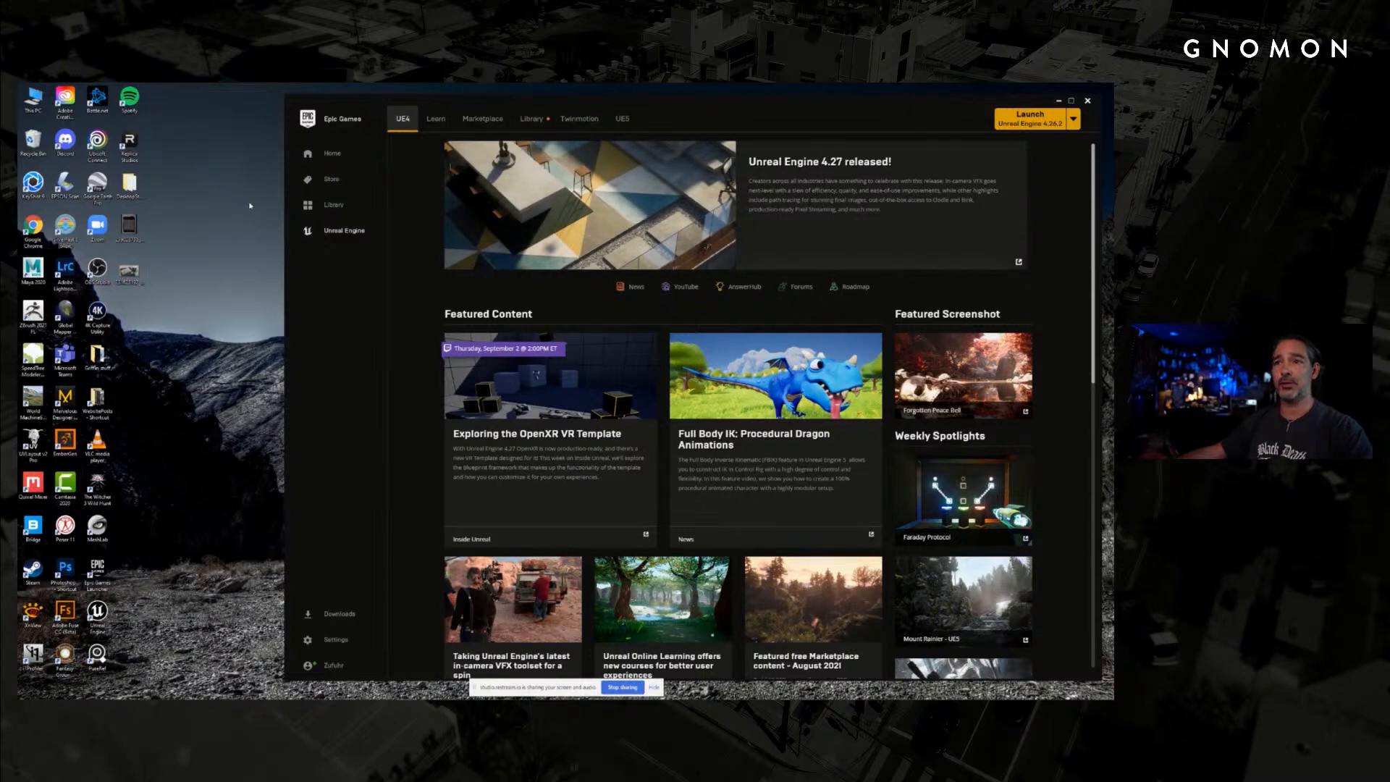
- Reposition the launcher window on the desktop and browse the Unreal Engine Marketplace home page from the showcase to the new releases
{"action": "left_click_drag", "start_coordinate": [285, 203], "coordinate": [63, 203]}
{"action": "left_click_drag", "start_coordinate": [495, 102], "coordinate": [504, 102]}
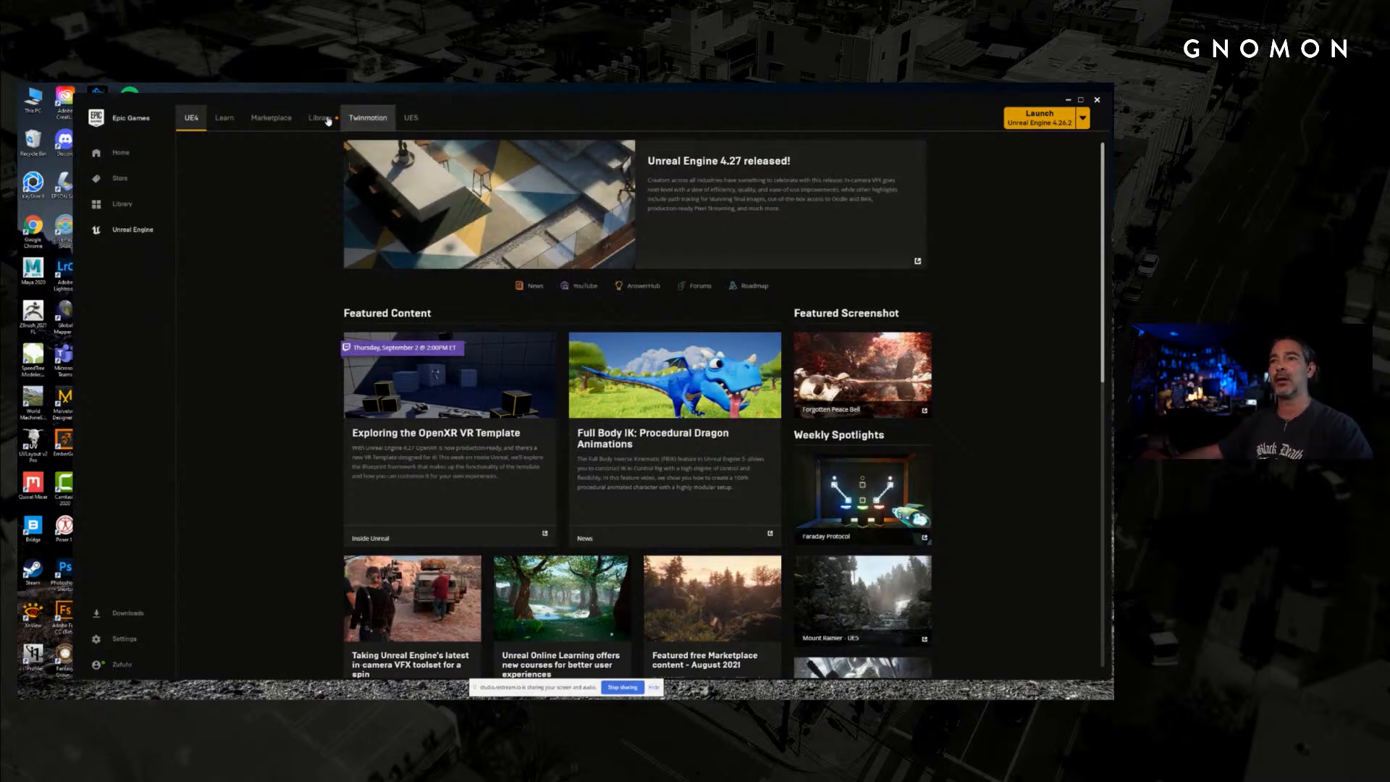
{"action": "left_click", "coordinate": [271, 120]}
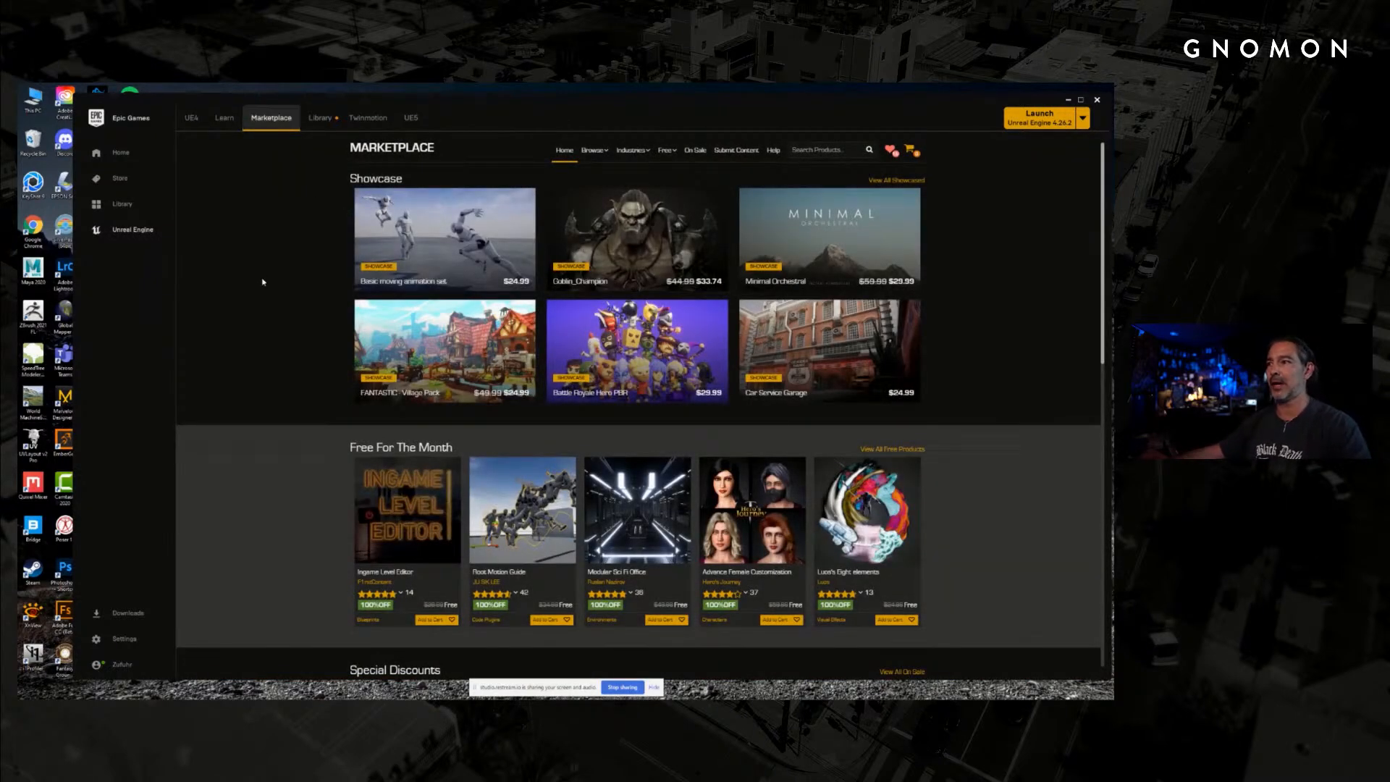
{"action": "scroll", "coordinate": [264, 270], "scroll_direction": "down", "scroll_amount": 7}
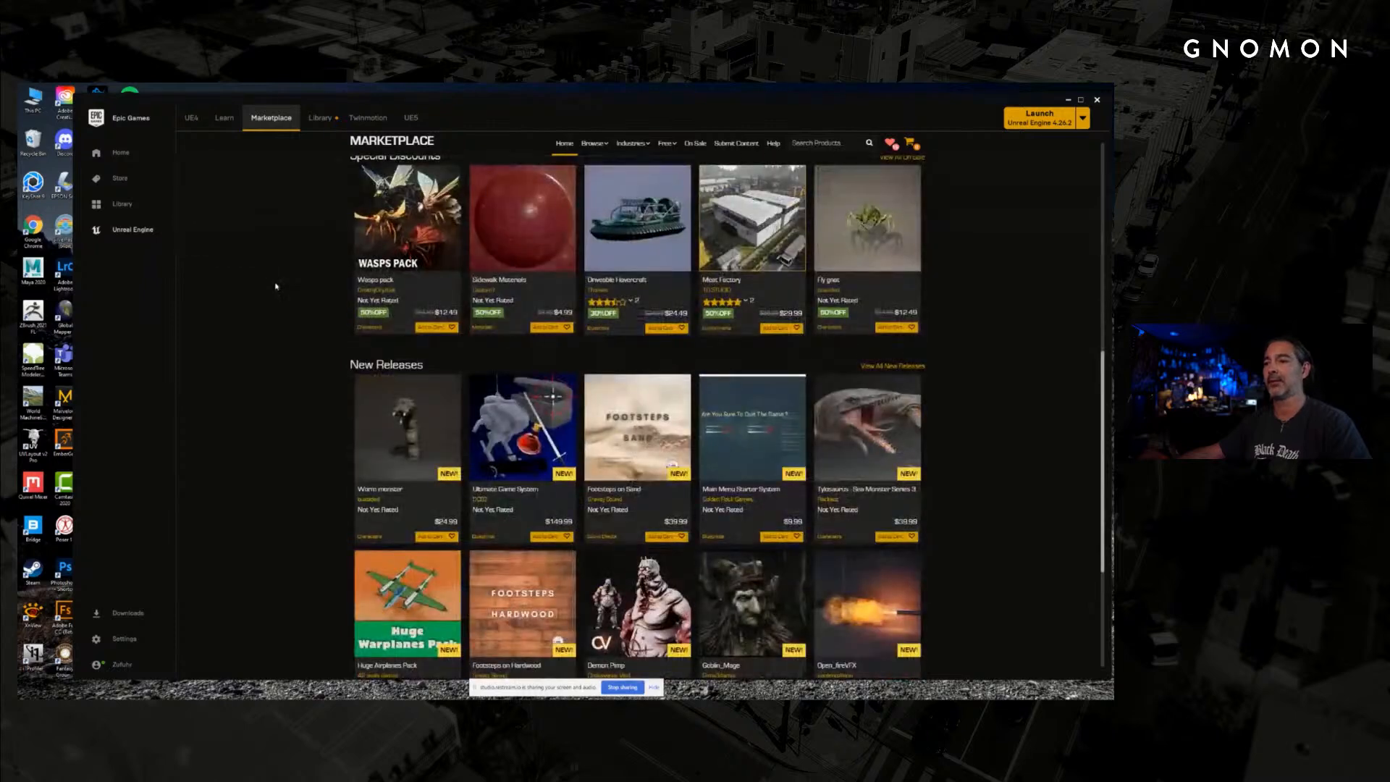
{"action": "scroll", "coordinate": [275, 286], "scroll_direction": "up", "scroll_amount": 4}
{"action": "scroll", "coordinate": [275, 286], "scroll_direction": "up", "scroll_amount": 3}
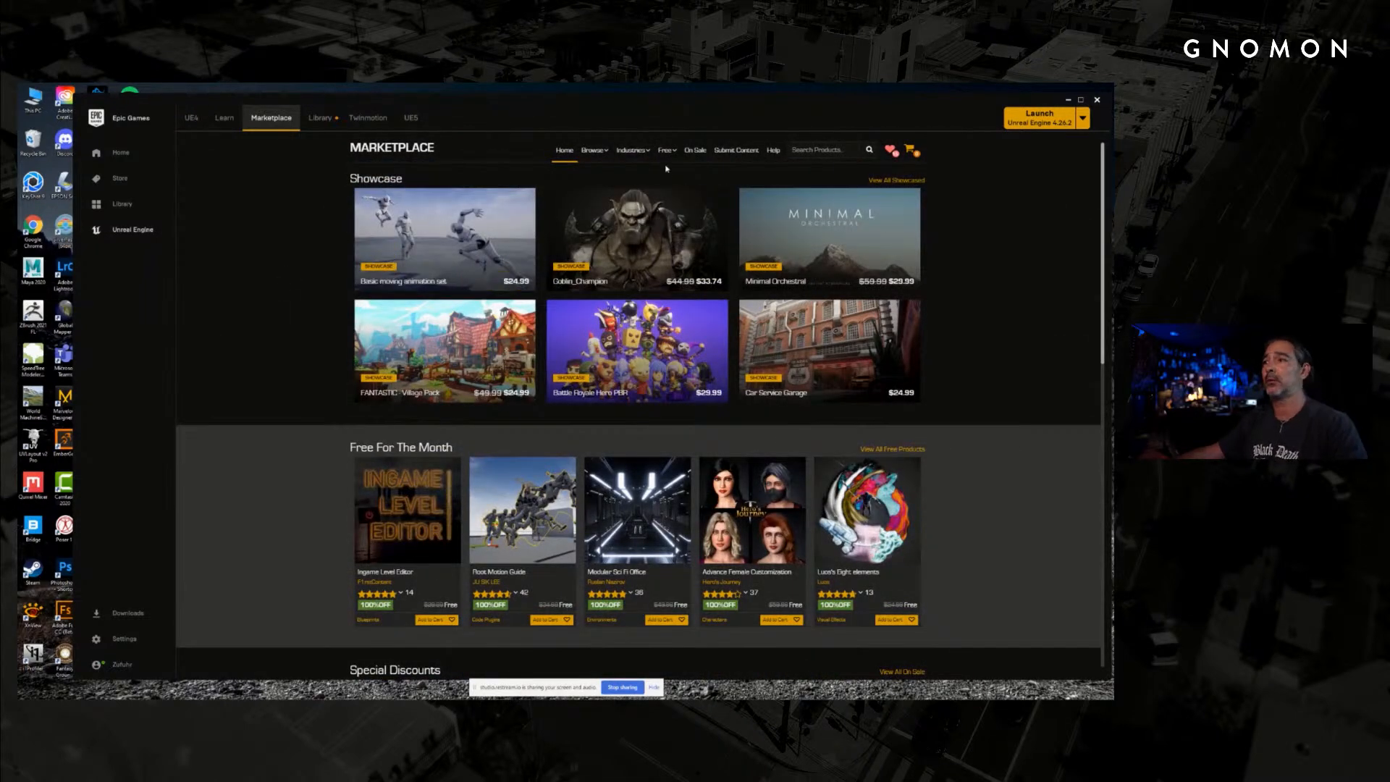
- List the Marketplace's Free For The Month products
{"action": "mouse_move", "coordinate": [666, 152]}
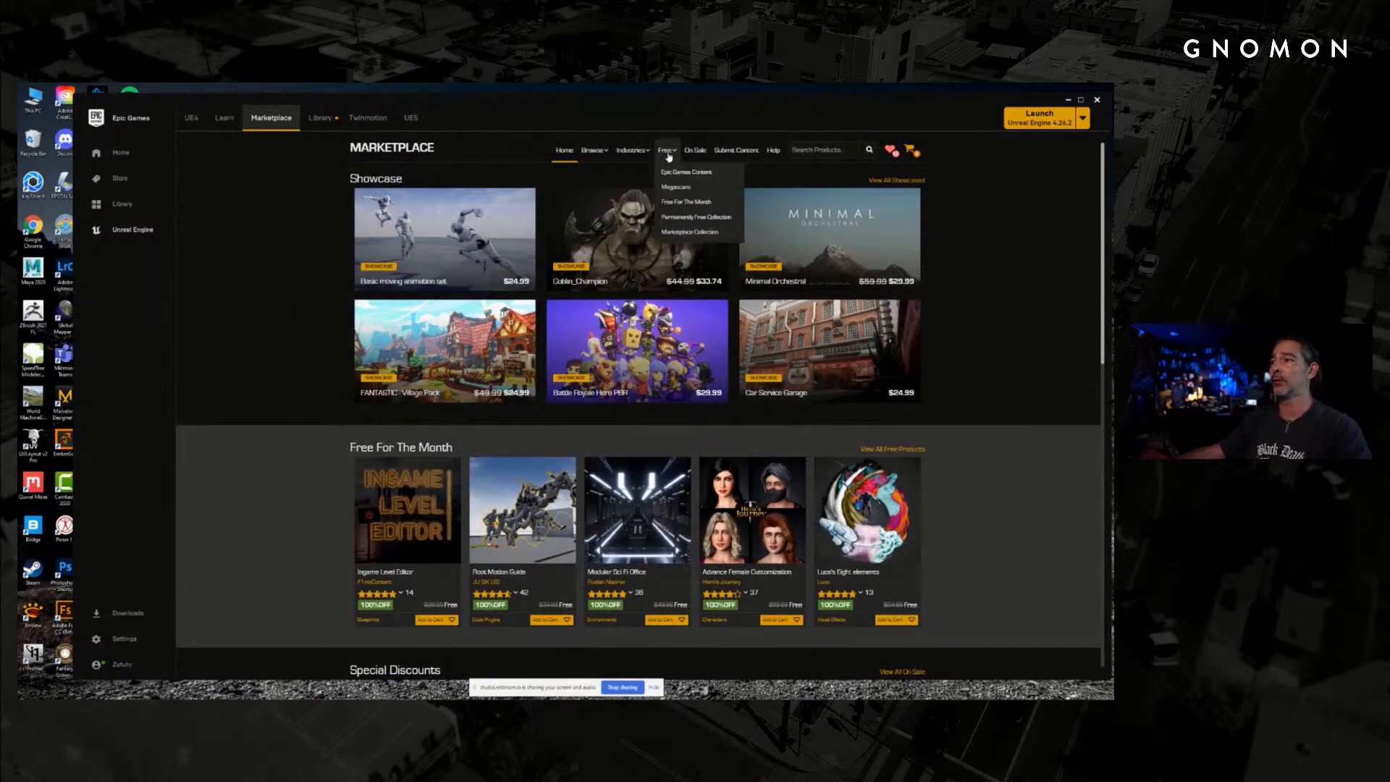
{"action": "left_click", "coordinate": [685, 204]}
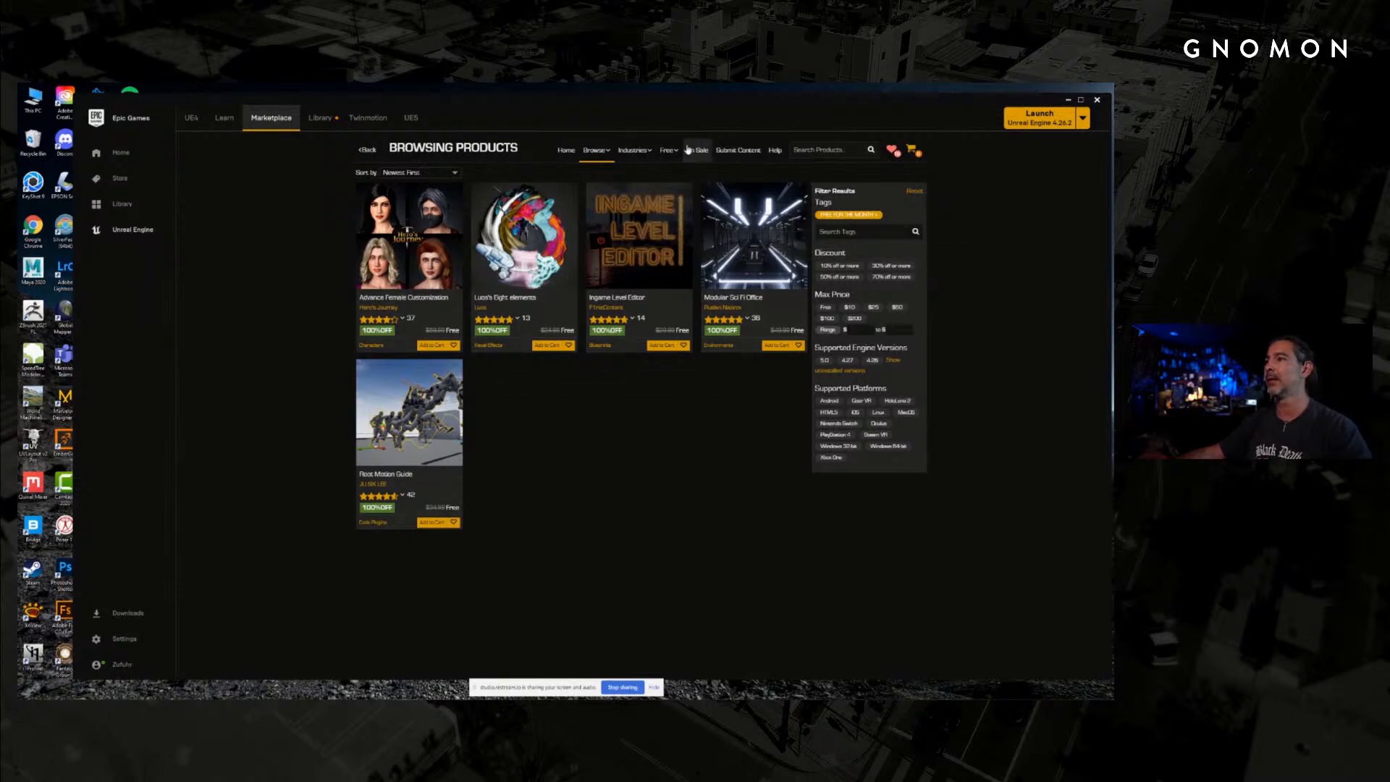
{"action": "mouse_move", "coordinate": [669, 156]}
- Open the Unreal Engine library and look through My Projects down to the Vault of owned content
{"action": "left_click", "coordinate": [318, 118]}
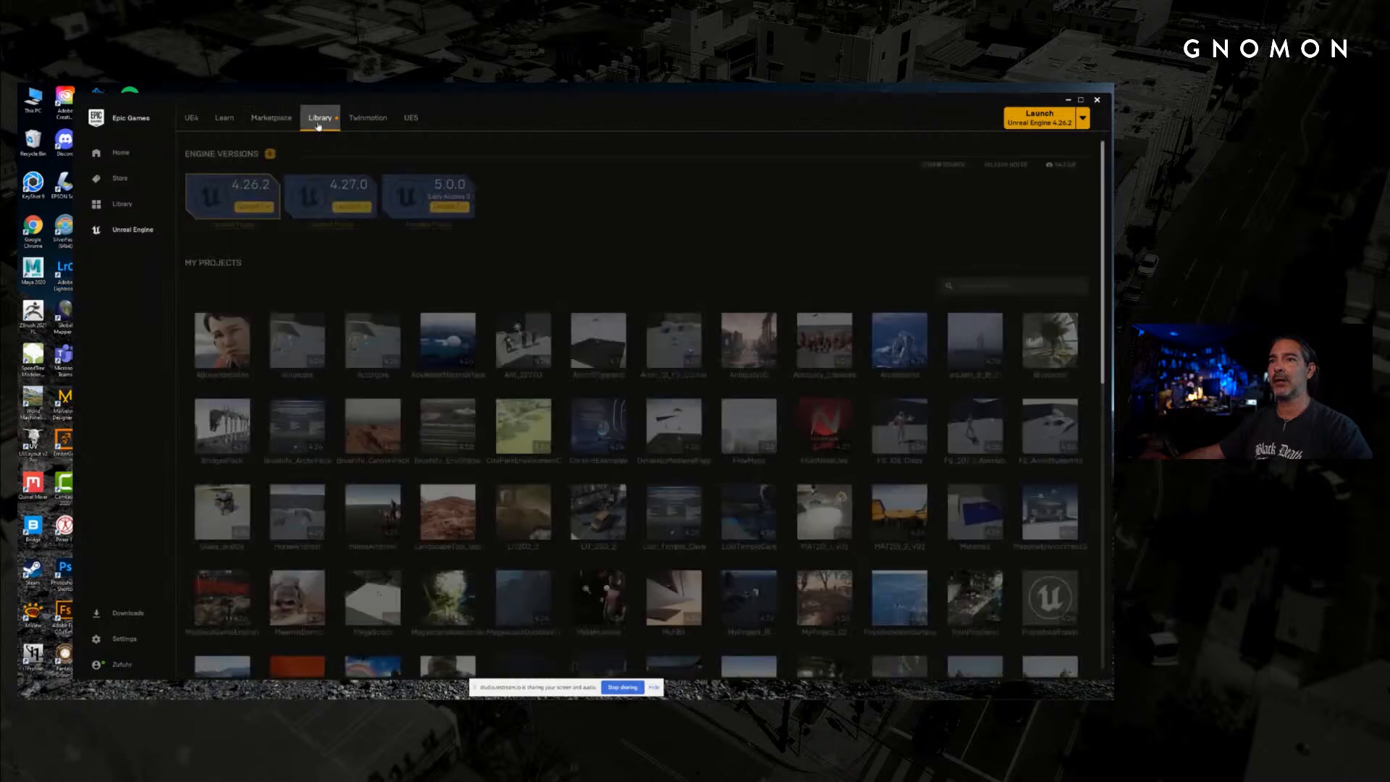
{"action": "scroll", "coordinate": [622, 304], "scroll_direction": "down", "scroll_amount": 2}
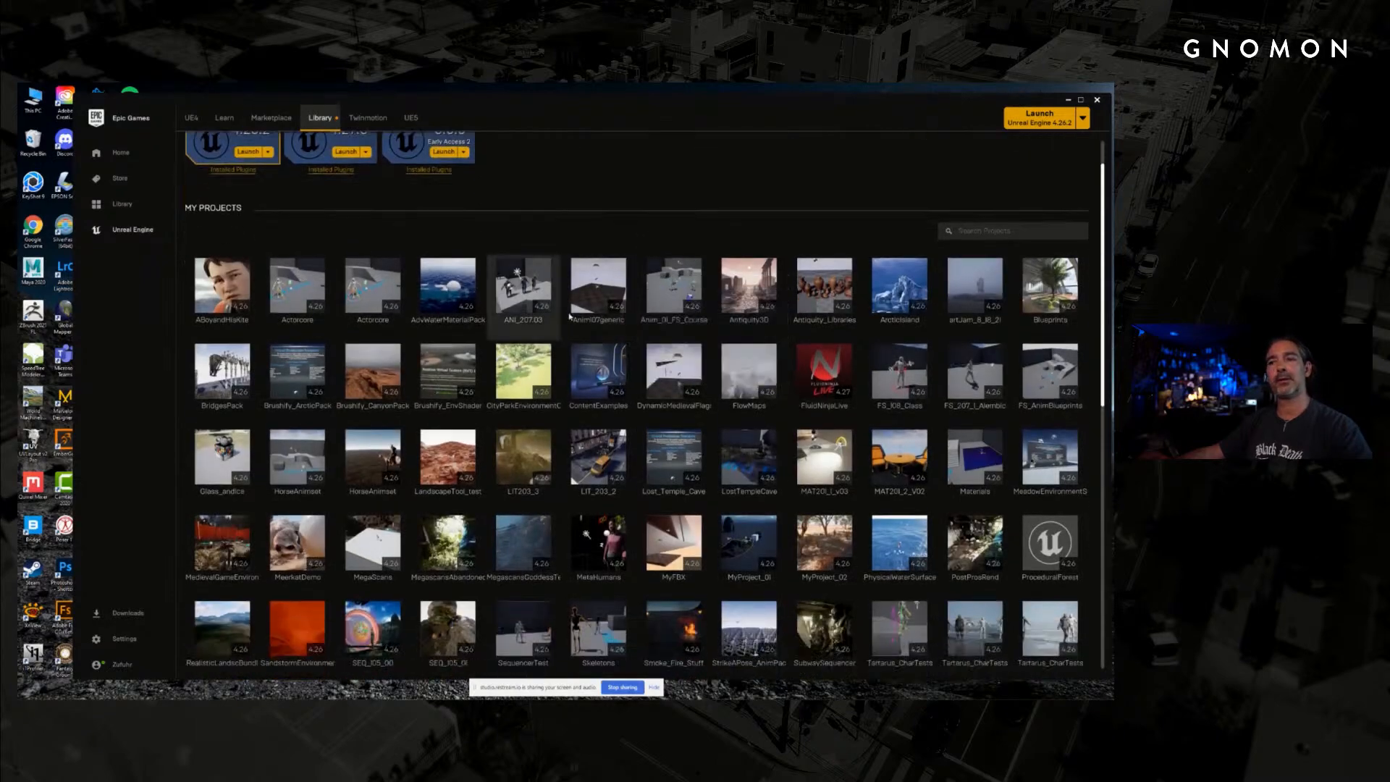
{"action": "scroll", "coordinate": [650, 386], "scroll_direction": "down", "scroll_amount": 10}
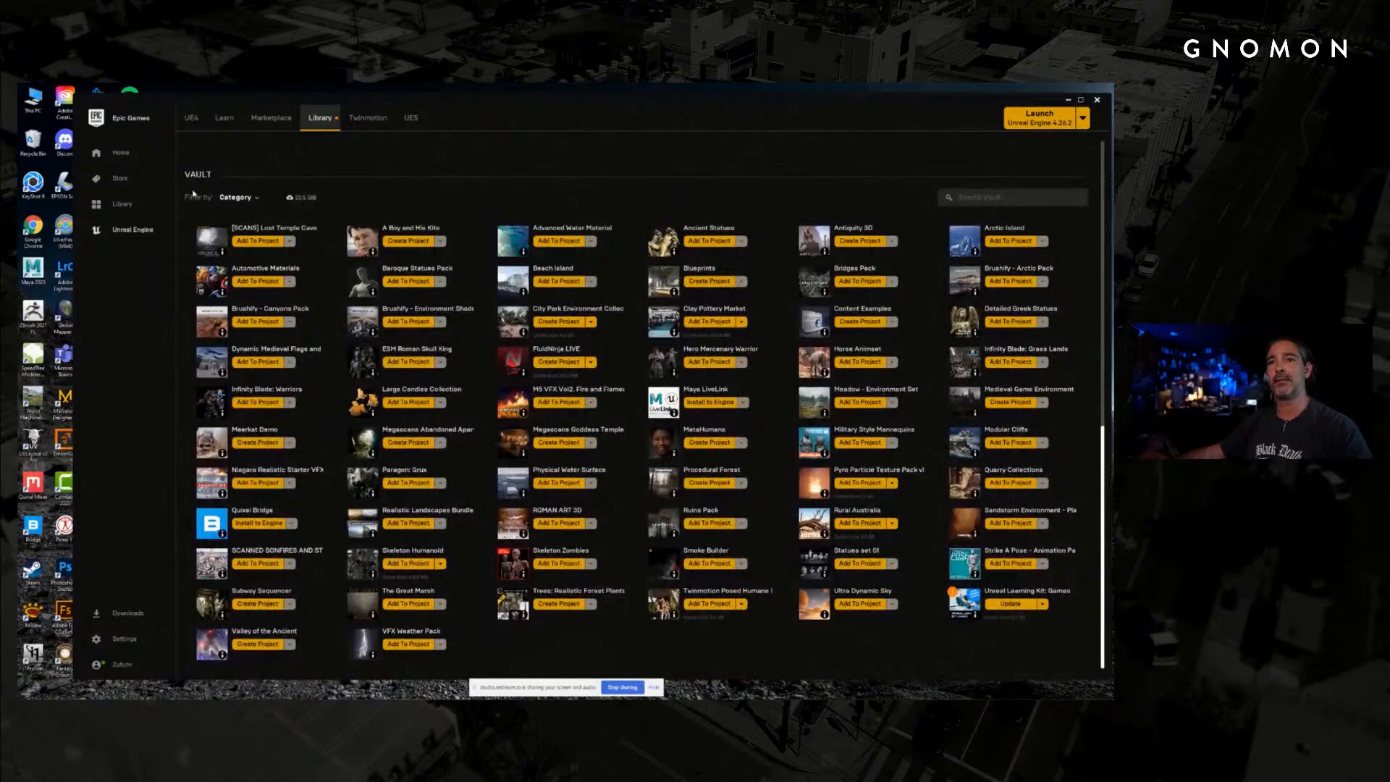
{"action": "mouse_move", "coordinate": [205, 176]}
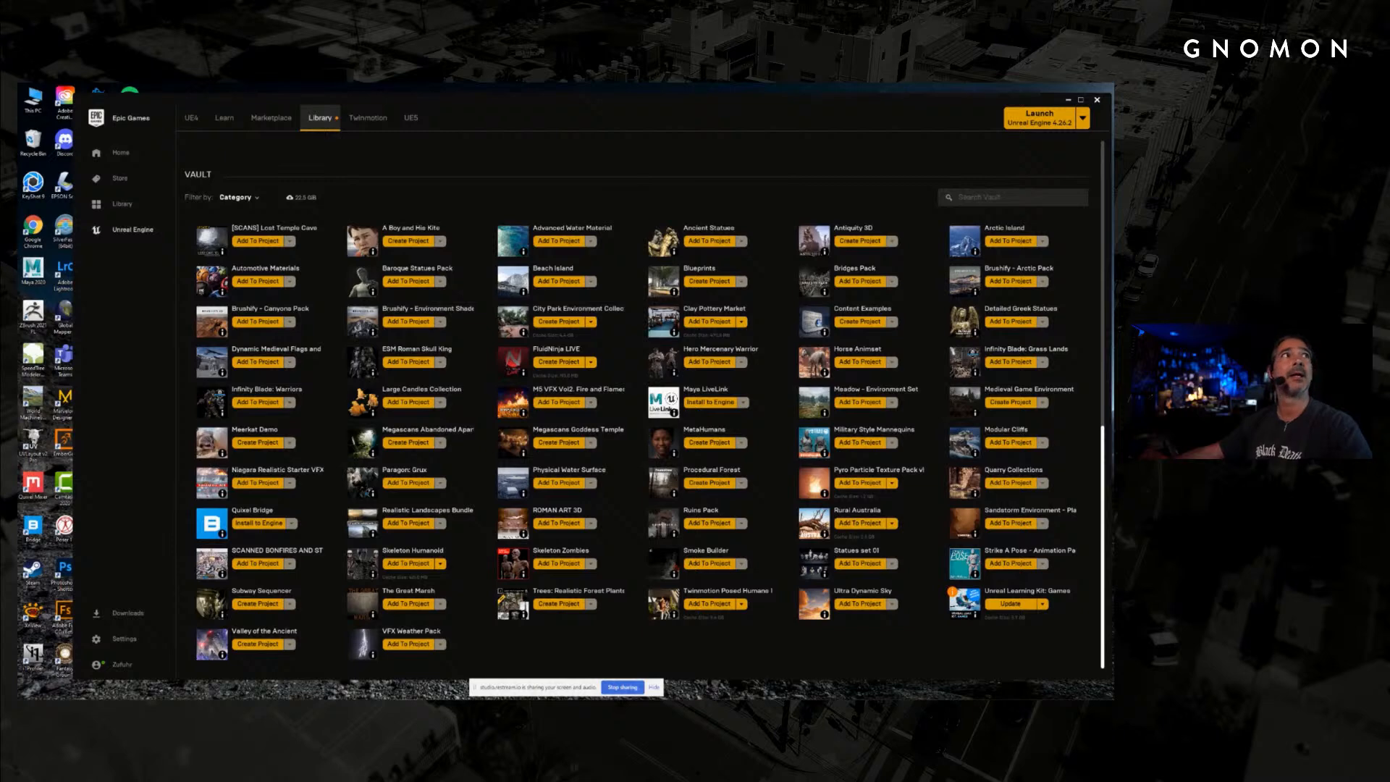
- Switch to Quixel Bridge, placing its window over the launcher, and browse the 3D Assets category
{"action": "left_click_drag", "start_coordinate": [0, 210], "coordinate": [214, 127]}
{"action": "left_click_drag", "start_coordinate": [1004, 119], "coordinate": [1095, 88]}
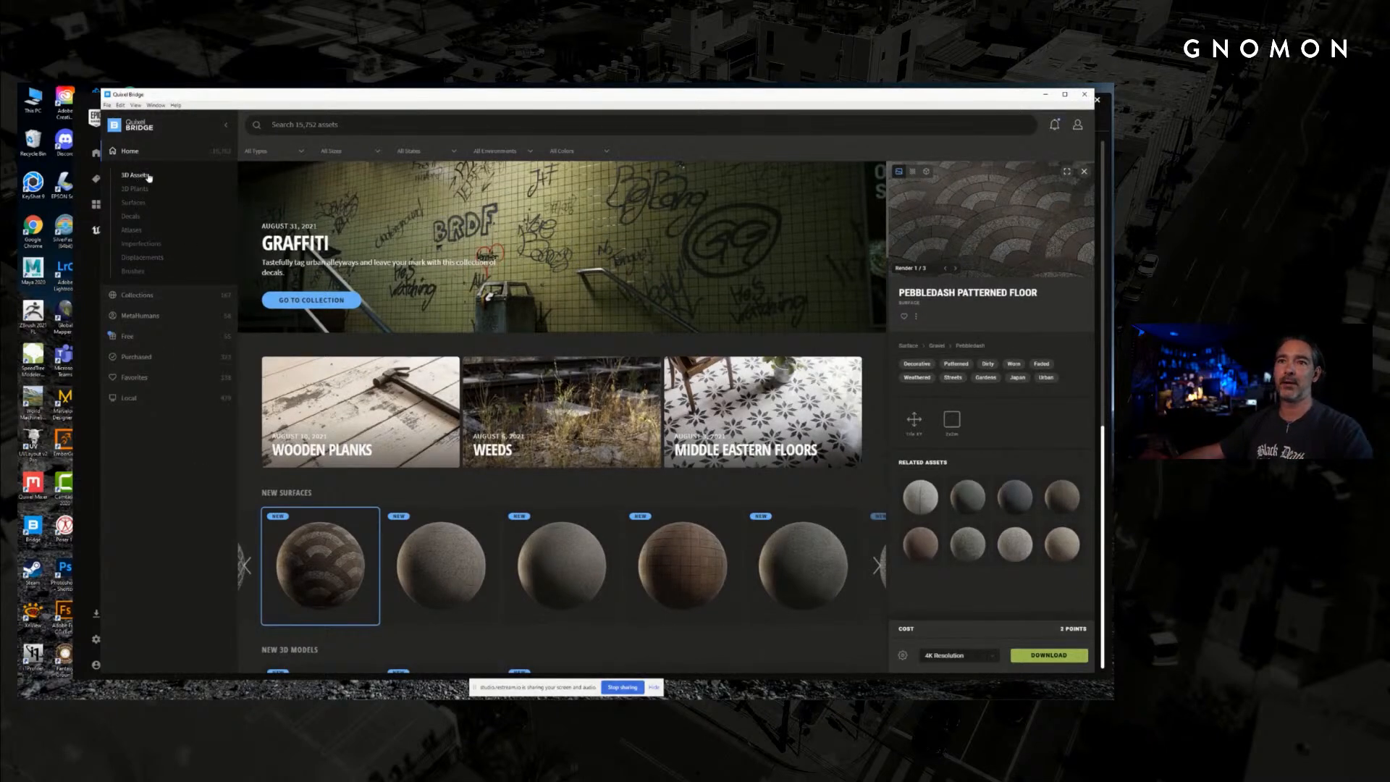
{"action": "left_click", "coordinate": [201, 176]}
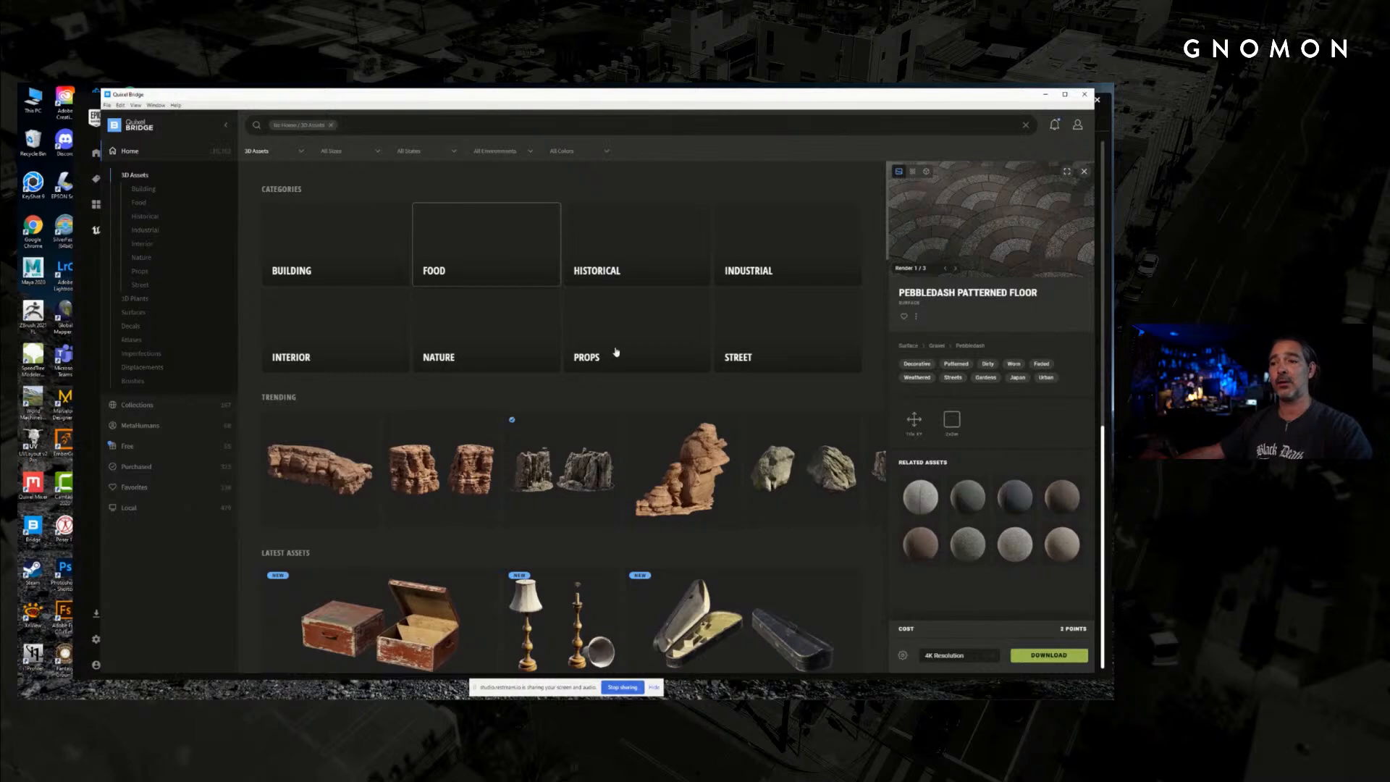
{"action": "scroll", "coordinate": [615, 353], "scroll_direction": "down", "scroll_amount": 15}
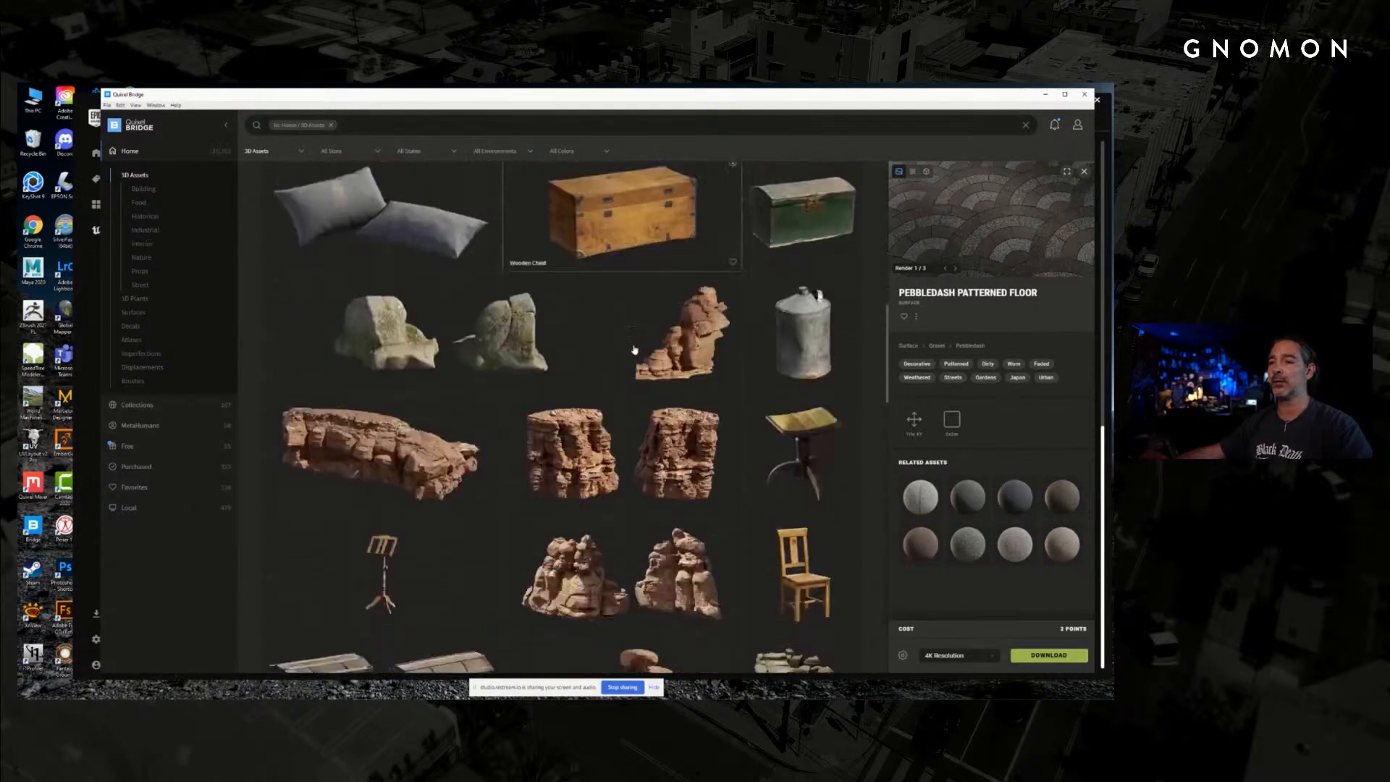
{"action": "scroll", "coordinate": [635, 349], "scroll_direction": "down", "scroll_amount": 15}
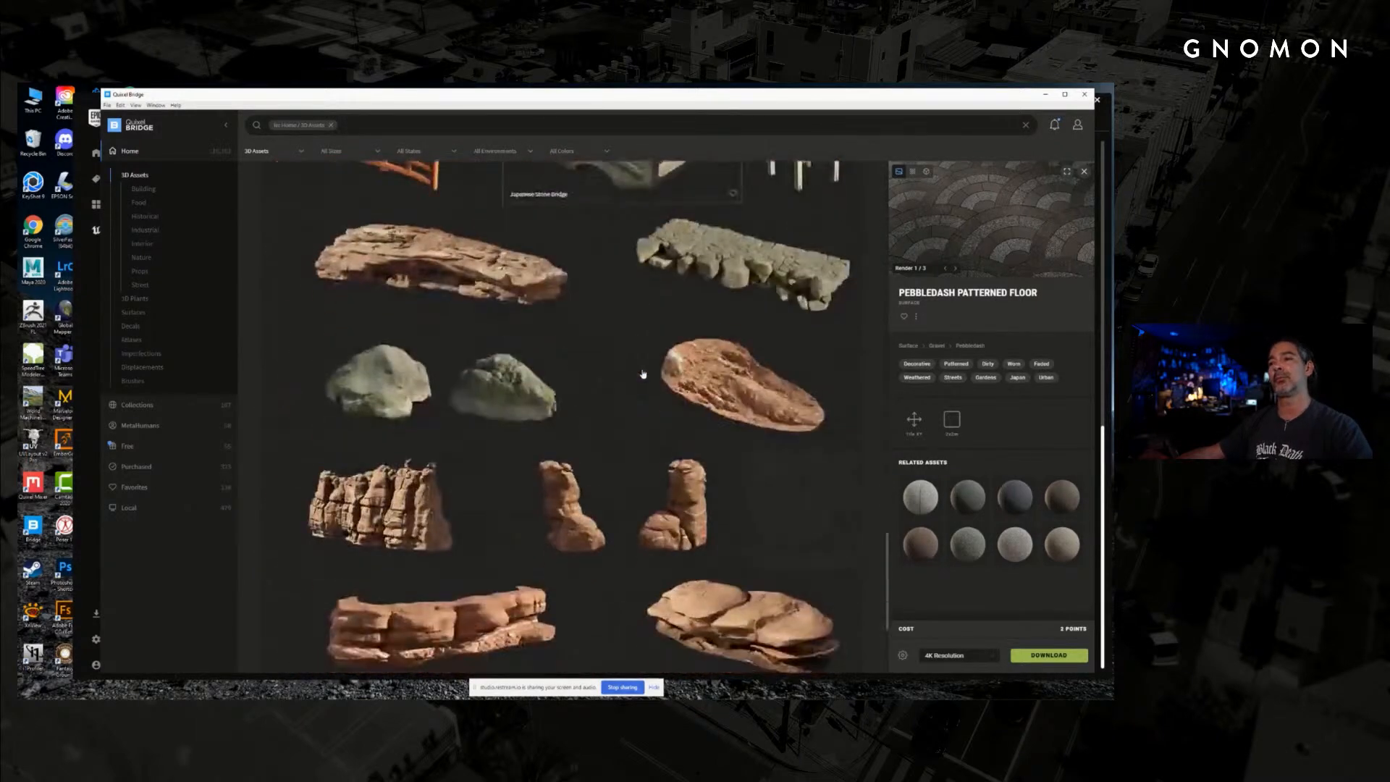
{"action": "scroll", "coordinate": [643, 374], "scroll_direction": "down", "scroll_amount": 10}
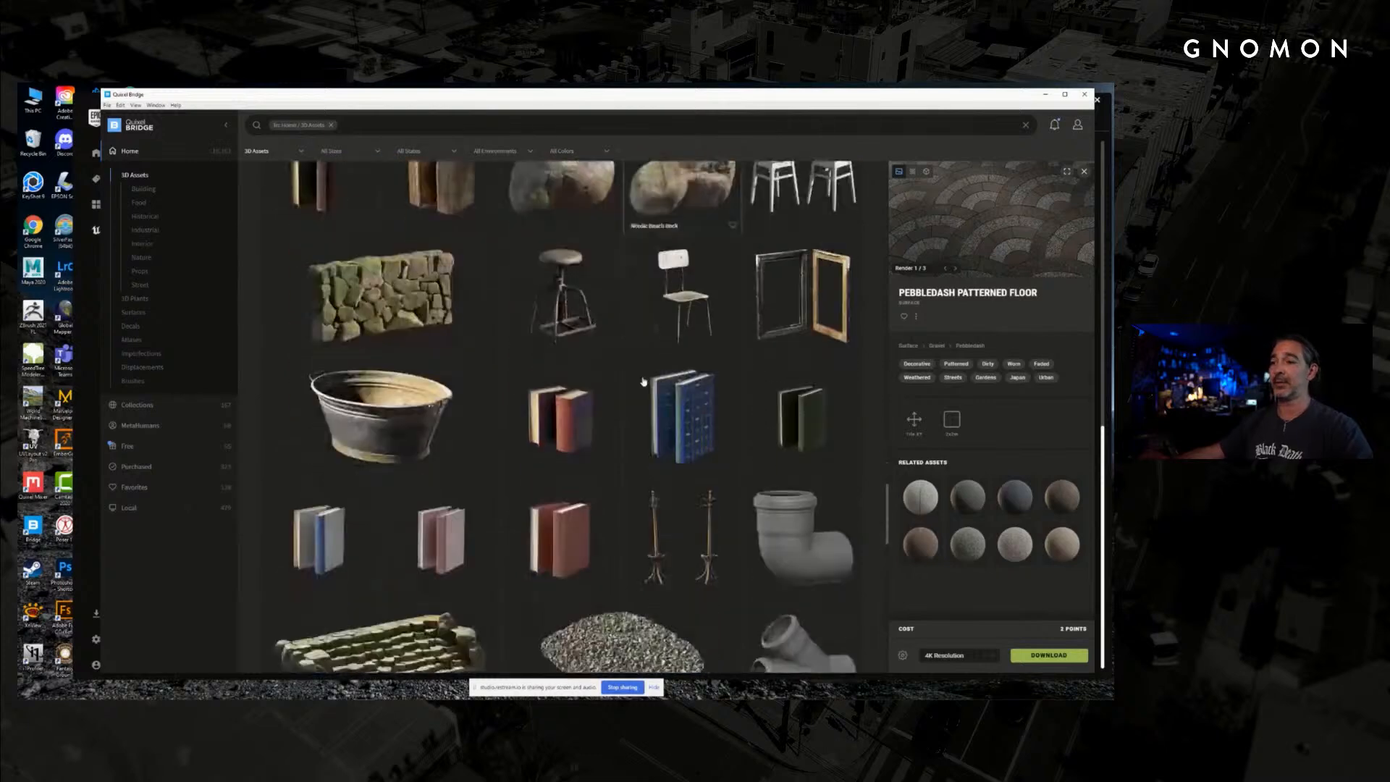
{"action": "scroll", "coordinate": [643, 382], "scroll_direction": "down", "scroll_amount": 5}
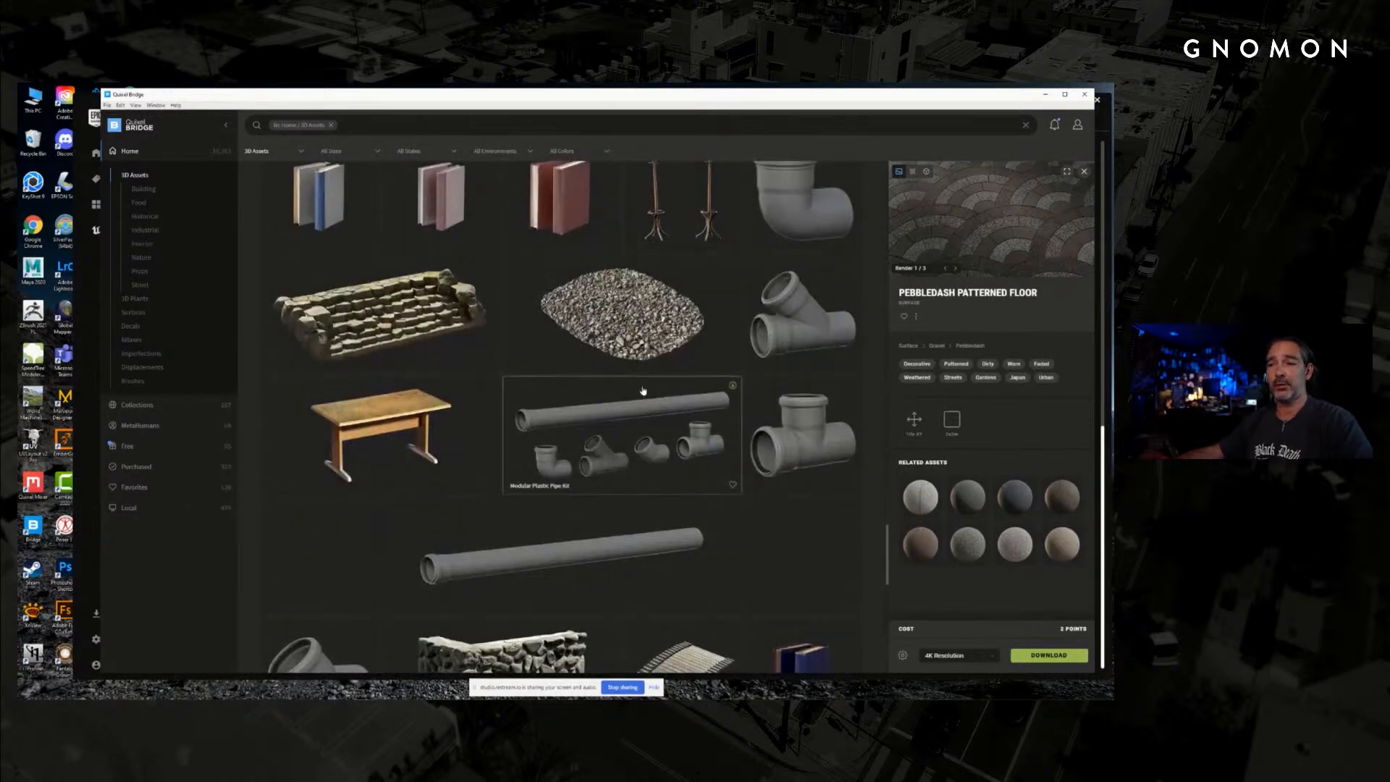
{"action": "scroll", "coordinate": [643, 391], "scroll_direction": "down", "scroll_amount": 5}
{"action": "scroll", "coordinate": [642, 402], "scroll_direction": "up", "scroll_amount": 6}
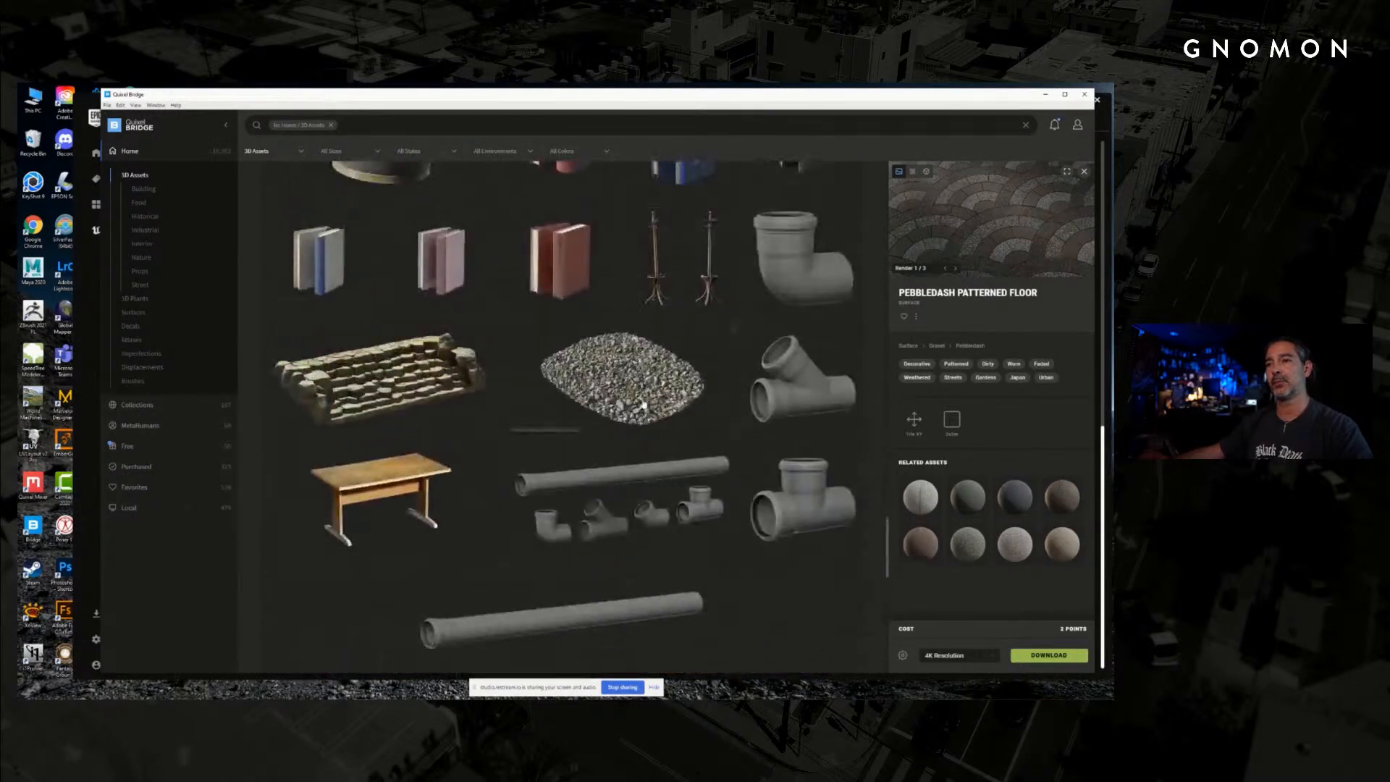
{"action": "scroll", "coordinate": [643, 406], "scroll_direction": "up", "scroll_amount": 10}
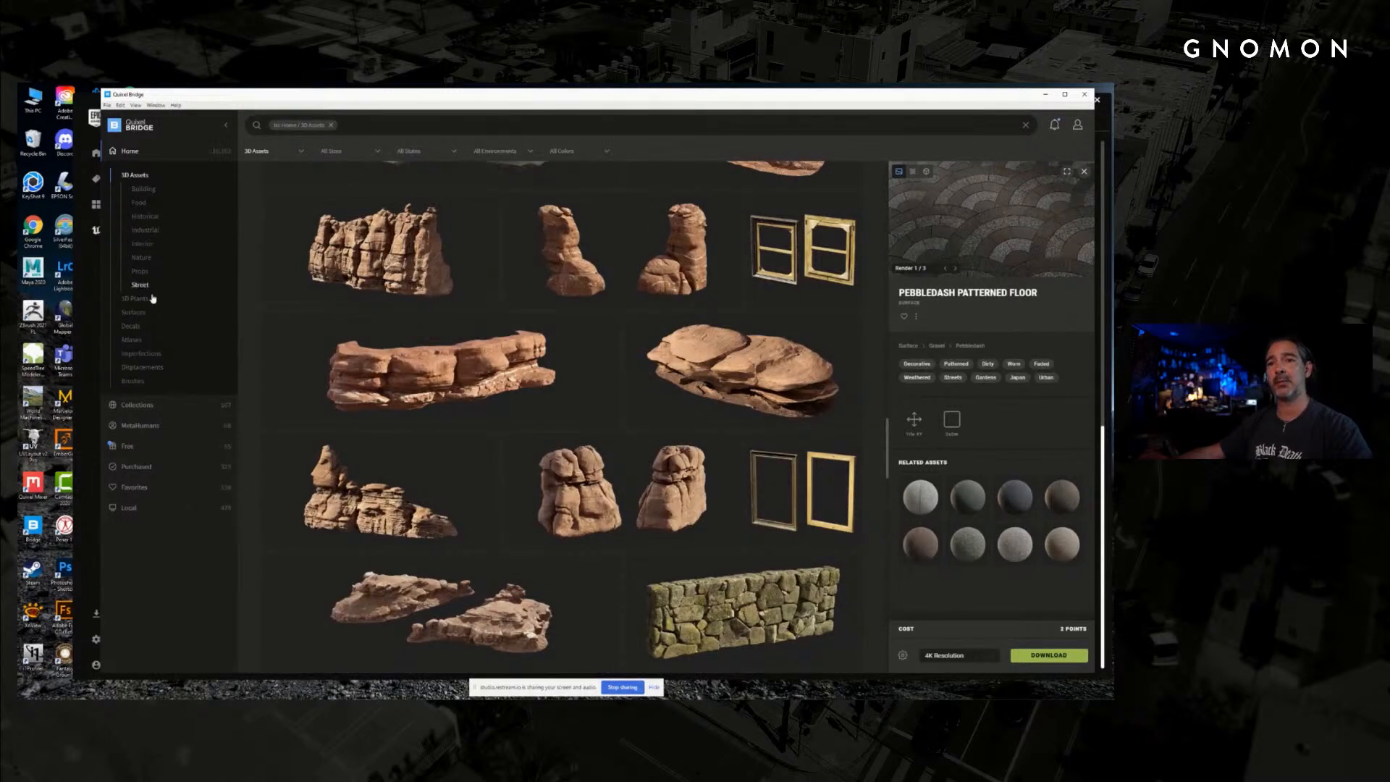
- Browse the Surfaces category, from its material subcategories through the surface previews
{"action": "left_click", "coordinate": [133, 313]}
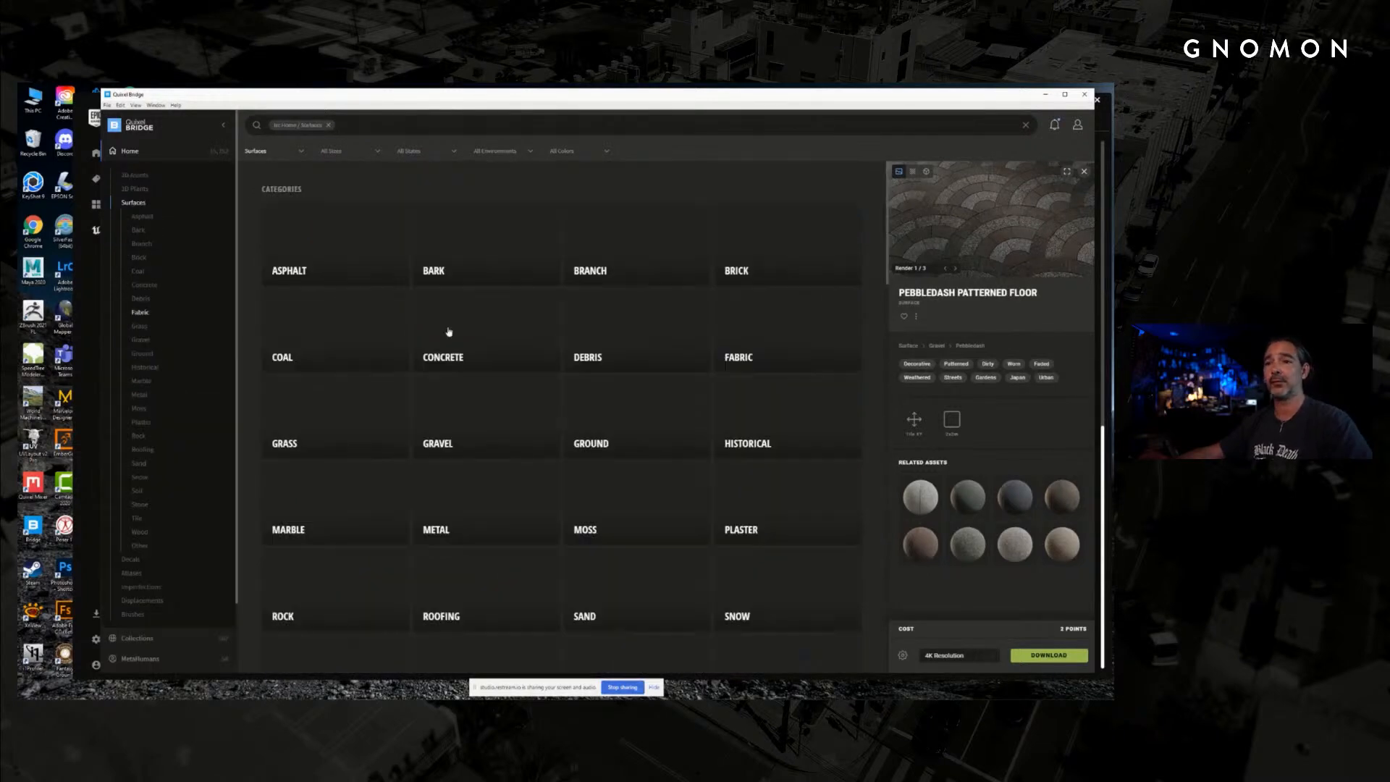
{"action": "scroll", "coordinate": [701, 335], "scroll_direction": "down", "scroll_amount": 1}
{"action": "scroll", "coordinate": [701, 335], "scroll_direction": "down", "scroll_amount": 9}
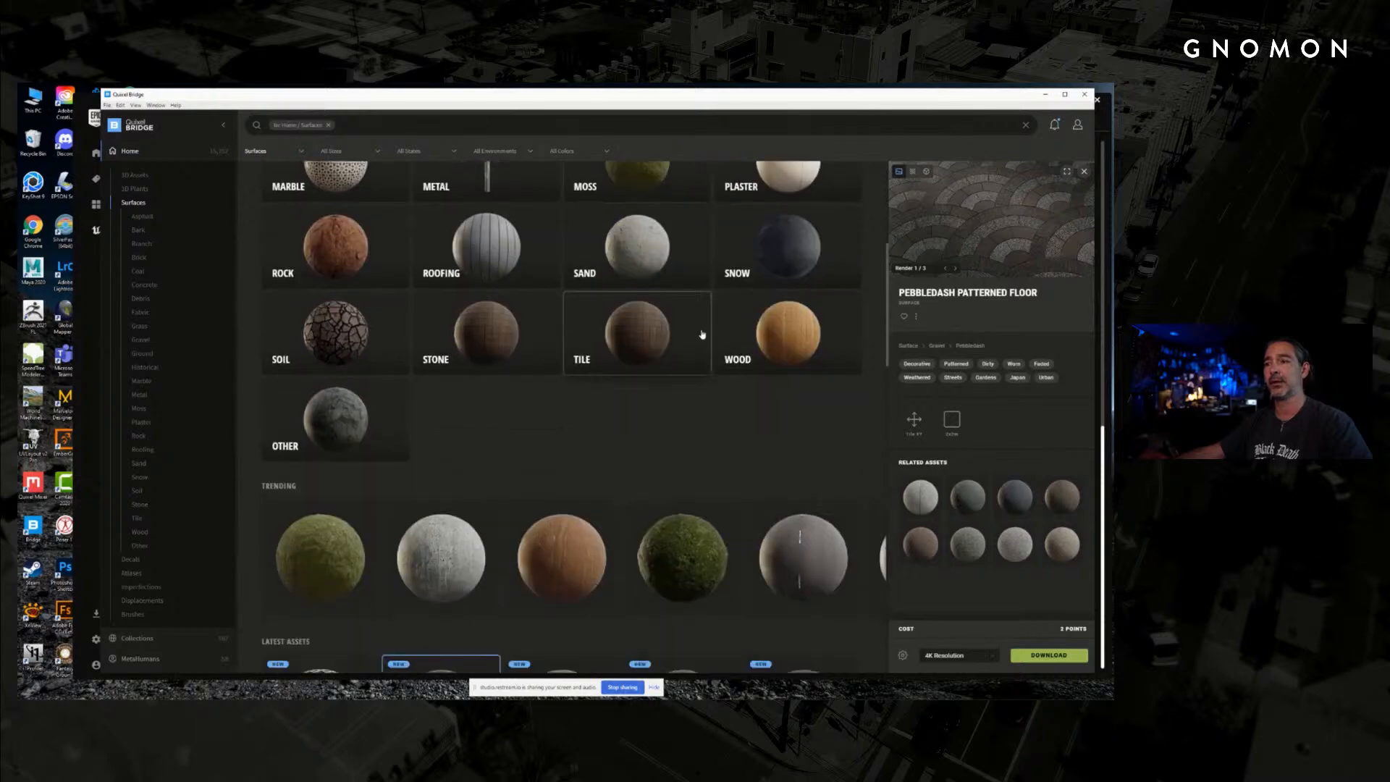
{"action": "scroll", "coordinate": [701, 334], "scroll_direction": "down", "scroll_amount": 10}
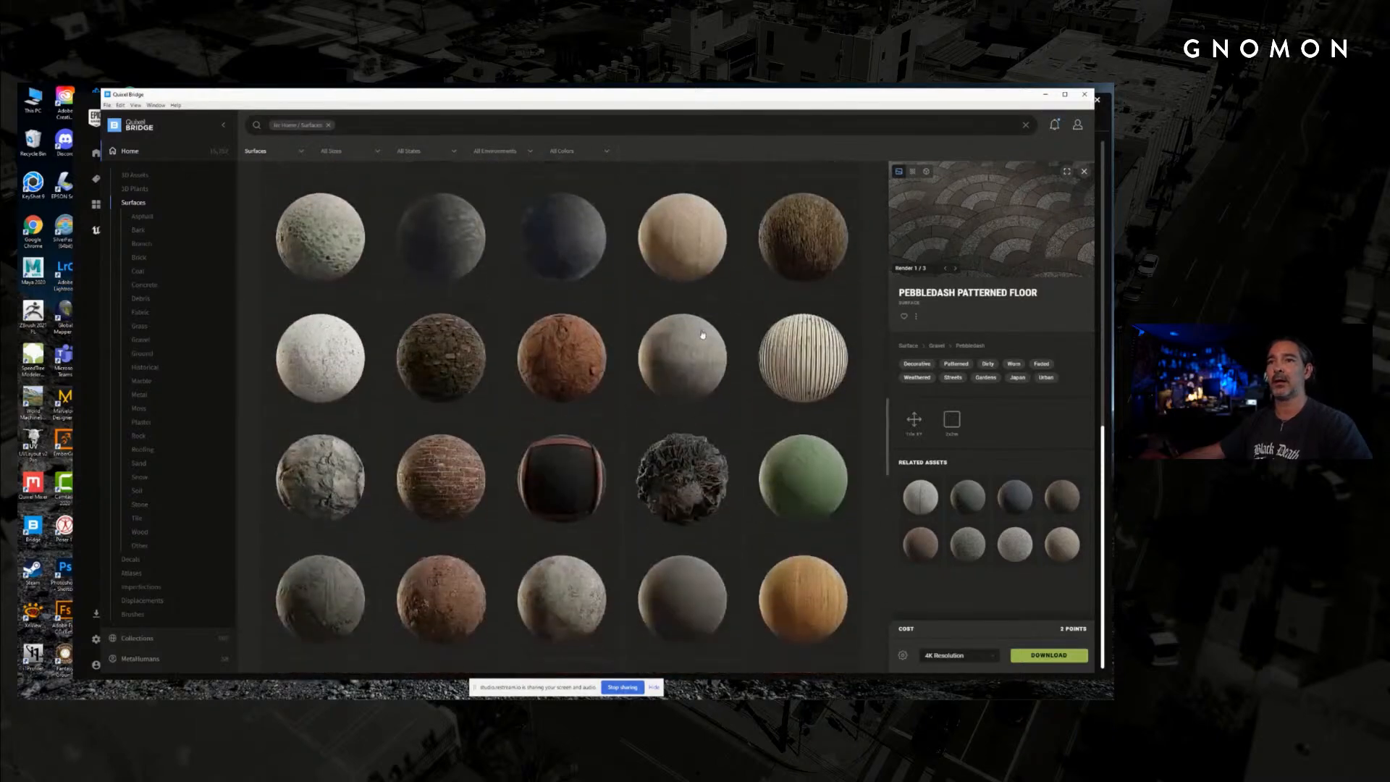
{"action": "scroll", "coordinate": [701, 335], "scroll_direction": "down", "scroll_amount": 10}
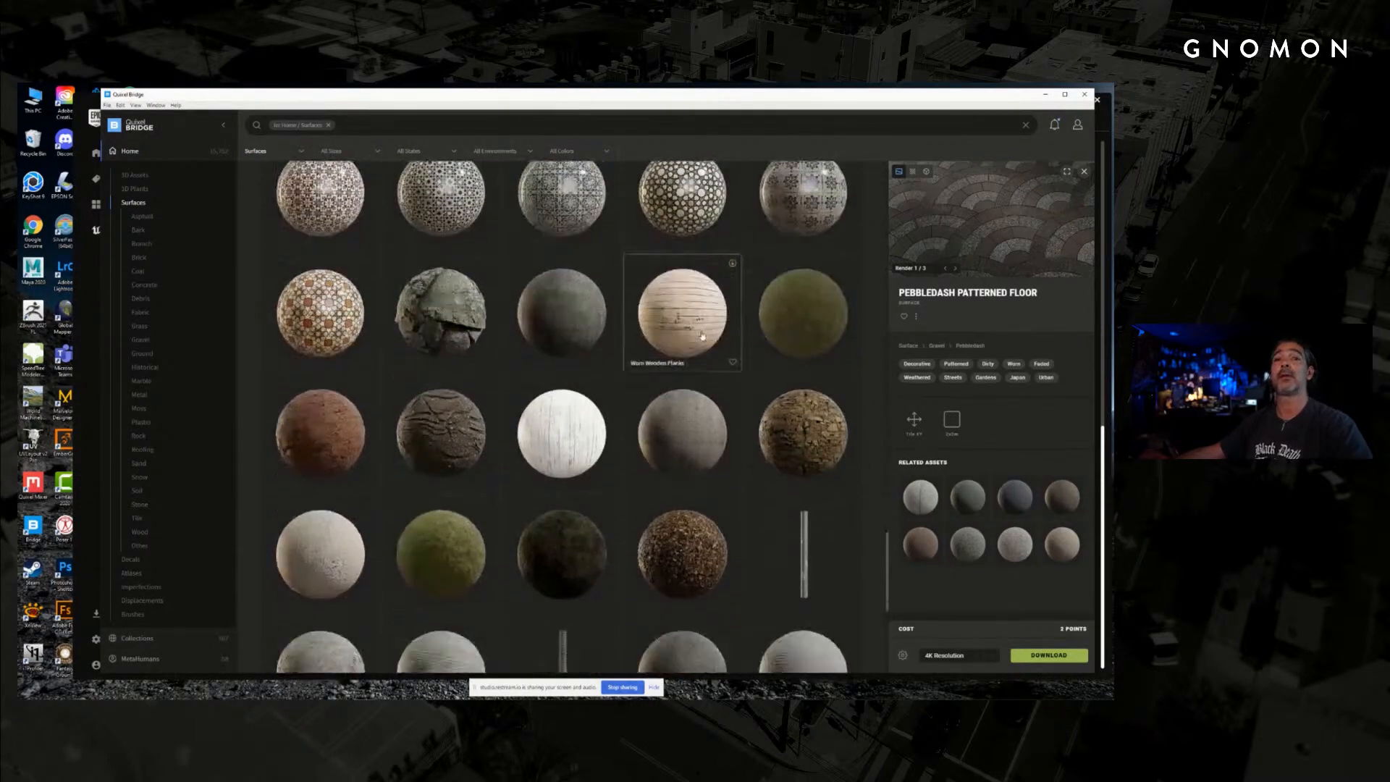
- Clear the Surfaces filter and browse the 3D Plants category
{"action": "left_click", "coordinate": [328, 126]}
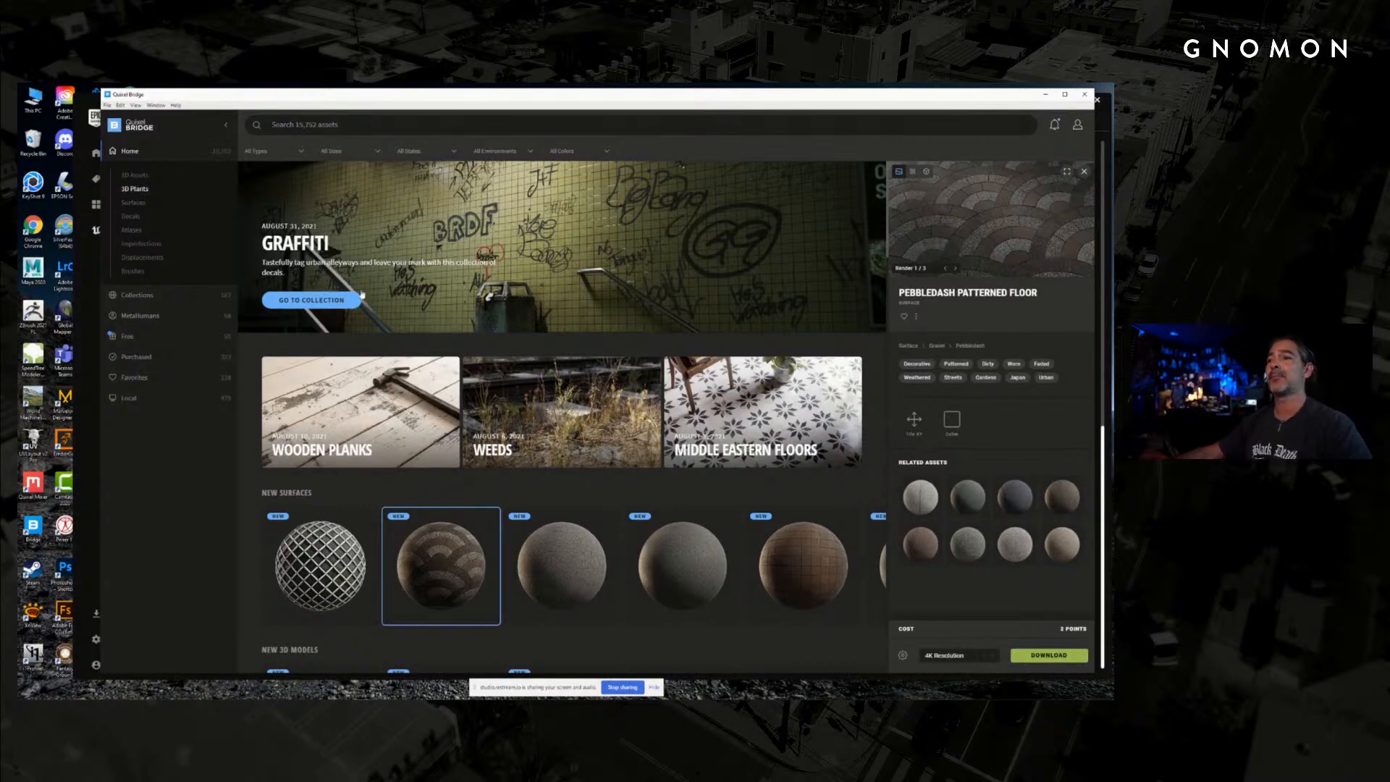
{"action": "left_click", "coordinate": [147, 190]}
{"action": "scroll", "coordinate": [692, 396], "scroll_direction": "down", "scroll_amount": 15}
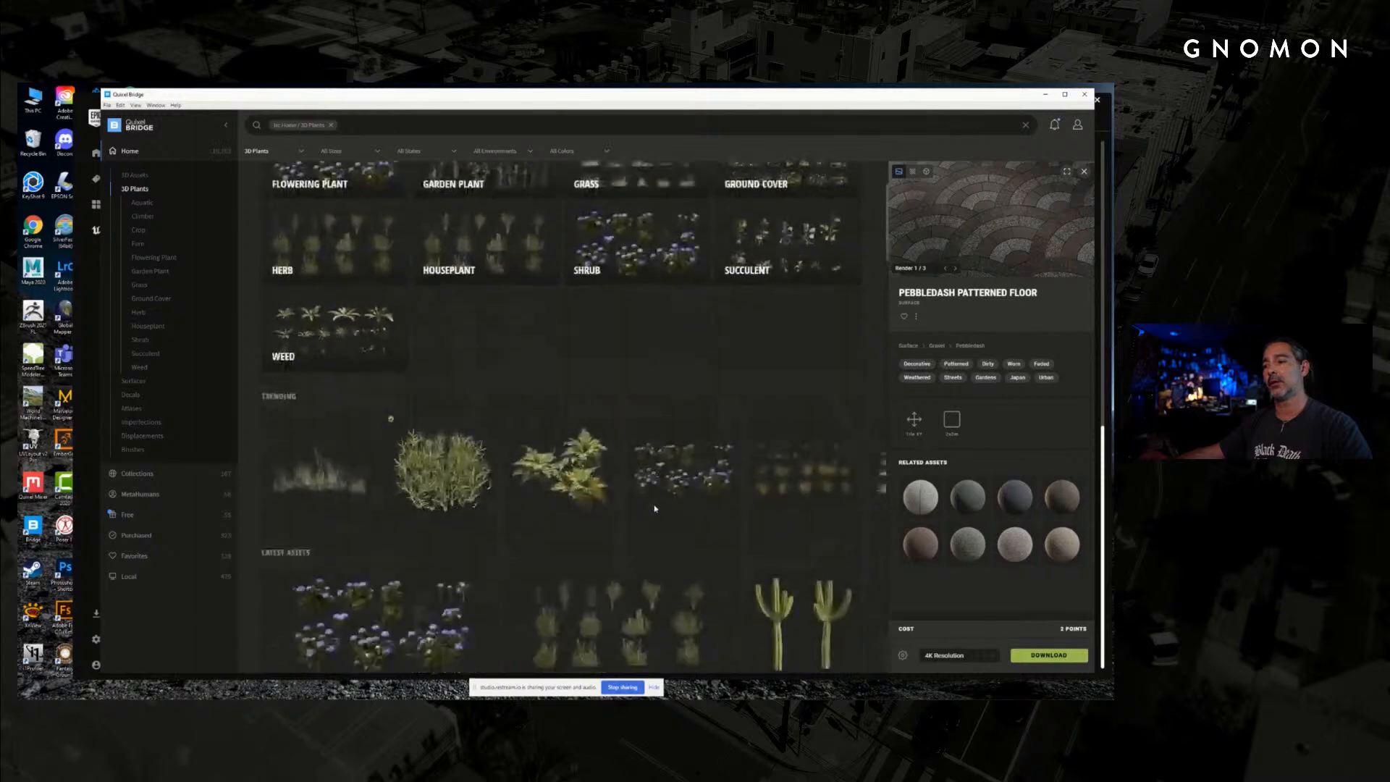
{"action": "scroll", "coordinate": [657, 509], "scroll_direction": "up", "scroll_amount": 12}
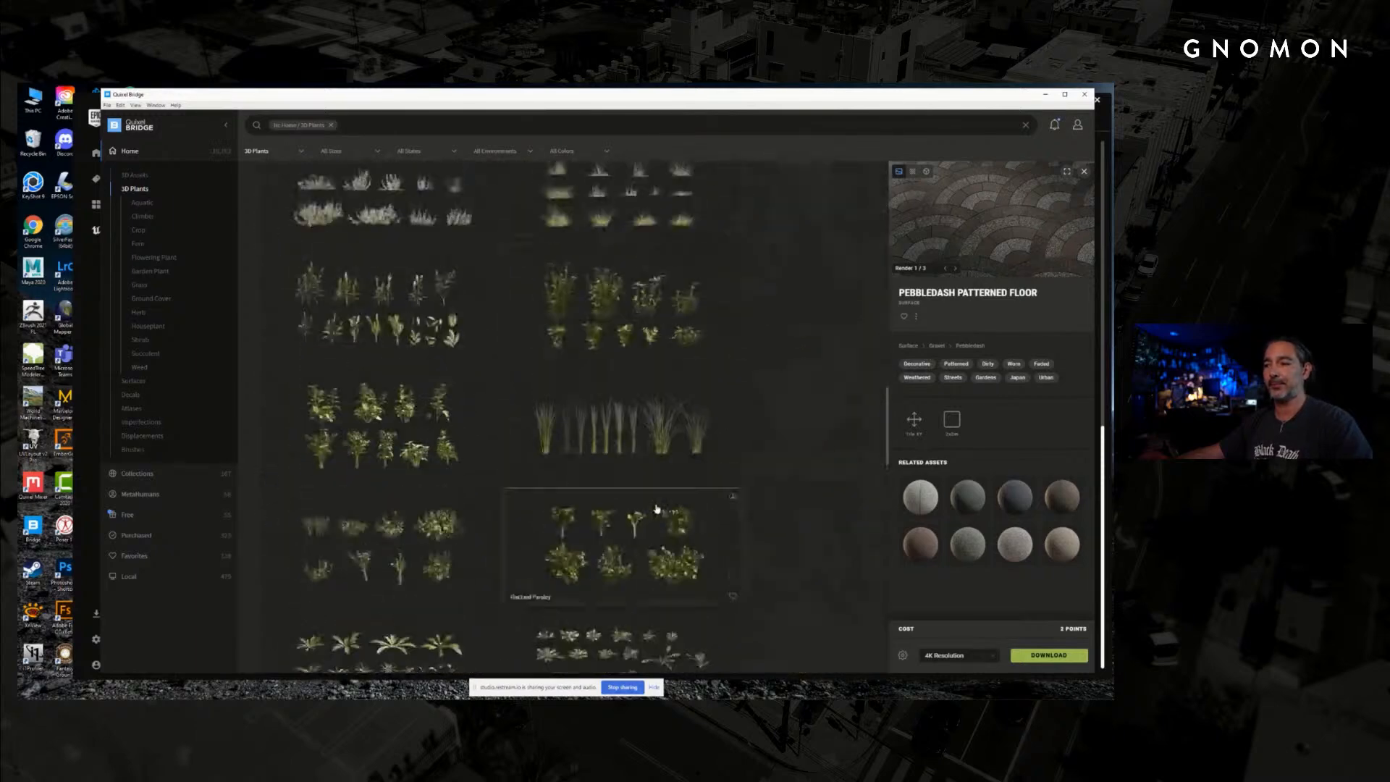
{"action": "scroll", "coordinate": [657, 508], "scroll_direction": "up", "scroll_amount": 2}
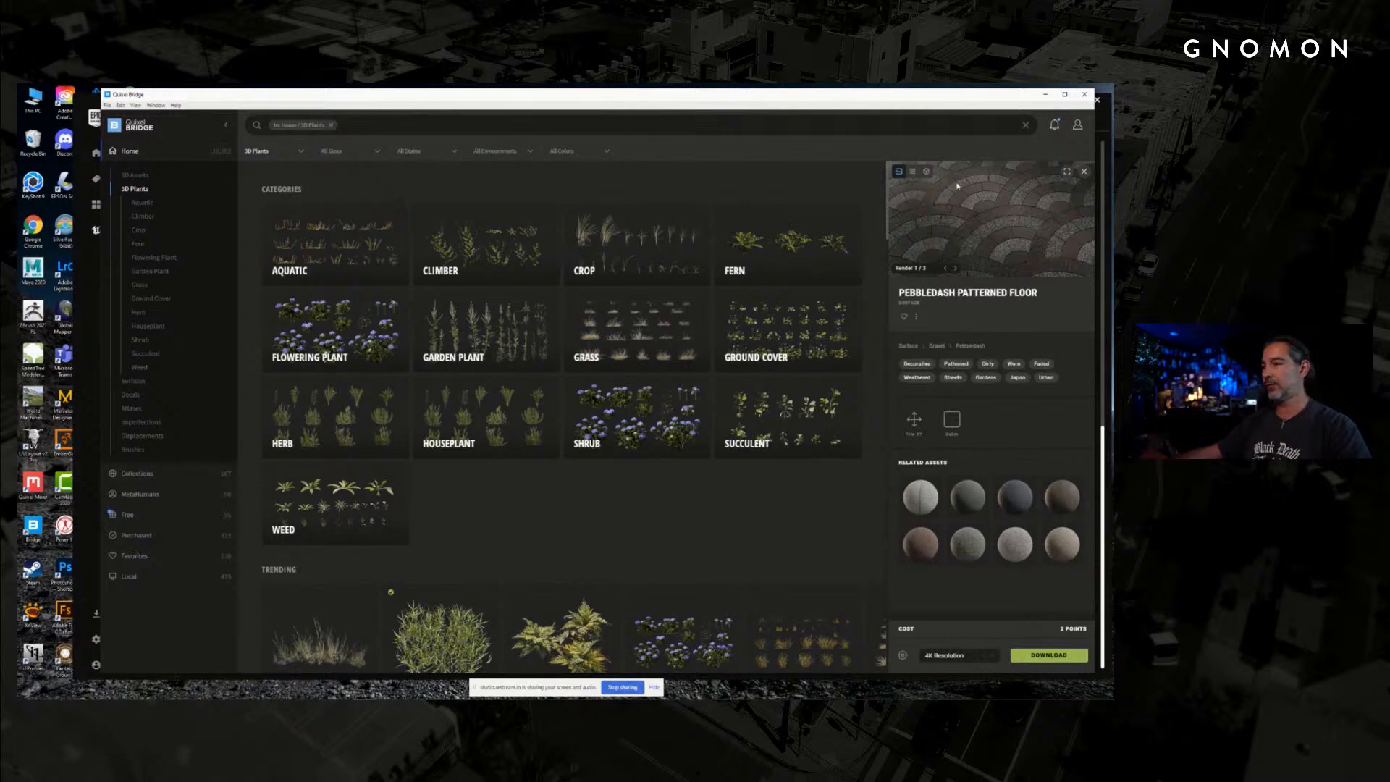
- Shrink the Quixel Bridge window and move it off the launcher to uncover the Vault
{"action": "left_click_drag", "start_coordinate": [886, 107], "coordinate": [806, 130]}
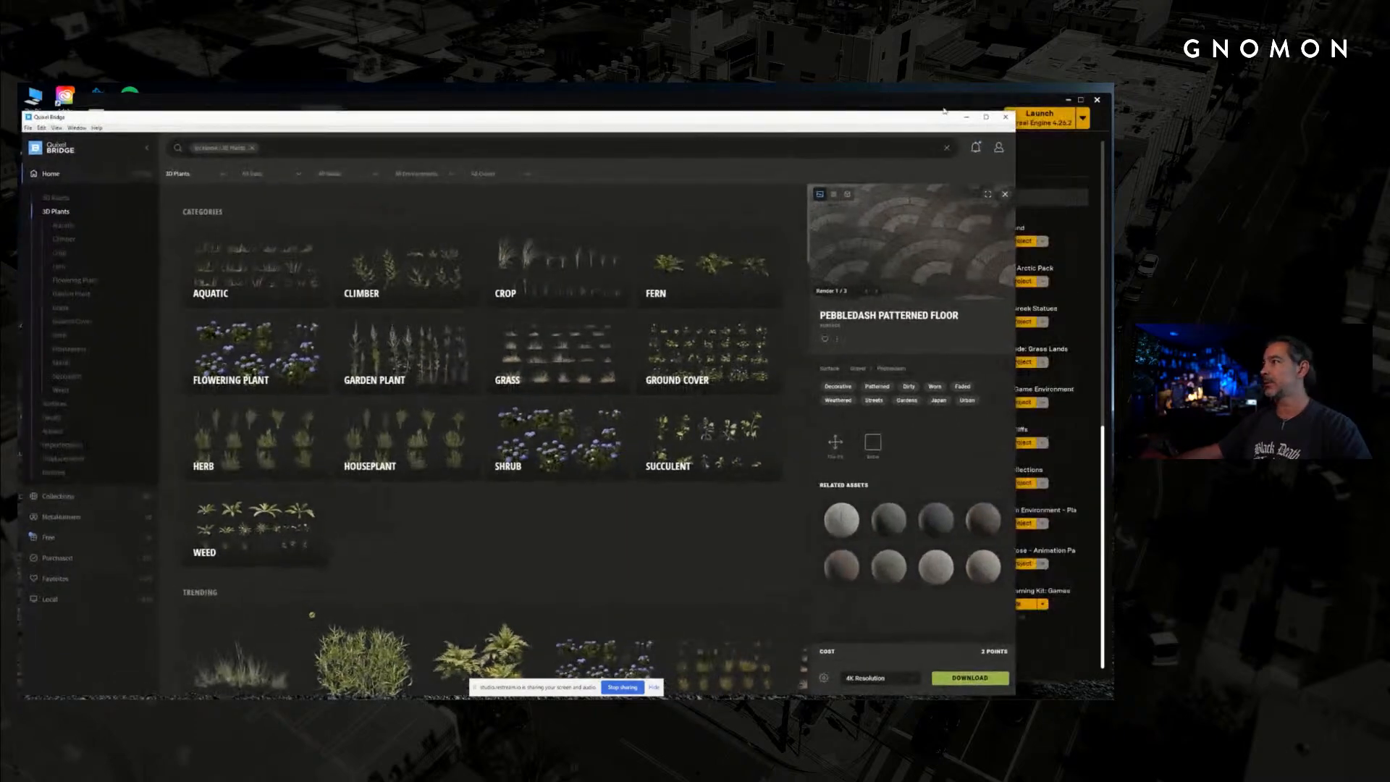
{"action": "left_click_drag", "start_coordinate": [1015, 112], "coordinate": [657, 257]}
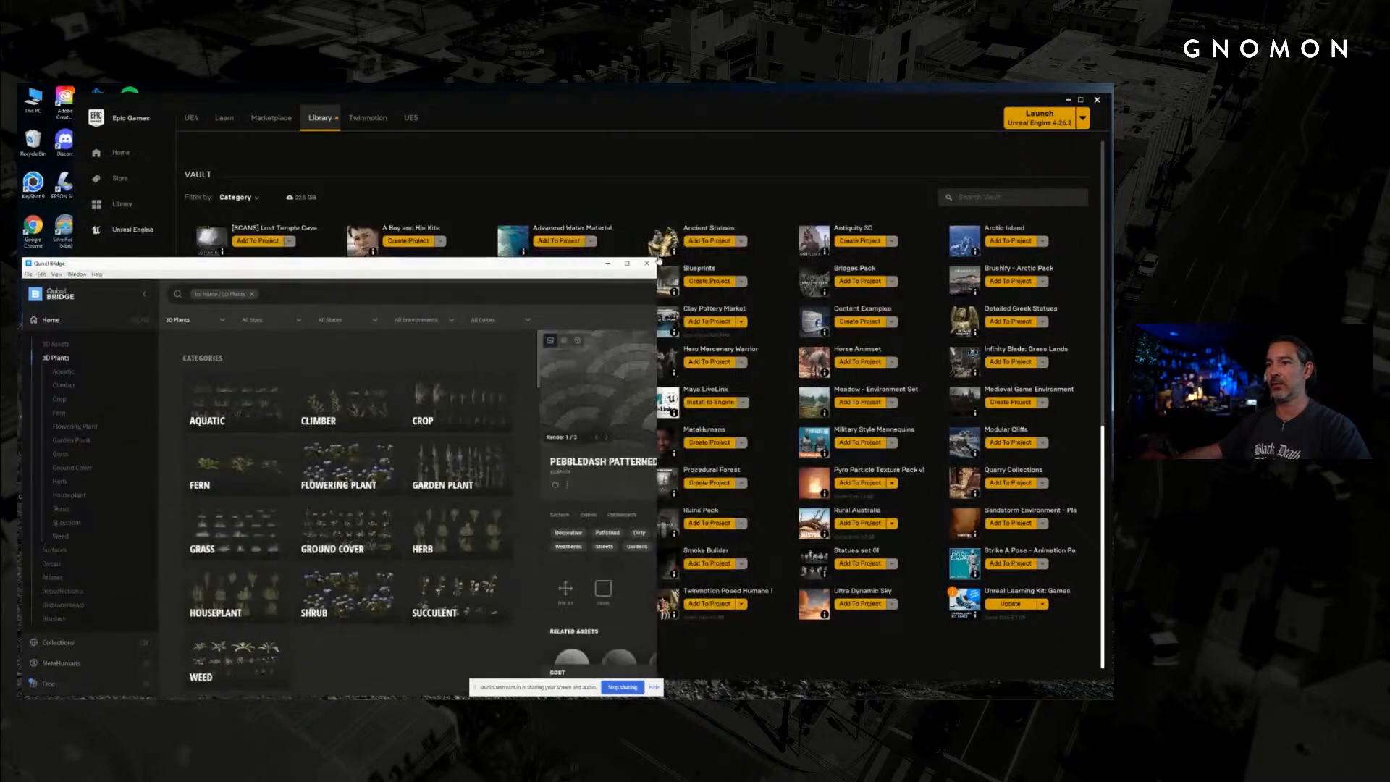
{"action": "left_click_drag", "start_coordinate": [480, 269], "coordinate": [18, 304]}
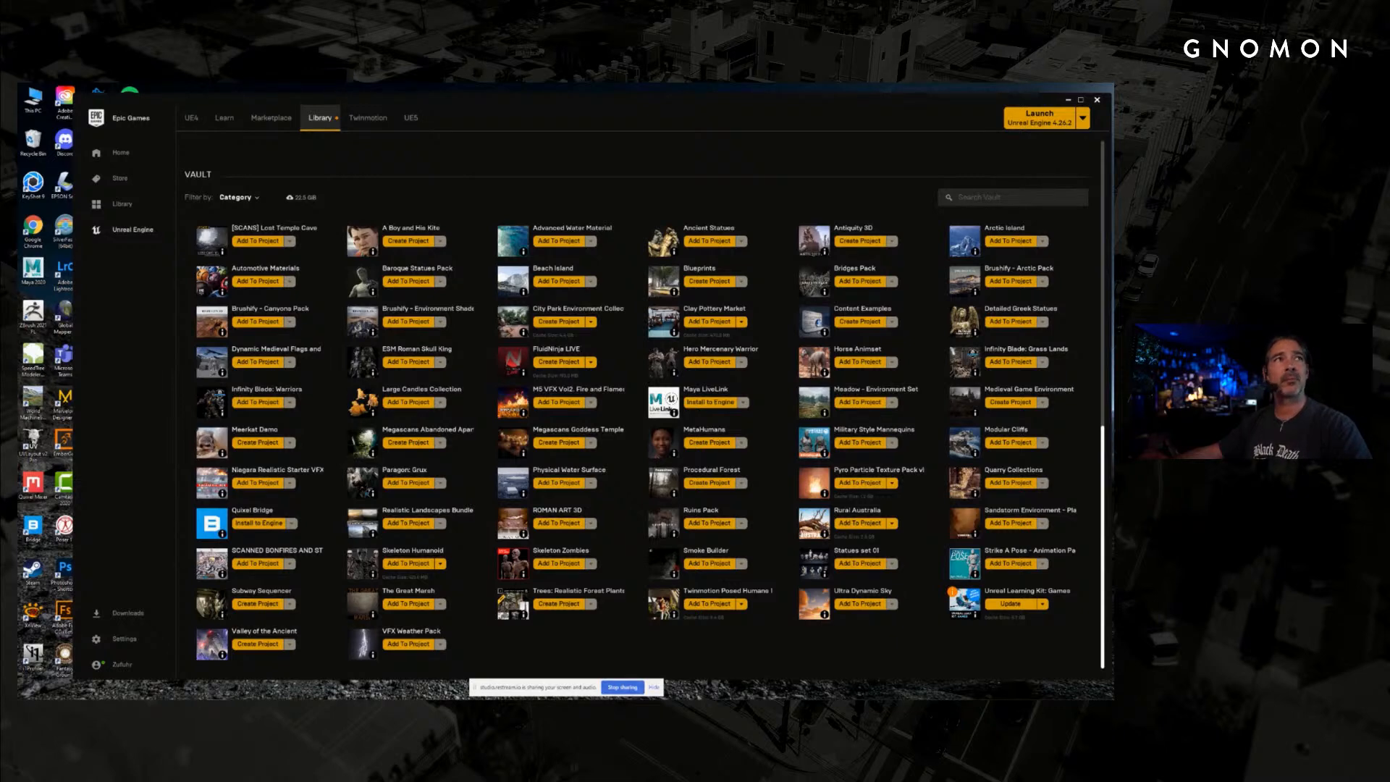
- Bring the Quixel Bridge window back at an enlarged size and search all assets for "statue"
{"action": "left_click_drag", "start_coordinate": [17, 129], "coordinate": [256, 233]}
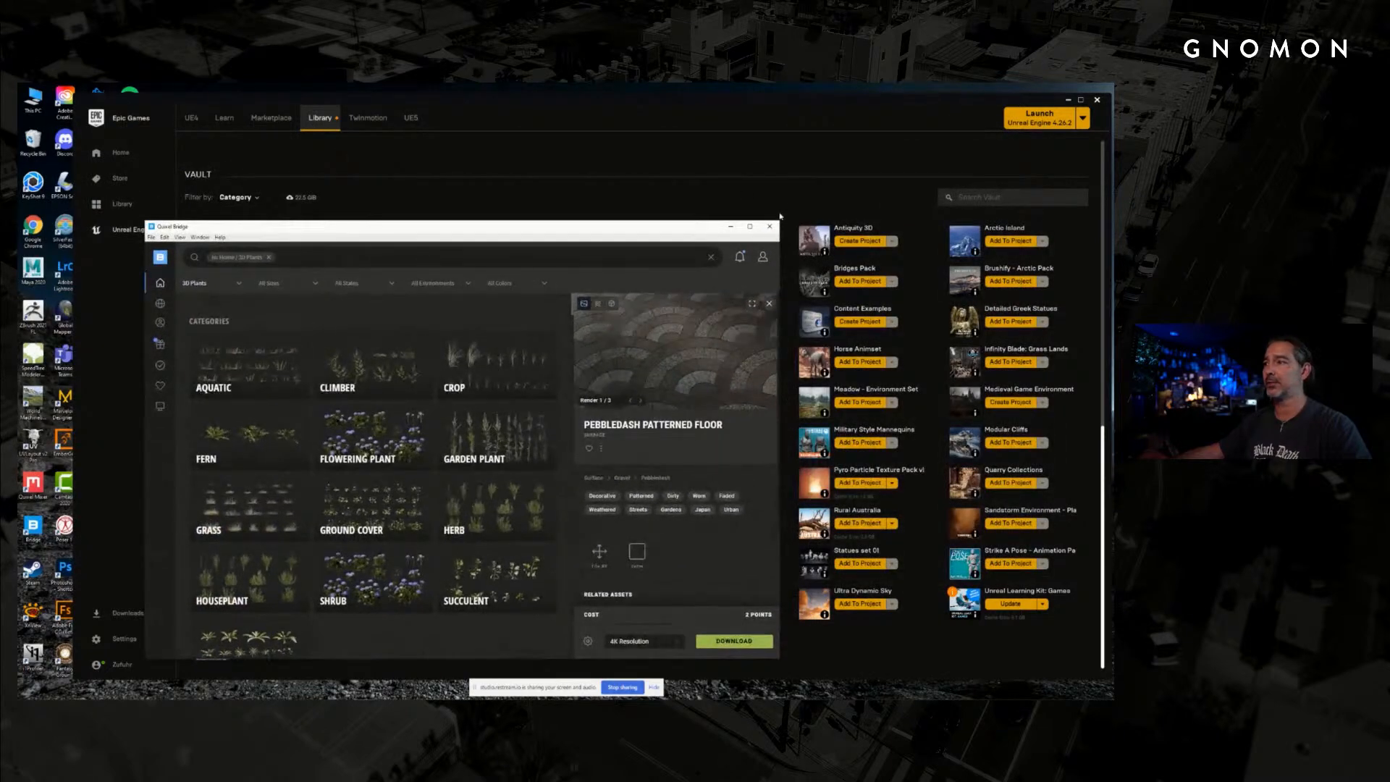
{"action": "left_click_drag", "start_coordinate": [782, 219], "coordinate": [1047, 107]}
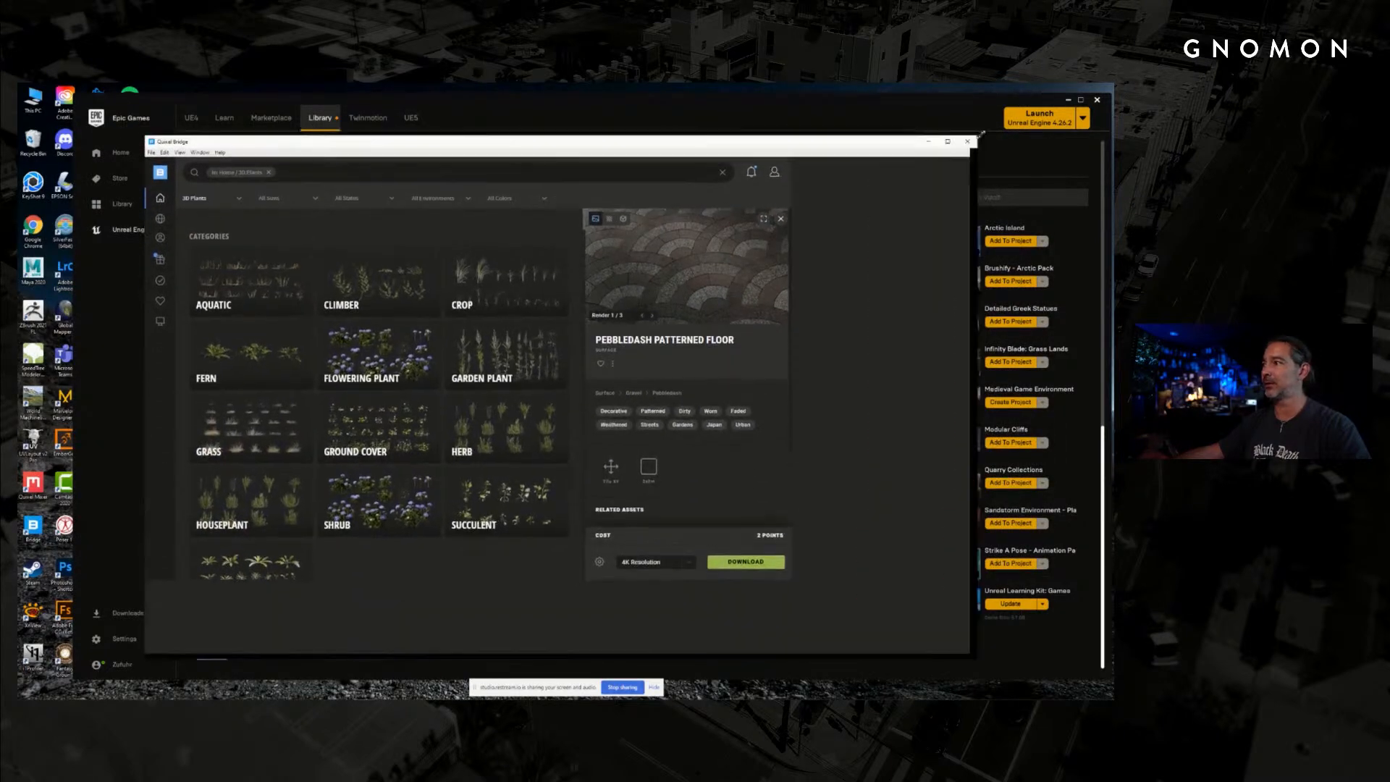
{"action": "left_click", "coordinate": [375, 144]}
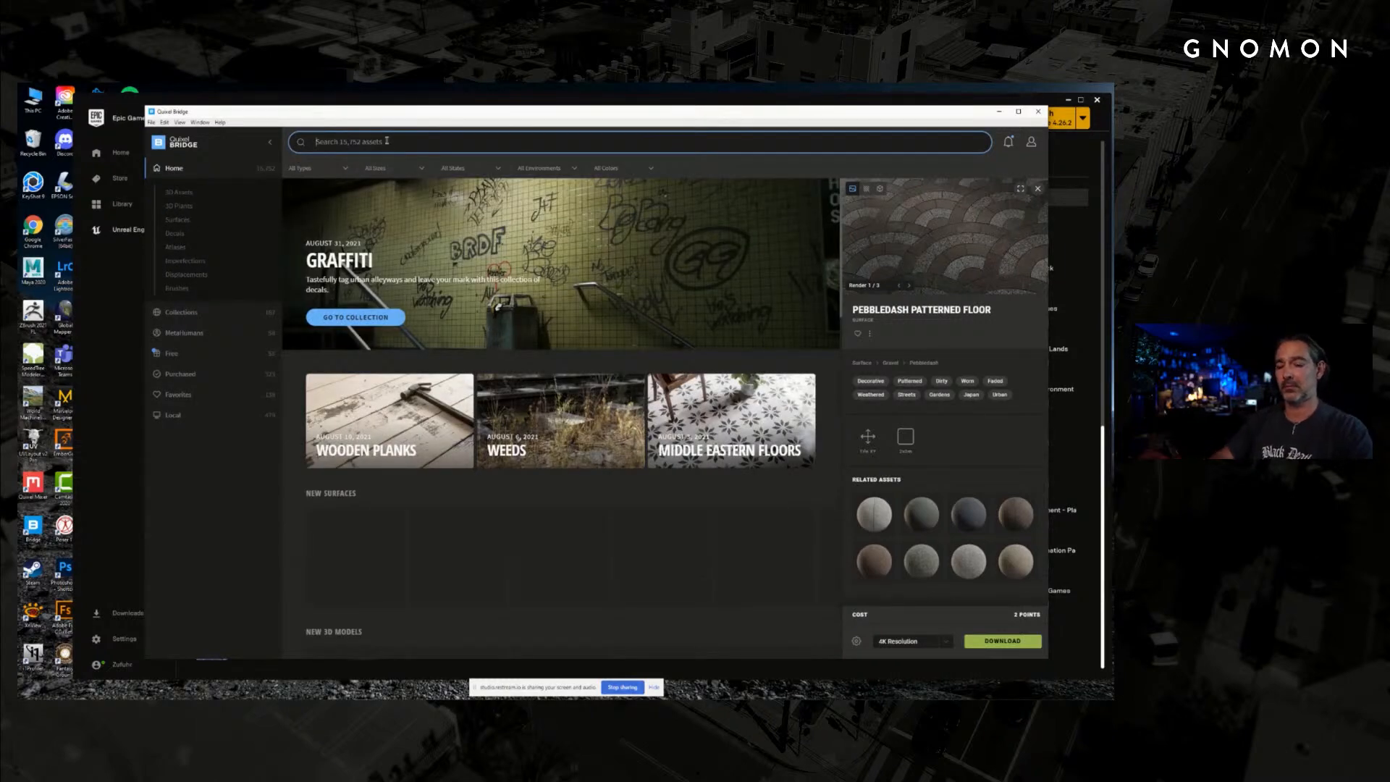
{"action": "type", "text": "statue"}
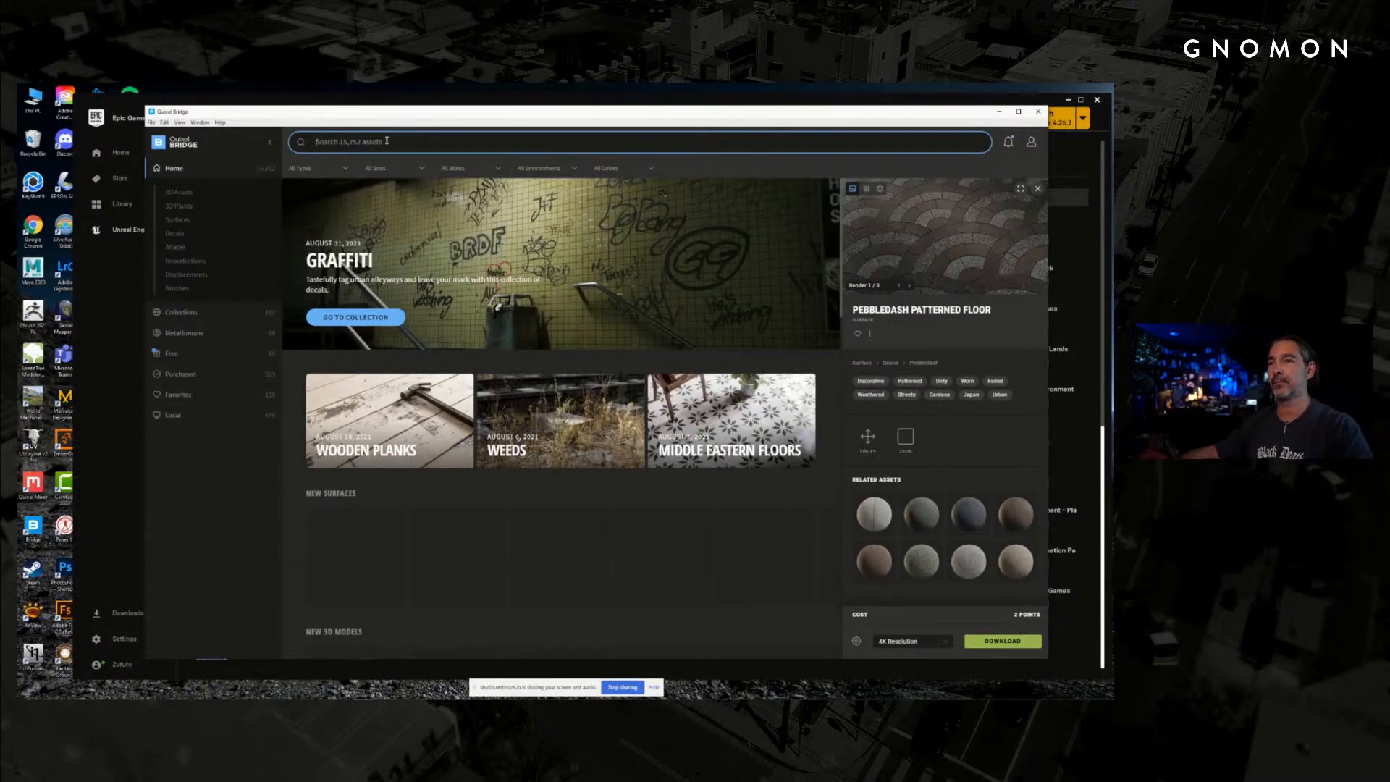
{"action": "key", "text": "Return"}
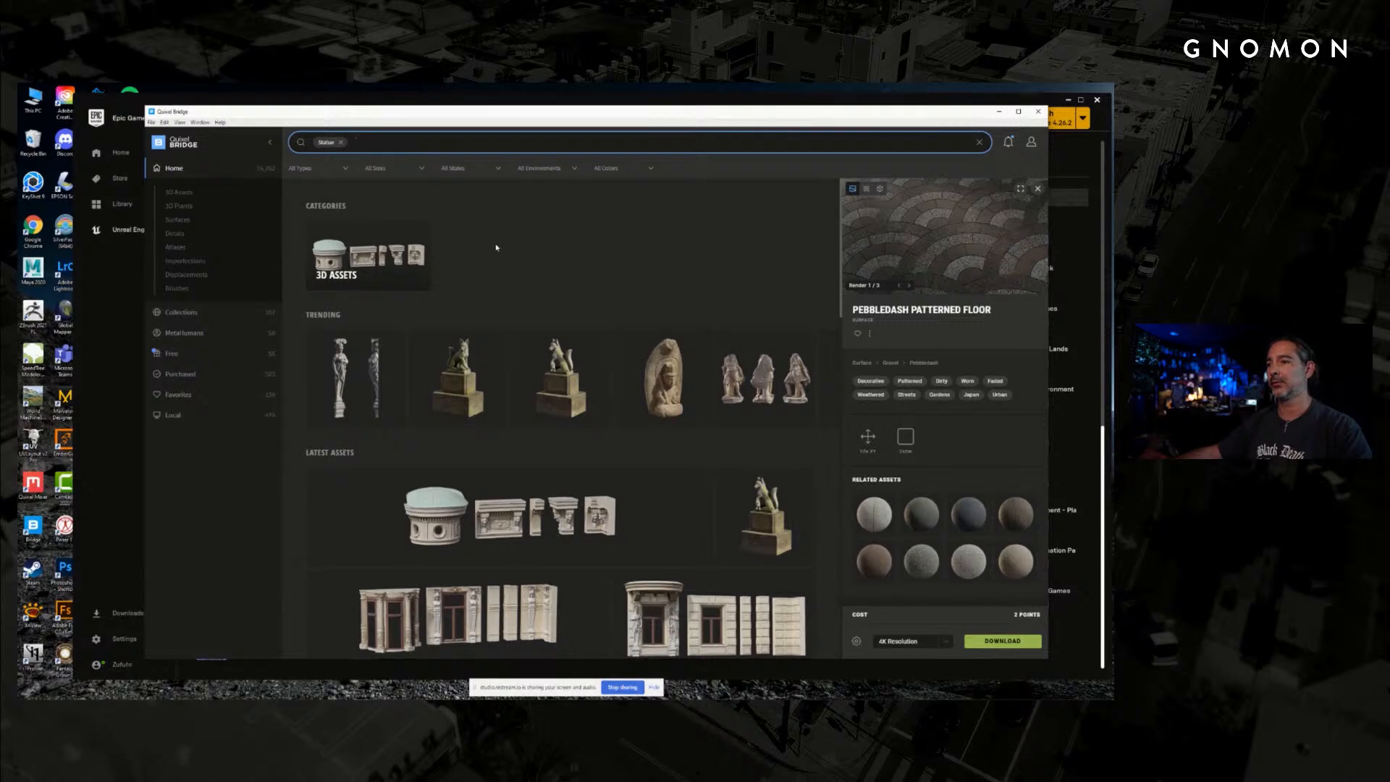
{"action": "scroll", "coordinate": [521, 246], "scroll_direction": "down", "scroll_amount": 4}
{"action": "scroll", "coordinate": [548, 246], "scroll_direction": "down", "scroll_amount": 5}
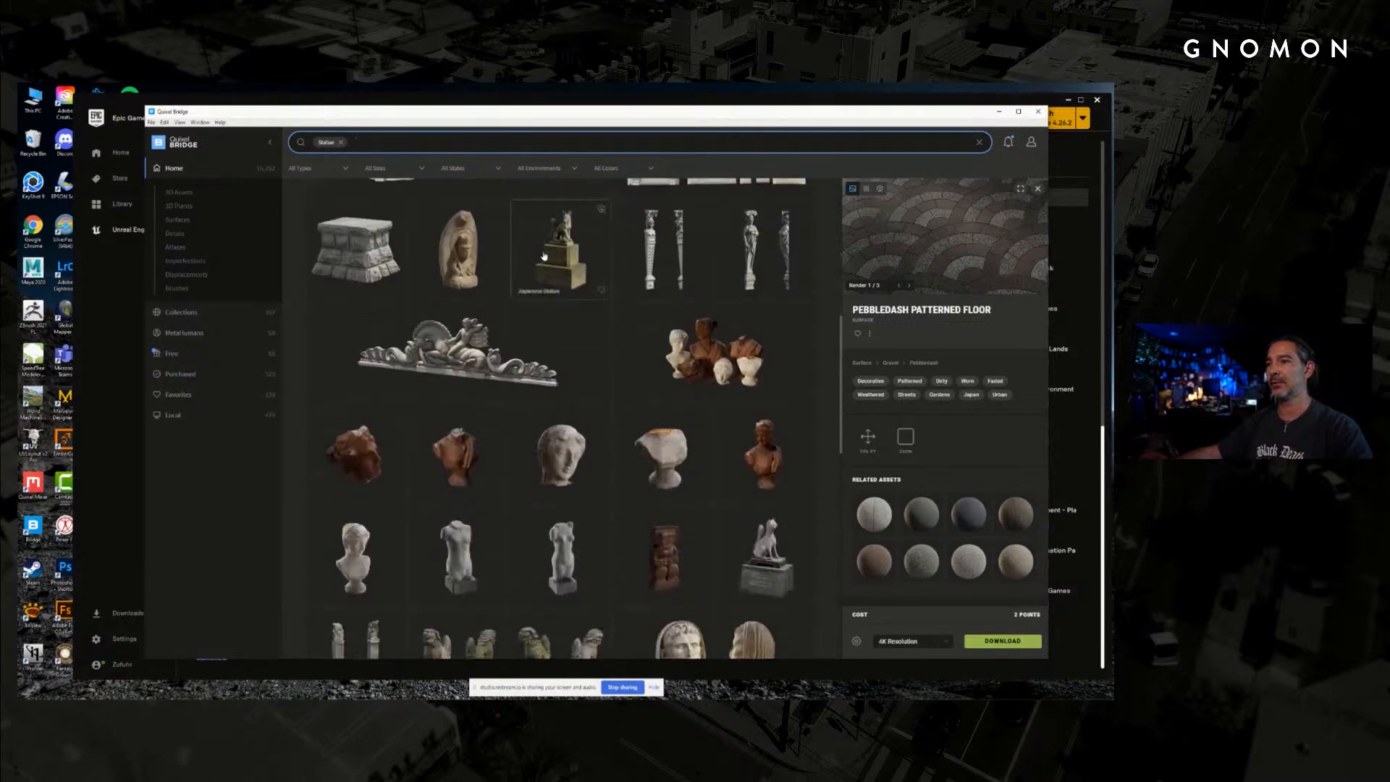
- Select the veiled Roman Statue head among the statue results and examine its details, related assets and export option
{"action": "scroll", "coordinate": [612, 249], "scroll_direction": "down", "scroll_amount": 5}
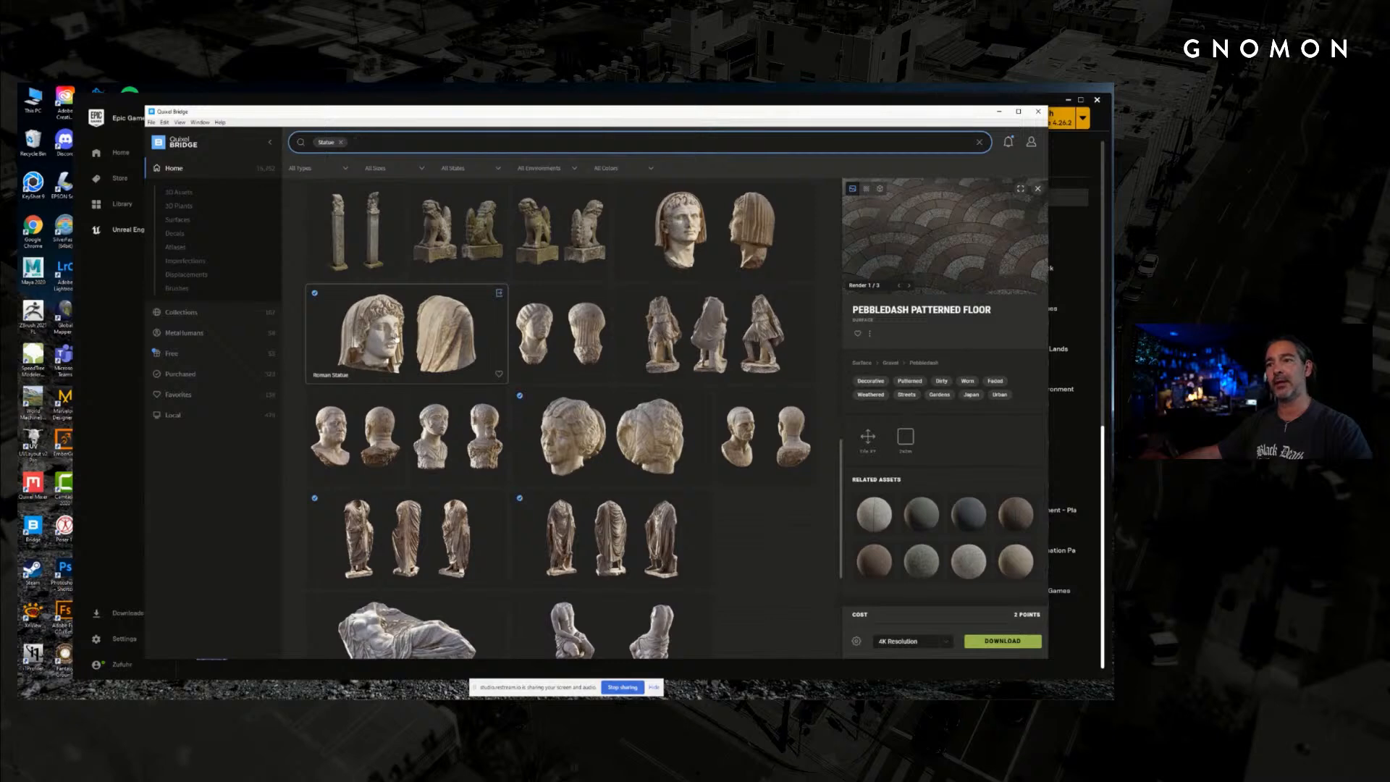
{"action": "left_click", "coordinate": [469, 360]}
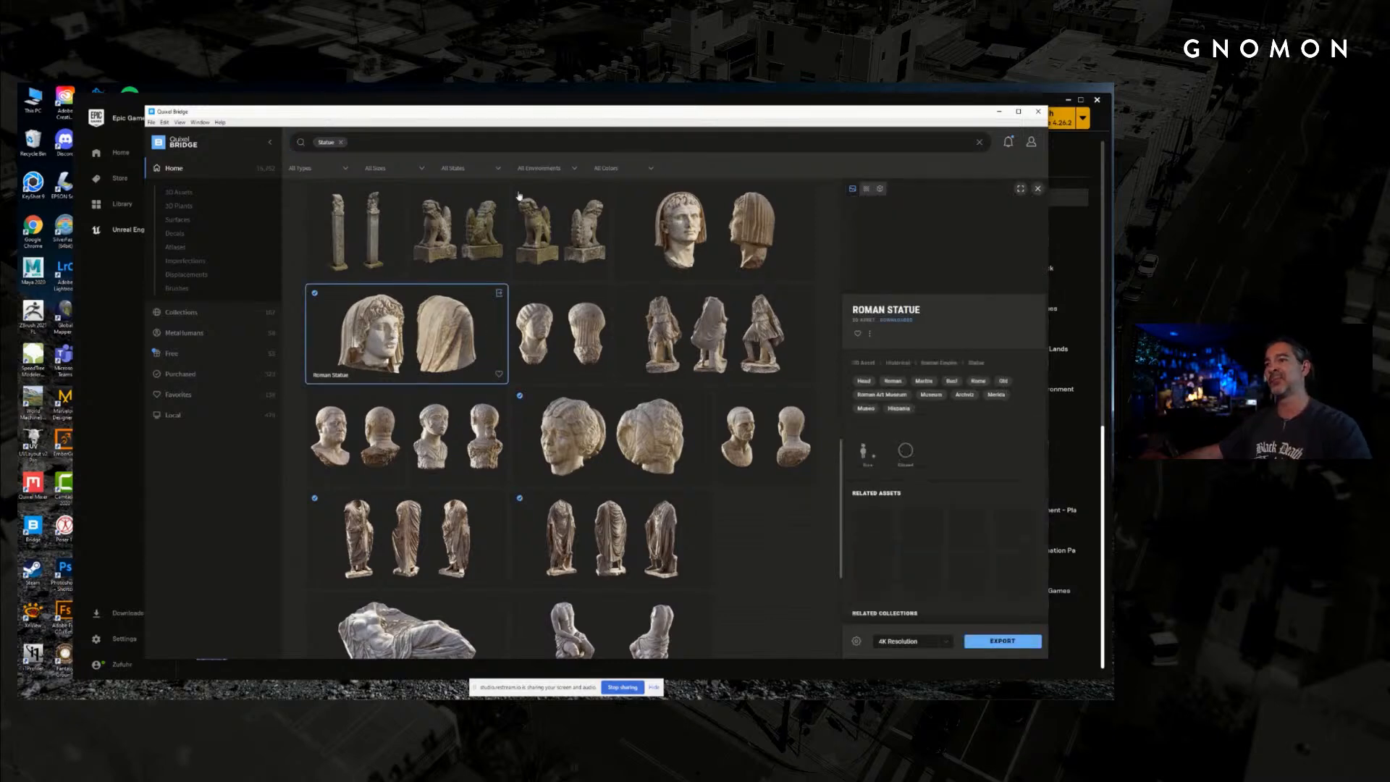
{"action": "left_click_drag", "start_coordinate": [503, 121], "coordinate": [446, 132]}
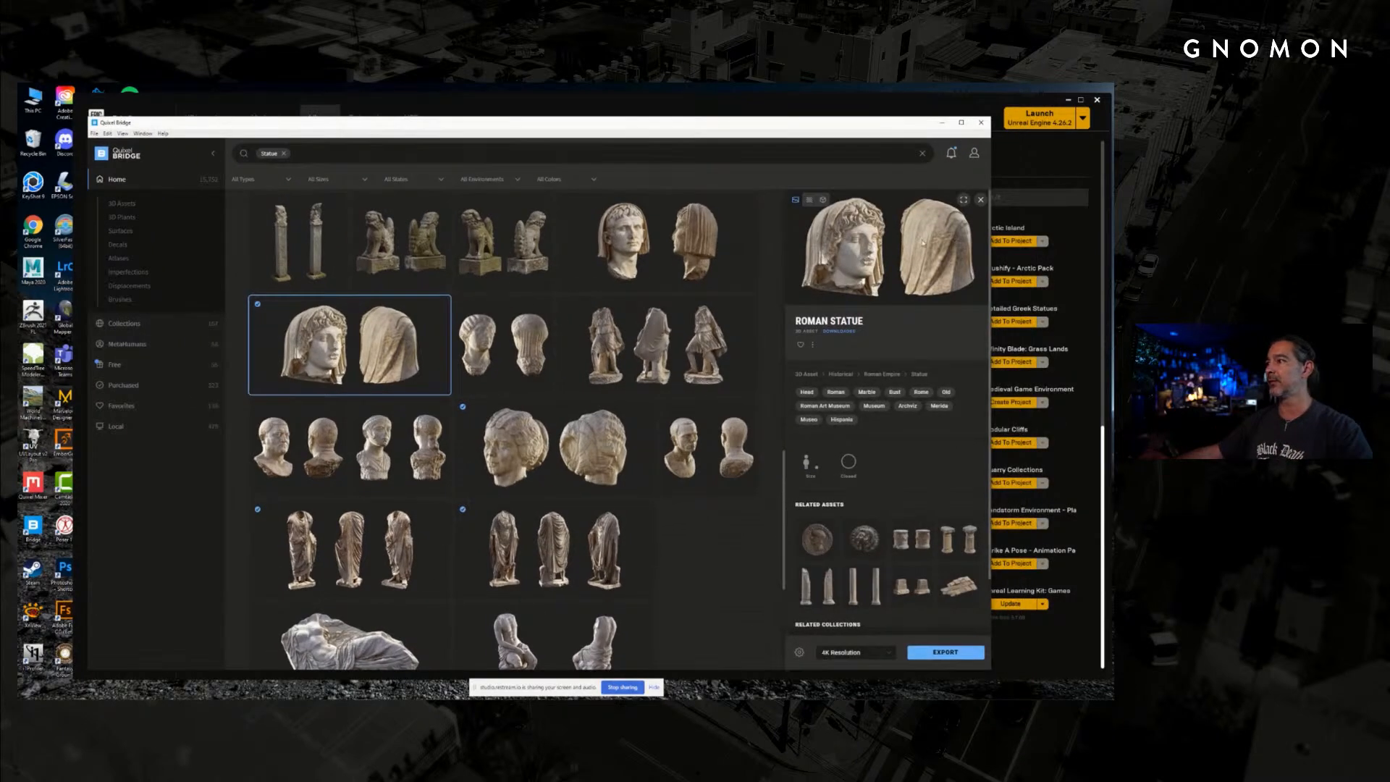
{"action": "scroll", "coordinate": [856, 259], "scroll_direction": "down", "scroll_amount": 1}
{"action": "scroll", "coordinate": [857, 259], "scroll_direction": "up", "scroll_amount": 1}
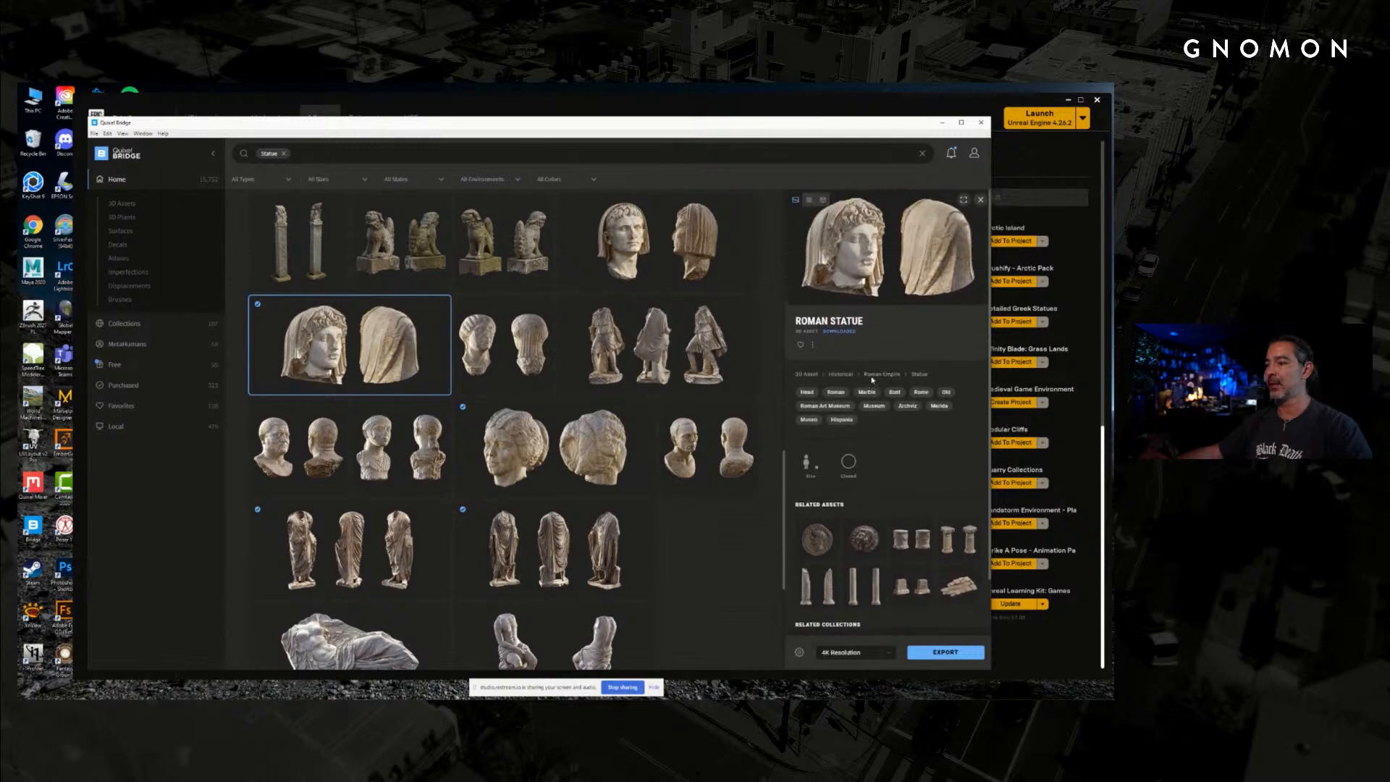
{"action": "scroll", "coordinate": [856, 259], "scroll_direction": "down", "scroll_amount": 1}
{"action": "scroll", "coordinate": [379, 335], "scroll_direction": "down", "scroll_amount": 3}
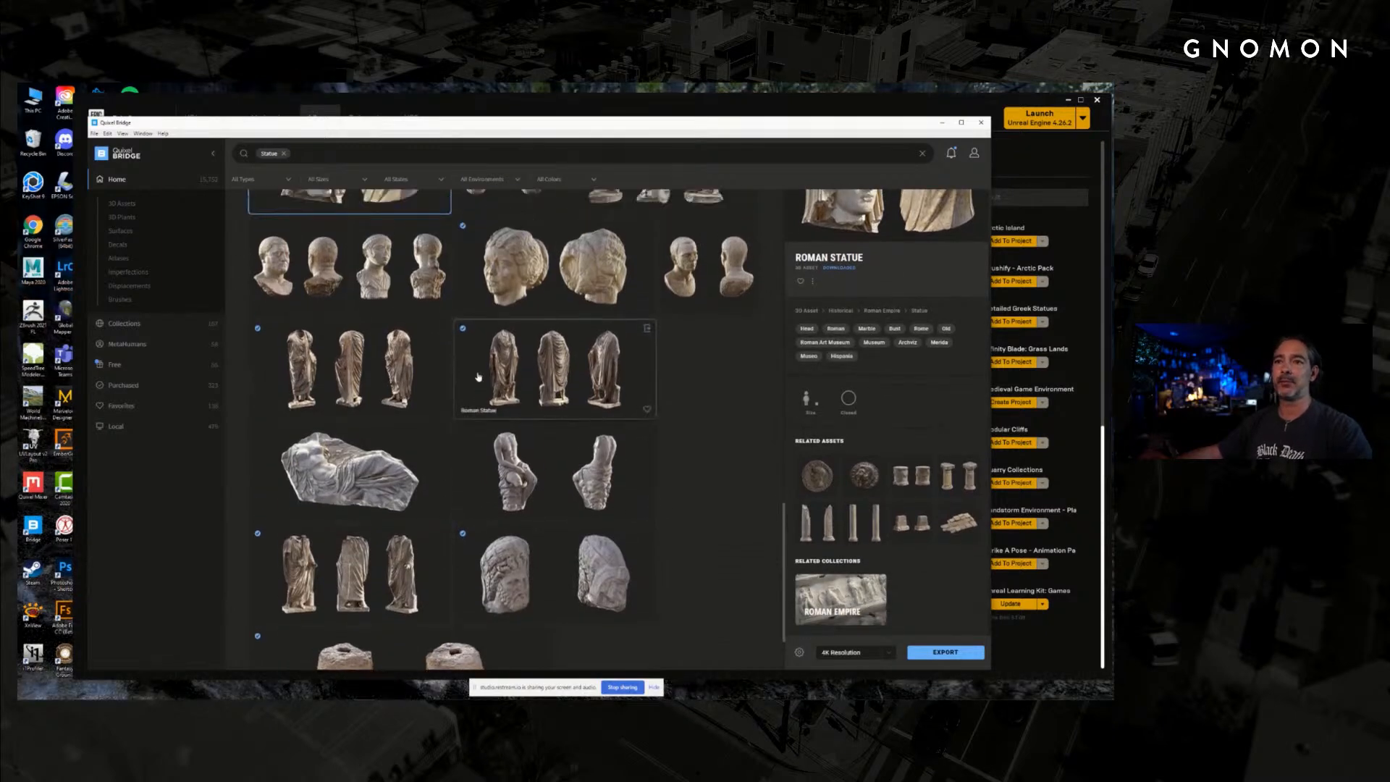
{"action": "scroll", "coordinate": [434, 362], "scroll_direction": "up", "scroll_amount": 2}
{"action": "left_click", "coordinate": [941, 652]}
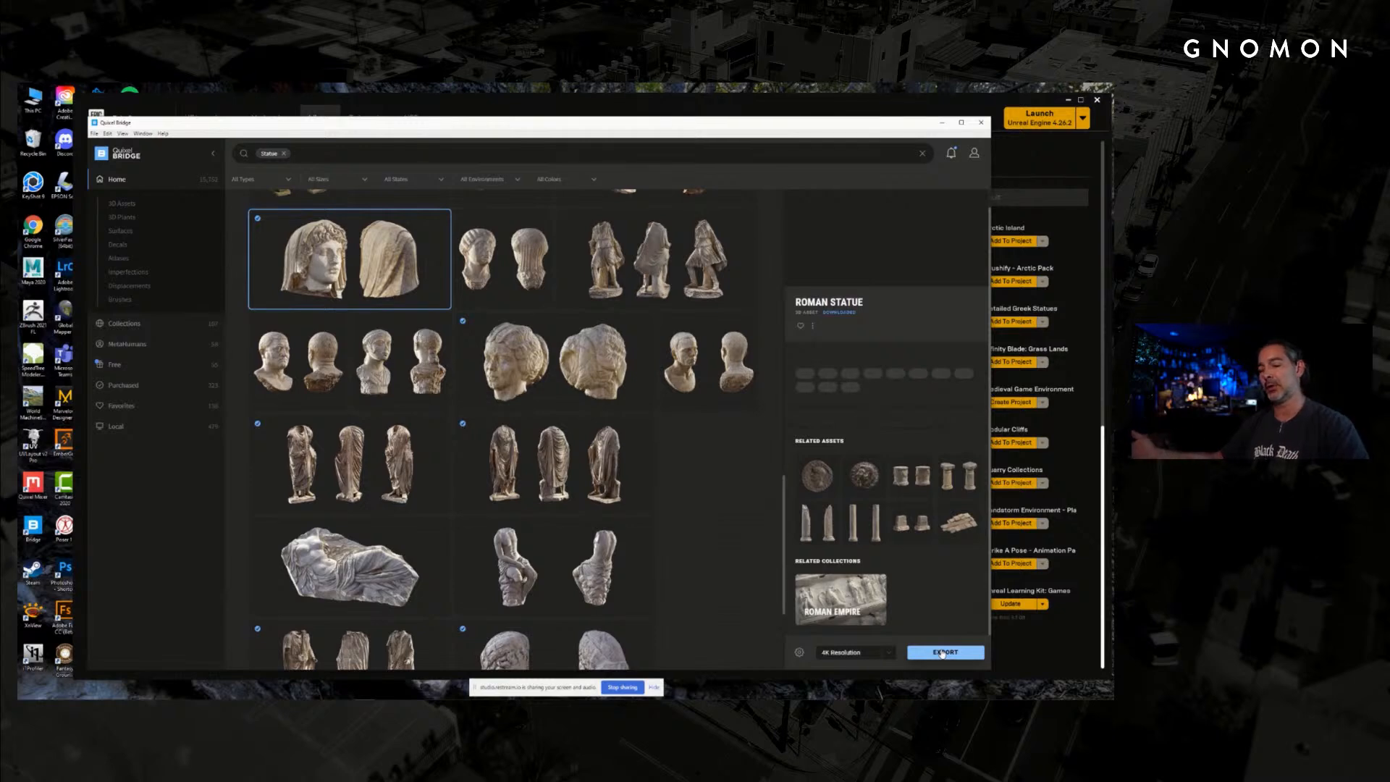
- Browse the remaining statue results down to the last scans and back up to the categories and trending assets
{"action": "left_click_drag", "start_coordinate": [836, 117], "coordinate": [823, 118]}
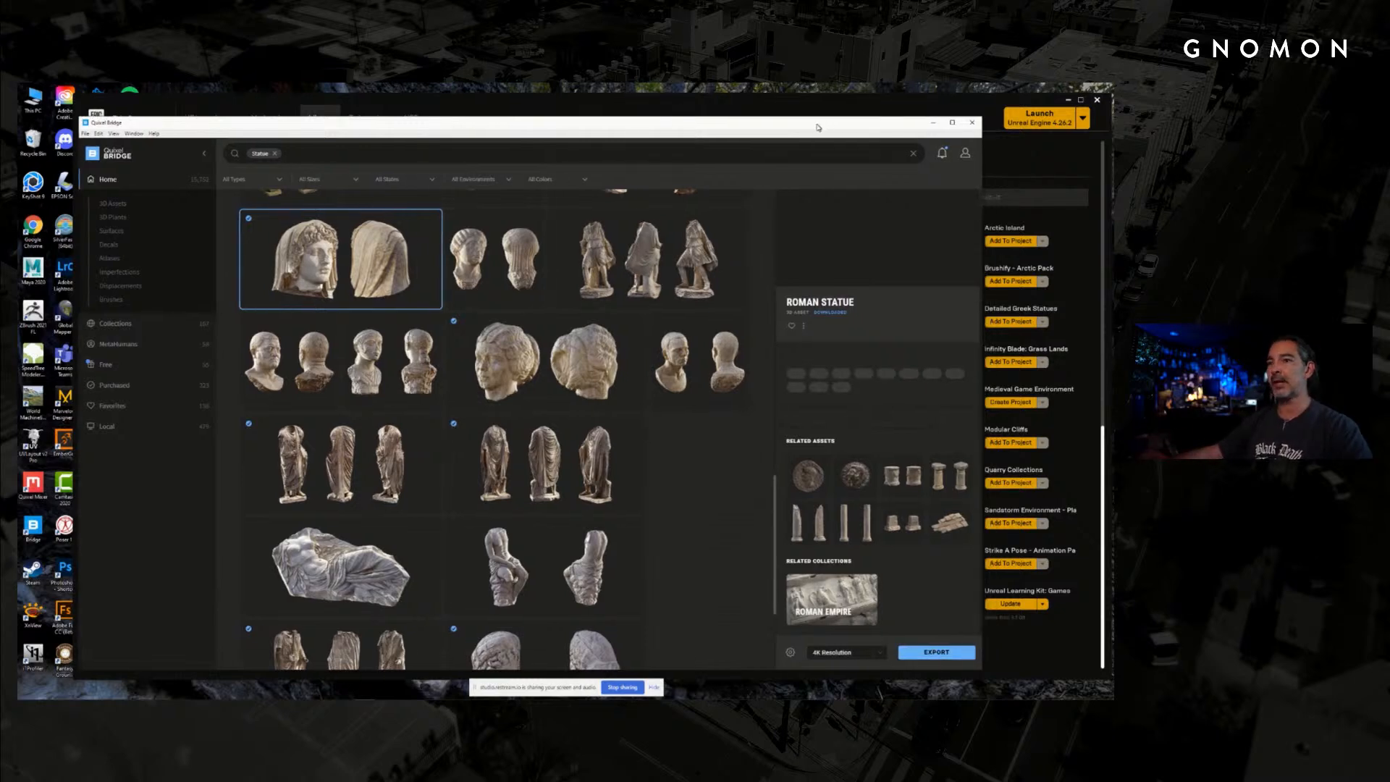
{"action": "scroll", "coordinate": [472, 400], "scroll_direction": "down", "scroll_amount": 2}
{"action": "scroll", "coordinate": [471, 399], "scroll_direction": "down", "scroll_amount": 1}
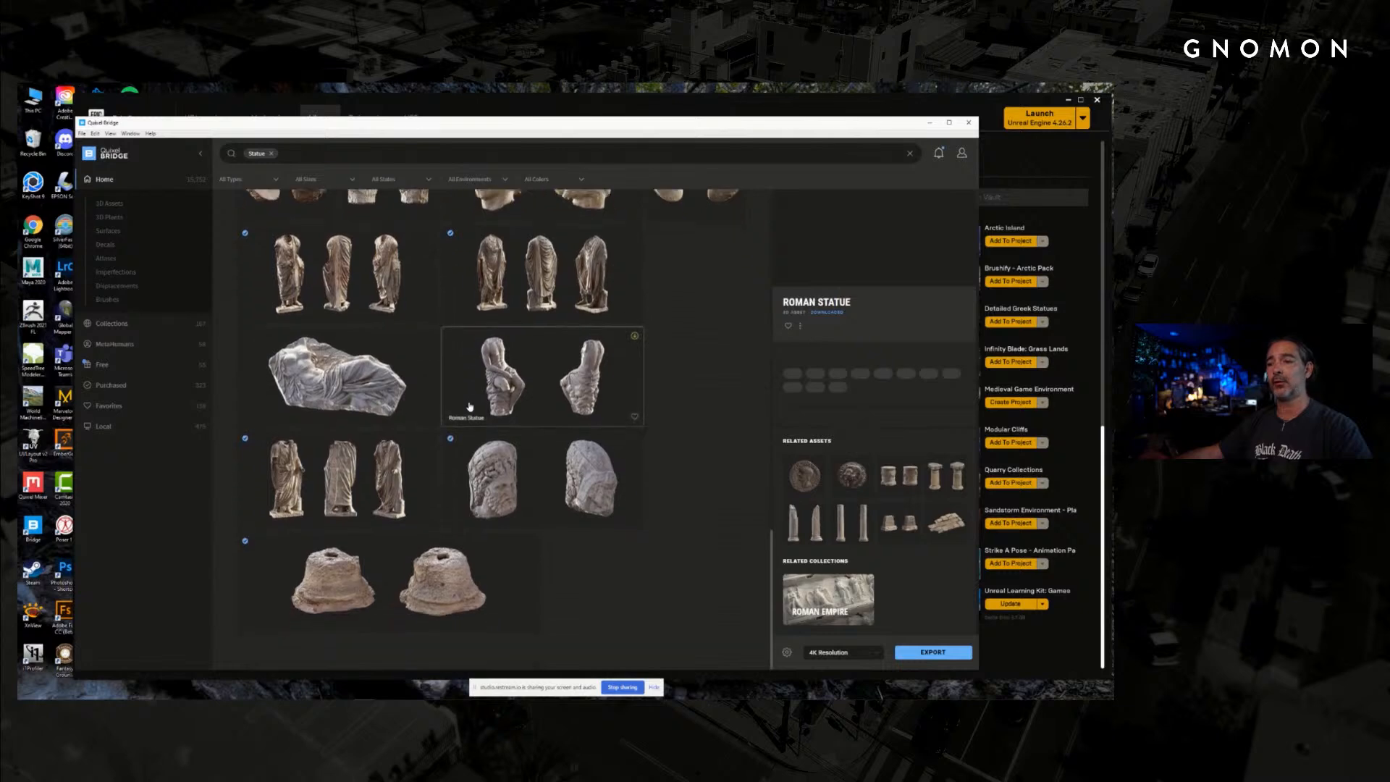
{"action": "scroll", "coordinate": [507, 427], "scroll_direction": "up", "scroll_amount": 7}
{"action": "scroll", "coordinate": [525, 438], "scroll_direction": "up", "scroll_amount": 6}
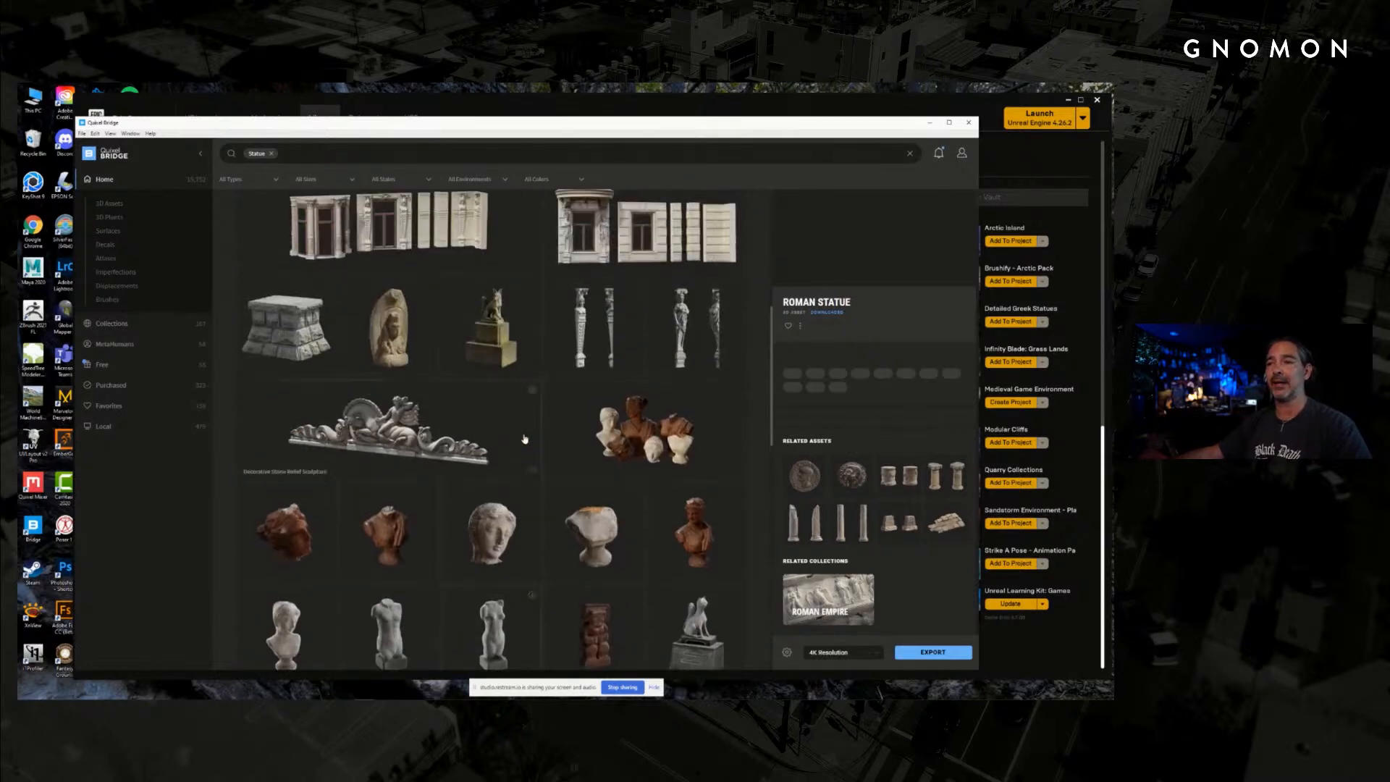
{"action": "scroll", "coordinate": [511, 415], "scroll_direction": "up", "scroll_amount": 3}
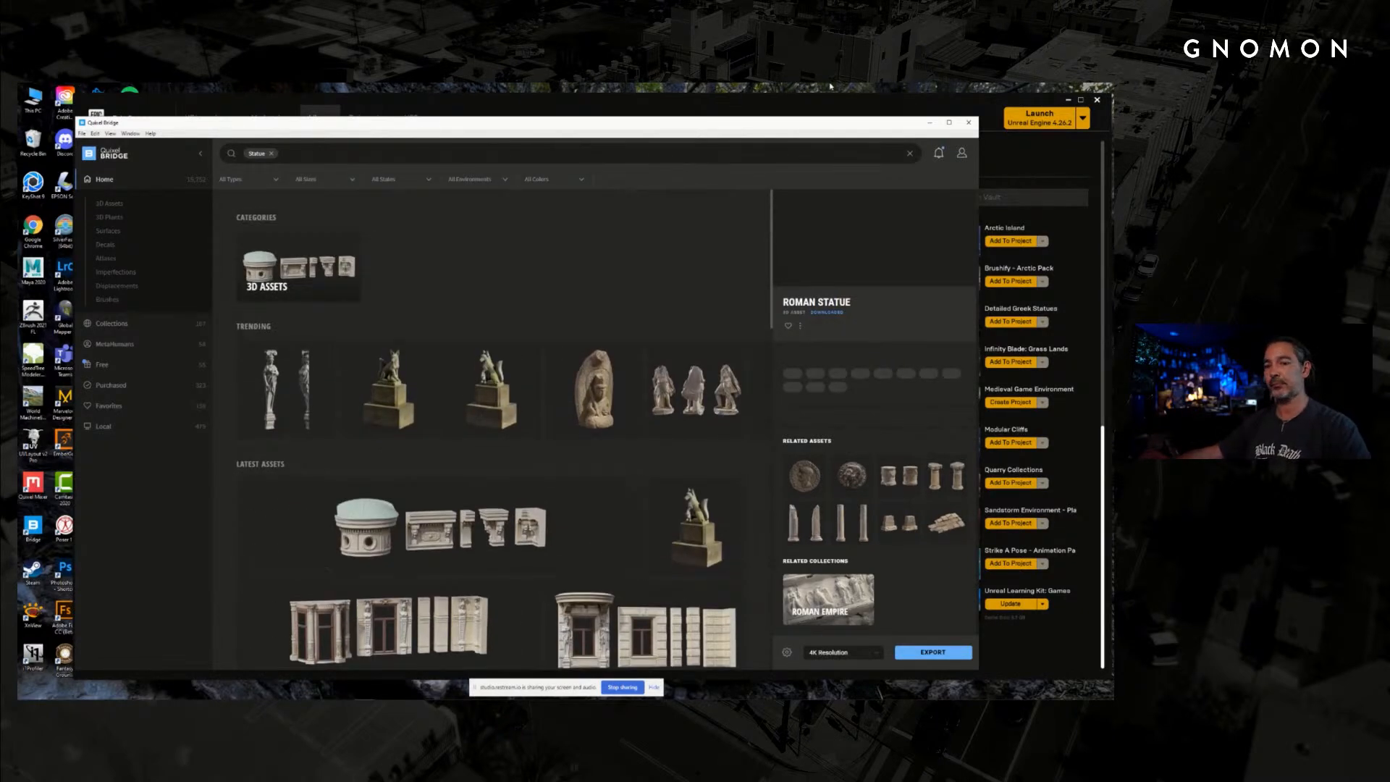
- Shrink the Quixel Bridge window, move it off the launcher, and narrow the Epic Games Launcher window to expose the desktop
{"action": "left_click_drag", "start_coordinate": [980, 118], "coordinate": [854, 189]}
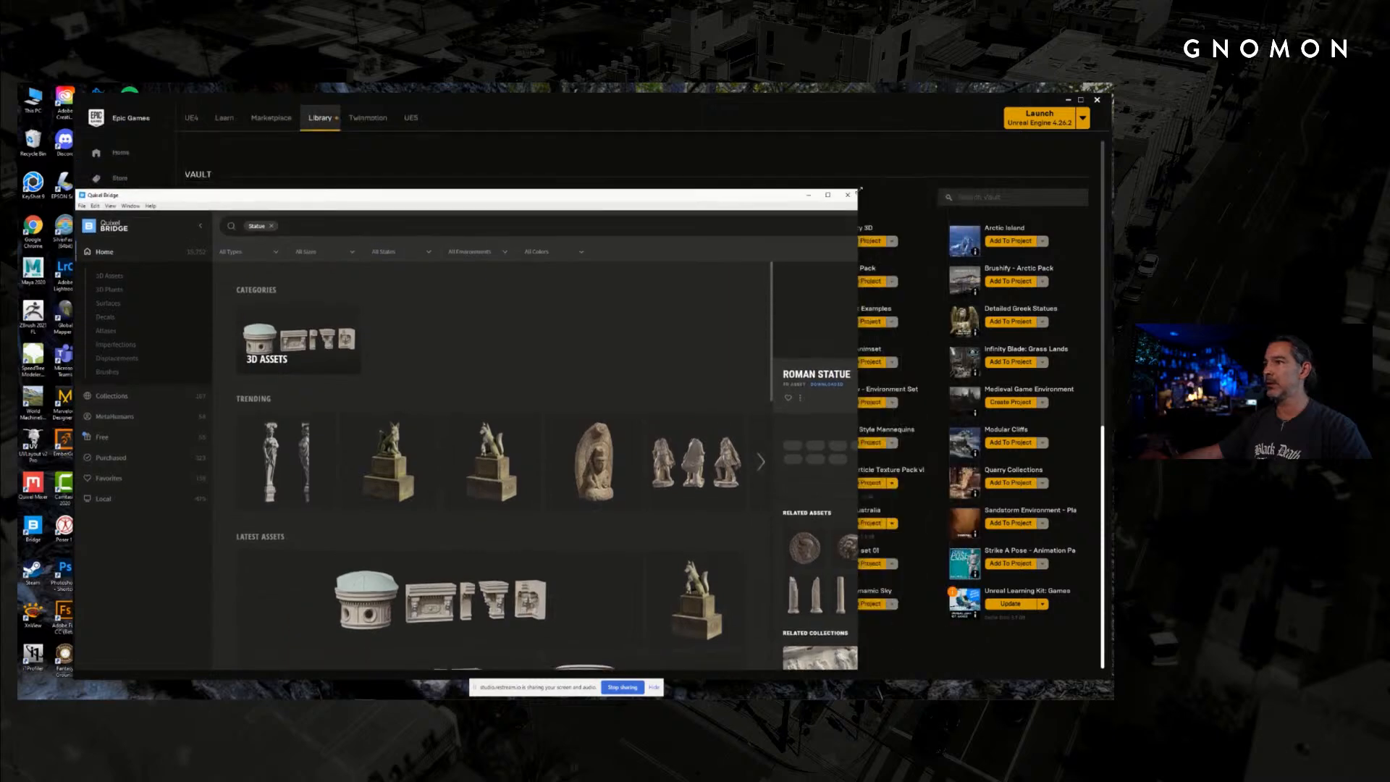
{"action": "left_click_drag", "start_coordinate": [601, 198], "coordinate": [0, 151]}
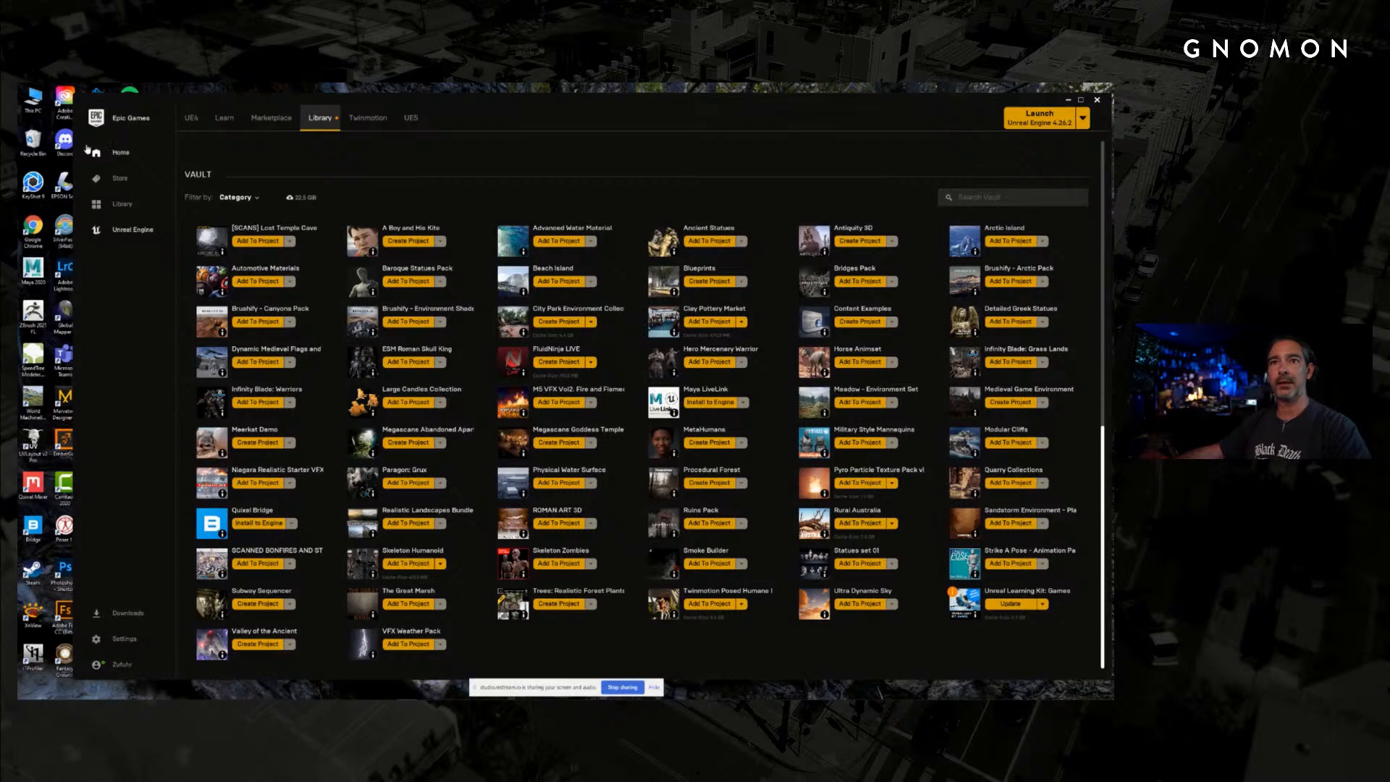
{"action": "left_click_drag", "start_coordinate": [75, 150], "coordinate": [290, 150]}
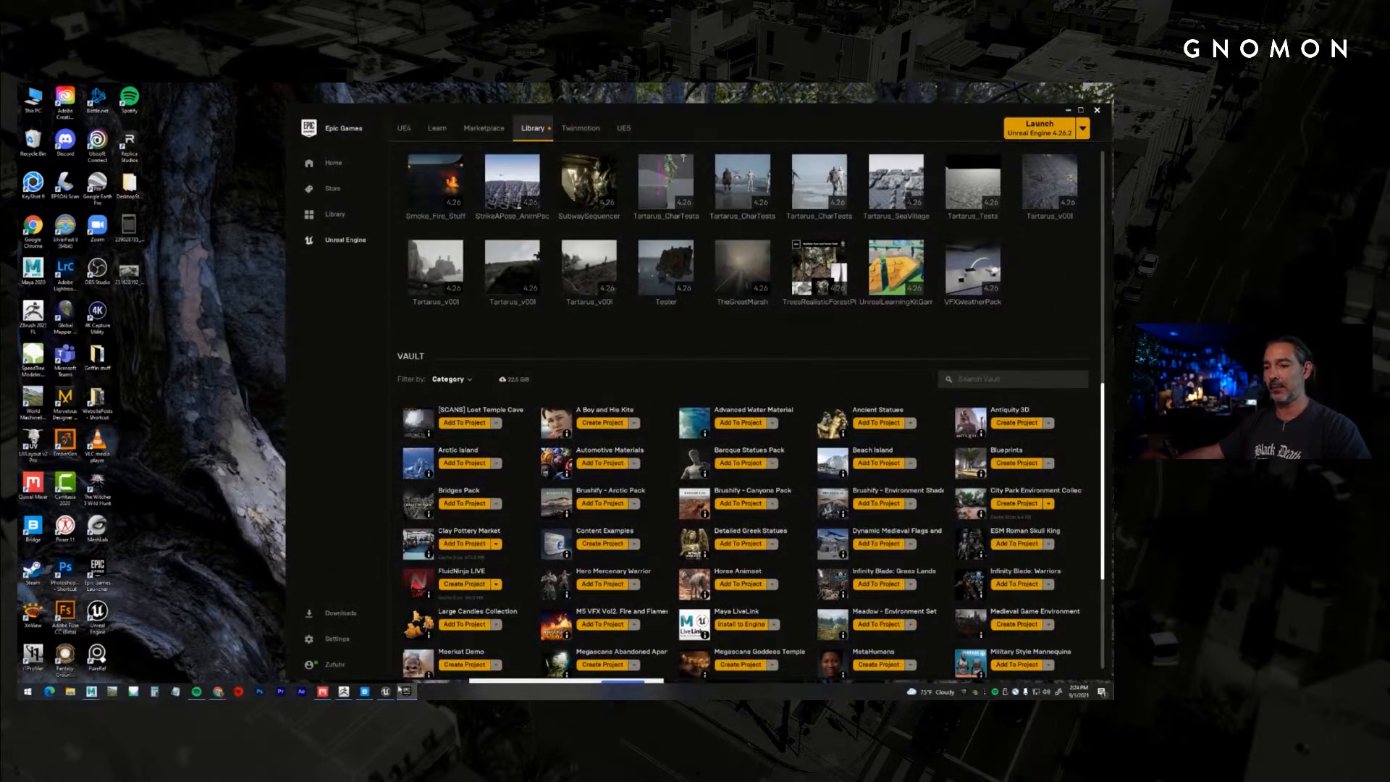
- Switch to the open Unreal Editor project and make the viewport taller for a closer look at the statue scene
{"action": "left_click", "coordinate": [387, 691]}
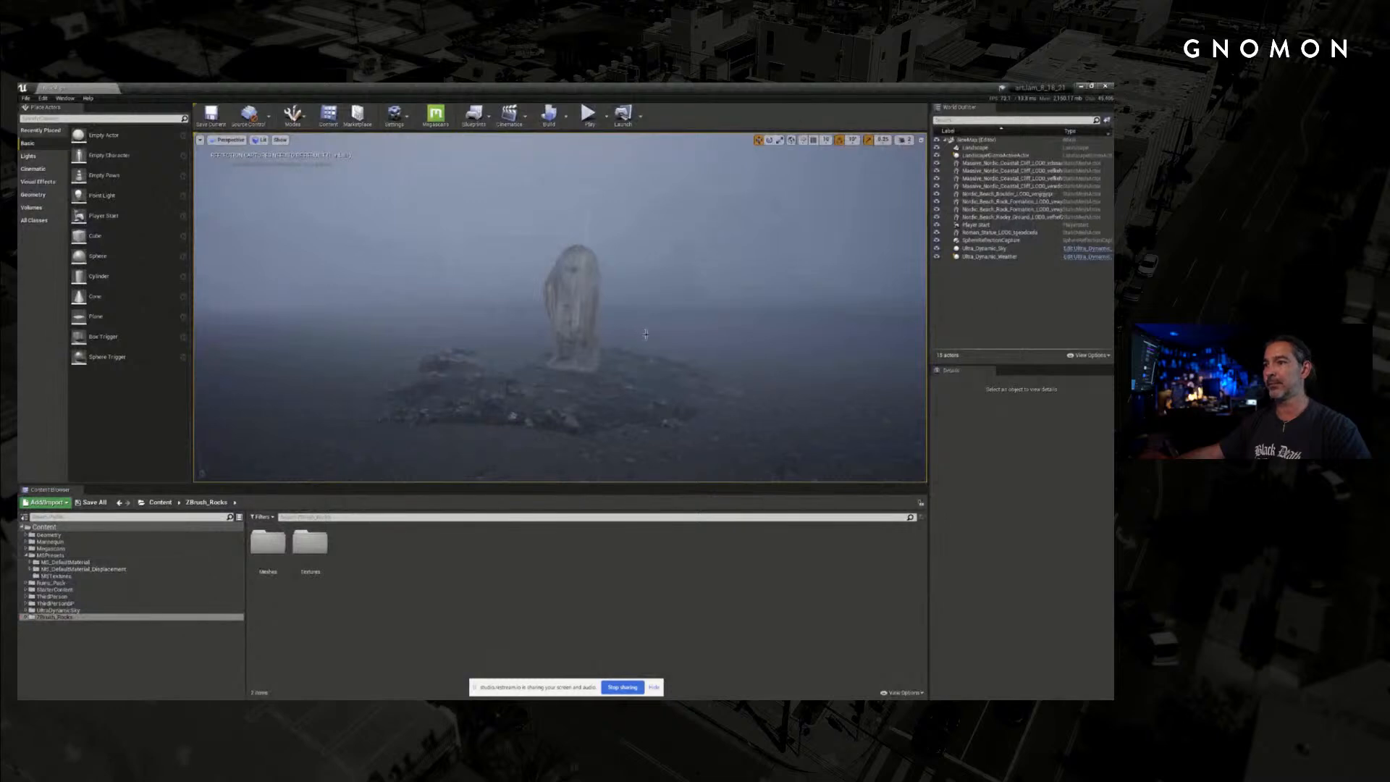
{"action": "right_click_drag", "start_coordinate": [646, 335], "coordinate": [645, 337]}
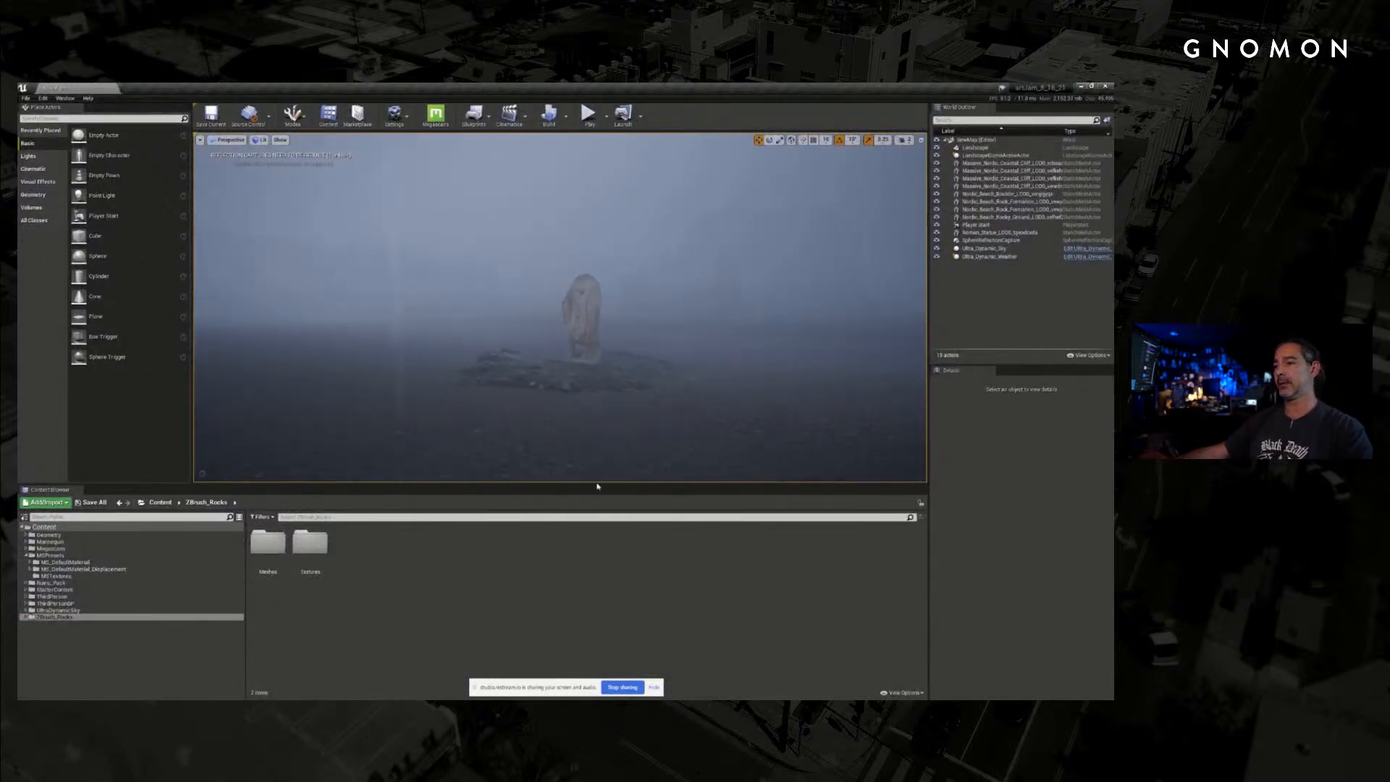
{"action": "left_click_drag", "start_coordinate": [598, 490], "coordinate": [599, 562]}
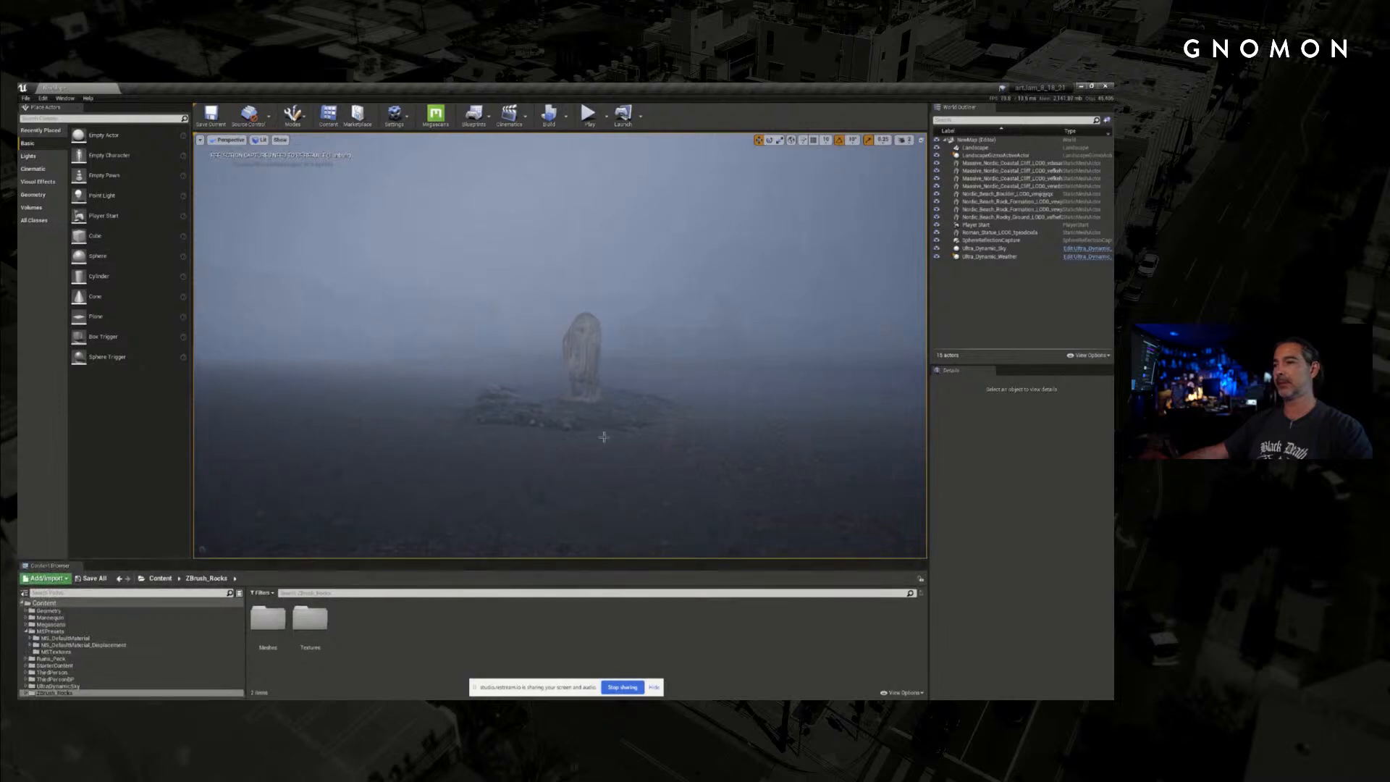
{"action": "right_click_drag", "start_coordinate": [600, 441], "coordinate": [610, 430]}
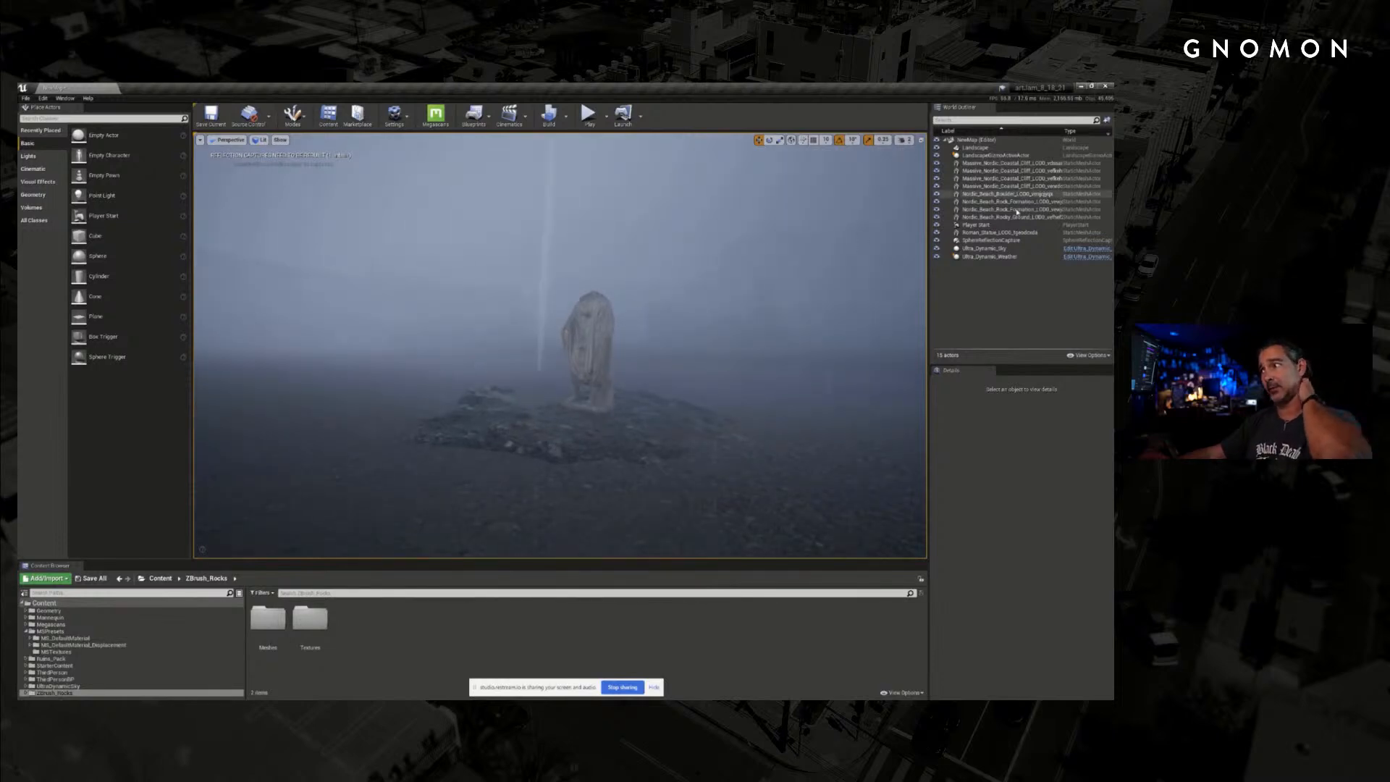
- Select the Ultra_Dynamic_Sky actor, hide the screen-sharing notice, and inspect the foggy scene closer to the statue
{"action": "left_click", "coordinate": [999, 249]}
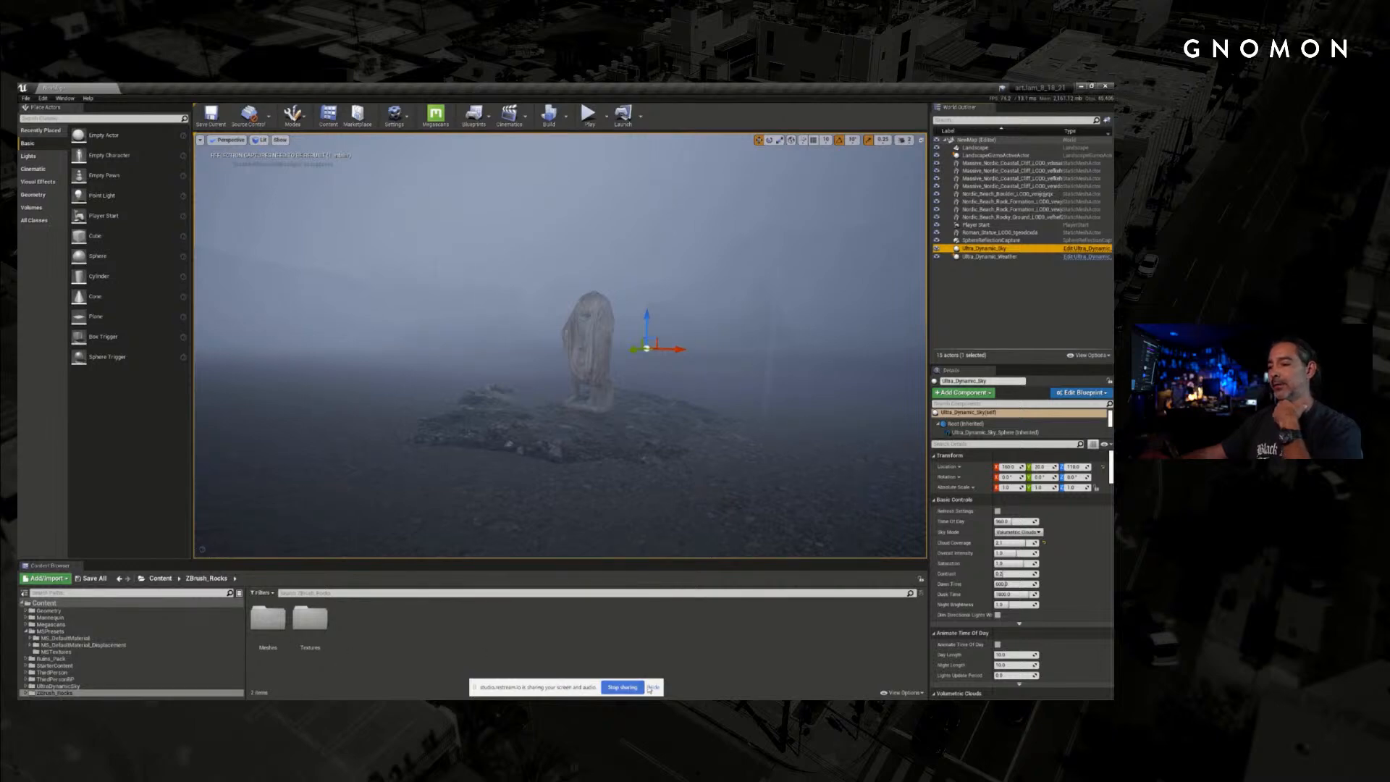
{"action": "left_click", "coordinate": [651, 687]}
{"action": "right_click_drag", "start_coordinate": [613, 367], "coordinate": [618, 373]}
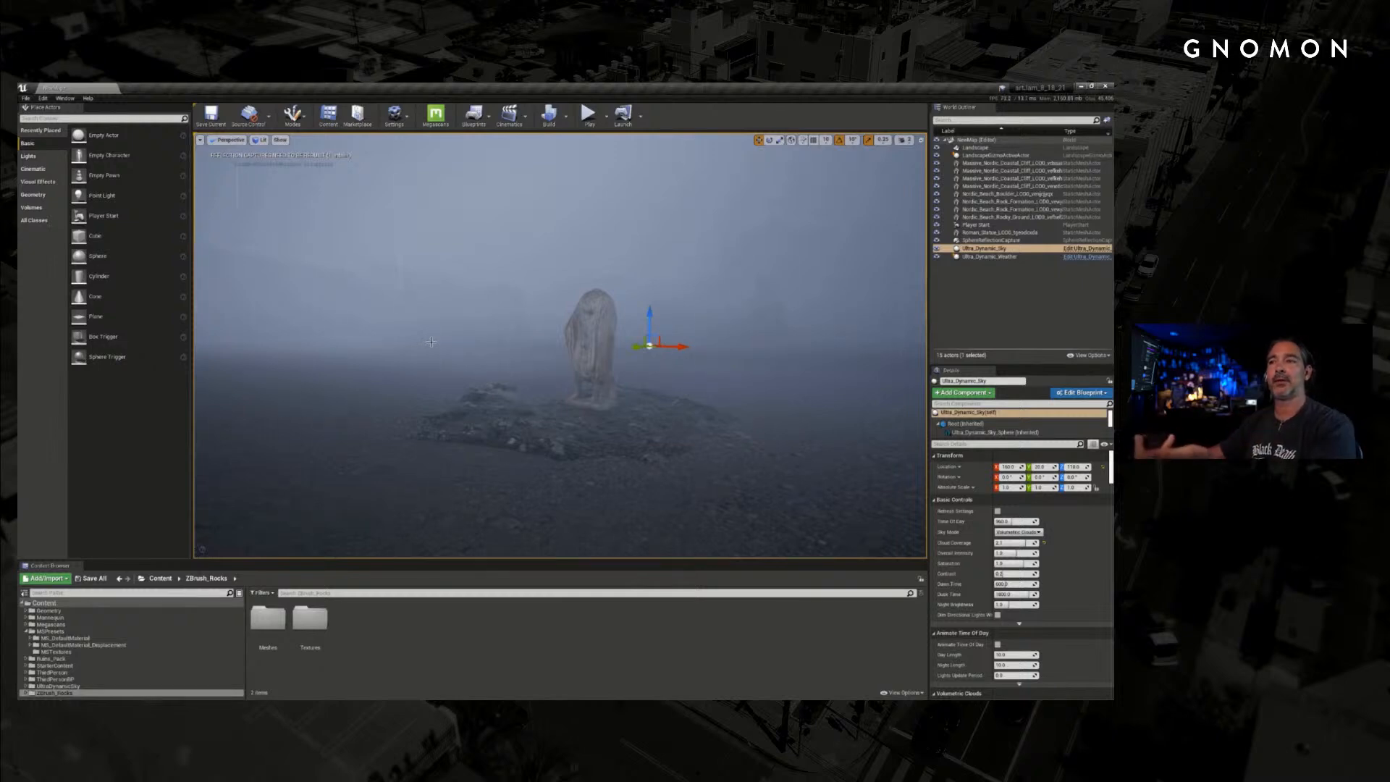
{"action": "key", "text": "w"}
{"action": "right_click_drag", "start_coordinate": [435, 345], "coordinate": [433, 342]}
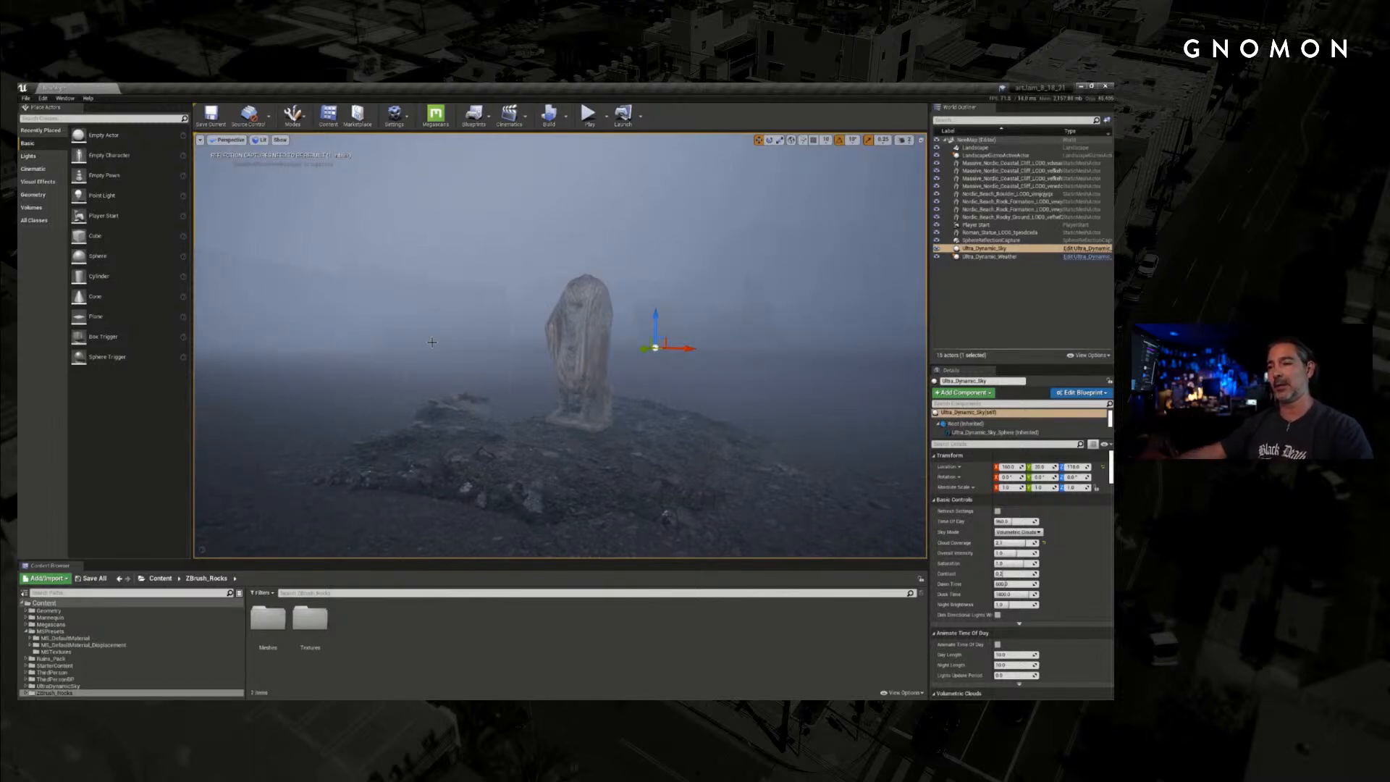
{"action": "right_click_drag", "start_coordinate": [560, 392], "coordinate": [564, 394]}
- Give the Details area more height with Ultra_Dynamic_Sky selected and review its sky settings
{"action": "left_click", "coordinate": [986, 248]}
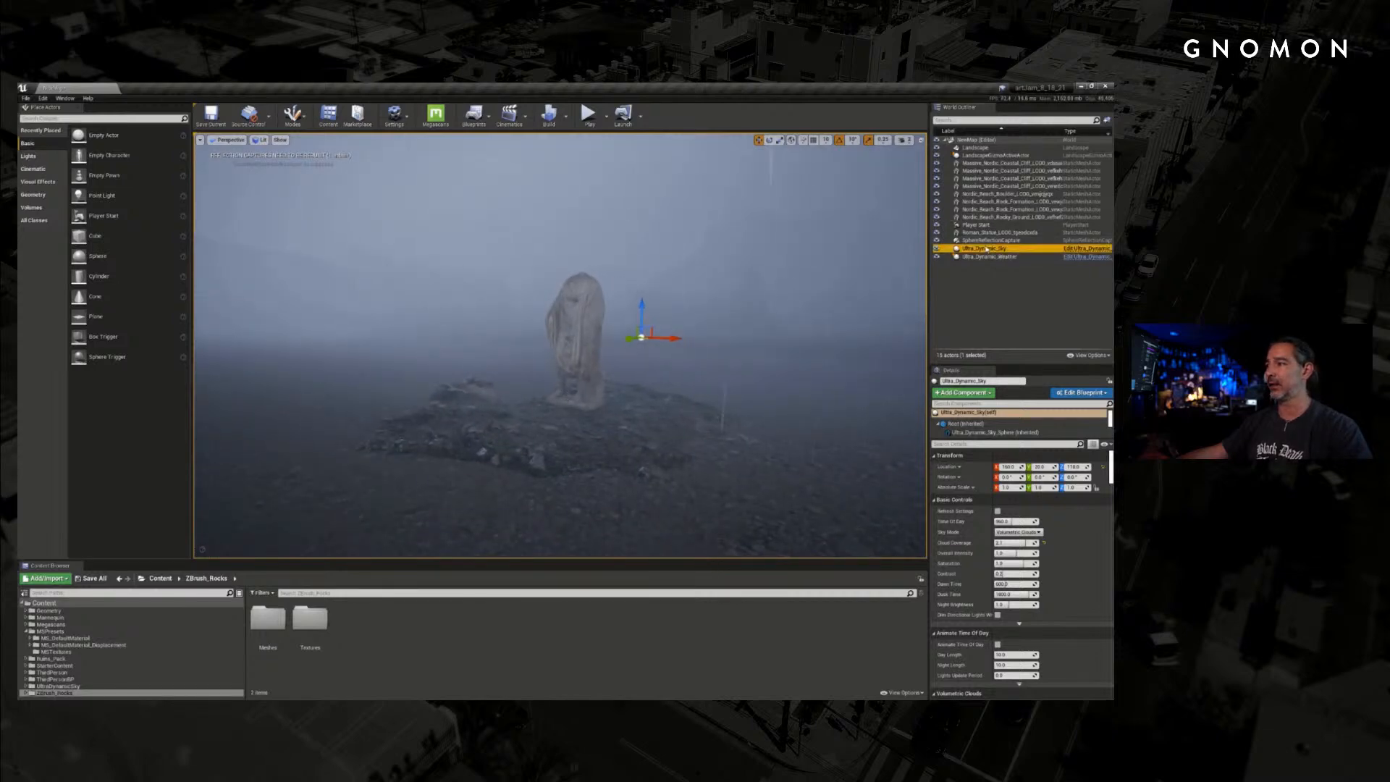
{"action": "left_click_drag", "start_coordinate": [1006, 364], "coordinate": [1006, 287]}
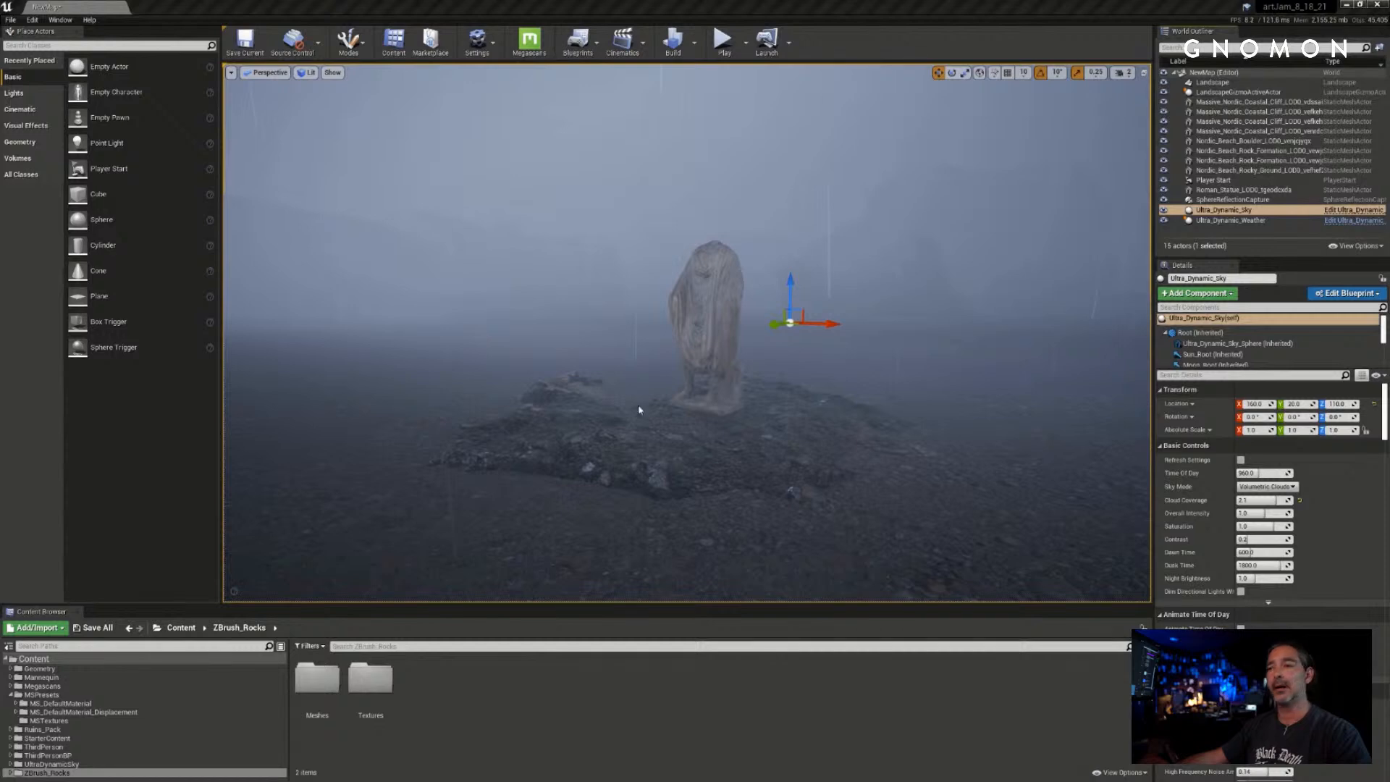
{"action": "right_click_drag", "start_coordinate": [876, 427], "coordinate": [874, 427]}
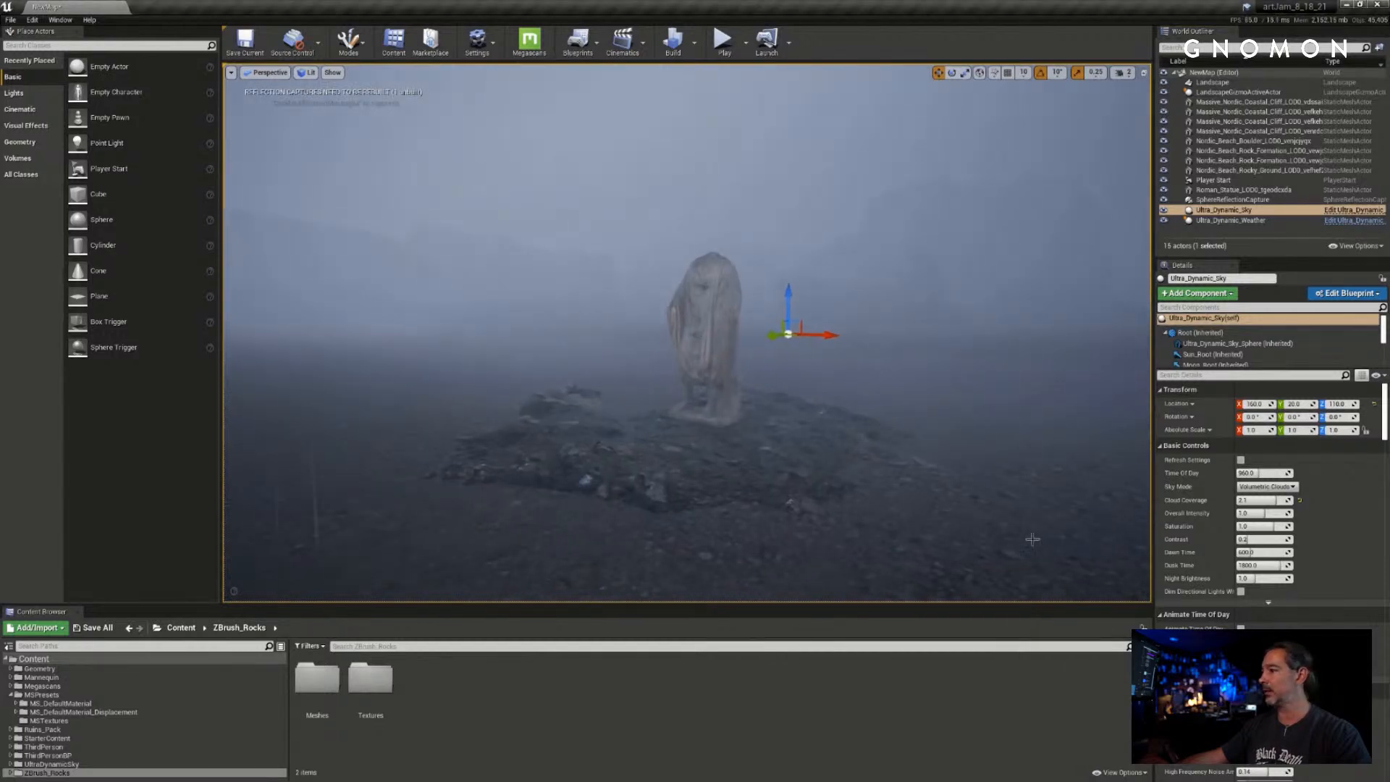
{"action": "mouse_move", "coordinate": [1383, 403]}
{"action": "left_mouse_down"}
{"action": "mouse_move", "coordinate": [1385, 607]}
{"action": "mouse_move", "coordinate": [1385, 409]}
{"action": "left_mouse_up"}
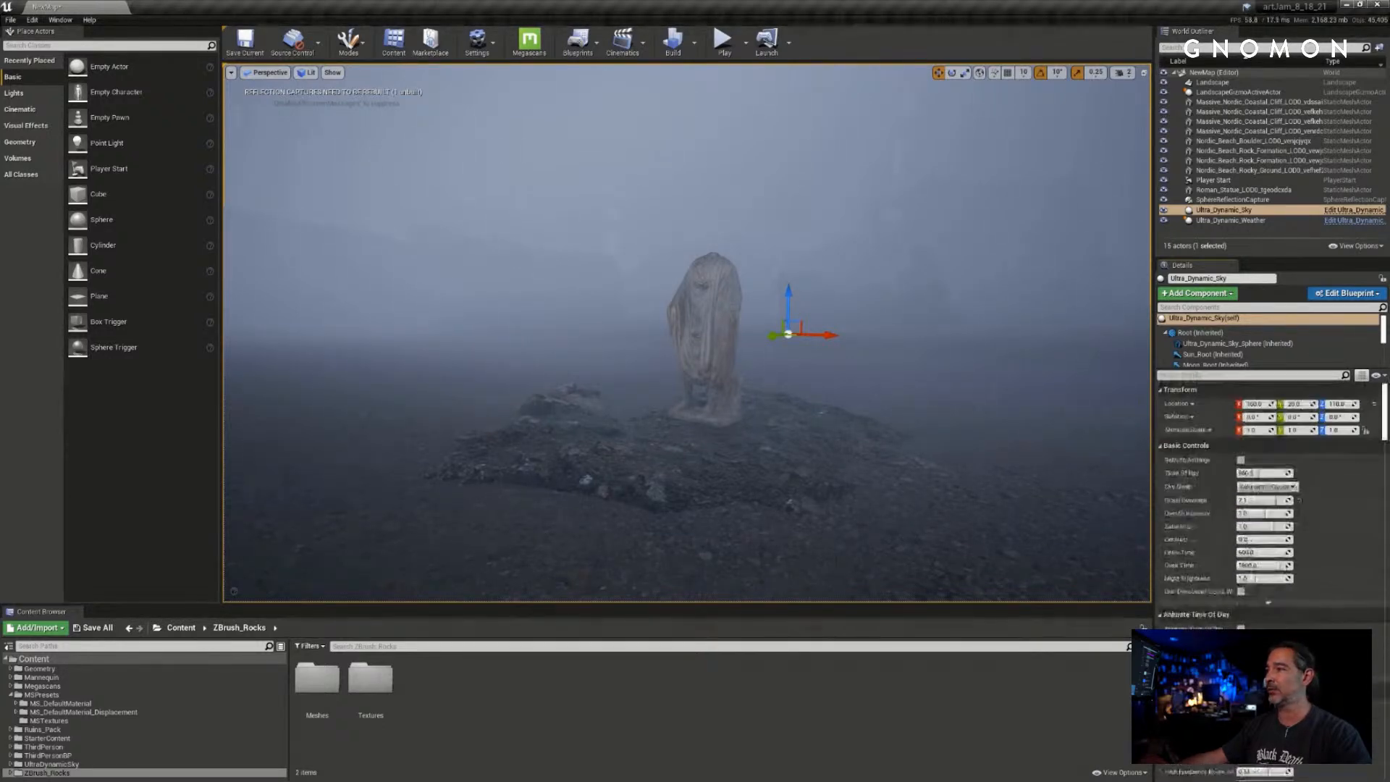
- Set the weather type of the Ultra_Dynamic_Weather actor to the Thunderstorm preset and check the rain around the statue
{"action": "left_click", "coordinate": [1231, 220]}
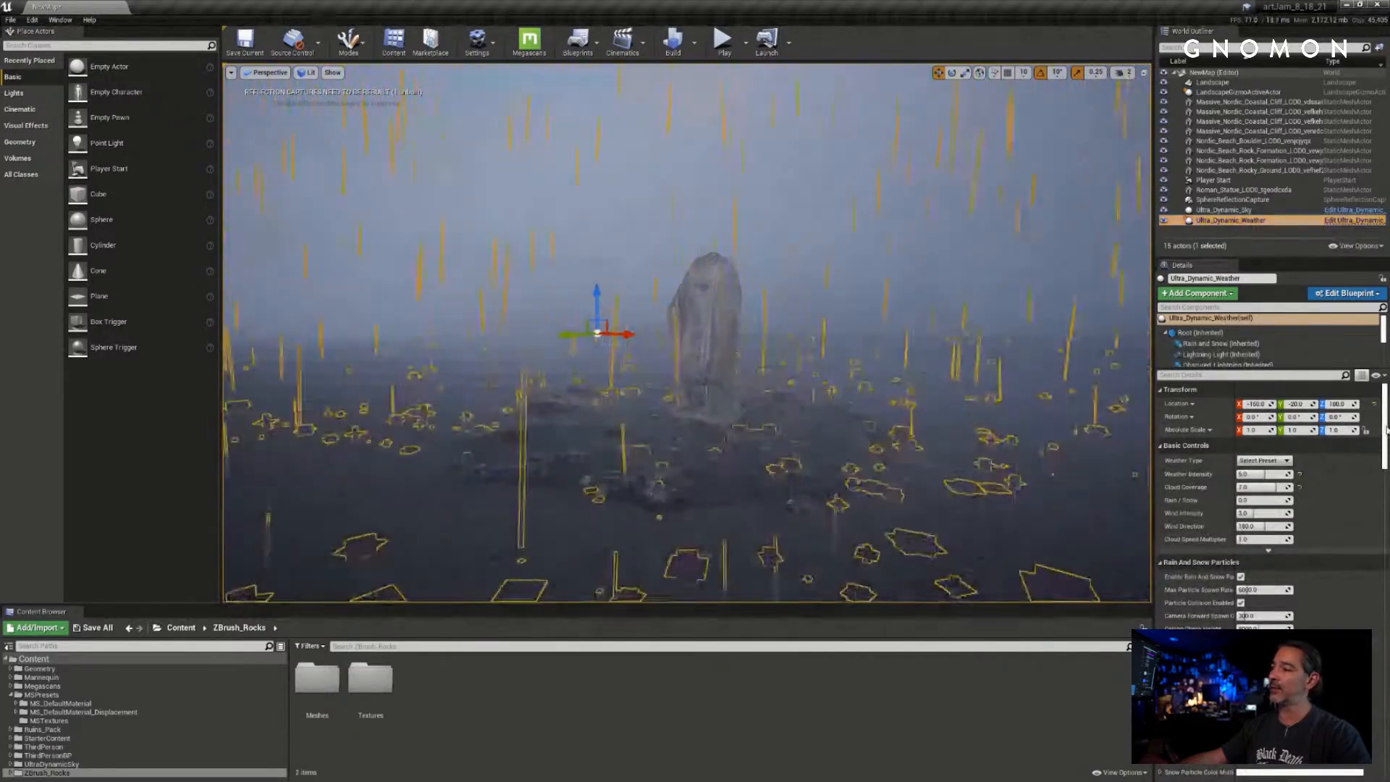
{"action": "mouse_move", "coordinate": [1384, 429]}
{"action": "left_mouse_down"}
{"action": "mouse_move", "coordinate": [1385, 641]}
{"action": "mouse_move", "coordinate": [1384, 418]}
{"action": "left_mouse_up"}
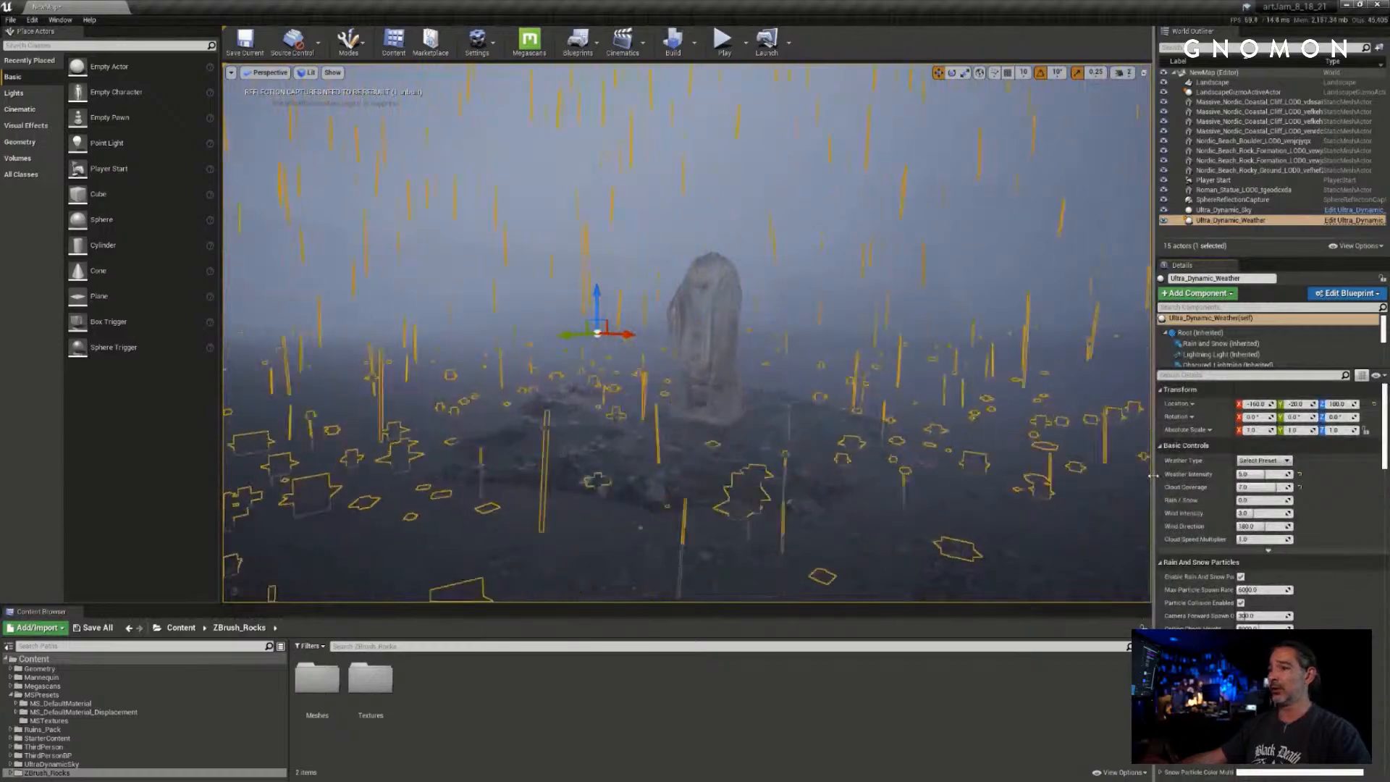
{"action": "left_click", "coordinate": [1263, 460]}
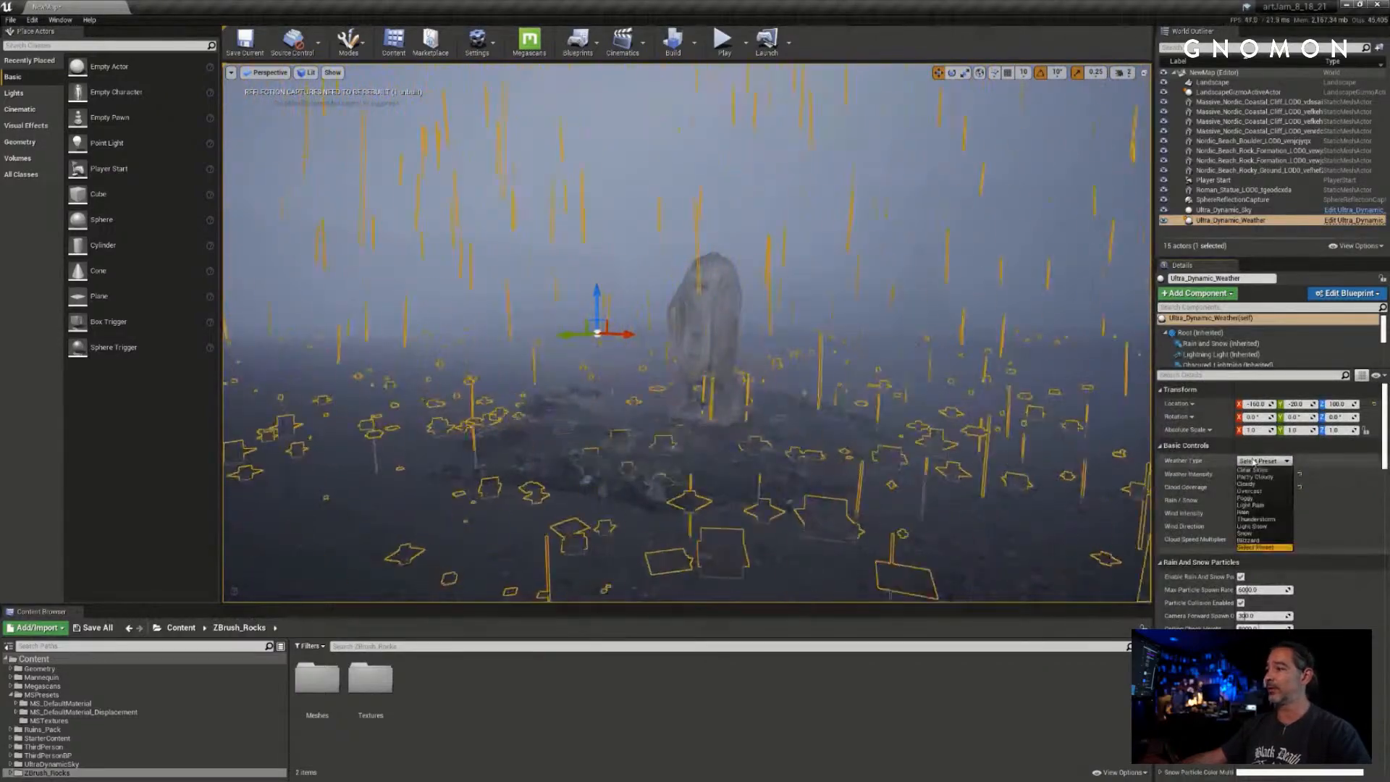
{"action": "left_click", "coordinate": [1261, 548]}
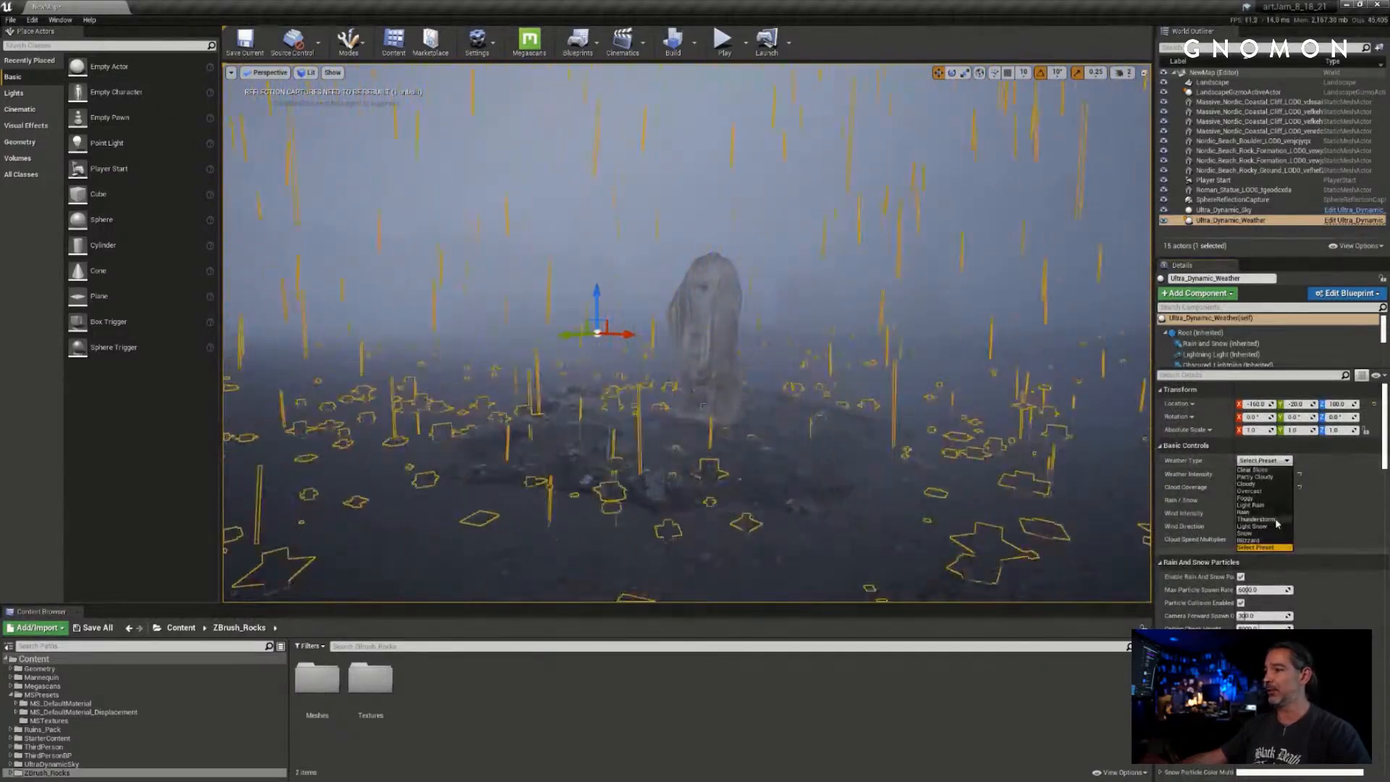
{"action": "right_click_drag", "start_coordinate": [776, 383], "coordinate": [779, 377]}
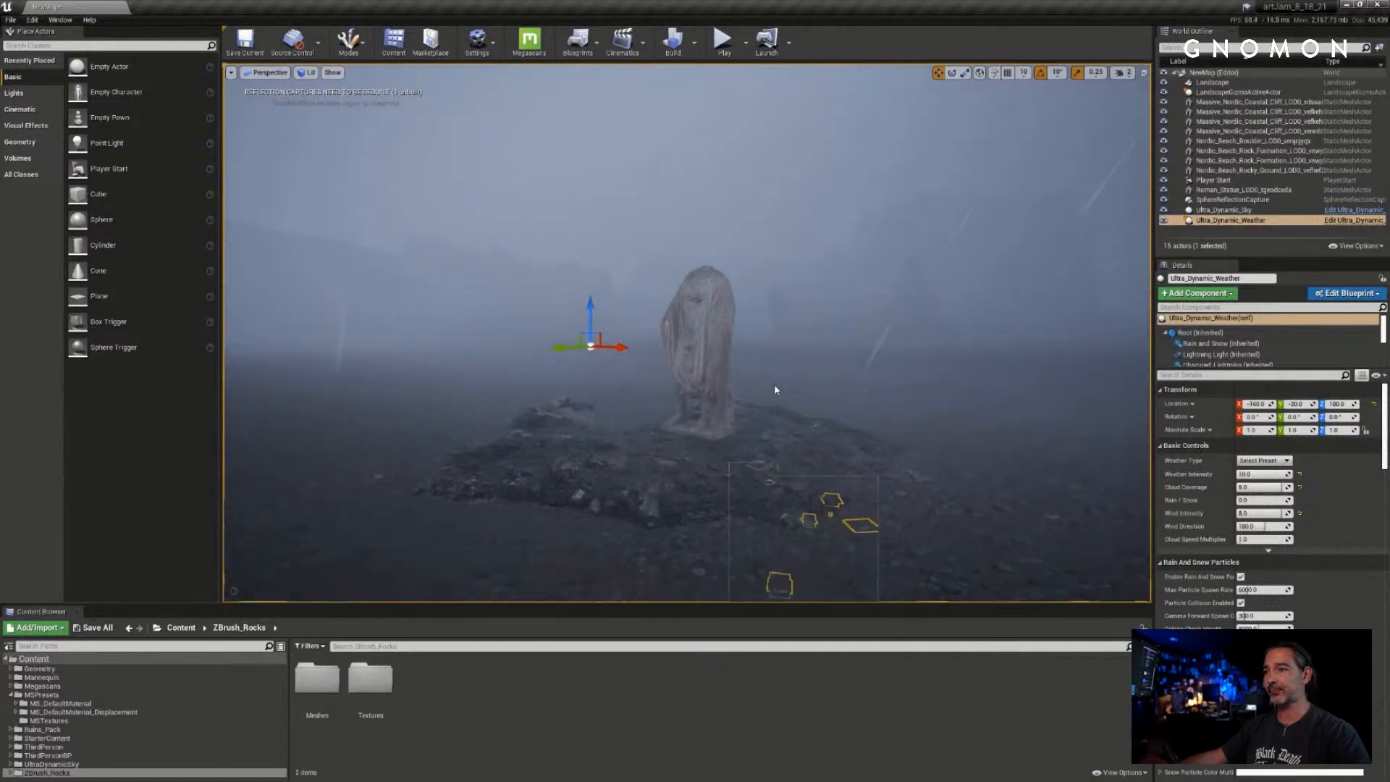
{"action": "key", "text": "Escape"}
{"action": "right_click", "coordinate": [776, 381]}
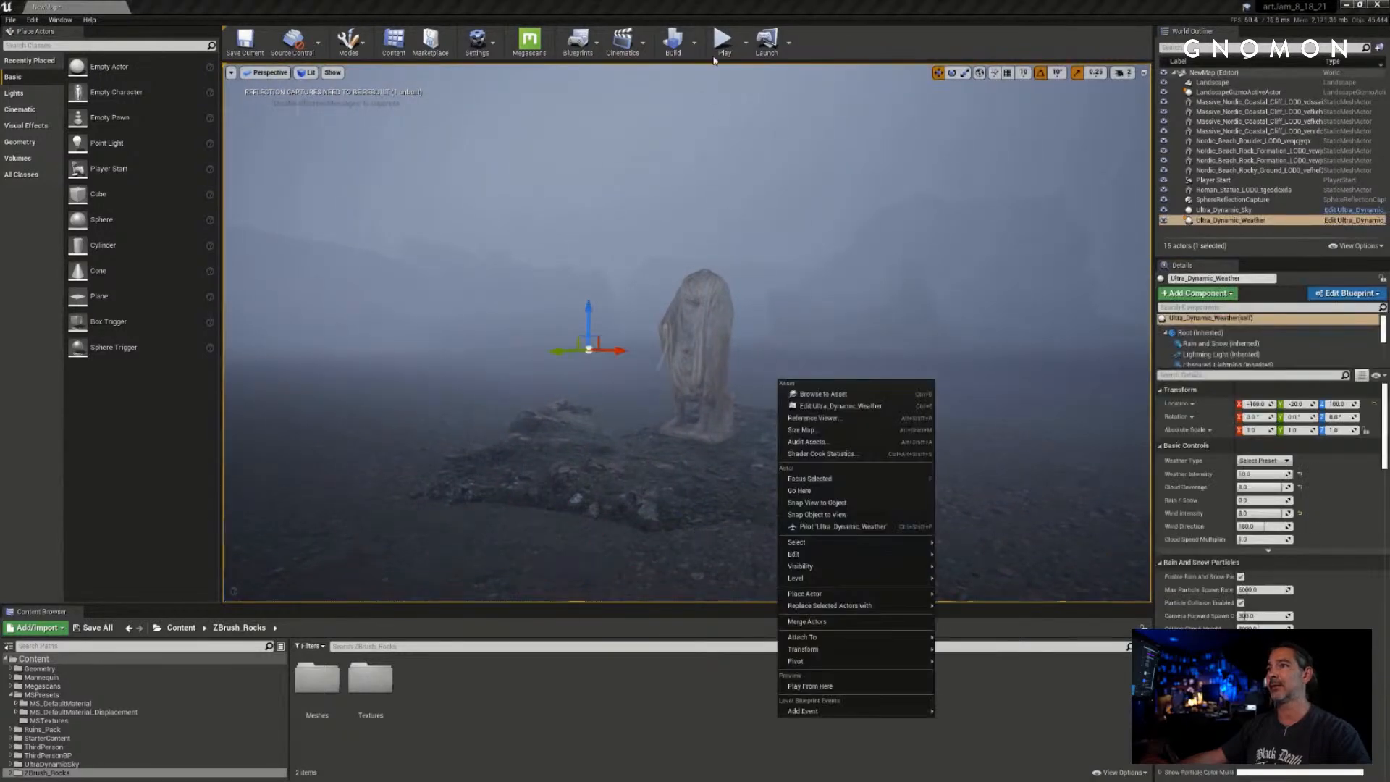
- Play the level in the thunderstorm weather, run the mannequin around the statue and rocks, and stop the play session
{"action": "left_click", "coordinate": [718, 46]}
{"action": "left_click", "coordinate": [752, 411]}
{"action": "key", "text": "w"}
{"action": "key", "text": "d"}
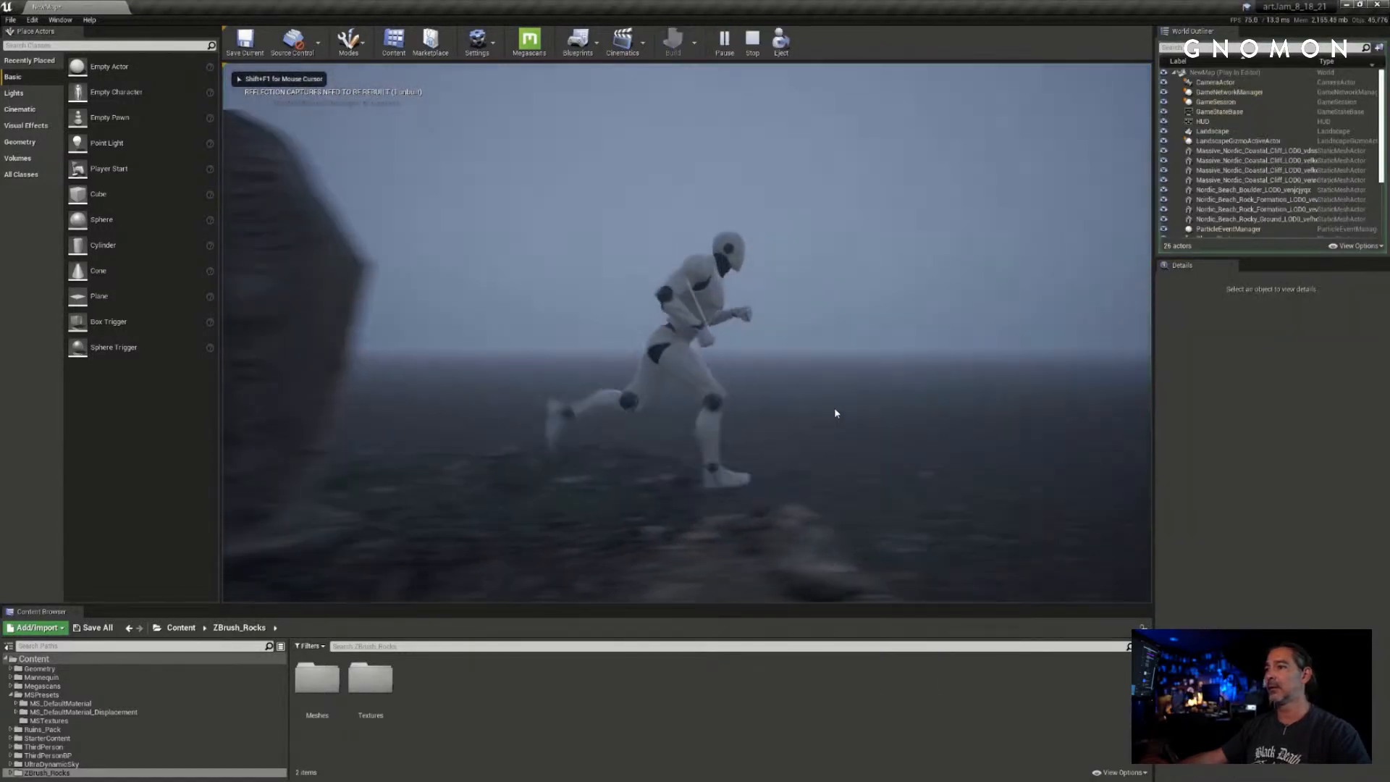
{"action": "key", "text": "w"}
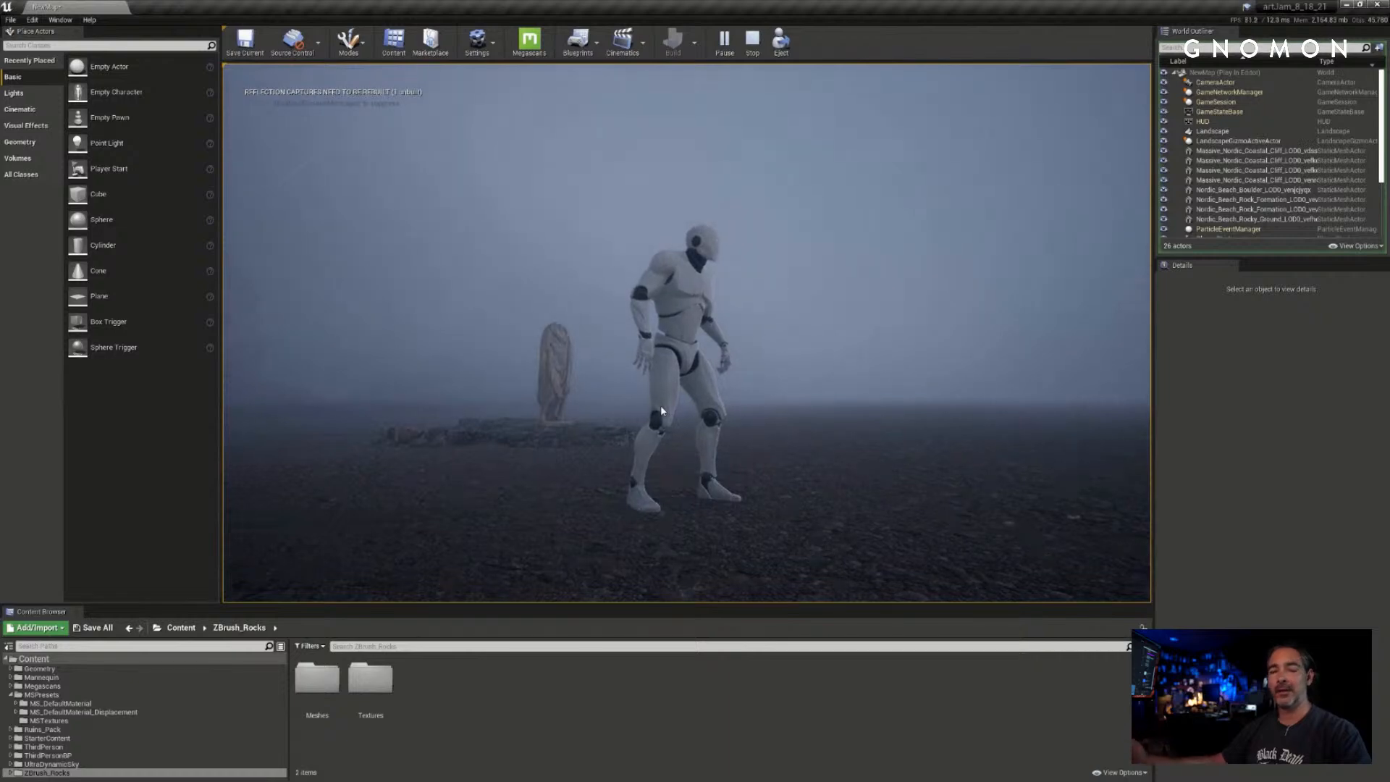
{"action": "key", "text": "a"}
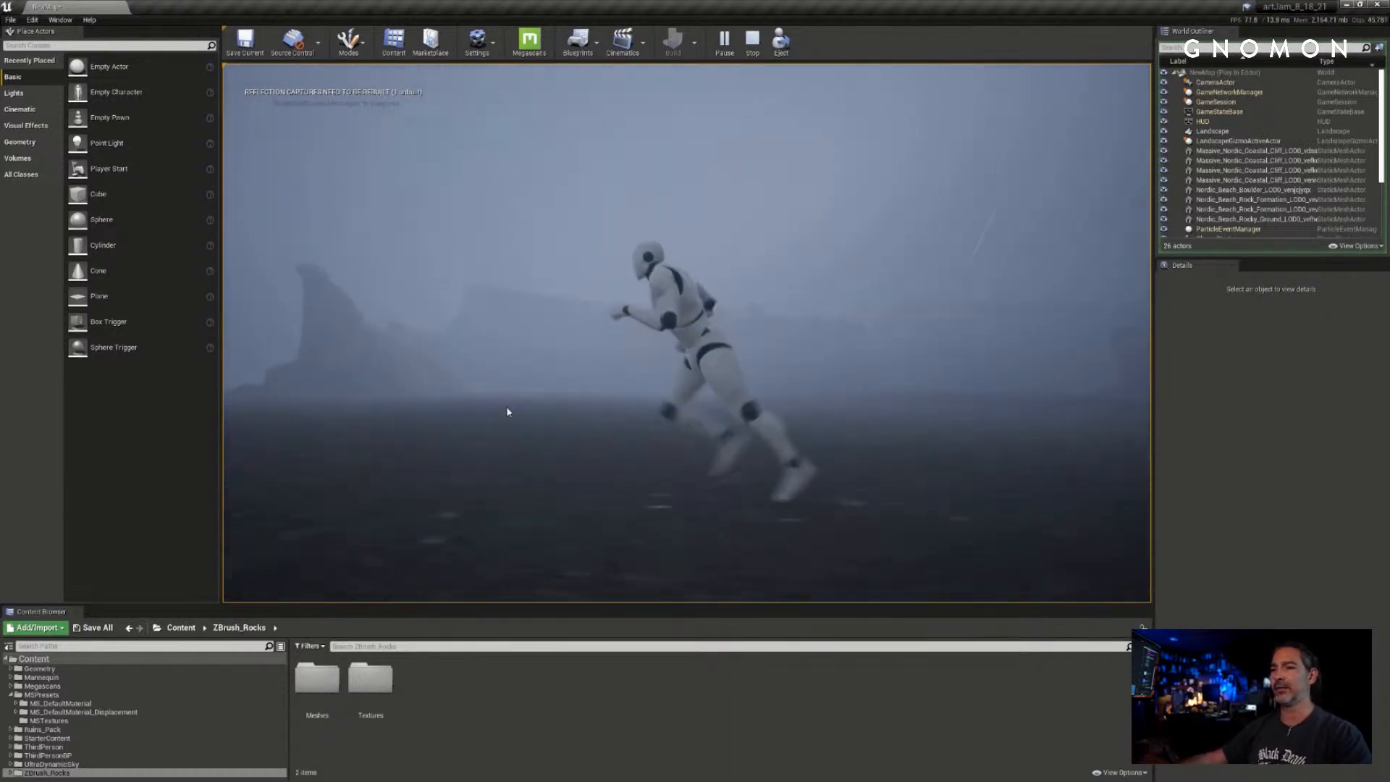
{"action": "key", "text": "d"}
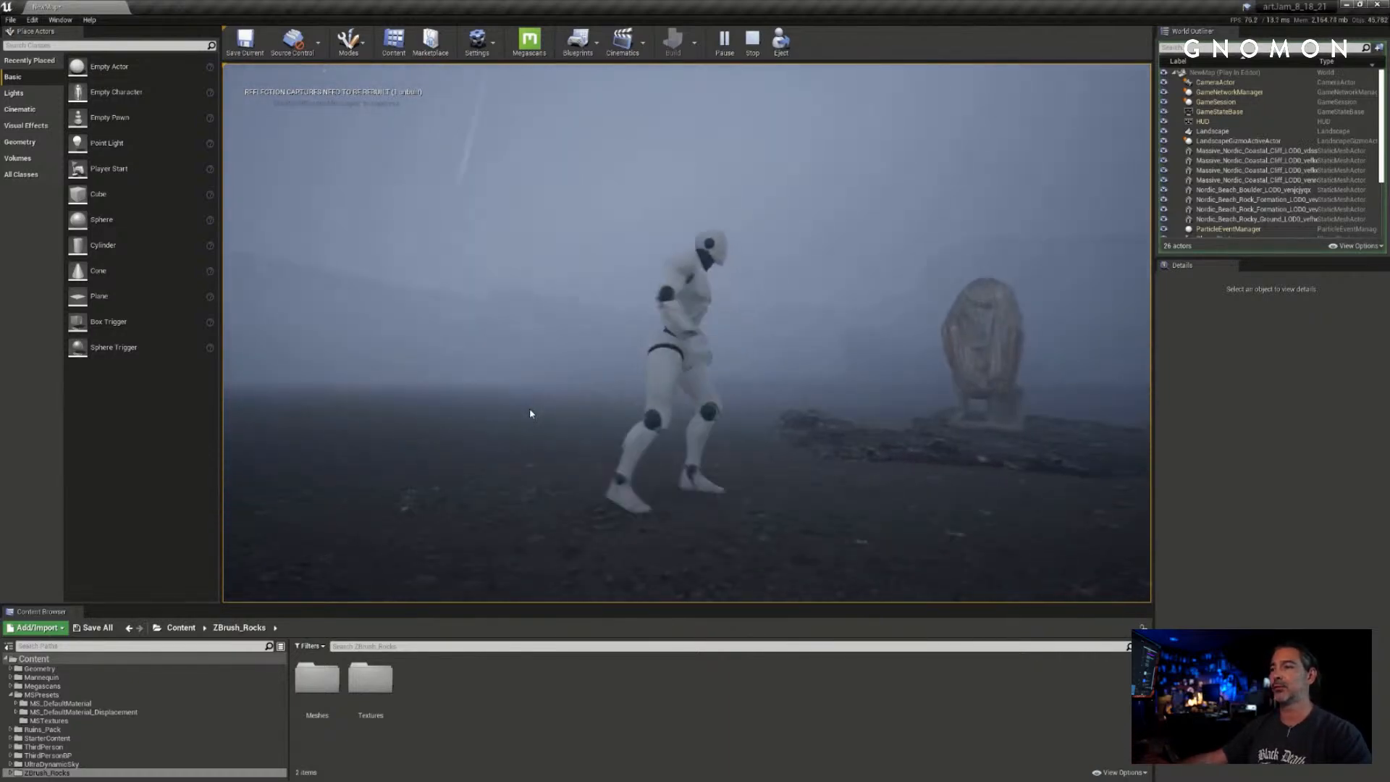
{"action": "key", "text": "w"}
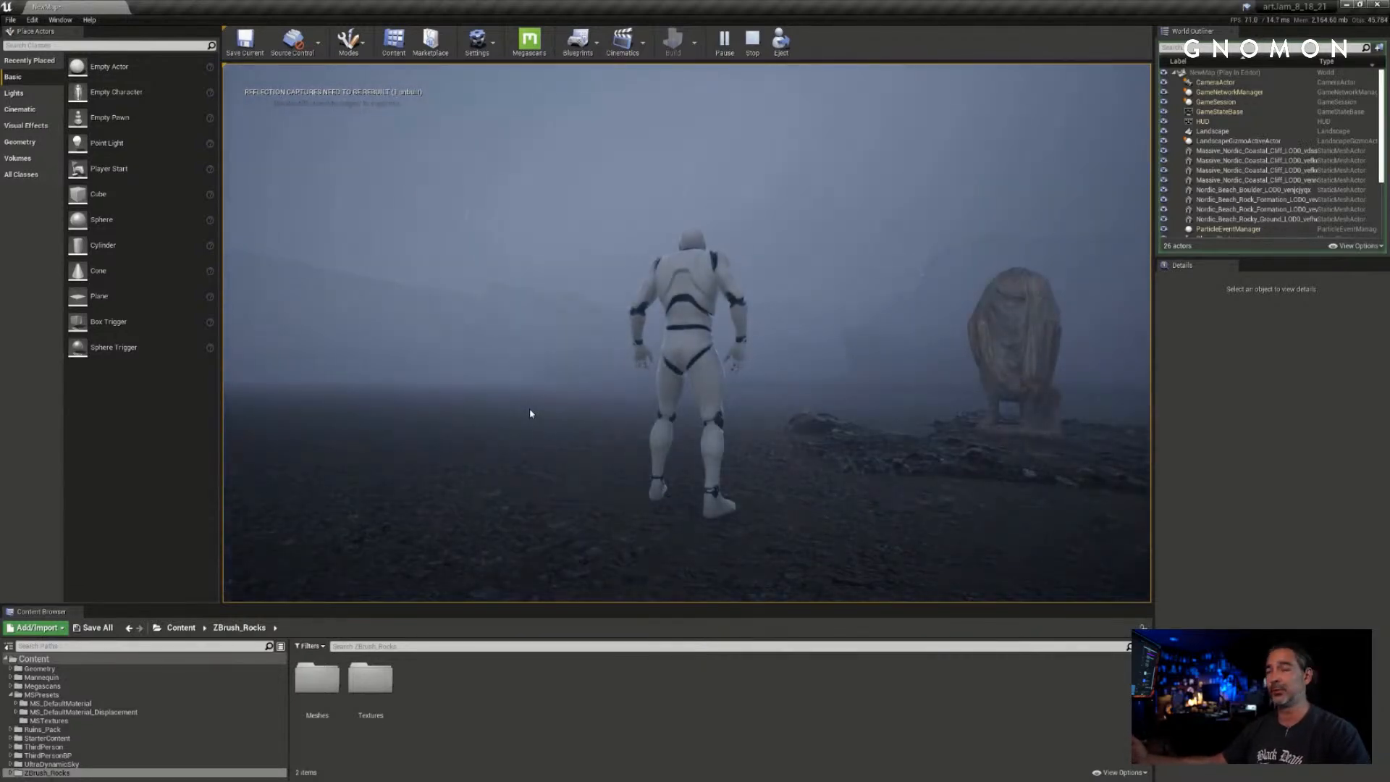
{"action": "key", "text": "w"}
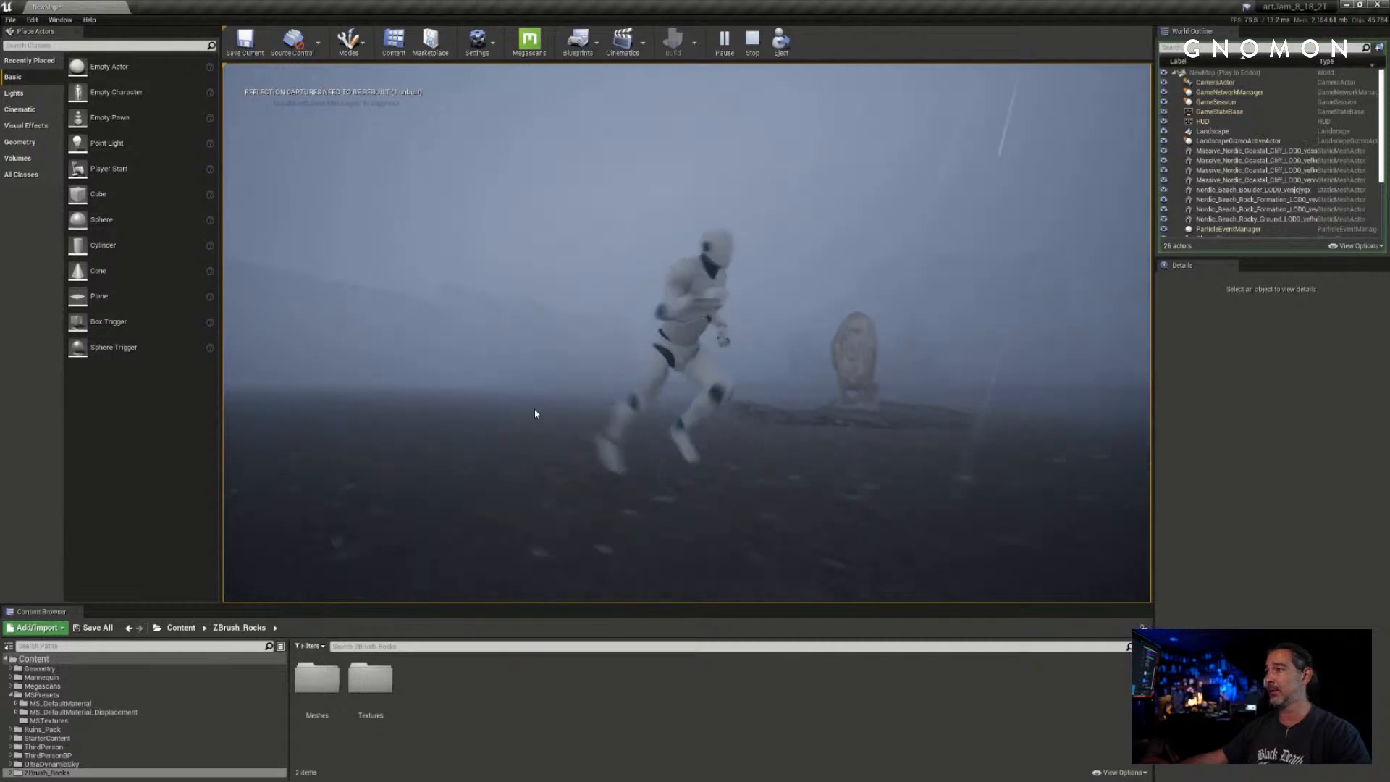
{"action": "key", "text": "Escape"}
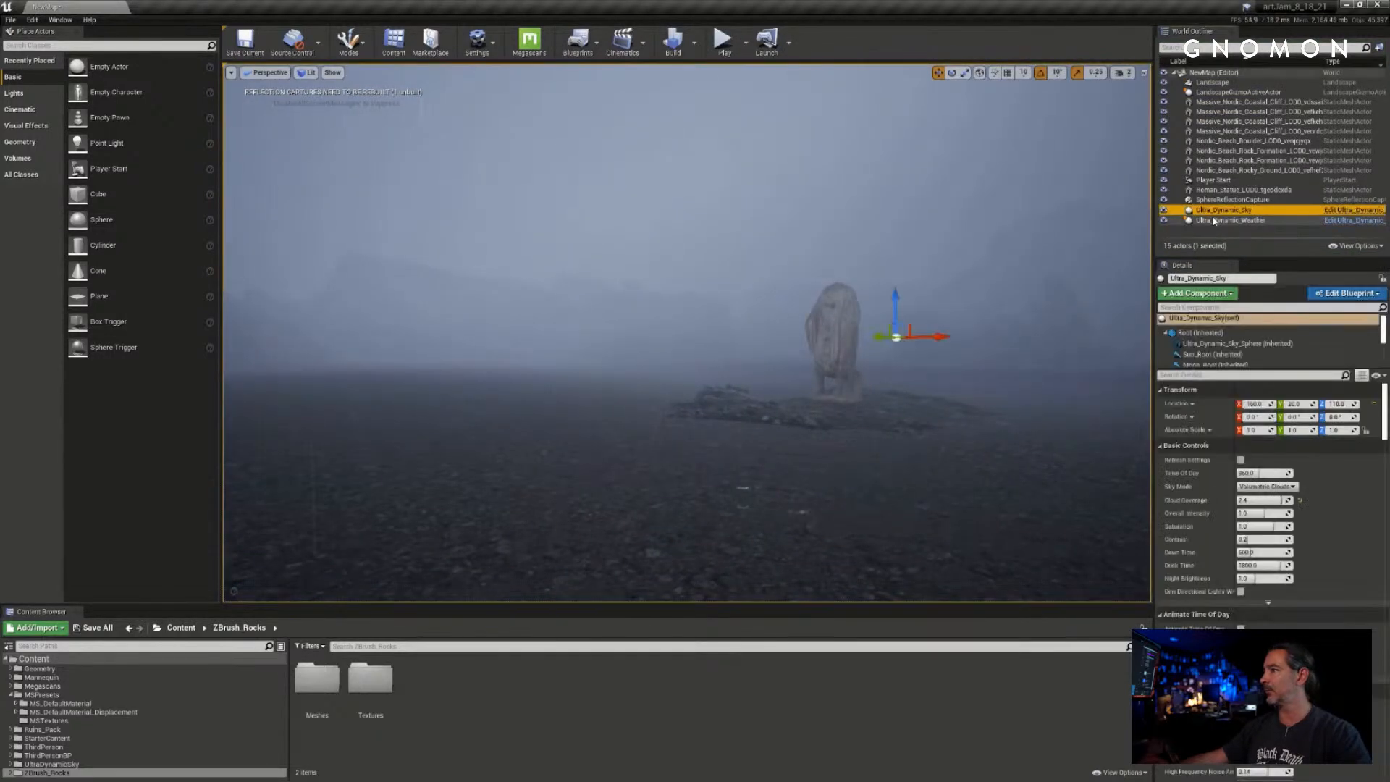
- Apply a snow preset to the Ultra_Dynamic_Weather actor and view the snowfall around the statue with nothing selected
{"action": "left_click", "coordinate": [1274, 461]}
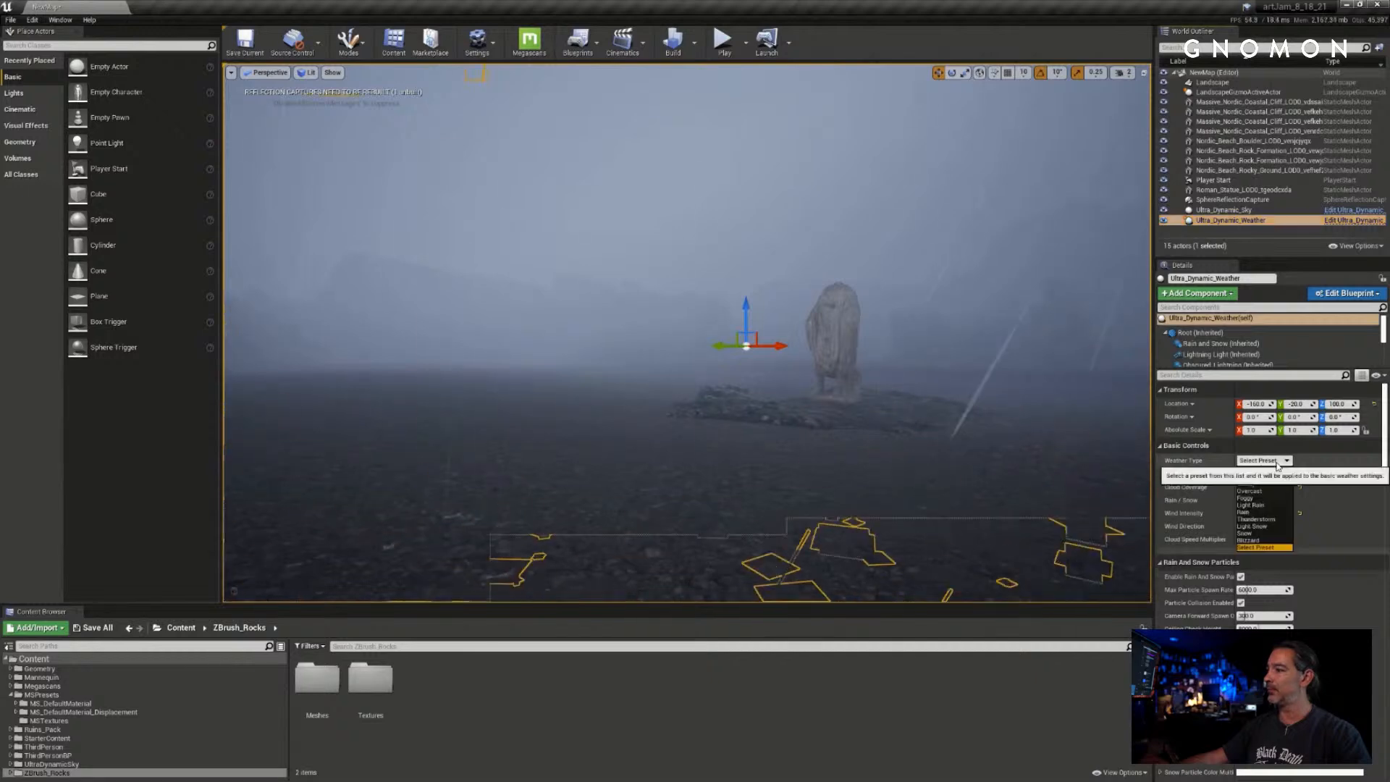
{"action": "left_click", "coordinate": [1274, 512]}
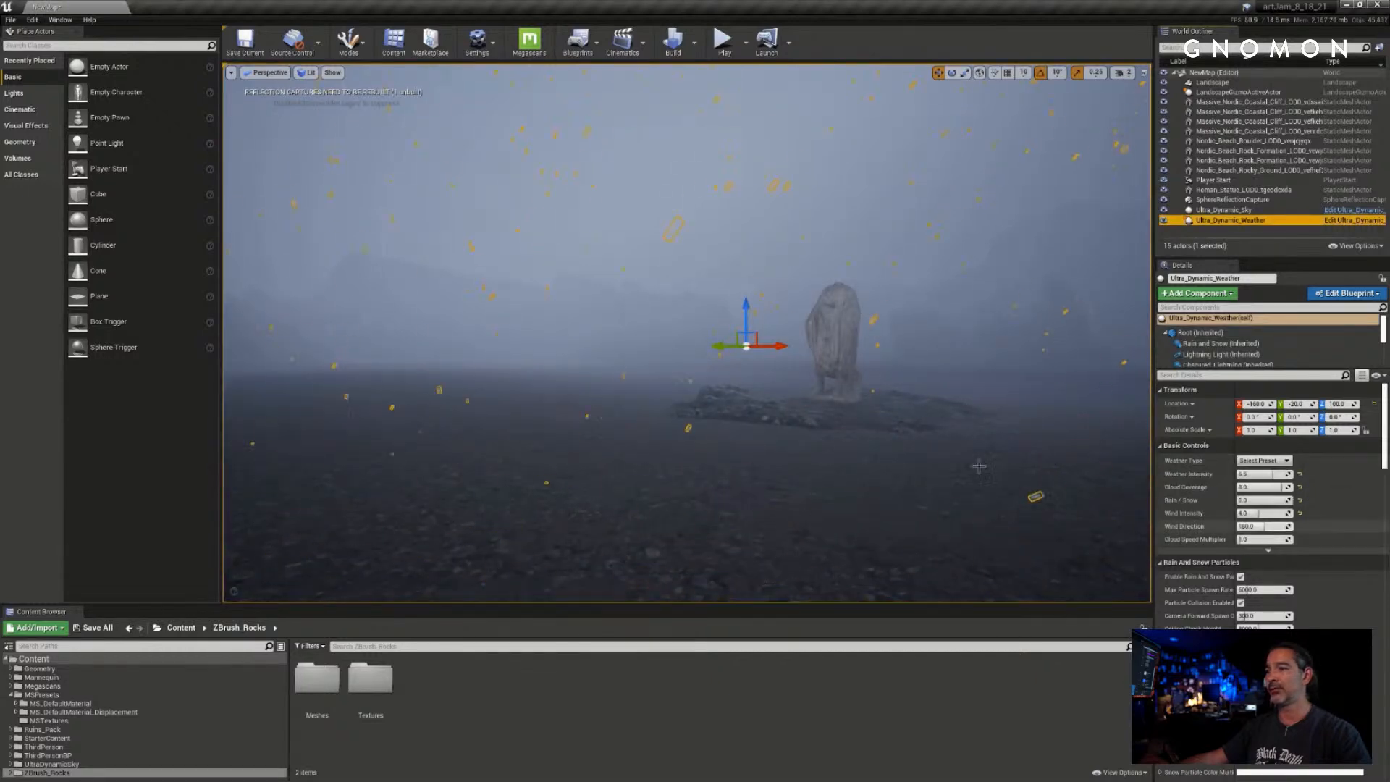
{"action": "right_click_drag", "start_coordinate": [681, 405], "coordinate": [760, 372]}
{"action": "key", "text": "Escape"}
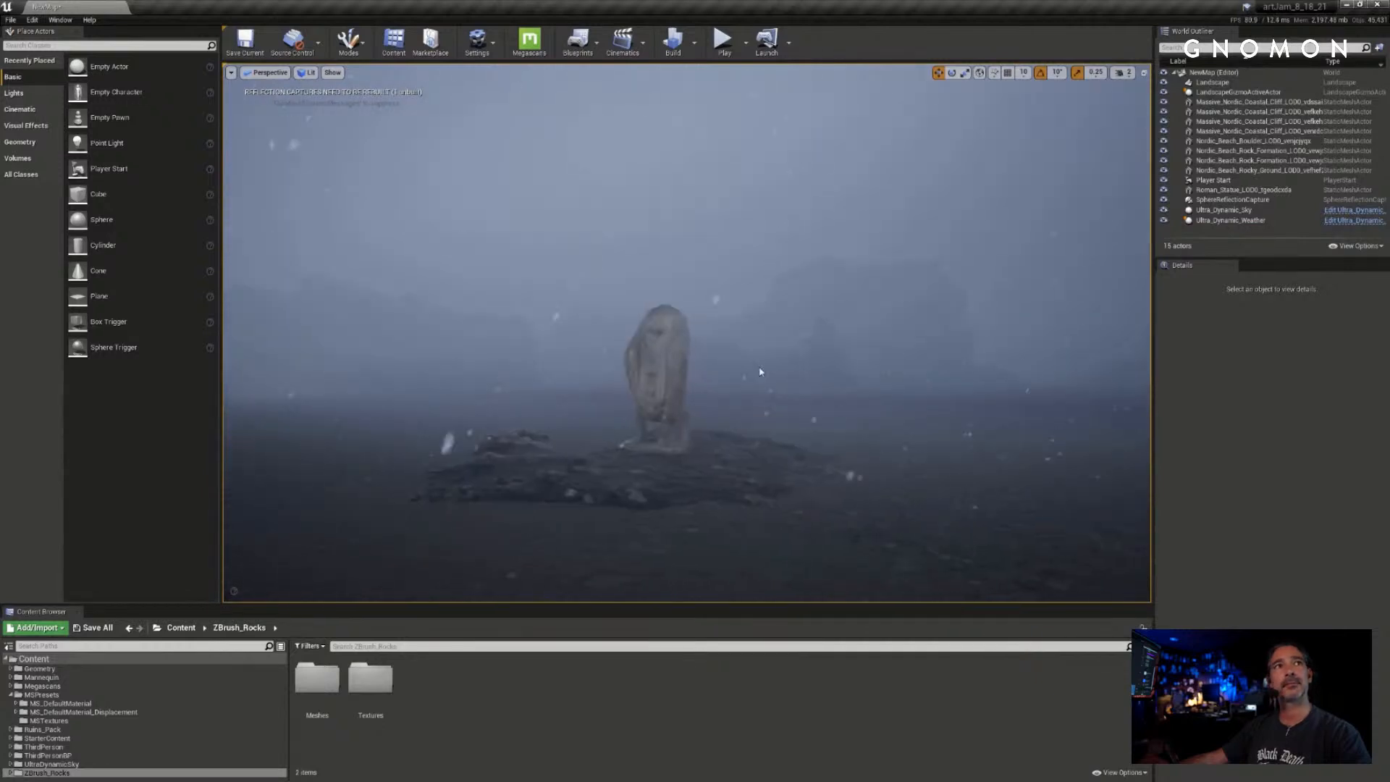
- Play the level in the snowy weather, run the mannequin across the plain and back to the statue, and end play
{"action": "left_click", "coordinate": [724, 39]}
{"action": "left_click", "coordinate": [771, 450]}
{"action": "key", "text": "w"}
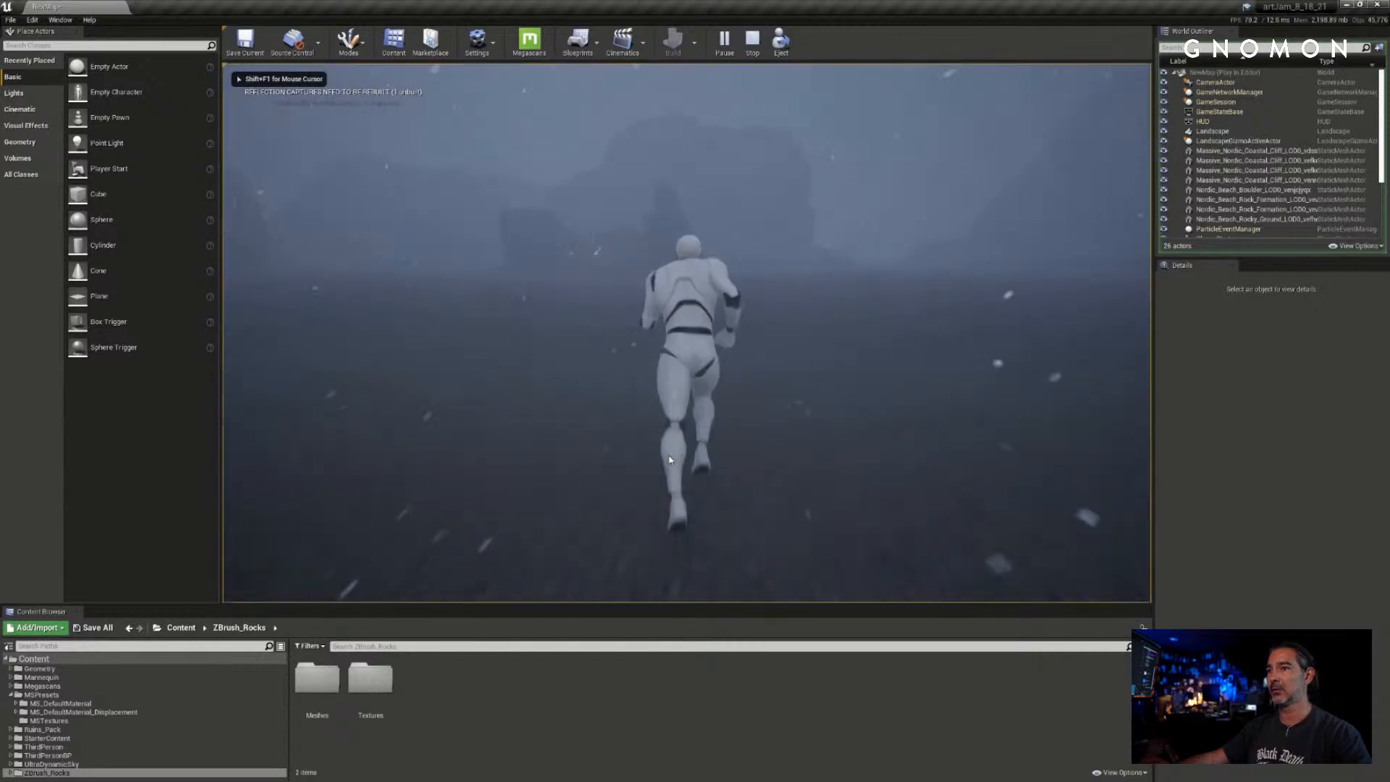
{"action": "key", "text": "w"}
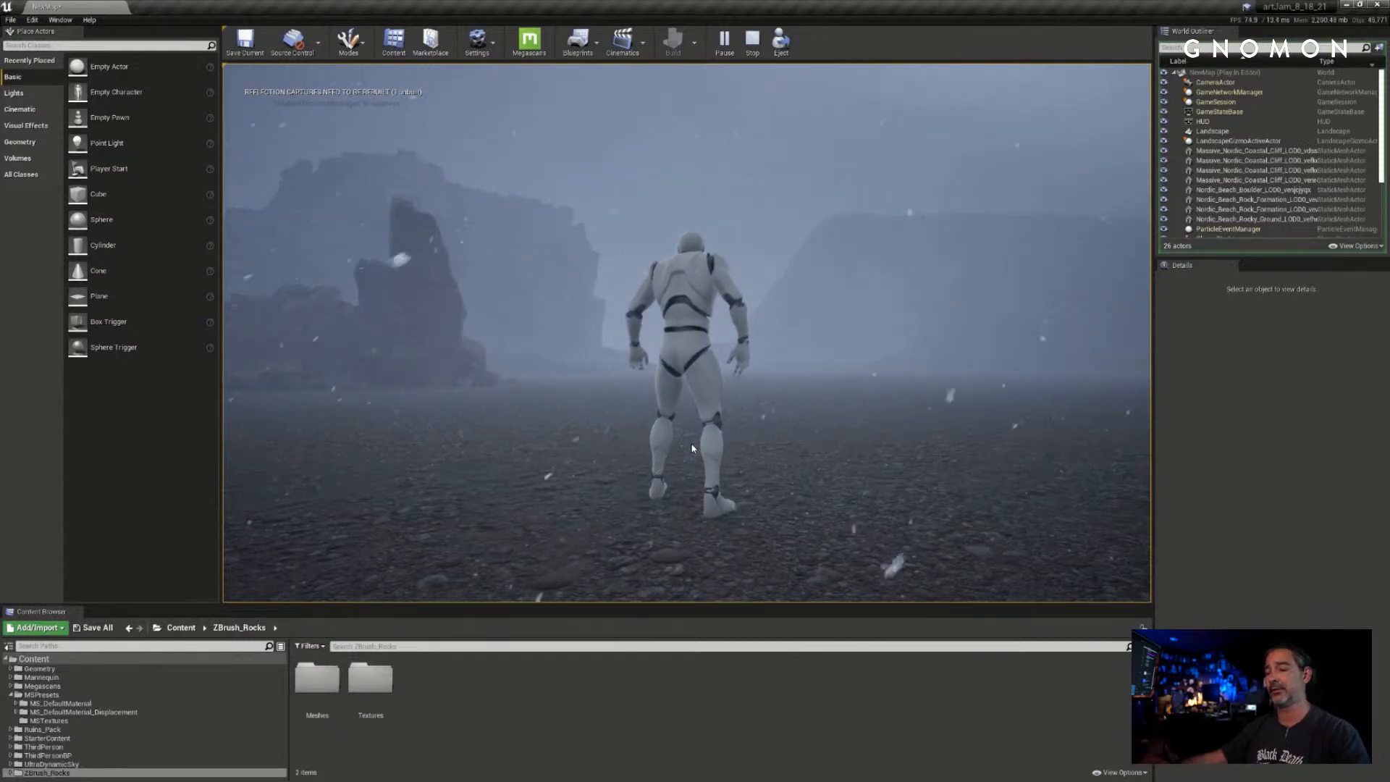
{"action": "key", "text": "w"}
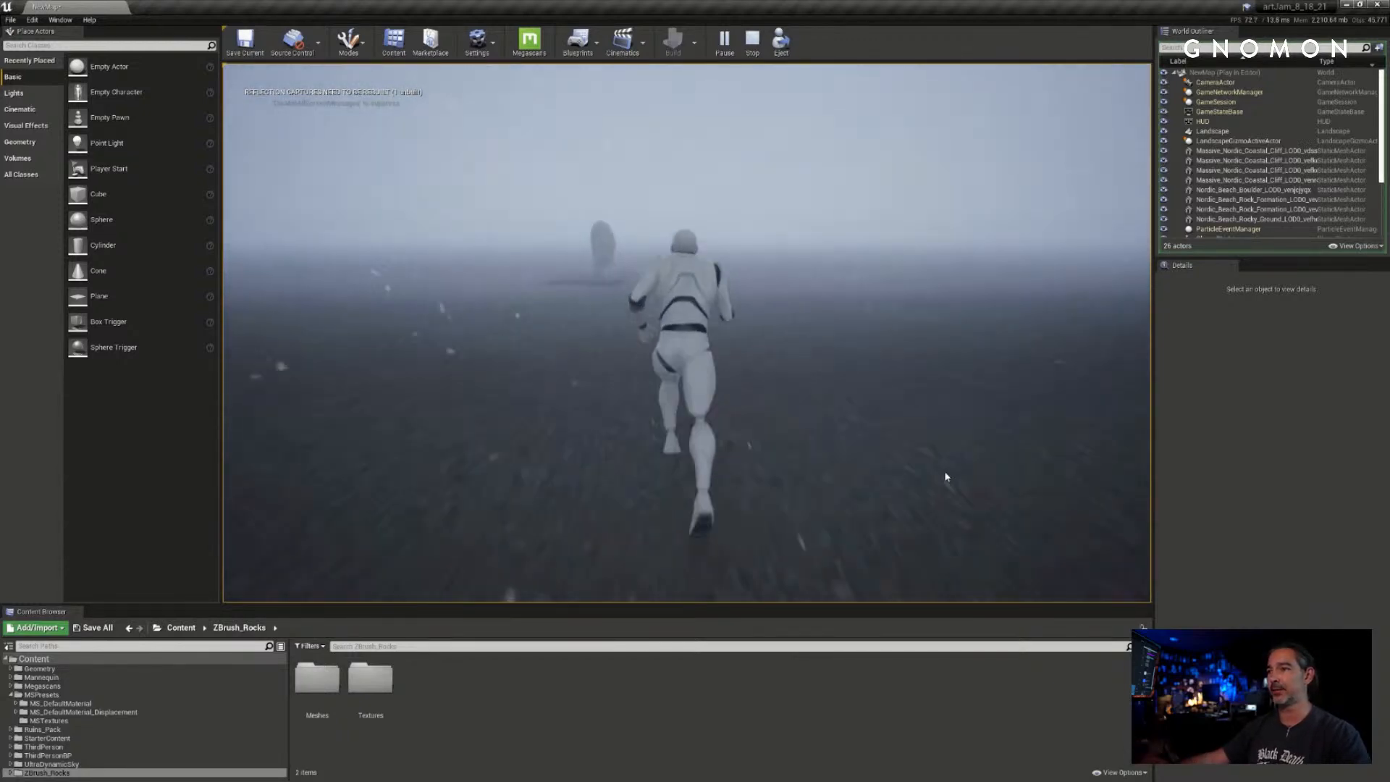
{"action": "key", "text": "d"}
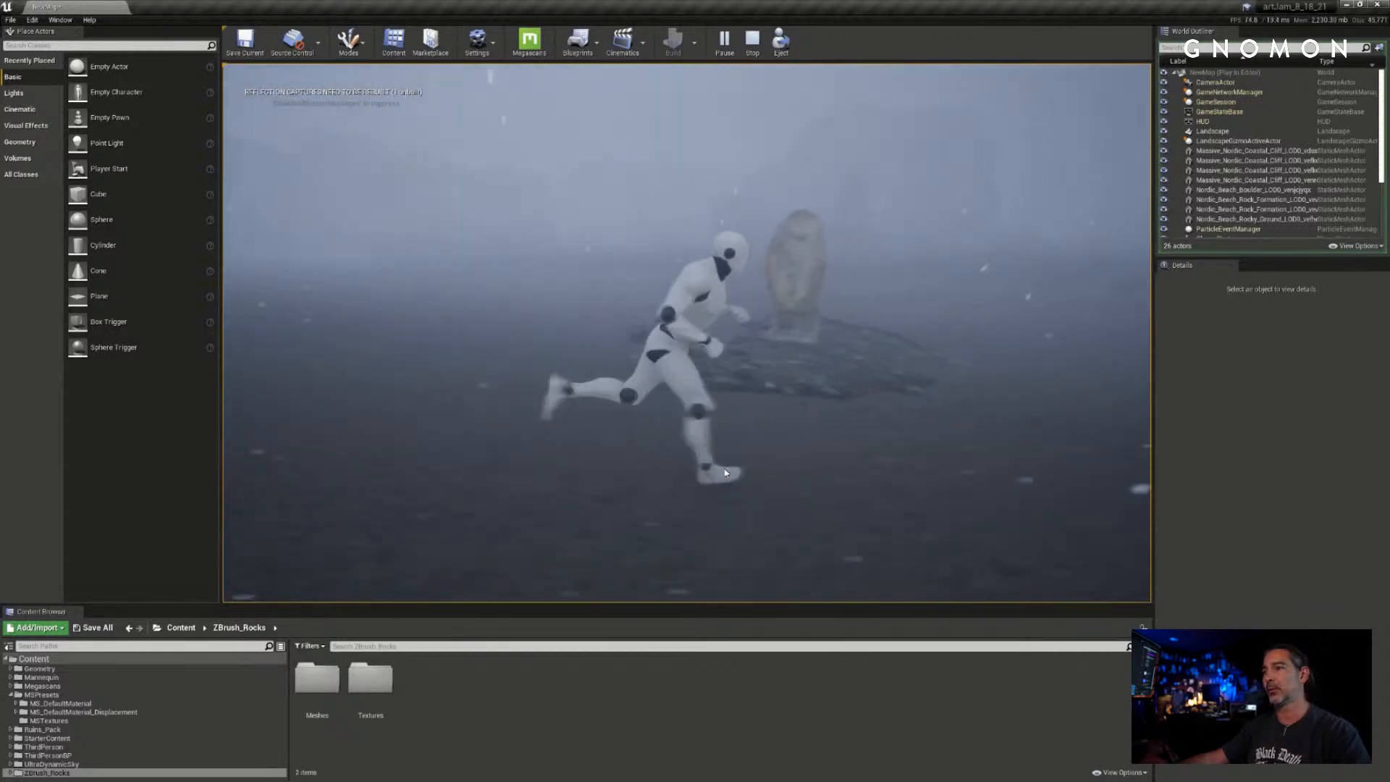
{"action": "key", "text": "Escape"}
- Set the weather type of the Ultra_Dynamic_Weather actor to the Light Rain preset and check the scene around the statue
{"action": "left_click", "coordinate": [1231, 220]}
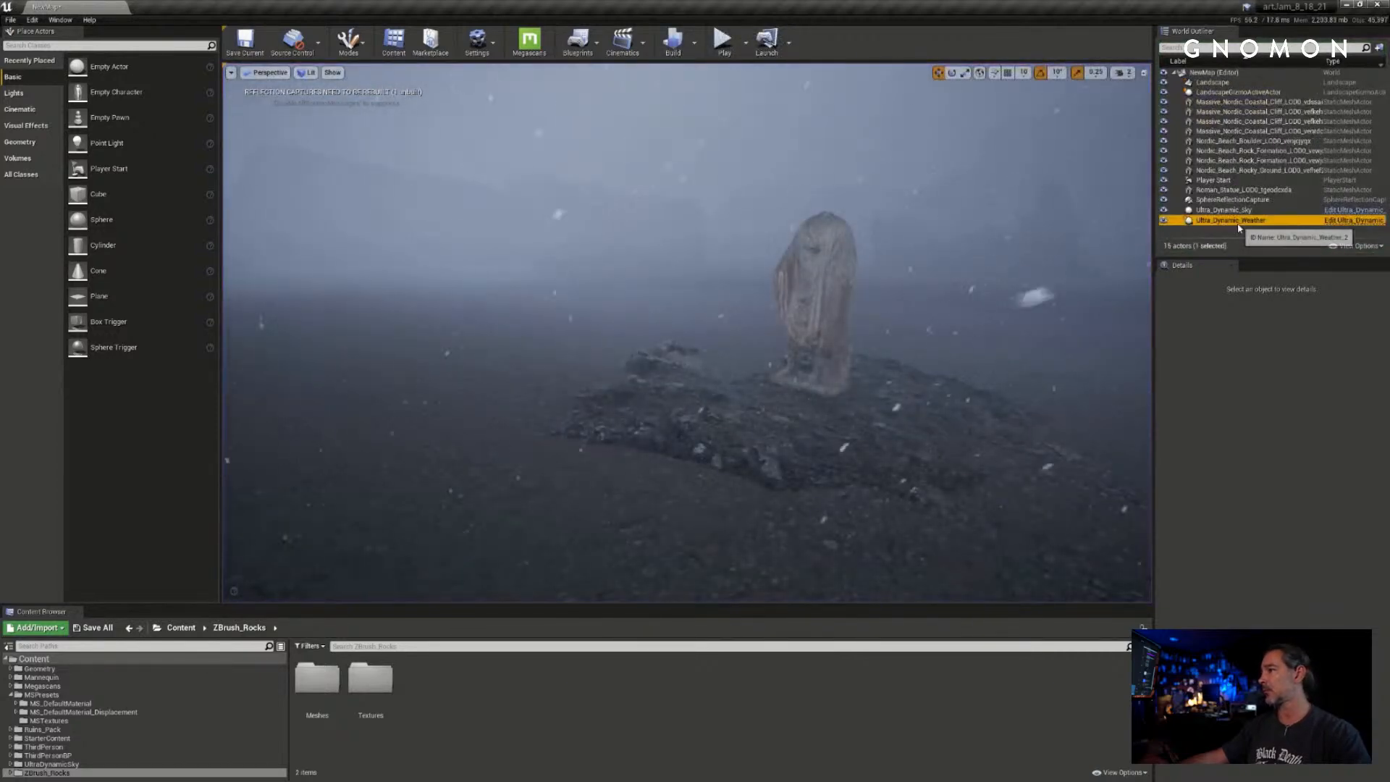
{"action": "left_click", "coordinate": [1263, 461]}
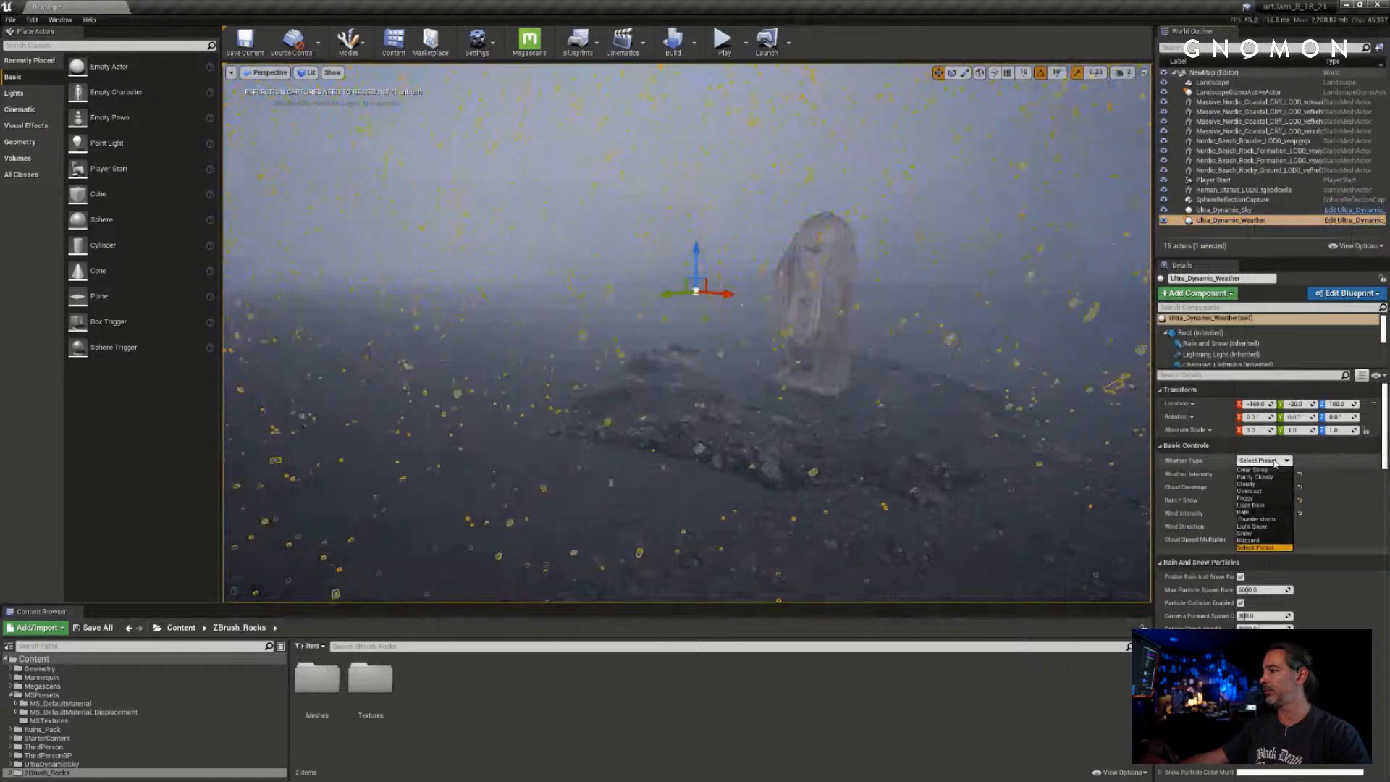
{"action": "left_click", "coordinate": [1272, 505]}
{"action": "right_click_drag", "start_coordinate": [887, 460], "coordinate": [927, 430]}
{"action": "key", "text": "Escape"}
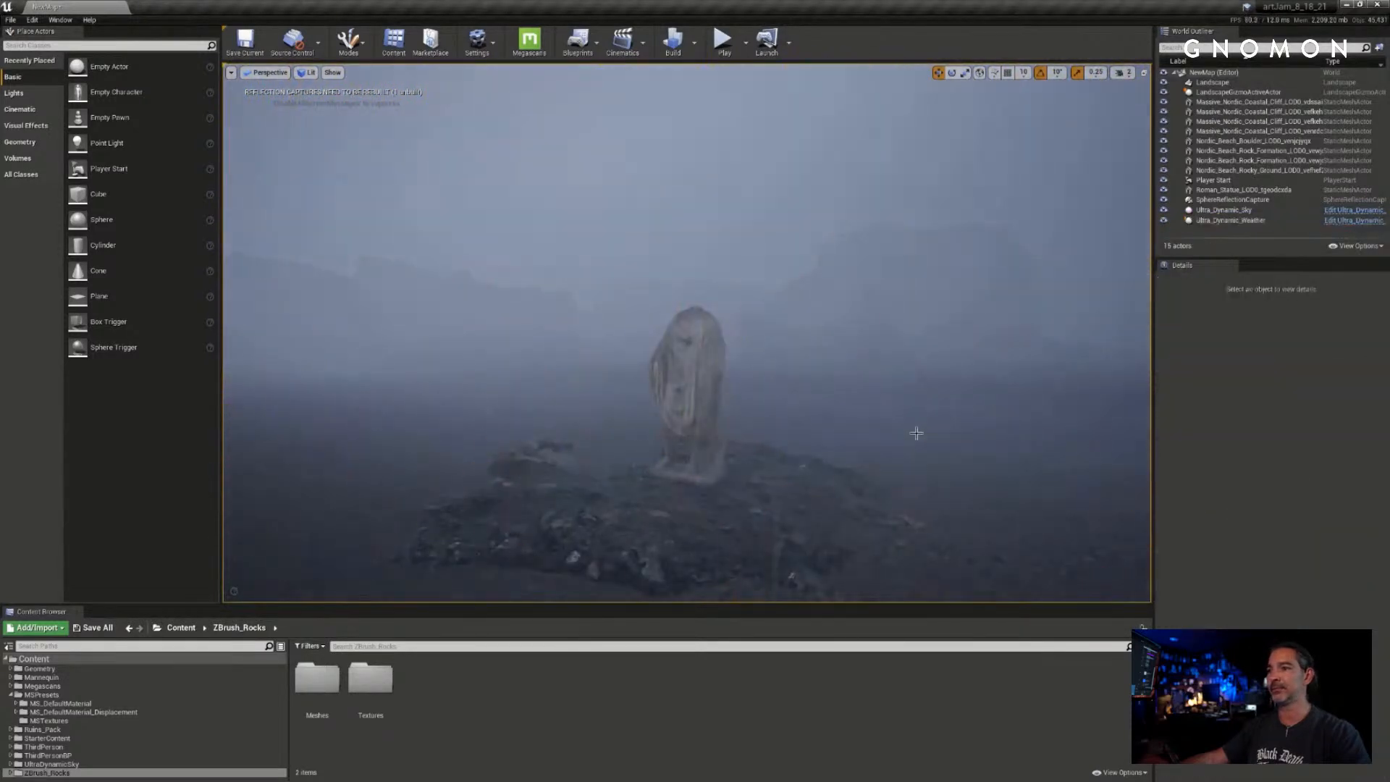
{"action": "right_click_drag", "start_coordinate": [818, 422], "coordinate": [817, 416]}
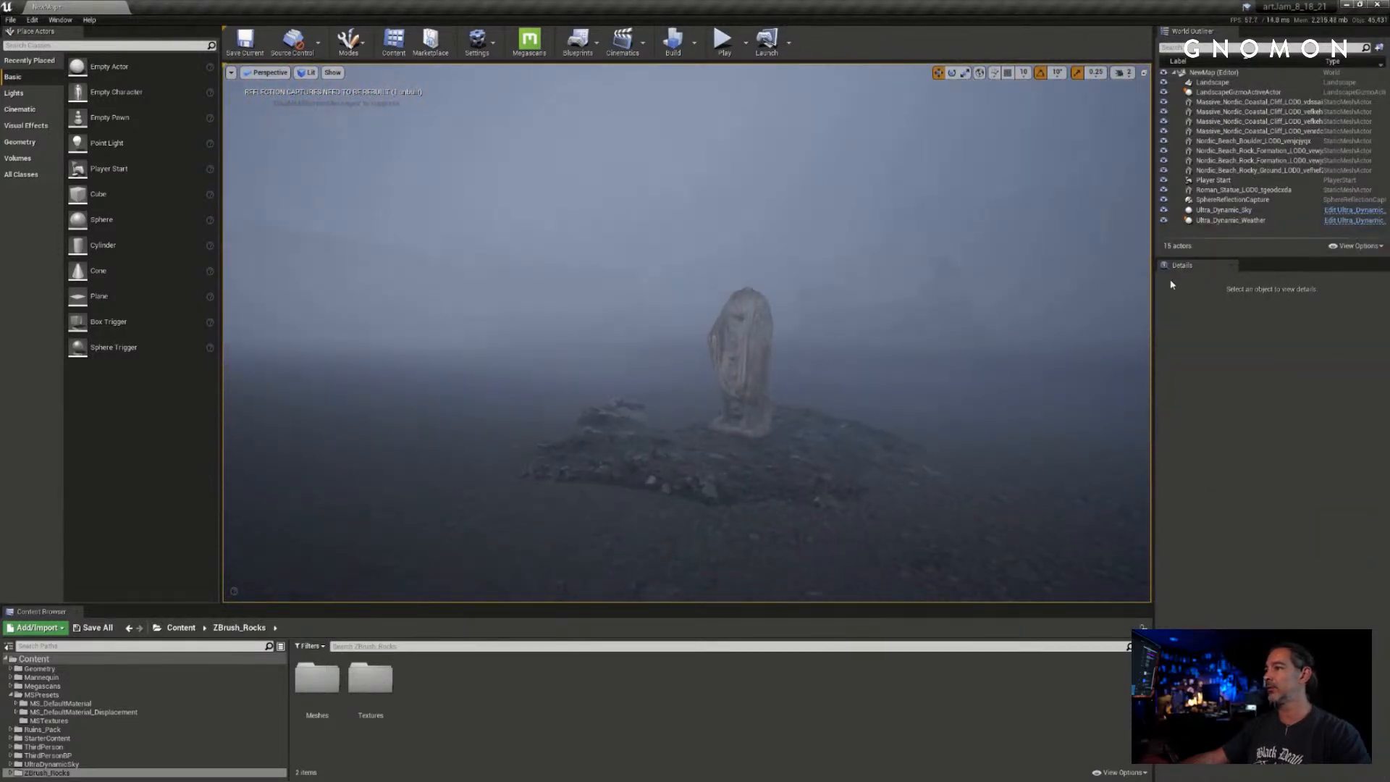
{"action": "right_click_drag", "start_coordinate": [875, 375], "coordinate": [870, 373]}
- Lower the Height Fog's Fog Density Clear on the Ultra_Dynamic_Sky actor until the distant cliffs show faintly behind the statue
{"action": "left_click", "coordinate": [1207, 210]}
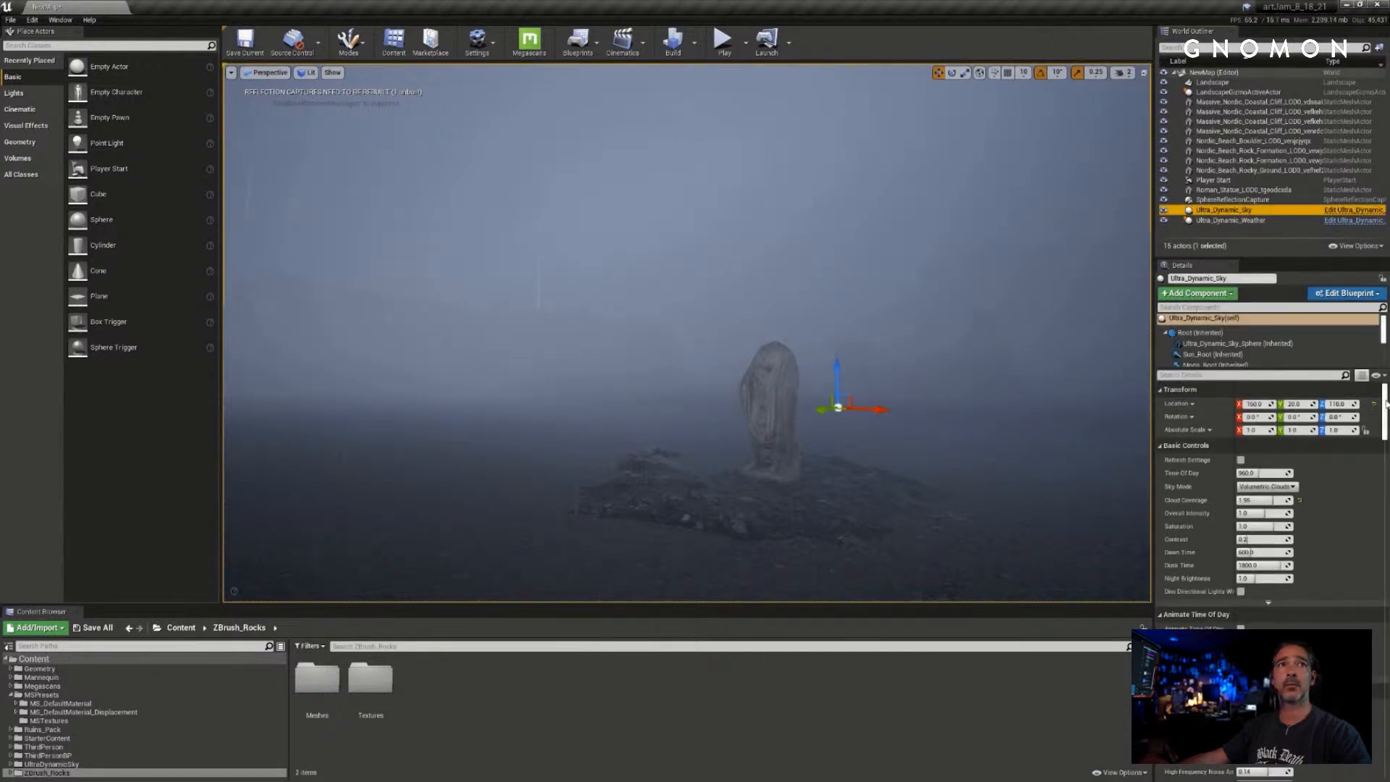
{"action": "left_click_drag", "start_coordinate": [1384, 404], "coordinate": [1385, 616]}
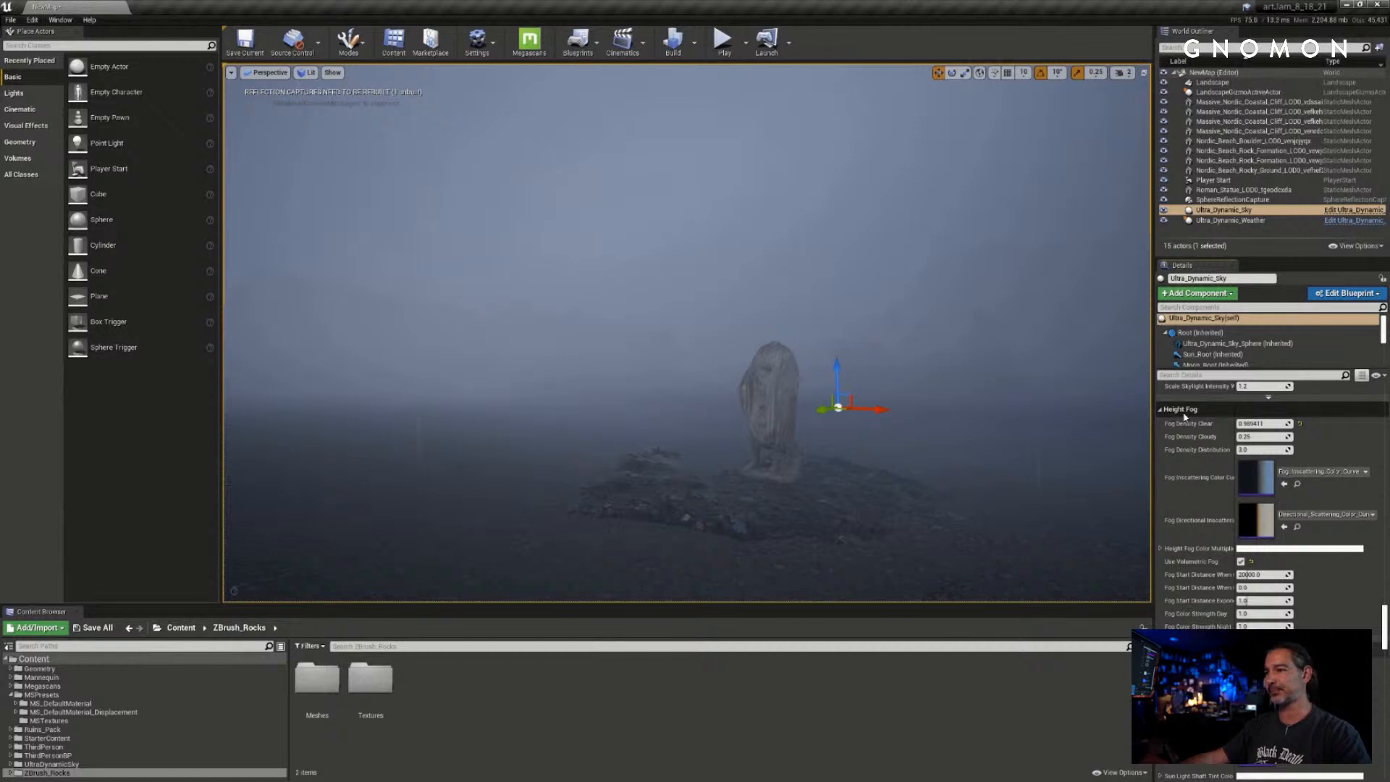
{"action": "right_click_drag", "start_coordinate": [803, 421], "coordinate": [816, 447]}
{"action": "scroll", "coordinate": [803, 423], "scroll_direction": "up", "scroll_amount": 4}
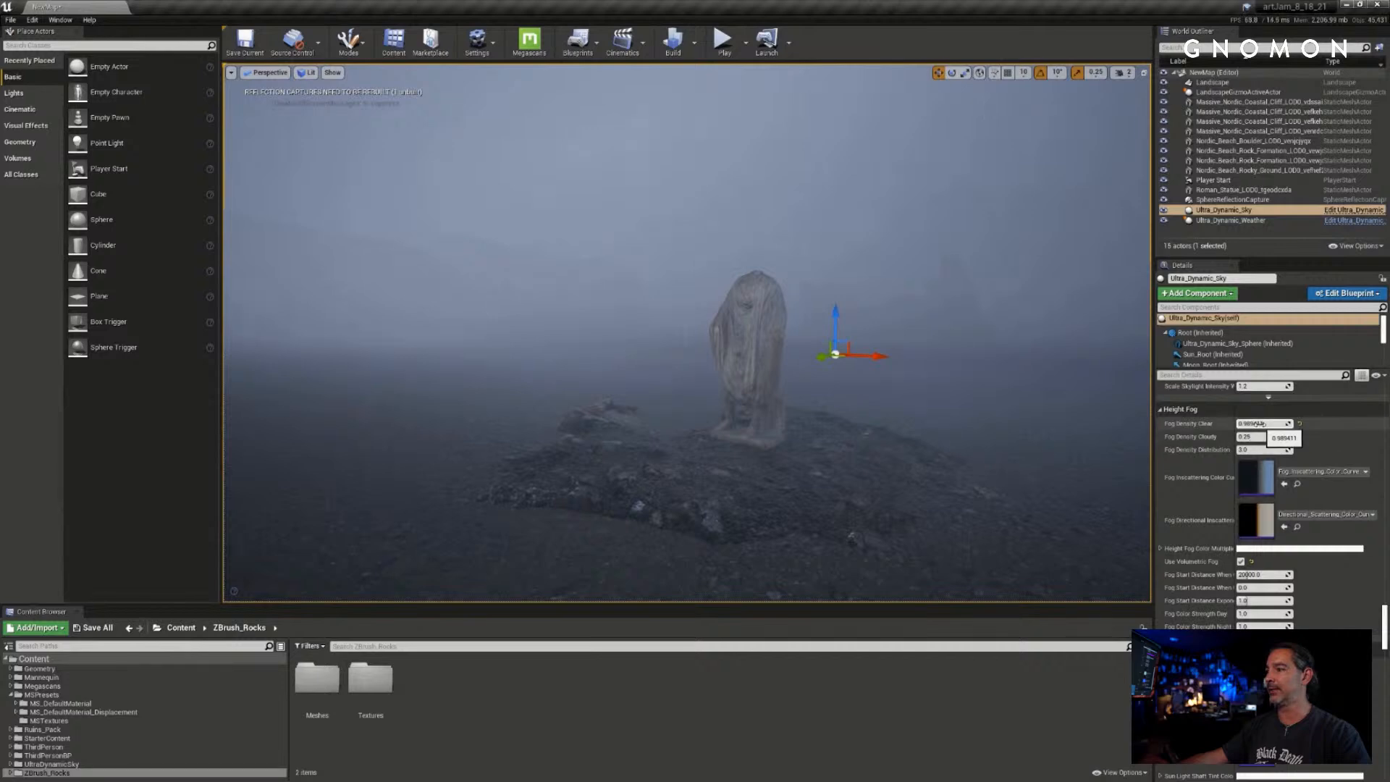
{"action": "left_click_drag", "start_coordinate": [1246, 427], "coordinate": [1251, 429]}
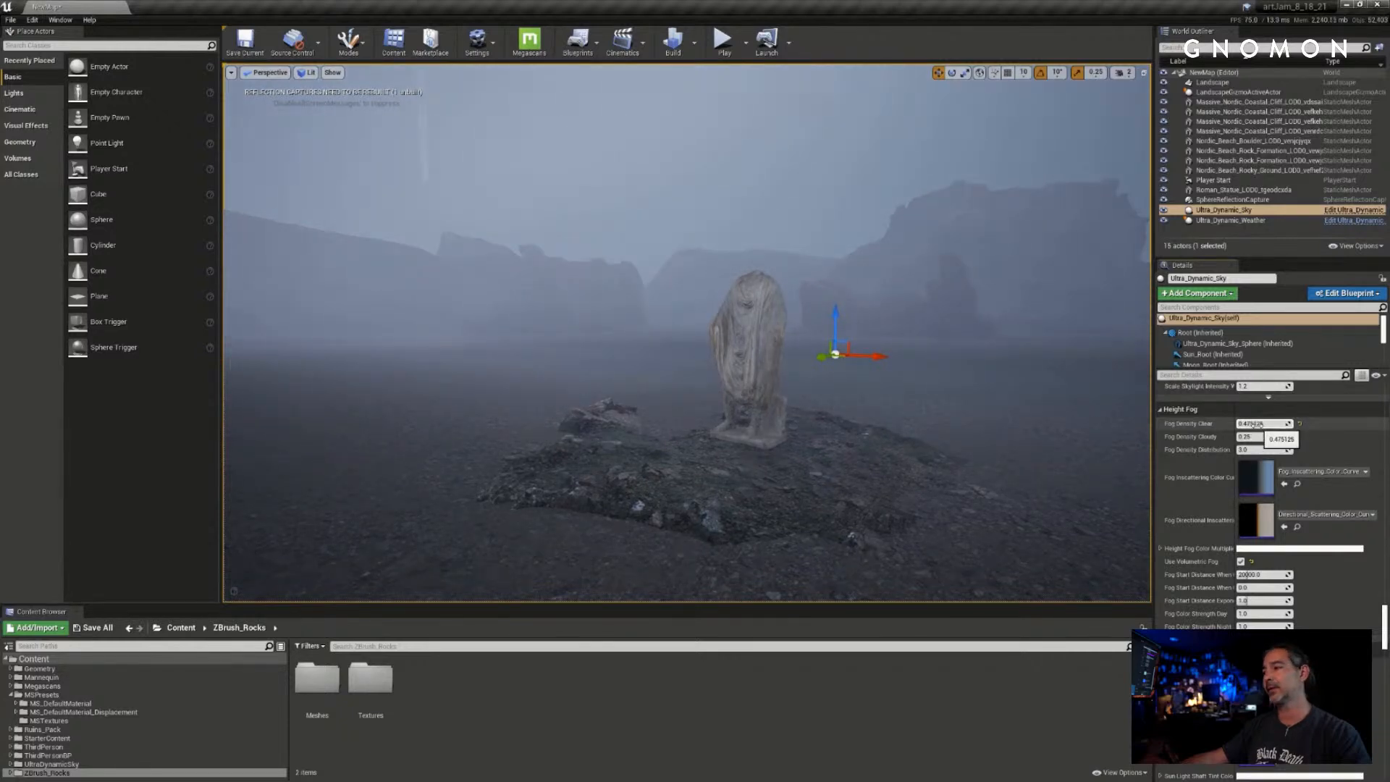
{"action": "left_click_drag", "start_coordinate": [1253, 423], "coordinate": [1259, 427]}
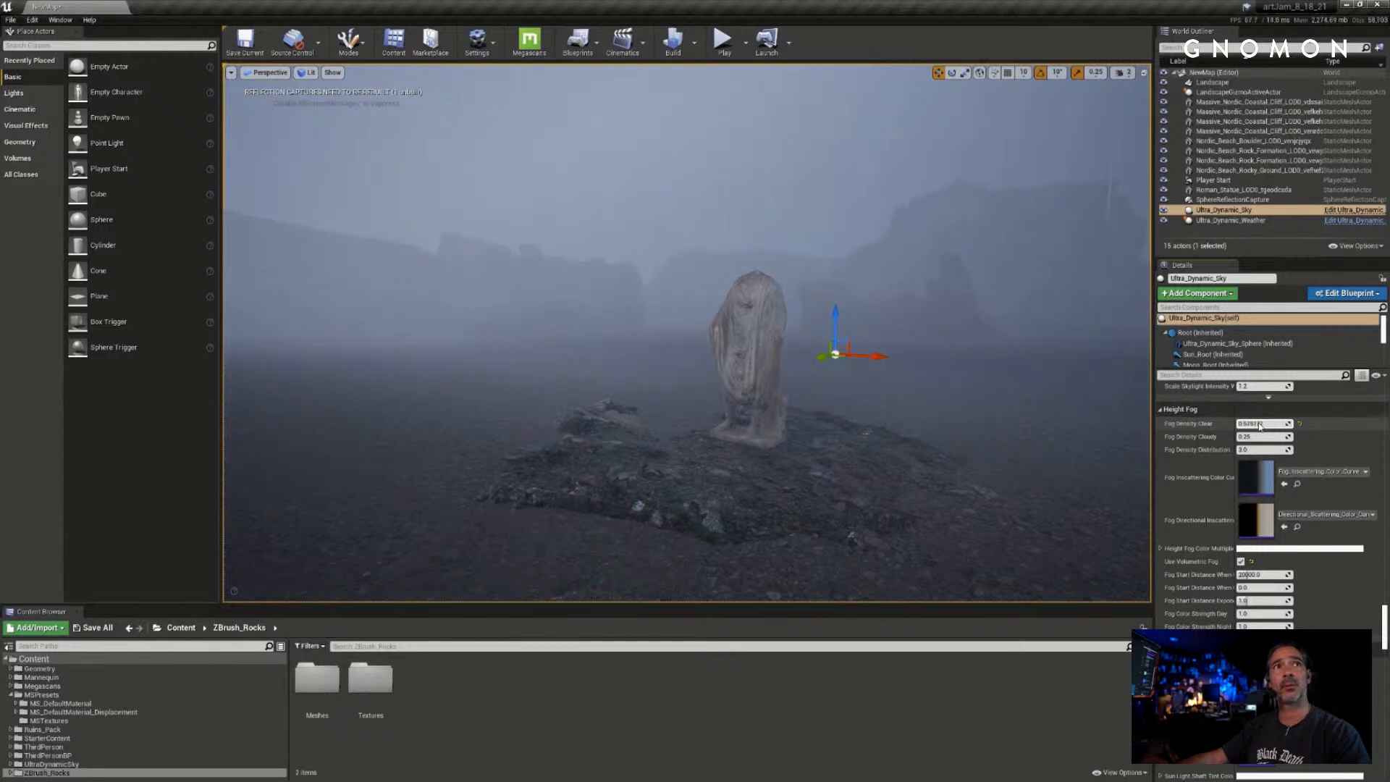
{"action": "right_click_drag", "start_coordinate": [690, 483], "coordinate": [689, 487]}
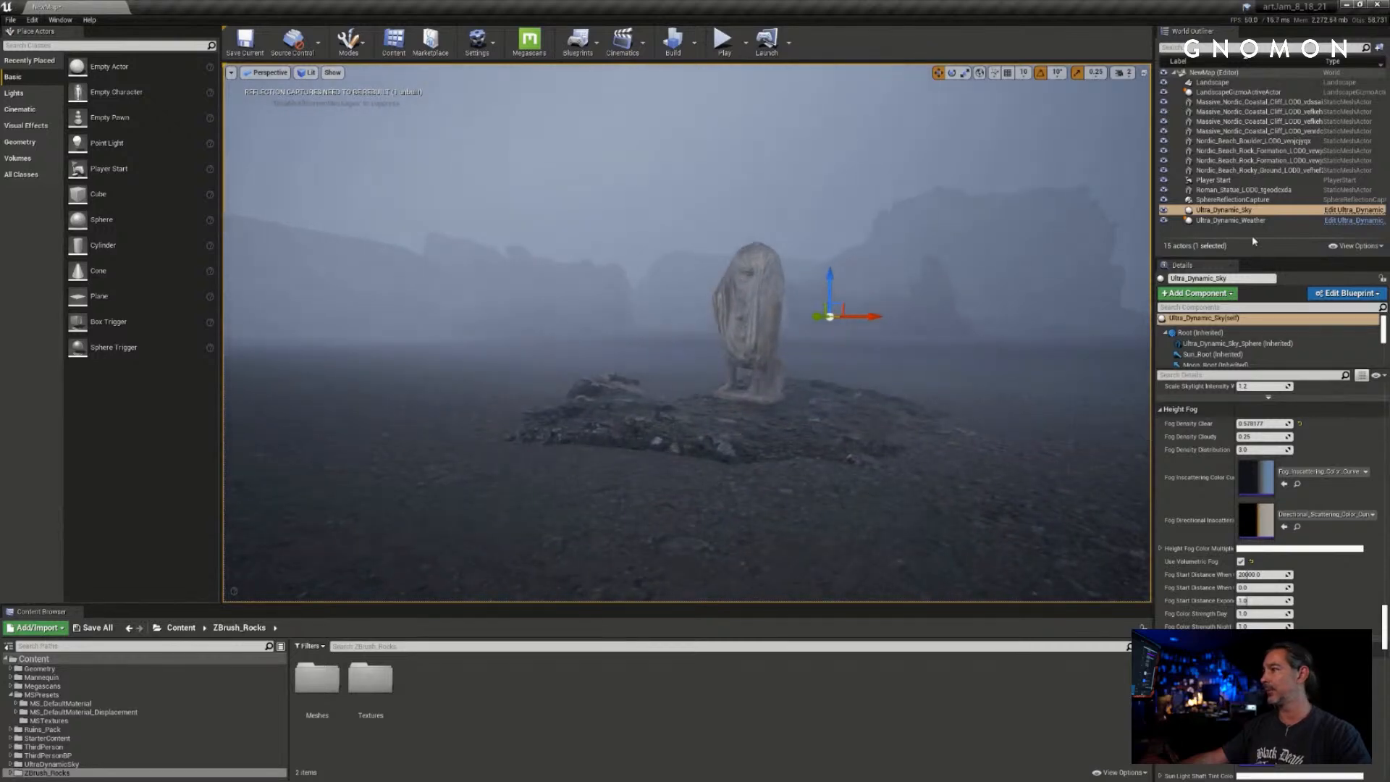
- Clear the selection of the sky and weather actors to view the foggy statue scene without the gizmo
{"action": "left_click", "coordinate": [1233, 221]}
{"action": "left_click", "coordinate": [1234, 210]}
{"action": "right_click_drag", "start_coordinate": [827, 333], "coordinate": [846, 378]}
{"action": "key", "text": "Escape"}
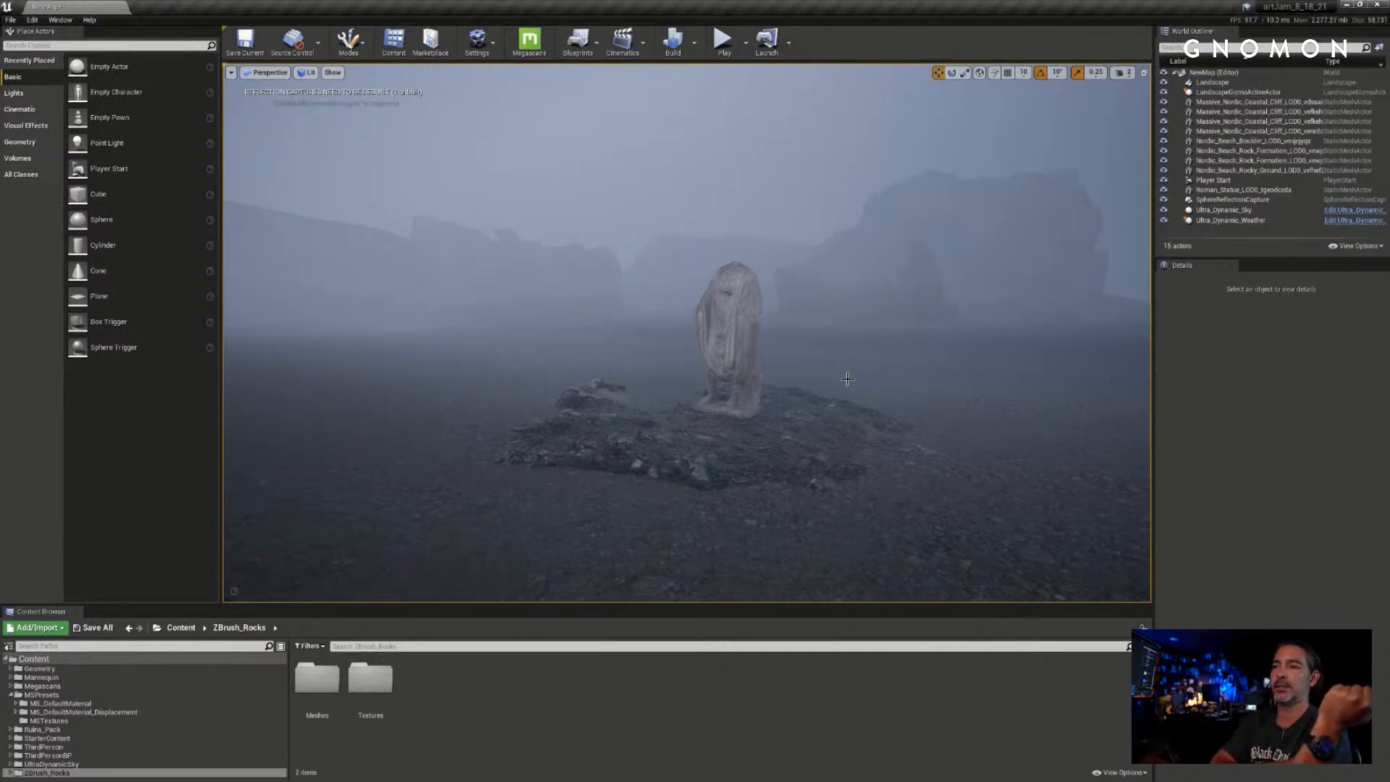
{"action": "right_click_drag", "start_coordinate": [846, 374], "coordinate": [855, 374]}
{"action": "key", "text": "a"}
{"action": "key", "text": "d"}
{"action": "key", "text": "w"}
{"action": "key", "text": "q"}
{"action": "key", "text": "s"}
{"action": "key", "text": "e"}
{"action": "key", "text": "w"}
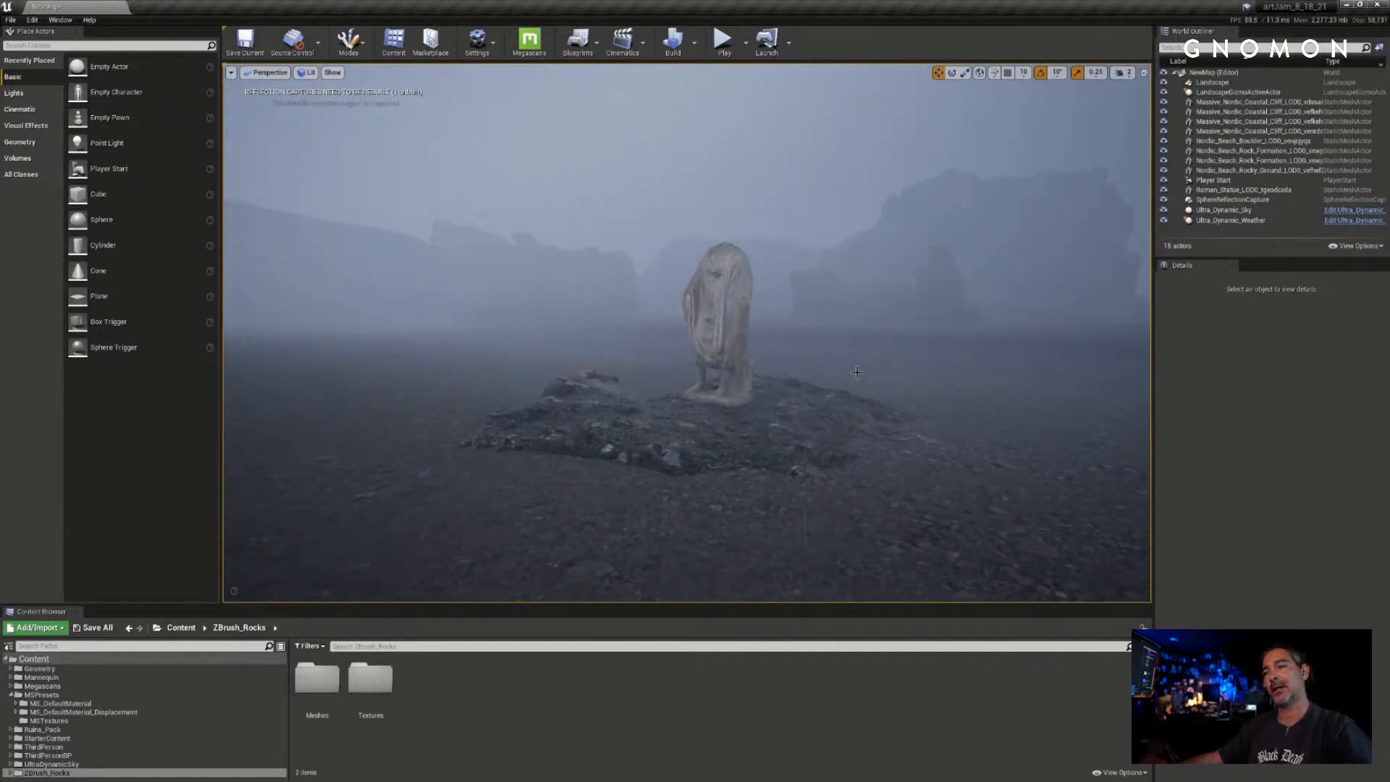
{"action": "right_click_drag", "start_coordinate": [856, 372], "coordinate": [856, 372]}
{"action": "key", "text": "d"}
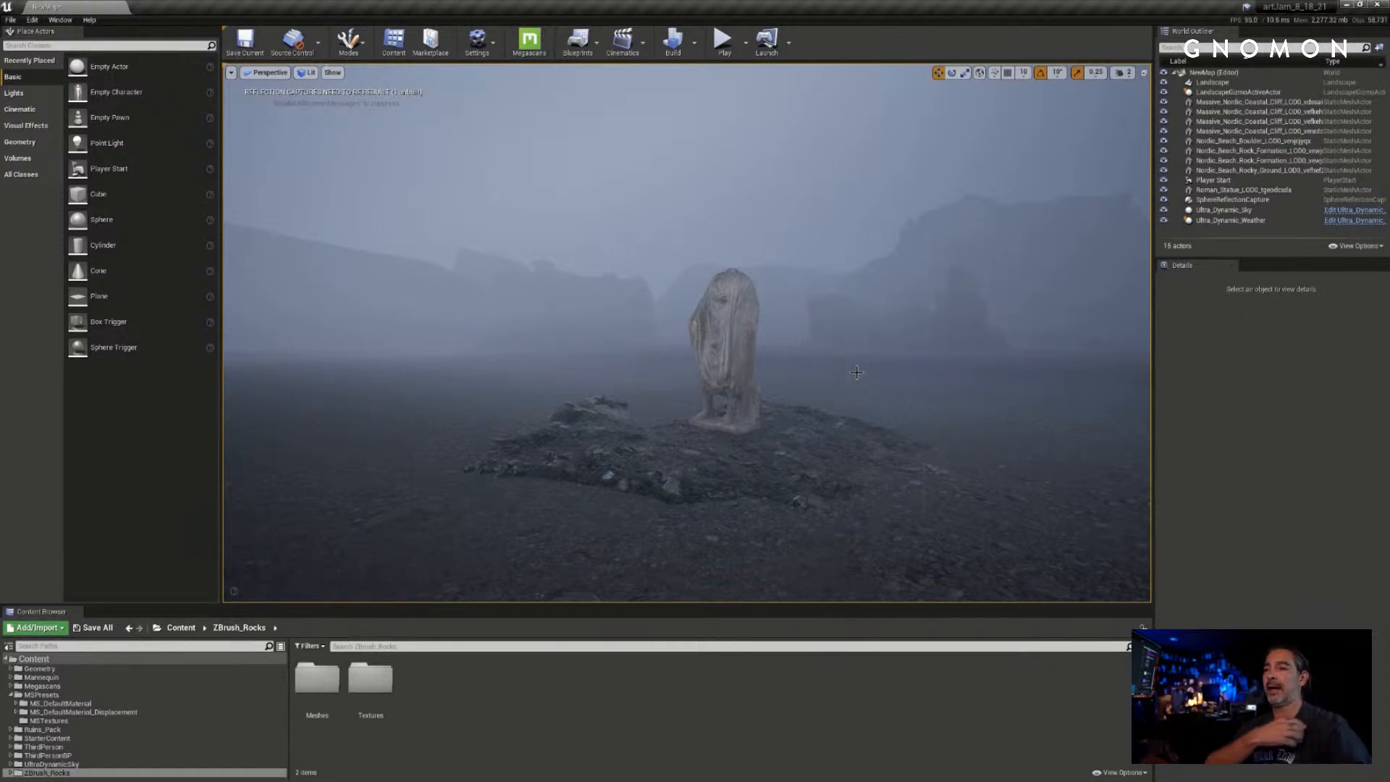
{"action": "right_click_drag", "start_coordinate": [867, 376], "coordinate": [872, 375]}
{"action": "key", "text": "s"}
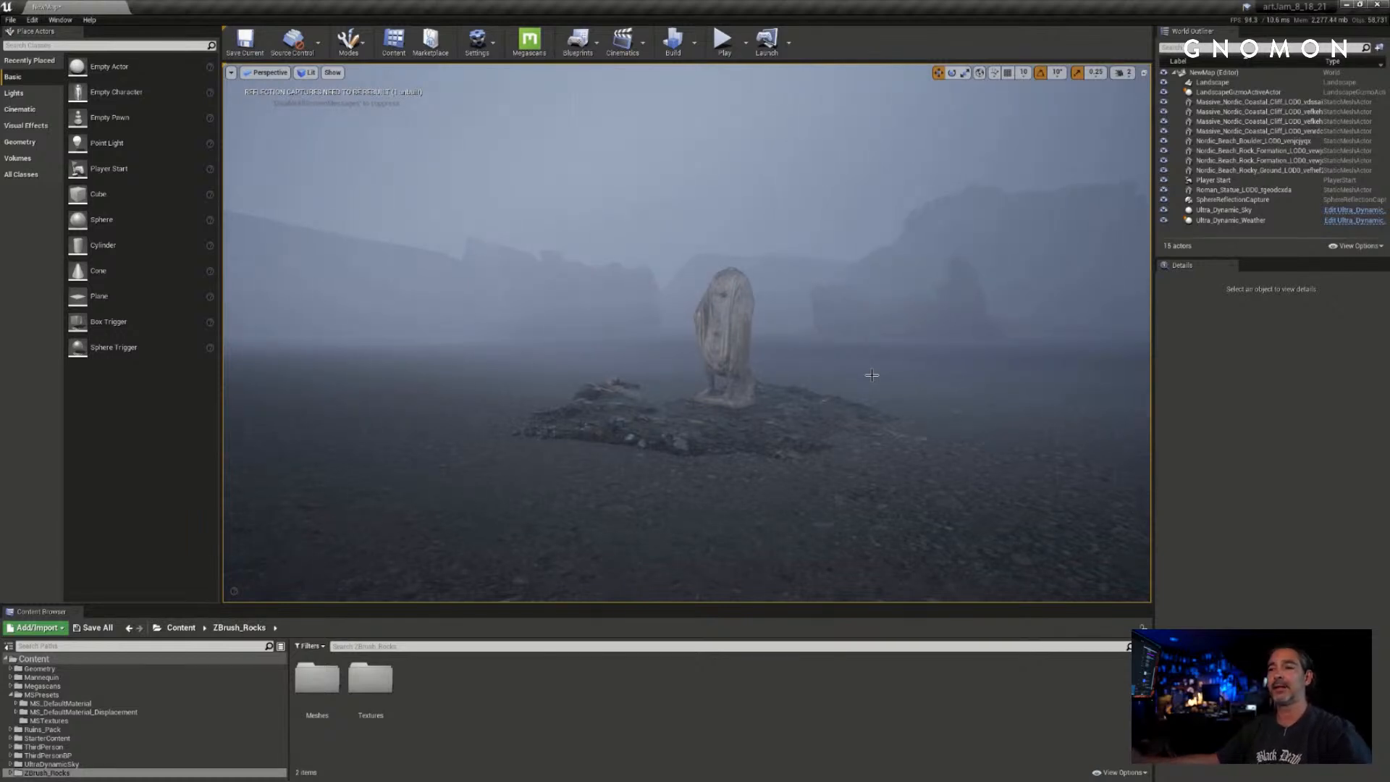
{"action": "right_click_drag", "start_coordinate": [872, 375], "coordinate": [869, 373]}
{"action": "scroll", "coordinate": [872, 377], "scroll_direction": "up", "scroll_amount": 4}
{"action": "scroll", "coordinate": [872, 377], "scroll_direction": "down", "scroll_amount": 2}
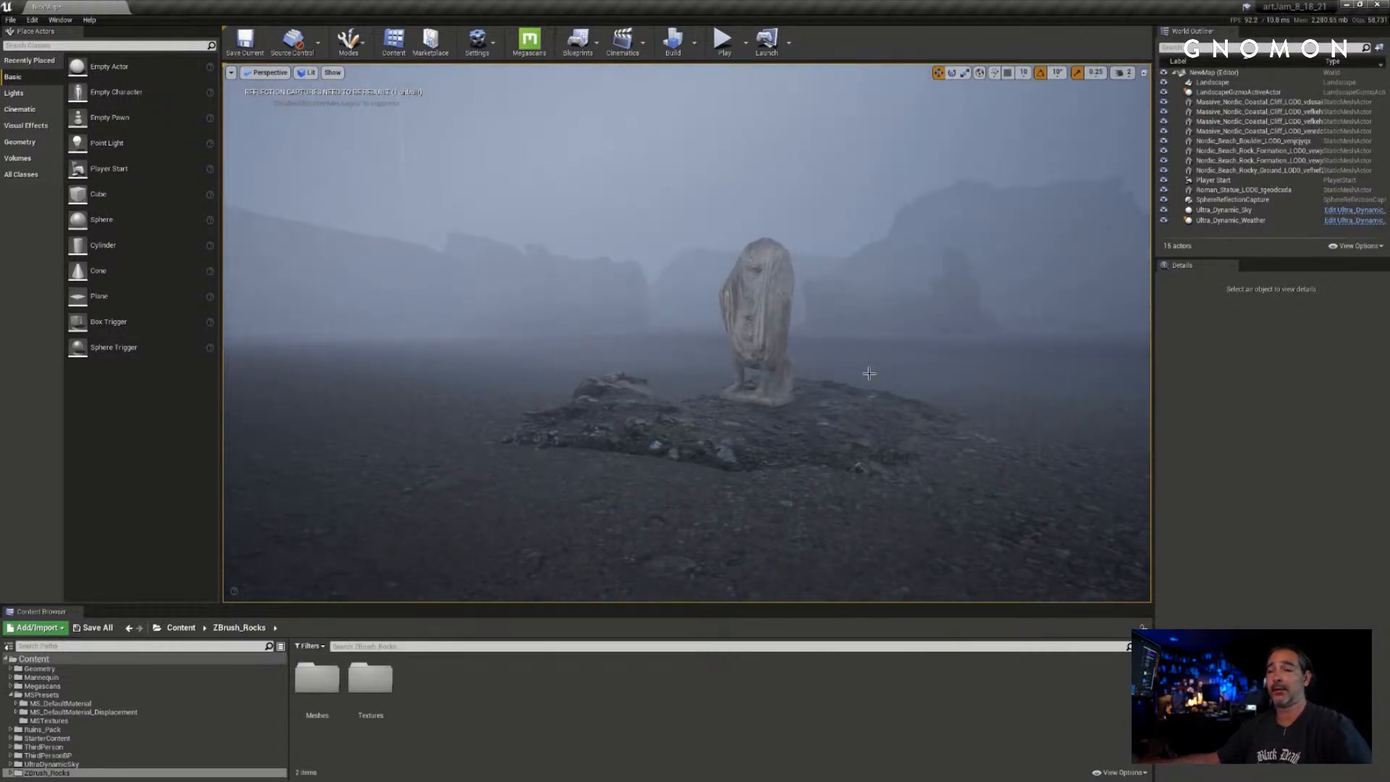
{"action": "mouse_move", "coordinate": [869, 373]}
{"action": "right_mouse_down"}
{"action": "mouse_move", "coordinate": [858, 377]}
{"action": "mouse_move", "coordinate": [875, 396]}
{"action": "right_mouse_up"}
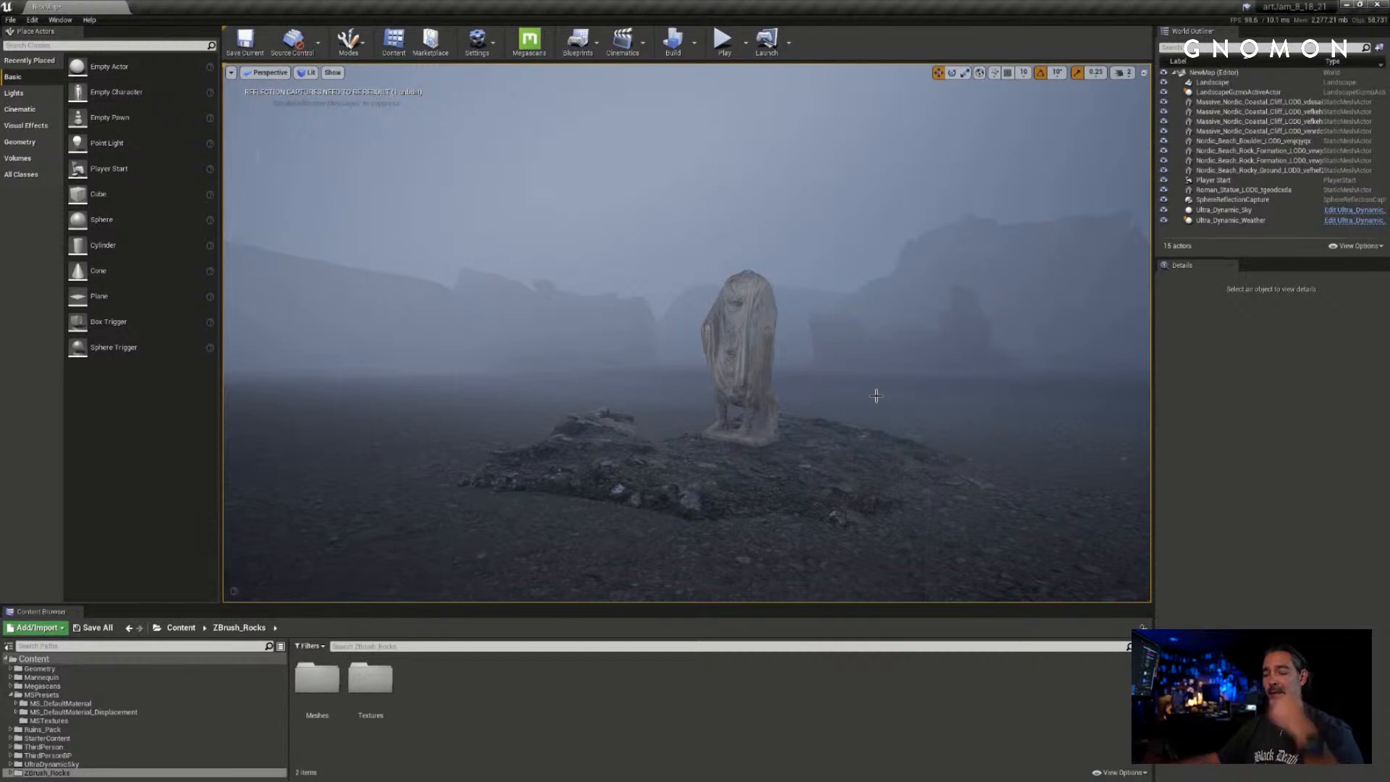
{"action": "key", "text": "s"}
{"action": "right_click_drag", "start_coordinate": [859, 376], "coordinate": [862, 380]}
{"action": "key", "text": "d"}
{"action": "key", "text": "a"}
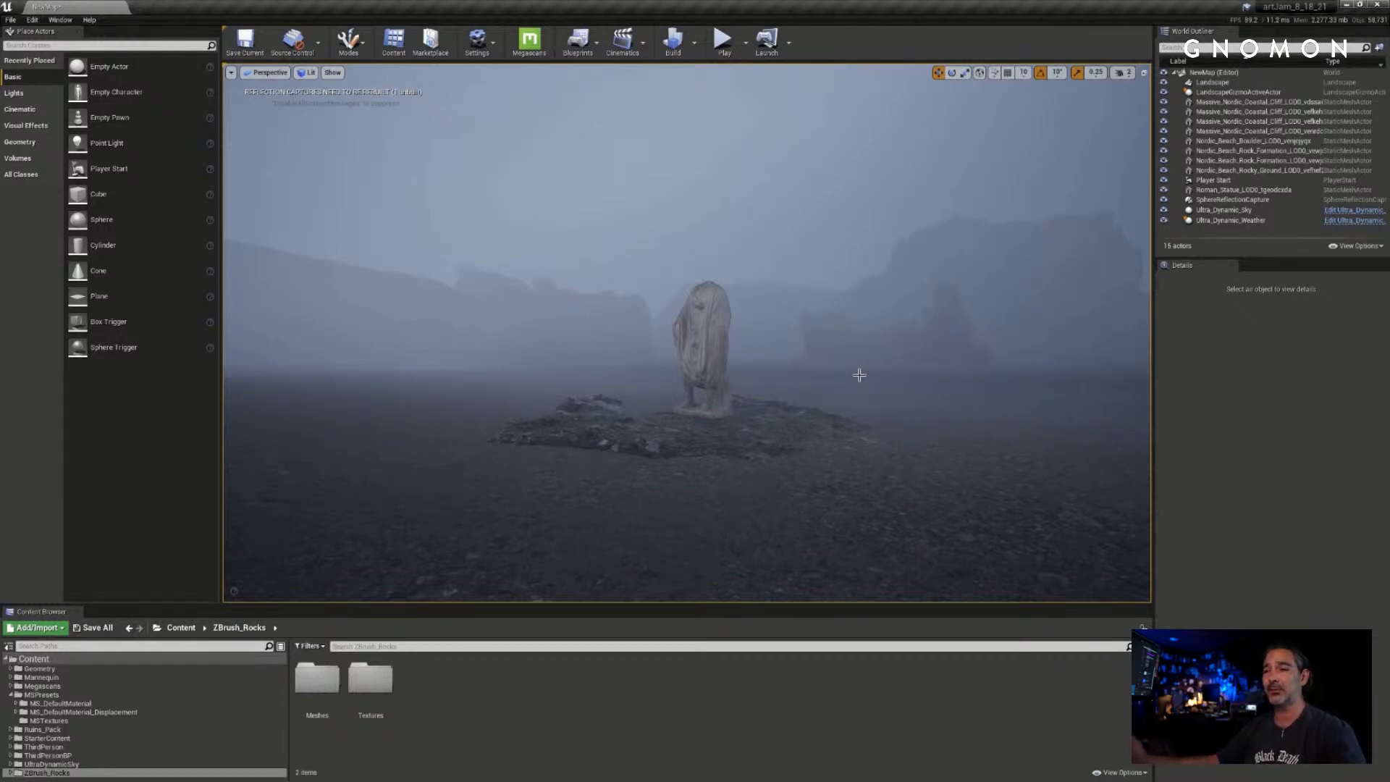
{"action": "right_click_drag", "start_coordinate": [855, 375], "coordinate": [833, 363]}
{"action": "key", "text": "w"}
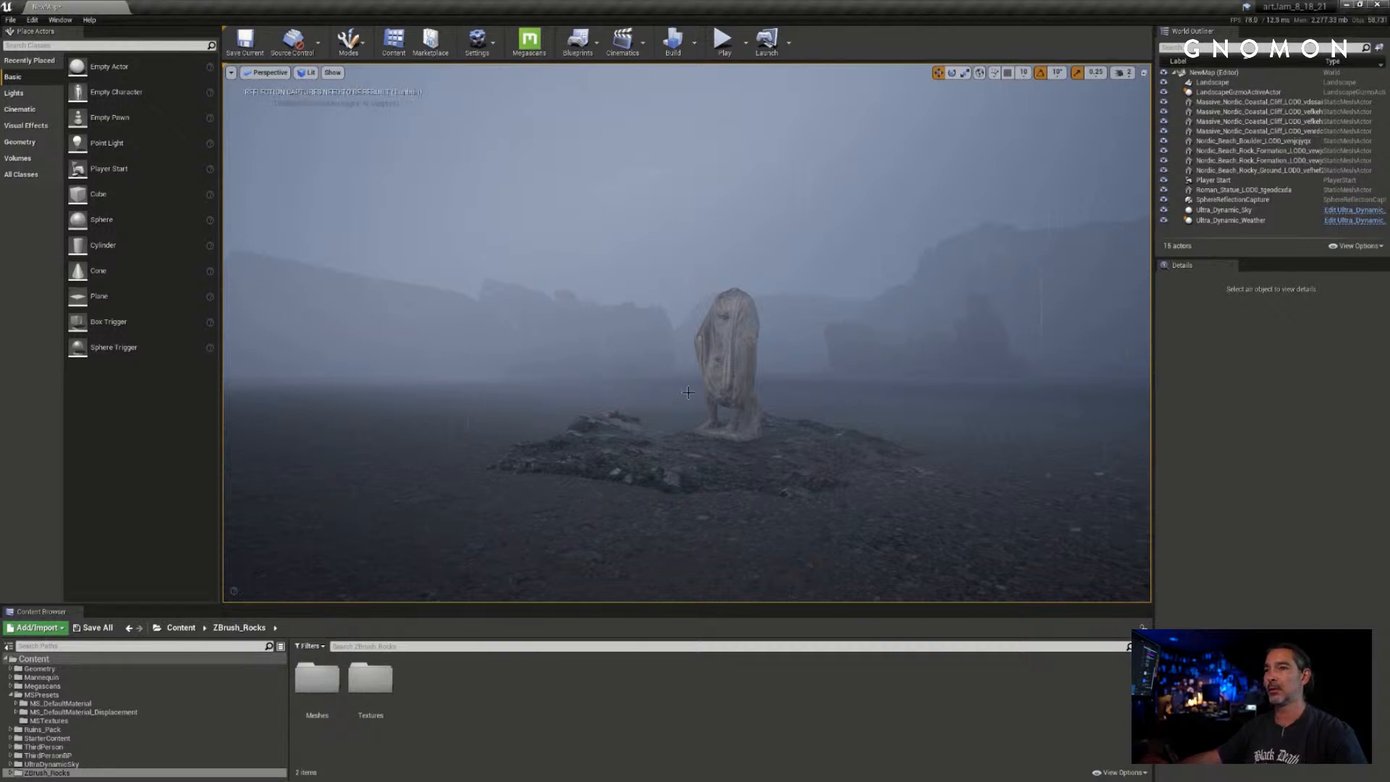
- Minimize the Unreal Editor window and open the Windows Task Manager over the desktop
{"action": "left_click", "coordinate": [1347, 5]}
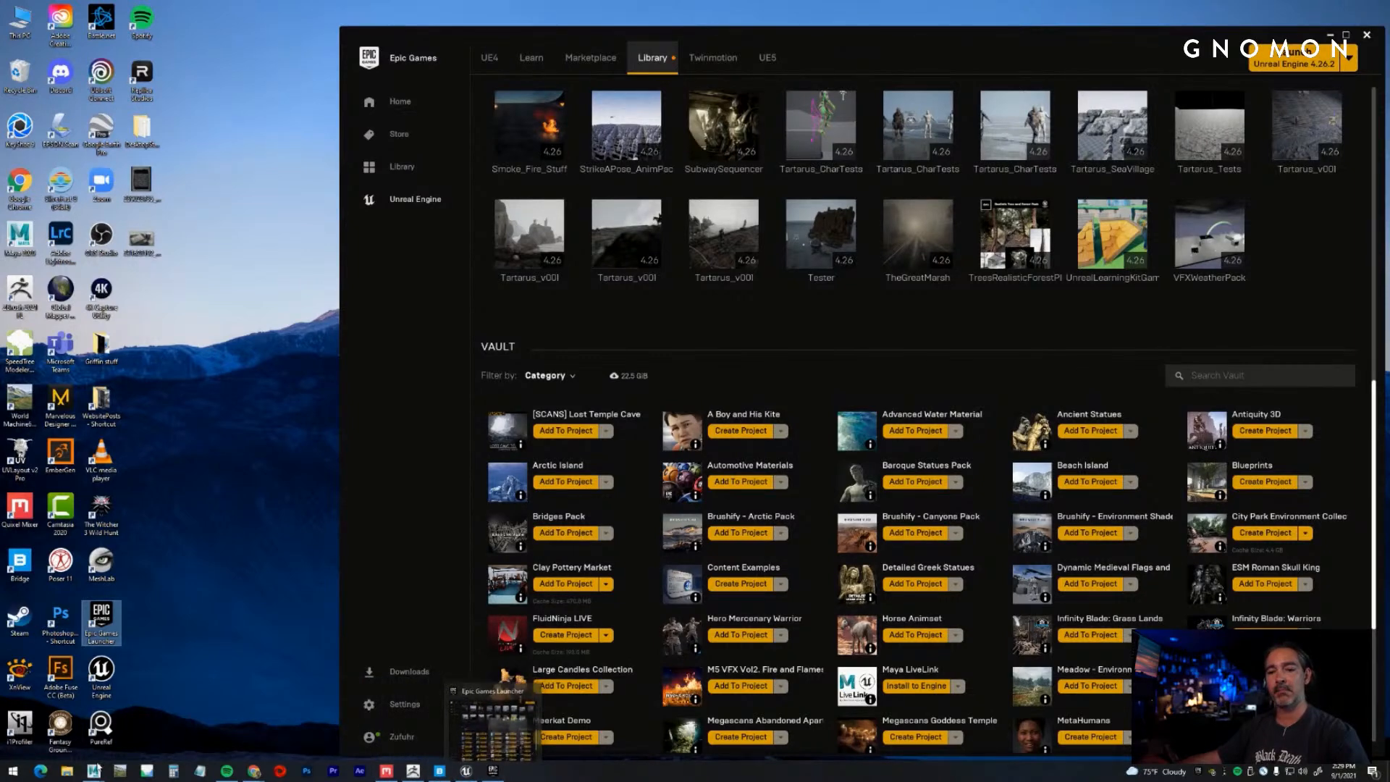
{"action": "left_click", "coordinate": [322, 377]}
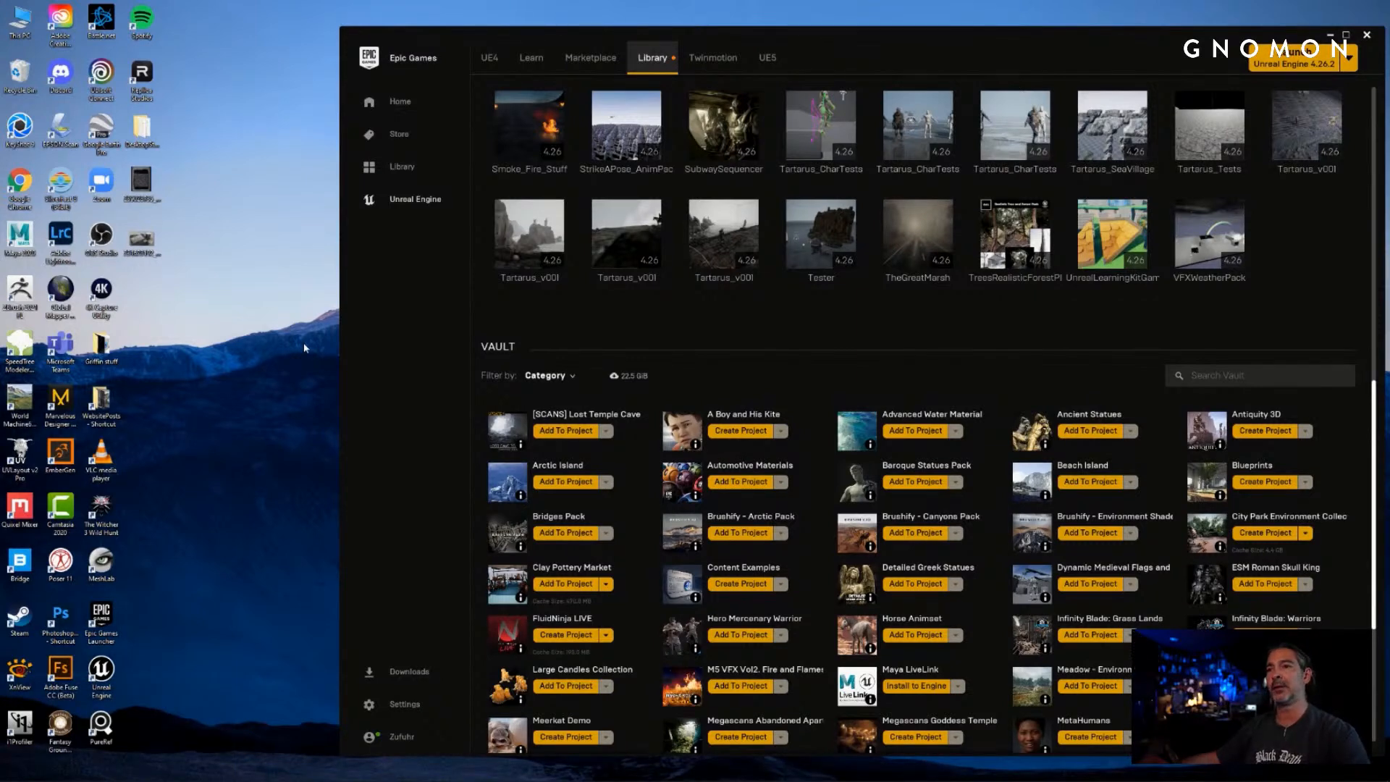
{"action": "key", "text": "ctrl+shift+Escape"}
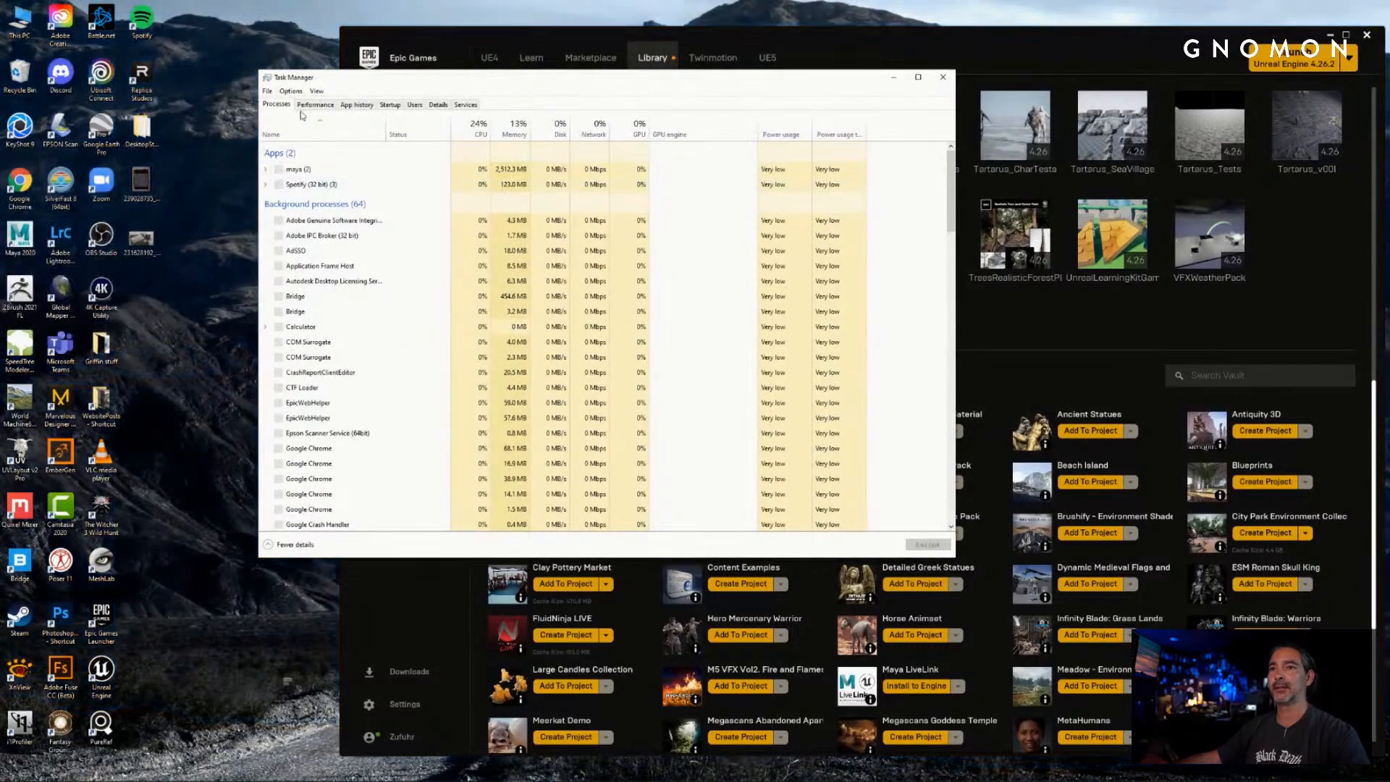
- Review the computer's GPU and other hardware performance graphs in Task Manager and close it
{"action": "left_click", "coordinate": [307, 105]}
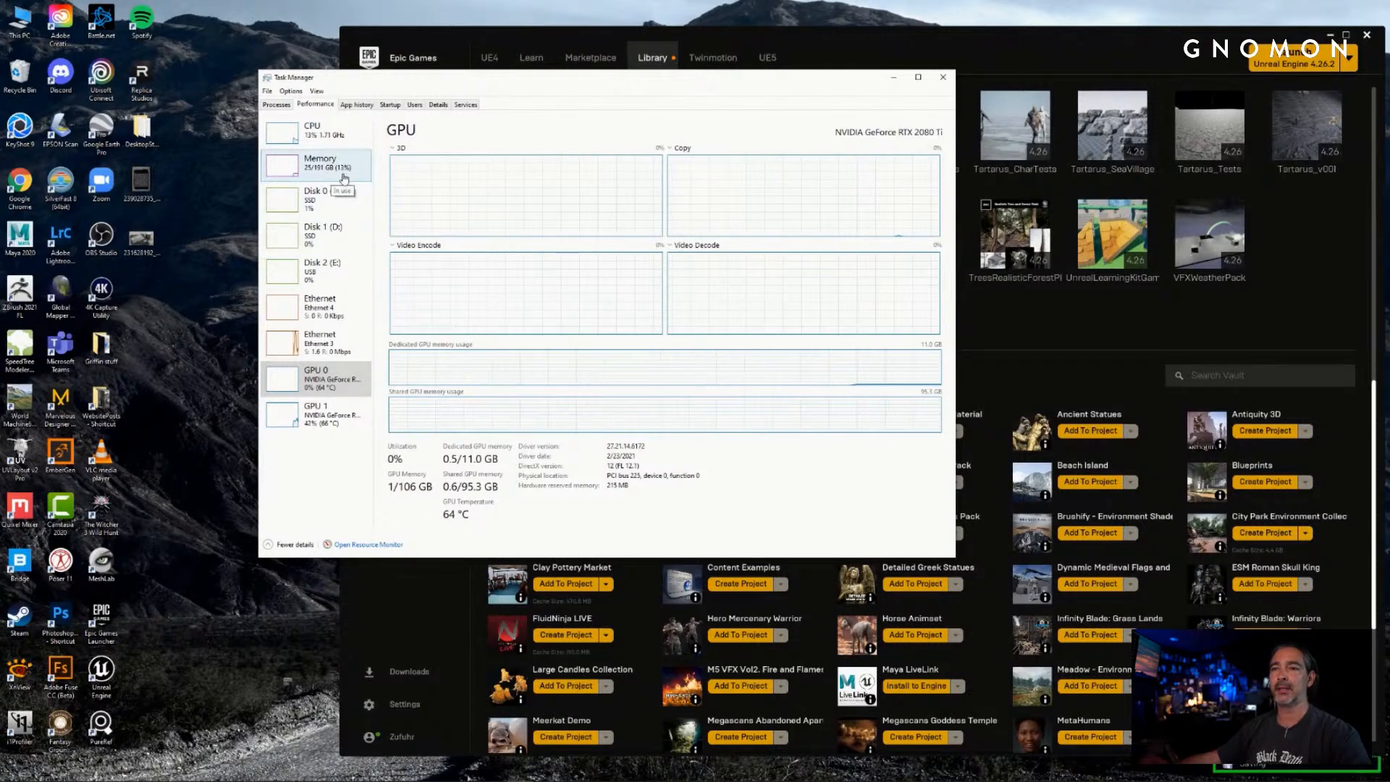
{"action": "left_click_drag", "start_coordinate": [445, 102], "coordinate": [431, 113]}
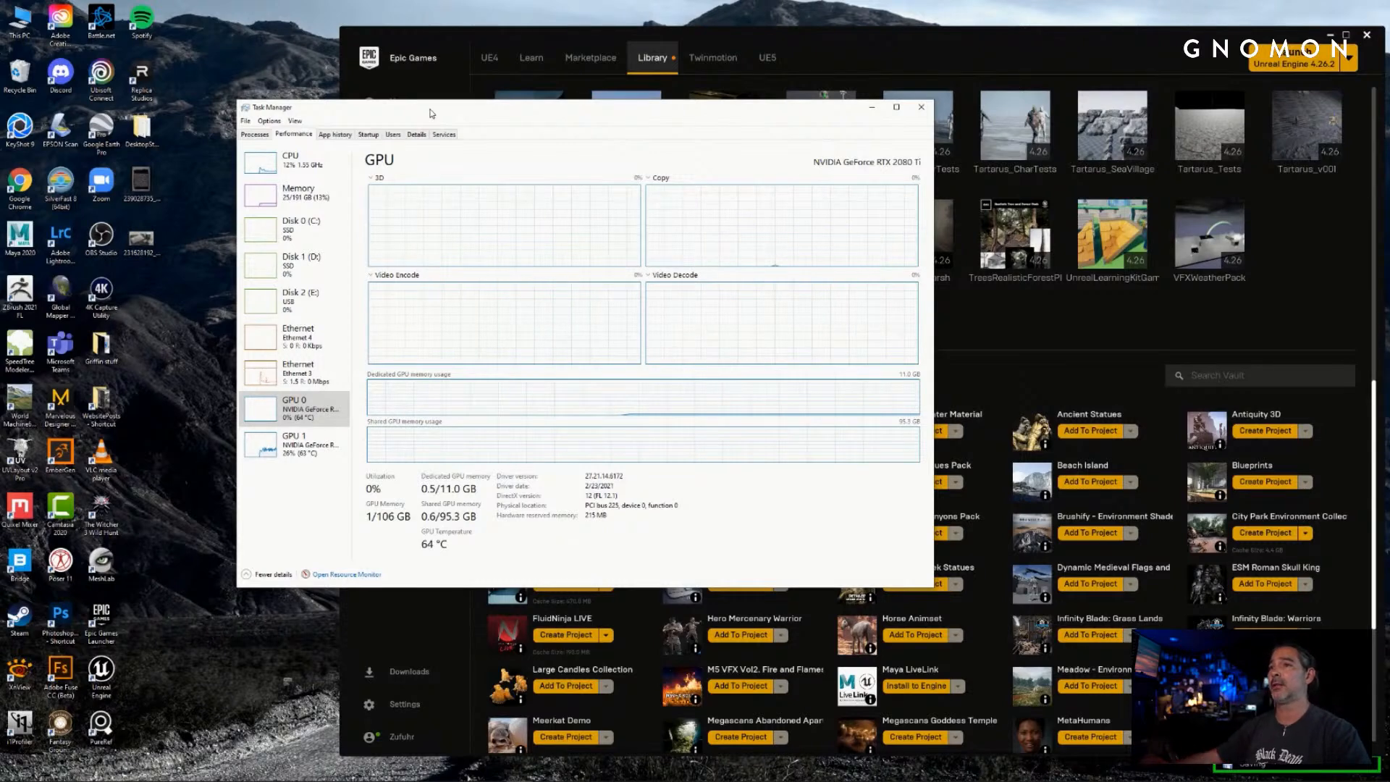
{"action": "left_click_drag", "start_coordinate": [432, 114], "coordinate": [438, 118]}
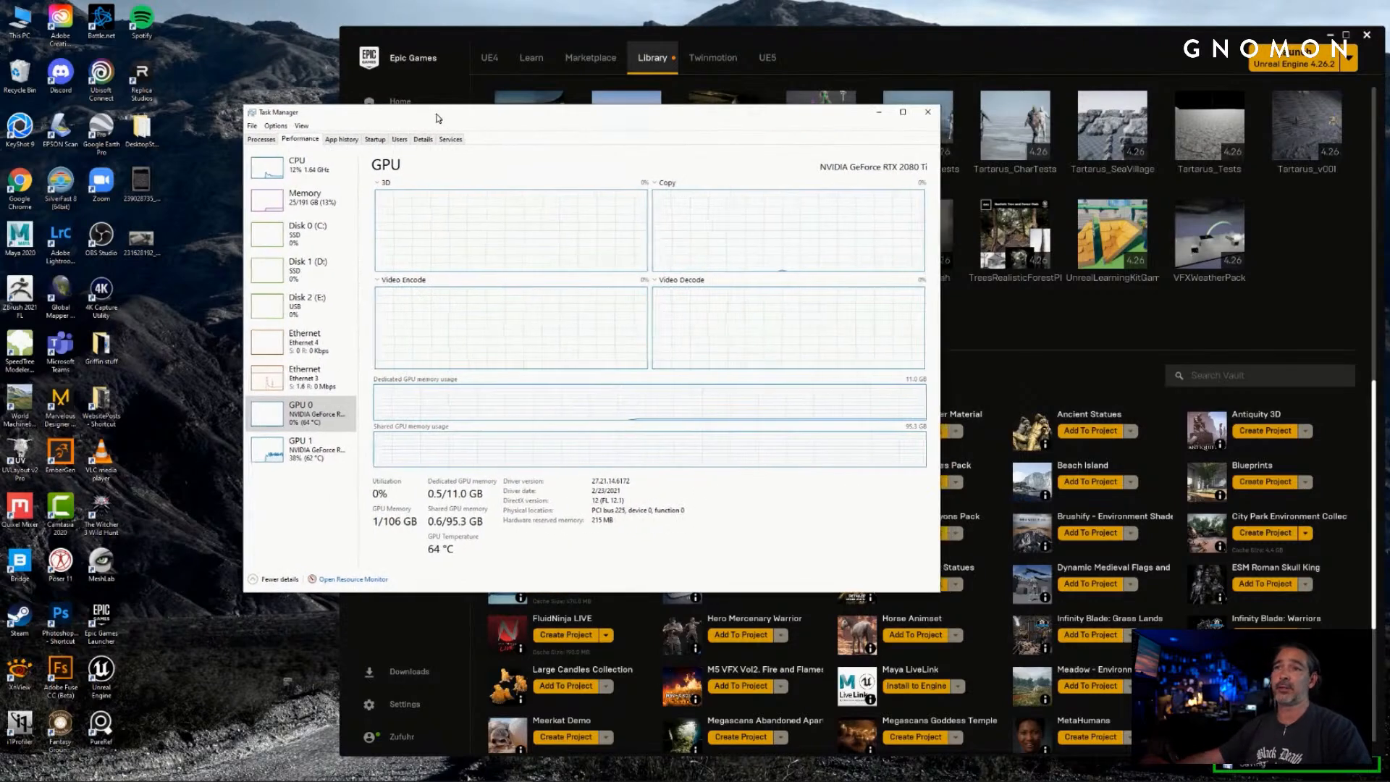
{"action": "left_click", "coordinate": [933, 114]}
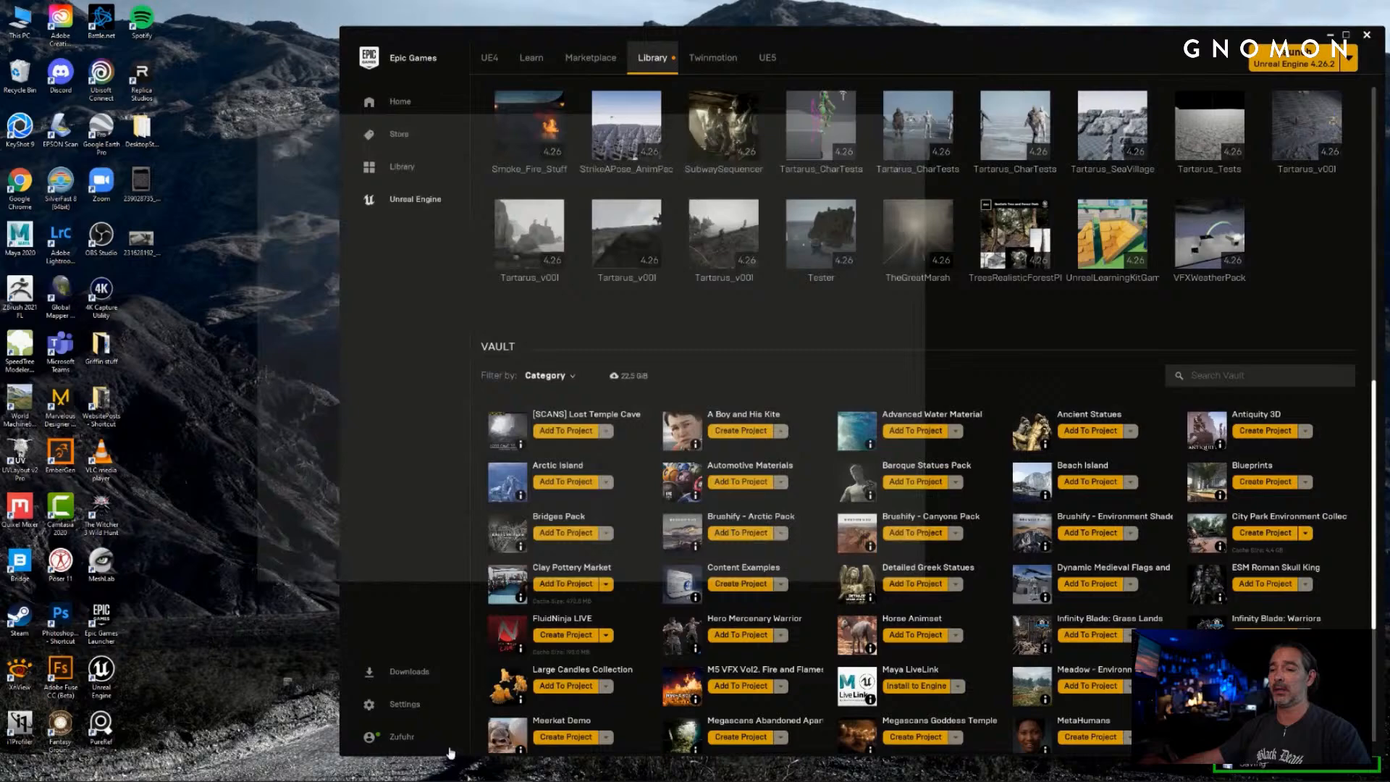
- Switch back to the Unreal Editor and examine the rainy, foggy statue scene from nearer and farther viewpoints
{"action": "mouse_move", "coordinate": [474, 776]}
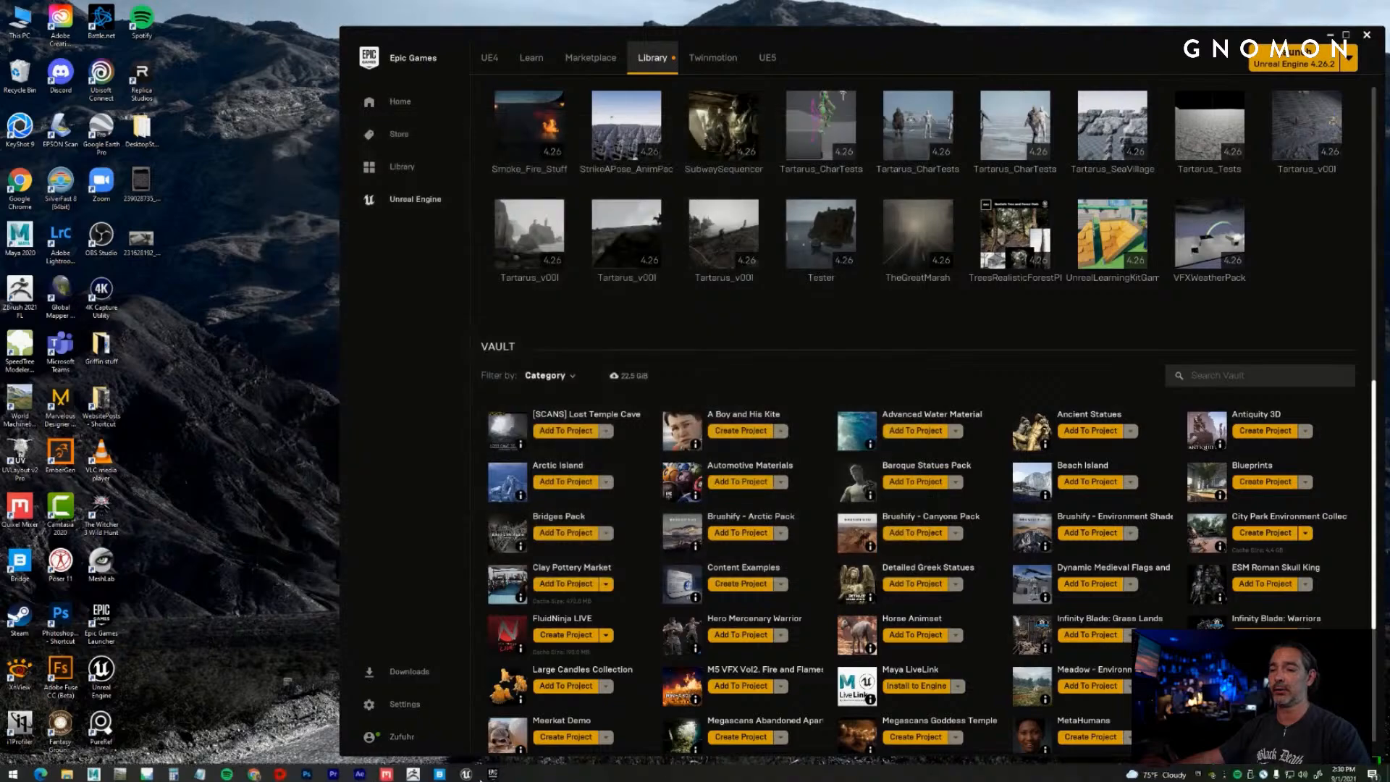
{"action": "left_click", "coordinate": [464, 773]}
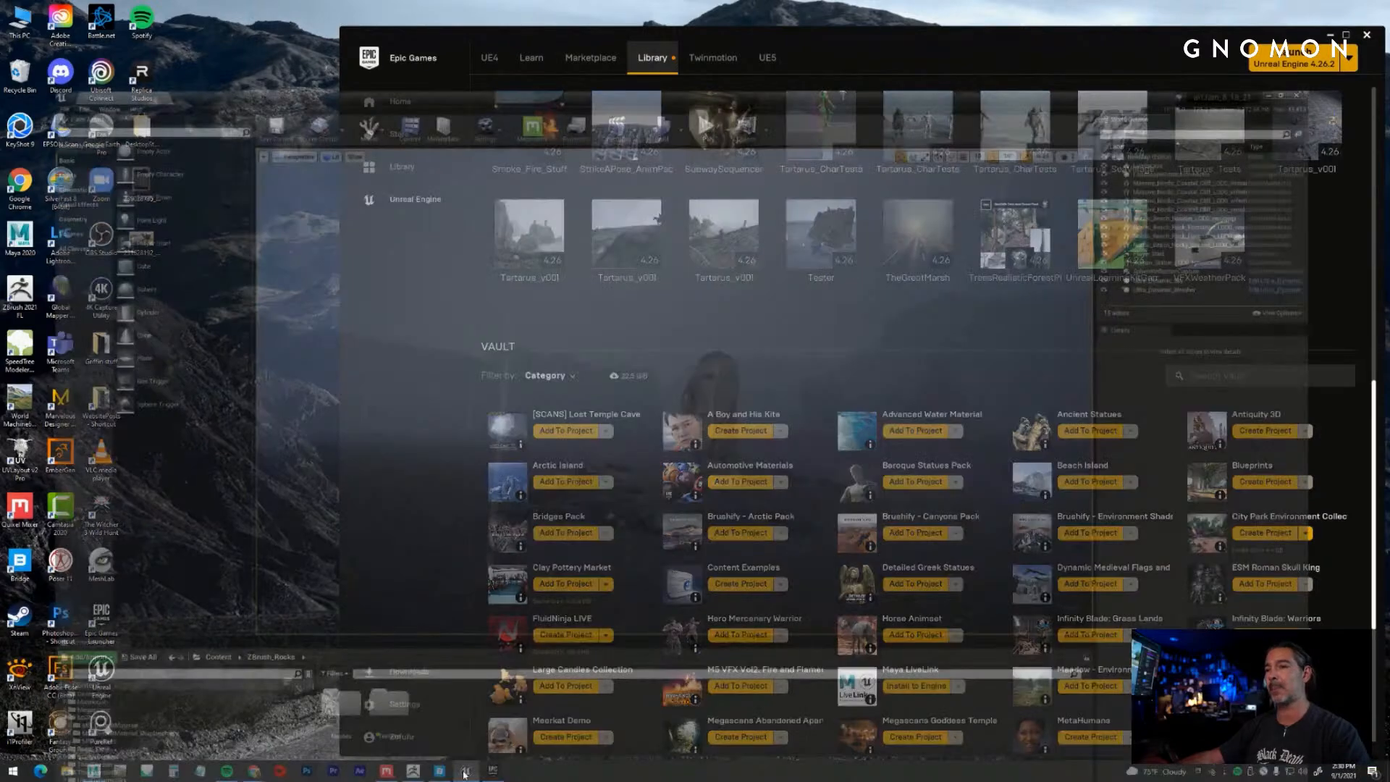
{"action": "right_click_drag", "start_coordinate": [666, 398], "coordinate": [689, 435]}
{"action": "key", "text": "w"}
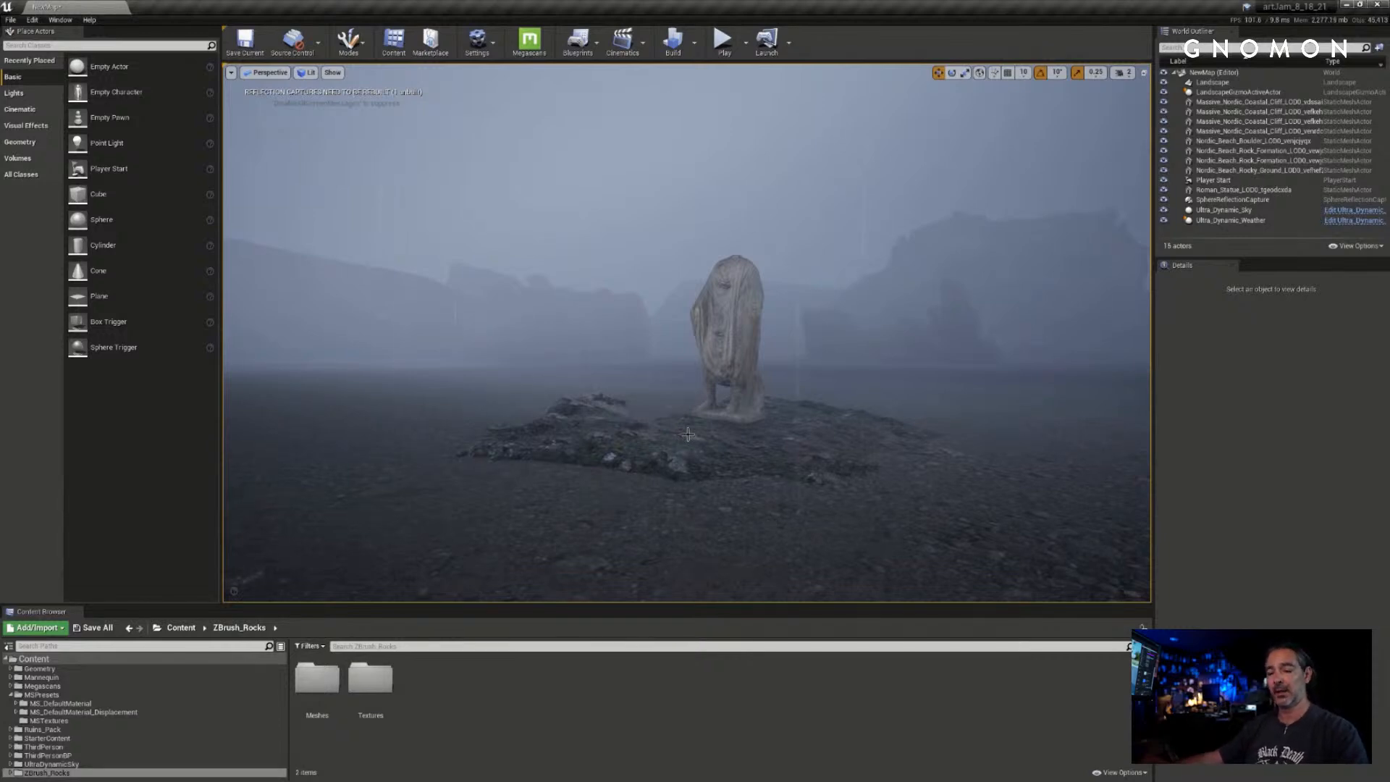
{"action": "mouse_move", "coordinate": [682, 435]}
{"action": "right_mouse_down"}
{"action": "mouse_move", "coordinate": [707, 437]}
{"action": "mouse_move", "coordinate": [571, 438]}
{"action": "mouse_move", "coordinate": [681, 436]}
{"action": "mouse_move", "coordinate": [712, 426]}
{"action": "mouse_move", "coordinate": [702, 421]}
{"action": "right_mouse_up"}
{"action": "scroll", "coordinate": [689, 438], "scroll_direction": "down", "scroll_amount": 3}
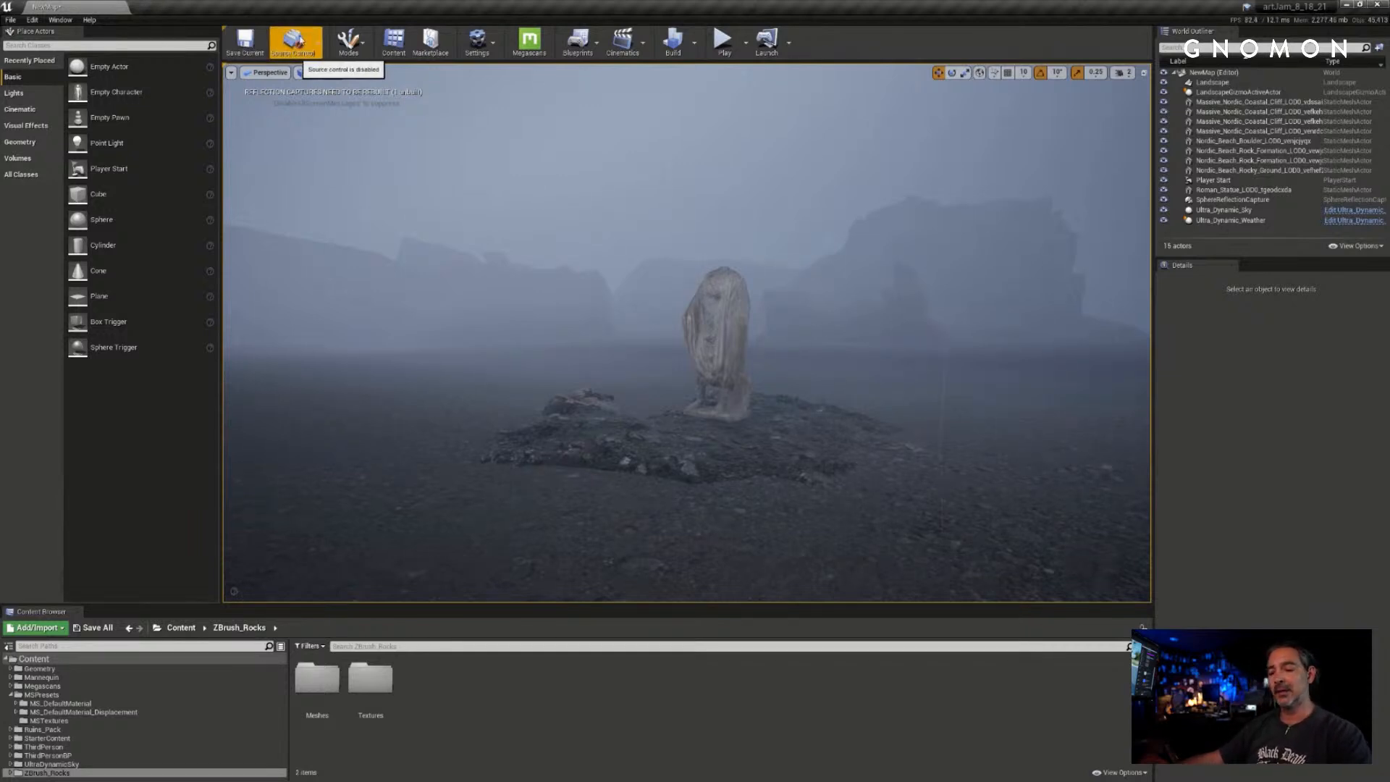
{"action": "left_click_drag", "start_coordinate": [646, 284], "coordinate": [646, 284]}
{"action": "right_click_drag", "start_coordinate": [646, 285], "coordinate": [648, 280]}
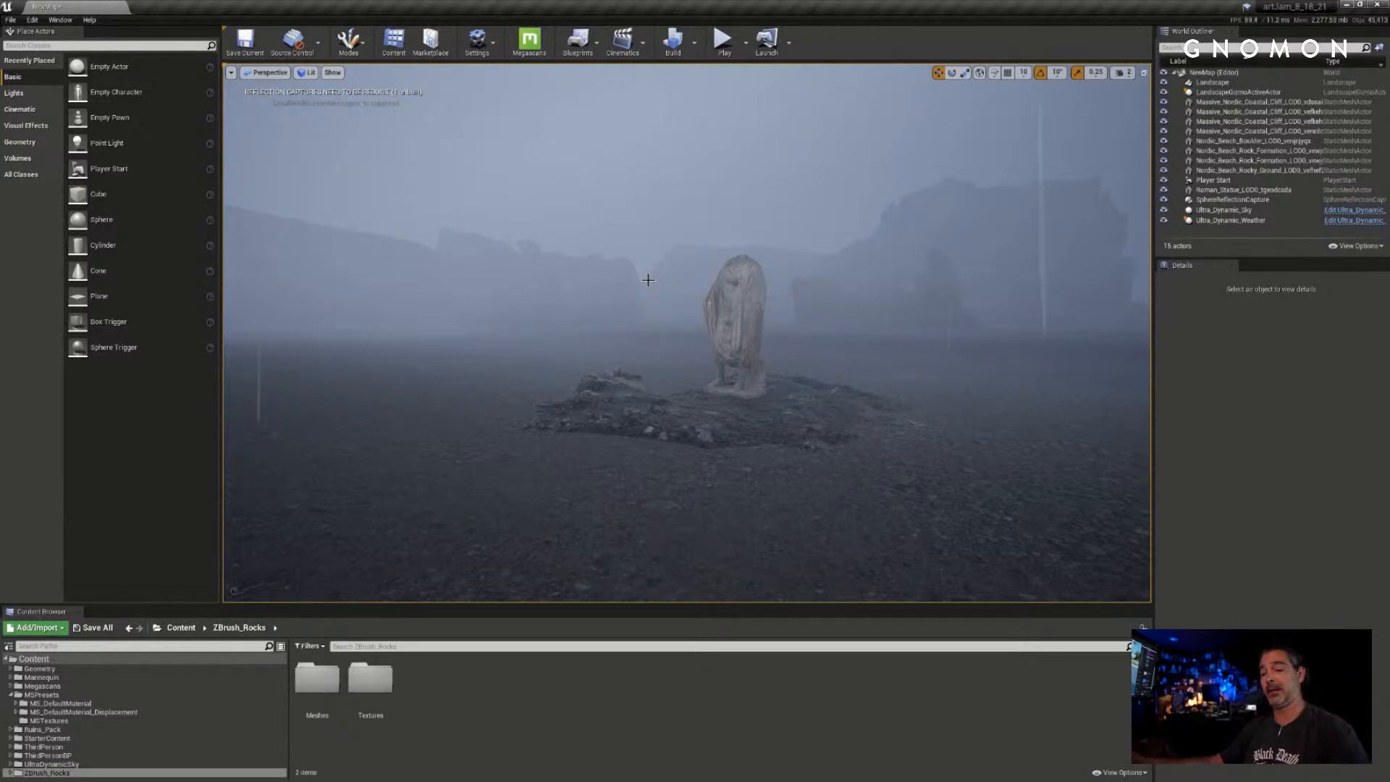
{"action": "right_click_drag", "start_coordinate": [648, 280], "coordinate": [657, 281]}
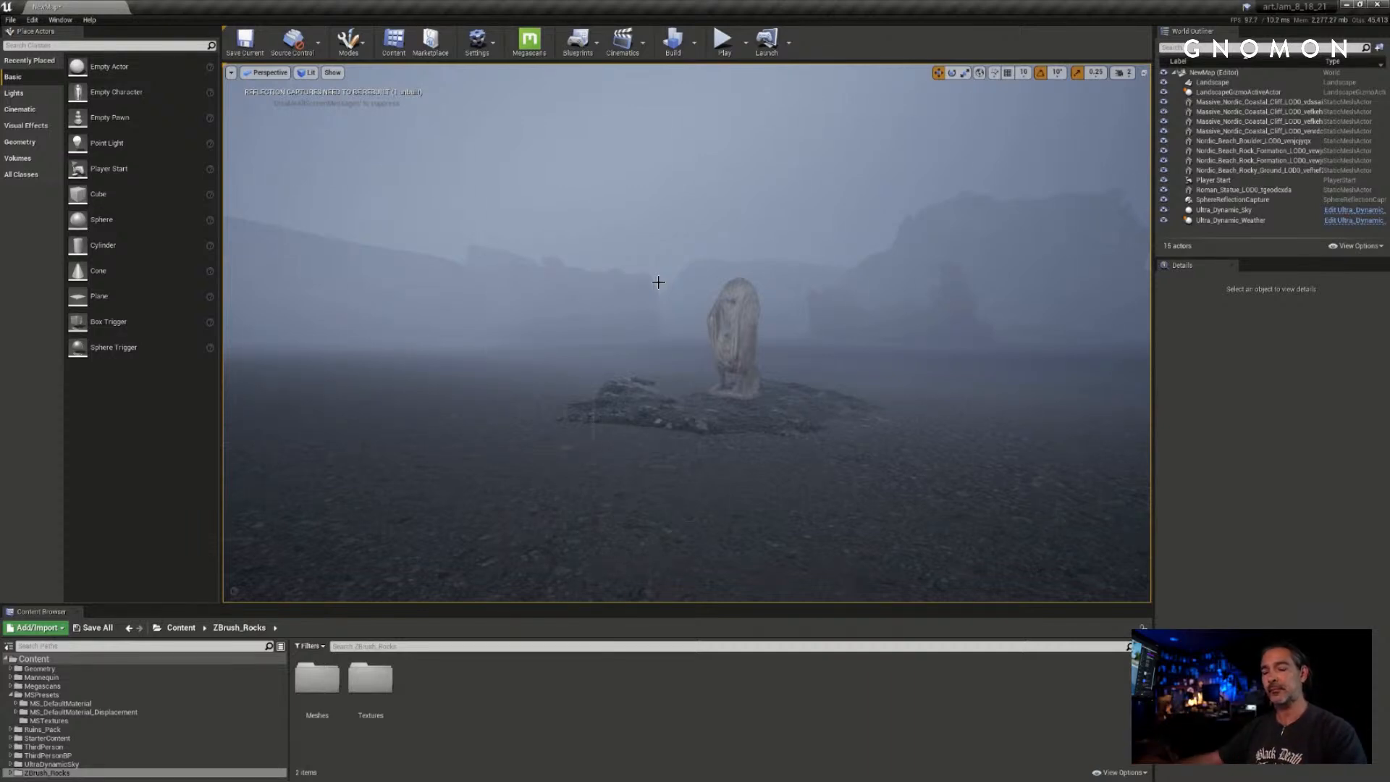
{"action": "right_click_drag", "start_coordinate": [660, 283], "coordinate": [677, 333]}
{"action": "key", "text": "w"}
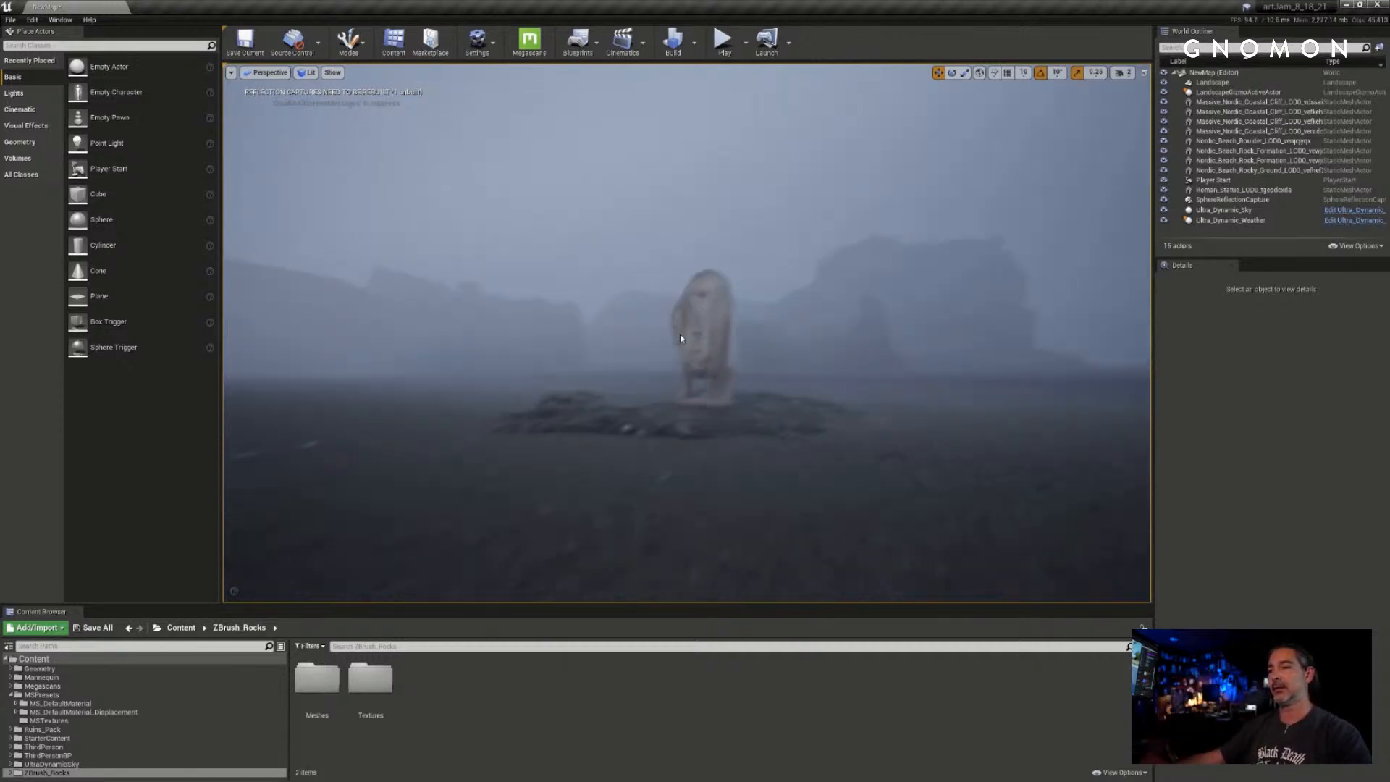
{"action": "right_click_drag", "start_coordinate": [679, 334], "coordinate": [678, 334]}
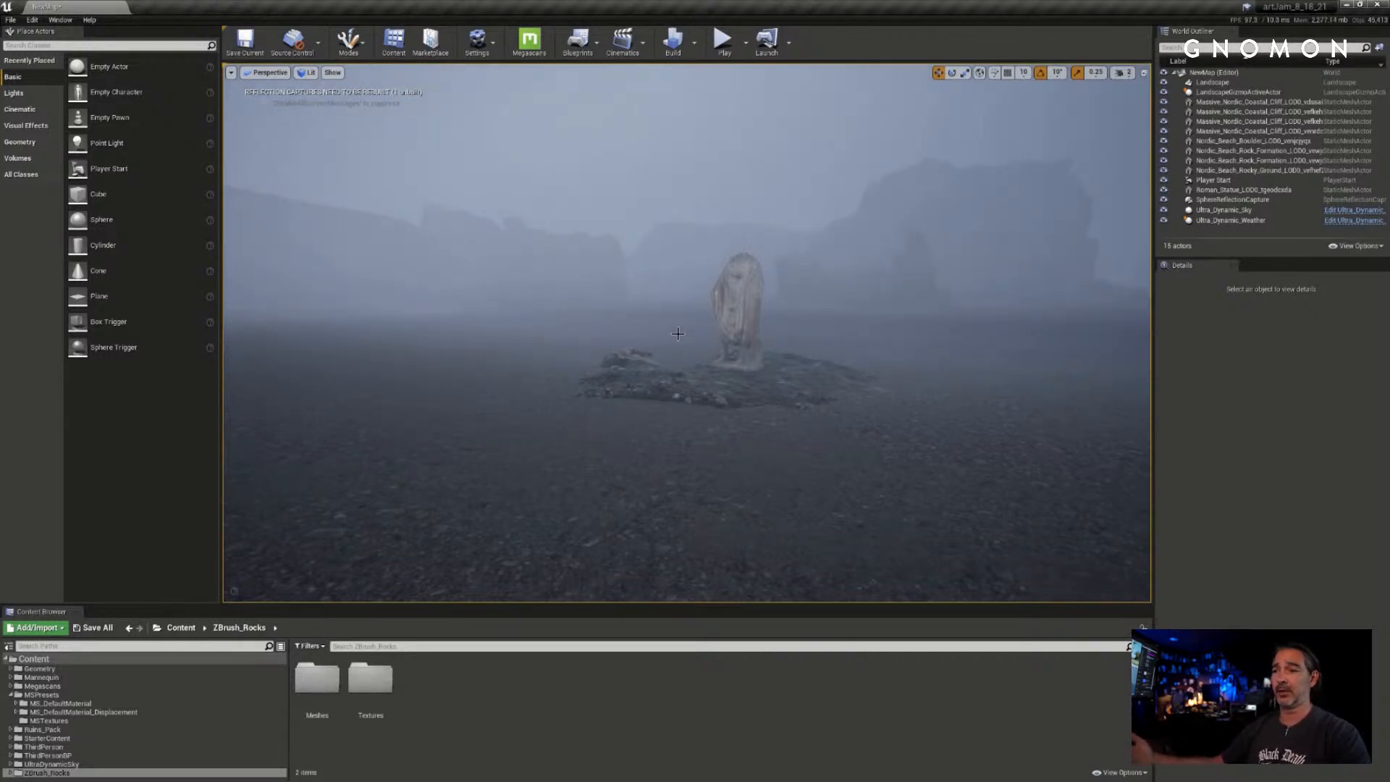
{"action": "right_click_drag", "start_coordinate": [683, 335], "coordinate": [690, 342]}
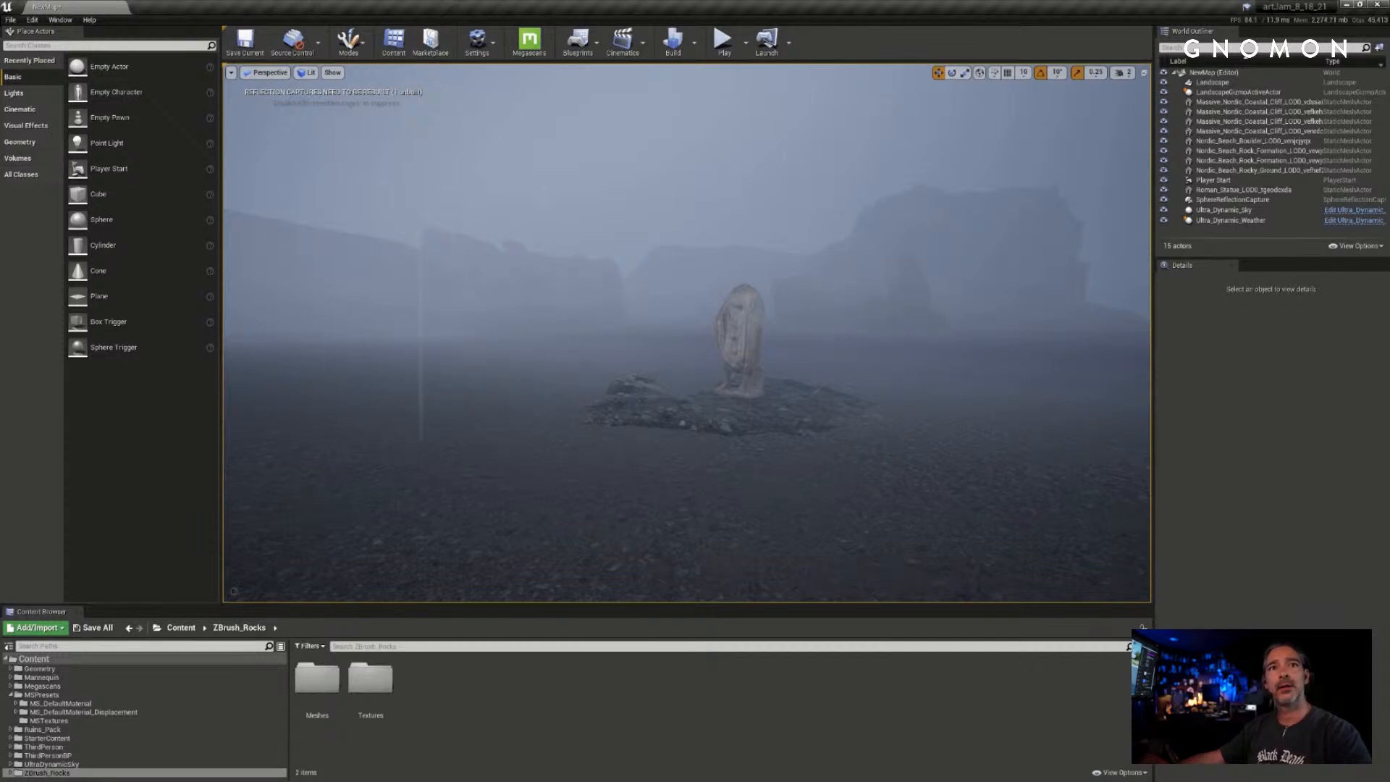
{"action": "left_click", "coordinate": [631, 347]}
{"action": "right_click_drag", "start_coordinate": [631, 347], "coordinate": [701, 392]}
{"action": "key", "text": "Escape"}
{"action": "key", "text": "a"}
{"action": "key", "text": "w"}
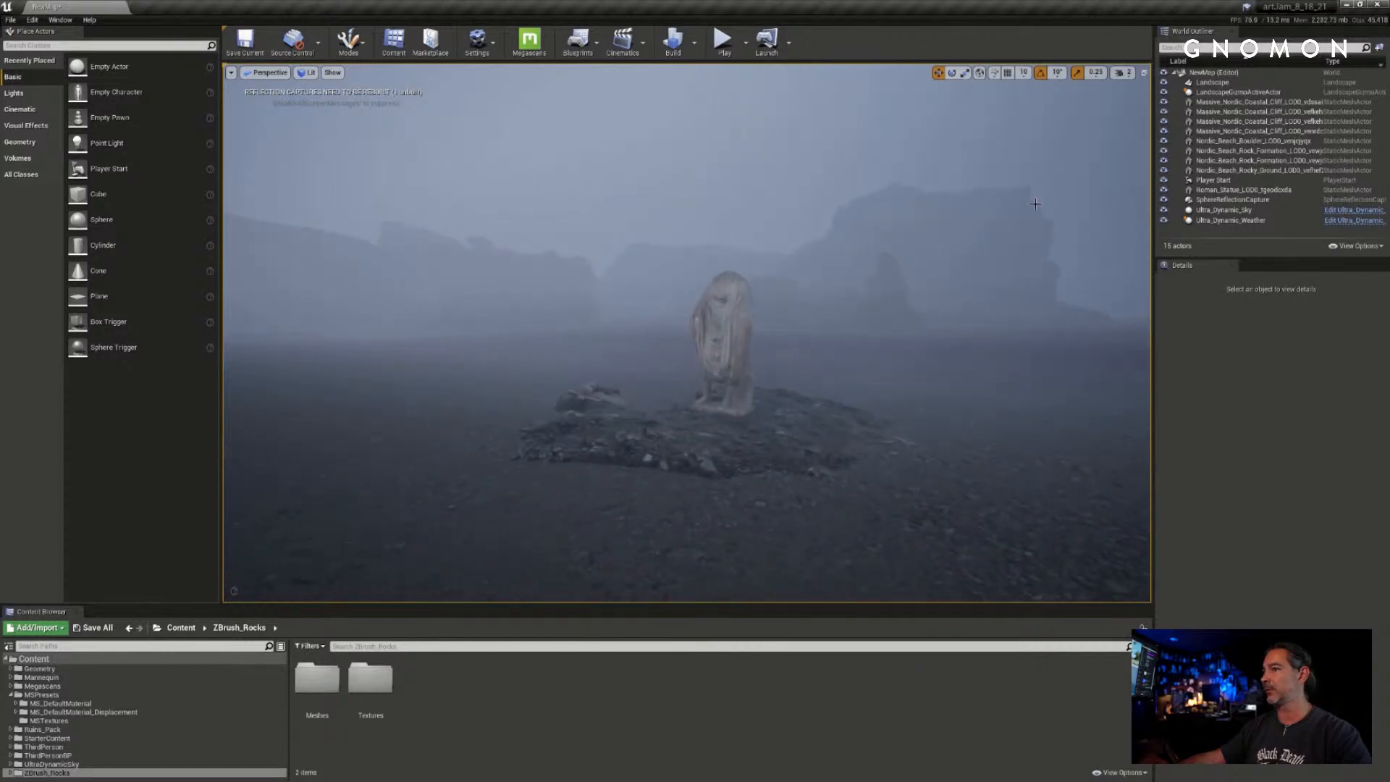
- Minimize the Unreal Editor and switch to the Redshift_sunSky_empty scene in Maya
{"action": "left_click", "coordinate": [1346, 6]}
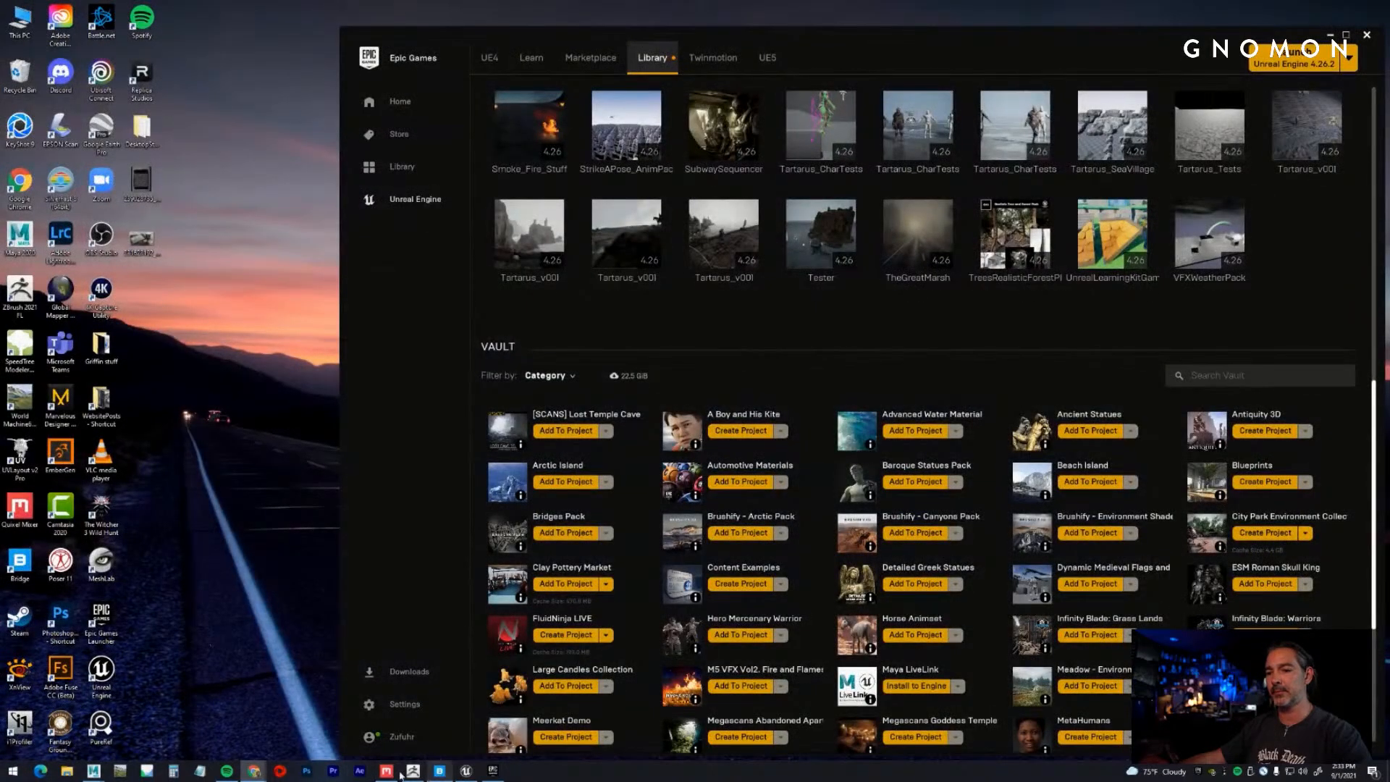
{"action": "mouse_move", "coordinate": [94, 771]}
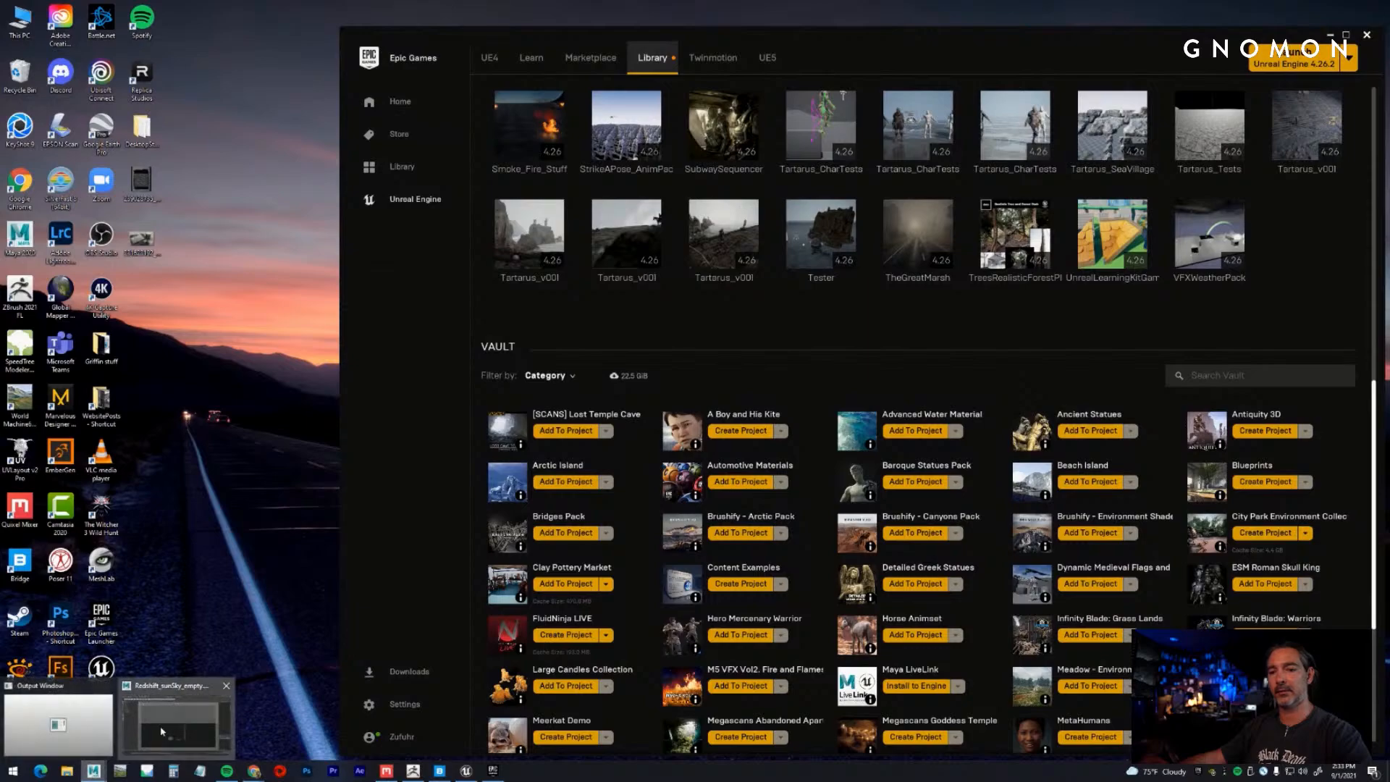
{"action": "left_click", "coordinate": [162, 731]}
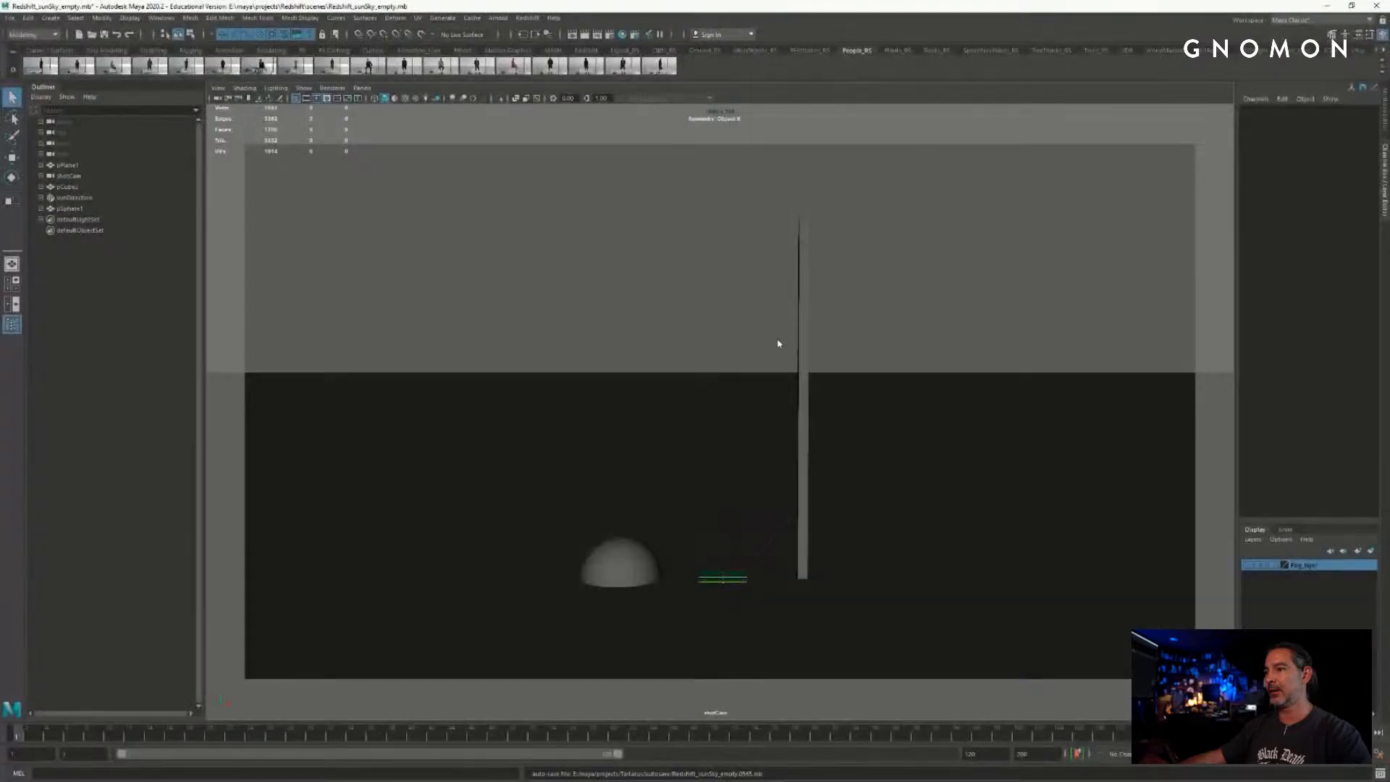
- Examine the half sphere, tall pole and ground in the nearly empty Maya scene from several angles
{"action": "left_click_drag", "start_coordinate": [772, 411], "coordinate": [760, 453], "text": "alt"}
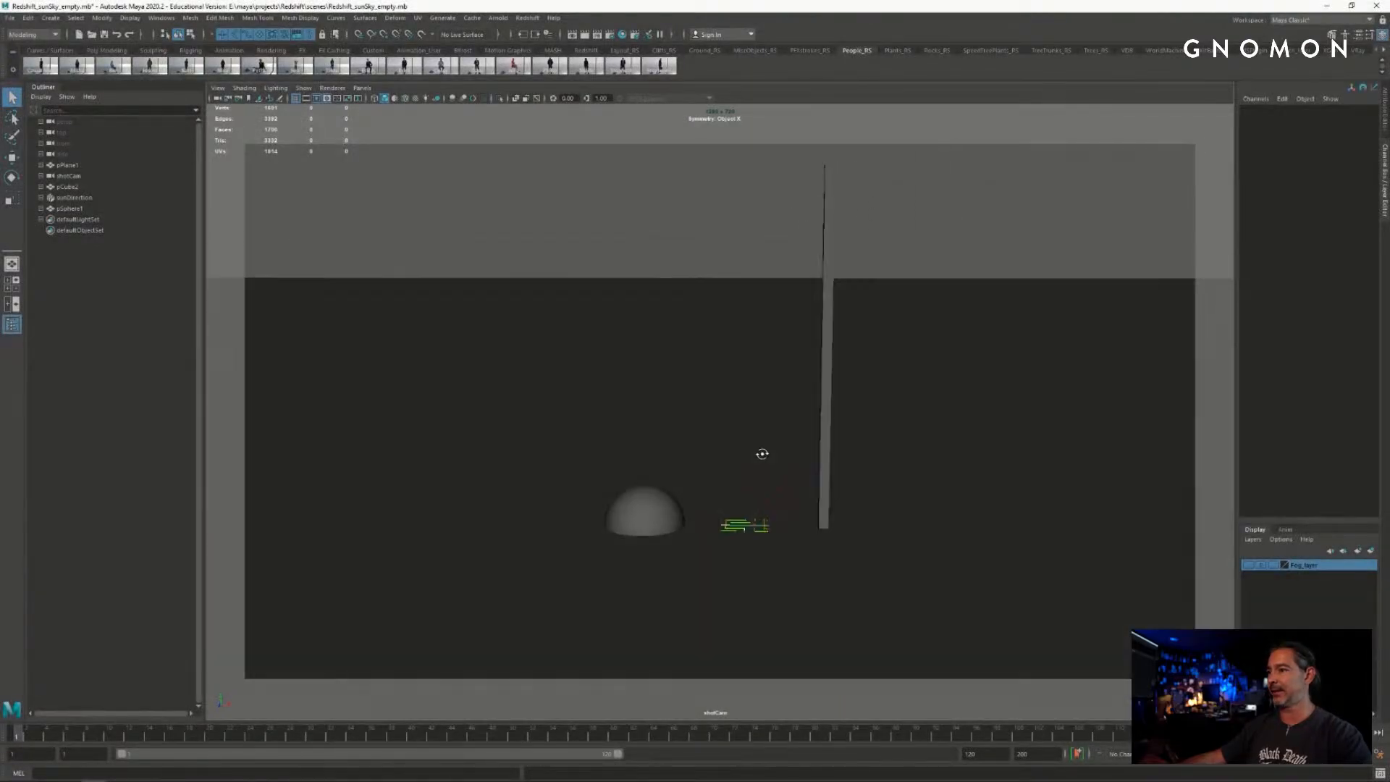
{"action": "right_click_drag", "start_coordinate": [760, 454], "coordinate": [657, 459], "text": "alt"}
{"action": "left_click", "coordinate": [660, 481]}
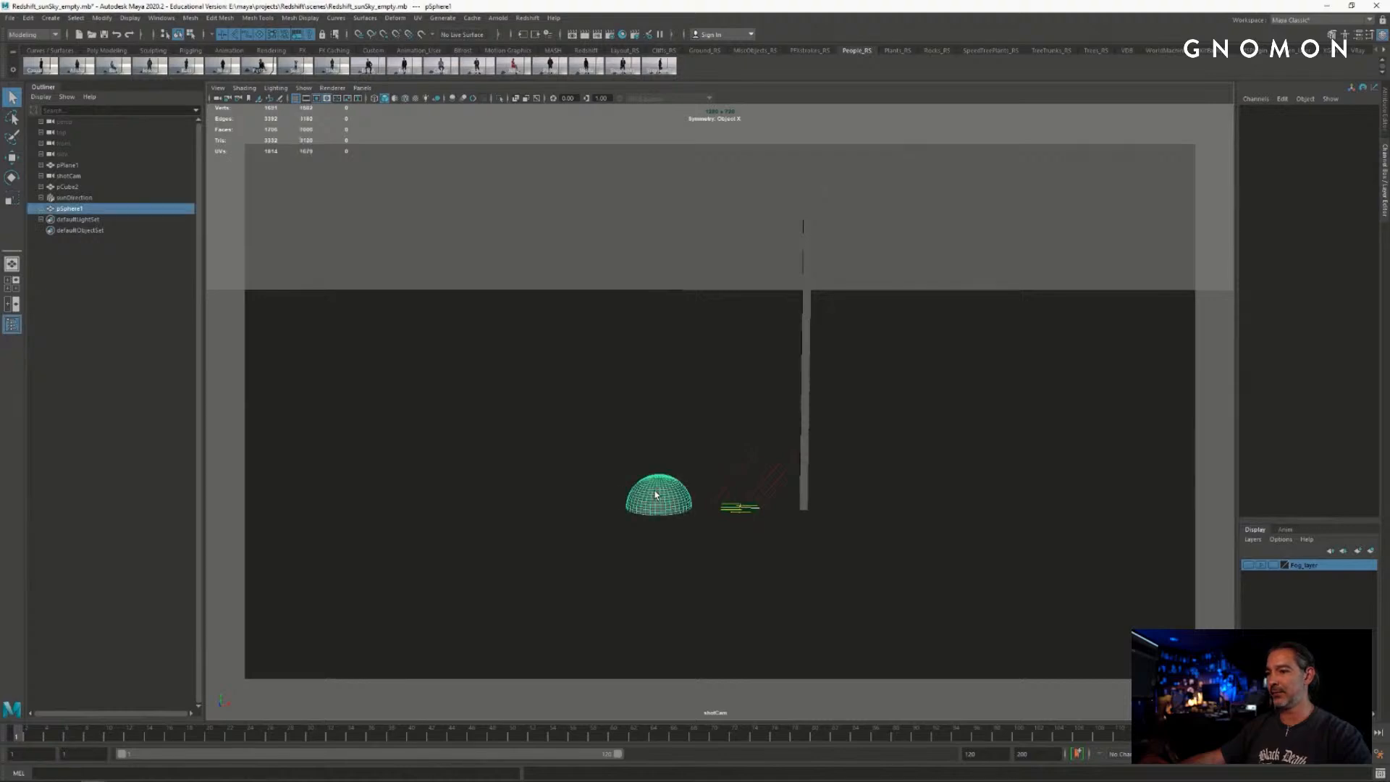
{"action": "key", "text": "f"}
{"action": "right_click_drag", "start_coordinate": [874, 426], "coordinate": [657, 350], "text": "alt"}
{"action": "middle_click_drag", "start_coordinate": [673, 341], "coordinate": [586, 438], "text": "alt"}
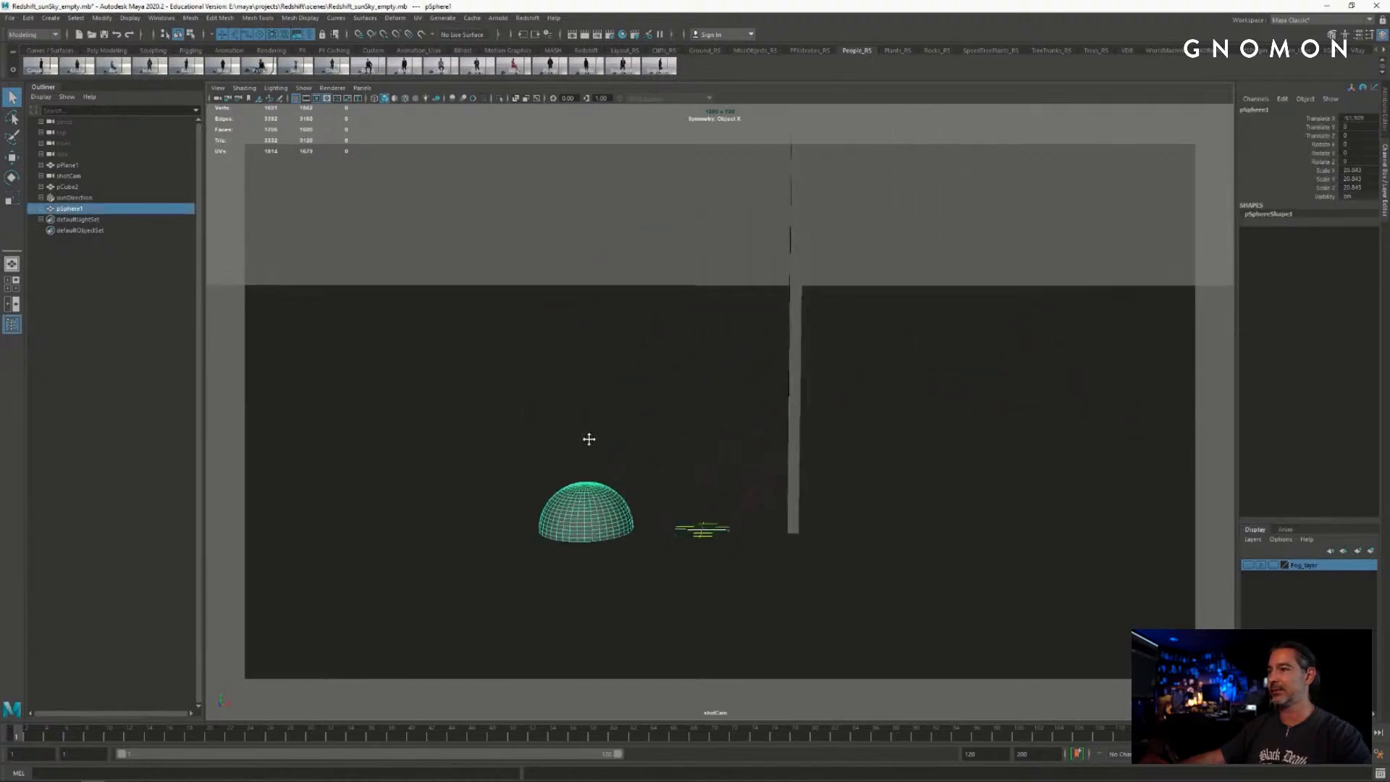
{"action": "right_click_drag", "start_coordinate": [587, 438], "coordinate": [645, 428], "text": "alt"}
{"action": "left_click_drag", "start_coordinate": [645, 428], "coordinate": [720, 434], "text": "alt"}
{"action": "left_click", "coordinate": [672, 220]}
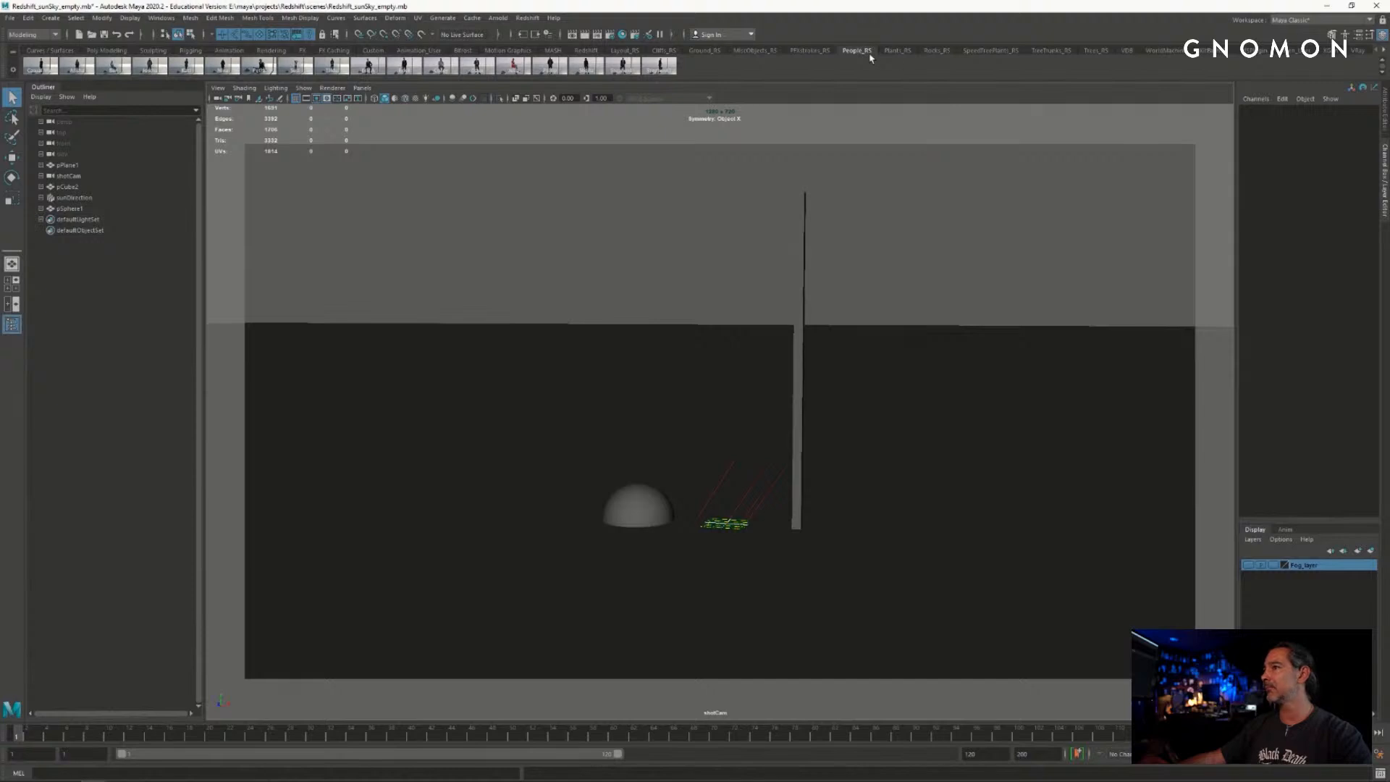
- Add the ready-made casual man figure from the people assets to the scene and view it beside the pole
{"action": "left_click", "coordinate": [41, 65]}
{"action": "left_click_drag", "start_coordinate": [769, 403], "coordinate": [763, 446], "text": "alt"}
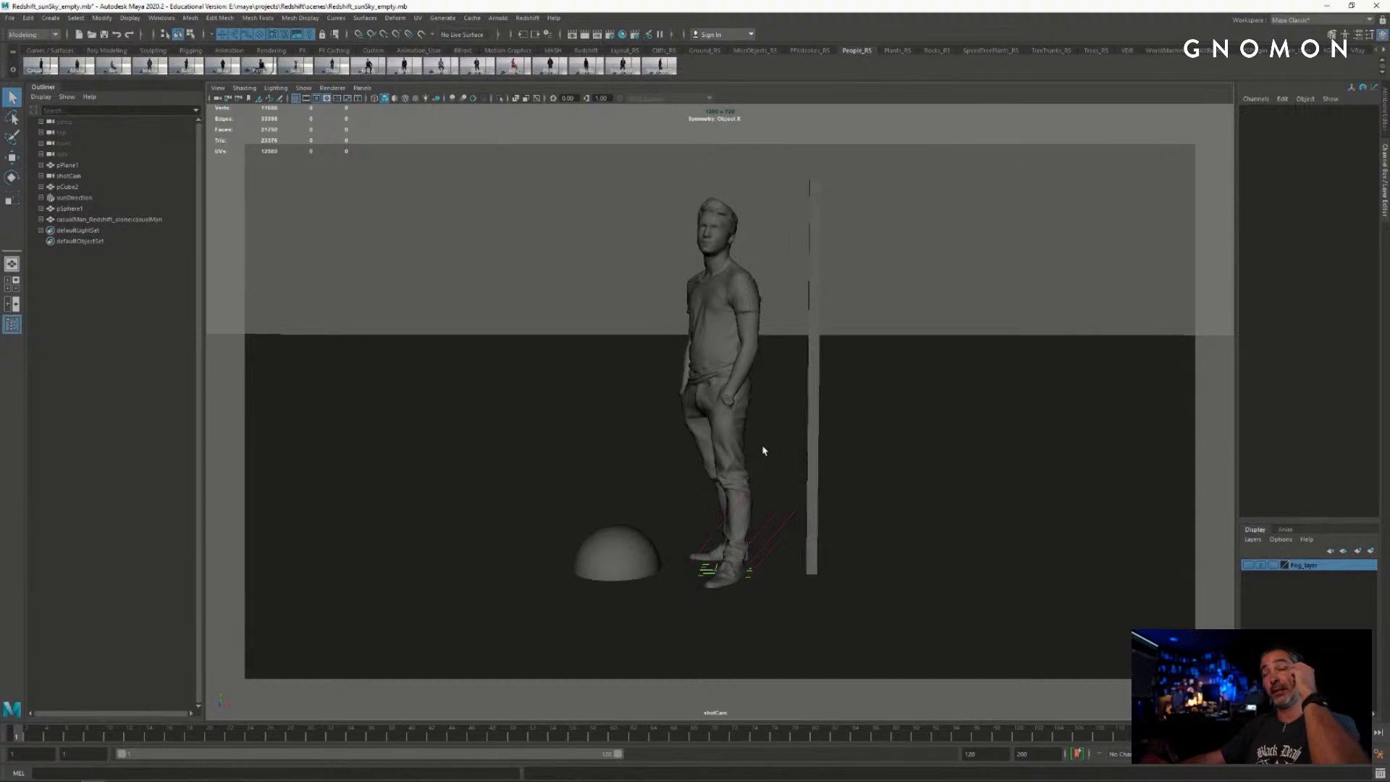
{"action": "mouse_move", "coordinate": [749, 447]}
{"action": "left_mouse_down", "text": "alt"}
{"action": "mouse_move", "coordinate": [800, 450]}
{"action": "mouse_move", "coordinate": [747, 444]}
{"action": "mouse_move", "coordinate": [760, 451]}
{"action": "left_mouse_up", "text": "alt"}
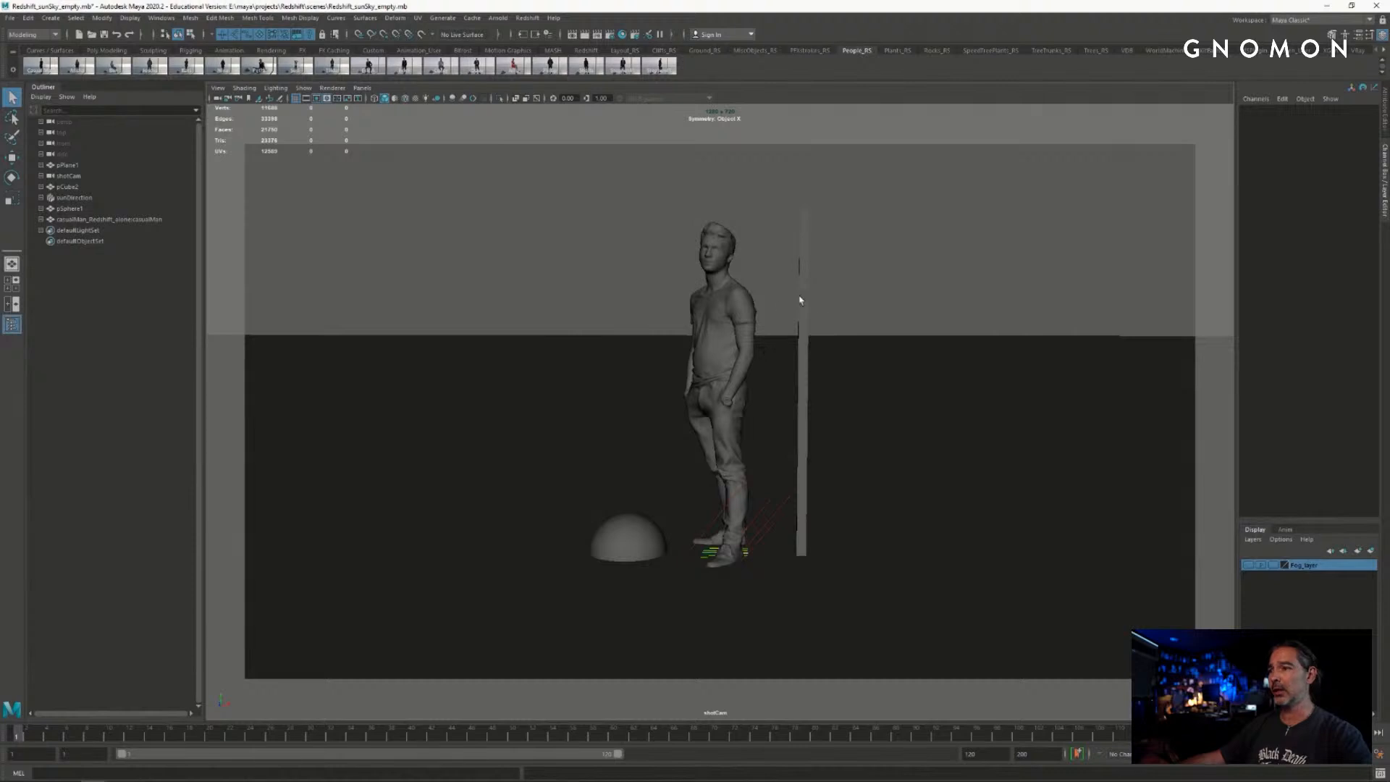
{"action": "left_click_drag", "start_coordinate": [800, 300], "coordinate": [849, 297], "text": "alt"}
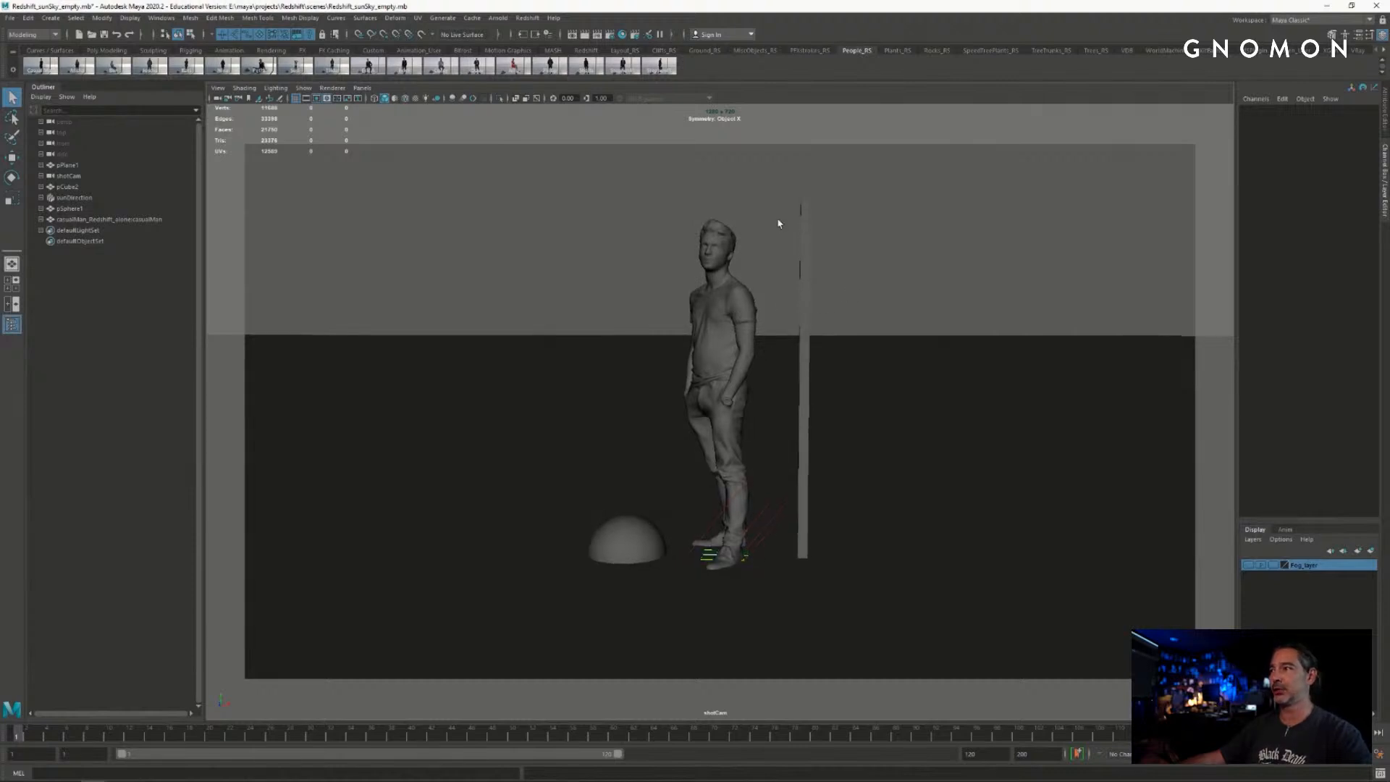
{"action": "left_click_drag", "start_coordinate": [869, 201], "coordinate": [857, 209], "text": "alt"}
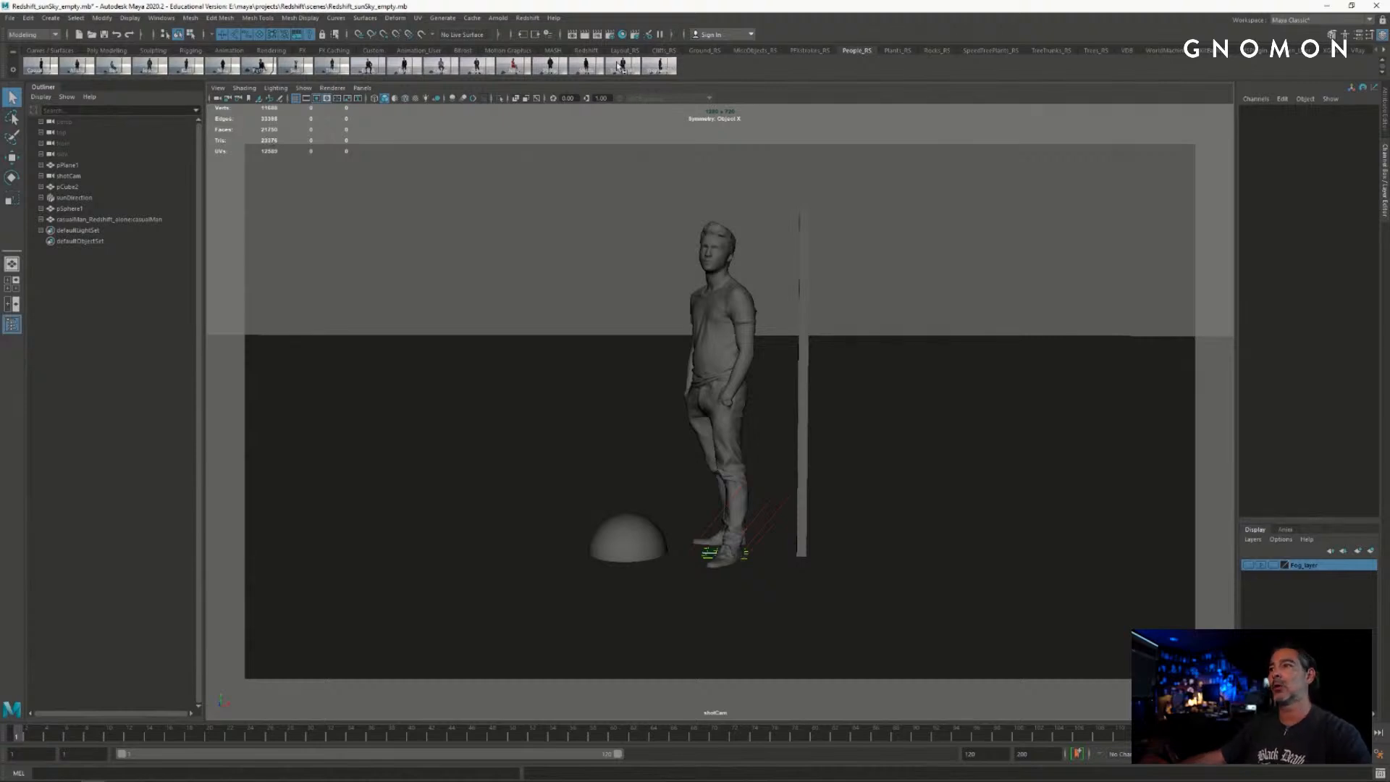
- Add a ready-made Indian Canyon cliff asset behind the man and frame the whole rock wall in the camera view
{"action": "left_click", "coordinate": [662, 50]}
{"action": "right_click_drag", "start_coordinate": [595, 194], "coordinate": [244, 161], "text": "alt"}
{"action": "right_click_drag", "start_coordinate": [487, 212], "coordinate": [468, 210], "text": "alt"}
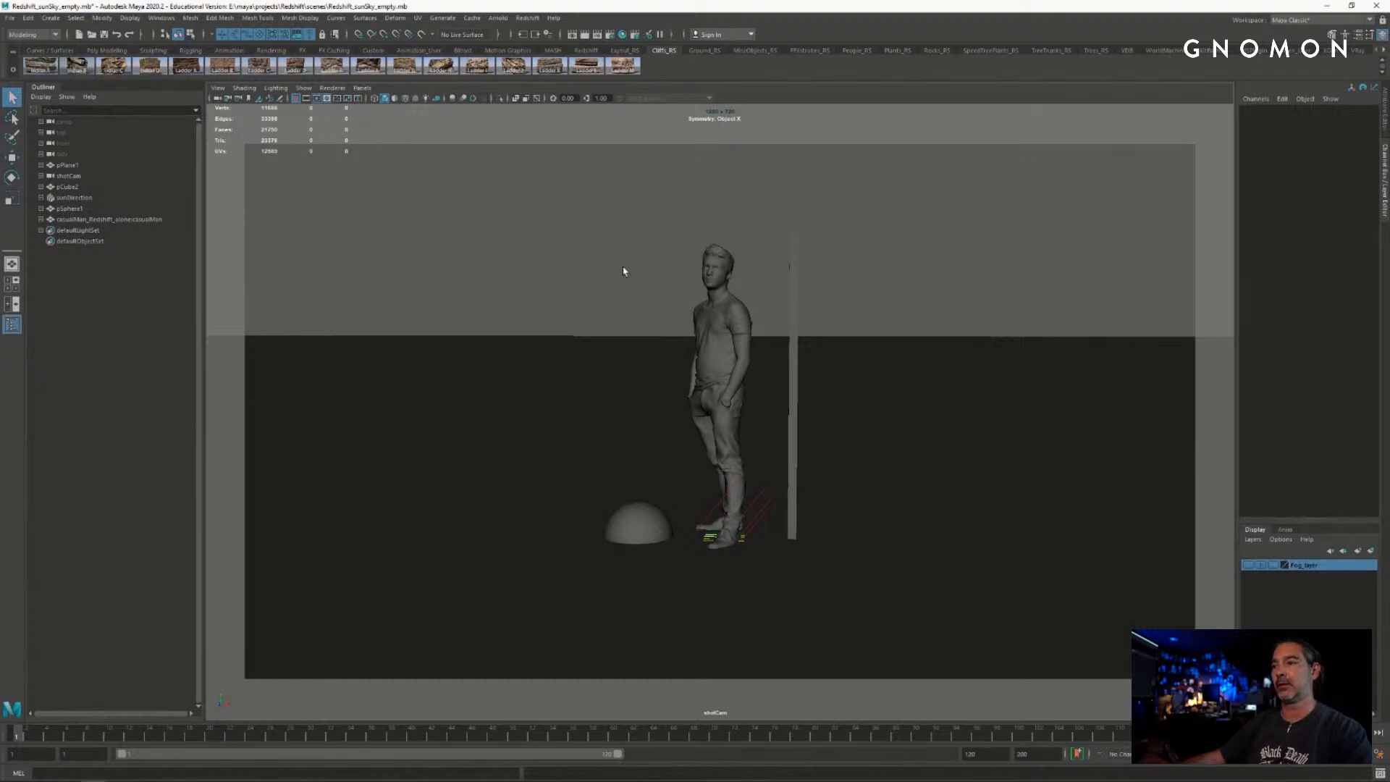
{"action": "left_click_drag", "start_coordinate": [624, 267], "coordinate": [619, 268], "text": "alt"}
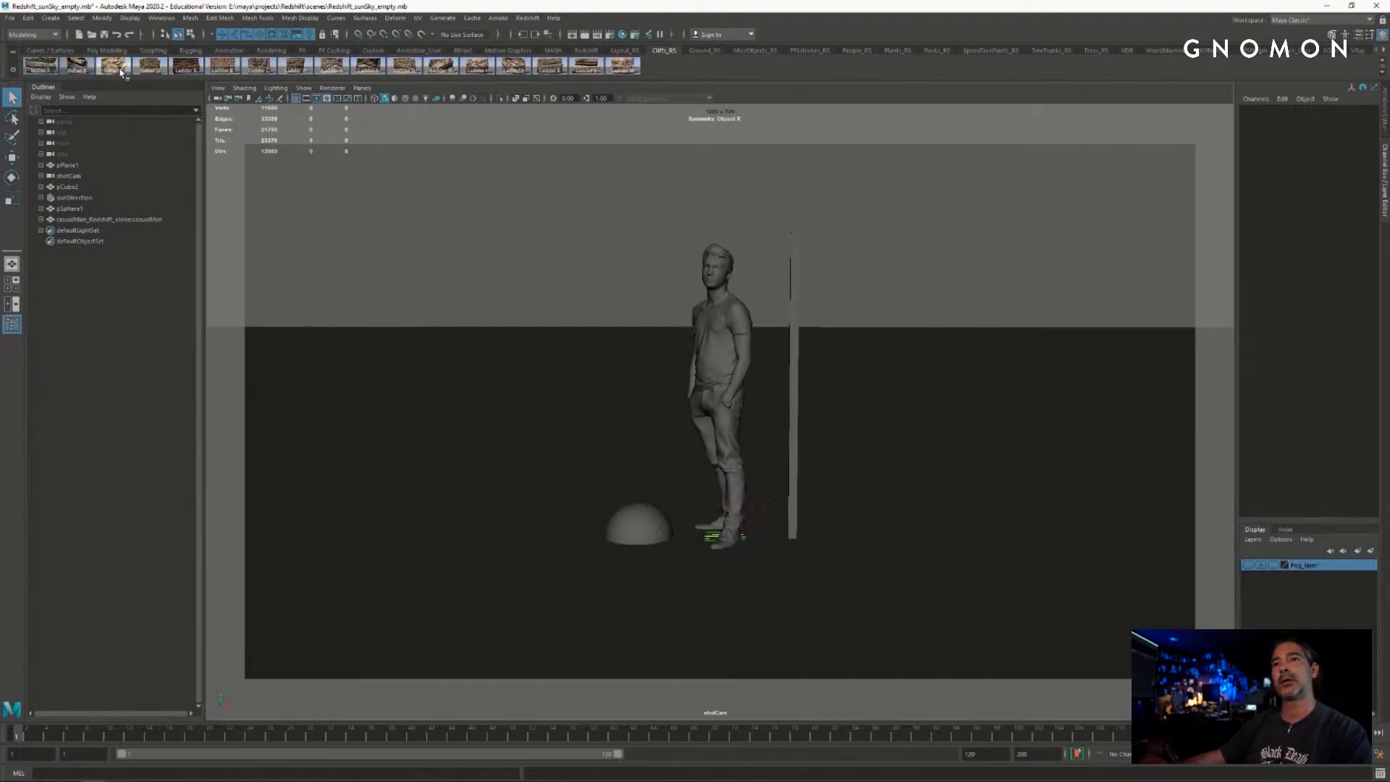
{"action": "right_click_drag", "start_coordinate": [888, 360], "coordinate": [733, 324], "text": "alt"}
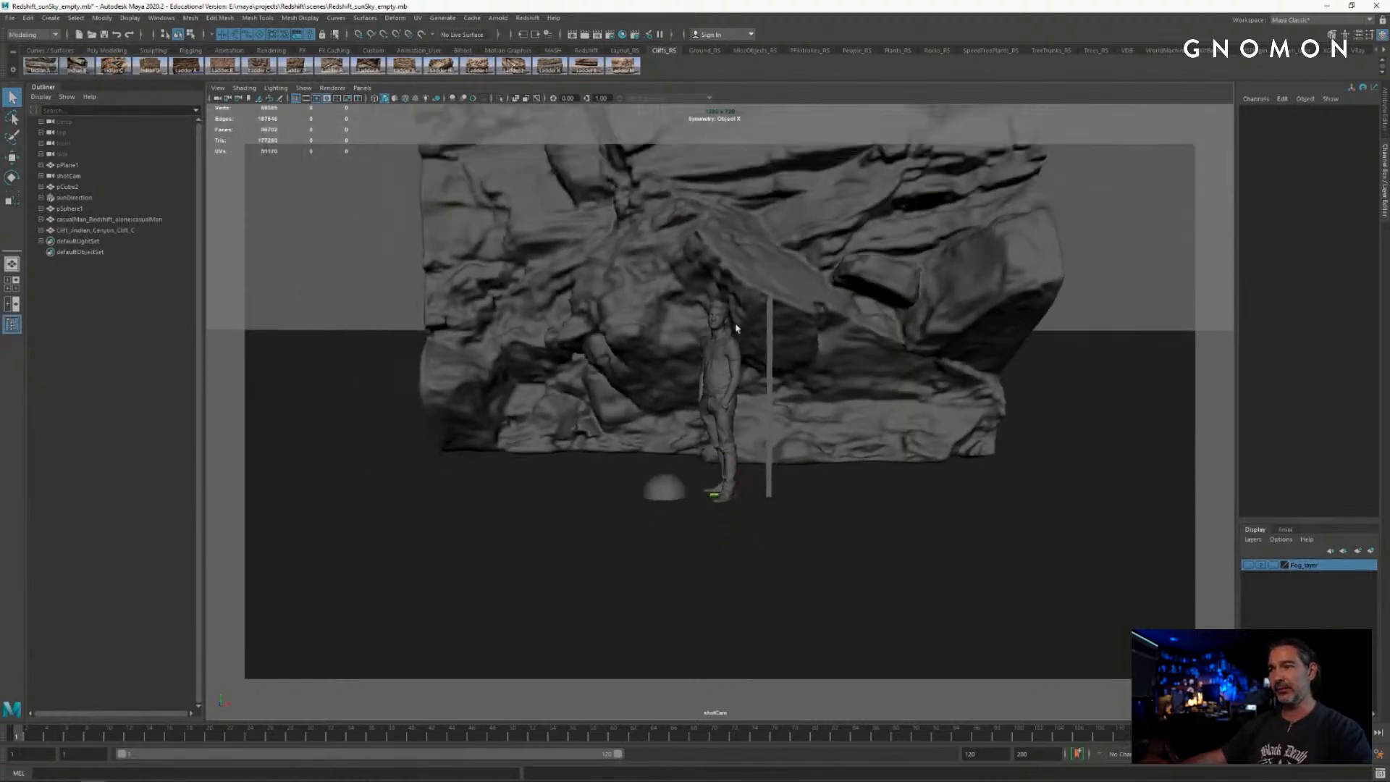
{"action": "middle_click_drag", "start_coordinate": [734, 325], "coordinate": [738, 377], "text": "alt"}
{"action": "mouse_move", "coordinate": [738, 377]}
{"action": "left_mouse_down", "text": "alt"}
{"action": "mouse_move", "coordinate": [818, 376]}
{"action": "mouse_move", "coordinate": [705, 393]}
{"action": "mouse_move", "coordinate": [721, 379]}
{"action": "left_mouse_up", "text": "alt"}
{"action": "right_click_drag", "start_coordinate": [721, 380], "coordinate": [755, 360], "text": "alt"}
{"action": "left_click_drag", "start_coordinate": [755, 359], "coordinate": [749, 325], "text": "alt"}
- Open the Redshift Render View, start a live render of the cliff scene and enlarge the render window
{"action": "left_click", "coordinate": [527, 17]}
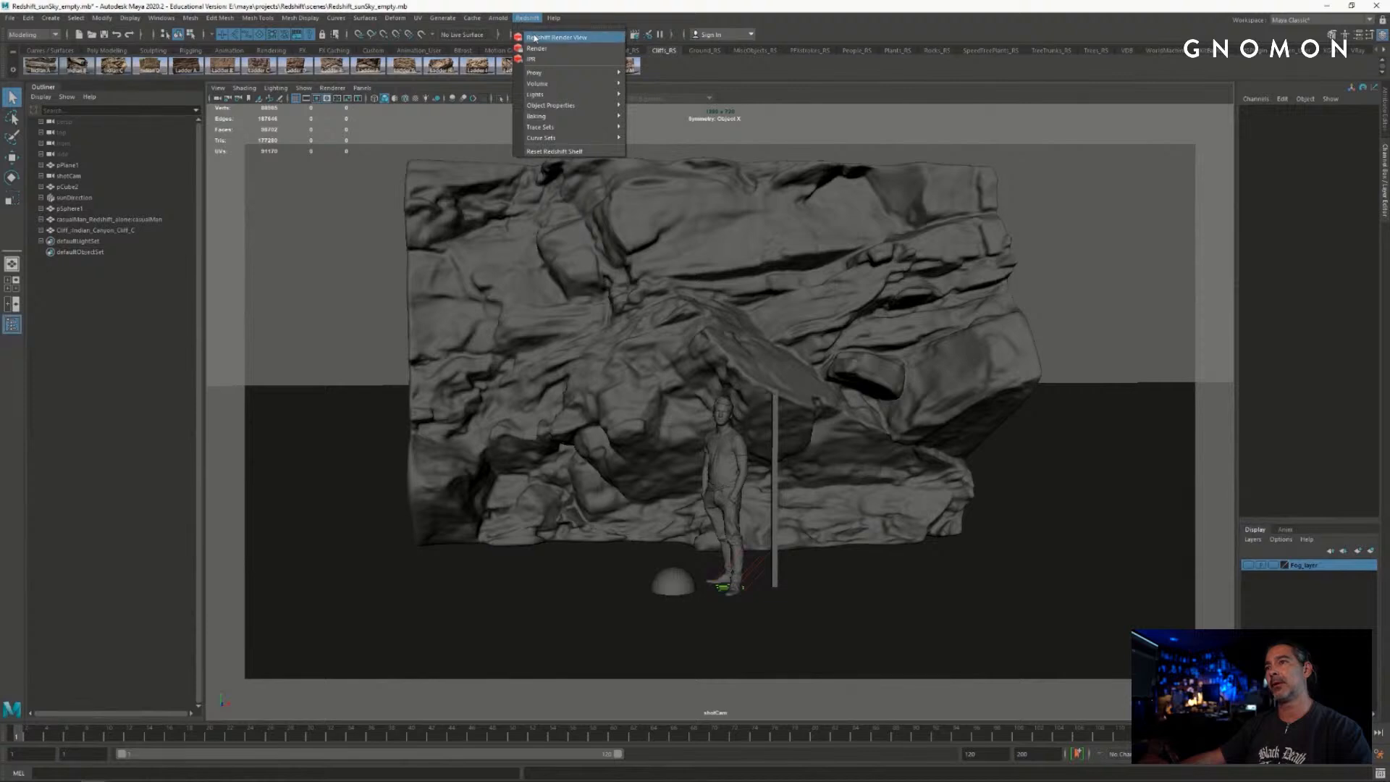
{"action": "left_click", "coordinate": [550, 33]}
{"action": "left_click", "coordinate": [181, 133]}
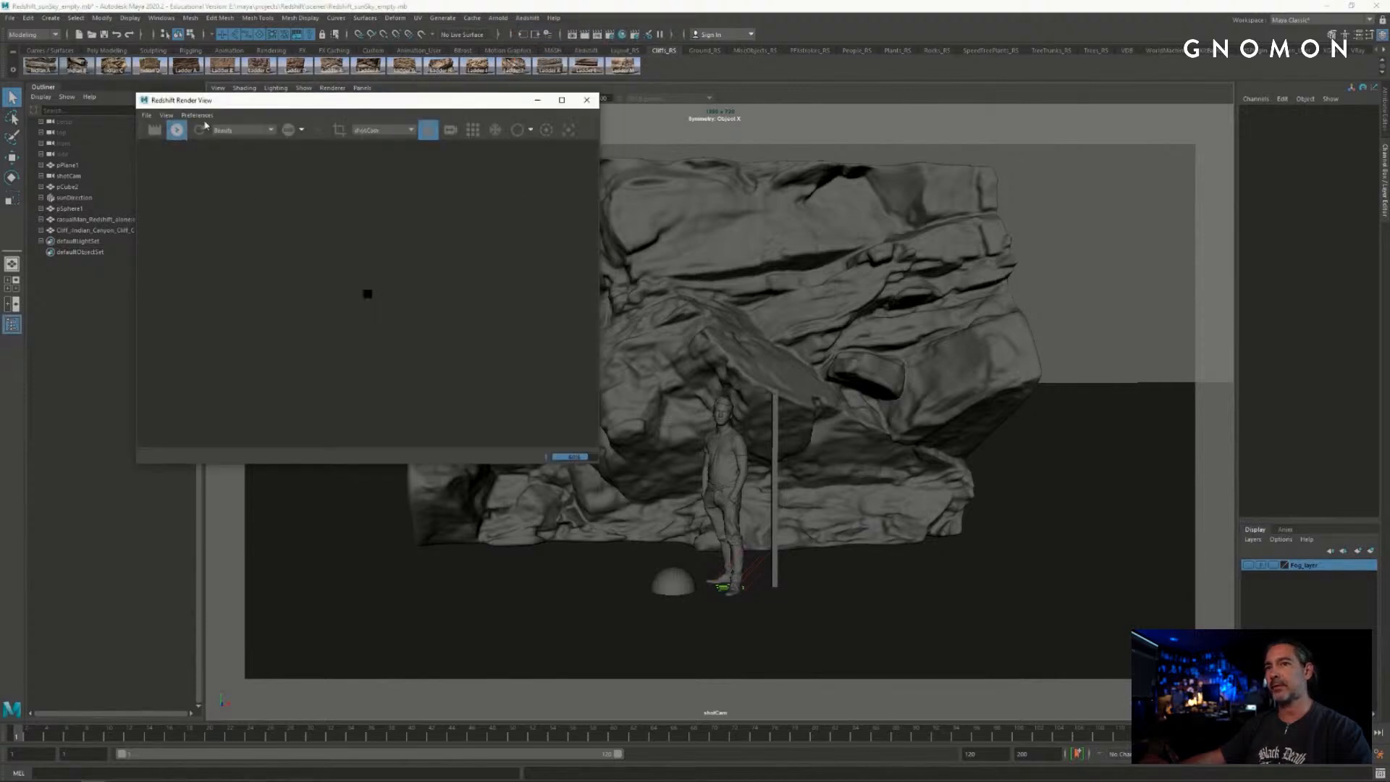
{"action": "left_click_drag", "start_coordinate": [335, 107], "coordinate": [235, 64]}
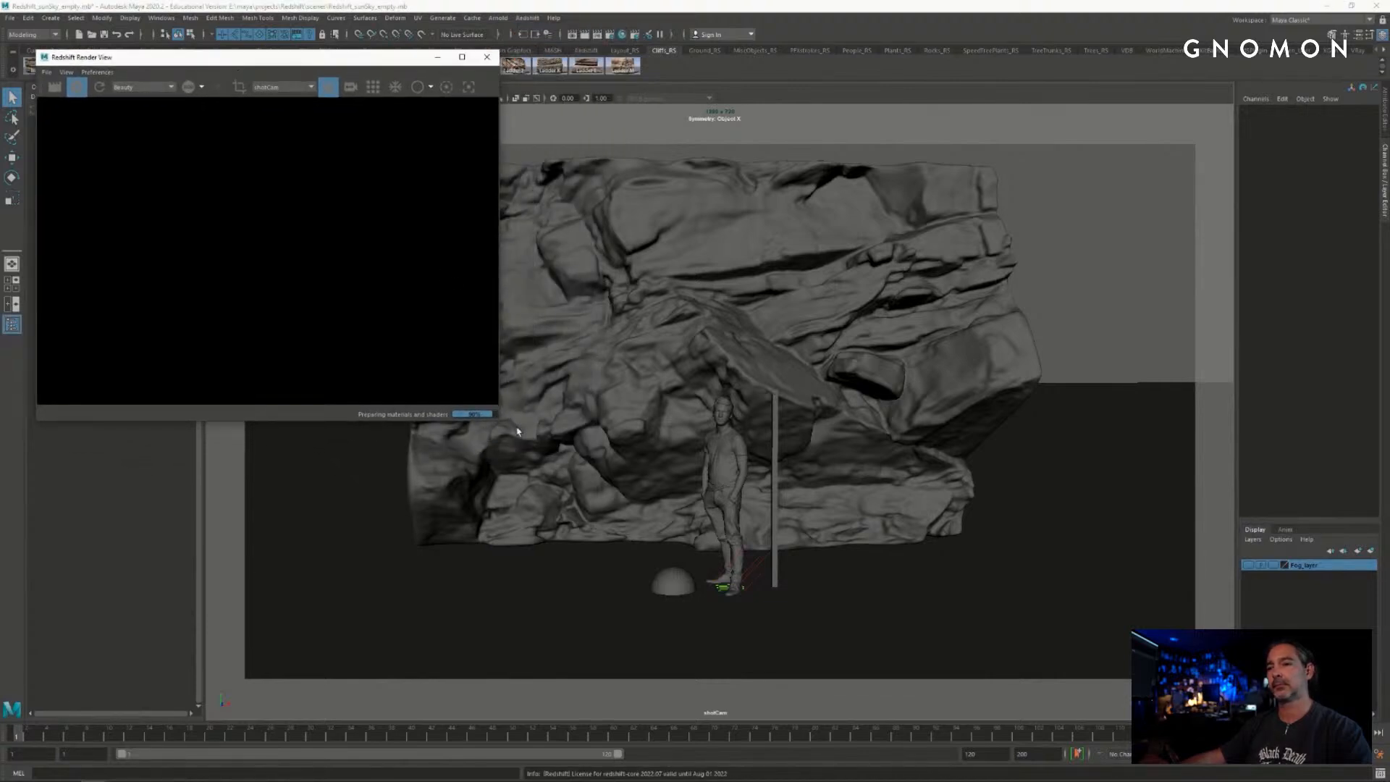
{"action": "left_click_drag", "start_coordinate": [528, 426], "coordinate": [765, 542]}
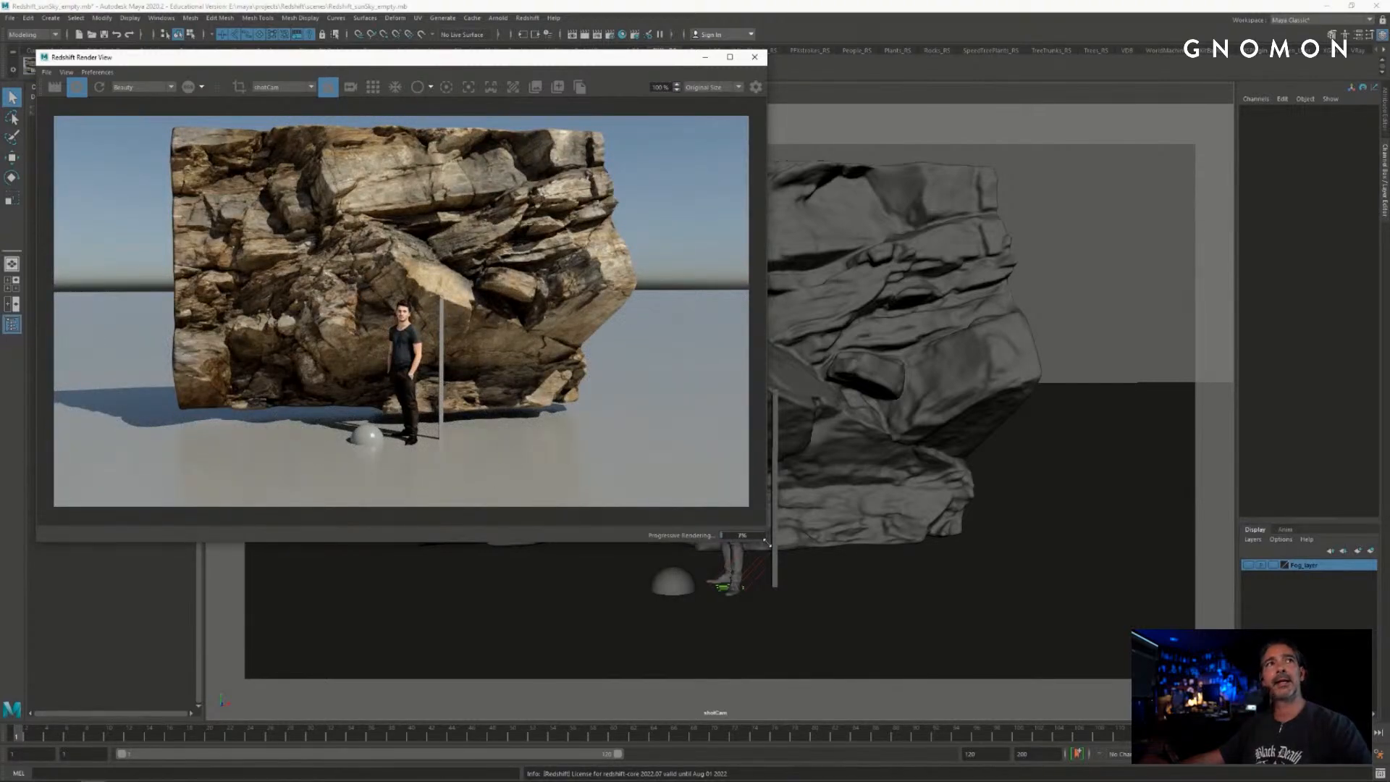
- Check the live Redshift render of the cliff and man from different camera angles and distances
{"action": "left_click_drag", "start_coordinate": [896, 395], "coordinate": [942, 431], "text": "alt"}
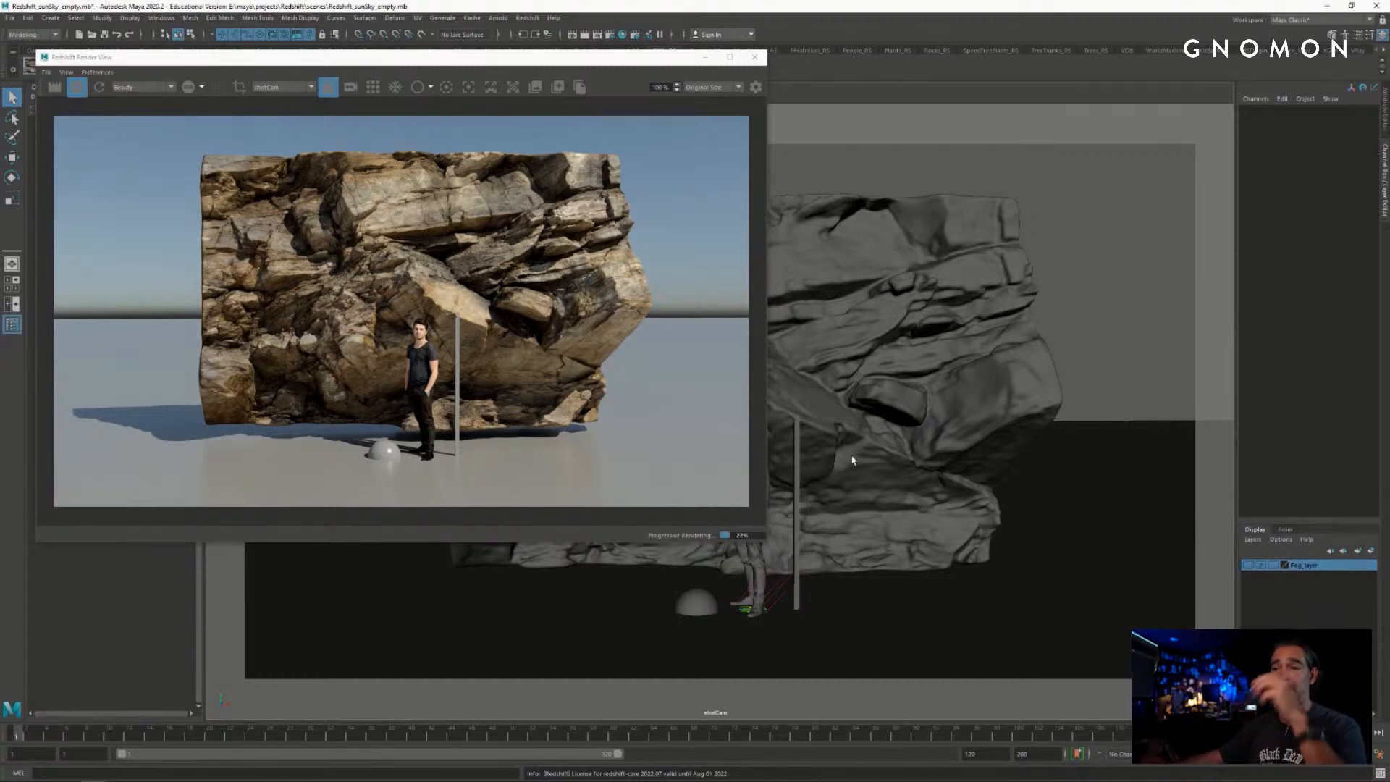
{"action": "left_click_drag", "start_coordinate": [955, 536], "coordinate": [1031, 522], "text": "alt"}
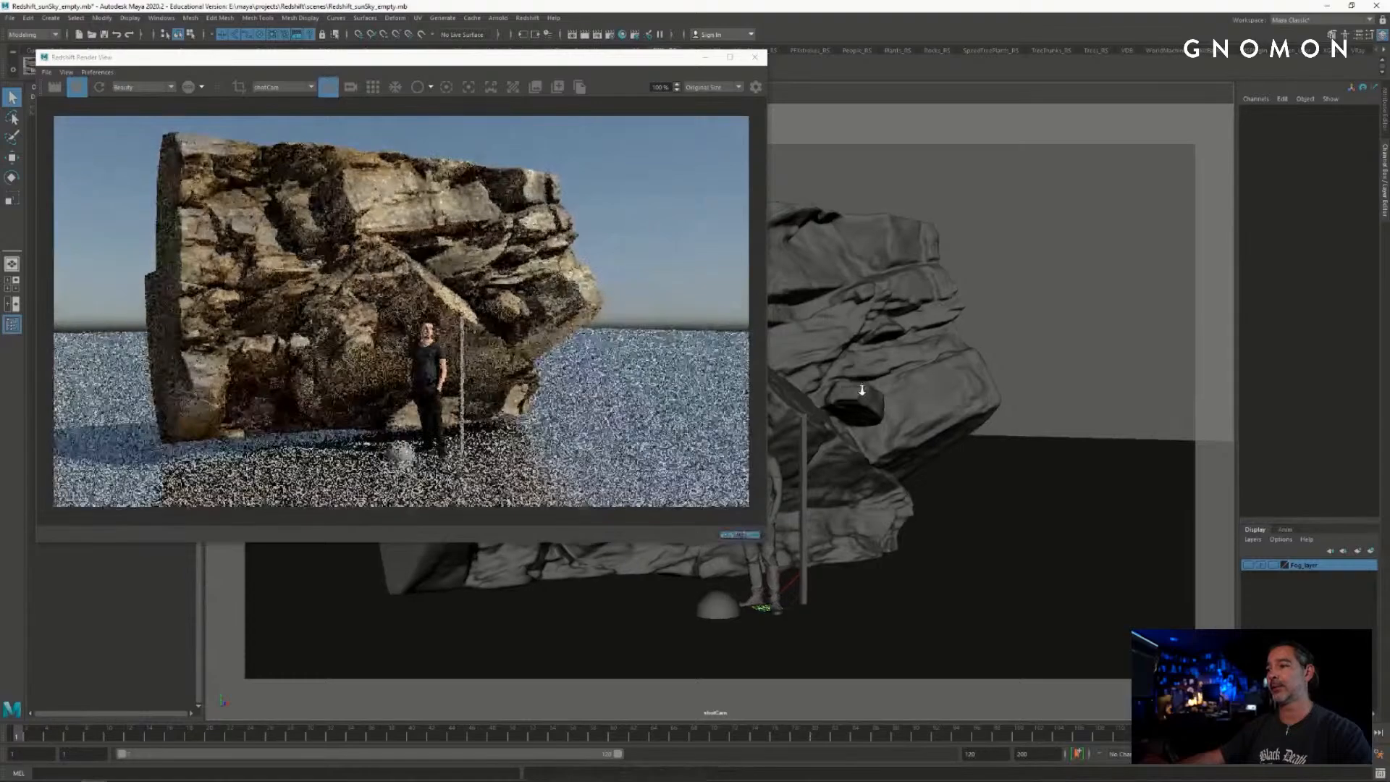
{"action": "right_click_drag", "start_coordinate": [1013, 434], "coordinate": [1115, 411], "text": "alt"}
{"action": "middle_click_drag", "start_coordinate": [1045, 407], "coordinate": [987, 369], "text": "alt"}
{"action": "left_click_drag", "start_coordinate": [987, 369], "coordinate": [1030, 391], "text": "alt"}
{"action": "right_click_drag", "start_coordinate": [1030, 390], "coordinate": [879, 371], "text": "alt"}
{"action": "middle_click_drag", "start_coordinate": [879, 371], "coordinate": [880, 397], "text": "alt"}
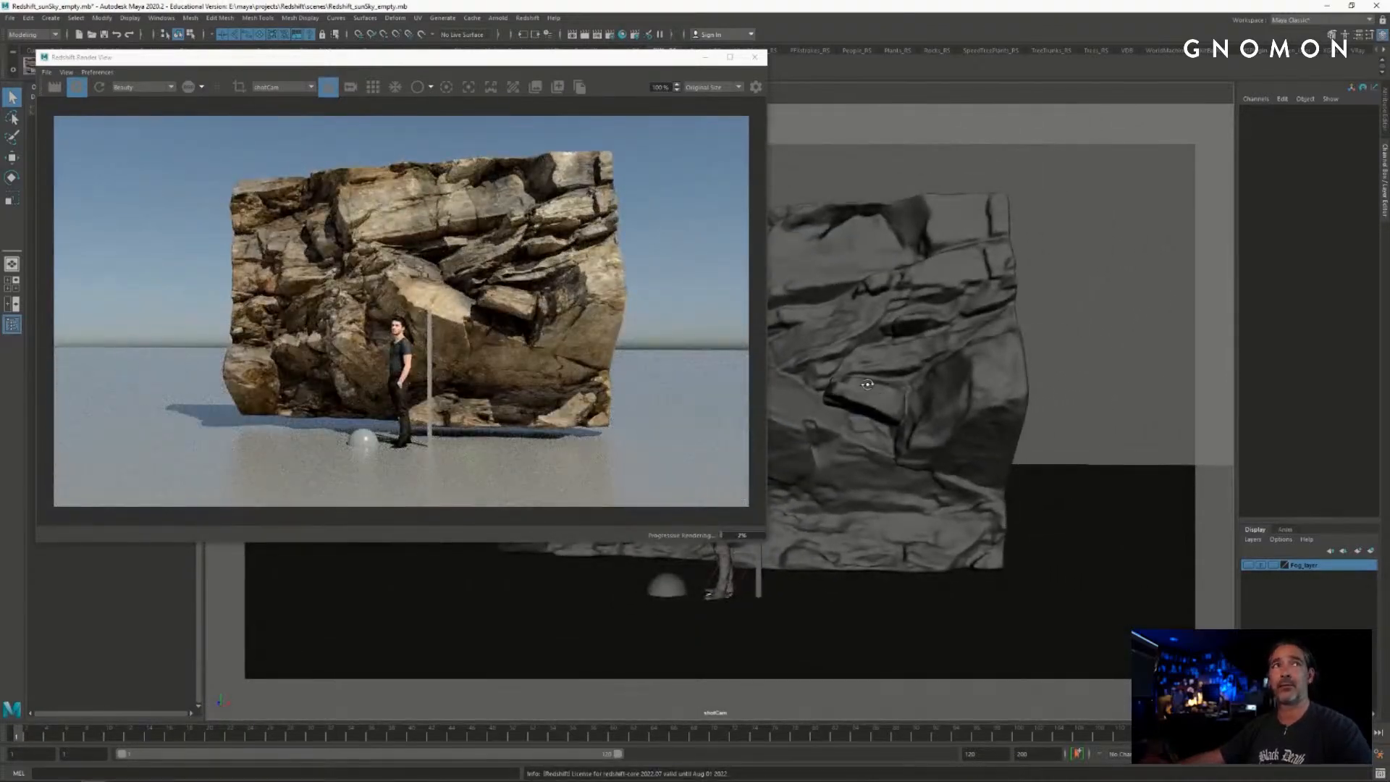
- Select the cliff for rotating and close the Redshift Render View
{"action": "left_click_drag", "start_coordinate": [867, 384], "coordinate": [838, 366], "text": "alt"}
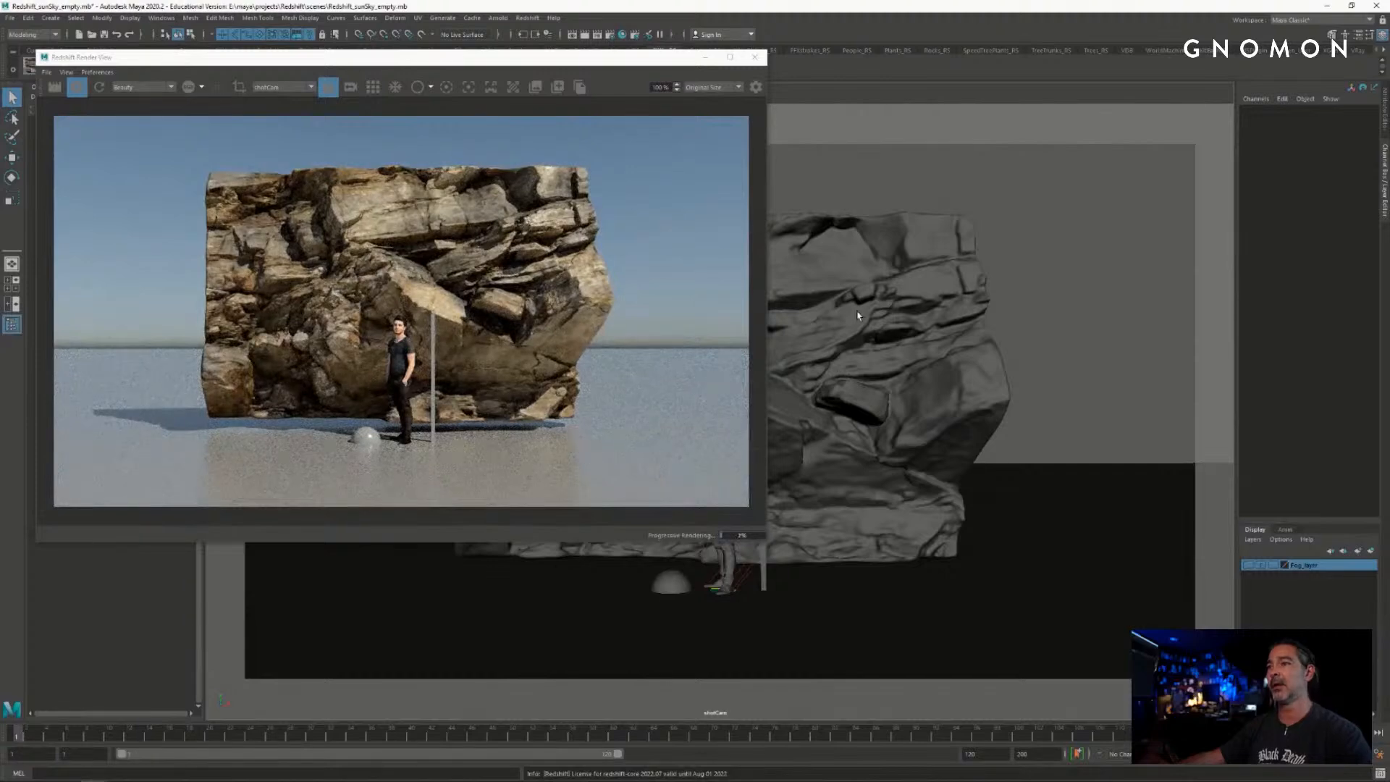
{"action": "left_click", "coordinate": [855, 280]}
{"action": "key", "text": "w"}
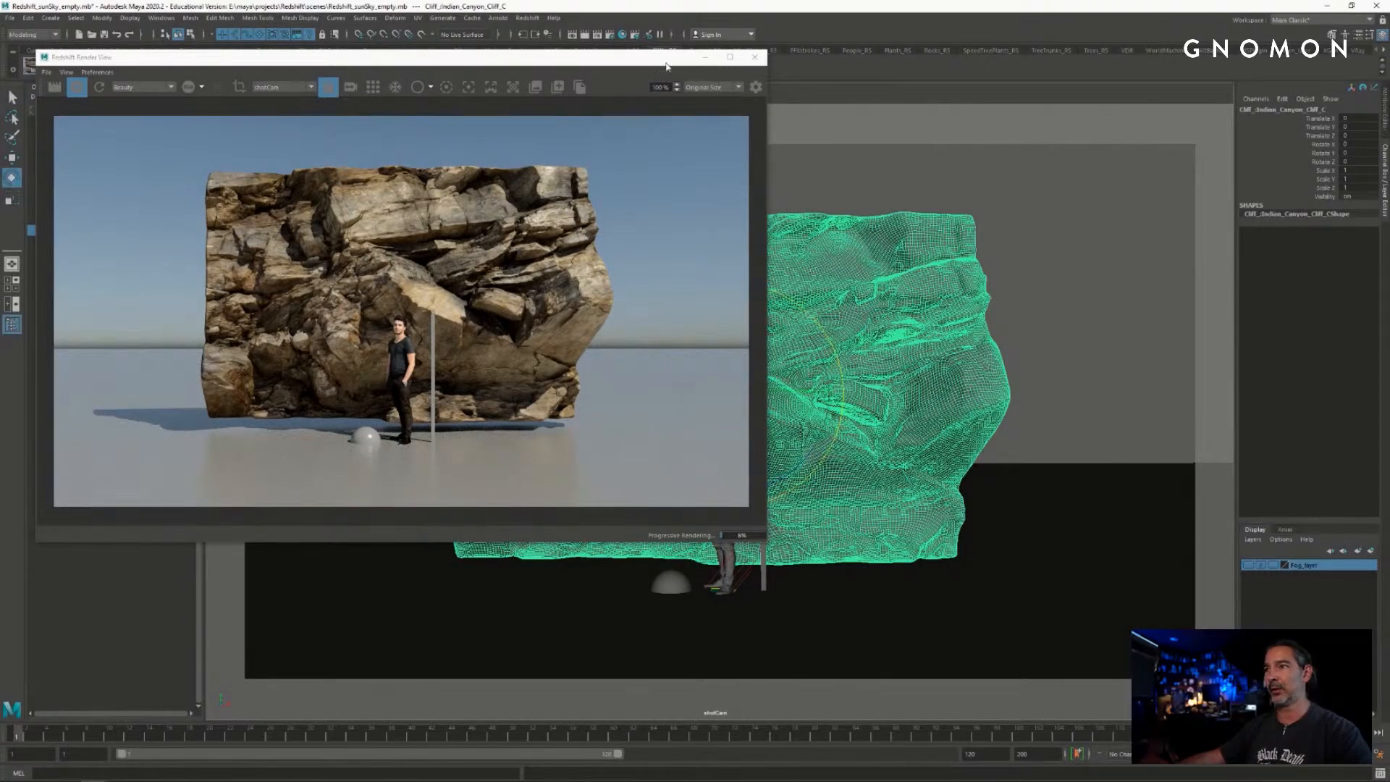
{"action": "left_click_drag", "start_coordinate": [665, 66], "coordinate": [686, 72]}
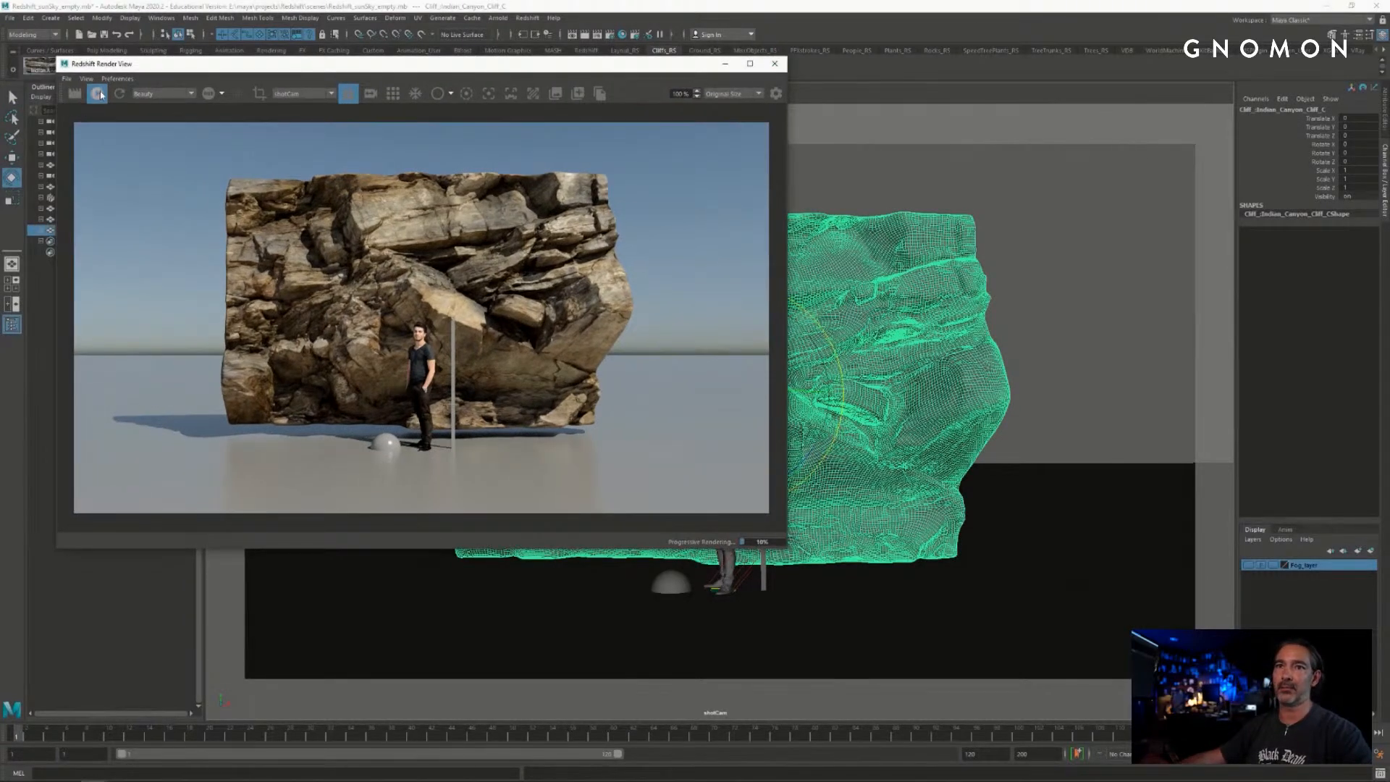
{"action": "left_click", "coordinate": [774, 64]}
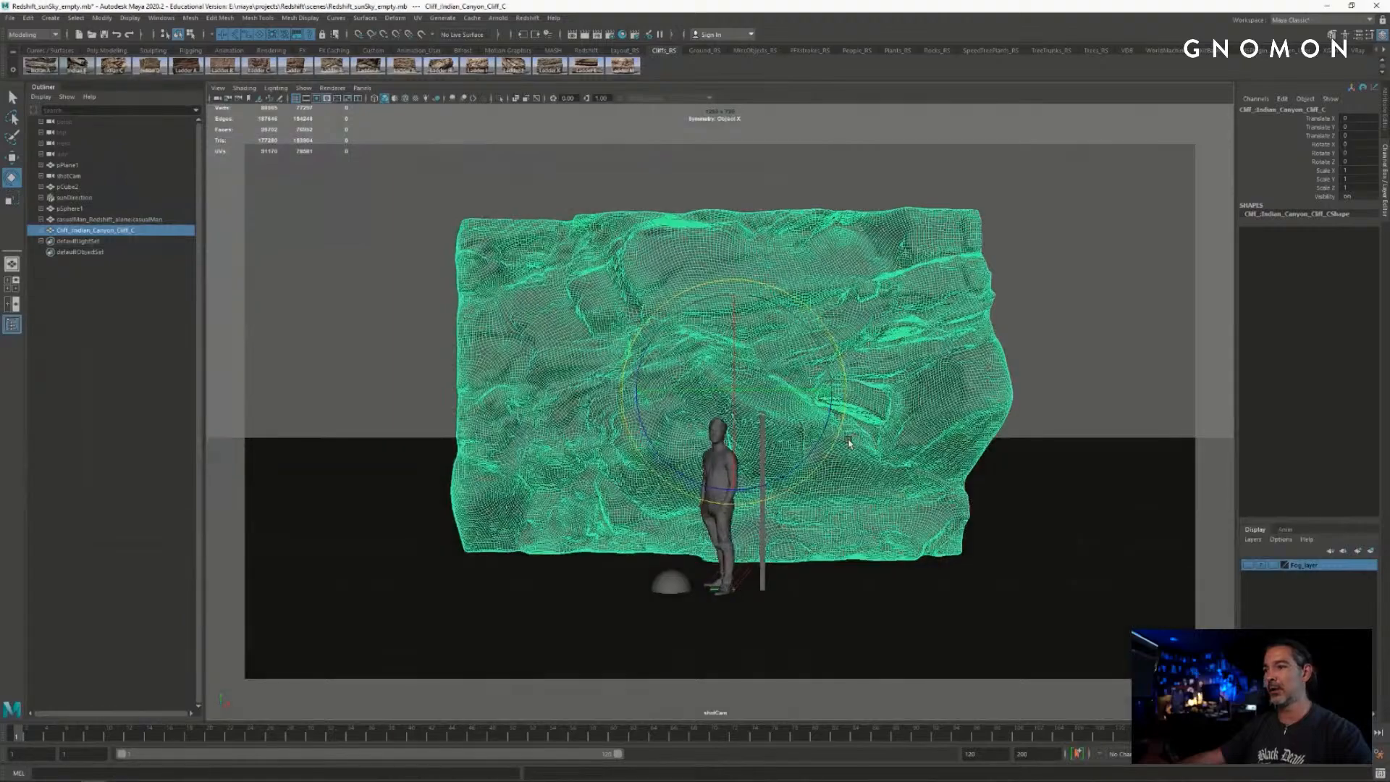
- Rotate the cliff about 46 degrees around its vertical axis, move it beside the man and lower it toward the ground
{"action": "left_click_drag", "start_coordinate": [849, 442], "coordinate": [749, 436]}
{"action": "key", "text": "w"}
{"action": "left_click_drag", "start_coordinate": [819, 377], "coordinate": [499, 360]}
{"action": "left_click_drag", "start_coordinate": [486, 257], "coordinate": [496, 291]}
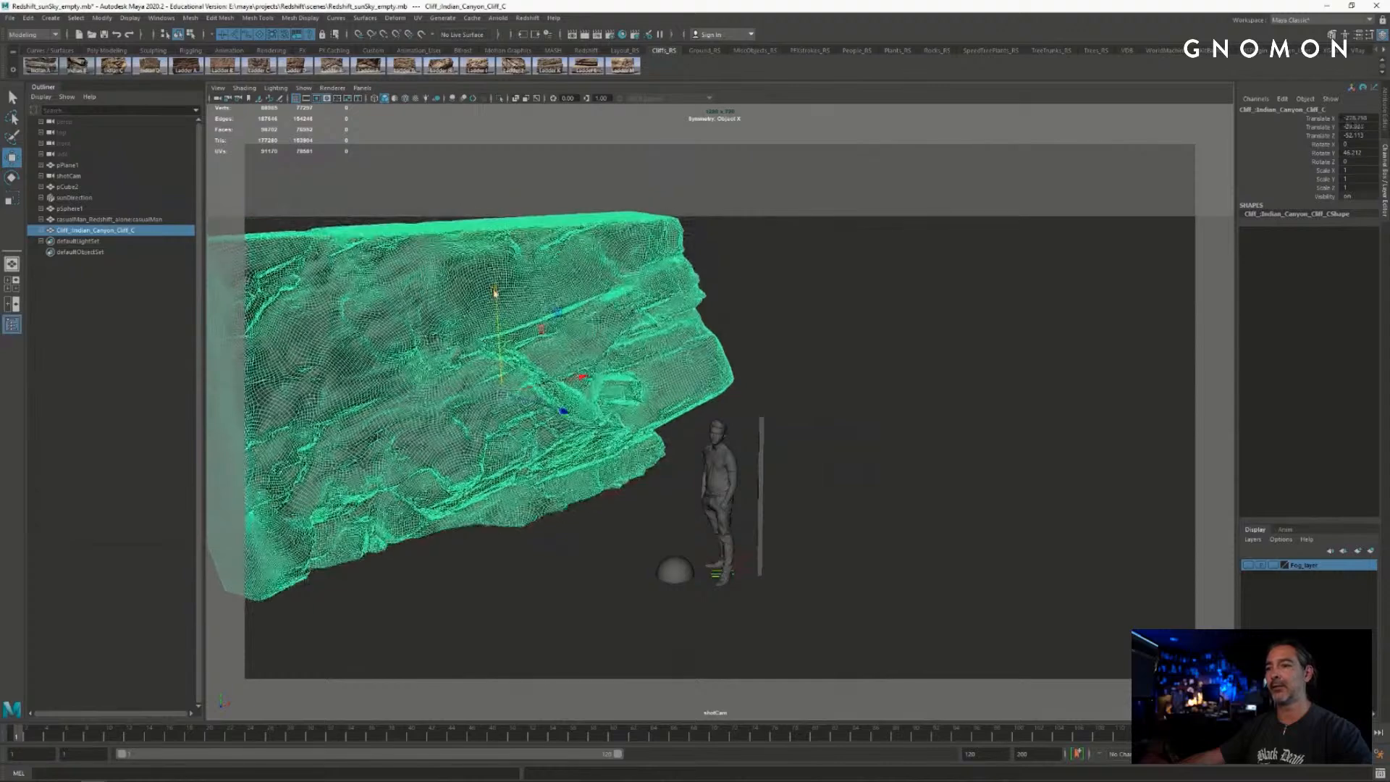
{"action": "left_click_drag", "start_coordinate": [608, 392], "coordinate": [532, 396]}
{"action": "left_click_drag", "start_coordinate": [622, 443], "coordinate": [626, 406], "text": "alt"}
{"action": "right_click_drag", "start_coordinate": [627, 406], "coordinate": [701, 404], "text": "alt"}
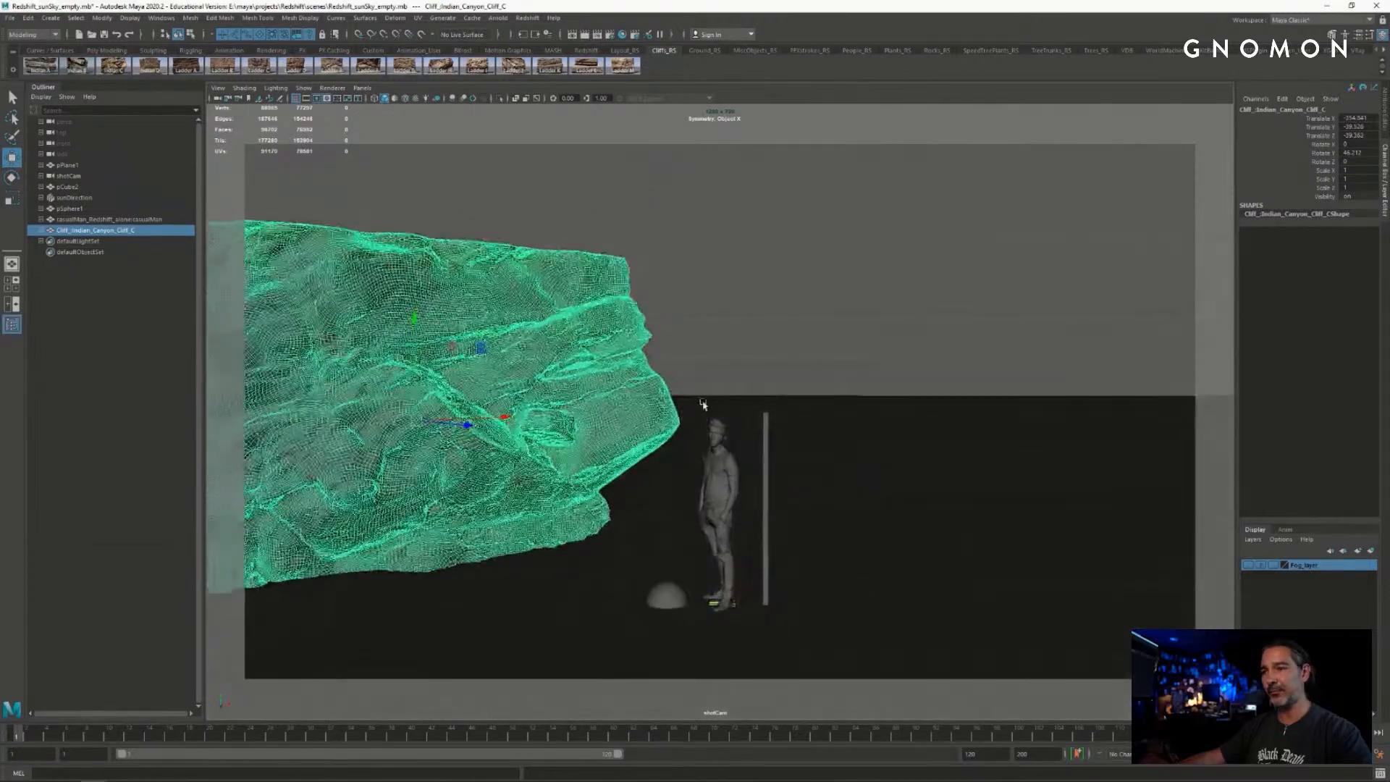
{"action": "middle_click_drag", "start_coordinate": [702, 403], "coordinate": [707, 371], "text": "alt"}
{"action": "left_click", "coordinate": [707, 273]}
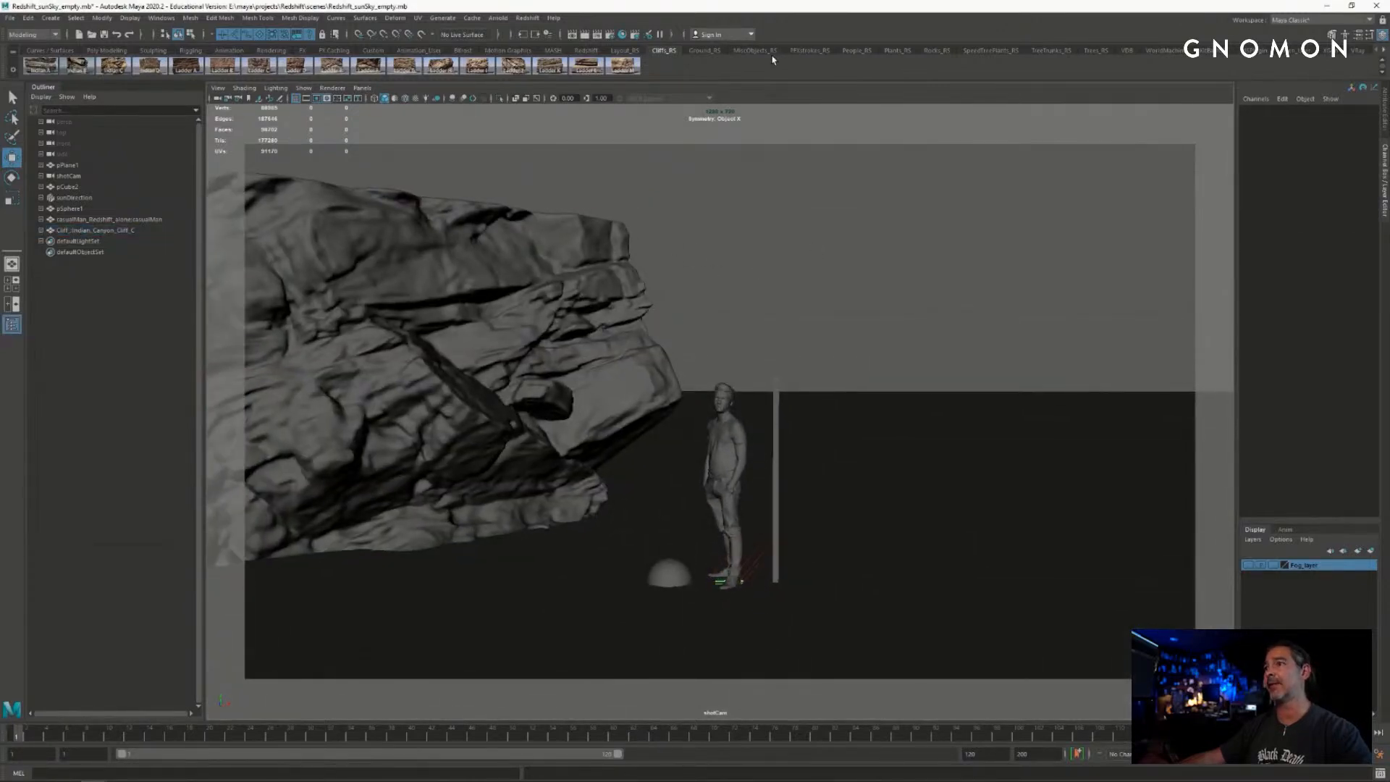
- Browse the ground, rock and miscellaneous asset sets, add the ready-made ram skull and raise it above the man's head
{"action": "left_click", "coordinate": [741, 51]}
{"action": "left_click", "coordinate": [703, 51]}
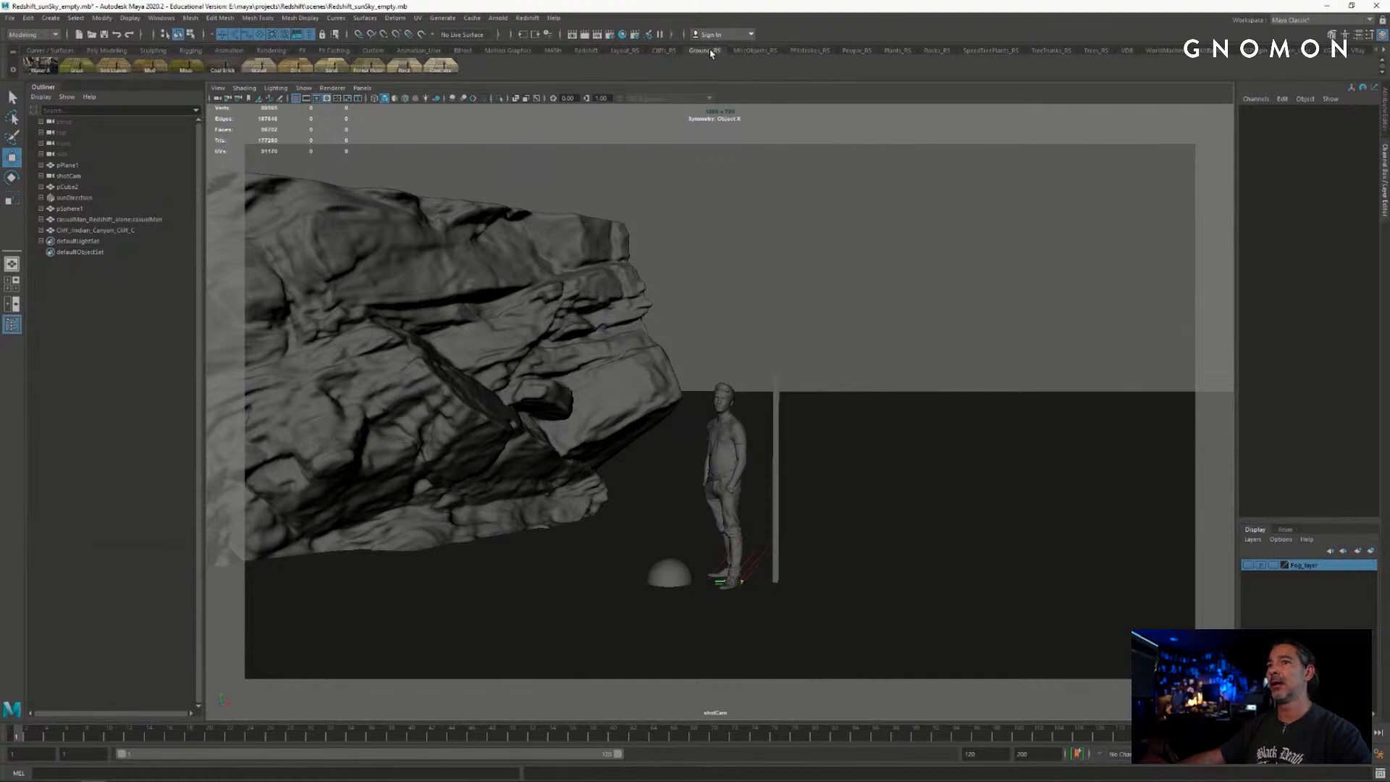
{"action": "left_click", "coordinate": [937, 51]}
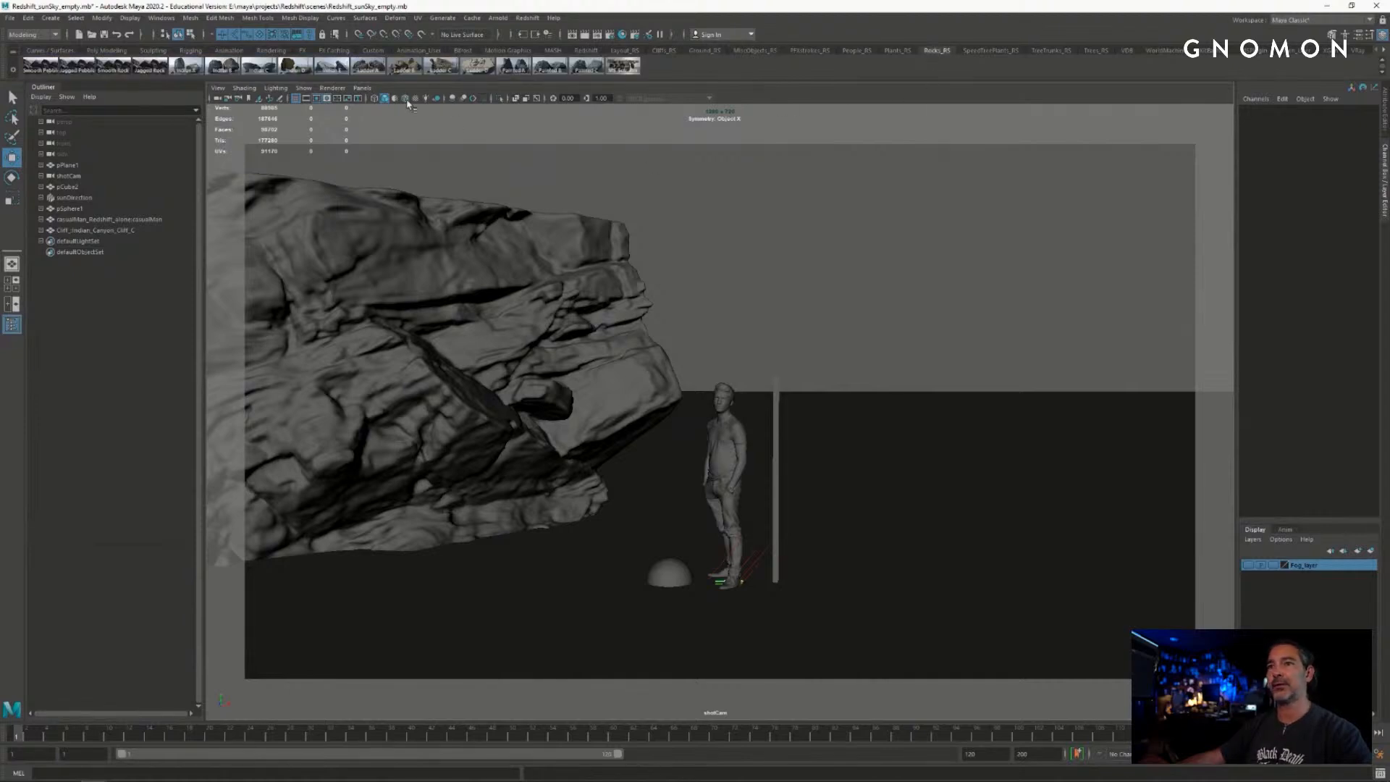
{"action": "left_click", "coordinate": [755, 51]}
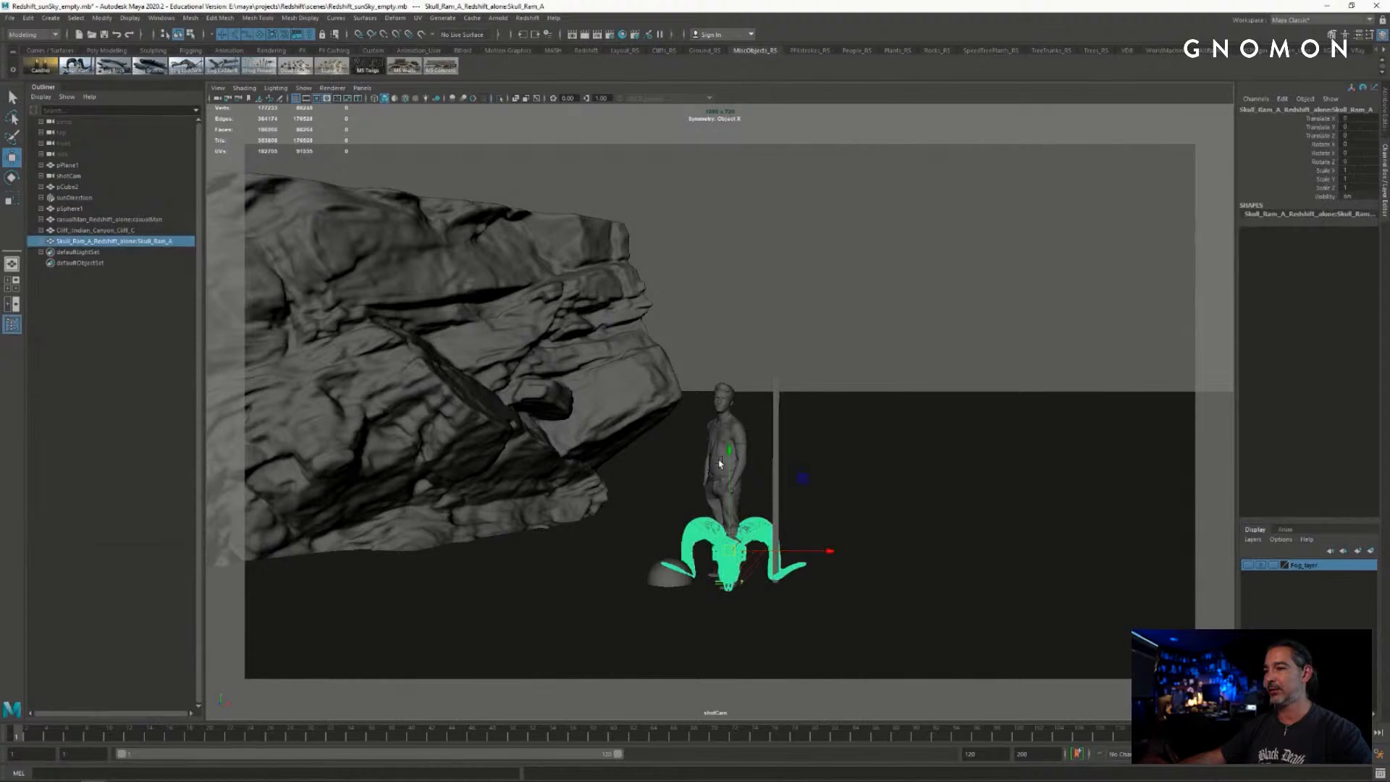
{"action": "left_click_drag", "start_coordinate": [730, 442], "coordinate": [757, 233]}
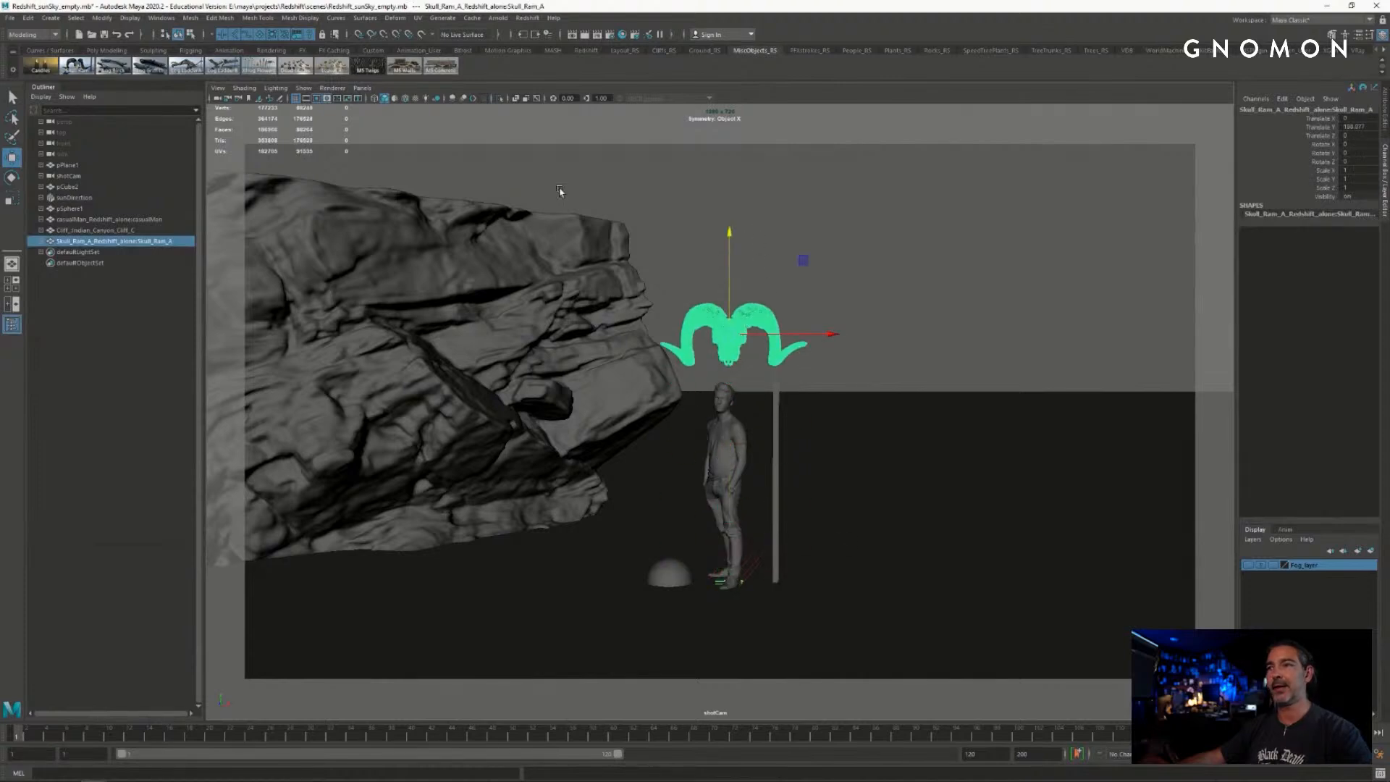
{"action": "left_click", "coordinate": [666, 272]}
{"action": "left_click", "coordinate": [708, 313]}
{"action": "scroll", "coordinate": [686, 215], "scroll_direction": "up", "scroll_amount": 3}
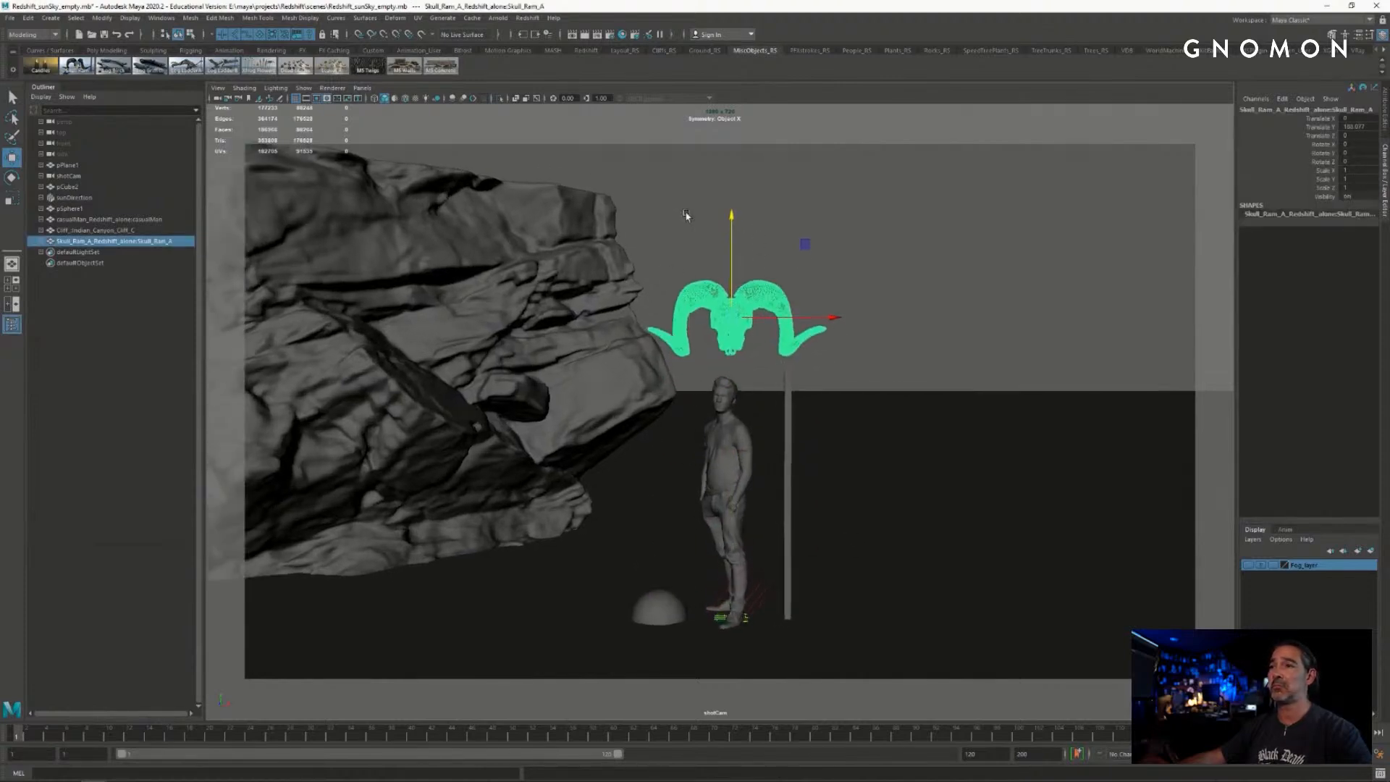
- Open the Redshift Render View, start a live render and frame the ram skull in the camera
{"action": "left_click", "coordinate": [527, 18]}
{"action": "left_click", "coordinate": [543, 37]}
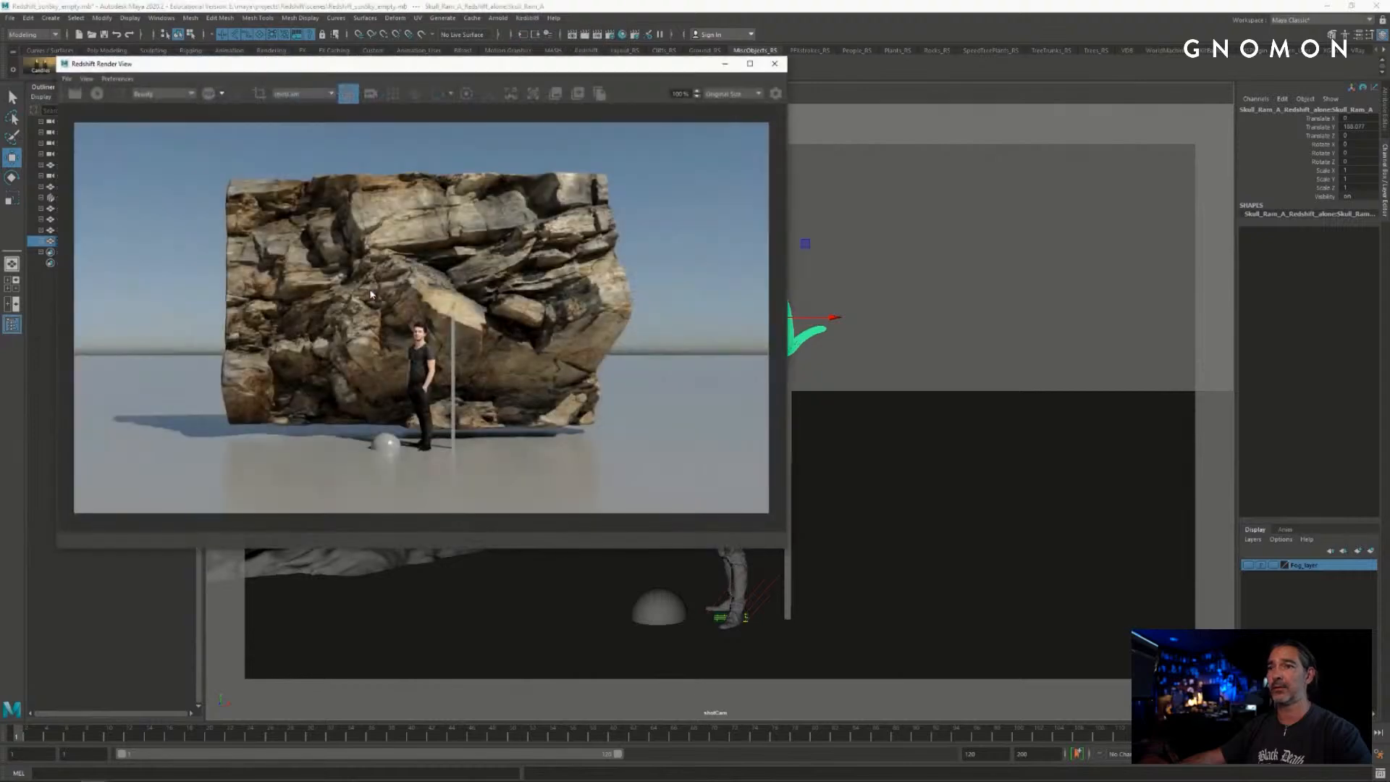
{"action": "left_click", "coordinate": [97, 93]}
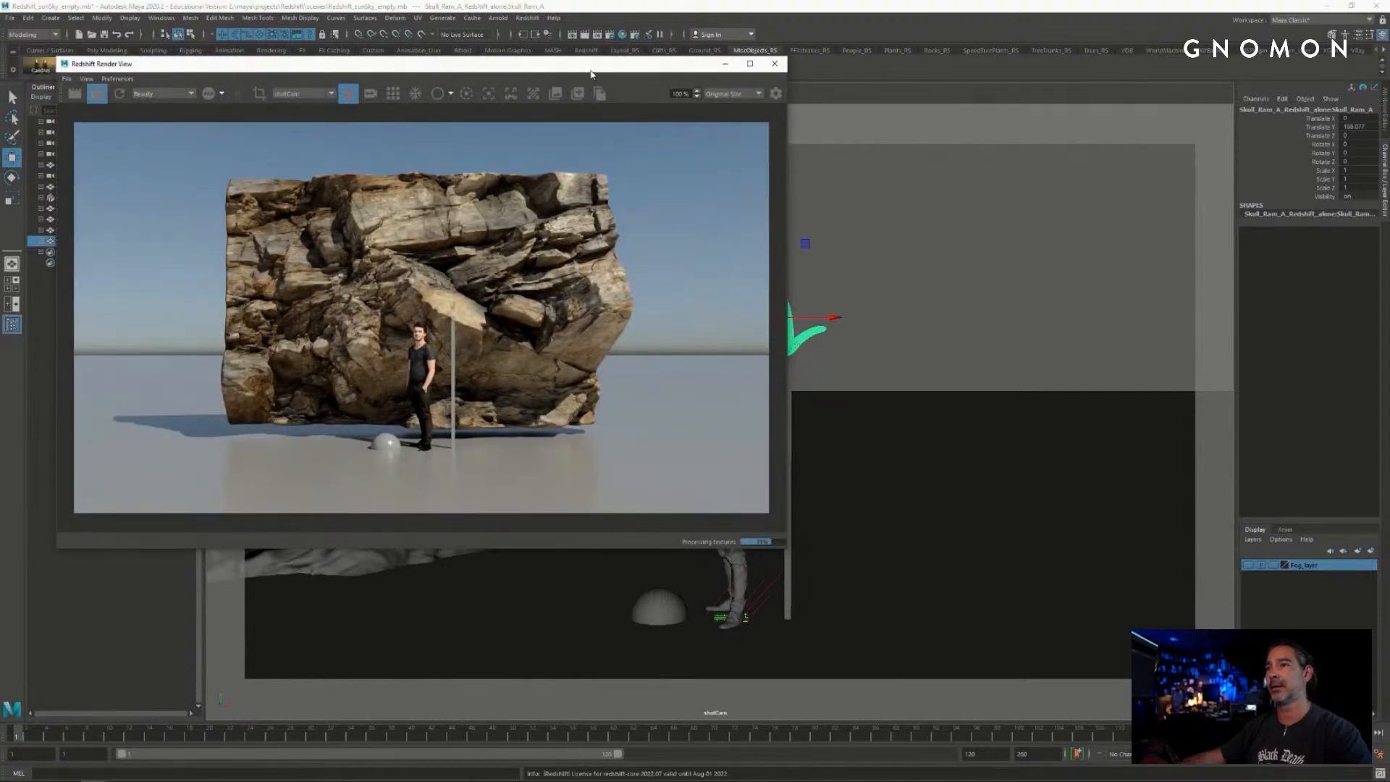
{"action": "left_click_drag", "start_coordinate": [584, 65], "coordinate": [548, 44]}
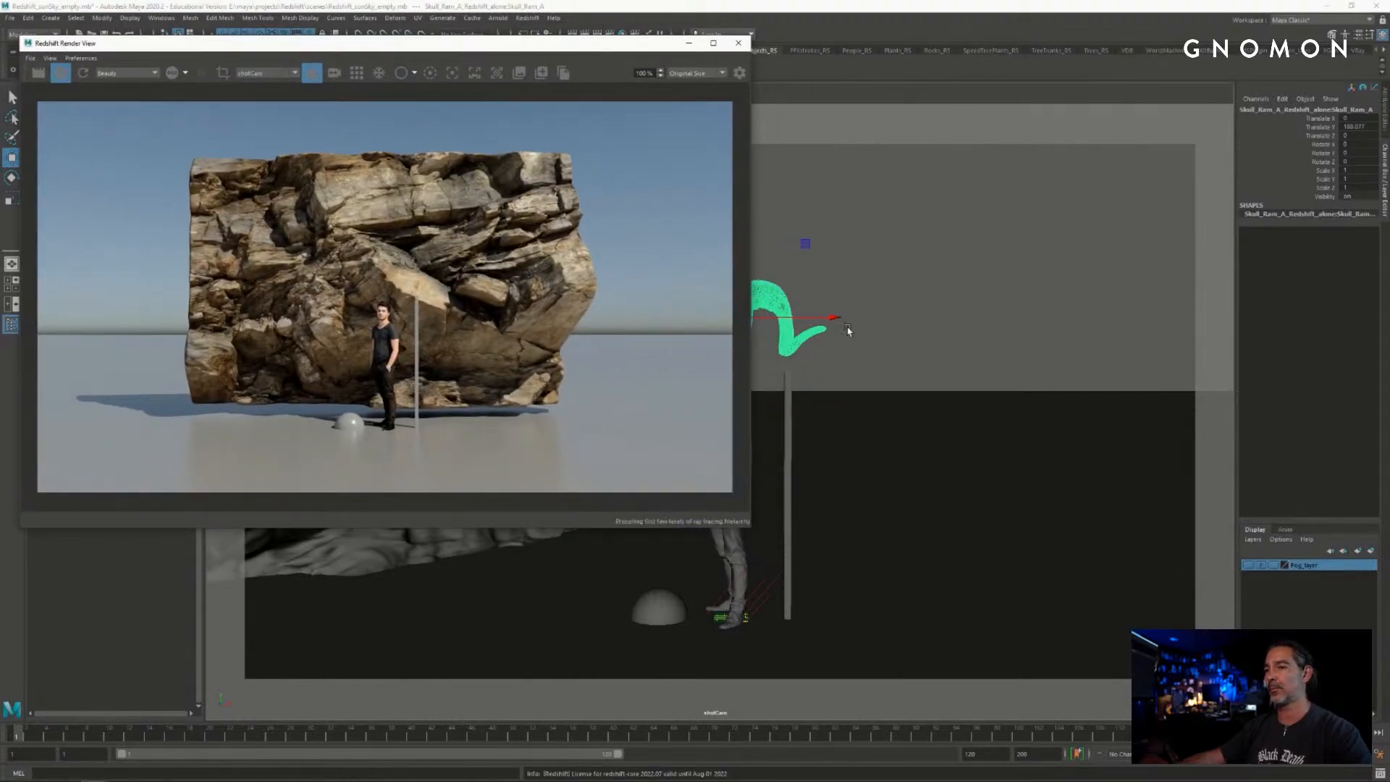
{"action": "mouse_move", "coordinate": [865, 382]}
{"action": "left_mouse_down", "text": "alt"}
{"action": "mouse_move", "coordinate": [931, 413]}
{"action": "mouse_move", "coordinate": [952, 354]}
{"action": "mouse_move", "coordinate": [871, 357]}
{"action": "left_mouse_up", "text": "alt"}
{"action": "key", "text": "f"}
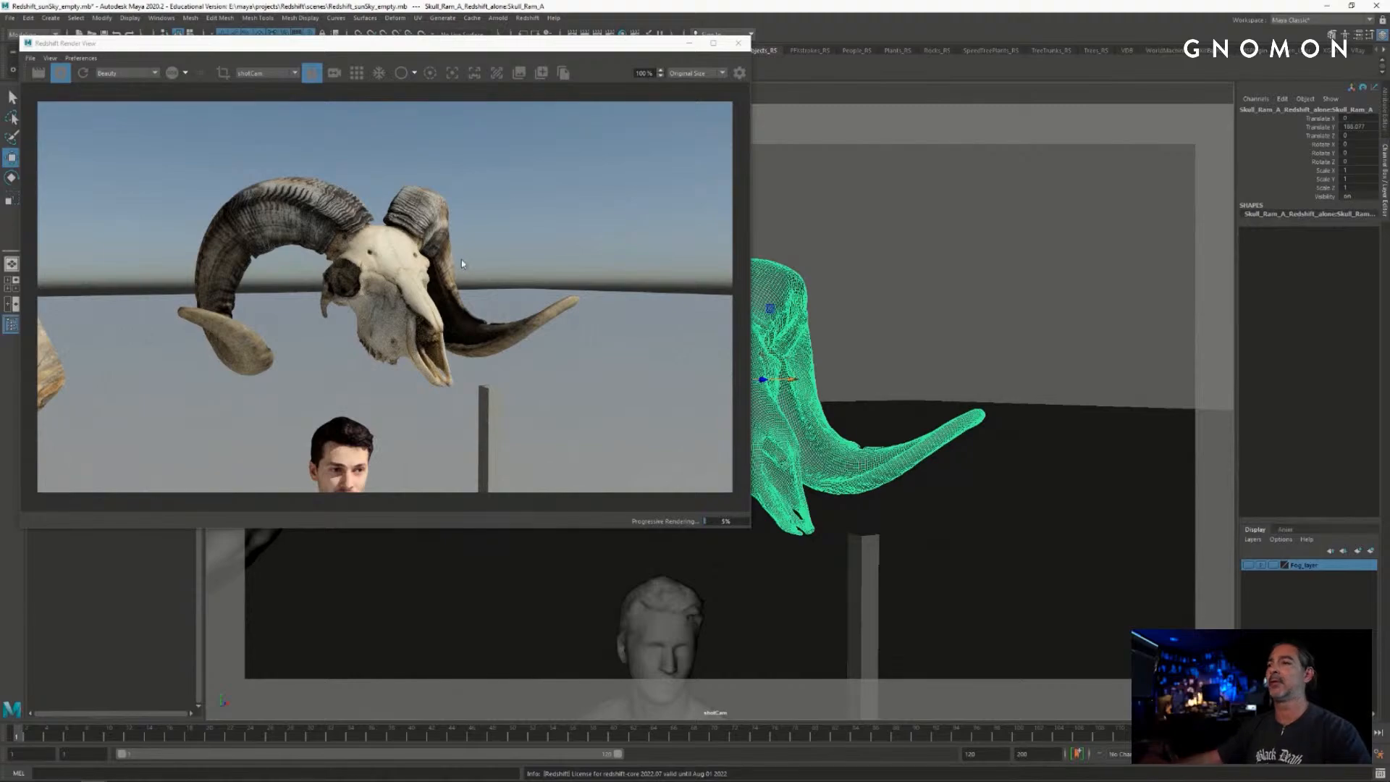
- Examine the skull, man and cliff in the live render from different camera angles and distances
{"action": "left_click_drag", "start_coordinate": [1117, 418], "coordinate": [974, 398], "text": "alt"}
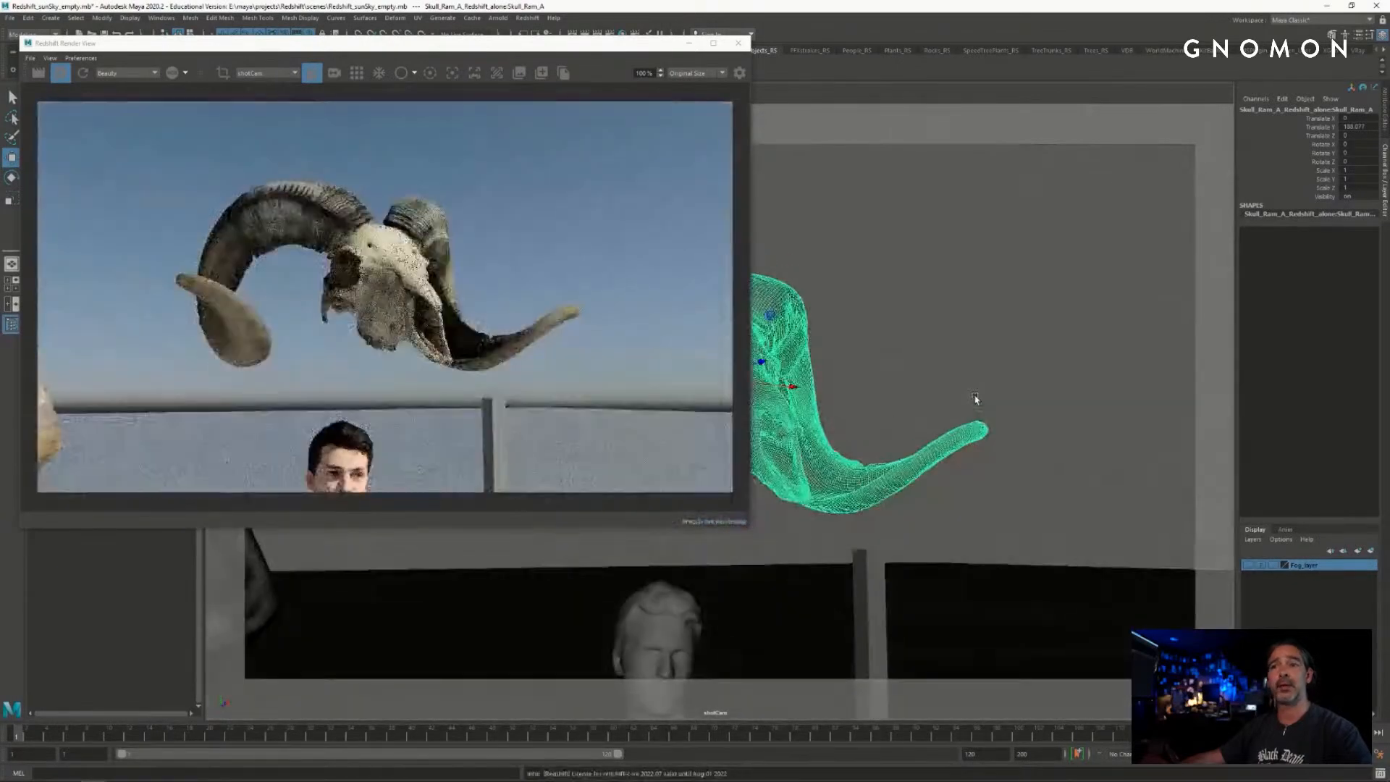
{"action": "right_click_drag", "start_coordinate": [985, 409], "coordinate": [723, 393], "text": "alt"}
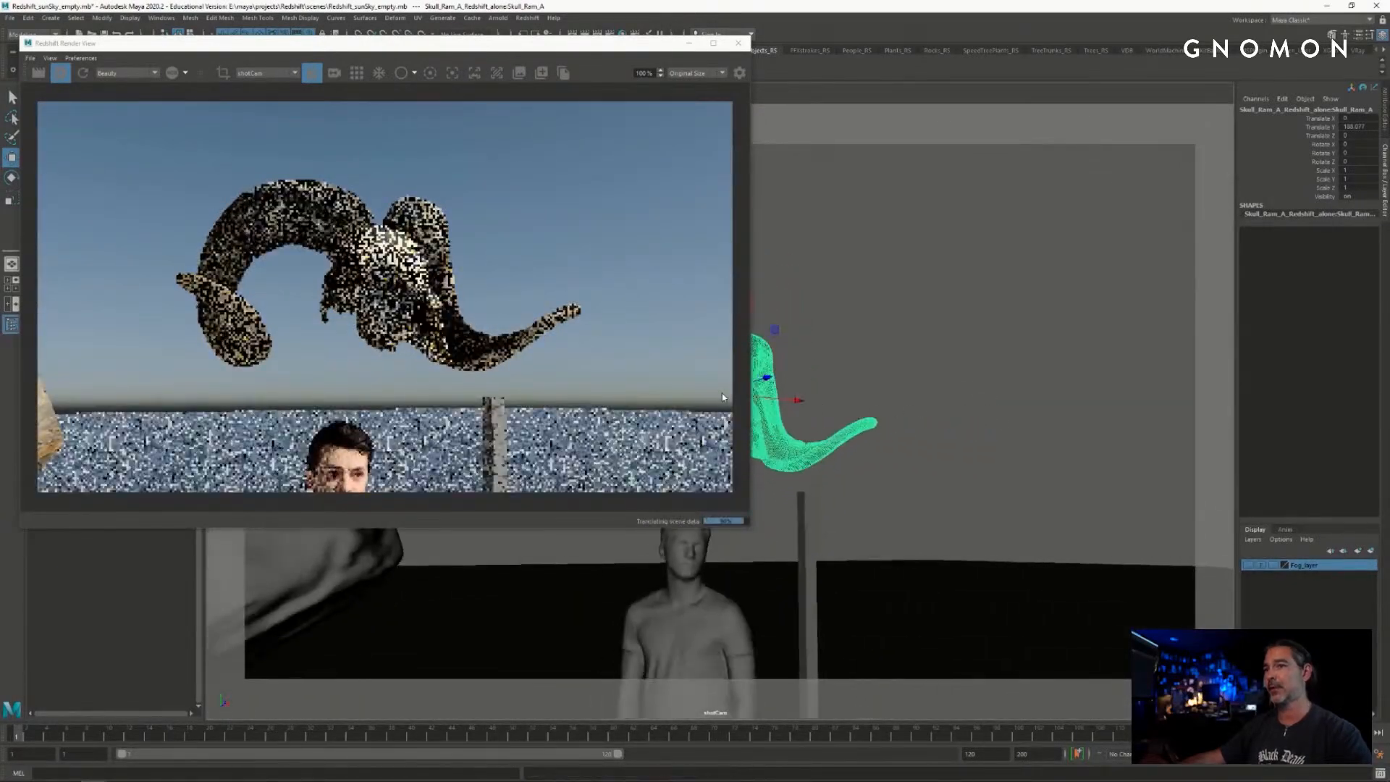
{"action": "left_click_drag", "start_coordinate": [933, 395], "coordinate": [941, 463], "text": "alt"}
{"action": "right_click_drag", "start_coordinate": [941, 449], "coordinate": [666, 409], "text": "alt"}
{"action": "middle_click_drag", "start_coordinate": [894, 398], "coordinate": [957, 311], "text": "alt"}
{"action": "left_click_drag", "start_coordinate": [903, 383], "coordinate": [904, 363], "text": "alt"}
{"action": "right_click_drag", "start_coordinate": [903, 363], "coordinate": [936, 366], "text": "alt"}
{"action": "middle_click_drag", "start_coordinate": [937, 367], "coordinate": [894, 382], "text": "alt"}
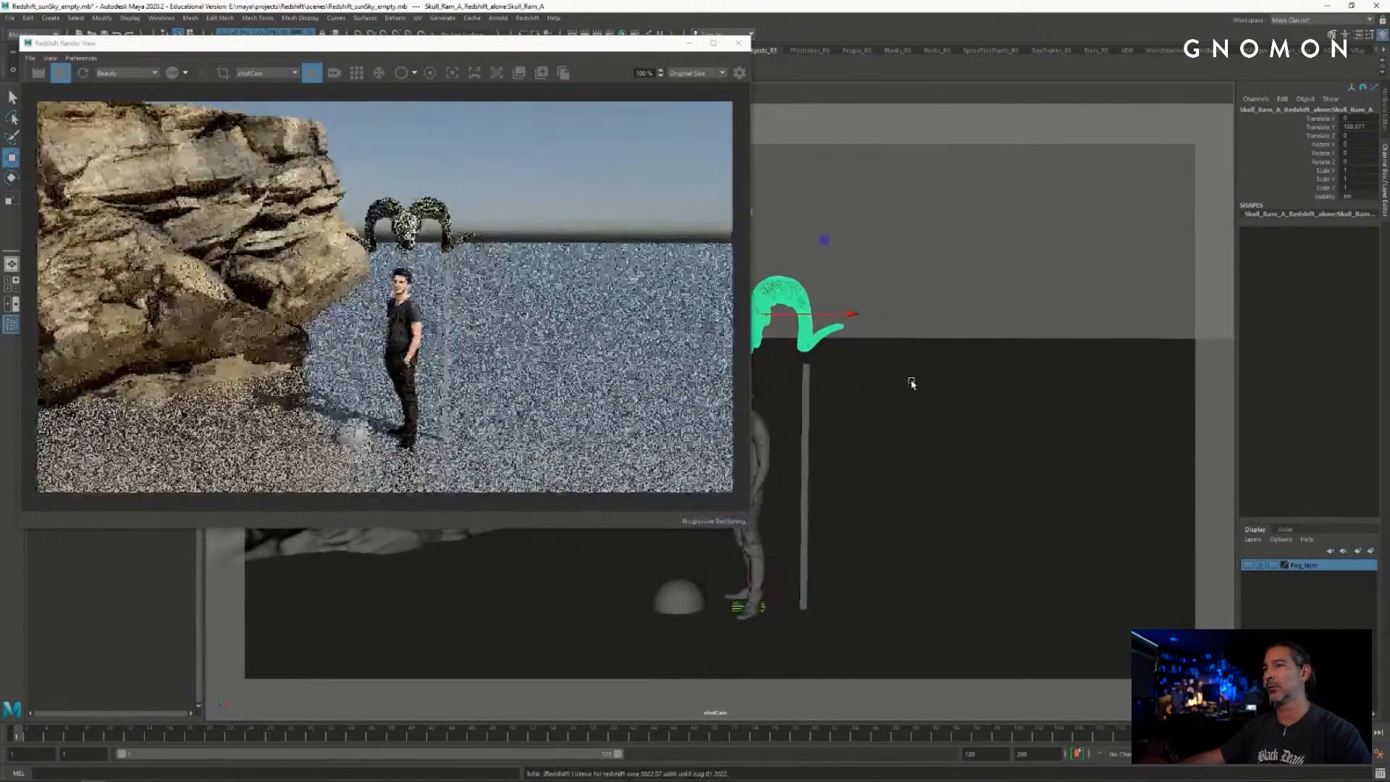
- Close the Redshift Render View and delete the ram skull from the scene
{"action": "left_click", "coordinate": [737, 42]}
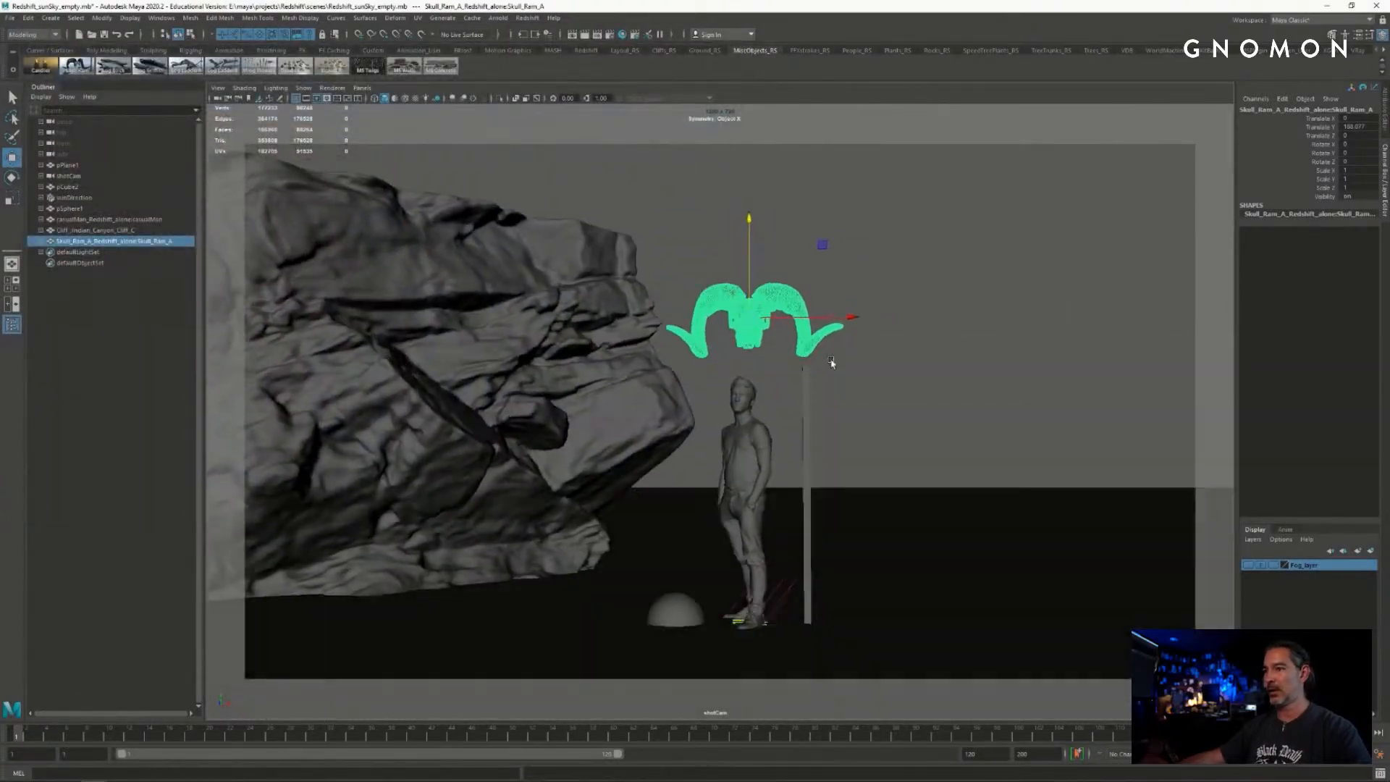
{"action": "left_click_drag", "start_coordinate": [832, 362], "coordinate": [860, 376], "text": "alt"}
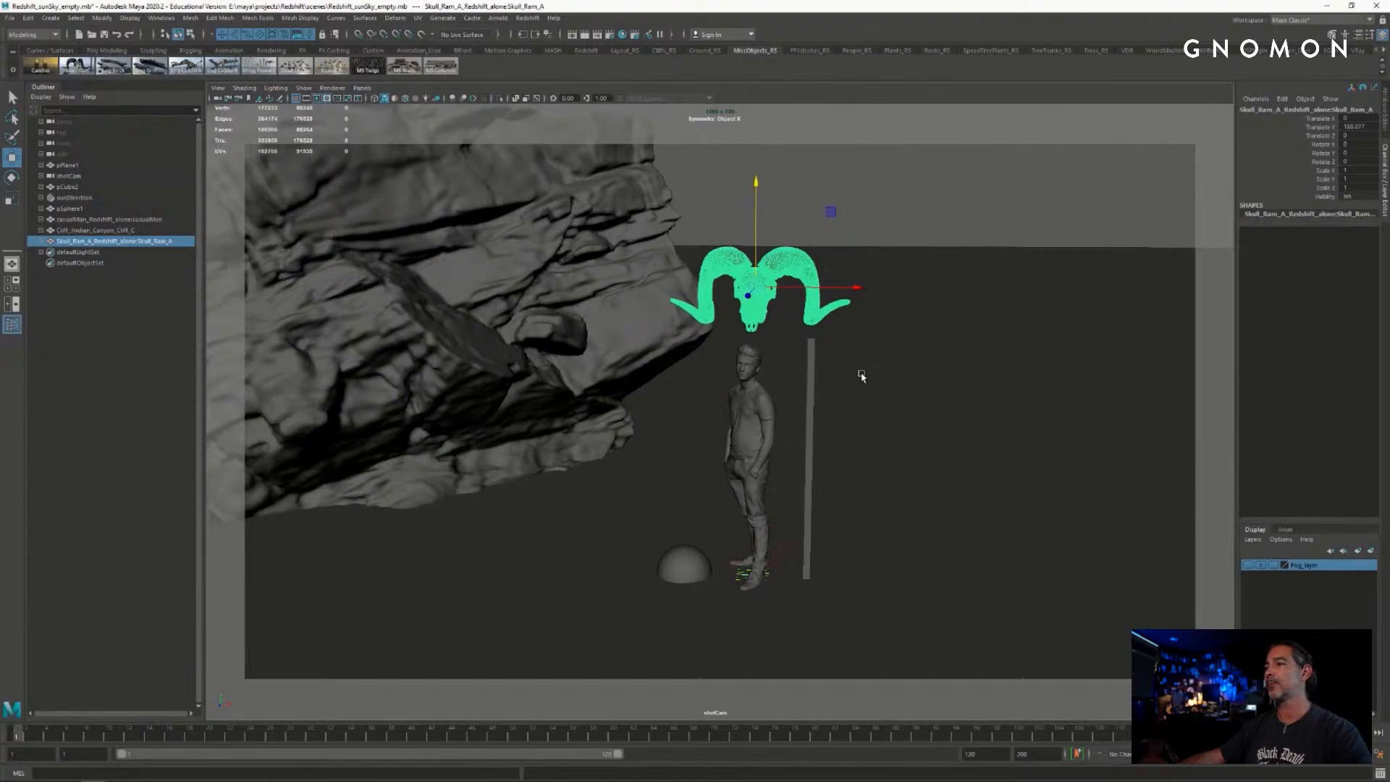
{"action": "key", "text": "Delete"}
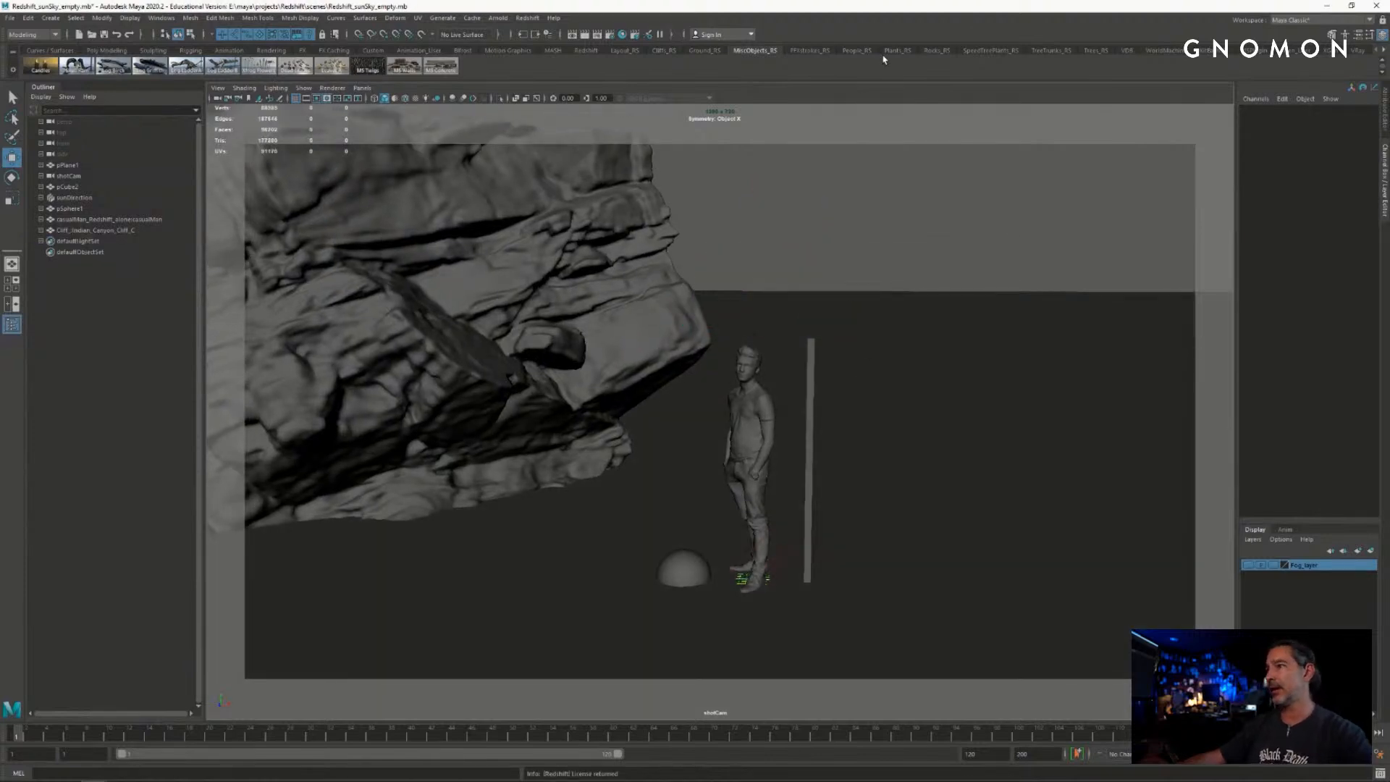
- Browse the ready-made plant and tree asset sets while viewing the cliff and man
{"action": "left_click", "coordinate": [897, 50]}
{"action": "left_click_drag", "start_coordinate": [897, 147], "coordinate": [873, 257], "text": "alt"}
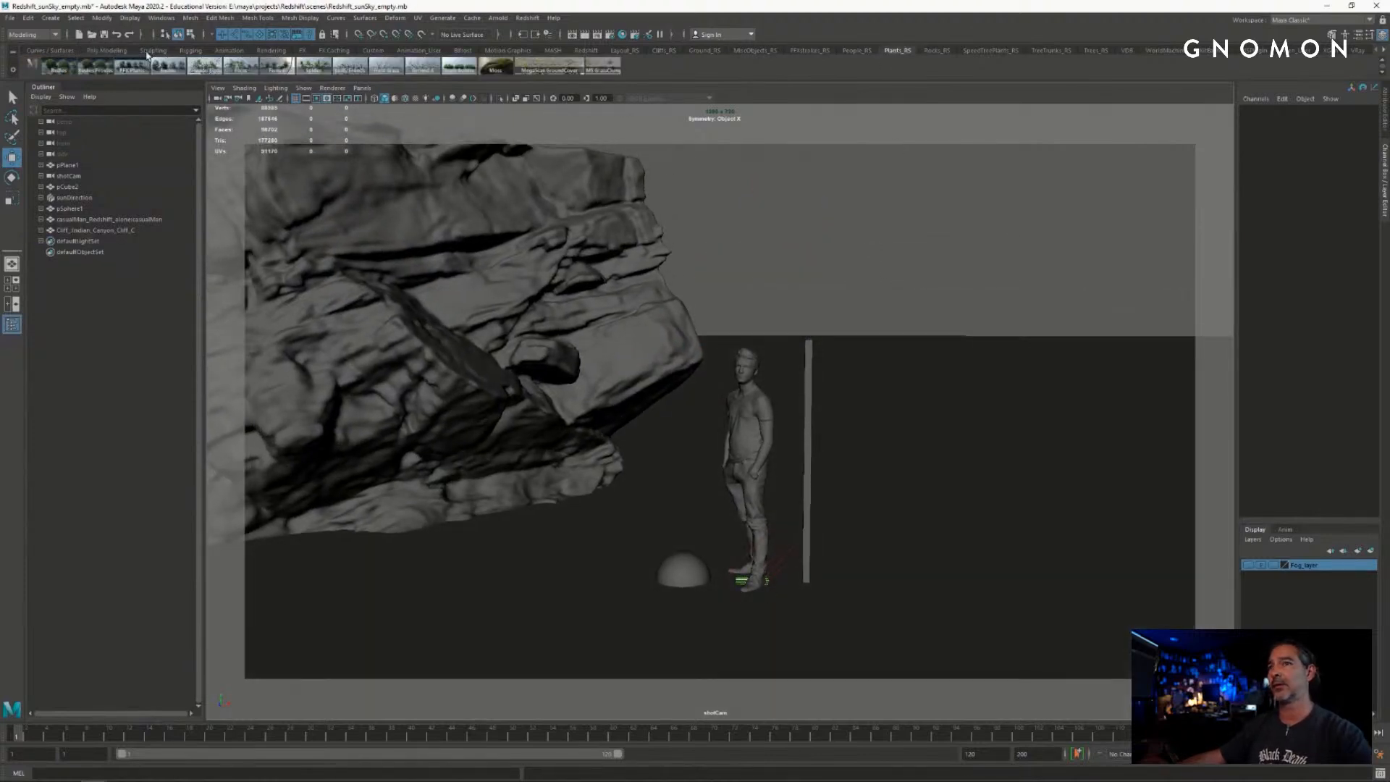
{"action": "left_click", "coordinate": [1096, 50]}
{"action": "left_click_drag", "start_coordinate": [931, 211], "coordinate": [937, 217], "text": "alt"}
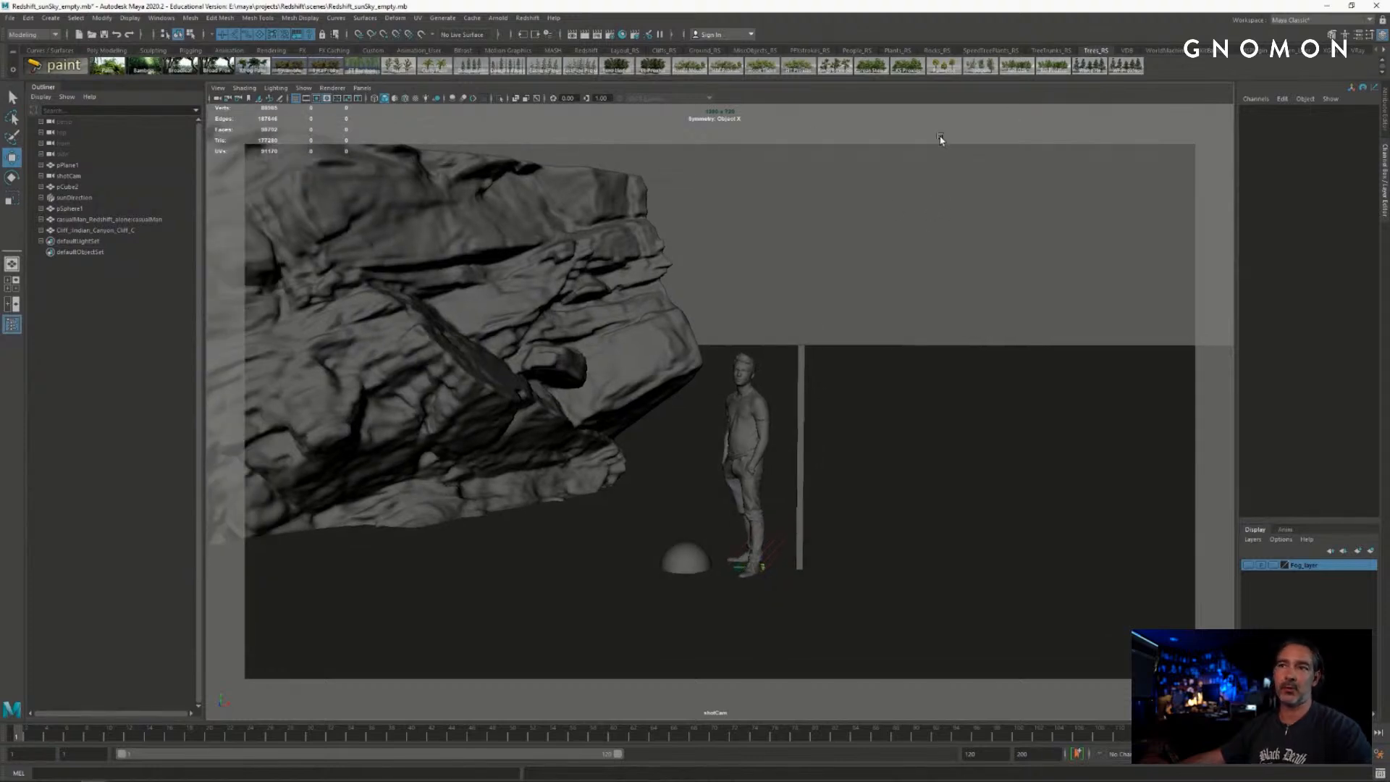
{"action": "mouse_move", "coordinate": [923, 247]}
{"action": "left_mouse_down", "text": "alt"}
{"action": "mouse_move", "coordinate": [862, 285]}
{"action": "mouse_move", "coordinate": [909, 254]}
{"action": "mouse_move", "coordinate": [906, 234]}
{"action": "mouse_move", "coordinate": [866, 288]}
{"action": "mouse_move", "coordinate": [908, 249]}
{"action": "left_mouse_up", "text": "alt"}
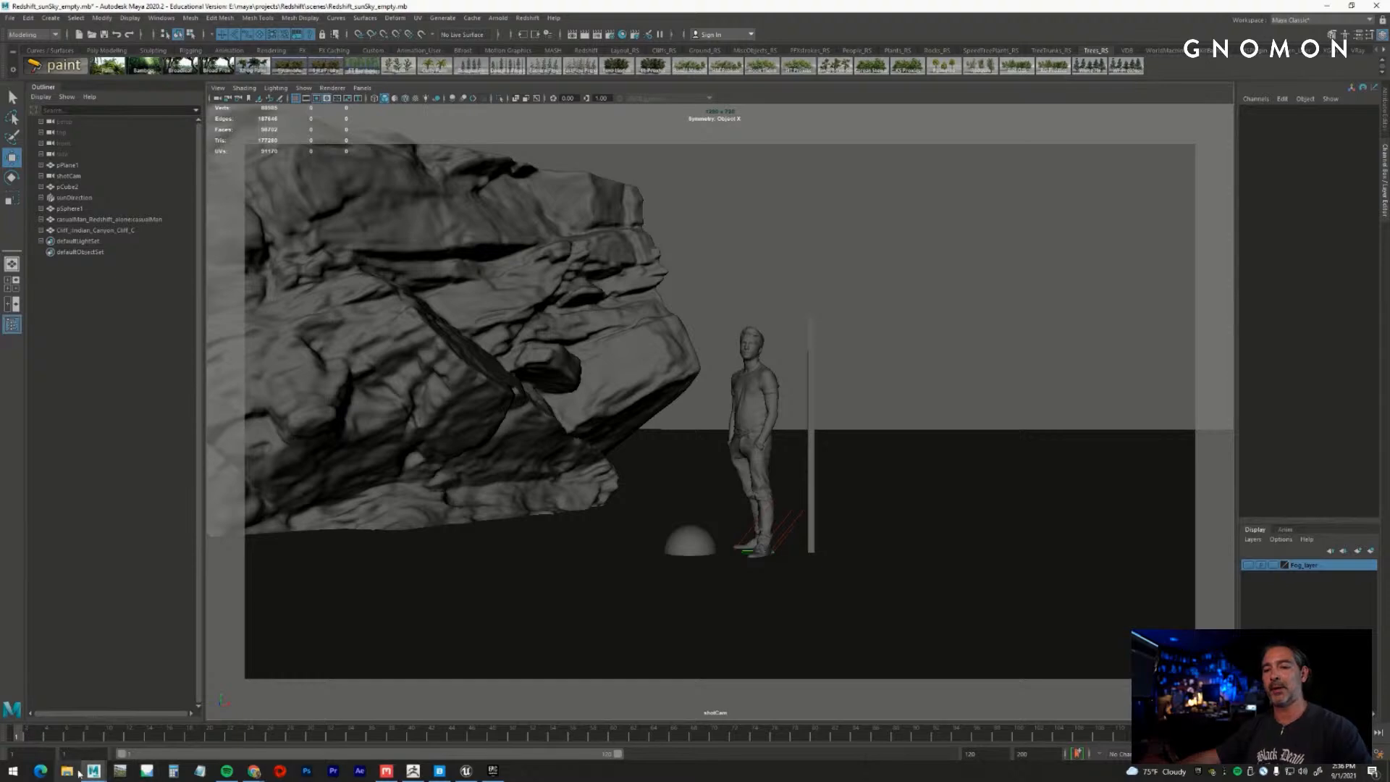
- Switch to File Explorer, open the recent image Ember_4k_B.jpg and examine the finished artwork in a large viewer window
{"action": "left_click", "coordinate": [69, 772]}
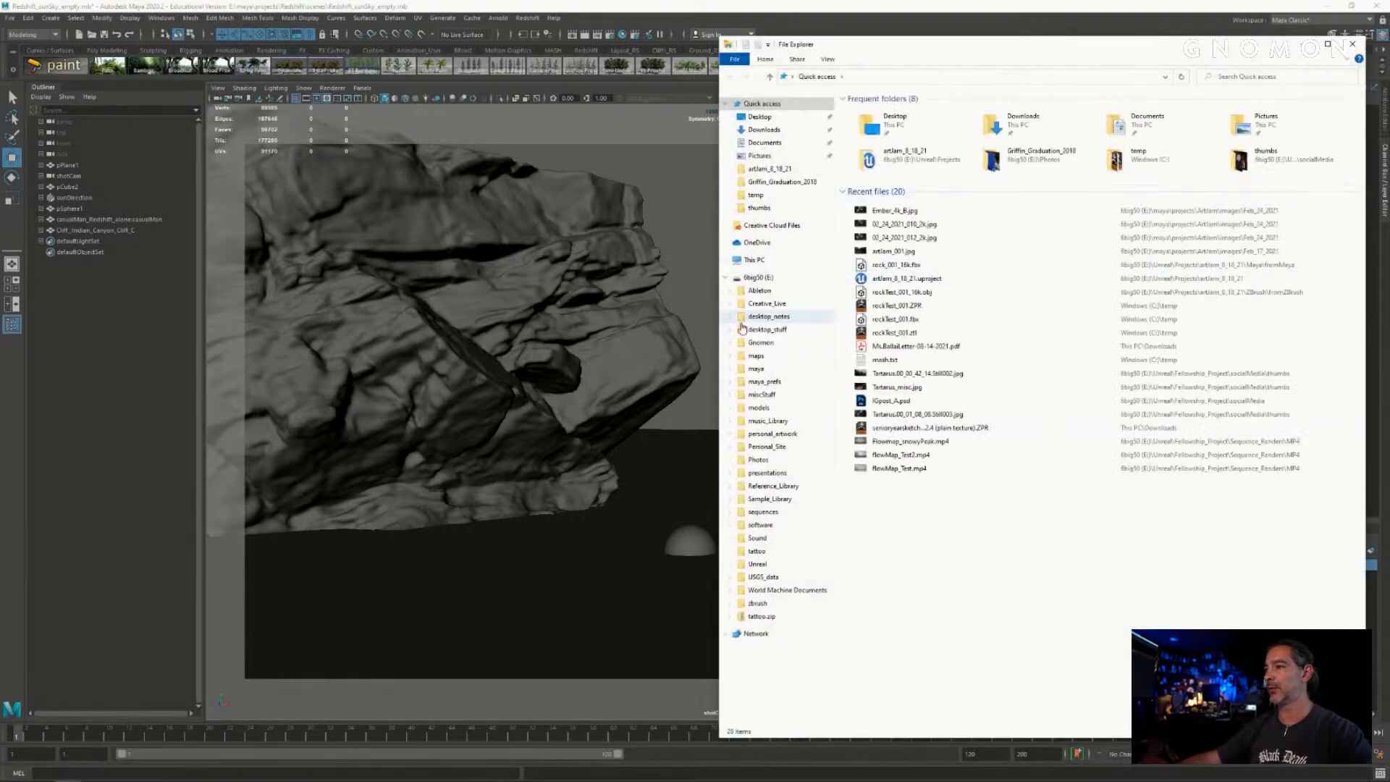
{"action": "left_click", "coordinate": [899, 211]}
{"action": "key", "text": "Return"}
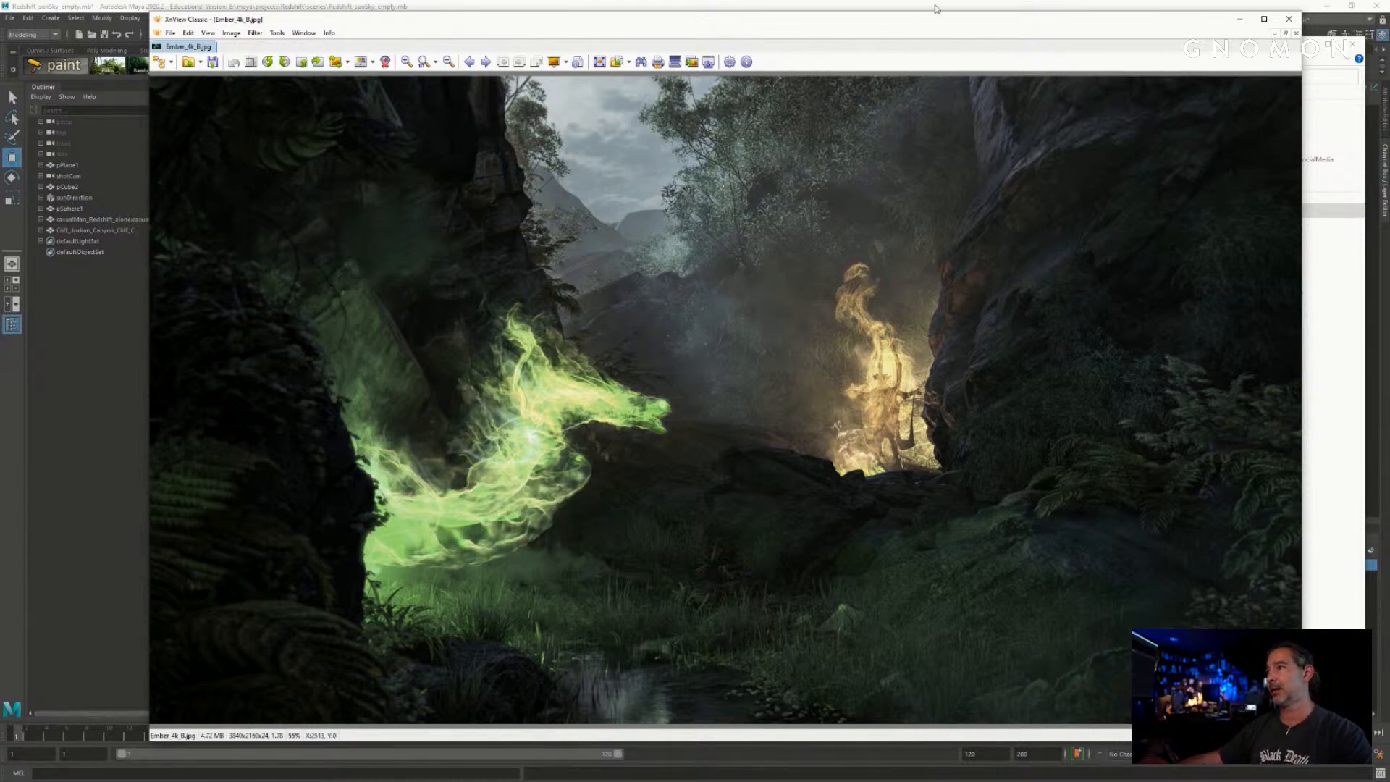
{"action": "left_click_drag", "start_coordinate": [932, 22], "coordinate": [939, 21]}
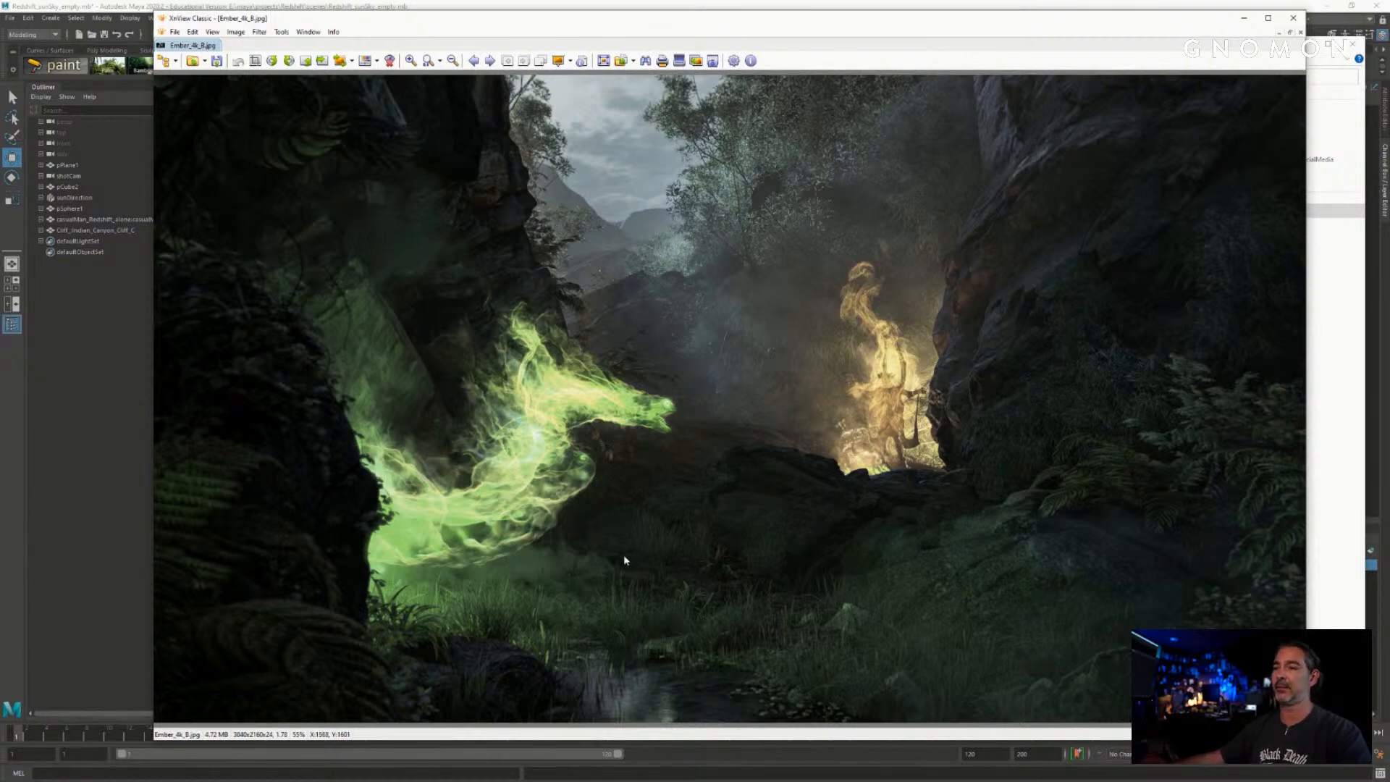
{"action": "left_click_drag", "start_coordinate": [157, 739], "coordinate": [175, 704]}
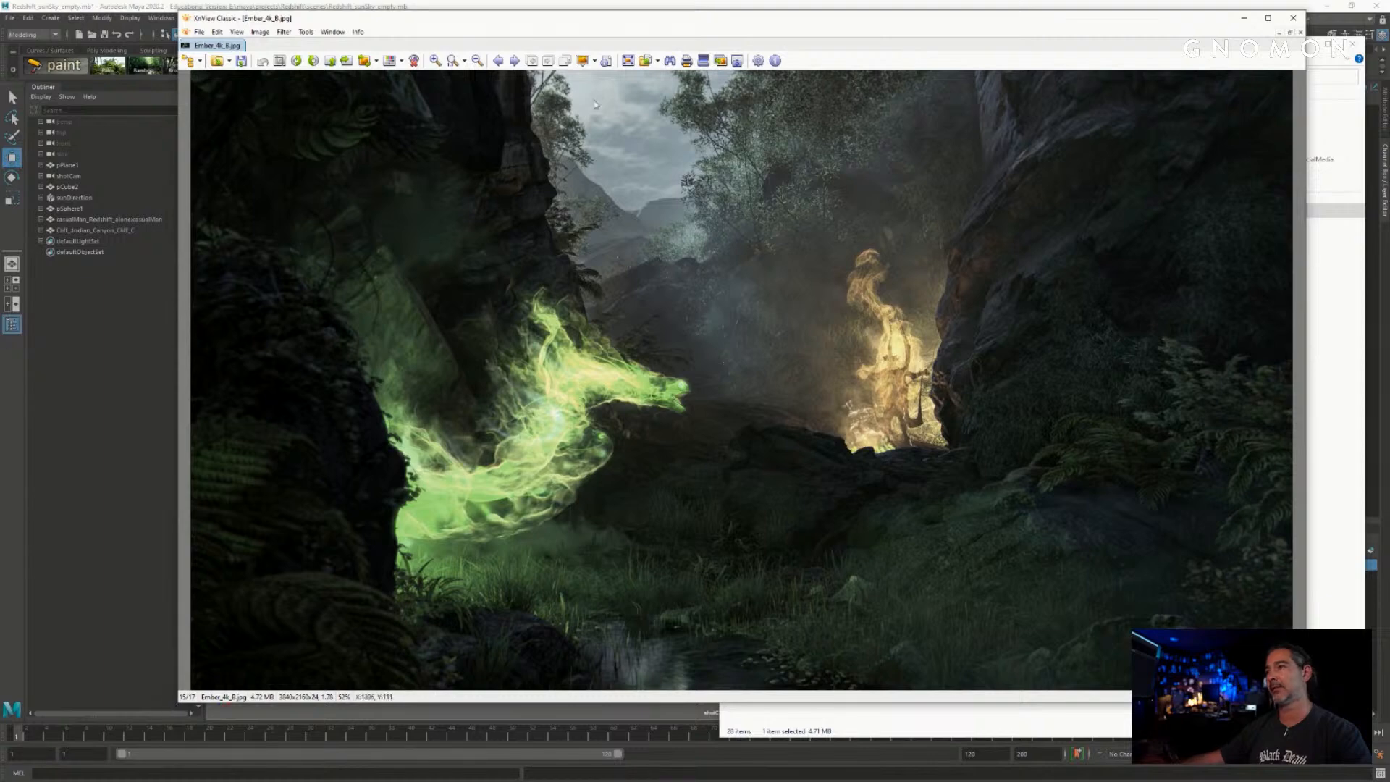
{"action": "left_click_drag", "start_coordinate": [736, 26], "coordinate": [756, 38]}
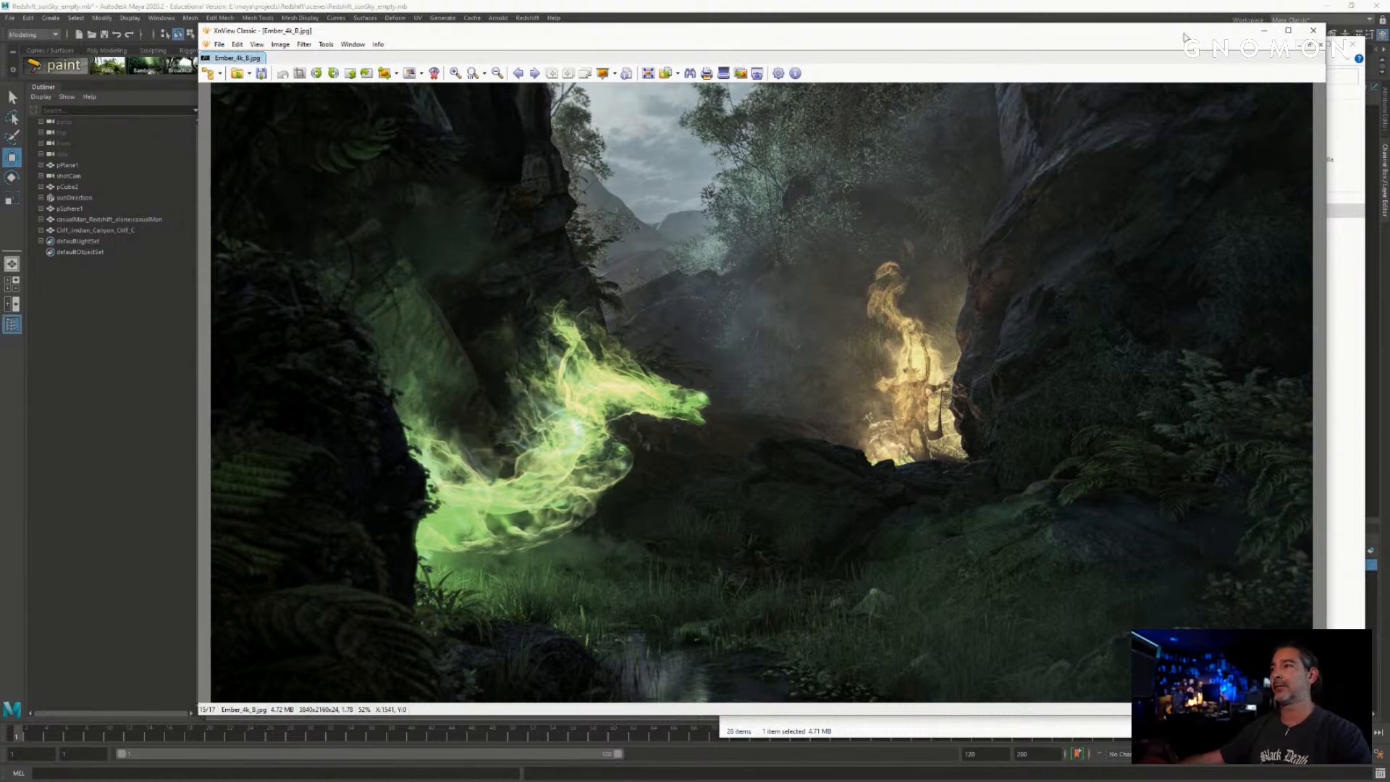
{"action": "left_click_drag", "start_coordinate": [1183, 38], "coordinate": [1172, 35]}
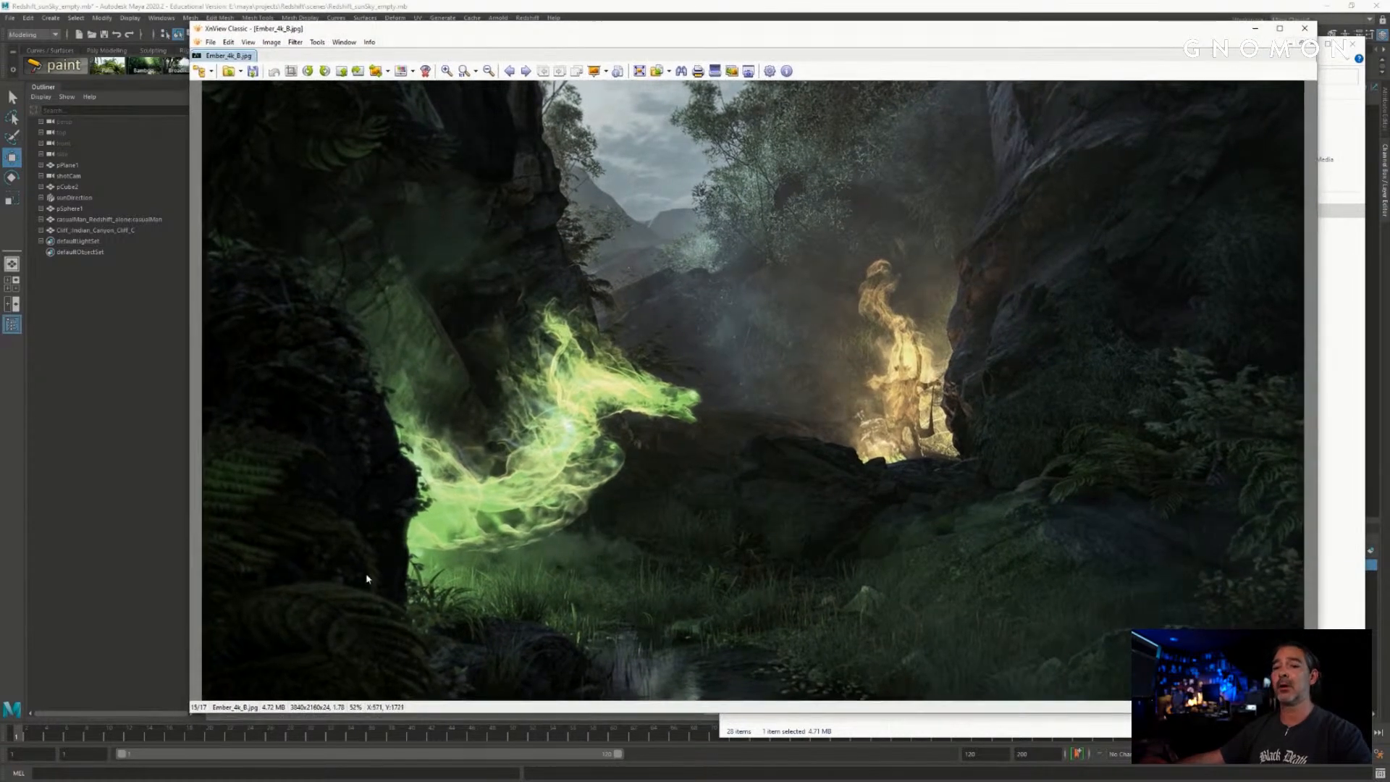
{"action": "left_click_drag", "start_coordinate": [187, 715], "coordinate": [177, 731]}
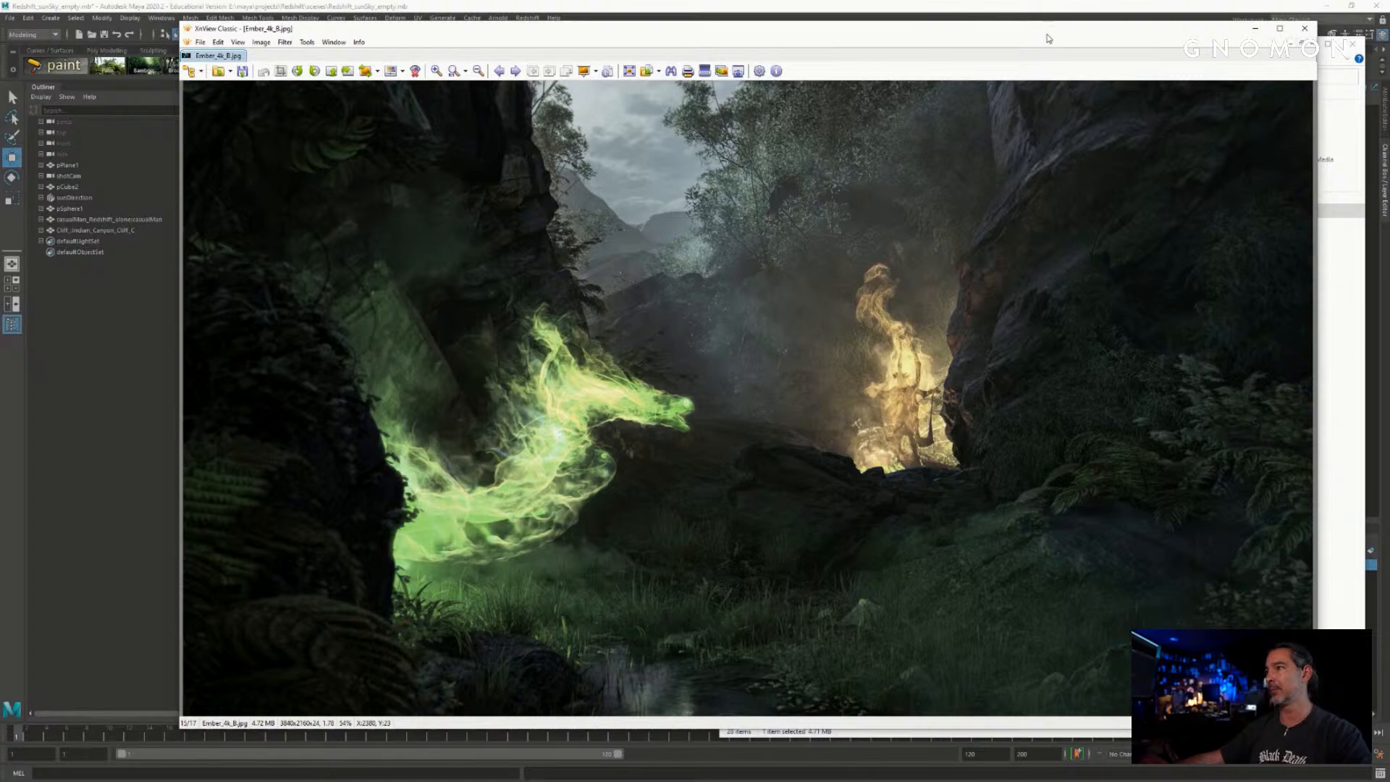
{"action": "left_click_drag", "start_coordinate": [1049, 38], "coordinate": [1031, 44]}
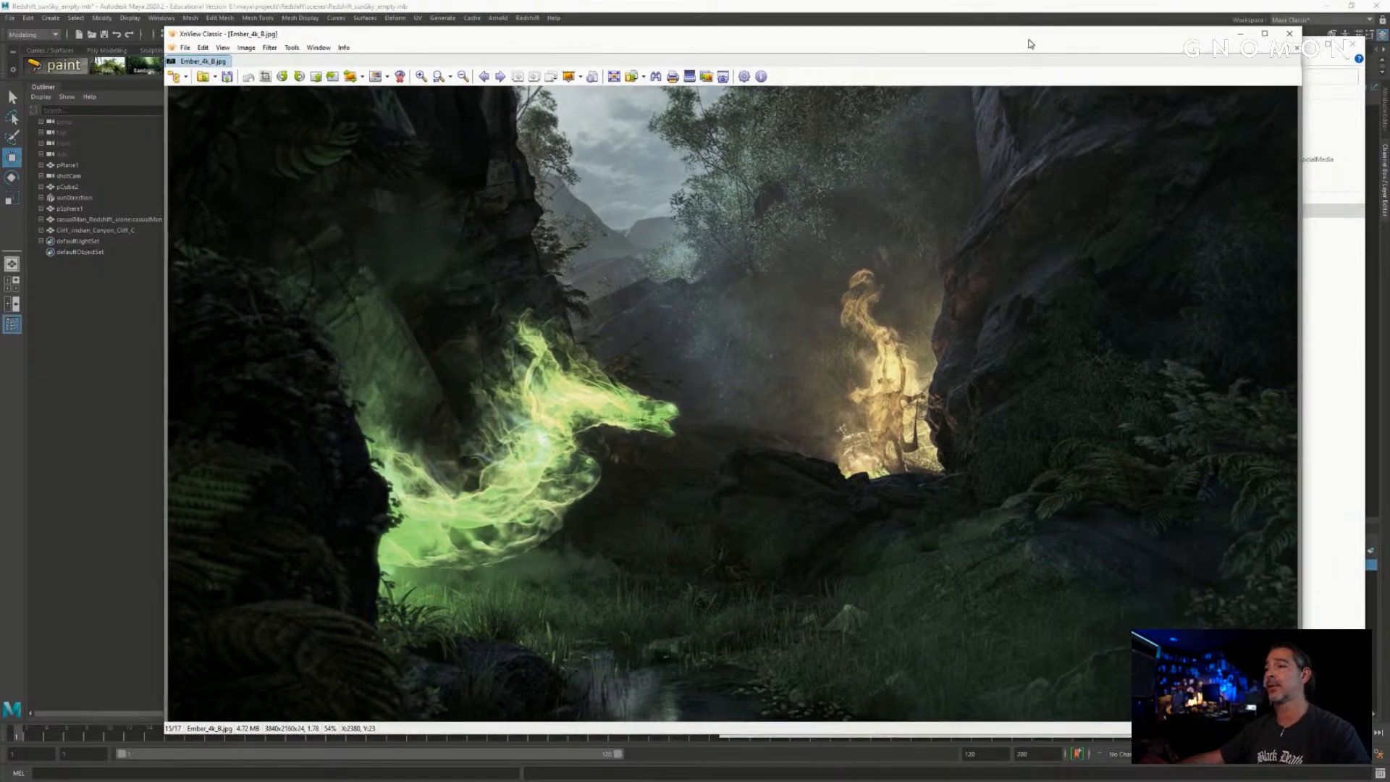
- Close the image viewer and File Explorer to return to the Maya scene
{"action": "left_click", "coordinate": [1292, 36]}
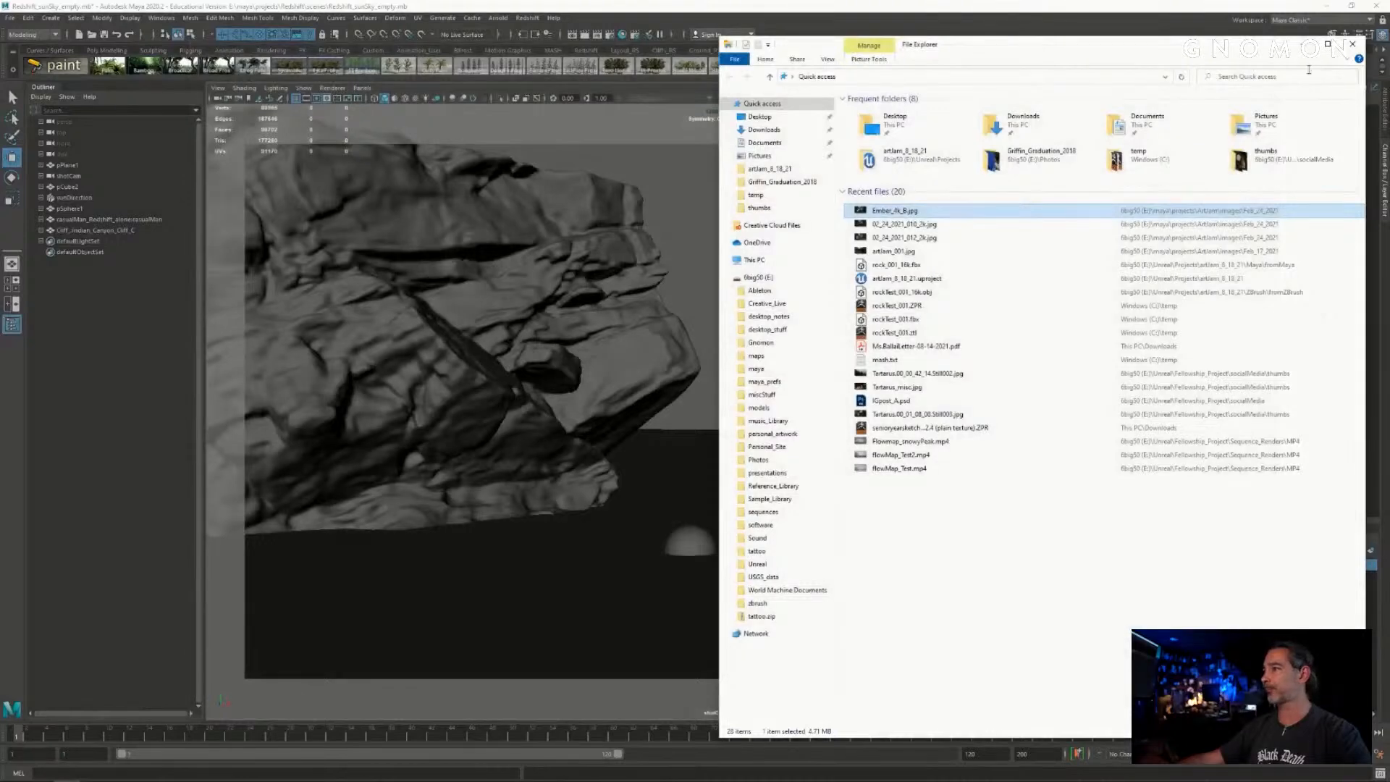
{"action": "left_click_drag", "start_coordinate": [1084, 49], "coordinate": [1049, 47]}
{"action": "left_click", "coordinate": [1317, 41]}
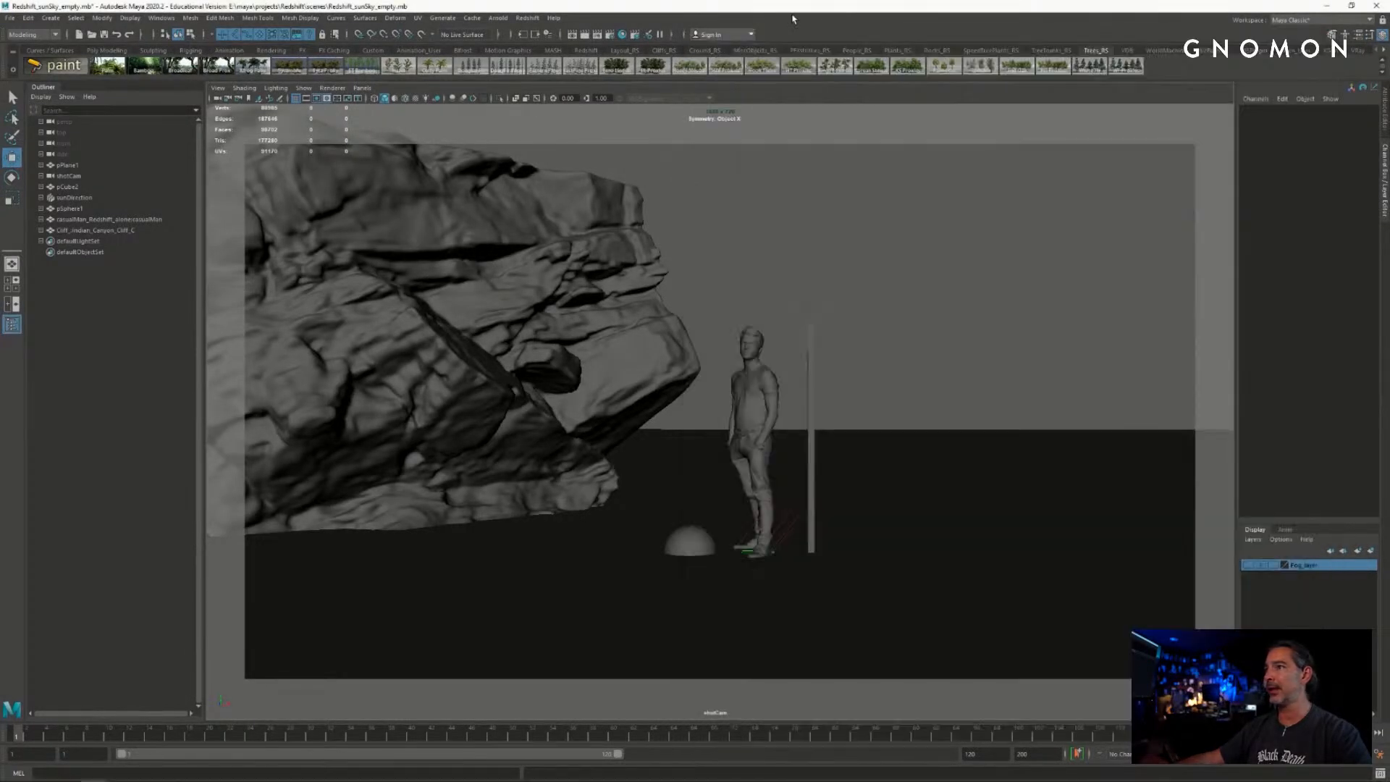
- Delete the canyon cliff from the scene beside the man
{"action": "left_click_drag", "start_coordinate": [840, 344], "coordinate": [778, 330], "text": "alt"}
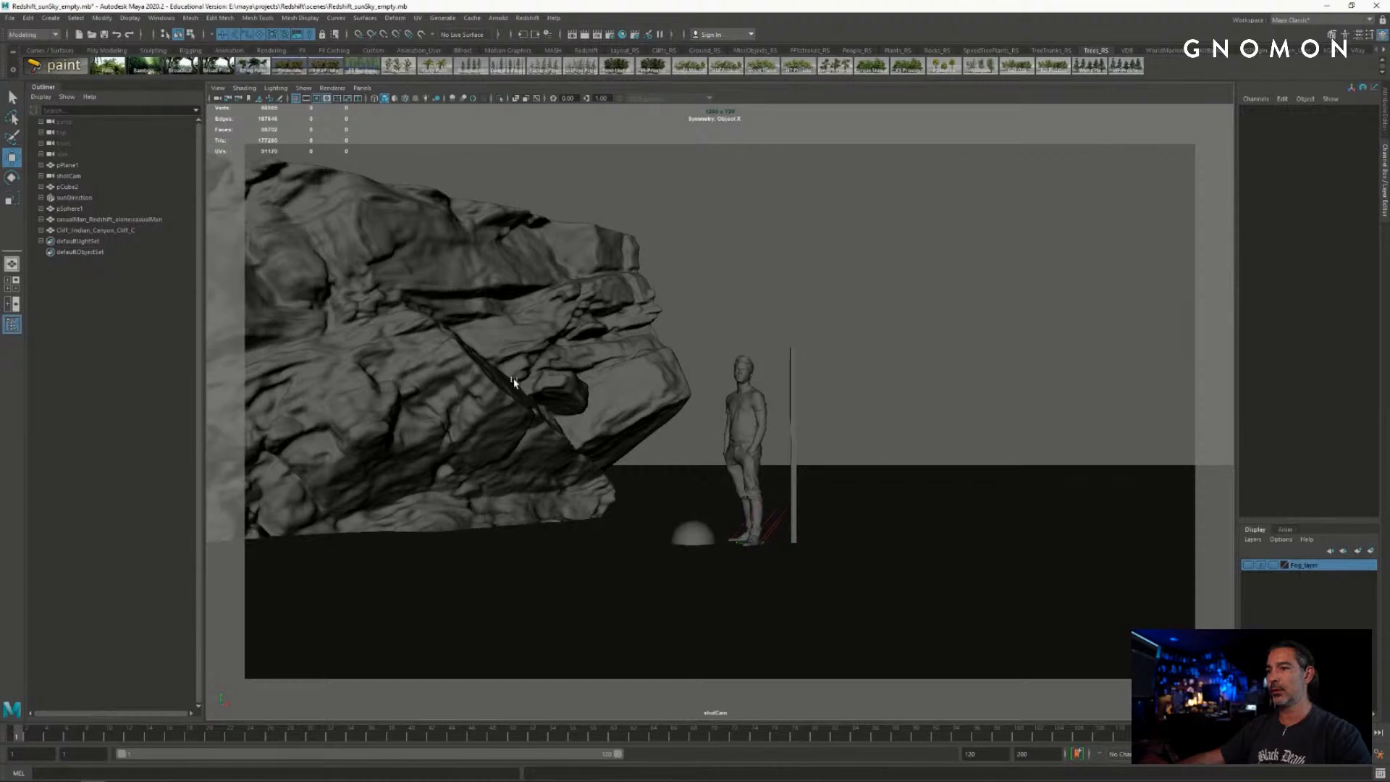
{"action": "left_click", "coordinate": [516, 381]}
{"action": "left_click_drag", "start_coordinate": [653, 391], "coordinate": [653, 396], "text": "alt"}
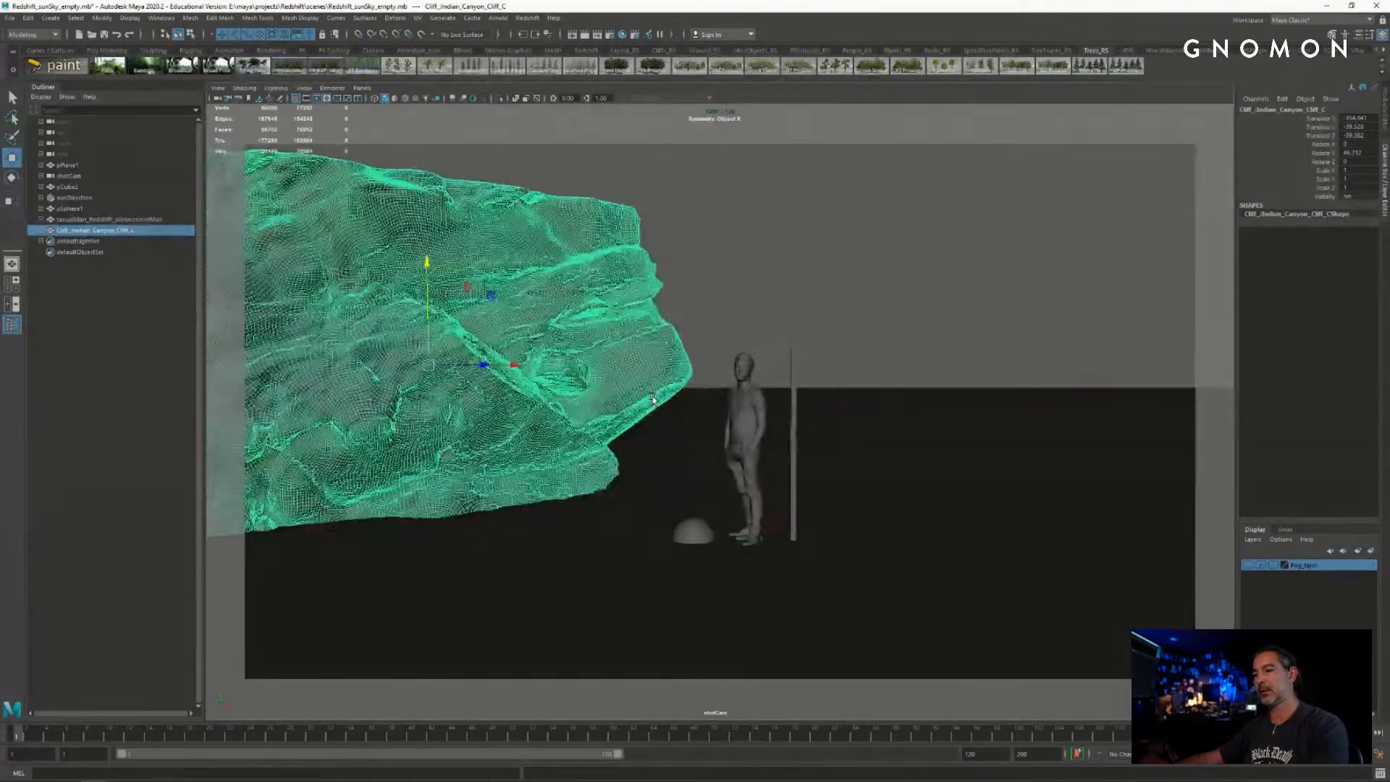
{"action": "key", "text": "Delete"}
{"action": "right_click_drag", "start_coordinate": [638, 411], "coordinate": [772, 446], "text": "alt"}
{"action": "middle_click_drag", "start_coordinate": [764, 396], "coordinate": [762, 322], "text": "alt"}
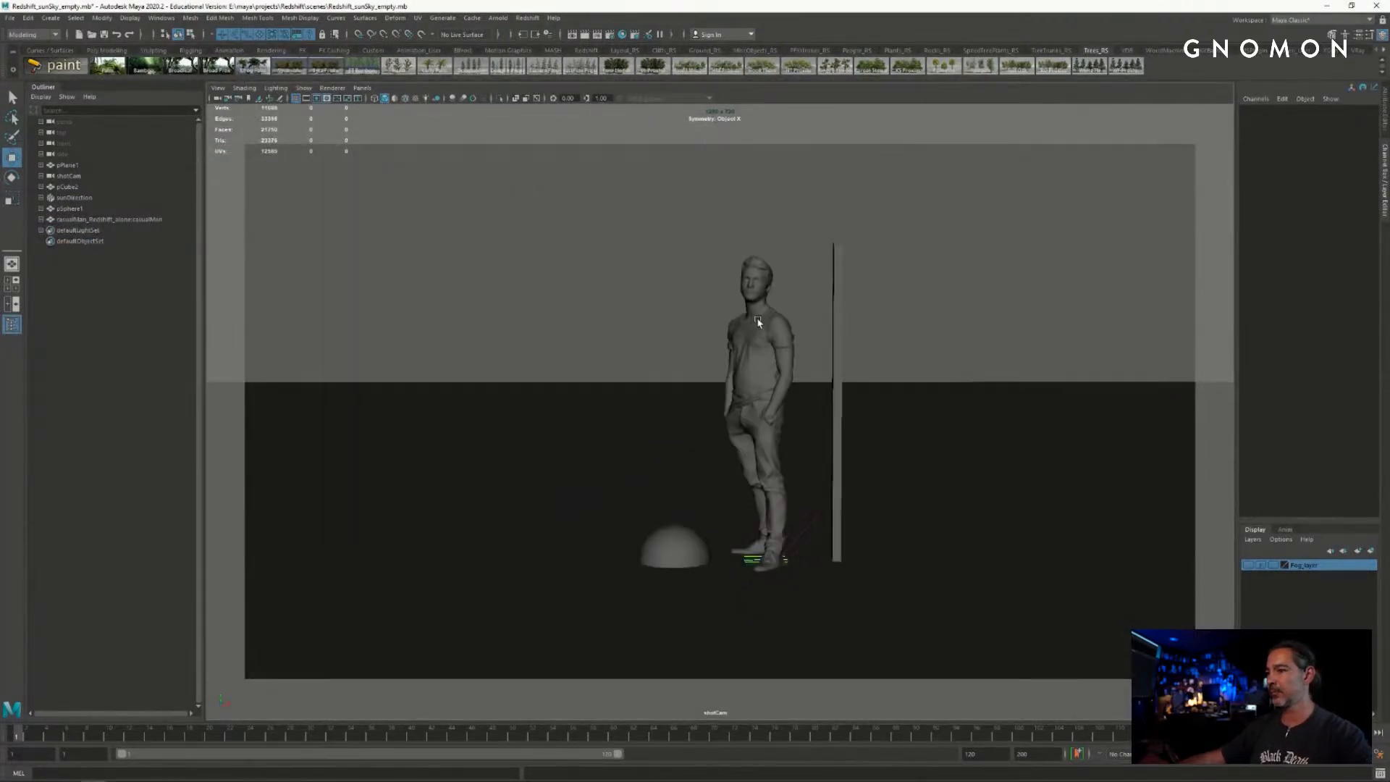
{"action": "right_click_drag", "start_coordinate": [762, 322], "coordinate": [736, 375], "text": "alt"}
{"action": "middle_click_drag", "start_coordinate": [737, 372], "coordinate": [750, 384], "text": "alt"}
{"action": "right_click_drag", "start_coordinate": [750, 384], "coordinate": [683, 385], "text": "alt"}
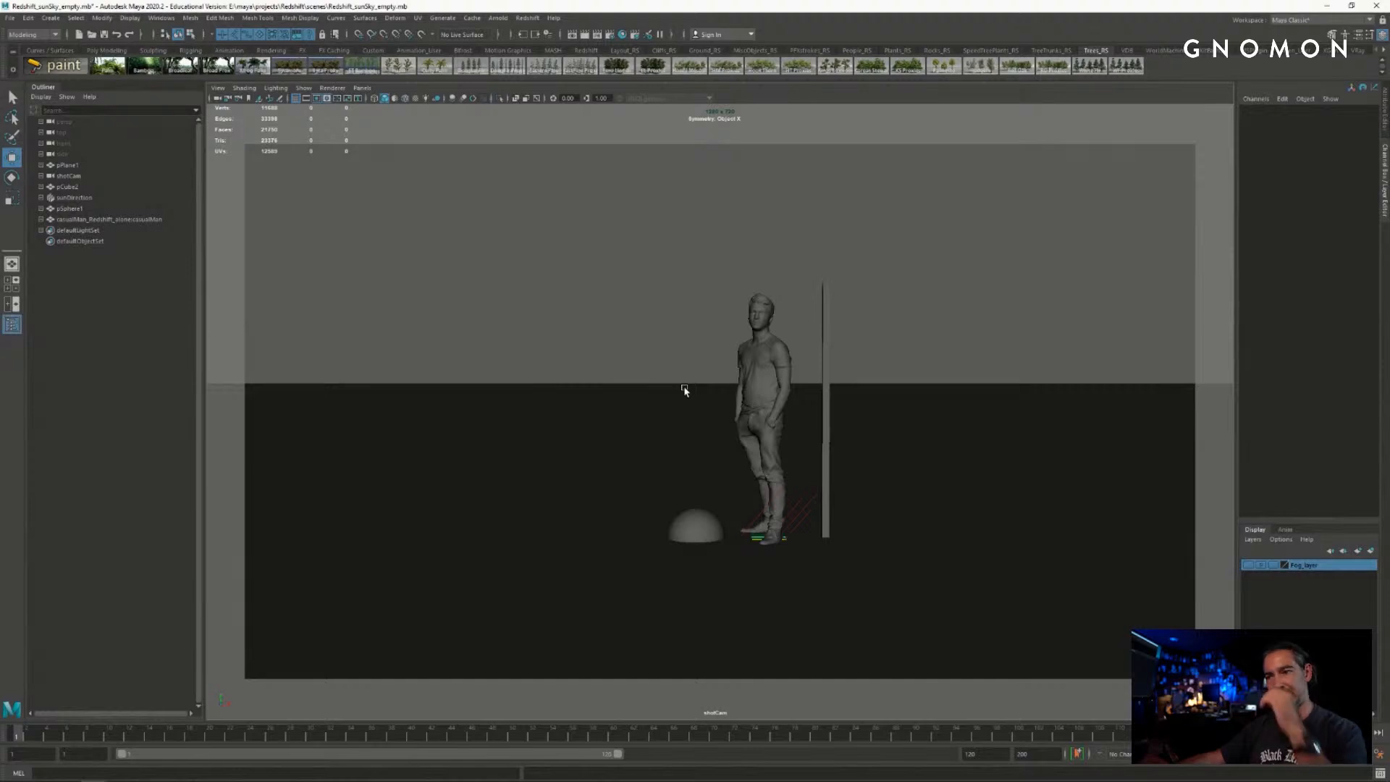
{"action": "left_click_drag", "start_coordinate": [684, 417], "coordinate": [678, 422], "text": "alt"}
{"action": "right_click_drag", "start_coordinate": [678, 422], "coordinate": [568, 408], "text": "alt"}
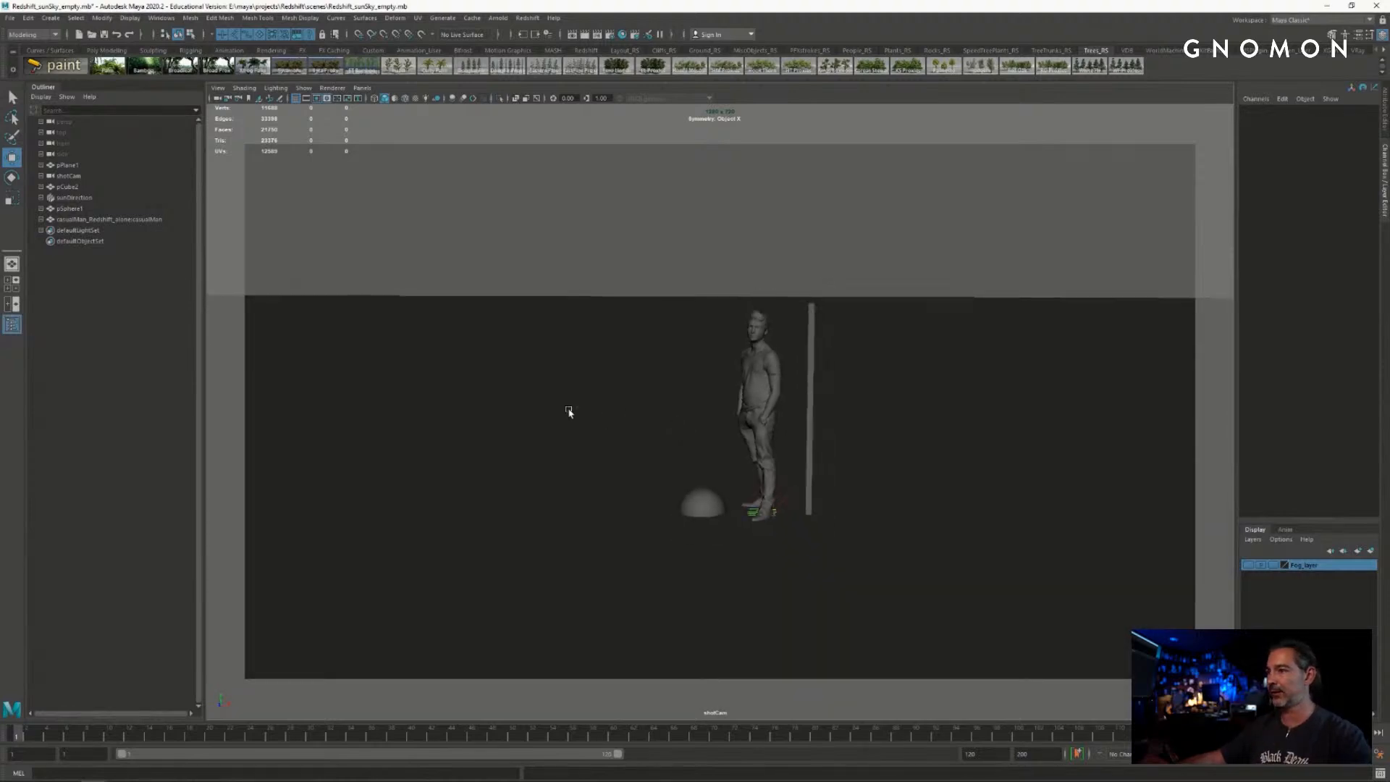
{"action": "left_click", "coordinate": [653, 391]}
{"action": "right_click_drag", "start_coordinate": [653, 391], "coordinate": [774, 398], "text": "alt"}
{"action": "left_click", "coordinate": [621, 271]}
{"action": "right_click_drag", "start_coordinate": [640, 273], "coordinate": [599, 217], "text": "alt"}
- Look through the custom tool sets and bring up the Layout_RS tools
{"action": "left_click", "coordinate": [704, 50]}
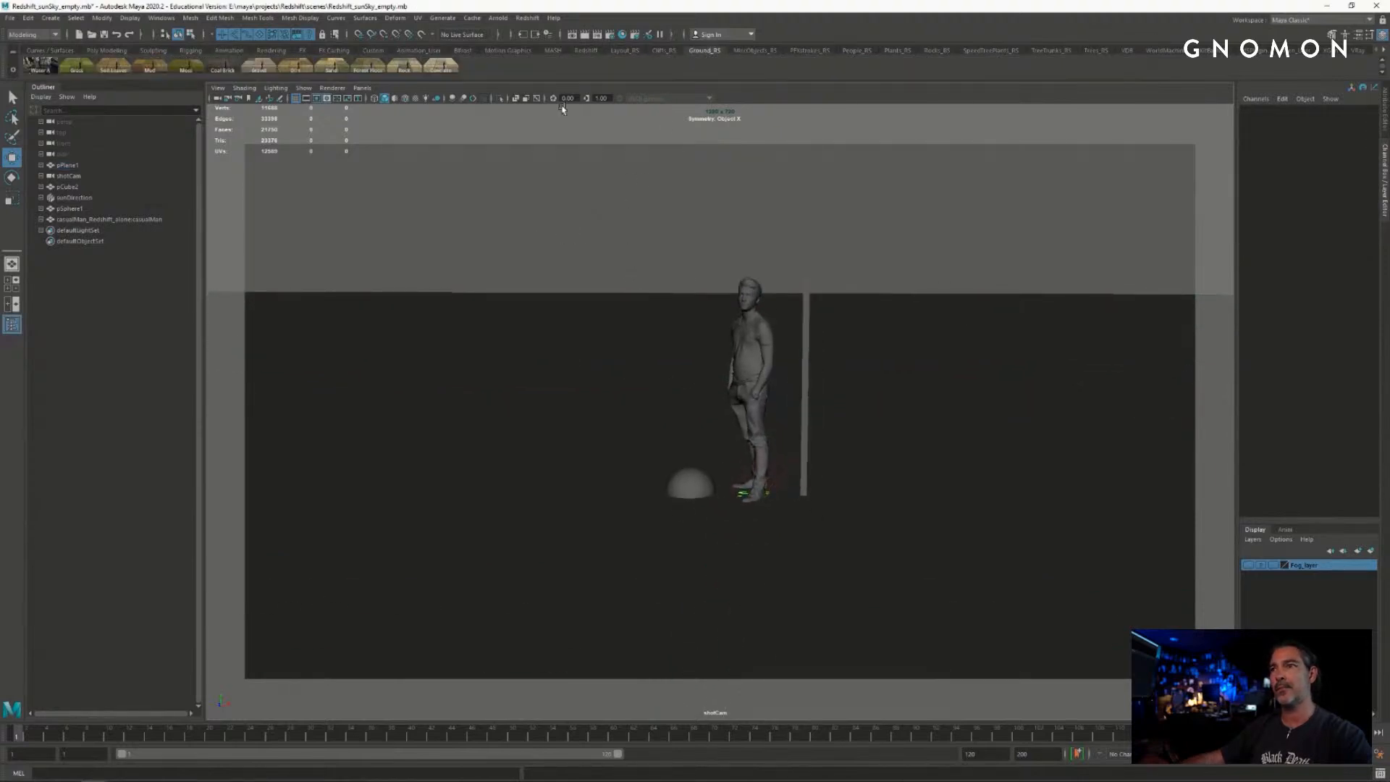
{"action": "left_click", "coordinate": [548, 52]}
{"action": "left_click", "coordinate": [627, 54]}
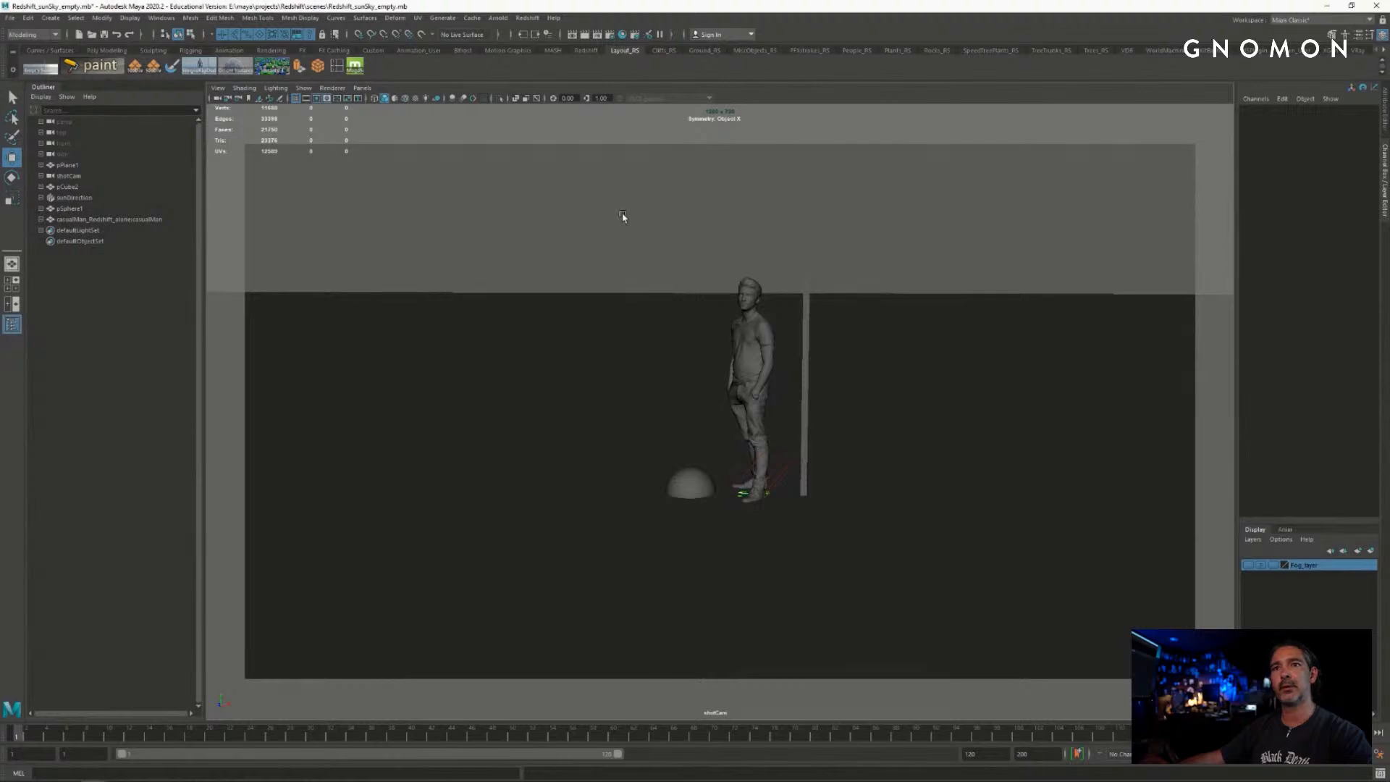
{"action": "left_click_drag", "start_coordinate": [623, 216], "coordinate": [633, 219], "text": "alt"}
{"action": "right_click_drag", "start_coordinate": [632, 219], "coordinate": [574, 218], "text": "alt"}
{"action": "middle_click_drag", "start_coordinate": [574, 217], "coordinate": [516, 209], "text": "alt"}
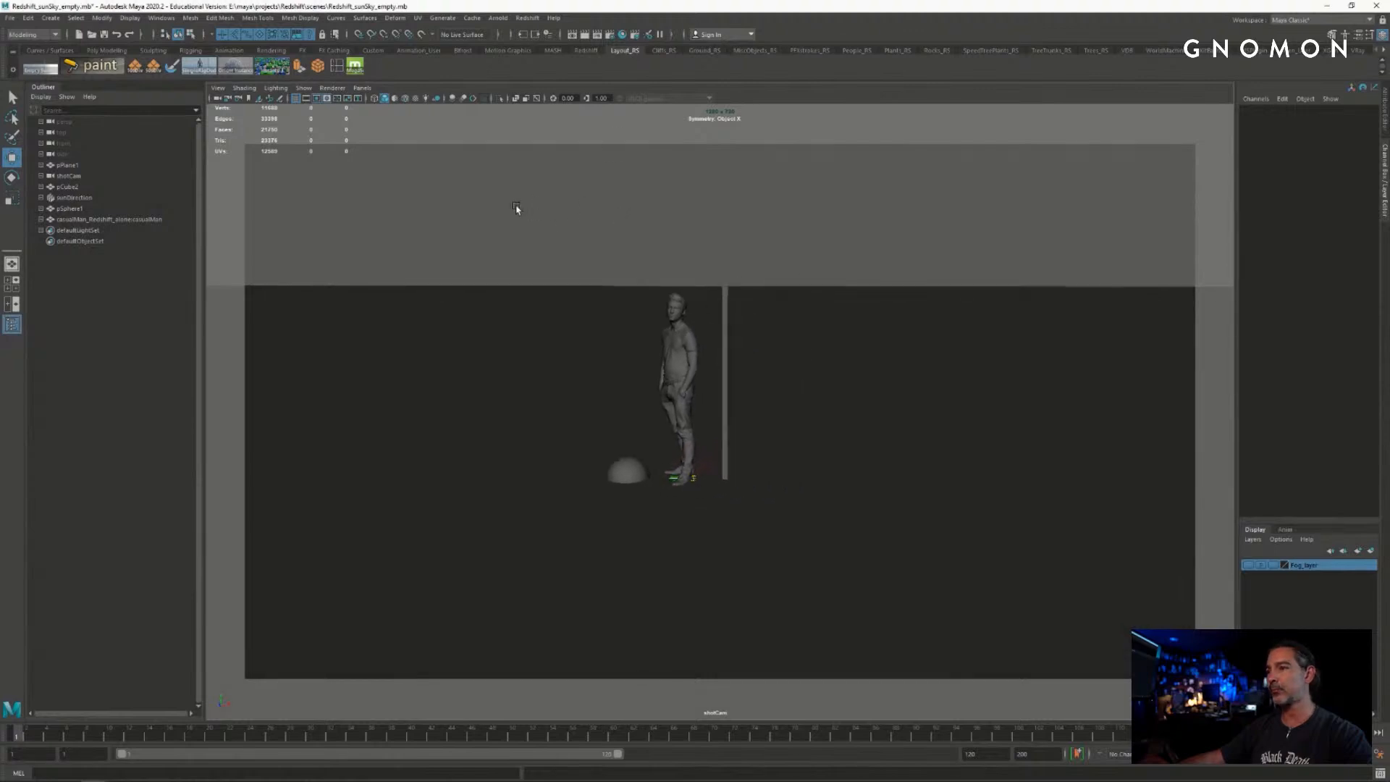
{"action": "left_click_drag", "start_coordinate": [562, 215], "coordinate": [564, 220], "text": "alt"}
{"action": "right_click_drag", "start_coordinate": [552, 219], "coordinate": [486, 212], "text": "alt"}
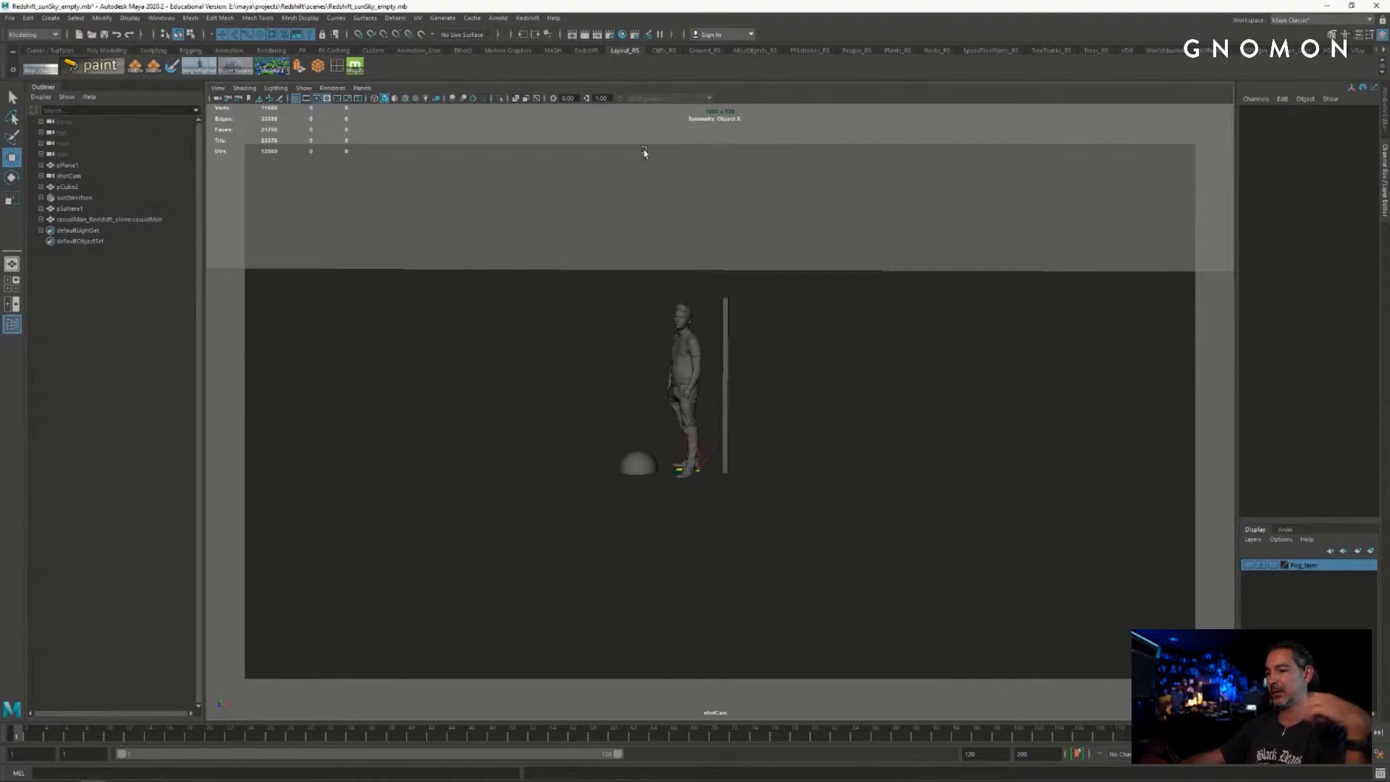
{"action": "left_click_drag", "start_coordinate": [703, 375], "coordinate": [708, 369], "text": "alt"}
{"action": "right_click_drag", "start_coordinate": [708, 370], "coordinate": [909, 378], "text": "alt"}
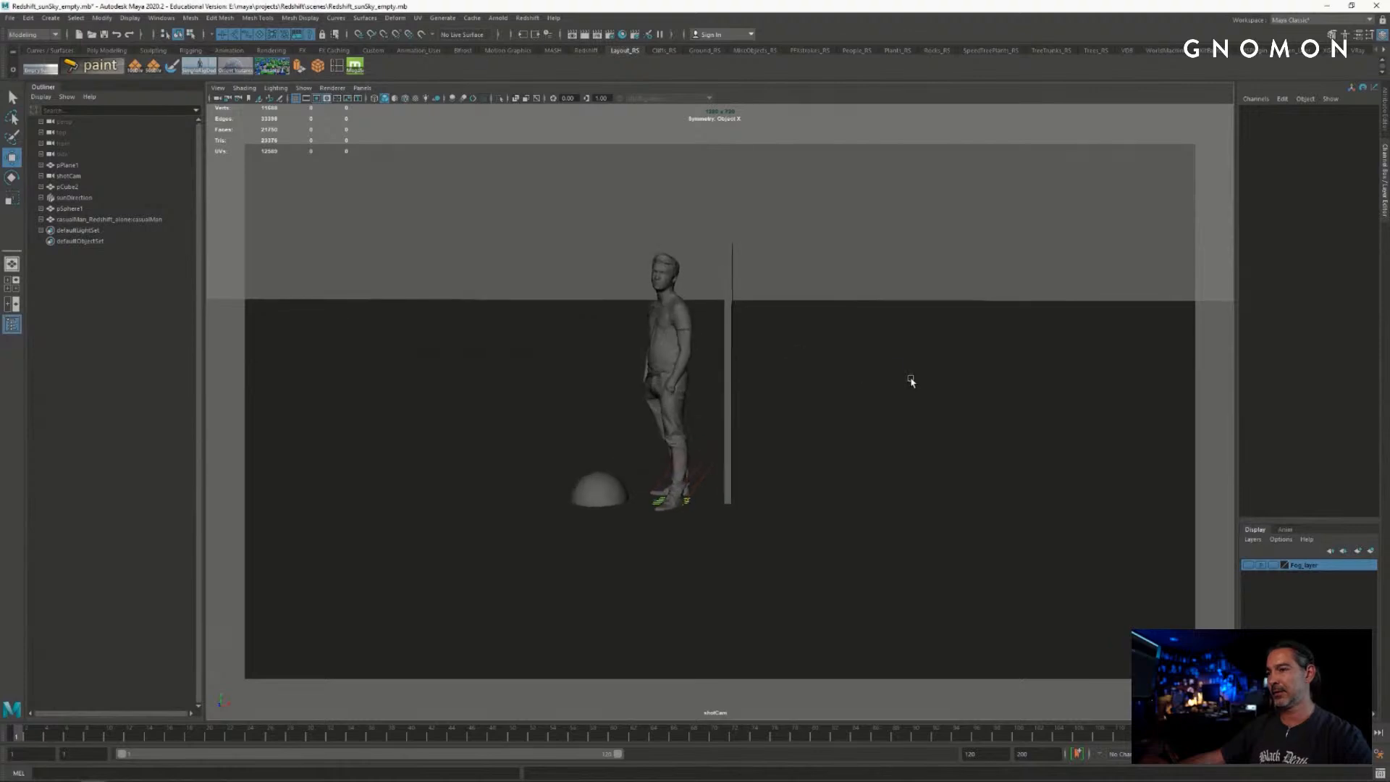
{"action": "middle_click_drag", "start_coordinate": [859, 328], "coordinate": [919, 323], "text": "alt"}
{"action": "left_click_drag", "start_coordinate": [826, 346], "coordinate": [836, 343], "text": "alt"}
{"action": "right_click_drag", "start_coordinate": [833, 342], "coordinate": [862, 344], "text": "alt"}
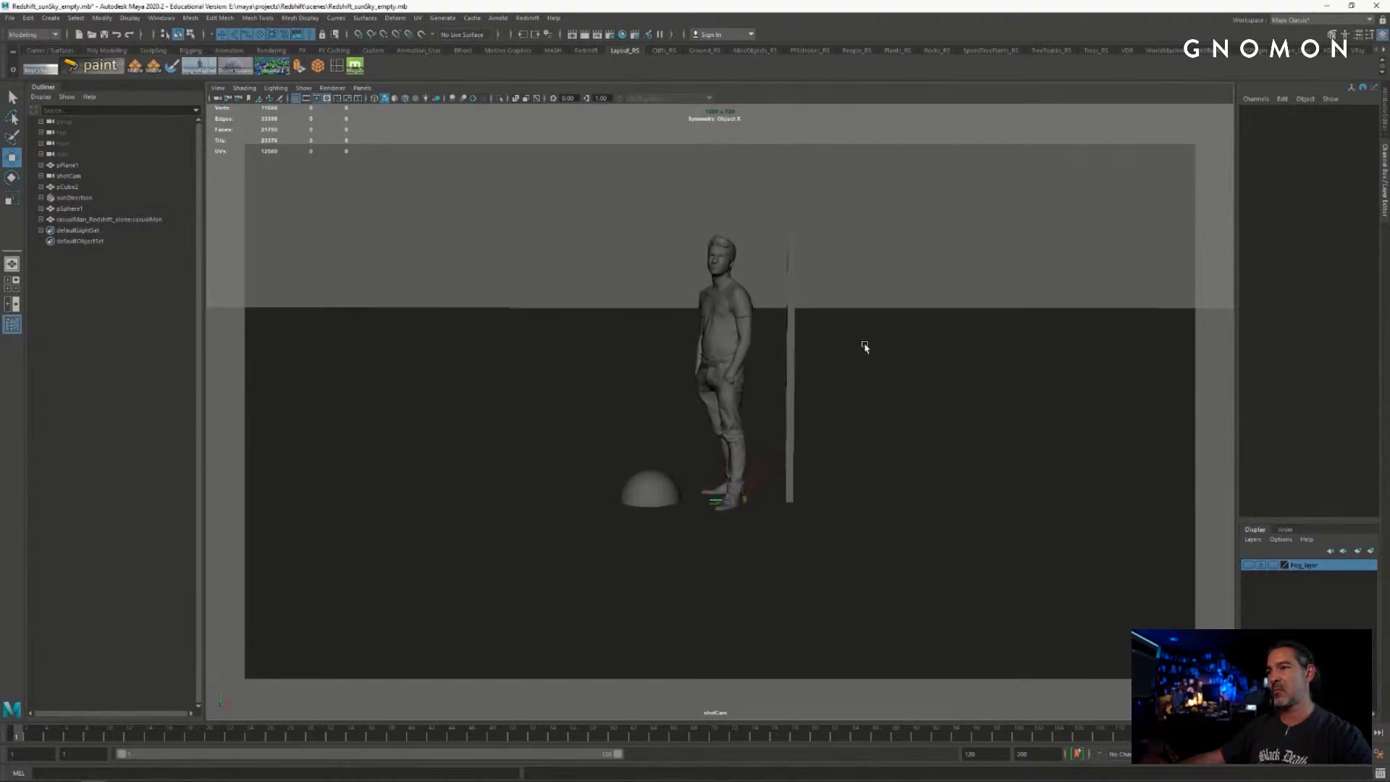
{"action": "right_click_drag", "start_coordinate": [550, 319], "coordinate": [488, 285], "text": "alt"}
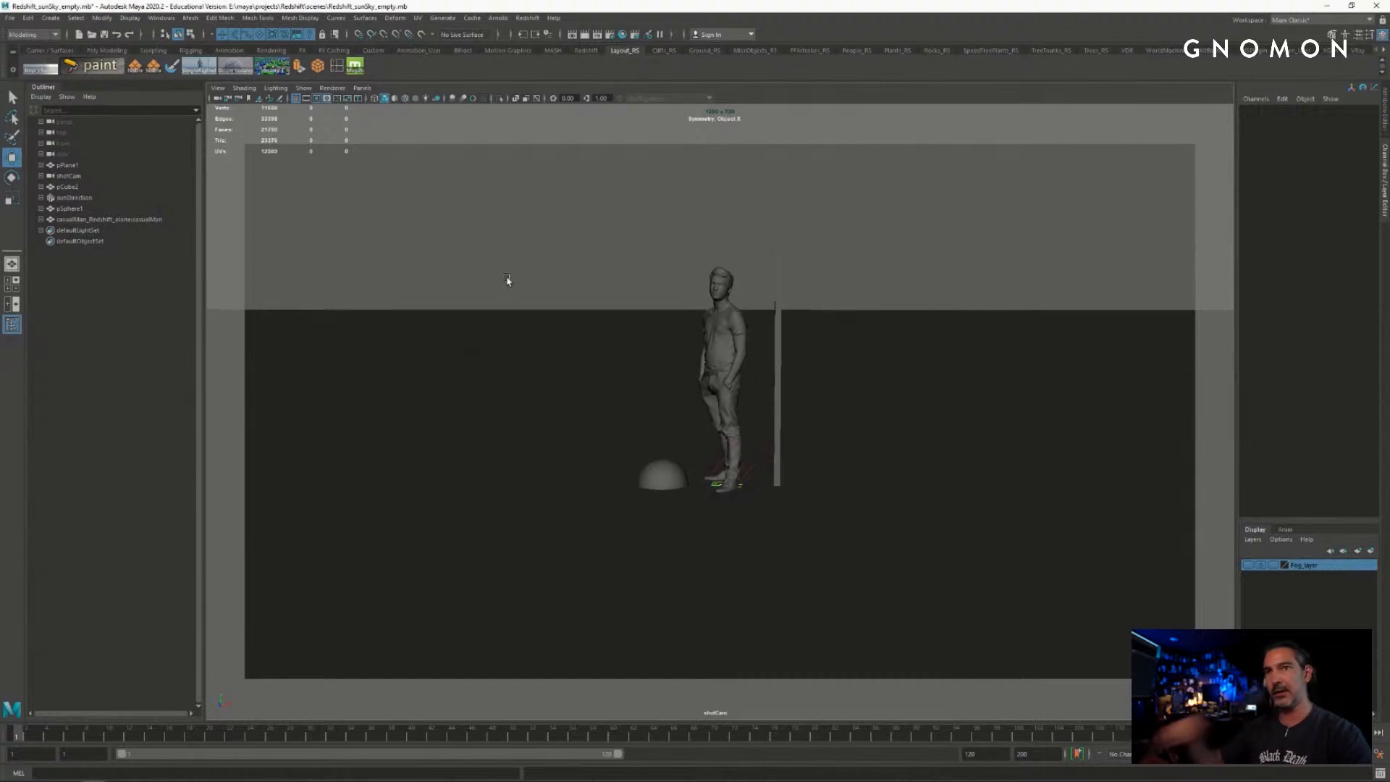
- Create a polygon plane and scale it uniformly to about 1572 as a ground under the man
{"action": "left_click", "coordinate": [50, 17]}
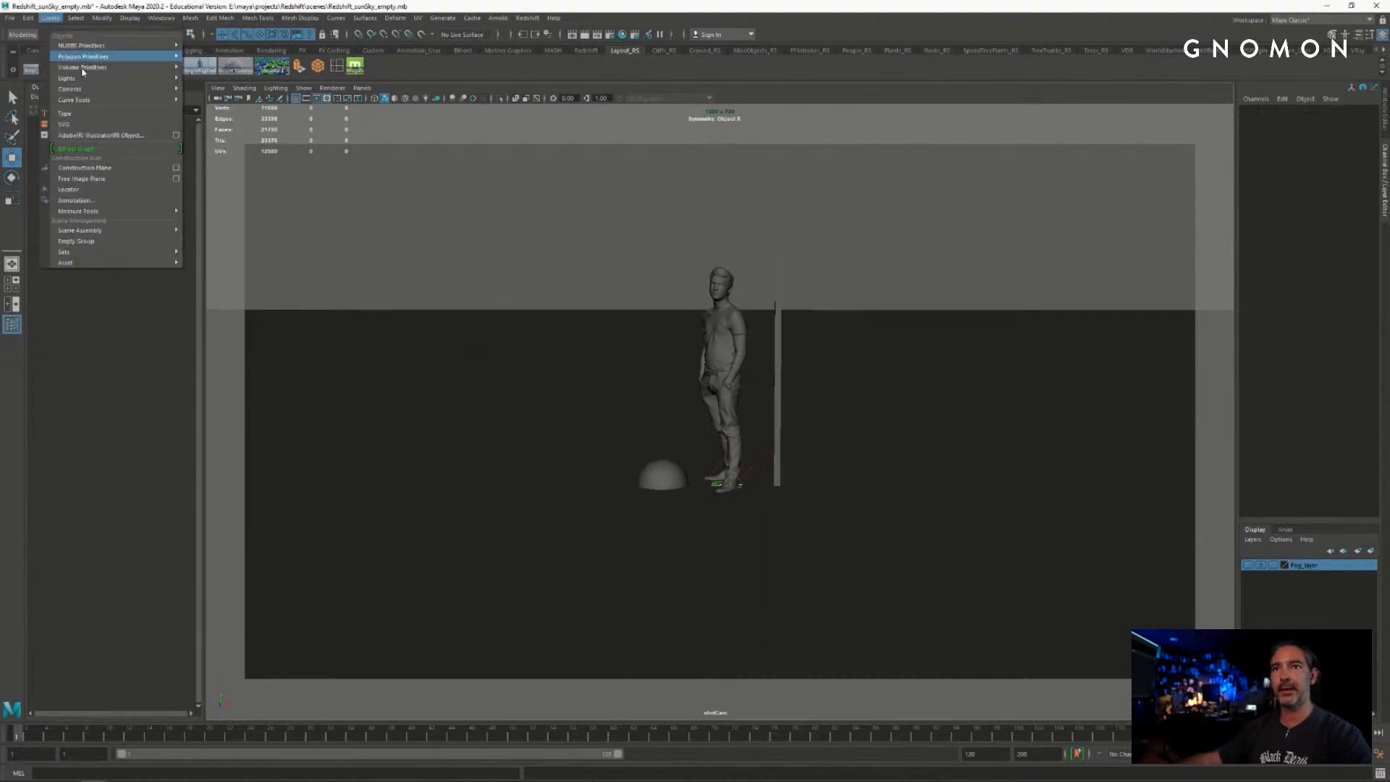
{"action": "mouse_move", "coordinate": [97, 57]}
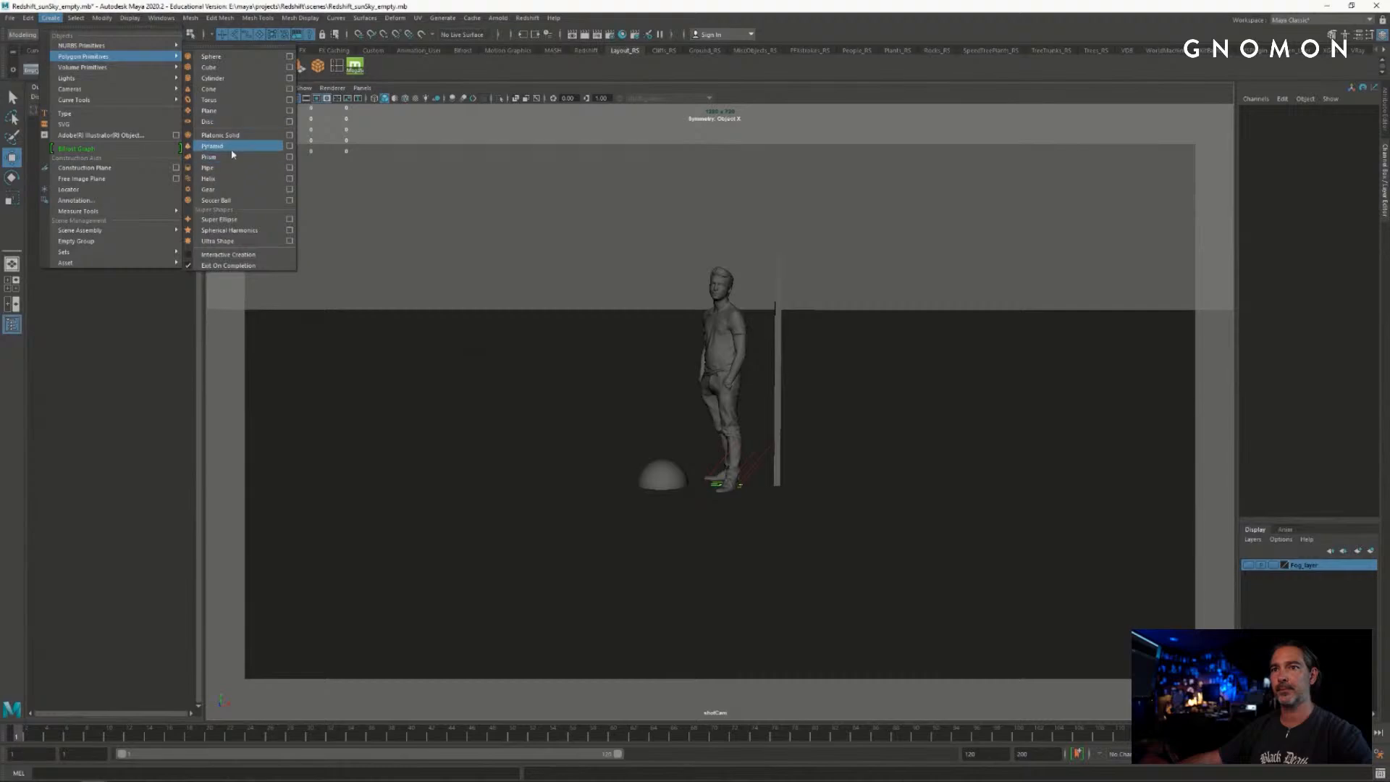
{"action": "left_click", "coordinate": [230, 111]}
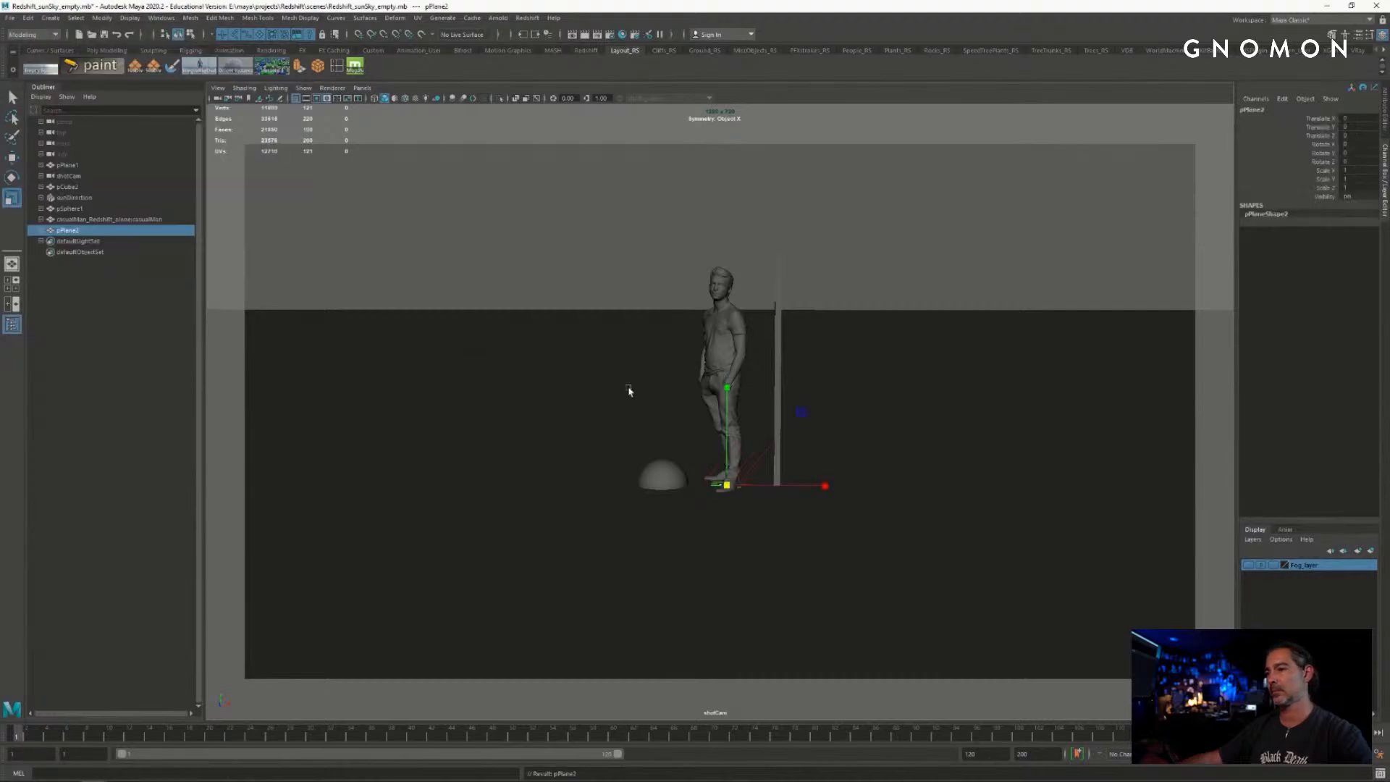
{"action": "left_click_drag", "start_coordinate": [728, 487], "coordinate": [1085, 505]}
{"action": "right_click_drag", "start_coordinate": [1086, 506], "coordinate": [864, 502], "text": "alt"}
{"action": "left_click_drag", "start_coordinate": [865, 502], "coordinate": [843, 429], "text": "alt"}
{"action": "left_click_drag", "start_coordinate": [724, 418], "coordinate": [1012, 438]}
{"action": "right_click_drag", "start_coordinate": [1012, 438], "coordinate": [693, 426], "text": "alt"}
{"action": "left_click_drag", "start_coordinate": [693, 426], "coordinate": [815, 418], "text": "alt"}
{"action": "key", "text": "w"}
{"action": "mouse_move", "coordinate": [630, 420]}
{"action": "left_mouse_down"}
{"action": "mouse_move", "coordinate": [661, 419]}
{"action": "mouse_move", "coordinate": [631, 420]}
{"action": "left_mouse_up"}
{"action": "left_click_drag", "start_coordinate": [574, 473], "coordinate": [654, 474], "text": "alt"}
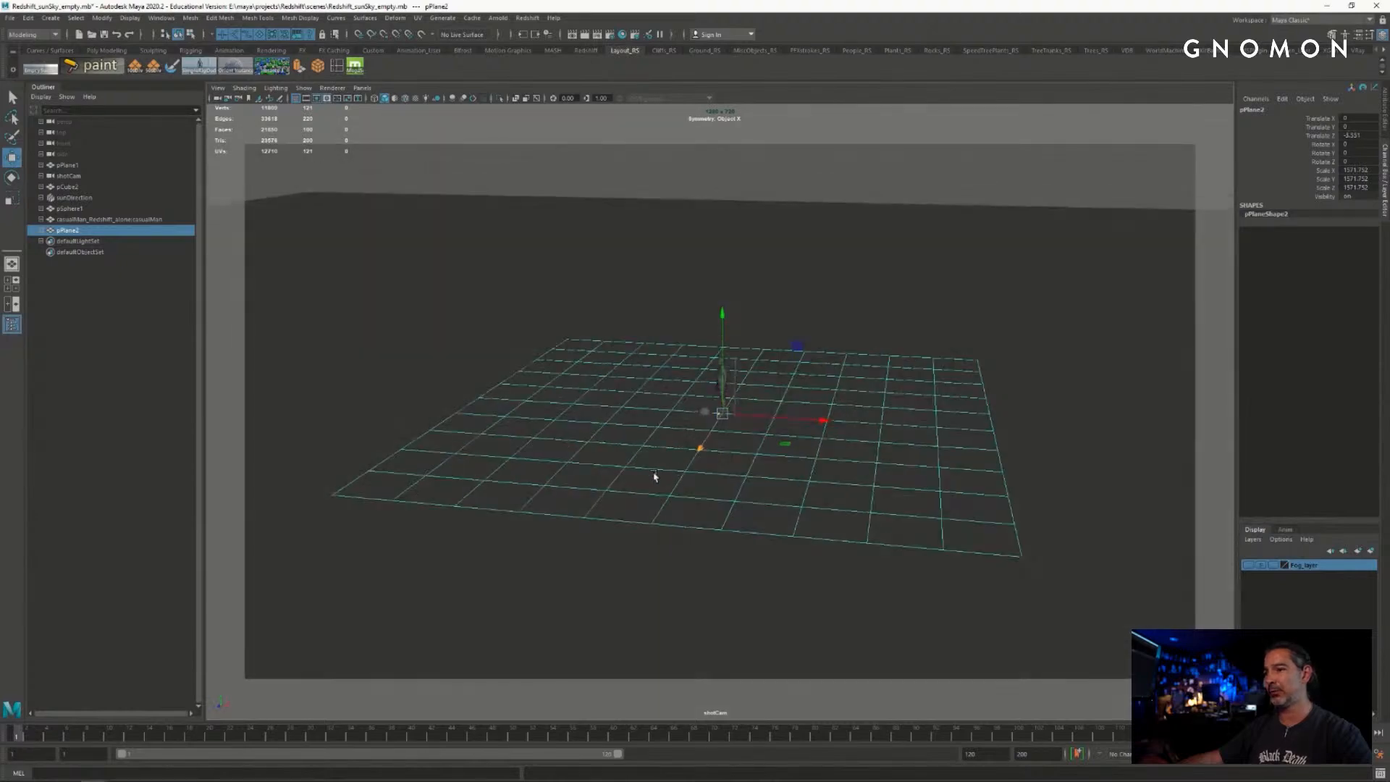
{"action": "right_click_drag", "start_coordinate": [654, 475], "coordinate": [819, 490], "text": "alt"}
{"action": "middle_click_drag", "start_coordinate": [784, 464], "coordinate": [784, 440], "text": "alt"}
- Put the large original ground plane pPlane1 on a new display layer and hide that layer
{"action": "left_click", "coordinate": [1171, 524]}
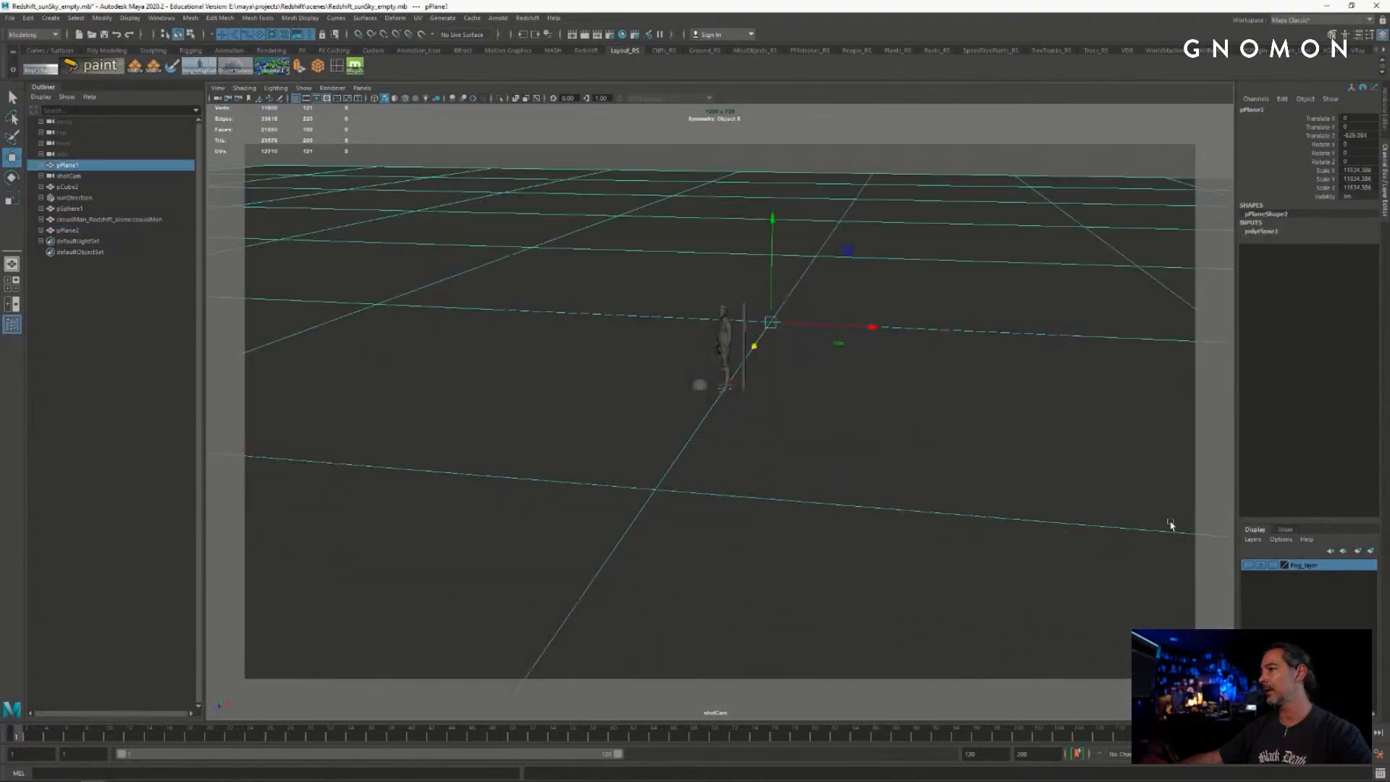
{"action": "left_click", "coordinate": [1357, 551]}
{"action": "left_click", "coordinate": [1247, 565]}
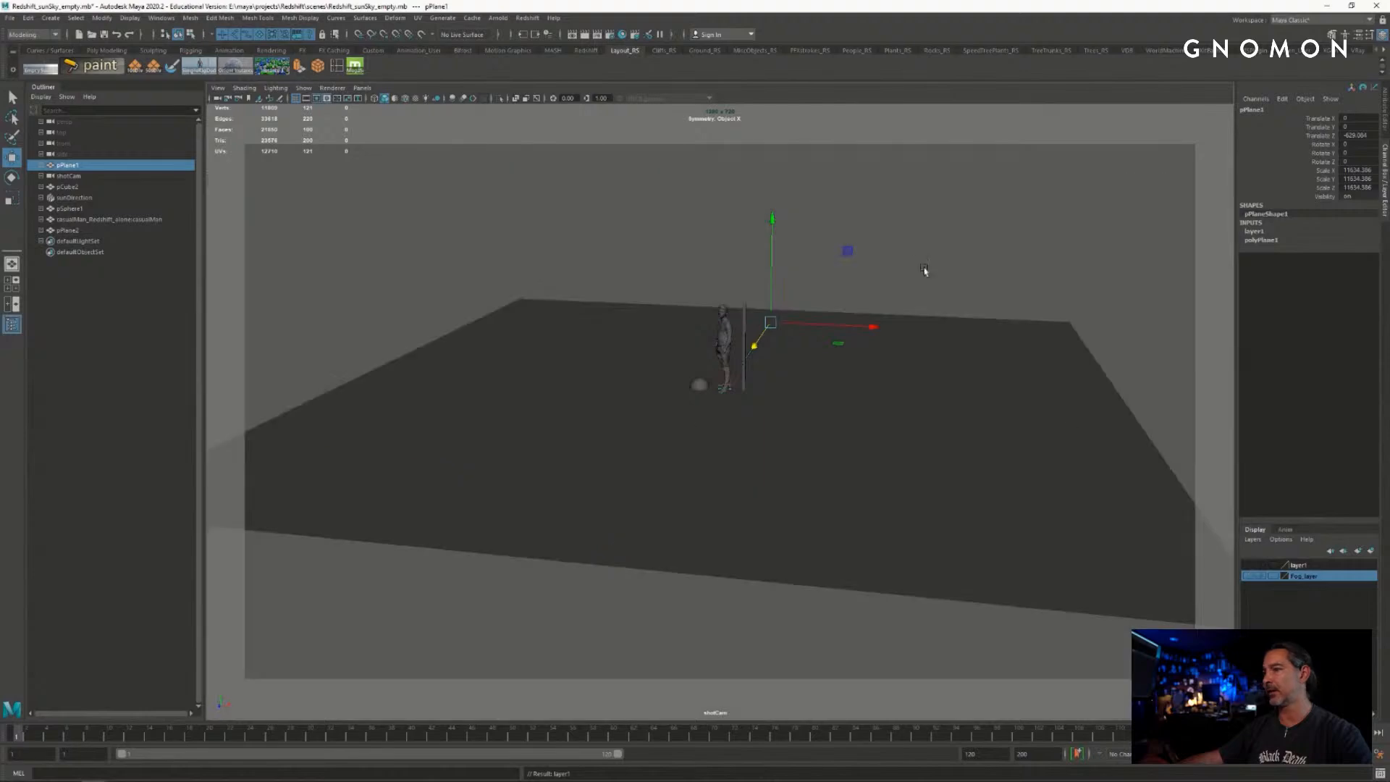
{"action": "left_click", "coordinate": [888, 284]}
- Select the newly created coarse plane and enlarge it uniformly around the man
{"action": "left_click", "coordinate": [773, 481]}
{"action": "left_click_drag", "start_coordinate": [875, 487], "coordinate": [831, 487], "text": "alt"}
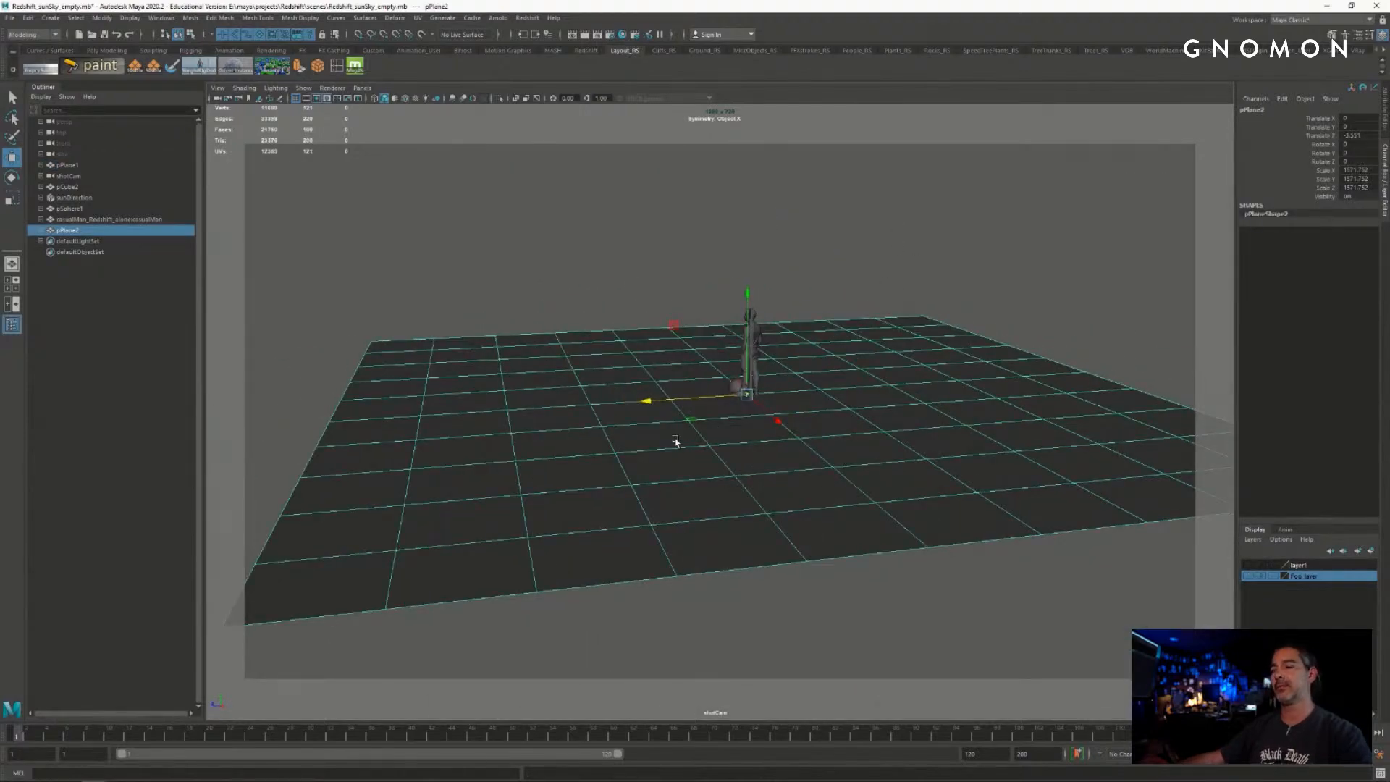
{"action": "left_click_drag", "start_coordinate": [689, 433], "coordinate": [789, 428], "text": "alt"}
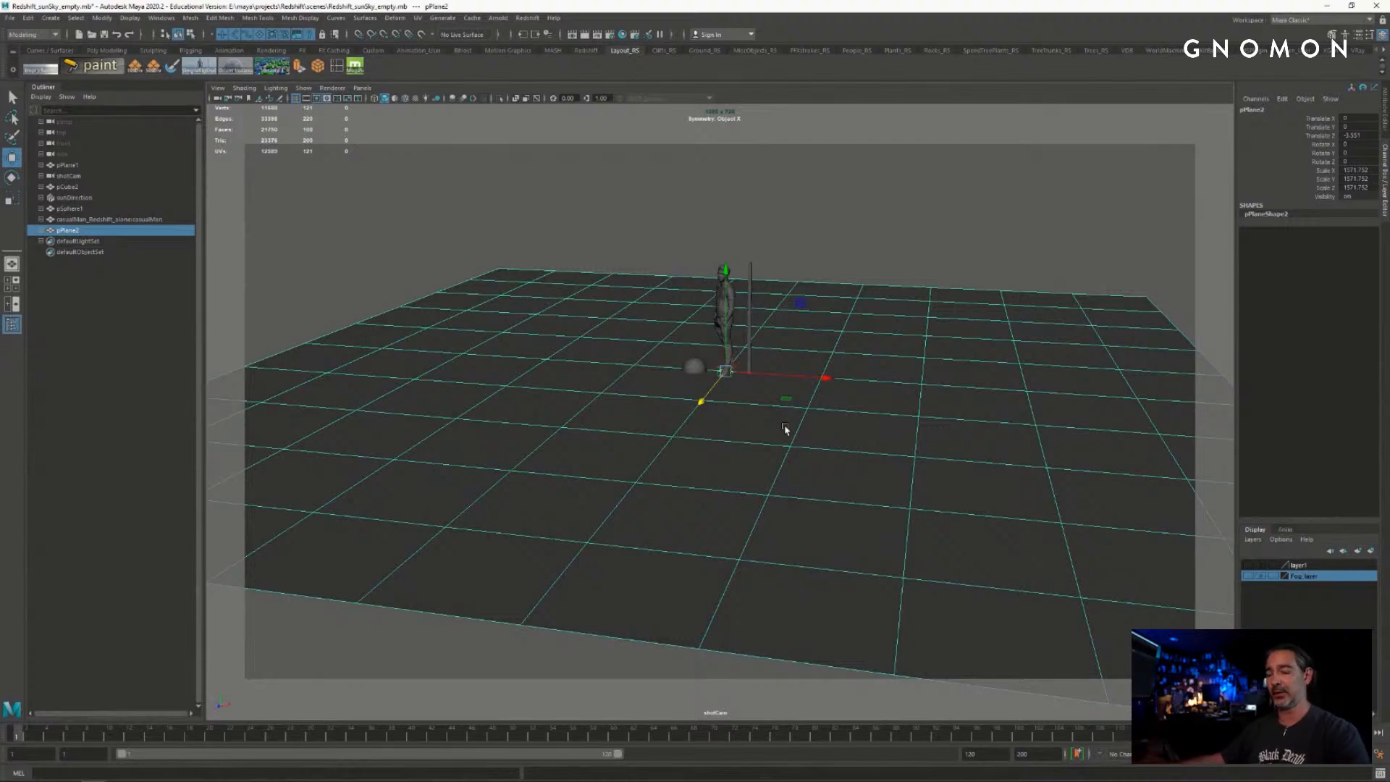
{"action": "left_click_drag", "start_coordinate": [788, 423], "coordinate": [918, 372], "text": "alt"}
{"action": "key", "text": "r"}
{"action": "left_click_drag", "start_coordinate": [838, 400], "coordinate": [878, 397], "text": "alt"}
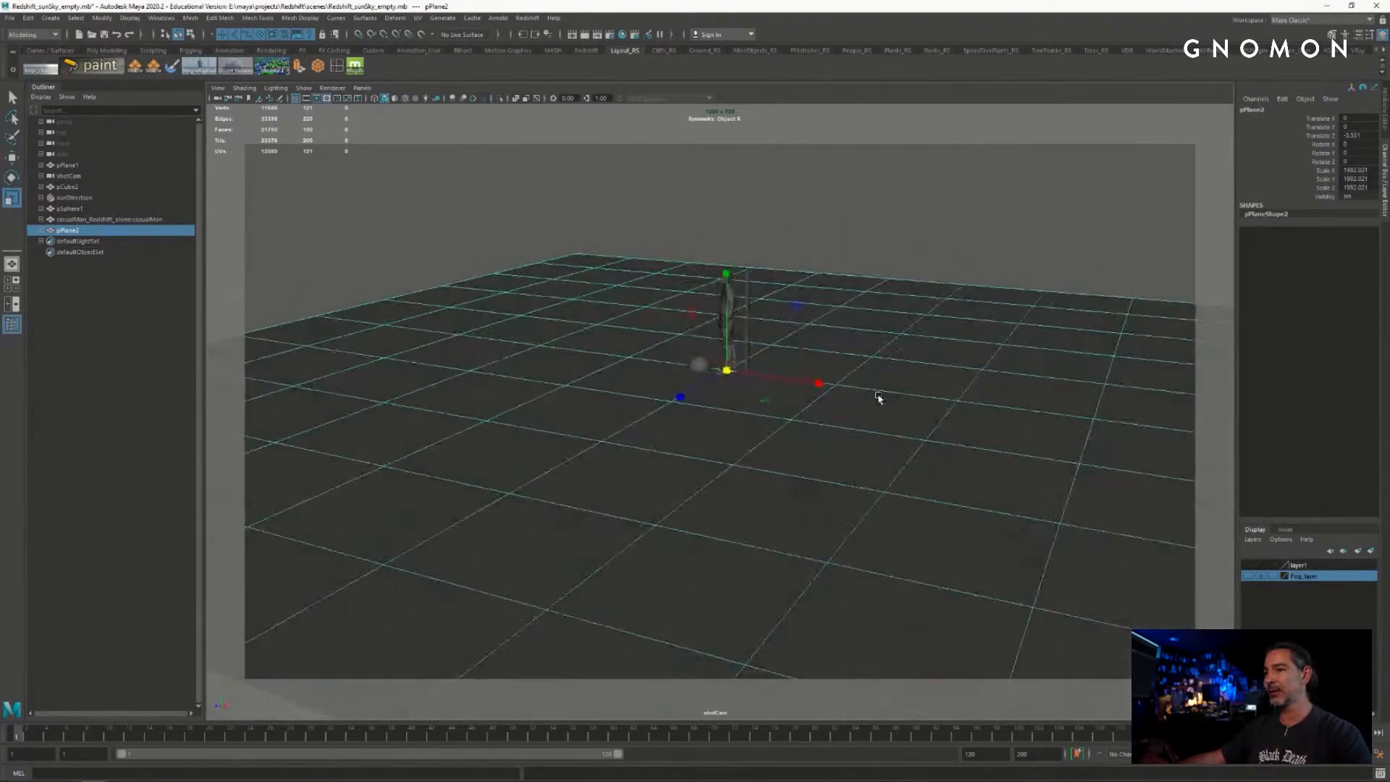
{"action": "right_click_drag", "start_coordinate": [878, 398], "coordinate": [724, 354], "text": "alt"}
{"action": "left_click", "coordinate": [524, 296]}
{"action": "right_click_drag", "start_coordinate": [615, 328], "coordinate": [715, 363], "text": "alt"}
{"action": "right_click_drag", "start_coordinate": [761, 362], "coordinate": [628, 335], "text": "alt"}
{"action": "left_click", "coordinate": [629, 336]}
{"action": "left_click_drag", "start_coordinate": [632, 336], "coordinate": [634, 340], "text": "alt"}
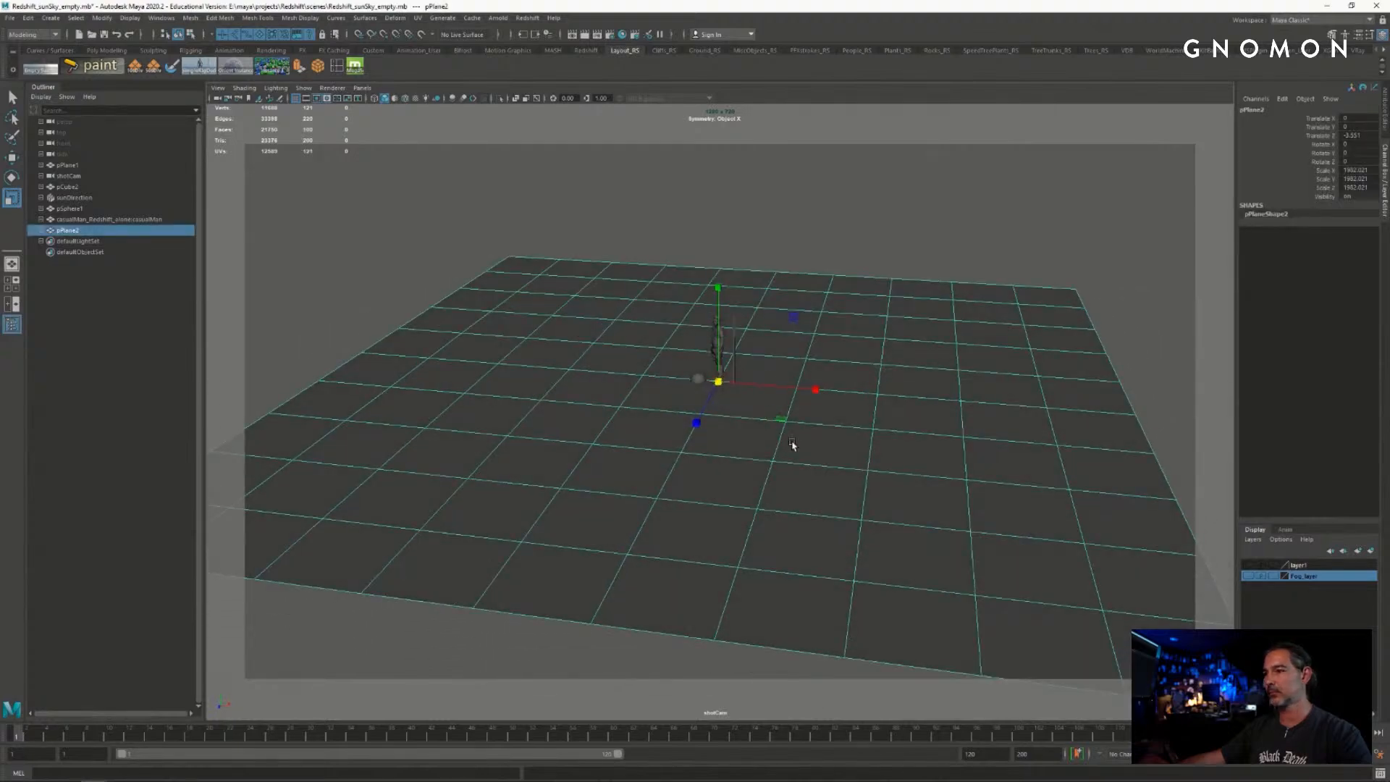
- Delete the coarse ground plane from the scene
{"action": "key", "text": "w"}
{"action": "left_click_drag", "start_coordinate": [792, 444], "coordinate": [740, 435], "text": "alt"}
{"action": "left_click_drag", "start_coordinate": [662, 404], "coordinate": [544, 305]}
{"action": "key", "text": "Delete"}
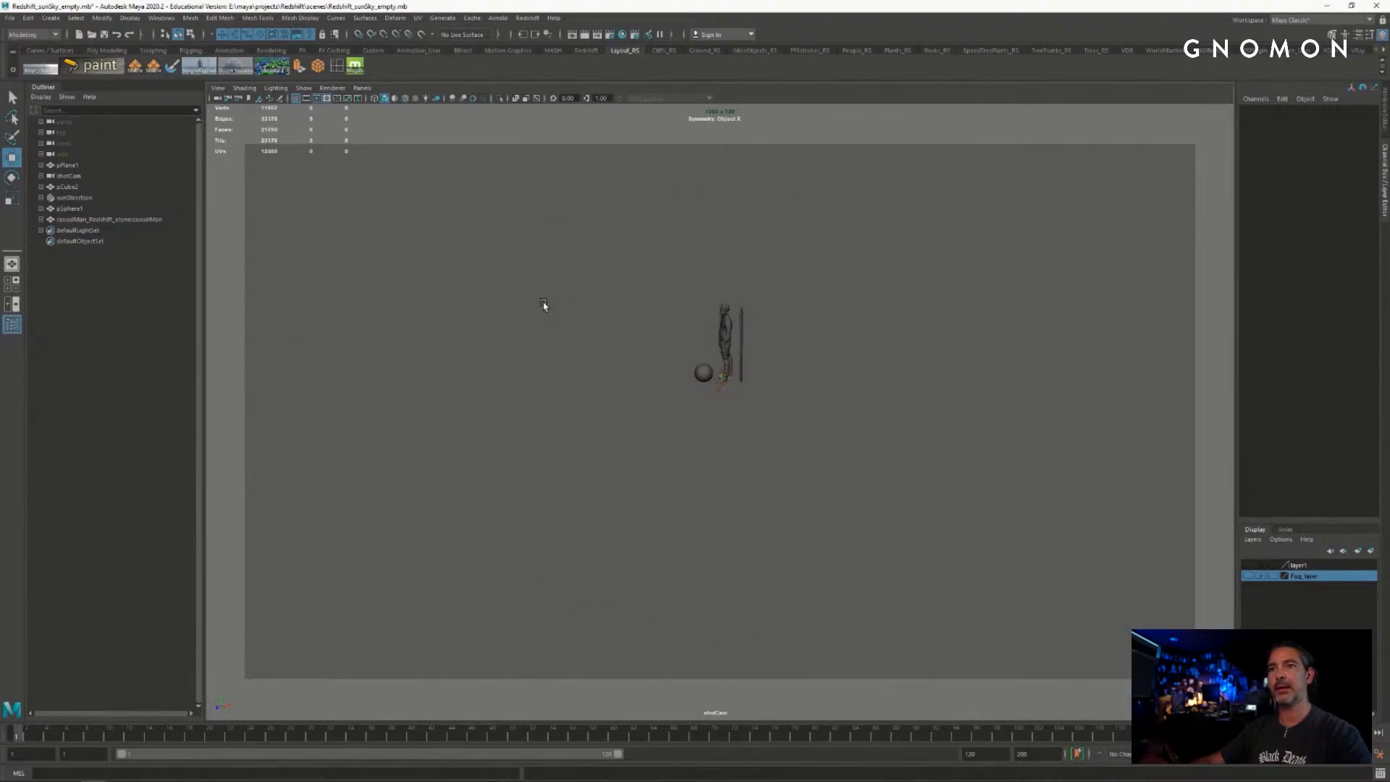
- Create a densely subdivided plane with the Layout_RS tools, scale it up as ground and shift it back along Z
{"action": "left_click", "coordinate": [159, 70]}
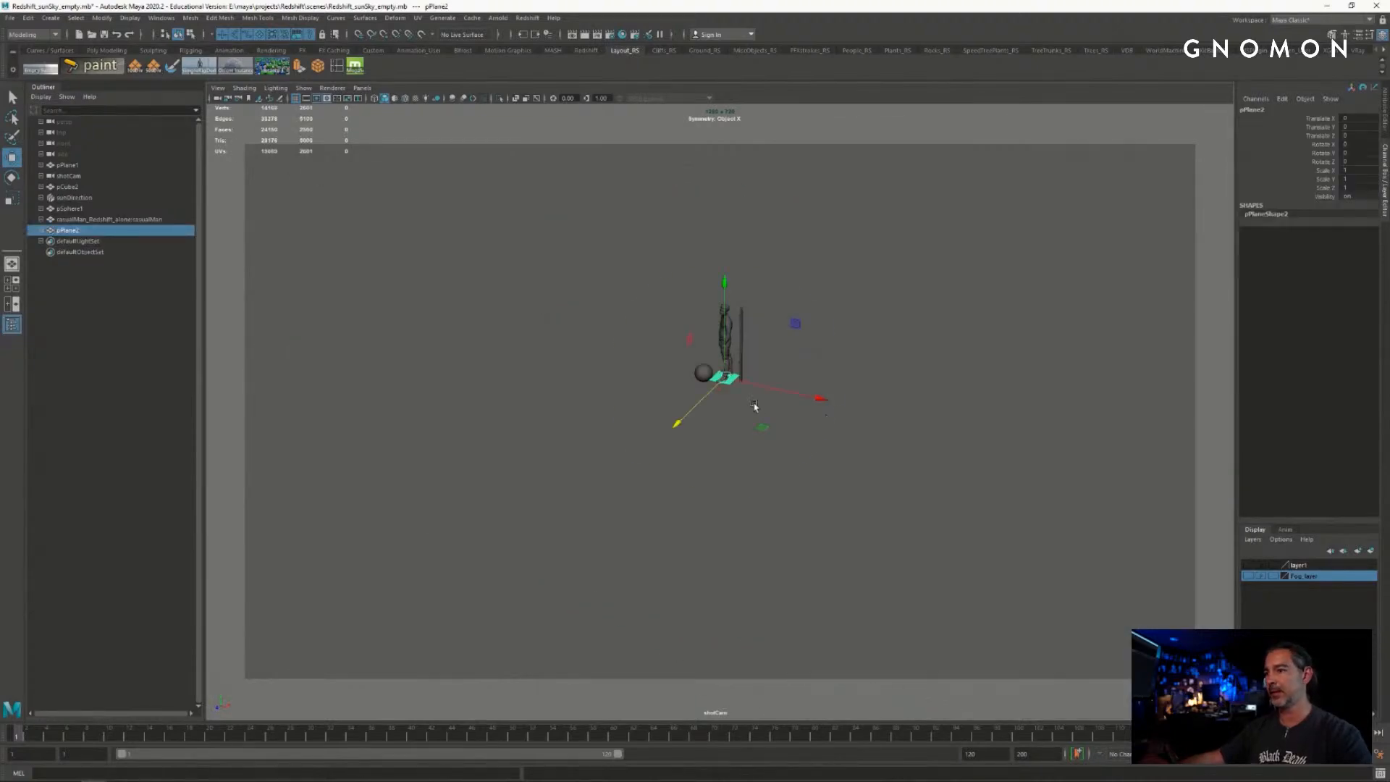
{"action": "key", "text": "r"}
{"action": "left_click_drag", "start_coordinate": [723, 377], "coordinate": [864, 387]}
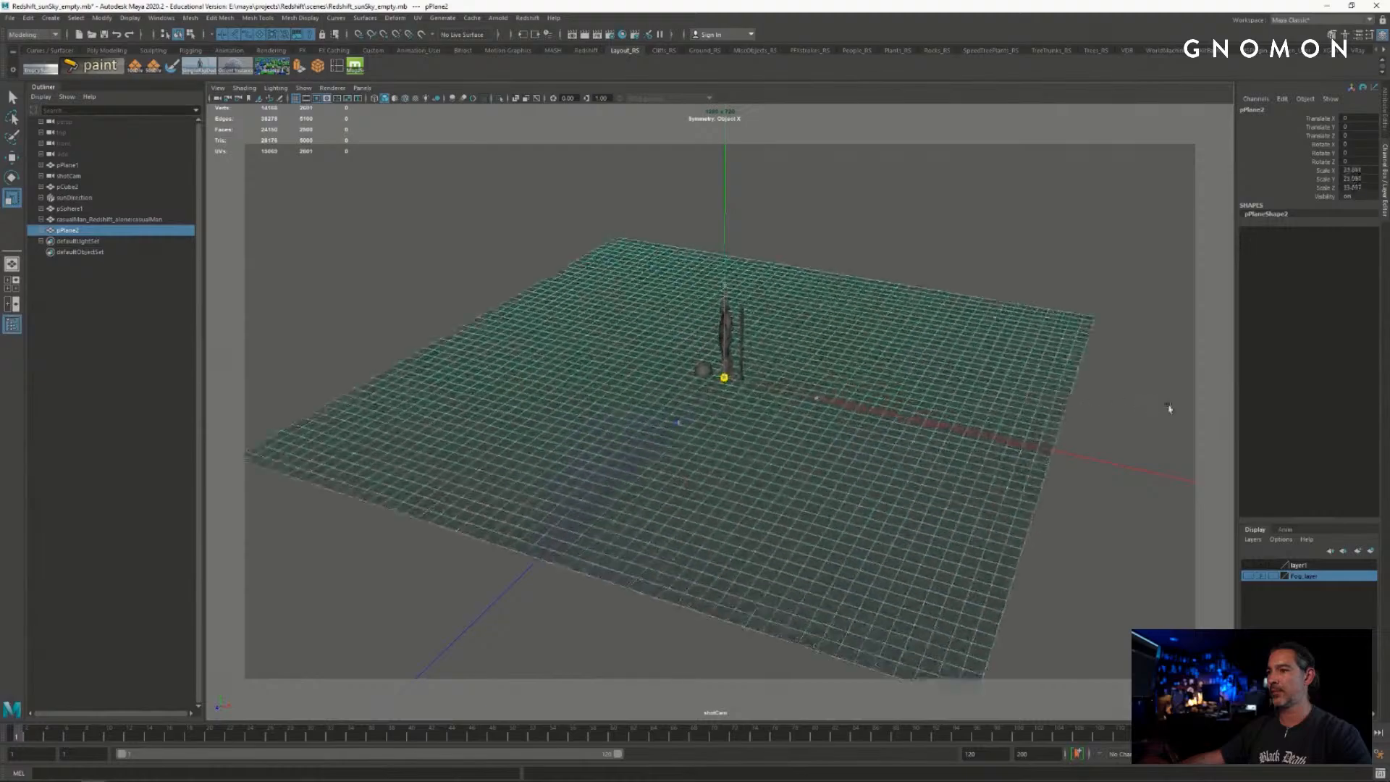
{"action": "key", "text": "w"}
{"action": "left_click_drag", "start_coordinate": [684, 424], "coordinate": [737, 382]}
- Enlarge the dense ground plane further and adjust its position along Z so it extends around the man
{"action": "key", "text": "e"}
{"action": "key", "text": "r"}
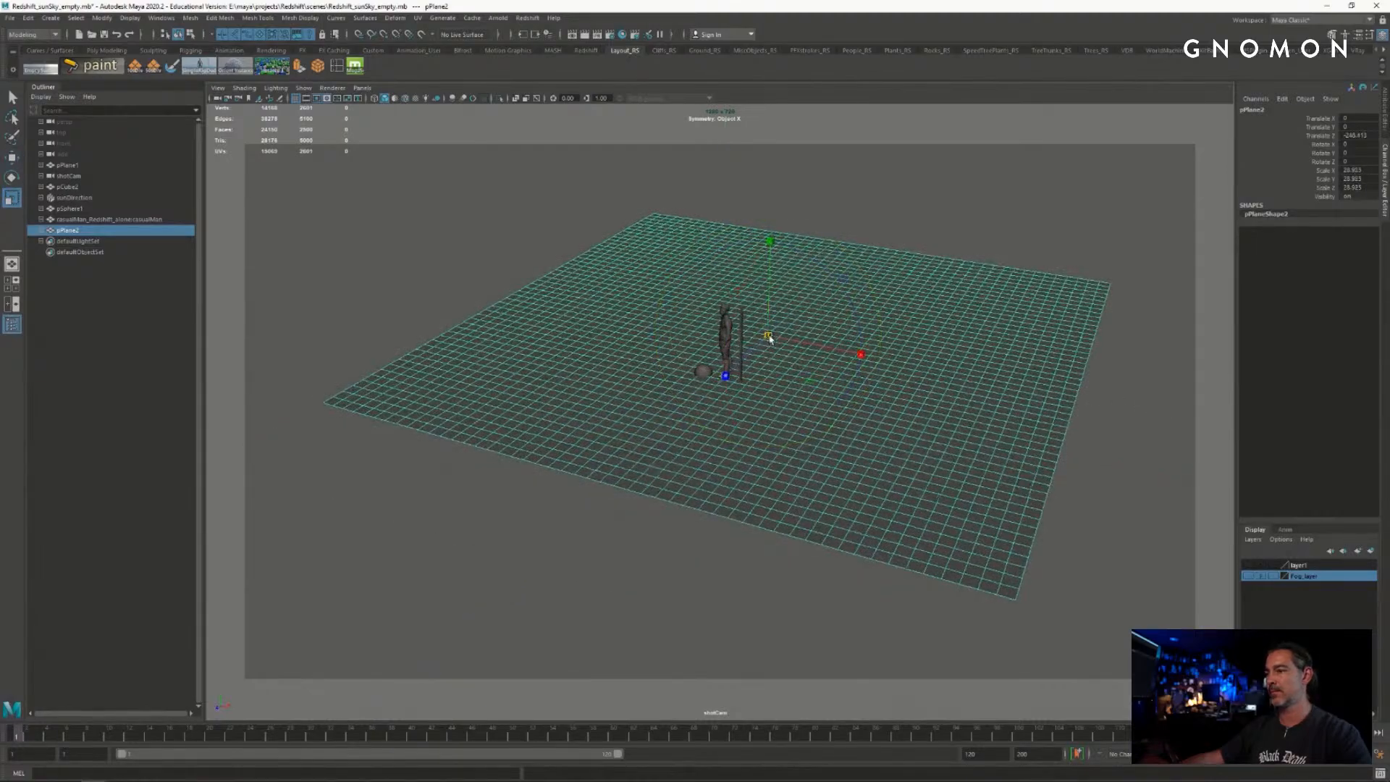
{"action": "left_click_drag", "start_coordinate": [769, 338], "coordinate": [629, 418]}
{"action": "left_click_drag", "start_coordinate": [827, 378], "coordinate": [891, 377]}
{"action": "key", "text": "w"}
{"action": "left_click_drag", "start_coordinate": [772, 387], "coordinate": [723, 334]}
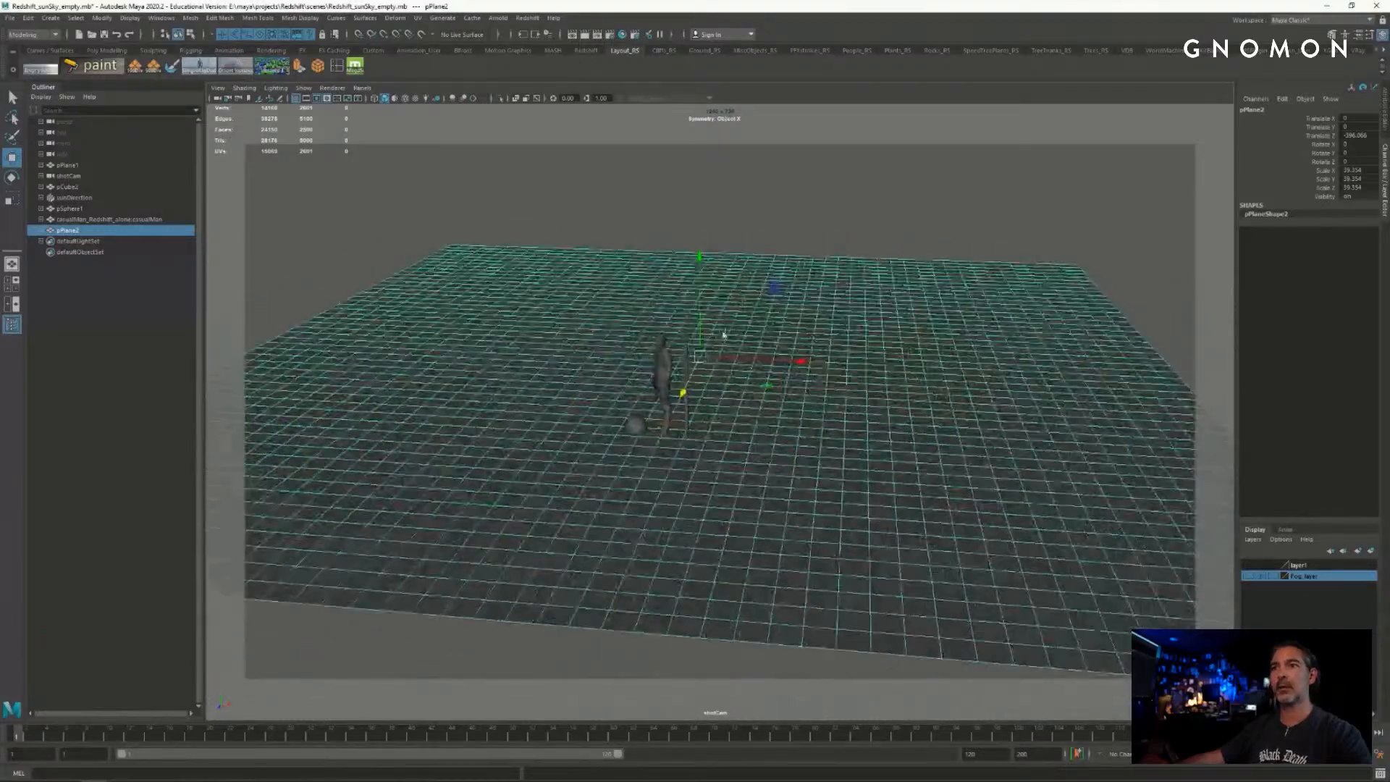
- Activate the Sculpt Tool on the dense ground plane with its settings shown and enlarge the brush
{"action": "left_click", "coordinate": [262, 18]}
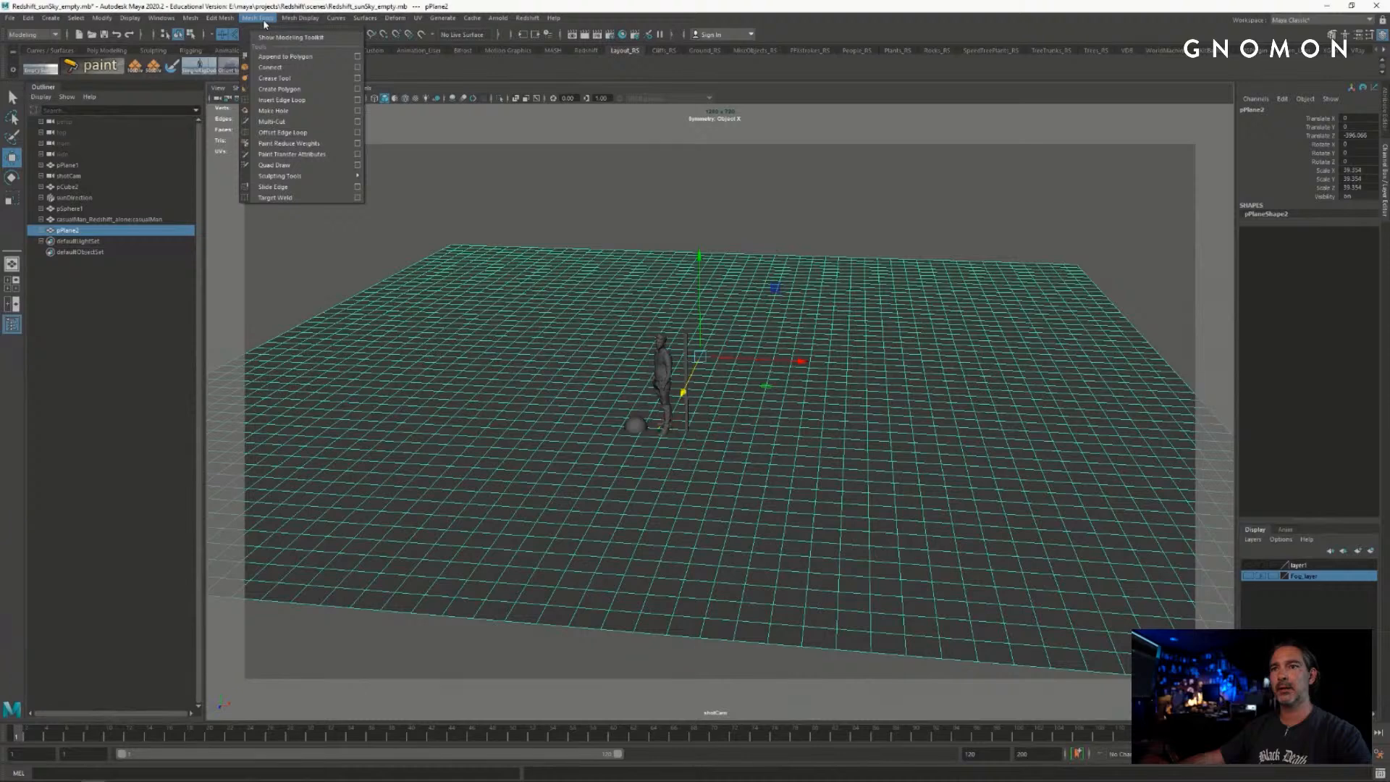
{"action": "mouse_move", "coordinate": [340, 176]}
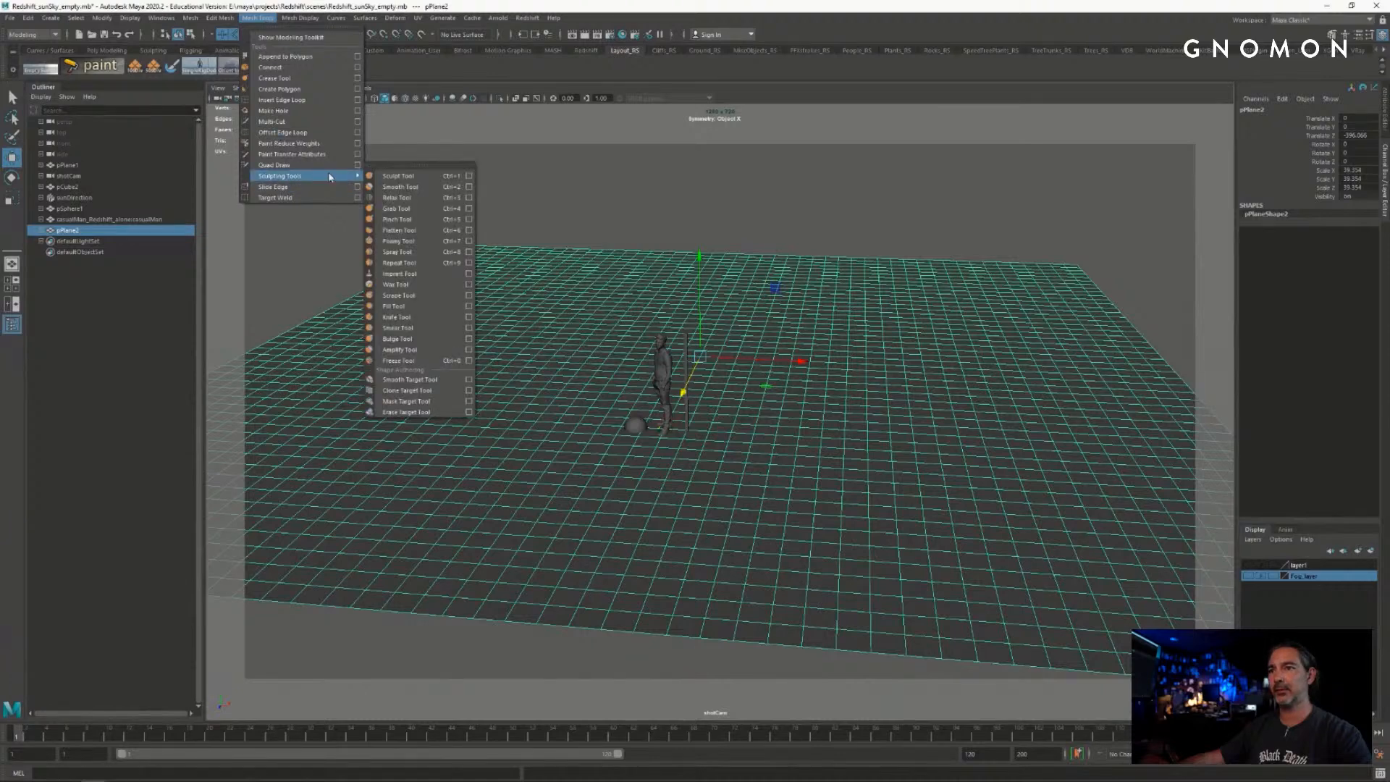
{"action": "left_click", "coordinate": [463, 177]}
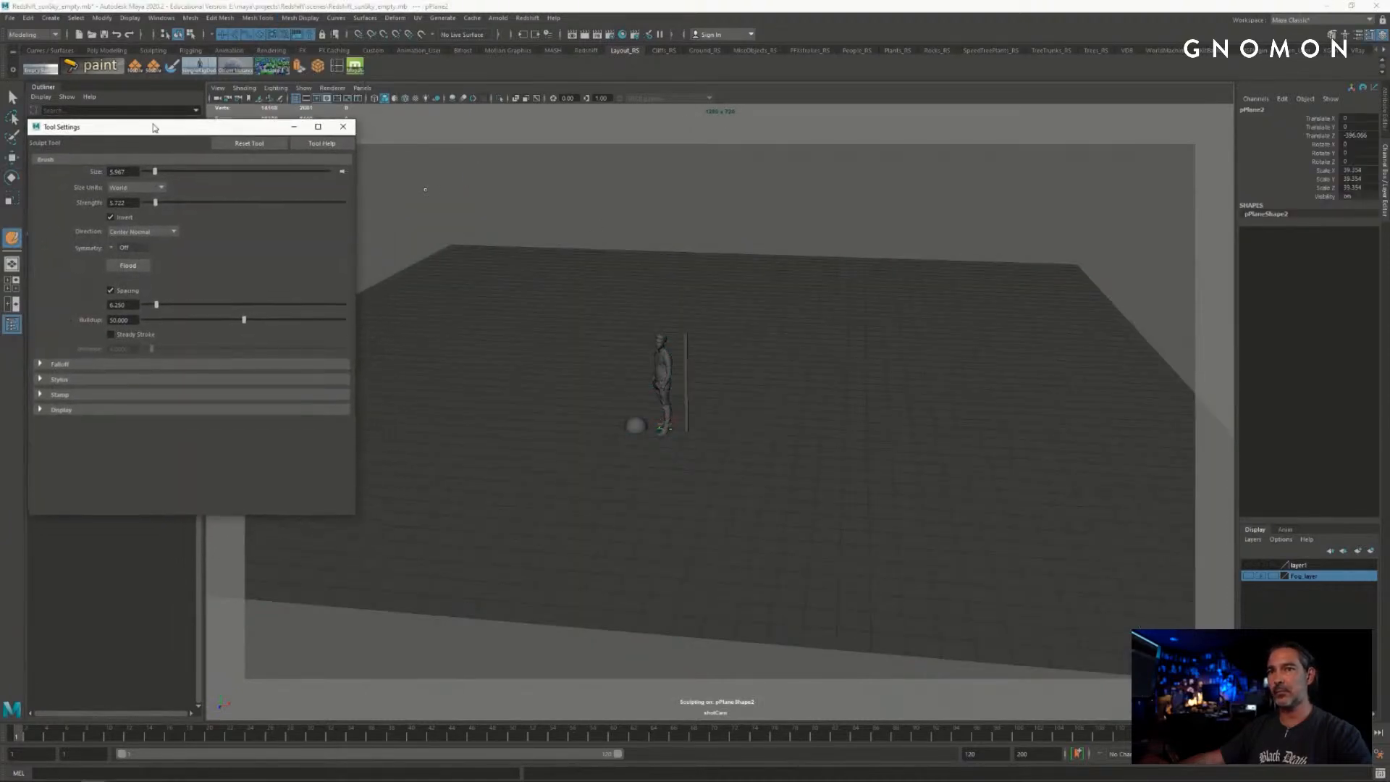
{"action": "mouse_move", "coordinate": [825, 382]}
{"action": "left_mouse_down", "text": "alt"}
{"action": "mouse_move", "coordinate": [753, 384]}
{"action": "mouse_move", "coordinate": [777, 294]}
{"action": "left_mouse_up", "text": "alt"}
{"action": "key", "text": "b"}
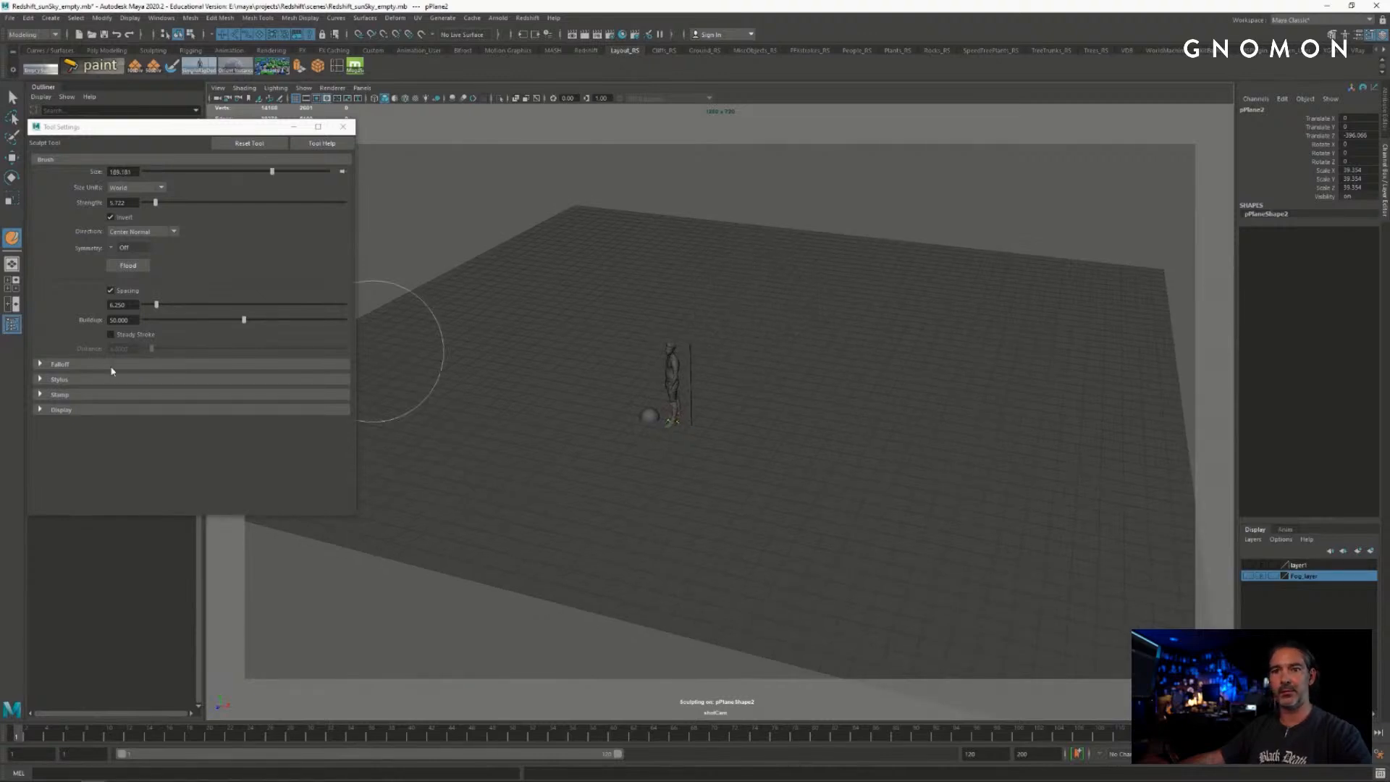
- Constrain the sculpt direction to a single axis and try one sculpt stroke on the ground behind the man
{"action": "left_click", "coordinate": [39, 395]}
{"action": "left_click", "coordinate": [40, 396]}
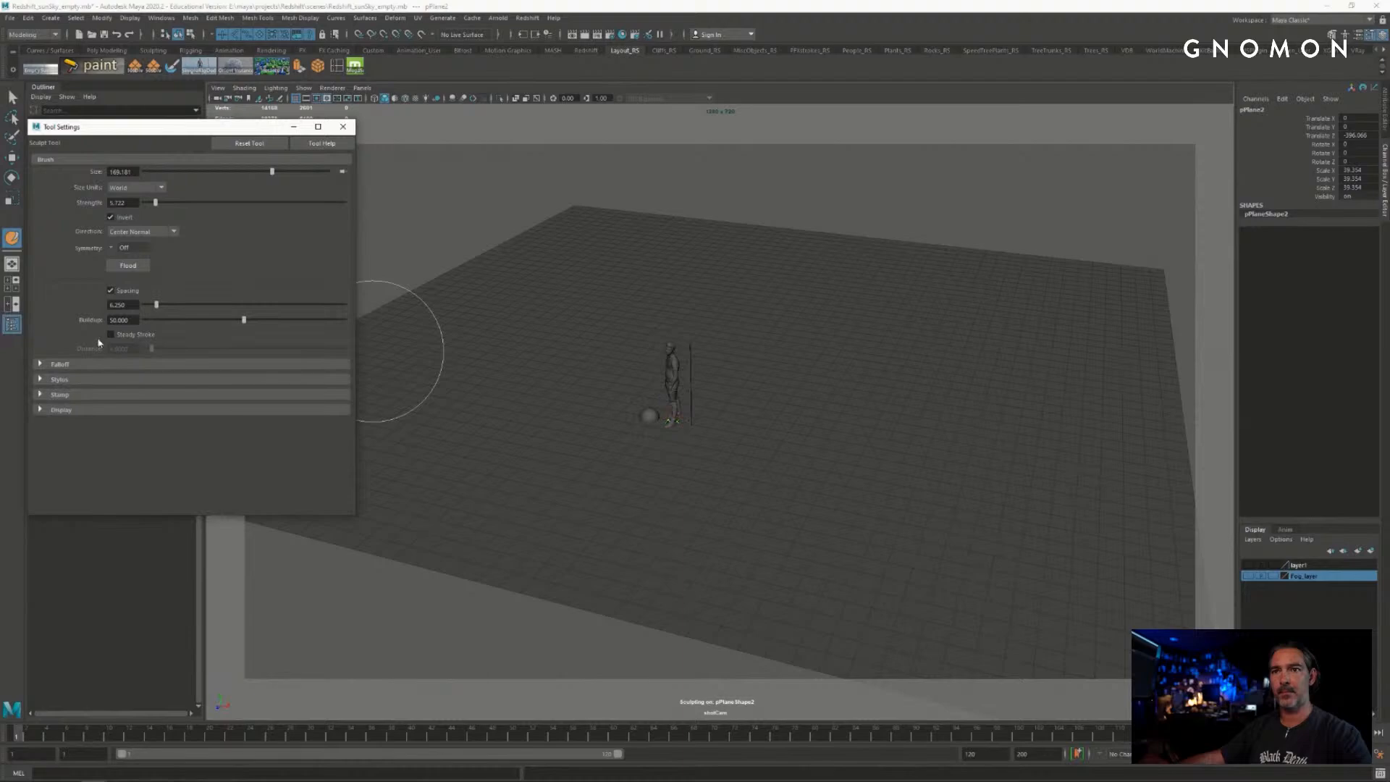
{"action": "left_click", "coordinate": [162, 231]}
{"action": "left_click", "coordinate": [154, 303]}
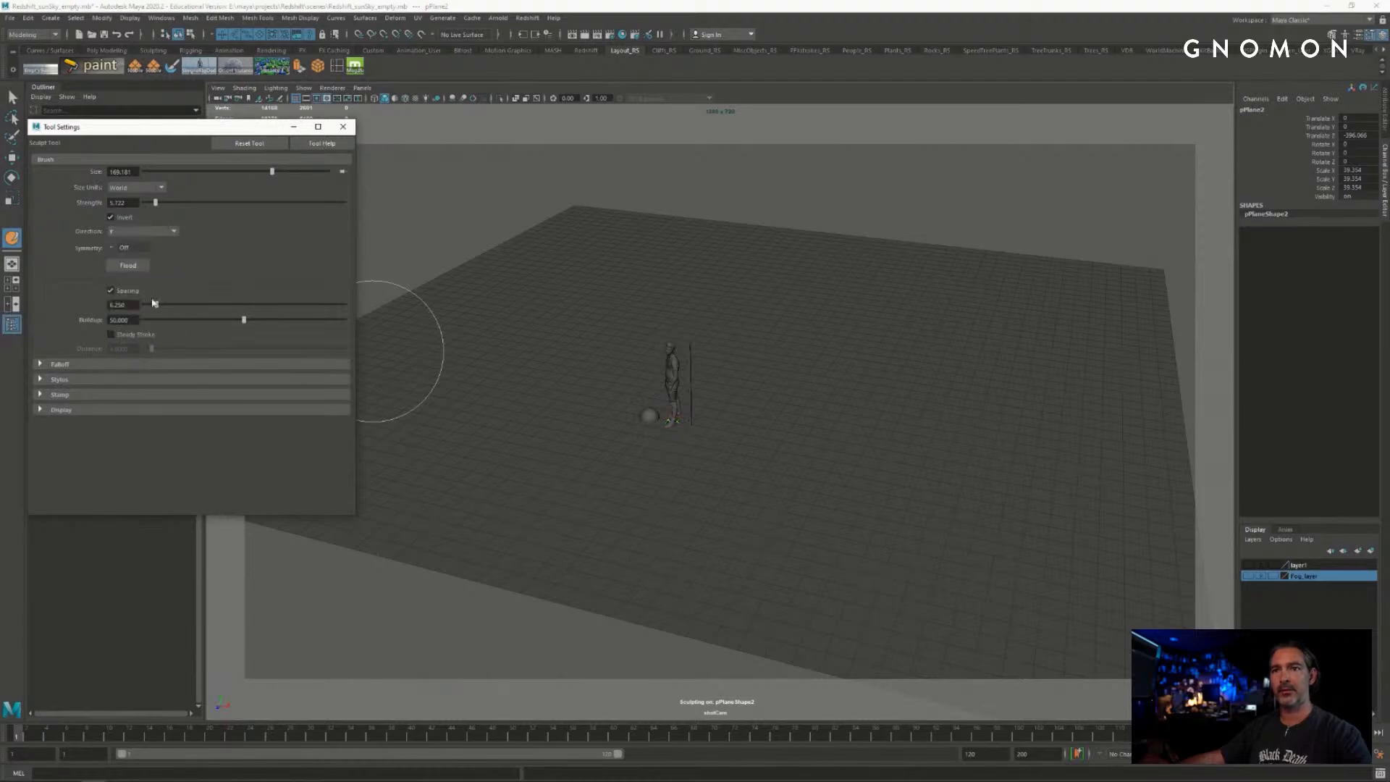
{"action": "left_click_drag", "start_coordinate": [181, 132], "coordinate": [181, 122]}
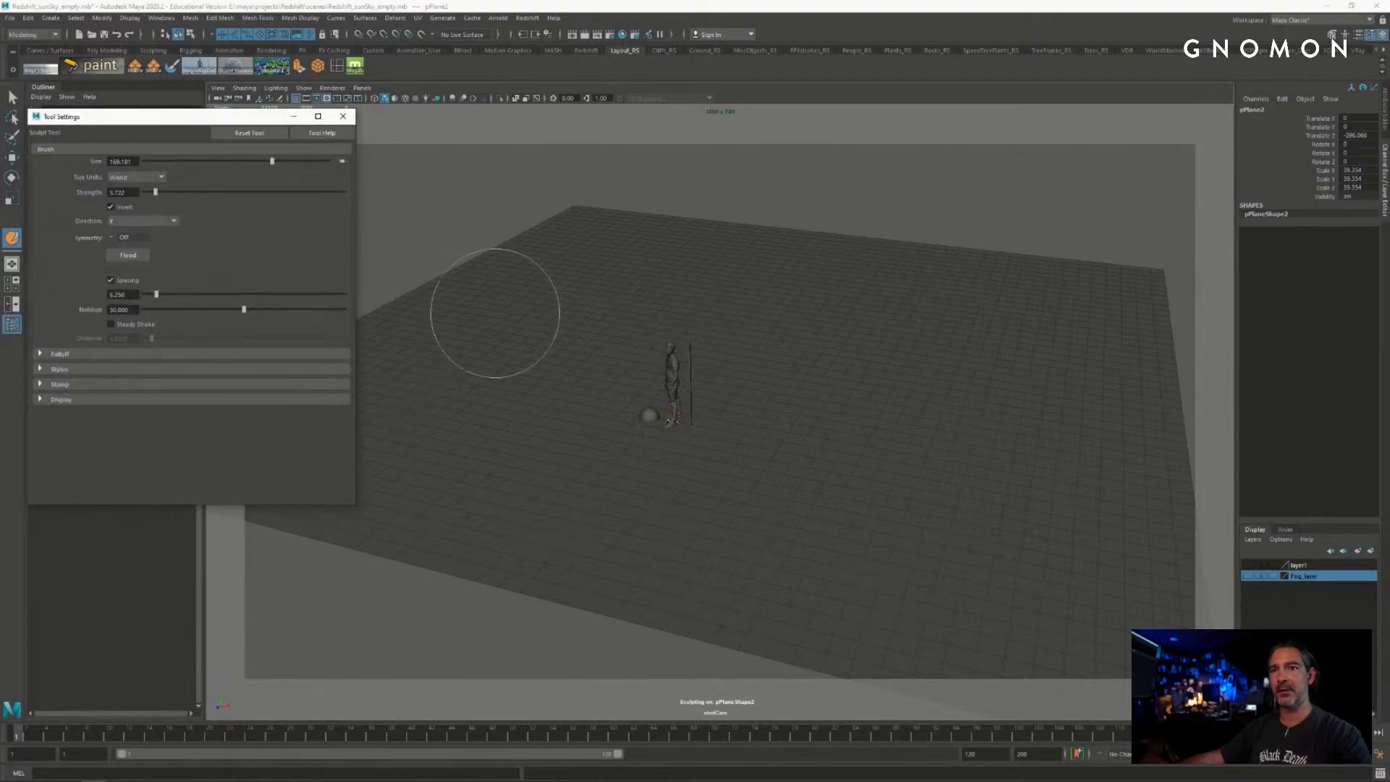
{"action": "left_click", "coordinate": [721, 282]}
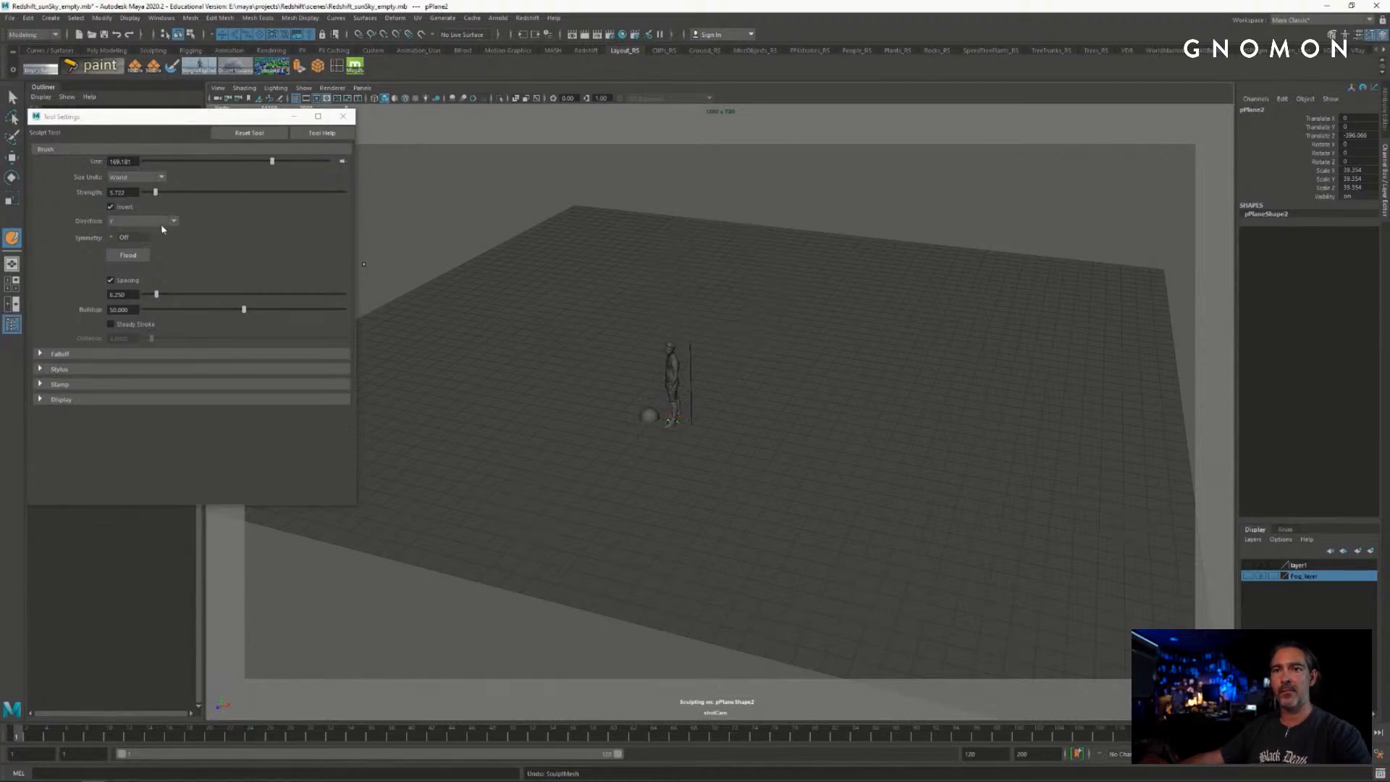
- Raise the Sculpt Tool's strength slightly, try the brush on the ground plane, and turn off Invert
{"action": "left_click_drag", "start_coordinate": [156, 194], "coordinate": [161, 193]}
{"action": "left_click", "coordinate": [536, 326]}
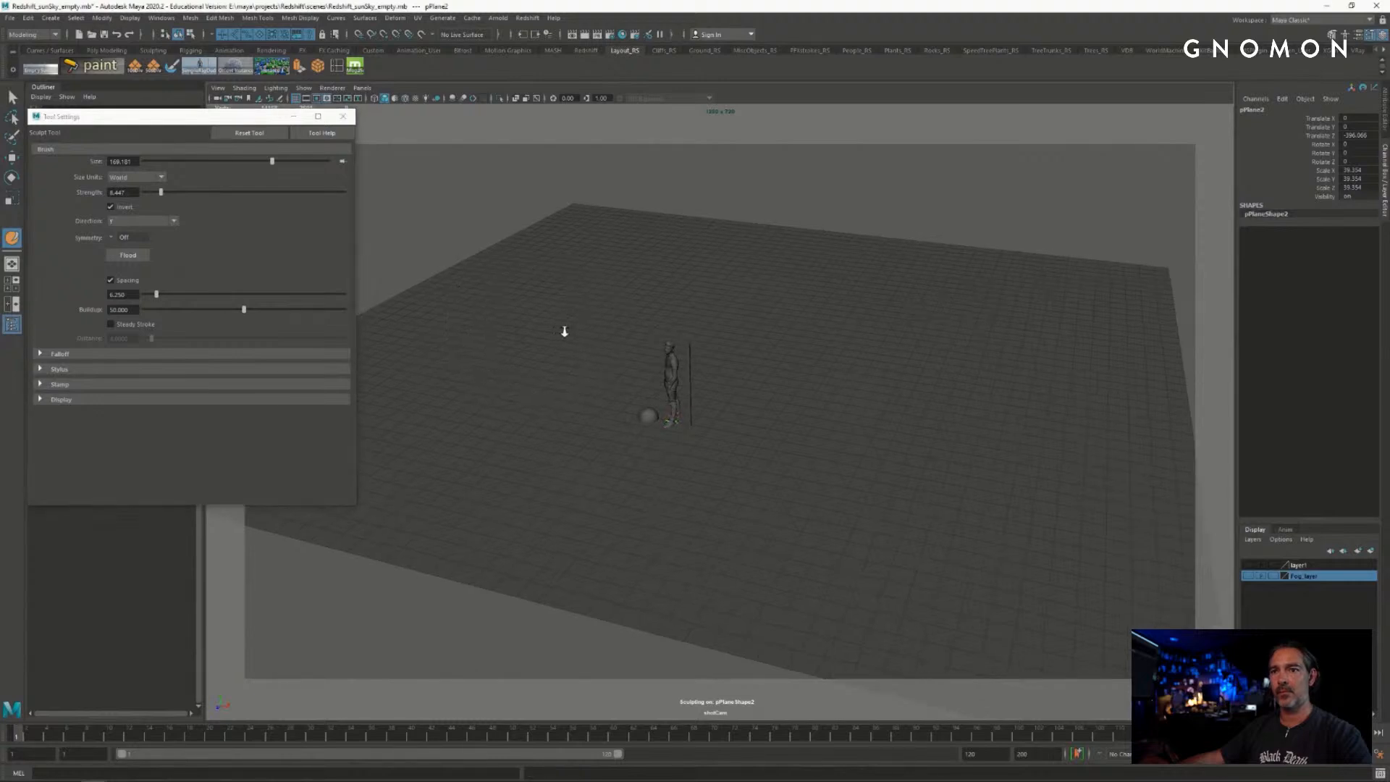
{"action": "left_click", "coordinate": [731, 438]}
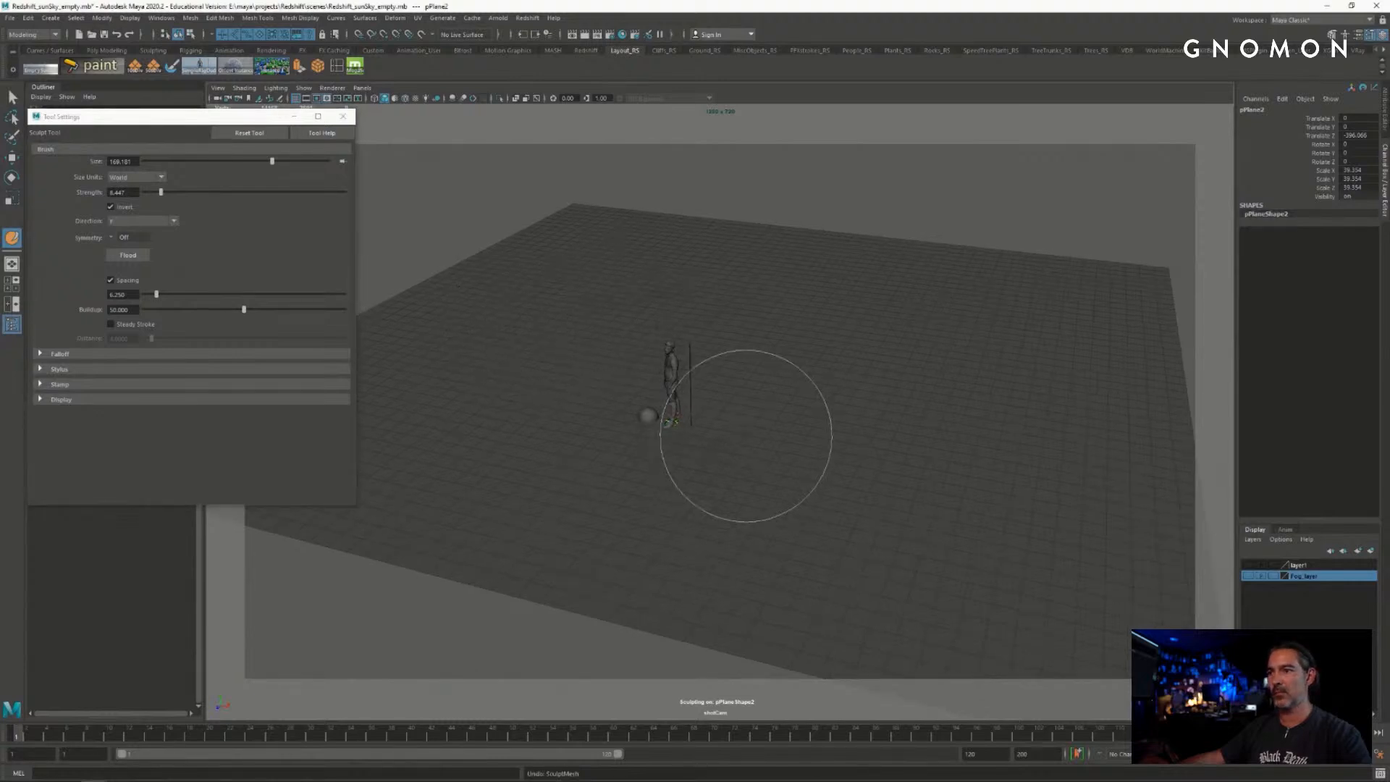
{"action": "left_click", "coordinate": [116, 207]}
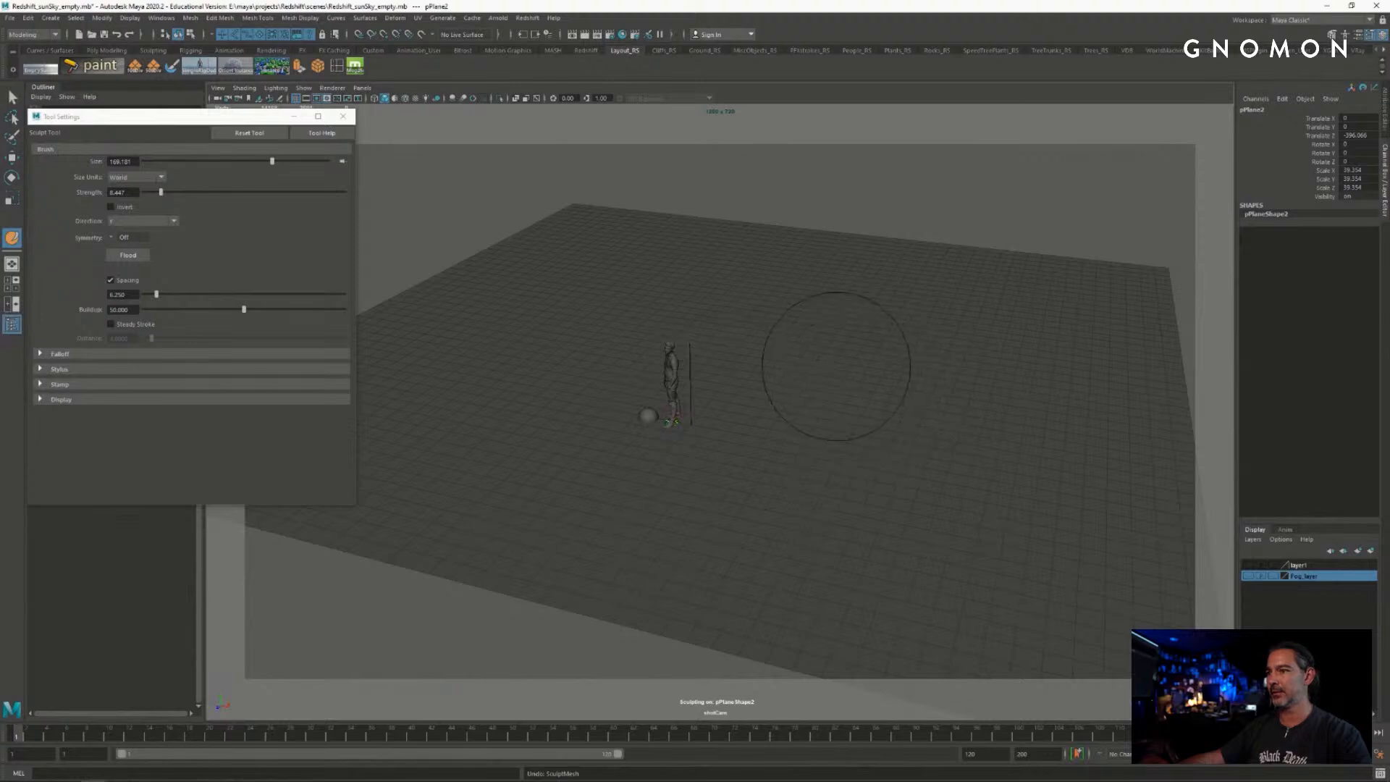
- Enlarge the sculpt brush well beyond the man's height so strokes cover broad areas of the ground
{"action": "left_click_drag", "start_coordinate": [811, 353], "coordinate": [819, 344], "text": "alt"}
{"action": "key", "text": "b"}
{"action": "left_click_drag", "start_coordinate": [703, 273], "coordinate": [742, 276]}
{"action": "mouse_move", "coordinate": [775, 331]}
{"action": "left_mouse_down", "text": "alt"}
{"action": "mouse_move", "coordinate": [792, 320]}
{"action": "mouse_move", "coordinate": [764, 316]}
{"action": "mouse_move", "coordinate": [762, 279]}
{"action": "mouse_move", "coordinate": [837, 285]}
{"action": "mouse_move", "coordinate": [765, 235]}
{"action": "mouse_move", "coordinate": [878, 273]}
{"action": "mouse_move", "coordinate": [801, 285]}
{"action": "mouse_move", "coordinate": [910, 305]}
{"action": "left_mouse_up", "text": "alt"}
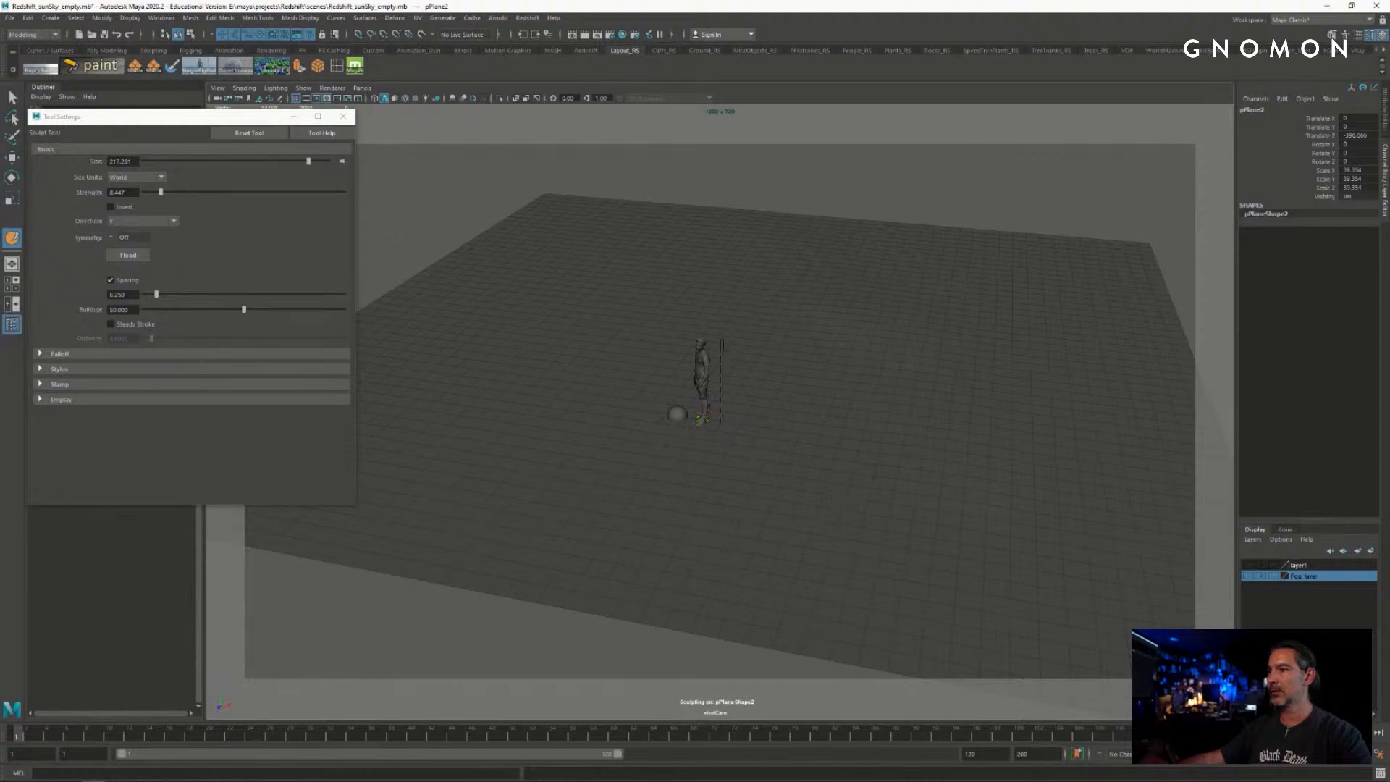
{"action": "key", "text": "b"}
{"action": "left_click_drag", "start_coordinate": [891, 310], "coordinate": [918, 311]}
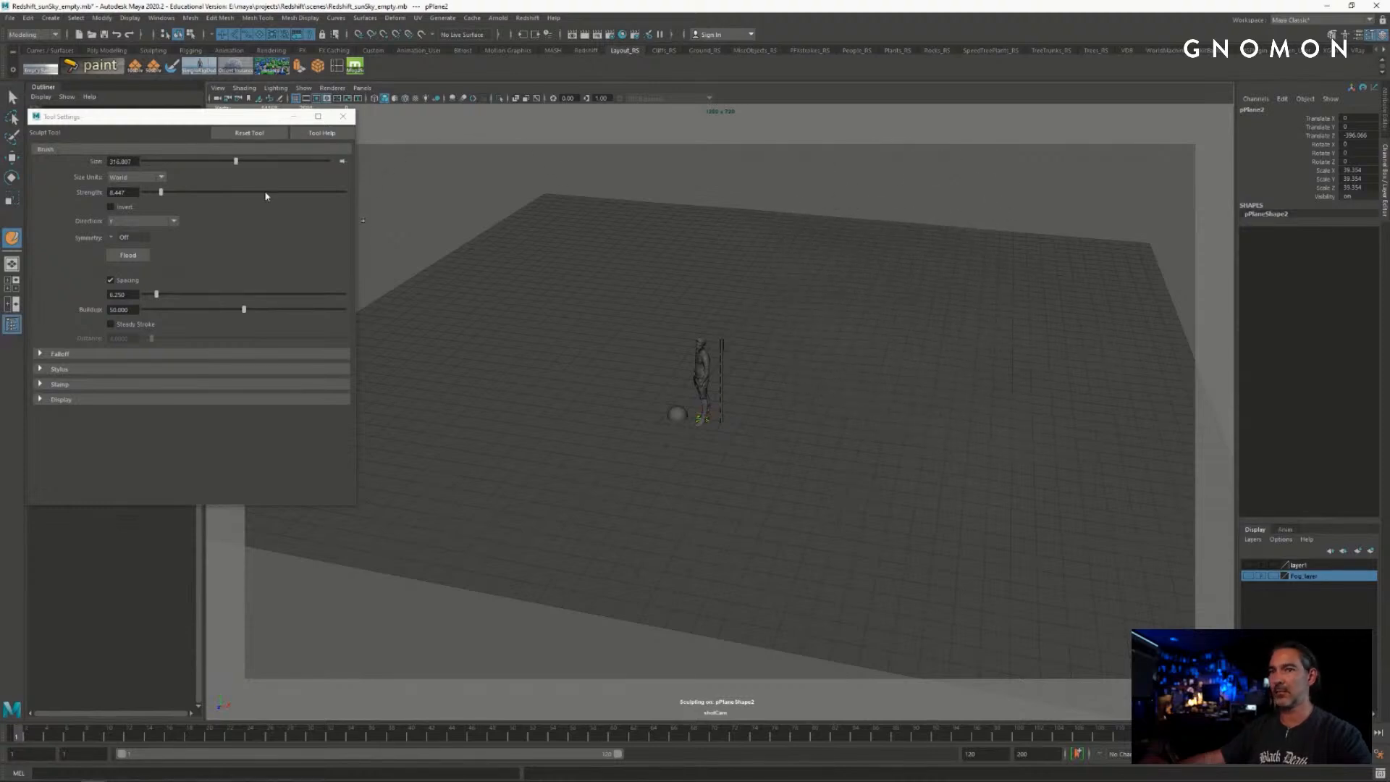
{"action": "left_click_drag", "start_coordinate": [281, 163], "coordinate": [288, 163]}
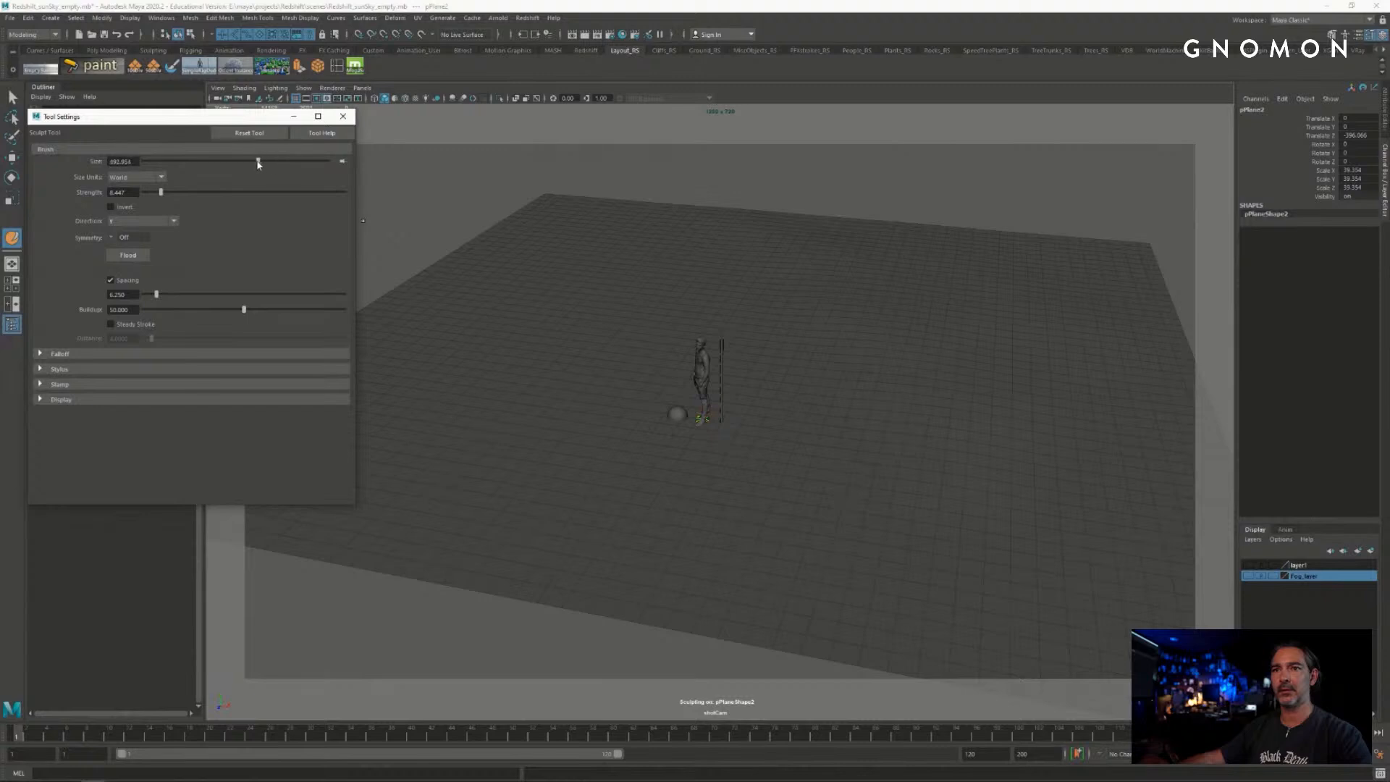
- Sculpt broad rolling hills around the edges and background of the ground at a strength of about 33, and dismiss the tool settings
{"action": "mouse_move", "coordinate": [832, 275]}
{"action": "left_mouse_down"}
{"action": "mouse_move", "coordinate": [1042, 286]}
{"action": "mouse_move", "coordinate": [666, 268]}
{"action": "left_mouse_up"}
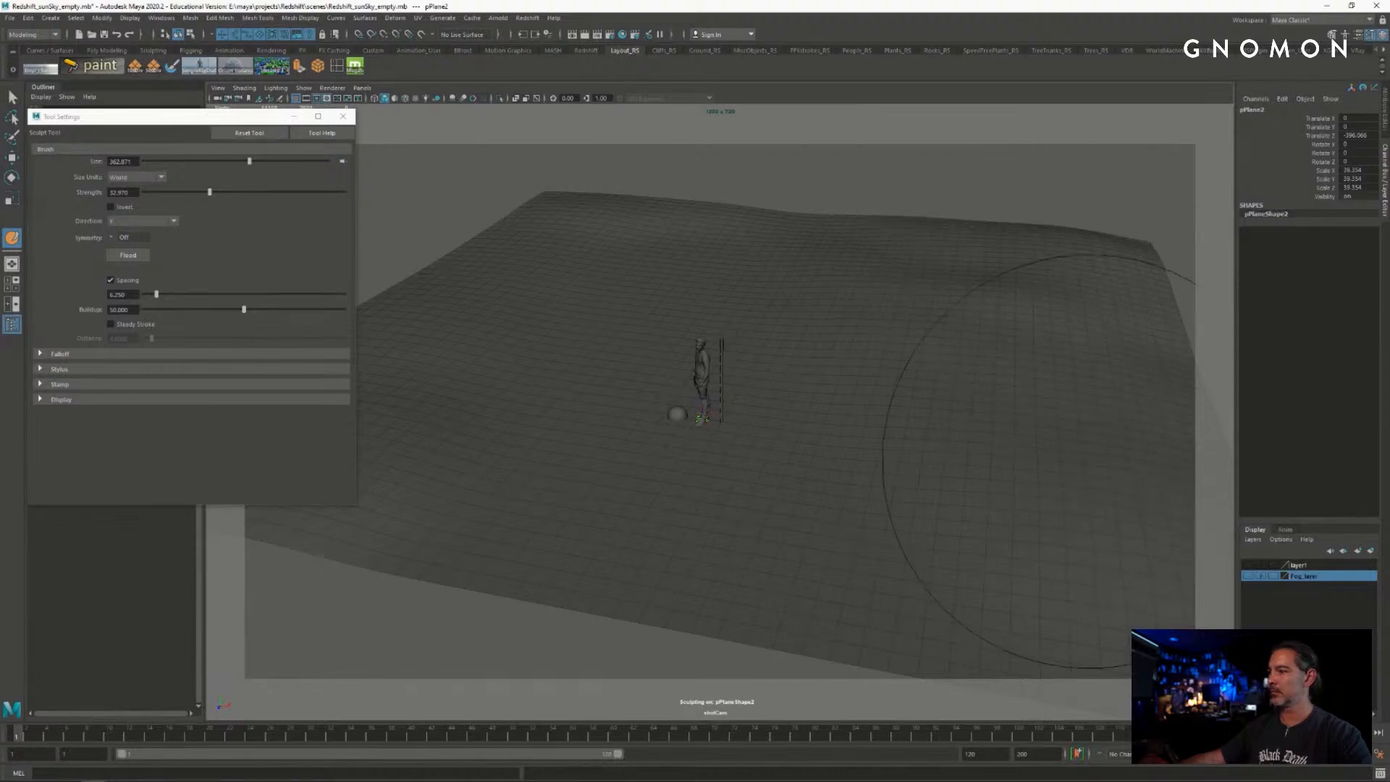
{"action": "left_click_drag", "start_coordinate": [1027, 250], "coordinate": [869, 225]}
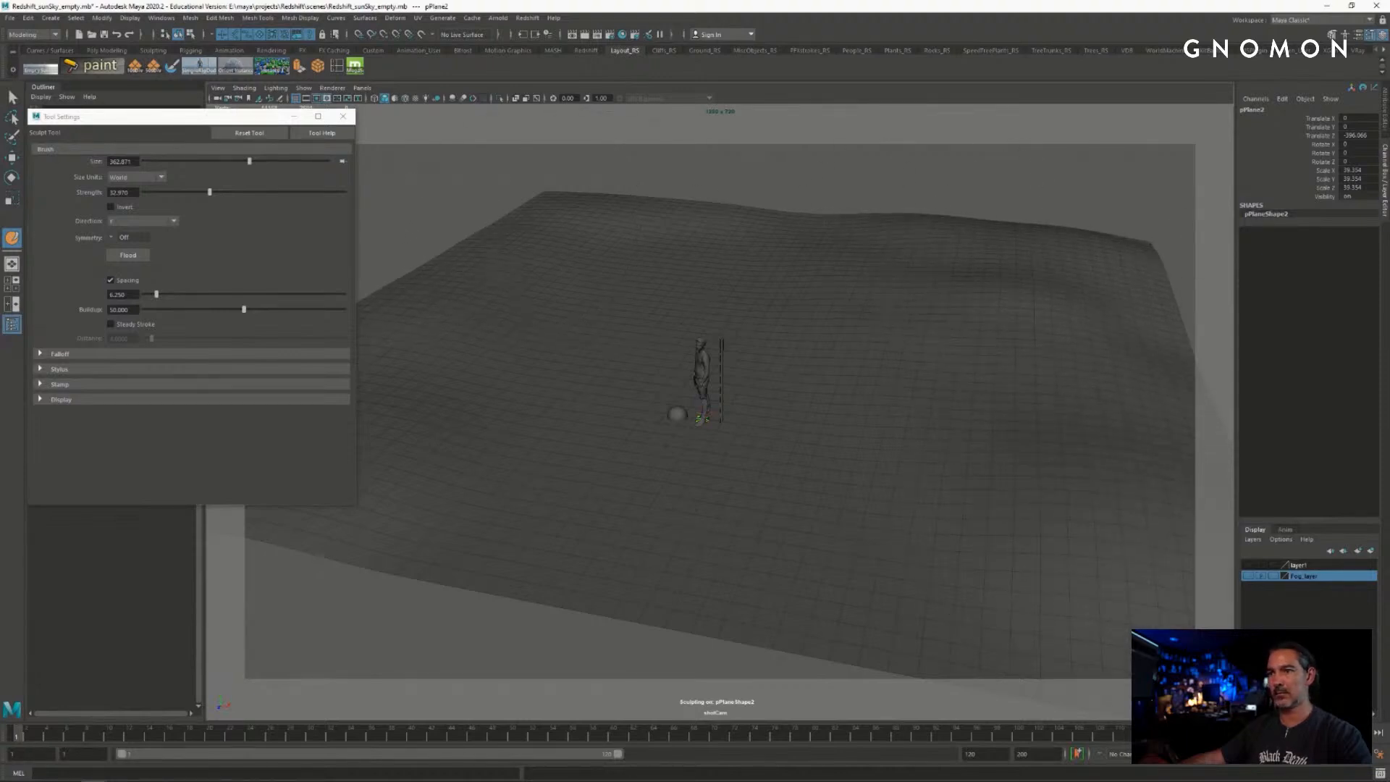
{"action": "left_click", "coordinate": [319, 504]}
{"action": "mouse_move", "coordinate": [862, 409]}
{"action": "left_mouse_down", "text": "alt"}
{"action": "mouse_move", "coordinate": [830, 397]}
{"action": "mouse_move", "coordinate": [833, 385]}
{"action": "mouse_move", "coordinate": [880, 402]}
{"action": "left_mouse_up", "text": "alt"}
{"action": "left_click", "coordinate": [343, 116]}
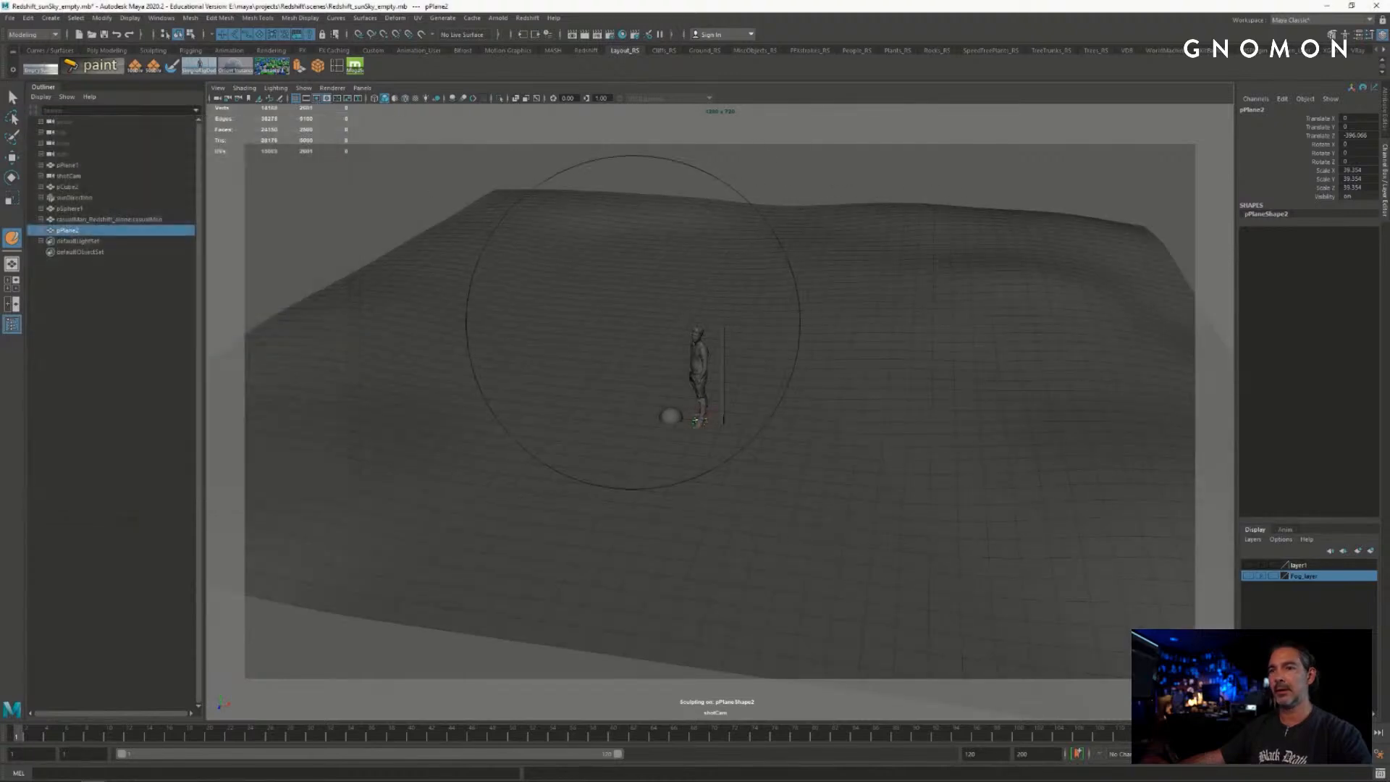
- Leave the Sculpt Tool, deselect the ground, and frame shotCam low on the man with the hills on the horizon
{"action": "mouse_move", "coordinate": [713, 338]}
{"action": "left_mouse_down", "text": "alt"}
{"action": "mouse_move", "coordinate": [741, 317]}
{"action": "mouse_move", "coordinate": [753, 326]}
{"action": "left_mouse_up", "text": "alt"}
{"action": "key", "text": "q"}
{"action": "left_click", "coordinate": [744, 239]}
{"action": "right_click_drag", "start_coordinate": [753, 341], "coordinate": [825, 376], "text": "alt"}
{"action": "middle_click_drag", "start_coordinate": [775, 307], "coordinate": [881, 375], "text": "alt"}
{"action": "right_click_drag", "start_coordinate": [774, 373], "coordinate": [812, 391], "text": "alt"}
{"action": "middle_click_drag", "start_coordinate": [837, 349], "coordinate": [805, 351], "text": "alt"}
{"action": "left_click_drag", "start_coordinate": [805, 351], "coordinate": [807, 313], "text": "alt"}
{"action": "middle_click_drag", "start_coordinate": [807, 313], "coordinate": [860, 317], "text": "alt"}
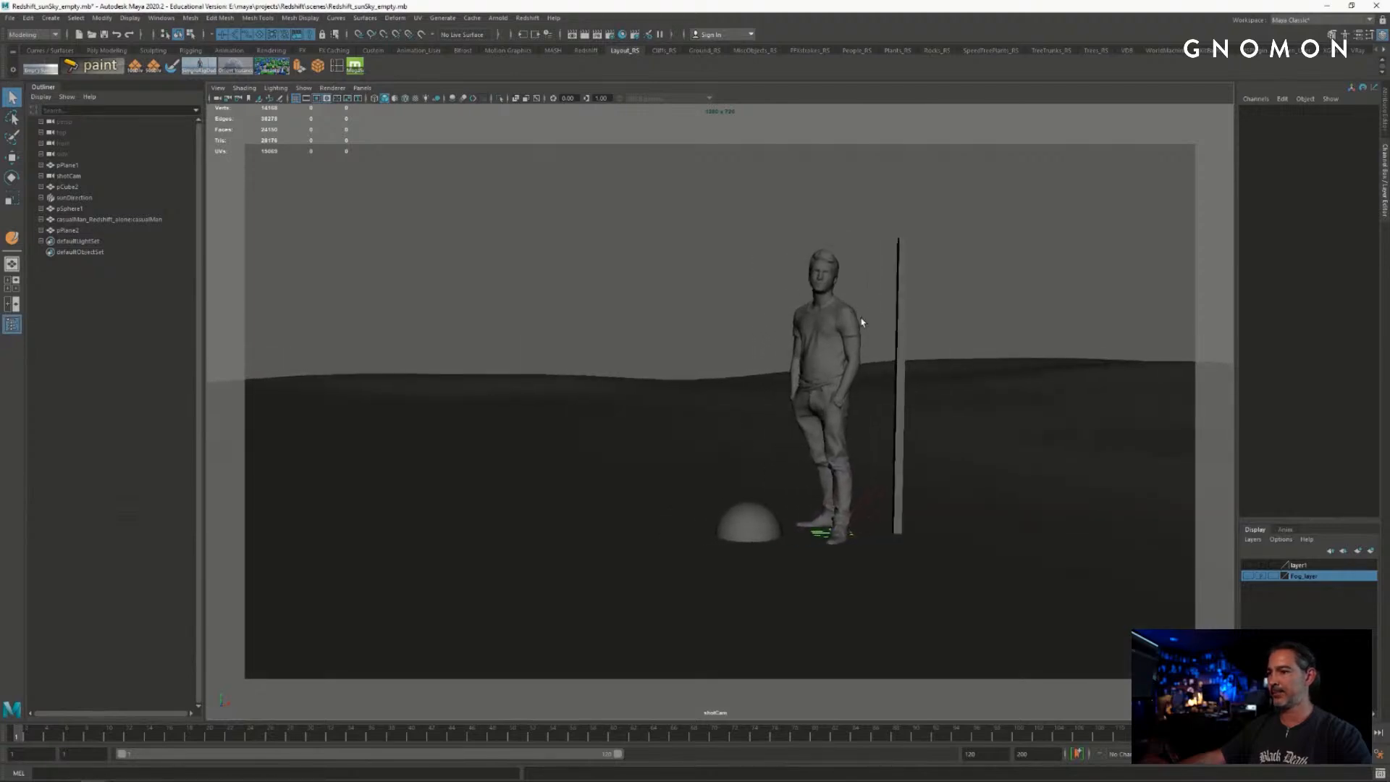
{"action": "right_click_drag", "start_coordinate": [860, 317], "coordinate": [923, 335], "text": "alt"}
{"action": "middle_click_drag", "start_coordinate": [922, 335], "coordinate": [938, 352], "text": "alt"}
{"action": "right_click_drag", "start_coordinate": [929, 354], "coordinate": [893, 367], "text": "alt"}
{"action": "left_click_drag", "start_coordinate": [893, 367], "coordinate": [882, 354], "text": "alt"}
{"action": "right_click_drag", "start_coordinate": [881, 362], "coordinate": [878, 349], "text": "alt"}
{"action": "middle_click_drag", "start_coordinate": [878, 336], "coordinate": [876, 338], "text": "alt"}
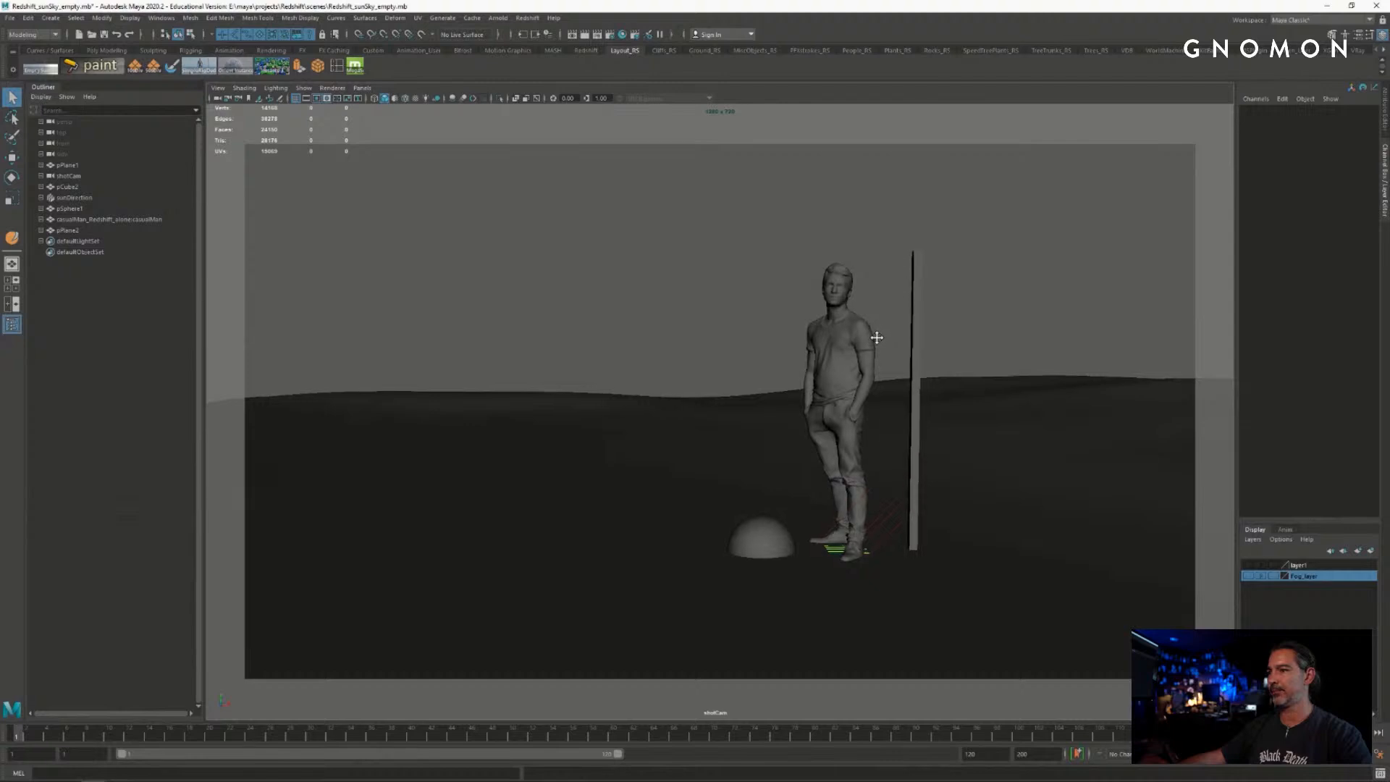
- Select the shotCam camera, set a keyframe on it for the current framing, and deselect it
{"action": "left_click", "coordinate": [216, 89]}
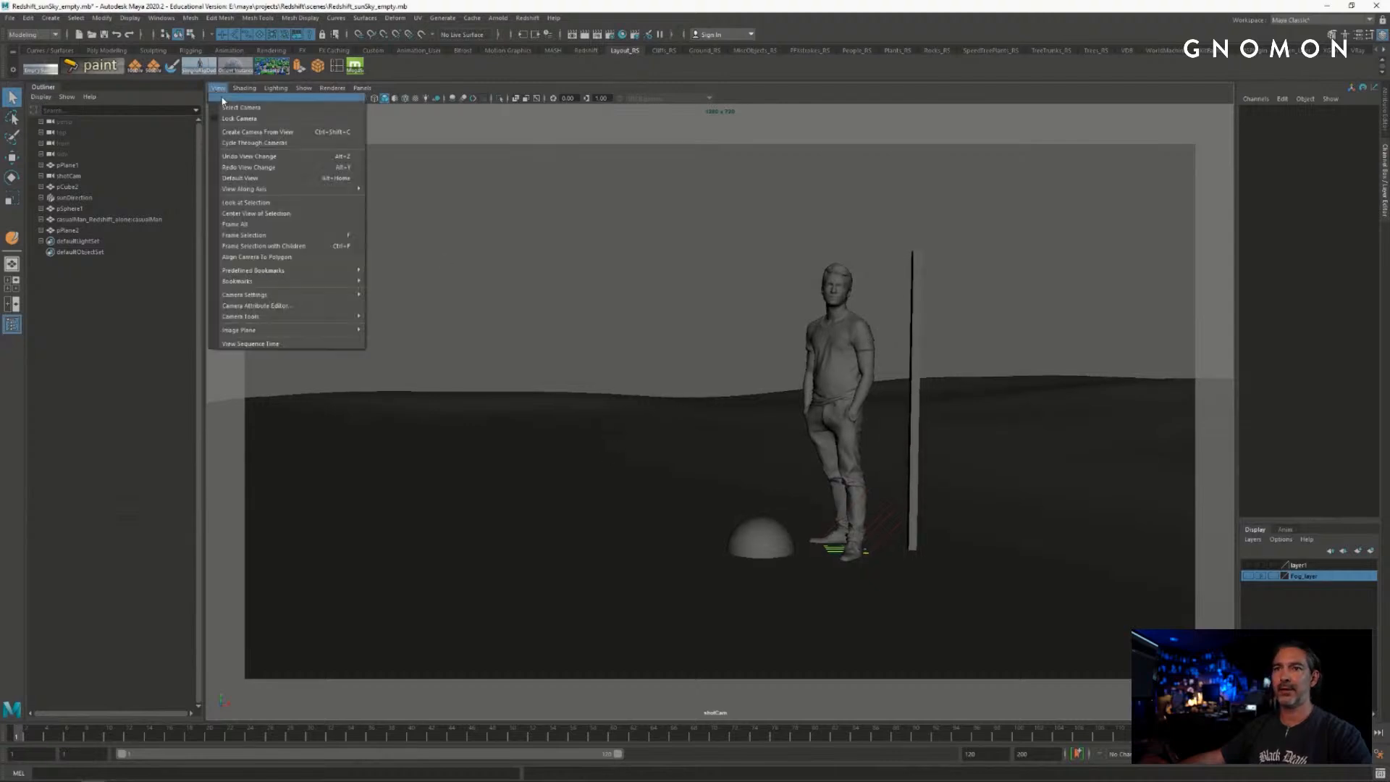
{"action": "left_click", "coordinate": [239, 108]}
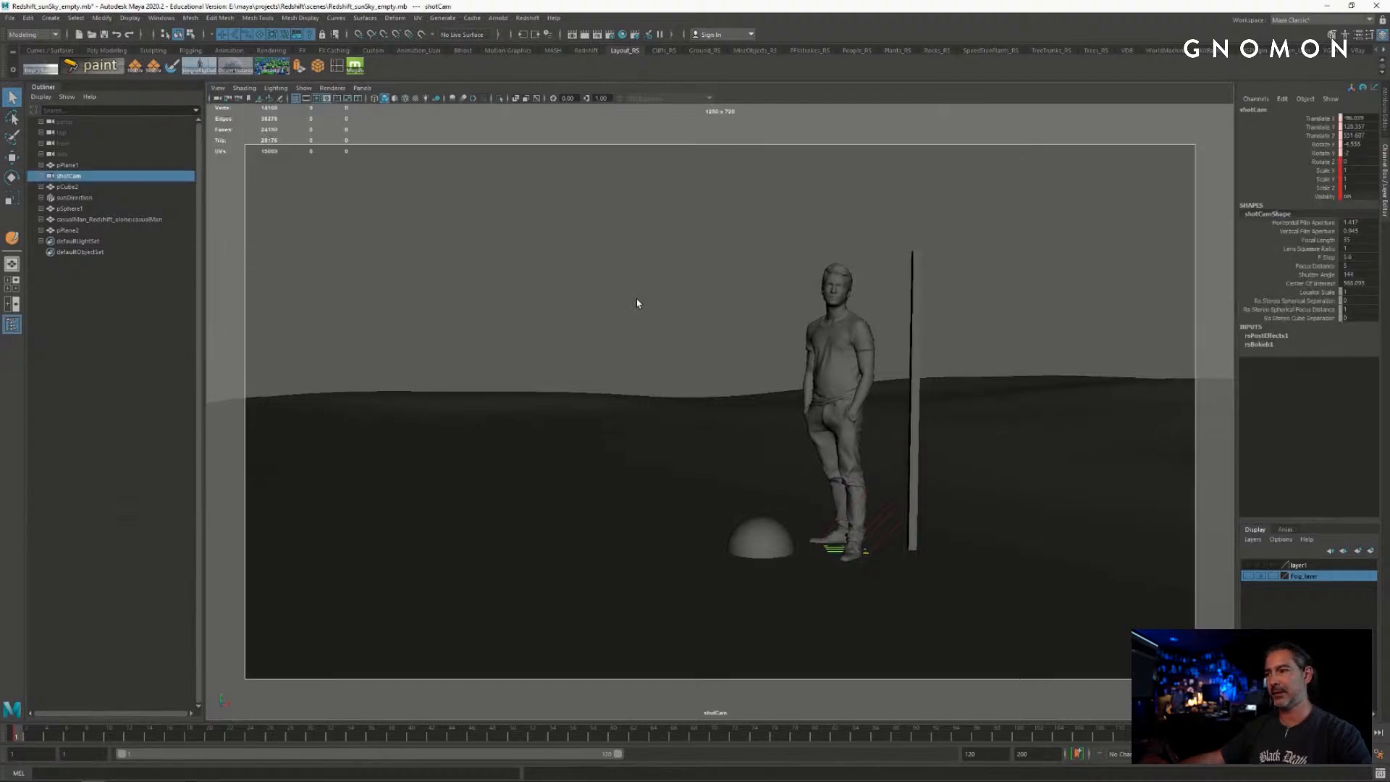
{"action": "key", "text": "s"}
{"action": "left_click", "coordinate": [723, 305]}
- Try moving shotCam up and far away from the terrain, and restore its previous framing
{"action": "left_click_drag", "start_coordinate": [723, 305], "coordinate": [965, 391], "text": "alt"}
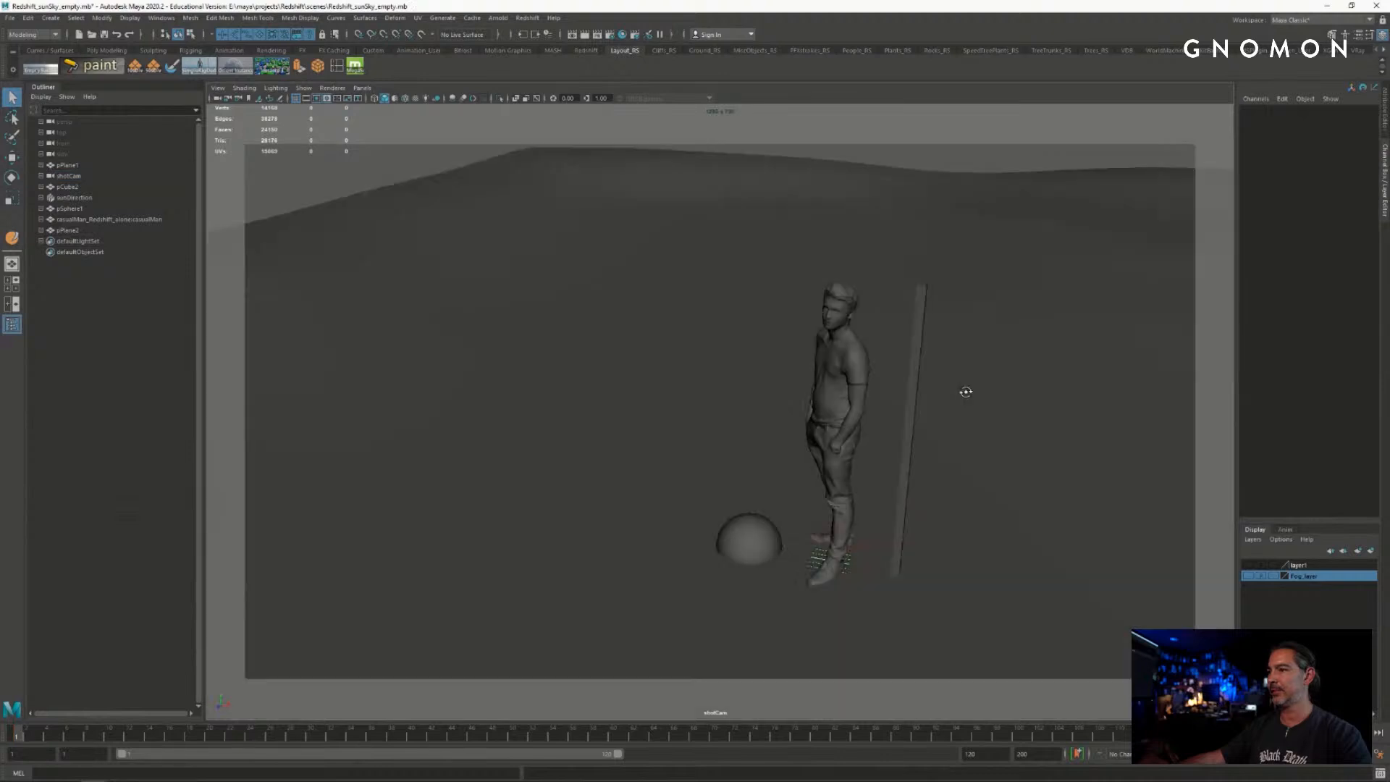
{"action": "right_click_drag", "start_coordinate": [965, 391], "coordinate": [476, 288], "text": "alt"}
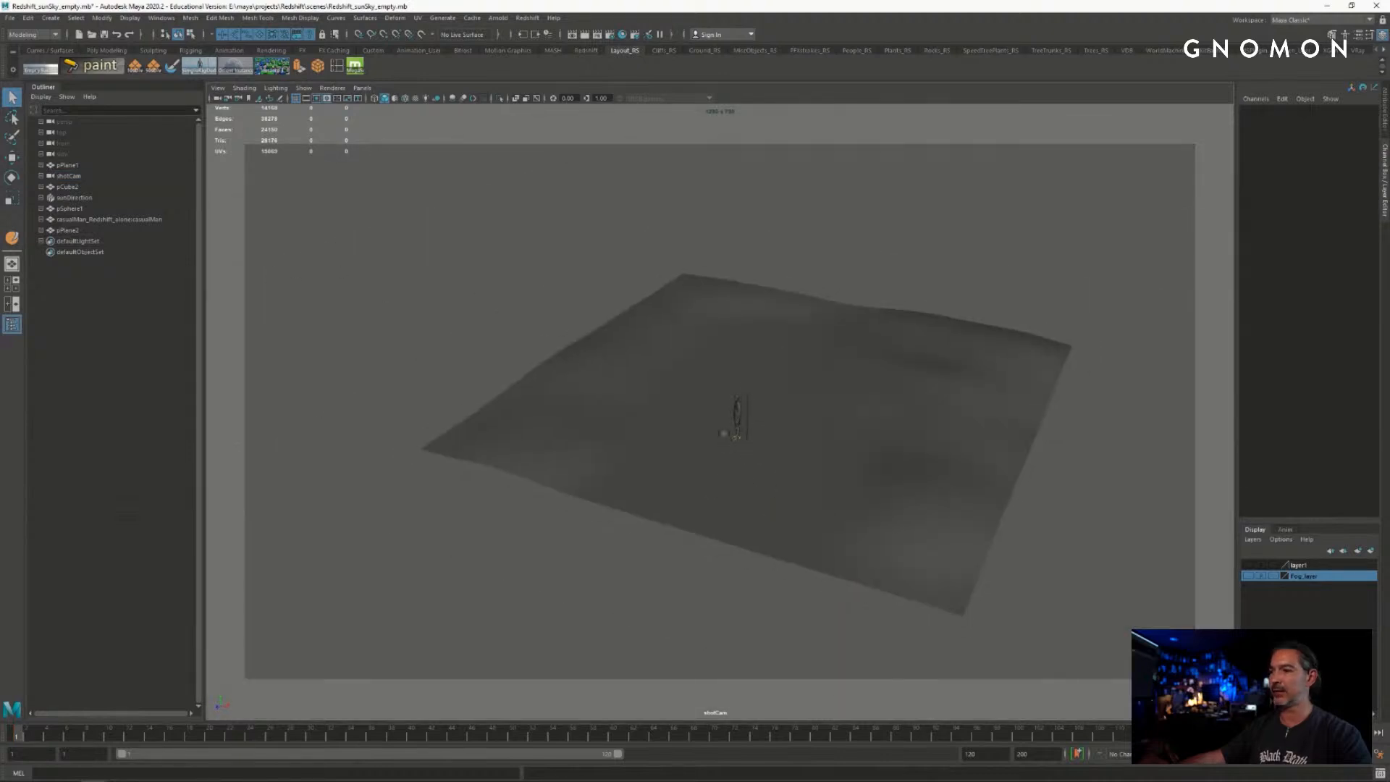
{"action": "key", "text": "bracketleft"}
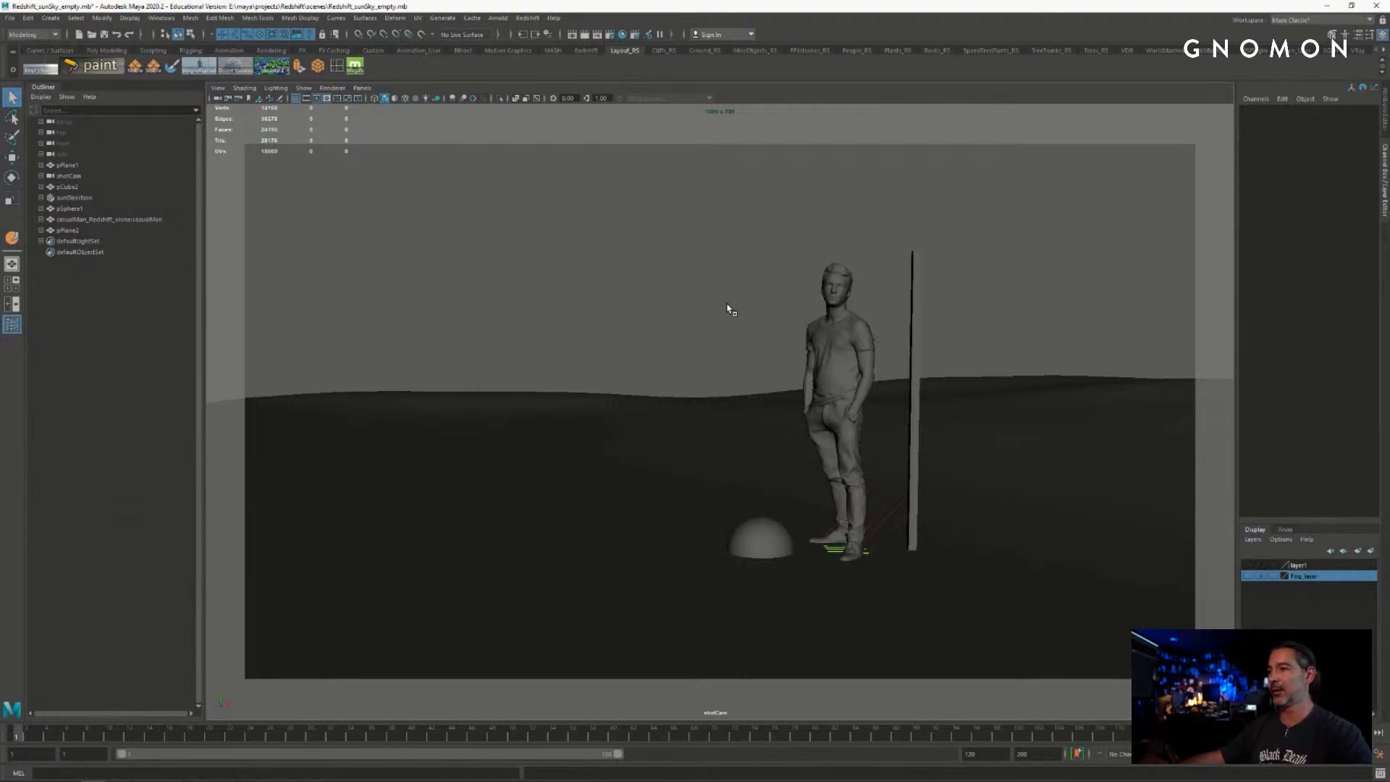
- Switch the viewport to the persp camera and inspect the sculpted terrain around the man
{"action": "key", "text": "space"}
{"action": "left_click_drag", "start_coordinate": [727, 298], "coordinate": [728, 274]}
{"action": "scroll", "coordinate": [710, 397], "scroll_direction": "down", "scroll_amount": 10}
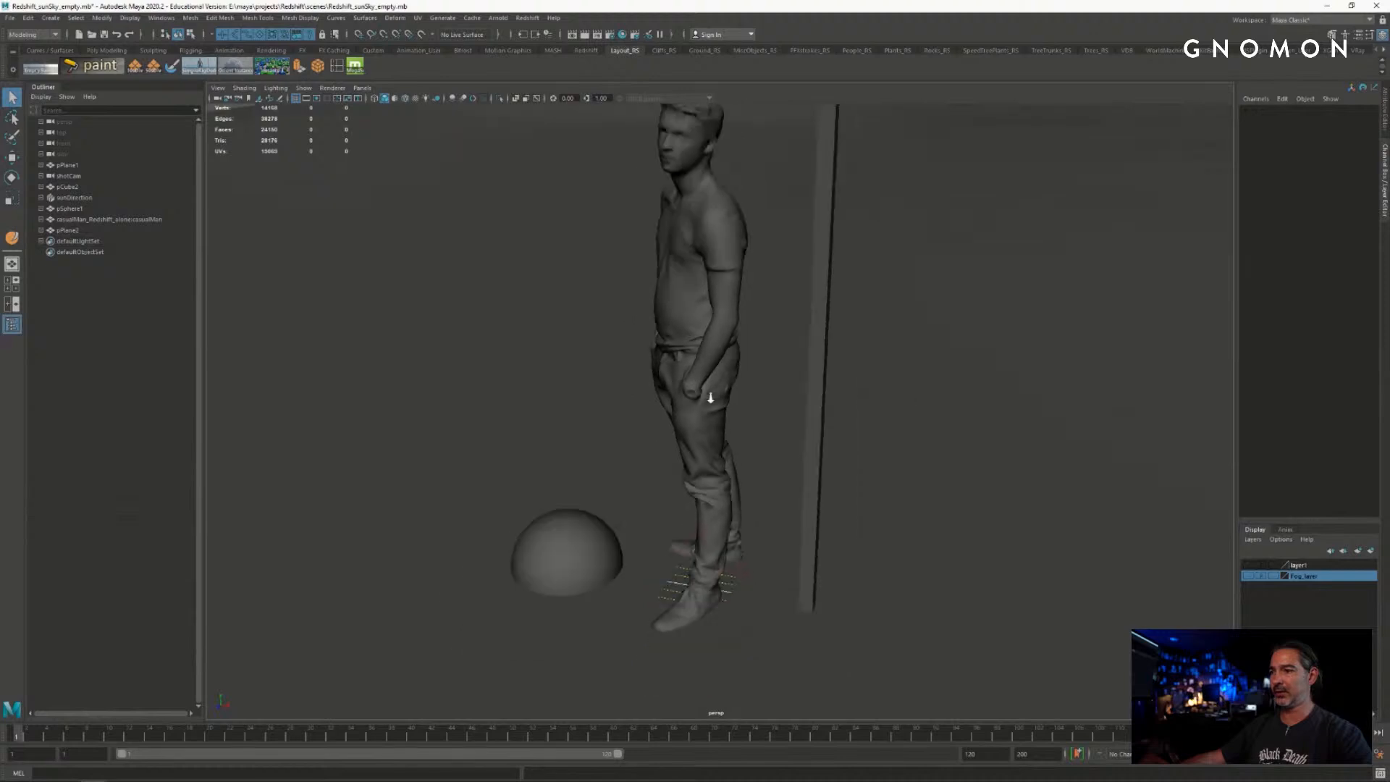
{"action": "left_click_drag", "start_coordinate": [717, 354], "coordinate": [819, 360], "text": "alt"}
{"action": "right_click_drag", "start_coordinate": [819, 359], "coordinate": [844, 362], "text": "alt"}
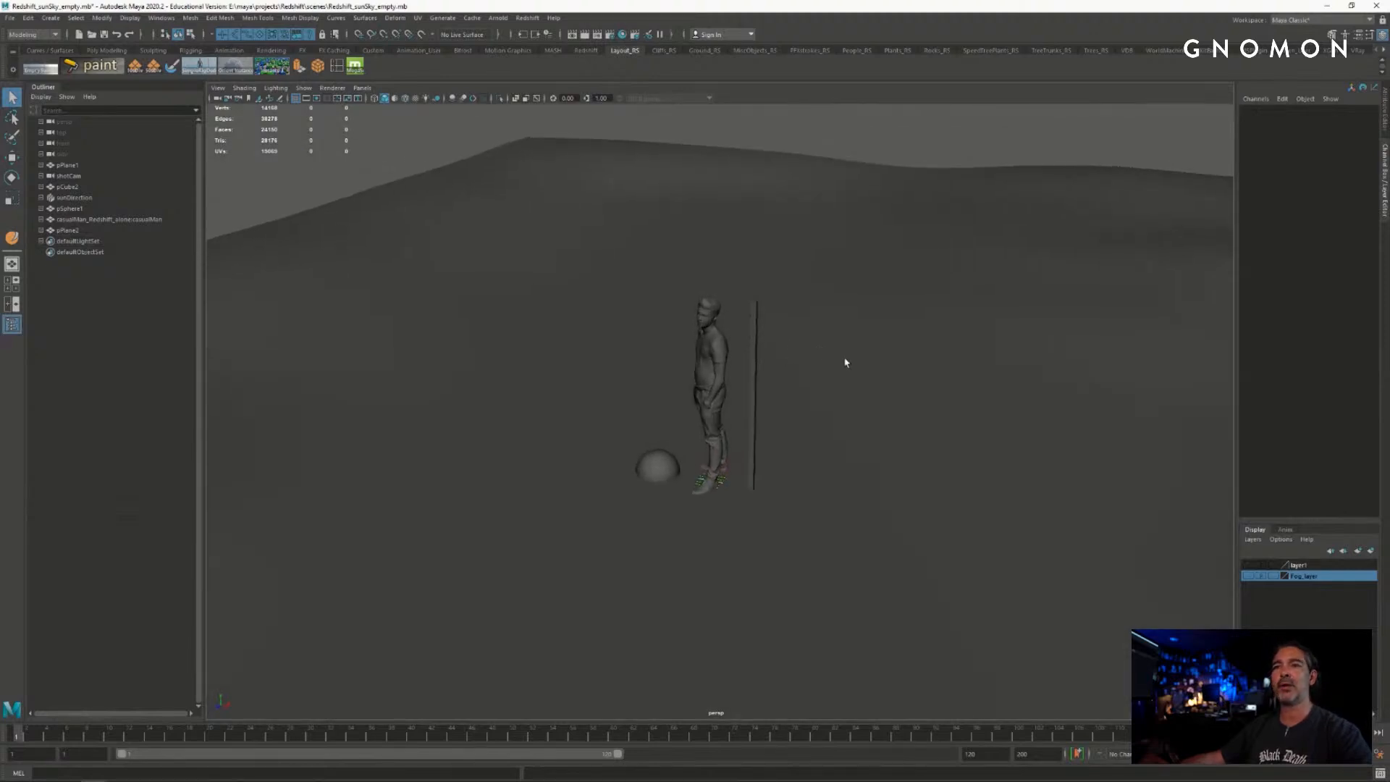
{"action": "left_click_drag", "start_coordinate": [844, 362], "coordinate": [832, 358], "text": "alt"}
{"action": "left_click_drag", "start_coordinate": [515, 190], "coordinate": [810, 329], "text": "alt"}
- Look through shotCam again and shift the framing so the man stands slightly further right
{"action": "left_click", "coordinate": [368, 92]}
{"action": "mouse_move", "coordinate": [434, 97]}
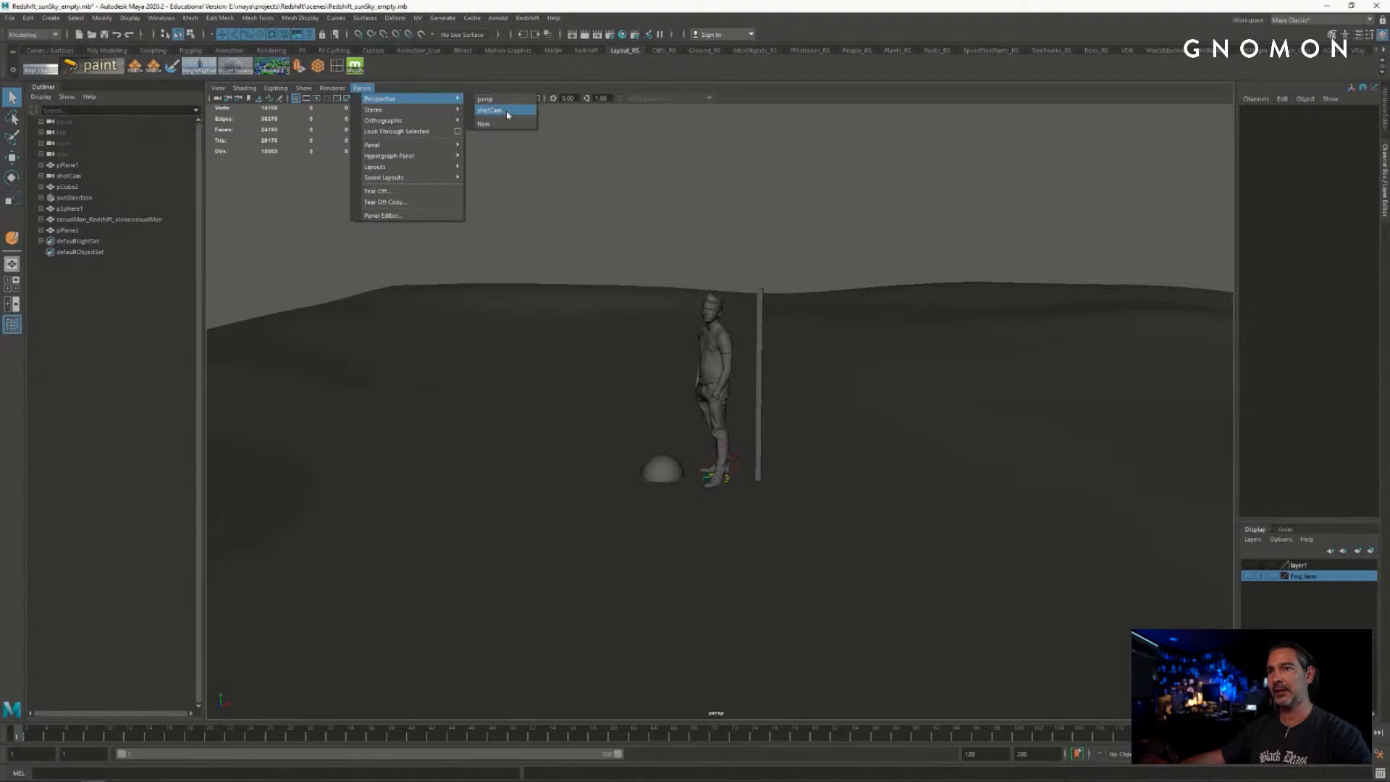
{"action": "left_click", "coordinate": [505, 110]}
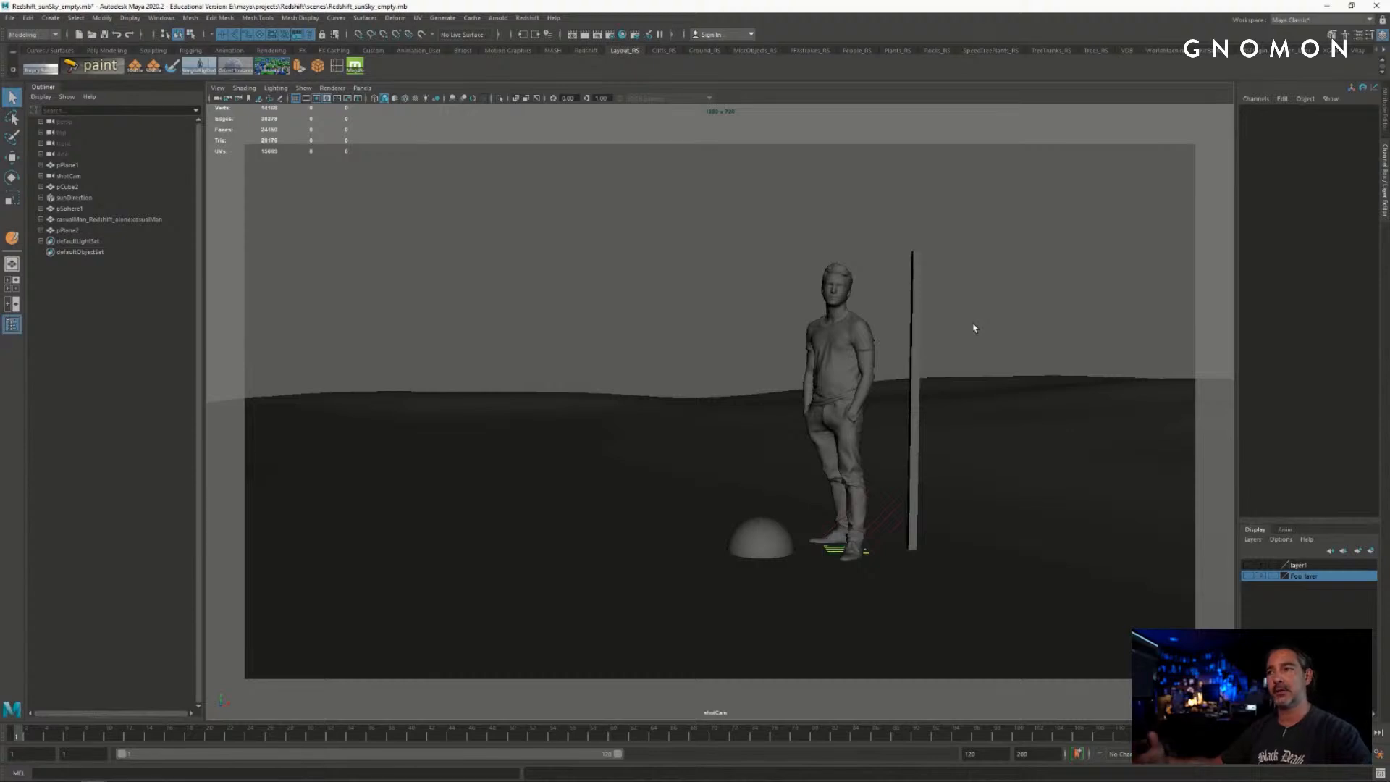
{"action": "middle_click_drag", "start_coordinate": [919, 323], "coordinate": [854, 318], "text": "alt"}
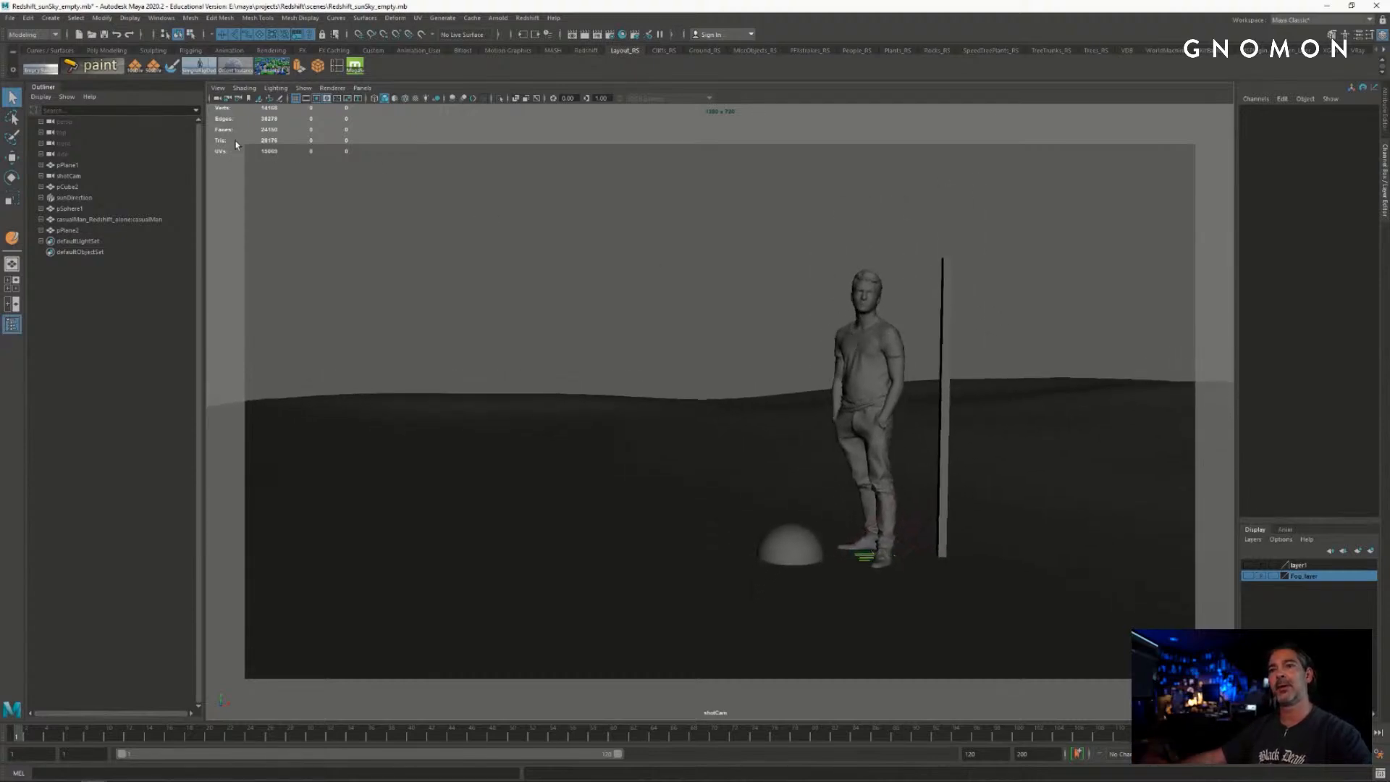
{"action": "middle_click_drag", "start_coordinate": [896, 430], "coordinate": [889, 434], "text": "alt"}
{"action": "right_click_drag", "start_coordinate": [888, 434], "coordinate": [885, 437], "text": "alt"}
{"action": "middle_click_drag", "start_coordinate": [873, 428], "coordinate": [895, 428], "text": "alt"}
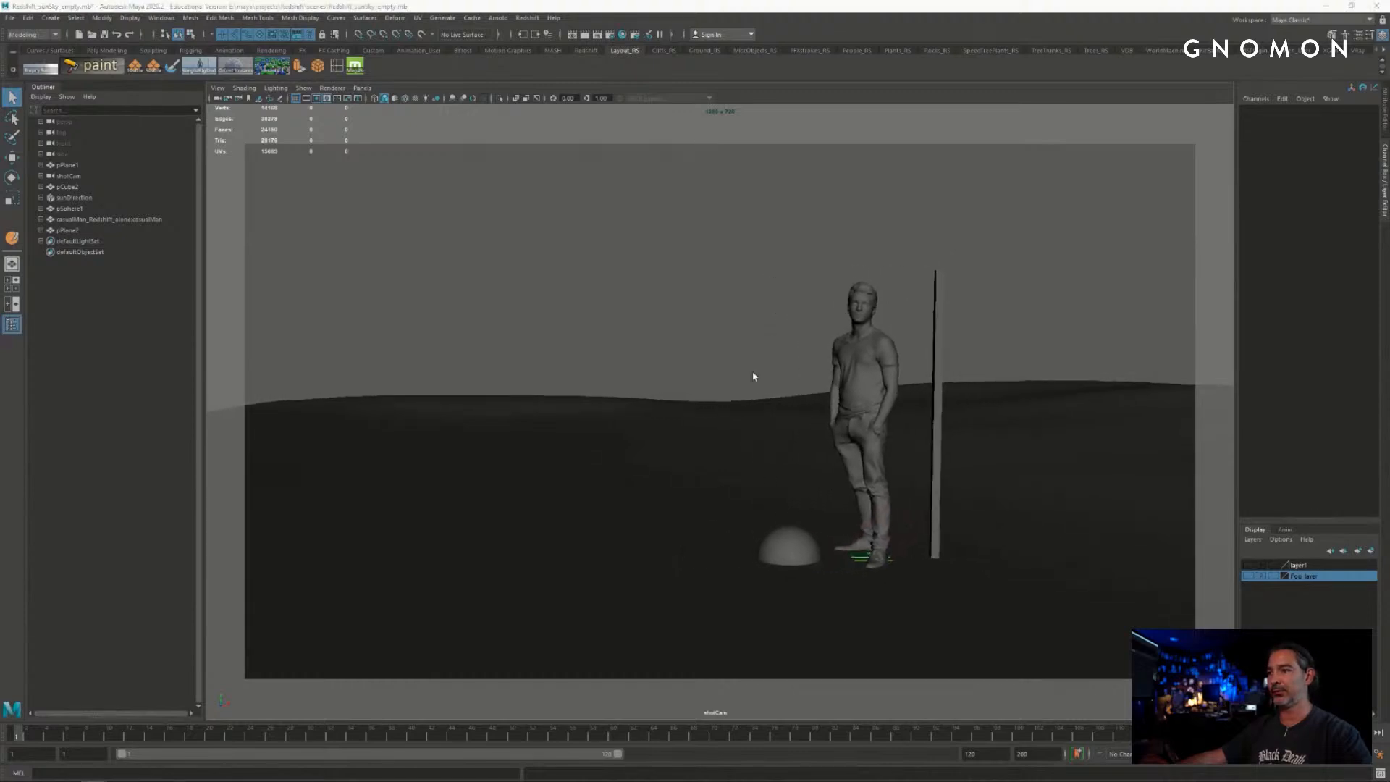
- Switch the viewport back to the persp camera, with the whole terrain around the man in view
{"action": "key", "text": "space"}
{"action": "left_click_drag", "start_coordinate": [754, 375], "coordinate": [788, 381]}
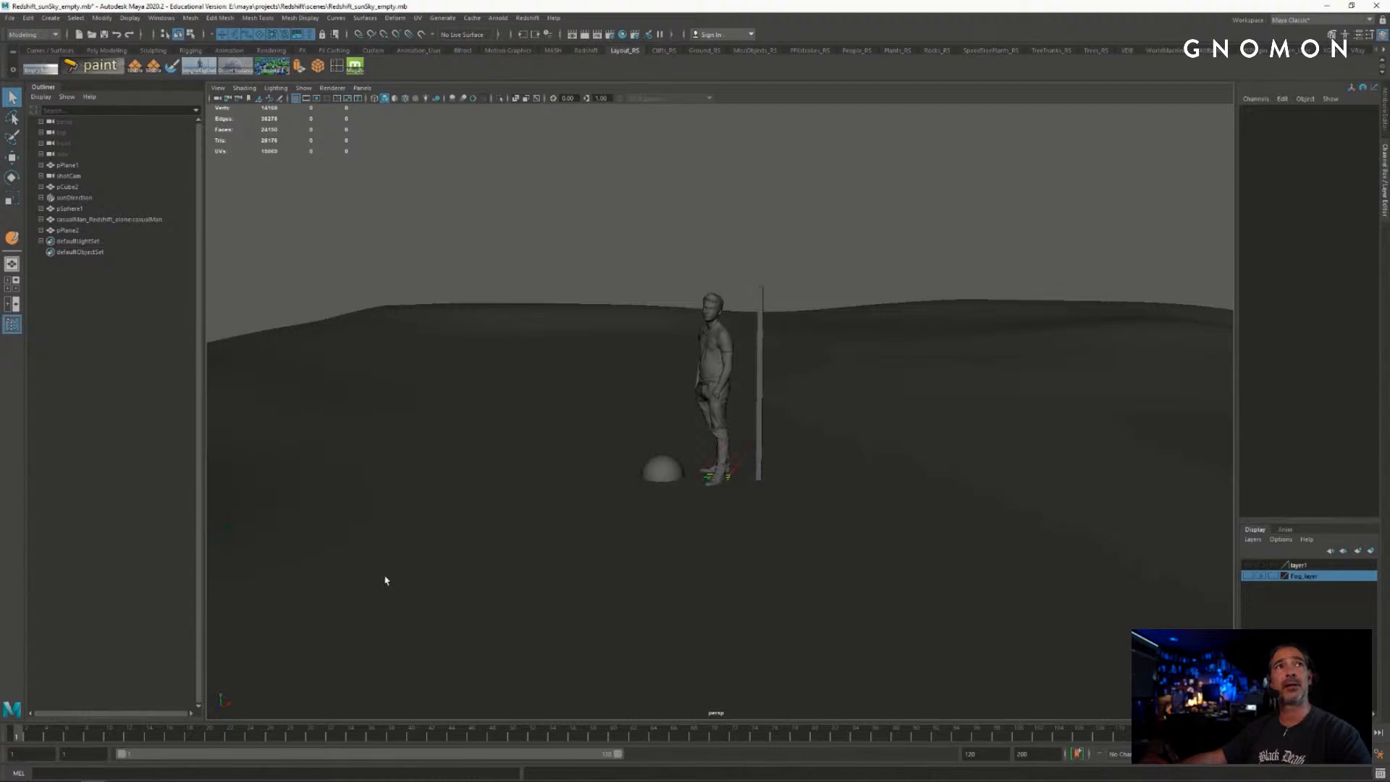
{"action": "left_click_drag", "start_coordinate": [766, 514], "coordinate": [782, 522], "text": "alt"}
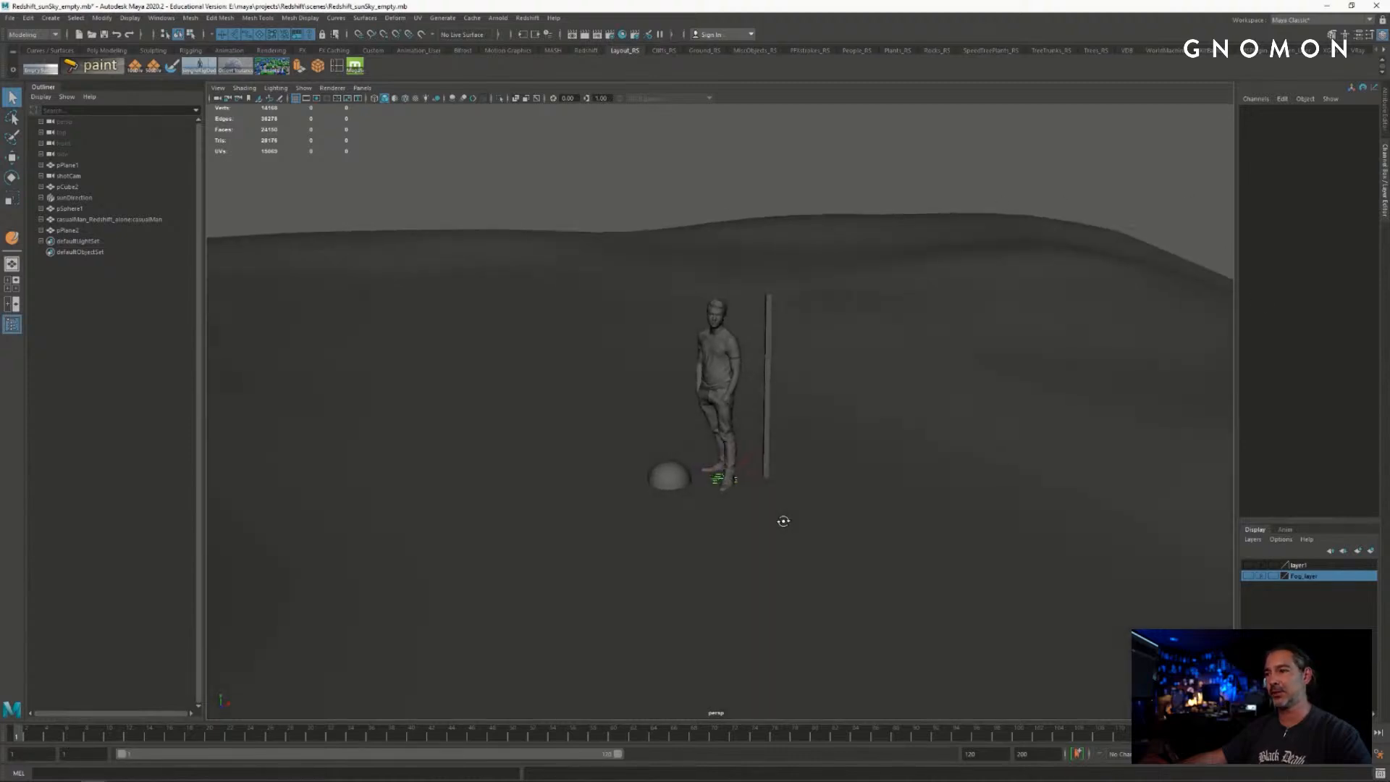
{"action": "right_click_drag", "start_coordinate": [781, 521], "coordinate": [750, 478], "text": "alt"}
{"action": "mouse_move", "coordinate": [750, 478]}
{"action": "left_mouse_down", "text": "alt"}
{"action": "mouse_move", "coordinate": [732, 477]}
{"action": "mouse_move", "coordinate": [769, 472]}
{"action": "left_mouse_up", "text": "alt"}
{"action": "right_click_drag", "start_coordinate": [769, 471], "coordinate": [865, 478], "text": "alt"}
{"action": "left_click_drag", "start_coordinate": [865, 477], "coordinate": [861, 455], "text": "alt"}
{"action": "left_click_drag", "start_coordinate": [748, 414], "coordinate": [786, 419], "text": "alt"}
- Select the sculpted ground plane and activate the Sculpt Tool with its settings shown
{"action": "left_click", "coordinate": [787, 420]}
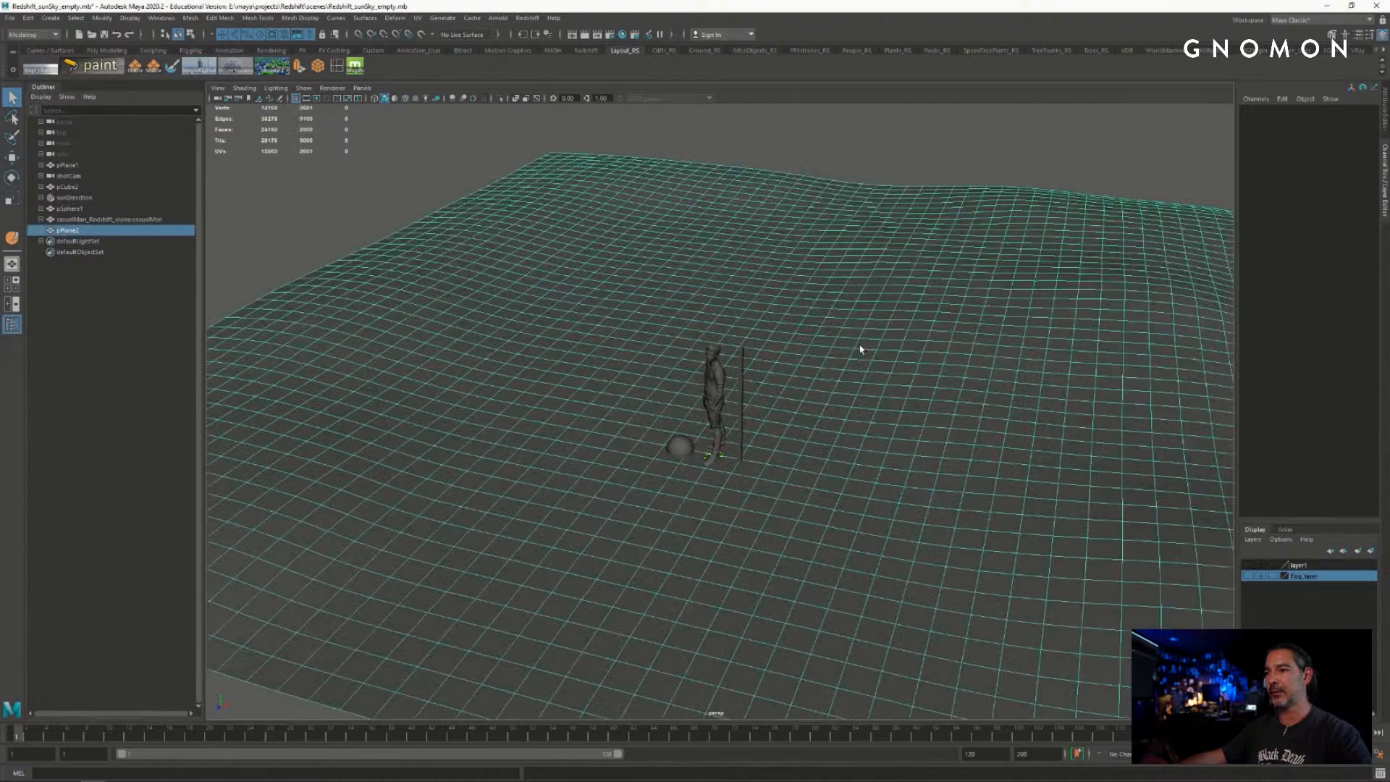
{"action": "left_click_drag", "start_coordinate": [683, 319], "coordinate": [699, 316], "text": "alt"}
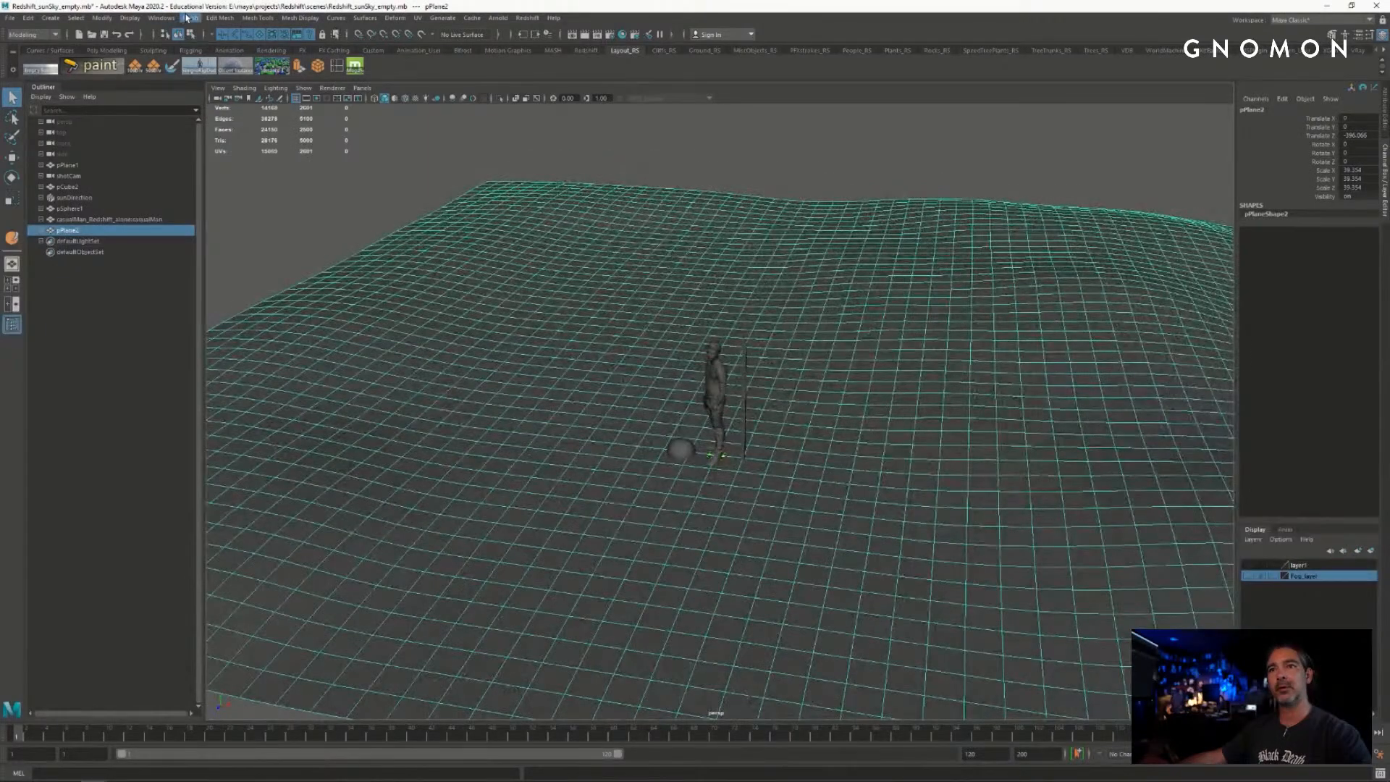
{"action": "left_click", "coordinate": [188, 18]}
{"action": "mouse_move", "coordinate": [220, 18]}
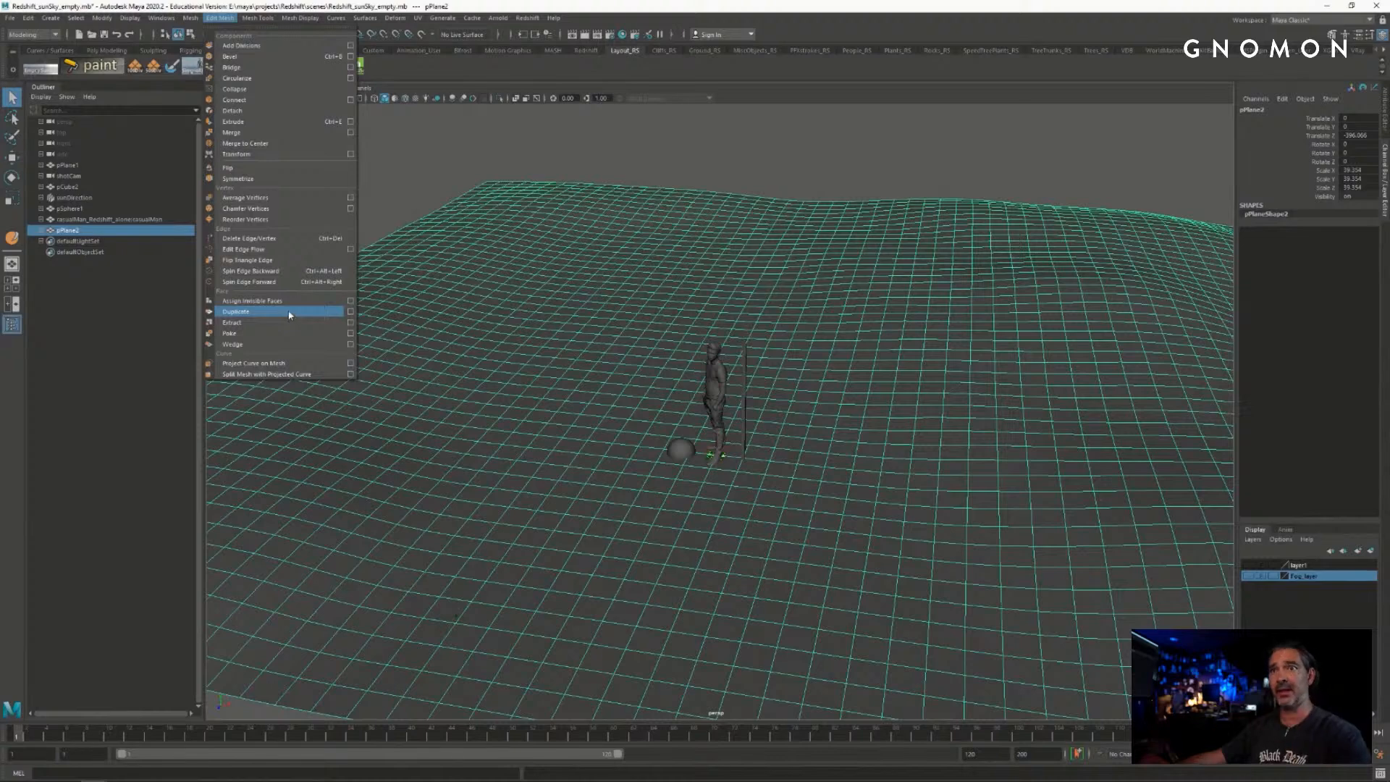
{"action": "mouse_move", "coordinate": [263, 18]}
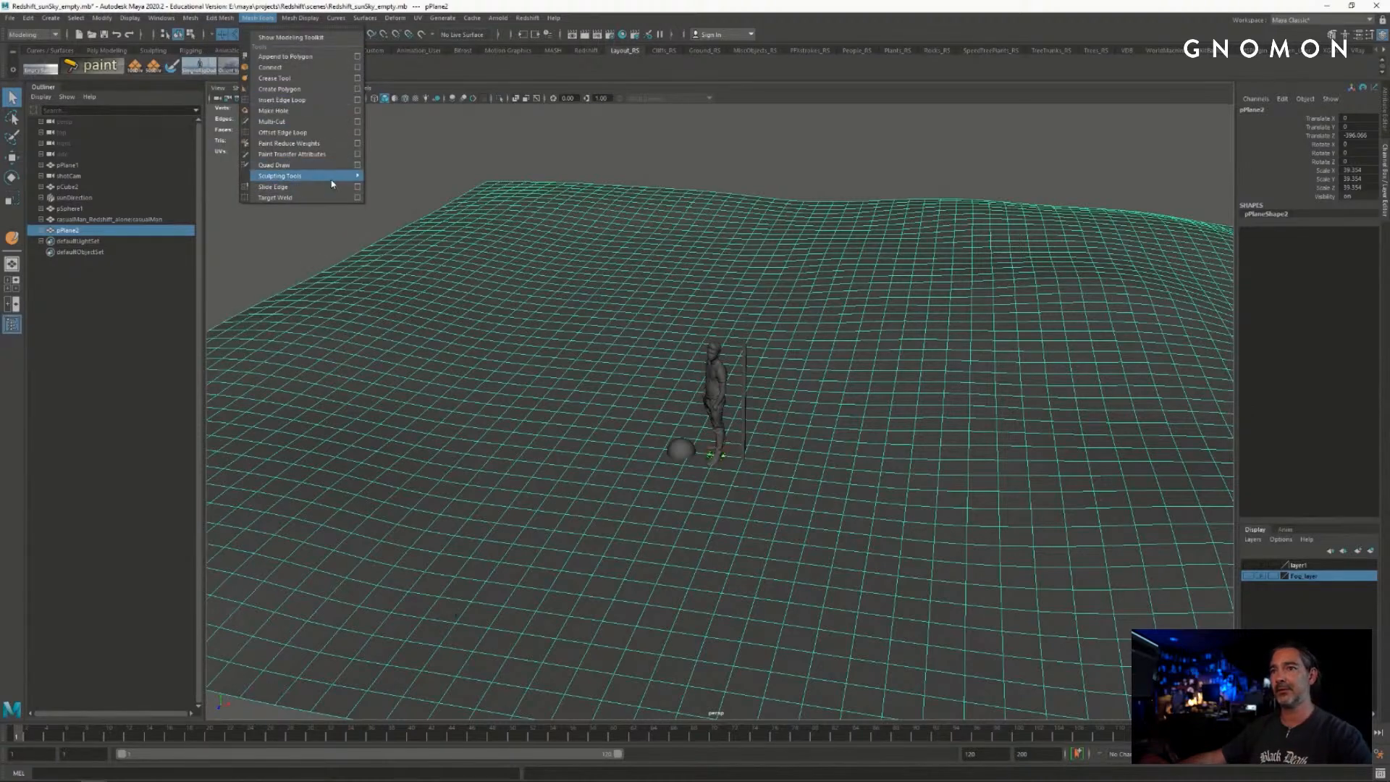
{"action": "mouse_move", "coordinate": [333, 176]}
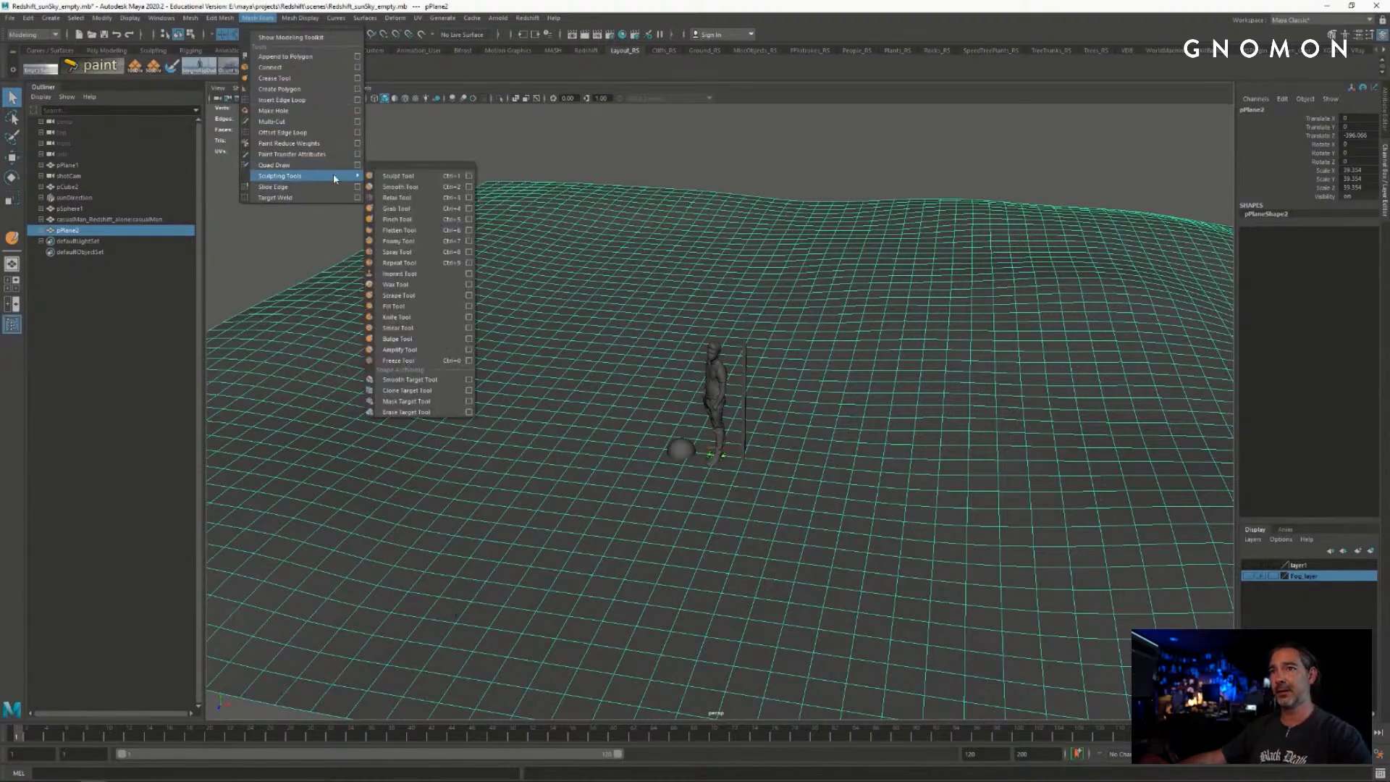
{"action": "left_click", "coordinate": [469, 176]}
- Raise the slope to the right of the man, reduce the brush size to about 252, and add smaller mounds to the terrain
{"action": "right_click_drag", "start_coordinate": [809, 319], "coordinate": [698, 316], "text": "alt"}
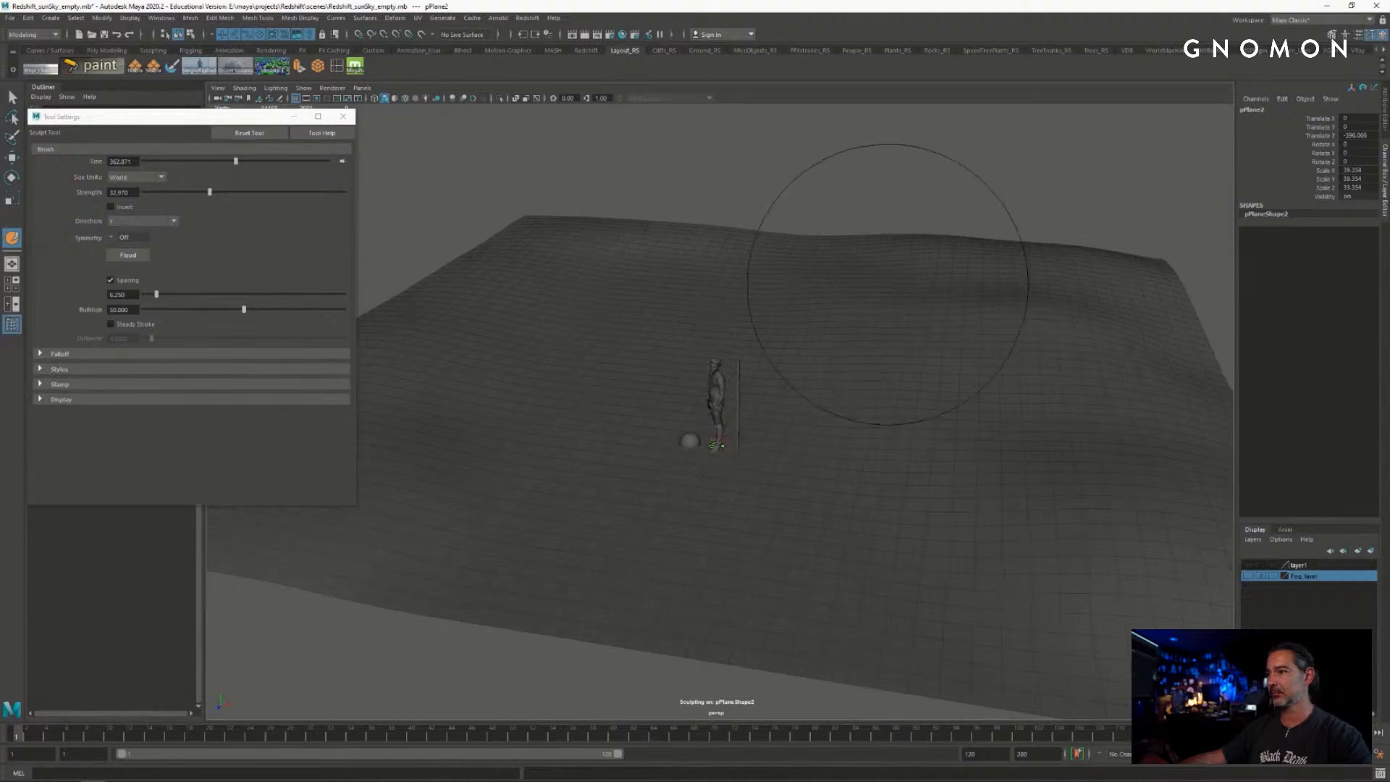
{"action": "left_click_drag", "start_coordinate": [948, 315], "coordinate": [868, 312]}
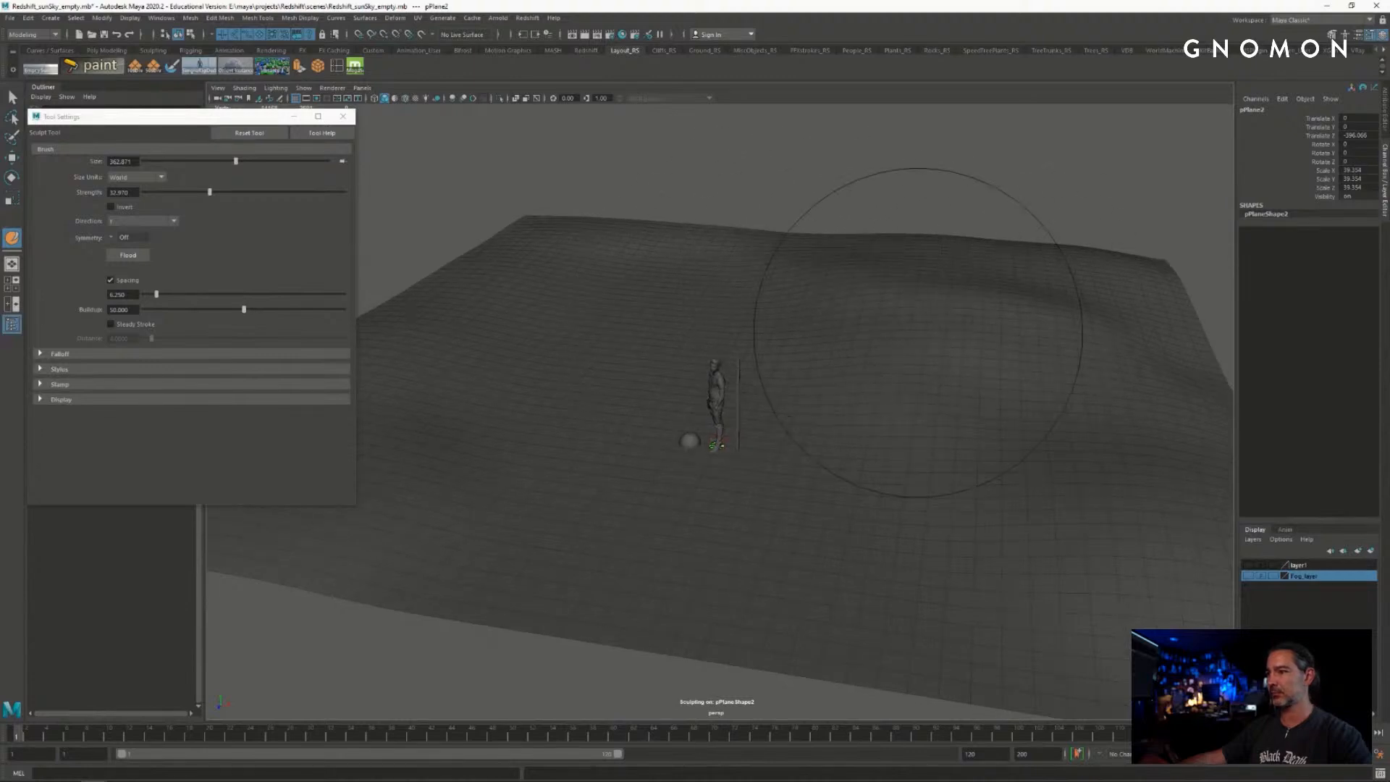
{"action": "mouse_move", "coordinate": [985, 464]}
{"action": "left_mouse_down", "text": "alt"}
{"action": "mouse_move", "coordinate": [999, 410]}
{"action": "mouse_move", "coordinate": [974, 398]}
{"action": "mouse_move", "coordinate": [947, 448]}
{"action": "mouse_move", "coordinate": [905, 383]}
{"action": "left_mouse_up", "text": "alt"}
{"action": "key", "text": "b"}
{"action": "left_click_drag", "start_coordinate": [676, 366], "coordinate": [632, 374]}
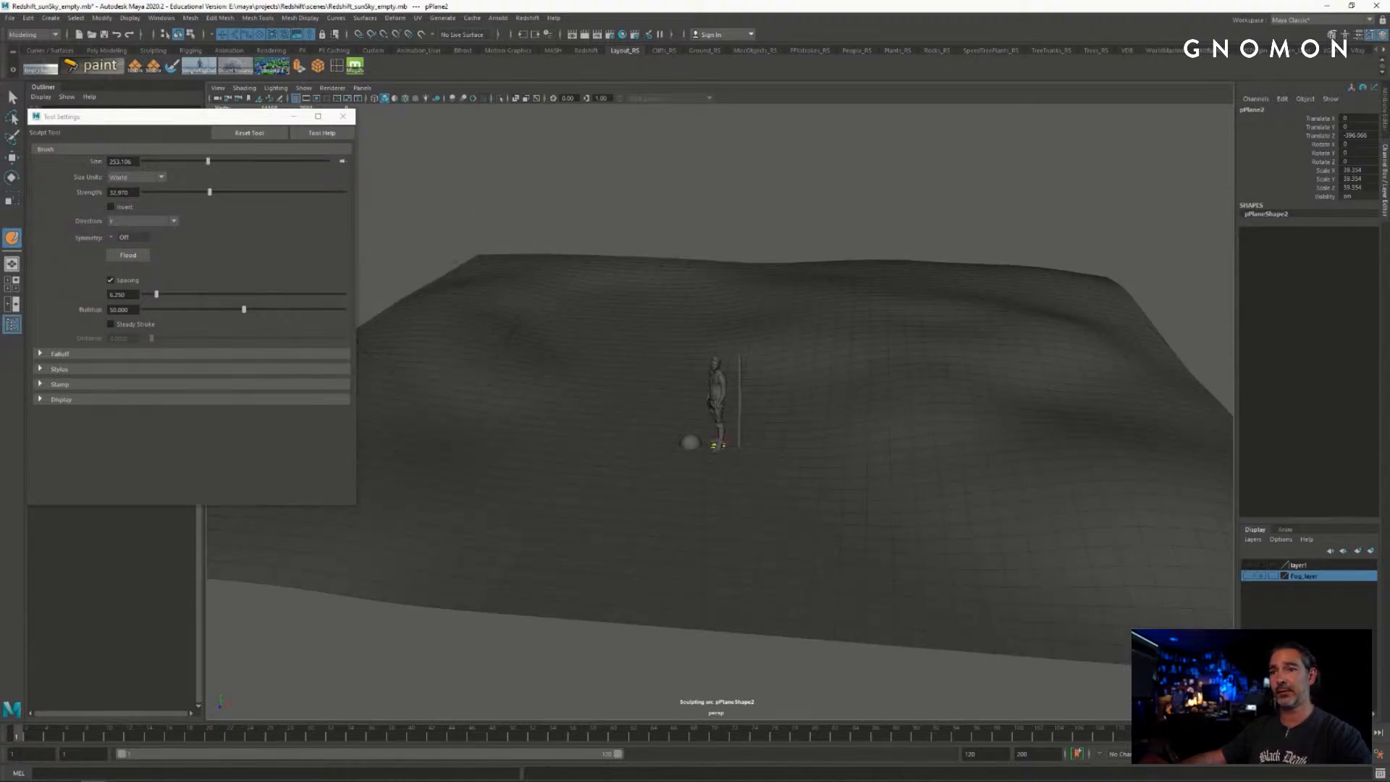
- Turn on Invert and carve depressions into the ground behind the man and in the right foreground
{"action": "left_click_drag", "start_coordinate": [664, 426], "coordinate": [663, 406], "text": "alt"}
{"action": "right_click_drag", "start_coordinate": [664, 407], "coordinate": [706, 407], "text": "alt"}
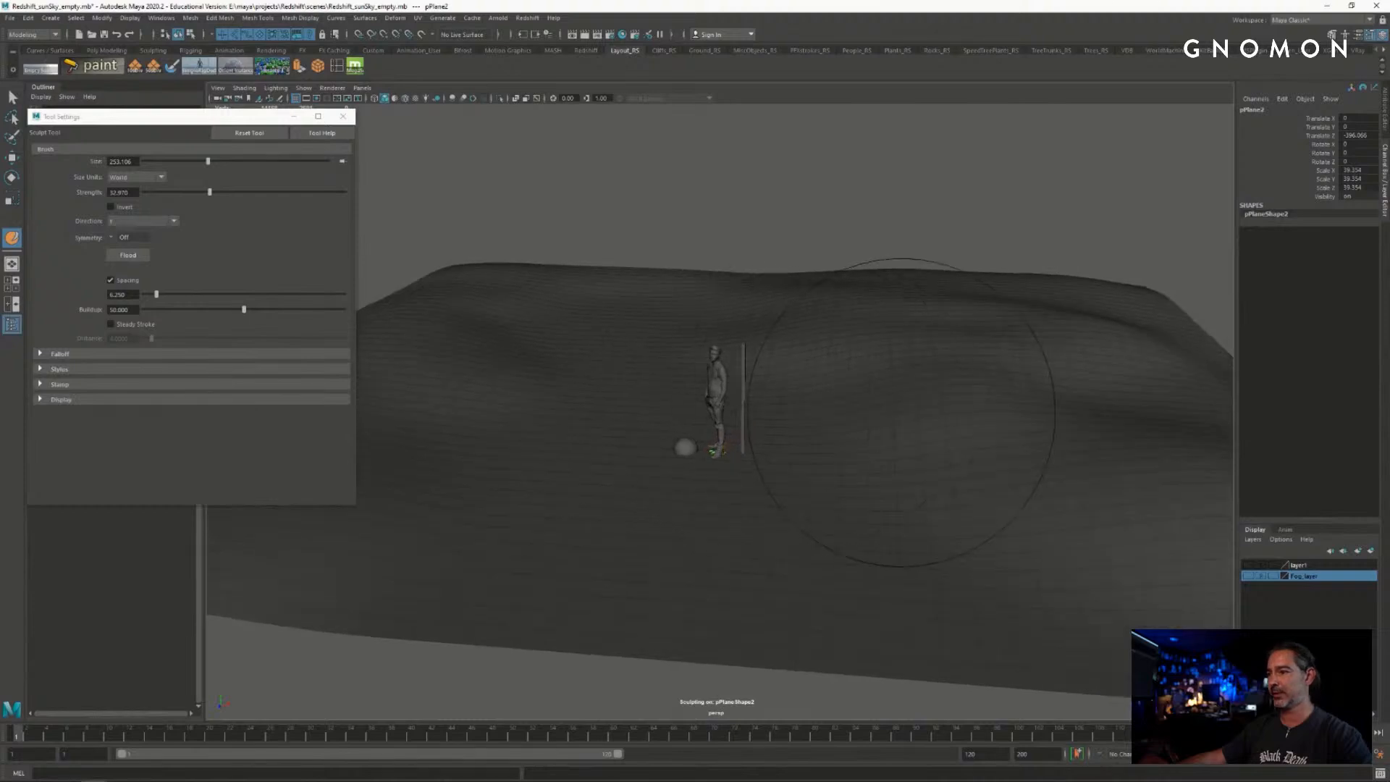
{"action": "left_click", "coordinate": [122, 205]}
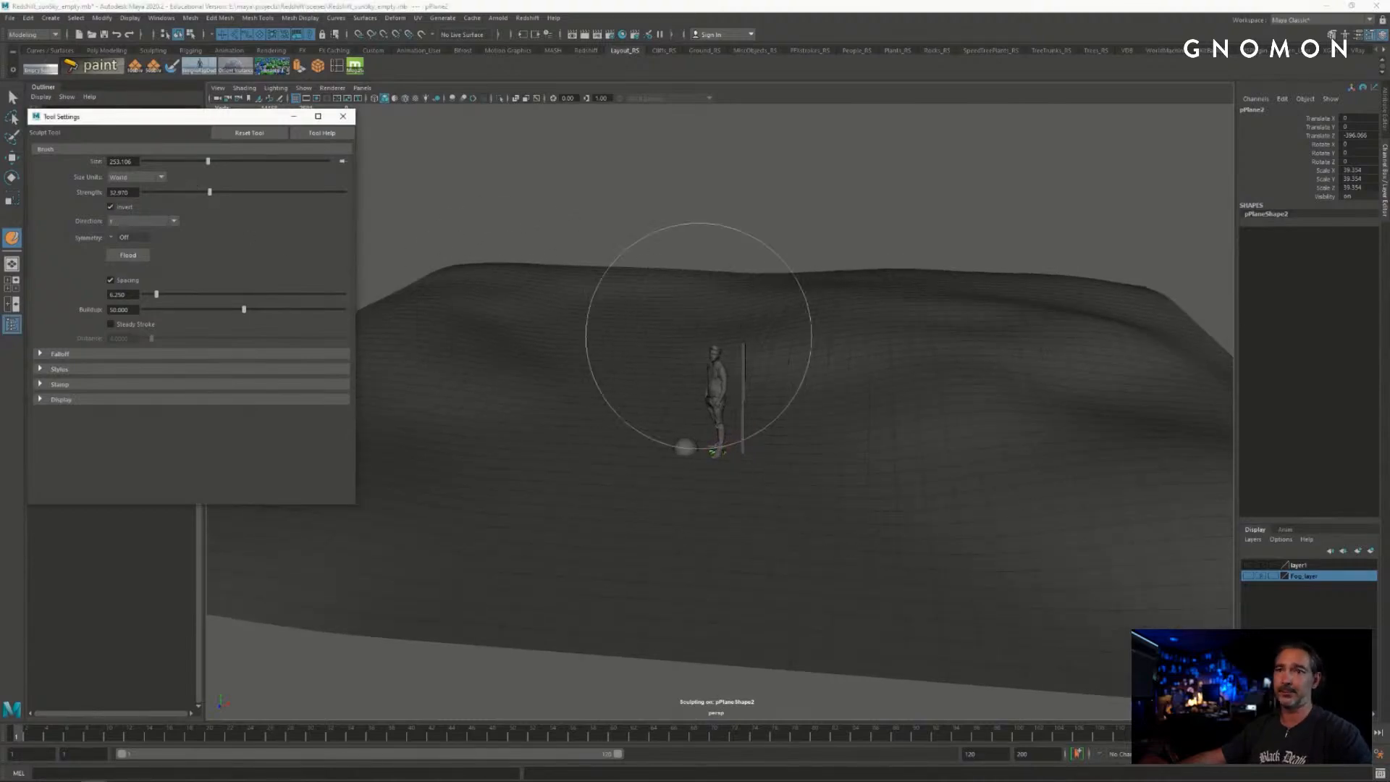
{"action": "left_click_drag", "start_coordinate": [676, 350], "coordinate": [614, 347]}
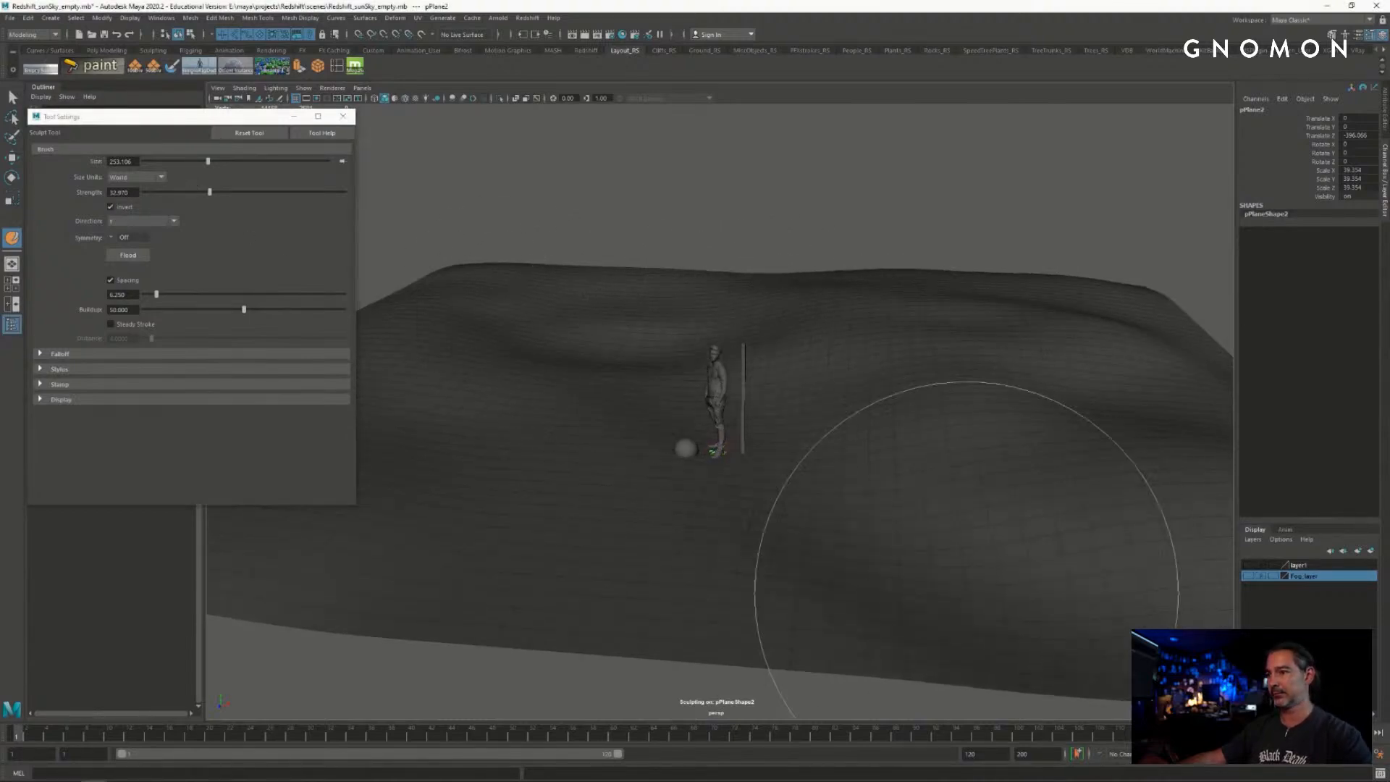
- Carve more depressions into the ground right of the man and on the far left, then end sculpting and close its settings
{"action": "left_click_drag", "start_coordinate": [897, 507], "coordinate": [1041, 529]}
{"action": "left_click_drag", "start_coordinate": [536, 506], "coordinate": [587, 515]}
{"action": "left_click_drag", "start_coordinate": [434, 532], "coordinate": [384, 537]}
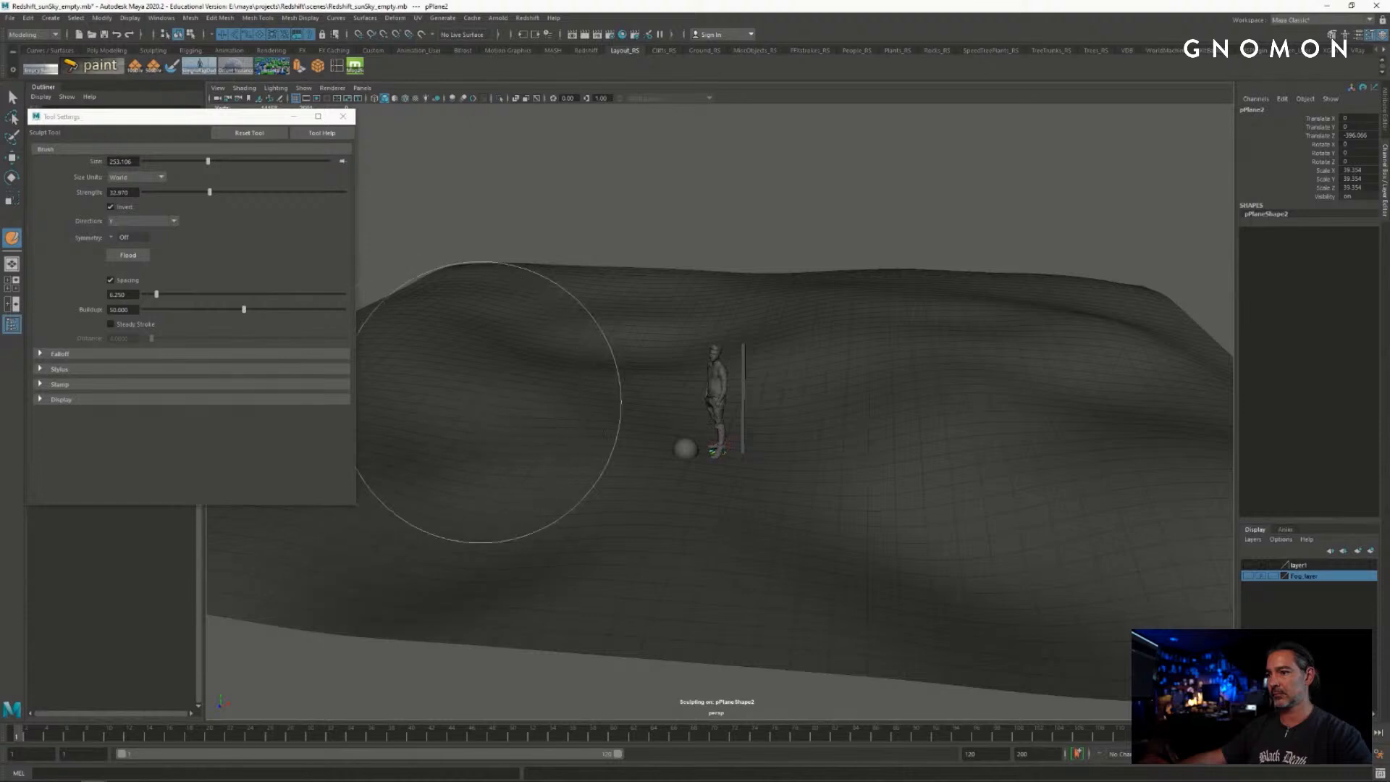
{"action": "mouse_move", "coordinate": [706, 507]}
{"action": "left_mouse_down", "text": "alt"}
{"action": "mouse_move", "coordinate": [729, 458]}
{"action": "mouse_move", "coordinate": [840, 465]}
{"action": "mouse_move", "coordinate": [868, 449]}
{"action": "left_mouse_up", "text": "alt"}
{"action": "mouse_move", "coordinate": [908, 452]}
{"action": "right_mouse_down", "text": "alt"}
{"action": "mouse_move", "coordinate": [1133, 455]}
{"action": "mouse_move", "coordinate": [878, 453]}
{"action": "right_mouse_up", "text": "alt"}
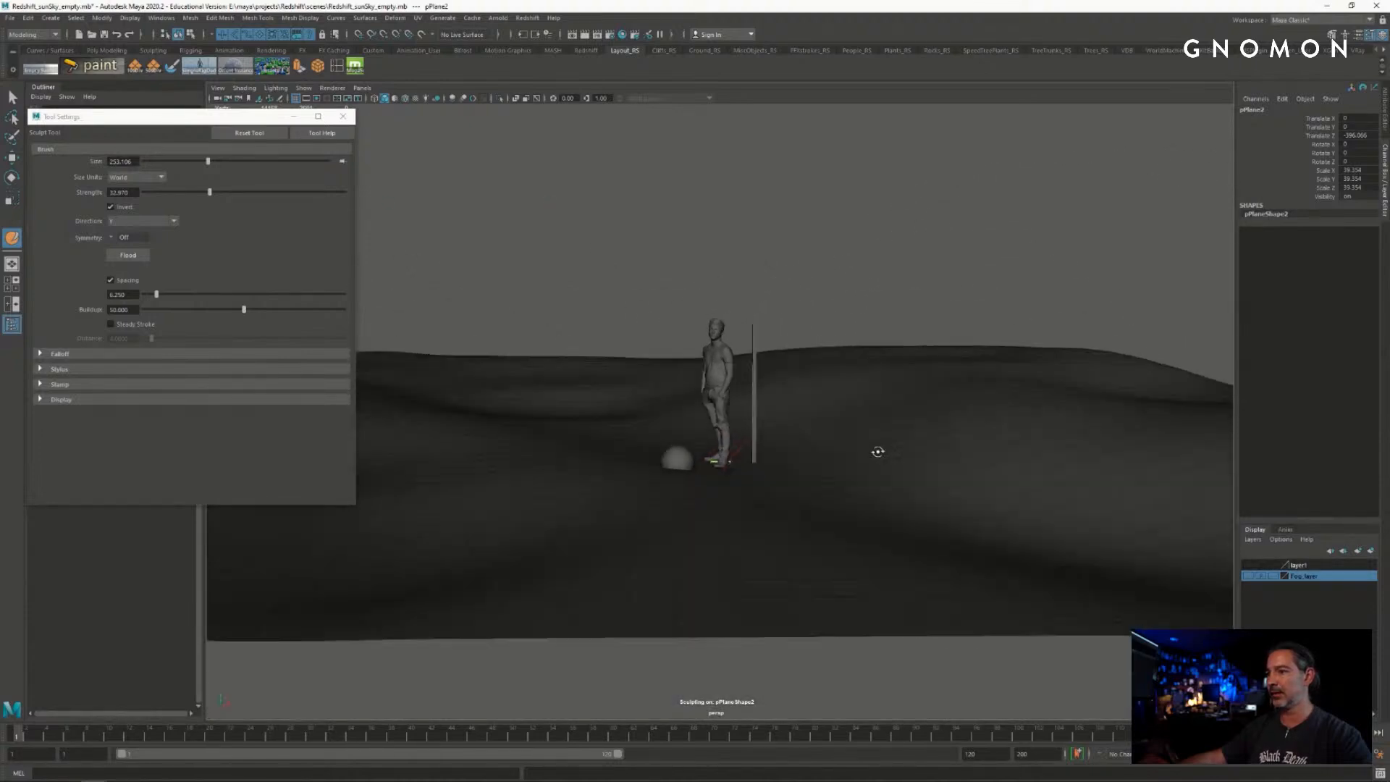
{"action": "left_click_drag", "start_coordinate": [878, 454], "coordinate": [844, 489], "text": "alt"}
{"action": "middle_click_drag", "start_coordinate": [818, 434], "coordinate": [839, 411], "text": "alt"}
{"action": "left_click", "coordinate": [342, 116]}
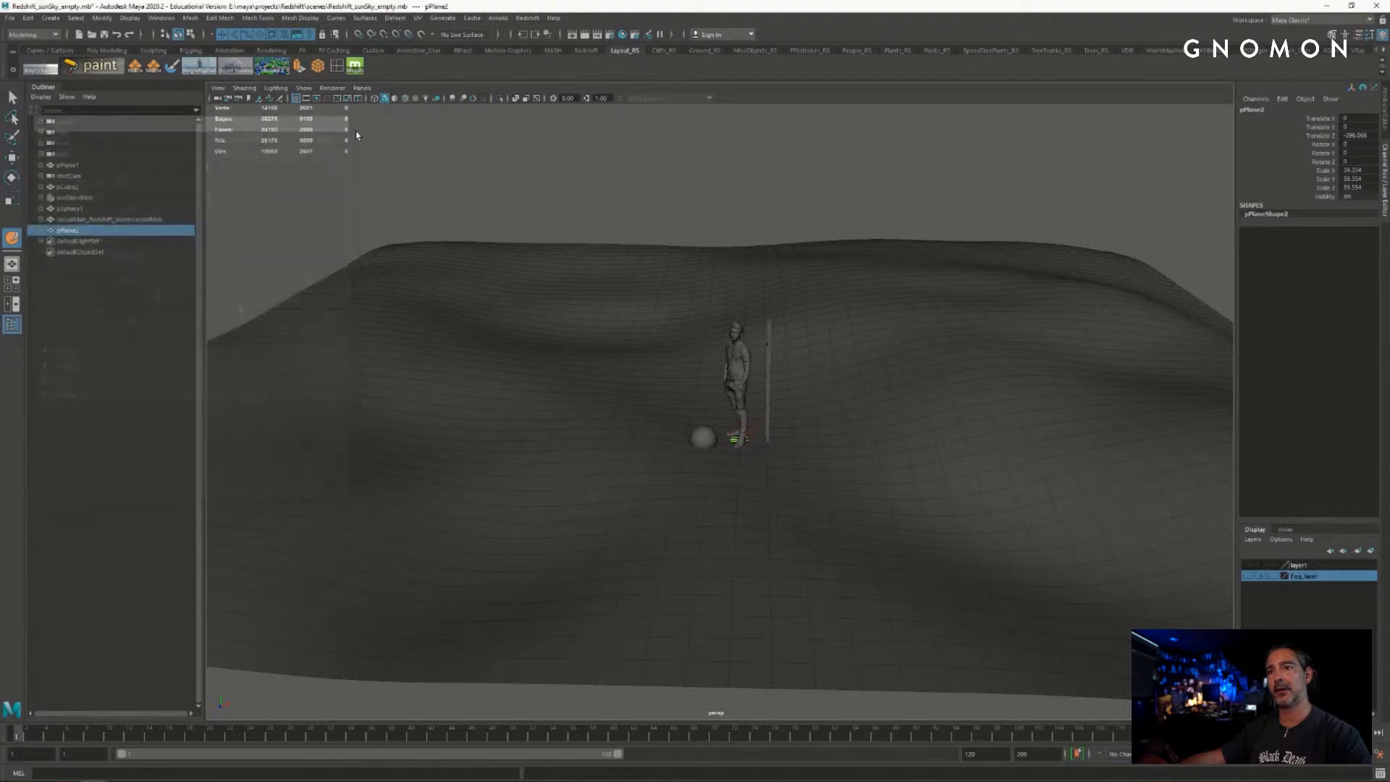
{"action": "key", "text": "q"}
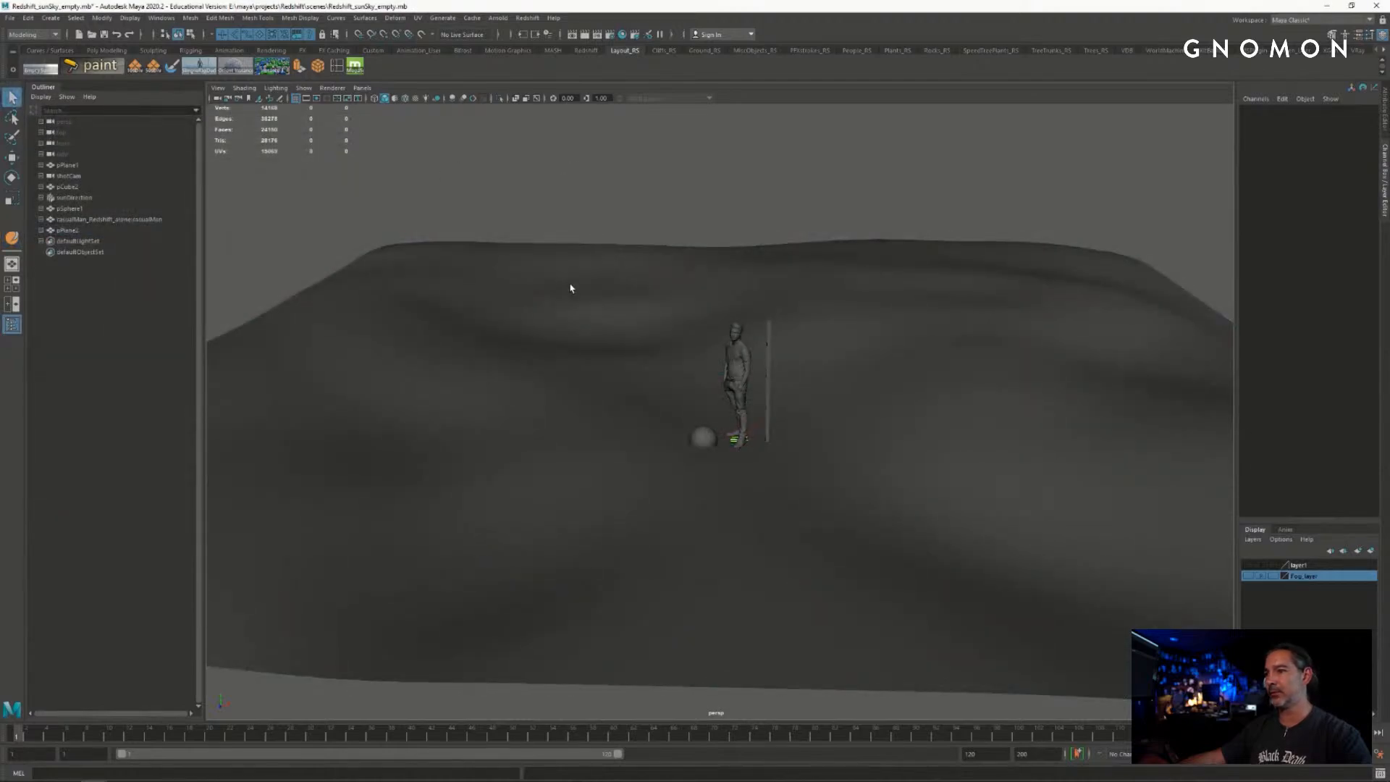
- Switch the viewport to shotCam and check the sculpted ground plane in the framed shot
{"action": "left_click", "coordinate": [614, 256]}
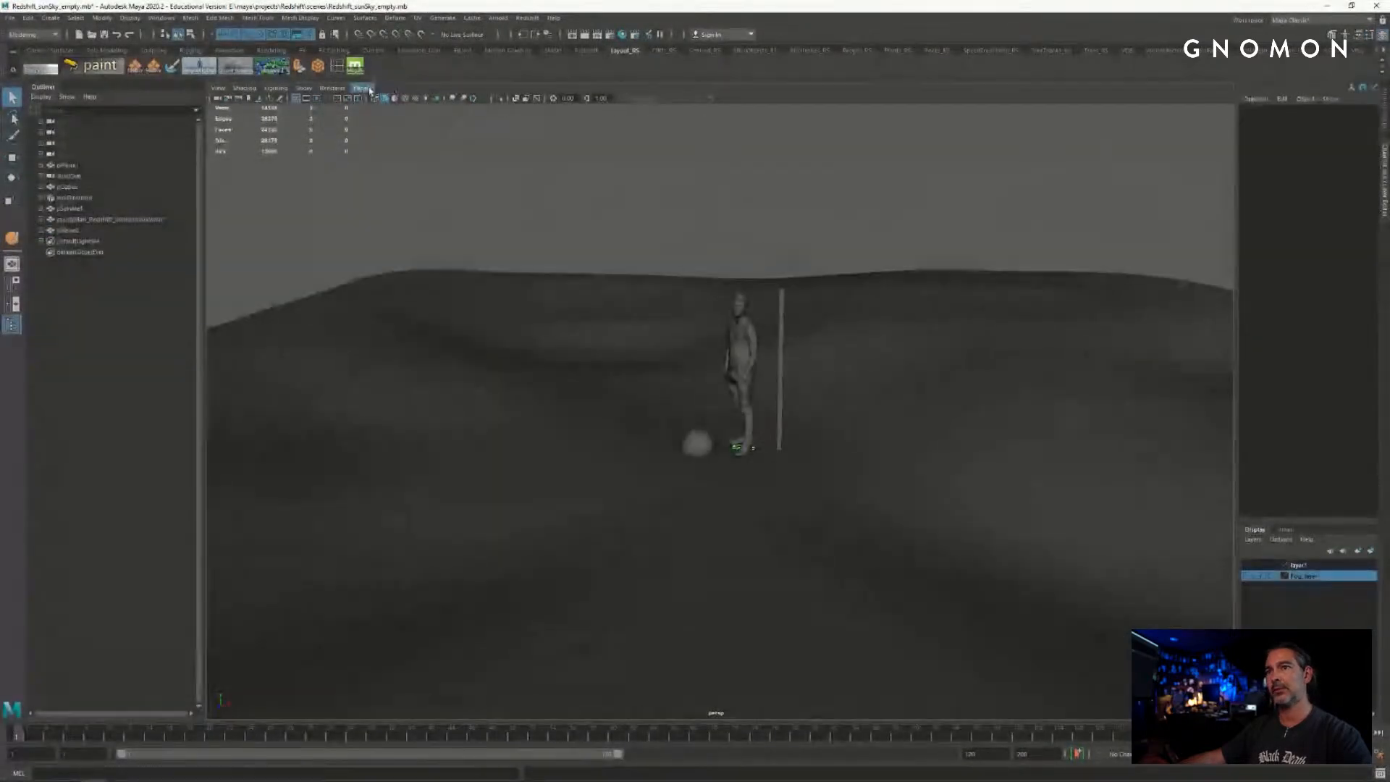
{"action": "left_click", "coordinate": [362, 87]}
{"action": "left_click", "coordinate": [493, 108]}
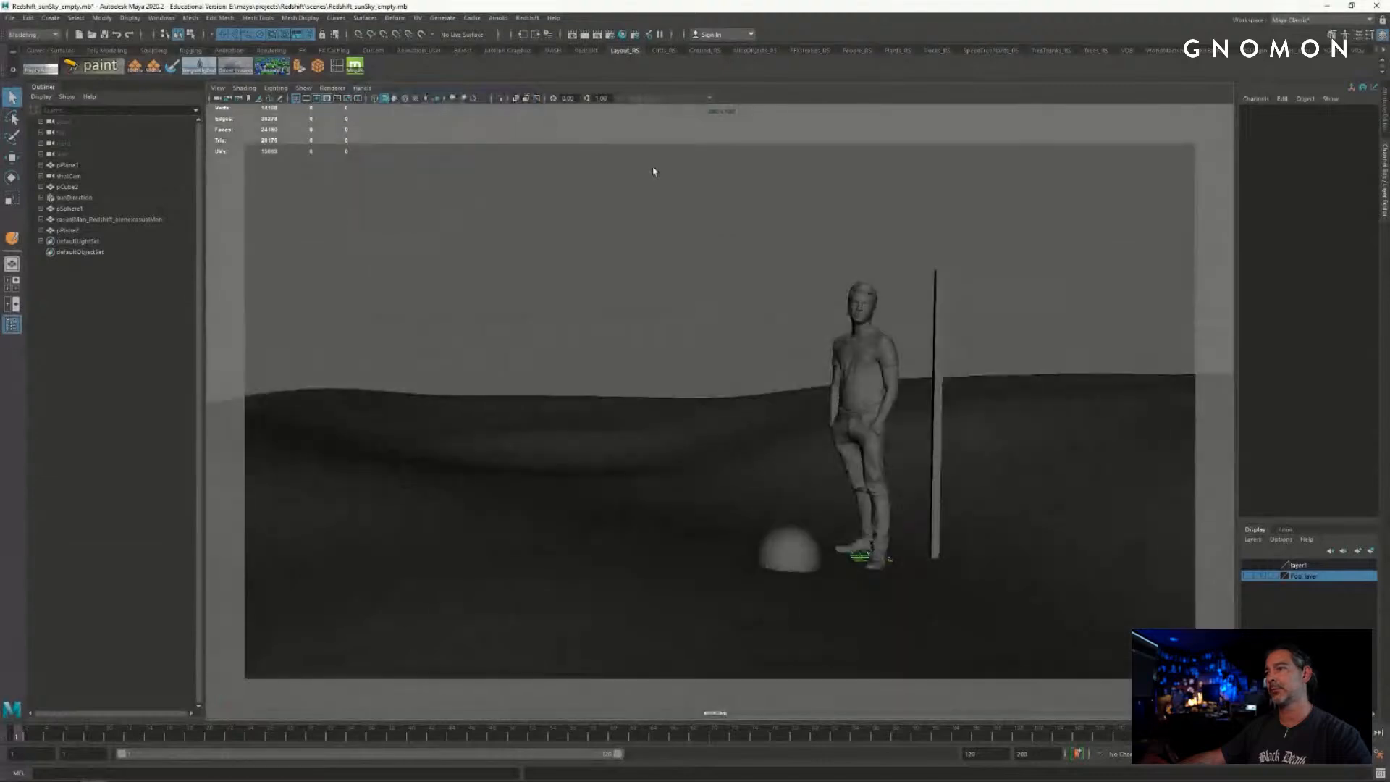
{"action": "left_click", "coordinate": [608, 437]}
{"action": "left_click", "coordinate": [652, 351]}
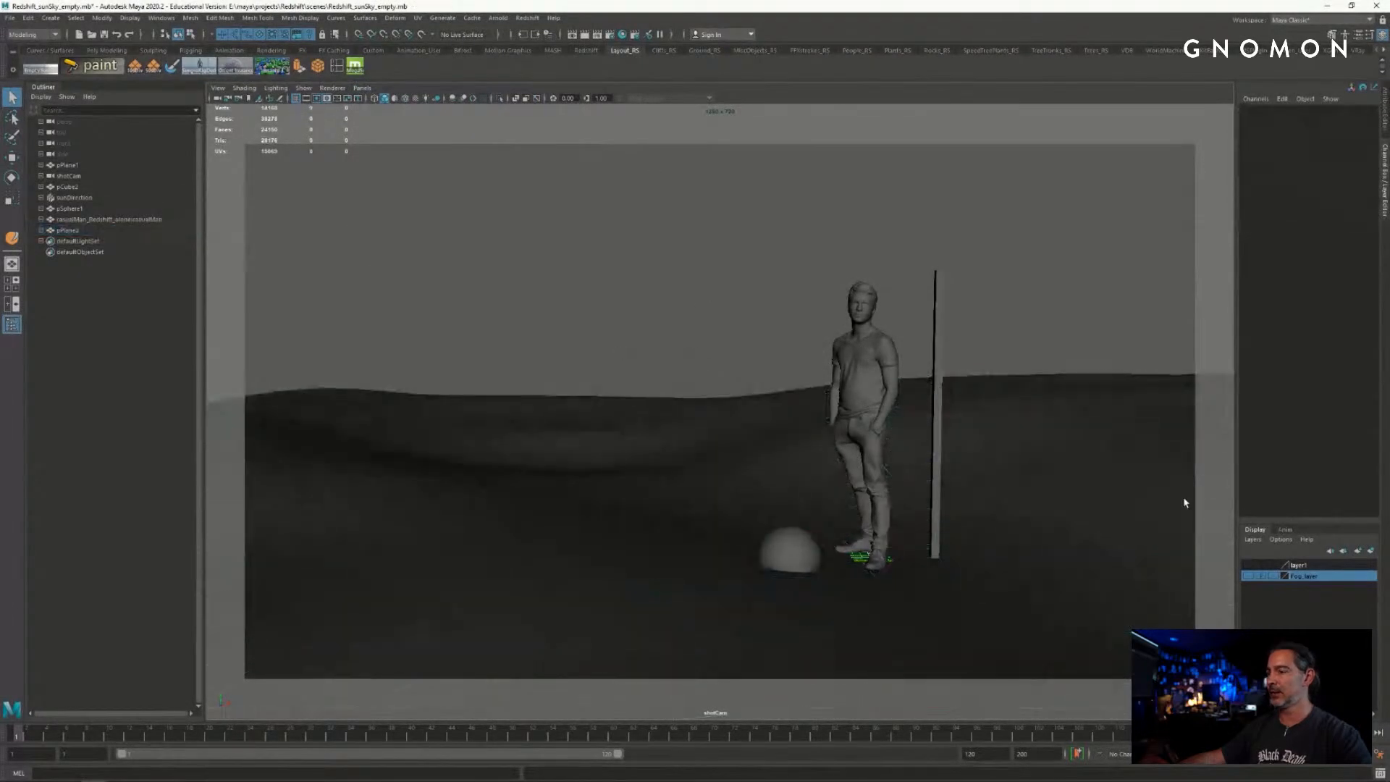
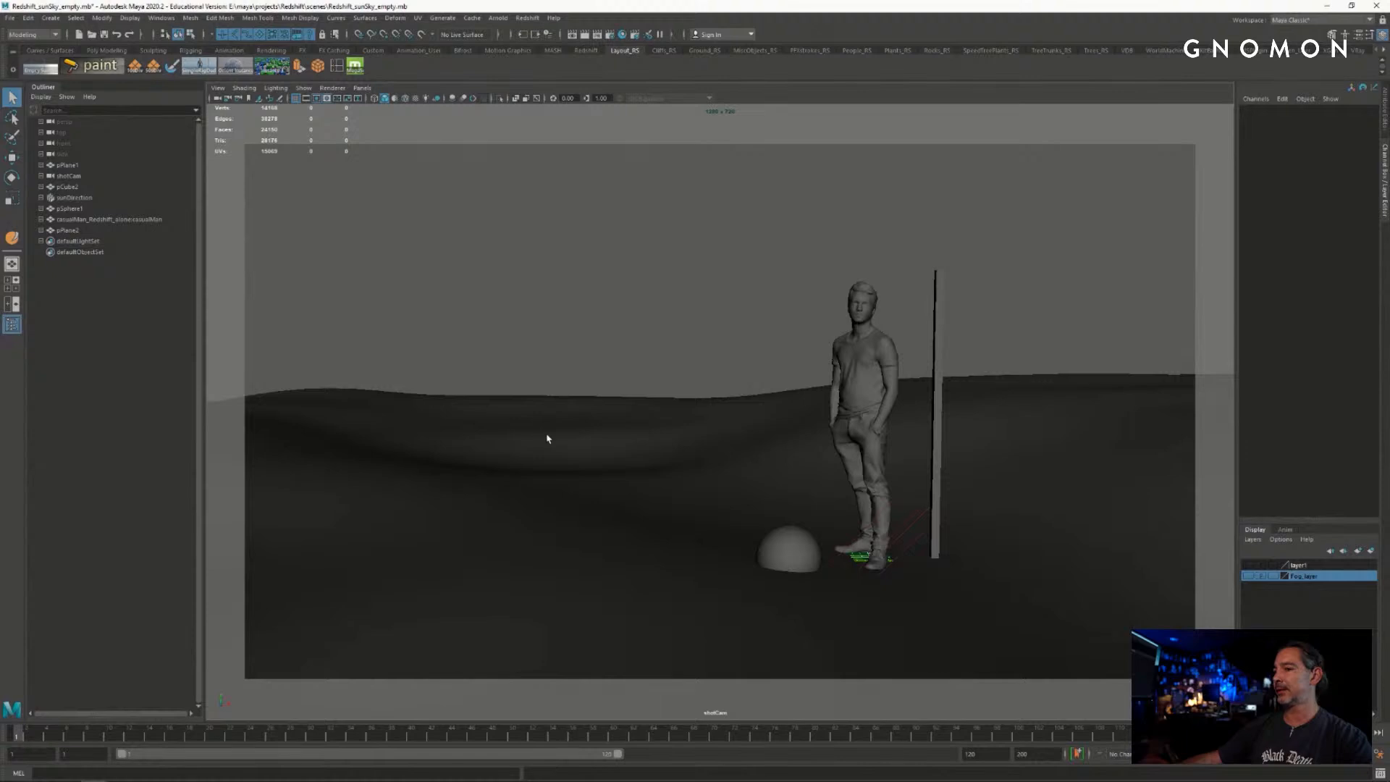
{"action": "left_click", "coordinate": [744, 443]}
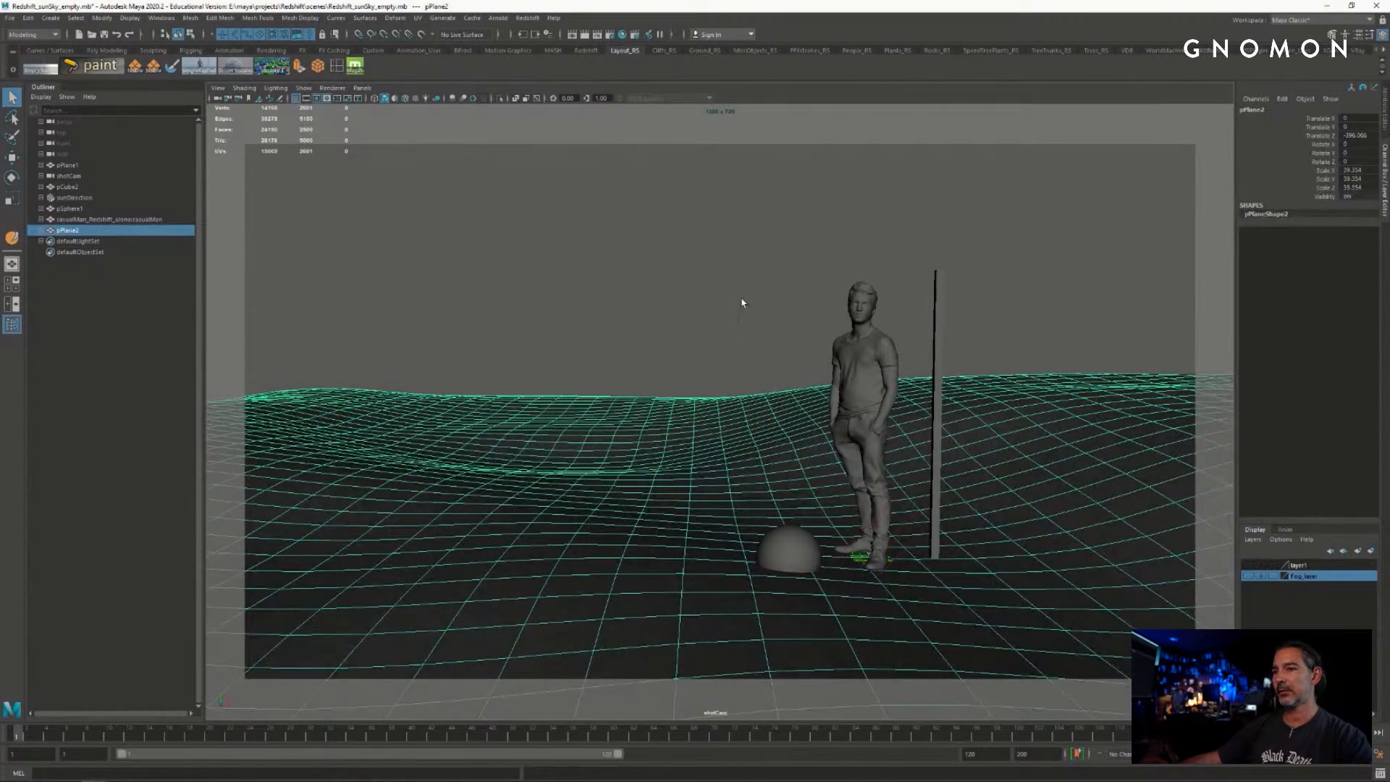
{"action": "left_click", "coordinate": [655, 278]}
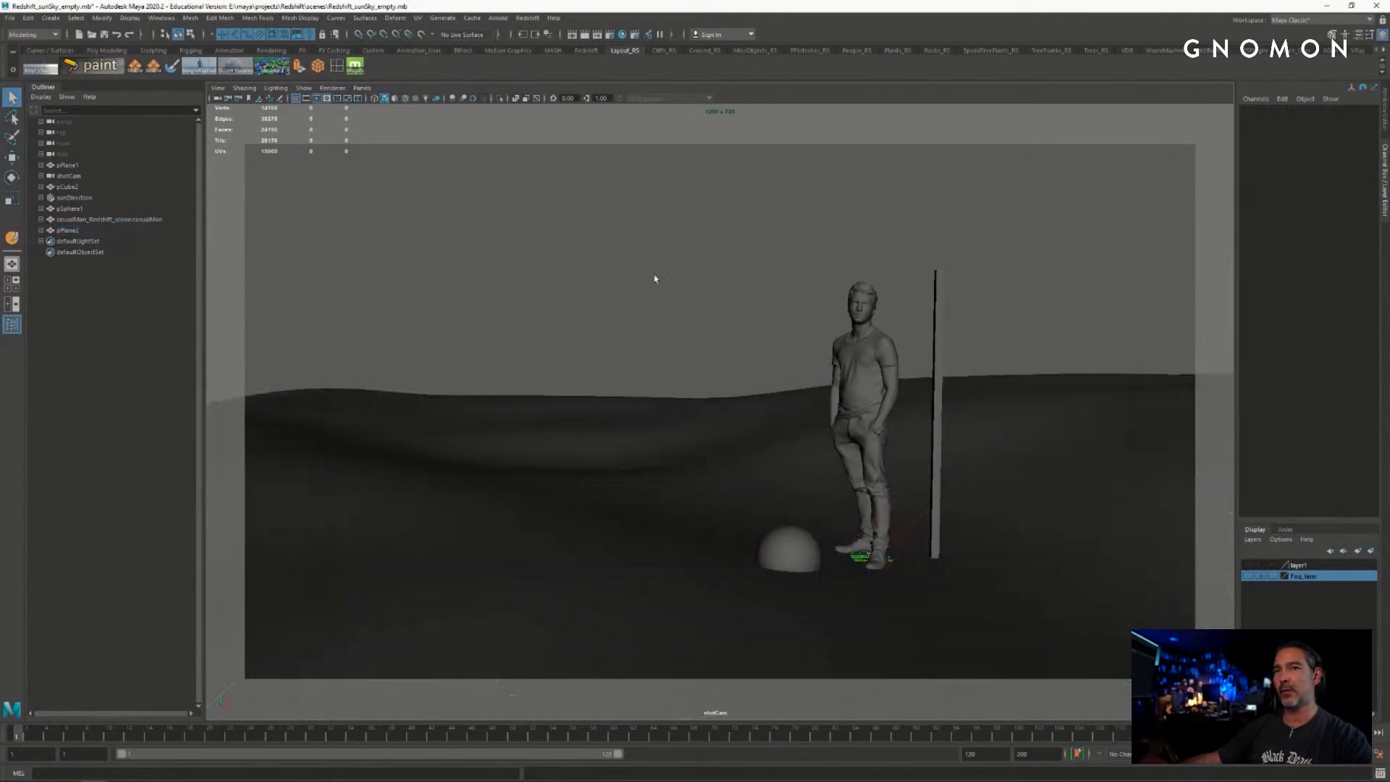
- Create a polygon cube, scale it uniformly to about 124, and raise it until it covers the man's upper body
{"action": "left_click", "coordinate": [79, 19]}
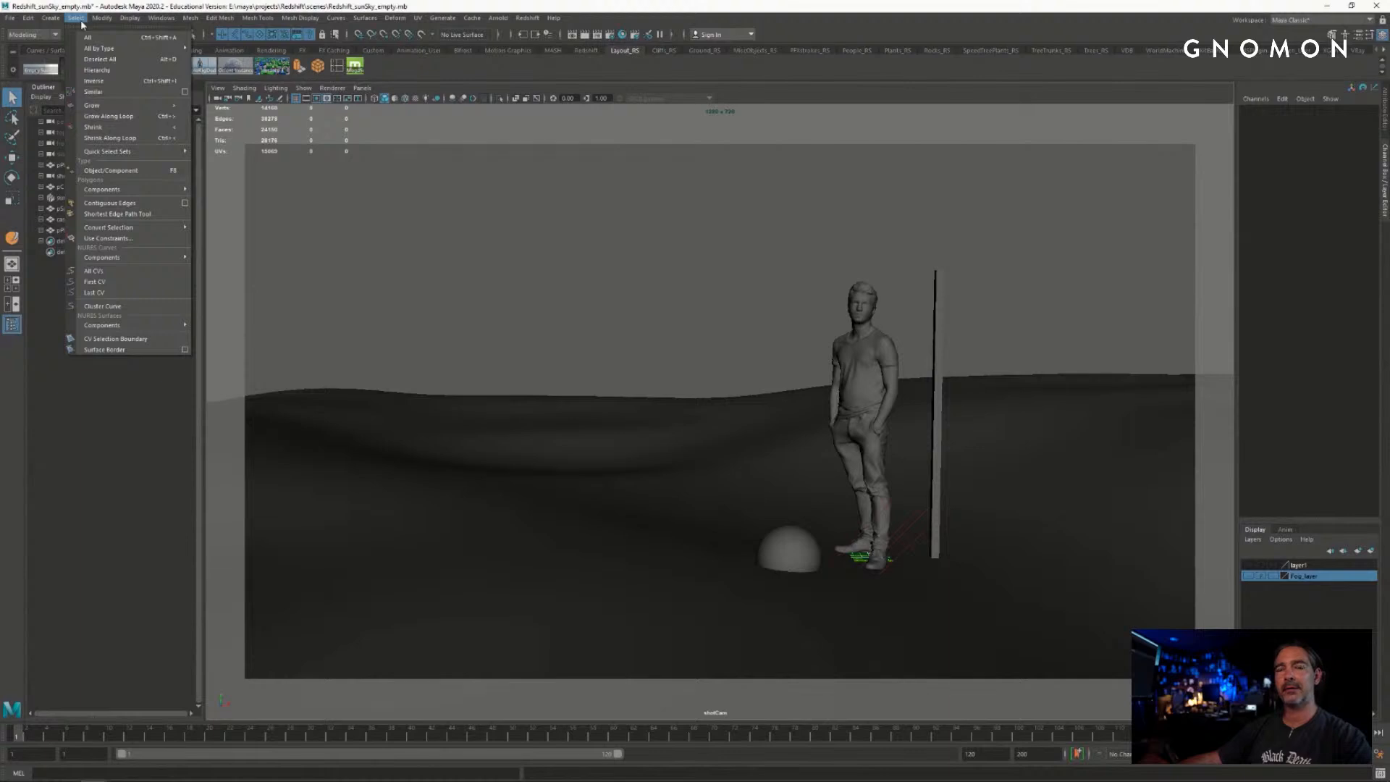
{"action": "mouse_move", "coordinate": [51, 17]}
{"action": "mouse_move", "coordinate": [109, 55]}
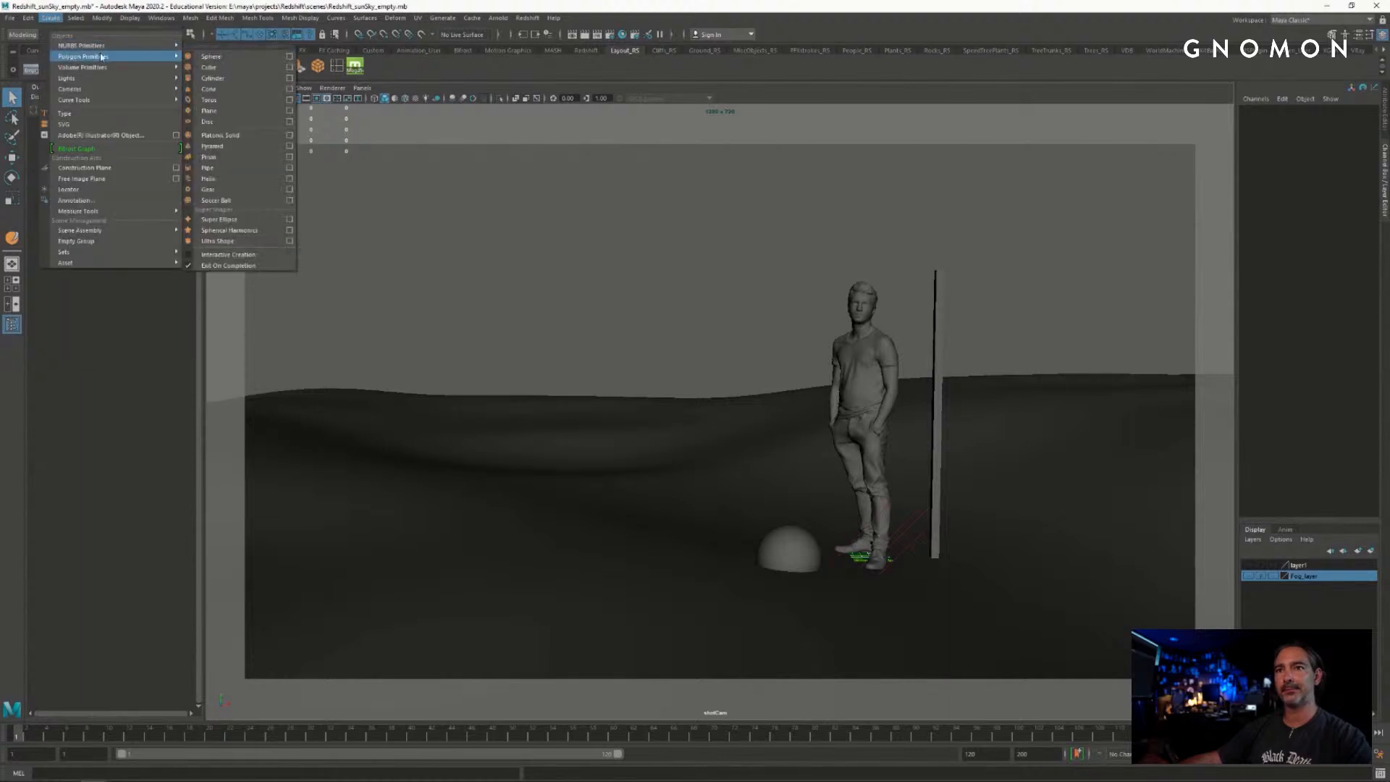
{"action": "left_click", "coordinate": [239, 66]}
{"action": "key", "text": "r"}
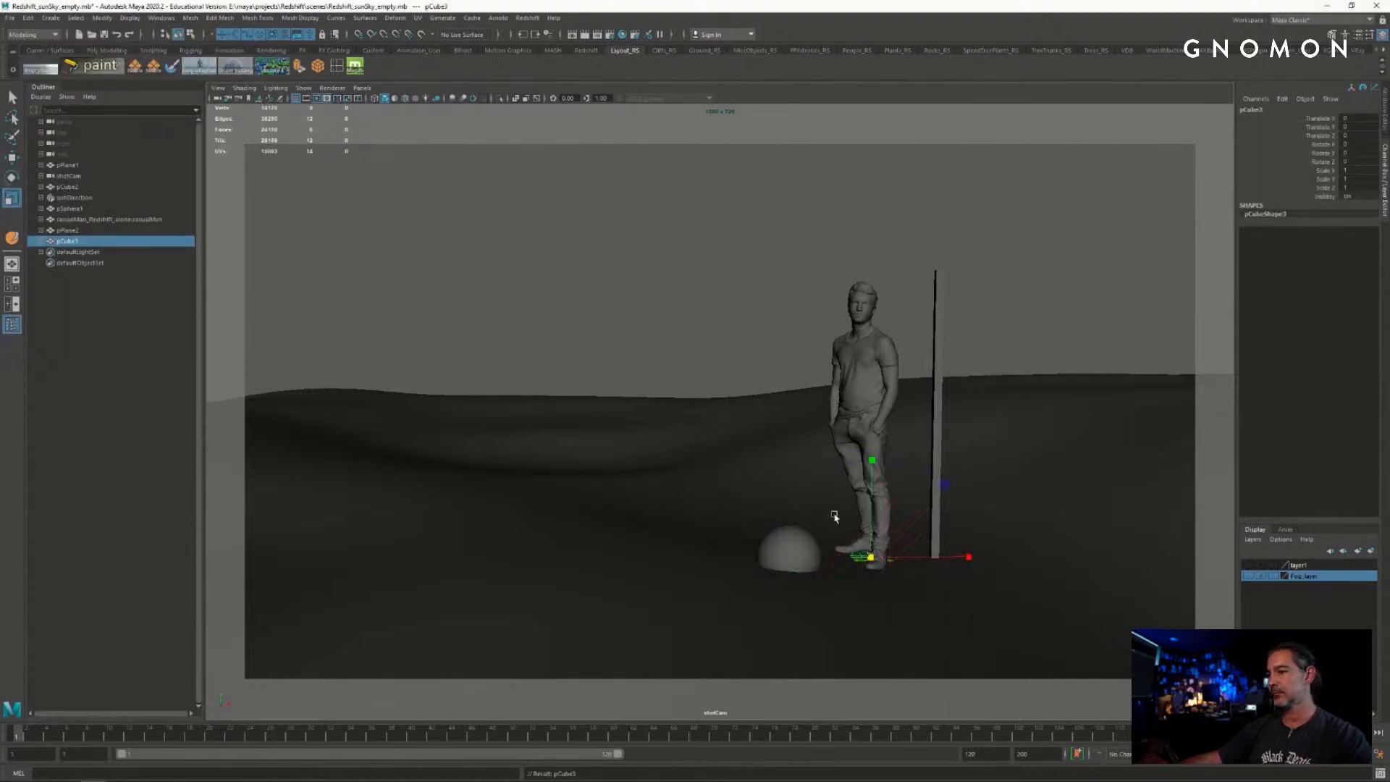
{"action": "left_click_drag", "start_coordinate": [872, 559], "coordinate": [1002, 549]}
{"action": "key", "text": "w"}
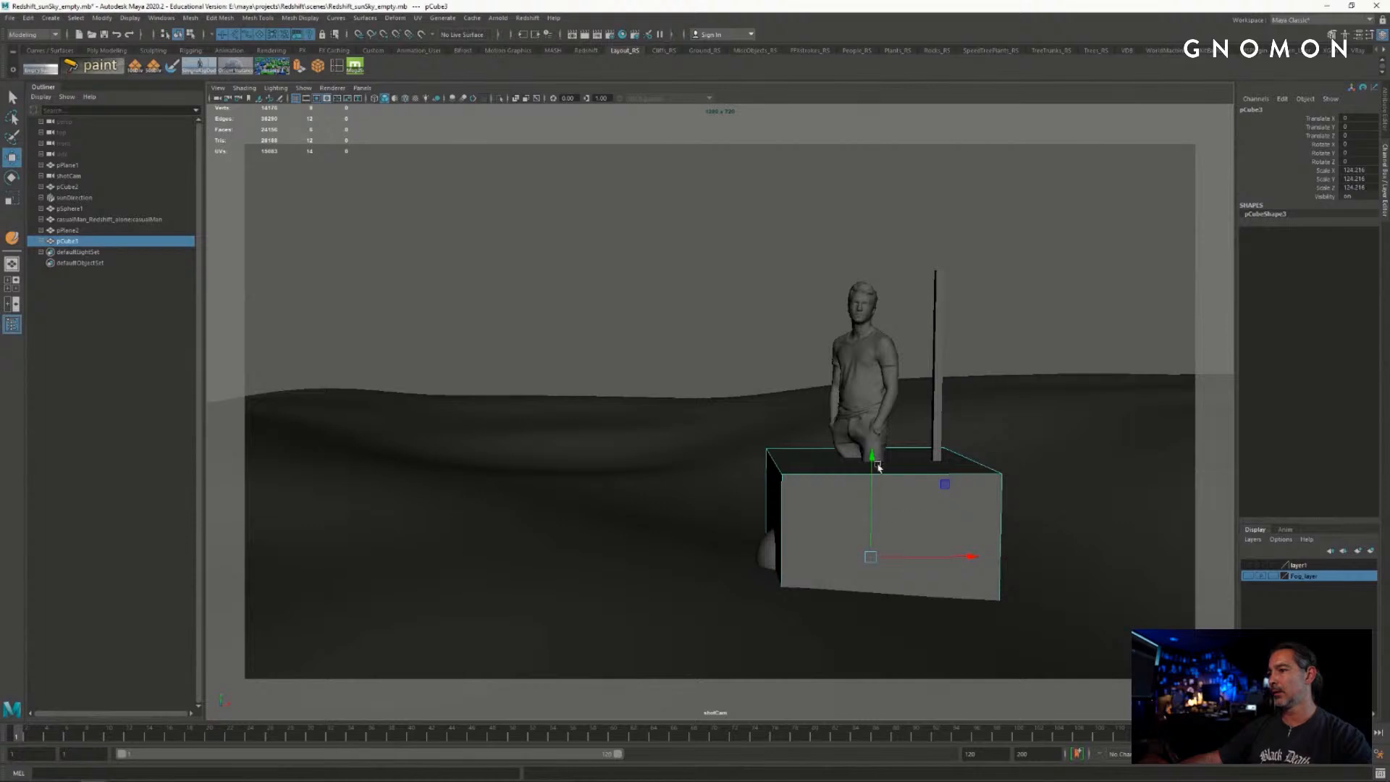
{"action": "left_click_drag", "start_coordinate": [876, 463], "coordinate": [907, 167]}
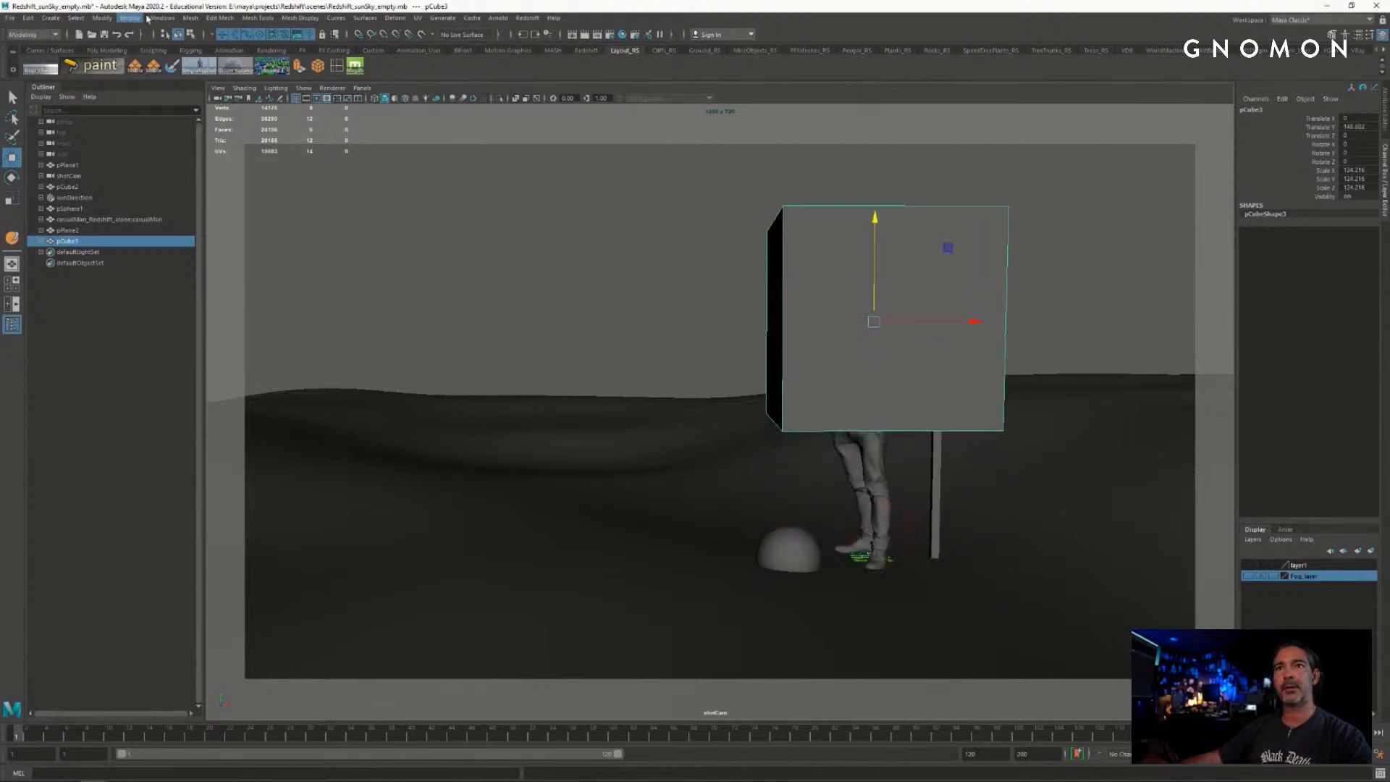
- Smooth the cube into a faceted ball
{"action": "left_click", "coordinate": [219, 18]}
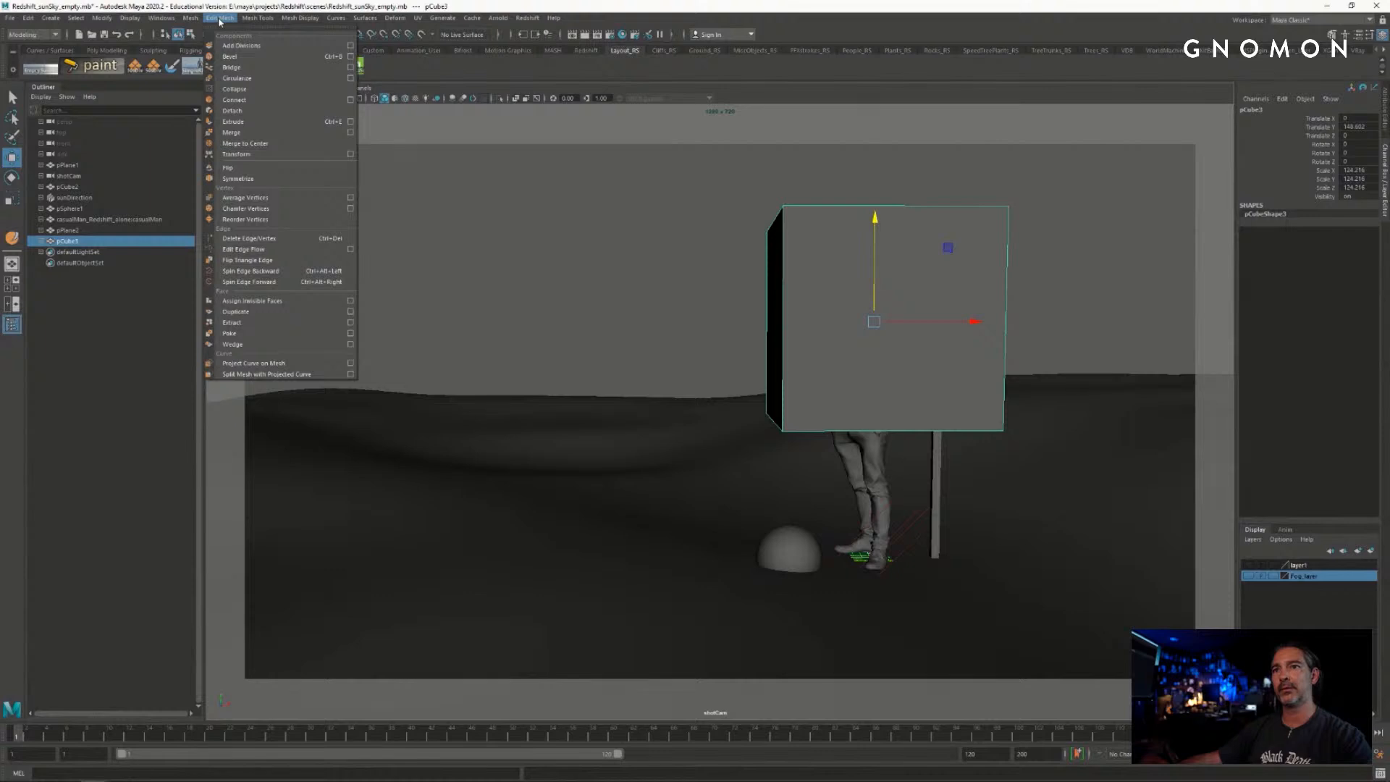
{"action": "mouse_move", "coordinate": [191, 18]}
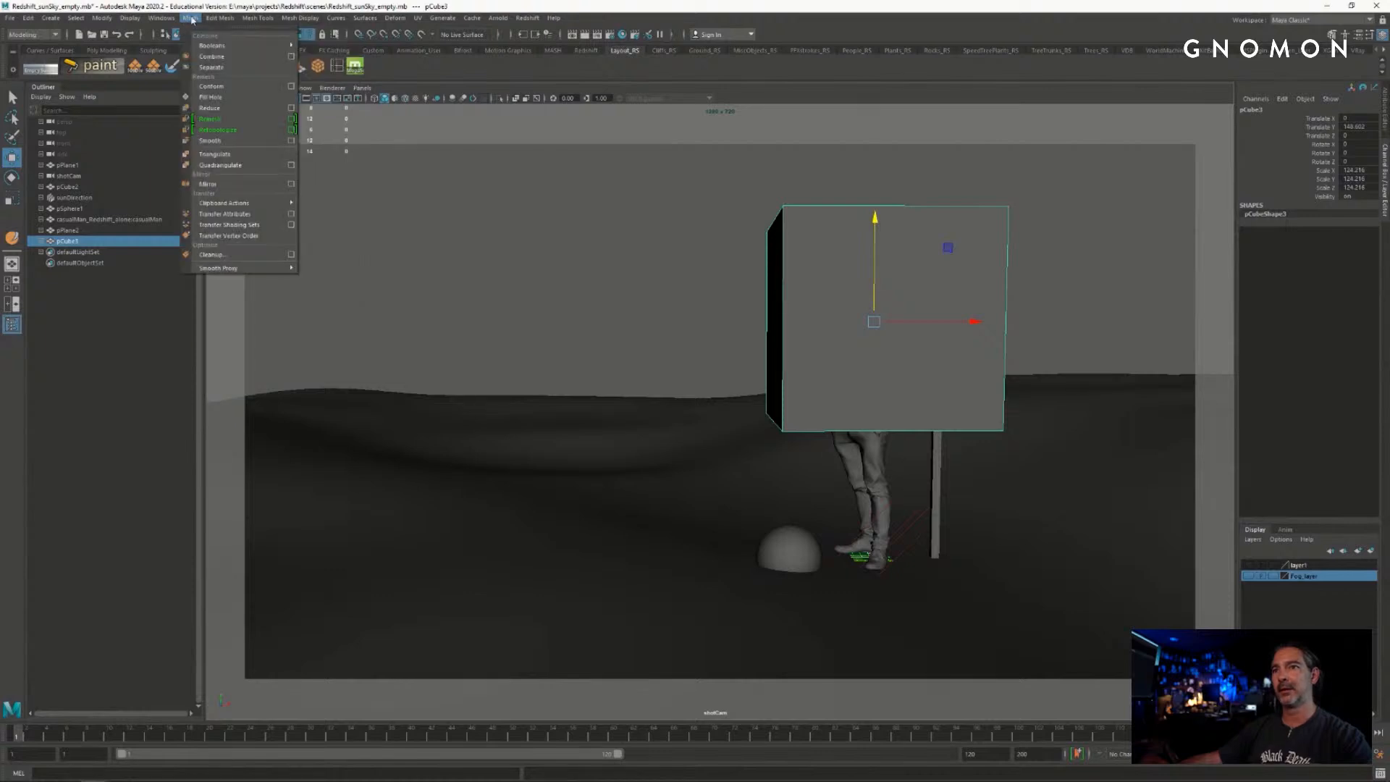
{"action": "left_click", "coordinate": [217, 141]}
{"action": "left_click", "coordinate": [719, 292]}
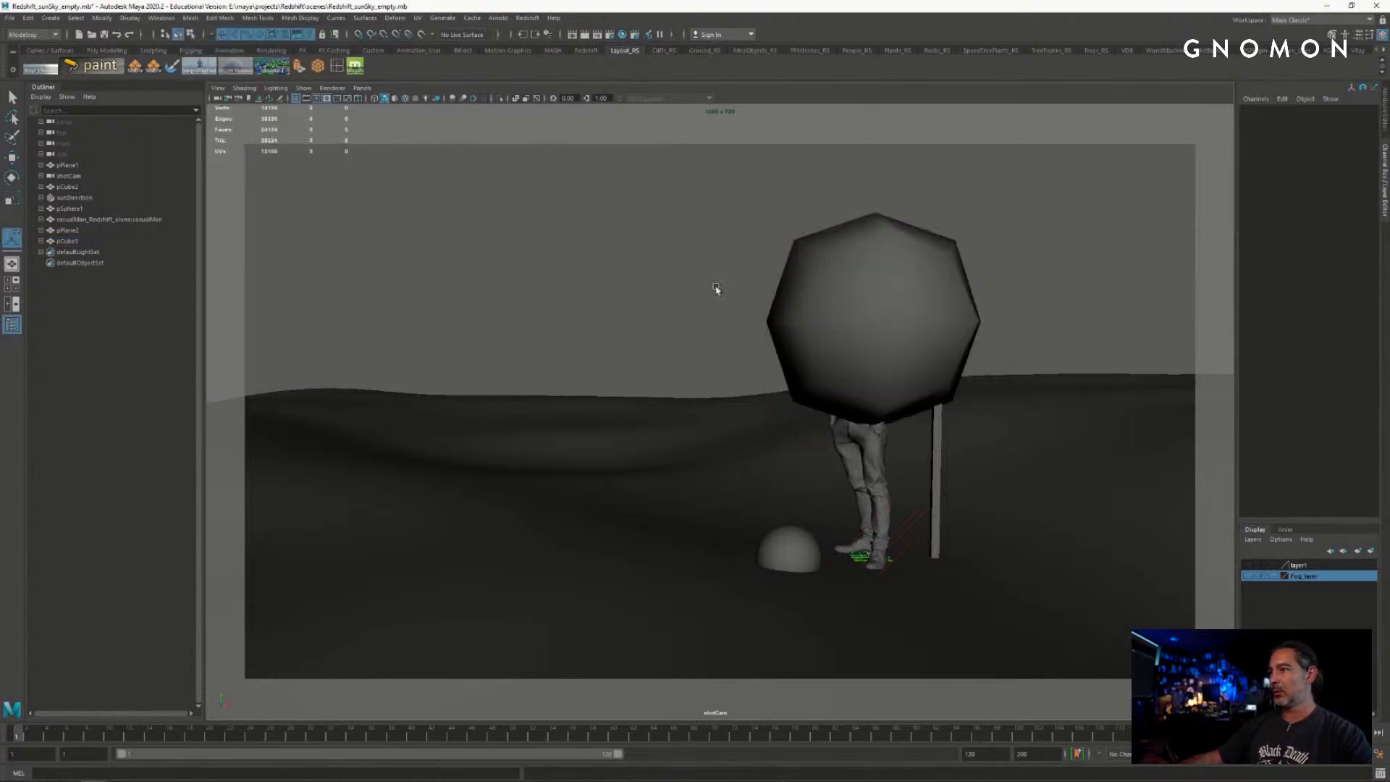
- Delete the lower half of the smoothed cube's faces to leave an open dome, and return to object mode
{"action": "left_click", "coordinate": [934, 304]}
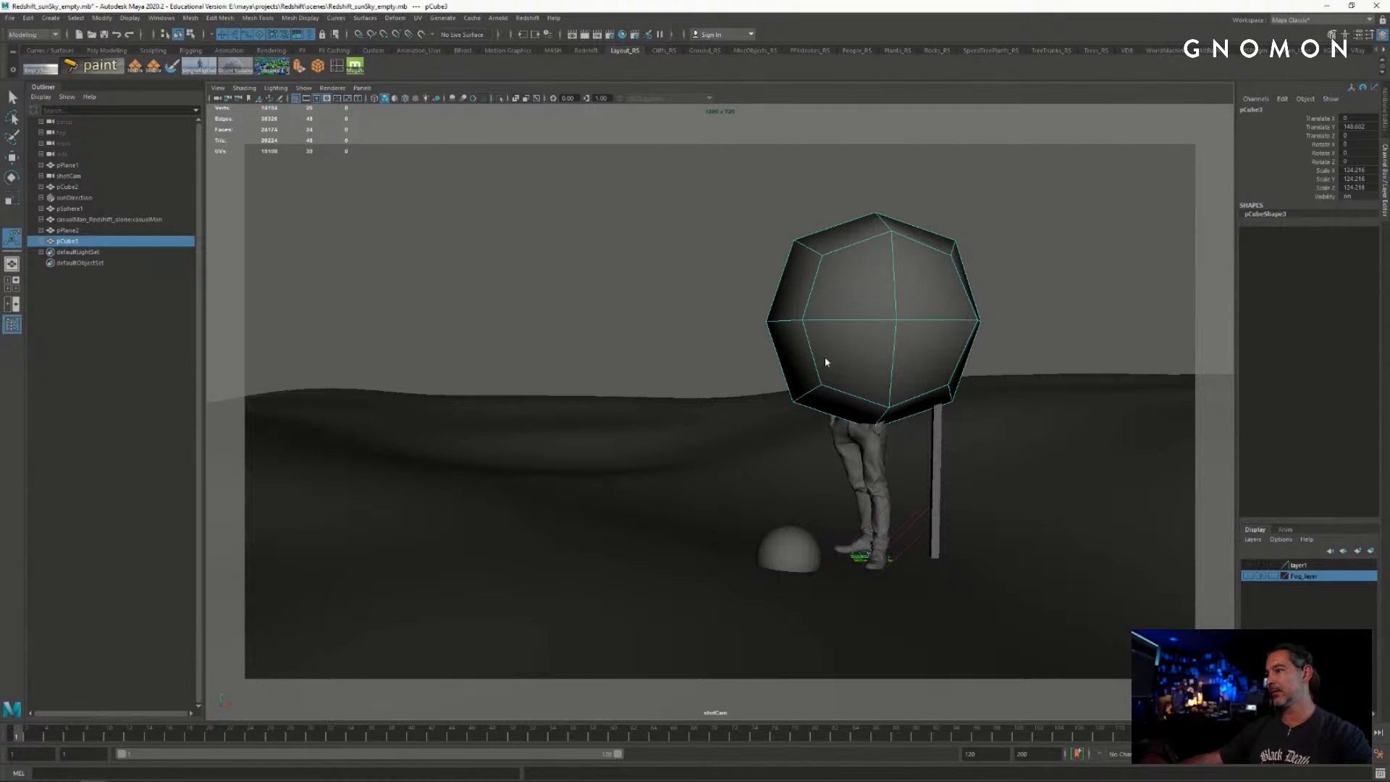
{"action": "right_click_drag", "start_coordinate": [825, 359], "coordinate": [824, 388]}
{"action": "left_click_drag", "start_coordinate": [704, 334], "coordinate": [1235, 518]}
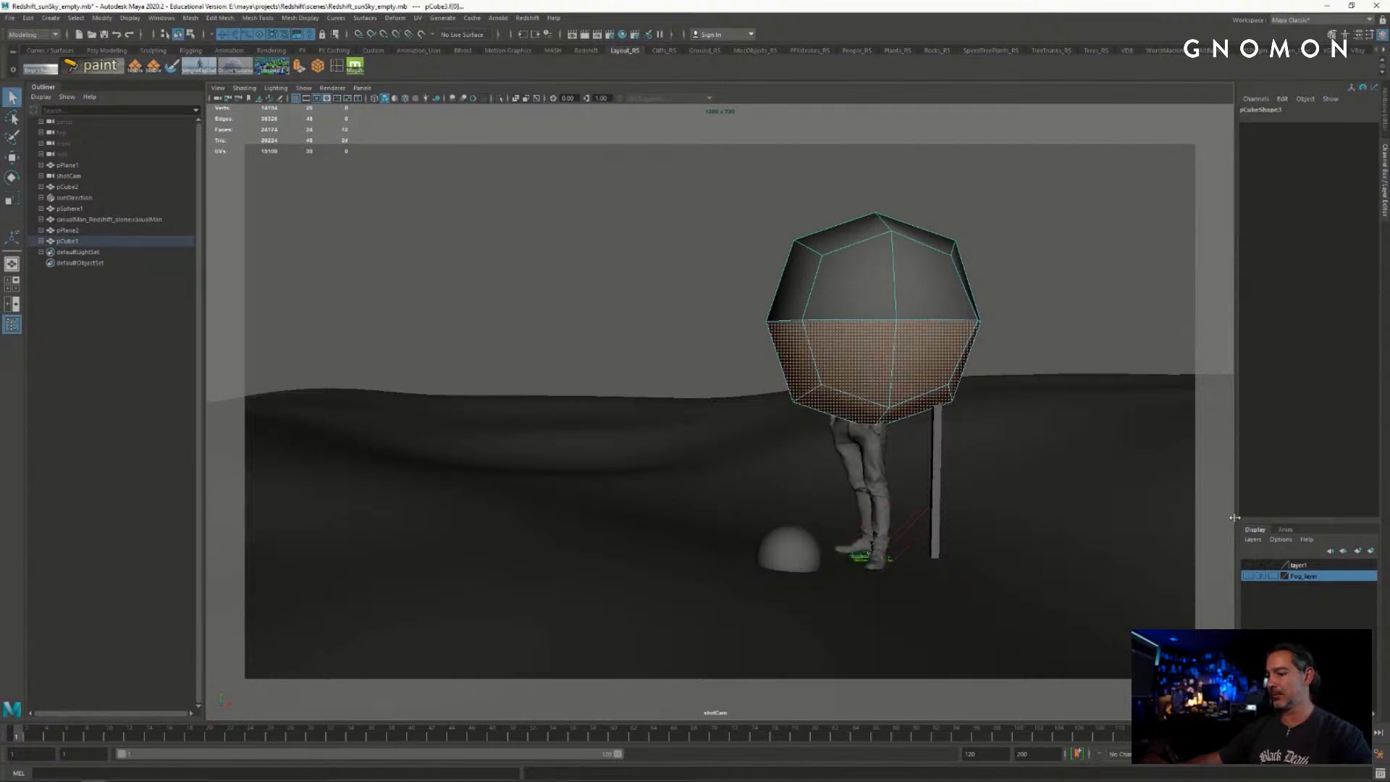
{"action": "key", "text": "Delete"}
{"action": "right_click_drag", "start_coordinate": [902, 278], "coordinate": [954, 278]}
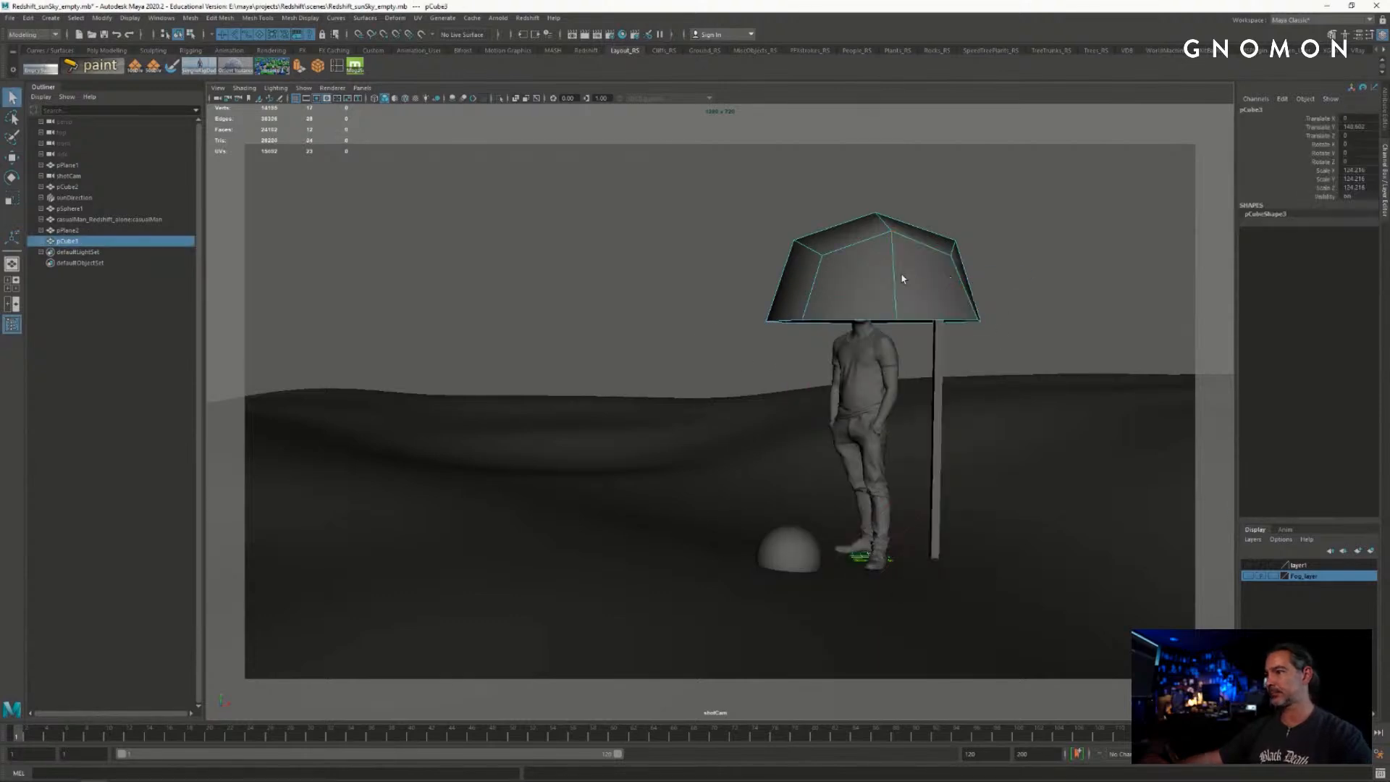
- Lower the dome to ground level at the man's feet and switch the viewport to the persp camera
{"action": "key", "text": "r"}
{"action": "key", "text": "w"}
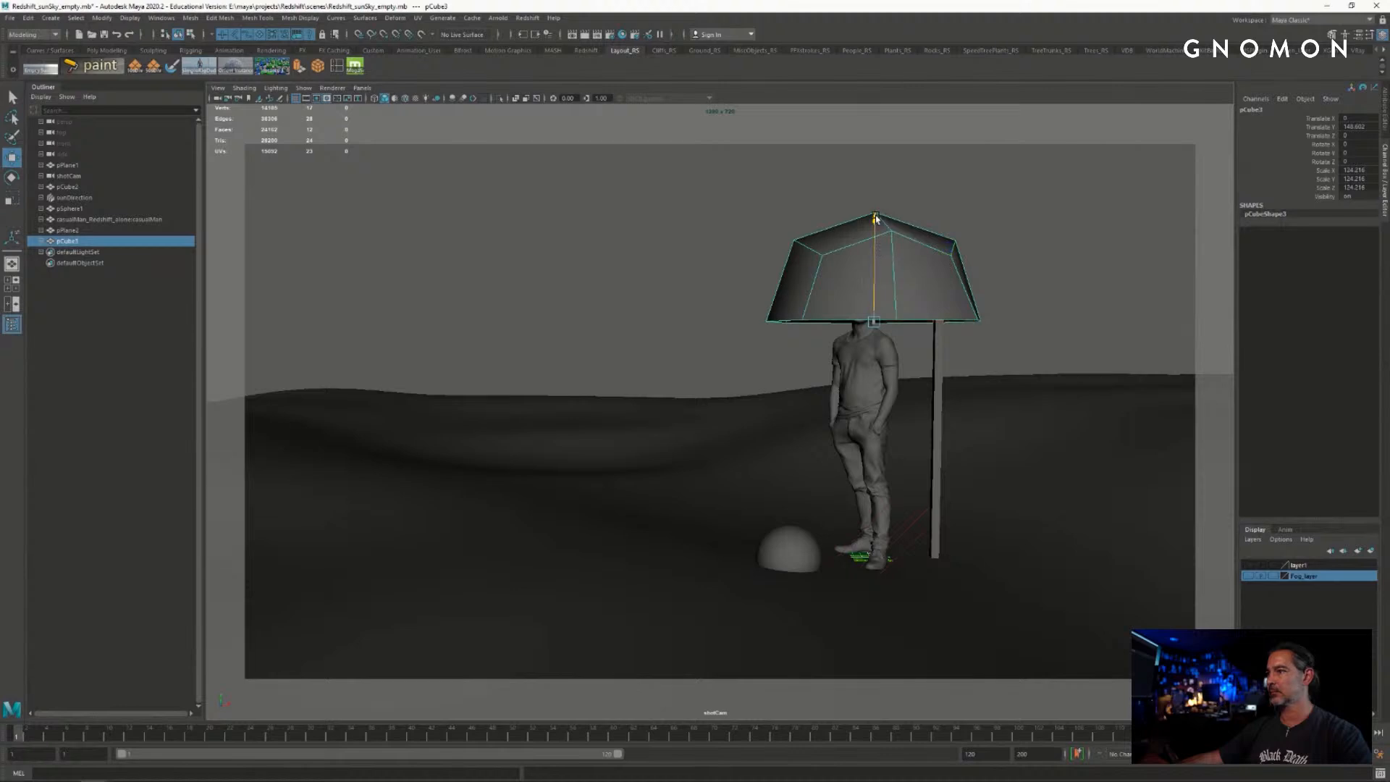
{"action": "left_click_drag", "start_coordinate": [875, 216], "coordinate": [872, 457]}
{"action": "key", "text": "space"}
{"action": "left_click_drag", "start_coordinate": [769, 457], "coordinate": [763, 413]}
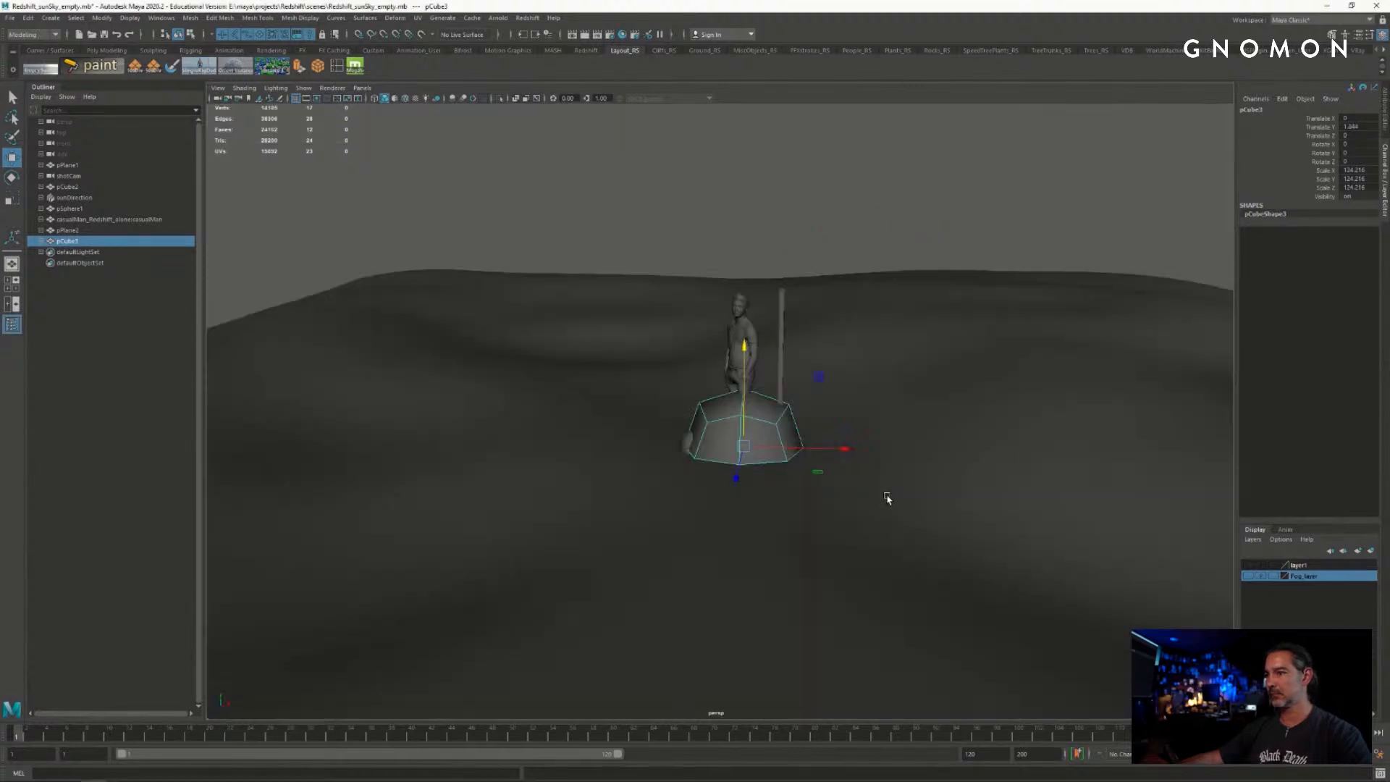
- Enlarge the dome to a scale of about 295, widen it further in X, and place it on the terrain behind the man
{"action": "left_click_drag", "start_coordinate": [887, 497], "coordinate": [877, 523], "text": "alt"}
{"action": "right_click_drag", "start_coordinate": [878, 523], "coordinate": [729, 472], "text": "alt"}
{"action": "key", "text": "r"}
{"action": "left_click_drag", "start_coordinate": [736, 437], "coordinate": [1003, 312]}
{"action": "key", "text": "w"}
{"action": "key", "text": "e"}
{"action": "key", "text": "r"}
{"action": "key", "text": "e"}
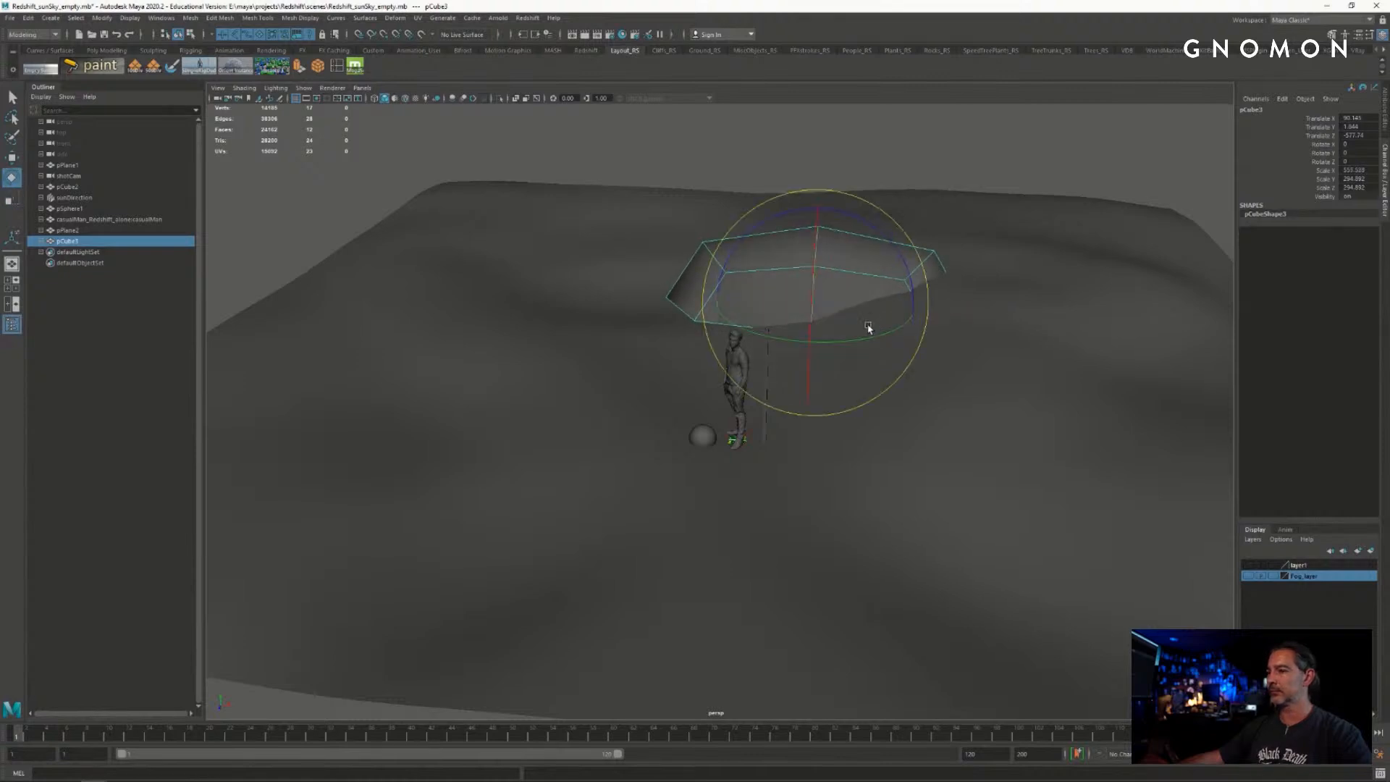
- Rotate the dome around its vertical axis, stretch it taller, and push it back to the far edge of the terrain
{"action": "left_click_drag", "start_coordinate": [869, 329], "coordinate": [816, 336]}
{"action": "key", "text": "r"}
{"action": "left_click_drag", "start_coordinate": [818, 209], "coordinate": [818, 162]}
{"action": "key", "text": "w"}
{"action": "left_click_drag", "start_coordinate": [847, 344], "coordinate": [789, 350]}
{"action": "left_click_drag", "start_coordinate": [835, 421], "coordinate": [948, 422], "text": "alt"}
{"action": "left_click_drag", "start_coordinate": [832, 333], "coordinate": [797, 210]}
{"action": "key", "text": "e"}
{"action": "key", "text": "q"}
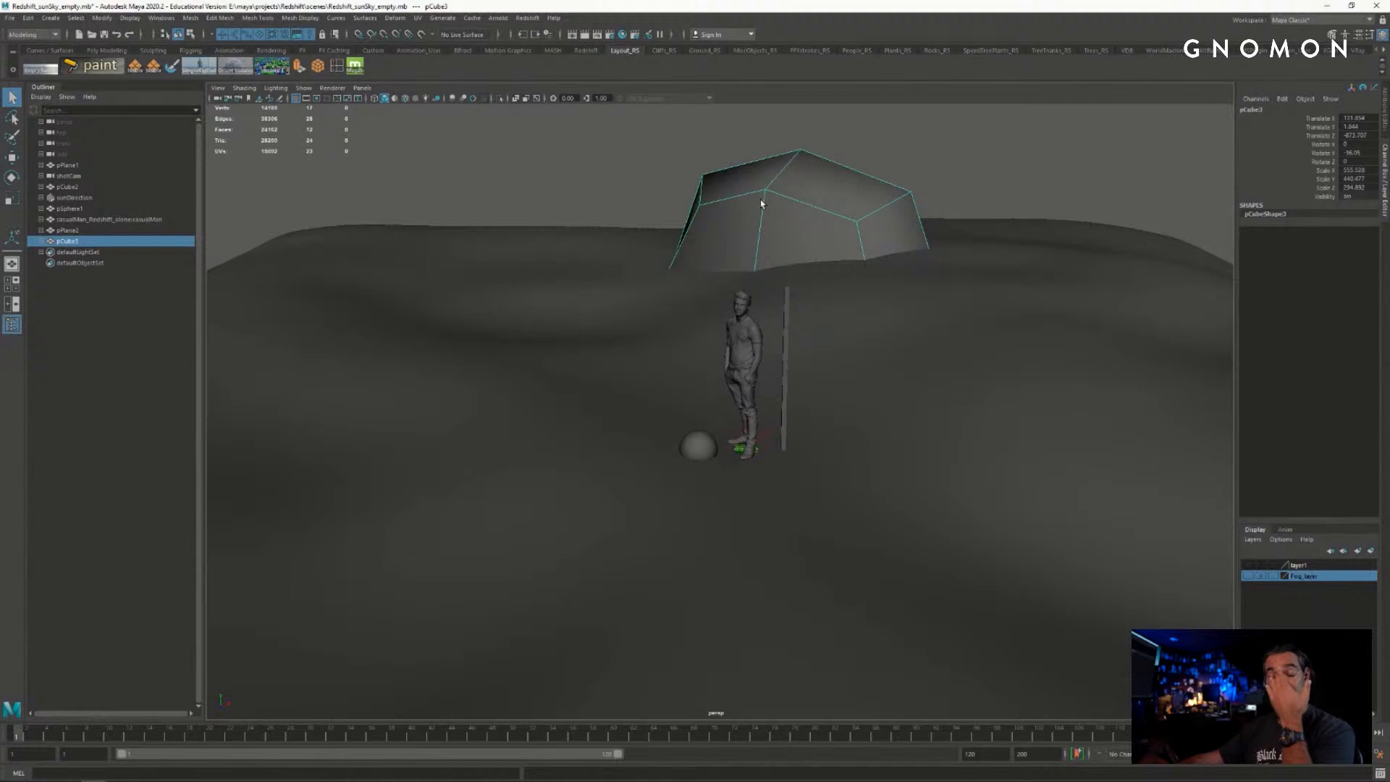
{"action": "left_click", "coordinate": [596, 190]}
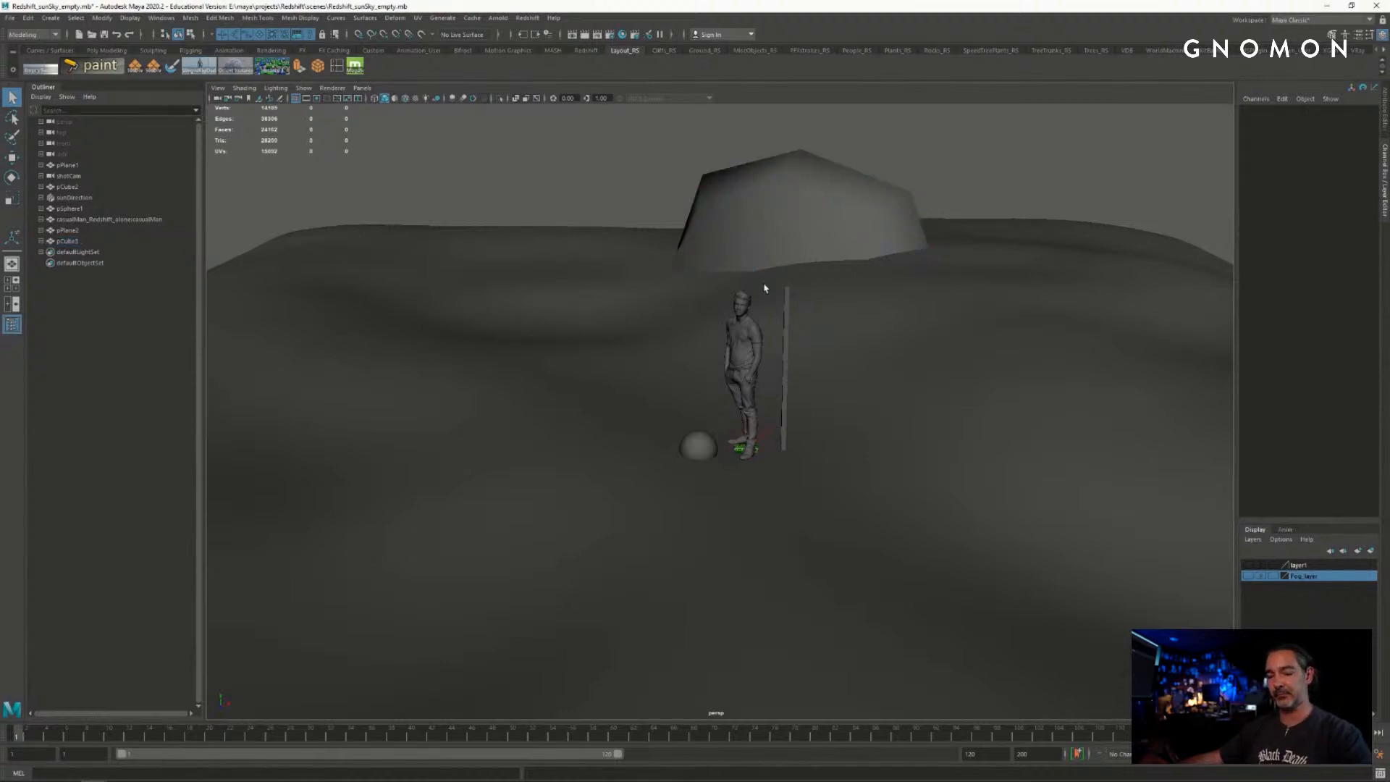
{"action": "left_click", "coordinate": [794, 226]}
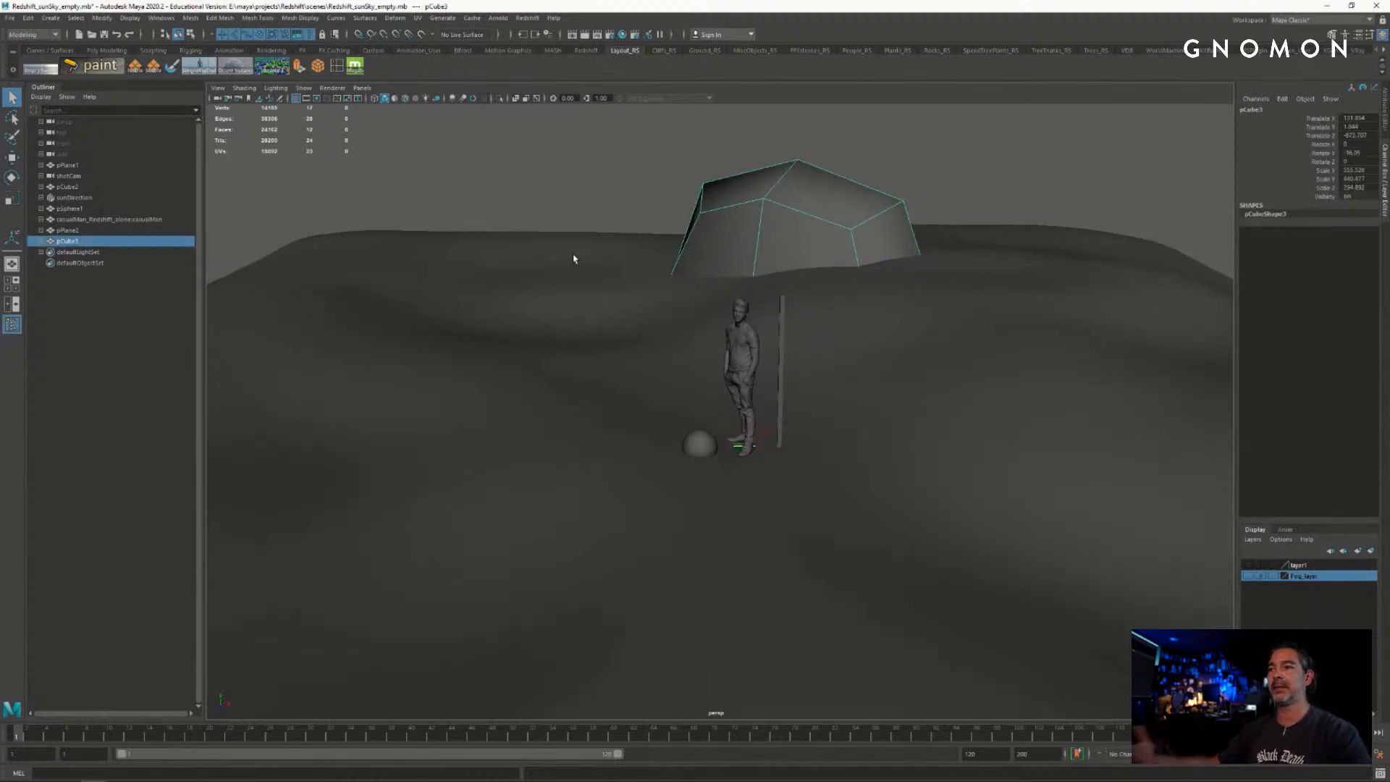
{"action": "left_click", "coordinate": [577, 192]}
{"action": "left_click", "coordinate": [730, 253]}
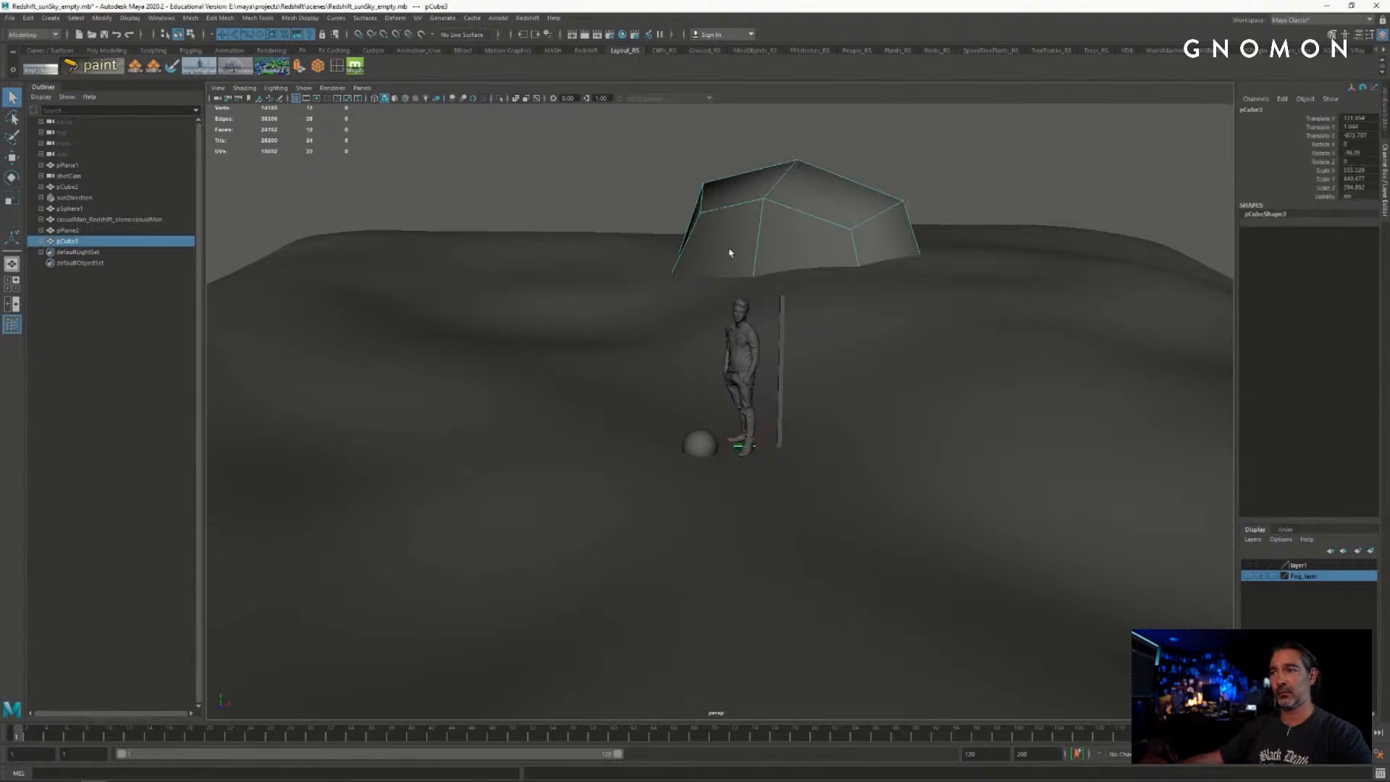
{"action": "left_click", "coordinate": [568, 303], "text": "shift"}
{"action": "left_click", "coordinate": [569, 300], "text": "shift"}
{"action": "left_click", "coordinate": [565, 294], "text": "shift"}
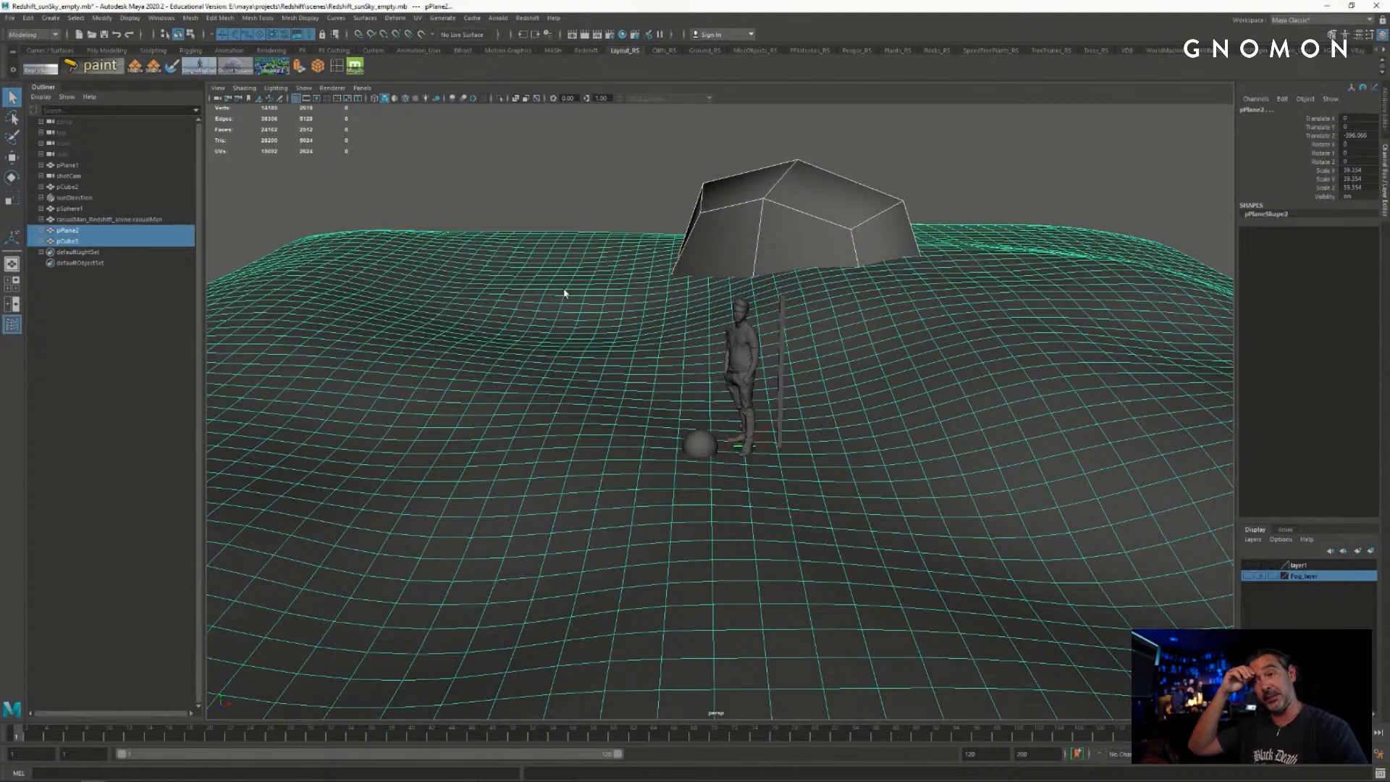
{"action": "left_click", "coordinate": [602, 170]}
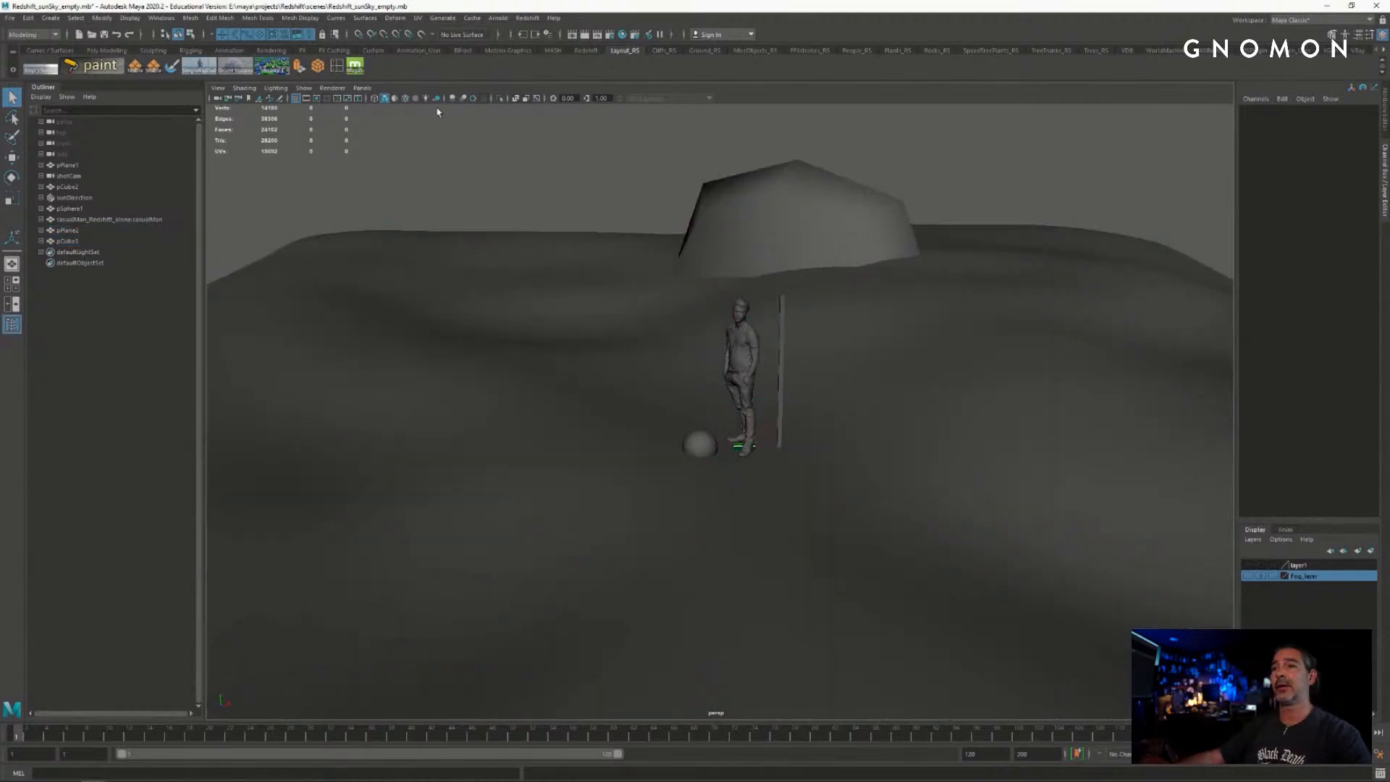
- Switch the viewport to shotCam and select the dome behind the man
{"action": "left_click", "coordinate": [363, 89]}
{"action": "mouse_move", "coordinate": [395, 95]}
{"action": "left_click", "coordinate": [492, 107]}
{"action": "left_click", "coordinate": [813, 311]}
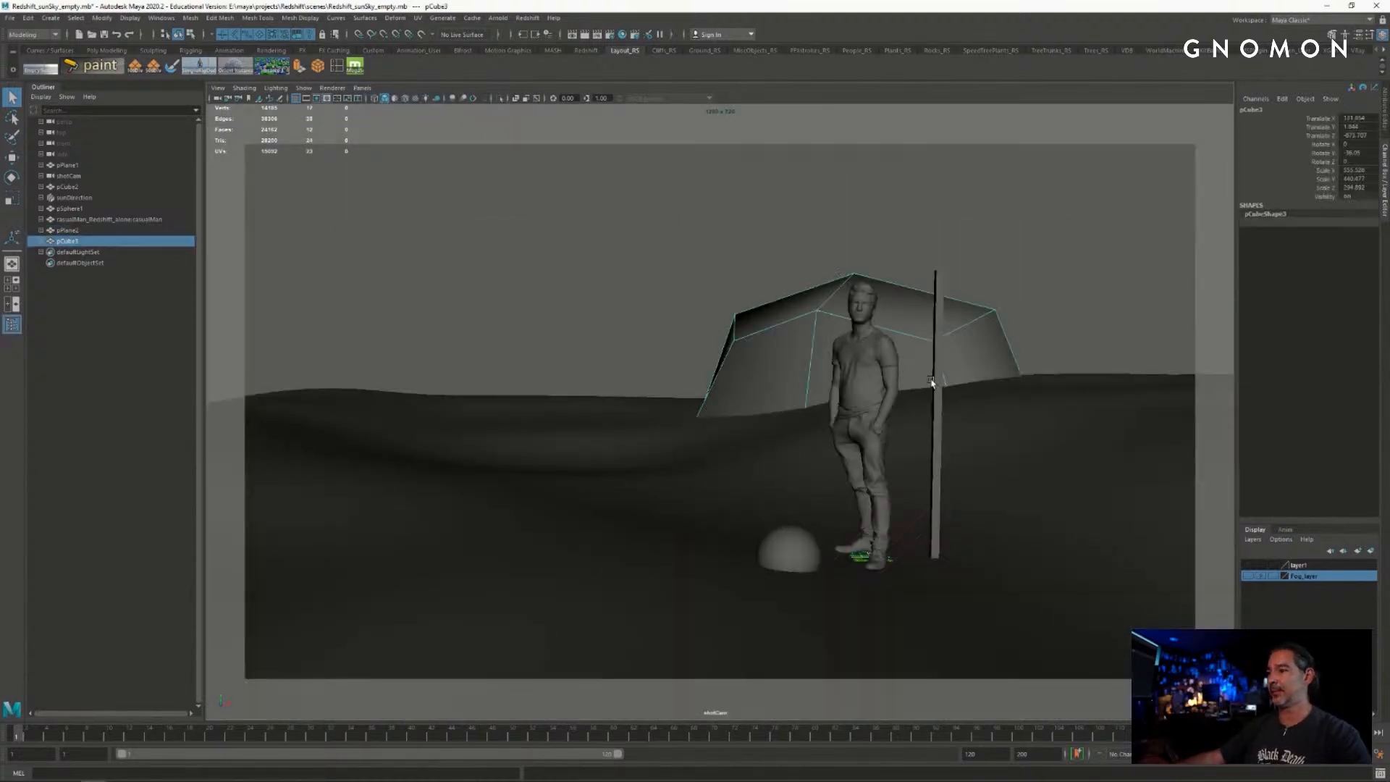
- Shift the dome to the right side of the shotCam frame, raise it slightly, and rotate it a little around its vertical axis
{"action": "key", "text": "w"}
{"action": "left_click_drag", "start_coordinate": [949, 426], "coordinate": [1131, 451]}
{"action": "key", "text": "r"}
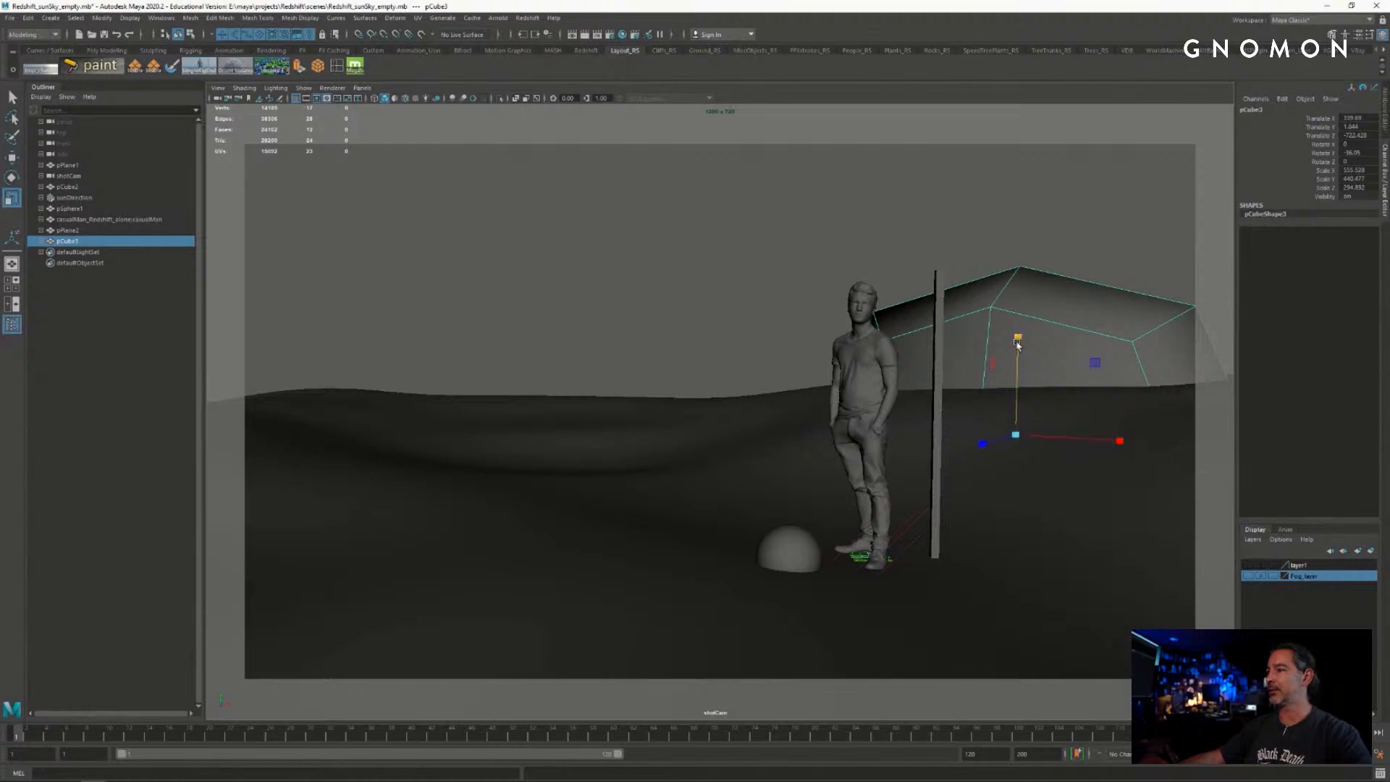
{"action": "key", "text": "w"}
{"action": "left_click_drag", "start_coordinate": [1018, 346], "coordinate": [1017, 305]}
{"action": "key", "text": "e"}
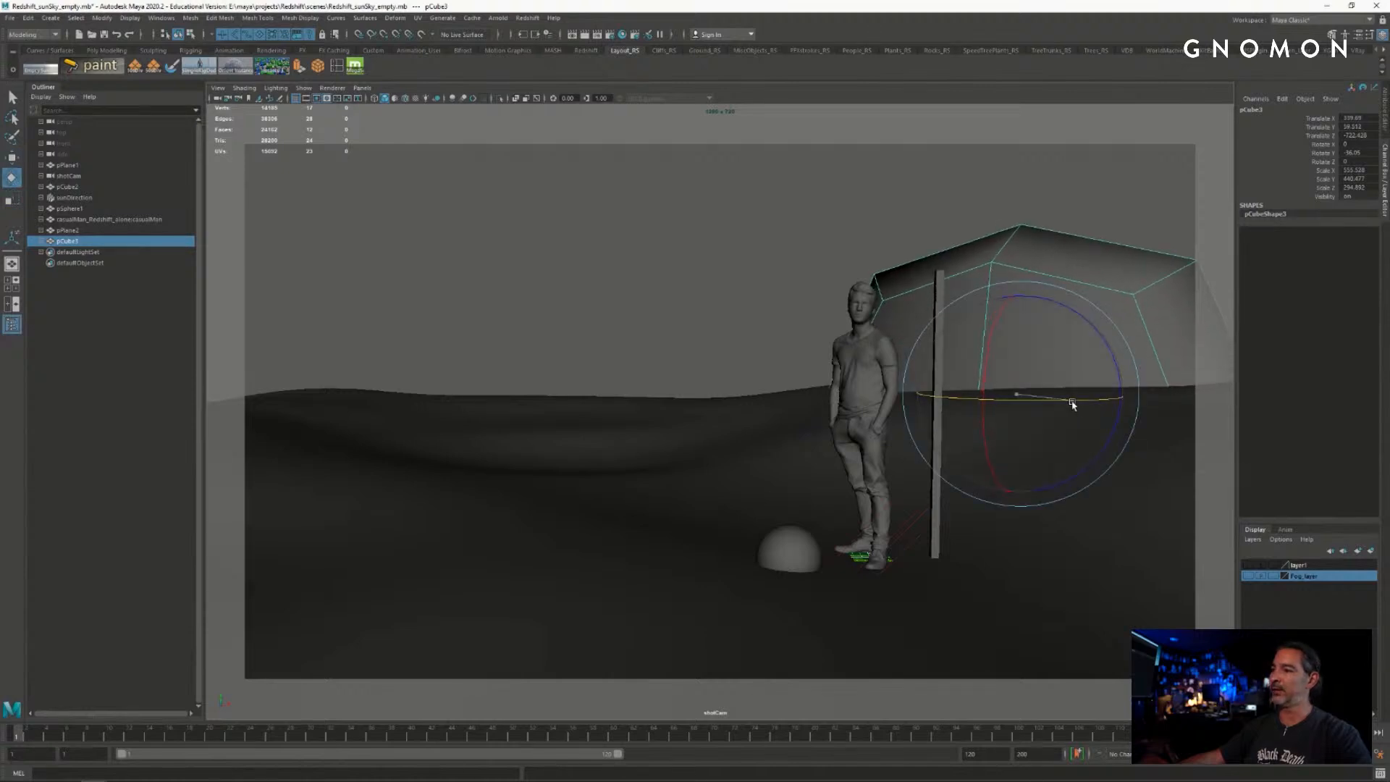
{"action": "left_click_drag", "start_coordinate": [1073, 402], "coordinate": [1055, 403]}
{"action": "key", "text": "w"}
{"action": "left_click_drag", "start_coordinate": [963, 400], "coordinate": [1015, 406]}
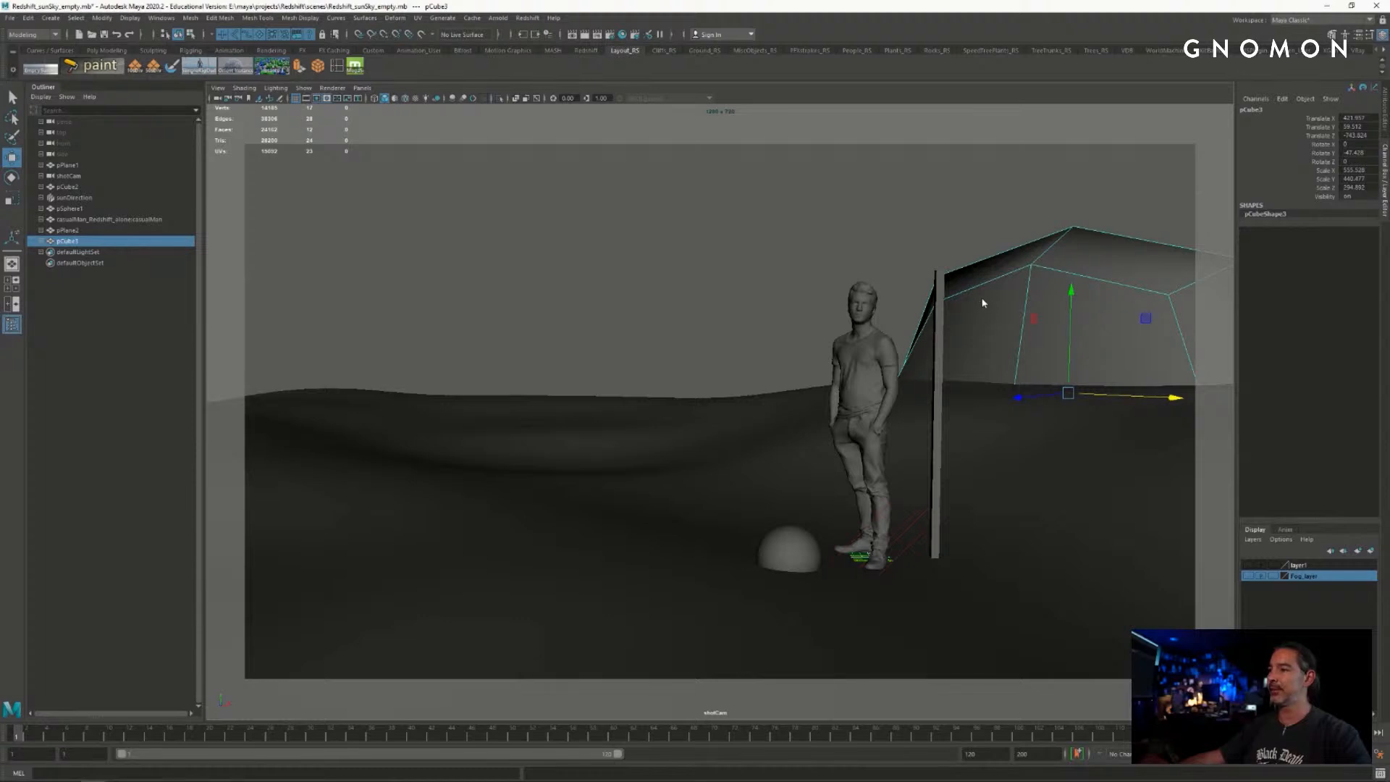
- Pull the upper vertex at the dome's right end upward into a taller, steeper peak, and return to object selection
{"action": "right_click_drag", "start_coordinate": [983, 301], "coordinate": [929, 299]}
{"action": "left_click_drag", "start_coordinate": [900, 230], "coordinate": [985, 343]}
{"action": "mouse_move", "coordinate": [938, 291]}
{"action": "left_mouse_down"}
{"action": "mouse_move", "coordinate": [880, 242]}
{"action": "mouse_move", "coordinate": [954, 303]}
{"action": "left_mouse_up"}
{"action": "left_click_drag", "start_coordinate": [1049, 199], "coordinate": [949, 275]}
{"action": "key", "text": "Right"}
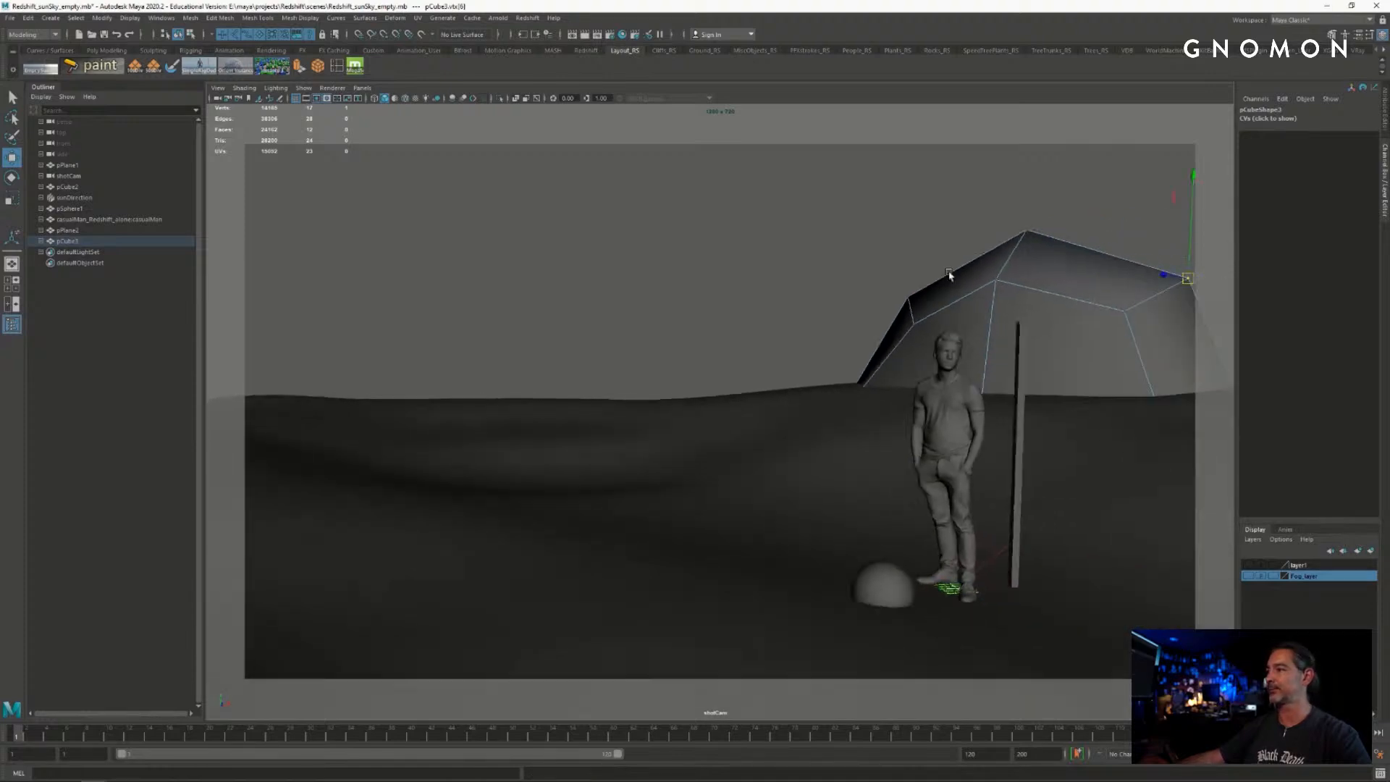
{"action": "middle_click_drag", "start_coordinate": [949, 276], "coordinate": [854, 249], "text": "alt"}
{"action": "left_click_drag", "start_coordinate": [1010, 239], "coordinate": [1019, 168]}
{"action": "middle_click_drag", "start_coordinate": [960, 229], "coordinate": [986, 239], "text": "alt"}
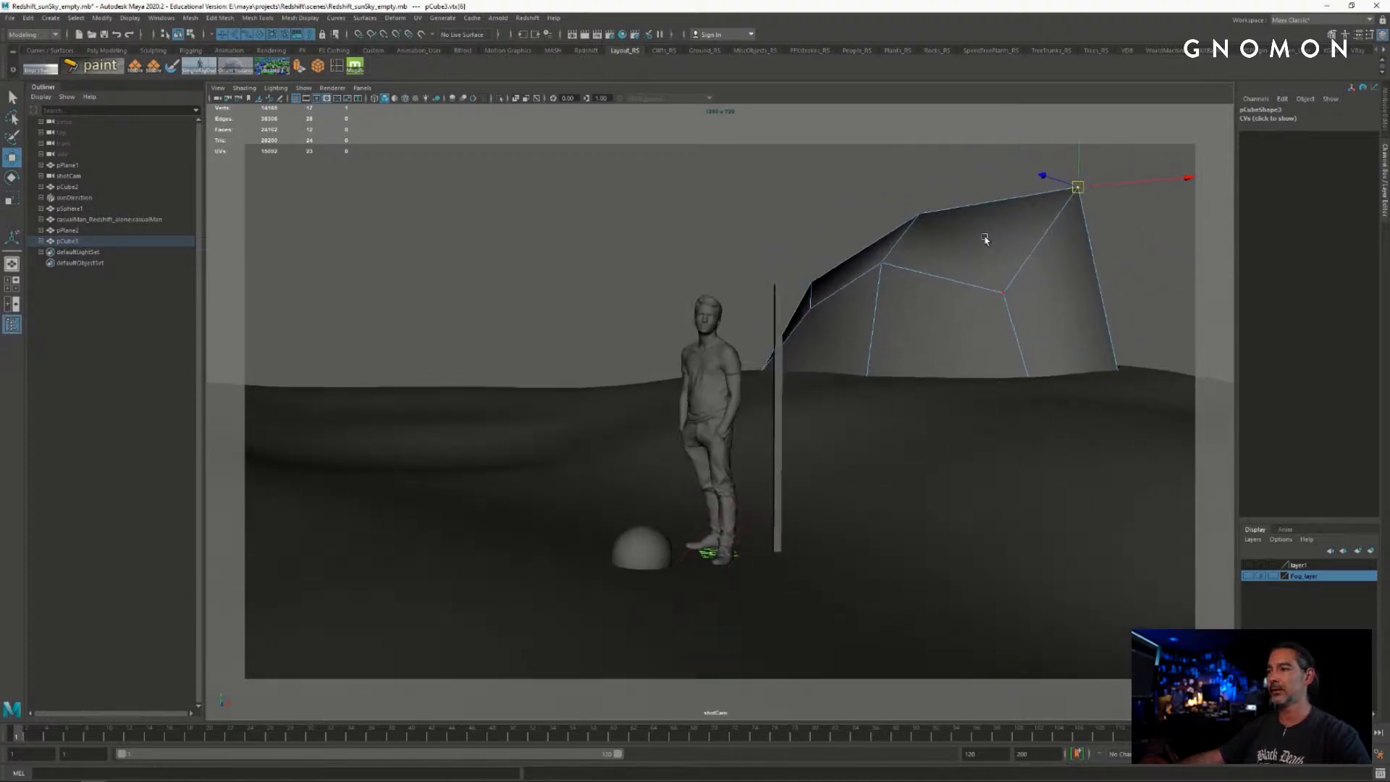
{"action": "right_click_drag", "start_coordinate": [936, 281], "coordinate": [978, 254]}
{"action": "left_click", "coordinate": [739, 226]}
{"action": "left_click", "coordinate": [974, 314]}
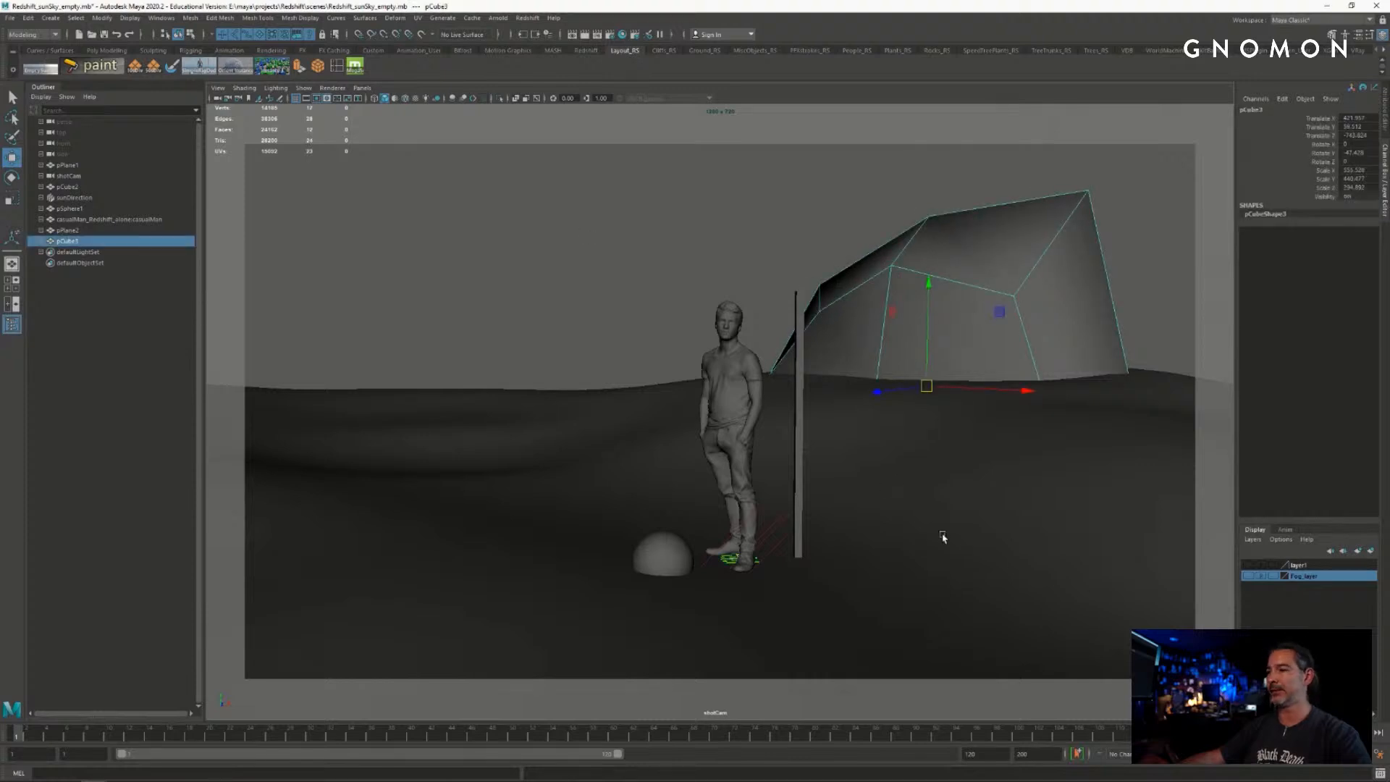
{"action": "middle_click_drag", "start_coordinate": [942, 536], "coordinate": [966, 541], "text": "alt"}
{"action": "middle_click_drag", "start_coordinate": [597, 332], "coordinate": [677, 332], "text": "alt"}
{"action": "left_click", "coordinate": [676, 332]}
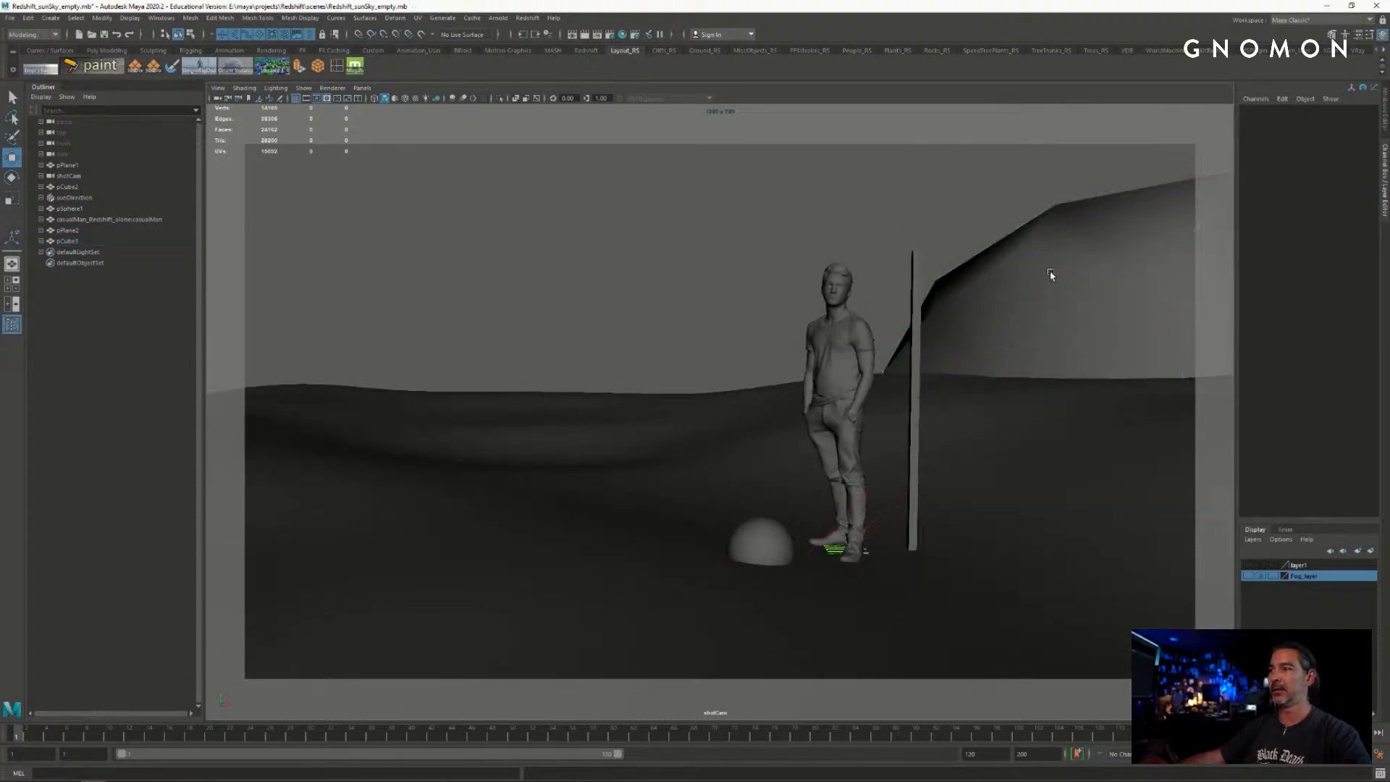
{"action": "left_click", "coordinate": [1052, 273]}
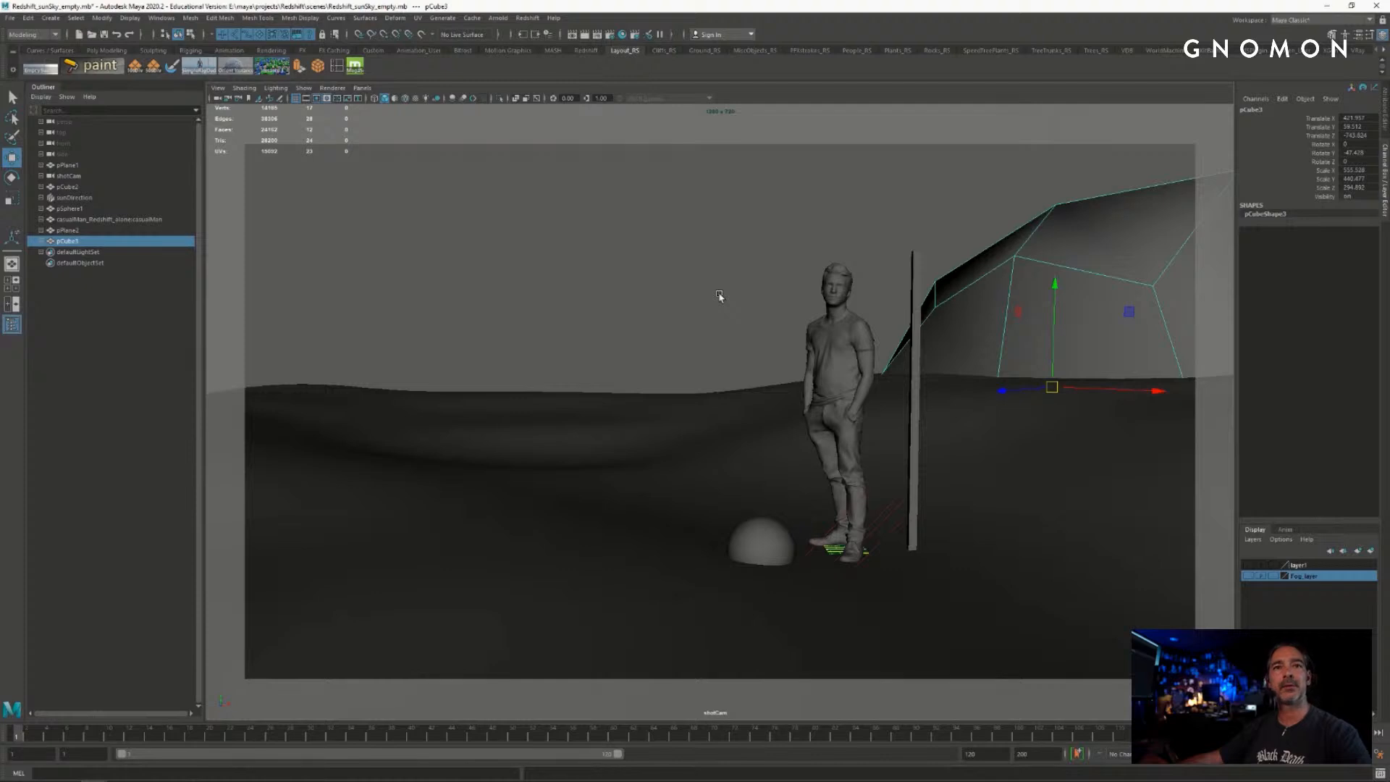
{"action": "left_click", "coordinate": [620, 295]}
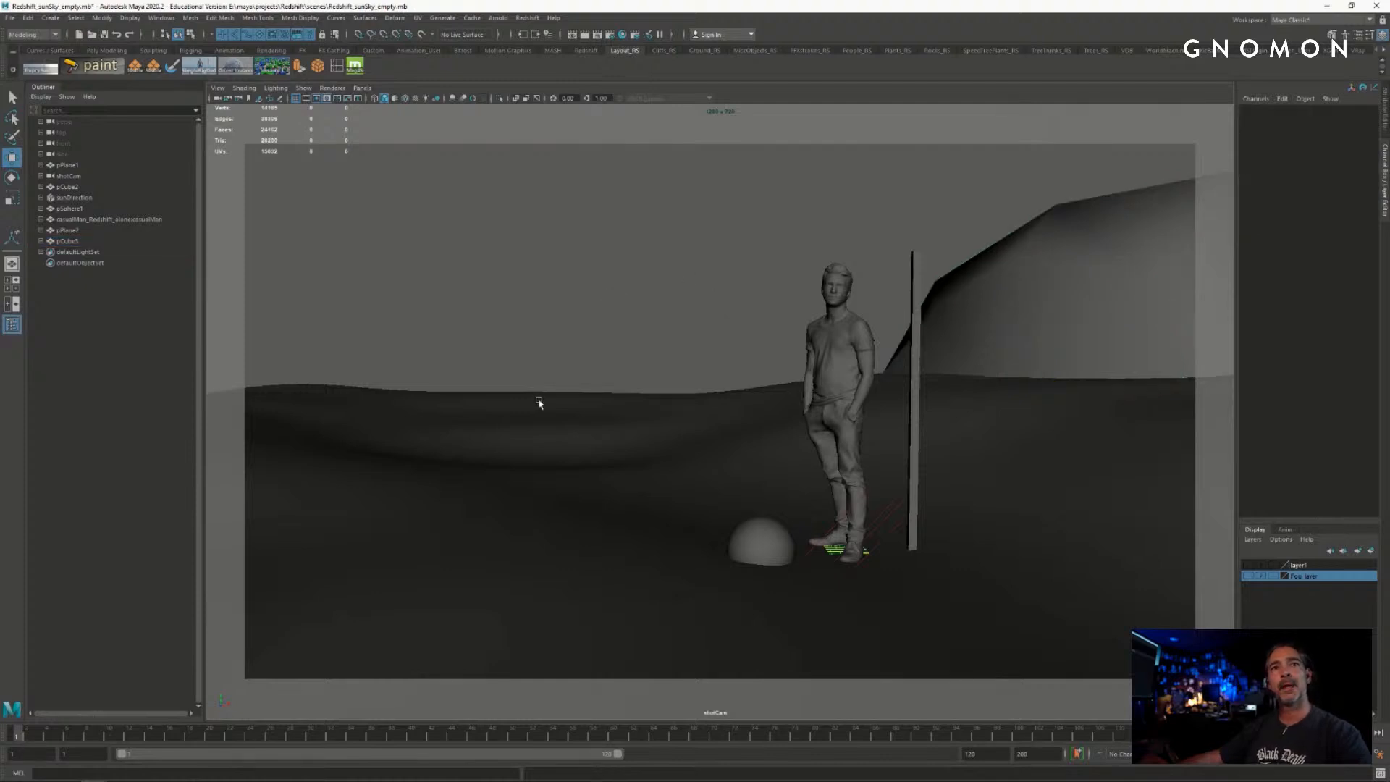
{"action": "left_click", "coordinate": [529, 479]}
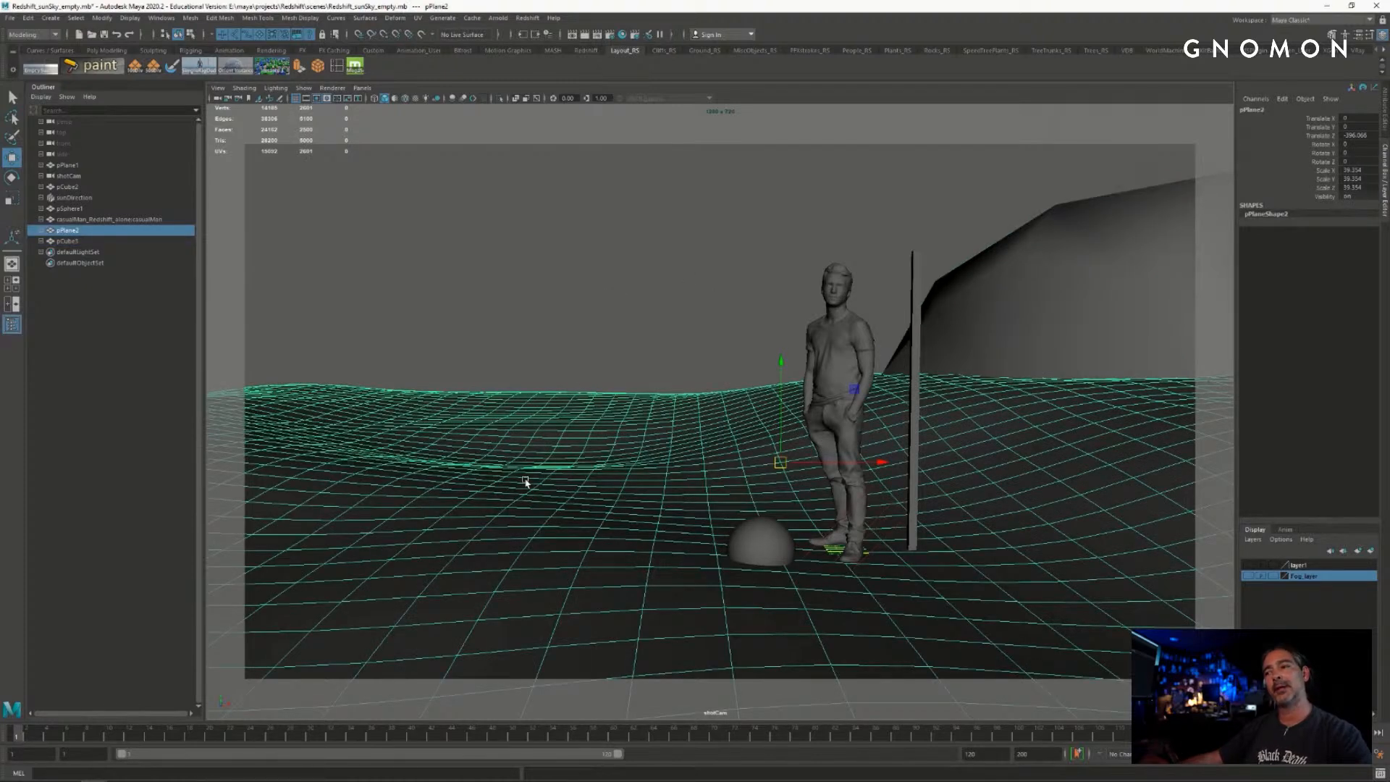
{"action": "left_click", "coordinate": [579, 319]}
{"action": "left_click", "coordinate": [611, 487]}
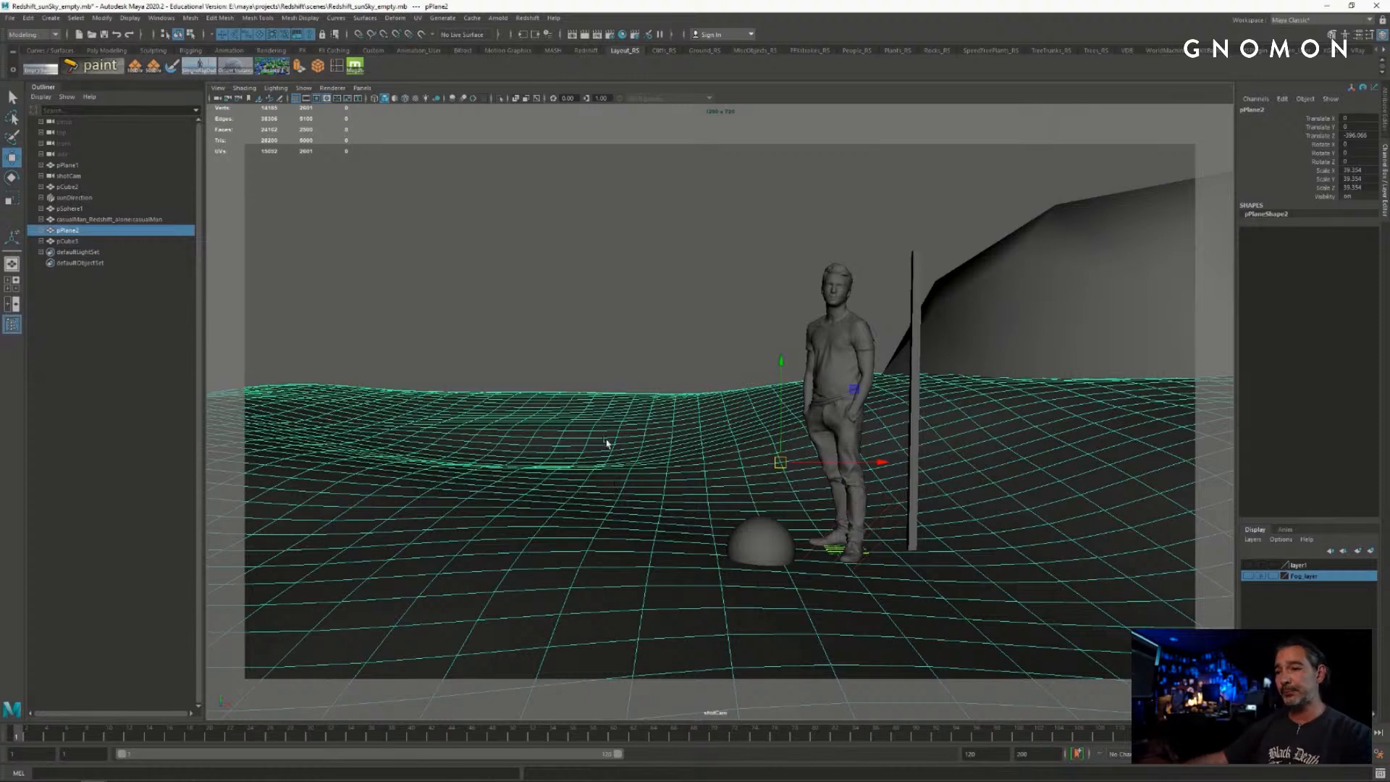
{"action": "left_click", "coordinate": [606, 330]}
{"action": "left_click", "coordinate": [631, 443]}
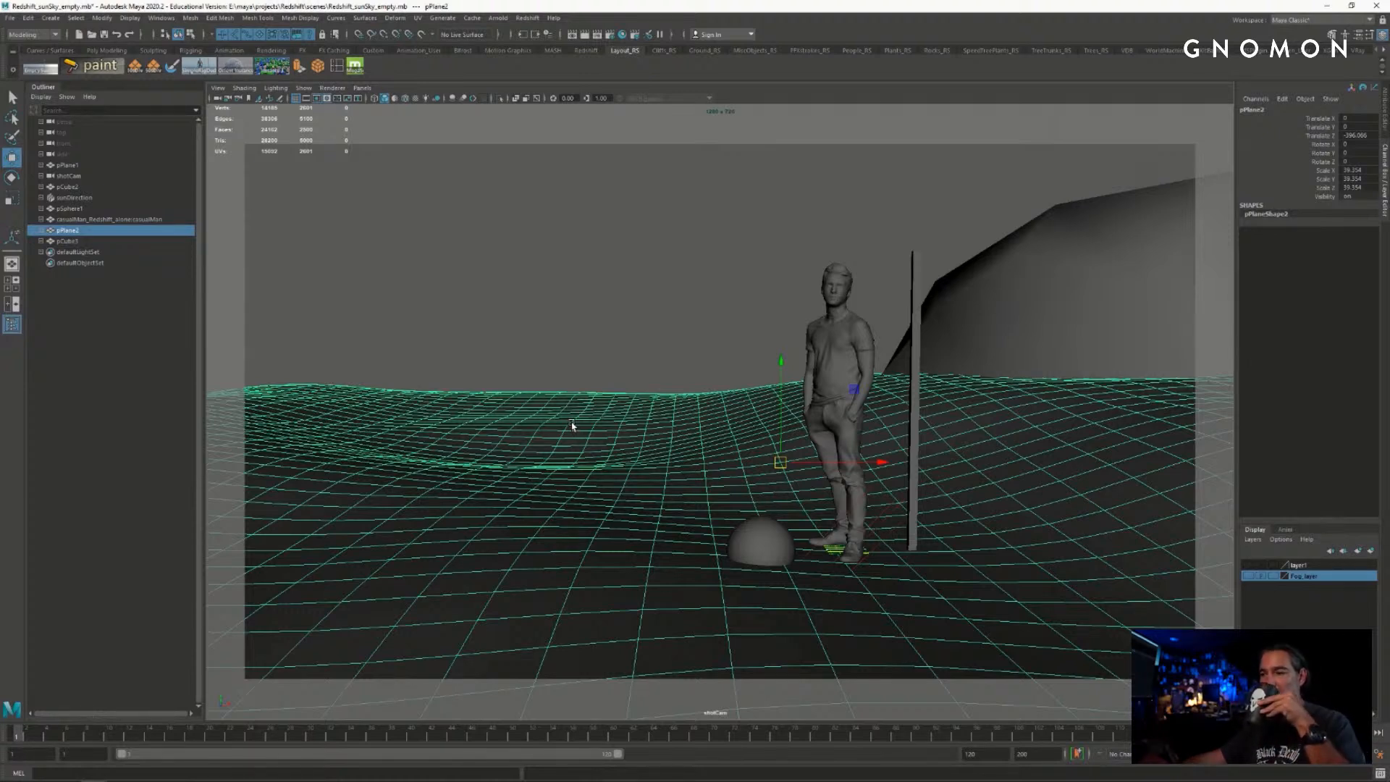
{"action": "left_click", "coordinate": [594, 259]}
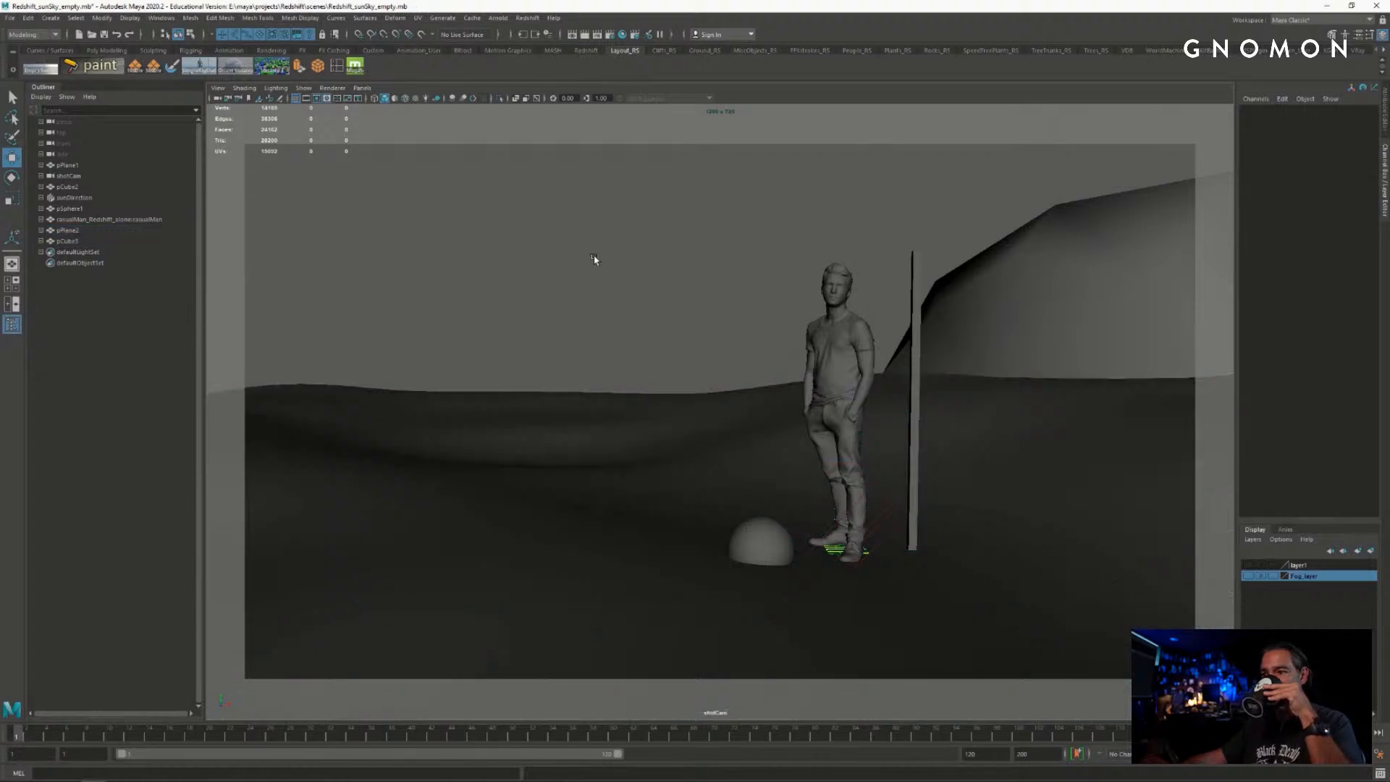
{"action": "left_click", "coordinate": [529, 432]}
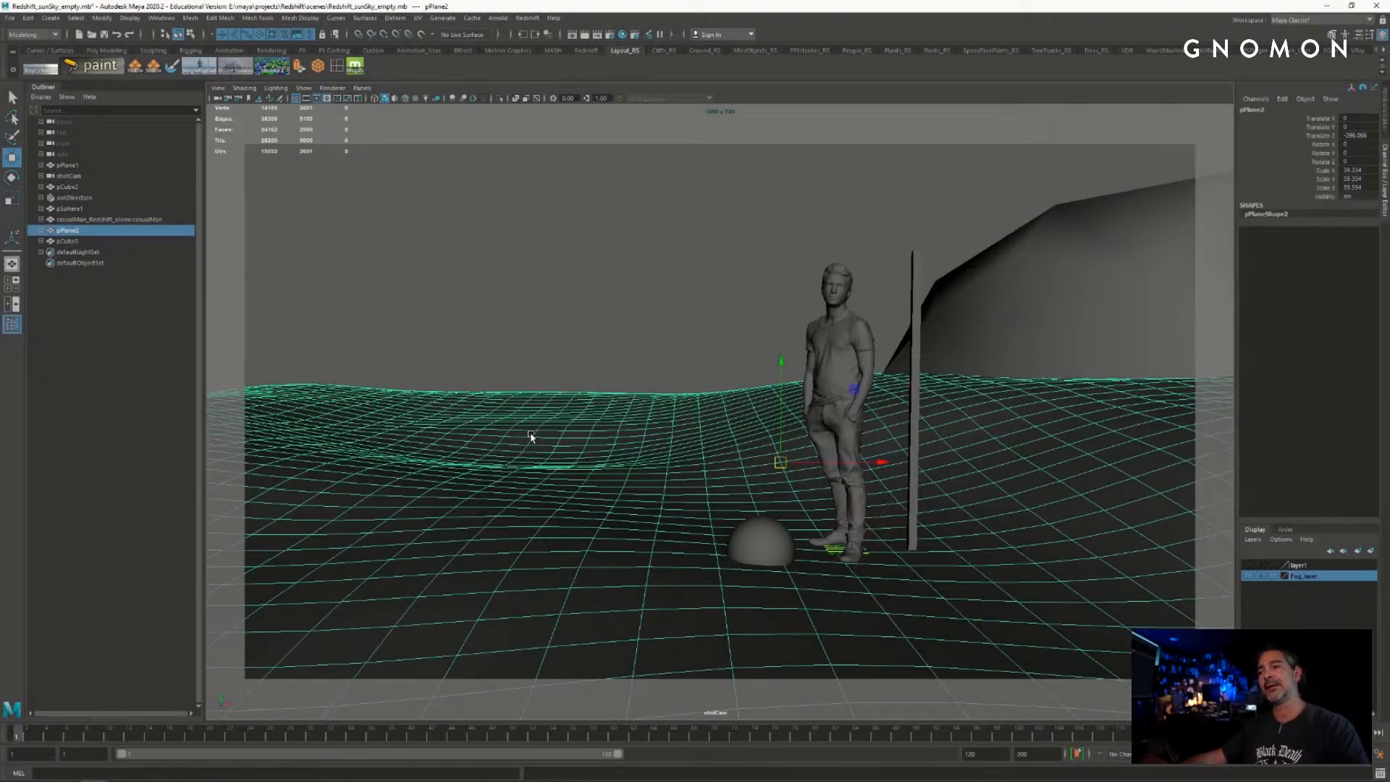
{"action": "left_click", "coordinate": [521, 340]}
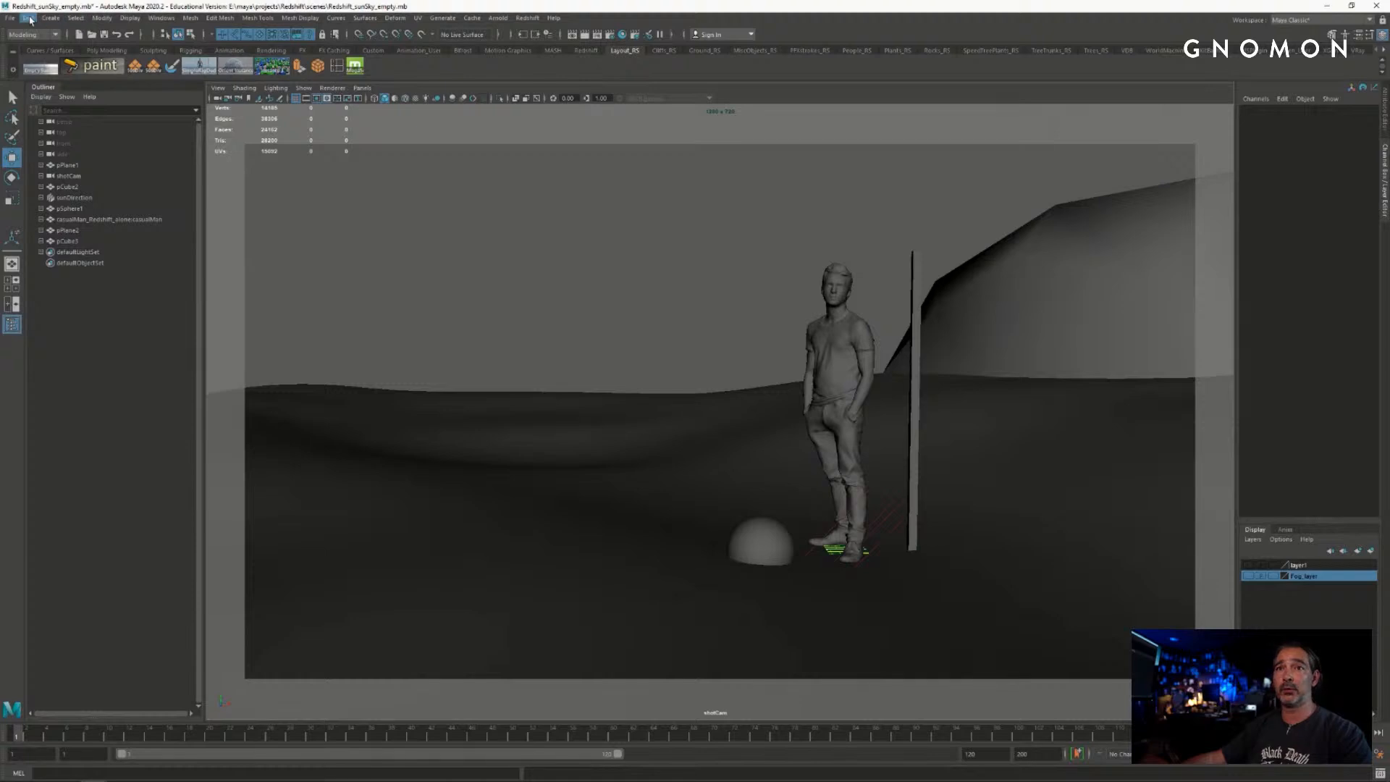
- Create a polygon plane and lift it above the terrain to about the man's waist height
{"action": "left_click", "coordinate": [29, 19]}
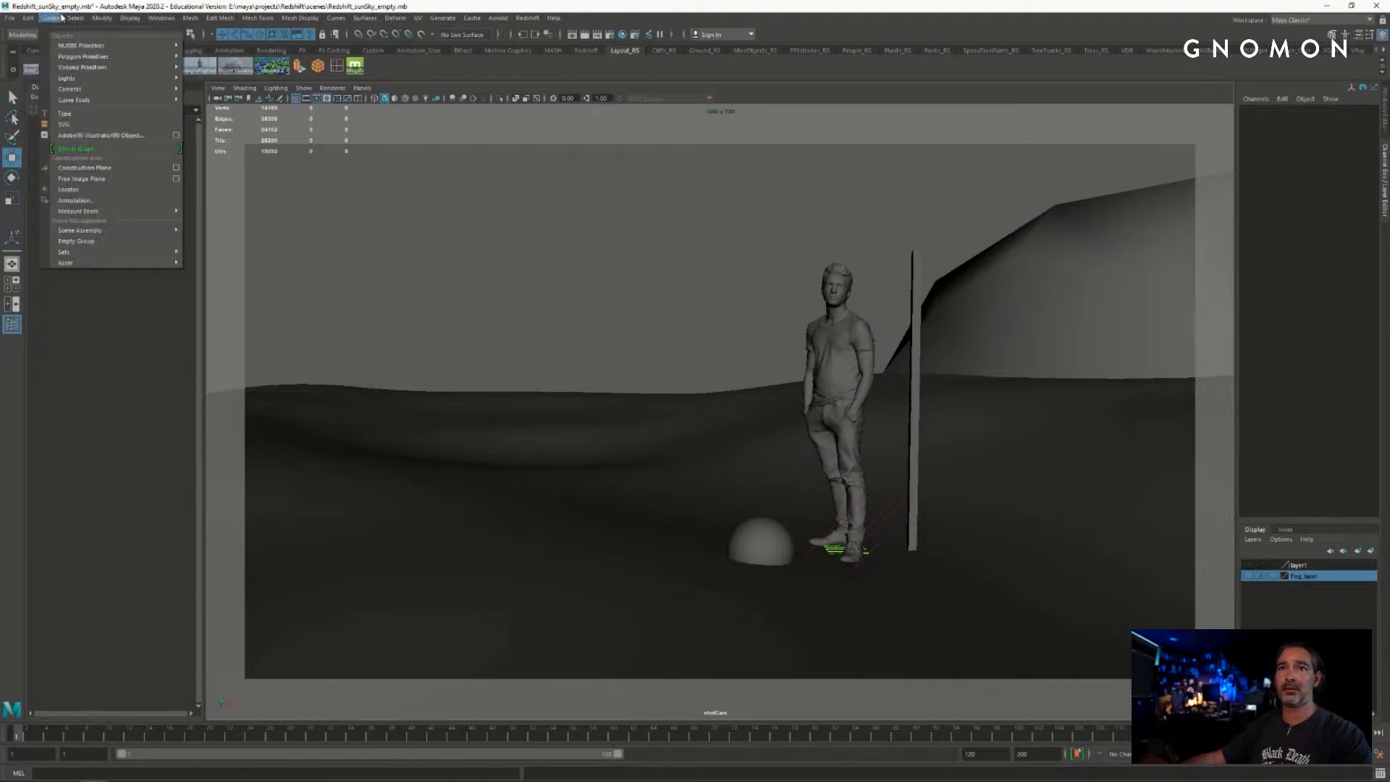
{"action": "mouse_move", "coordinate": [99, 58]}
{"action": "left_click", "coordinate": [566, 228]}
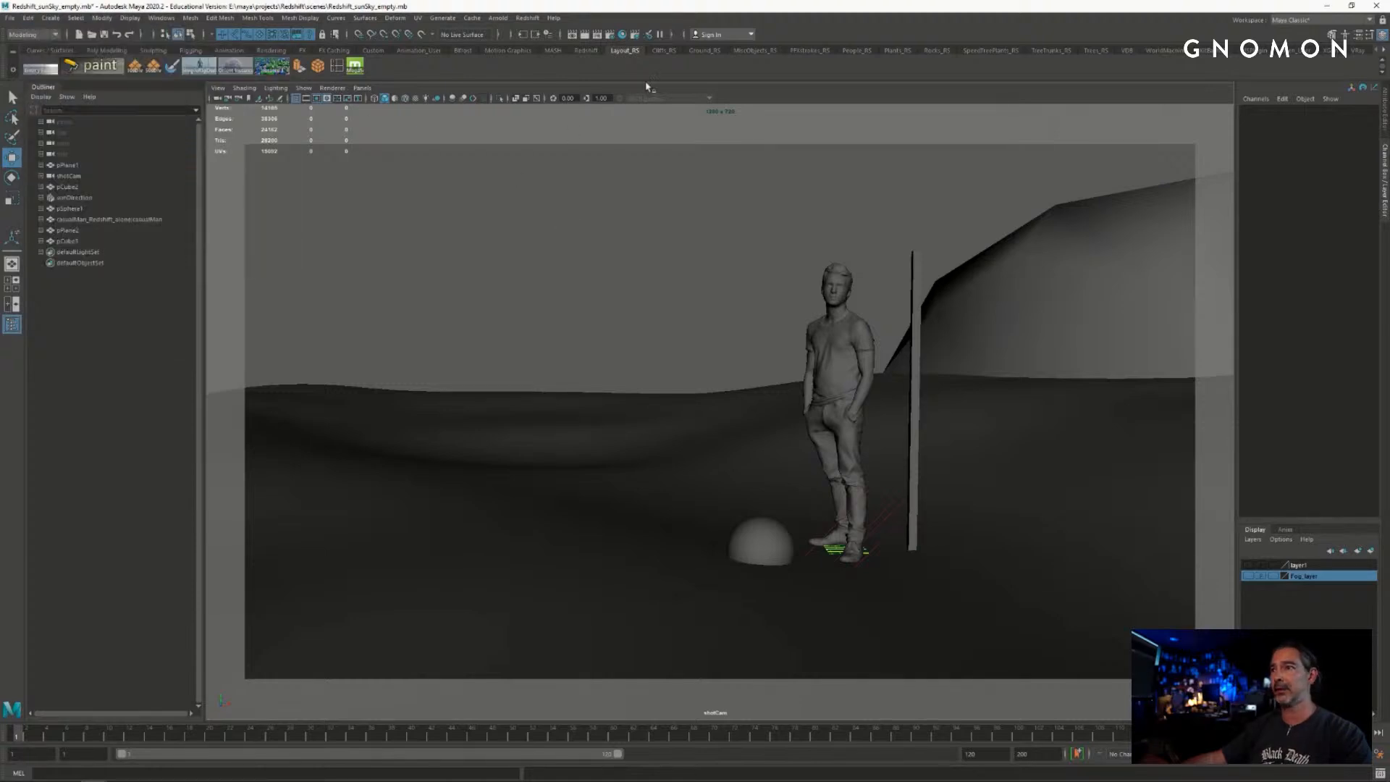
{"action": "left_click", "coordinate": [153, 67]}
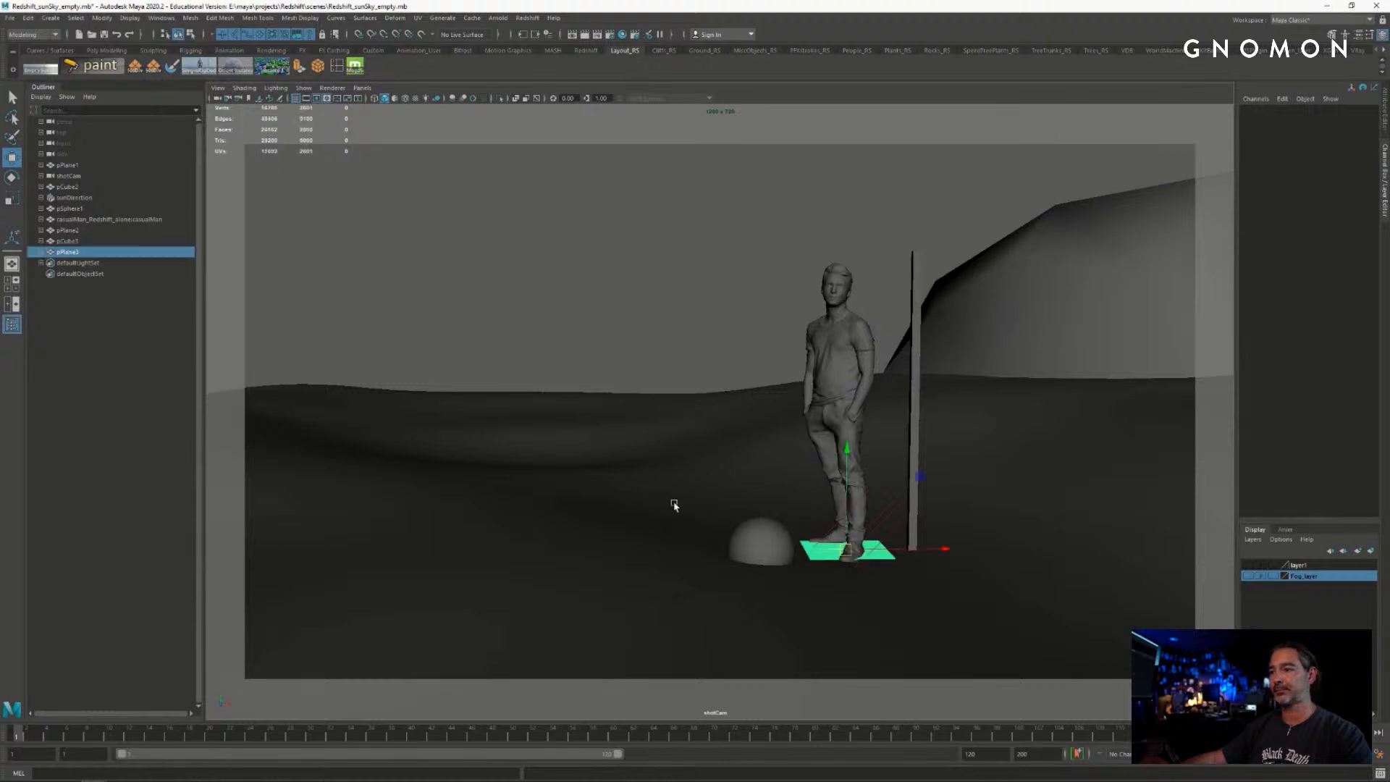
{"action": "left_click_drag", "start_coordinate": [846, 453], "coordinate": [846, 338]}
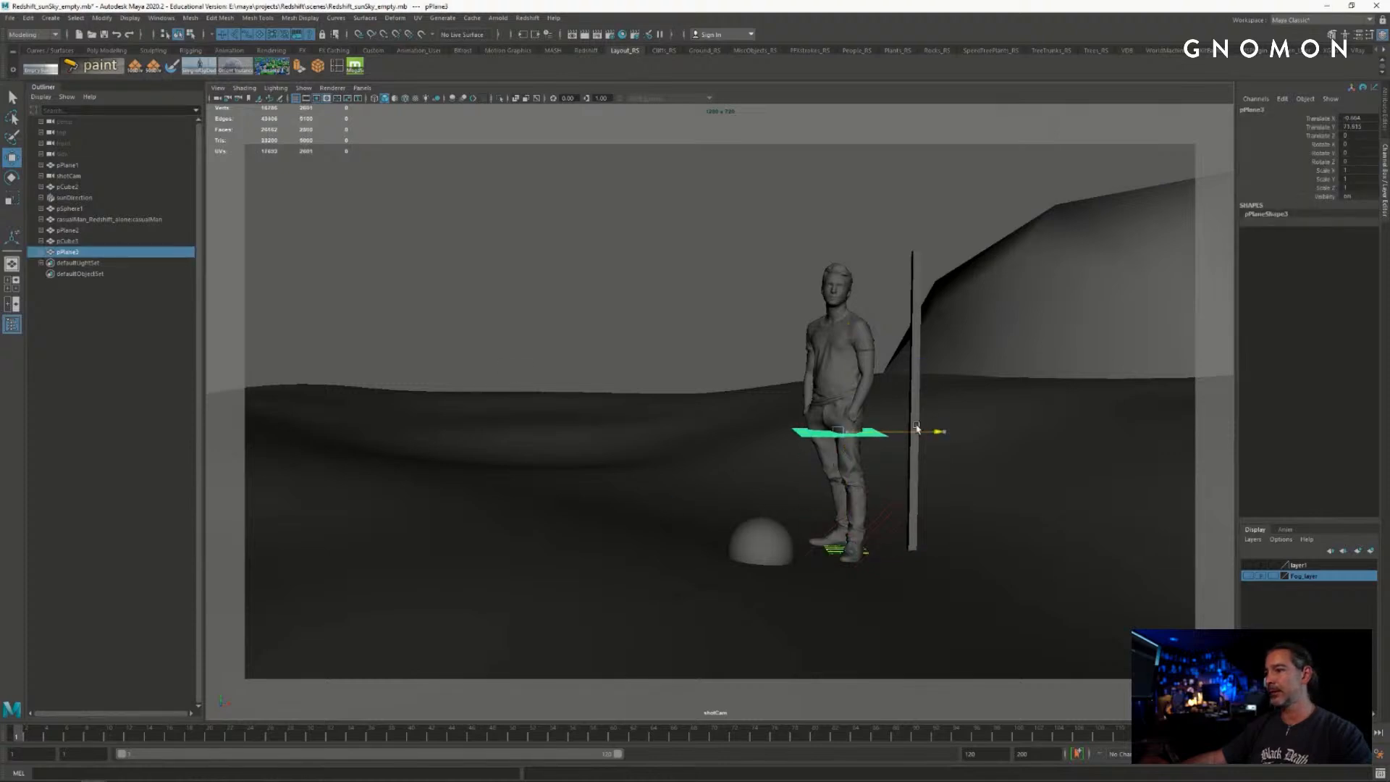
- Scale the new plane uniformly to about 7.6 and shift it sideways to the left of the man
{"action": "key", "text": "r"}
{"action": "mouse_move", "coordinate": [846, 434]}
{"action": "left_mouse_down"}
{"action": "mouse_move", "coordinate": [543, 436]}
{"action": "mouse_move", "coordinate": [839, 441]}
{"action": "left_mouse_up"}
{"action": "left_click_drag", "start_coordinate": [541, 434], "coordinate": [661, 430]}
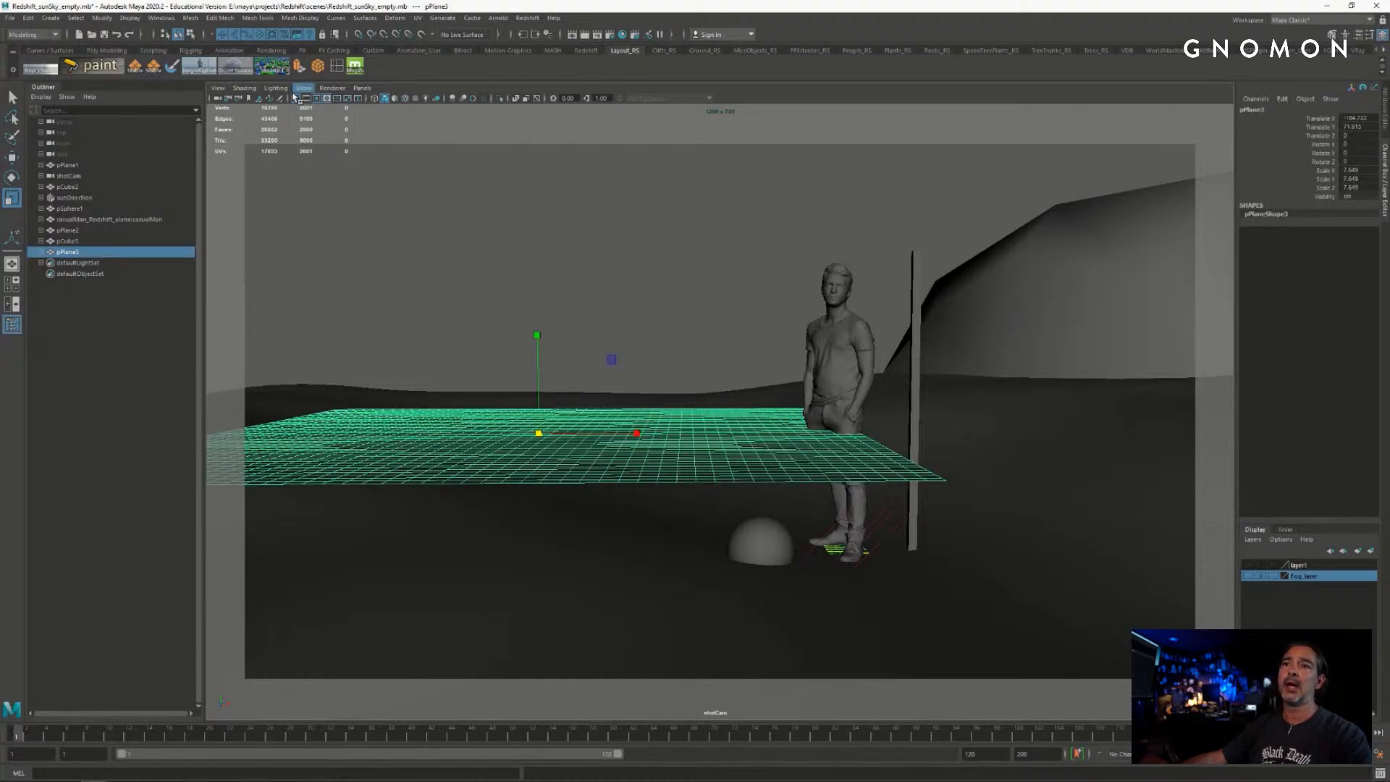
- Switch to the Animation menu set
{"action": "left_click", "coordinate": [32, 34]}
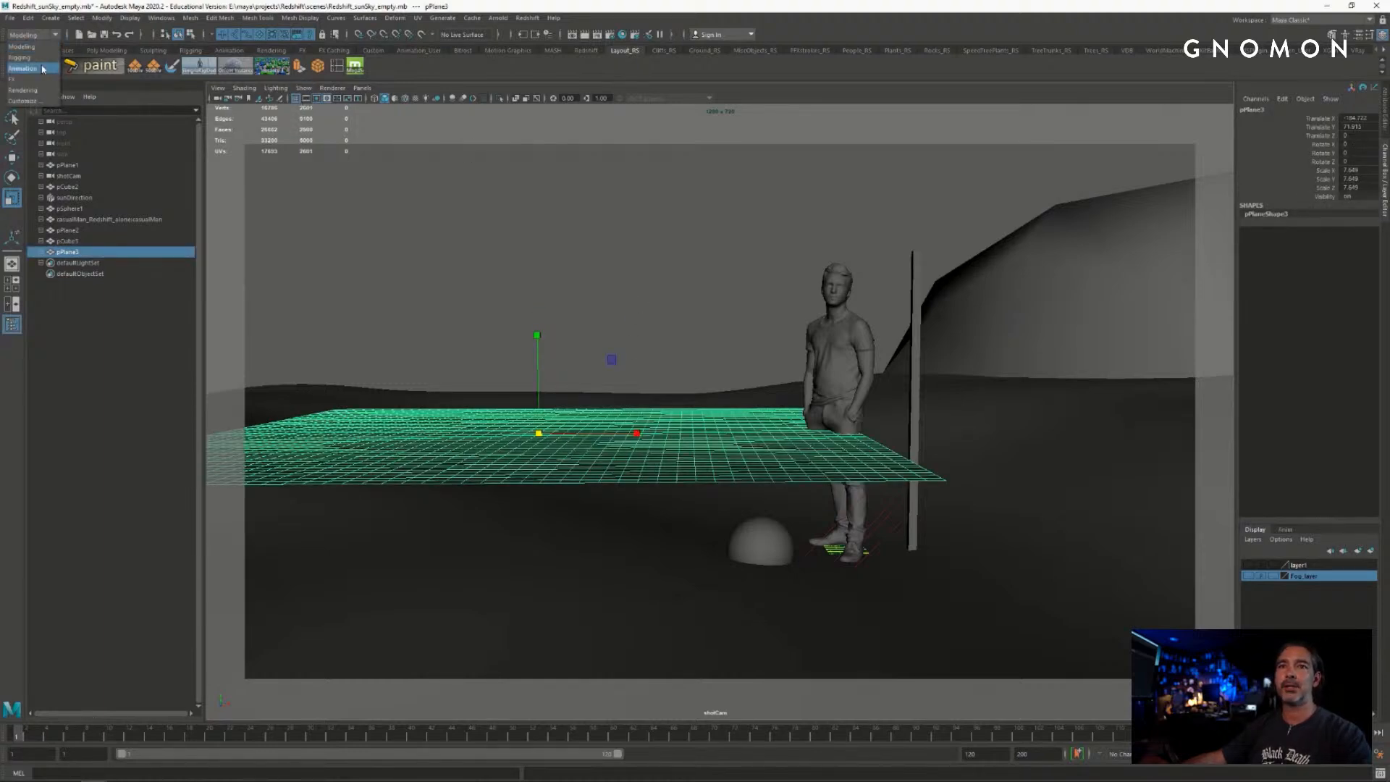
{"action": "left_click", "coordinate": [29, 68]}
- Add a Twist nonlinear deformer to the raised plane
{"action": "left_click", "coordinate": [298, 18]}
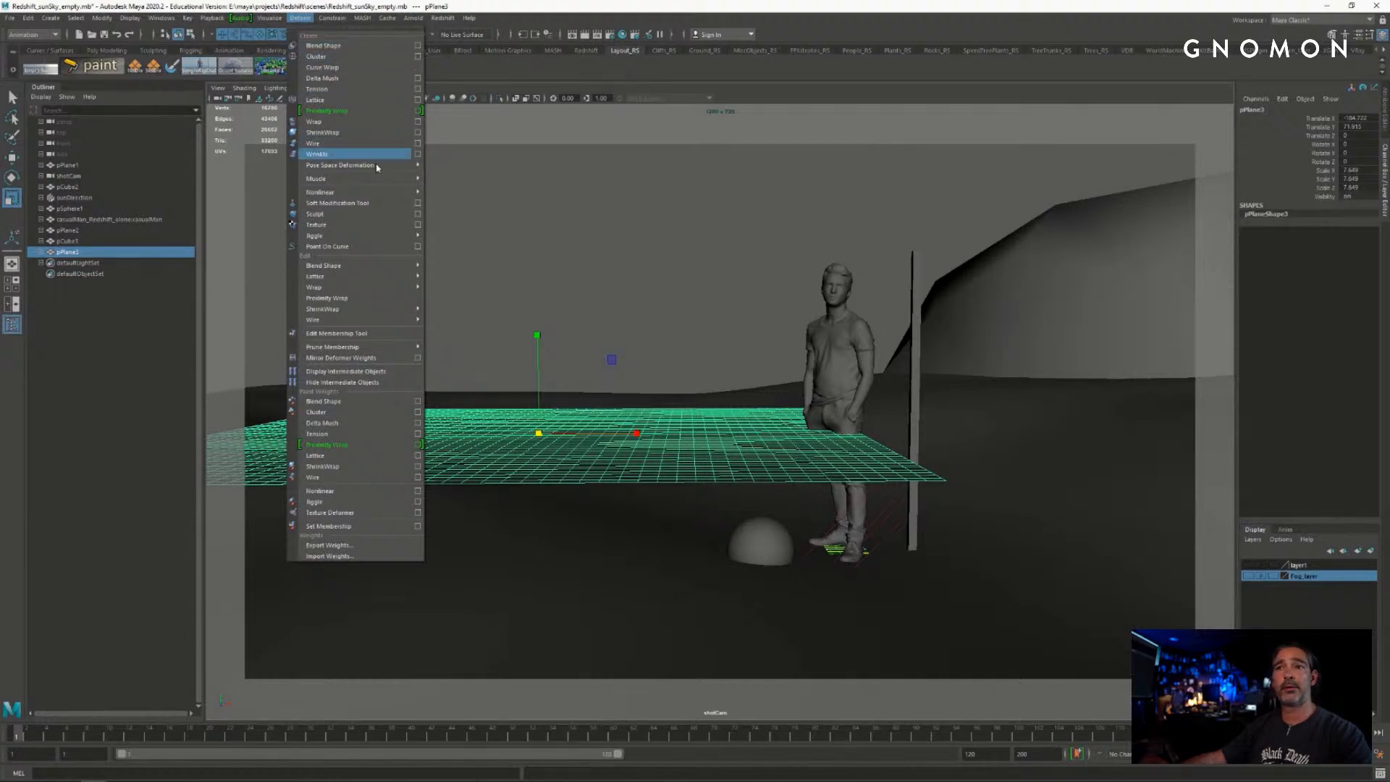
{"action": "mouse_move", "coordinate": [377, 167]}
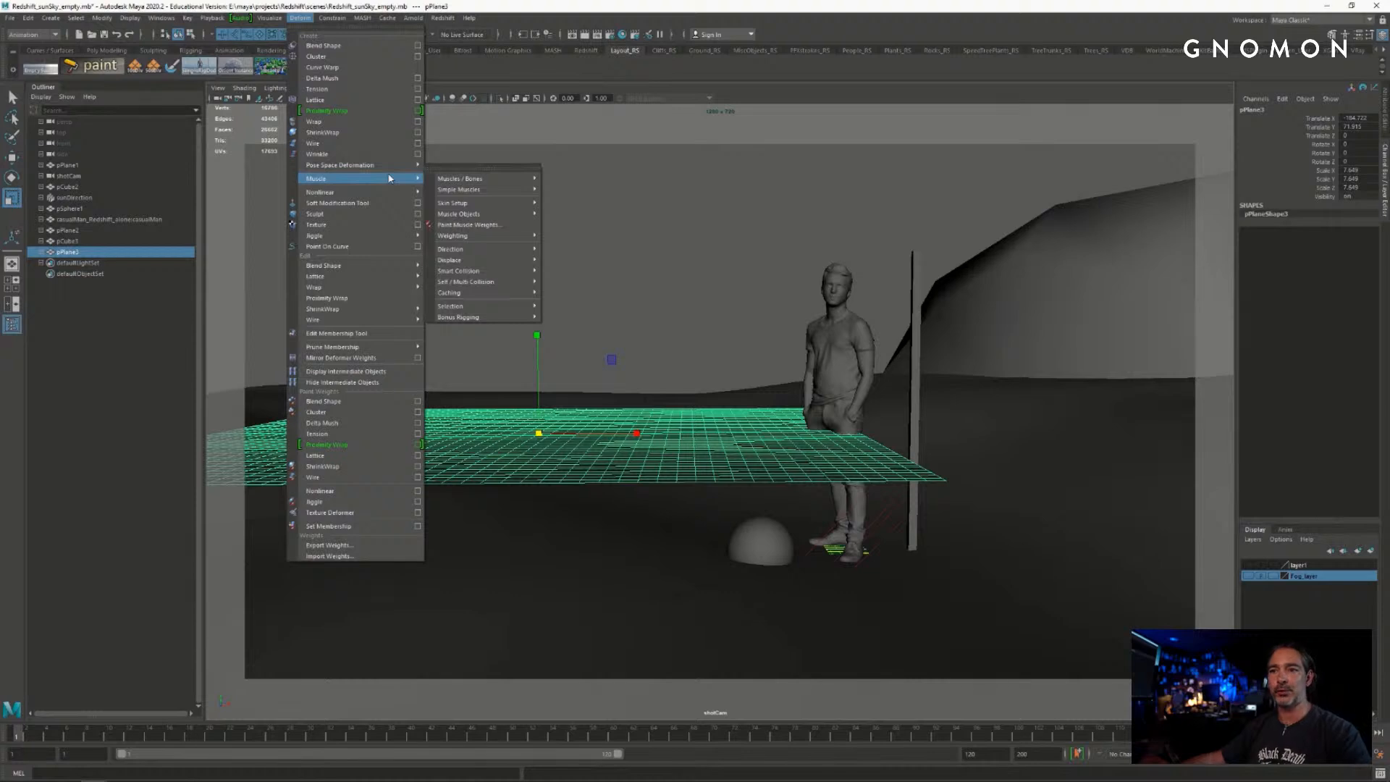
{"action": "mouse_move", "coordinate": [383, 284]}
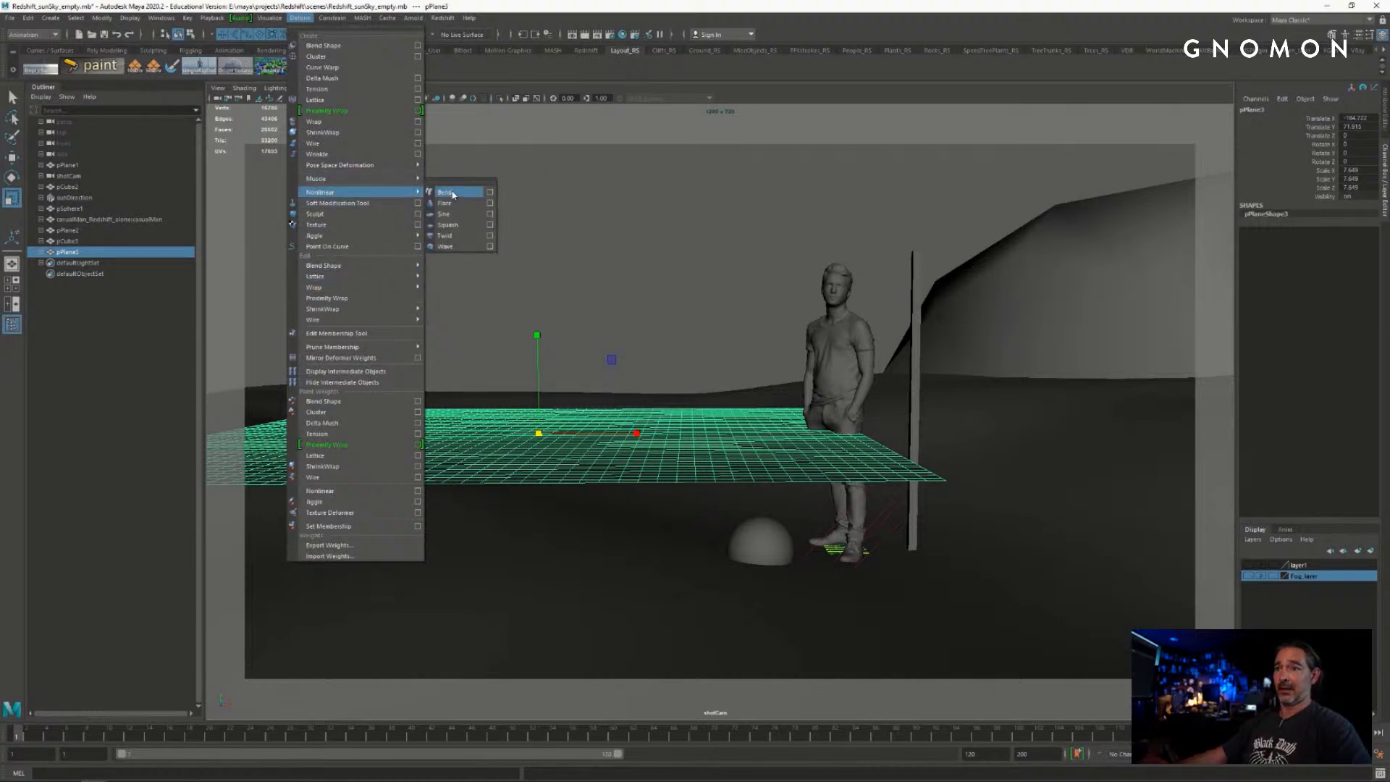
{"action": "left_click", "coordinate": [445, 235]}
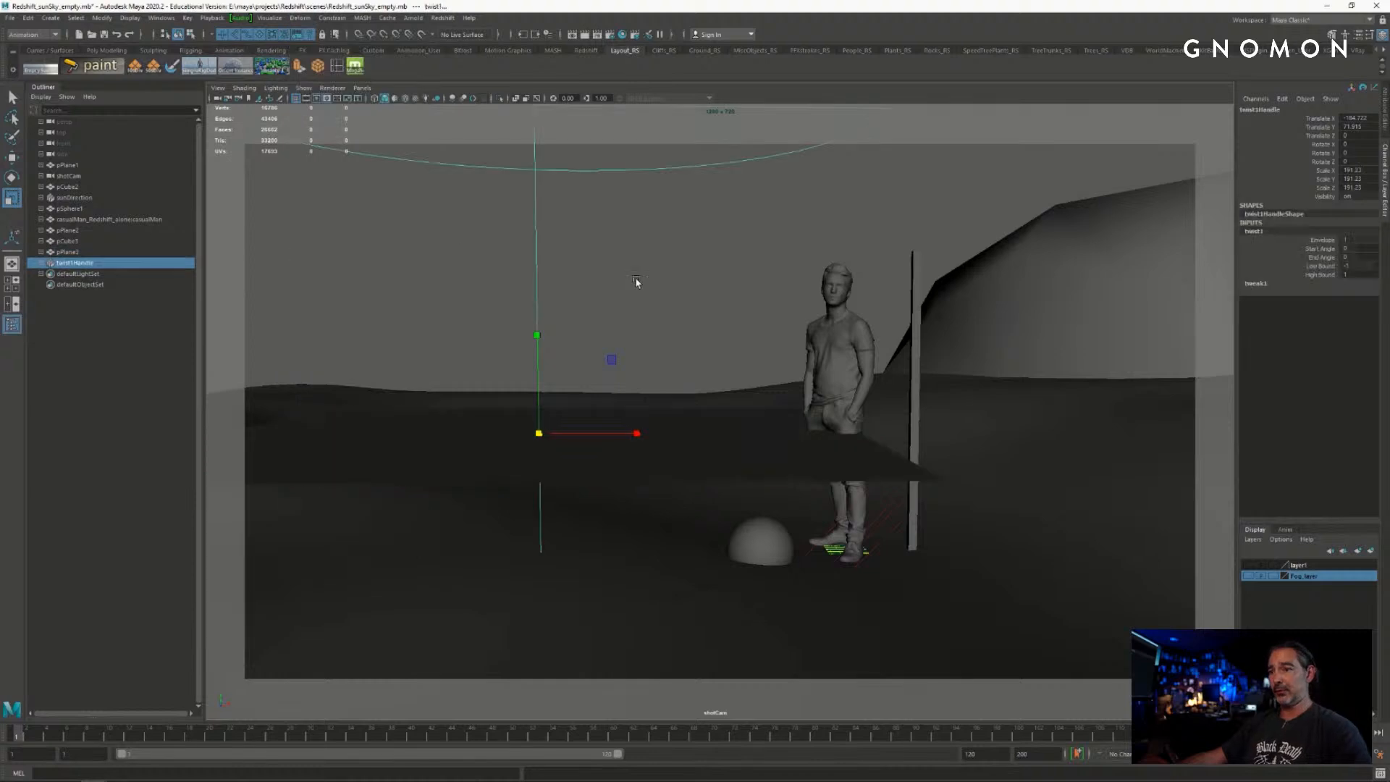
- Show wireframe on shaded for the objects in the shotCam viewport
{"action": "left_click_drag", "start_coordinate": [651, 290], "coordinate": [648, 307], "text": "alt"}
{"action": "mouse_move", "coordinate": [660, 342]}
{"action": "middle_mouse_down", "text": "alt"}
{"action": "mouse_move", "coordinate": [736, 147]}
{"action": "mouse_move", "coordinate": [709, 209]}
{"action": "middle_mouse_up", "text": "alt"}
{"action": "left_click", "coordinate": [245, 88]}
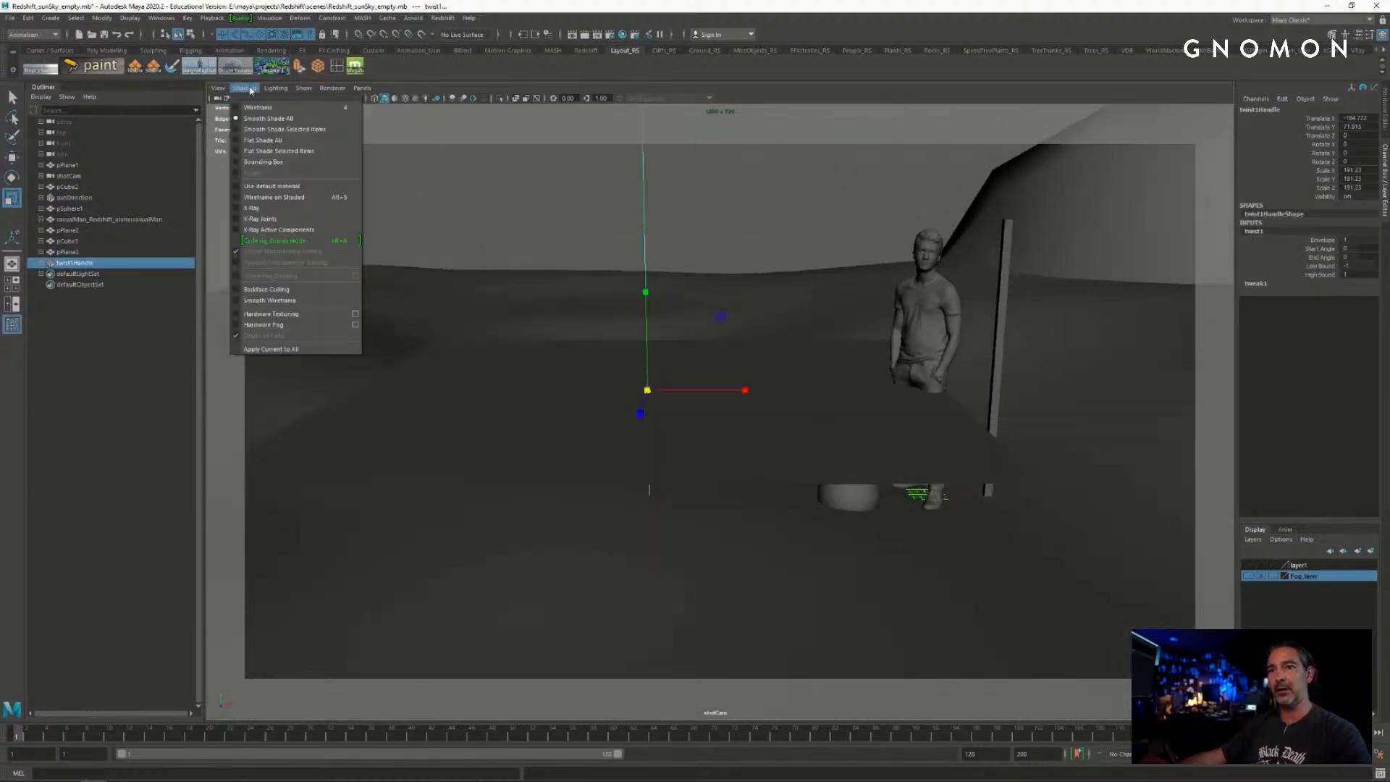
{"action": "left_click", "coordinate": [293, 197]}
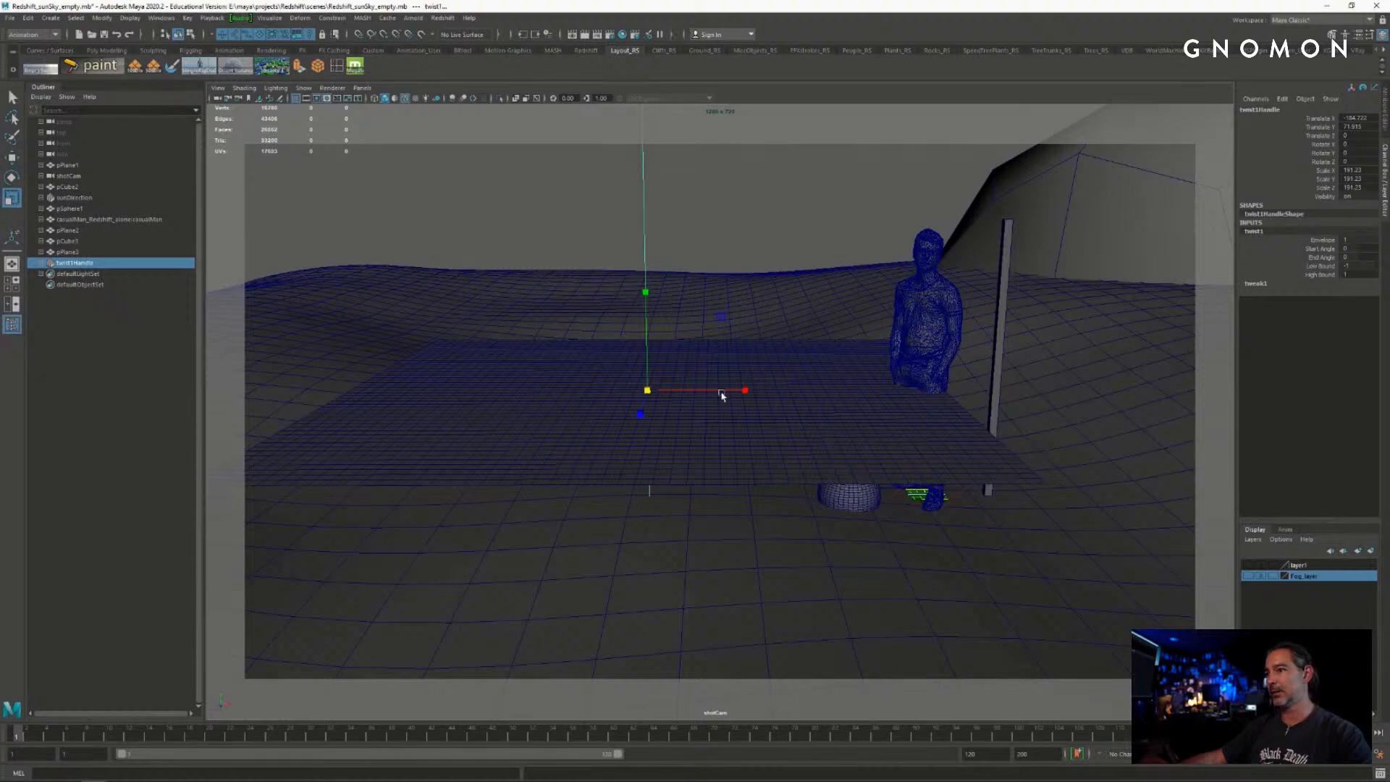
- Set the Start Angle of the plane's twist deformer to 100
{"action": "left_click", "coordinate": [70, 263]}
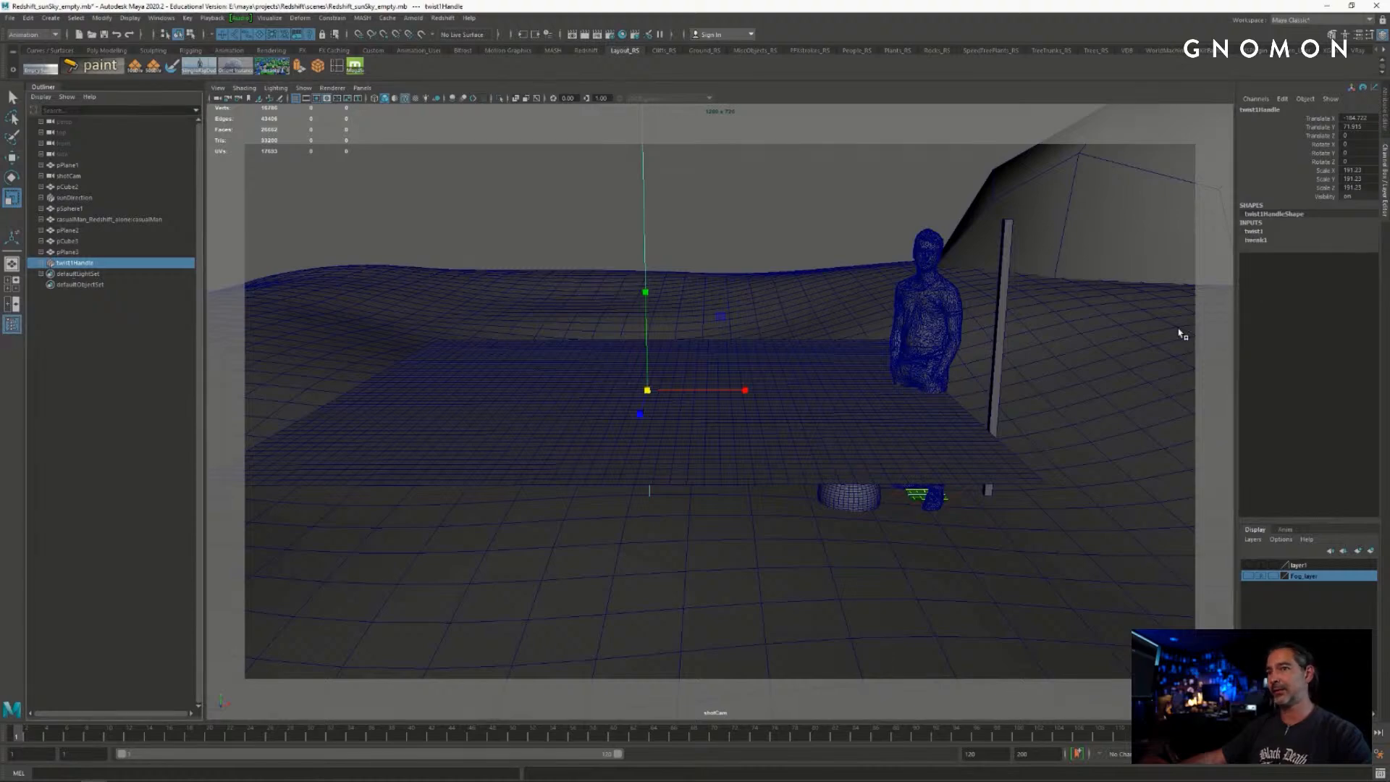
{"action": "left_click", "coordinate": [1278, 232]}
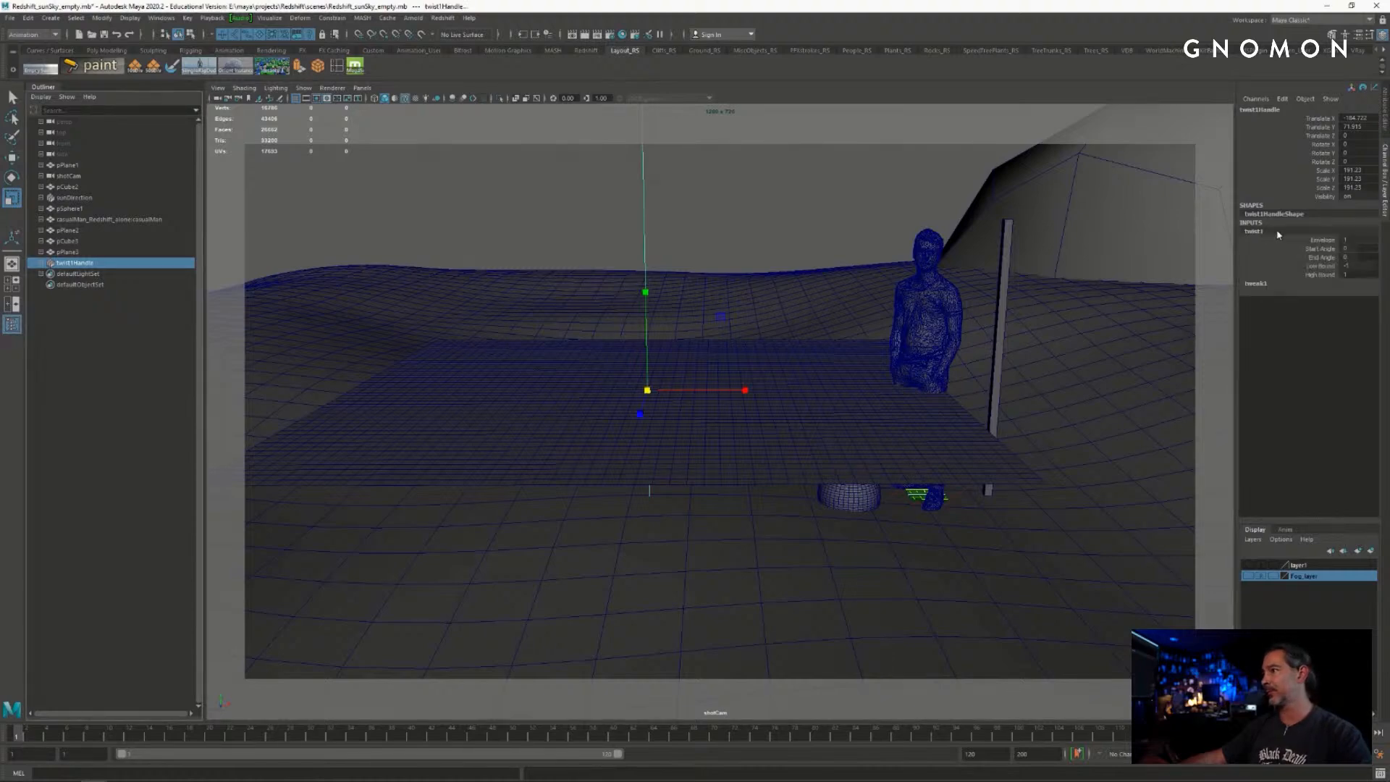
{"action": "left_click", "coordinate": [1358, 248]}
{"action": "mouse_move", "coordinate": [1358, 249]}
{"action": "middle_mouse_down", "text": "ctrl"}
{"action": "mouse_move", "coordinate": [1378, 248]}
{"action": "mouse_move", "coordinate": [1350, 247]}
{"action": "middle_mouse_up", "text": "ctrl"}
{"action": "double_click", "coordinate": [1349, 249]}
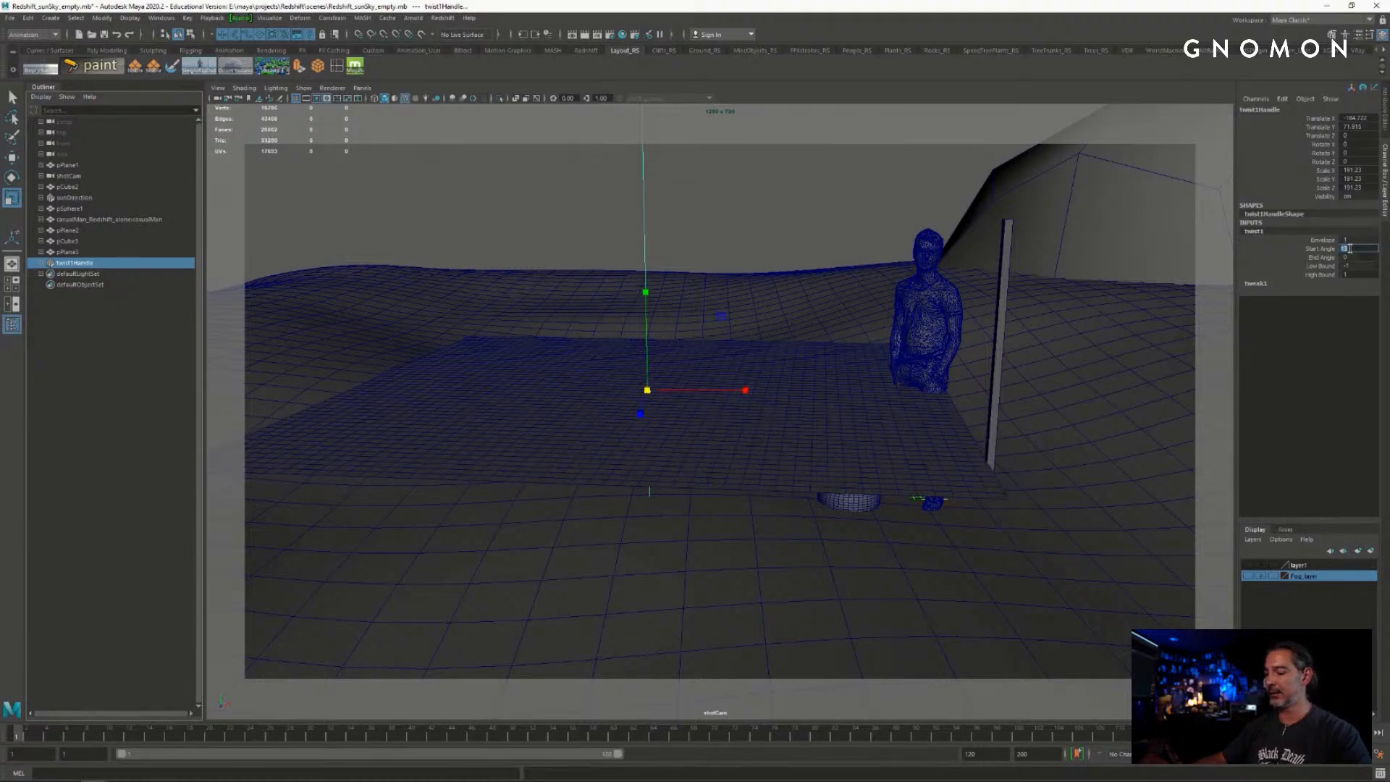
{"action": "type", "text": "100"}
{"action": "key", "text": "Return"}
{"action": "middle_click_drag", "start_coordinate": [689, 339], "coordinate": [691, 427], "text": "alt"}
{"action": "right_click_drag", "start_coordinate": [691, 427], "coordinate": [646, 445], "text": "alt"}
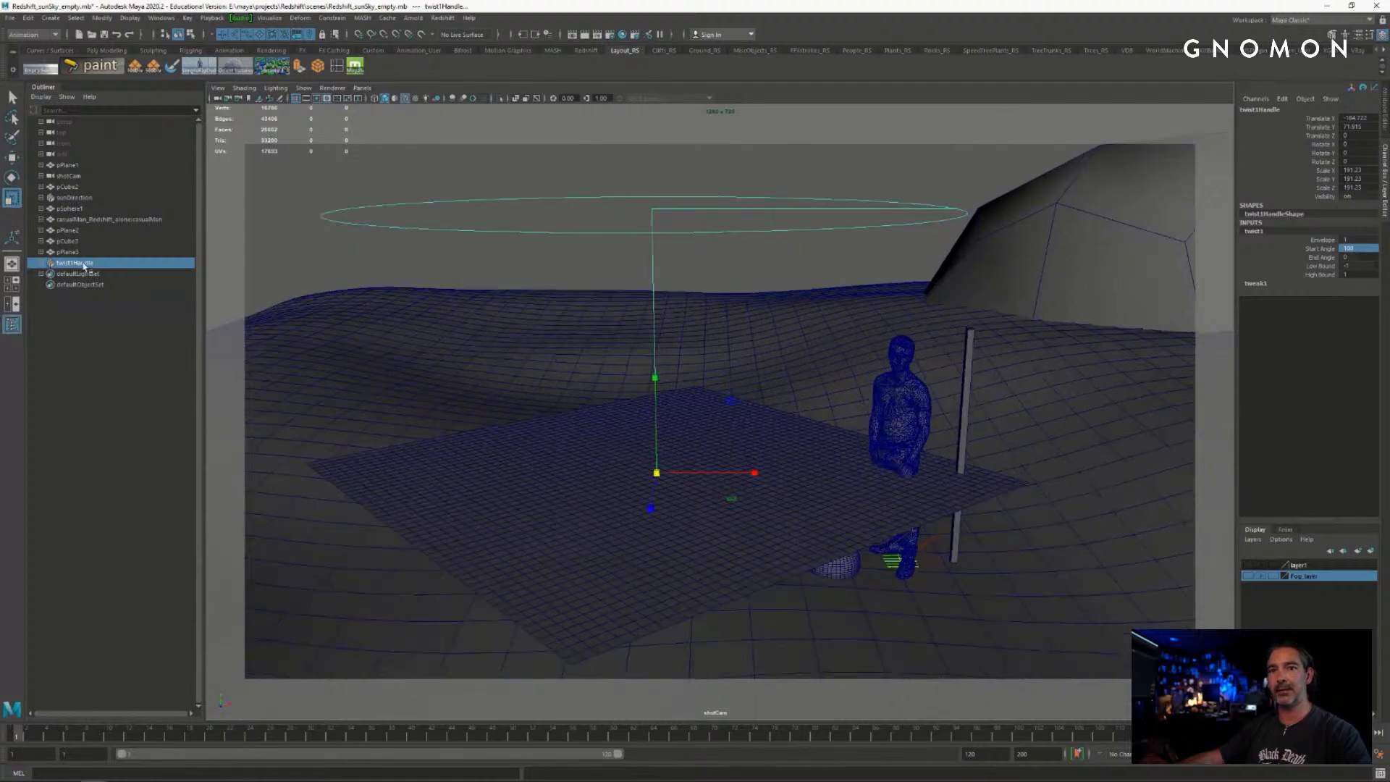
- Delete the twist deformer handle above the plane
{"action": "left_click", "coordinate": [83, 265]}
{"action": "right_click_drag", "start_coordinate": [477, 320], "coordinate": [384, 214], "text": "alt"}
{"action": "left_click", "coordinate": [384, 214]}
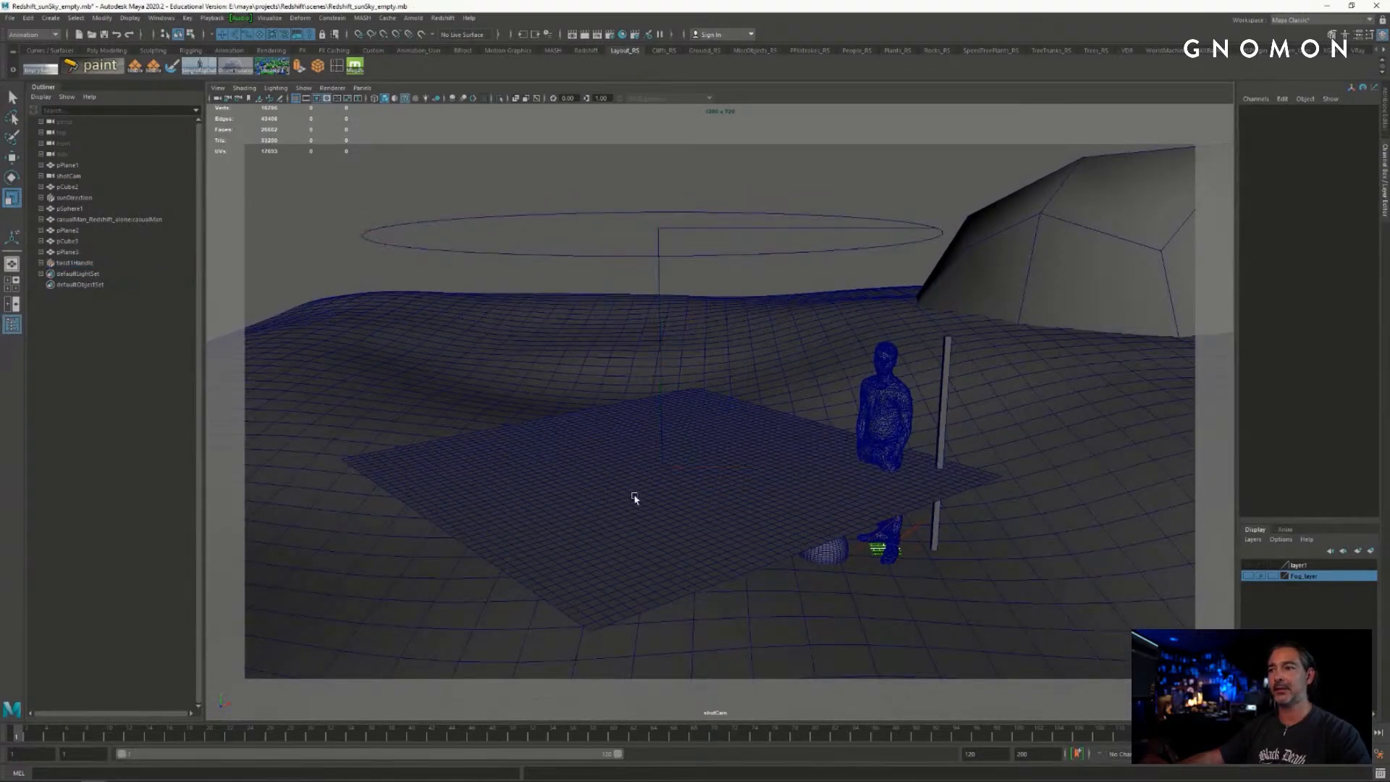
{"action": "left_click", "coordinate": [636, 496]}
{"action": "left_click_drag", "start_coordinate": [637, 216], "coordinate": [695, 248]}
{"action": "key", "text": "Delete"}
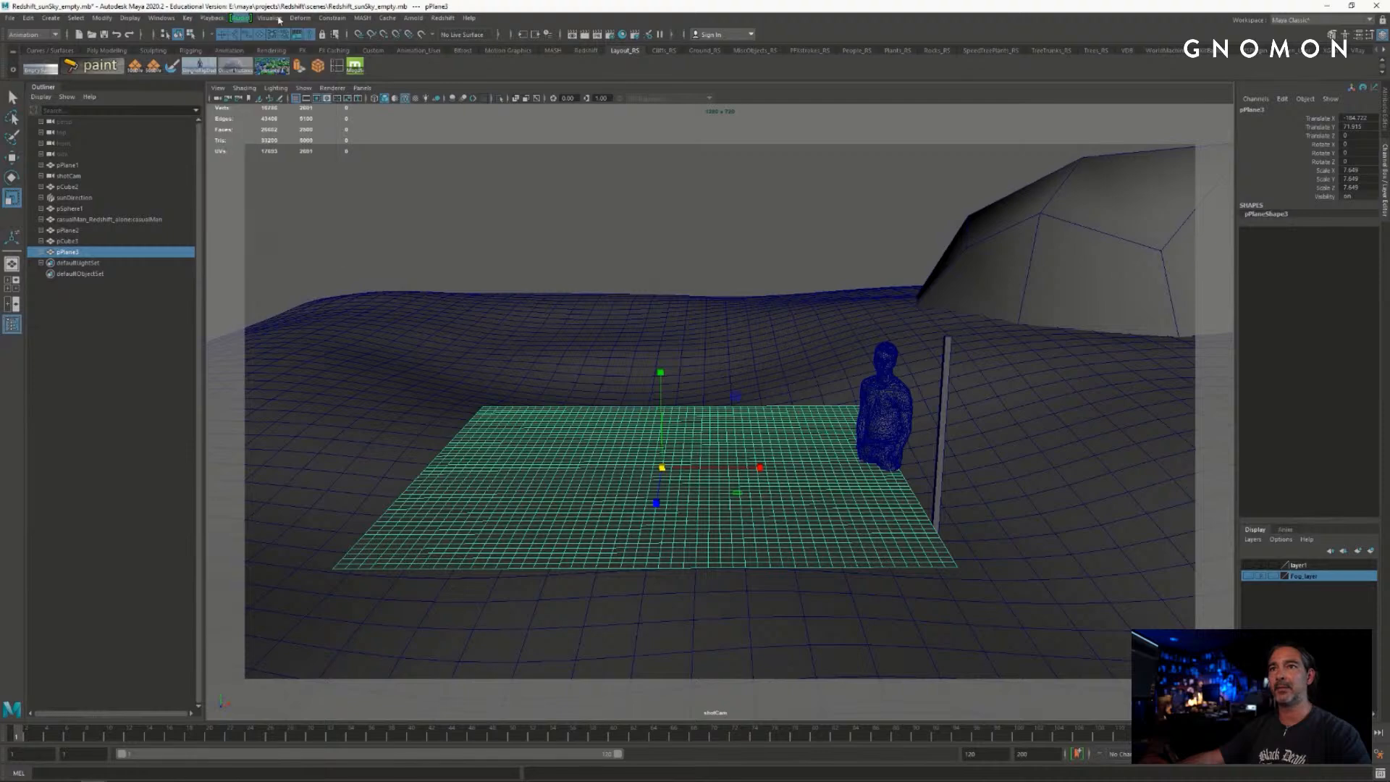
- Add a Bend nonlinear deformer to the raised plane and set its Curvature to 30
{"action": "left_click", "coordinate": [300, 18]}
{"action": "mouse_move", "coordinate": [409, 192]}
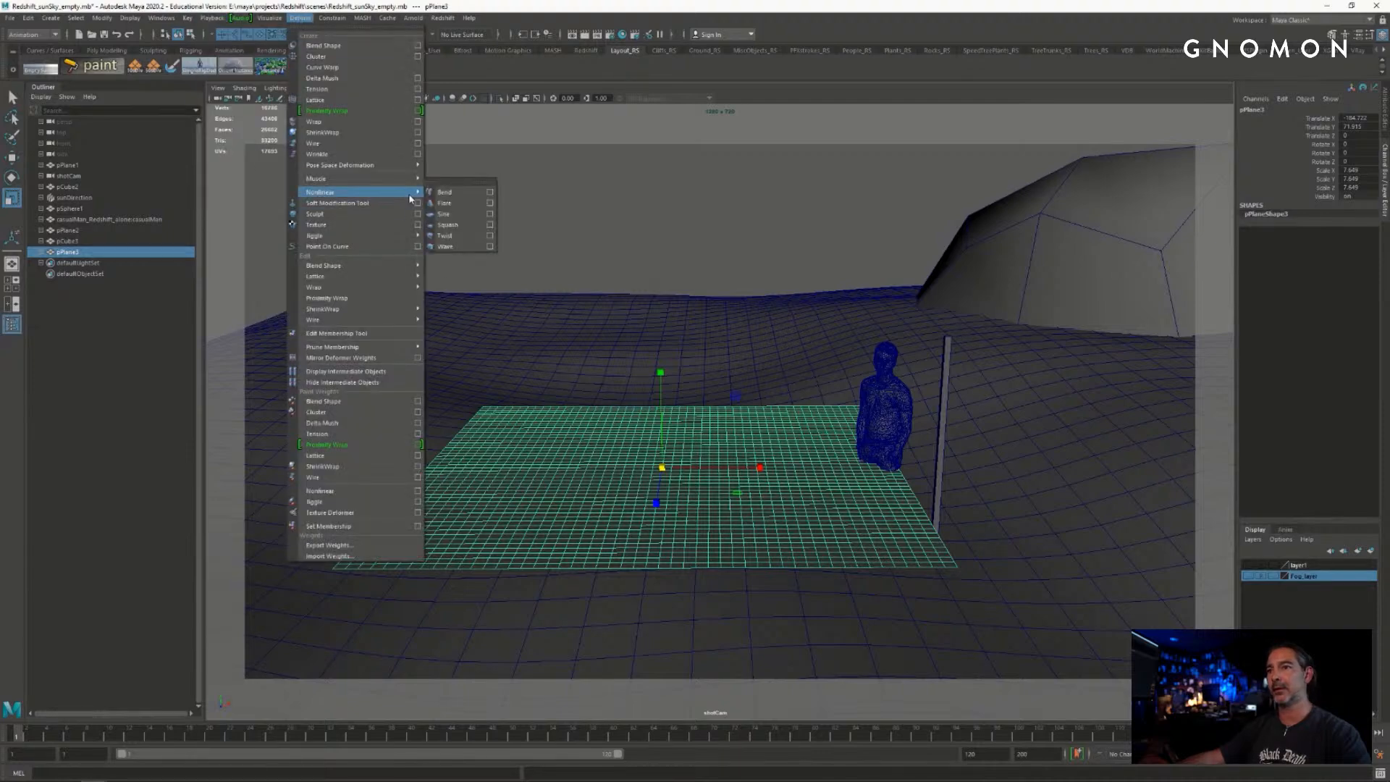
{"action": "left_click", "coordinate": [479, 192]}
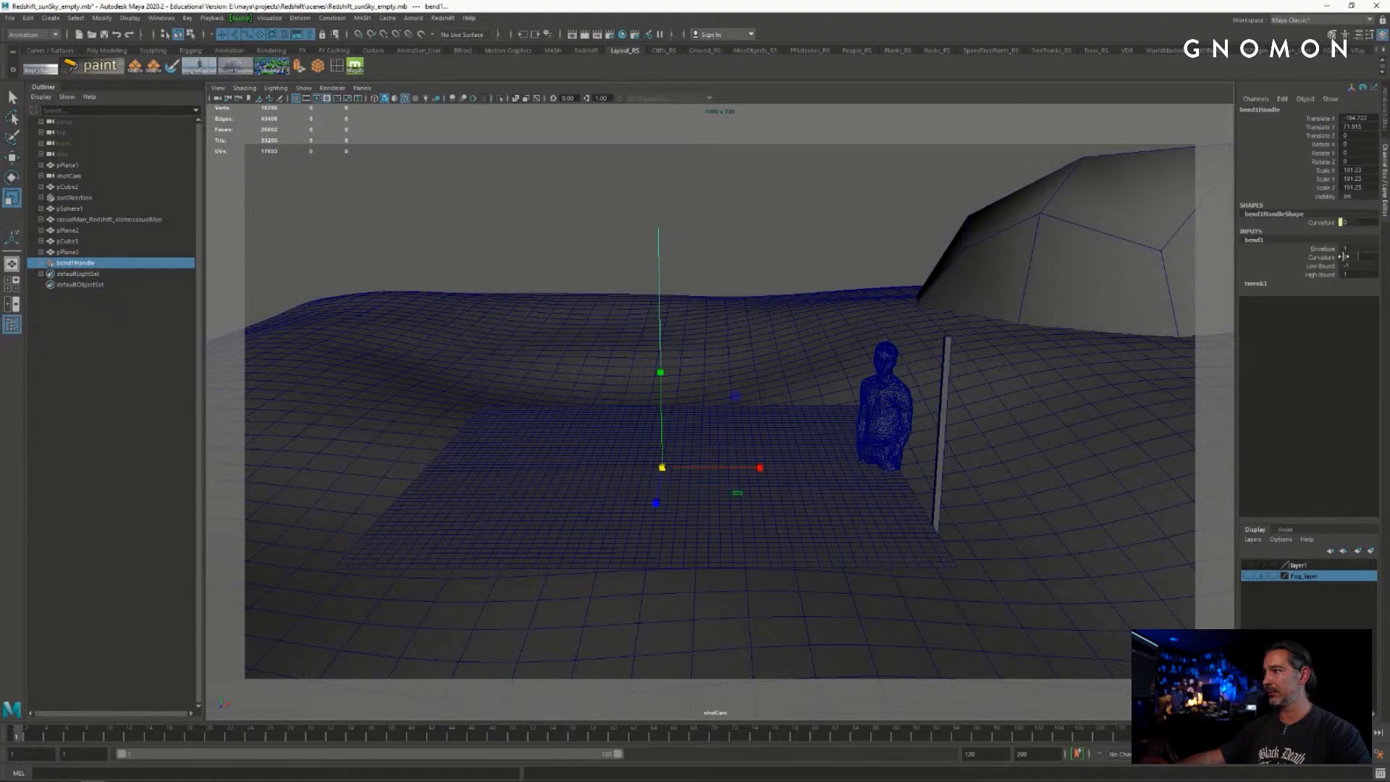
{"action": "left_click_drag", "start_coordinate": [1347, 255], "coordinate": [1358, 256]}
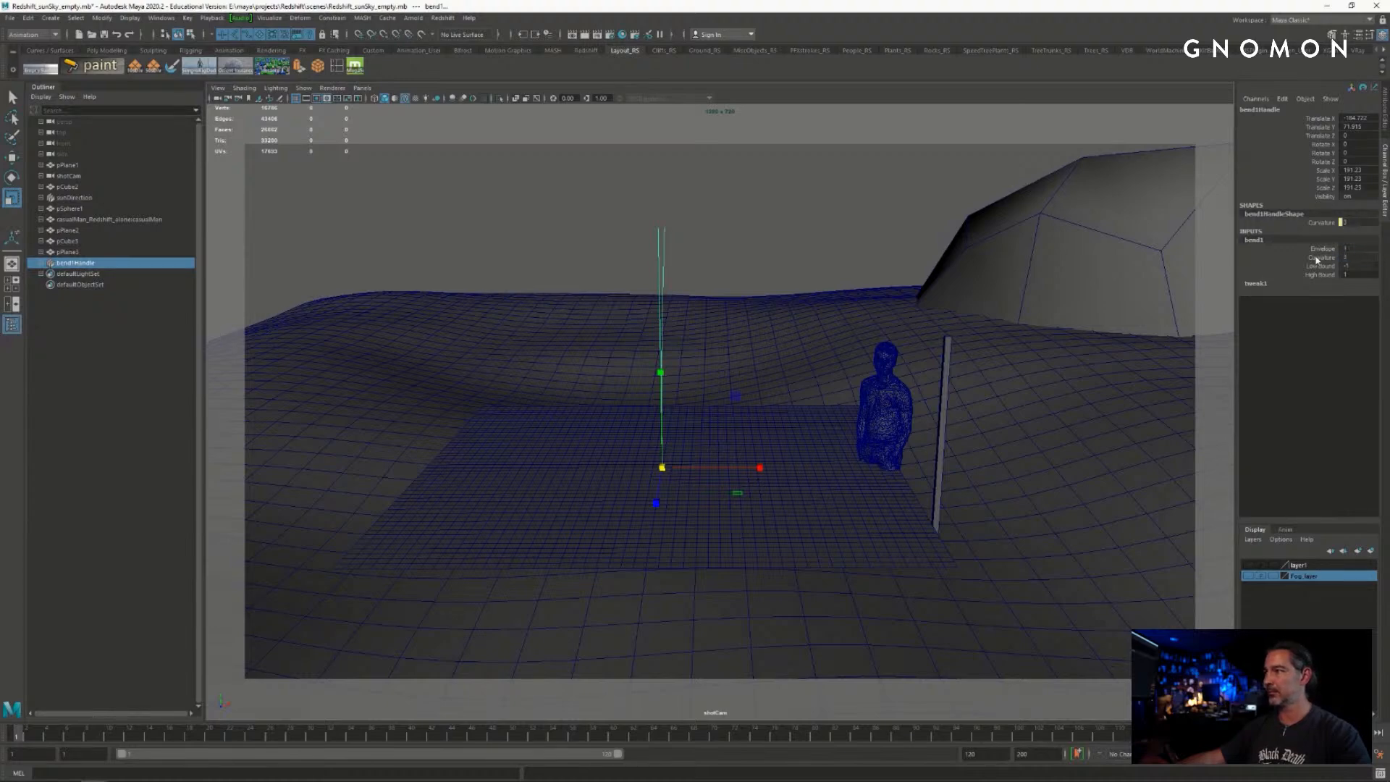
{"action": "double_click", "coordinate": [1350, 257]}
{"action": "type", "text": "30"}
{"action": "key", "text": "Return"}
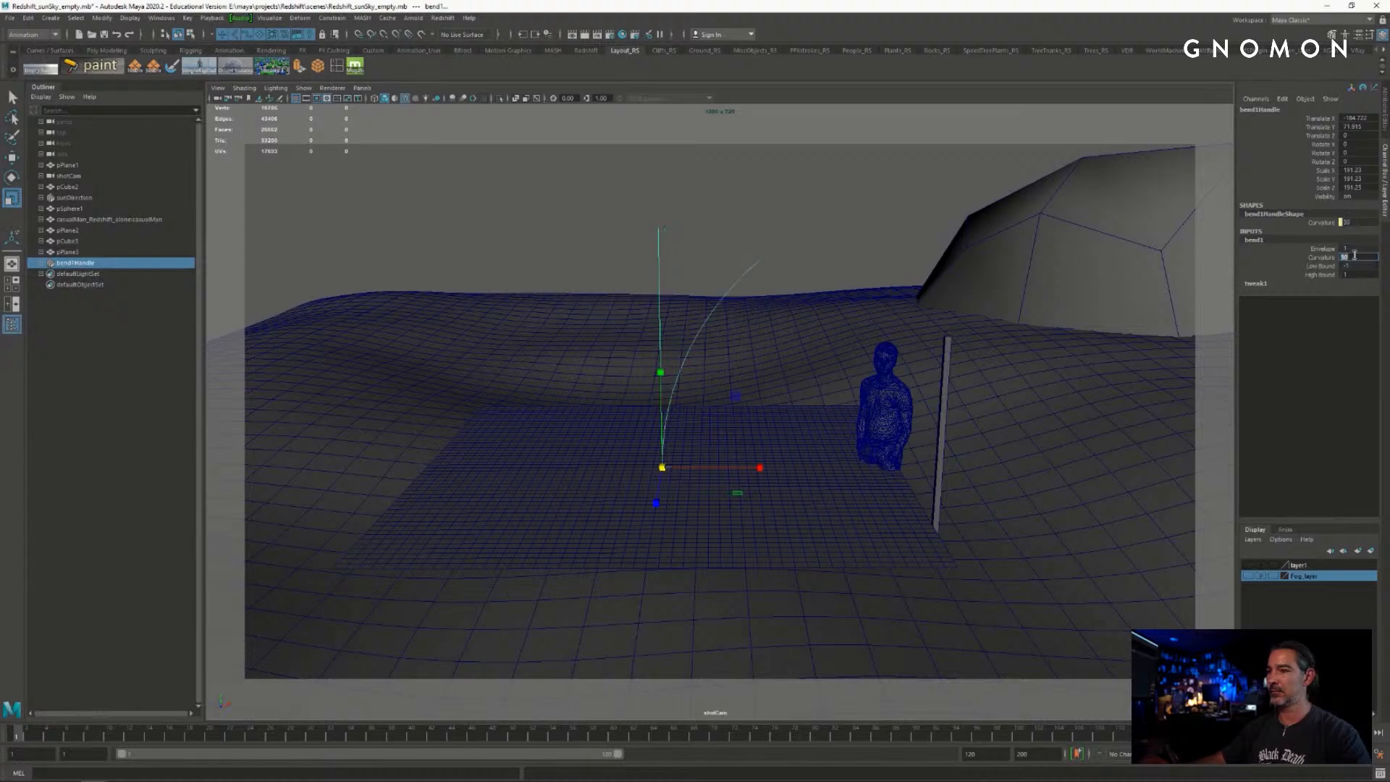
- Rotate the bend handle so that the raised plane curves along its length, and select the plane
{"action": "left_click_drag", "start_coordinate": [642, 396], "coordinate": [586, 481], "text": "alt"}
{"action": "key", "text": "e"}
{"action": "left_click", "coordinate": [470, 384]}
{"action": "key", "text": "f"}
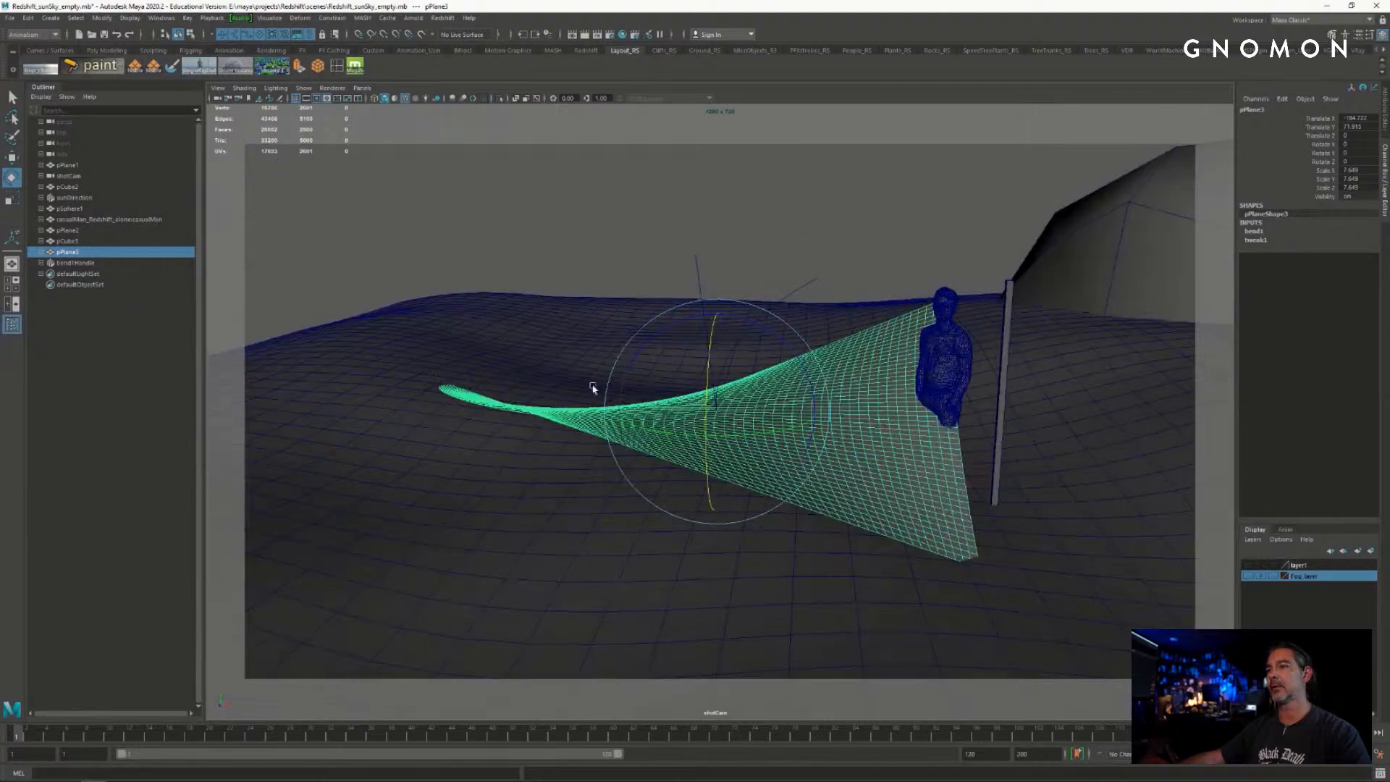
- Delete the bend deformer handle so the raised plane is free of the bend
{"action": "left_click_drag", "start_coordinate": [648, 433], "coordinate": [637, 405], "text": "alt"}
{"action": "left_click", "coordinate": [667, 253]}
{"action": "left_click_drag", "start_coordinate": [695, 362], "coordinate": [852, 357]}
{"action": "key", "text": "Delete"}
- Apply a Texture deformer with UV point space to the raised plane and close its options
{"action": "left_click", "coordinate": [753, 407]}
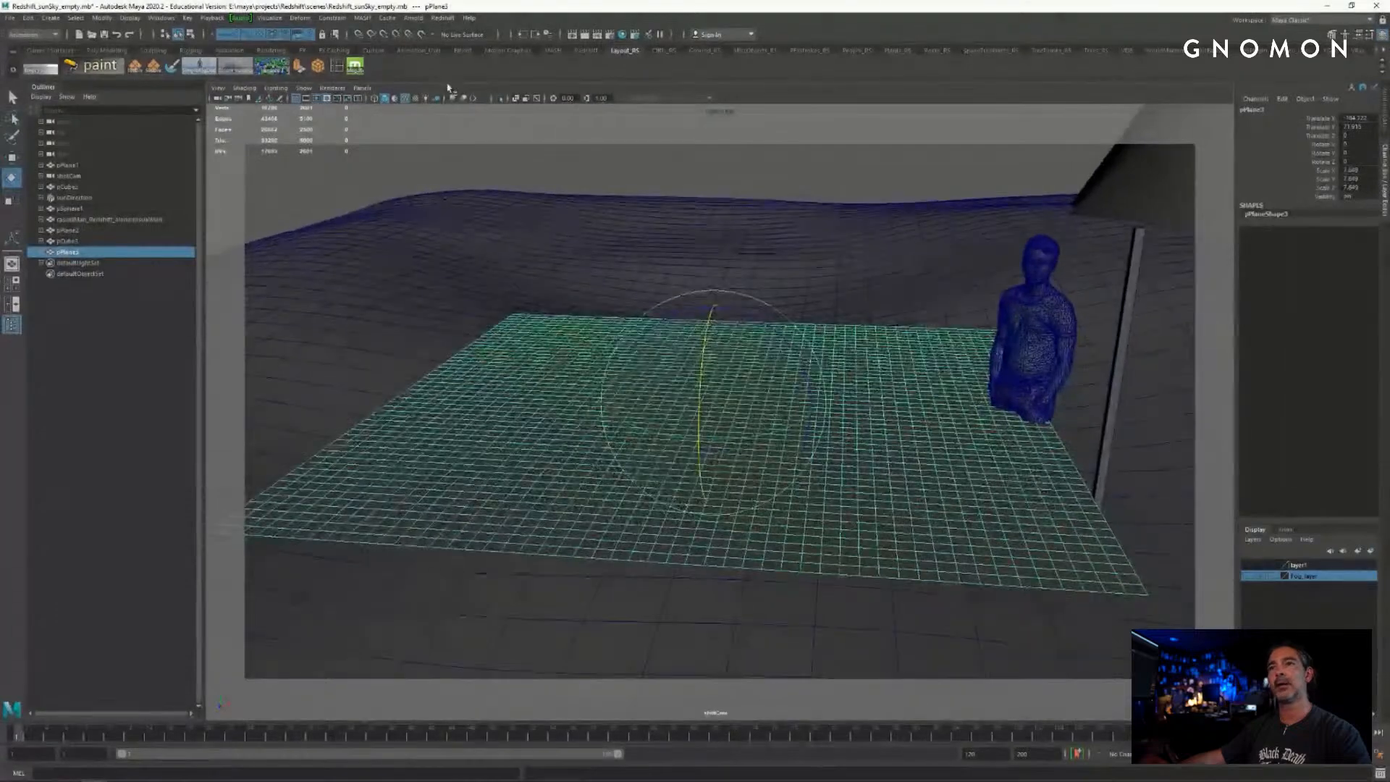
{"action": "left_click", "coordinate": [299, 17]}
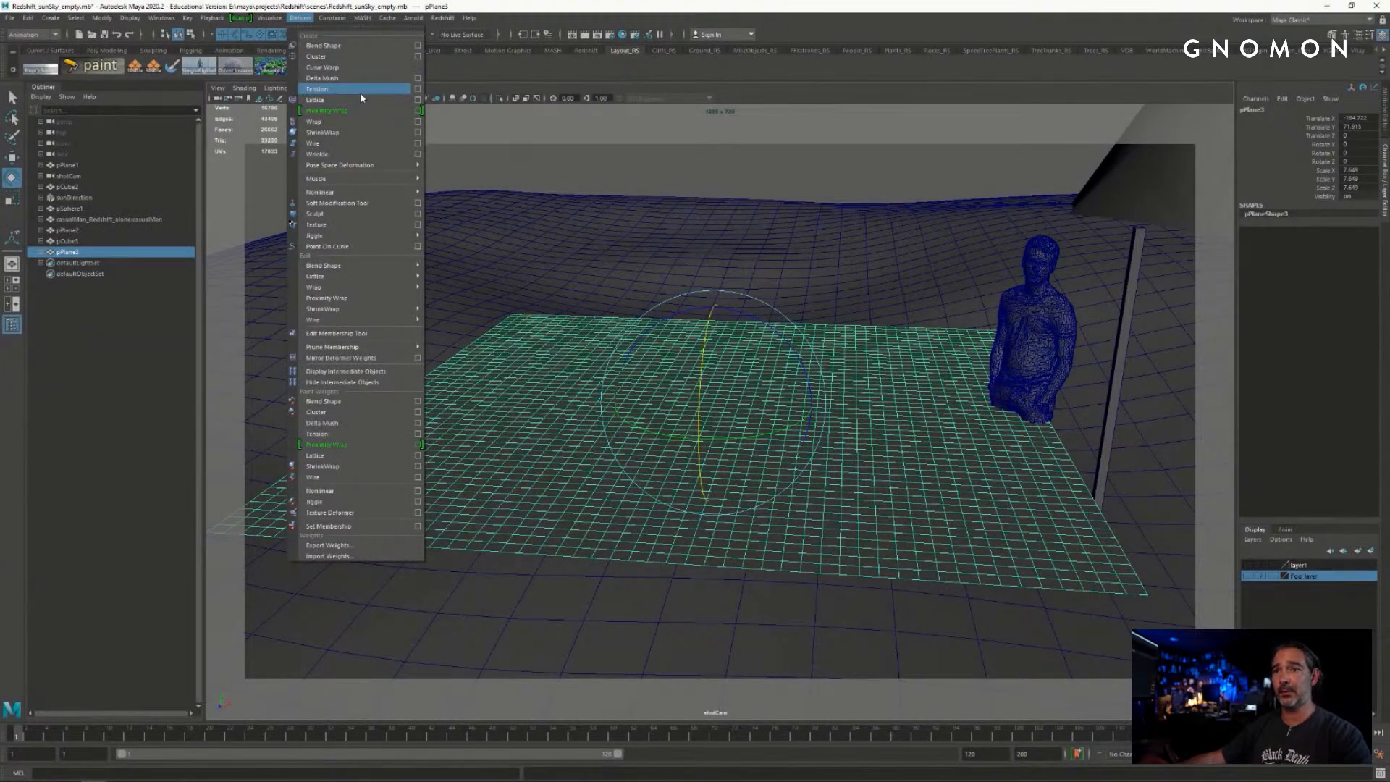
{"action": "left_click", "coordinate": [417, 226]}
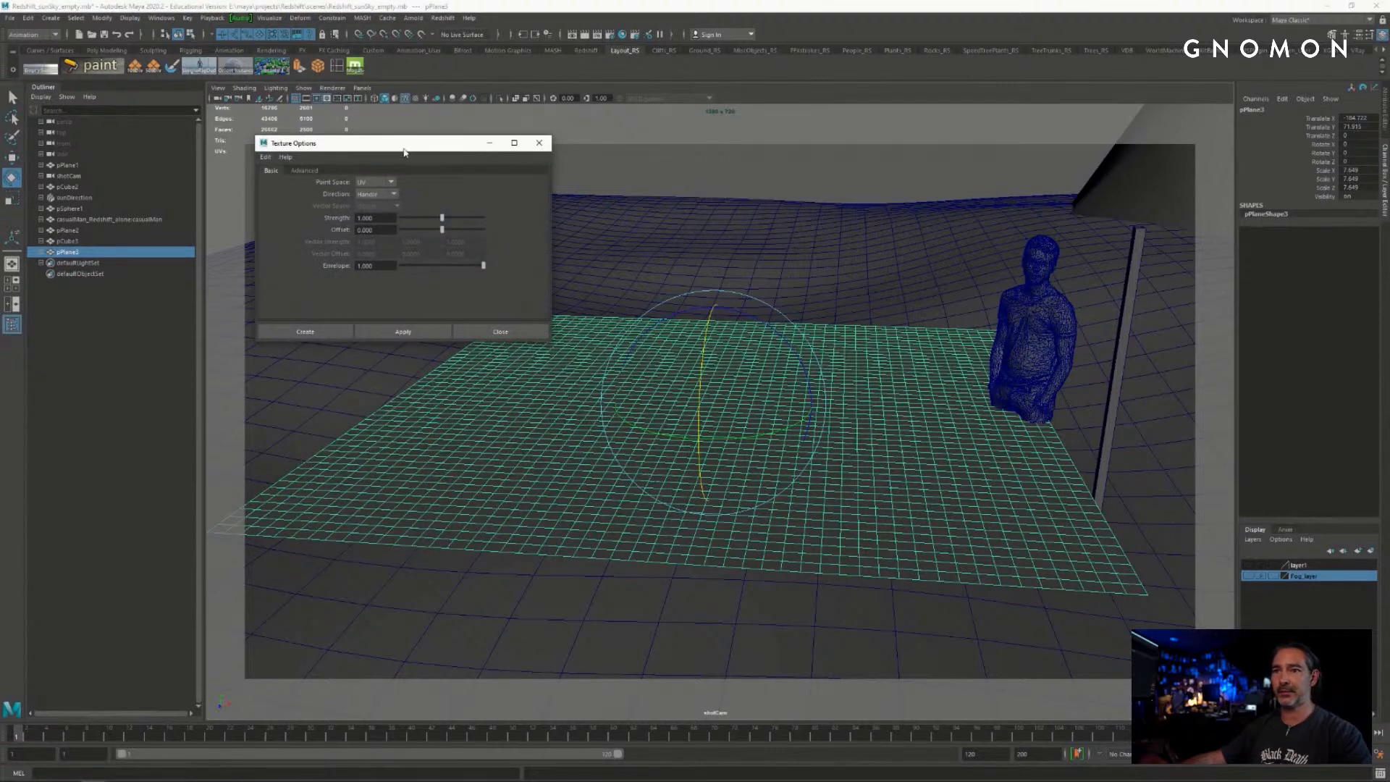
{"action": "left_click_drag", "start_coordinate": [405, 149], "coordinate": [372, 136]}
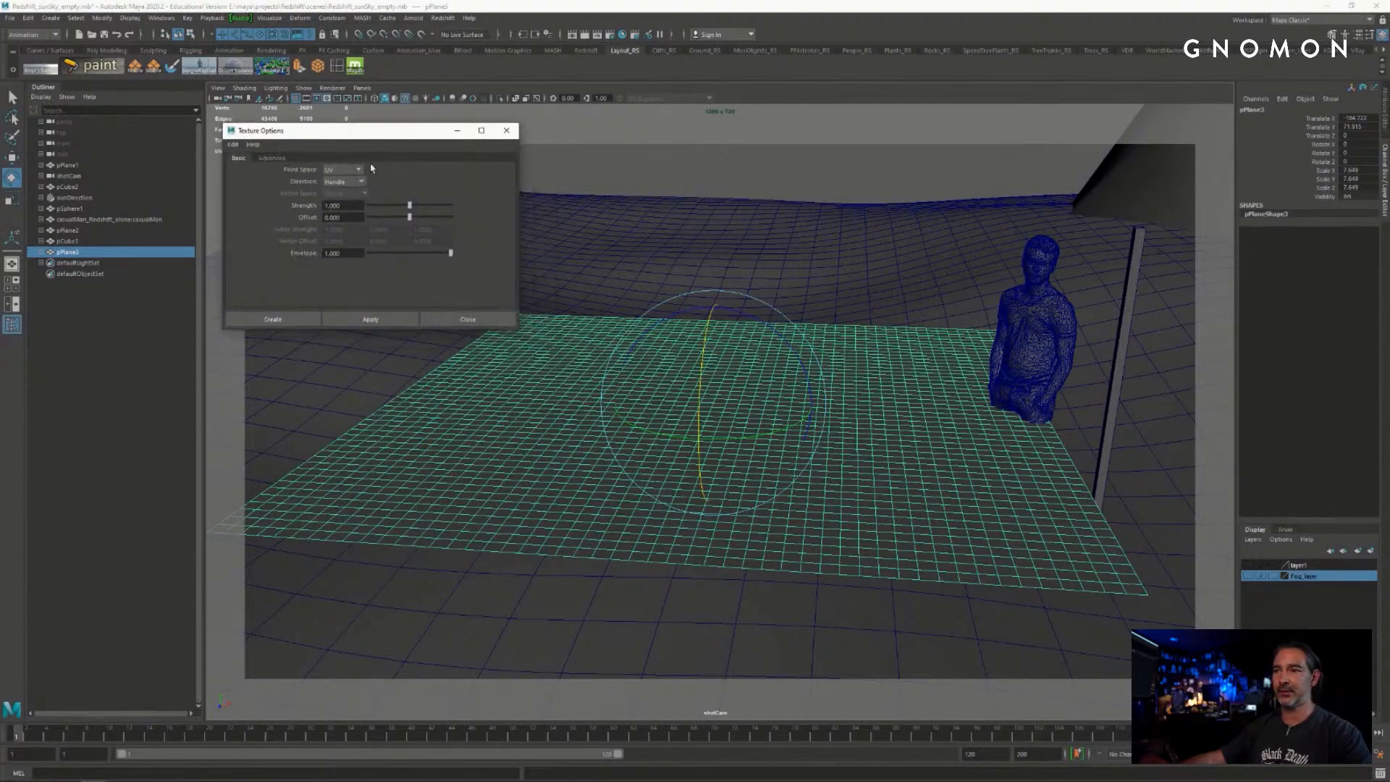
{"action": "left_click", "coordinate": [370, 320]}
{"action": "left_click", "coordinate": [463, 320]}
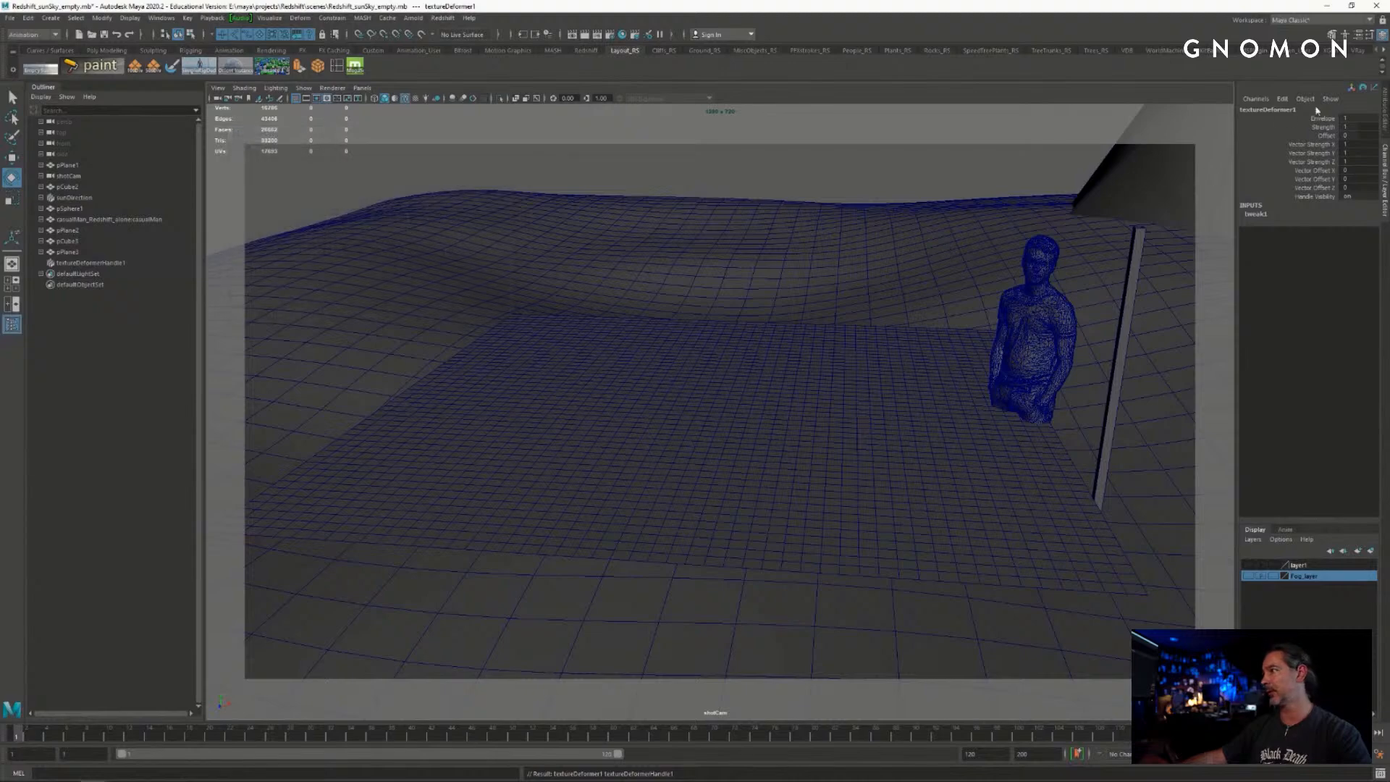
- Connect a new File texture node to the texture deformer's Texture attribute
{"action": "left_click", "coordinate": [1384, 110]}
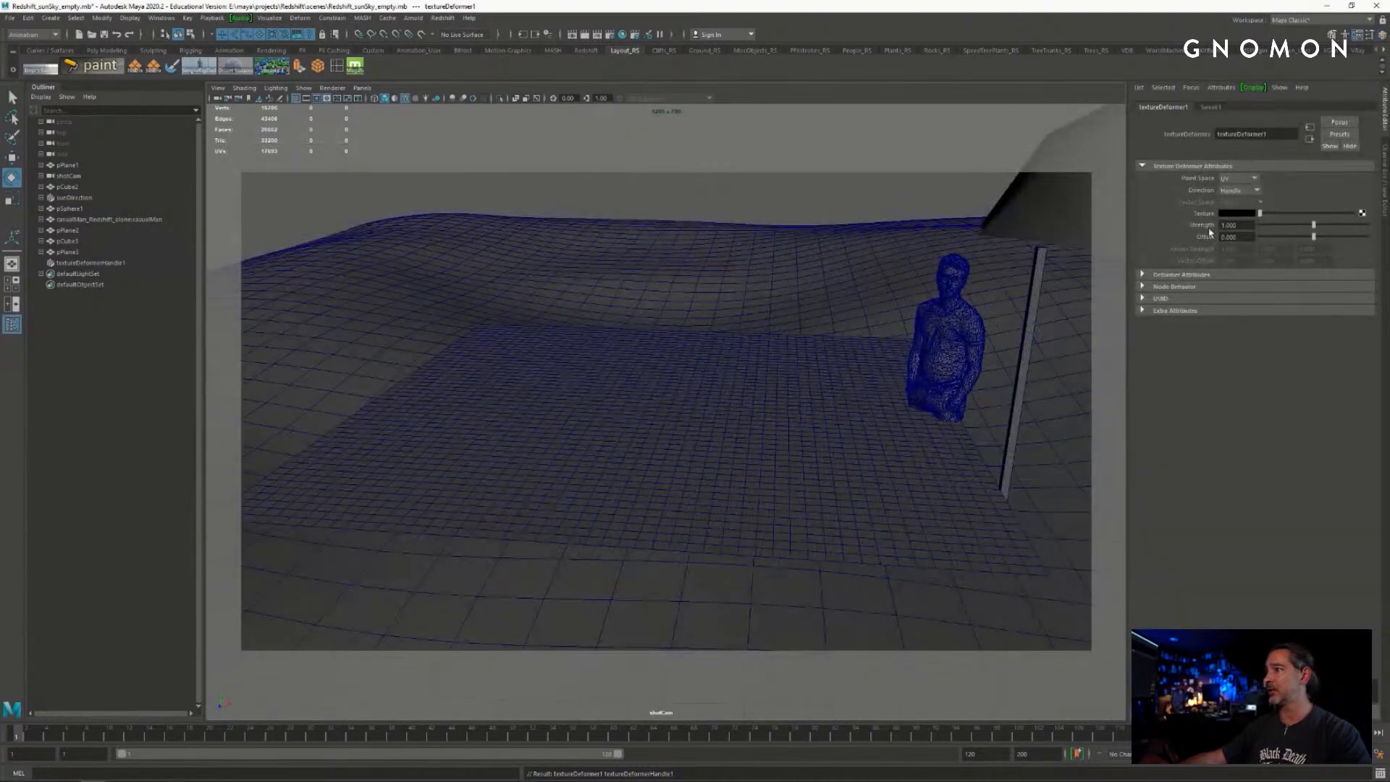
{"action": "left_click", "coordinate": [1362, 213]}
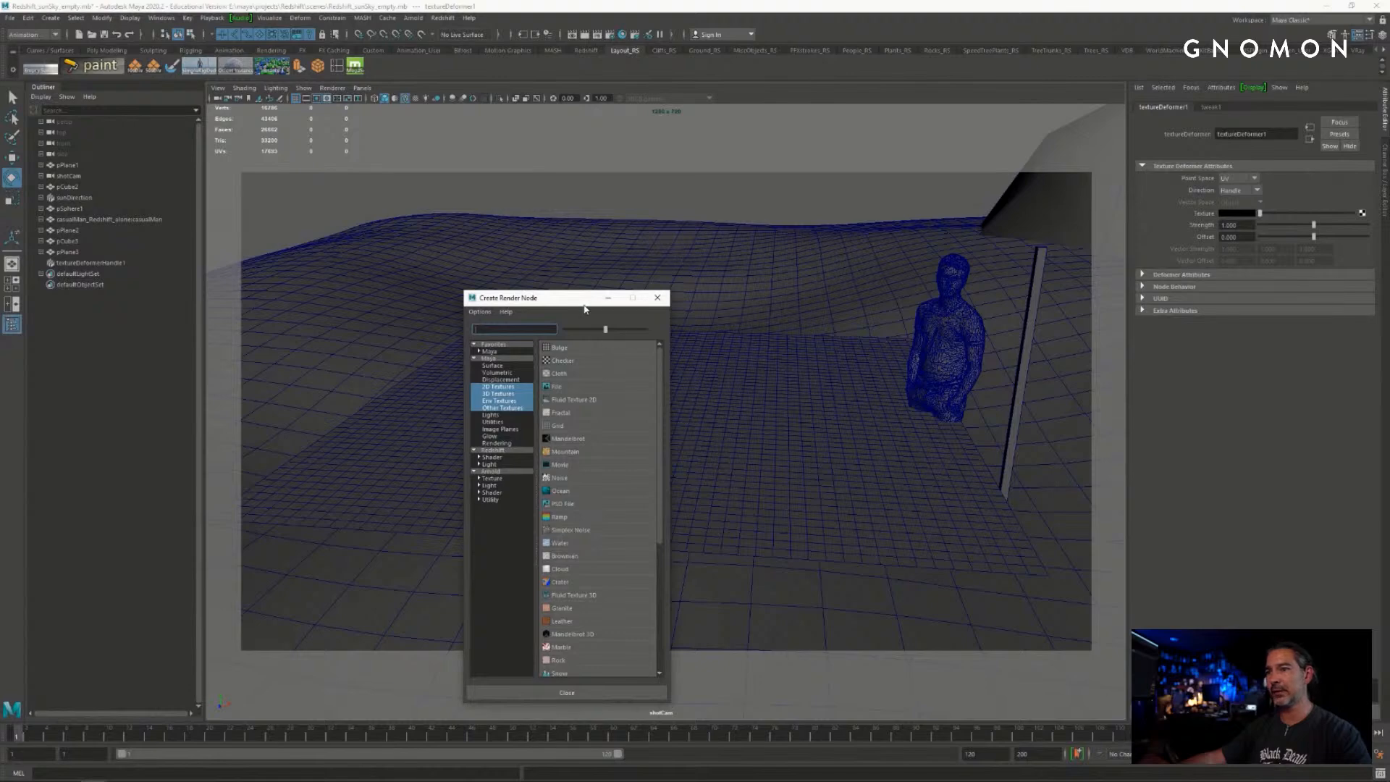
{"action": "left_click_drag", "start_coordinate": [585, 309], "coordinate": [599, 233]}
{"action": "left_click", "coordinate": [520, 311]}
{"action": "left_click", "coordinate": [580, 312]}
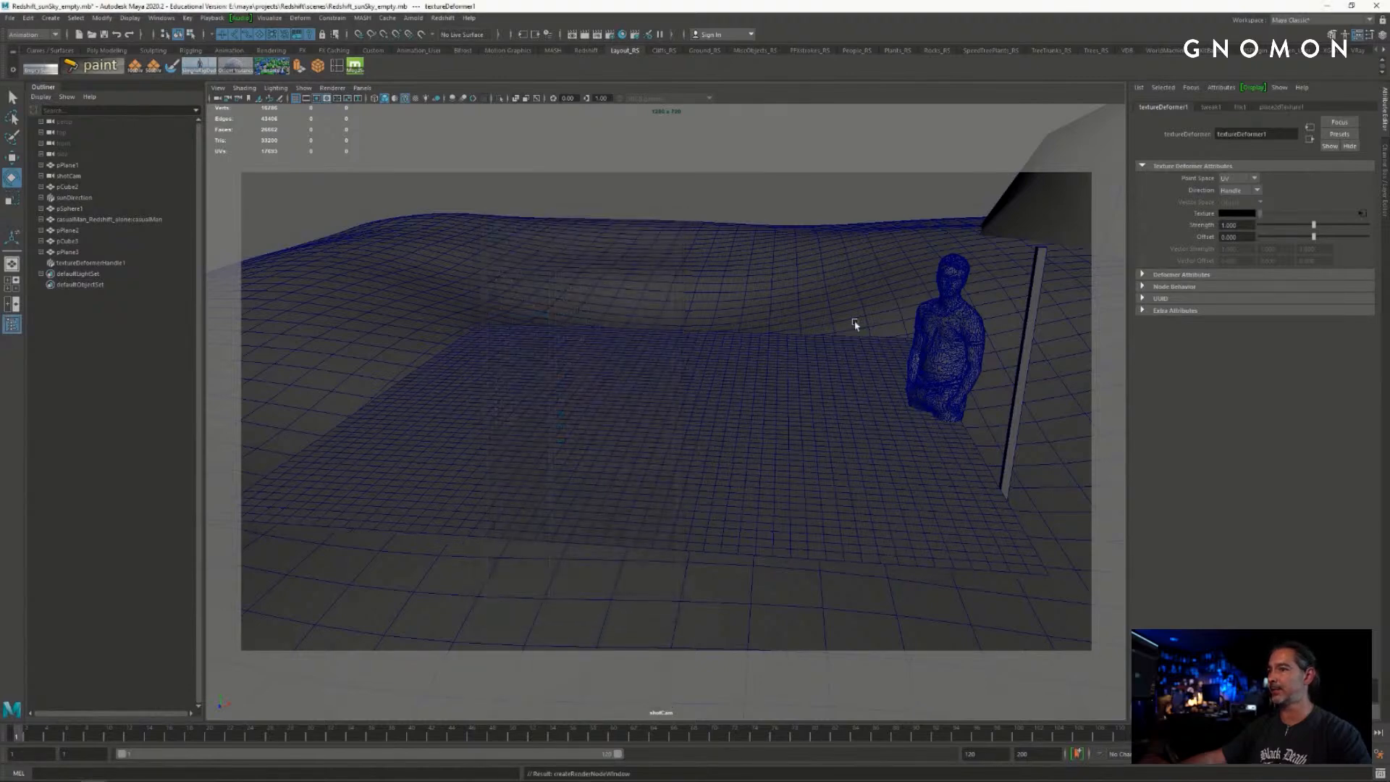
- Browse for the File node's image and go to the maps folder on the E: drive
{"action": "left_click", "coordinate": [1365, 255]}
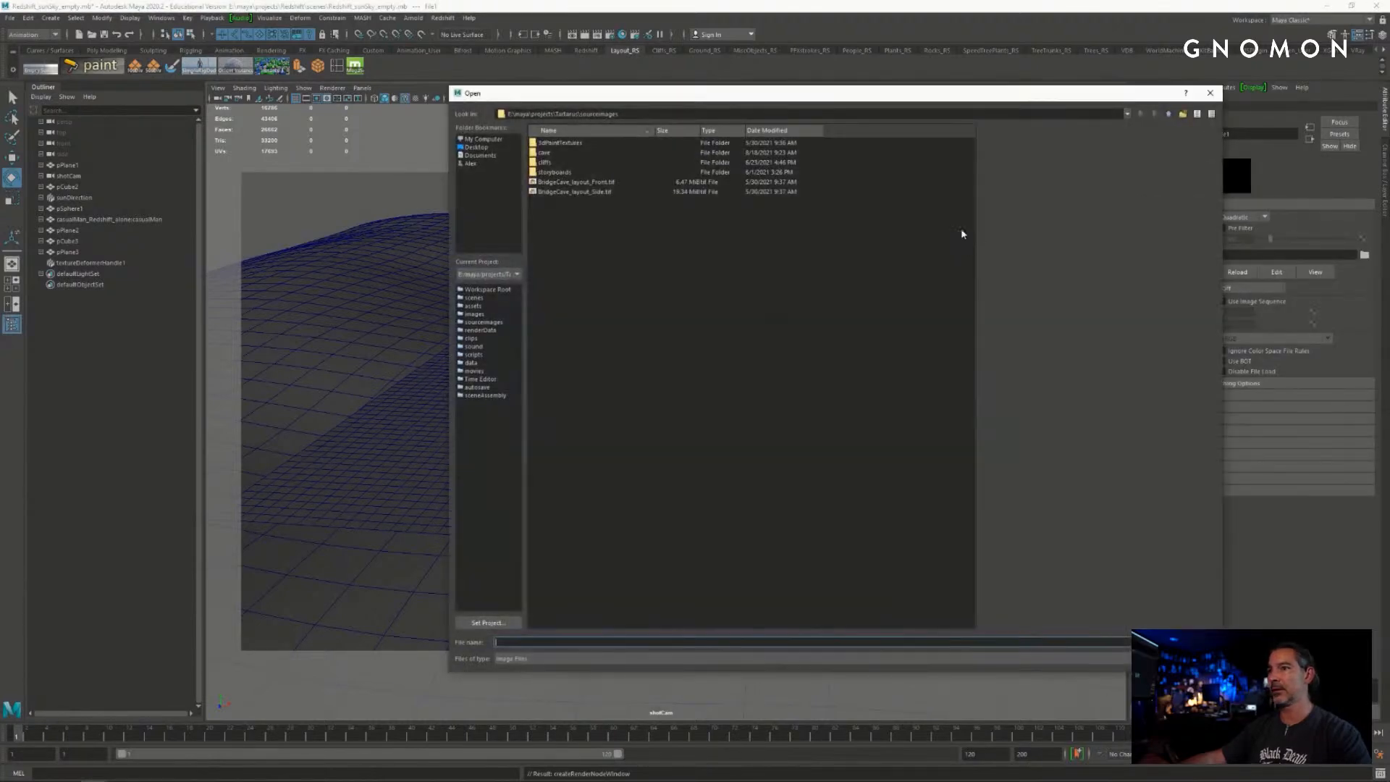
{"action": "left_click", "coordinate": [1086, 114]}
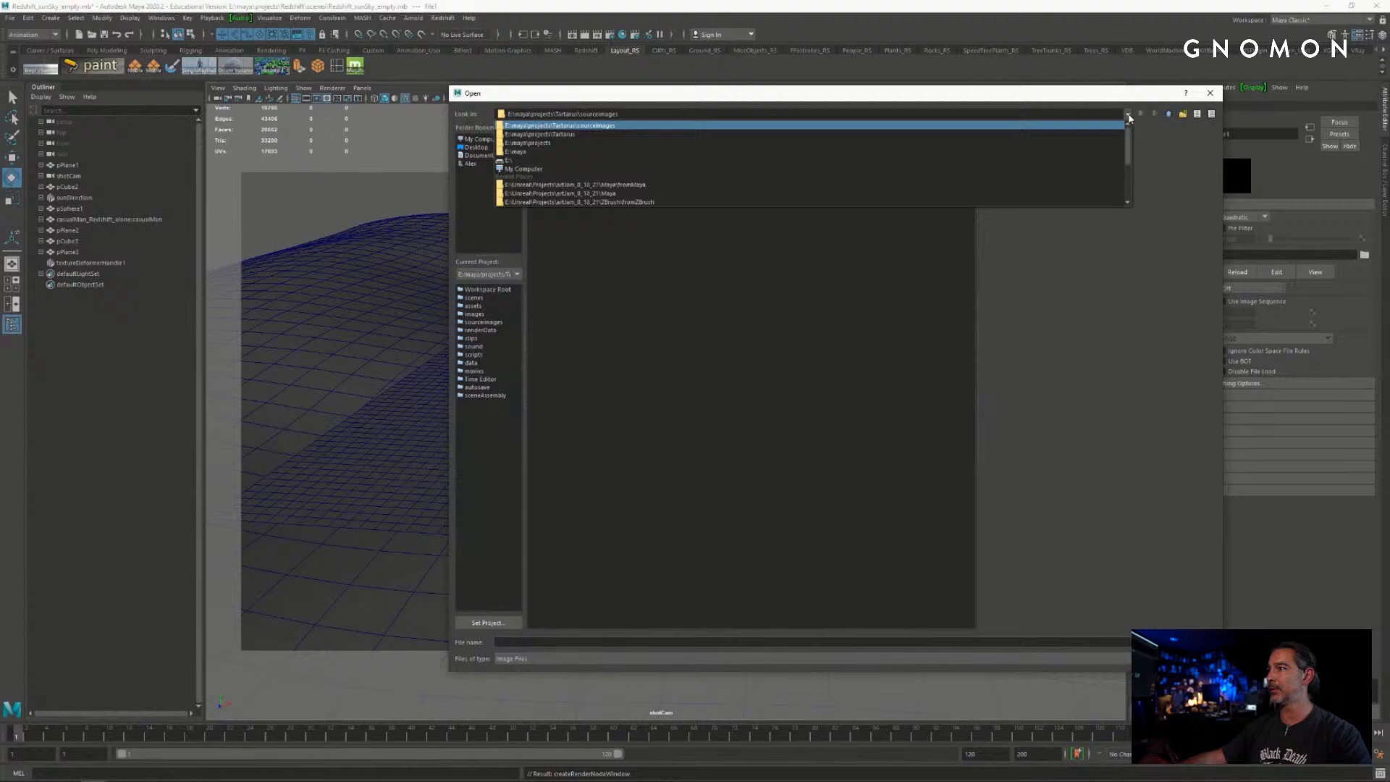
{"action": "left_click", "coordinate": [552, 160]}
{"action": "left_click", "coordinate": [571, 265]}
{"action": "double_click", "coordinate": [559, 191]}
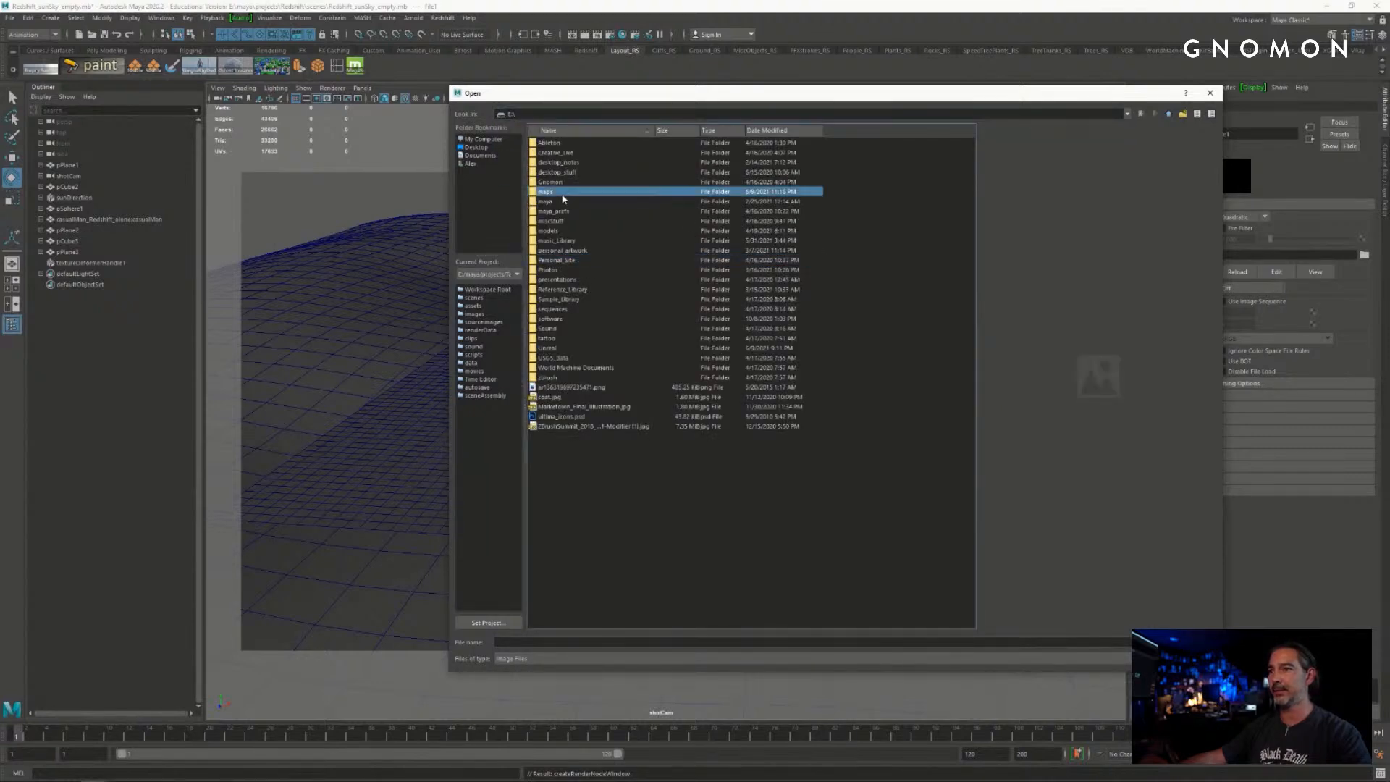
{"action": "left_click", "coordinate": [589, 329]}
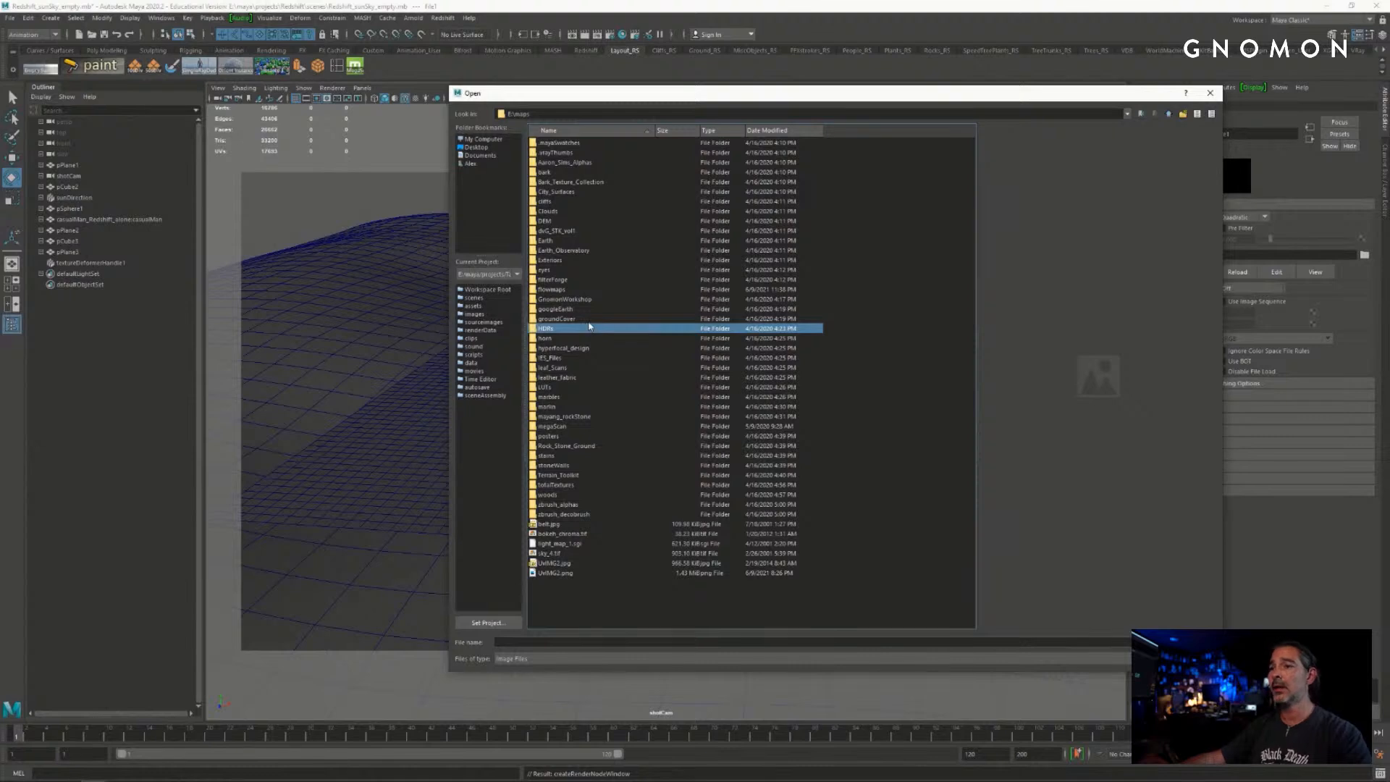
- Open the FilterForge_tiff folder inside zbrush_alphas in the maps folder
{"action": "left_click_drag", "start_coordinate": [636, 94], "coordinate": [656, 110]}
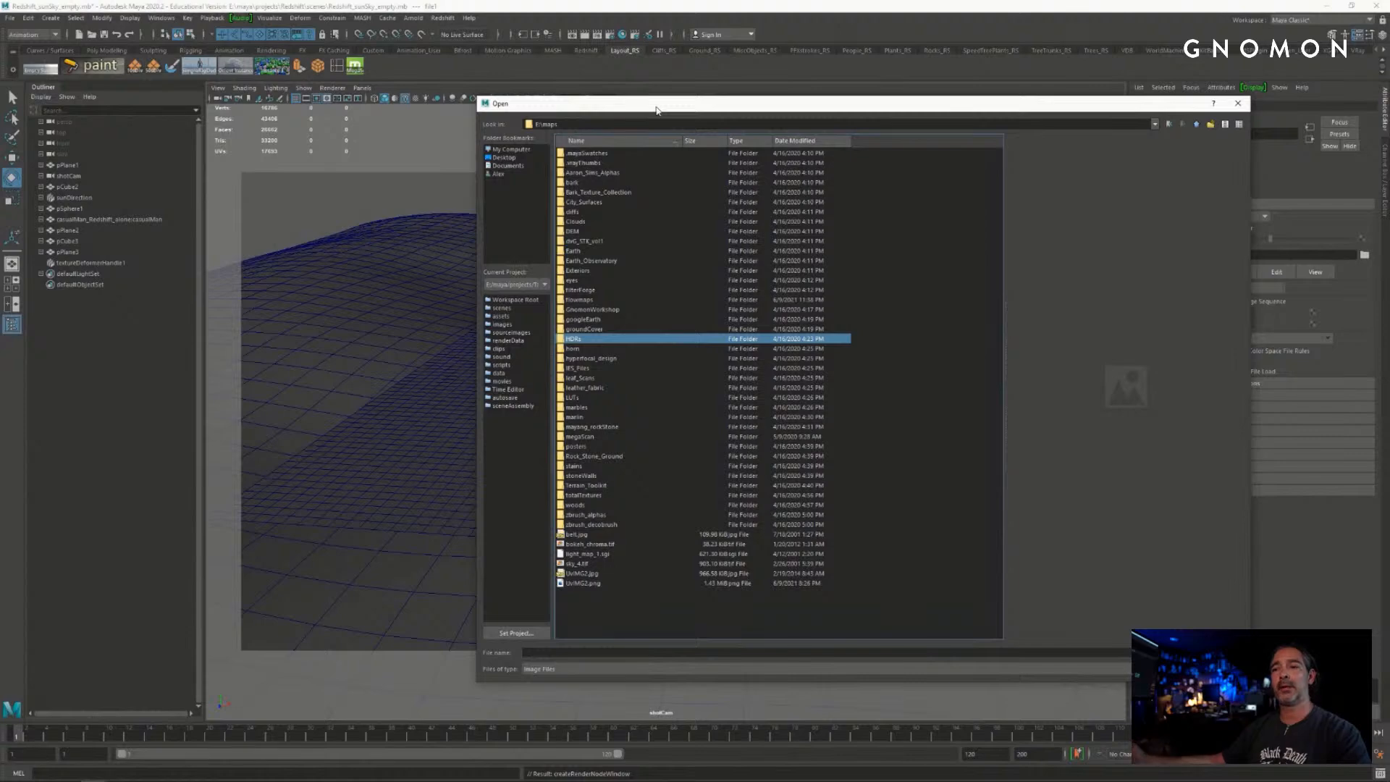
{"action": "left_click", "coordinate": [598, 299]}
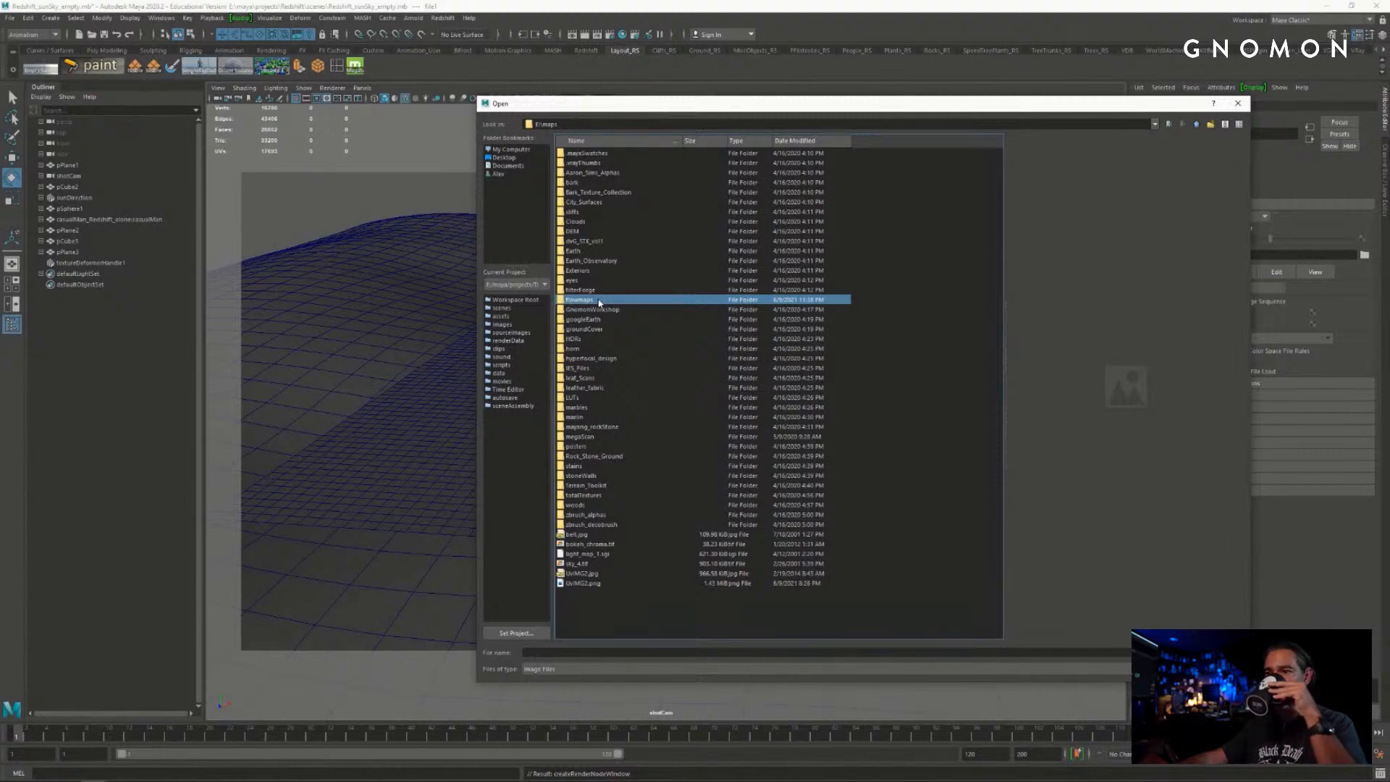
{"action": "double_click", "coordinate": [601, 290]}
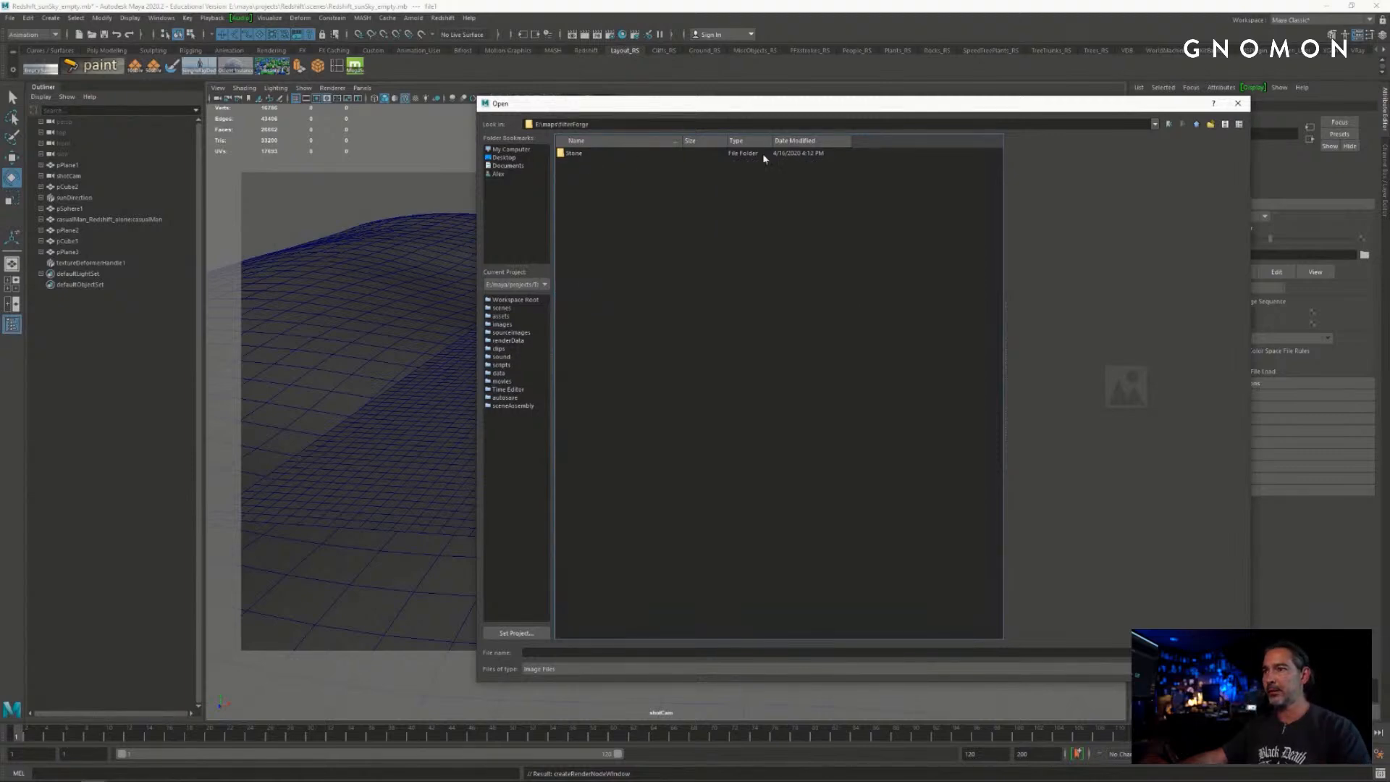
{"action": "left_click", "coordinate": [1196, 125]}
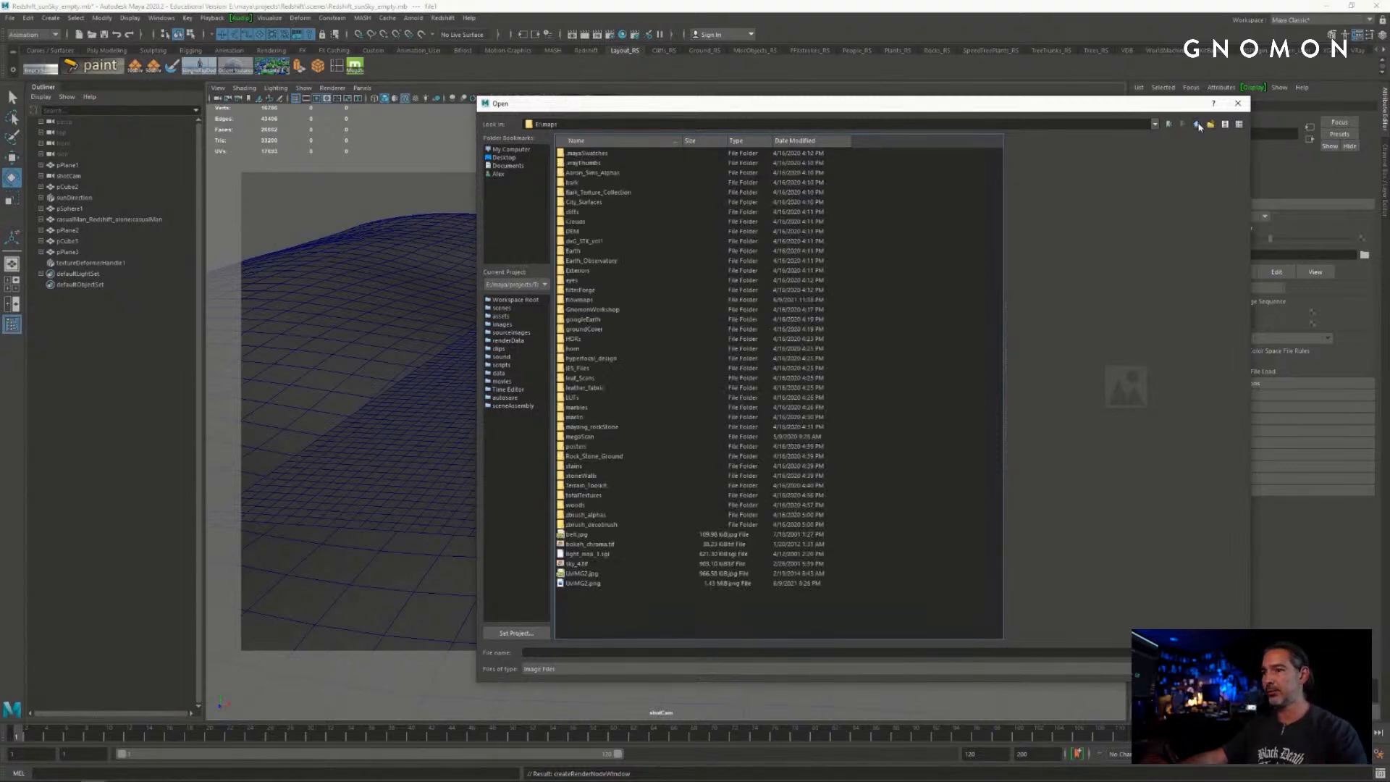
{"action": "double_click", "coordinate": [601, 515]}
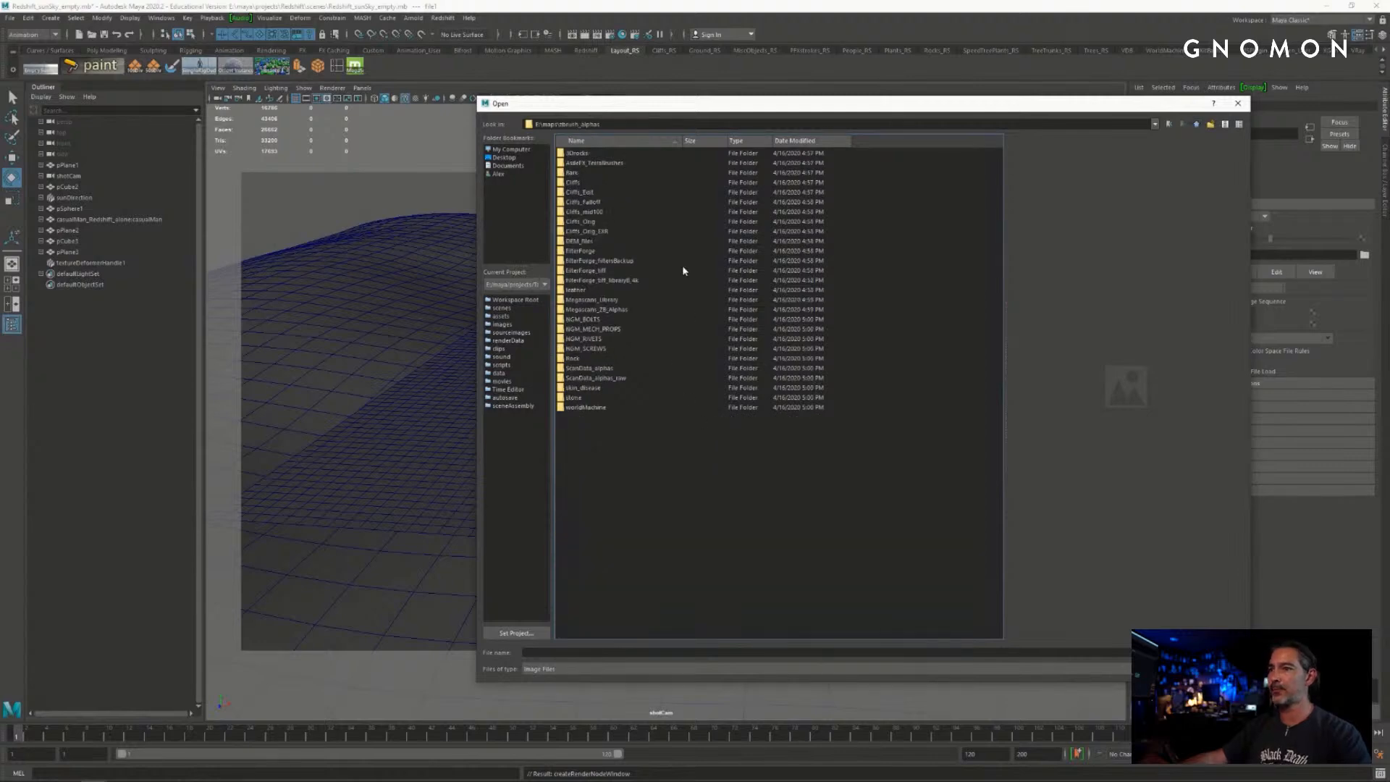
{"action": "left_click", "coordinate": [646, 272]}
{"action": "double_click", "coordinate": [647, 272]}
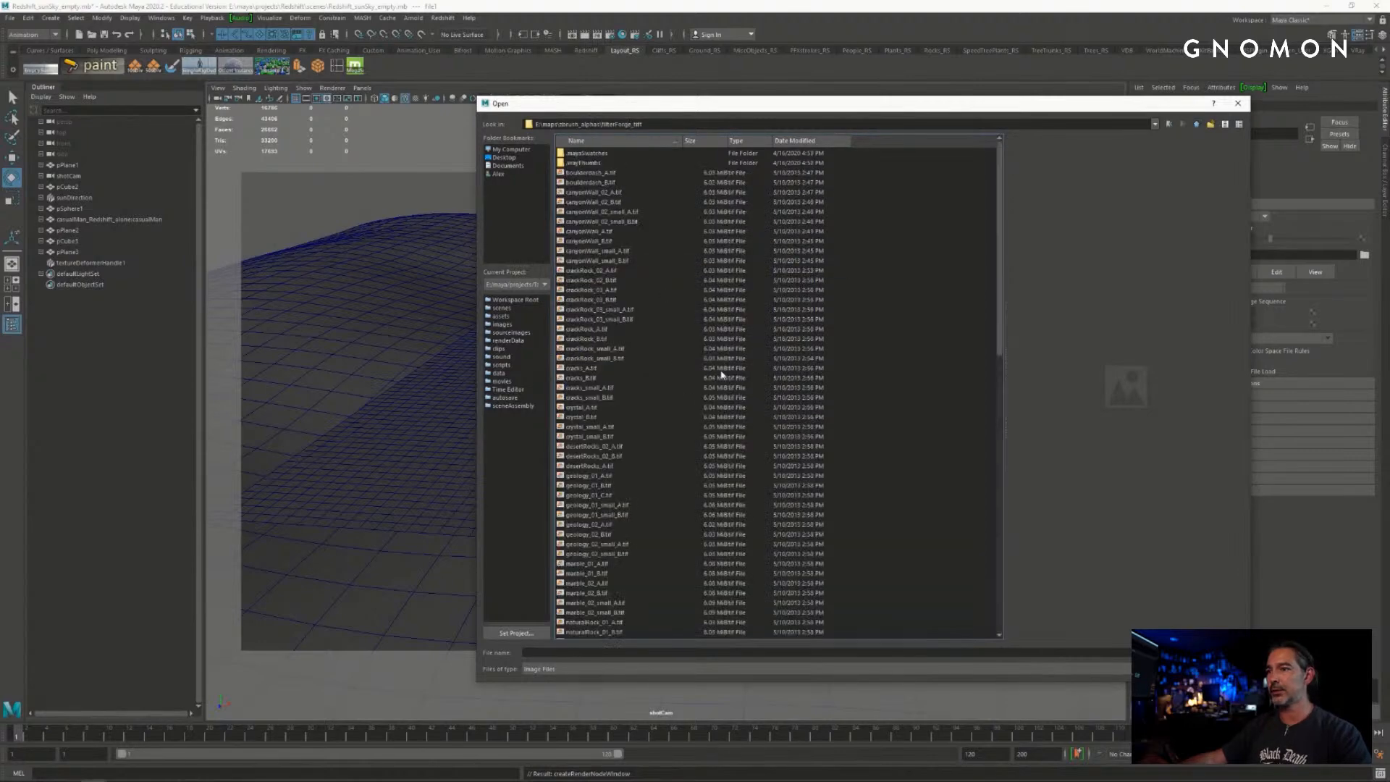
- Preview several displacement images and load crystal_A.tif into the File node
{"action": "left_click", "coordinate": [604, 182]}
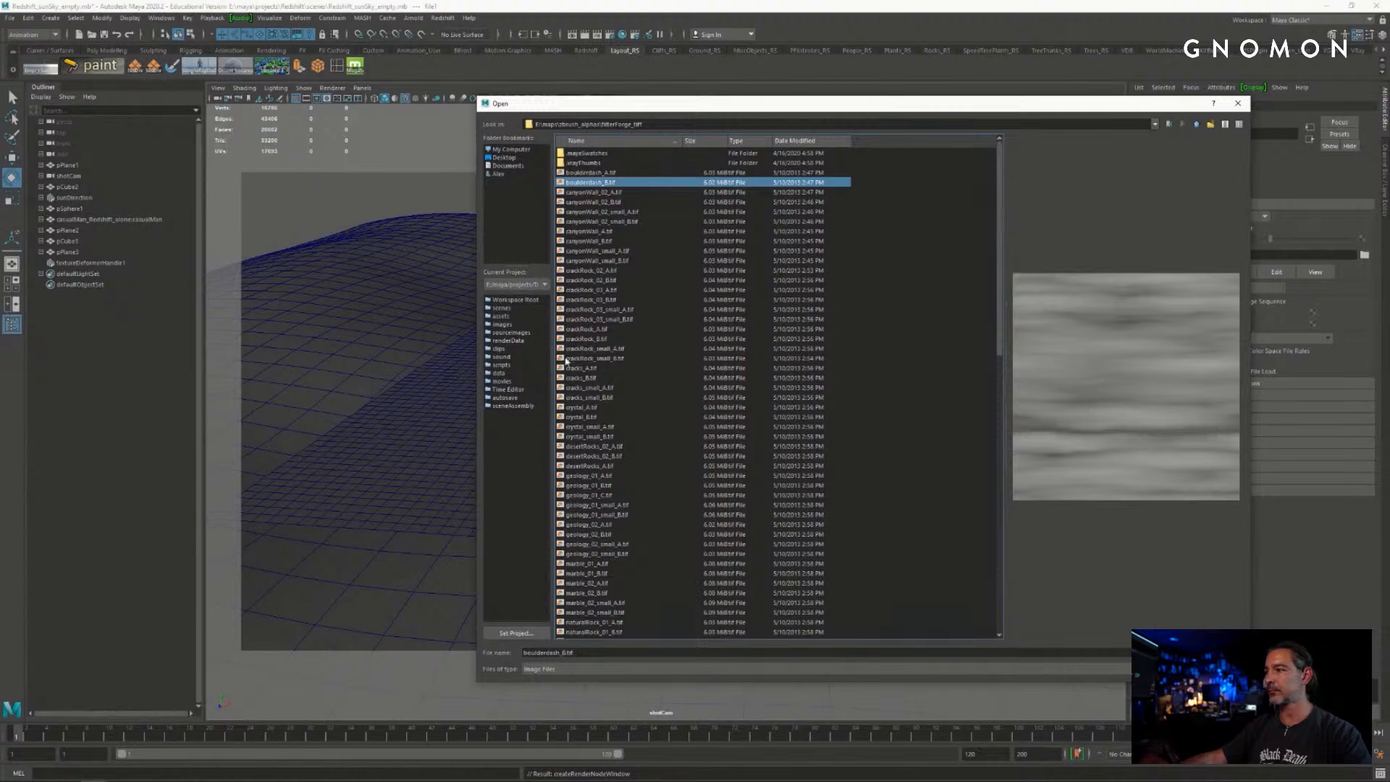
{"action": "left_click", "coordinate": [594, 368]}
{"action": "left_click", "coordinate": [584, 398]}
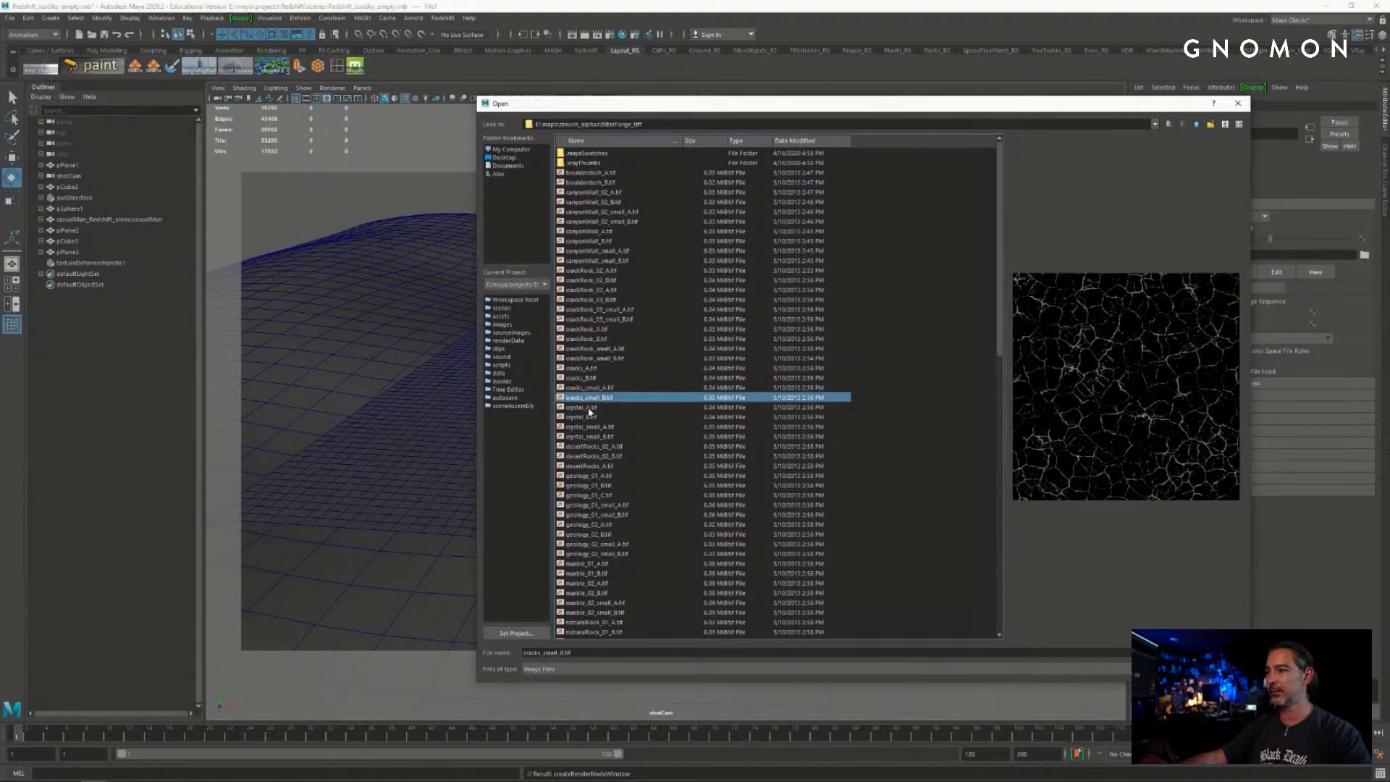
{"action": "left_click", "coordinate": [586, 407]}
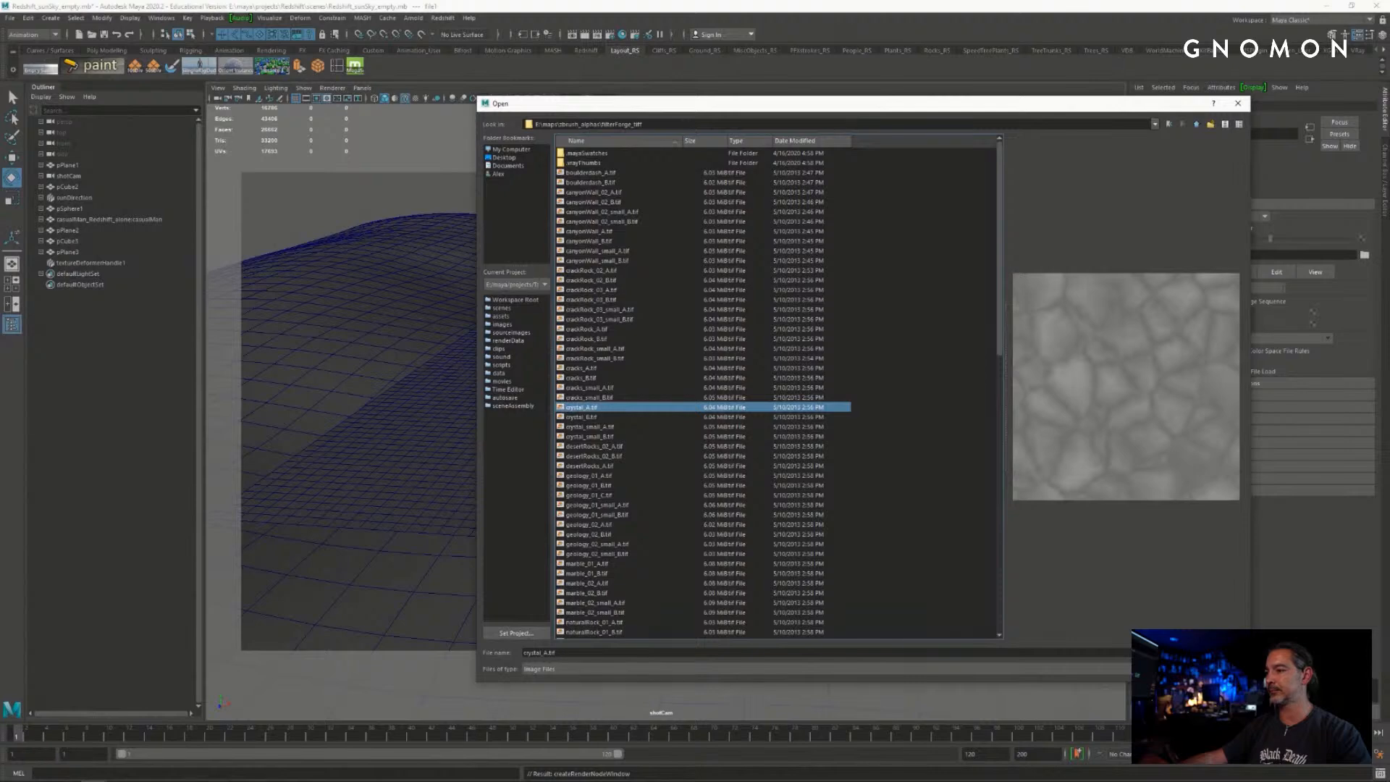
{"action": "key", "text": "Return"}
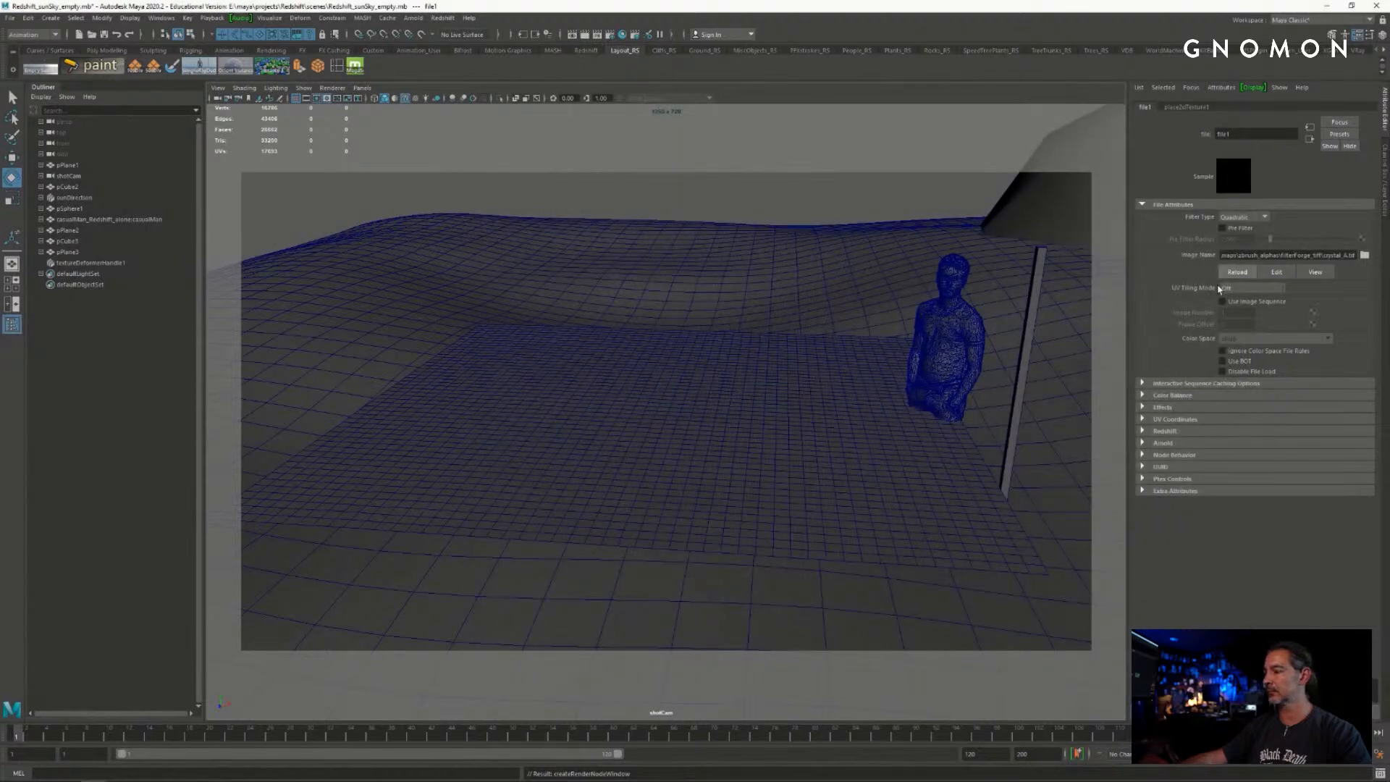
- Set the texture deformer's Strength to 50 and select the plane to inspect its displaced surface
{"action": "left_click", "coordinate": [81, 264]}
{"action": "left_click", "coordinate": [1242, 107]}
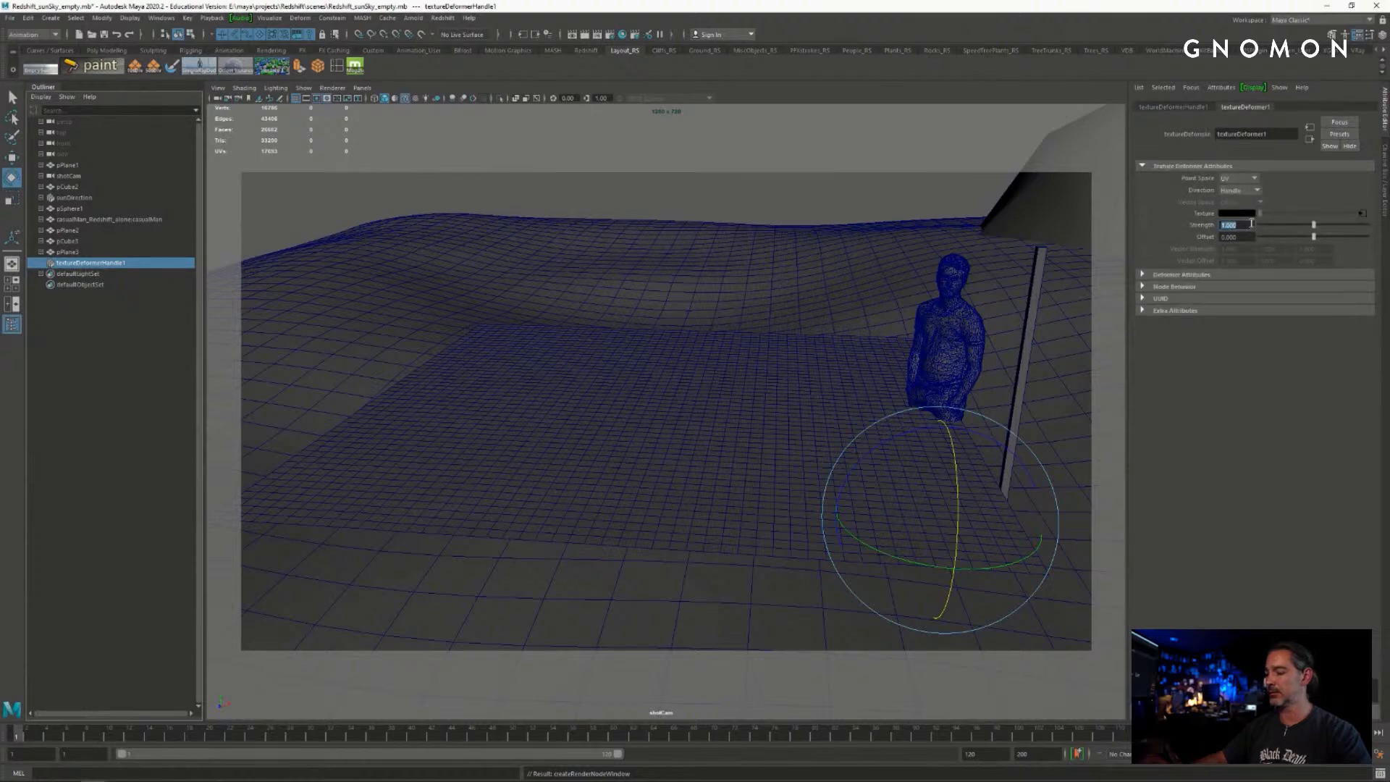
{"action": "type", "text": "50"}
{"action": "key", "text": "Return"}
{"action": "right_click_drag", "start_coordinate": [763, 344], "coordinate": [666, 353], "text": "alt"}
{"action": "left_click", "coordinate": [672, 365]}
{"action": "left_click_drag", "start_coordinate": [672, 366], "coordinate": [790, 356], "text": "alt"}
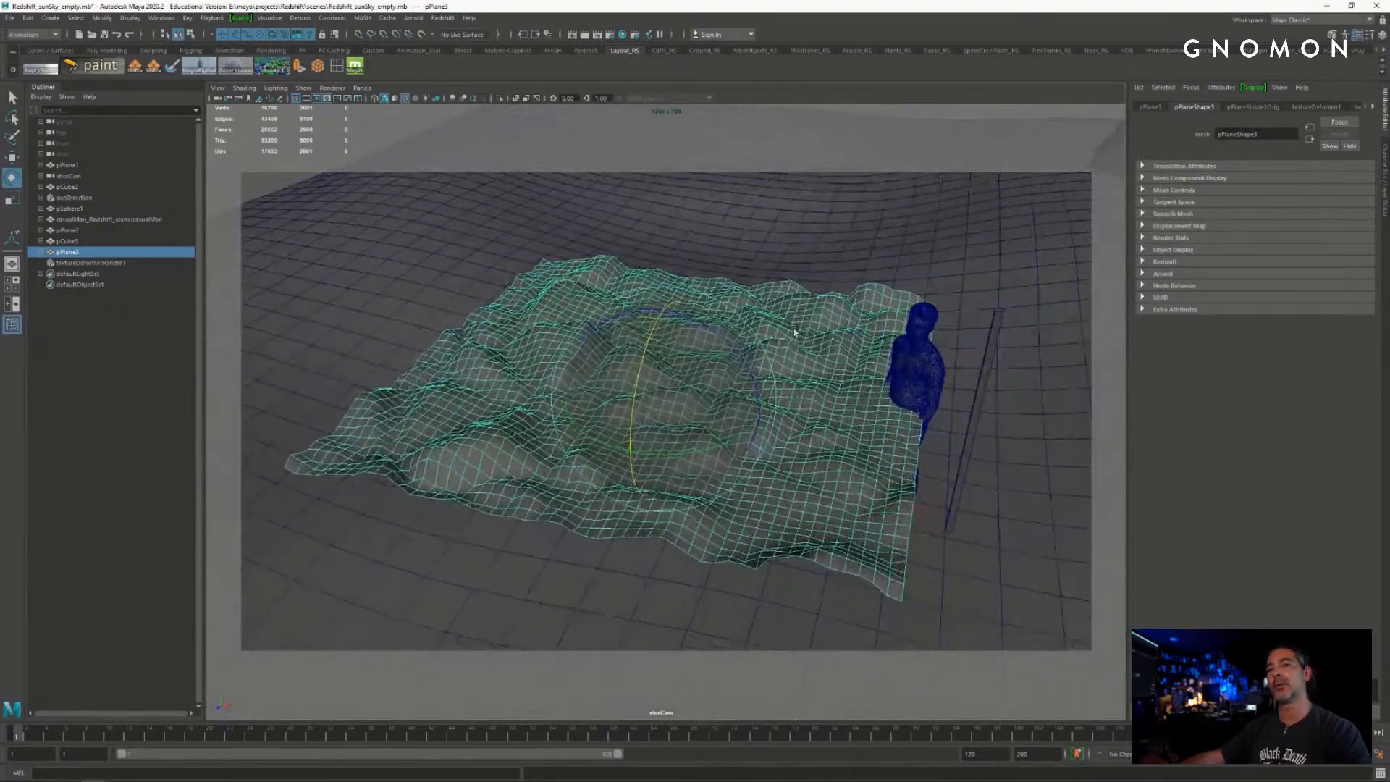
- Replace the image in the texture deformer's file node with rock27_02_A.tif to reshape the small terrain plane
{"action": "left_click_drag", "start_coordinate": [320, 353], "coordinate": [664, 394], "text": "alt"}
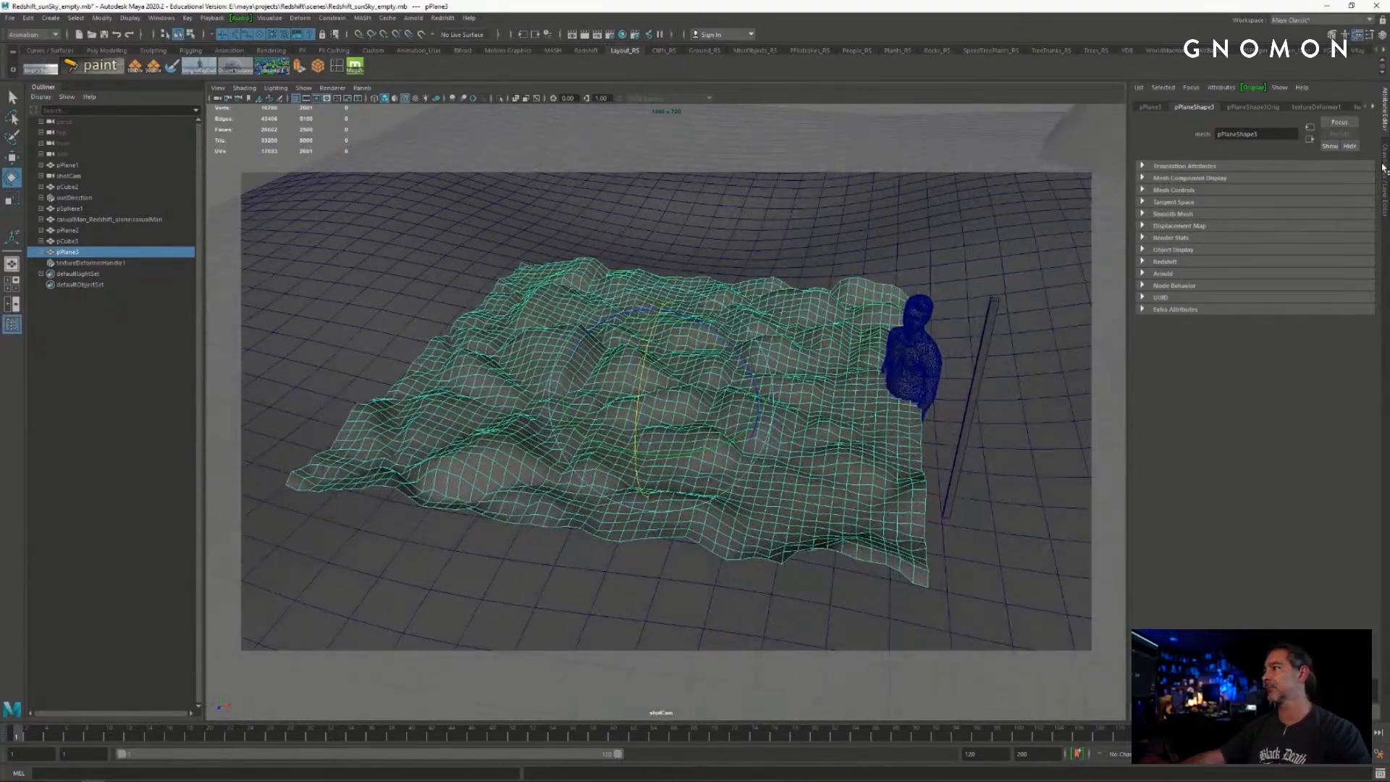
{"action": "left_click", "coordinate": [1384, 123]}
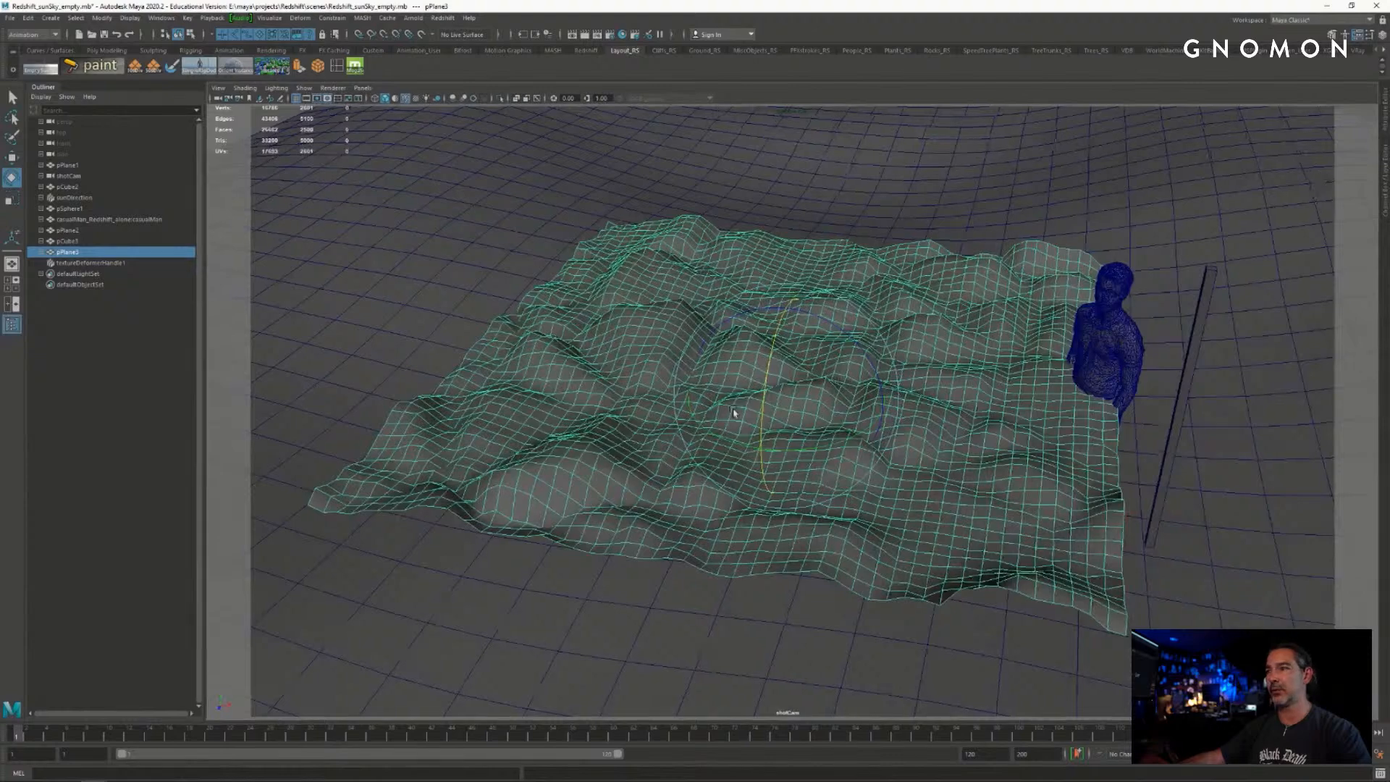
{"action": "left_click", "coordinate": [1385, 117]}
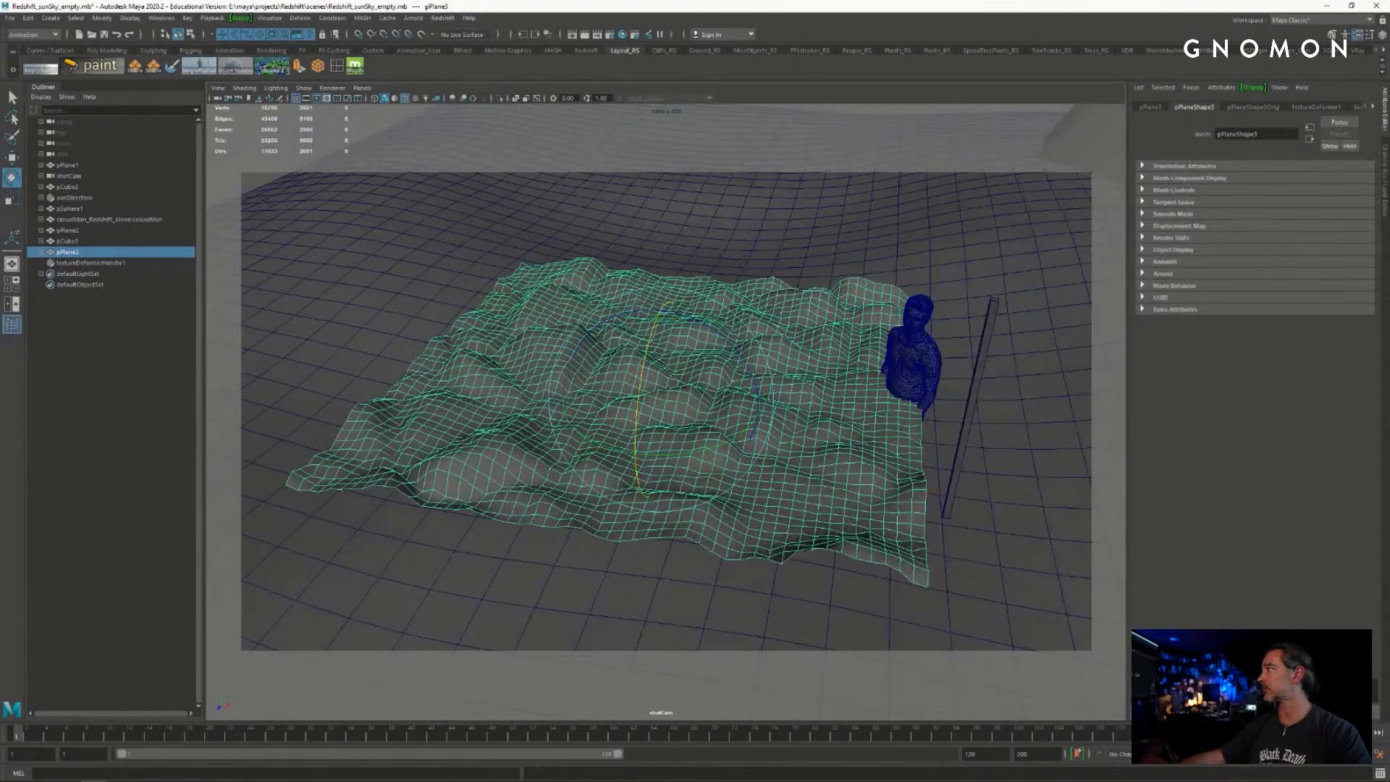
{"action": "left_click_drag", "start_coordinate": [894, 365], "coordinate": [900, 335], "text": "alt"}
{"action": "left_click", "coordinate": [1365, 255]}
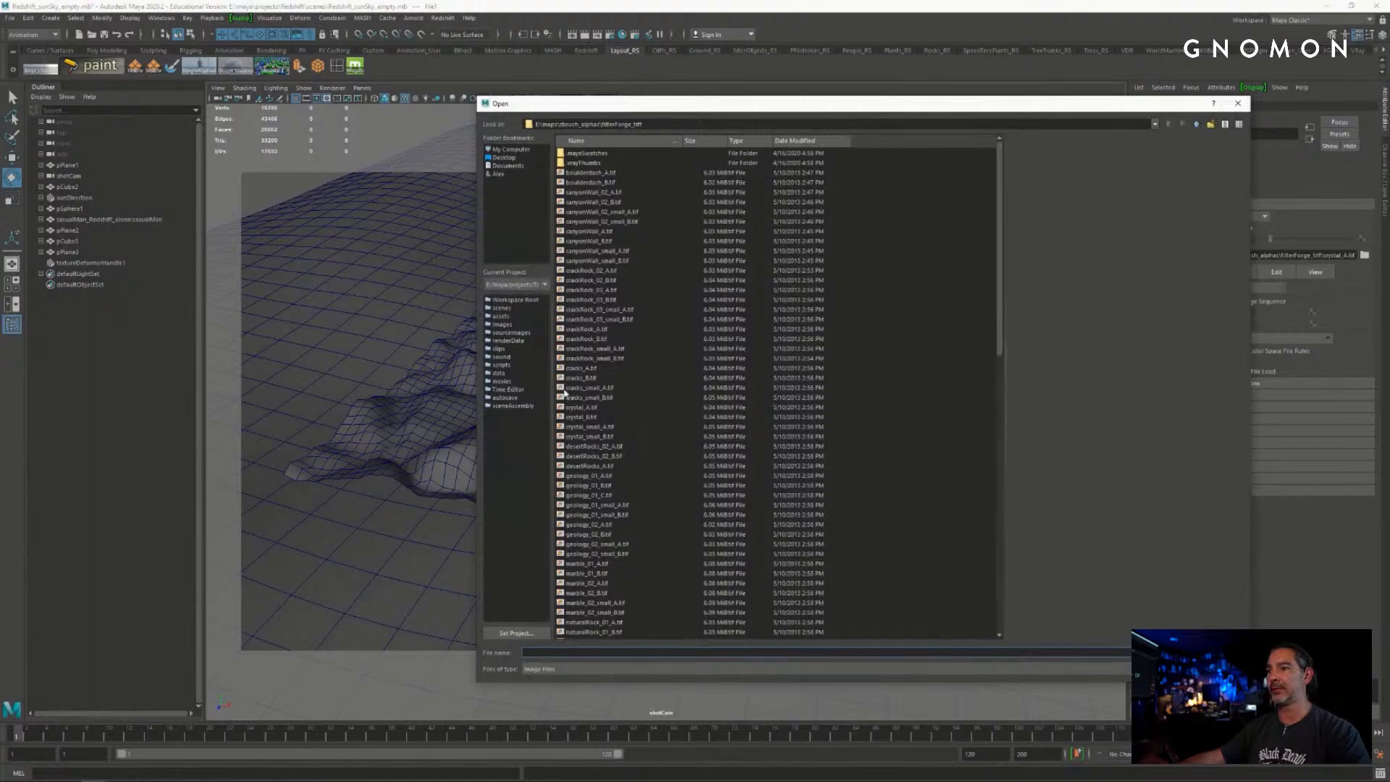
{"action": "left_click", "coordinate": [586, 359]}
{"action": "scroll", "coordinate": [586, 362], "scroll_direction": "down", "scroll_amount": 7}
{"action": "left_click", "coordinate": [583, 367]}
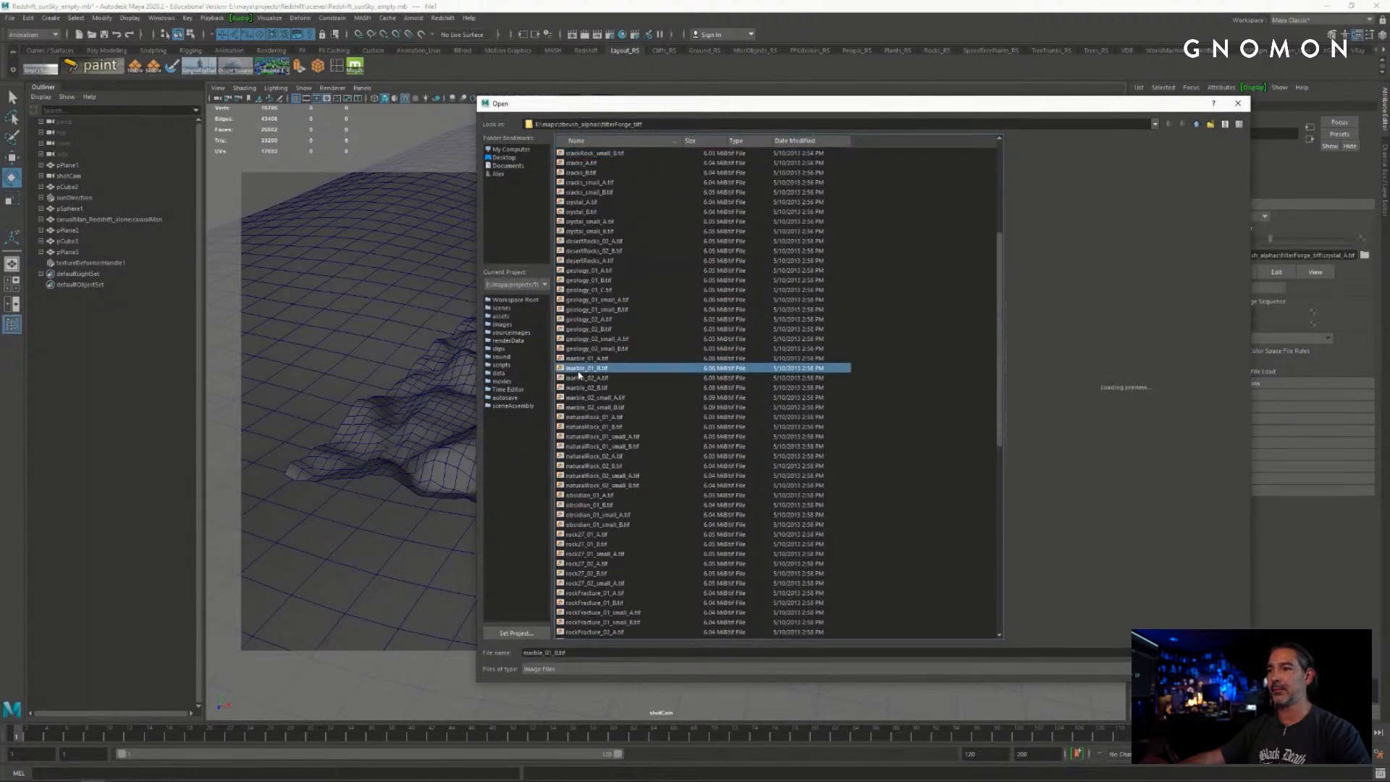
{"action": "left_click", "coordinate": [583, 378]}
{"action": "scroll", "coordinate": [583, 380], "scroll_direction": "down", "scroll_amount": 5}
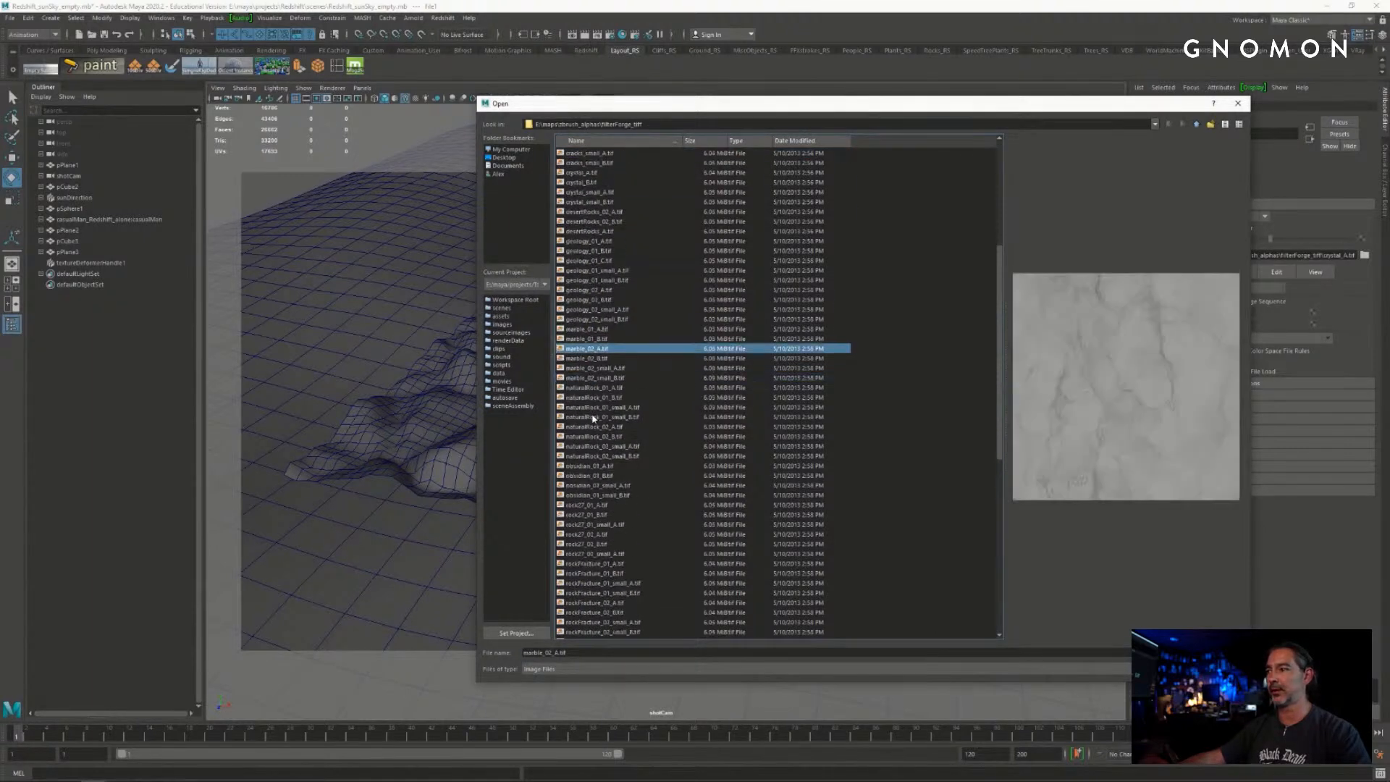
{"action": "left_click", "coordinate": [603, 417]}
{"action": "scroll", "coordinate": [608, 417], "scroll_direction": "down", "scroll_amount": 2}
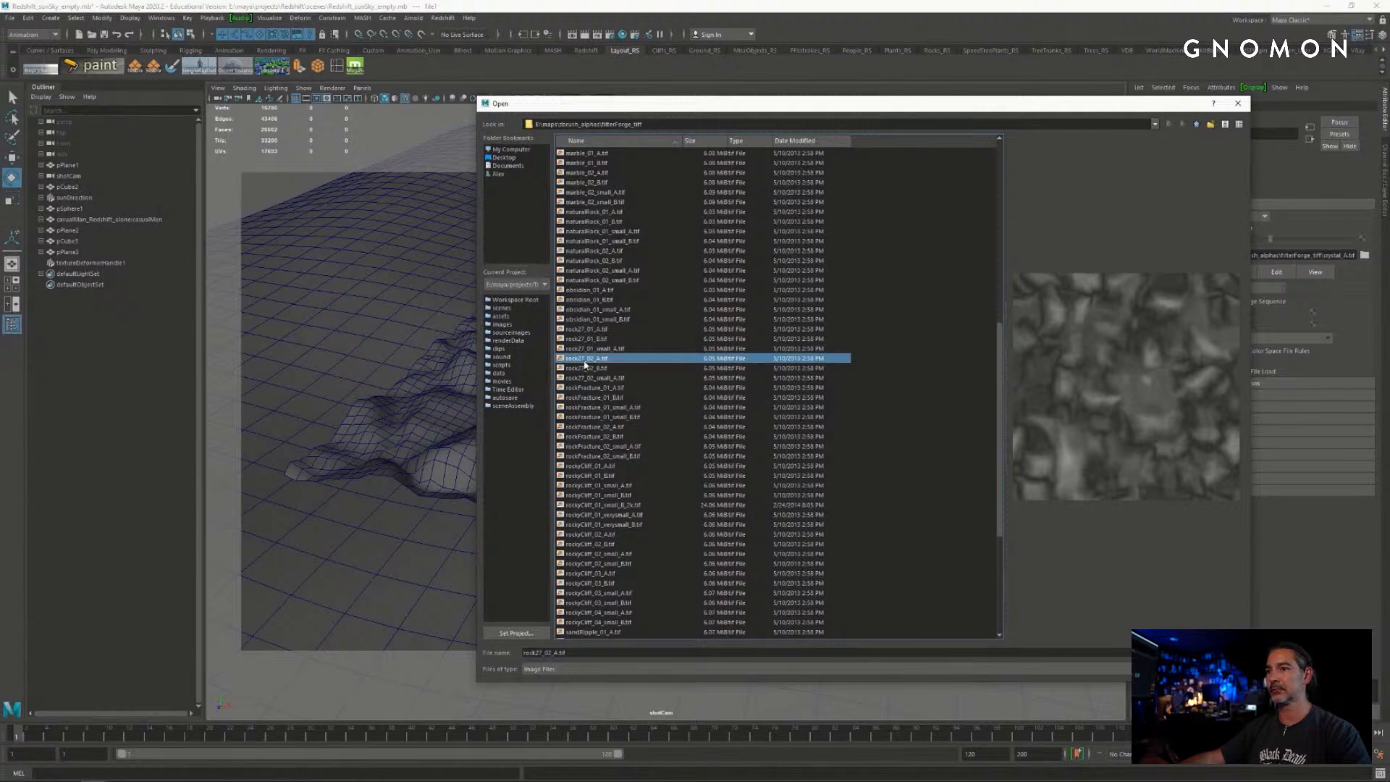
{"action": "double_click", "coordinate": [585, 359]}
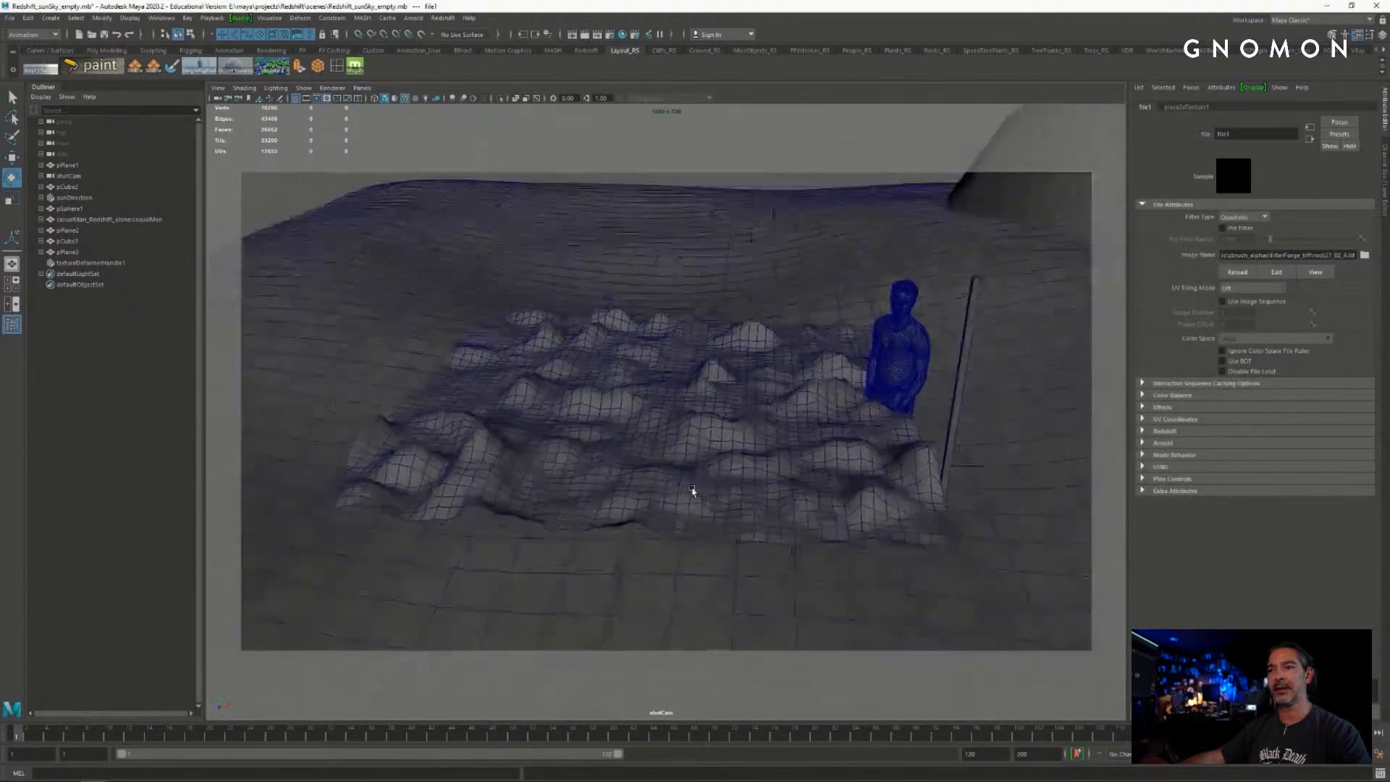
- Delete the texture-deformed plane pPlane3 from the scene
{"action": "left_click_drag", "start_coordinate": [693, 491], "coordinate": [748, 401], "text": "alt"}
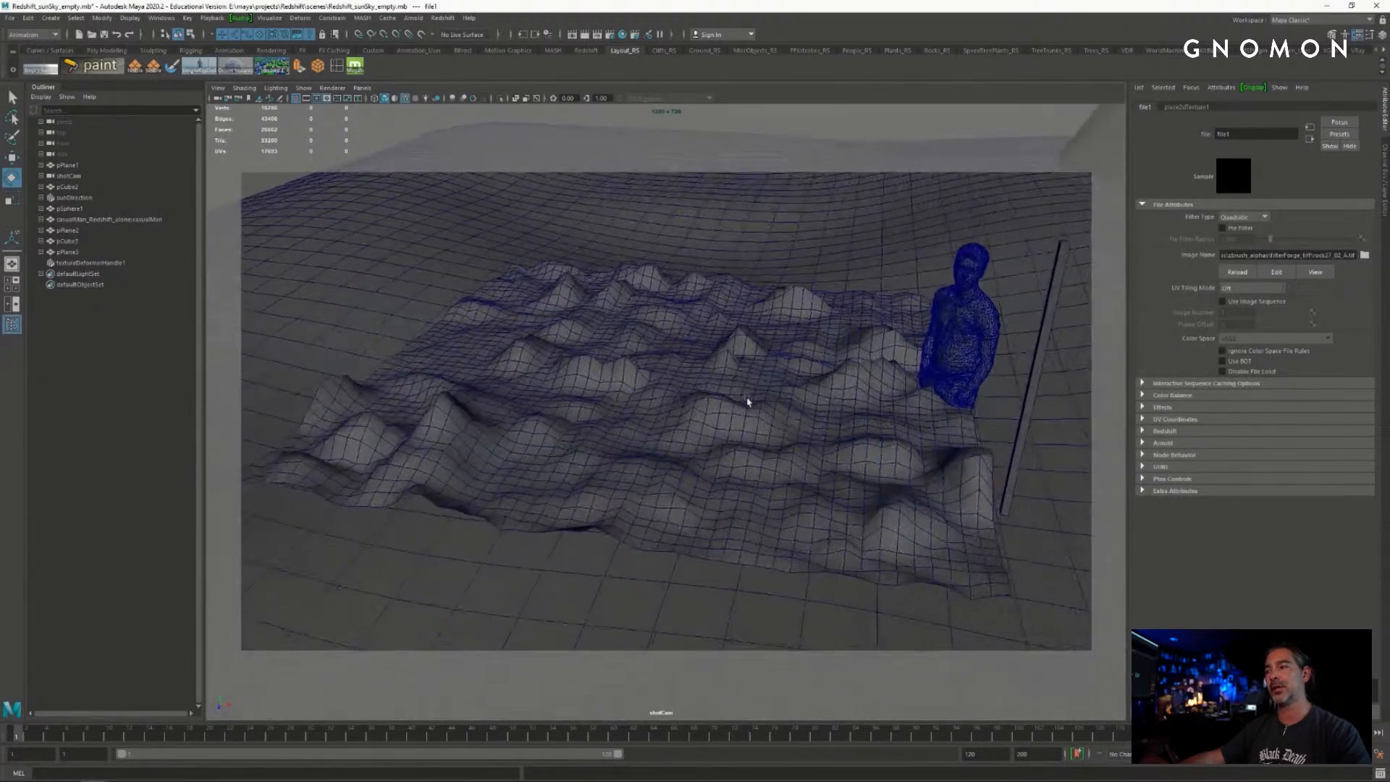
{"action": "left_click", "coordinate": [747, 400]}
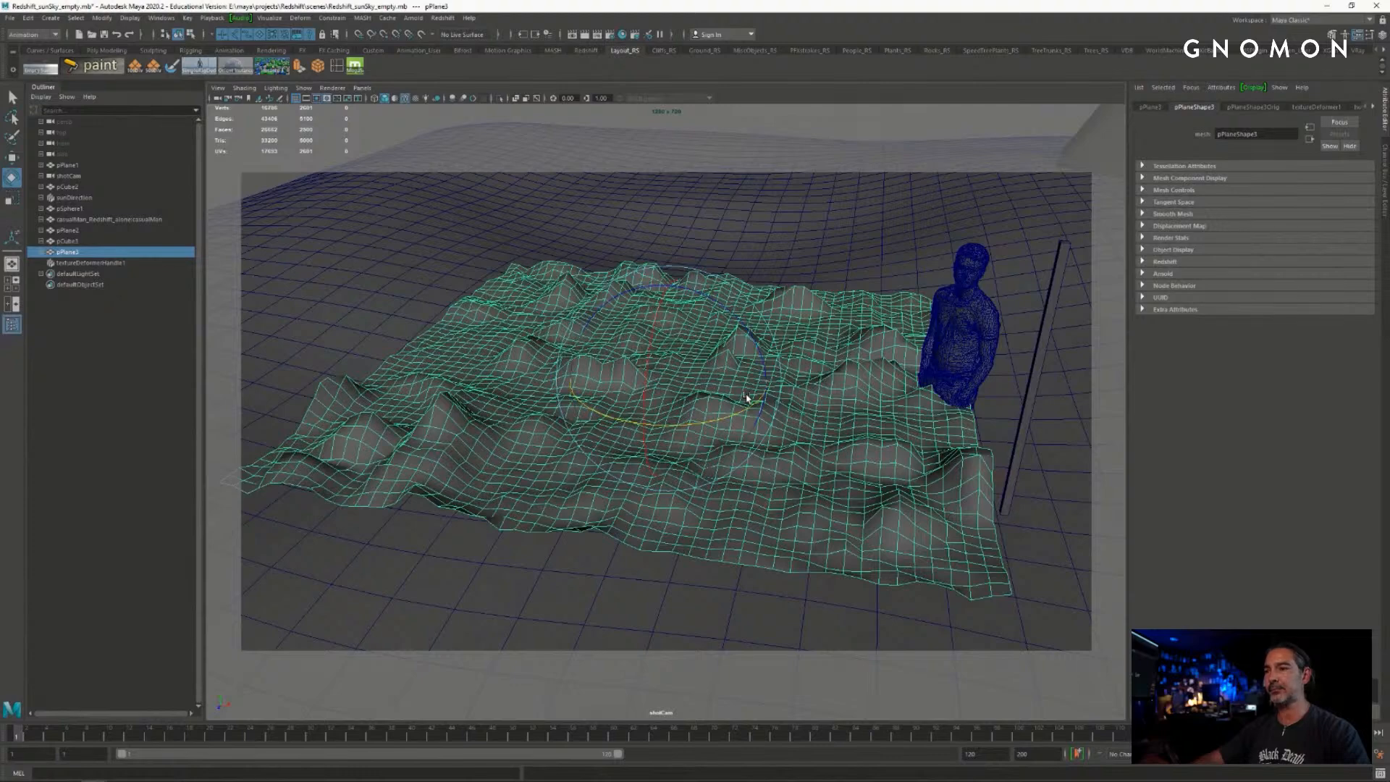
{"action": "left_click_drag", "start_coordinate": [747, 398], "coordinate": [506, 316], "text": "alt"}
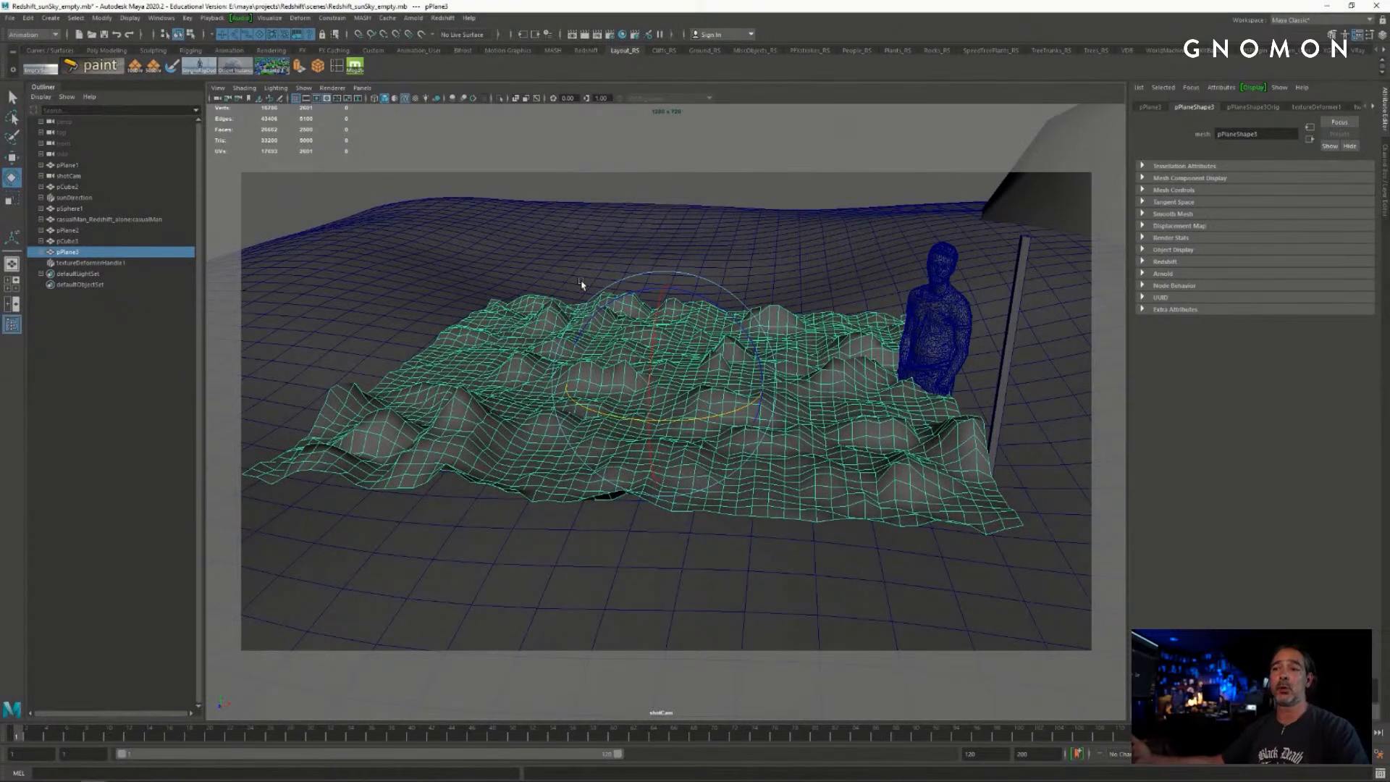
{"action": "mouse_move", "coordinate": [576, 386]}
{"action": "left_mouse_down", "text": "alt"}
{"action": "mouse_move", "coordinate": [579, 361]}
{"action": "mouse_move", "coordinate": [566, 391]}
{"action": "mouse_move", "coordinate": [599, 403]}
{"action": "mouse_move", "coordinate": [569, 398]}
{"action": "left_mouse_up", "text": "alt"}
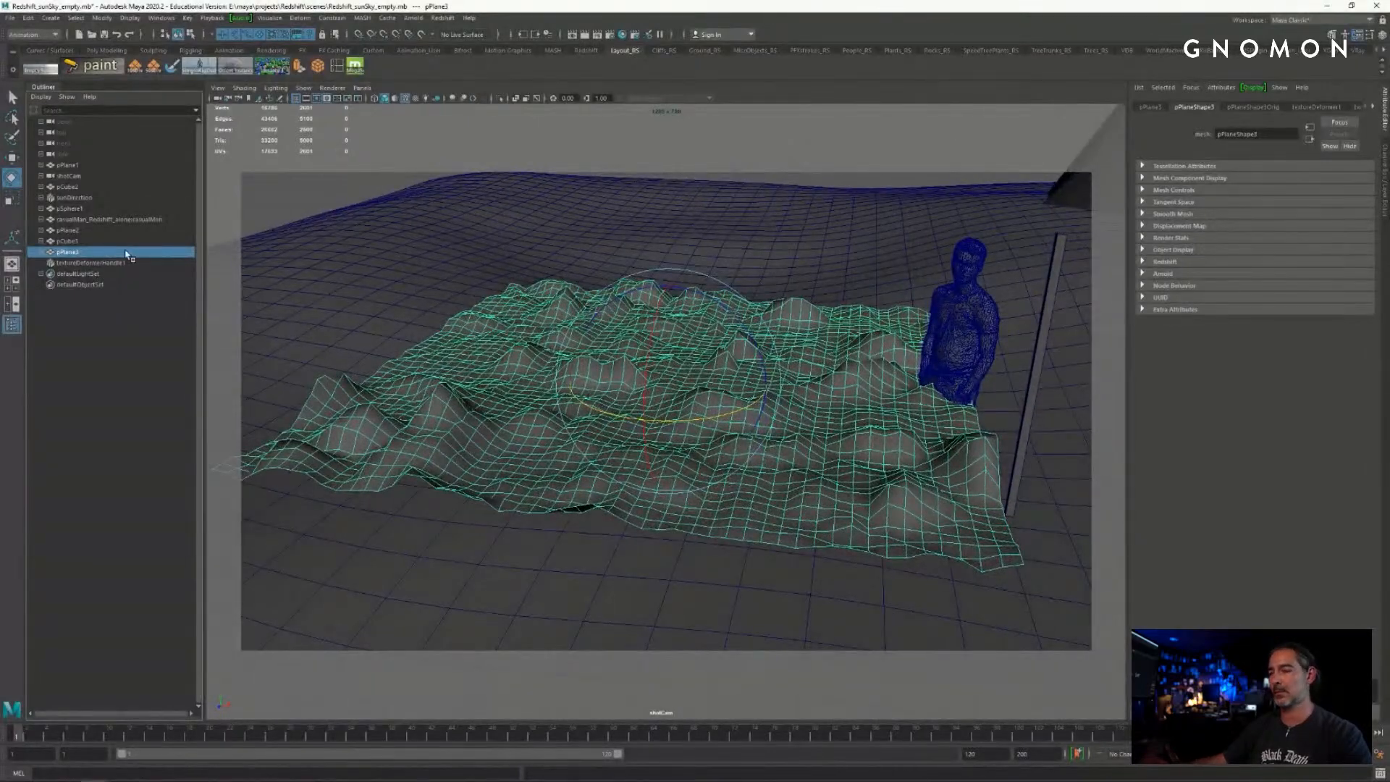
{"action": "key", "text": "Delete"}
- In the perspective view, duplicate the large rock pCube3 and move the copy across to the opposite side of the terrain
{"action": "left_click", "coordinate": [644, 389]}
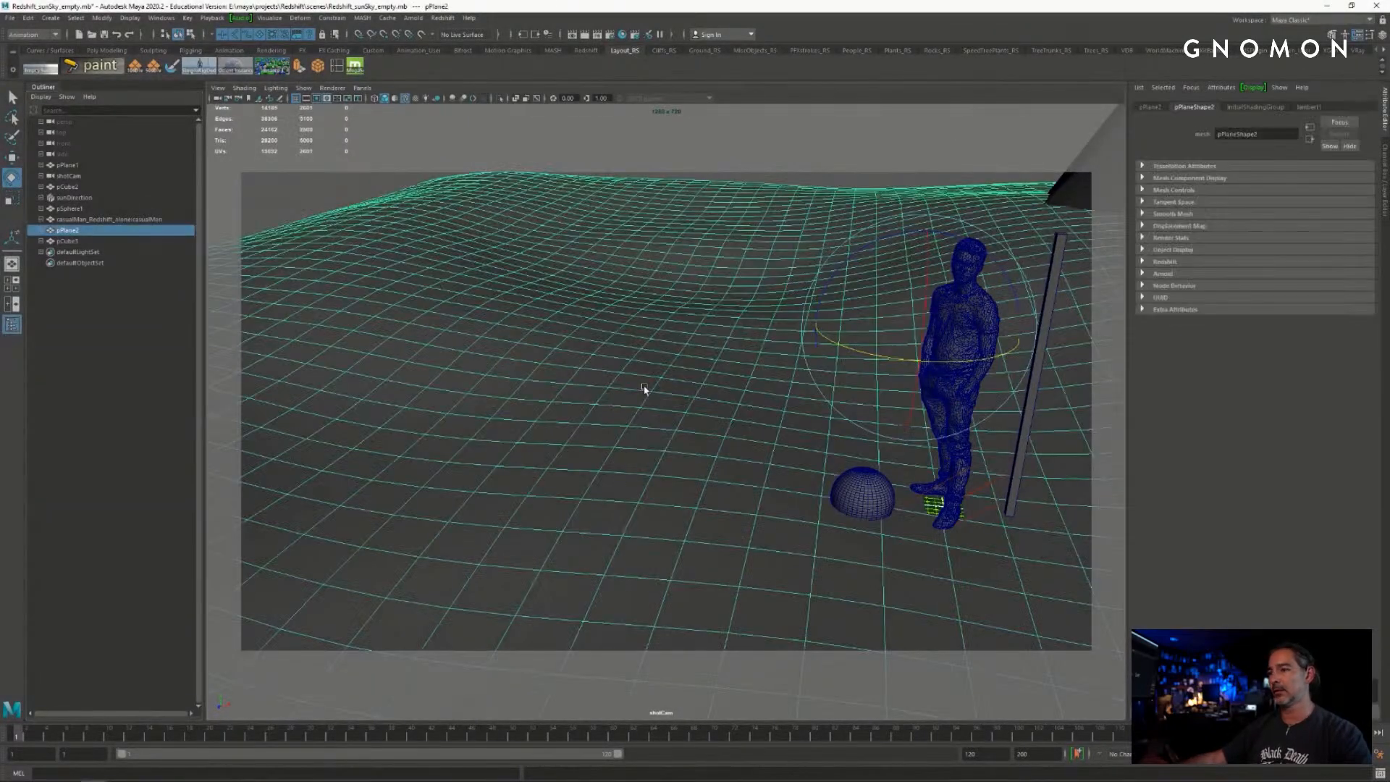
{"action": "left_click_drag", "start_coordinate": [937, 500], "coordinate": [958, 427], "text": "alt"}
{"action": "key", "text": "q"}
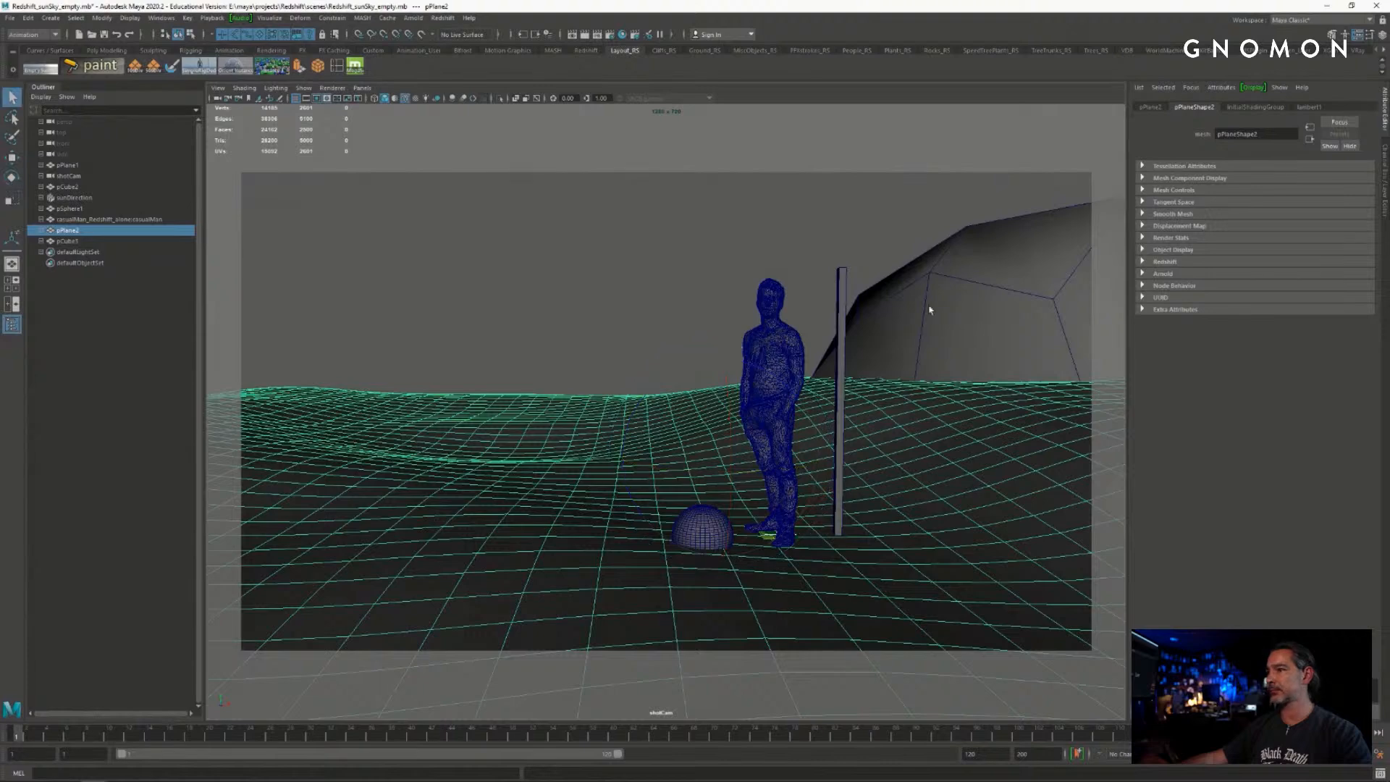
{"action": "left_click", "coordinate": [927, 307]}
{"action": "key", "text": "space"}
{"action": "left_click_drag", "start_coordinate": [713, 391], "coordinate": [711, 355]}
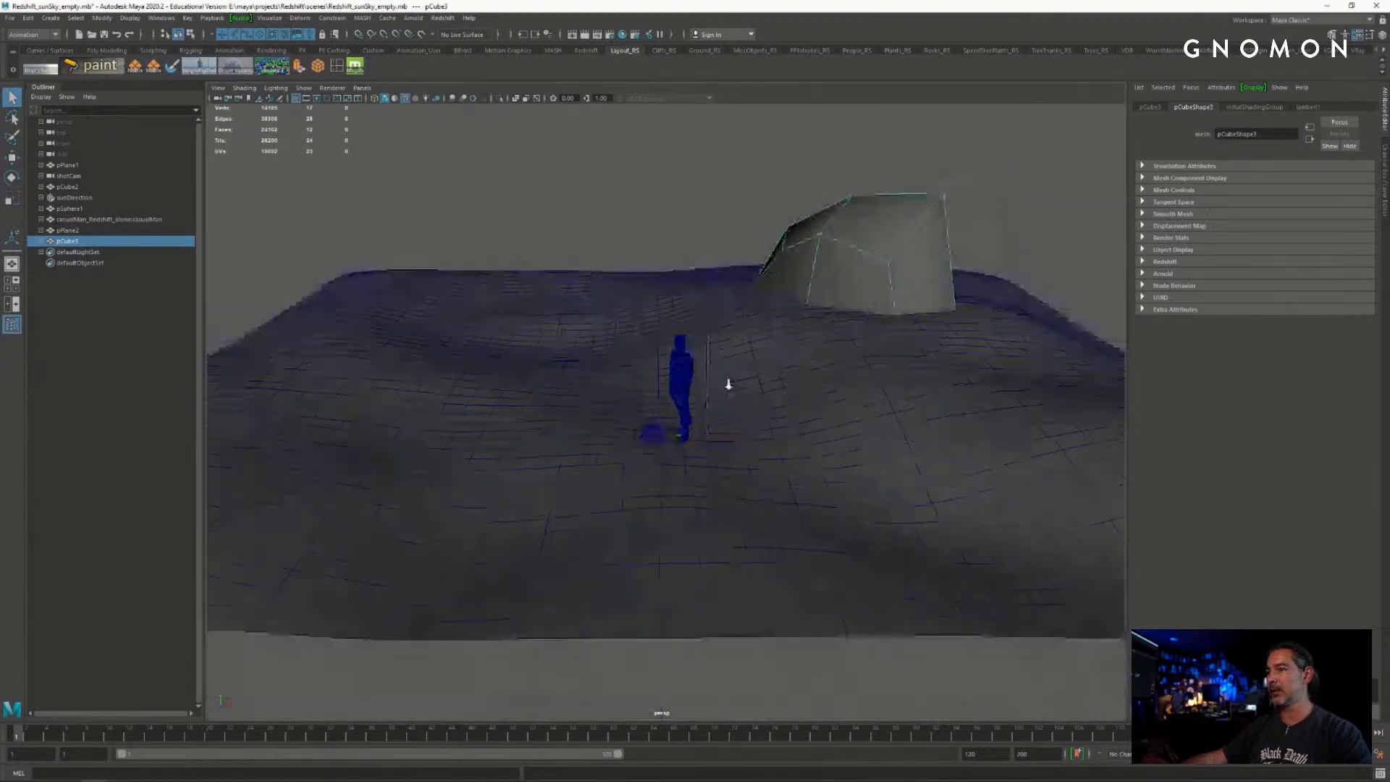
{"action": "key", "text": "ctrl+d"}
{"action": "key", "text": "w"}
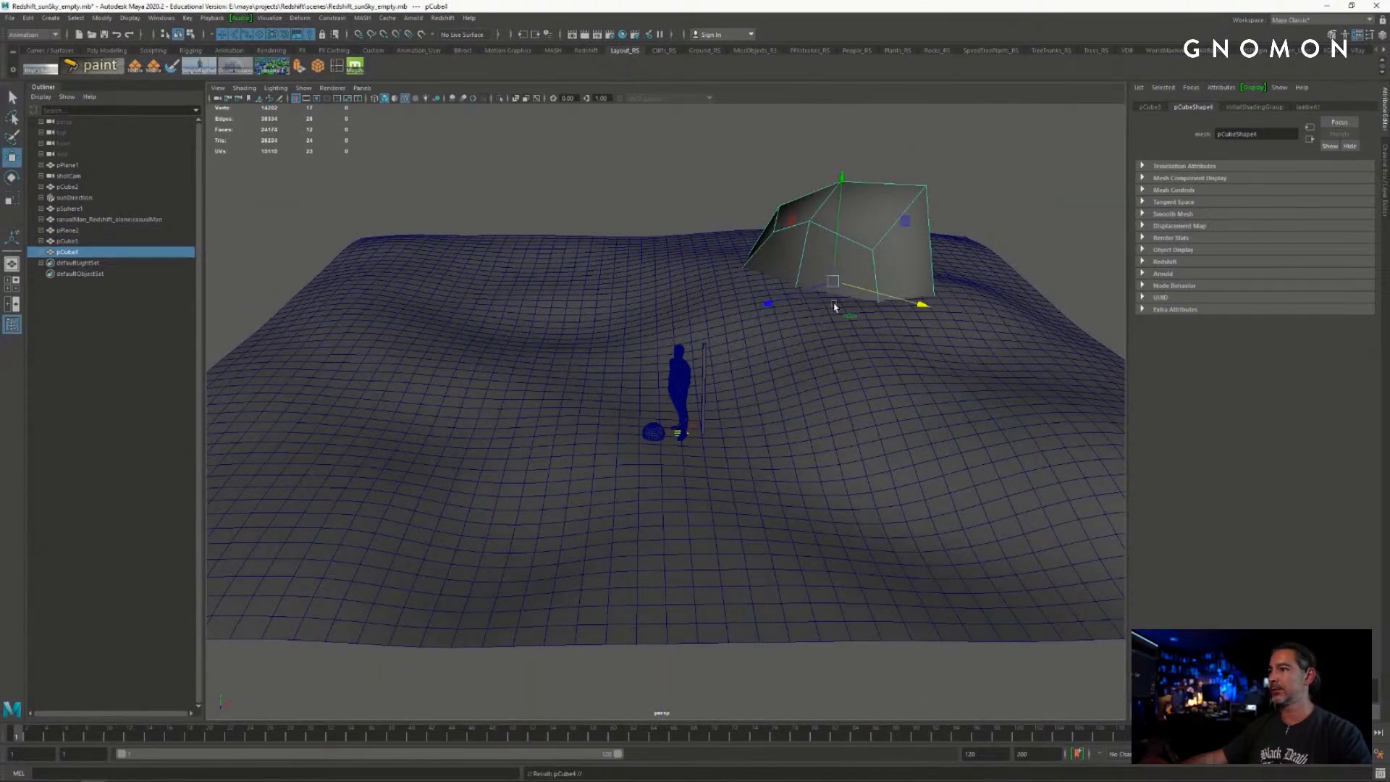
{"action": "left_click_drag", "start_coordinate": [850, 314], "coordinate": [478, 320]}
- Rotate the copied rock so it faces a different way and scale it up uniformly
{"action": "key", "text": "e"}
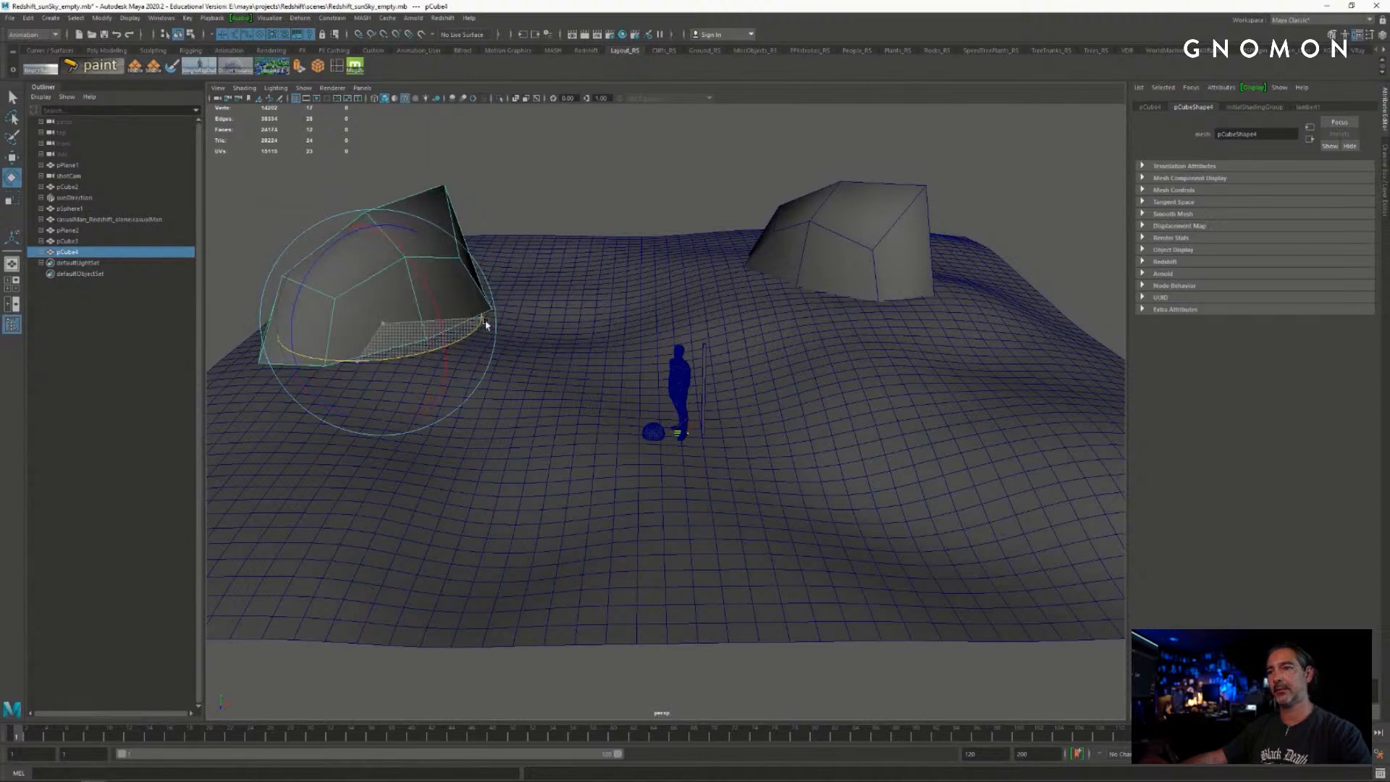
{"action": "key", "text": "w"}
{"action": "middle_click_drag", "start_coordinate": [483, 319], "coordinate": [502, 350]}
{"action": "key", "text": "r"}
{"action": "left_click_drag", "start_coordinate": [409, 358], "coordinate": [428, 352]}
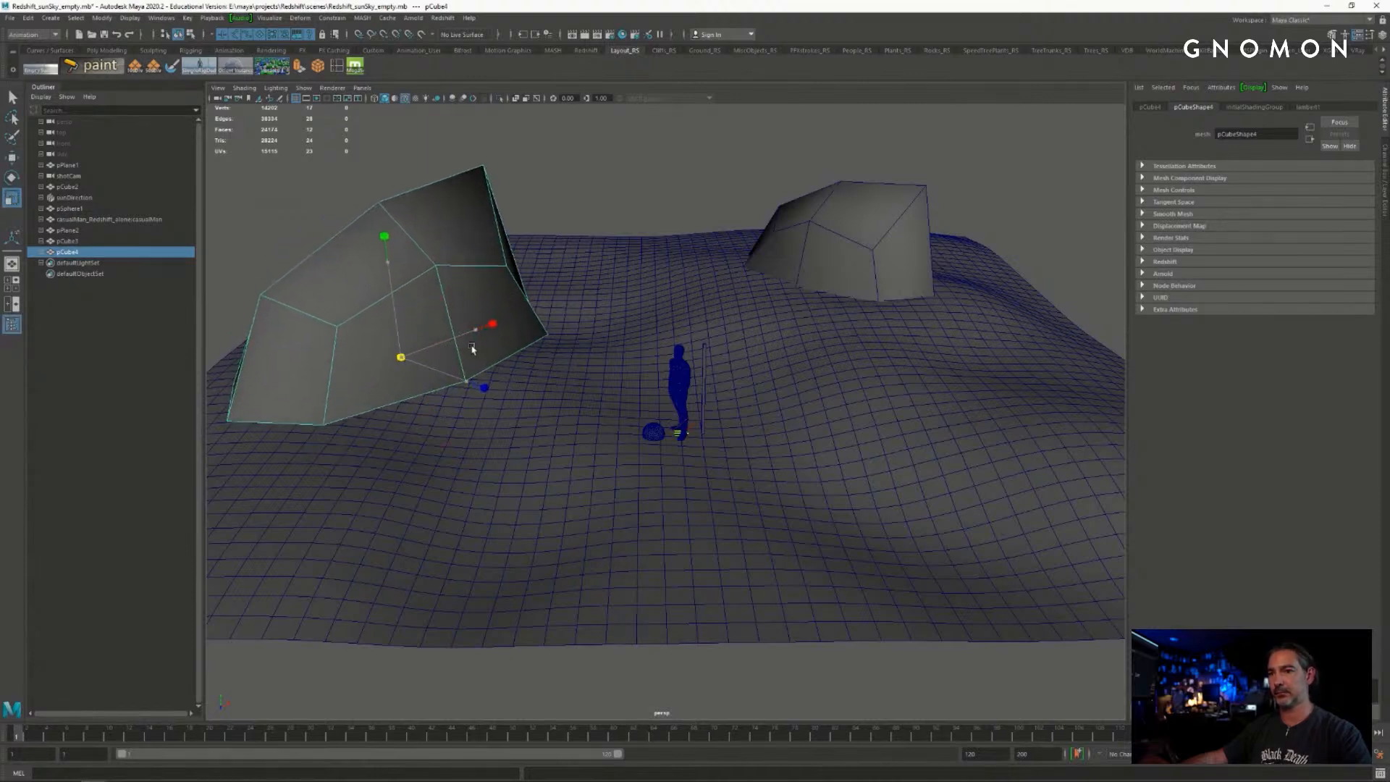
- Sink the enlarged rock into the ground, turn it slightly and shift it toward the terrain's outer edge
{"action": "key", "text": "w"}
{"action": "left_click_drag", "start_coordinate": [393, 262], "coordinate": [402, 304]}
{"action": "key", "text": "e"}
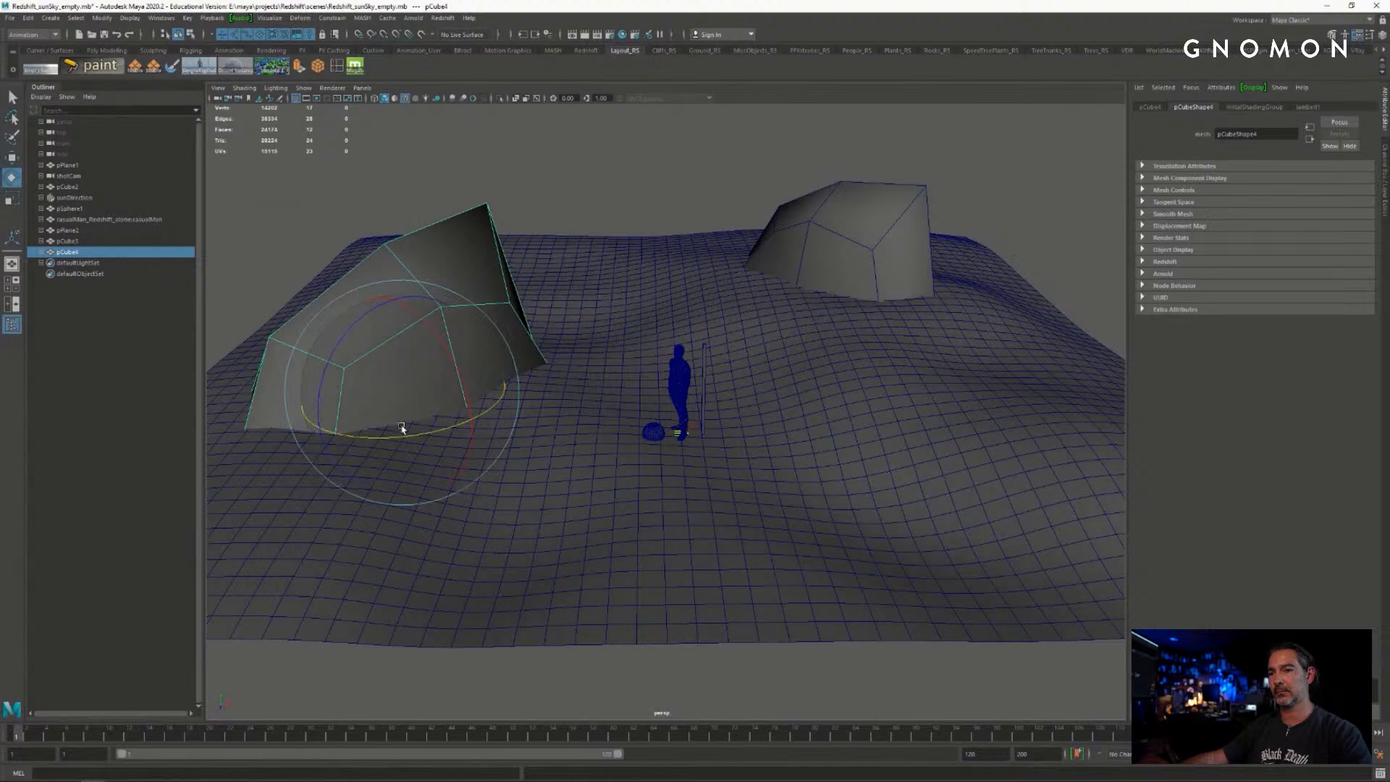
{"action": "left_click_drag", "start_coordinate": [403, 428], "coordinate": [425, 427]}
{"action": "key", "text": "w"}
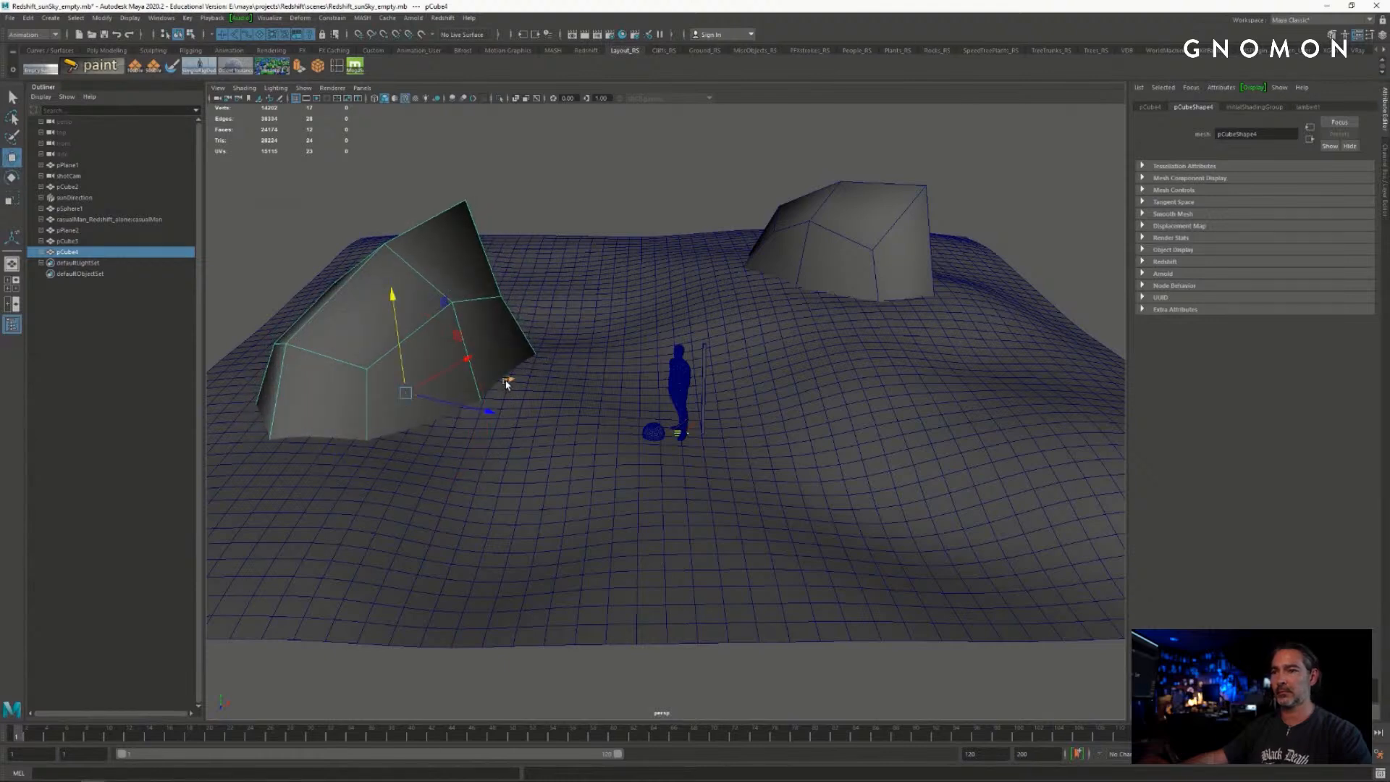
{"action": "middle_click_drag", "start_coordinate": [506, 384], "coordinate": [449, 388]}
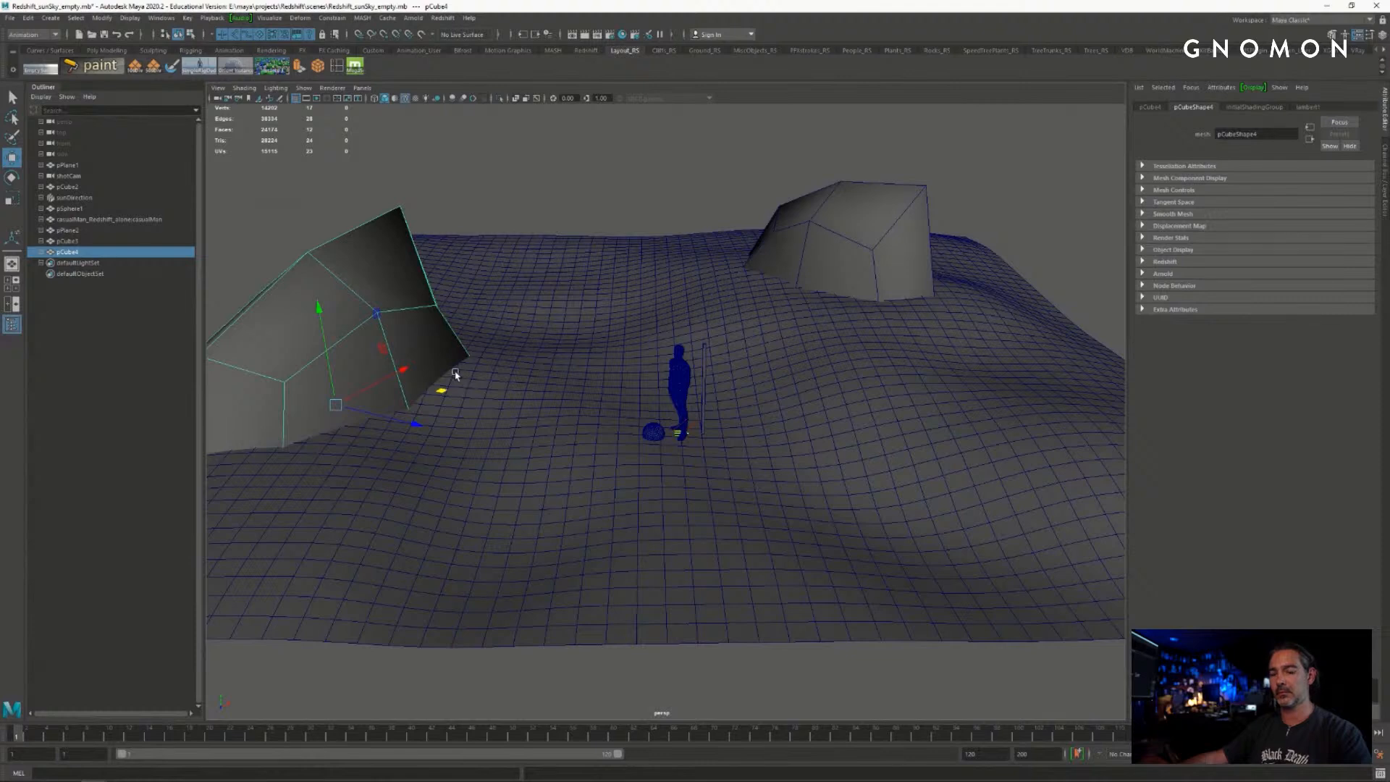
- Duplicate the enlarged rock pCube4, rotate the copy and place it farther back on the same side of the terrain
{"action": "key", "text": "ctrl+d"}
{"action": "key", "text": "e"}
{"action": "left_click_drag", "start_coordinate": [434, 387], "coordinate": [456, 301]}
{"action": "right_click_drag", "start_coordinate": [512, 153], "coordinate": [463, 153]}
{"action": "mouse_move", "coordinate": [543, 159]}
{"action": "left_mouse_down"}
{"action": "mouse_move", "coordinate": [513, 136]}
{"action": "mouse_move", "coordinate": [526, 162]}
{"action": "left_mouse_up"}
{"action": "key", "text": "w"}
{"action": "left_click_drag", "start_coordinate": [579, 226], "coordinate": [518, 233], "text": "alt"}
{"action": "key", "text": "e"}
{"action": "right_click_drag", "start_coordinate": [601, 203], "coordinate": [636, 175]}
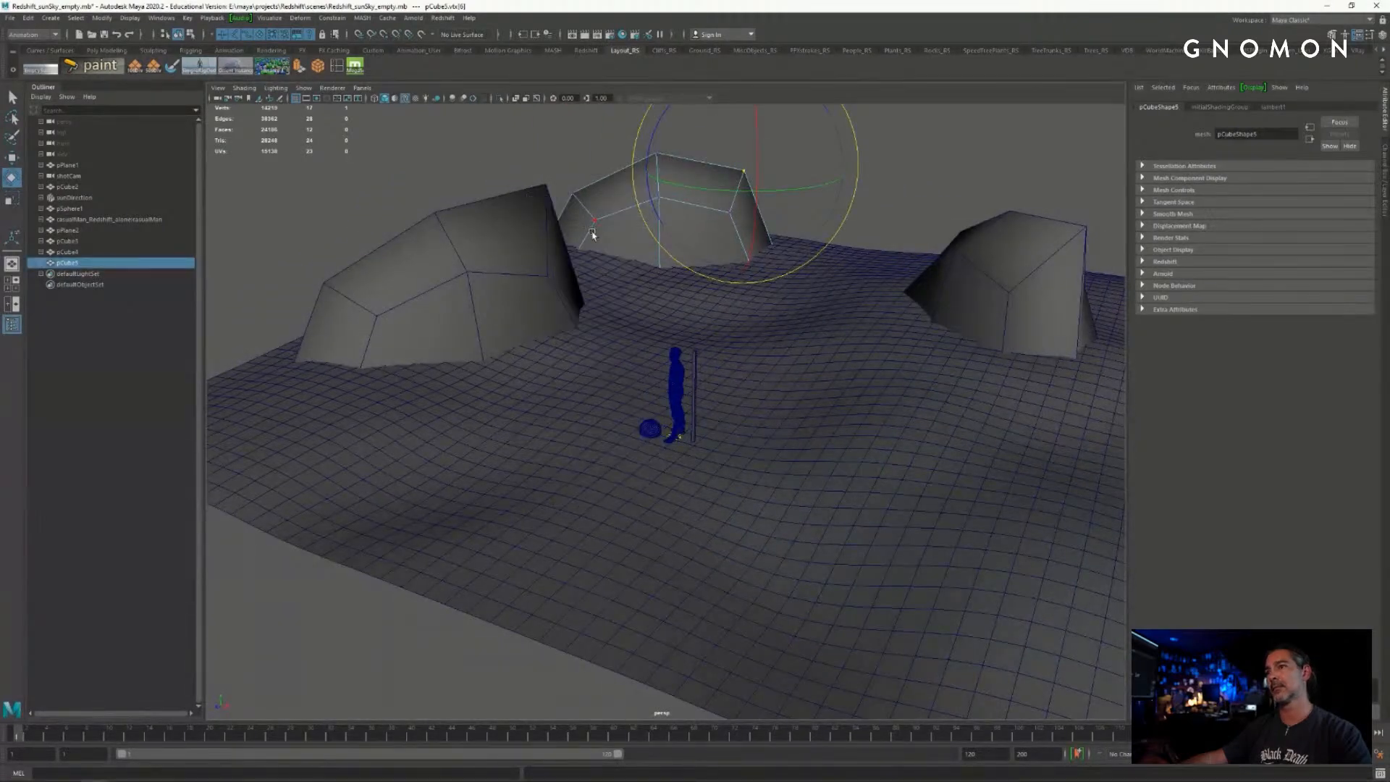
{"action": "left_click_drag", "start_coordinate": [591, 229], "coordinate": [640, 283], "text": "alt"}
{"action": "key", "text": "w"}
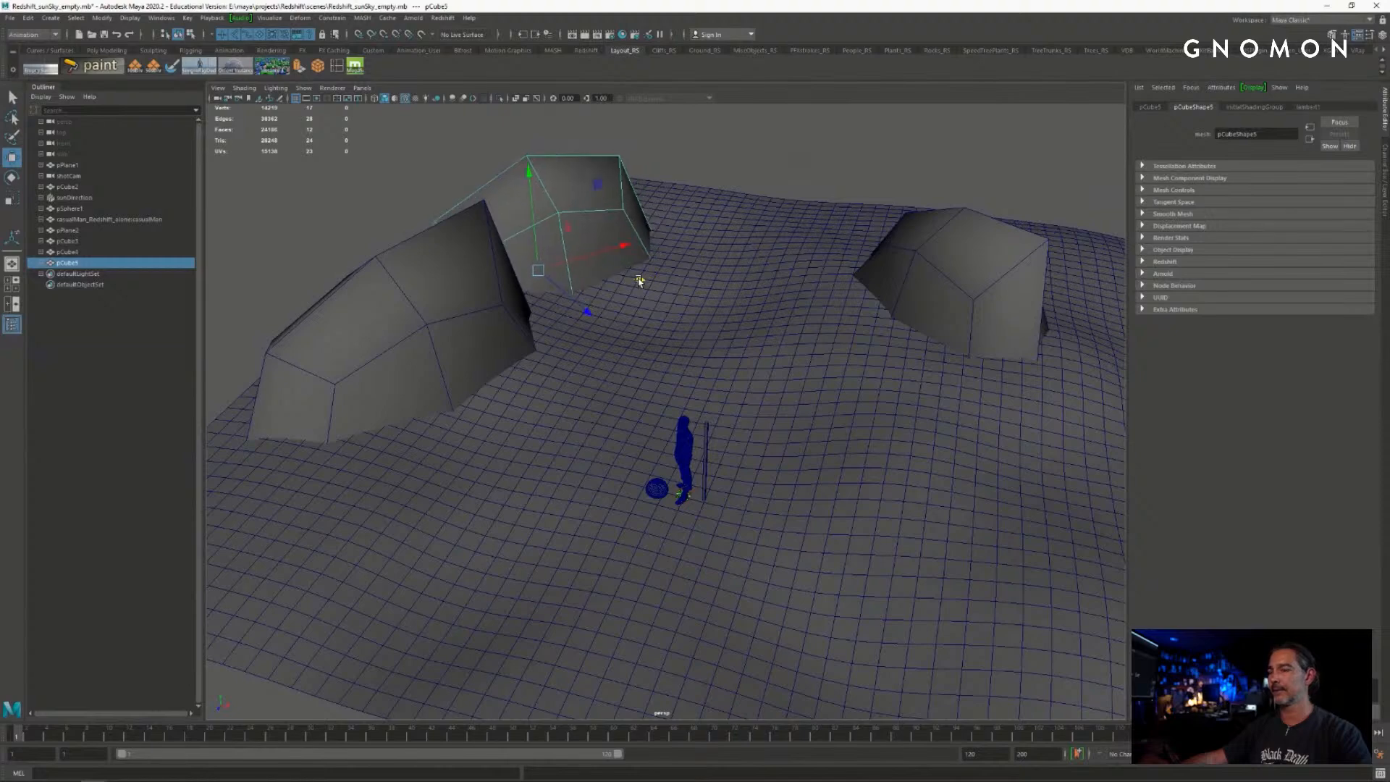
{"action": "left_click_drag", "start_coordinate": [680, 326], "coordinate": [742, 275], "text": "alt"}
{"action": "left_click_drag", "start_coordinate": [775, 224], "coordinate": [723, 277], "text": "alt"}
- Duplicate the original rock pCube3, then rotate the copy and set it into the ground nearer to the figure on the same side
{"action": "left_click", "coordinate": [769, 226]}
{"action": "left_click", "coordinate": [884, 239]}
{"action": "key", "text": "ctrl+d"}
{"action": "key", "text": "w"}
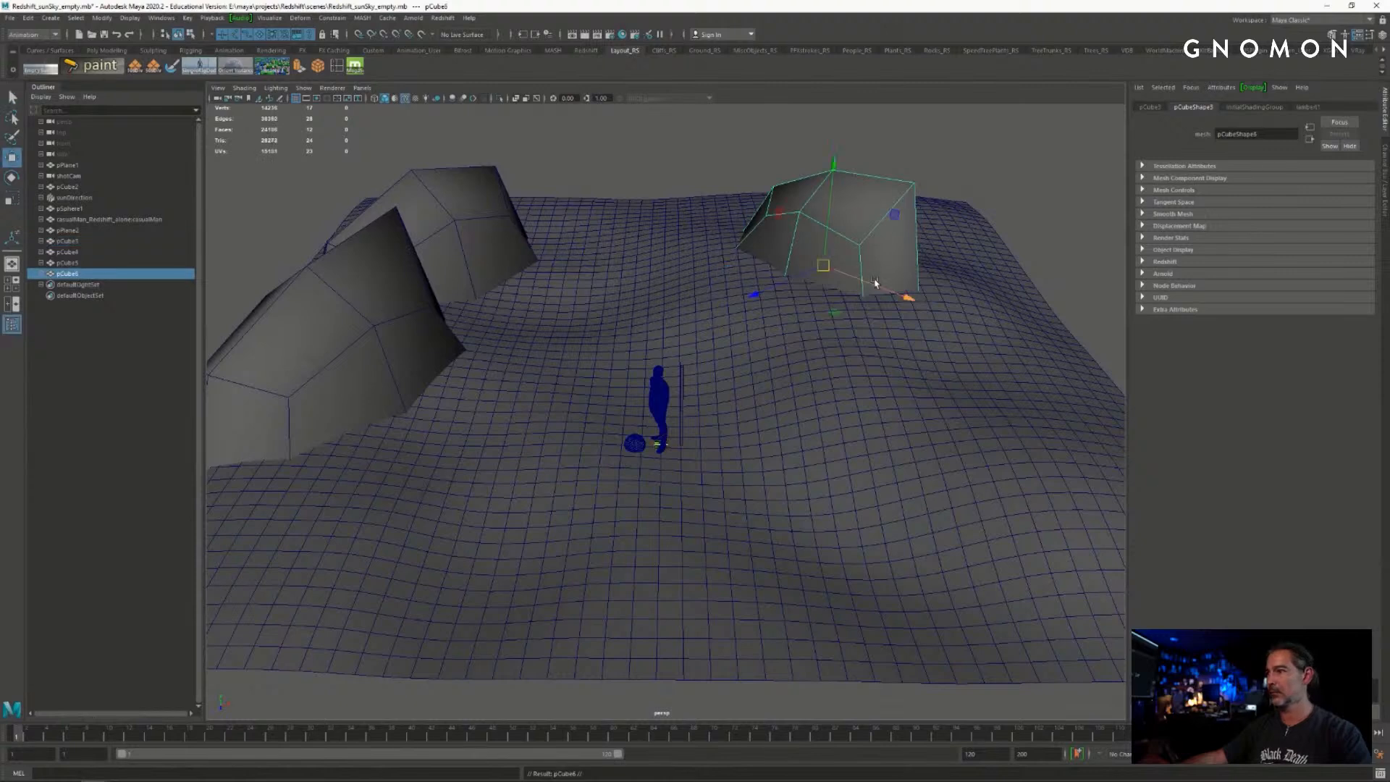
{"action": "left_click_drag", "start_coordinate": [835, 309], "coordinate": [1018, 312]}
{"action": "key", "text": "e"}
{"action": "left_click_drag", "start_coordinate": [957, 360], "coordinate": [936, 361]}
{"action": "key", "text": "w"}
{"action": "left_click_drag", "start_coordinate": [958, 216], "coordinate": [955, 237]}
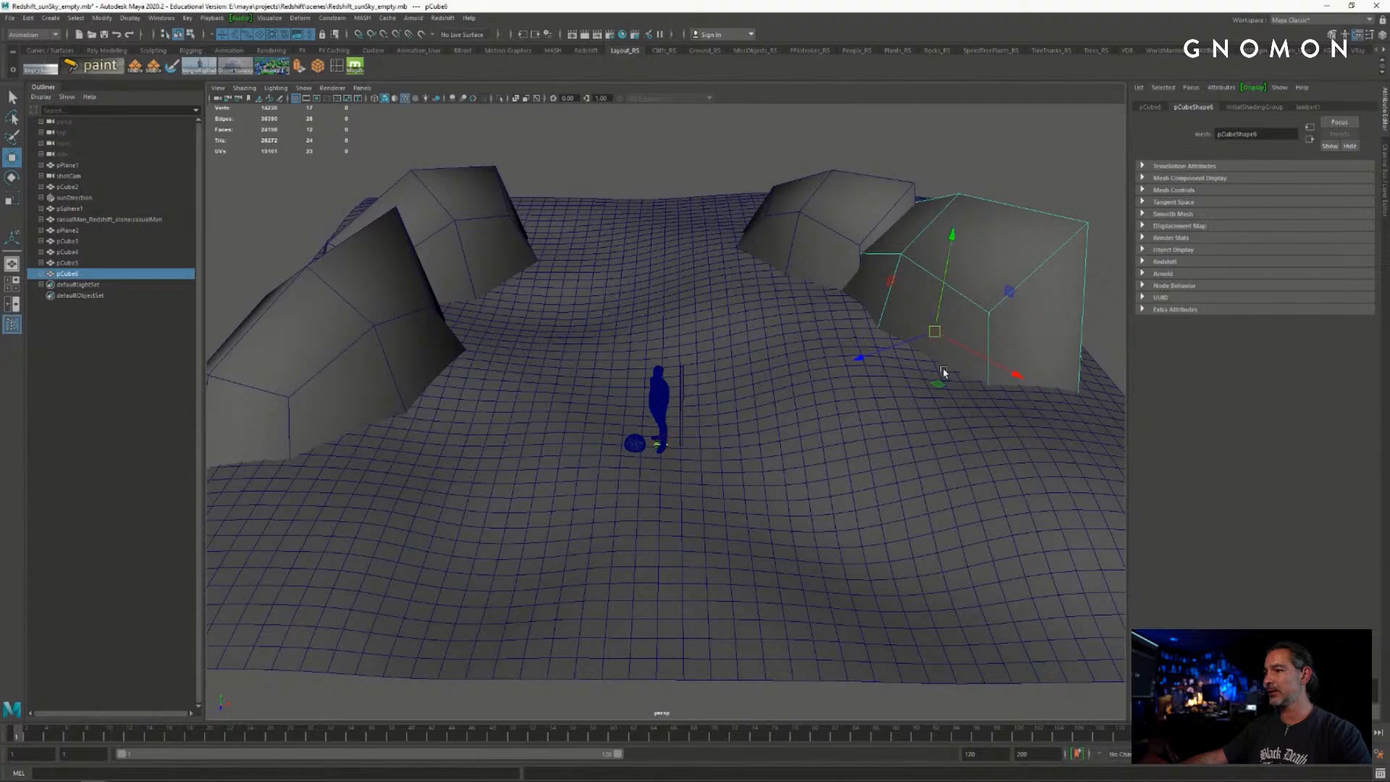
{"action": "left_click_drag", "start_coordinate": [938, 384], "coordinate": [872, 406]}
- Lower the high outer corner vertex of the nearer rock pCube6 to vary its silhouette
{"action": "key", "text": "e"}
{"action": "key", "text": "r"}
{"action": "right_click_drag", "start_coordinate": [872, 405], "coordinate": [916, 394], "text": "alt"}
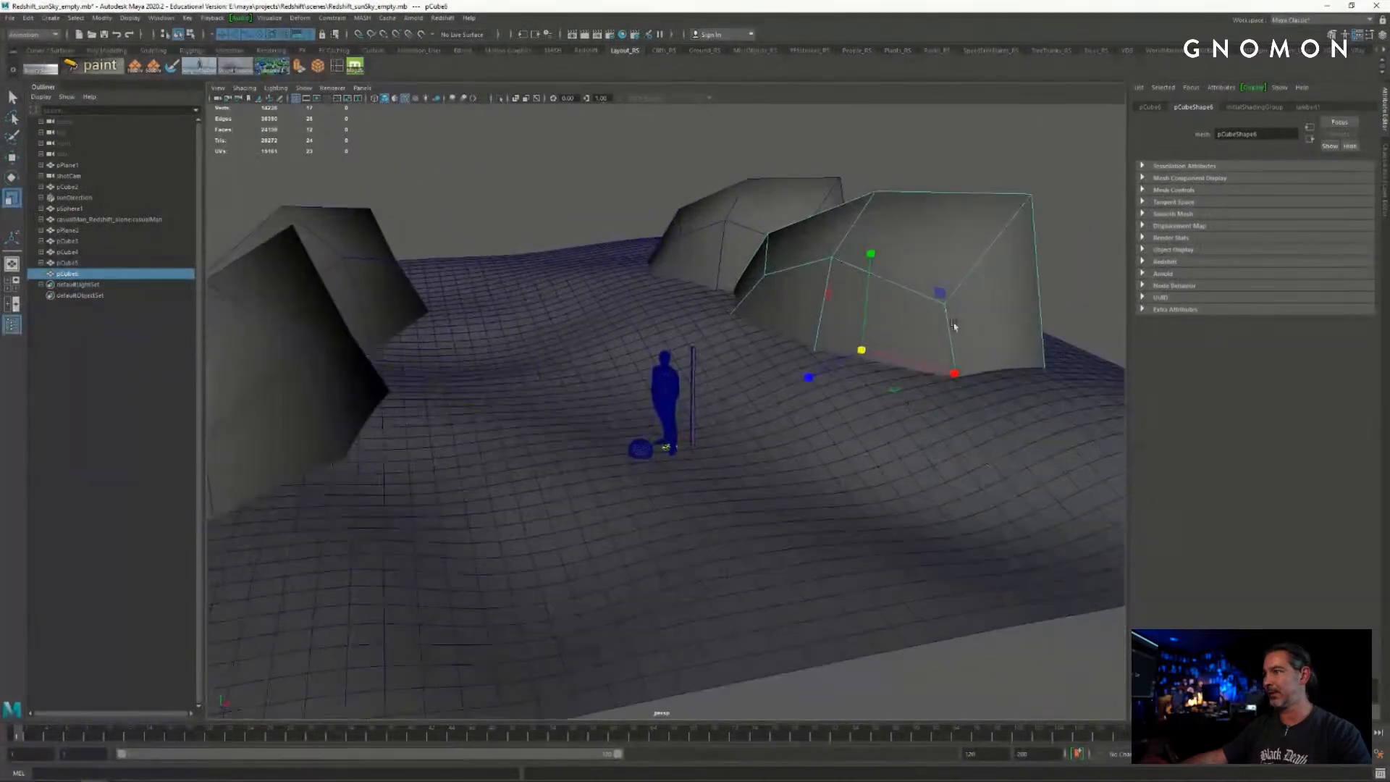
{"action": "right_click_drag", "start_coordinate": [956, 326], "coordinate": [914, 326]}
{"action": "left_click", "coordinate": [1032, 195]}
{"action": "key", "text": "w"}
{"action": "left_click_drag", "start_coordinate": [1037, 179], "coordinate": [1030, 219]}
{"action": "right_click_drag", "start_coordinate": [884, 351], "coordinate": [738, 322], "text": "alt"}
{"action": "left_click_drag", "start_coordinate": [738, 322], "coordinate": [713, 341], "text": "alt"}
- Return pCube6 to object mode and adjust its scale and placement along the side of the terrain
{"action": "right_click_drag", "start_coordinate": [774, 371], "coordinate": [849, 362]}
{"action": "key", "text": "e"}
{"action": "key", "text": "r"}
{"action": "left_click_drag", "start_coordinate": [888, 435], "coordinate": [766, 434]}
{"action": "key", "text": "w"}
{"action": "key", "text": "e"}
{"action": "key", "text": "w"}
{"action": "right_click_drag", "start_coordinate": [767, 434], "coordinate": [827, 385], "text": "alt"}
{"action": "left_click_drag", "start_coordinate": [827, 385], "coordinate": [754, 370], "text": "alt"}
{"action": "left_click_drag", "start_coordinate": [831, 316], "coordinate": [799, 431], "text": "alt"}
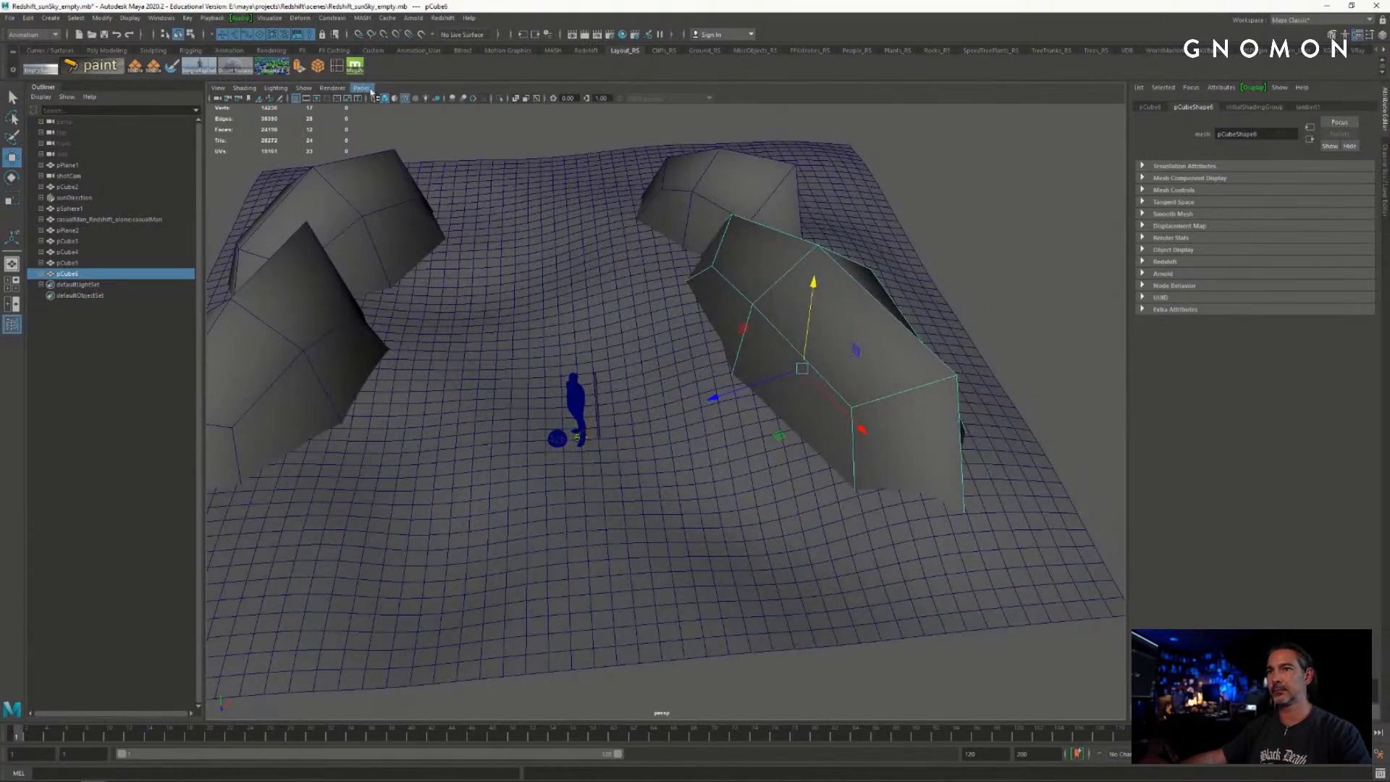
- Duplicate a rock, scale the copy up and place it behind the two rocks on the far side of the terrain
{"action": "right_click_drag", "start_coordinate": [614, 252], "coordinate": [494, 268], "text": "alt"}
{"action": "left_click", "coordinate": [474, 270]}
{"action": "left_click_drag", "start_coordinate": [561, 288], "coordinate": [740, 224], "text": "alt"}
{"action": "key", "text": "ctrl+d"}
{"action": "key", "text": "r"}
{"action": "key", "text": "e"}
{"action": "key", "text": "r"}
{"action": "left_click_drag", "start_coordinate": [562, 133], "coordinate": [604, 207]}
{"action": "right_click_drag", "start_coordinate": [605, 207], "coordinate": [675, 221], "text": "alt"}
{"action": "key", "text": "w"}
{"action": "left_click_drag", "start_coordinate": [637, 238], "coordinate": [774, 300], "text": "alt"}
{"action": "left_click_drag", "start_coordinate": [703, 230], "coordinate": [651, 247]}
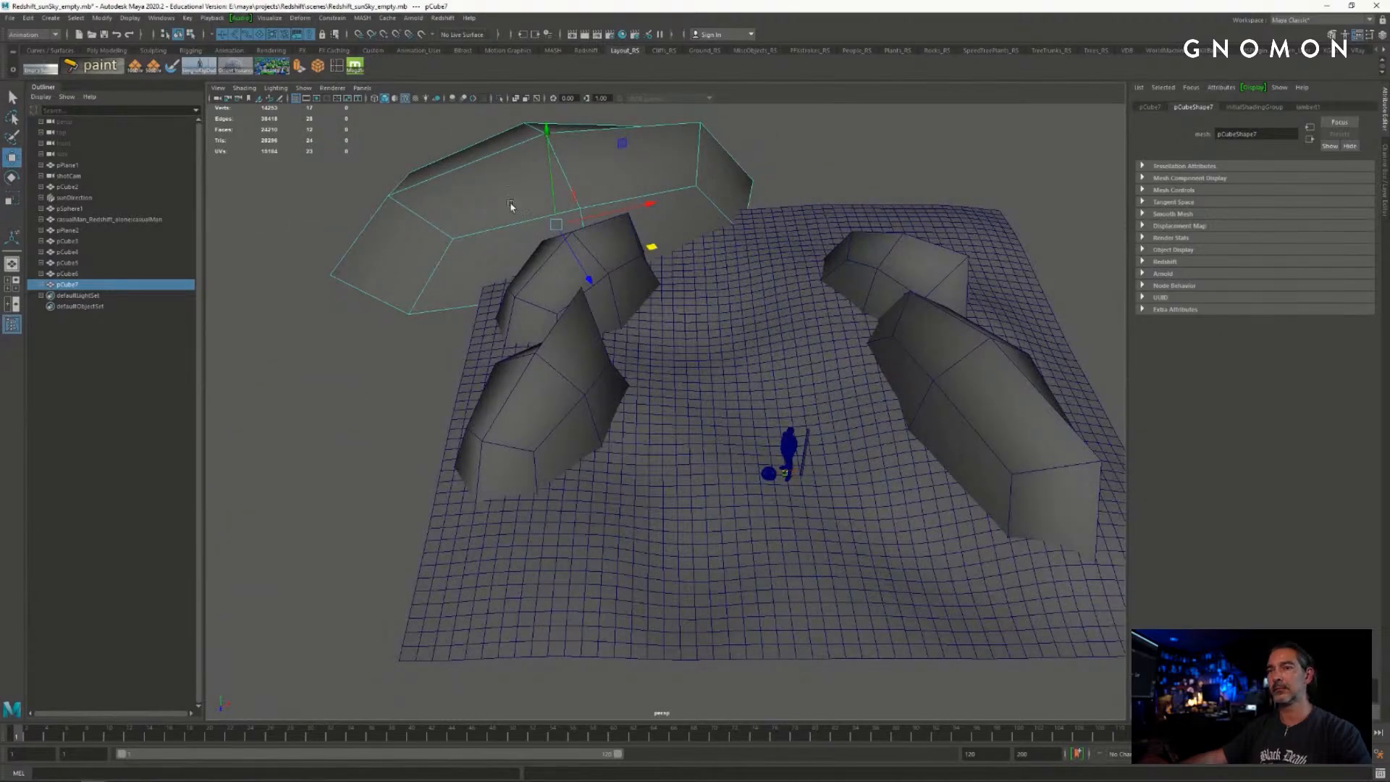
- Look through shotCam and raise the large background rock pCube7 above the rock in front of it
{"action": "right_click", "coordinate": [896, 466]}
{"action": "left_click", "coordinate": [361, 88]}
{"action": "mouse_move", "coordinate": [384, 94]}
{"action": "left_click", "coordinate": [499, 107]}
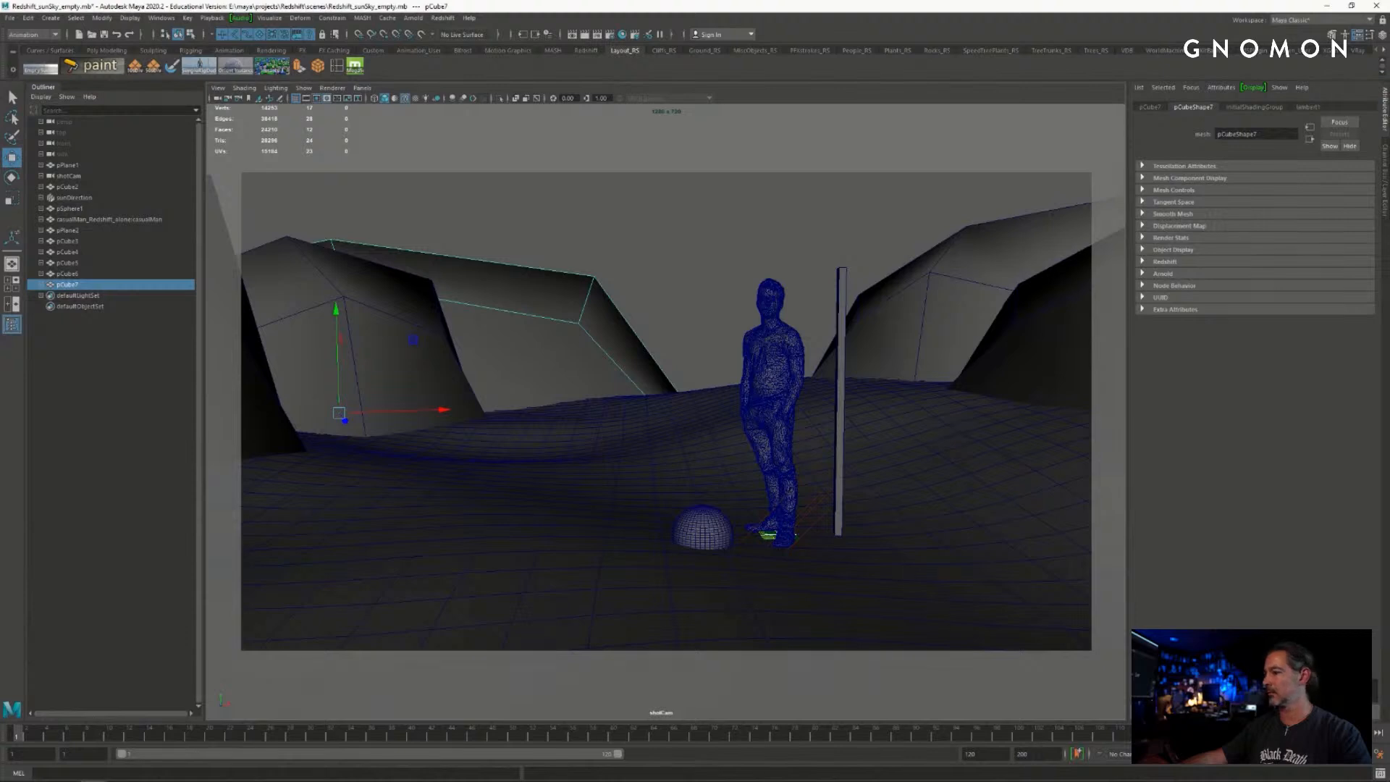
{"action": "left_click", "coordinate": [659, 332]}
{"action": "left_click", "coordinate": [537, 333]}
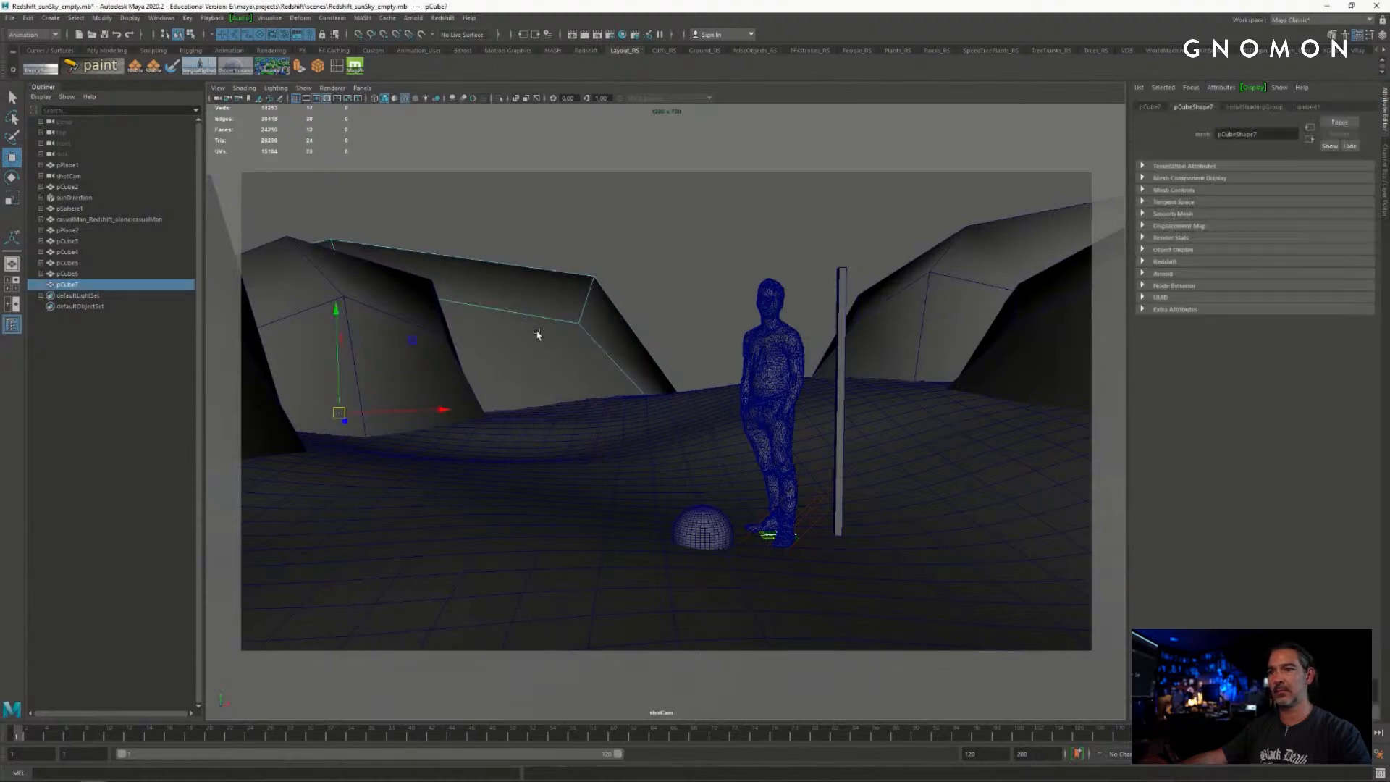
{"action": "mouse_move", "coordinate": [336, 313]}
{"action": "left_mouse_down"}
{"action": "mouse_move", "coordinate": [333, 240]}
{"action": "mouse_move", "coordinate": [340, 310]}
{"action": "left_mouse_up"}
{"action": "key", "text": "w"}
- Nudge the smaller rock pCube5 slightly sideways and clear the selection
{"action": "left_click", "coordinate": [413, 344]}
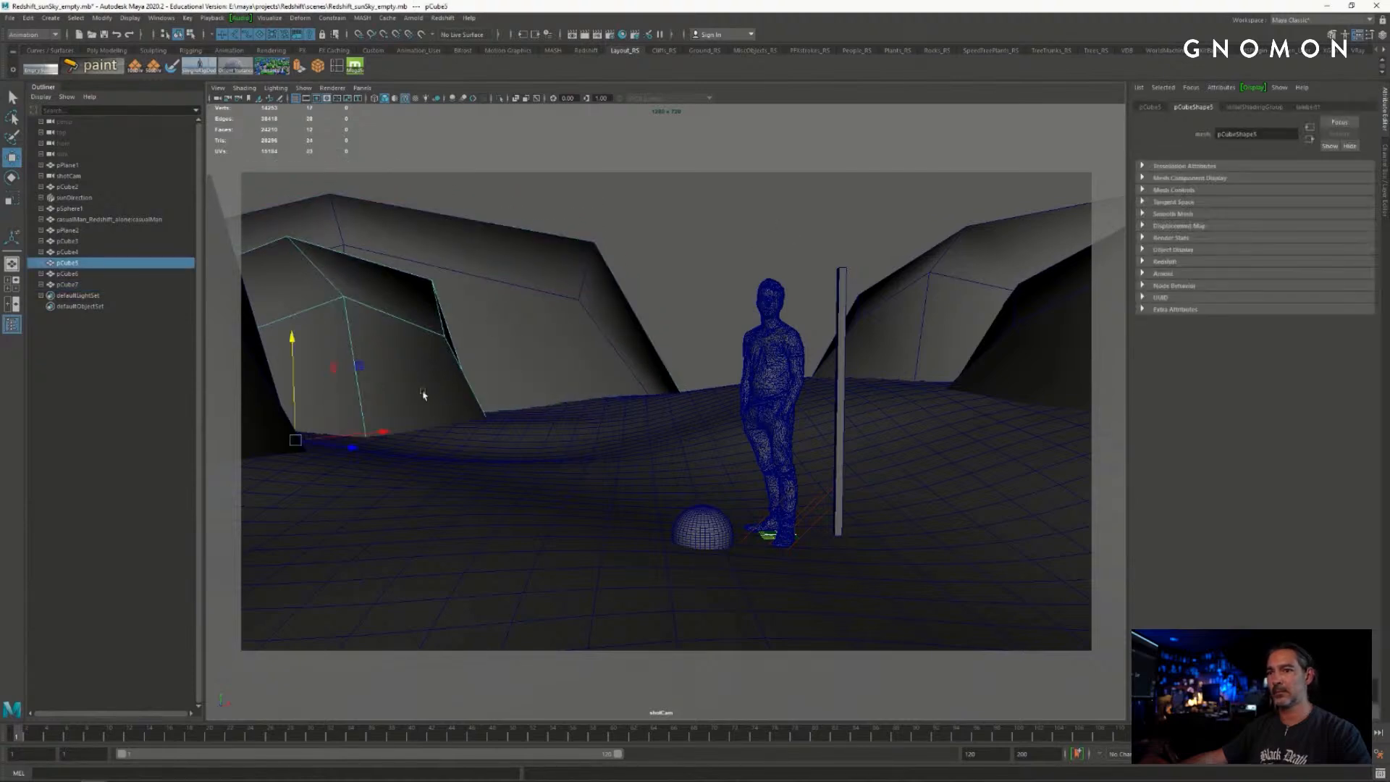
{"action": "mouse_move", "coordinate": [390, 435]}
{"action": "left_mouse_down"}
{"action": "mouse_move", "coordinate": [403, 434]}
{"action": "mouse_move", "coordinate": [392, 435]}
{"action": "left_mouse_up"}
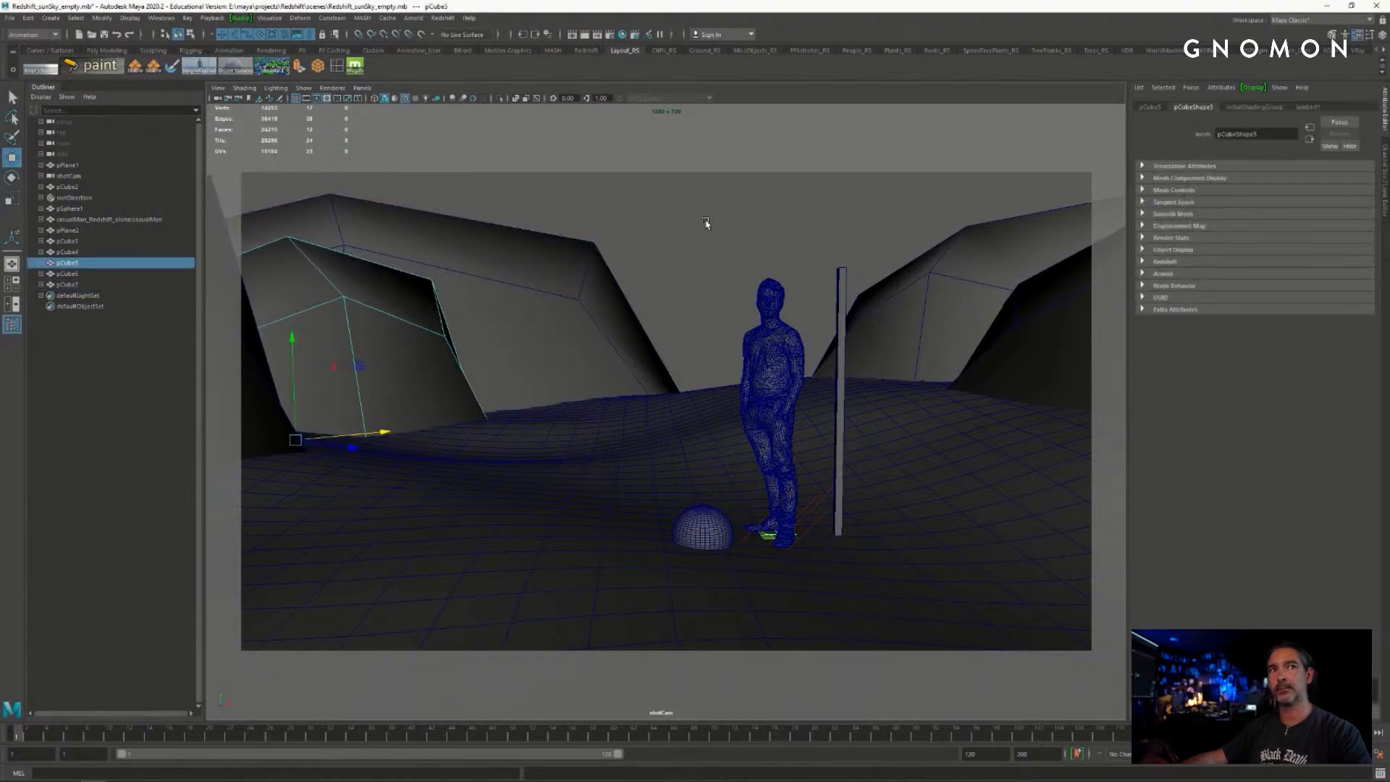
{"action": "left_click", "coordinate": [686, 284]}
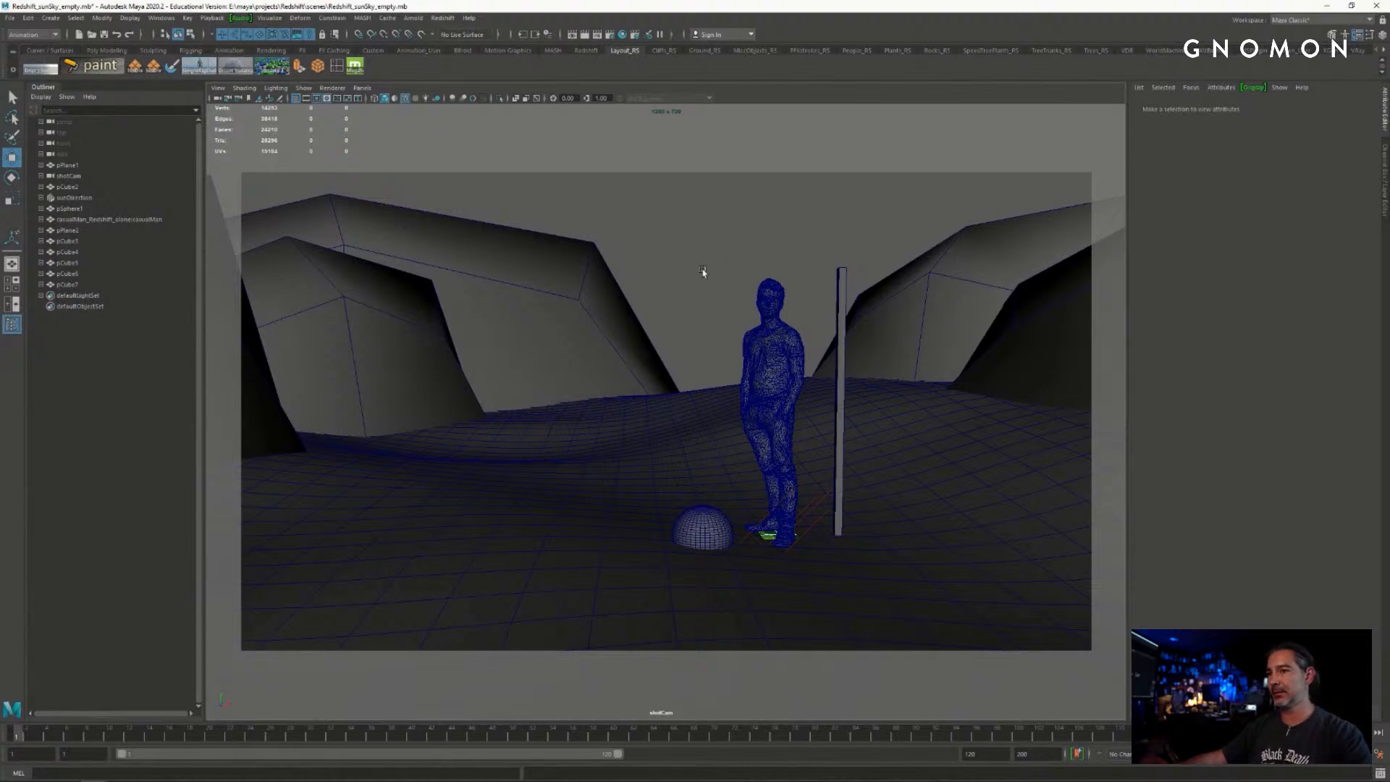
{"action": "key", "text": "space"}
{"action": "key", "text": "space"}
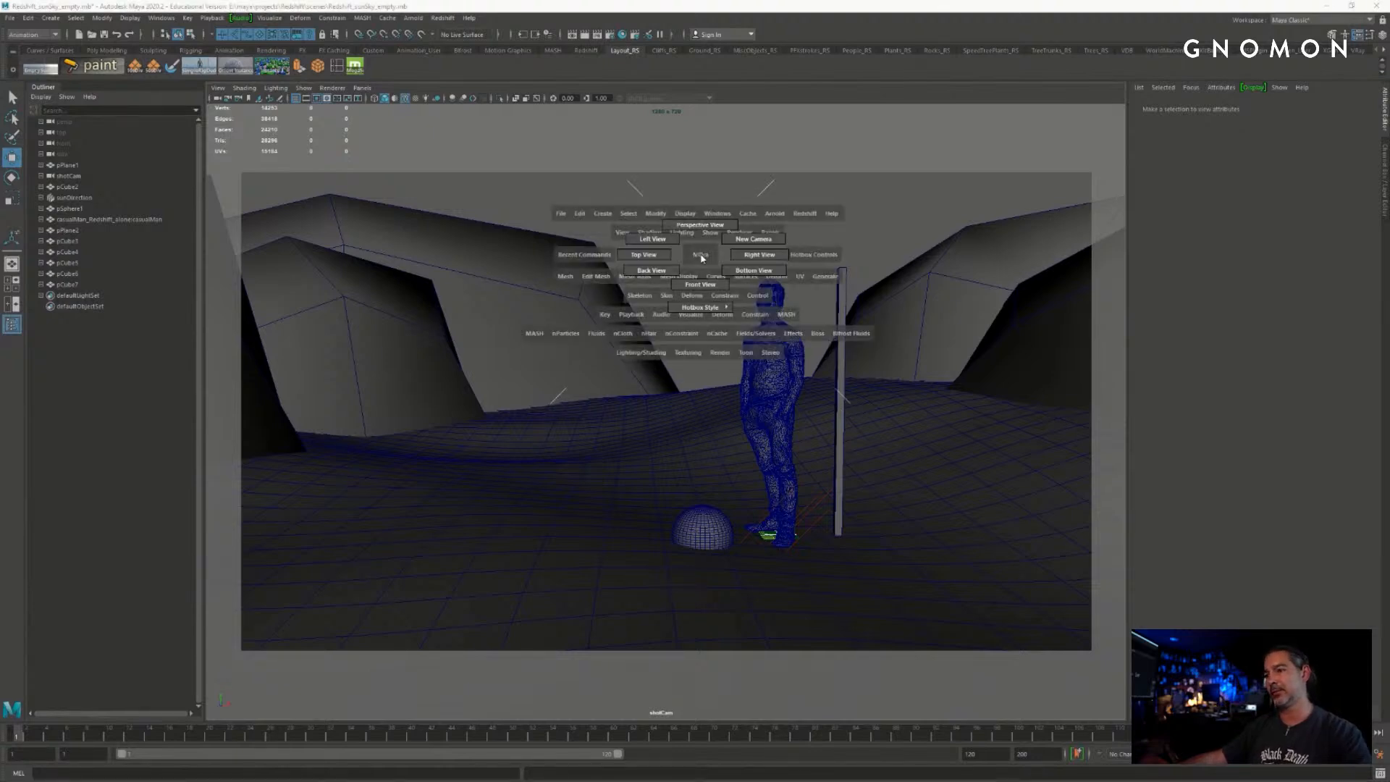
{"action": "key", "text": "space"}
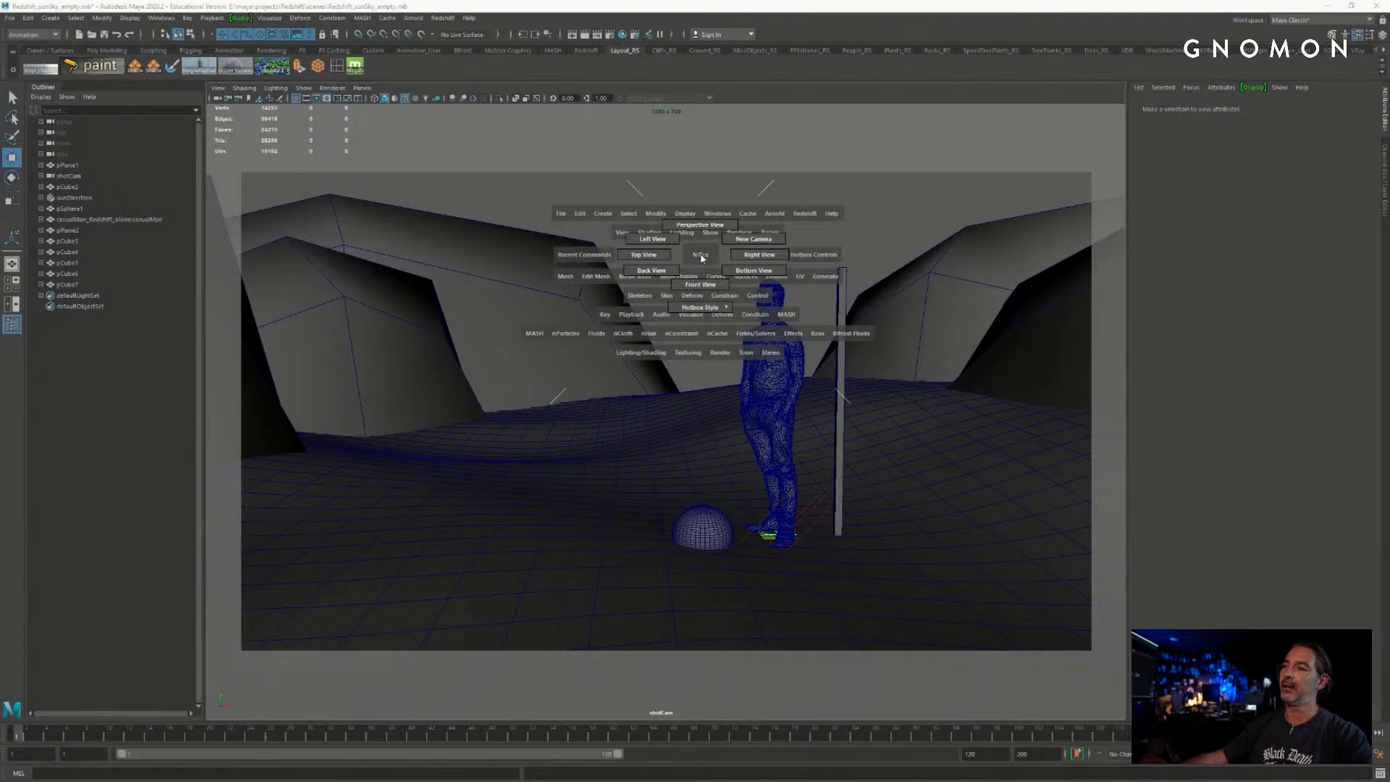
- Switch to the perspective view, then reposition the front rock pCube4 at the terrain's side and rotate it about its vertical axis
{"action": "left_click_drag", "start_coordinate": [701, 258], "coordinate": [705, 222]}
{"action": "right_click_drag", "start_coordinate": [778, 296], "coordinate": [730, 280], "text": "alt"}
{"action": "middle_click_drag", "start_coordinate": [807, 232], "coordinate": [695, 245], "text": "alt"}
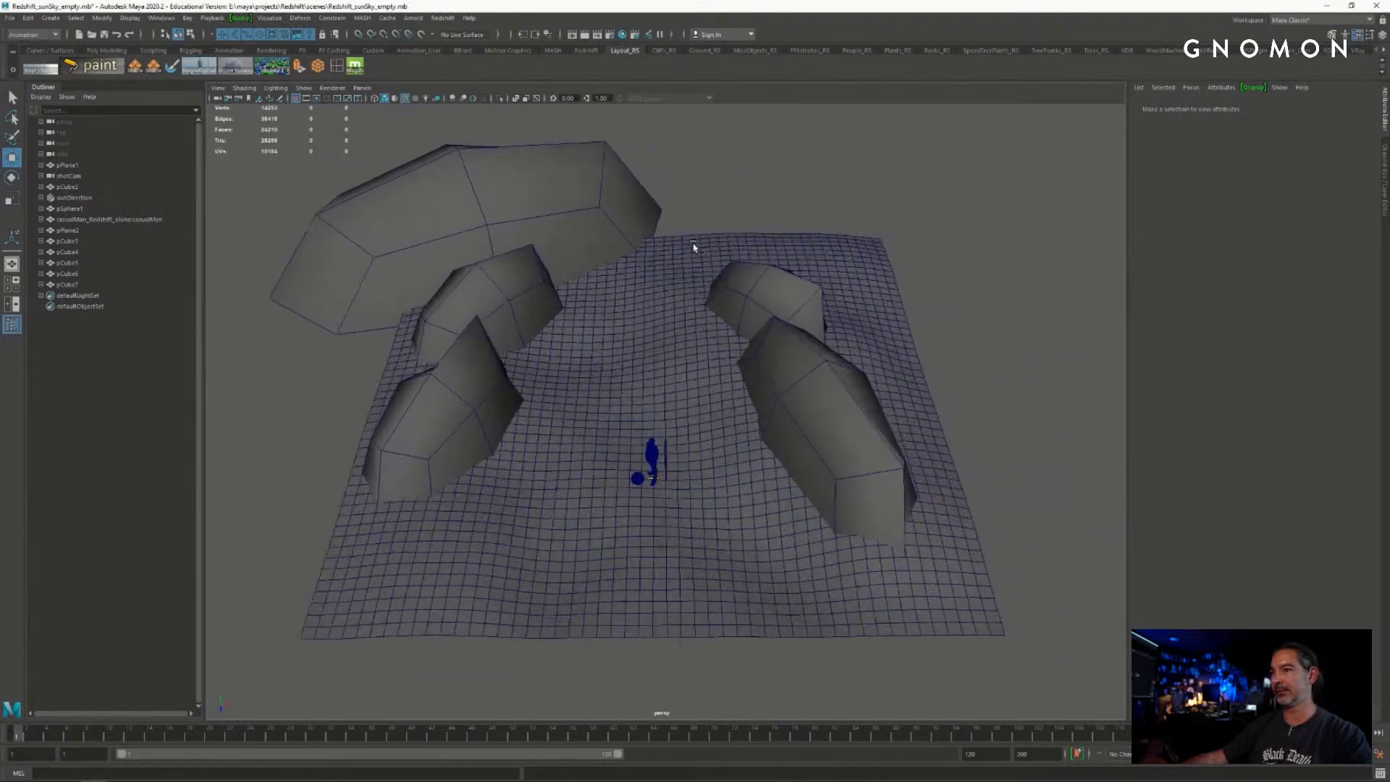
{"action": "right_click_drag", "start_coordinate": [696, 246], "coordinate": [795, 254], "text": "alt"}
{"action": "middle_click_drag", "start_coordinate": [795, 255], "coordinate": [809, 246], "text": "alt"}
{"action": "right_click_drag", "start_coordinate": [808, 246], "coordinate": [775, 254], "text": "alt"}
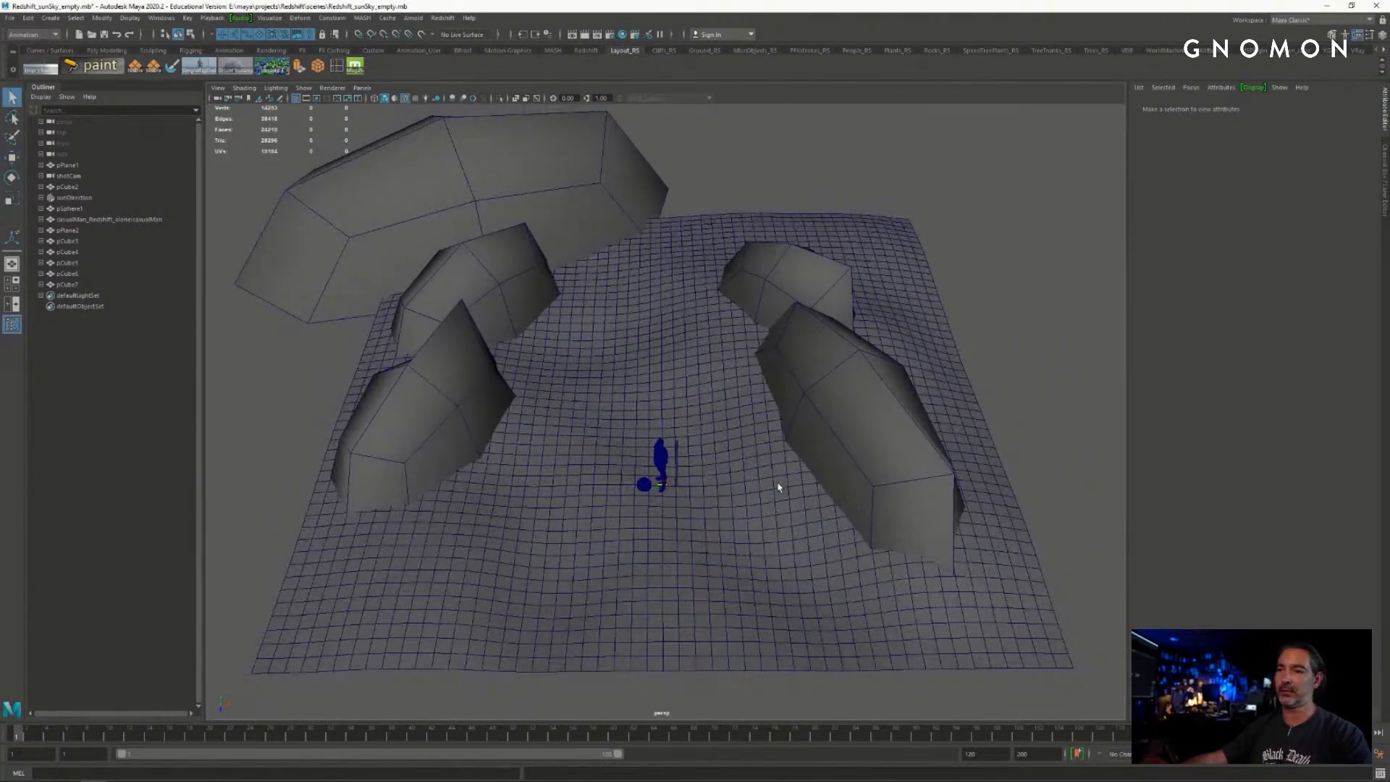
{"action": "left_click", "coordinate": [414, 416]}
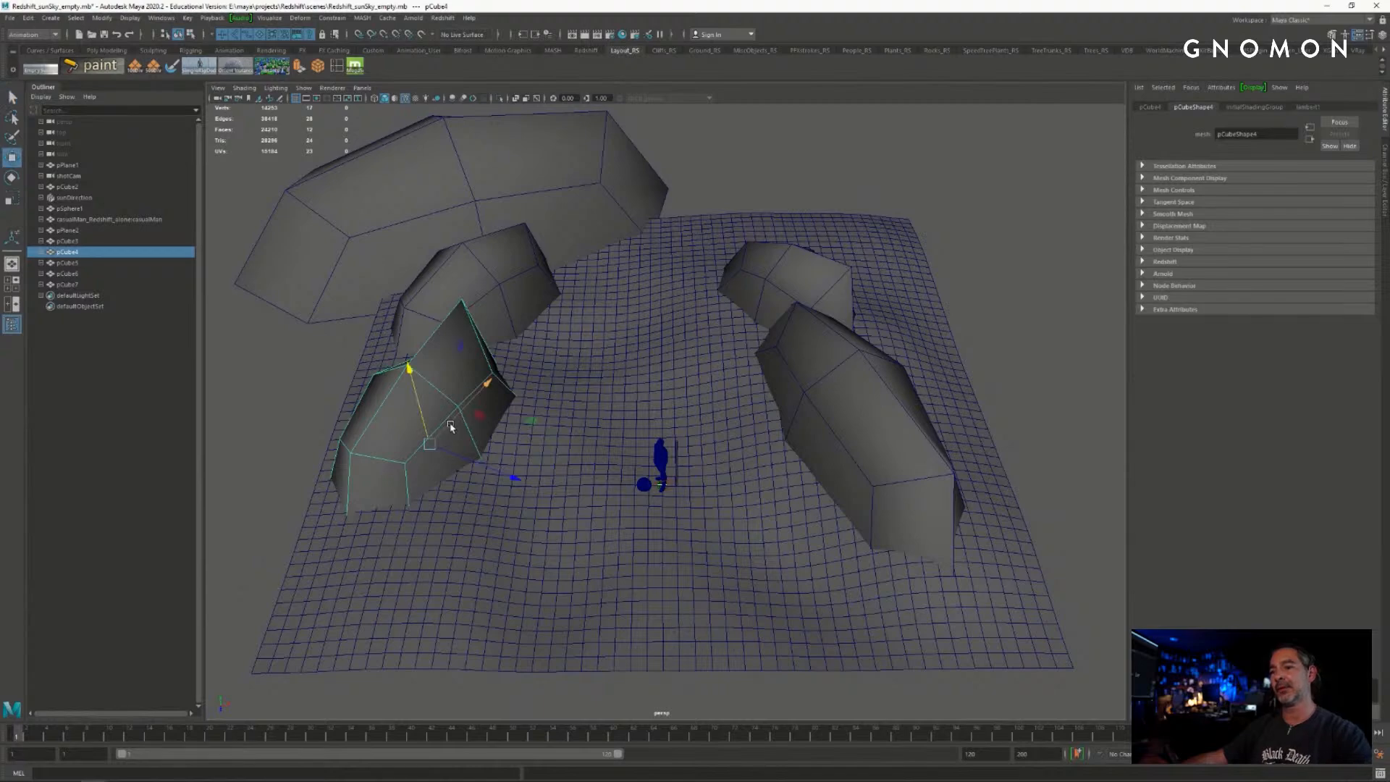
{"action": "left_click_drag", "start_coordinate": [527, 418], "coordinate": [504, 453]}
{"action": "right_click_drag", "start_coordinate": [505, 453], "coordinate": [572, 434], "text": "alt"}
{"action": "middle_click_drag", "start_coordinate": [666, 368], "coordinate": [716, 342], "text": "alt"}
{"action": "key", "text": "e"}
{"action": "left_click_drag", "start_coordinate": [490, 512], "coordinate": [520, 480]}
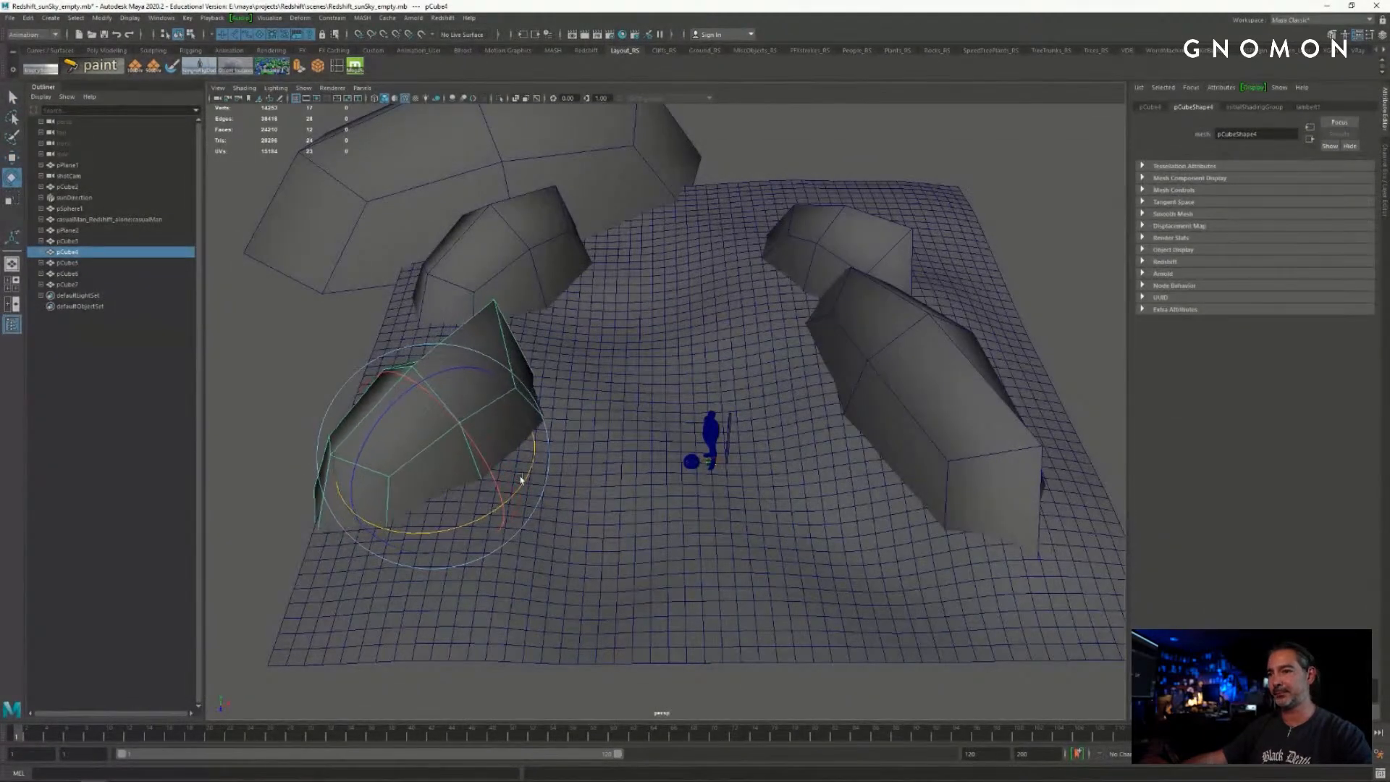
- Move the smaller rock pCube5 behind pCube4 across the terrain to vary the spacing between them
{"action": "right_click_drag", "start_coordinate": [520, 480], "coordinate": [547, 469], "text": "alt"}
{"action": "left_click", "coordinate": [464, 255]}
{"action": "key", "text": "w"}
{"action": "left_click_drag", "start_coordinate": [598, 276], "coordinate": [574, 316]}
{"action": "right_click_drag", "start_coordinate": [574, 316], "coordinate": [689, 310], "text": "alt"}
{"action": "middle_click_drag", "start_coordinate": [689, 311], "coordinate": [637, 272], "text": "alt"}
{"action": "right_click_drag", "start_coordinate": [637, 272], "coordinate": [589, 288], "text": "alt"}
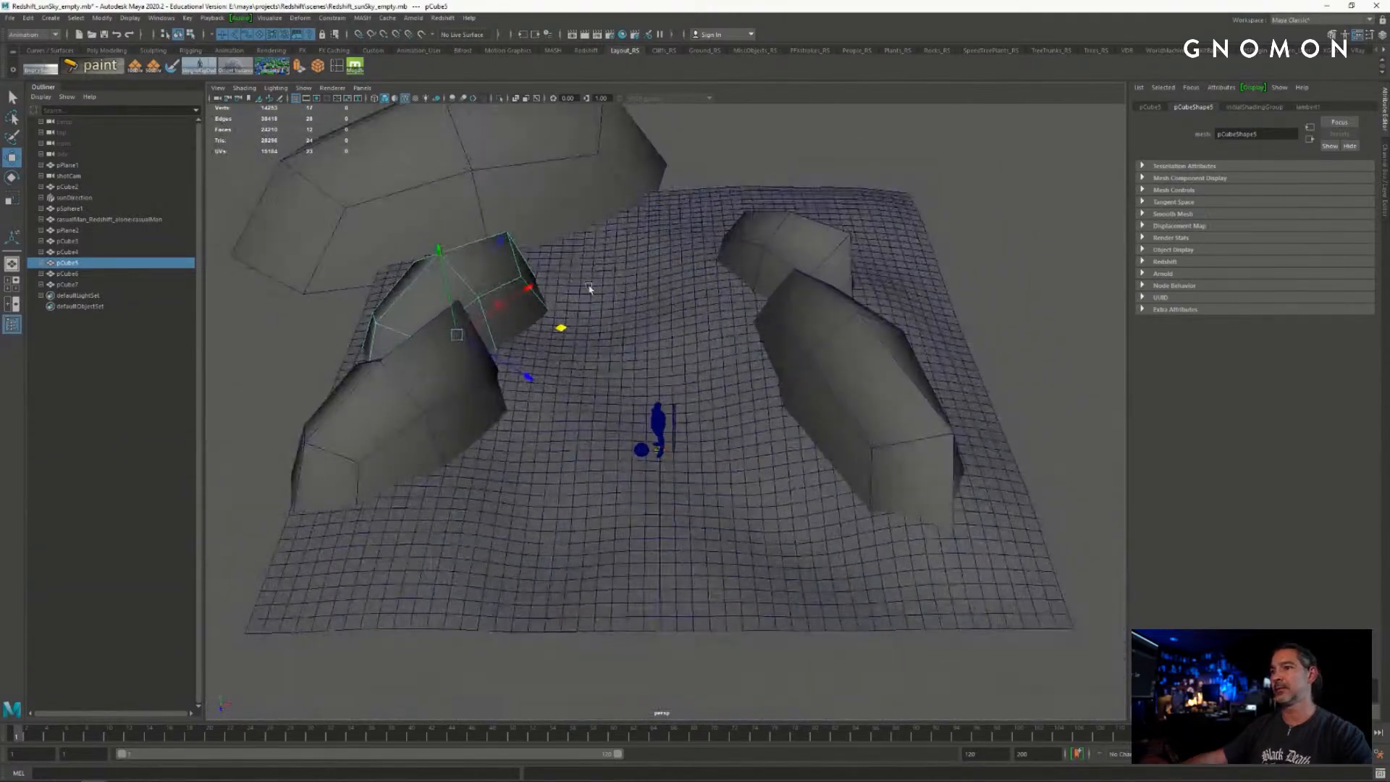
- Move the rocks pCube3 and pCube6 on the opposite side of the terrain toward the foreground and clear the selection
{"action": "left_click_drag", "start_coordinate": [589, 289], "coordinate": [685, 279], "text": "alt"}
{"action": "left_click", "coordinate": [831, 233]}
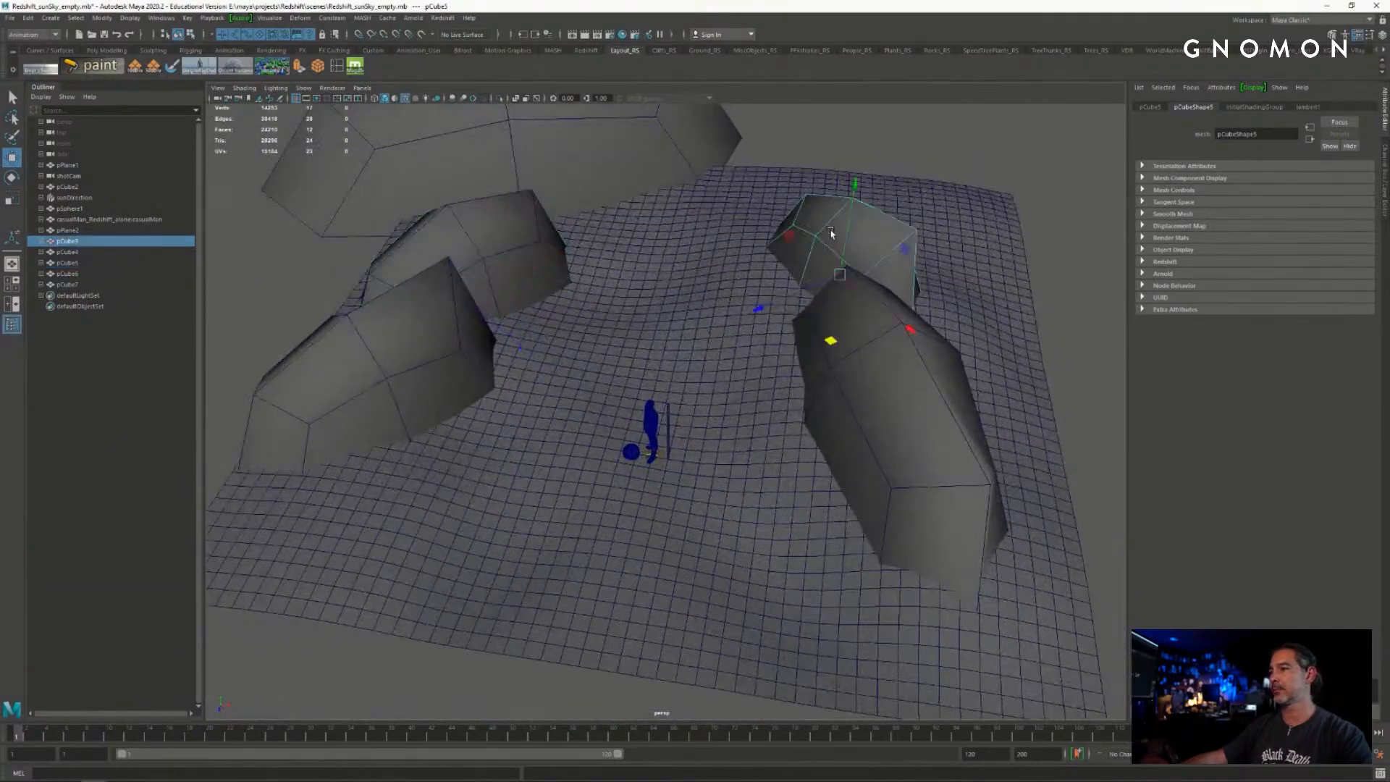
{"action": "left_click", "coordinate": [829, 380]}
{"action": "left_click_drag", "start_coordinate": [833, 492], "coordinate": [823, 531]}
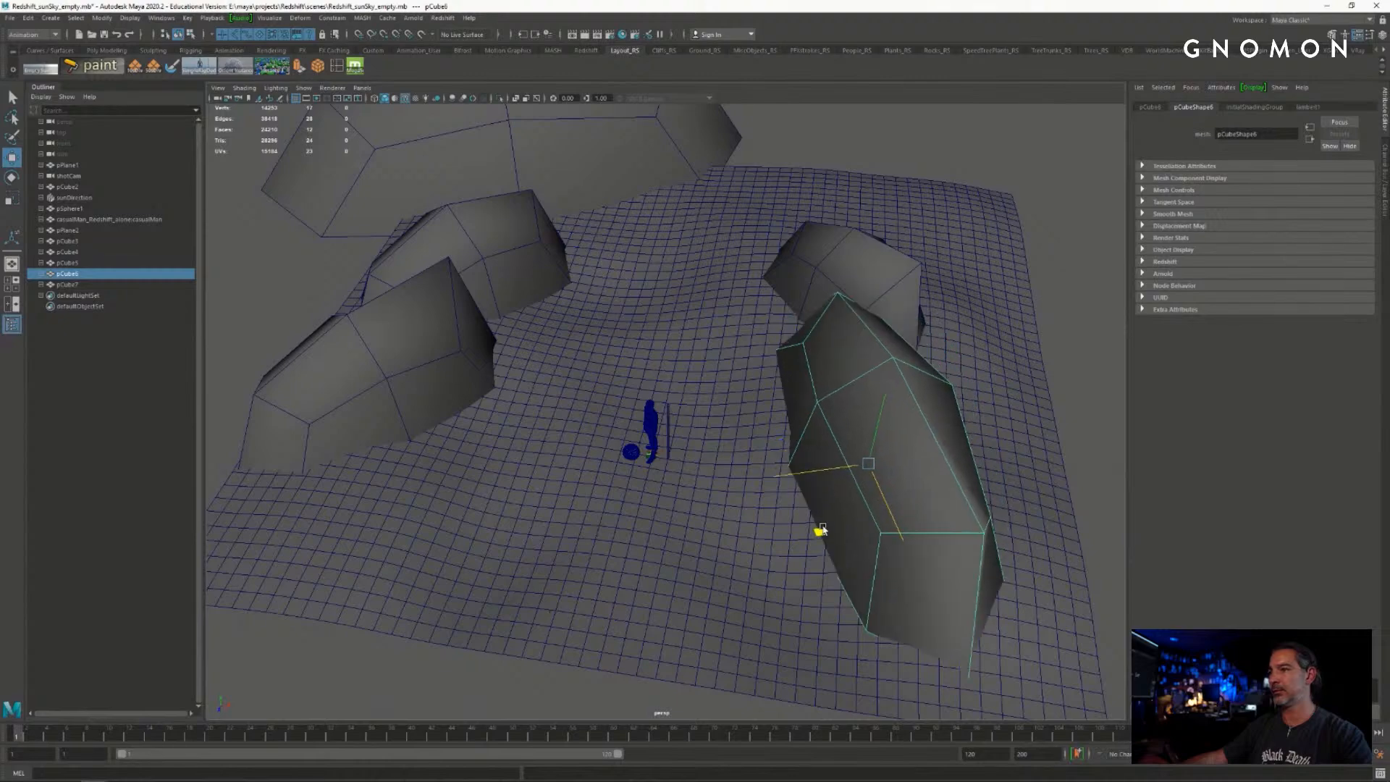
{"action": "left_click", "coordinate": [937, 150]}
- Create a new polygon plane in the scene
{"action": "left_click_drag", "start_coordinate": [938, 150], "coordinate": [724, 148], "text": "alt"}
{"action": "left_click", "coordinate": [76, 18]}
{"action": "mouse_move", "coordinate": [50, 18]}
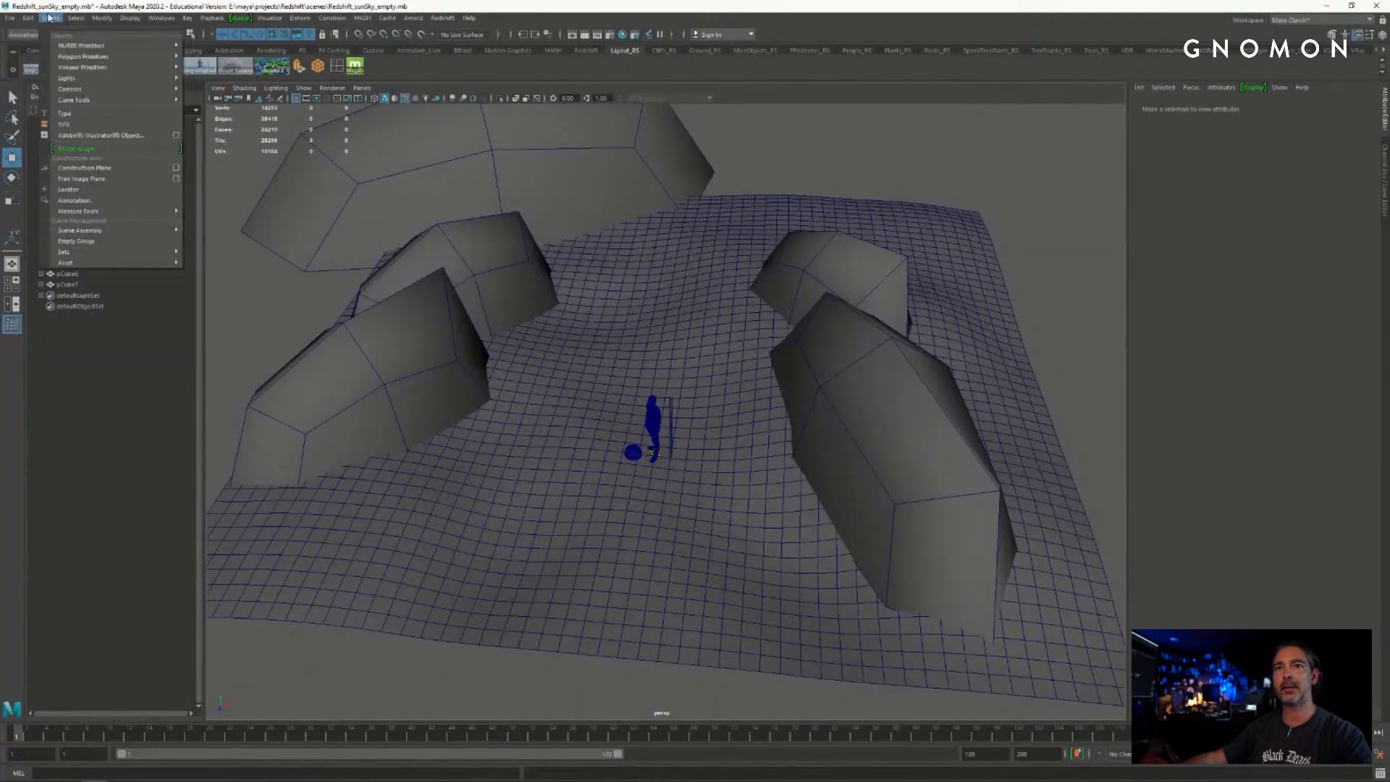
{"action": "mouse_move", "coordinate": [83, 57]}
{"action": "left_click_drag", "start_coordinate": [631, 156], "coordinate": [760, 143], "text": "alt"}
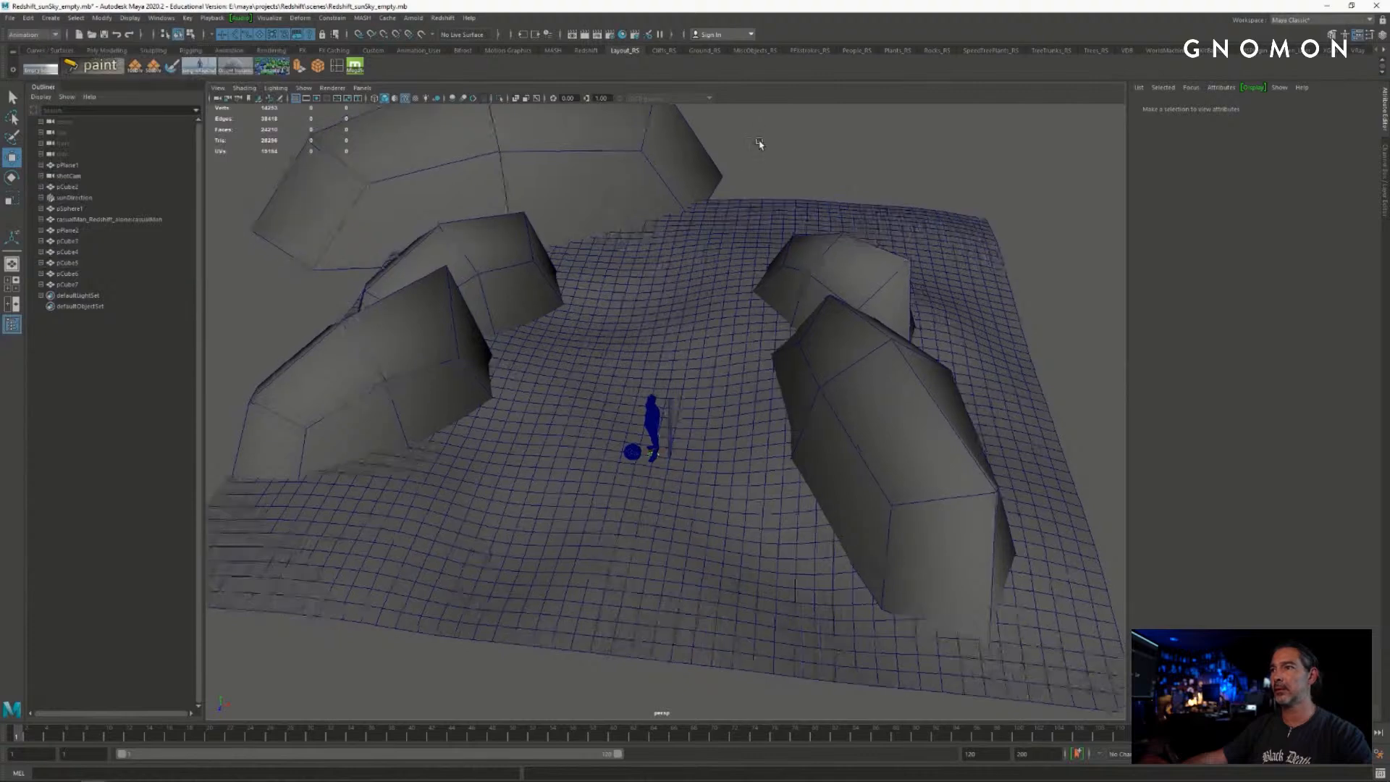
{"action": "left_click", "coordinate": [51, 18]}
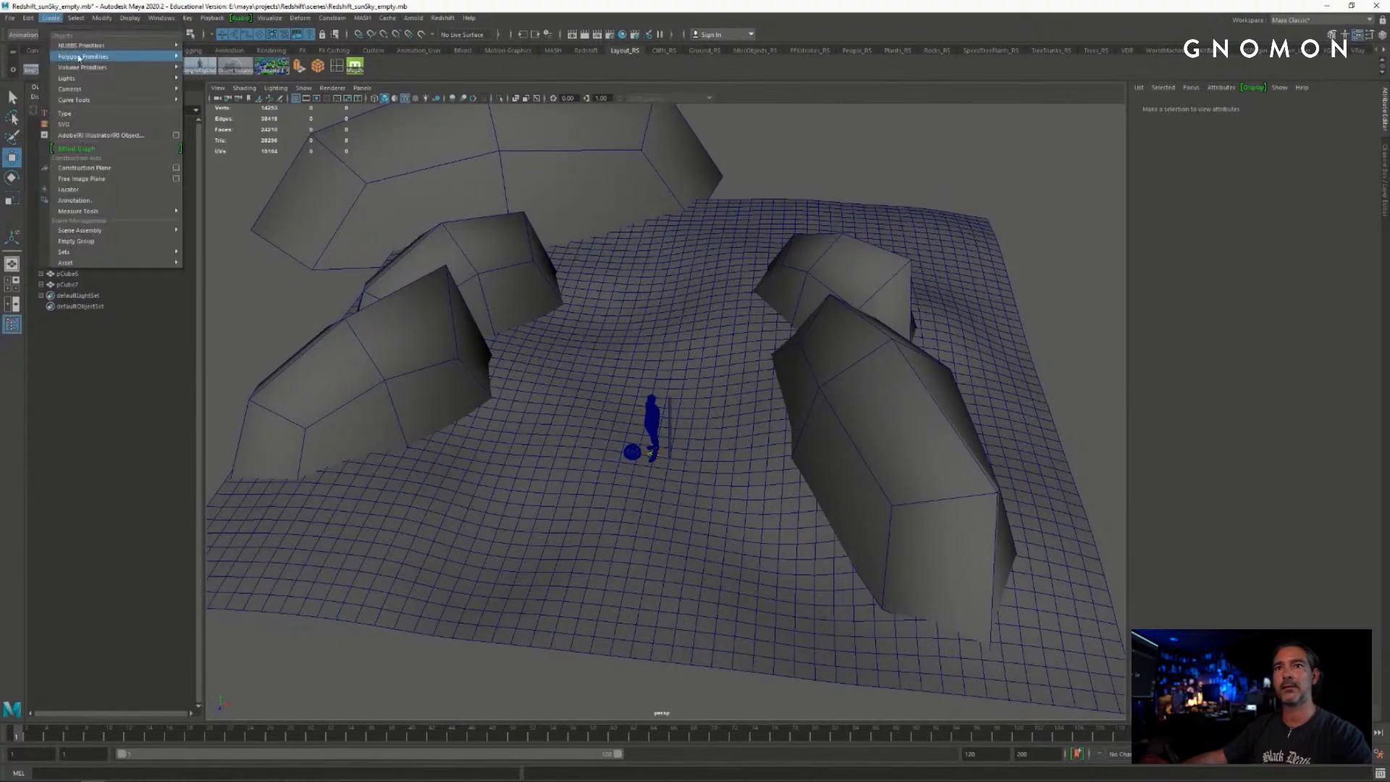
{"action": "mouse_move", "coordinate": [84, 56]}
{"action": "left_click", "coordinate": [217, 110]}
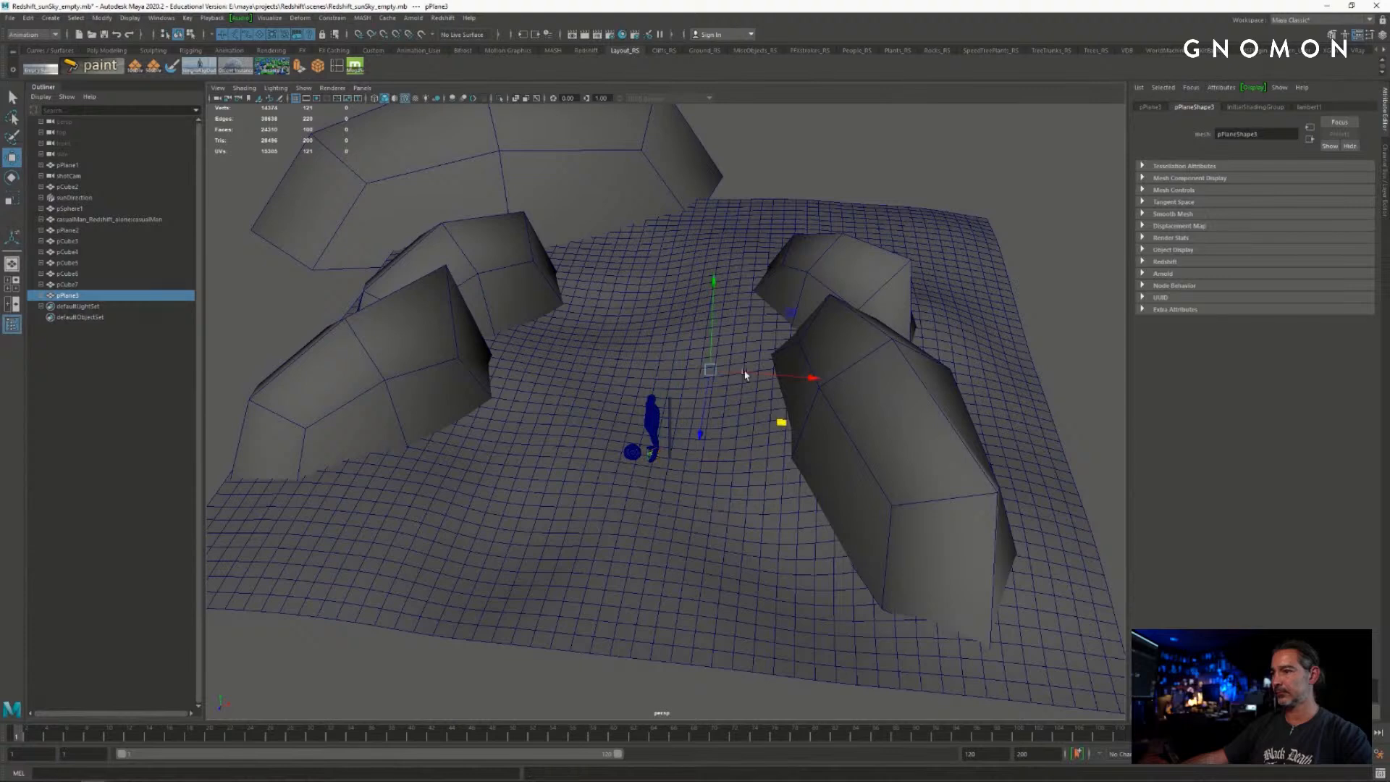
- Raise the new plane above the terrain, scale it up and rotate it diagonally about its vertical axis
{"action": "key", "text": "r"}
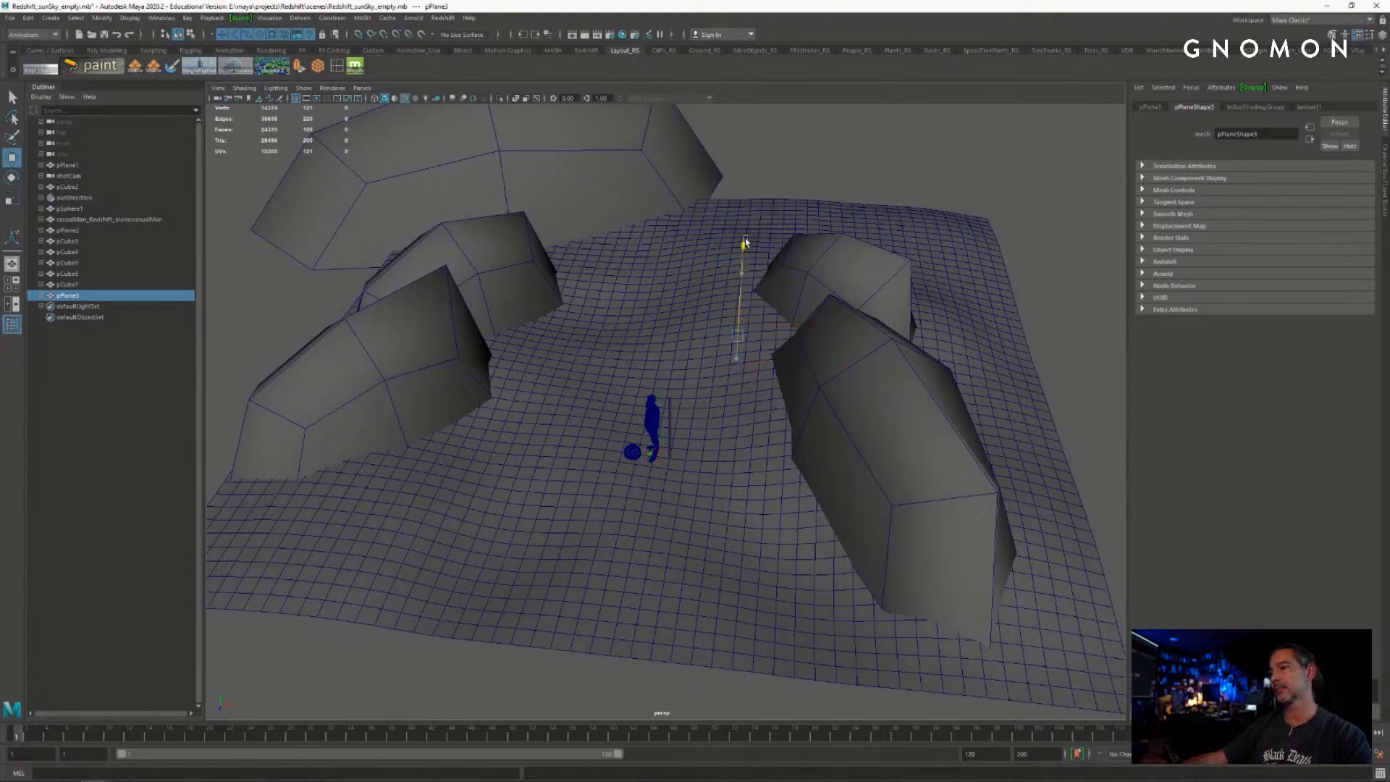
{"action": "key", "text": "e"}
{"action": "key", "text": "r"}
{"action": "left_click_drag", "start_coordinate": [741, 310], "coordinate": [840, 316]}
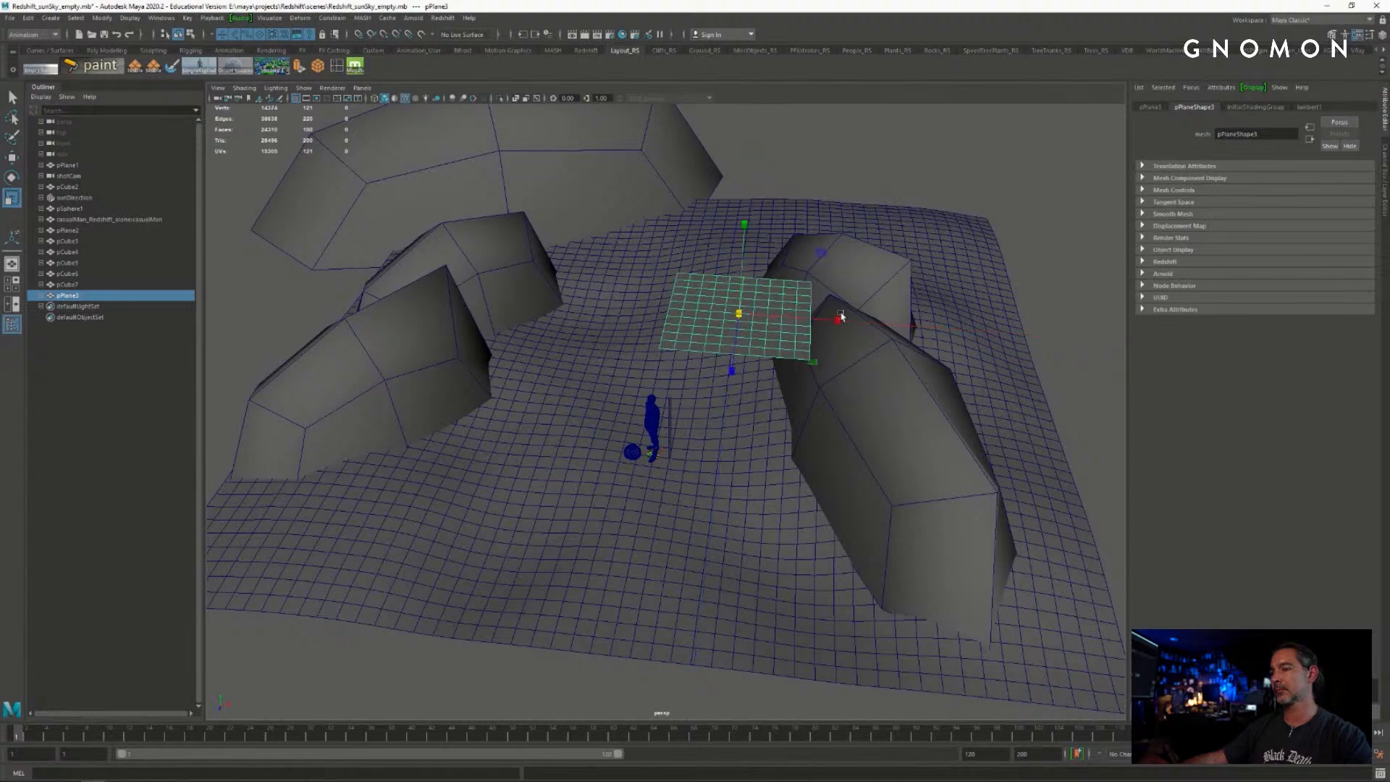
{"action": "key", "text": "e"}
{"action": "left_click_drag", "start_coordinate": [805, 363], "coordinate": [716, 375]}
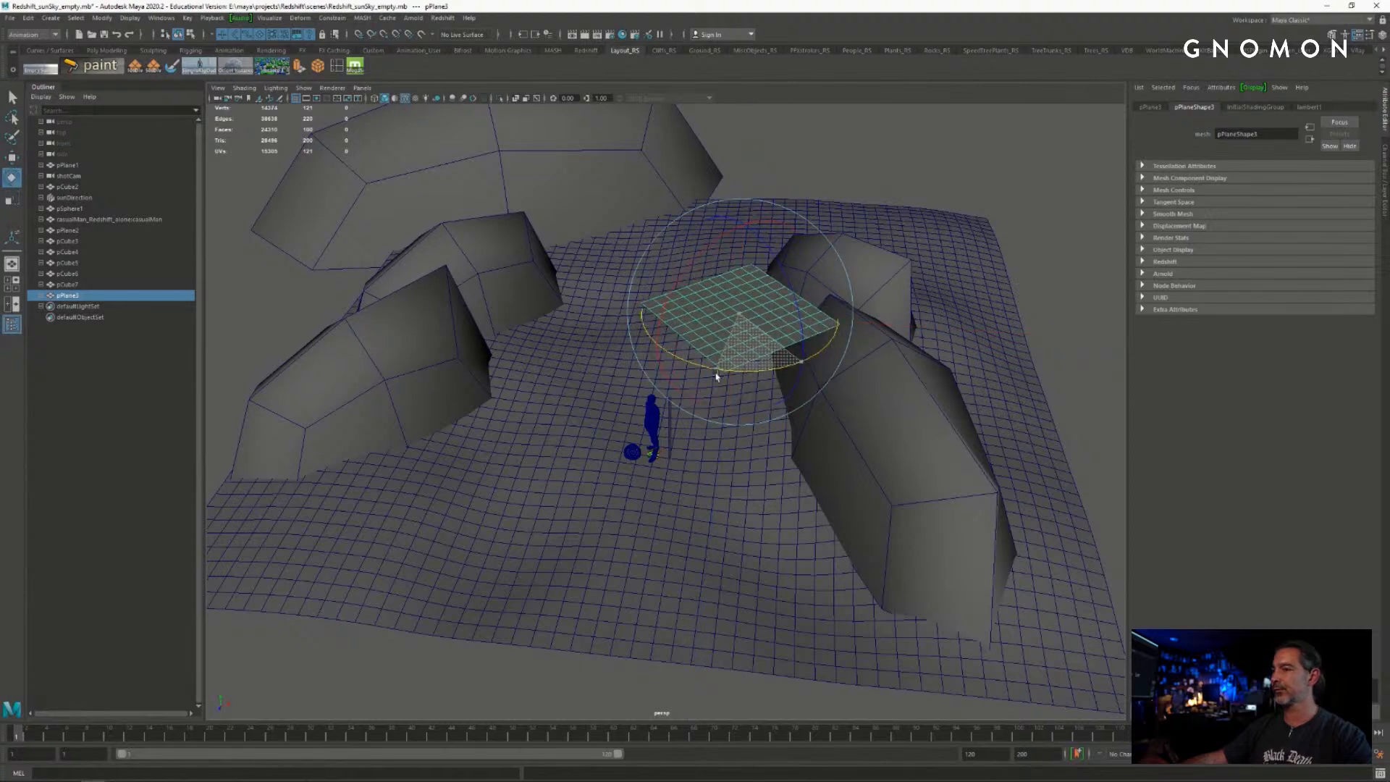
- Move the plane pPlane3 beyond the rocks pCube3 and pCube6, enlarge it and lower it slightly at the terrain's far edge
{"action": "key", "text": "w"}
{"action": "middle_click_drag", "start_coordinate": [758, 374], "coordinate": [872, 304]}
{"action": "key", "text": "r"}
{"action": "left_click_drag", "start_coordinate": [885, 249], "coordinate": [1014, 258]}
{"action": "key", "text": "w"}
{"action": "middle_click_drag", "start_coordinate": [907, 283], "coordinate": [794, 328], "text": "alt"}
{"action": "left_click_drag", "start_coordinate": [783, 343], "coordinate": [890, 299]}
{"action": "left_click_drag", "start_coordinate": [916, 135], "coordinate": [913, 165]}
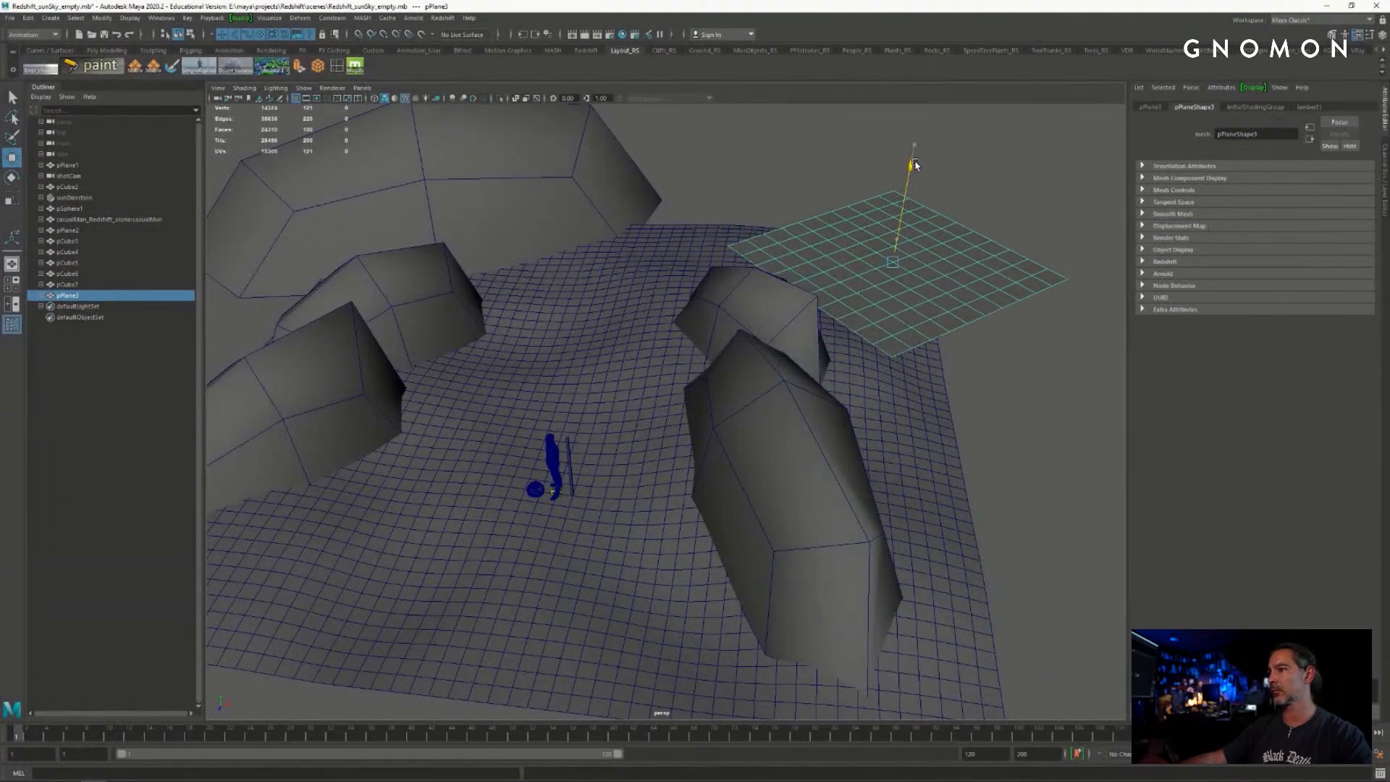
{"action": "key", "text": "r"}
- Select the vertices along the terrain-facing edge of pPlane3 and move them down to form a steep cliff face
{"action": "left_click_drag", "start_coordinate": [975, 284], "coordinate": [842, 275], "text": "alt"}
{"action": "right_click_drag", "start_coordinate": [843, 275], "coordinate": [770, 202], "text": "alt"}
{"action": "middle_click_drag", "start_coordinate": [770, 202], "coordinate": [846, 211], "text": "alt"}
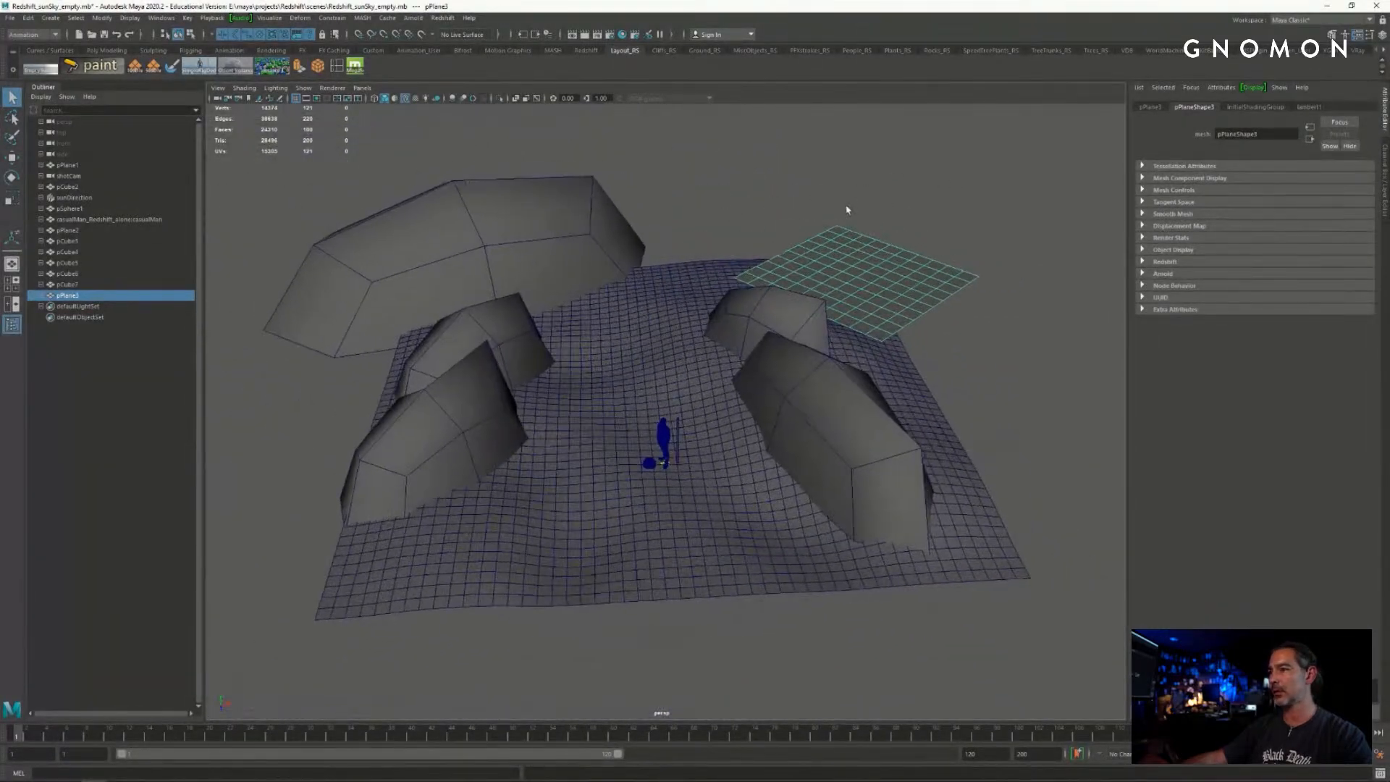
{"action": "left_click_drag", "start_coordinate": [847, 210], "coordinate": [807, 235], "text": "alt"}
{"action": "right_click_drag", "start_coordinate": [807, 234], "coordinate": [862, 236], "text": "alt"}
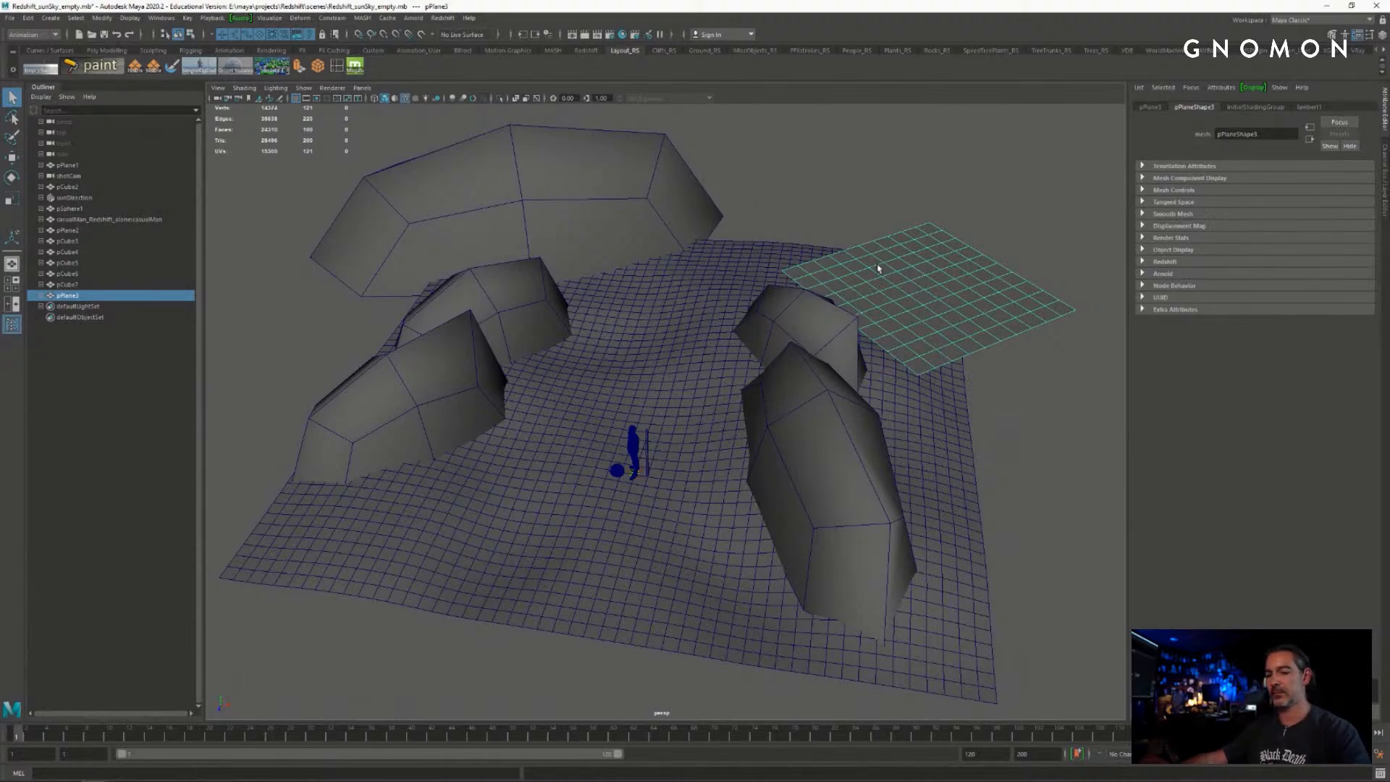
{"action": "mouse_move", "coordinate": [930, 291]}
{"action": "left_mouse_down"}
{"action": "mouse_move", "coordinate": [1048, 300]}
{"action": "mouse_move", "coordinate": [919, 288]}
{"action": "left_mouse_up"}
{"action": "middle_click_drag", "start_coordinate": [919, 288], "coordinate": [743, 234], "text": "alt"}
{"action": "key", "text": "q"}
{"action": "right_click_drag", "start_coordinate": [893, 292], "coordinate": [893, 324]}
{"action": "left_click_drag", "start_coordinate": [893, 324], "coordinate": [876, 317], "text": "alt"}
{"action": "left_click_drag", "start_coordinate": [592, 228], "coordinate": [780, 489]}
{"action": "left_click_drag", "start_coordinate": [780, 489], "coordinate": [769, 387], "text": "alt"}
{"action": "key", "text": "w"}
{"action": "left_click_drag", "start_coordinate": [699, 214], "coordinate": [708, 311]}
{"action": "key", "text": "q"}
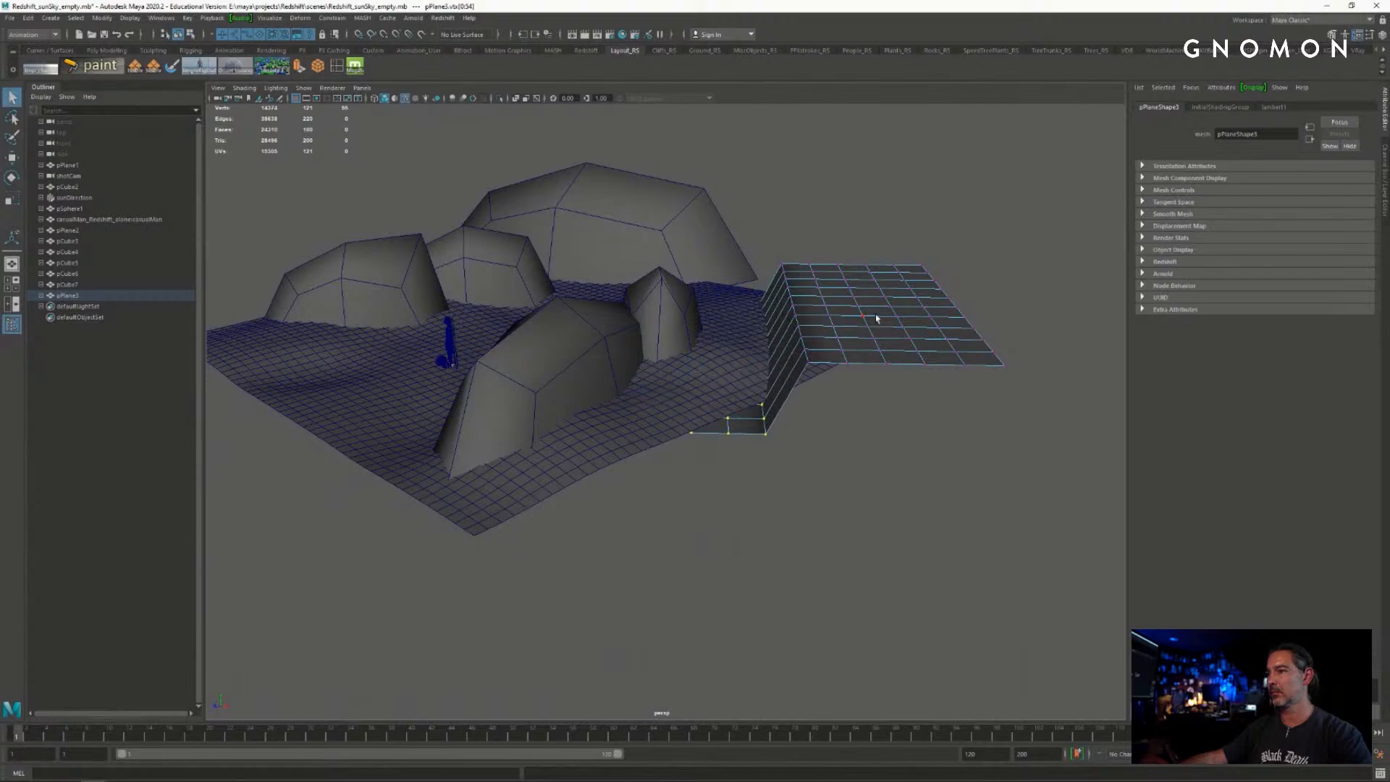
- Return pPlane3 to object mode, enlarge it and place it as a long ridge alongside the terrain behind the rocks
{"action": "right_click_drag", "start_coordinate": [878, 310], "coordinate": [913, 303]}
{"action": "left_click_drag", "start_coordinate": [771, 388], "coordinate": [855, 395], "text": "alt"}
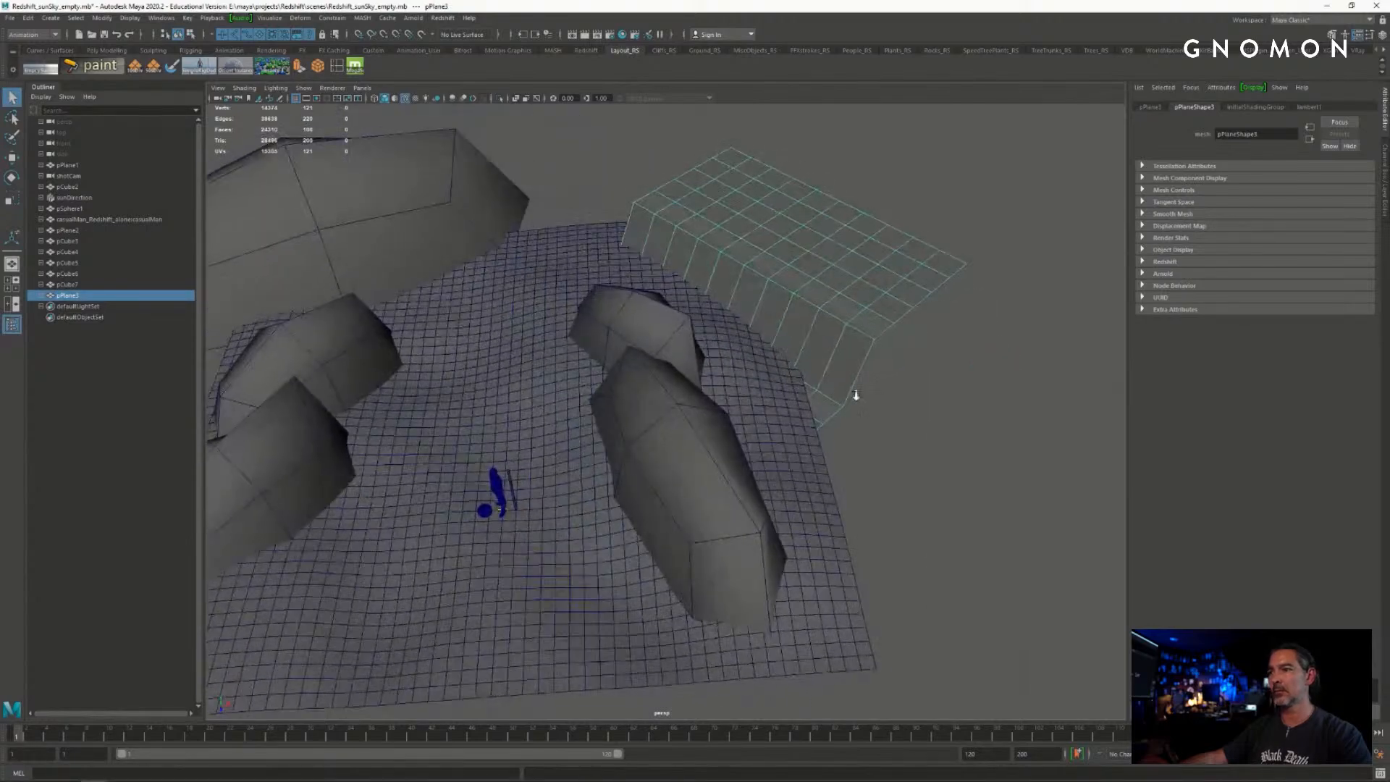
{"action": "middle_click_drag", "start_coordinate": [769, 241], "coordinate": [781, 319], "text": "alt"}
{"action": "left_click_drag", "start_coordinate": [781, 319], "coordinate": [938, 423], "text": "alt"}
{"action": "key", "text": "w"}
{"action": "left_click_drag", "start_coordinate": [767, 395], "coordinate": [790, 412]}
{"action": "key", "text": "e"}
{"action": "left_click_drag", "start_coordinate": [809, 436], "coordinate": [775, 332], "text": "alt"}
{"action": "key", "text": "w"}
{"action": "left_click_drag", "start_coordinate": [792, 218], "coordinate": [773, 325]}
{"action": "key", "text": "e"}
{"action": "key", "text": "w"}
{"action": "left_click_drag", "start_coordinate": [759, 192], "coordinate": [768, 156]}
{"action": "key", "text": "w"}
- Inspect the layout of the rocks and the new ridge from several perspective angles with nothing selected
{"action": "mouse_move", "coordinate": [747, 249]}
{"action": "left_mouse_down", "text": "alt"}
{"action": "mouse_move", "coordinate": [677, 232]}
{"action": "mouse_move", "coordinate": [729, 242]}
{"action": "left_mouse_up", "text": "alt"}
{"action": "right_click_drag", "start_coordinate": [729, 241], "coordinate": [816, 248], "text": "alt"}
{"action": "middle_click_drag", "start_coordinate": [787, 225], "coordinate": [835, 231], "text": "alt"}
{"action": "key", "text": "q"}
{"action": "left_click_drag", "start_coordinate": [835, 232], "coordinate": [682, 273], "text": "alt"}
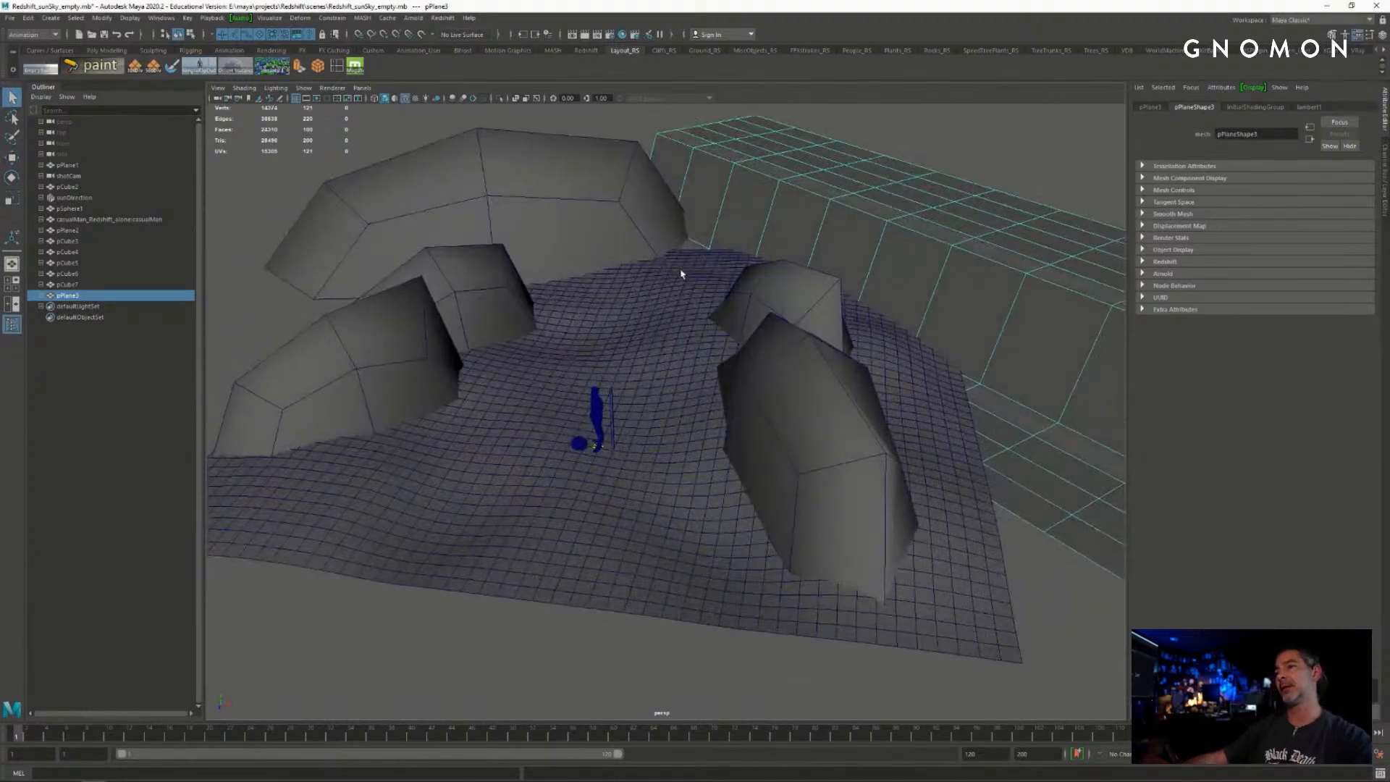
{"action": "right_click_drag", "start_coordinate": [683, 273], "coordinate": [672, 265], "text": "alt"}
{"action": "middle_click_drag", "start_coordinate": [710, 252], "coordinate": [719, 262], "text": "alt"}
{"action": "left_click_drag", "start_coordinate": [719, 261], "coordinate": [707, 267], "text": "alt"}
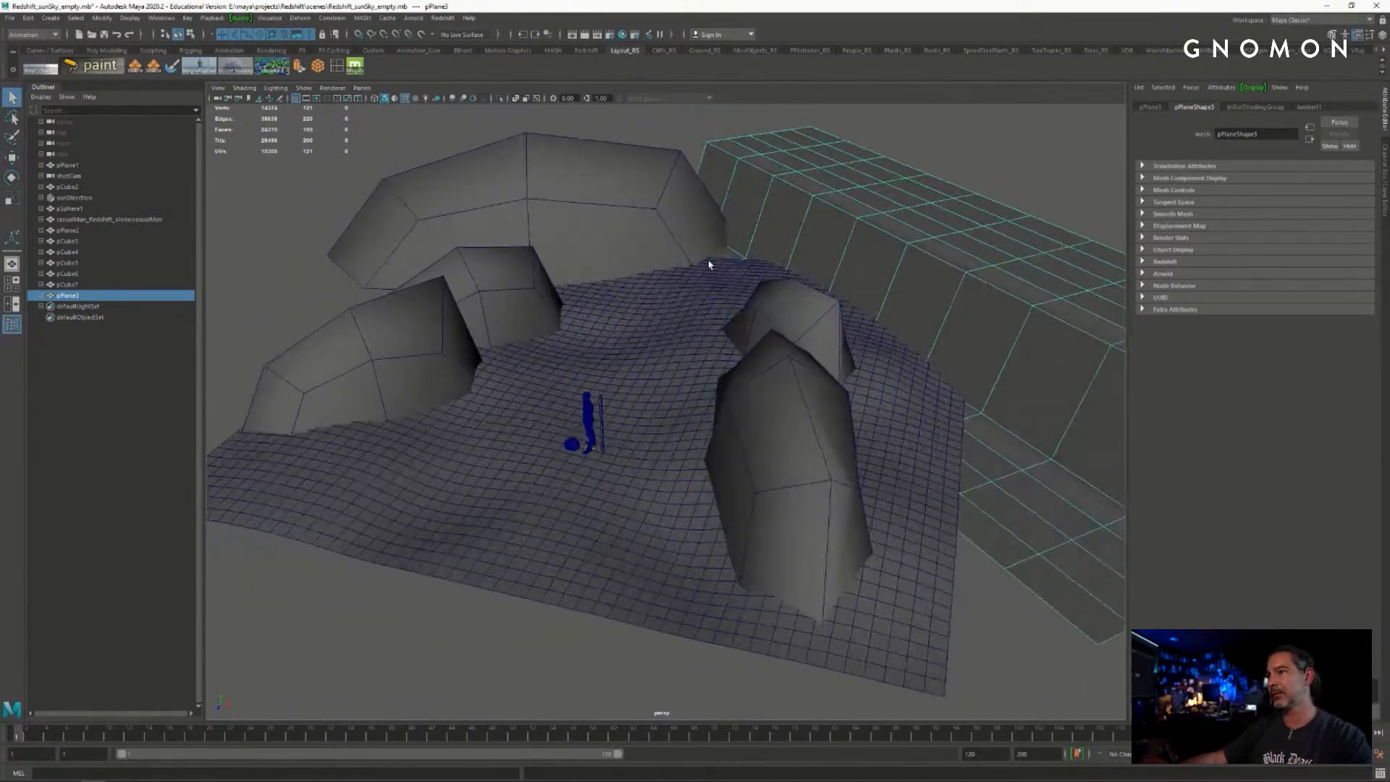
{"action": "right_click_drag", "start_coordinate": [707, 267], "coordinate": [684, 264], "text": "alt"}
{"action": "left_click", "coordinate": [353, 179]}
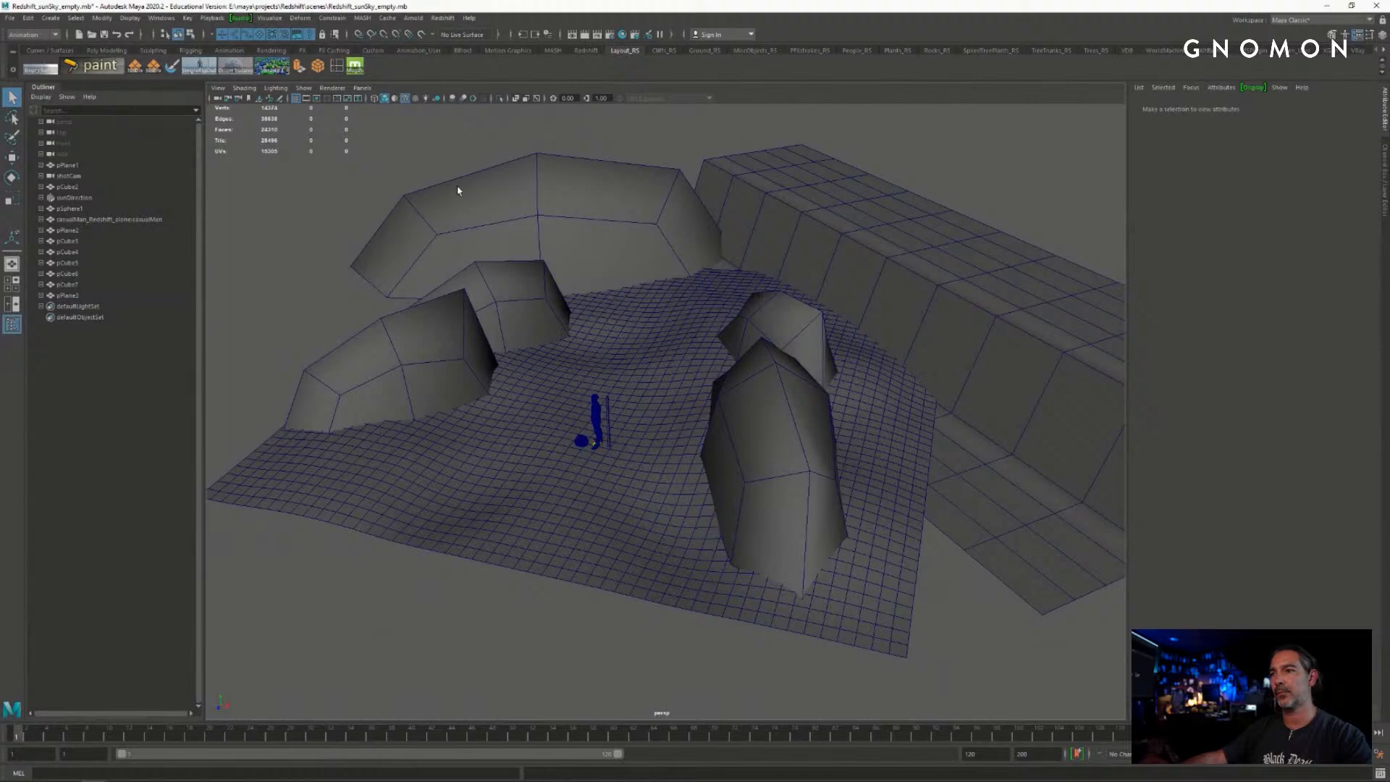
{"action": "left_click_drag", "start_coordinate": [458, 190], "coordinate": [498, 187], "text": "alt"}
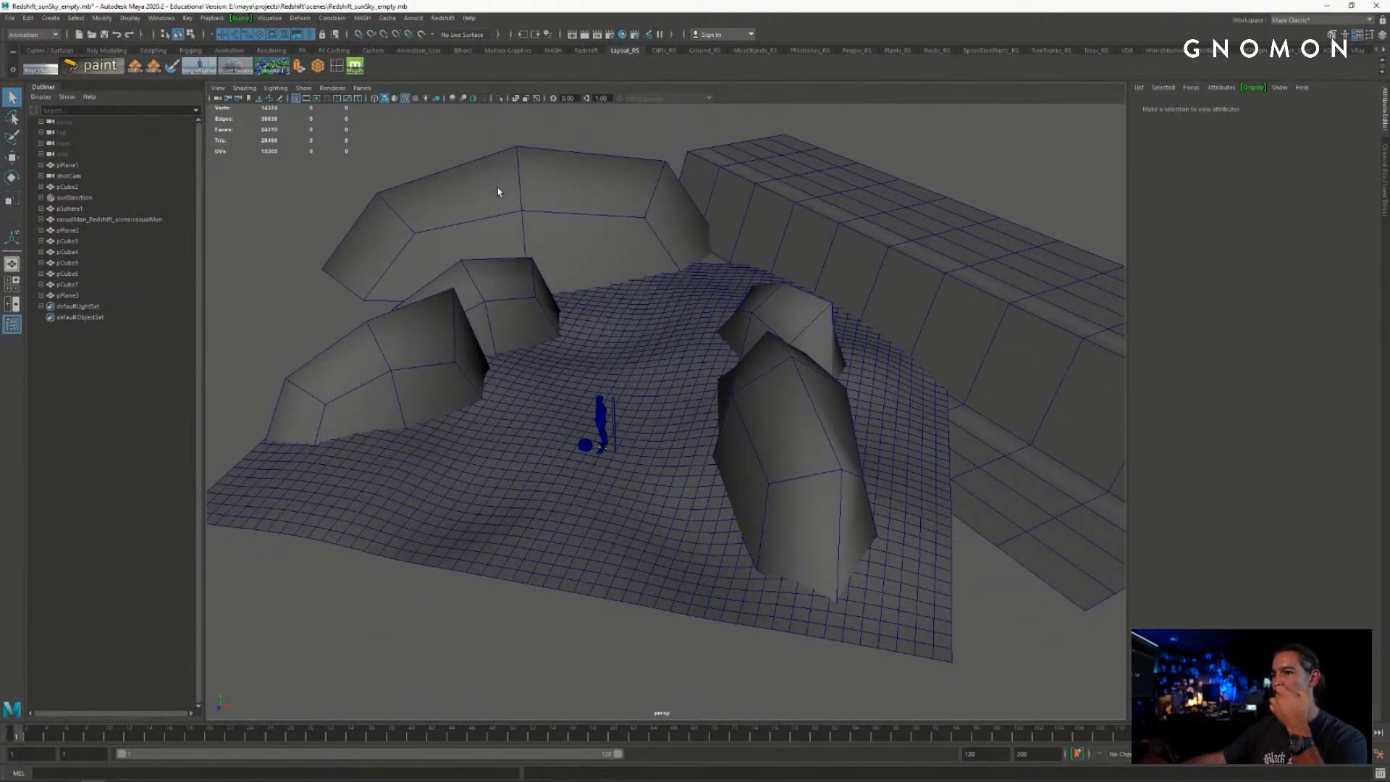
{"action": "left_click_drag", "start_coordinate": [643, 312], "coordinate": [644, 312], "text": "alt"}
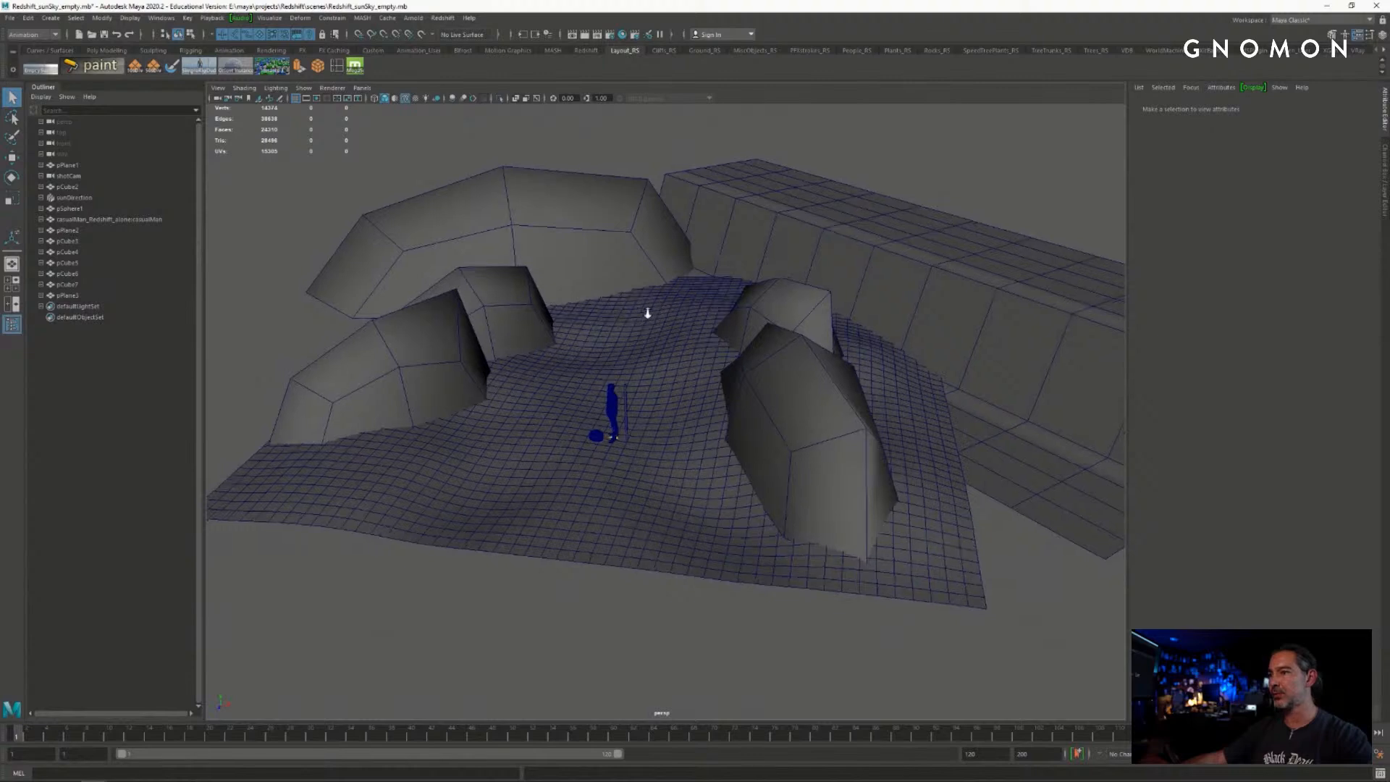
{"action": "right_click_drag", "start_coordinate": [645, 312], "coordinate": [579, 316], "text": "alt"}
{"action": "left_click_drag", "start_coordinate": [506, 361], "coordinate": [497, 369], "text": "alt"}
{"action": "right_click_drag", "start_coordinate": [497, 368], "coordinate": [529, 356], "text": "alt"}
{"action": "middle_click_drag", "start_coordinate": [608, 325], "coordinate": [621, 324], "text": "alt"}
{"action": "right_click_drag", "start_coordinate": [621, 324], "coordinate": [683, 332], "text": "alt"}
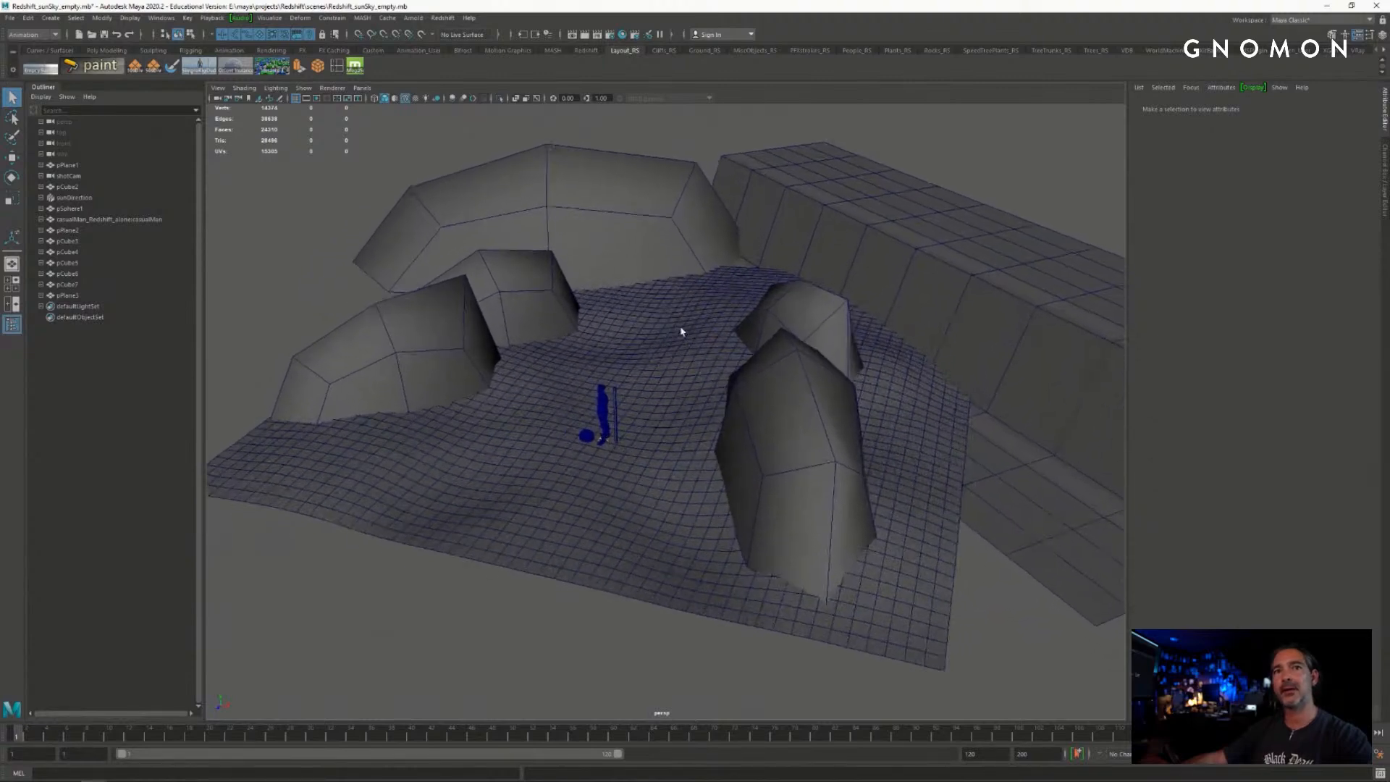
{"action": "left_click_drag", "start_coordinate": [683, 331], "coordinate": [666, 332], "text": "alt"}
- Look through shotCam, adjust the position of the background ridge pPlane3 in the shot, and return to the perspective view
{"action": "left_click", "coordinate": [362, 88]}
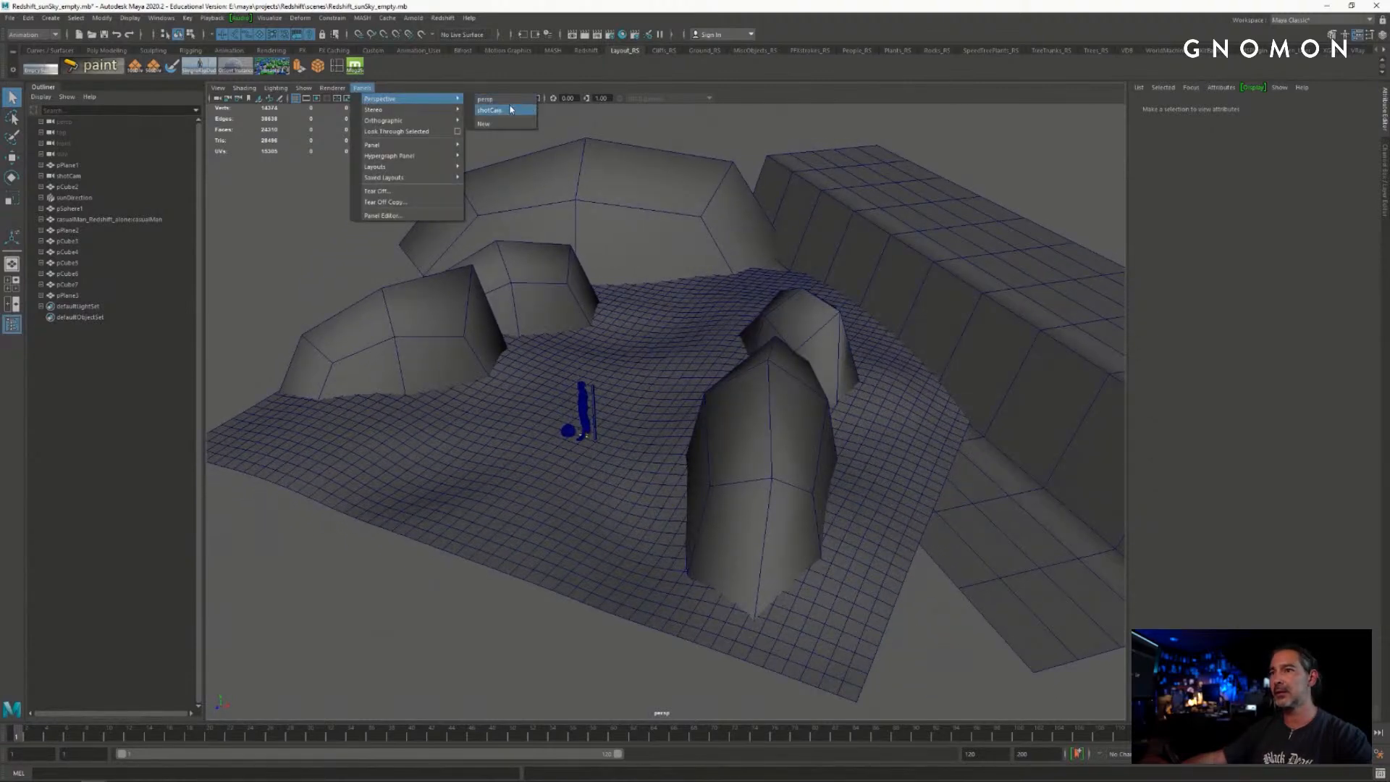
{"action": "left_click", "coordinate": [496, 110]}
{"action": "left_click", "coordinate": [860, 298]}
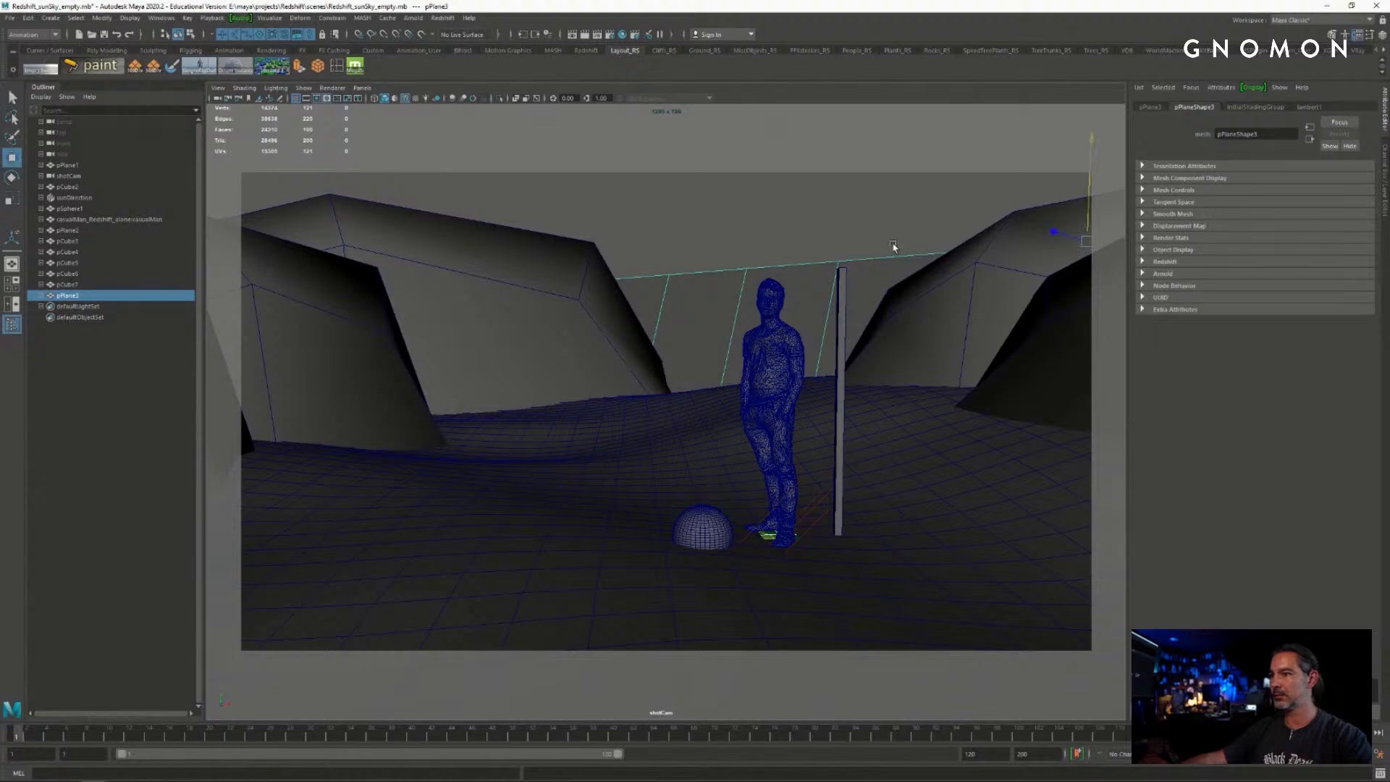
{"action": "left_click_drag", "start_coordinate": [1092, 188], "coordinate": [1067, 215]}
{"action": "key", "text": "space"}
{"action": "left_click_drag", "start_coordinate": [722, 236], "coordinate": [733, 205]}
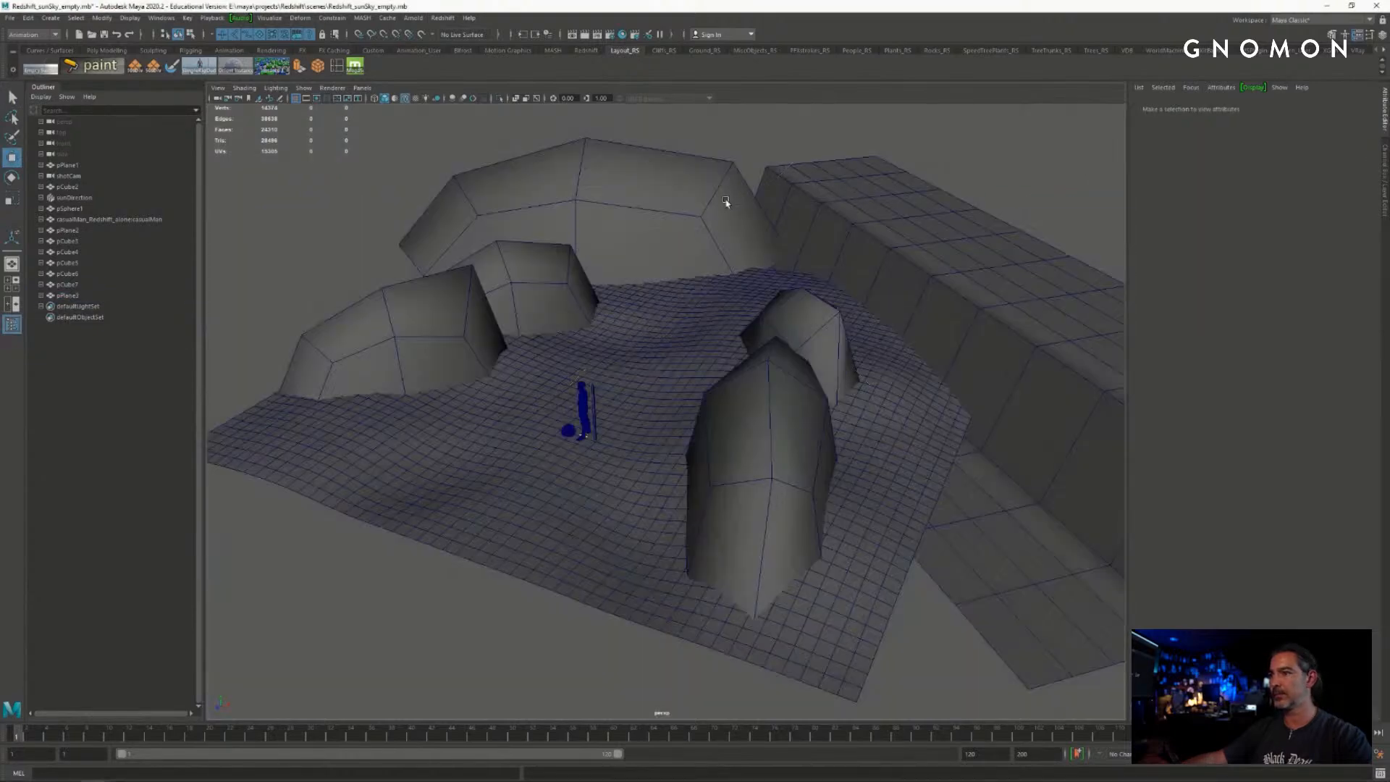
- Select the ridge pPlane3, switch to the Modeling menu set and apply Smooth to its mesh
{"action": "left_click_drag", "start_coordinate": [984, 216], "coordinate": [733, 295], "text": "alt"}
{"action": "key", "text": "q"}
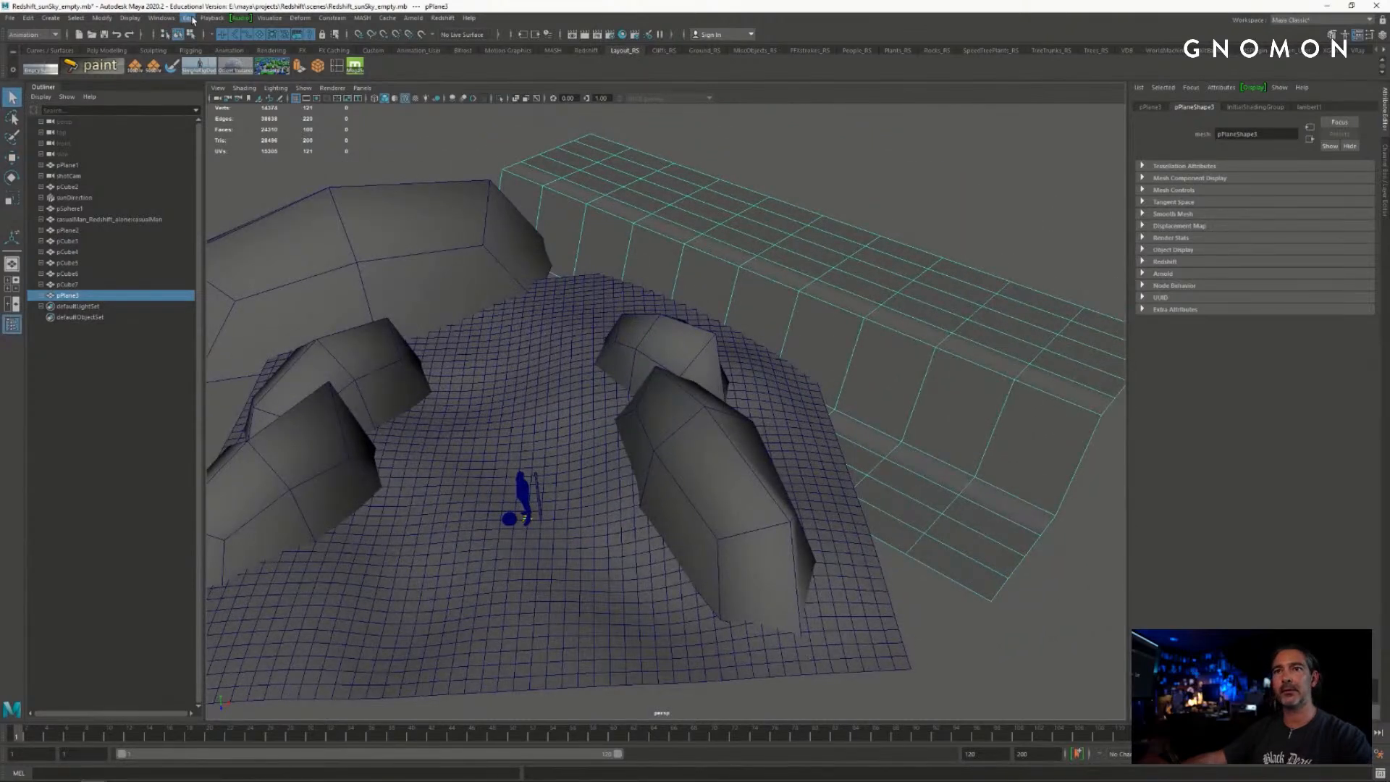
{"action": "left_click", "coordinate": [209, 19]}
{"action": "left_click", "coordinate": [209, 19]}
{"action": "left_click", "coordinate": [41, 37]}
{"action": "left_click", "coordinate": [34, 46]}
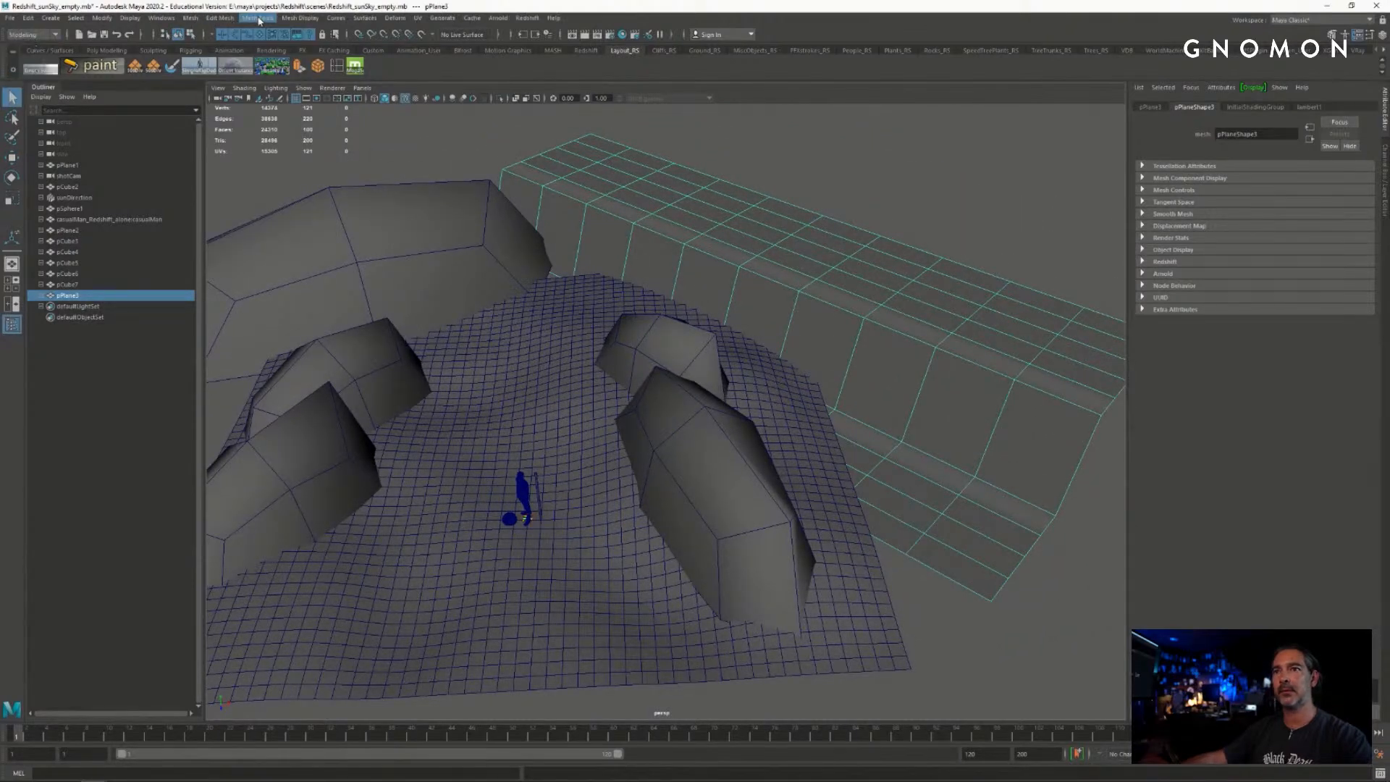
{"action": "left_click", "coordinate": [259, 20]}
{"action": "left_click", "coordinate": [222, 19]}
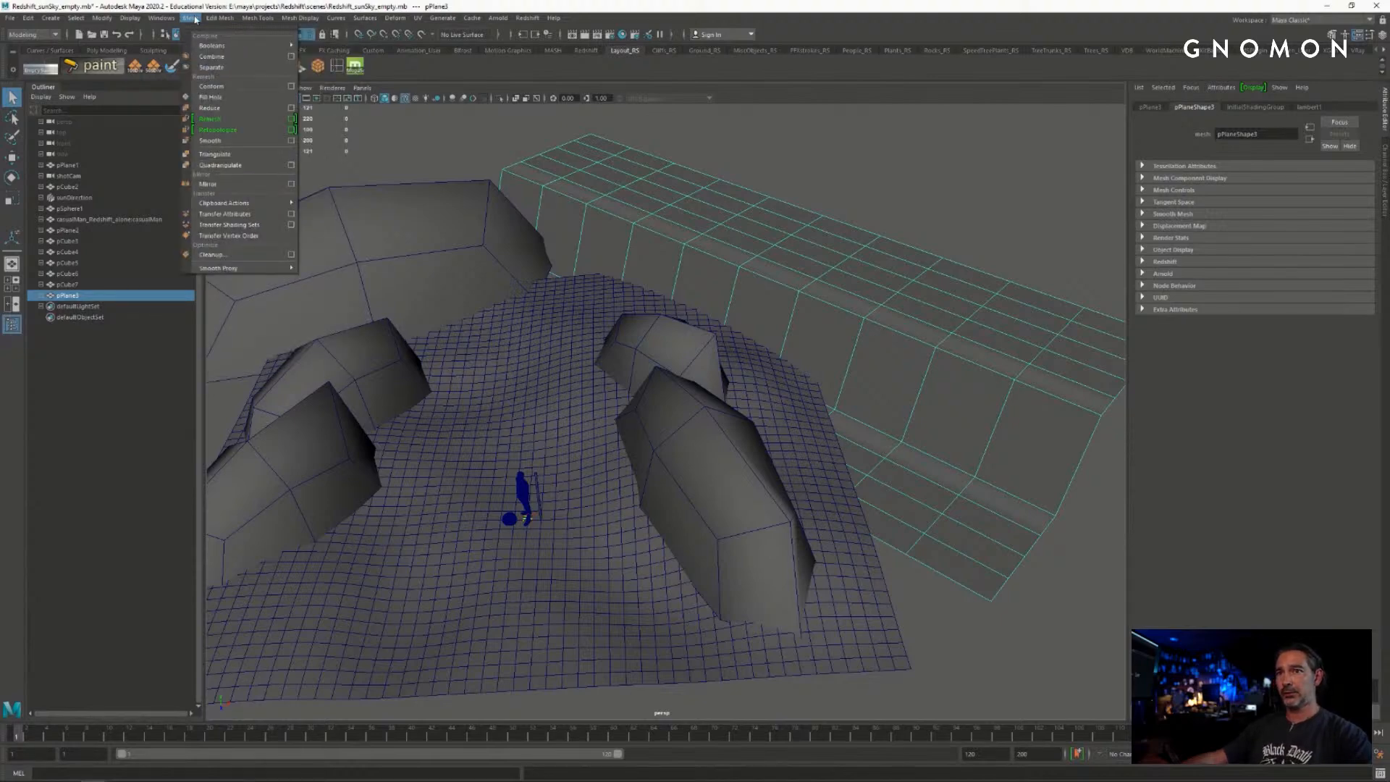
{"action": "left_click", "coordinate": [211, 141]}
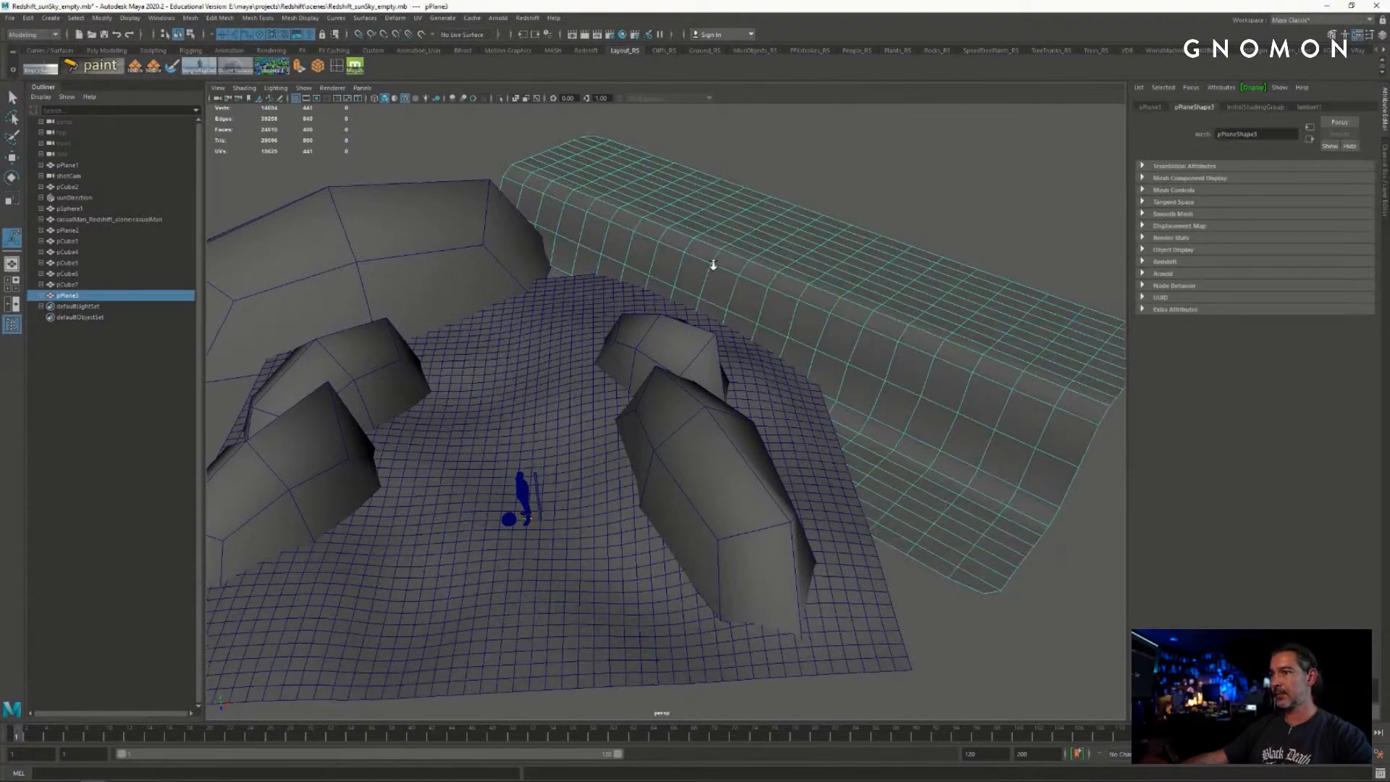
- Activate the Sculpt Tool on the ridge pPlane3, set its brush size to about 252, and sculpt initial undulations along the slope
{"action": "left_click_drag", "start_coordinate": [713, 265], "coordinate": [724, 260], "text": "alt"}
{"action": "left_click", "coordinate": [258, 18]}
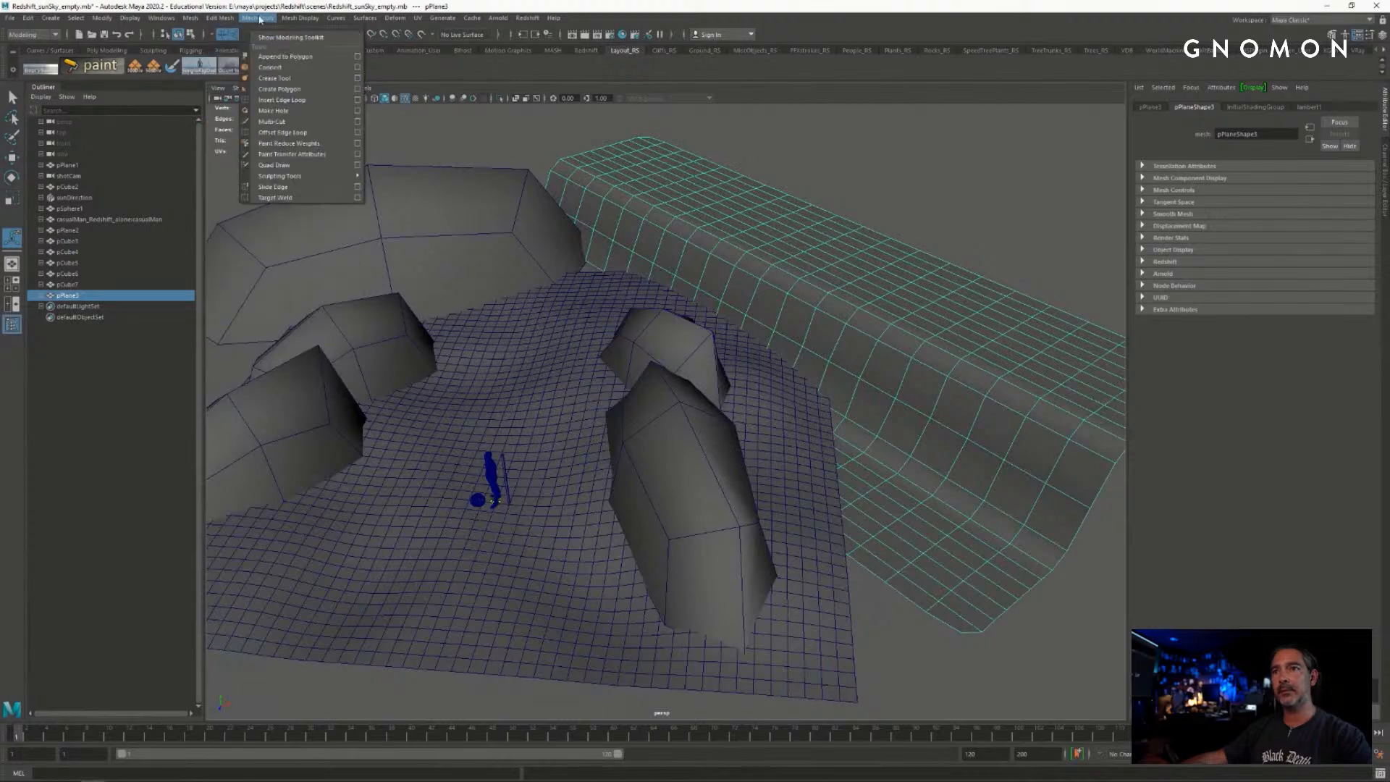
{"action": "mouse_move", "coordinate": [304, 176]}
{"action": "left_click", "coordinate": [469, 176]}
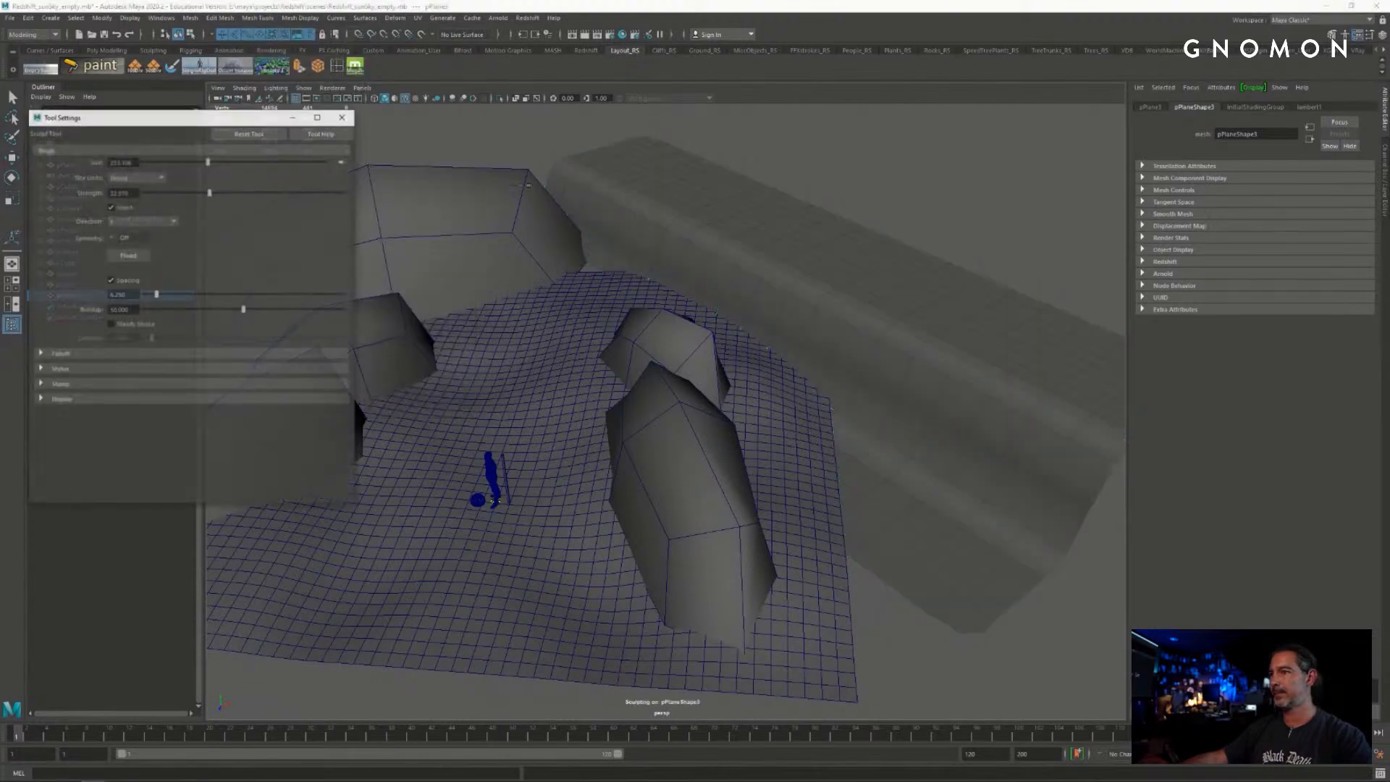
{"action": "mouse_move", "coordinate": [756, 281]}
{"action": "left_mouse_down", "text": "alt"}
{"action": "mouse_move", "coordinate": [794, 281]}
{"action": "mouse_move", "coordinate": [781, 248]}
{"action": "mouse_move", "coordinate": [714, 239]}
{"action": "left_mouse_up", "text": "alt"}
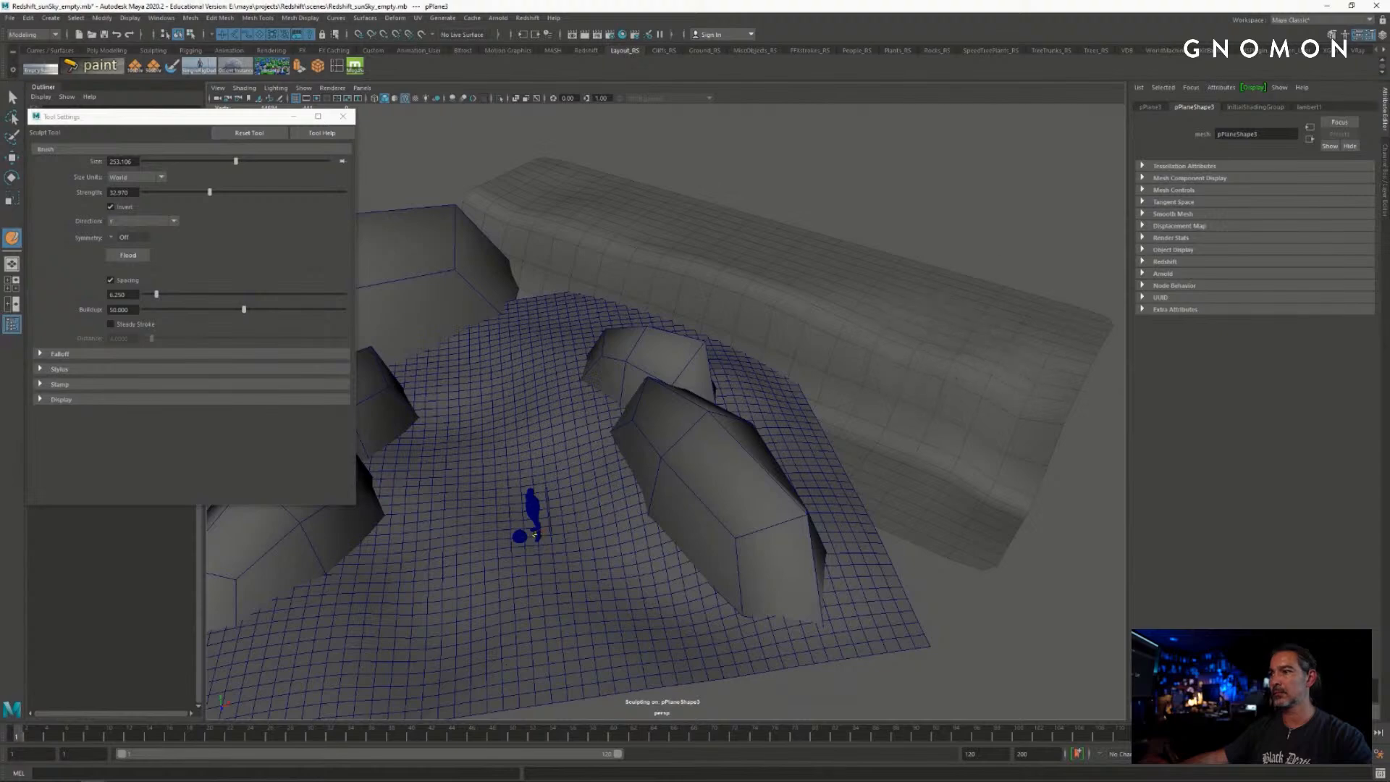
{"action": "mouse_move", "coordinate": [733, 340]}
{"action": "left_mouse_down", "text": "alt"}
{"action": "mouse_move", "coordinate": [710, 350]}
{"action": "mouse_move", "coordinate": [713, 339]}
{"action": "left_mouse_up", "text": "alt"}
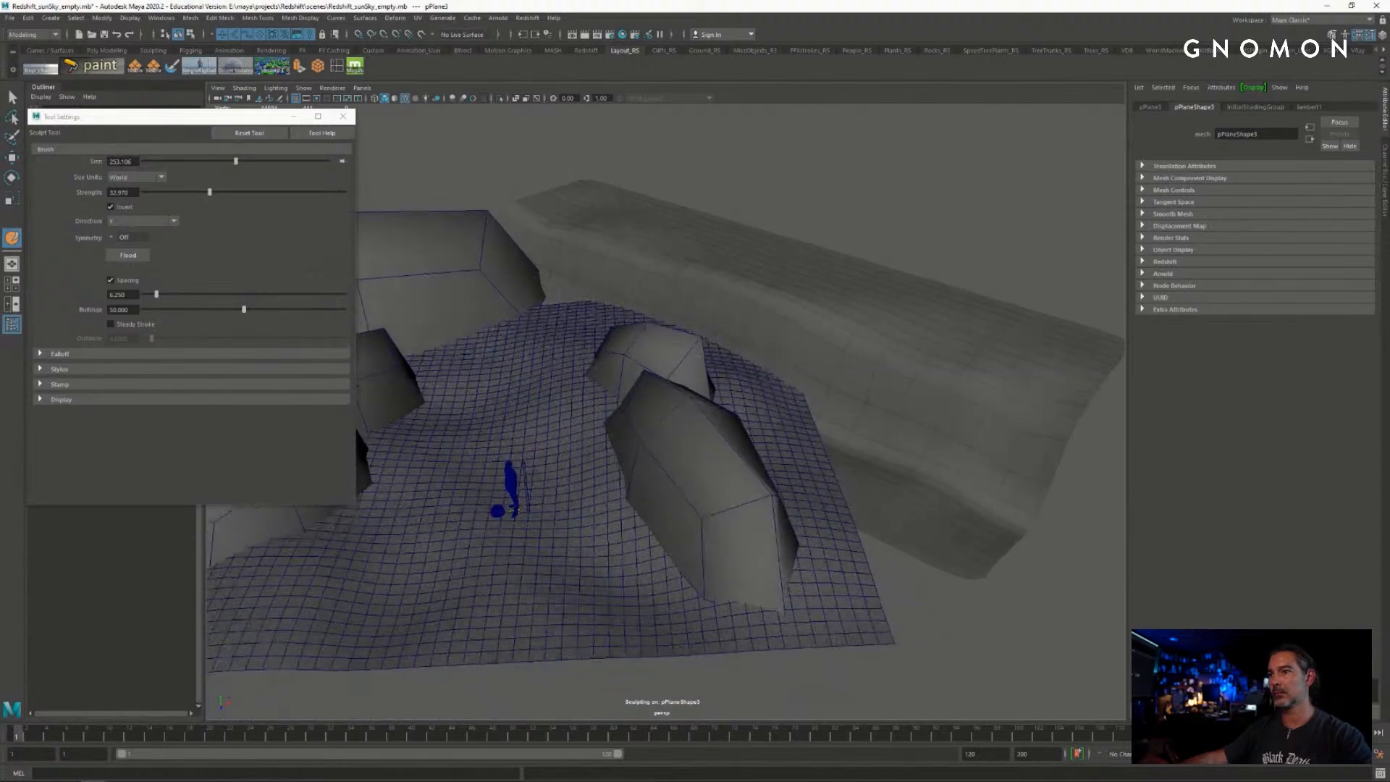
- Raise the sculpt brush strength to about 50 and deform the end of the ridge behind the largest rock
{"action": "left_click_drag", "start_coordinate": [507, 215], "coordinate": [903, 236], "text": "alt"}
{"action": "mouse_move", "coordinate": [608, 326]}
{"action": "left_mouse_down", "text": "alt"}
{"action": "mouse_move", "coordinate": [652, 296]}
{"action": "mouse_move", "coordinate": [593, 304]}
{"action": "mouse_move", "coordinate": [629, 313]}
{"action": "left_mouse_up", "text": "alt"}
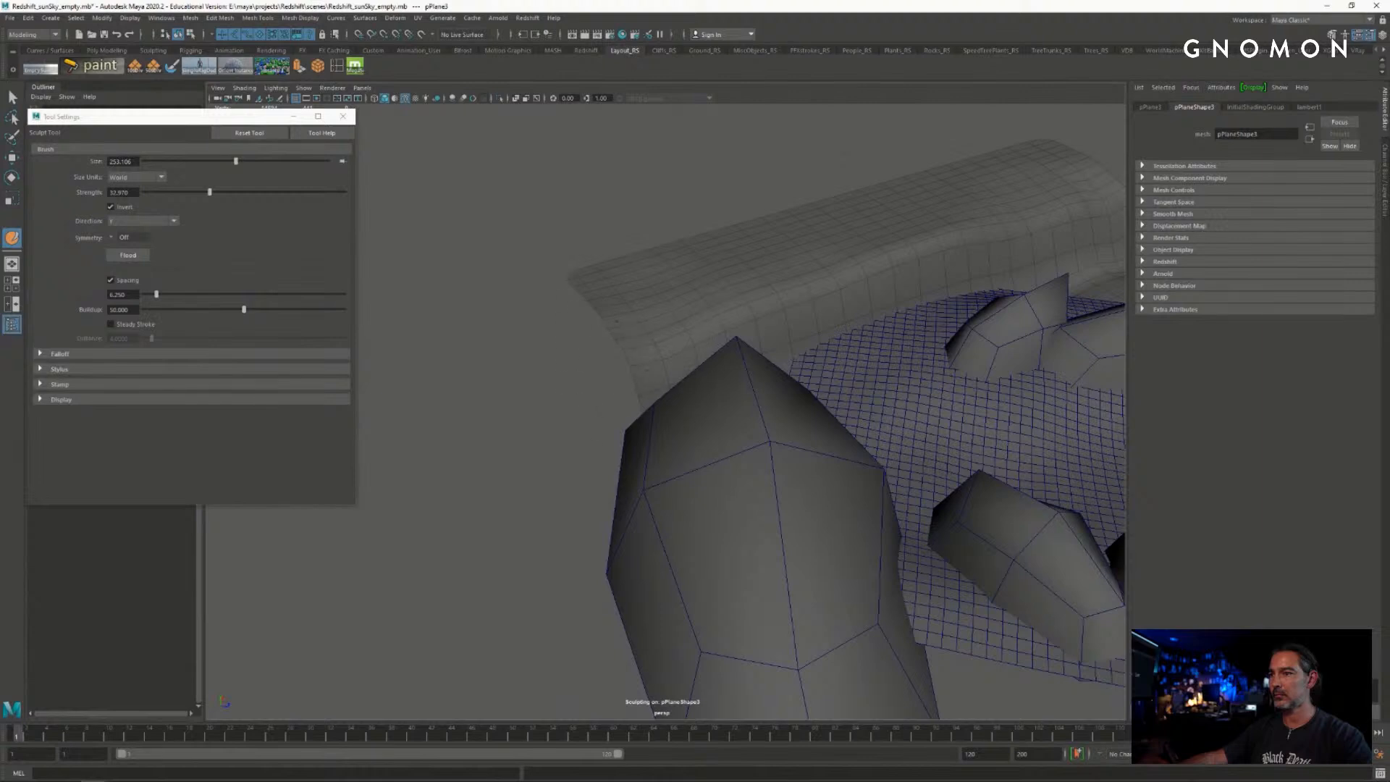
{"action": "left_click_drag", "start_coordinate": [215, 193], "coordinate": [245, 192]}
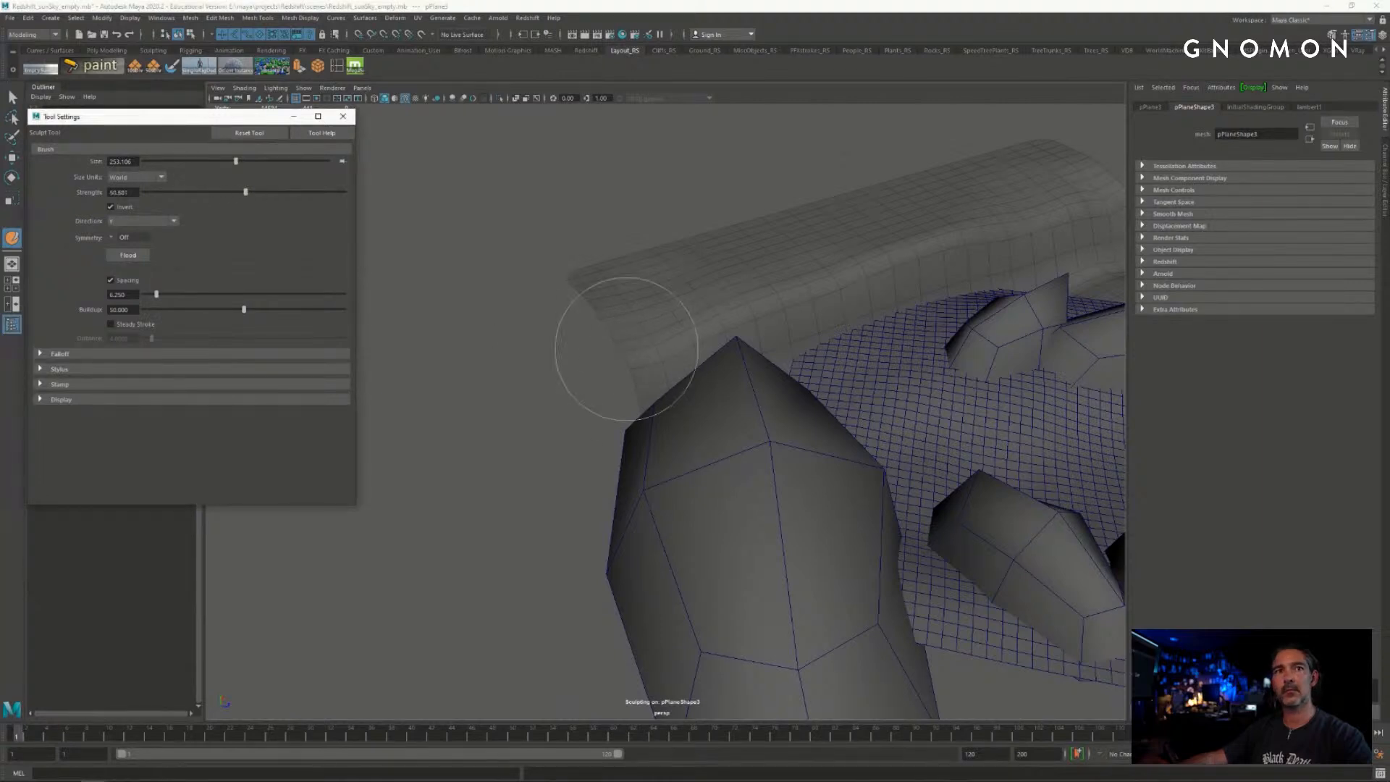
{"action": "mouse_move", "coordinate": [615, 362]}
{"action": "left_mouse_down", "text": "alt"}
{"action": "mouse_move", "coordinate": [622, 387]}
{"action": "mouse_move", "coordinate": [623, 370]}
{"action": "mouse_move", "coordinate": [559, 335]}
{"action": "mouse_move", "coordinate": [603, 342]}
{"action": "left_mouse_up", "text": "alt"}
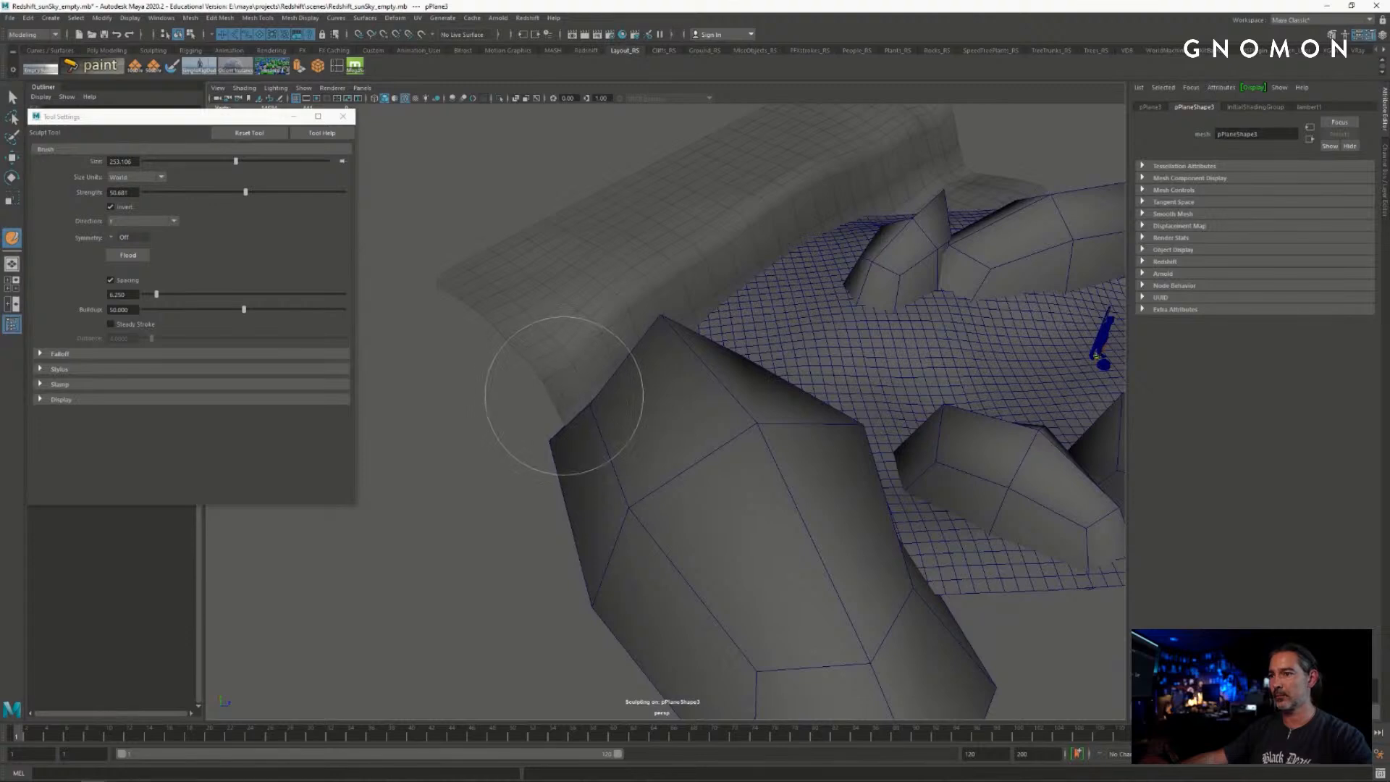
{"action": "mouse_move", "coordinate": [603, 342]}
{"action": "left_mouse_down", "text": "alt"}
{"action": "mouse_move", "coordinate": [512, 335]}
{"action": "mouse_move", "coordinate": [528, 350]}
{"action": "left_mouse_up", "text": "alt"}
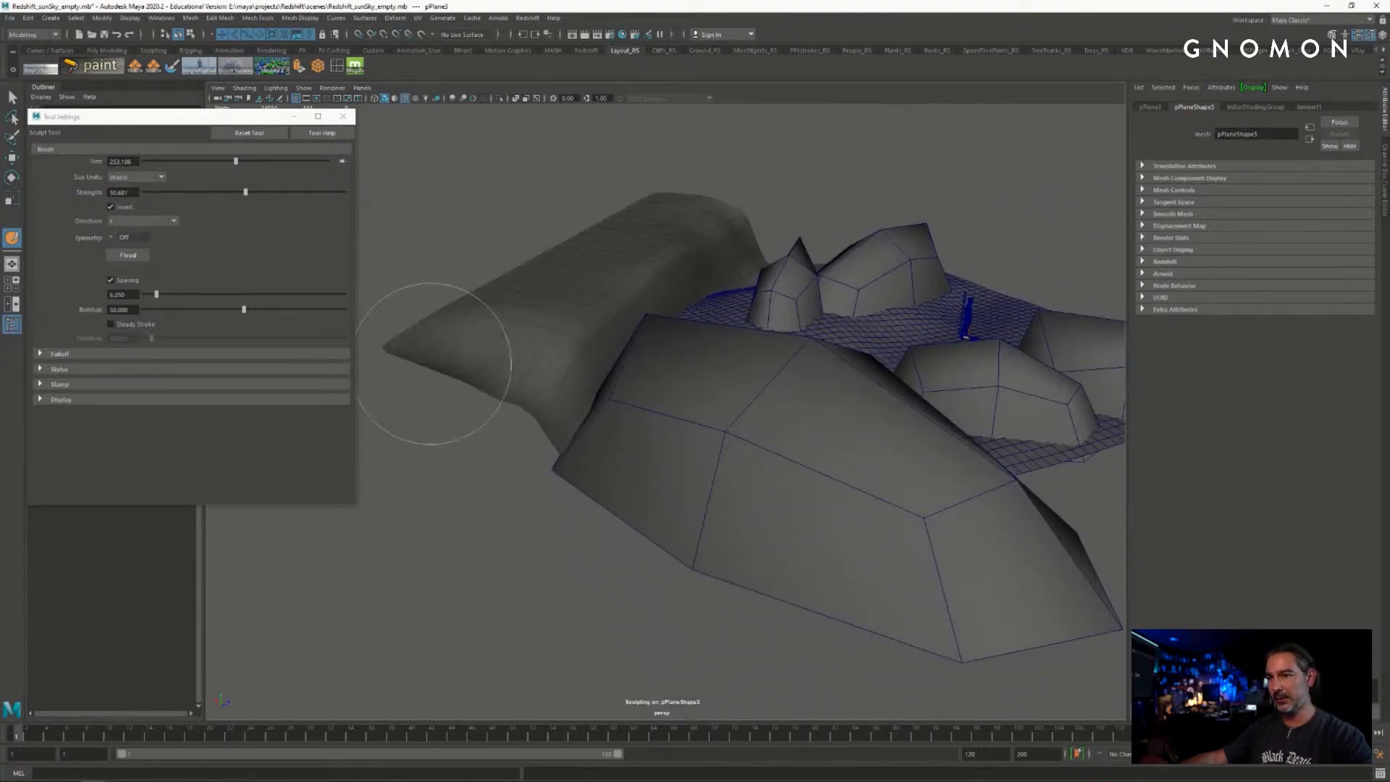
{"action": "mouse_move", "coordinate": [428, 364]}
{"action": "left_mouse_down"}
{"action": "mouse_move", "coordinate": [540, 421]}
{"action": "mouse_move", "coordinate": [568, 397]}
{"action": "mouse_move", "coordinate": [471, 413]}
{"action": "left_mouse_up"}
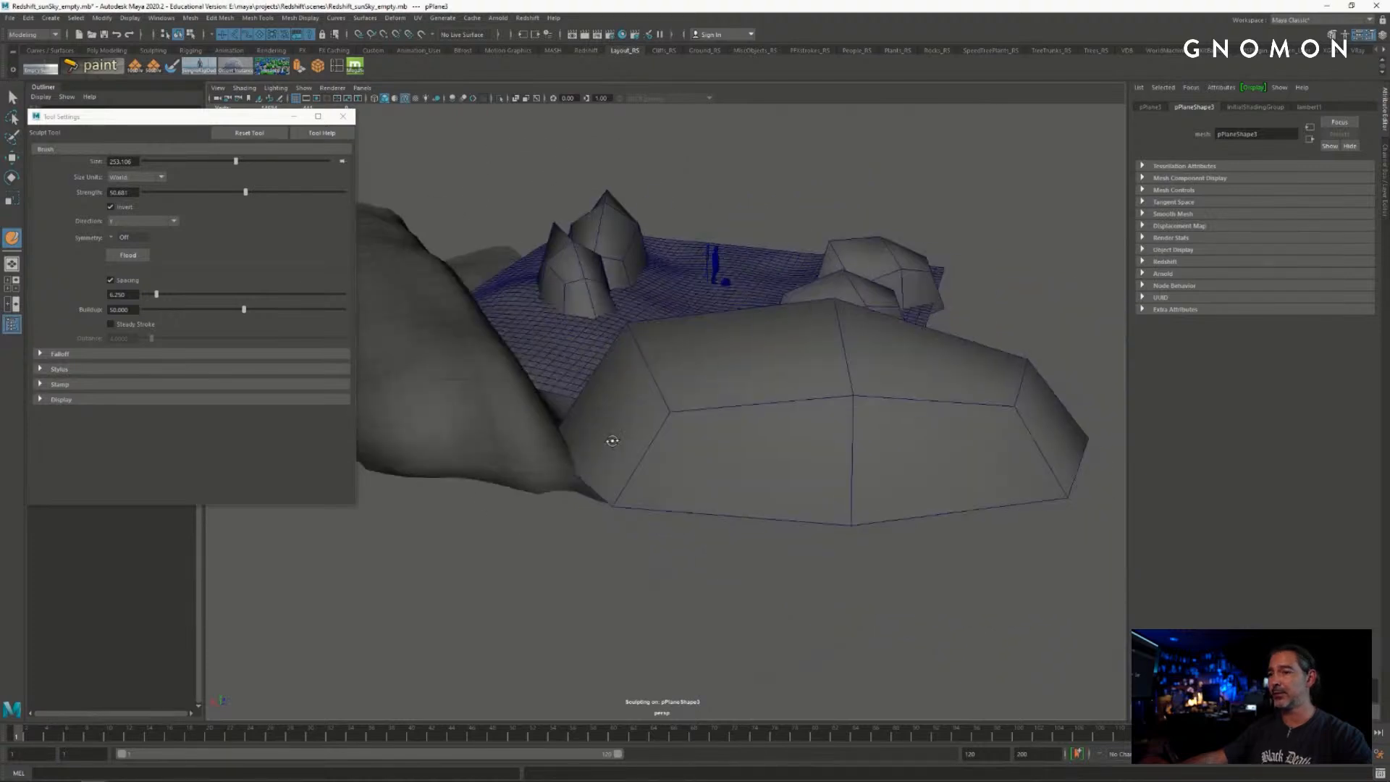
- Sculpt an uneven crest and irregular hollows along the length of the ridge facing the terrain
{"action": "mouse_move", "coordinate": [521, 441]}
{"action": "left_mouse_down", "text": "alt"}
{"action": "mouse_move", "coordinate": [579, 434]}
{"action": "mouse_move", "coordinate": [475, 444]}
{"action": "mouse_move", "coordinate": [551, 434]}
{"action": "left_mouse_up", "text": "alt"}
{"action": "left_click_drag", "start_coordinate": [653, 294], "coordinate": [723, 301], "text": "alt"}
{"action": "left_click_drag", "start_coordinate": [945, 301], "coordinate": [980, 369], "text": "alt"}
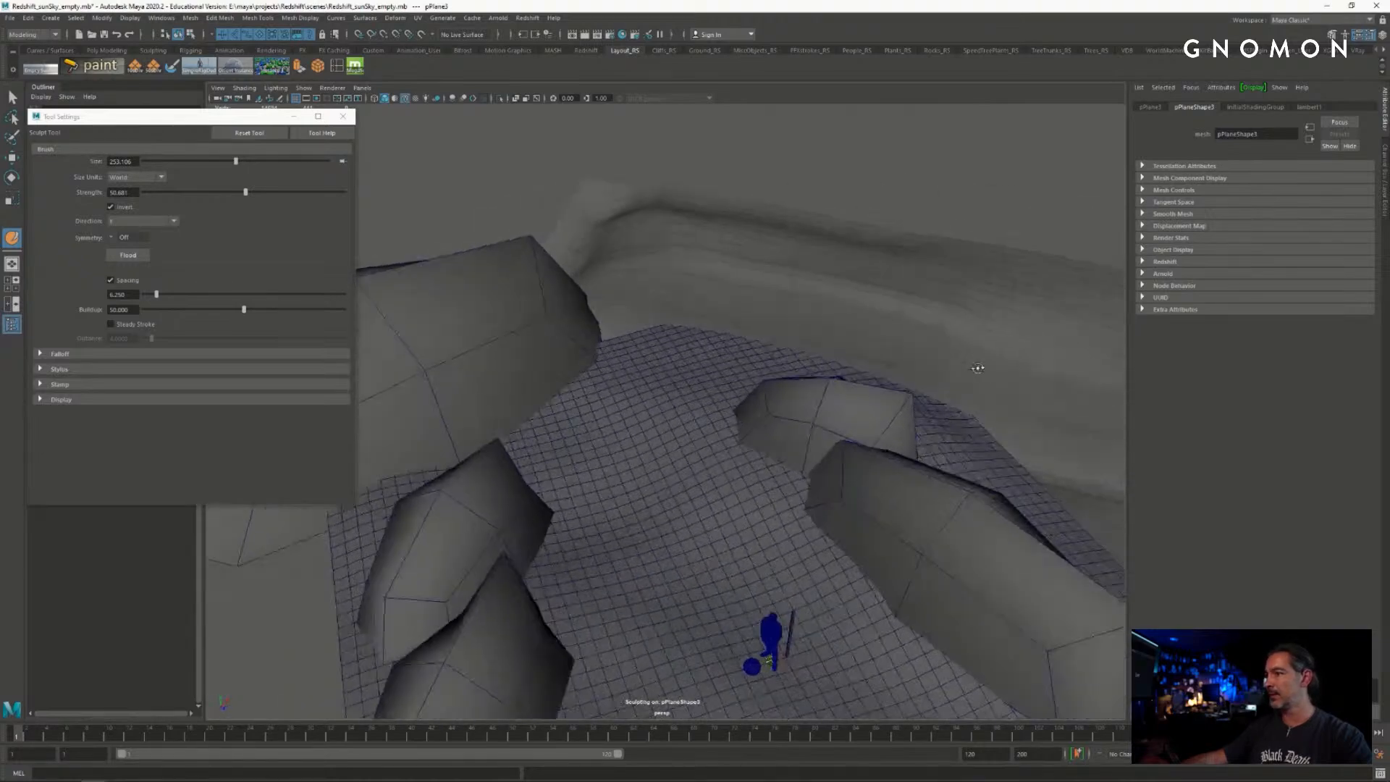
{"action": "middle_click_drag", "start_coordinate": [980, 369], "coordinate": [853, 336], "text": "alt"}
{"action": "right_click_drag", "start_coordinate": [853, 335], "coordinate": [809, 357], "text": "alt"}
{"action": "left_click_drag", "start_coordinate": [810, 357], "coordinate": [796, 355], "text": "alt"}
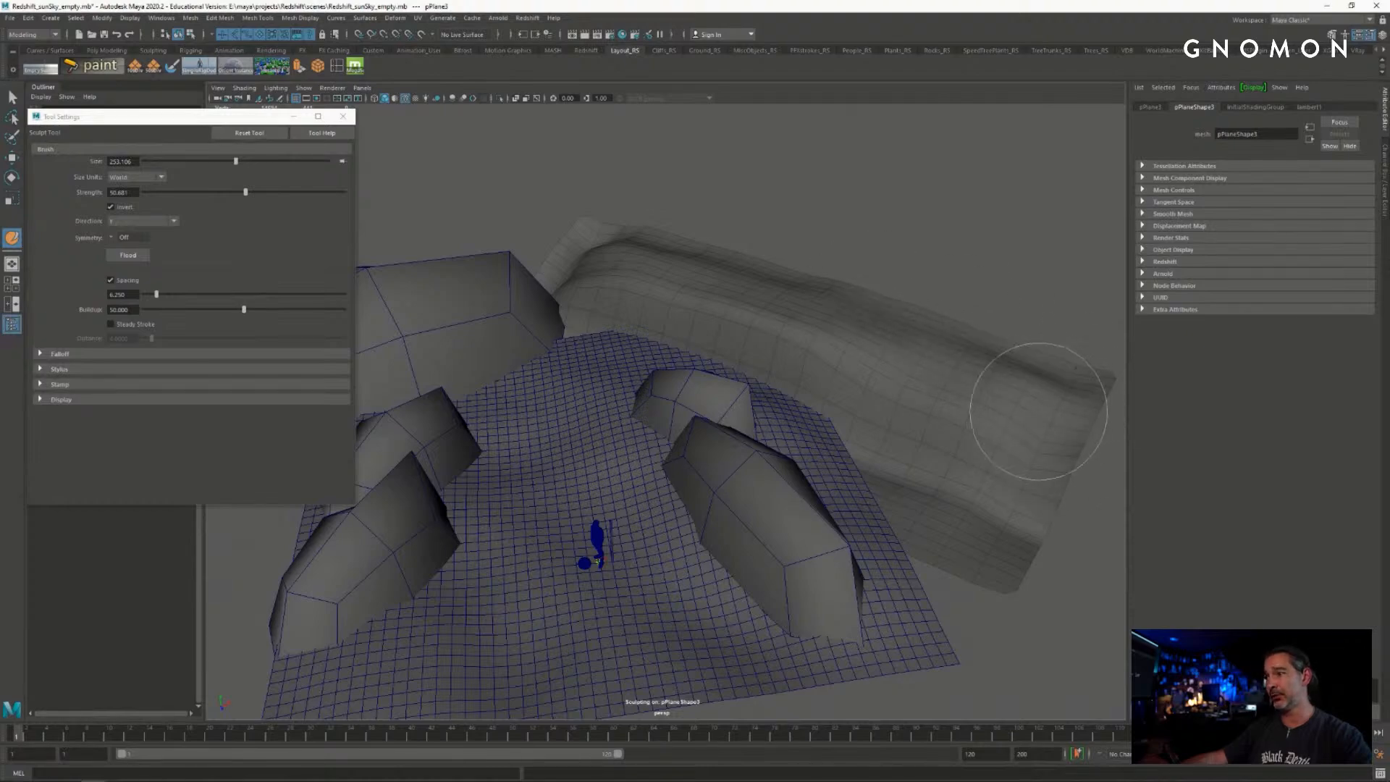
- Sculpt bulges and dips into the ridge's open end, away from the largest rock, breaking up its straight outline
{"action": "mouse_move", "coordinate": [990, 403]}
{"action": "left_mouse_down", "text": "alt"}
{"action": "mouse_move", "coordinate": [1020, 403]}
{"action": "mouse_move", "coordinate": [868, 366]}
{"action": "mouse_move", "coordinate": [948, 395]}
{"action": "left_mouse_up", "text": "alt"}
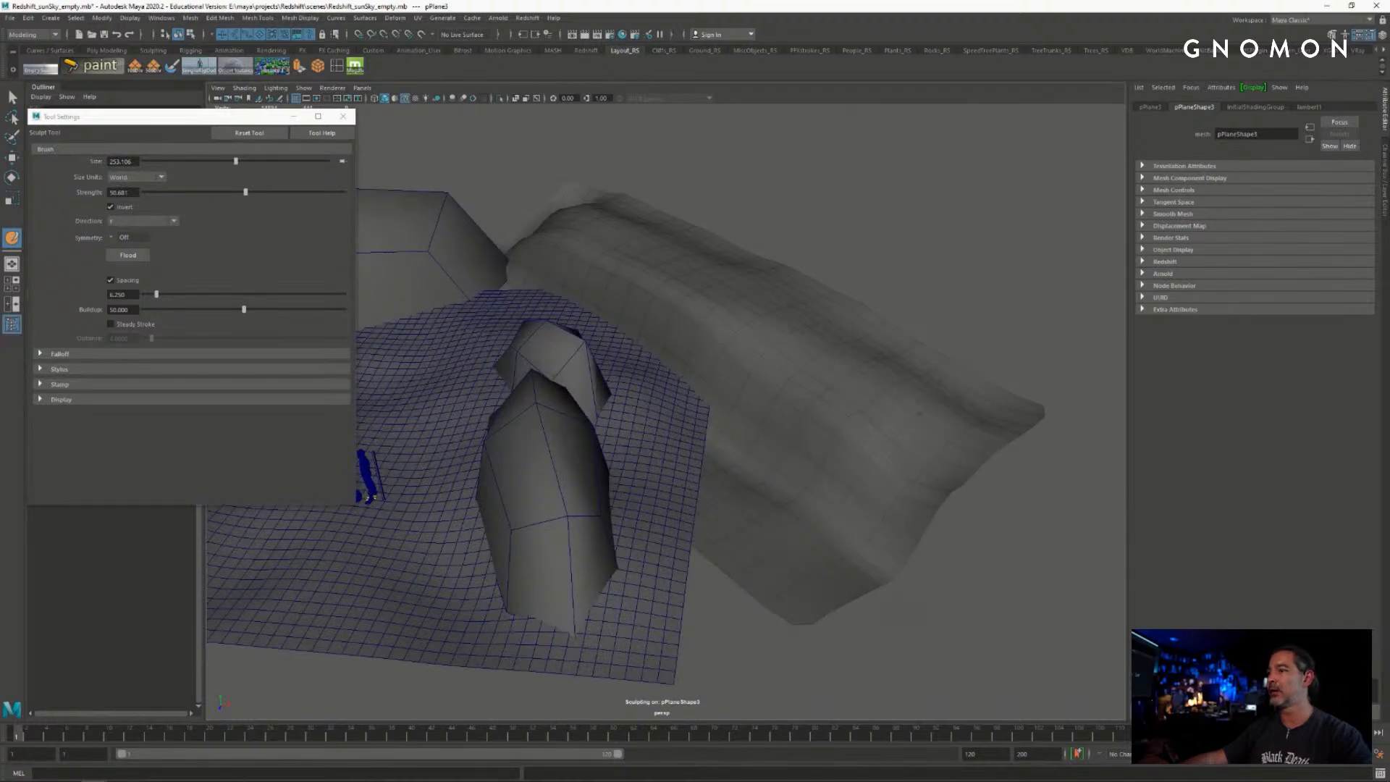
{"action": "mouse_move", "coordinate": [915, 480]}
{"action": "left_mouse_down", "text": "alt"}
{"action": "mouse_move", "coordinate": [766, 465]}
{"action": "mouse_move", "coordinate": [700, 400]}
{"action": "mouse_move", "coordinate": [837, 466]}
{"action": "mouse_move", "coordinate": [813, 419]}
{"action": "mouse_move", "coordinate": [735, 403]}
{"action": "mouse_move", "coordinate": [825, 443]}
{"action": "left_mouse_up", "text": "alt"}
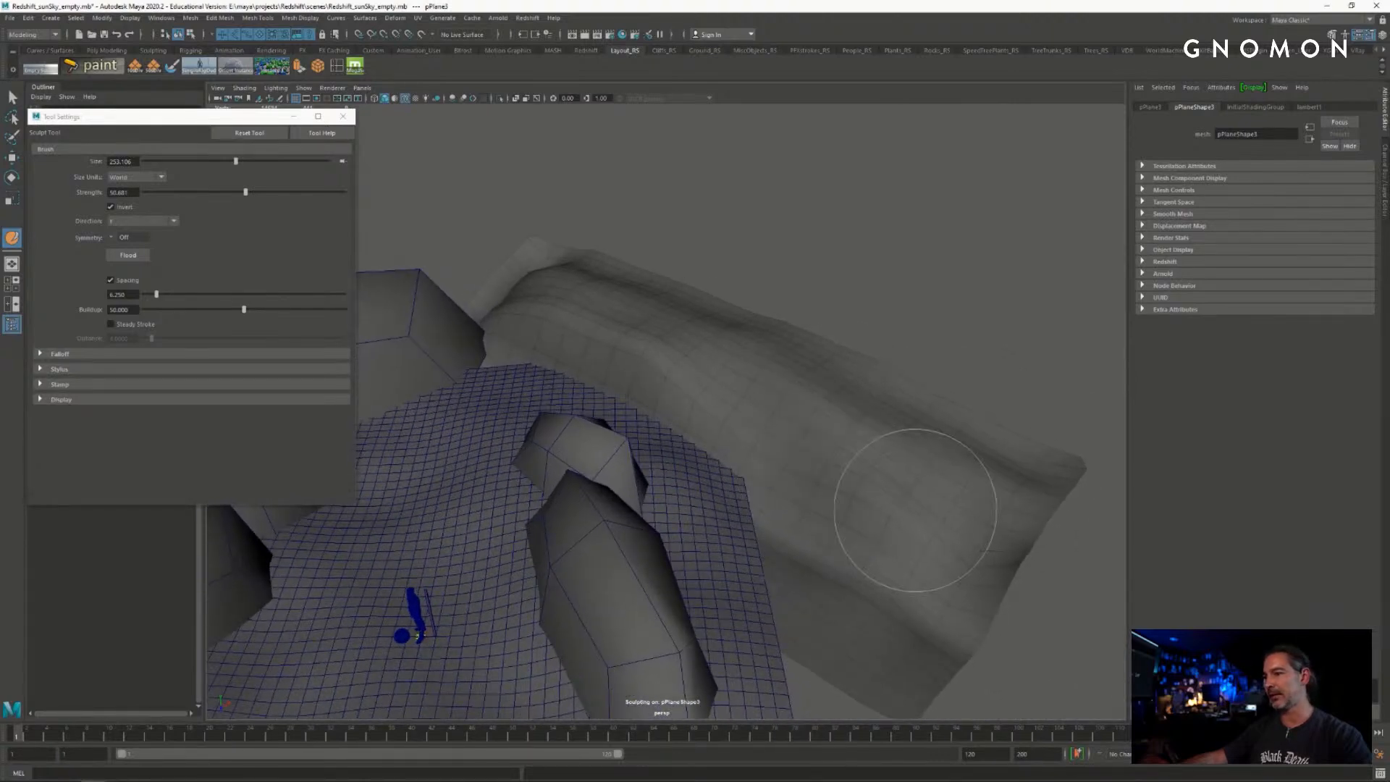
{"action": "mouse_move", "coordinate": [914, 489]}
{"action": "left_mouse_down", "text": "alt"}
{"action": "mouse_move", "coordinate": [974, 462]}
{"action": "mouse_move", "coordinate": [963, 442]}
{"action": "left_mouse_up", "text": "alt"}
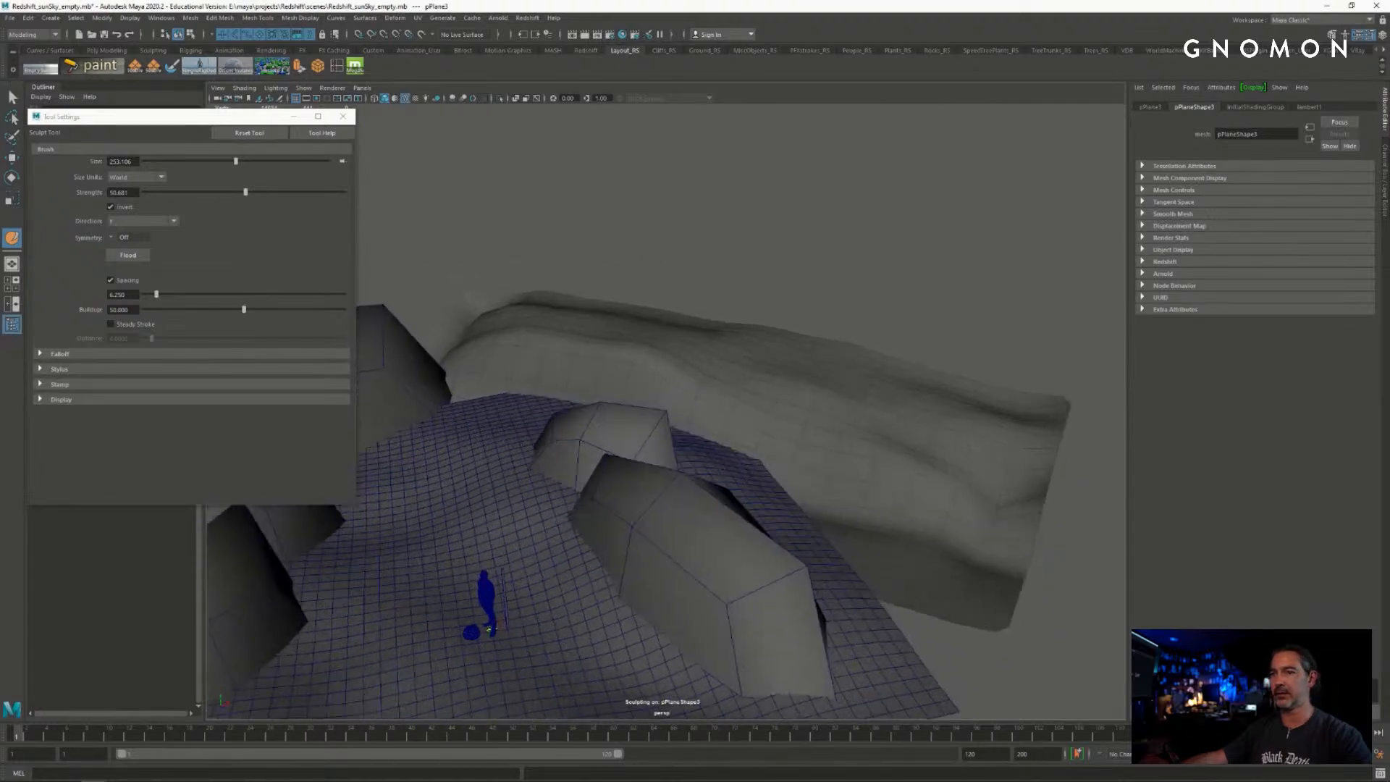
{"action": "middle_click_drag", "start_coordinate": [530, 288], "coordinate": [656, 277], "text": "alt"}
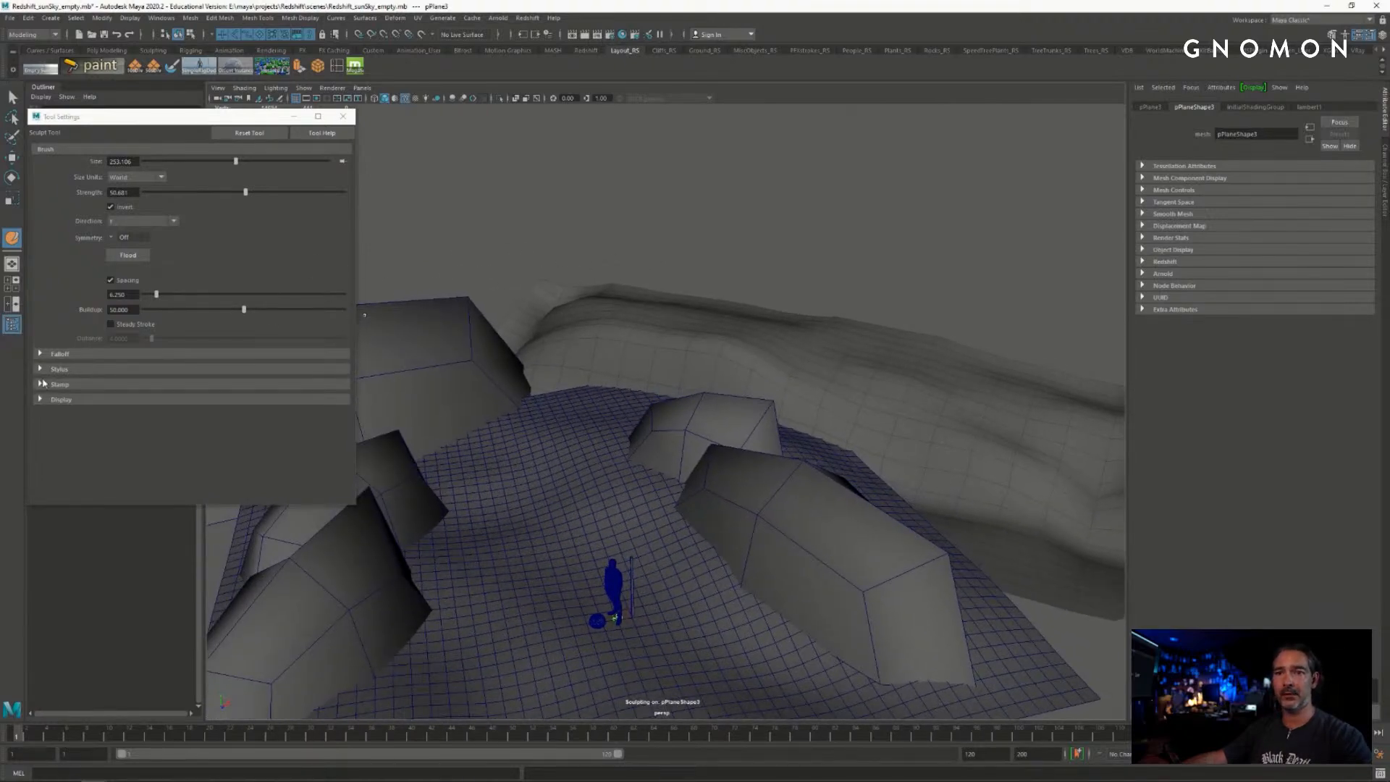
{"action": "scroll", "coordinate": [651, 310], "scroll_direction": "down", "scroll_amount": 10}
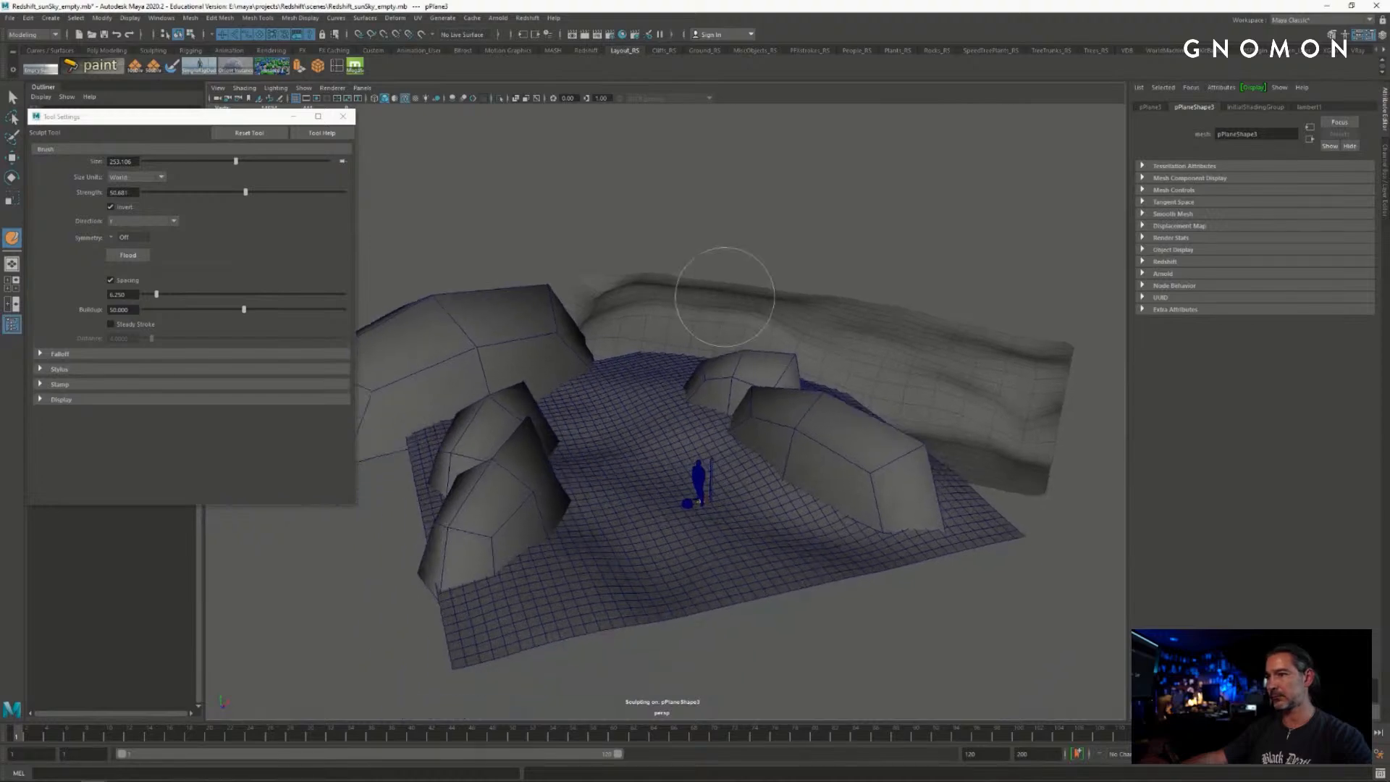
- Reshape the crest and border of the ridge end beside the largest rock into a wavy, irregular edge
{"action": "left_click_drag", "start_coordinate": [716, 281], "coordinate": [533, 304], "text": "alt"}
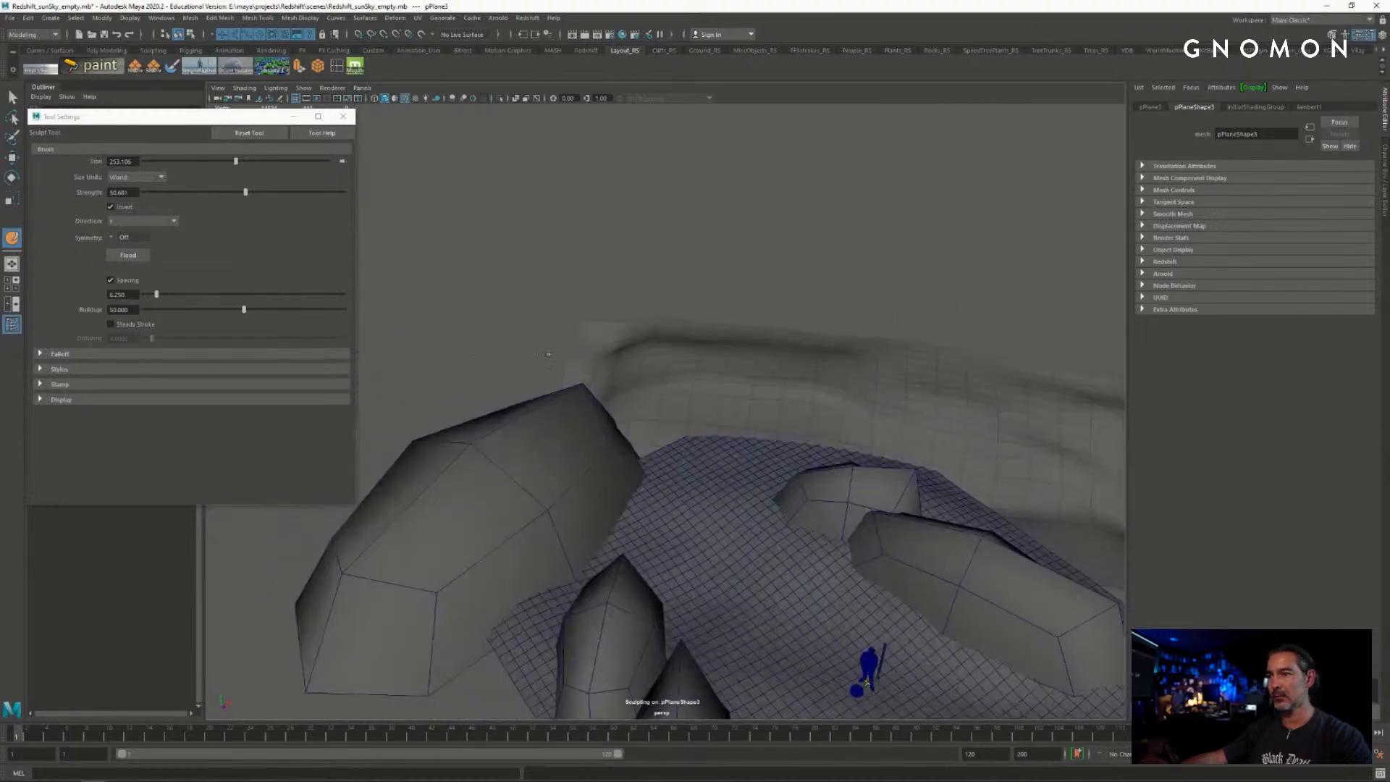
{"action": "scroll", "coordinate": [532, 302], "scroll_direction": "up", "scroll_amount": 5}
{"action": "middle_click_drag", "start_coordinate": [532, 302], "coordinate": [623, 290], "text": "alt"}
{"action": "left_click_drag", "start_coordinate": [597, 282], "coordinate": [673, 261], "text": "alt"}
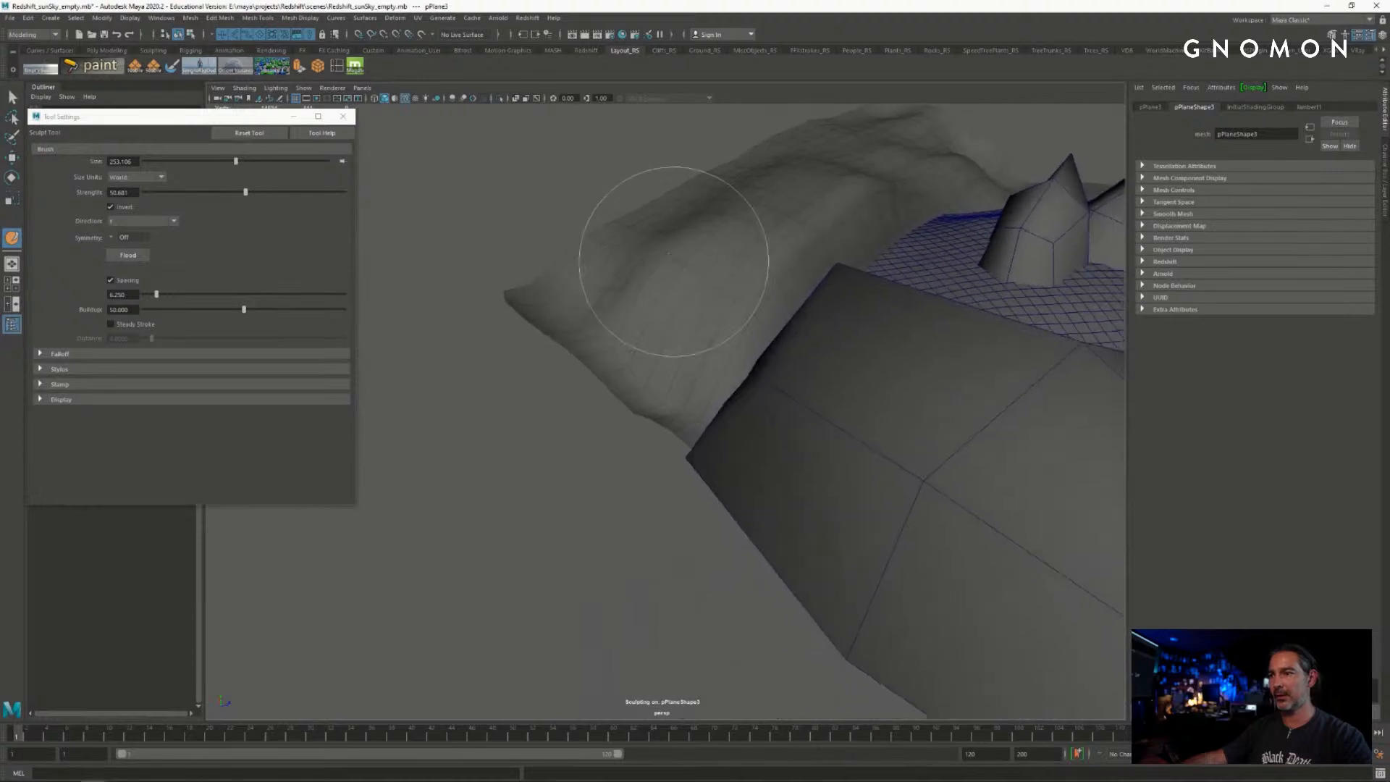
{"action": "left_click_drag", "start_coordinate": [552, 289], "coordinate": [521, 360], "text": "alt"}
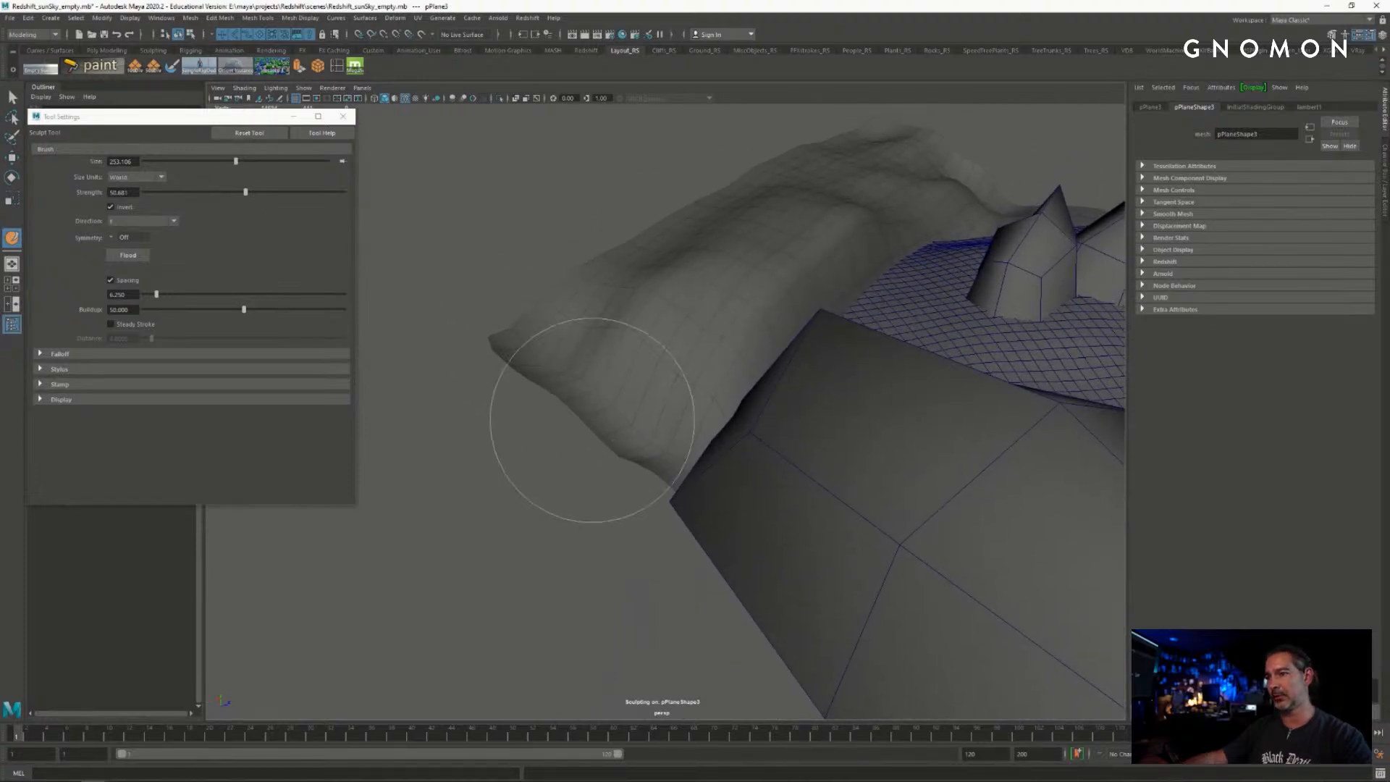
{"action": "mouse_move", "coordinate": [553, 394]}
{"action": "left_mouse_down"}
{"action": "mouse_move", "coordinate": [543, 380]}
{"action": "mouse_move", "coordinate": [672, 473]}
{"action": "left_mouse_up"}
{"action": "left_click_drag", "start_coordinate": [630, 463], "coordinate": [543, 409]}
{"action": "left_click_drag", "start_coordinate": [492, 352], "coordinate": [595, 272]}
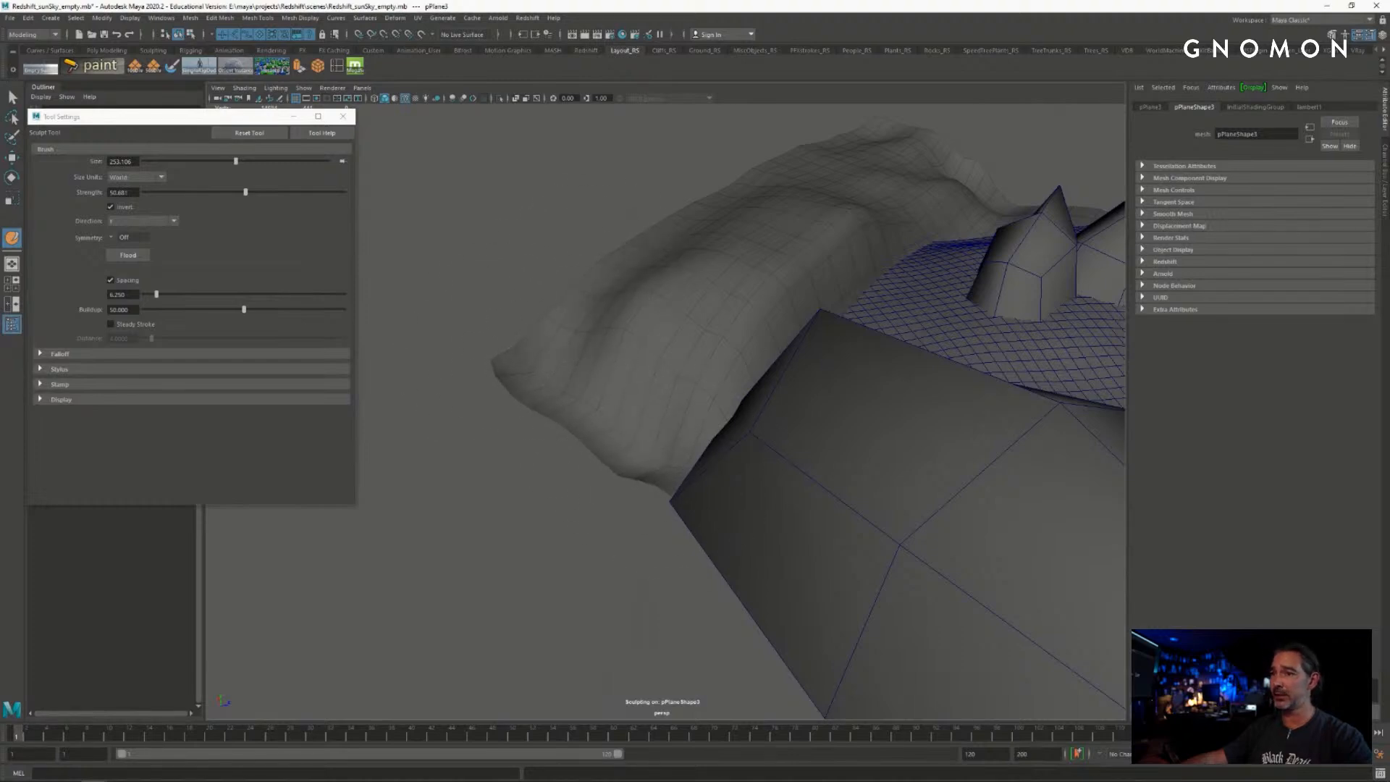
- Sculpt the border and upper corner at the ridge's open end to make its silhouette more irregular
{"action": "left_click_drag", "start_coordinate": [607, 346], "coordinate": [760, 384], "text": "alt"}
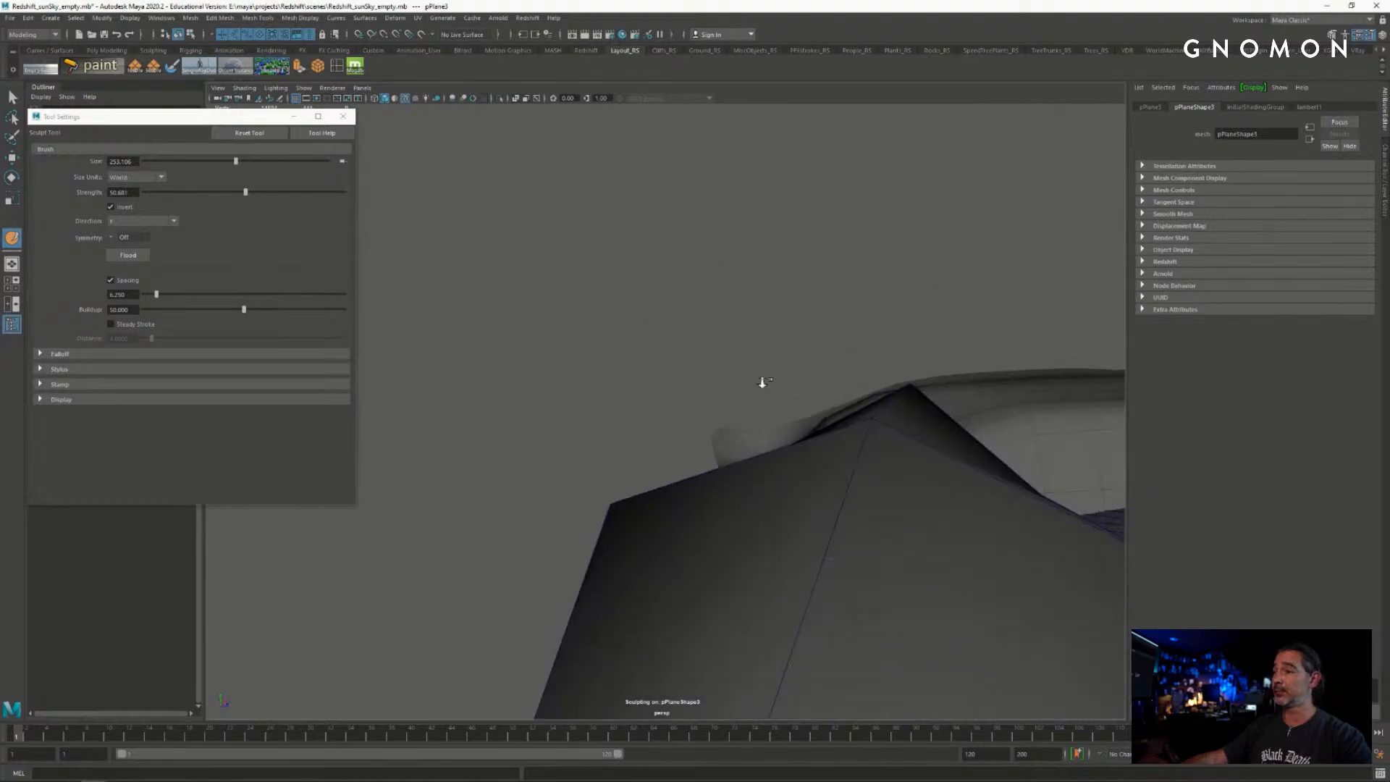
{"action": "right_click_drag", "start_coordinate": [760, 385], "coordinate": [705, 340], "text": "alt"}
{"action": "middle_click_drag", "start_coordinate": [706, 340], "coordinate": [680, 312], "text": "alt"}
{"action": "left_click_drag", "start_coordinate": [679, 312], "coordinate": [707, 328], "text": "alt"}
{"action": "right_click_drag", "start_coordinate": [707, 329], "coordinate": [857, 366], "text": "alt"}
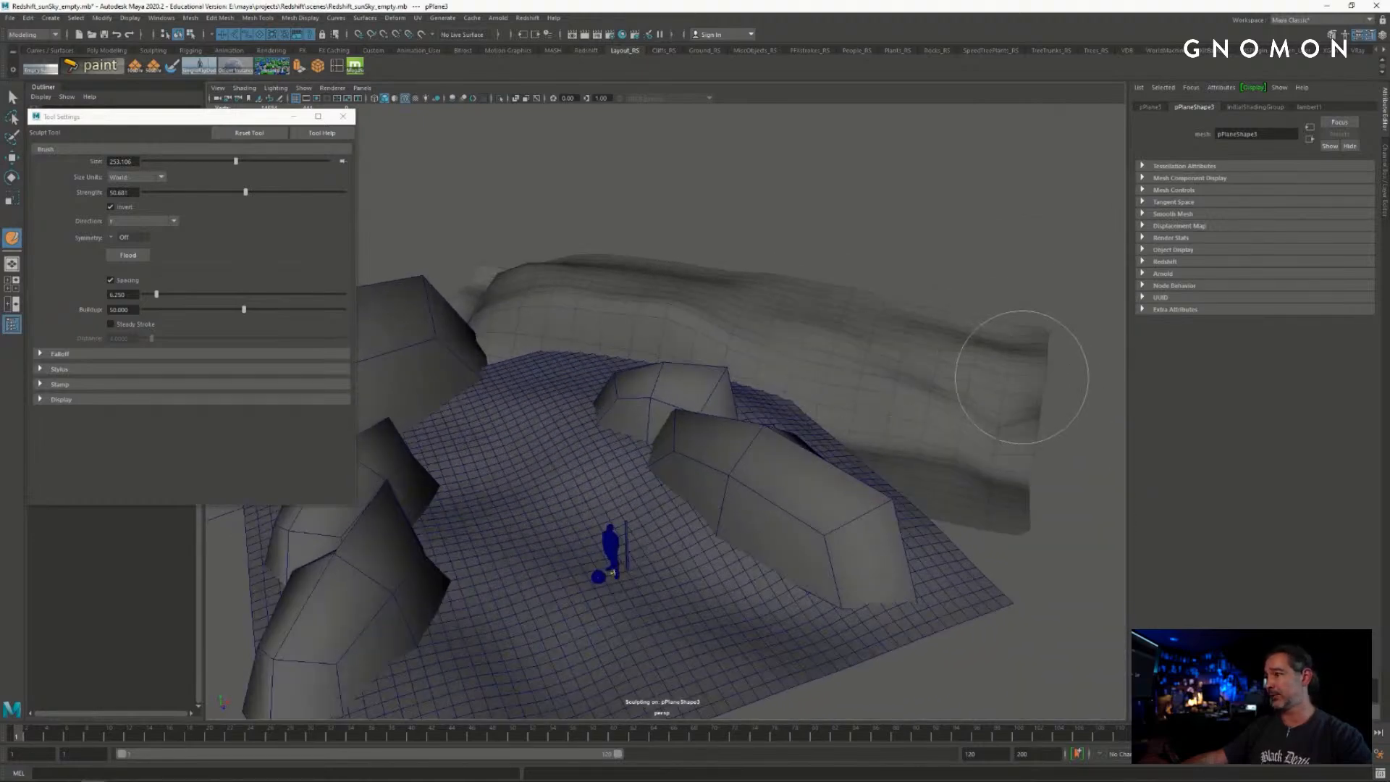
{"action": "left_click_drag", "start_coordinate": [1005, 367], "coordinate": [965, 359], "text": "alt"}
{"action": "middle_click_drag", "start_coordinate": [964, 359], "coordinate": [844, 348], "text": "alt"}
{"action": "mouse_move", "coordinate": [843, 348]}
{"action": "left_mouse_down", "text": "alt"}
{"action": "mouse_move", "coordinate": [856, 359]}
{"action": "mouse_move", "coordinate": [834, 421]}
{"action": "left_mouse_up", "text": "alt"}
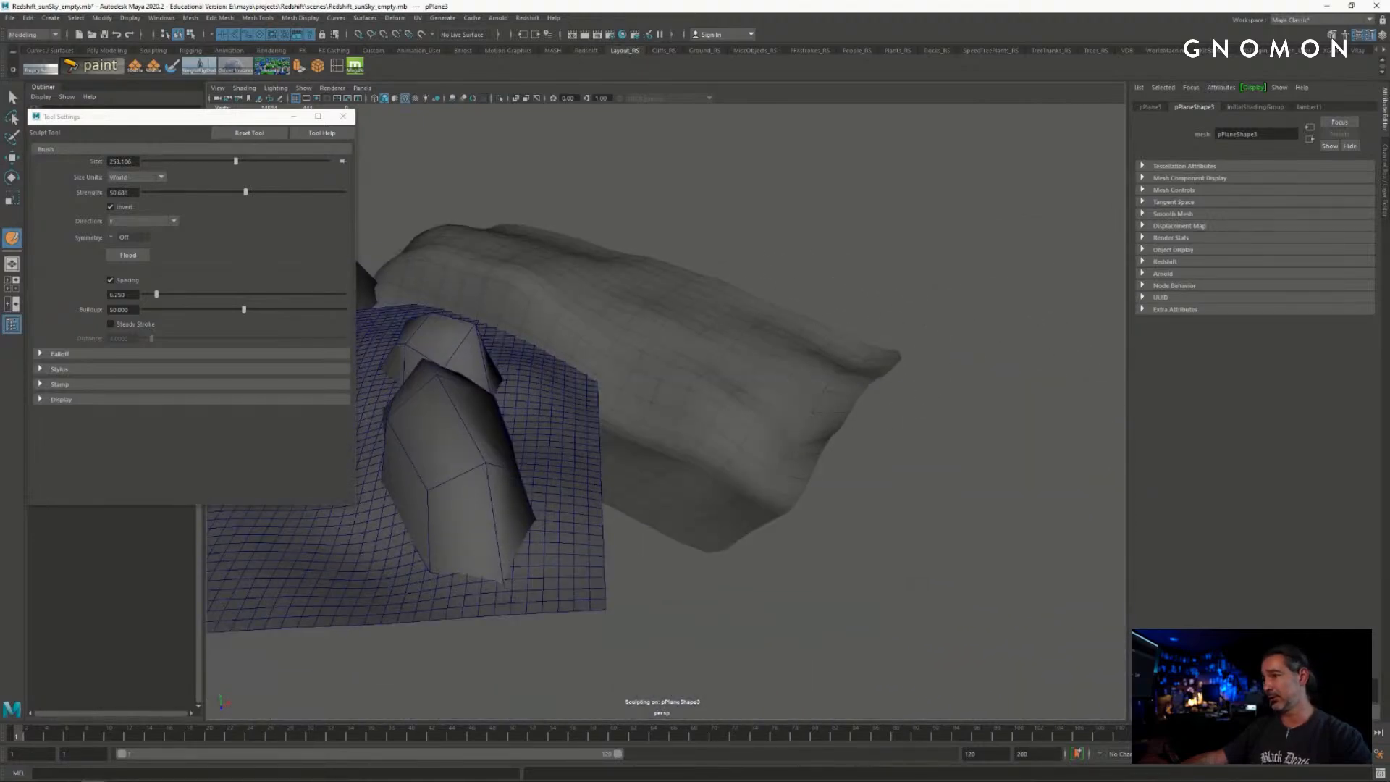
{"action": "left_click_drag", "start_coordinate": [786, 479], "coordinate": [812, 465]}
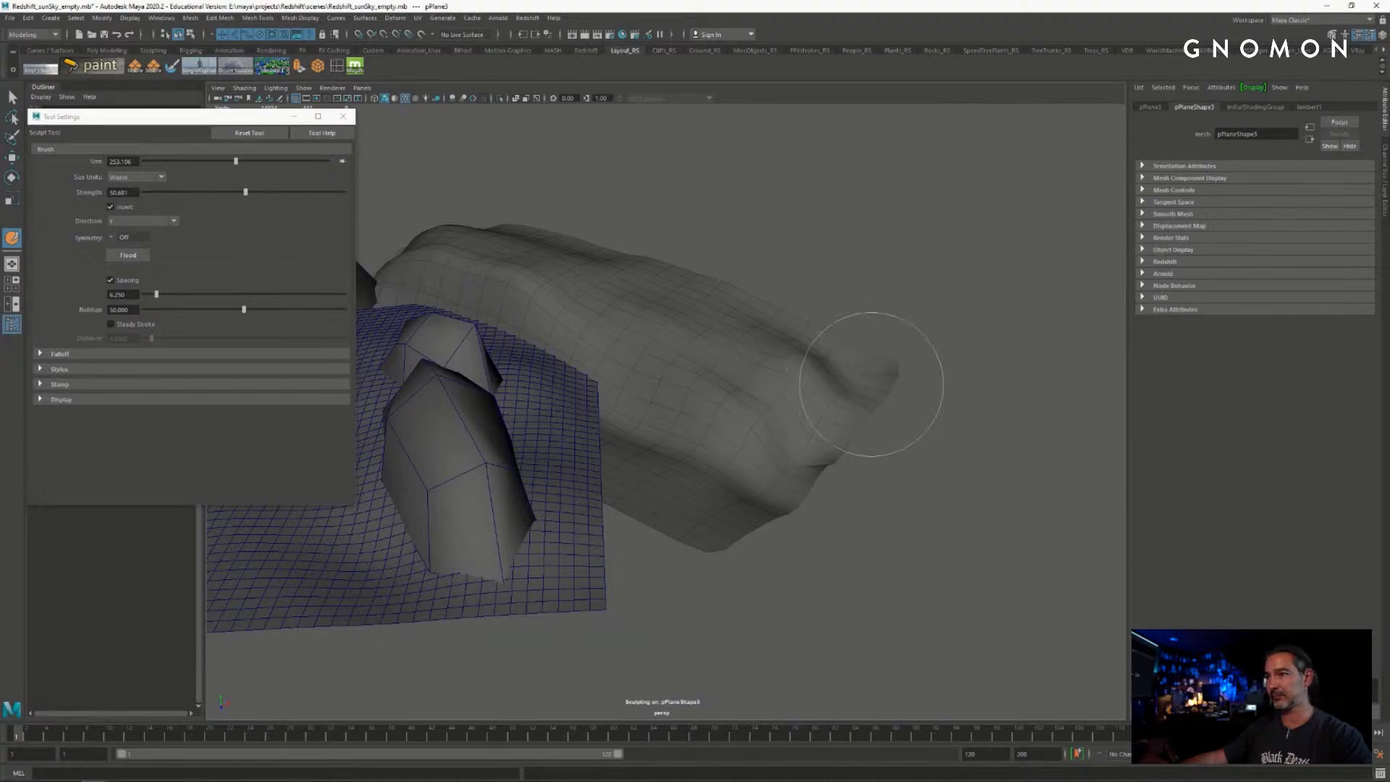
- Refine the ridge's back side and open end with further sculpt strokes, adding varied folds and an uneven lower border
{"action": "left_click_drag", "start_coordinate": [871, 383], "coordinate": [811, 402], "text": "alt"}
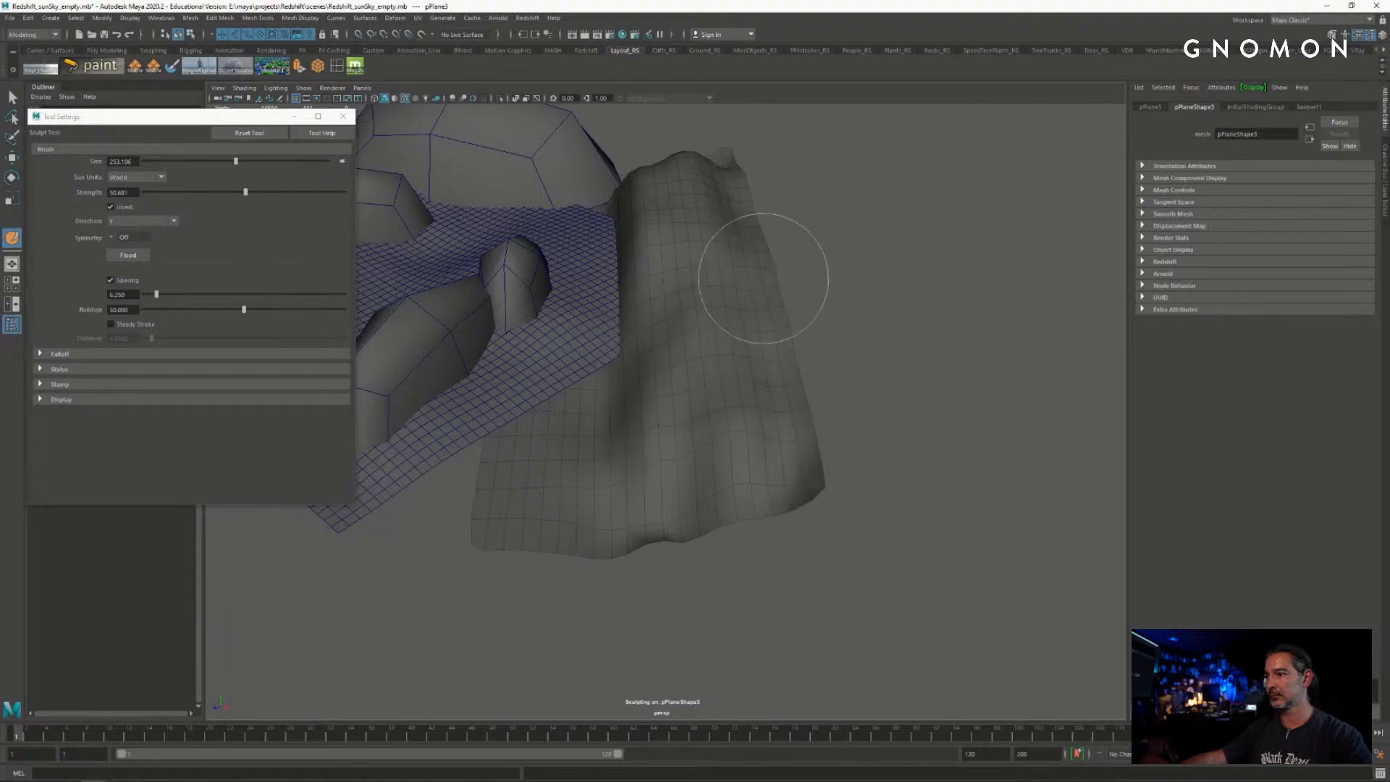
{"action": "mouse_move", "coordinate": [669, 520]}
{"action": "left_mouse_down", "text": "alt"}
{"action": "mouse_move", "coordinate": [706, 433]}
{"action": "mouse_move", "coordinate": [735, 478]}
{"action": "left_mouse_up", "text": "alt"}
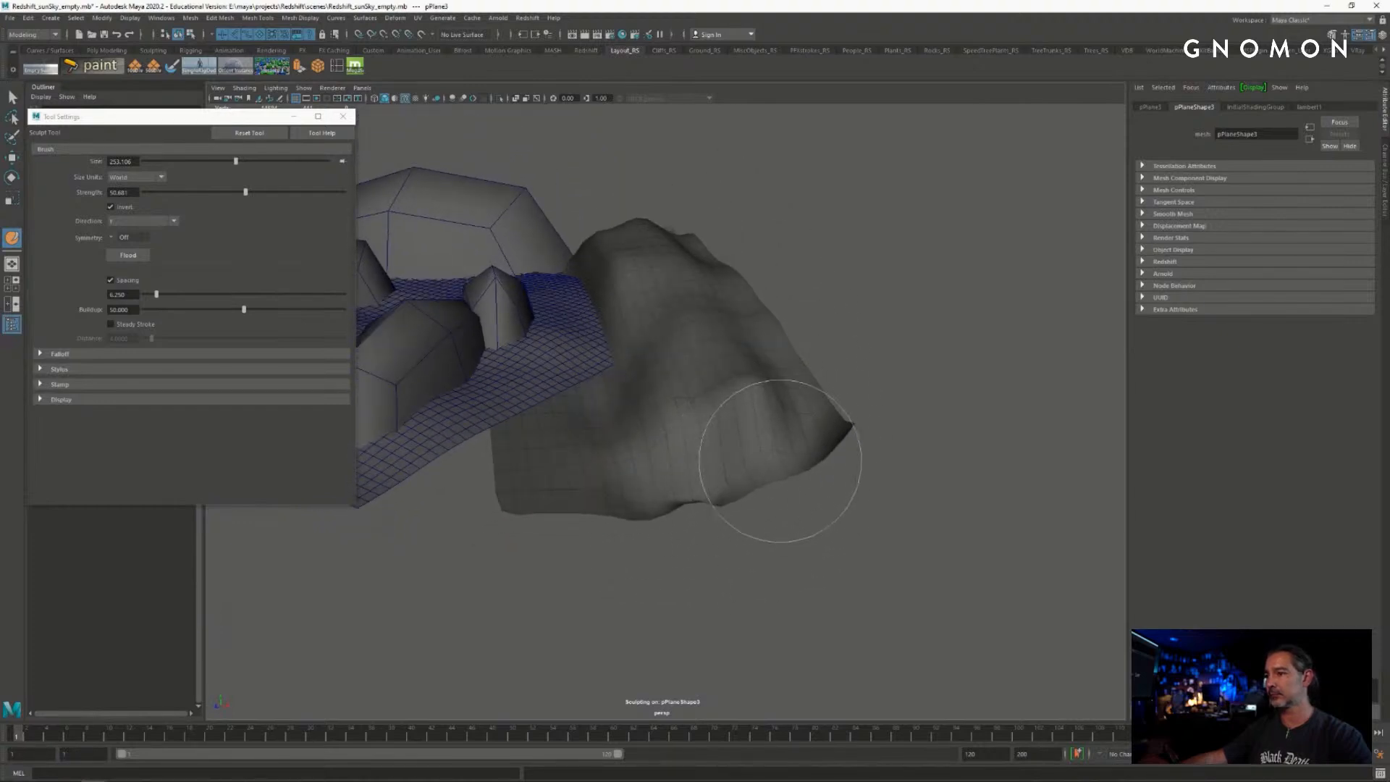
{"action": "mouse_move", "coordinate": [861, 441]}
{"action": "left_mouse_down", "text": "alt"}
{"action": "mouse_move", "coordinate": [909, 435]}
{"action": "mouse_move", "coordinate": [752, 399]}
{"action": "mouse_move", "coordinate": [621, 341]}
{"action": "mouse_move", "coordinate": [890, 506]}
{"action": "mouse_move", "coordinate": [745, 465]}
{"action": "mouse_move", "coordinate": [853, 403]}
{"action": "left_mouse_up", "text": "alt"}
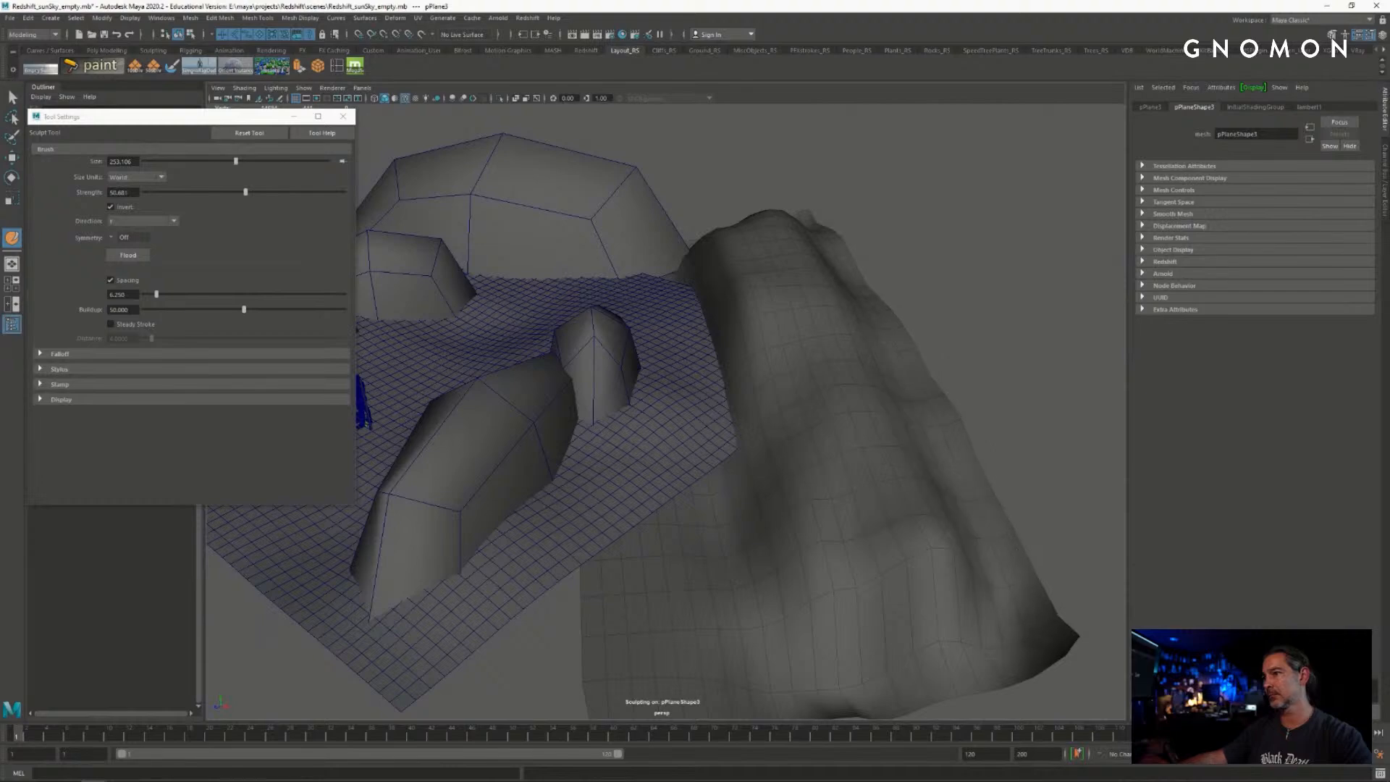
{"action": "left_click_drag", "start_coordinate": [1013, 565], "coordinate": [999, 574], "text": "alt"}
{"action": "mouse_move", "coordinate": [572, 507]}
{"action": "left_mouse_down", "text": "alt"}
{"action": "mouse_move", "coordinate": [743, 432]}
{"action": "mouse_move", "coordinate": [899, 475]}
{"action": "left_mouse_up", "text": "alt"}
{"action": "mouse_move", "coordinate": [778, 443]}
{"action": "left_mouse_down", "text": "alt"}
{"action": "mouse_move", "coordinate": [776, 477]}
{"action": "mouse_move", "coordinate": [676, 427]}
{"action": "left_mouse_up", "text": "alt"}
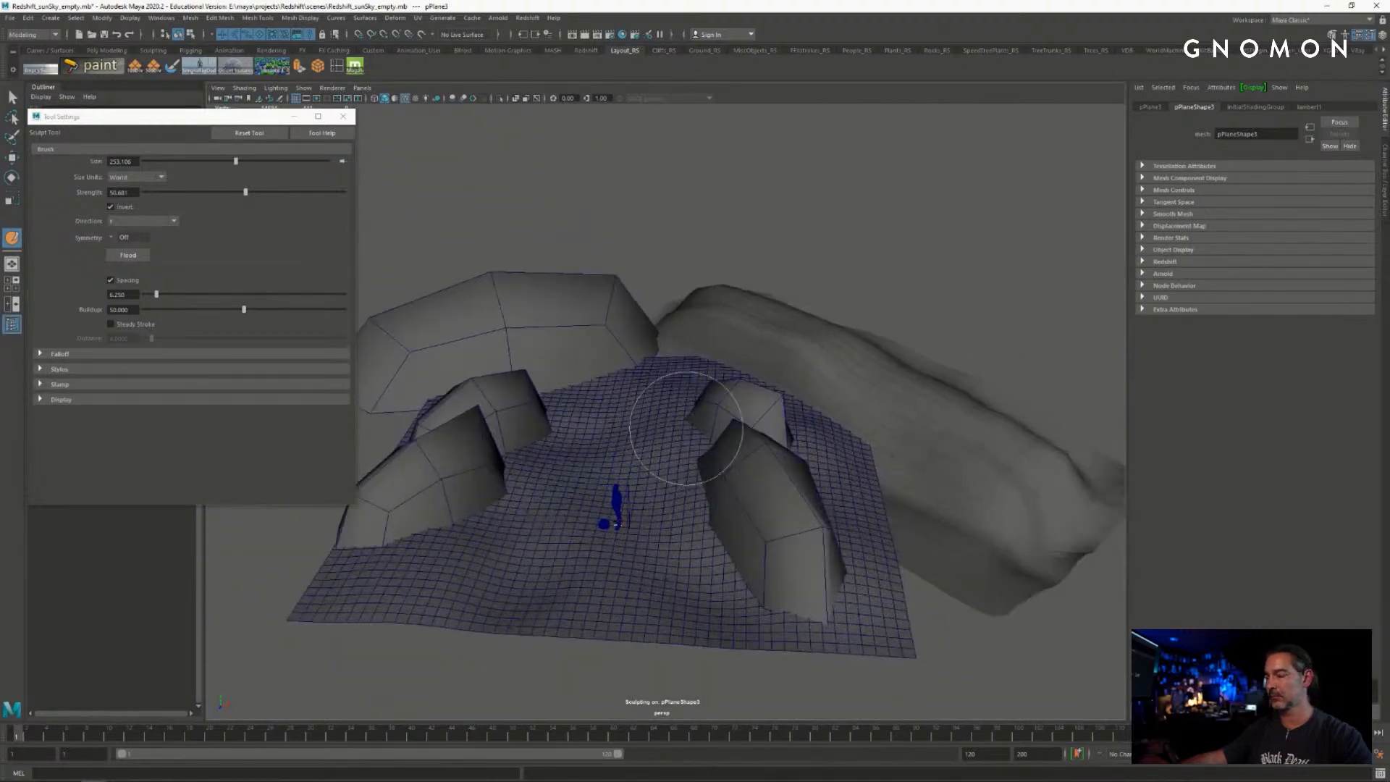
- Leave the Sculpt Tool, select the sculpted ridge pPlane3 and close the tool settings
{"action": "key", "text": "q"}
{"action": "left_click", "coordinate": [632, 349]}
{"action": "middle_click_drag", "start_coordinate": [632, 349], "coordinate": [652, 330], "text": "alt"}
{"action": "left_click_drag", "start_coordinate": [695, 340], "coordinate": [785, 408], "text": "alt"}
{"action": "left_click", "coordinate": [927, 422]}
{"action": "left_click_drag", "start_coordinate": [908, 430], "coordinate": [689, 372], "text": "alt"}
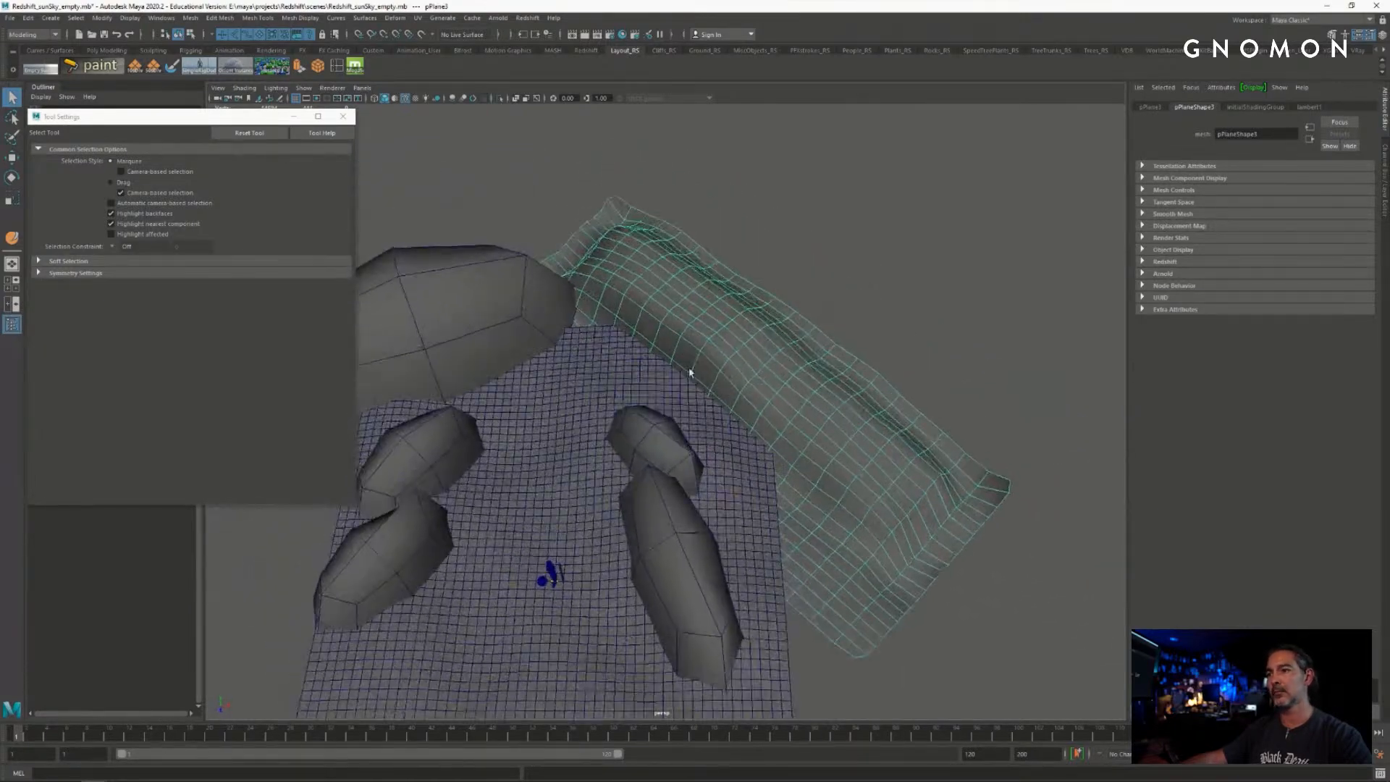
{"action": "left_click", "coordinate": [222, 20]}
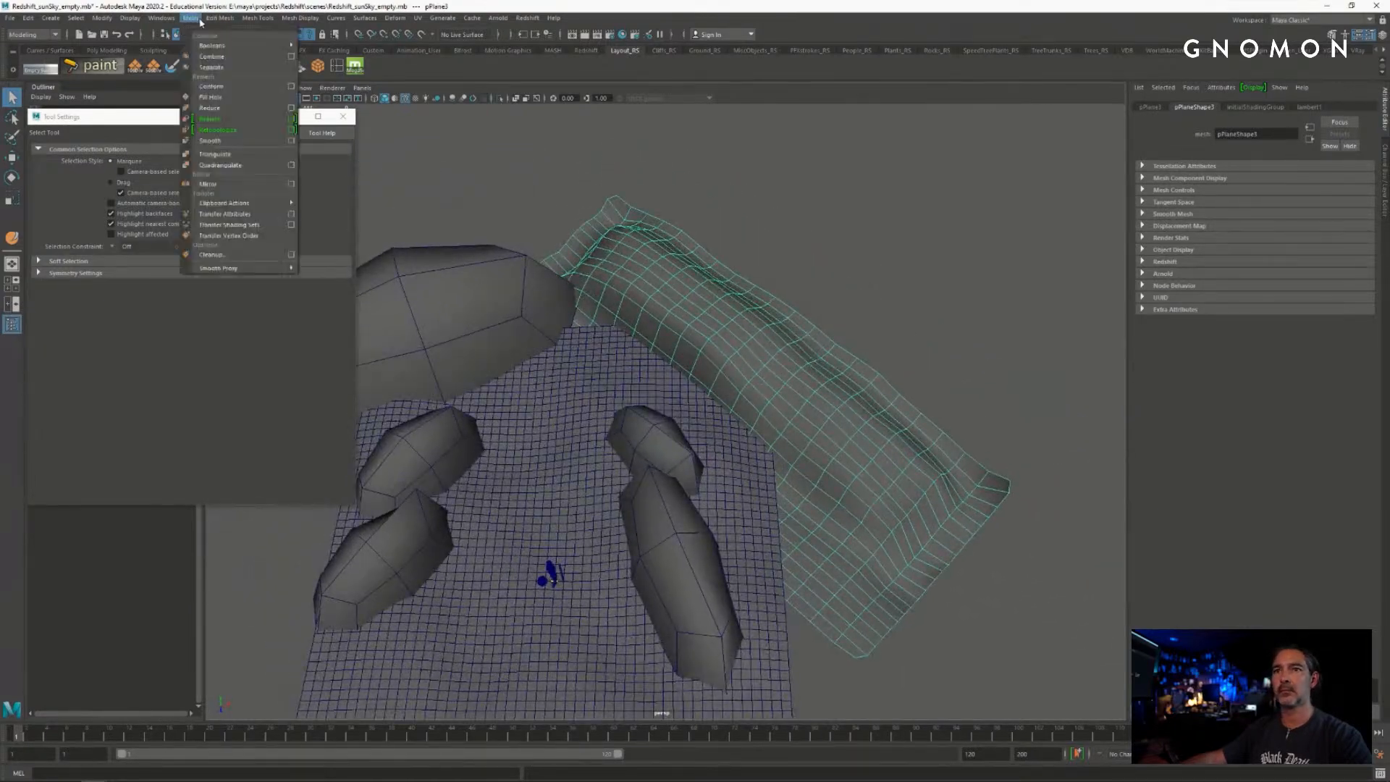
{"action": "left_click", "coordinate": [288, 20]}
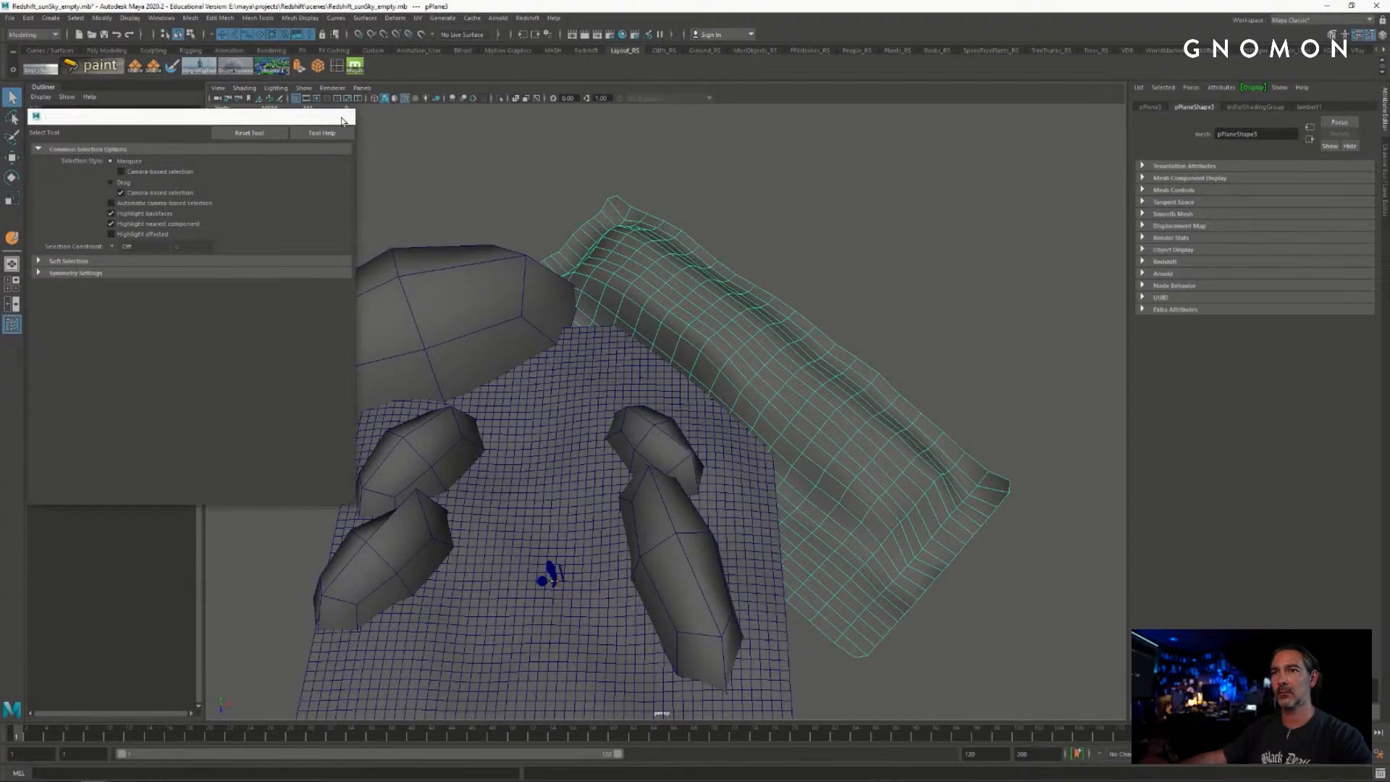
{"action": "left_click", "coordinate": [343, 119]}
{"action": "middle_click_drag", "start_coordinate": [612, 290], "coordinate": [642, 264], "text": "alt"}
{"action": "right_click_drag", "start_coordinate": [642, 263], "coordinate": [717, 297], "text": "alt"}
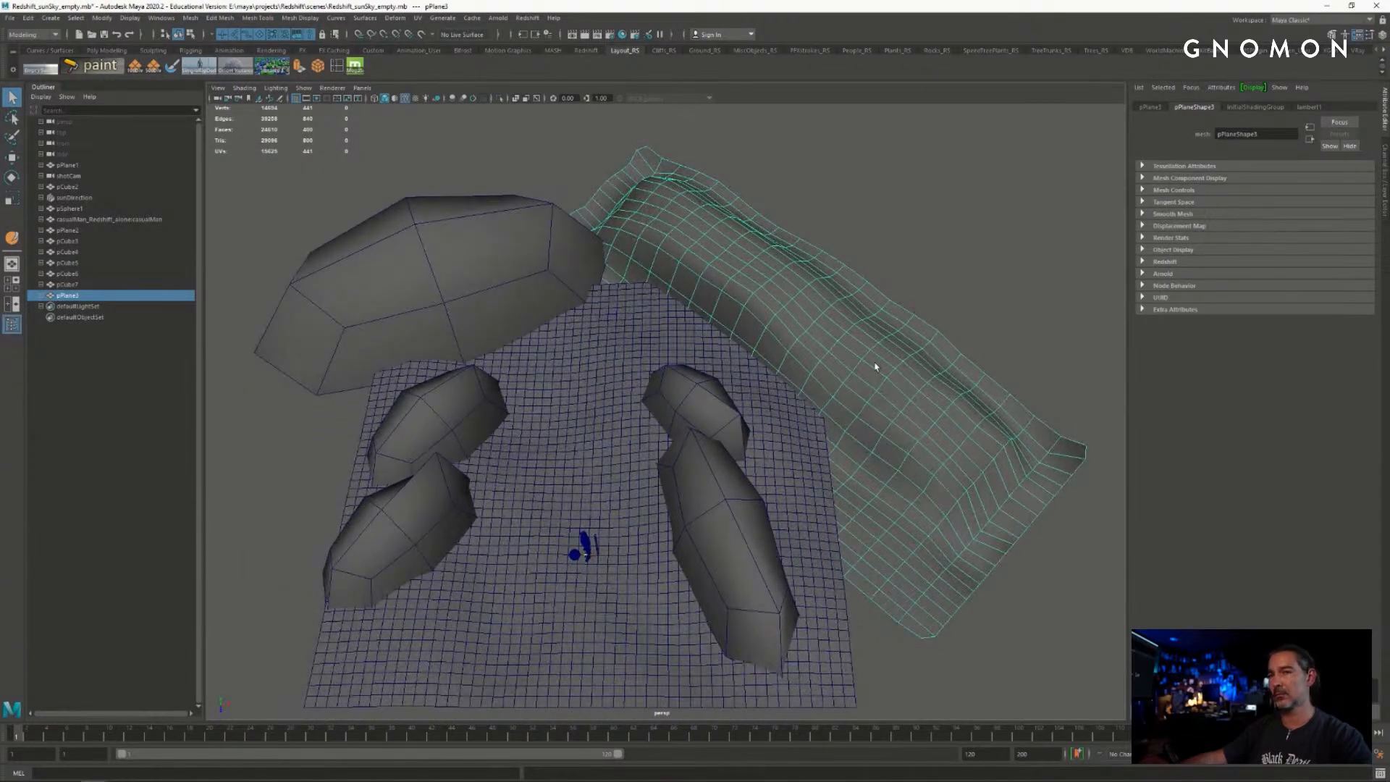
{"action": "left_click", "coordinate": [270, 20]}
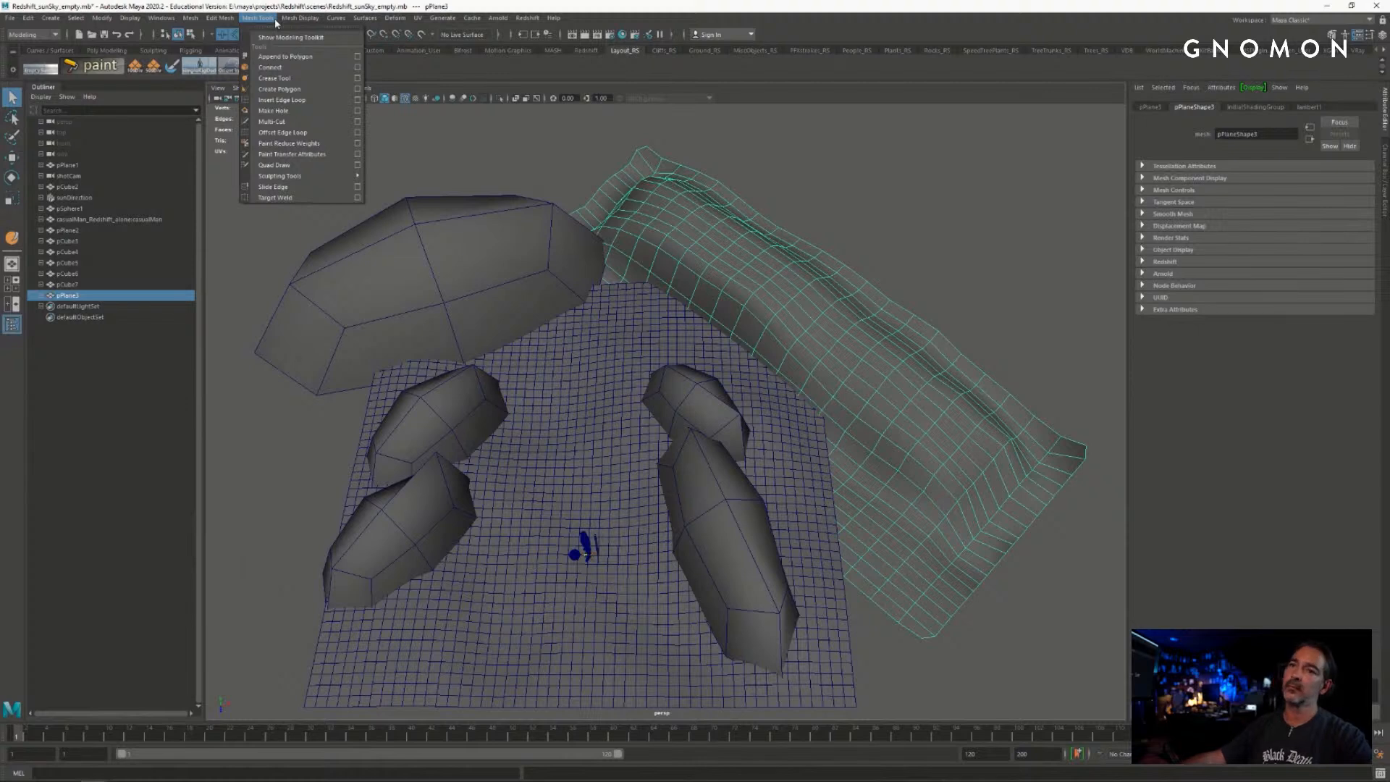
{"action": "mouse_move", "coordinate": [310, 21]}
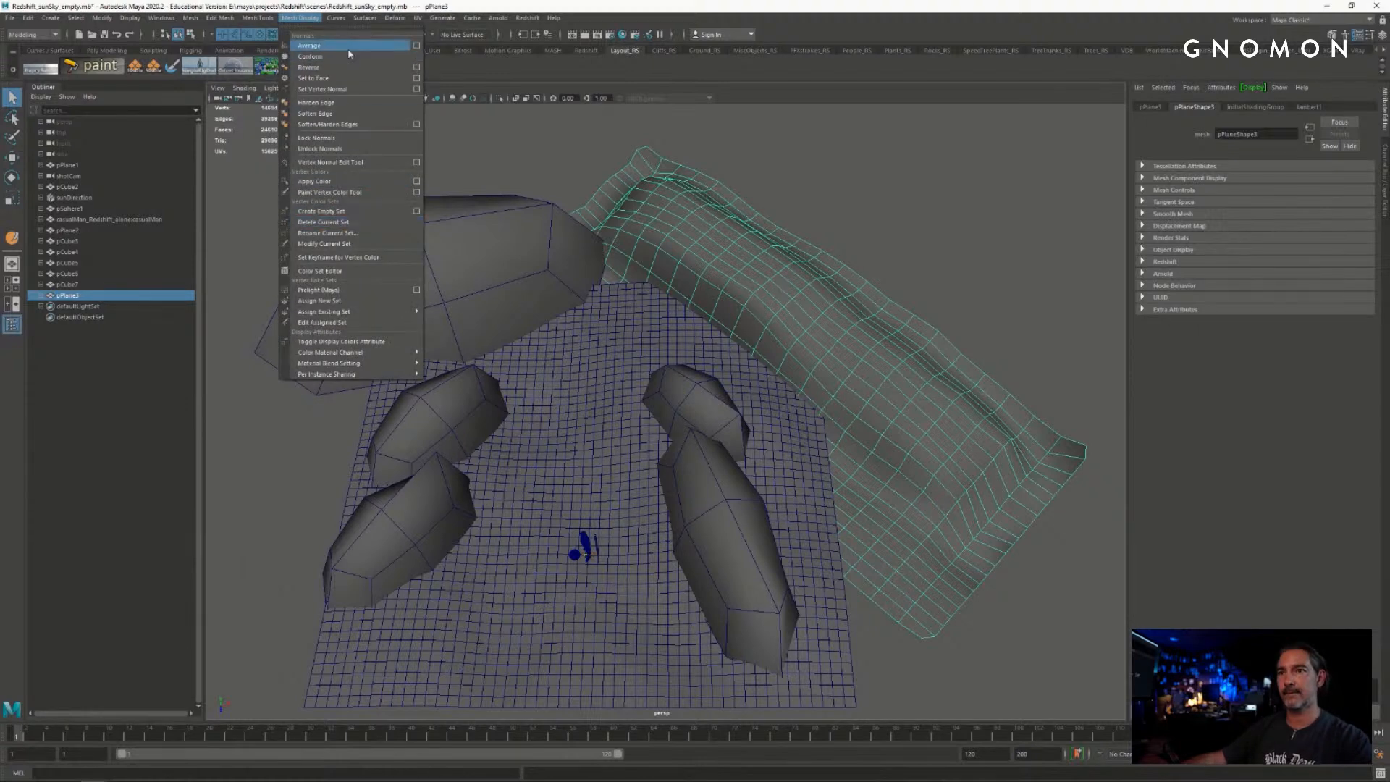
{"action": "left_click", "coordinate": [228, 20]}
{"action": "left_click_drag", "start_coordinate": [839, 418], "coordinate": [837, 398], "text": "alt"}
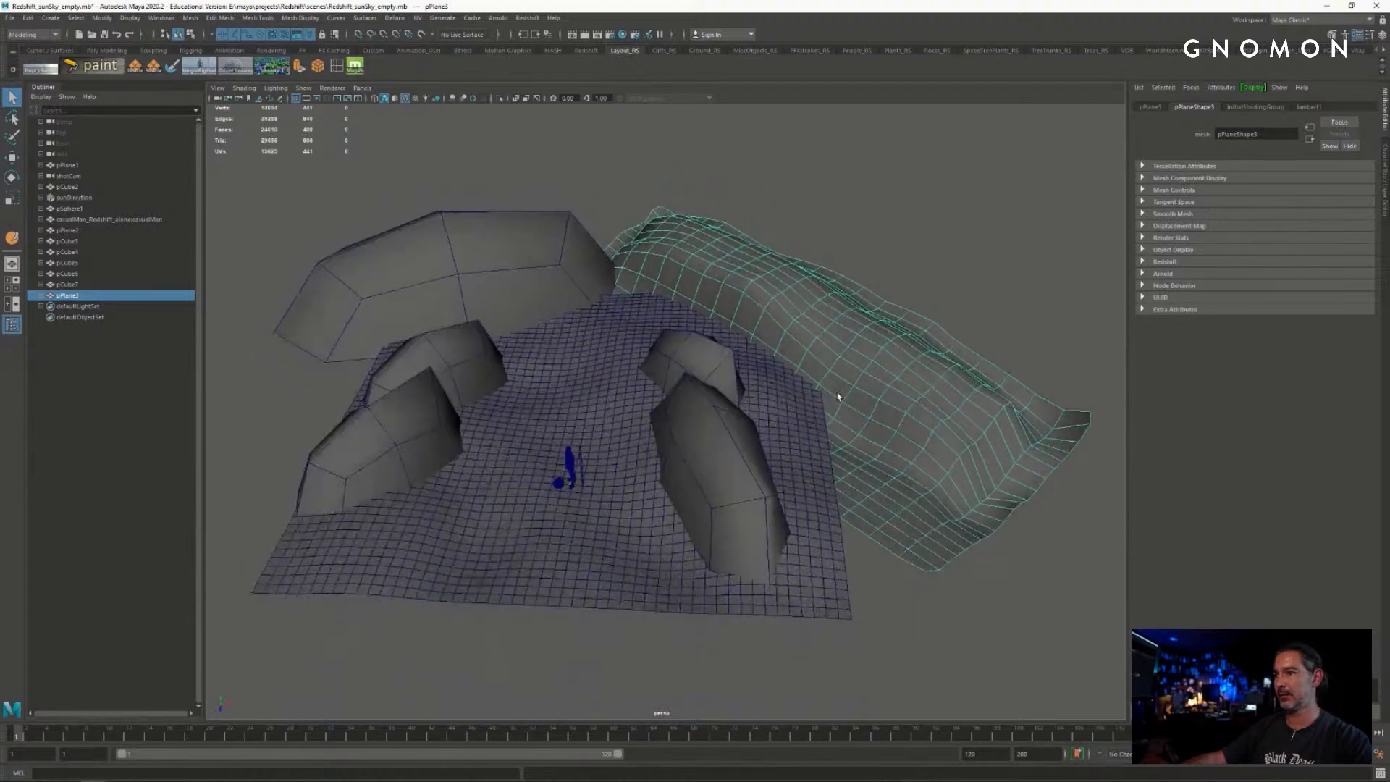
- Switch to the Animation menu set and add a lattice deformer to the selected ridge
{"action": "right_click_drag", "start_coordinate": [838, 397], "coordinate": [878, 398], "text": "alt"}
{"action": "left_click_drag", "start_coordinate": [878, 399], "coordinate": [888, 413], "text": "alt"}
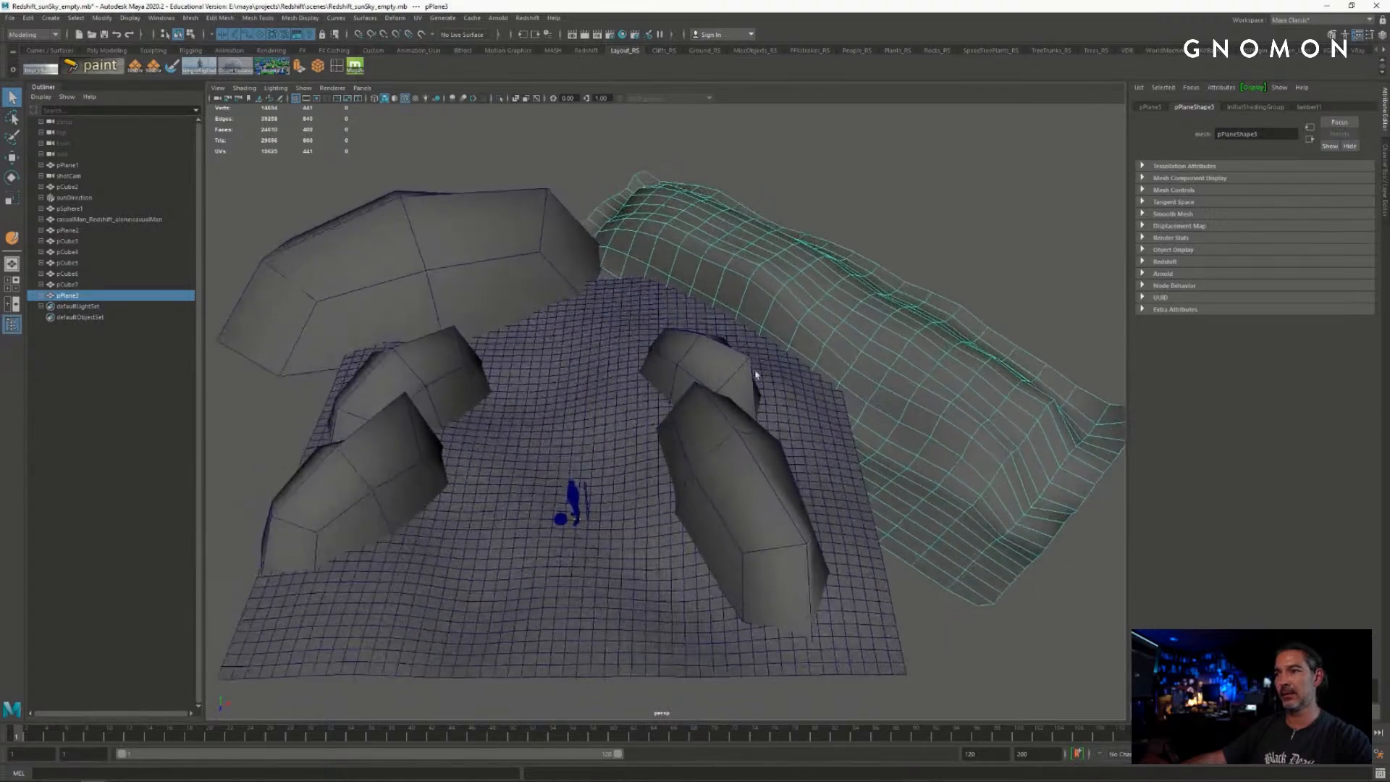
{"action": "left_click", "coordinate": [56, 18]}
{"action": "left_click", "coordinate": [34, 35]}
{"action": "left_click", "coordinate": [37, 39]}
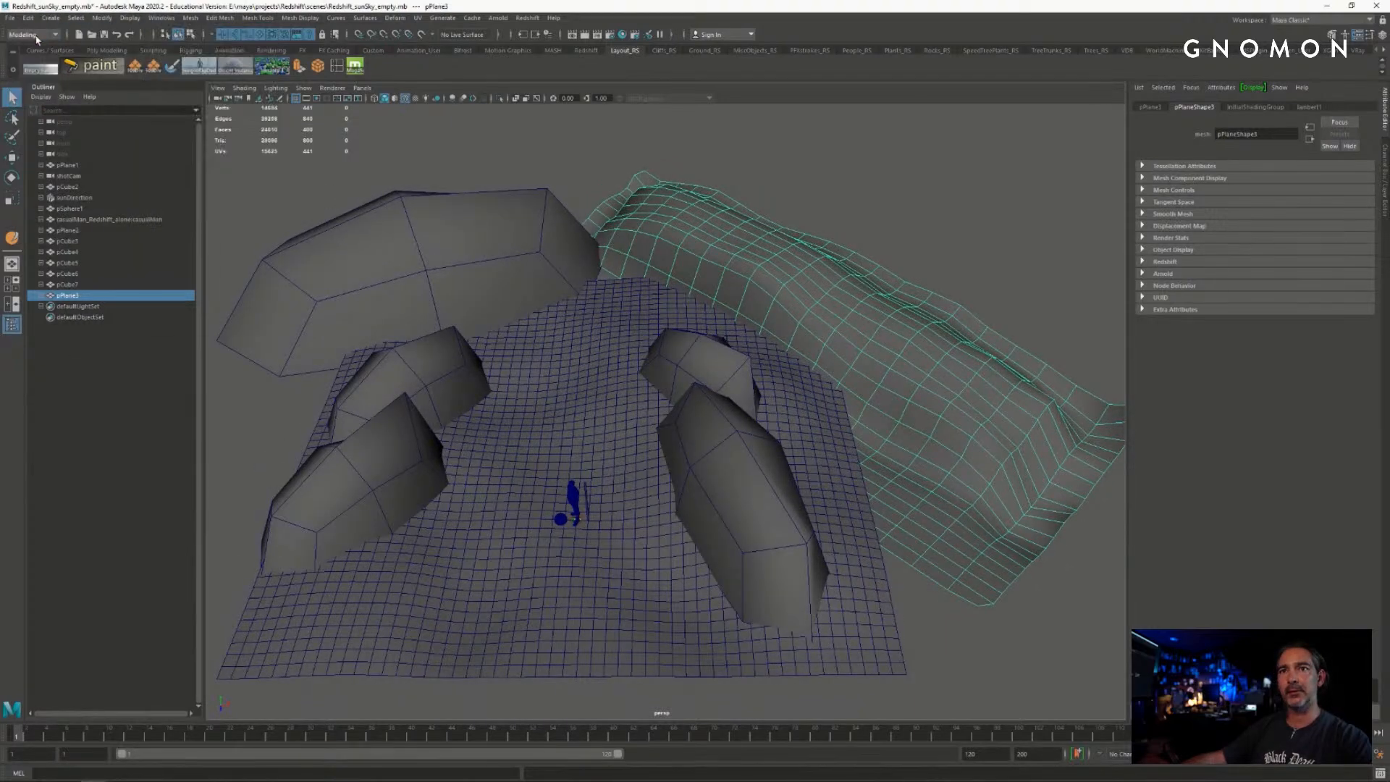
{"action": "left_click", "coordinate": [35, 34]}
{"action": "left_click", "coordinate": [36, 64]}
{"action": "left_click", "coordinate": [301, 18]}
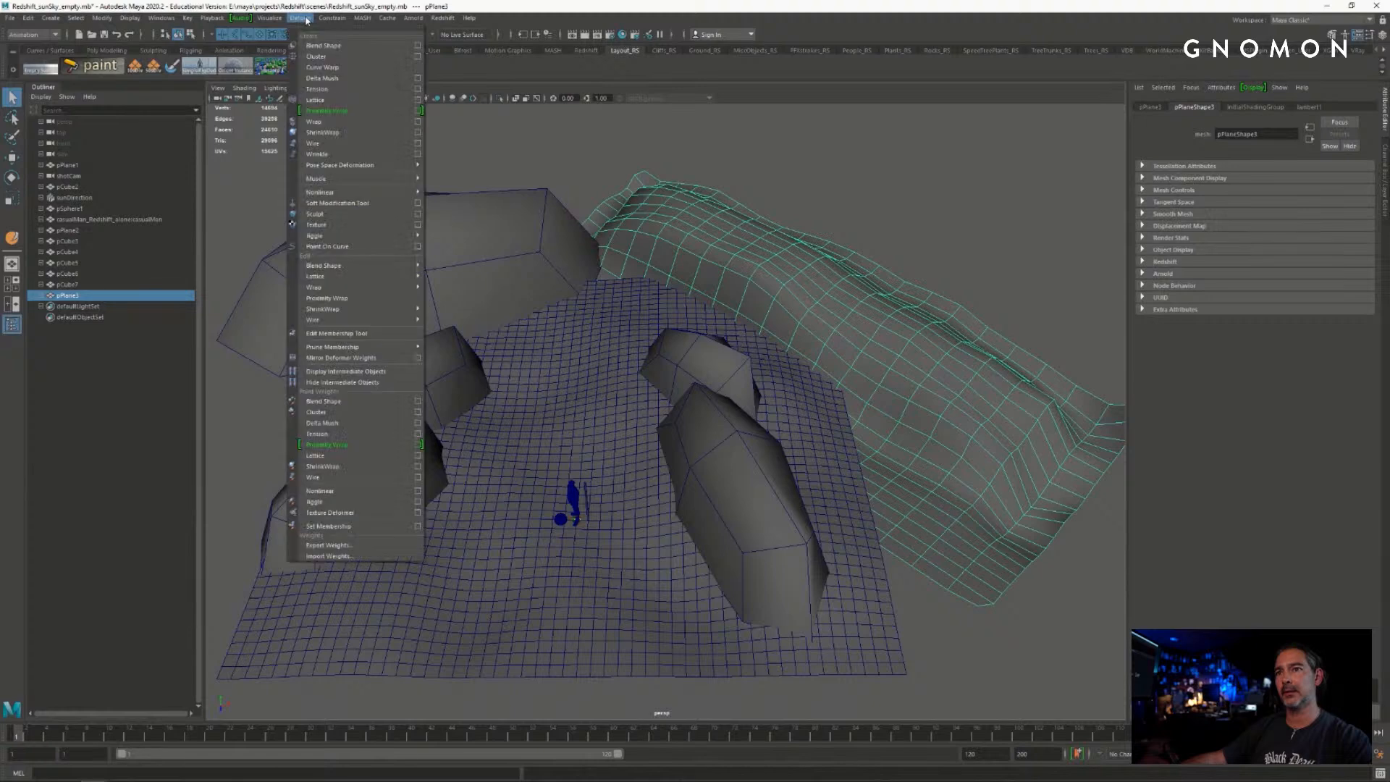
{"action": "mouse_move", "coordinate": [386, 200]}
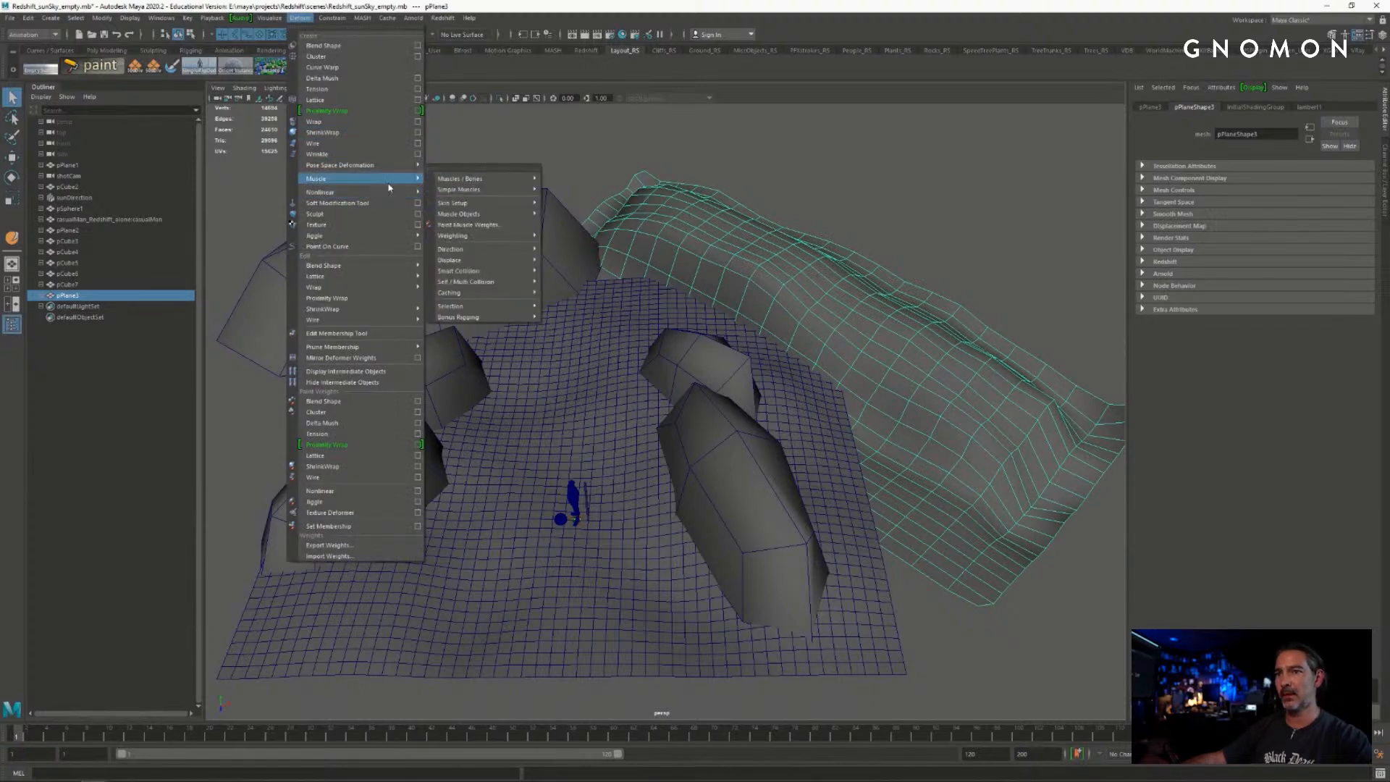
{"action": "left_click", "coordinate": [370, 102]}
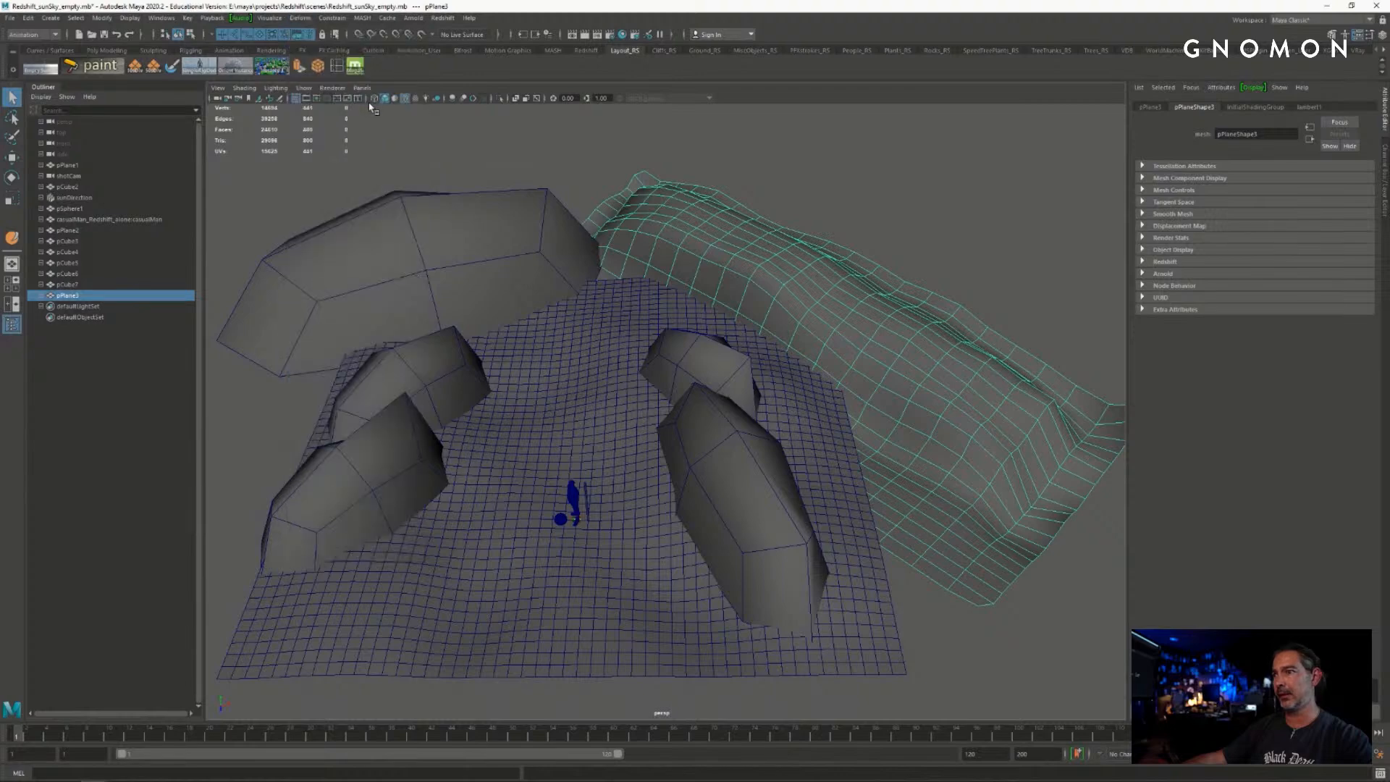
- Set the ridge lattice's S, T and U divisions to 5
{"action": "left_click", "coordinate": [1384, 168]}
{"action": "type", "text": "5"}
{"action": "key", "text": "Return"}
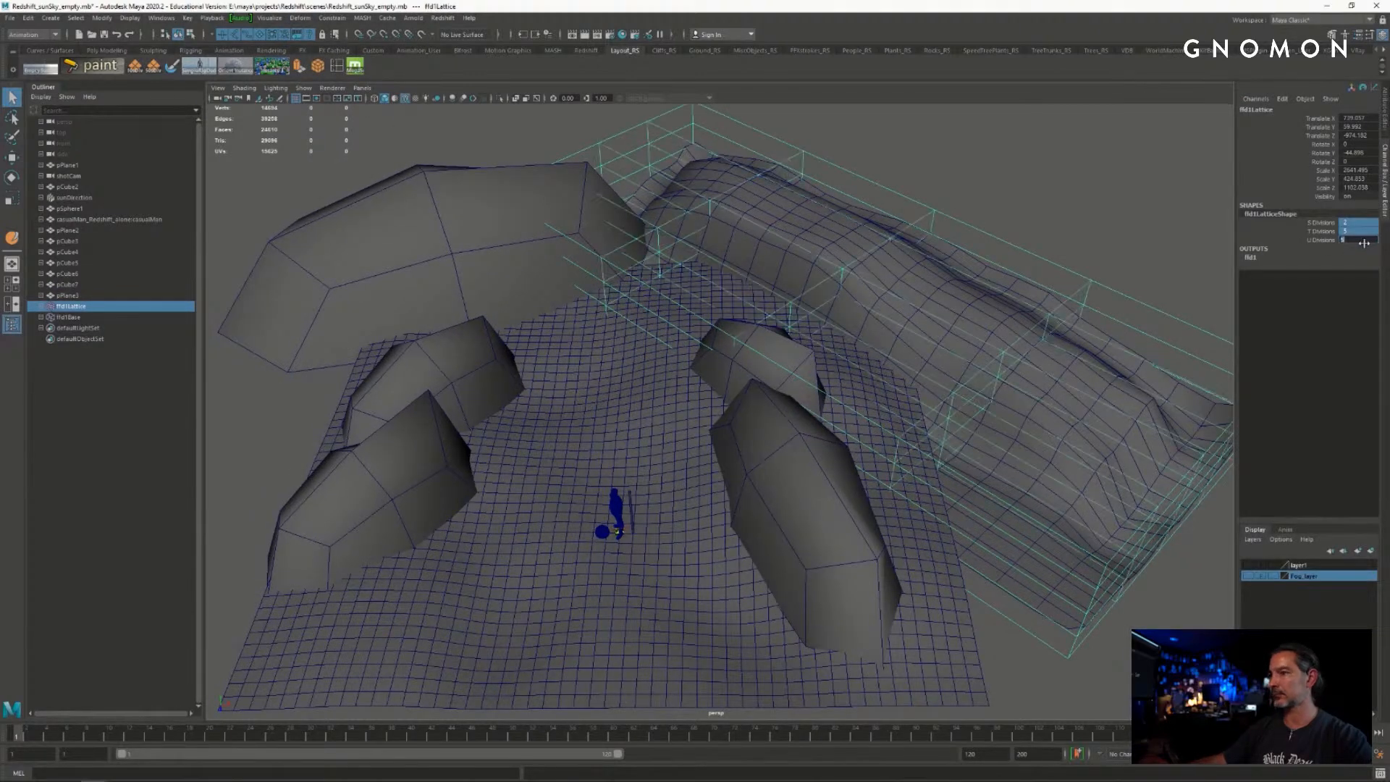
- Edit the lattice points and bend the ridge end beside the largest rock toward it by moving and rotating the end column
{"action": "left_click_drag", "start_coordinate": [816, 214], "coordinate": [651, 217], "text": "alt"}
{"action": "right_click_drag", "start_coordinate": [636, 217], "coordinate": [600, 205]}
{"action": "middle_click_drag", "start_coordinate": [599, 206], "coordinate": [561, 204], "text": "alt"}
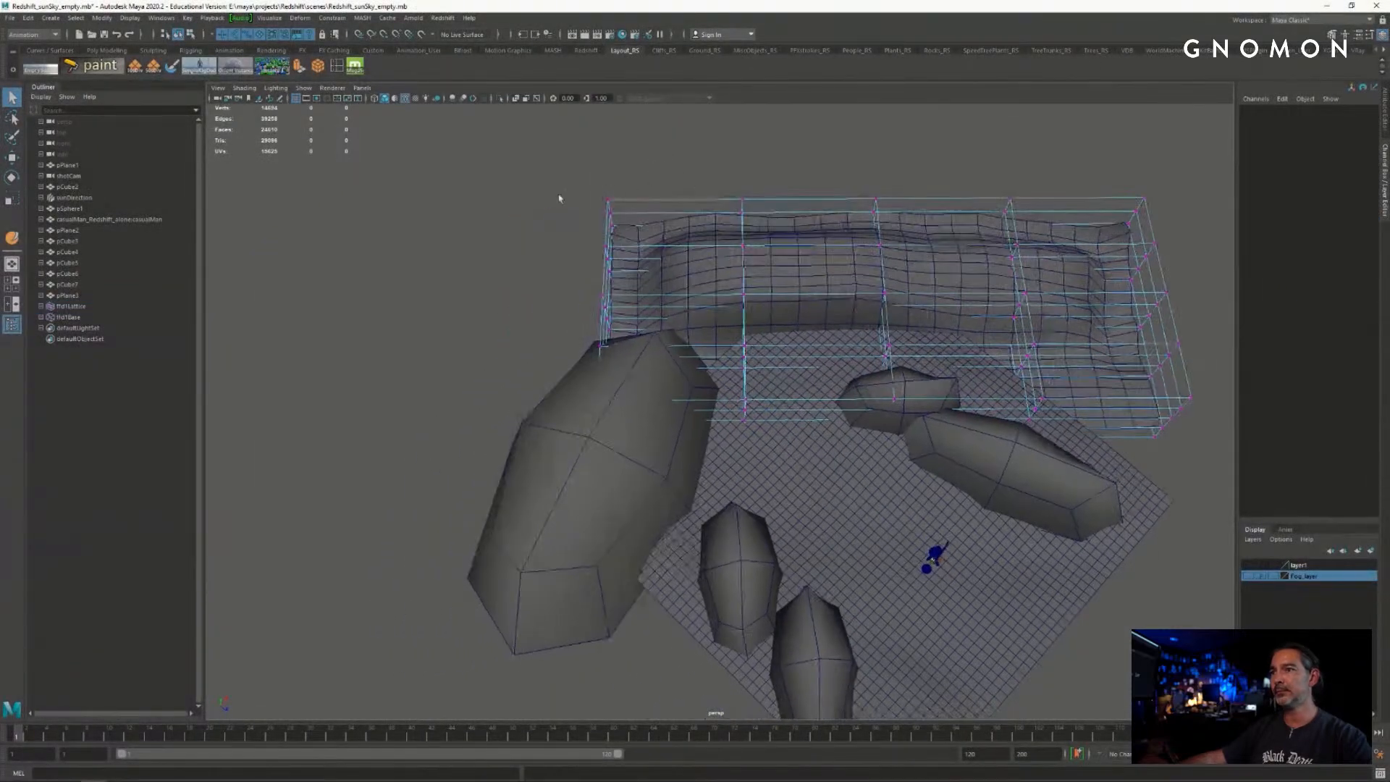
{"action": "left_click_drag", "start_coordinate": [519, 172], "coordinate": [652, 464]}
{"action": "key", "text": "w"}
{"action": "left_click_drag", "start_coordinate": [676, 372], "coordinate": [627, 443]}
{"action": "key", "text": "e"}
- Shift the second lattice column toward the largest rock and push the middle column back so the ridge arches
{"action": "left_click_drag", "start_coordinate": [702, 176], "coordinate": [799, 472]}
{"action": "middle_click_drag", "start_coordinate": [832, 396], "coordinate": [728, 404], "text": "alt"}
{"action": "key", "text": "w"}
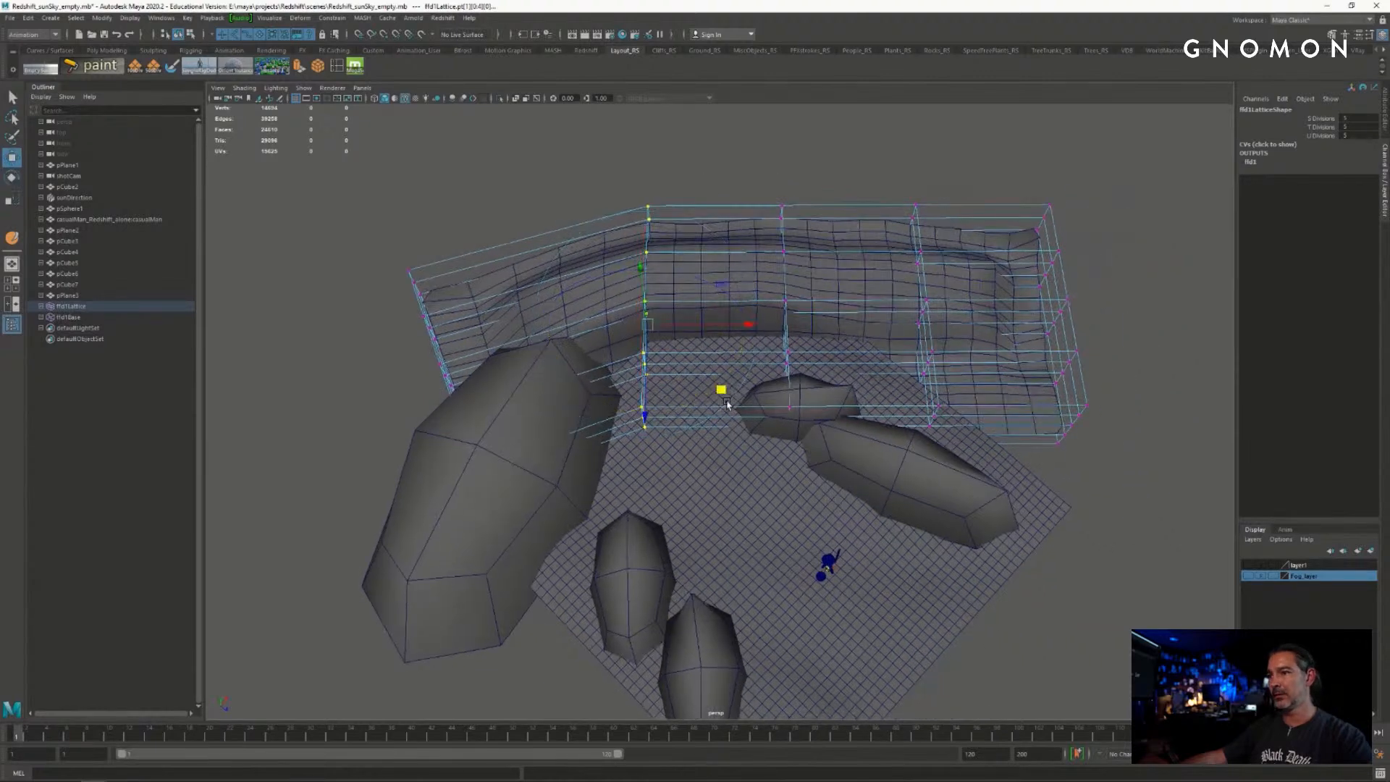
{"action": "left_click_drag", "start_coordinate": [737, 393], "coordinate": [696, 391]}
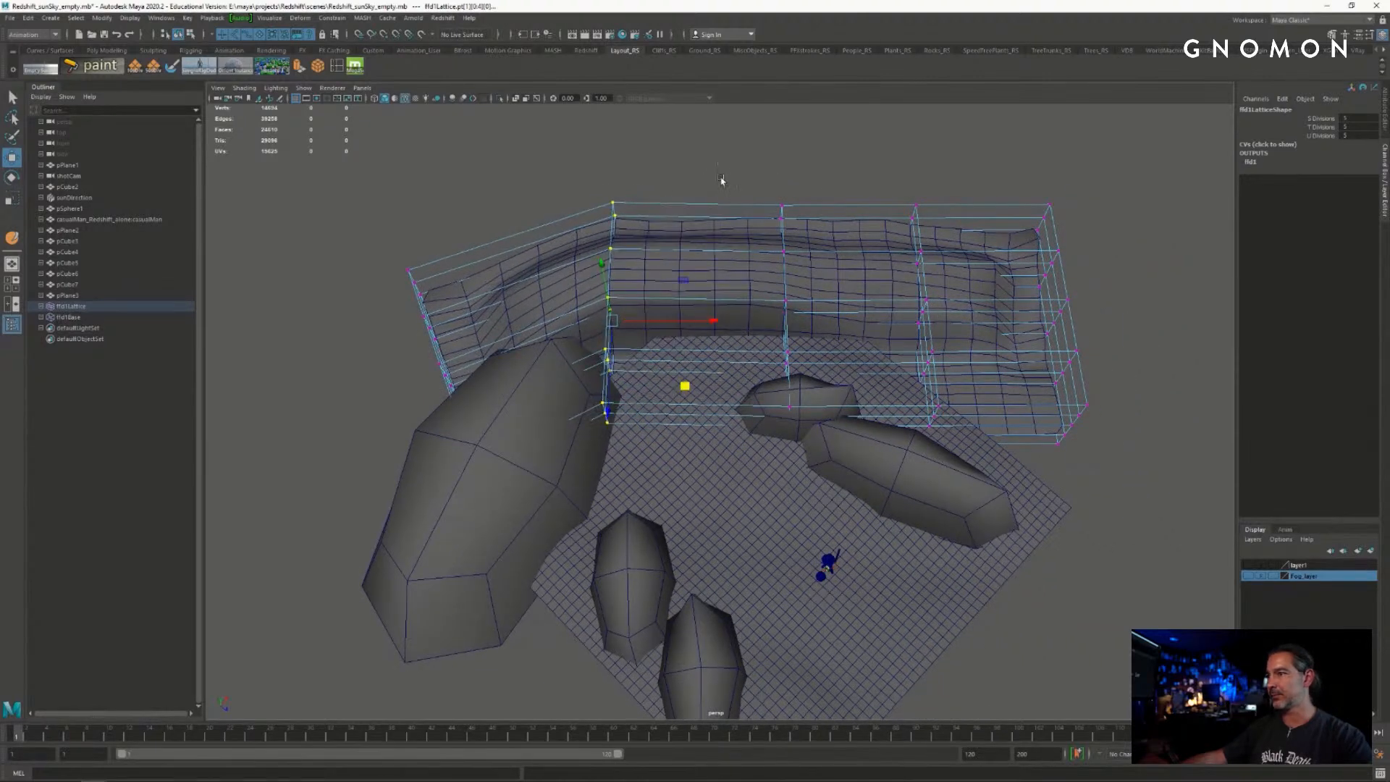
{"action": "left_click_drag", "start_coordinate": [719, 173], "coordinate": [844, 527]}
{"action": "middle_click_drag", "start_coordinate": [845, 487], "coordinate": [748, 503], "text": "alt"}
{"action": "left_click_drag", "start_coordinate": [764, 403], "coordinate": [758, 370]}
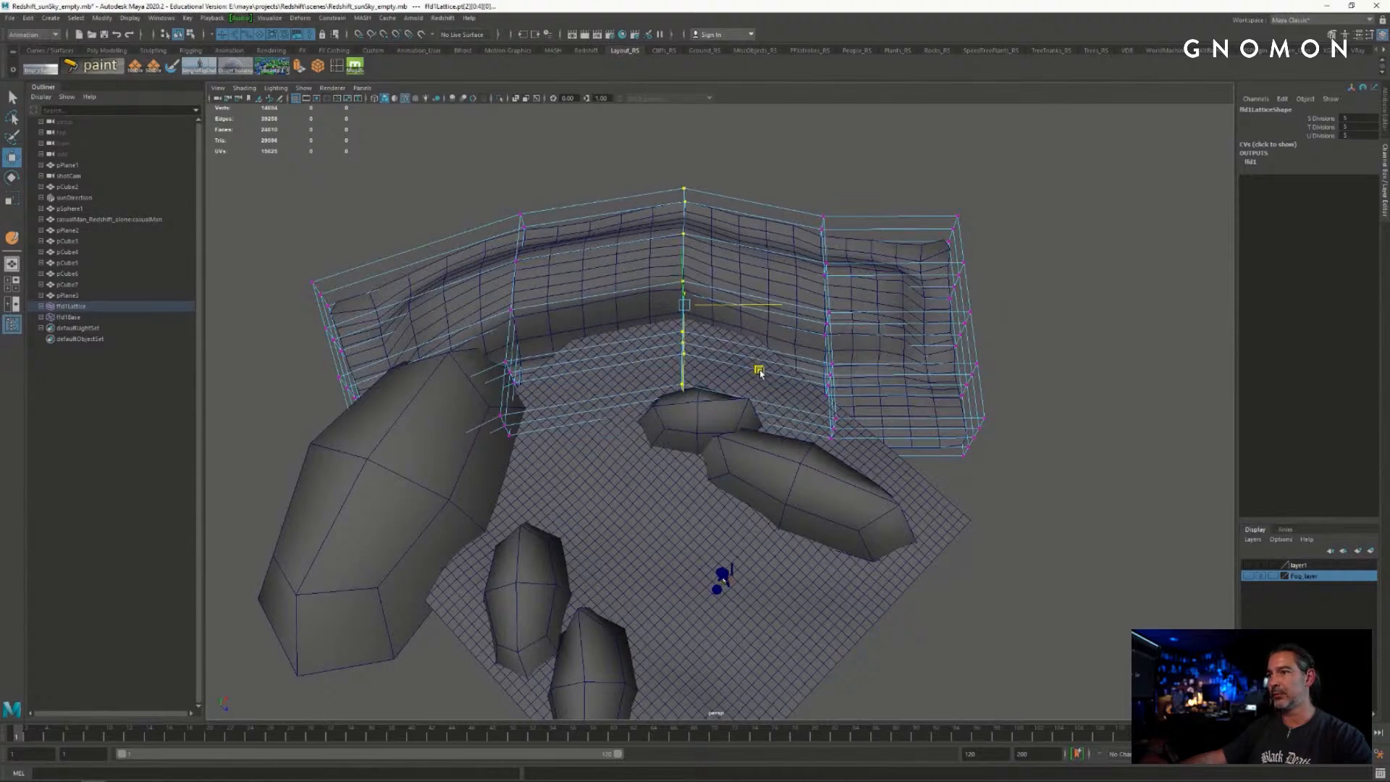
- Move and rotate the opposite end column of lattice points so the ridge curves around the ground plane
{"action": "left_click_drag", "start_coordinate": [934, 437], "coordinate": [904, 440], "text": "alt"}
{"action": "left_click_drag", "start_coordinate": [1002, 333], "coordinate": [1073, 605]}
{"action": "left_click_drag", "start_coordinate": [1042, 441], "coordinate": [1033, 490]}
{"action": "mouse_move", "coordinate": [904, 492]}
{"action": "left_mouse_down", "text": "alt"}
{"action": "mouse_move", "coordinate": [752, 486]}
{"action": "mouse_move", "coordinate": [707, 453]}
{"action": "mouse_move", "coordinate": [801, 453]}
{"action": "mouse_move", "coordinate": [903, 491]}
{"action": "left_mouse_up", "text": "alt"}
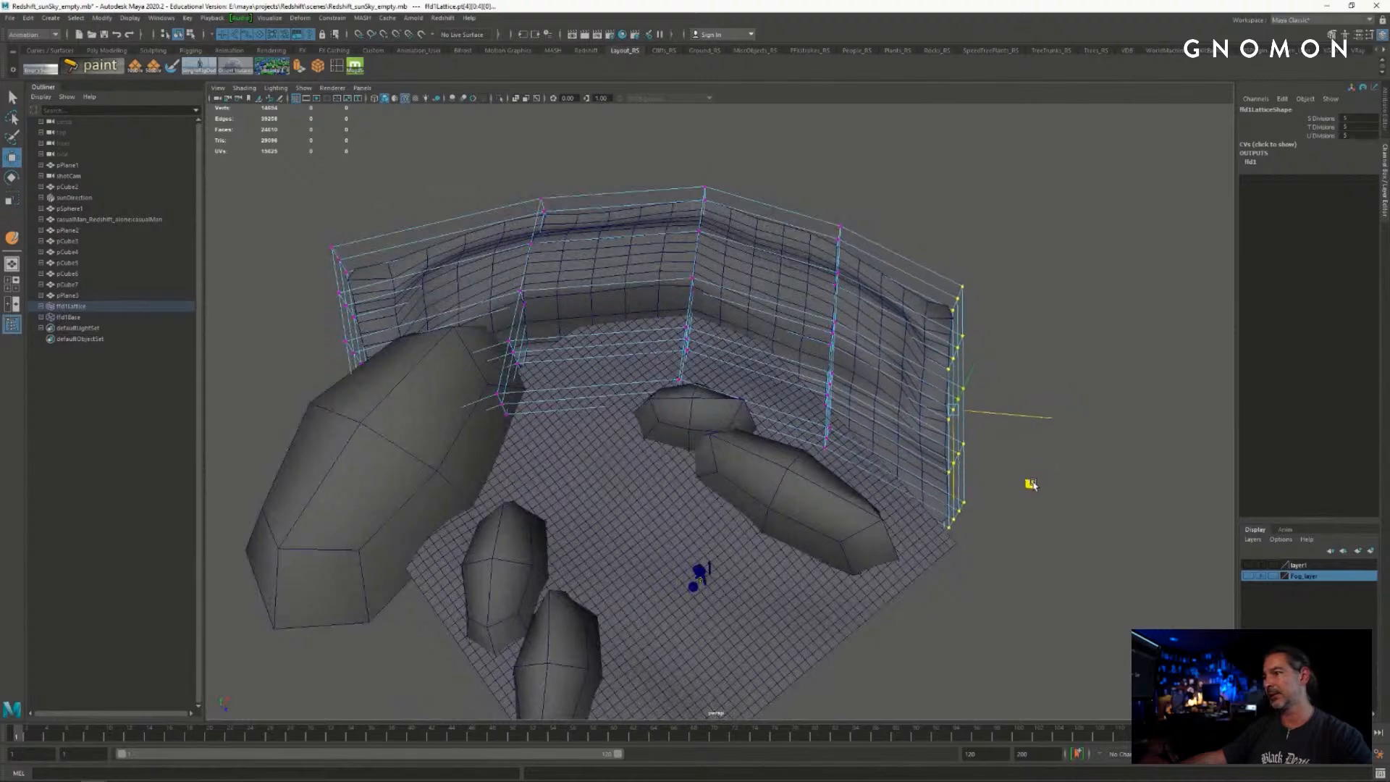
{"action": "key", "text": "e"}
{"action": "left_click_drag", "start_coordinate": [999, 498], "coordinate": [977, 504]}
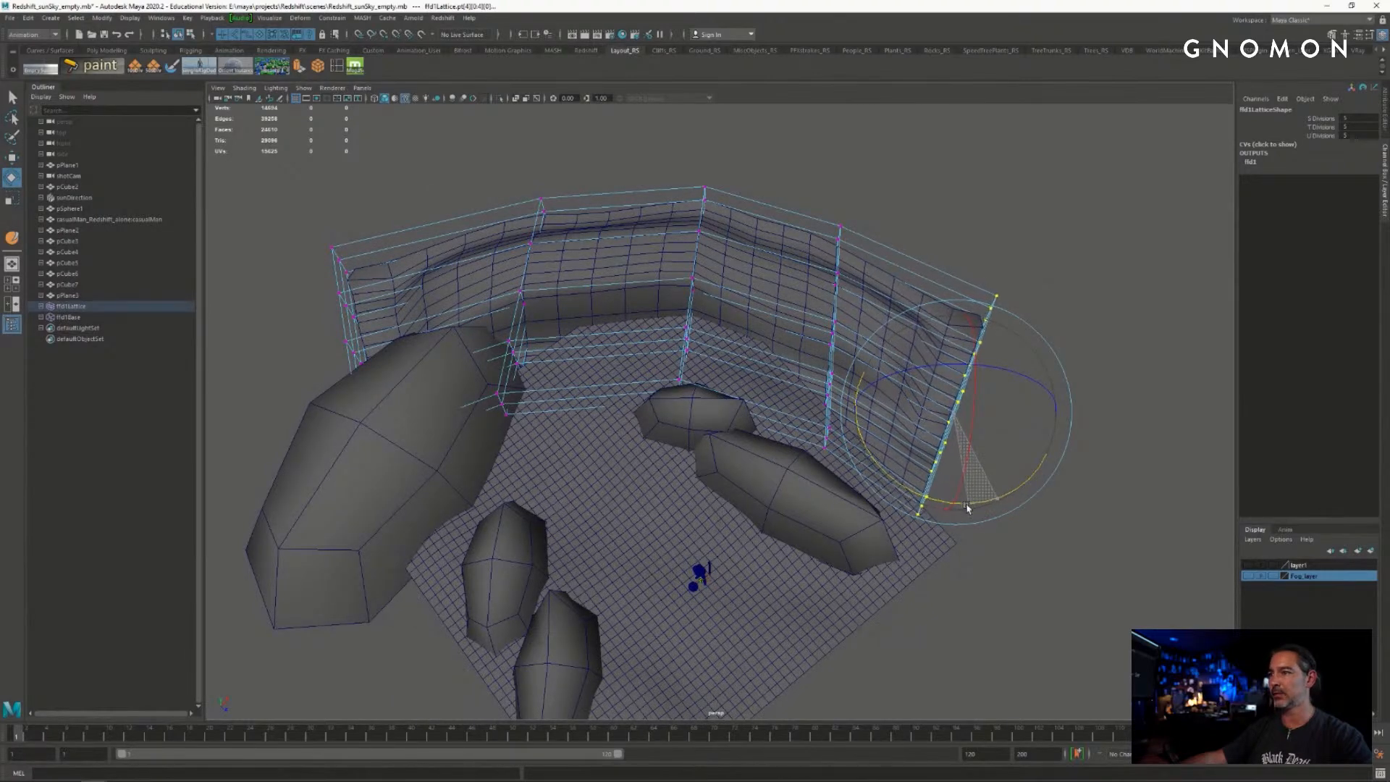
- Select the bent ridge pPlane3 and delete its construction history to bake in the lattice deformation
{"action": "left_click_drag", "start_coordinate": [828, 500], "coordinate": [713, 481], "text": "alt"}
{"action": "key", "text": "q"}
{"action": "left_click", "coordinate": [791, 332]}
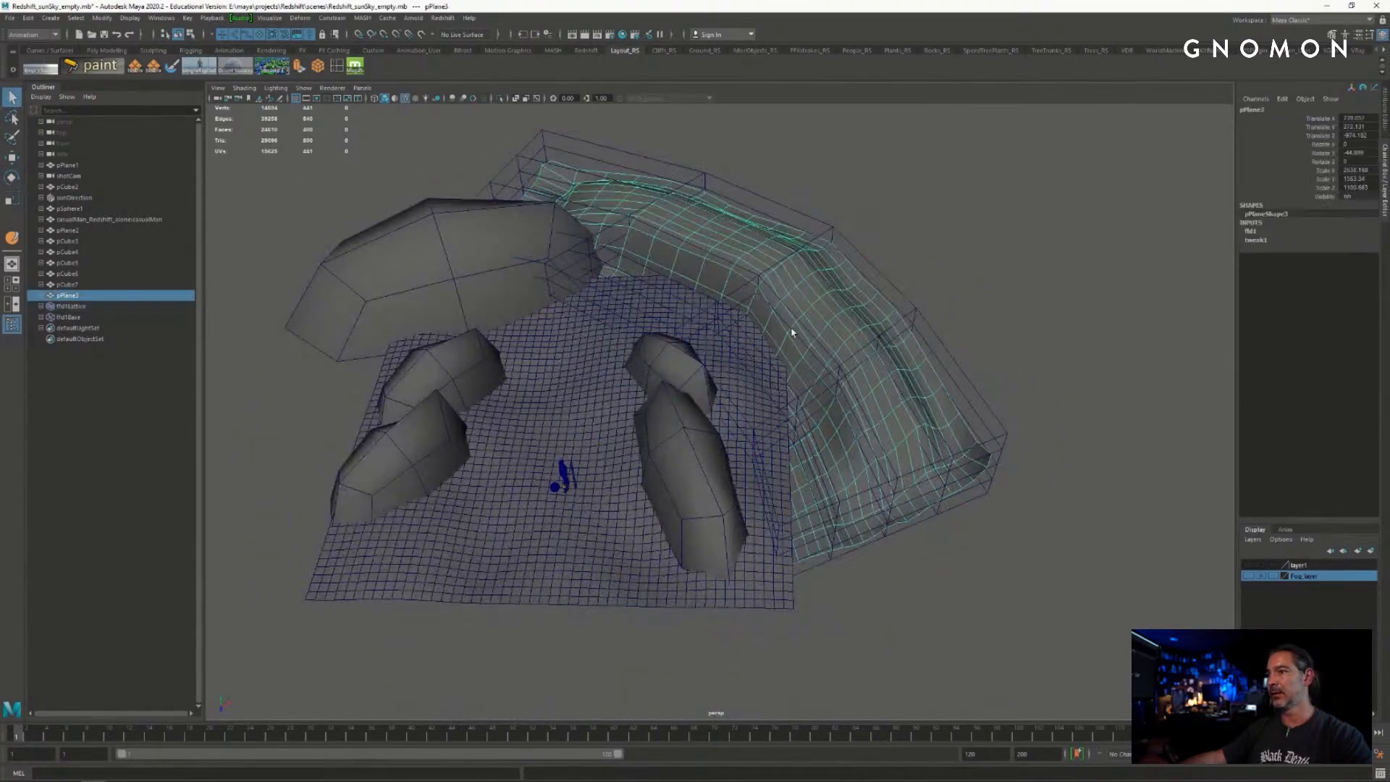
{"action": "right_click_drag", "start_coordinate": [792, 332], "coordinate": [821, 323], "text": "alt"}
{"action": "left_click", "coordinate": [34, 19]}
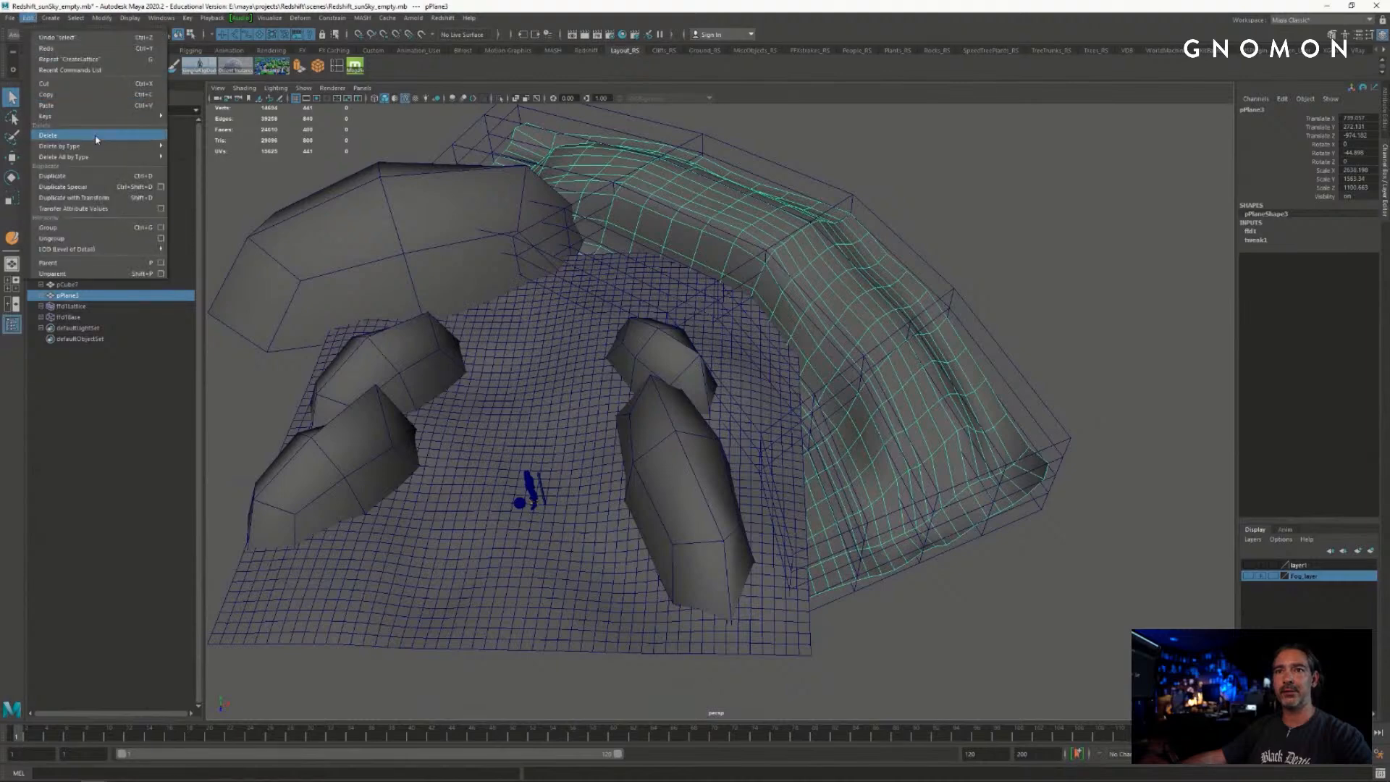
{"action": "mouse_move", "coordinate": [94, 133]}
{"action": "left_click", "coordinate": [199, 149]}
{"action": "left_click", "coordinate": [832, 177]}
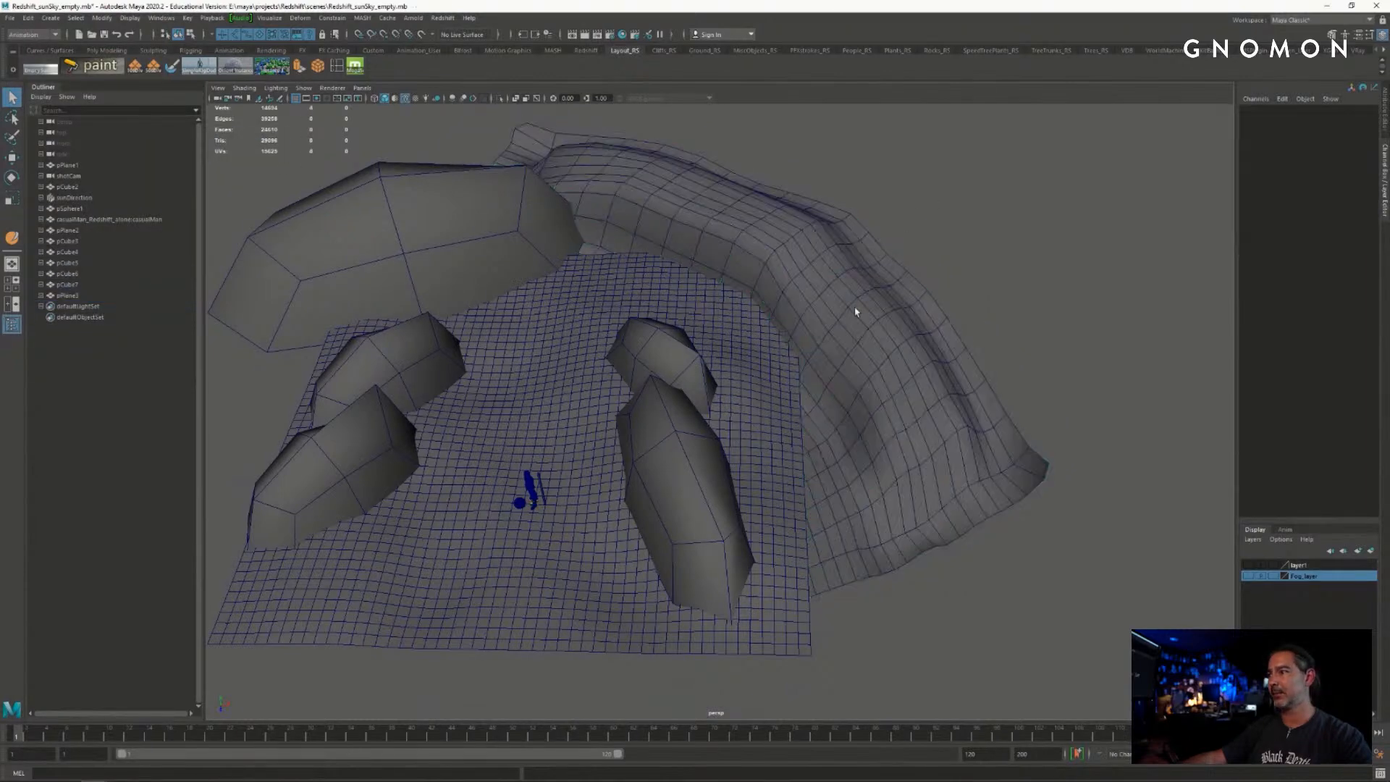
- Scale up the curved ridge and raise it behind the ground plane
{"action": "left_click_drag", "start_coordinate": [856, 310], "coordinate": [961, 382], "text": "alt"}
{"action": "left_click", "coordinate": [864, 342]}
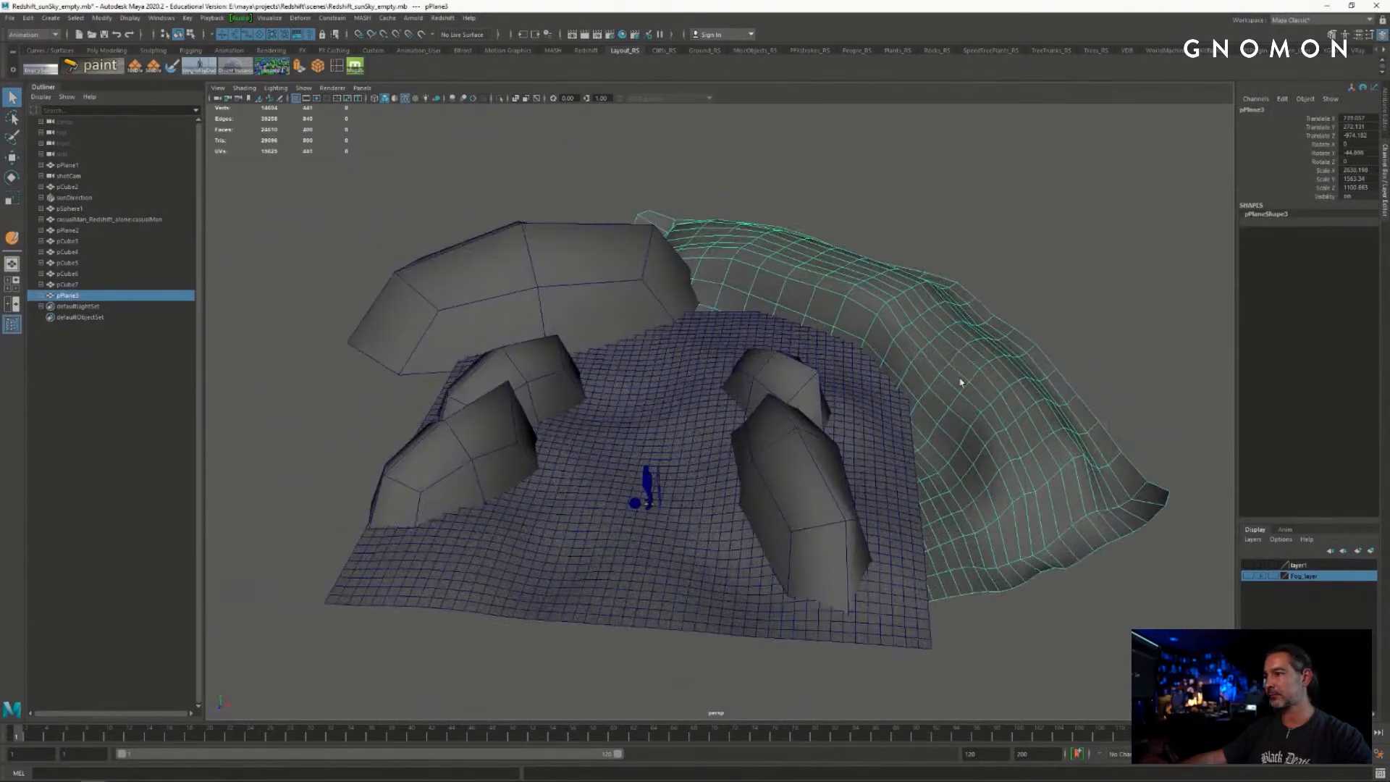
{"action": "left_click_drag", "start_coordinate": [856, 317], "coordinate": [985, 354]}
{"action": "left_click_drag", "start_coordinate": [873, 245], "coordinate": [906, 356]}
{"action": "left_click", "coordinate": [729, 380]}
{"action": "left_click", "coordinate": [814, 333]}
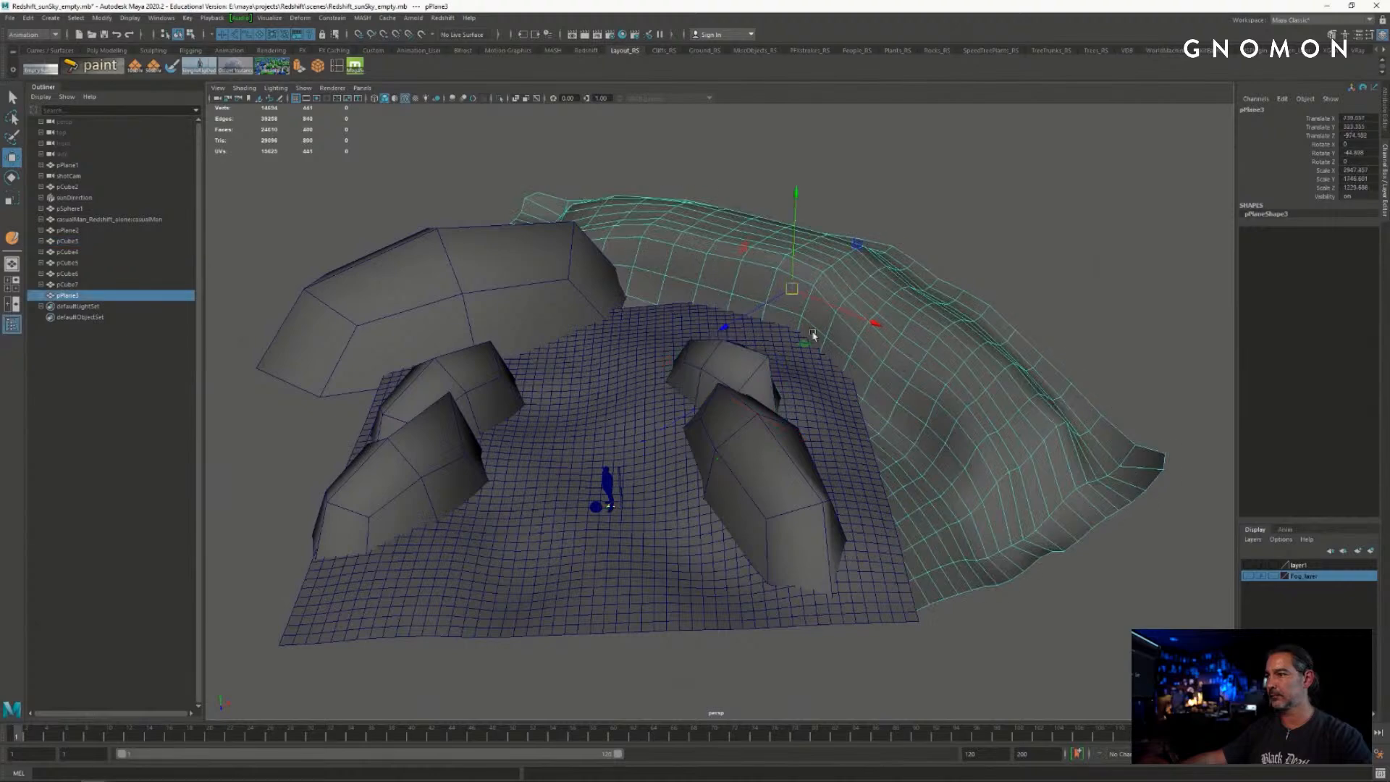
- Duplicate the foreground rock on the ridge side, place the copy between that rock and the ridge, and enlarge it
{"action": "left_click_drag", "start_coordinate": [814, 333], "coordinate": [751, 355], "text": "alt"}
{"action": "left_click_drag", "start_coordinate": [751, 356], "coordinate": [748, 353], "text": "alt"}
{"action": "right_click_drag", "start_coordinate": [749, 353], "coordinate": [818, 374], "text": "alt"}
{"action": "left_click", "coordinate": [720, 364]}
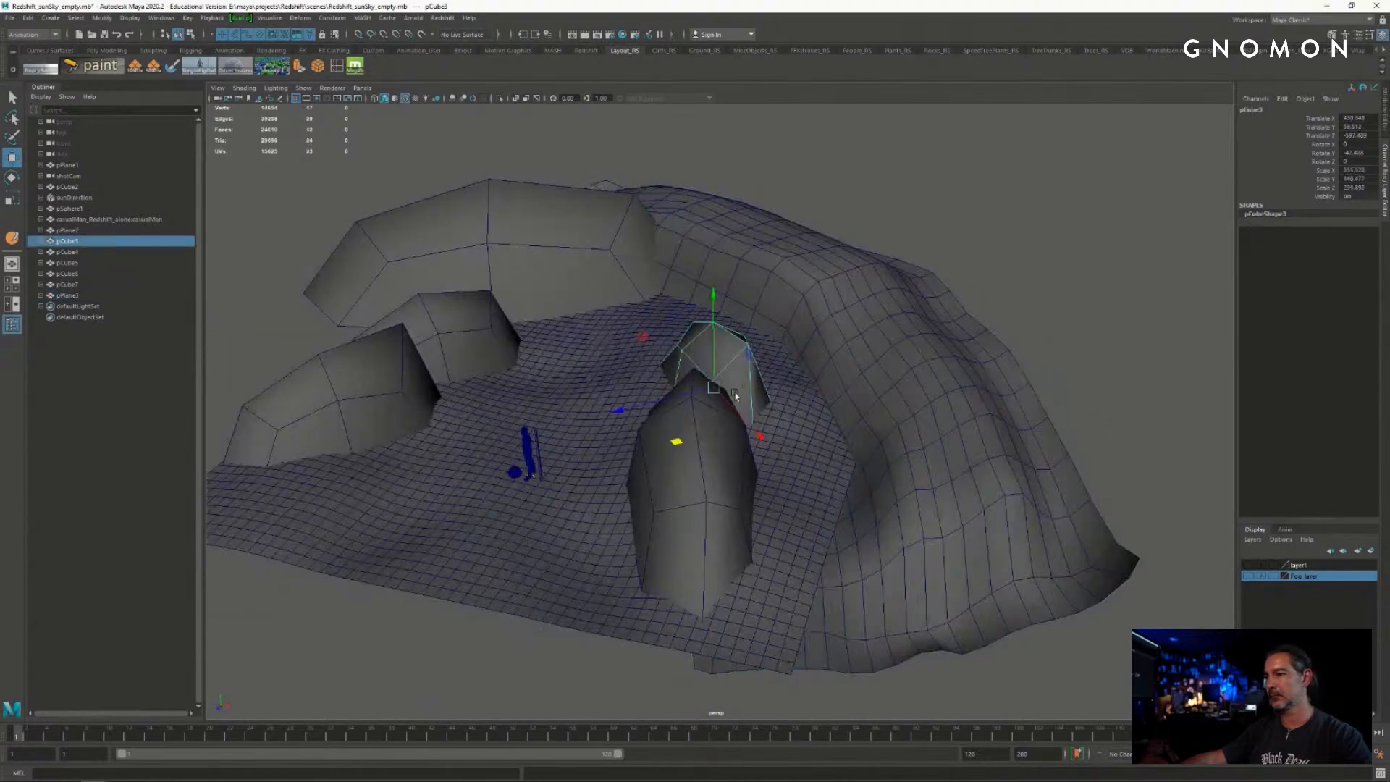
{"action": "left_click", "coordinate": [724, 466]}
{"action": "key", "text": "ctrl+d"}
{"action": "left_click_drag", "start_coordinate": [619, 543], "coordinate": [742, 501]}
{"action": "key", "text": "e"}
{"action": "key", "text": "r"}
{"action": "left_click_drag", "start_coordinate": [815, 451], "coordinate": [763, 347]}
{"action": "key", "text": "q"}
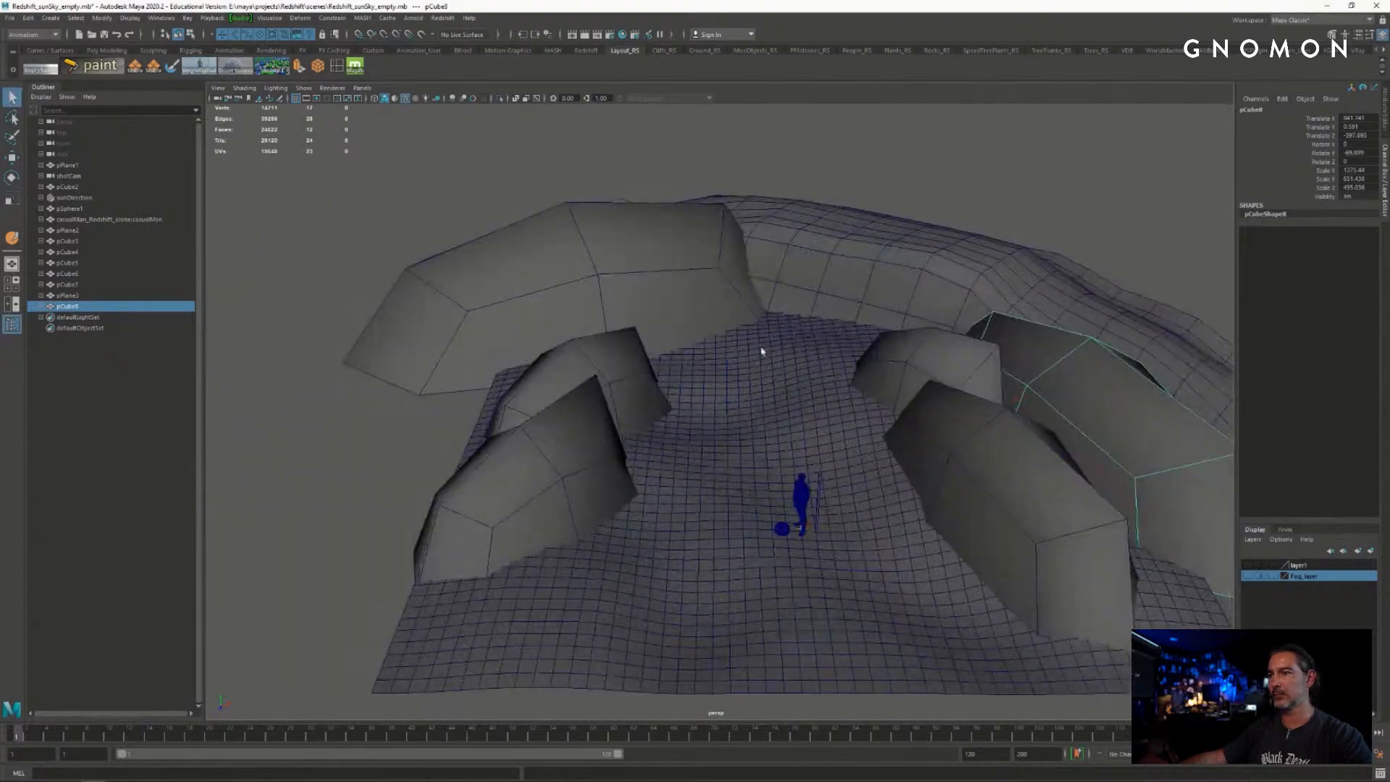
- Duplicate the curved ridge, rotate the copy around the vertical axis and move it to enclose the opposite side of the ground
{"action": "left_click", "coordinate": [884, 258]}
{"action": "left_click_drag", "start_coordinate": [884, 257], "coordinate": [709, 280], "text": "alt"}
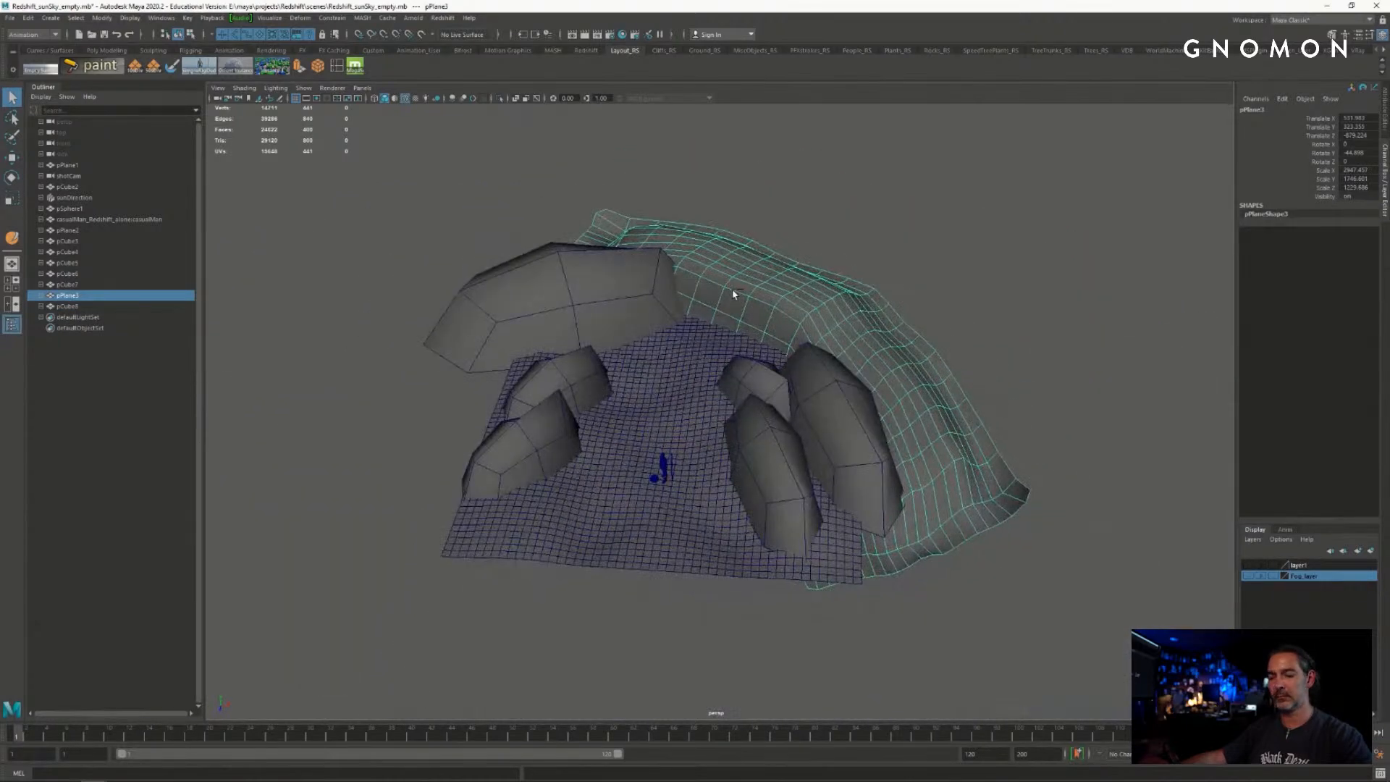
{"action": "key", "text": "ctrl+d"}
{"action": "key", "text": "e"}
{"action": "left_click_drag", "start_coordinate": [720, 373], "coordinate": [878, 367]}
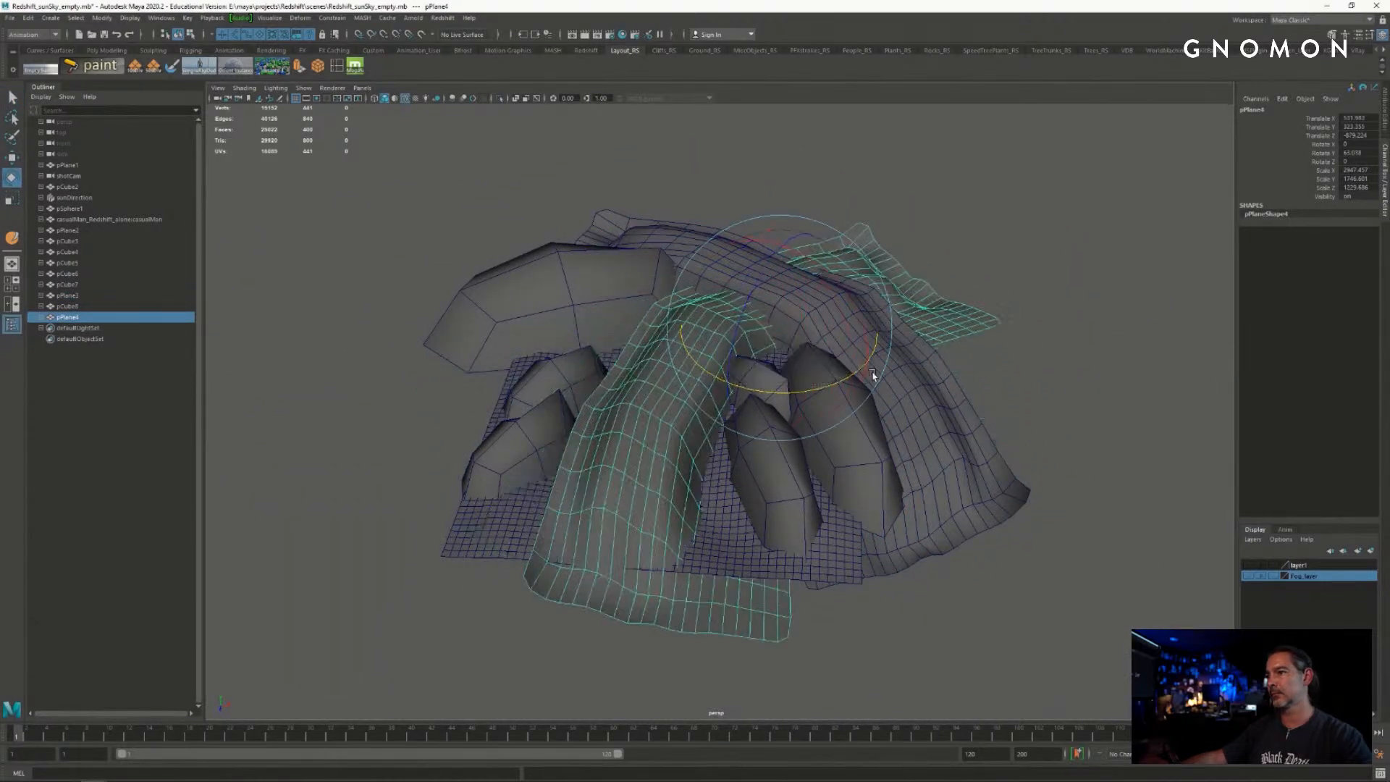
{"action": "key", "text": "w"}
{"action": "left_click_drag", "start_coordinate": [878, 311], "coordinate": [651, 311]}
{"action": "right_click_drag", "start_coordinate": [652, 310], "coordinate": [711, 314], "text": "alt"}
{"action": "left_click_drag", "start_coordinate": [711, 314], "coordinate": [738, 348], "text": "alt"}
- Reposition the largest rock, pCube7, between the two ridges and scale it down slightly
{"action": "left_click", "coordinate": [701, 337]}
{"action": "middle_click_drag", "start_coordinate": [701, 338], "coordinate": [666, 360]}
{"action": "key", "text": "e"}
{"action": "key", "text": "w"}
{"action": "key", "text": "r"}
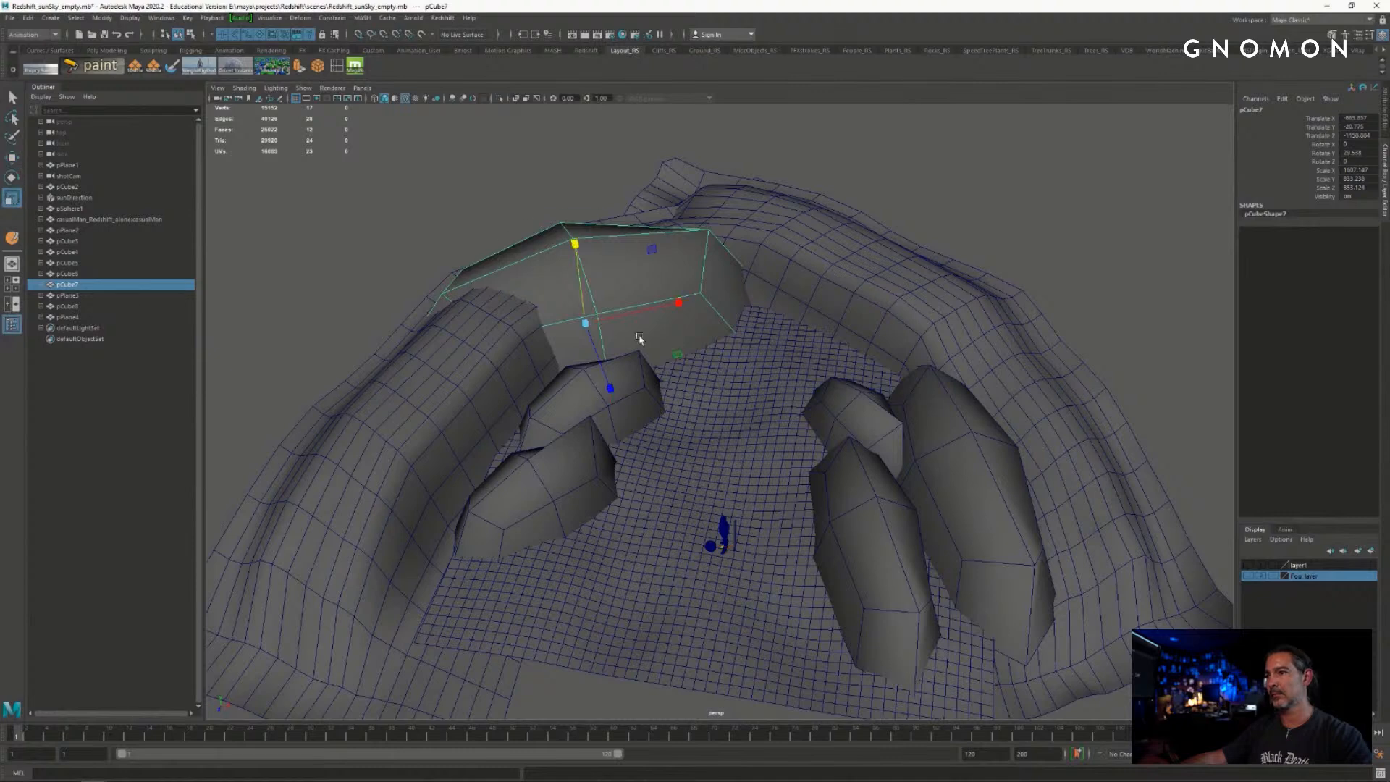
{"action": "left_click_drag", "start_coordinate": [588, 319], "coordinate": [574, 323]}
{"action": "key", "text": "q"}
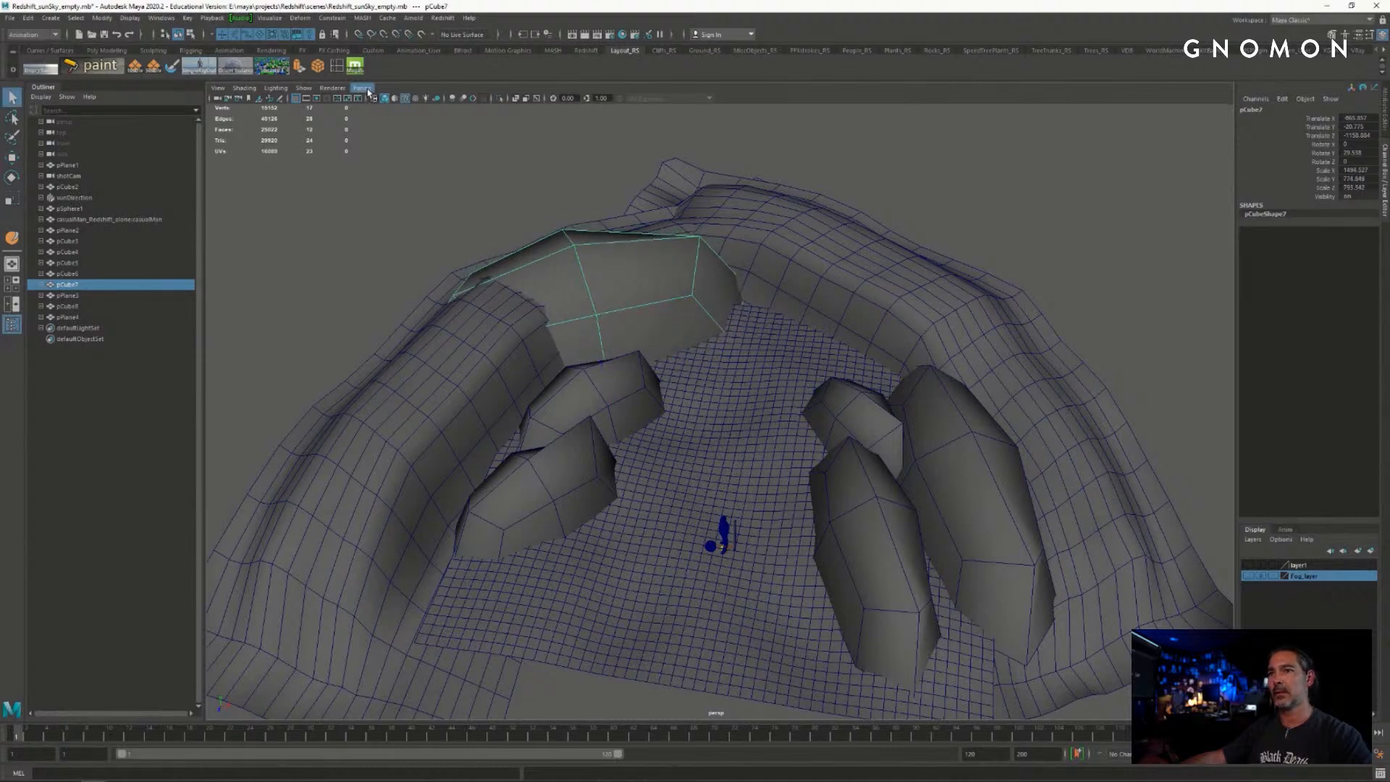
- Look through shotCam and lower the height of the largest background rock, pCube7
{"action": "left_click", "coordinate": [361, 88]}
{"action": "left_click", "coordinate": [509, 114]}
{"action": "left_click", "coordinate": [650, 207]}
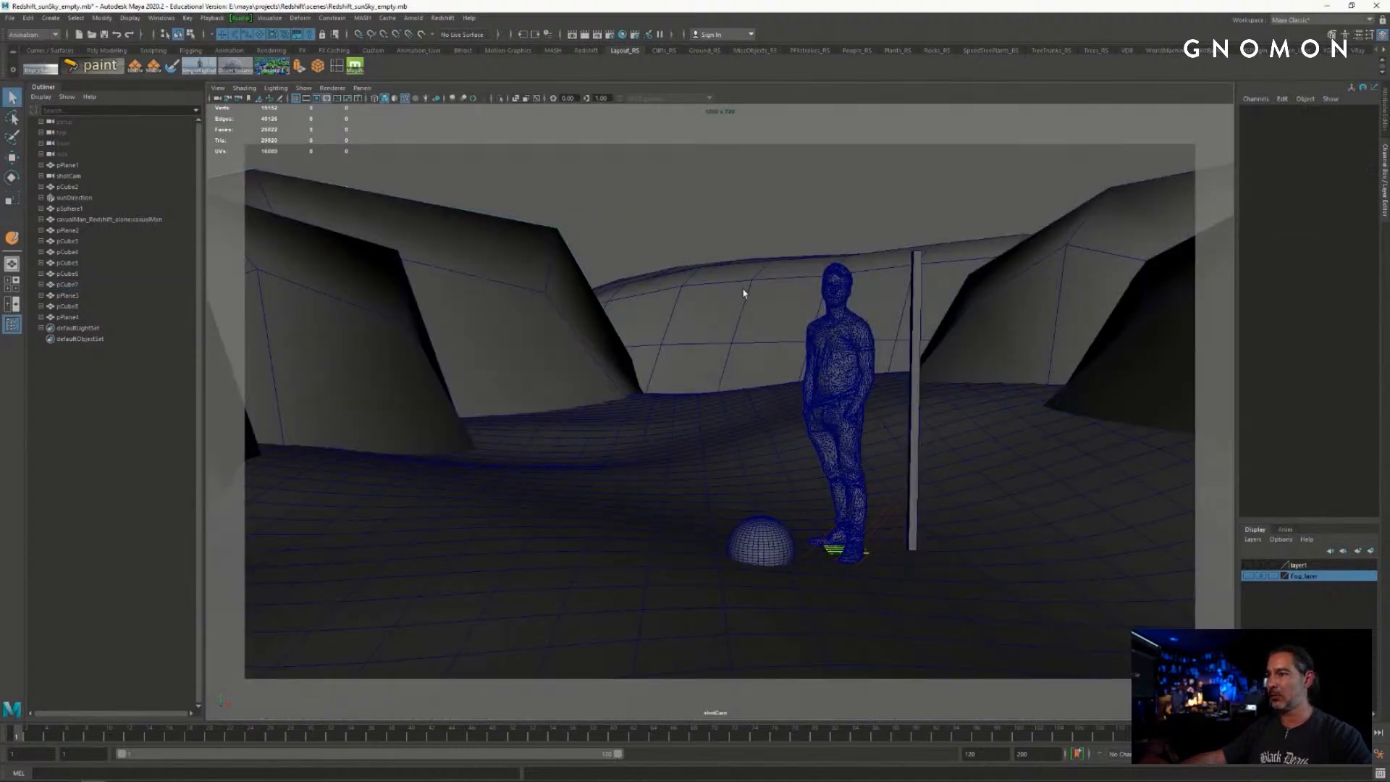
{"action": "left_click", "coordinate": [1122, 274]}
{"action": "key", "text": "w"}
{"action": "left_click", "coordinate": [553, 292]}
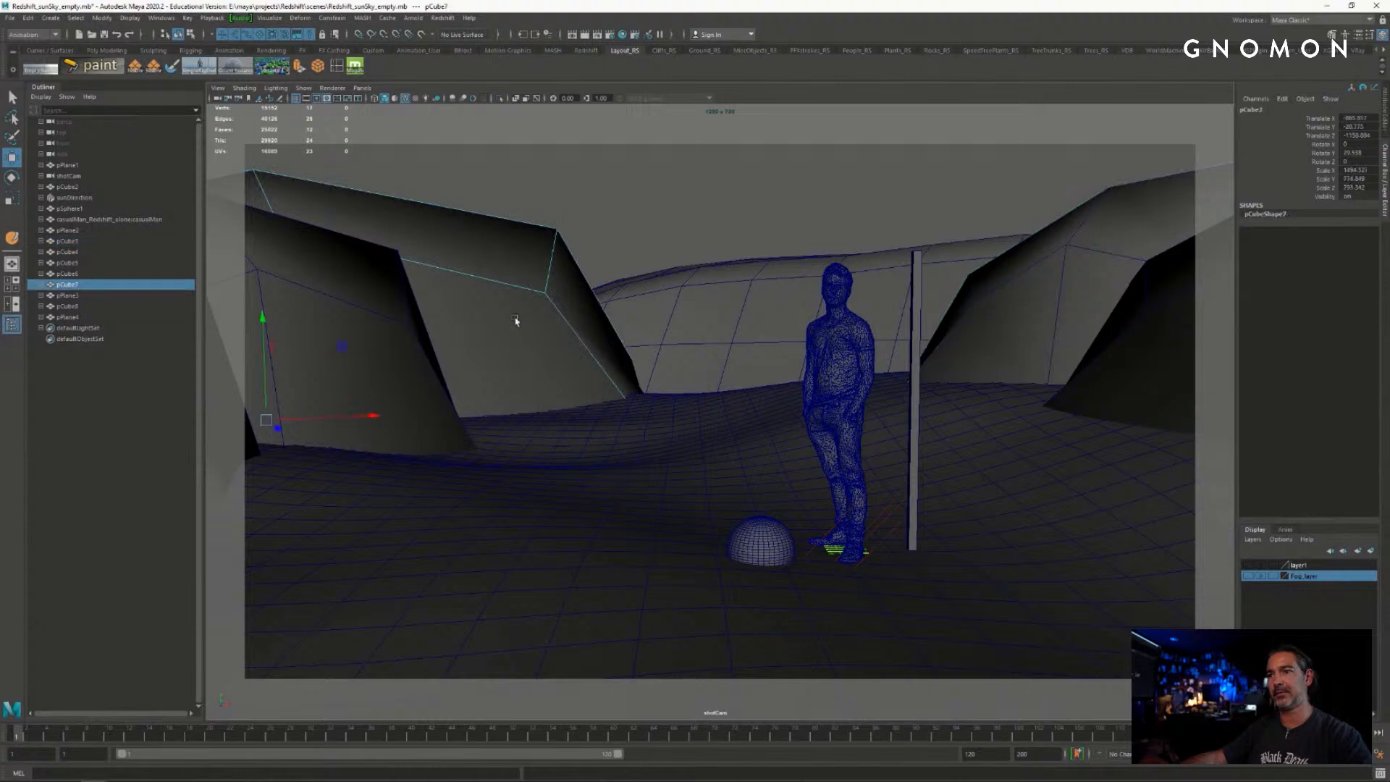
{"action": "key", "text": "r"}
{"action": "mouse_move", "coordinate": [263, 324]}
{"action": "left_mouse_down"}
{"action": "mouse_move", "coordinate": [263, 366]}
{"action": "mouse_move", "coordinate": [263, 335]}
{"action": "left_mouse_up"}
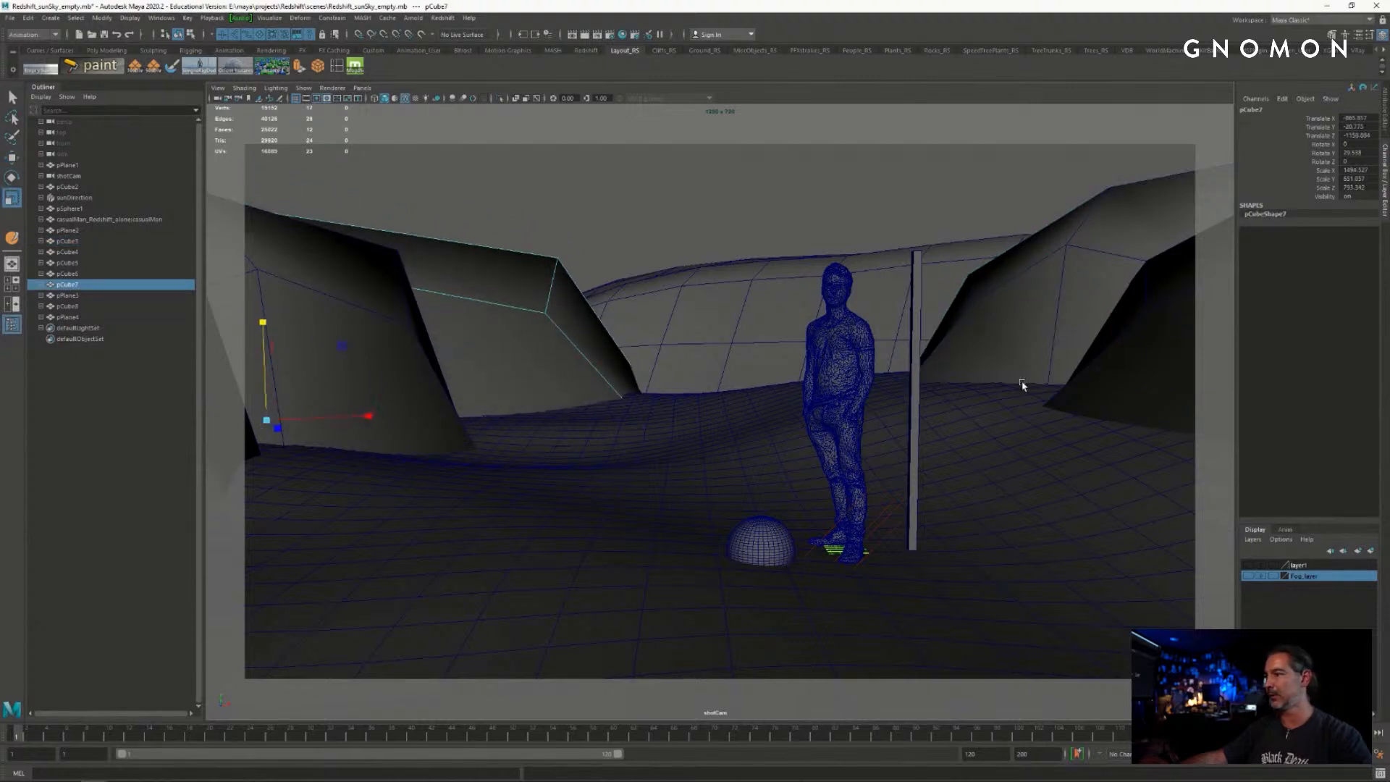
- Select rock pCube5 in front of the largest rock and reduce its Scale Y for a lower silhouette
{"action": "left_click", "coordinate": [875, 210]}
{"action": "left_click", "coordinate": [311, 314]}
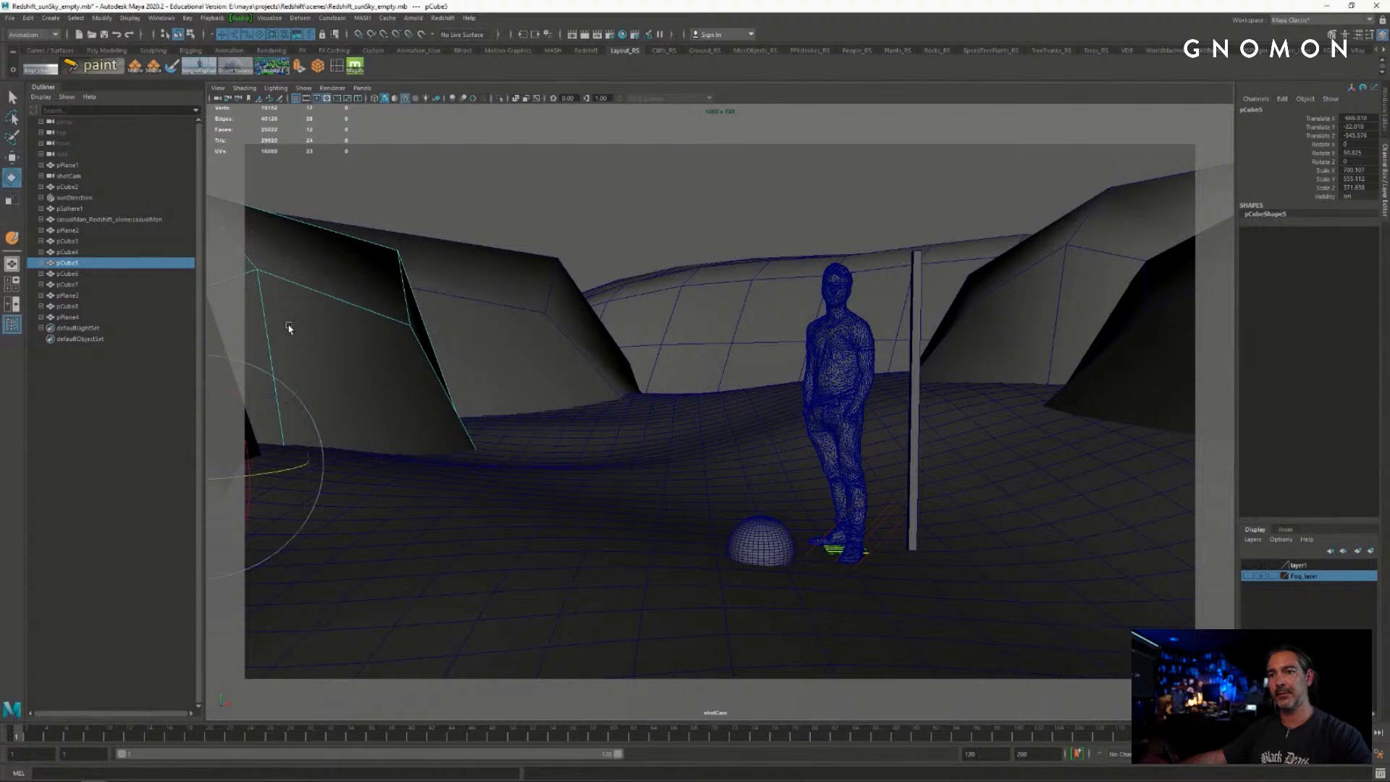
{"action": "left_click", "coordinate": [1323, 179]}
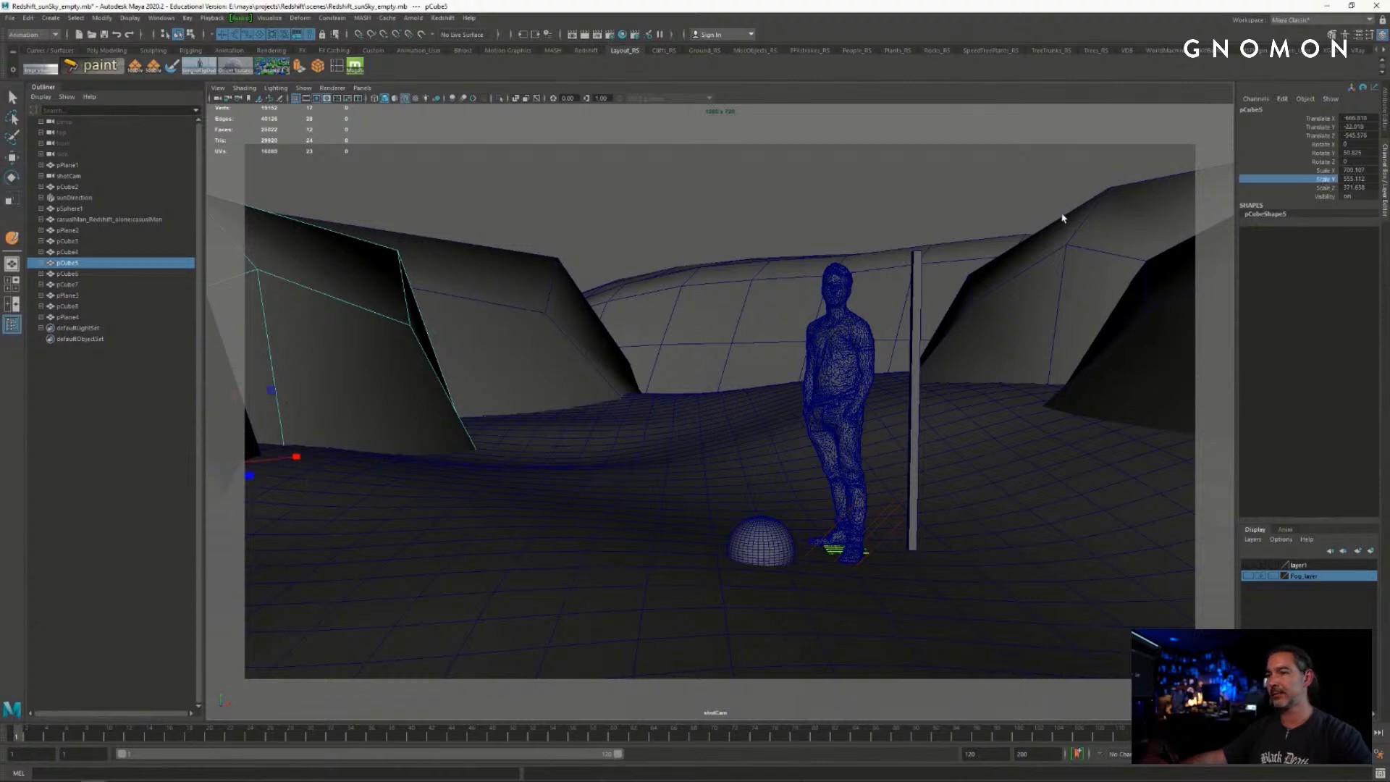
{"action": "middle_click_drag", "start_coordinate": [1054, 211], "coordinate": [1008, 307]}
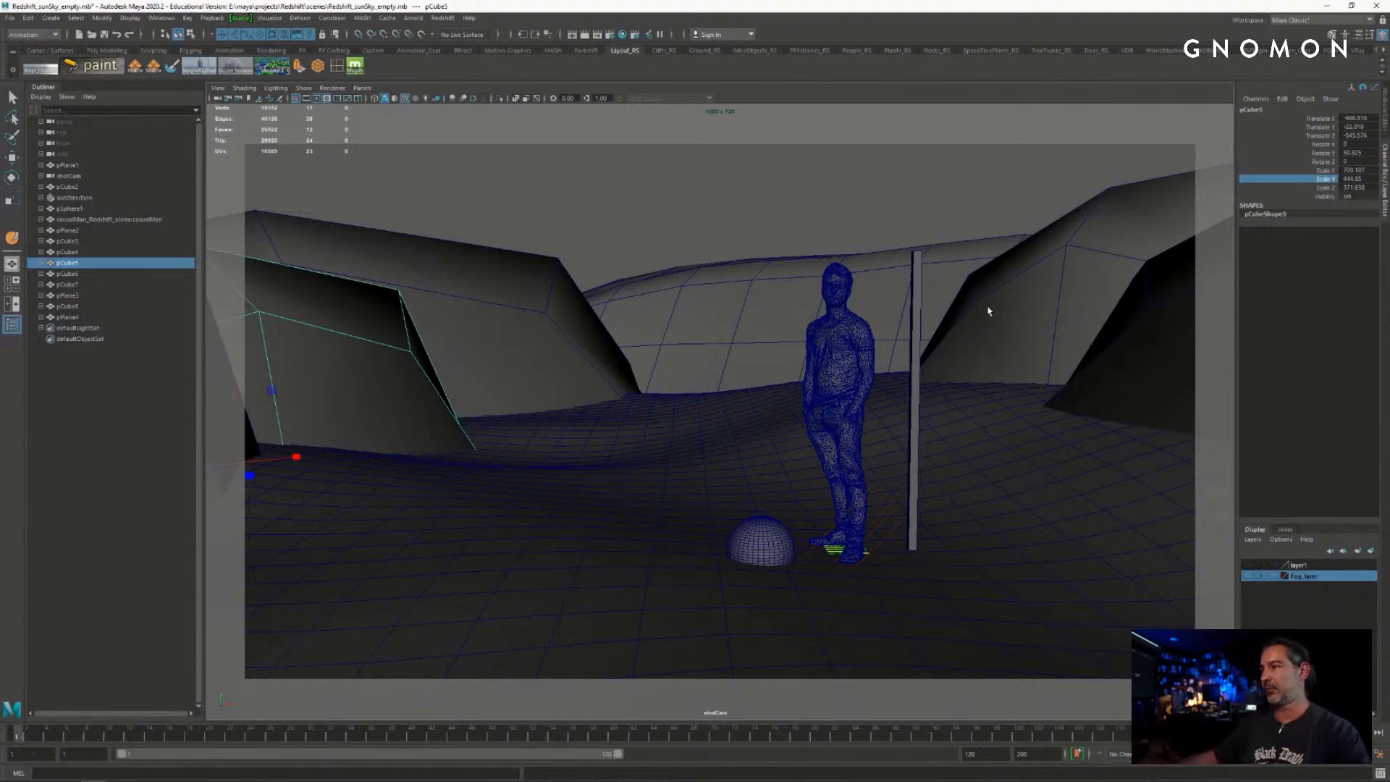
{"action": "left_click", "coordinate": [1327, 170]}
{"action": "left_click", "coordinate": [1324, 179]}
{"action": "middle_click_drag", "start_coordinate": [1064, 262], "coordinate": [1006, 292]}
{"action": "left_click", "coordinate": [1325, 171]}
{"action": "left_click", "coordinate": [1325, 179]}
- Return to the perspective view and examine the arrangement of rocks and ridges around the figure
{"action": "key", "text": "space"}
{"action": "left_click_drag", "start_coordinate": [688, 373], "coordinate": [696, 331]}
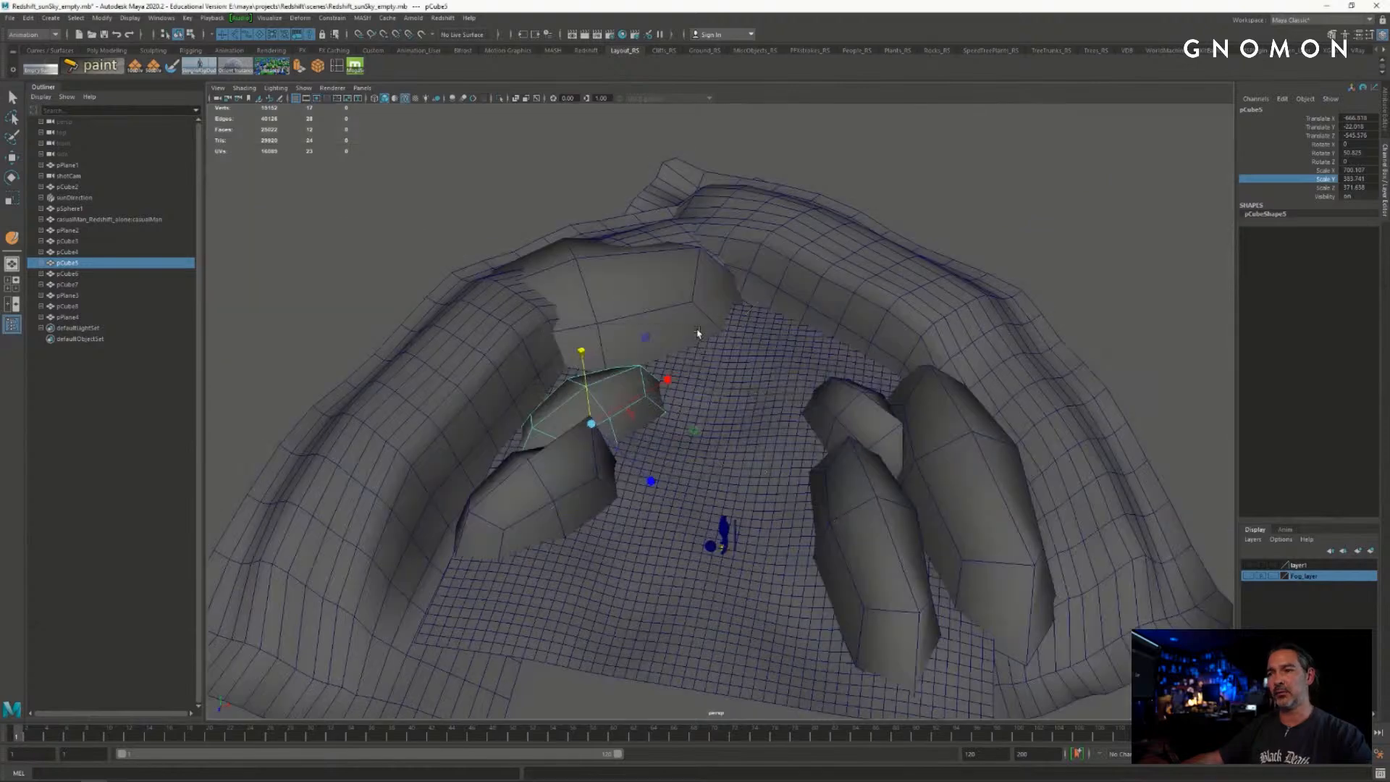
{"action": "left_click_drag", "start_coordinate": [751, 439], "coordinate": [763, 325], "text": "alt"}
{"action": "middle_click_drag", "start_coordinate": [763, 325], "coordinate": [718, 371], "text": "alt"}
{"action": "right_click_drag", "start_coordinate": [719, 371], "coordinate": [844, 353], "text": "alt"}
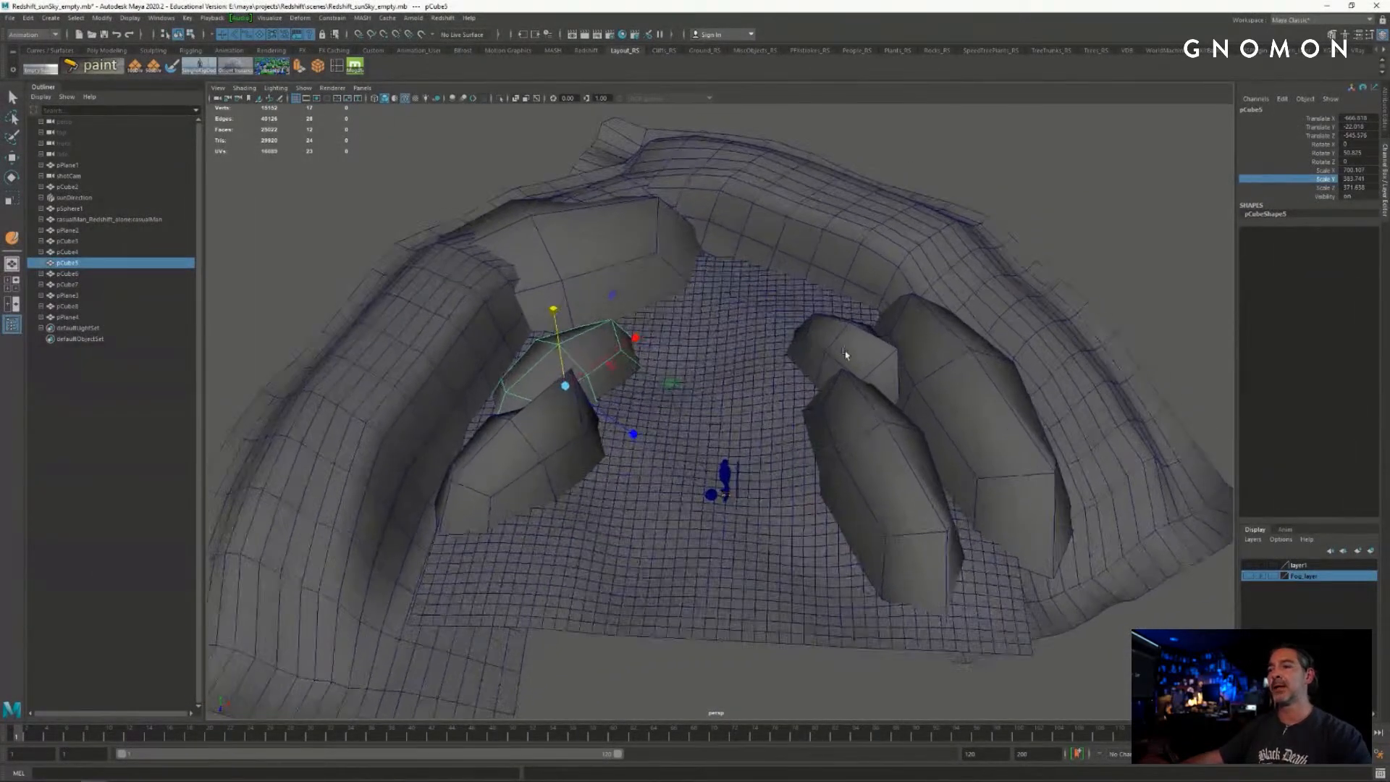
{"action": "key", "text": "q"}
{"action": "left_click", "coordinate": [490, 472]}
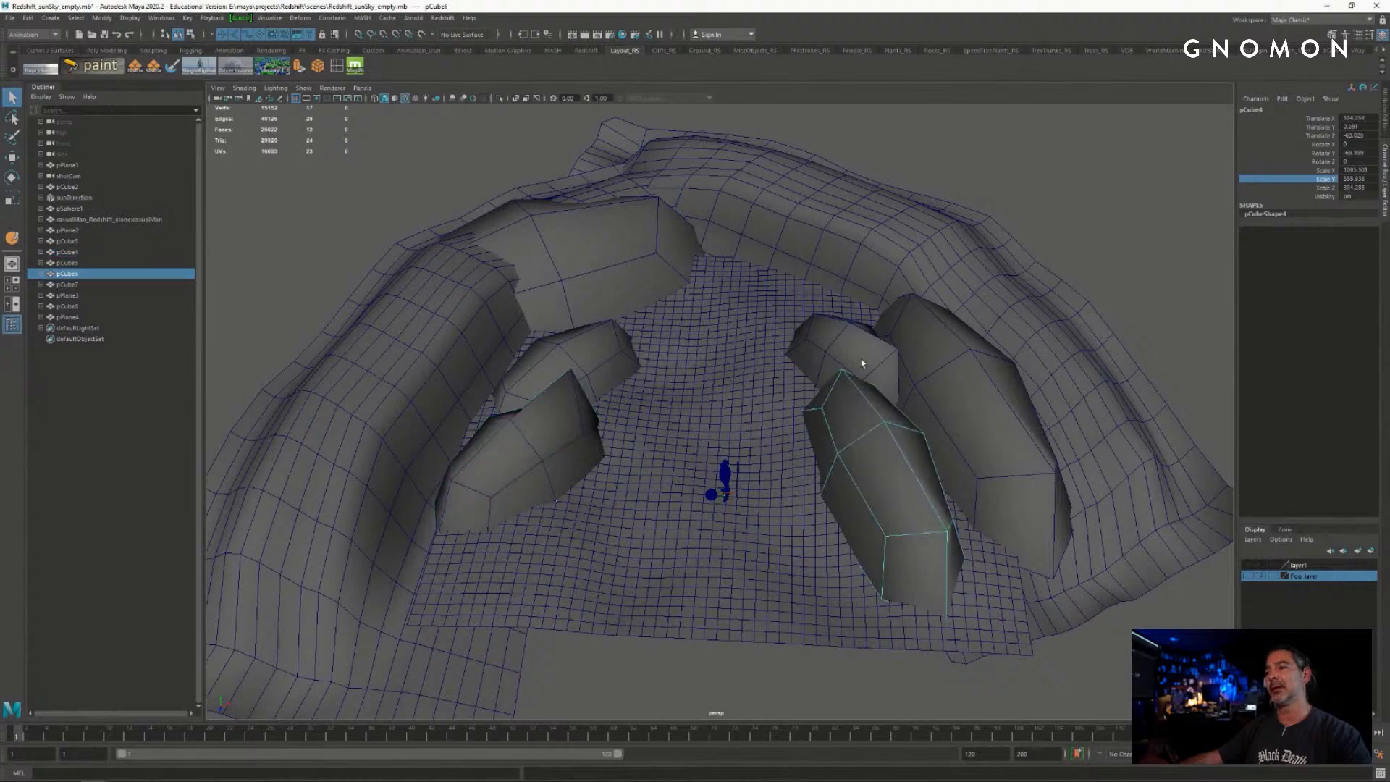
{"action": "left_click", "coordinate": [608, 321]}
{"action": "left_click", "coordinate": [550, 301]}
{"action": "left_click", "coordinate": [509, 205]}
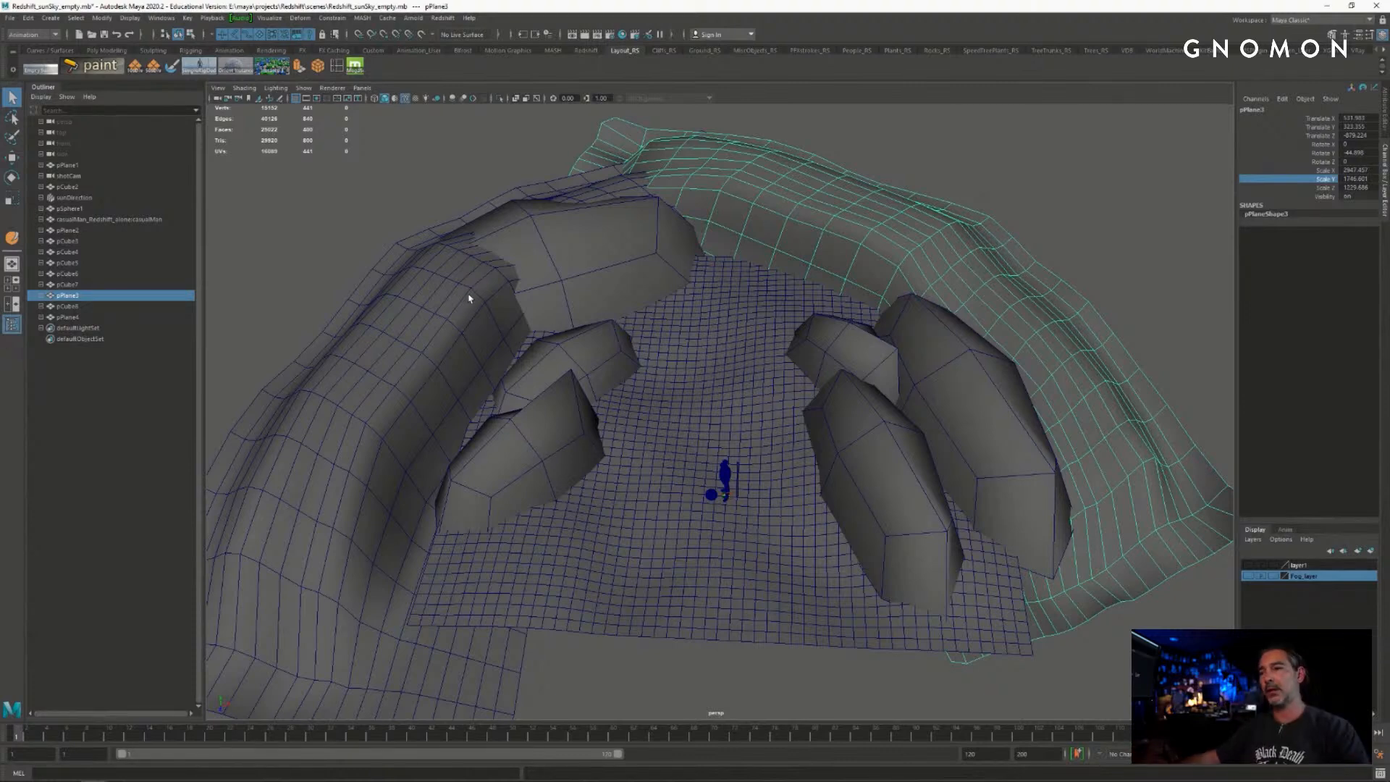
{"action": "left_click", "coordinate": [908, 162]}
{"action": "left_click_drag", "start_coordinate": [788, 372], "coordinate": [782, 391], "text": "alt"}
{"action": "right_click_drag", "start_coordinate": [782, 392], "coordinate": [797, 391], "text": "alt"}
{"action": "left_click_drag", "start_coordinate": [797, 391], "coordinate": [807, 401], "text": "alt"}
{"action": "right_click_drag", "start_coordinate": [807, 402], "coordinate": [871, 403], "text": "alt"}
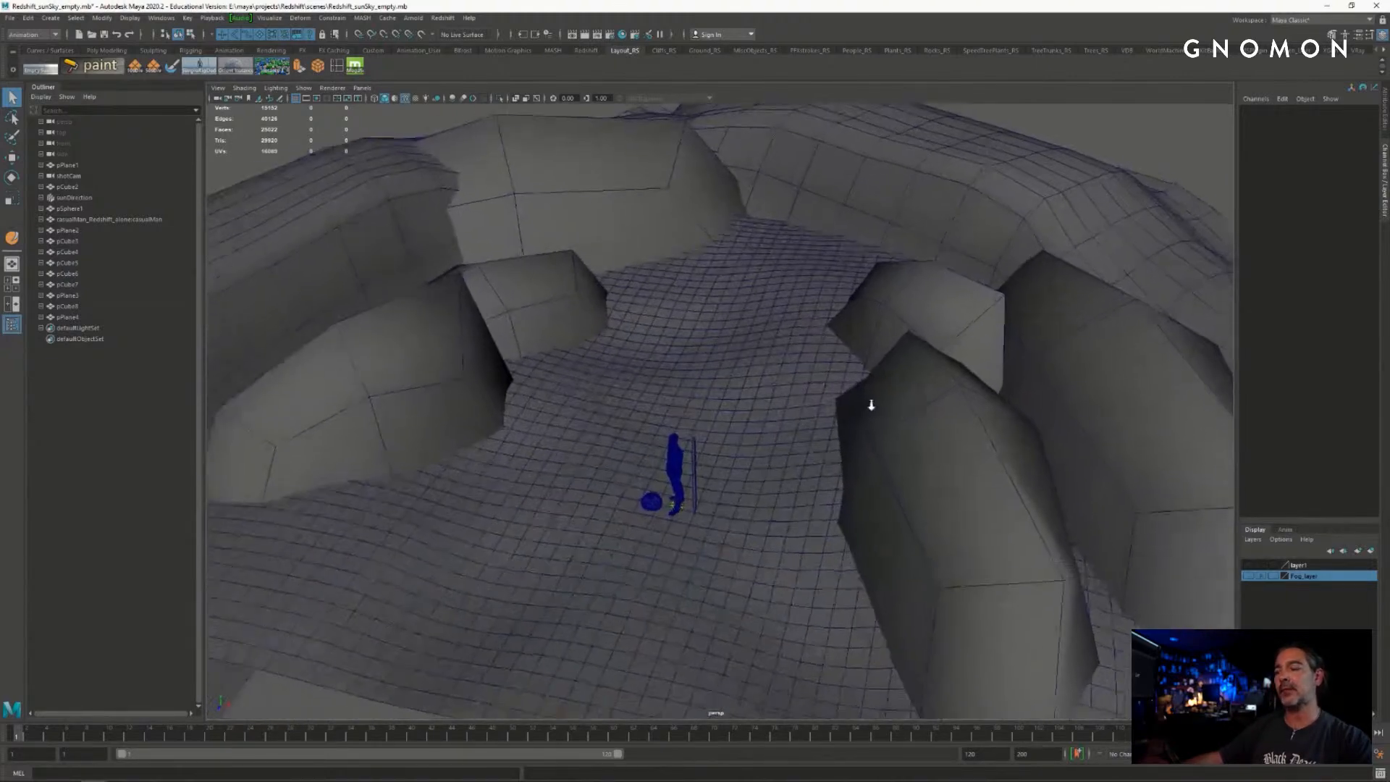
{"action": "left_click_drag", "start_coordinate": [871, 403], "coordinate": [896, 357], "text": "alt"}
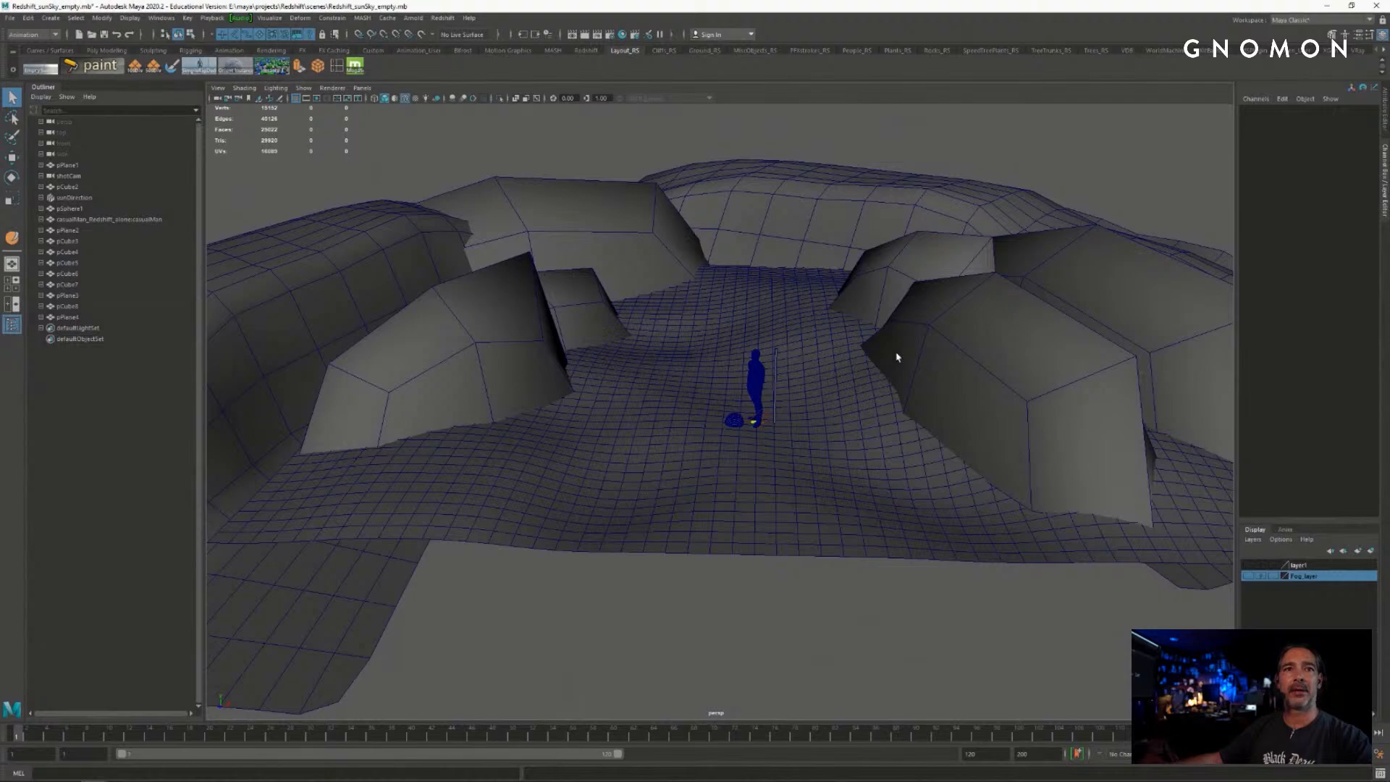
- Frame the human figure, select the thin reference pole beside it, and compare their height with the surrounding rocks
{"action": "left_click_drag", "start_coordinate": [782, 390], "coordinate": [825, 401], "text": "alt"}
{"action": "left_click", "coordinate": [755, 370]}
{"action": "key", "text": "f"}
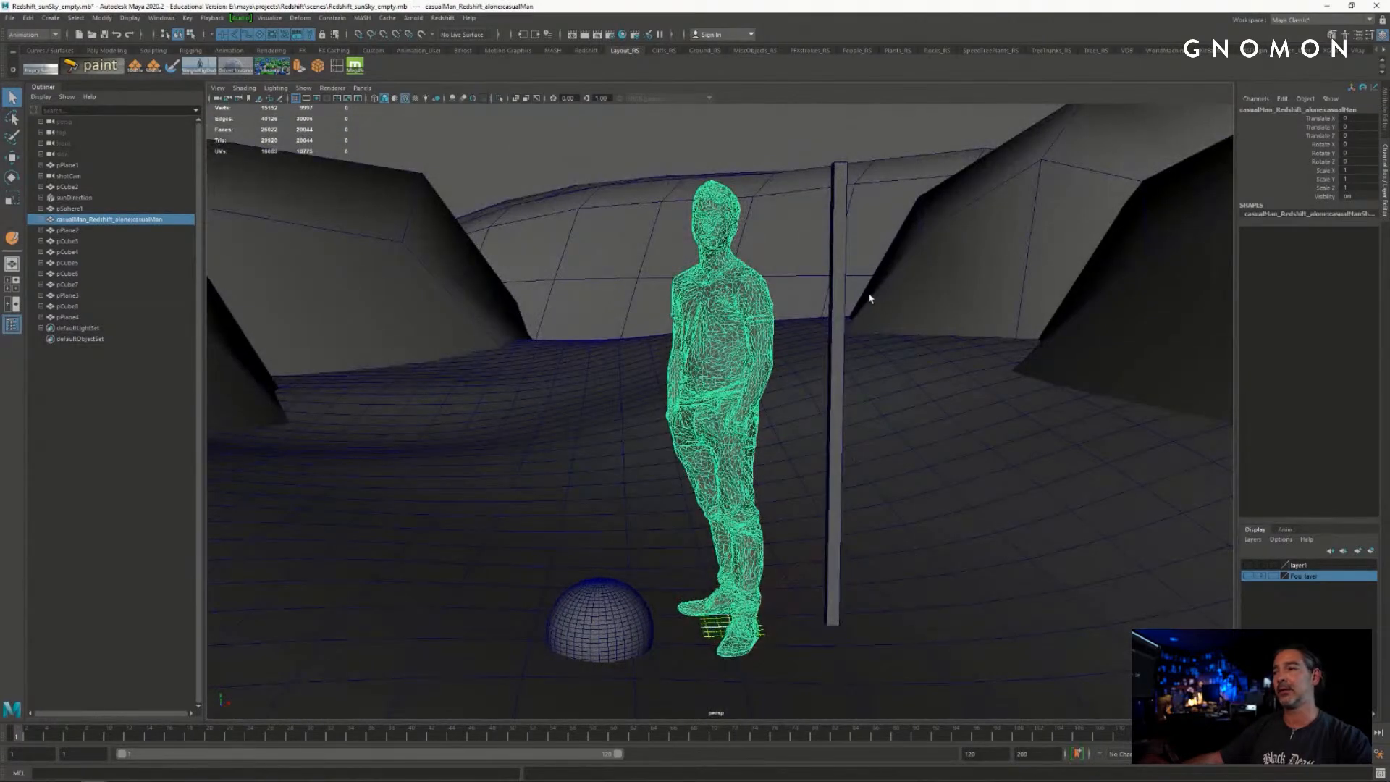
{"action": "left_click", "coordinate": [841, 251]}
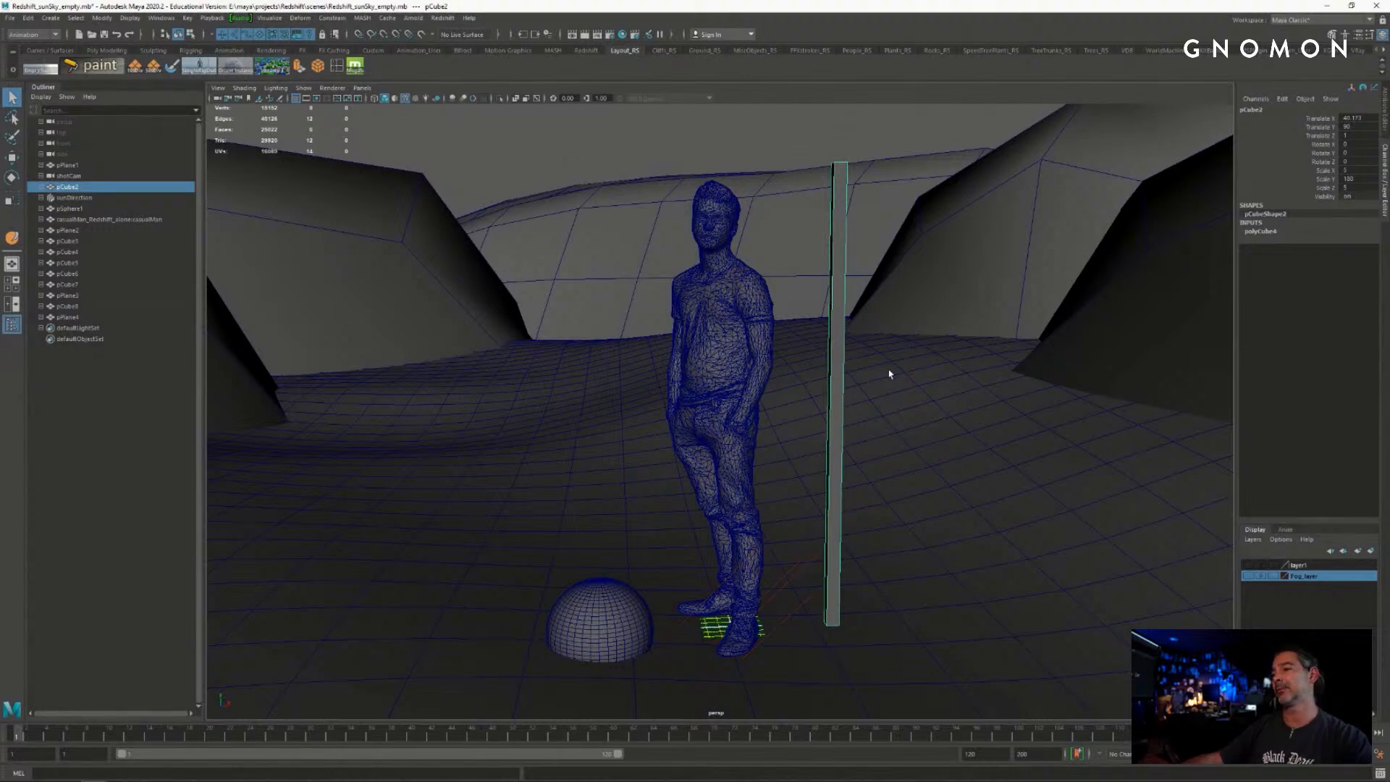
{"action": "left_click_drag", "start_coordinate": [890, 373], "coordinate": [847, 378], "text": "alt"}
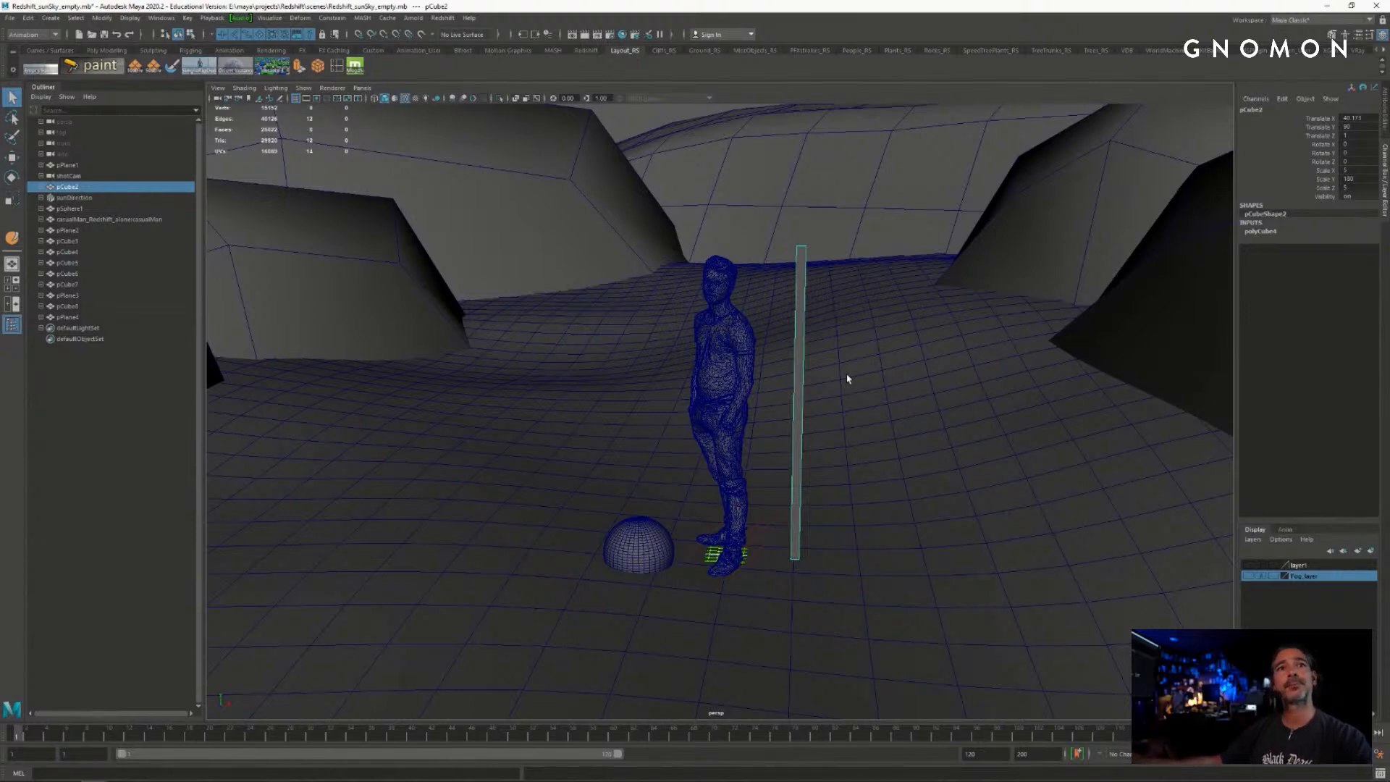
{"action": "right_click_drag", "start_coordinate": [838, 331], "coordinate": [730, 334], "text": "alt"}
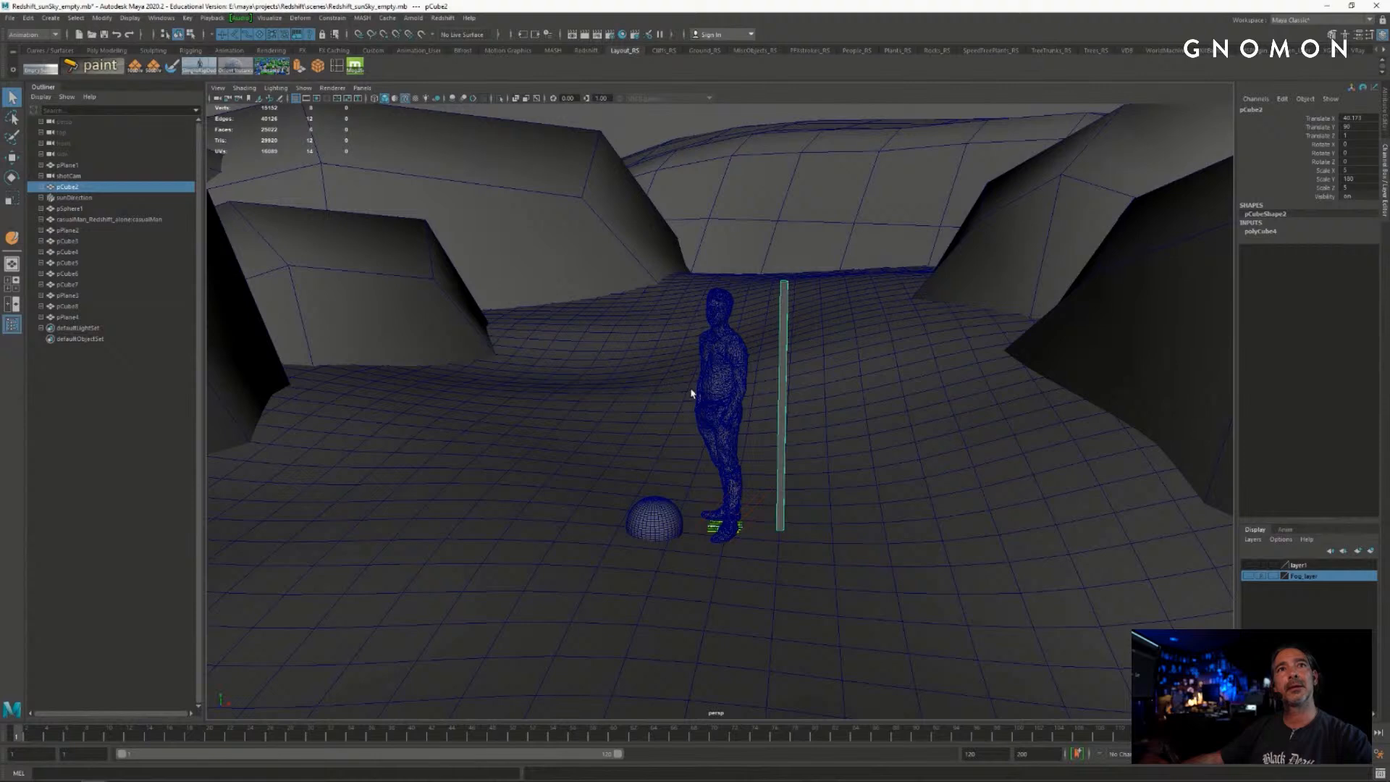
{"action": "left_click_drag", "start_coordinate": [697, 394], "coordinate": [660, 364], "text": "alt"}
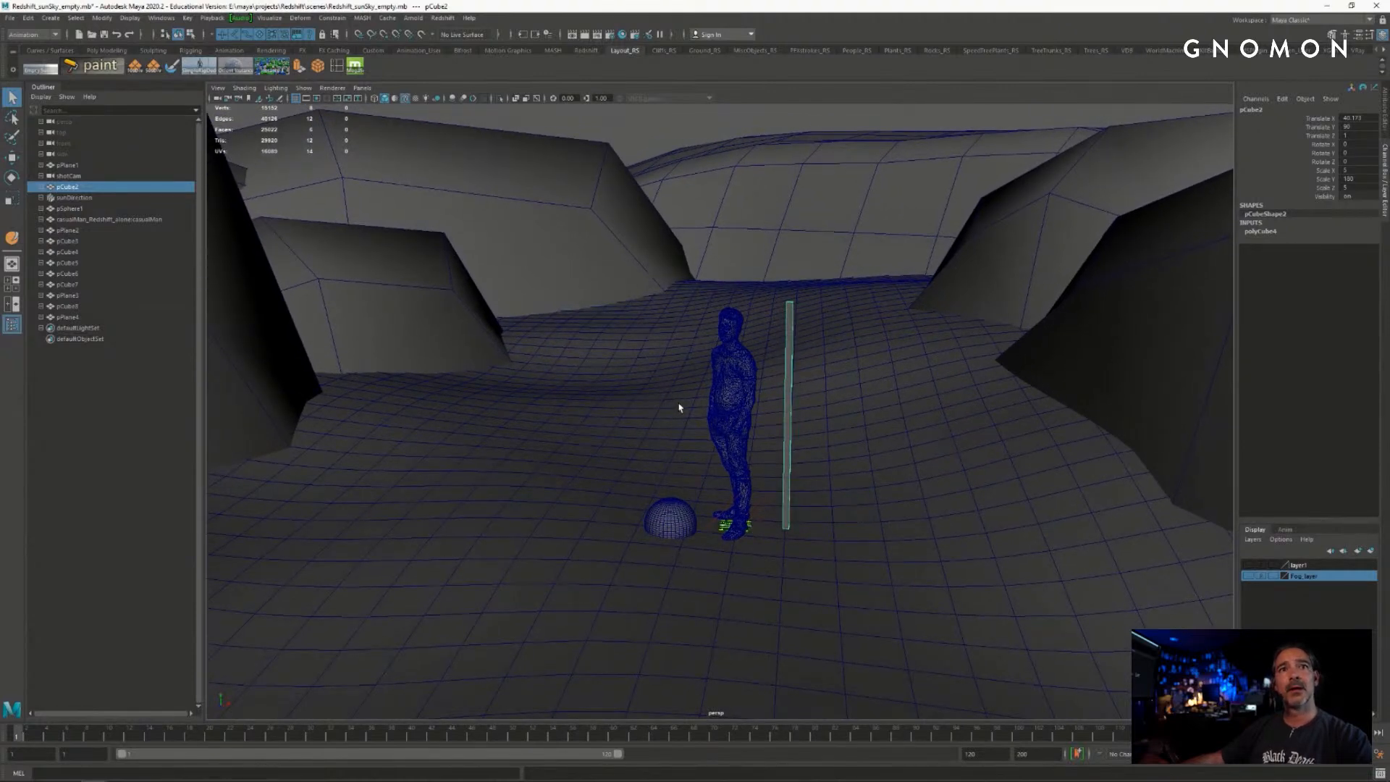
{"action": "right_click_drag", "start_coordinate": [765, 434], "coordinate": [813, 416], "text": "alt"}
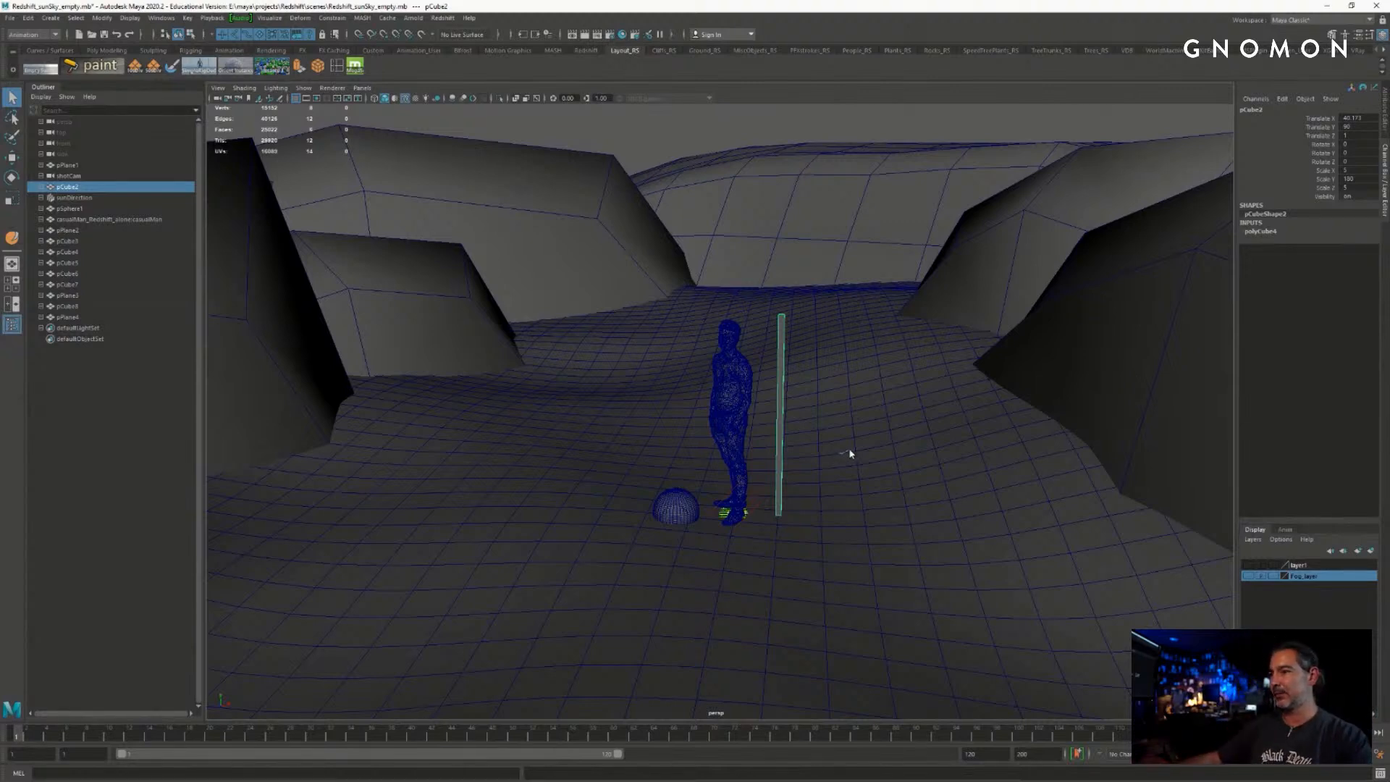
{"action": "mouse_move", "coordinate": [853, 463]}
{"action": "left_mouse_down", "text": "alt"}
{"action": "mouse_move", "coordinate": [819, 459]}
{"action": "mouse_move", "coordinate": [881, 471]}
{"action": "mouse_move", "coordinate": [903, 441]}
{"action": "mouse_move", "coordinate": [875, 457]}
{"action": "left_mouse_up", "text": "alt"}
- Clear the selection and examine the terrain's scale and openness around the figure from near and far
{"action": "left_click", "coordinate": [825, 189]}
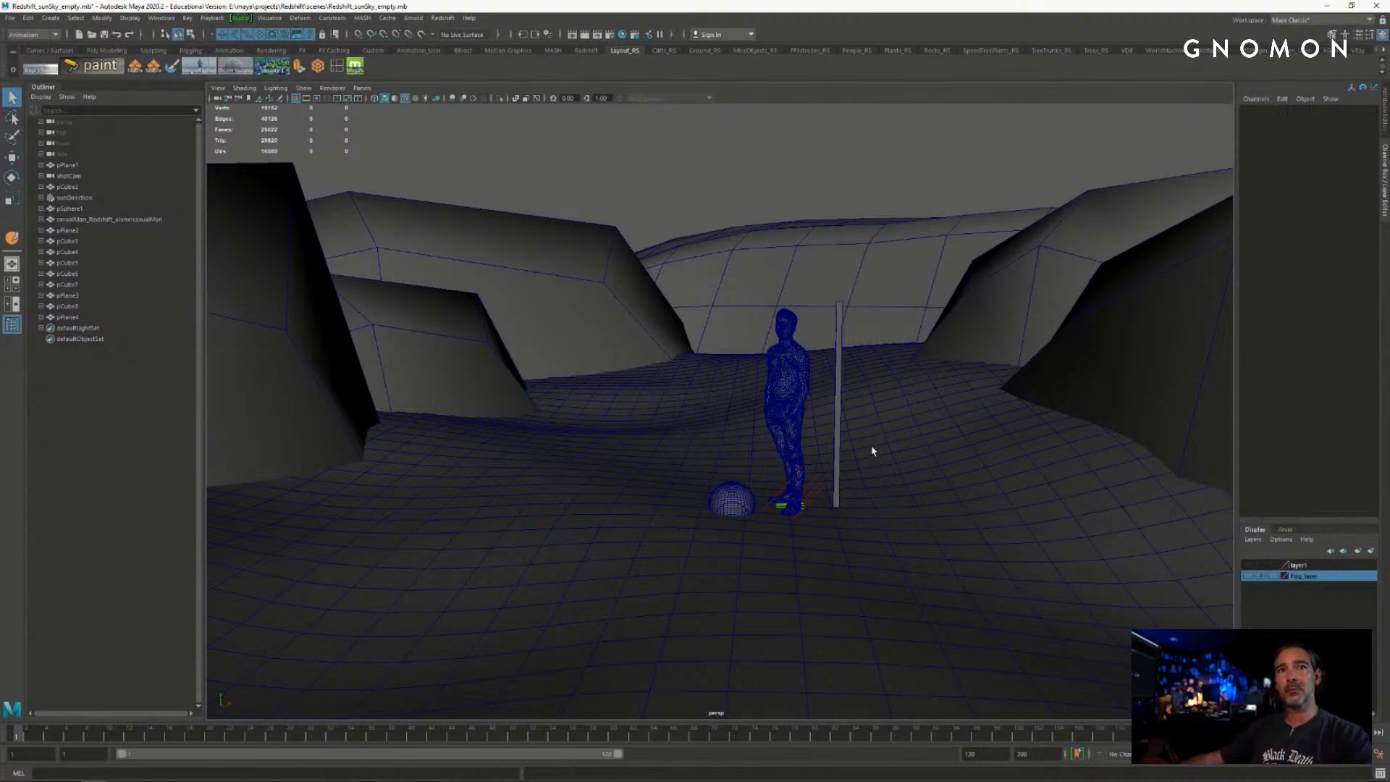
{"action": "left_click_drag", "start_coordinate": [889, 453], "coordinate": [956, 465], "text": "alt"}
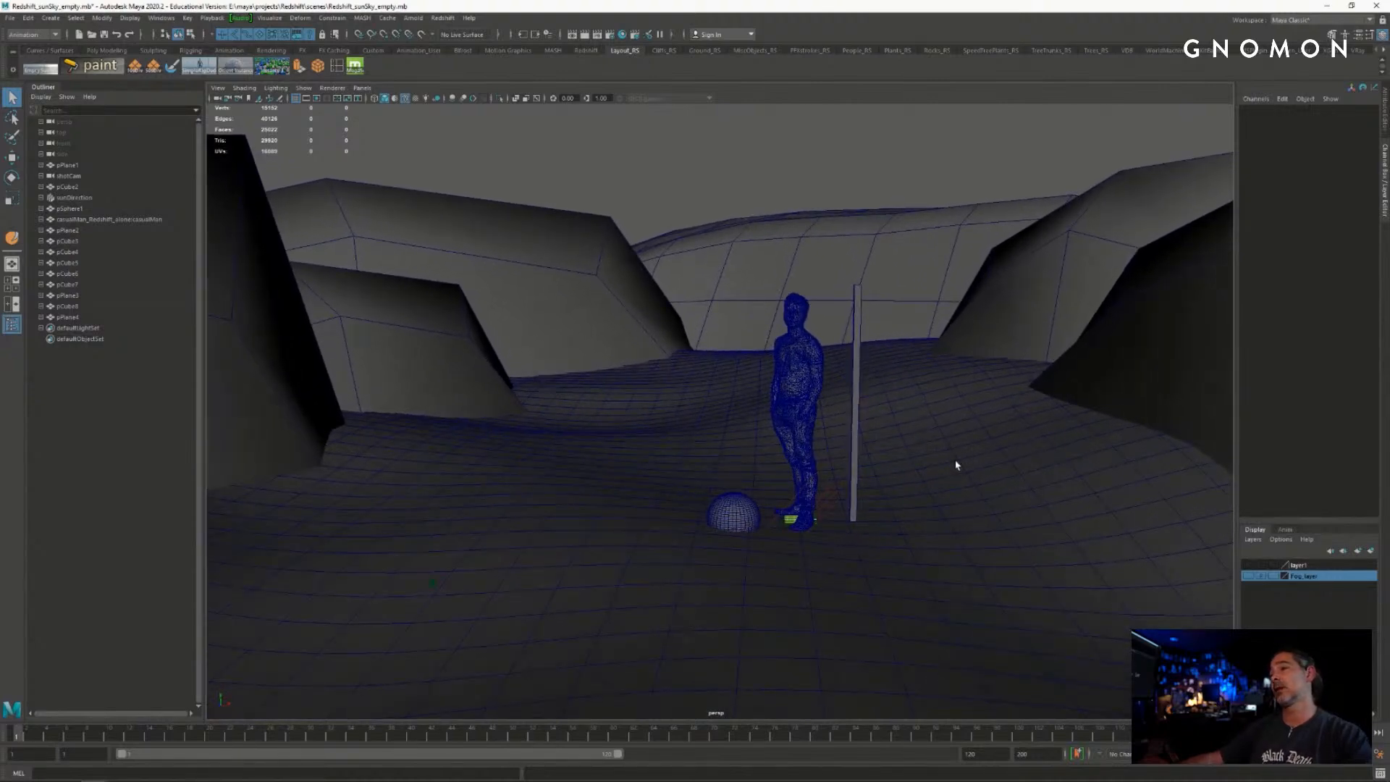
{"action": "right_click_drag", "start_coordinate": [939, 475], "coordinate": [894, 475], "text": "alt"}
{"action": "middle_click_drag", "start_coordinate": [884, 464], "coordinate": [881, 444], "text": "alt"}
{"action": "mouse_move", "coordinate": [881, 443]}
{"action": "right_mouse_down", "text": "alt"}
{"action": "mouse_move", "coordinate": [710, 438]}
{"action": "mouse_move", "coordinate": [901, 456]}
{"action": "right_mouse_up", "text": "alt"}
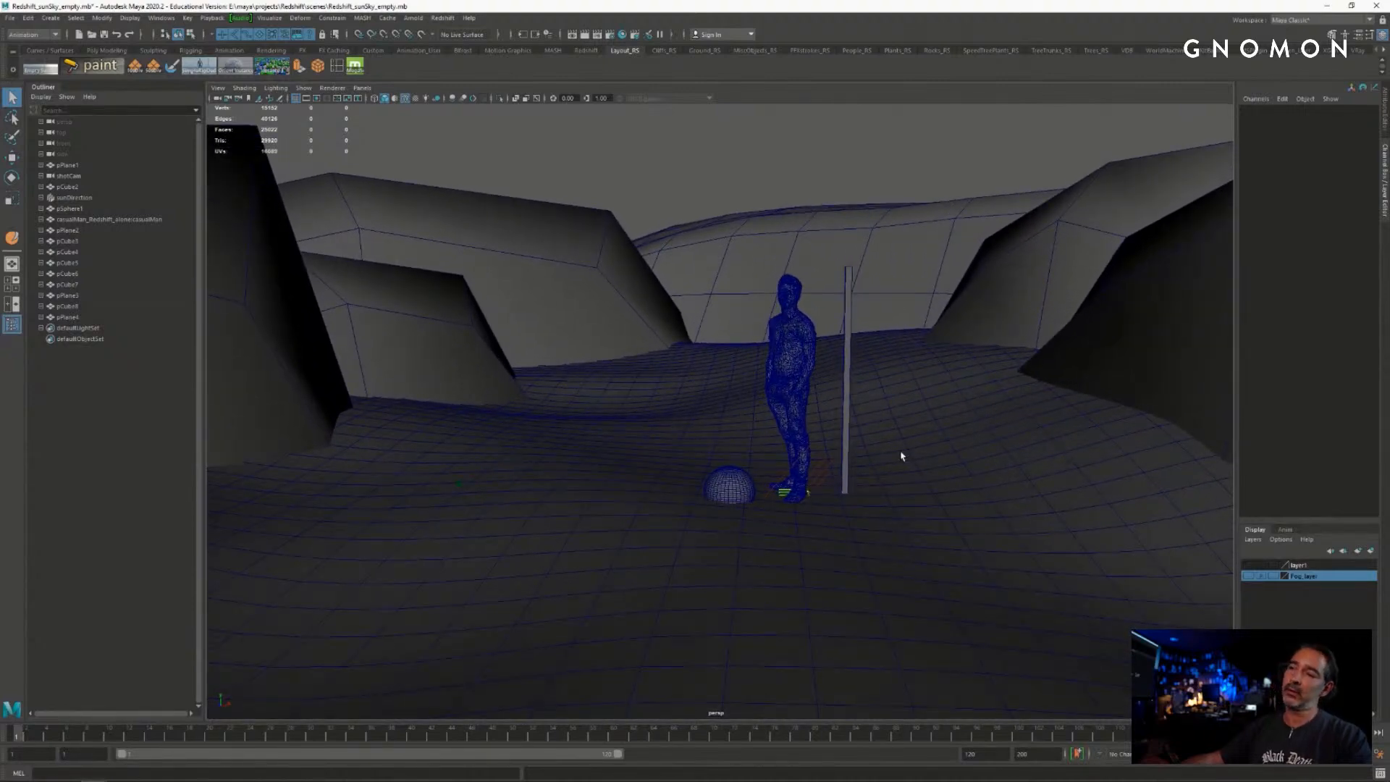
{"action": "right_click_drag", "start_coordinate": [903, 455], "coordinate": [927, 453], "text": "alt"}
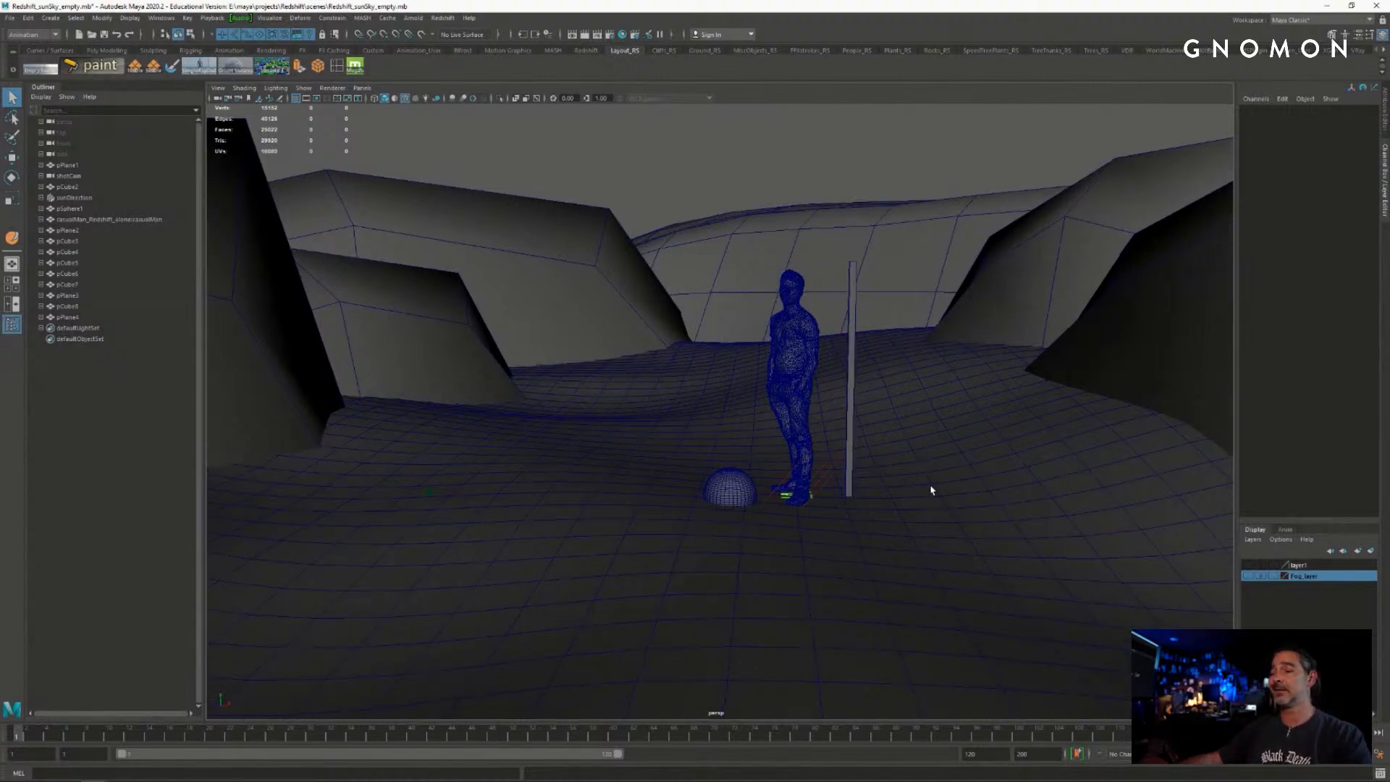
{"action": "right_click_drag", "start_coordinate": [912, 468], "coordinate": [635, 444], "text": "alt"}
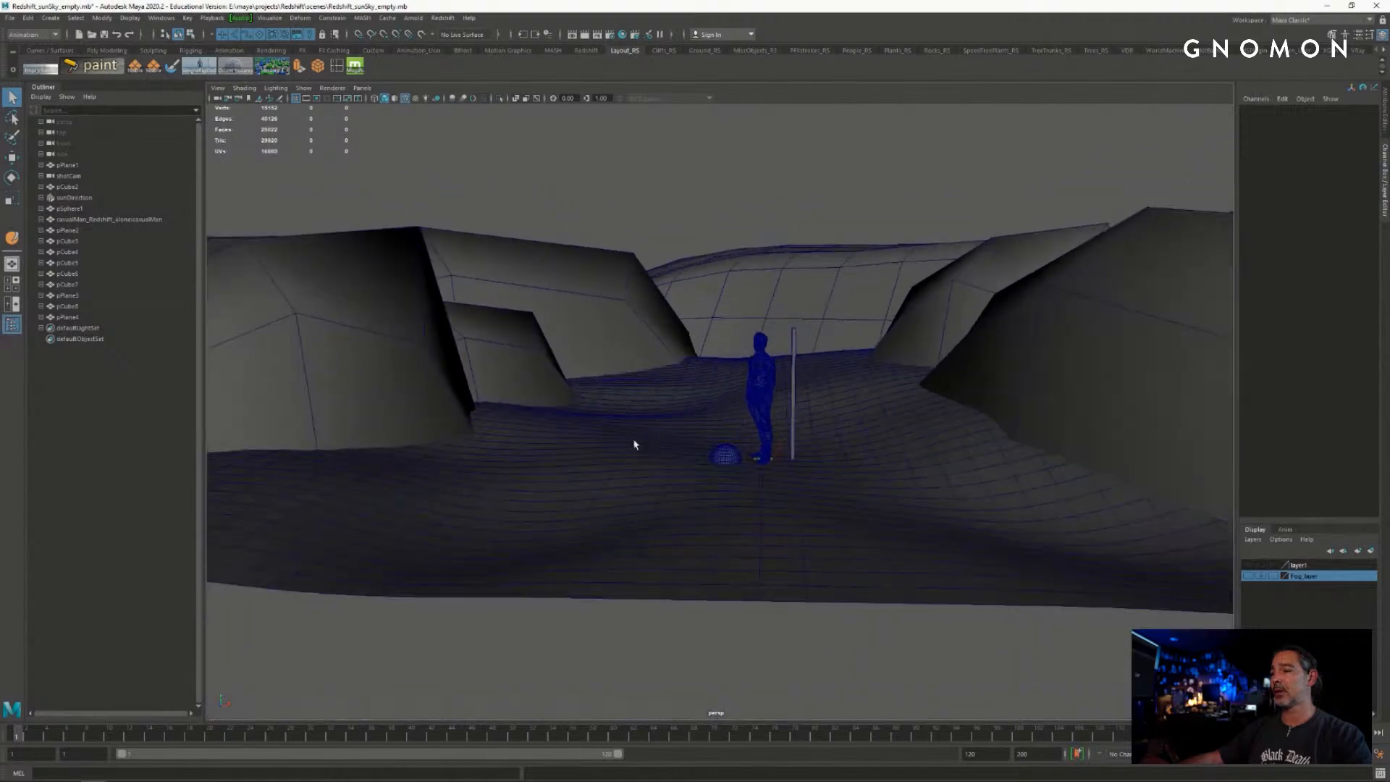
{"action": "mouse_move", "coordinate": [703, 462]}
{"action": "left_mouse_down", "text": "alt"}
{"action": "mouse_move", "coordinate": [691, 475]}
{"action": "mouse_move", "coordinate": [706, 469]}
{"action": "left_mouse_up", "text": "alt"}
{"action": "right_click_drag", "start_coordinate": [706, 469], "coordinate": [845, 468], "text": "alt"}
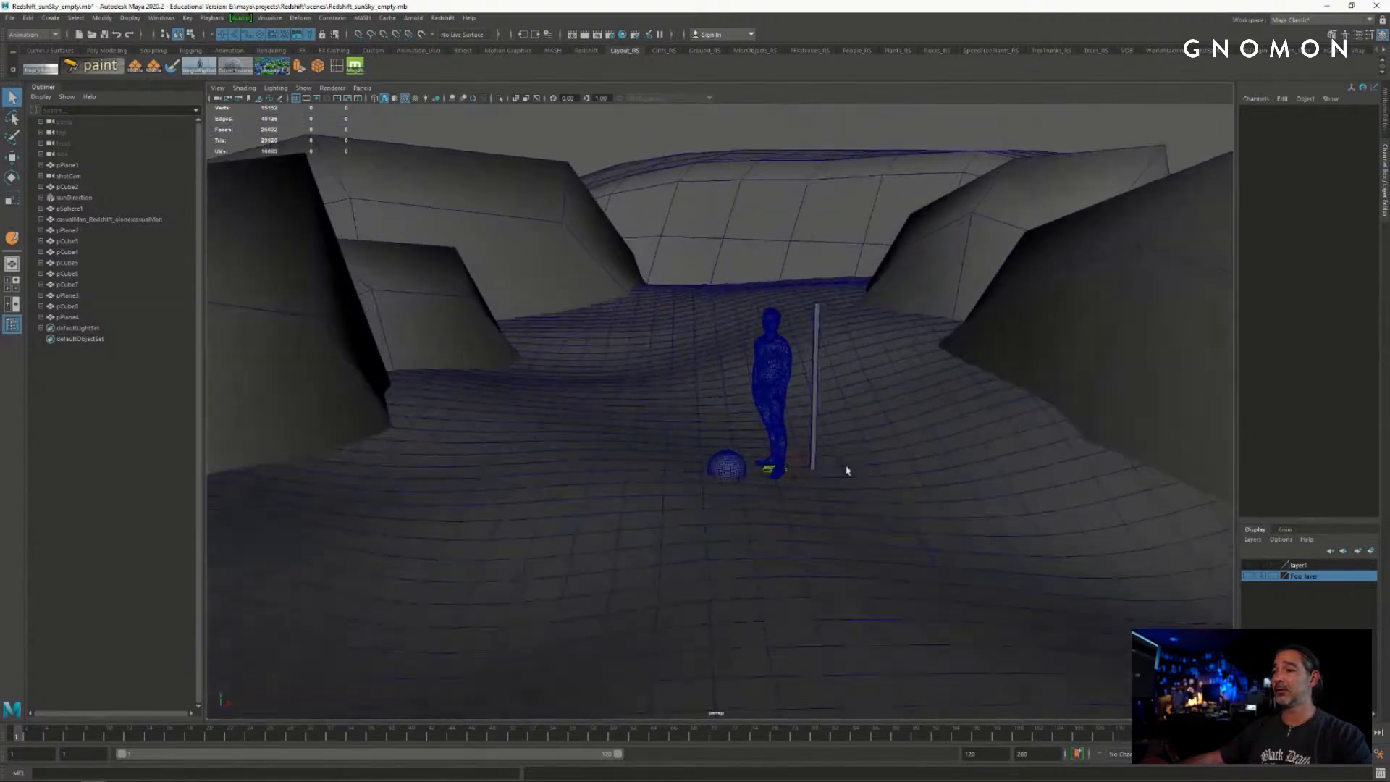
{"action": "middle_click_drag", "start_coordinate": [845, 435], "coordinate": [832, 465], "text": "alt"}
{"action": "right_click_drag", "start_coordinate": [832, 470], "coordinate": [871, 471], "text": "alt"}
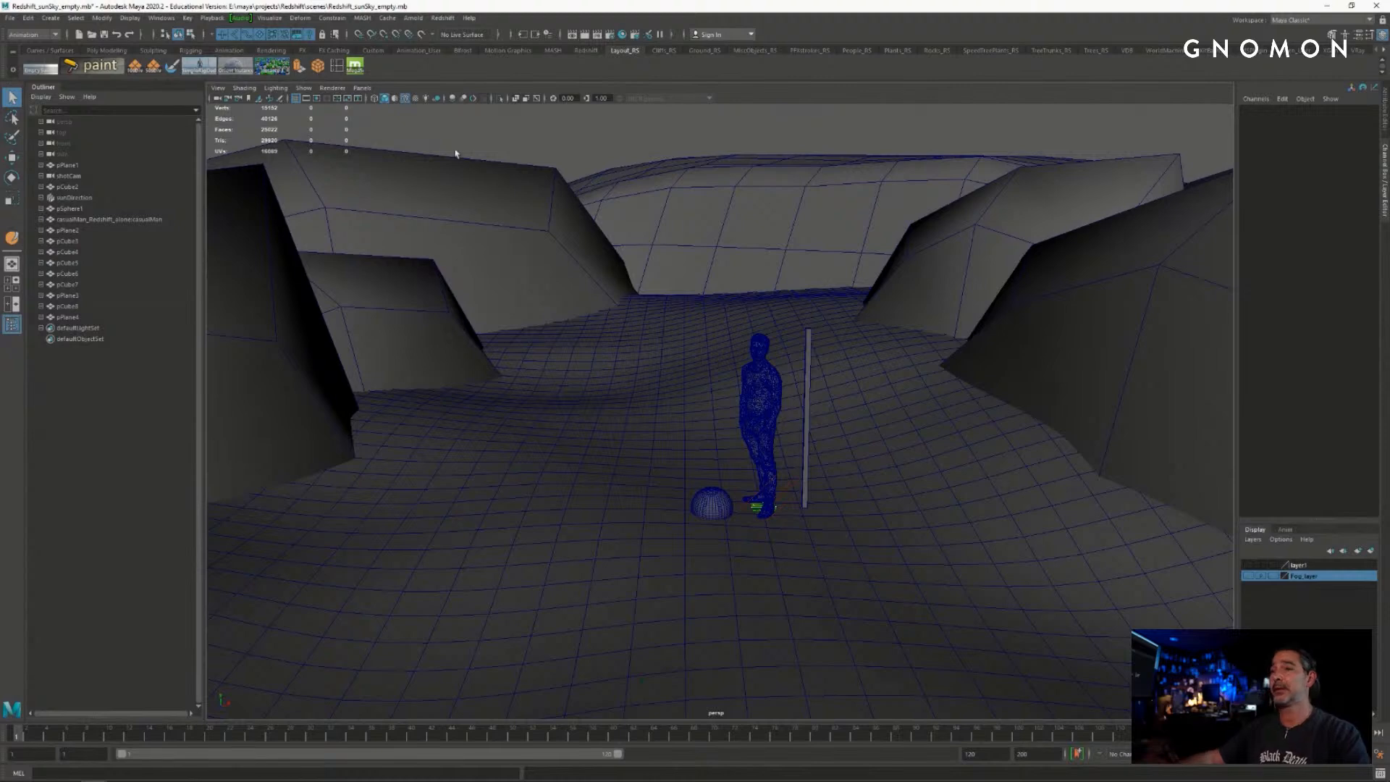
- Look through shotCam and lower the large background rock pCube7 slightly
{"action": "left_click", "coordinate": [364, 92]}
{"action": "mouse_move", "coordinate": [391, 98]}
{"action": "left_click", "coordinate": [503, 109]}
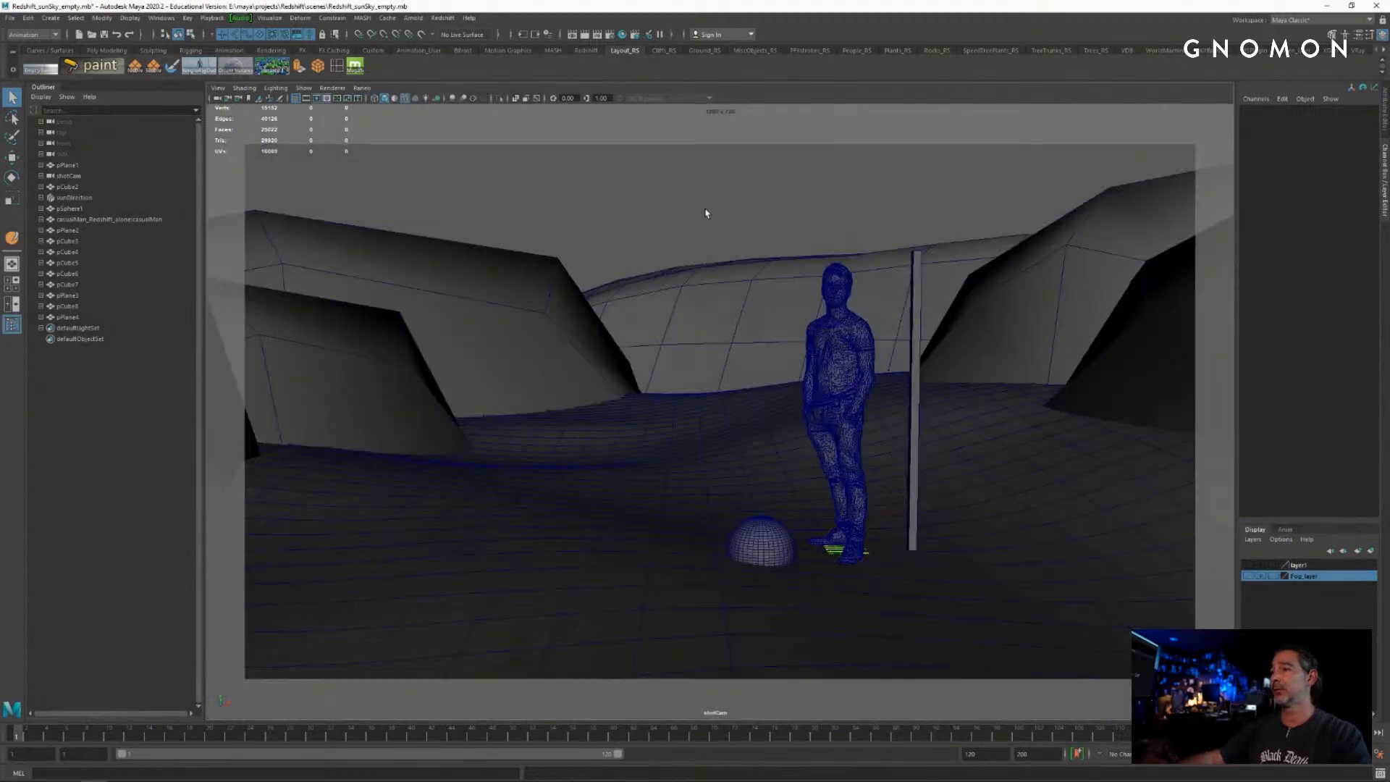
{"action": "left_click", "coordinate": [746, 331]}
{"action": "left_click", "coordinate": [545, 332]}
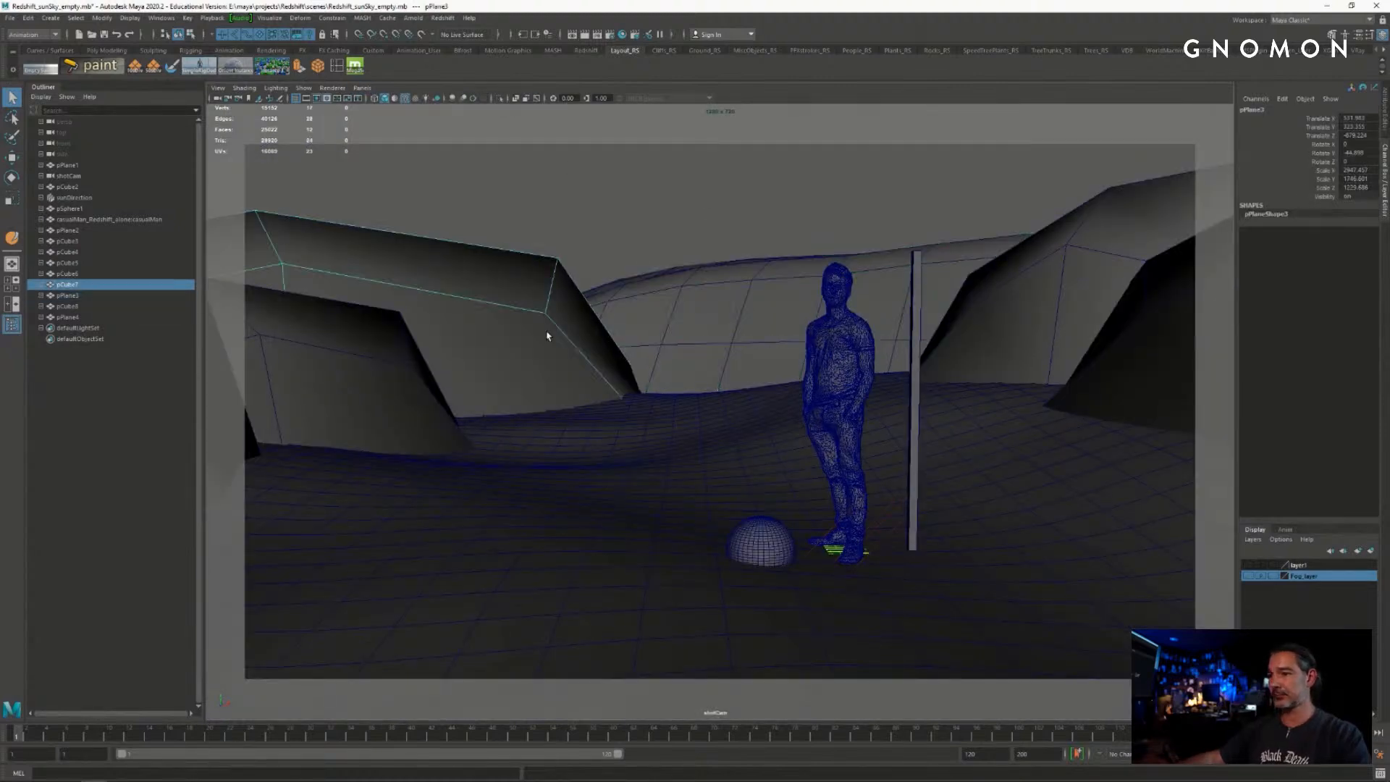
{"action": "key", "text": "w"}
{"action": "left_click_drag", "start_coordinate": [262, 317], "coordinate": [263, 331]}
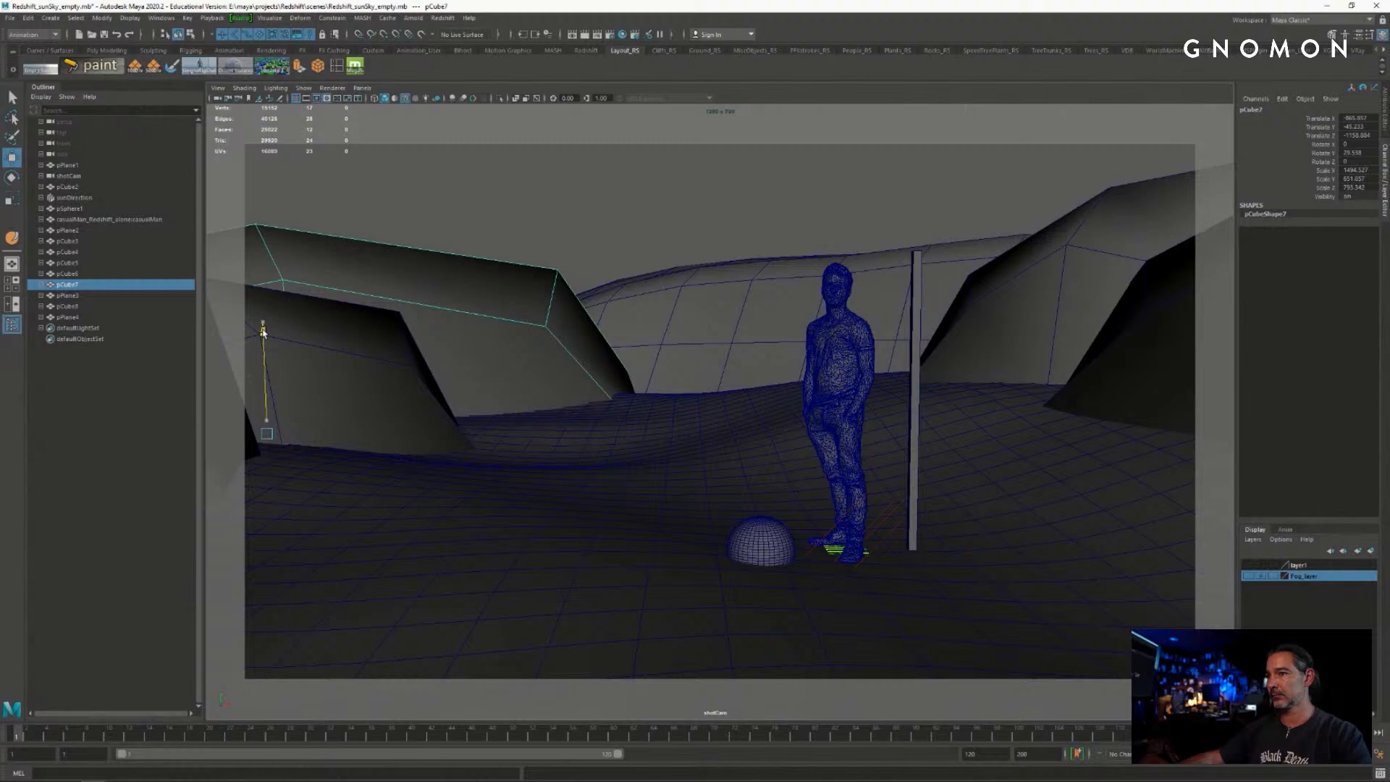
- Duplicate the curved background ridge pPlane3 in the perspective view and move the copy out behind it
{"action": "left_click", "coordinate": [665, 280]}
{"action": "key", "text": "space"}
{"action": "left_click_drag", "start_coordinate": [786, 341], "coordinate": [785, 315]}
{"action": "right_click_drag", "start_coordinate": [914, 401], "coordinate": [741, 335], "text": "alt"}
{"action": "left_click_drag", "start_coordinate": [741, 335], "coordinate": [642, 338], "text": "alt"}
{"action": "right_click_drag", "start_coordinate": [642, 338], "coordinate": [680, 335], "text": "alt"}
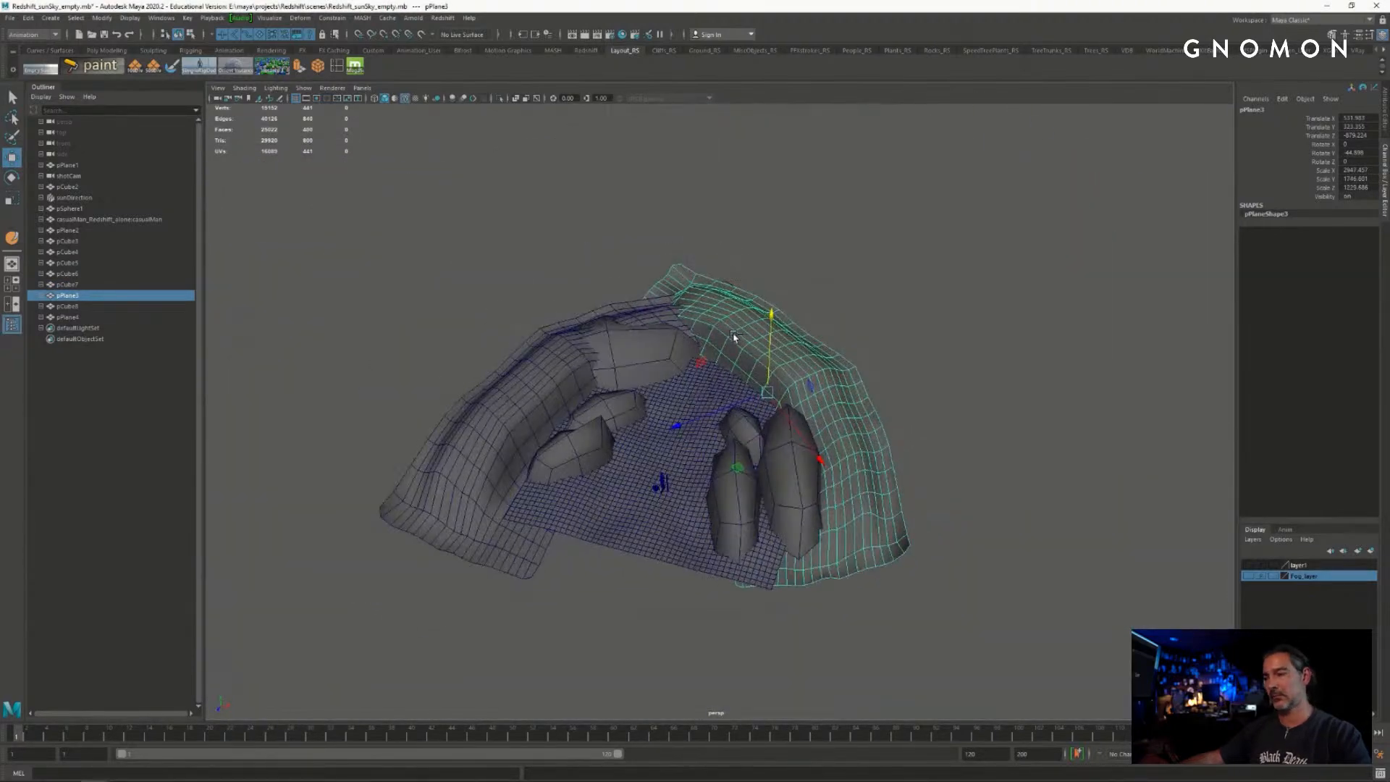
{"action": "key", "text": "ctrl+d"}
{"action": "left_click_drag", "start_coordinate": [742, 463], "coordinate": [856, 347]}
- Scale up the duplicated ridge uniformly, then reposition and rotate it to wrap behind the existing ridges
{"action": "key", "text": "r"}
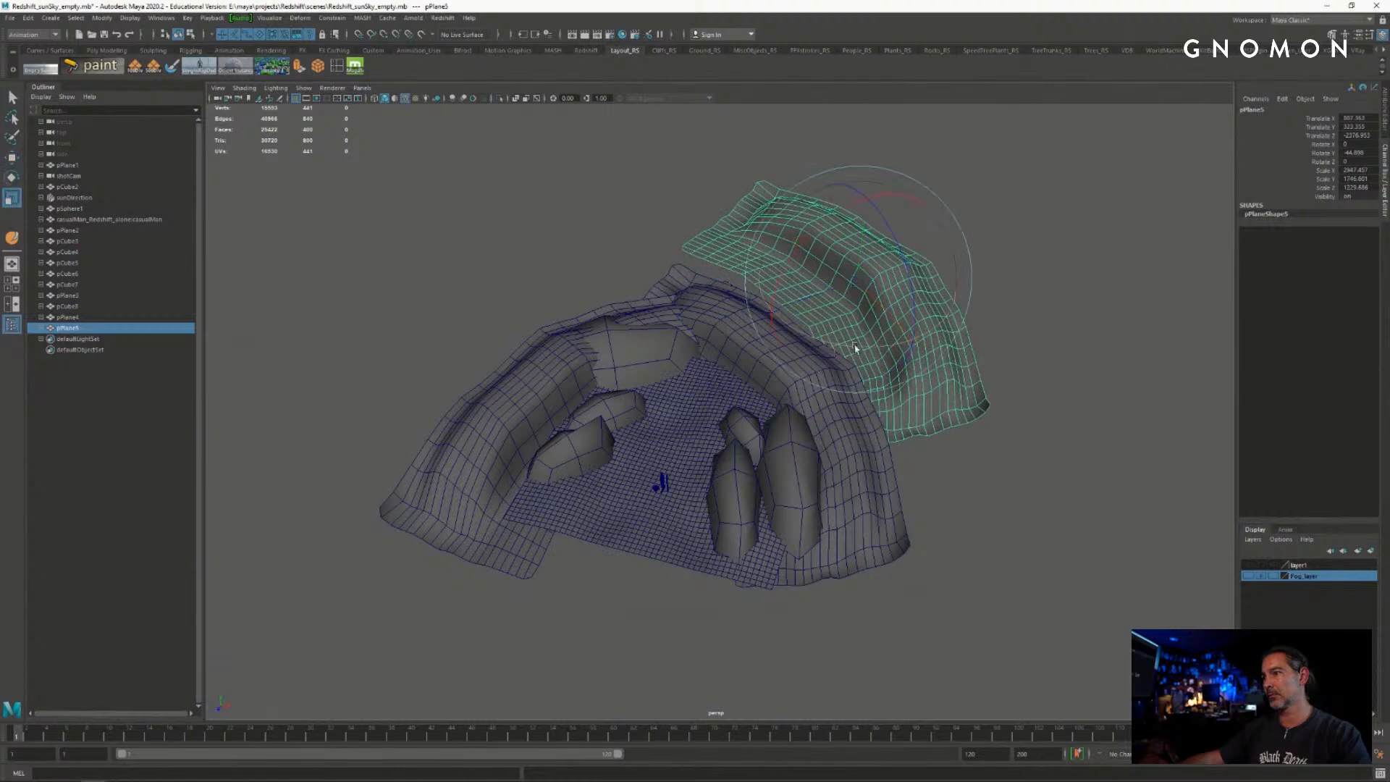
{"action": "left_click_drag", "start_coordinate": [859, 285], "coordinate": [1166, 307]}
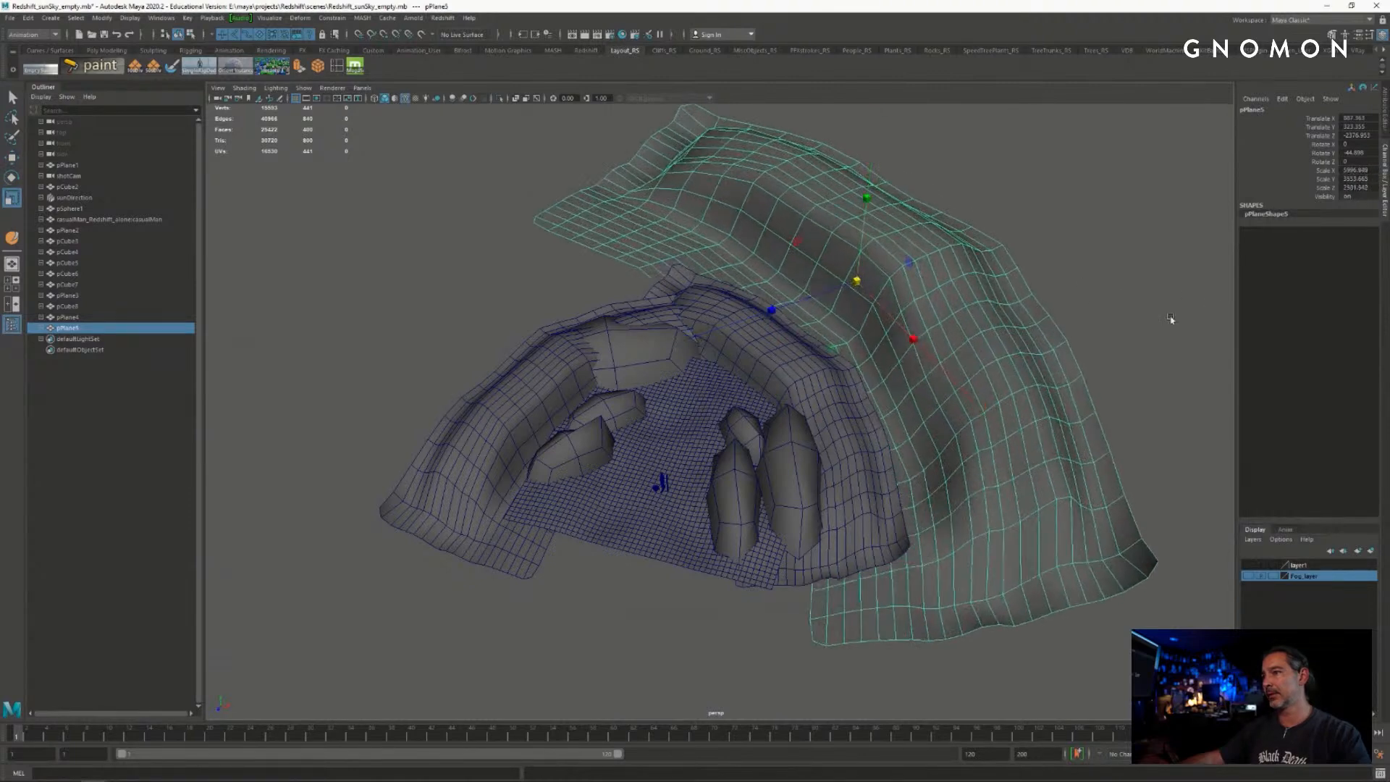
{"action": "key", "text": "w"}
{"action": "left_click_drag", "start_coordinate": [832, 346], "coordinate": [732, 287]}
{"action": "key", "text": "e"}
{"action": "key", "text": "w"}
{"action": "key", "text": "q"}
{"action": "left_click_drag", "start_coordinate": [349, 162], "coordinate": [351, 155], "text": "alt"}
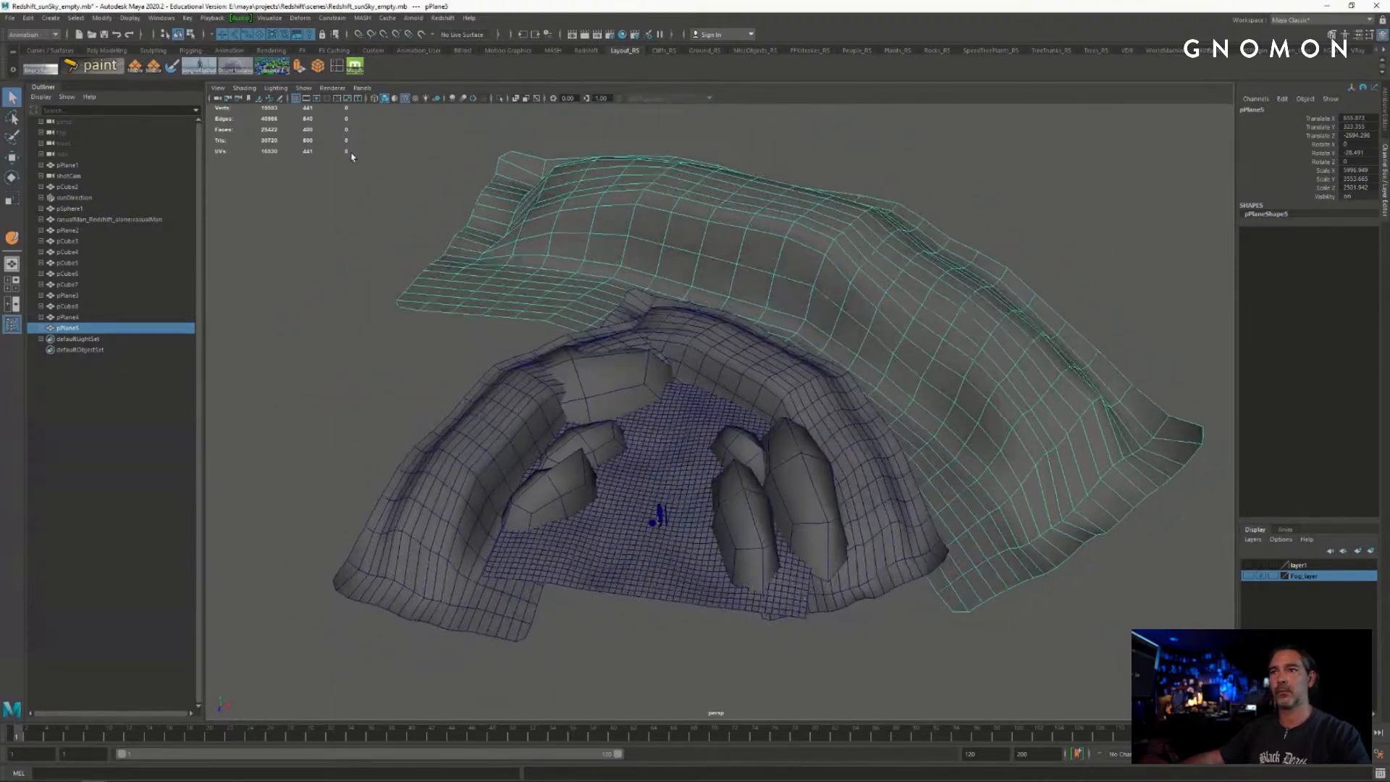
- Check the distant ridge from low and side angles and raise it above the nearer ridges
{"action": "left_click", "coordinate": [277, 203]}
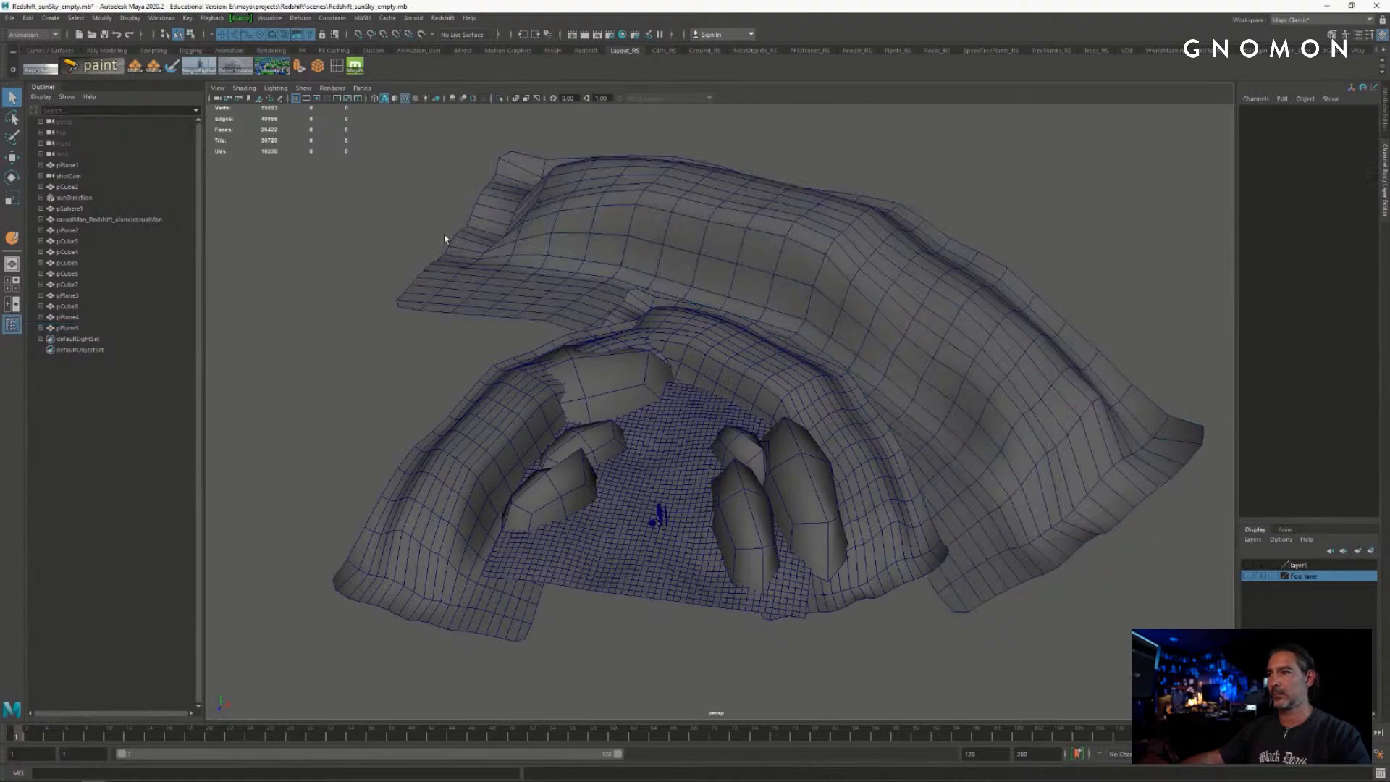
{"action": "right_click_drag", "start_coordinate": [412, 233], "coordinate": [467, 240], "text": "alt"}
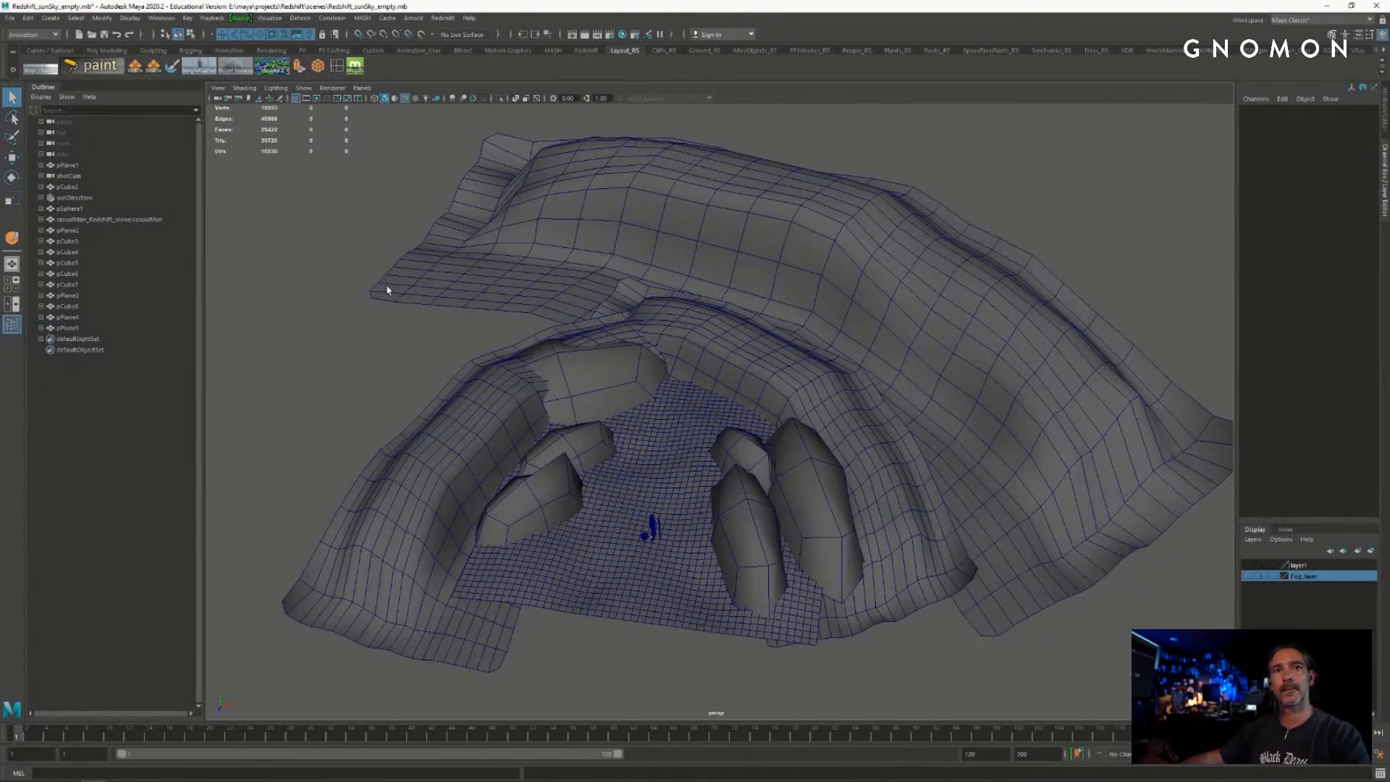
{"action": "left_click_drag", "start_coordinate": [387, 290], "coordinate": [803, 371], "text": "alt"}
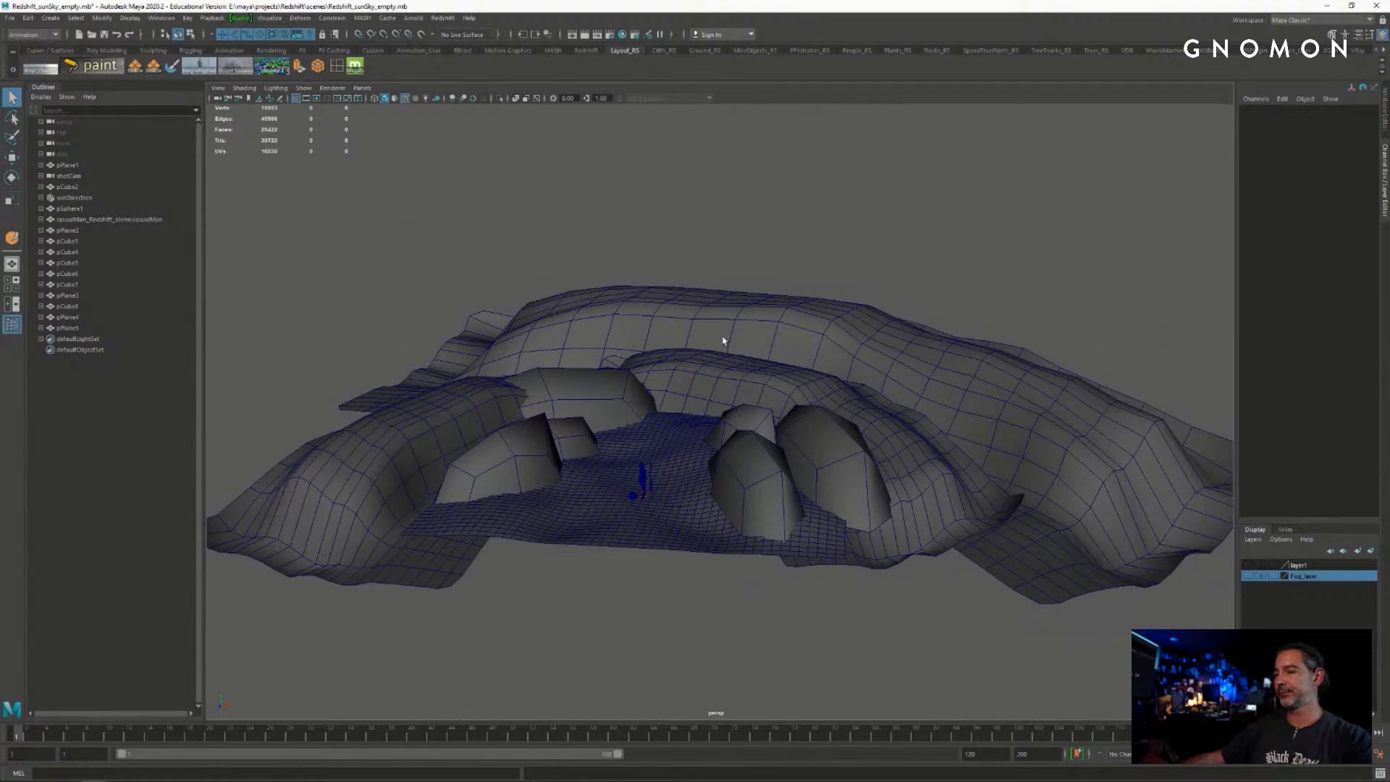
{"action": "left_click_drag", "start_coordinate": [760, 401], "coordinate": [931, 431], "text": "alt"}
{"action": "left_click", "coordinate": [937, 396]}
{"action": "key", "text": "w"}
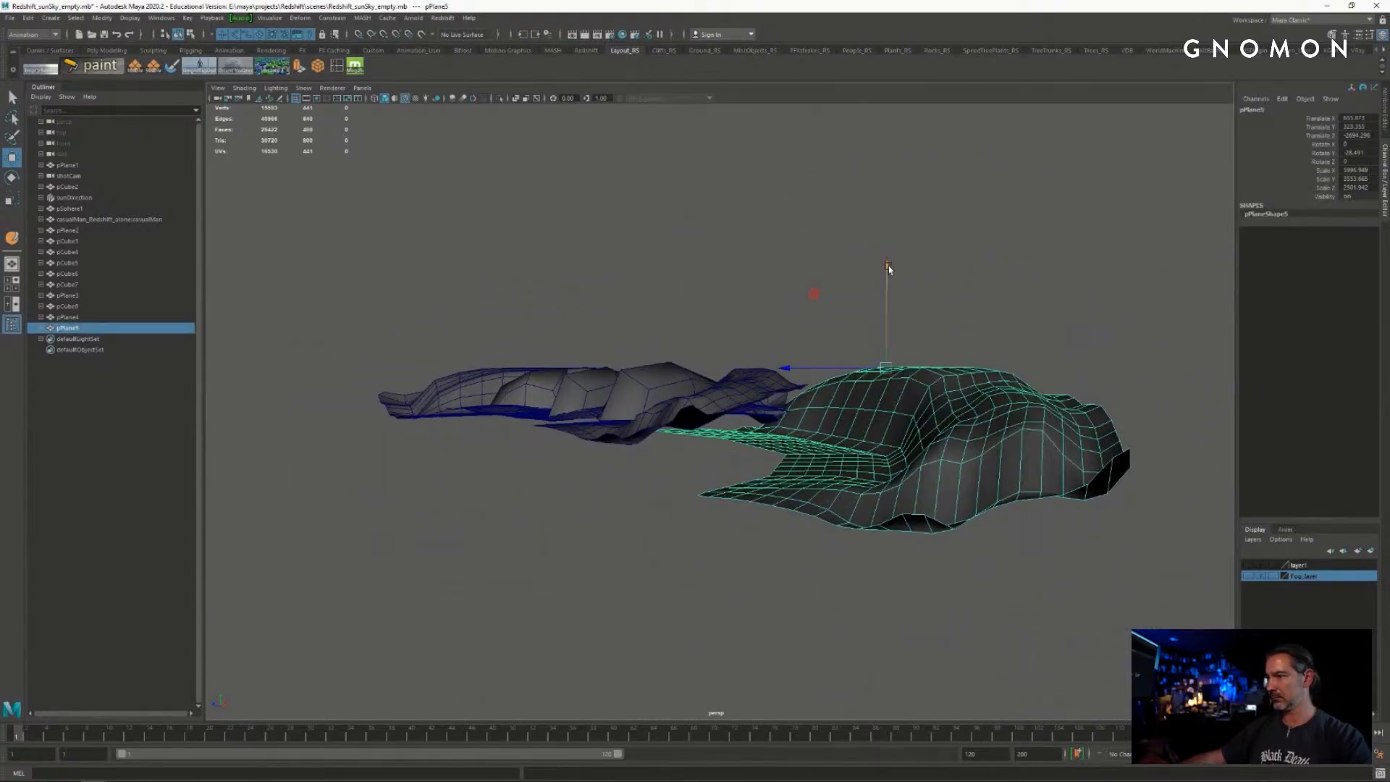
{"action": "left_click_drag", "start_coordinate": [889, 268], "coordinate": [632, 387]}
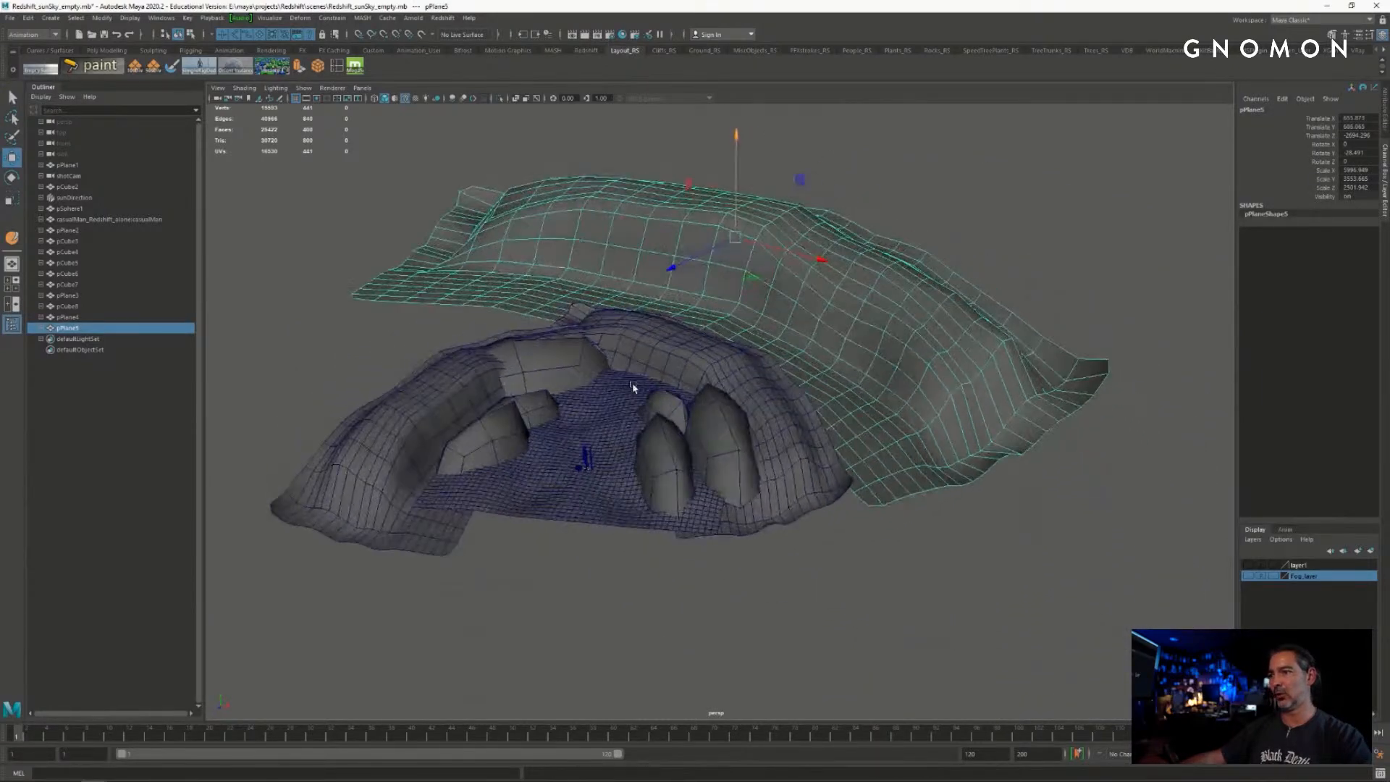
- Examine the raised distant ridge's silhouette and placement relative to the rest of the environment
{"action": "right_click_drag", "start_coordinate": [632, 387], "coordinate": [748, 357], "text": "alt"}
{"action": "middle_click_drag", "start_coordinate": [747, 357], "coordinate": [896, 380], "text": "alt"}
{"action": "key", "text": "q"}
{"action": "left_click_drag", "start_coordinate": [434, 330], "coordinate": [776, 283], "text": "alt"}
{"action": "left_click", "coordinate": [776, 283]}
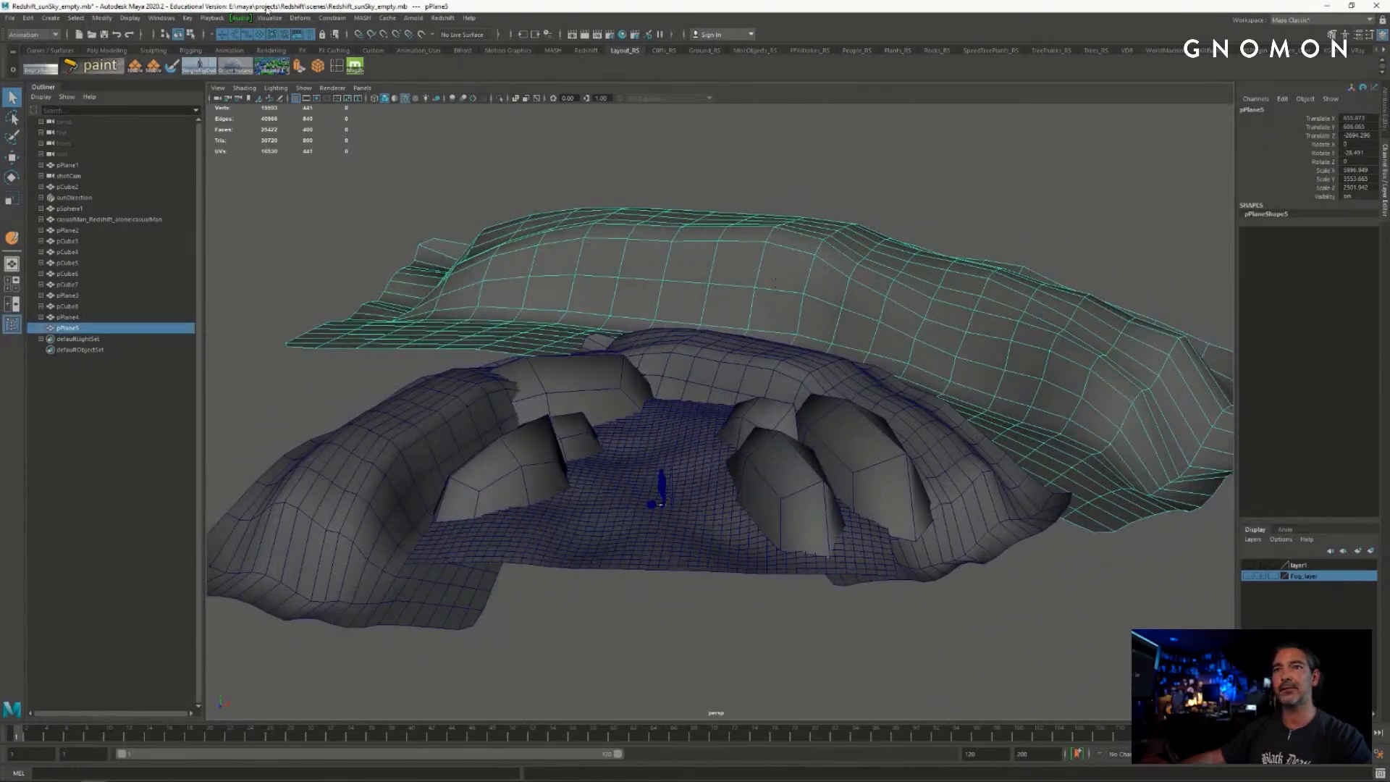
{"action": "left_click_drag", "start_coordinate": [406, 230], "coordinate": [688, 278], "text": "alt"}
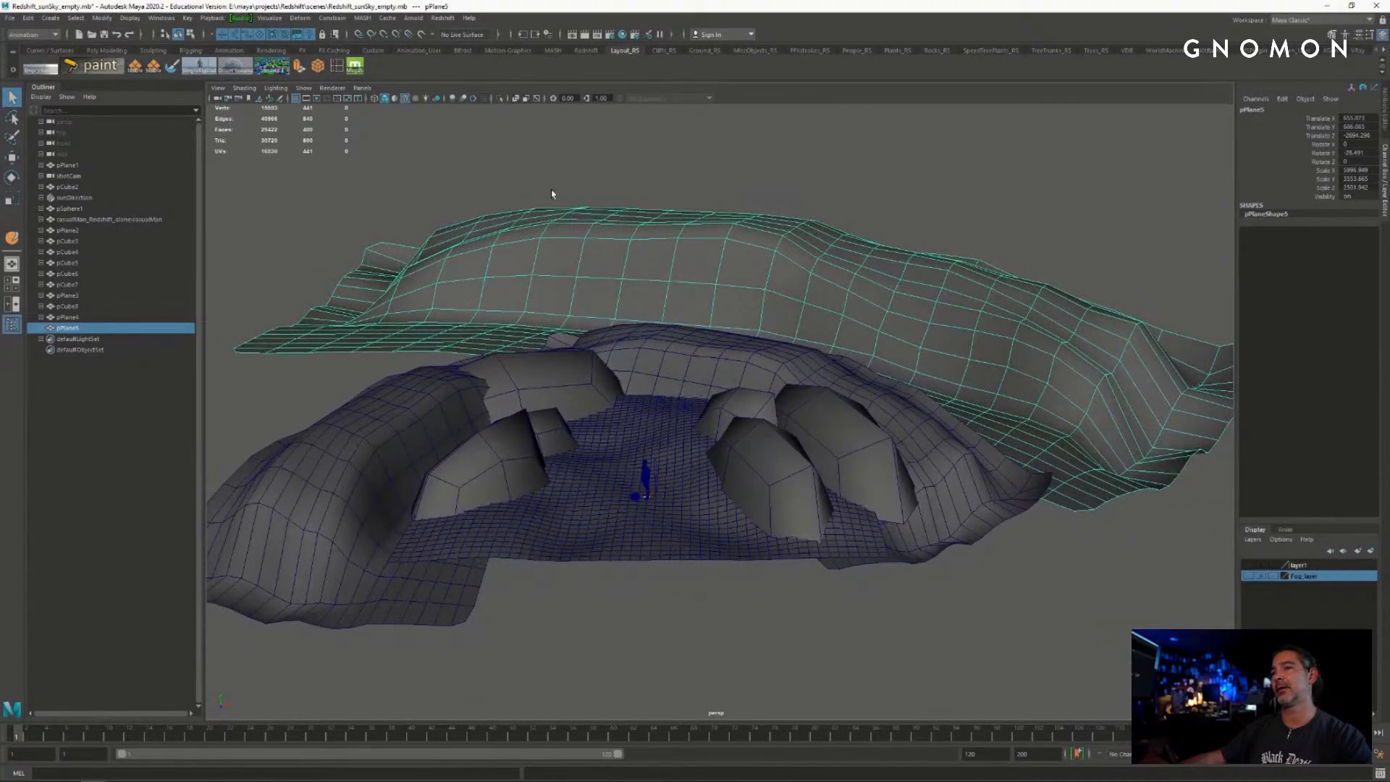
{"action": "left_click_drag", "start_coordinate": [701, 172], "coordinate": [804, 205], "text": "alt"}
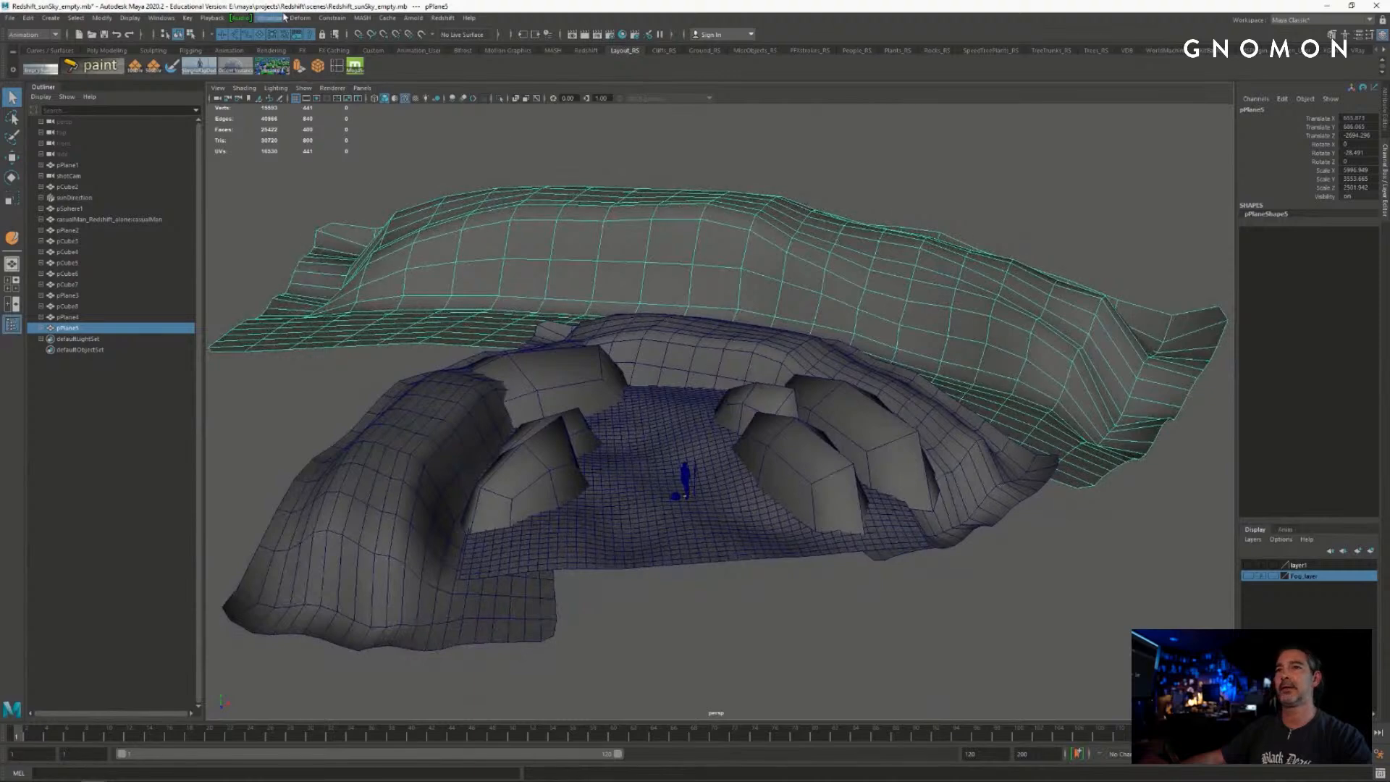
{"action": "left_click_drag", "start_coordinate": [486, 181], "coordinate": [812, 178], "text": "alt"}
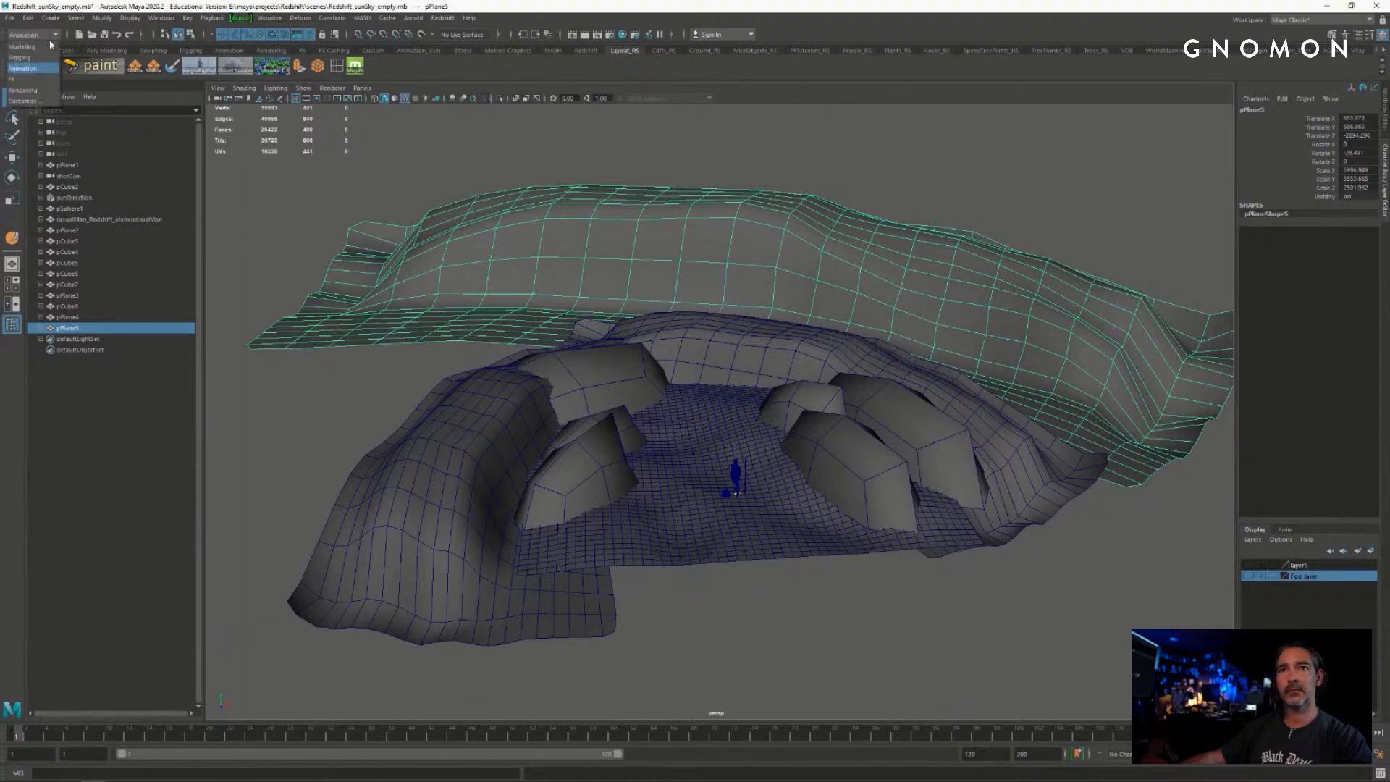
- Switch to the Modeling menu set and activate the Sculpt Tool on the distant ridge pPlane5
{"action": "key", "text": "F2"}
{"action": "left_click_drag", "start_coordinate": [684, 304], "coordinate": [628, 241], "text": "alt"}
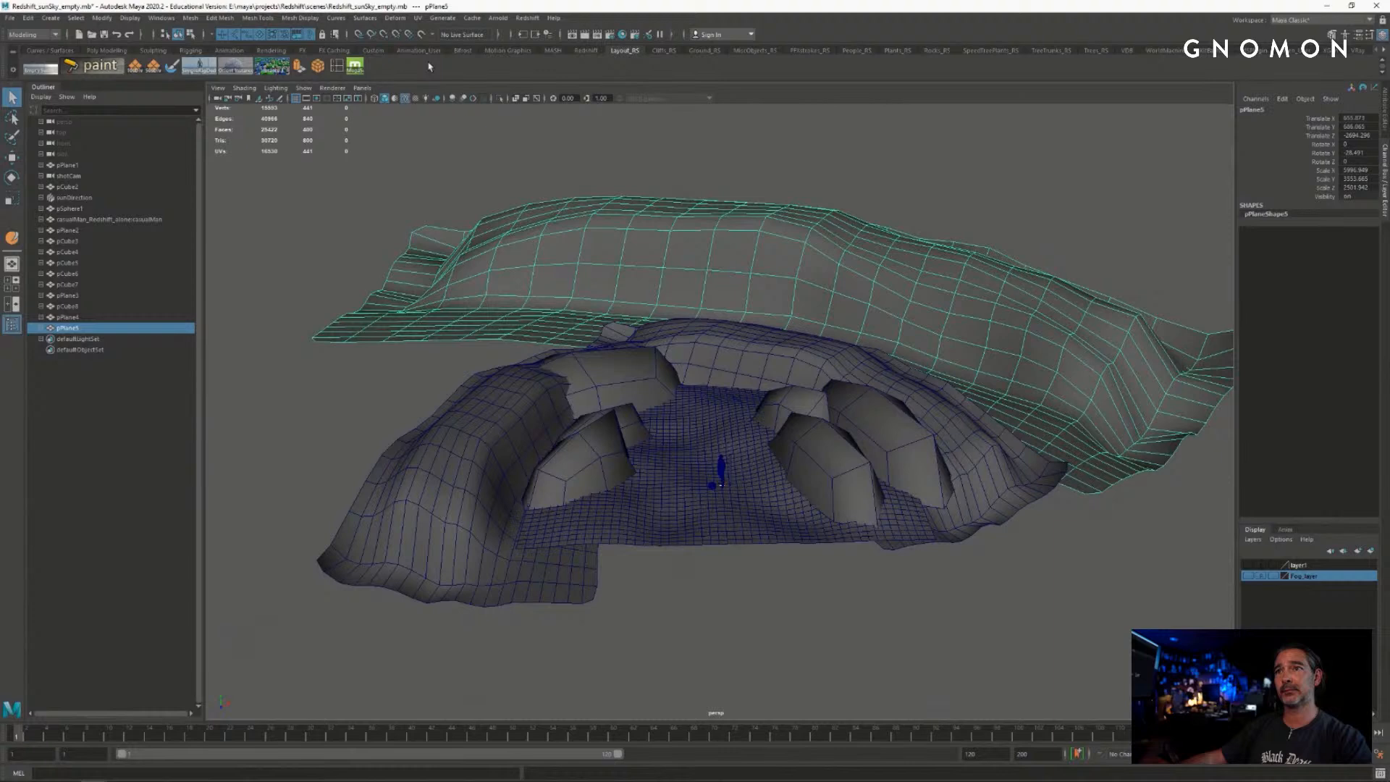
{"action": "left_click", "coordinate": [365, 18]}
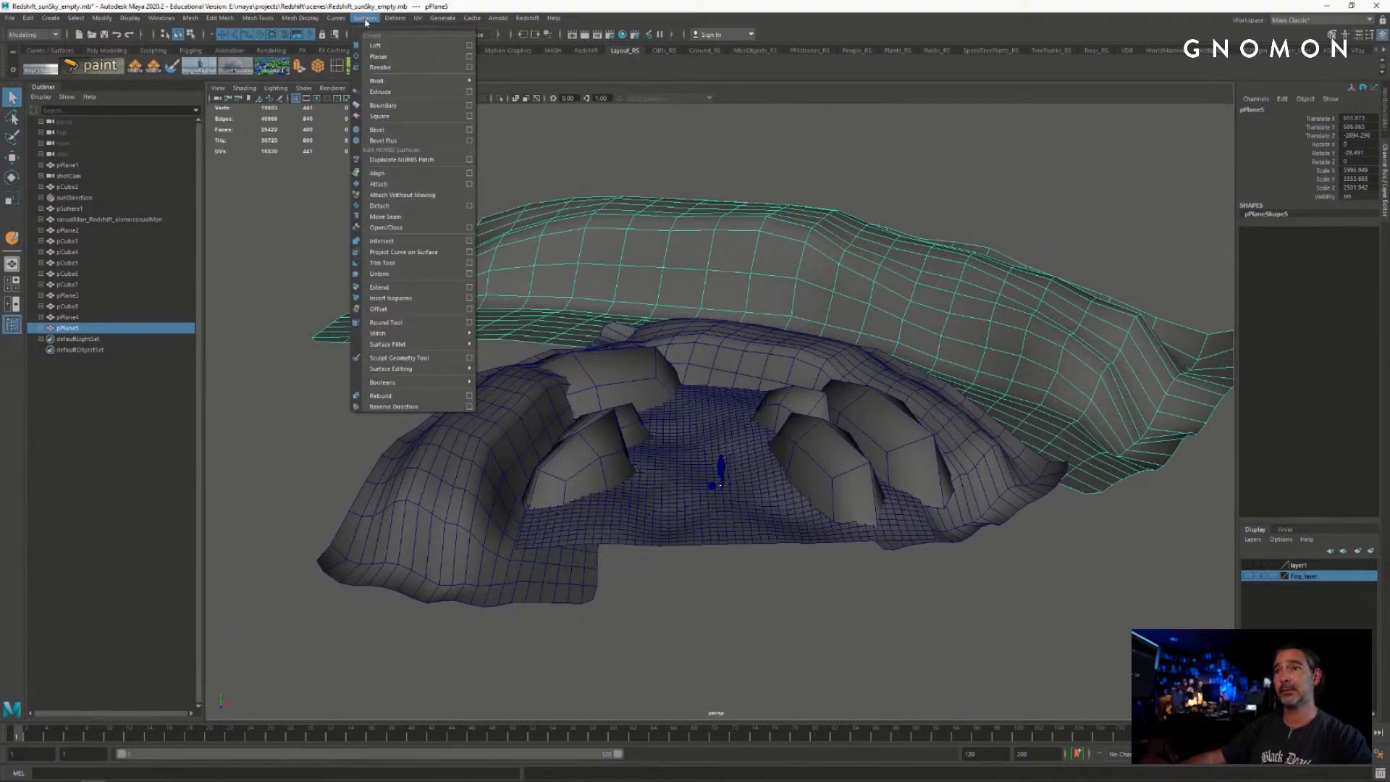
{"action": "left_click", "coordinate": [365, 19]}
{"action": "left_click", "coordinate": [309, 19]}
{"action": "left_click", "coordinate": [258, 18]}
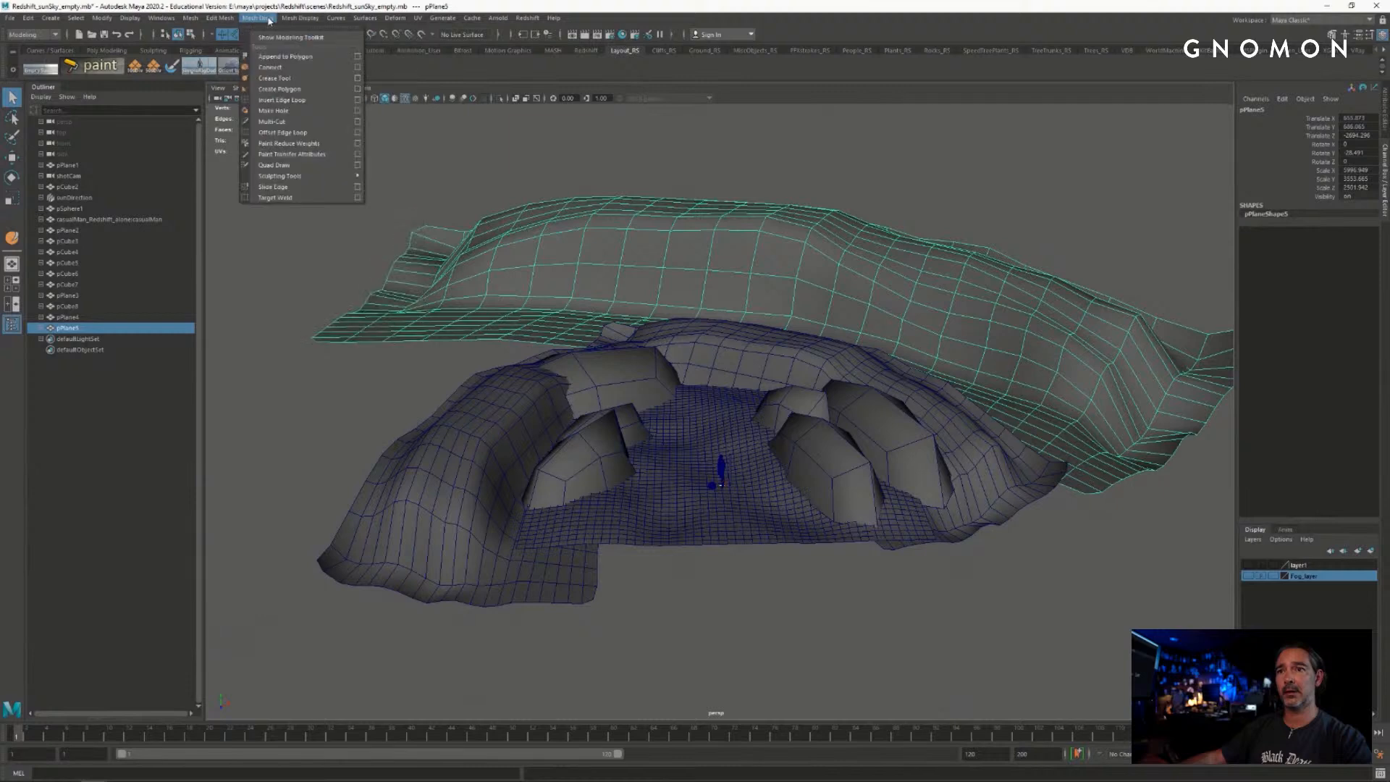
{"action": "mouse_move", "coordinate": [304, 176]}
{"action": "left_click", "coordinate": [469, 176]}
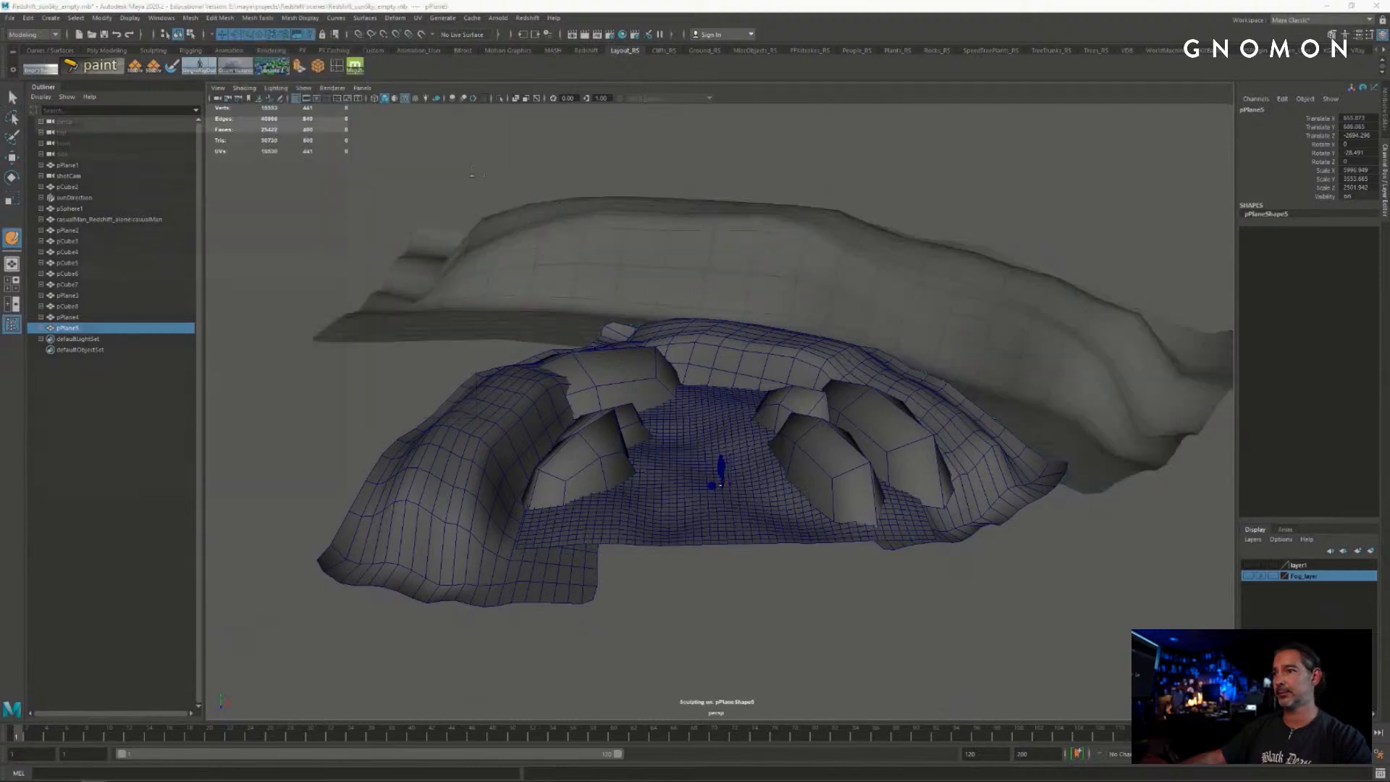
- Enlarge the sculpt brush, raise its strength to about 99, and carve inverted strokes into the distant ridge
{"action": "scroll", "coordinate": [704, 279], "scroll_direction": "down", "scroll_amount": 3}
{"action": "mouse_move", "coordinate": [723, 304]}
{"action": "left_mouse_down", "text": "alt"}
{"action": "mouse_move", "coordinate": [673, 326]}
{"action": "mouse_move", "coordinate": [677, 343]}
{"action": "mouse_move", "coordinate": [731, 314]}
{"action": "left_mouse_up", "text": "alt"}
{"action": "key", "text": "b"}
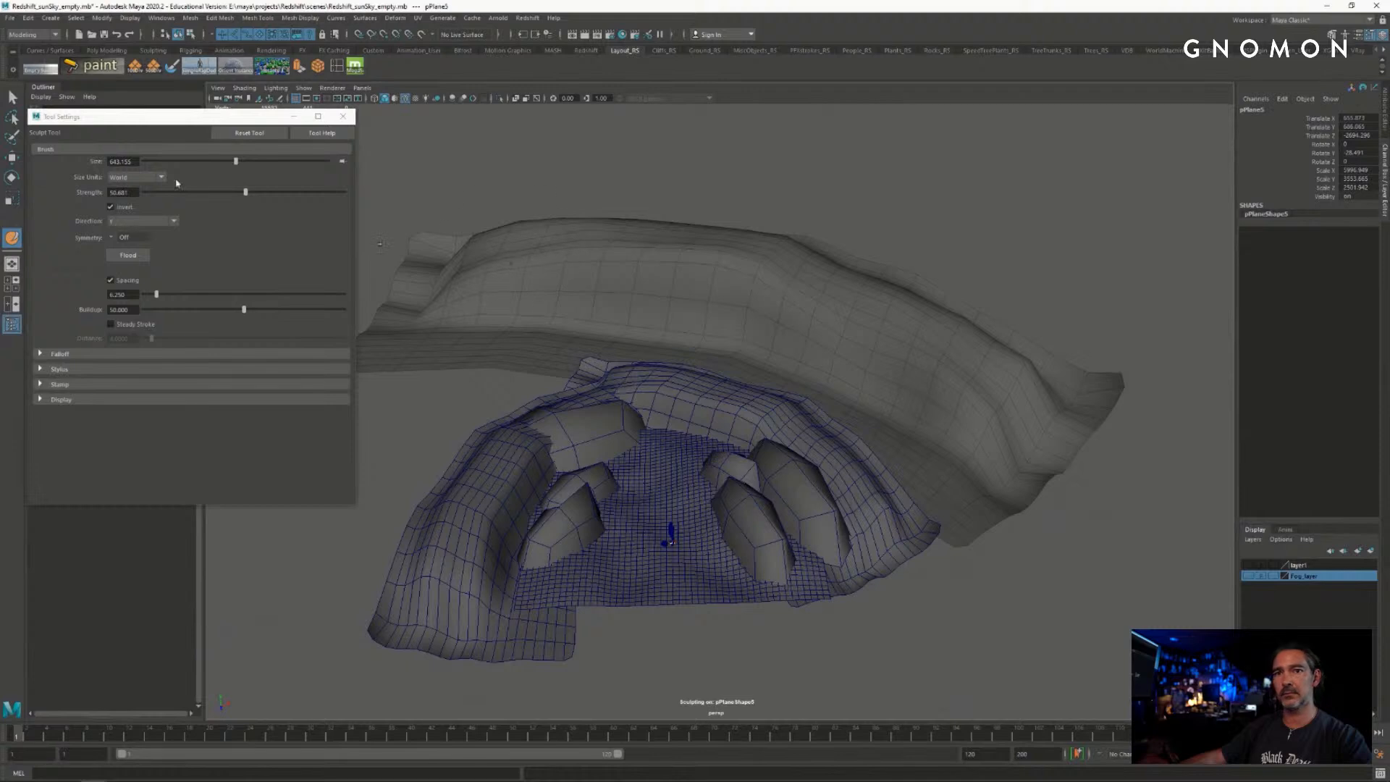
{"action": "left_click_drag", "start_coordinate": [242, 166], "coordinate": [264, 163]}
{"action": "mouse_move", "coordinate": [566, 252]}
{"action": "left_mouse_down"}
{"action": "mouse_move", "coordinate": [478, 265]}
{"action": "mouse_move", "coordinate": [518, 274]}
{"action": "left_mouse_up"}
{"action": "left_click_drag", "start_coordinate": [288, 193], "coordinate": [343, 193]}
{"action": "mouse_move", "coordinate": [566, 256]}
{"action": "left_mouse_down"}
{"action": "mouse_move", "coordinate": [607, 259]}
{"action": "mouse_move", "coordinate": [479, 275]}
{"action": "mouse_move", "coordinate": [622, 289]}
{"action": "mouse_move", "coordinate": [956, 362]}
{"action": "mouse_move", "coordinate": [622, 212]}
{"action": "left_mouse_up"}
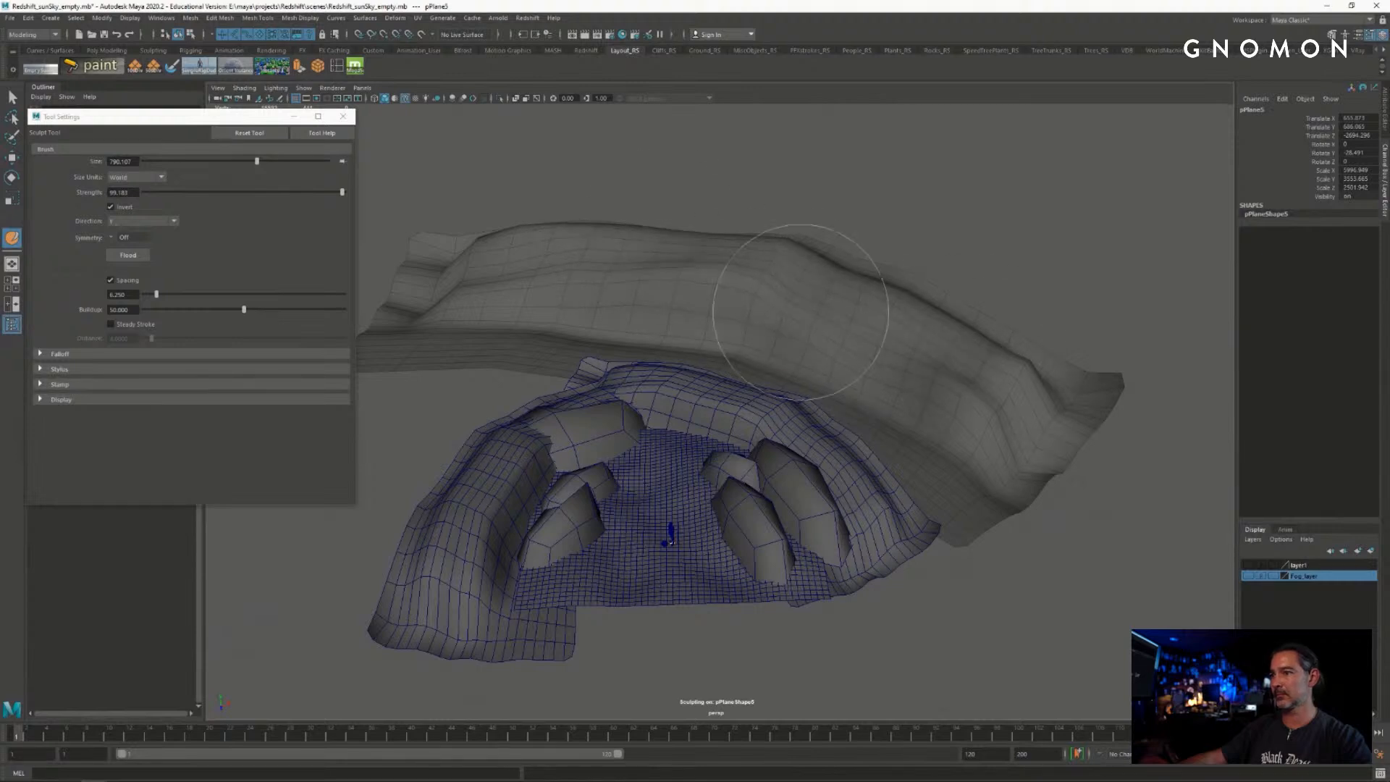
- Turn off the brush's Invert option and sculpt the sides and slopes of the distant ridge outward
{"action": "mouse_move", "coordinate": [806, 310]}
{"action": "left_mouse_down", "text": "alt"}
{"action": "mouse_move", "coordinate": [822, 347]}
{"action": "mouse_move", "coordinate": [953, 409]}
{"action": "mouse_move", "coordinate": [900, 388]}
{"action": "left_mouse_up", "text": "alt"}
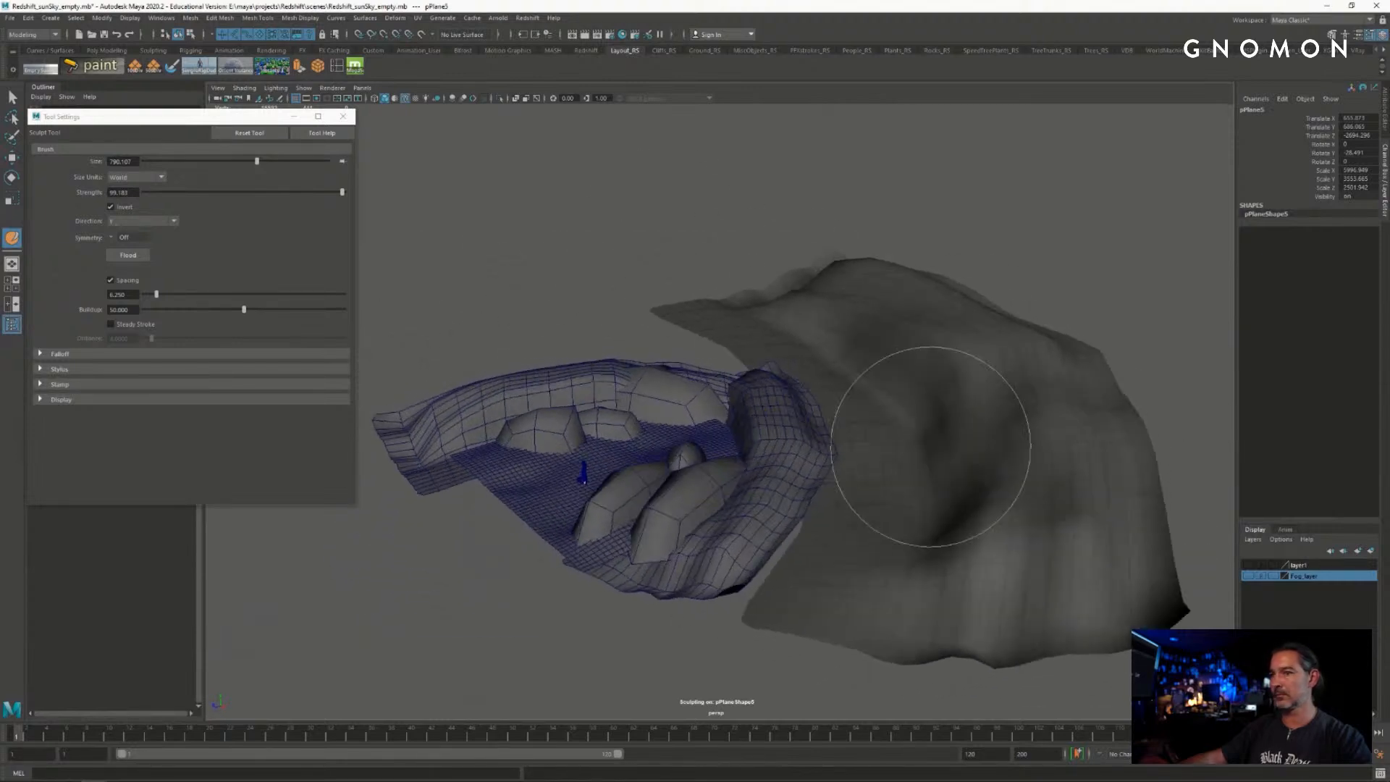
{"action": "left_click", "coordinate": [111, 206]}
{"action": "left_click_drag", "start_coordinate": [931, 326], "coordinate": [883, 273], "text": "alt"}
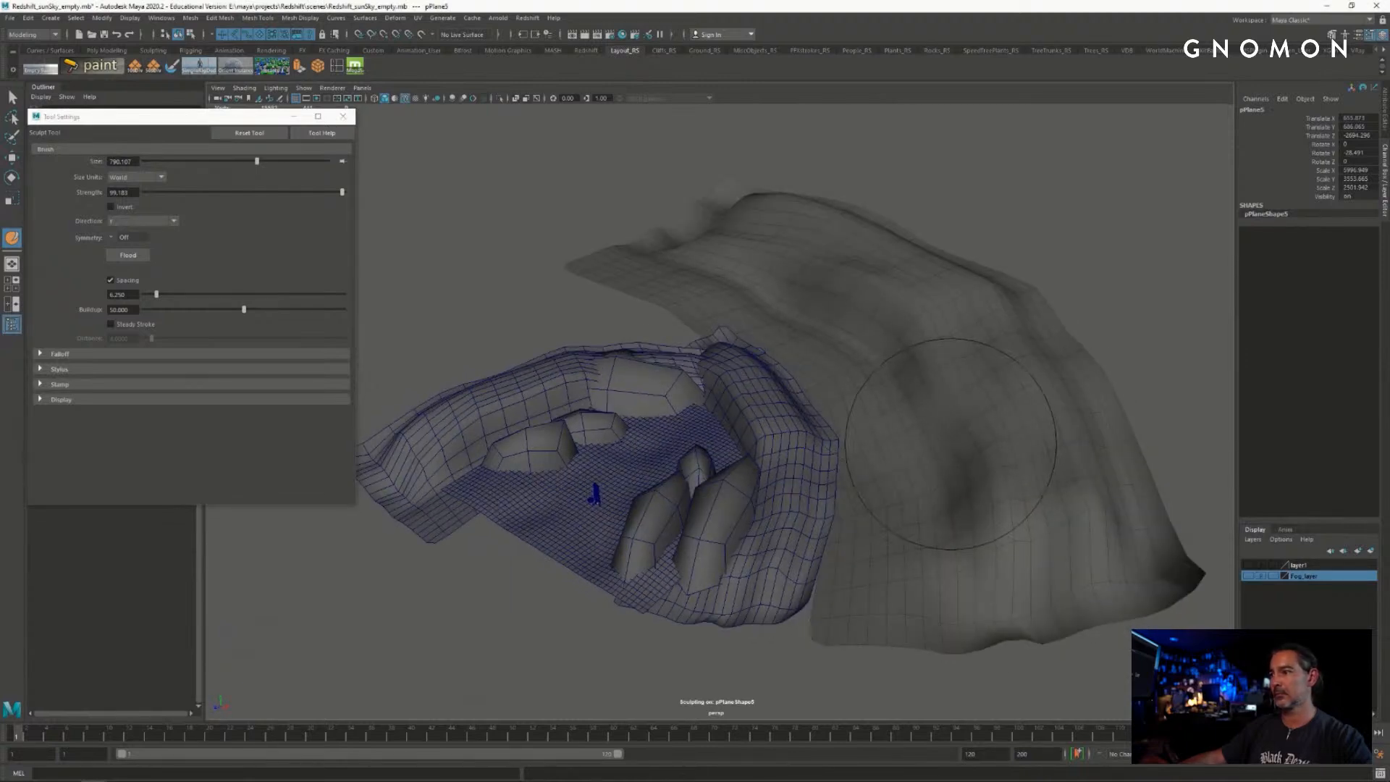
{"action": "mouse_move", "coordinate": [899, 466]}
{"action": "left_mouse_down", "text": "alt"}
{"action": "mouse_move", "coordinate": [987, 419]}
{"action": "mouse_move", "coordinate": [837, 372]}
{"action": "left_mouse_up", "text": "alt"}
- Look through shotCam to sculpt the distant ridge's skyline above the nearer ridges, and exit the Sculpt Tool
{"action": "left_click", "coordinate": [362, 87]}
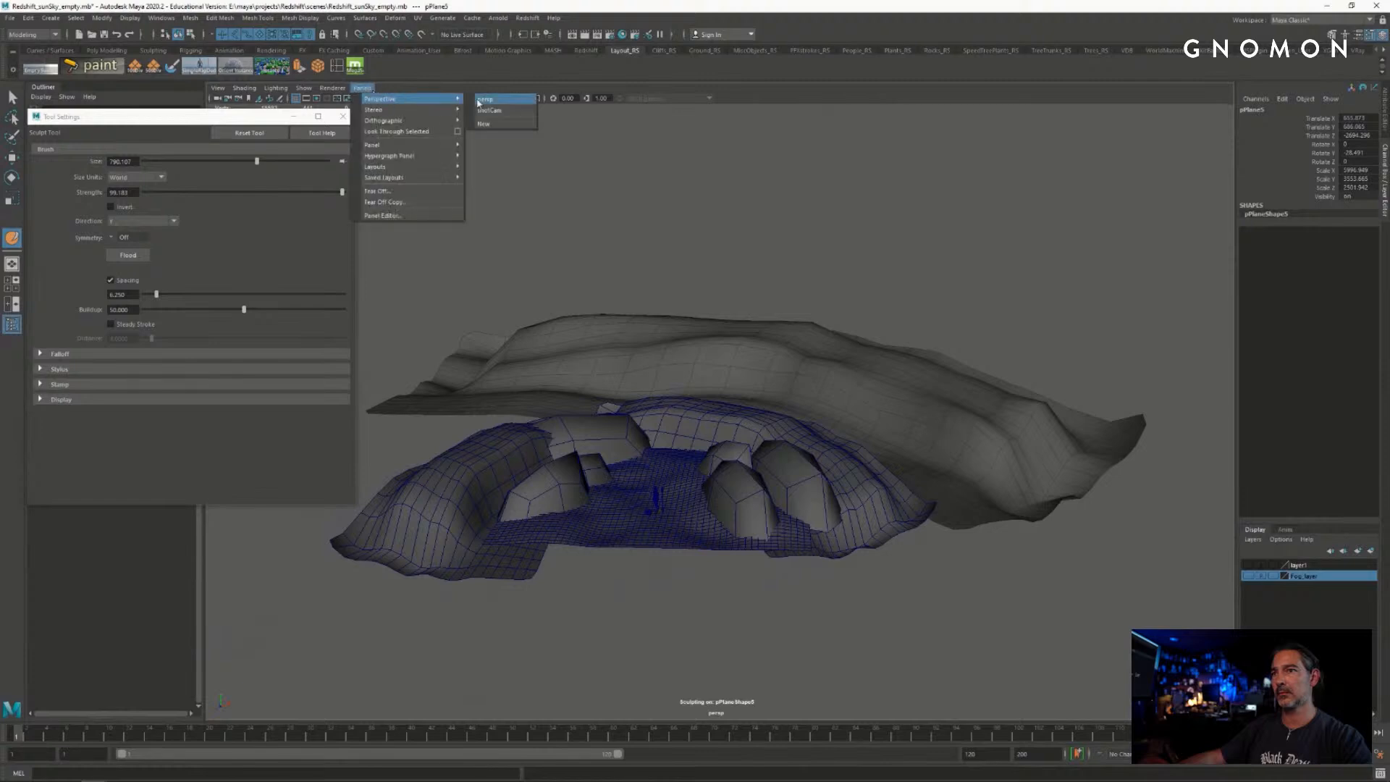
{"action": "left_click", "coordinate": [500, 109]}
{"action": "mouse_move", "coordinate": [995, 239]}
{"action": "left_mouse_down"}
{"action": "mouse_move", "coordinate": [945, 240]}
{"action": "mouse_move", "coordinate": [1042, 226]}
{"action": "mouse_move", "coordinate": [977, 226]}
{"action": "left_mouse_up"}
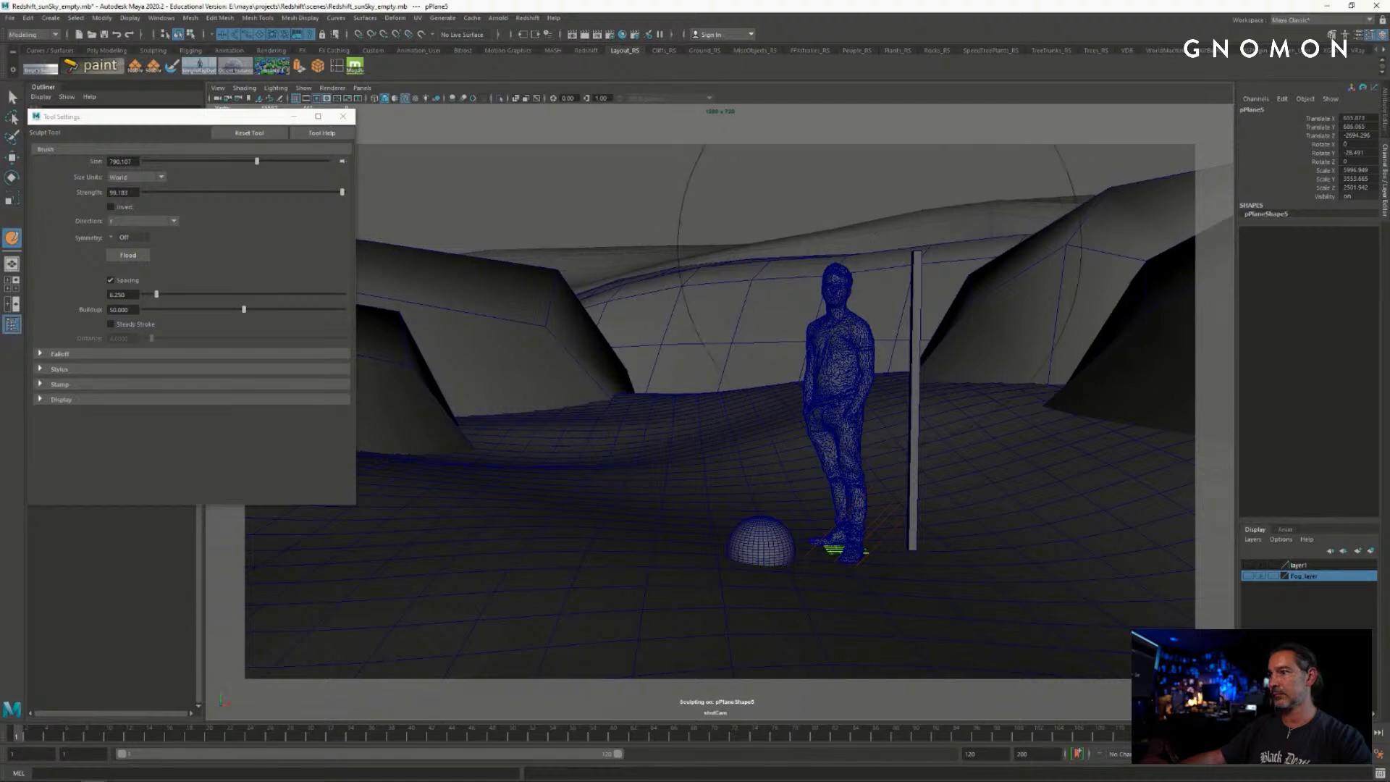
{"action": "left_click_drag", "start_coordinate": [779, 283], "coordinate": [731, 291]}
{"action": "left_click_drag", "start_coordinate": [636, 314], "coordinate": [687, 308]}
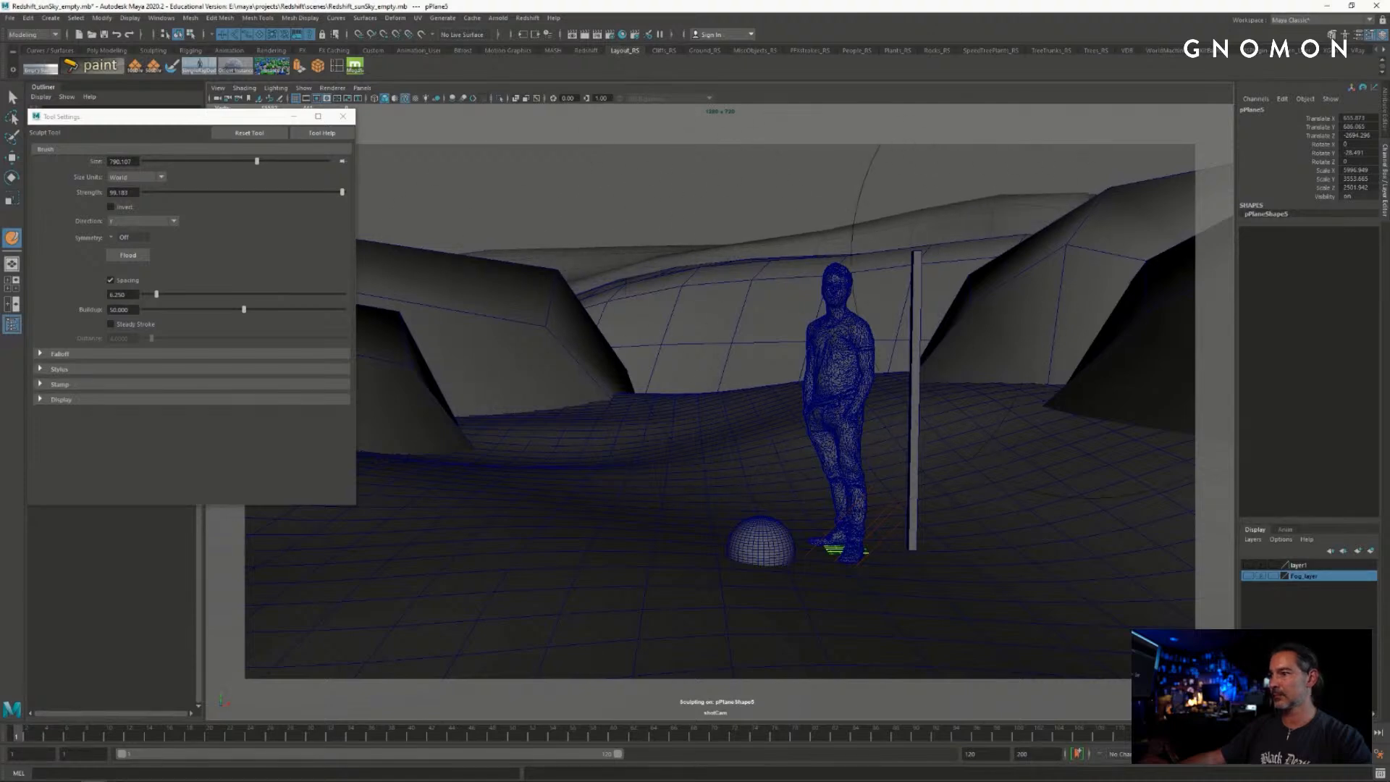
{"action": "left_click", "coordinate": [343, 116]}
{"action": "key", "text": "q"}
{"action": "left_click", "coordinate": [579, 210]}
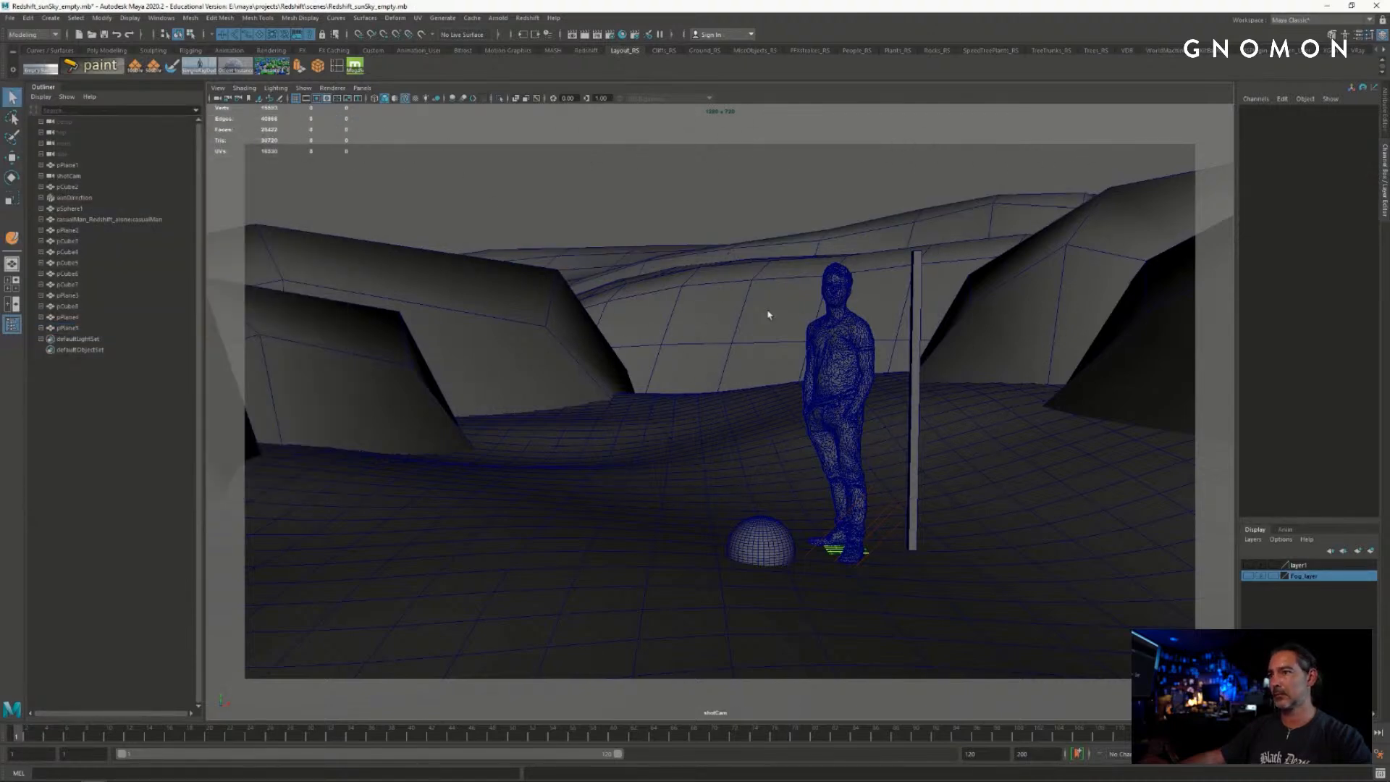
- Duplicate the nearer ridge pPlane3 in the perspective view and move the copy inward over the valley ground
{"action": "key", "text": "space"}
{"action": "mouse_move", "coordinate": [789, 339]}
{"action": "left_mouse_down"}
{"action": "mouse_move", "coordinate": [791, 313]}
{"action": "mouse_move", "coordinate": [797, 388]}
{"action": "left_mouse_up"}
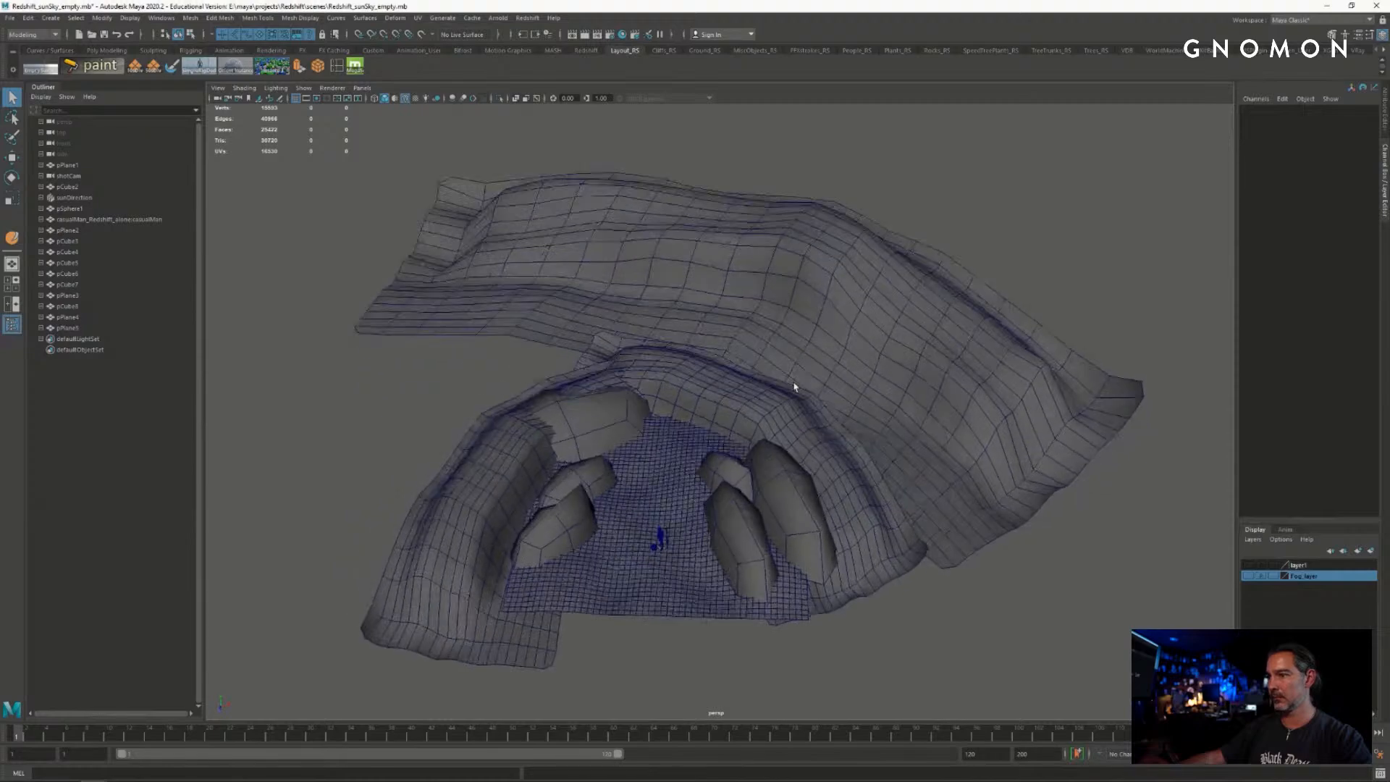
{"action": "right_click_drag", "start_coordinate": [797, 388], "coordinate": [827, 409], "text": "alt"}
{"action": "middle_click_drag", "start_coordinate": [826, 409], "coordinate": [837, 260], "text": "alt"}
{"action": "right_click_drag", "start_coordinate": [838, 260], "coordinate": [869, 270], "text": "alt"}
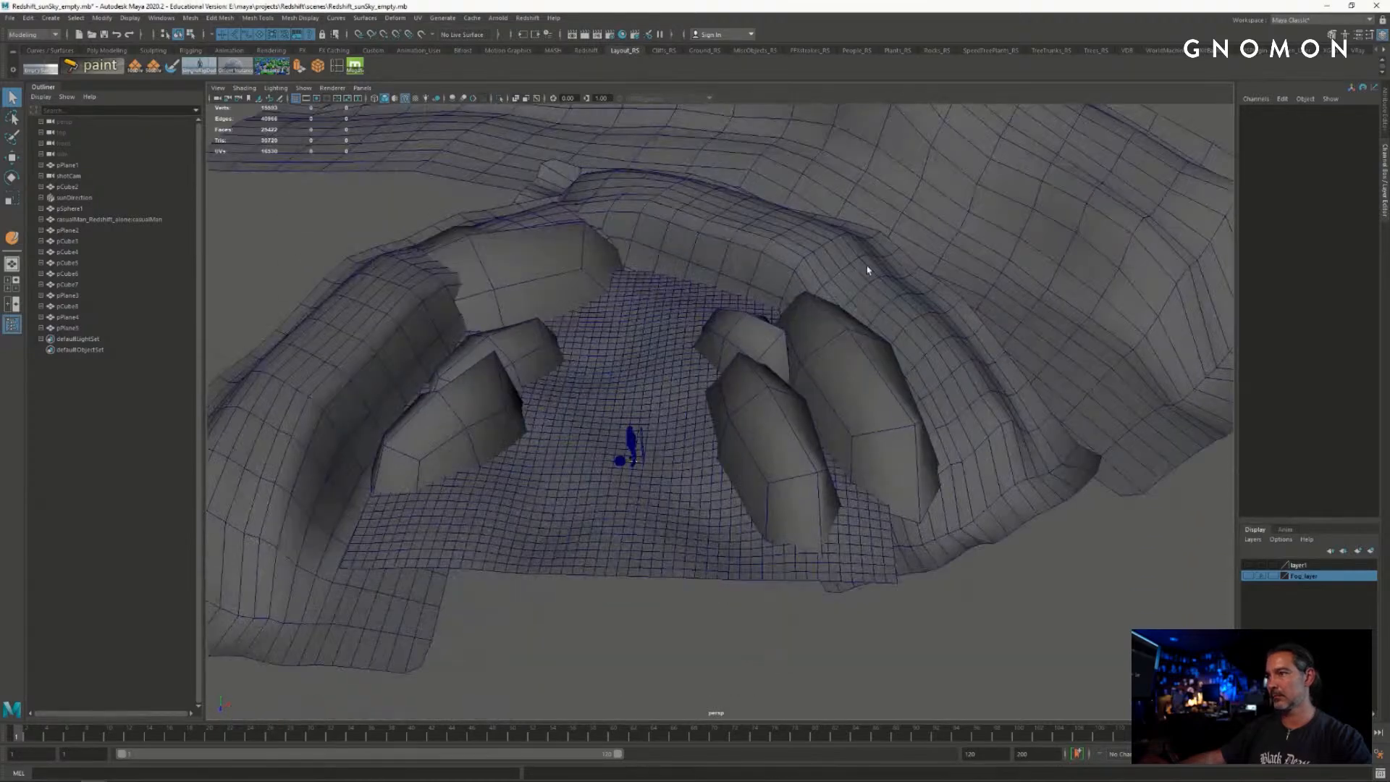
{"action": "left_click", "coordinate": [868, 270]}
{"action": "left_click_drag", "start_coordinate": [869, 270], "coordinate": [869, 341], "text": "alt"}
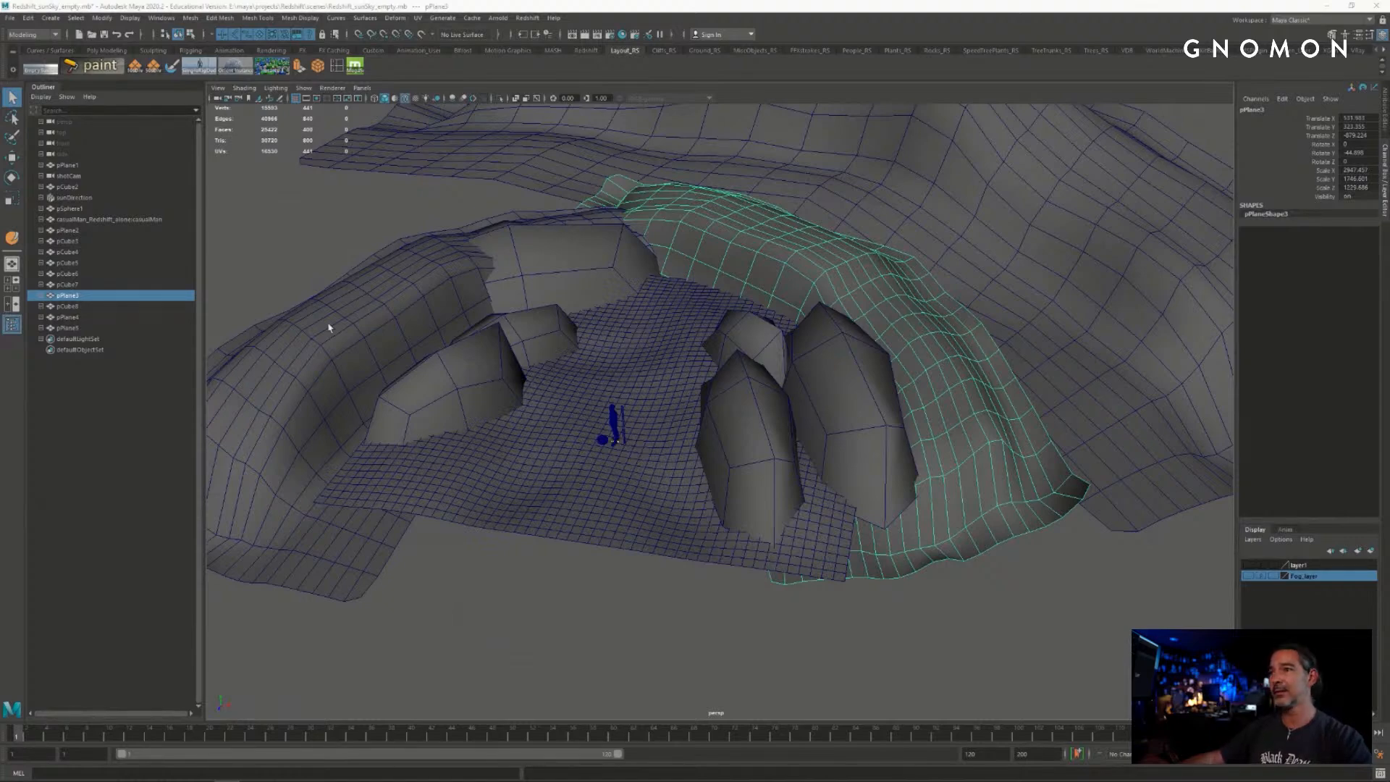
{"action": "left_click_drag", "start_coordinate": [519, 435], "coordinate": [744, 375], "text": "alt"}
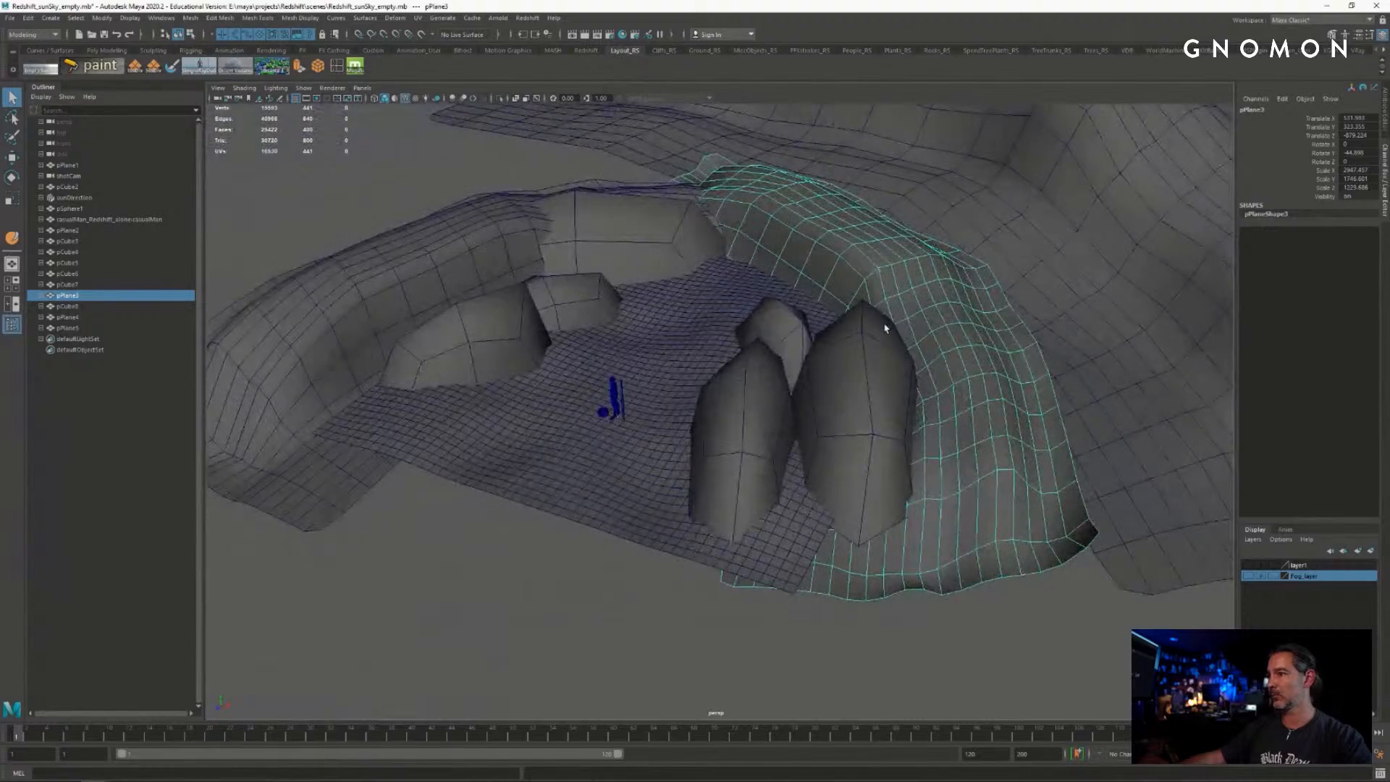
{"action": "mouse_move", "coordinate": [934, 350]}
{"action": "left_mouse_down", "text": "alt"}
{"action": "mouse_move", "coordinate": [862, 362]}
{"action": "mouse_move", "coordinate": [911, 356]}
{"action": "left_mouse_up", "text": "alt"}
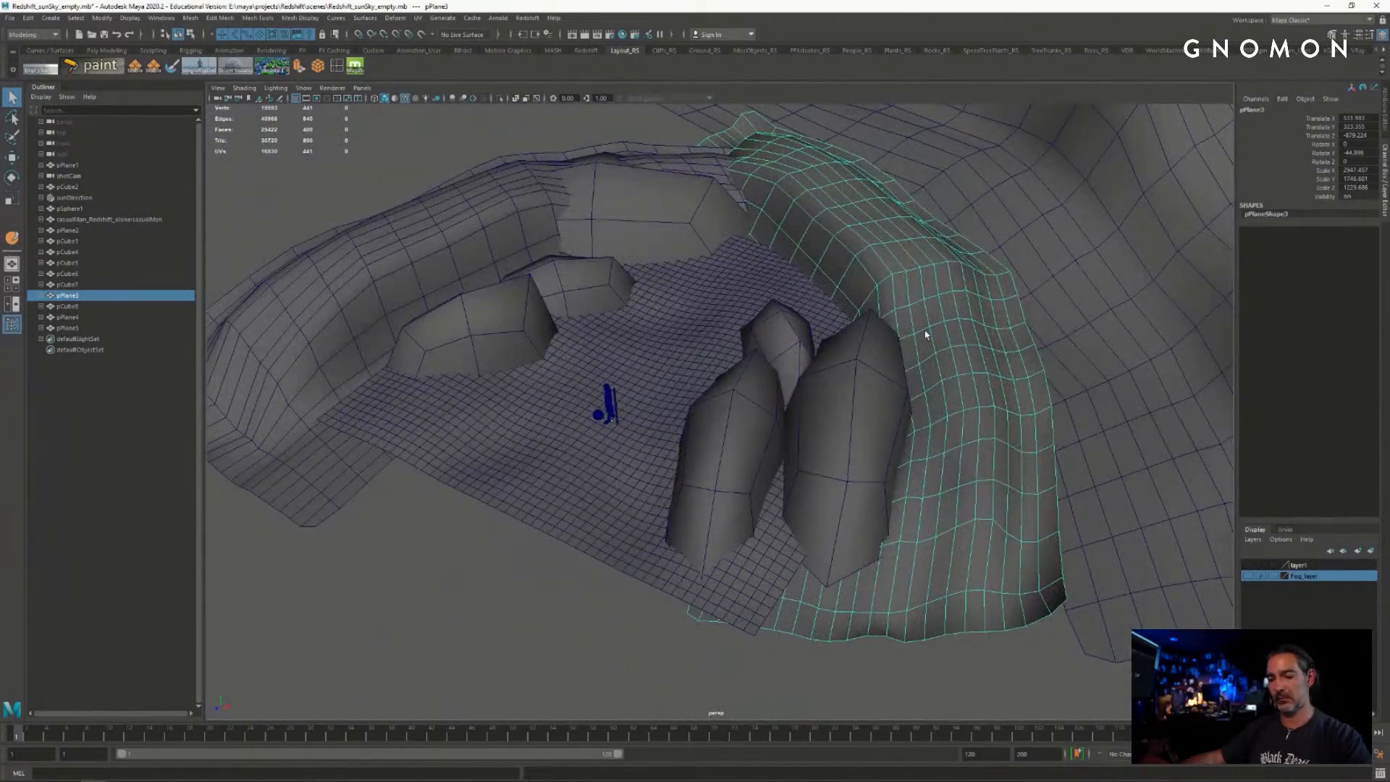
{"action": "key", "text": "ctrl+d"}
{"action": "key", "text": "w"}
{"action": "middle_click_drag", "start_coordinate": [804, 336], "coordinate": [664, 375], "text": "shift"}
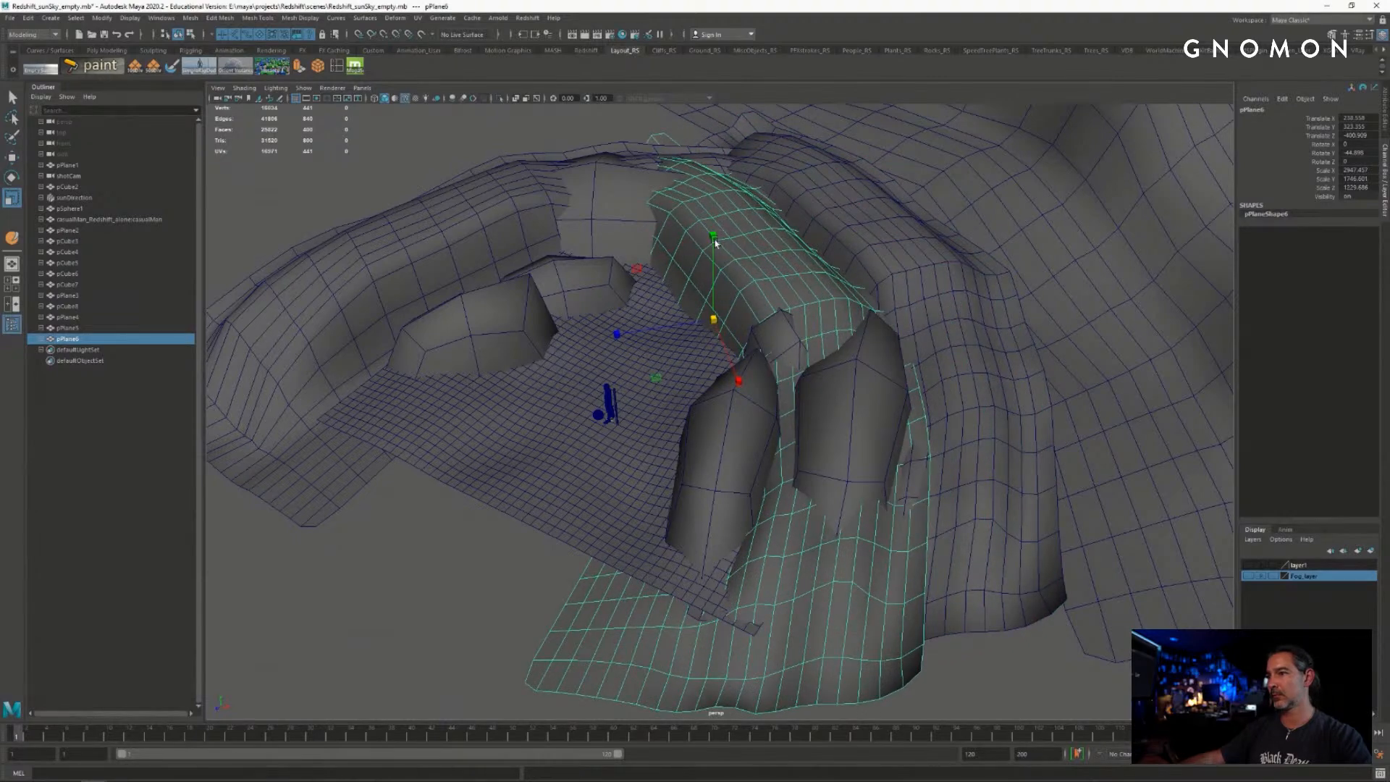
- Reduce the ridge copy's height, lower it into the ground, and rotate it around its vertical axis
{"action": "left_click_drag", "start_coordinate": [715, 241], "coordinate": [713, 283]}
{"action": "key", "text": "w"}
{"action": "key", "text": "e"}
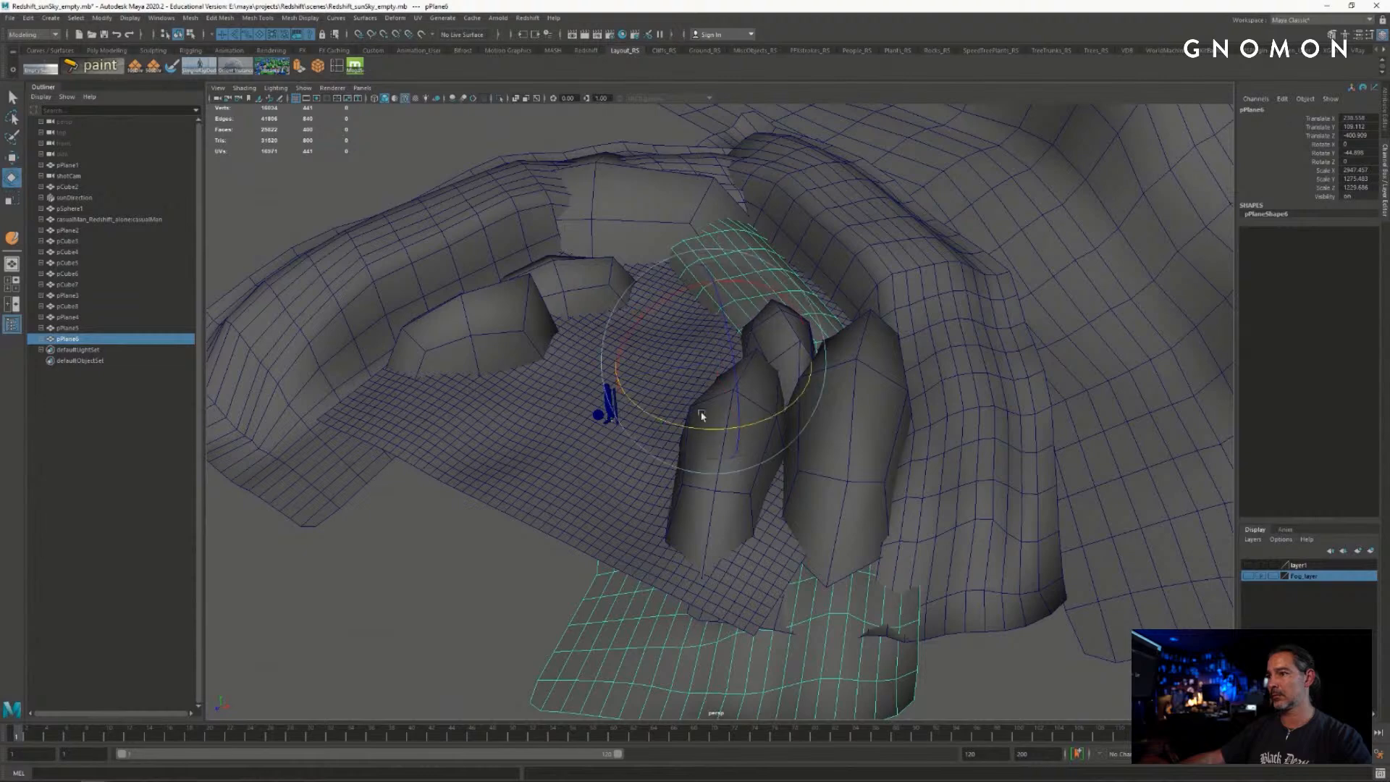
{"action": "left_click_drag", "start_coordinate": [698, 433], "coordinate": [854, 427]}
- Scale the ridge copy down uniformly so it fits between the rocks at the far end of the valley
{"action": "key", "text": "w"}
{"action": "key", "text": "r"}
{"action": "left_click_drag", "start_coordinate": [694, 348], "coordinate": [440, 319]}
{"action": "key", "text": "w"}
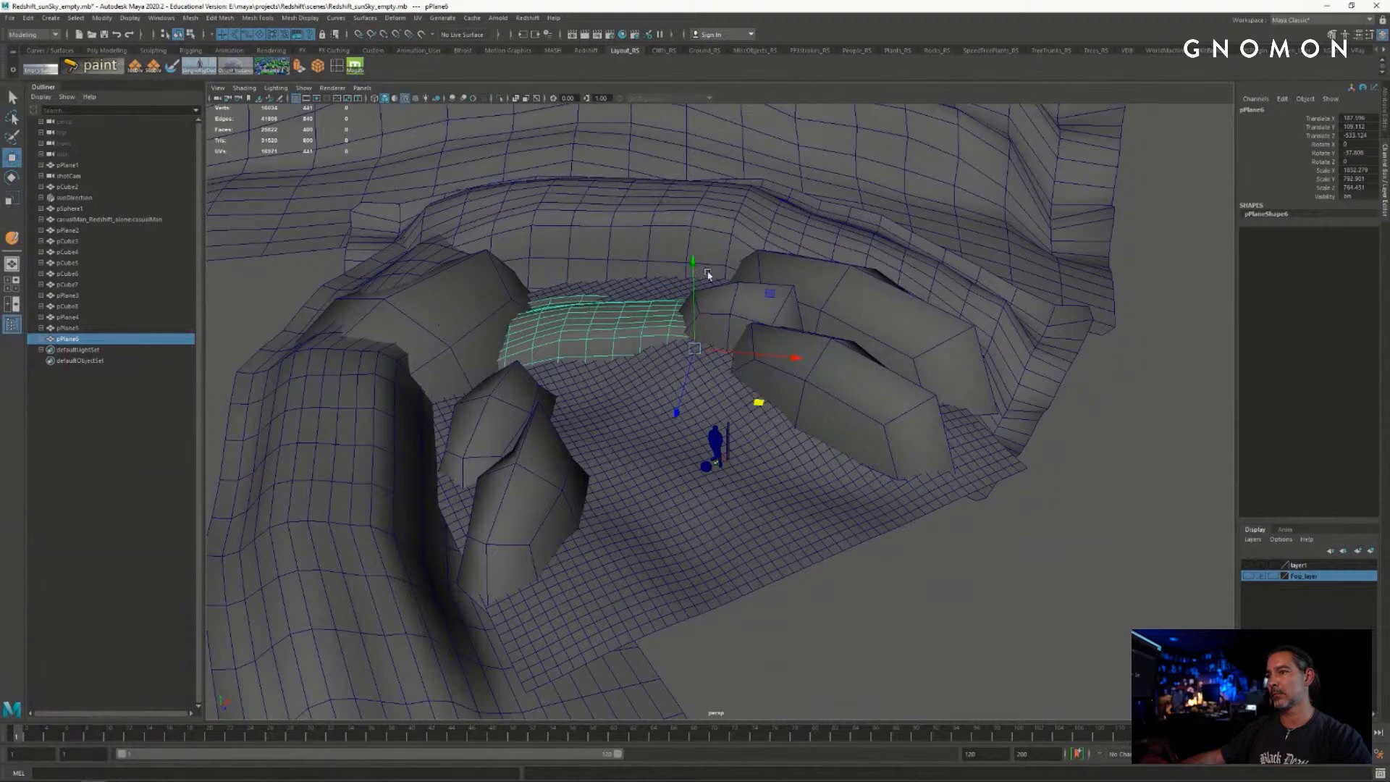
- Stretch the ridge copy in depth and reposition it as a low rise just behind the ground plane
{"action": "left_click_drag", "start_coordinate": [708, 273], "coordinate": [585, 328]}
{"action": "key", "text": "r"}
{"action": "key", "text": "w"}
{"action": "left_click_drag", "start_coordinate": [688, 342], "coordinate": [758, 349]}
{"action": "left_click_drag", "start_coordinate": [760, 349], "coordinate": [878, 333], "text": "alt"}
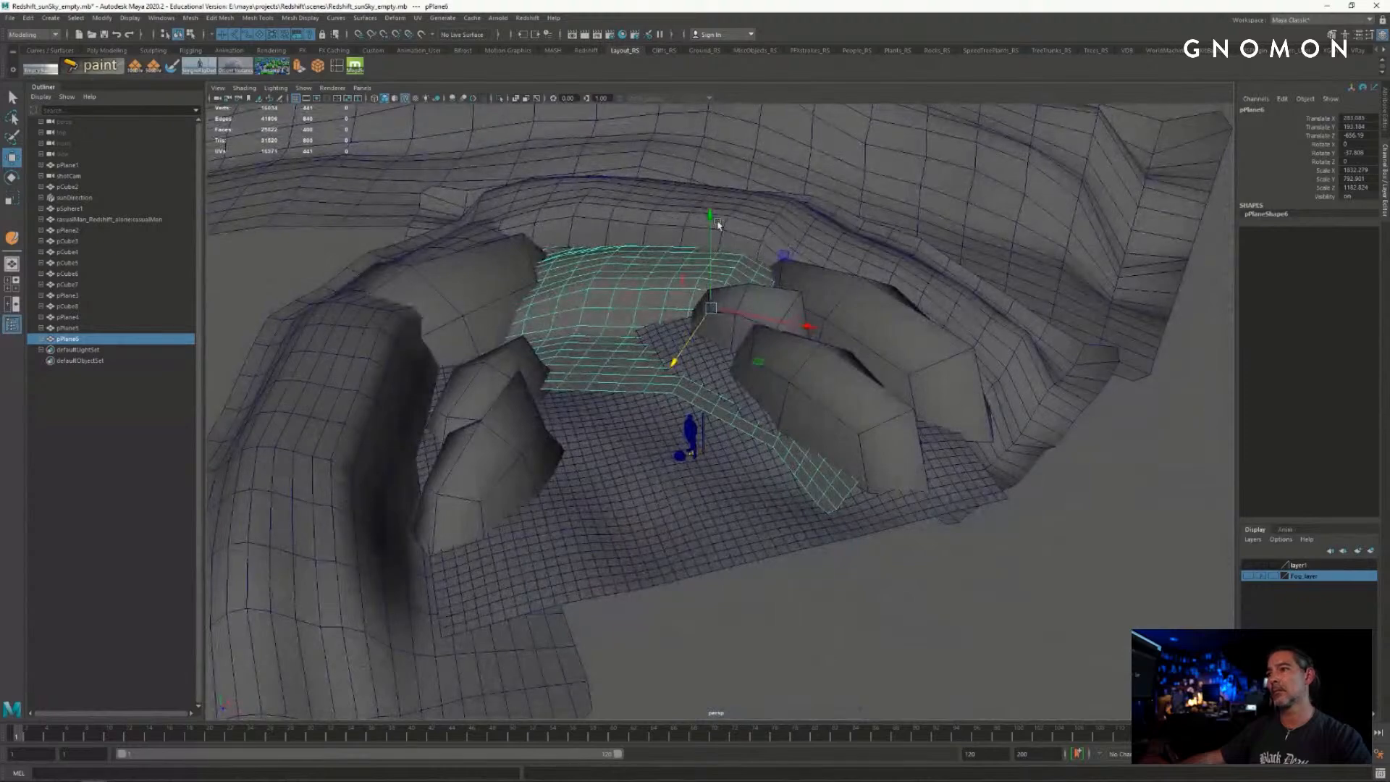
{"action": "left_click_drag", "start_coordinate": [715, 221], "coordinate": [712, 243]}
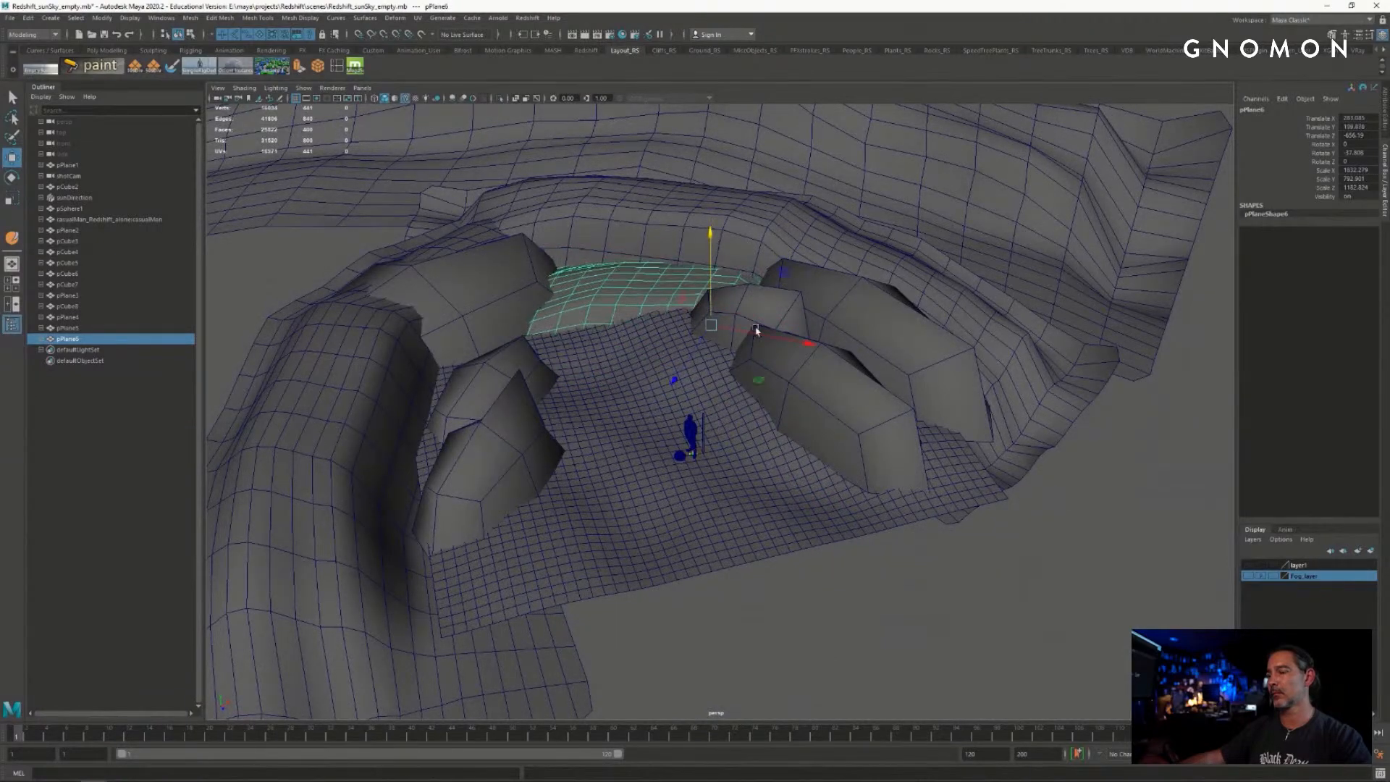
- Examine how the new low rise and the distant ridge layer behind the rocks in the perspective view
{"action": "left_click_drag", "start_coordinate": [750, 332], "coordinate": [471, 282], "text": "alt"}
{"action": "key", "text": "q"}
{"action": "left_click", "coordinate": [428, 262]}
{"action": "right_click_drag", "start_coordinate": [428, 262], "coordinate": [699, 285], "text": "alt"}
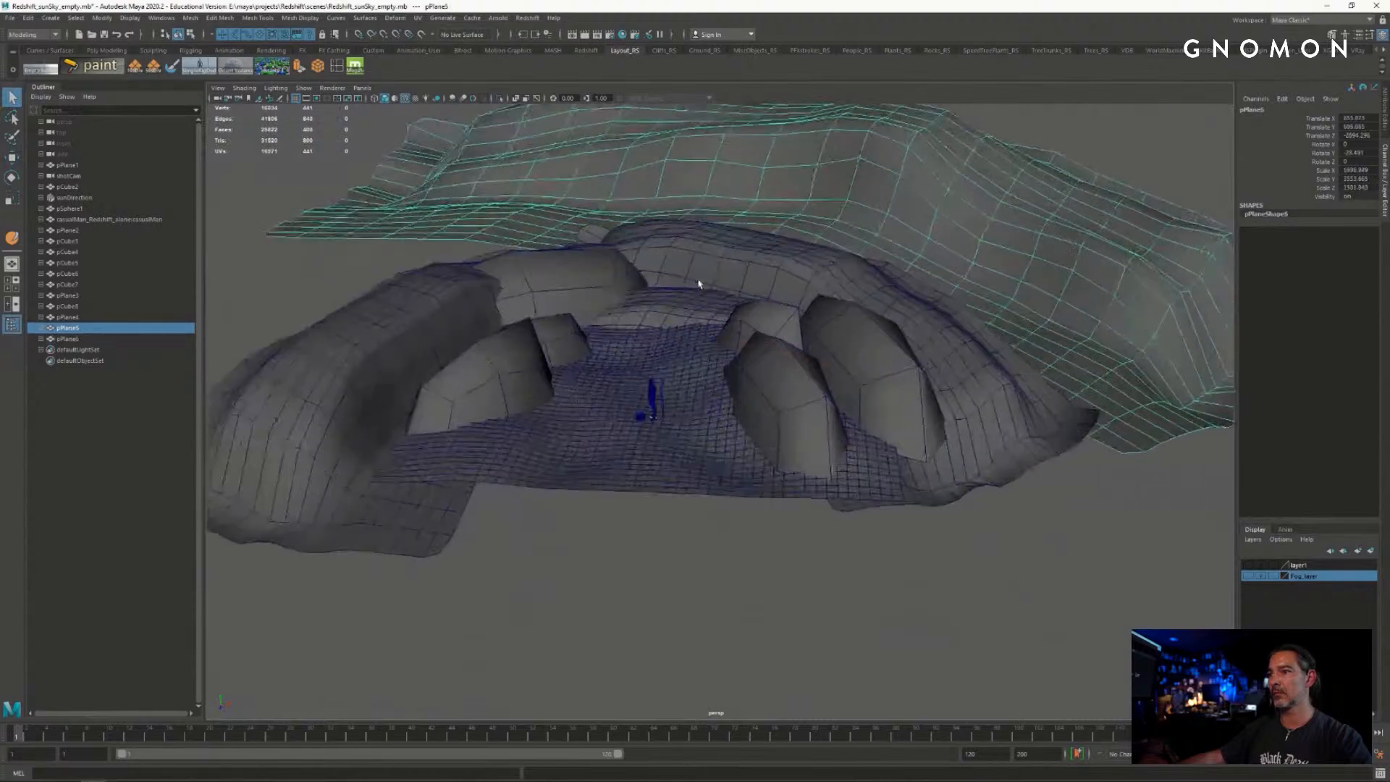
{"action": "left_click_drag", "start_coordinate": [439, 293], "coordinate": [412, 280], "text": "alt"}
{"action": "right_click_drag", "start_coordinate": [413, 281], "coordinate": [536, 272], "text": "alt"}
{"action": "left_click", "coordinate": [406, 156]}
- Check the layering of the low rise, ridges and foreground rocks through shotCam
{"action": "left_click", "coordinate": [366, 89]}
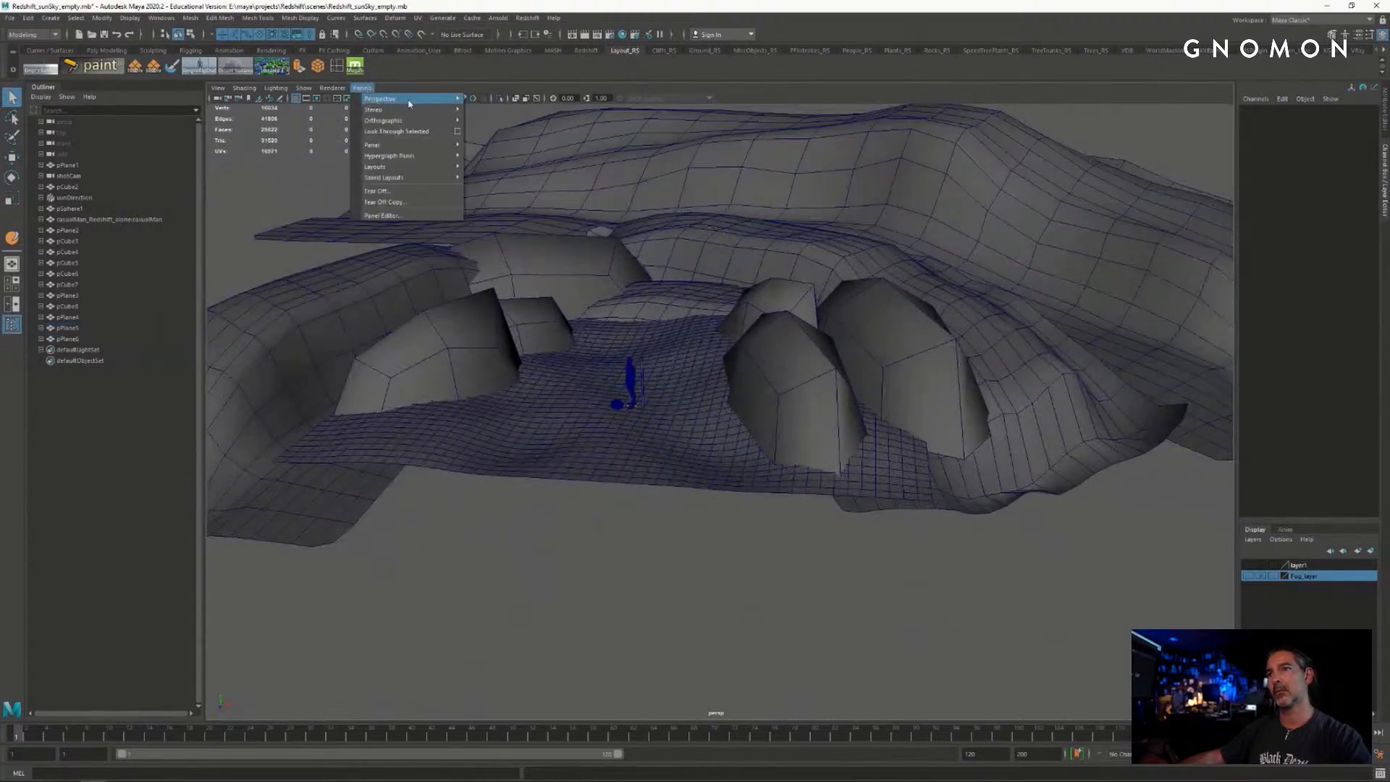
{"action": "mouse_move", "coordinate": [409, 101]}
{"action": "left_click", "coordinate": [493, 110]}
{"action": "left_click", "coordinate": [738, 374]}
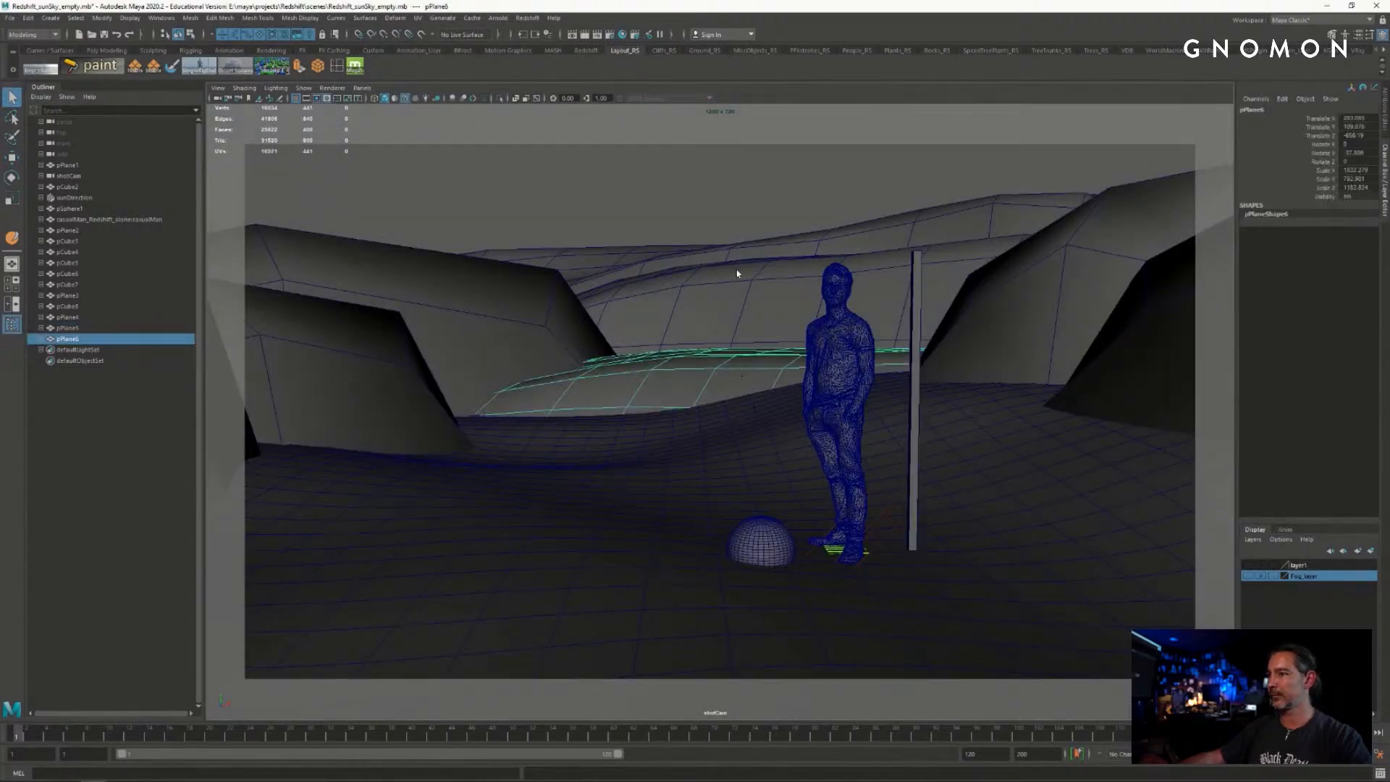
{"action": "left_click", "coordinate": [755, 228]}
{"action": "left_click", "coordinate": [508, 314]}
{"action": "left_click", "coordinate": [407, 386]}
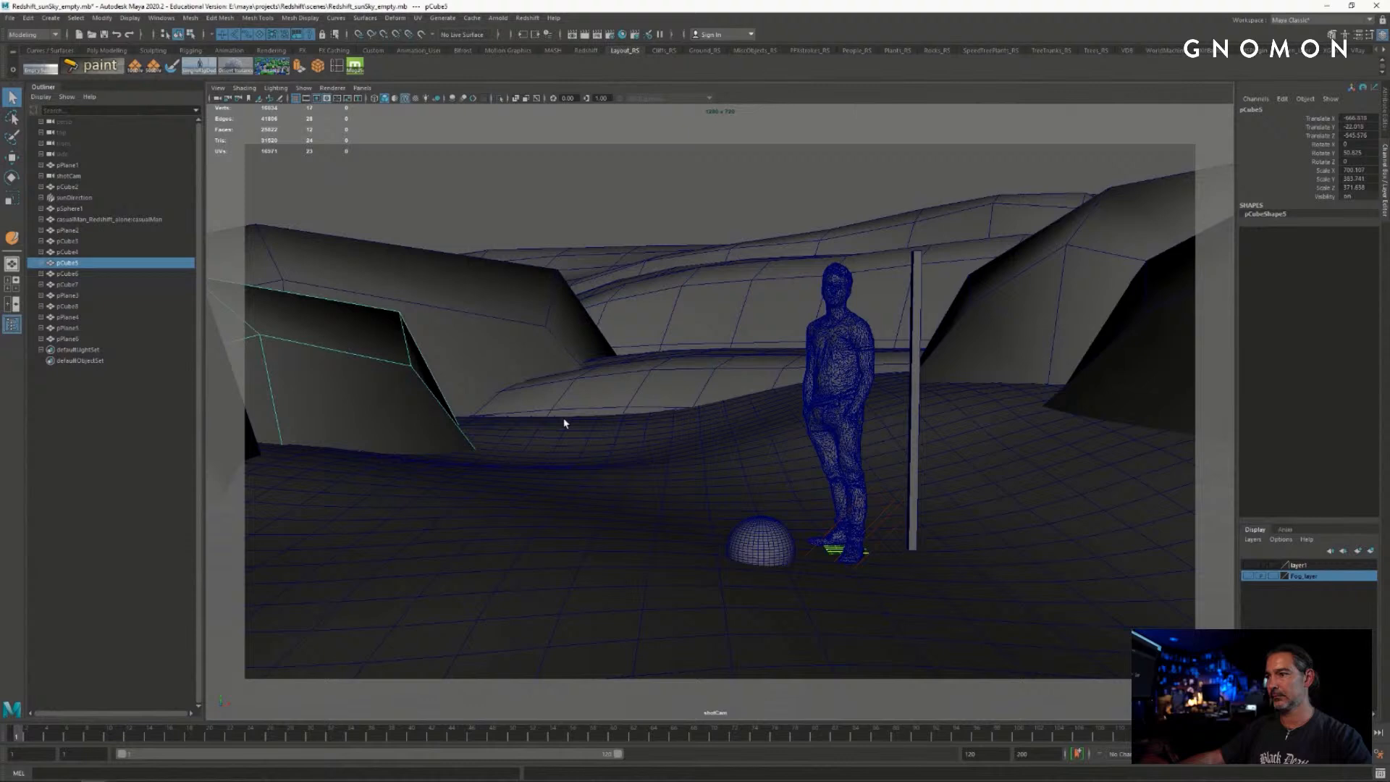
{"action": "left_click", "coordinate": [641, 211]}
{"action": "left_click", "coordinate": [10, 18]}
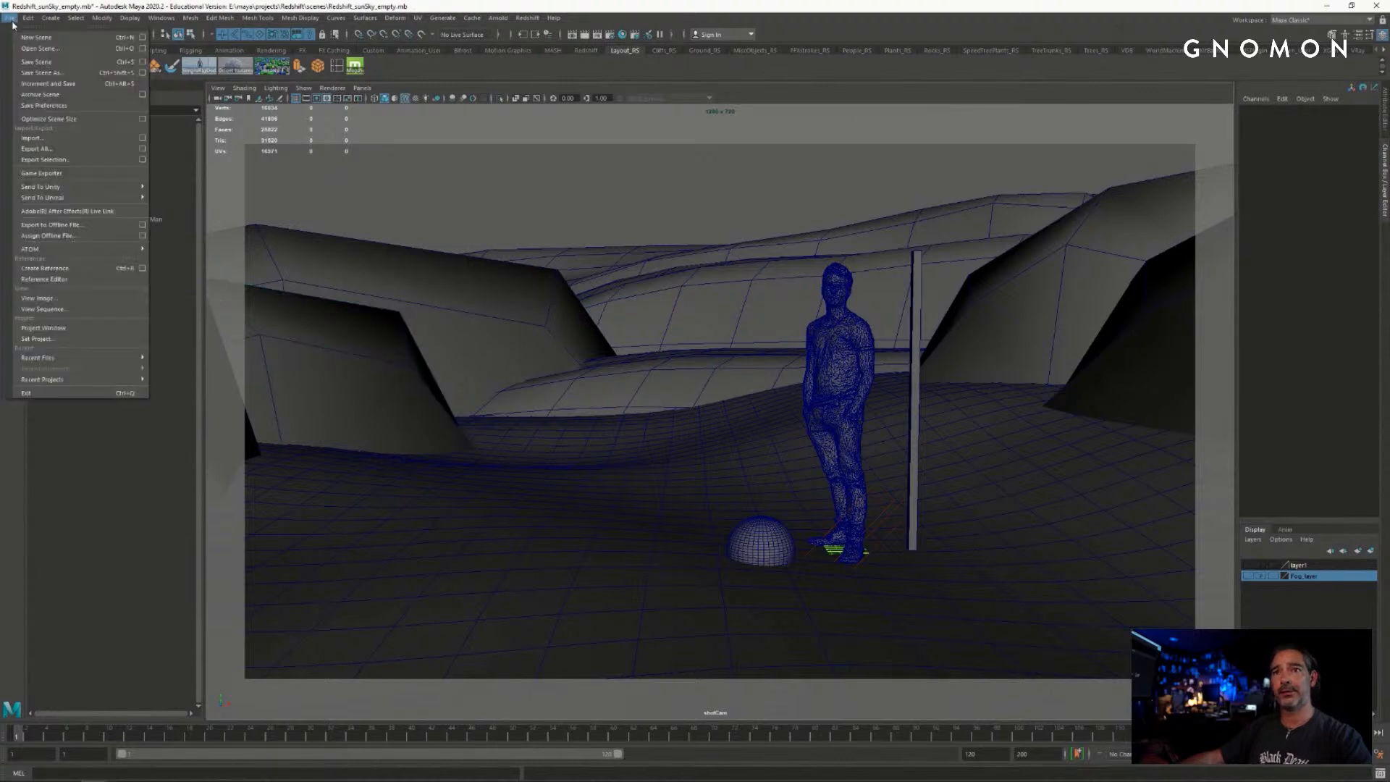
{"action": "left_click", "coordinate": [105, 338]}
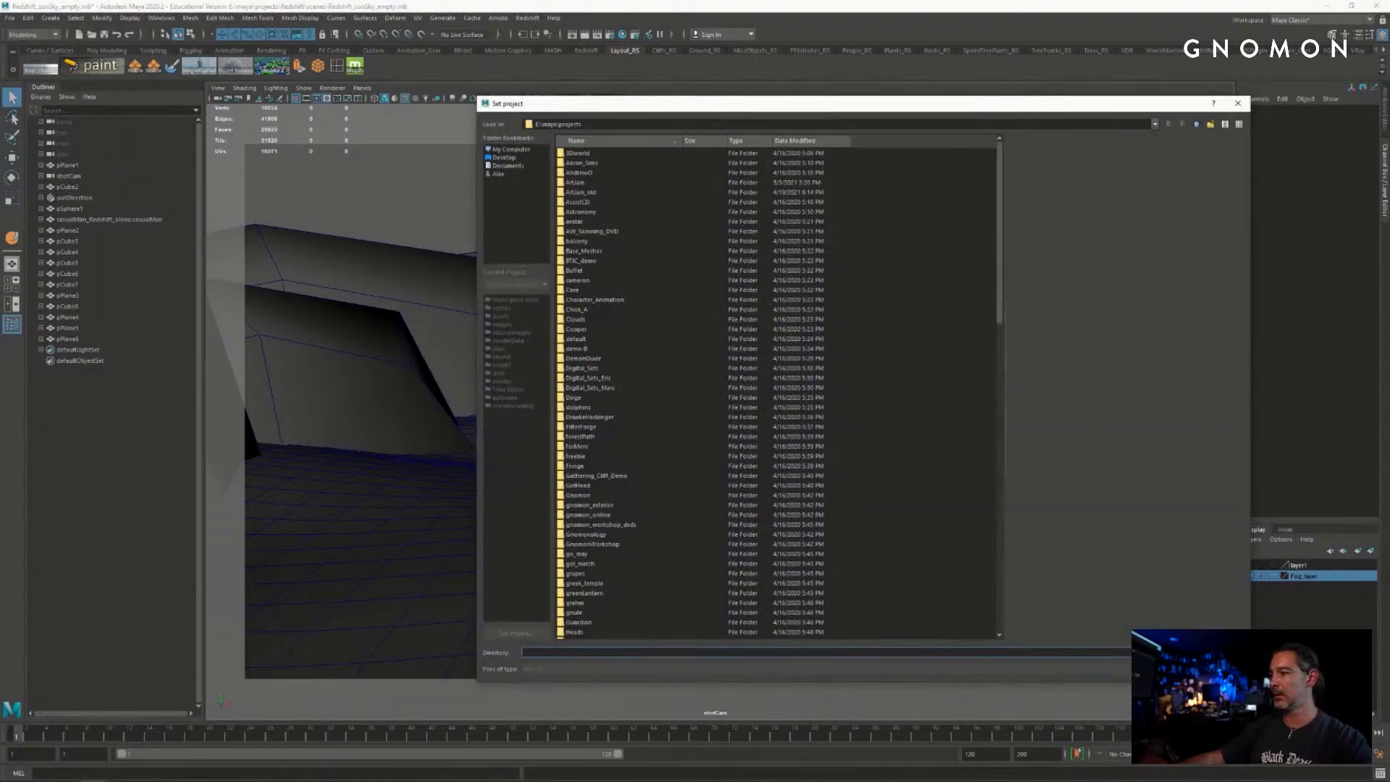
{"action": "key", "text": "Escape"}
- Create a new project named Artjam_09_01_21 in E:/maya/projects with the default folder locations
{"action": "left_click", "coordinate": [10, 18]}
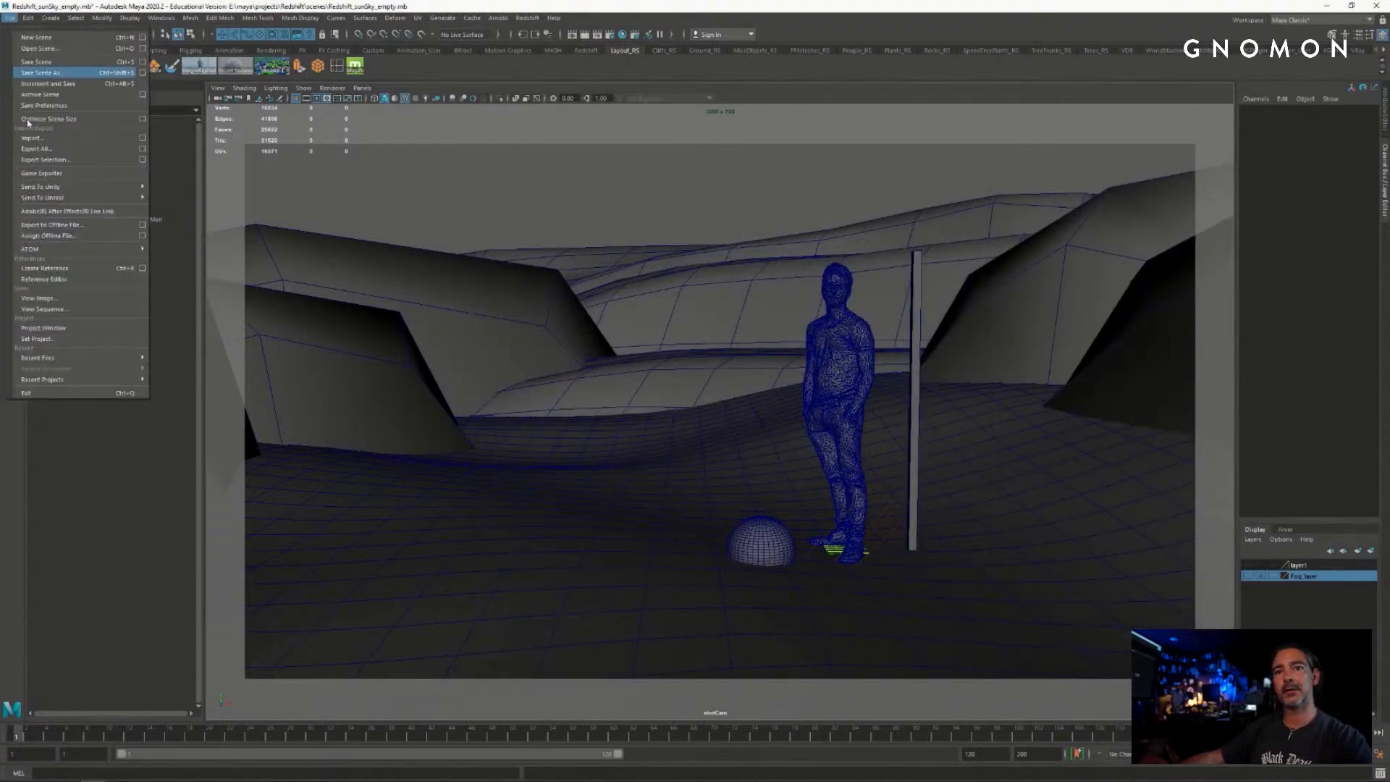
{"action": "mouse_move", "coordinate": [93, 363]}
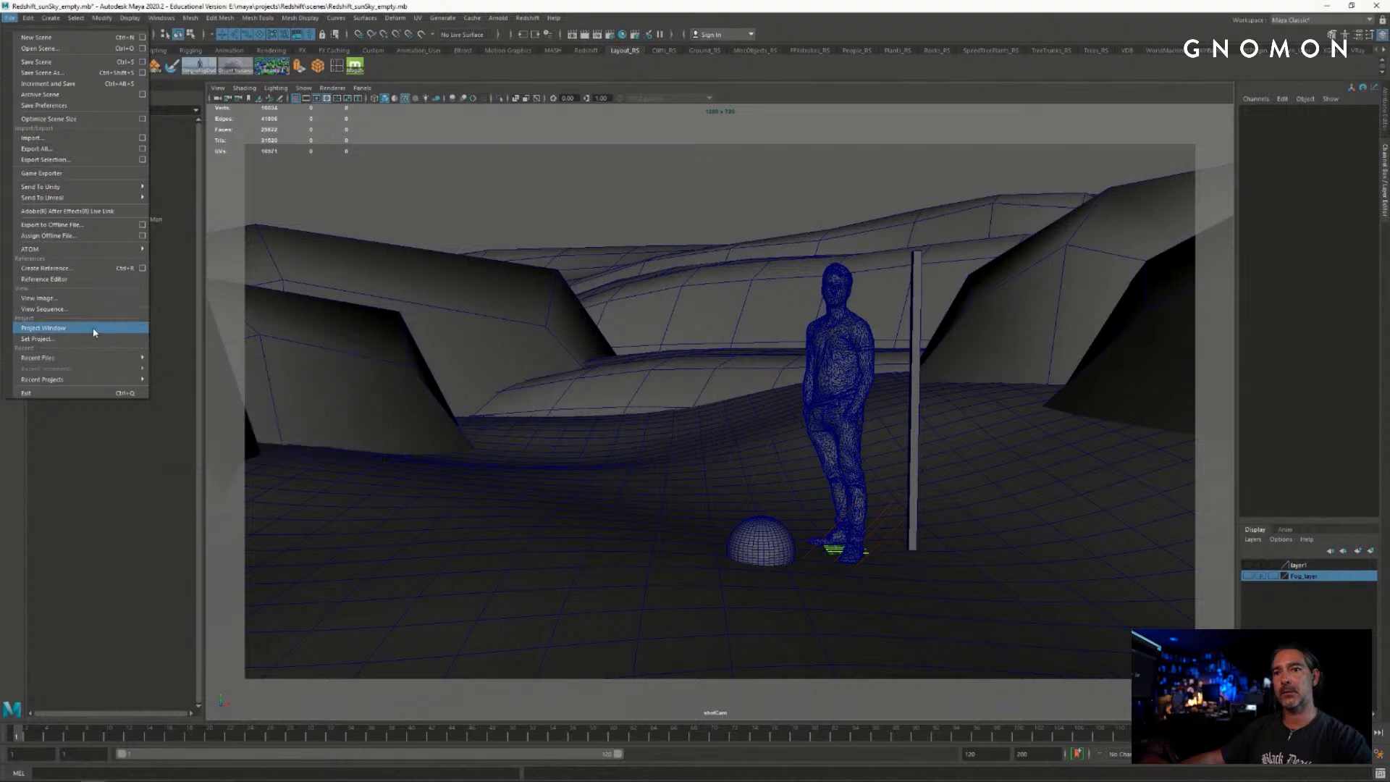
{"action": "left_click", "coordinate": [92, 328]}
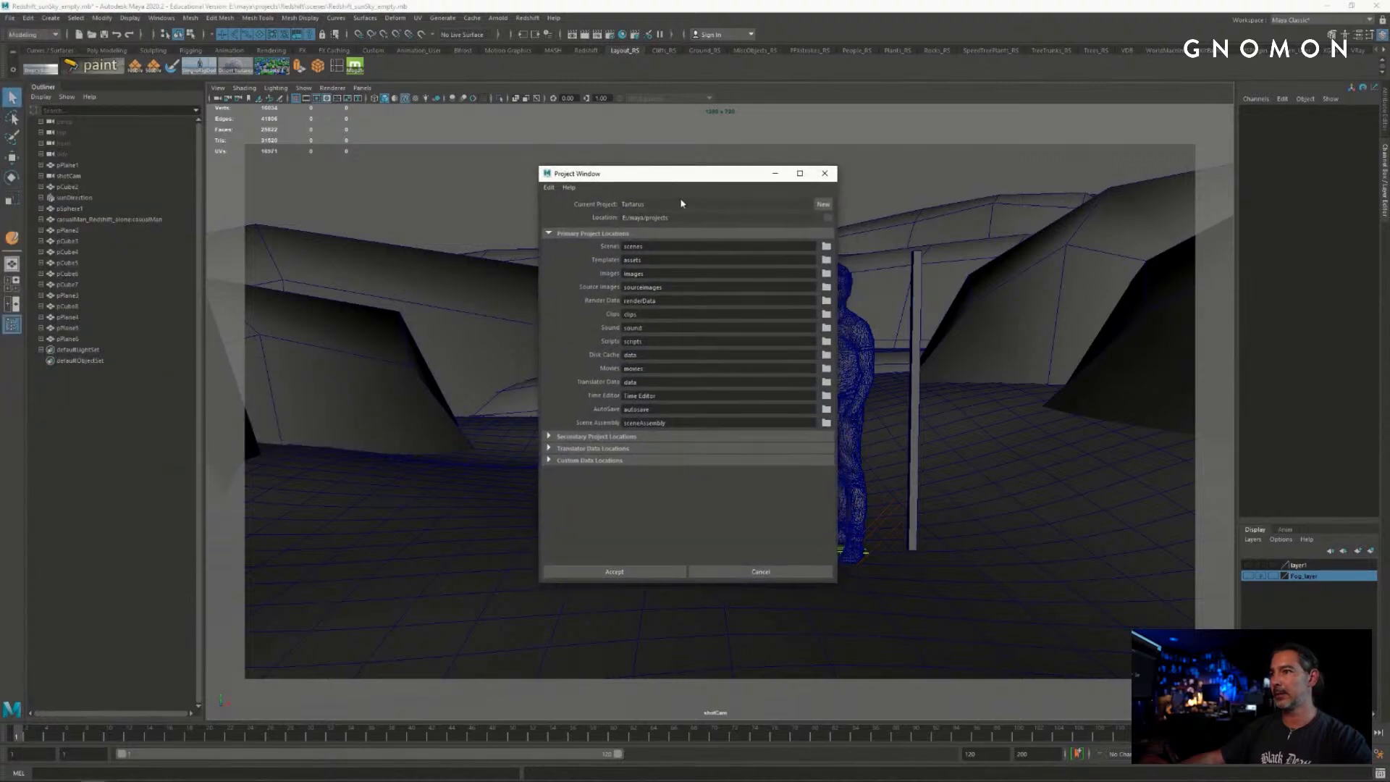
{"action": "left_click_drag", "start_coordinate": [837, 584], "coordinate": [932, 635]}
{"action": "left_click_drag", "start_coordinate": [660, 181], "coordinate": [653, 178]}
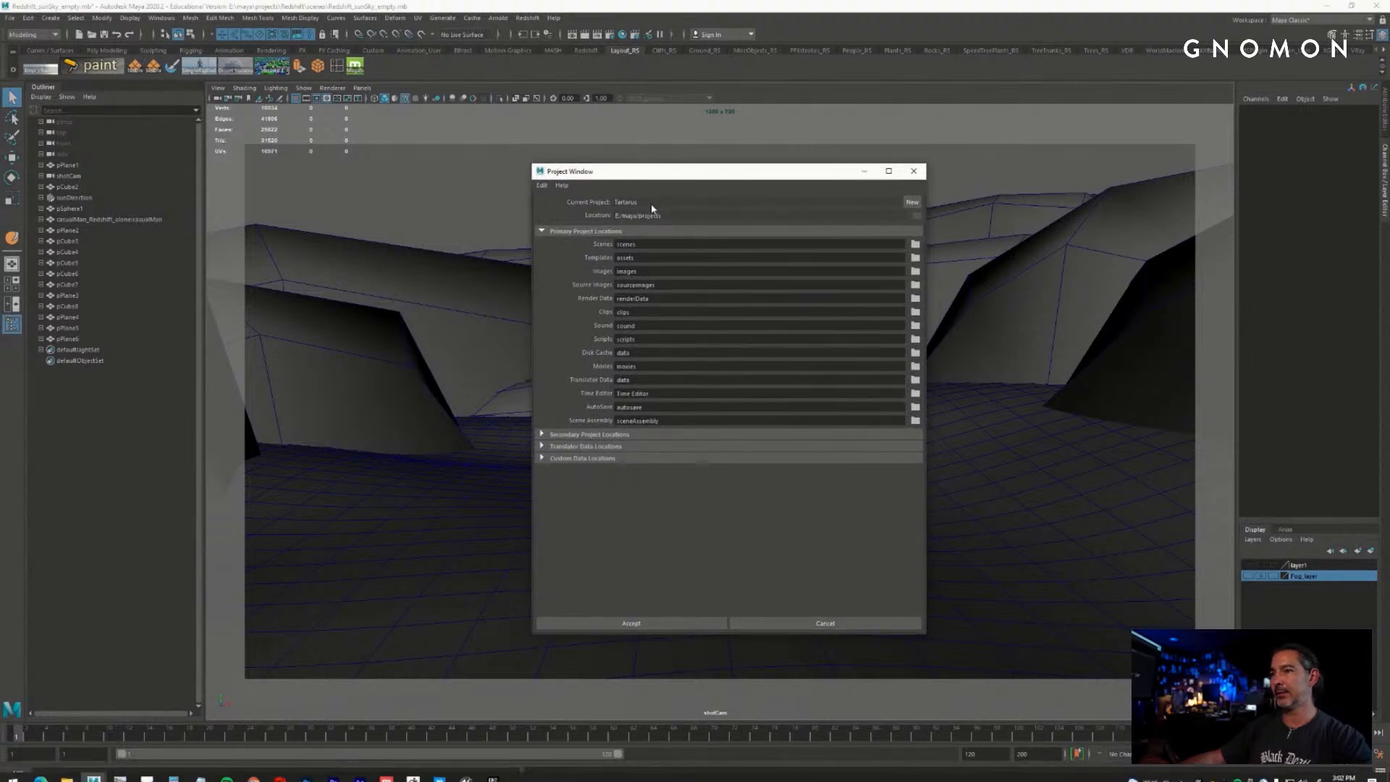
{"action": "left_click", "coordinate": [911, 201]}
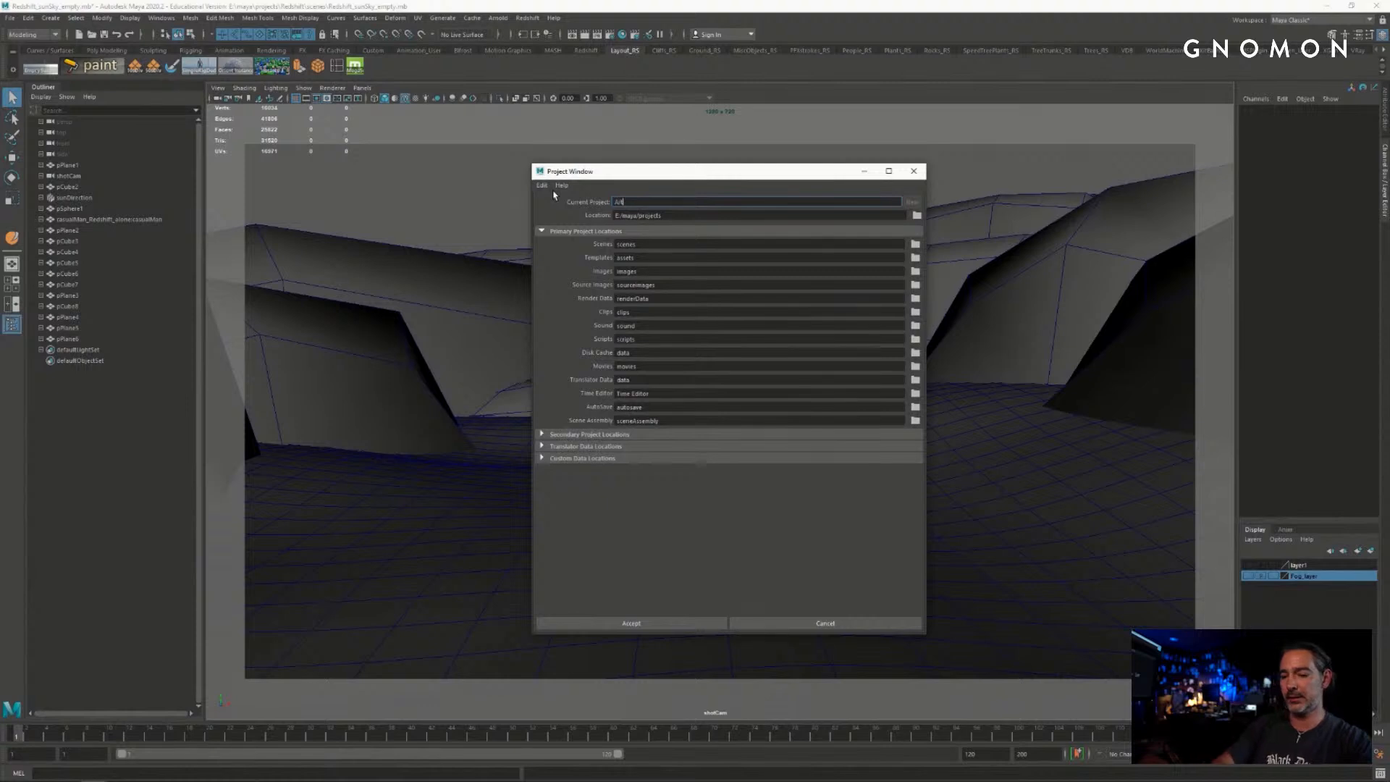
{"action": "type", "text": "Artjam_09_01_21"}
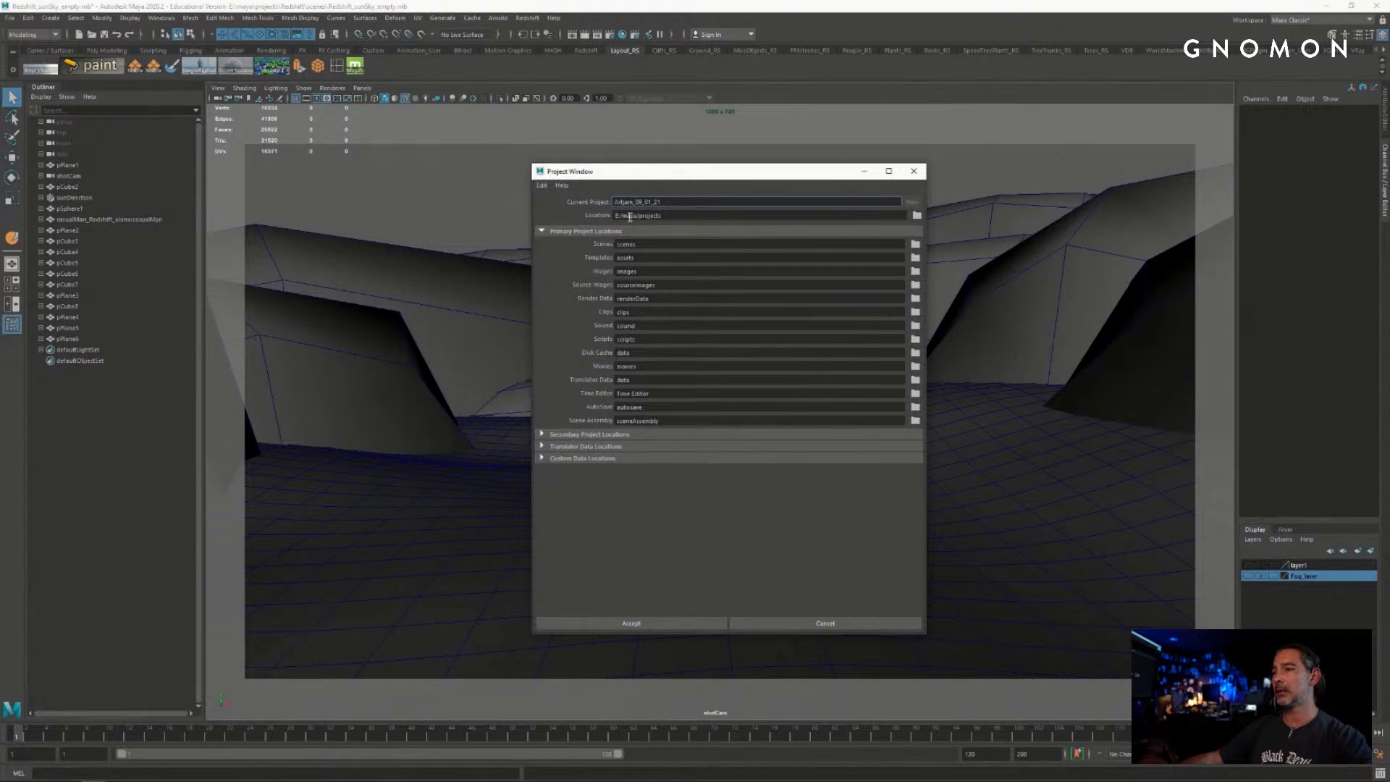
{"action": "left_click", "coordinate": [655, 623]}
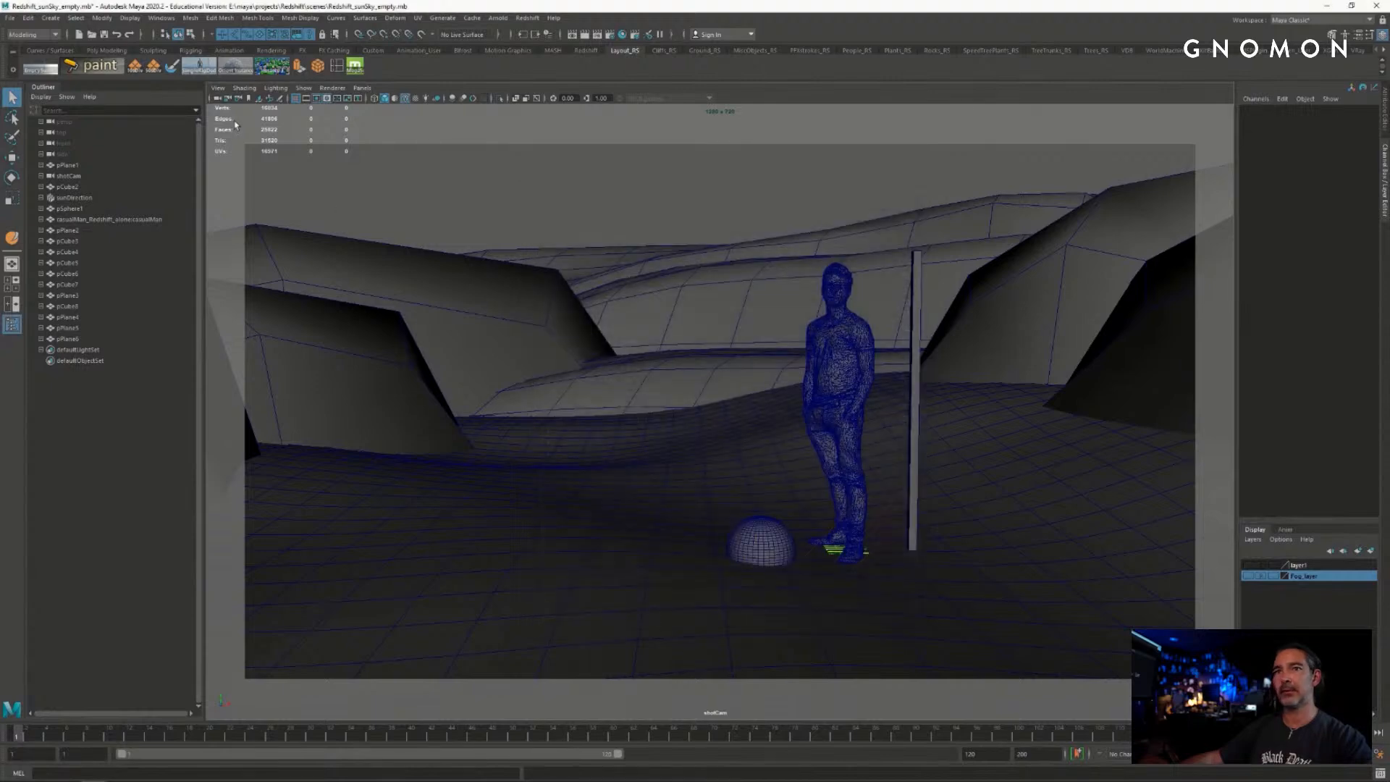
- Save the scene as artjam_09_01_21_v001 in Maya Binary format in the new project's scenes folder
{"action": "left_click", "coordinate": [13, 19]}
{"action": "left_click", "coordinate": [44, 65]}
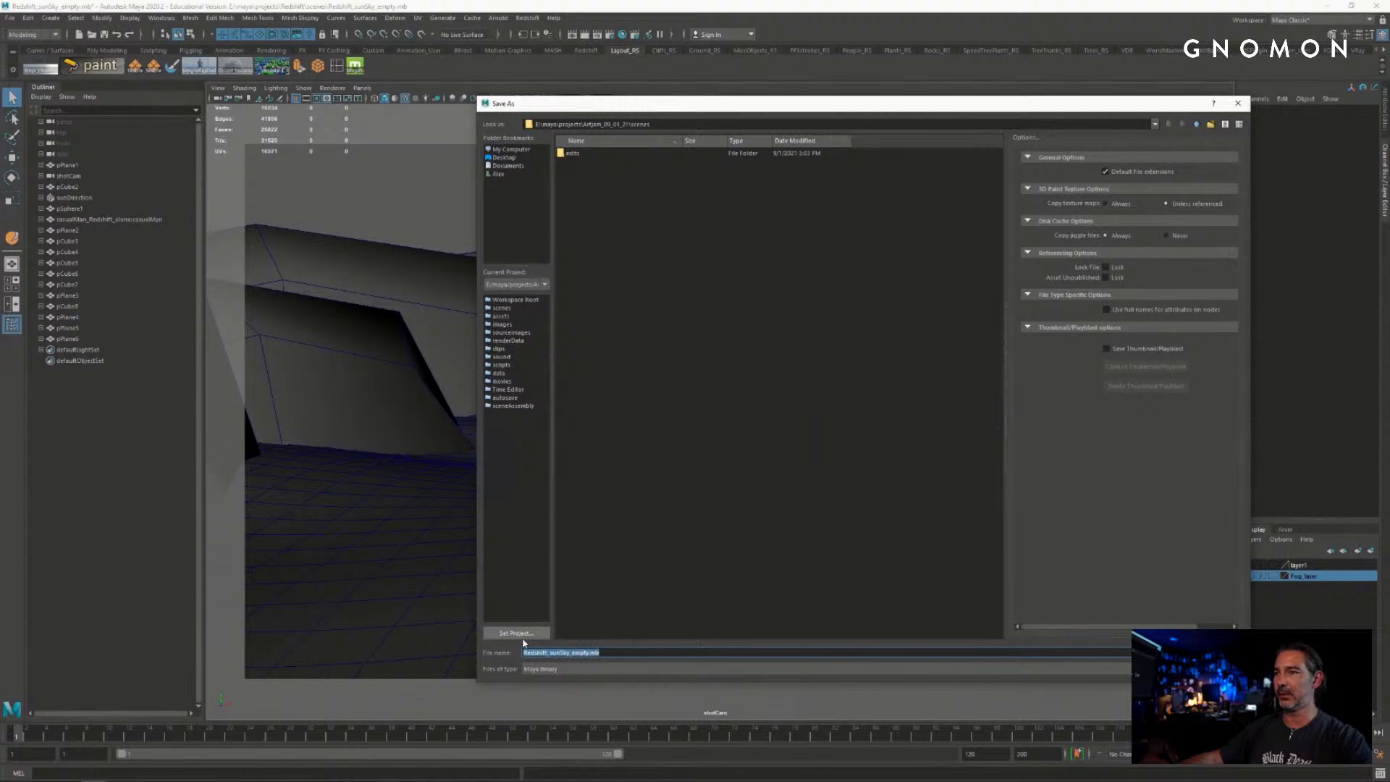
{"action": "left_click", "coordinate": [549, 653]}
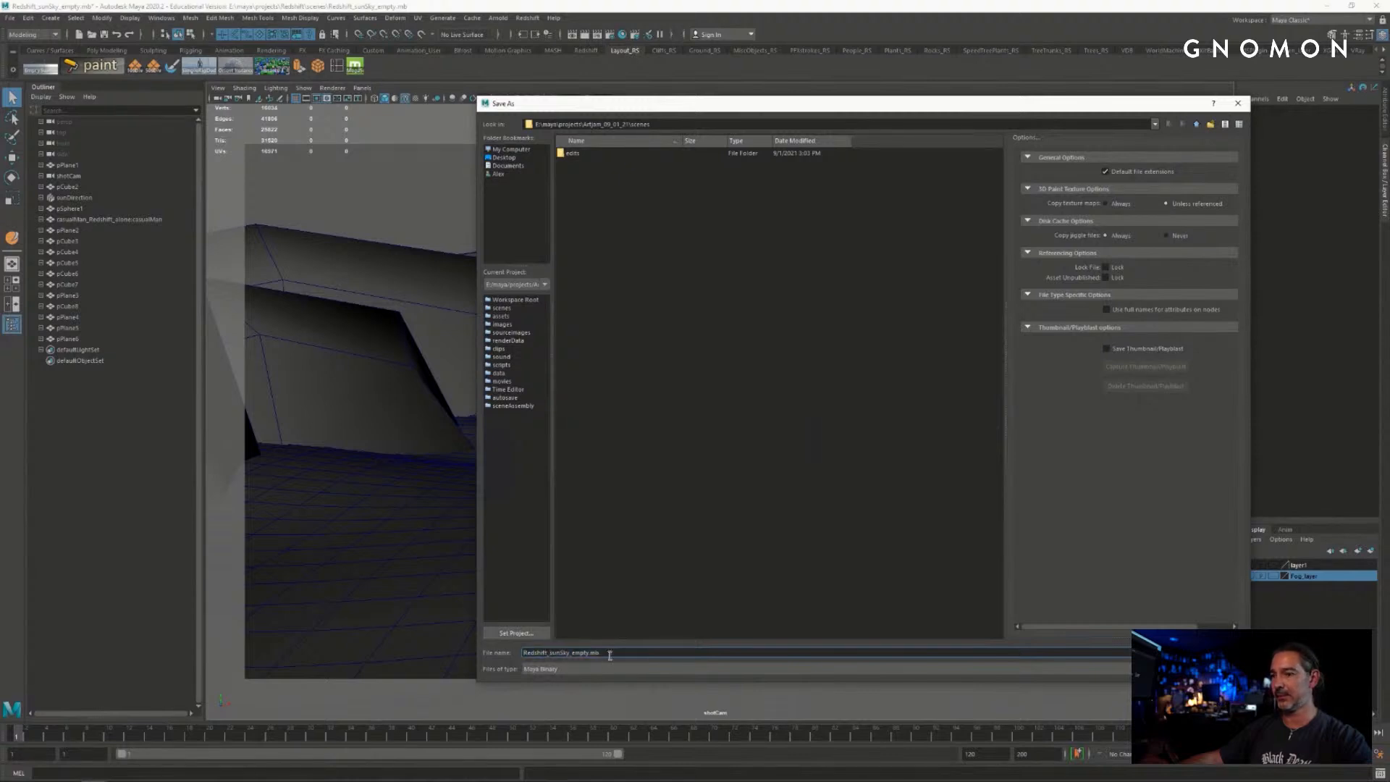
{"action": "left_click_drag", "start_coordinate": [609, 655], "coordinate": [360, 633]}
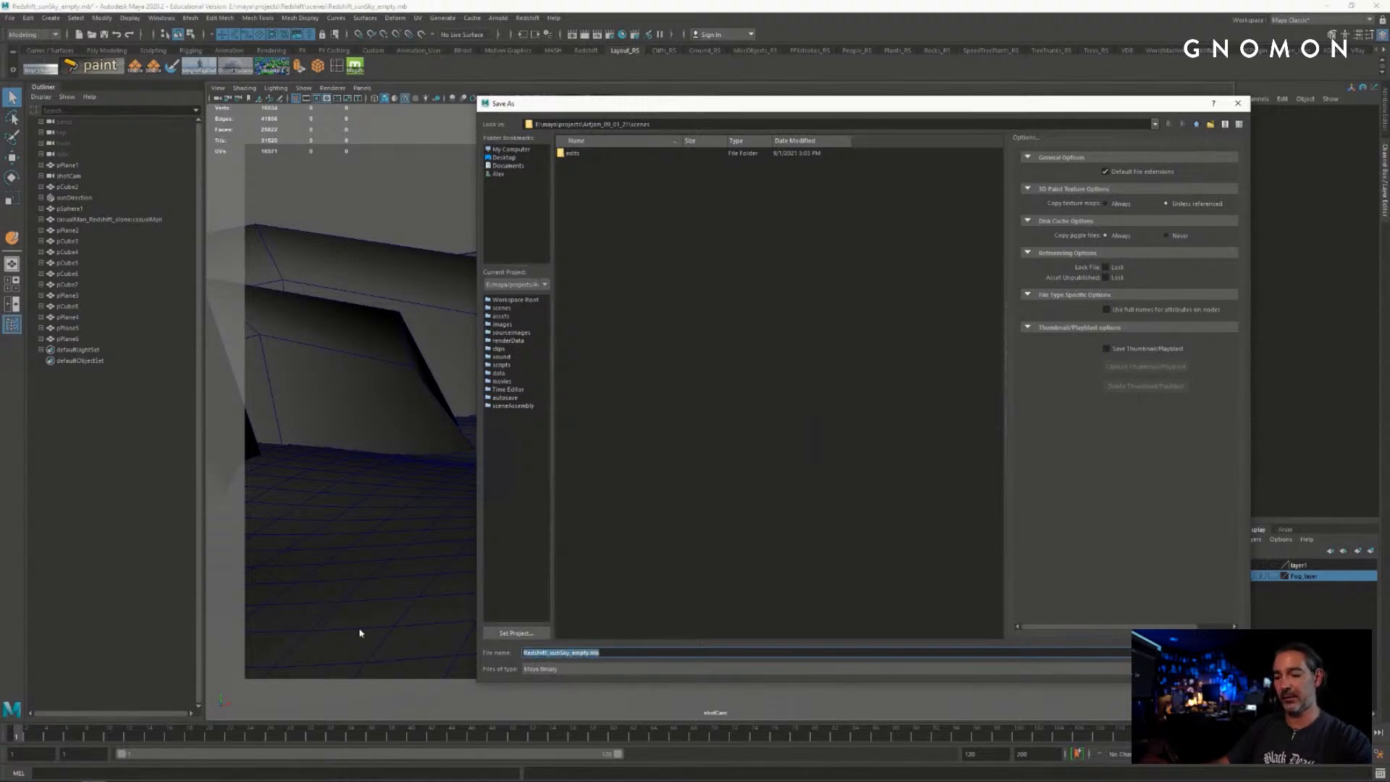
{"action": "type", "text": "artjam_09_01_21_v001"}
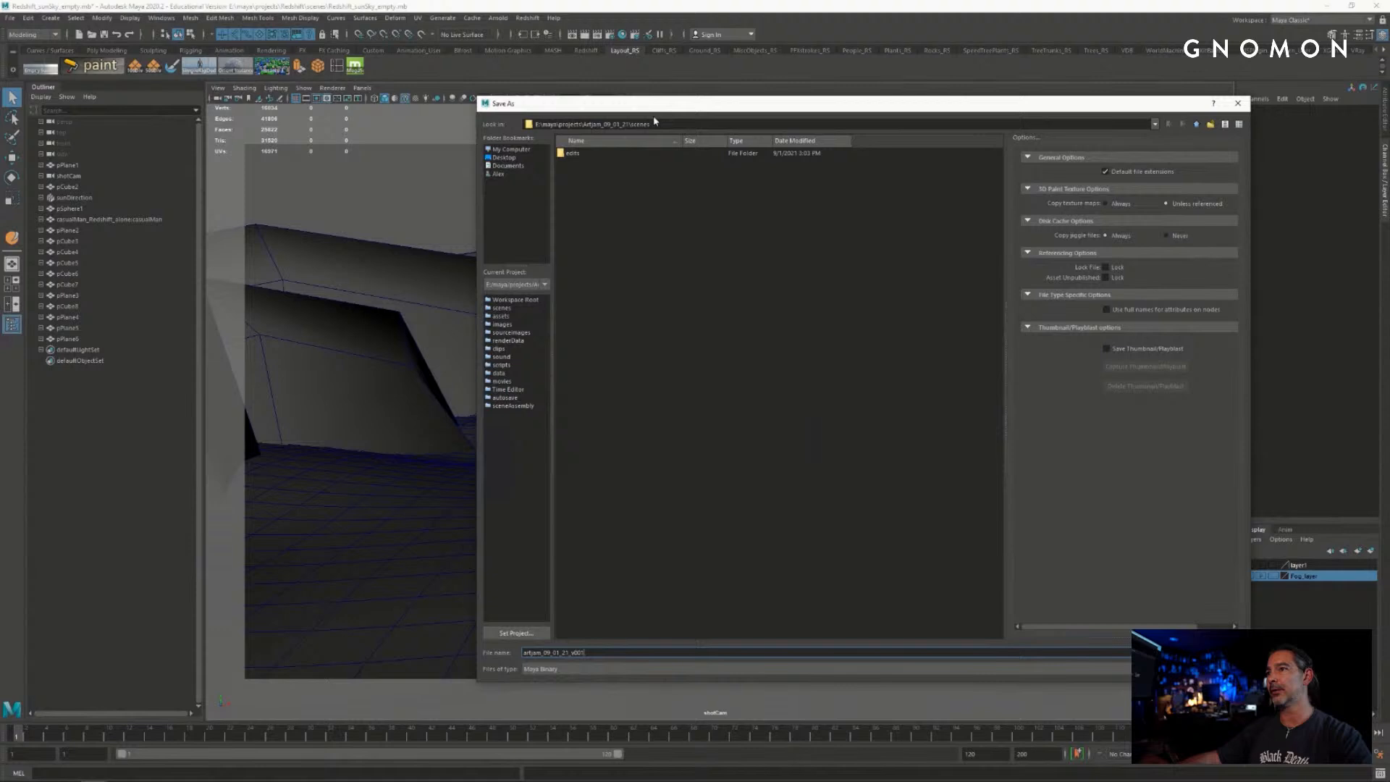
{"action": "left_click_drag", "start_coordinate": [653, 104], "coordinate": [546, 66]}
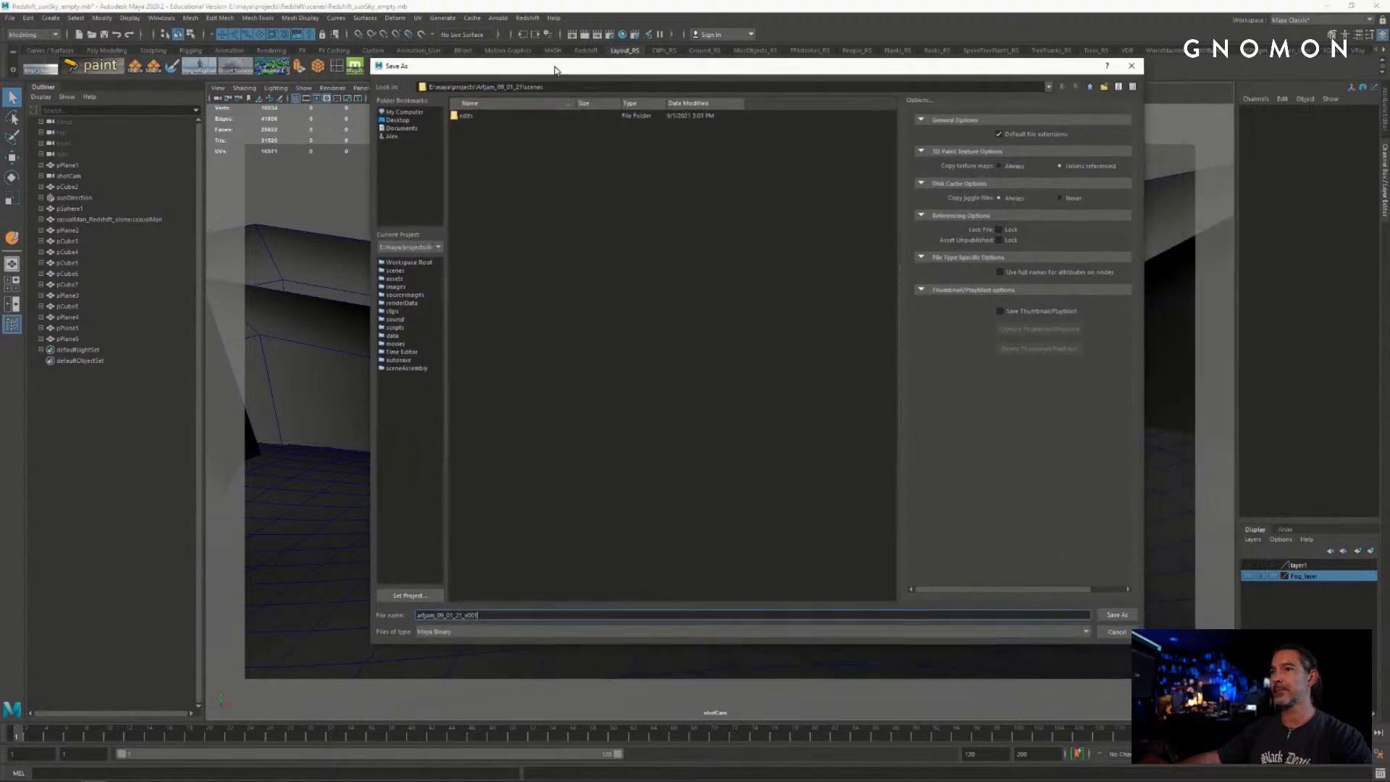
{"action": "left_click", "coordinate": [1115, 616]}
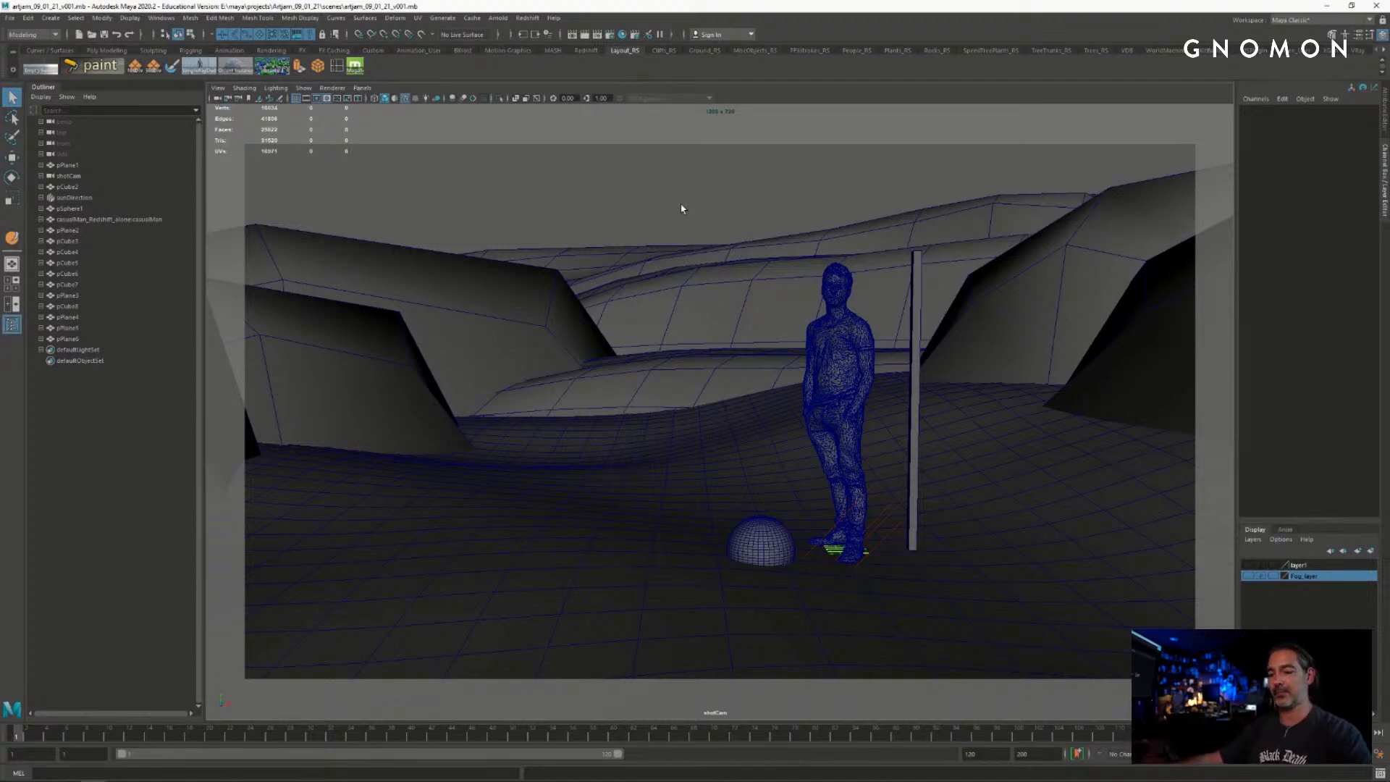
{"action": "left_click", "coordinate": [658, 363]}
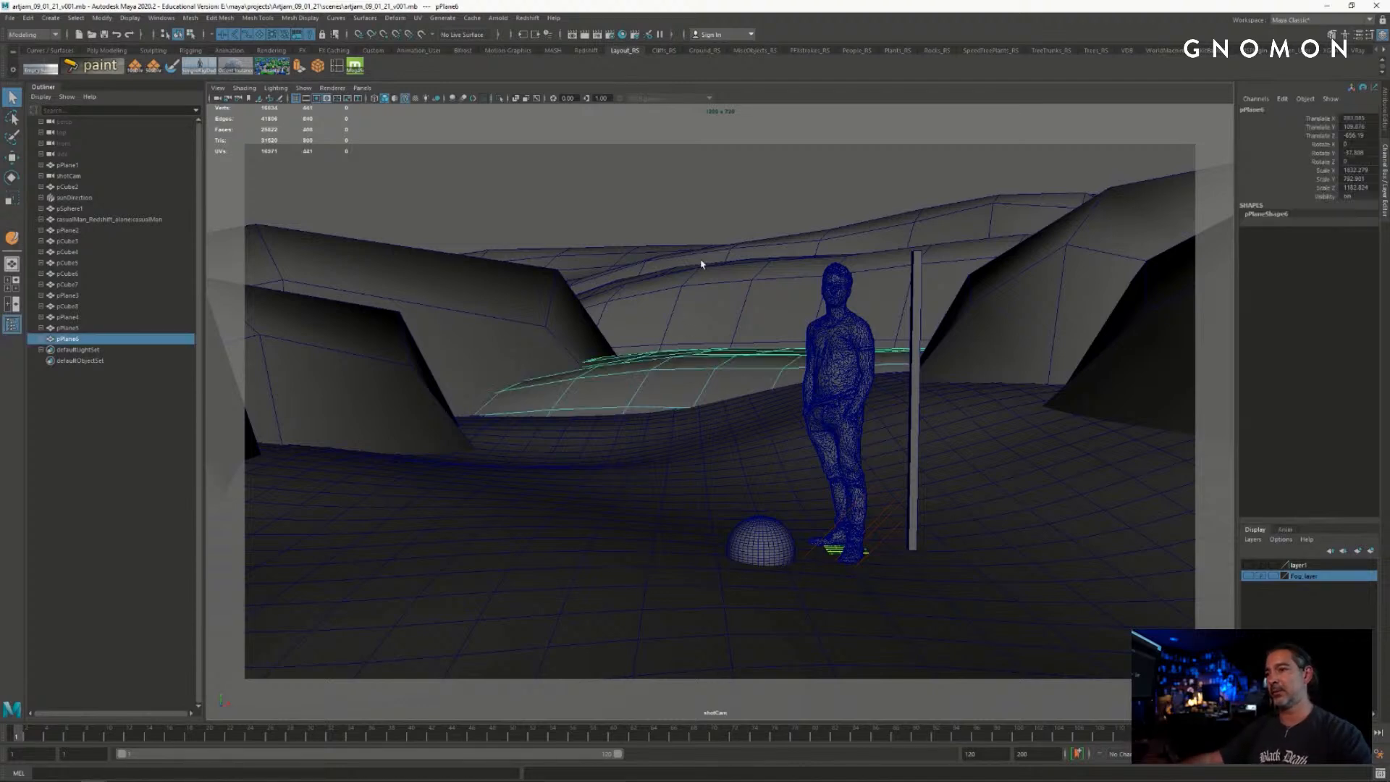
{"action": "left_click", "coordinate": [706, 283]}
{"action": "left_click", "coordinate": [600, 261]}
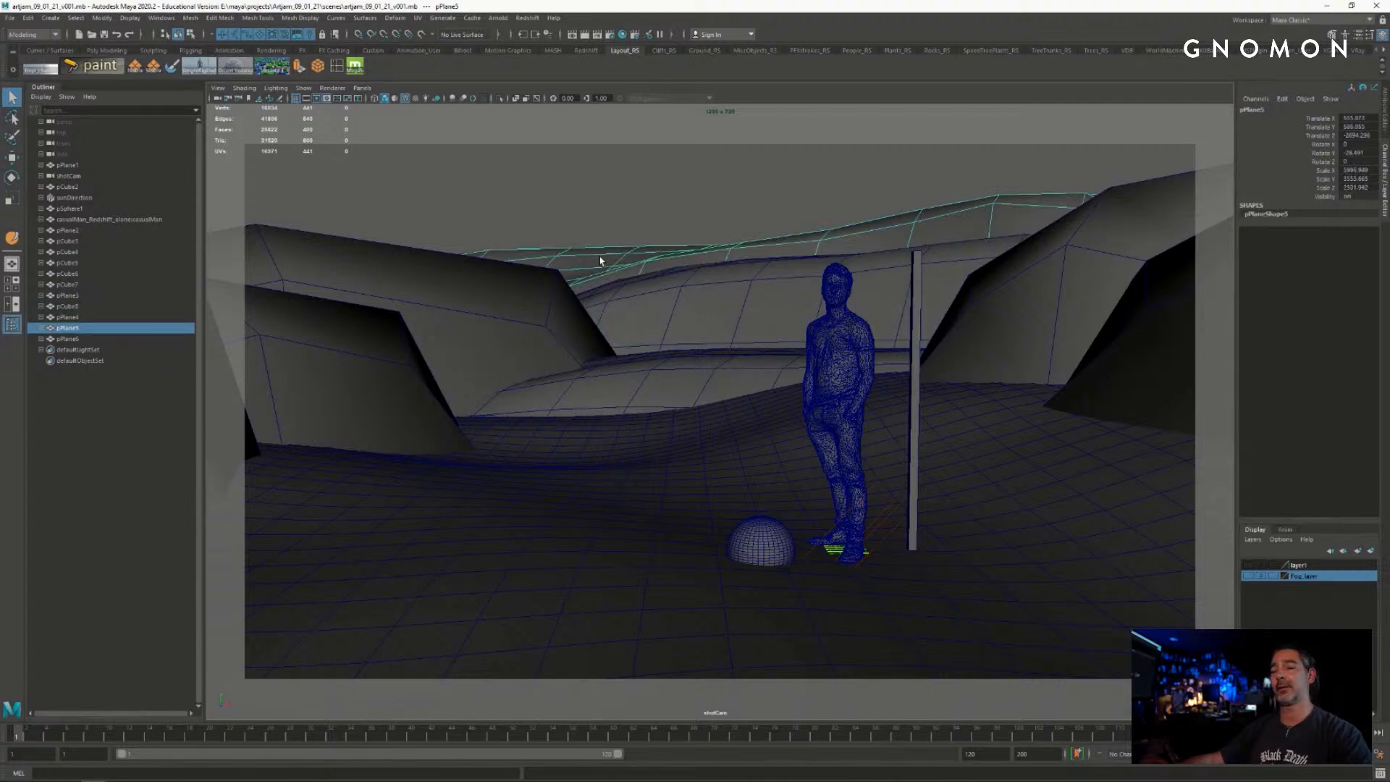
{"action": "left_click", "coordinate": [944, 267]}
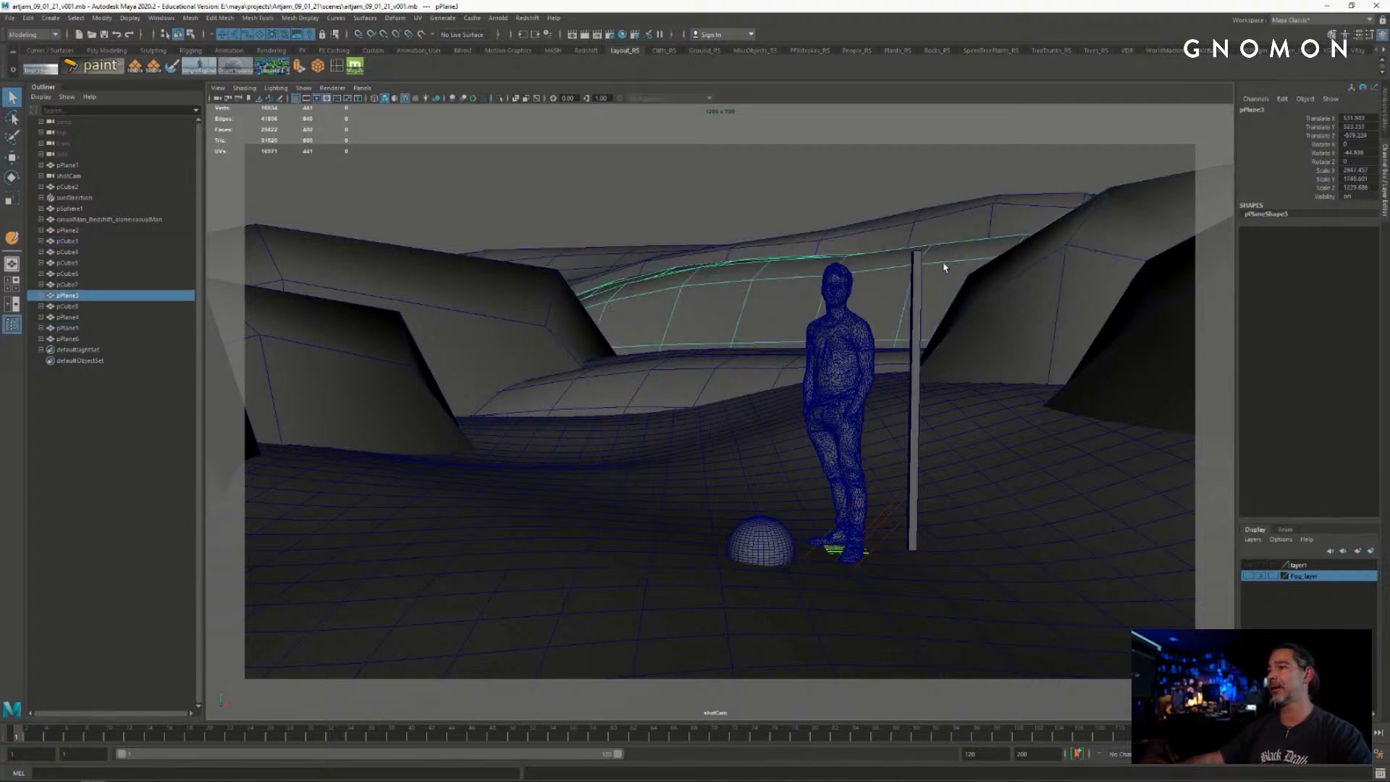
- Lower the tall thin scale pole beside the human figure so its base sits closer to the ground
{"action": "left_click", "coordinate": [915, 286]}
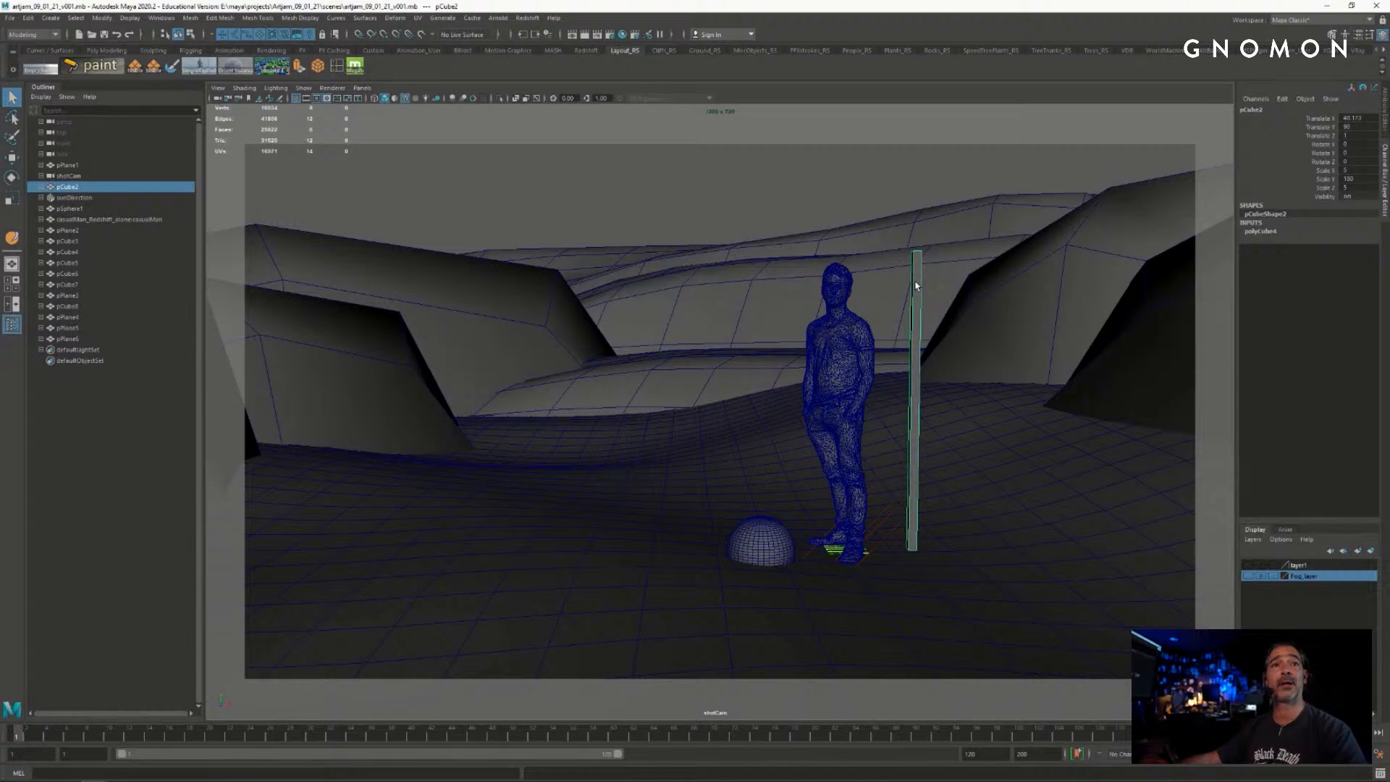
{"action": "left_click", "coordinate": [769, 187]}
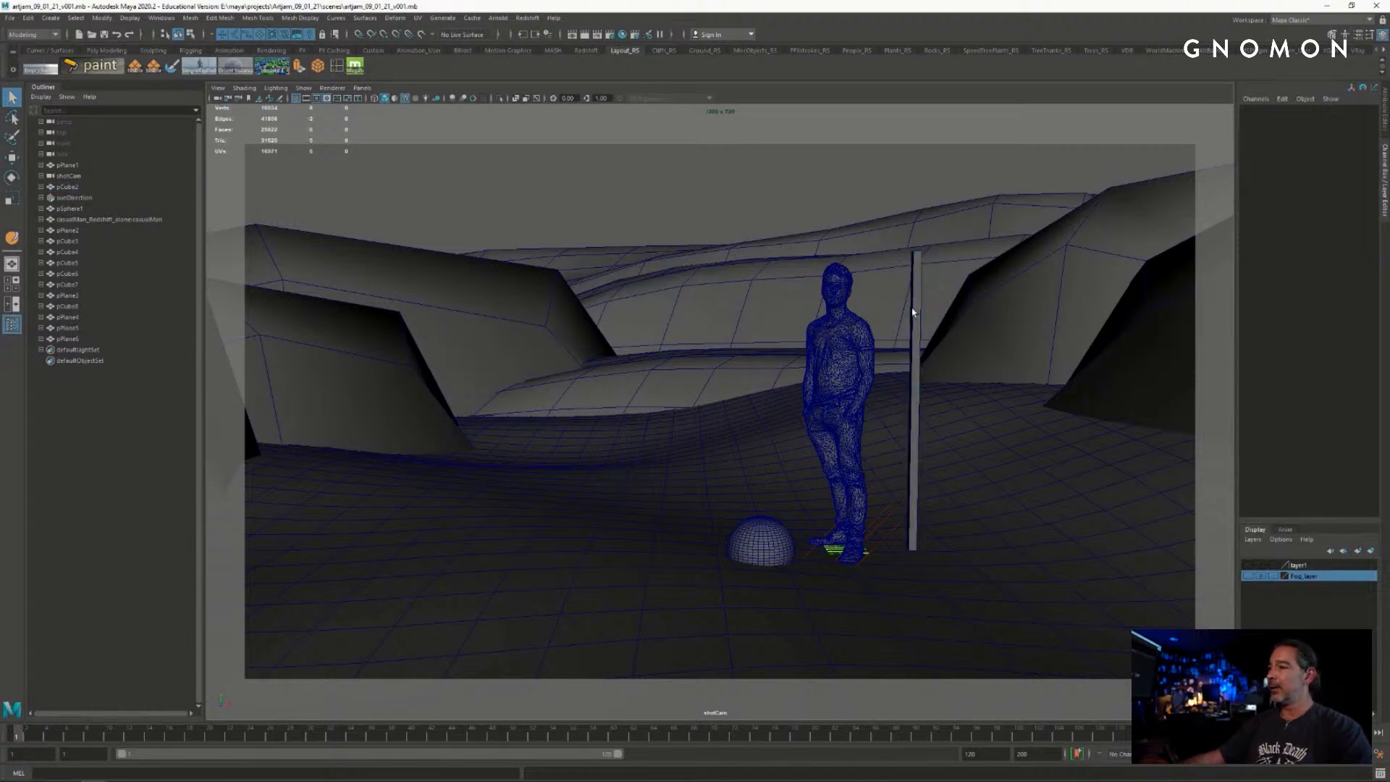
{"action": "left_click", "coordinate": [915, 310]}
{"action": "key", "text": "w"}
{"action": "left_click_drag", "start_coordinate": [913, 448], "coordinate": [913, 469]}
{"action": "left_click", "coordinate": [749, 210]}
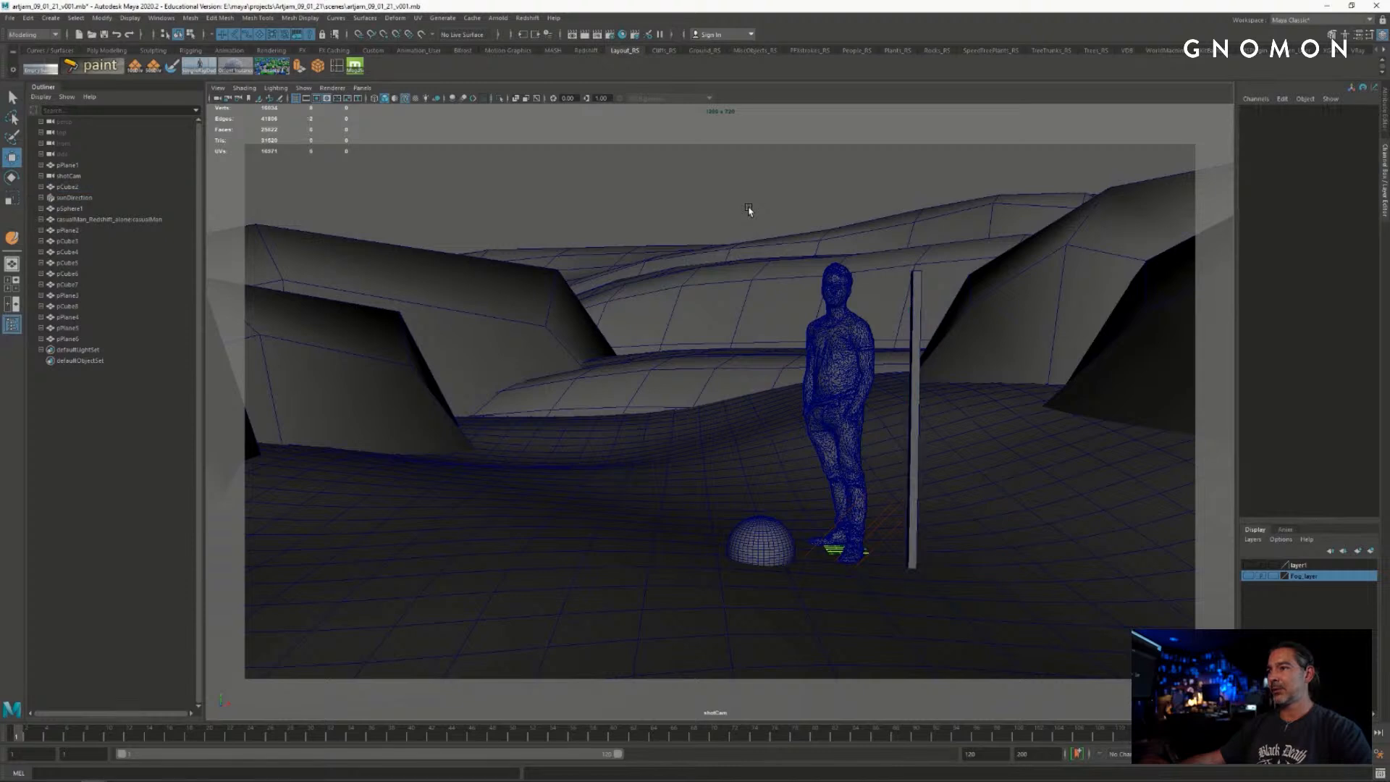
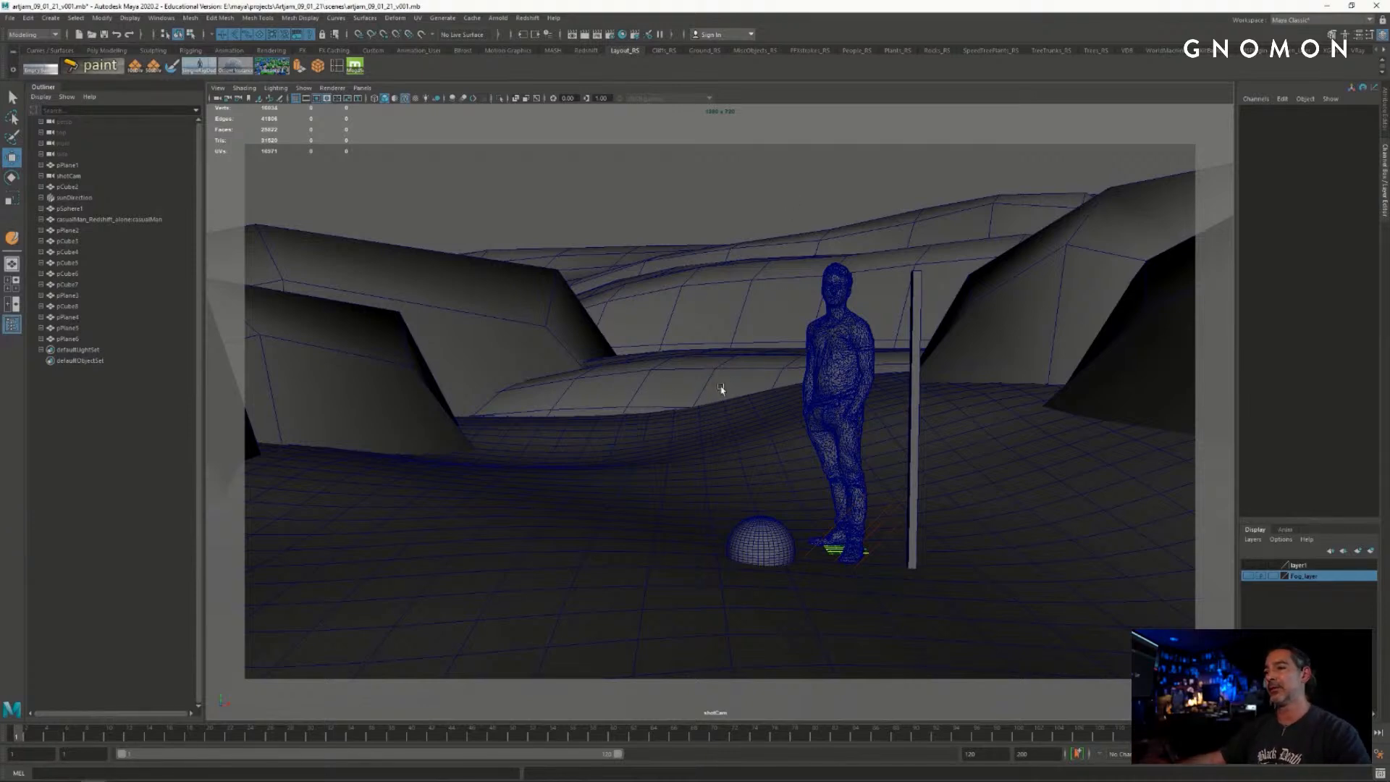
- Review the distant ridges, side rocks and human figure that layer the composition through shotCam
{"action": "left_click", "coordinate": [678, 286]}
{"action": "left_click", "coordinate": [520, 283]}
{"action": "left_click", "coordinate": [388, 347]}
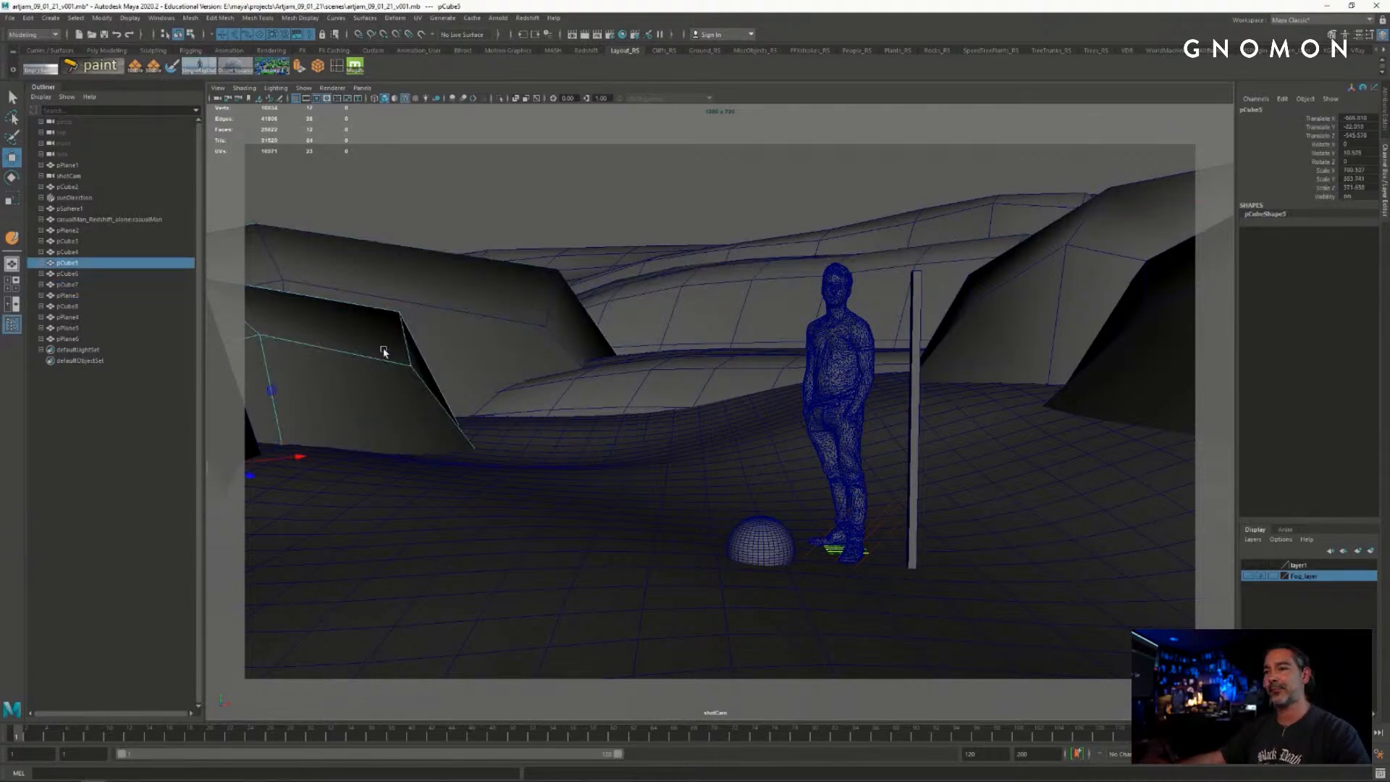
{"action": "left_click", "coordinate": [990, 299]}
{"action": "left_click", "coordinate": [1168, 300]}
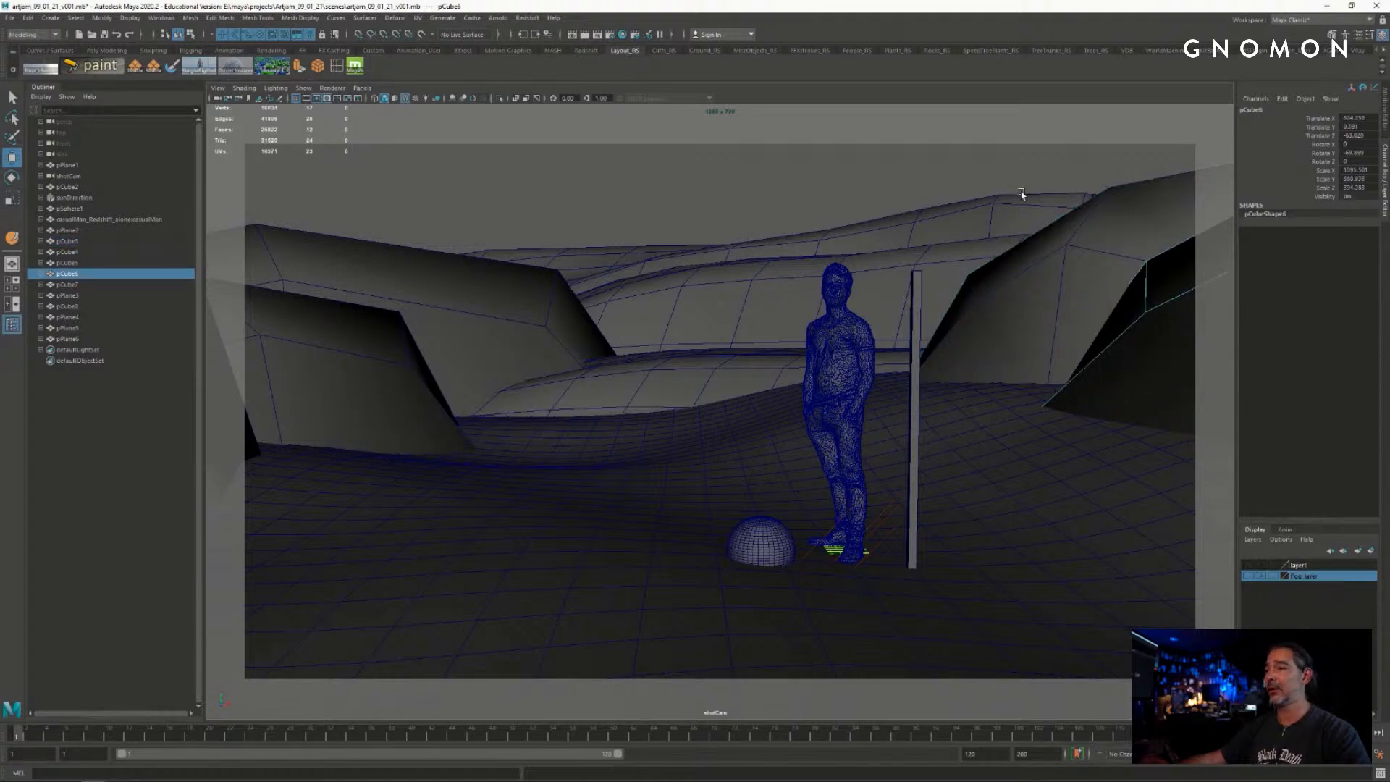
{"action": "left_click", "coordinate": [1024, 161]}
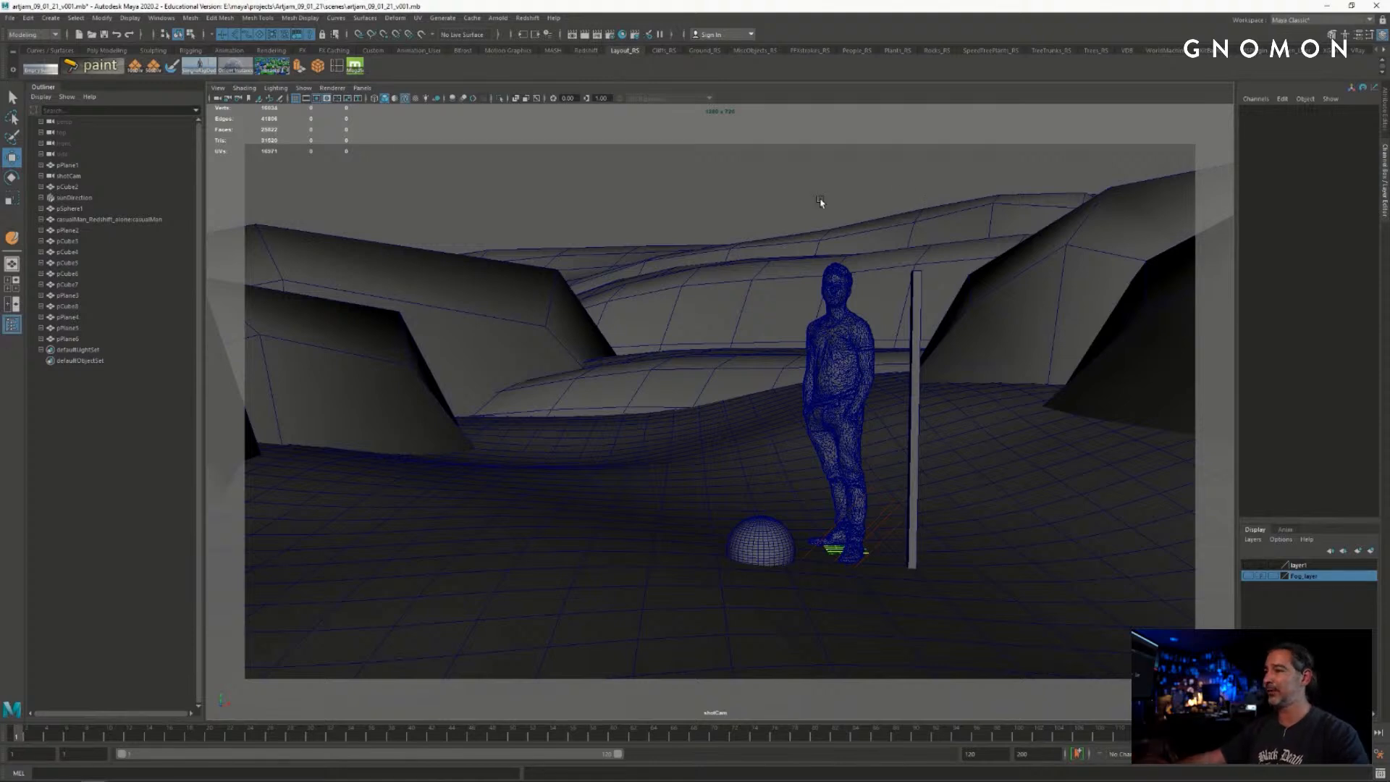
{"action": "left_click", "coordinate": [837, 371]}
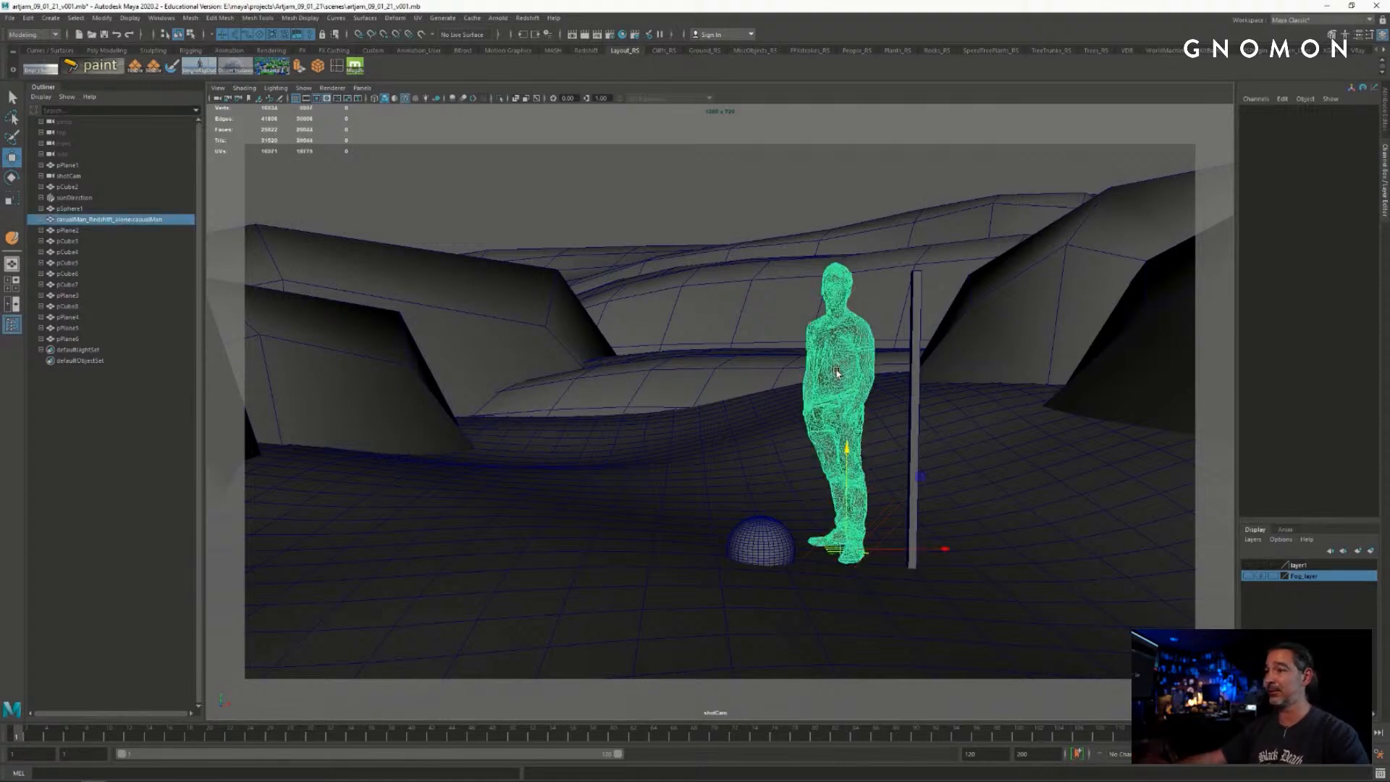
{"action": "left_click", "coordinate": [778, 172]}
{"action": "left_click", "coordinate": [516, 269]}
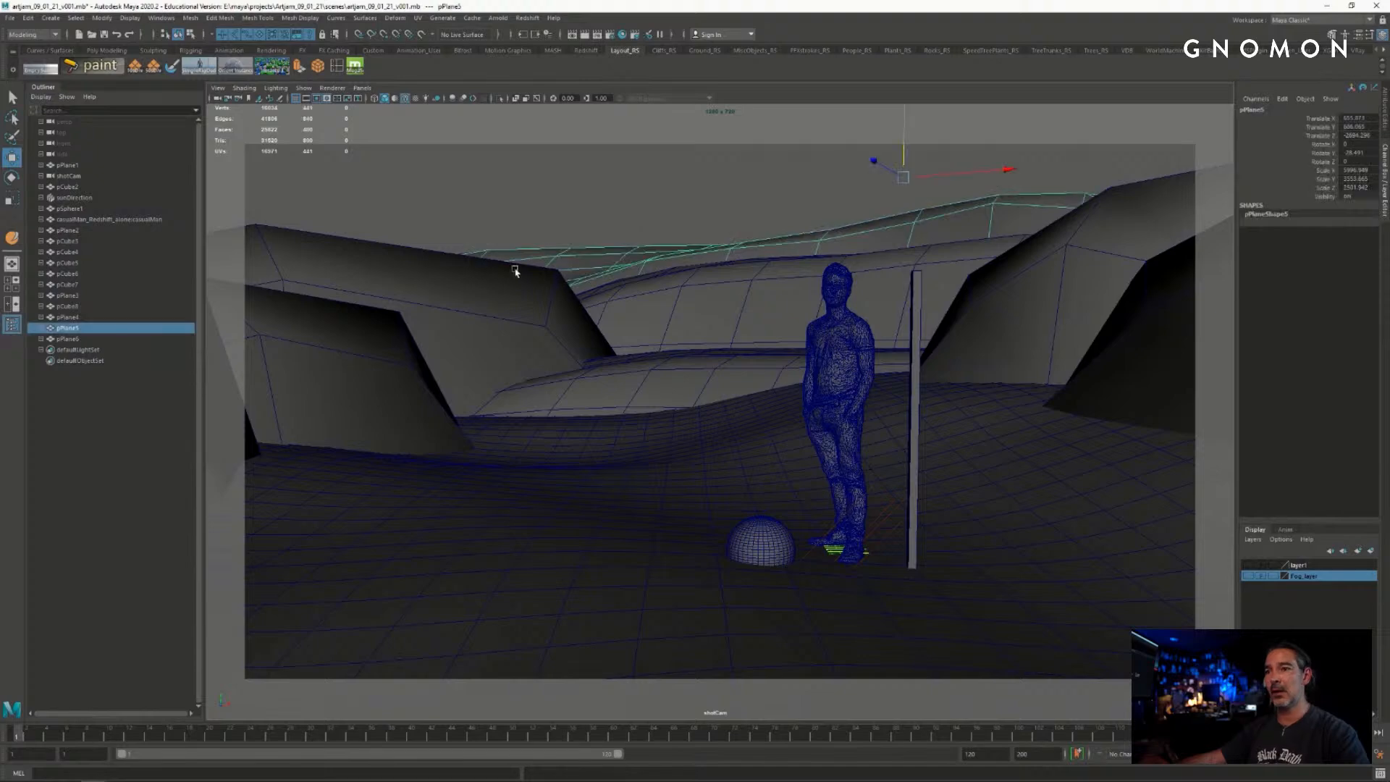
- Duplicate the rear rock on the right side in the perspective view, then turn the copy and shift it toward the valley's far end
{"action": "left_click", "coordinate": [987, 323]}
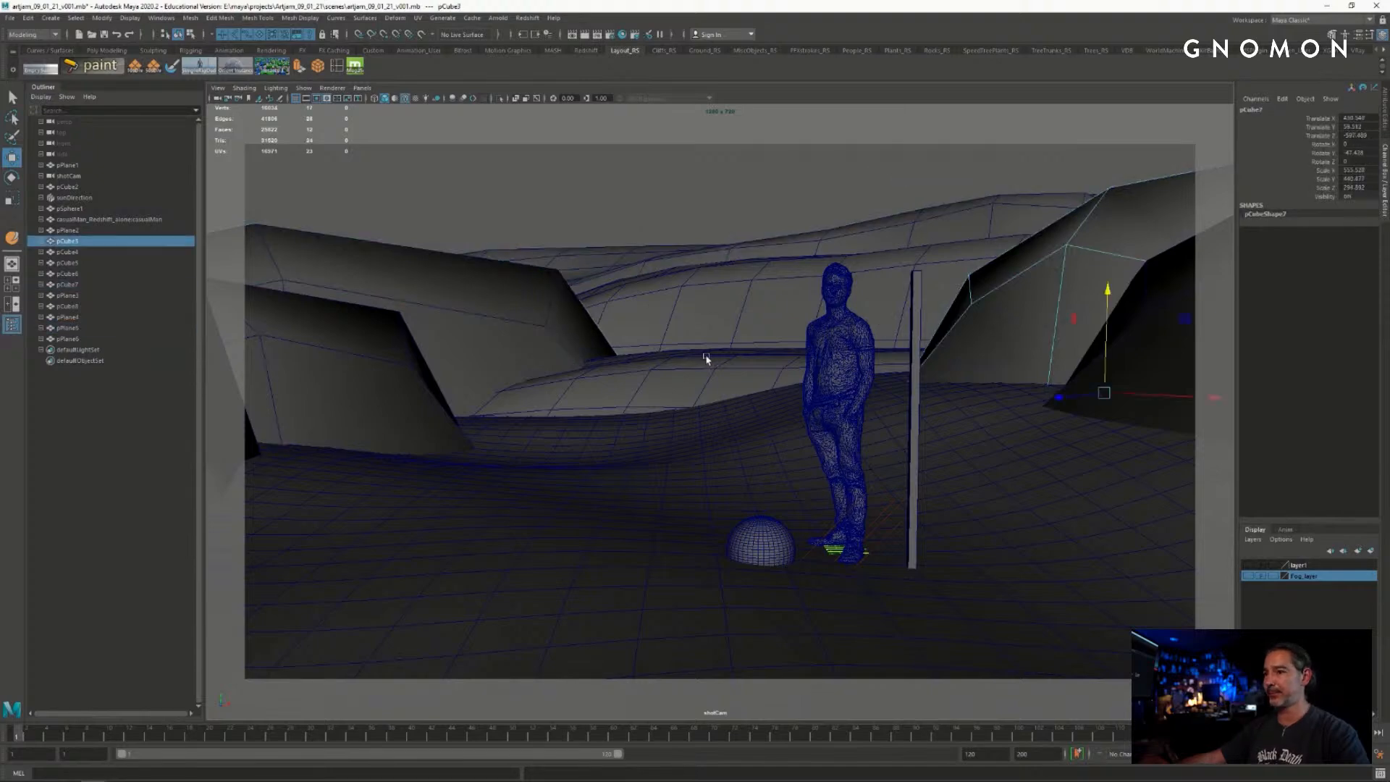
{"action": "key", "text": "space"}
{"action": "left_click_drag", "start_coordinate": [721, 361], "coordinate": [717, 332]}
{"action": "left_click_drag", "start_coordinate": [801, 377], "coordinate": [707, 379], "text": "alt"}
{"action": "key", "text": "ctrl+d"}
{"action": "key", "text": "e"}
{"action": "key", "text": "r"}
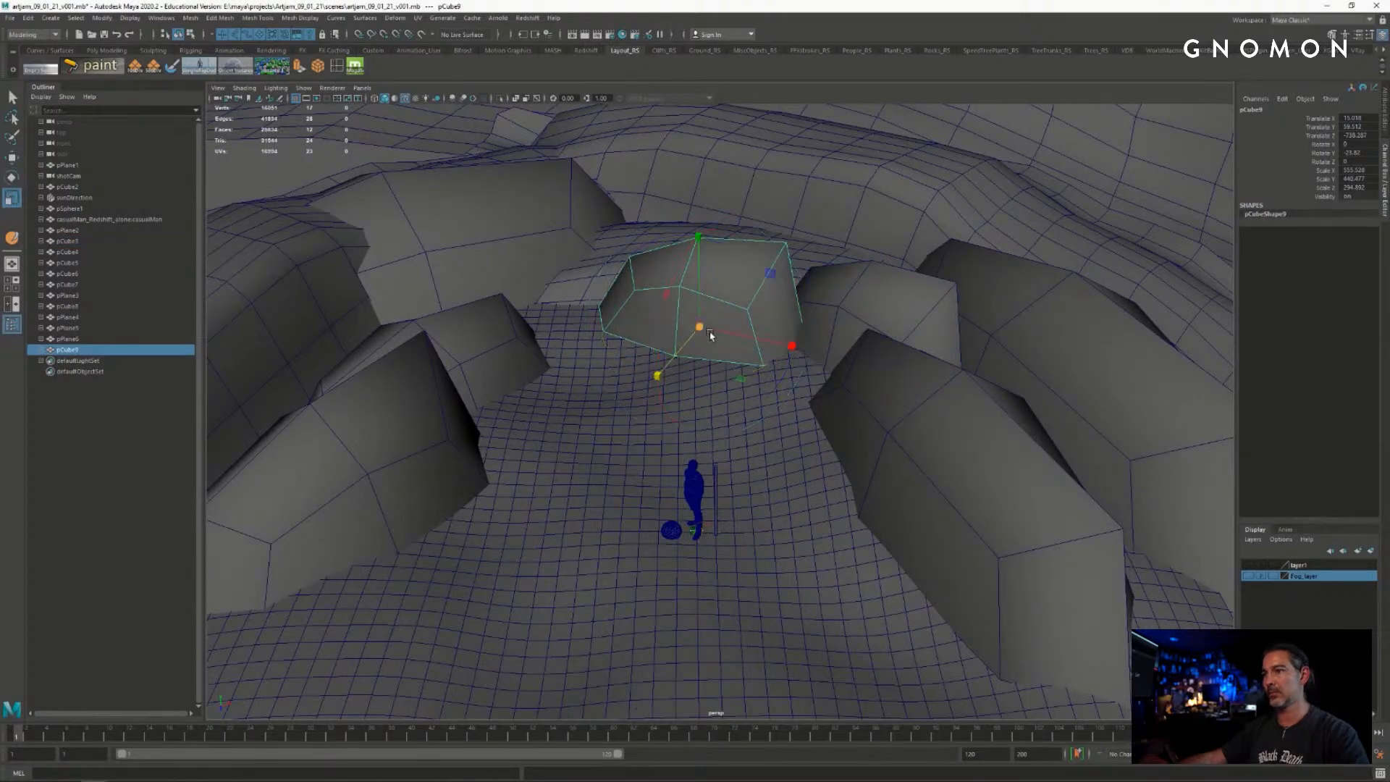
- Scale the rock copy down uniformly and set it low at the valley's far end beside the right-hand rocks
{"action": "left_click_drag", "start_coordinate": [699, 326], "coordinate": [628, 330]}
{"action": "key", "text": "w"}
{"action": "left_click_drag", "start_coordinate": [734, 379], "coordinate": [770, 358]}
{"action": "mouse_move", "coordinate": [735, 211]}
{"action": "left_mouse_down"}
{"action": "mouse_move", "coordinate": [736, 249]}
{"action": "mouse_move", "coordinate": [742, 227]}
{"action": "left_mouse_up"}
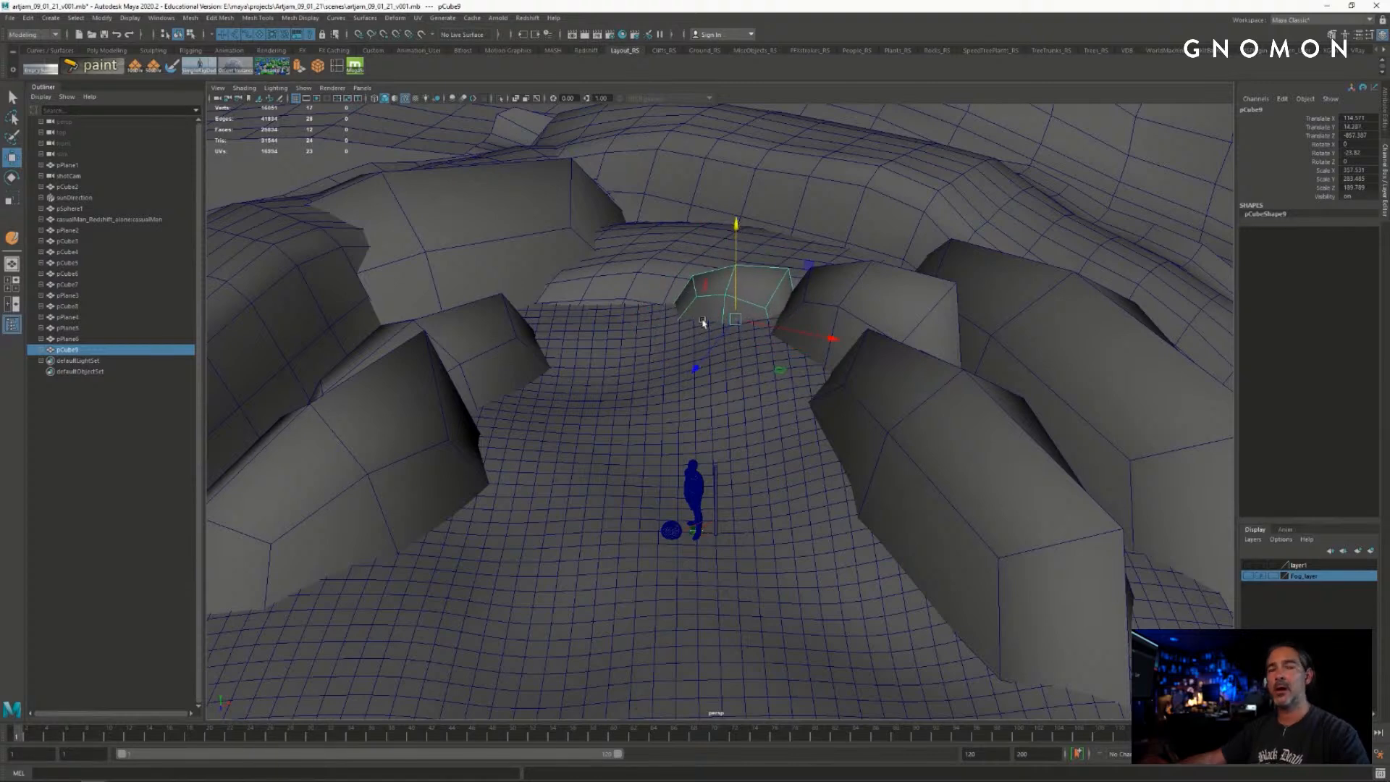
{"action": "middle_click_drag", "start_coordinate": [742, 367], "coordinate": [751, 351], "text": "alt"}
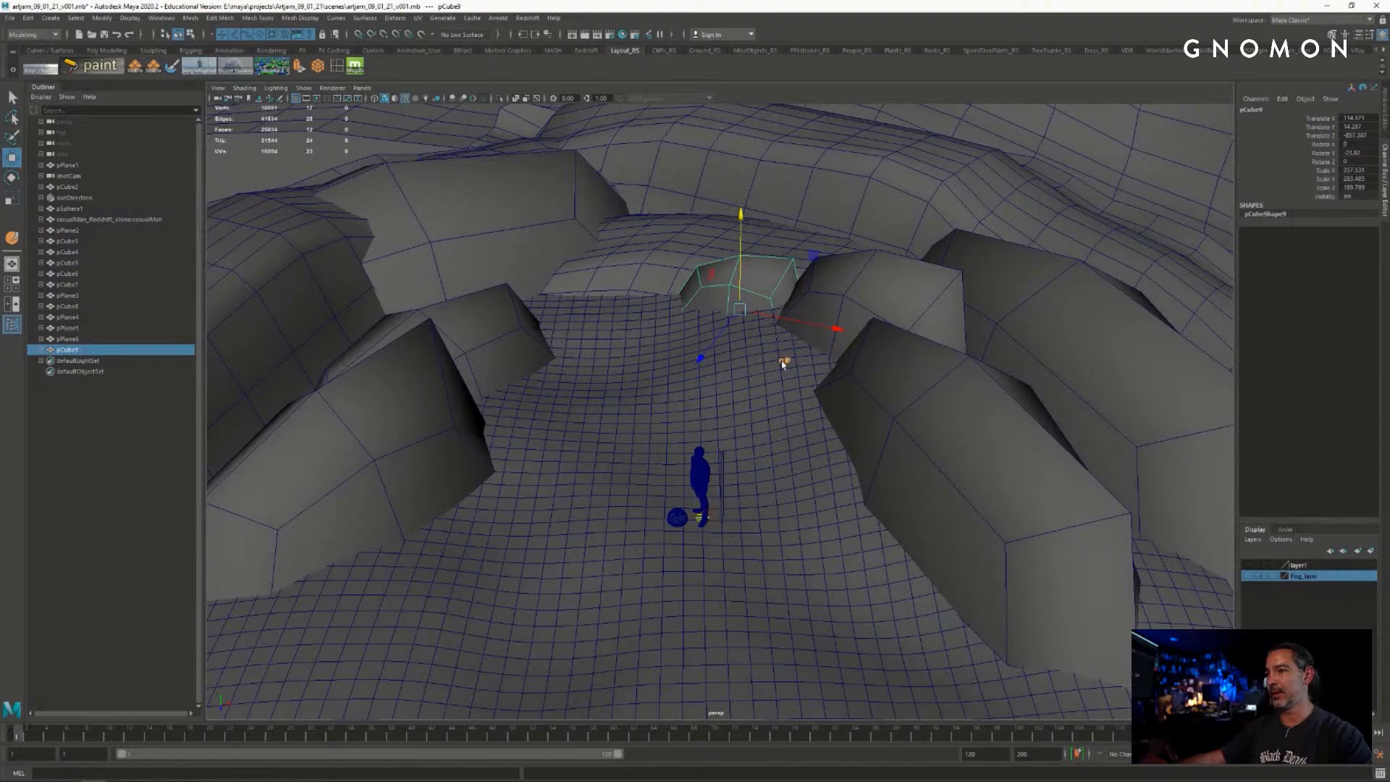
{"action": "middle_click_drag", "start_coordinate": [785, 367], "coordinate": [757, 387]}
- Duplicate the small far rock onto the valley's left side, turn it around, and make it narrower and taller
{"action": "left_click_drag", "start_coordinate": [729, 401], "coordinate": [621, 341], "text": "alt"}
{"action": "key", "text": "ctrl+d"}
{"action": "key", "text": "e"}
{"action": "key", "text": "r"}
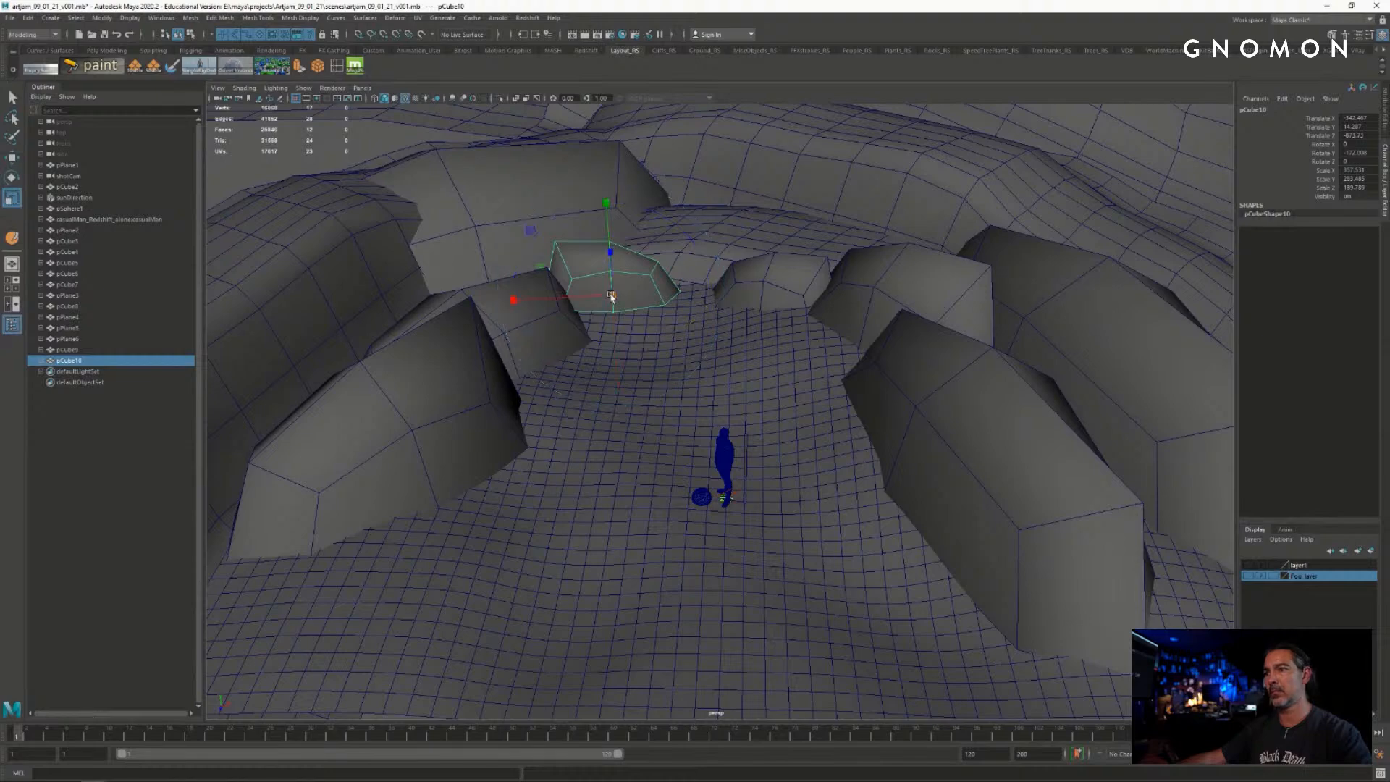
{"action": "left_click_drag", "start_coordinate": [612, 295], "coordinate": [583, 301]}
{"action": "left_click_drag", "start_coordinate": [607, 204], "coordinate": [597, 112]}
- Move the narrow rock copy back against the left-hand rocks and lower it into the ground
{"action": "key", "text": "w"}
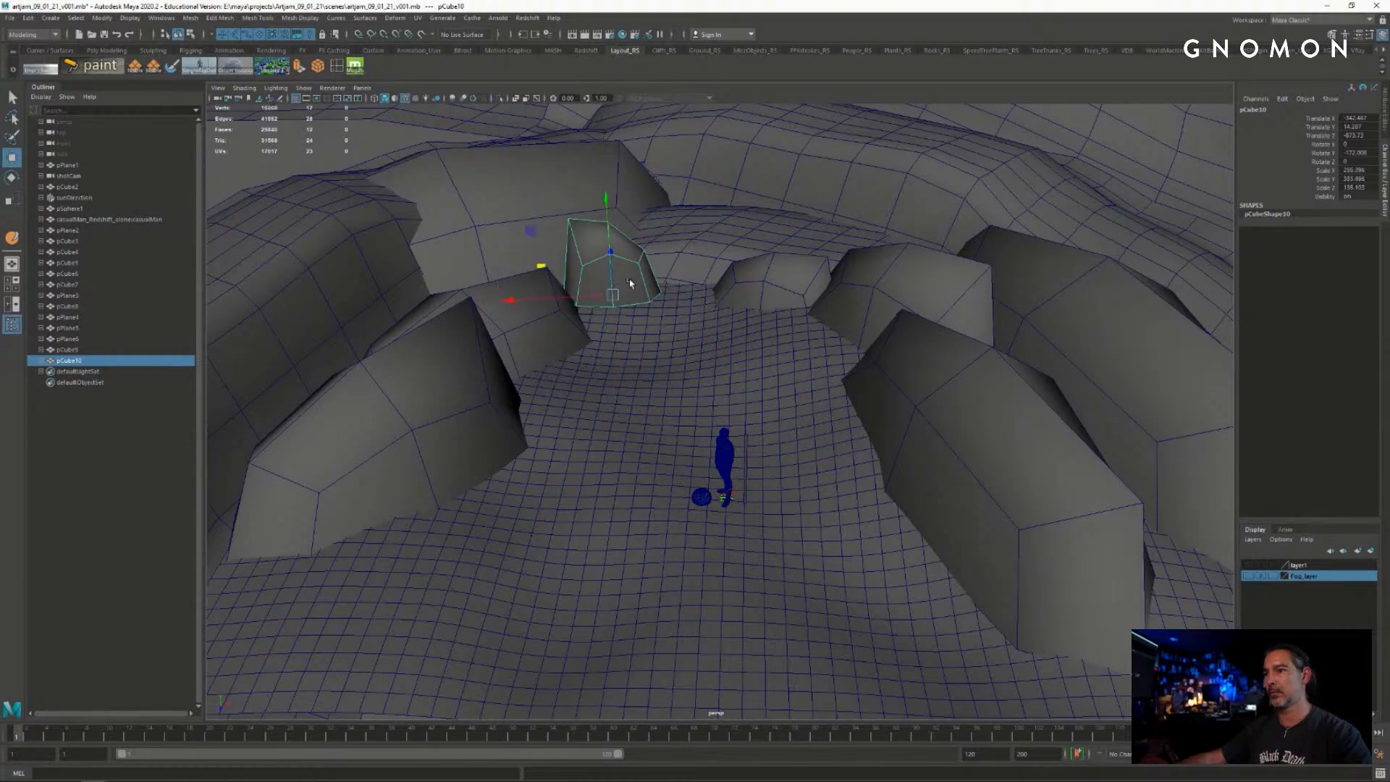
{"action": "middle_click_drag", "start_coordinate": [541, 270], "coordinate": [522, 255]}
{"action": "left_click_drag", "start_coordinate": [577, 190], "coordinate": [579, 206]}
{"action": "left_click_drag", "start_coordinate": [824, 505], "coordinate": [875, 499], "text": "alt"}
{"action": "key", "text": "q"}
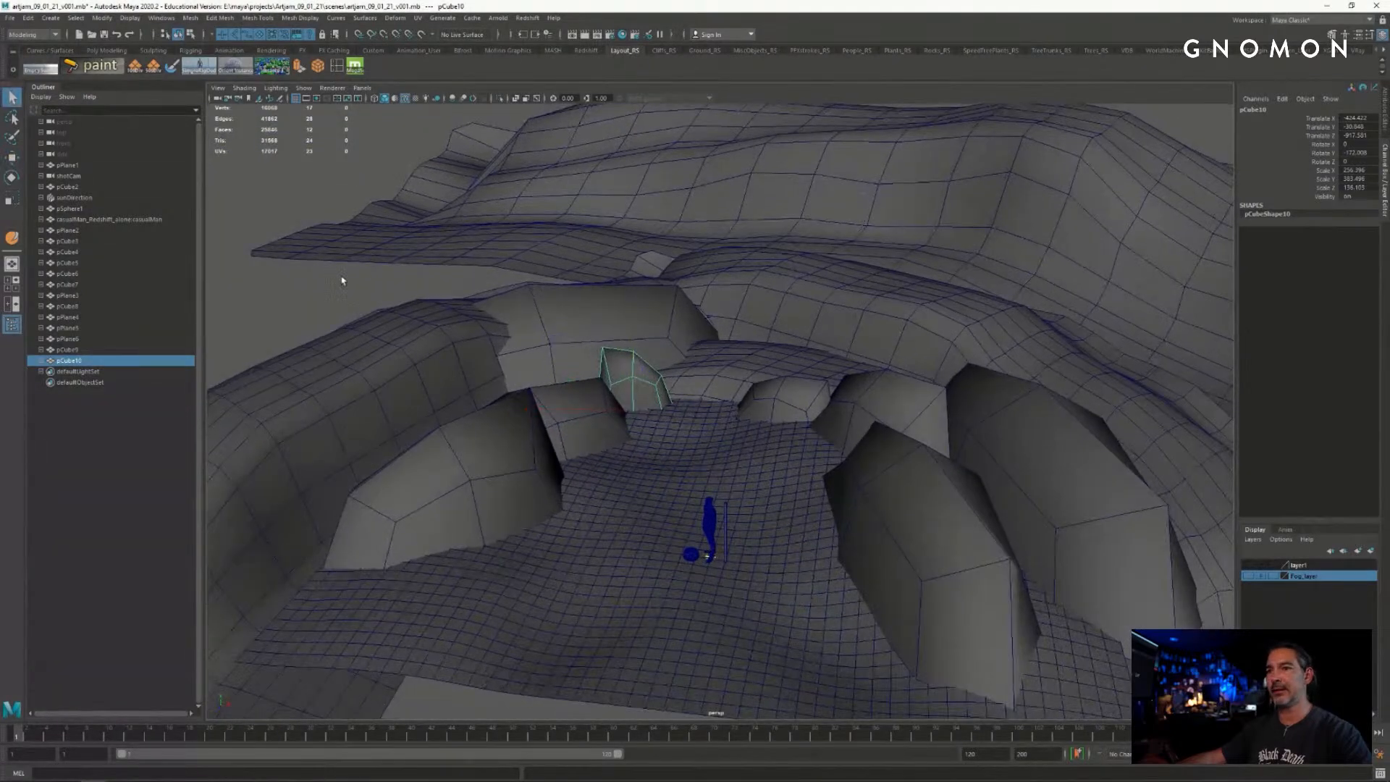
{"action": "left_click", "coordinate": [343, 281]}
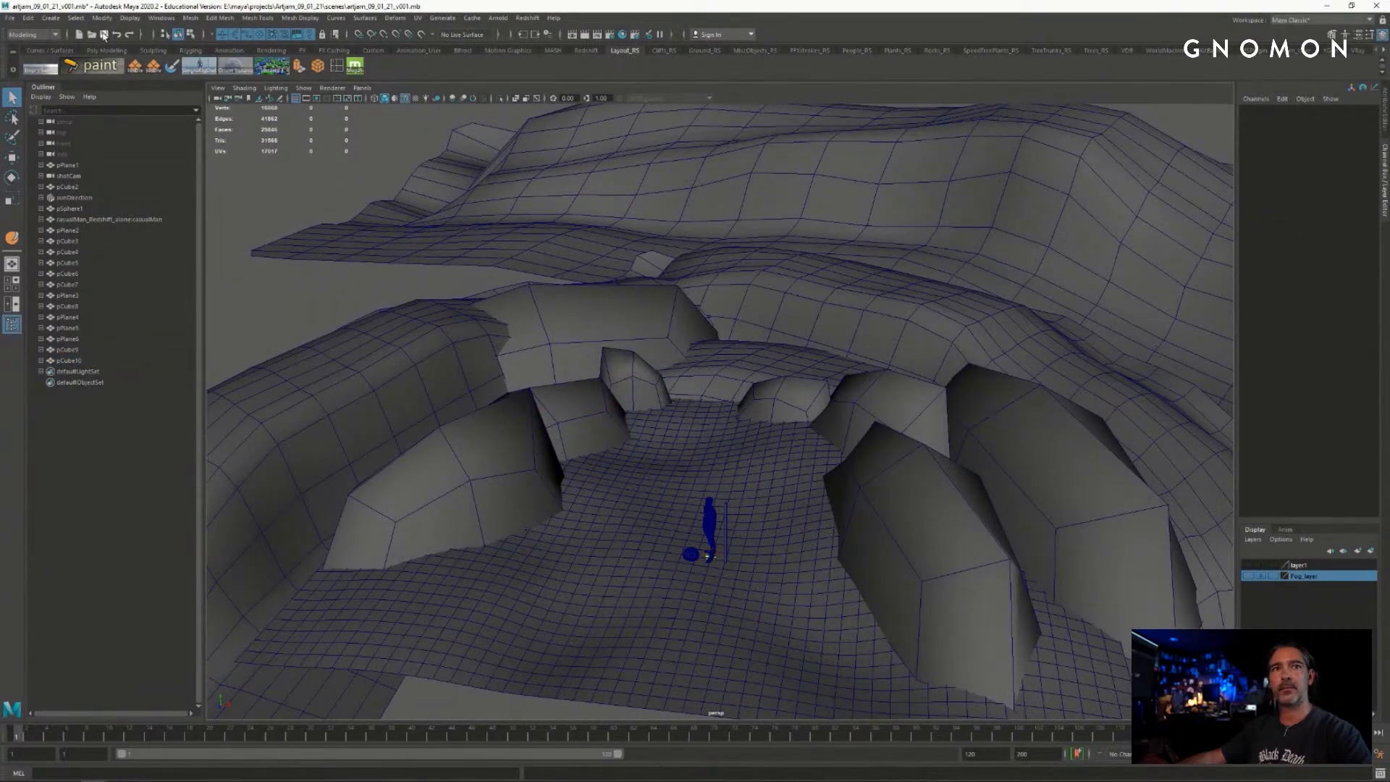
- Duplicate the small rock at the far right of the valley and scale the copy taller and narrower
{"action": "left_click_drag", "start_coordinate": [754, 497], "coordinate": [843, 427], "text": "alt"}
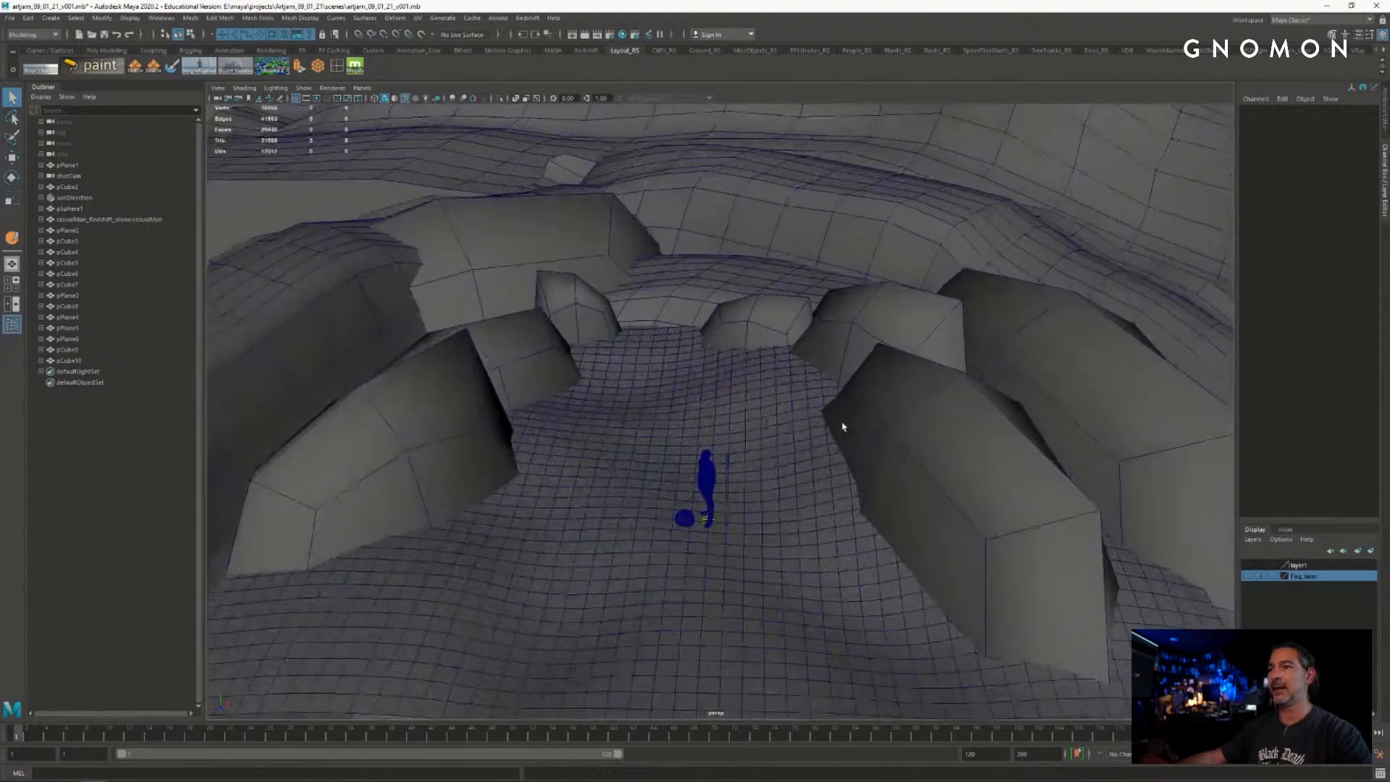
{"action": "right_click_drag", "start_coordinate": [843, 427], "coordinate": [608, 401], "text": "alt"}
{"action": "left_click_drag", "start_coordinate": [608, 400], "coordinate": [702, 400], "text": "alt"}
{"action": "right_click_drag", "start_coordinate": [702, 400], "coordinate": [863, 418], "text": "alt"}
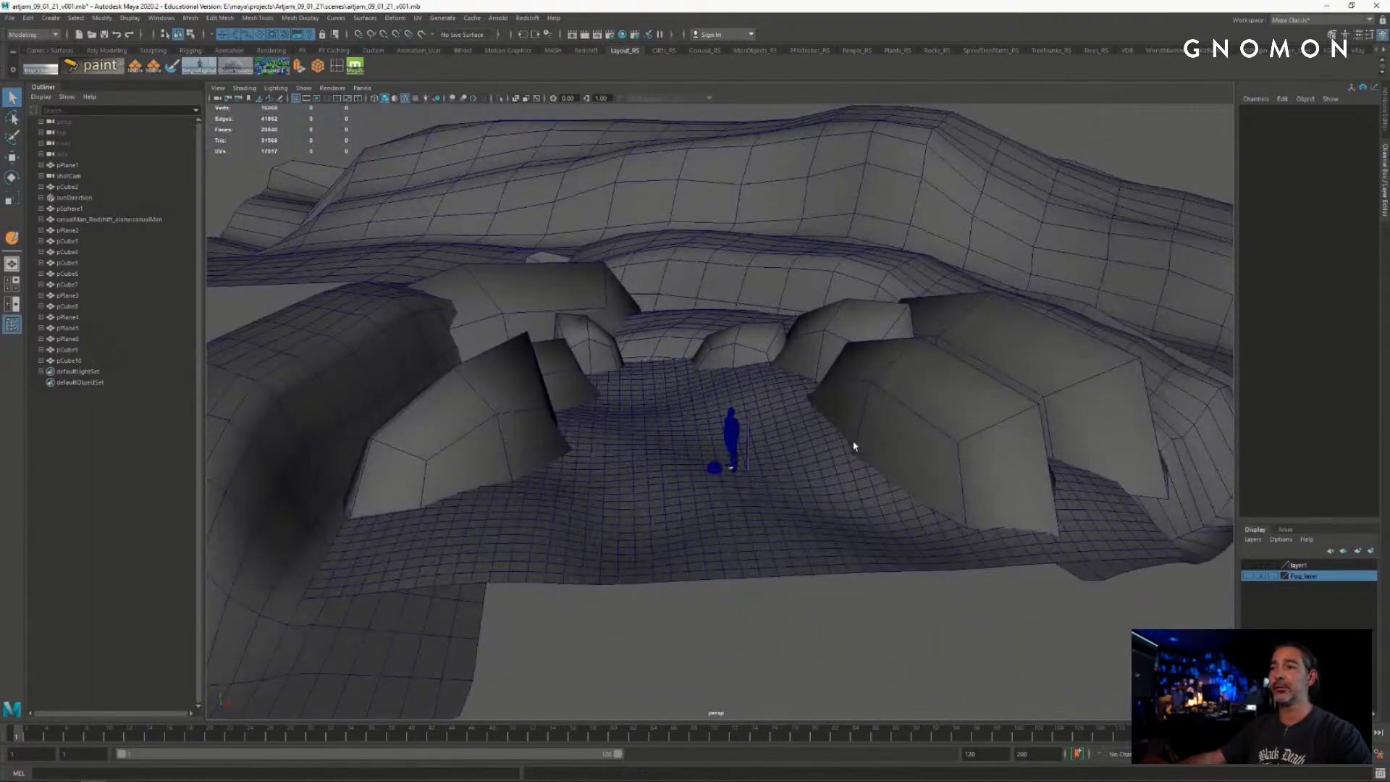
{"action": "left_click_drag", "start_coordinate": [854, 447], "coordinate": [824, 448], "text": "alt"}
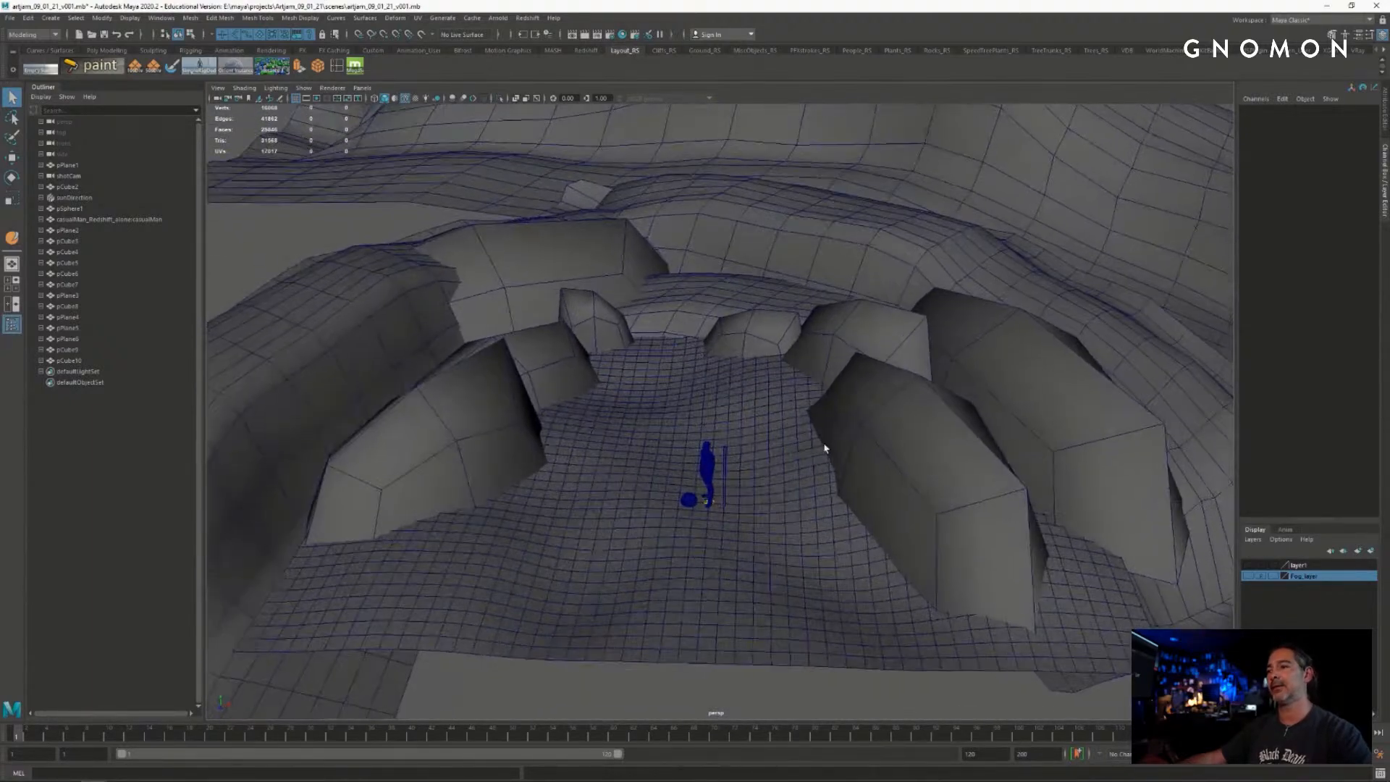
{"action": "left_click_drag", "start_coordinate": [705, 419], "coordinate": [749, 390], "text": "alt"}
{"action": "left_click", "coordinate": [754, 343]}
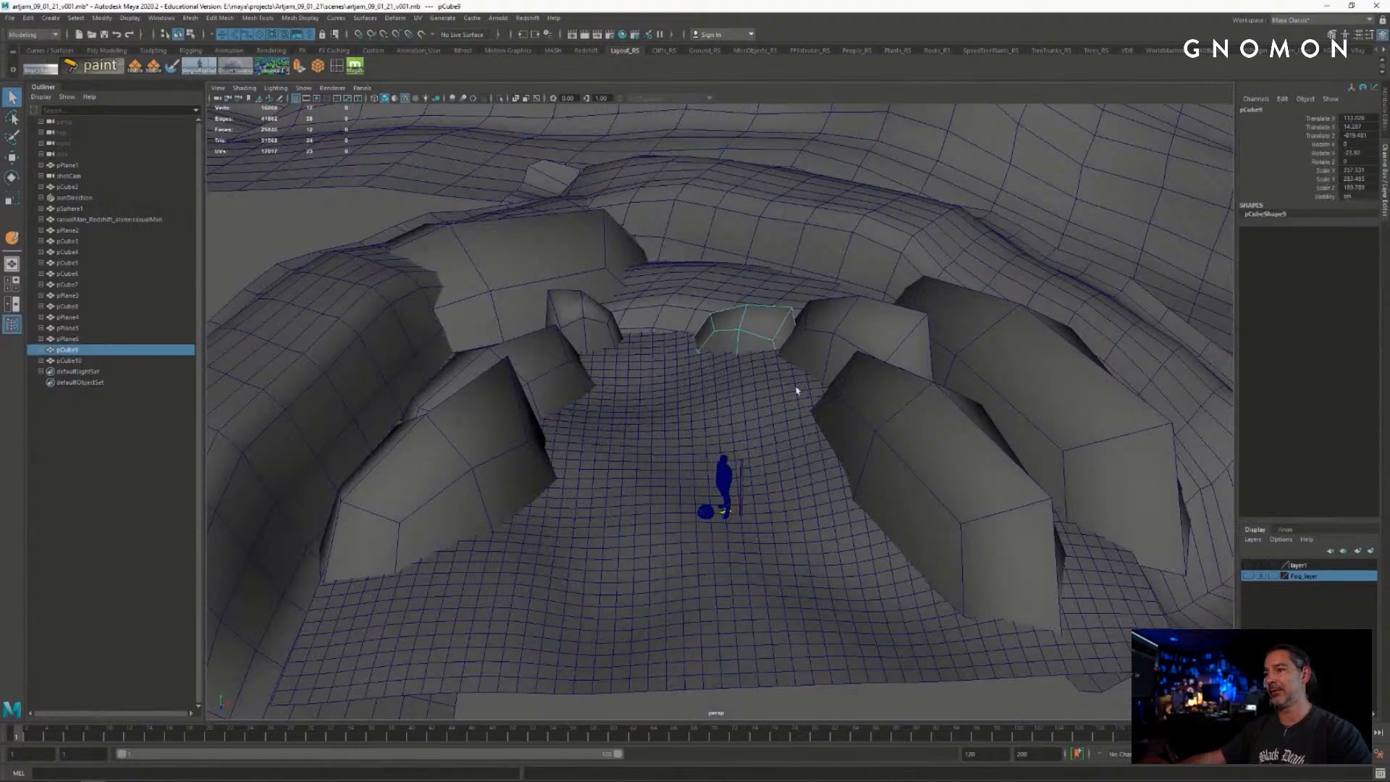
{"action": "key", "text": "ctrl+d"}
{"action": "key", "text": "w"}
{"action": "key", "text": "r"}
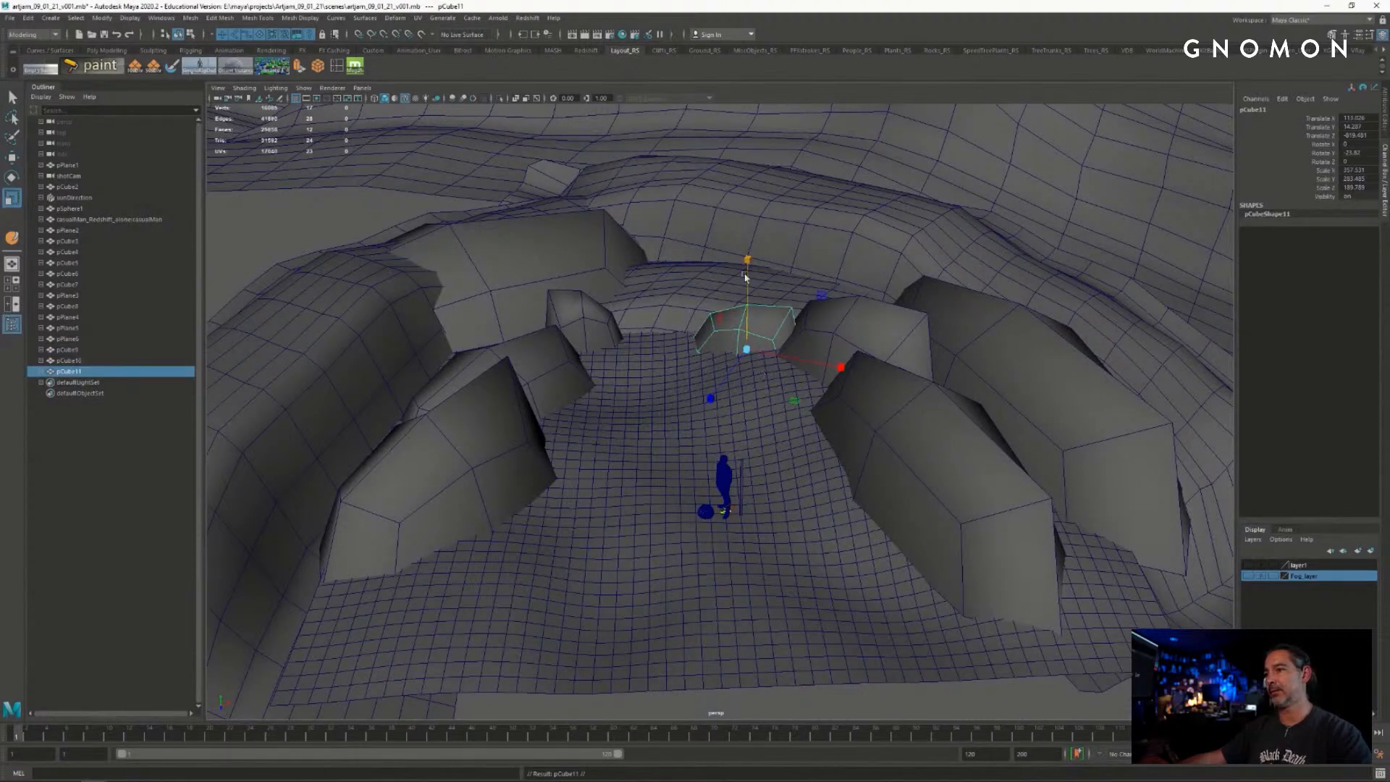
{"action": "left_click_drag", "start_coordinate": [747, 260], "coordinate": [750, 149]}
{"action": "left_click_drag", "start_coordinate": [748, 348], "coordinate": [718, 356]}
- Place the new copy behind the right-hand rocks and stretch it vertically into a tall spire rising above them
{"action": "key", "text": "w"}
{"action": "left_click_drag", "start_coordinate": [800, 406], "coordinate": [925, 390]}
{"action": "left_click_drag", "start_coordinate": [874, 247], "coordinate": [854, 213]}
{"action": "key", "text": "e"}
{"action": "key", "text": "r"}
{"action": "left_click_drag", "start_coordinate": [759, 229], "coordinate": [684, 313], "text": "alt"}
{"action": "key", "text": "w"}
{"action": "key", "text": "r"}
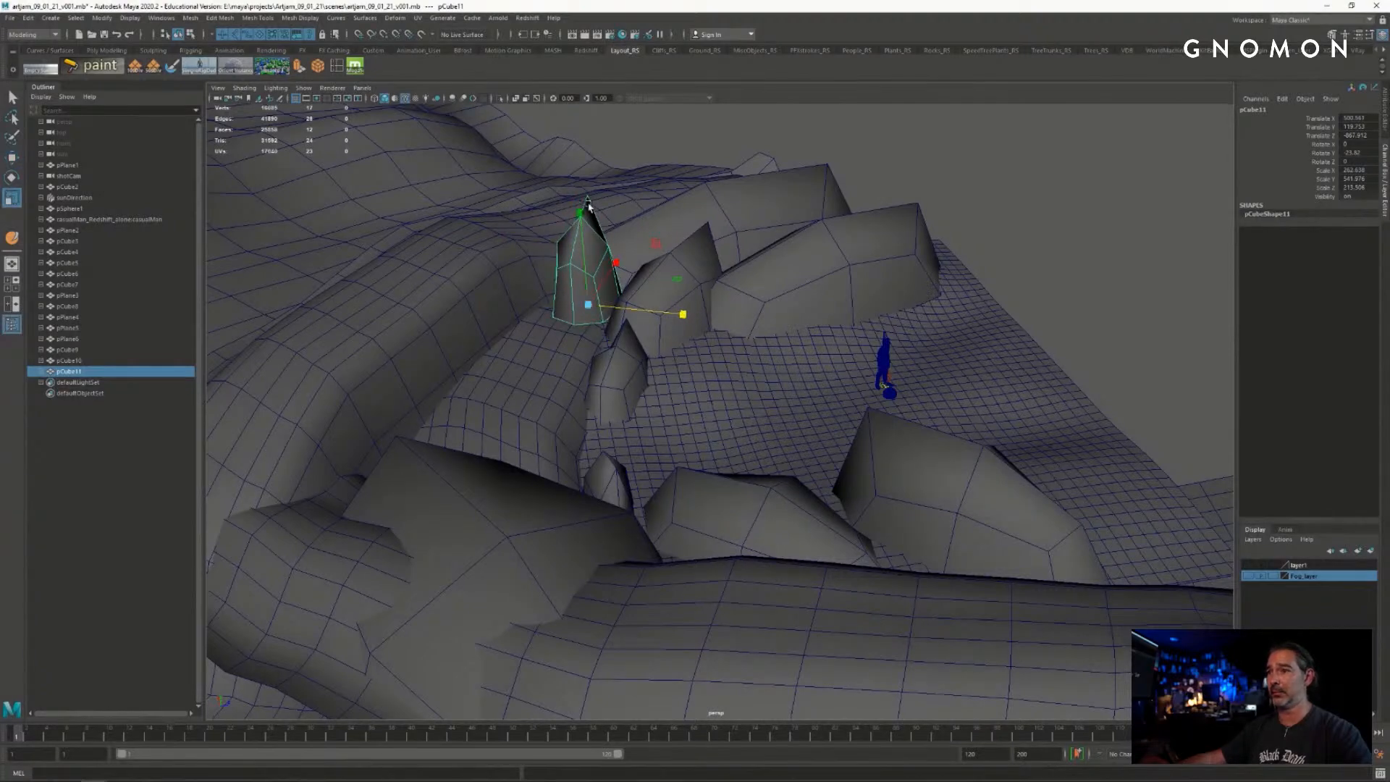
{"action": "left_click_drag", "start_coordinate": [580, 212], "coordinate": [822, 248]}
{"action": "key", "text": "w"}
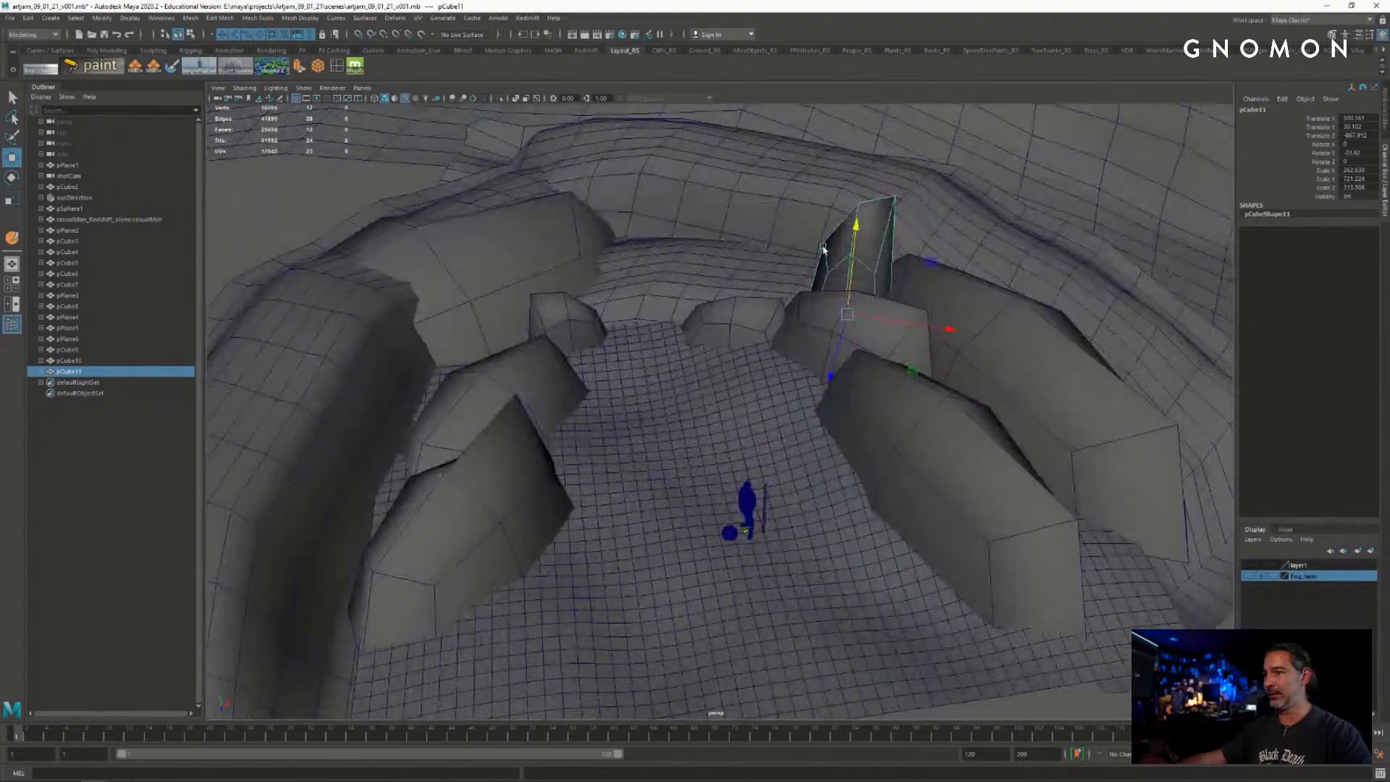
- Rotate the tall spire rock behind the right-hand rocks about its vertical axis
{"action": "middle_click_drag", "start_coordinate": [822, 248], "coordinate": [698, 349], "text": "alt"}
{"action": "left_click_drag", "start_coordinate": [698, 349], "coordinate": [766, 381], "text": "alt"}
{"action": "key", "text": "e"}
{"action": "left_click_drag", "start_coordinate": [772, 432], "coordinate": [814, 350]}
{"action": "key", "text": "w"}
- Lower the top corner vertex of the tall spire rock behind the right-hand rocks slightly, and return to object mode
{"action": "right_click", "coordinate": [798, 249]}
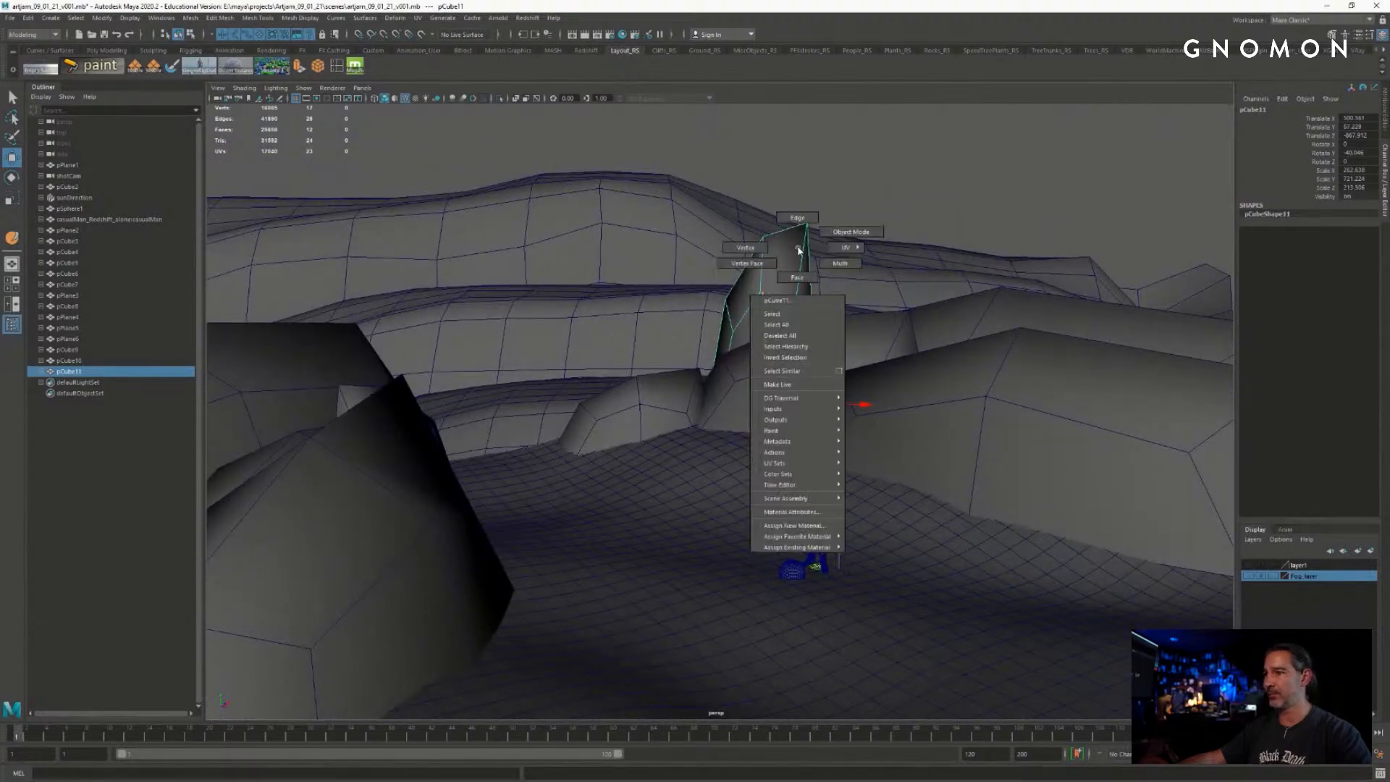
{"action": "left_click", "coordinate": [746, 246]}
{"action": "left_click", "coordinate": [805, 230]}
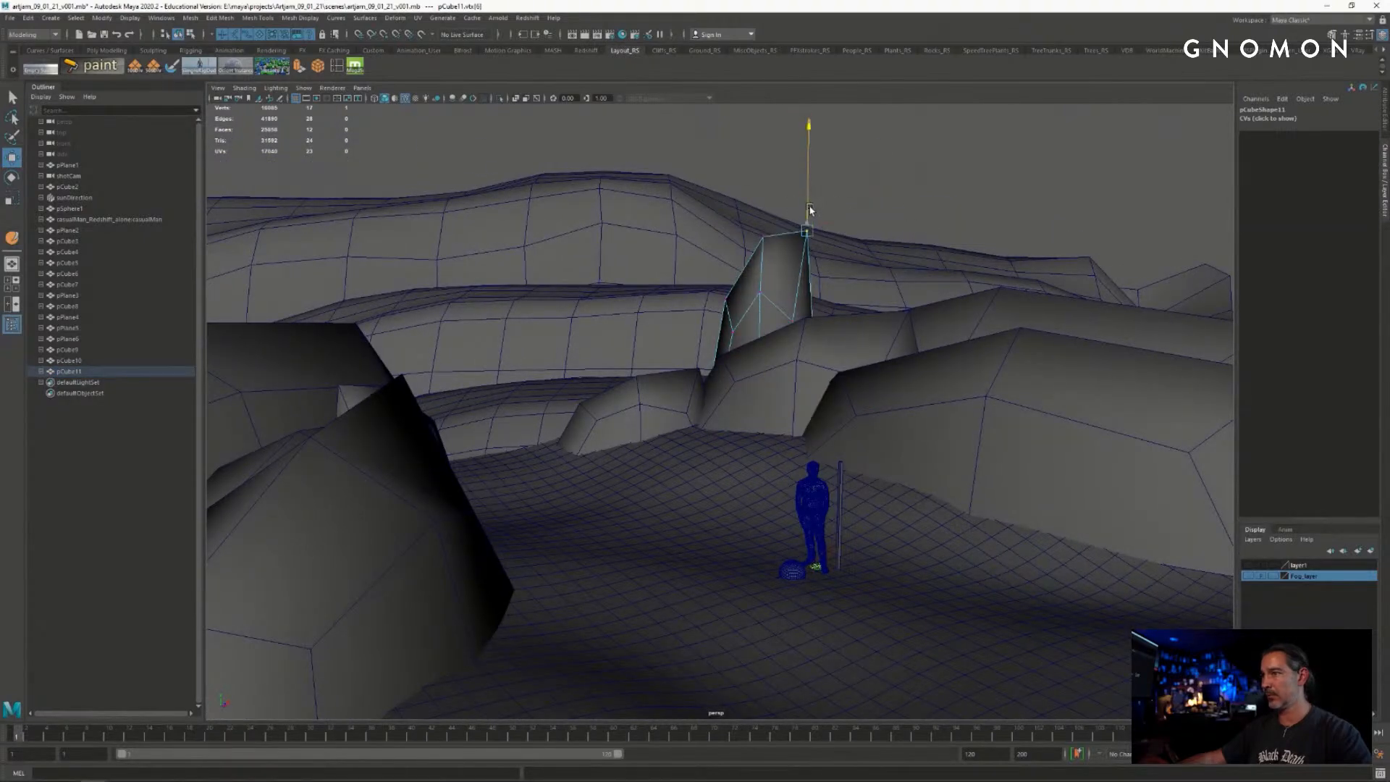
{"action": "left_click_drag", "start_coordinate": [810, 210], "coordinate": [809, 219]}
{"action": "key", "text": "q"}
{"action": "right_click_drag", "start_coordinate": [769, 285], "coordinate": [792, 275]}
{"action": "left_click", "coordinate": [891, 168]}
- View the scene through shotCam and check how the tall spire rock sits in the frame
{"action": "left_click_drag", "start_coordinate": [894, 271], "coordinate": [829, 304], "text": "alt"}
{"action": "right_click_drag", "start_coordinate": [829, 304], "coordinate": [692, 254], "text": "alt"}
{"action": "middle_click_drag", "start_coordinate": [691, 254], "coordinate": [851, 222], "text": "alt"}
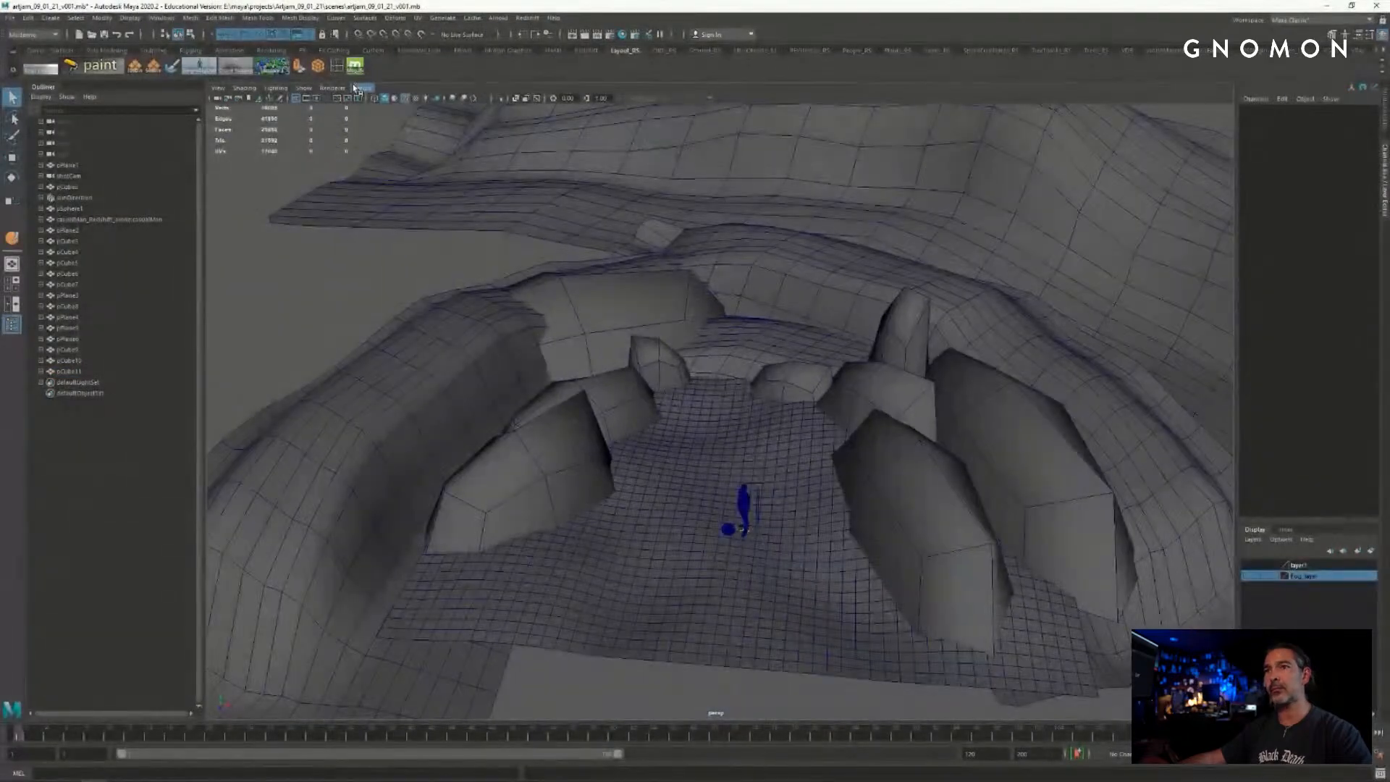
{"action": "left_click", "coordinate": [362, 88]}
{"action": "mouse_move", "coordinate": [405, 97]}
{"action": "left_click", "coordinate": [503, 111]}
{"action": "left_click", "coordinate": [1064, 190]}
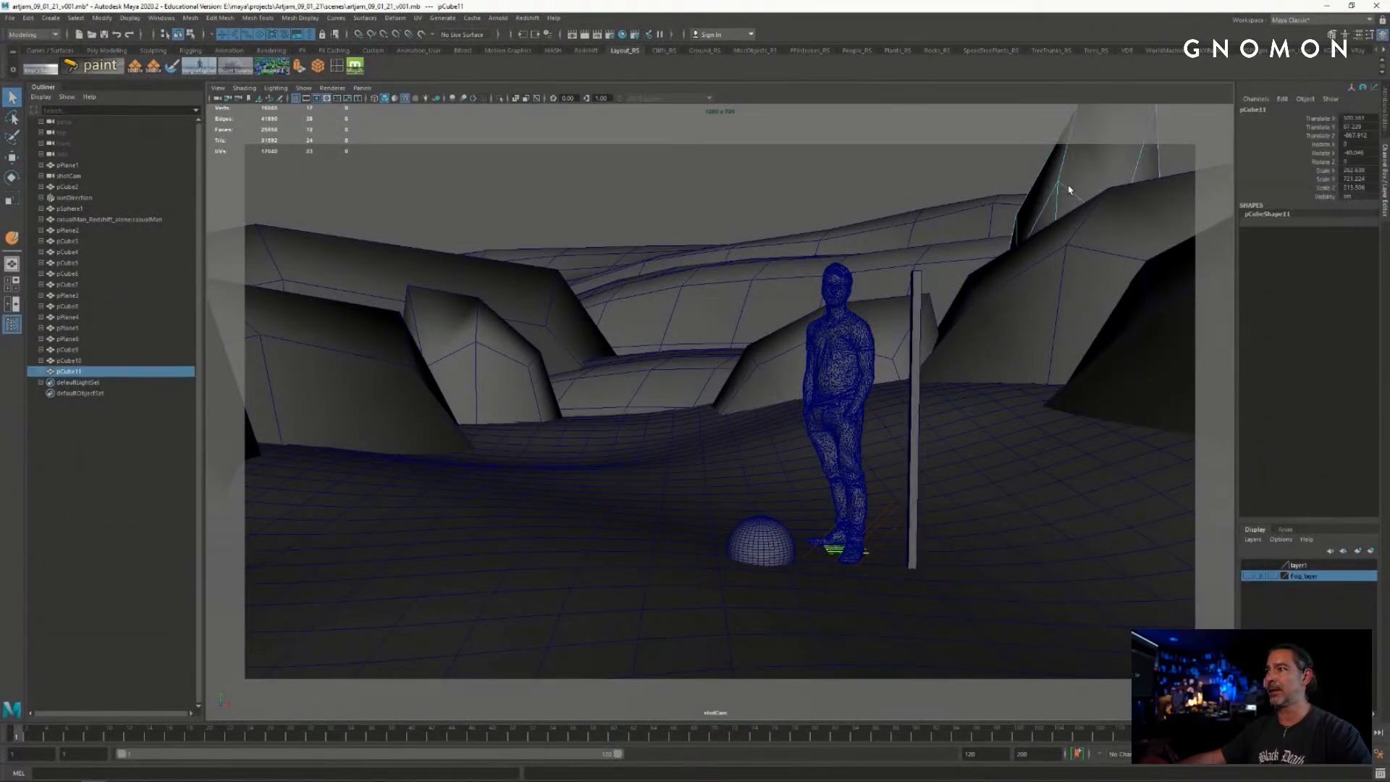
{"action": "left_click", "coordinate": [895, 164]}
{"action": "left_click", "coordinate": [1120, 177]}
{"action": "left_click", "coordinate": [712, 206]}
{"action": "left_click", "coordinate": [1060, 186]}
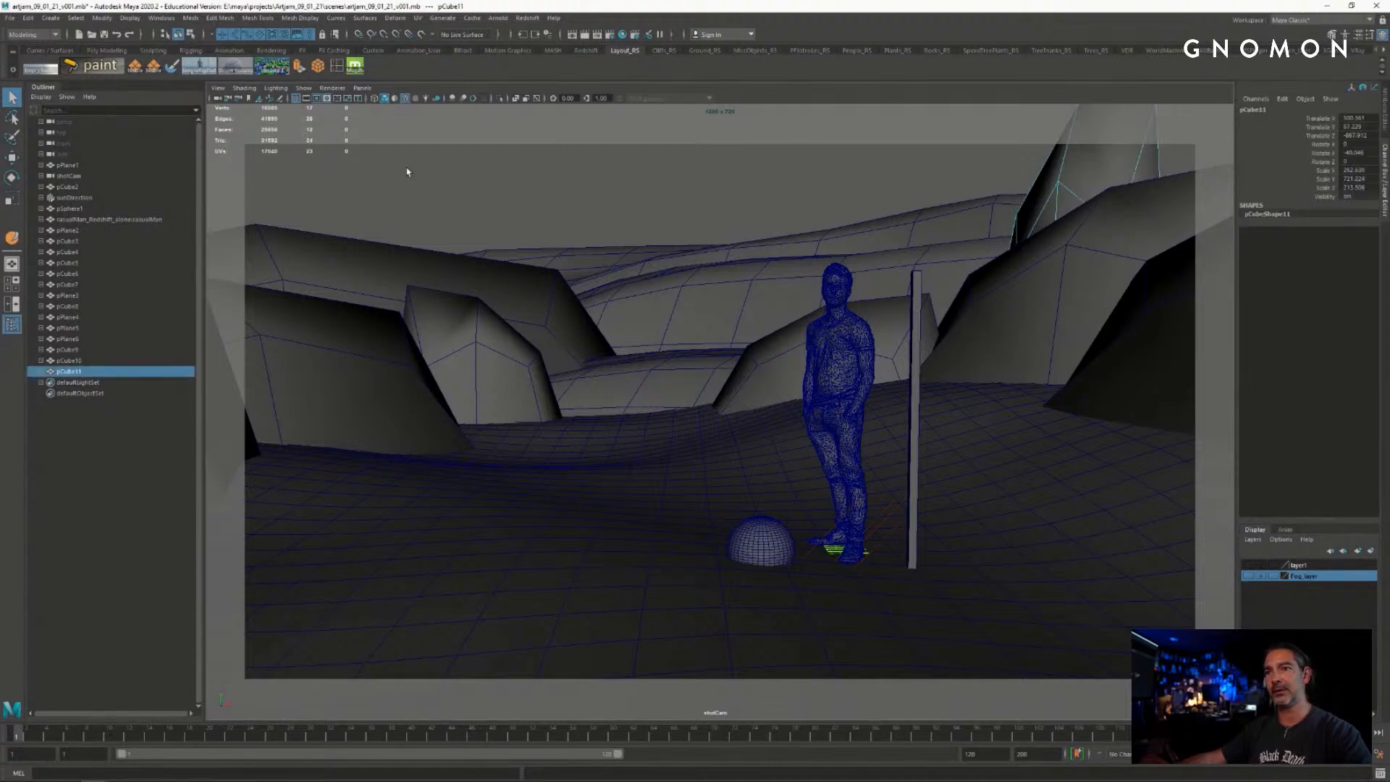
{"action": "left_click", "coordinate": [612, 172]}
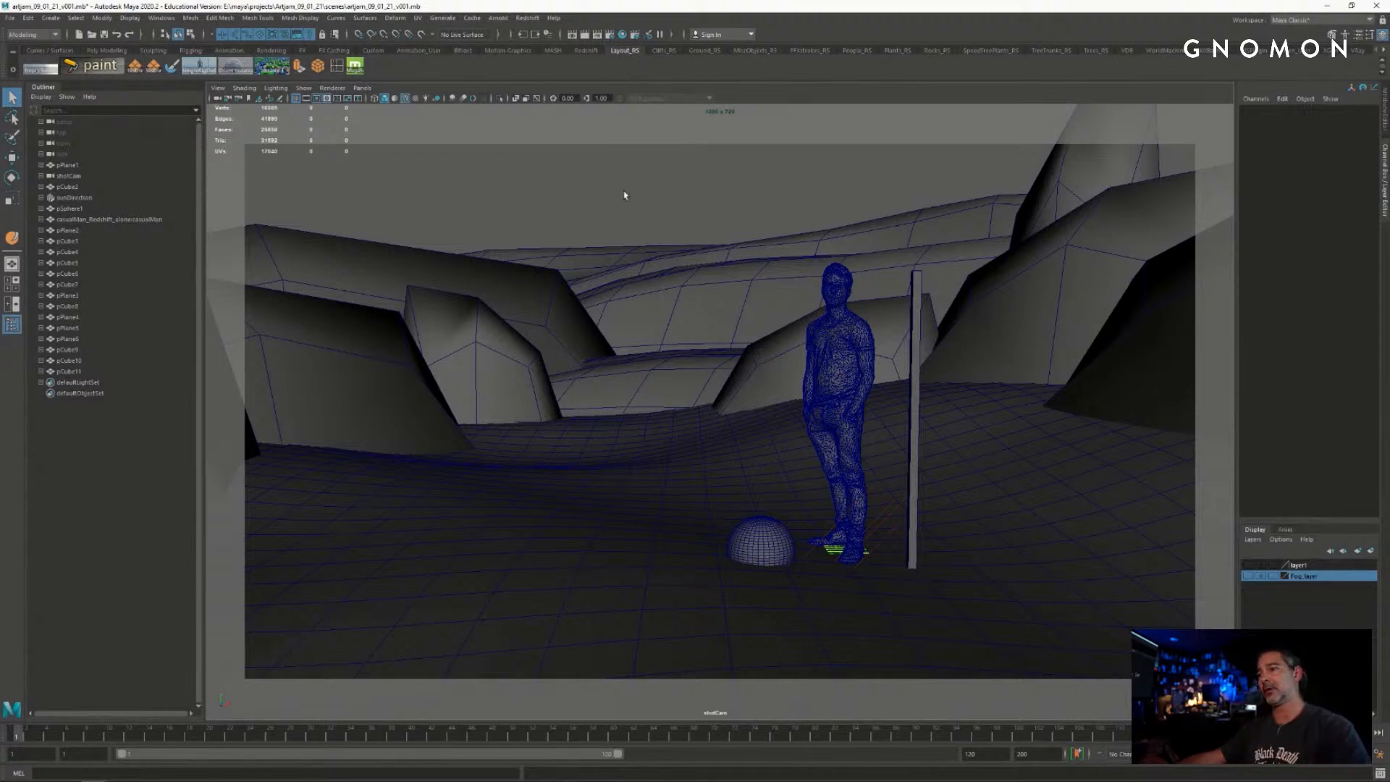
- Move the sunDirection light up above the small sphere with a new rotation, and open the Redshift Render View
{"action": "left_click", "coordinate": [895, 513]}
{"action": "key", "text": "w"}
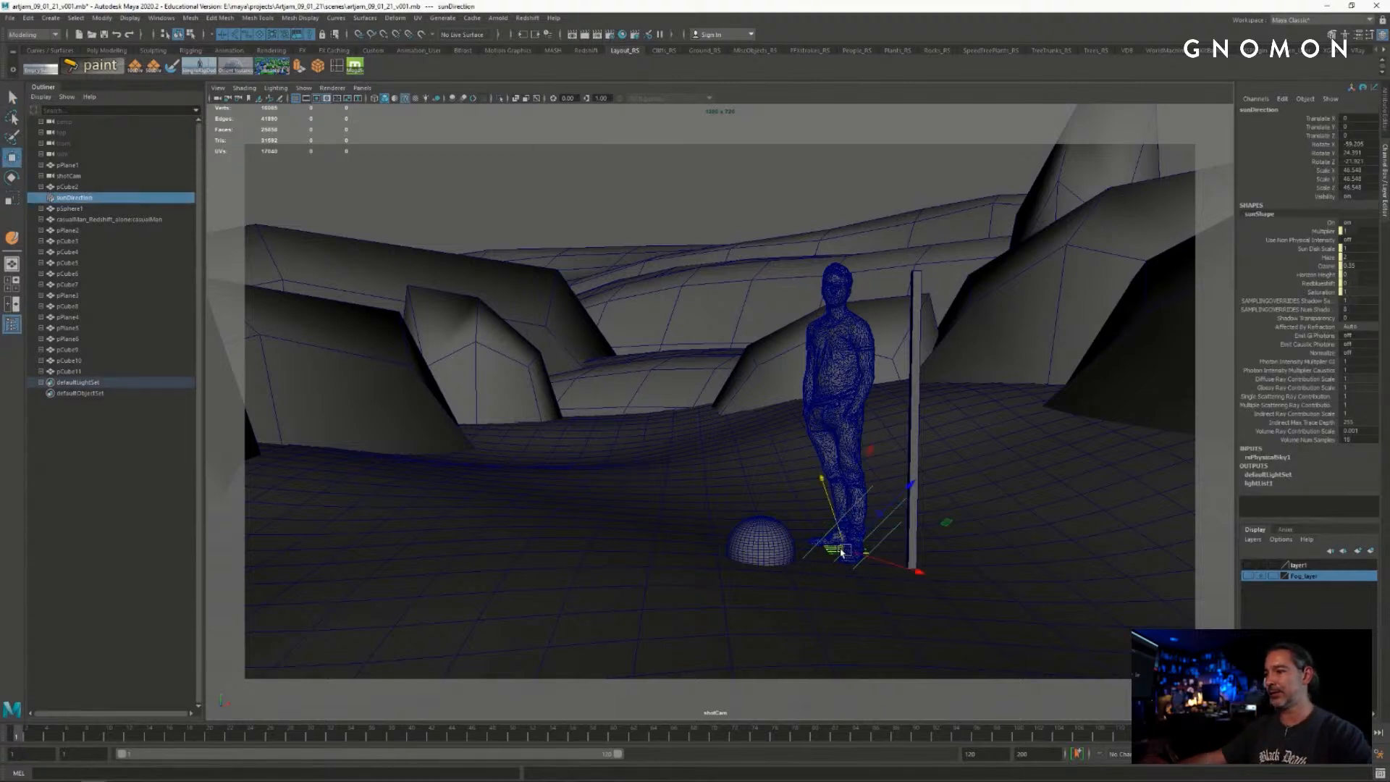
{"action": "left_click_drag", "start_coordinate": [841, 553], "coordinate": [754, 449]}
{"action": "key", "text": "e"}
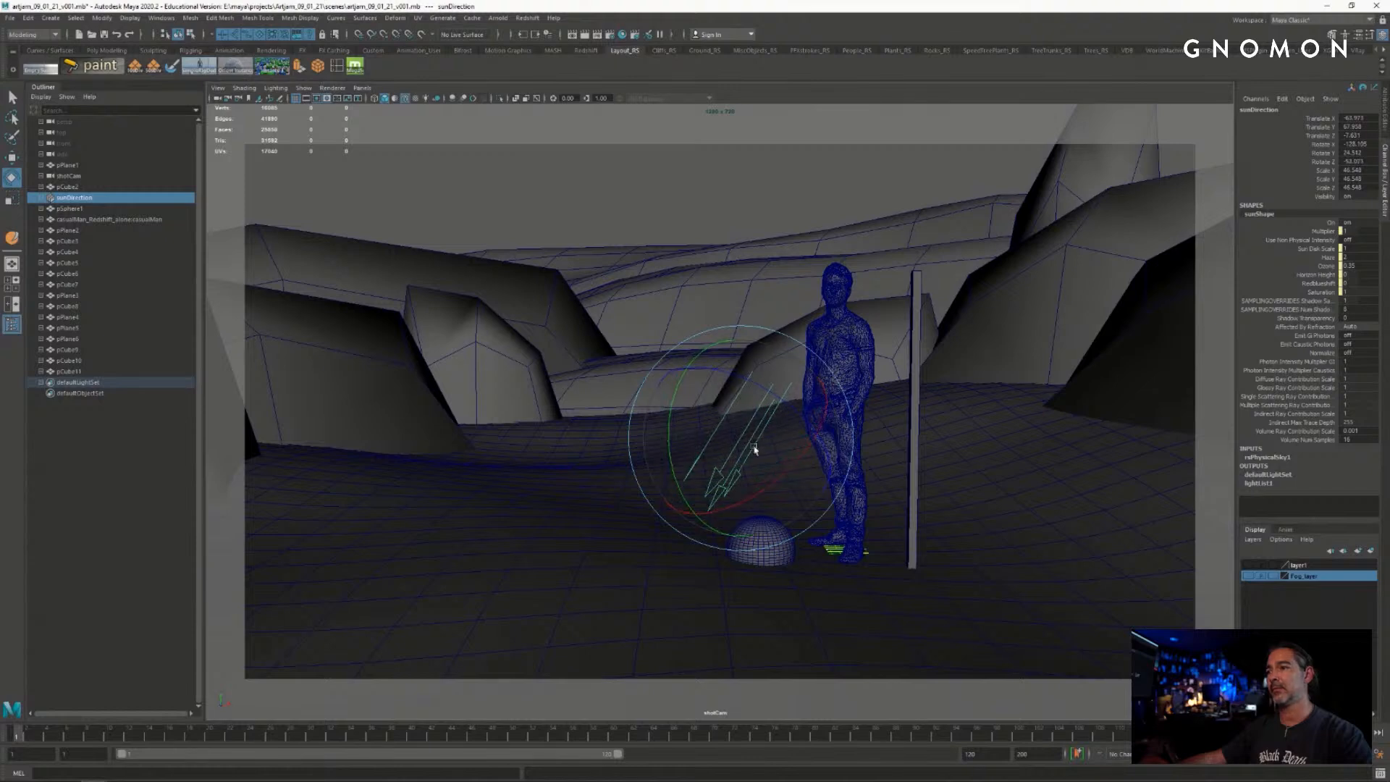
{"action": "left_click", "coordinate": [615, 177]}
{"action": "left_click", "coordinate": [528, 18]}
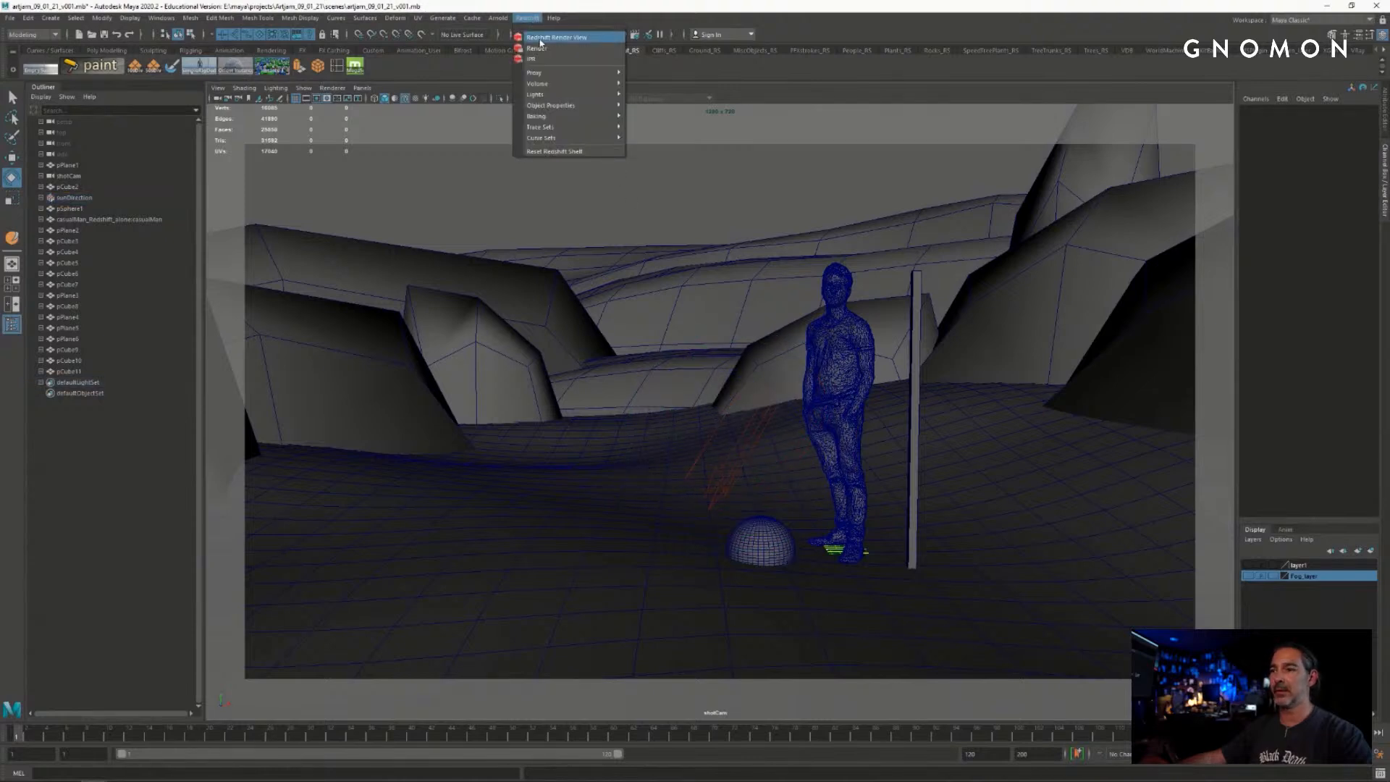
{"action": "left_click", "coordinate": [540, 40]}
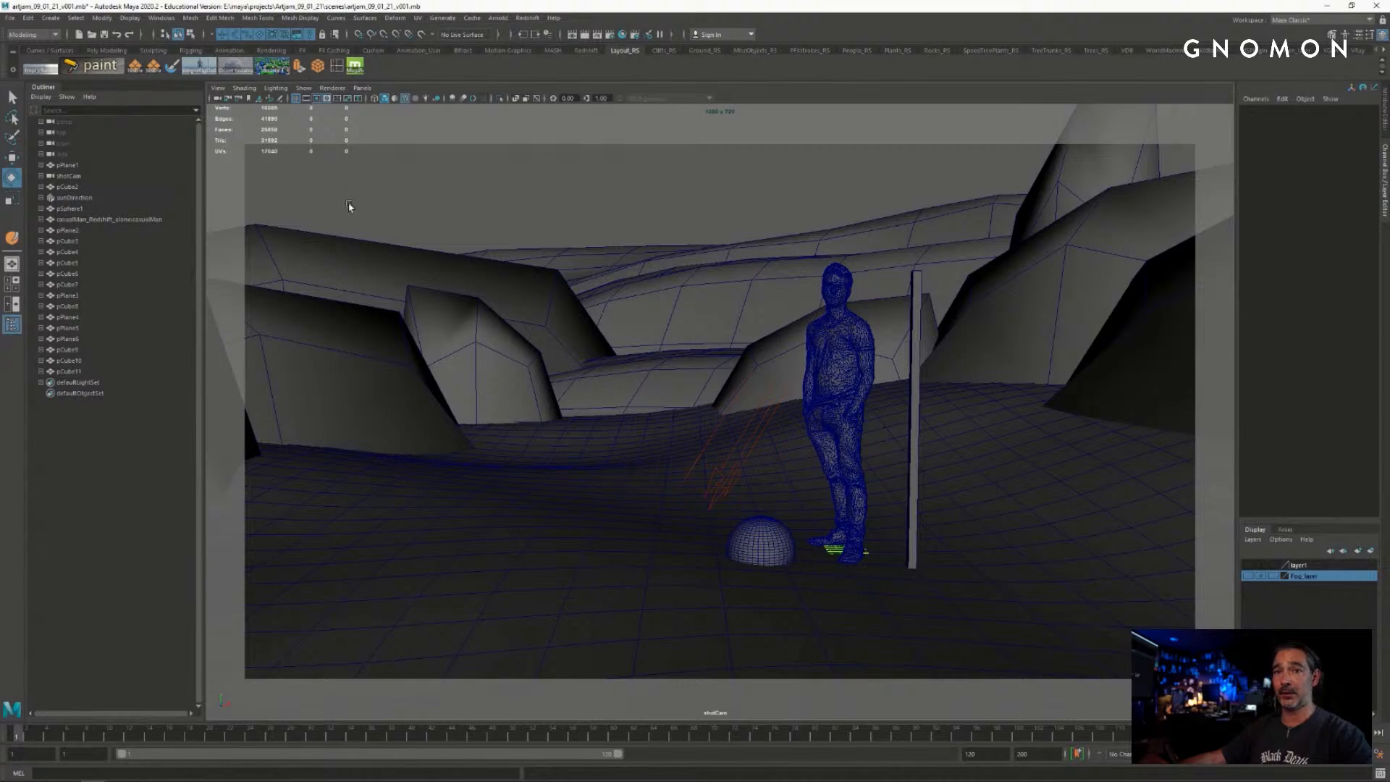
- Assign a new RedshiftMaterial to all objects from pPlane2 through pCube11 and set its reflection roughness to 0.5
{"action": "left_click_drag", "start_coordinate": [91, 232], "coordinate": [92, 373]}
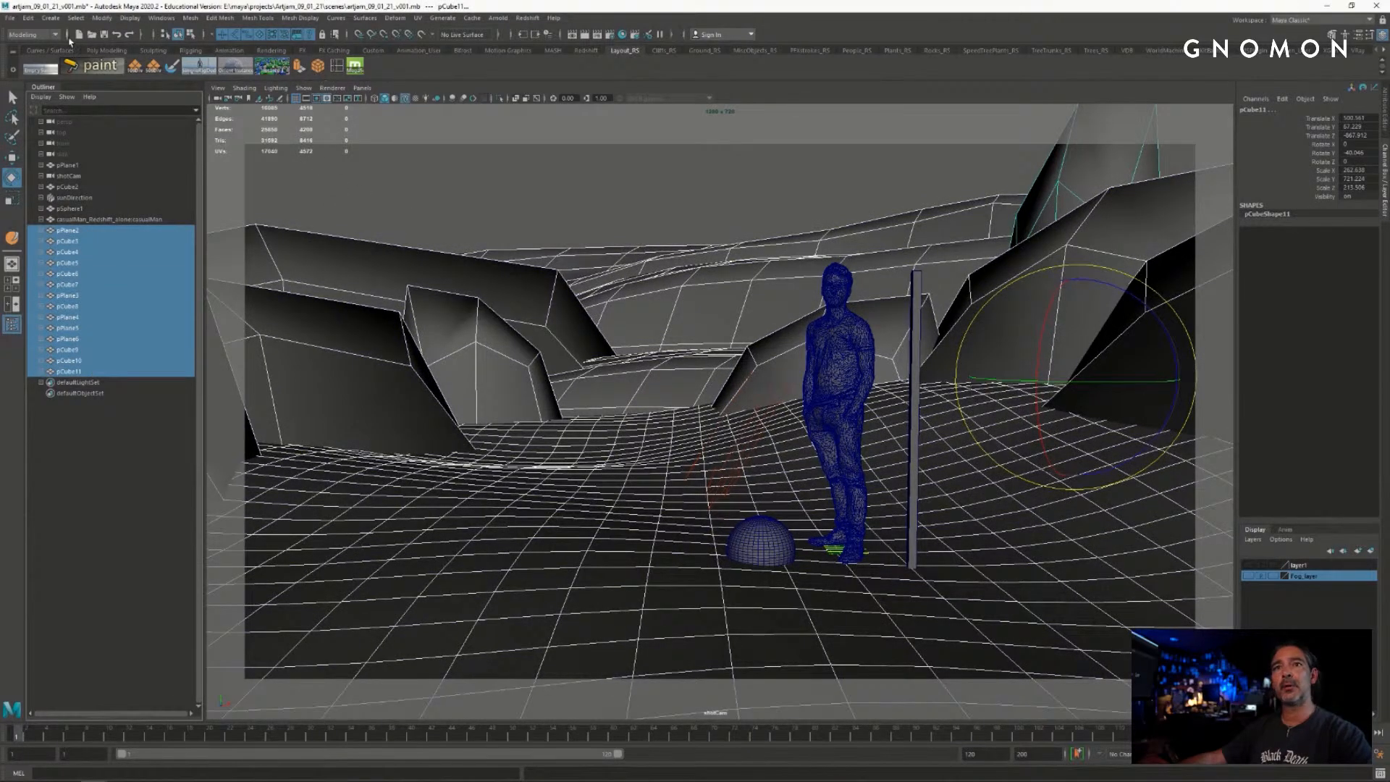
{"action": "left_click", "coordinate": [68, 35]}
{"action": "left_click", "coordinate": [67, 34]}
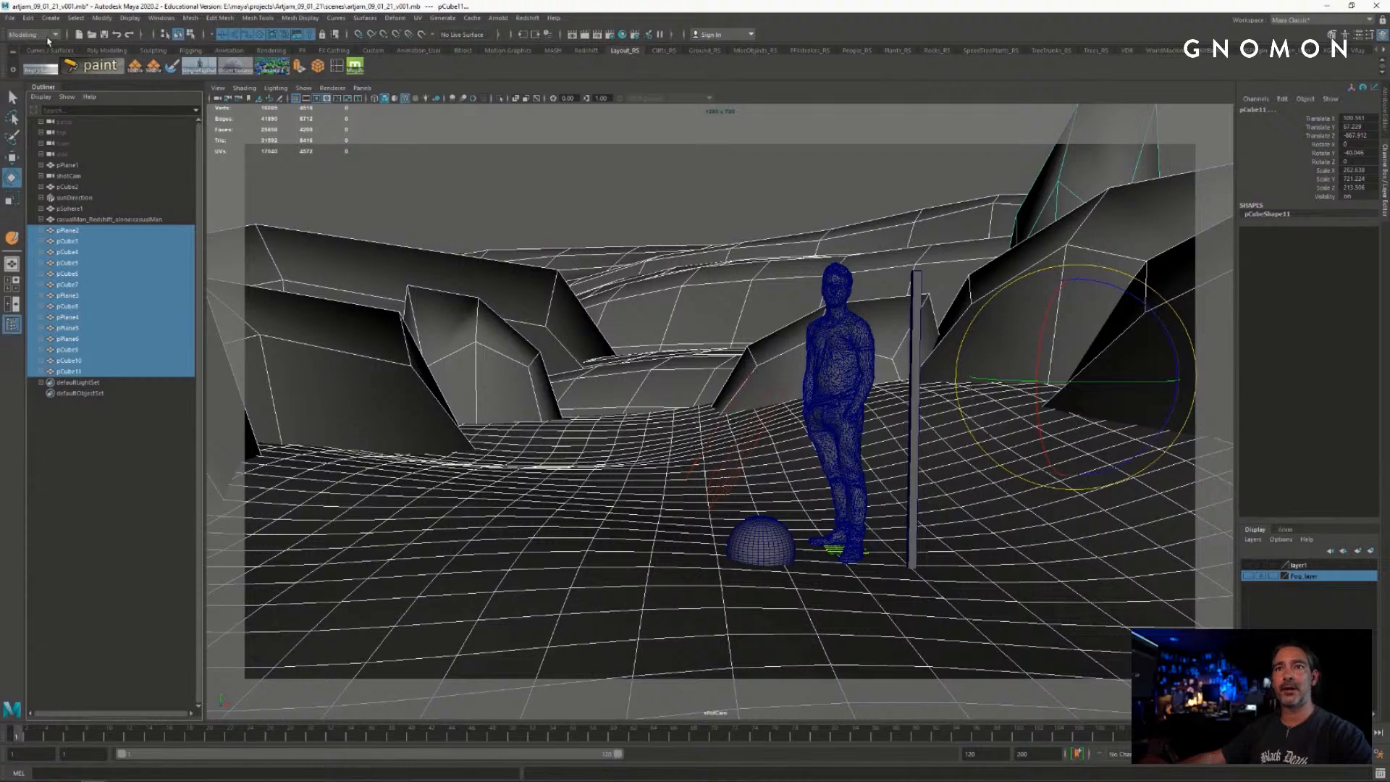
{"action": "left_click", "coordinate": [47, 36]}
{"action": "left_click", "coordinate": [36, 45]}
{"action": "left_click", "coordinate": [32, 34]}
{"action": "left_click", "coordinate": [33, 90]}
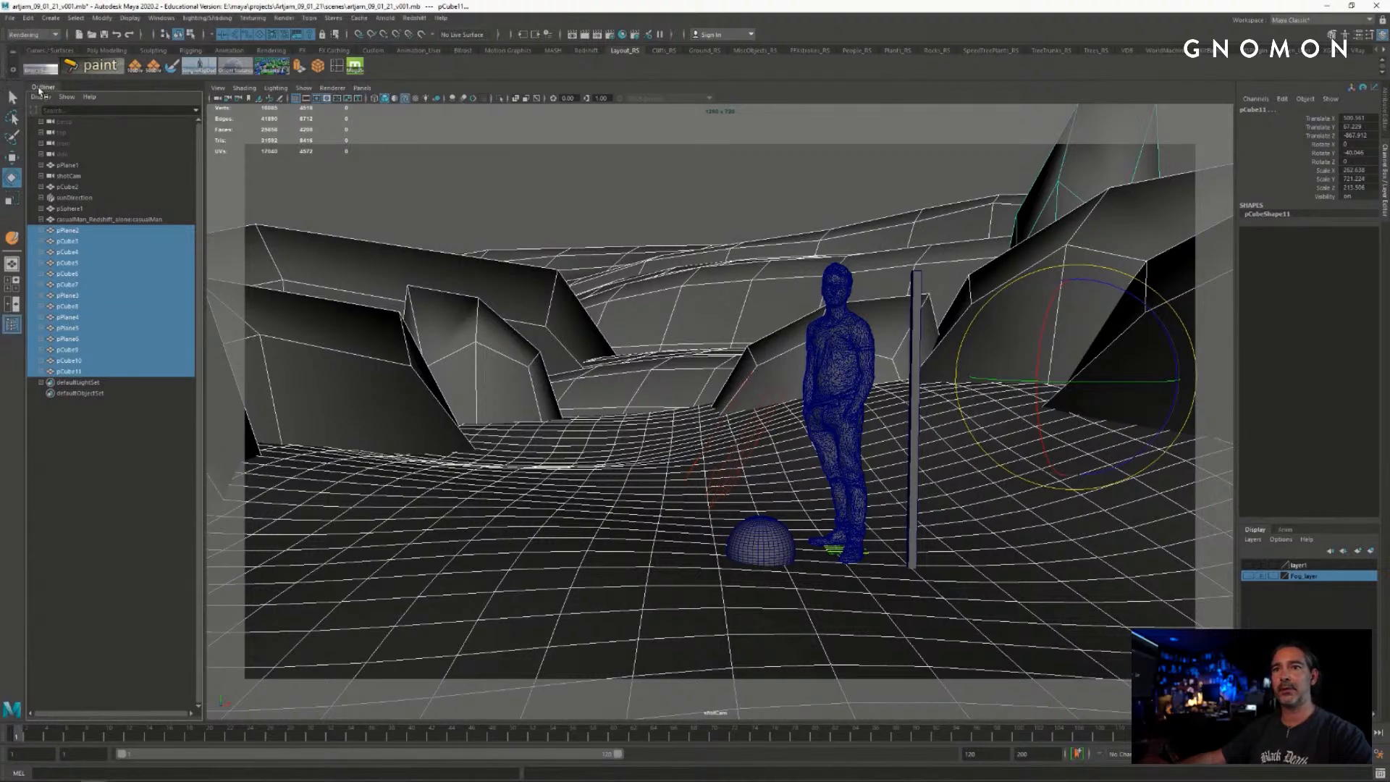
{"action": "left_click", "coordinate": [284, 18]}
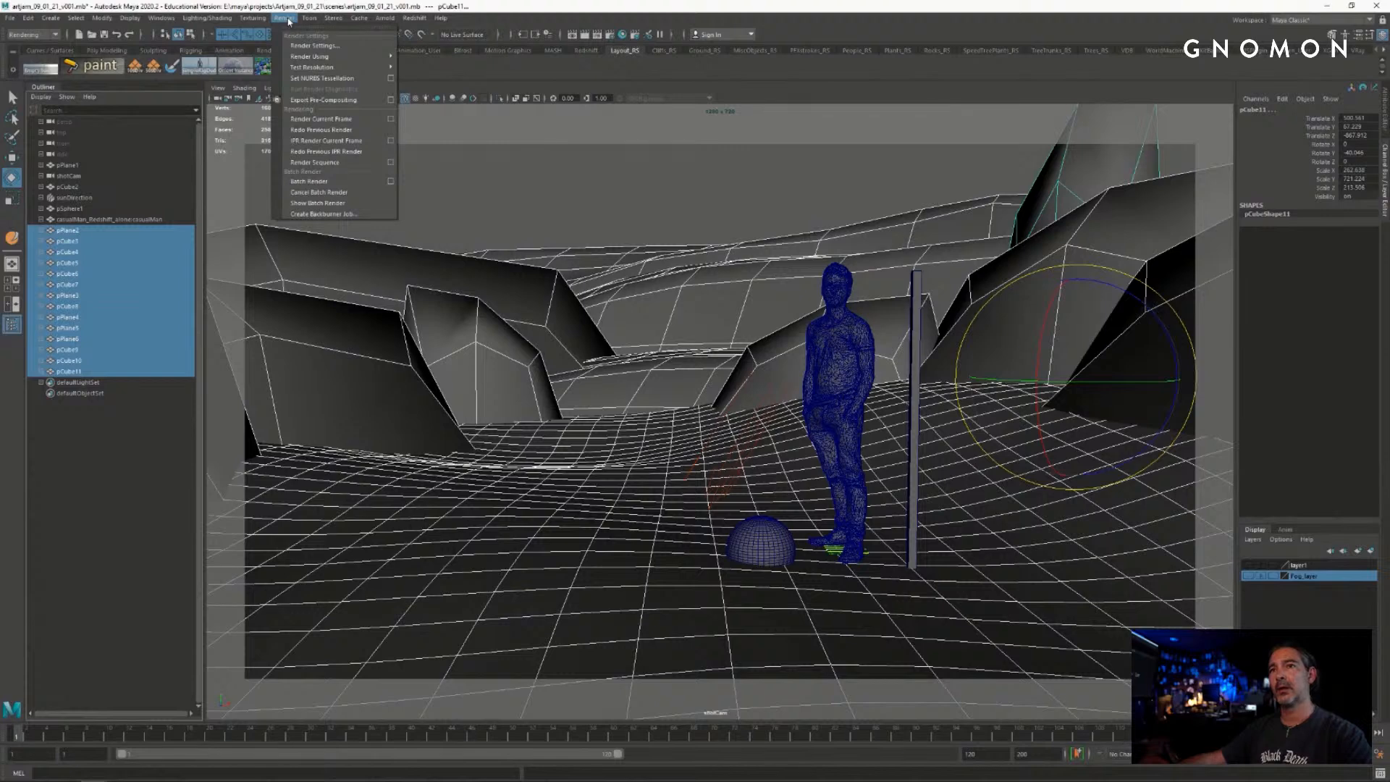
{"action": "mouse_move", "coordinate": [221, 18]}
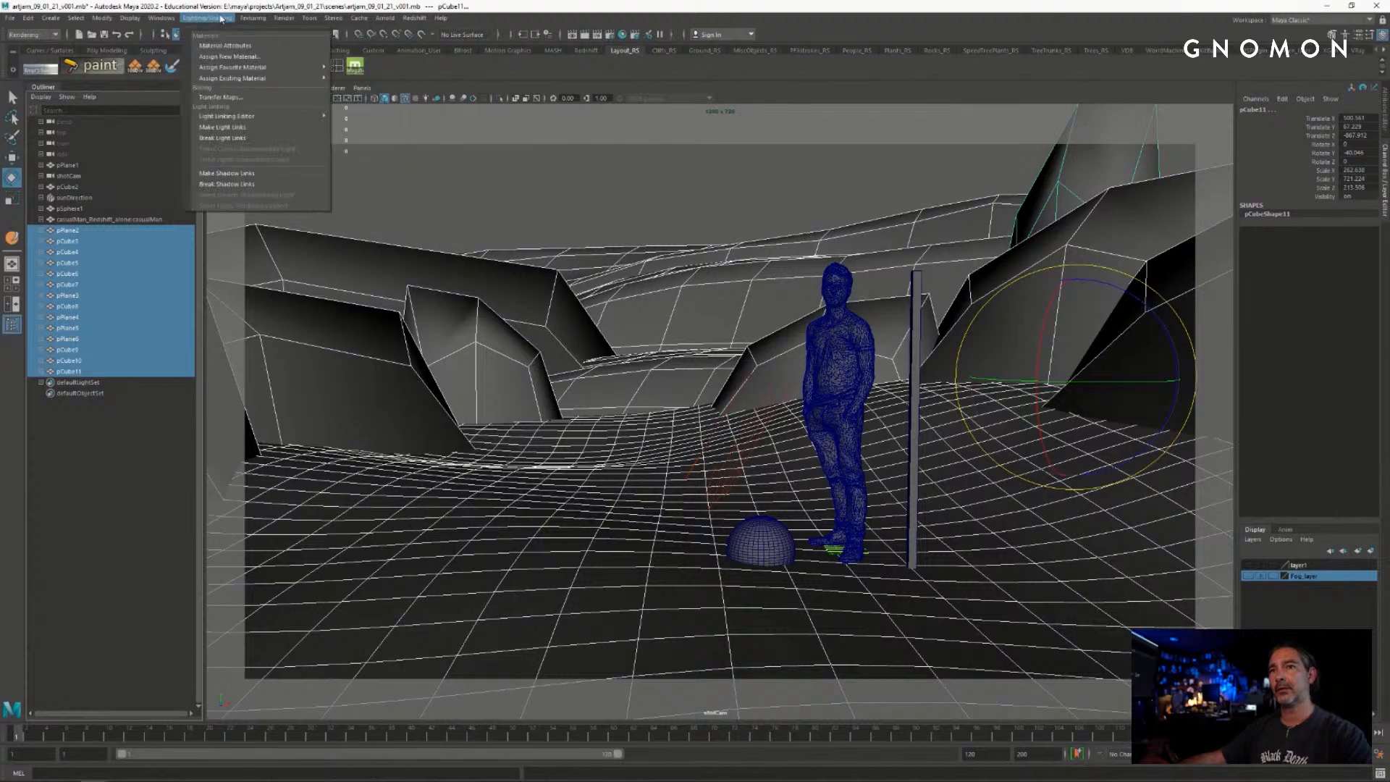
{"action": "left_click", "coordinate": [240, 57]}
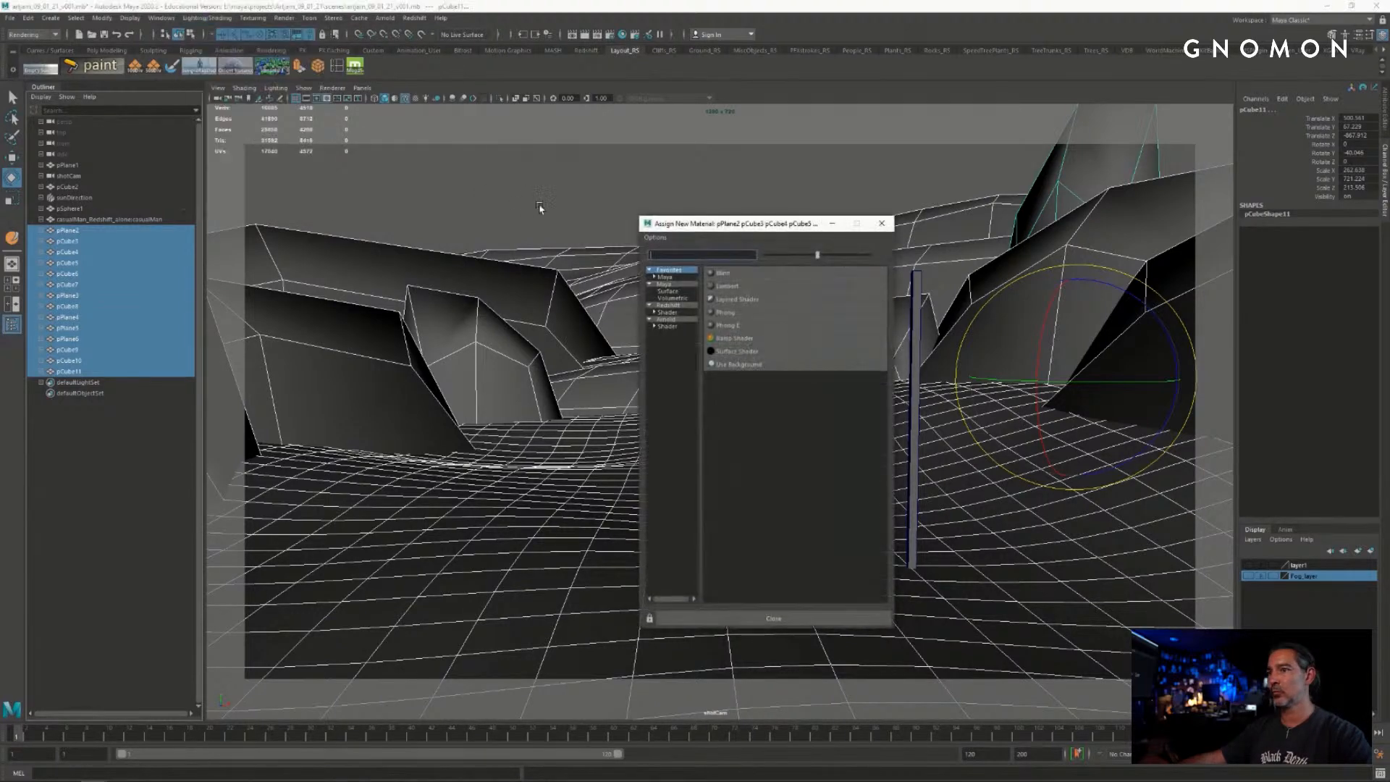
{"action": "left_click", "coordinate": [687, 305]}
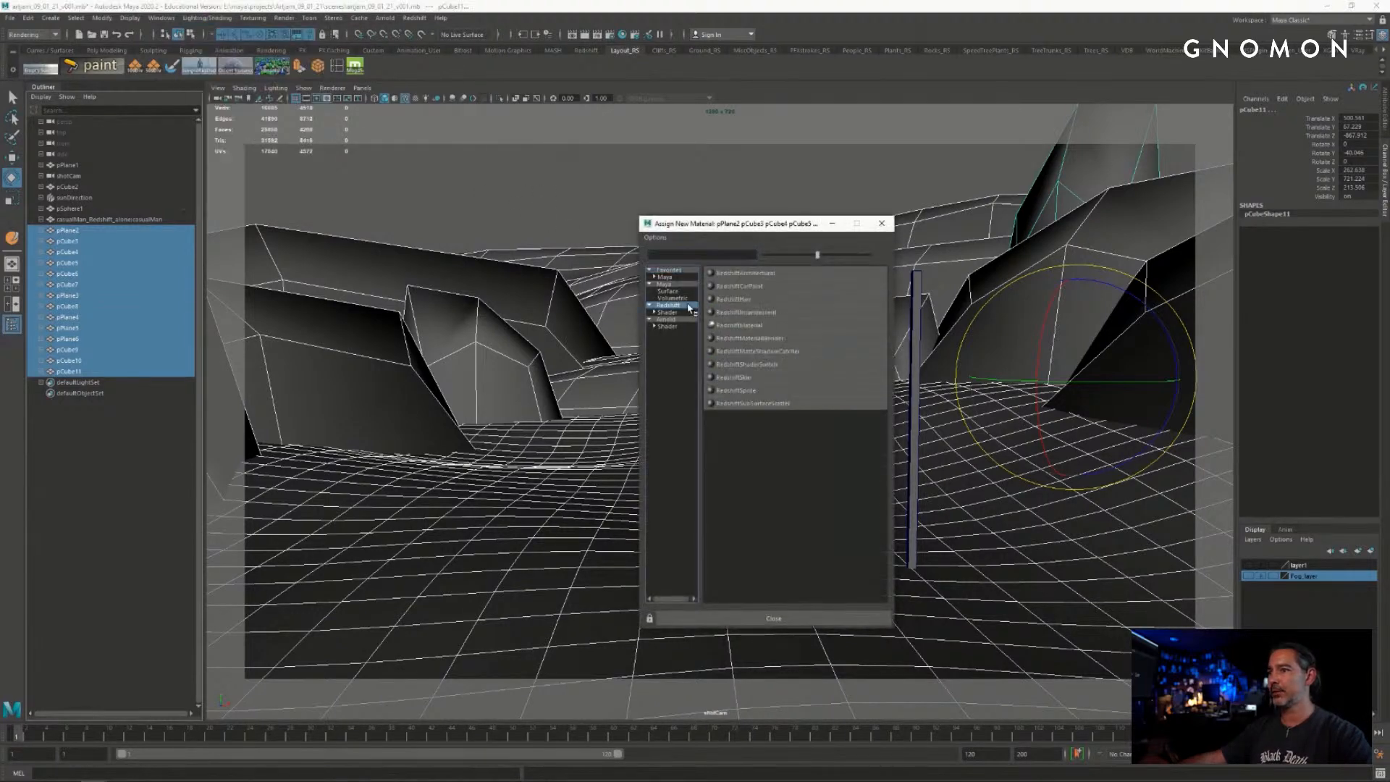
{"action": "left_click", "coordinate": [740, 325]}
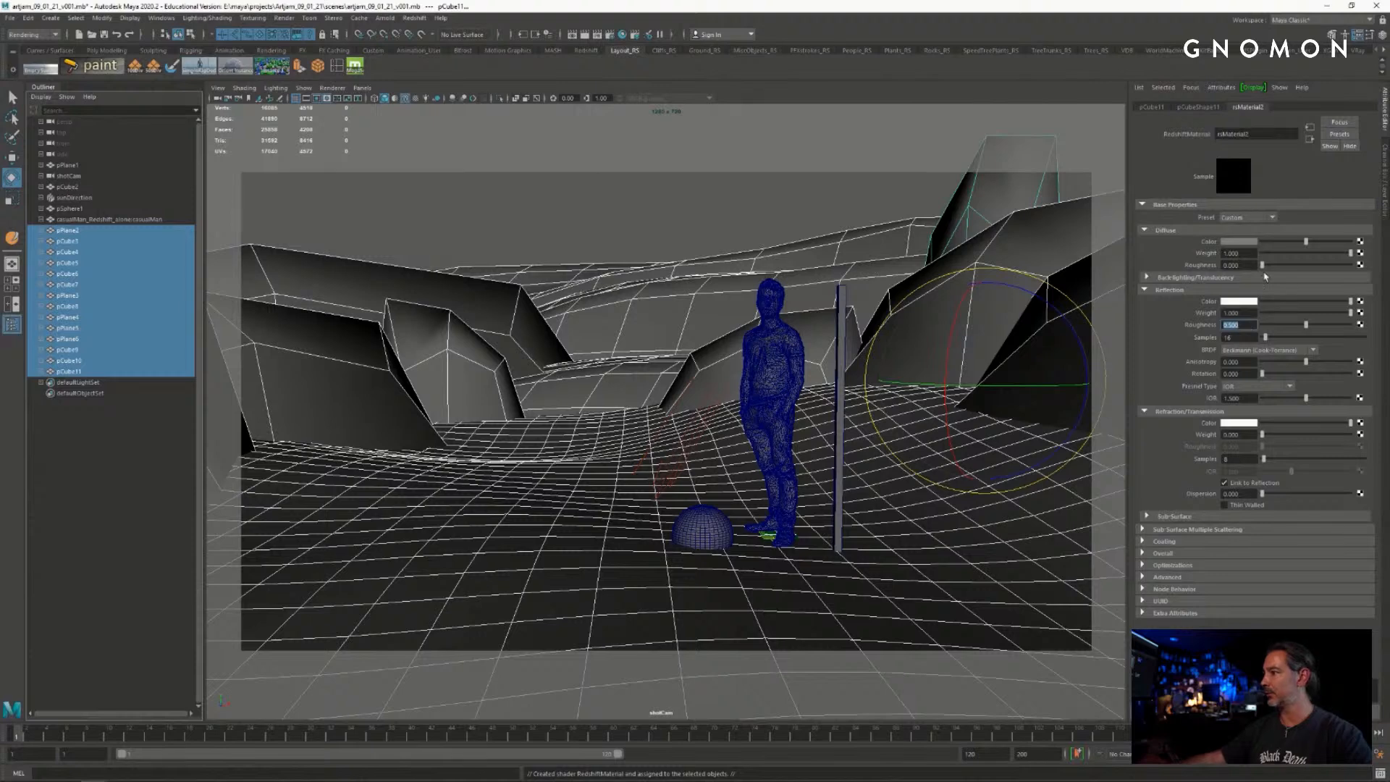
{"action": "left_click", "coordinate": [1246, 313]}
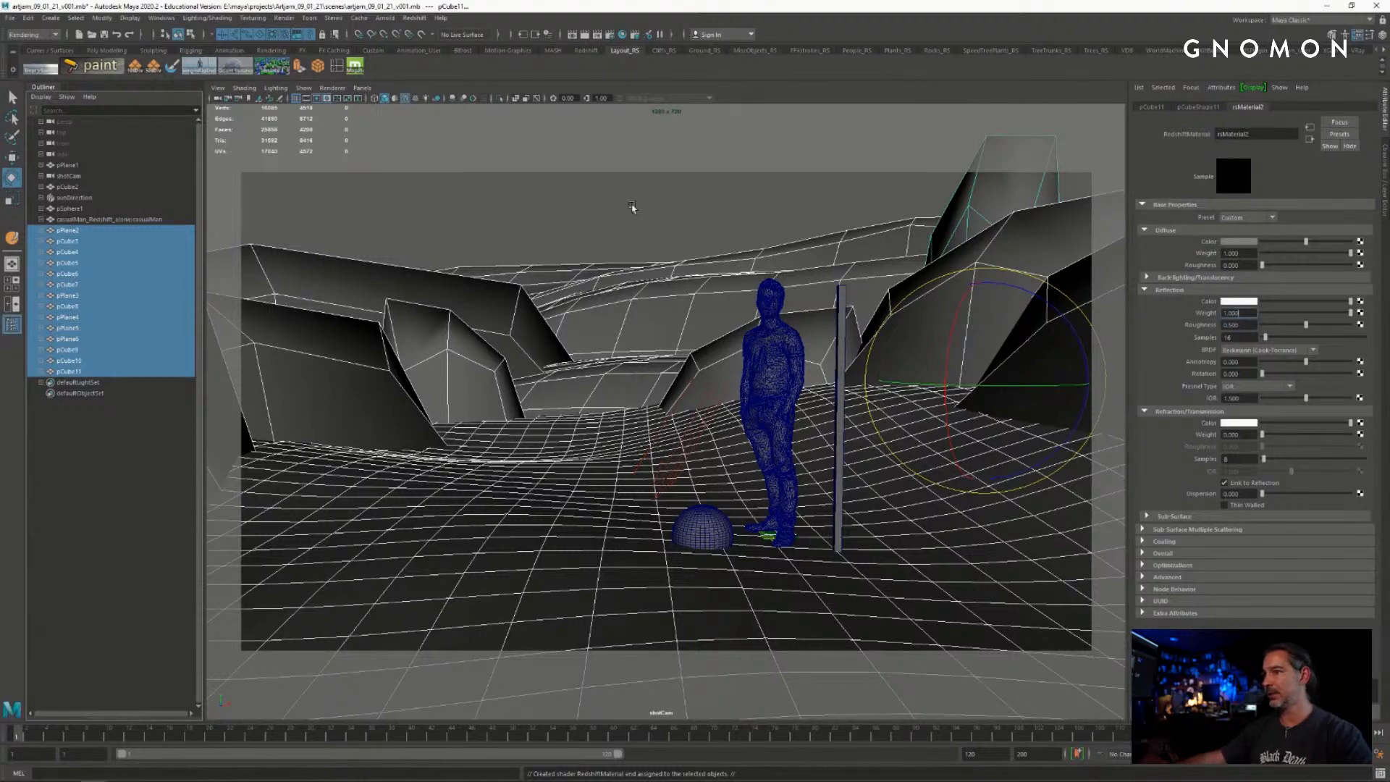
{"action": "left_click", "coordinate": [755, 202]}
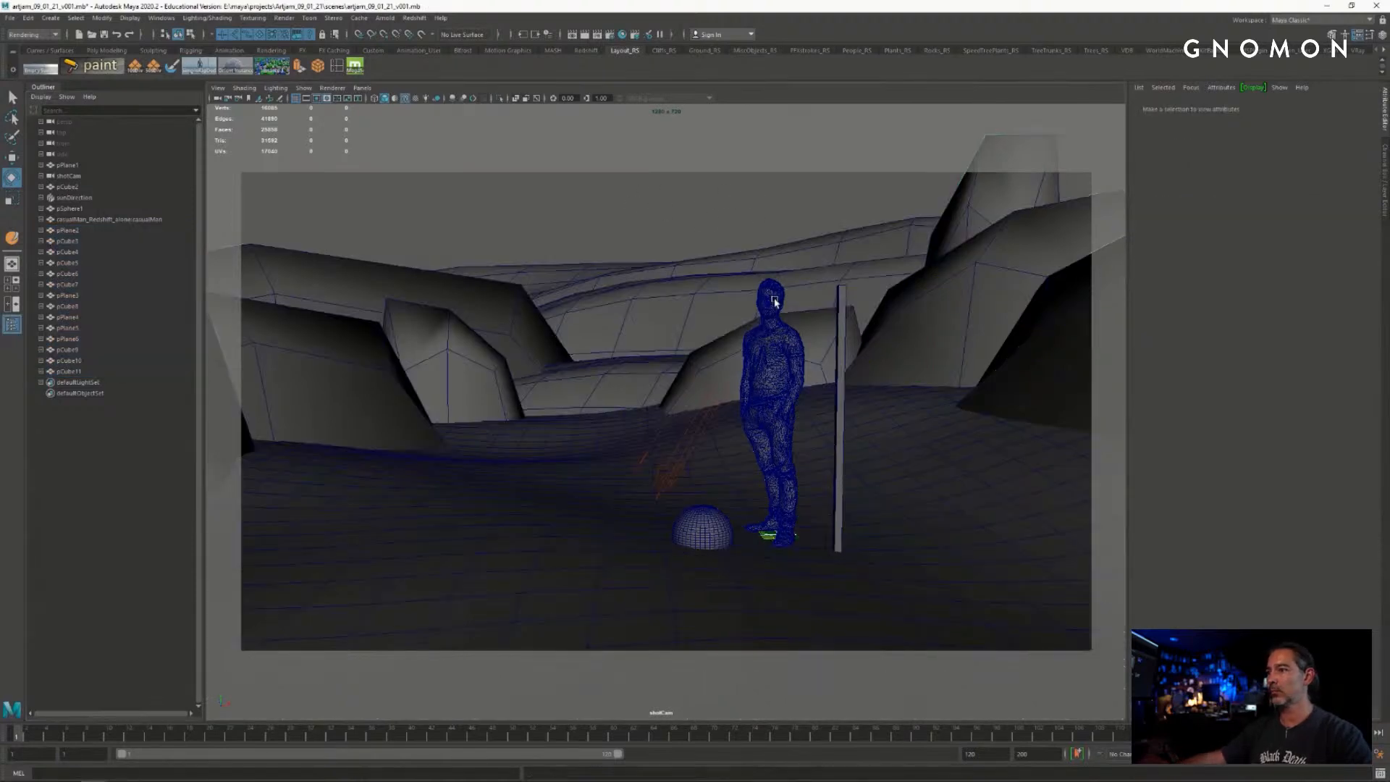
{"action": "key", "text": "q"}
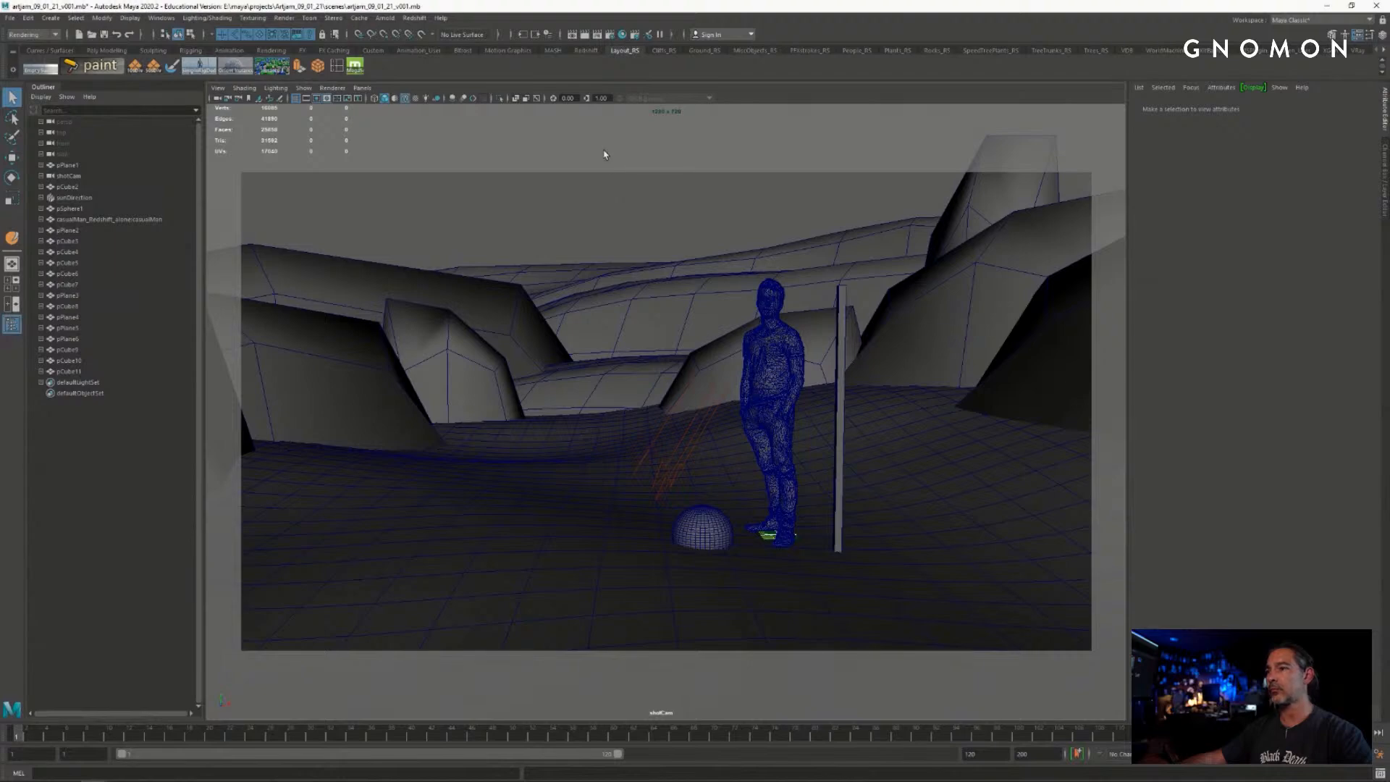
- Open the Redshift Render View and start a live render of shotCam
{"action": "left_click", "coordinate": [414, 17]}
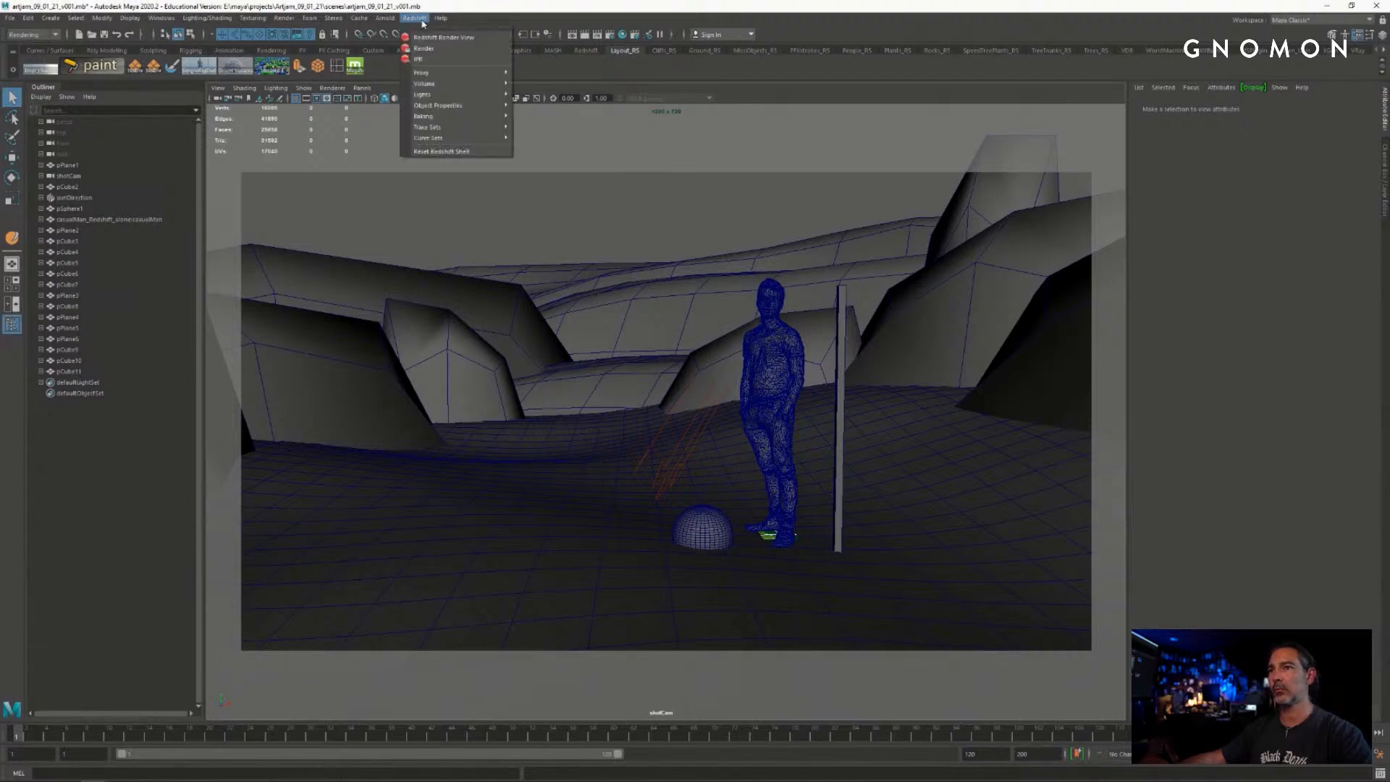
{"action": "left_click", "coordinate": [438, 32]}
{"action": "left_click", "coordinate": [60, 73]}
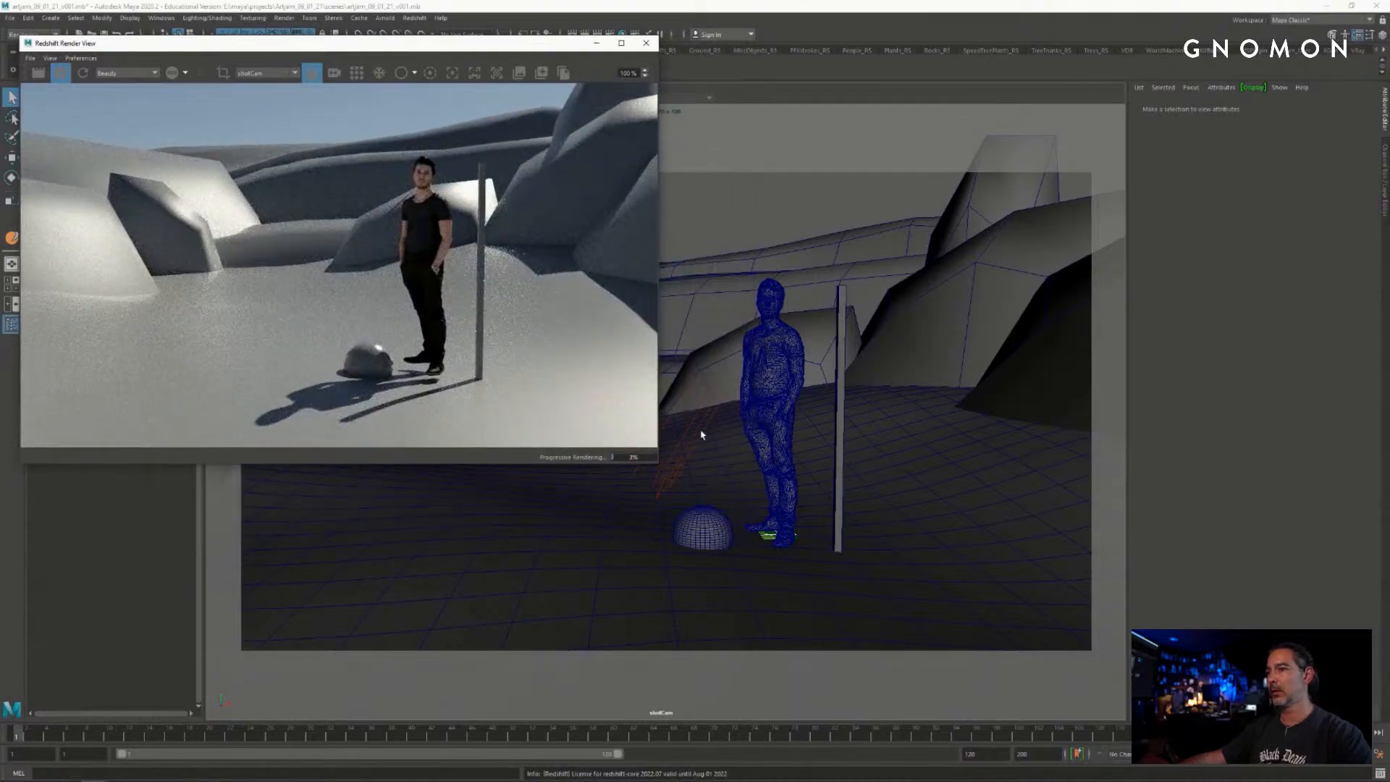
- Rotate the sunDirection light to a low angle that shades the valley, and enlarge the render window
{"action": "left_click", "coordinate": [701, 434]}
{"action": "key", "text": "e"}
{"action": "left_click_drag", "start_coordinate": [695, 428], "coordinate": [722, 467]}
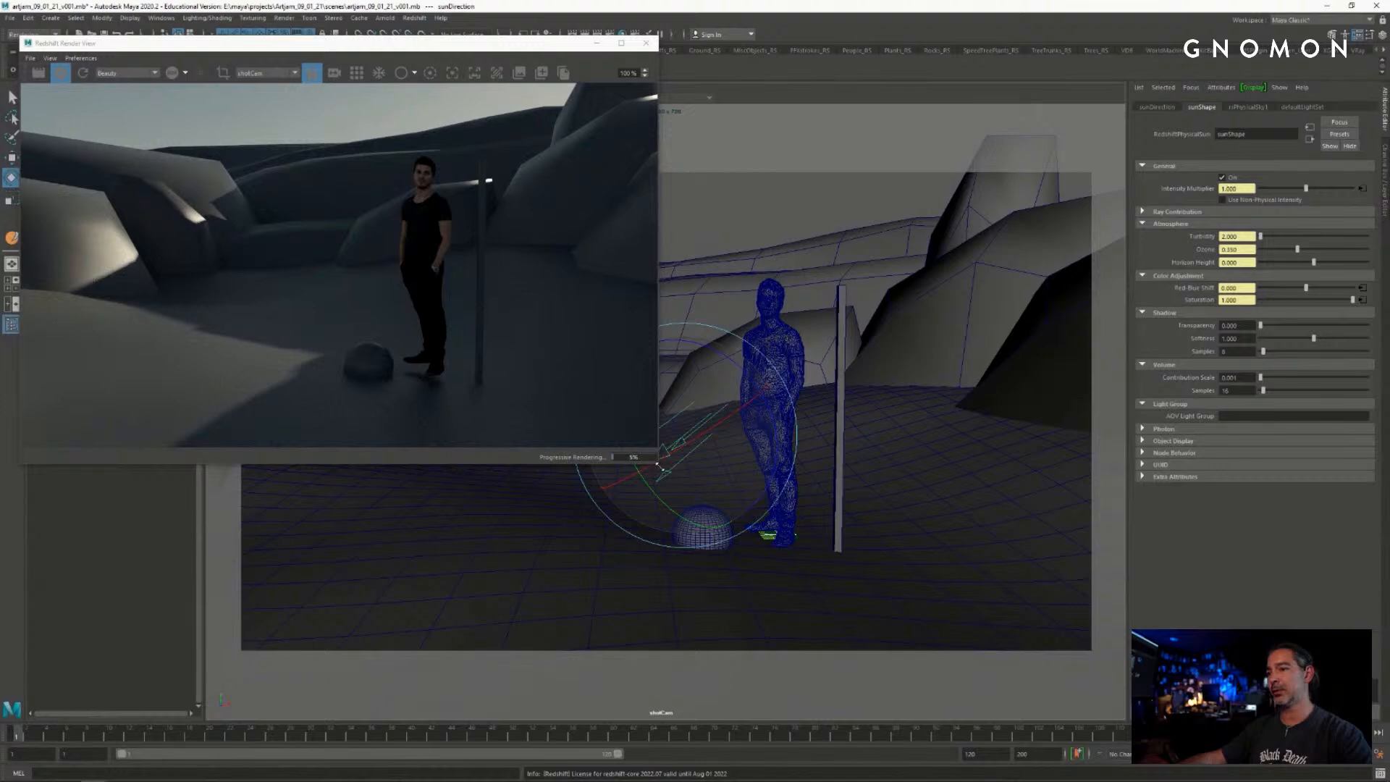
{"action": "left_click_drag", "start_coordinate": [659, 464], "coordinate": [704, 493]}
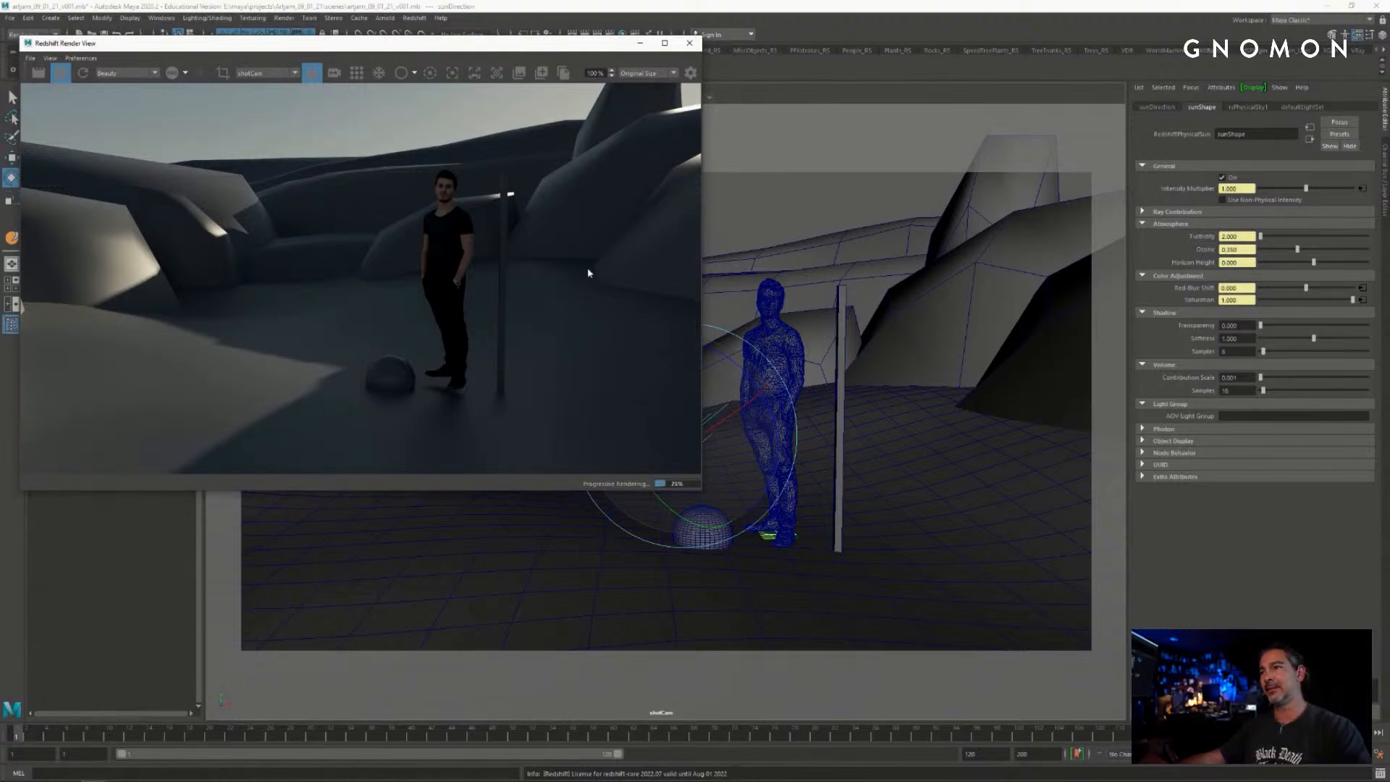
{"action": "mouse_move", "coordinate": [543, 45]}
{"action": "left_mouse_down"}
{"action": "mouse_move", "coordinate": [575, 46]}
{"action": "mouse_move", "coordinate": [542, 59]}
{"action": "left_mouse_up"}
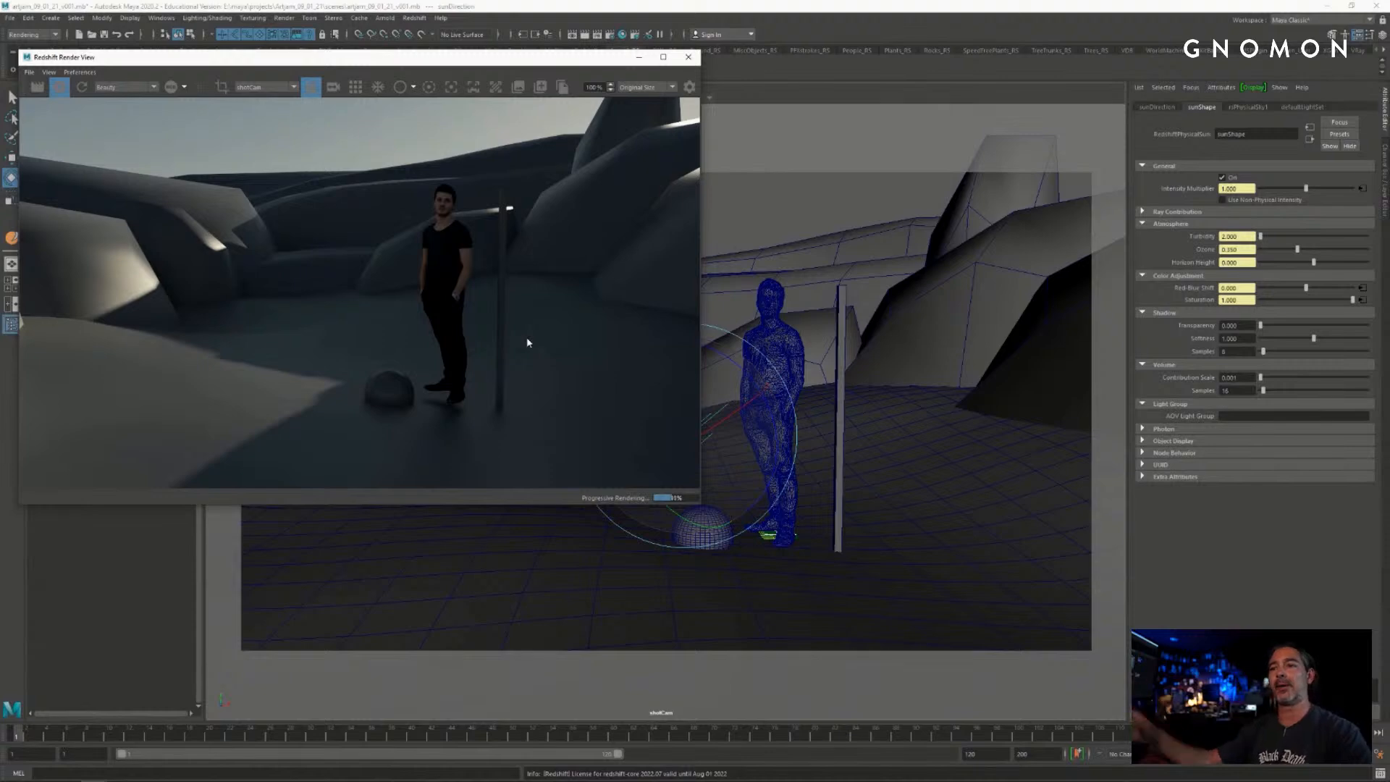
- Lower the casual man figure slightly so his feet meet the ground
{"action": "left_click", "coordinate": [773, 420]}
{"action": "key", "text": "w"}
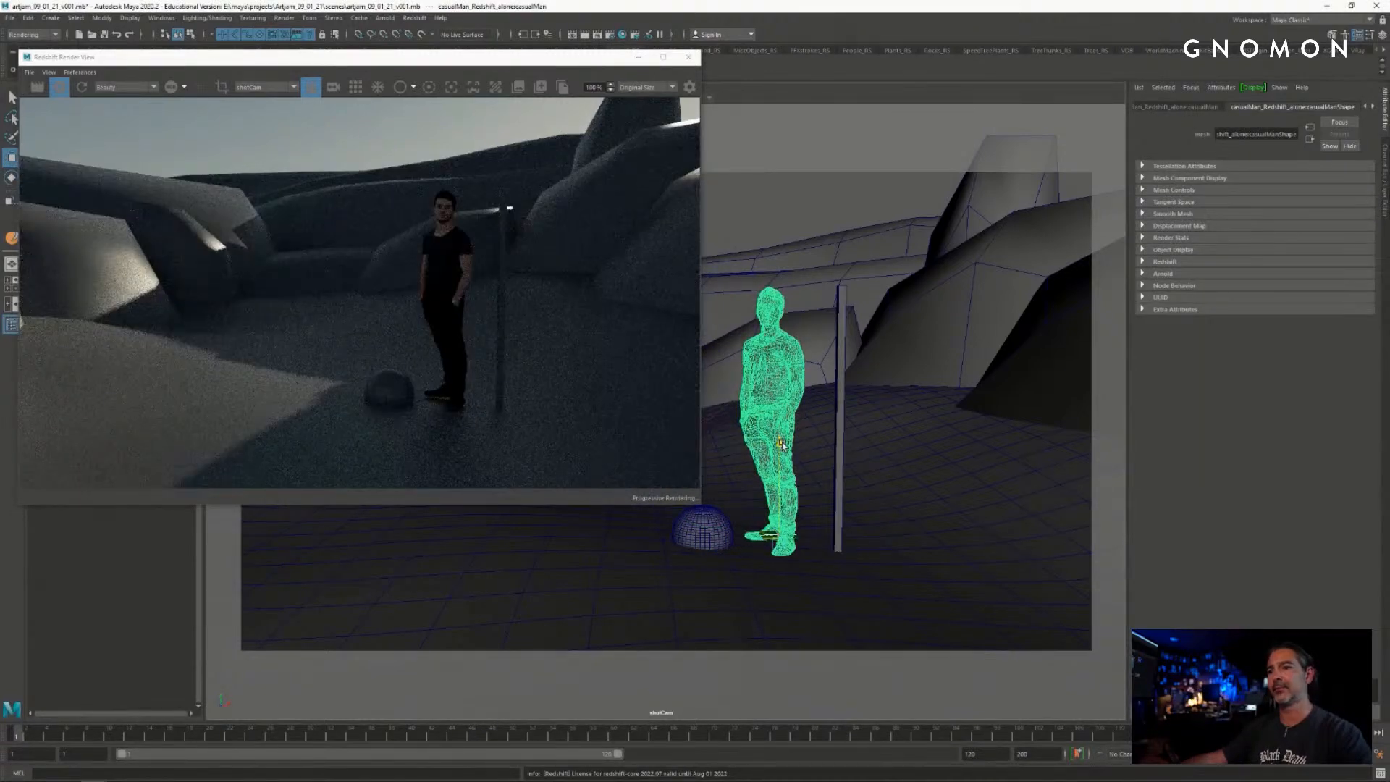
- Rotate the sunDirection light so sunlight rakes across the left-hand rocks and ground, leaving the figure in shadow
{"action": "left_click", "coordinate": [723, 414]}
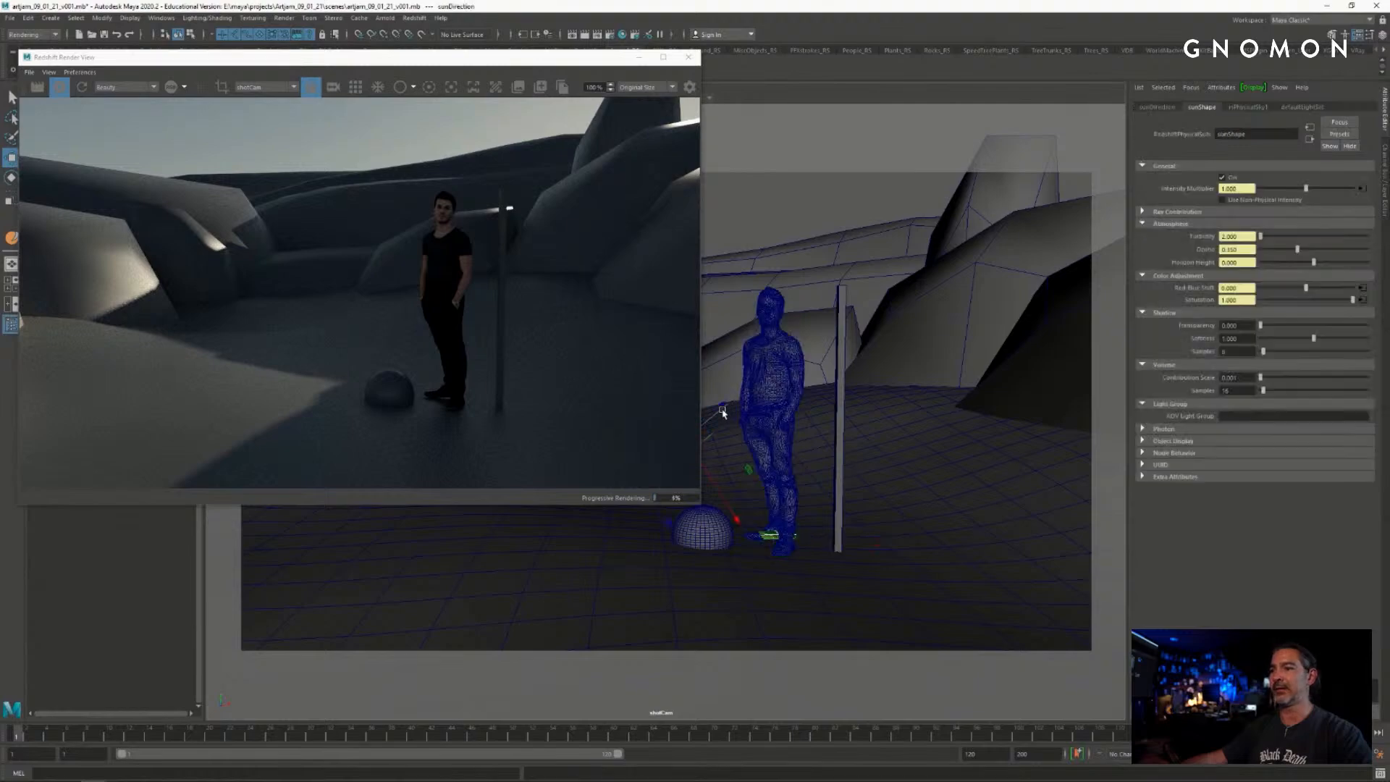
{"action": "key", "text": "e"}
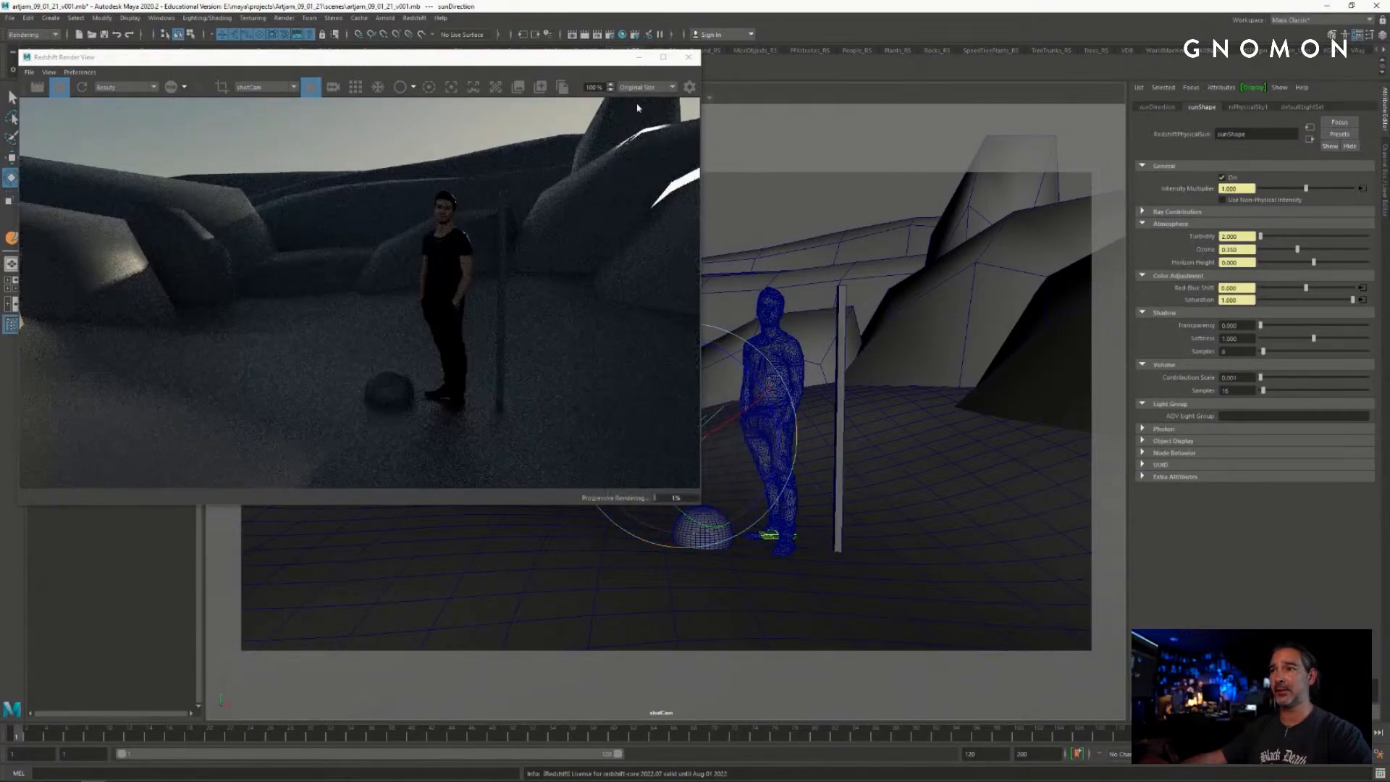
{"action": "left_click_drag", "start_coordinate": [718, 351], "coordinate": [731, 483]}
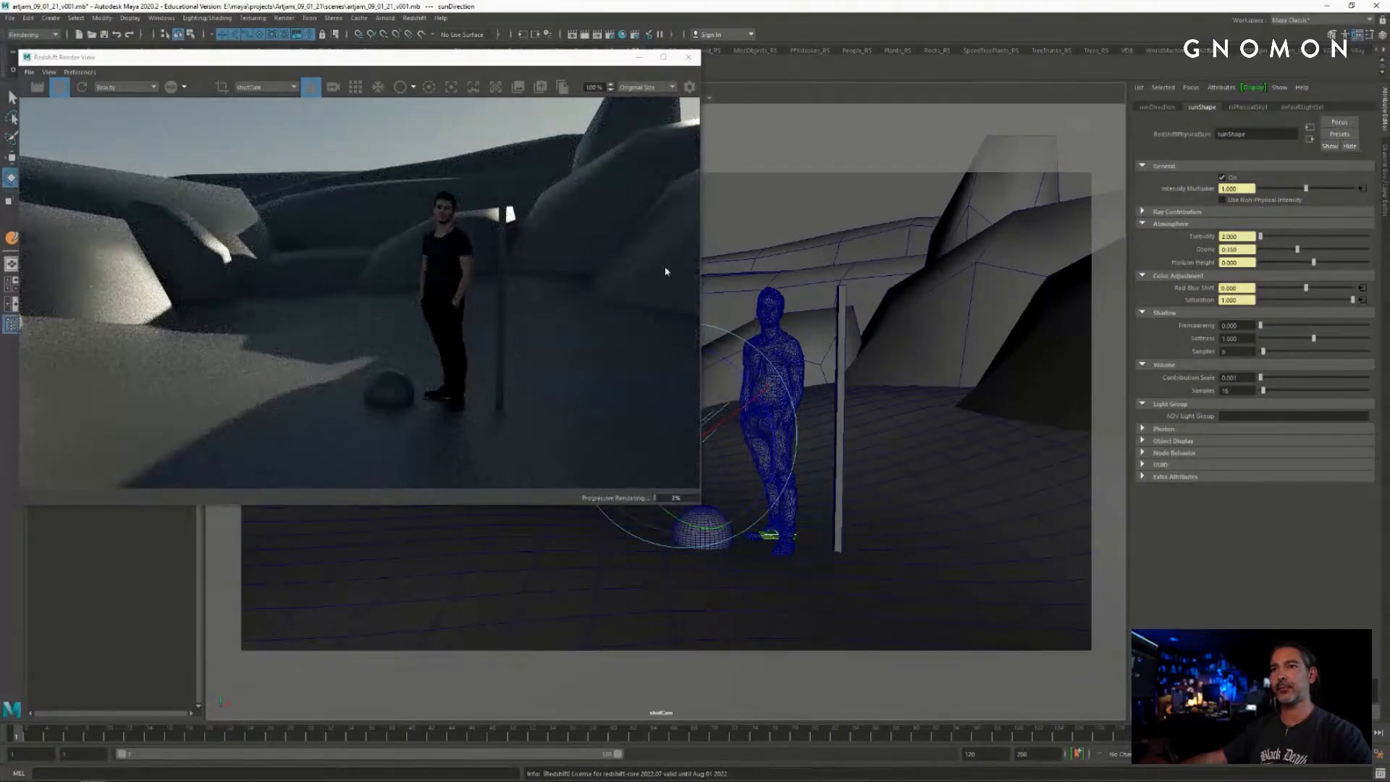
{"action": "left_click_drag", "start_coordinate": [394, 60], "coordinate": [475, 69]}
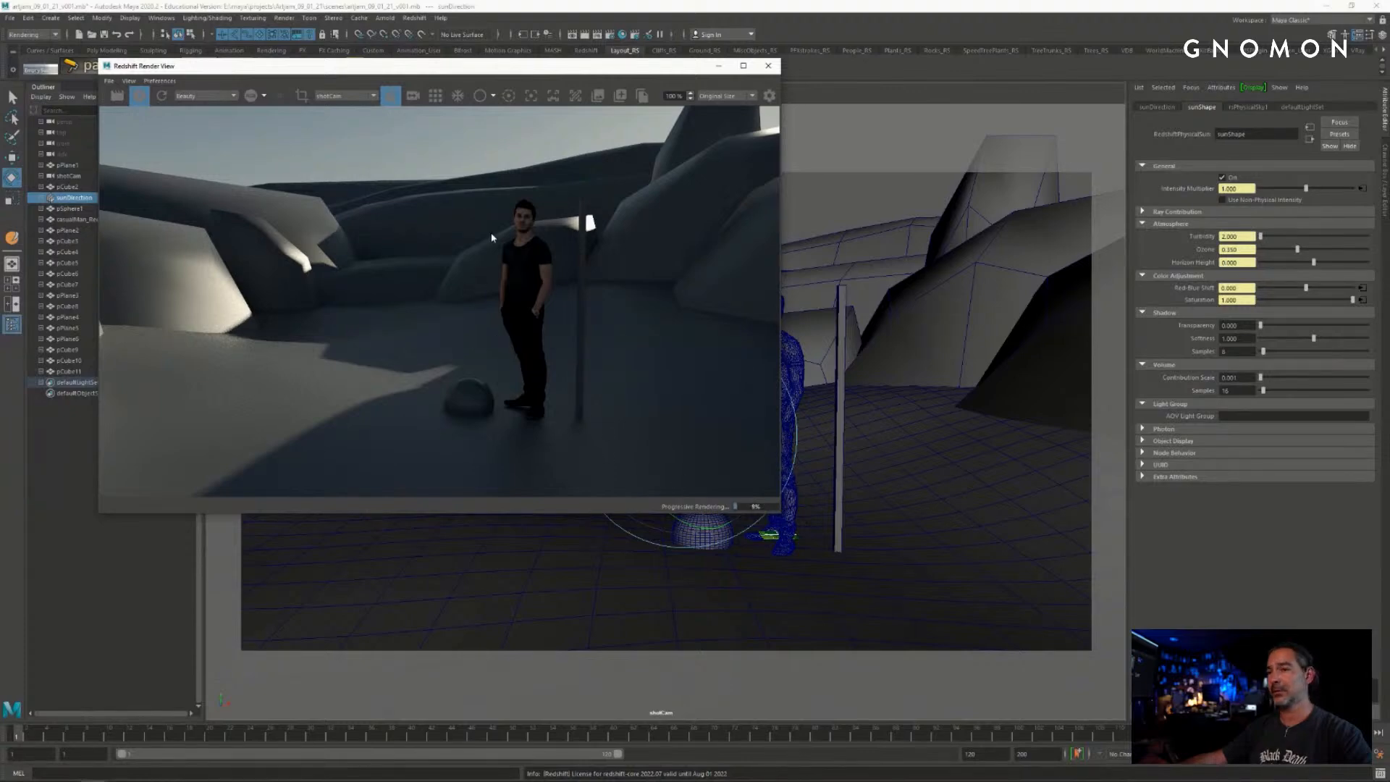
{"action": "left_click_drag", "start_coordinate": [522, 68], "coordinate": [534, 68]}
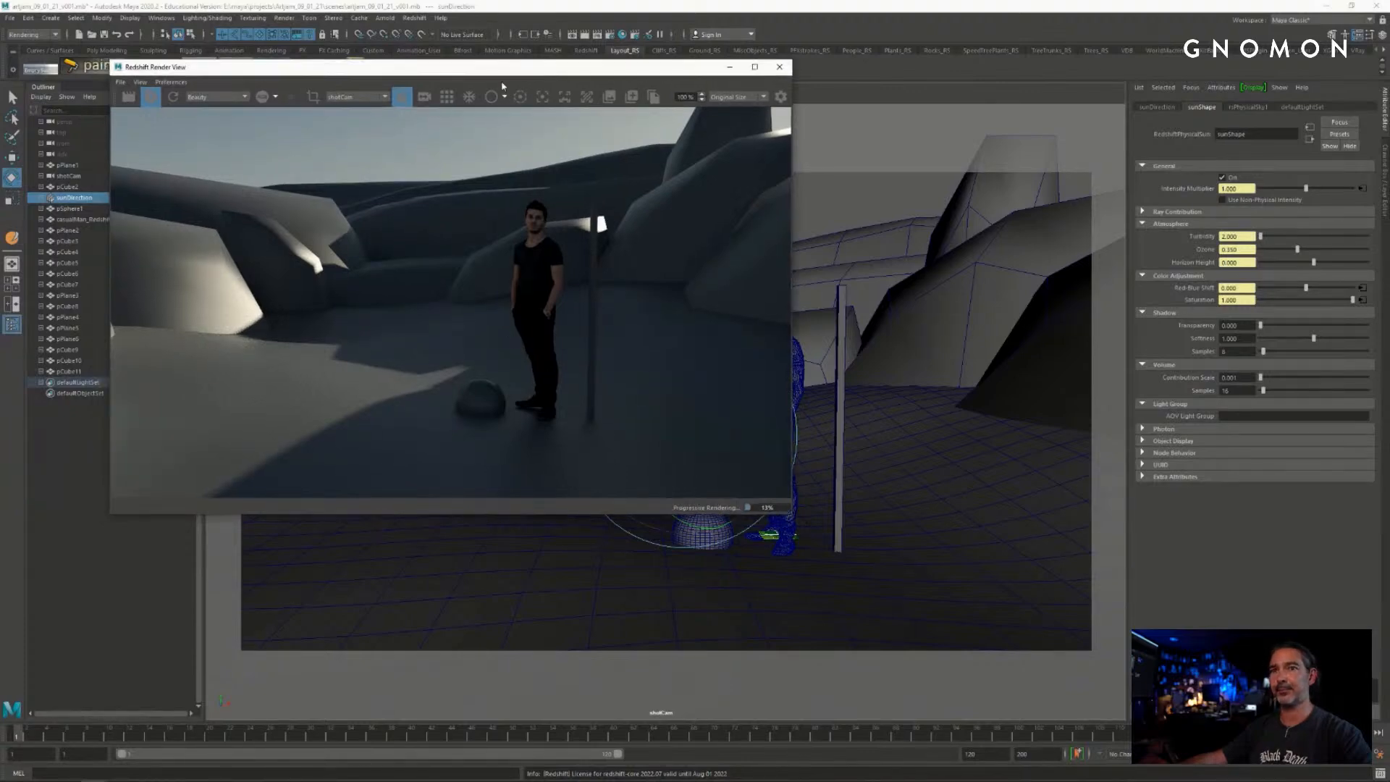
- Stop the live render, close the Redshift Render View and clear the selection
{"action": "left_click", "coordinate": [149, 100]}
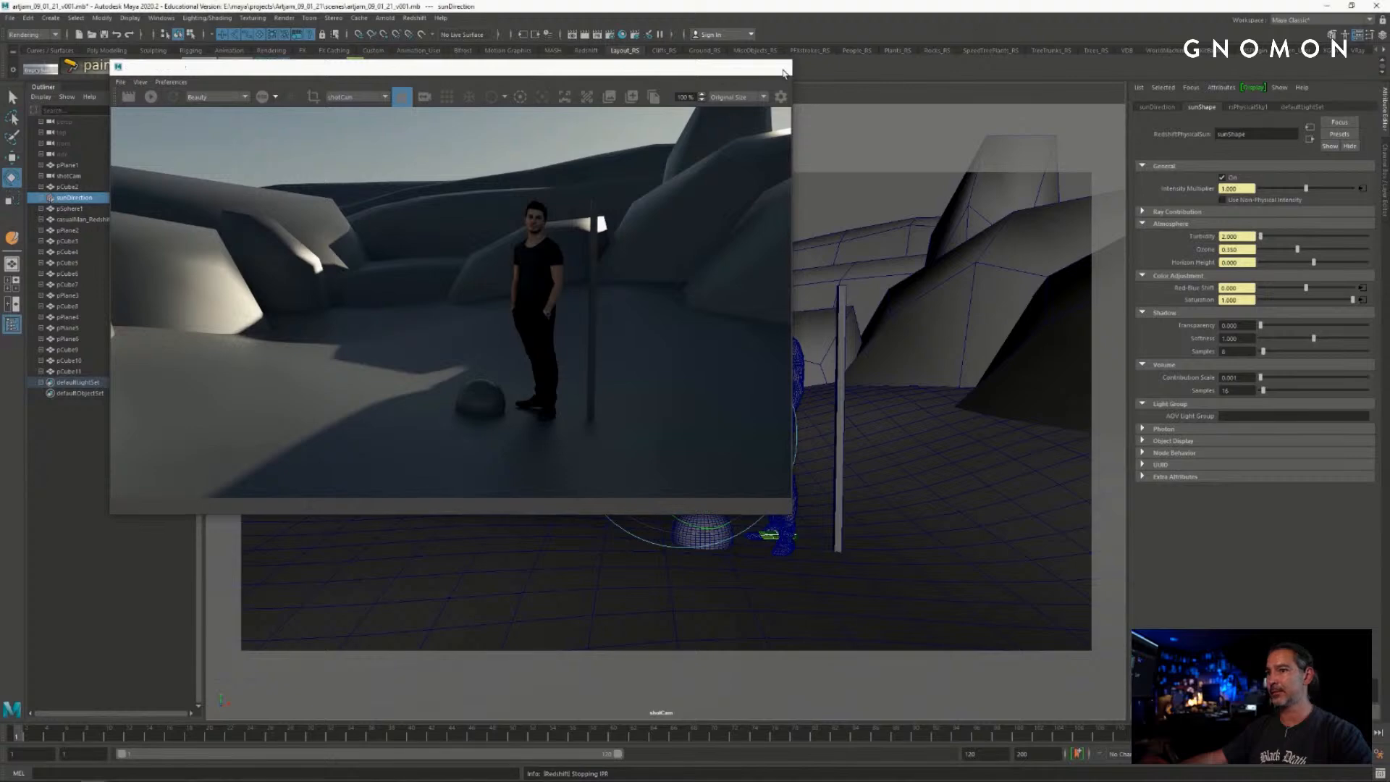
{"action": "left_click", "coordinate": [779, 67]}
{"action": "key", "text": "q"}
{"action": "left_click", "coordinate": [551, 203]}
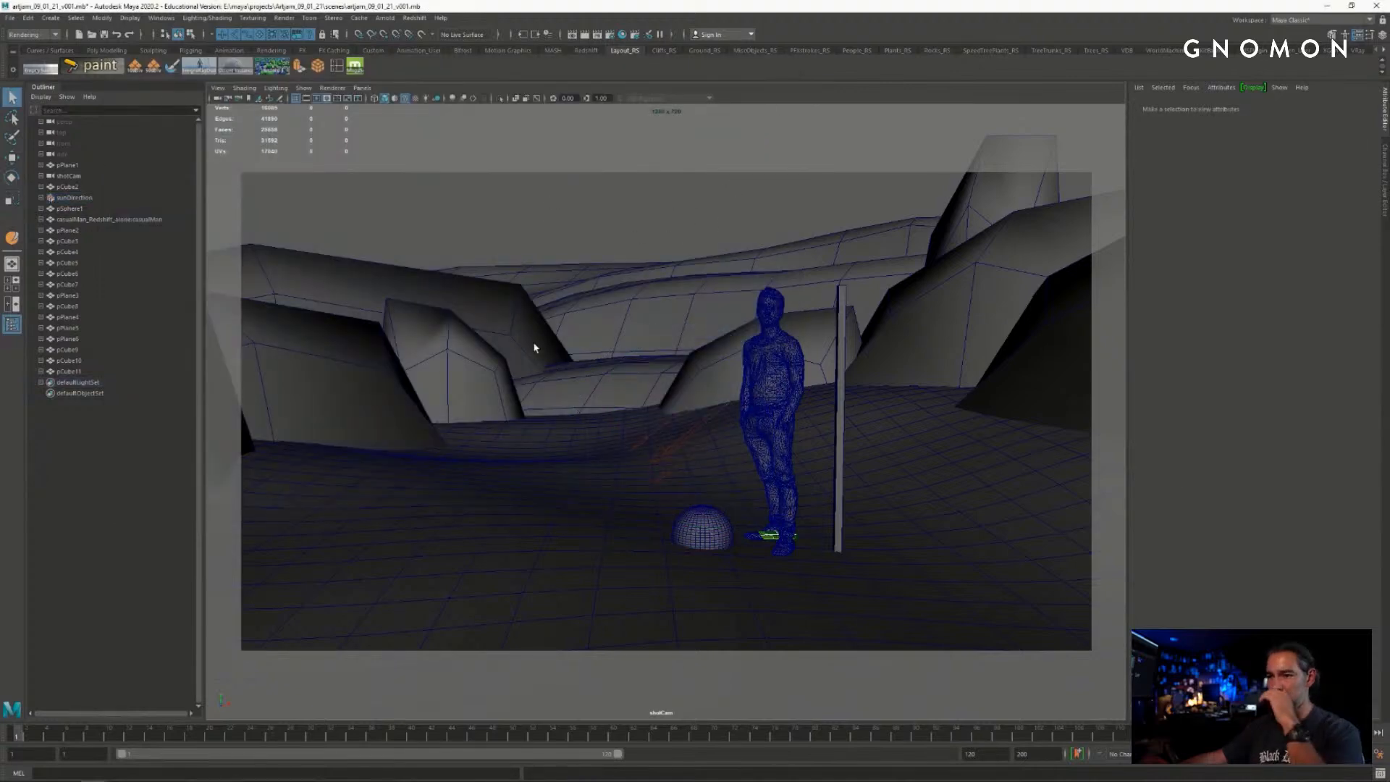
- Select the foreground ground plane and save the scene
{"action": "left_click", "coordinate": [555, 448]}
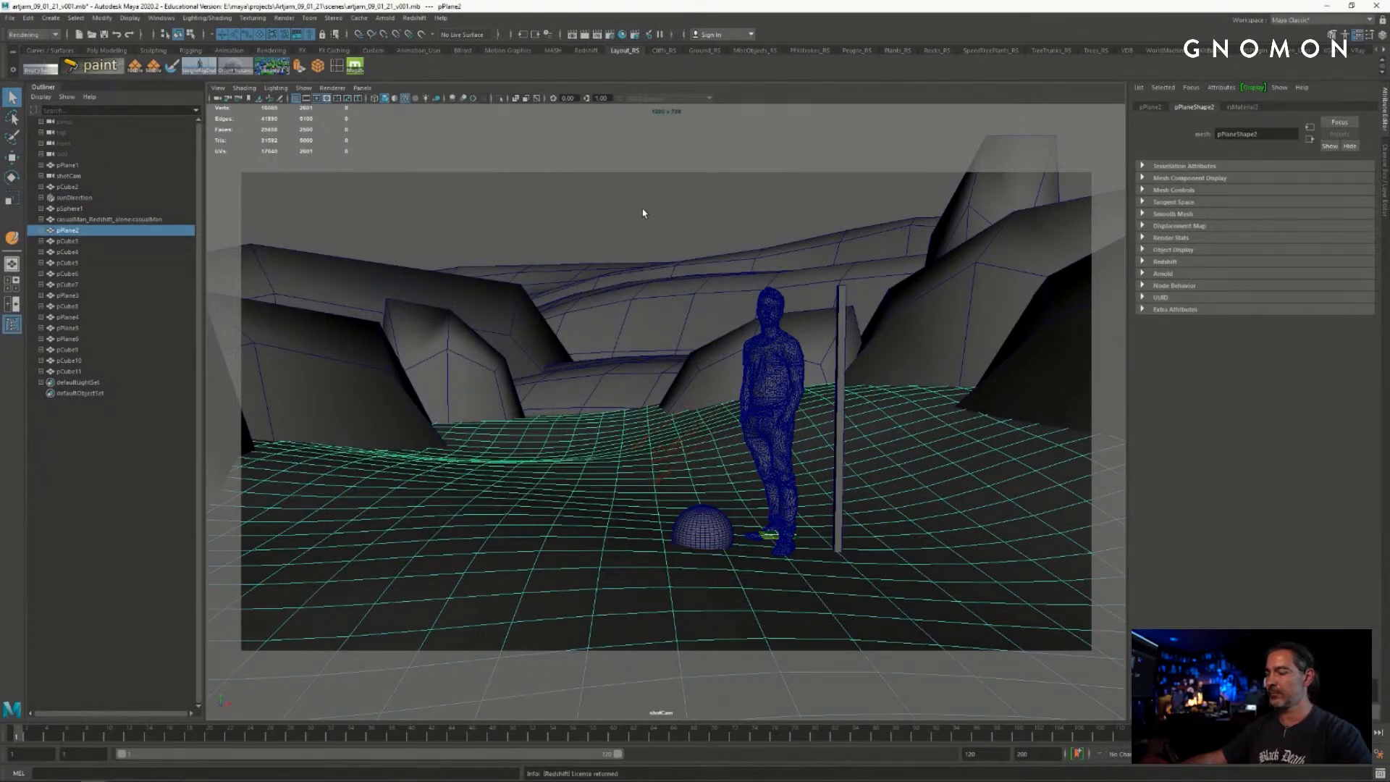
{"action": "left_click", "coordinate": [555, 207]}
{"action": "left_click", "coordinate": [535, 510]}
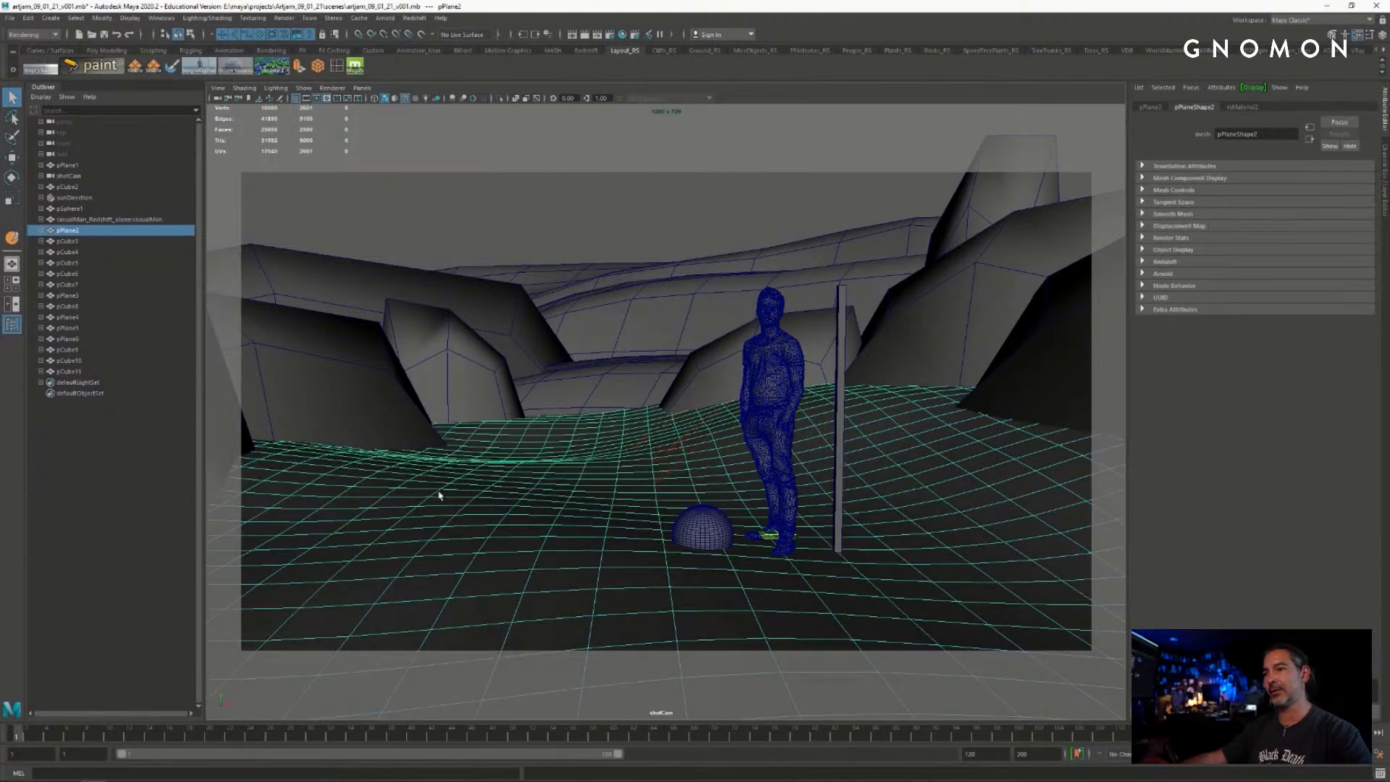
{"action": "left_click", "coordinate": [624, 210]}
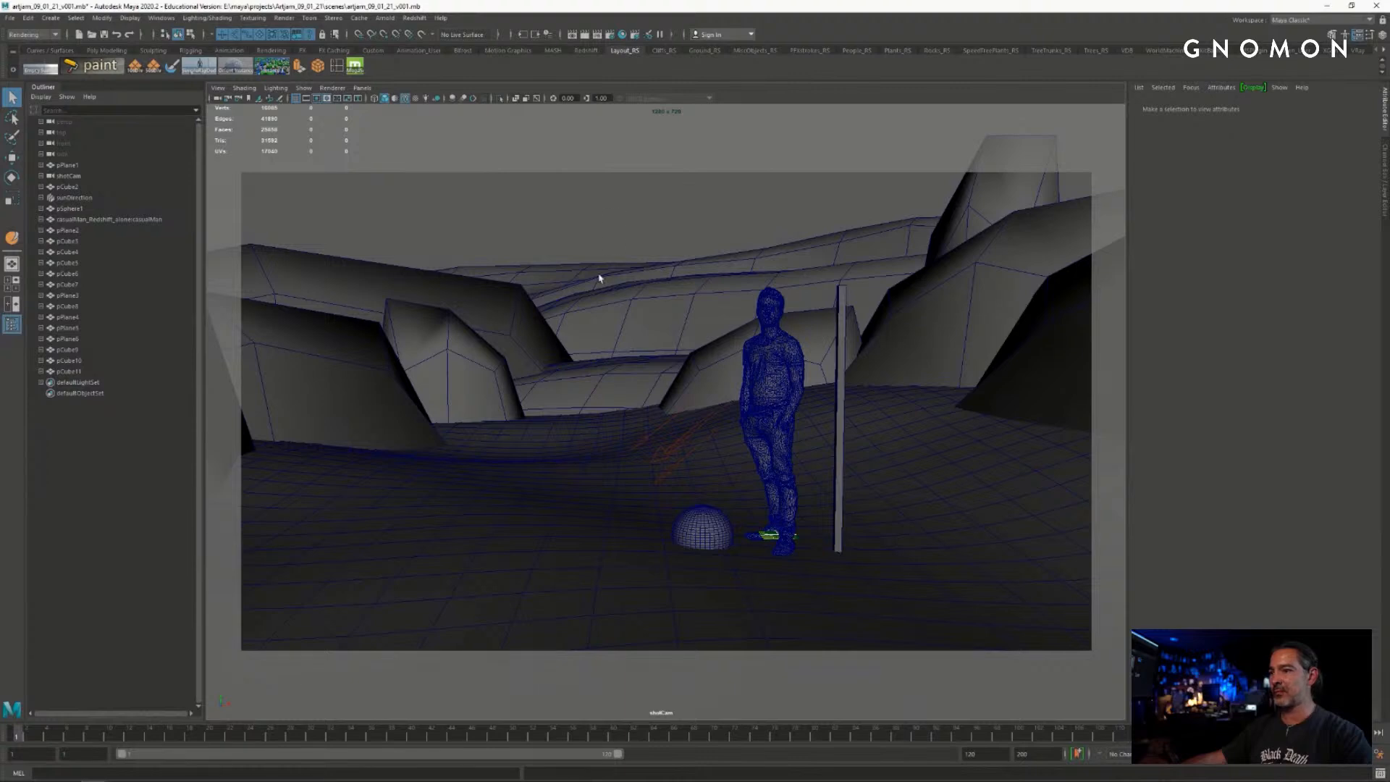
{"action": "left_click", "coordinate": [574, 515]}
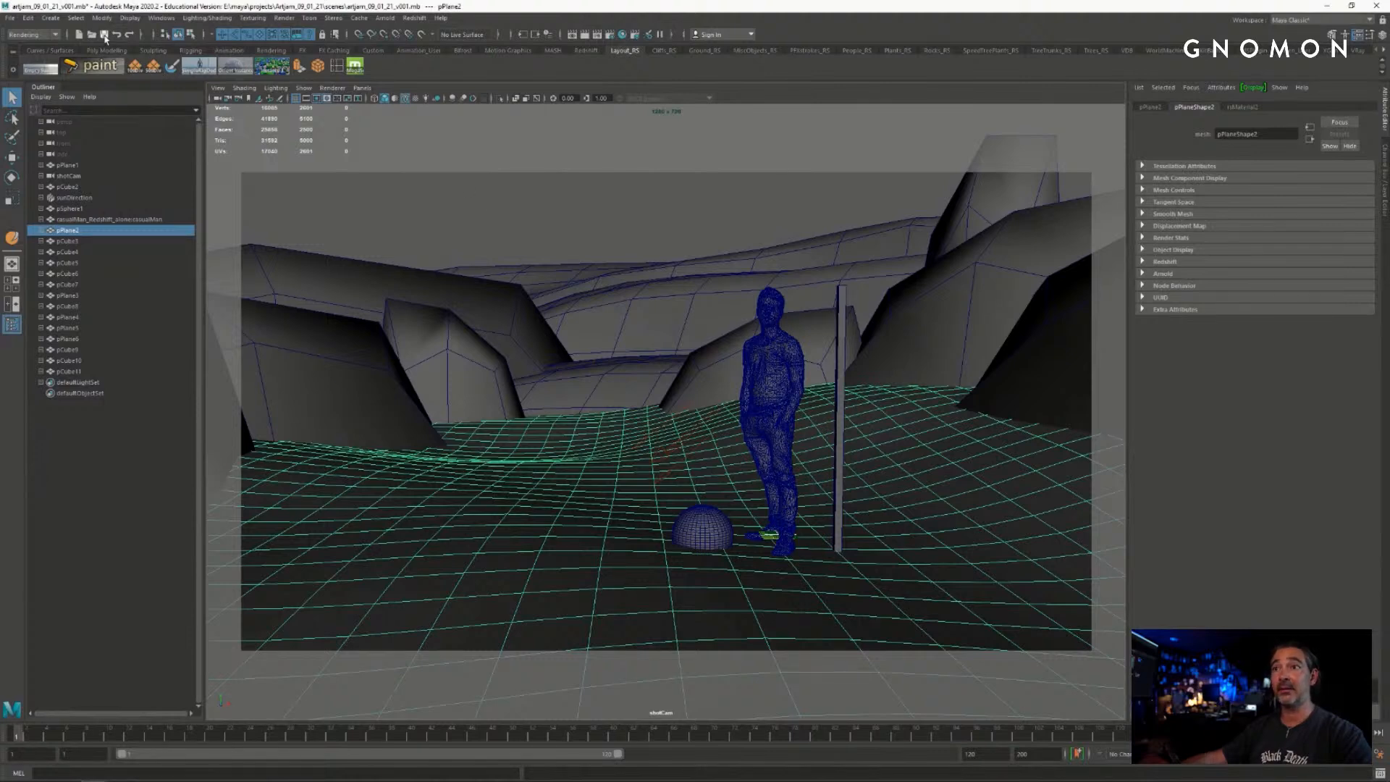
{"action": "left_click", "coordinate": [104, 35]}
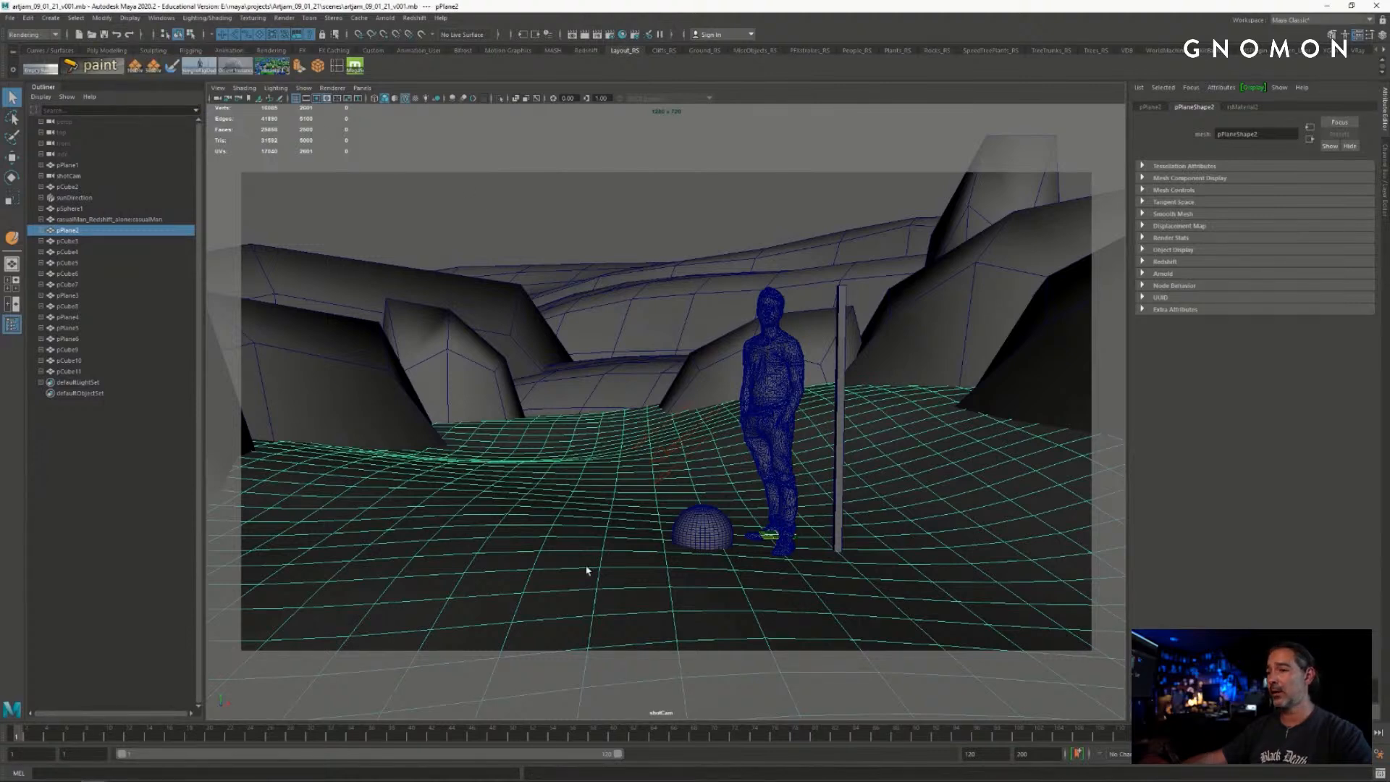
- Switch to the Modeling menu set and smooth the foreground ground plane mesh to subdivide it
{"action": "left_click", "coordinate": [189, 18]}
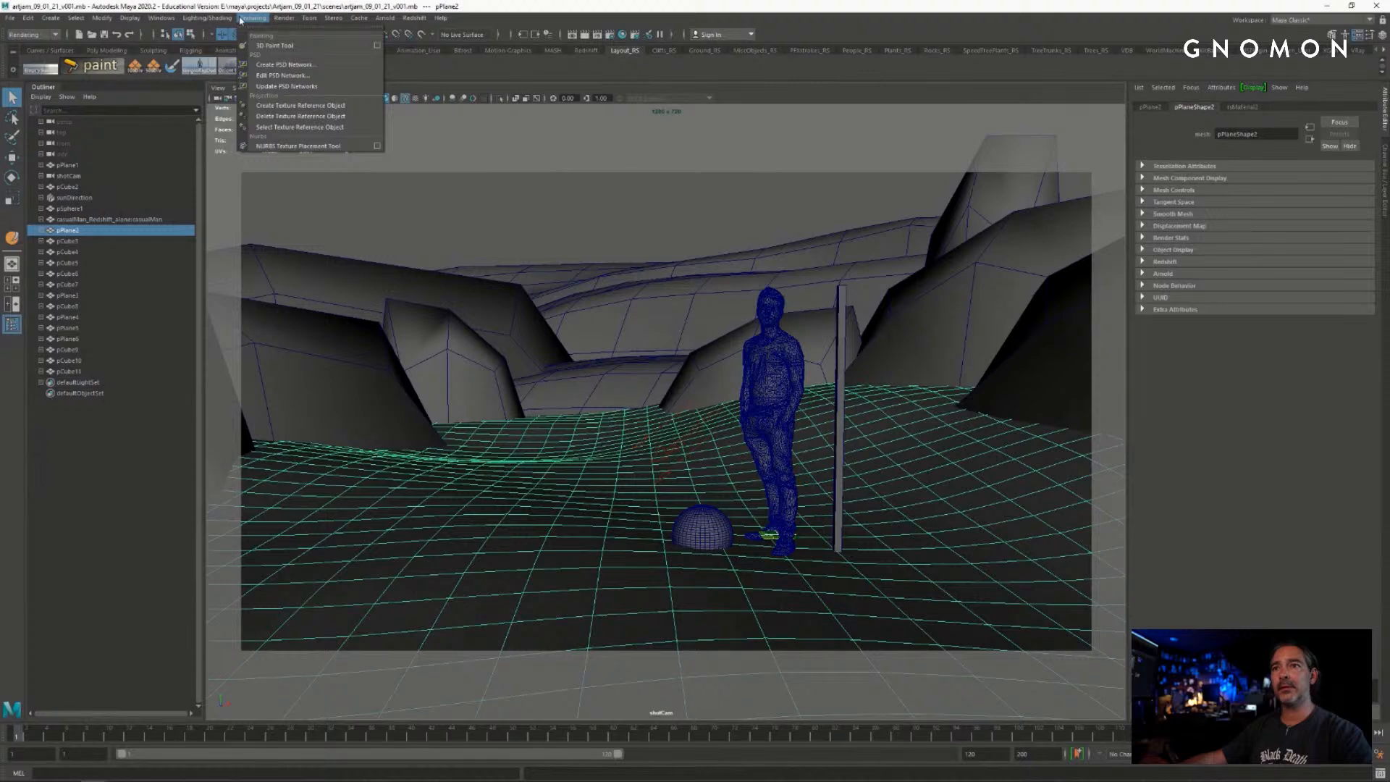
{"action": "left_click", "coordinate": [189, 18]}
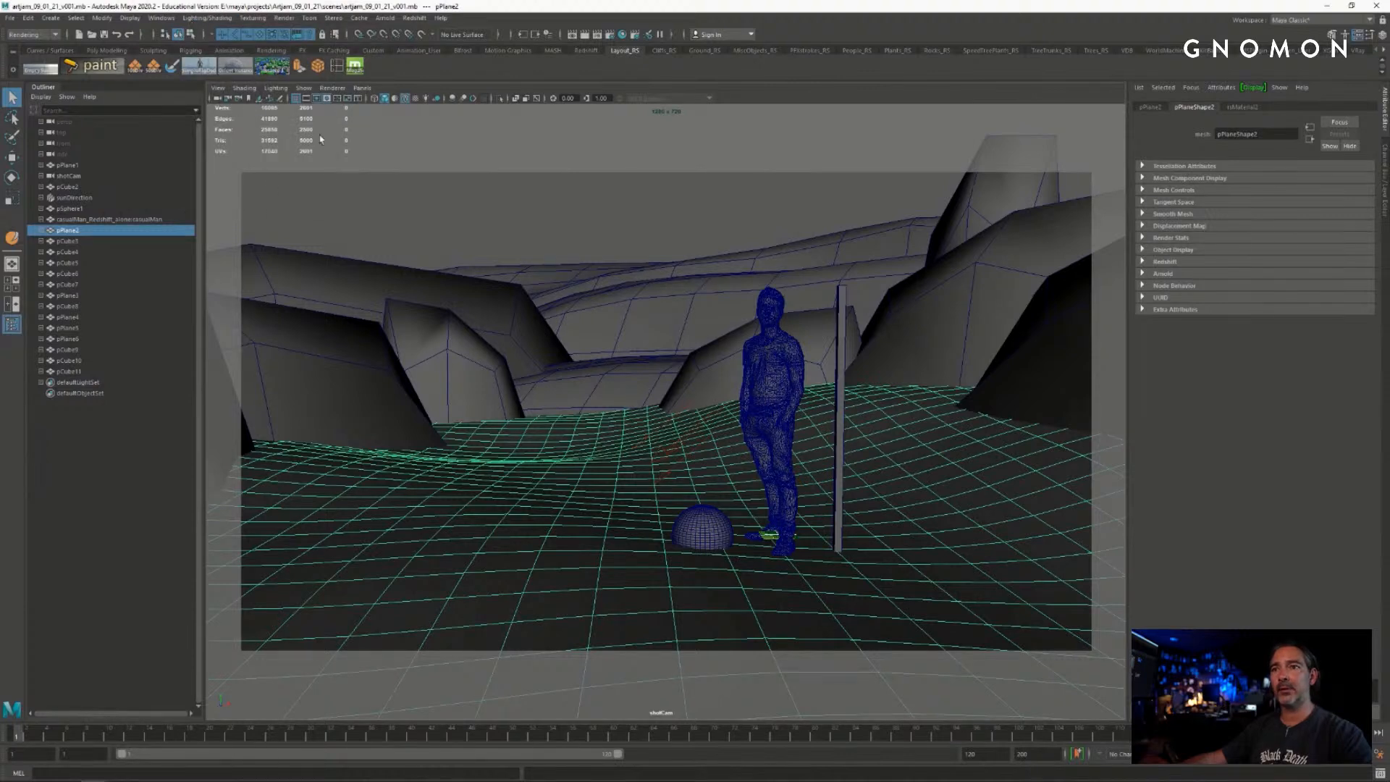
{"action": "left_click", "coordinate": [223, 21]}
{"action": "left_click", "coordinate": [223, 20]}
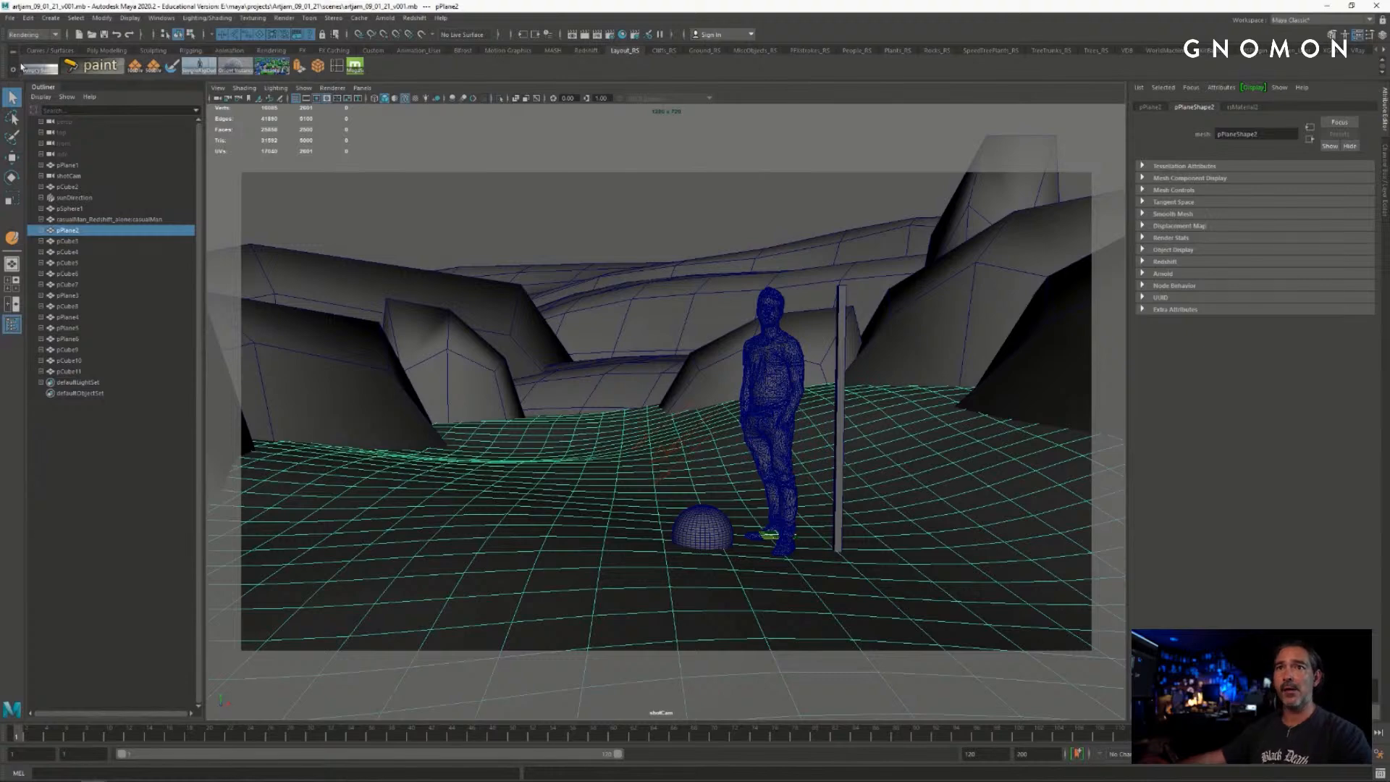
{"action": "left_click", "coordinate": [32, 34]}
{"action": "left_click", "coordinate": [29, 45]}
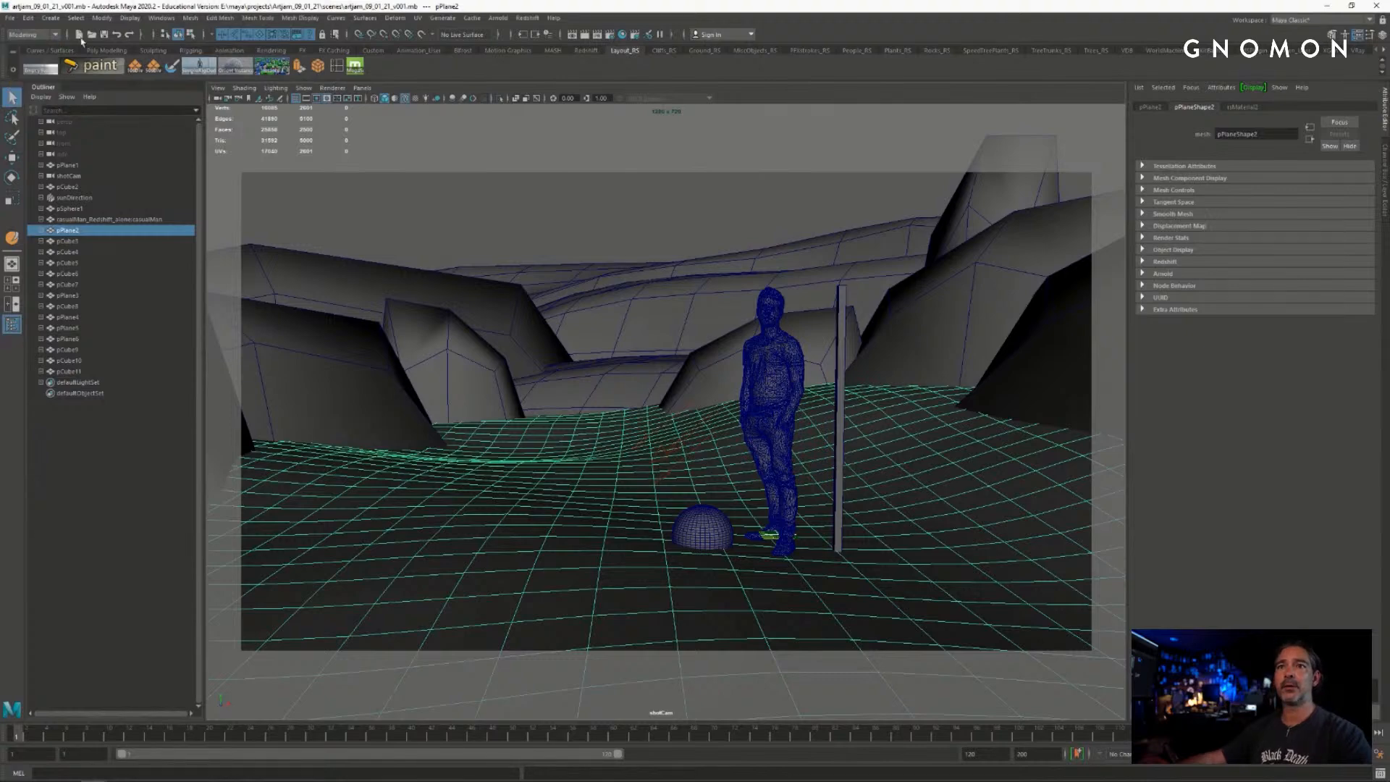
{"action": "left_click", "coordinate": [192, 19]}
{"action": "left_click", "coordinate": [228, 140]}
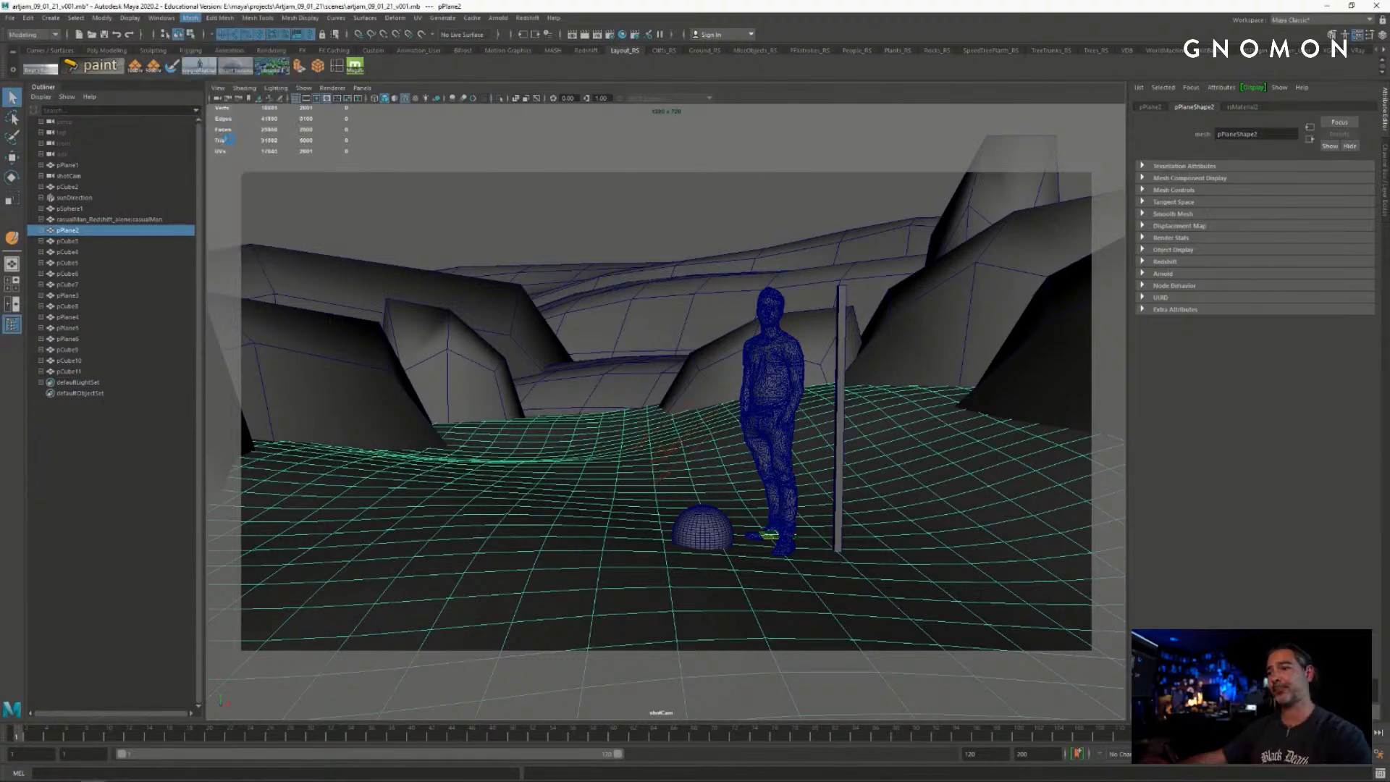
{"action": "left_click", "coordinate": [568, 206]}
{"action": "left_click", "coordinate": [573, 454]}
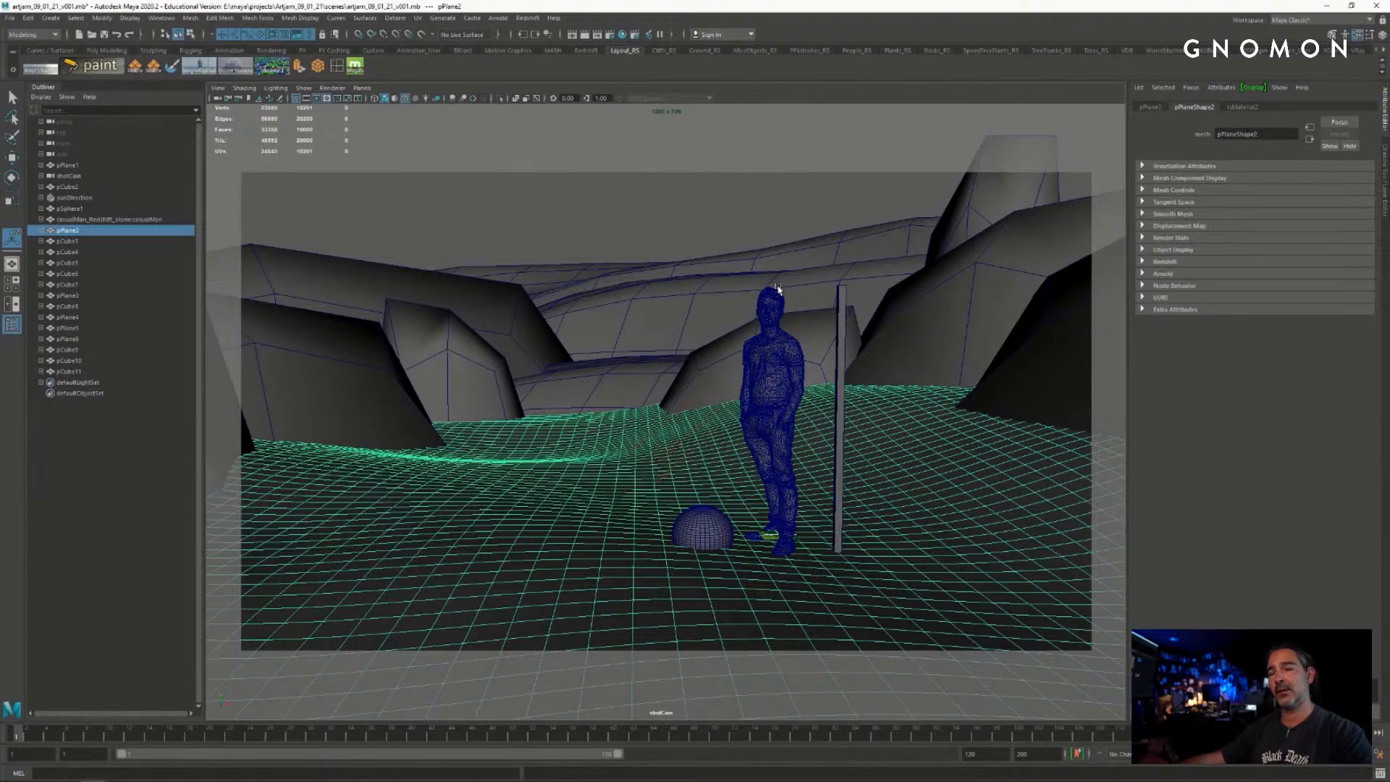
{"action": "left_click", "coordinate": [718, 227]}
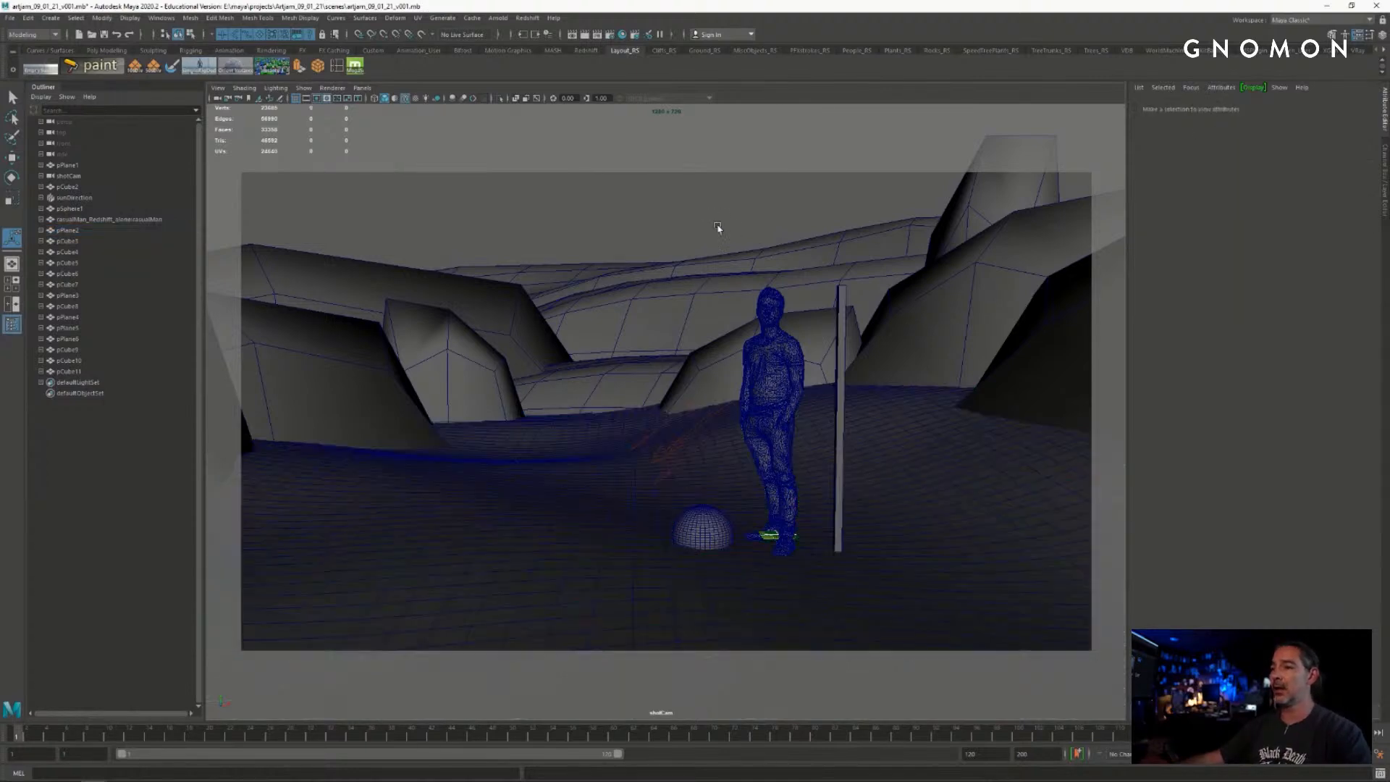
{"action": "left_click", "coordinate": [601, 414]}
{"action": "left_click", "coordinate": [643, 215]}
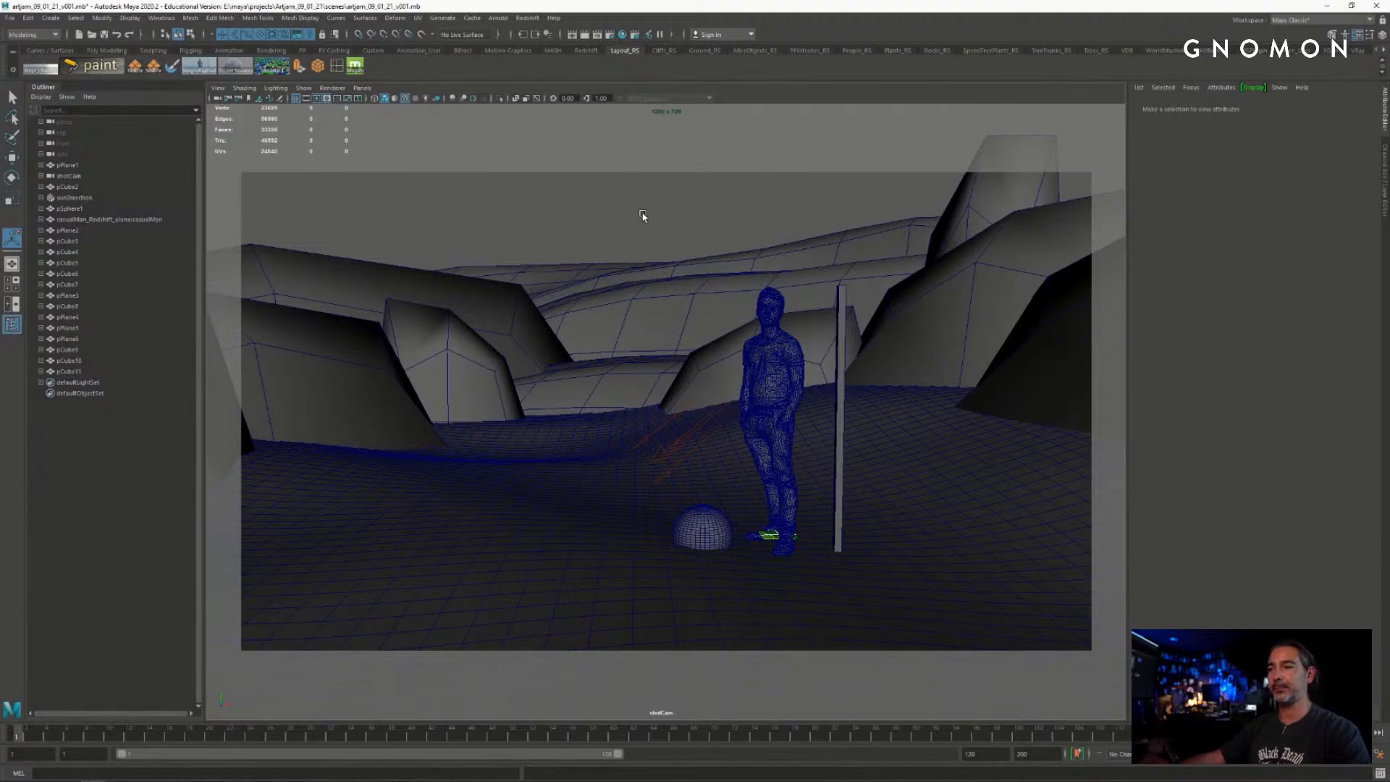
{"action": "left_click", "coordinate": [457, 343]}
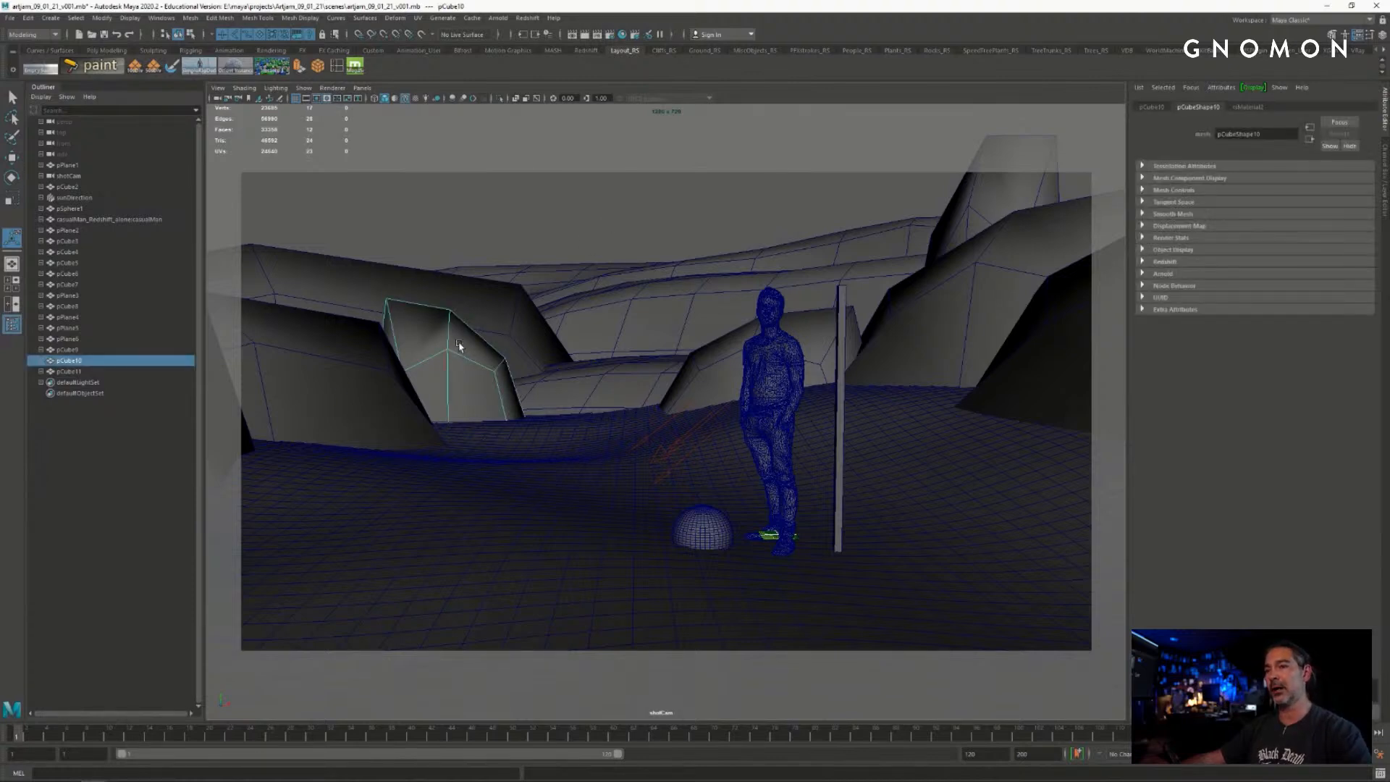
{"action": "key", "text": "e"}
{"action": "left_click", "coordinate": [464, 444]}
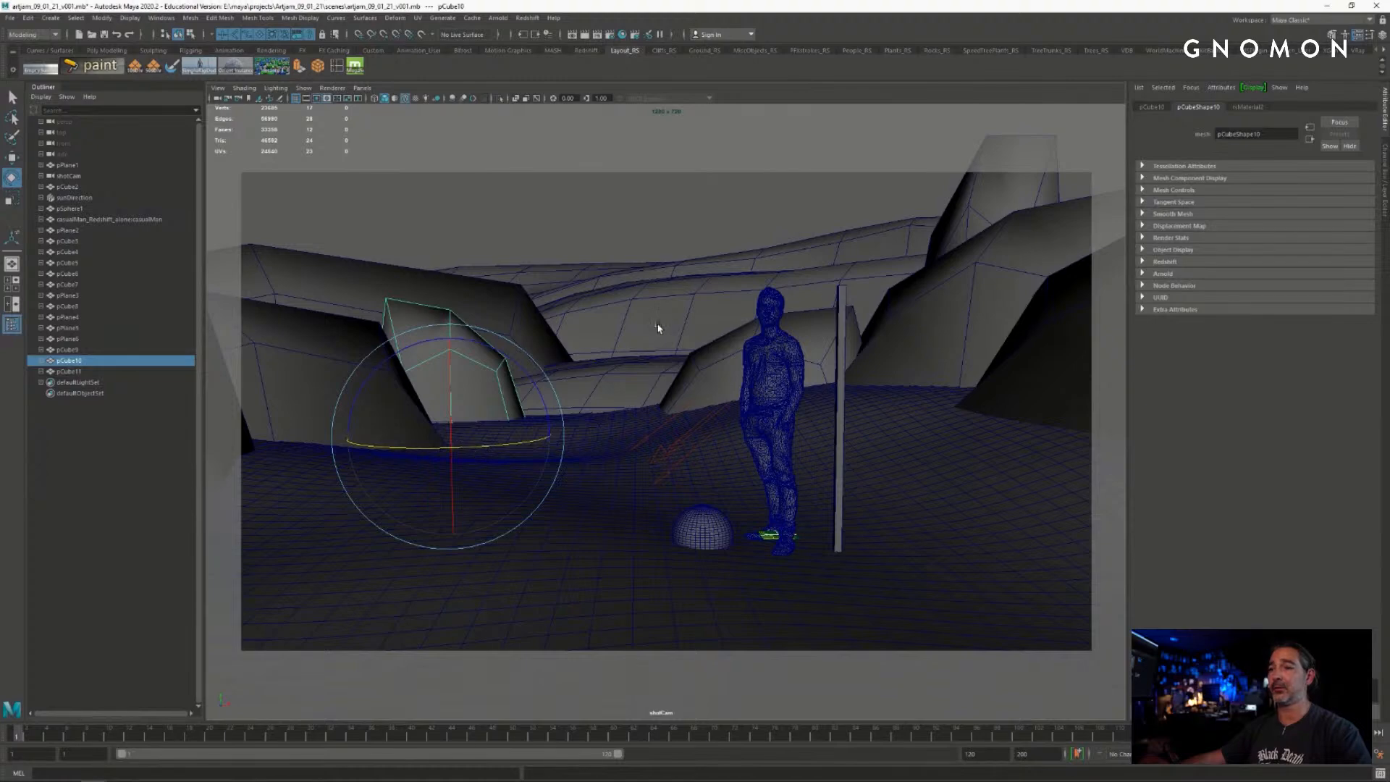
{"action": "left_click", "coordinate": [702, 219]}
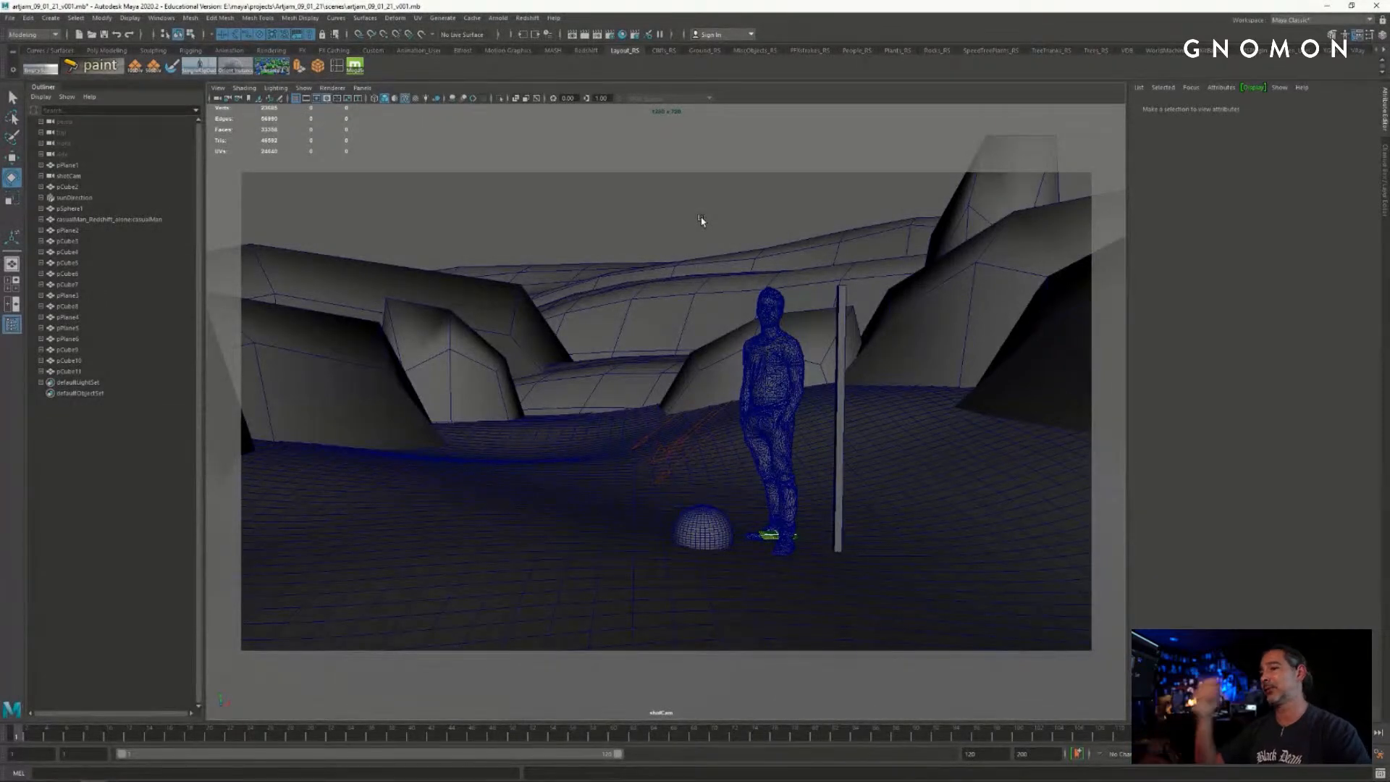
- Duplicate the small rock in the perspective view, move the copy behind the far ridge, and scale it into a tall spire
{"action": "left_click", "coordinate": [498, 358]}
{"action": "key", "text": "space"}
{"action": "left_click_drag", "start_coordinate": [667, 377], "coordinate": [667, 348]}
{"action": "left_click_drag", "start_coordinate": [788, 347], "coordinate": [756, 369], "text": "alt"}
{"action": "key", "text": "ctrl+d"}
{"action": "key", "text": "w"}
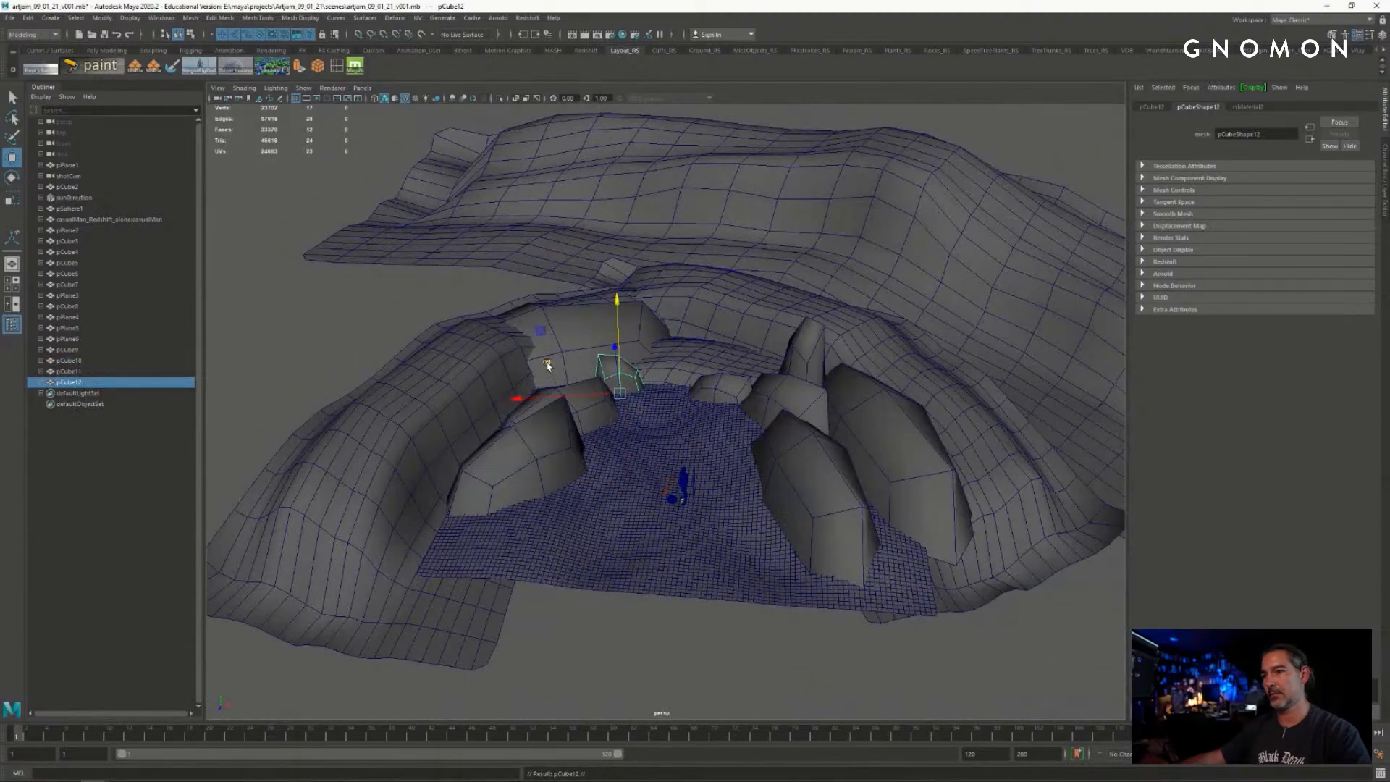
{"action": "left_click_drag", "start_coordinate": [547, 365], "coordinate": [508, 279]}
{"action": "key", "text": "r"}
{"action": "left_click_drag", "start_coordinate": [580, 305], "coordinate": [612, 289]}
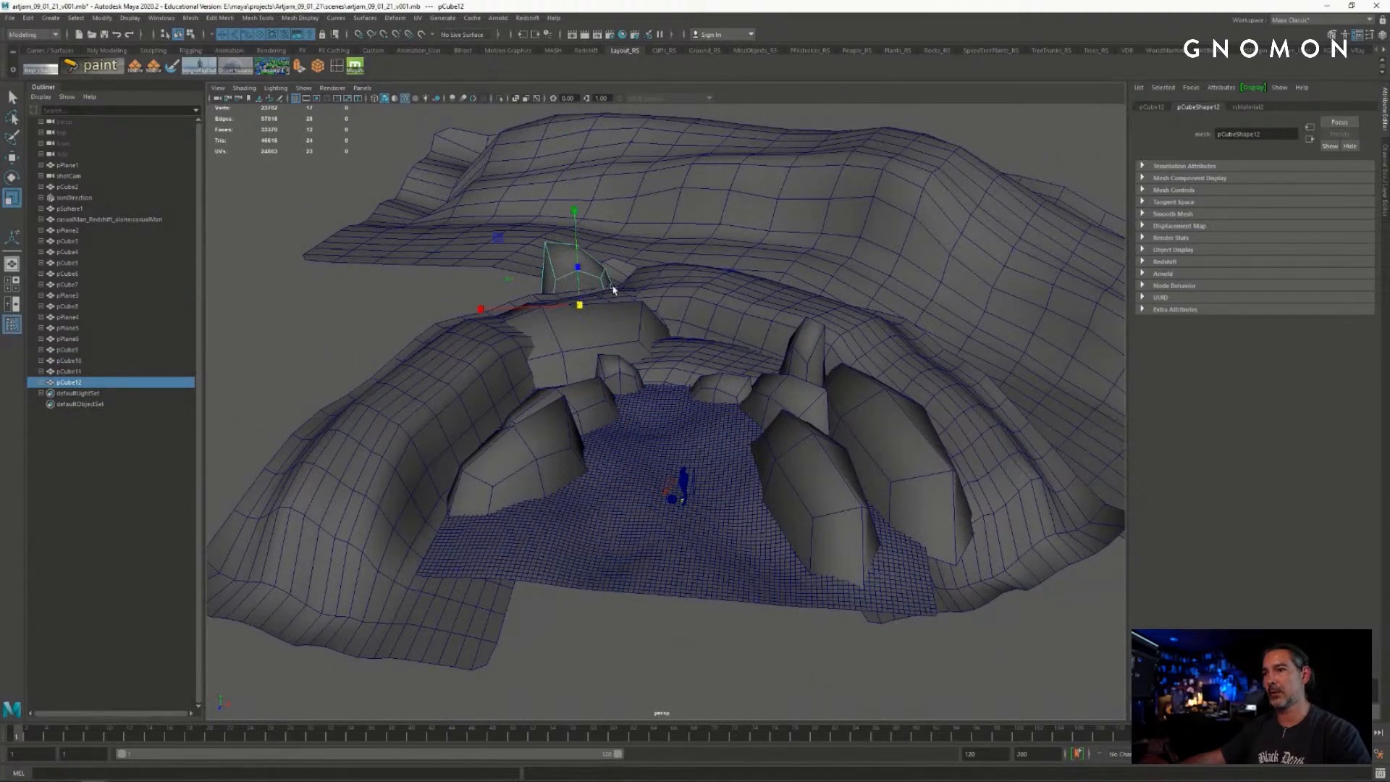
{"action": "mouse_move", "coordinate": [575, 213]}
{"action": "left_mouse_down"}
{"action": "mouse_move", "coordinate": [580, 165]}
{"action": "mouse_move", "coordinate": [575, 232]}
{"action": "mouse_move", "coordinate": [571, 215]}
{"action": "left_mouse_up"}
- Rotate the new tall spire behind the ridge to vary its orientation
{"action": "key", "text": "e"}
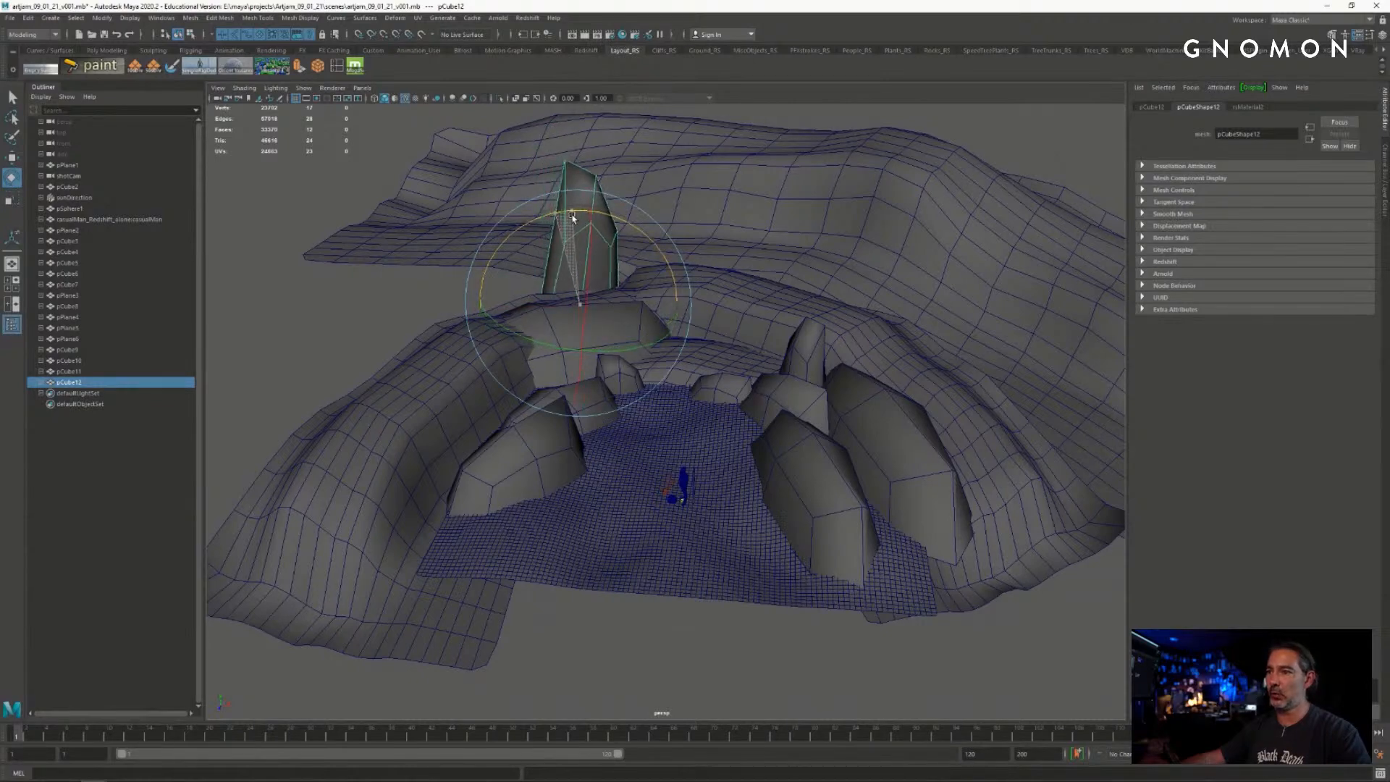
{"action": "key", "text": "w"}
{"action": "left_click_drag", "start_coordinate": [553, 313], "coordinate": [527, 384], "text": "alt"}
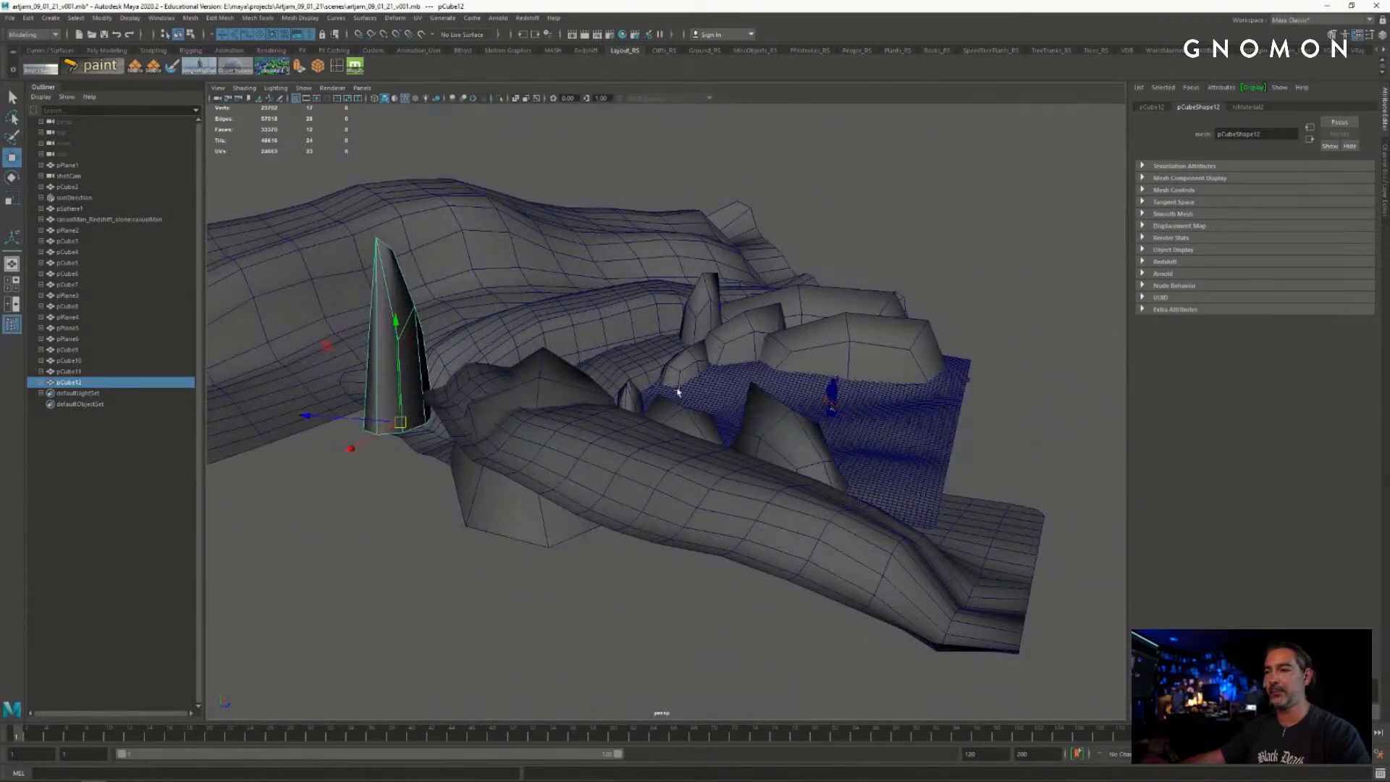
{"action": "left_click_drag", "start_coordinate": [678, 391], "coordinate": [599, 362], "text": "alt"}
{"action": "key", "text": "e"}
{"action": "left_click_drag", "start_coordinate": [550, 318], "coordinate": [618, 281]}
{"action": "key", "text": "w"}
{"action": "left_click_drag", "start_coordinate": [585, 336], "coordinate": [456, 391], "text": "alt"}
- Duplicate the tall spire, place the copy beside it on the ridge, and scale it shorter and wider
{"action": "key", "text": "ctrl+d"}
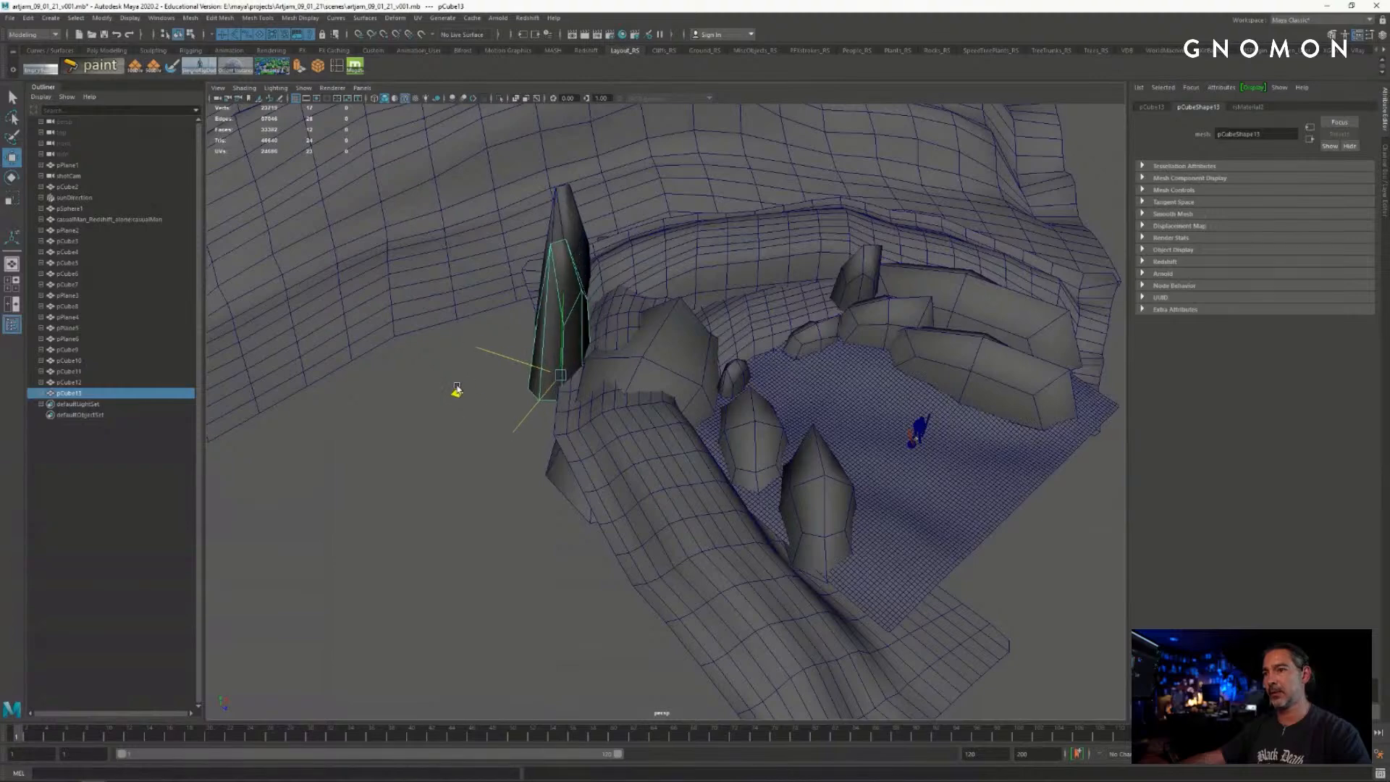
{"action": "left_click_drag", "start_coordinate": [717, 394], "coordinate": [598, 354], "text": "alt"}
{"action": "scroll", "coordinate": [597, 354], "scroll_direction": "up", "scroll_amount": 2}
{"action": "key", "text": "e"}
{"action": "key", "text": "r"}
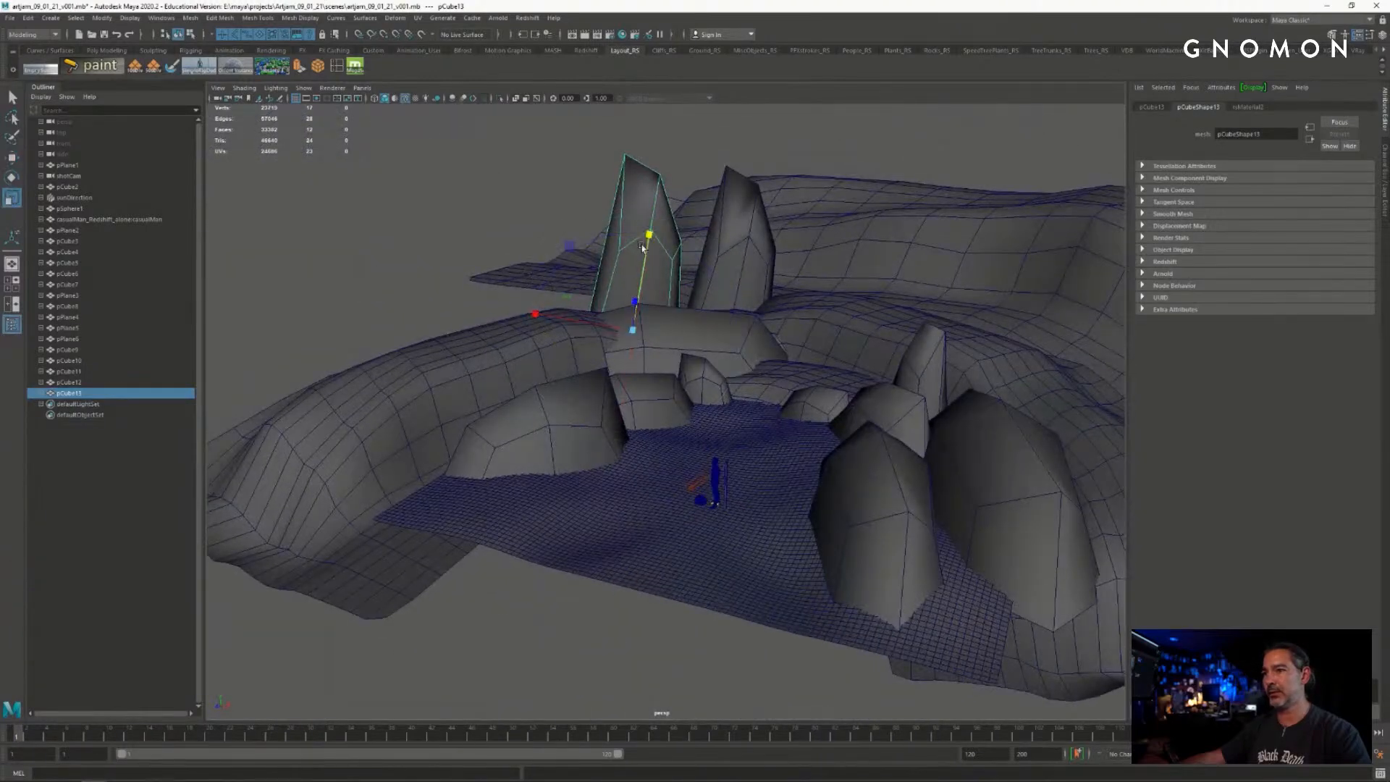
{"action": "left_click_drag", "start_coordinate": [648, 233], "coordinate": [663, 323]}
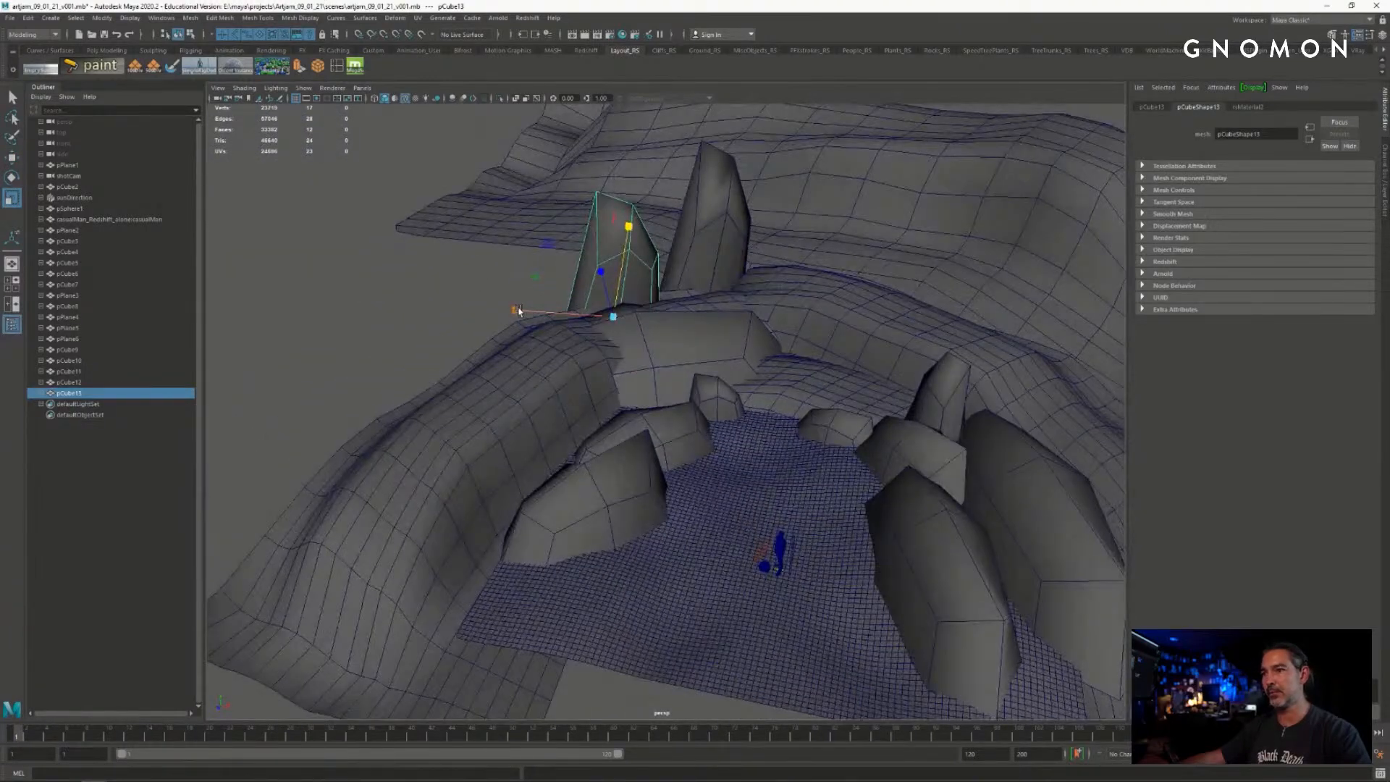
{"action": "left_click_drag", "start_coordinate": [516, 310], "coordinate": [500, 310]}
- Return the shorter spire to object mode and switch the viewport to shotCam
{"action": "right_click_drag", "start_coordinate": [602, 221], "coordinate": [561, 221]}
{"action": "left_click_drag", "start_coordinate": [571, 223], "coordinate": [496, 379], "text": "alt"}
{"action": "key", "text": "q"}
{"action": "key", "text": "w"}
{"action": "key", "text": "q"}
{"action": "key", "text": "F8"}
{"action": "key", "text": "w"}
{"action": "right_click_drag", "start_coordinate": [497, 378], "coordinate": [584, 381], "text": "alt"}
{"action": "left_click_drag", "start_coordinate": [584, 382], "coordinate": [710, 322], "text": "alt"}
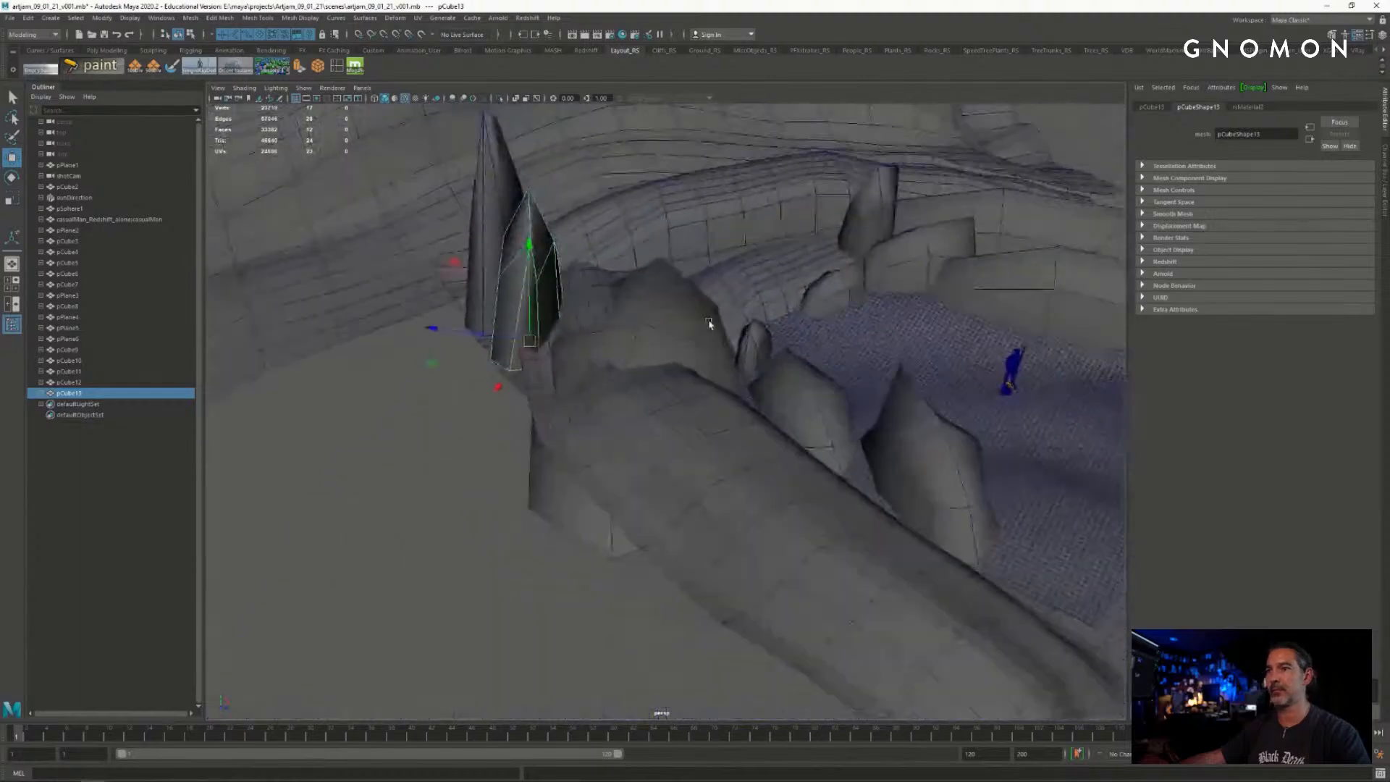
{"action": "left_click", "coordinate": [362, 88]}
{"action": "mouse_move", "coordinate": [376, 98]}
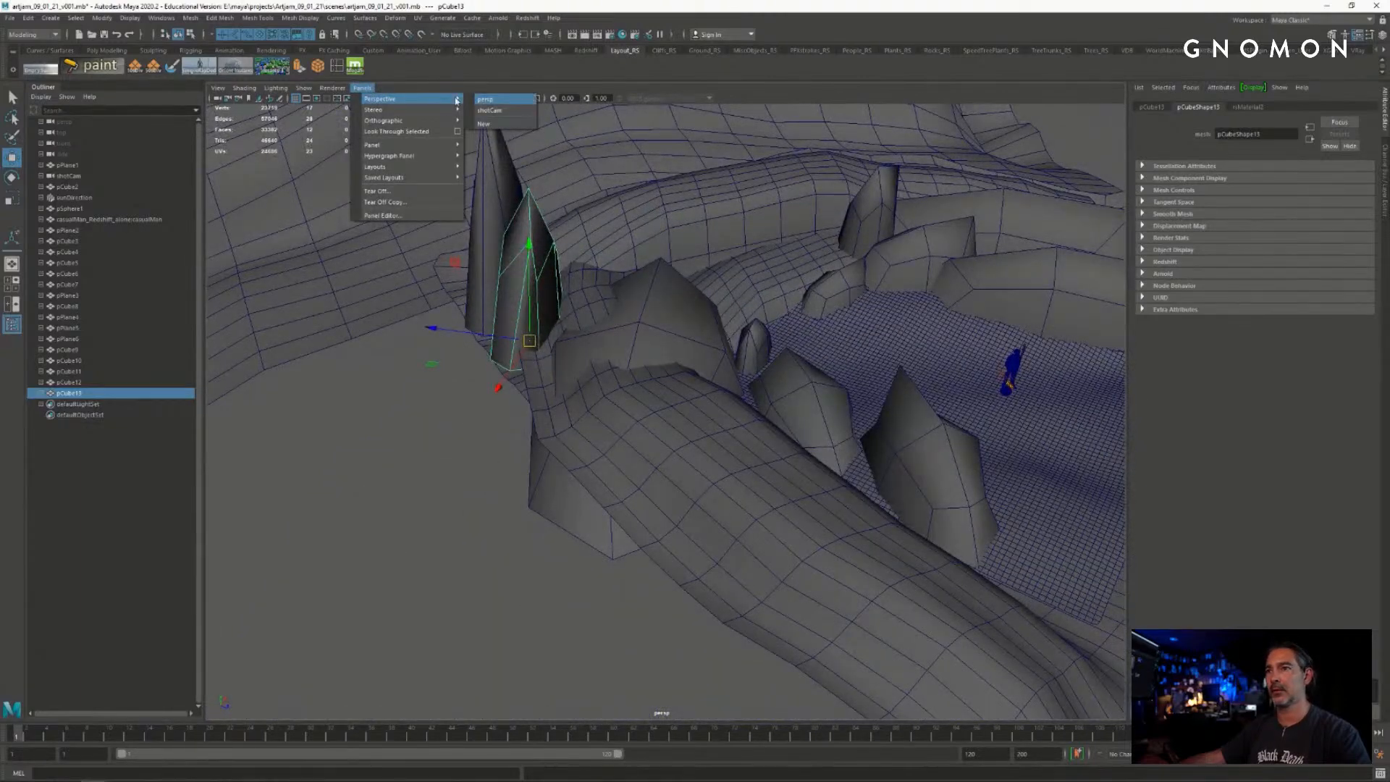
{"action": "left_click", "coordinate": [494, 110]}
{"action": "left_click", "coordinate": [606, 199]}
- Narrow the shorter spire and fit it next to the taller one in the shotCam composition
{"action": "left_click", "coordinate": [369, 230]}
{"action": "key", "text": "e"}
{"action": "key", "text": "r"}
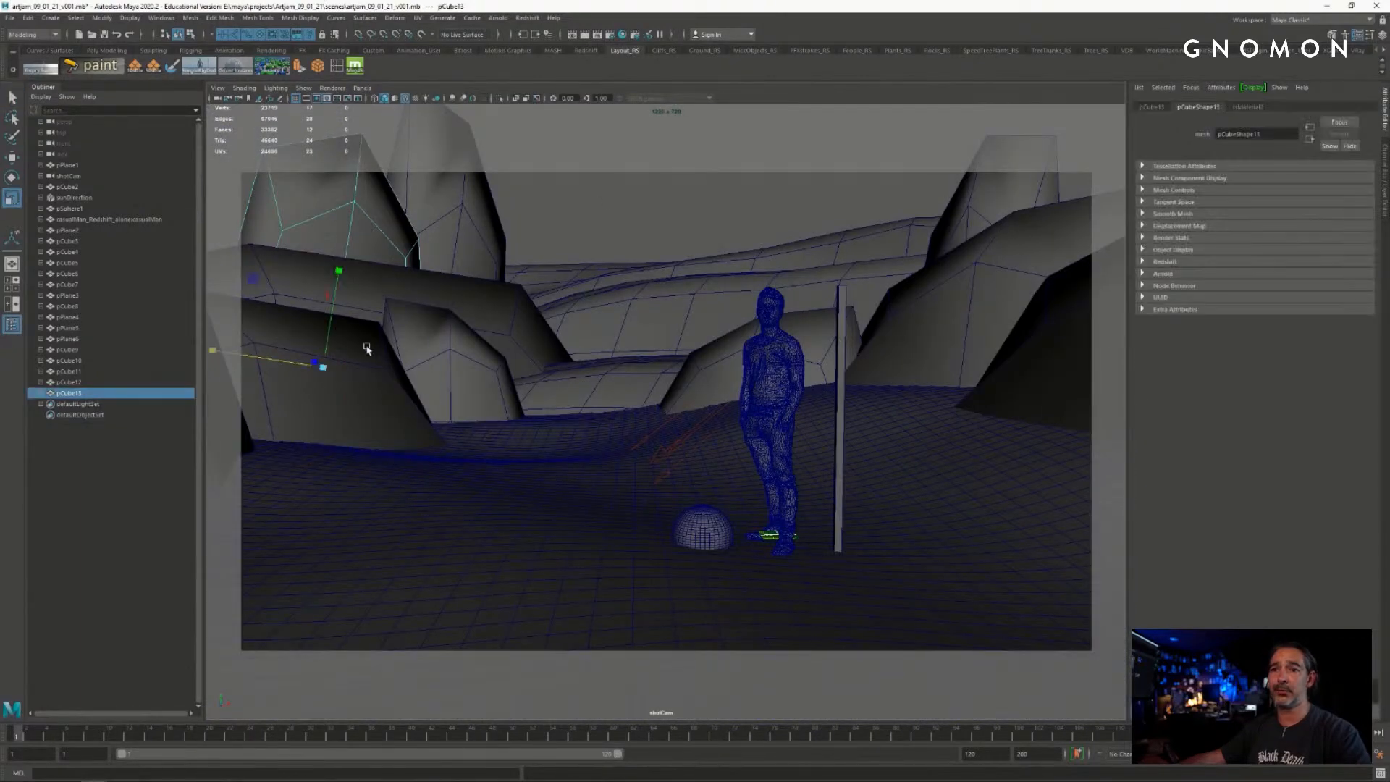
{"action": "left_click_drag", "start_coordinate": [213, 351], "coordinate": [339, 371]}
{"action": "key", "text": "w"}
{"action": "left_click", "coordinate": [575, 228]}
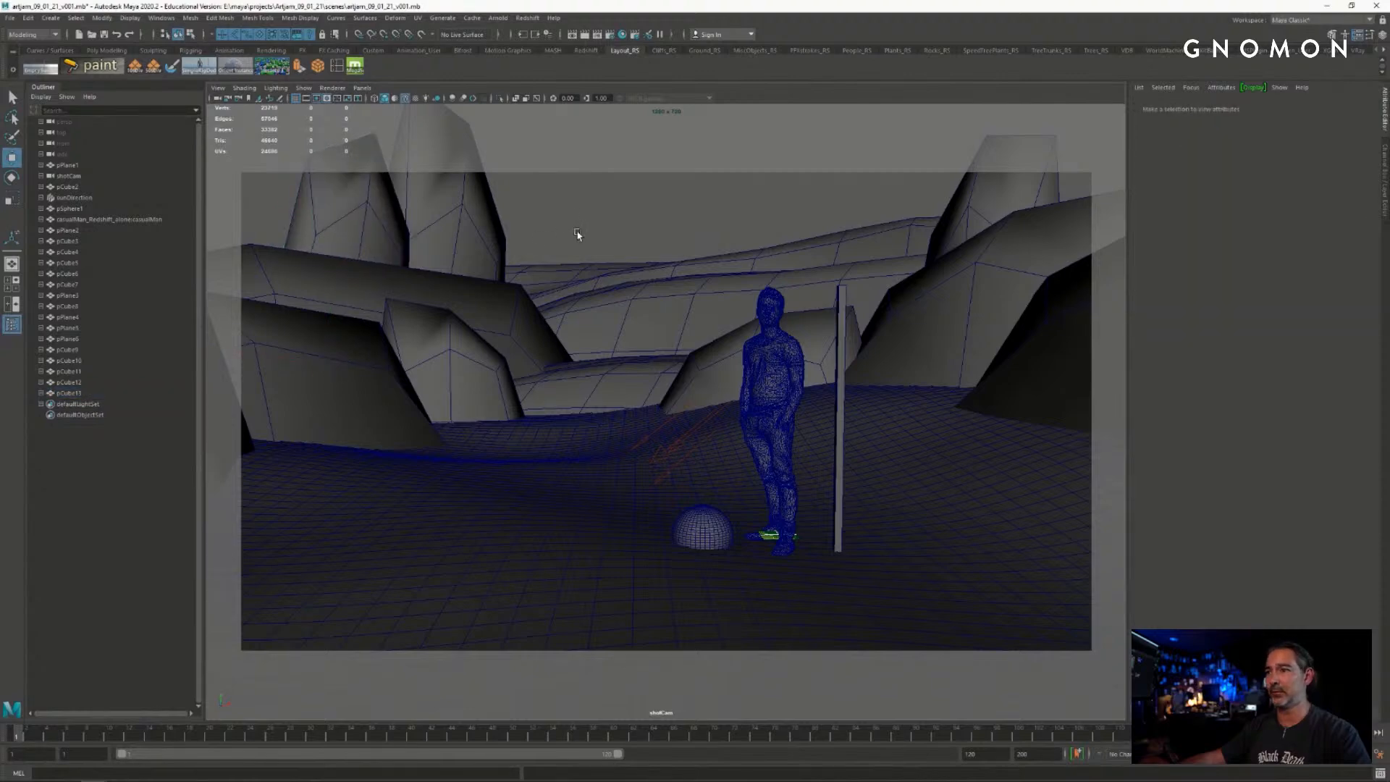
- Pull a front vertex of the shorter spire downward to alter its silhouette, and return to object mode
{"action": "right_click_drag", "start_coordinate": [370, 217], "coordinate": [327, 219]}
{"action": "left_click", "coordinate": [368, 201]}
{"action": "left_click_drag", "start_coordinate": [367, 200], "coordinate": [362, 224]}
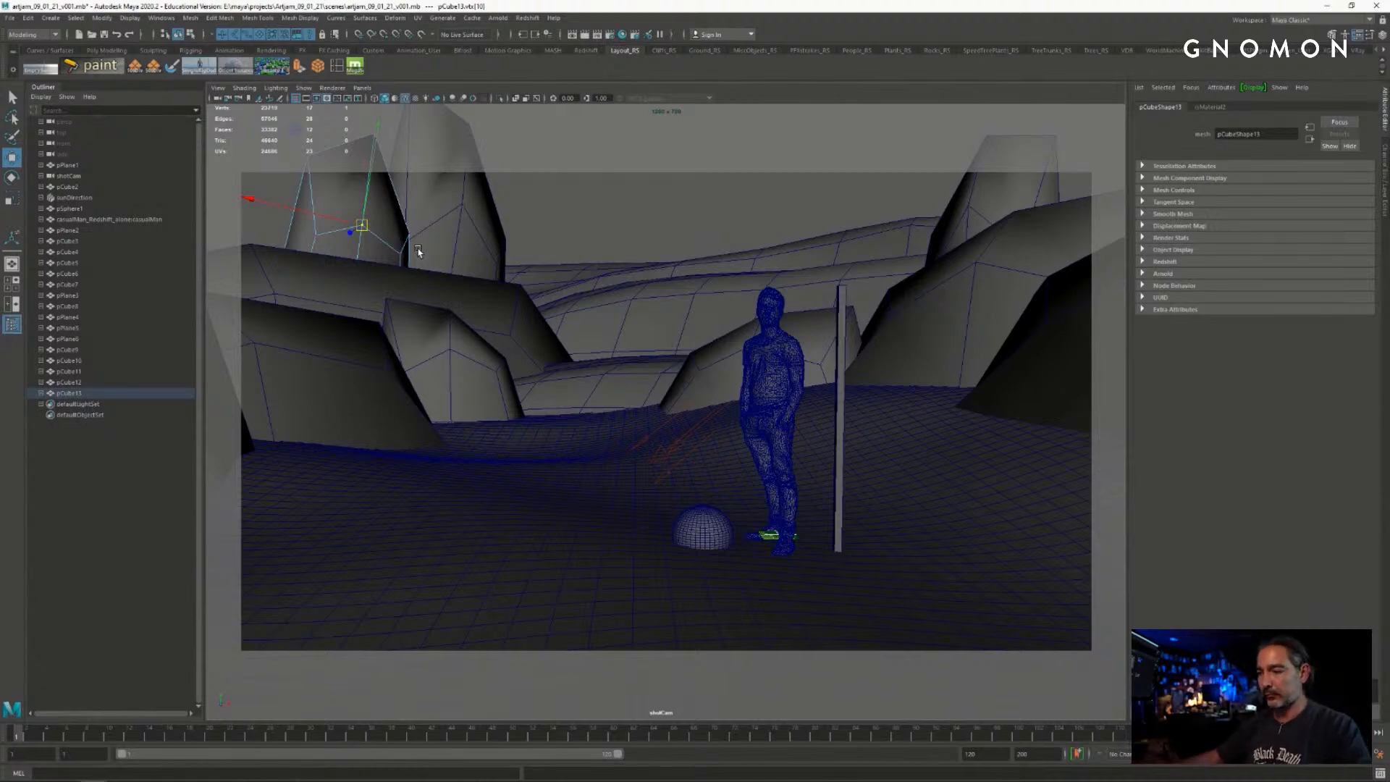
{"action": "right_click_drag", "start_coordinate": [393, 228], "coordinate": [434, 208]}
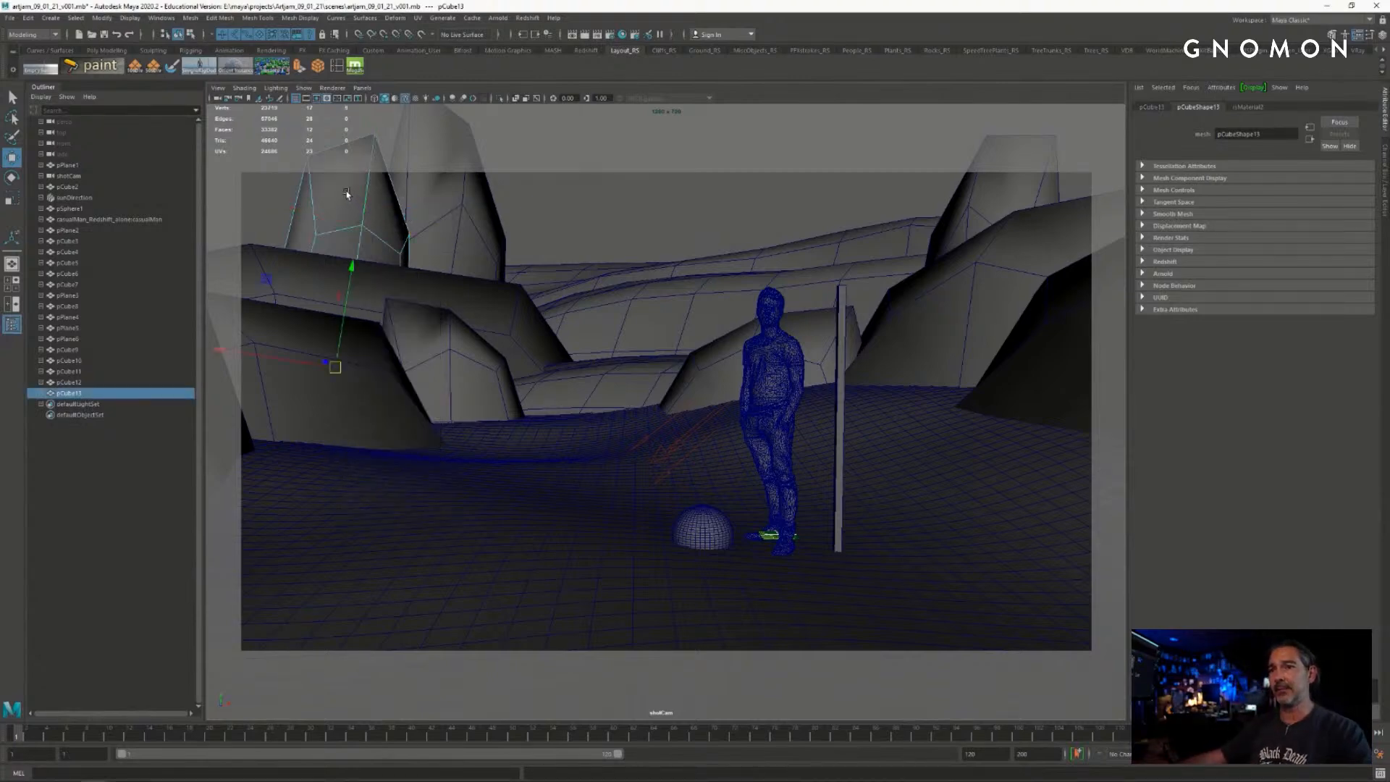
- Clear the selection and save the scene with the new spires
{"action": "left_click", "coordinate": [608, 204]}
{"action": "key", "text": "space"}
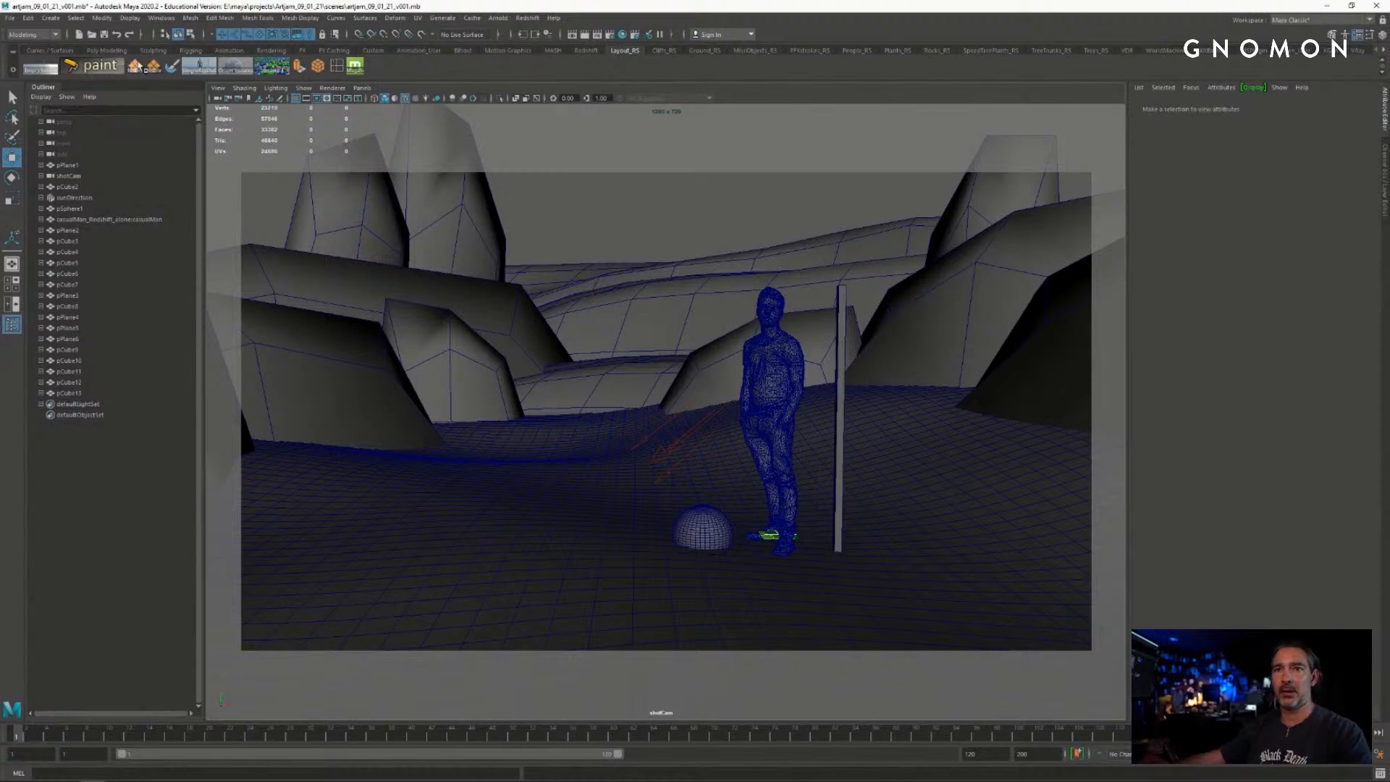
{"action": "left_click", "coordinate": [106, 34]}
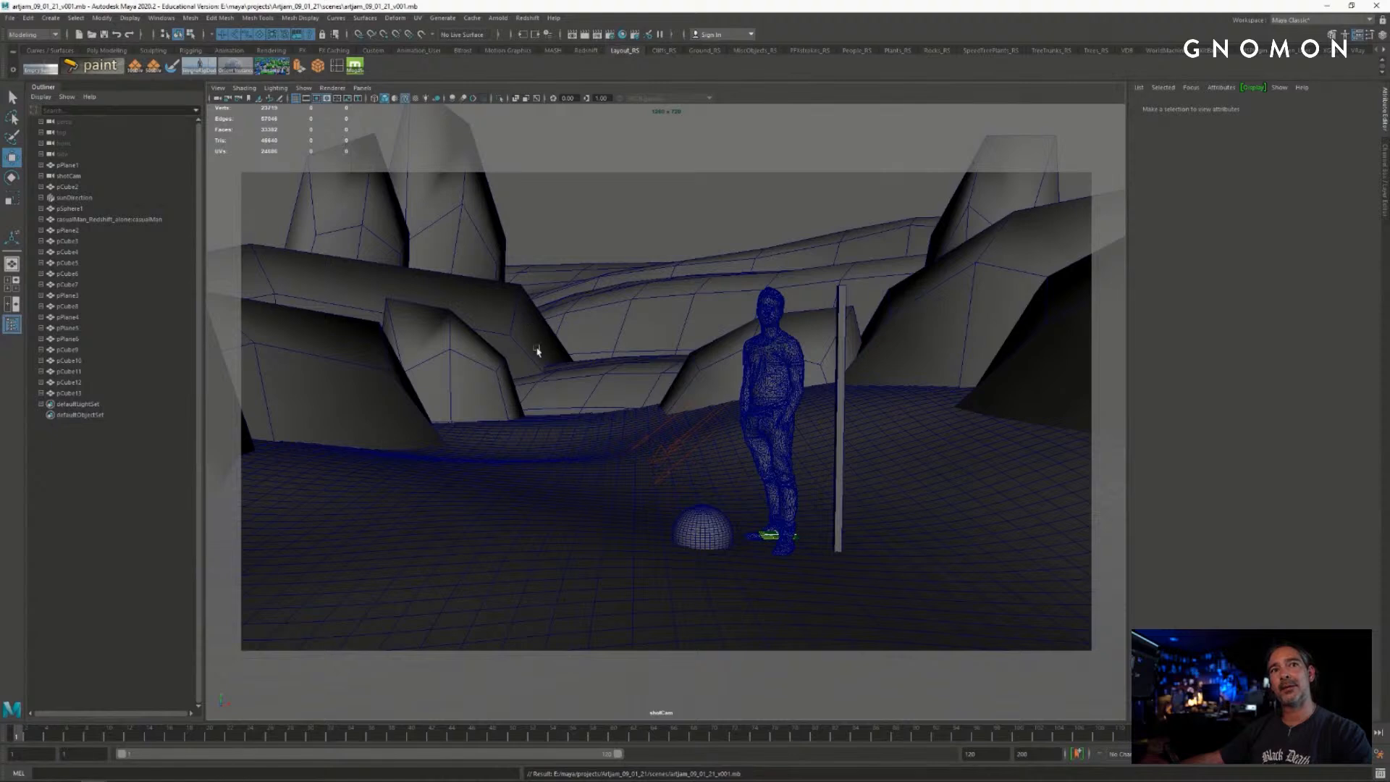
- Marquee-select all the objects inside the shotCam frame from corner to corner
{"action": "left_click", "coordinate": [599, 220]}
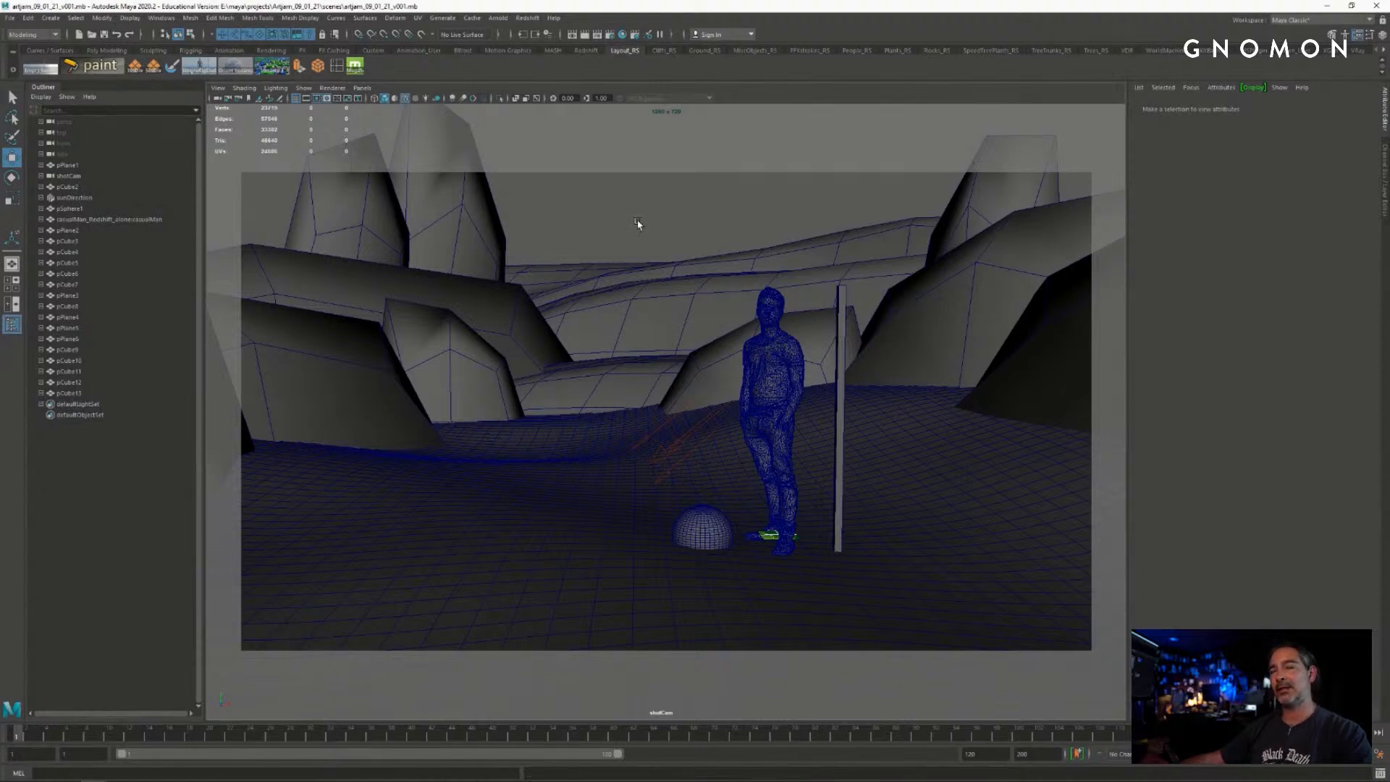
{"action": "key", "text": "q"}
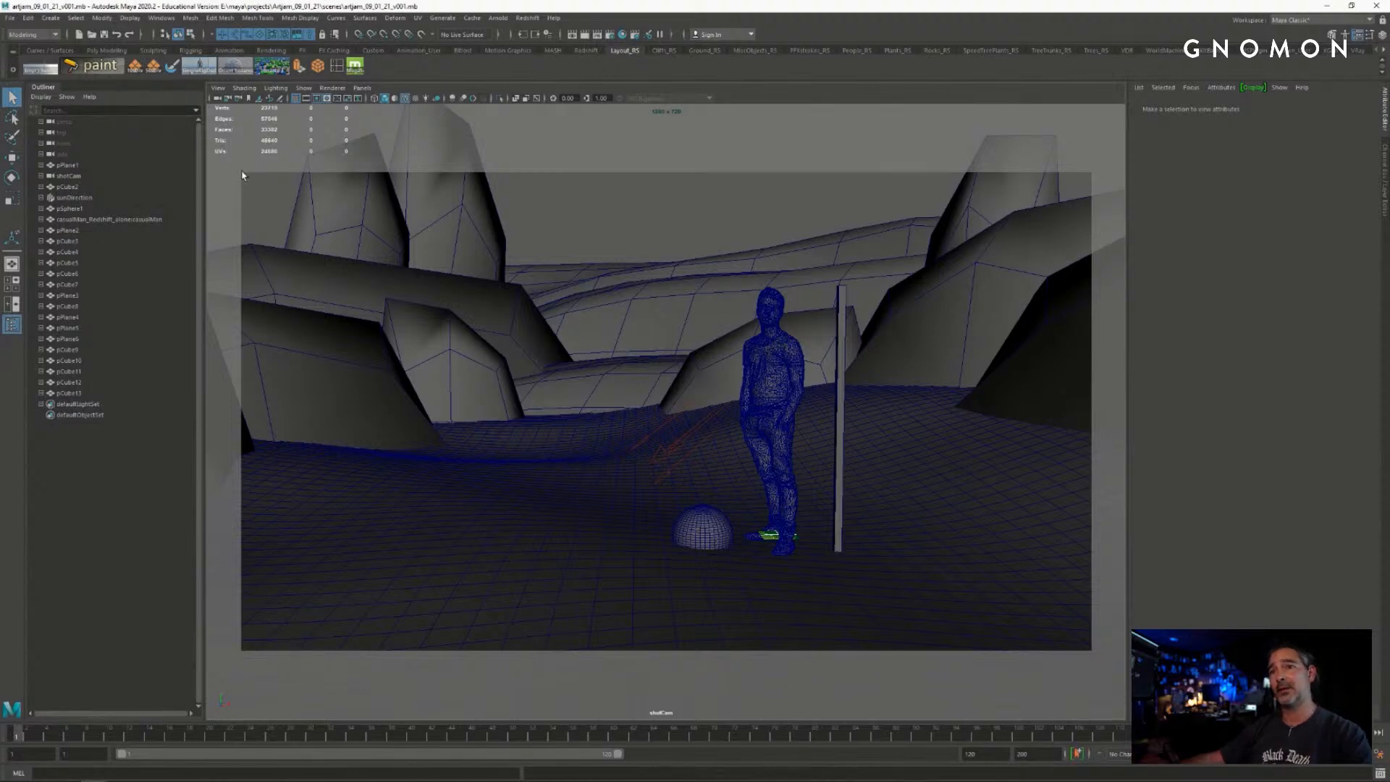
{"action": "left_click_drag", "start_coordinate": [242, 173], "coordinate": [1092, 655]}
{"action": "left_click", "coordinate": [239, 191]}
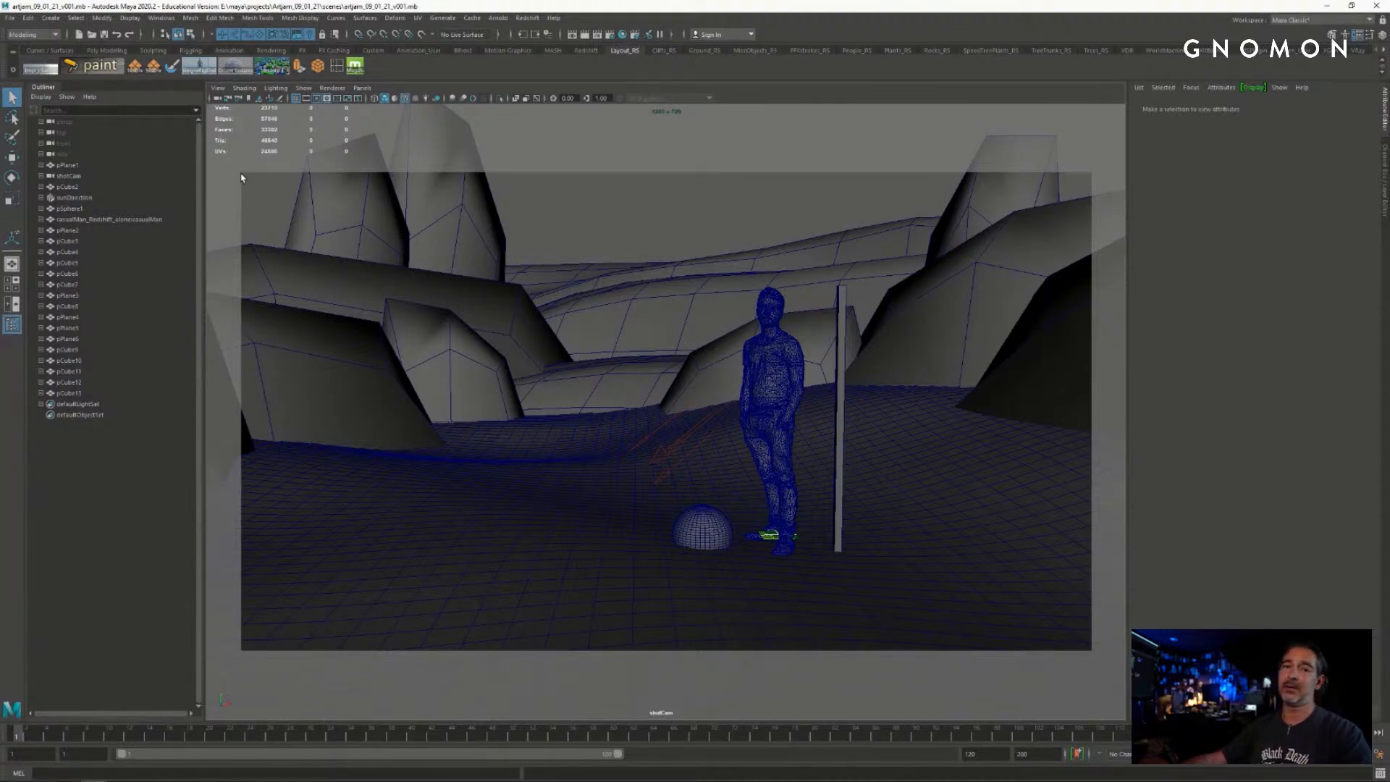
{"action": "left_click_drag", "start_coordinate": [240, 177], "coordinate": [1090, 643]}
{"action": "left_click_drag", "start_coordinate": [1093, 653], "coordinate": [1097, 660]}
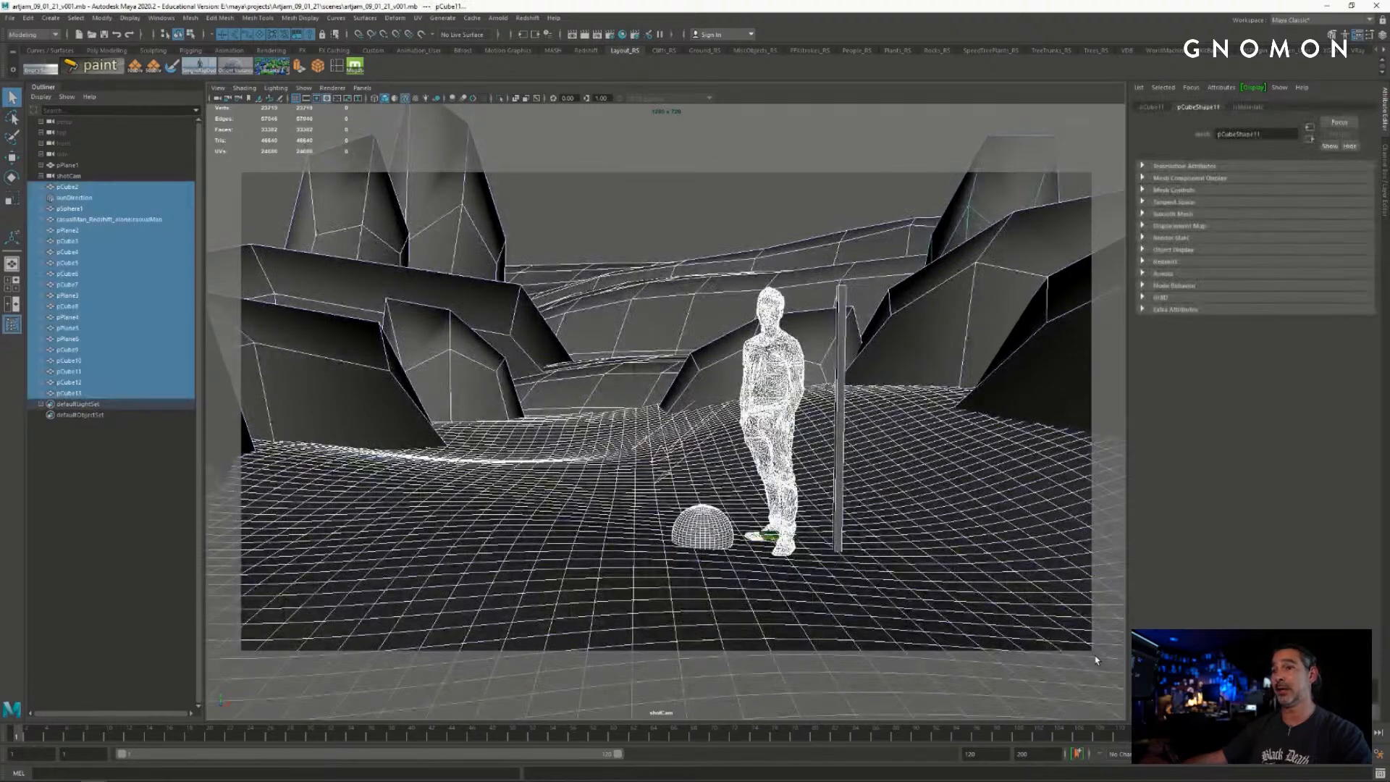
- Duplicate the shorter background spire in perspective and place the copy on the outer side of the existing pair
{"action": "left_click", "coordinate": [634, 210]}
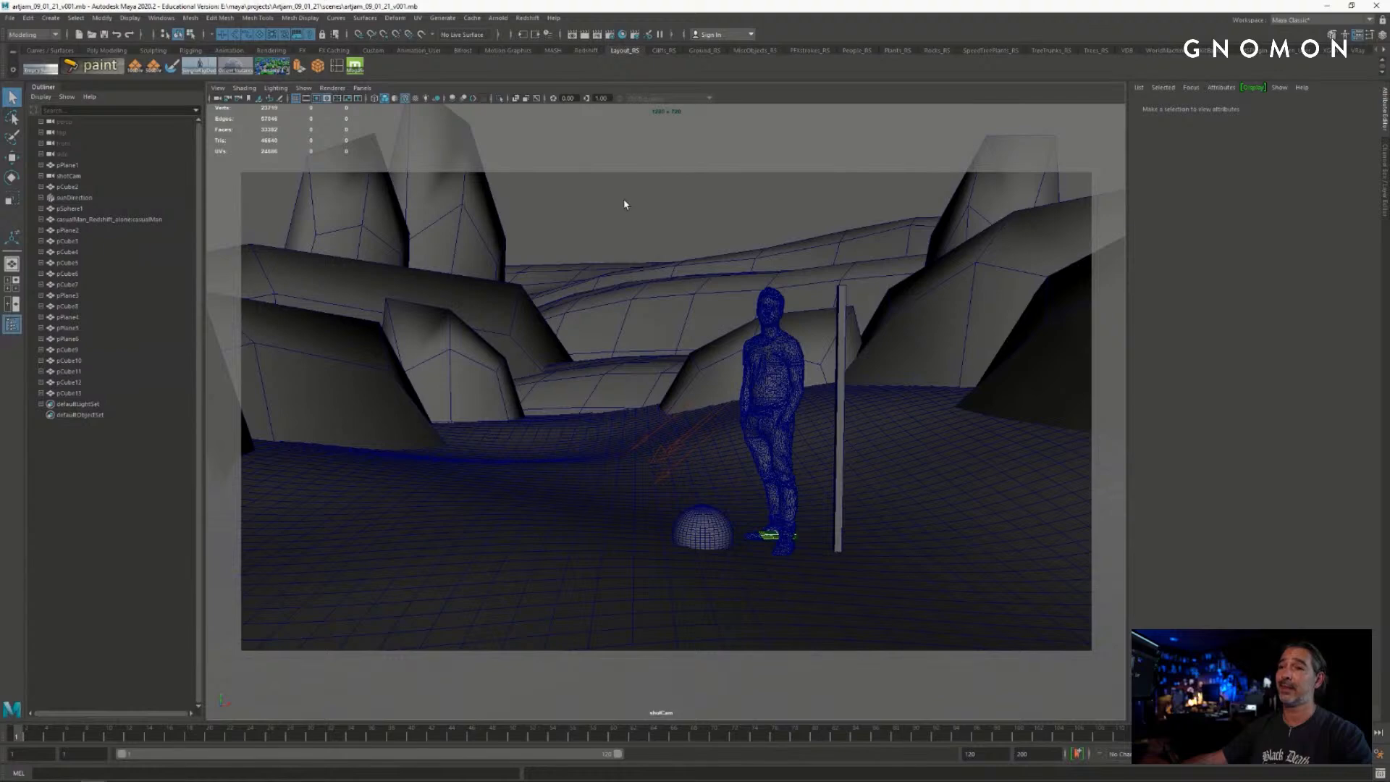
{"action": "key", "text": "space"}
{"action": "left_click_drag", "start_coordinate": [636, 270], "coordinate": [633, 243]}
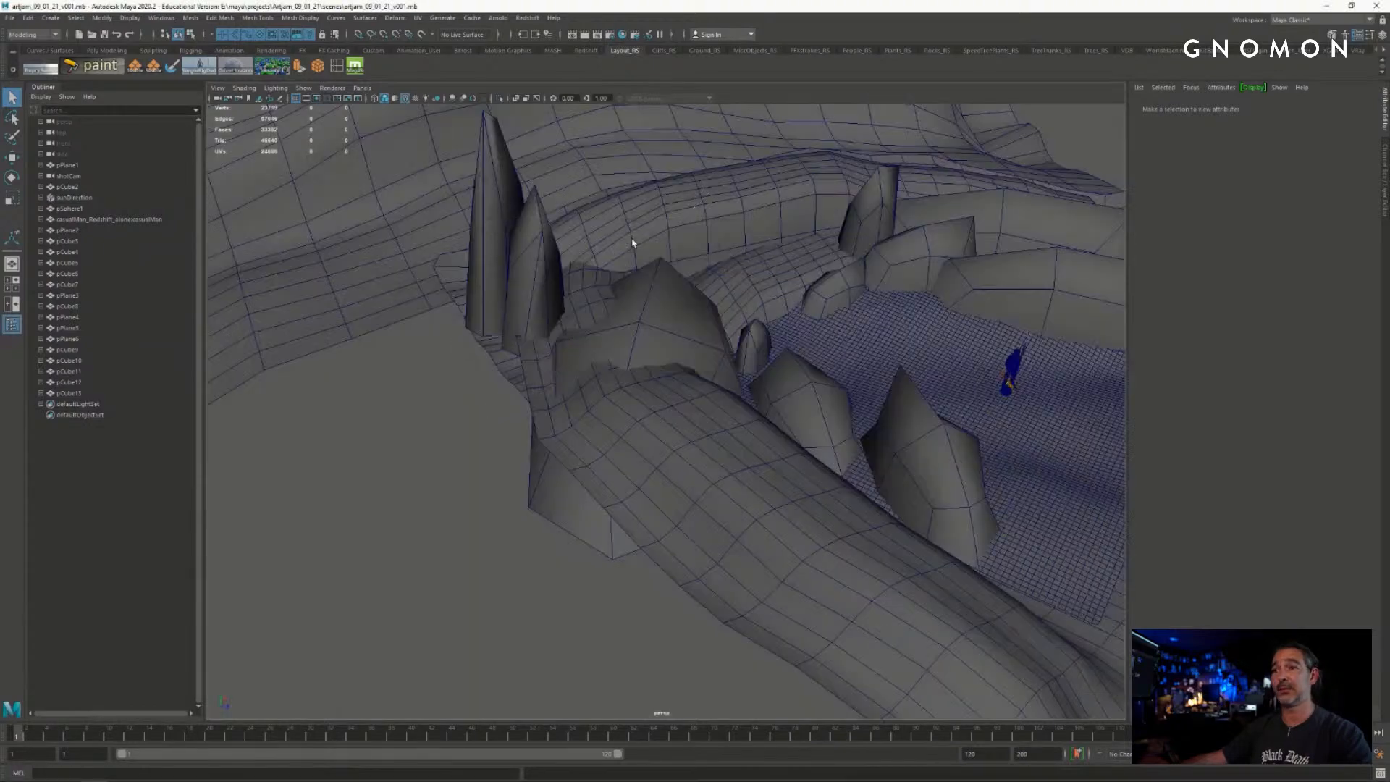
{"action": "left_click_drag", "start_coordinate": [814, 342], "coordinate": [580, 329], "text": "alt"}
{"action": "scroll", "coordinate": [657, 354], "scroll_direction": "up", "scroll_amount": 3}
{"action": "left_click", "coordinate": [528, 292]}
{"action": "left_click_drag", "start_coordinate": [527, 292], "coordinate": [599, 346], "text": "alt"}
{"action": "key", "text": "ctrl+d"}
{"action": "key", "text": "w"}
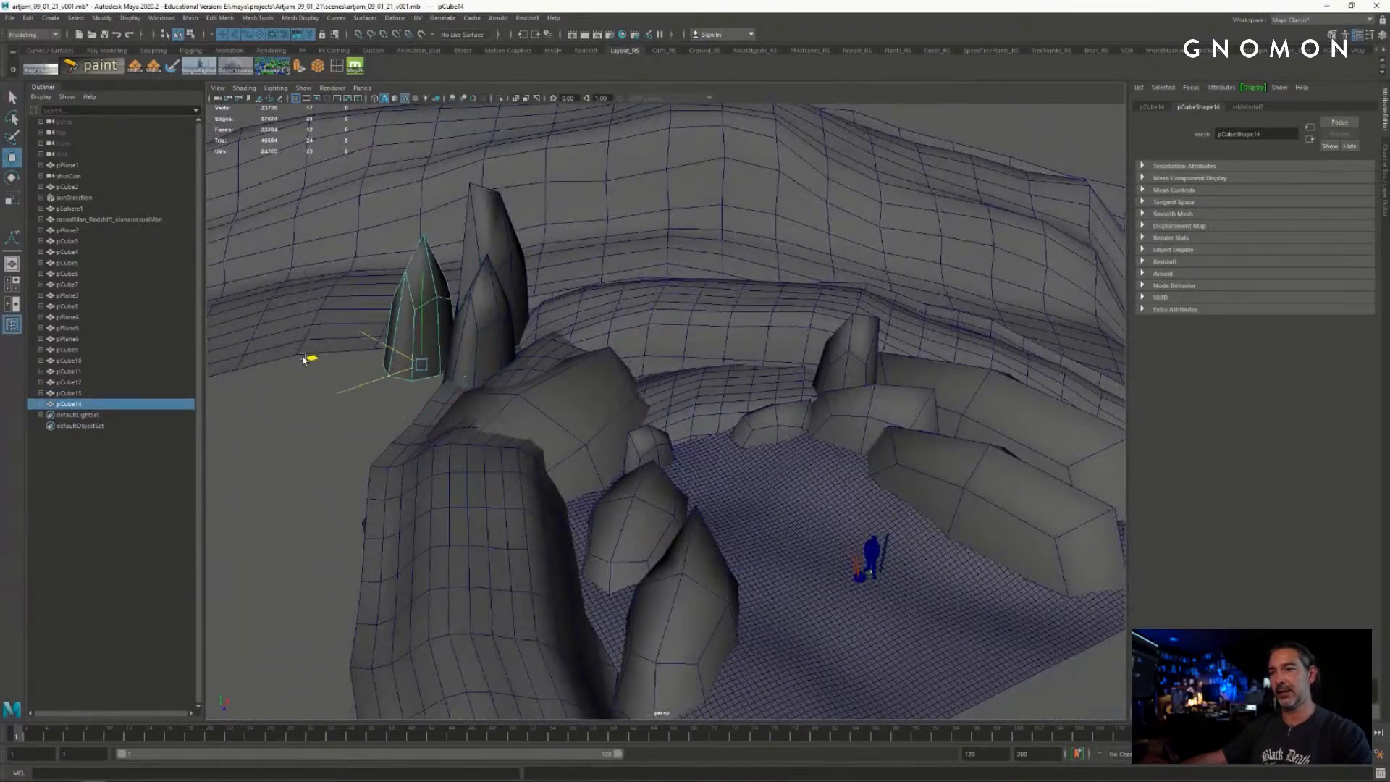
{"action": "left_click_drag", "start_coordinate": [306, 357], "coordinate": [495, 343], "text": "alt"}
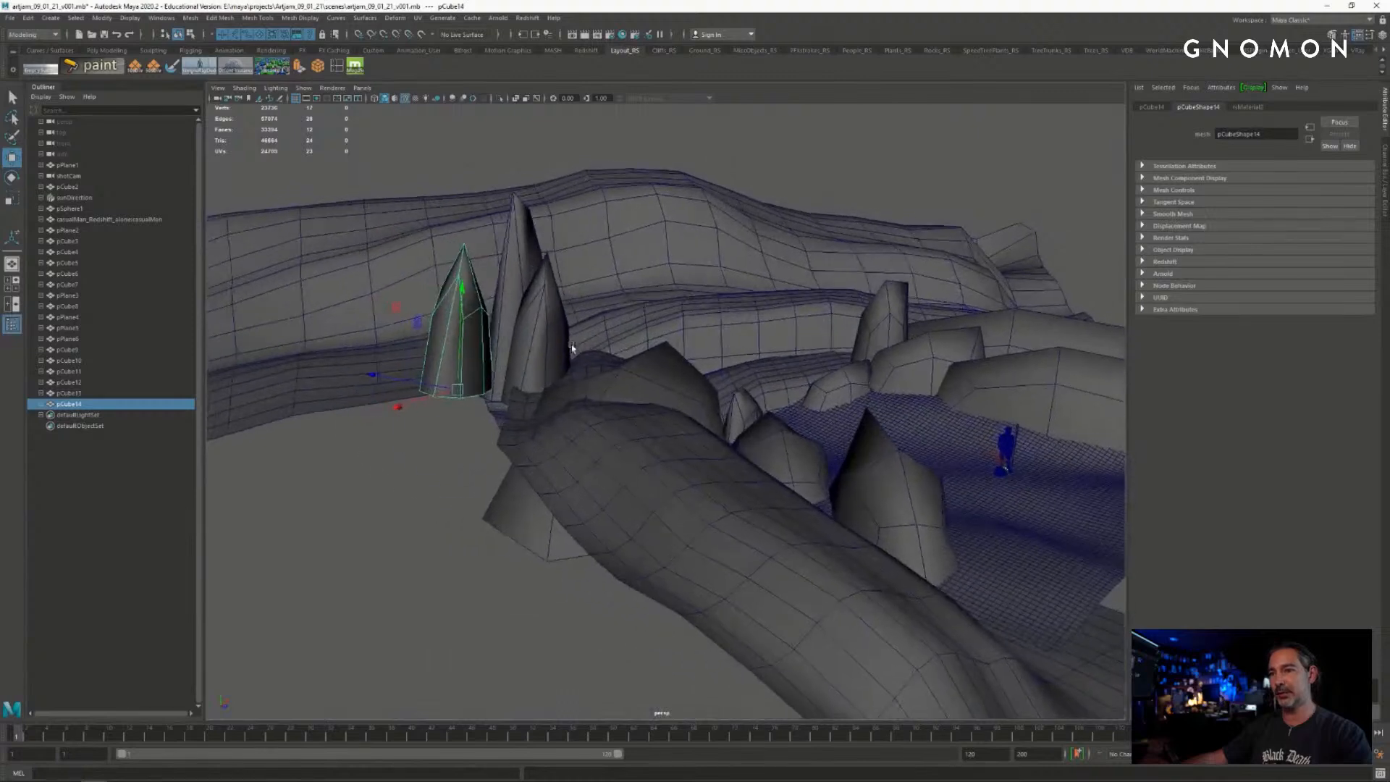
- Stretch the duplicated spire vertically and lower its base below the neighbouring spires
{"action": "key", "text": "r"}
{"action": "left_click_drag", "start_coordinate": [469, 216], "coordinate": [468, 194]}
{"action": "key", "text": "w"}
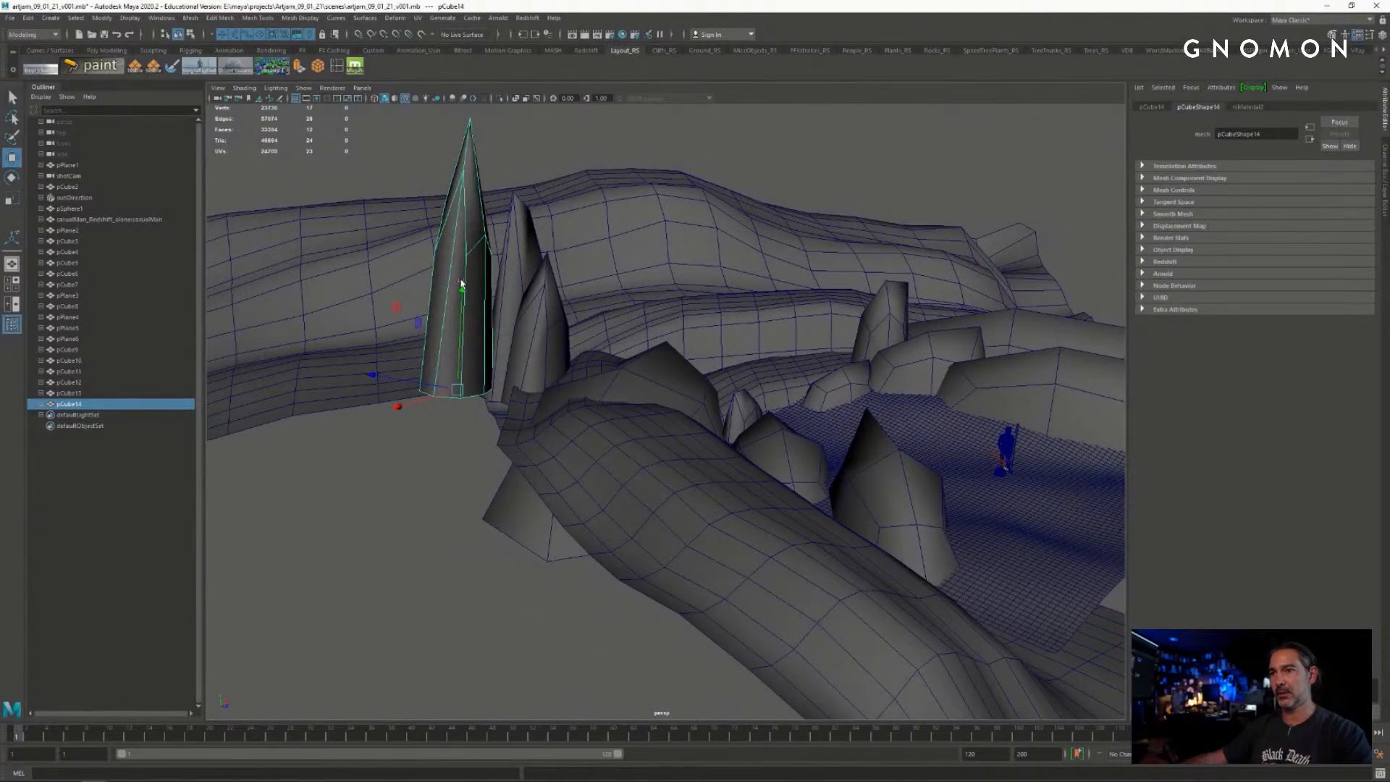
{"action": "left_click_drag", "start_coordinate": [462, 296], "coordinate": [462, 352]}
- Move the top vertices of the duplicated spire to break up its pointed tip, and return to object mode
{"action": "mouse_move", "coordinate": [466, 242]}
{"action": "right_mouse_down"}
{"action": "mouse_move", "coordinate": [451, 230]}
{"action": "mouse_move", "coordinate": [463, 217]}
{"action": "right_mouse_up"}
{"action": "left_click_drag", "start_coordinate": [440, 180], "coordinate": [472, 178]}
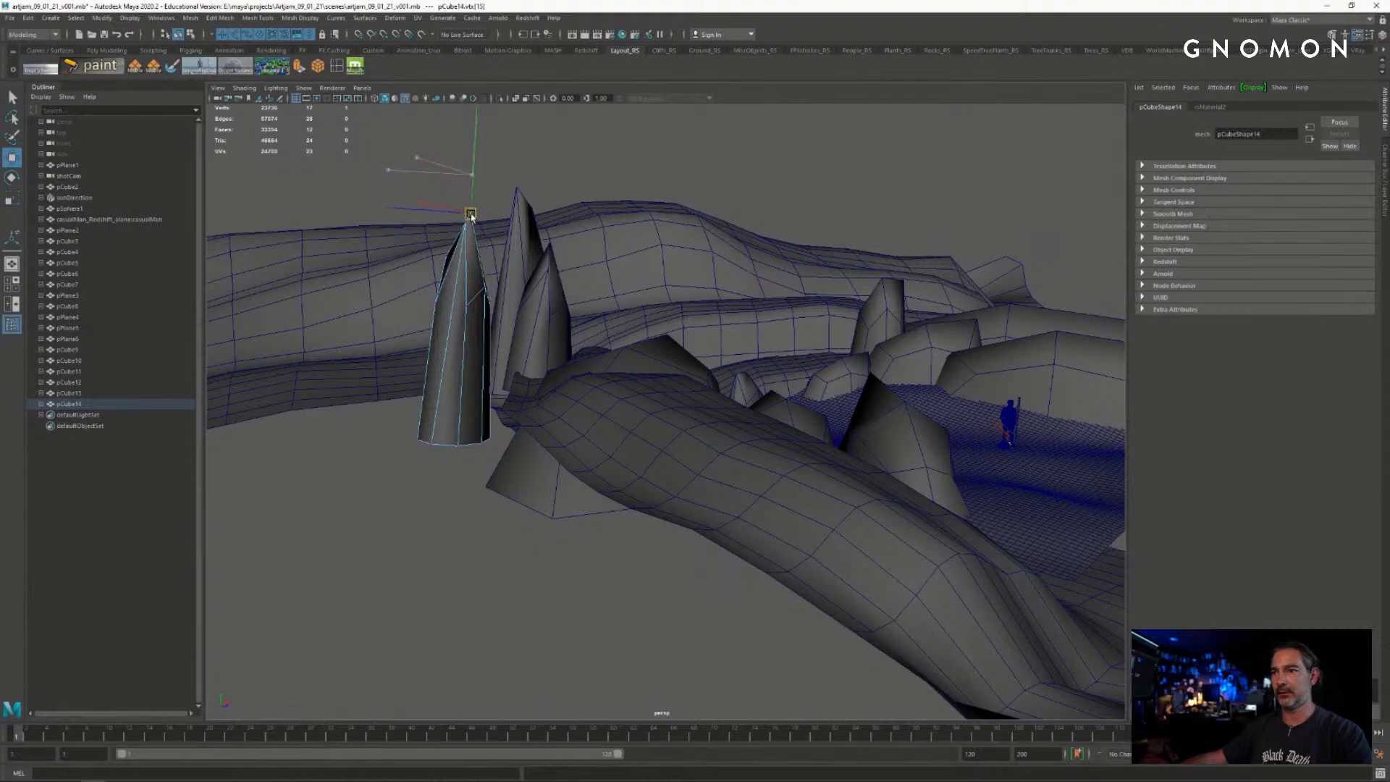
{"action": "left_click_drag", "start_coordinate": [474, 233], "coordinate": [737, 236], "text": "alt"}
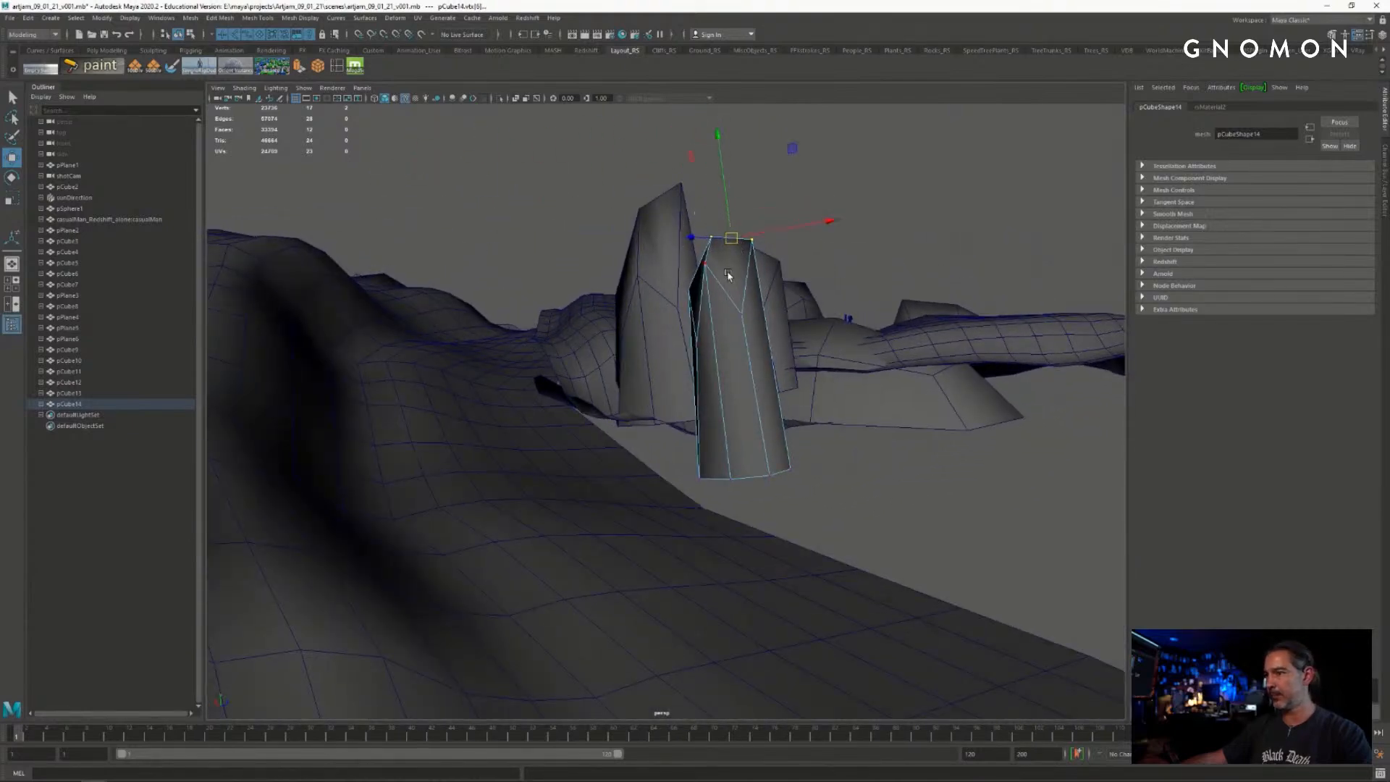
{"action": "right_click_drag", "start_coordinate": [727, 275], "coordinate": [760, 255]}
- Reposition, rotate and scale the third spire so it stands behind the original pair as a varied cluster
{"action": "left_click_drag", "start_coordinate": [756, 261], "coordinate": [618, 393], "text": "alt"}
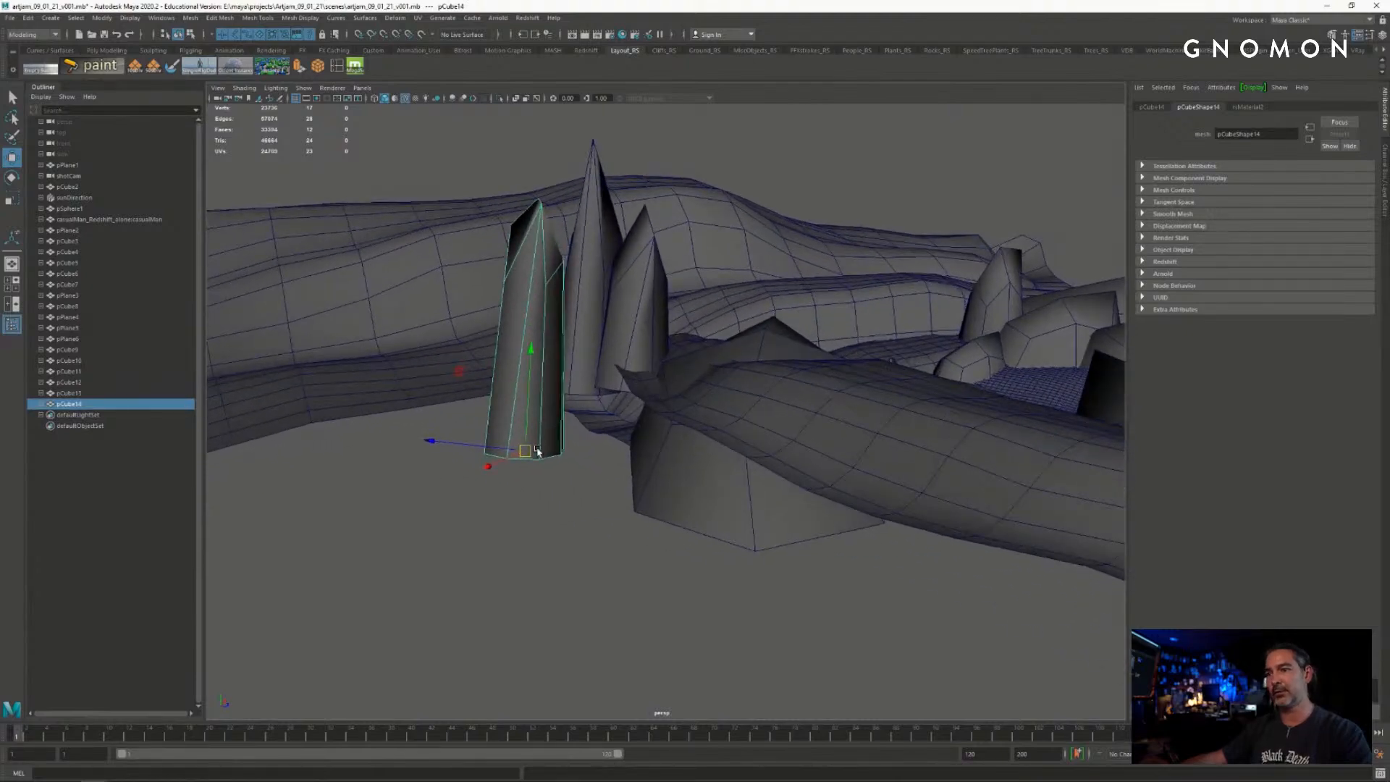
{"action": "left_click_drag", "start_coordinate": [529, 450], "coordinate": [566, 425]}
{"action": "key", "text": "e"}
{"action": "key", "text": "r"}
{"action": "key", "text": "e"}
{"action": "key", "text": "r"}
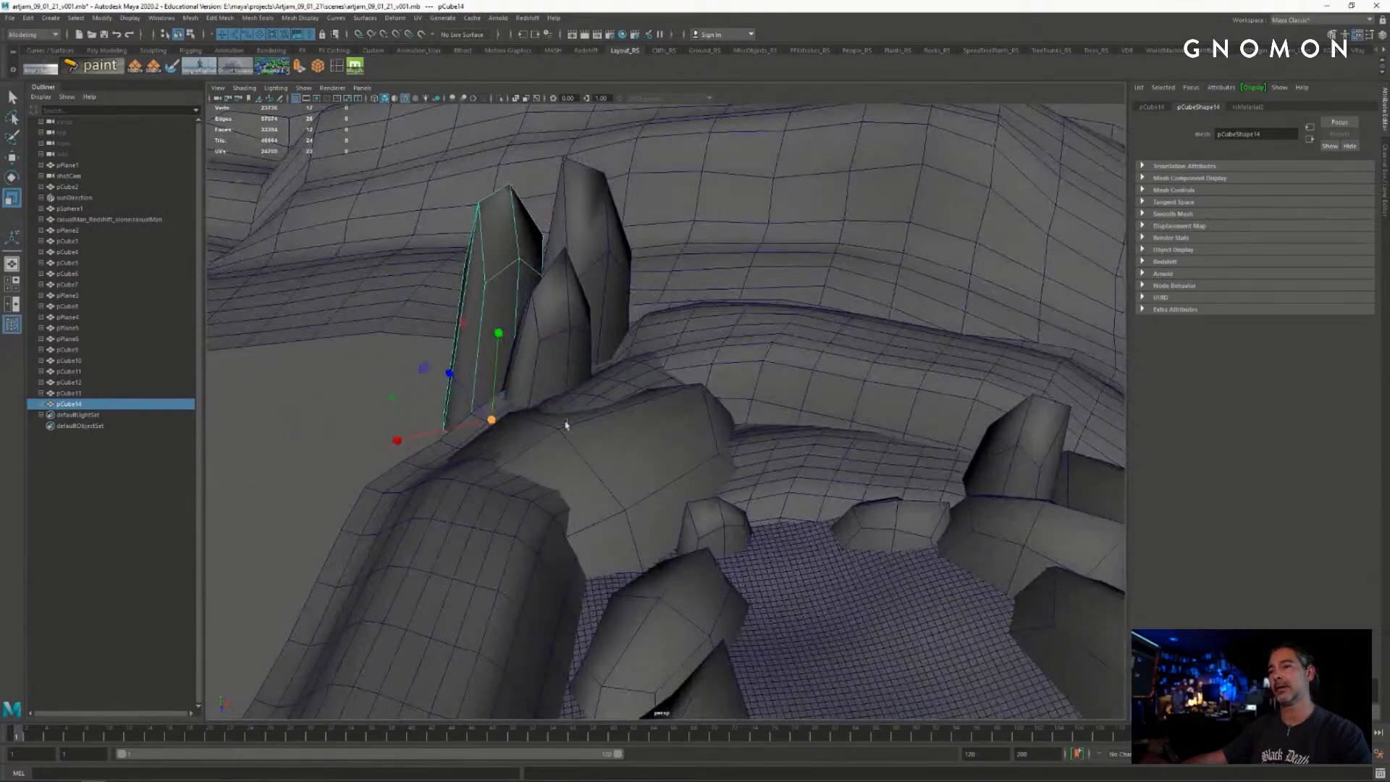
{"action": "left_click_drag", "start_coordinate": [559, 367], "coordinate": [697, 377], "text": "alt"}
{"action": "key", "text": "w"}
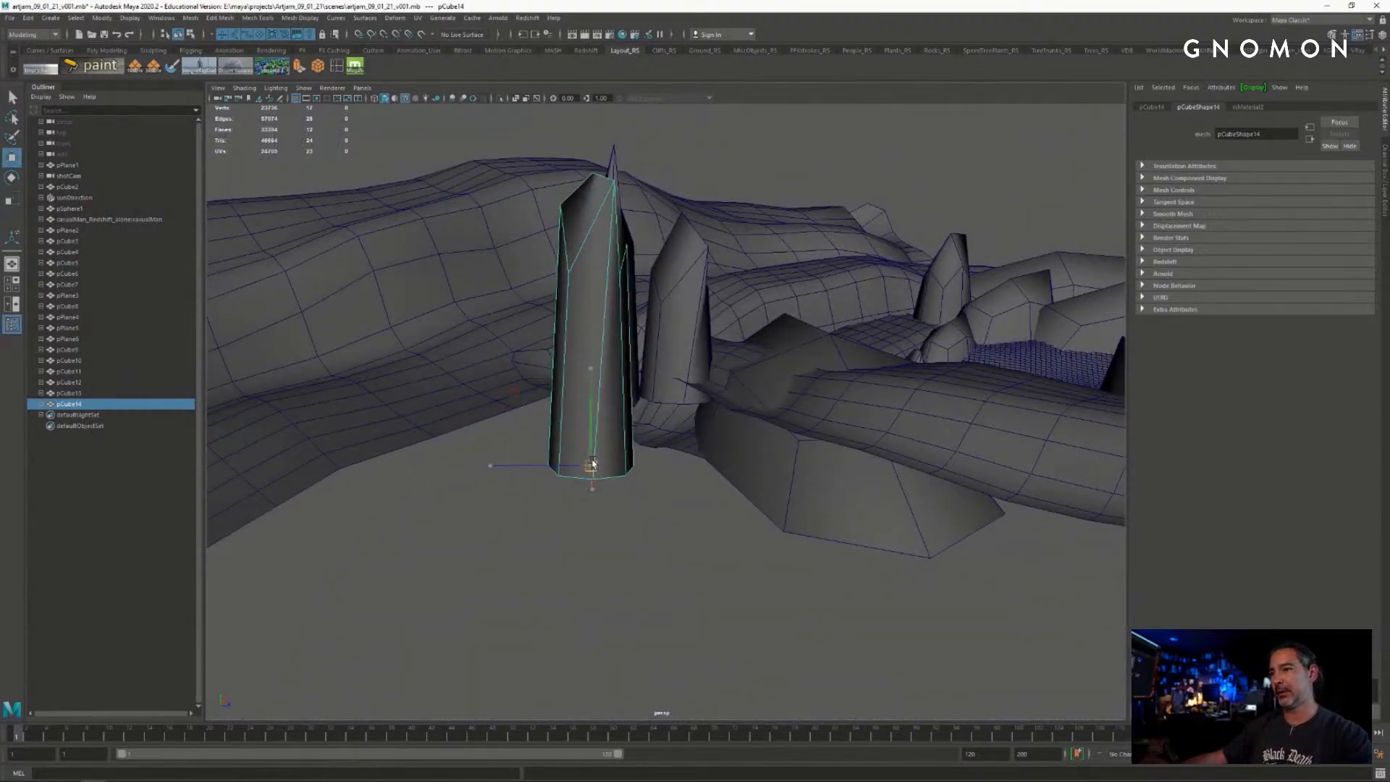
{"action": "left_click_drag", "start_coordinate": [601, 450], "coordinate": [870, 465], "text": "alt"}
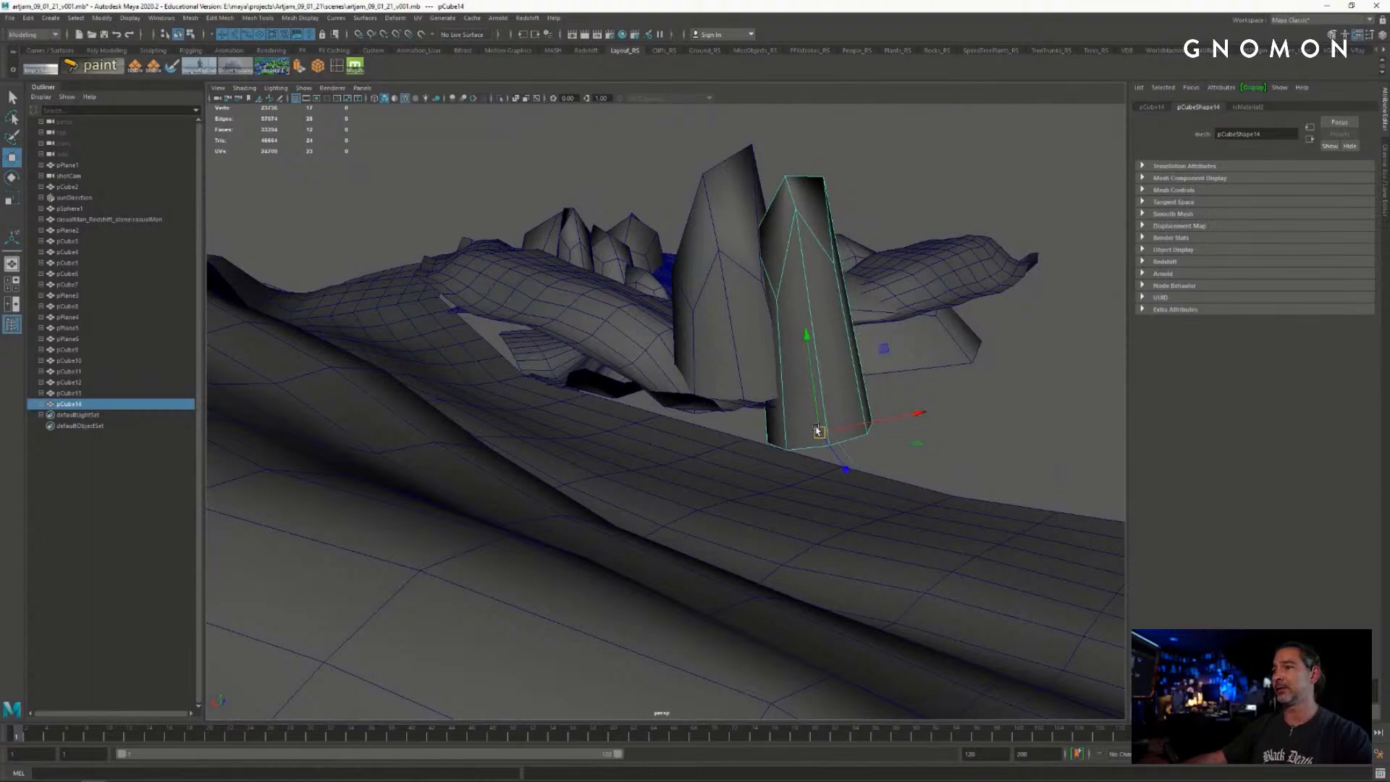
{"action": "left_click_drag", "start_coordinate": [825, 424], "coordinate": [719, 442], "text": "alt"}
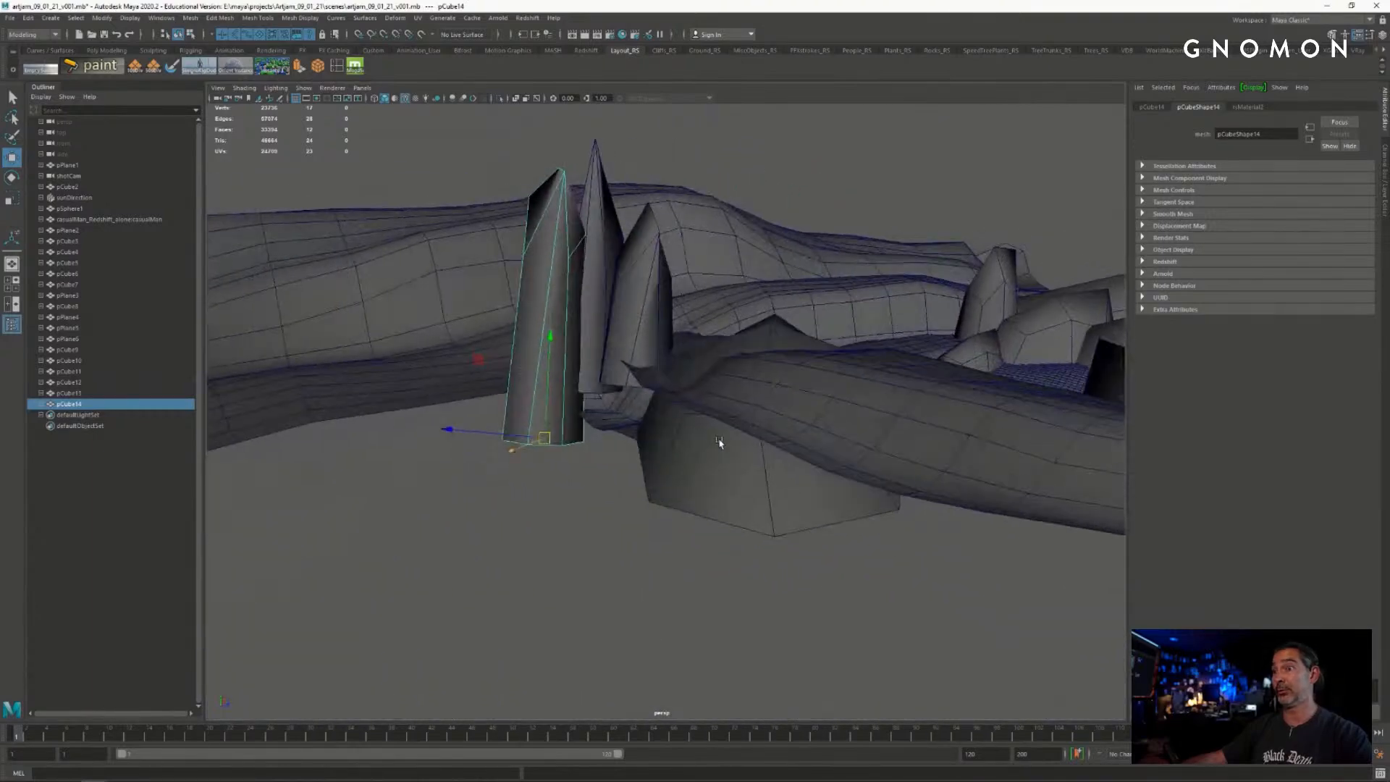
- Look through shotCam and shift the third spire outward so it peeks out beside the left spire pair
{"action": "left_click", "coordinate": [359, 88]}
{"action": "mouse_move", "coordinate": [394, 99]}
{"action": "left_click", "coordinate": [510, 110]}
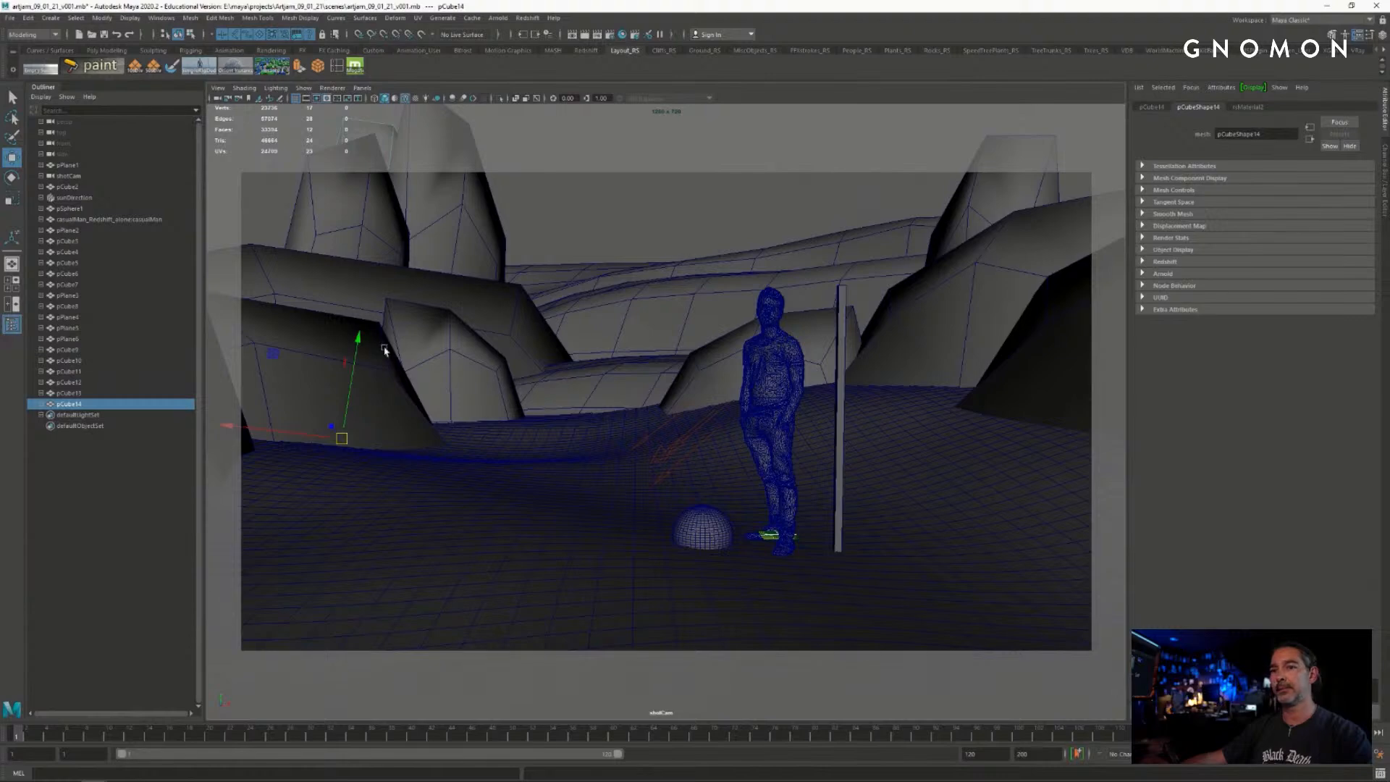
{"action": "left_click_drag", "start_coordinate": [348, 438], "coordinate": [298, 436]}
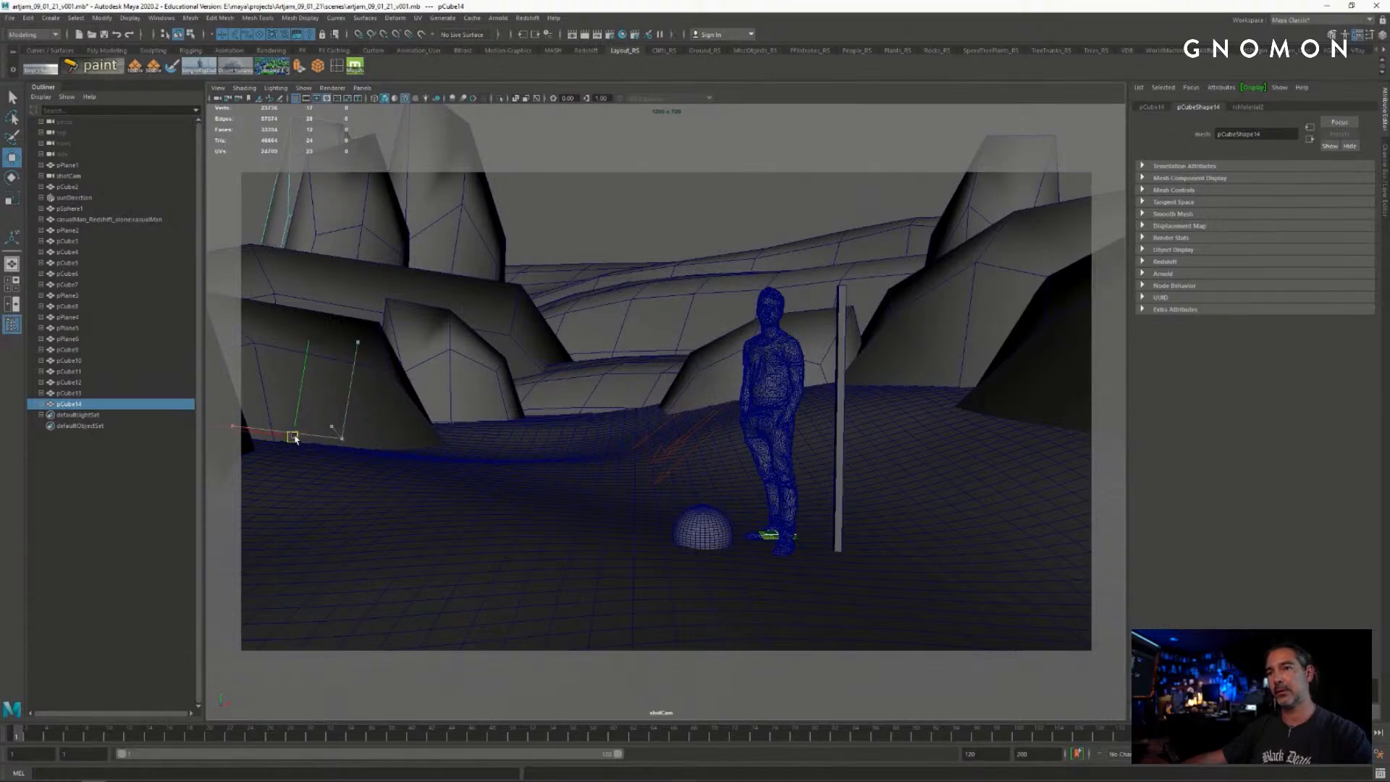
- Adjust the third spire's placement in perspective, refine its overlap with the left pair through shotCam, and clear the selection
{"action": "key", "text": "space"}
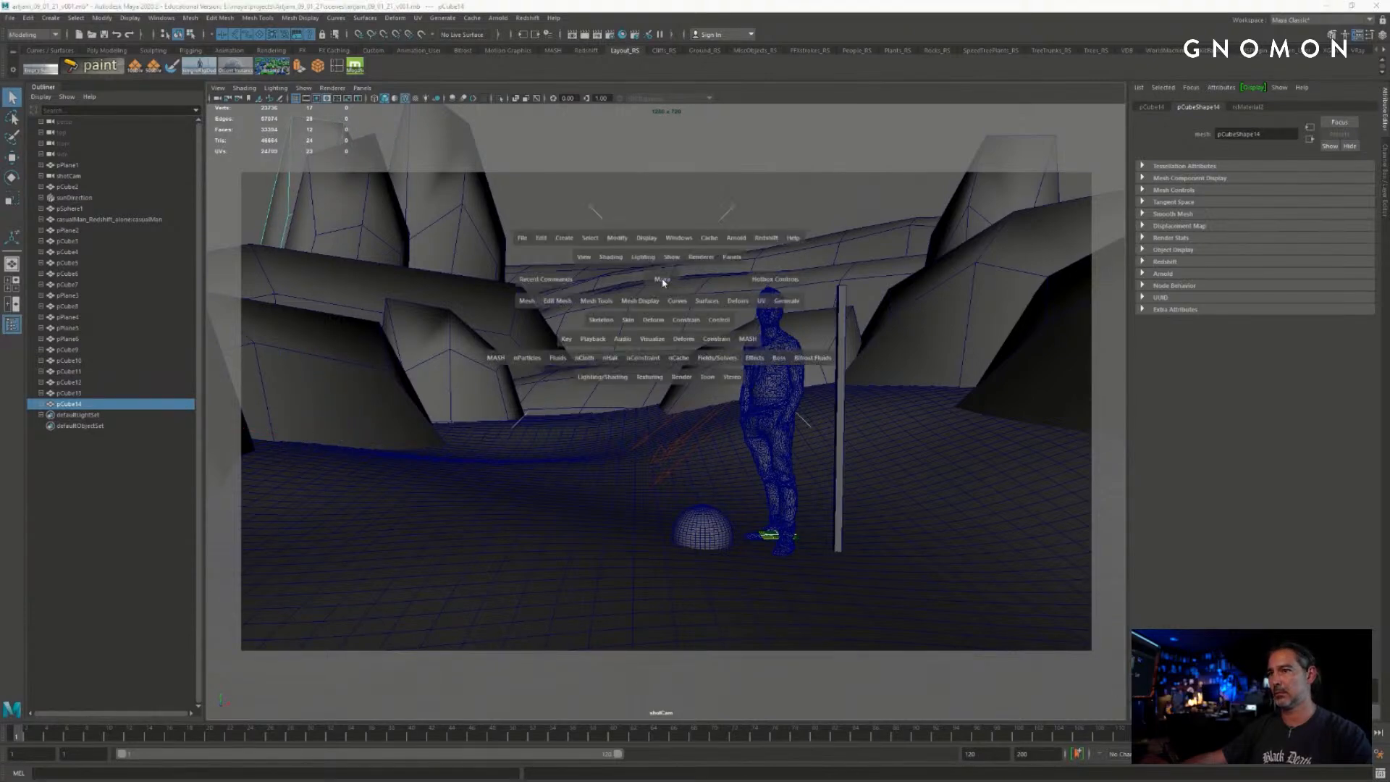
{"action": "left_click_drag", "start_coordinate": [662, 283], "coordinate": [658, 252]}
{"action": "left_click_drag", "start_coordinate": [651, 340], "coordinate": [613, 355], "text": "alt"}
{"action": "key", "text": "w"}
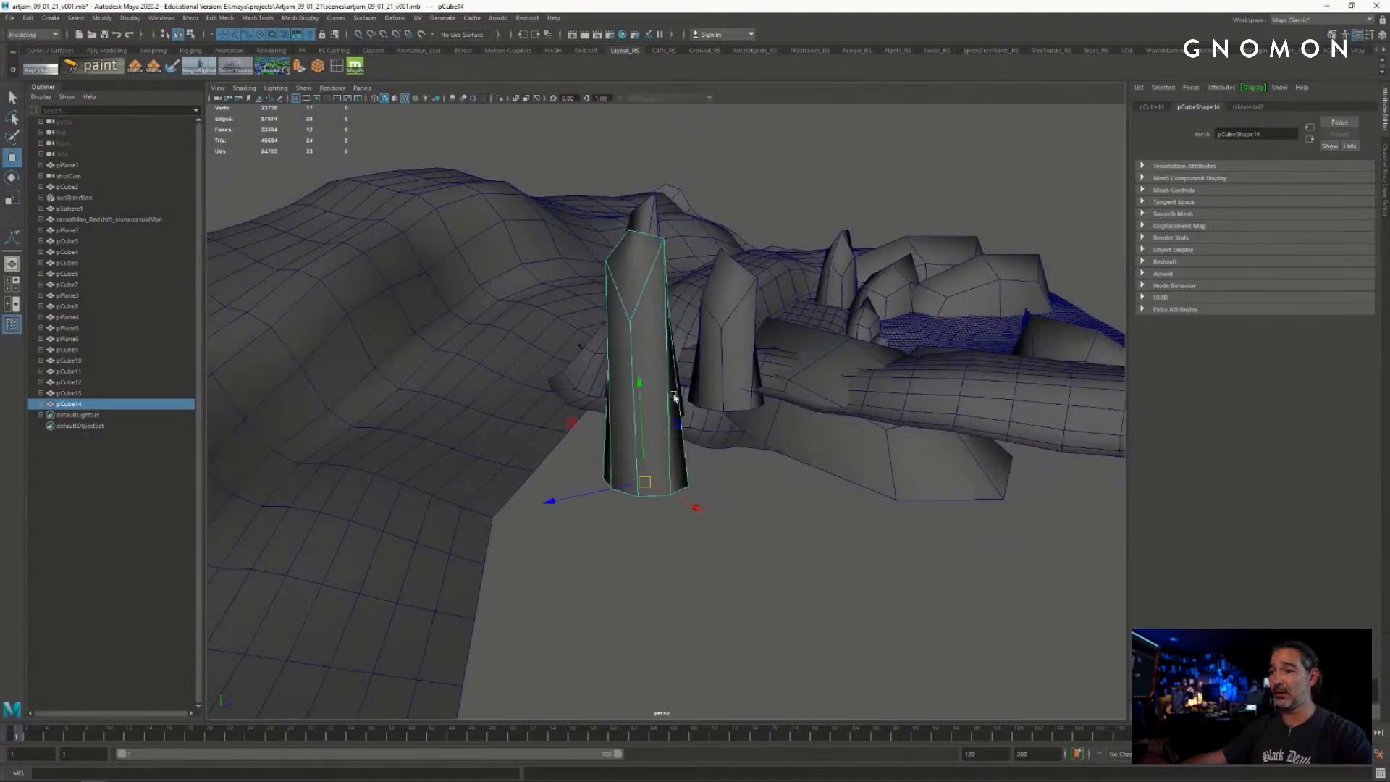
{"action": "left_click_drag", "start_coordinate": [673, 397], "coordinate": [699, 481], "text": "alt"}
{"action": "left_click_drag", "start_coordinate": [702, 535], "coordinate": [735, 459], "text": "alt"}
{"action": "left_click", "coordinate": [362, 88]}
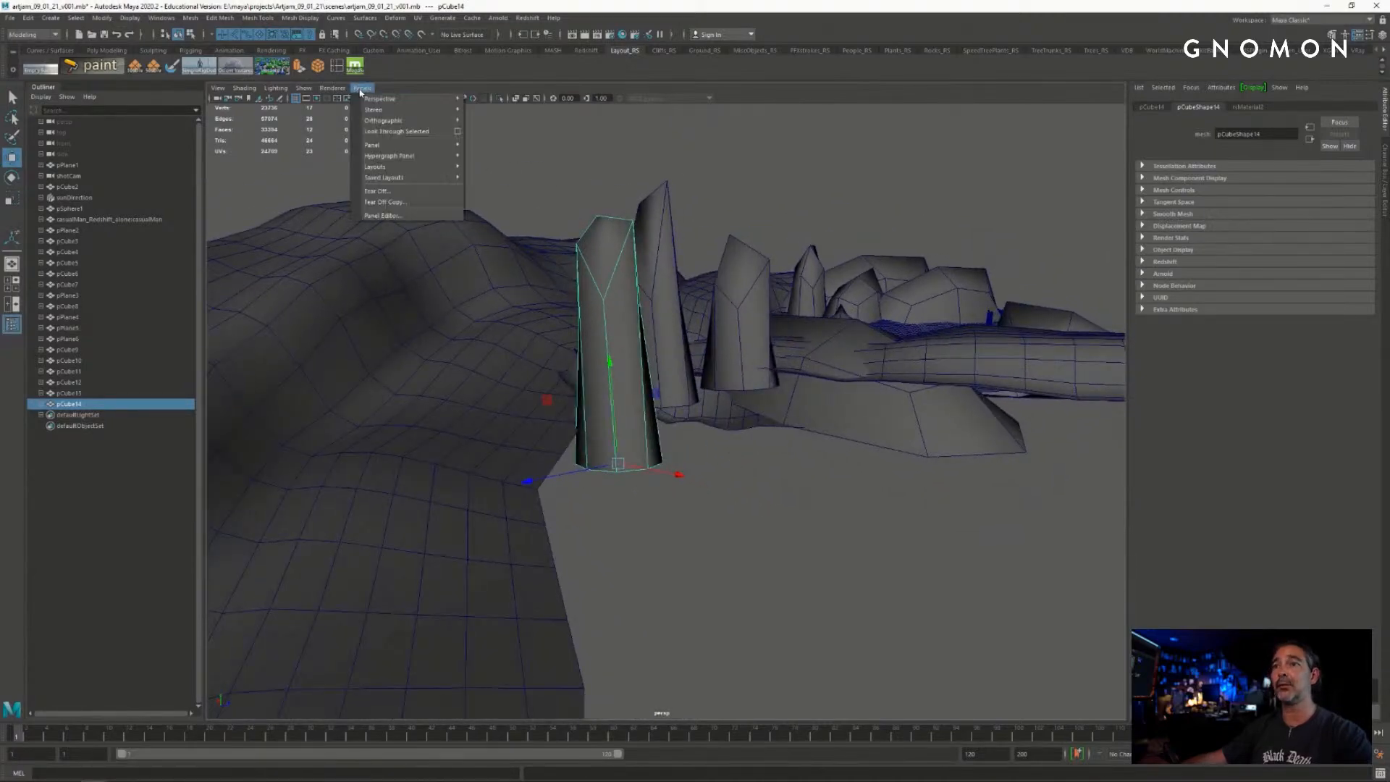
{"action": "mouse_move", "coordinate": [435, 94]}
{"action": "left_click", "coordinate": [498, 112]}
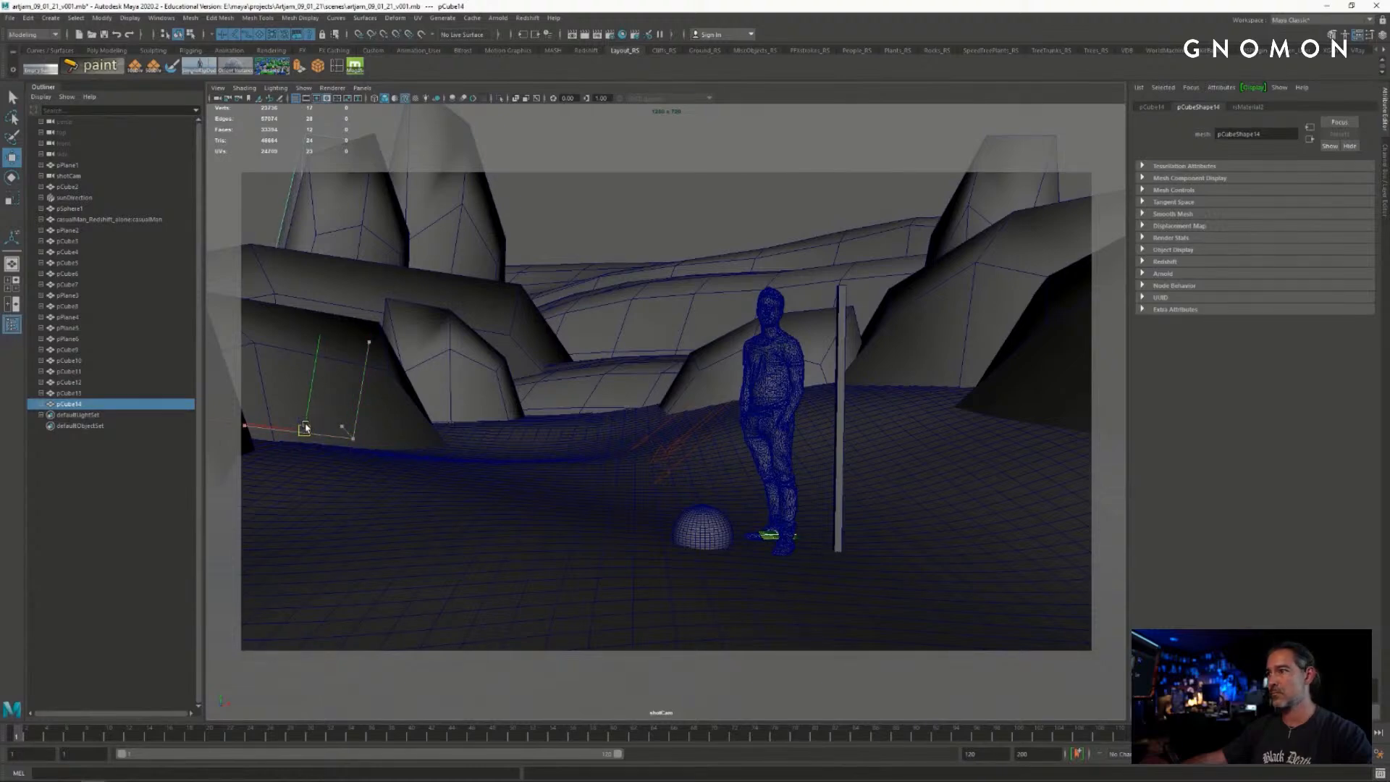
{"action": "left_click", "coordinate": [695, 175]}
- Duplicate the background spire on the right side of the shot, move the copy beside it and scale it taller
{"action": "left_click", "coordinate": [988, 209]}
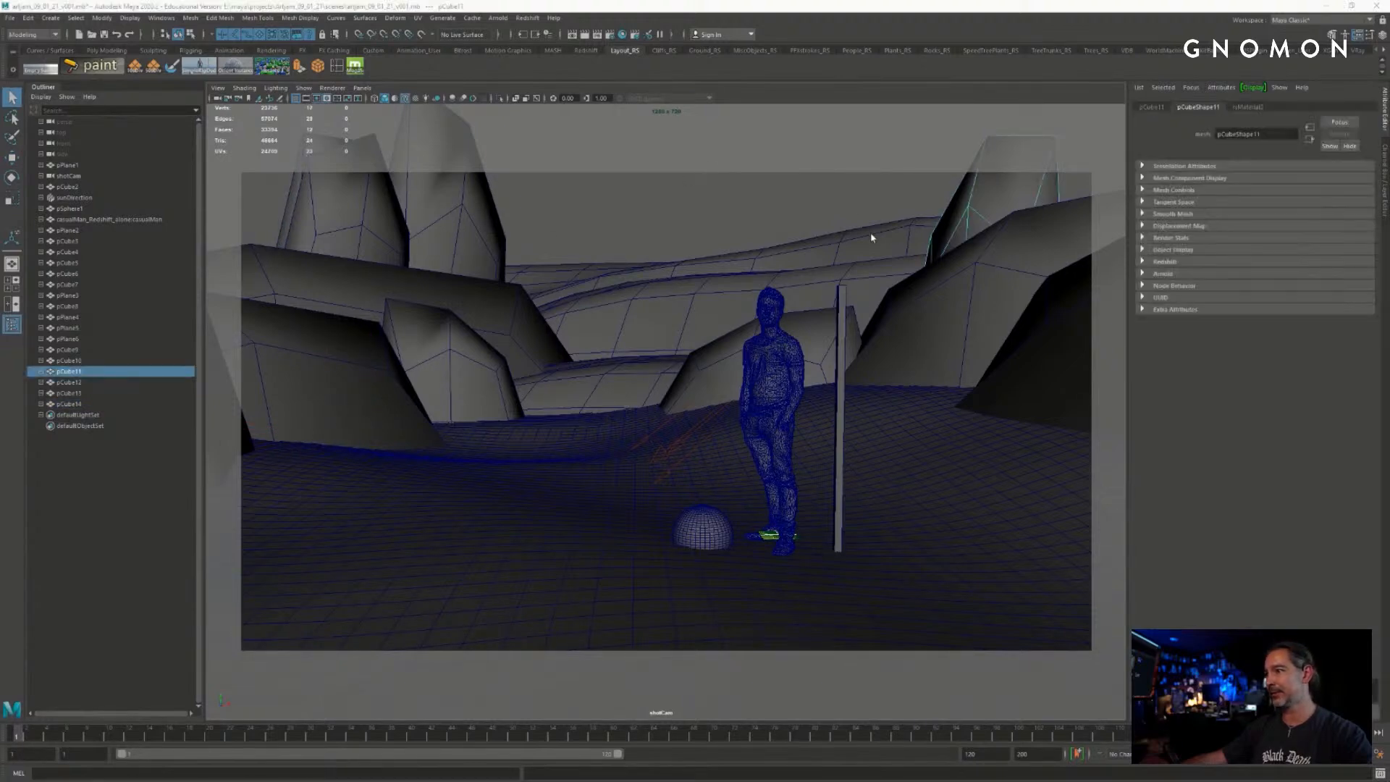
{"action": "key", "text": "space"}
{"action": "left_click_drag", "start_coordinate": [871, 236], "coordinate": [810, 301]}
{"action": "key", "text": "ctrl+d"}
{"action": "key", "text": "w"}
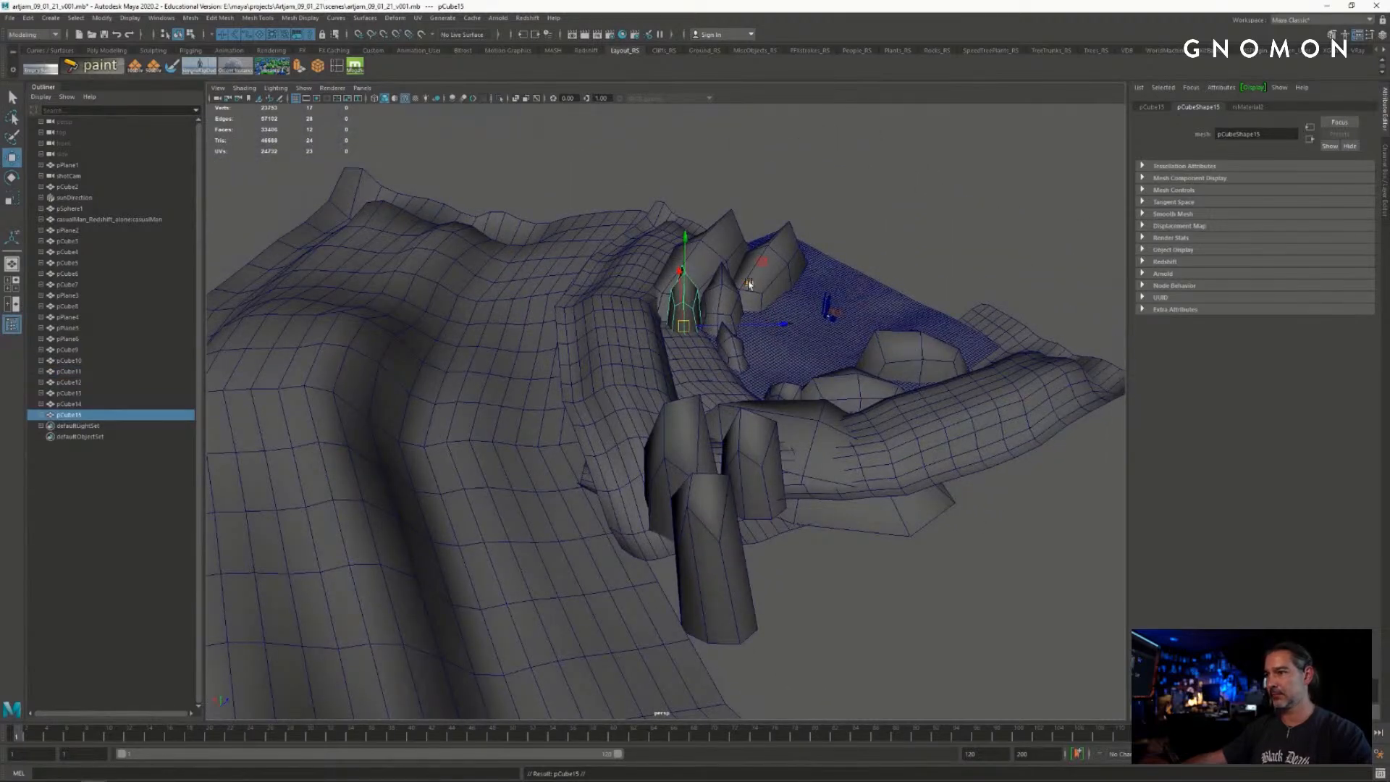
{"action": "left_click_drag", "start_coordinate": [677, 272], "coordinate": [624, 214], "text": "alt"}
{"action": "left_click_drag", "start_coordinate": [723, 342], "coordinate": [648, 305], "text": "alt"}
{"action": "left_click_drag", "start_coordinate": [700, 208], "coordinate": [706, 146]}
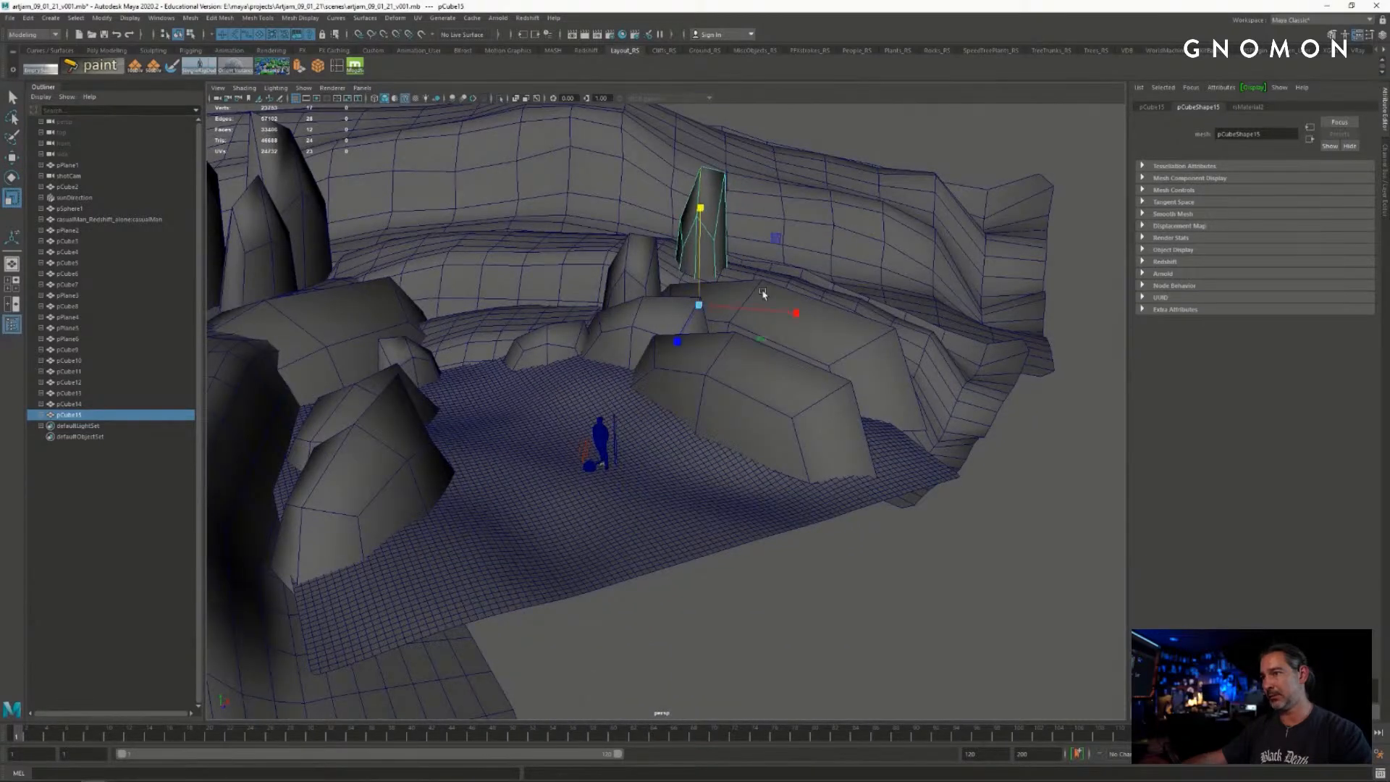
- Place the copied spire behind the right-hand boulders and shift it inward within the shotCam frame
{"action": "left_click_drag", "start_coordinate": [763, 293], "coordinate": [646, 407], "text": "alt"}
{"action": "key", "text": "w"}
{"action": "left_click_drag", "start_coordinate": [646, 407], "coordinate": [611, 385], "text": "alt"}
{"action": "left_click_drag", "start_coordinate": [611, 386], "coordinate": [706, 392], "text": "alt"}
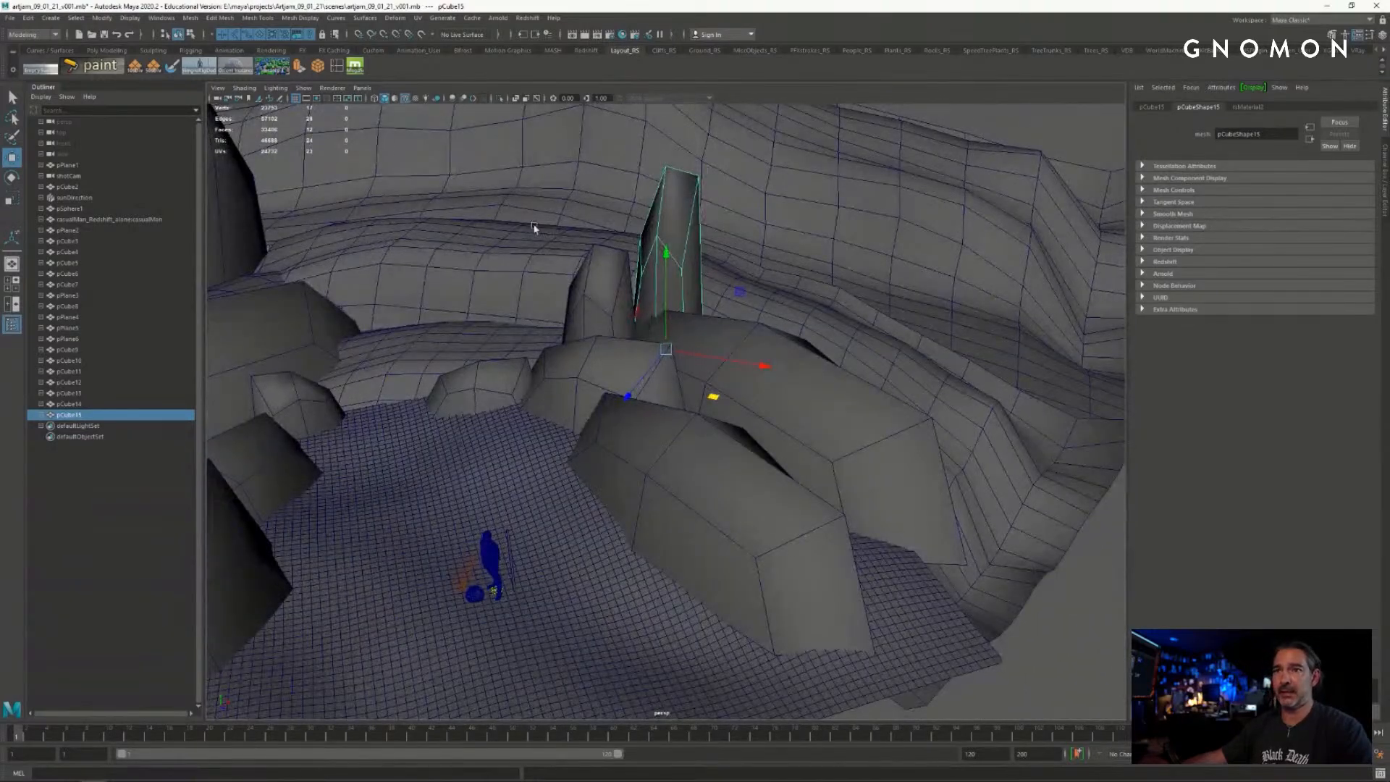
{"action": "left_click", "coordinate": [362, 89]}
{"action": "mouse_move", "coordinate": [449, 102]}
{"action": "left_click", "coordinate": [502, 108]}
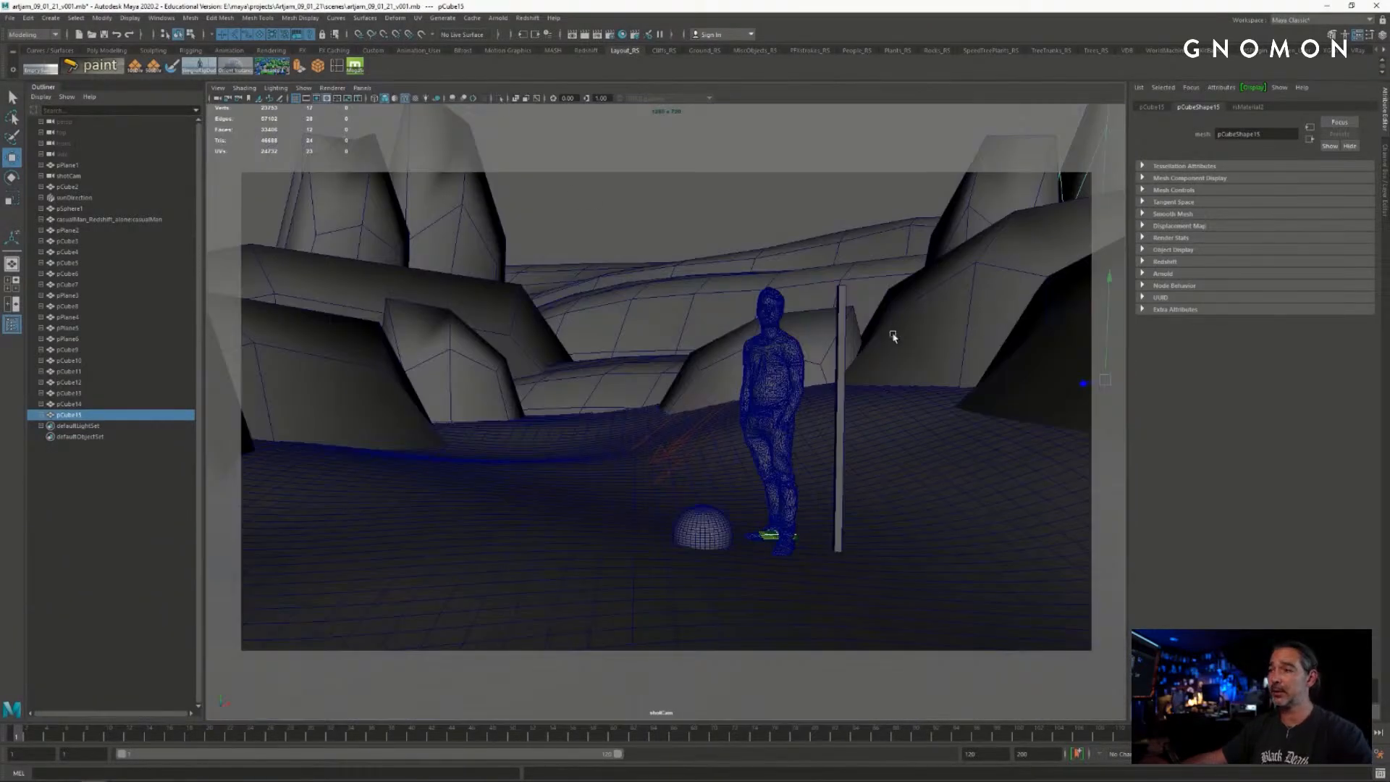
{"action": "left_click_drag", "start_coordinate": [1098, 396], "coordinate": [1061, 383]}
- Rotate and scale the copied right-hand spire to set it apart from its neighbour in the shotCam view
{"action": "key", "text": "e"}
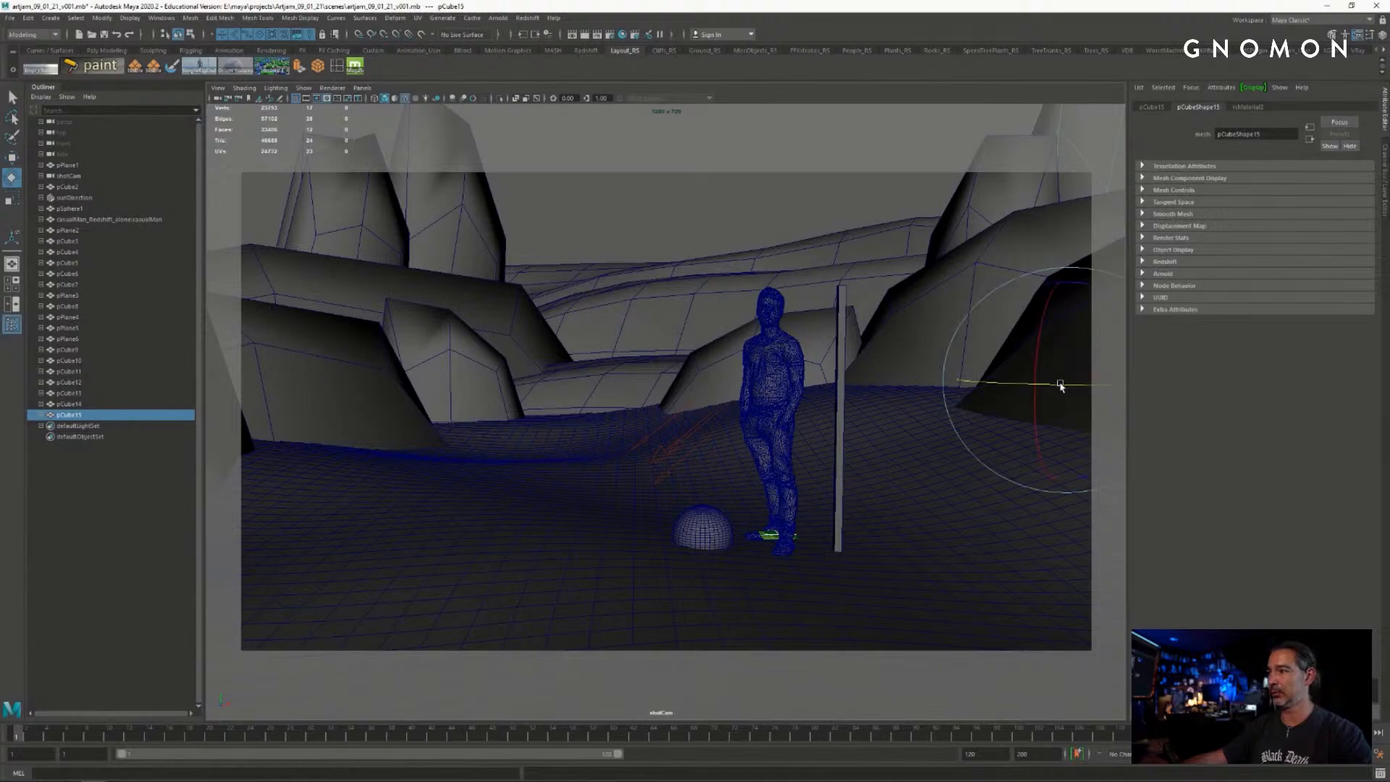
{"action": "key", "text": "r"}
{"action": "key", "text": "e"}
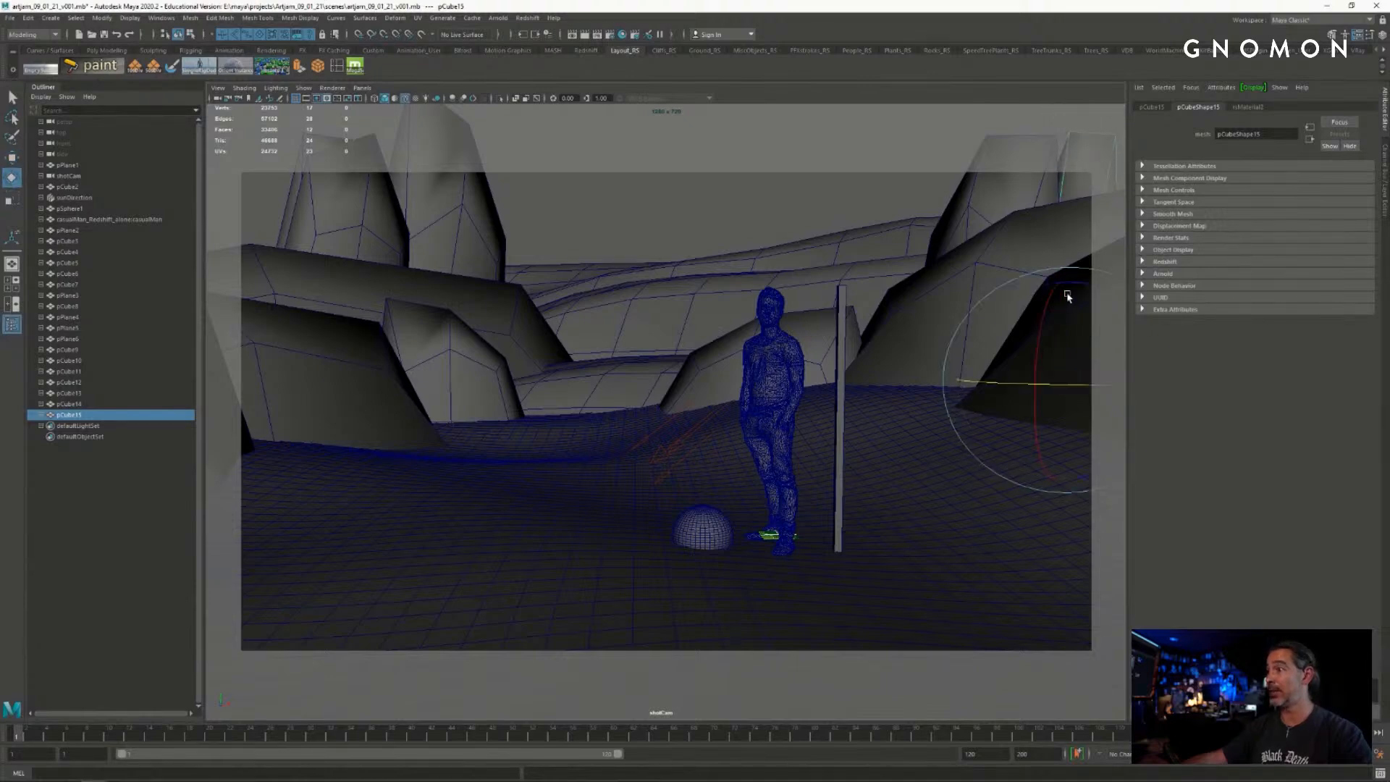
{"action": "key", "text": "r"}
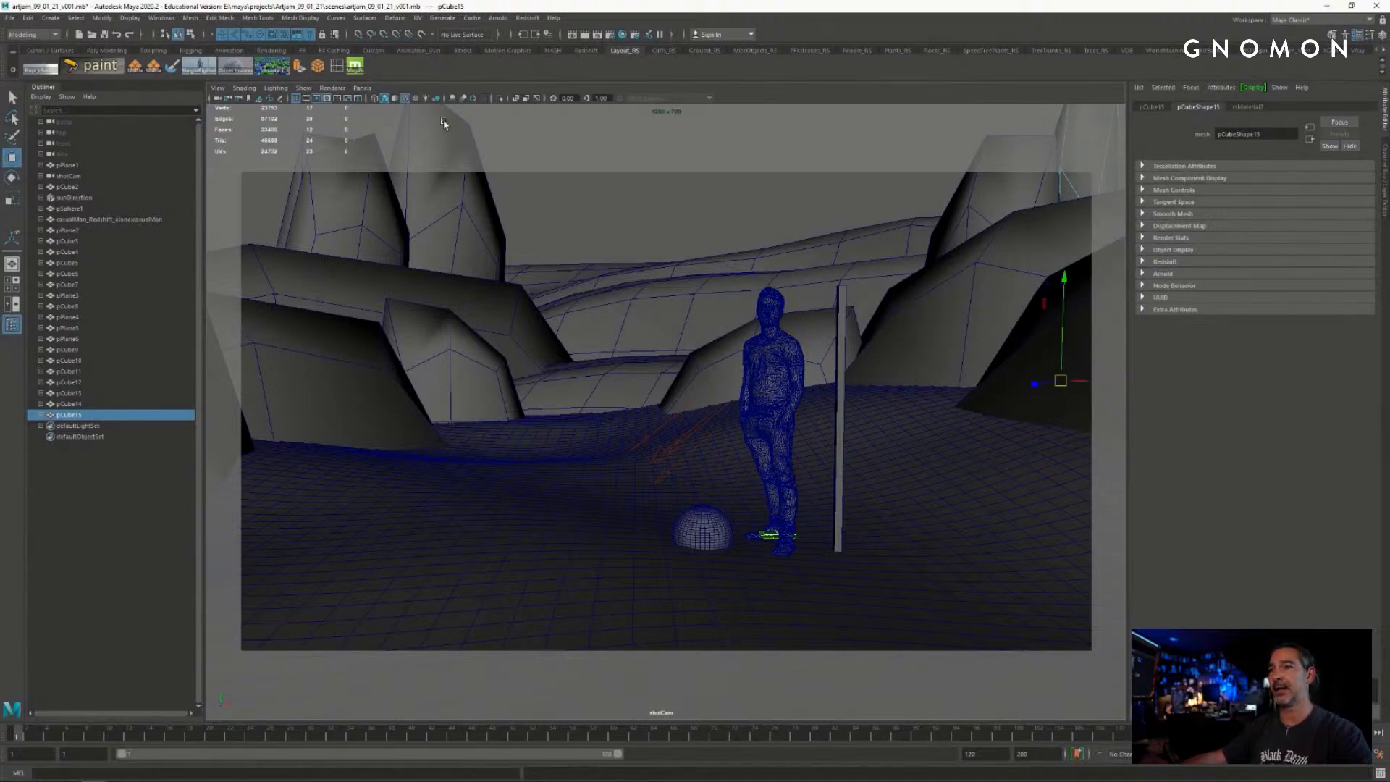
{"action": "left_click", "coordinate": [357, 88]}
{"action": "mouse_move", "coordinate": [369, 98]}
{"action": "left_click", "coordinate": [500, 107]}
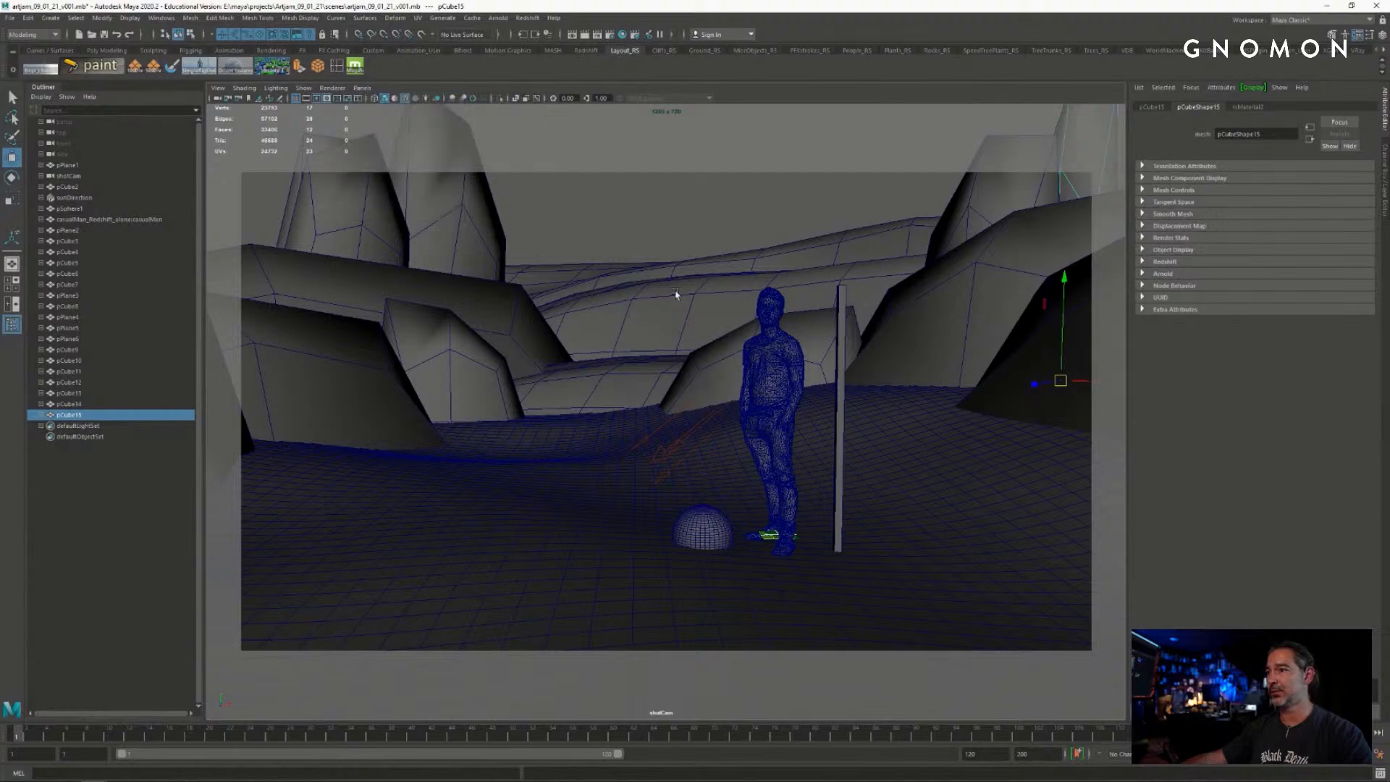
- Push the copied right-hand spire farther behind its neighbour in perspective and nudge it inward through shotCam
{"action": "key", "text": "space"}
{"action": "left_click_drag", "start_coordinate": [666, 245], "coordinate": [667, 221]}
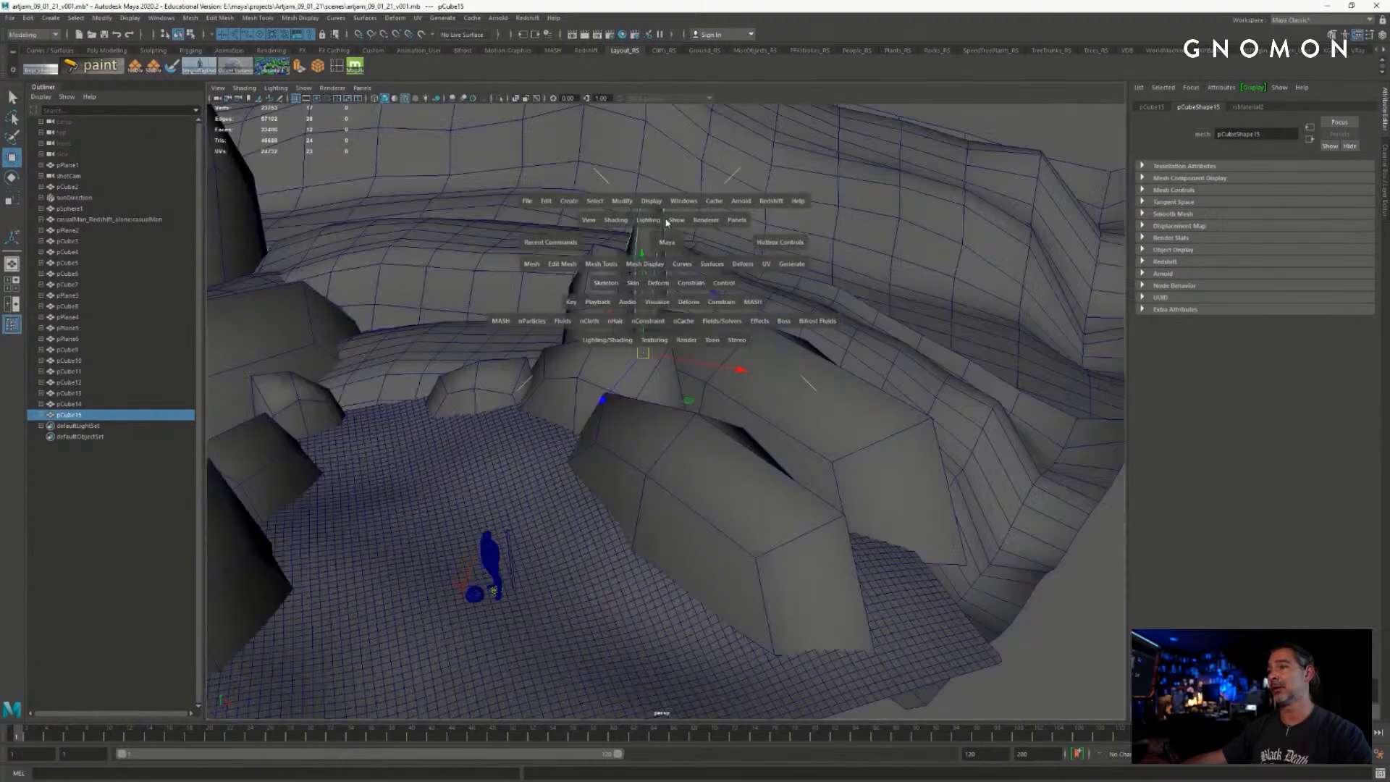
{"action": "left_click_drag", "start_coordinate": [723, 332], "coordinate": [680, 412], "text": "alt"}
{"action": "left_click_drag", "start_coordinate": [680, 411], "coordinate": [730, 397], "text": "alt"}
{"action": "left_click", "coordinate": [362, 88]}
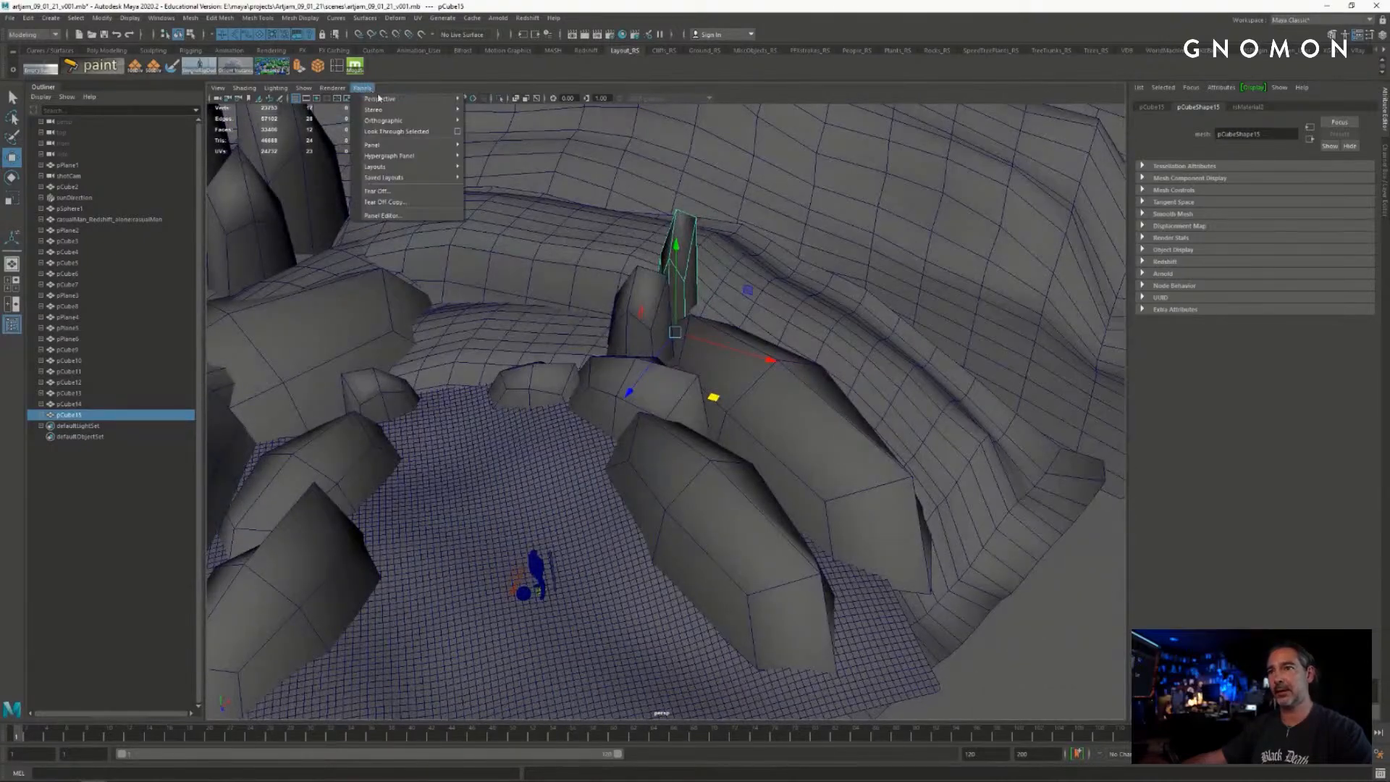
{"action": "mouse_move", "coordinate": [435, 95]}
{"action": "left_click", "coordinate": [499, 112]}
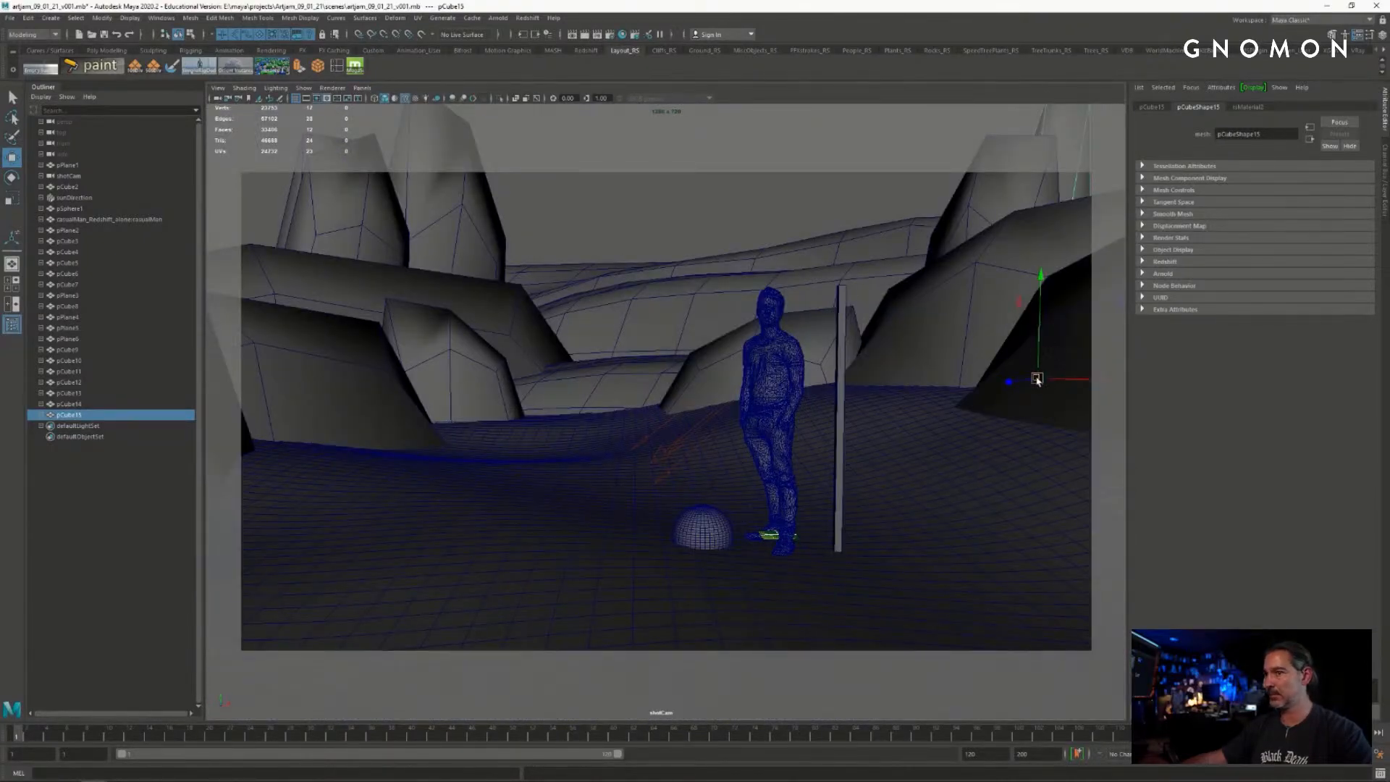
{"action": "mouse_move", "coordinate": [1037, 379]}
{"action": "left_mouse_down"}
{"action": "mouse_move", "coordinate": [1003, 377]}
{"action": "mouse_move", "coordinate": [1030, 380]}
{"action": "left_mouse_up"}
- View the whole environment blockout from a distance in perspective
{"action": "key", "text": "space"}
{"action": "mouse_move", "coordinate": [779, 367]}
{"action": "left_mouse_down"}
{"action": "mouse_move", "coordinate": [775, 334]}
{"action": "mouse_move", "coordinate": [779, 376]}
{"action": "left_mouse_up"}
{"action": "right_click_drag", "start_coordinate": [779, 375], "coordinate": [530, 275], "text": "alt"}
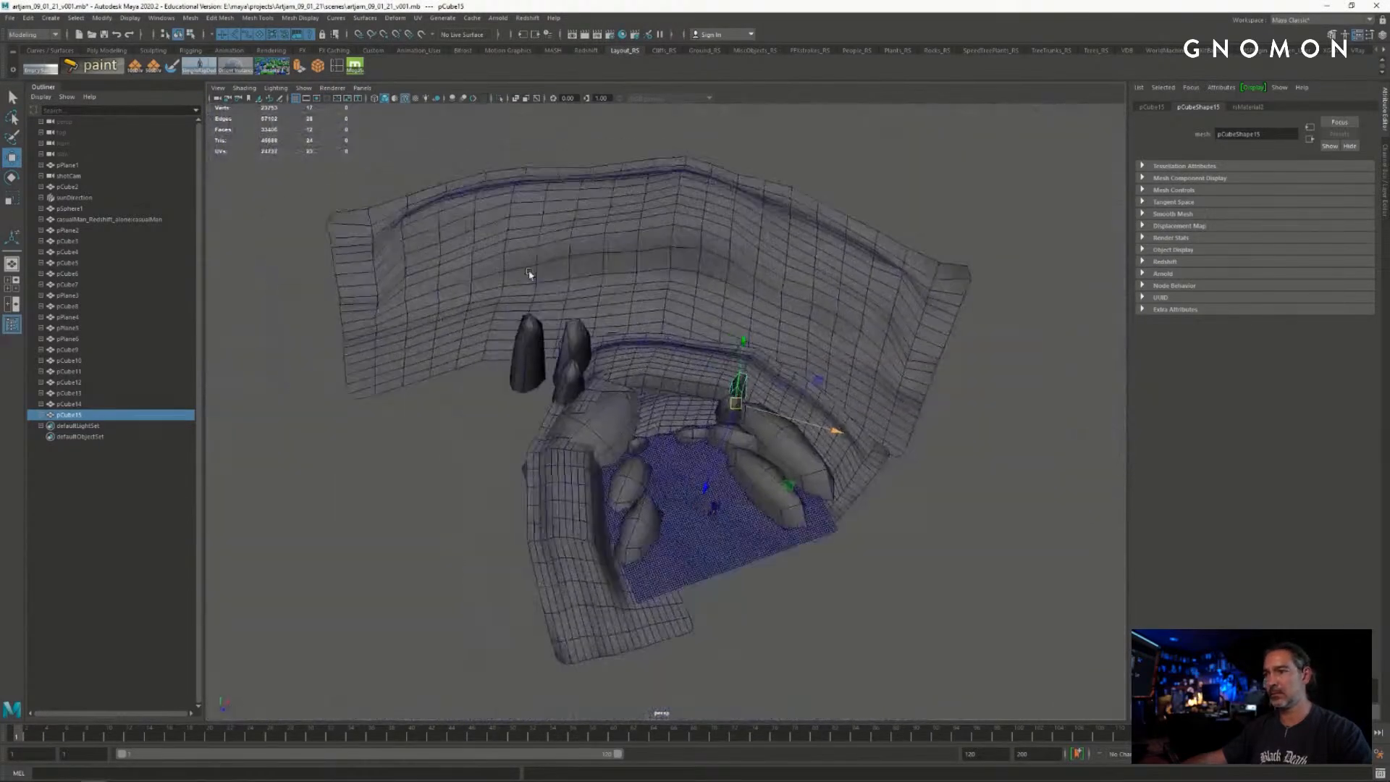
- Duplicate the slender spire rock and move the copy behind the cluster of tall rocks on the opposite ridge
{"action": "left_click_drag", "start_coordinate": [531, 275], "coordinate": [630, 318], "text": "alt"}
{"action": "right_click_drag", "start_coordinate": [630, 319], "coordinate": [778, 293], "text": "alt"}
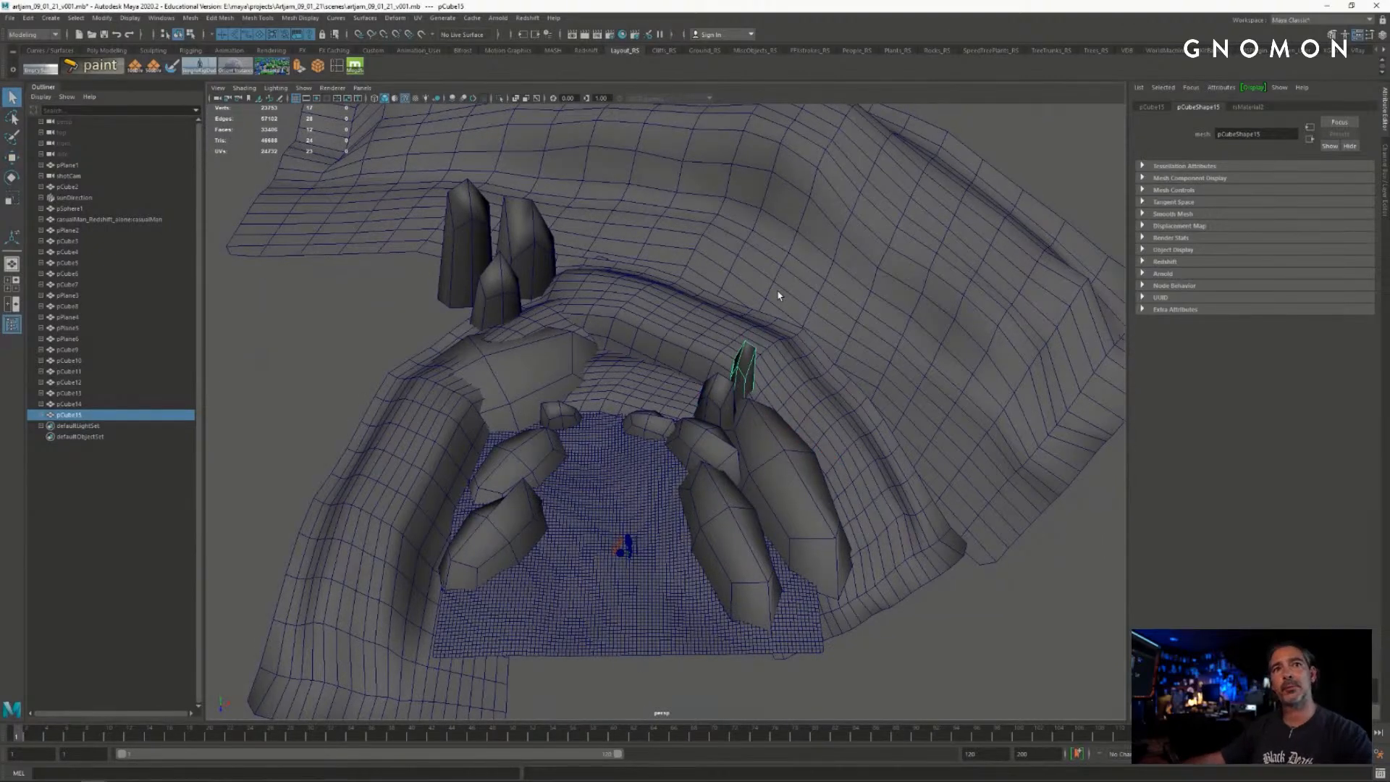
{"action": "left_click_drag", "start_coordinate": [716, 362], "coordinate": [765, 473], "text": "alt"}
{"action": "middle_click_drag", "start_coordinate": [761, 476], "coordinate": [773, 483]}
{"action": "key", "text": "ctrl+d"}
{"action": "left_click_drag", "start_coordinate": [797, 485], "coordinate": [729, 290], "text": "alt"}
- Stretch the copied spire vertically so it stands taller than its neighbours and tilt it slightly
{"action": "key", "text": "r"}
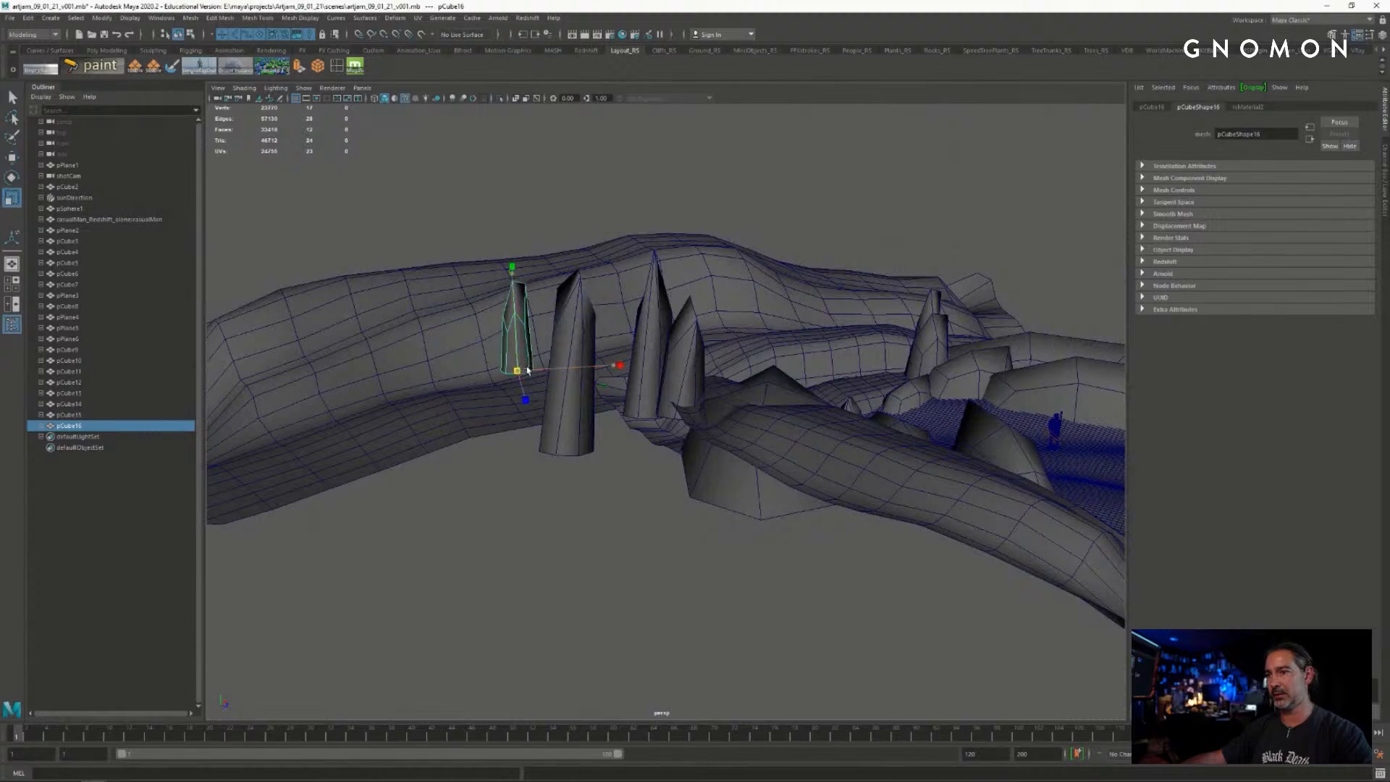
{"action": "key", "text": "e"}
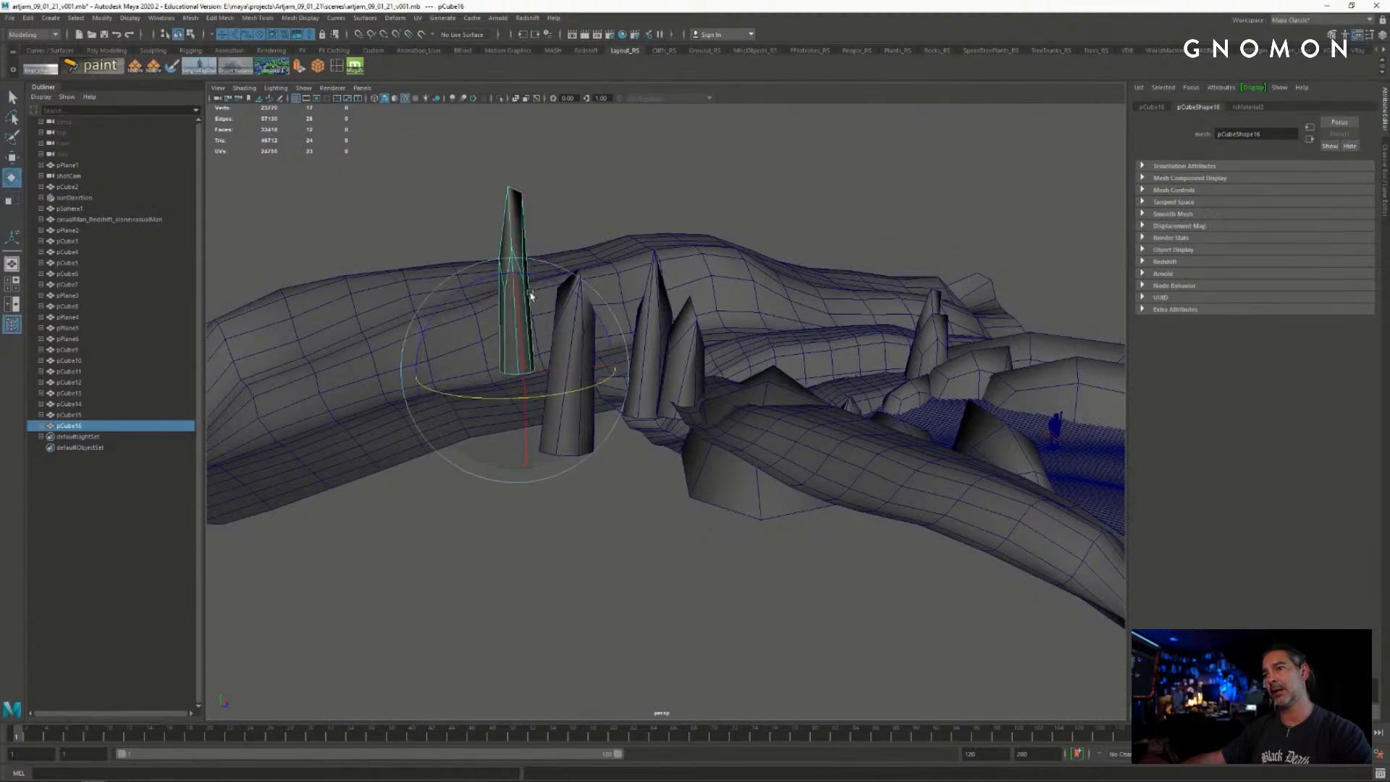
{"action": "left_click_drag", "start_coordinate": [536, 281], "coordinate": [556, 284]}
{"action": "key", "text": "w"}
{"action": "left_click_drag", "start_coordinate": [648, 351], "coordinate": [613, 303], "text": "alt"}
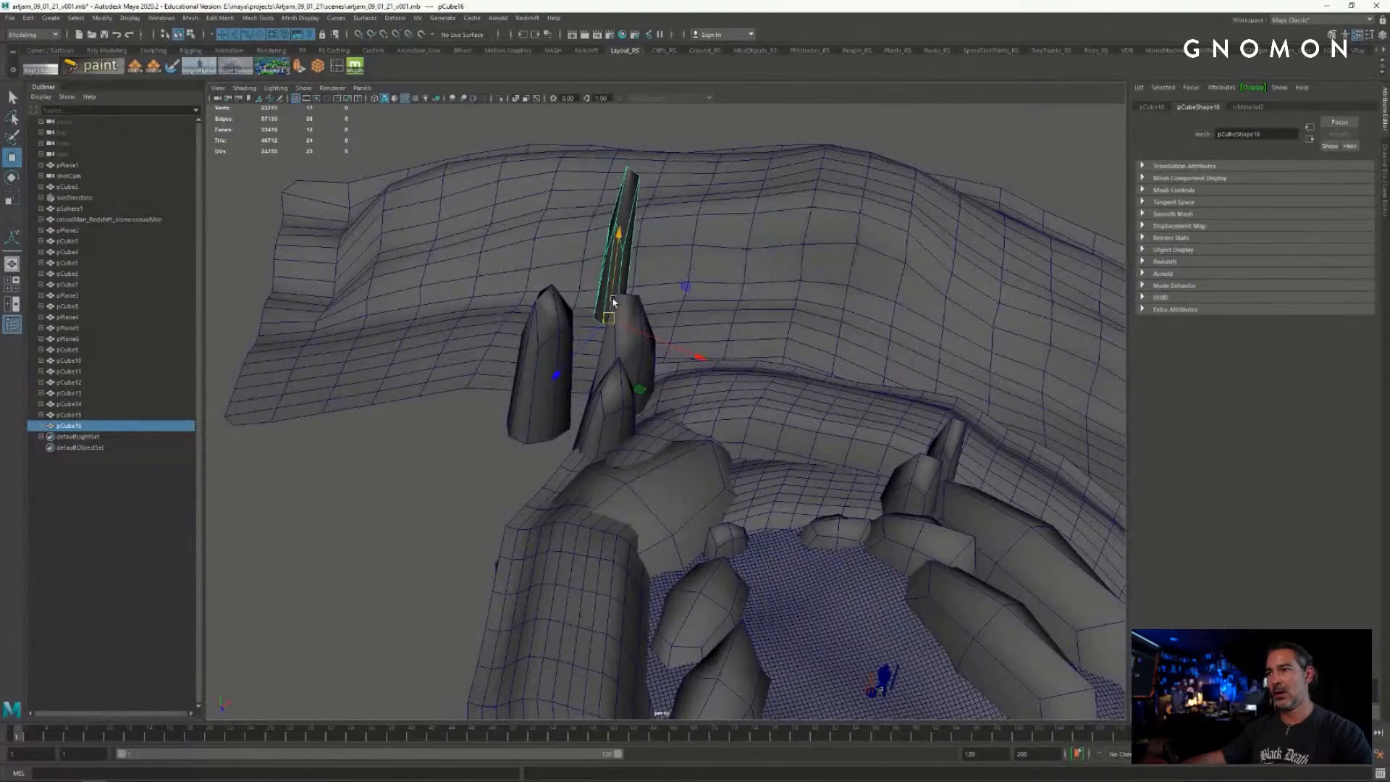
- Shift the tall spire behind the rock cluster as framed by shotCam and adjust its height in perspective
{"action": "left_click", "coordinate": [362, 88]}
{"action": "mouse_move", "coordinate": [406, 97]}
{"action": "left_click", "coordinate": [511, 114]}
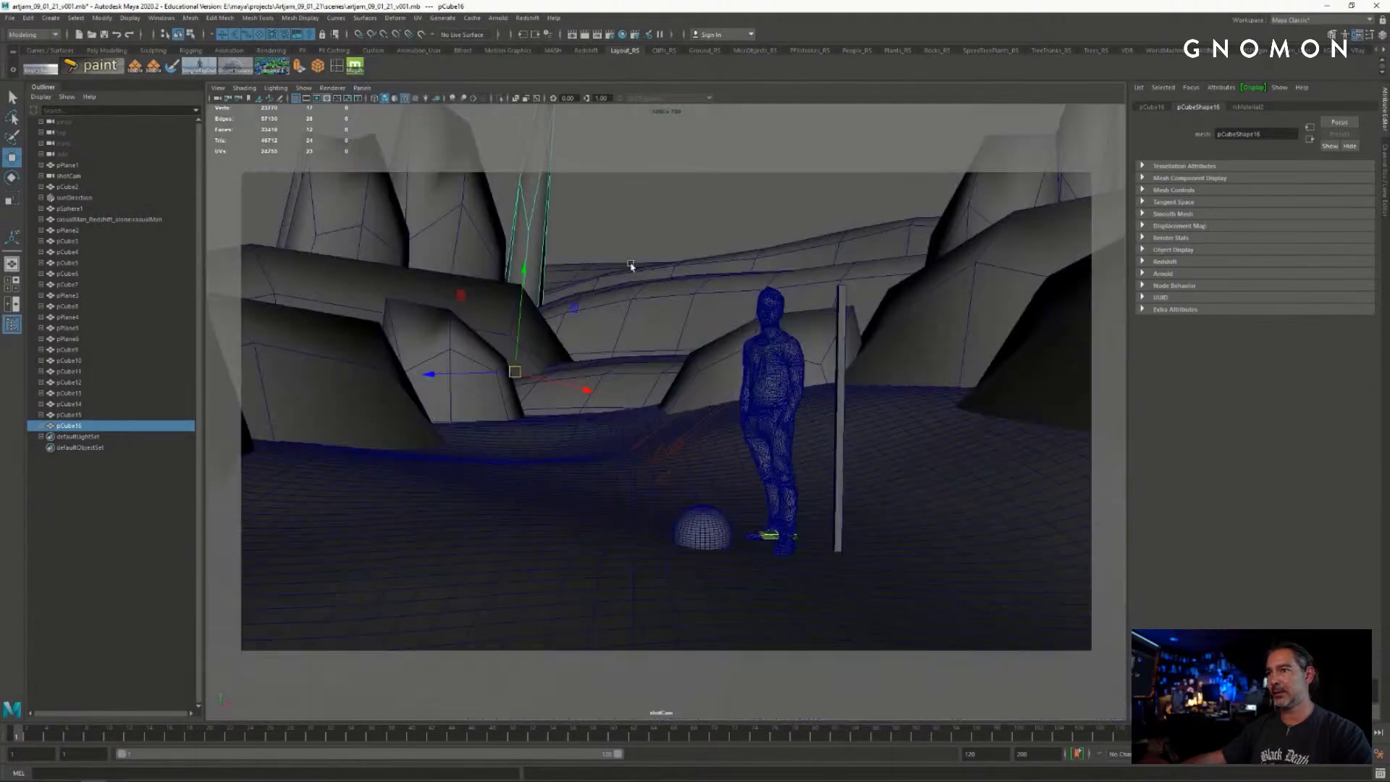
{"action": "left_click_drag", "start_coordinate": [518, 374], "coordinate": [470, 369]}
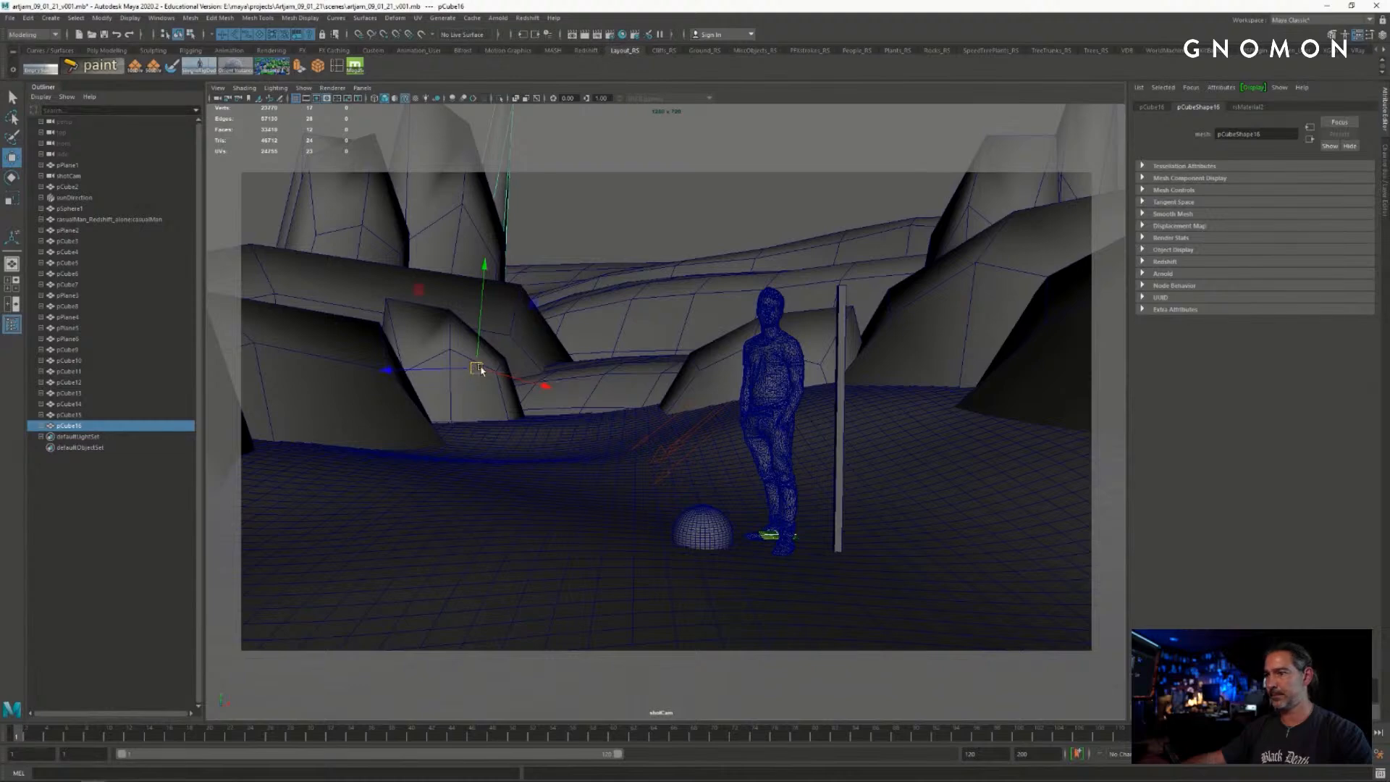
{"action": "key", "text": "space"}
{"action": "left_click_drag", "start_coordinate": [605, 368], "coordinate": [618, 327]}
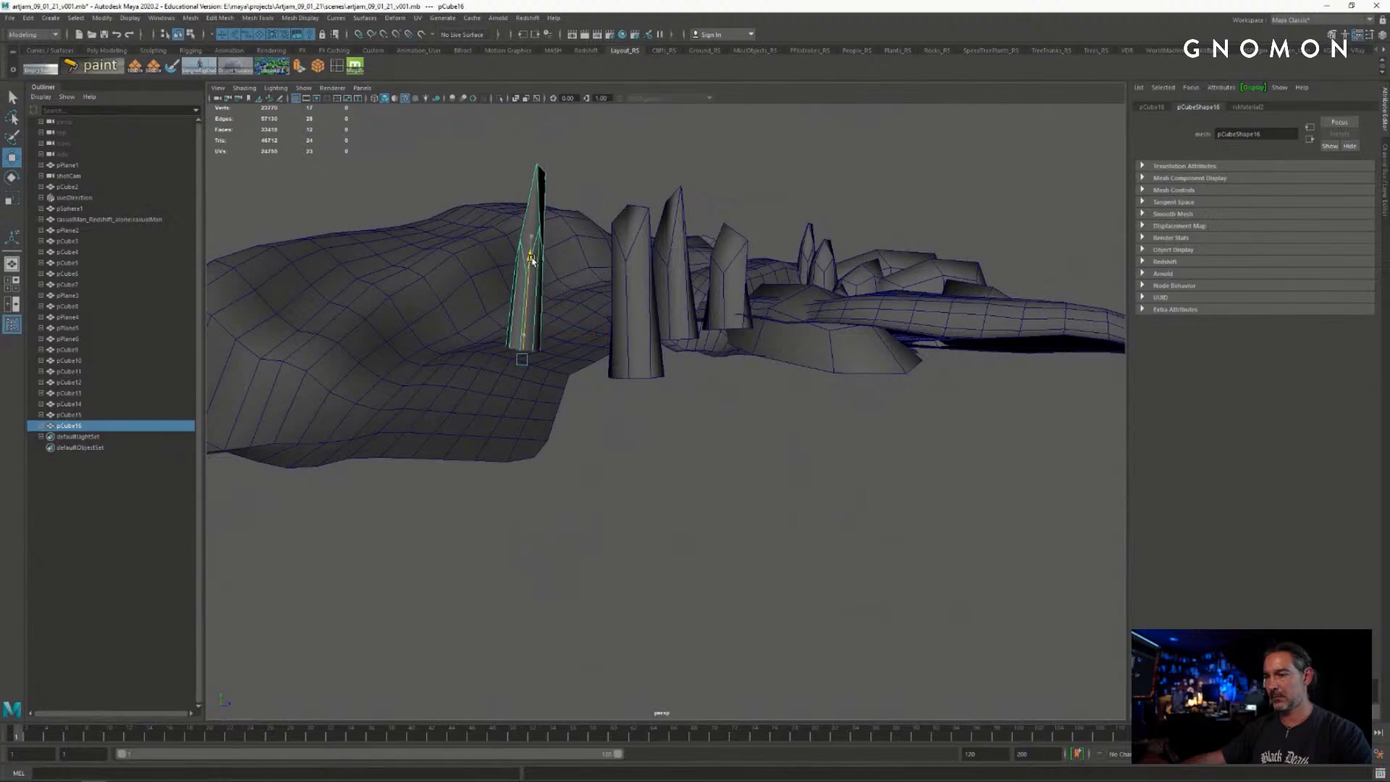
{"action": "left_click_drag", "start_coordinate": [534, 236], "coordinate": [528, 166], "text": "alt"}
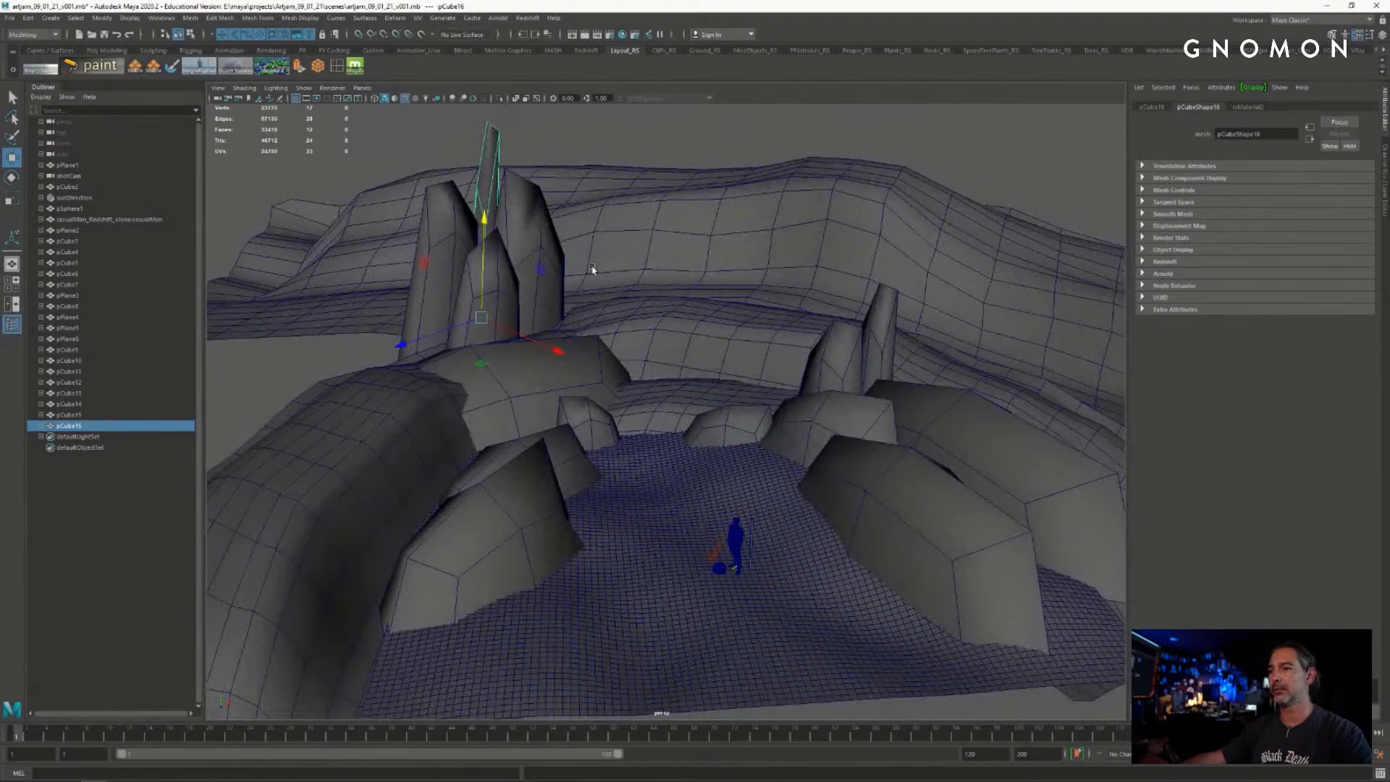
- Check the framing through shotCam and scale down pCube11, the upright rock on the ridge behind the figure
{"action": "key", "text": "q"}
{"action": "left_click", "coordinate": [714, 142]}
{"action": "left_click", "coordinate": [363, 88]}
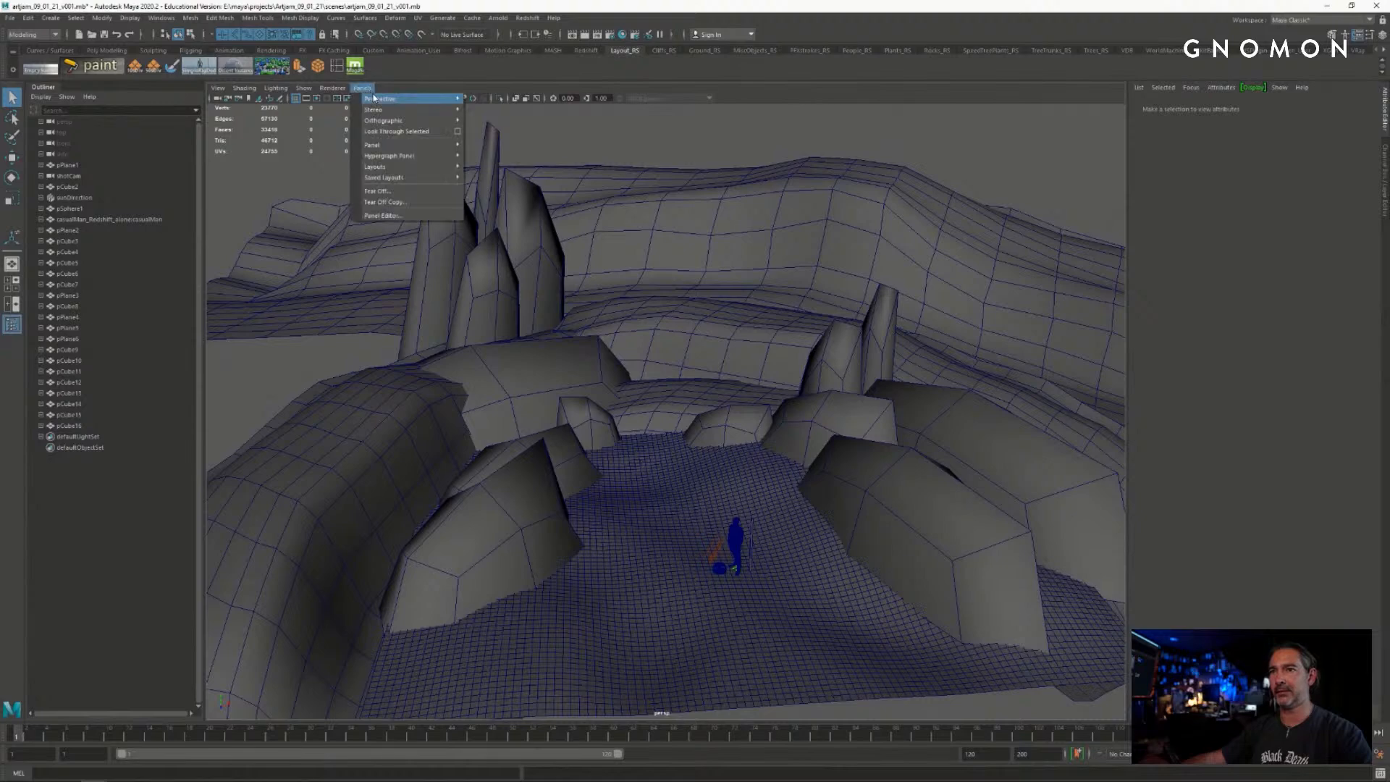
{"action": "left_click", "coordinate": [496, 112]}
{"action": "left_click", "coordinate": [422, 223]}
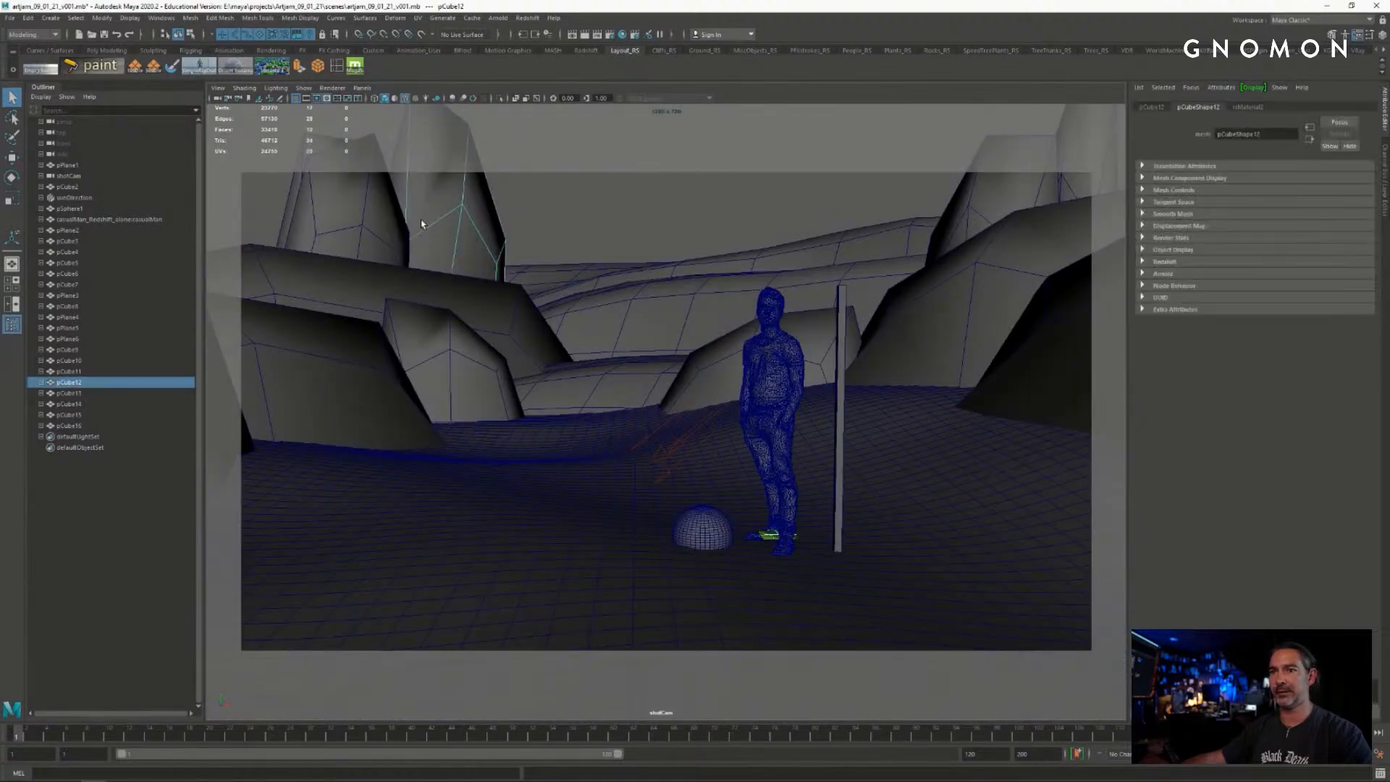
{"action": "left_click", "coordinate": [997, 195]}
{"action": "key", "text": "e"}
{"action": "key", "text": "r"}
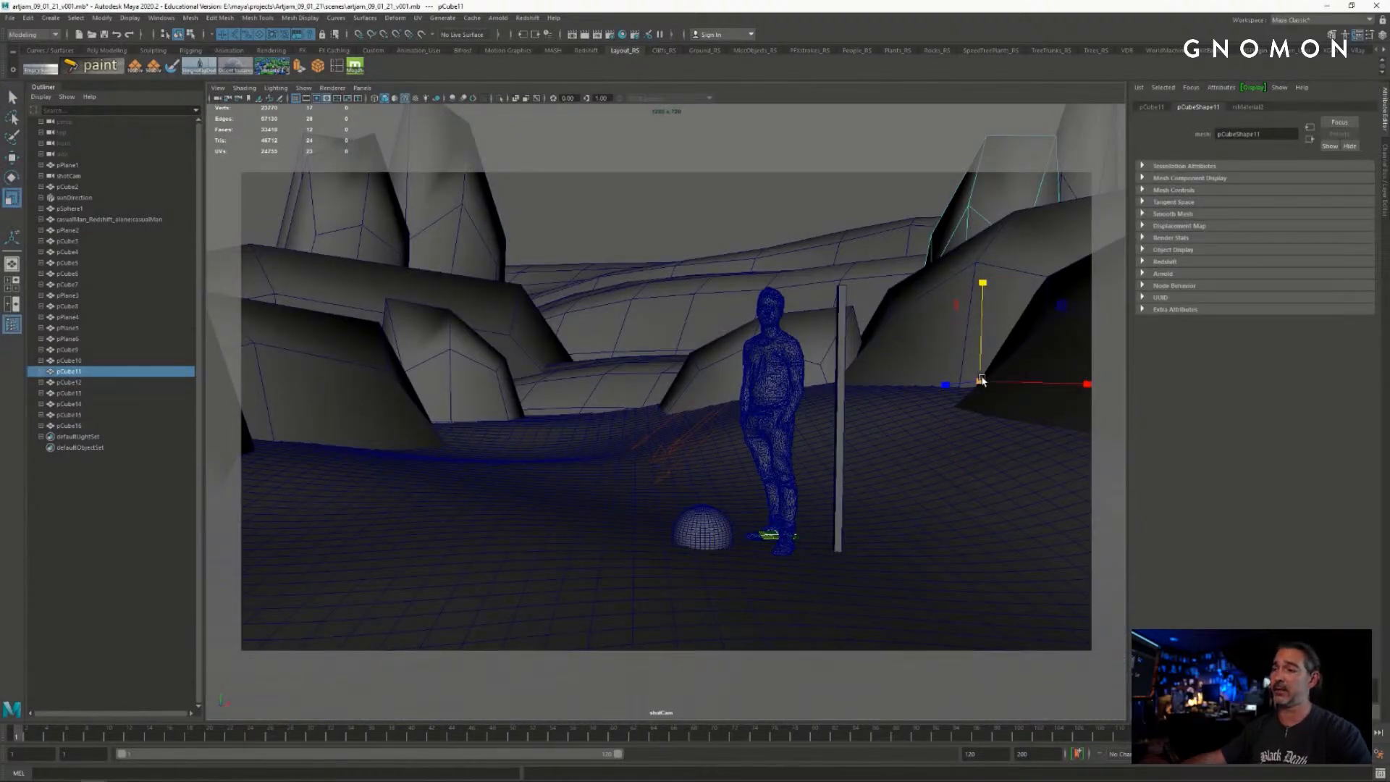
{"action": "left_click_drag", "start_coordinate": [981, 380], "coordinate": [963, 384]}
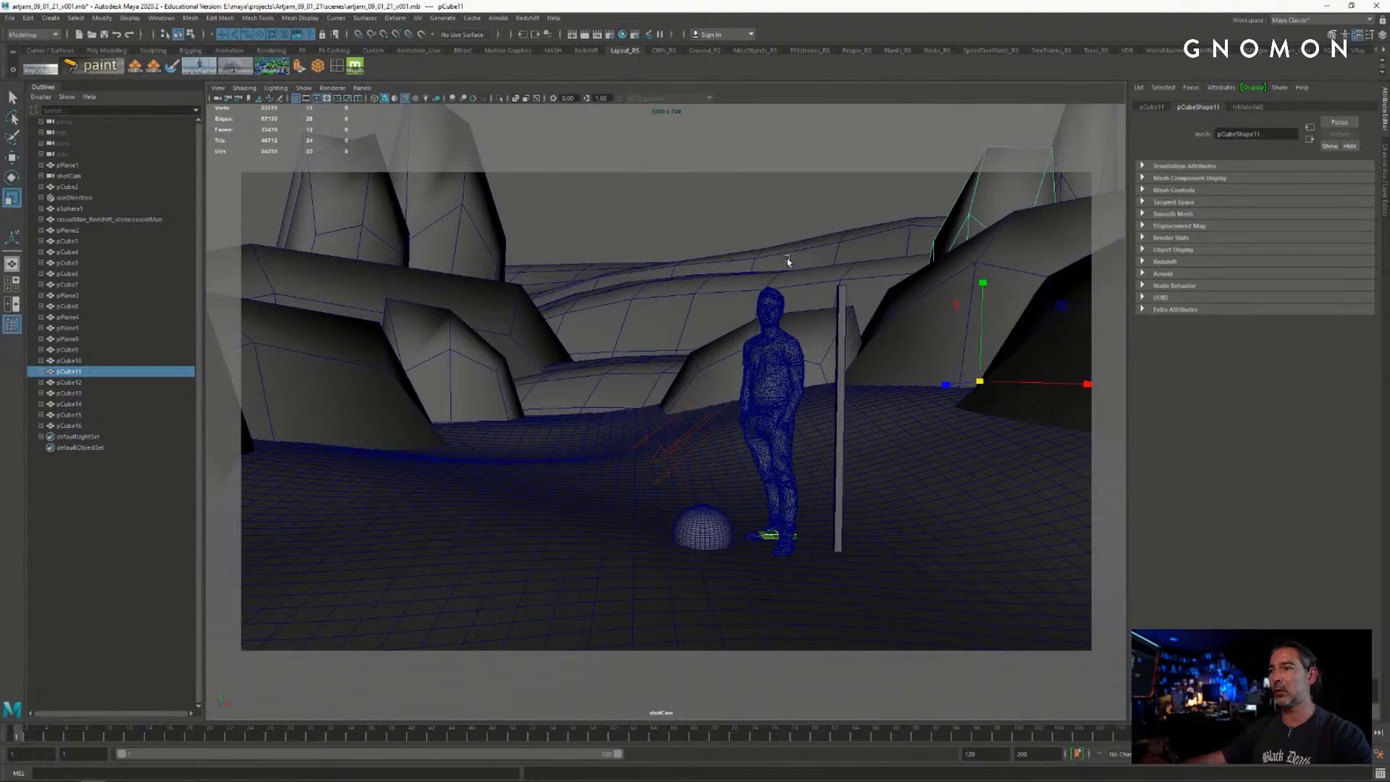
- Duplicate the low rock at the far end of the ground plane and move the copy toward the figure
{"action": "key", "text": "space"}
{"action": "left_click", "coordinate": [683, 236]}
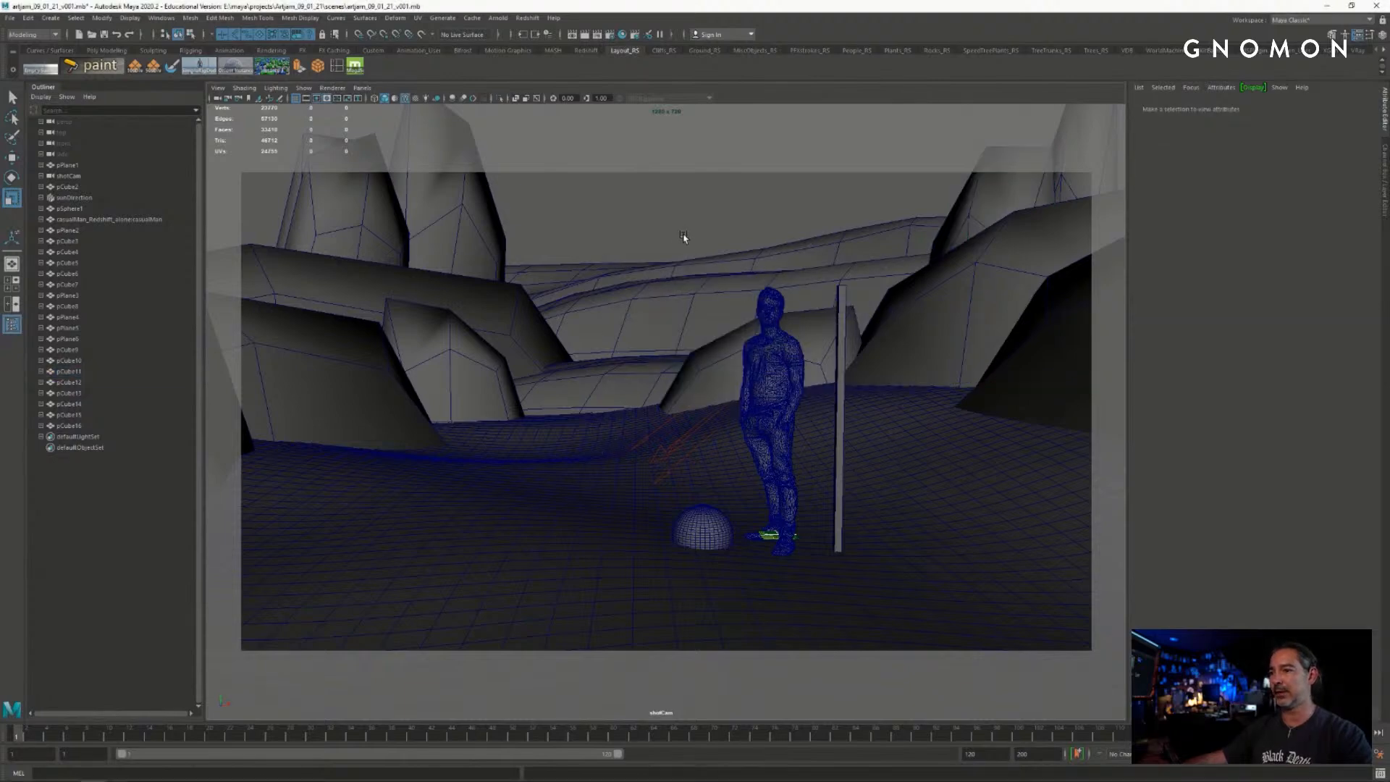
{"action": "left_click", "coordinate": [703, 341]}
{"action": "left_click", "coordinate": [726, 364]}
{"action": "key", "text": "space"}
{"action": "left_click_drag", "start_coordinate": [726, 364], "coordinate": [726, 328]}
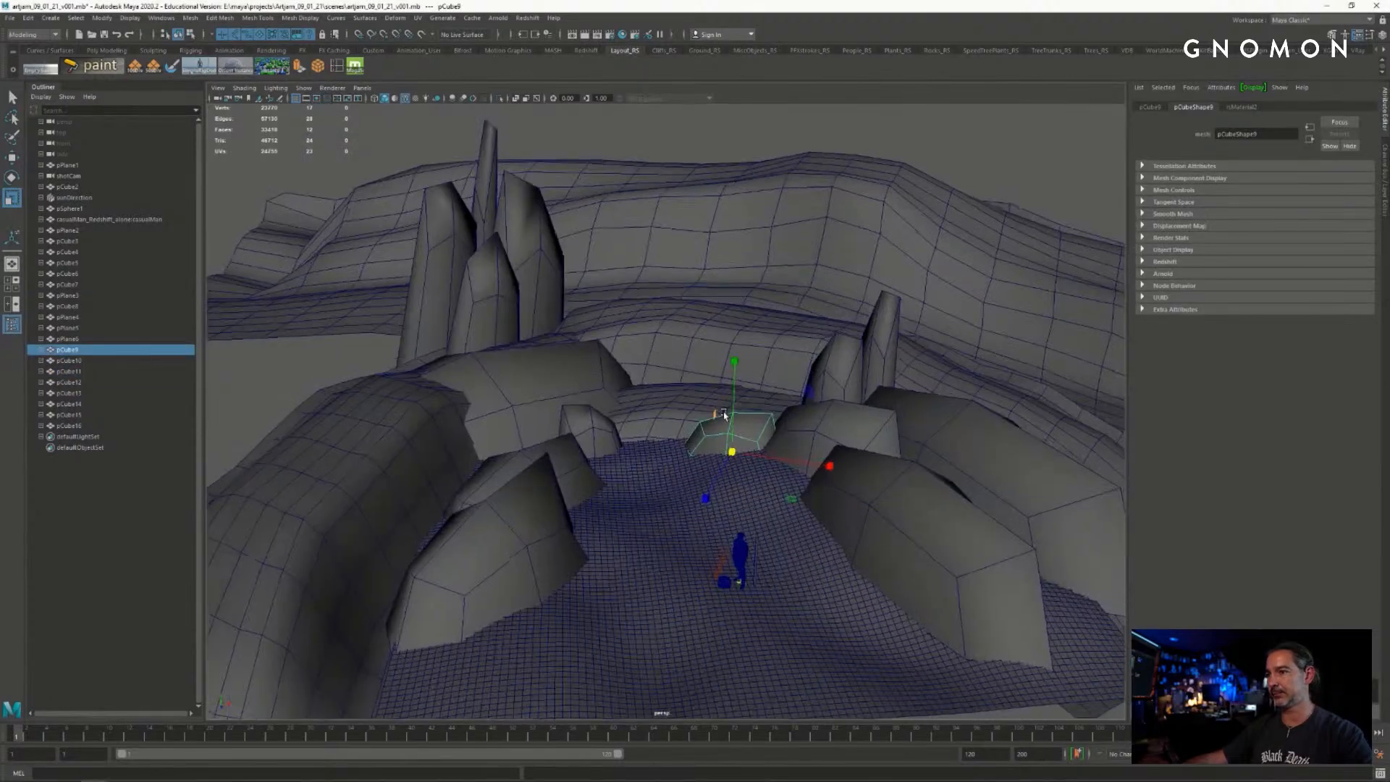
{"action": "left_click_drag", "start_coordinate": [724, 415], "coordinate": [738, 425], "text": "alt"}
{"action": "middle_click_drag", "start_coordinate": [738, 425], "coordinate": [680, 254], "text": "alt"}
{"action": "right_click_drag", "start_coordinate": [680, 255], "coordinate": [758, 335], "text": "alt"}
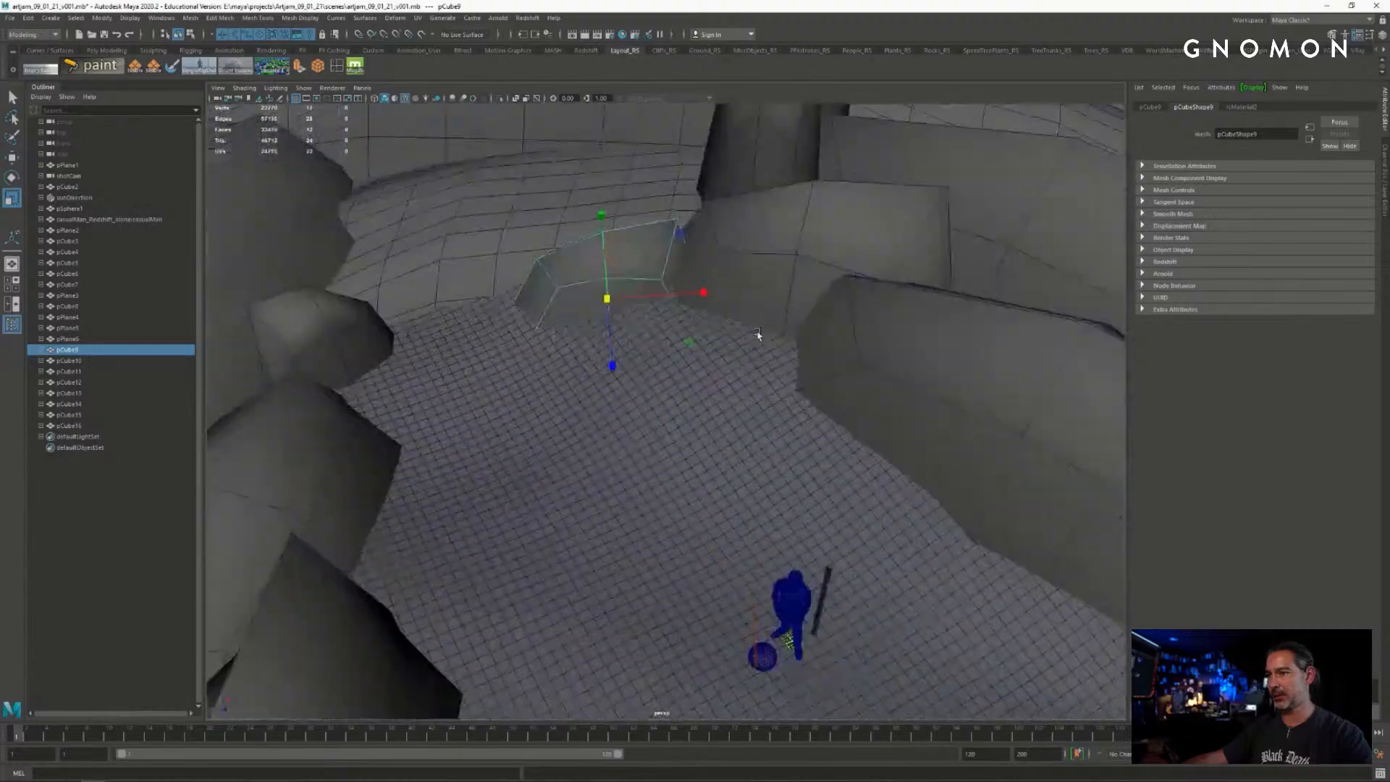
{"action": "left_click_drag", "start_coordinate": [758, 335], "coordinate": [714, 333], "text": "alt"}
{"action": "key", "text": "ctrl+d"}
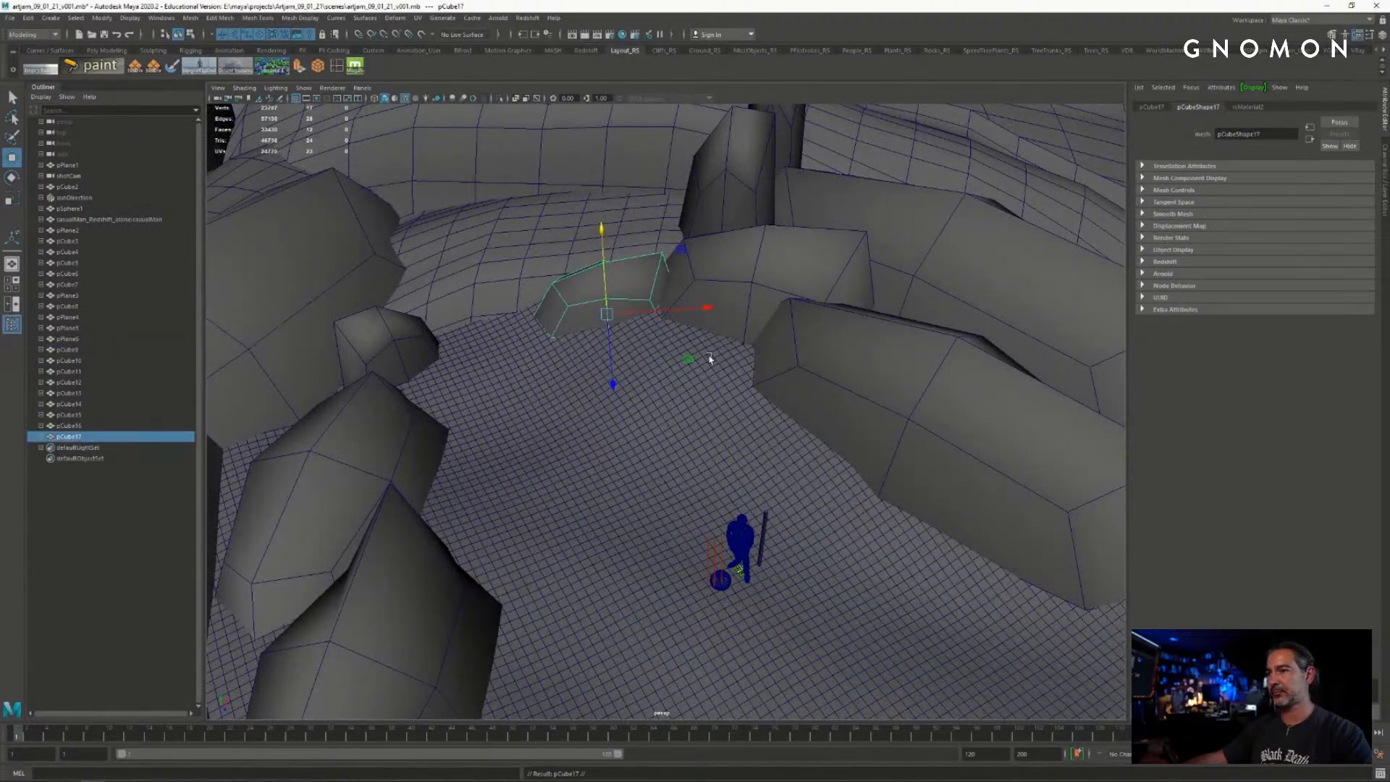
{"action": "middle_click_drag", "start_coordinate": [708, 348], "coordinate": [735, 427]}
- Rotate the copied low rock and move it against the base of the large boulders
{"action": "key", "text": "e"}
{"action": "key", "text": "r"}
{"action": "key", "text": "e"}
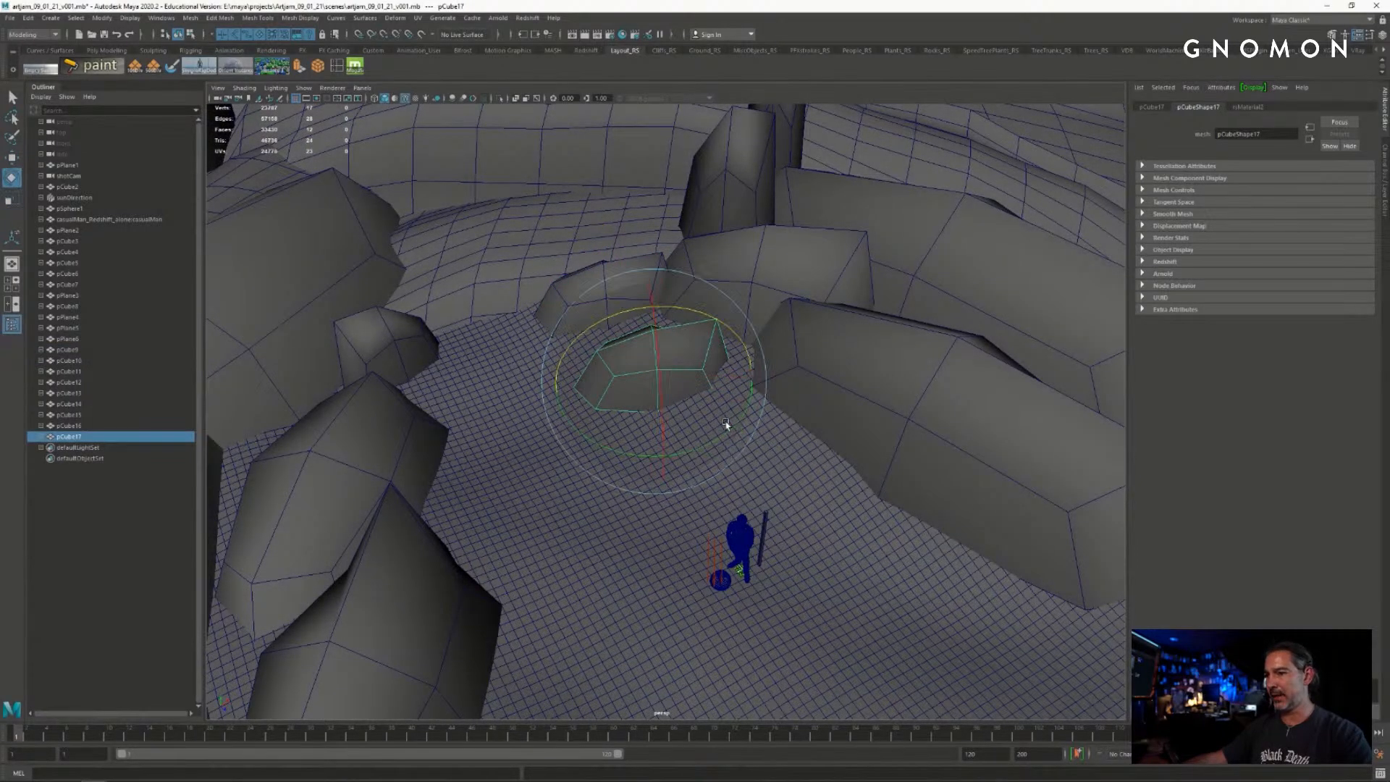
{"action": "left_click_drag", "start_coordinate": [726, 426], "coordinate": [753, 449]}
{"action": "right_click_drag", "start_coordinate": [754, 450], "coordinate": [724, 430], "text": "alt"}
{"action": "key", "text": "f"}
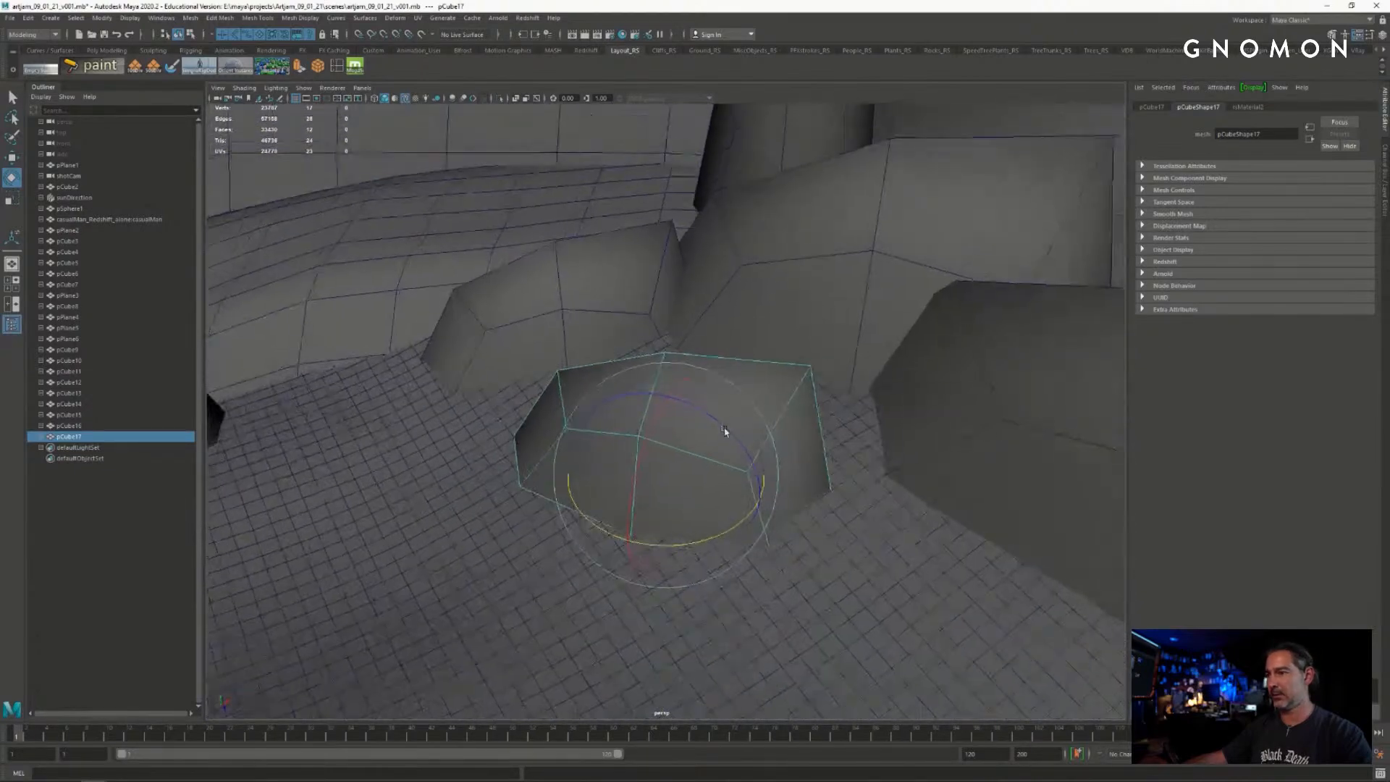
{"action": "middle_click_drag", "start_coordinate": [815, 419], "coordinate": [809, 341], "text": "alt"}
{"action": "right_click_drag", "start_coordinate": [809, 341], "coordinate": [738, 341], "text": "alt"}
{"action": "key", "text": "w"}
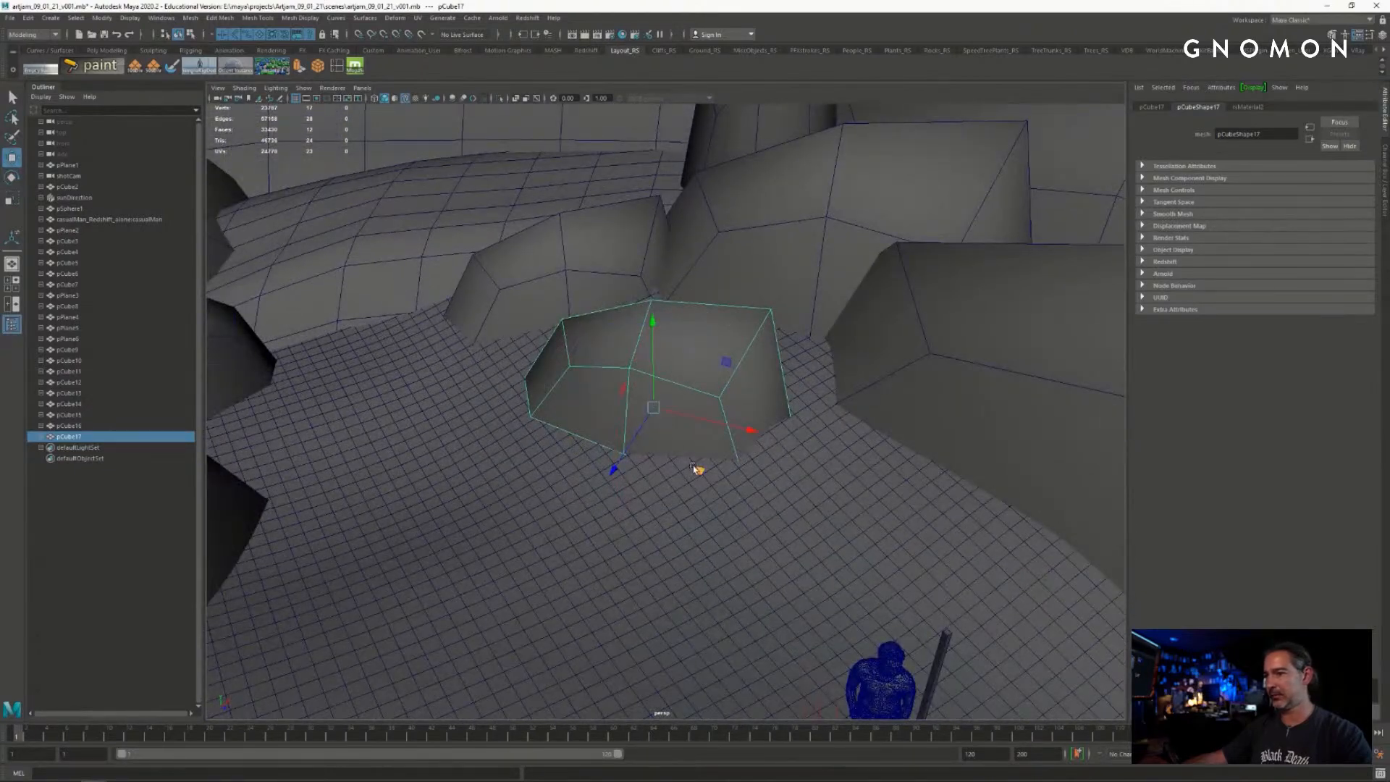
{"action": "middle_click_drag", "start_coordinate": [695, 469], "coordinate": [737, 434]}
- Scale the copied rock down and narrow it into a smaller filler stone
{"action": "key", "text": "r"}
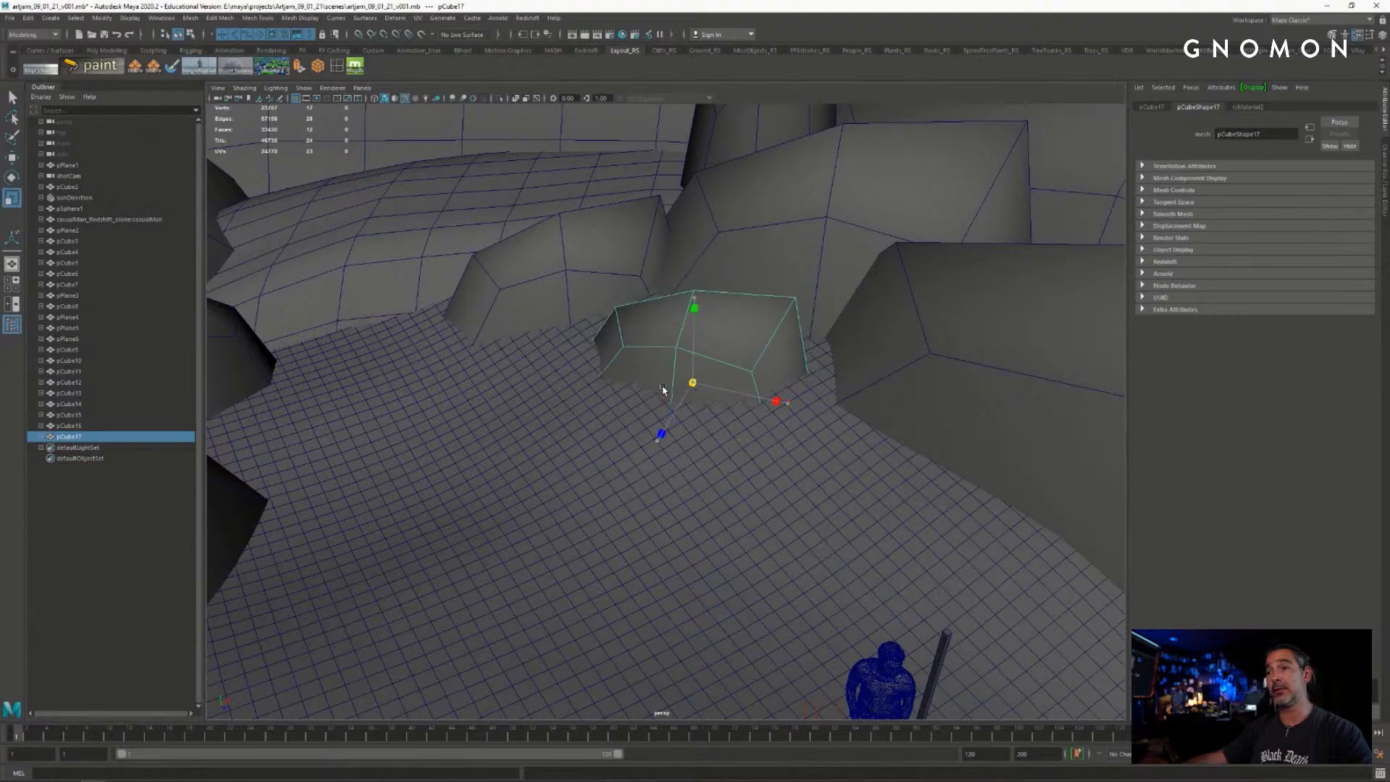
{"action": "middle_click_drag", "start_coordinate": [663, 390], "coordinate": [624, 388]}
{"action": "key", "text": "w"}
{"action": "key", "text": "e"}
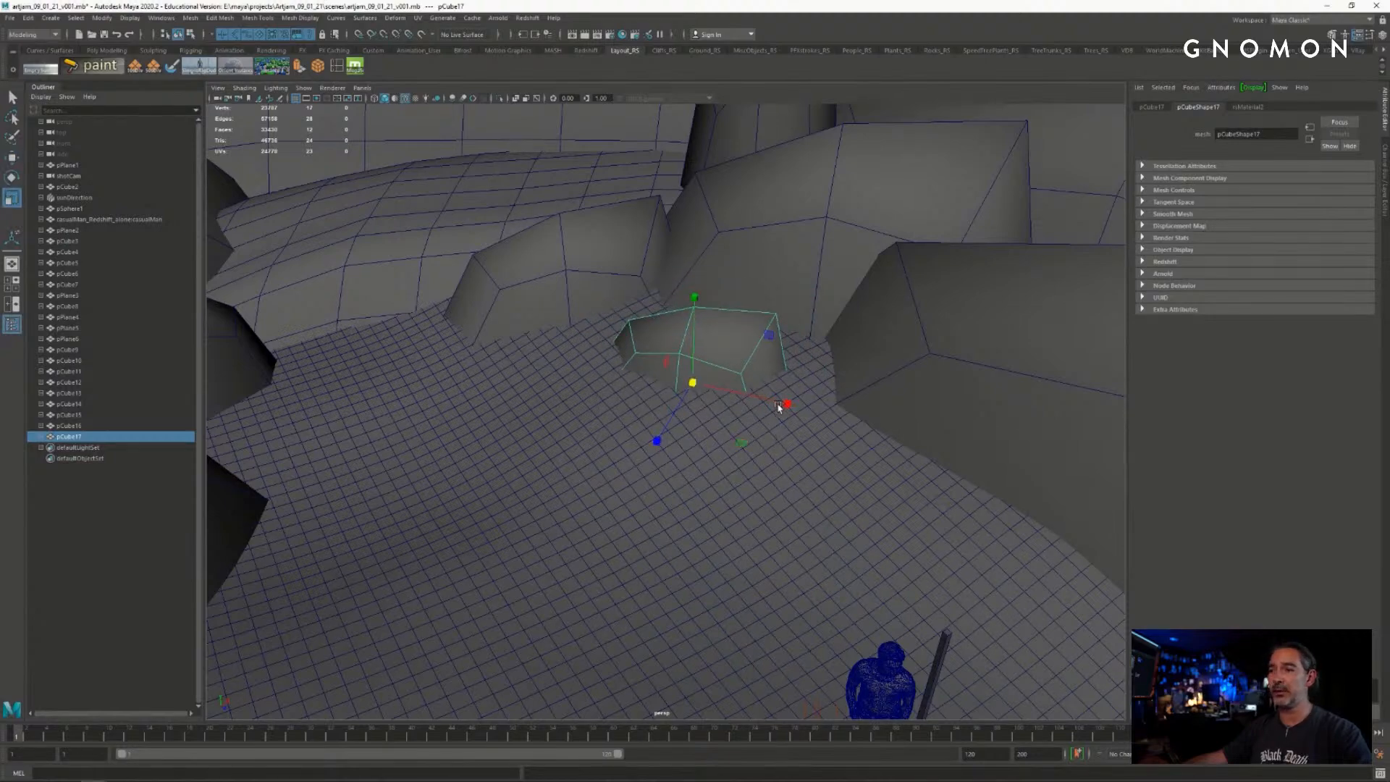
{"action": "middle_click_drag", "start_coordinate": [778, 405], "coordinate": [755, 407]}
- Tuck the small stone into the gap between the large boulders and adjust its height on the ground
{"action": "key", "text": "w"}
{"action": "left_click_drag", "start_coordinate": [794, 403], "coordinate": [815, 449]}
{"action": "right_click_drag", "start_coordinate": [816, 450], "coordinate": [934, 459], "text": "alt"}
{"action": "middle_click_drag", "start_coordinate": [890, 452], "coordinate": [820, 428], "text": "alt"}
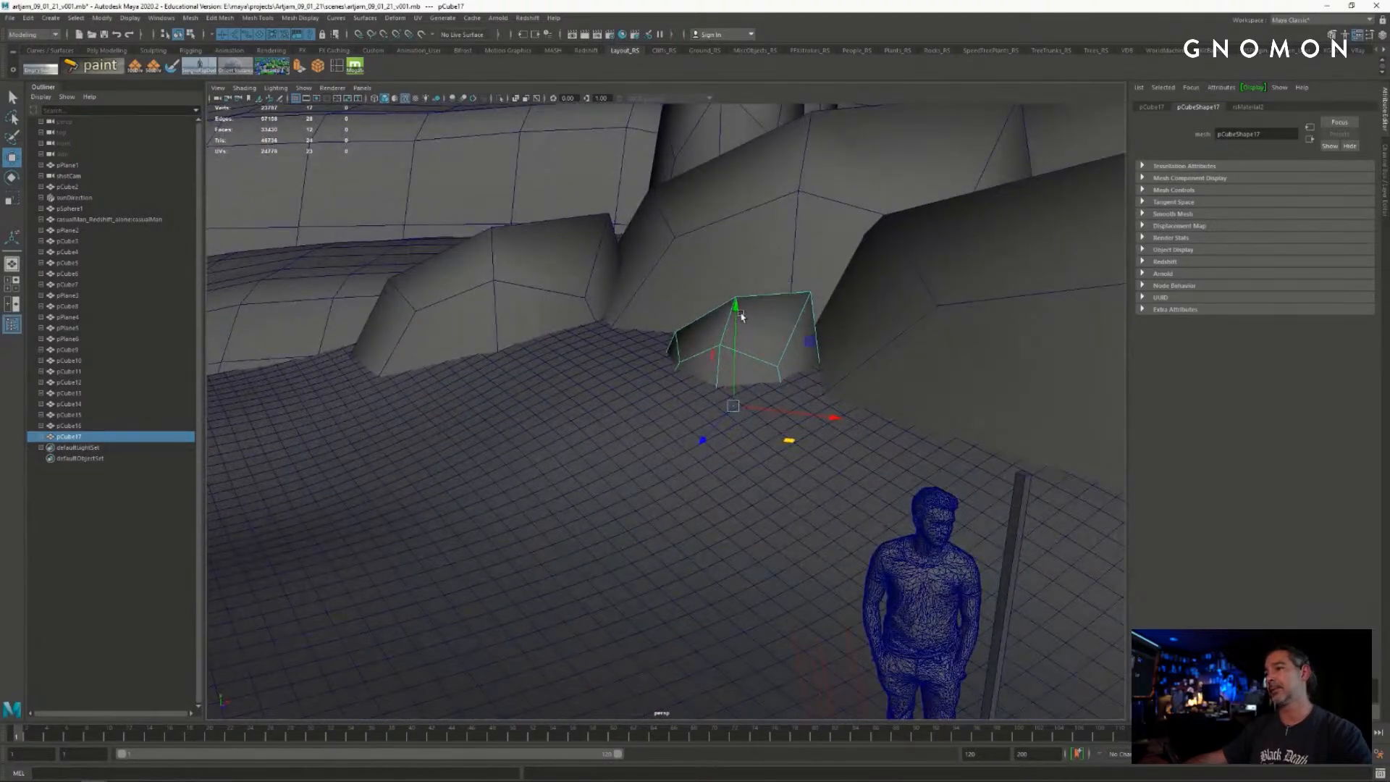
{"action": "left_click_drag", "start_coordinate": [740, 317], "coordinate": [726, 287]}
{"action": "mouse_move", "coordinate": [777, 462]}
{"action": "left_mouse_down", "text": "alt"}
{"action": "mouse_move", "coordinate": [744, 463]}
{"action": "mouse_move", "coordinate": [797, 468]}
{"action": "left_mouse_up", "text": "alt"}
{"action": "right_click_drag", "start_coordinate": [797, 468], "coordinate": [789, 450], "text": "alt"}
- Duplicate the small stone and place the copy beside it, in front of the neighbouring low rock
{"action": "key", "text": "ctrl+d"}
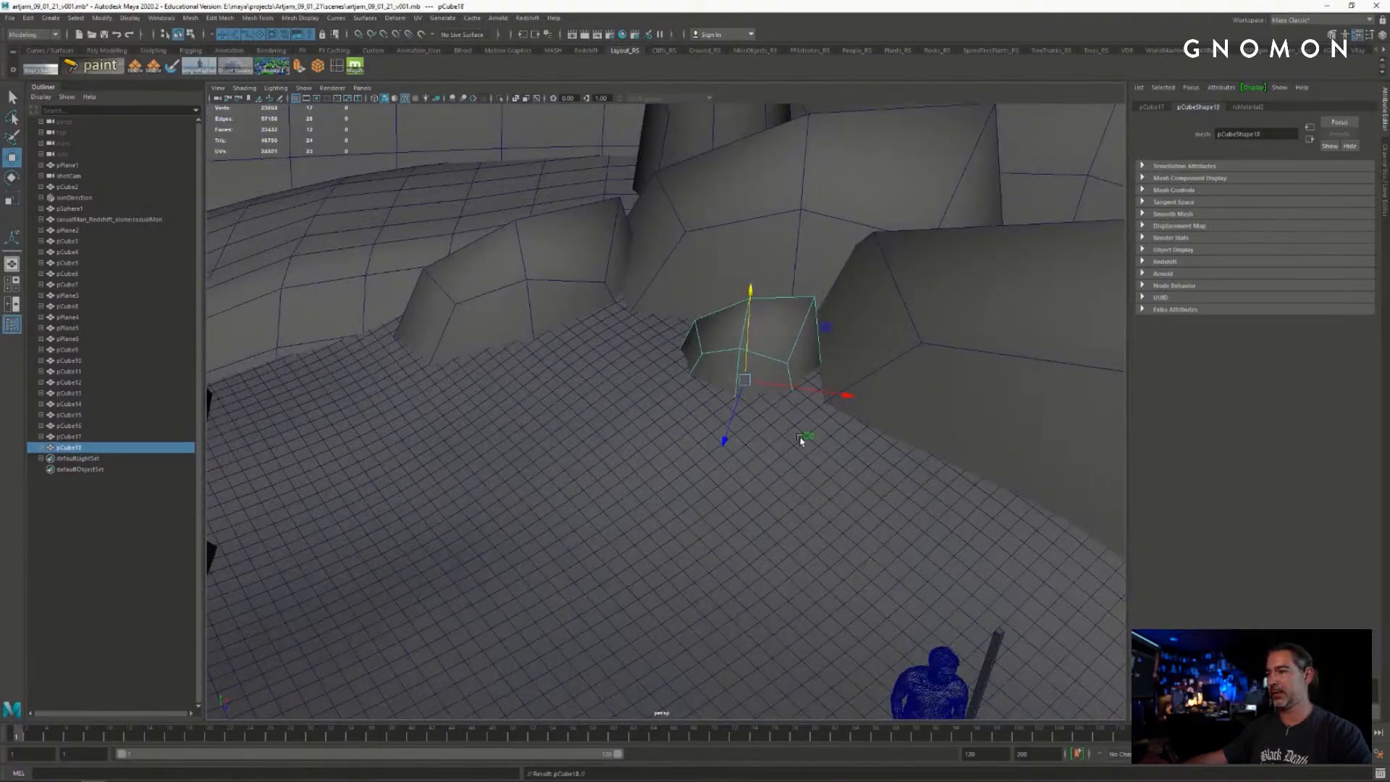
{"action": "left_click_drag", "start_coordinate": [801, 438], "coordinate": [623, 400]}
{"action": "key", "text": "e"}
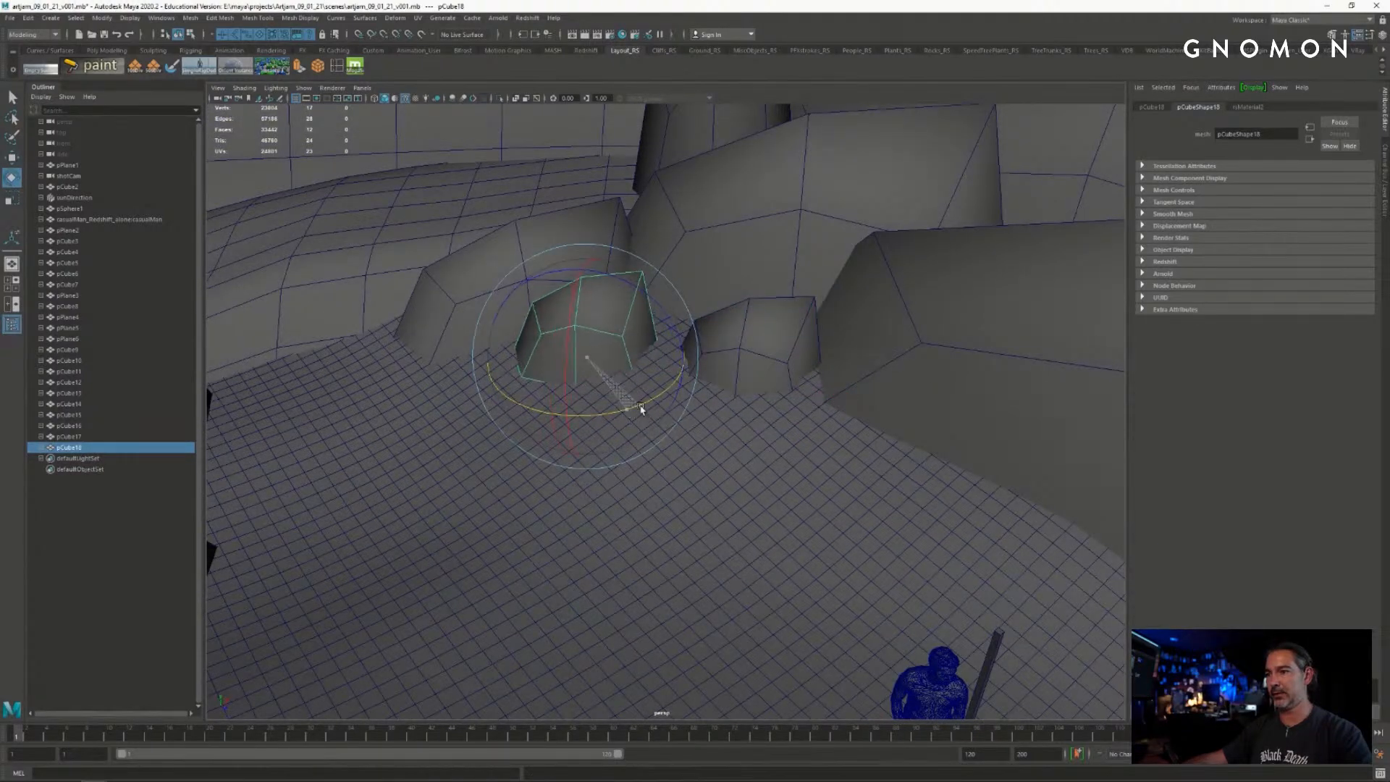
{"action": "key", "text": "w"}
{"action": "key", "text": "e"}
- Enlarge the second stone, flatten it vertically and lower it into the ground
{"action": "key", "text": "r"}
{"action": "left_click_drag", "start_coordinate": [587, 357], "coordinate": [679, 348]}
{"action": "left_click_drag", "start_coordinate": [581, 269], "coordinate": [584, 293]}
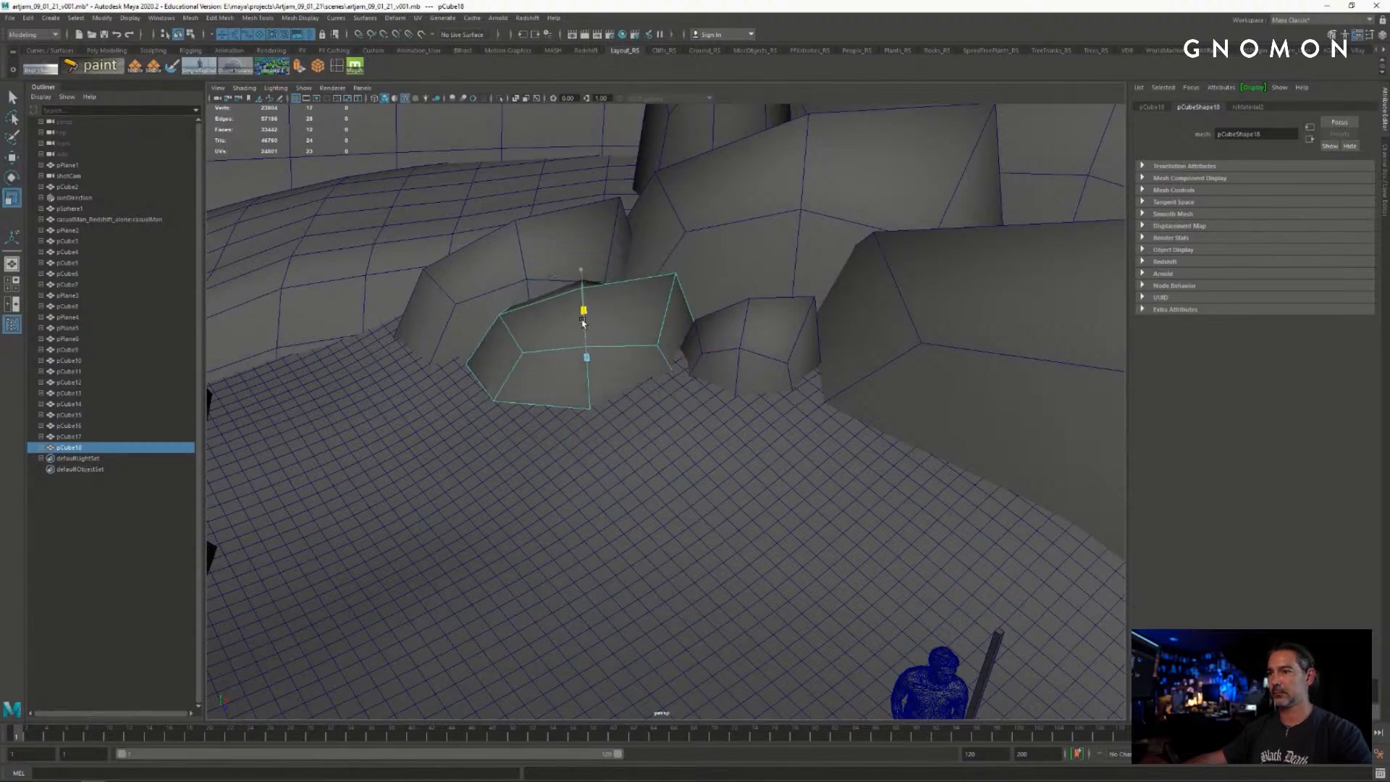
{"action": "key", "text": "w"}
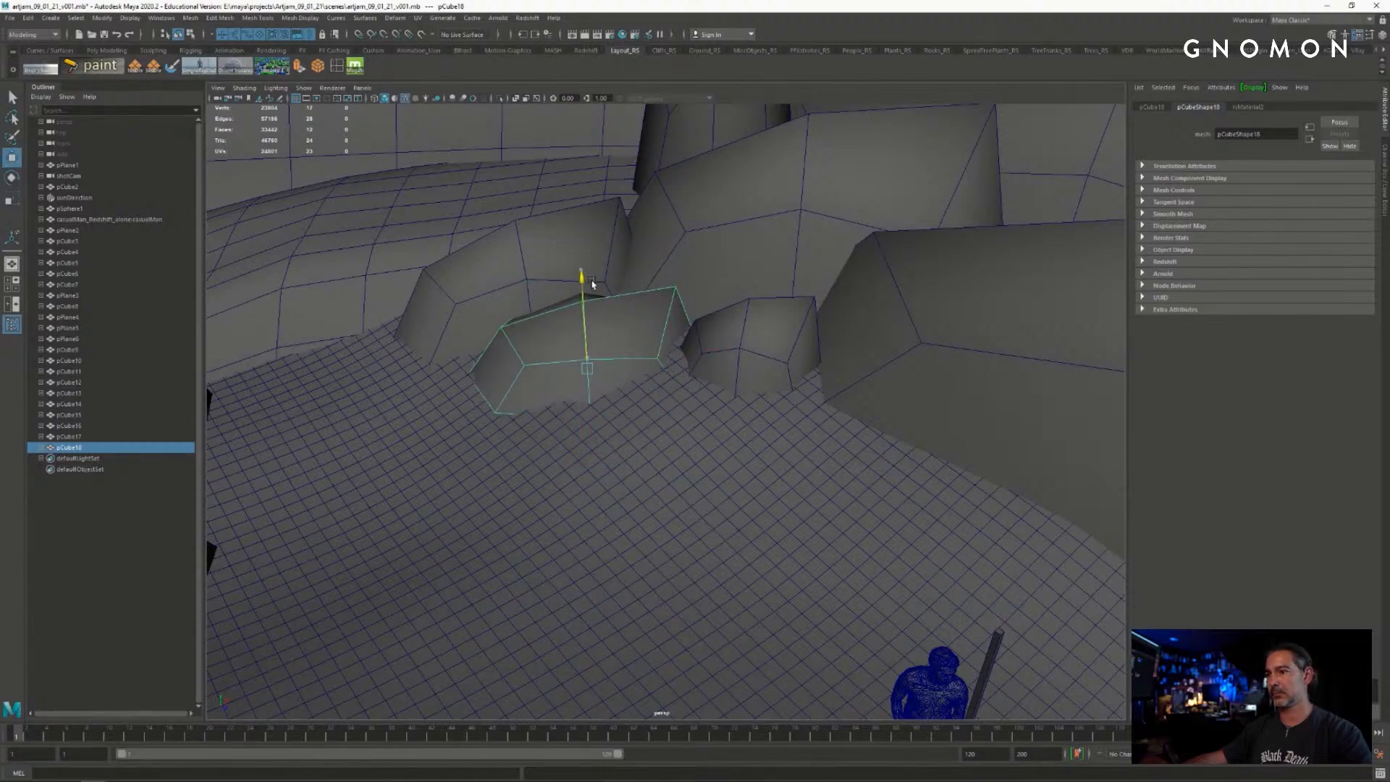
{"action": "left_click_drag", "start_coordinate": [660, 305], "coordinate": [552, 427], "text": "alt"}
{"action": "left_click_drag", "start_coordinate": [507, 356], "coordinate": [509, 365]}
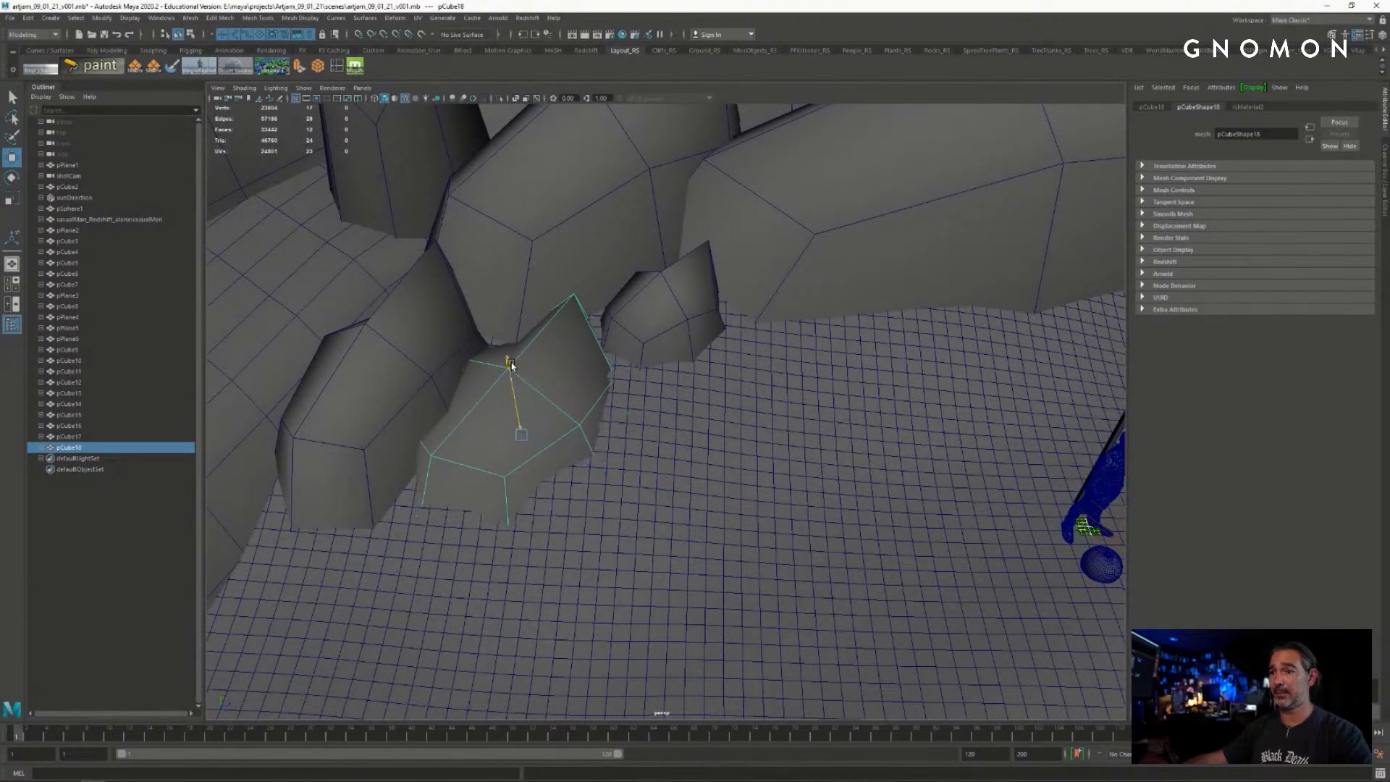
- Adjust the second stone's position along the ground so it nestles between the neighbouring rocks
{"action": "left_click_drag", "start_coordinate": [670, 455], "coordinate": [748, 434], "text": "alt"}
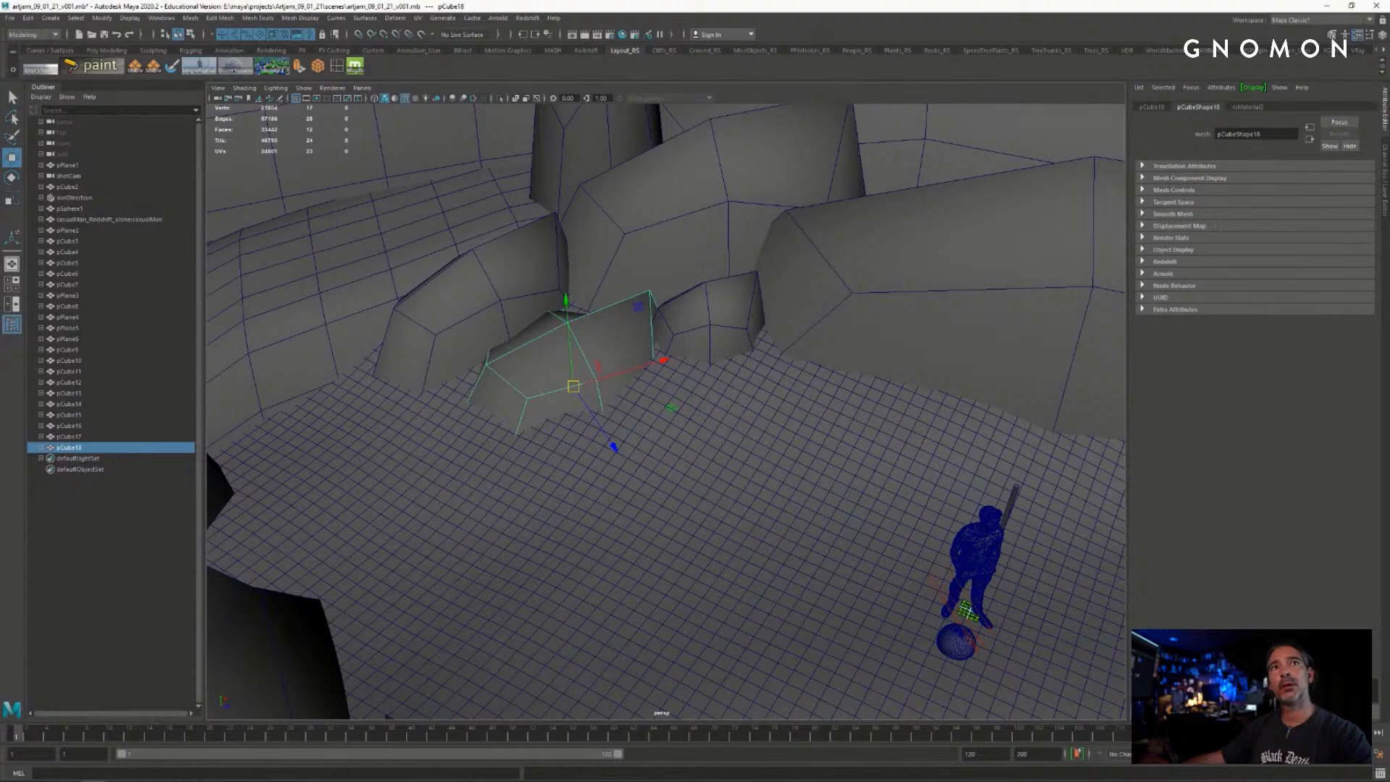
{"action": "left_click_drag", "start_coordinate": [834, 436], "coordinate": [819, 372], "text": "alt"}
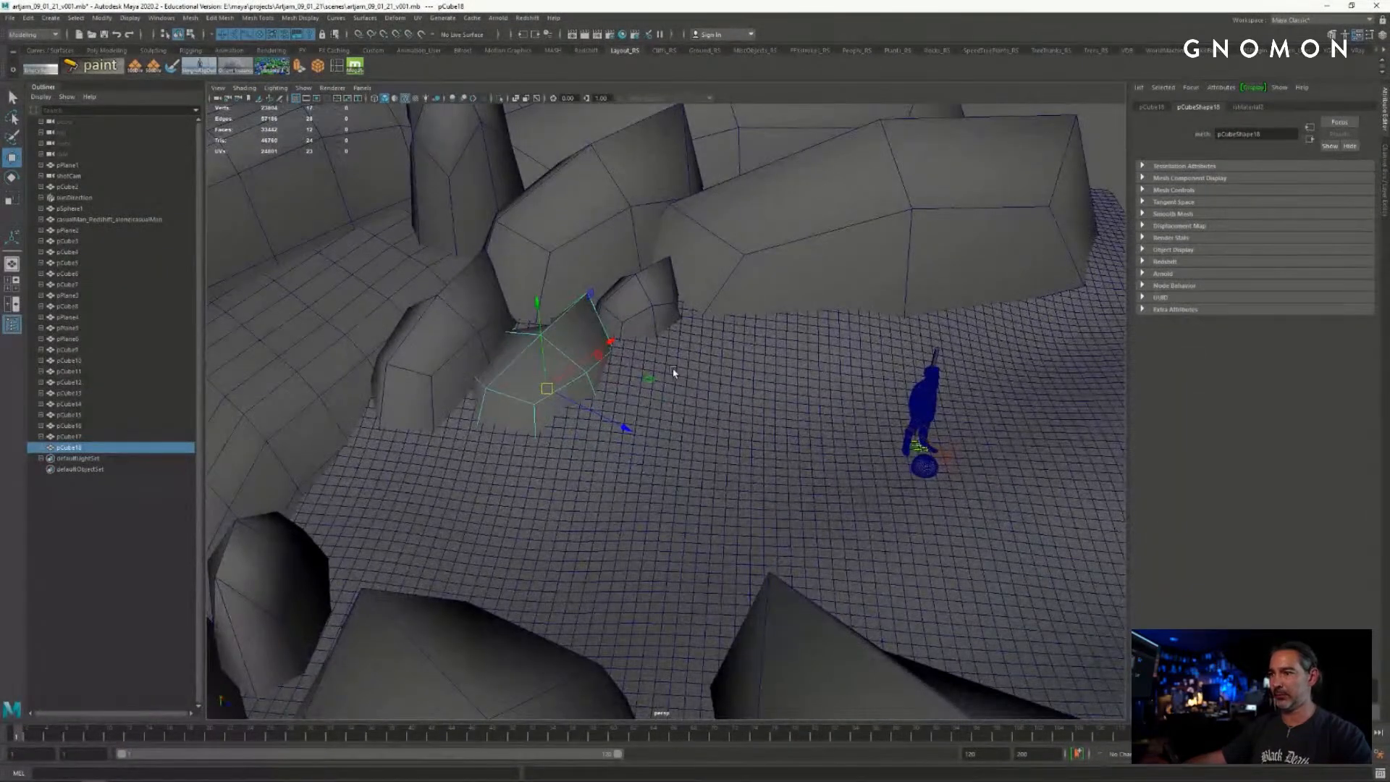
{"action": "left_click_drag", "start_coordinate": [651, 378], "coordinate": [769, 391]}
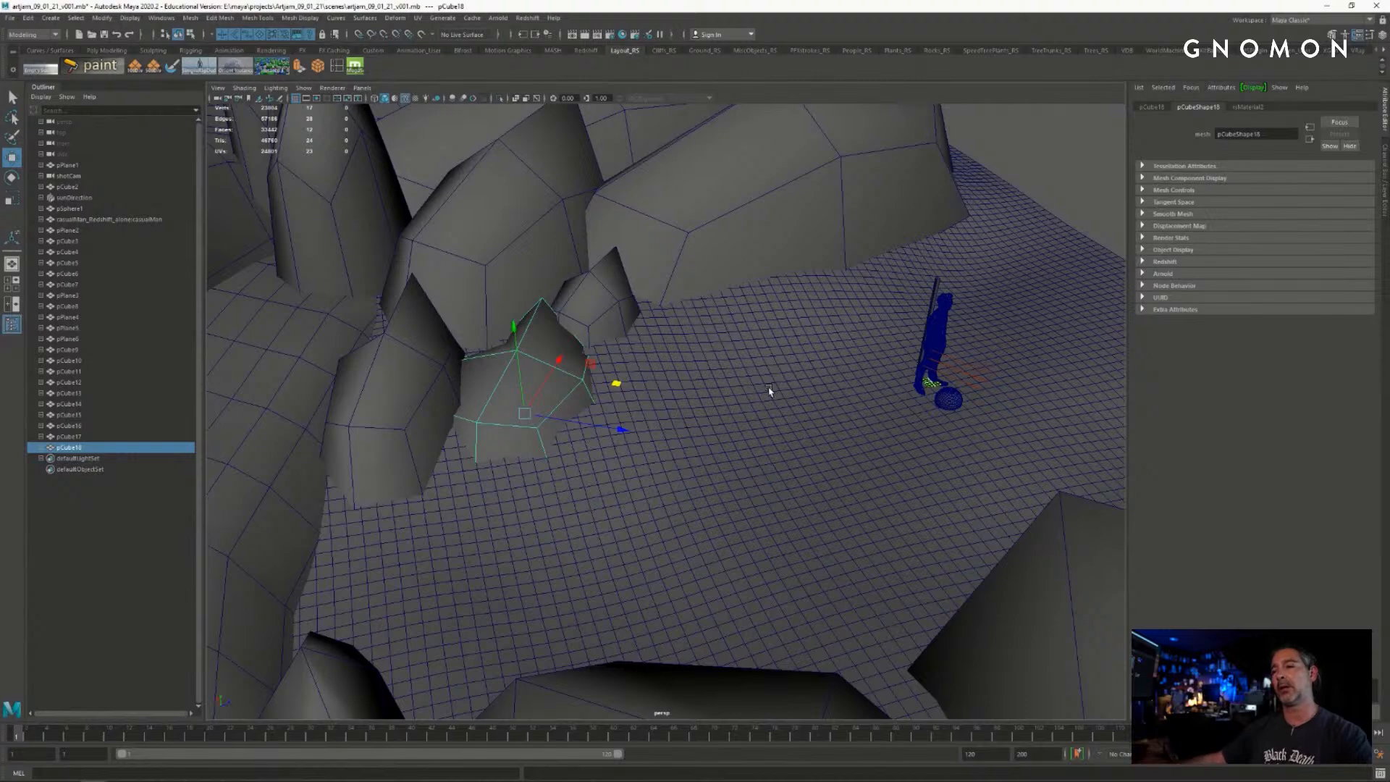
{"action": "left_click_drag", "start_coordinate": [620, 381], "coordinate": [600, 412]}
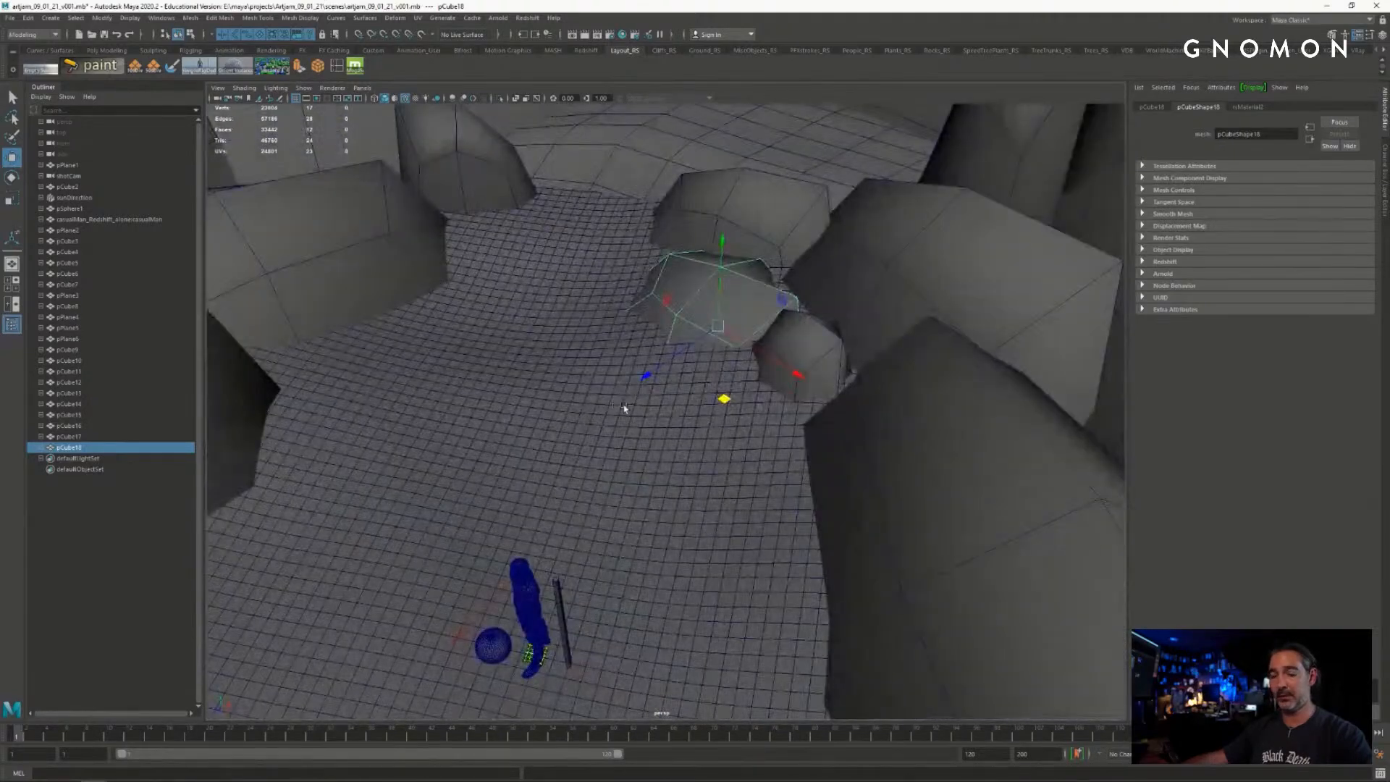
- Duplicate the second stone, move the copy across the path beside the opposite boulder, and turn it to a different side
{"action": "key", "text": "ctrl+d"}
{"action": "left_click_drag", "start_coordinate": [720, 404], "coordinate": [490, 319]}
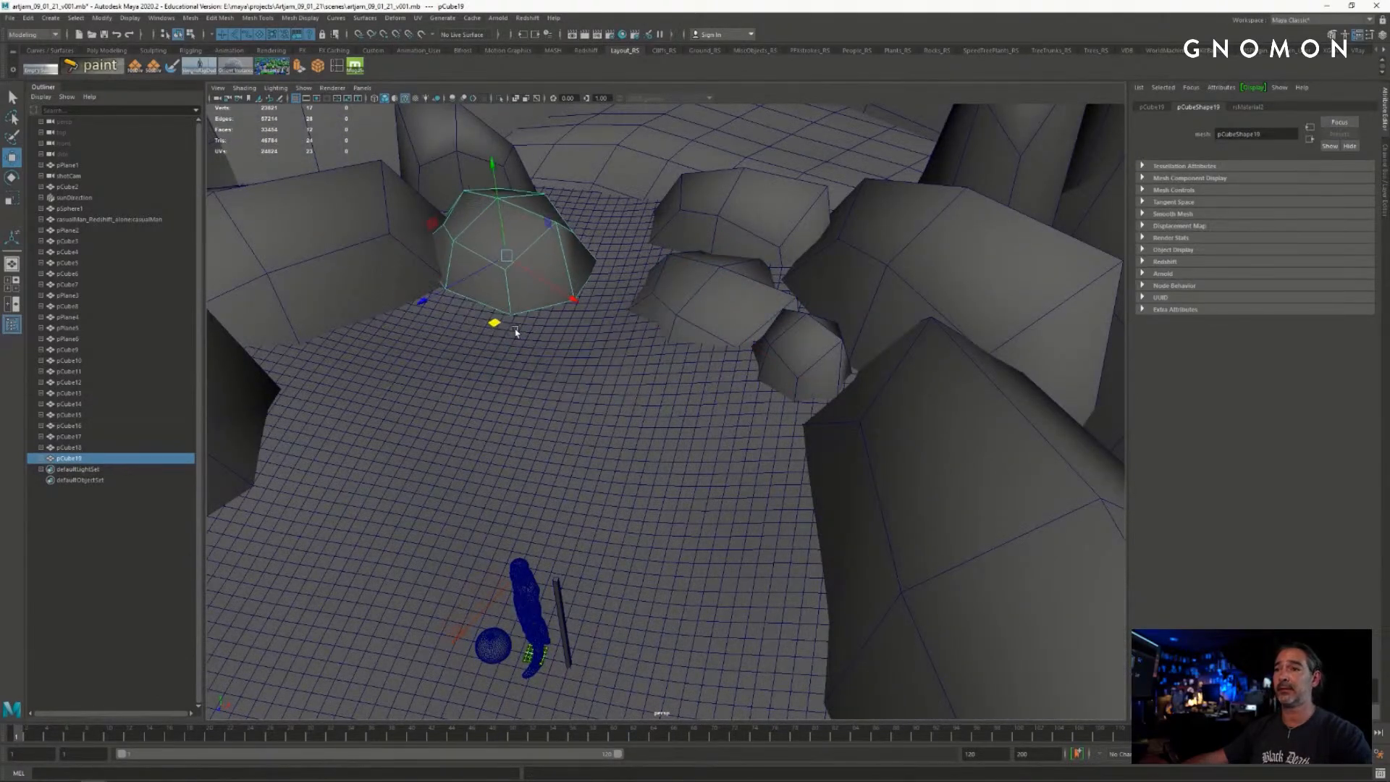
{"action": "key", "text": "e"}
{"action": "left_click_drag", "start_coordinate": [583, 301], "coordinate": [367, 301]}
{"action": "key", "text": "w"}
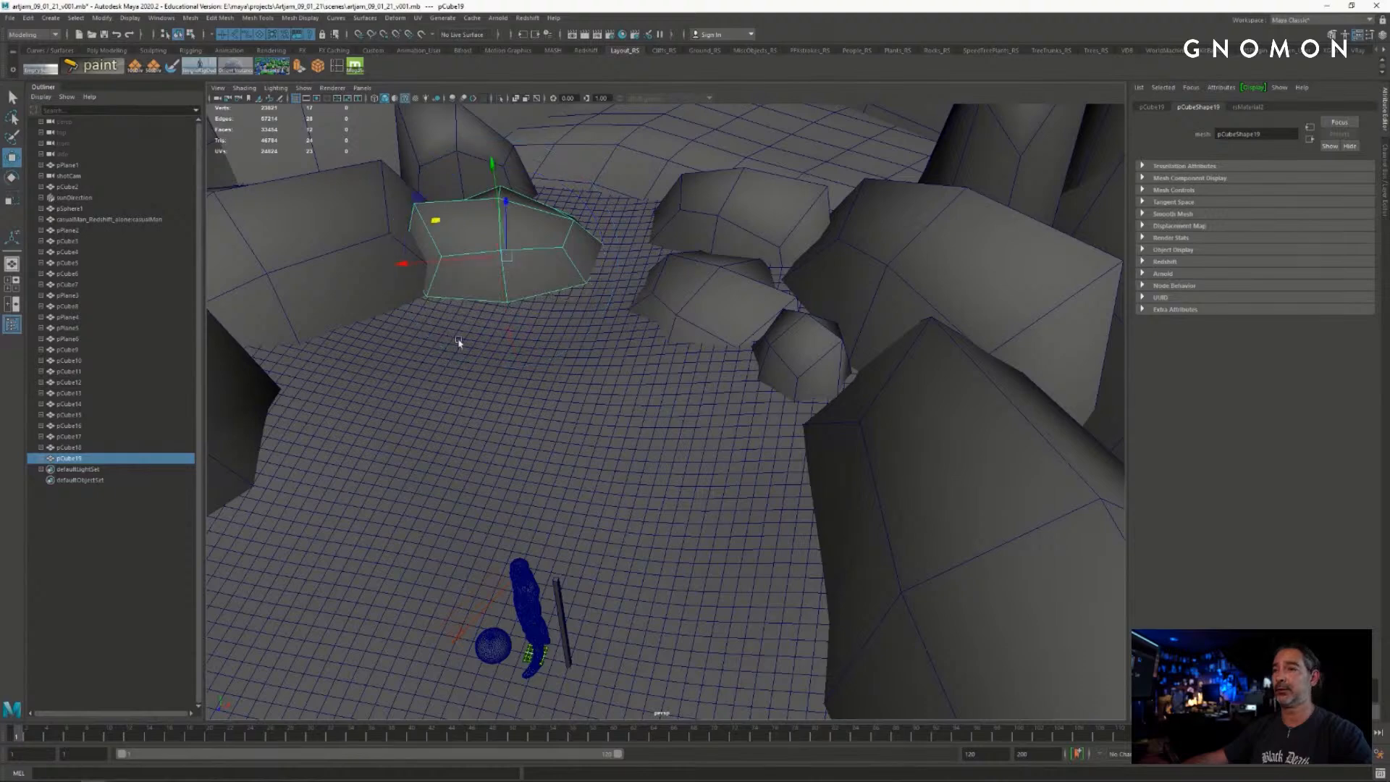
- Refine the rotation of the new stone beside the opposite boulder
{"action": "left_click_drag", "start_coordinate": [459, 341], "coordinate": [528, 301], "text": "alt"}
{"action": "middle_click_drag", "start_coordinate": [528, 301], "coordinate": [614, 382], "text": "alt"}
{"action": "right_click_drag", "start_coordinate": [614, 382], "coordinate": [760, 409], "text": "alt"}
{"action": "left_click_drag", "start_coordinate": [760, 410], "coordinate": [652, 408], "text": "alt"}
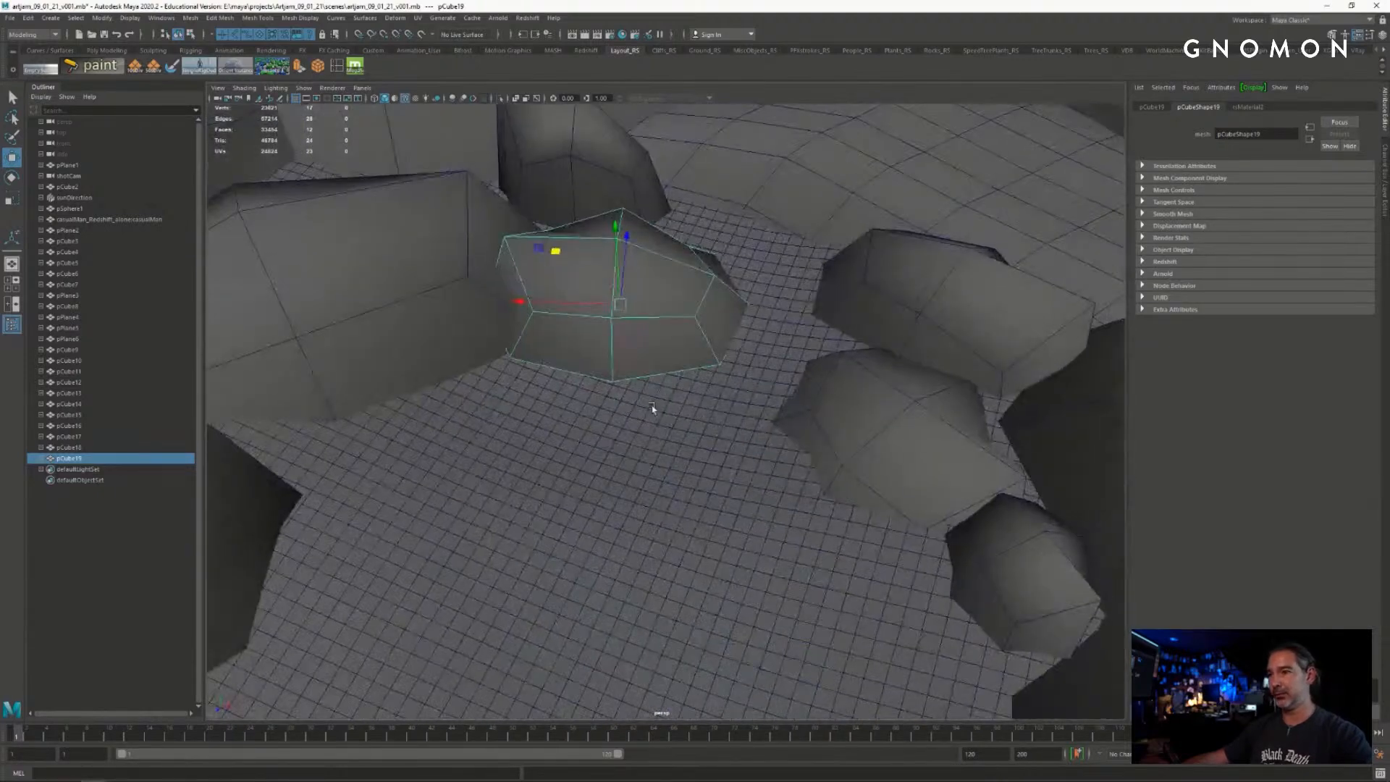
{"action": "key", "text": "e"}
{"action": "left_click_drag", "start_coordinate": [543, 341], "coordinate": [612, 352]}
{"action": "key", "text": "w"}
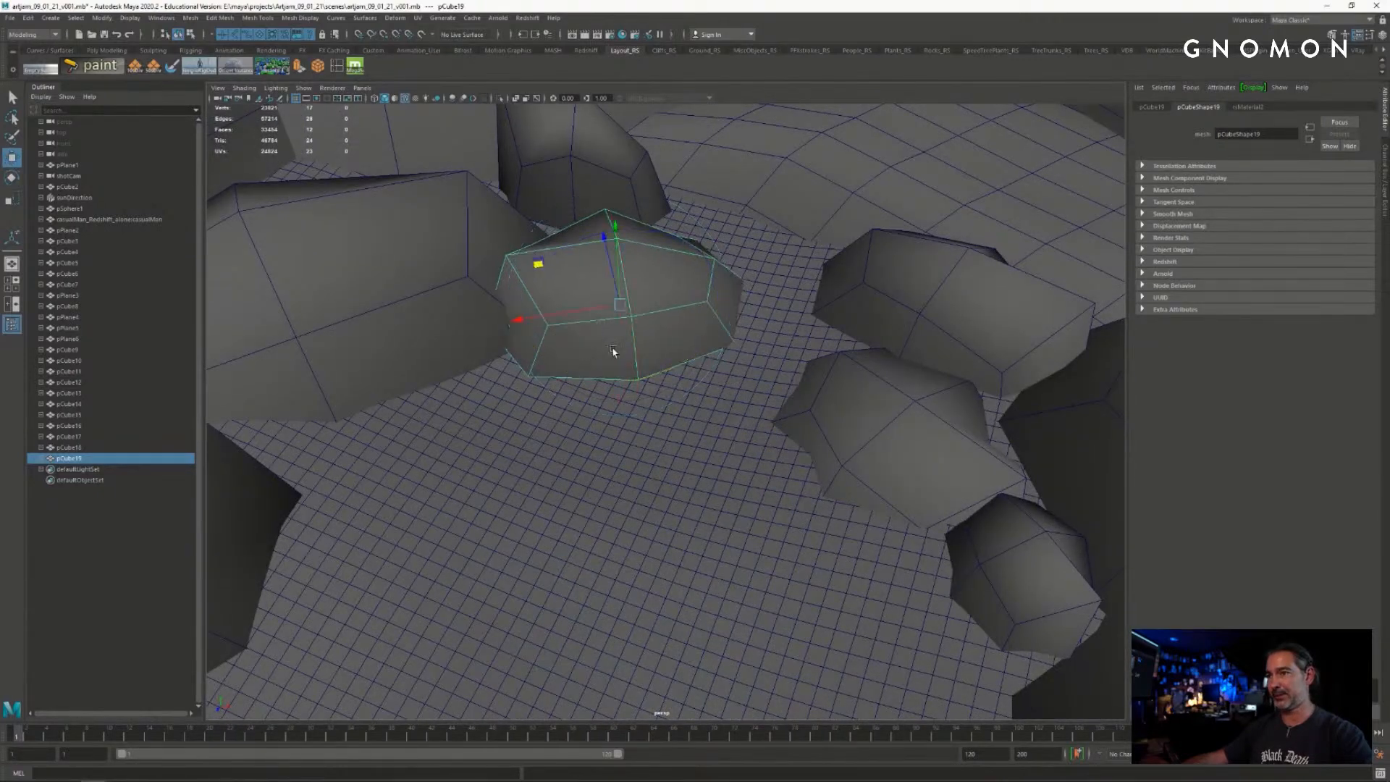
- Move the new stone back beside the far boulder, shrink it slightly and sink it into the ground
{"action": "middle_click_drag", "start_coordinate": [537, 265], "coordinate": [561, 224]}
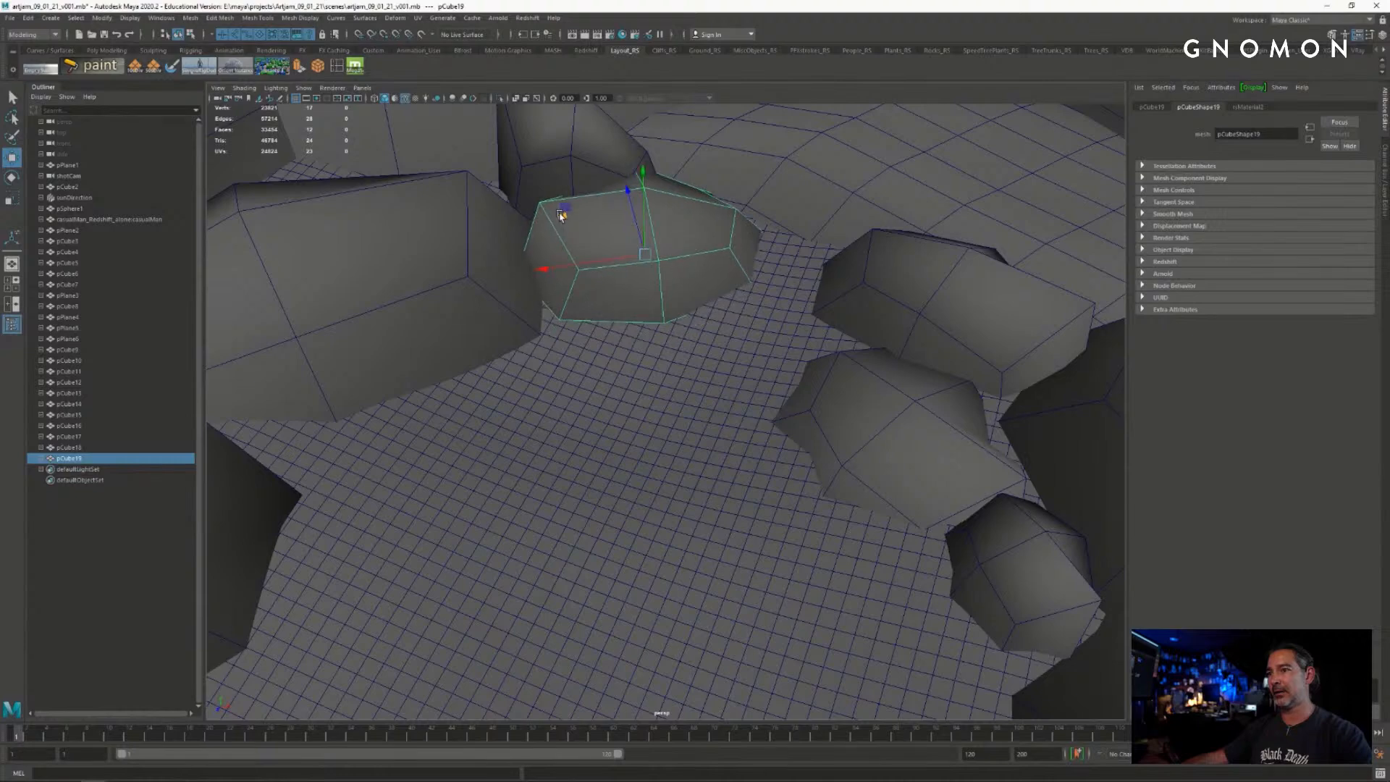
{"action": "key", "text": "e"}
{"action": "key", "text": "r"}
{"action": "left_click_drag", "start_coordinate": [646, 255], "coordinate": [623, 247]}
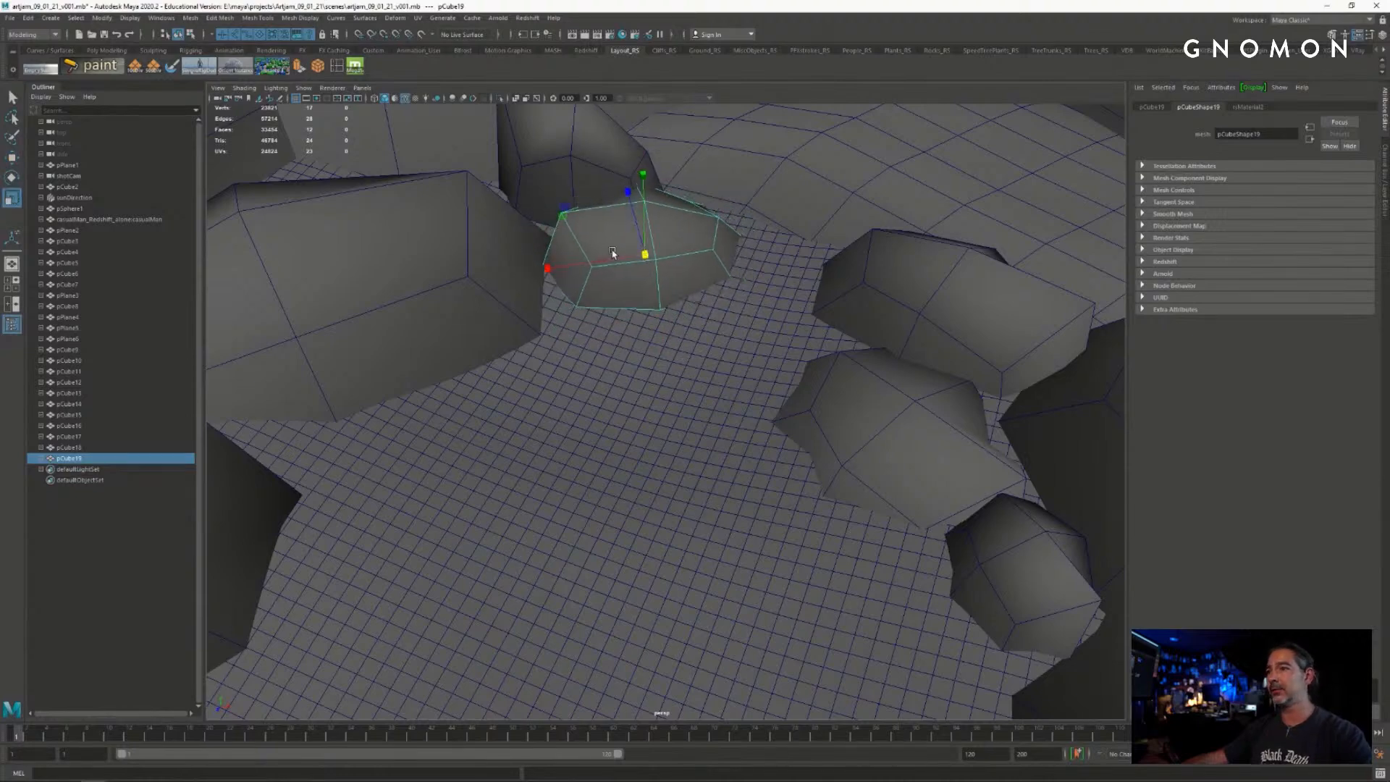
{"action": "key", "text": "w"}
{"action": "left_click_drag", "start_coordinate": [643, 176], "coordinate": [645, 188]}
{"action": "left_click_drag", "start_coordinate": [666, 253], "coordinate": [691, 257], "text": "alt"}
{"action": "left_click_drag", "start_coordinate": [465, 244], "coordinate": [767, 293]}
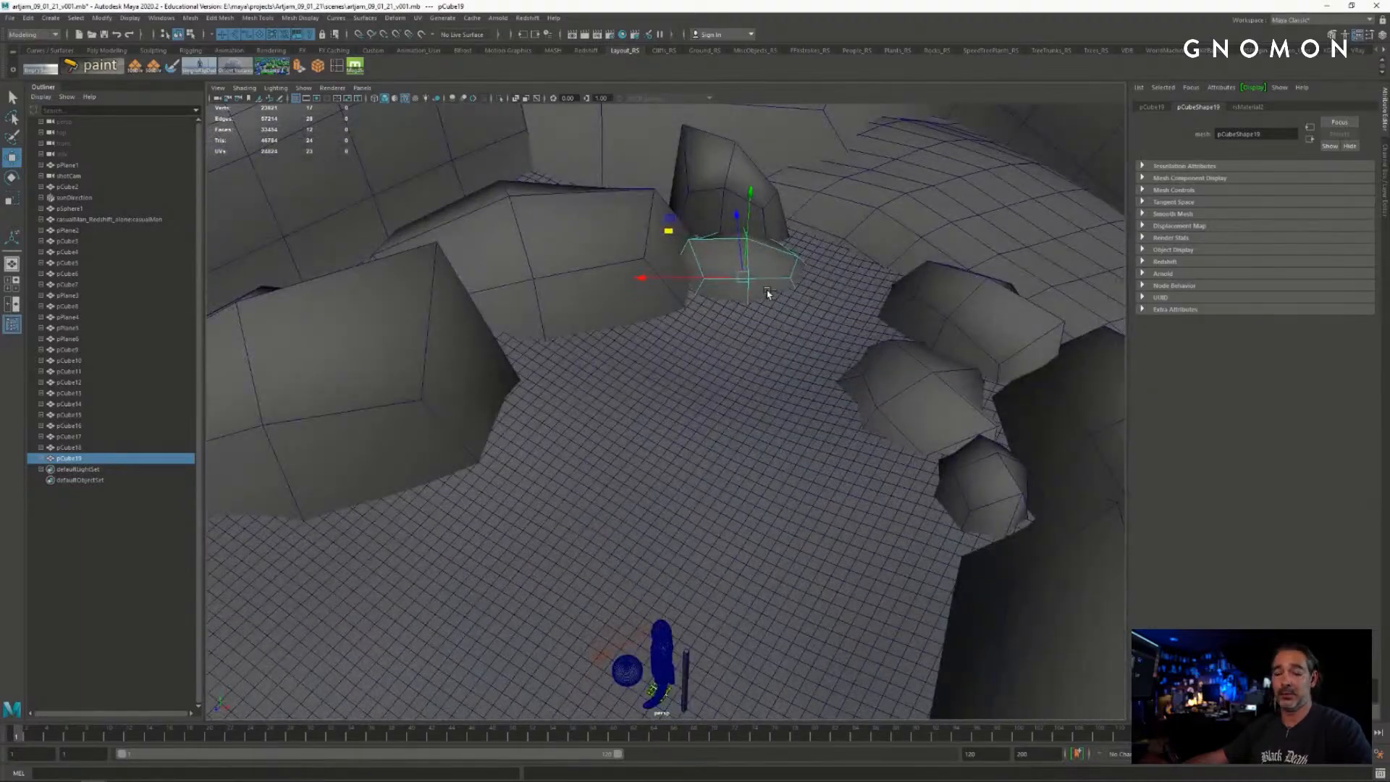
- Duplicate the stone, place the copy at the foot of the nearer boulder, and enlarge and rotate it
{"action": "key", "text": "ctrl+d"}
{"action": "left_click_drag", "start_coordinate": [681, 240], "coordinate": [528, 326]}
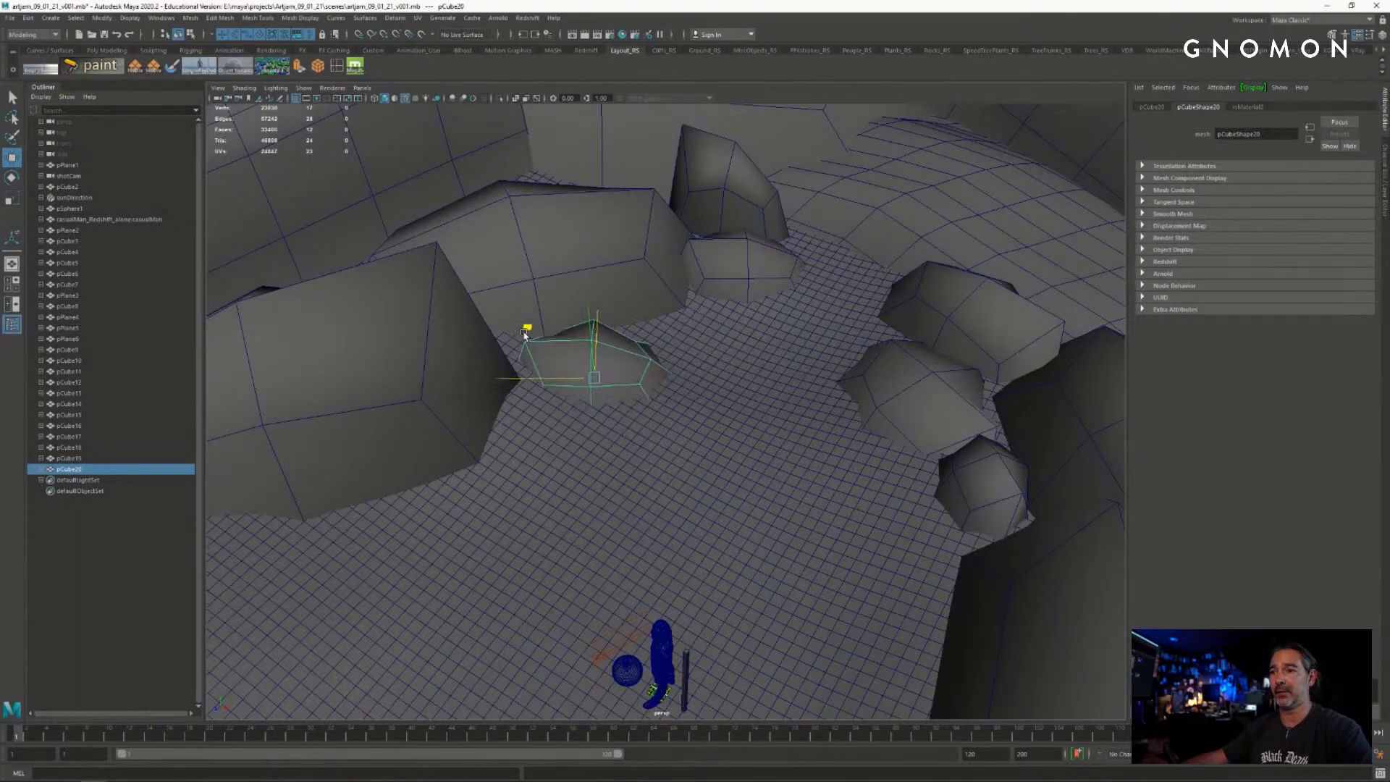
{"action": "key", "text": "r"}
{"action": "left_click_drag", "start_coordinate": [599, 379], "coordinate": [630, 379]}
{"action": "key", "text": "e"}
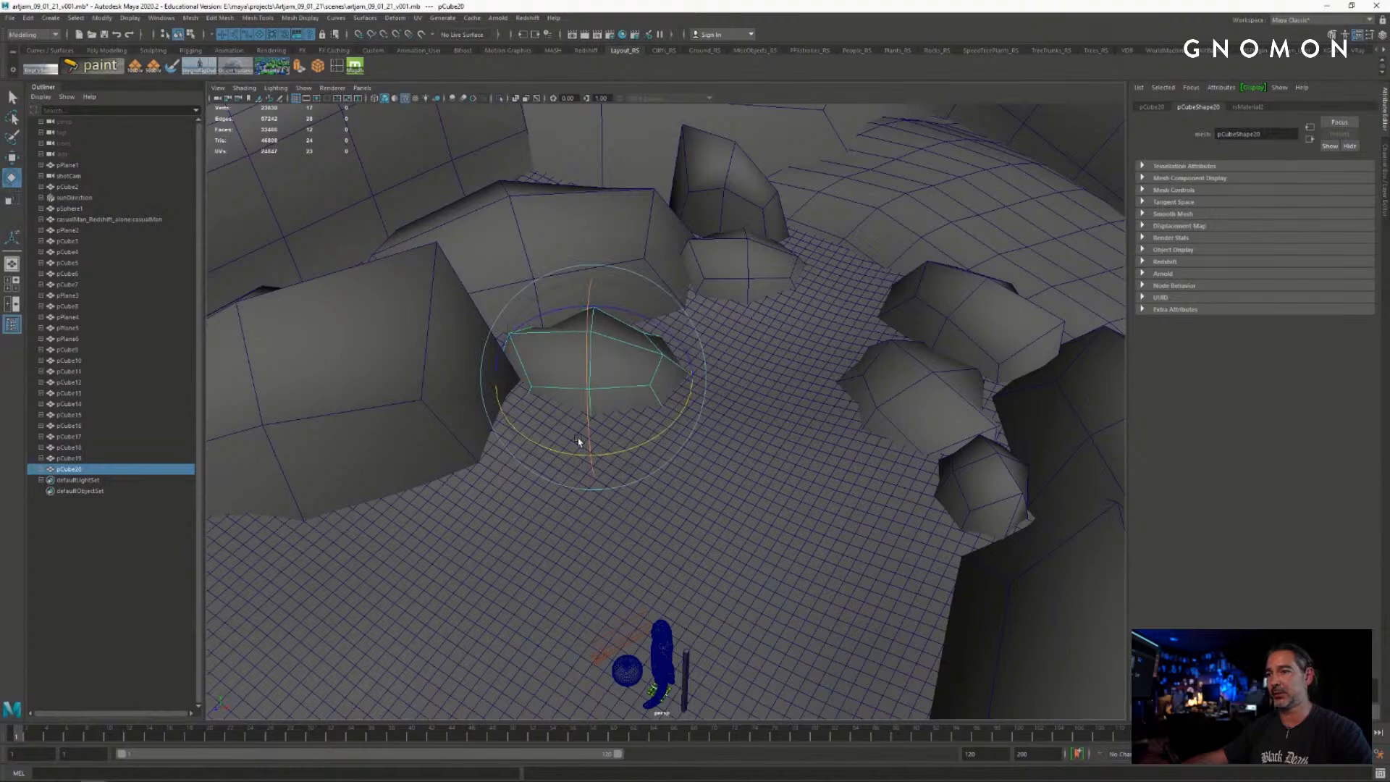
{"action": "left_click_drag", "start_coordinate": [564, 452], "coordinate": [595, 456]}
- Adjust the copied stone's shape and position against the boulder, and check the layout through shotCam with nothing selected
{"action": "key", "text": "w"}
{"action": "left_click_drag", "start_coordinate": [752, 360], "coordinate": [707, 304], "text": "alt"}
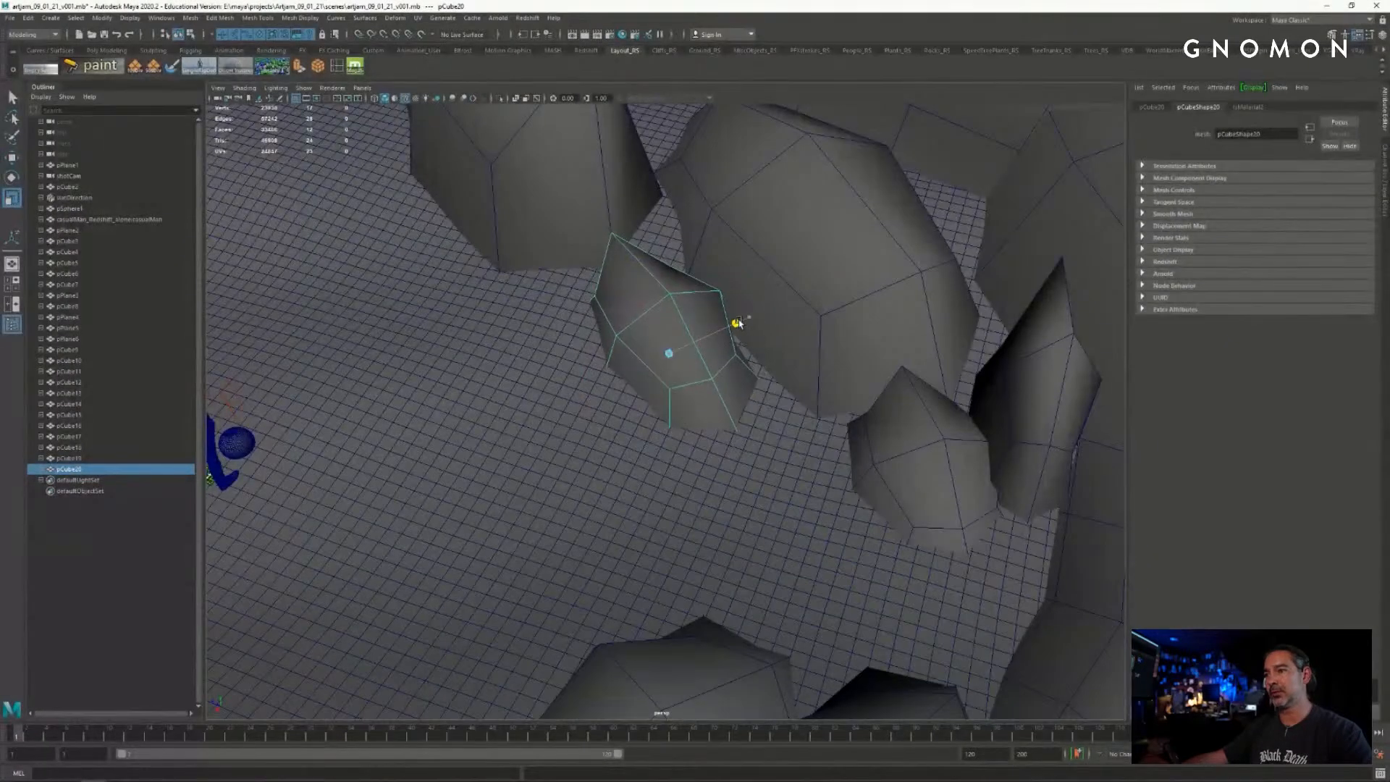
{"action": "left_click_drag", "start_coordinate": [644, 362], "coordinate": [727, 349], "text": "alt"}
{"action": "left_click_drag", "start_coordinate": [461, 417], "coordinate": [472, 419]}
{"action": "left_click_drag", "start_coordinate": [646, 407], "coordinate": [686, 382], "text": "alt"}
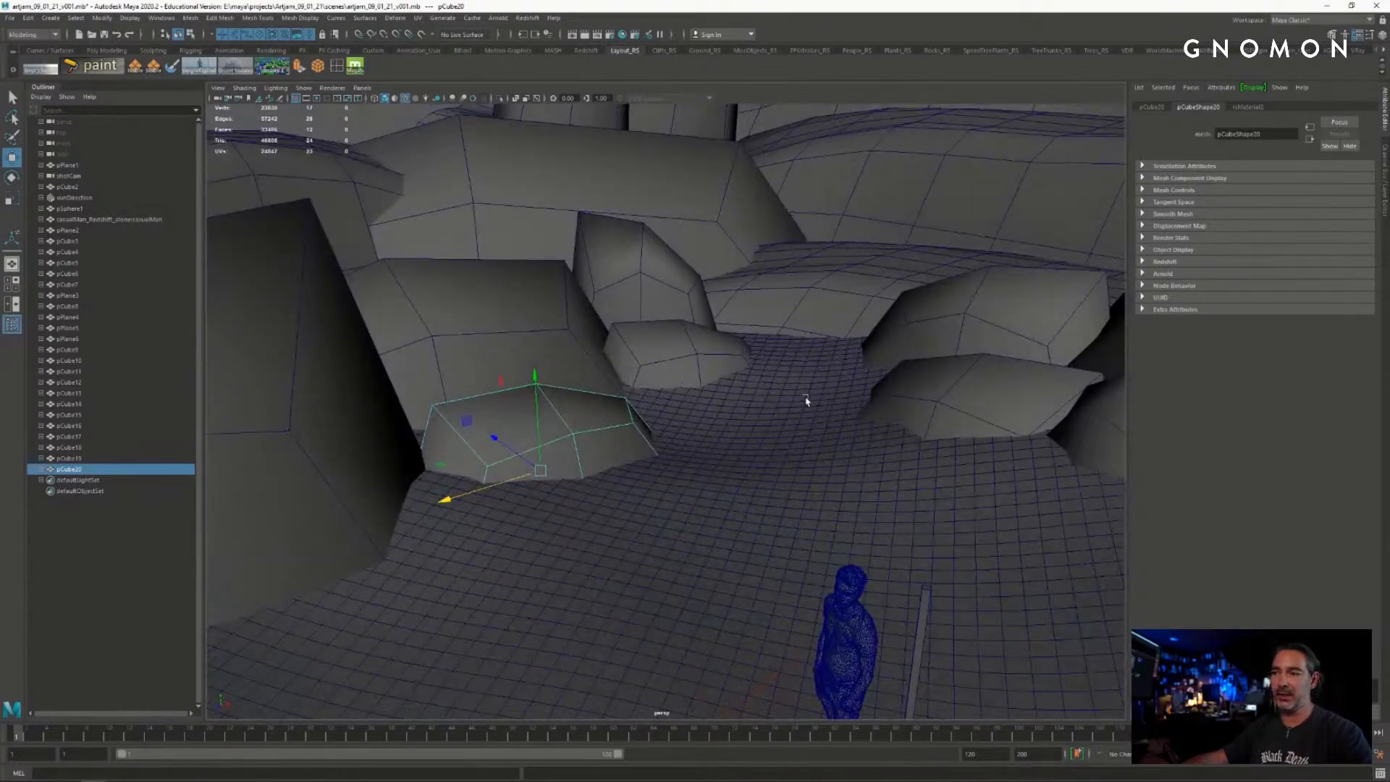
{"action": "left_click_drag", "start_coordinate": [807, 400], "coordinate": [644, 347], "text": "alt"}
{"action": "left_click", "coordinate": [362, 89]}
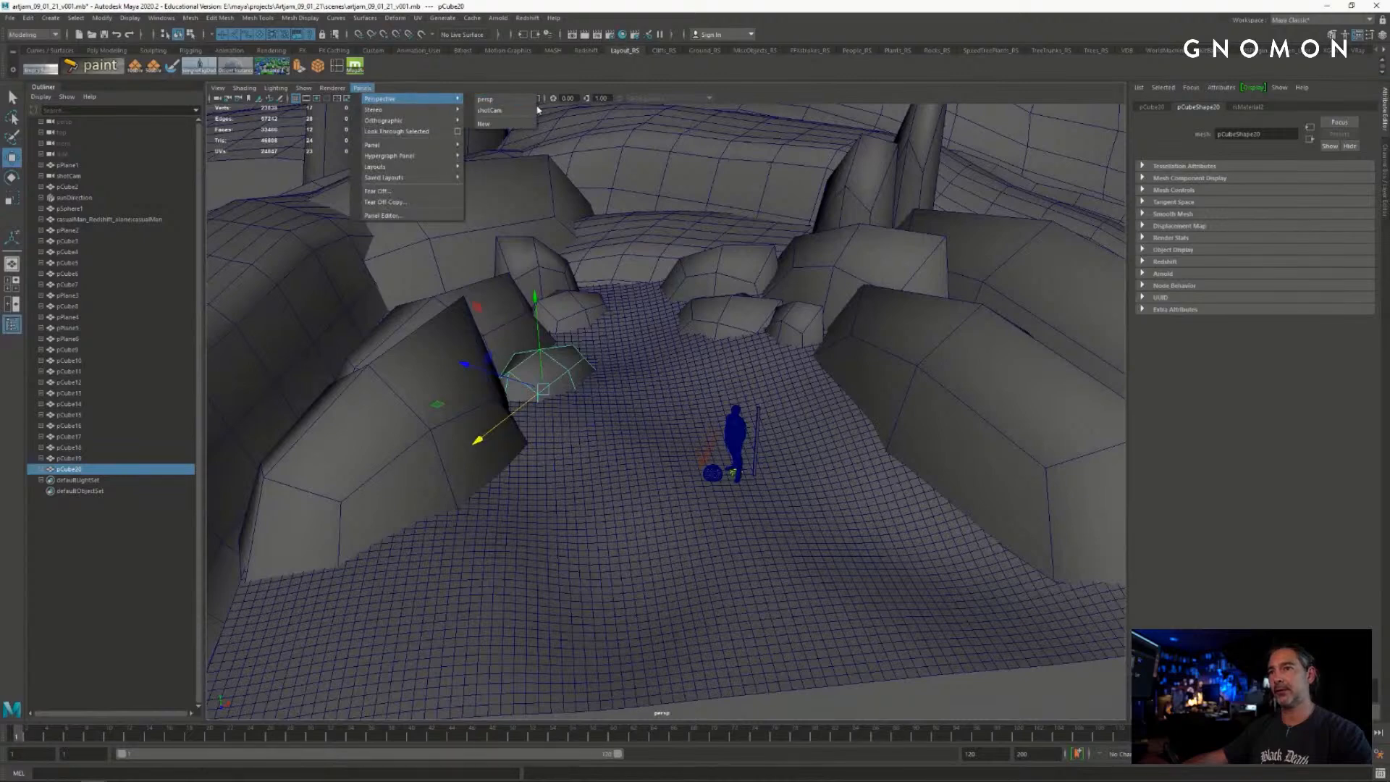
{"action": "left_click", "coordinate": [510, 114]}
{"action": "key", "text": "q"}
{"action": "left_click", "coordinate": [652, 233]}
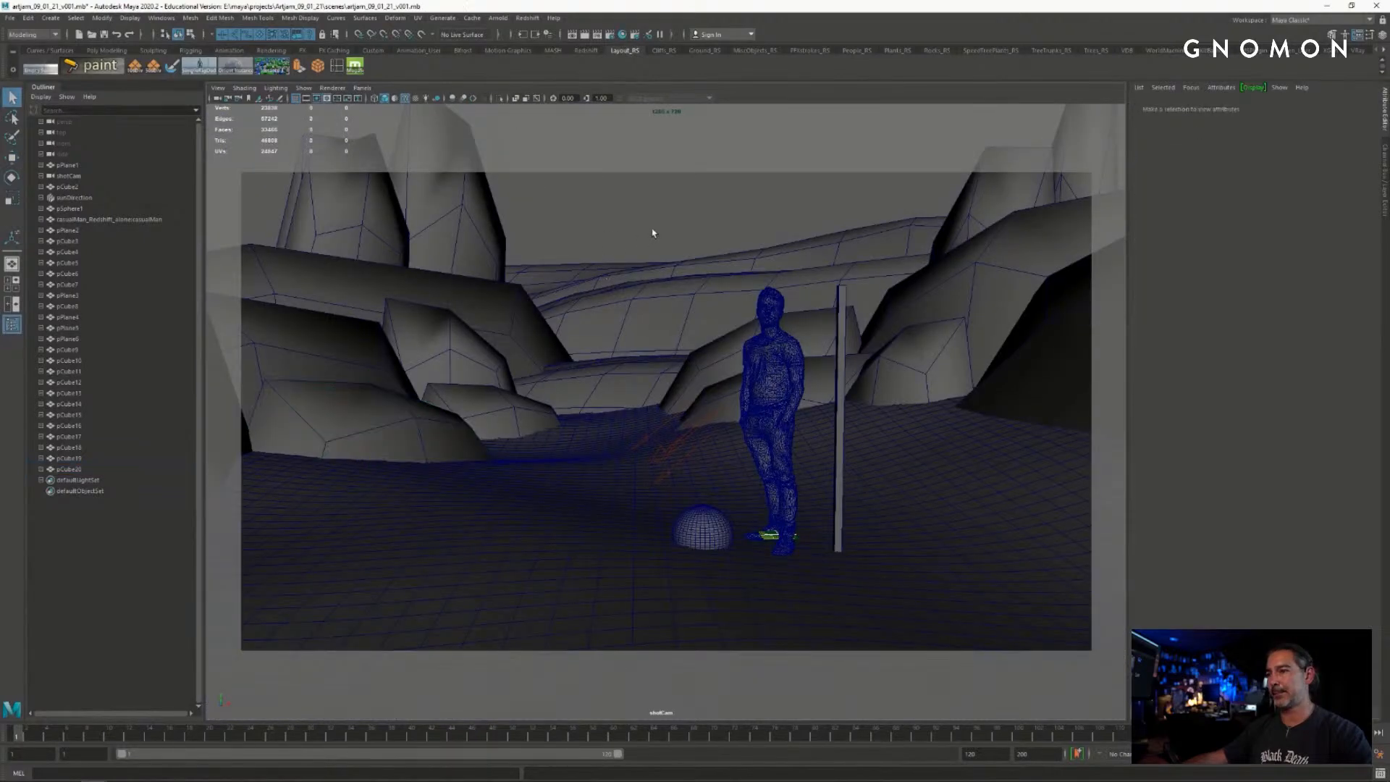
- Duplicate the small rock behind the measuring pole in the perspective view and bring the copy forward towards the figure
{"action": "left_click", "coordinate": [929, 378]}
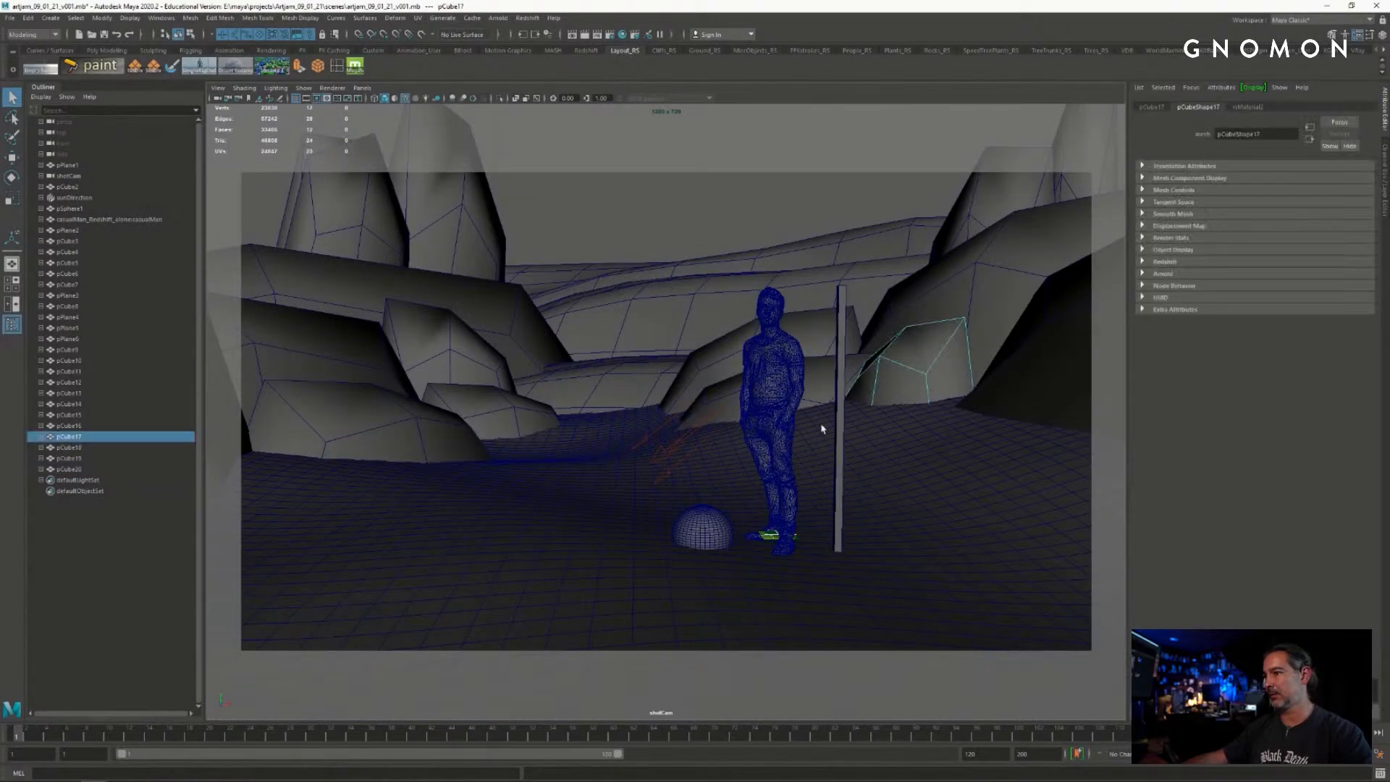
{"action": "key", "text": "space"}
{"action": "left_click_drag", "start_coordinate": [735, 400], "coordinate": [833, 444]}
{"action": "key", "text": "ctrl+d"}
{"action": "key", "text": "w"}
{"action": "right_click_drag", "start_coordinate": [833, 444], "coordinate": [944, 447], "text": "alt"}
{"action": "middle_click_drag", "start_coordinate": [883, 382], "coordinate": [698, 369], "text": "alt"}
- Flatten the new rock vertically and scale it up uniformly
{"action": "key", "text": "r"}
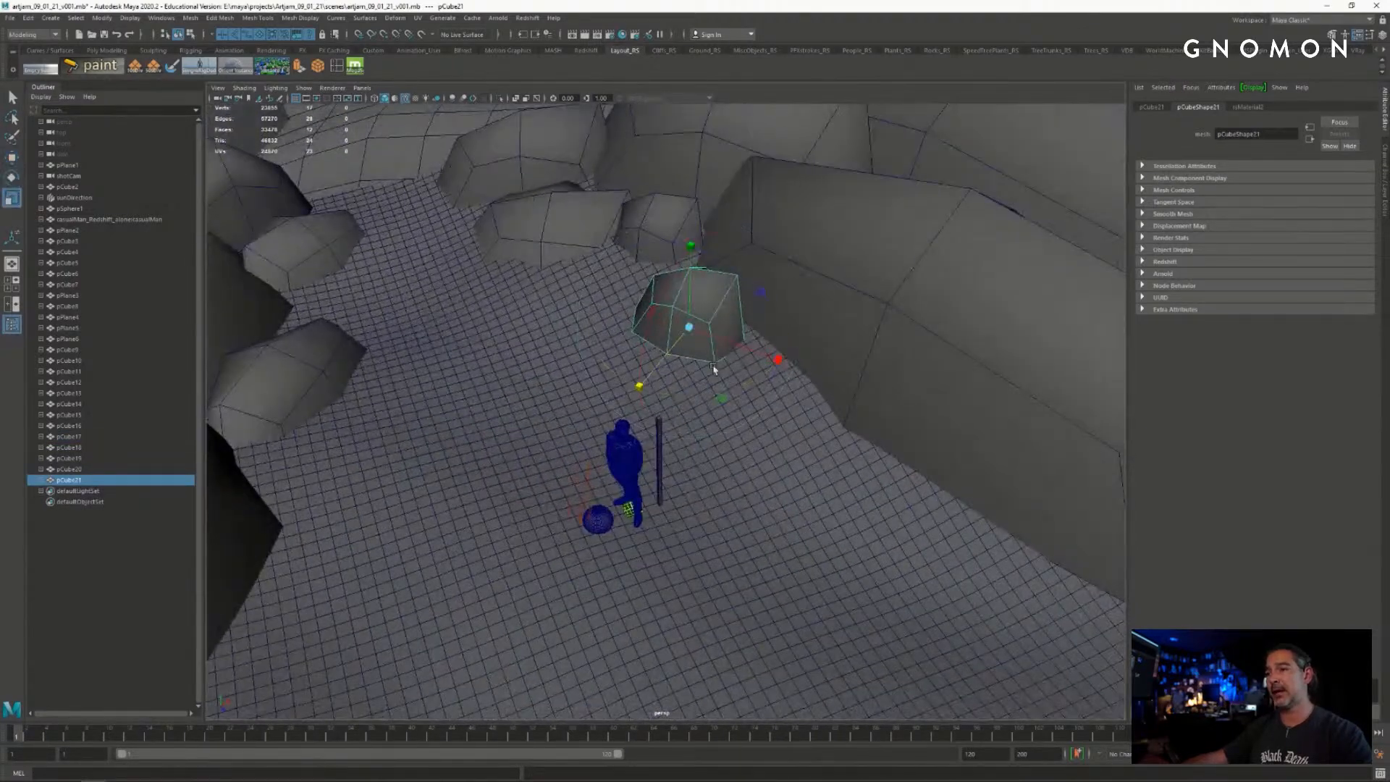
{"action": "key", "text": "w"}
{"action": "key", "text": "e"}
{"action": "key", "text": "r"}
{"action": "left_click_drag", "start_coordinate": [692, 249], "coordinate": [696, 269]}
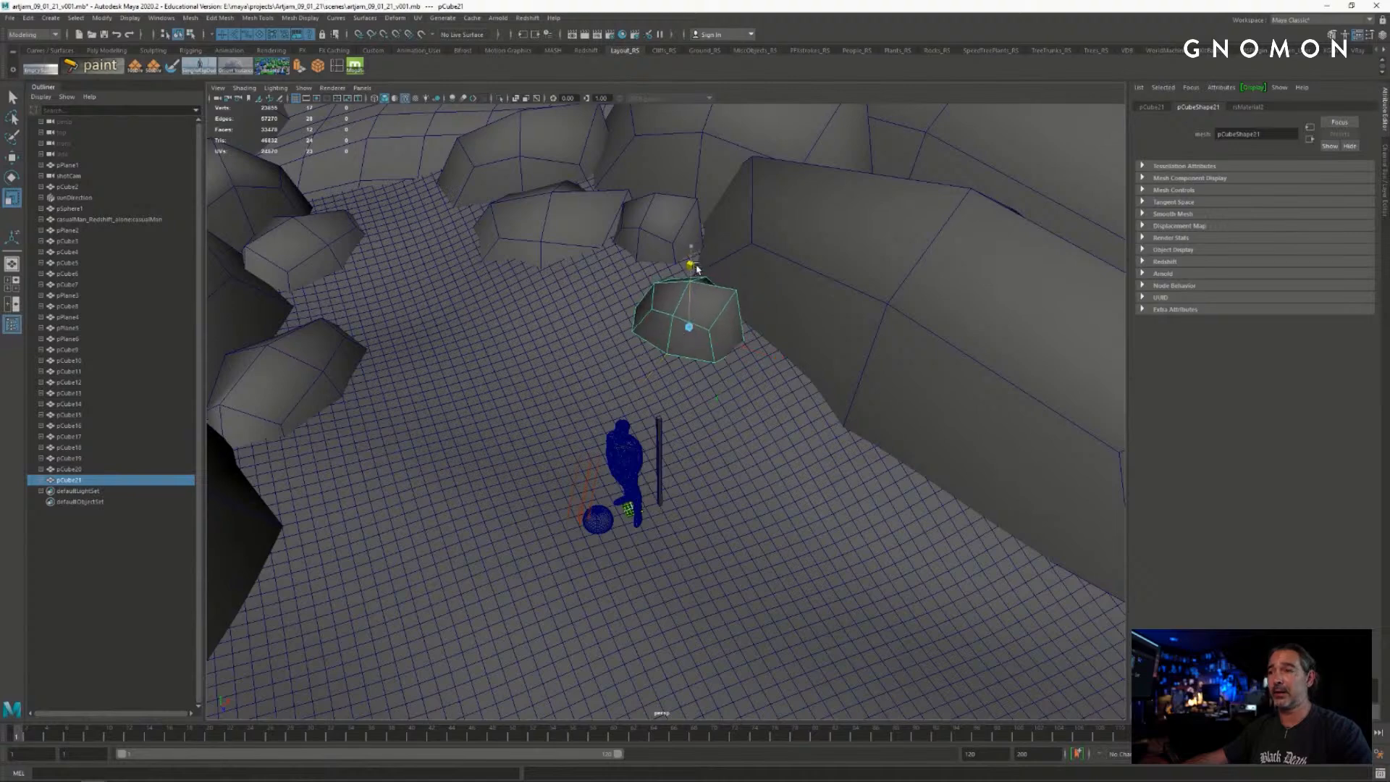
{"action": "key", "text": "w"}
{"action": "key", "text": "r"}
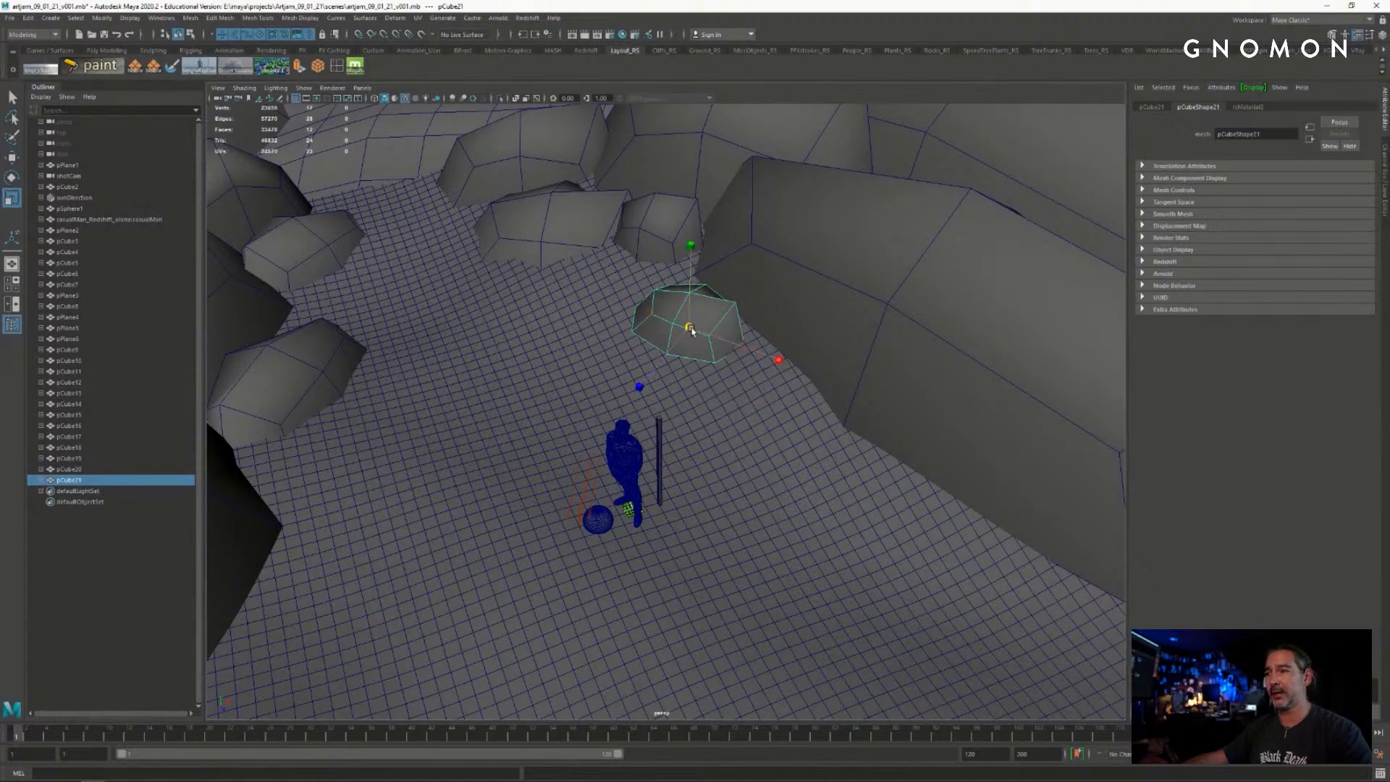
{"action": "left_click_drag", "start_coordinate": [689, 328], "coordinate": [732, 330]}
- Lower the flattened rock into the ground, enlarge it further and shift it along the ground towards the canyon side
{"action": "right_click_drag", "start_coordinate": [632, 394], "coordinate": [723, 407], "text": "alt"}
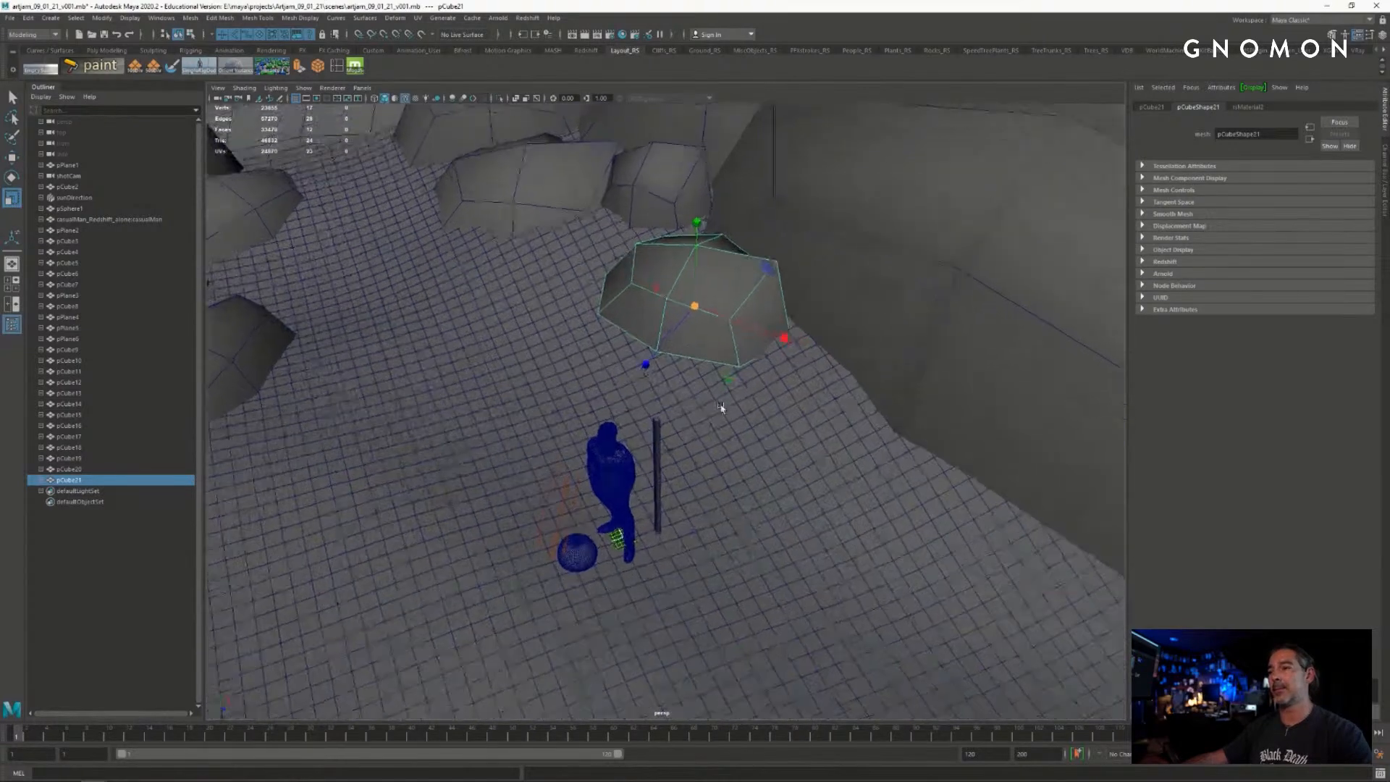
{"action": "left_click_drag", "start_coordinate": [723, 406], "coordinate": [742, 394], "text": "alt"}
{"action": "right_click_drag", "start_coordinate": [742, 394], "coordinate": [776, 392], "text": "alt"}
{"action": "key", "text": "w"}
{"action": "left_click_drag", "start_coordinate": [704, 199], "coordinate": [705, 221]}
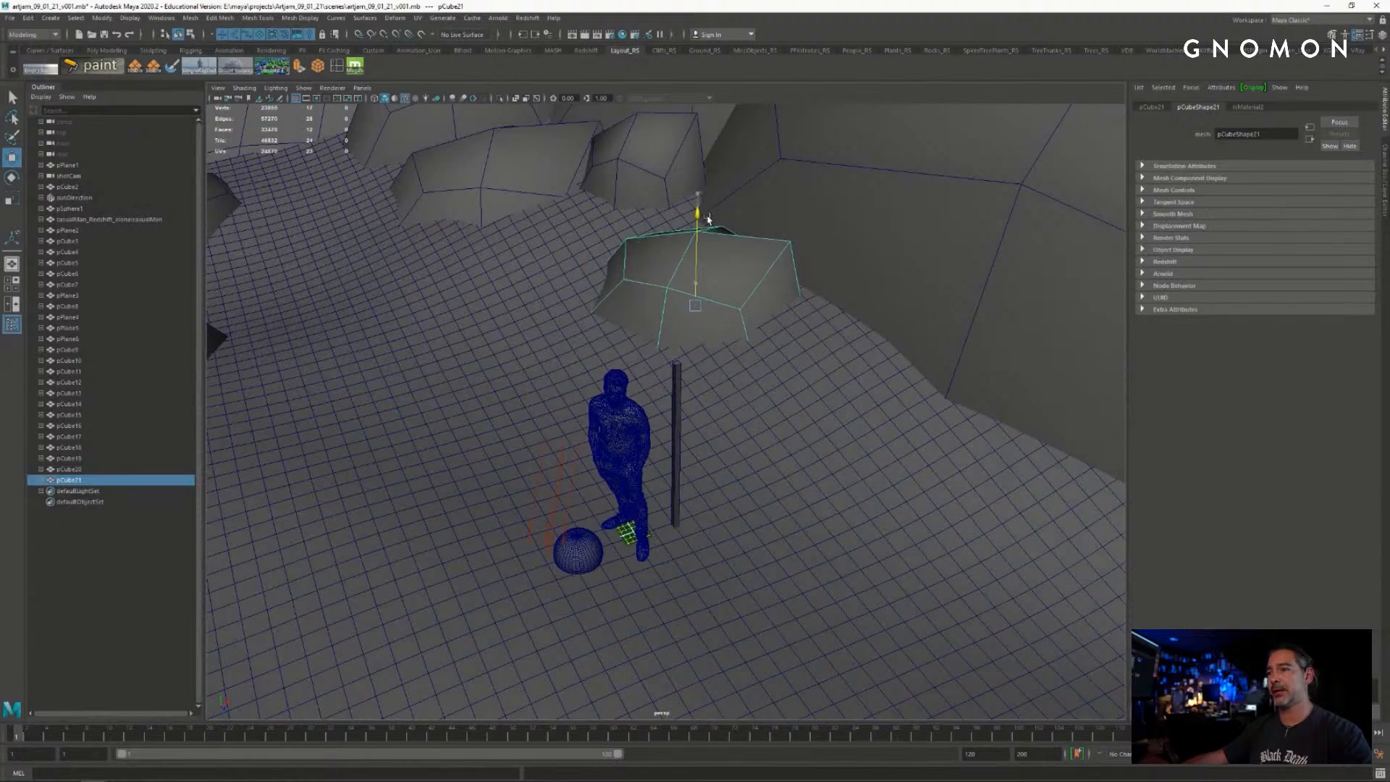
{"action": "key", "text": "e"}
{"action": "key", "text": "r"}
{"action": "left_click_drag", "start_coordinate": [696, 306], "coordinate": [755, 361]}
{"action": "key", "text": "w"}
{"action": "middle_click_drag", "start_coordinate": [746, 366], "coordinate": [742, 338]}
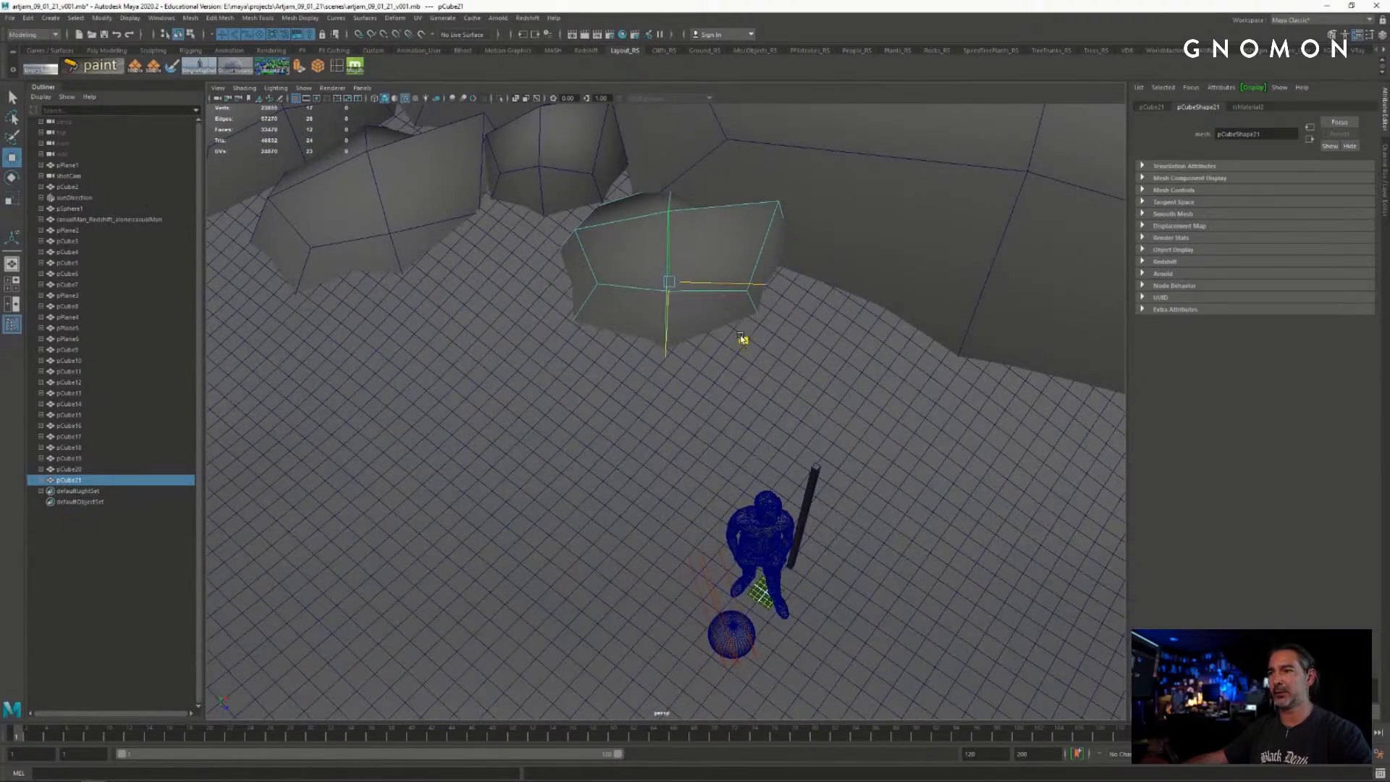
- Turn the flattened rock slightly about its vertical axis and reposition it along the ground beside the large boulder
{"action": "left_click_drag", "start_coordinate": [709, 351], "coordinate": [711, 298], "text": "alt"}
{"action": "key", "text": "r"}
{"action": "left_click", "coordinate": [773, 288]}
{"action": "key", "text": "ctrl+z"}
{"action": "key", "text": "w"}
{"action": "key", "text": "e"}
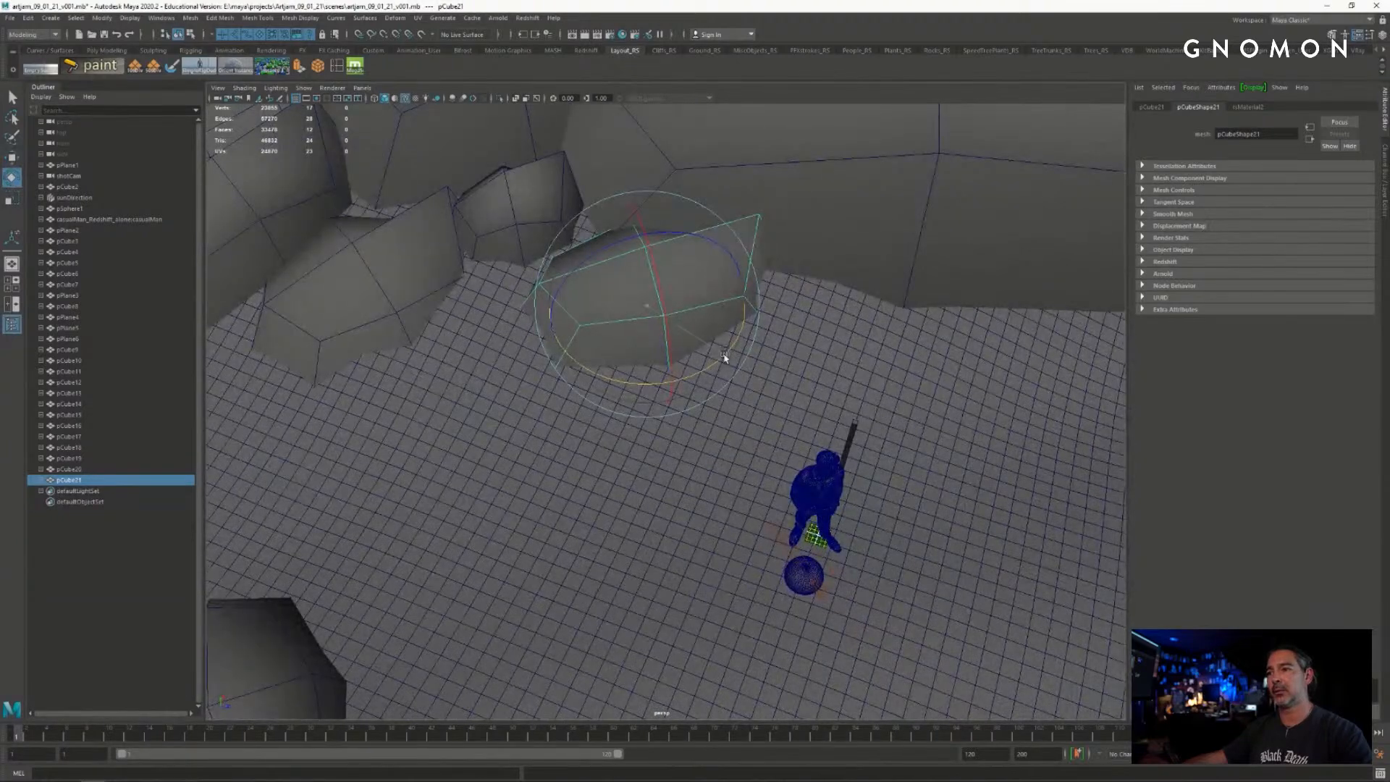
{"action": "left_click_drag", "start_coordinate": [724, 357], "coordinate": [715, 360]}
{"action": "key", "text": "w"}
{"action": "middle_click_drag", "start_coordinate": [731, 357], "coordinate": [707, 368]}
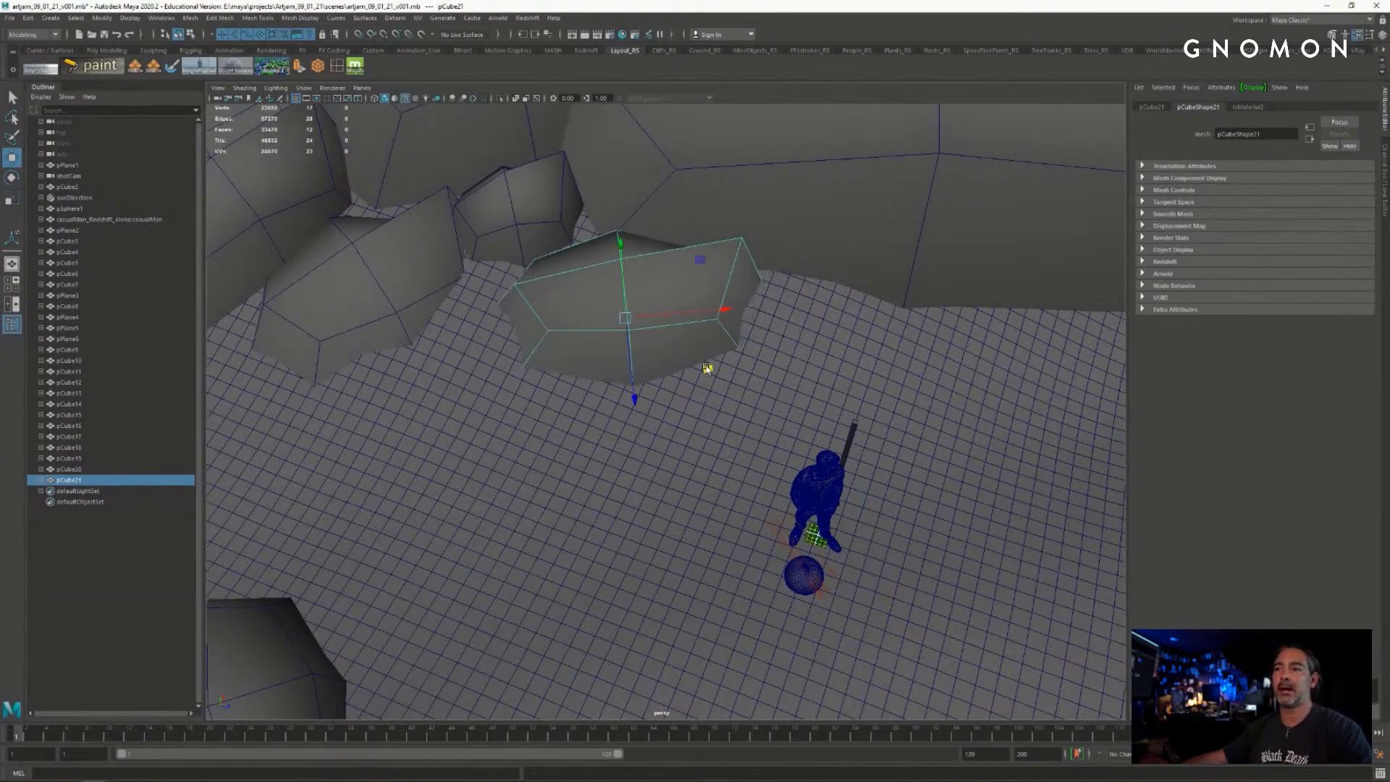
- Look through shotCam and enlarge the flattened rock behind the pole
{"action": "left_click", "coordinate": [362, 88]}
{"action": "mouse_move", "coordinate": [434, 97]}
{"action": "left_click", "coordinate": [516, 114]}
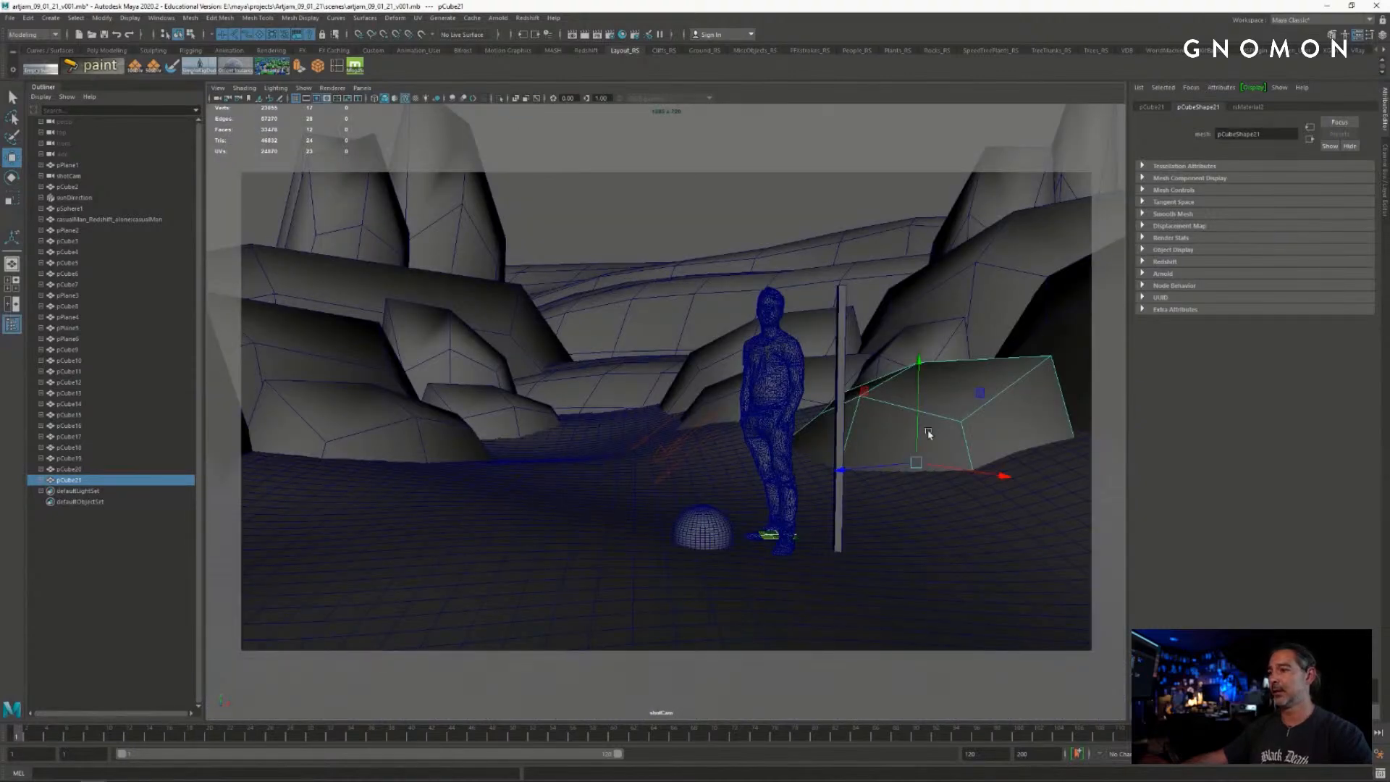
{"action": "key", "text": "r"}
{"action": "left_click_drag", "start_coordinate": [917, 463], "coordinate": [964, 457]}
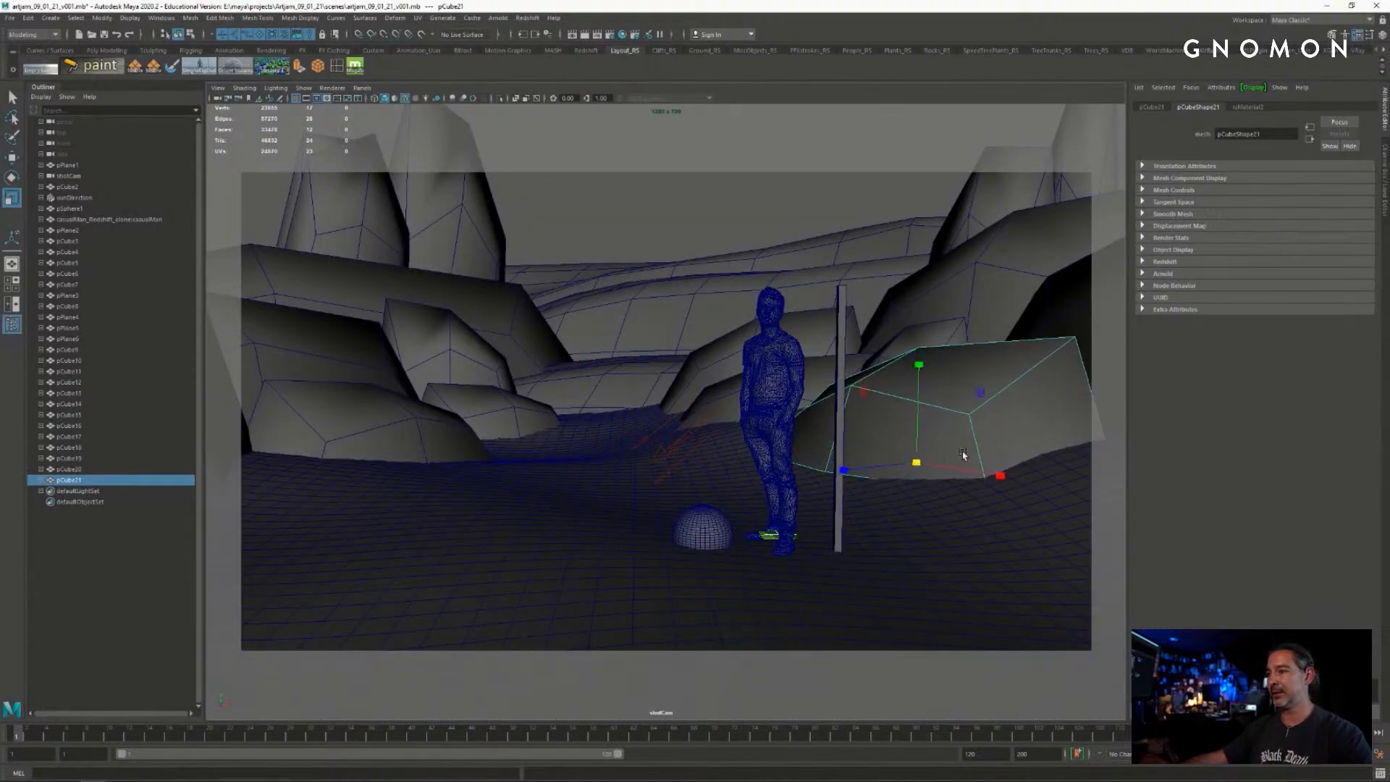
- Lower the enlarged rock into the ground and nudge it sideways away from the figure
{"action": "key", "text": "w"}
{"action": "left_click_drag", "start_coordinate": [920, 361], "coordinate": [919, 388]}
{"action": "key", "text": "e"}
{"action": "key", "text": "r"}
{"action": "key", "text": "w"}
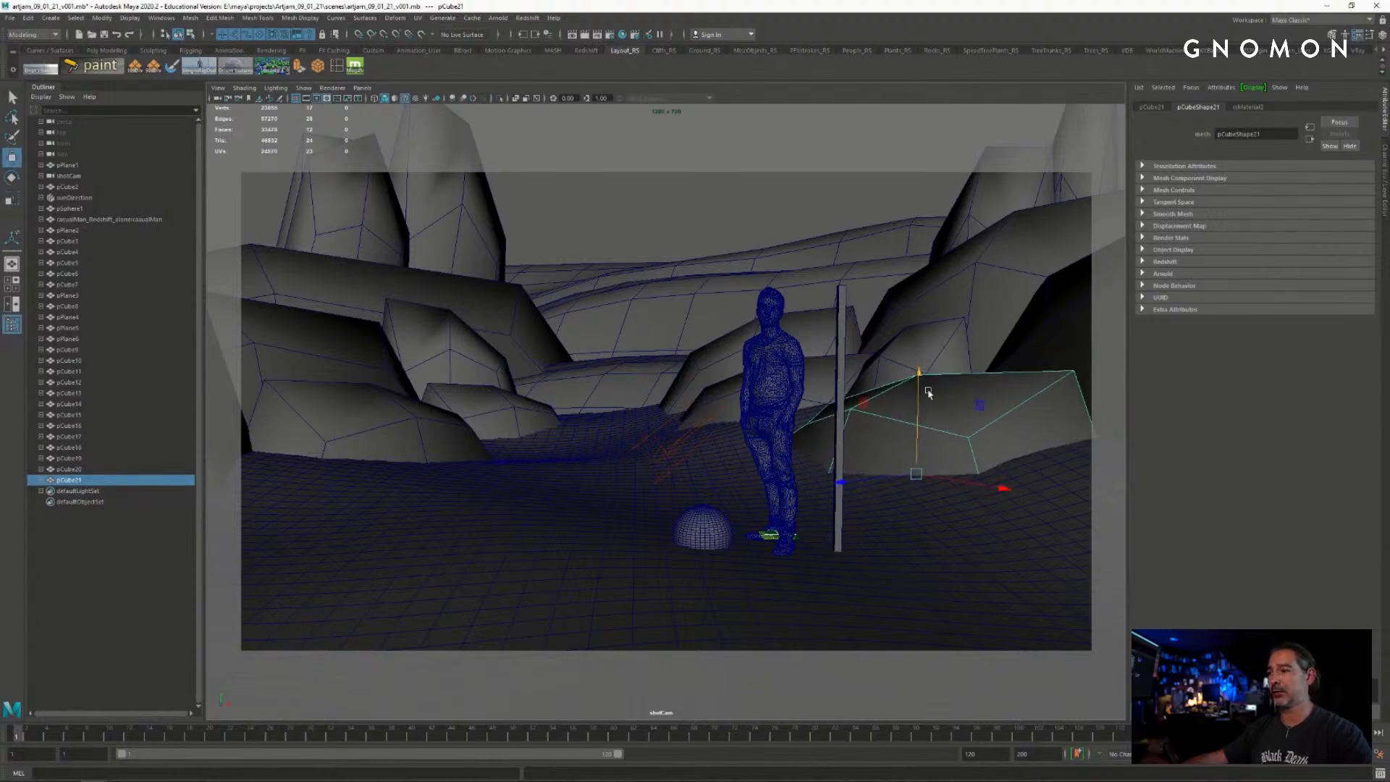
{"action": "left_click_drag", "start_coordinate": [874, 478], "coordinate": [887, 479]}
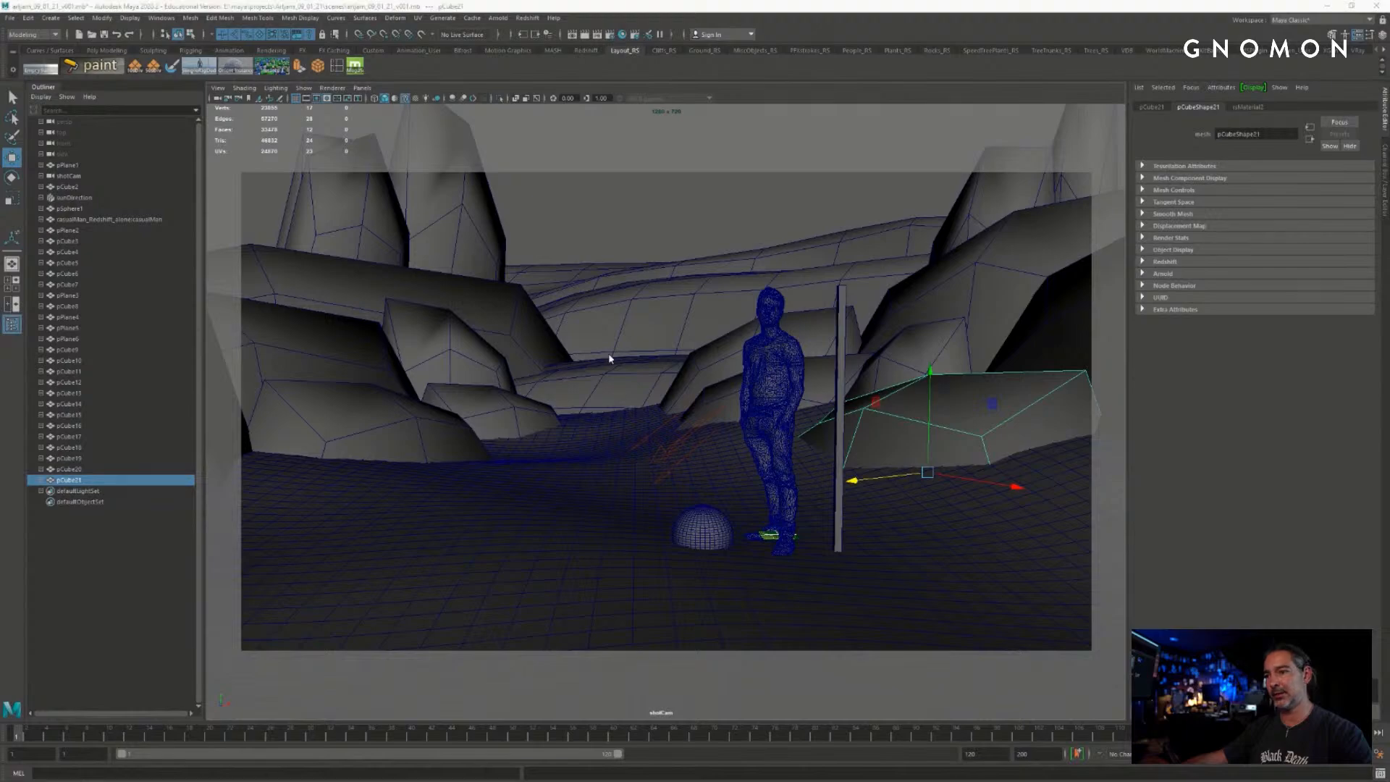
- Duplicate the flattened rock in the perspective view, move the copy up behind the far rocks and rotate it
{"action": "key", "text": "space"}
{"action": "left_click_drag", "start_coordinate": [607, 353], "coordinate": [607, 329]}
{"action": "left_click_drag", "start_coordinate": [762, 371], "coordinate": [812, 412], "text": "alt"}
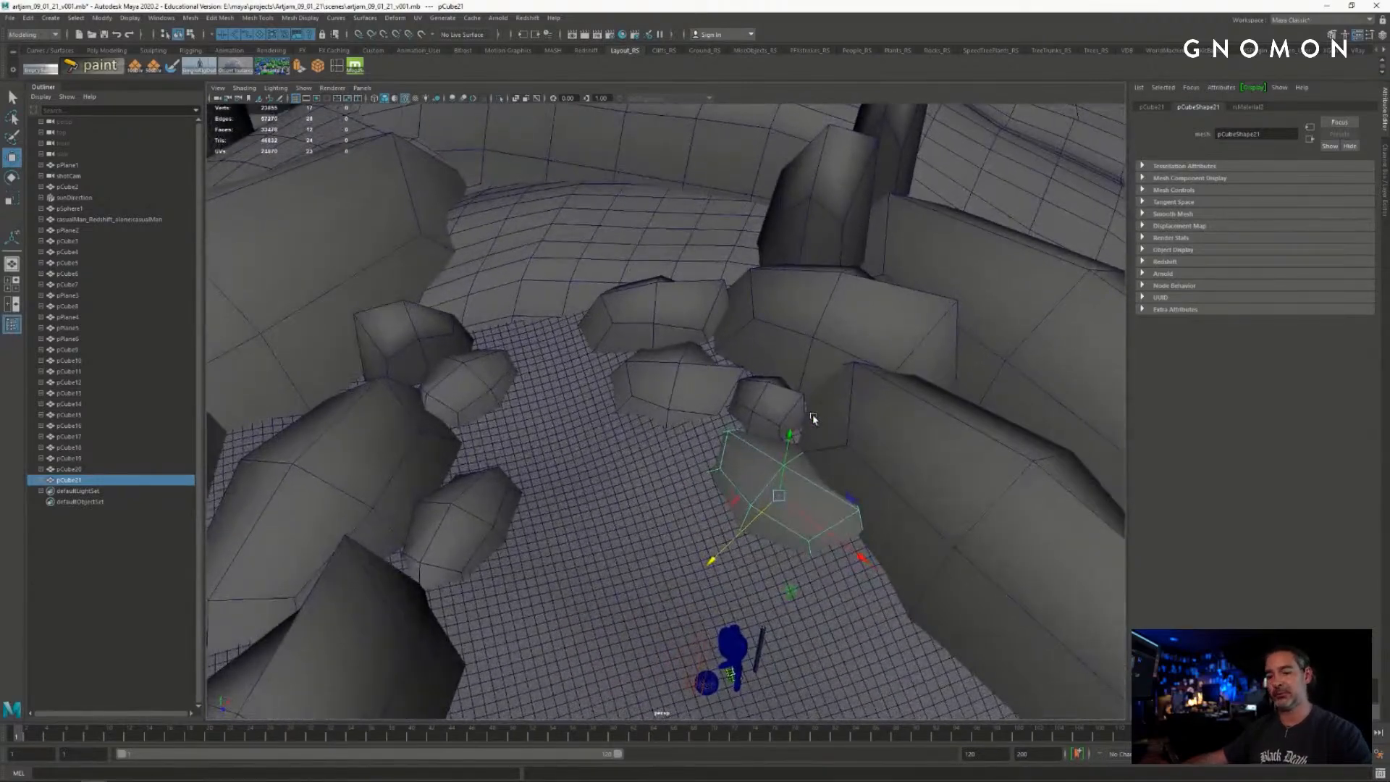
{"action": "key", "text": "ctrl+d"}
{"action": "left_click_drag", "start_coordinate": [790, 587], "coordinate": [698, 340]}
{"action": "left_click_drag", "start_coordinate": [686, 172], "coordinate": [689, 150]}
{"action": "key", "text": "e"}
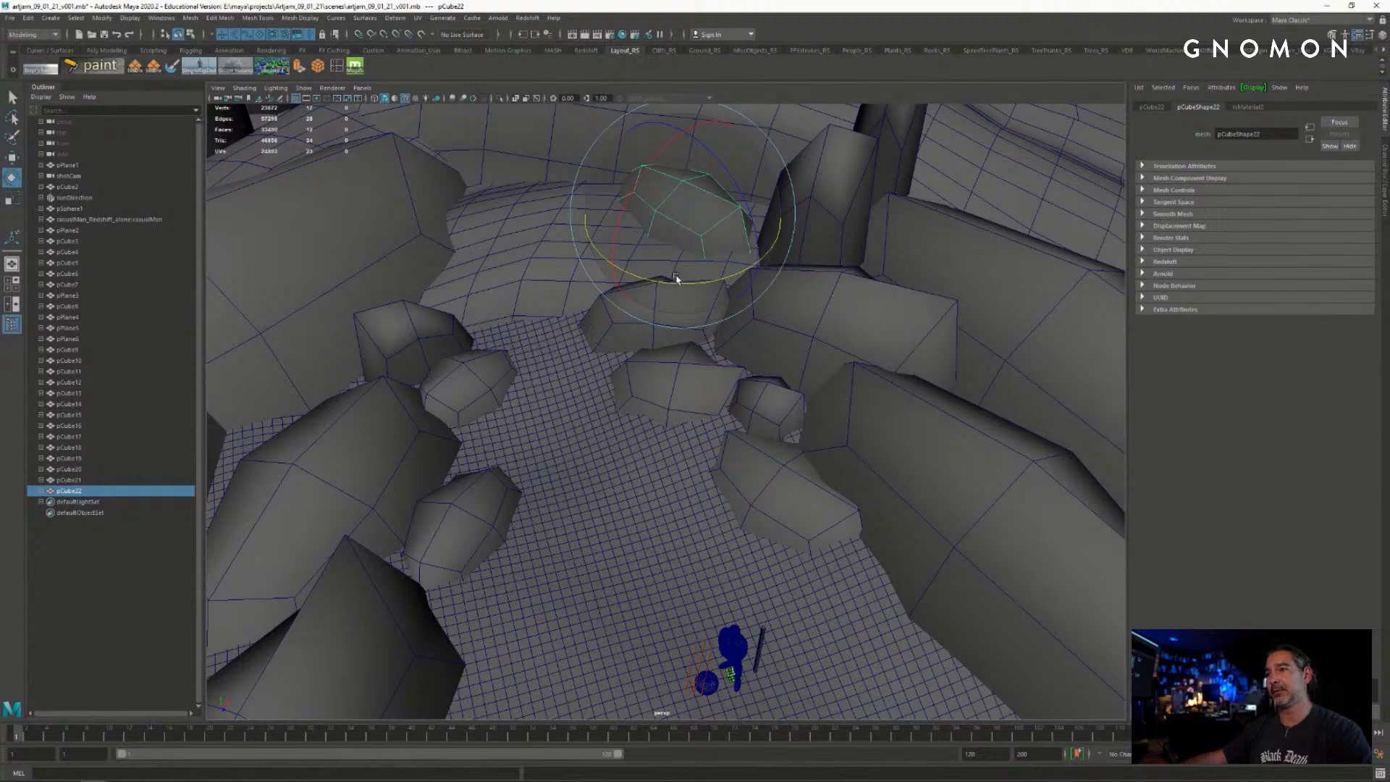
{"action": "left_click_drag", "start_coordinate": [674, 277], "coordinate": [698, 260]}
{"action": "key", "text": "w"}
- Reposition the far copy so it tucks behind the rocks at the base of the tall spire
{"action": "left_click_drag", "start_coordinate": [541, 264], "coordinate": [667, 335]}
{"action": "key", "text": "e"}
{"action": "key", "text": "r"}
{"action": "left_click_drag", "start_coordinate": [686, 389], "coordinate": [763, 413], "text": "alt"}
{"action": "key", "text": "w"}
{"action": "left_click_drag", "start_coordinate": [859, 453], "coordinate": [788, 430], "text": "alt"}
- Return to the shotCam view, clear the selection and save the scene
{"action": "left_click", "coordinate": [361, 87]}
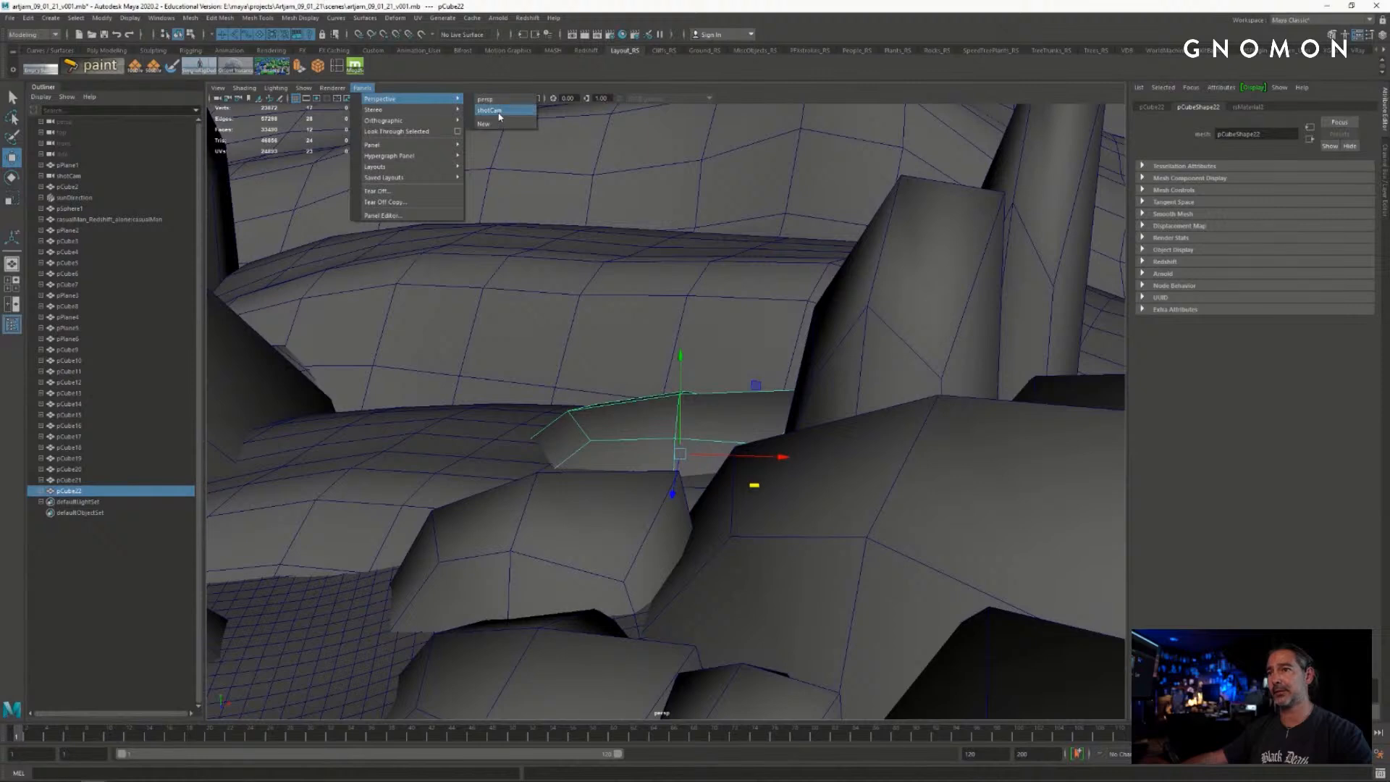
{"action": "left_click", "coordinate": [499, 114]}
{"action": "key", "text": "q"}
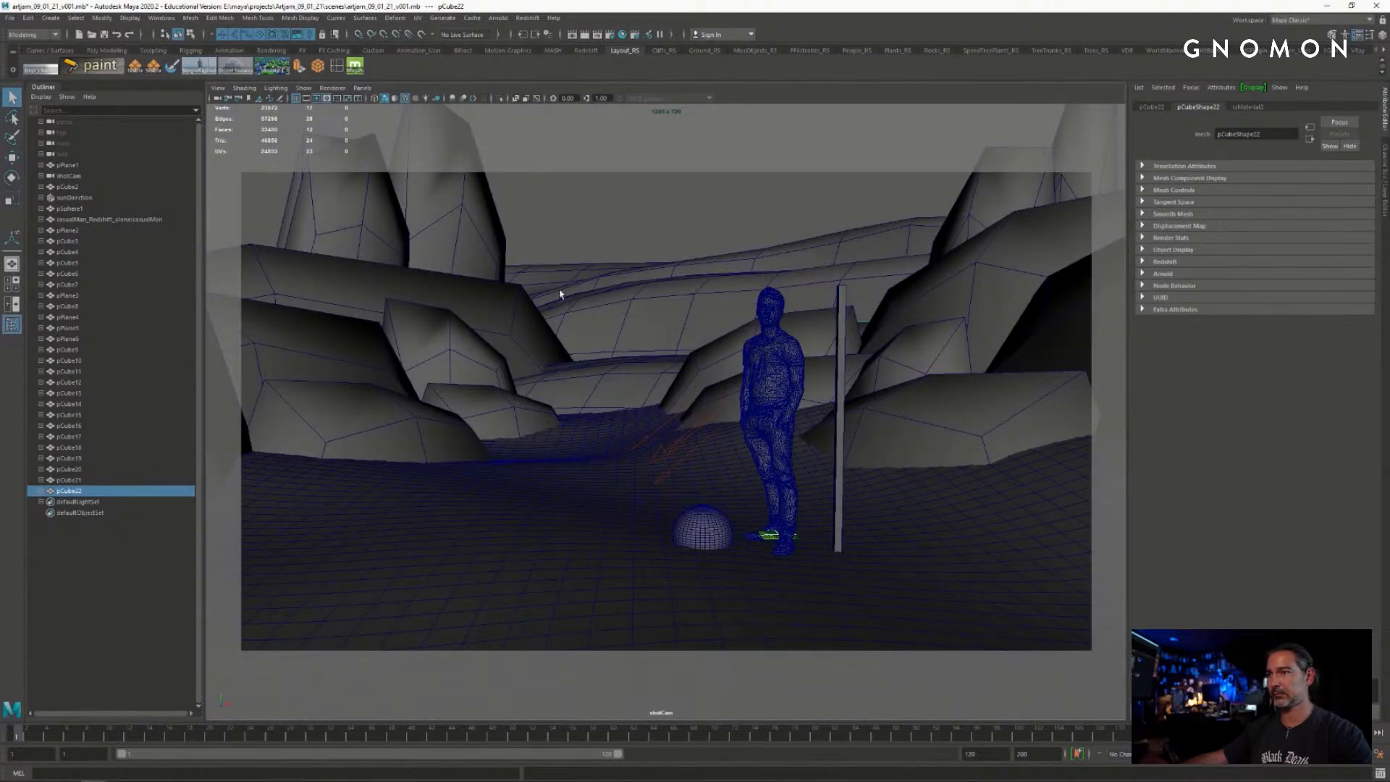
{"action": "left_click", "coordinate": [612, 226]}
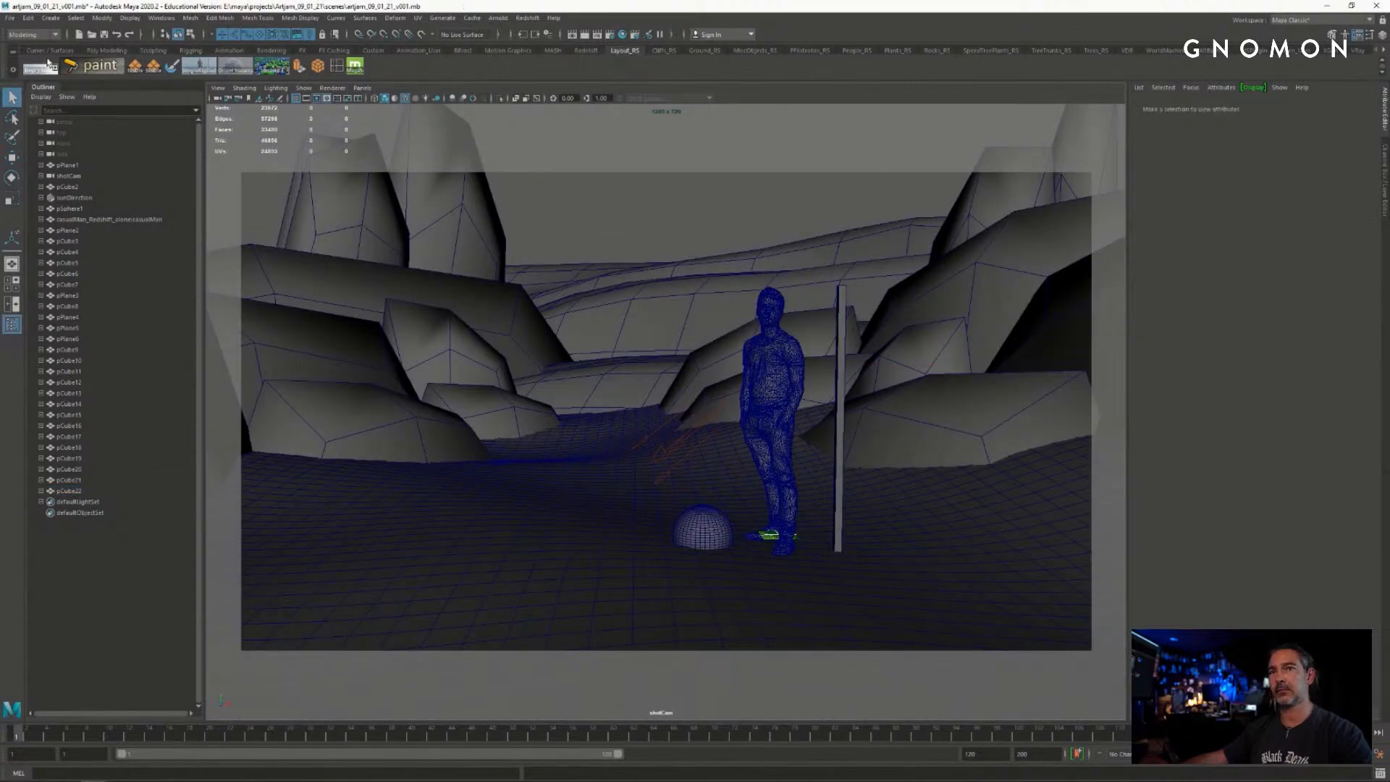
{"action": "left_click", "coordinate": [105, 35]}
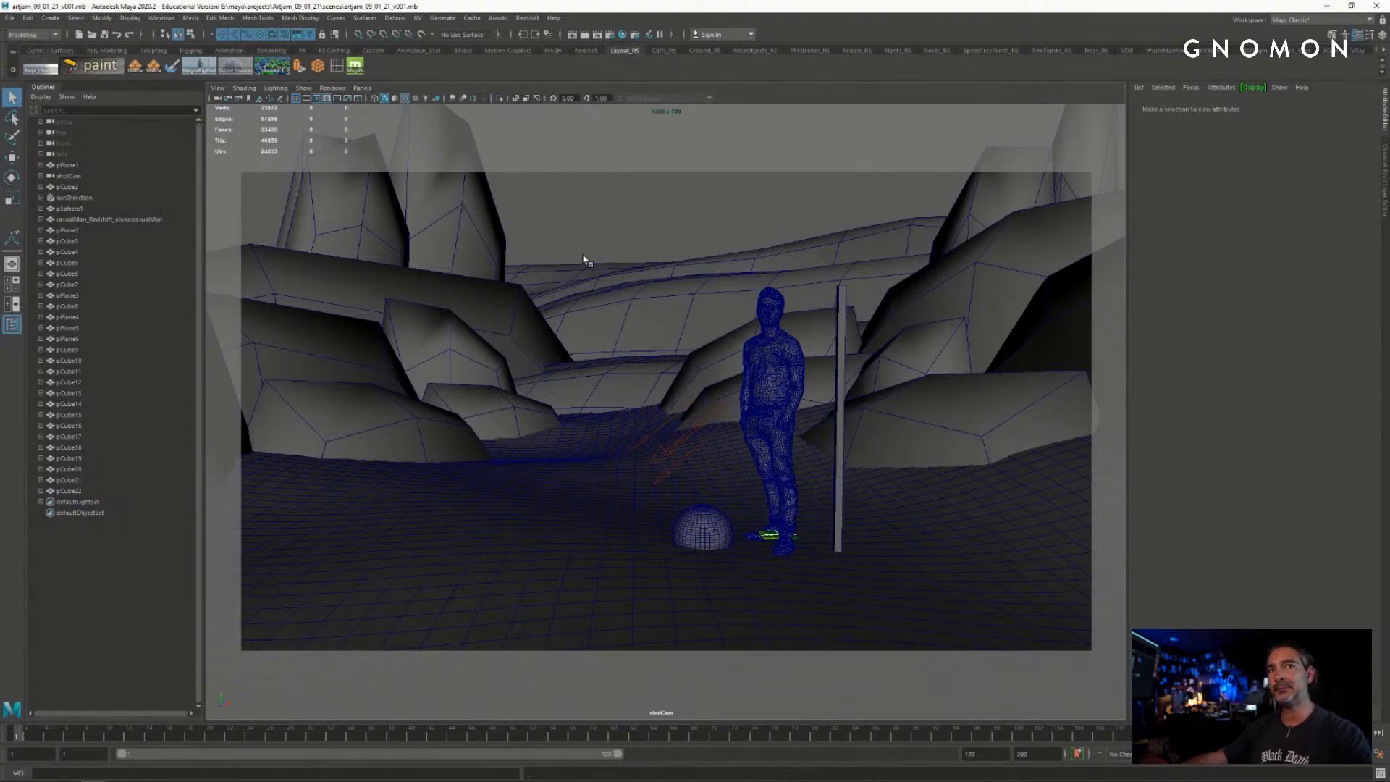
- Shift the front background spire sideways so it is offset from the spire behind it, and clear the selection
{"action": "left_click", "coordinate": [304, 213]}
{"action": "key", "text": "w"}
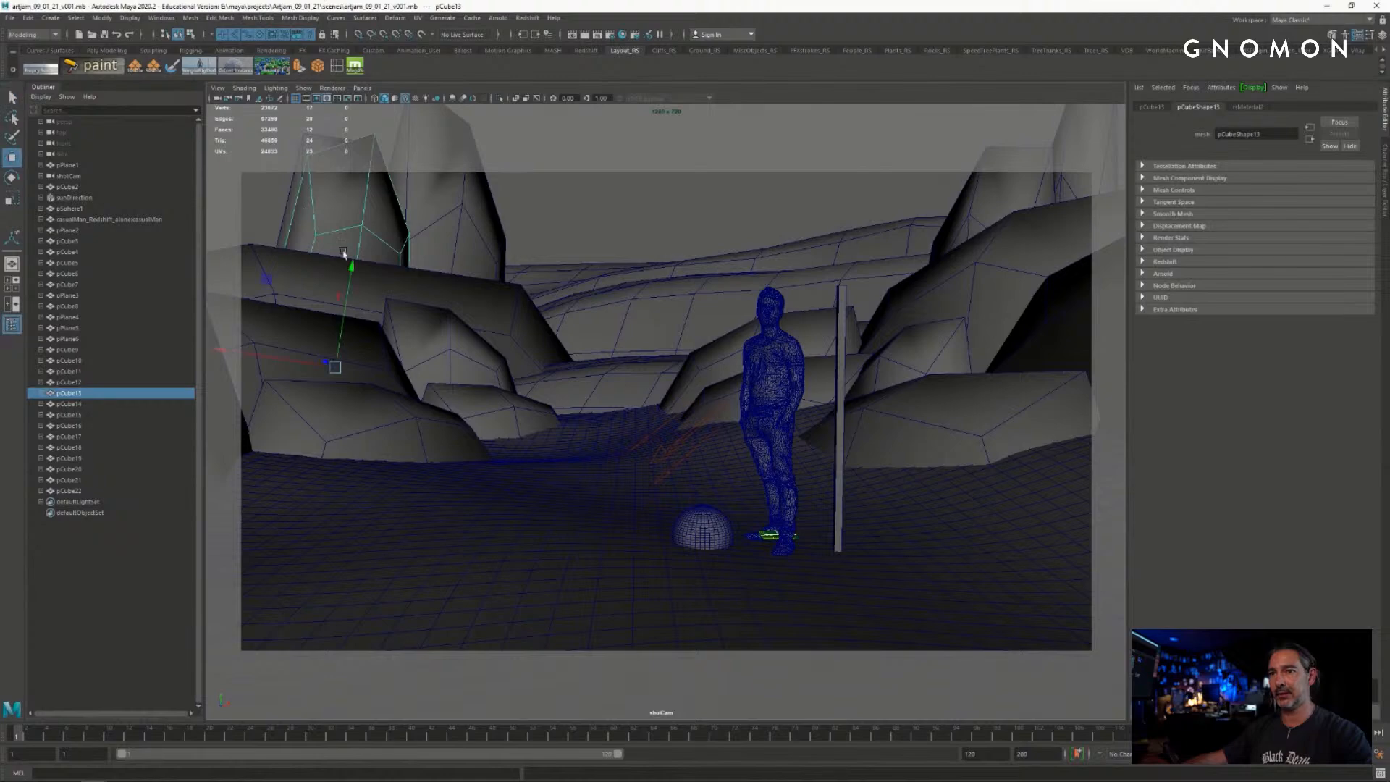
{"action": "mouse_move", "coordinate": [299, 363]}
{"action": "left_mouse_down"}
{"action": "mouse_move", "coordinate": [330, 367]}
{"action": "mouse_move", "coordinate": [289, 363]}
{"action": "left_mouse_up"}
{"action": "left_click", "coordinate": [685, 214]}
{"action": "left_click", "coordinate": [344, 212]}
{"action": "left_click", "coordinate": [646, 221]}
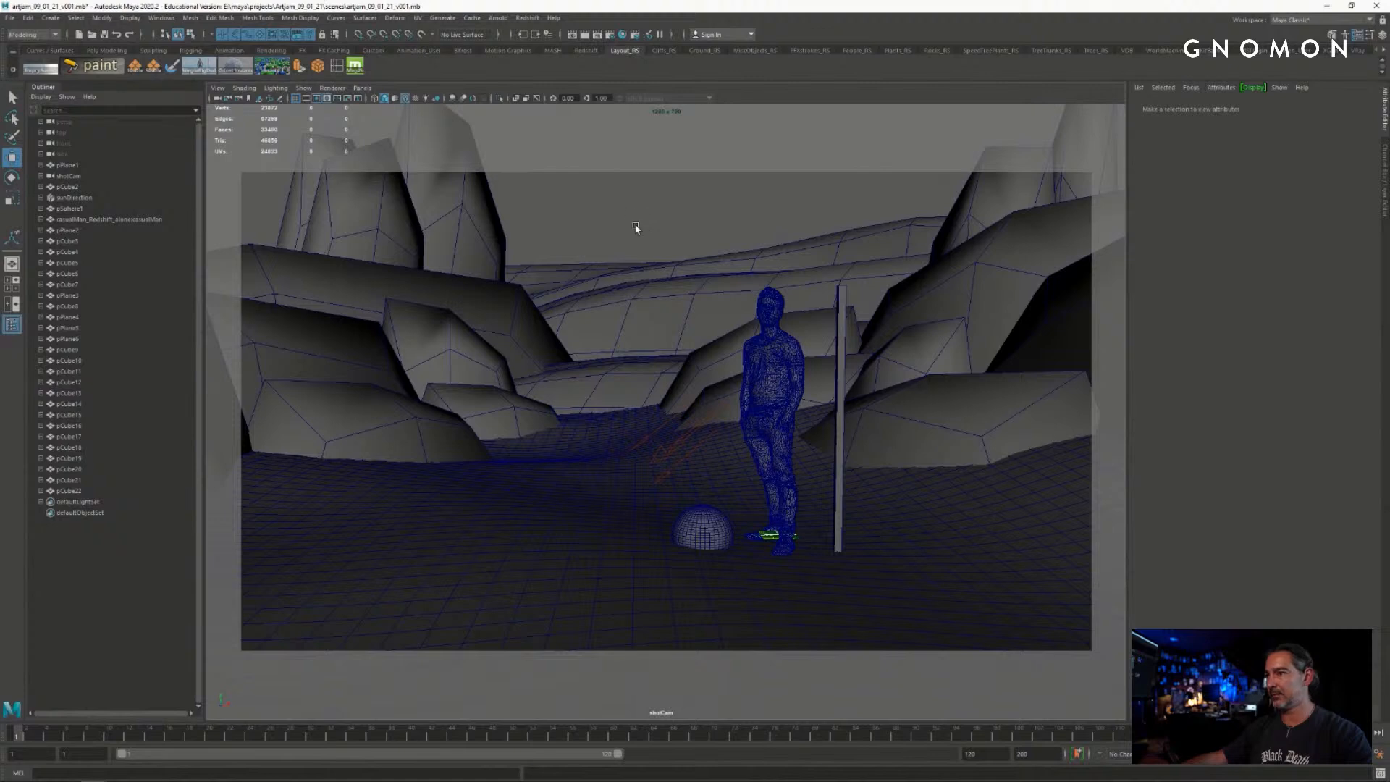
{"action": "key", "text": "q"}
{"action": "left_click", "coordinate": [1021, 191]}
{"action": "left_click", "coordinate": [1057, 171]}
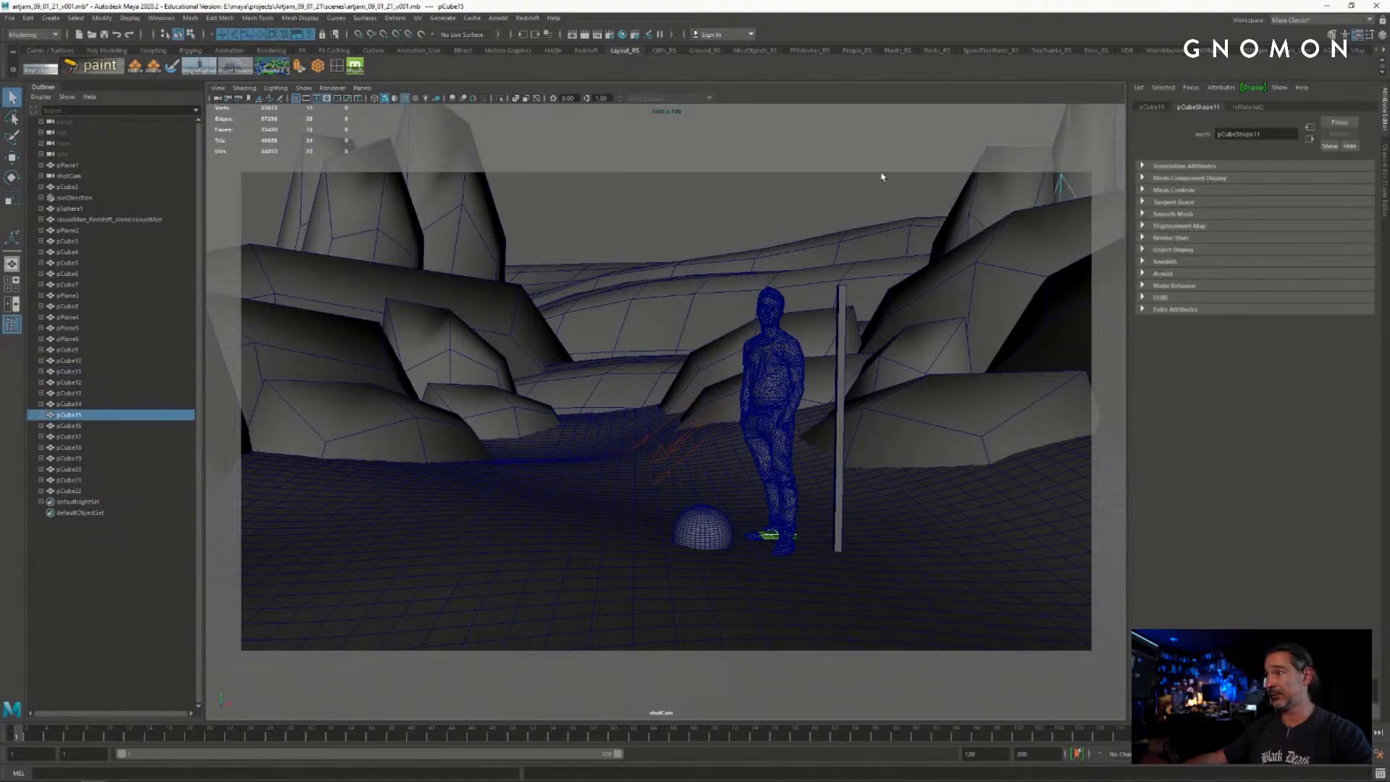
{"action": "left_click", "coordinate": [881, 176]}
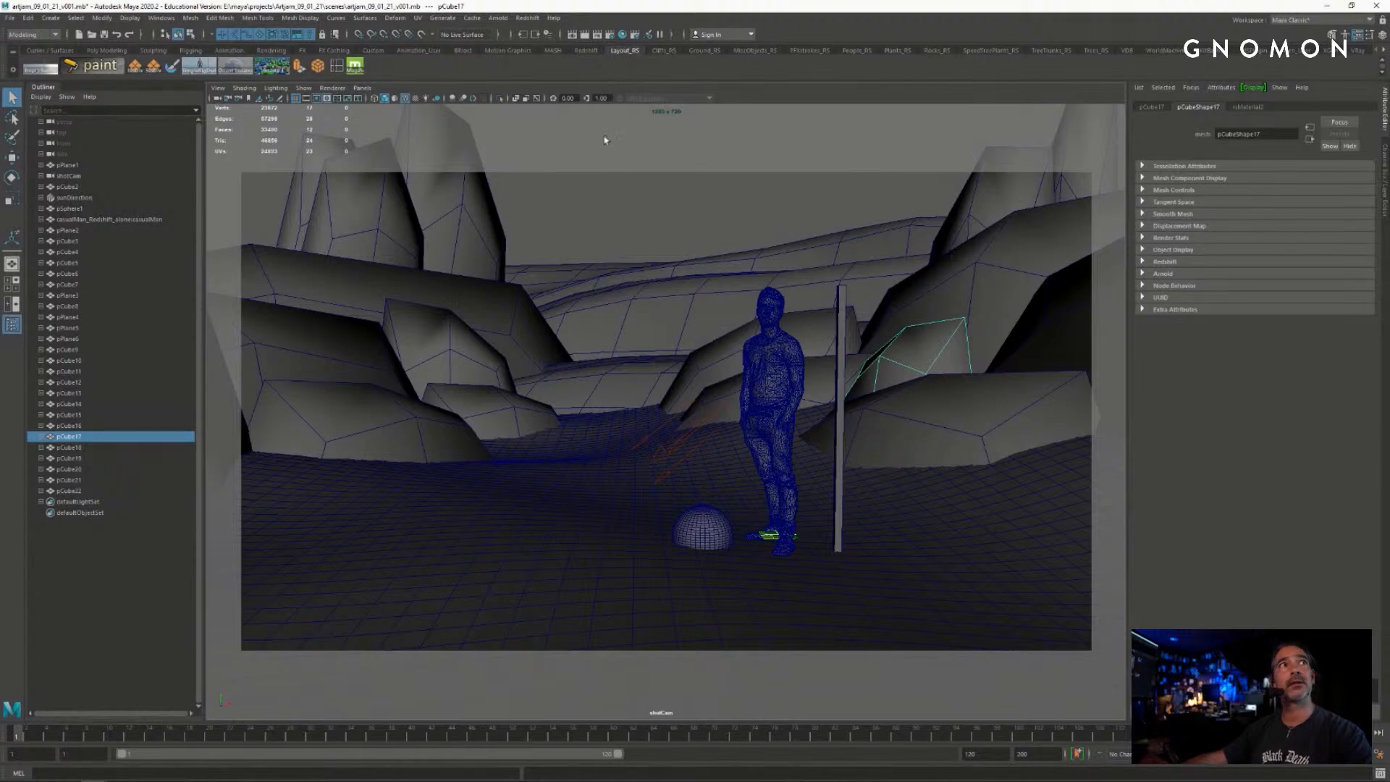
{"action": "left_click", "coordinate": [806, 193]}
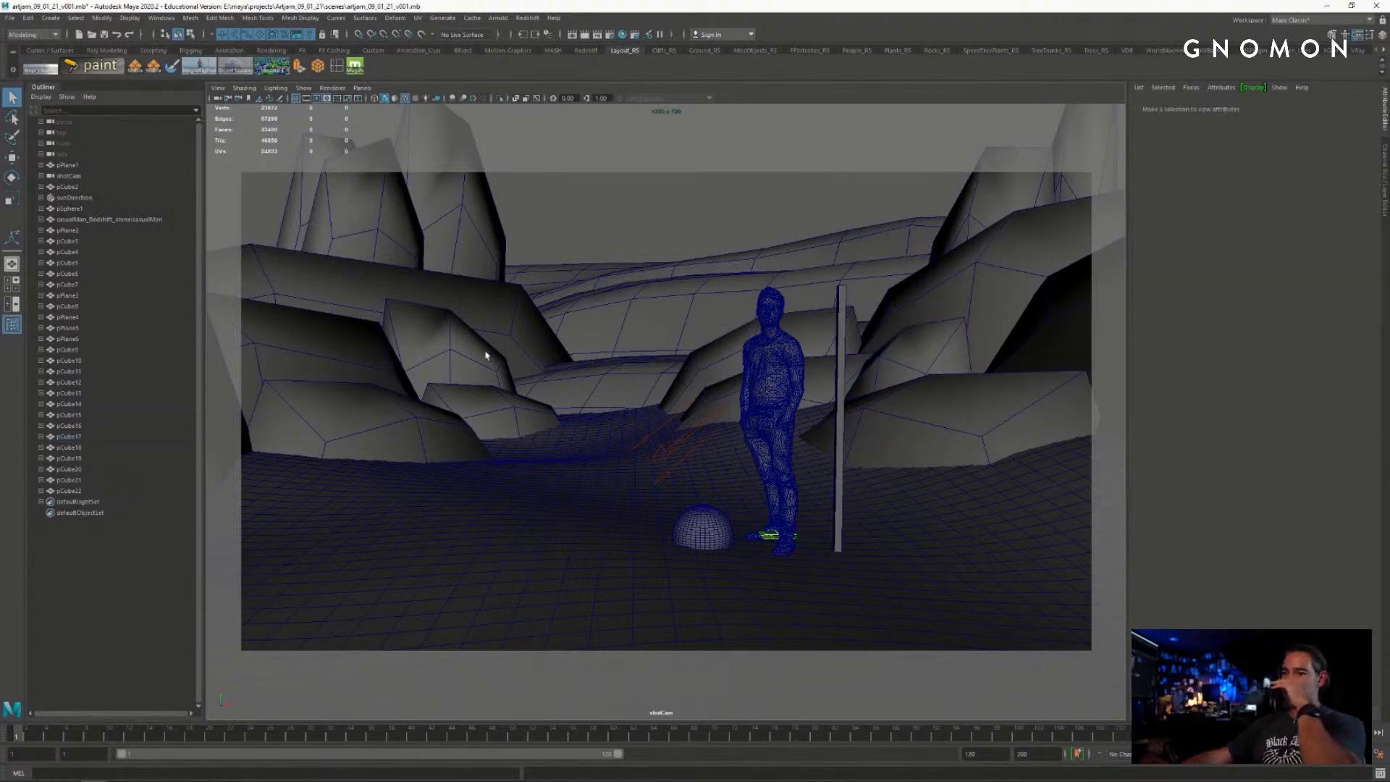
- Select the ground plane under the figure and frame it in the perspective view
{"action": "left_click", "coordinate": [550, 535]}
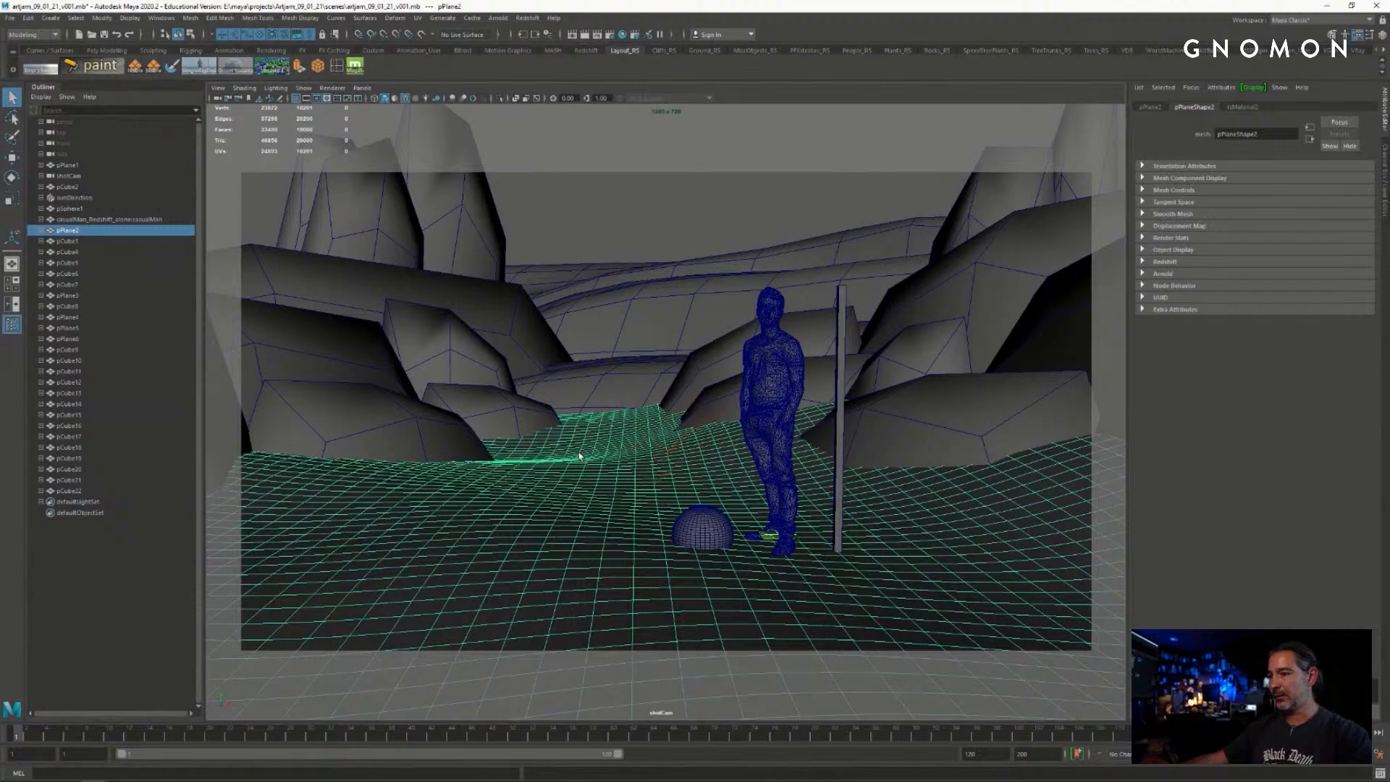
{"action": "left_click", "coordinate": [608, 458]}
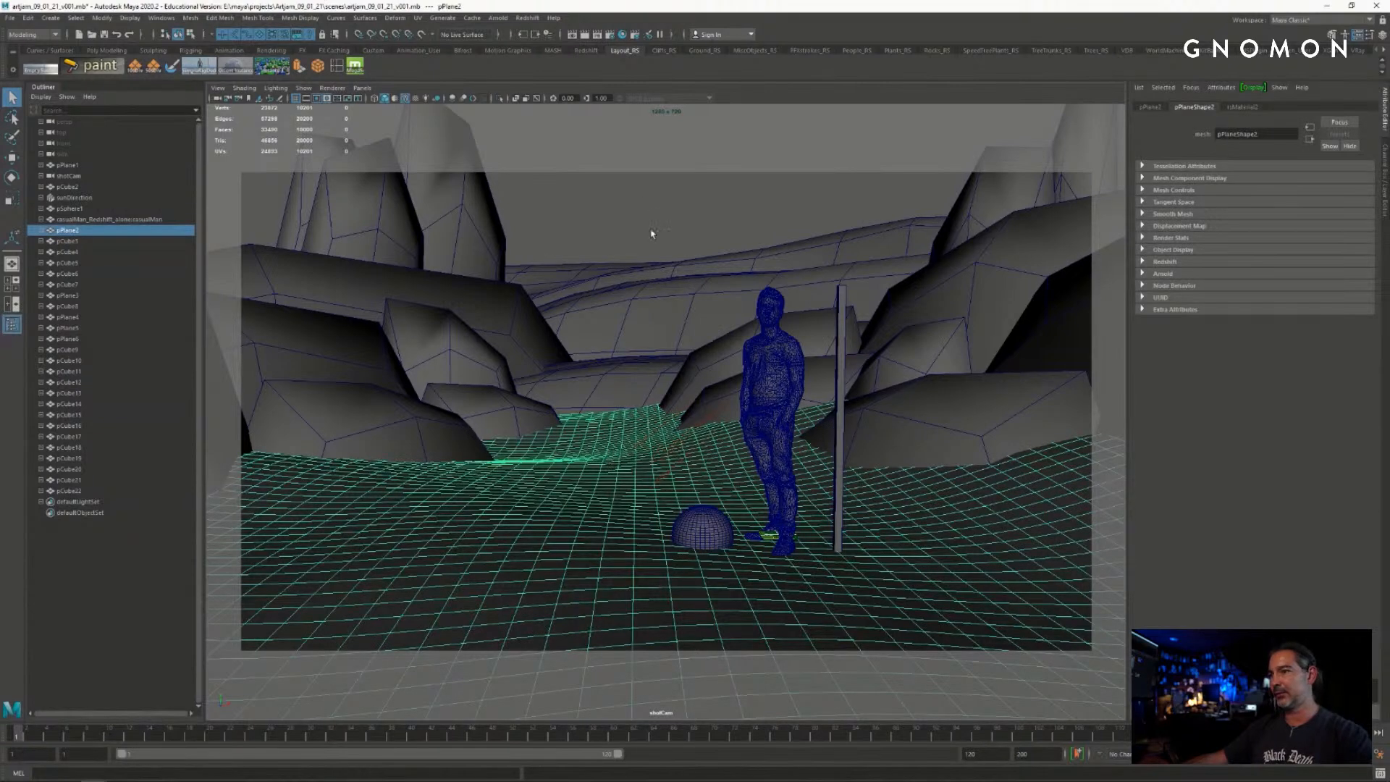
{"action": "left_click", "coordinate": [660, 201]}
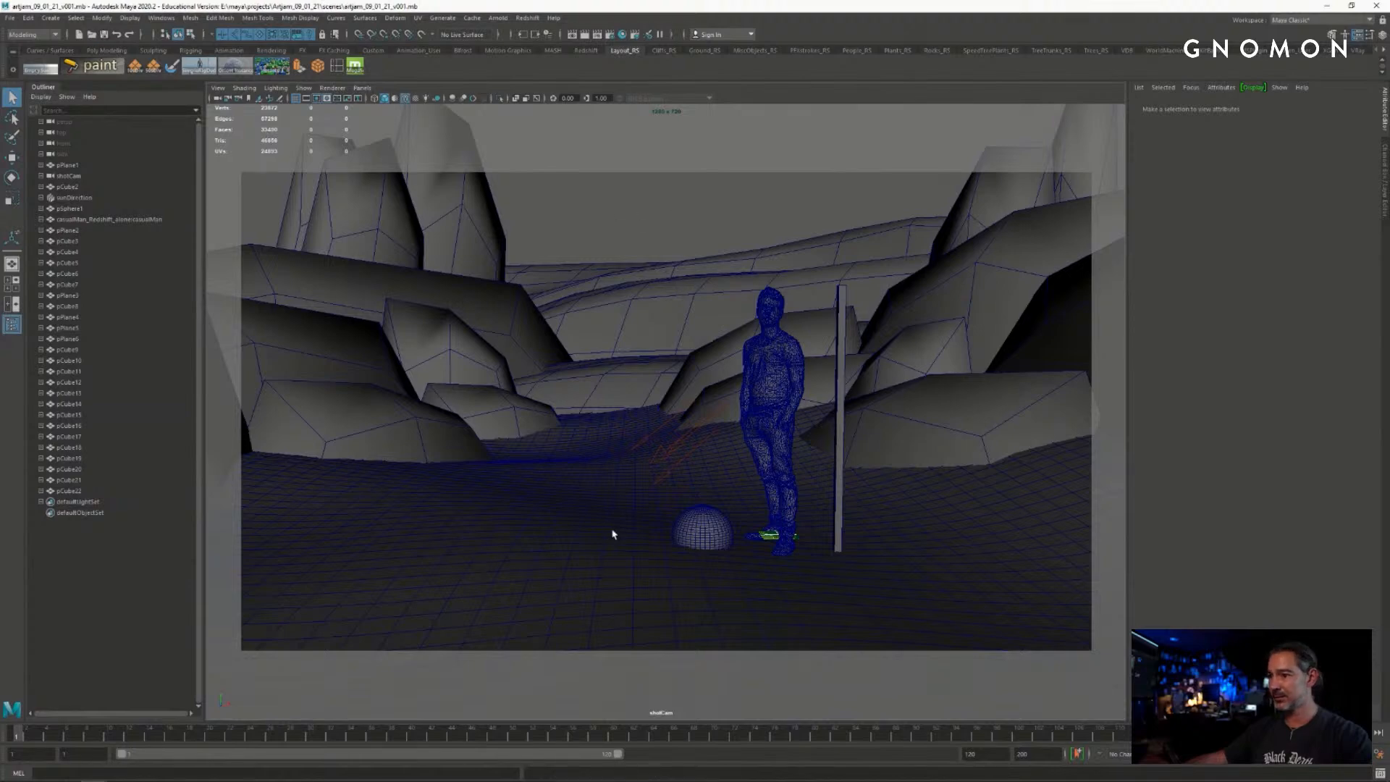
{"action": "left_click", "coordinate": [585, 538]}
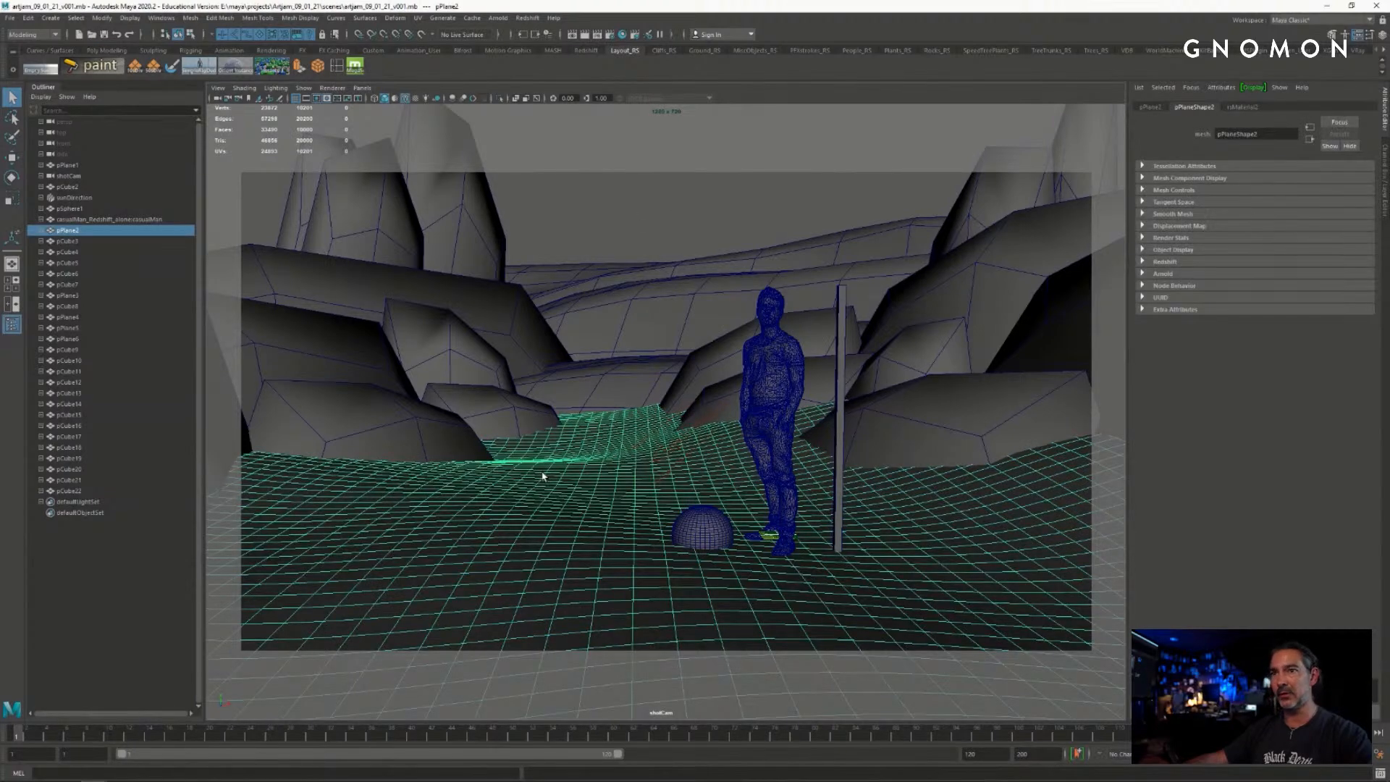
{"action": "left_click", "coordinate": [732, 217]}
{"action": "left_click", "coordinate": [598, 463]}
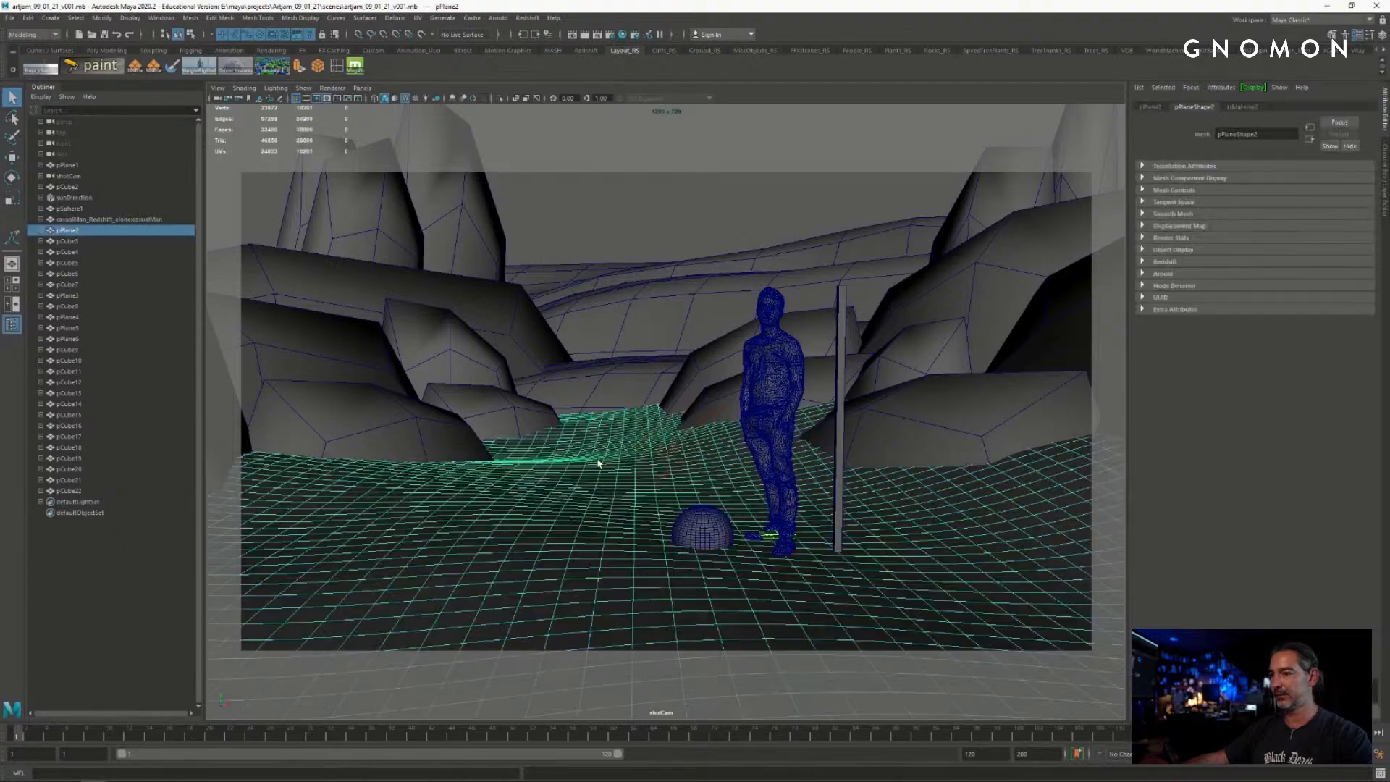
{"action": "key", "text": "space"}
{"action": "left_click_drag", "start_coordinate": [600, 277], "coordinate": [600, 242]}
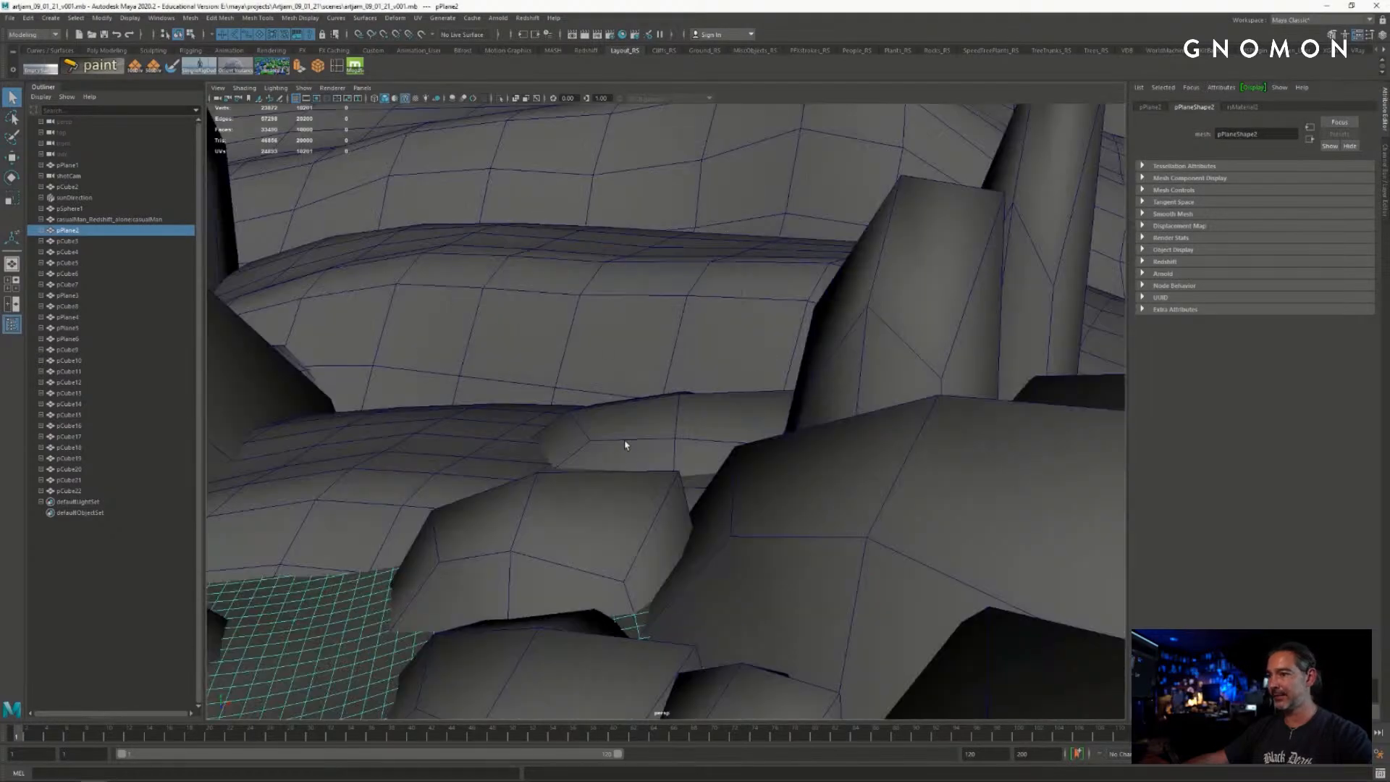
{"action": "key", "text": "f"}
{"action": "left_click_drag", "start_coordinate": [660, 499], "coordinate": [623, 512], "text": "alt"}
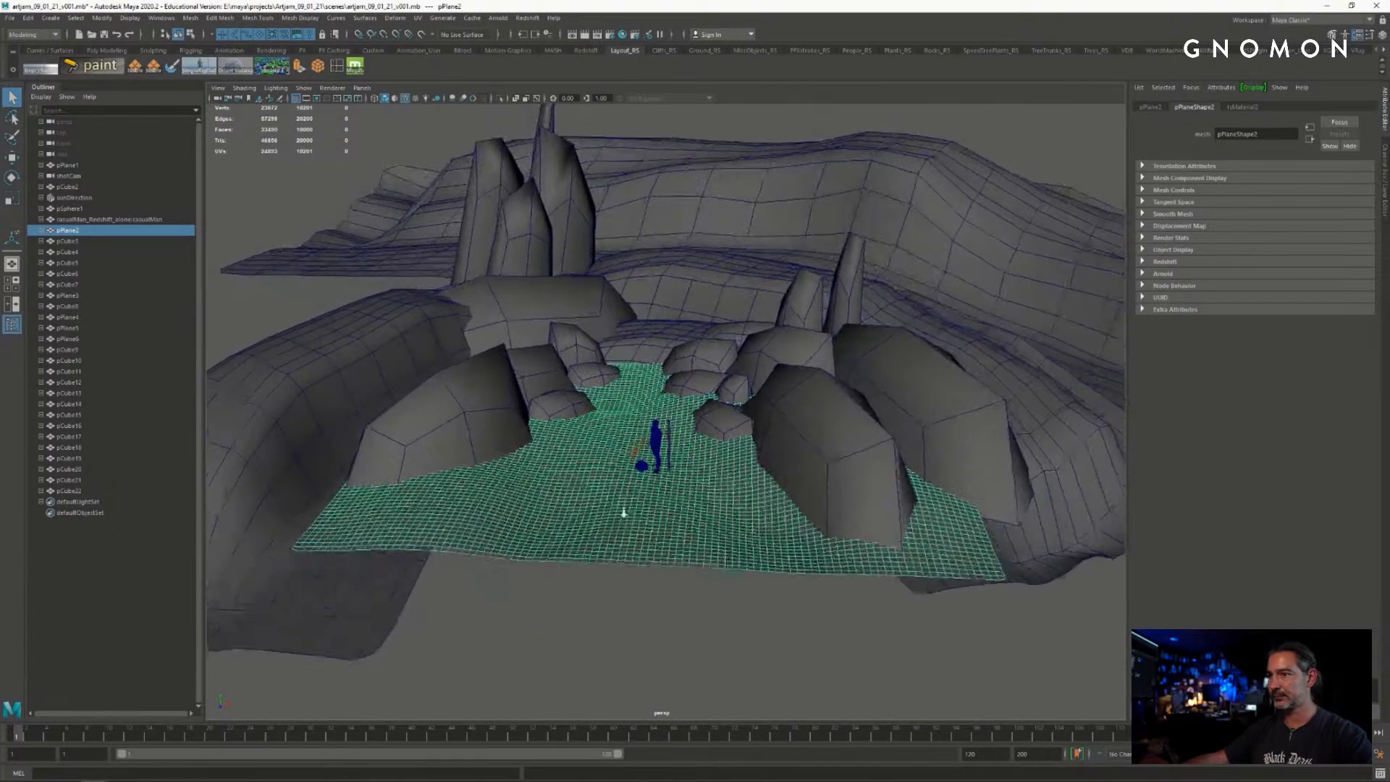
- Clear the selection and examine the ground plane and surrounding rocks from several angles
{"action": "mouse_move", "coordinate": [623, 512]}
{"action": "right_mouse_down", "text": "alt"}
{"action": "mouse_move", "coordinate": [618, 655]}
{"action": "mouse_move", "coordinate": [611, 527]}
{"action": "right_mouse_up", "text": "alt"}
{"action": "left_click", "coordinate": [594, 674]}
{"action": "left_click_drag", "start_coordinate": [611, 527], "coordinate": [673, 521], "text": "alt"}
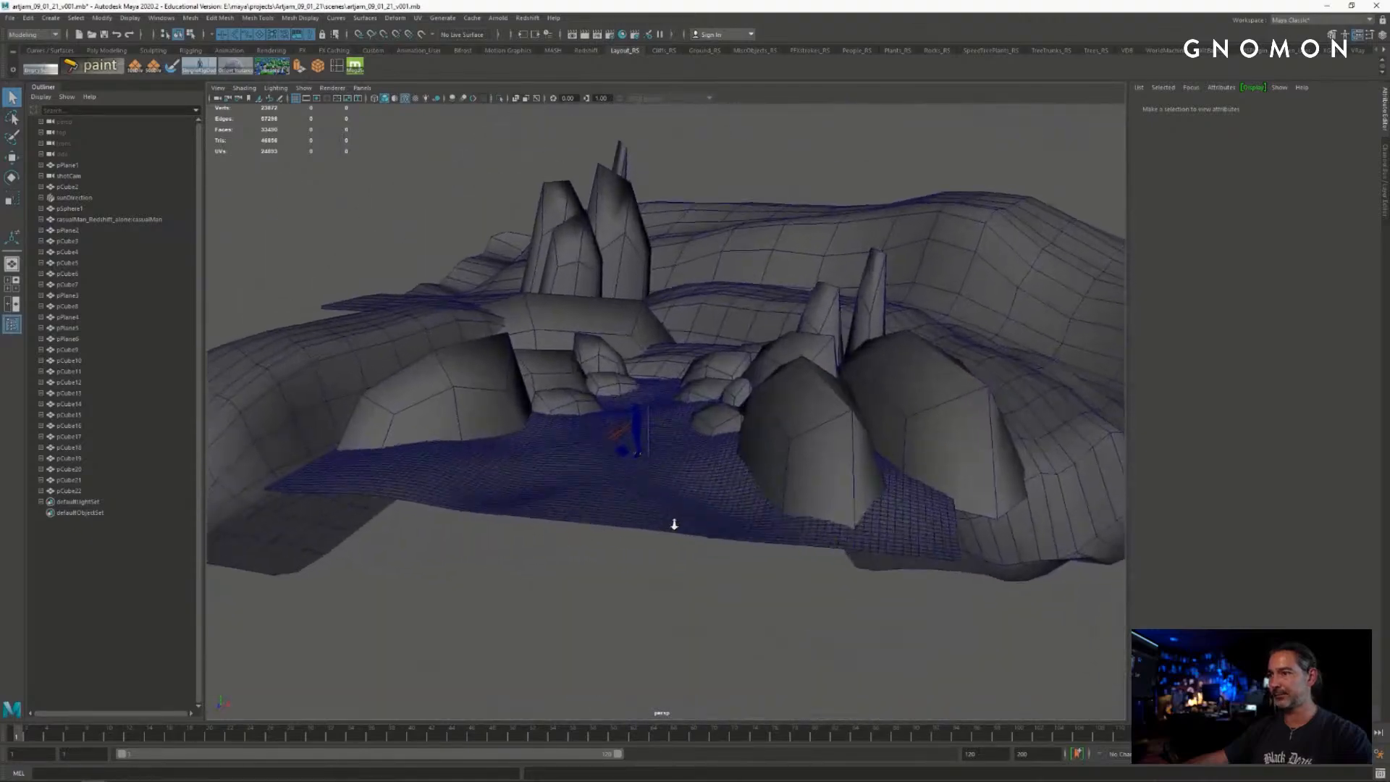
{"action": "right_click_drag", "start_coordinate": [673, 521], "coordinate": [727, 524], "text": "alt"}
{"action": "left_click_drag", "start_coordinate": [727, 525], "coordinate": [750, 528], "text": "alt"}
{"action": "right_click_drag", "start_coordinate": [750, 527], "coordinate": [639, 503], "text": "alt"}
{"action": "left_click_drag", "start_coordinate": [639, 502], "coordinate": [636, 509], "text": "alt"}
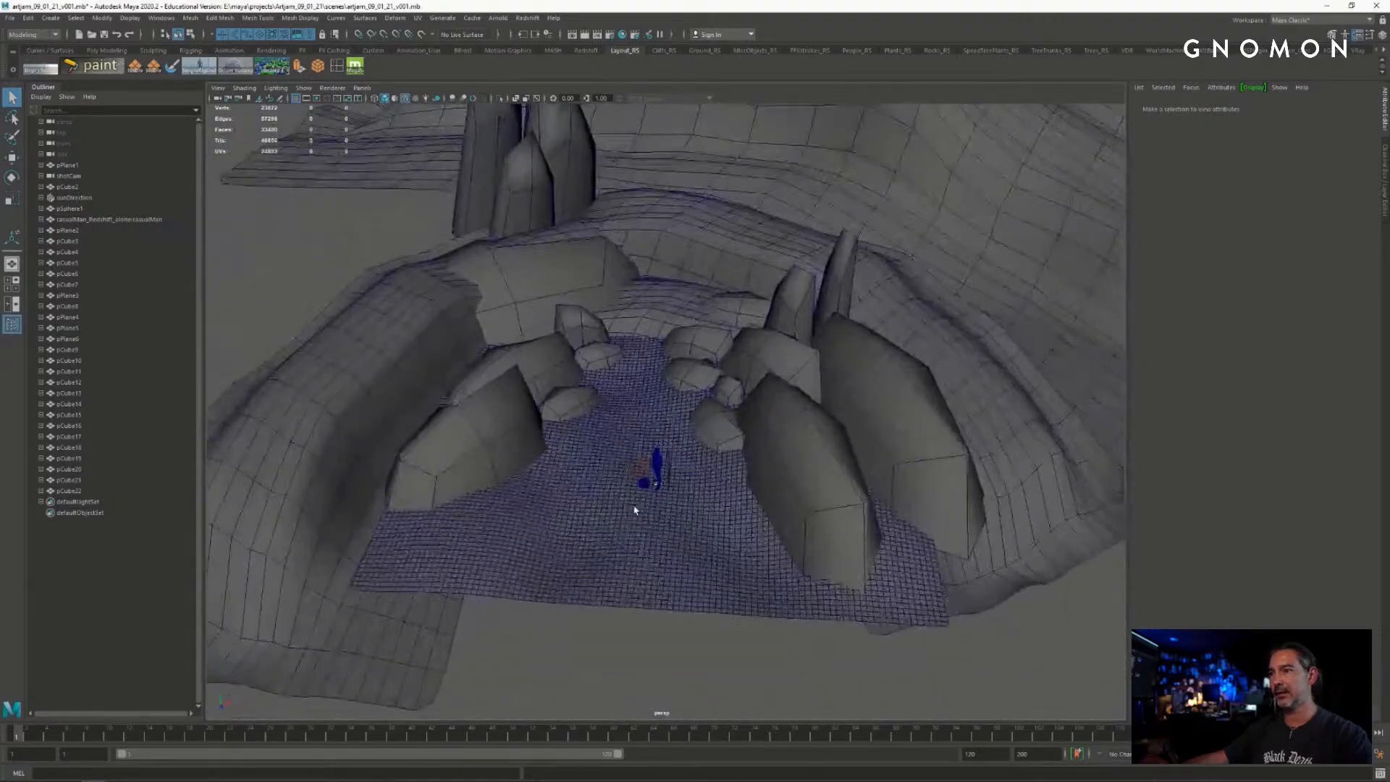
{"action": "right_click_drag", "start_coordinate": [637, 509], "coordinate": [757, 514], "text": "alt"}
{"action": "left_click_drag", "start_coordinate": [758, 514], "coordinate": [717, 513], "text": "alt"}
- Check the extents of the background terrain planes by selecting them in turn, and clear the selection
{"action": "left_click", "coordinate": [428, 316]}
{"action": "left_click", "coordinate": [700, 246]}
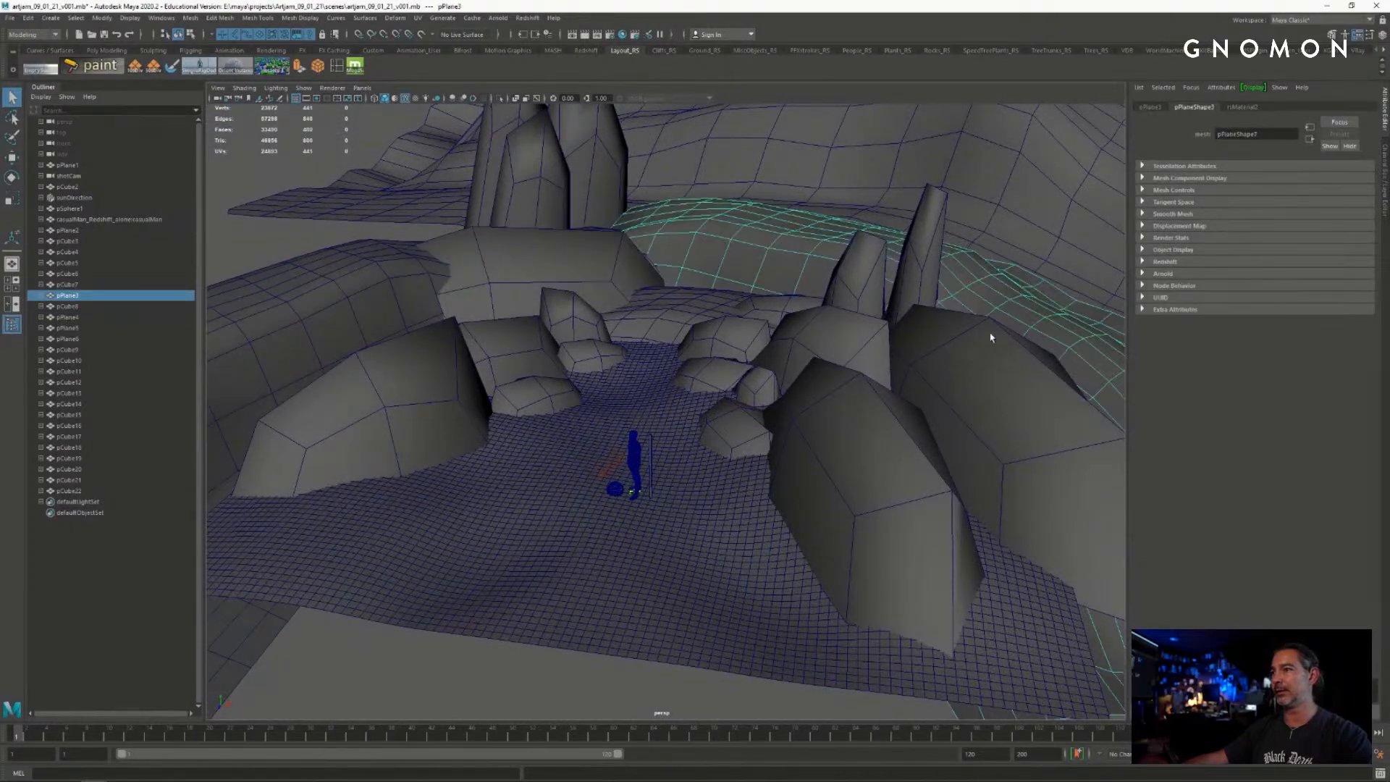
{"action": "left_click", "coordinate": [1038, 384]}
{"action": "left_click", "coordinate": [700, 205]}
{"action": "left_click", "coordinate": [344, 246]}
{"action": "left_click", "coordinate": [304, 218]}
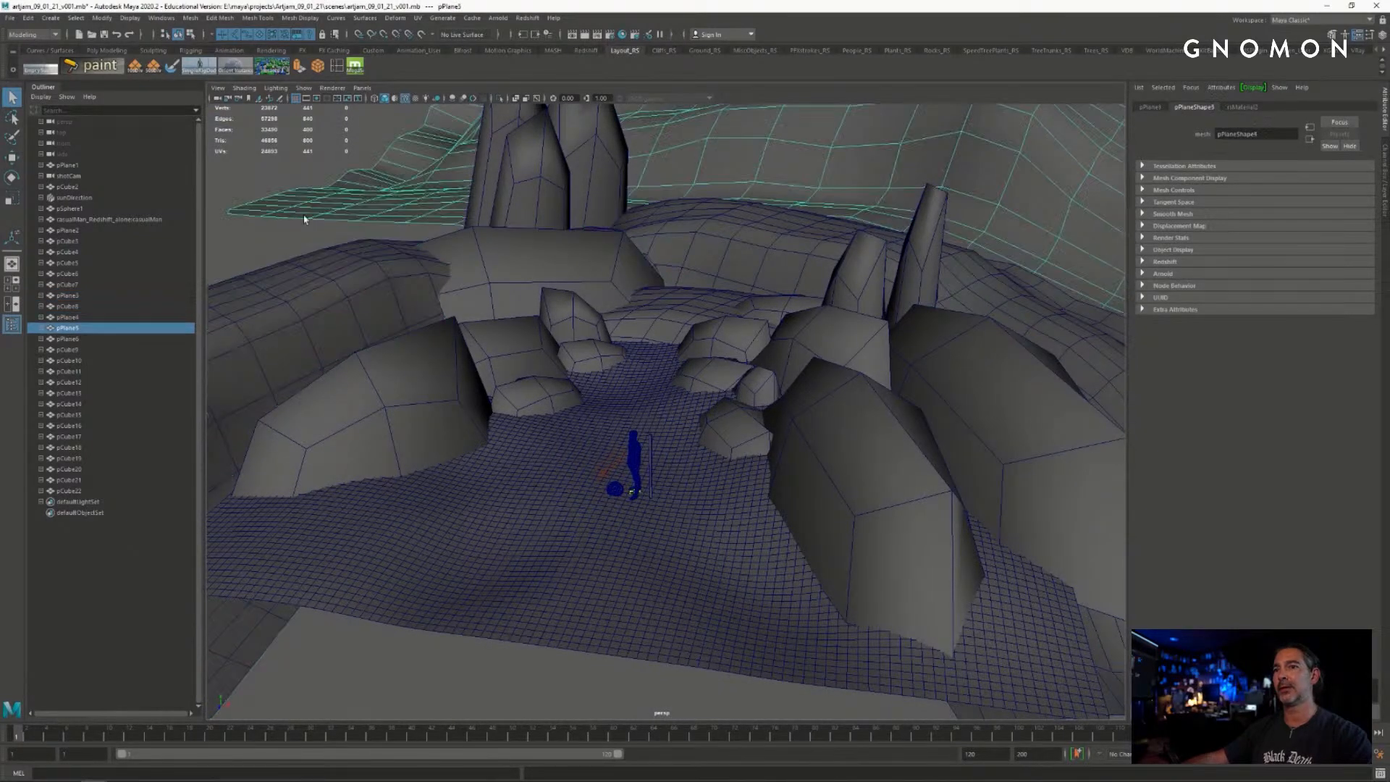
{"action": "left_click_drag", "start_coordinate": [740, 443], "coordinate": [740, 340], "text": "alt"}
{"action": "right_click_drag", "start_coordinate": [740, 340], "coordinate": [673, 279], "text": "alt"}
{"action": "left_click", "coordinate": [811, 231]}
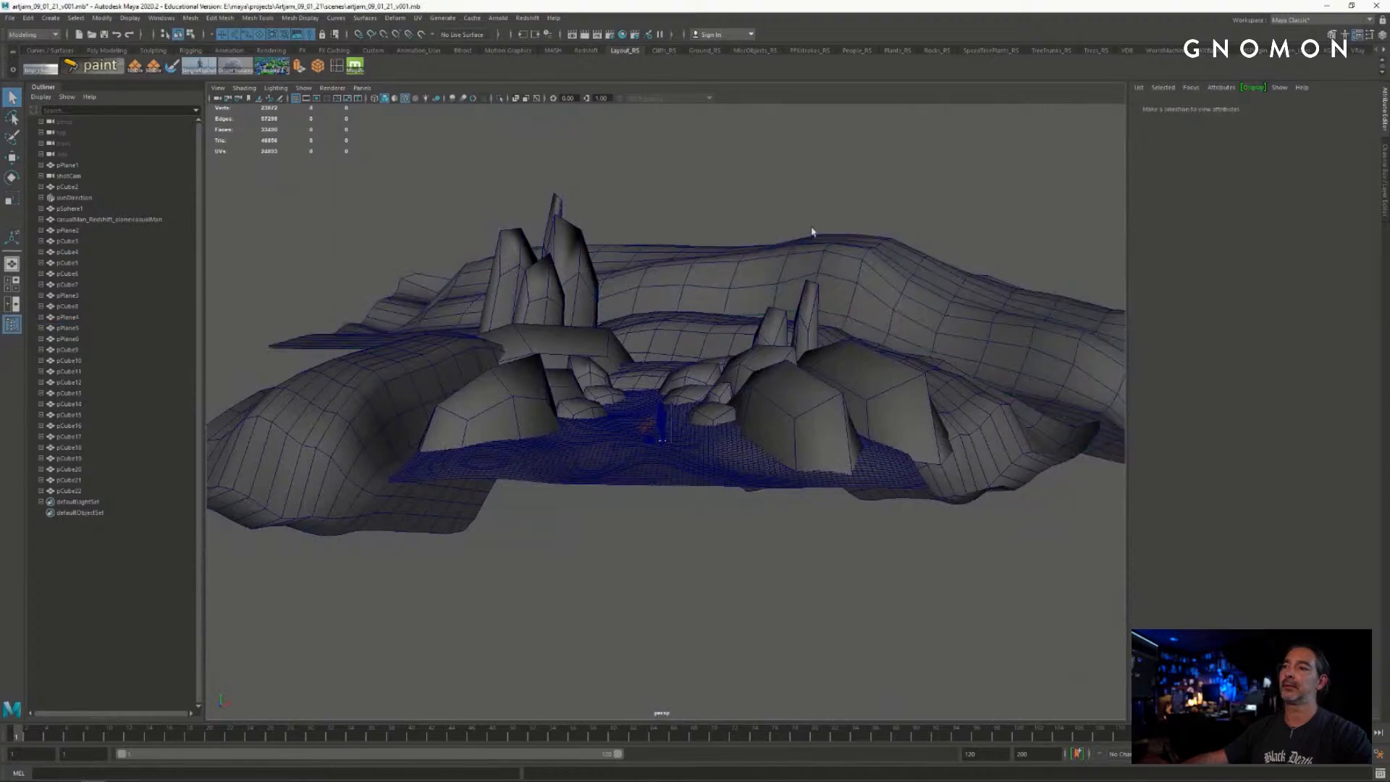
- Examine the whole canyon layout from behind, from the front and close to the figure
{"action": "left_click_drag", "start_coordinate": [812, 232], "coordinate": [673, 289], "text": "alt"}
{"action": "left_click_drag", "start_coordinate": [933, 376], "coordinate": [799, 420], "text": "alt"}
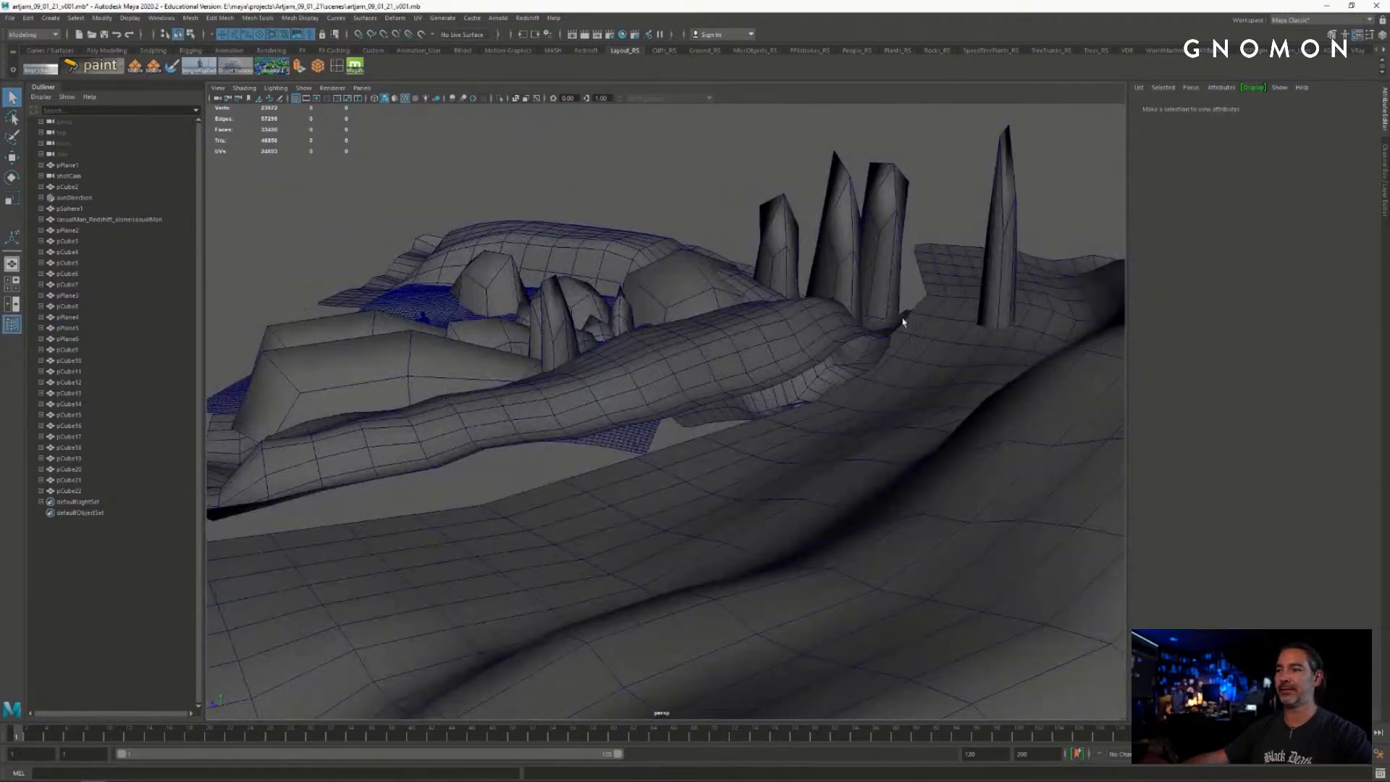
{"action": "left_click_drag", "start_coordinate": [807, 318], "coordinate": [620, 413], "text": "alt"}
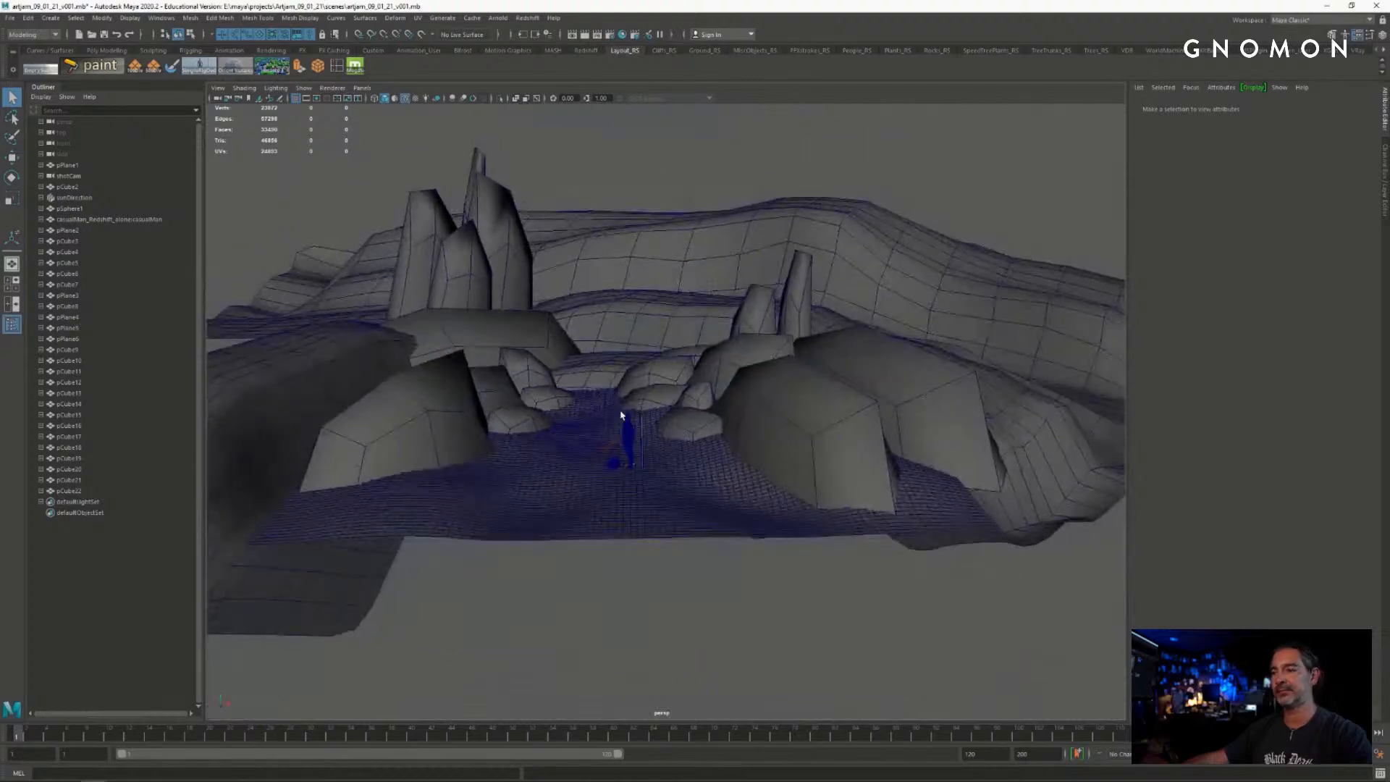
{"action": "middle_click_drag", "start_coordinate": [620, 412], "coordinate": [679, 370], "text": "alt"}
{"action": "left_click_drag", "start_coordinate": [679, 369], "coordinate": [672, 402], "text": "alt"}
{"action": "right_click_drag", "start_coordinate": [672, 402], "coordinate": [637, 310], "text": "alt"}
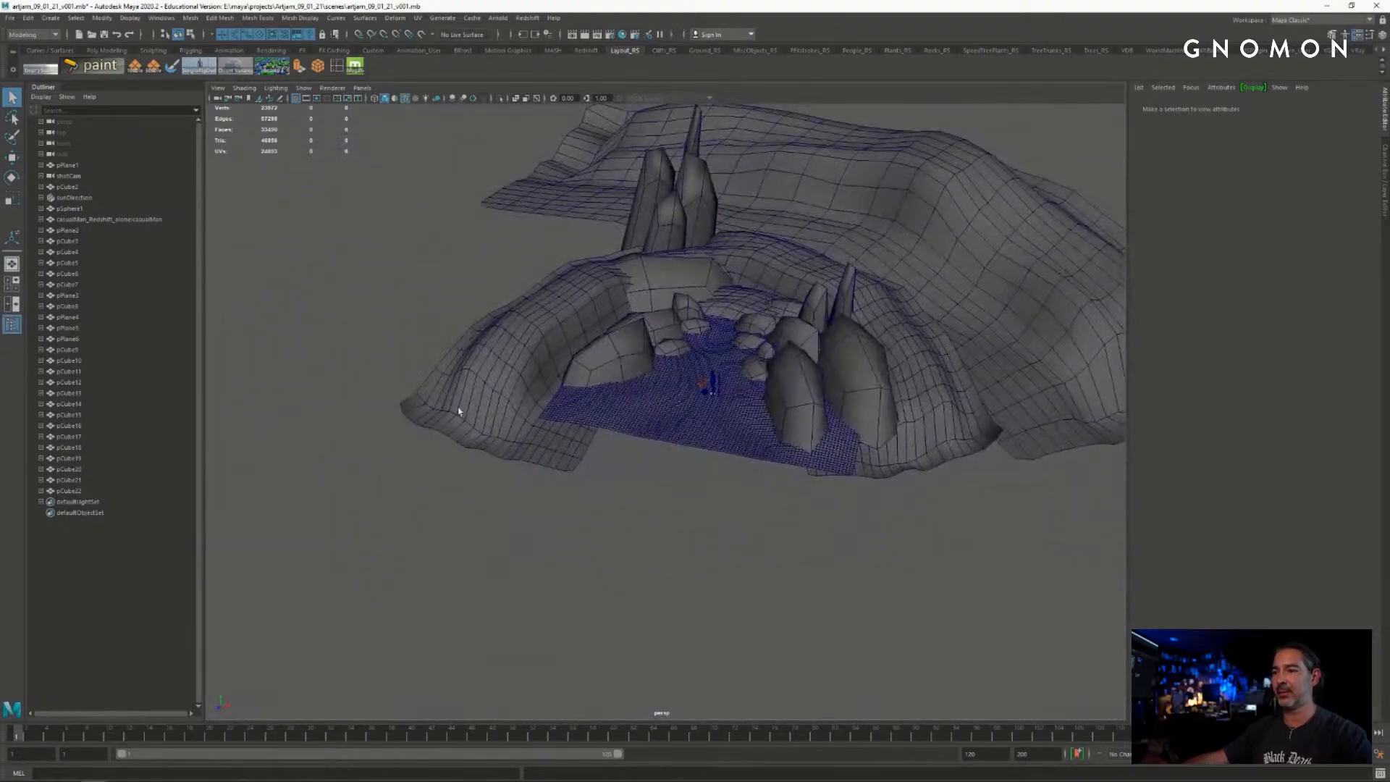
{"action": "right_click_drag", "start_coordinate": [601, 473], "coordinate": [818, 456], "text": "alt"}
{"action": "left_click_drag", "start_coordinate": [818, 456], "coordinate": [822, 456], "text": "alt"}
{"action": "right_click_drag", "start_coordinate": [822, 456], "coordinate": [735, 403], "text": "alt"}
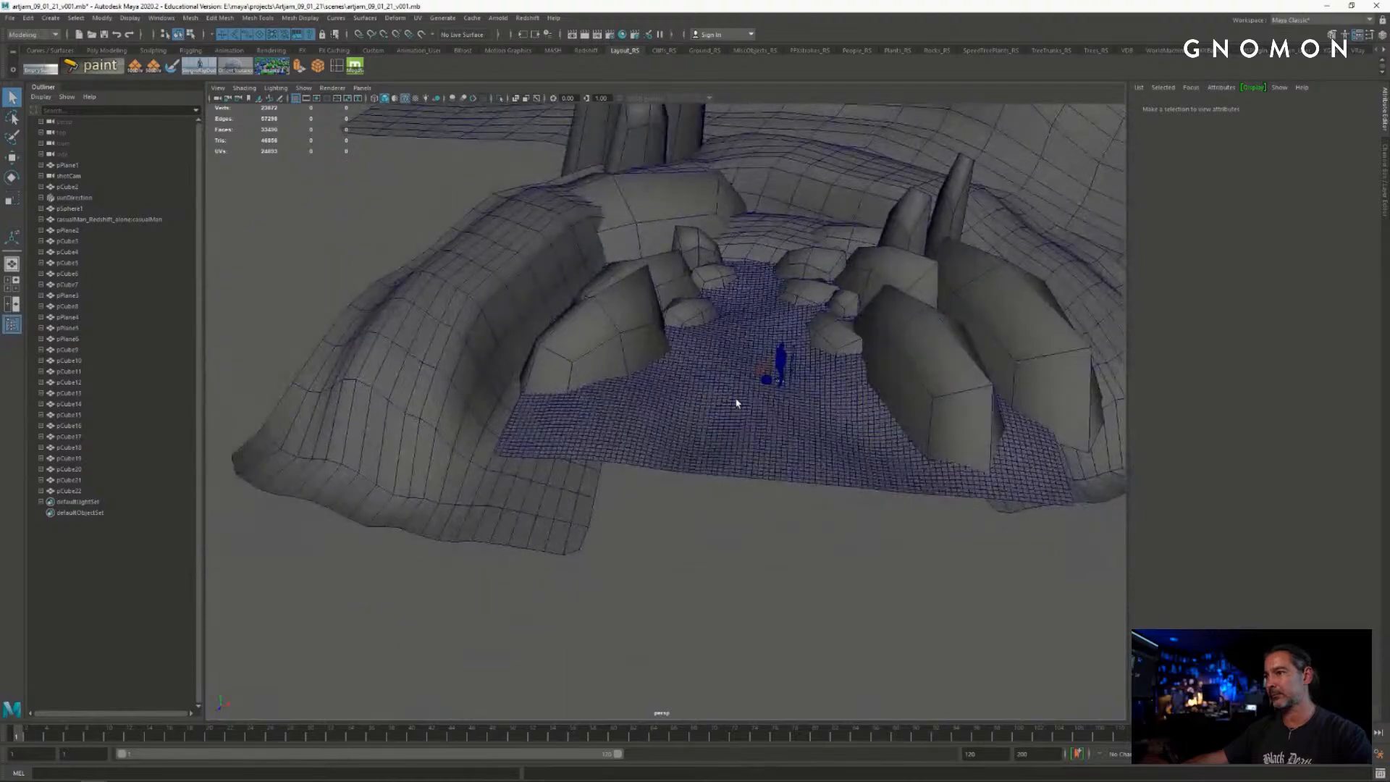
{"action": "middle_click_drag", "start_coordinate": [735, 403], "coordinate": [658, 410], "text": "alt"}
{"action": "right_click_drag", "start_coordinate": [656, 409], "coordinate": [785, 438], "text": "alt"}
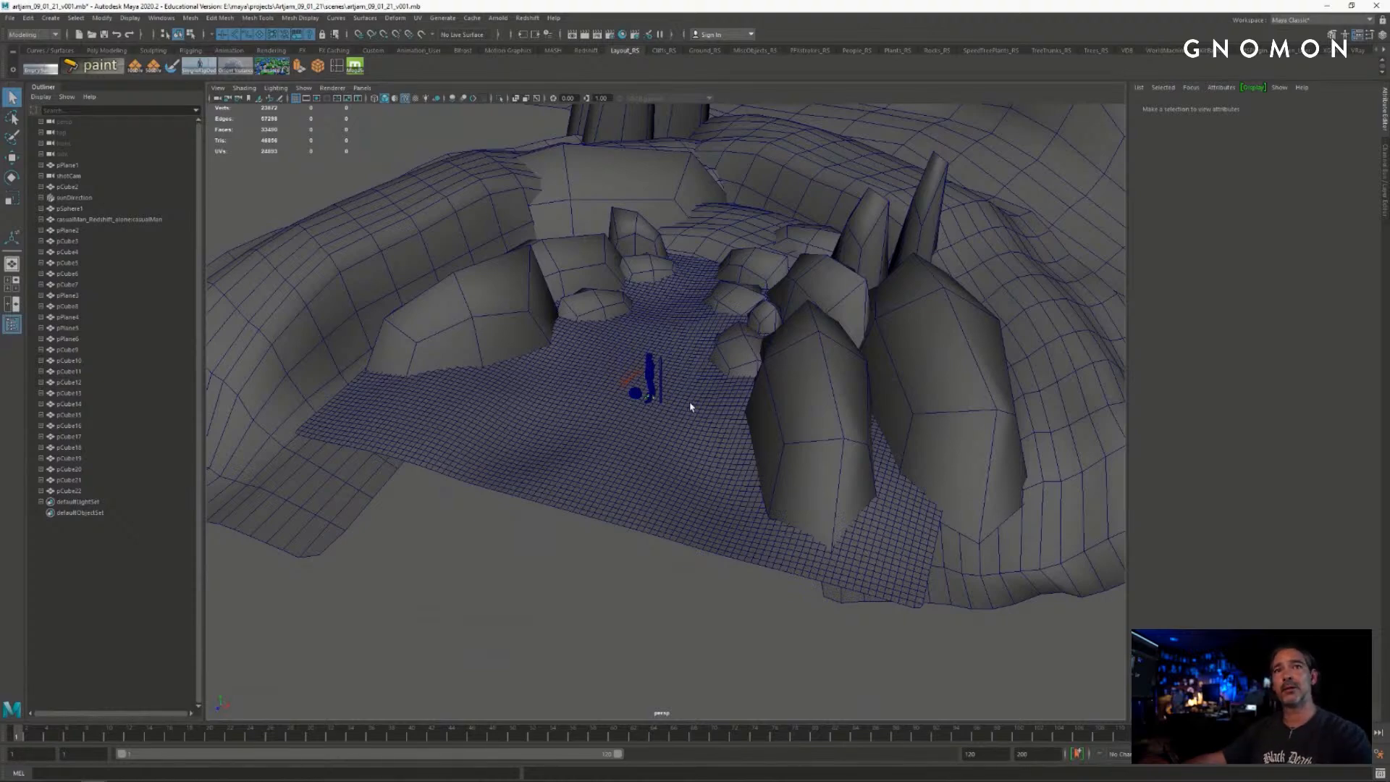
{"action": "right_click_drag", "start_coordinate": [690, 407], "coordinate": [769, 431], "text": "alt"}
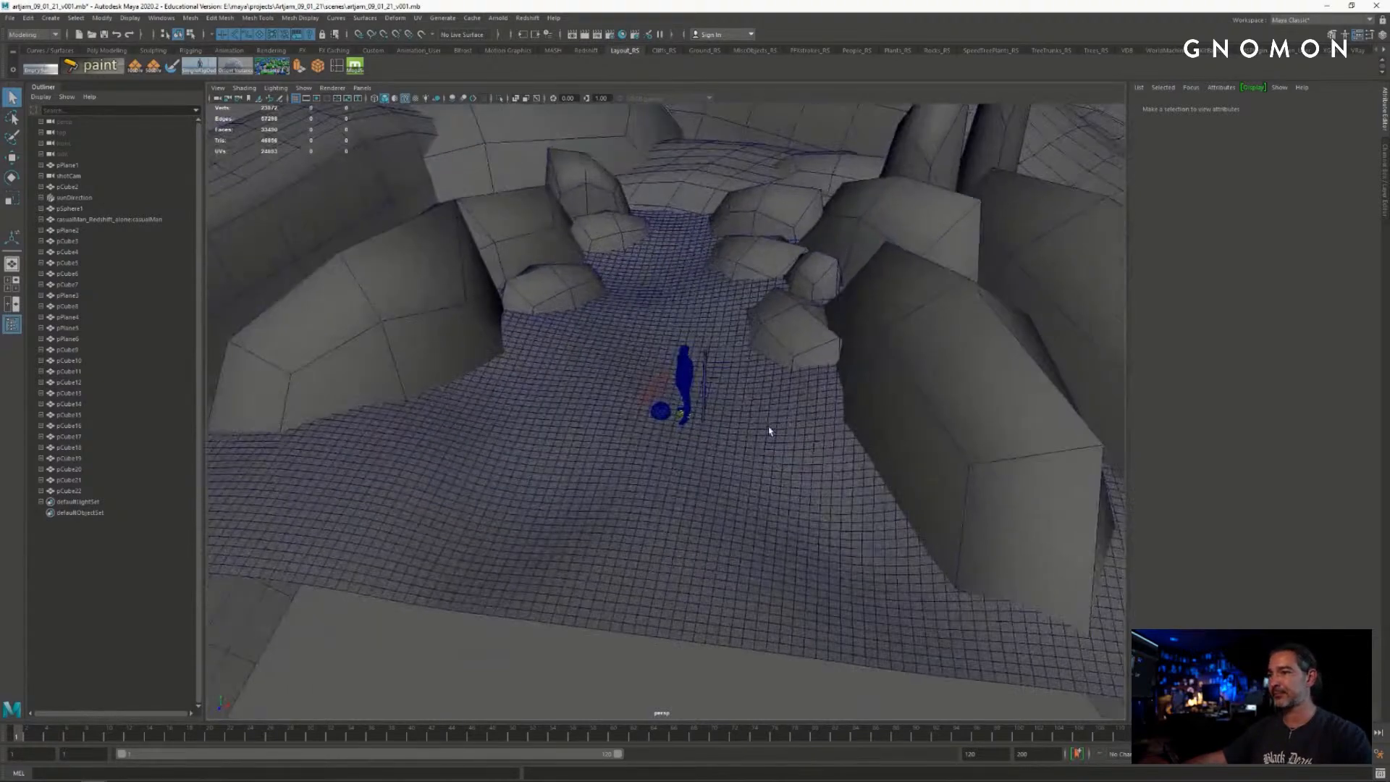
{"action": "left_click_drag", "start_coordinate": [769, 431], "coordinate": [720, 417], "text": "alt"}
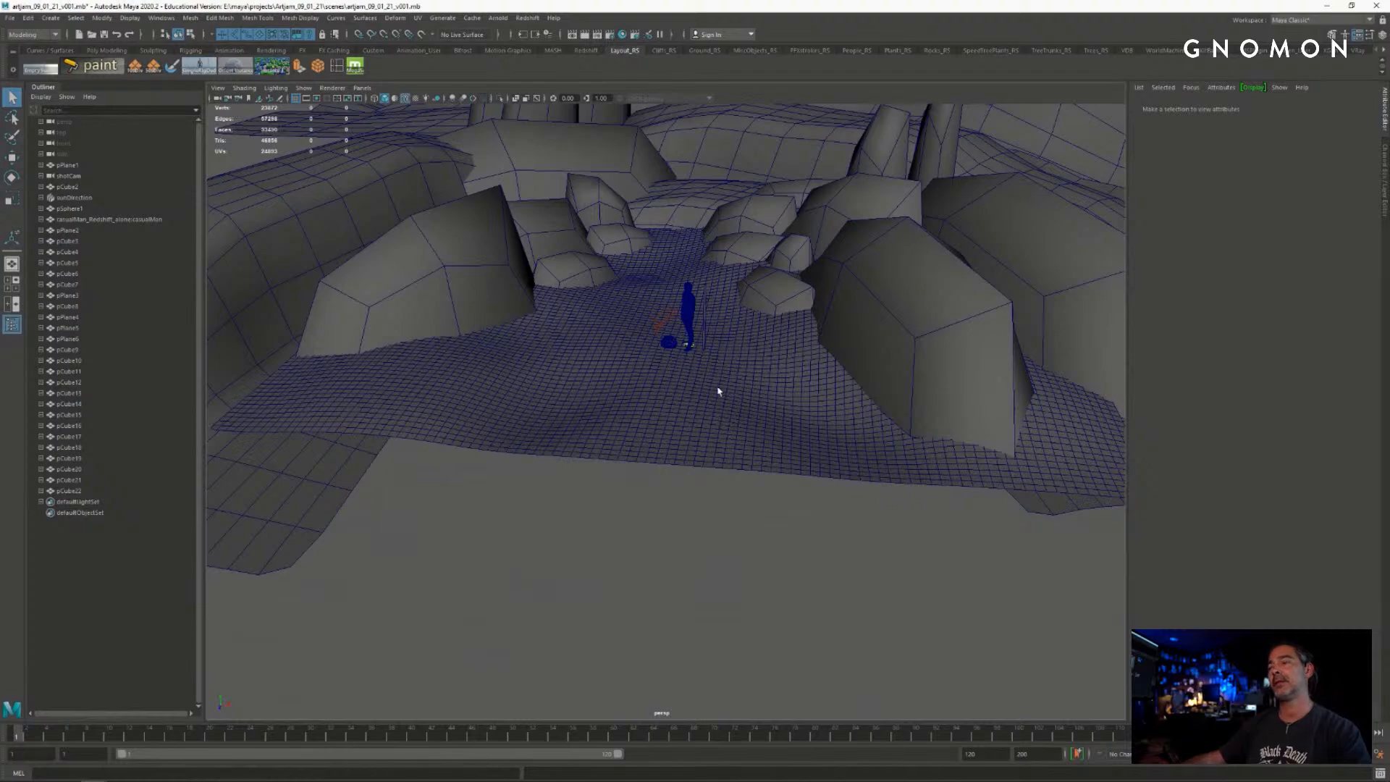
{"action": "mouse_move", "coordinate": [719, 391]}
{"action": "left_mouse_down", "text": "alt"}
{"action": "mouse_move", "coordinate": [742, 379]}
{"action": "mouse_move", "coordinate": [690, 405]}
{"action": "mouse_move", "coordinate": [789, 404]}
{"action": "mouse_move", "coordinate": [748, 382]}
{"action": "mouse_move", "coordinate": [754, 397]}
{"action": "mouse_move", "coordinate": [699, 399]}
{"action": "left_mouse_up", "text": "alt"}
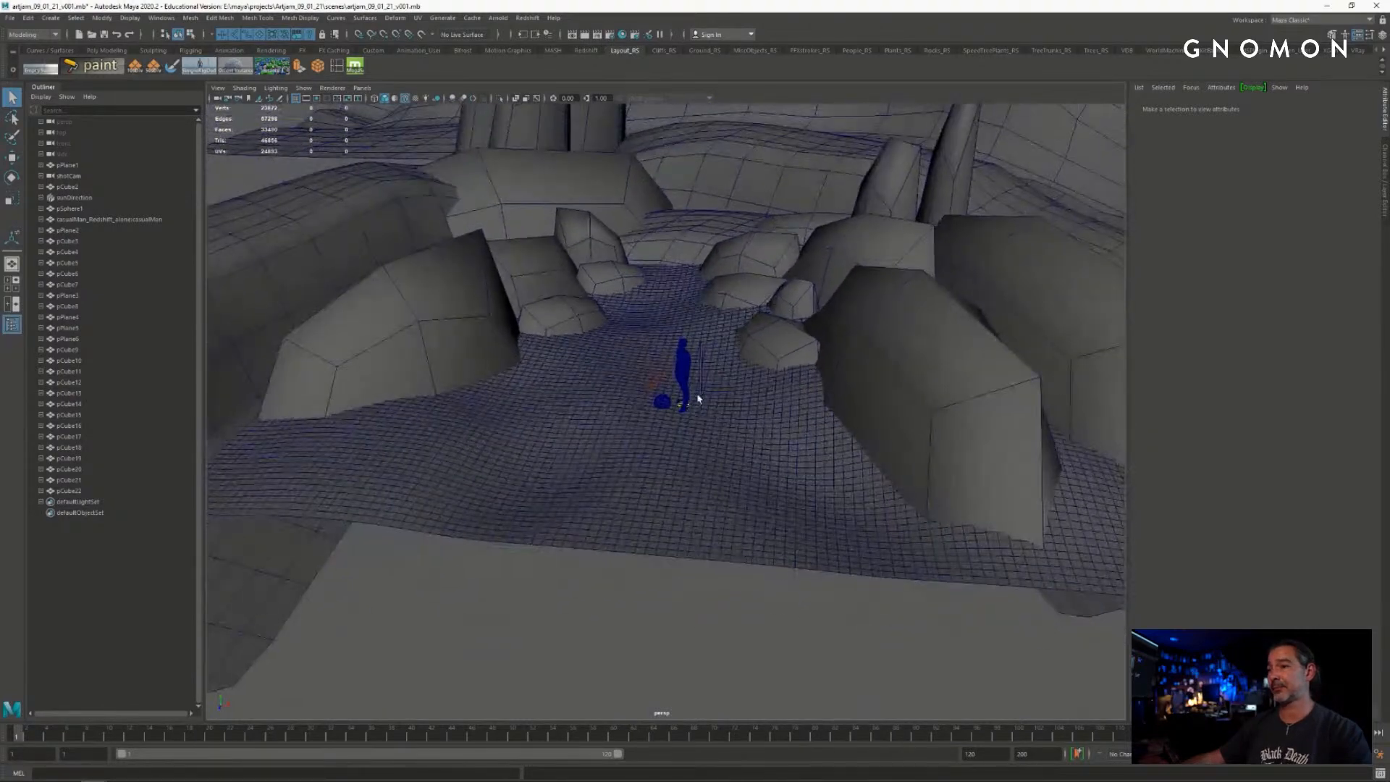
{"action": "right_click_drag", "start_coordinate": [723, 403], "coordinate": [720, 405], "text": "alt"}
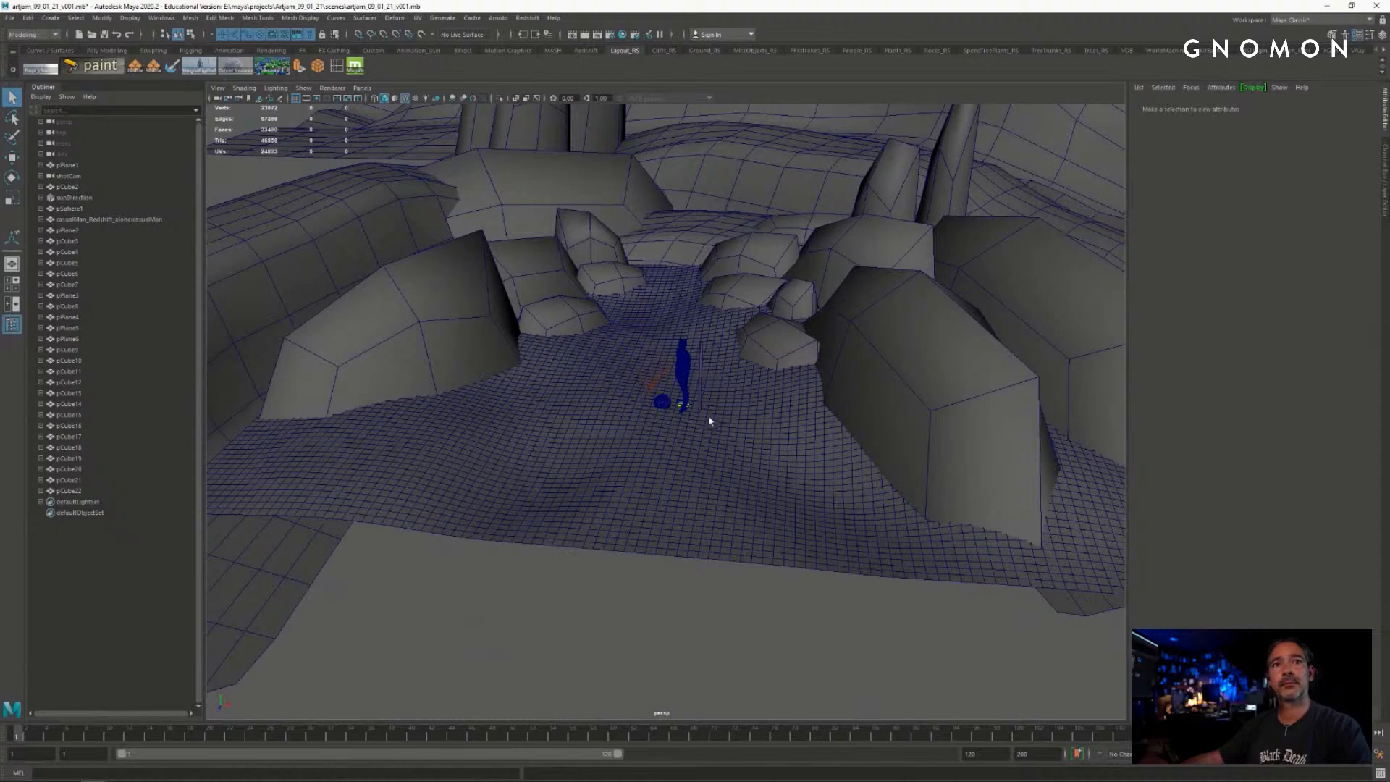
{"action": "right_click_drag", "start_coordinate": [701, 459], "coordinate": [702, 454], "text": "alt"}
{"action": "key", "text": "w"}
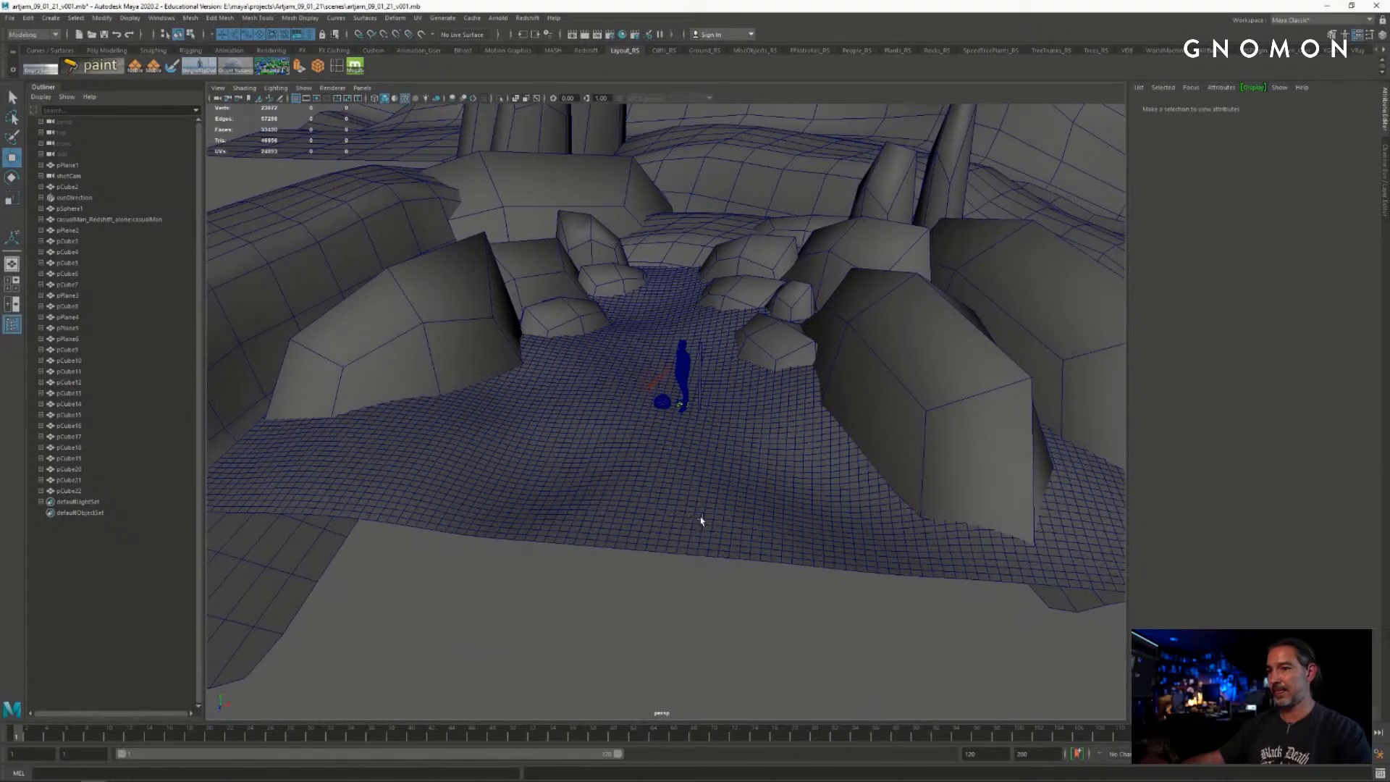
{"action": "right_click_drag", "start_coordinate": [707, 514], "coordinate": [658, 506], "text": "alt"}
{"action": "left_click_drag", "start_coordinate": [712, 521], "coordinate": [715, 532], "text": "alt"}
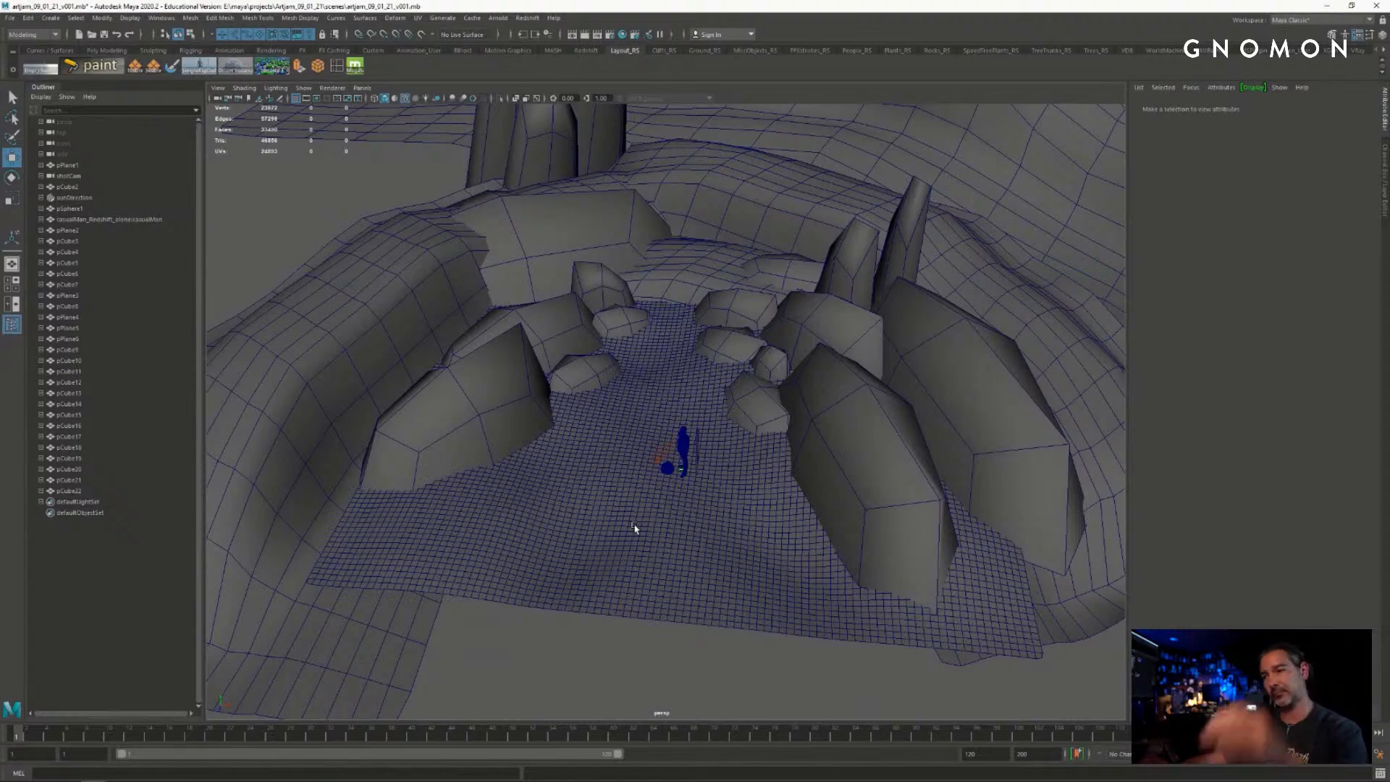
- Return to the shotCam view to check the composition
{"action": "left_click", "coordinate": [377, 90]}
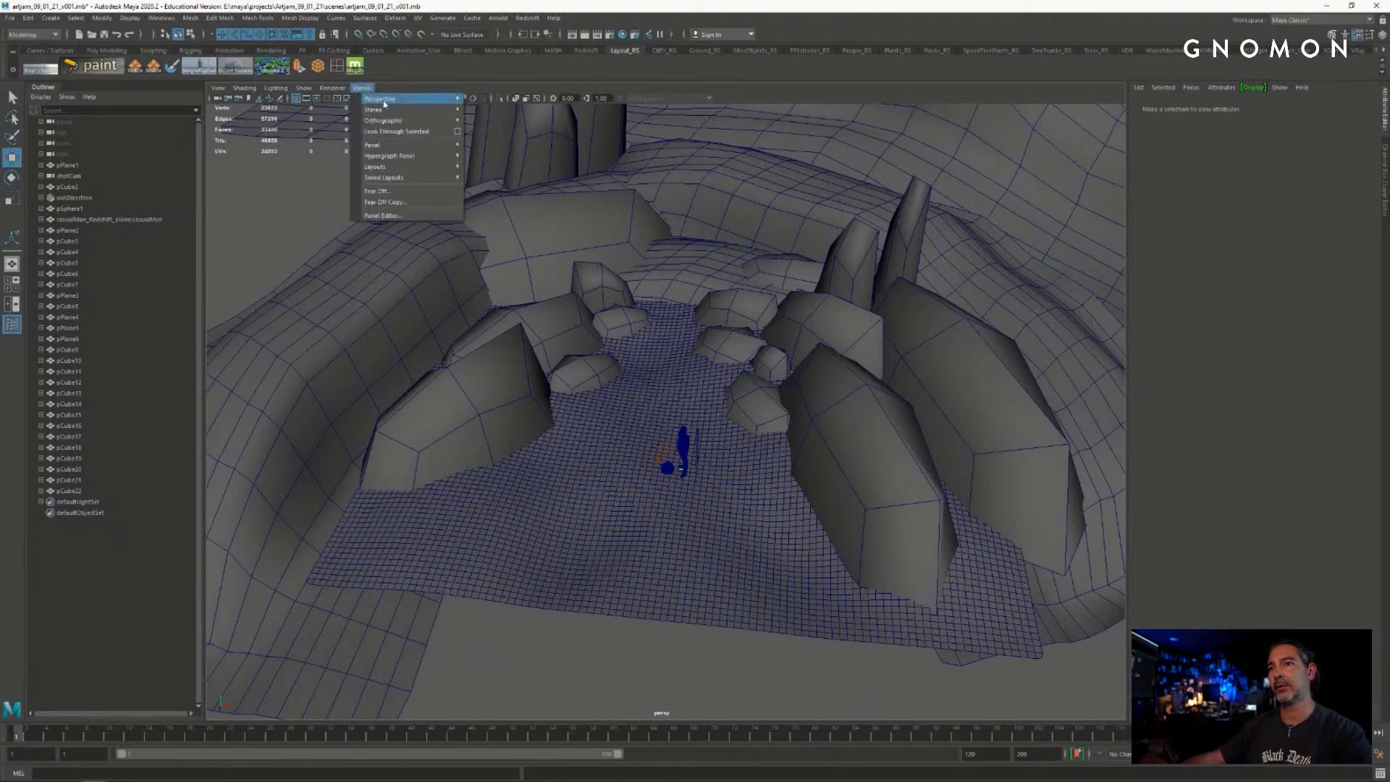
{"action": "mouse_move", "coordinate": [442, 102]}
{"action": "left_click", "coordinate": [506, 110]}
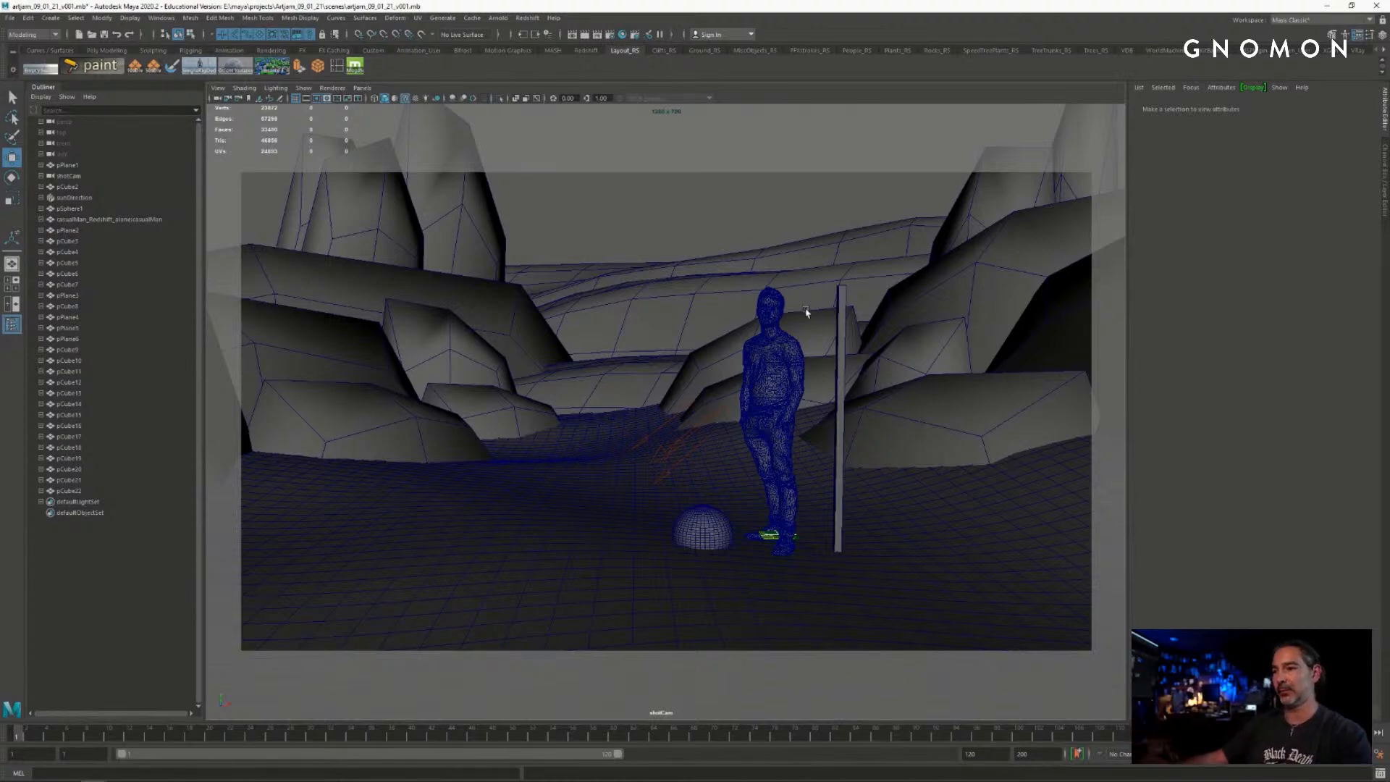
- Switch back to the perspective view and inspect the ground's front edge and the rocks around the figure
{"action": "key", "text": "space"}
{"action": "left_click_drag", "start_coordinate": [737, 230], "coordinate": [738, 199]}
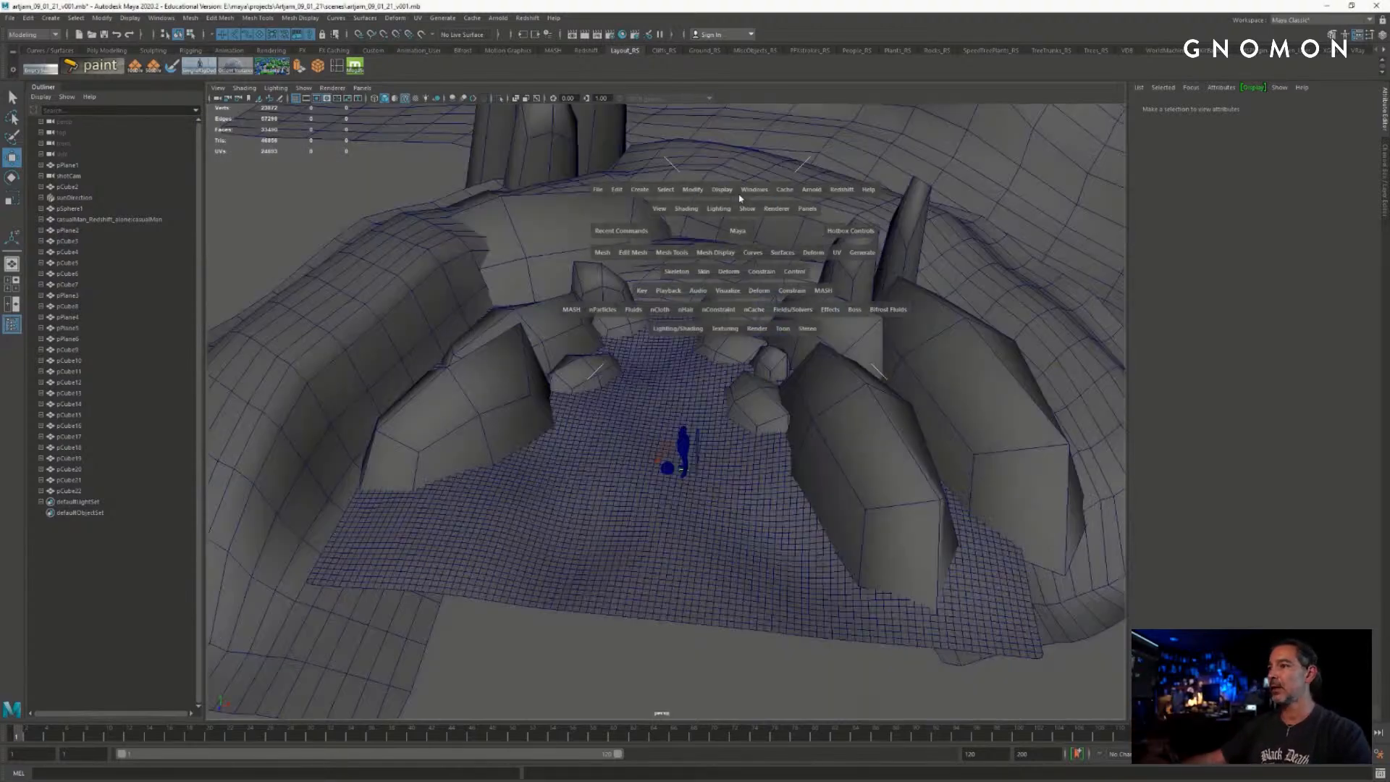
{"action": "right_click_drag", "start_coordinate": [760, 432], "coordinate": [633, 427], "text": "alt"}
{"action": "left_click_drag", "start_coordinate": [633, 428], "coordinate": [571, 388], "text": "alt"}
{"action": "right_click_drag", "start_coordinate": [571, 388], "coordinate": [693, 315], "text": "alt"}
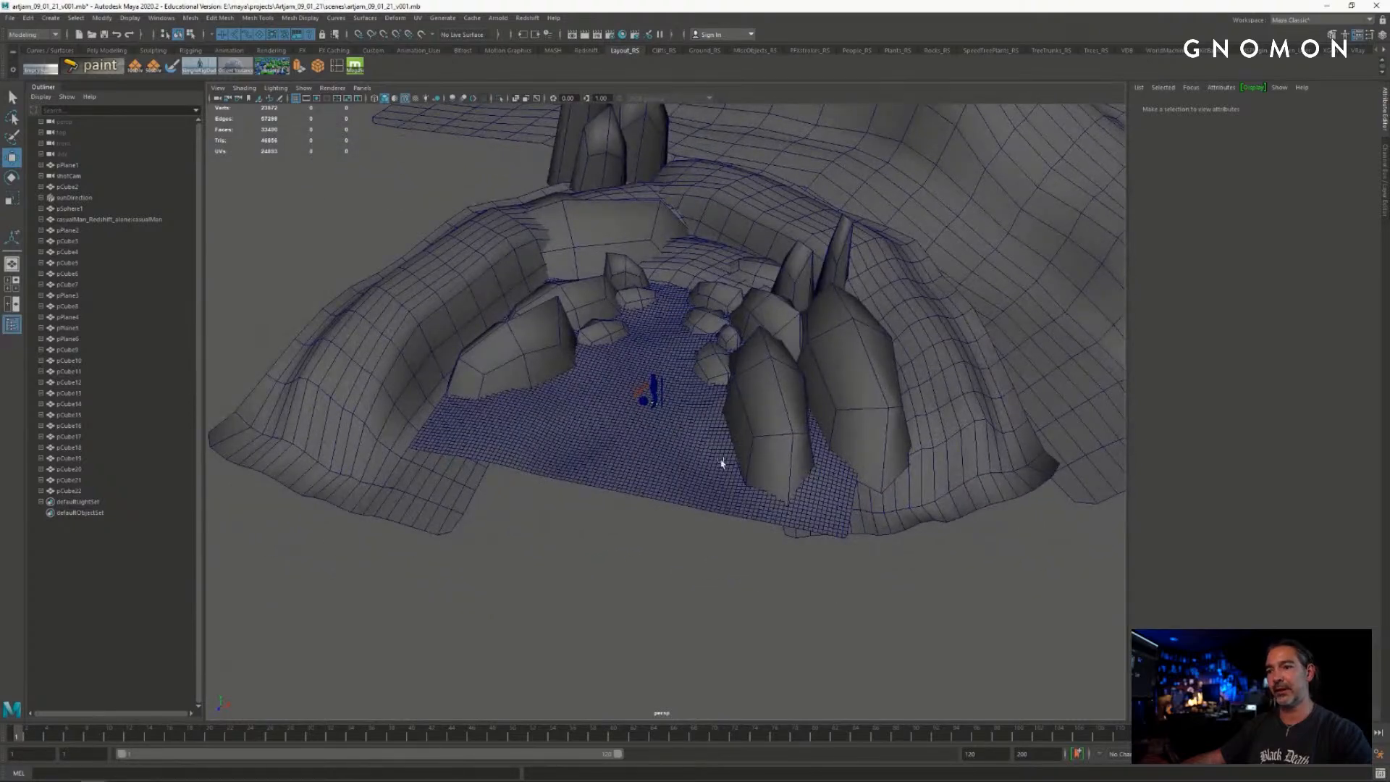
{"action": "right_click_drag", "start_coordinate": [722, 463], "coordinate": [540, 443], "text": "alt"}
{"action": "middle_click_drag", "start_coordinate": [540, 443], "coordinate": [562, 380], "text": "alt"}
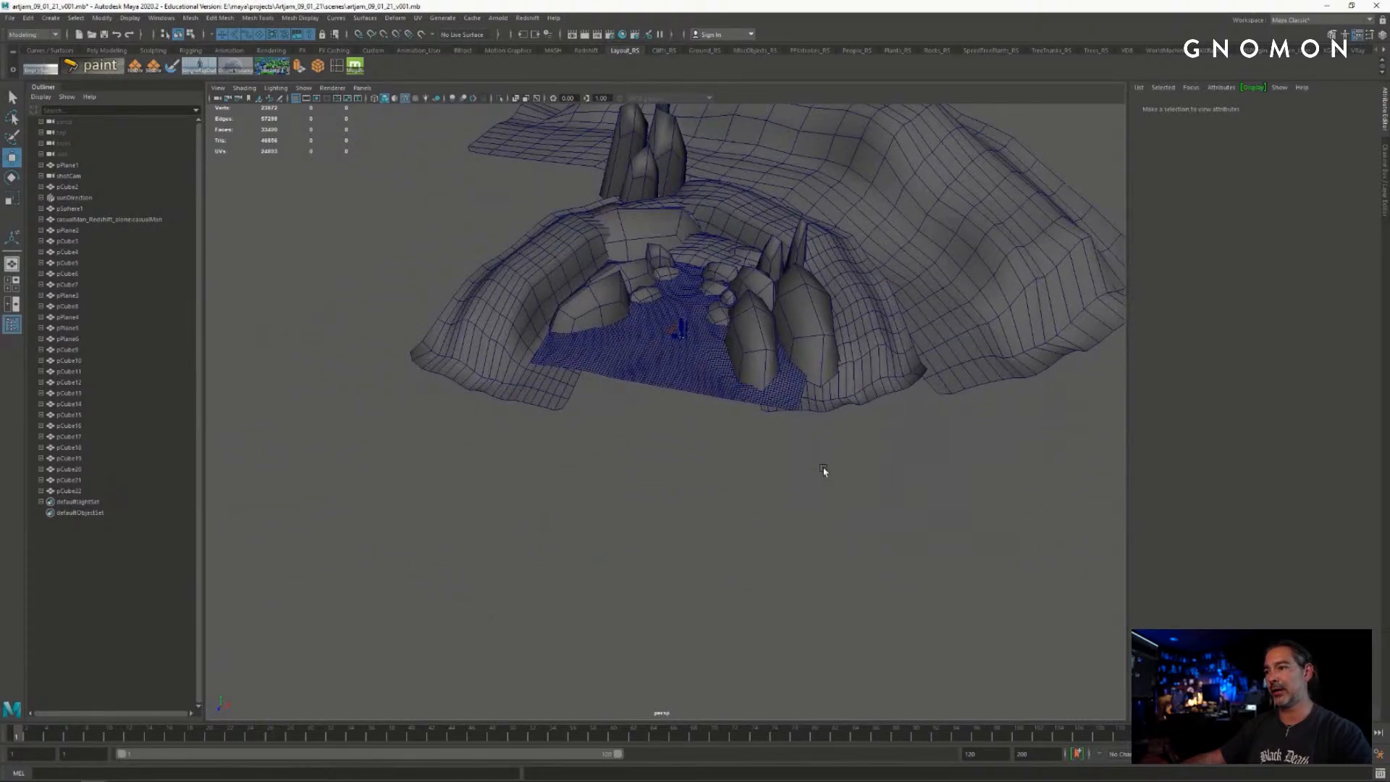
{"action": "right_click_drag", "start_coordinate": [517, 420], "coordinate": [660, 430], "text": "alt"}
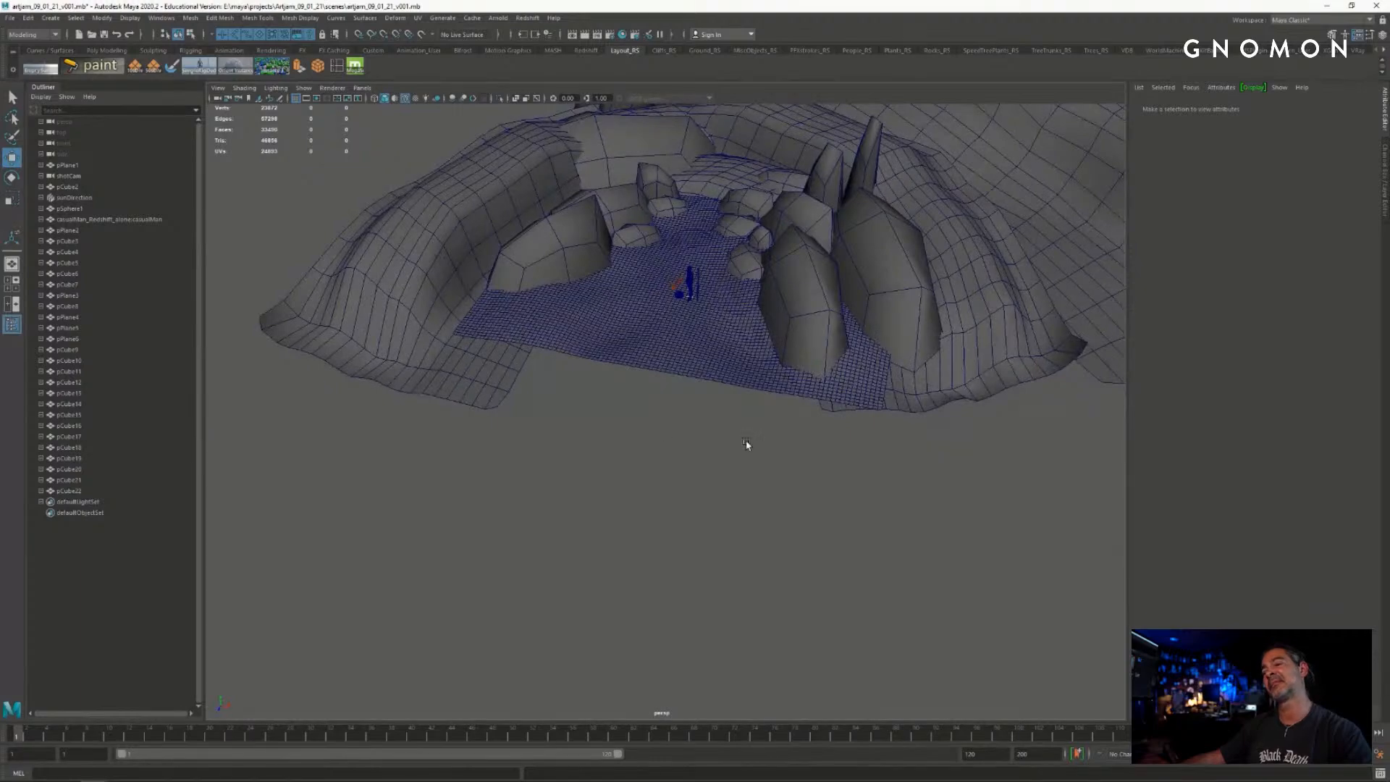
{"action": "left_click_drag", "start_coordinate": [733, 443], "coordinate": [609, 431], "text": "alt"}
{"action": "right_click_drag", "start_coordinate": [668, 427], "coordinate": [875, 437], "text": "alt"}
{"action": "middle_click_drag", "start_coordinate": [831, 385], "coordinate": [775, 518], "text": "alt"}
{"action": "right_click_drag", "start_coordinate": [776, 514], "coordinate": [833, 516], "text": "alt"}
{"action": "middle_click_drag", "start_coordinate": [835, 515], "coordinate": [891, 419], "text": "alt"}
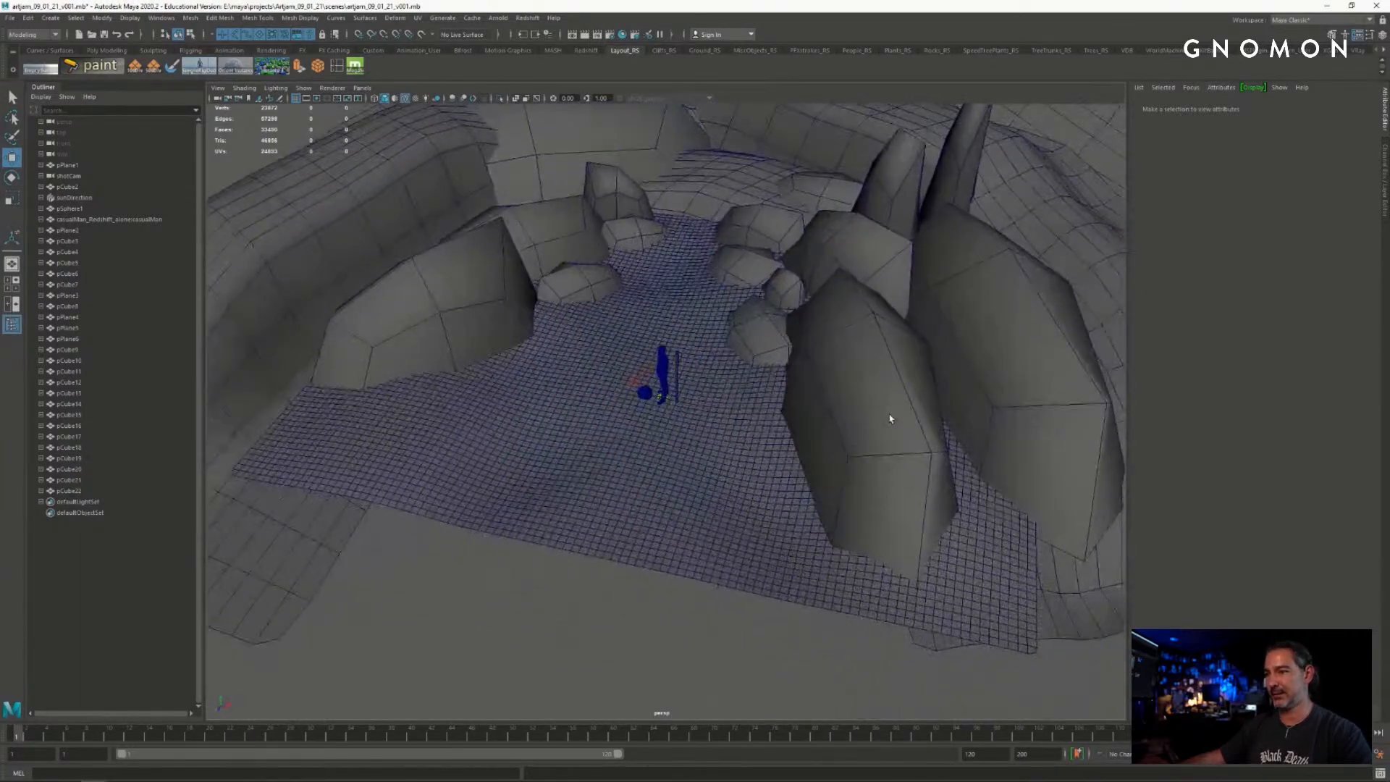
- Select the ground plane beneath the figure and save the scene
{"action": "key", "text": "q"}
{"action": "left_click_drag", "start_coordinate": [794, 437], "coordinate": [813, 437], "text": "alt"}
{"action": "left_click", "coordinate": [765, 452]}
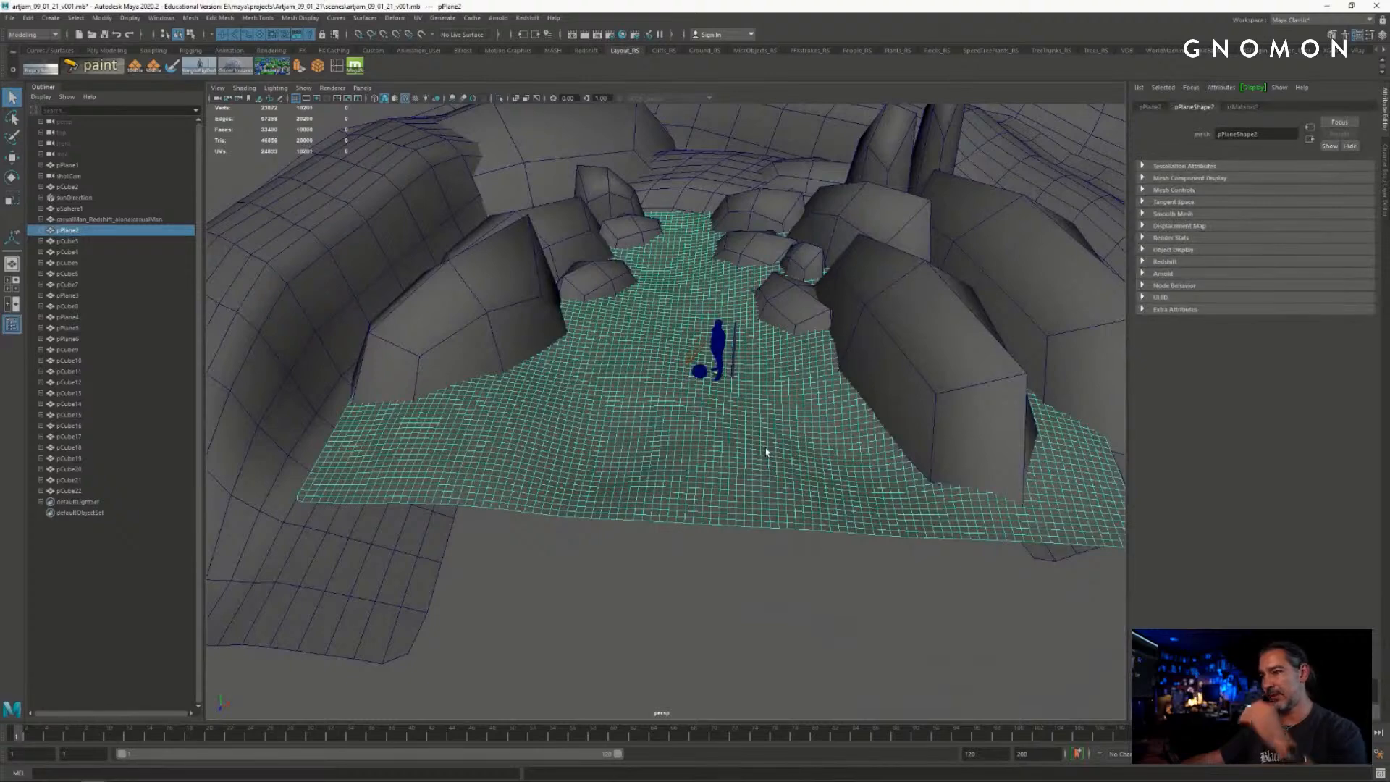
{"action": "left_click", "coordinate": [678, 537]}
{"action": "right_click_drag", "start_coordinate": [678, 536], "coordinate": [764, 533], "text": "alt"}
{"action": "left_click", "coordinate": [706, 394]}
{"action": "middle_click_drag", "start_coordinate": [684, 394], "coordinate": [604, 398], "text": "alt"}
{"action": "right_click_drag", "start_coordinate": [605, 398], "coordinate": [637, 398], "text": "alt"}
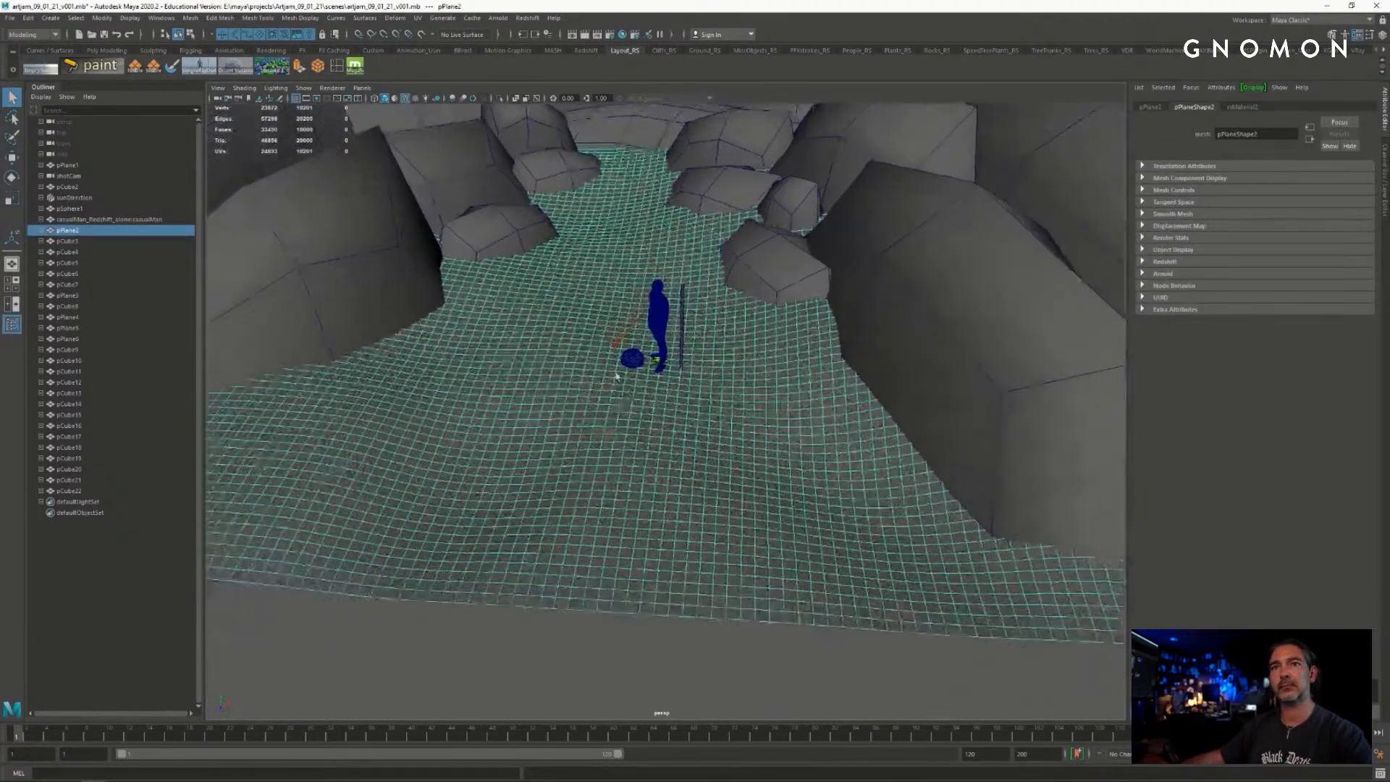
{"action": "left_click", "coordinate": [104, 34]}
- Activate the Sculpt Tool on the selected ground plane with its tool settings open
{"action": "left_click", "coordinate": [266, 19]}
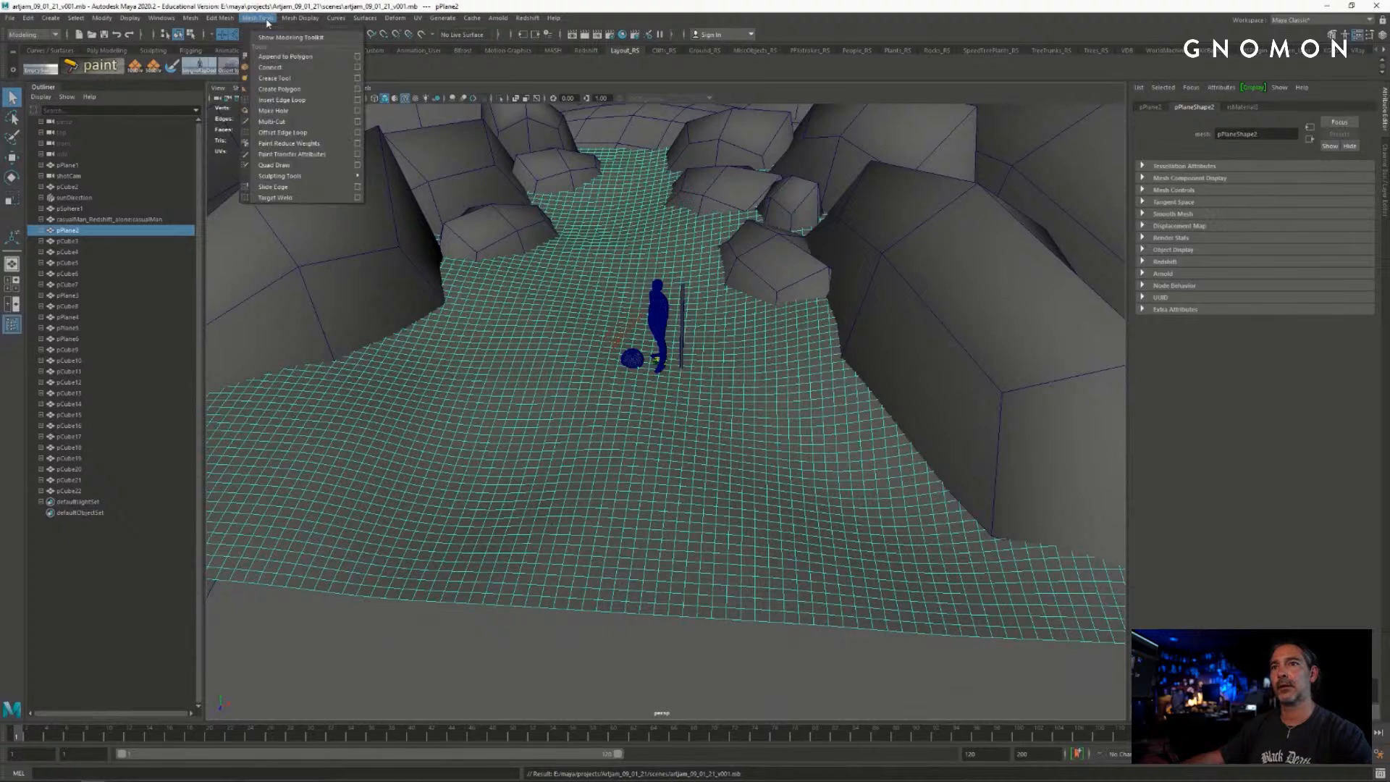
{"action": "left_click", "coordinate": [26, 20]}
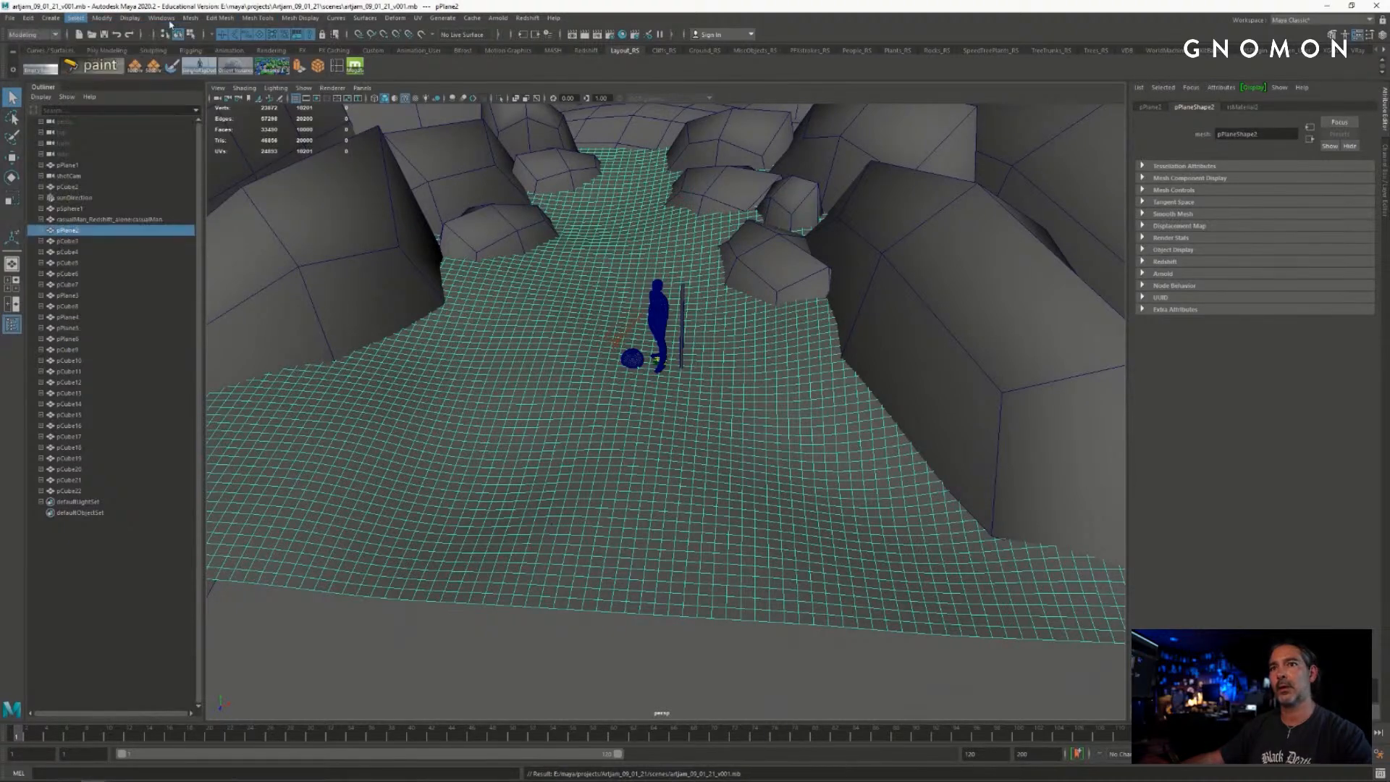
{"action": "left_click", "coordinate": [191, 18]}
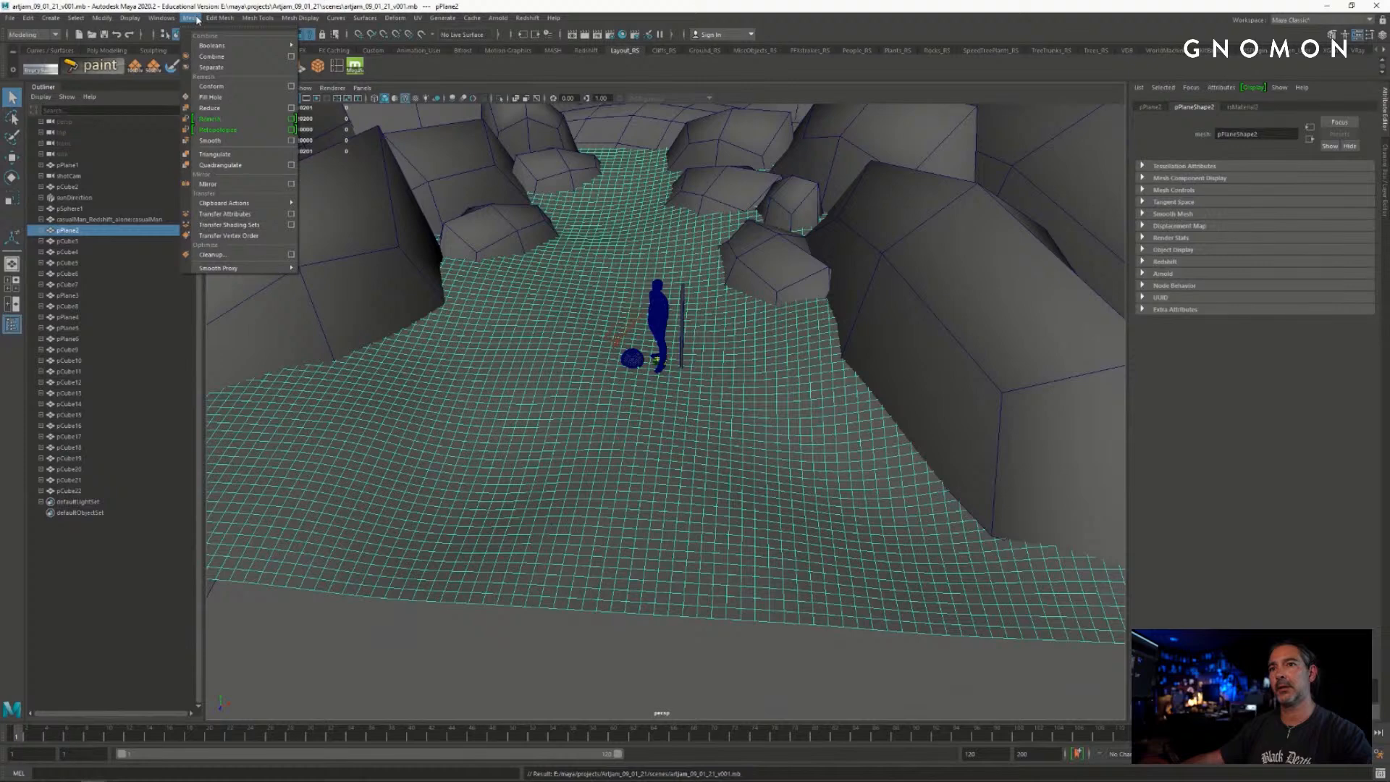
{"action": "left_click", "coordinate": [197, 20]}
{"action": "left_click", "coordinate": [214, 19]}
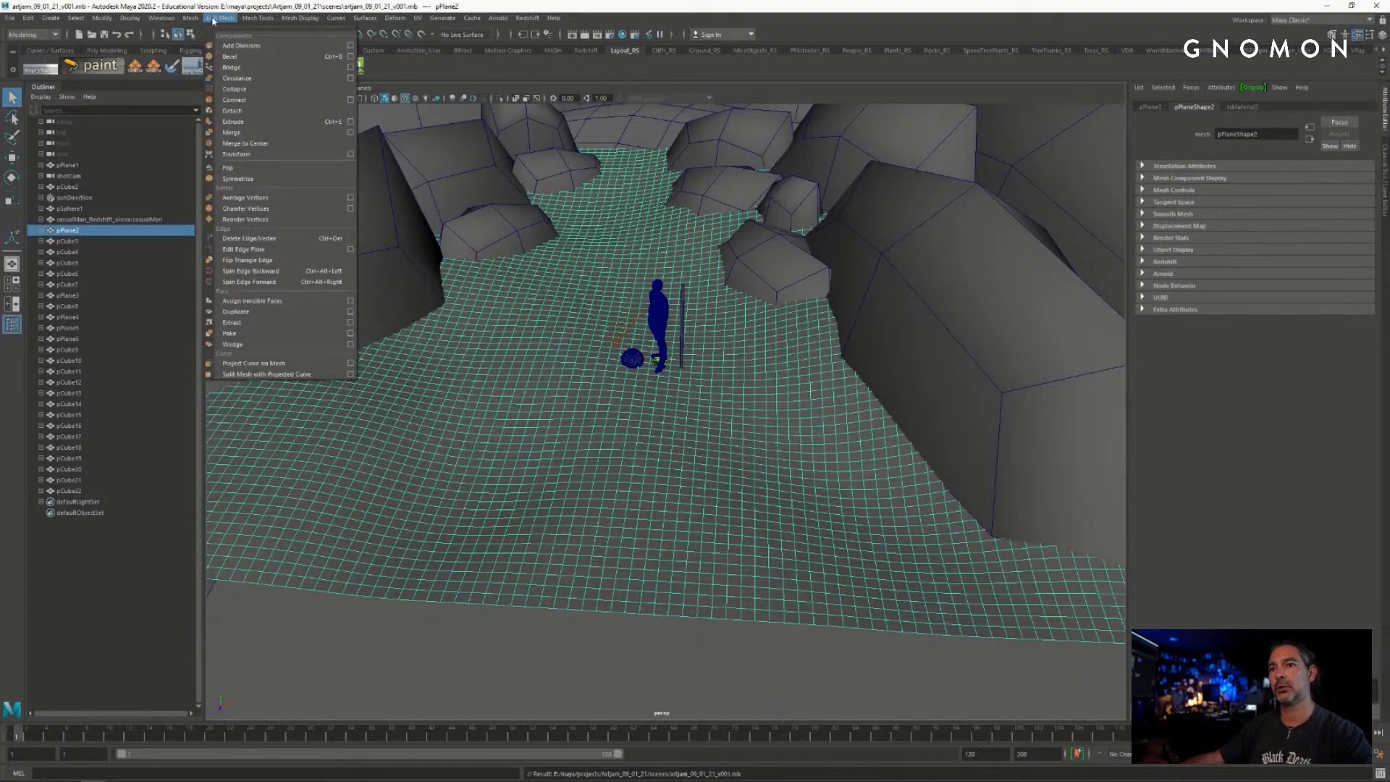
{"action": "left_click", "coordinate": [213, 20]}
{"action": "left_click", "coordinate": [258, 18]}
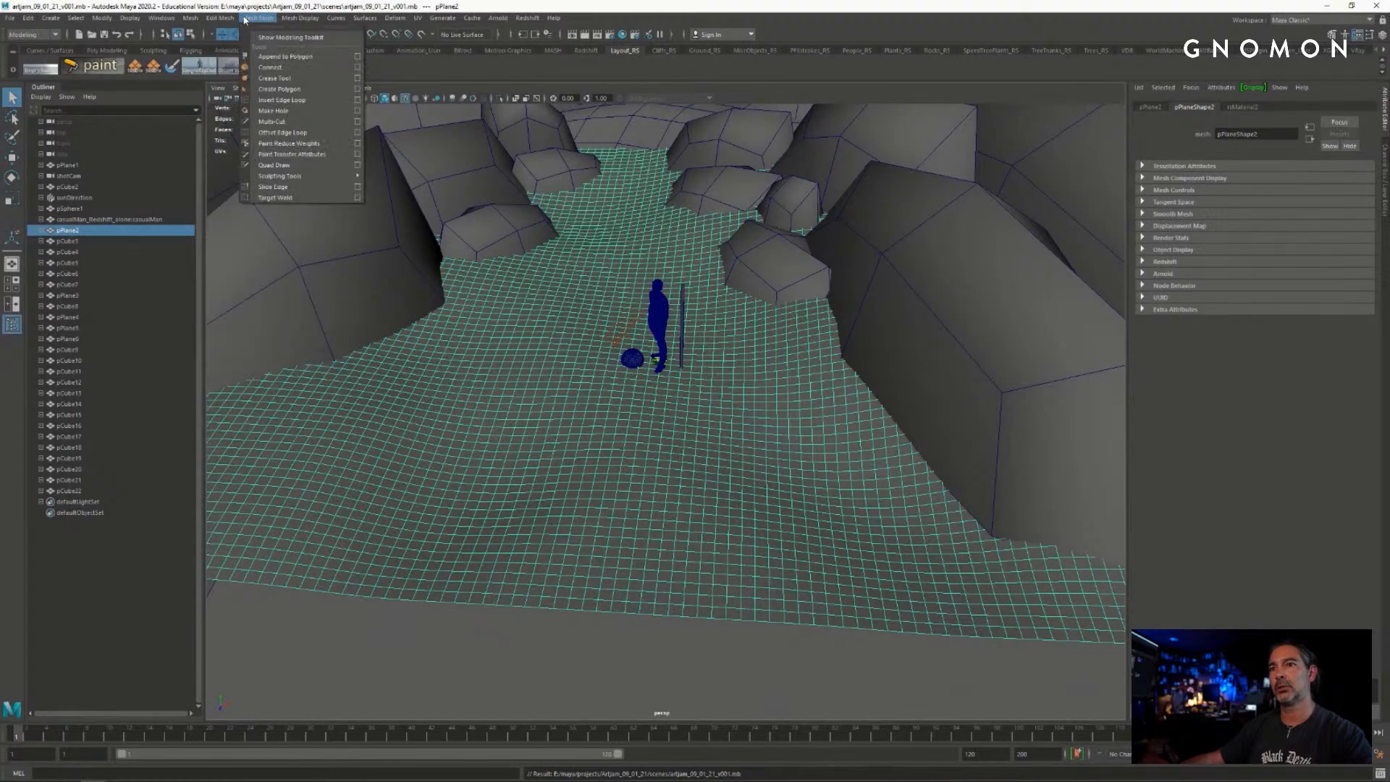
{"action": "mouse_move", "coordinate": [356, 178]}
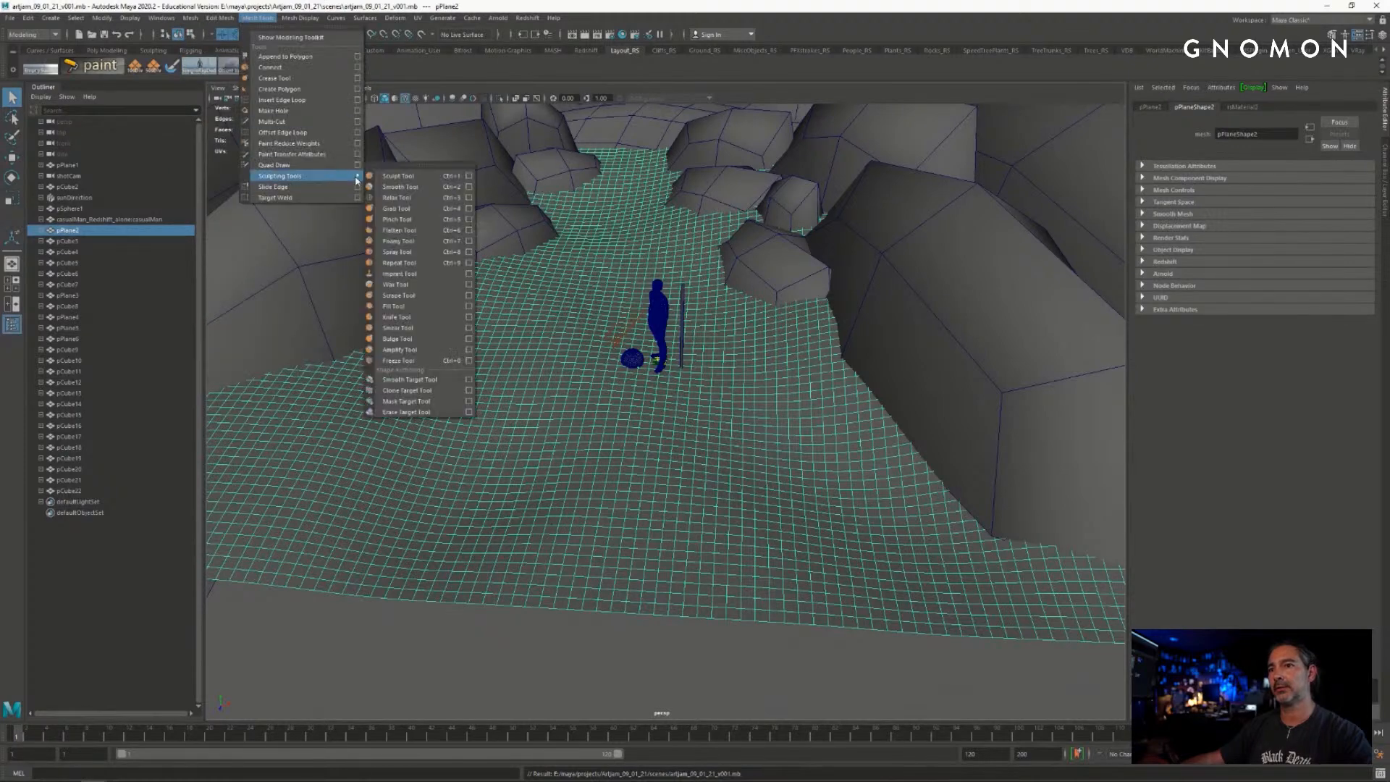
{"action": "left_click", "coordinate": [469, 176]}
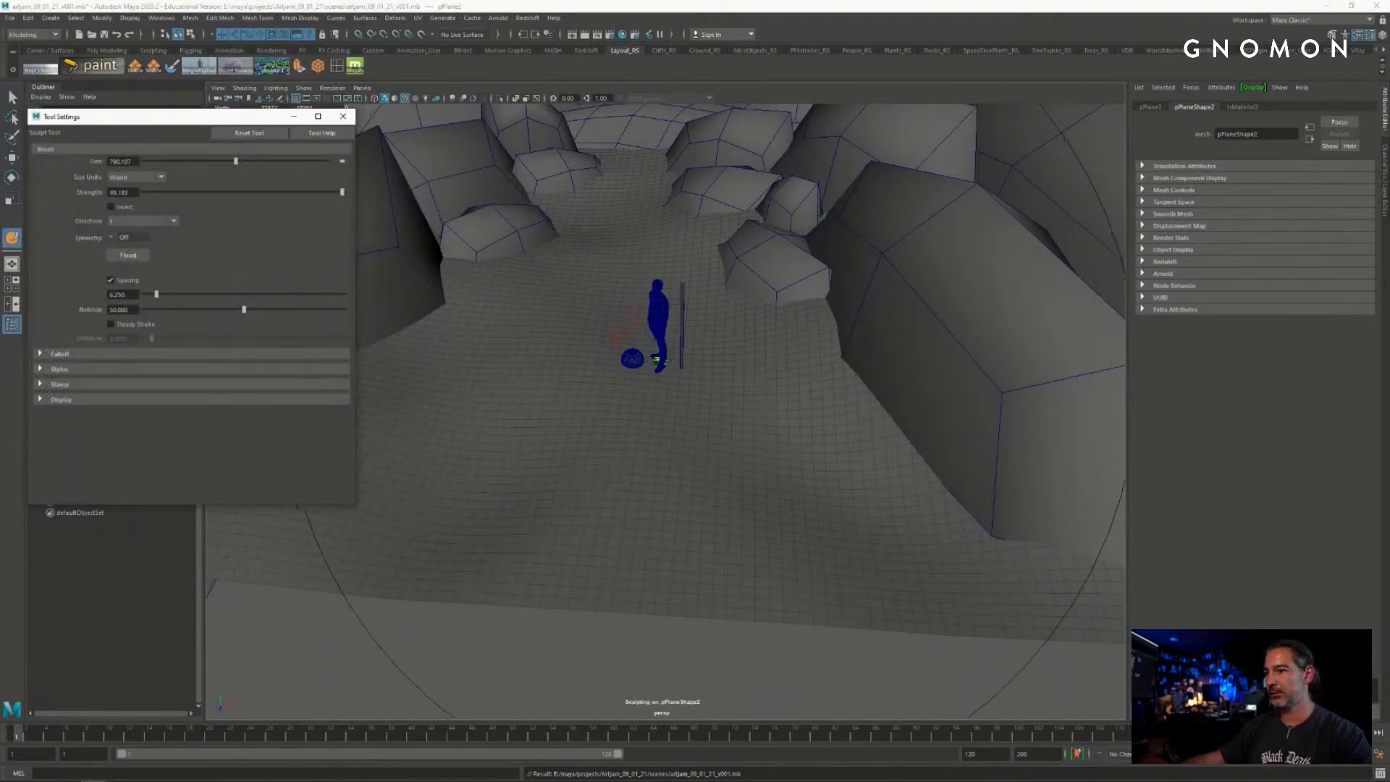
- Shrink the sculpt brush to a small radius suited to detail work around the figure
{"action": "left_click_drag", "start_coordinate": [712, 382], "coordinate": [294, 356], "text": "alt"}
{"action": "key", "text": "b"}
{"action": "right_click_drag", "start_coordinate": [651, 324], "coordinate": [719, 329], "text": "alt"}
{"action": "middle_click_drag", "start_coordinate": [719, 329], "coordinate": [722, 449], "text": "alt"}
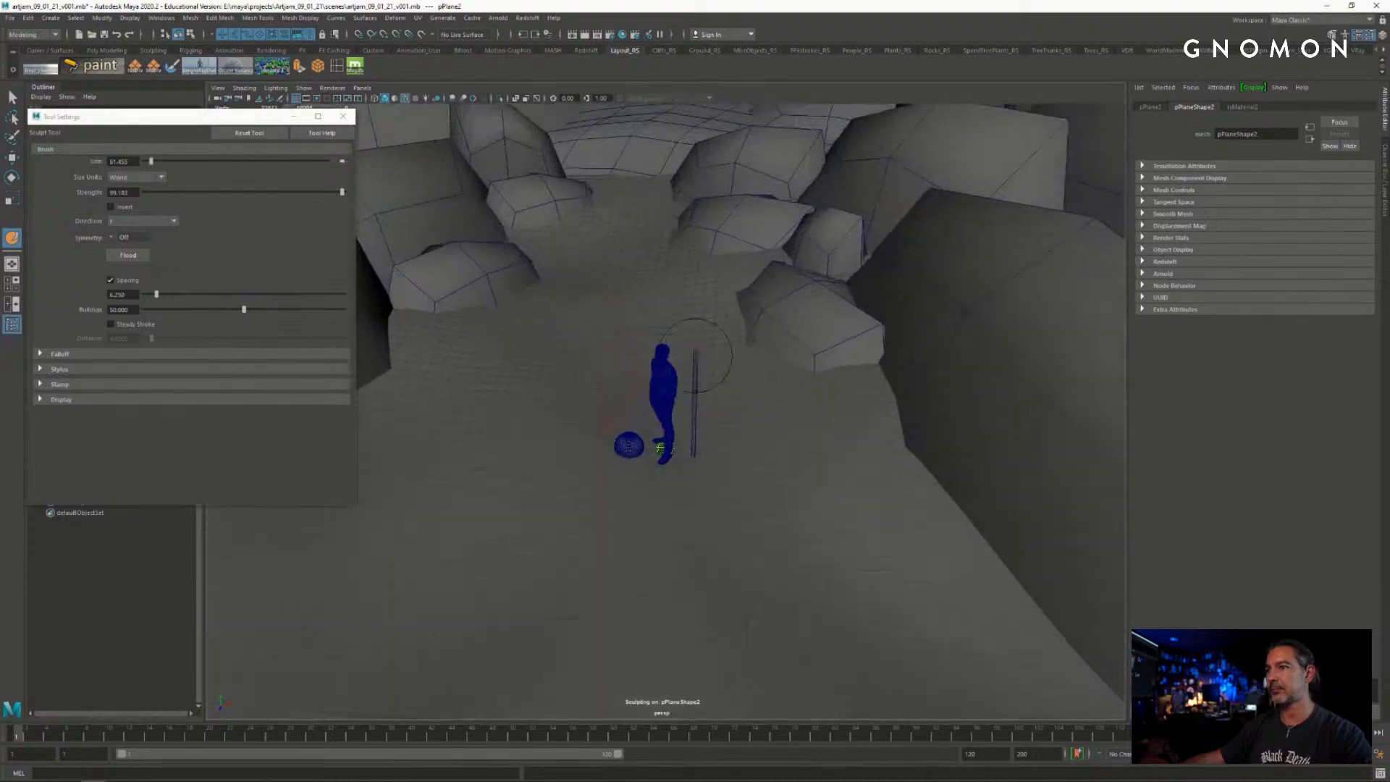
{"action": "right_click_drag", "start_coordinate": [722, 449], "coordinate": [673, 443], "text": "alt"}
- Expand the Stylus and Stamp settings of the Sculpt Tool and enlarge the settings window to show them
{"action": "left_click", "coordinate": [155, 128]}
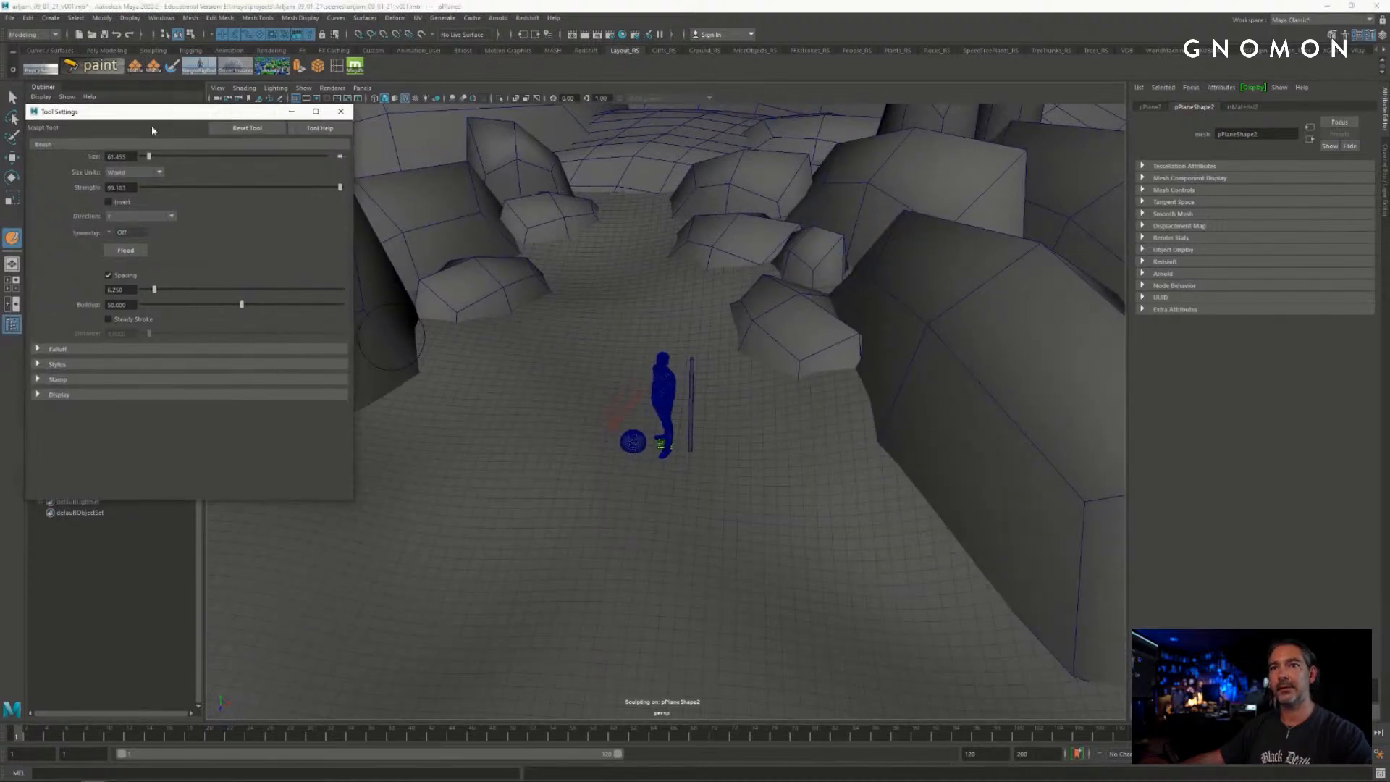
{"action": "left_click", "coordinate": [37, 364]}
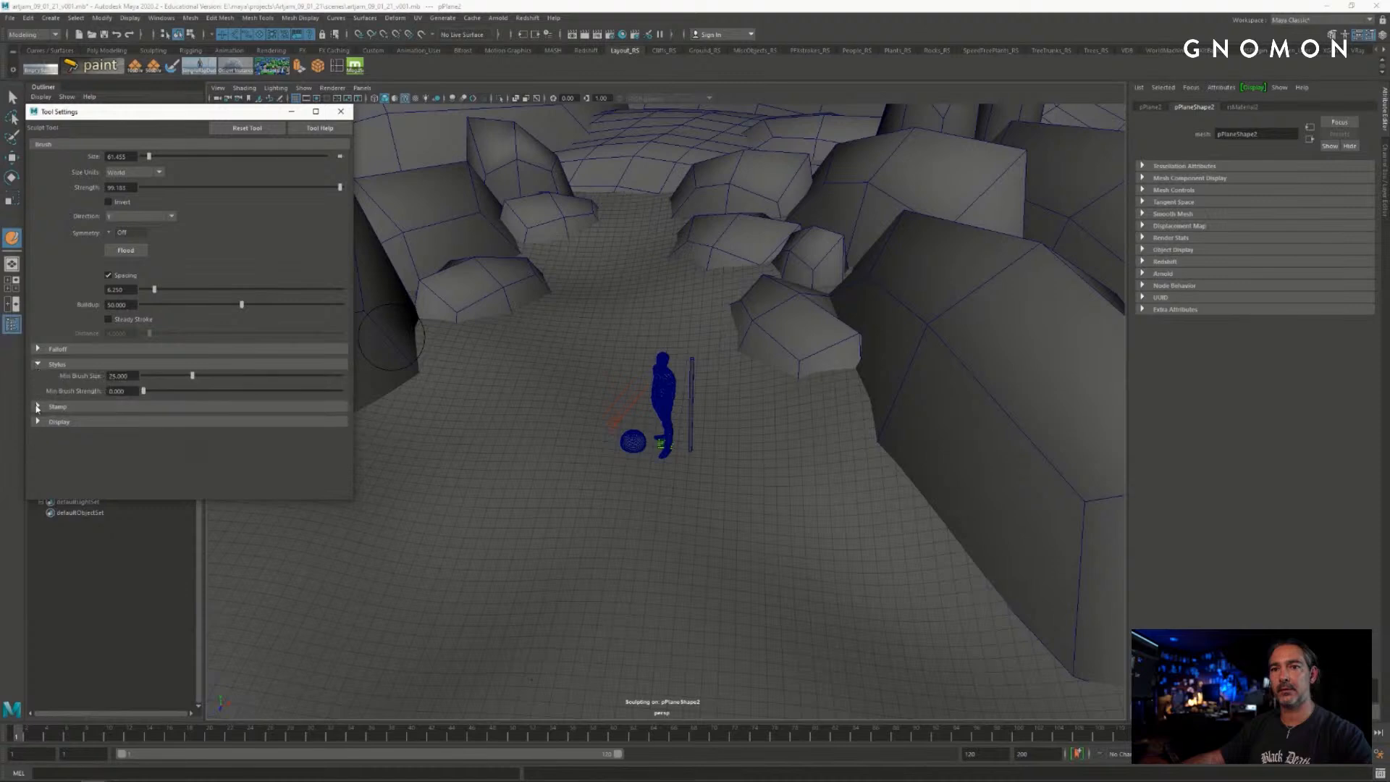
{"action": "left_click", "coordinate": [38, 406]}
{"action": "left_click_drag", "start_coordinate": [130, 499], "coordinate": [127, 659]}
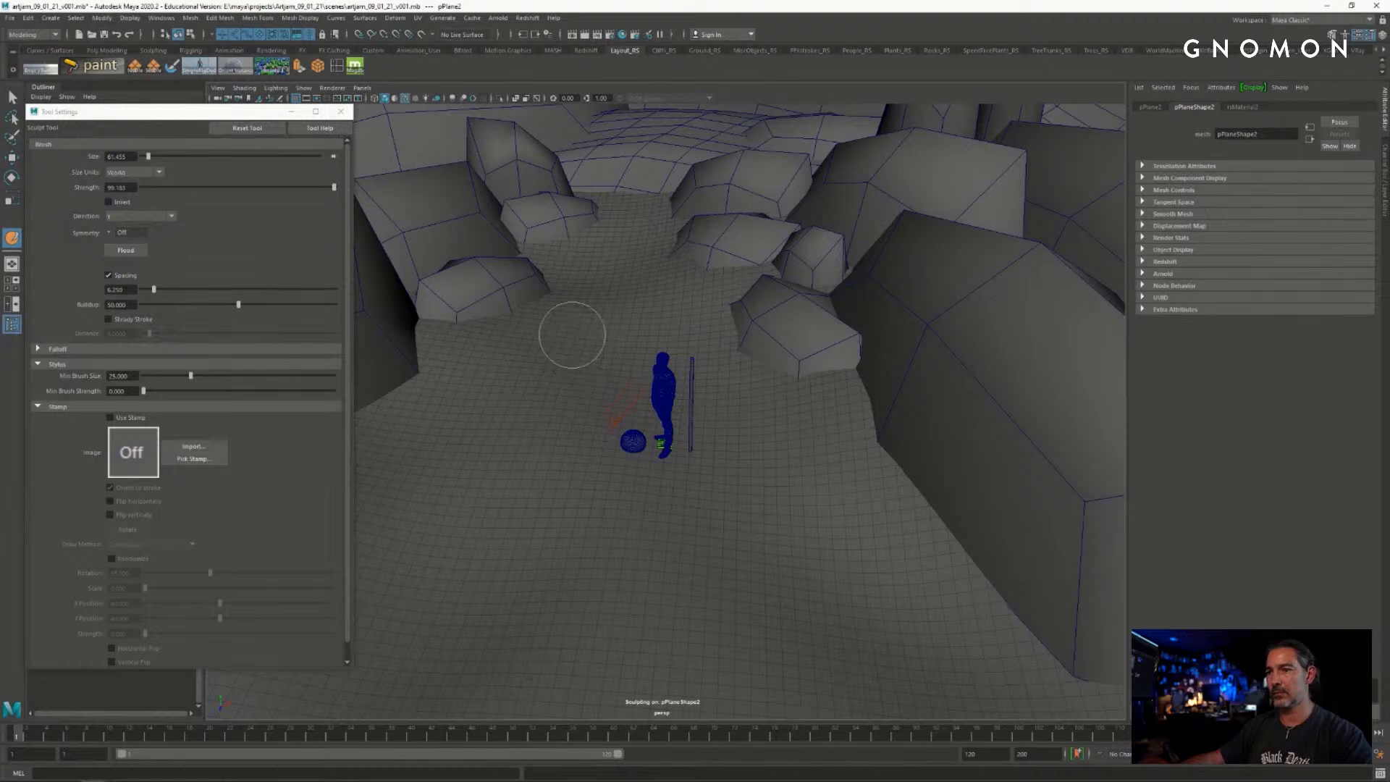
- Undo the test stroke, enable Invert for the sculpt brush and lower its strength to about 25.6
{"action": "key", "text": "ctrl+z"}
{"action": "left_click", "coordinate": [109, 201]}
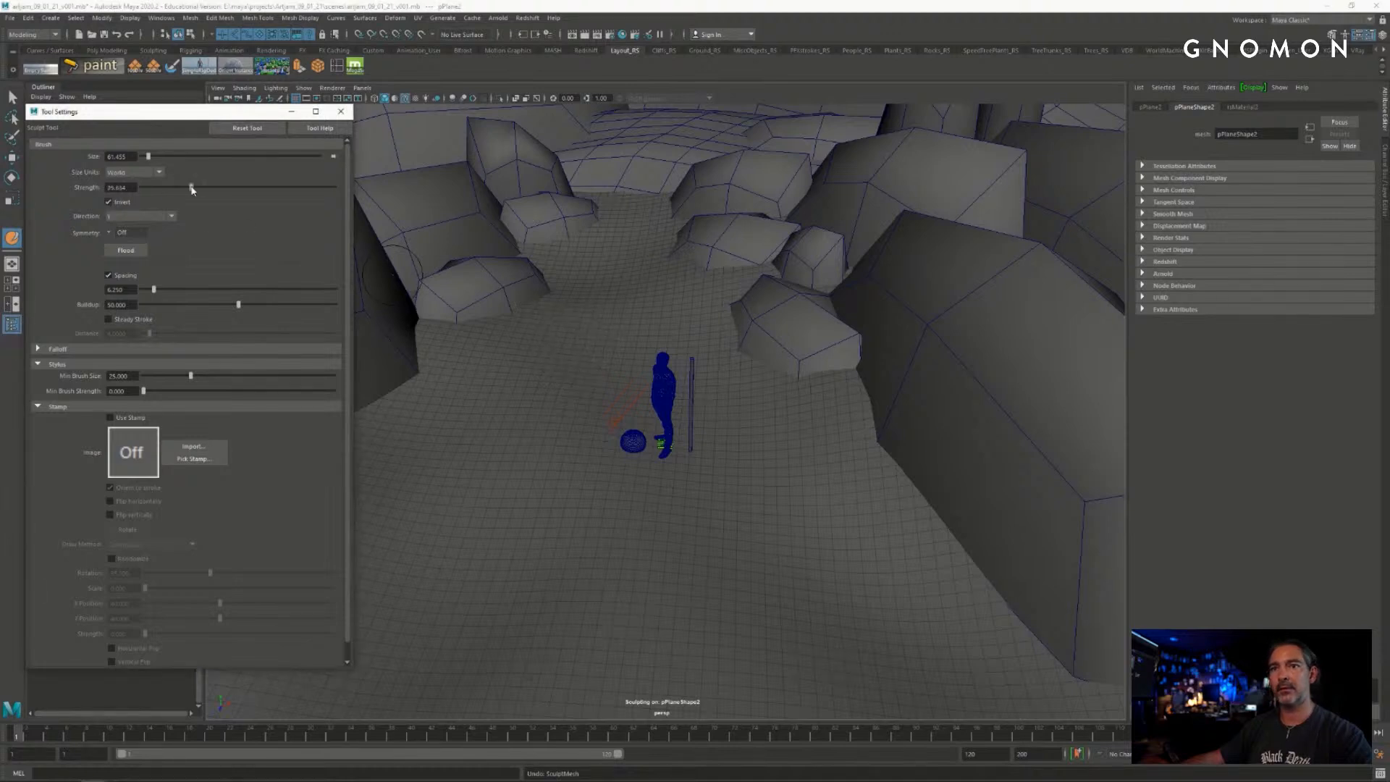
{"action": "left_click_drag", "start_coordinate": [663, 362], "coordinate": [687, 315], "text": "alt"}
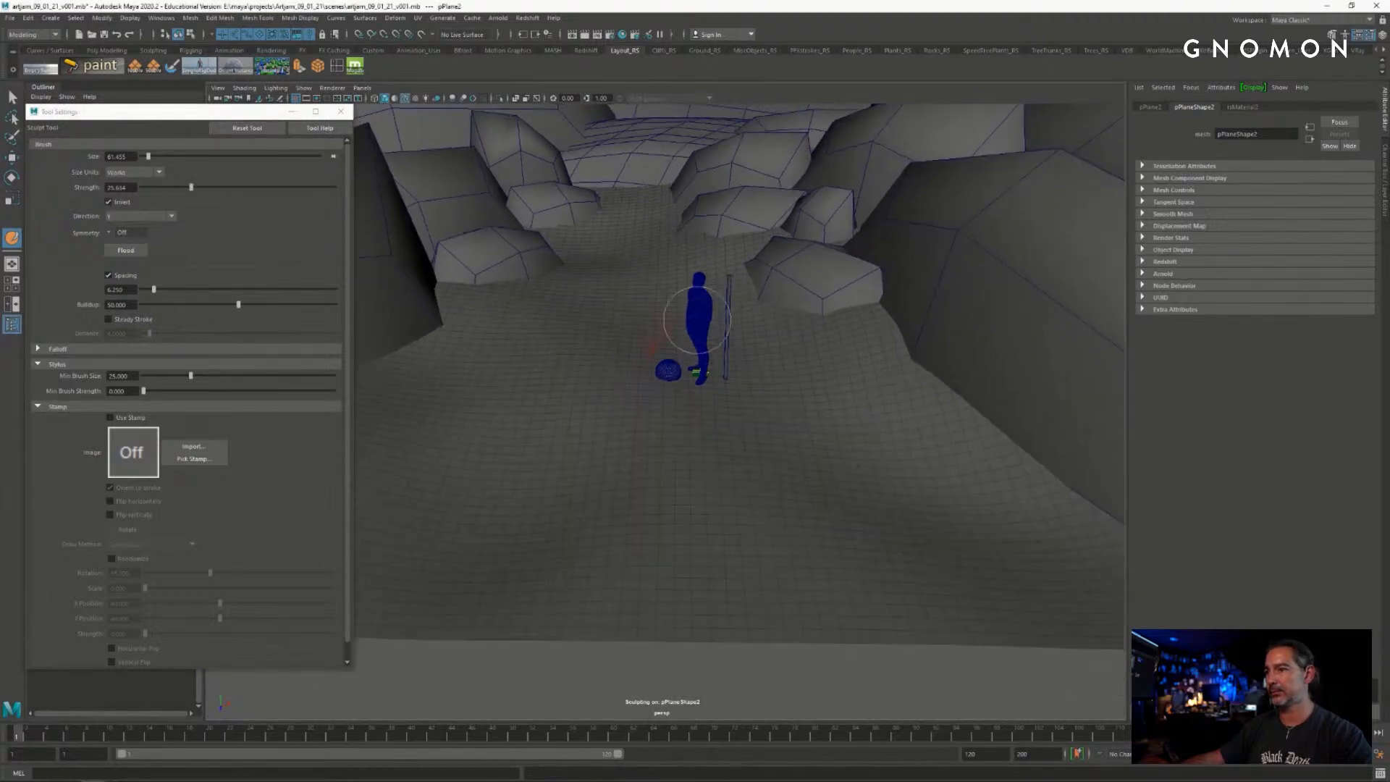
{"action": "right_click_drag", "start_coordinate": [688, 315], "coordinate": [716, 311], "text": "alt"}
- Look through the shotCam camera and reduce the sculpt brush size to about 42
{"action": "left_click", "coordinate": [359, 91]}
{"action": "mouse_move", "coordinate": [376, 99]}
{"action": "left_click", "coordinate": [485, 110]}
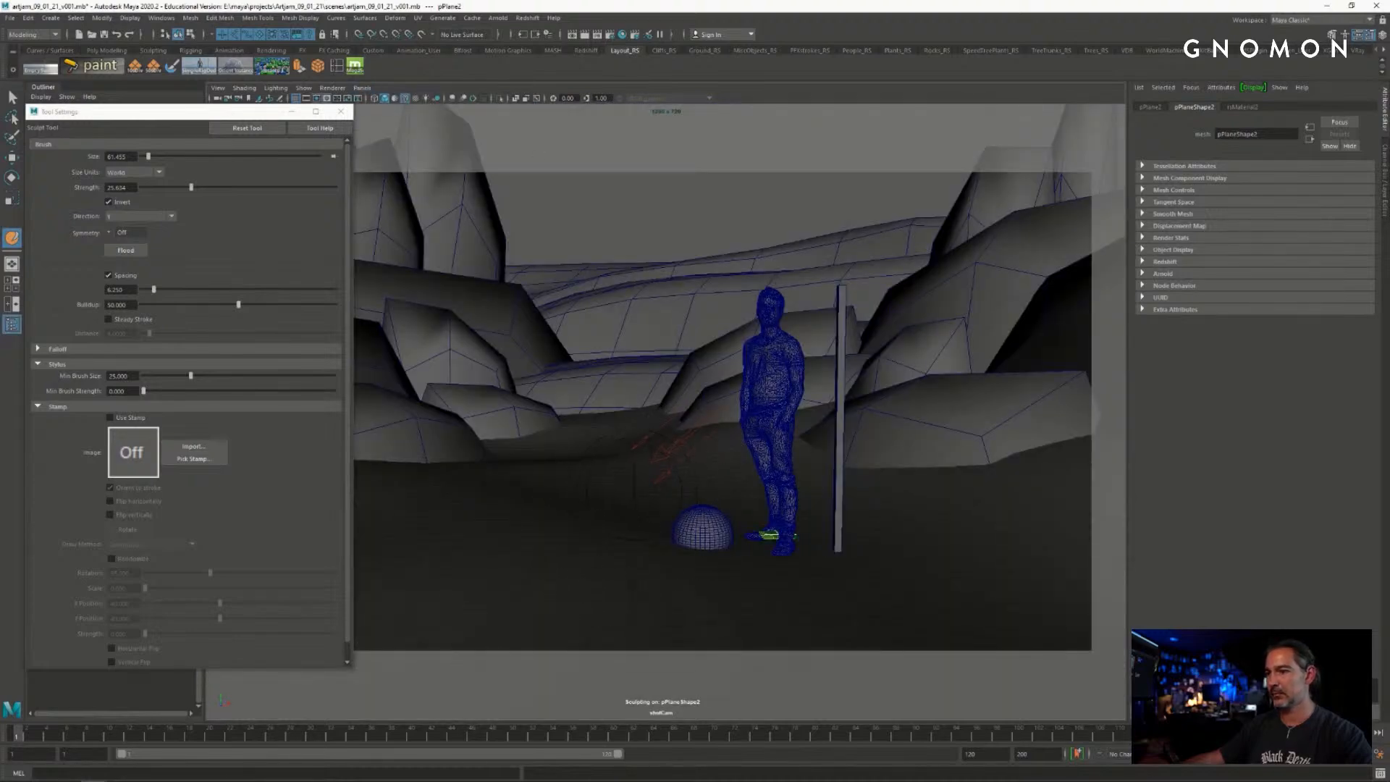
{"action": "key", "text": "b"}
{"action": "left_click_drag", "start_coordinate": [695, 574], "coordinate": [637, 535]}
{"action": "key", "text": "ctrl+z"}
{"action": "key", "text": "ctrl+z"}
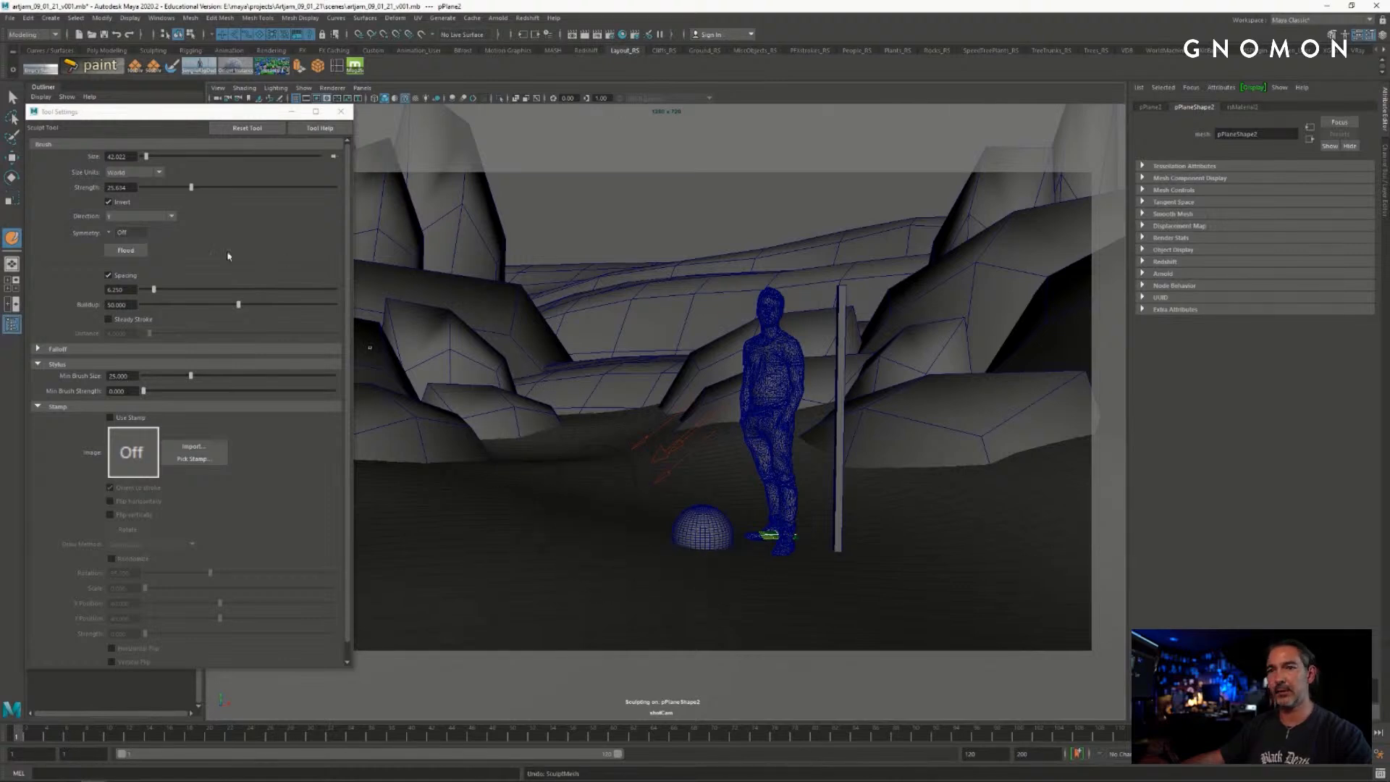
- Lower the sculpt strength to about 16.9, then narrow the tool settings window and move it clear of the shot
{"action": "left_click", "coordinate": [175, 187]}
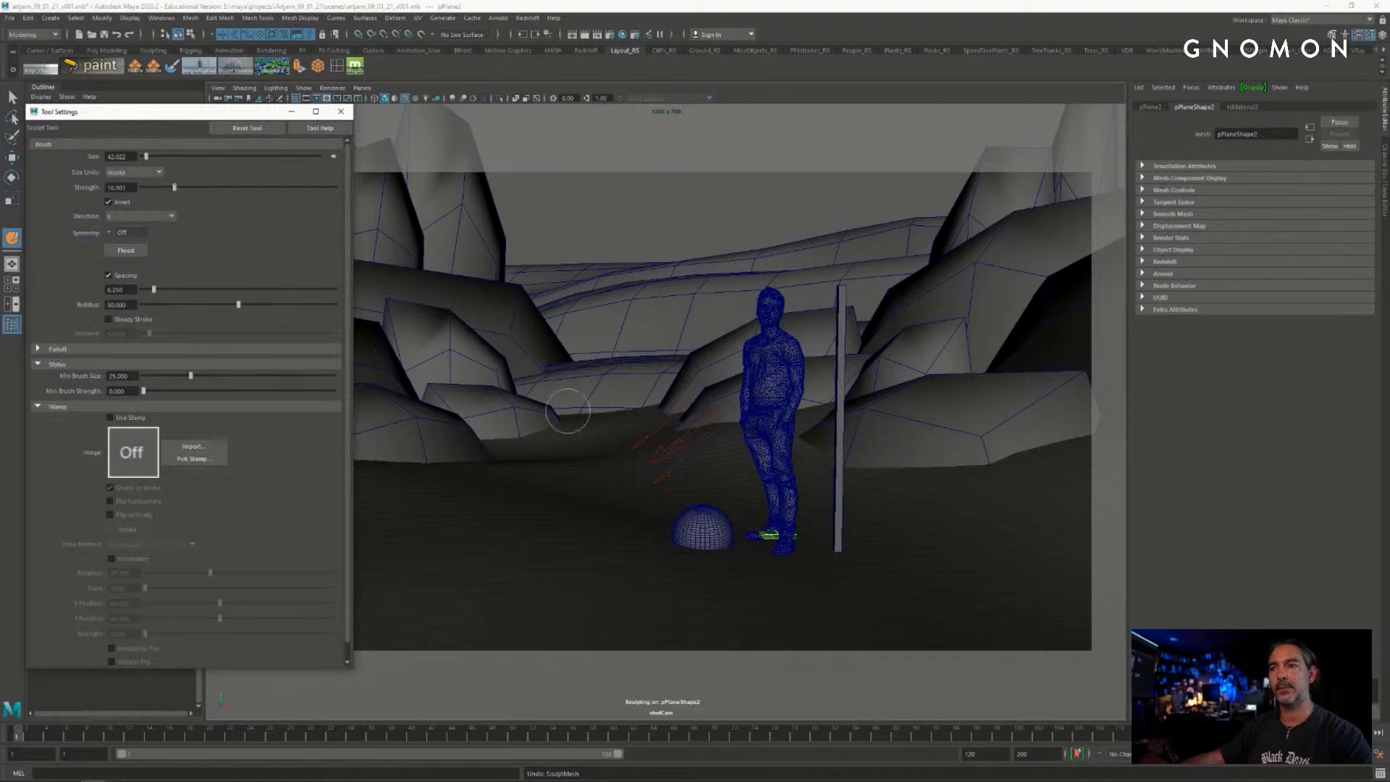
{"action": "left_click_drag", "start_coordinate": [256, 114], "coordinate": [250, 80]}
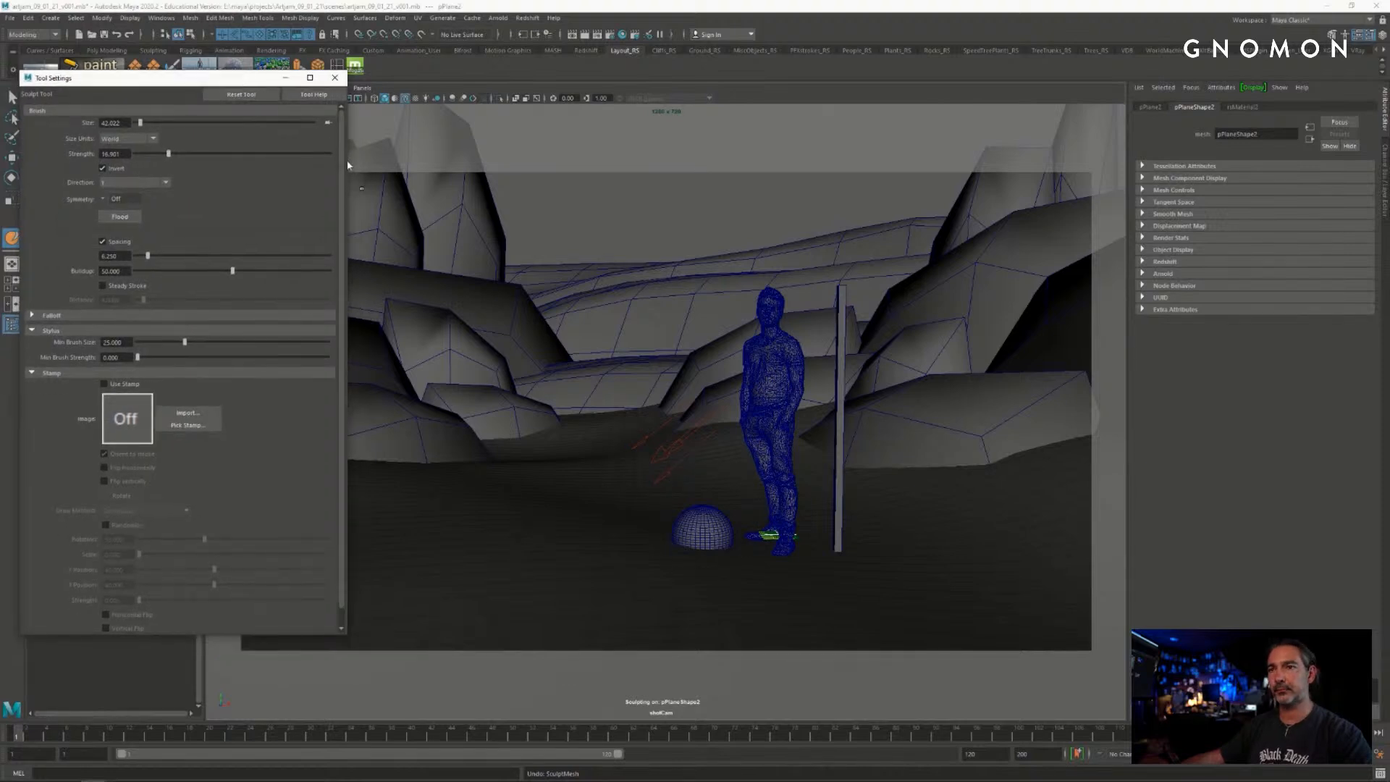
{"action": "left_click_drag", "start_coordinate": [348, 166], "coordinate": [263, 147]}
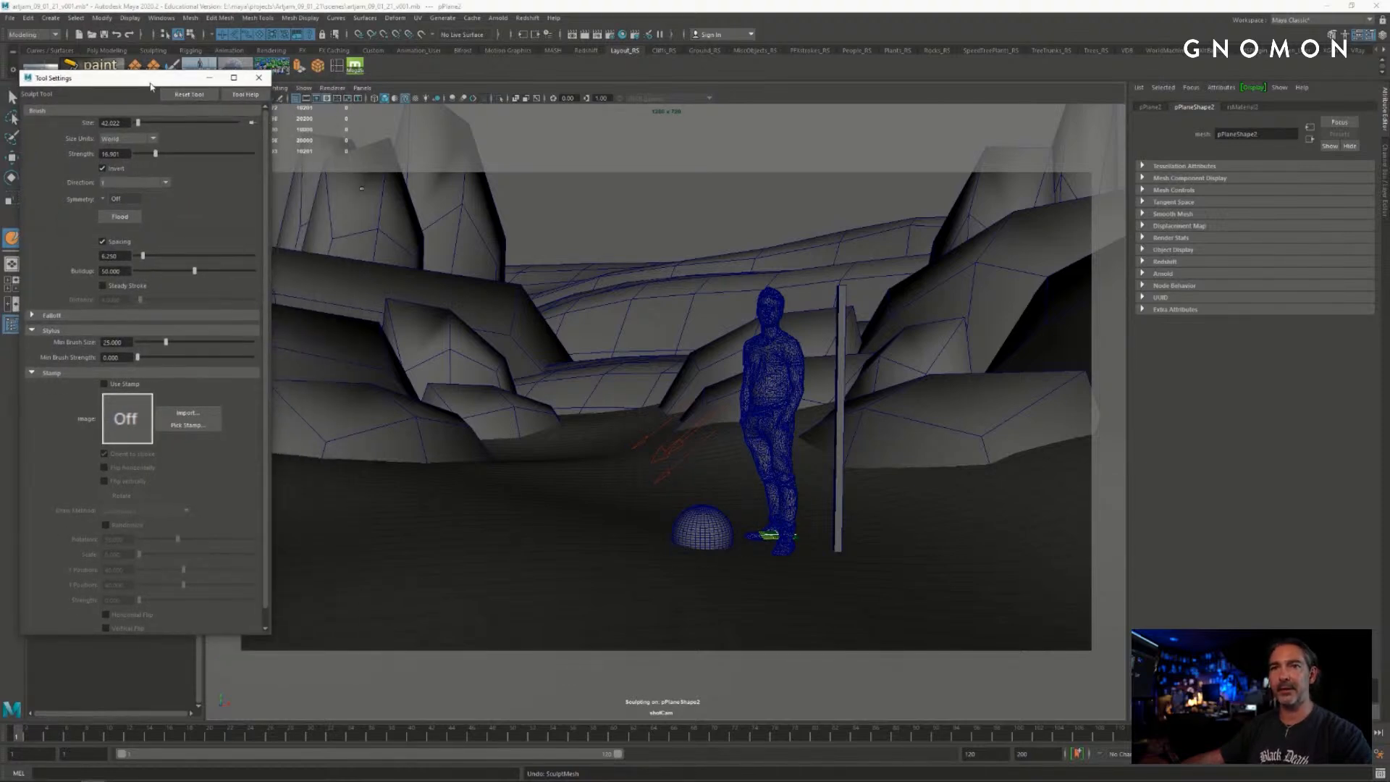
{"action": "left_click_drag", "start_coordinate": [151, 85], "coordinate": [136, 81]}
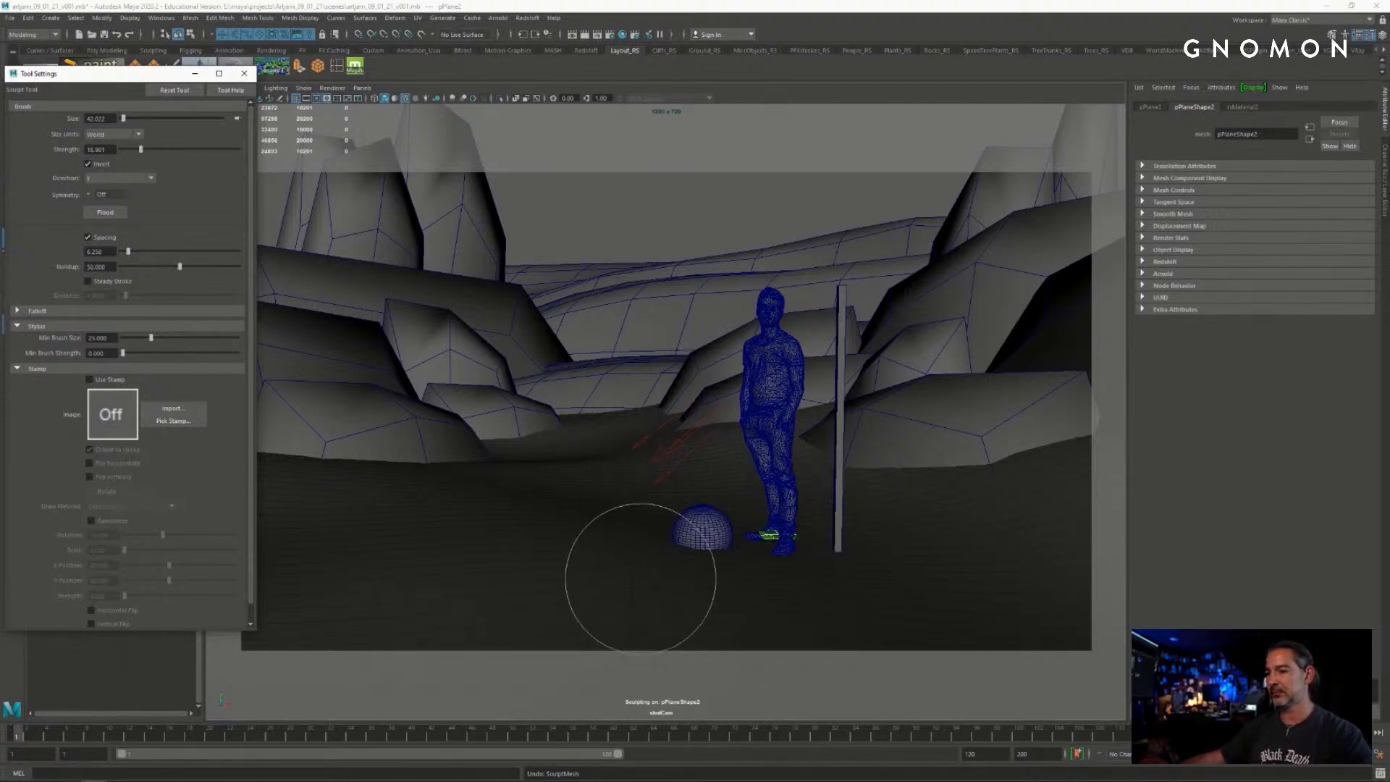
- Carve a winding channel into the ground beside the half sphere, from the foreground back toward the distant rocks
{"action": "mouse_move", "coordinate": [545, 540]}
{"action": "left_mouse_down"}
{"action": "mouse_move", "coordinate": [658, 611]}
{"action": "mouse_move", "coordinate": [581, 612]}
{"action": "left_mouse_up"}
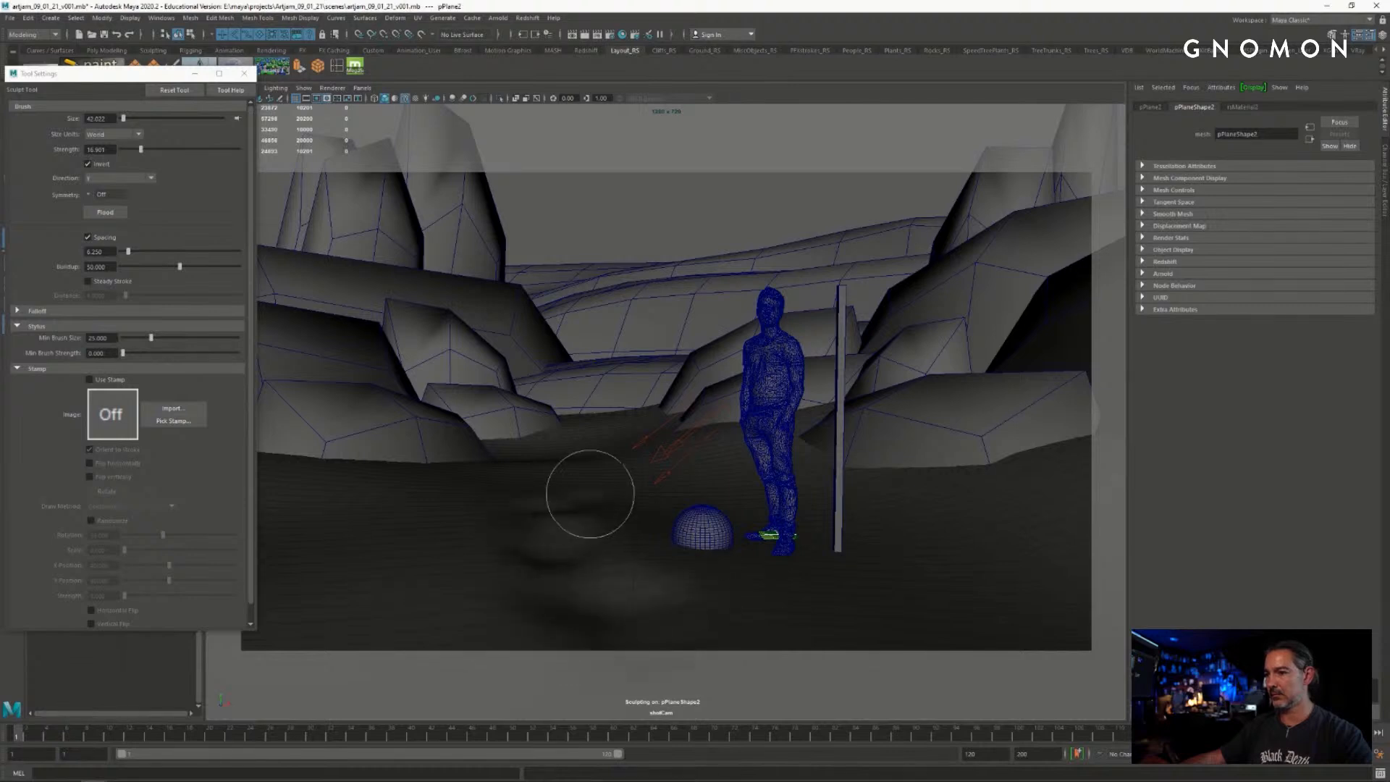
{"action": "left_click_drag", "start_coordinate": [590, 481], "coordinate": [646, 490]}
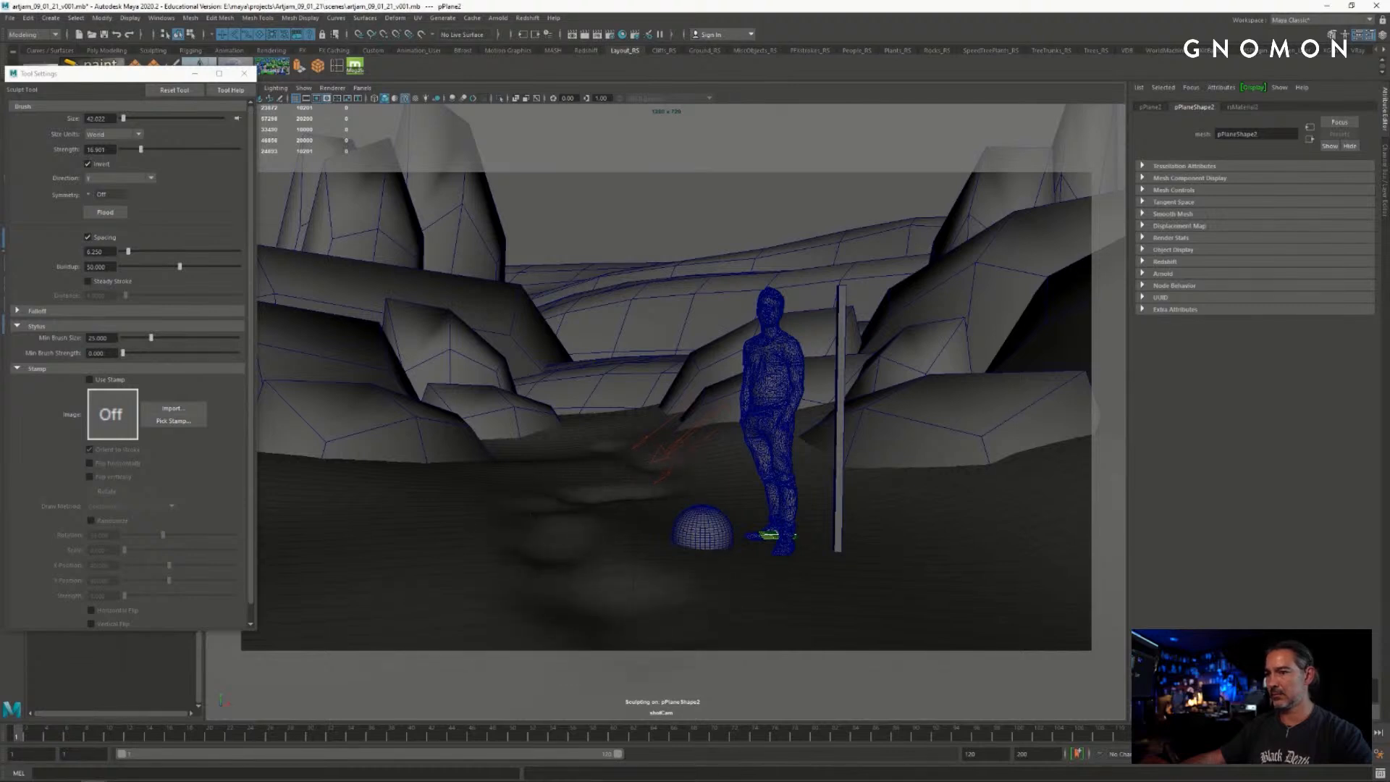
{"action": "mouse_move", "coordinate": [641, 474]}
{"action": "left_mouse_down"}
{"action": "mouse_move", "coordinate": [579, 496]}
{"action": "mouse_move", "coordinate": [532, 539]}
{"action": "left_mouse_up"}
{"action": "mouse_move", "coordinate": [615, 493]}
{"action": "left_mouse_down"}
{"action": "mouse_move", "coordinate": [640, 474]}
{"action": "mouse_move", "coordinate": [547, 449]}
{"action": "mouse_move", "coordinate": [568, 447]}
{"action": "left_mouse_up"}
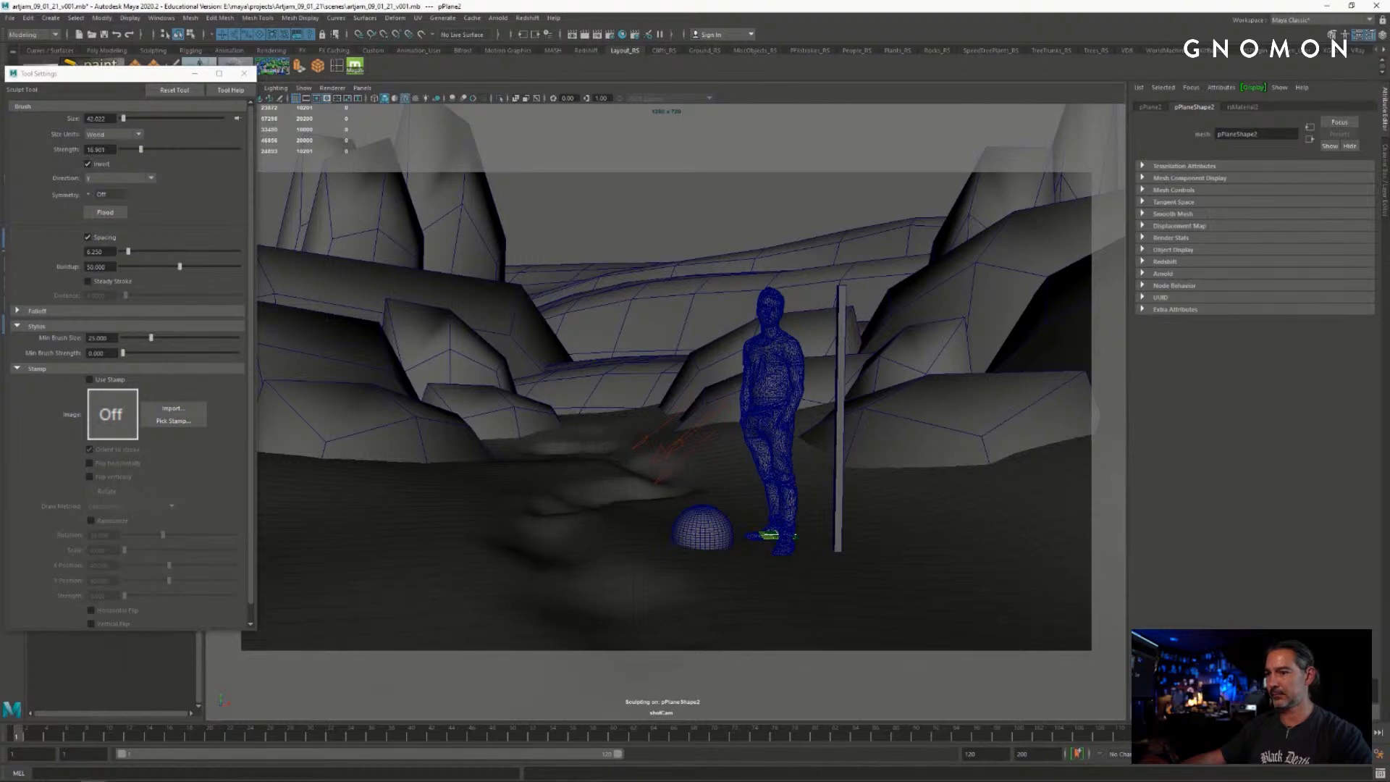
{"action": "mouse_move", "coordinate": [579, 602]}
{"action": "left_mouse_down"}
{"action": "mouse_move", "coordinate": [663, 631]}
{"action": "mouse_move", "coordinate": [585, 607]}
{"action": "left_mouse_up"}
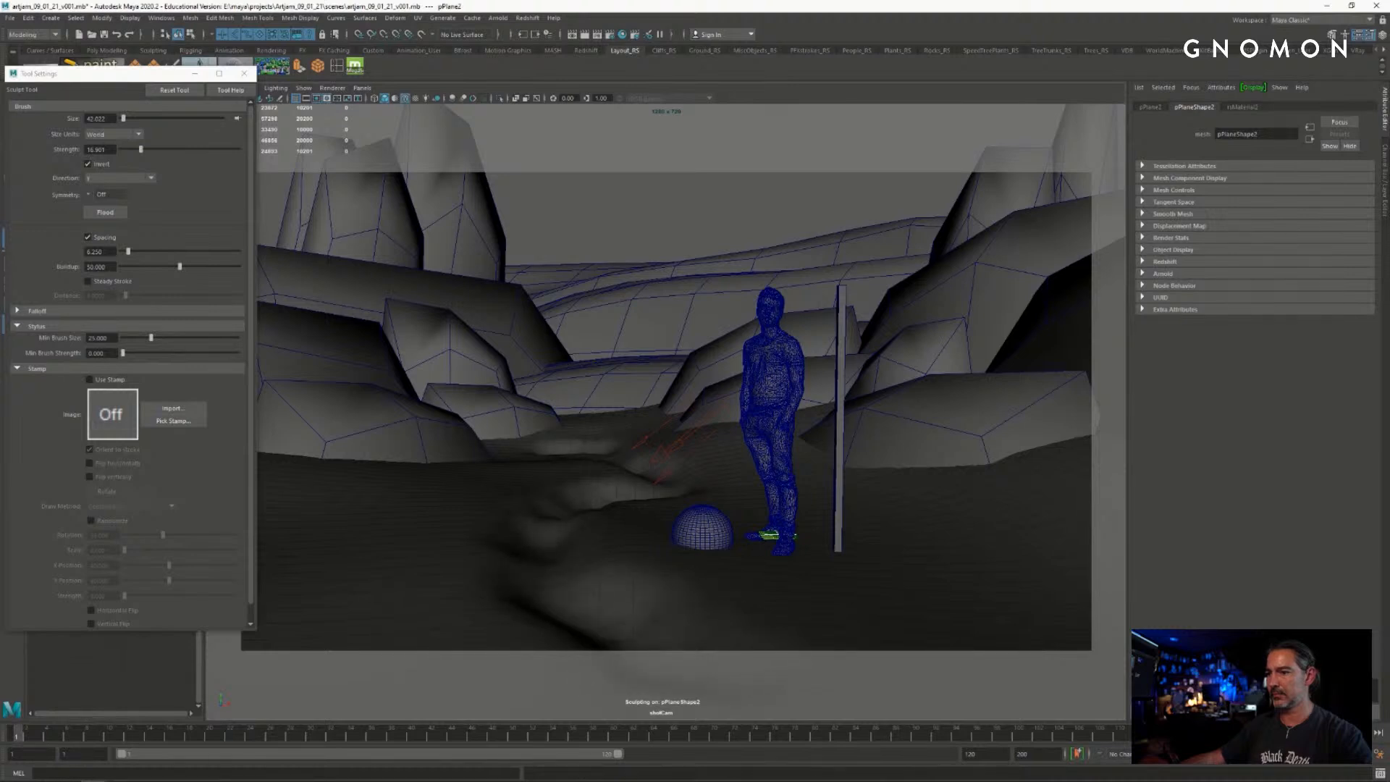
- Widen the carved channel with uneven dips across the foreground and along its far stretch behind the sphere
{"action": "left_click_drag", "start_coordinate": [497, 521], "coordinate": [420, 550]}
{"action": "left_click_drag", "start_coordinate": [404, 597], "coordinate": [363, 631]}
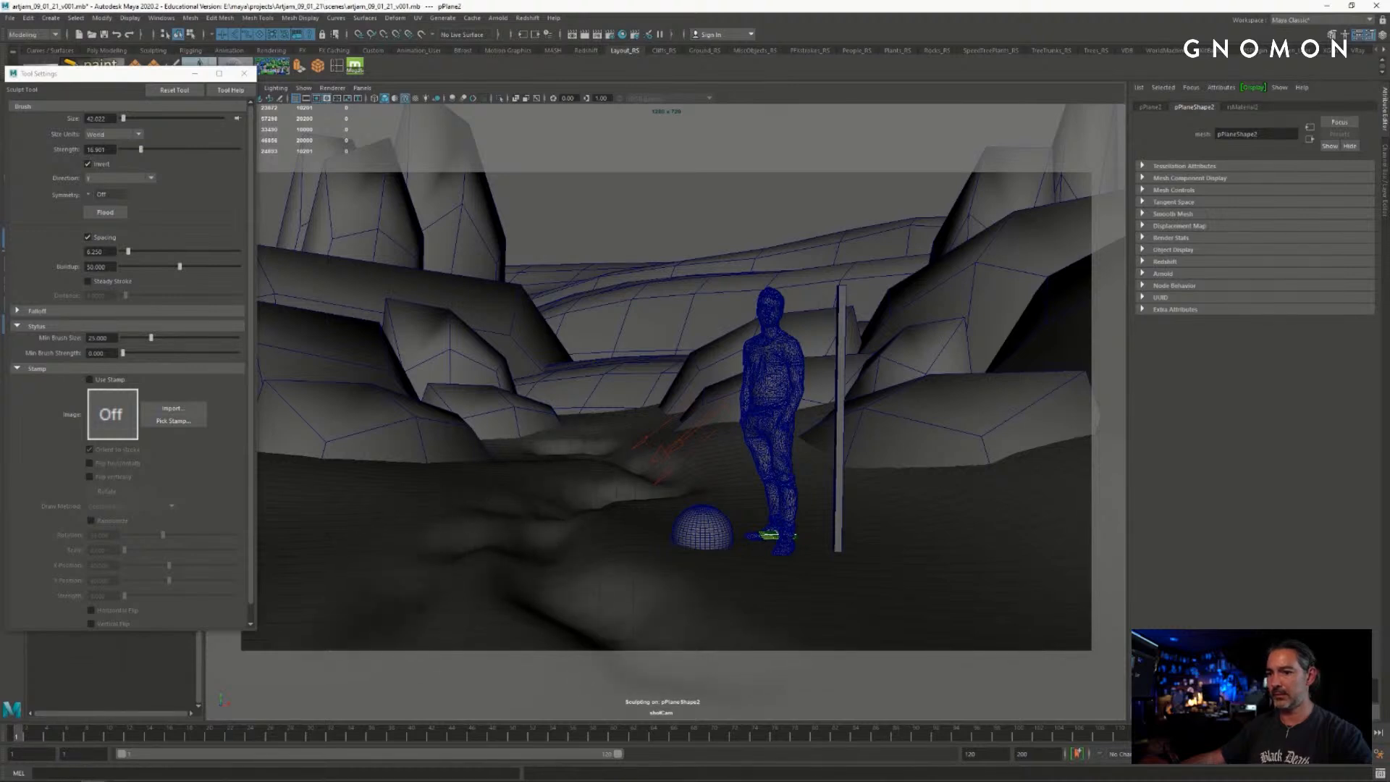
{"action": "mouse_move", "coordinate": [403, 581]}
{"action": "left_mouse_down"}
{"action": "mouse_move", "coordinate": [355, 634]}
{"action": "mouse_move", "coordinate": [421, 613]}
{"action": "mouse_move", "coordinate": [483, 638]}
{"action": "mouse_move", "coordinate": [499, 590]}
{"action": "left_mouse_up"}
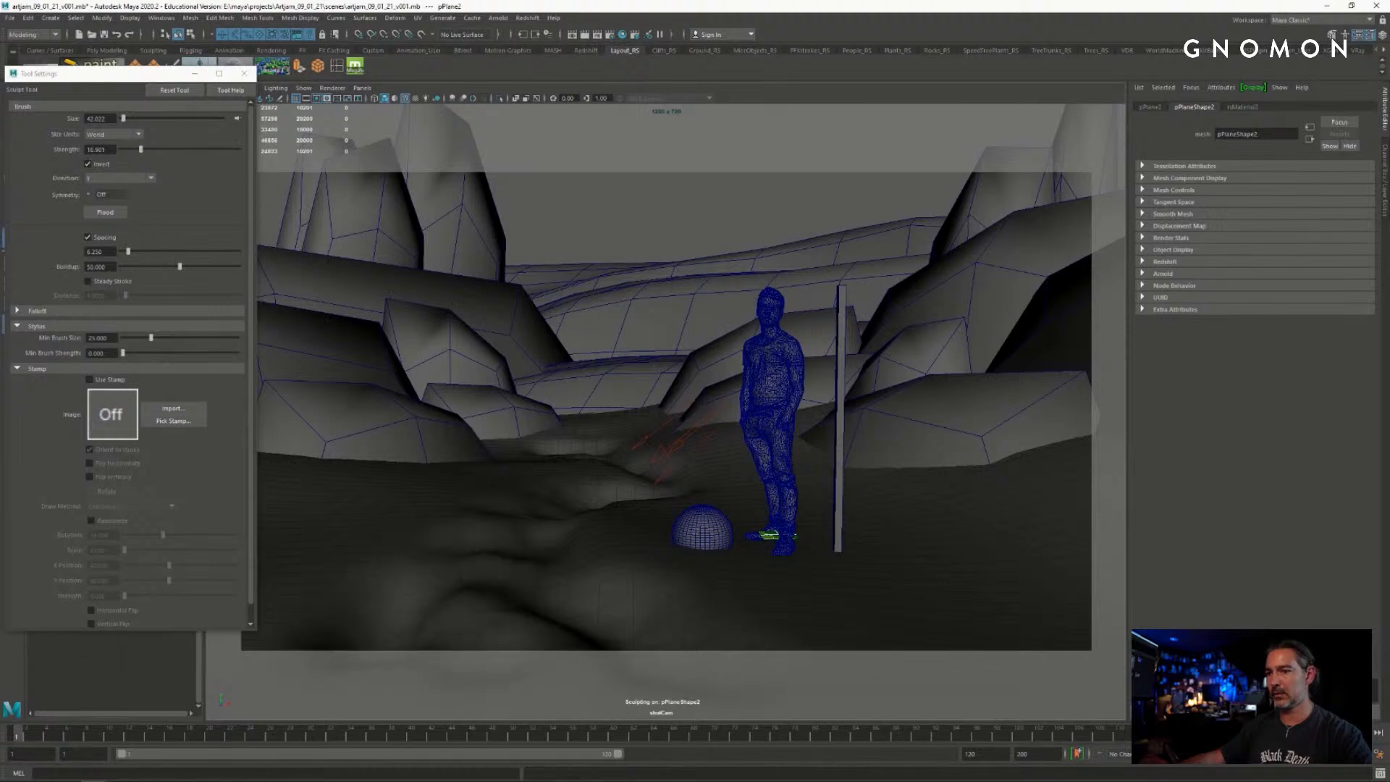
{"action": "mouse_move", "coordinate": [506, 532]}
{"action": "left_mouse_down"}
{"action": "mouse_move", "coordinate": [542, 518]}
{"action": "mouse_move", "coordinate": [324, 581]}
{"action": "left_mouse_up"}
{"action": "mouse_move", "coordinate": [439, 559]}
{"action": "left_mouse_down"}
{"action": "mouse_move", "coordinate": [534, 499]}
{"action": "mouse_move", "coordinate": [611, 479]}
{"action": "mouse_move", "coordinate": [693, 482]}
{"action": "left_mouse_up"}
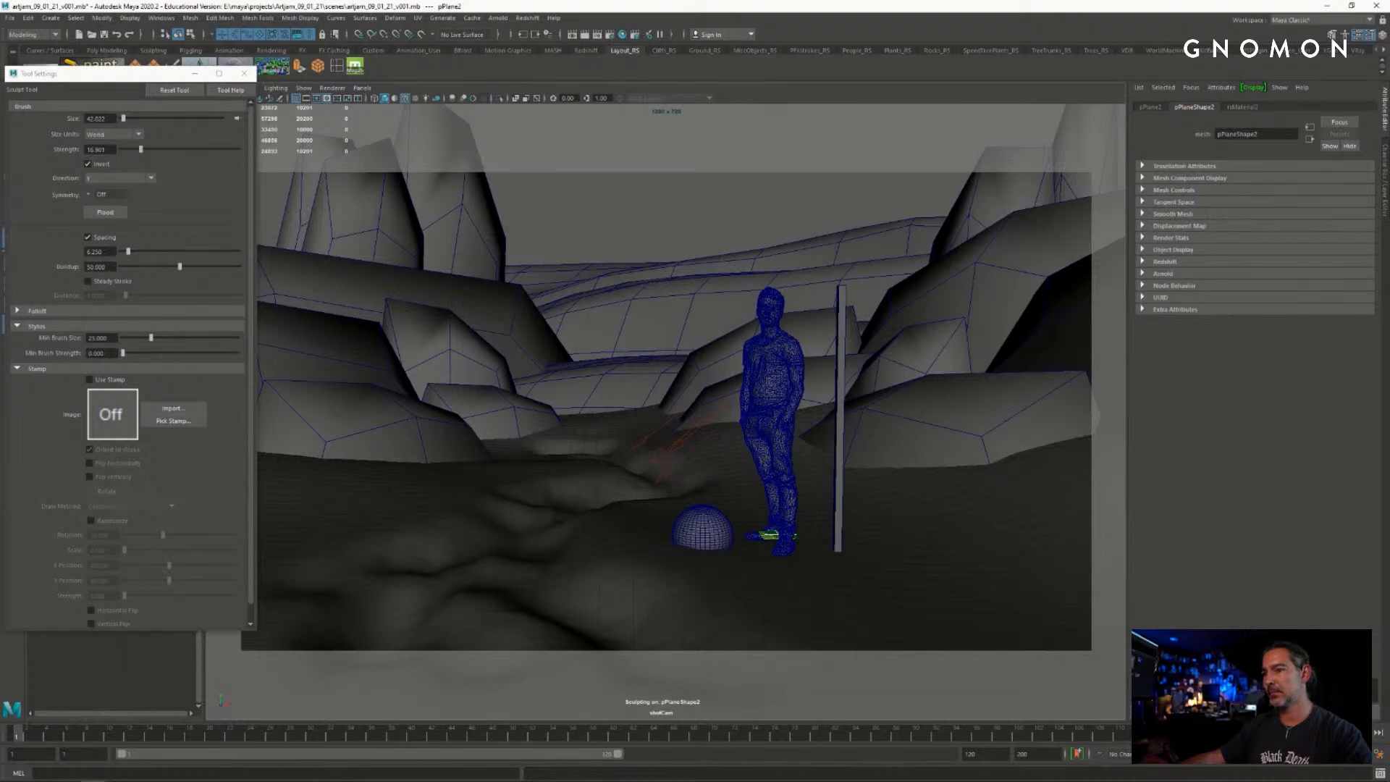
{"action": "mouse_move", "coordinate": [561, 450]}
{"action": "left_mouse_down"}
{"action": "mouse_move", "coordinate": [603, 445]}
{"action": "mouse_move", "coordinate": [603, 411]}
{"action": "mouse_move", "coordinate": [617, 439]}
{"action": "mouse_move", "coordinate": [602, 447]}
{"action": "left_mouse_up"}
{"action": "mouse_move", "coordinate": [708, 474]}
{"action": "left_mouse_down"}
{"action": "mouse_move", "coordinate": [362, 569]}
{"action": "mouse_move", "coordinate": [319, 595]}
{"action": "mouse_move", "coordinate": [352, 609]}
{"action": "mouse_move", "coordinate": [422, 585]}
{"action": "left_mouse_up"}
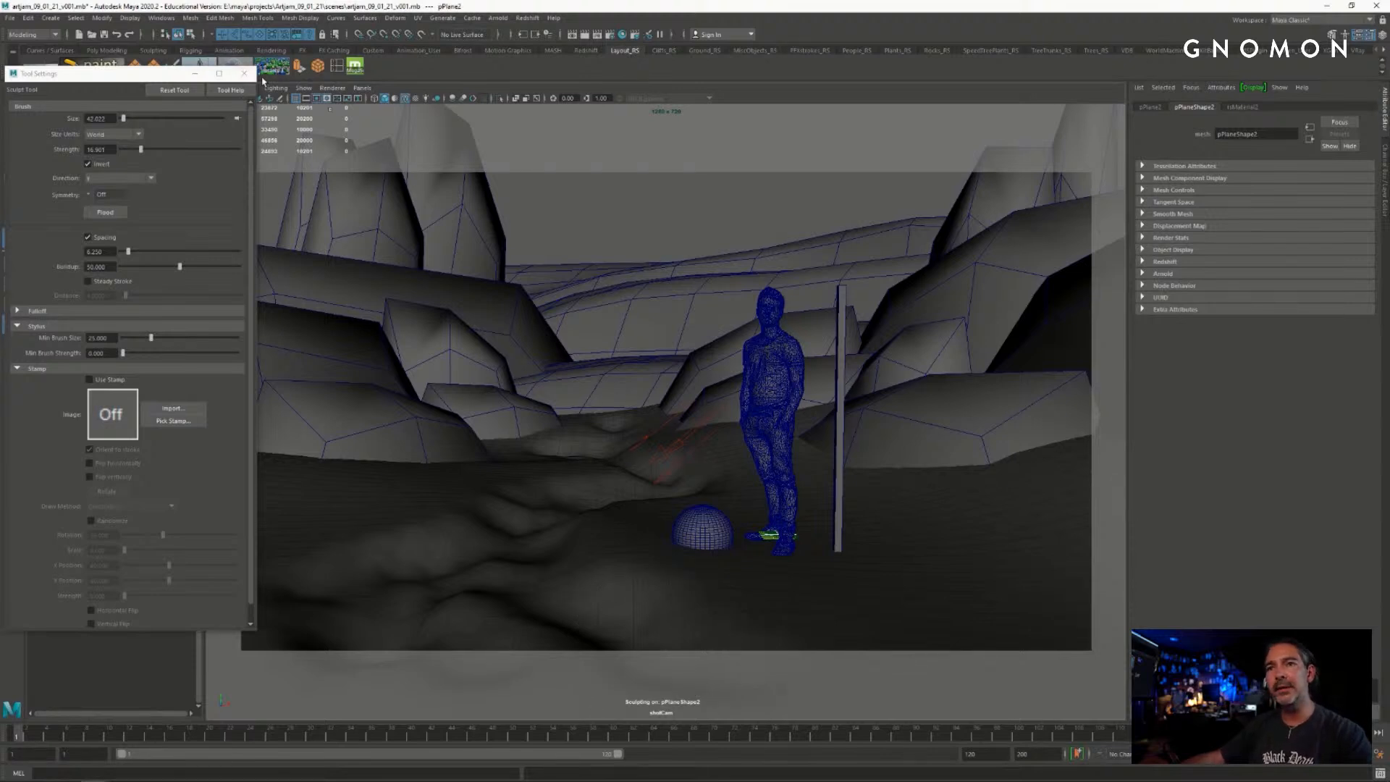
- Switch to the perspective view and extend the channel toward the ground's front edge with a larger sculpt brush
{"action": "left_click", "coordinate": [362, 88]}
{"action": "mouse_move", "coordinate": [391, 100]}
{"action": "left_click", "coordinate": [500, 101]}
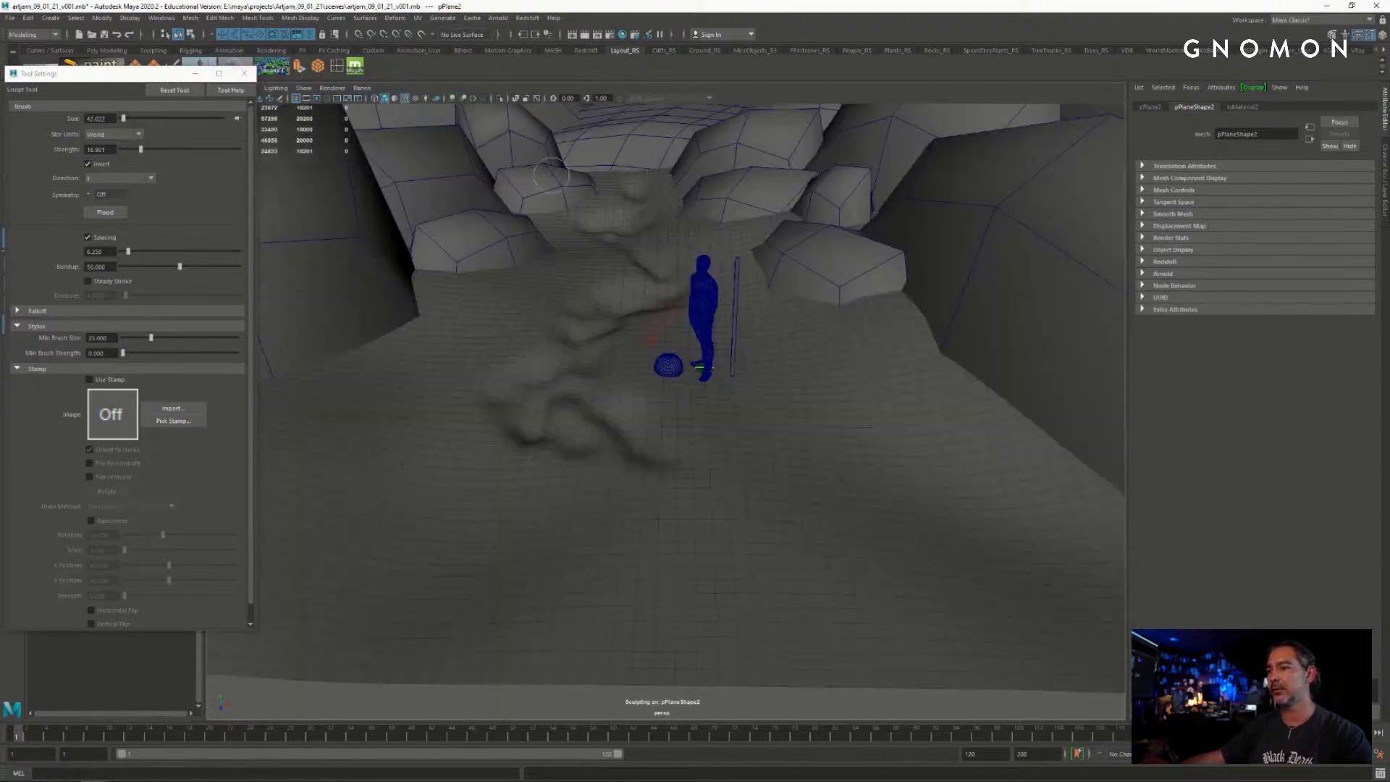
{"action": "mouse_move", "coordinate": [654, 432]}
{"action": "right_mouse_down", "text": "alt"}
{"action": "mouse_move", "coordinate": [609, 432]}
{"action": "mouse_move", "coordinate": [649, 436]}
{"action": "right_mouse_up", "text": "alt"}
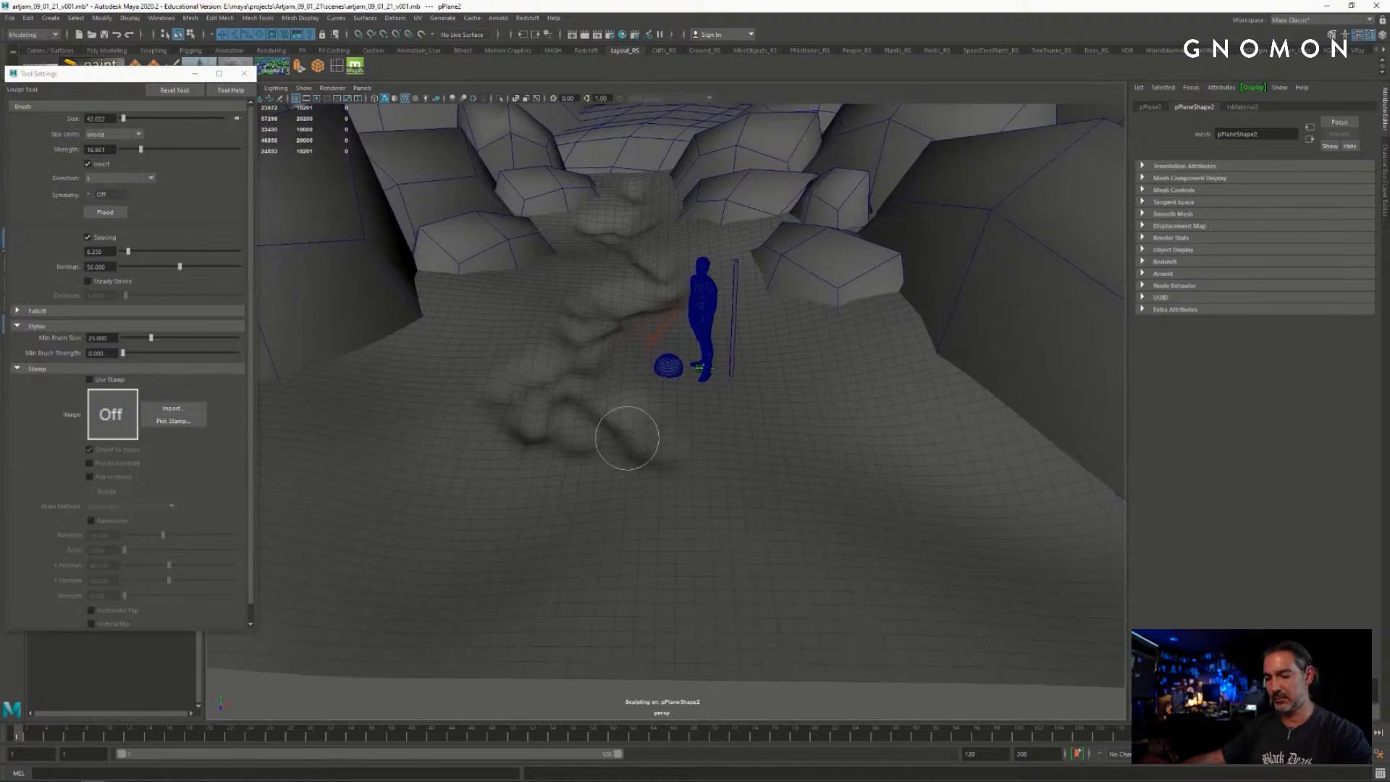
{"action": "key", "text": "b"}
{"action": "mouse_move", "coordinate": [624, 438]}
{"action": "left_mouse_down"}
{"action": "mouse_move", "coordinate": [653, 507]}
{"action": "mouse_move", "coordinate": [723, 584]}
{"action": "left_mouse_up"}
{"action": "mouse_move", "coordinate": [571, 441]}
{"action": "left_mouse_down"}
{"action": "mouse_move", "coordinate": [577, 543]}
{"action": "mouse_move", "coordinate": [673, 597]}
{"action": "left_mouse_up"}
{"action": "left_click_drag", "start_coordinate": [624, 528], "coordinate": [572, 444]}
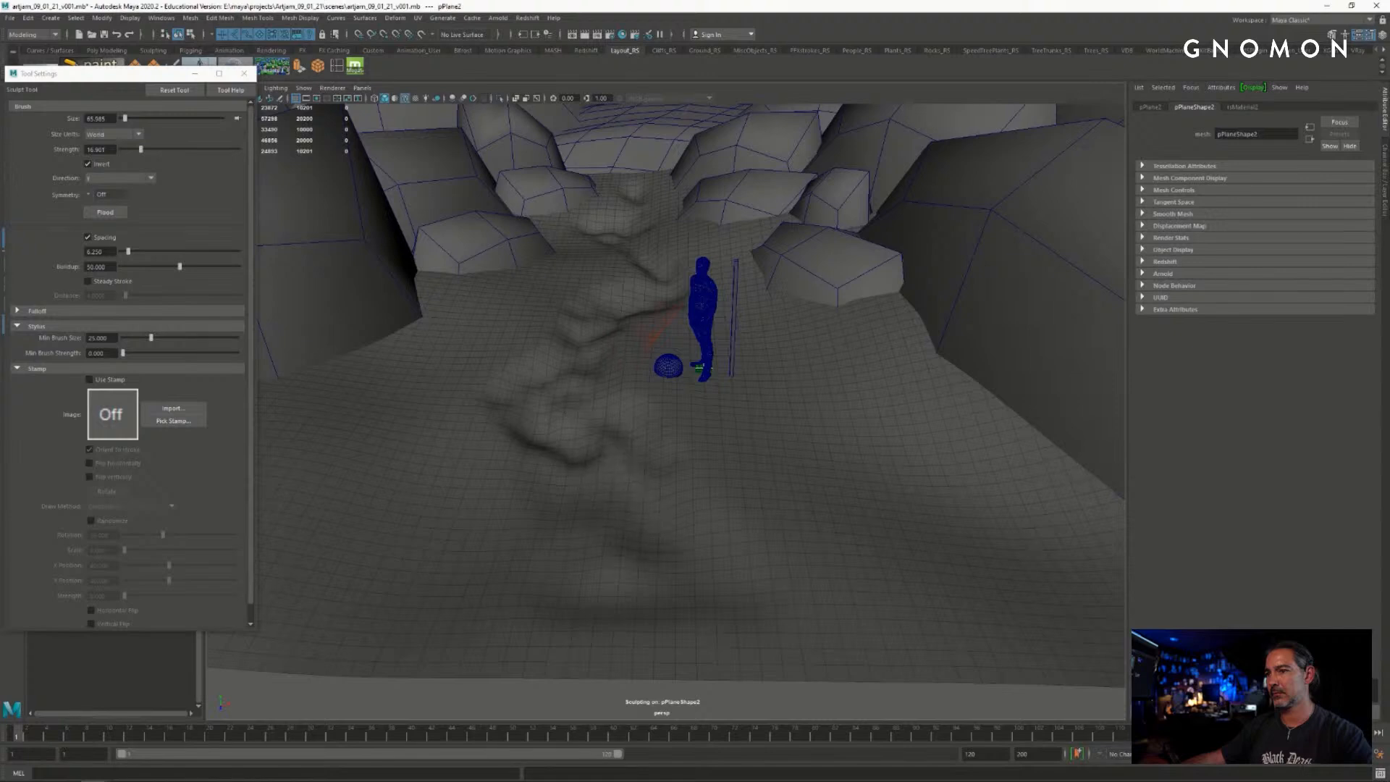
- Deepen the new foreground stretch of the channel and blend it into the earlier carving beside the figure
{"action": "left_click_drag", "start_coordinate": [637, 518], "coordinate": [645, 515], "text": "alt"}
{"action": "right_click_drag", "start_coordinate": [775, 420], "coordinate": [723, 500], "text": "alt"}
{"action": "middle_click_drag", "start_coordinate": [723, 499], "coordinate": [710, 492], "text": "alt"}
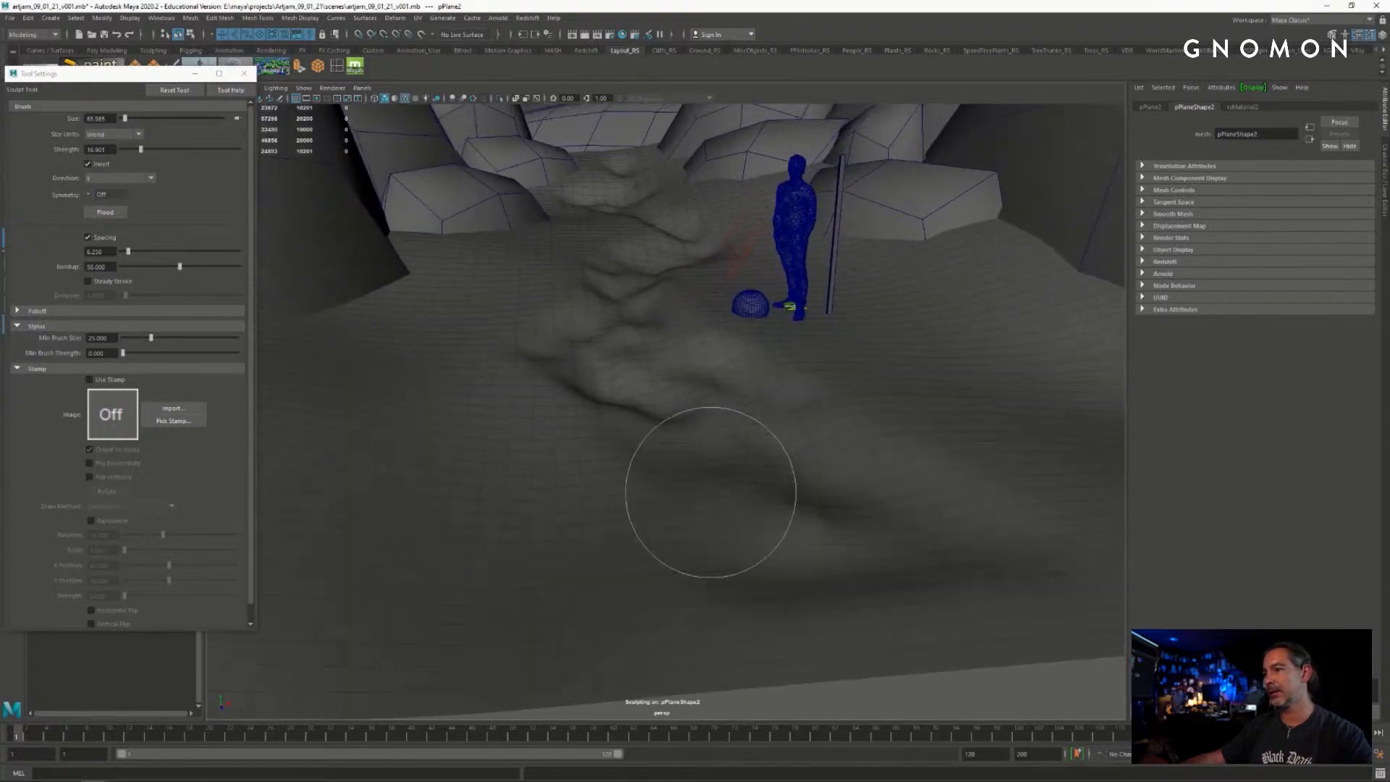
{"action": "left_click_drag", "start_coordinate": [710, 492], "coordinate": [800, 534]}
{"action": "left_click_drag", "start_coordinate": [677, 443], "coordinate": [647, 416]}
{"action": "left_click_drag", "start_coordinate": [619, 362], "coordinate": [596, 341]}
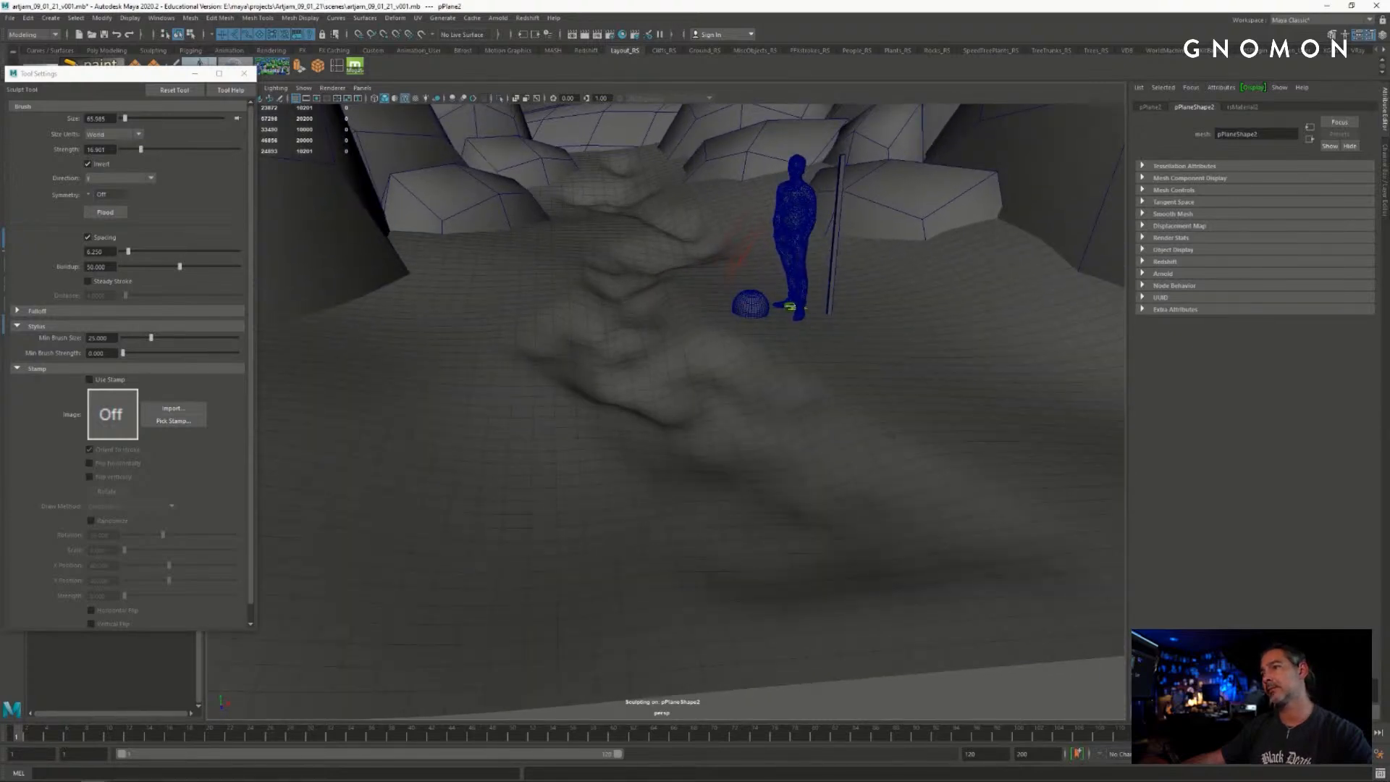
- Carve further into the channel's outer bank in front of the figure, finishing with a smaller brush
{"action": "left_click_drag", "start_coordinate": [760, 459], "coordinate": [688, 495], "text": "alt"}
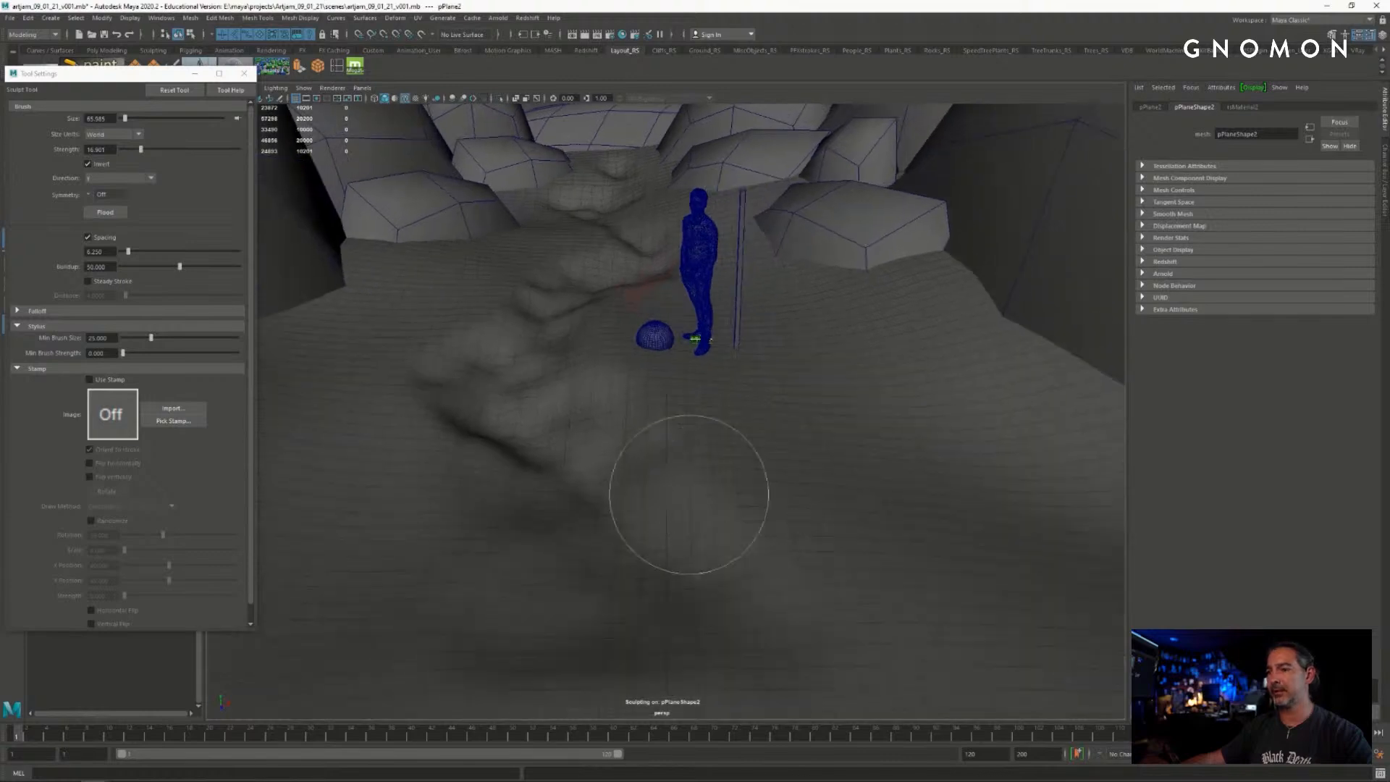
{"action": "left_click_drag", "start_coordinate": [624, 463], "coordinate": [572, 489]}
{"action": "key", "text": "b"}
{"action": "mouse_move", "coordinate": [497, 465]}
{"action": "left_mouse_down"}
{"action": "mouse_move", "coordinate": [527, 579]}
{"action": "mouse_move", "coordinate": [499, 651]}
{"action": "mouse_move", "coordinate": [476, 469]}
{"action": "left_mouse_up"}
{"action": "left_click_drag", "start_coordinate": [491, 393], "coordinate": [474, 378]}
- Deepen the channel's bends alongside and behind the figure
{"action": "left_click_drag", "start_coordinate": [585, 280], "coordinate": [621, 324], "text": "alt"}
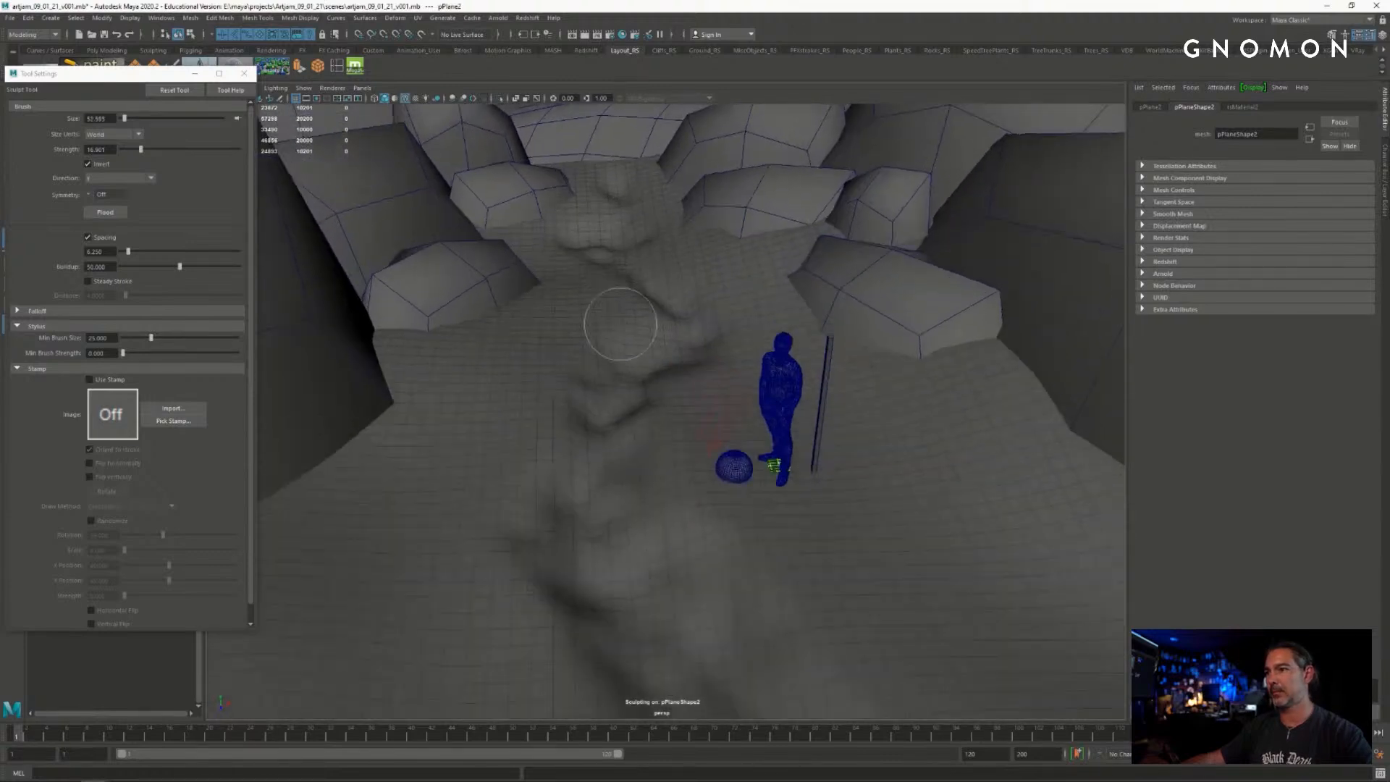
{"action": "left_click_drag", "start_coordinate": [615, 395], "coordinate": [599, 414]}
{"action": "left_click_drag", "start_coordinate": [628, 340], "coordinate": [647, 324]}
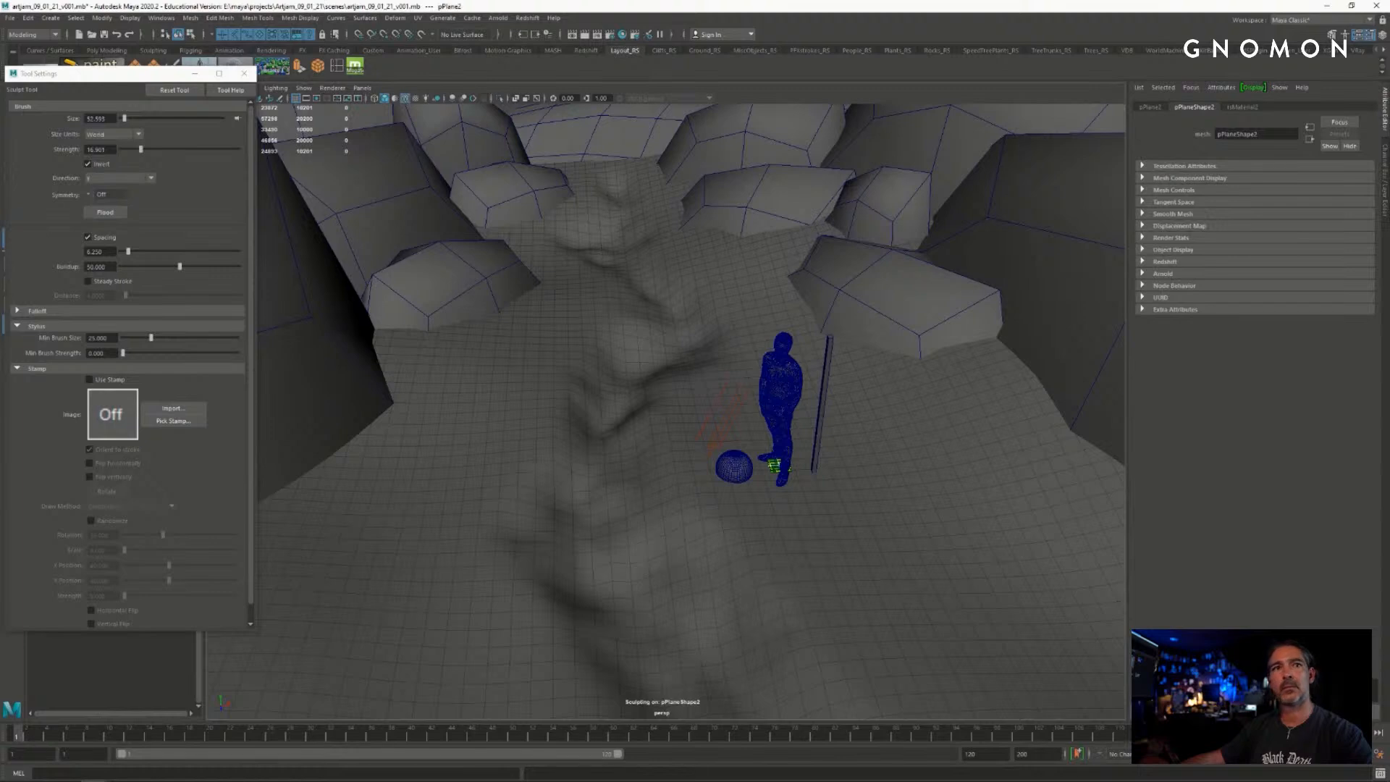
- Sharpen the channel's bend behind the figure with sculpt strokes, undoing the excess ones
{"action": "mouse_move", "coordinate": [606, 260]}
{"action": "left_mouse_down"}
{"action": "mouse_move", "coordinate": [670, 302]}
{"action": "mouse_move", "coordinate": [645, 282]}
{"action": "left_mouse_up"}
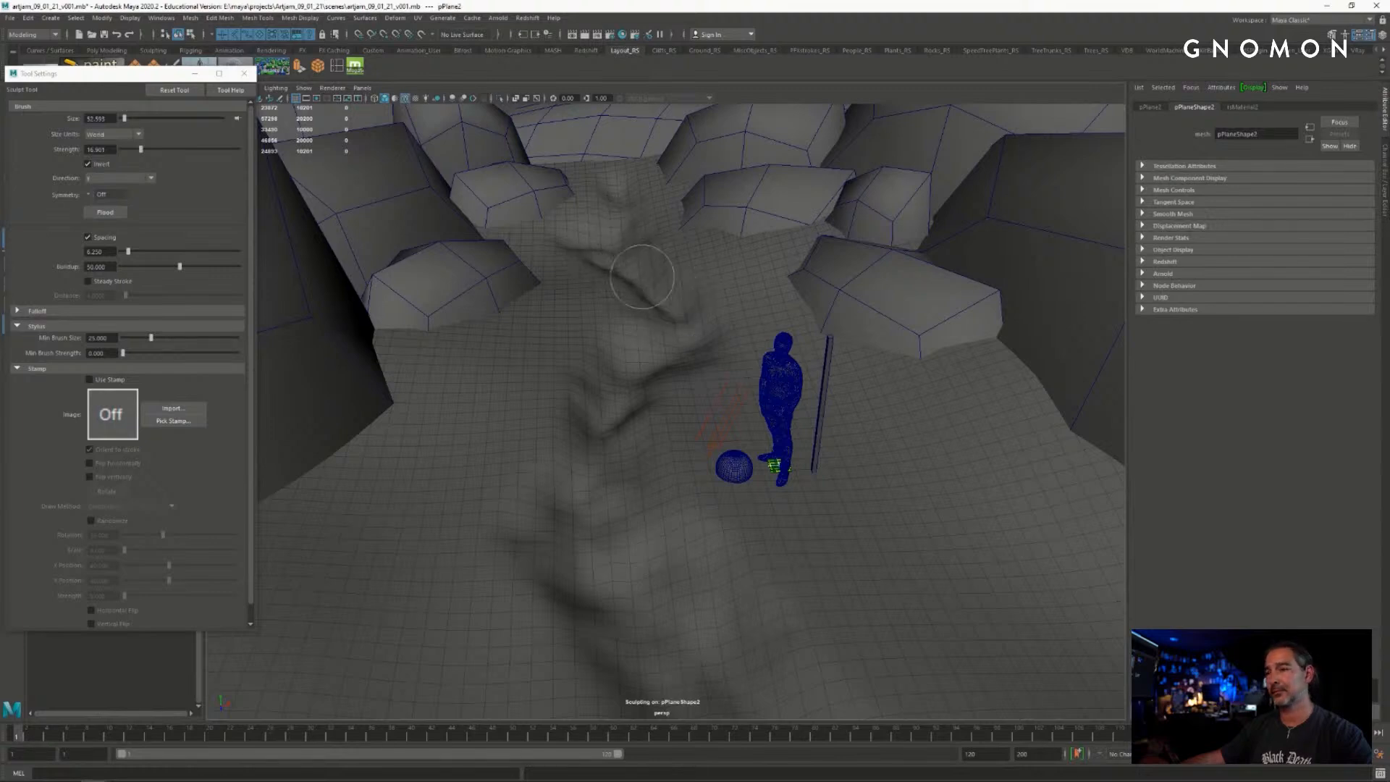
{"action": "mouse_move", "coordinate": [614, 202]}
{"action": "left_mouse_down"}
{"action": "mouse_move", "coordinate": [632, 211]}
{"action": "mouse_move", "coordinate": [636, 279]}
{"action": "mouse_move", "coordinate": [703, 343]}
{"action": "mouse_move", "coordinate": [673, 340]}
{"action": "mouse_move", "coordinate": [661, 311]}
{"action": "left_mouse_up"}
{"action": "key", "text": "ctrl+z"}
{"action": "key", "text": "ctrl+z"}
- Deepen the channel from beside the figure down to its foreground end near the ground plane's front edge
{"action": "middle_click_drag", "start_coordinate": [702, 362], "coordinate": [686, 318], "text": "alt"}
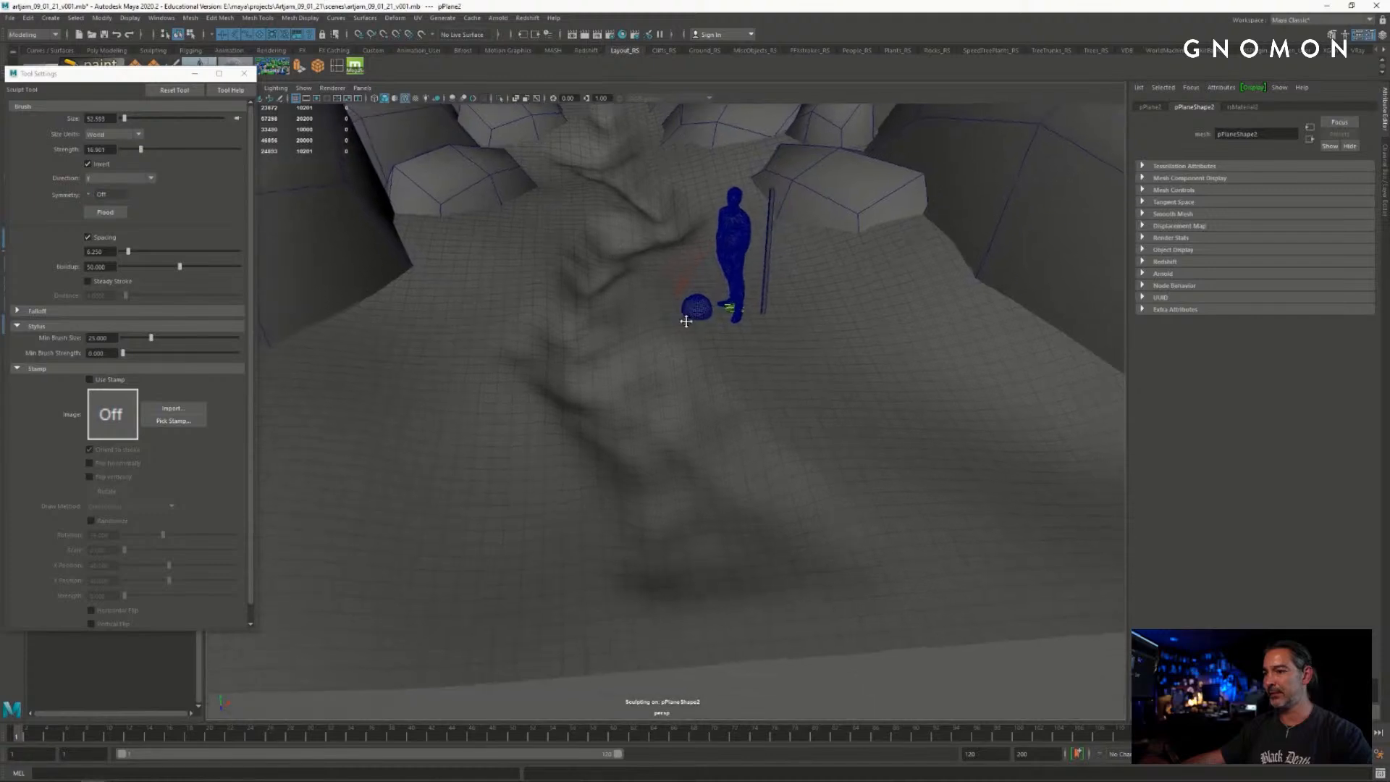
{"action": "left_click_drag", "start_coordinate": [681, 303], "coordinate": [694, 328], "text": "alt"}
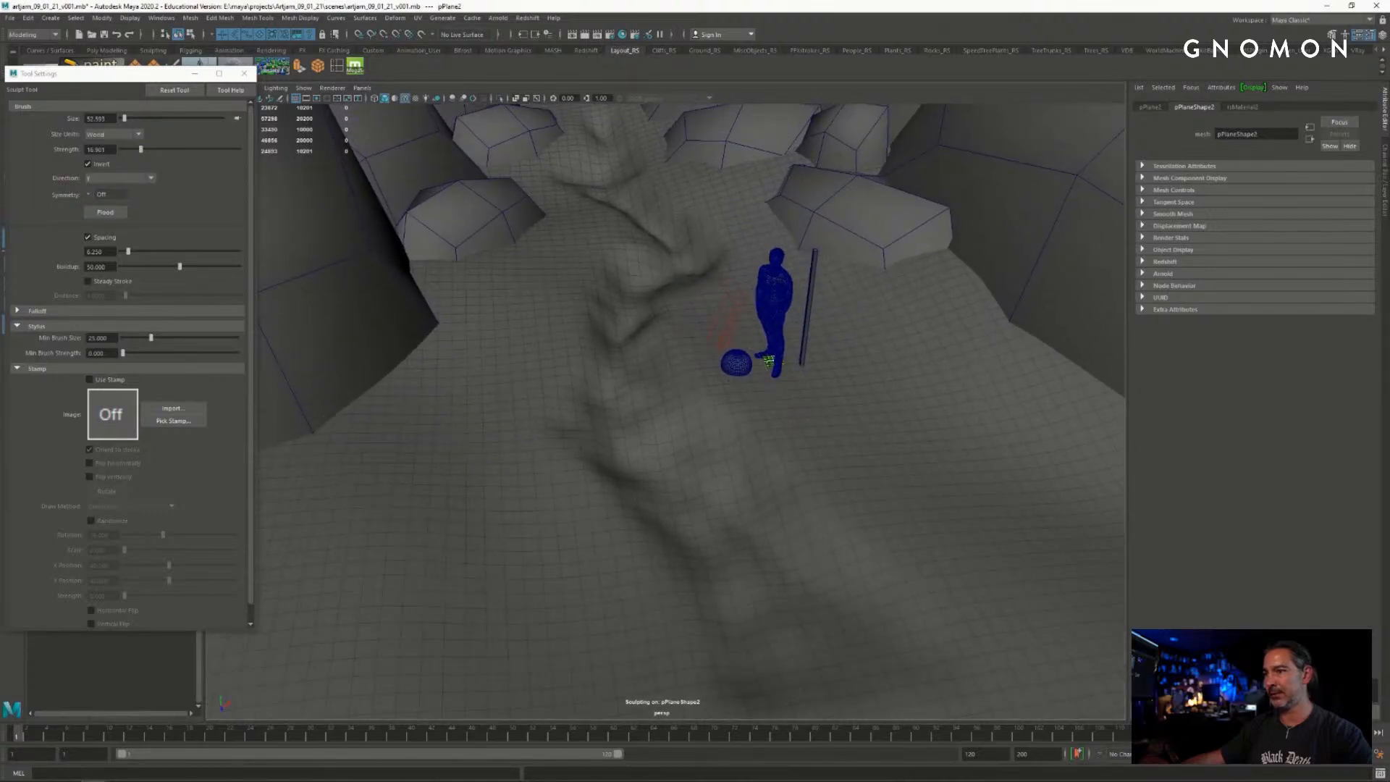
{"action": "left_click_drag", "start_coordinate": [593, 309], "coordinate": [599, 327]}
{"action": "mouse_move", "coordinate": [693, 261]}
{"action": "left_mouse_down"}
{"action": "mouse_move", "coordinate": [632, 340]}
{"action": "mouse_move", "coordinate": [618, 406]}
{"action": "mouse_move", "coordinate": [726, 669]}
{"action": "left_mouse_up"}
{"action": "right_click_drag", "start_coordinate": [774, 628], "coordinate": [758, 591], "text": "alt"}
{"action": "middle_click_drag", "start_coordinate": [760, 531], "coordinate": [703, 454], "text": "alt"}
{"action": "mouse_move", "coordinate": [702, 453]}
{"action": "left_mouse_down"}
{"action": "mouse_move", "coordinate": [655, 546]}
{"action": "mouse_move", "coordinate": [760, 533]}
{"action": "left_mouse_up"}
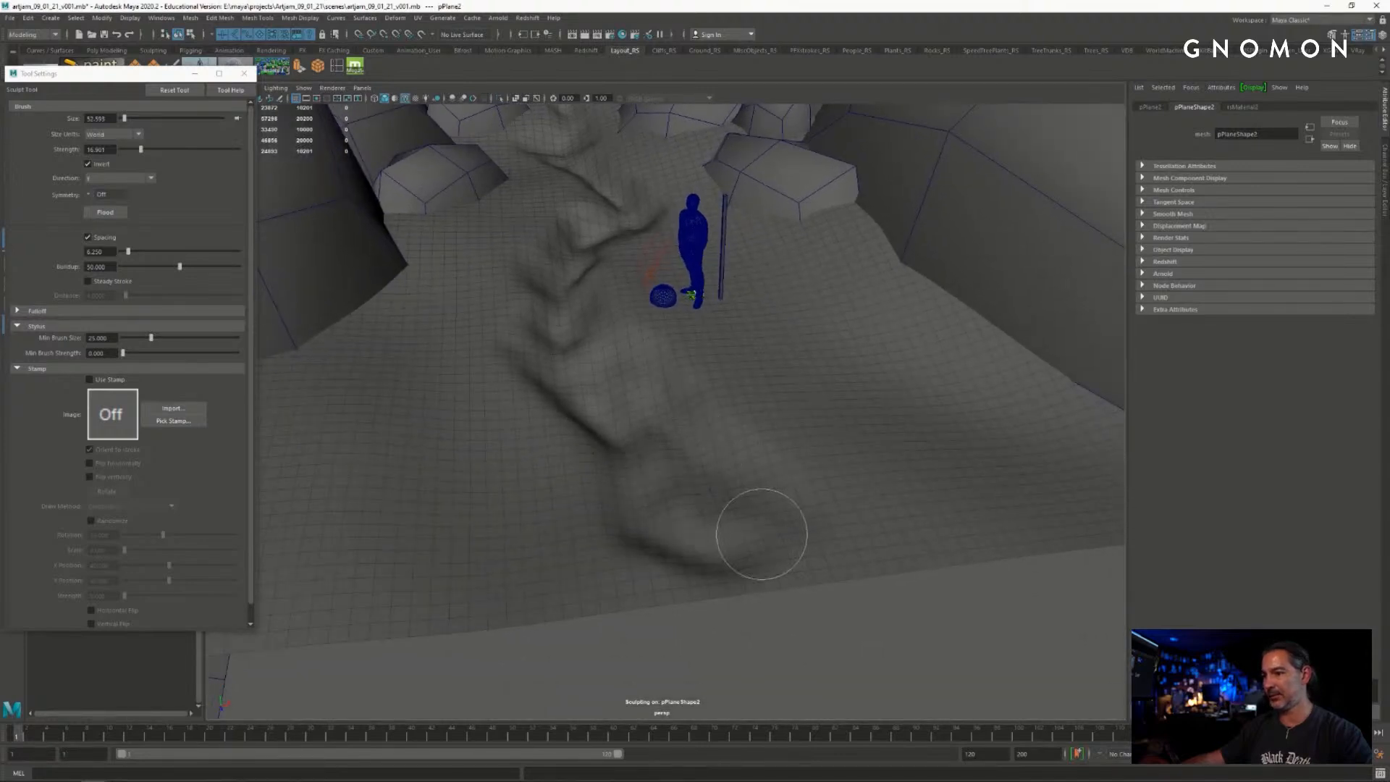
- Carve the far stretch of the channel between the boulders behind the figure
{"action": "left_click_drag", "start_coordinate": [636, 397], "coordinate": [630, 366], "text": "alt"}
{"action": "mouse_move", "coordinate": [647, 313]}
{"action": "left_mouse_down", "text": "alt"}
{"action": "mouse_move", "coordinate": [685, 406]}
{"action": "mouse_move", "coordinate": [668, 363]}
{"action": "left_mouse_up", "text": "alt"}
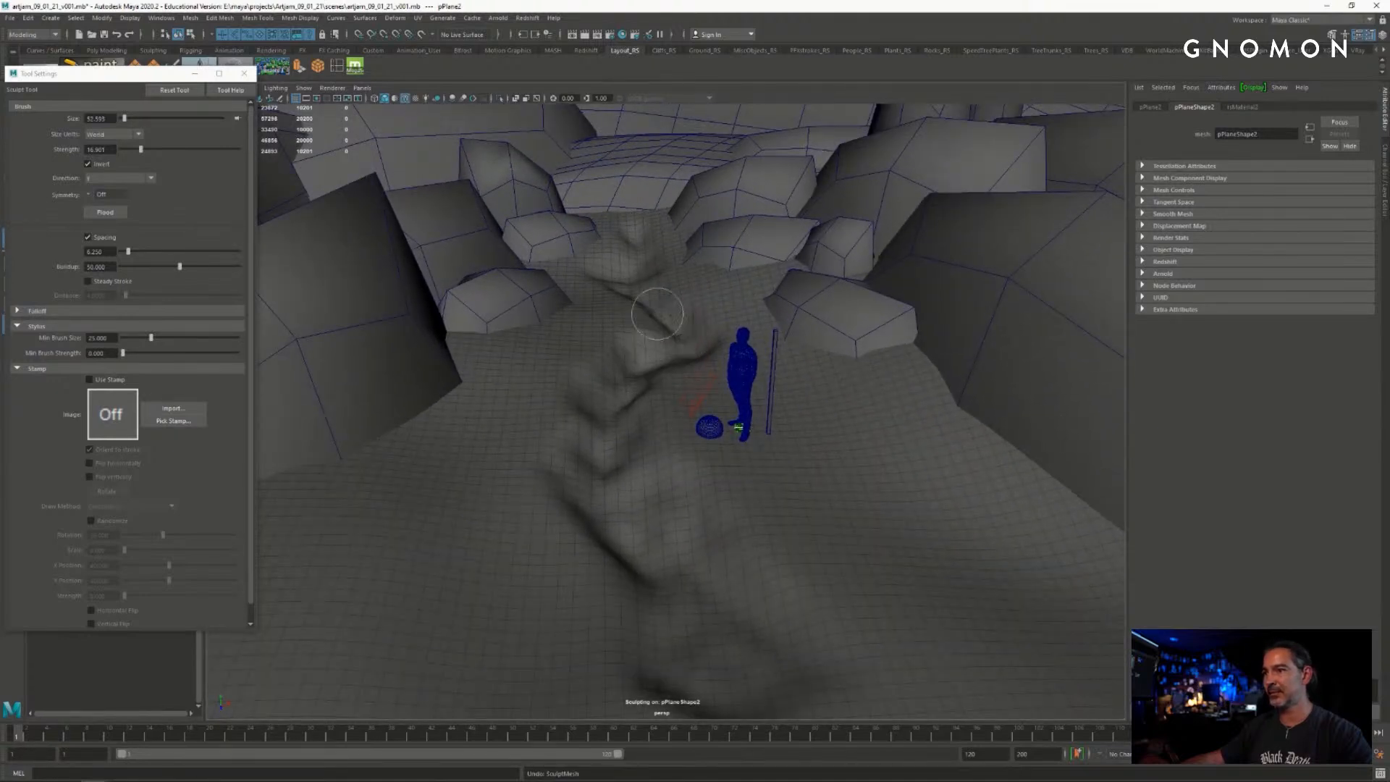
{"action": "mouse_move", "coordinate": [622, 289]}
{"action": "left_mouse_down"}
{"action": "mouse_move", "coordinate": [629, 228]}
{"action": "mouse_move", "coordinate": [650, 248]}
{"action": "left_mouse_up"}
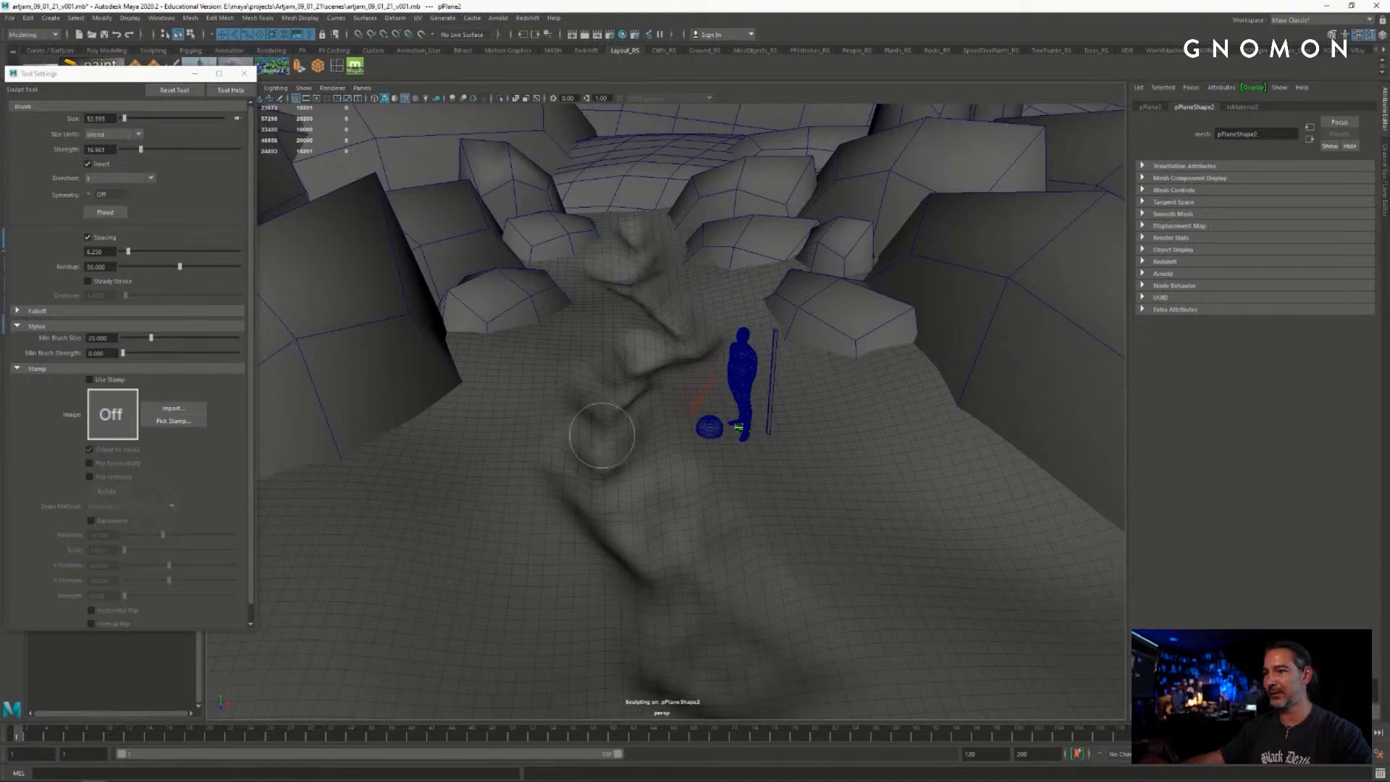
- Close the sculpt tool's settings, return to the Select tool and deselect the ground plane
{"action": "mouse_move", "coordinate": [609, 445]}
{"action": "left_mouse_down", "text": "alt"}
{"action": "mouse_move", "coordinate": [533, 441]}
{"action": "mouse_move", "coordinate": [595, 397]}
{"action": "mouse_move", "coordinate": [769, 397]}
{"action": "mouse_move", "coordinate": [765, 421]}
{"action": "mouse_move", "coordinate": [511, 387]}
{"action": "left_mouse_up", "text": "alt"}
{"action": "scroll", "coordinate": [376, 265], "scroll_direction": "up", "scroll_amount": 2}
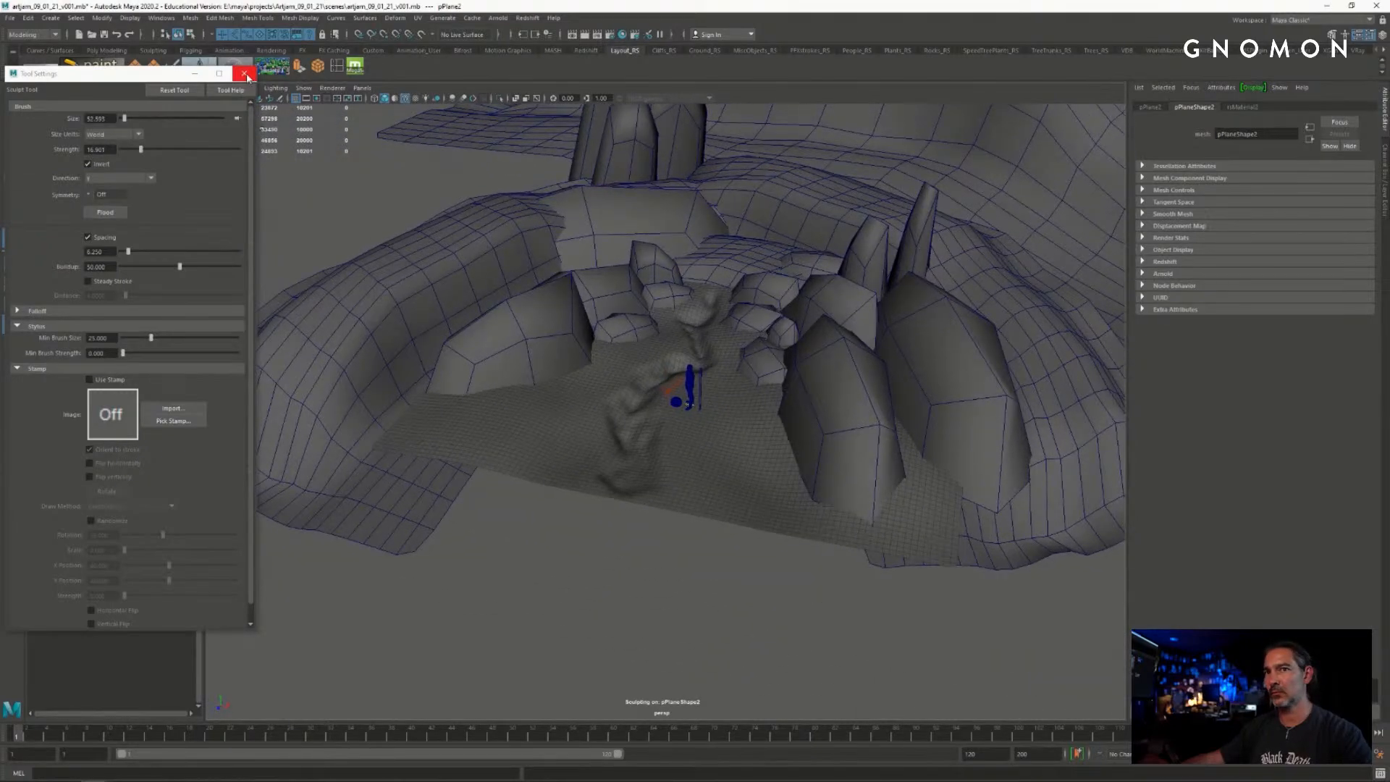
{"action": "left_click", "coordinate": [246, 75]}
{"action": "key", "text": "q"}
{"action": "left_click", "coordinate": [594, 589]}
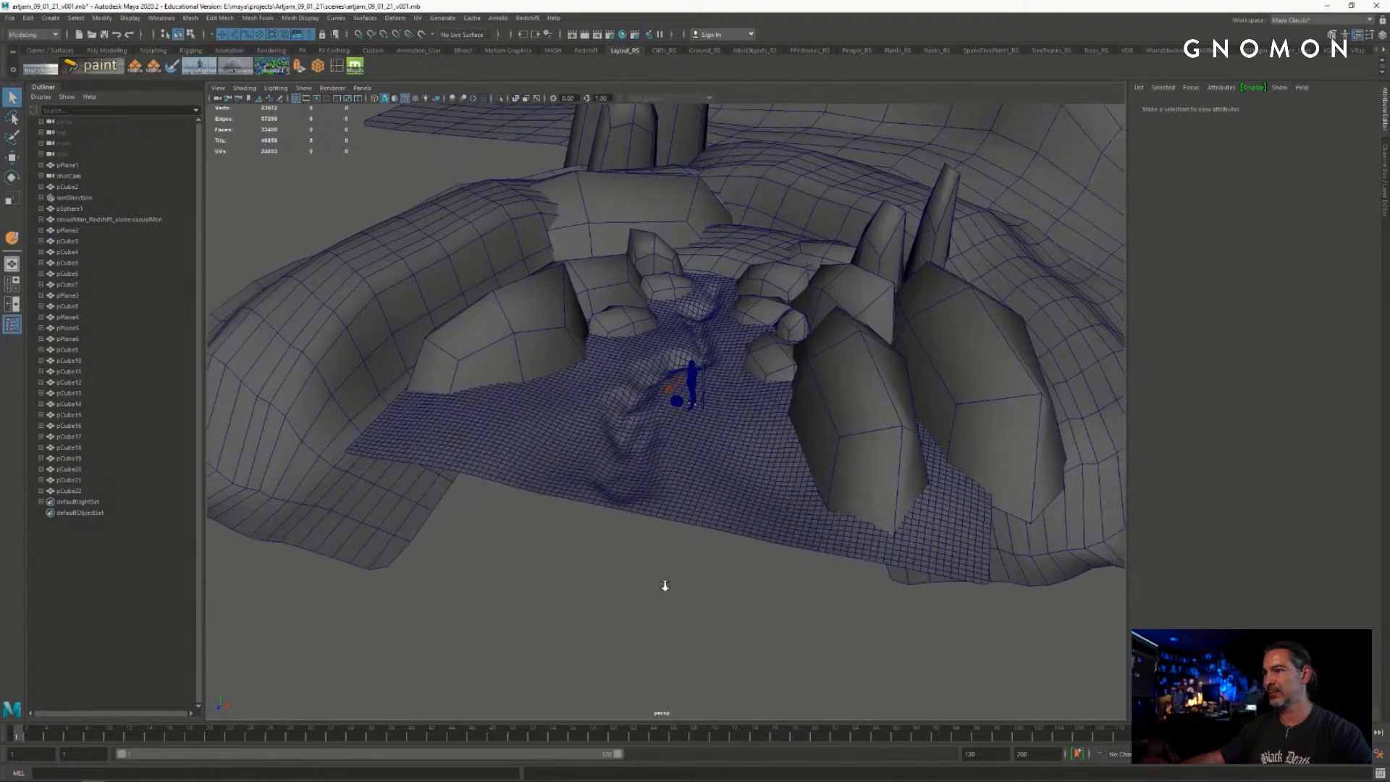
- Look through shotCam to review the sculpted channel in the shot composition
{"action": "scroll", "coordinate": [666, 585], "scroll_direction": "up", "scroll_amount": 4}
{"action": "left_click", "coordinate": [362, 87]}
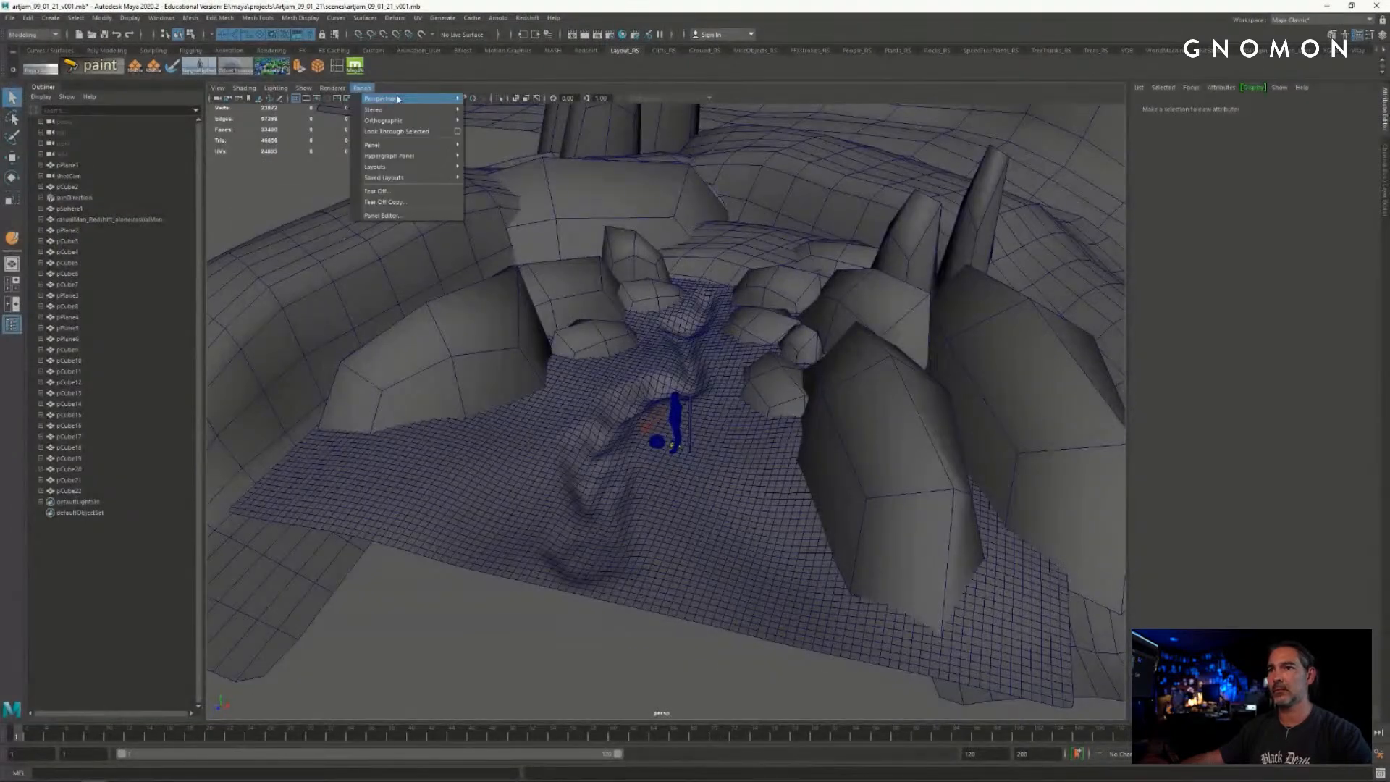
{"action": "mouse_move", "coordinate": [405, 98]}
{"action": "left_click", "coordinate": [492, 104]}
{"action": "left_click", "coordinate": [362, 87]}
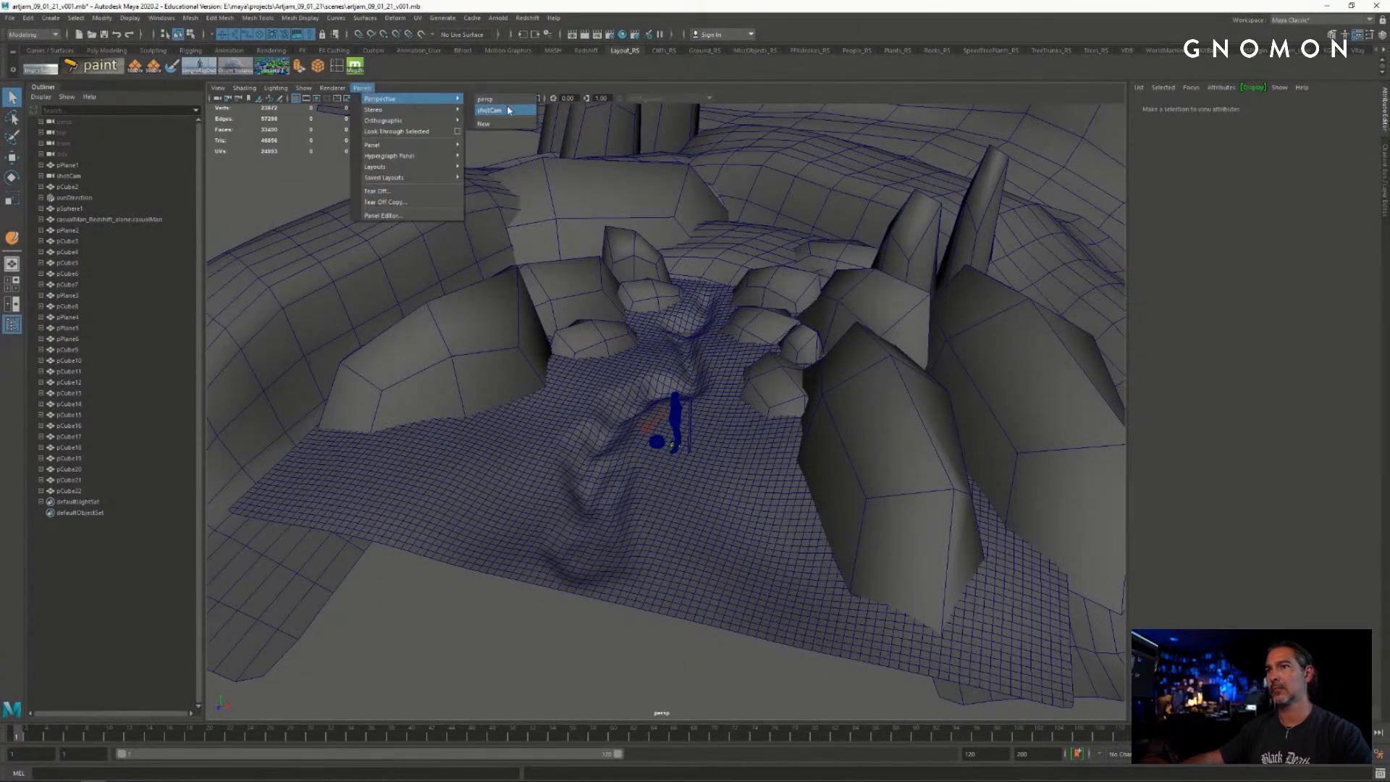
{"action": "left_click", "coordinate": [489, 110]}
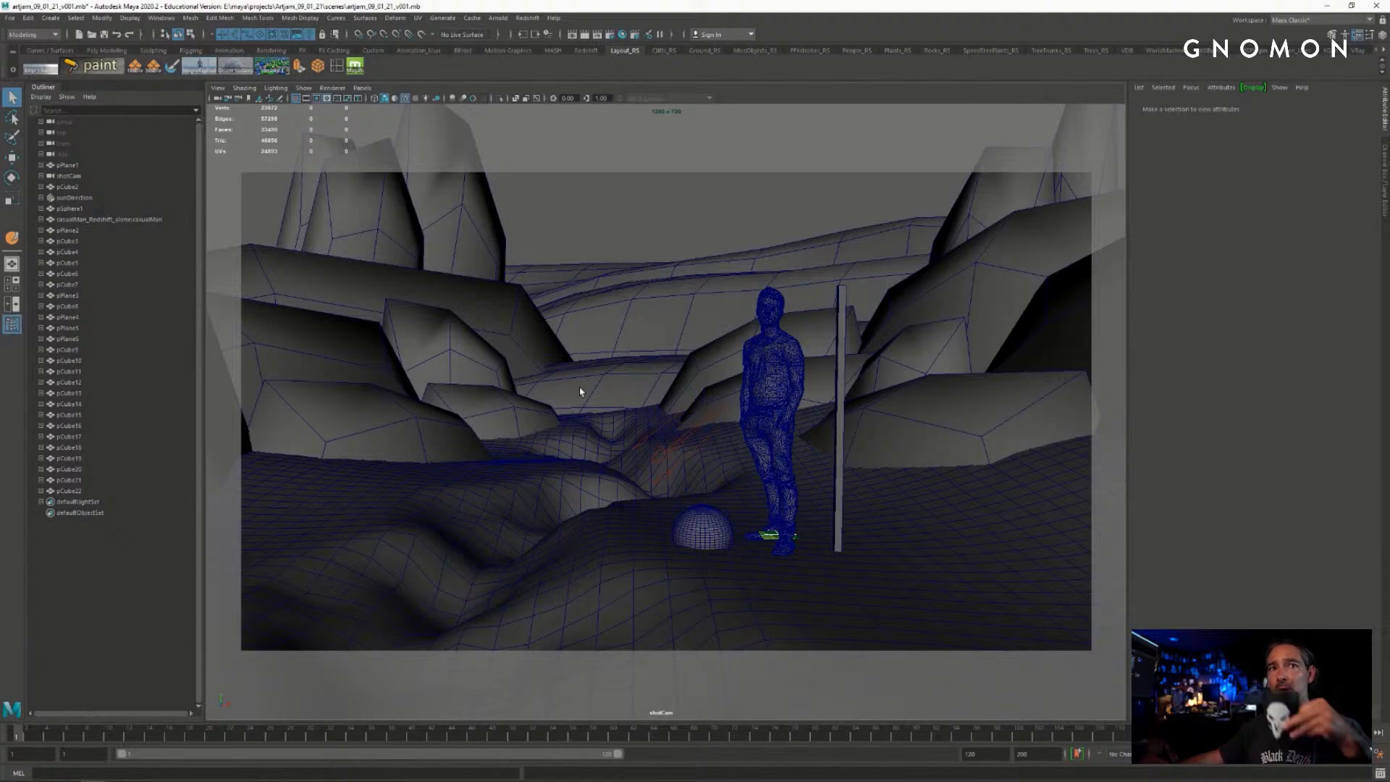
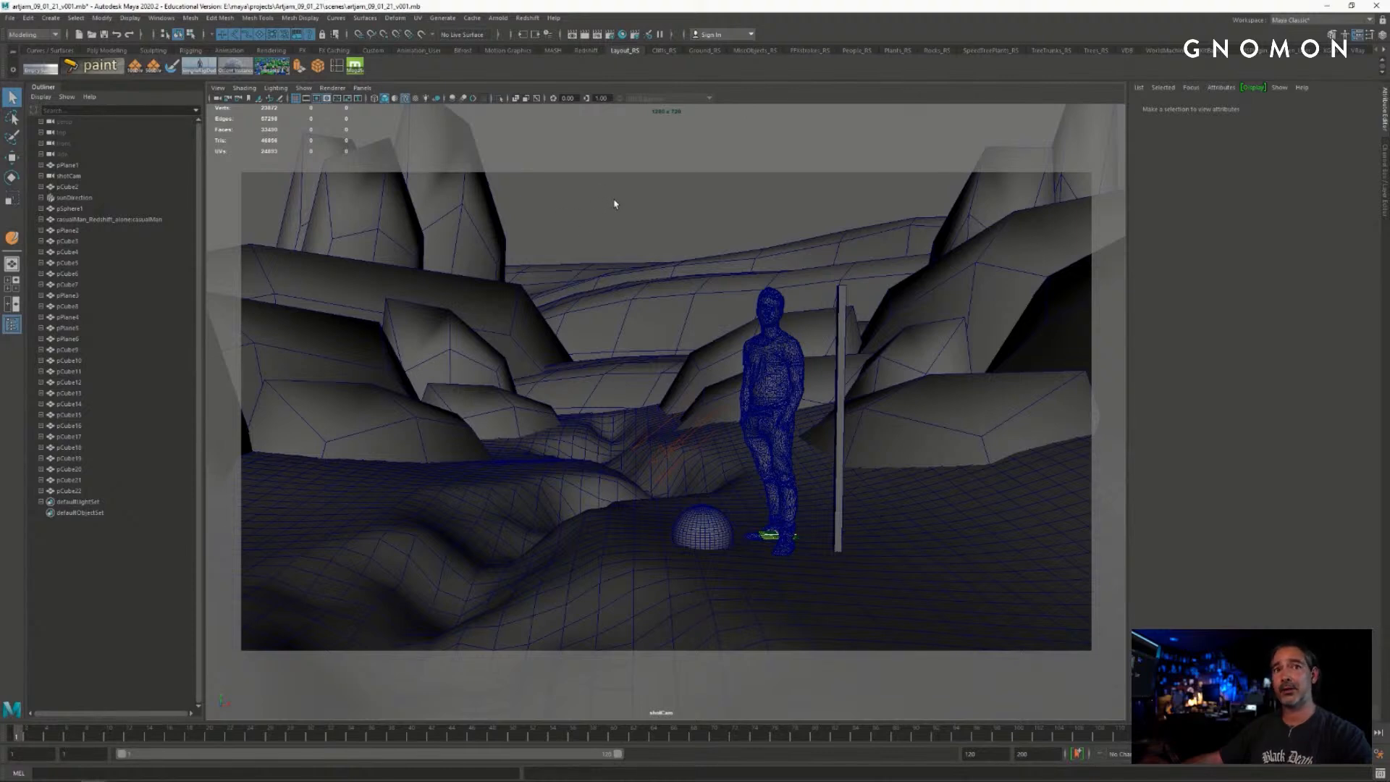
- Examine the tall rock spires on both sides of the shotCam frame by selecting them, and clear the selection
{"action": "left_click", "coordinate": [383, 193]}
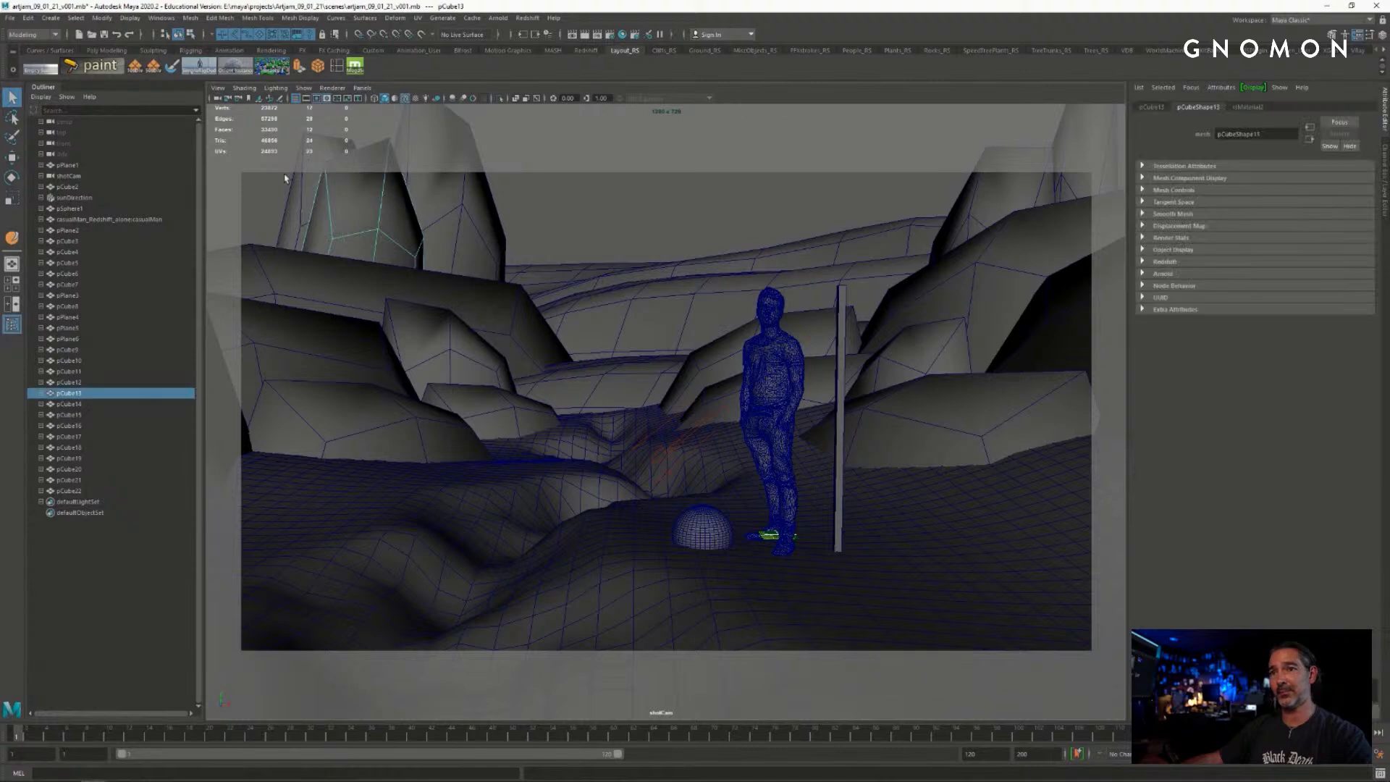
{"action": "left_click", "coordinate": [285, 177]}
{"action": "left_click", "coordinate": [302, 178]}
{"action": "left_click", "coordinate": [335, 194]}
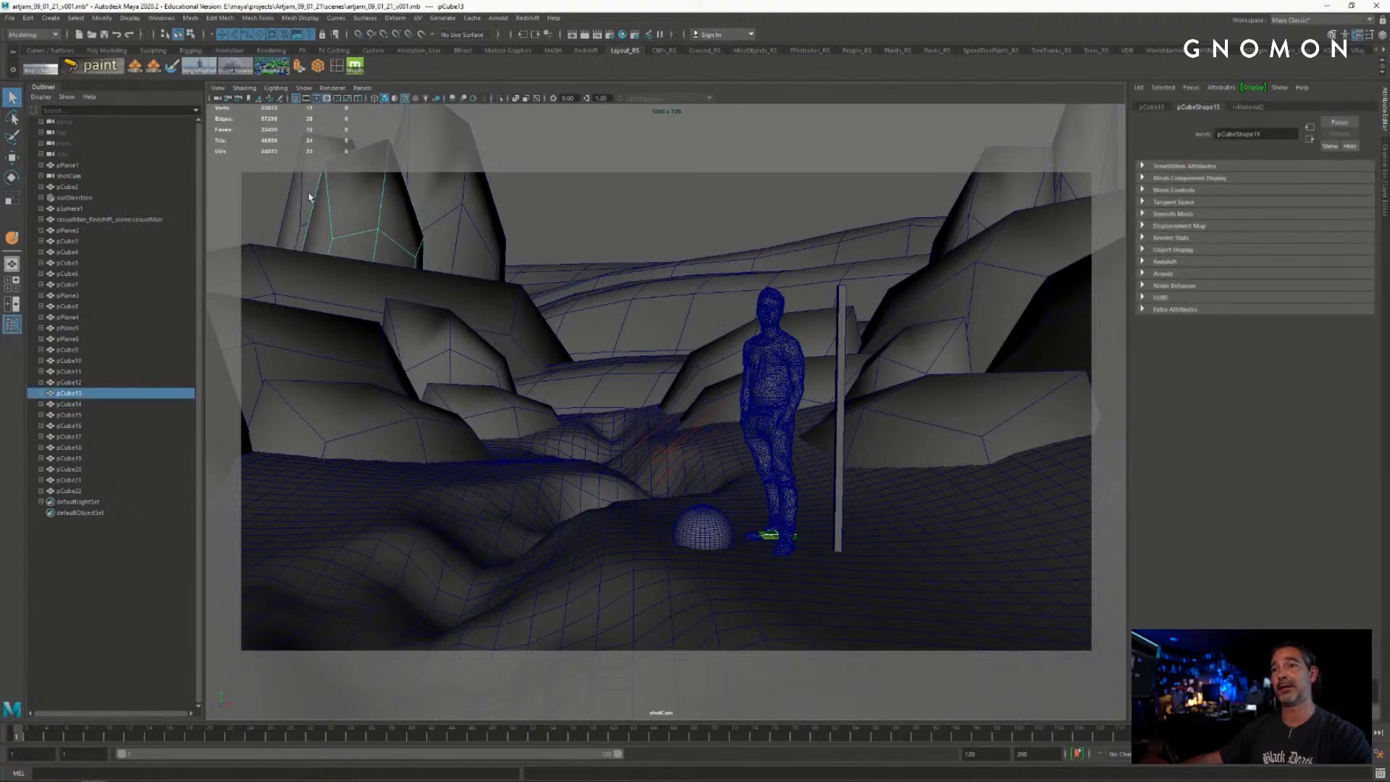
{"action": "left_click", "coordinate": [308, 197]}
{"action": "left_click", "coordinate": [385, 222], "text": "shift"}
{"action": "left_click", "coordinate": [440, 200], "text": "shift"}
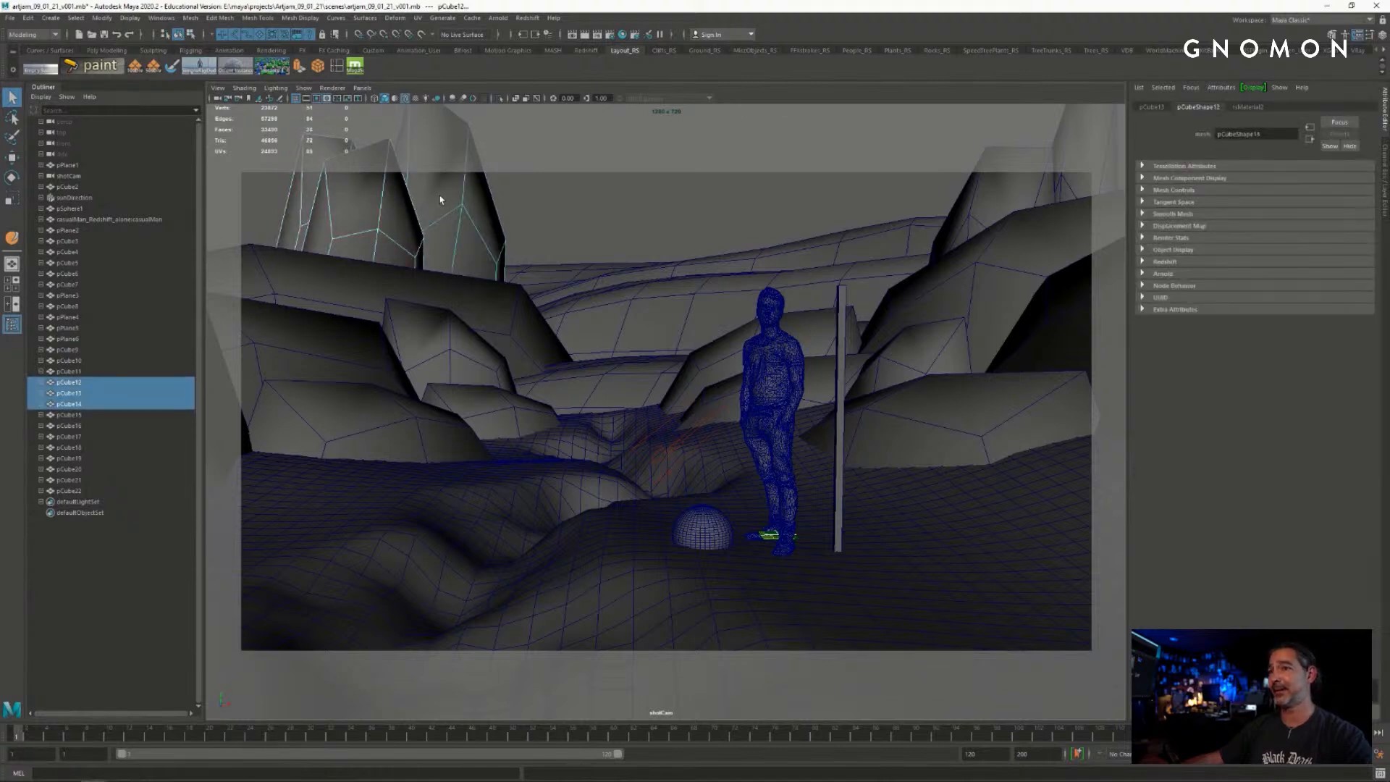
{"action": "left_click", "coordinate": [1030, 201], "text": "shift"}
{"action": "left_click", "coordinate": [1068, 187], "text": "shift"}
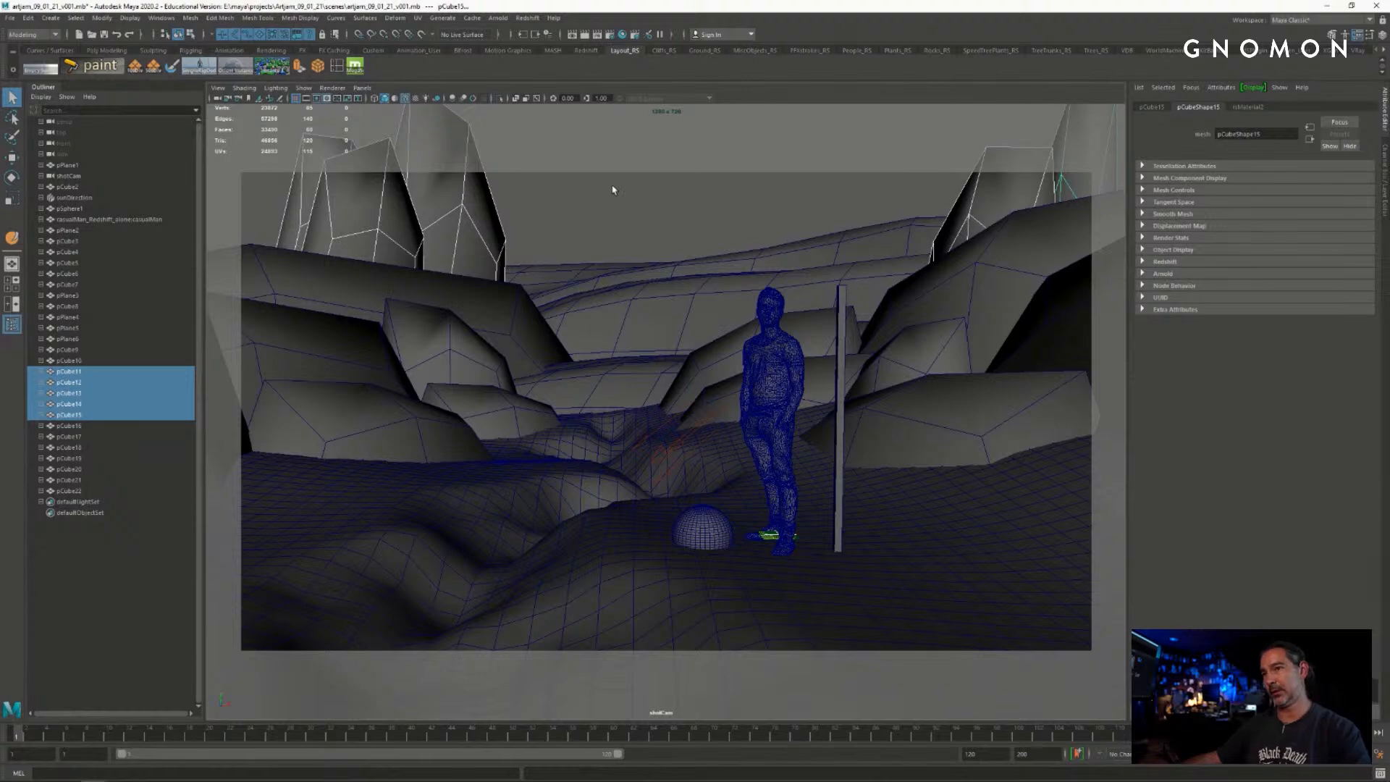
{"action": "left_click", "coordinate": [556, 213]}
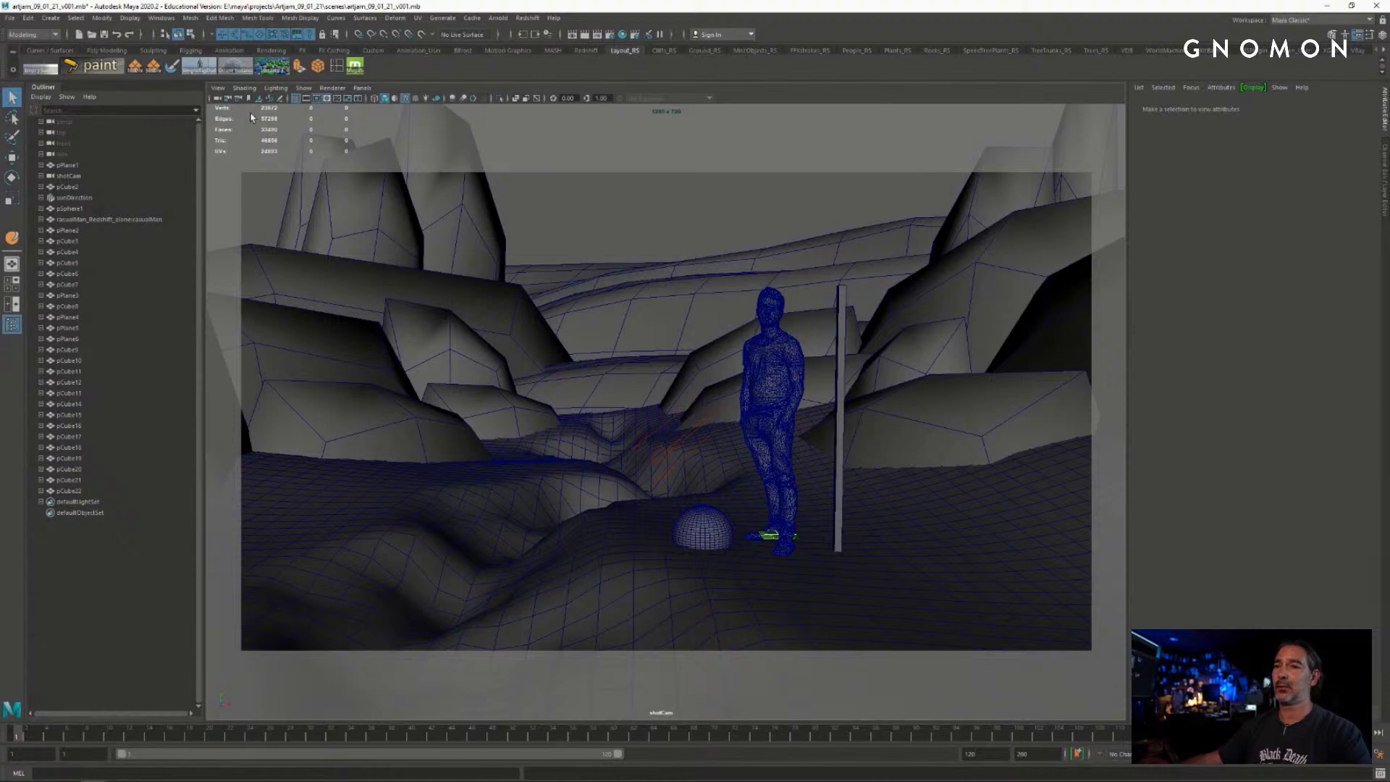
{"action": "left_click_drag", "start_coordinate": [250, 114], "coordinate": [534, 246]}
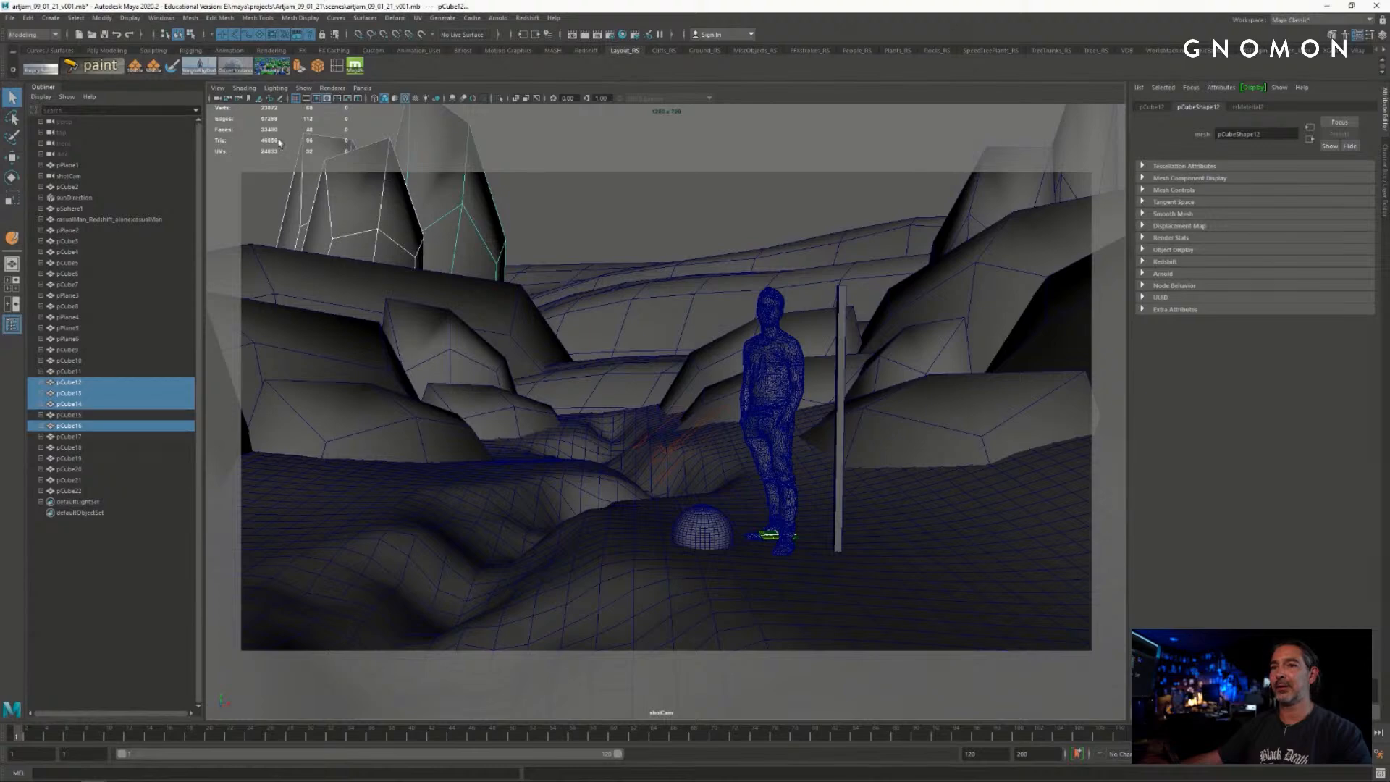
{"action": "left_click_drag", "start_coordinate": [274, 131], "coordinate": [542, 243]}
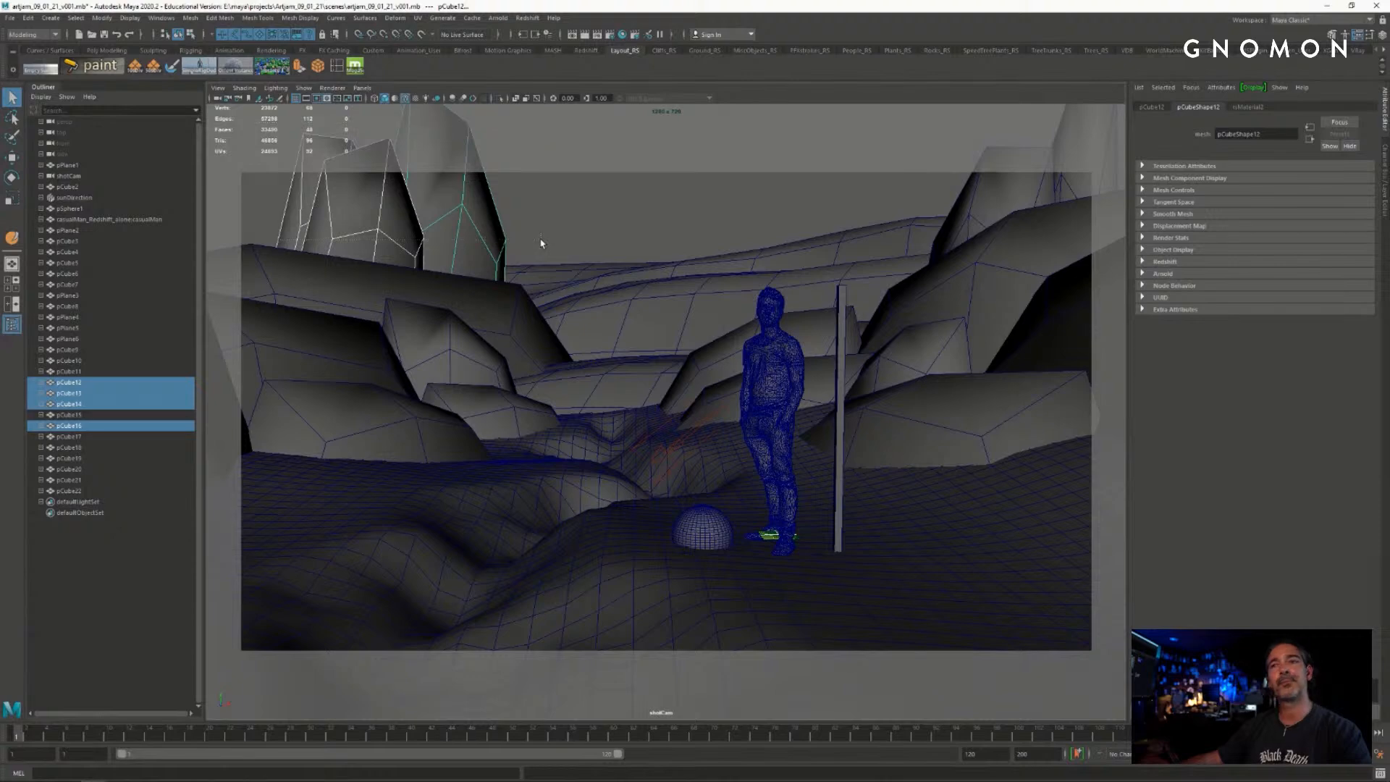
{"action": "left_click", "coordinate": [542, 243]}
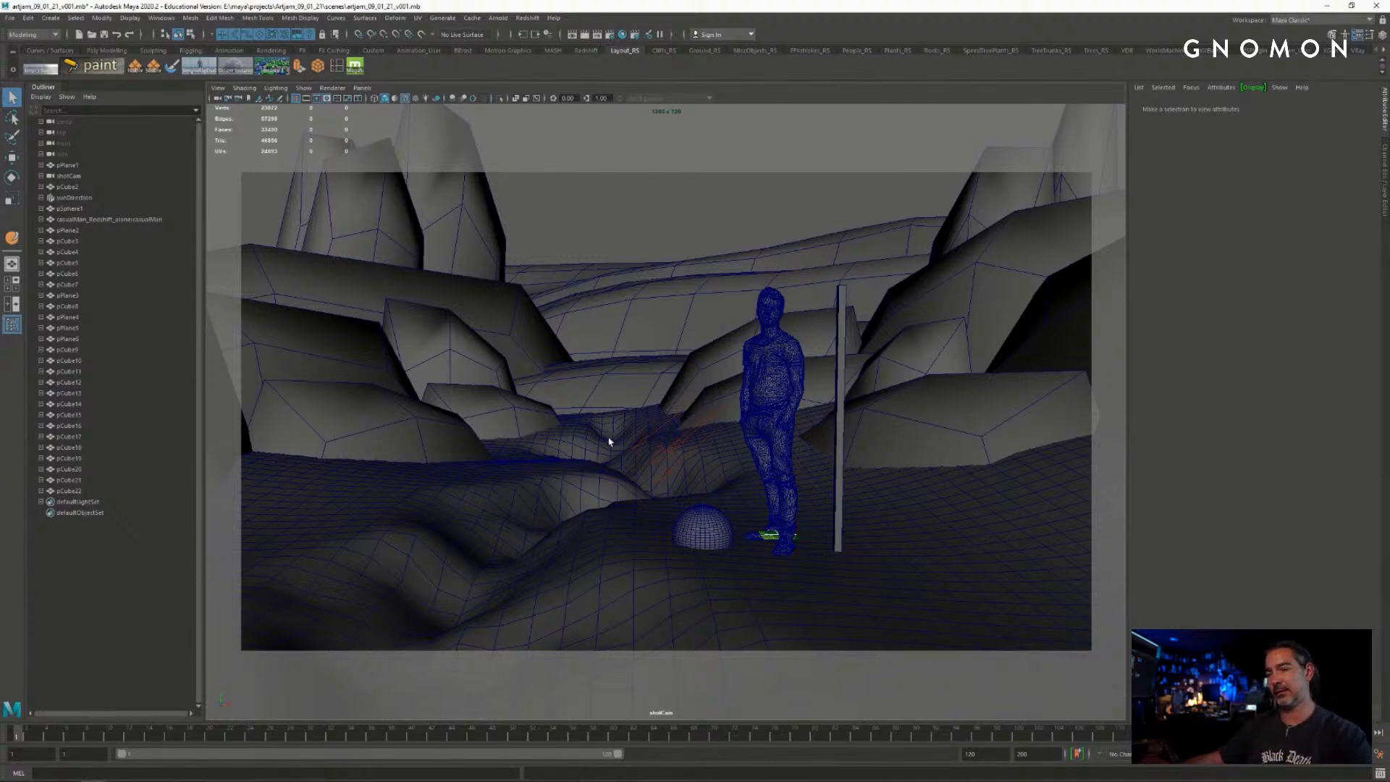
- Return to the perspective view and inspect the whole canyon layout from several distances and angles
{"action": "key", "text": "space"}
{"action": "left_click_drag", "start_coordinate": [661, 377], "coordinate": [666, 336]}
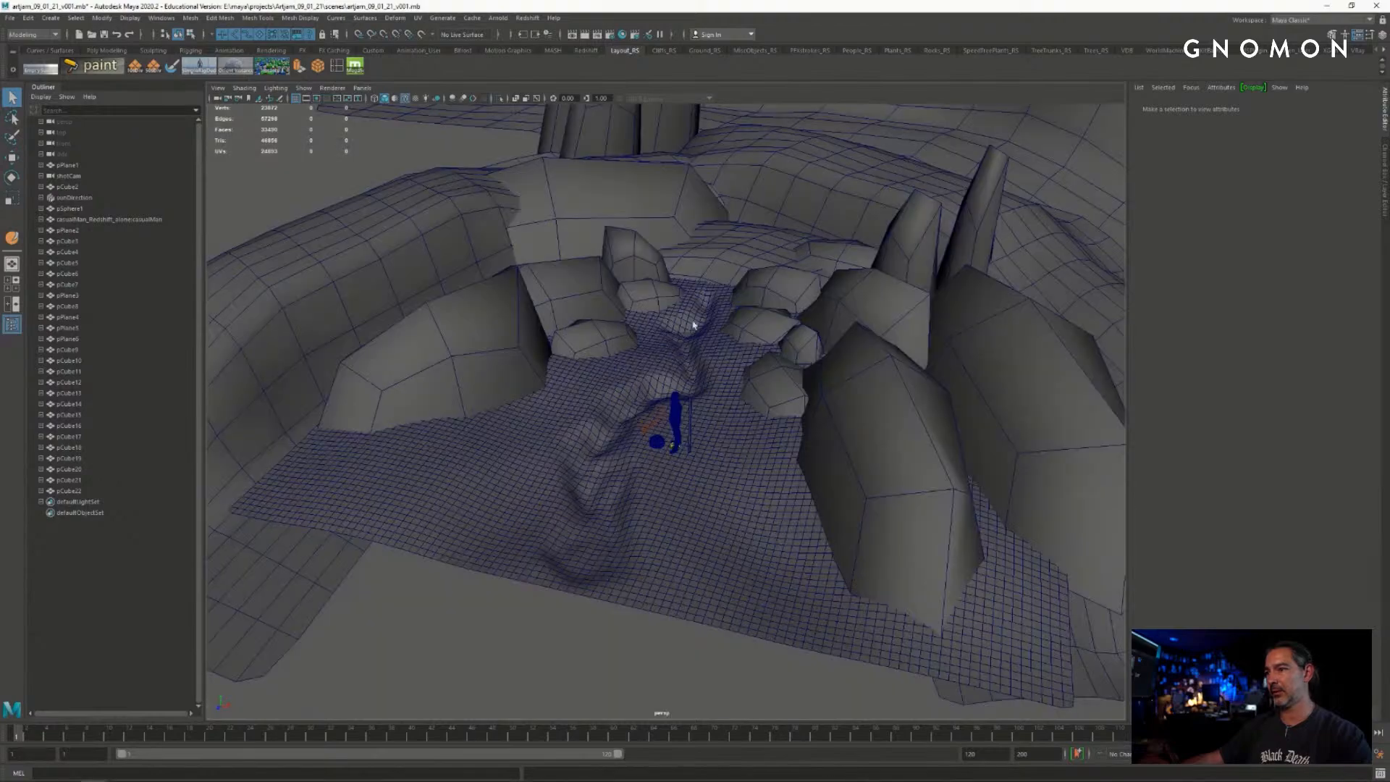
{"action": "right_click_drag", "start_coordinate": [795, 364], "coordinate": [720, 365], "text": "alt"}
{"action": "left_click_drag", "start_coordinate": [720, 365], "coordinate": [888, 463], "text": "alt"}
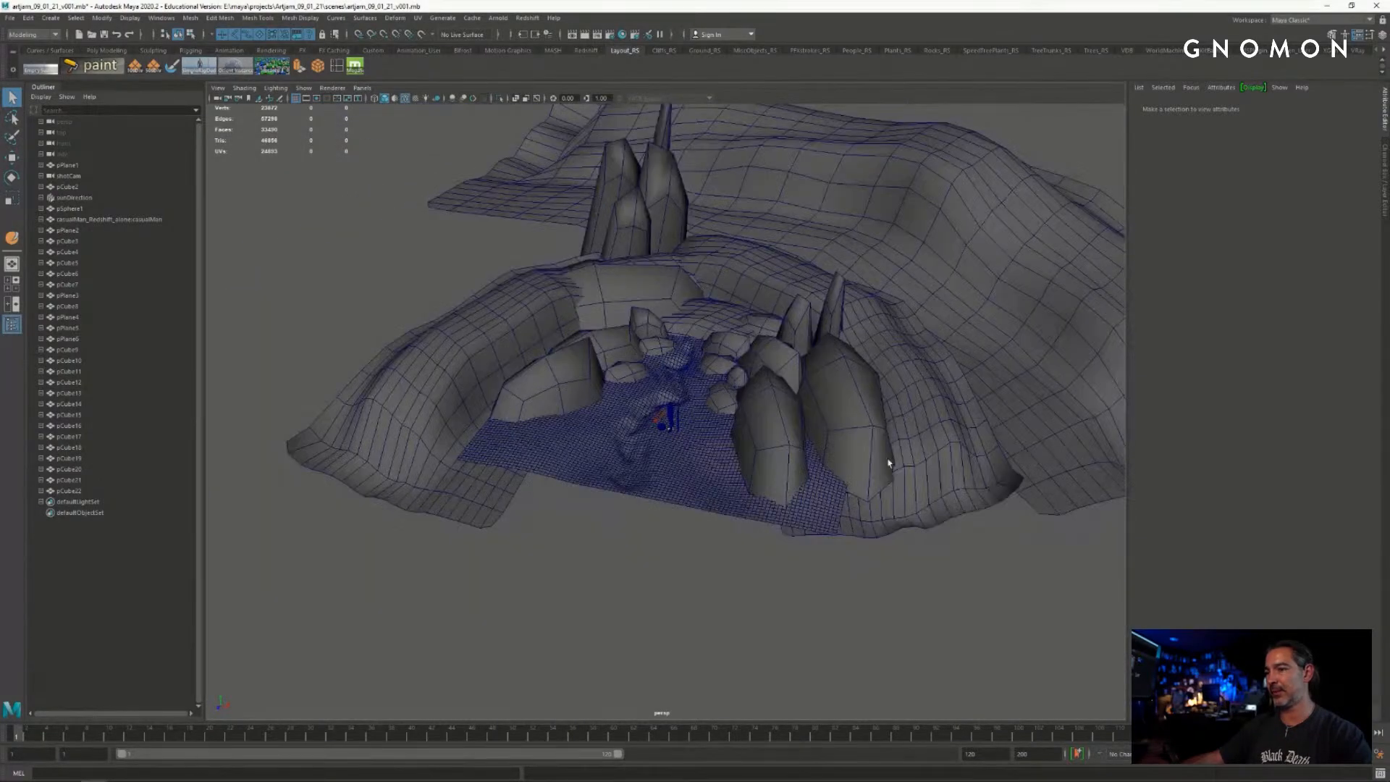
{"action": "right_click_drag", "start_coordinate": [590, 477], "coordinate": [688, 482], "text": "alt"}
{"action": "mouse_move", "coordinate": [688, 482]}
{"action": "left_mouse_down", "text": "alt"}
{"action": "mouse_move", "coordinate": [611, 477]}
{"action": "mouse_move", "coordinate": [699, 484]}
{"action": "left_mouse_up", "text": "alt"}
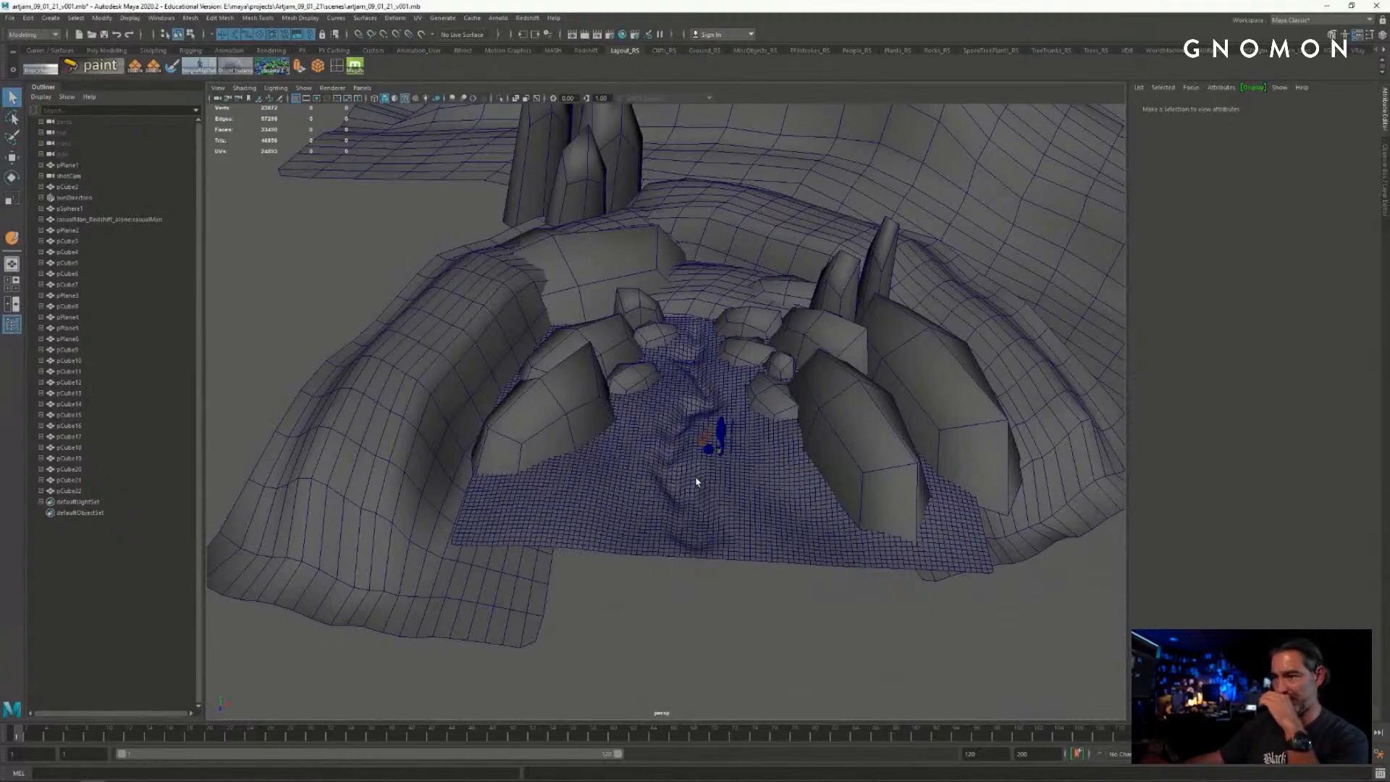
{"action": "right_click_drag", "start_coordinate": [704, 470], "coordinate": [849, 482], "text": "alt"}
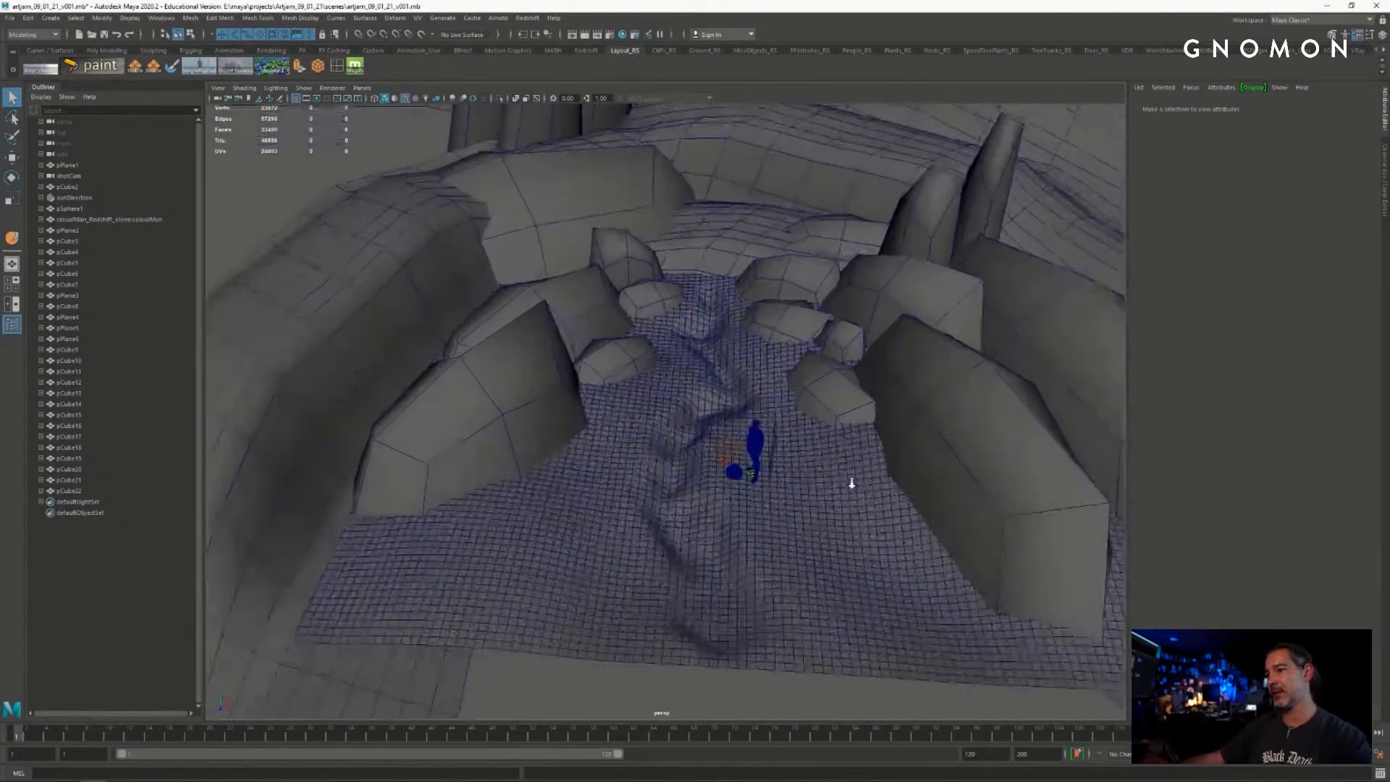
{"action": "middle_click_drag", "start_coordinate": [825, 463], "coordinate": [772, 431], "text": "alt"}
{"action": "right_click_drag", "start_coordinate": [772, 432], "coordinate": [836, 439], "text": "alt"}
{"action": "mouse_move", "coordinate": [836, 438]}
{"action": "left_mouse_down", "text": "alt"}
{"action": "mouse_move", "coordinate": [922, 440]}
{"action": "mouse_move", "coordinate": [843, 438]}
{"action": "left_mouse_up", "text": "alt"}
{"action": "right_click_drag", "start_coordinate": [843, 438], "coordinate": [678, 410], "text": "alt"}
- Check the extent of the sculpted ground plane within the canyon walls and boulders
{"action": "left_click", "coordinate": [711, 470]}
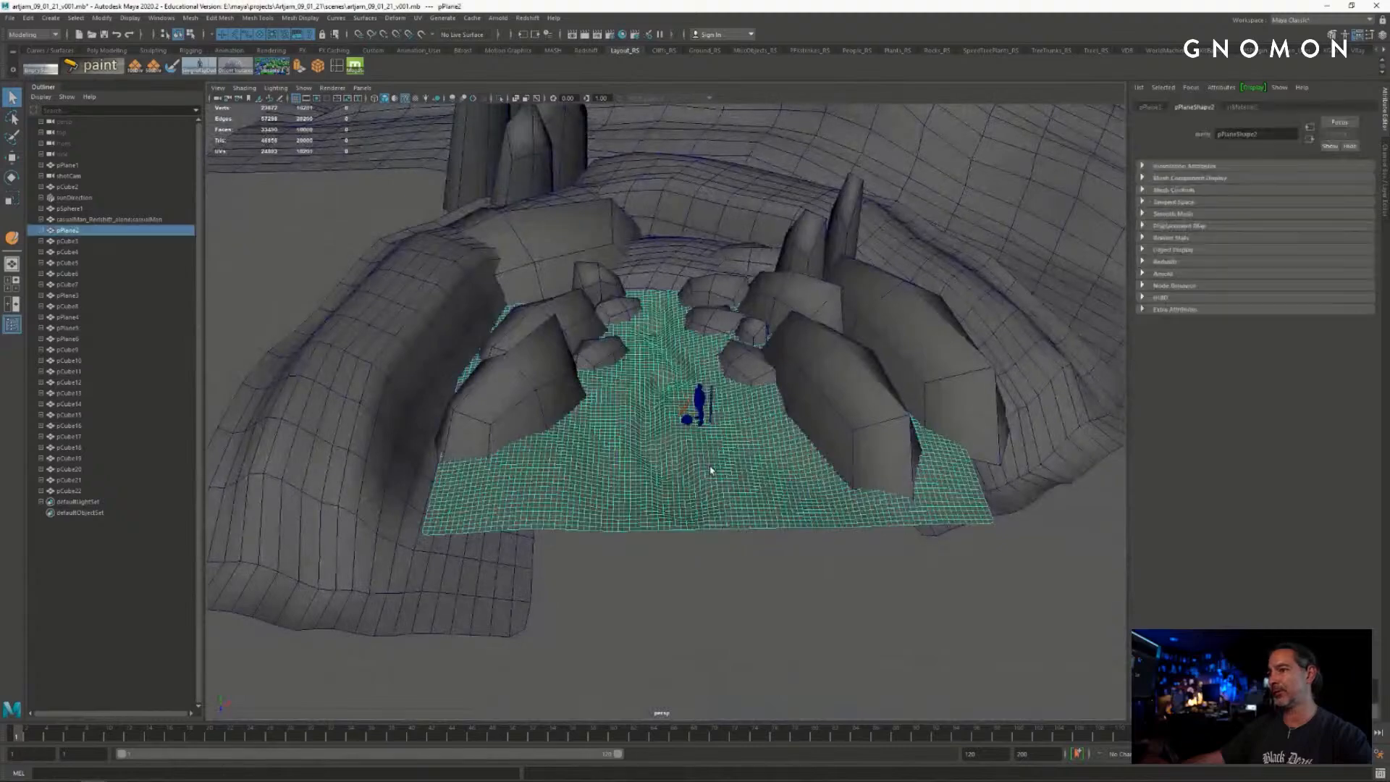
{"action": "left_click", "coordinate": [672, 575]}
{"action": "left_click_drag", "start_coordinate": [636, 490], "coordinate": [671, 490], "text": "alt"}
{"action": "right_click_drag", "start_coordinate": [670, 490], "coordinate": [696, 412], "text": "alt"}
{"action": "middle_click_drag", "start_coordinate": [696, 412], "coordinate": [706, 424], "text": "alt"}
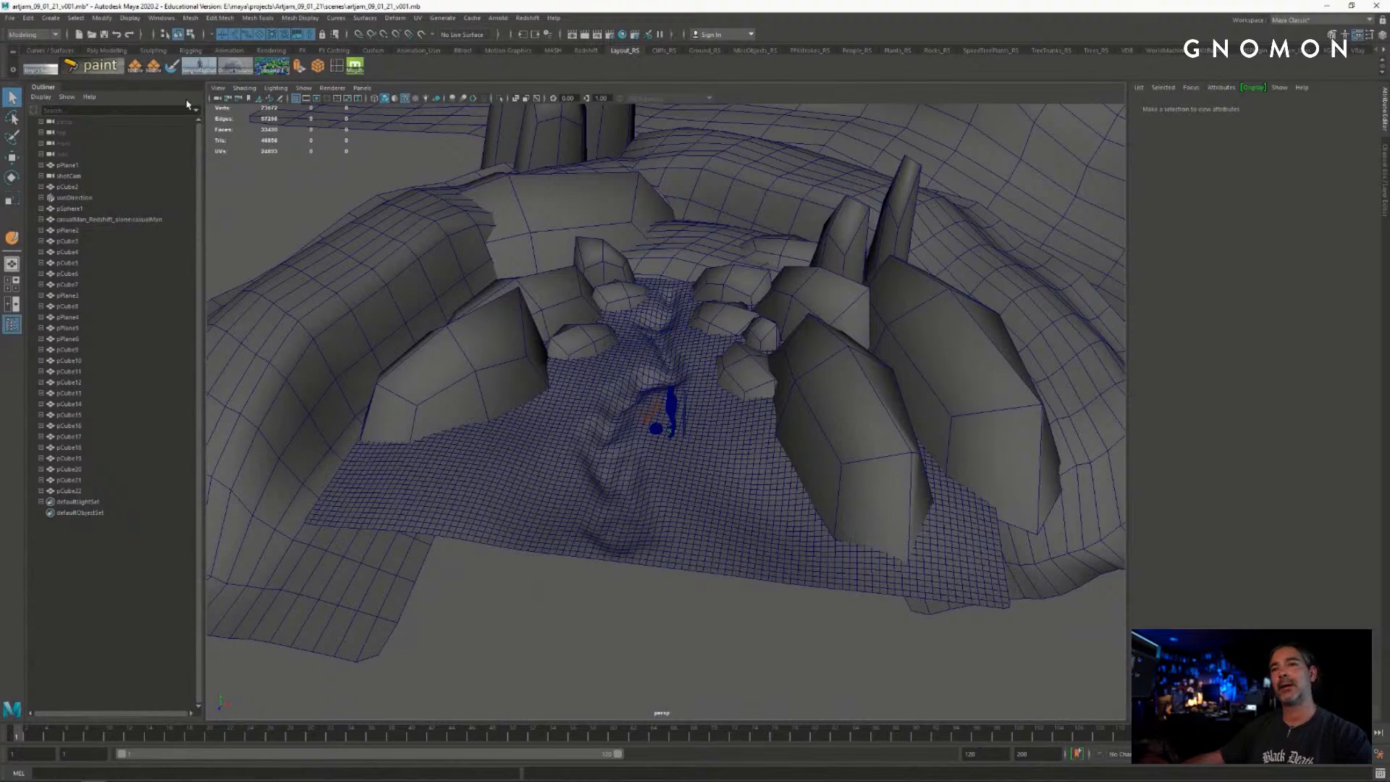
{"action": "mouse_move", "coordinate": [528, 308]}
{"action": "left_mouse_down", "text": "alt"}
{"action": "mouse_move", "coordinate": [546, 311]}
{"action": "mouse_move", "coordinate": [515, 307]}
{"action": "mouse_move", "coordinate": [527, 332]}
{"action": "left_mouse_up", "text": "alt"}
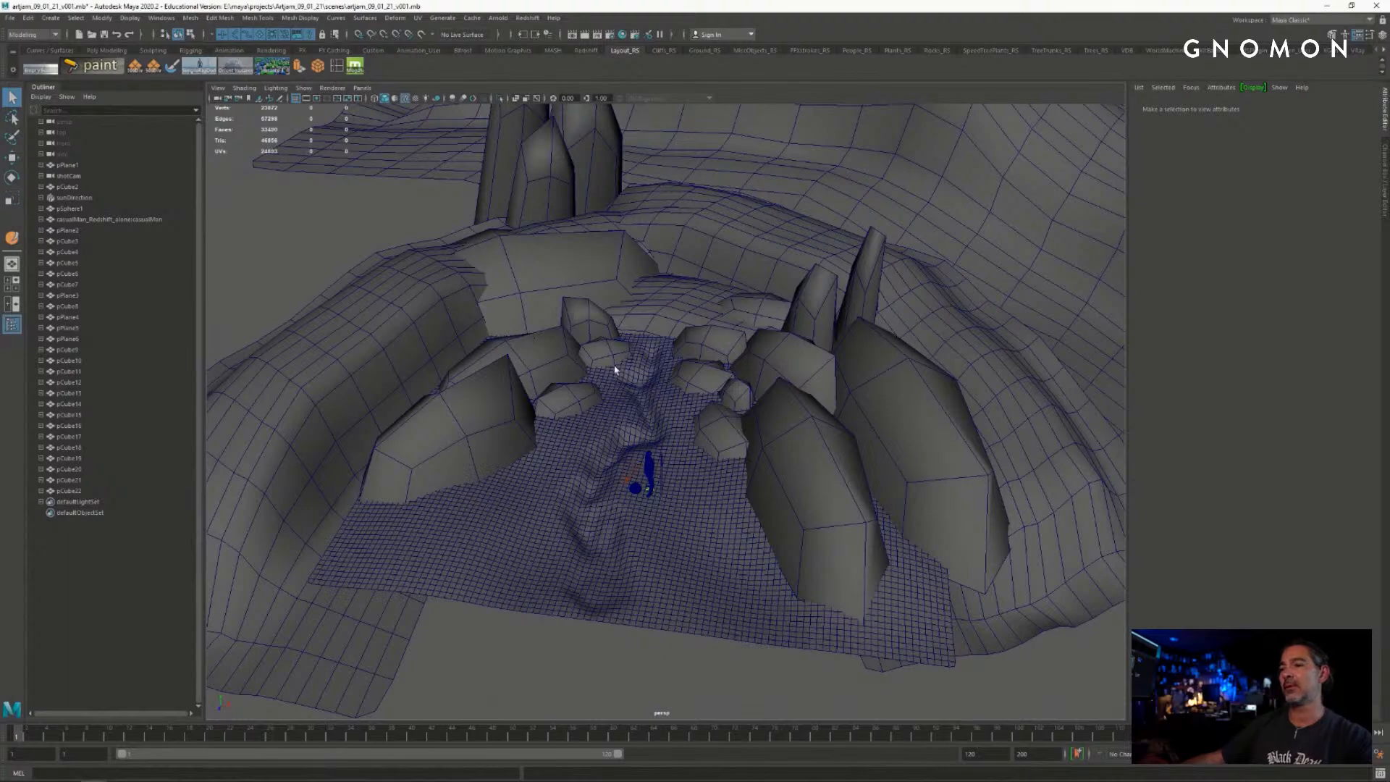
{"action": "left_click_drag", "start_coordinate": [631, 380], "coordinate": [448, 402], "text": "alt"}
- Review the canyon's building pieces by selecting the side walls and individual boulders one after another
{"action": "left_click", "coordinate": [738, 293]}
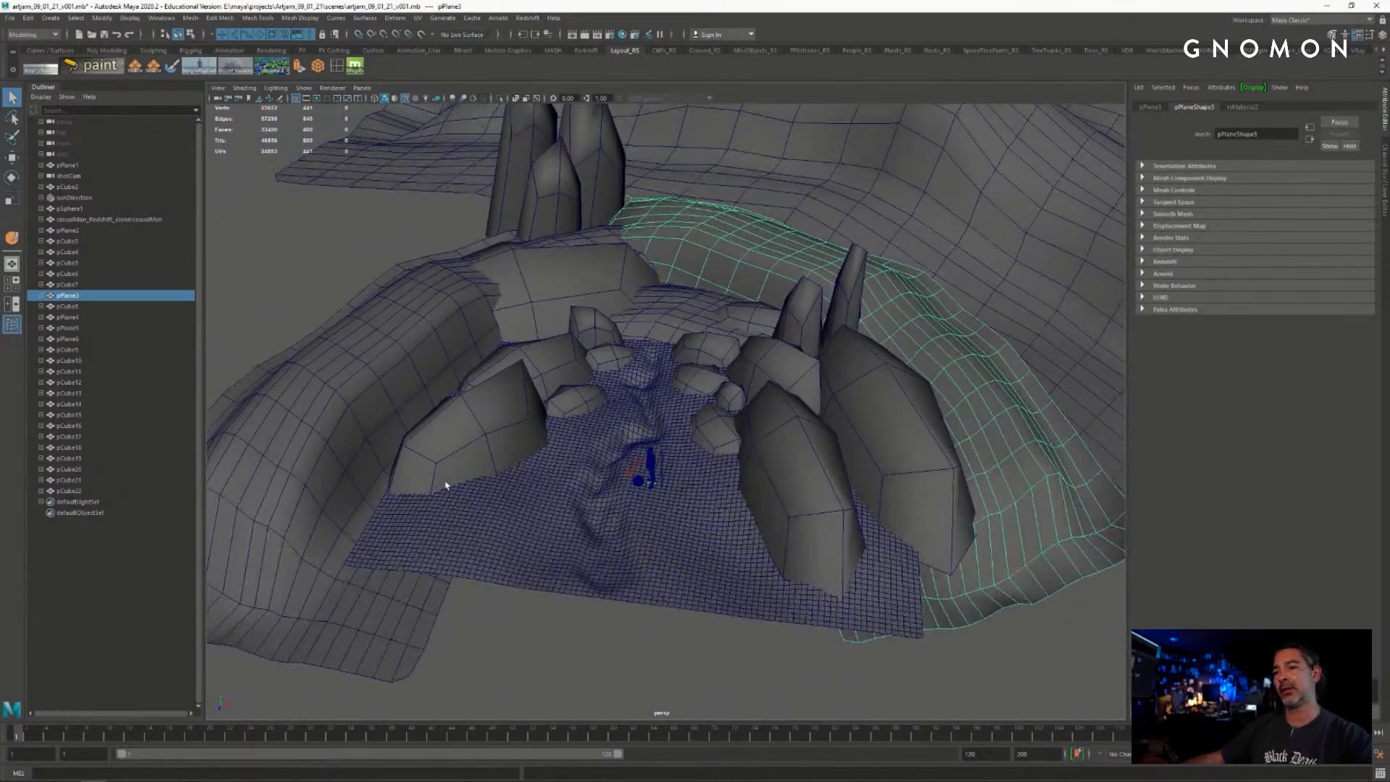
{"action": "left_click", "coordinate": [503, 426]}
{"action": "left_click", "coordinate": [551, 374]}
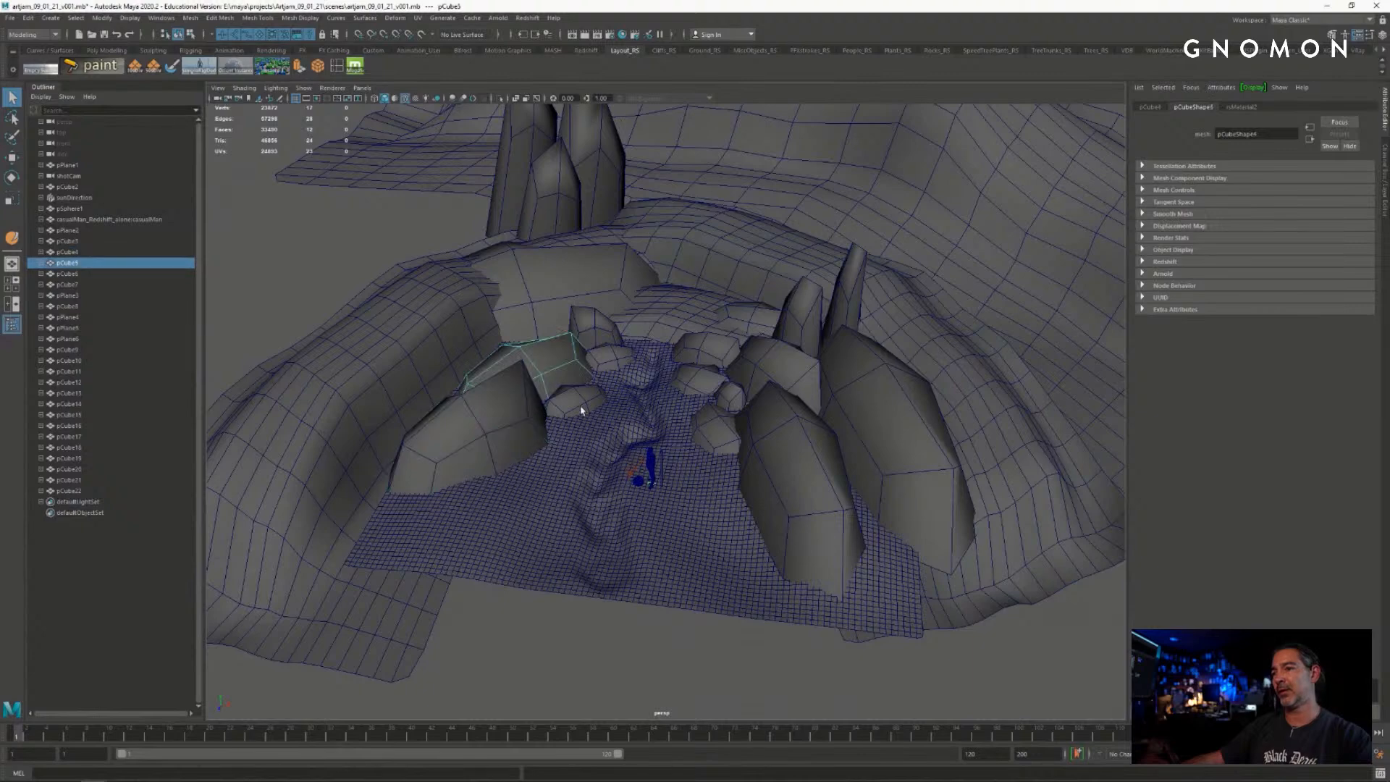
{"action": "left_click", "coordinate": [584, 409]}
{"action": "left_click", "coordinate": [611, 349]}
{"action": "left_click", "coordinate": [579, 349]}
{"action": "left_click", "coordinate": [551, 364]}
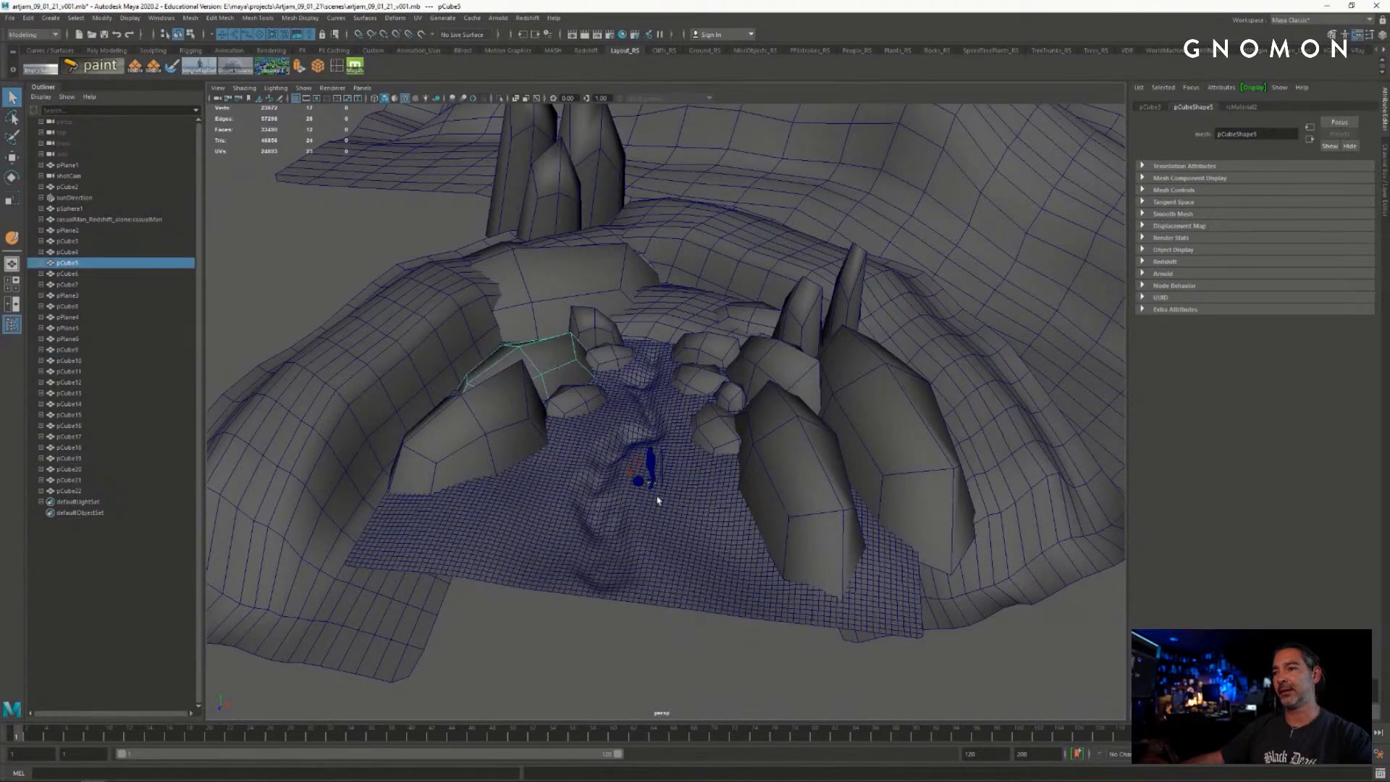
{"action": "left_click", "coordinate": [789, 478]}
{"action": "right_click_drag", "start_coordinate": [700, 515], "coordinate": [687, 562], "text": "alt"}
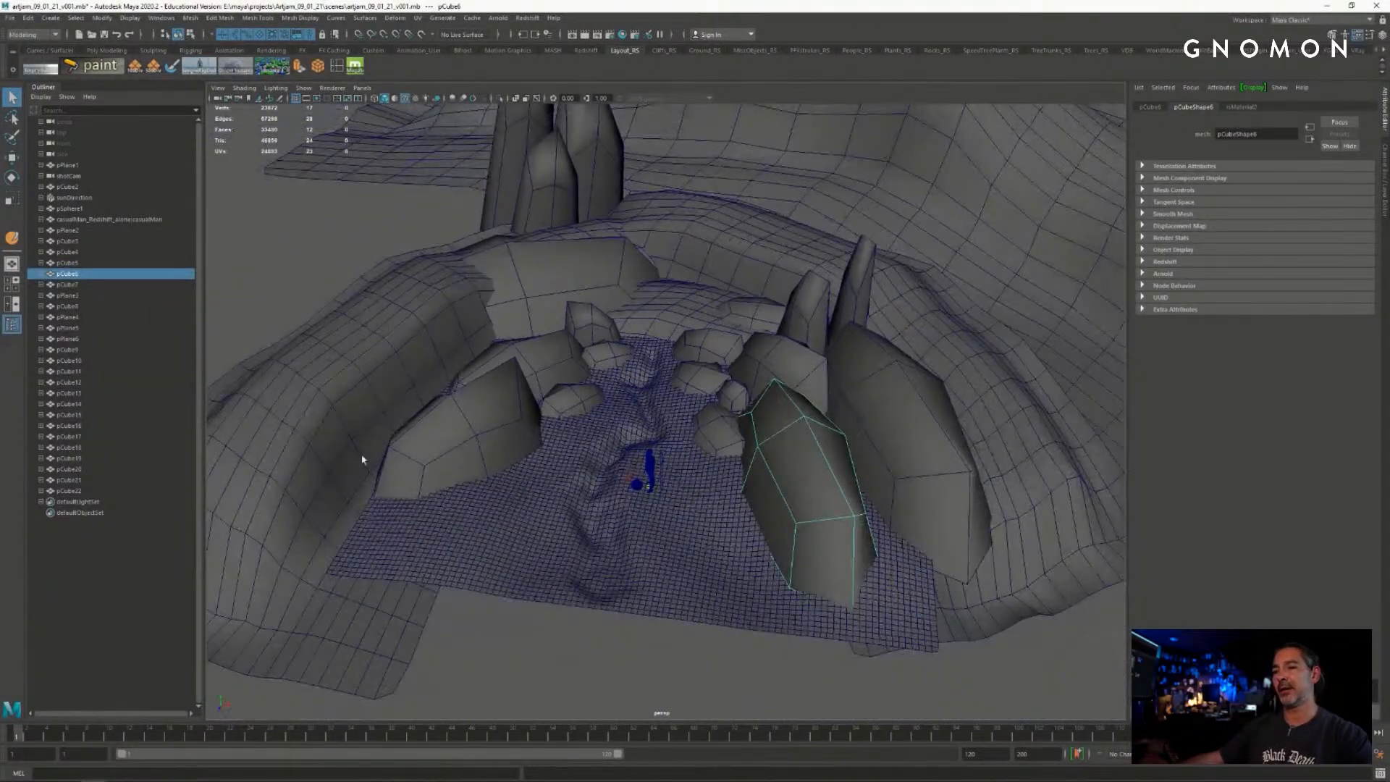
{"action": "left_click", "coordinate": [346, 415]}
- Examine the carved channel around the figure up close and in relation to the surrounding rocks
{"action": "left_click_drag", "start_coordinate": [599, 442], "coordinate": [678, 403], "text": "alt"}
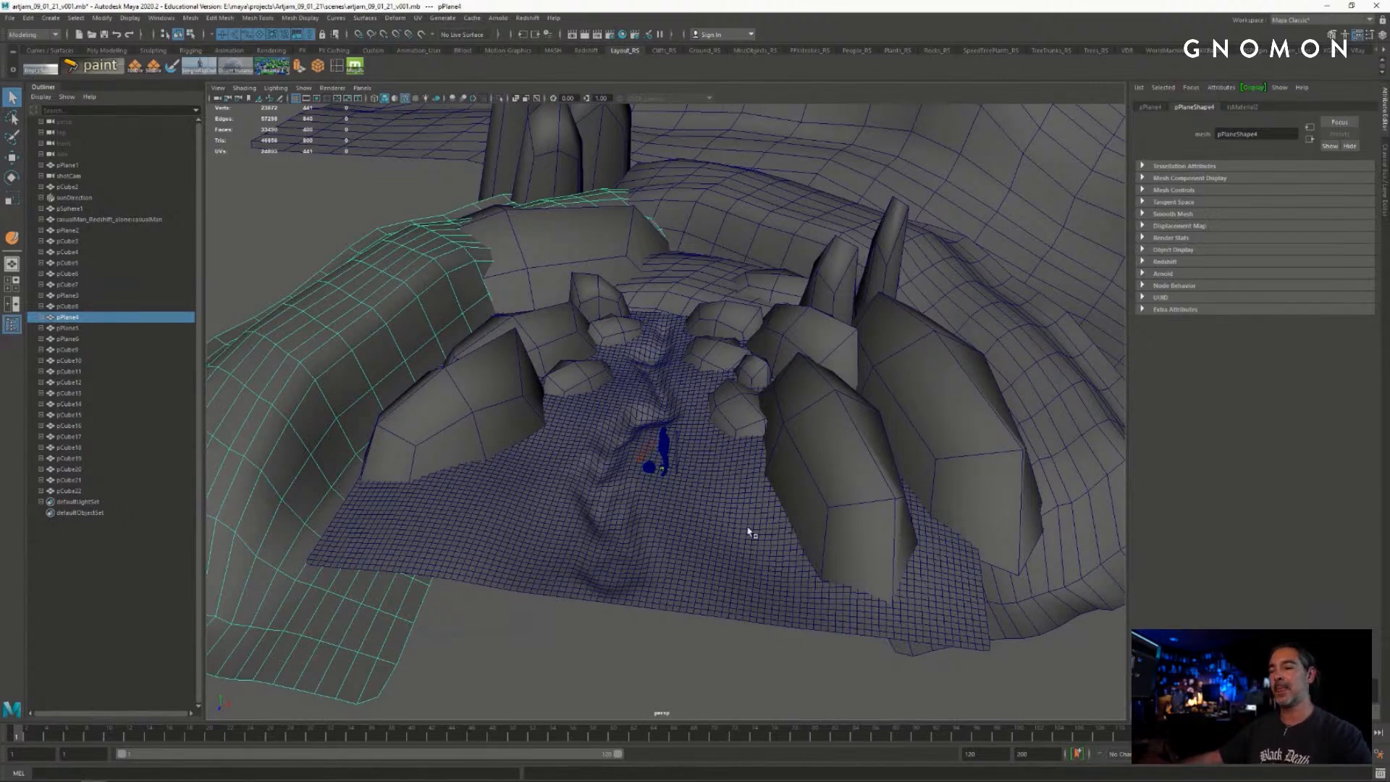
{"action": "right_click_drag", "start_coordinate": [748, 532], "coordinate": [853, 506], "text": "alt"}
{"action": "left_click_drag", "start_coordinate": [797, 492], "coordinate": [773, 441], "text": "alt"}
{"action": "right_click_drag", "start_coordinate": [773, 441], "coordinate": [832, 375], "text": "alt"}
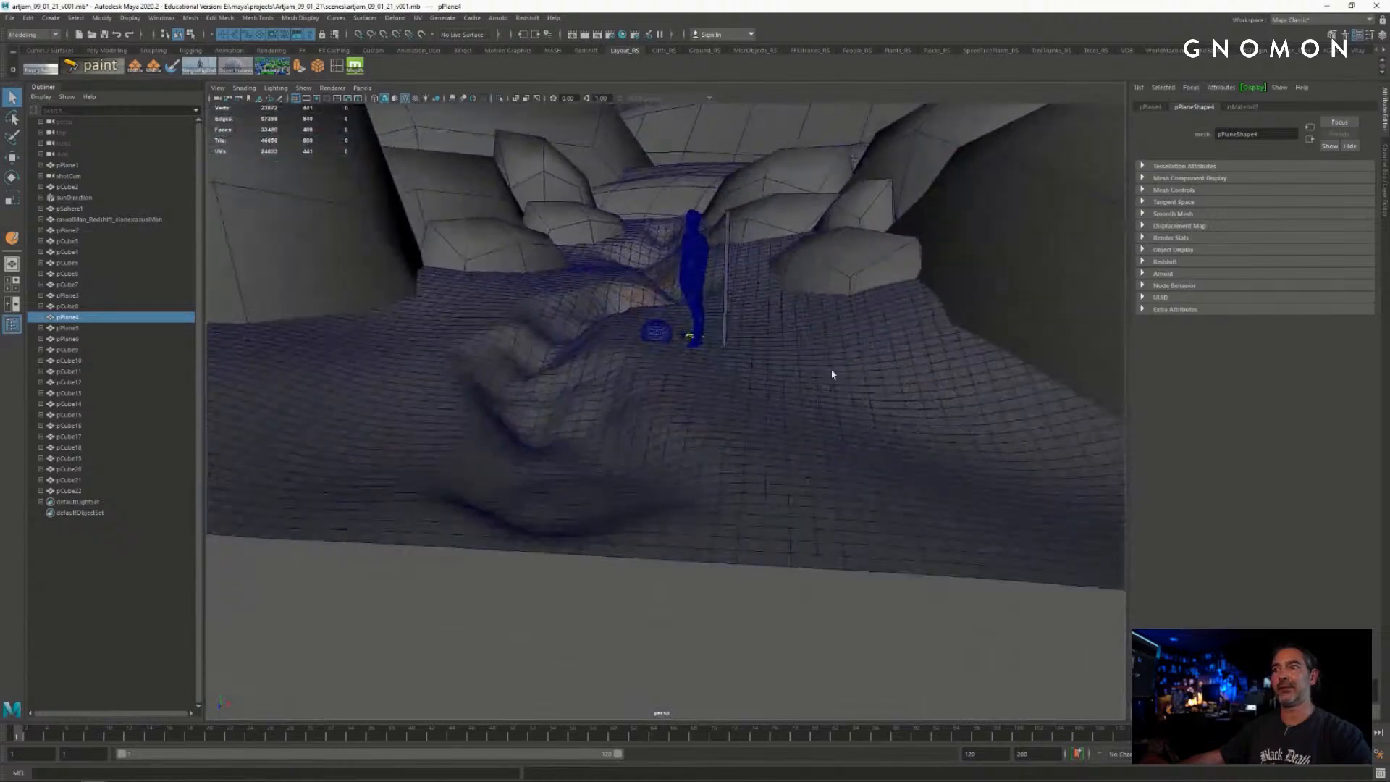
{"action": "left_click_drag", "start_coordinate": [831, 375], "coordinate": [852, 449], "text": "alt"}
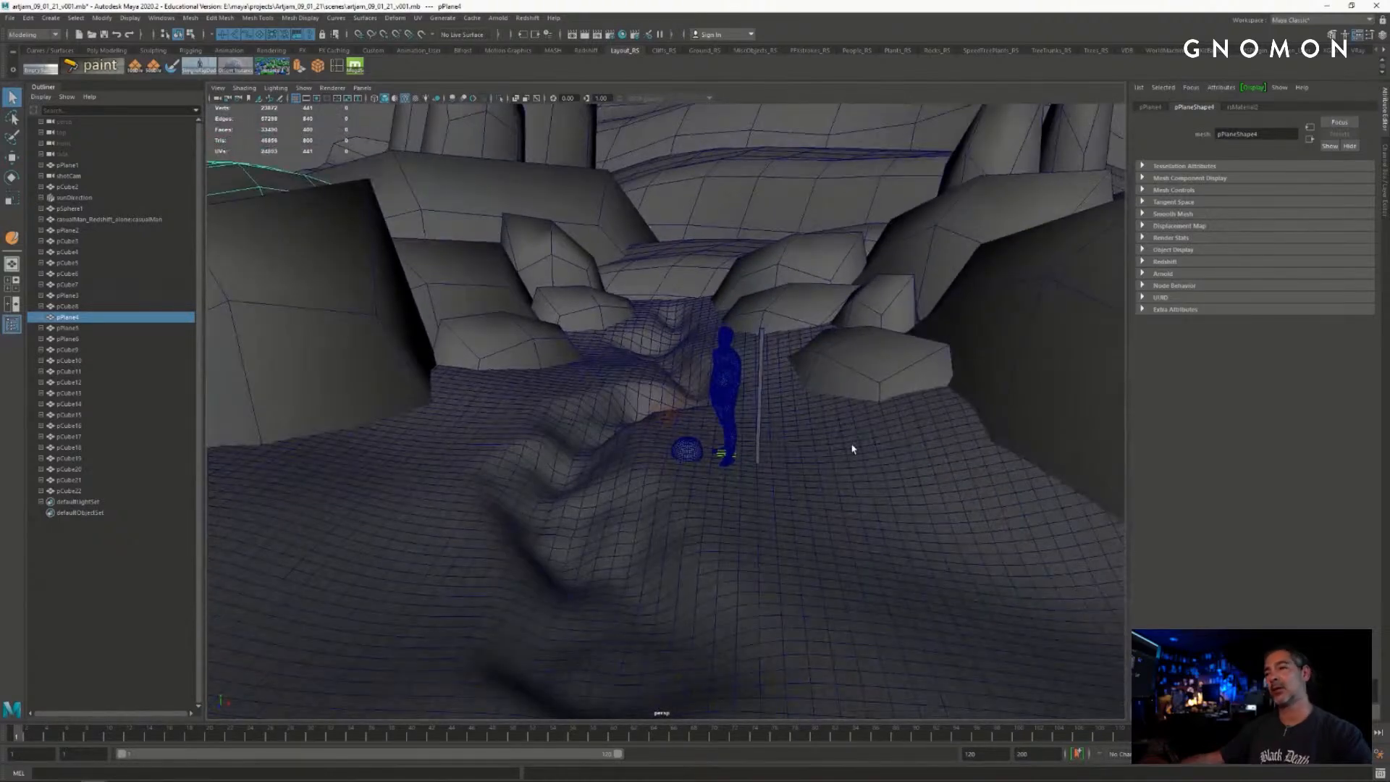
{"action": "right_click_drag", "start_coordinate": [852, 449], "coordinate": [804, 433], "text": "alt"}
{"action": "left_click_drag", "start_coordinate": [803, 433], "coordinate": [800, 442], "text": "alt"}
{"action": "right_click_drag", "start_coordinate": [800, 441], "coordinate": [690, 480], "text": "alt"}
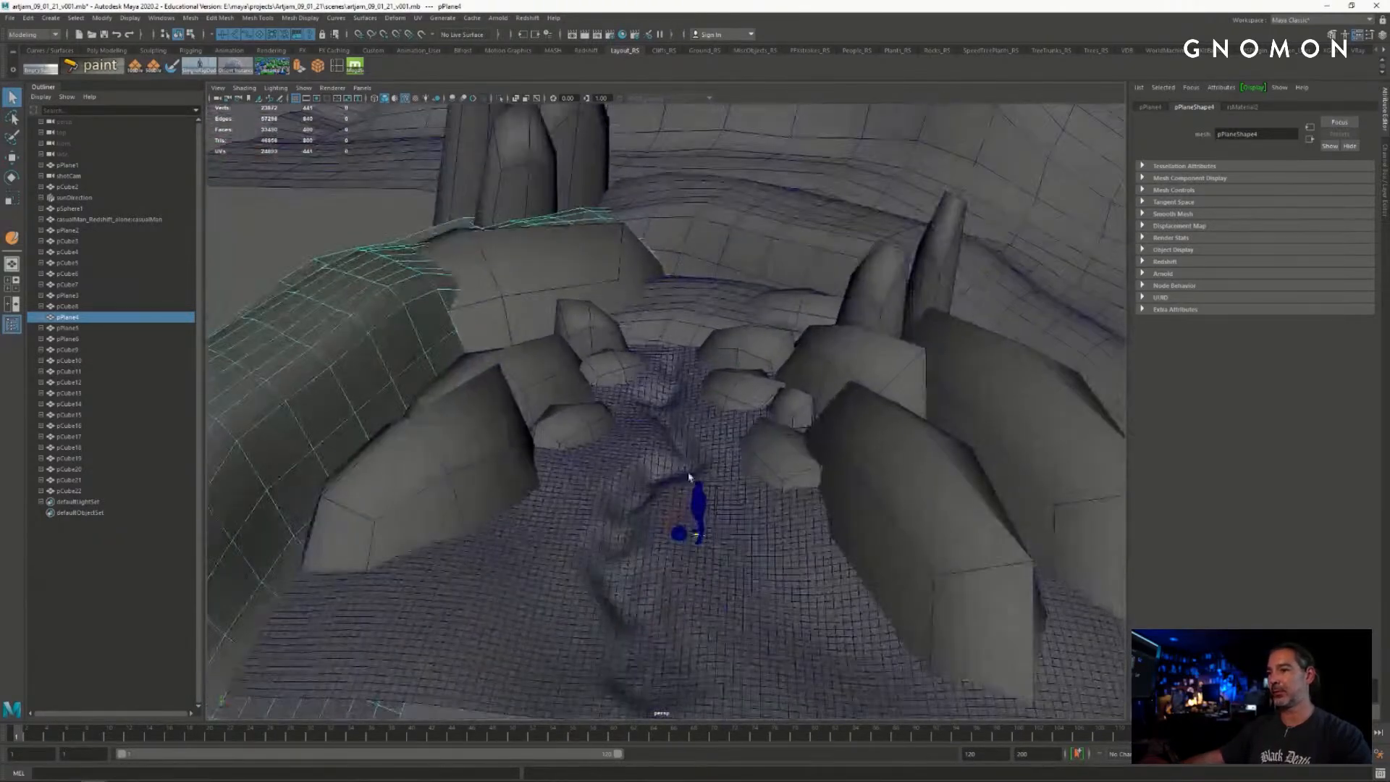
- Duplicate the large outer boulder on the canyon's right side and move the copy forward past the open front edge of the ground
{"action": "middle_click_drag", "start_coordinate": [690, 479], "coordinate": [695, 443], "text": "alt"}
{"action": "left_click_drag", "start_coordinate": [695, 443], "coordinate": [580, 483], "text": "alt"}
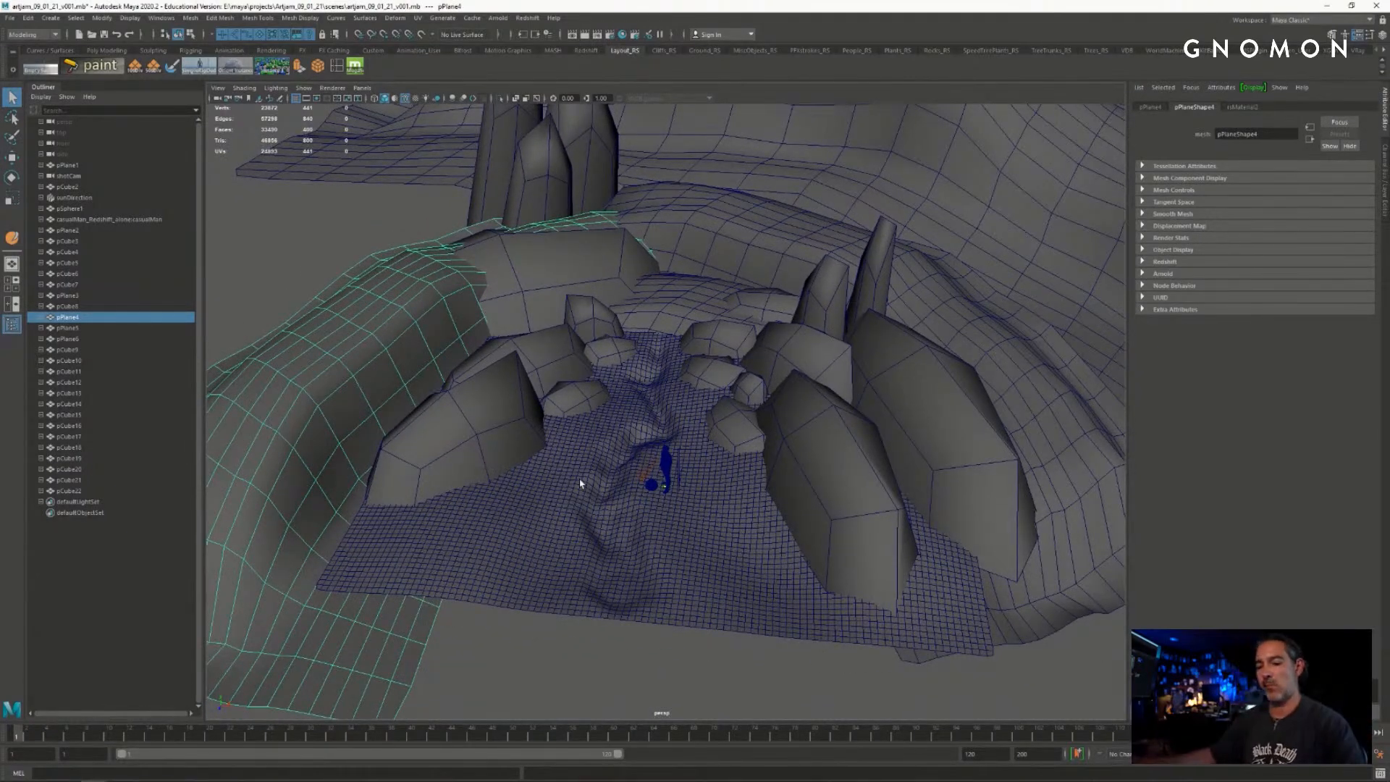
{"action": "left_click_drag", "start_coordinate": [722, 459], "coordinate": [691, 412], "text": "alt"}
{"action": "left_click", "coordinate": [682, 595]}
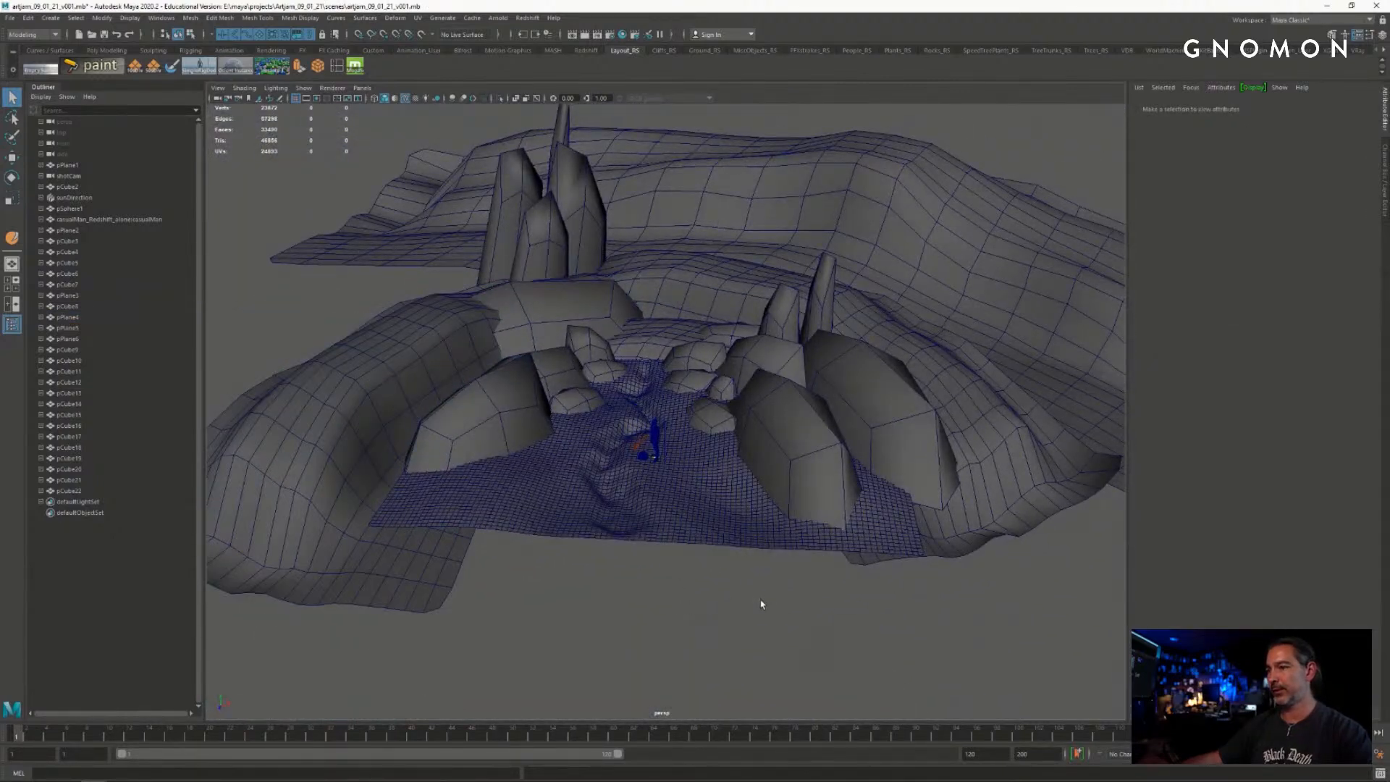
{"action": "left_click_drag", "start_coordinate": [684, 588], "coordinate": [871, 375], "text": "alt"}
{"action": "left_click", "coordinate": [871, 375]}
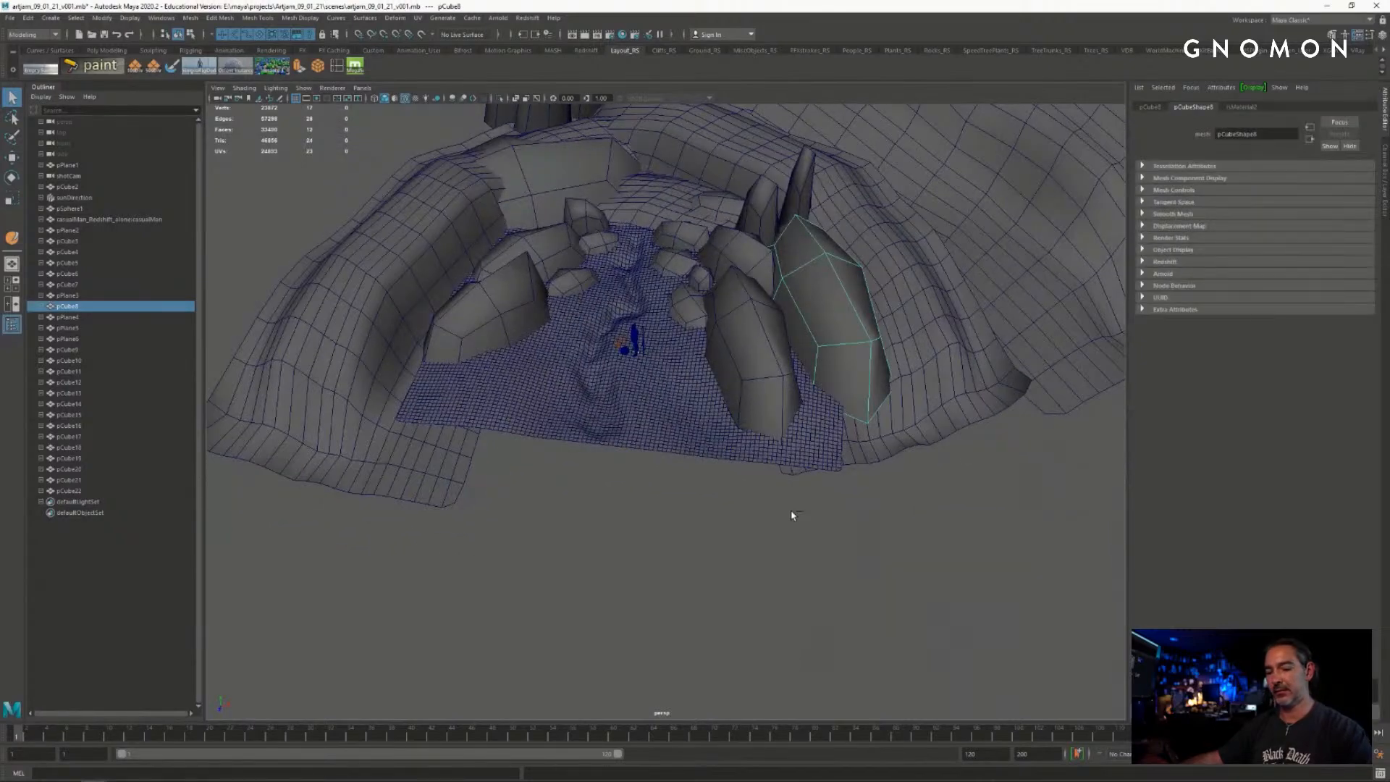
{"action": "left_click_drag", "start_coordinate": [757, 496], "coordinate": [845, 380], "text": "alt"}
{"action": "key", "text": "ctrl+d"}
{"action": "key", "text": "e"}
{"action": "key", "text": "w"}
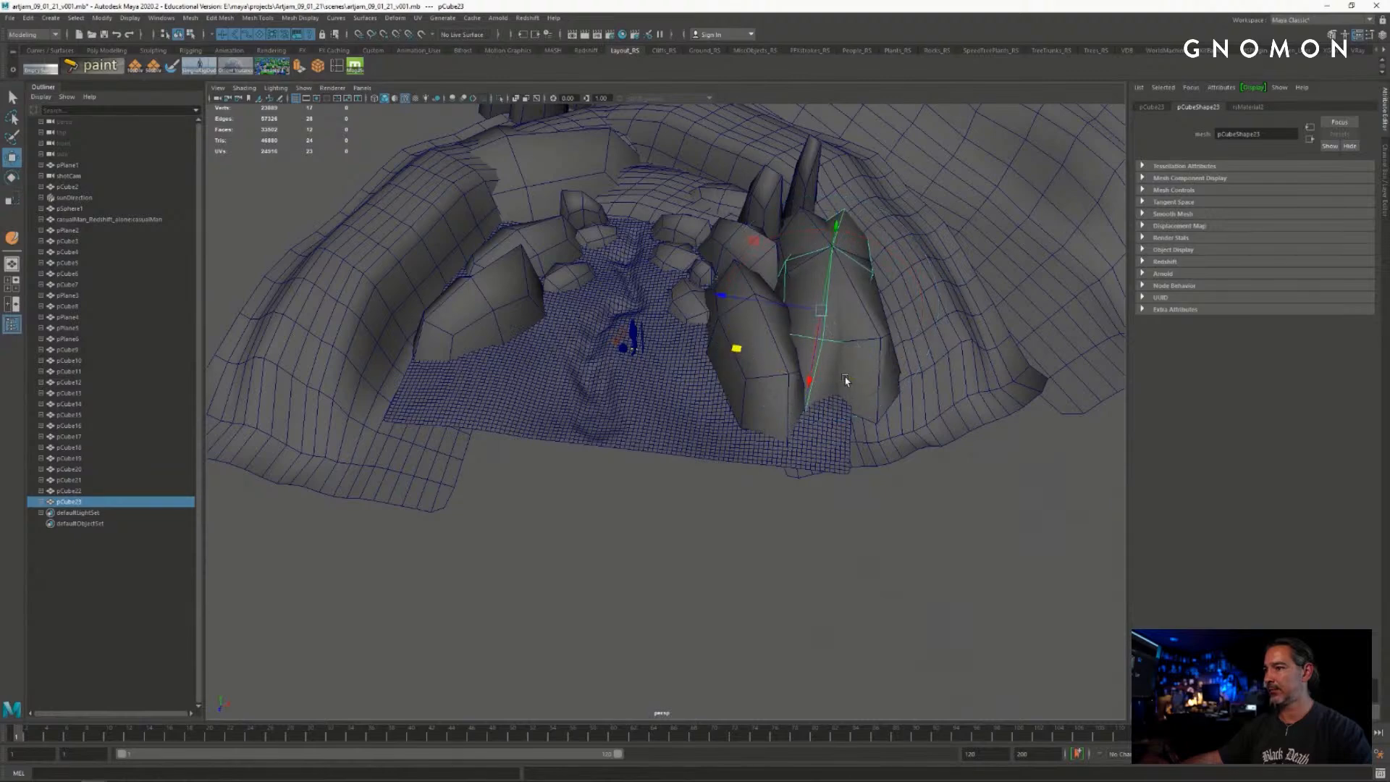
{"action": "left_click_drag", "start_coordinate": [735, 349], "coordinate": [764, 521]}
- Rescale and rotate the copied boulder so it lies as a long foreground rock beside the canyon's open front
{"action": "key", "text": "r"}
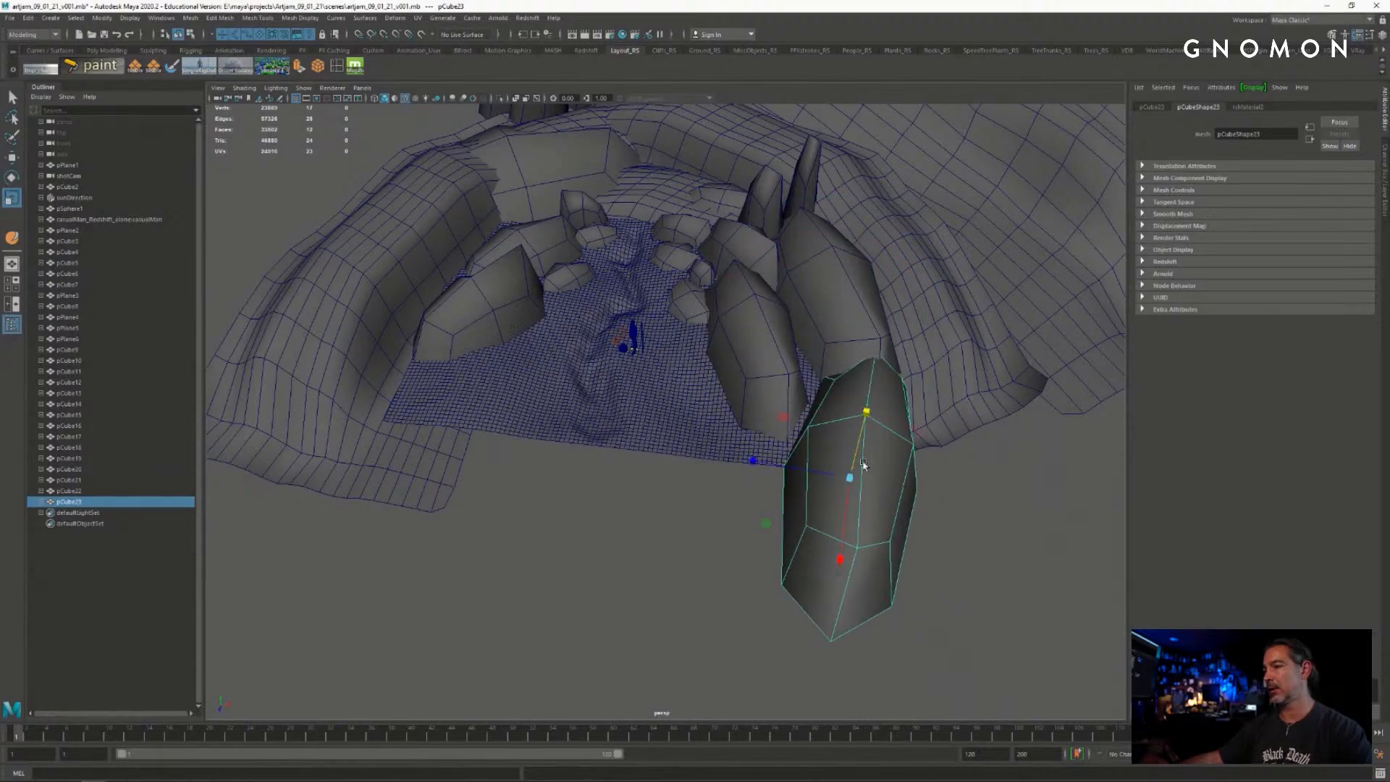
{"action": "left_click_drag", "start_coordinate": [866, 412], "coordinate": [749, 554]}
{"action": "key", "text": "e"}
{"action": "key", "text": "r"}
{"action": "left_click_drag", "start_coordinate": [752, 456], "coordinate": [745, 556]}
{"action": "key", "text": "e"}
{"action": "key", "text": "w"}
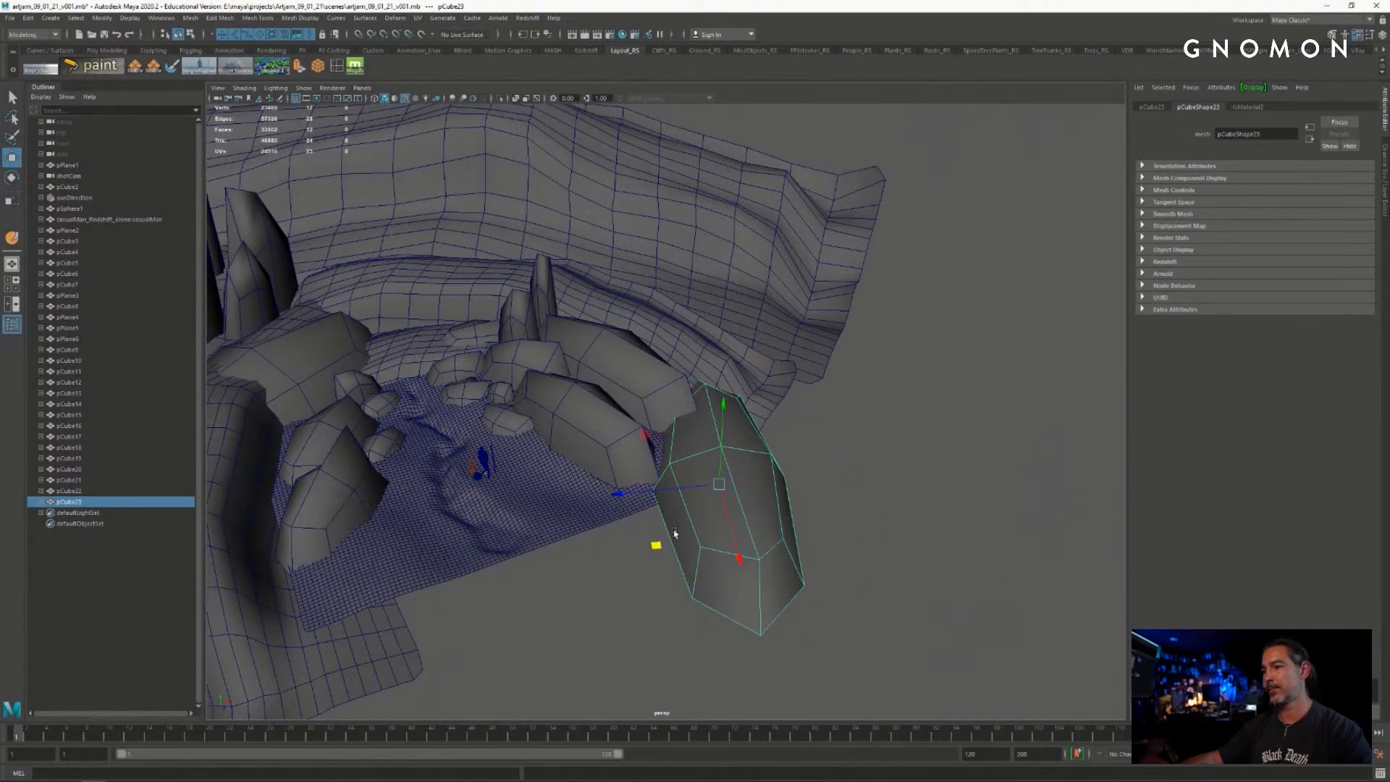
{"action": "left_click", "coordinate": [868, 497]}
{"action": "left_click_drag", "start_coordinate": [868, 497], "coordinate": [703, 469], "text": "alt"}
{"action": "key", "text": "q"}
{"action": "scroll", "coordinate": [706, 431], "scroll_direction": "up", "scroll_amount": 3}
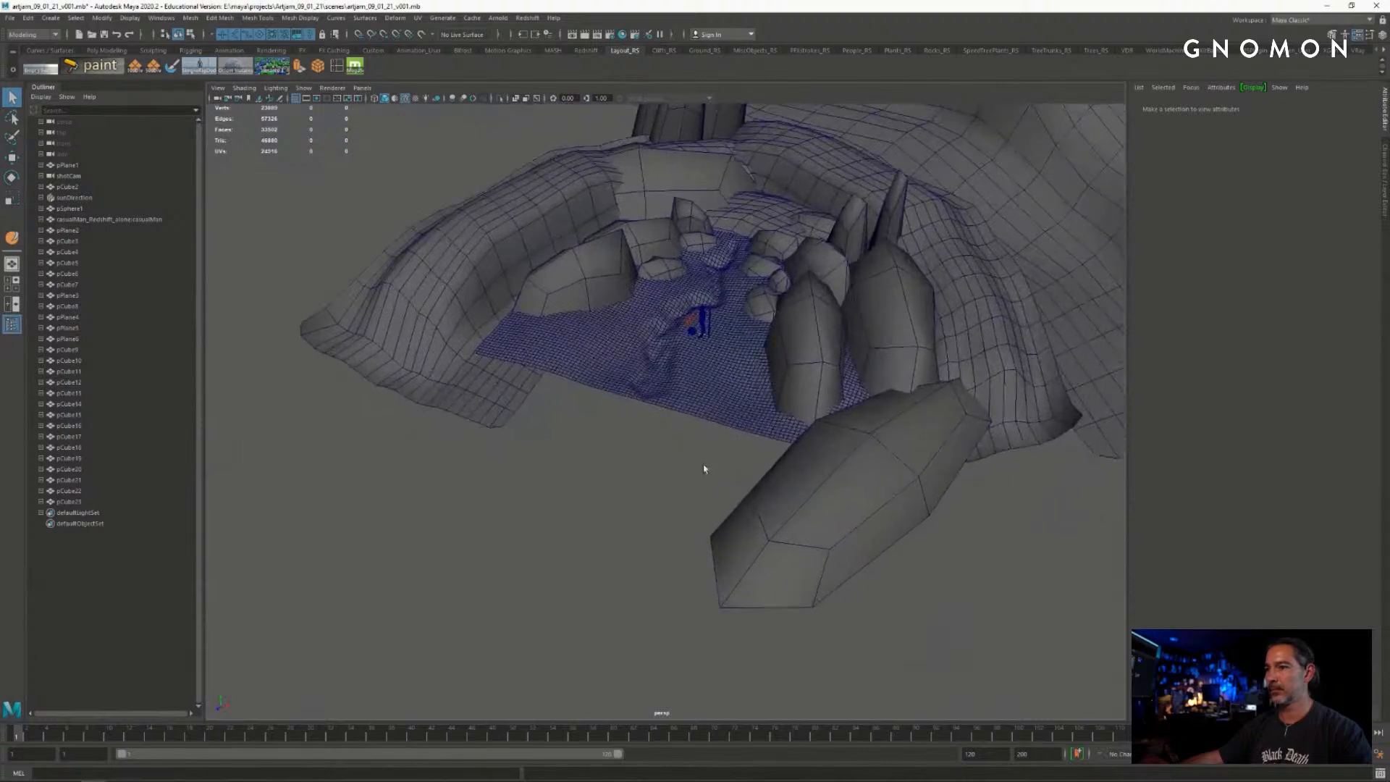
- Create a new subdivided polygon plane at the scene origin and scale it up across the canyon floor
{"action": "left_click_drag", "start_coordinate": [533, 415], "coordinate": [512, 416], "text": "alt"}
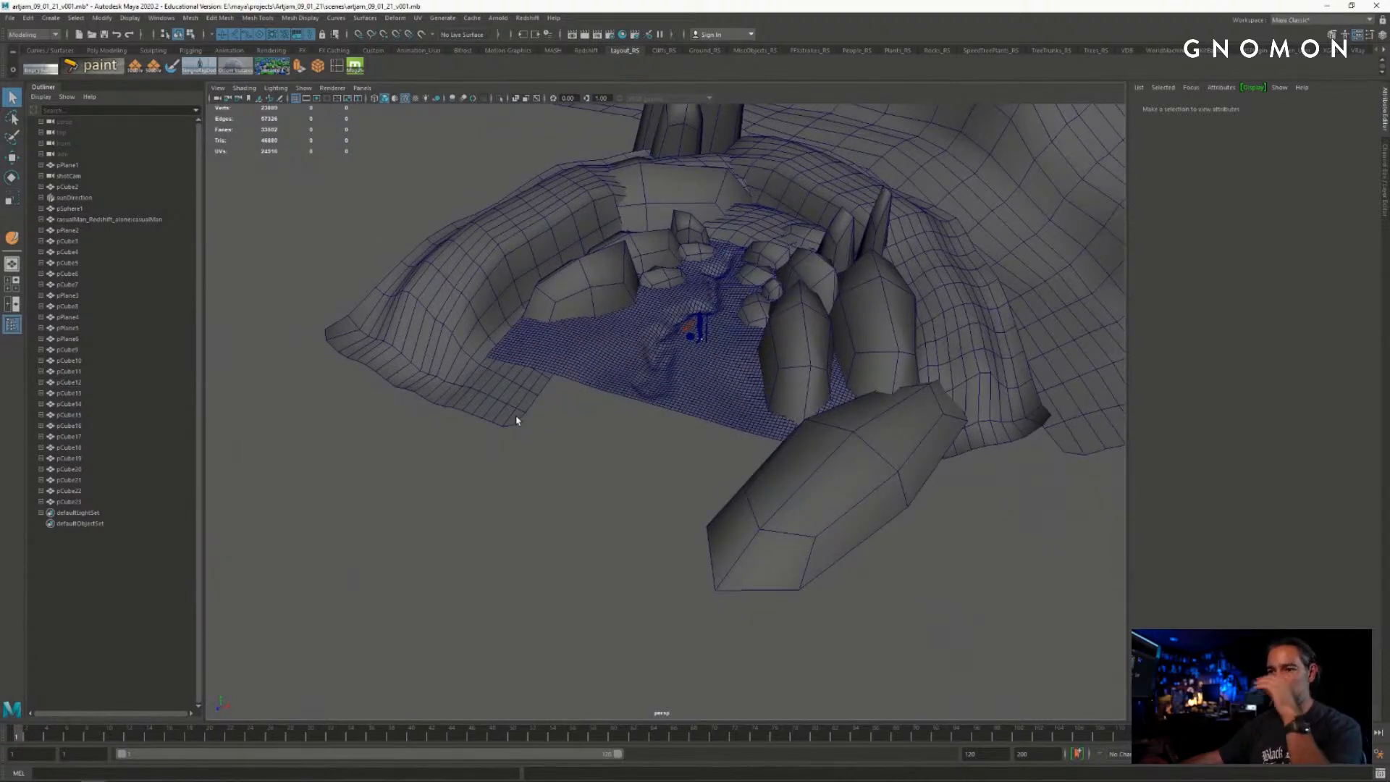
{"action": "left_click", "coordinate": [45, 19]}
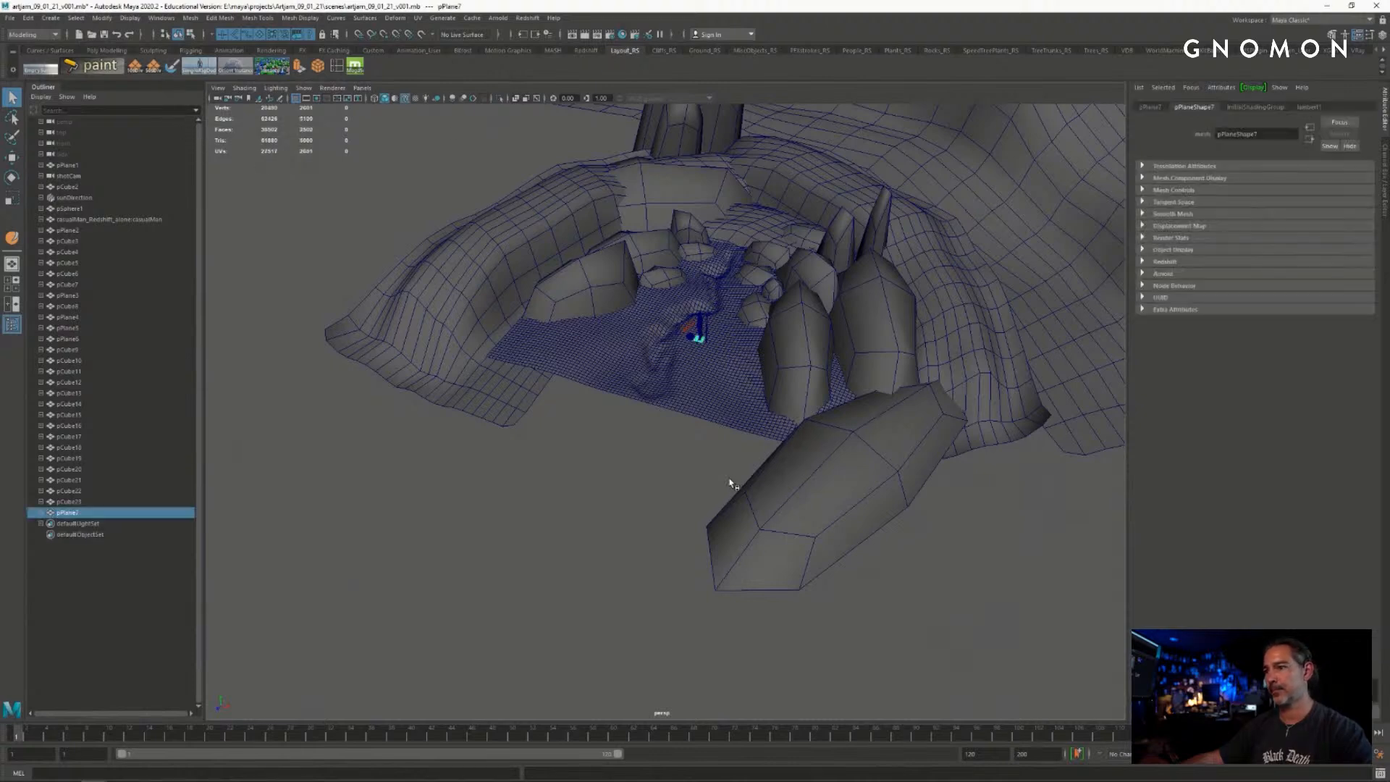
{"action": "key", "text": "w"}
{"action": "key", "text": "e"}
{"action": "key", "text": "r"}
{"action": "left_click_drag", "start_coordinate": [700, 339], "coordinate": [874, 349]}
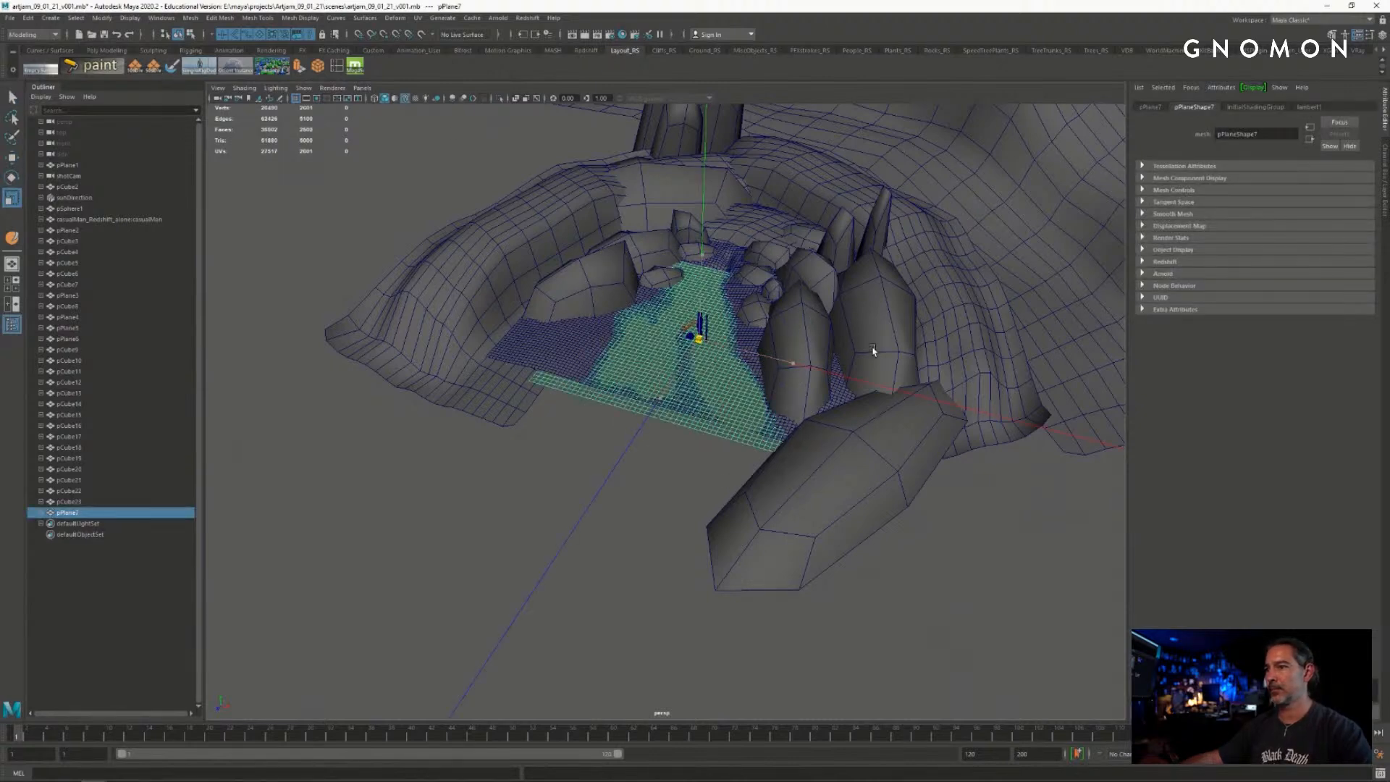
- Move the new plane out in front of the canyon's left wall and rotate it at an angle to the ground
{"action": "key", "text": "w"}
{"action": "left_click_drag", "start_coordinate": [732, 373], "coordinate": [556, 437]}
{"action": "key", "text": "r"}
{"action": "key", "text": "e"}
{"action": "left_click_drag", "start_coordinate": [539, 483], "coordinate": [608, 483]}
{"action": "key", "text": "w"}
{"action": "left_click_drag", "start_coordinate": [637, 433], "coordinate": [632, 503]}
{"action": "key", "text": "e"}
{"action": "key", "text": "r"}
- Enlarge the plane further and turn it so its far edge tucks under the front end of the left wall
{"action": "right_click_drag", "start_coordinate": [632, 503], "coordinate": [591, 498], "text": "alt"}
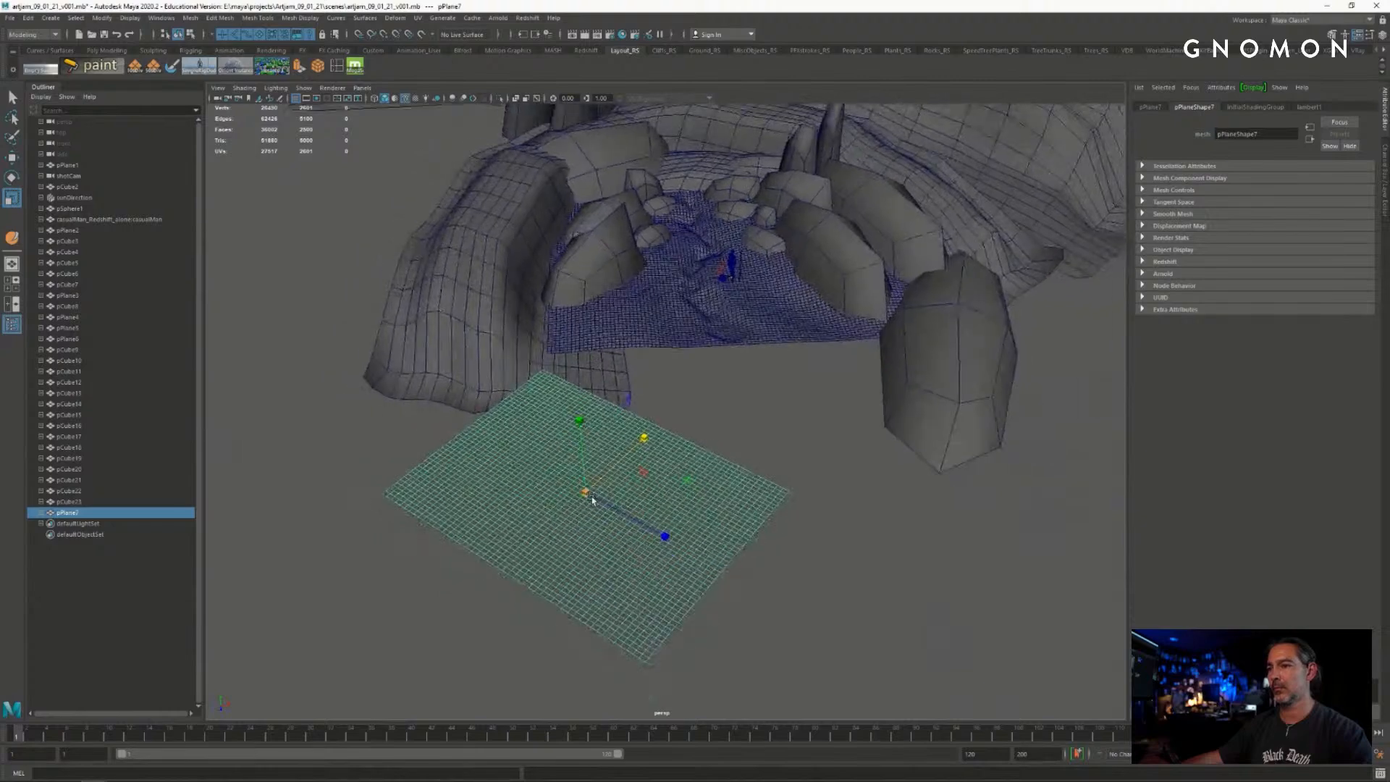
{"action": "left_click_drag", "start_coordinate": [588, 495], "coordinate": [605, 497]}
{"action": "key", "text": "w"}
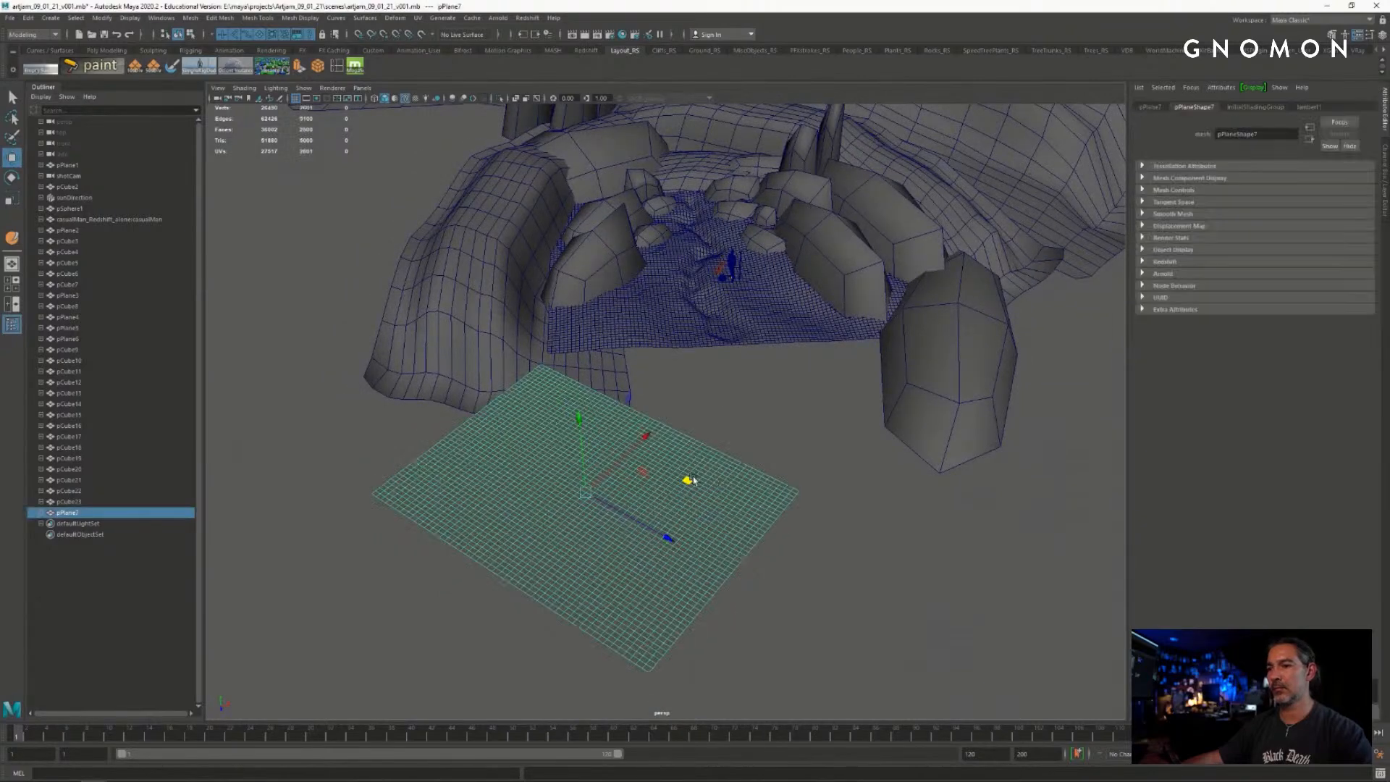
{"action": "right_click_drag", "start_coordinate": [552, 458], "coordinate": [639, 444], "text": "alt"}
{"action": "middle_click_drag", "start_coordinate": [639, 443], "coordinate": [651, 409], "text": "alt"}
{"action": "key", "text": "q"}
{"action": "key", "text": "w"}
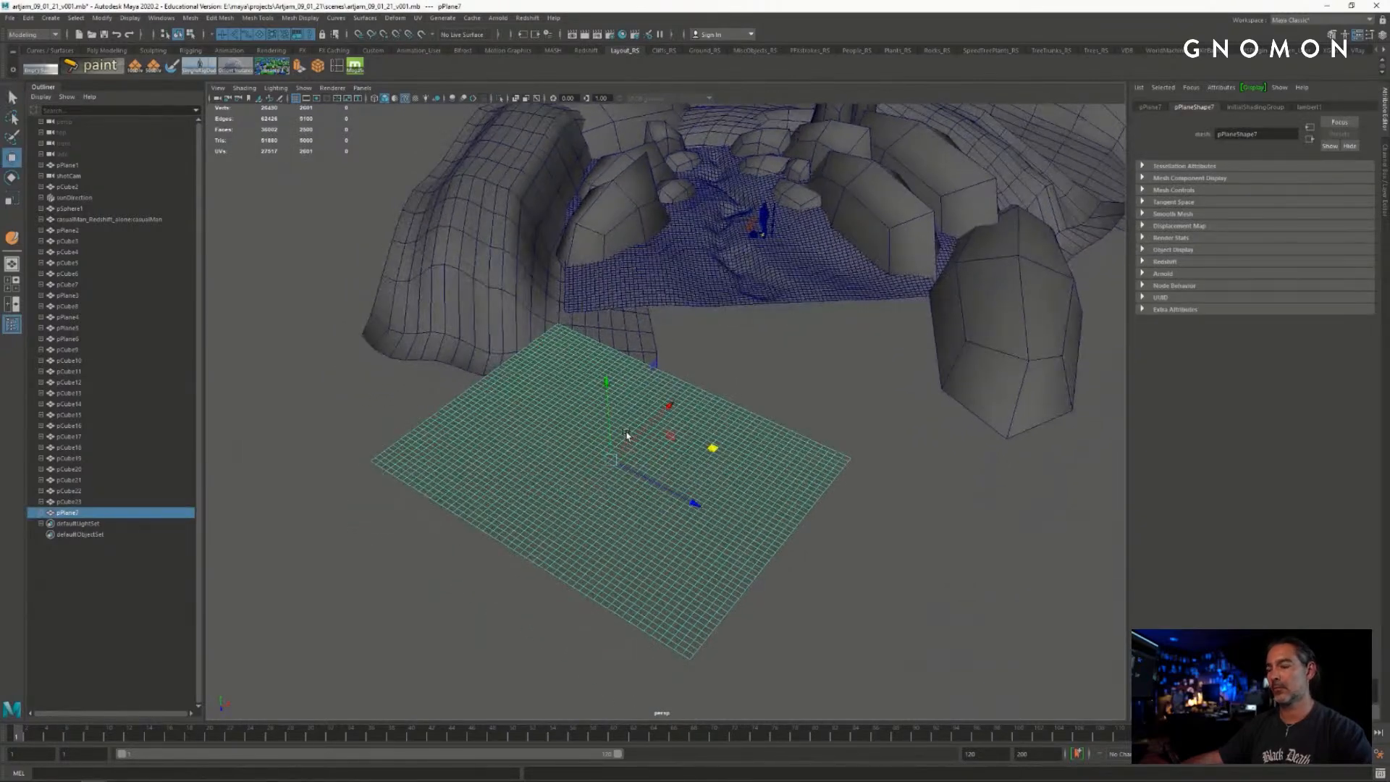
{"action": "key", "text": "r"}
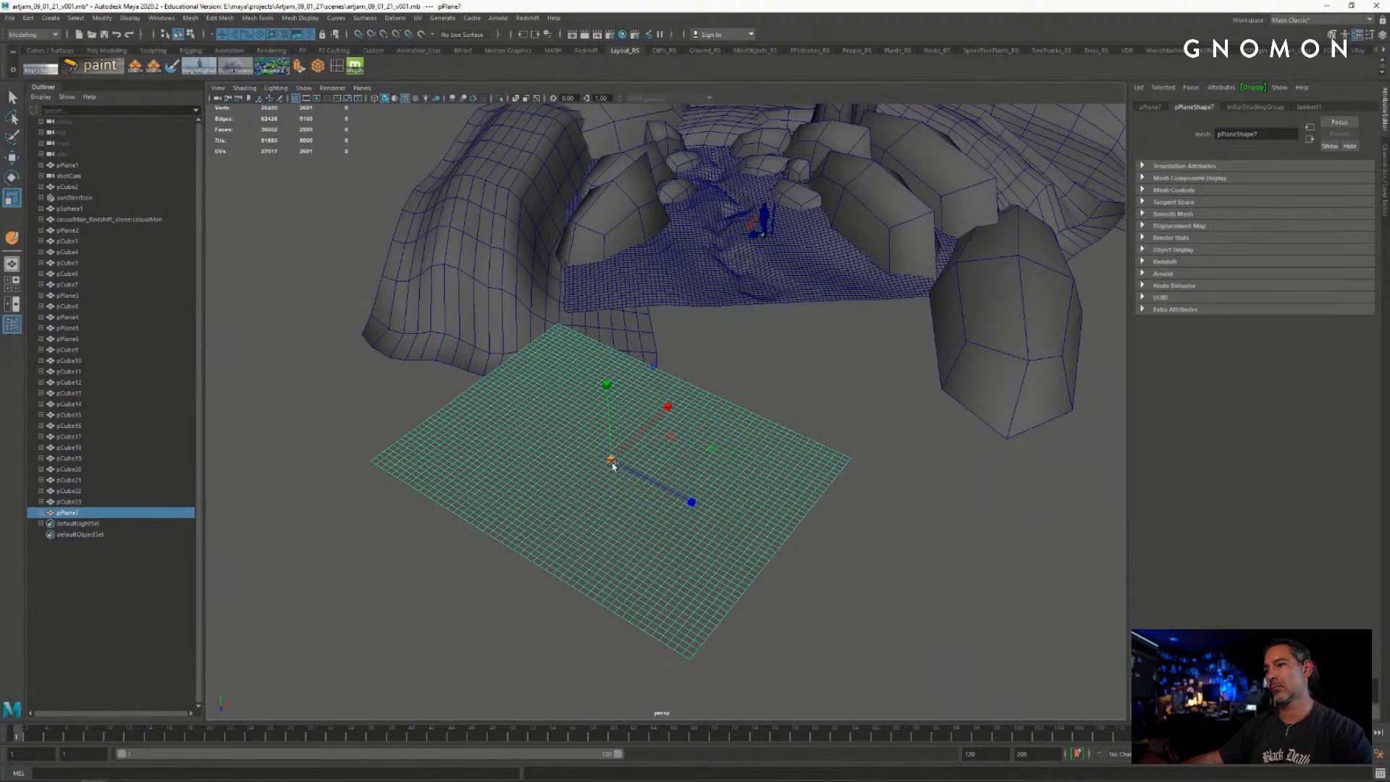
{"action": "mouse_move", "coordinate": [611, 463]}
{"action": "left_mouse_down"}
{"action": "mouse_move", "coordinate": [702, 465]}
{"action": "mouse_move", "coordinate": [677, 441]}
{"action": "mouse_move", "coordinate": [654, 478]}
{"action": "mouse_move", "coordinate": [645, 464]}
{"action": "mouse_move", "coordinate": [658, 457]}
{"action": "mouse_move", "coordinate": [637, 456]}
{"action": "left_mouse_up"}
{"action": "key", "text": "w"}
{"action": "key", "text": "e"}
{"action": "key", "text": "w"}
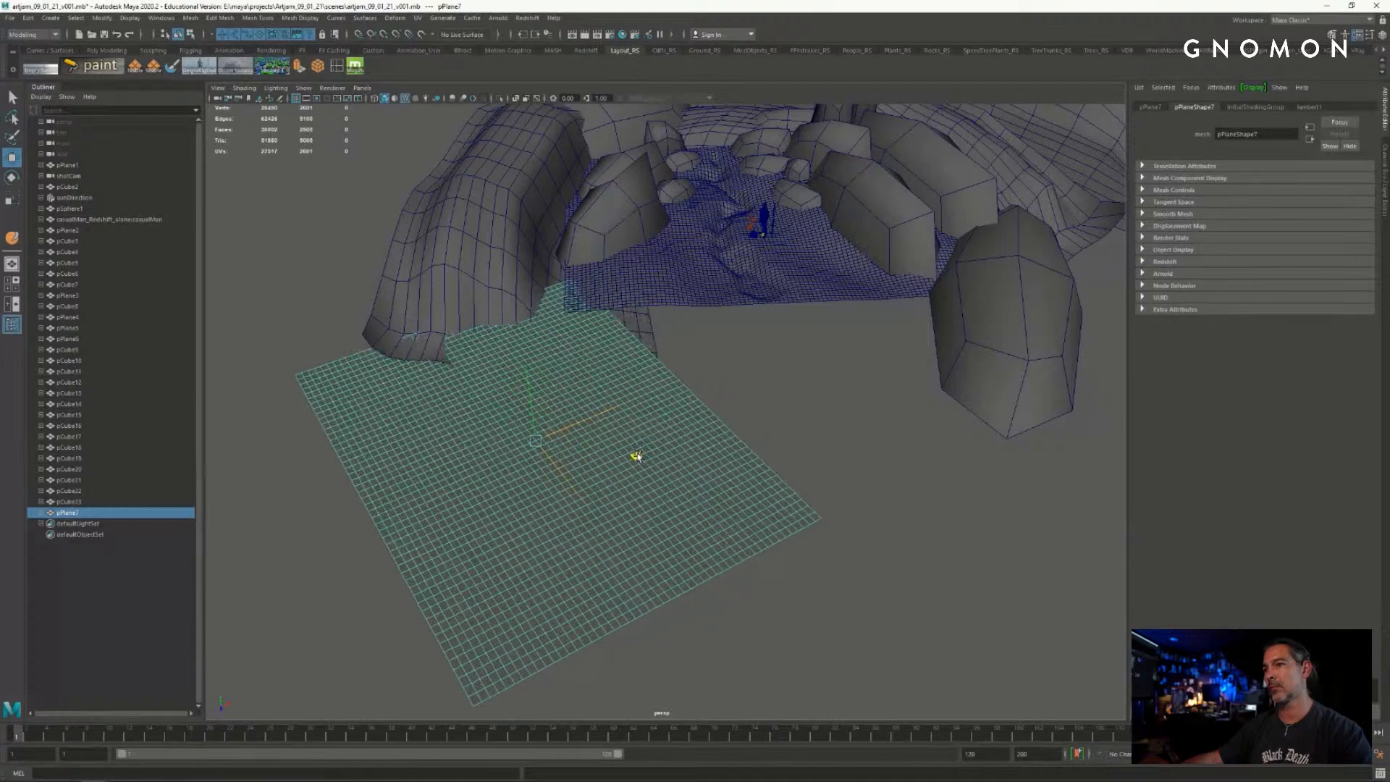
{"action": "left_click", "coordinate": [797, 397]}
- Start the Sculpt Tool on the new foreground plane with its settings open, and turn off Invert so strokes raise the surface
{"action": "left_click_drag", "start_coordinate": [797, 397], "coordinate": [501, 333], "text": "alt"}
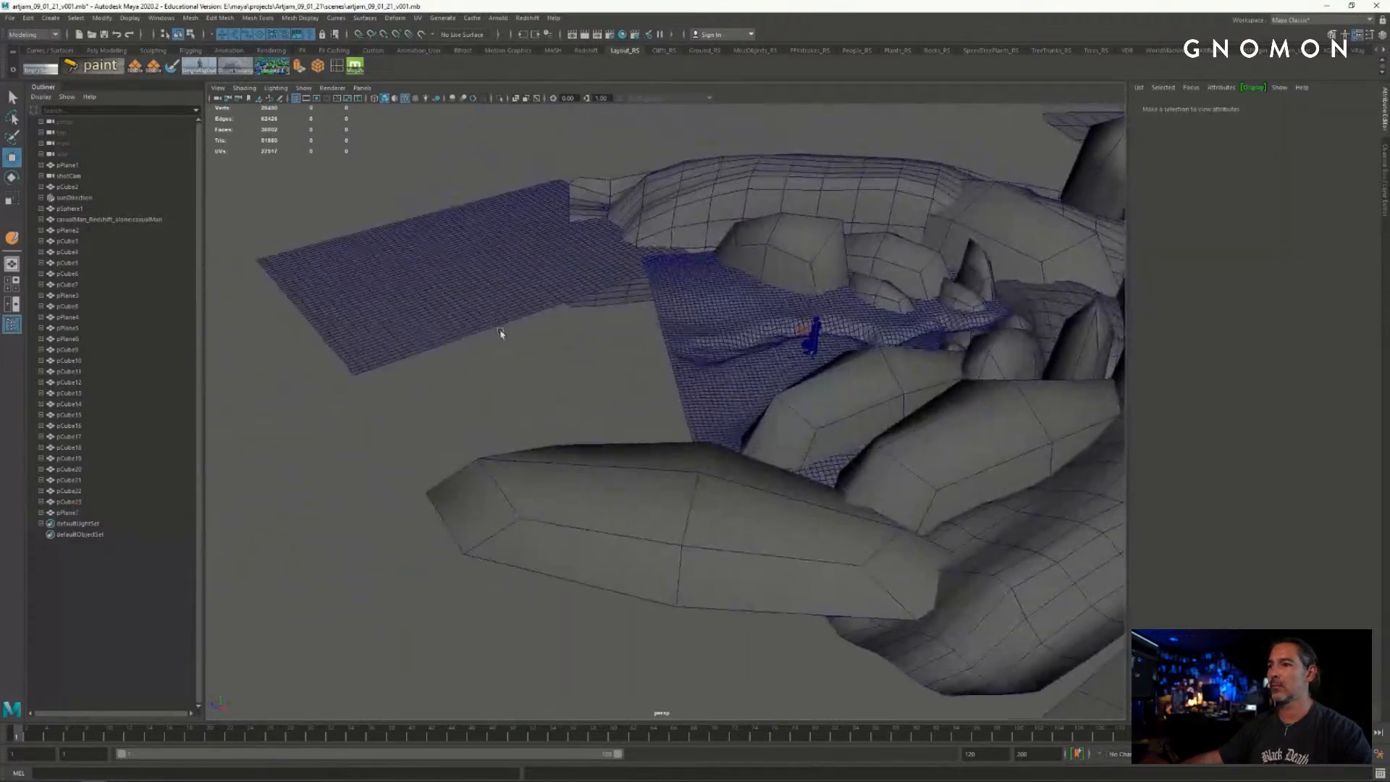
{"action": "middle_click_drag", "start_coordinate": [500, 333], "coordinate": [624, 437], "text": "alt"}
{"action": "right_click_drag", "start_coordinate": [624, 437], "coordinate": [729, 440], "text": "alt"}
{"action": "left_click", "coordinate": [472, 300]}
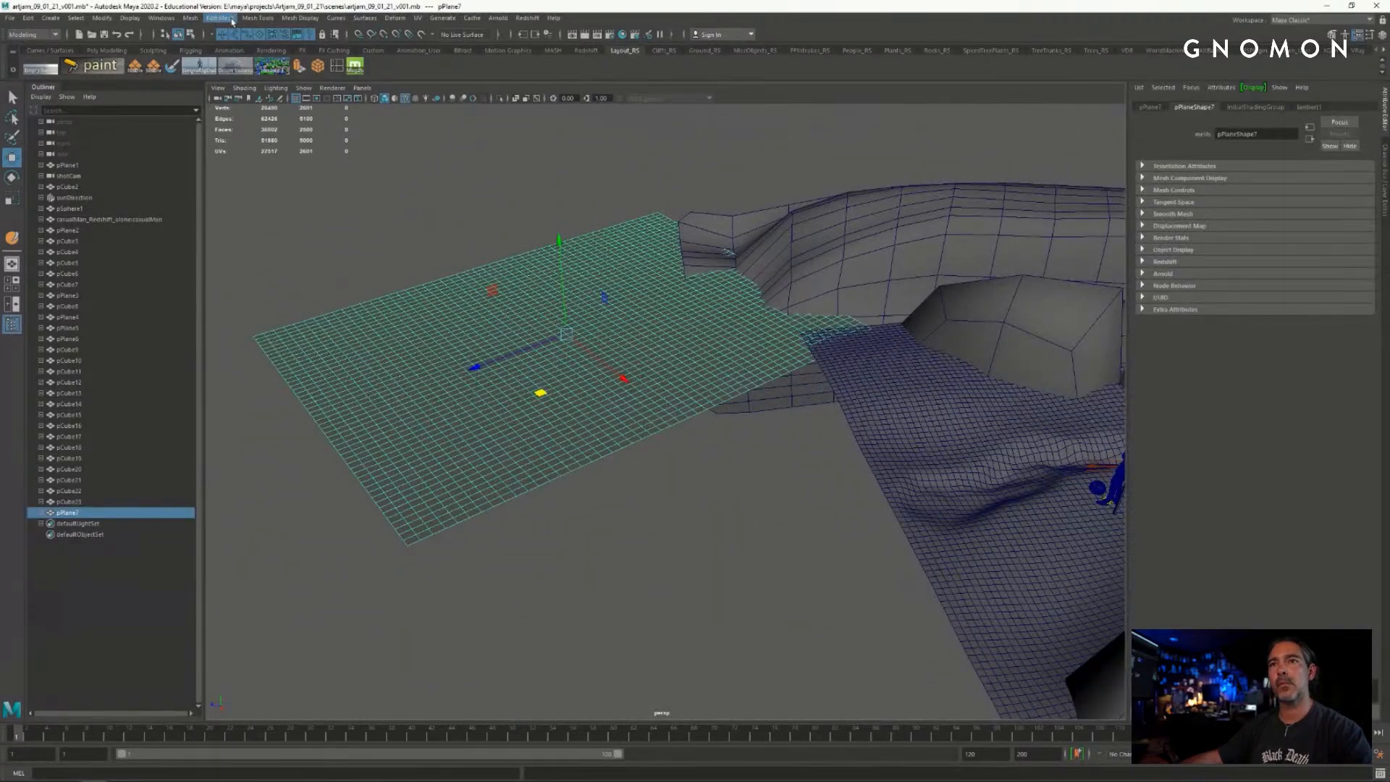
{"action": "left_click", "coordinate": [257, 17]}
{"action": "mouse_move", "coordinate": [318, 176]}
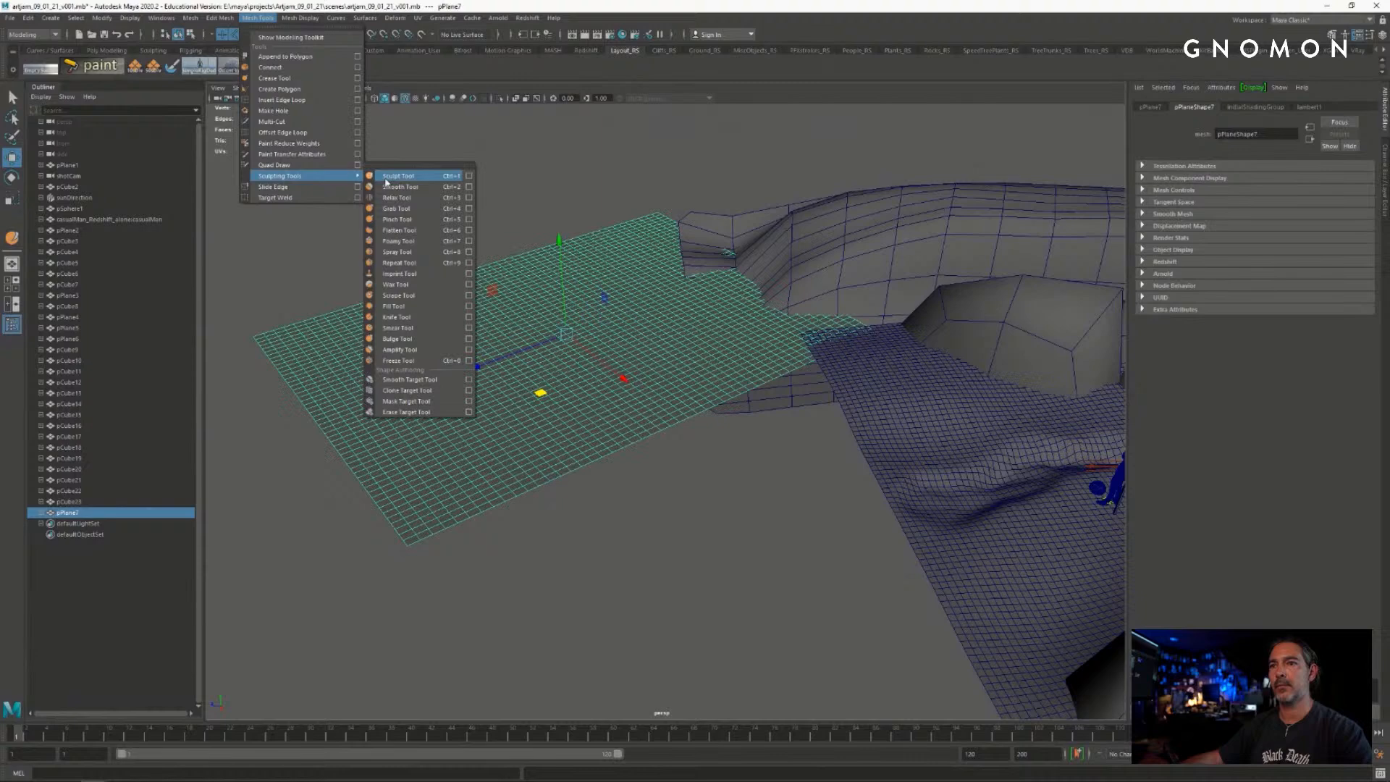
{"action": "left_click", "coordinate": [467, 176]}
{"action": "mouse_move", "coordinate": [586, 363]}
{"action": "left_mouse_down", "text": "alt"}
{"action": "mouse_move", "coordinate": [549, 366]}
{"action": "mouse_move", "coordinate": [589, 367]}
{"action": "mouse_move", "coordinate": [682, 316]}
{"action": "left_mouse_up", "text": "alt"}
{"action": "key", "text": "b"}
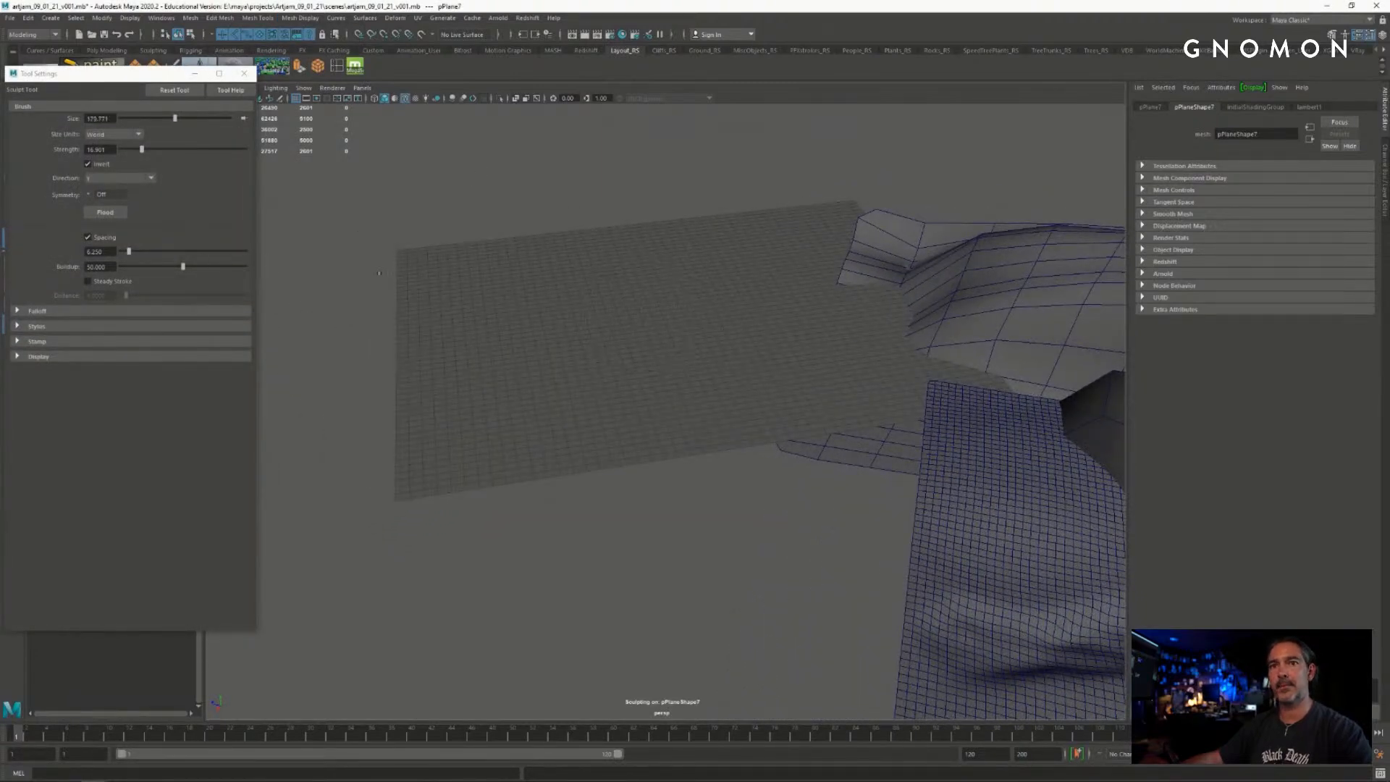
{"action": "right_click_drag", "start_coordinate": [554, 311], "coordinate": [456, 275], "text": "alt"}
{"action": "left_click", "coordinate": [88, 164]}
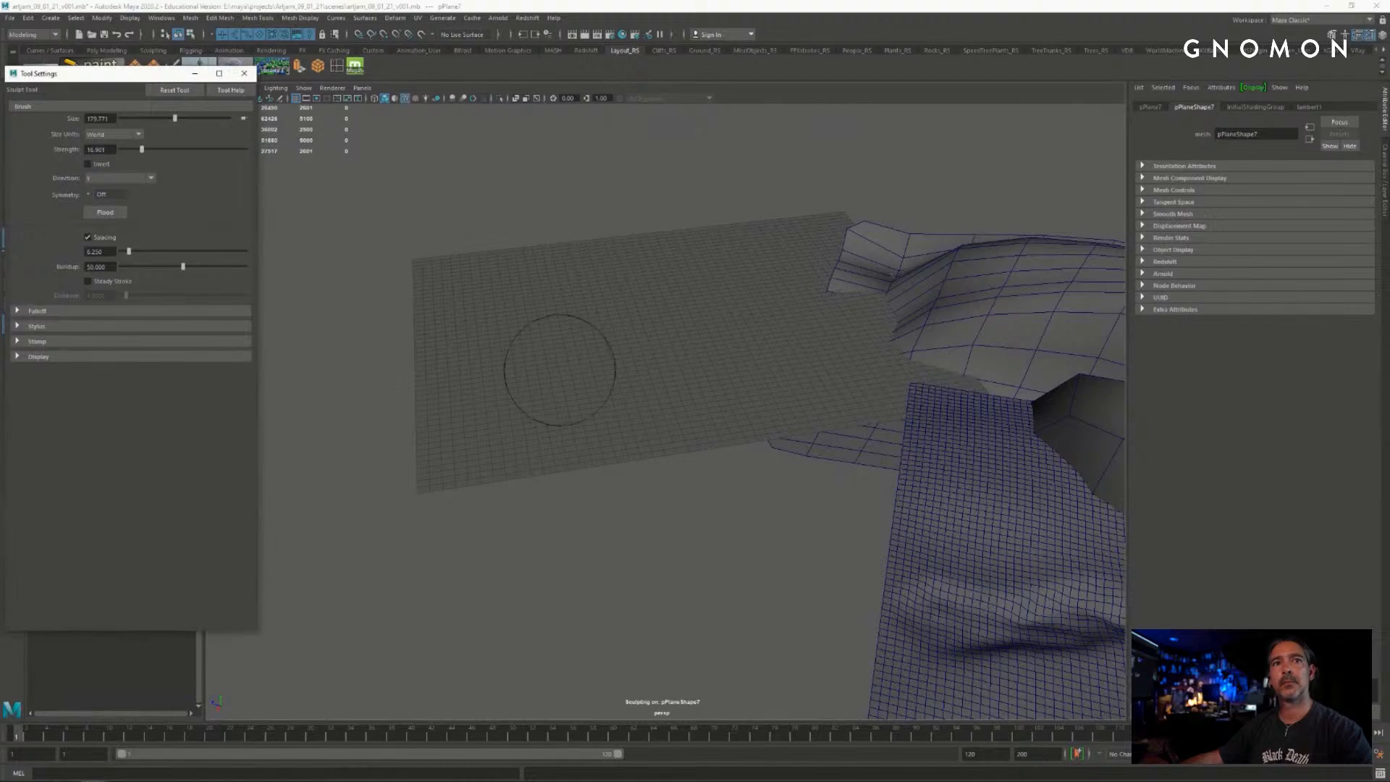
- Sculpt broad raised ridges across the foreground plane, enlarging the brush size to about 248 for the wider strokes
{"action": "mouse_move", "coordinate": [589, 320]}
{"action": "left_mouse_down", "text": "alt"}
{"action": "mouse_move", "coordinate": [572, 342]}
{"action": "mouse_move", "coordinate": [606, 335]}
{"action": "mouse_move", "coordinate": [623, 357]}
{"action": "mouse_move", "coordinate": [593, 348]}
{"action": "mouse_move", "coordinate": [673, 378]}
{"action": "left_mouse_up", "text": "alt"}
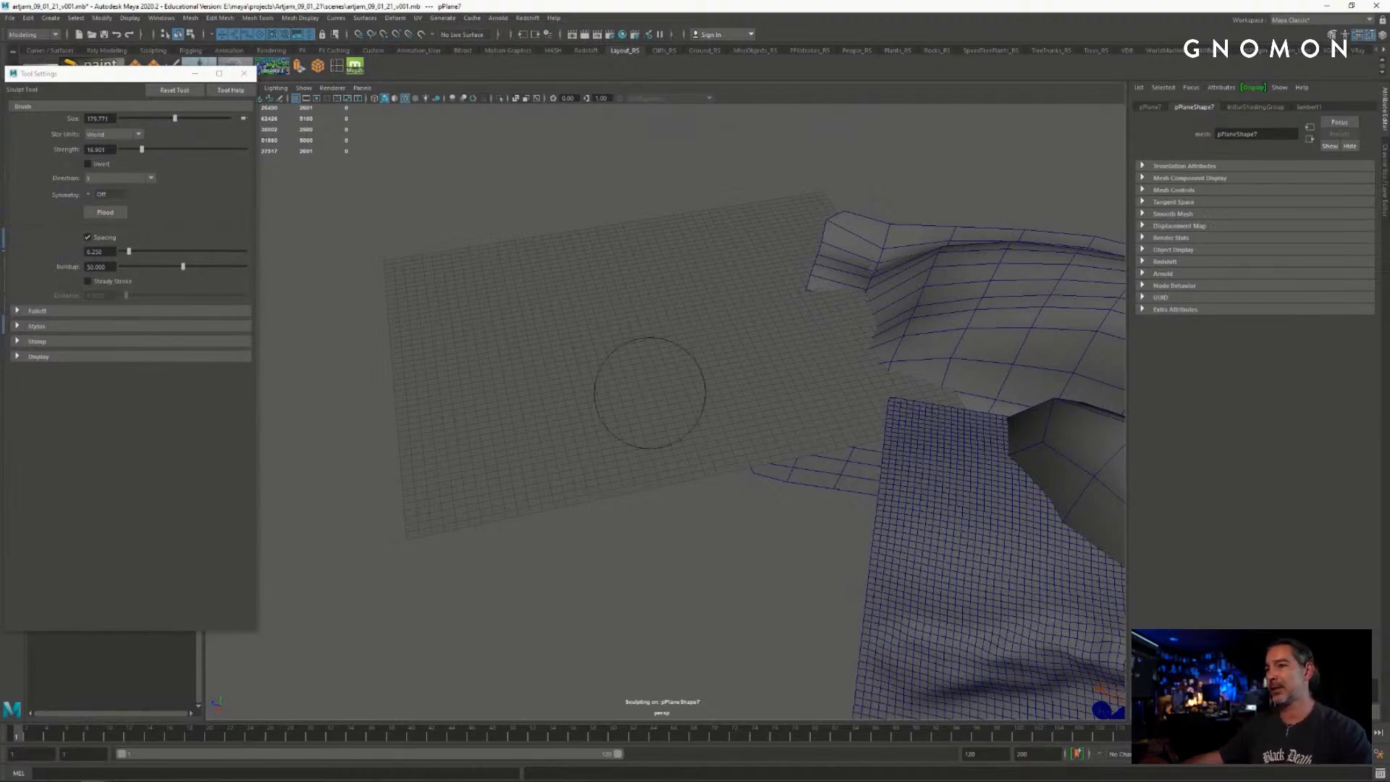
{"action": "mouse_move", "coordinate": [649, 392]}
{"action": "left_mouse_down", "text": "alt"}
{"action": "mouse_move", "coordinate": [670, 425]}
{"action": "mouse_move", "coordinate": [719, 413]}
{"action": "mouse_move", "coordinate": [715, 324]}
{"action": "left_mouse_up", "text": "alt"}
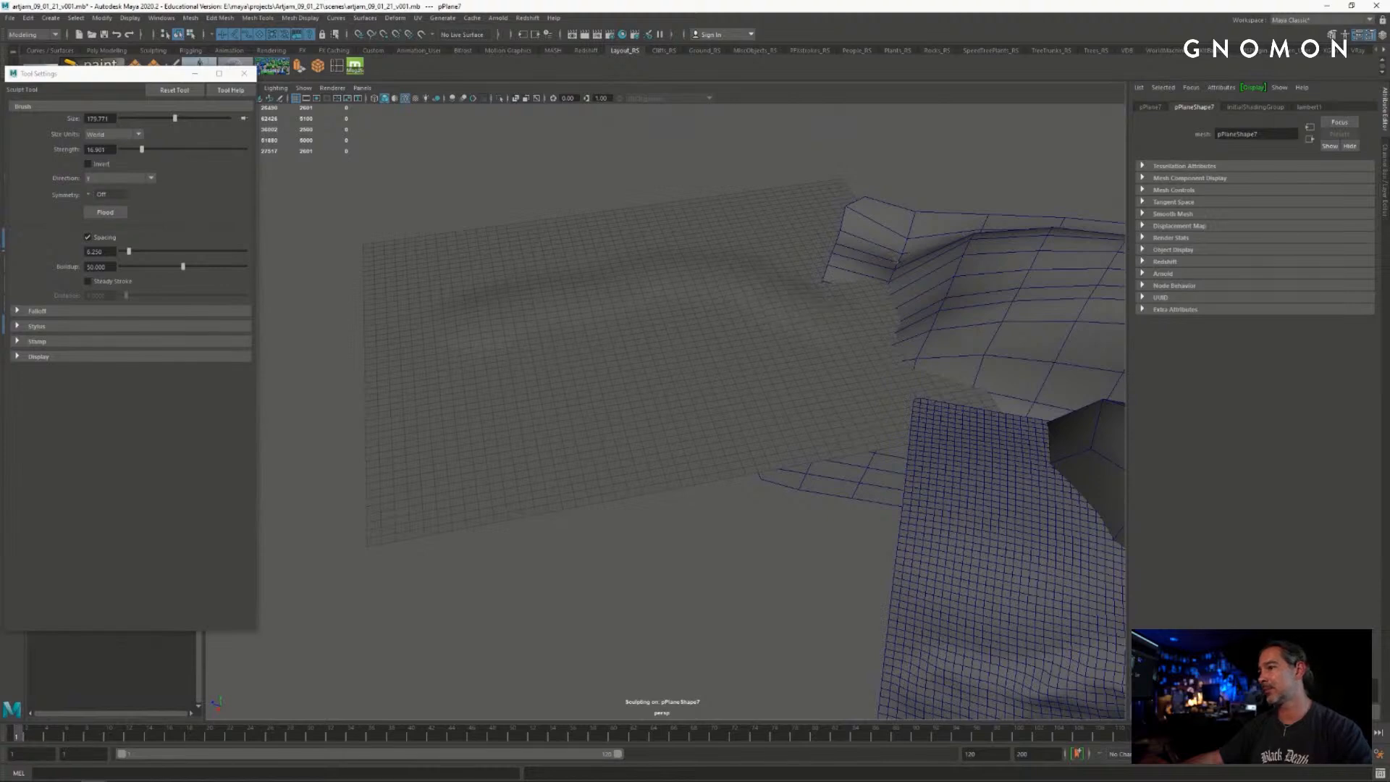
{"action": "left_click_drag", "start_coordinate": [684, 244], "coordinate": [472, 311]}
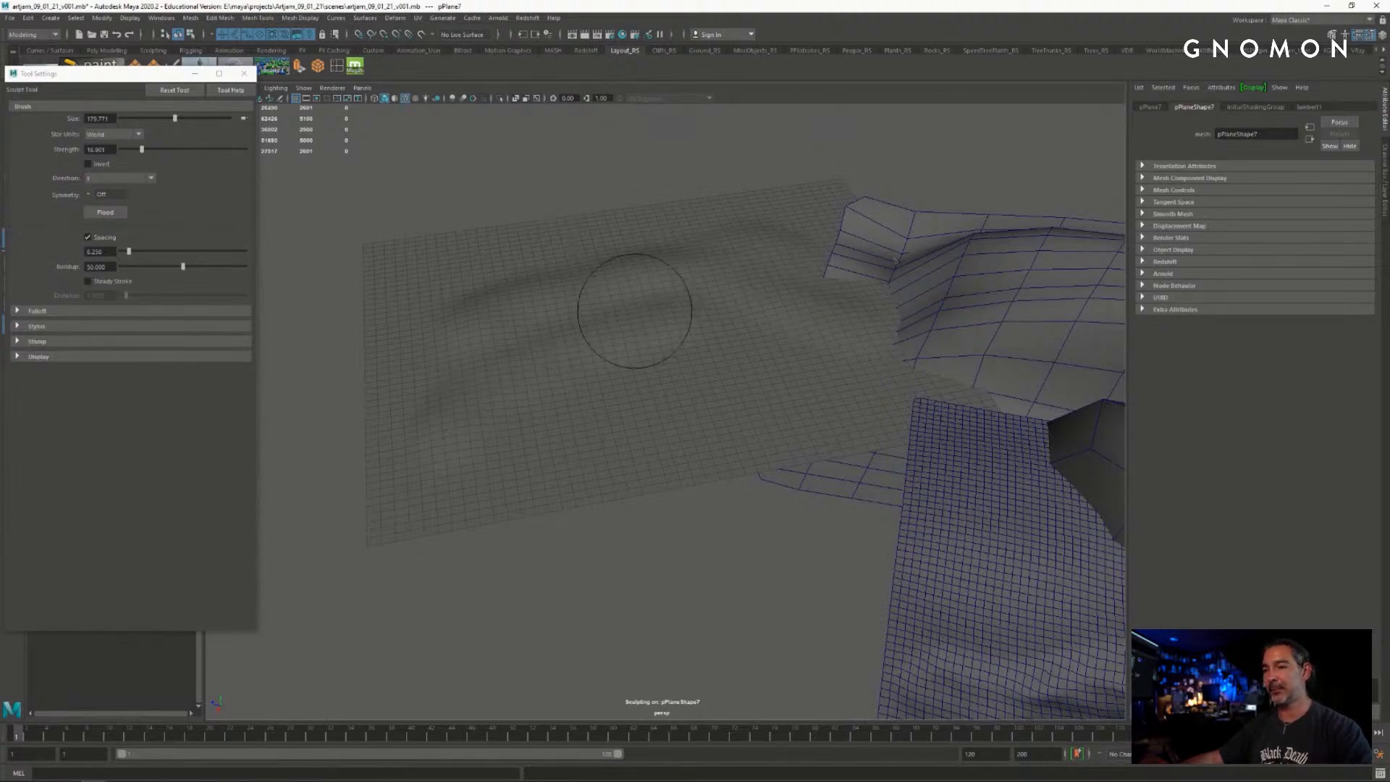
{"action": "key", "text": "b"}
{"action": "left_click_drag", "start_coordinate": [635, 311], "coordinate": [657, 313]}
{"action": "right_click_drag", "start_coordinate": [658, 313], "coordinate": [683, 314], "text": "alt"}
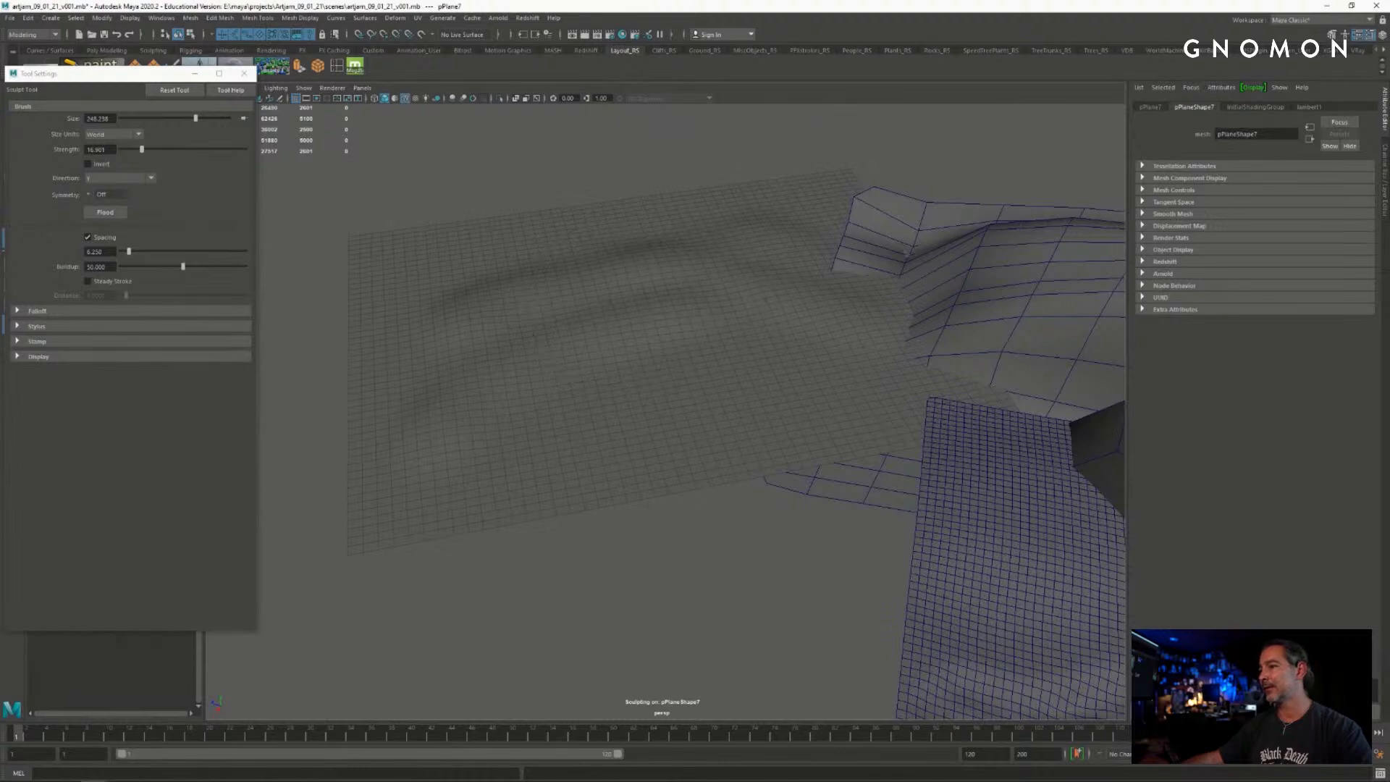
{"action": "mouse_move", "coordinate": [856, 285]}
{"action": "left_mouse_down"}
{"action": "mouse_move", "coordinate": [775, 240]}
{"action": "mouse_move", "coordinate": [684, 242]}
{"action": "mouse_move", "coordinate": [547, 295]}
{"action": "mouse_move", "coordinate": [445, 429]}
{"action": "left_mouse_up"}
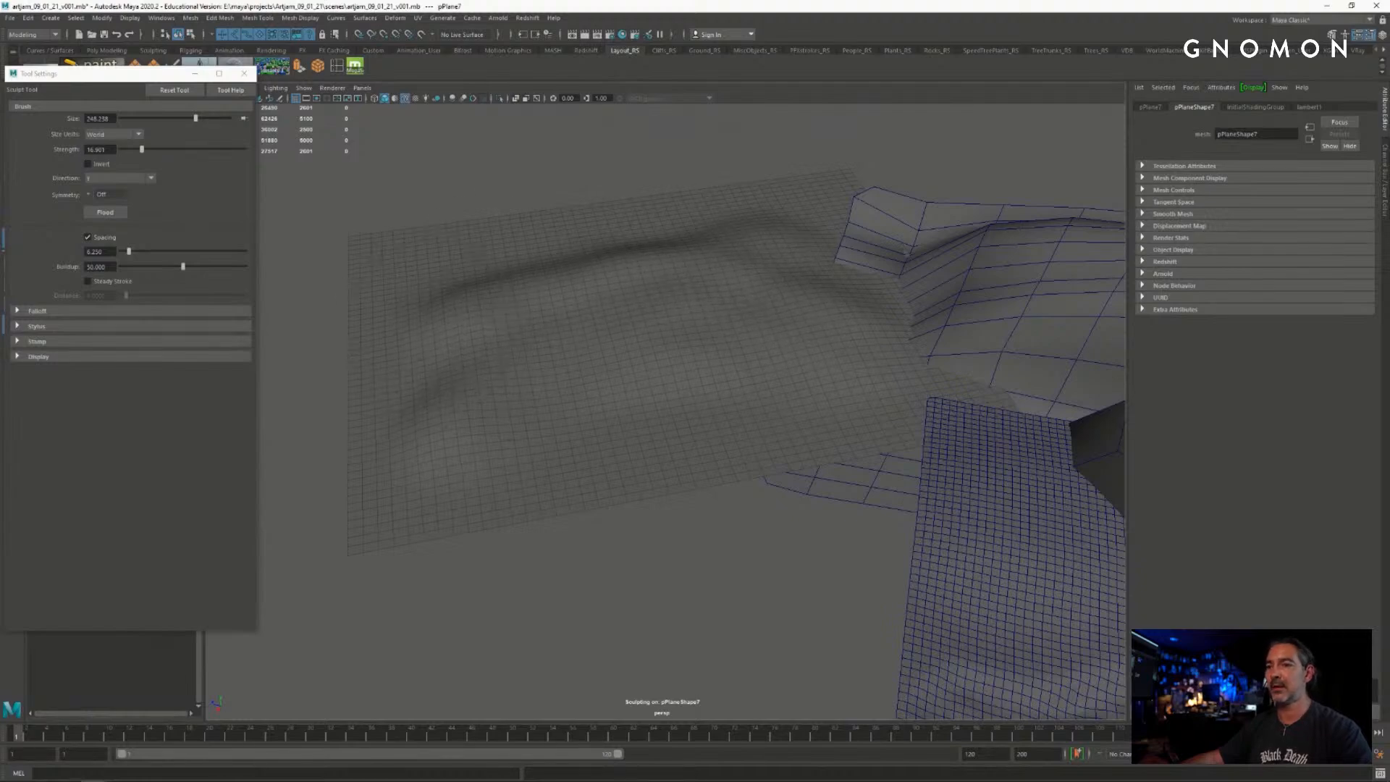
{"action": "left_click_drag", "start_coordinate": [803, 367], "coordinate": [831, 343], "text": "alt"}
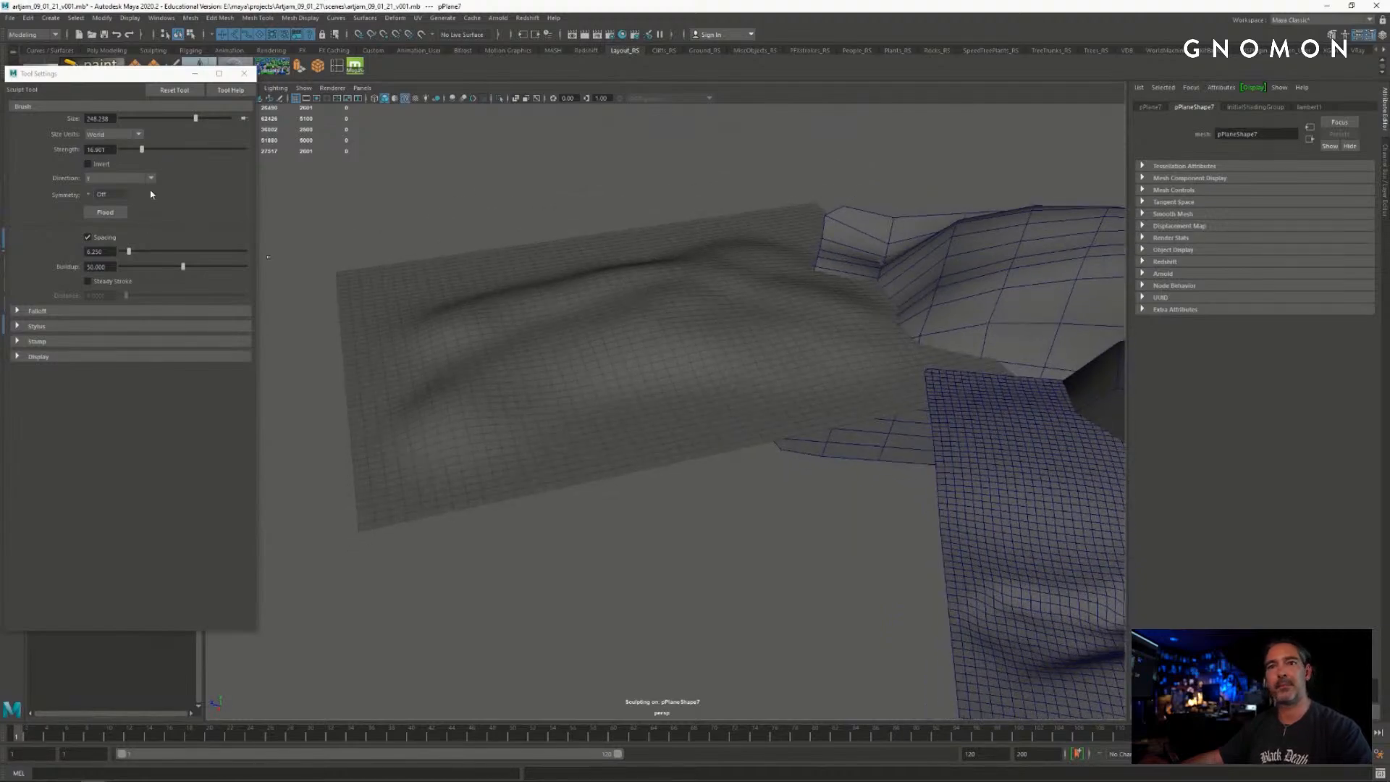
- Increase the brush strength to about 27.7 and build up the plane's ridge line and front slope into a taller mound
{"action": "left_click", "coordinate": [155, 150]}
{"action": "scroll", "coordinate": [597, 372], "scroll_direction": "up", "scroll_amount": 3}
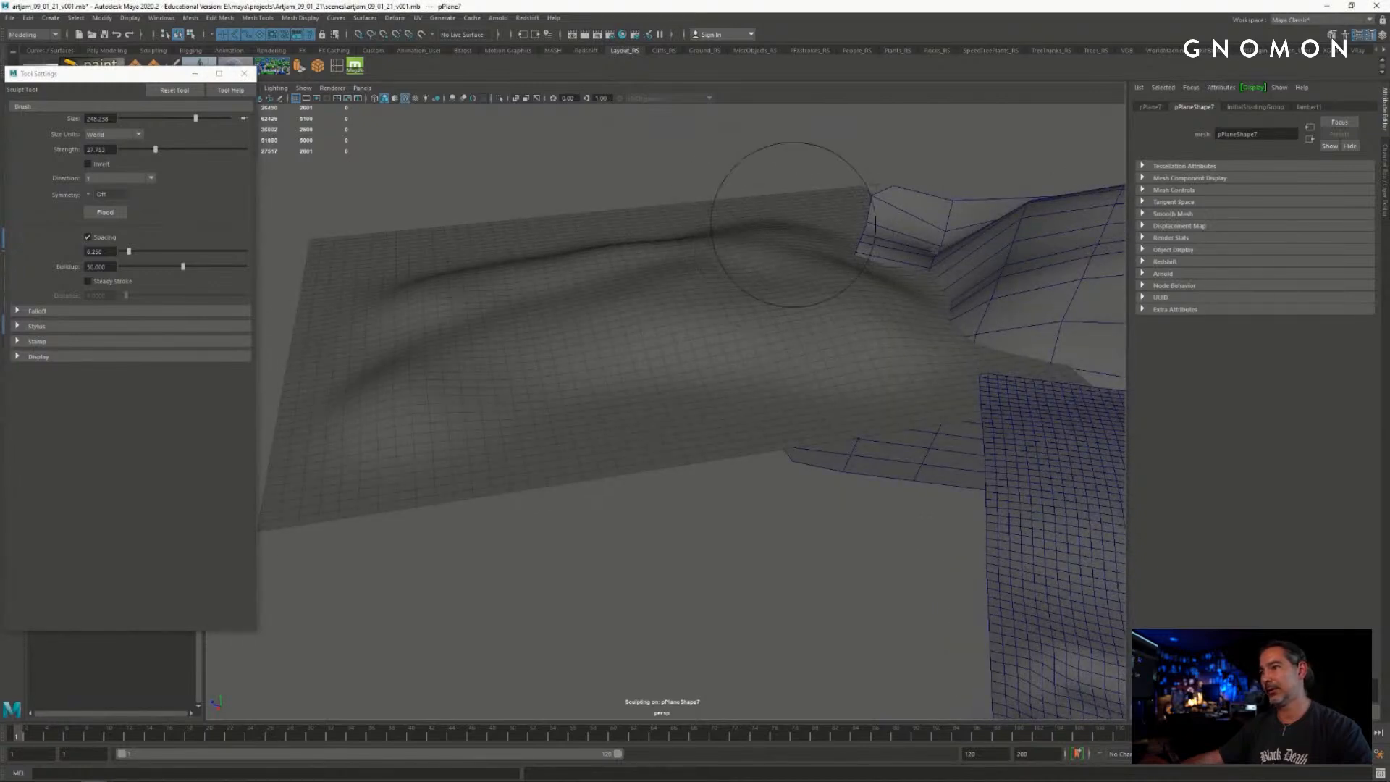
{"action": "left_click_drag", "start_coordinate": [794, 229], "coordinate": [609, 253]}
{"action": "left_click_drag", "start_coordinate": [406, 351], "coordinate": [521, 330]}
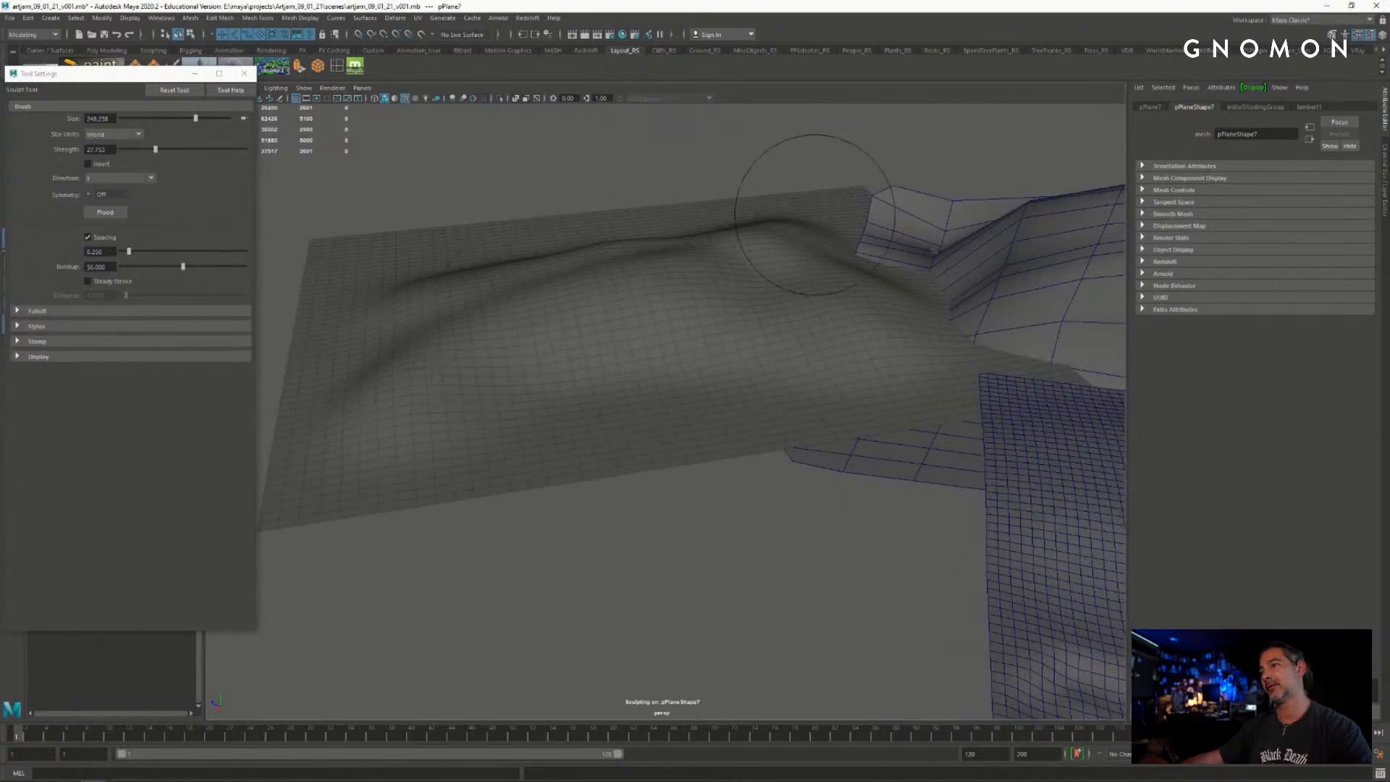
{"action": "left_click_drag", "start_coordinate": [815, 226], "coordinate": [682, 248]}
{"action": "mouse_move", "coordinate": [883, 327]}
{"action": "left_mouse_down"}
{"action": "mouse_move", "coordinate": [906, 334]}
{"action": "mouse_move", "coordinate": [884, 307]}
{"action": "left_mouse_up"}
- Sculpt the mound's crest and side from another angle, adding height and uneven slopes toward the near edge
{"action": "mouse_move", "coordinate": [703, 291]}
{"action": "left_mouse_down", "text": "alt"}
{"action": "mouse_move", "coordinate": [750, 301]}
{"action": "mouse_move", "coordinate": [706, 269]}
{"action": "left_mouse_up", "text": "alt"}
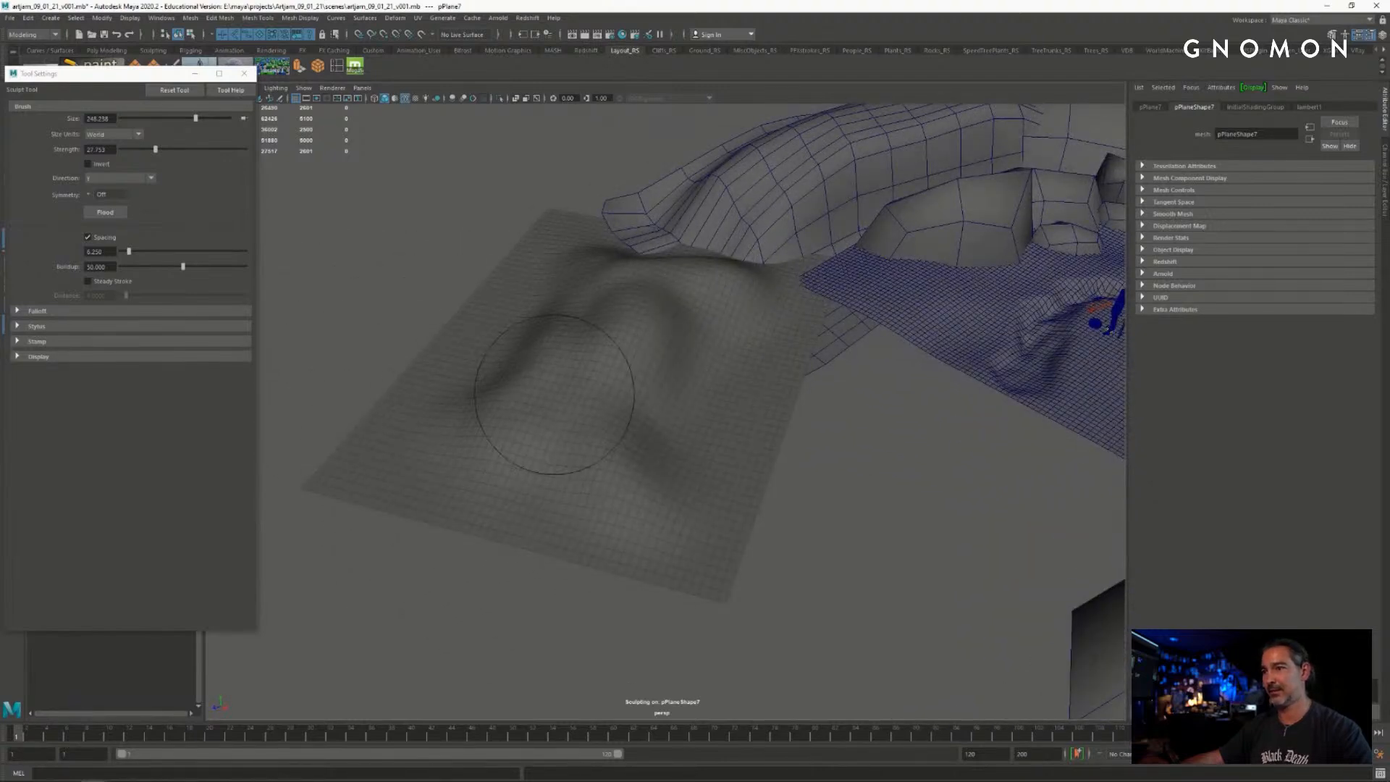
{"action": "left_click_drag", "start_coordinate": [554, 395], "coordinate": [624, 304]}
{"action": "left_click_drag", "start_coordinate": [708, 262], "coordinate": [651, 279]}
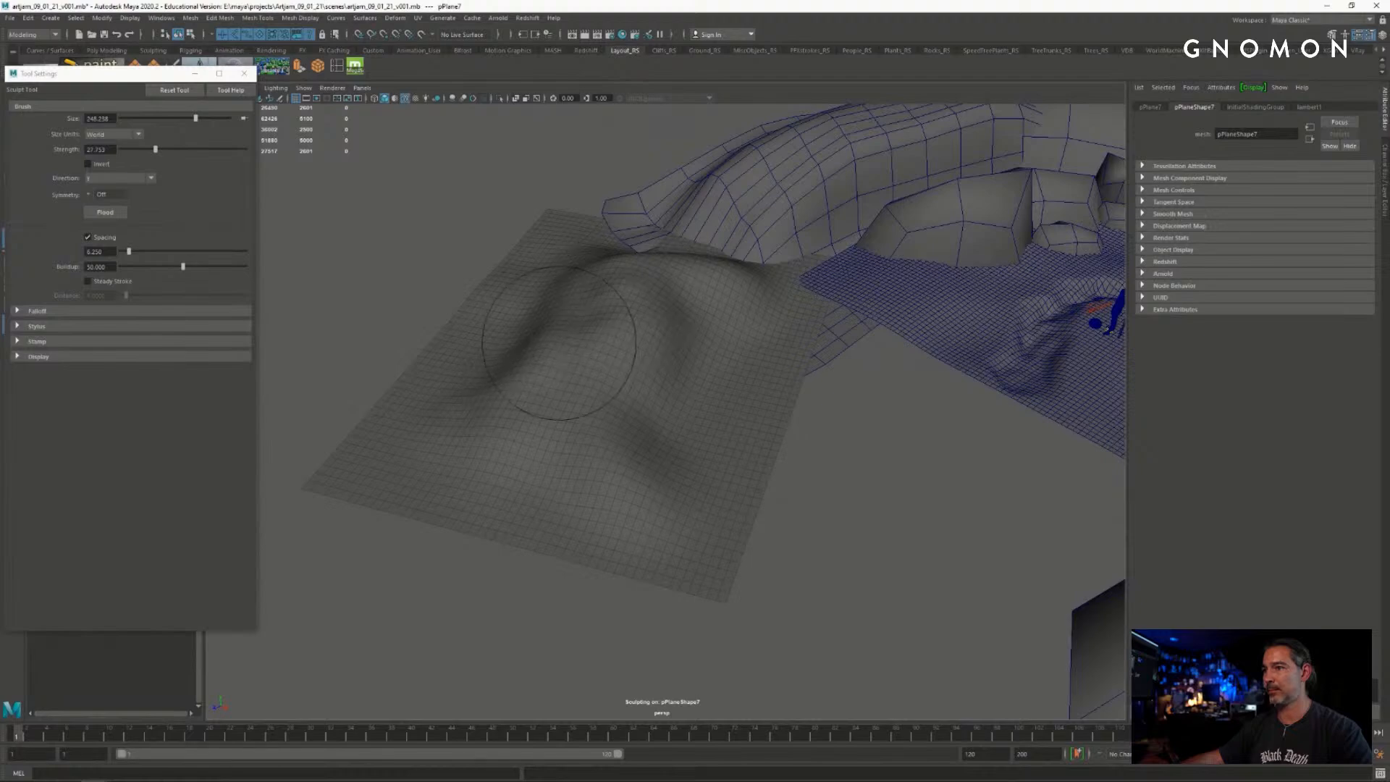
{"action": "left_click_drag", "start_coordinate": [558, 351], "coordinate": [619, 427]}
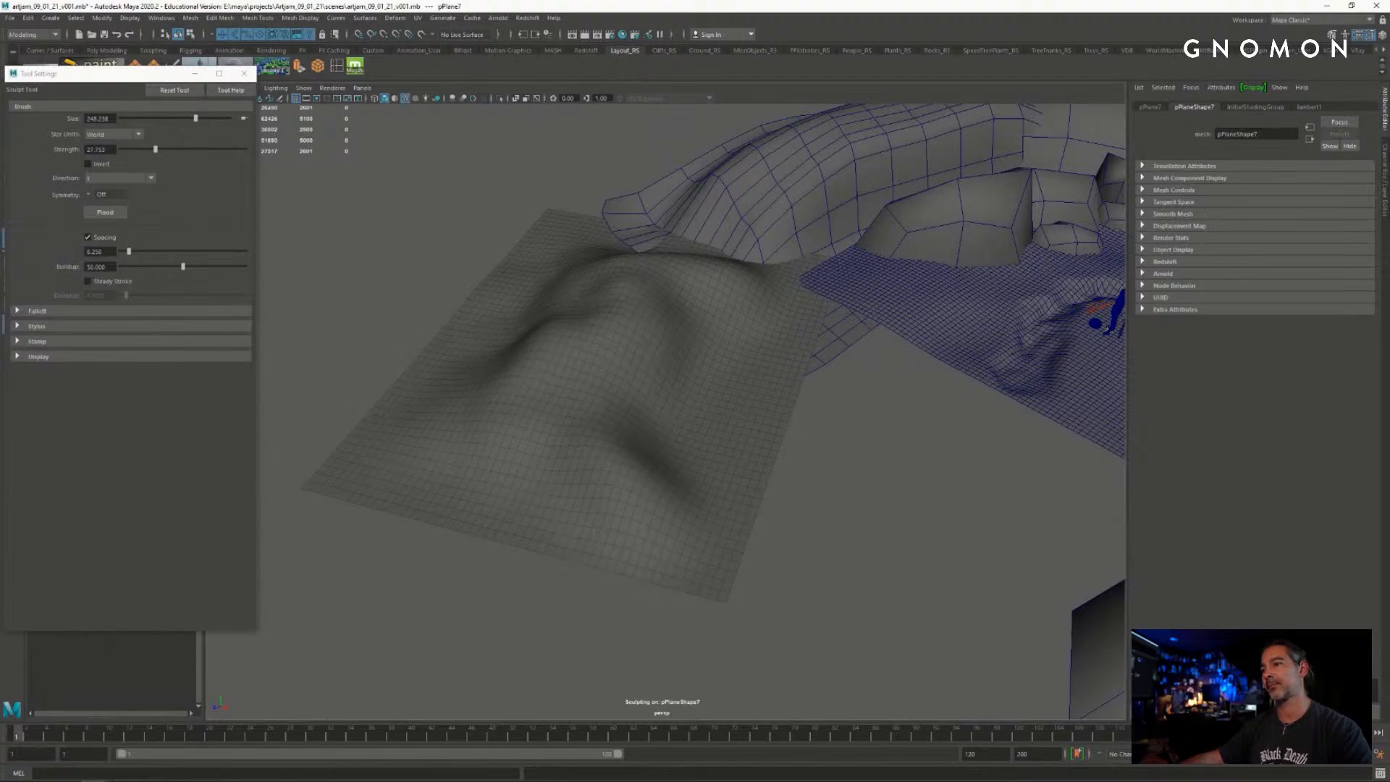
{"action": "mouse_move", "coordinate": [762, 217]}
{"action": "left_mouse_down", "text": "alt"}
{"action": "mouse_move", "coordinate": [797, 263]}
{"action": "mouse_move", "coordinate": [821, 254]}
{"action": "mouse_move", "coordinate": [622, 293]}
{"action": "left_mouse_up", "text": "alt"}
{"action": "left_click_drag", "start_coordinate": [802, 279], "coordinate": [795, 330], "text": "alt"}
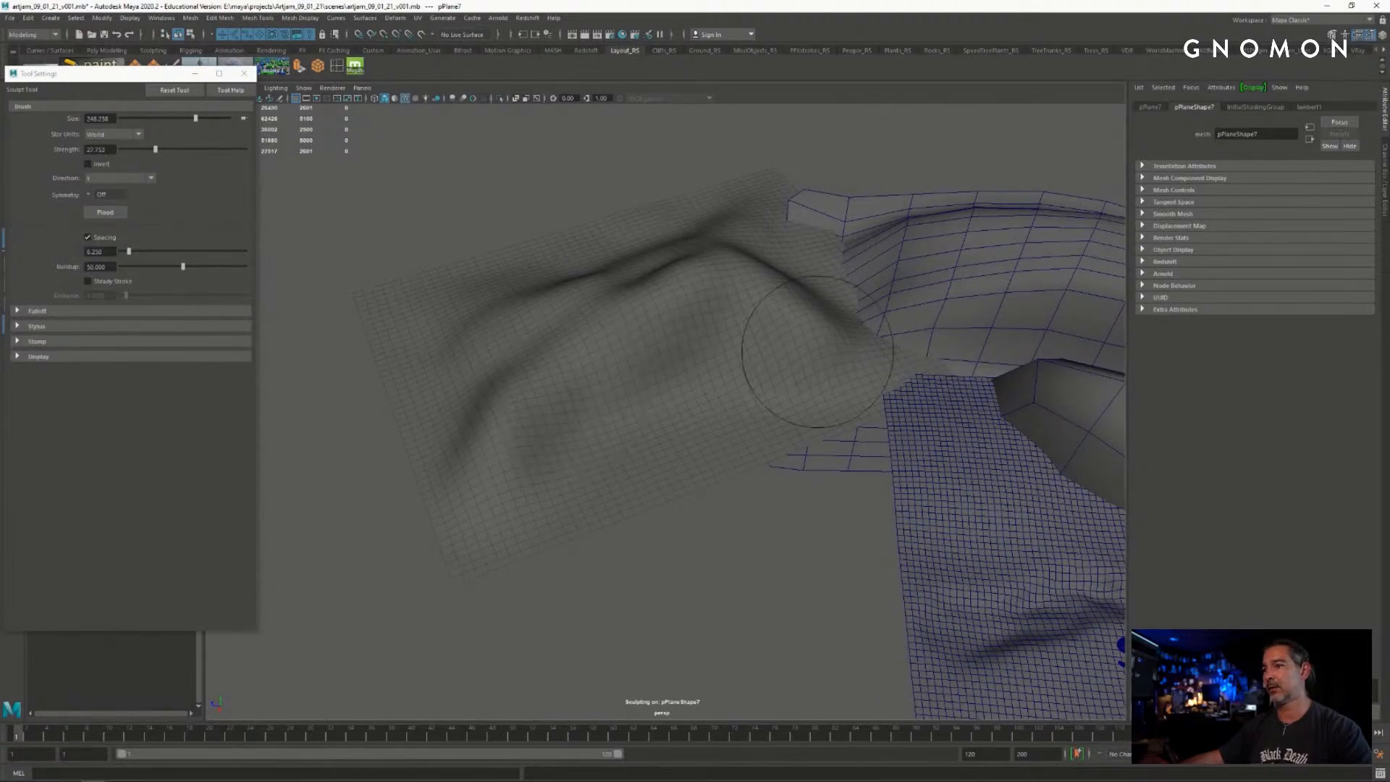
- Leave sculpting, then rotate and scale the sculpted mound to fit against the left wall's front end
{"action": "left_click", "coordinate": [244, 74]}
{"action": "key", "text": "q"}
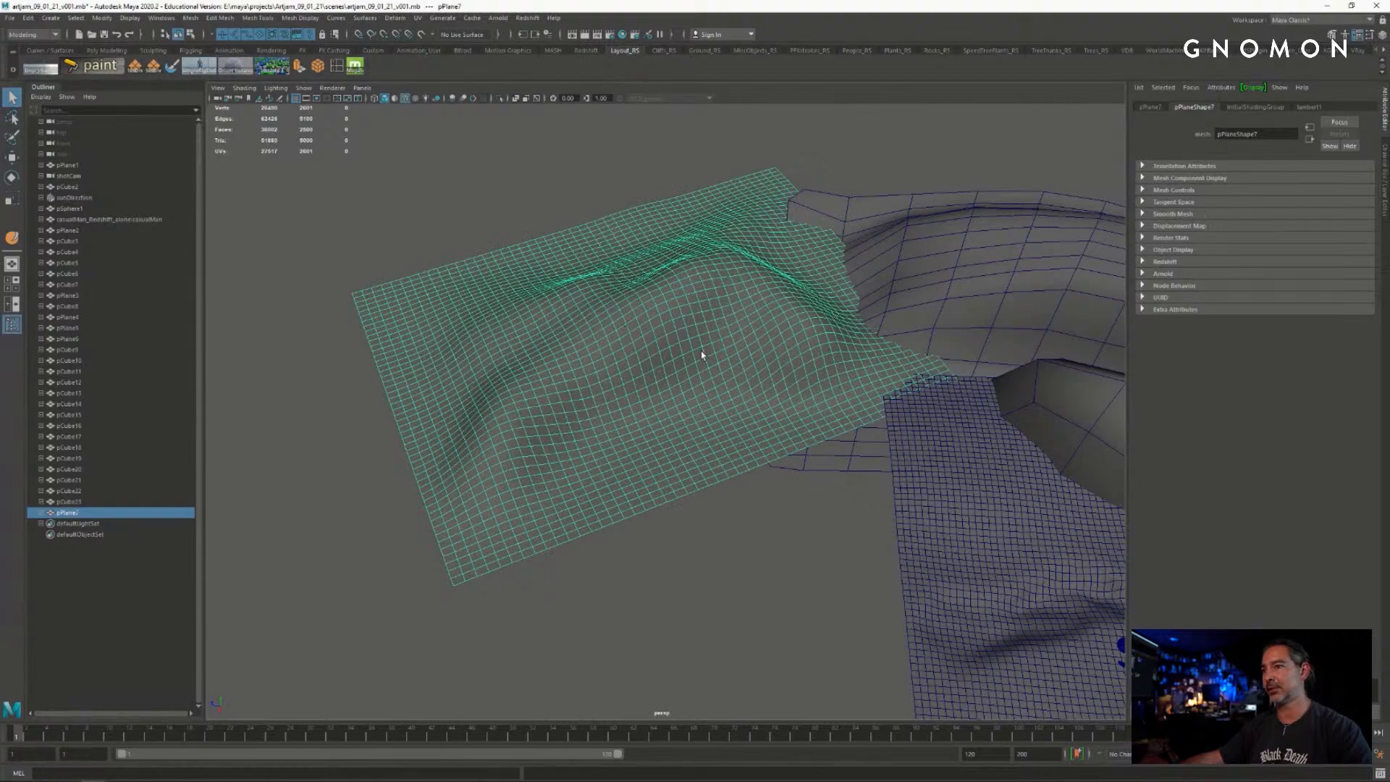
{"action": "key", "text": "e"}
{"action": "left_click_drag", "start_coordinate": [620, 414], "coordinate": [657, 413]}
{"action": "key", "text": "w"}
{"action": "key", "text": "e"}
{"action": "key", "text": "r"}
{"action": "left_click_drag", "start_coordinate": [644, 338], "coordinate": [873, 368]}
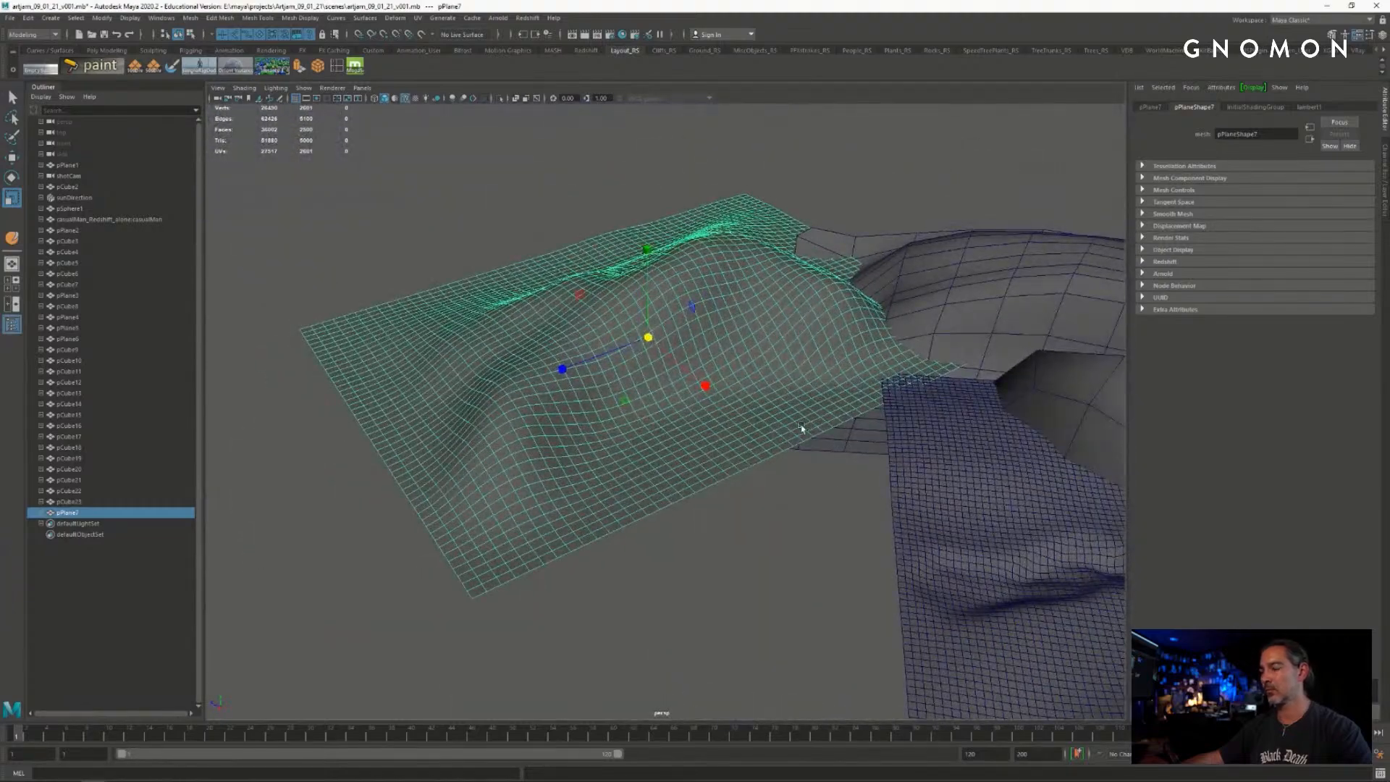
{"action": "left_click", "coordinate": [818, 503]}
{"action": "left_click_drag", "start_coordinate": [816, 502], "coordinate": [654, 490], "text": "alt"}
{"action": "mouse_move", "coordinate": [709, 452]}
{"action": "left_mouse_down", "text": "alt"}
{"action": "mouse_move", "coordinate": [680, 453]}
{"action": "mouse_move", "coordinate": [723, 450]}
{"action": "left_mouse_up", "text": "alt"}
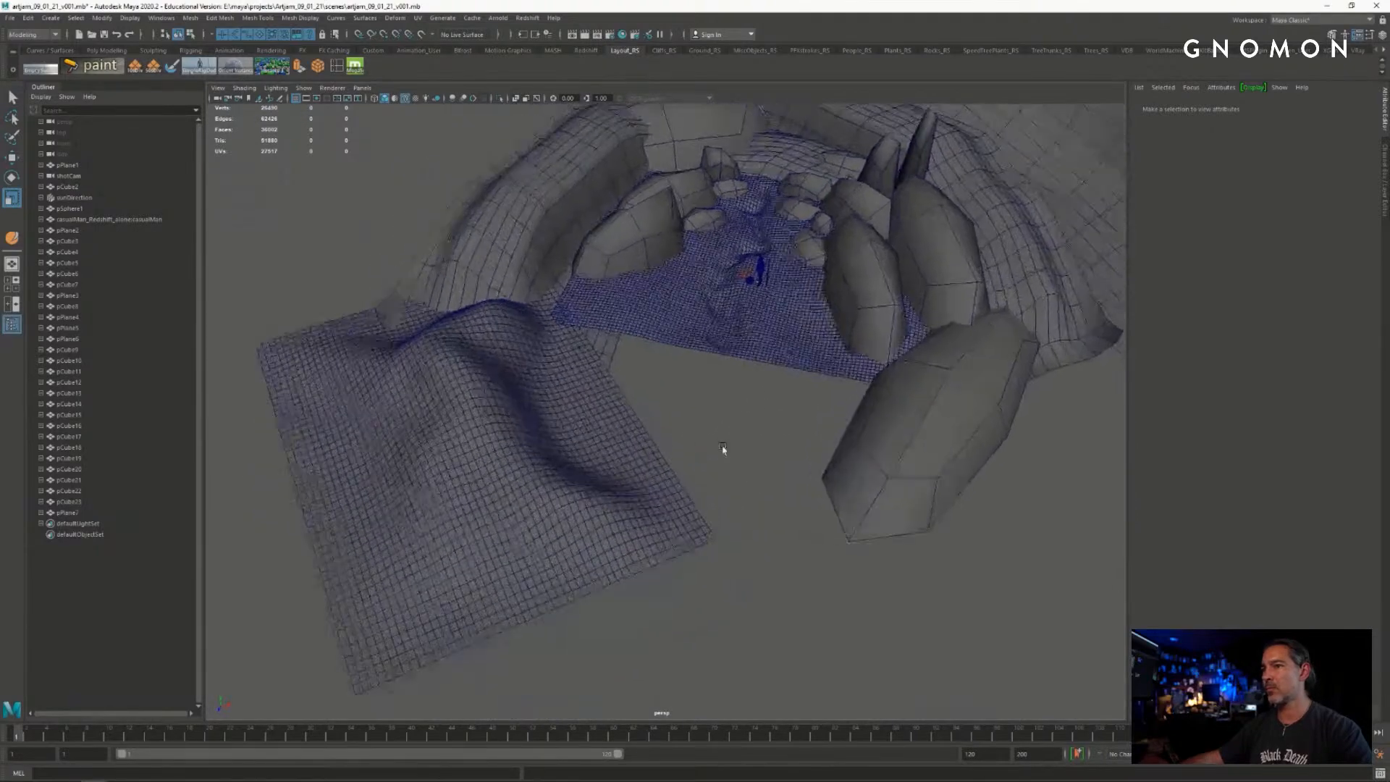
- Examine how the sculpted mound and the front boulder frame the ground plane from several angles
{"action": "right_click_drag", "start_coordinate": [723, 451], "coordinate": [762, 440], "text": "alt"}
{"action": "key", "text": "q"}
{"action": "left_click_drag", "start_coordinate": [739, 413], "coordinate": [751, 443], "text": "alt"}
{"action": "left_click", "coordinate": [481, 288]}
{"action": "left_click", "coordinate": [650, 472]}
{"action": "middle_click_drag", "start_coordinate": [750, 443], "coordinate": [721, 416], "text": "alt"}
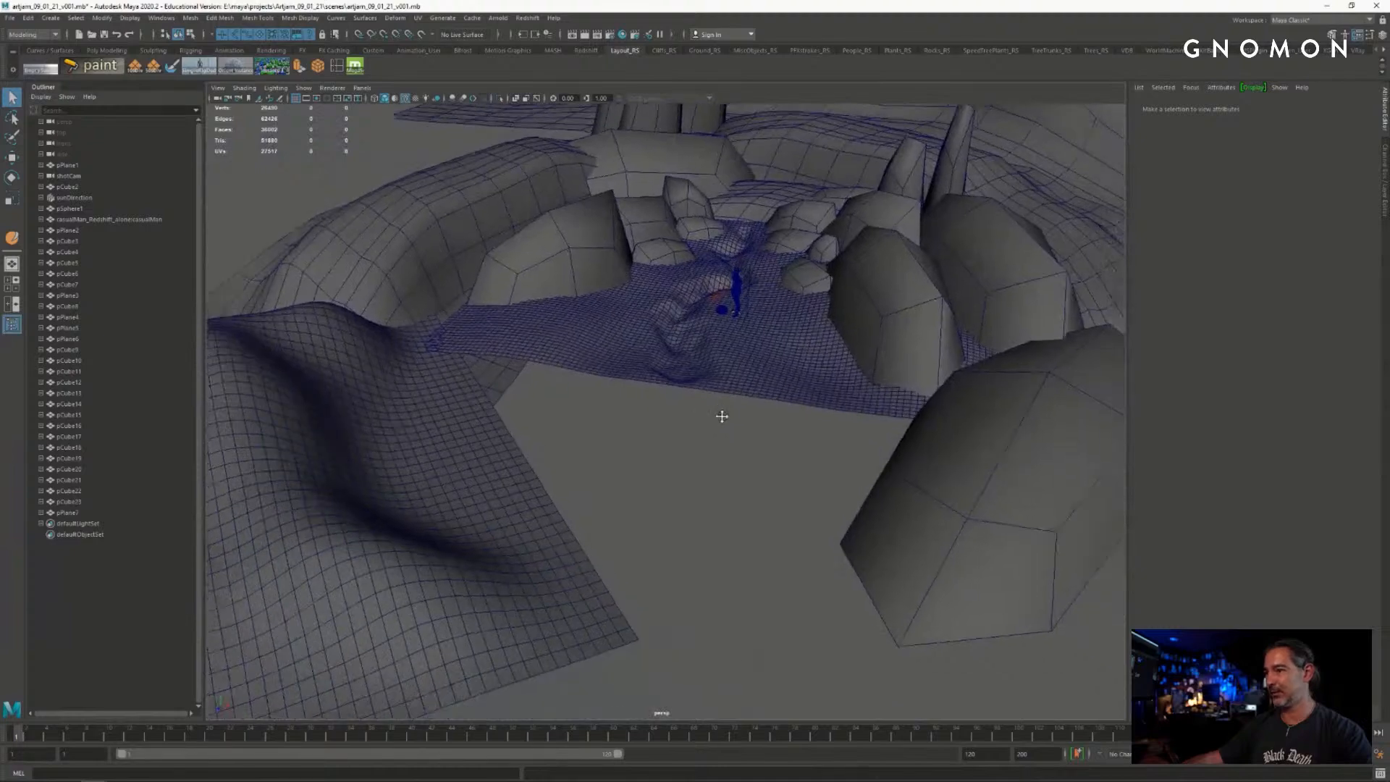
{"action": "left_click_drag", "start_coordinate": [722, 416], "coordinate": [652, 267], "text": "alt"}
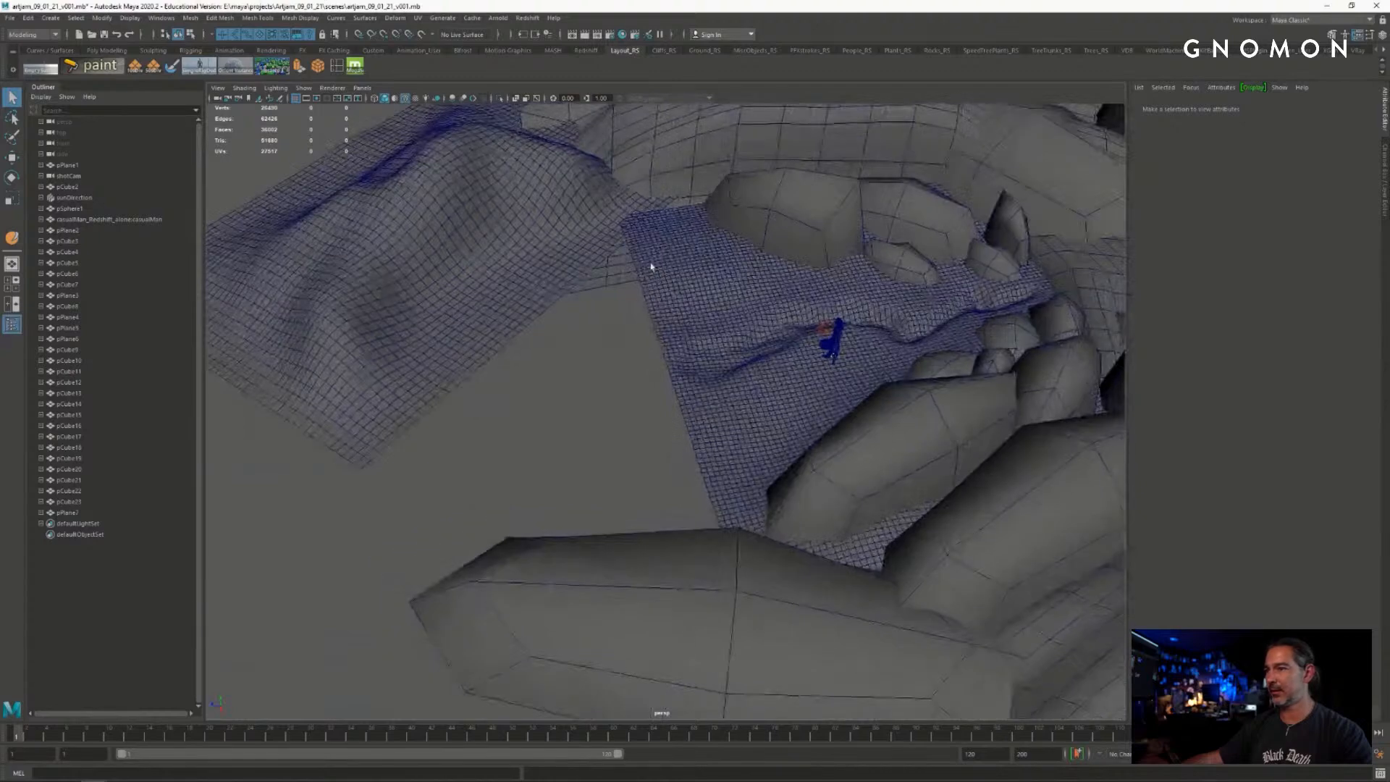
- Duplicate the front boulder on the side opposite the mound and move the copy outward beside it
{"action": "middle_click_drag", "start_coordinate": [651, 267], "coordinate": [789, 319], "text": "alt"}
{"action": "left_click_drag", "start_coordinate": [788, 319], "coordinate": [871, 356], "text": "alt"}
{"action": "left_click", "coordinate": [885, 377]}
{"action": "key", "text": "ctrl+d"}
{"action": "key", "text": "w"}
{"action": "left_click_drag", "start_coordinate": [822, 400], "coordinate": [965, 346]}
{"action": "key", "text": "q"}
{"action": "left_click", "coordinate": [658, 455]}
- Examine the open gap in front of the ground plane between the mound and the two front boulders
{"action": "left_click_drag", "start_coordinate": [660, 454], "coordinate": [410, 514], "text": "alt"}
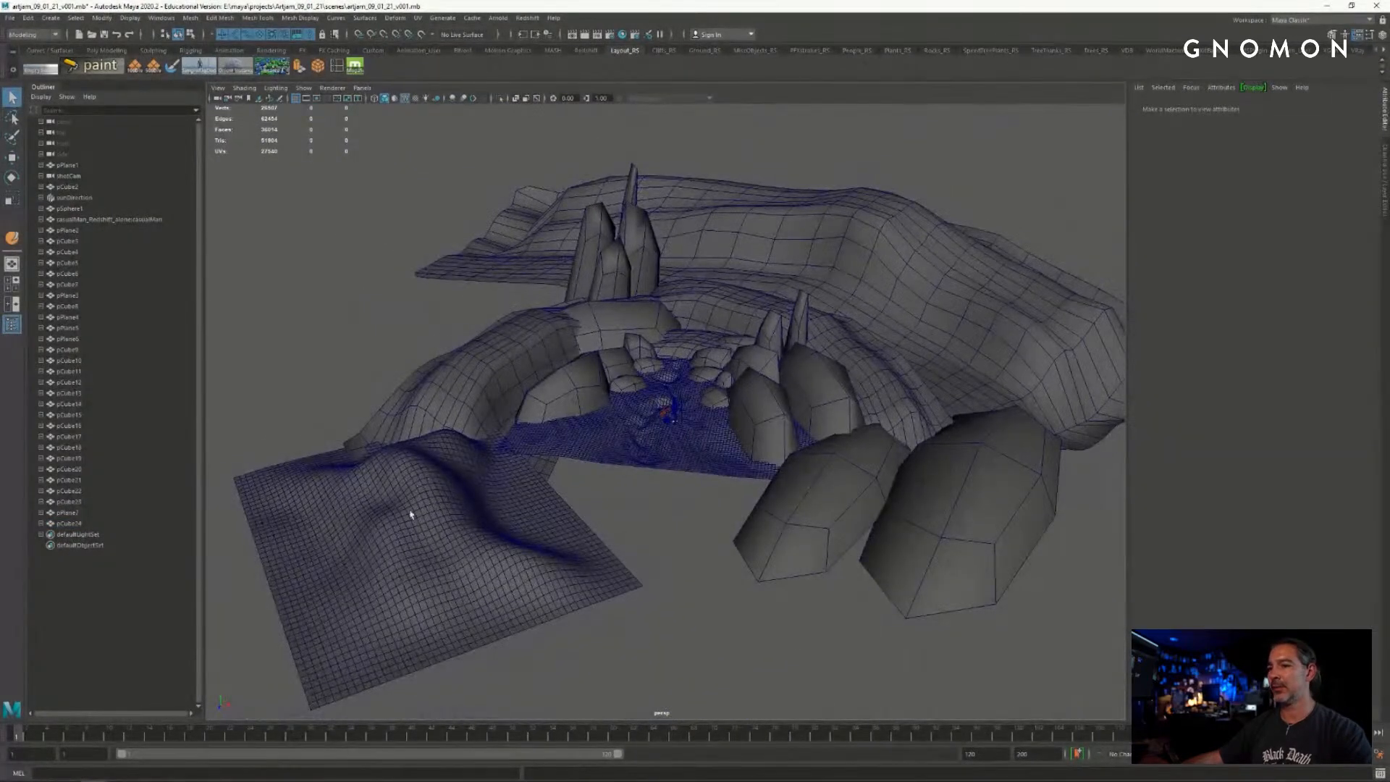
{"action": "left_click_drag", "start_coordinate": [570, 555], "coordinate": [504, 536], "text": "alt"}
{"action": "left_click_drag", "start_coordinate": [639, 516], "coordinate": [603, 523], "text": "alt"}
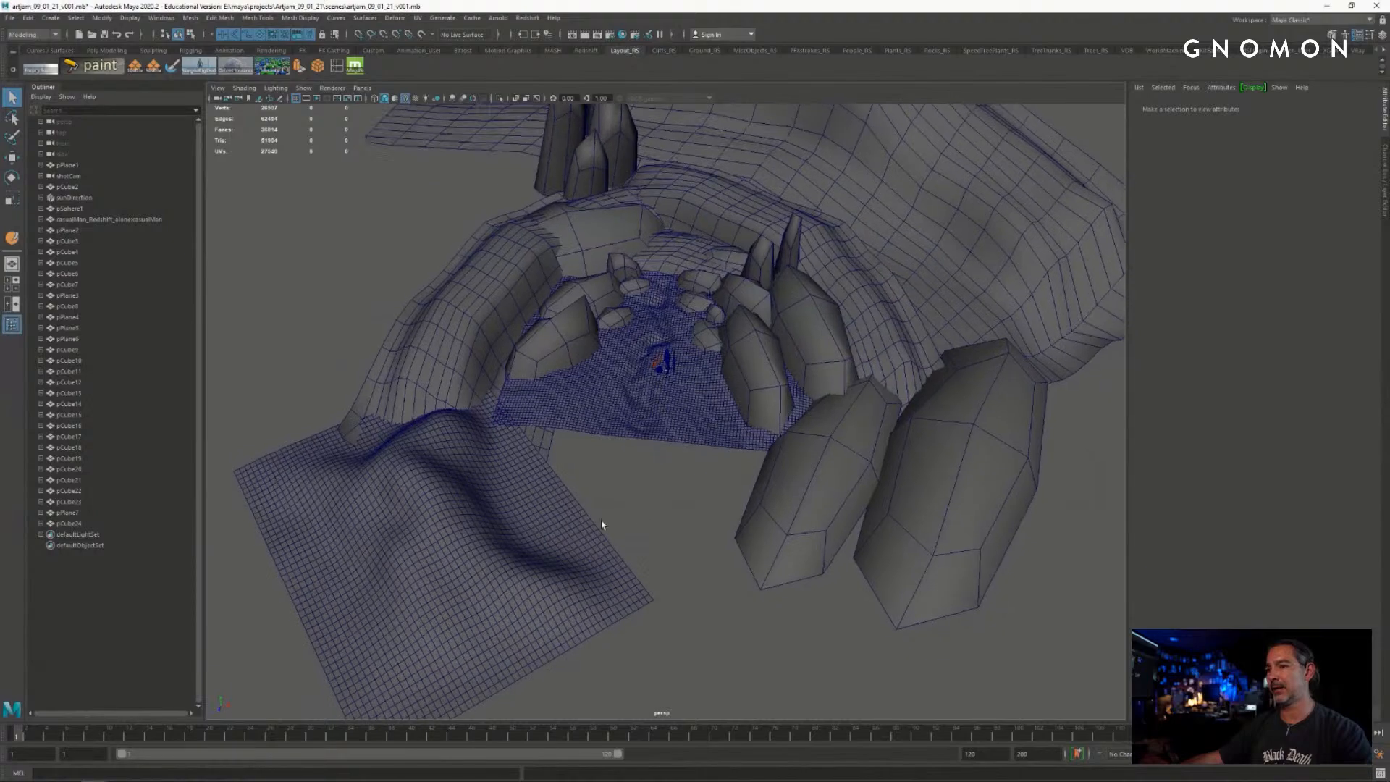
{"action": "left_click", "coordinate": [587, 429]}
{"action": "right_click_drag", "start_coordinate": [655, 464], "coordinate": [741, 498], "text": "alt"}
{"action": "left_click", "coordinate": [561, 506]}
{"action": "right_click_drag", "start_coordinate": [562, 506], "coordinate": [816, 519], "text": "alt"}
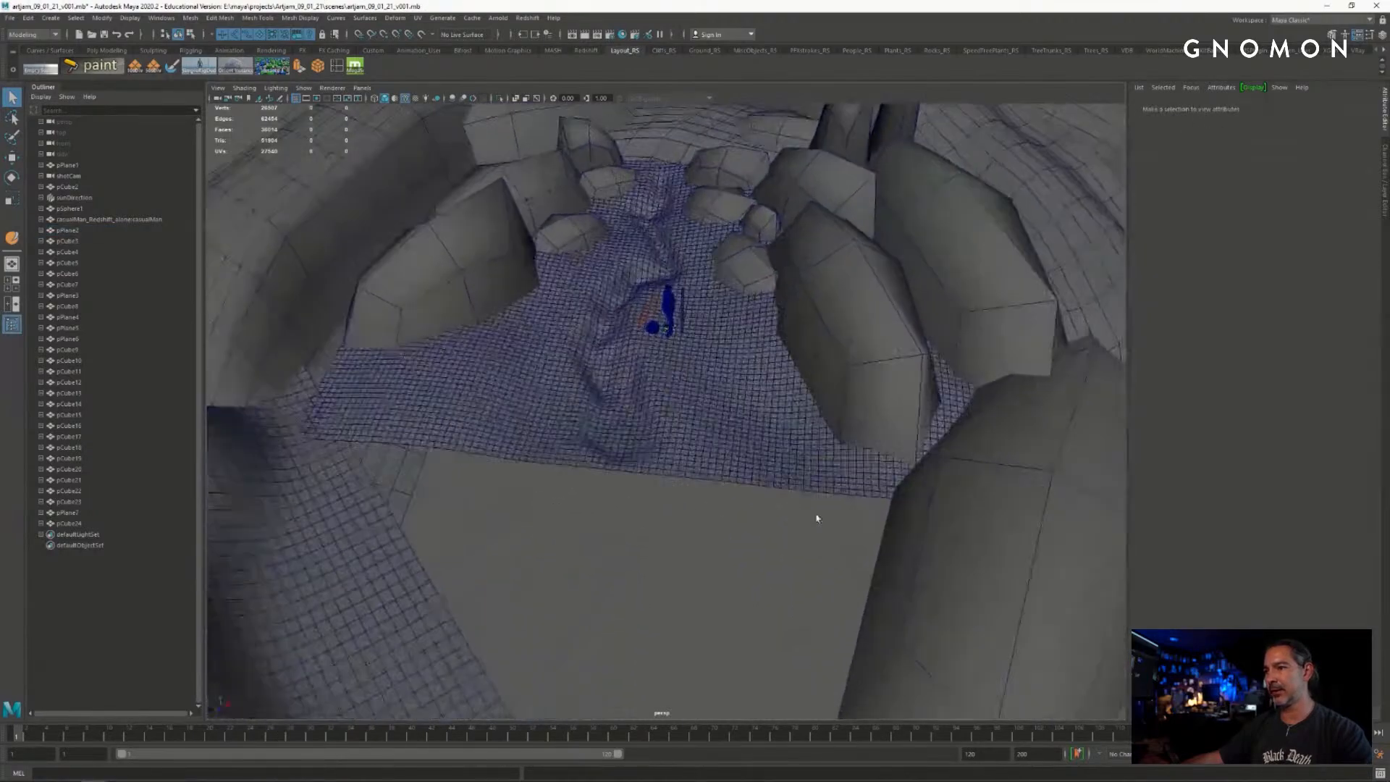
{"action": "left_click_drag", "start_coordinate": [816, 518], "coordinate": [748, 503], "text": "alt"}
{"action": "middle_click_drag", "start_coordinate": [698, 509], "coordinate": [703, 533], "text": "alt"}
{"action": "right_click_drag", "start_coordinate": [703, 532], "coordinate": [735, 608], "text": "alt"}
{"action": "middle_click_drag", "start_coordinate": [823, 577], "coordinate": [854, 537], "text": "alt"}
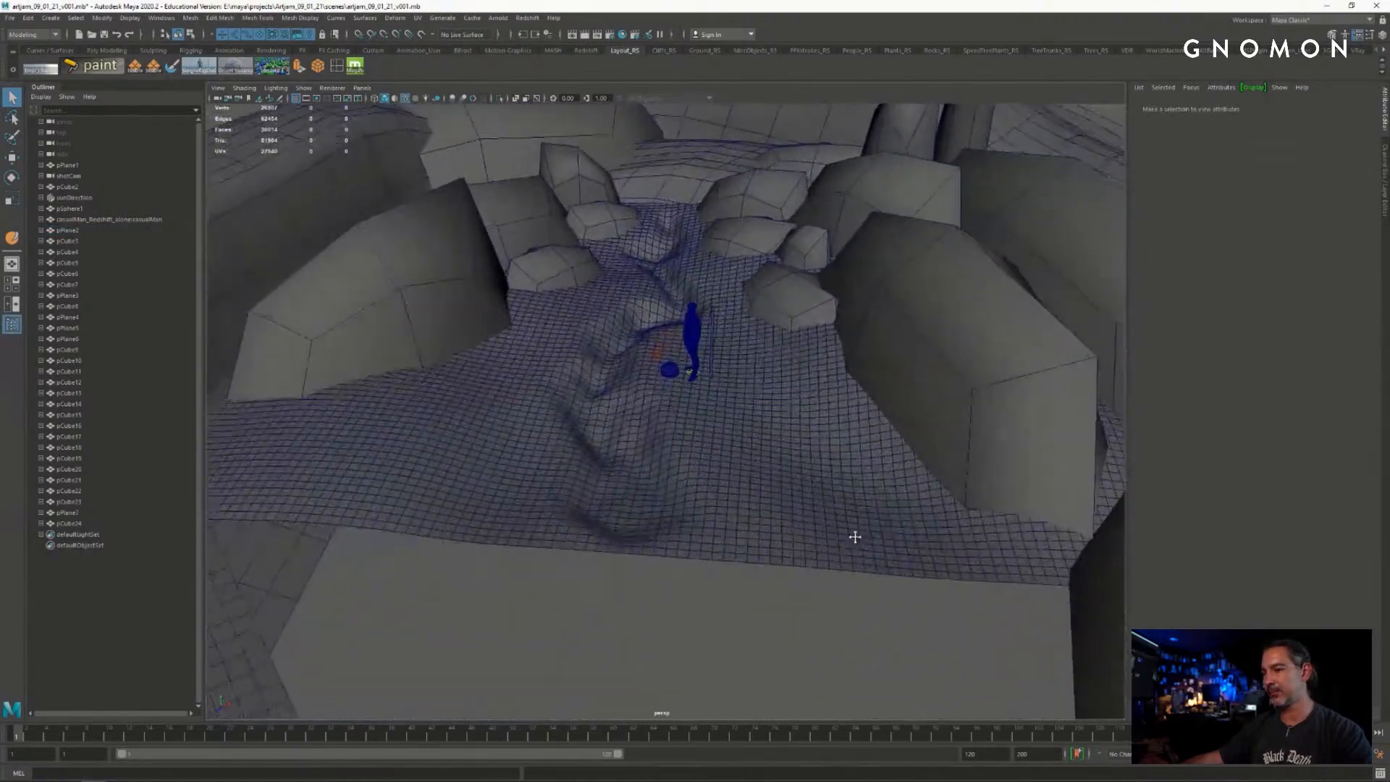
{"action": "right_click_drag", "start_coordinate": [853, 537], "coordinate": [752, 552], "text": "alt"}
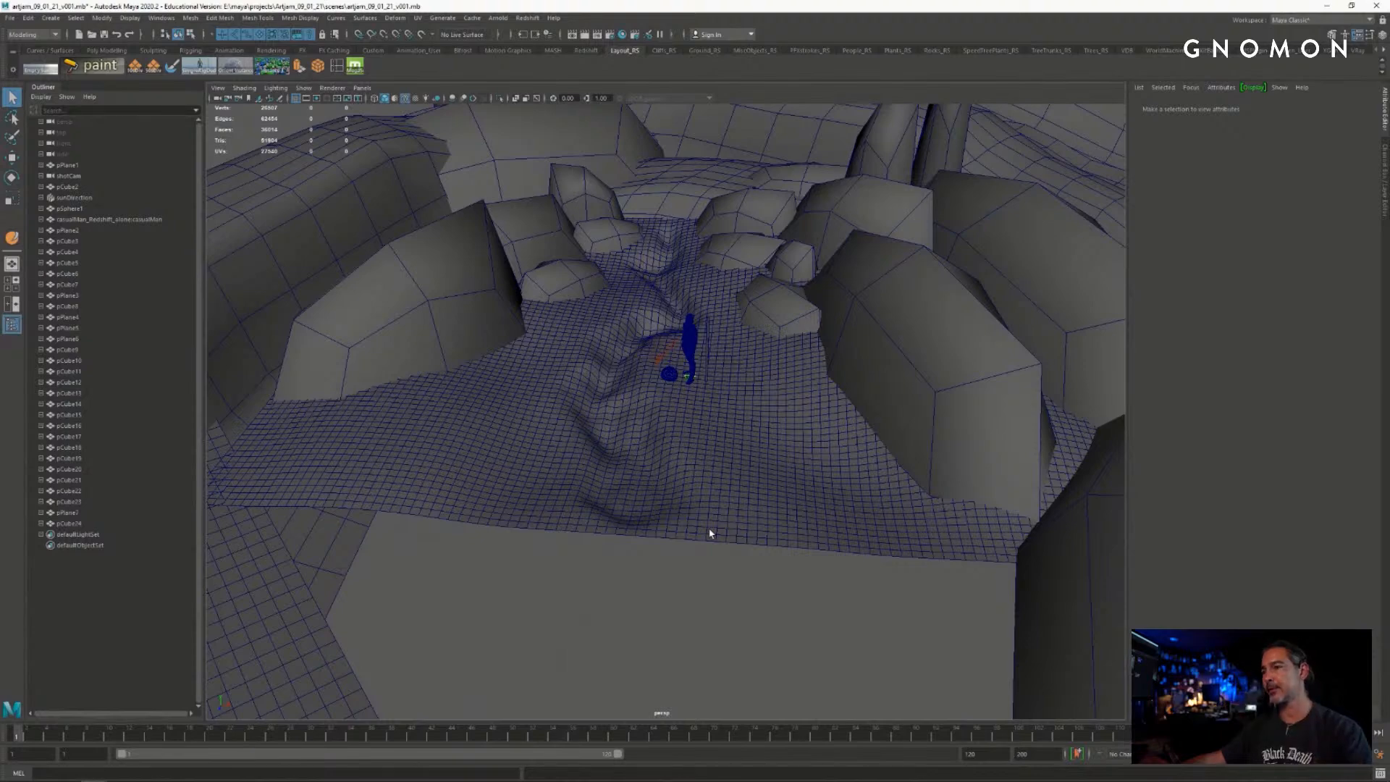
- Check the extent of the ground plane's front edge relative to the mound and boulders
{"action": "left_click_drag", "start_coordinate": [744, 517], "coordinate": [659, 465], "text": "alt"}
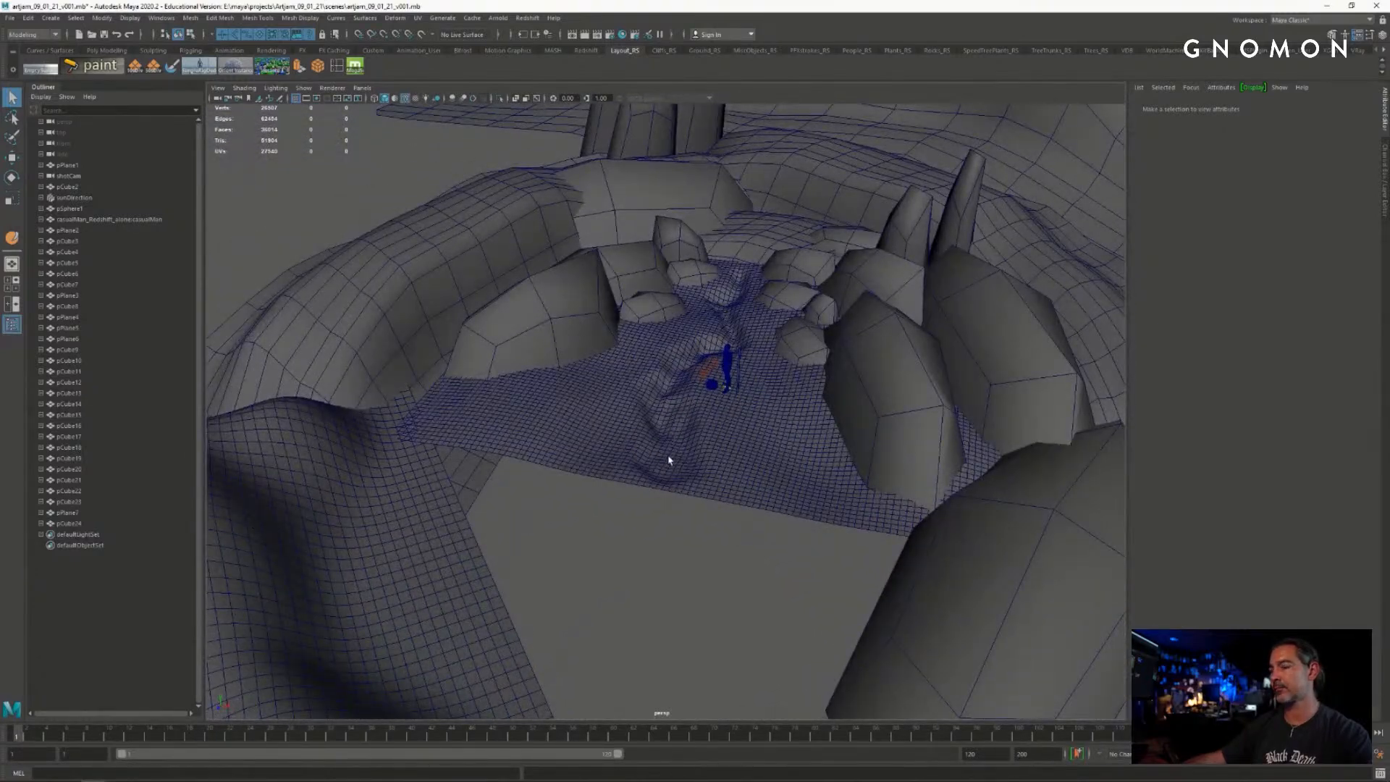
{"action": "left_click", "coordinate": [634, 464]}
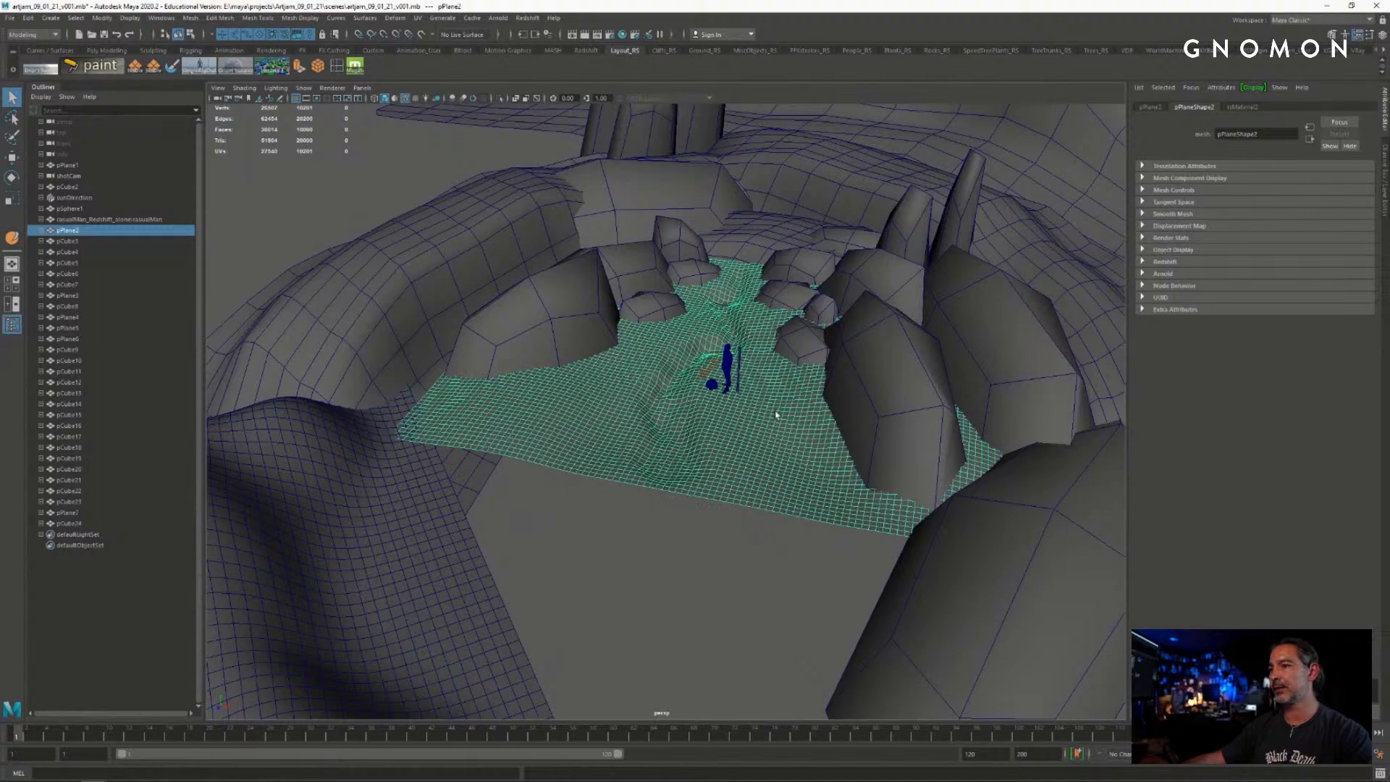
{"action": "left_click_drag", "start_coordinate": [787, 462], "coordinate": [539, 440], "text": "alt"}
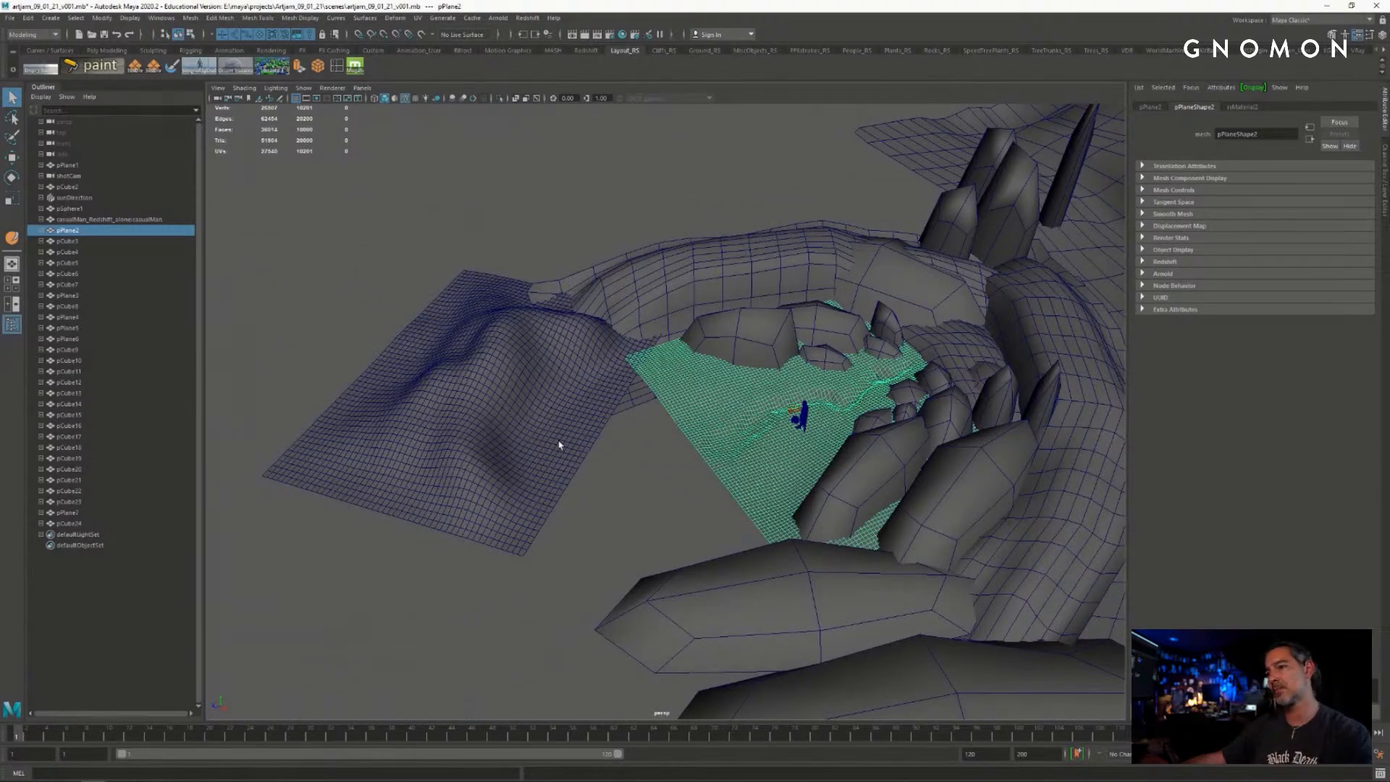
{"action": "left_click", "coordinate": [632, 456]}
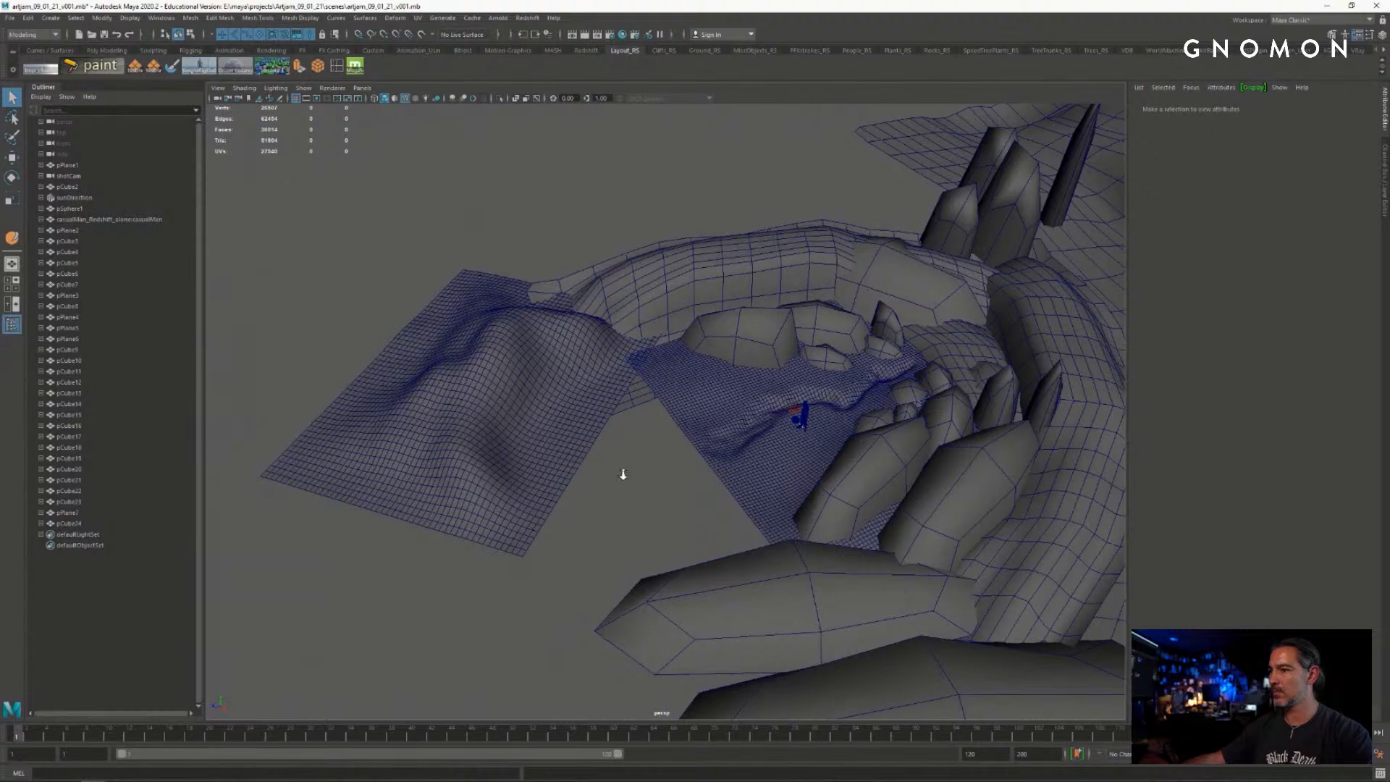
{"action": "right_click_drag", "start_coordinate": [625, 470], "coordinate": [648, 477], "text": "alt"}
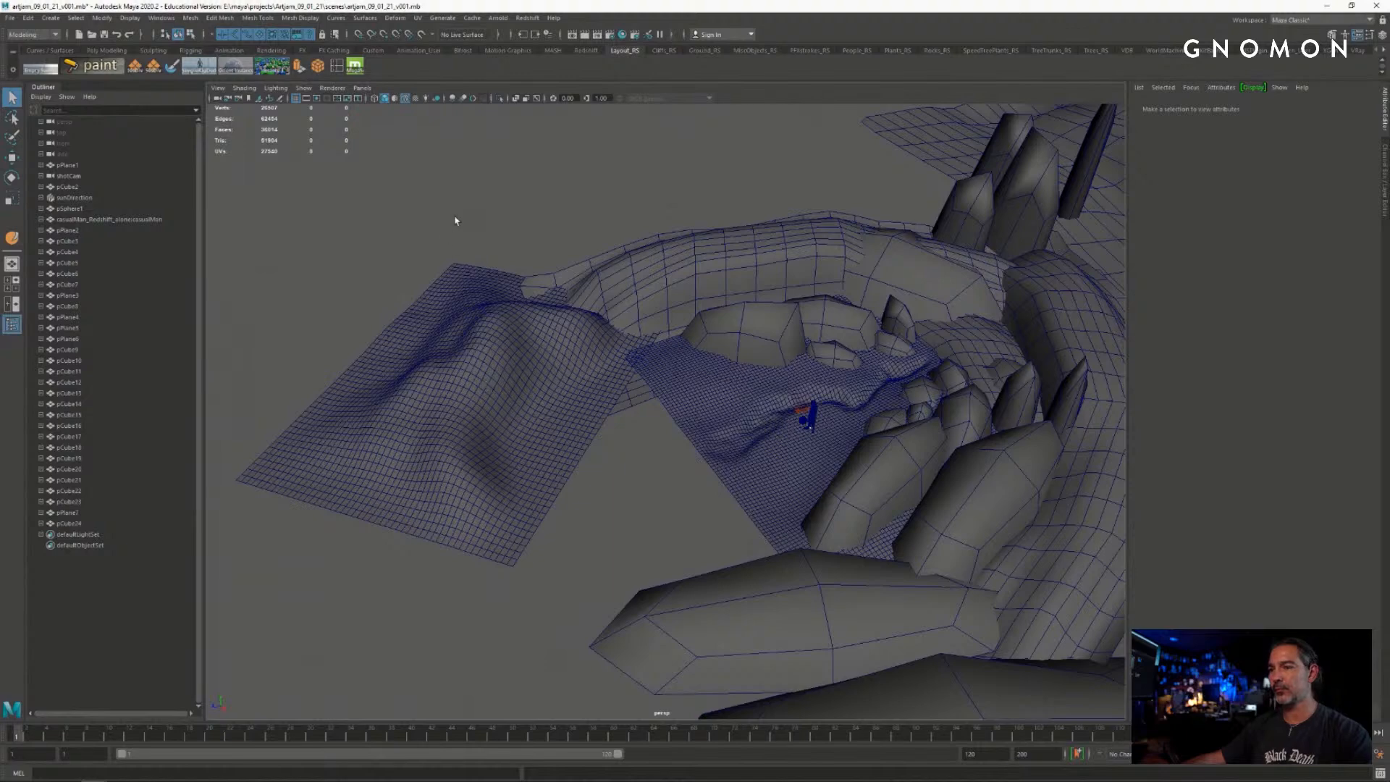
{"action": "right_click_drag", "start_coordinate": [394, 236], "coordinate": [500, 260], "text": "alt"}
- Try to fill the foreground gap with a new polygon plane placed against the ground's front edge
{"action": "left_click", "coordinate": [155, 67]}
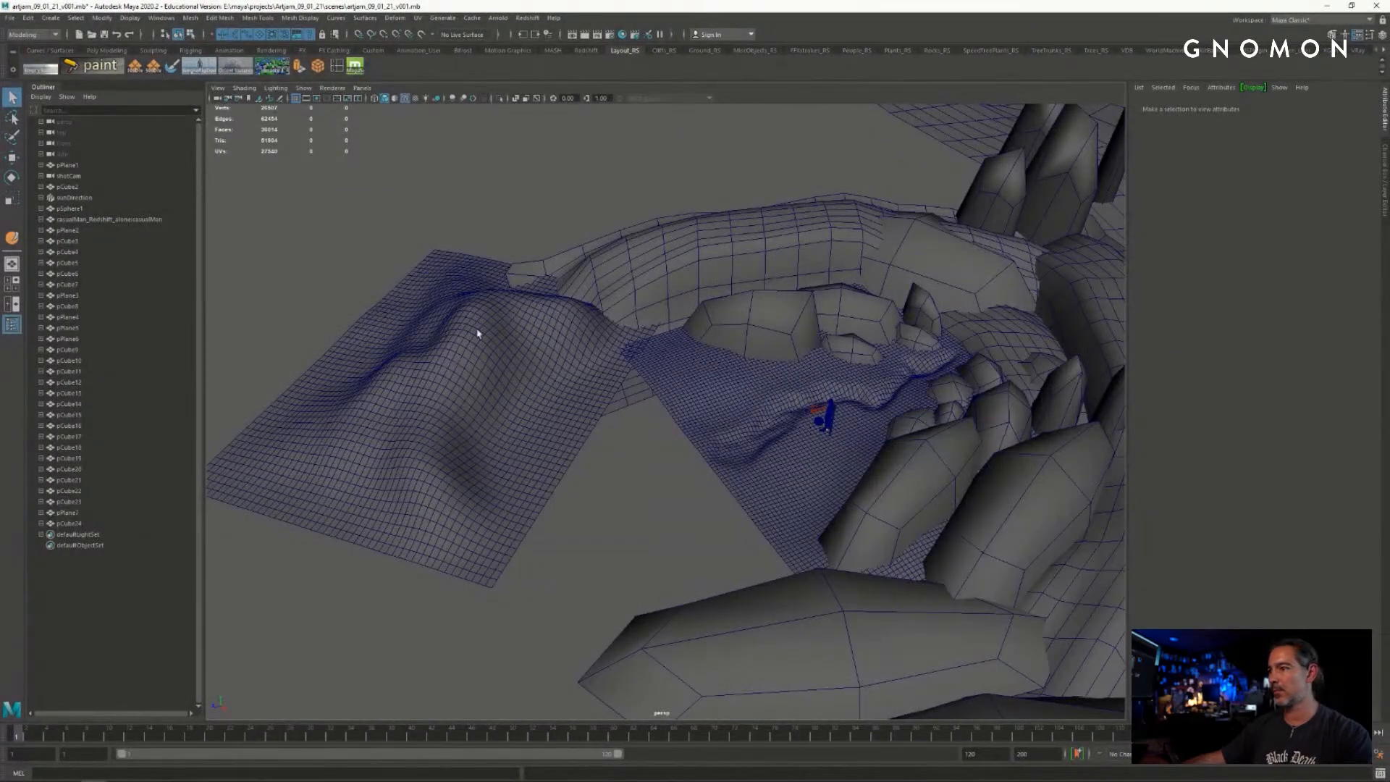
{"action": "left_click_drag", "start_coordinate": [547, 347], "coordinate": [680, 346], "text": "alt"}
{"action": "key", "text": "w"}
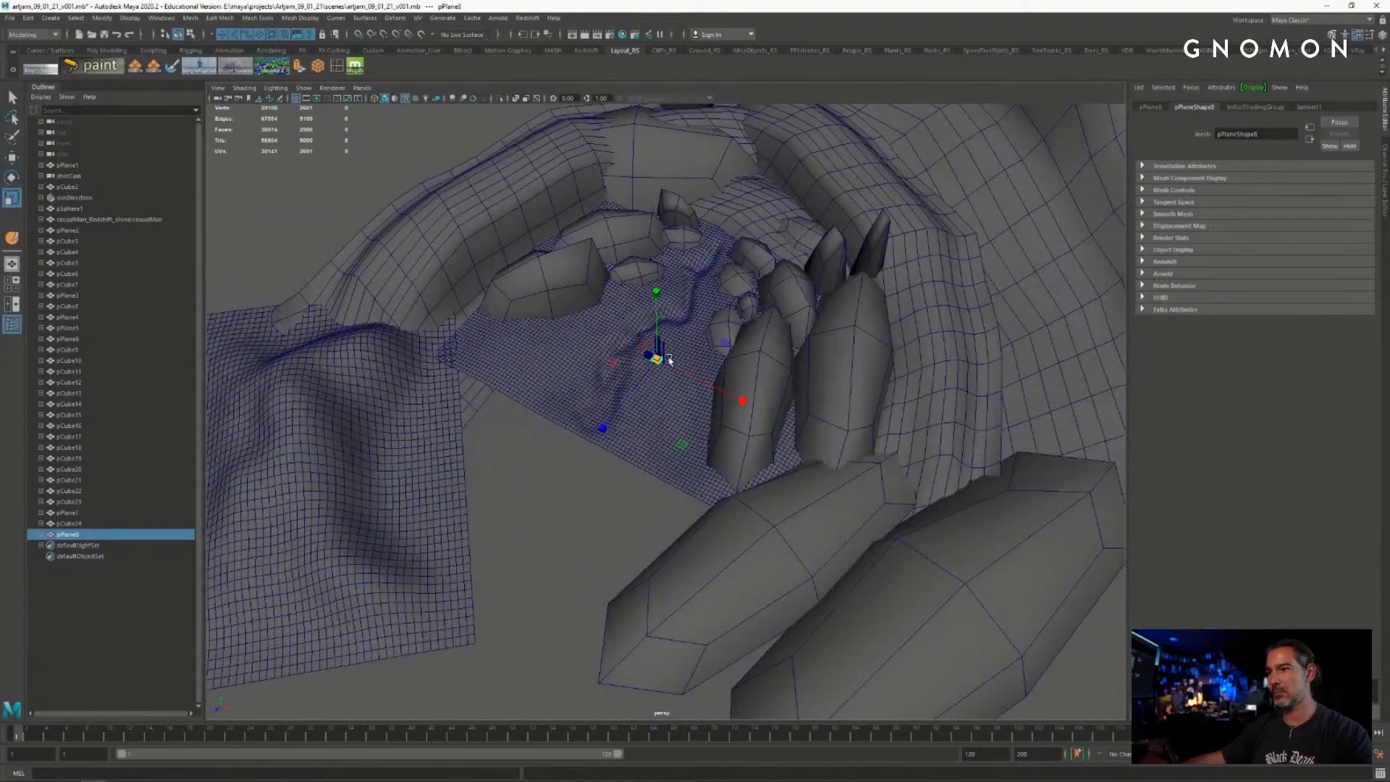
{"action": "left_click_drag", "start_coordinate": [498, 416], "coordinate": [638, 429], "text": "alt"}
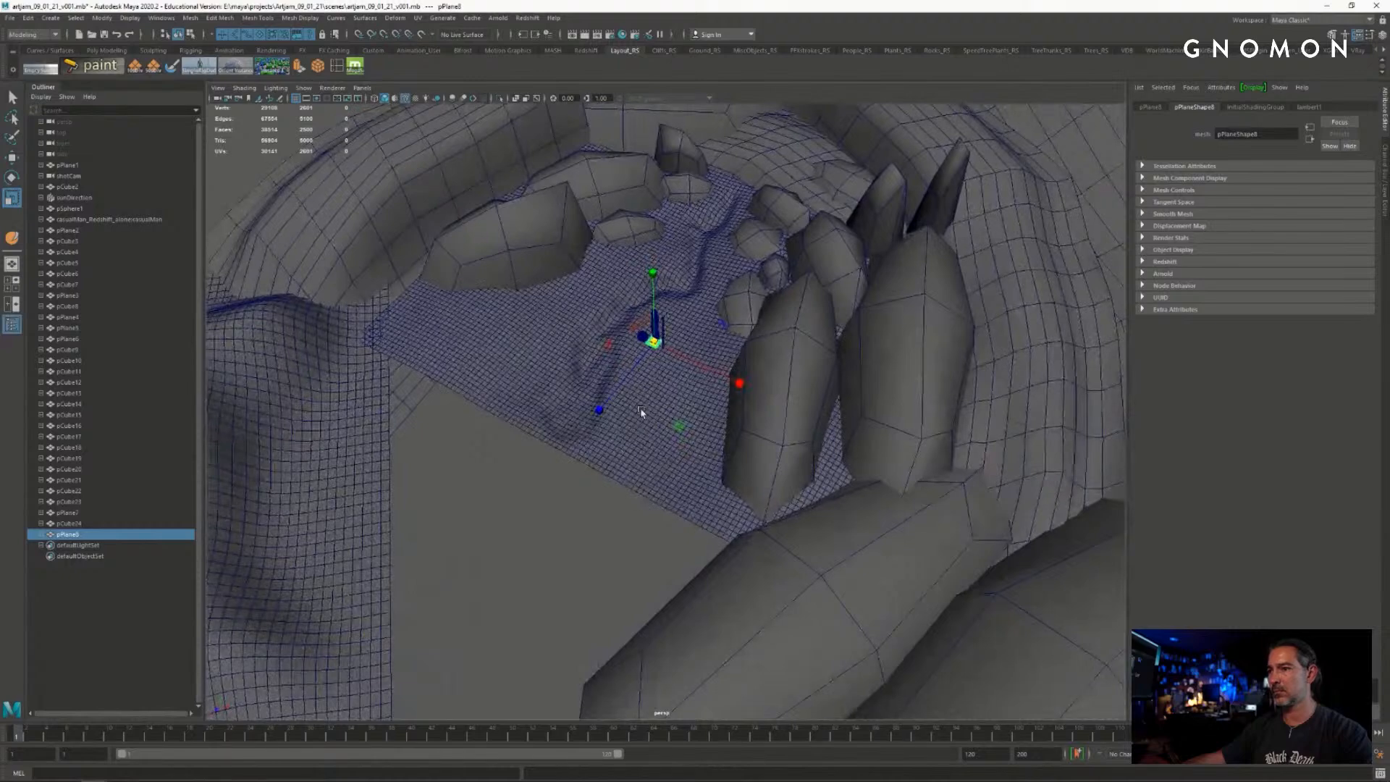
{"action": "left_click_drag", "start_coordinate": [654, 343], "coordinate": [460, 413]}
{"action": "key", "text": "w"}
{"action": "key", "text": "e"}
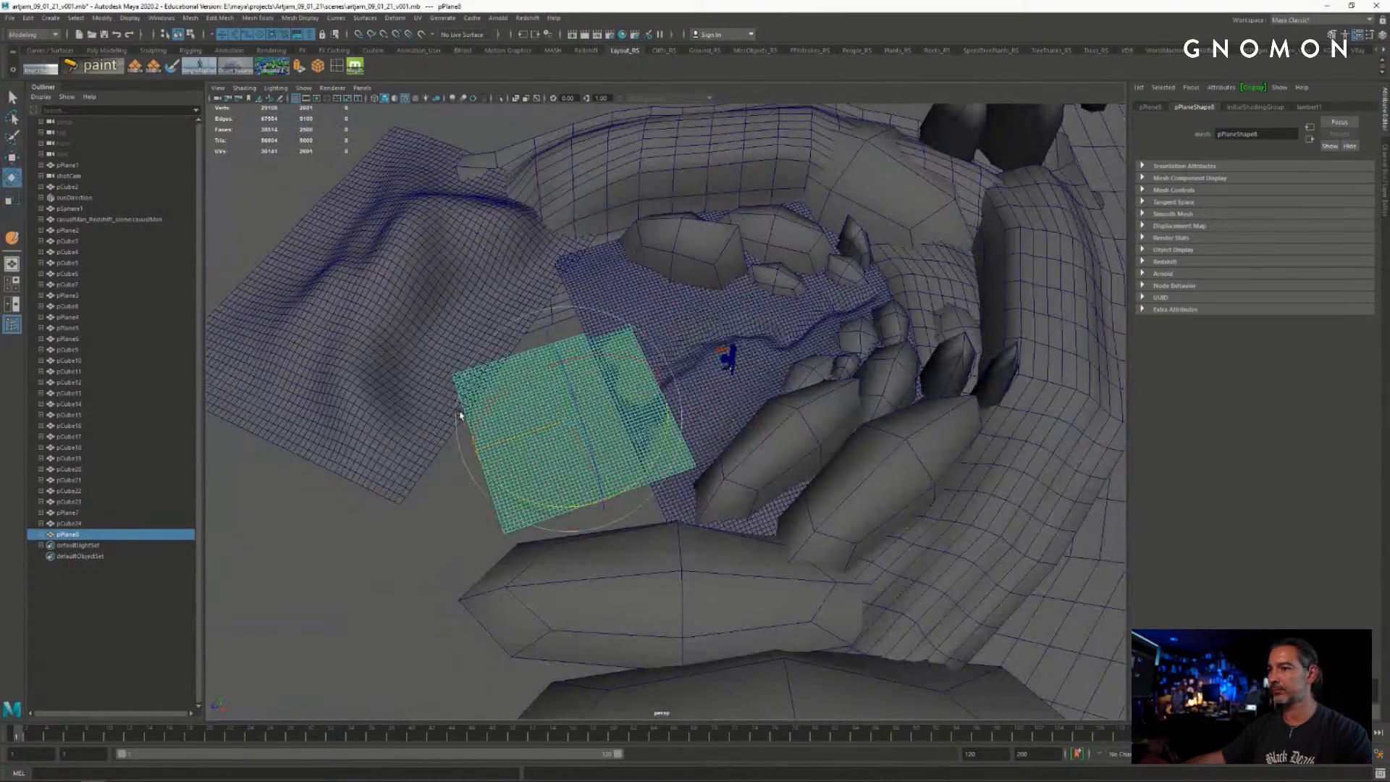
{"action": "key", "text": "r"}
{"action": "right_click_drag", "start_coordinate": [503, 428], "coordinate": [589, 439], "text": "alt"}
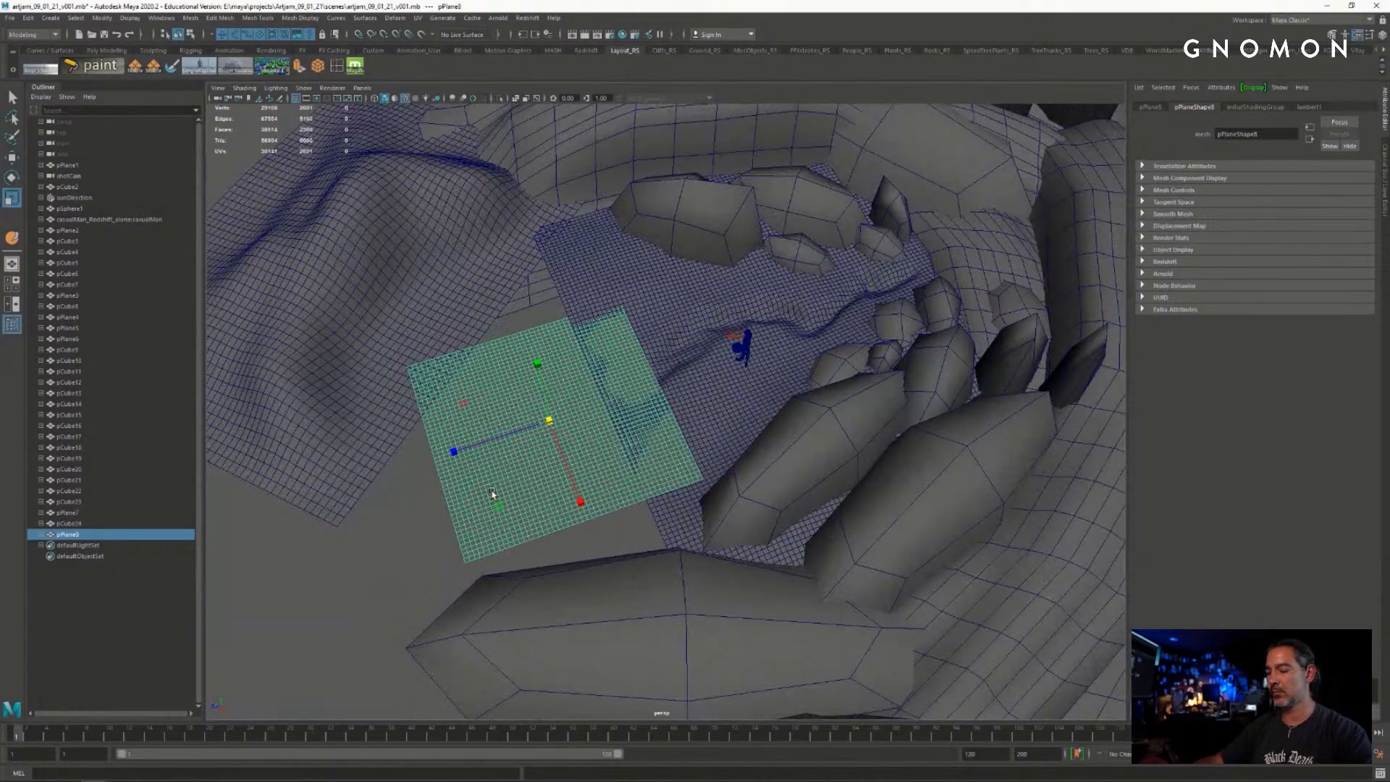
{"action": "key", "text": "Delete"}
- Select the ground plane under the figure and isolate it in the viewport
{"action": "left_click_drag", "start_coordinate": [534, 401], "coordinate": [580, 398], "text": "alt"}
{"action": "left_click", "coordinate": [577, 432]}
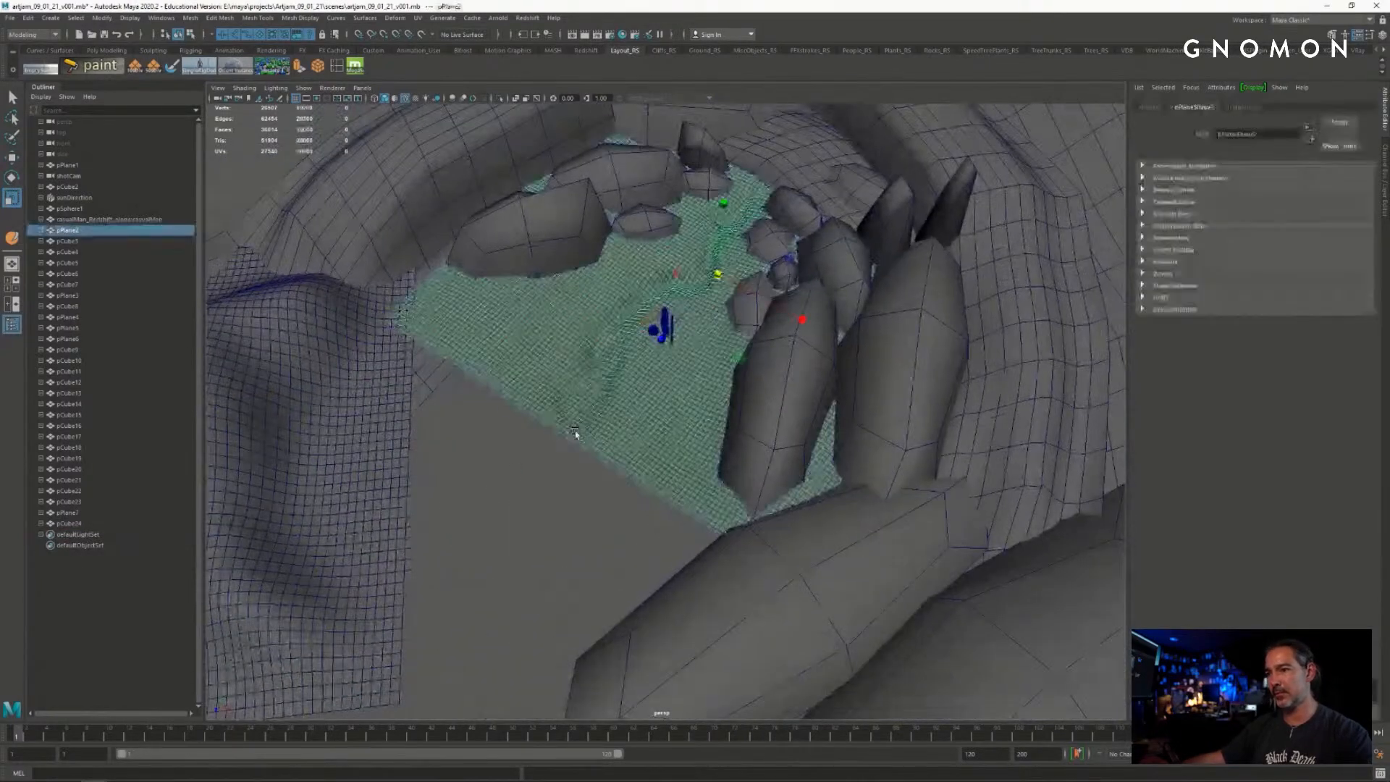
{"action": "middle_click_drag", "start_coordinate": [577, 433], "coordinate": [627, 347], "text": "alt"}
{"action": "key", "text": "q"}
{"action": "left_click_drag", "start_coordinate": [594, 370], "coordinate": [574, 372], "text": "alt"}
{"action": "right_click_drag", "start_coordinate": [574, 372], "coordinate": [616, 367], "text": "alt"}
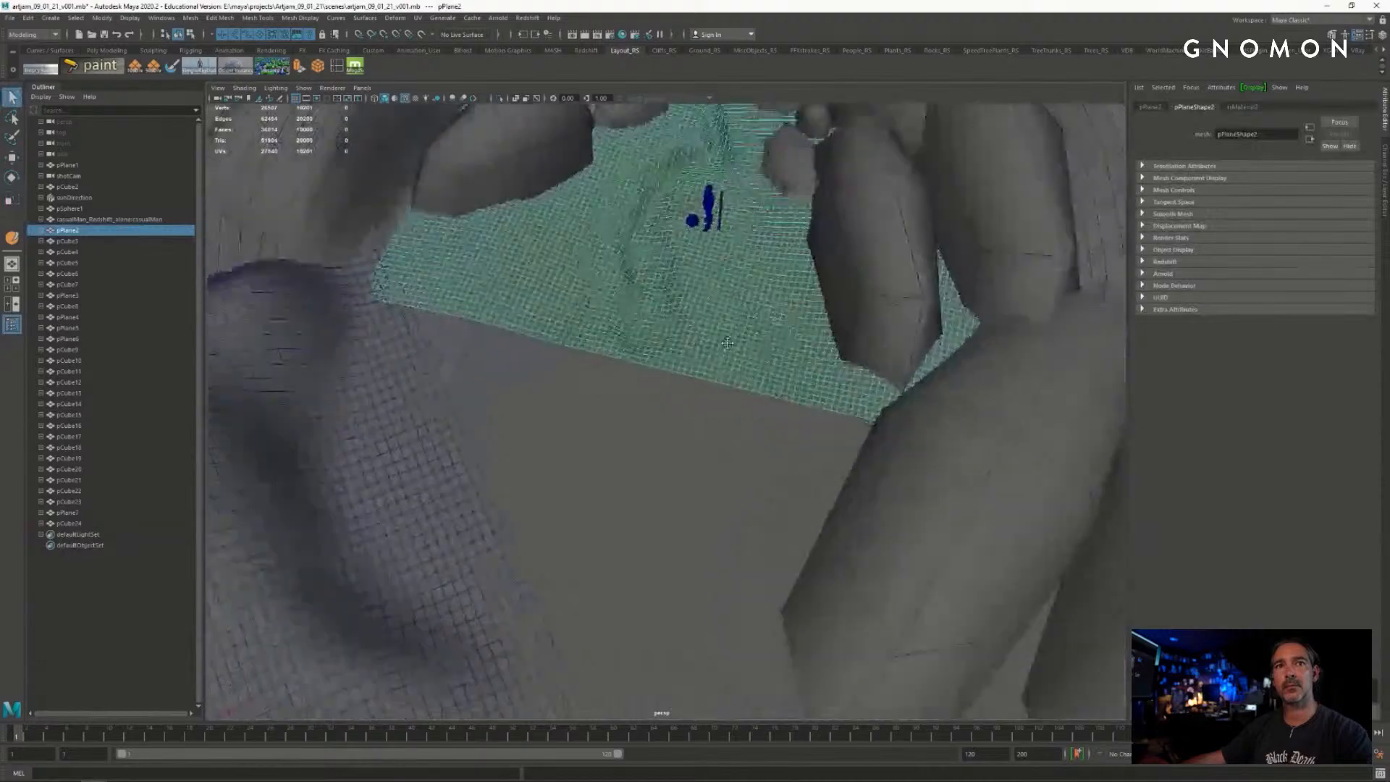
{"action": "middle_click_drag", "start_coordinate": [539, 390], "coordinate": [583, 379], "text": "alt"}
{"action": "right_click_drag", "start_coordinate": [584, 378], "coordinate": [698, 347], "text": "alt"}
{"action": "left_click_drag", "start_coordinate": [716, 340], "coordinate": [725, 321], "text": "alt"}
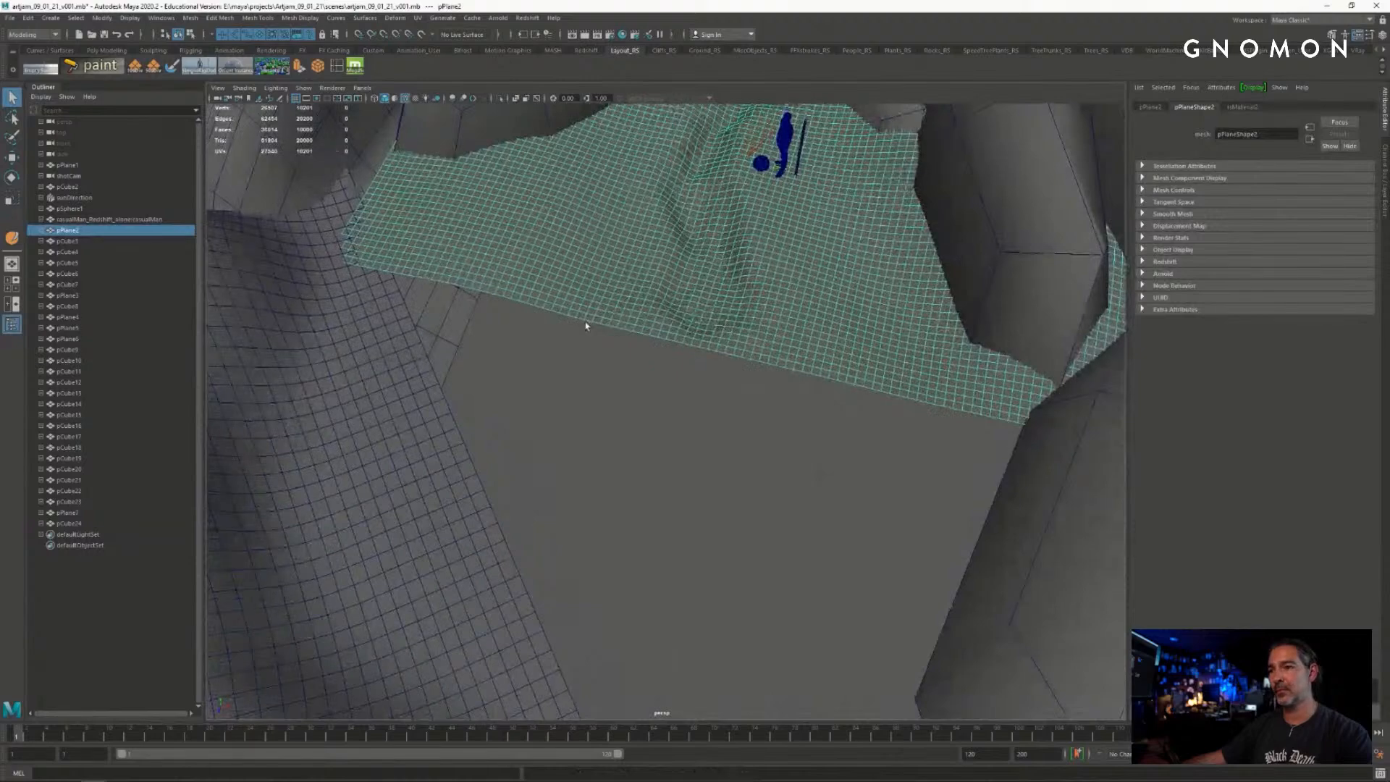
{"action": "right_click_drag", "start_coordinate": [586, 326], "coordinate": [608, 276]}
{"action": "left_click", "coordinate": [303, 88]}
{"action": "mouse_move", "coordinate": [329, 105]}
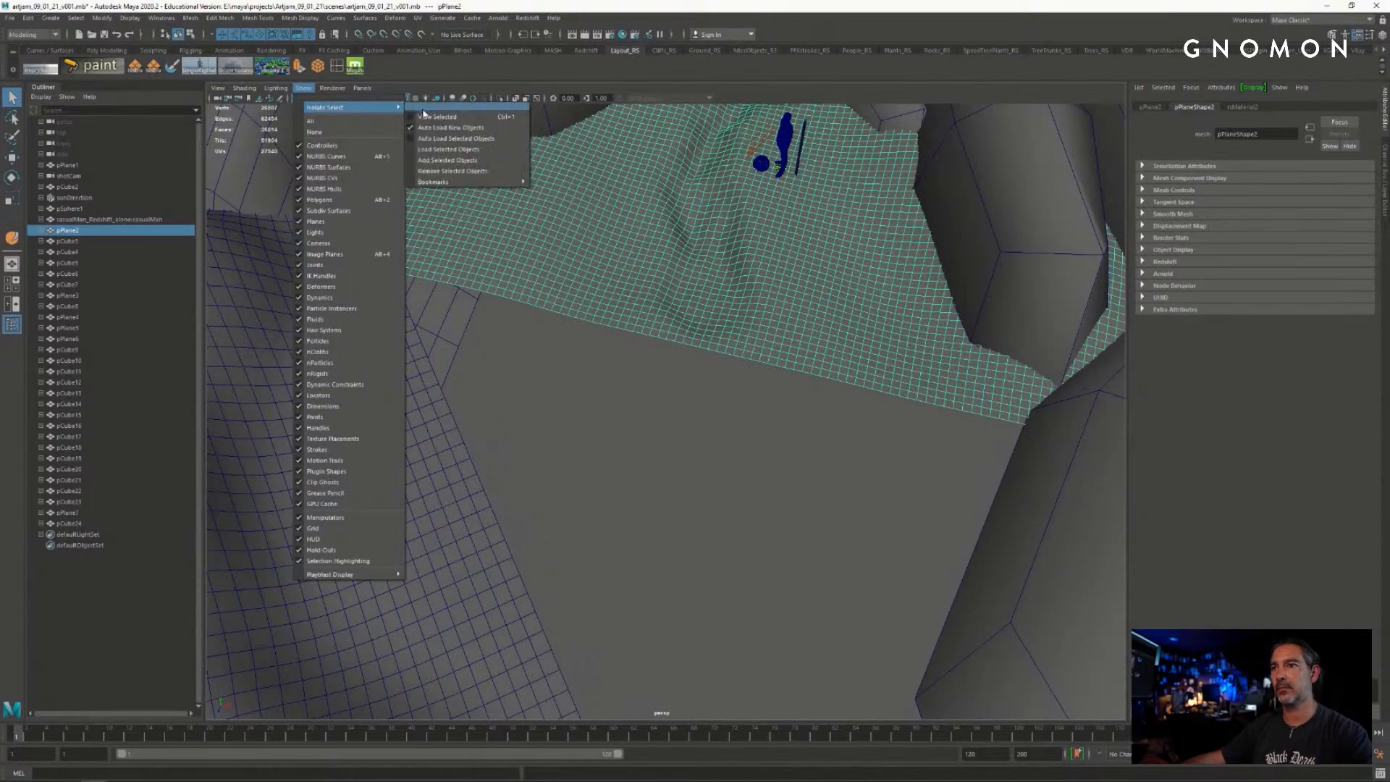
{"action": "left_click", "coordinate": [441, 107]}
- Switch to edge selection and select the isolated ground plane's entire front border edge
{"action": "left_click", "coordinate": [418, 313]}
{"action": "left_click_drag", "start_coordinate": [419, 312], "coordinate": [350, 323], "text": "alt"}
{"action": "left_click", "coordinate": [383, 330]}
{"action": "right_click_drag", "start_coordinate": [384, 329], "coordinate": [386, 301]}
{"action": "right_click_drag", "start_coordinate": [353, 396], "coordinate": [411, 387], "text": "alt"}
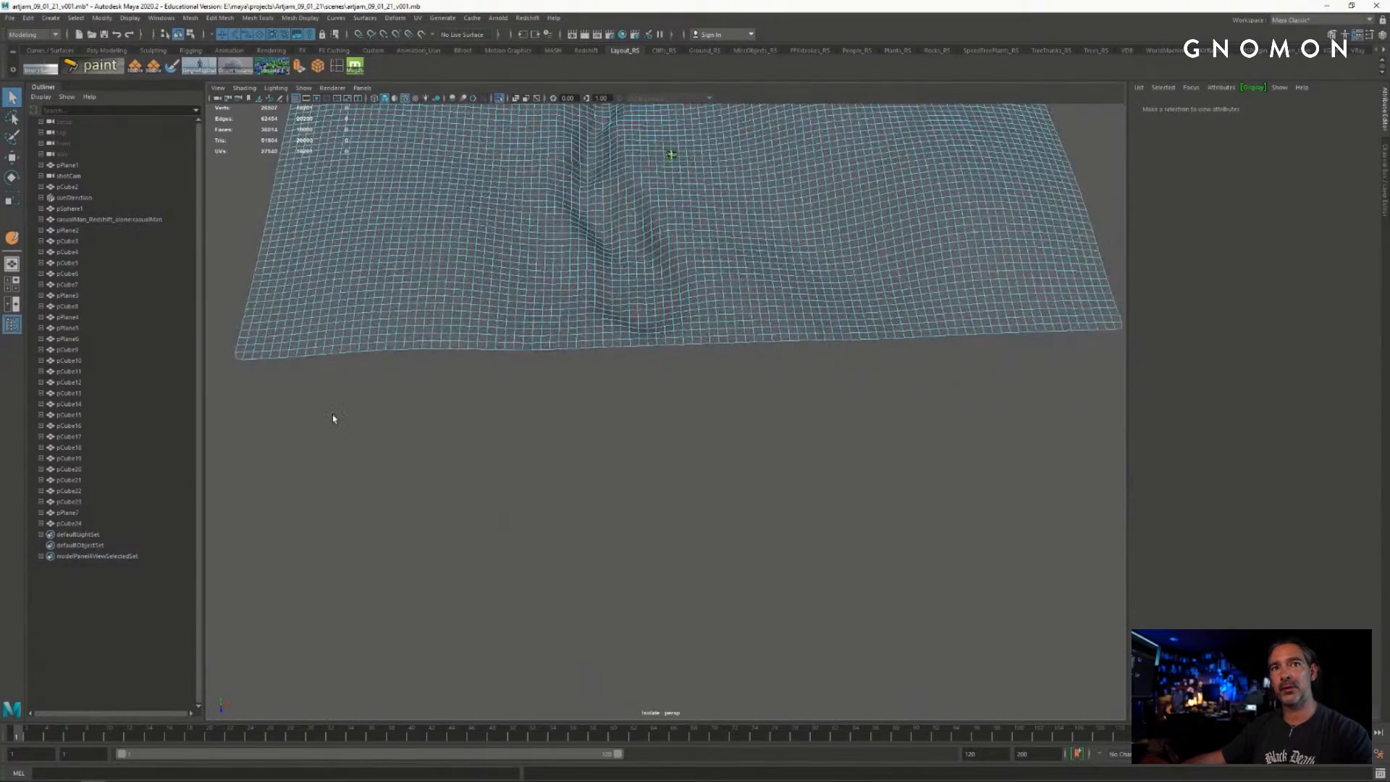
{"action": "left_click", "coordinate": [250, 363]}
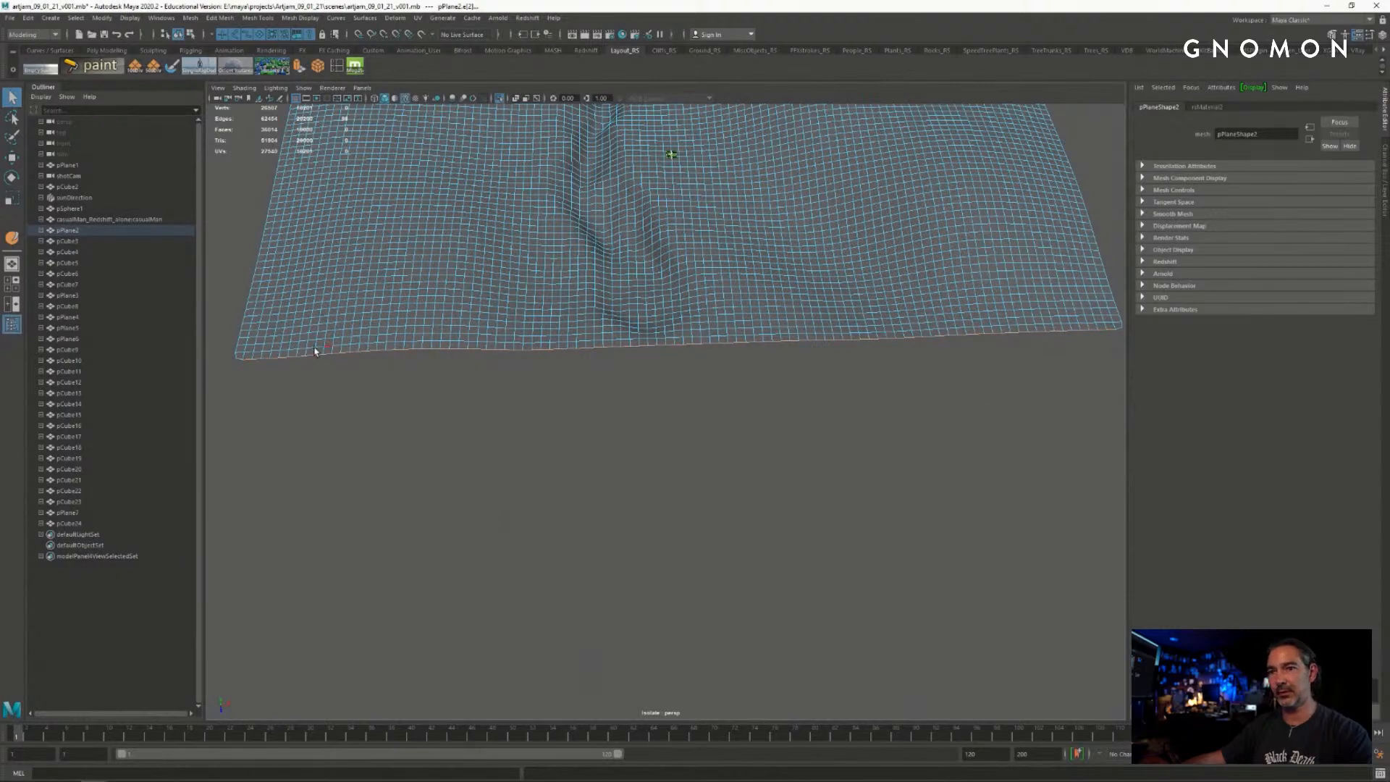
{"action": "key", "text": "ctrl+z"}
{"action": "middle_click_drag", "start_coordinate": [893, 324], "coordinate": [830, 341], "text": "alt"}
{"action": "left_click_drag", "start_coordinate": [1004, 437], "coordinate": [939, 440], "text": "alt"}
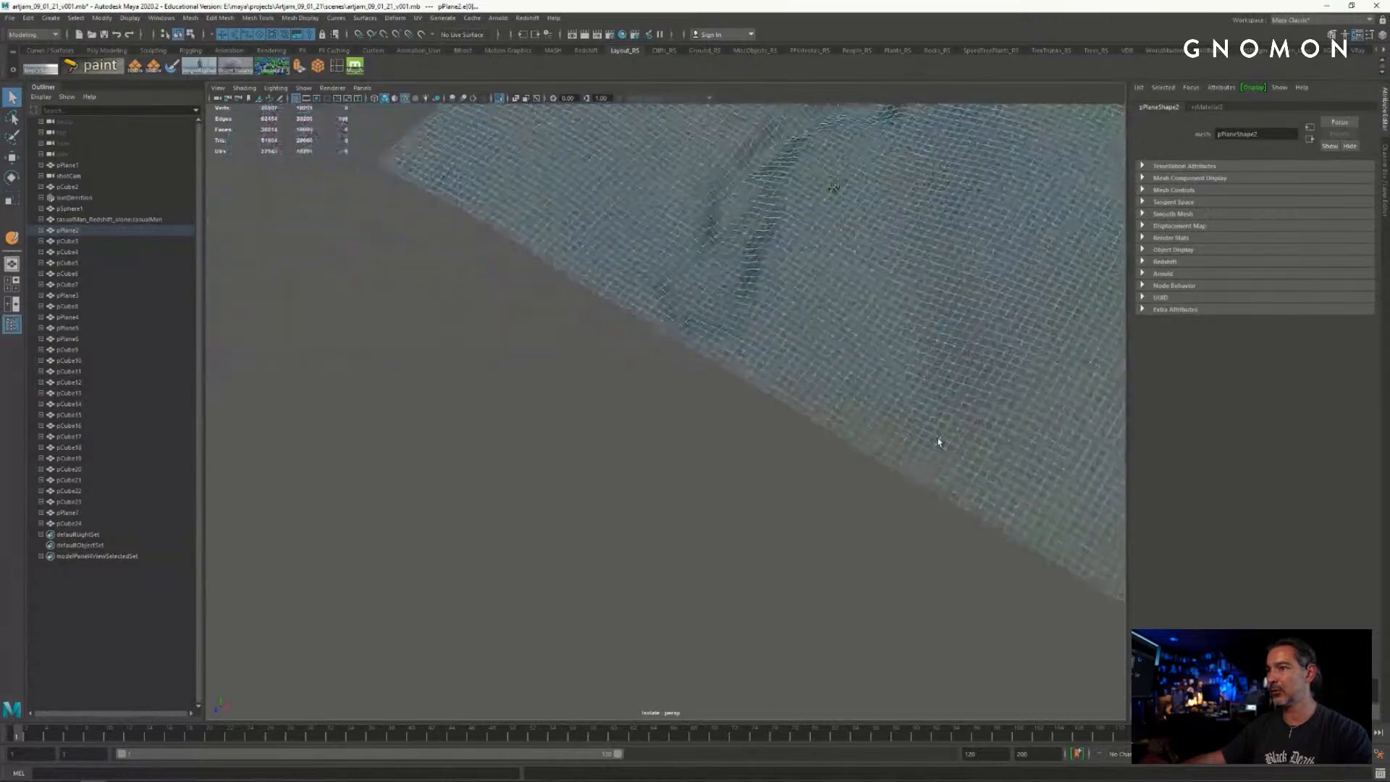
{"action": "right_click_drag", "start_coordinate": [939, 440], "coordinate": [867, 310], "text": "alt"}
{"action": "left_click_drag", "start_coordinate": [866, 310], "coordinate": [850, 326], "text": "alt"}
{"action": "right_click_drag", "start_coordinate": [850, 326], "coordinate": [815, 332], "text": "alt"}
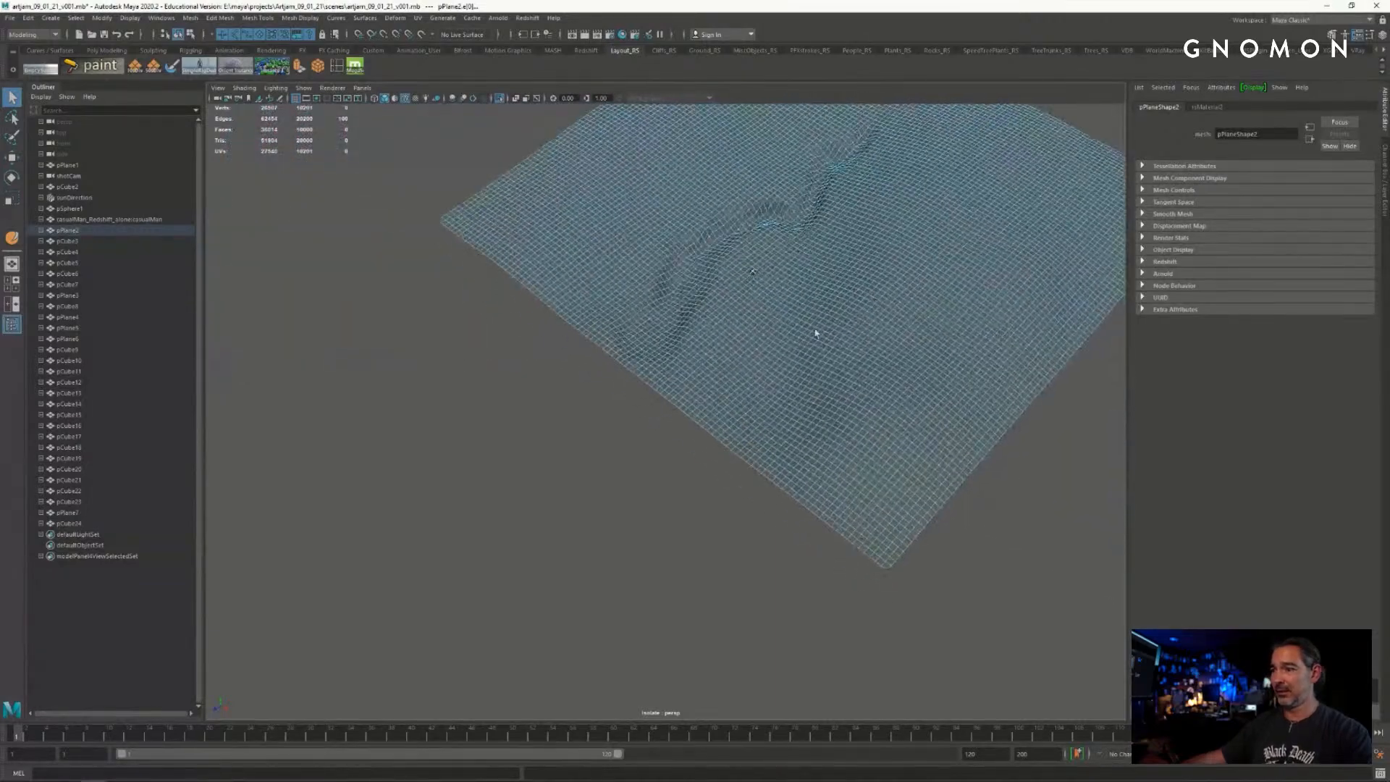
- Extrude the ground plane's front border edges and pull them outward to extend the ground into the foreground
{"action": "left_click_drag", "start_coordinate": [816, 332], "coordinate": [707, 319], "text": "alt"}
{"action": "right_click_drag", "start_coordinate": [707, 319], "coordinate": [831, 328], "text": "alt"}
{"action": "mouse_move", "coordinate": [831, 328]}
{"action": "left_mouse_down", "text": "alt"}
{"action": "mouse_move", "coordinate": [786, 333]}
{"action": "mouse_move", "coordinate": [820, 354]}
{"action": "left_mouse_up", "text": "alt"}
{"action": "key", "text": "ctrl+e"}
{"action": "key", "text": "w"}
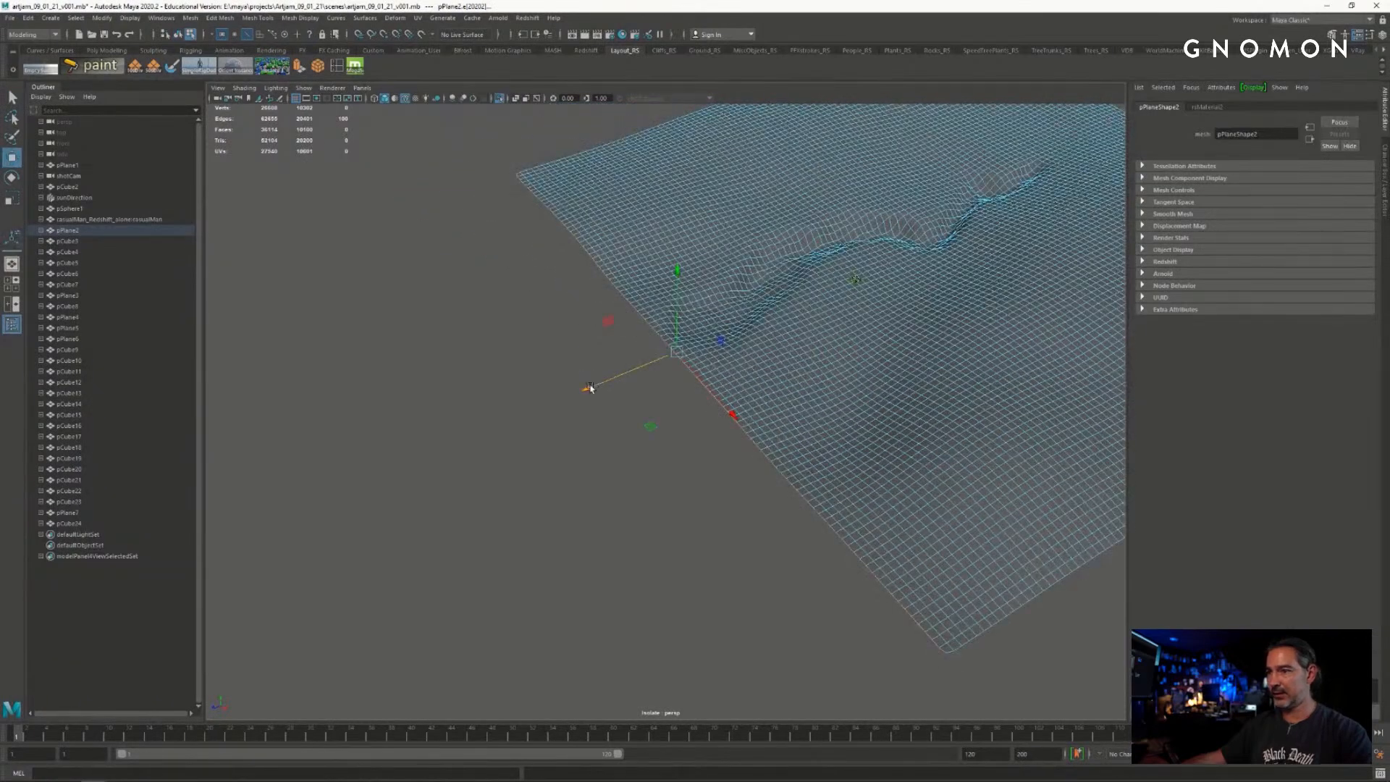
{"action": "left_click_drag", "start_coordinate": [590, 388], "coordinate": [230, 480]}
- Fine-tune the length of the ground extension by moving its outer border edges along the extrusion direction
{"action": "left_click_drag", "start_coordinate": [782, 451], "coordinate": [247, 489], "text": "alt"}
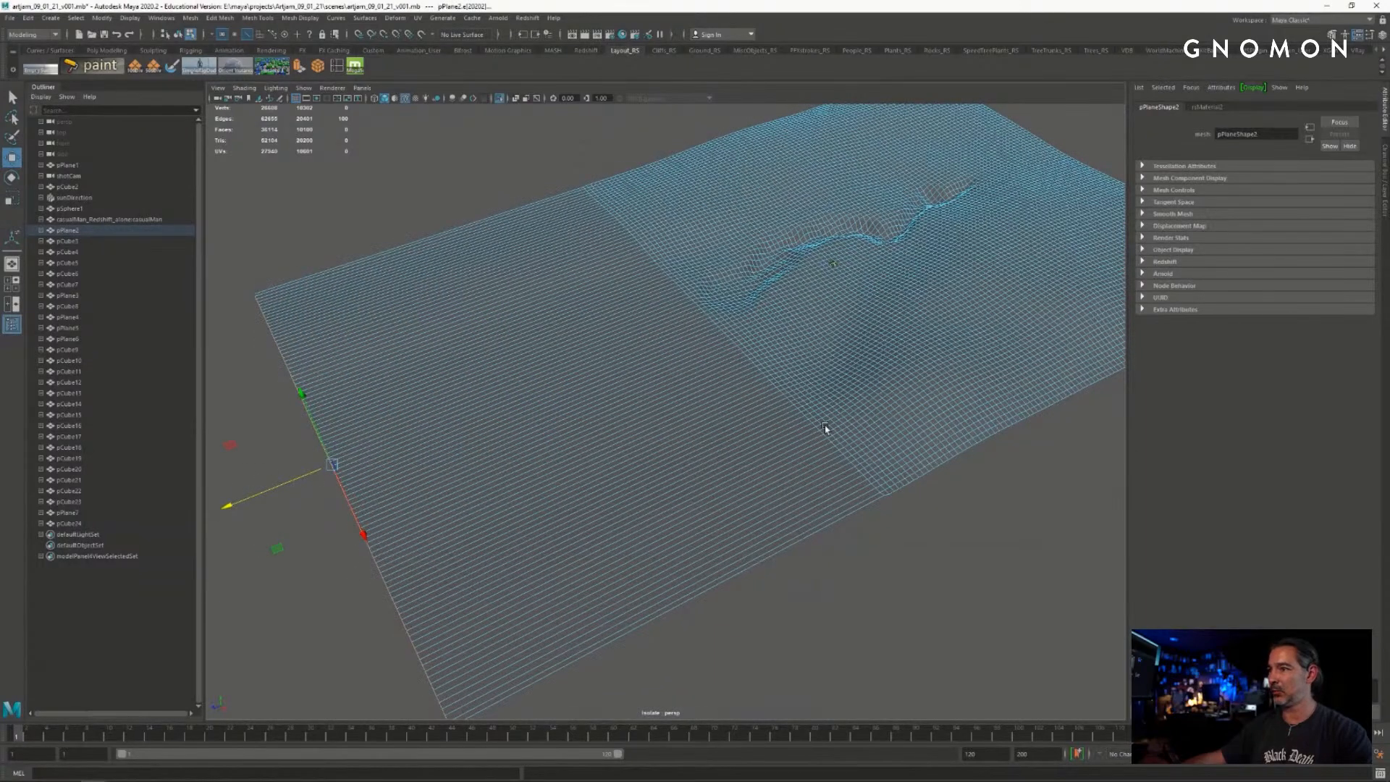
{"action": "left_click_drag", "start_coordinate": [825, 428], "coordinate": [579, 432], "text": "alt"}
{"action": "left_click_drag", "start_coordinate": [351, 422], "coordinate": [287, 433]}
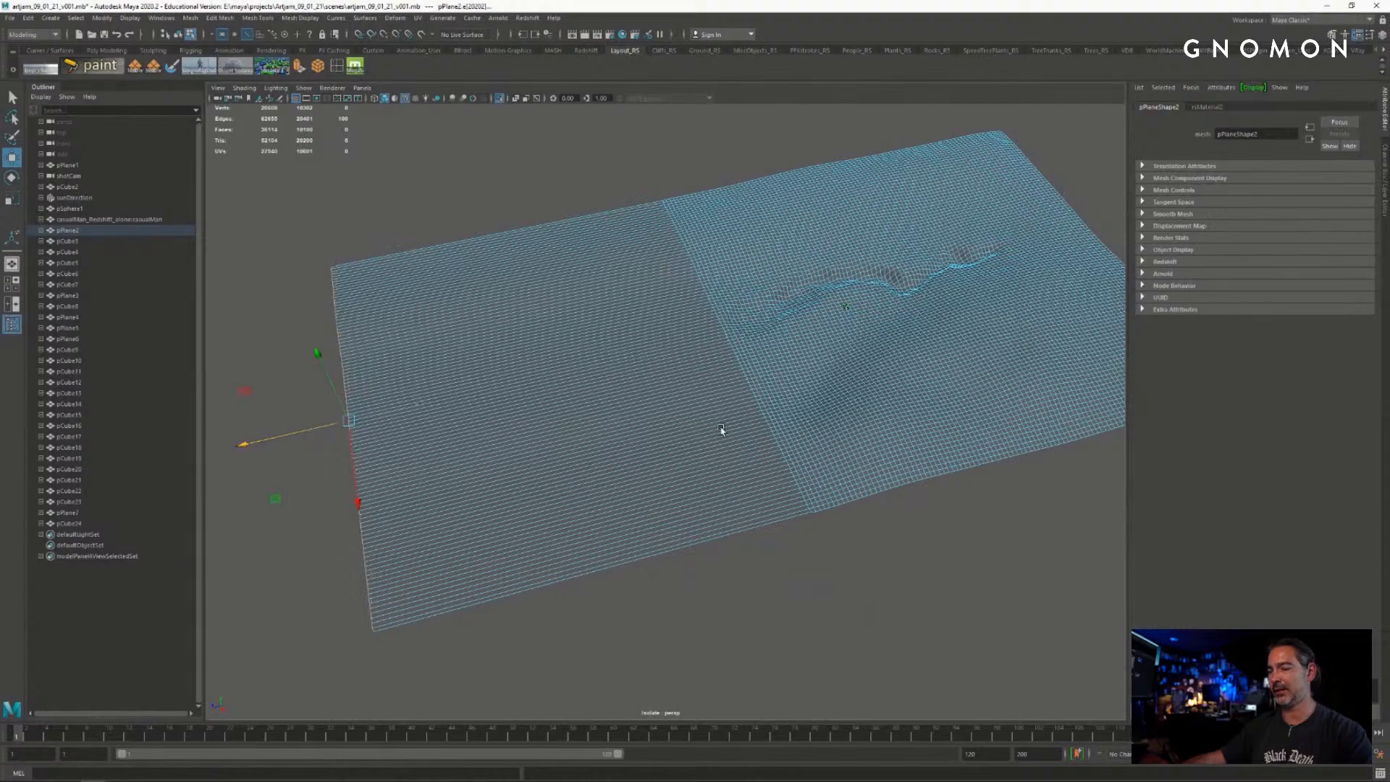
{"action": "left_click_drag", "start_coordinate": [719, 431], "coordinate": [673, 428], "text": "alt"}
{"action": "left_click_drag", "start_coordinate": [809, 341], "coordinate": [841, 370], "text": "alt"}
{"action": "left_click_drag", "start_coordinate": [274, 333], "coordinate": [241, 336]}
{"action": "left_click_drag", "start_coordinate": [481, 366], "coordinate": [433, 367], "text": "alt"}
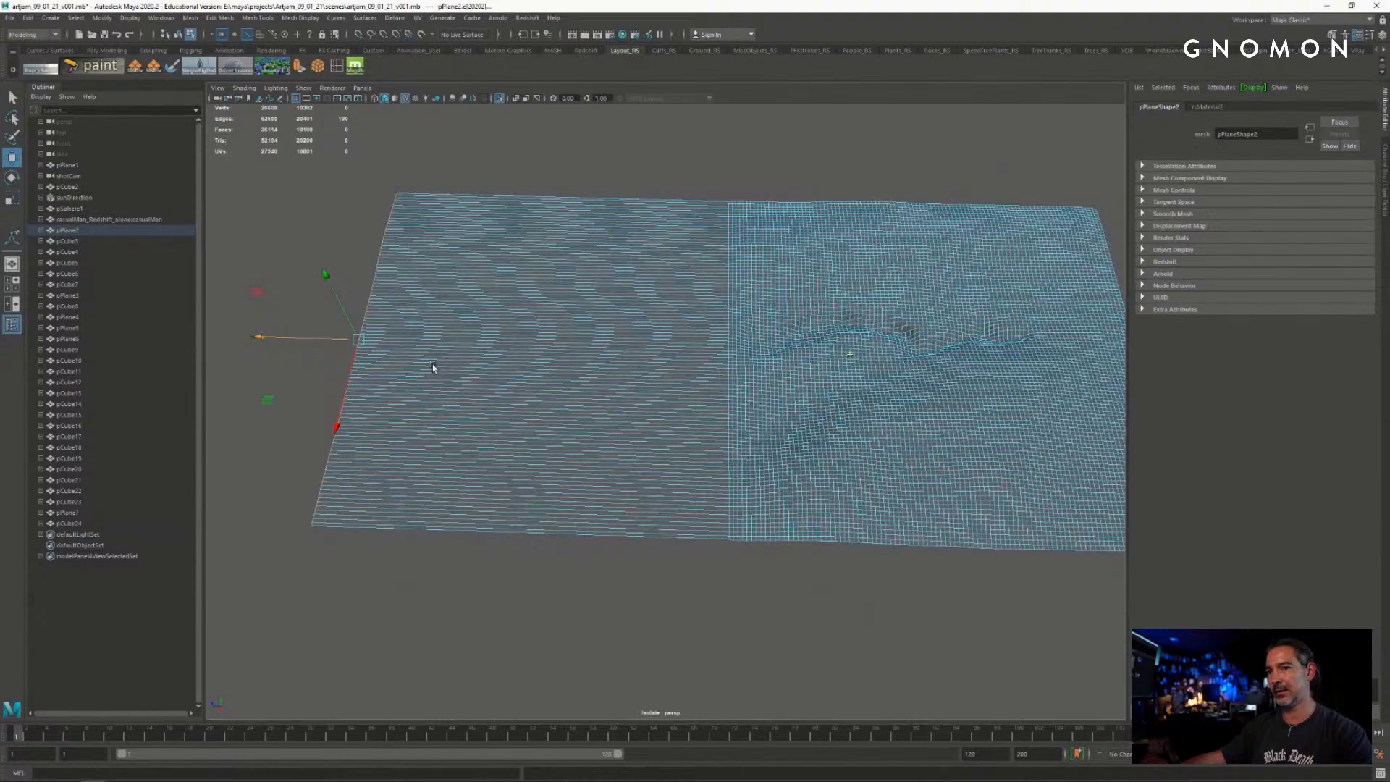
{"action": "left_click_drag", "start_coordinate": [319, 346], "coordinate": [351, 419], "text": "alt"}
{"action": "right_click_drag", "start_coordinate": [335, 468], "coordinate": [474, 440], "text": "alt"}
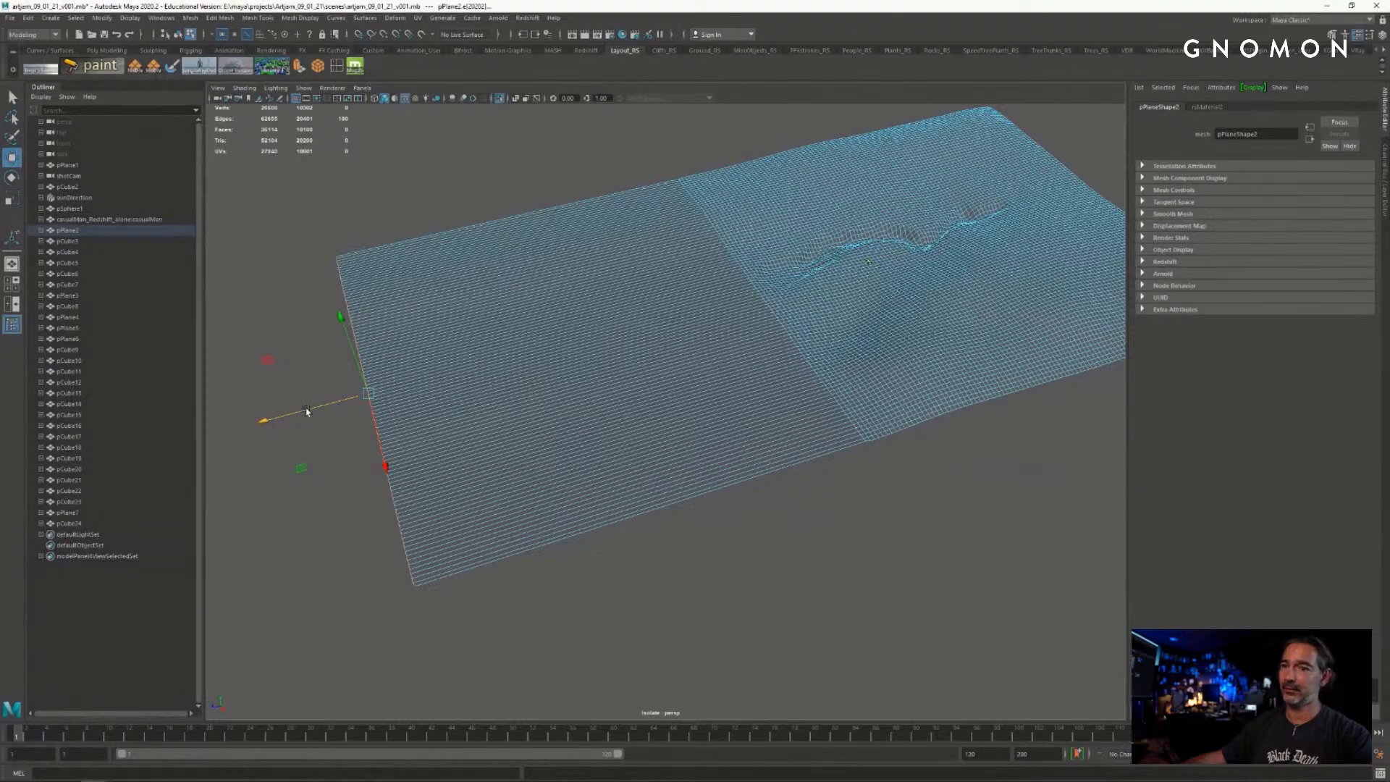
{"action": "mouse_move", "coordinate": [307, 411]}
{"action": "left_mouse_down"}
{"action": "mouse_move", "coordinate": [358, 398]}
{"action": "mouse_move", "coordinate": [257, 418]}
{"action": "mouse_move", "coordinate": [318, 397]}
{"action": "left_mouse_up"}
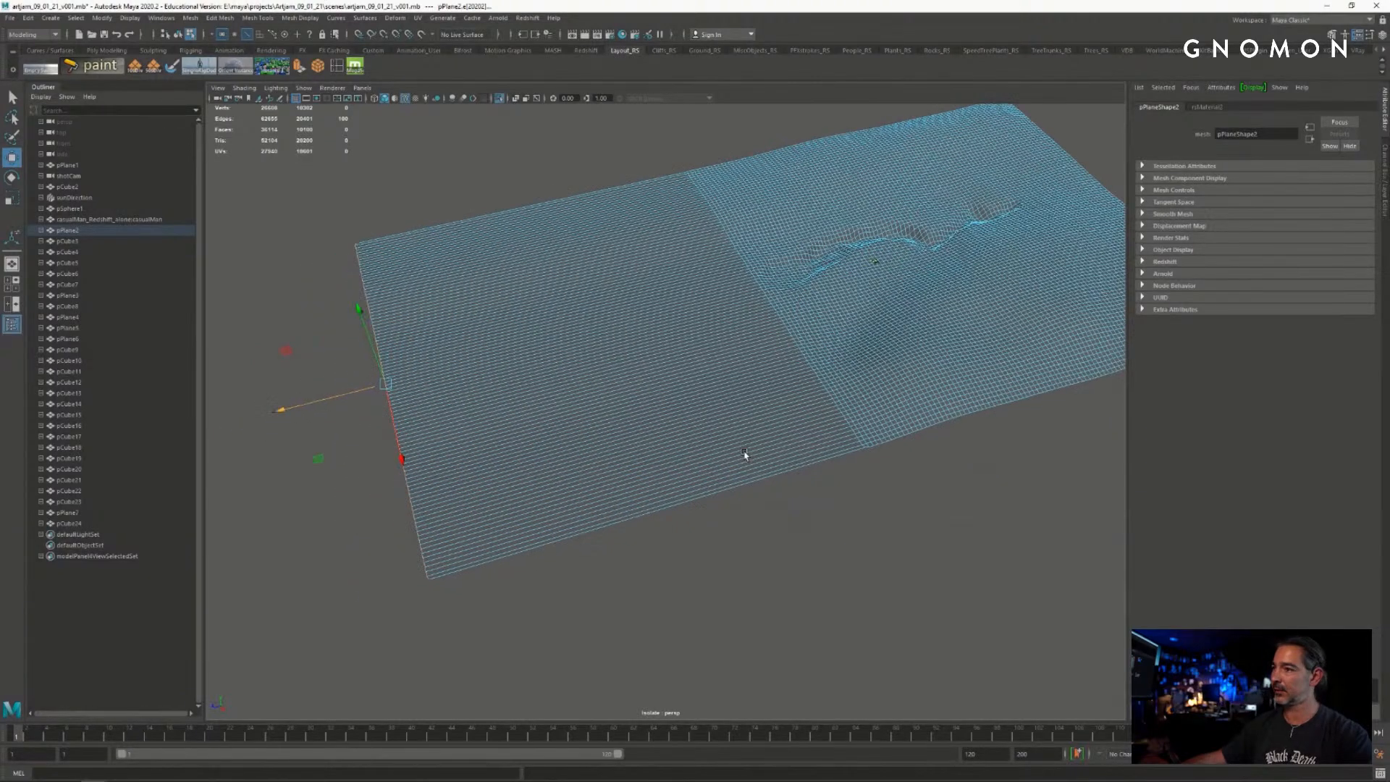
- Clear the border edge selection and return to object selection with the extended ground plane selected
{"action": "mouse_move", "coordinate": [744, 454]}
{"action": "left_mouse_down", "text": "alt"}
{"action": "mouse_move", "coordinate": [763, 444]}
{"action": "mouse_move", "coordinate": [748, 444]}
{"action": "left_mouse_up", "text": "alt"}
{"action": "key", "text": "q"}
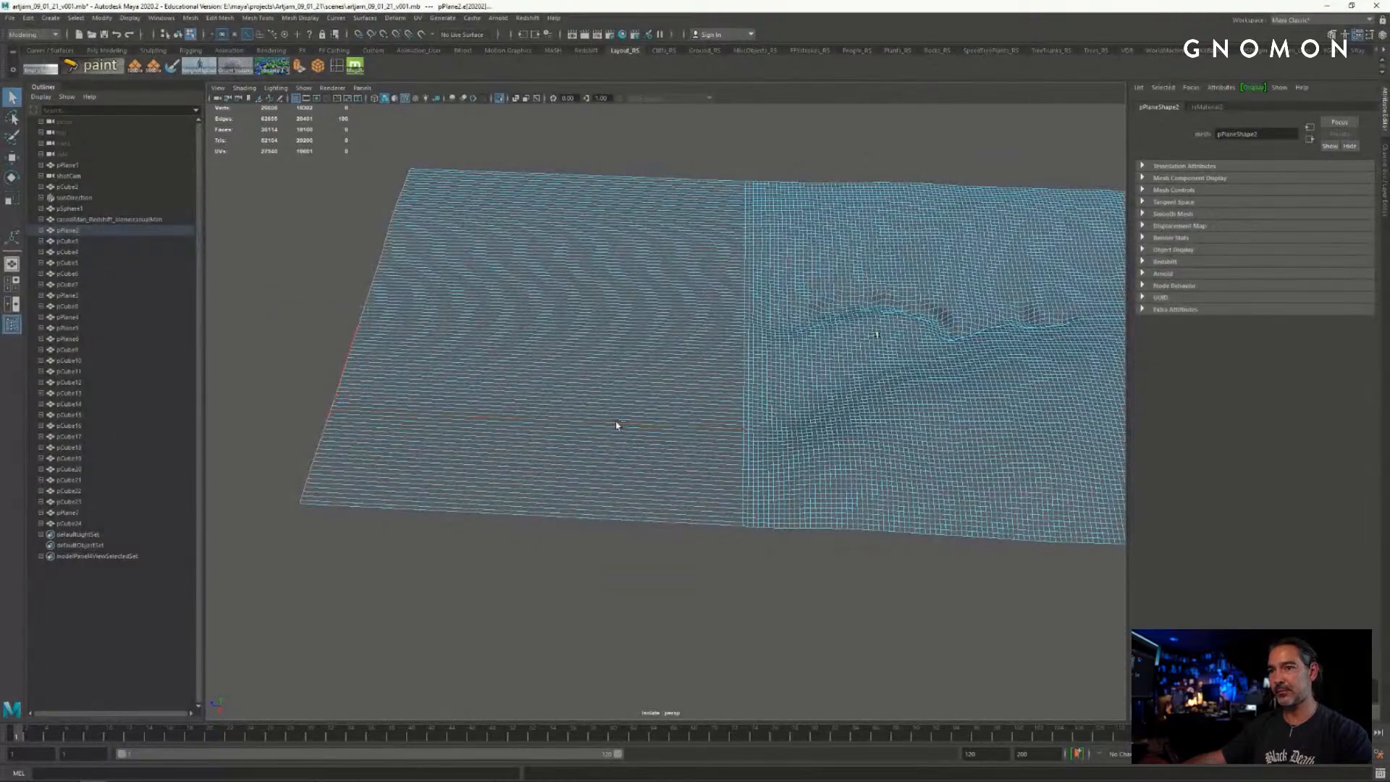
{"action": "left_click_drag", "start_coordinate": [615, 425], "coordinate": [605, 453], "text": "alt"}
{"action": "key", "text": "w"}
{"action": "right_click_drag", "start_coordinate": [621, 452], "coordinate": [692, 449], "text": "alt"}
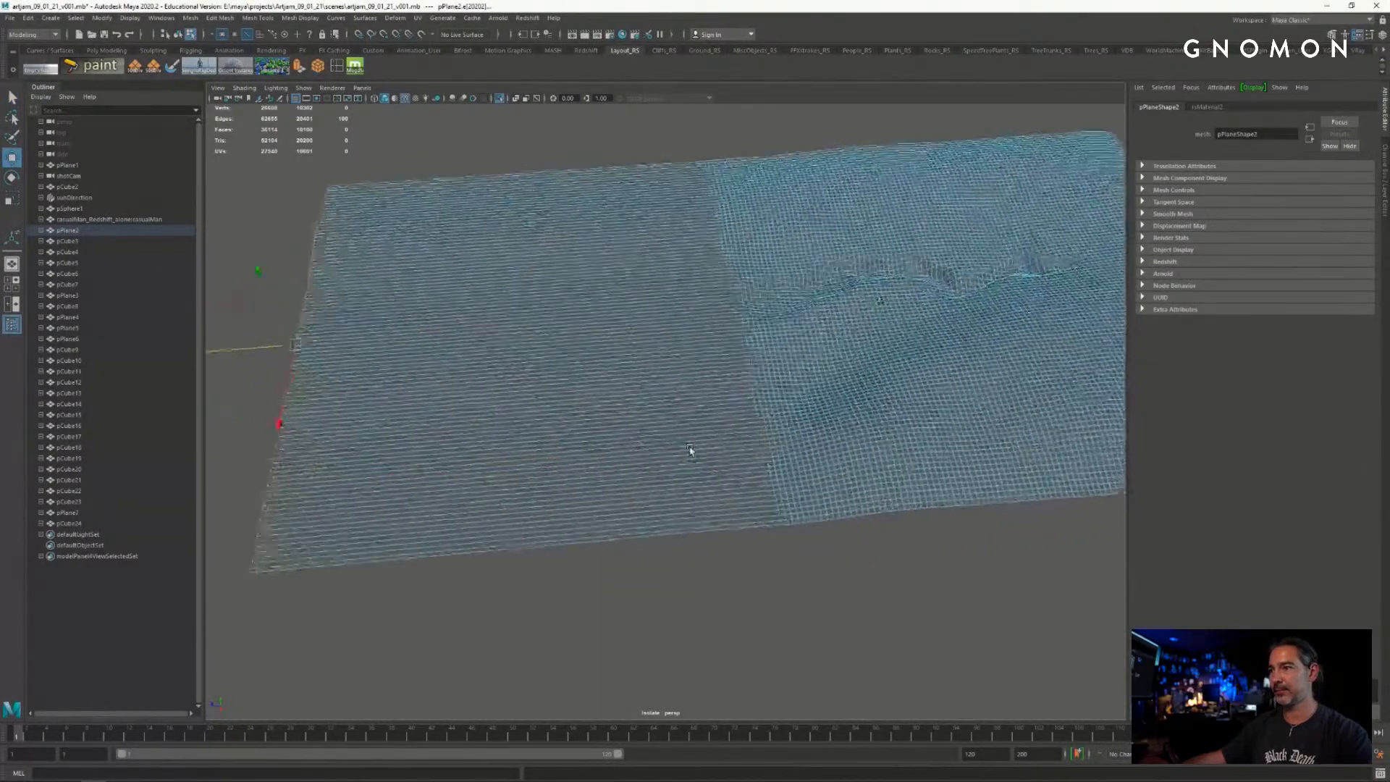
{"action": "key", "text": "q"}
{"action": "left_click", "coordinate": [700, 583]}
{"action": "right_click_drag", "start_coordinate": [462, 366], "coordinate": [476, 365], "text": "alt"}
{"action": "left_click_drag", "start_coordinate": [477, 364], "coordinate": [487, 362], "text": "alt"}
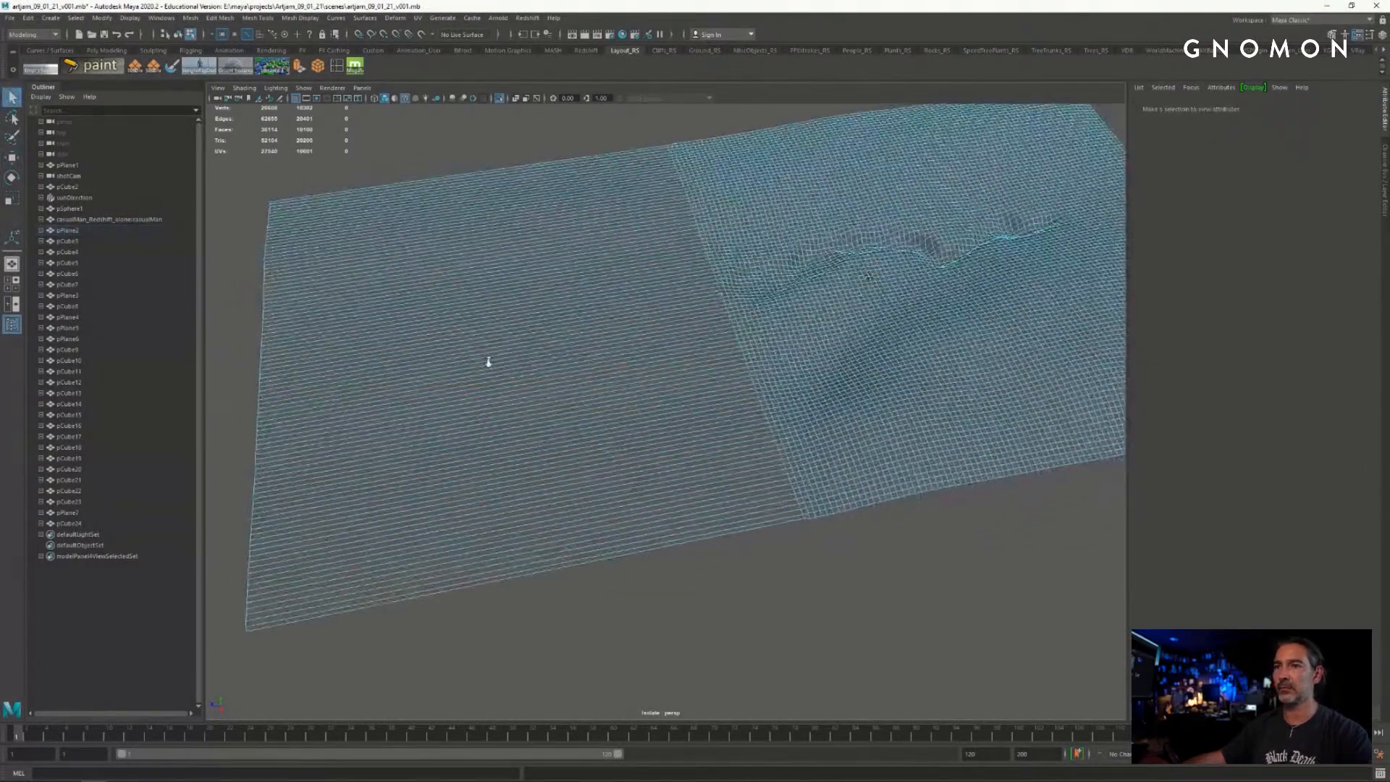
{"action": "mouse_move", "coordinate": [537, 309]}
{"action": "right_mouse_down"}
{"action": "mouse_move", "coordinate": [585, 293]}
{"action": "mouse_move", "coordinate": [534, 289]}
{"action": "right_mouse_up"}
{"action": "left_click_drag", "start_coordinate": [534, 290], "coordinate": [529, 216], "text": "alt"}
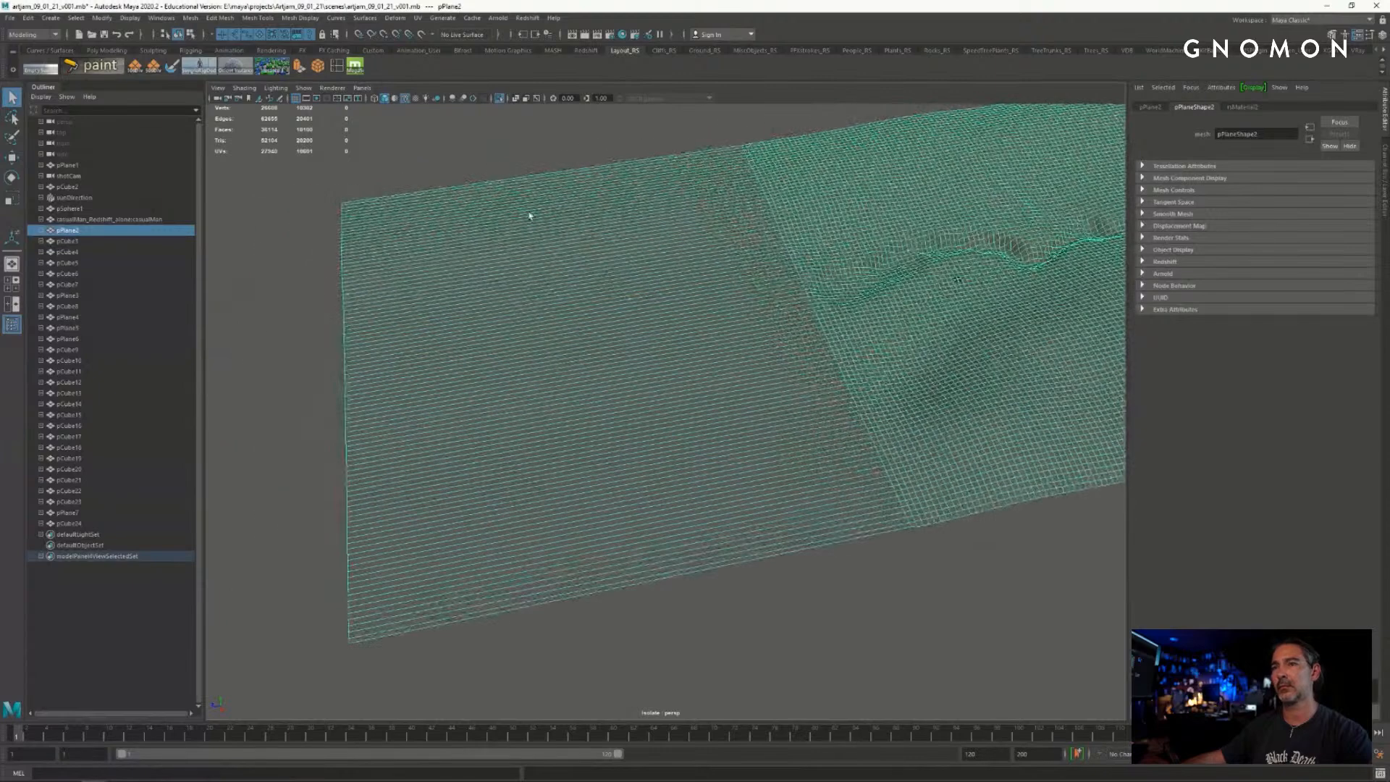
- Set up the Insert Edge Loop tool for multiple edge loops with equal multiplier, disabling Auto Complete and Fix Quads
{"action": "left_click", "coordinate": [301, 18]}
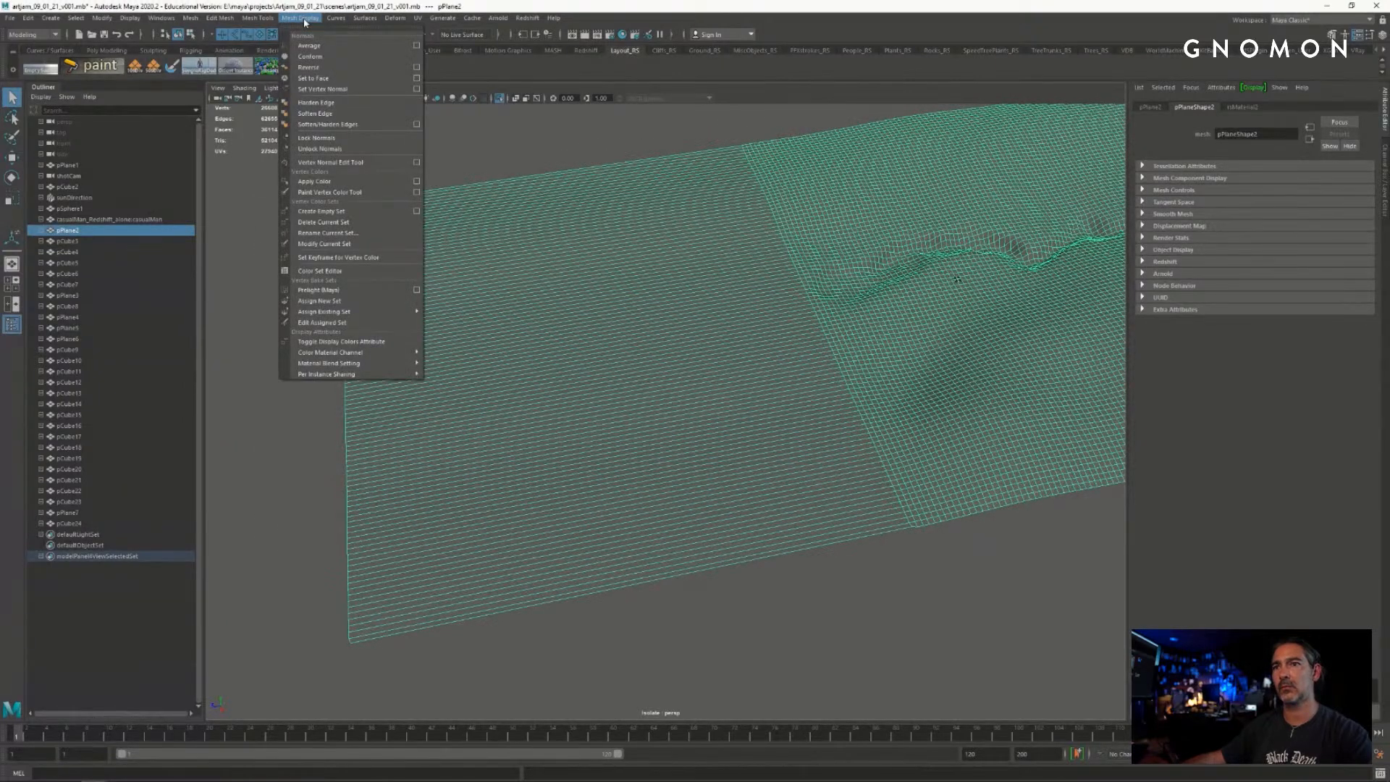
{"action": "left_click", "coordinate": [303, 19]}
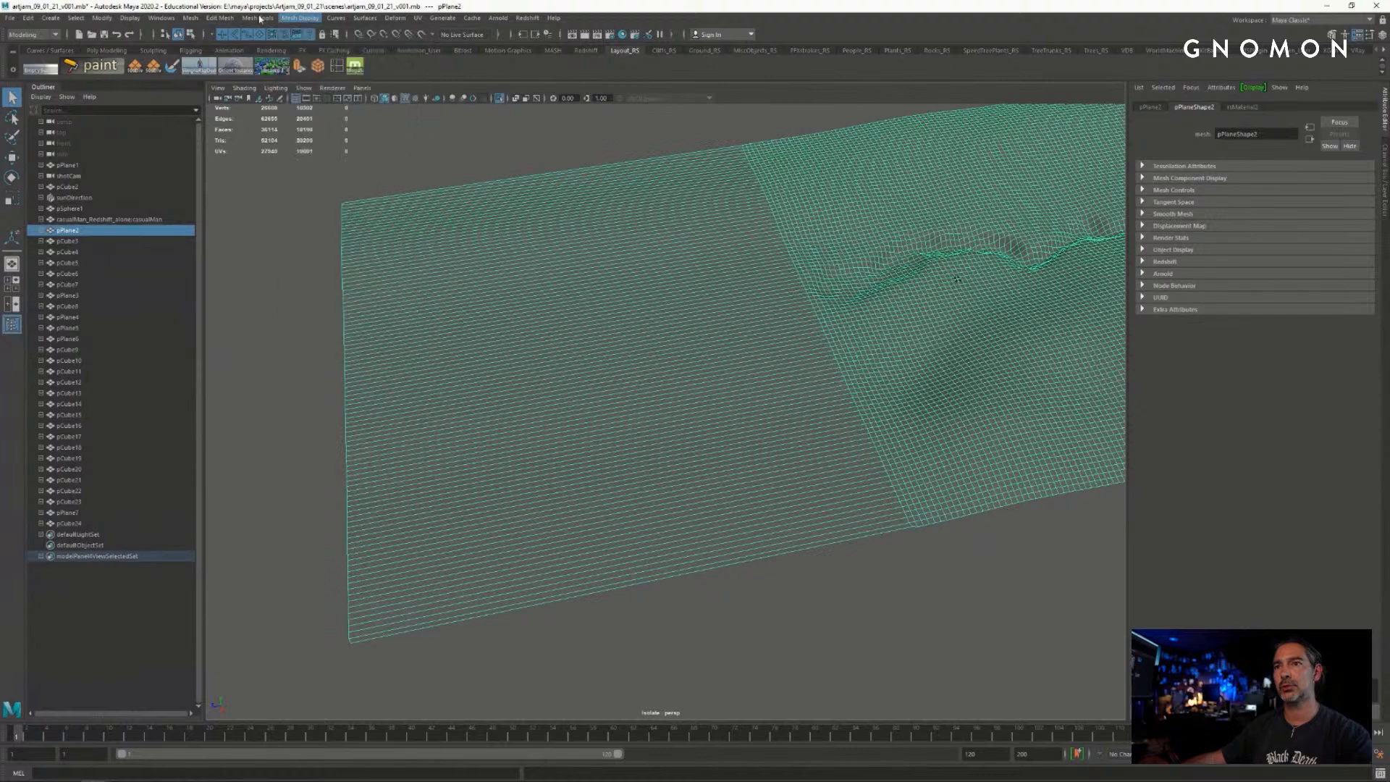
{"action": "left_click", "coordinate": [257, 18]}
{"action": "left_click", "coordinate": [357, 100]}
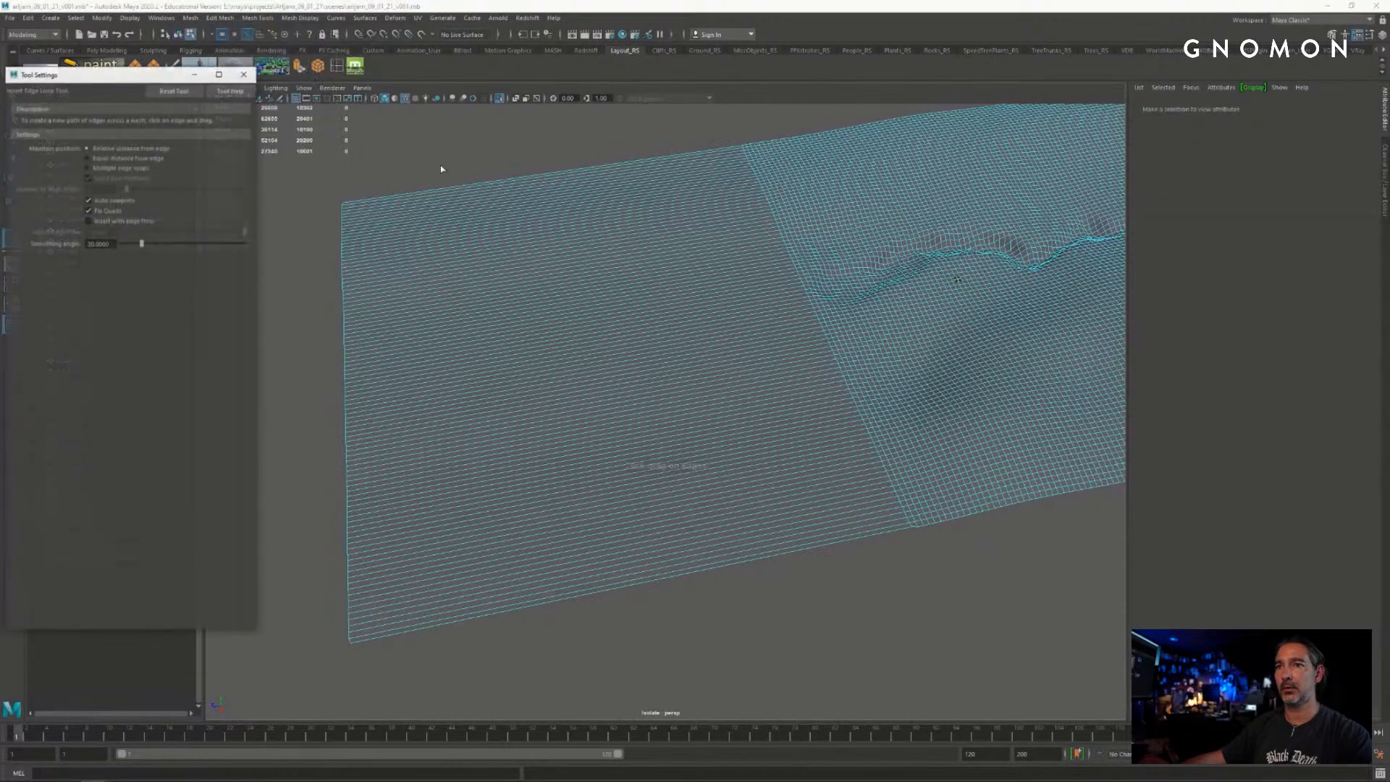
{"action": "left_click_drag", "start_coordinate": [140, 73], "coordinate": [200, 144]}
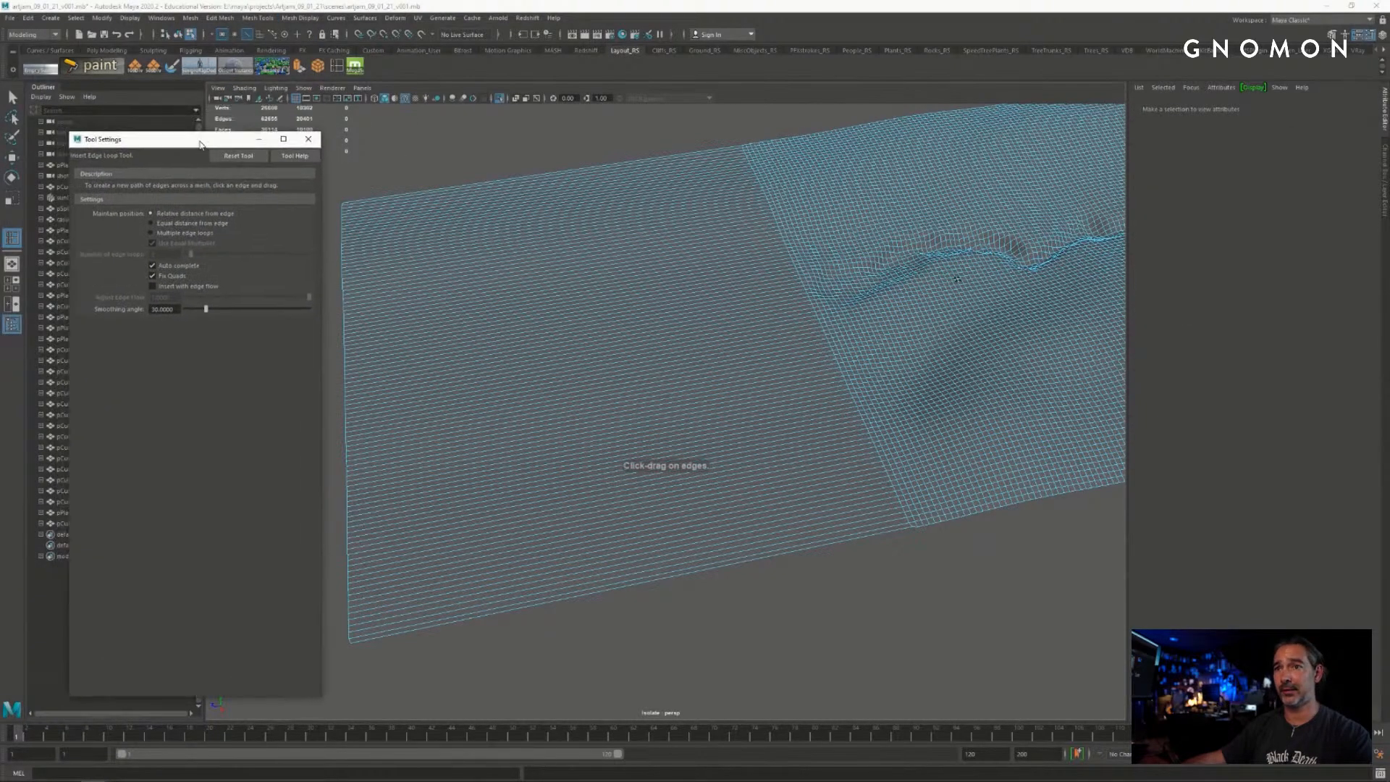
{"action": "left_click_drag", "start_coordinate": [637, 304], "coordinate": [790, 299], "text": "alt"}
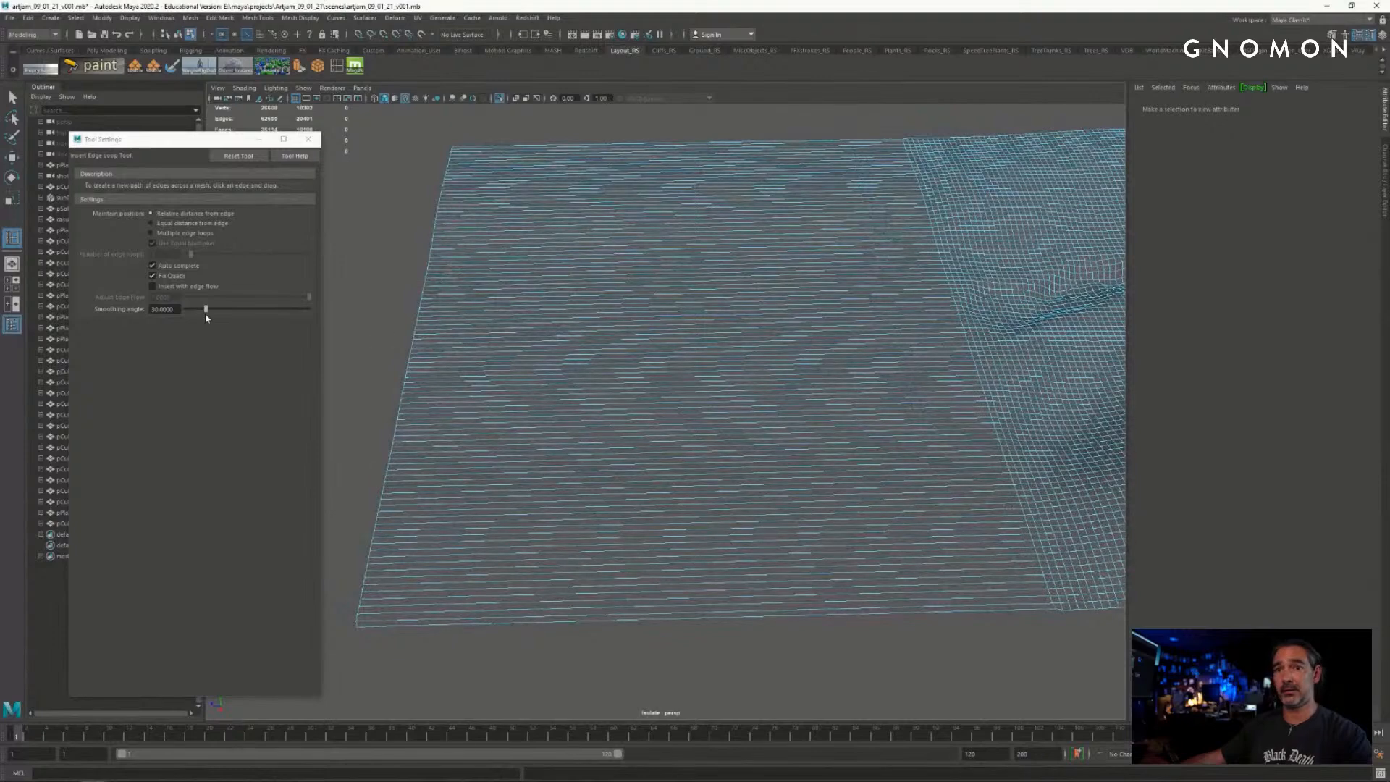
{"action": "left_click_drag", "start_coordinate": [181, 145], "coordinate": [194, 113]}
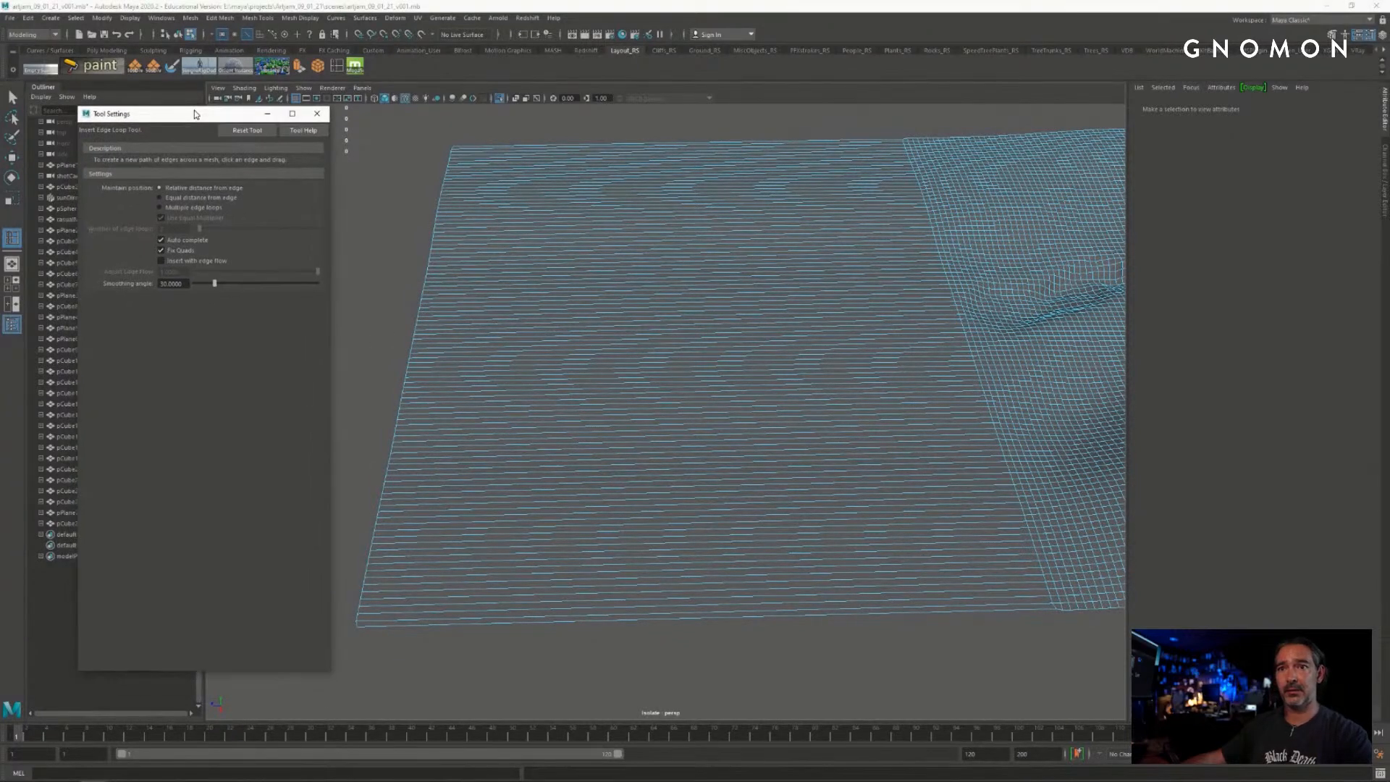
{"action": "left_click", "coordinate": [161, 249]}
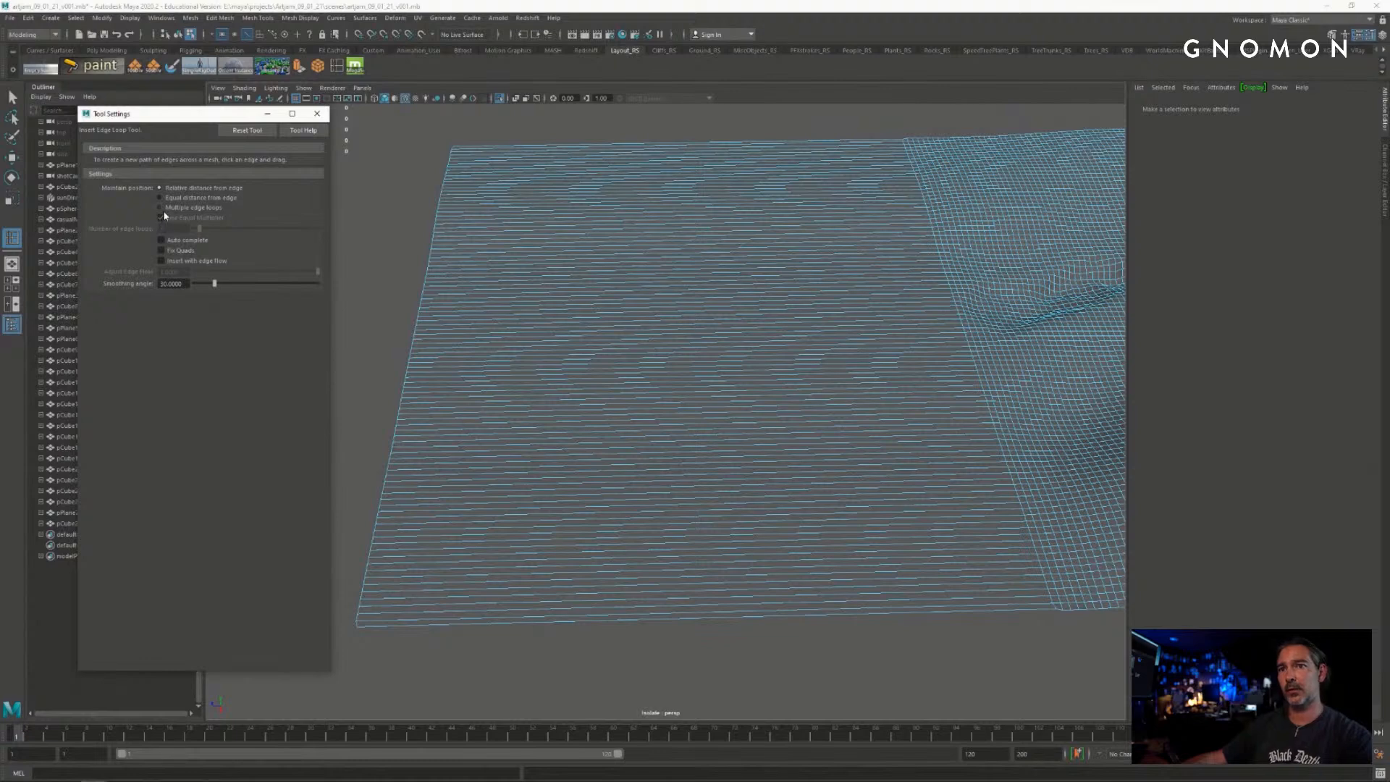
{"action": "left_click", "coordinate": [160, 208]}
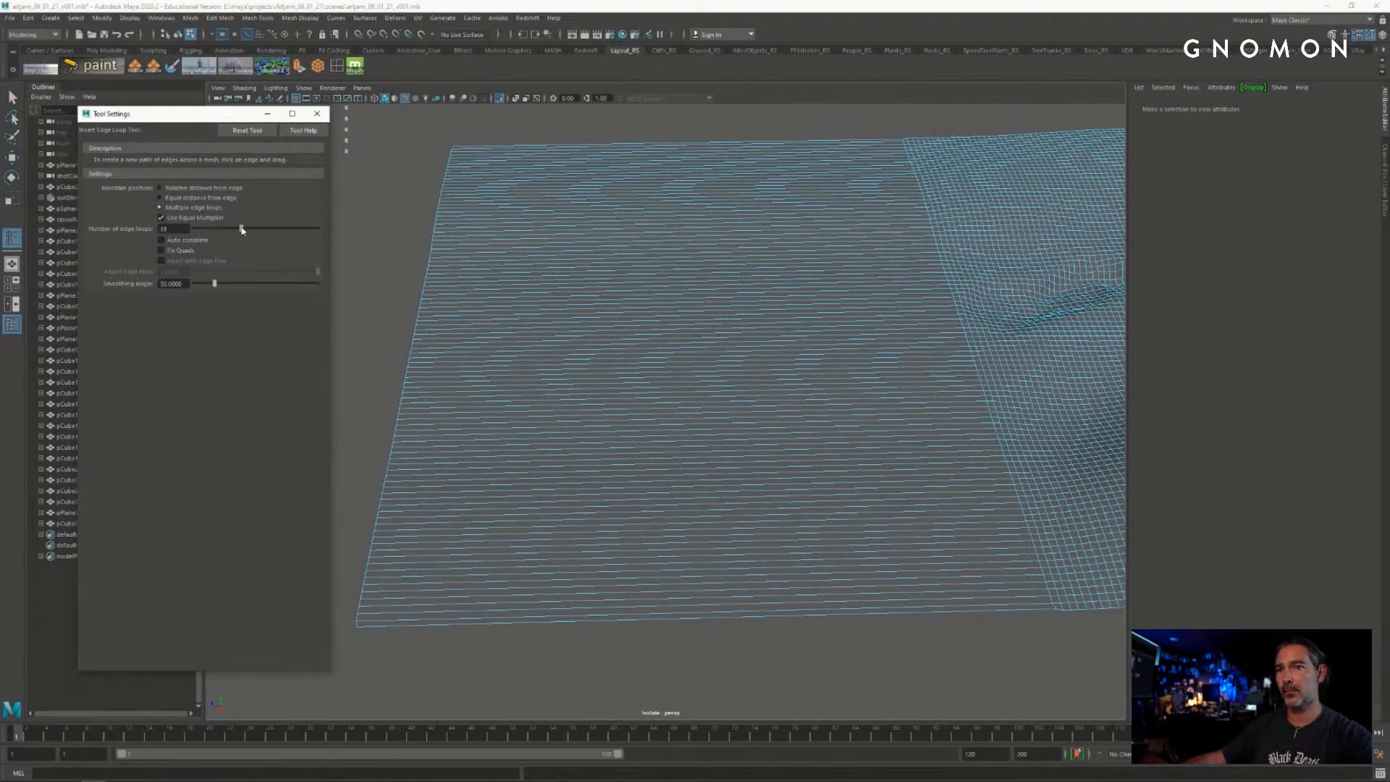
- Try placing 20 and 38 edge loops across the ground extension, and undo the last attempt
{"action": "left_click", "coordinate": [689, 371]}
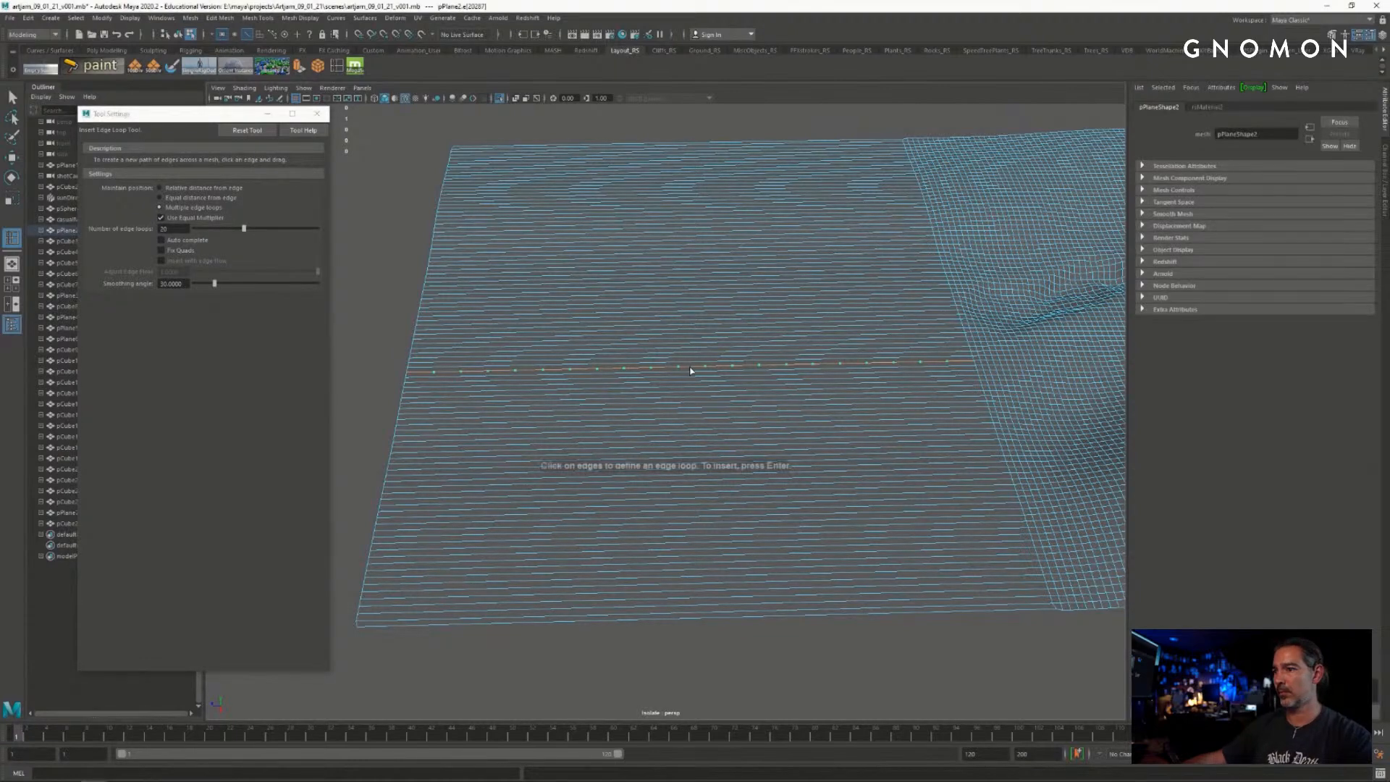
{"action": "right_click_drag", "start_coordinate": [606, 386], "coordinate": [615, 383], "text": "alt"}
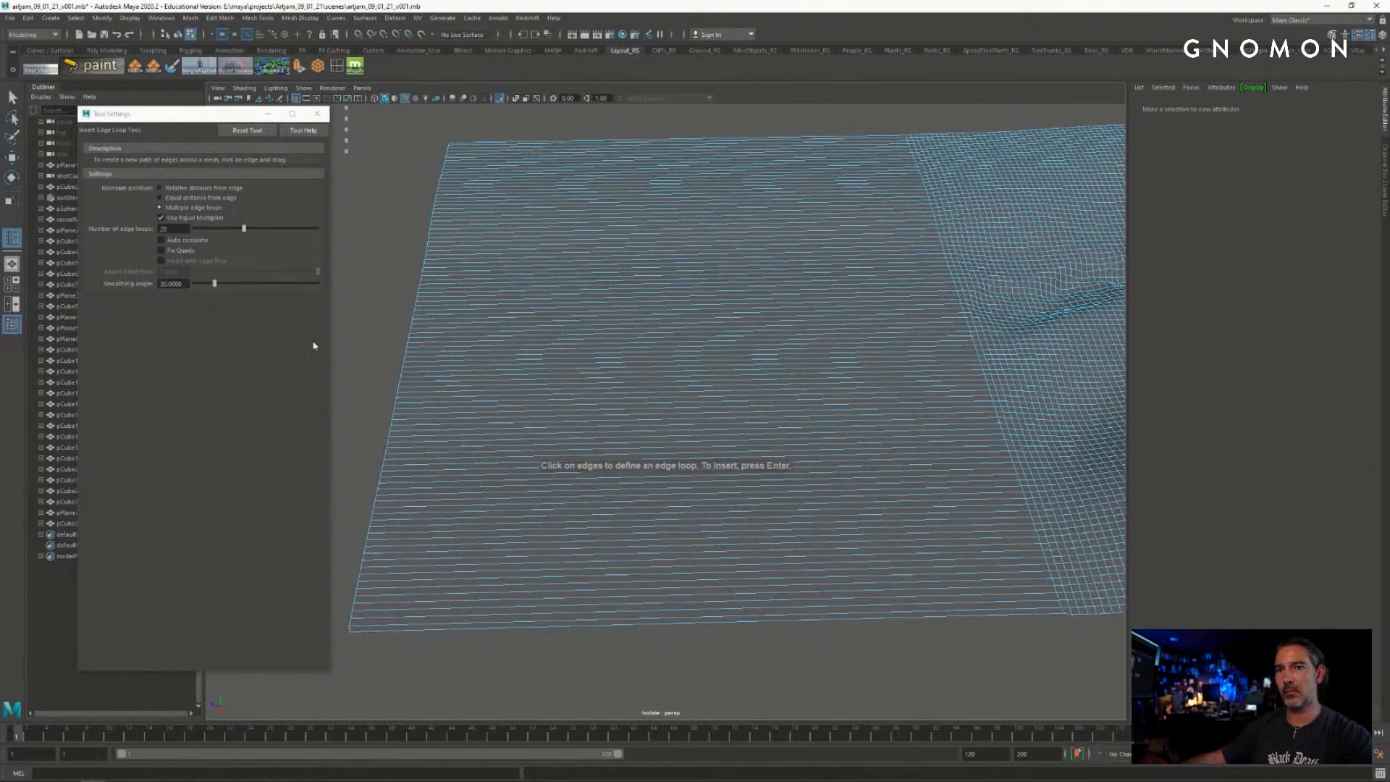
{"action": "left_click_drag", "start_coordinate": [244, 228], "coordinate": [288, 228]}
{"action": "left_click", "coordinate": [719, 406]}
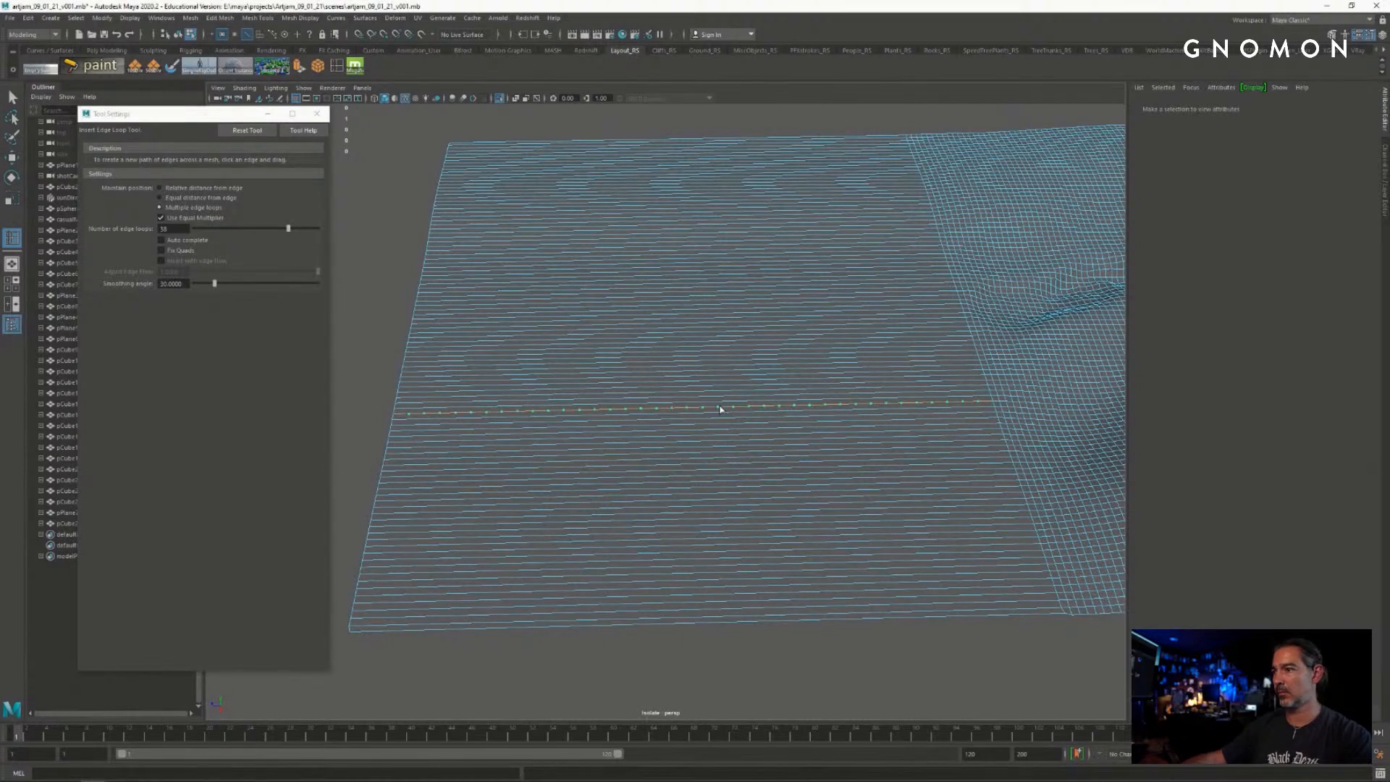
{"action": "key", "text": "ctrl+z"}
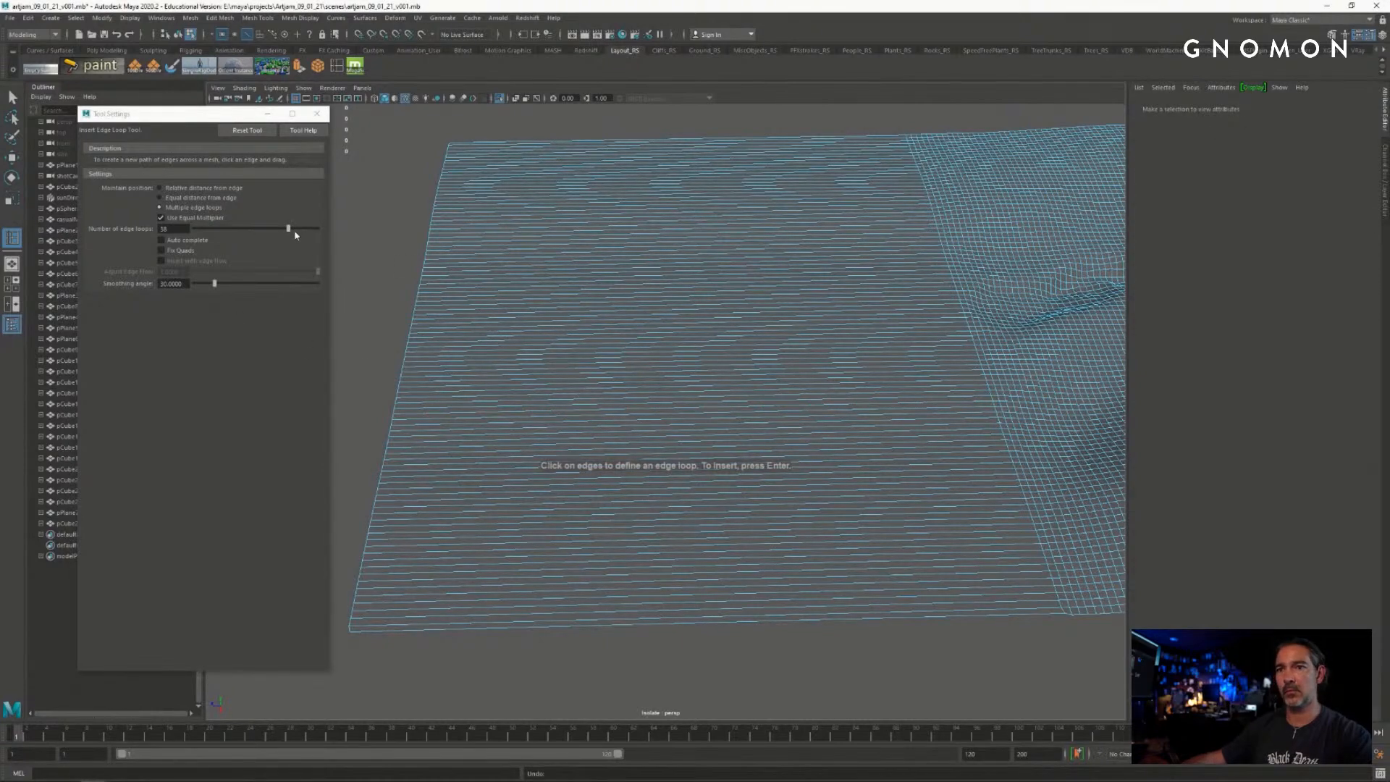
- Raise the number of edge loops to 44, try to insert them across the ground extension, and undo the attempt
{"action": "left_click_drag", "start_coordinate": [289, 229], "coordinate": [302, 230]}
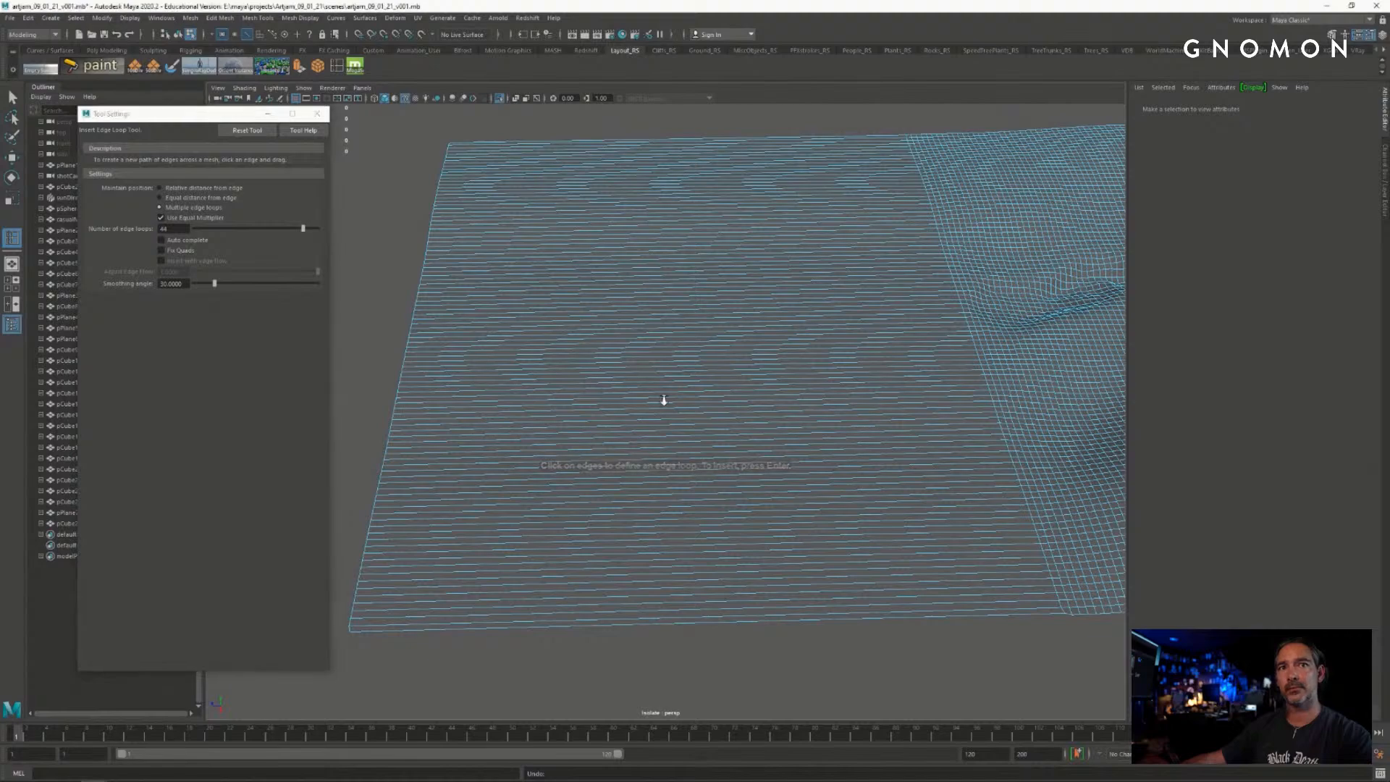
{"action": "scroll", "coordinate": [661, 397], "scroll_direction": "up", "scroll_amount": 3}
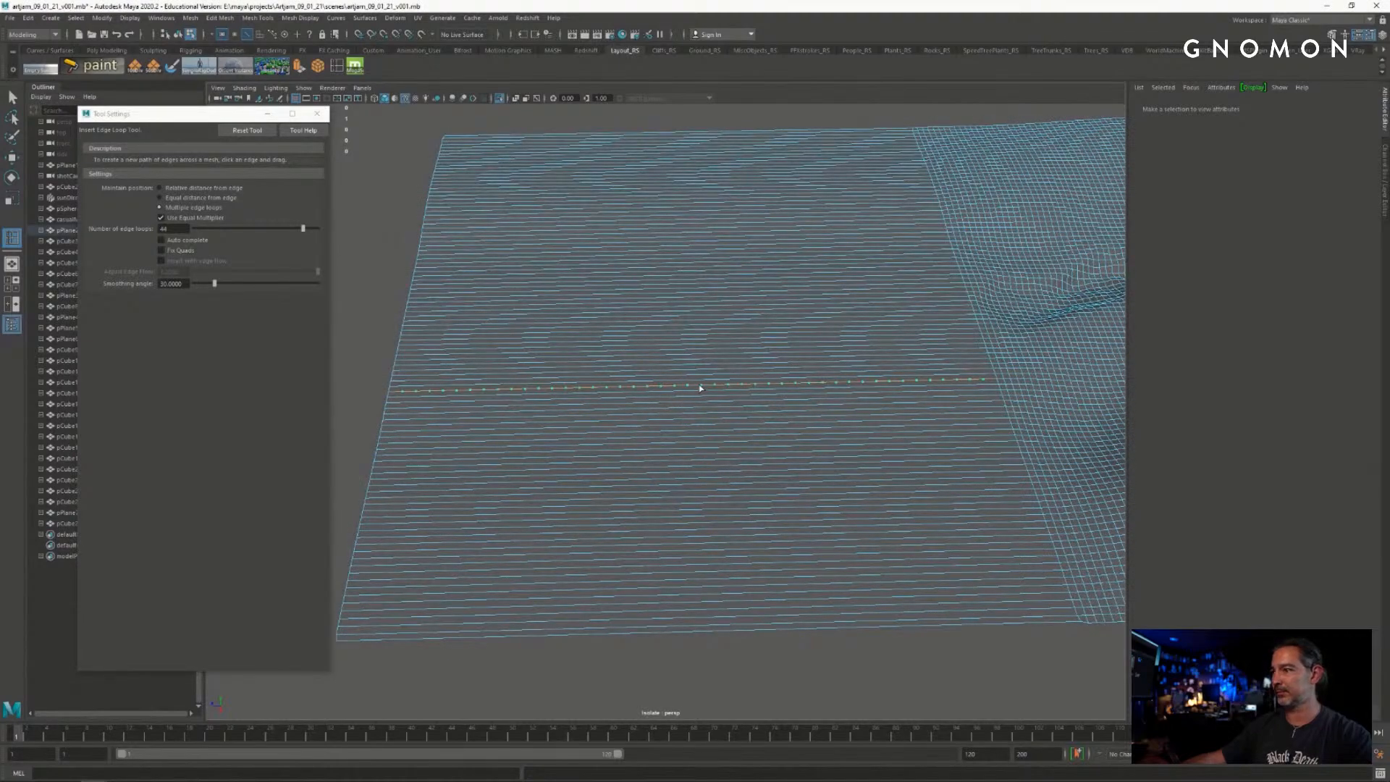
{"action": "left_click", "coordinate": [700, 389]}
{"action": "key", "text": "Return"}
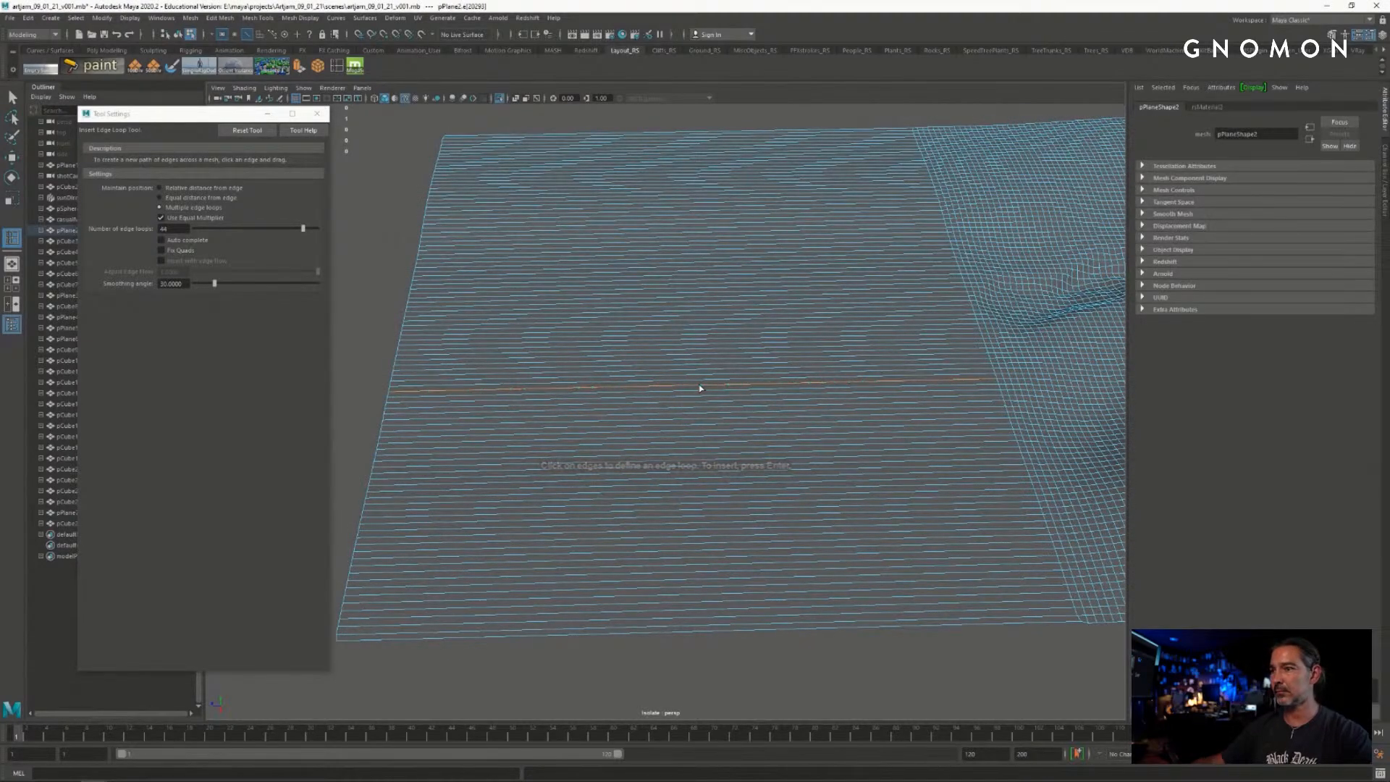
{"action": "left_click_drag", "start_coordinate": [662, 385], "coordinate": [655, 383], "text": "alt"}
{"action": "key", "text": "ctrl+z"}
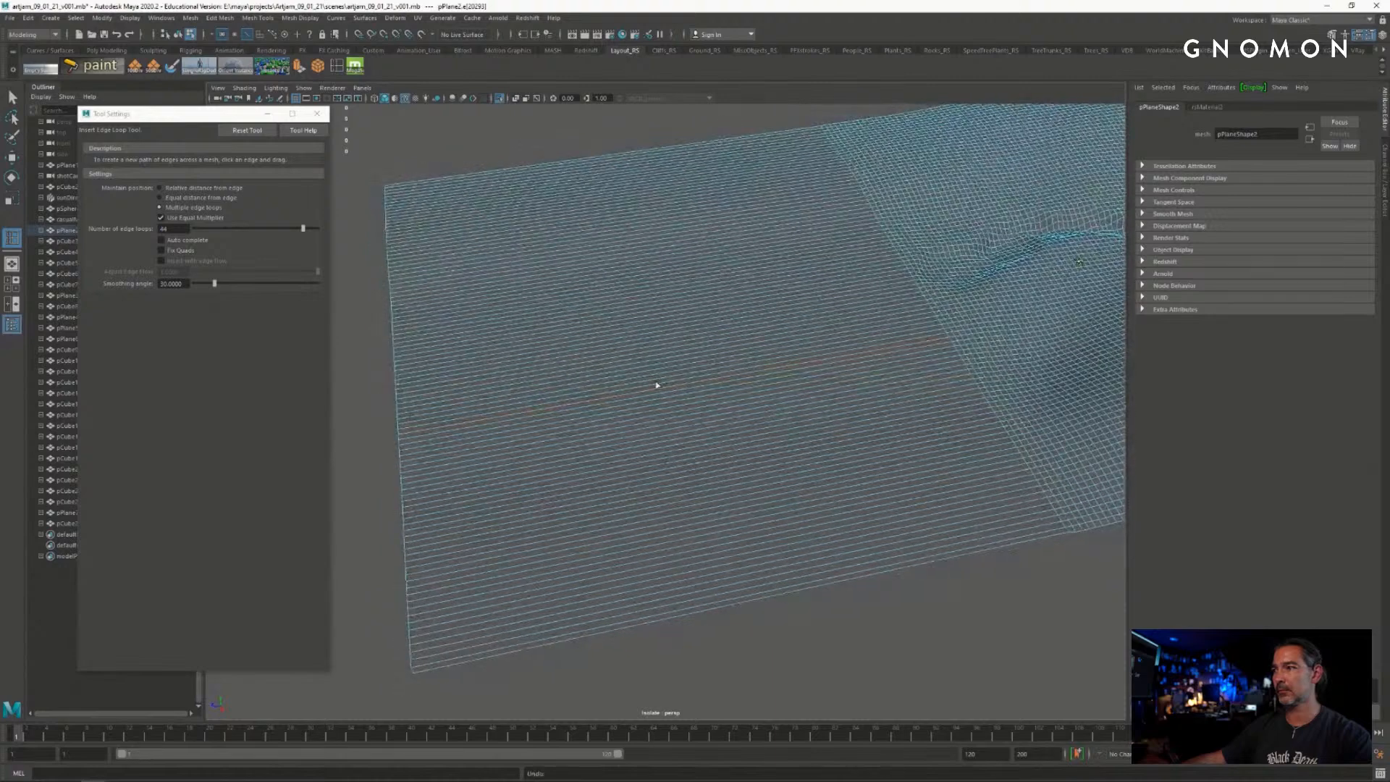
{"action": "key", "text": "ctrl+z"}
{"action": "key", "text": "ctrl+z"}
{"action": "key", "text": "q"}
- Select the extended ground plane as an object and delete its construction history
{"action": "right_click_drag", "start_coordinate": [596, 356], "coordinate": [714, 300], "text": "alt"}
{"action": "left_click", "coordinate": [714, 300]}
{"action": "left_click", "coordinate": [27, 18]}
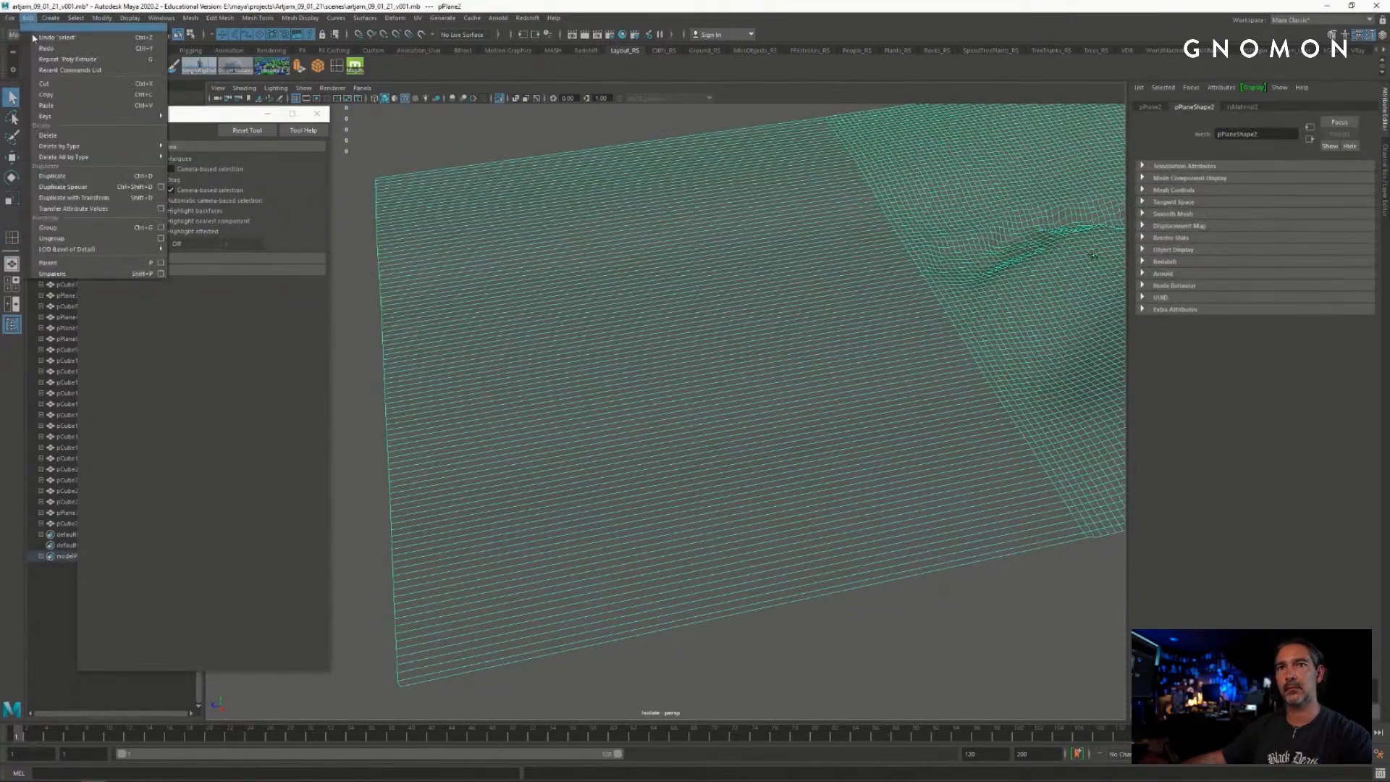
{"action": "mouse_move", "coordinate": [94, 145]}
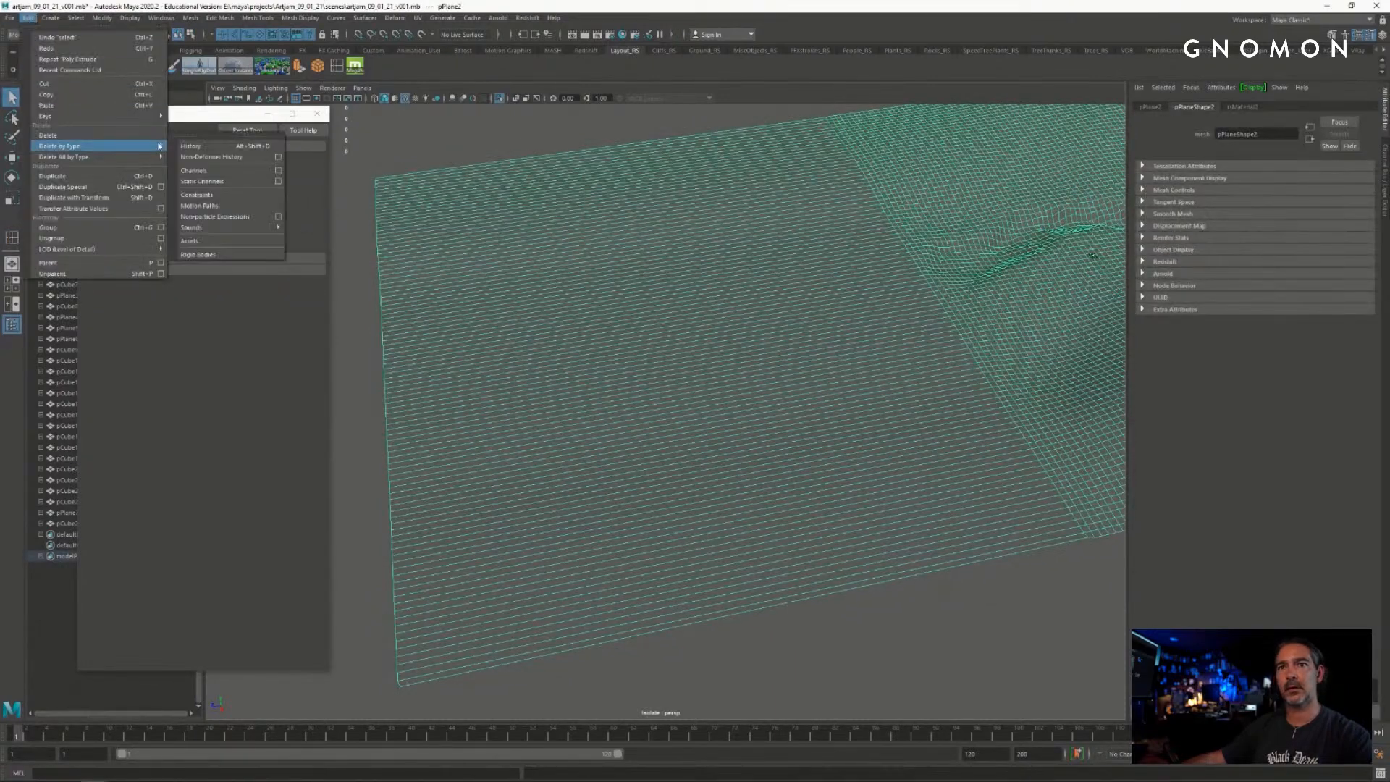
{"action": "left_click", "coordinate": [200, 146]}
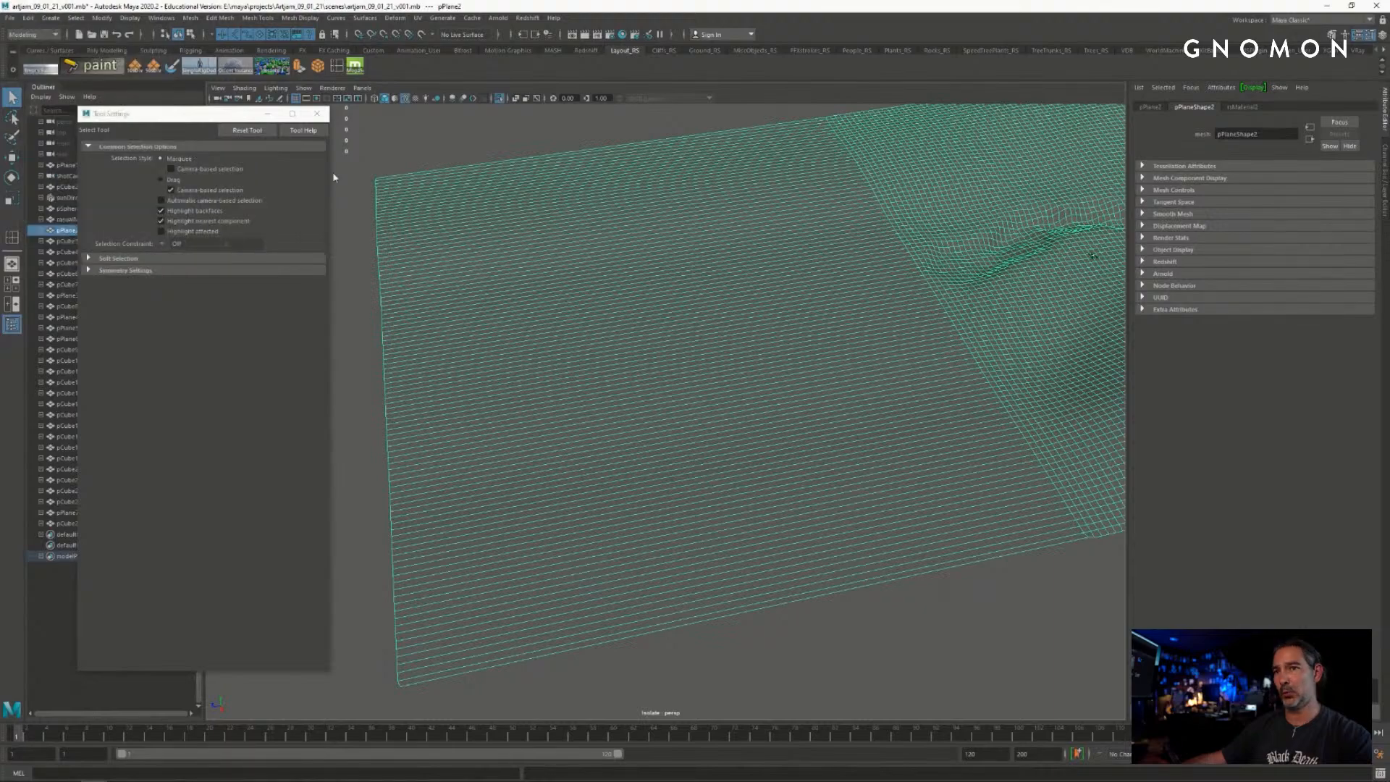
- Switch the ground plane back to edge components and close the tool settings
{"action": "left_click", "coordinate": [437, 158]}
{"action": "left_click", "coordinate": [509, 259]}
{"action": "left_click_drag", "start_coordinate": [753, 311], "coordinate": [606, 294], "text": "alt"}
{"action": "right_click_drag", "start_coordinate": [605, 291], "coordinate": [605, 263]}
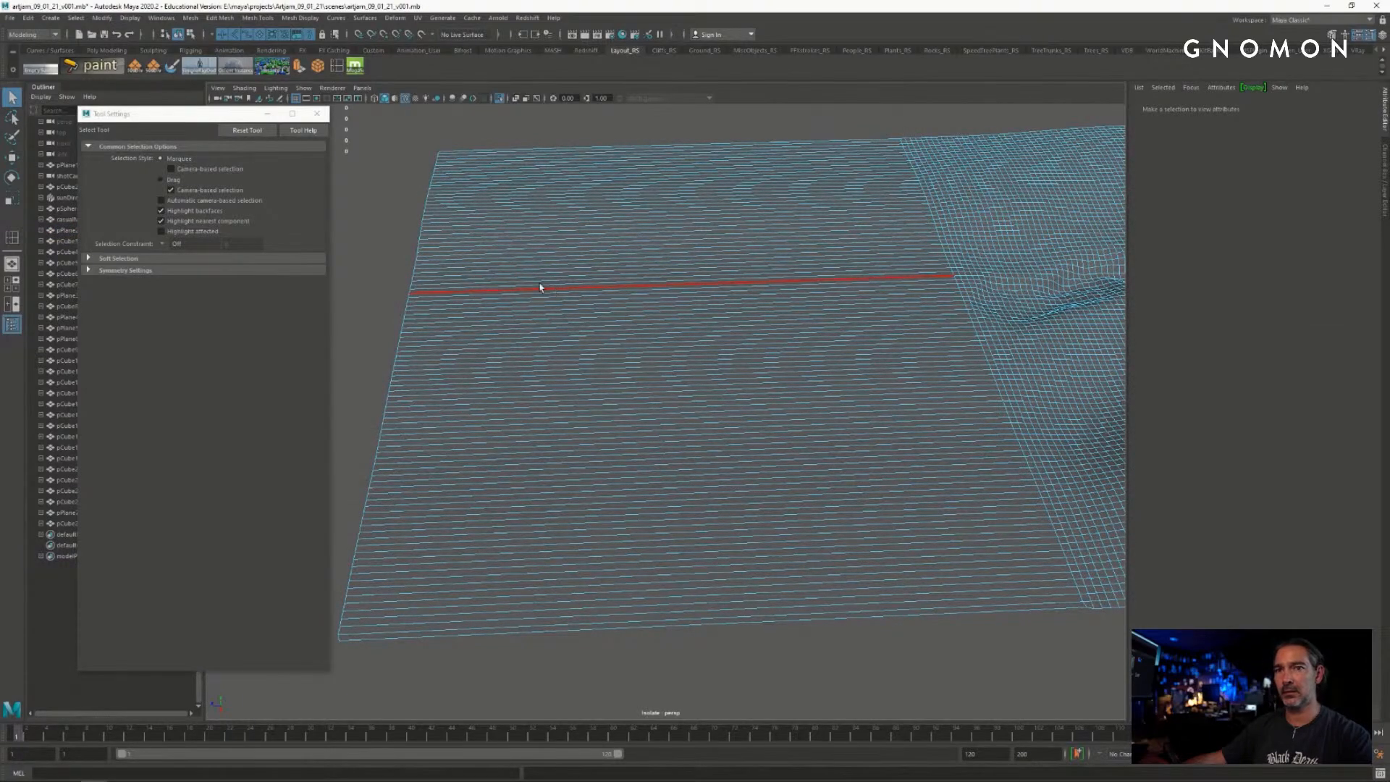
{"action": "left_click", "coordinate": [317, 114]}
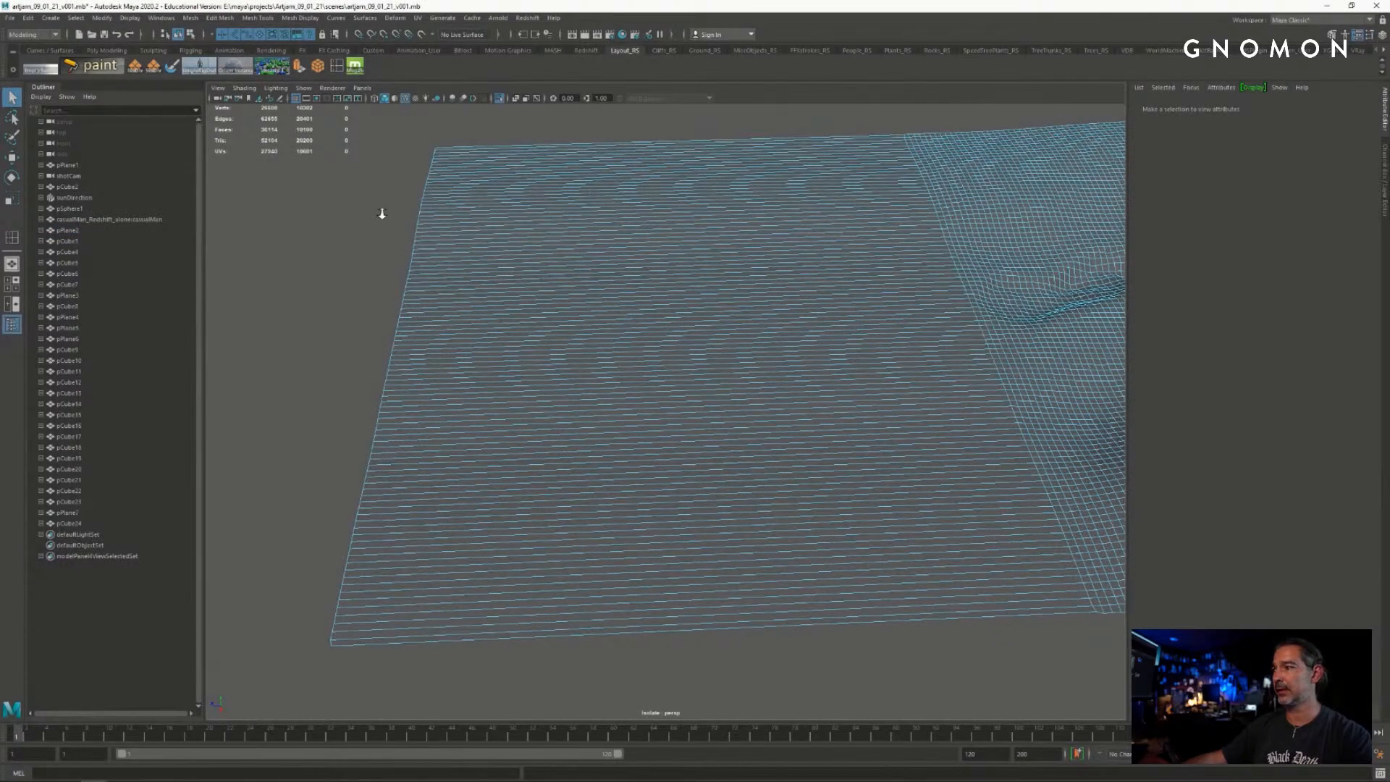
- Try again to insert 44 edge loops across the ground extension, leaving the tool and closing its settings after checking the mesh
{"action": "left_click_drag", "start_coordinate": [507, 202], "coordinate": [509, 210], "text": "alt"}
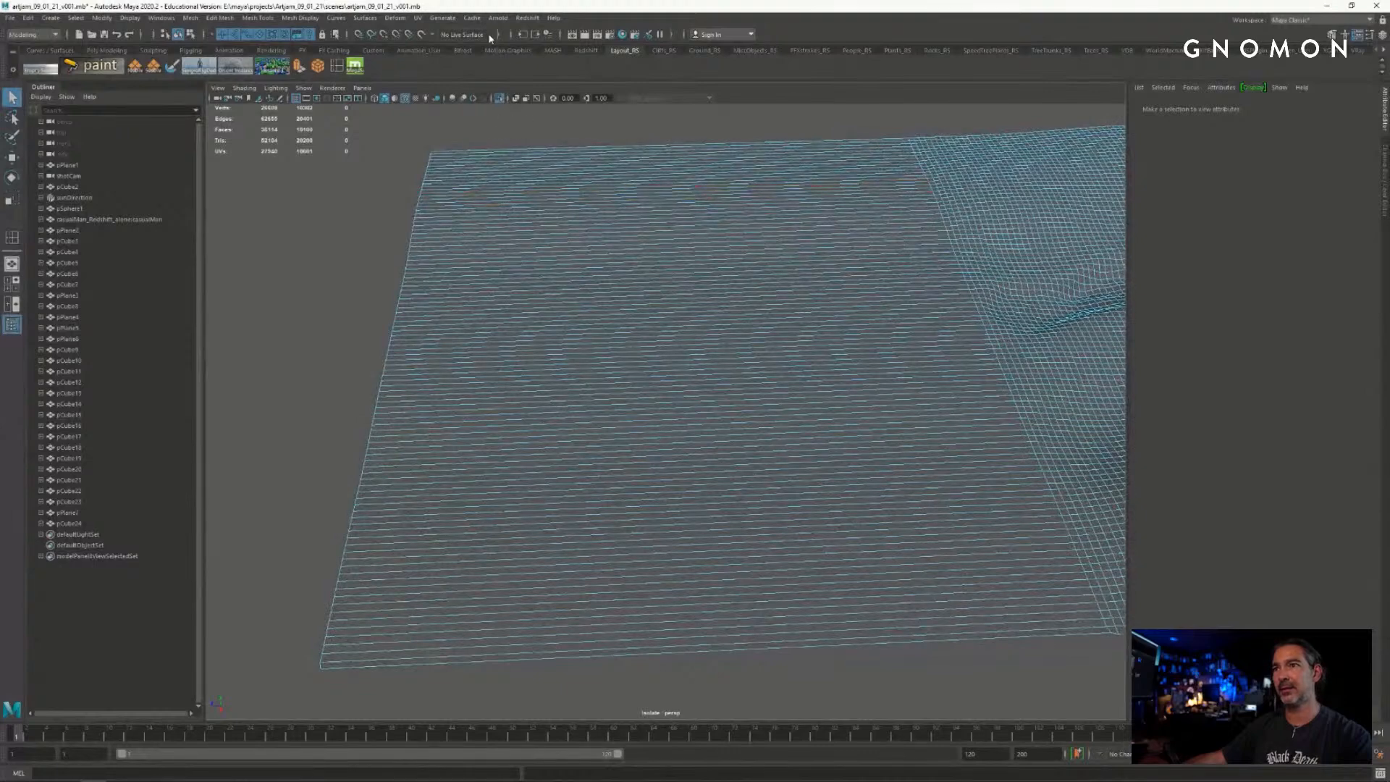
{"action": "left_click", "coordinate": [397, 17]}
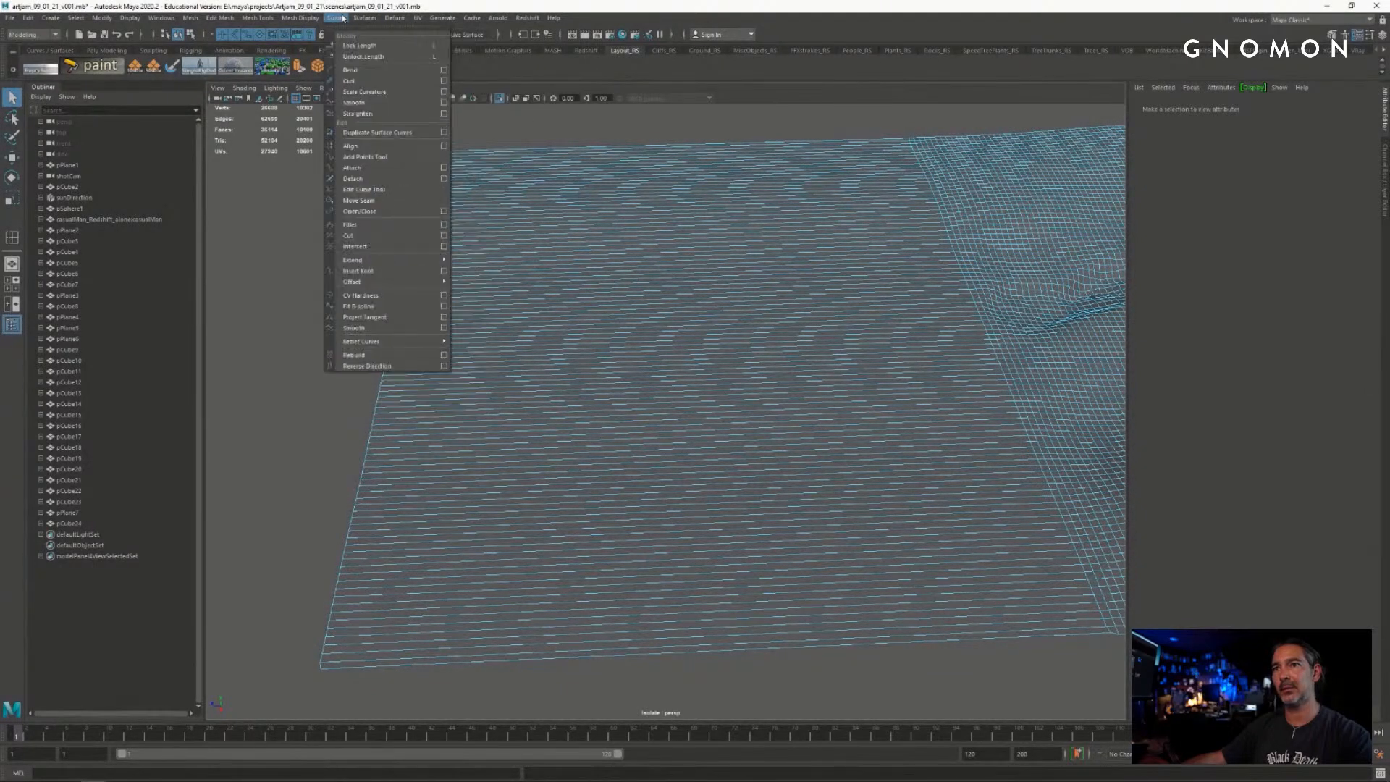
{"action": "mouse_move", "coordinate": [317, 17]}
{"action": "mouse_move", "coordinate": [263, 18]}
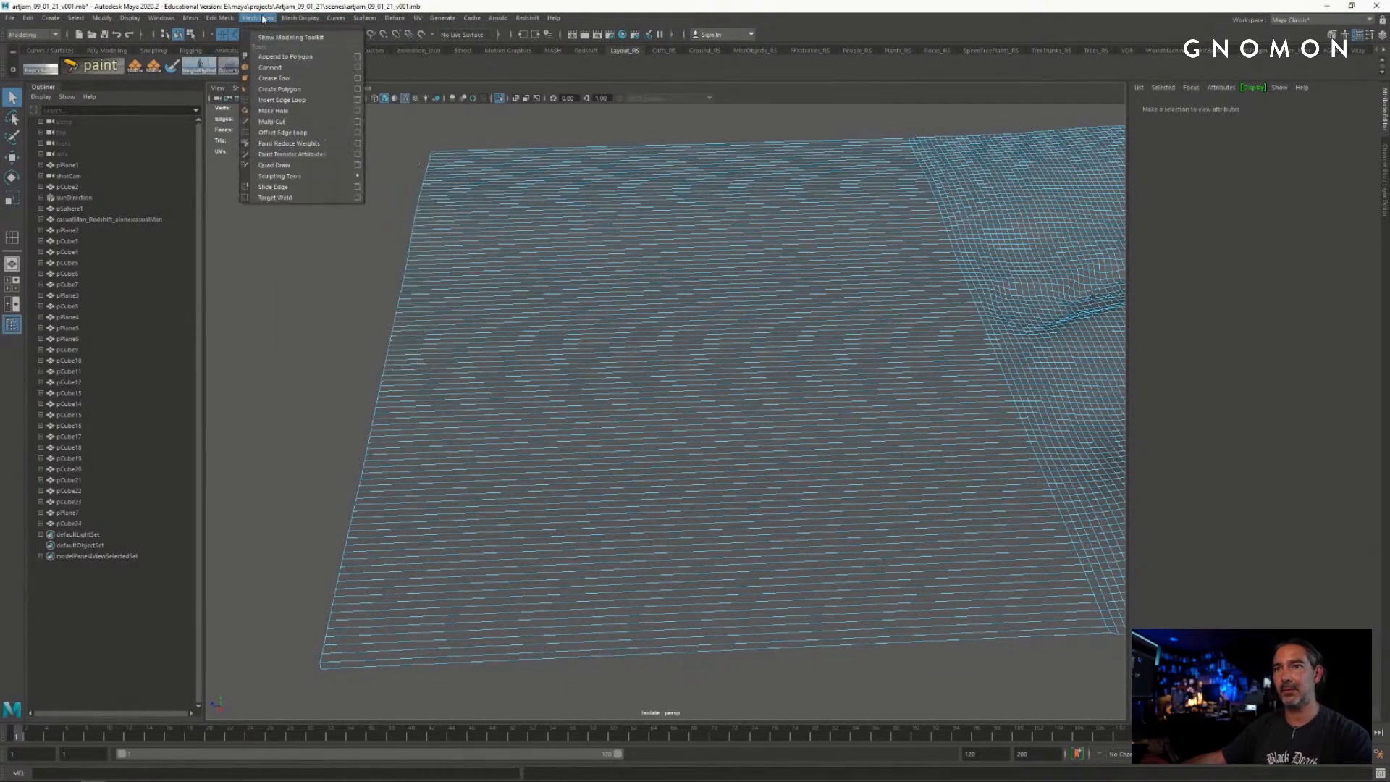
{"action": "left_click", "coordinate": [360, 101]}
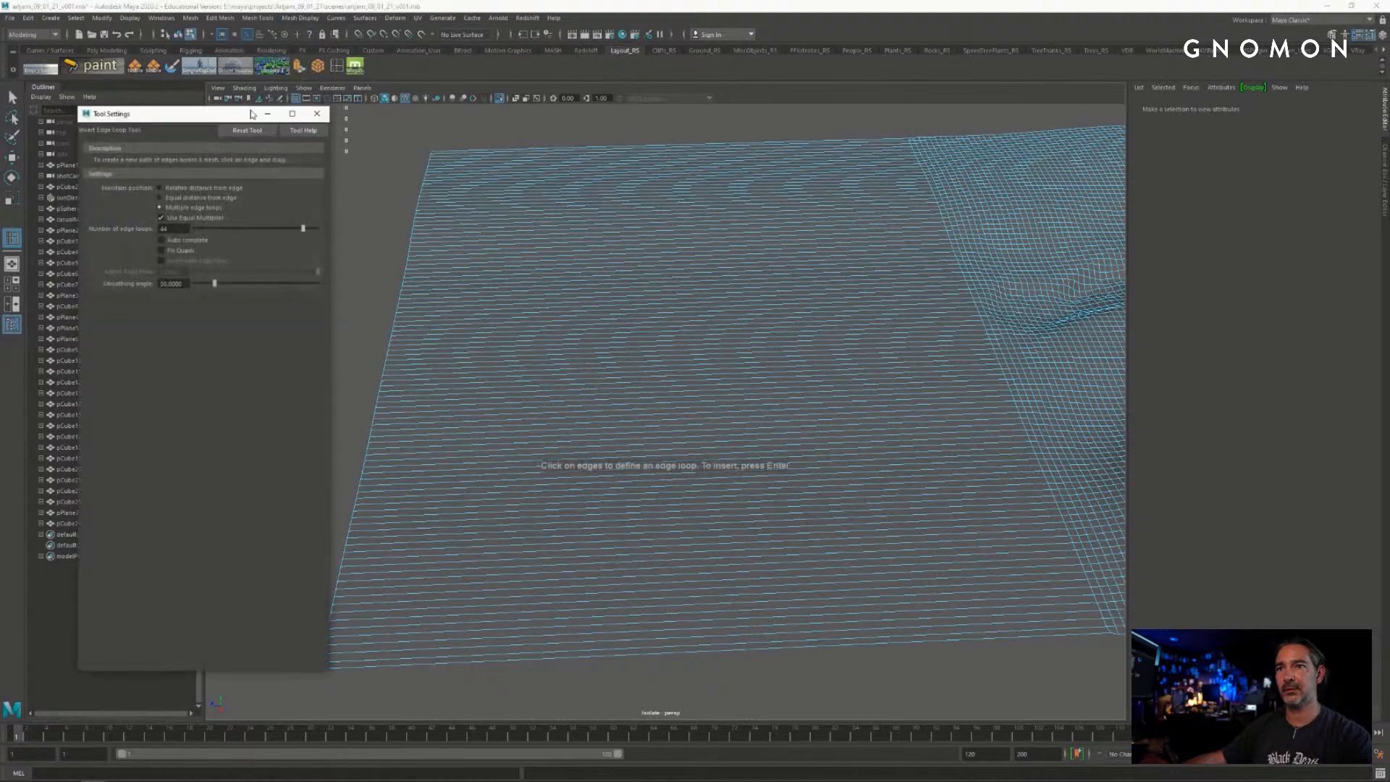
{"action": "left_click_drag", "start_coordinate": [219, 116], "coordinate": [196, 115]}
{"action": "left_click", "coordinate": [684, 410]}
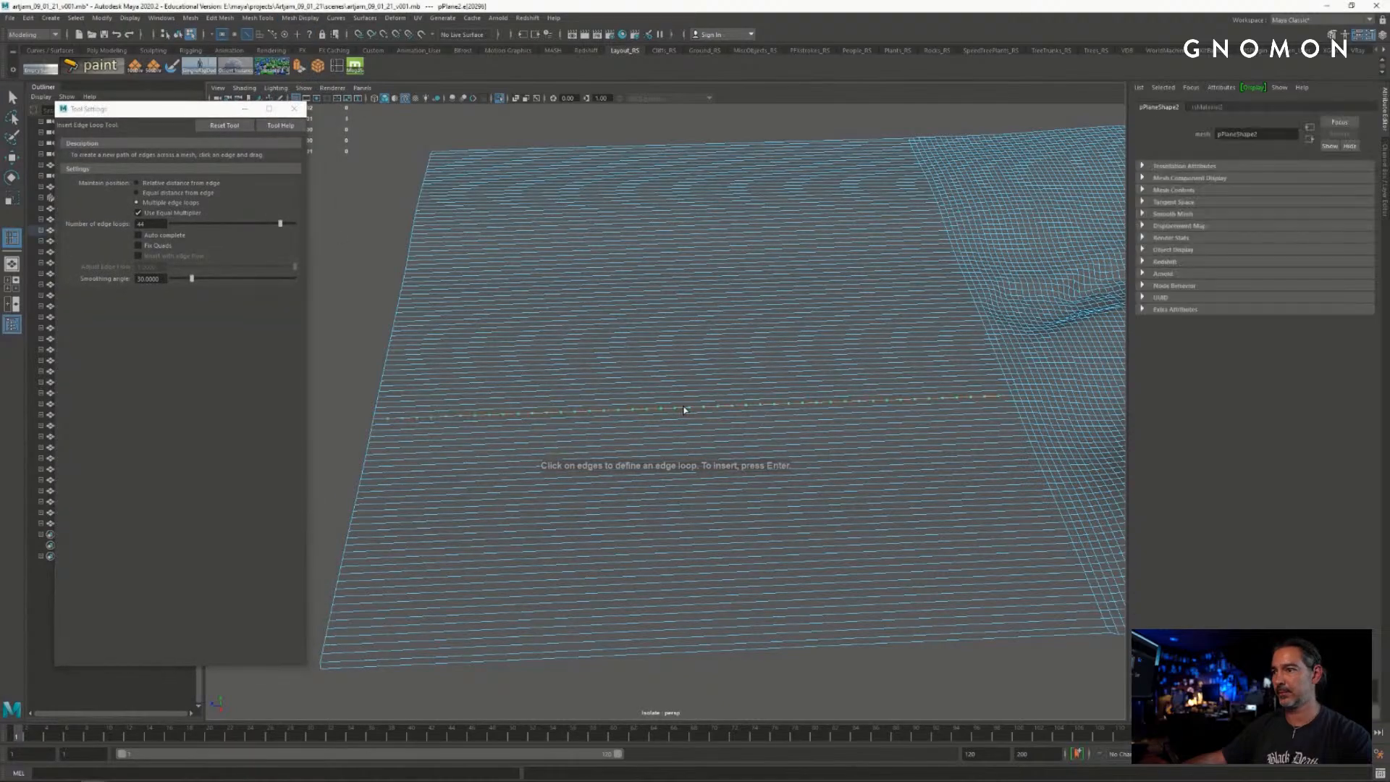
{"action": "key", "text": "Return"}
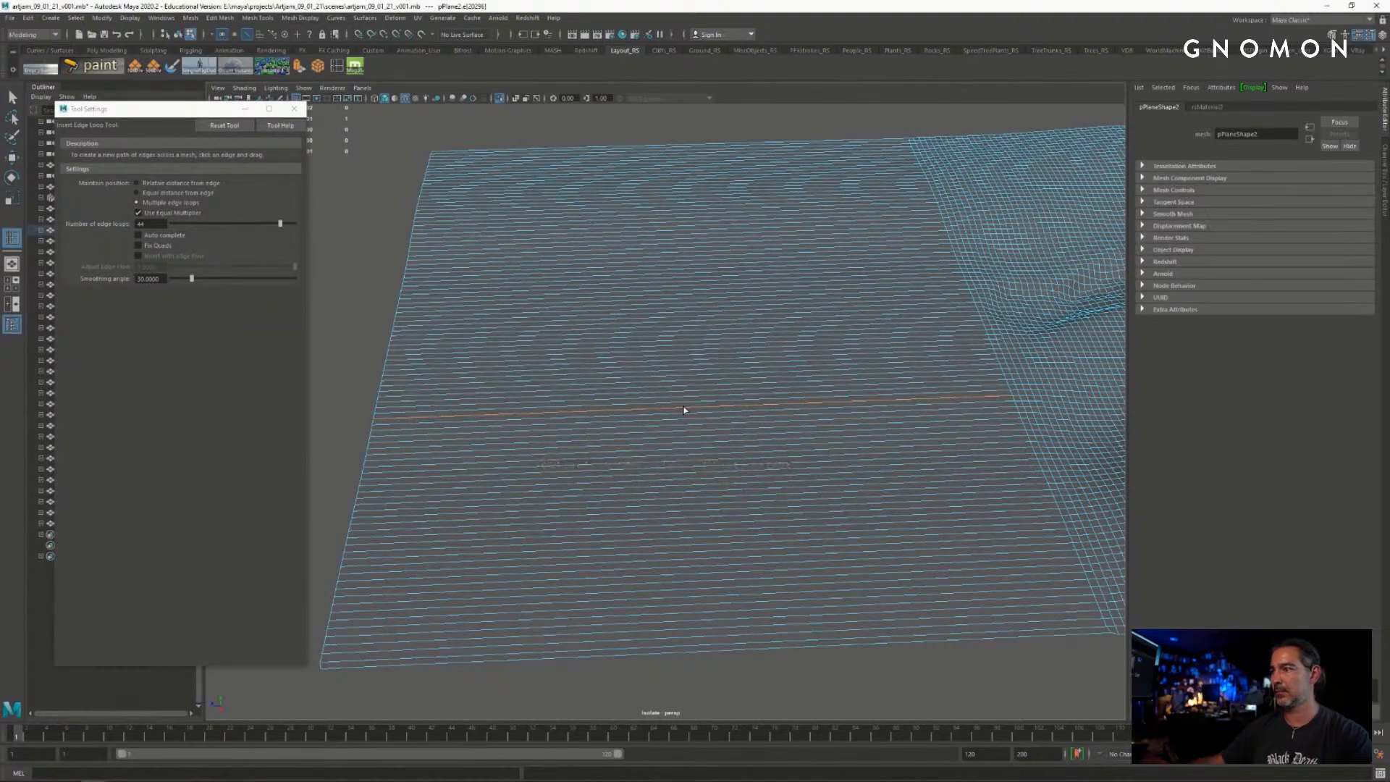
{"action": "mouse_move", "coordinate": [695, 384]}
{"action": "left_mouse_down", "text": "alt"}
{"action": "mouse_move", "coordinate": [785, 354]}
{"action": "mouse_move", "coordinate": [700, 362]}
{"action": "left_mouse_up", "text": "alt"}
{"action": "right_click_drag", "start_coordinate": [700, 362], "coordinate": [707, 459], "text": "alt"}
{"action": "key", "text": "q"}
{"action": "left_click_drag", "start_coordinate": [699, 457], "coordinate": [550, 376], "text": "alt"}
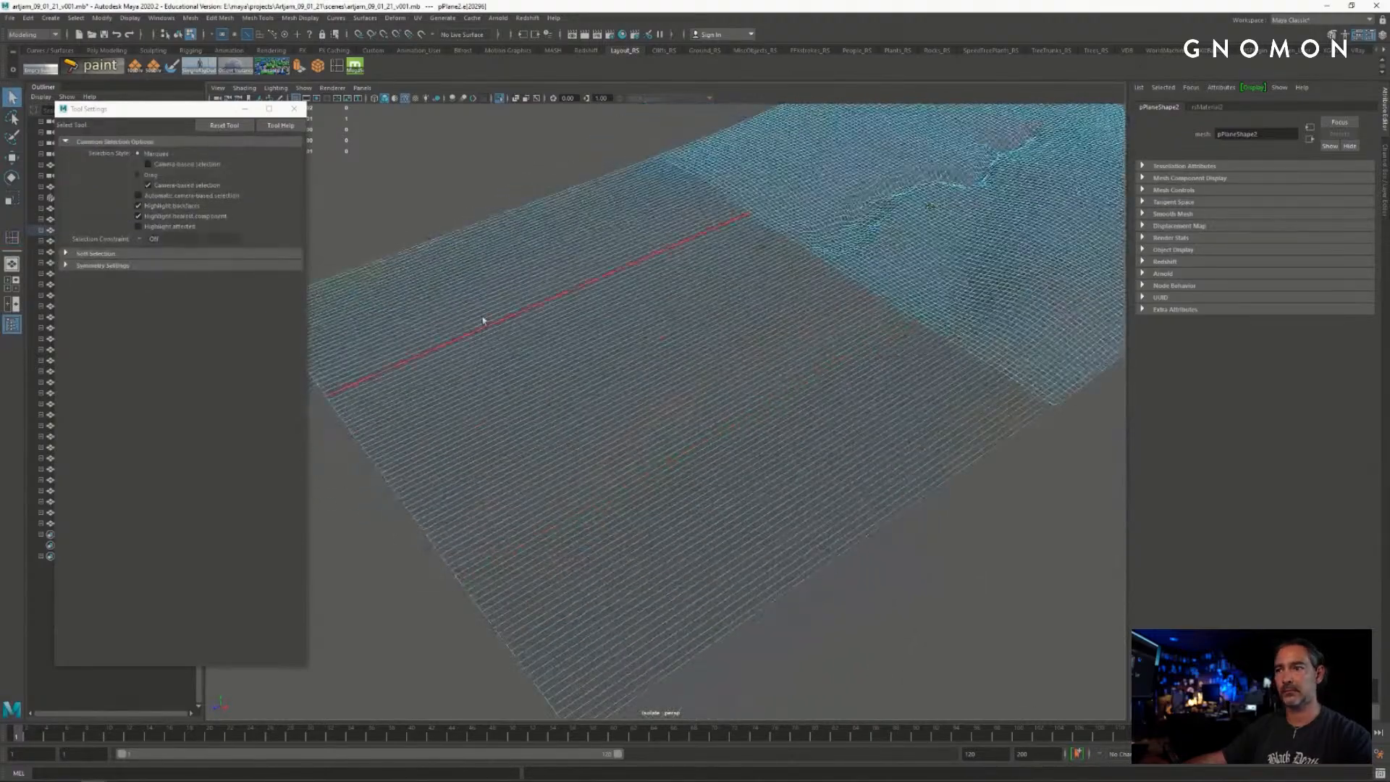
{"action": "left_click_drag", "start_coordinate": [483, 320], "coordinate": [420, 290], "text": "alt"}
{"action": "left_click", "coordinate": [294, 108]}
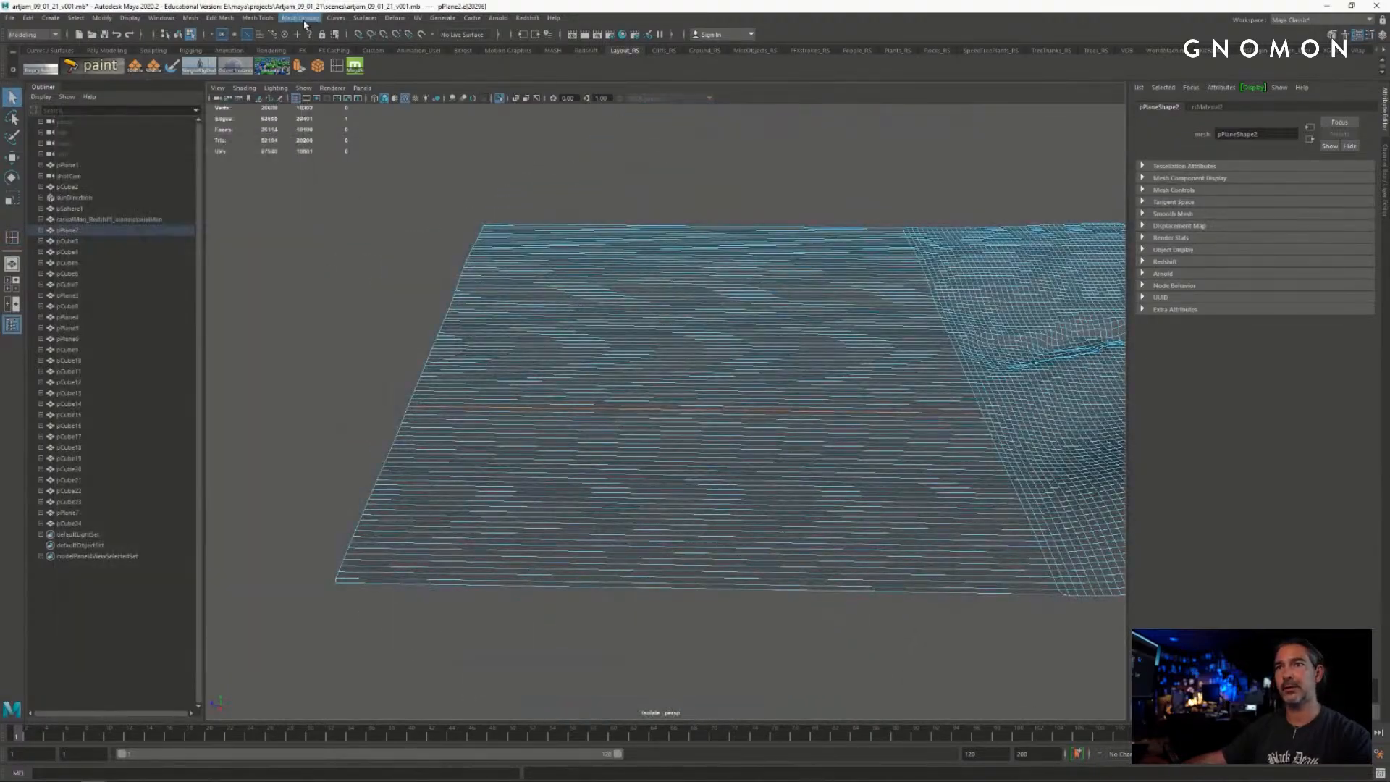
- Reopen the Insert Edge Loop tool settings and set the number of edge loops to 41
{"action": "left_click", "coordinate": [300, 18]}
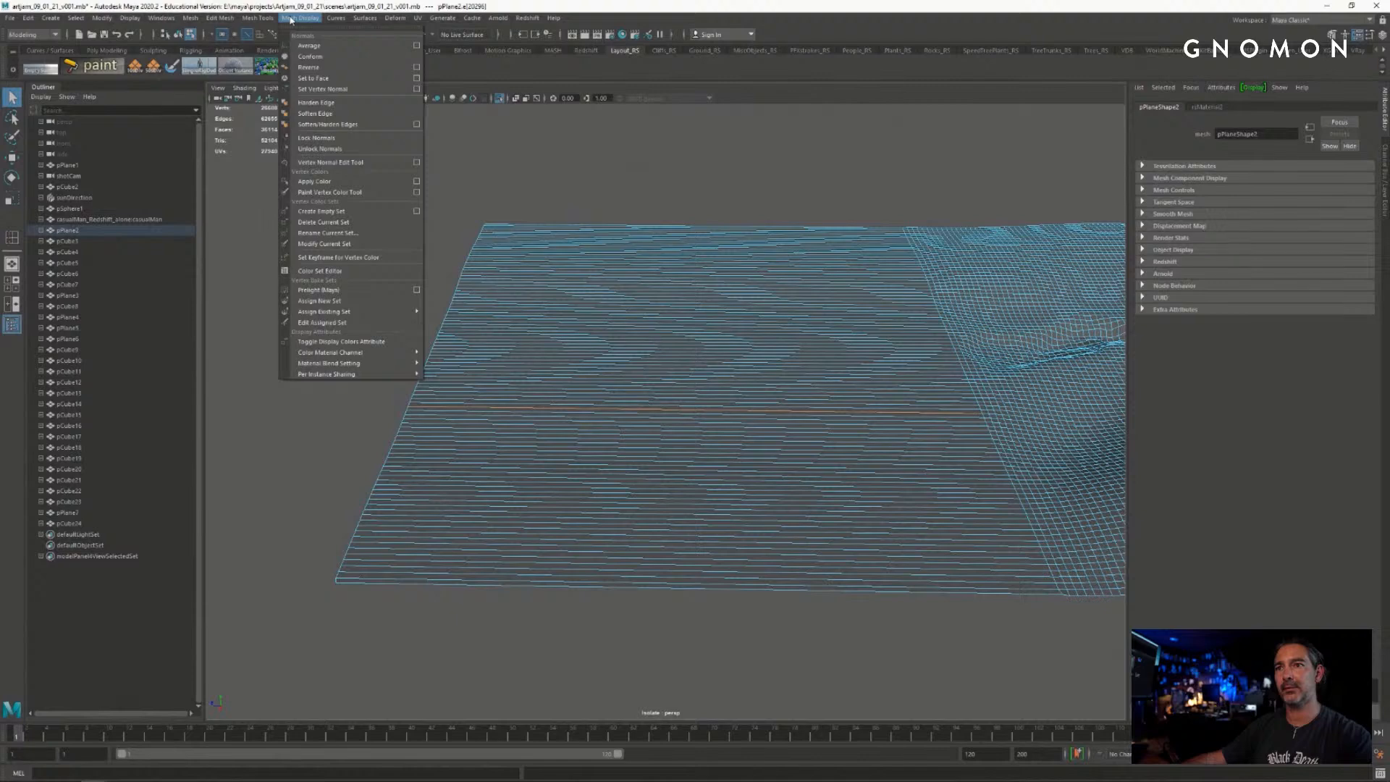
{"action": "mouse_move", "coordinate": [227, 20]}
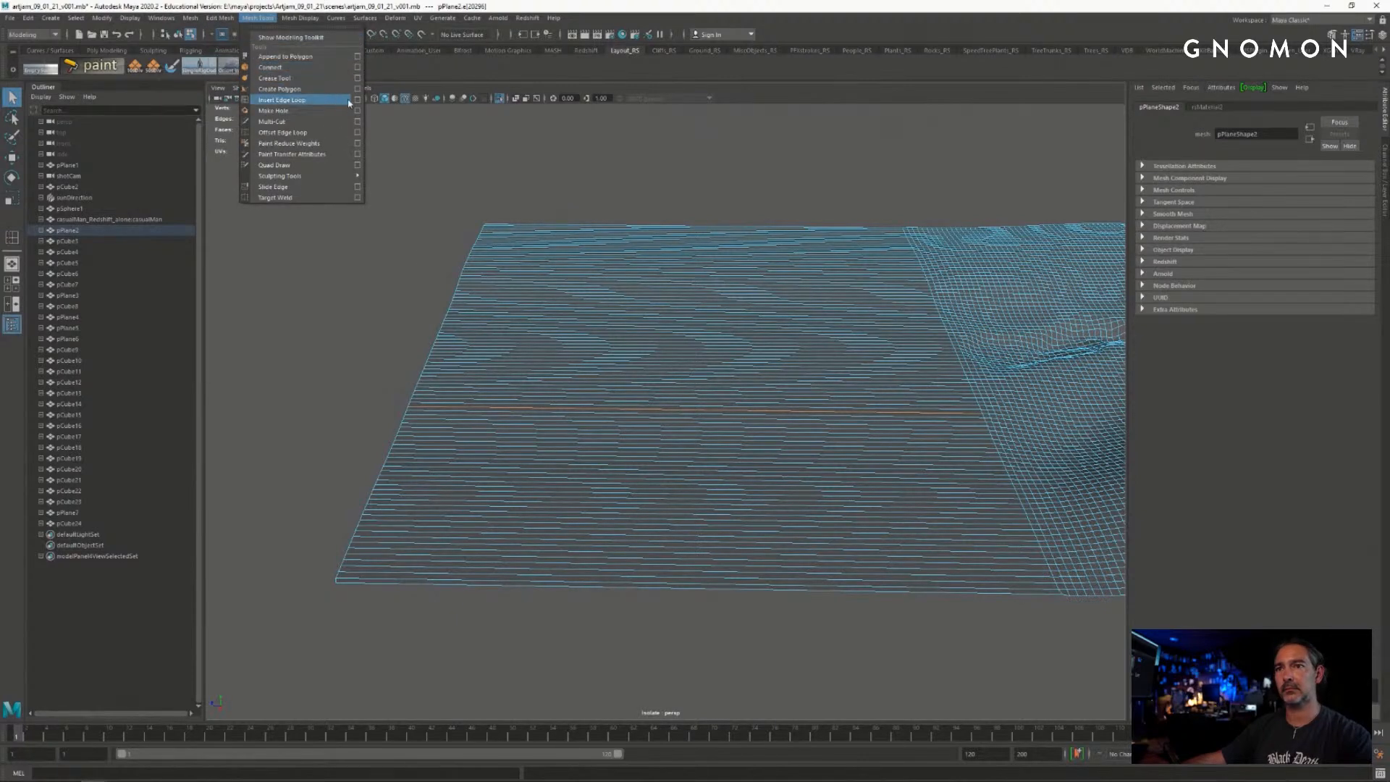
{"action": "left_click", "coordinate": [357, 104]}
{"action": "left_click_drag", "start_coordinate": [687, 381], "coordinate": [751, 396], "text": "alt"}
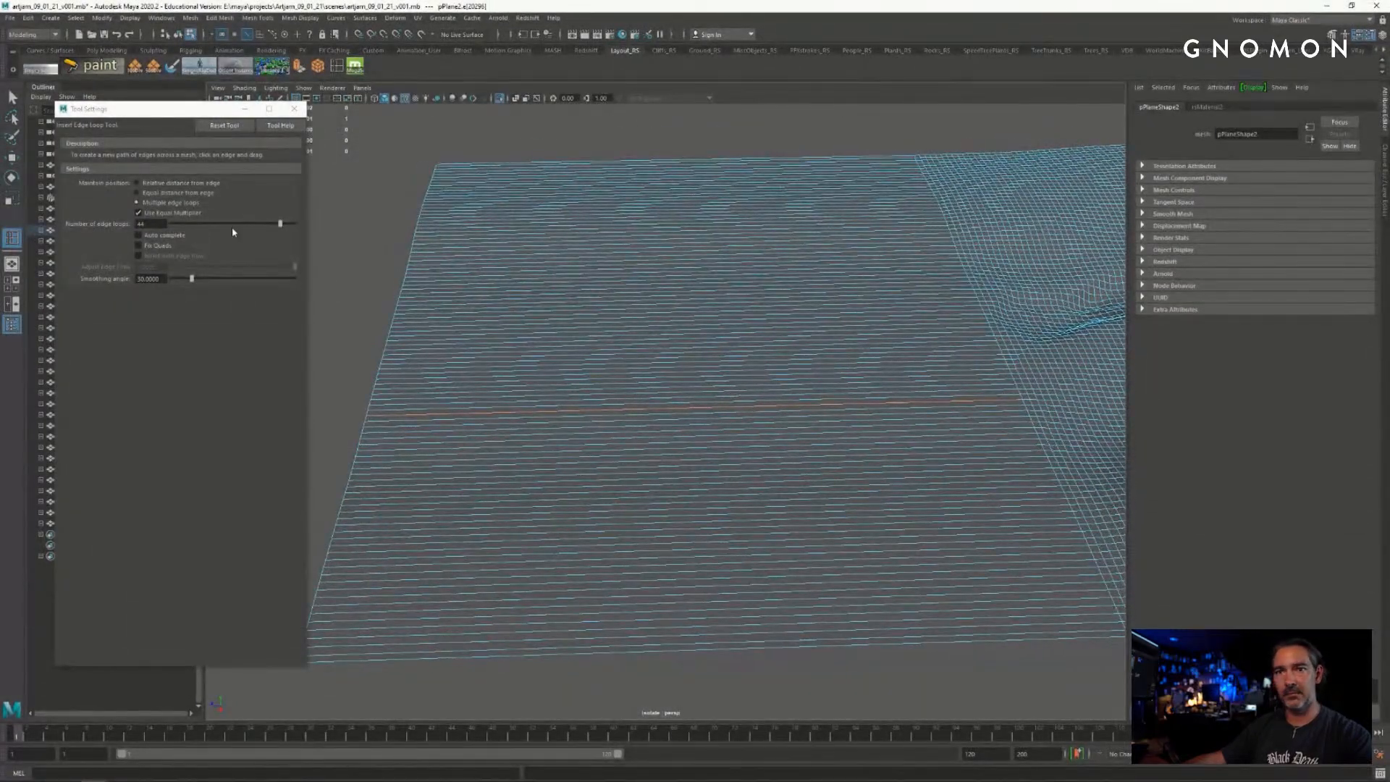
{"action": "left_click_drag", "start_coordinate": [280, 223], "coordinate": [274, 225]}
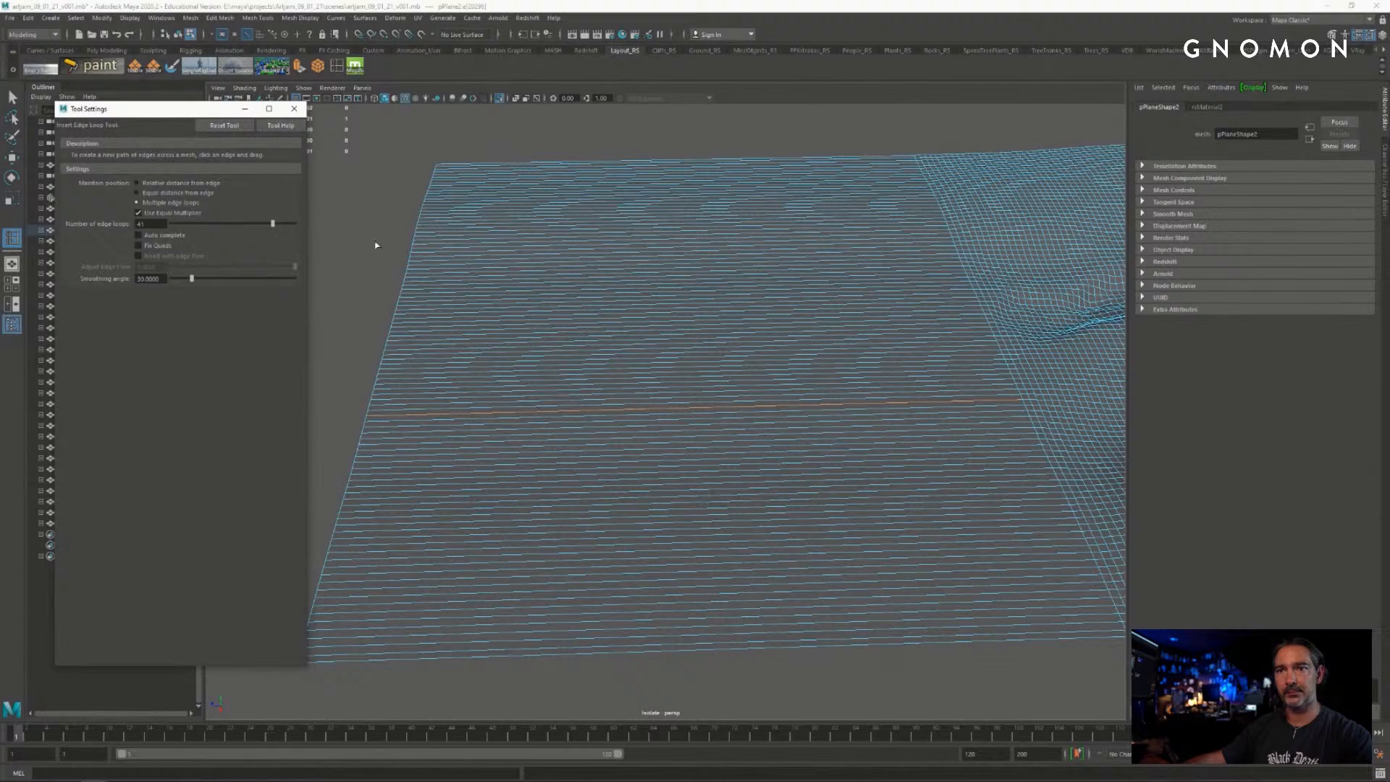
{"action": "left_click_drag", "start_coordinate": [375, 245], "coordinate": [391, 242], "text": "alt"}
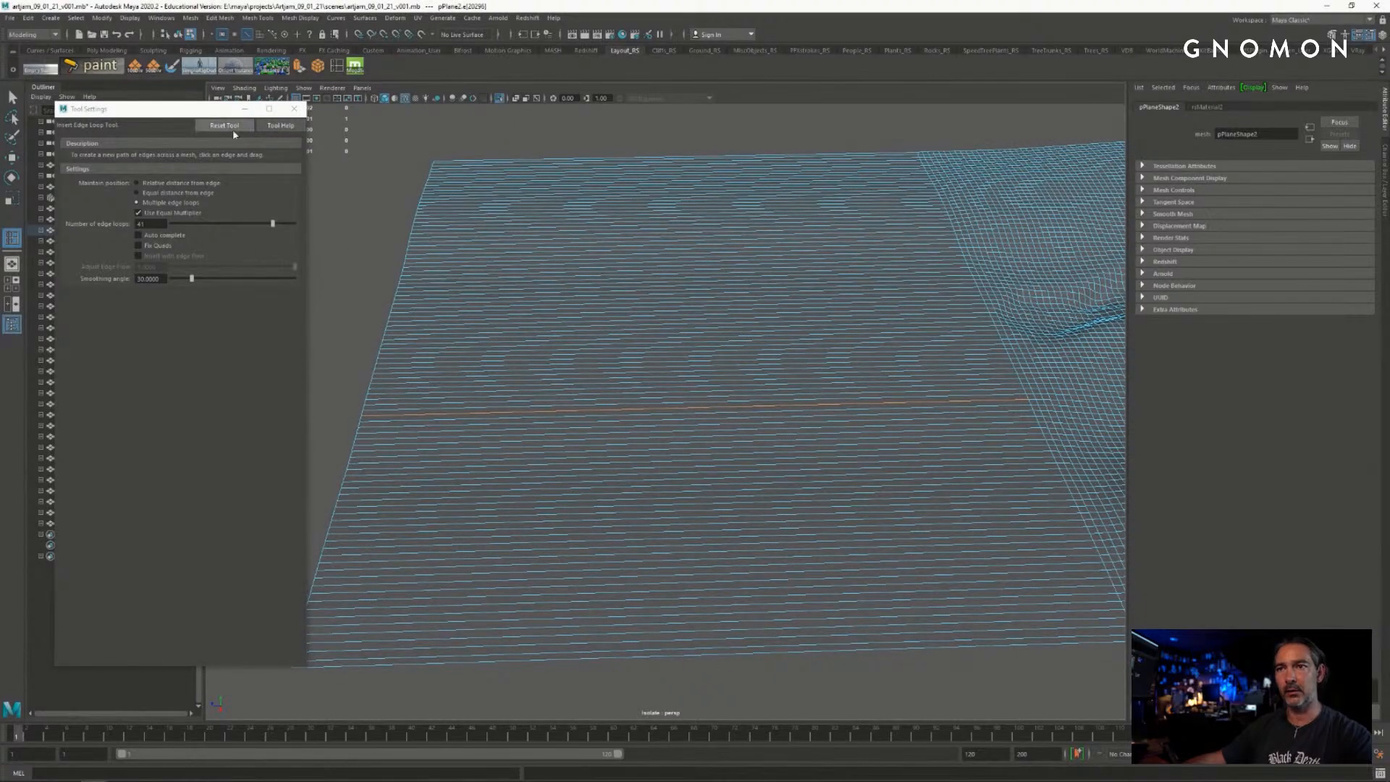
{"action": "left_click_drag", "start_coordinate": [205, 114], "coordinate": [194, 103]}
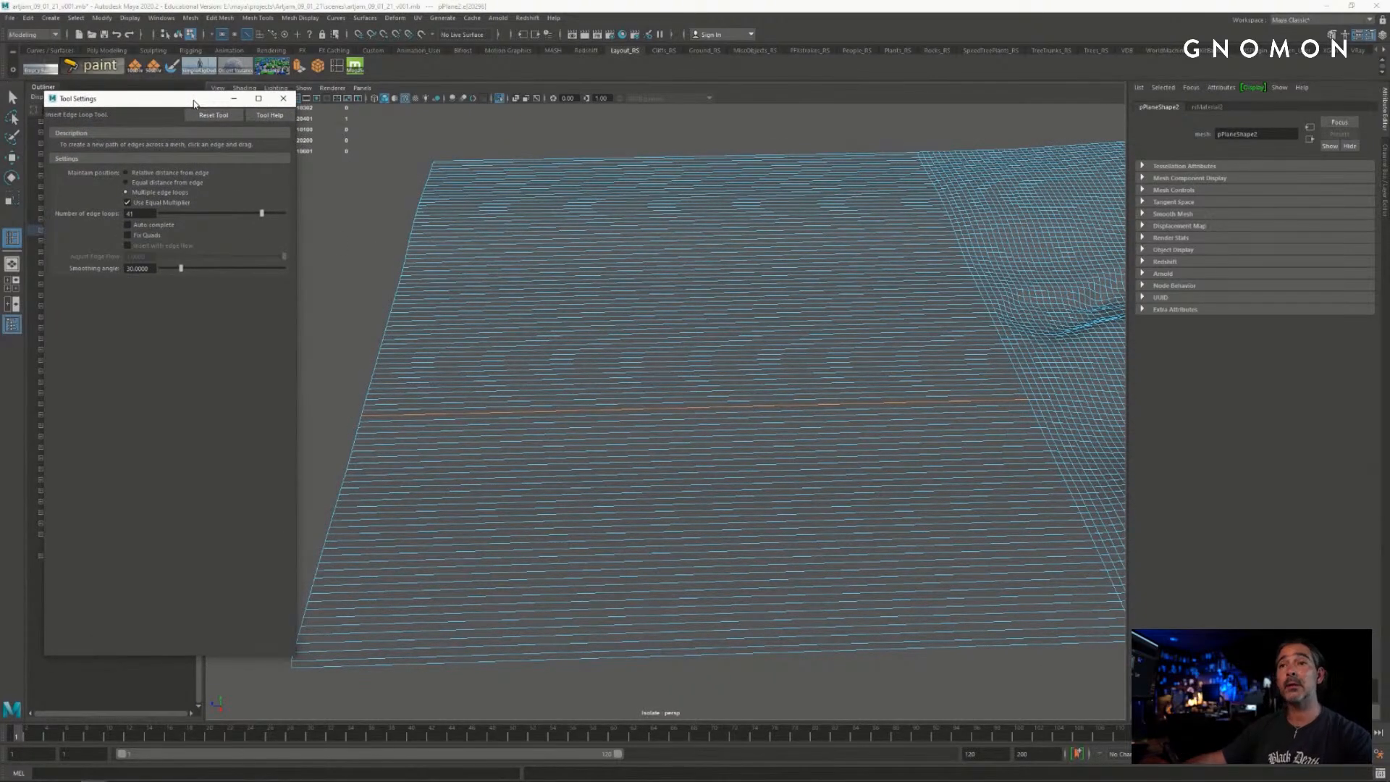
- Enable Auto complete and insert the 41 evenly spaced edge loops across the ground extension, leaving the tool and closing its settings
{"action": "right_click_drag", "start_coordinate": [420, 418], "coordinate": [527, 412], "text": "alt"}
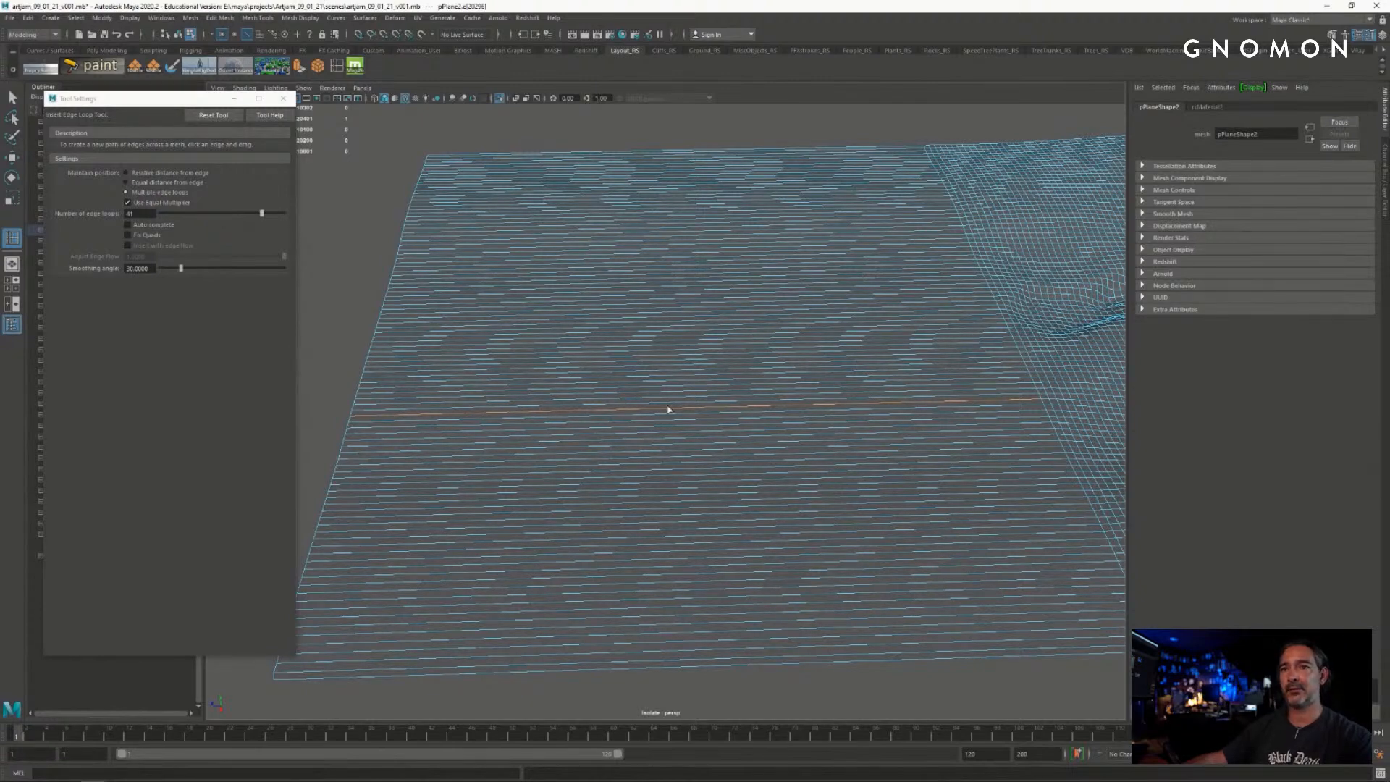
{"action": "left_click", "coordinate": [145, 227]}
{"action": "left_click", "coordinate": [704, 394]}
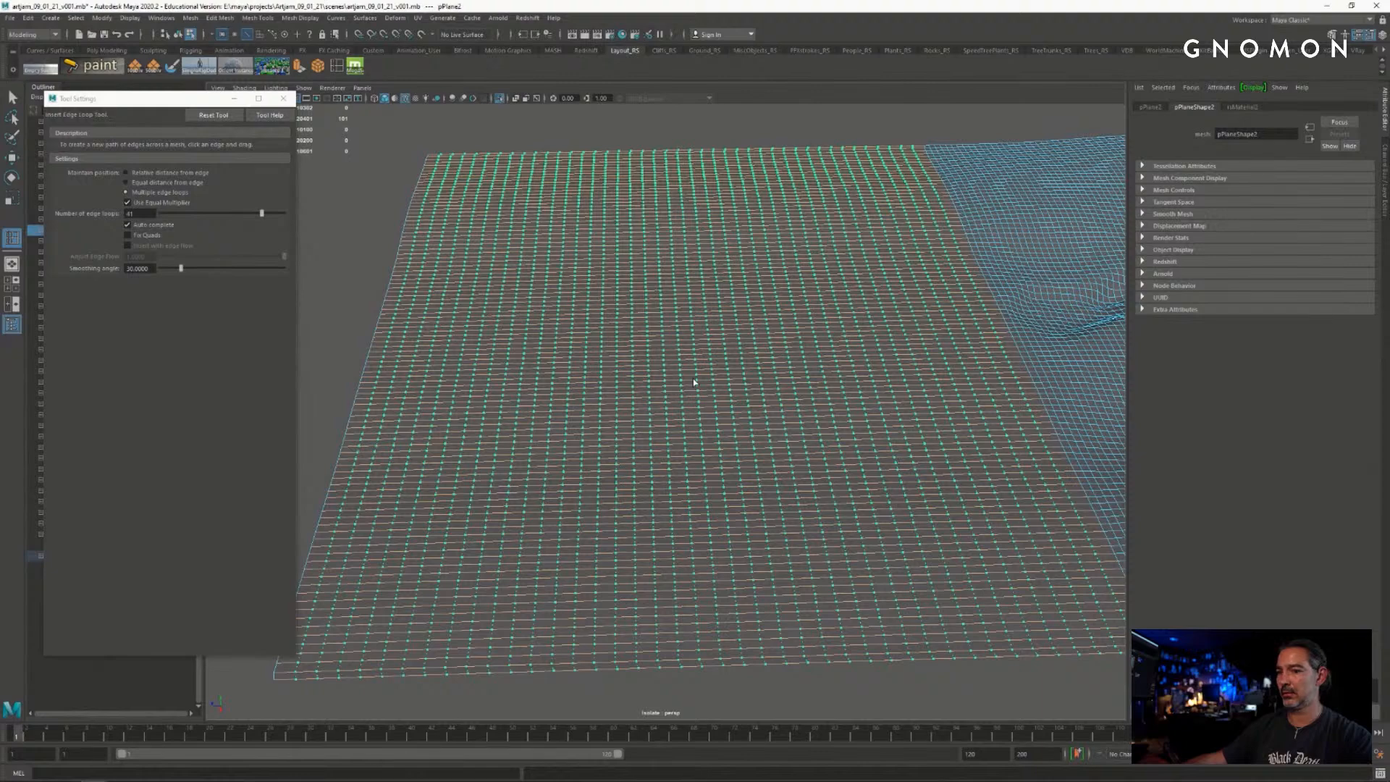
{"action": "left_click", "coordinate": [466, 226]}
{"action": "key", "text": "q"}
{"action": "left_click", "coordinate": [283, 99]}
{"action": "left_click", "coordinate": [319, 215]}
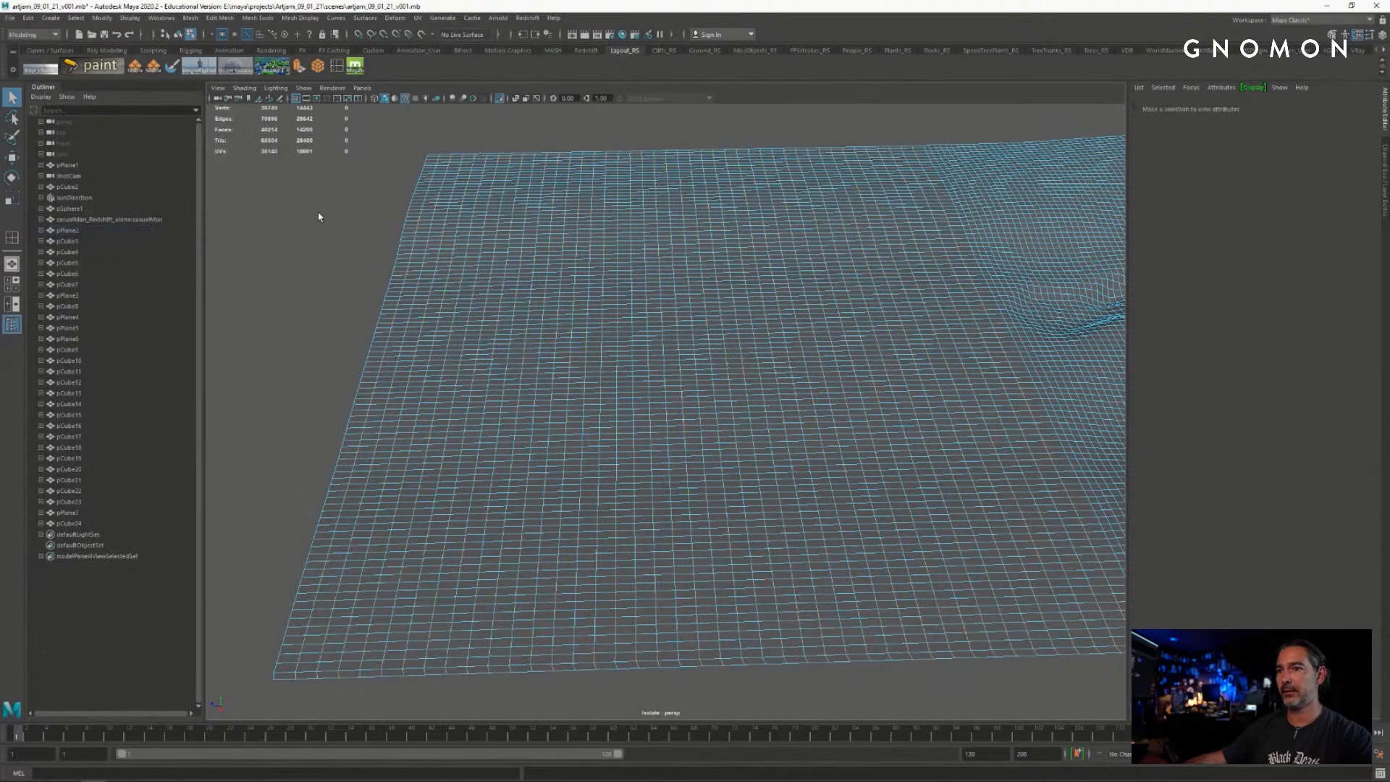
- Return the ground plane to object mode with the whole mesh selected
{"action": "left_click_drag", "start_coordinate": [643, 395], "coordinate": [591, 357], "text": "alt"}
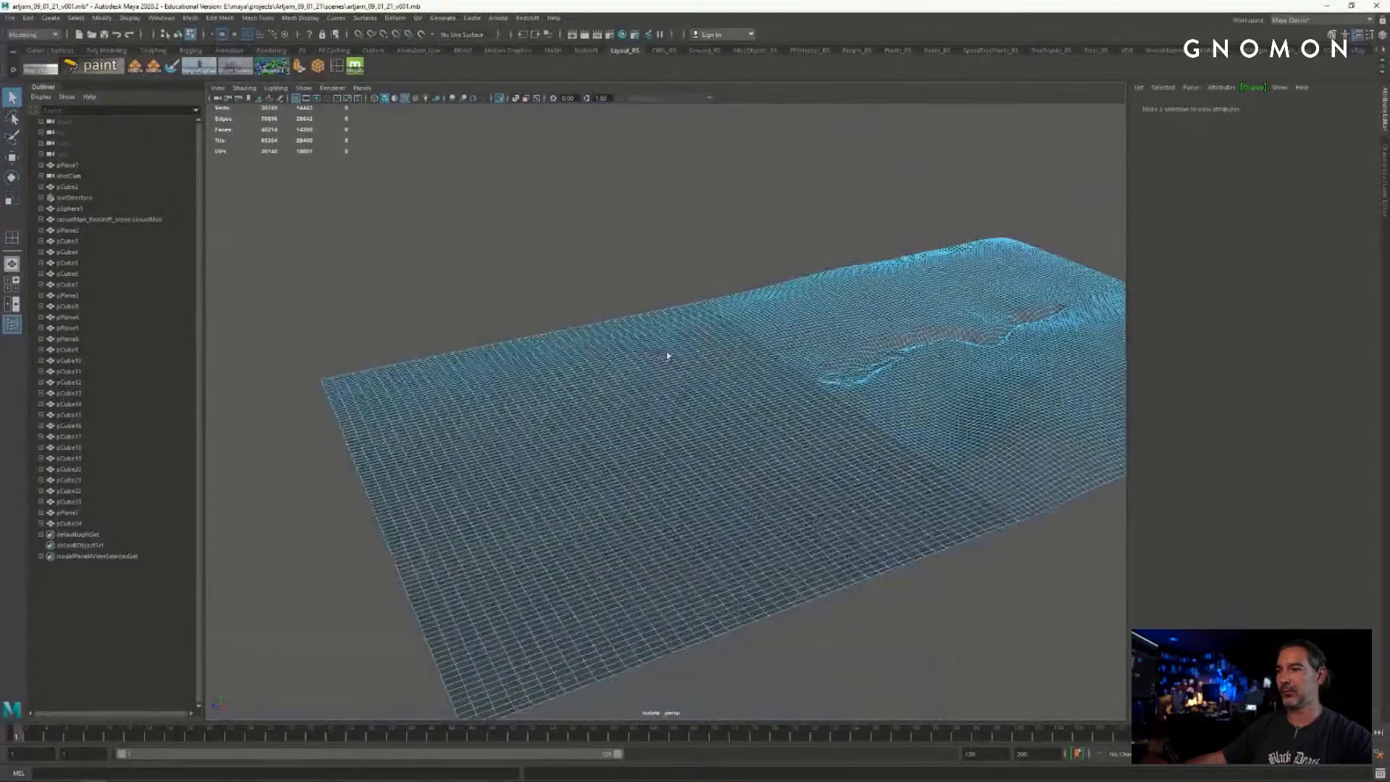
{"action": "right_click_drag", "start_coordinate": [666, 354], "coordinate": [729, 341], "text": "alt"}
{"action": "middle_click_drag", "start_coordinate": [729, 341], "coordinate": [620, 325], "text": "alt"}
{"action": "right_click_drag", "start_coordinate": [622, 326], "coordinate": [656, 314]}
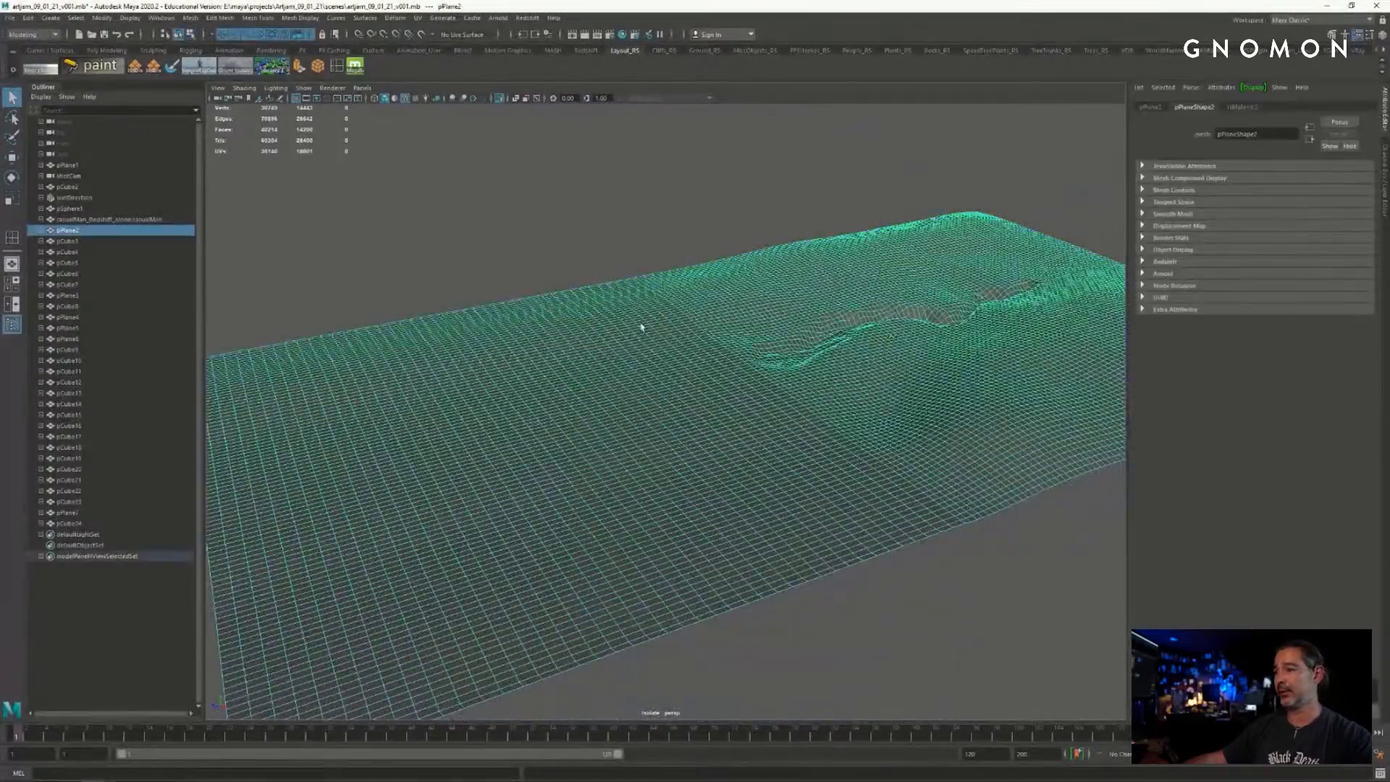
{"action": "left_click_drag", "start_coordinate": [673, 395], "coordinate": [773, 430], "text": "alt"}
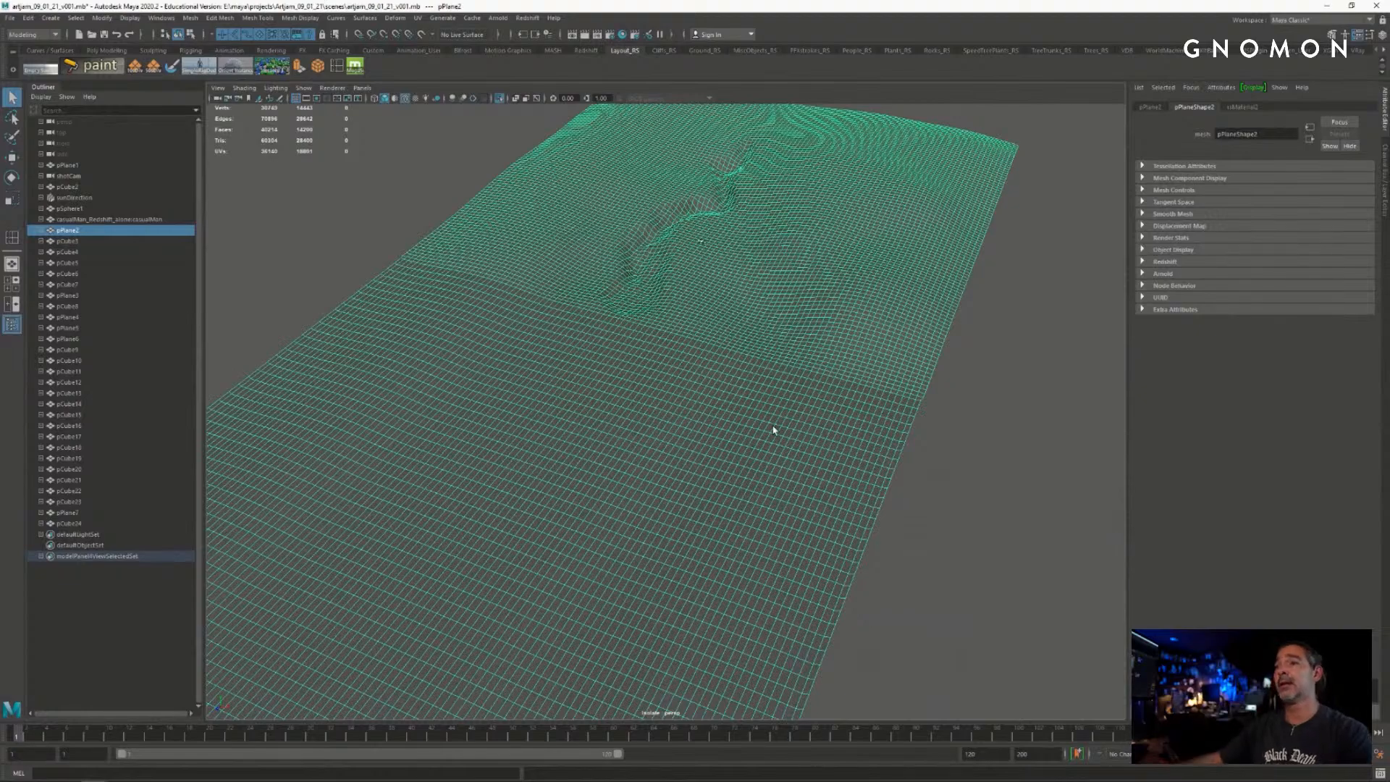
{"action": "right_click_drag", "start_coordinate": [794, 433], "coordinate": [791, 430], "text": "alt"}
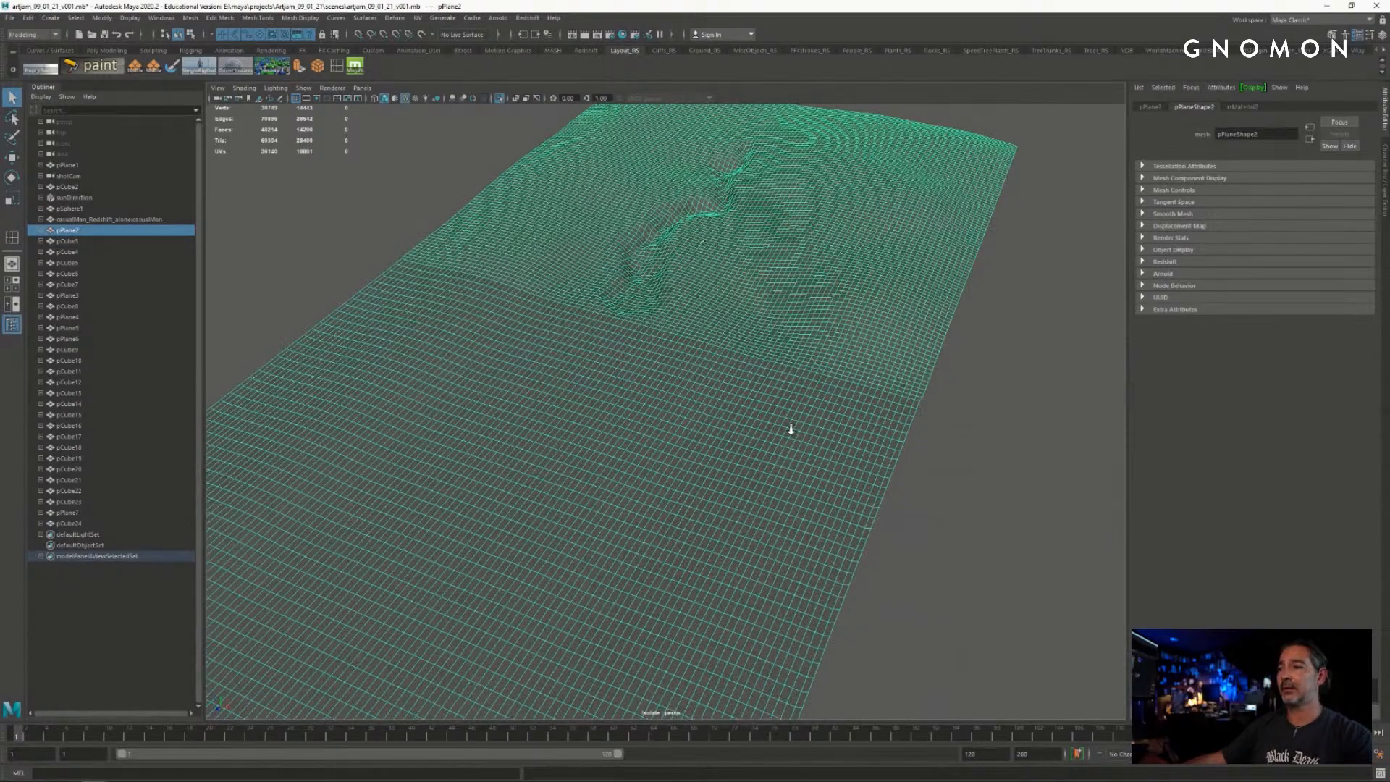
{"action": "left_click_drag", "start_coordinate": [790, 430], "coordinate": [364, 11], "text": "alt"}
- Turn off the isolated view to bring back the full canyon scene and clear the selection
{"action": "left_click", "coordinate": [305, 89]}
{"action": "mouse_move", "coordinate": [326, 103]}
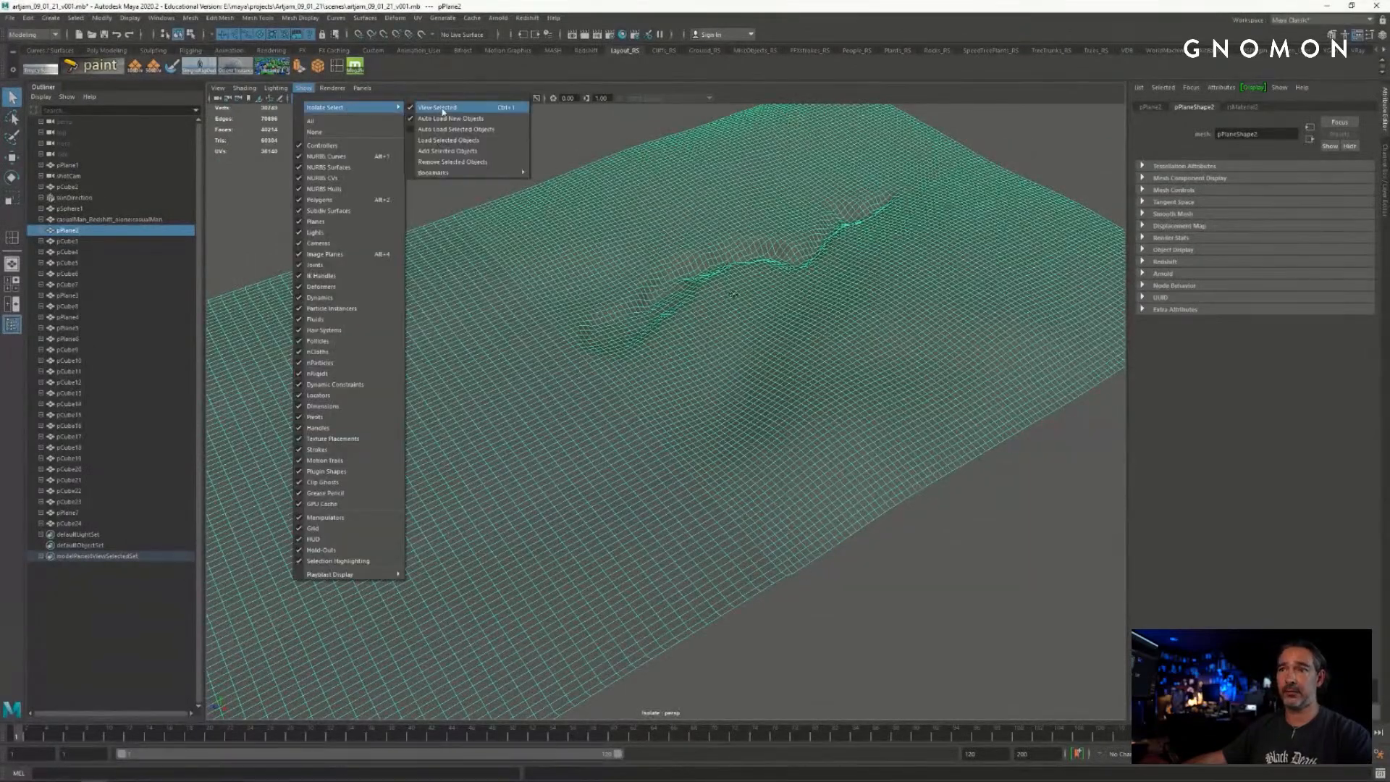
{"action": "left_click", "coordinate": [447, 107]}
{"action": "right_click_drag", "start_coordinate": [591, 237], "coordinate": [376, 186], "text": "alt"}
{"action": "left_click", "coordinate": [376, 187]}
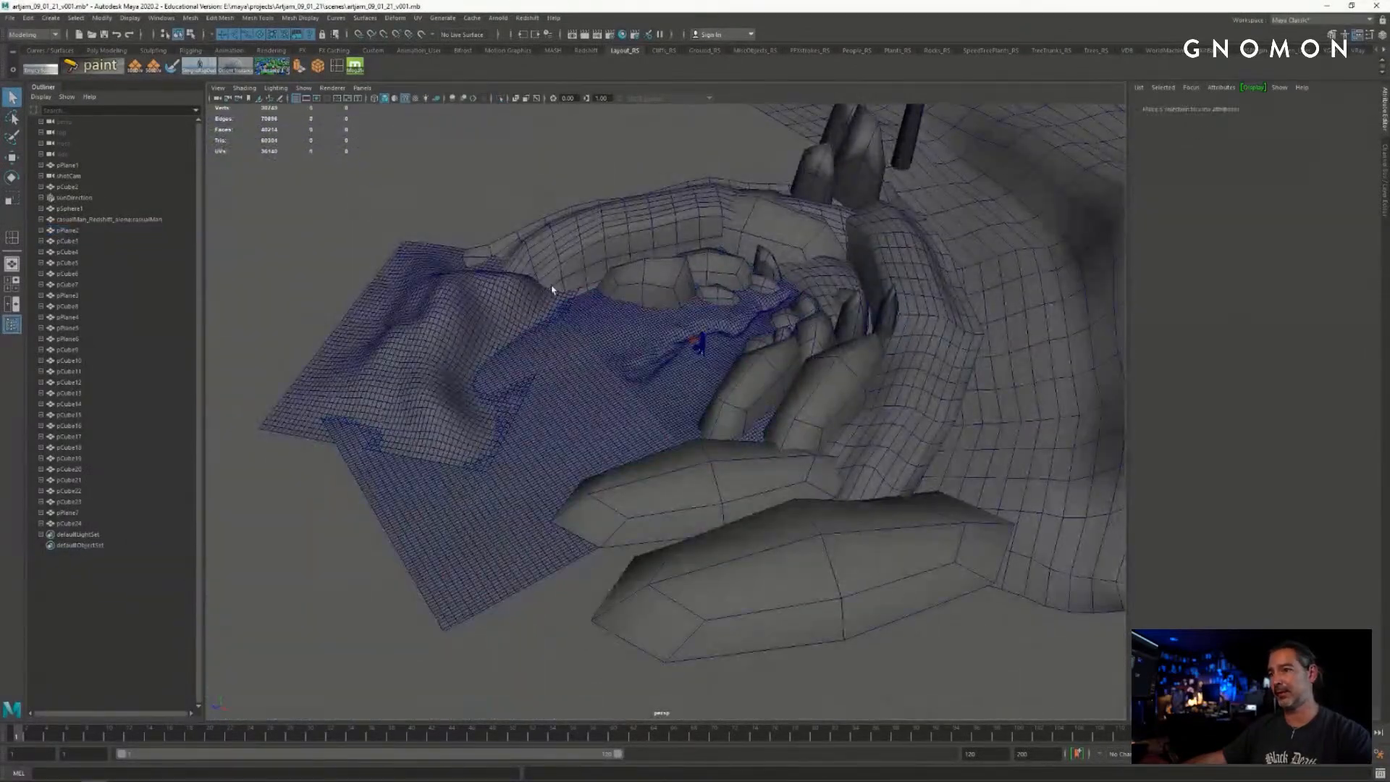
- Select the subdivided ground plane in the scene, delete its construction history and deselect it
{"action": "left_click_drag", "start_coordinate": [552, 289], "coordinate": [680, 304], "text": "alt"}
{"action": "left_click_drag", "start_coordinate": [540, 329], "coordinate": [643, 300], "text": "alt"}
{"action": "left_click", "coordinate": [642, 300]}
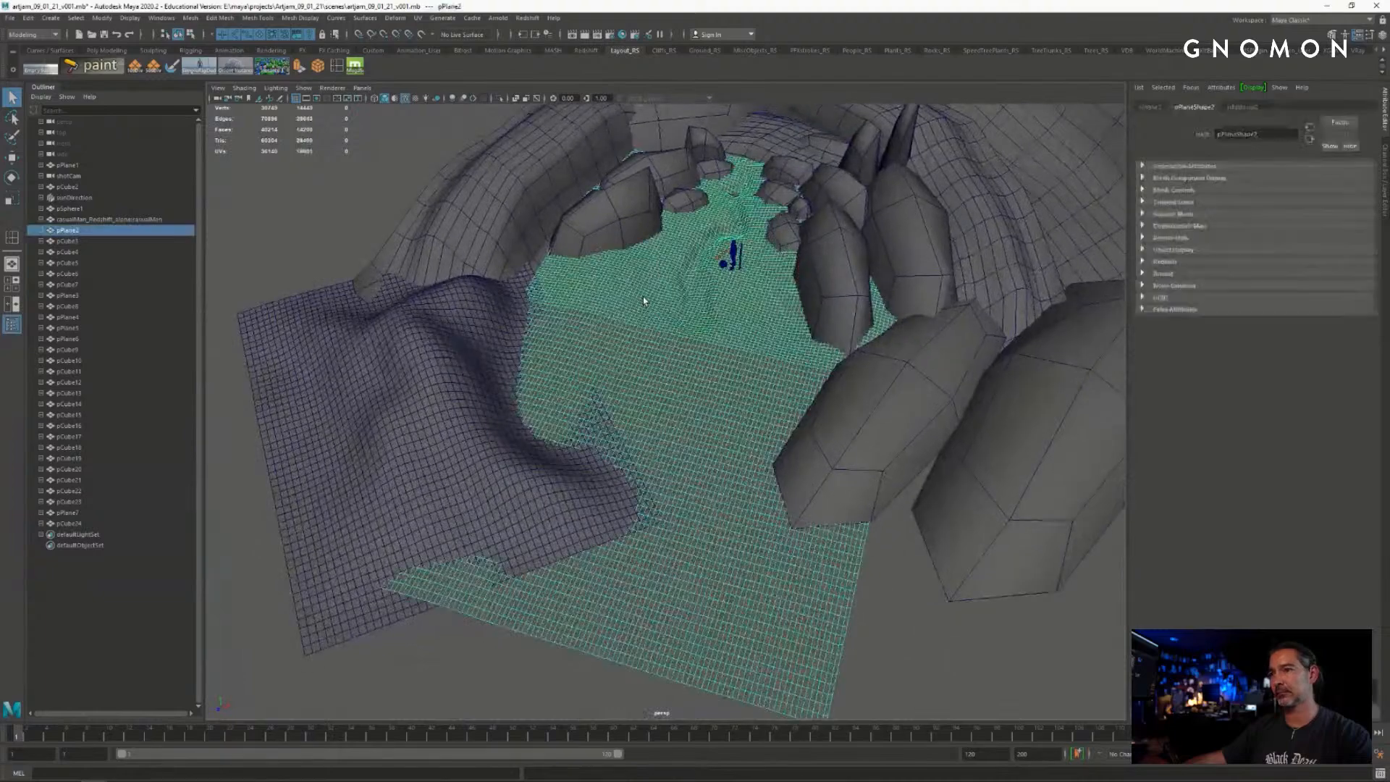
{"action": "left_click", "coordinate": [29, 17]}
{"action": "mouse_move", "coordinate": [109, 135]}
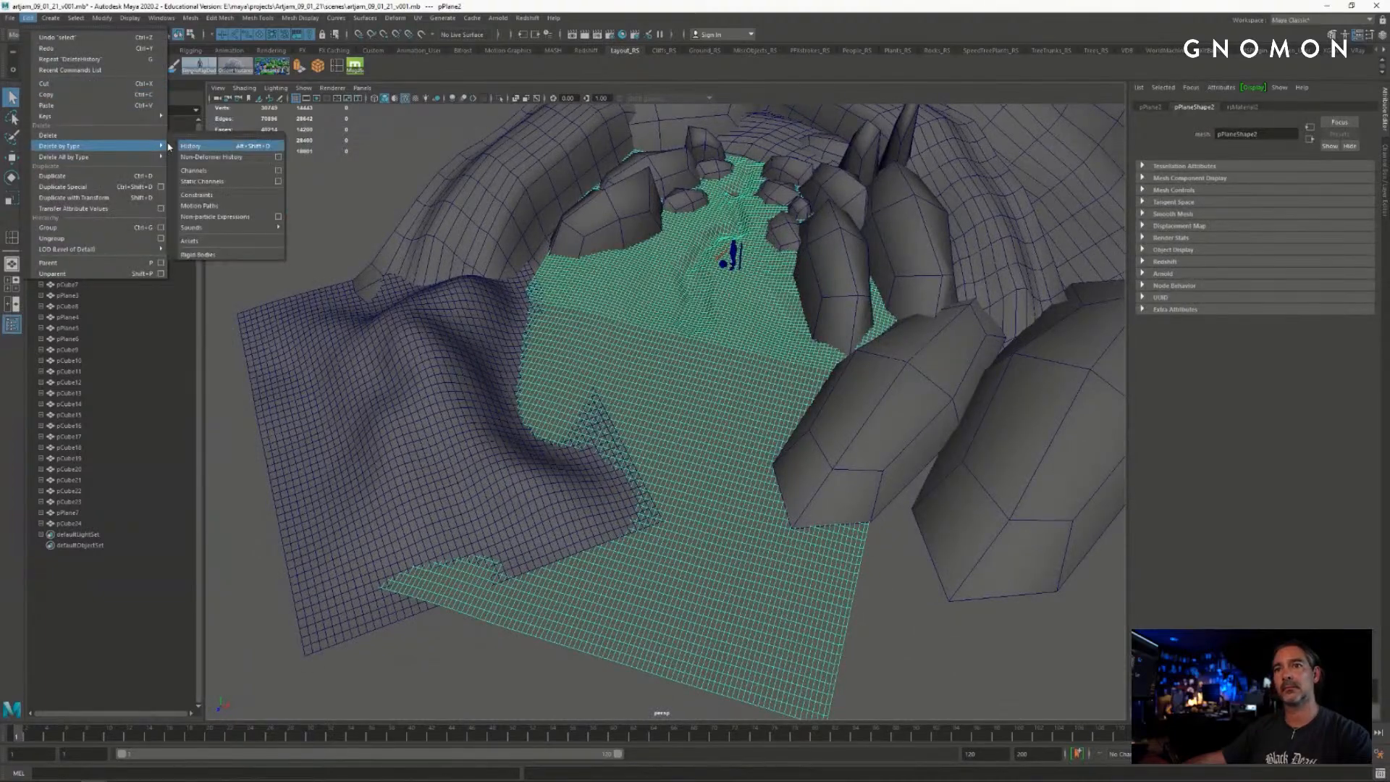
{"action": "left_click", "coordinate": [214, 150]}
{"action": "left_click", "coordinate": [309, 166]}
- Select the ground plane again and activate the Sculpt Tool with its settings open
{"action": "right_click_drag", "start_coordinate": [481, 279], "coordinate": [500, 282], "text": "alt"}
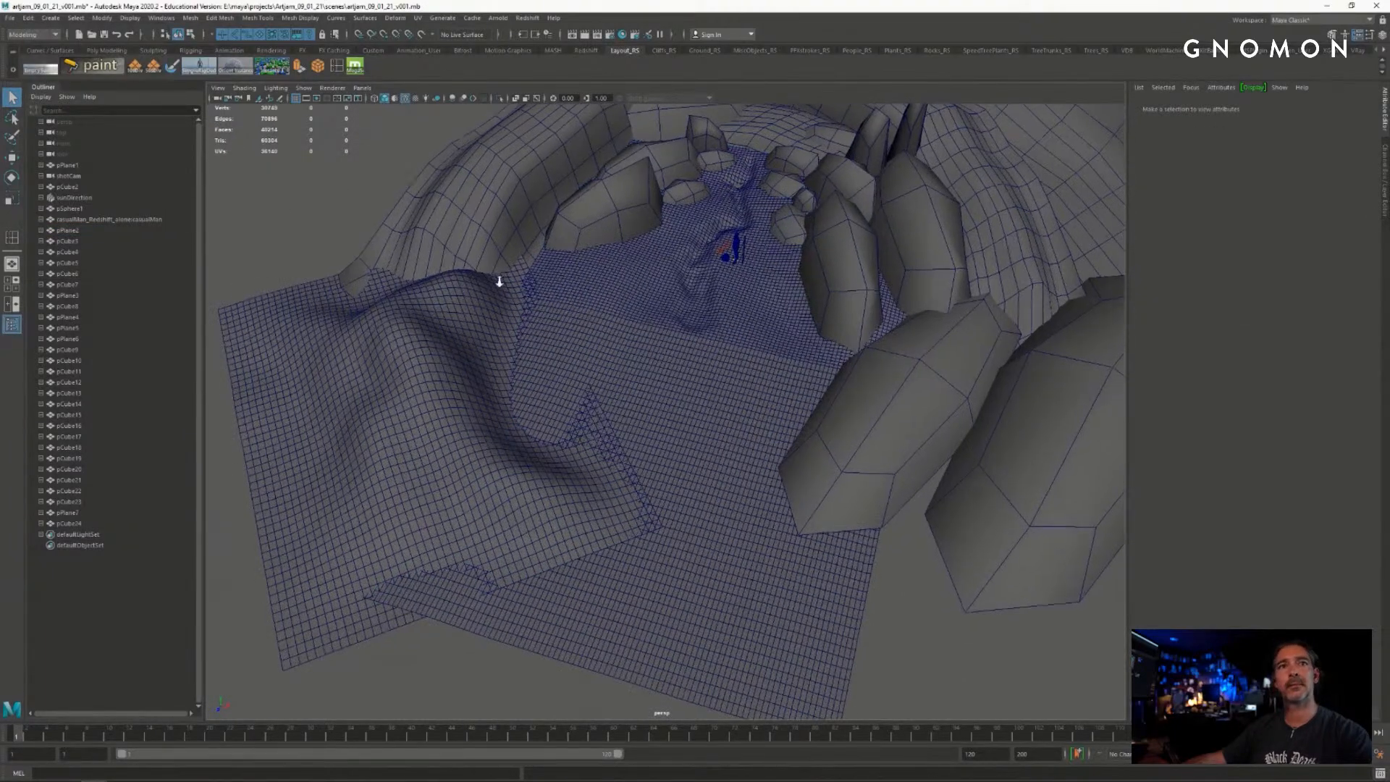
{"action": "left_click_drag", "start_coordinate": [499, 282], "coordinate": [665, 337], "text": "alt"}
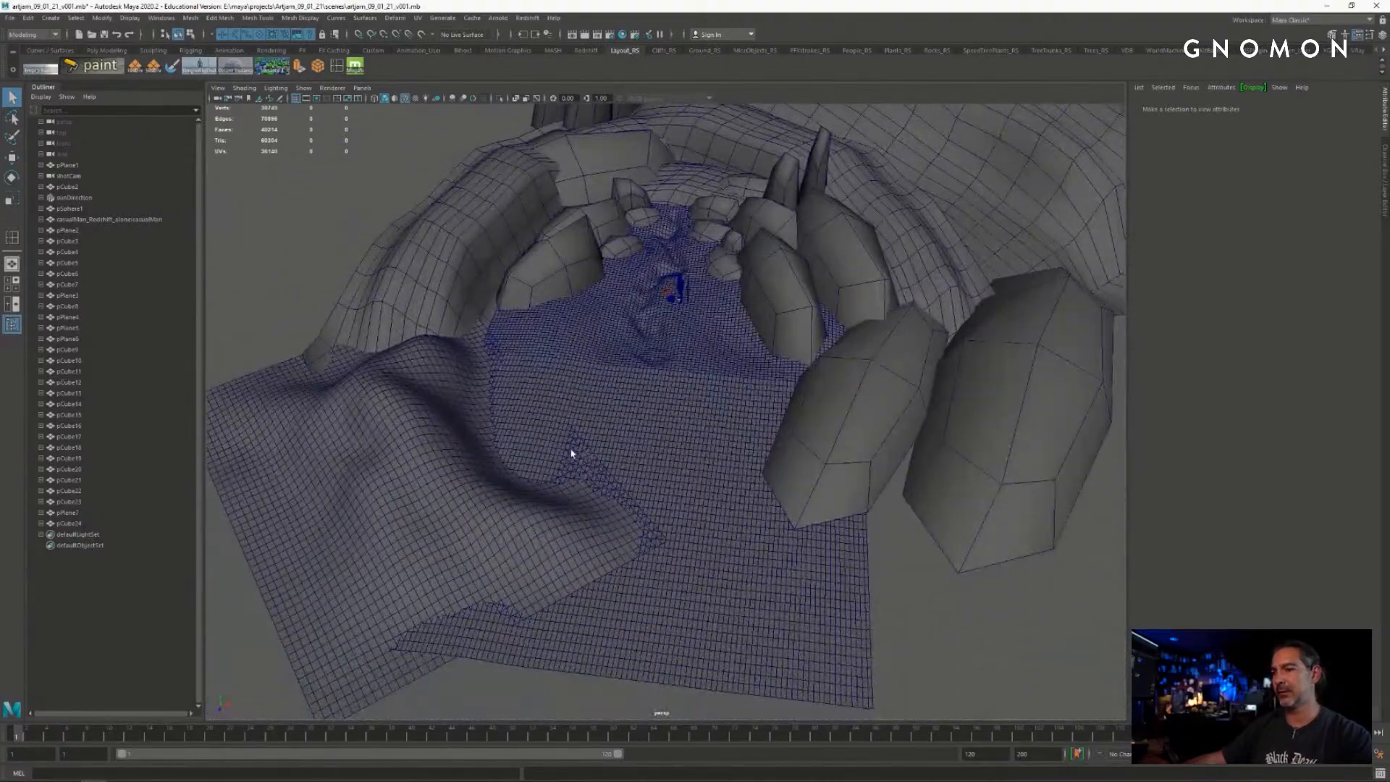
{"action": "left_click_drag", "start_coordinate": [571, 453], "coordinate": [698, 407], "text": "alt"}
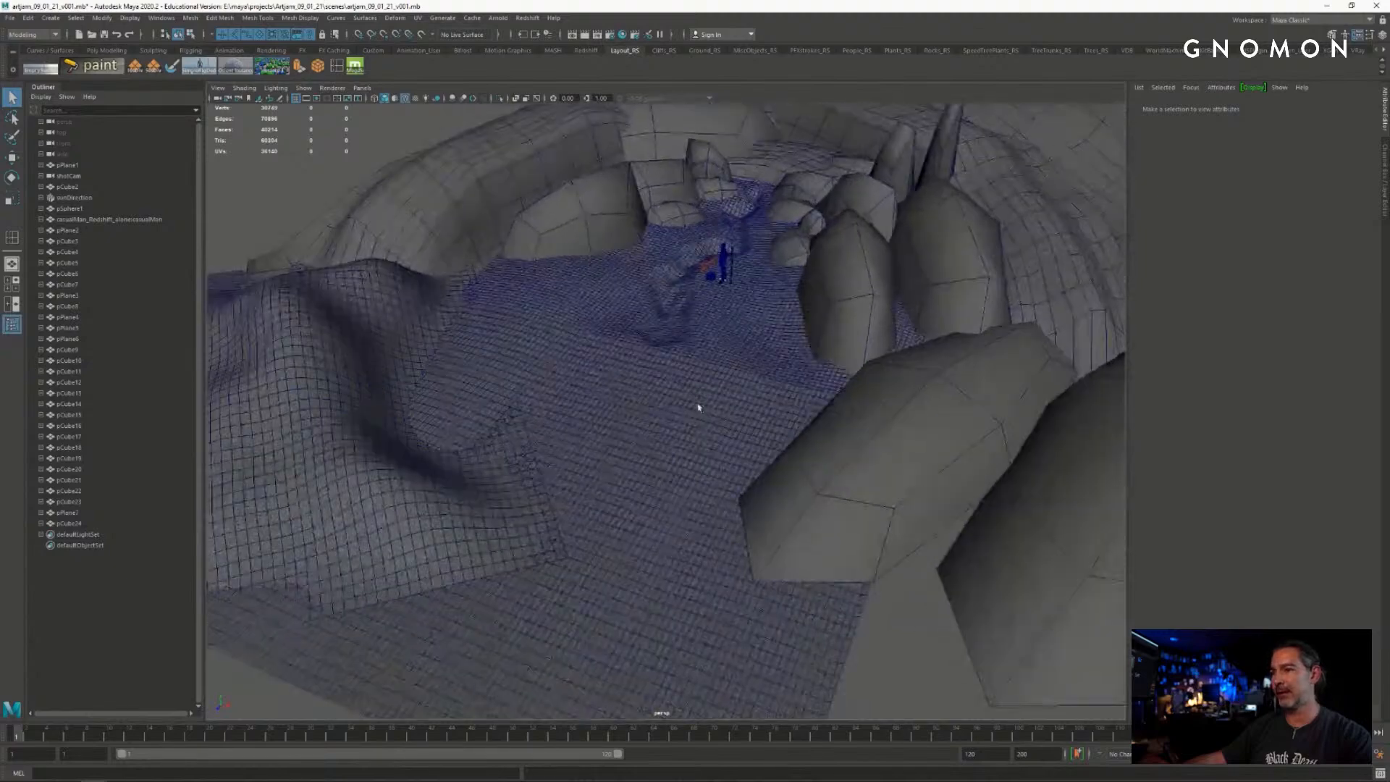
{"action": "left_click", "coordinate": [699, 407]}
{"action": "left_click", "coordinate": [222, 18]}
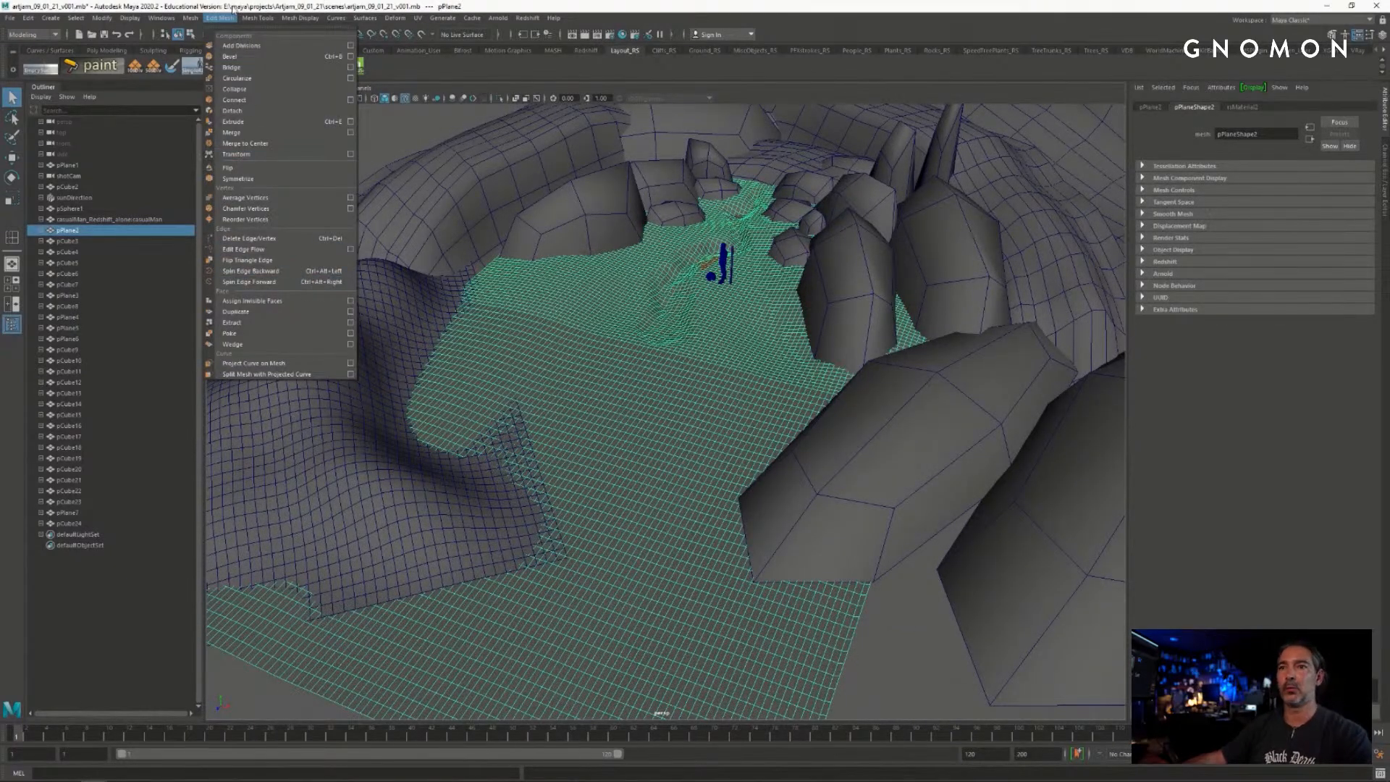
{"action": "mouse_move", "coordinate": [258, 19]}
{"action": "mouse_move", "coordinate": [326, 176]}
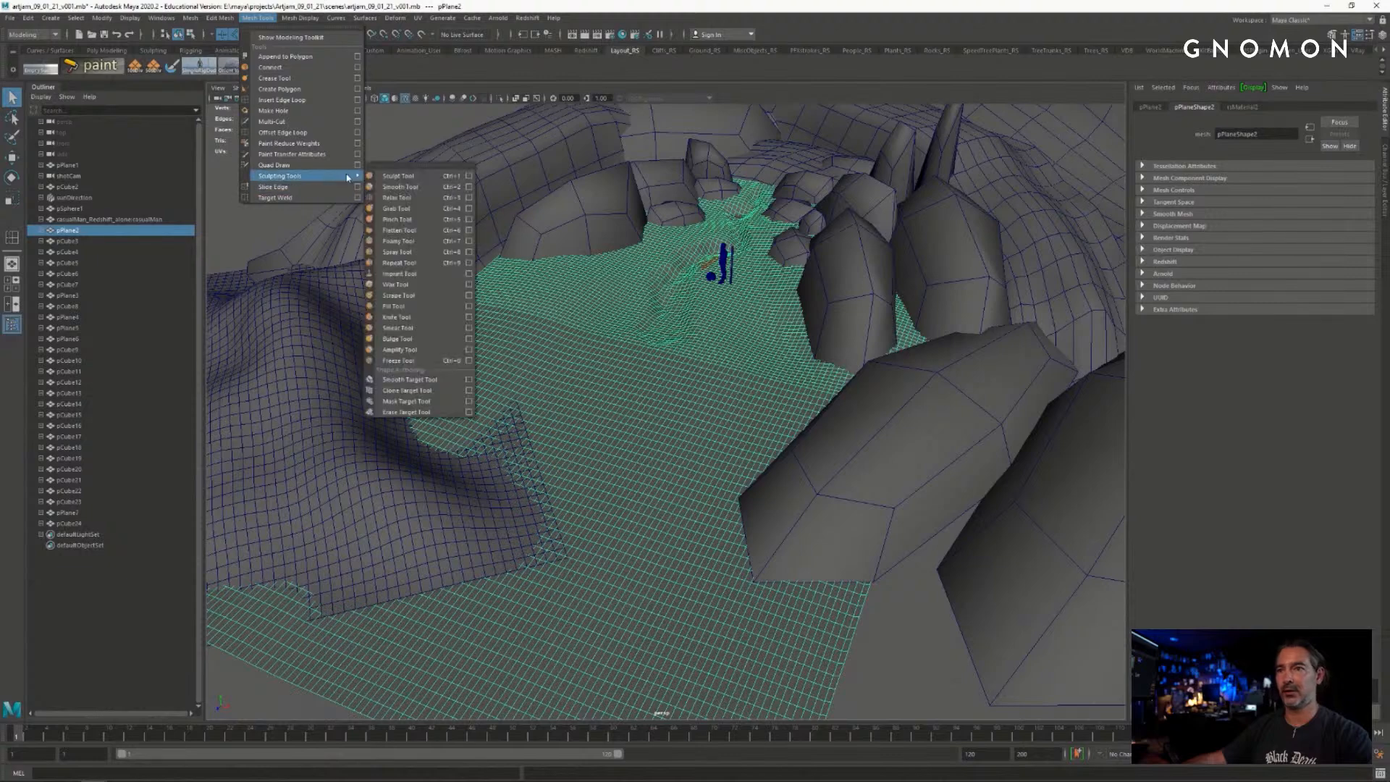
{"action": "left_click", "coordinate": [406, 167]}
{"action": "right_click_drag", "start_coordinate": [563, 358], "coordinate": [630, 367], "text": "alt"}
{"action": "left_click_drag", "start_coordinate": [615, 350], "coordinate": [667, 326], "text": "alt"}
{"action": "right_click_drag", "start_coordinate": [667, 326], "coordinate": [621, 287], "text": "alt"}
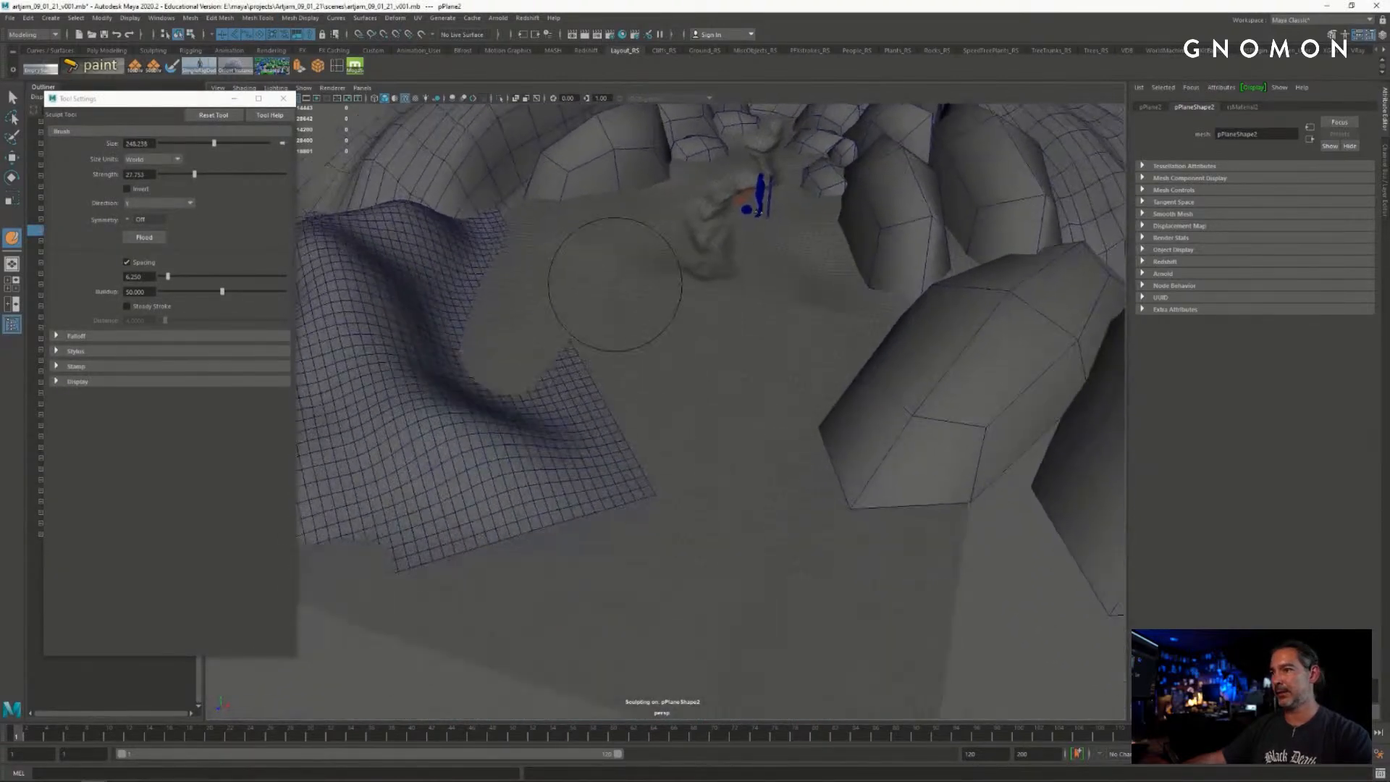
{"action": "mouse_move", "coordinate": [620, 286]}
{"action": "left_mouse_down", "text": "alt"}
{"action": "mouse_move", "coordinate": [558, 282]}
{"action": "mouse_move", "coordinate": [578, 276]}
{"action": "left_mouse_up", "text": "alt"}
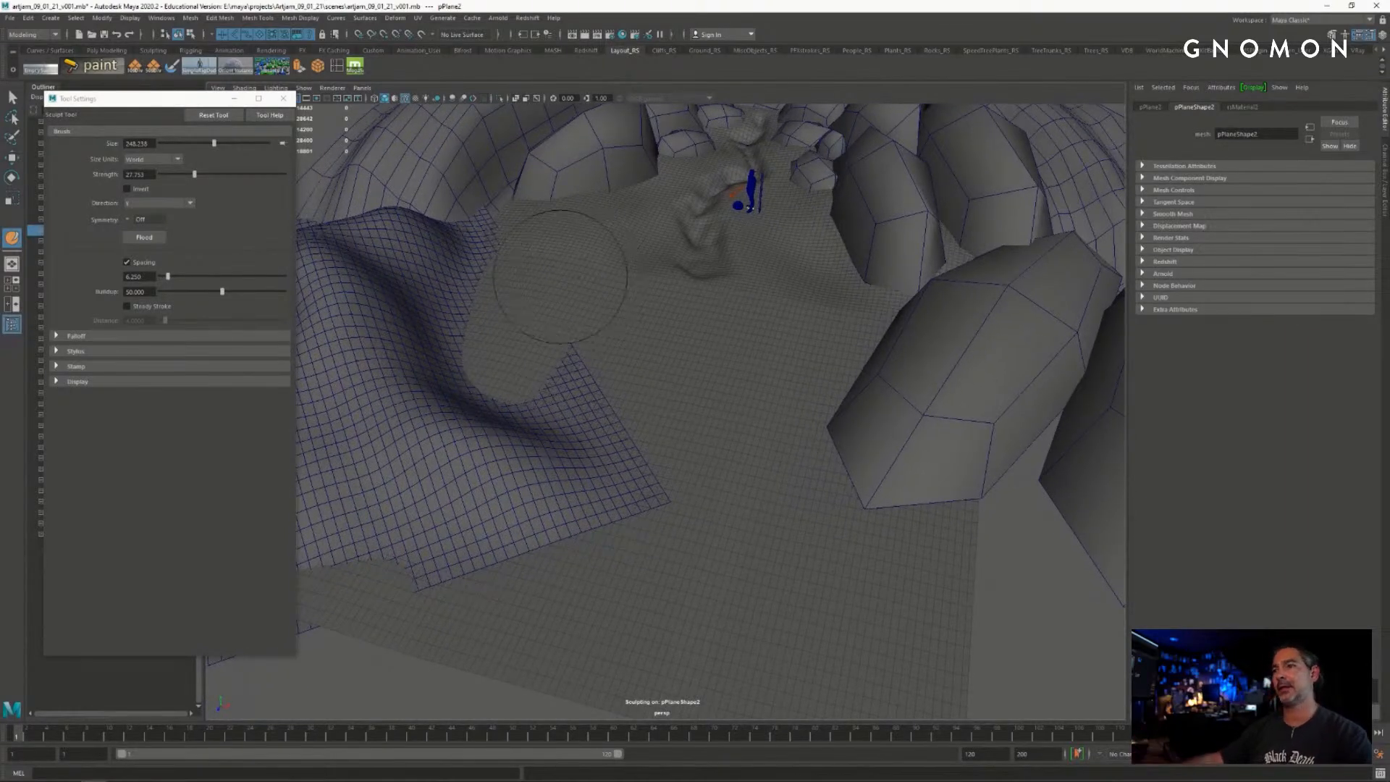
- Lower the sculpt brush strength to about 18 and raise the ground extension around the base of the large boulders
{"action": "left_click_drag", "start_coordinate": [136, 92], "coordinate": [139, 116]}
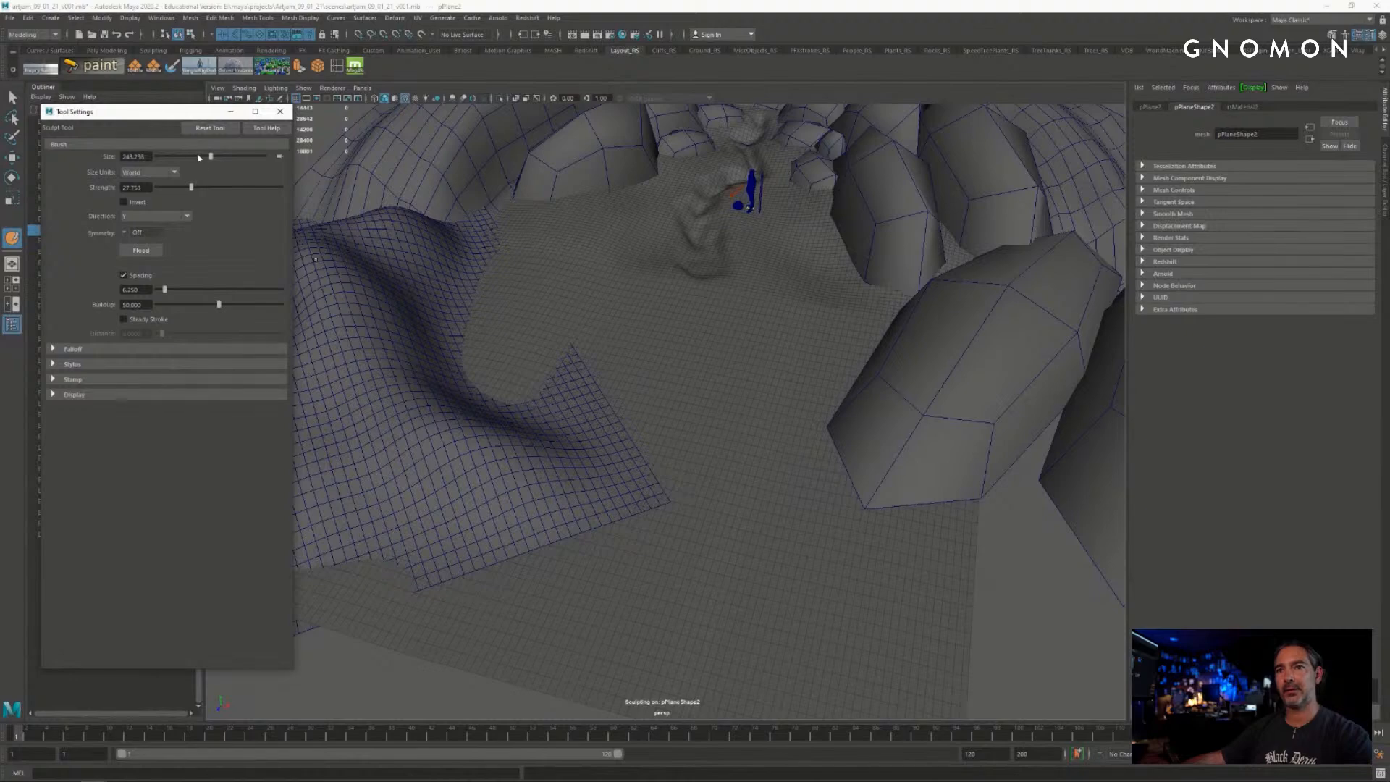
{"action": "left_click_drag", "start_coordinate": [586, 306], "coordinate": [579, 299], "text": "alt"}
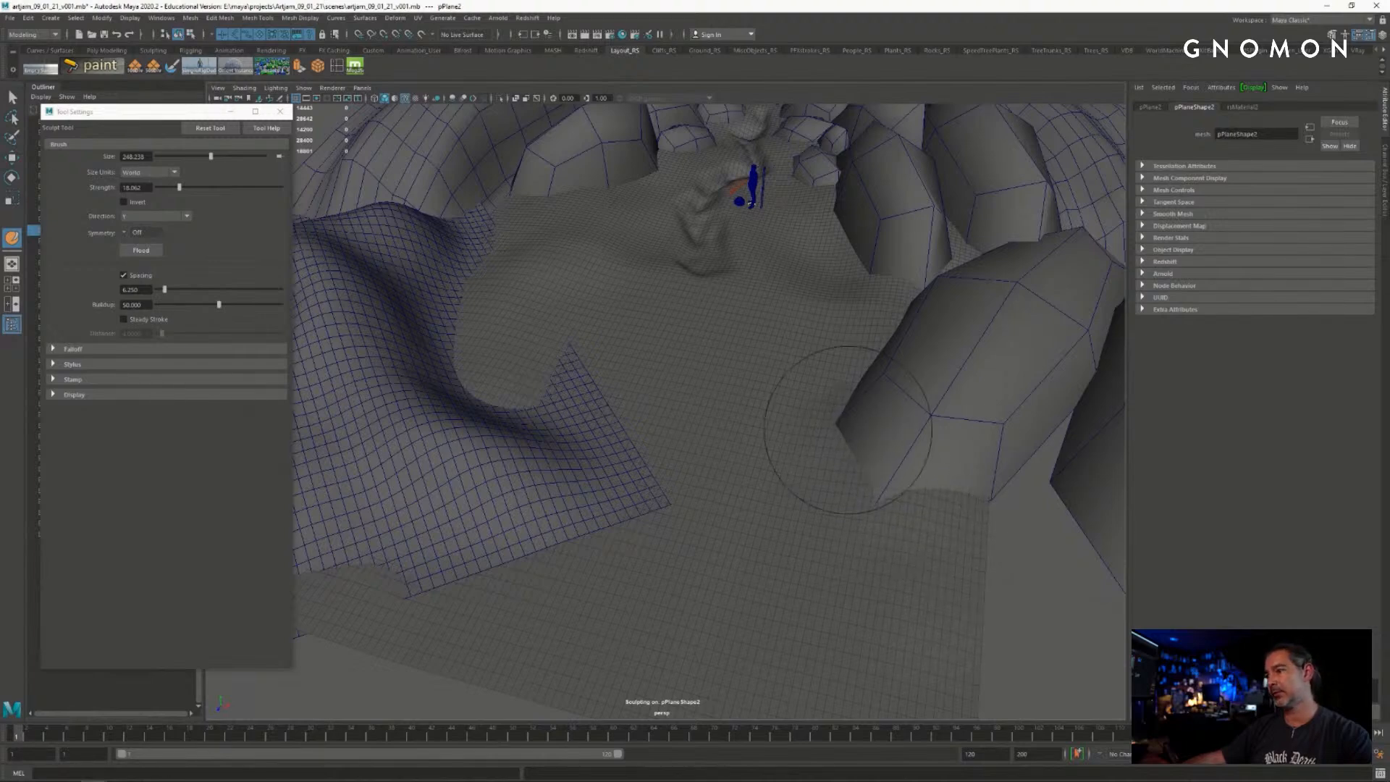
{"action": "mouse_move", "coordinate": [832, 404]}
{"action": "left_mouse_down", "text": "alt"}
{"action": "mouse_move", "coordinate": [955, 358]}
{"action": "mouse_move", "coordinate": [1002, 405]}
{"action": "mouse_move", "coordinate": [936, 415]}
{"action": "left_mouse_up", "text": "alt"}
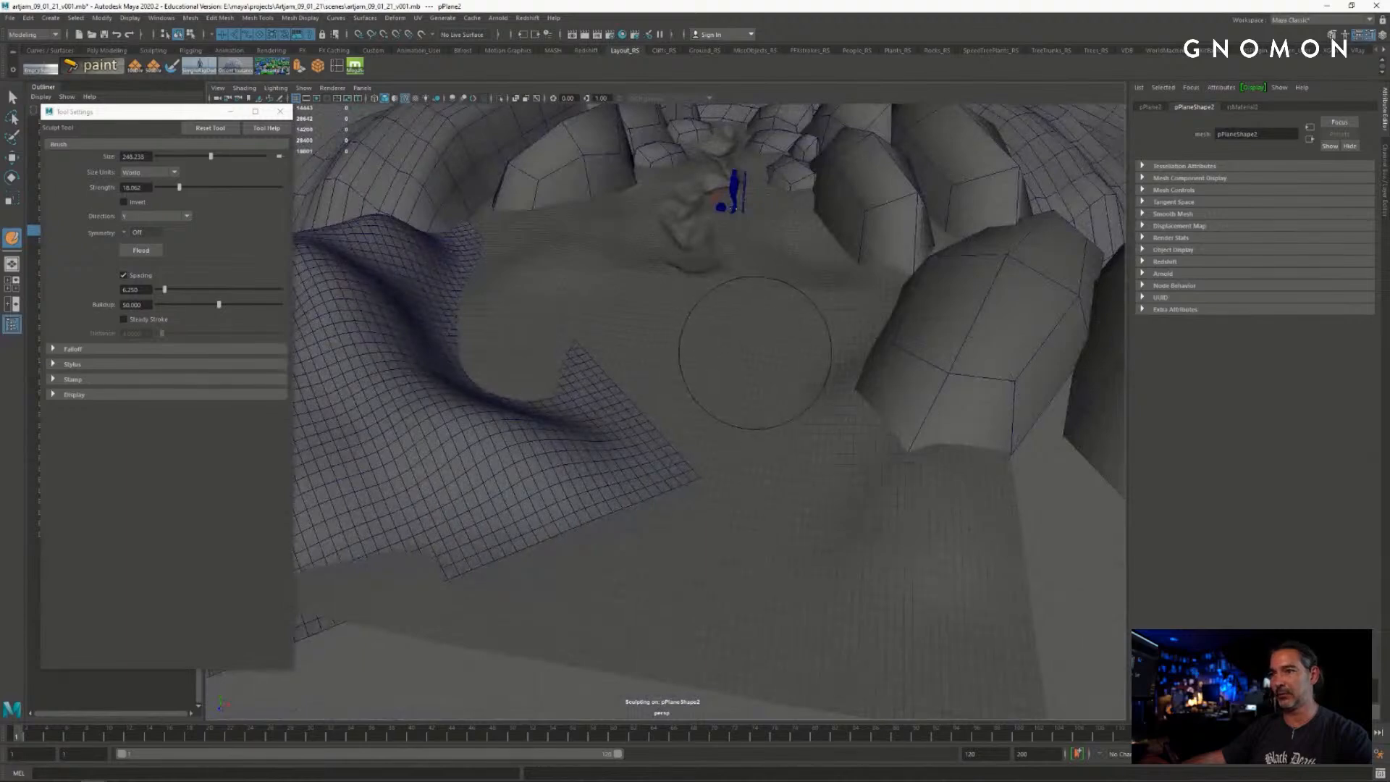
{"action": "left_click_drag", "start_coordinate": [739, 263], "coordinate": [749, 384], "text": "alt"}
- Sculpt soft mounds across the front of the ground extension, beside the separate hill mesh and toward the boulders
{"action": "left_click_drag", "start_coordinate": [629, 252], "coordinate": [628, 326]}
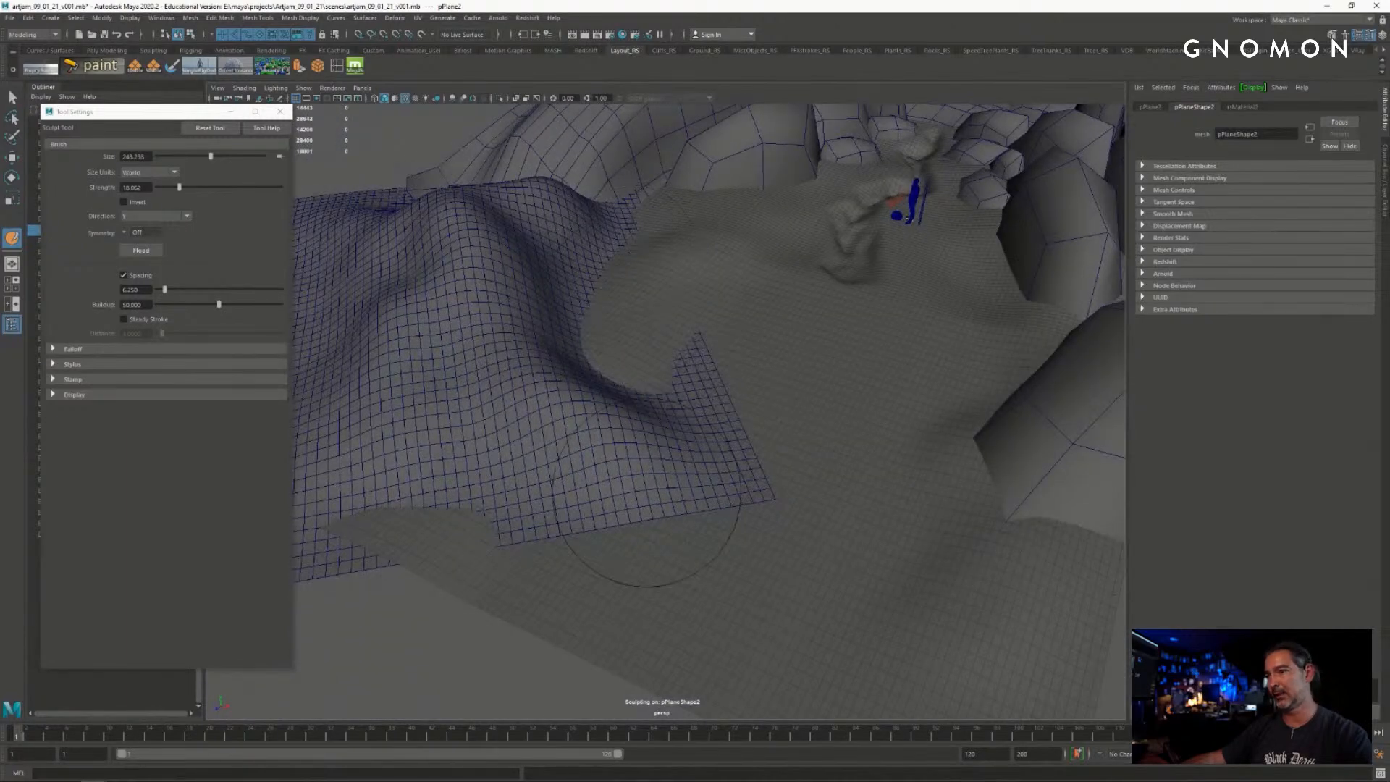
{"action": "left_click_drag", "start_coordinate": [646, 509], "coordinate": [501, 489]}
{"action": "mouse_move", "coordinate": [559, 372]}
{"action": "left_mouse_down", "text": "alt"}
{"action": "mouse_move", "coordinate": [705, 475]}
{"action": "mouse_move", "coordinate": [919, 447]}
{"action": "mouse_move", "coordinate": [586, 456]}
{"action": "left_mouse_up", "text": "alt"}
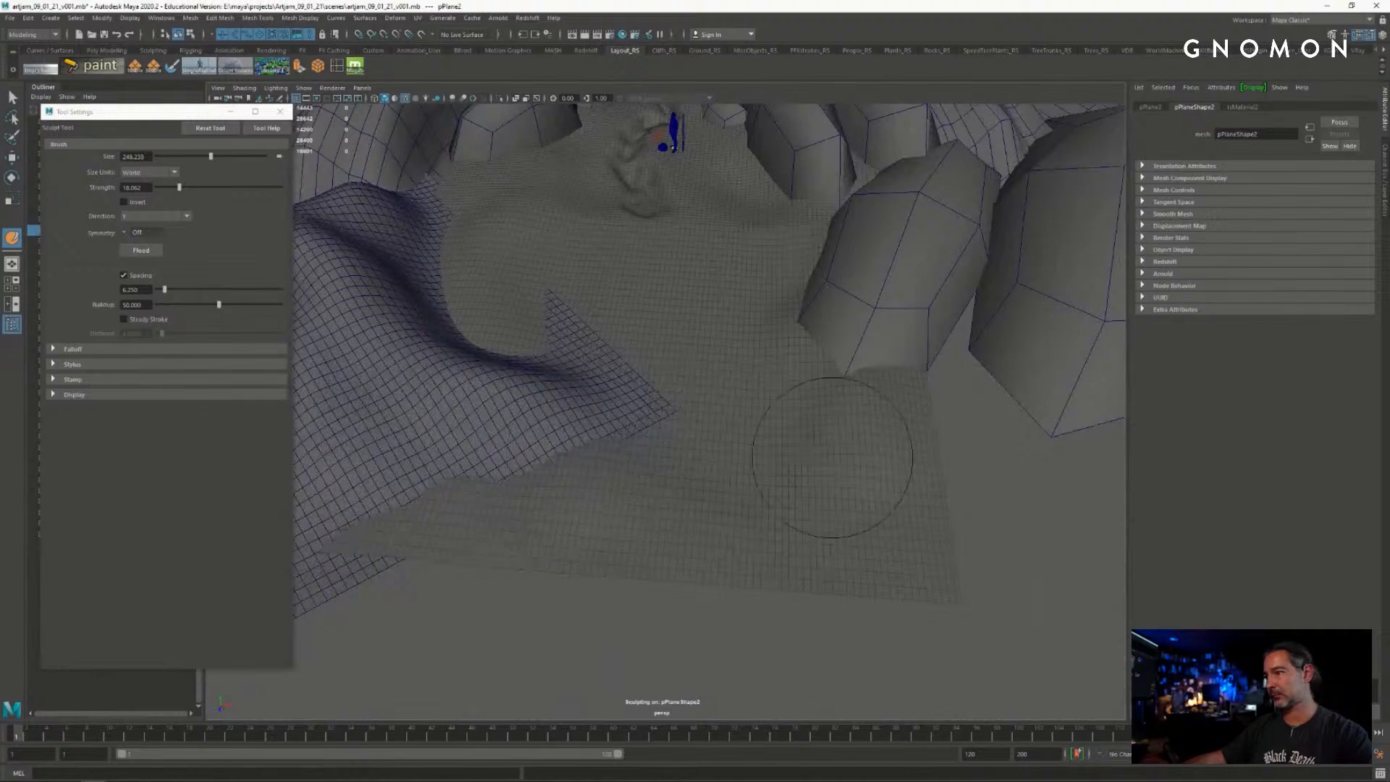
{"action": "left_click_drag", "start_coordinate": [791, 466], "coordinate": [868, 388], "text": "alt"}
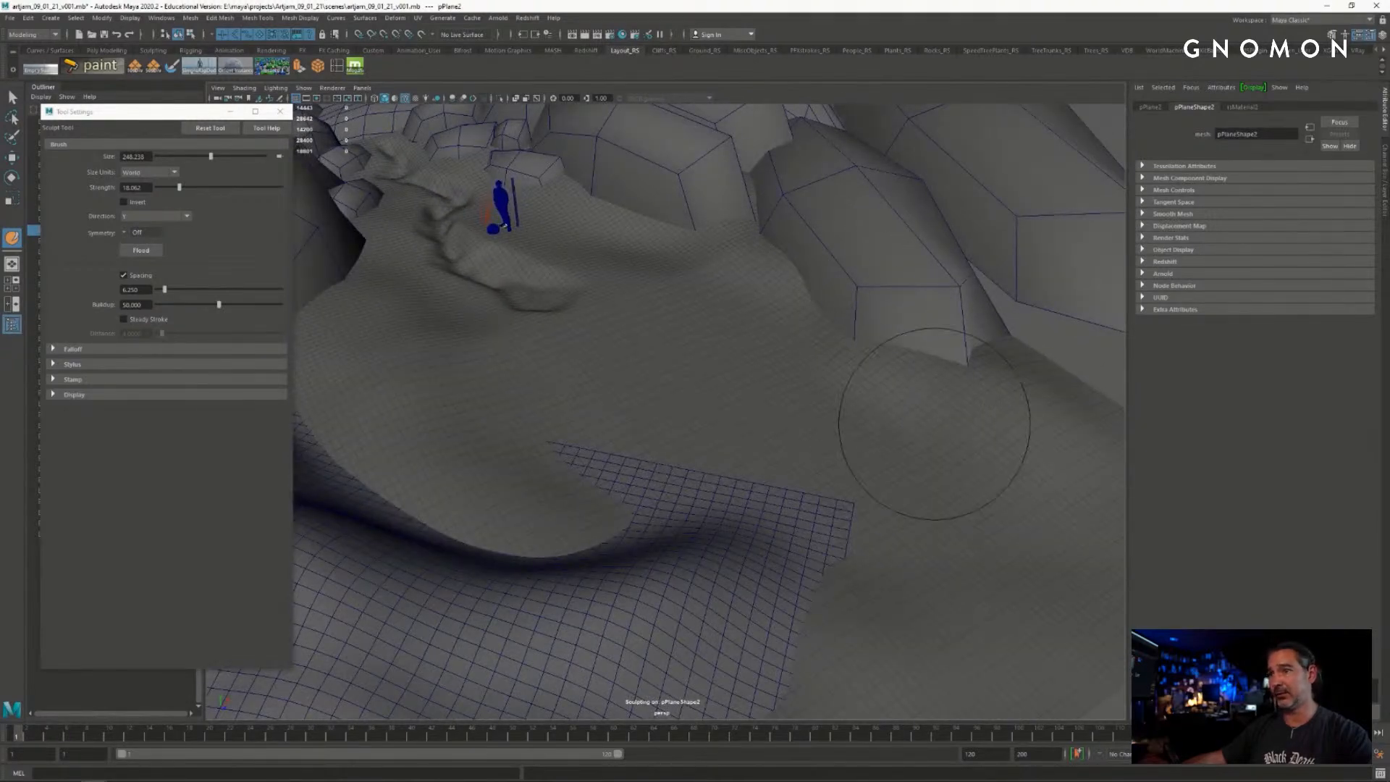
- Sculpt gentle dunes and ridges across the open ground between the standing figure, the boulders and the hill mesh
{"action": "mouse_move", "coordinate": [558, 397]}
{"action": "left_mouse_down", "text": "alt"}
{"action": "mouse_move", "coordinate": [784, 428]}
{"action": "mouse_move", "coordinate": [866, 419]}
{"action": "mouse_move", "coordinate": [847, 304]}
{"action": "left_mouse_up", "text": "alt"}
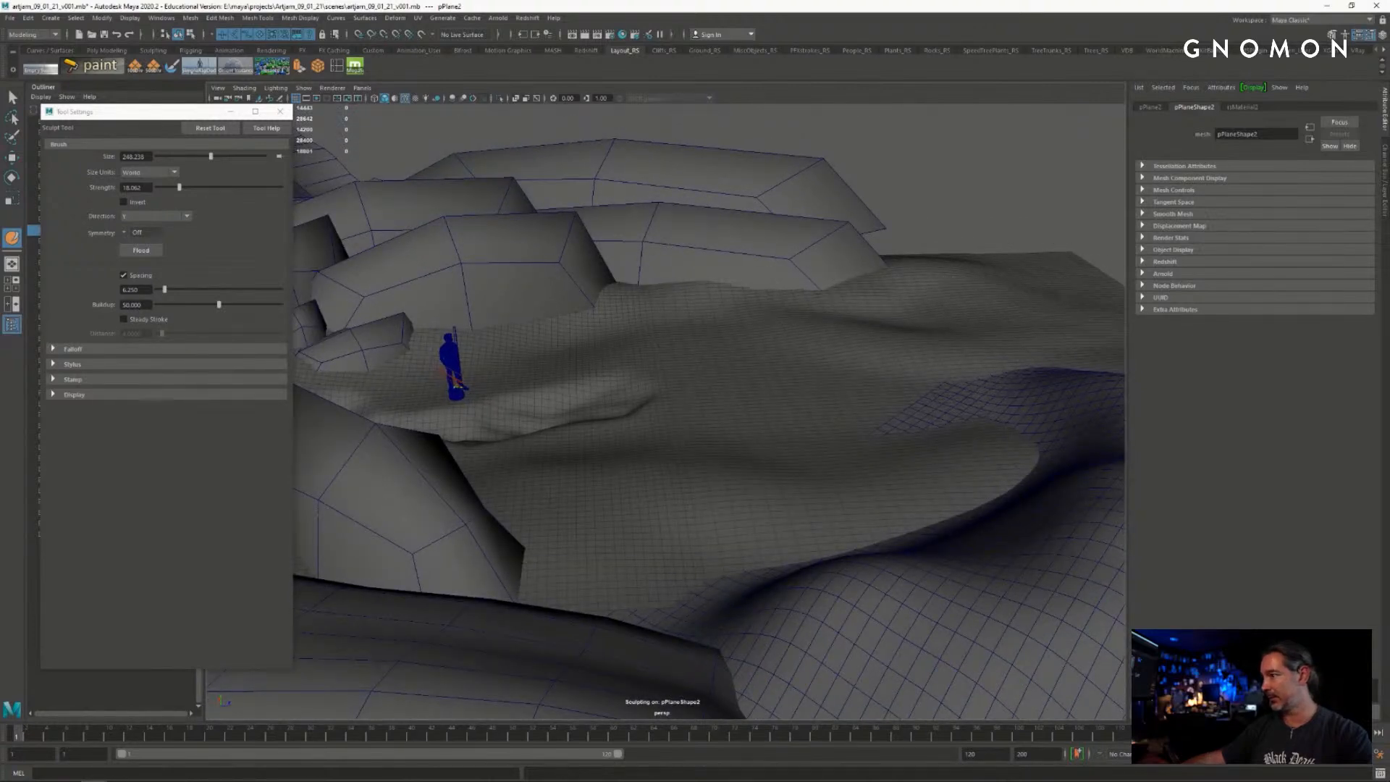
{"action": "mouse_move", "coordinate": [810, 249]}
{"action": "left_mouse_down", "text": "alt"}
{"action": "mouse_move", "coordinate": [891, 388]}
{"action": "mouse_move", "coordinate": [903, 369]}
{"action": "mouse_move", "coordinate": [749, 291]}
{"action": "left_mouse_up", "text": "alt"}
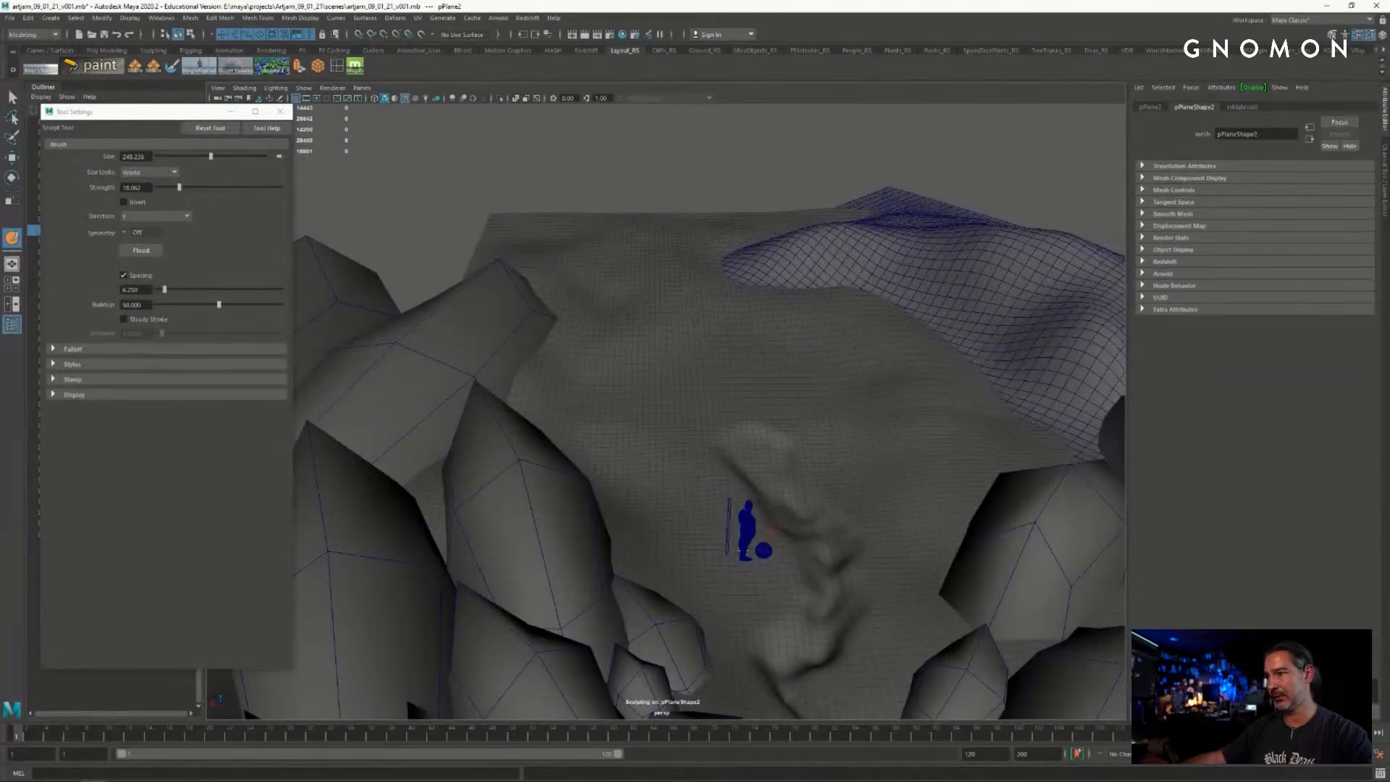
{"action": "mouse_move", "coordinate": [841, 315]}
{"action": "left_mouse_down", "text": "alt"}
{"action": "mouse_move", "coordinate": [801, 327]}
{"action": "mouse_move", "coordinate": [815, 346]}
{"action": "mouse_move", "coordinate": [891, 309]}
{"action": "mouse_move", "coordinate": [856, 279]}
{"action": "left_mouse_up", "text": "alt"}
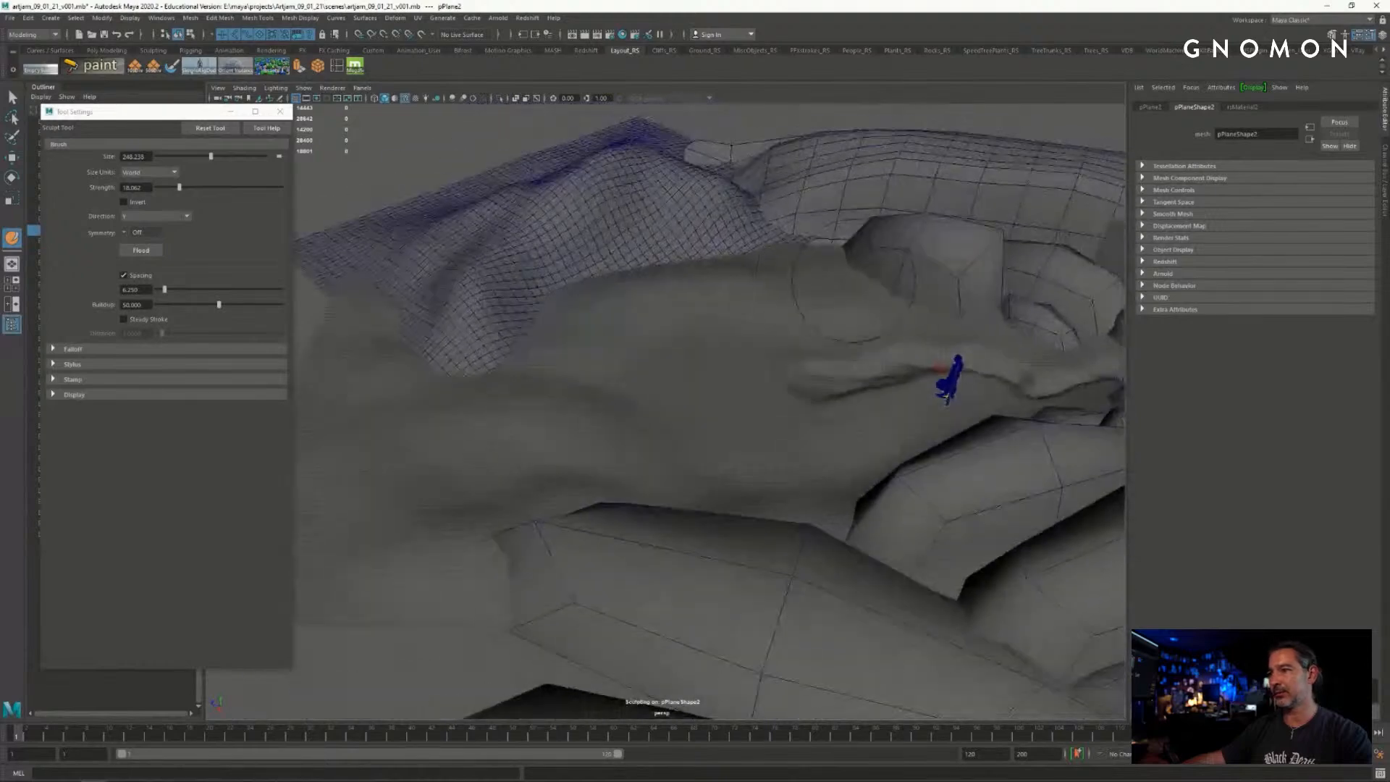
{"action": "mouse_move", "coordinate": [495, 362]}
{"action": "left_mouse_down", "text": "alt"}
{"action": "mouse_move", "coordinate": [615, 358]}
{"action": "mouse_move", "coordinate": [721, 400]}
{"action": "mouse_move", "coordinate": [721, 382]}
{"action": "mouse_move", "coordinate": [744, 402]}
{"action": "left_mouse_up", "text": "alt"}
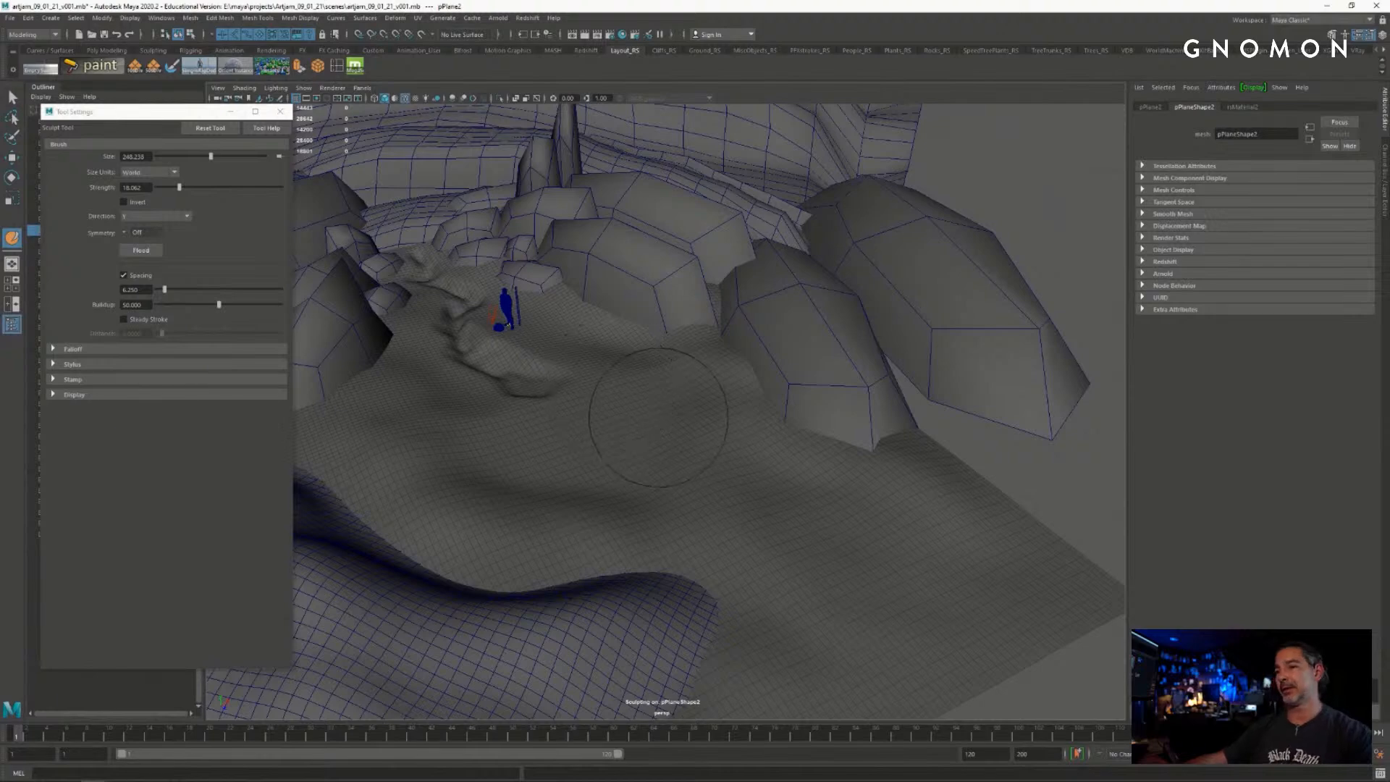
{"action": "mouse_move", "coordinate": [637, 403]}
{"action": "left_mouse_down", "text": "alt"}
{"action": "mouse_move", "coordinate": [673, 364]}
{"action": "mouse_move", "coordinate": [596, 367]}
{"action": "mouse_move", "coordinate": [781, 340]}
{"action": "mouse_move", "coordinate": [737, 283]}
{"action": "left_mouse_up", "text": "alt"}
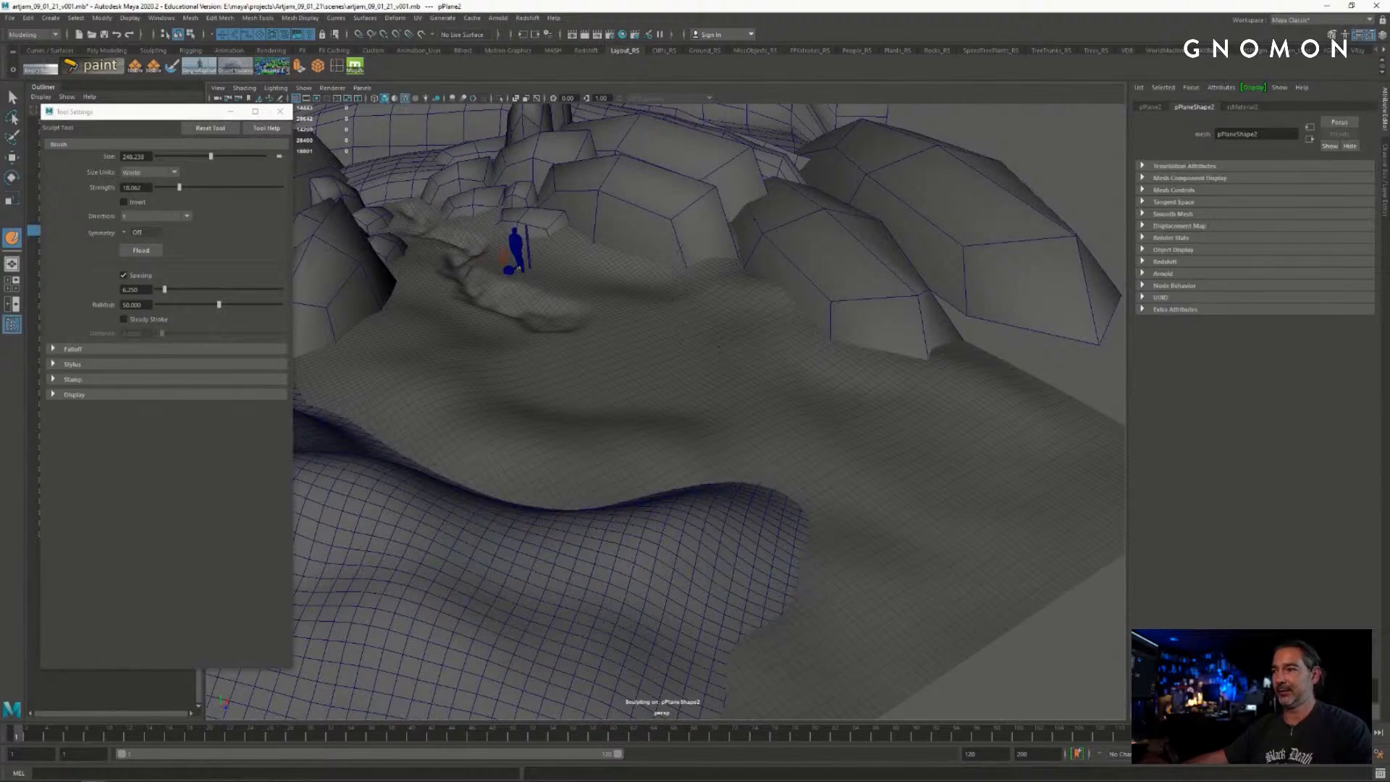
{"action": "left_click_drag", "start_coordinate": [1025, 417], "coordinate": [1037, 456], "text": "alt"}
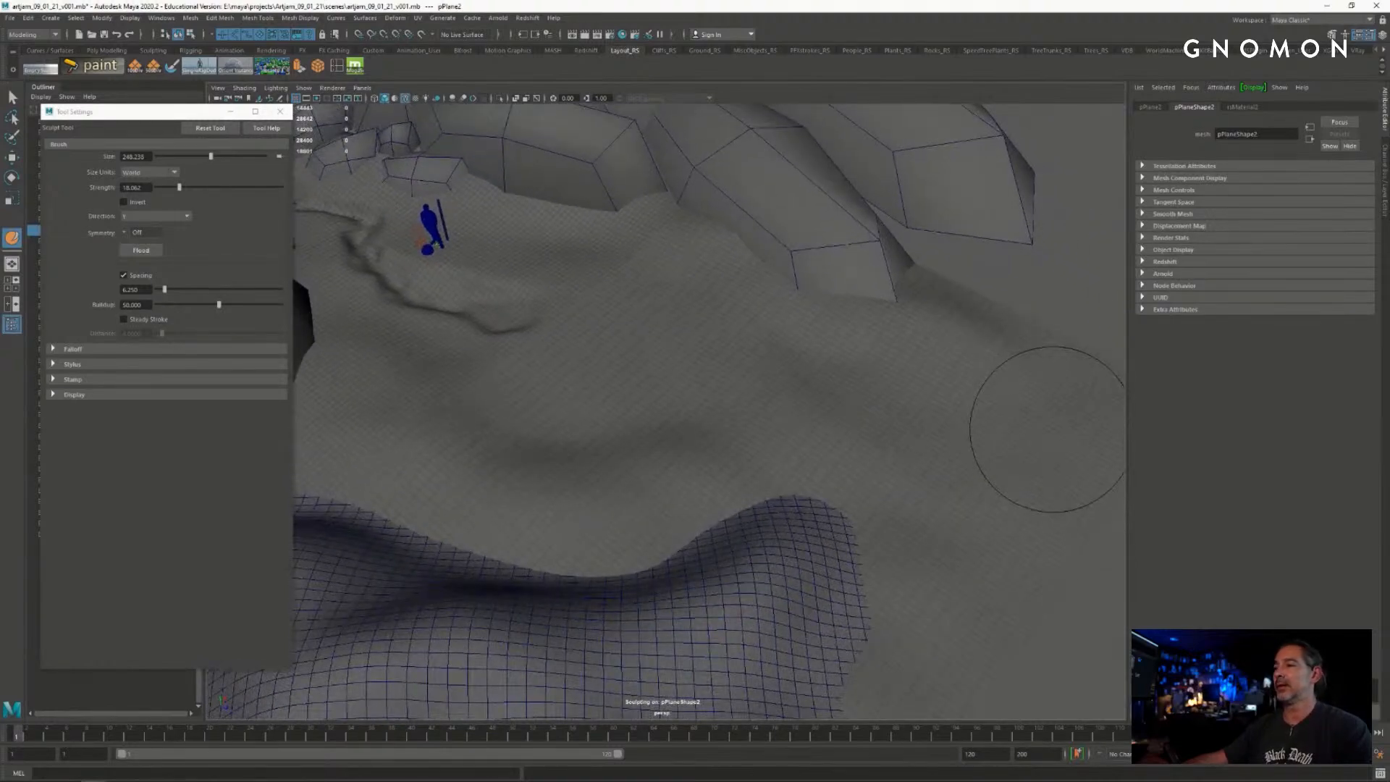
- Refine the undulations toward the extension's outer edge and reduce the sculpt brush size to about 163
{"action": "left_click_drag", "start_coordinate": [1042, 403], "coordinate": [1053, 399], "text": "alt"}
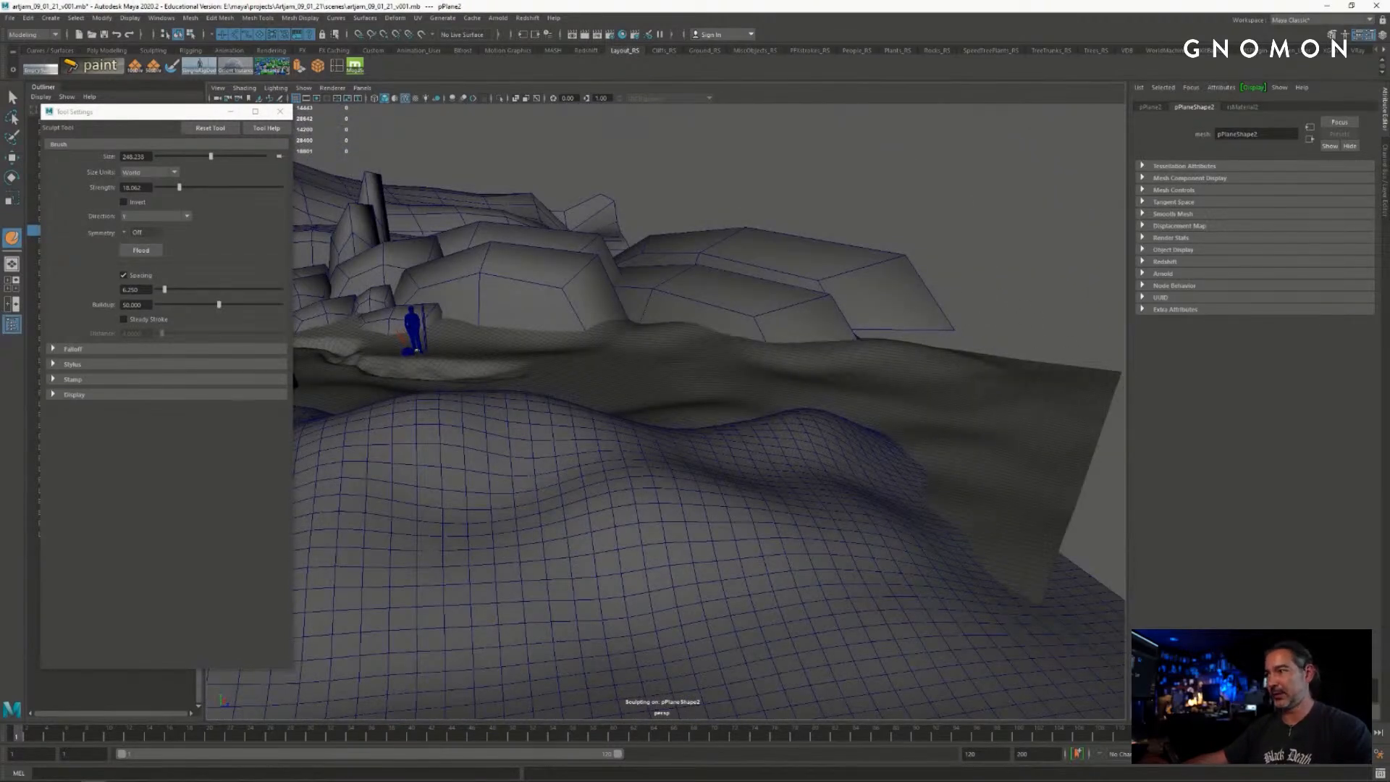
{"action": "scroll", "coordinate": [912, 409], "scroll_direction": "up", "scroll_amount": 8}
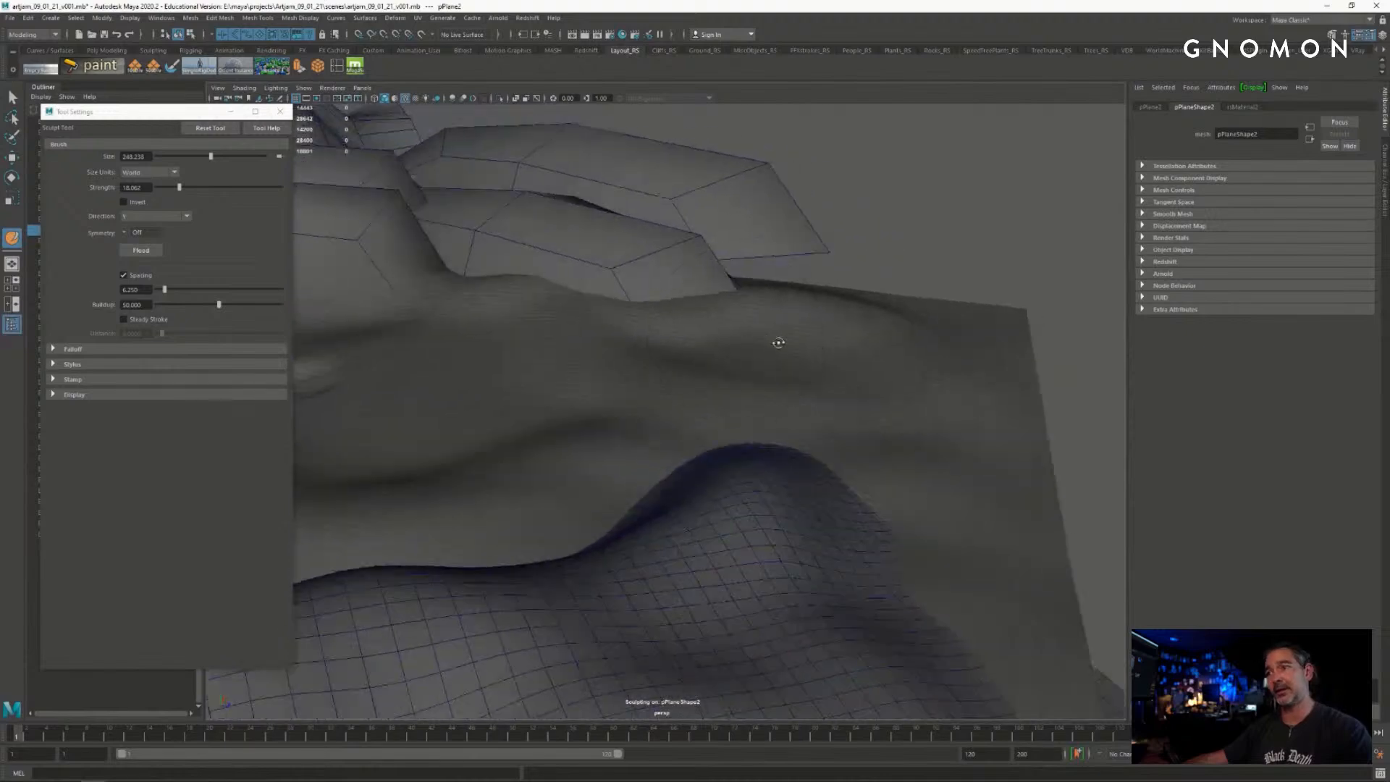
{"action": "left_click_drag", "start_coordinate": [779, 342], "coordinate": [745, 362], "text": "alt"}
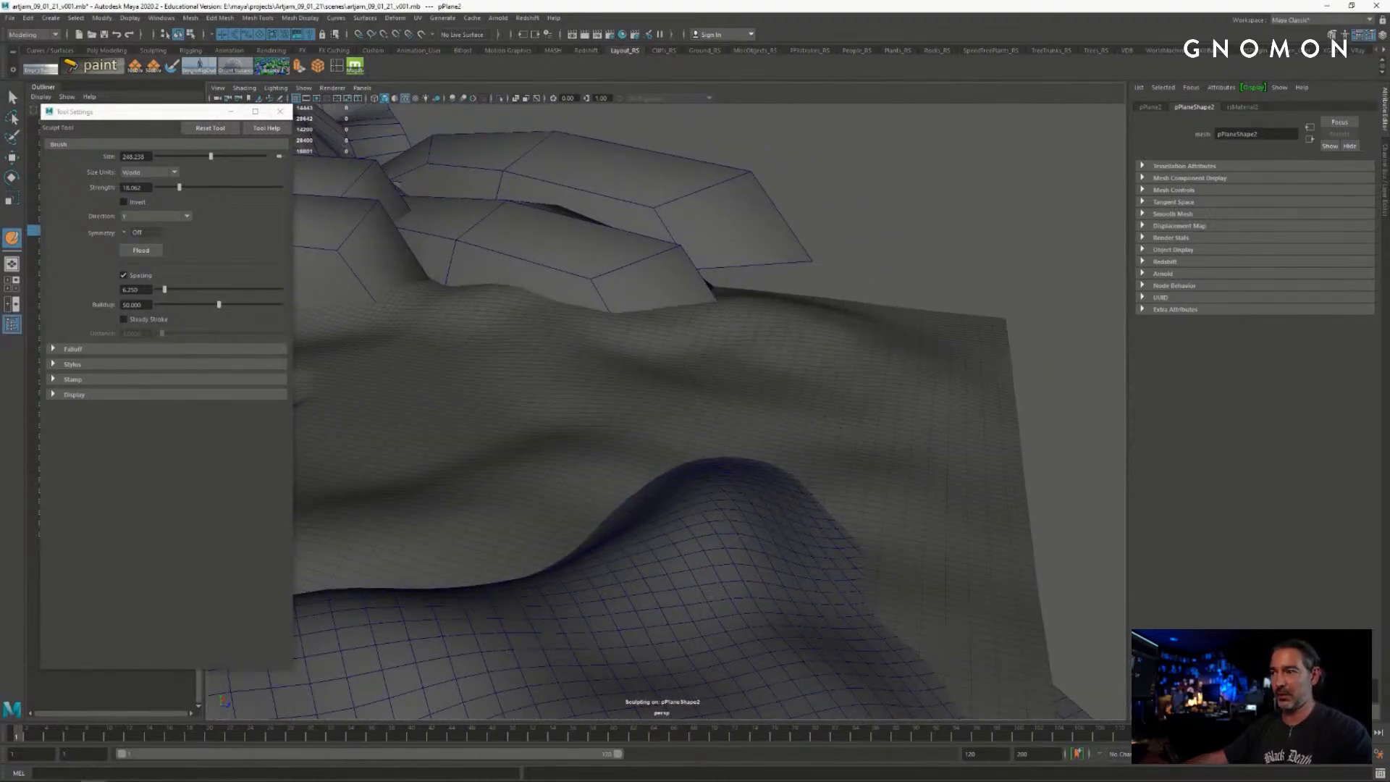
{"action": "left_click_drag", "start_coordinate": [880, 385], "coordinate": [787, 418], "text": "alt"}
{"action": "mouse_move", "coordinate": [727, 337]}
{"action": "left_mouse_down", "text": "alt"}
{"action": "mouse_move", "coordinate": [753, 307]}
{"action": "mouse_move", "coordinate": [686, 398]}
{"action": "mouse_move", "coordinate": [840, 413]}
{"action": "mouse_move", "coordinate": [791, 371]}
{"action": "mouse_move", "coordinate": [719, 366]}
{"action": "mouse_move", "coordinate": [701, 371]}
{"action": "mouse_move", "coordinate": [933, 380]}
{"action": "mouse_move", "coordinate": [760, 435]}
{"action": "mouse_move", "coordinate": [720, 422]}
{"action": "left_mouse_up", "text": "alt"}
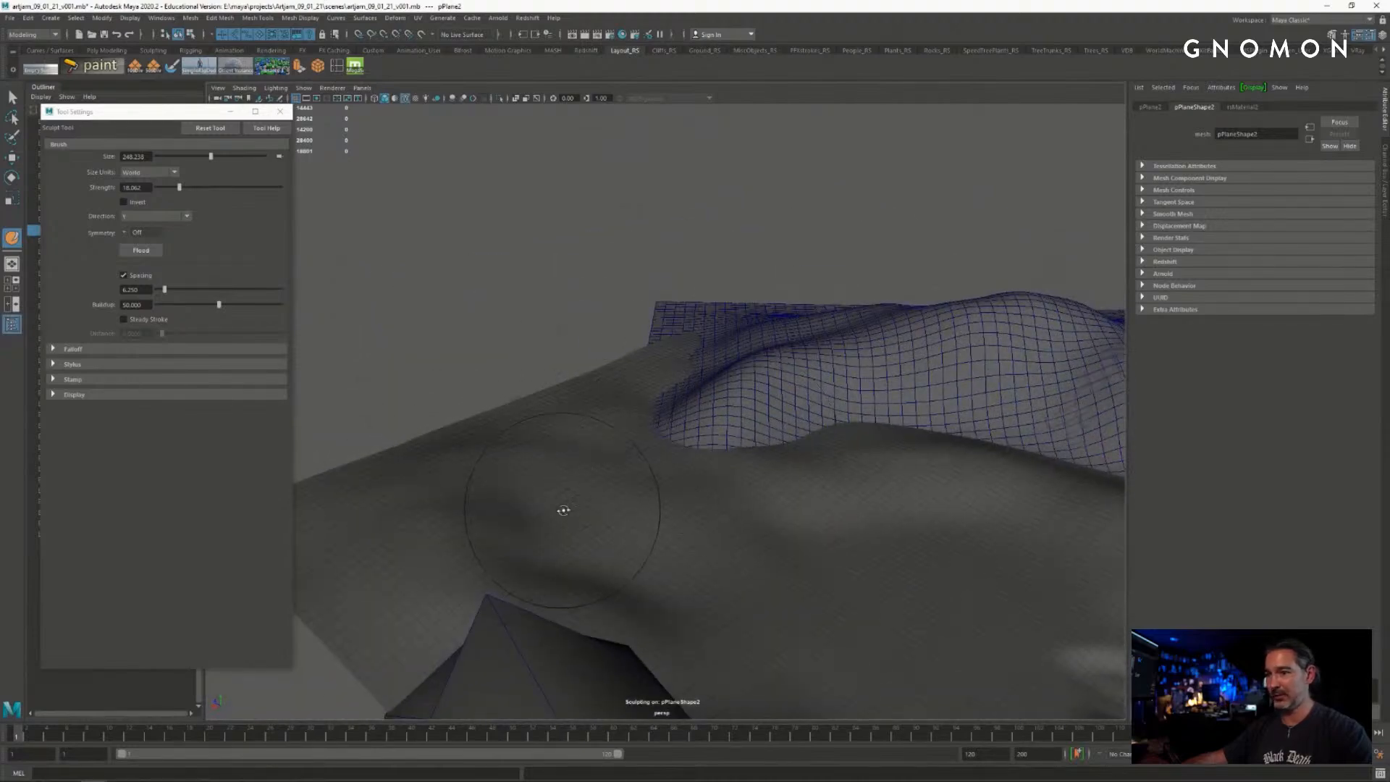
{"action": "mouse_move", "coordinate": [562, 506]}
{"action": "left_mouse_down", "text": "alt"}
{"action": "mouse_move", "coordinate": [792, 509]}
{"action": "mouse_move", "coordinate": [836, 429]}
{"action": "left_mouse_up", "text": "alt"}
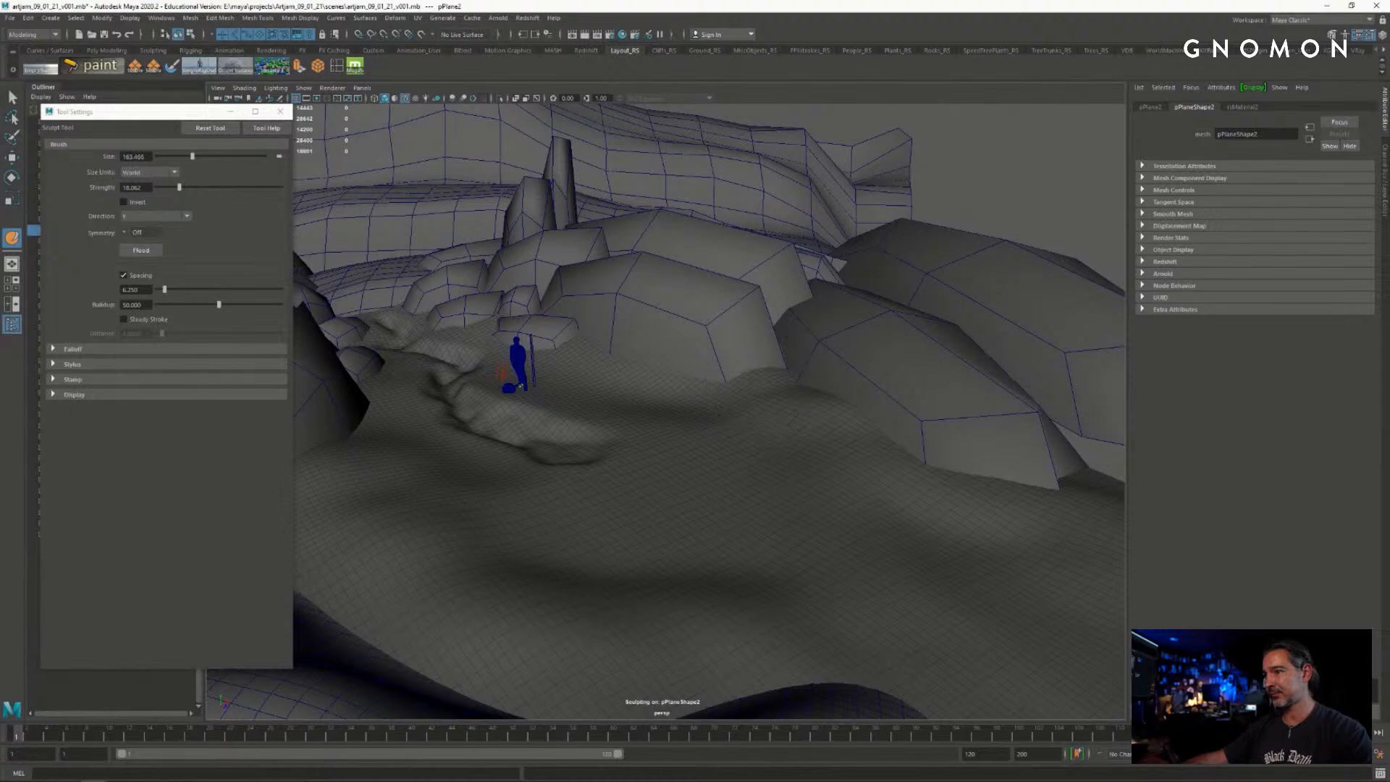
- Switch the sculpt brush to inverted mode and reduce its size to about 63
{"action": "mouse_move", "coordinate": [810, 378]}
{"action": "left_mouse_down", "text": "alt"}
{"action": "mouse_move", "coordinate": [828, 384]}
{"action": "mouse_move", "coordinate": [843, 369]}
{"action": "left_mouse_up", "text": "alt"}
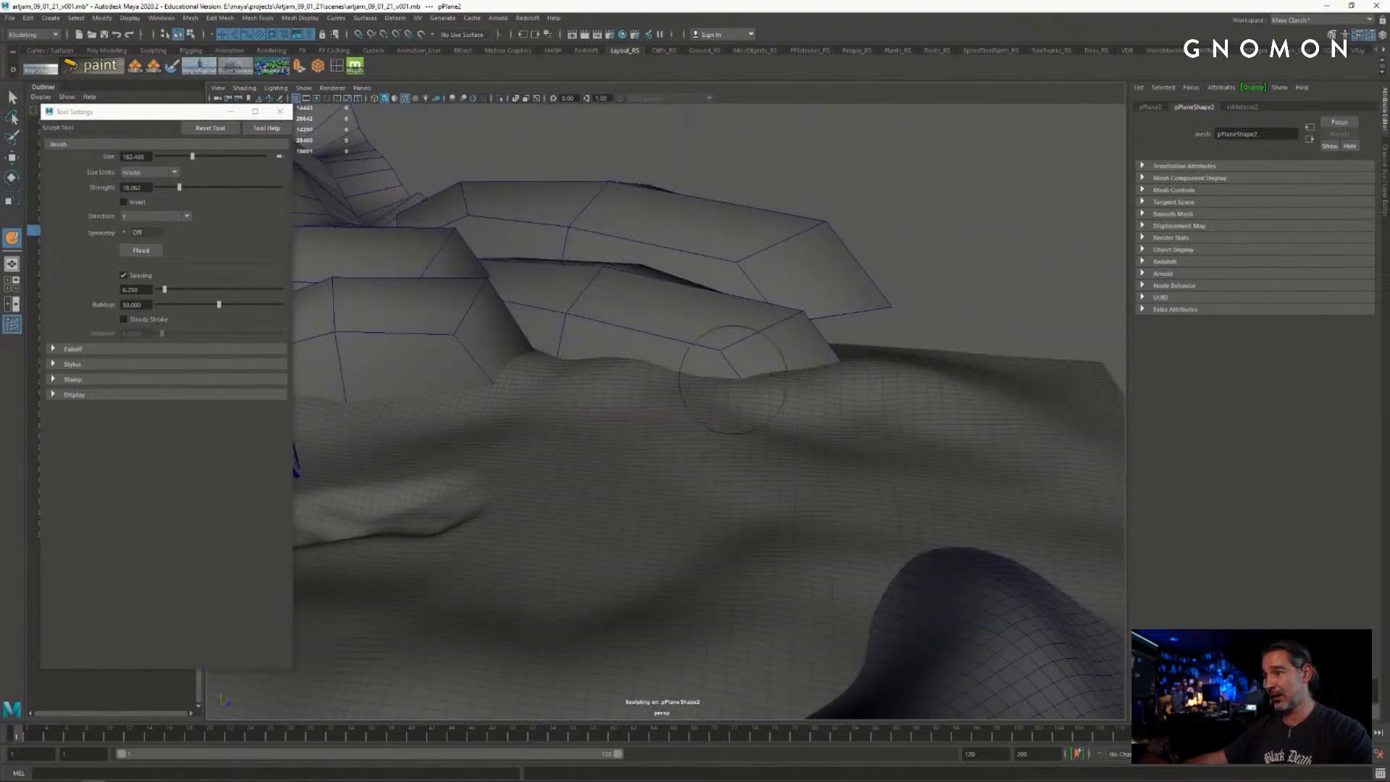
{"action": "mouse_move", "coordinate": [724, 341]}
{"action": "left_mouse_down", "text": "alt"}
{"action": "mouse_move", "coordinate": [860, 405]}
{"action": "mouse_move", "coordinate": [620, 434]}
{"action": "mouse_move", "coordinate": [655, 493]}
{"action": "mouse_move", "coordinate": [668, 356]}
{"action": "left_mouse_up", "text": "alt"}
{"action": "middle_click_drag", "start_coordinate": [668, 356], "coordinate": [648, 334], "text": "alt"}
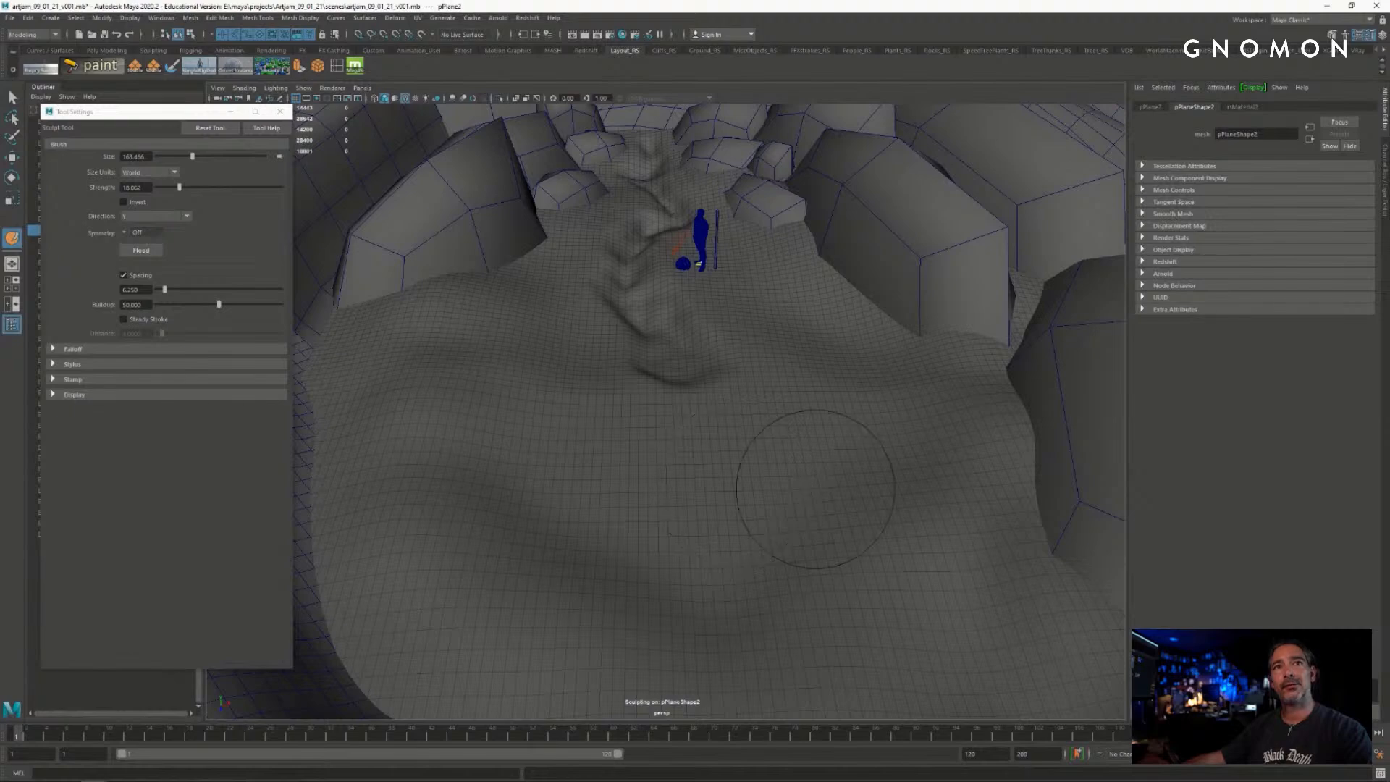
{"action": "mouse_move", "coordinate": [815, 490]}
{"action": "right_mouse_down", "text": "alt"}
{"action": "mouse_move", "coordinate": [785, 488]}
{"action": "mouse_move", "coordinate": [803, 487]}
{"action": "right_mouse_up", "text": "alt"}
{"action": "middle_click_drag", "start_coordinate": [799, 438], "coordinate": [772, 372], "text": "alt"}
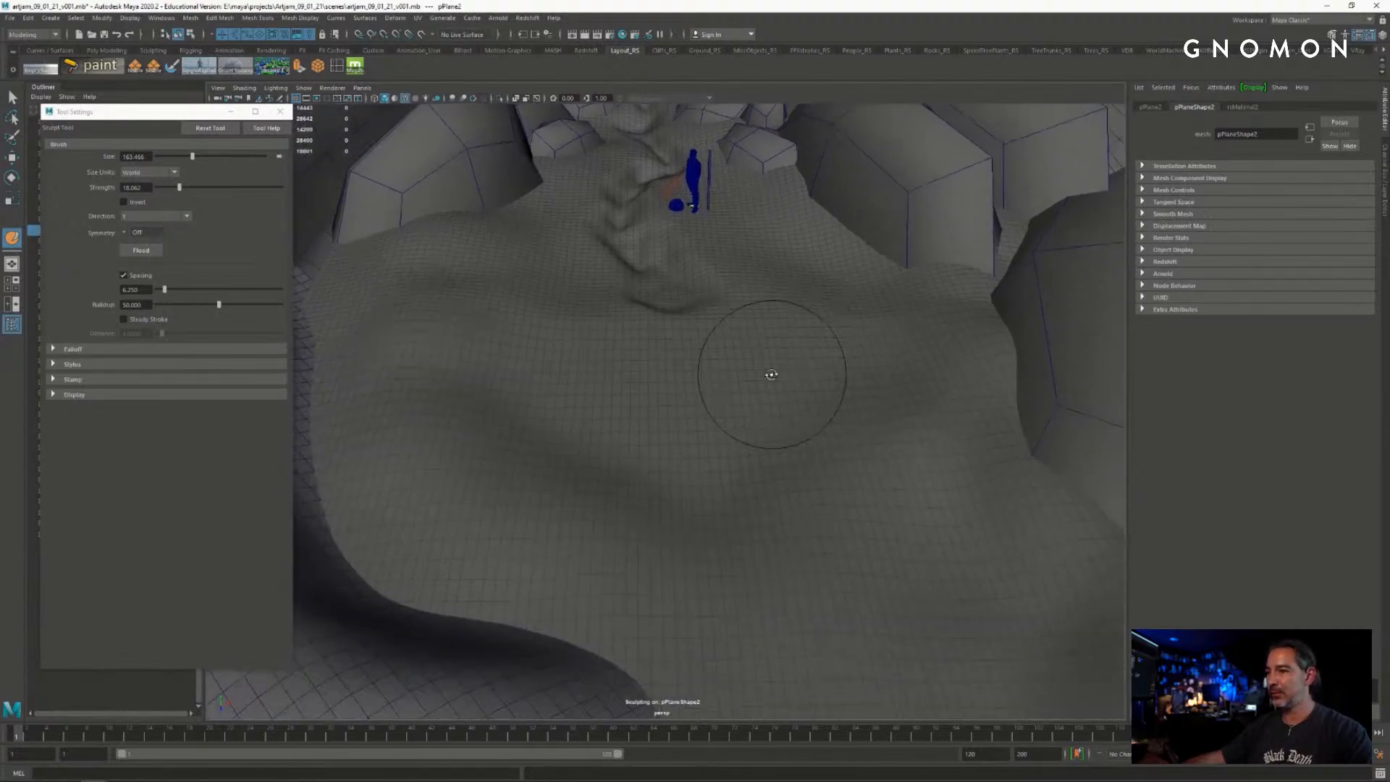
{"action": "left_click_drag", "start_coordinate": [772, 372], "coordinate": [754, 377], "text": "alt"}
{"action": "mouse_move", "coordinate": [754, 378]}
{"action": "right_mouse_down", "text": "alt"}
{"action": "mouse_move", "coordinate": [637, 366]}
{"action": "mouse_move", "coordinate": [778, 383]}
{"action": "right_mouse_up", "text": "alt"}
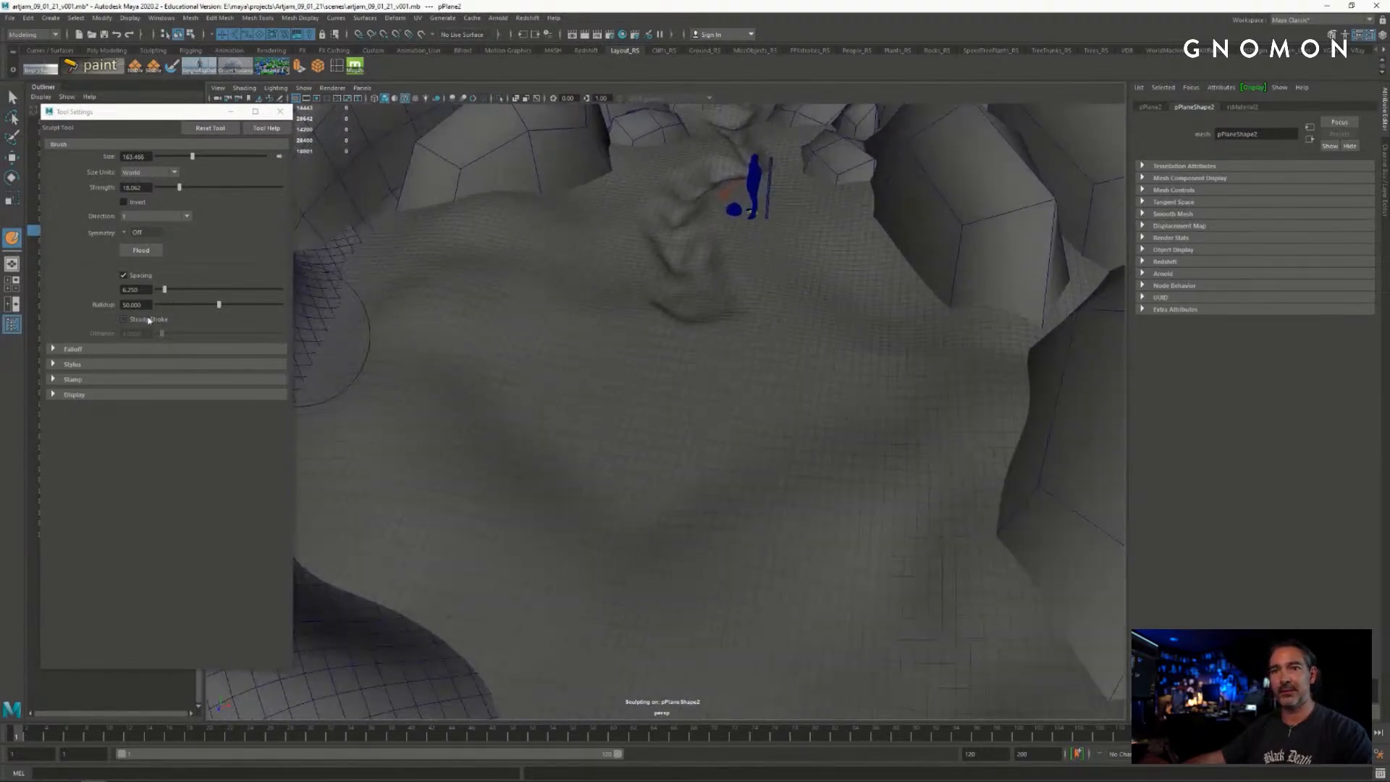
{"action": "left_click", "coordinate": [145, 203]}
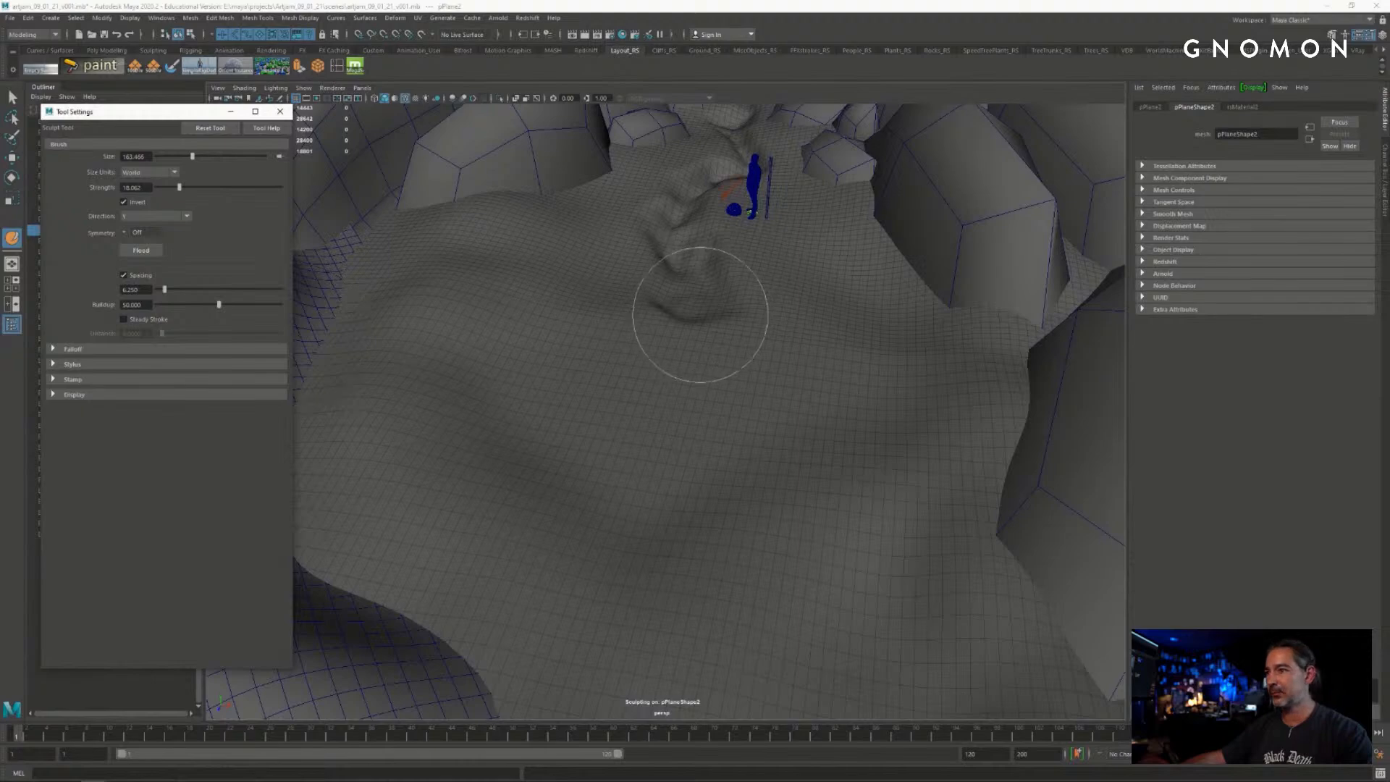
{"action": "key", "text": "b"}
{"action": "mouse_move", "coordinate": [666, 330]}
{"action": "left_mouse_down"}
{"action": "mouse_move", "coordinate": [649, 326]}
{"action": "mouse_move", "coordinate": [704, 325]}
{"action": "mouse_move", "coordinate": [700, 374]}
{"action": "left_mouse_up"}
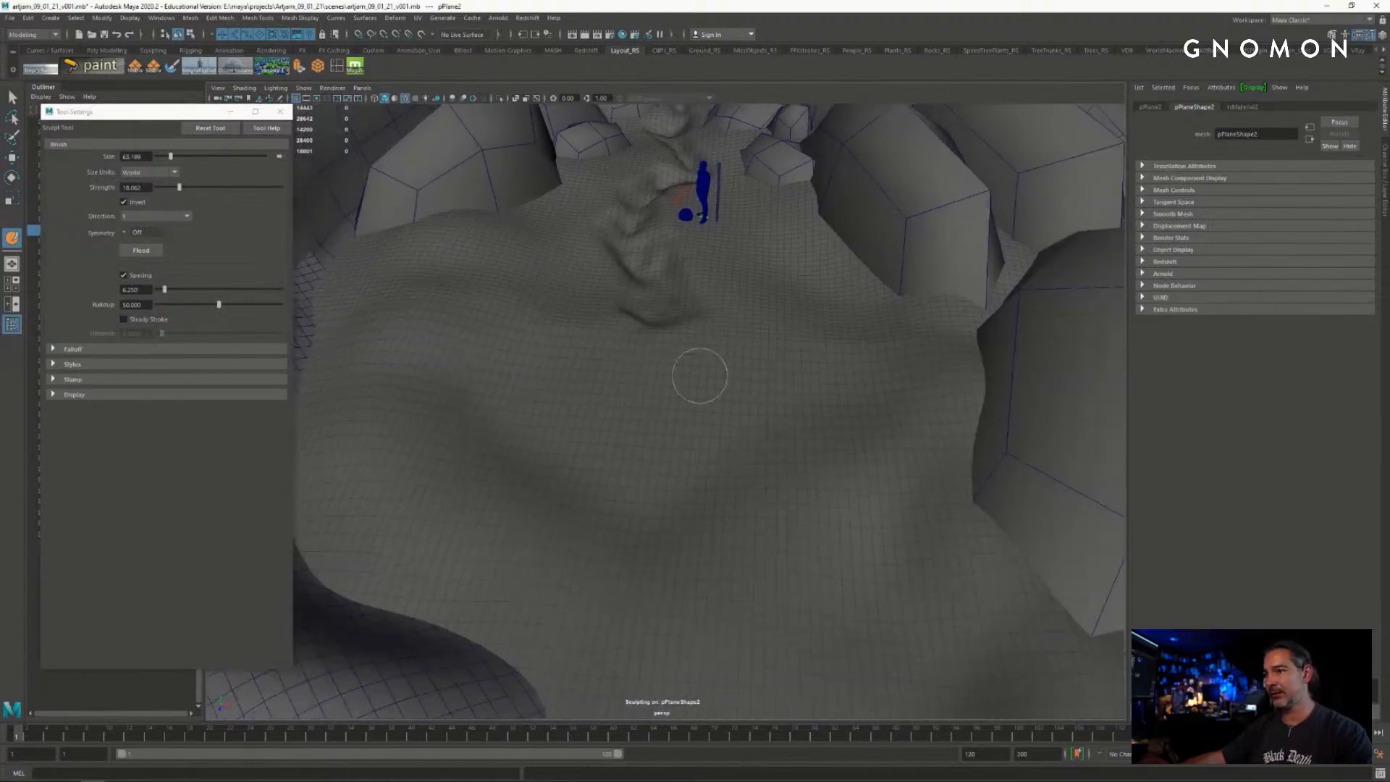
- Enlarge the inverted brush to about 86 and carve the gully below the standing figure onward through the open ground
{"action": "middle_click_drag", "start_coordinate": [751, 373], "coordinate": [760, 296], "text": "alt"}
{"action": "right_click_drag", "start_coordinate": [760, 296], "coordinate": [666, 337], "text": "alt"}
{"action": "left_click_drag", "start_coordinate": [665, 338], "coordinate": [676, 348], "text": "alt"}
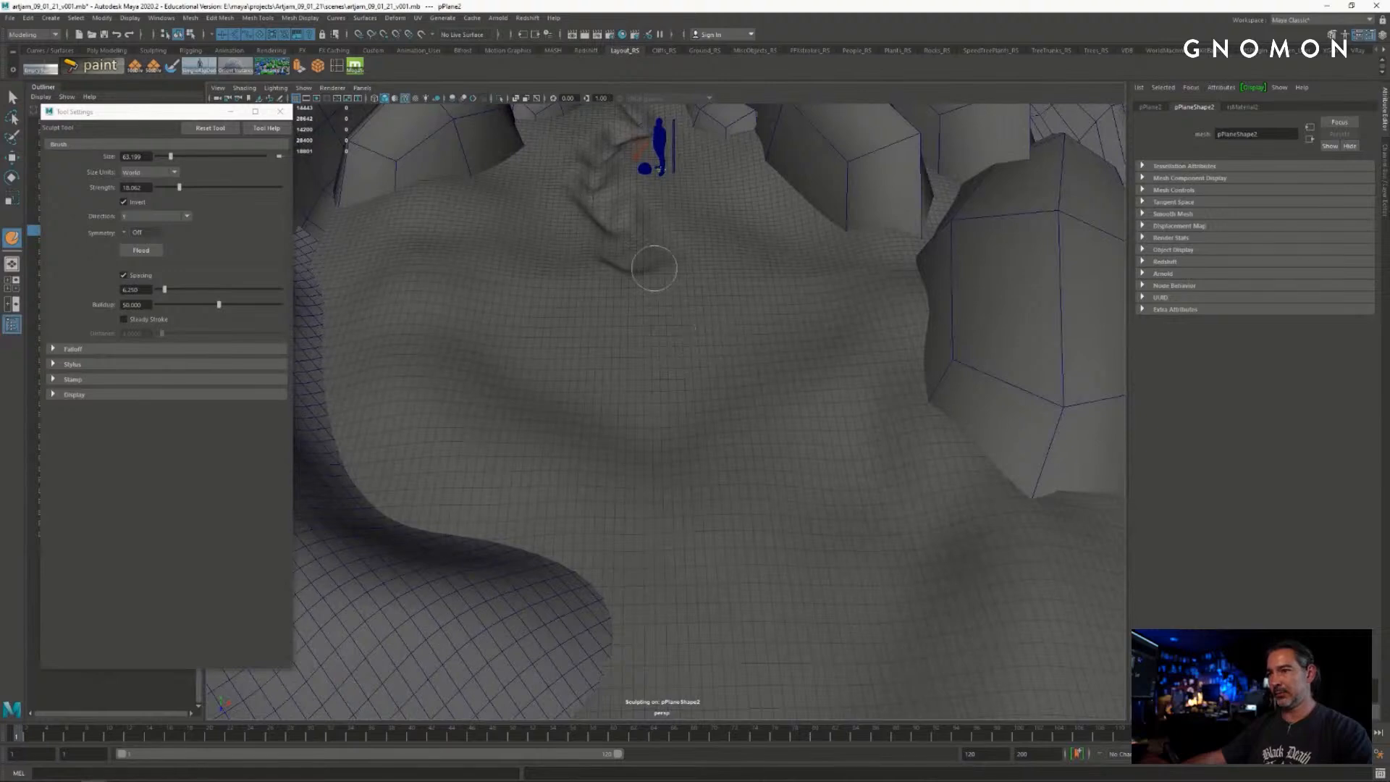
{"action": "left_click_drag", "start_coordinate": [616, 220], "coordinate": [604, 213]}
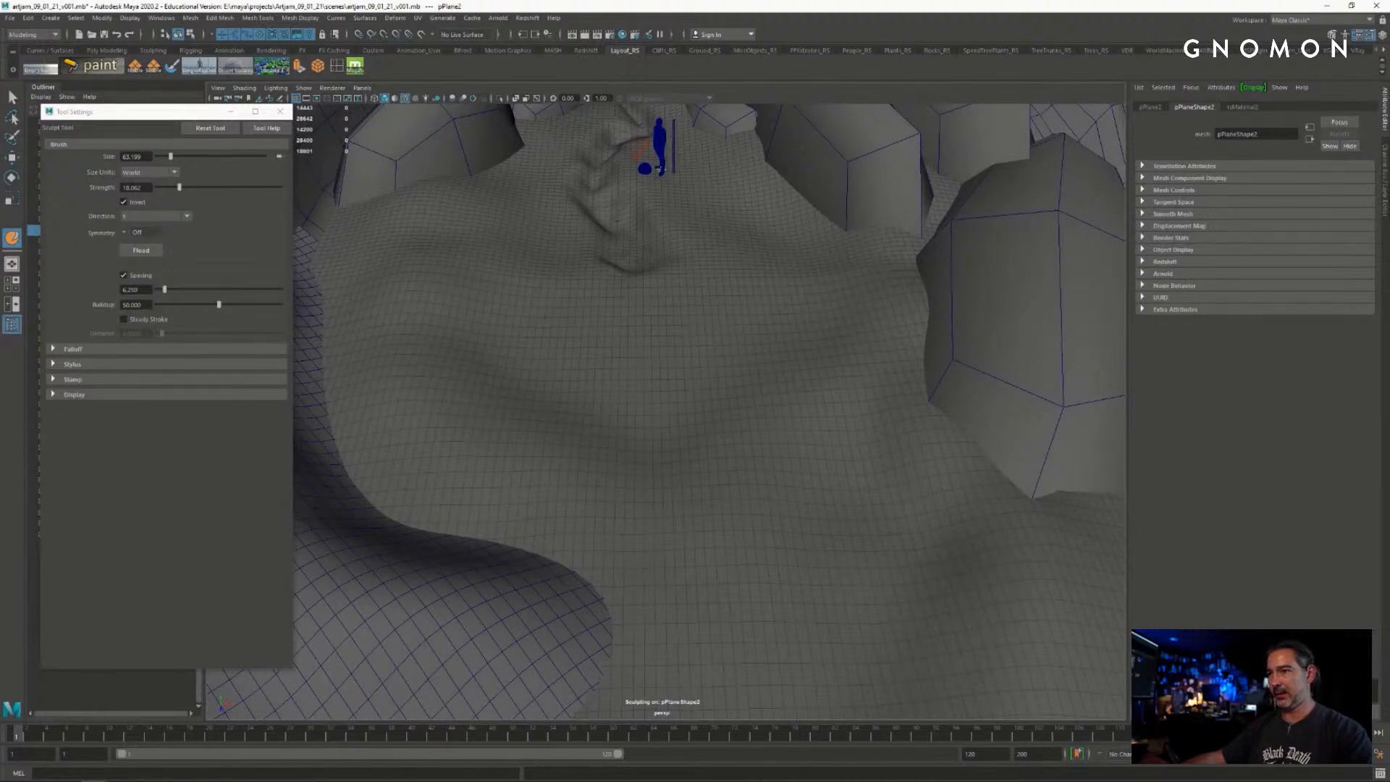
{"action": "key", "text": "b"}
{"action": "left_click_drag", "start_coordinate": [623, 264], "coordinate": [643, 248]}
{"action": "left_click", "coordinate": [621, 265]}
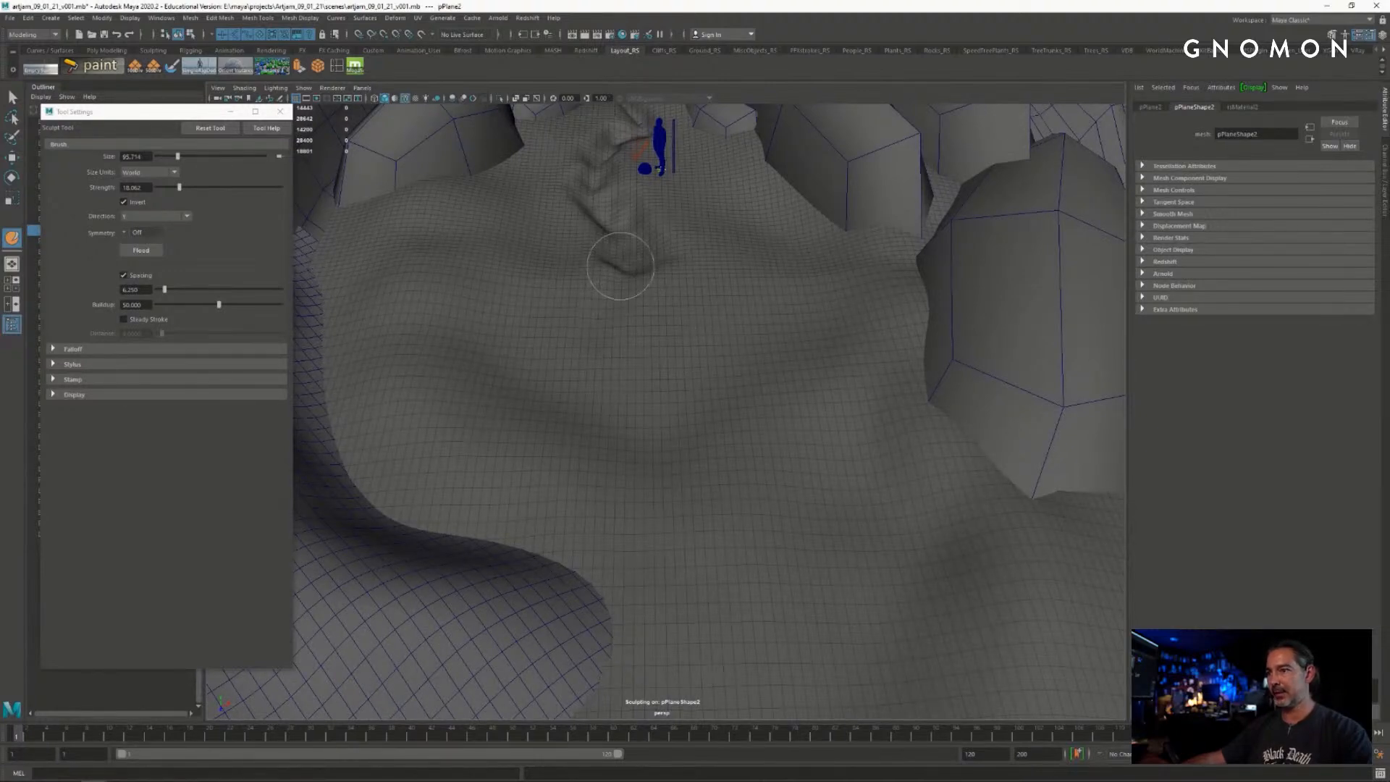
{"action": "mouse_move", "coordinate": [642, 326]}
{"action": "left_mouse_down", "text": "alt"}
{"action": "mouse_move", "coordinate": [654, 332]}
{"action": "mouse_move", "coordinate": [555, 314]}
{"action": "mouse_move", "coordinate": [572, 311]}
{"action": "mouse_move", "coordinate": [577, 261]}
{"action": "mouse_move", "coordinate": [636, 275]}
{"action": "left_mouse_up", "text": "alt"}
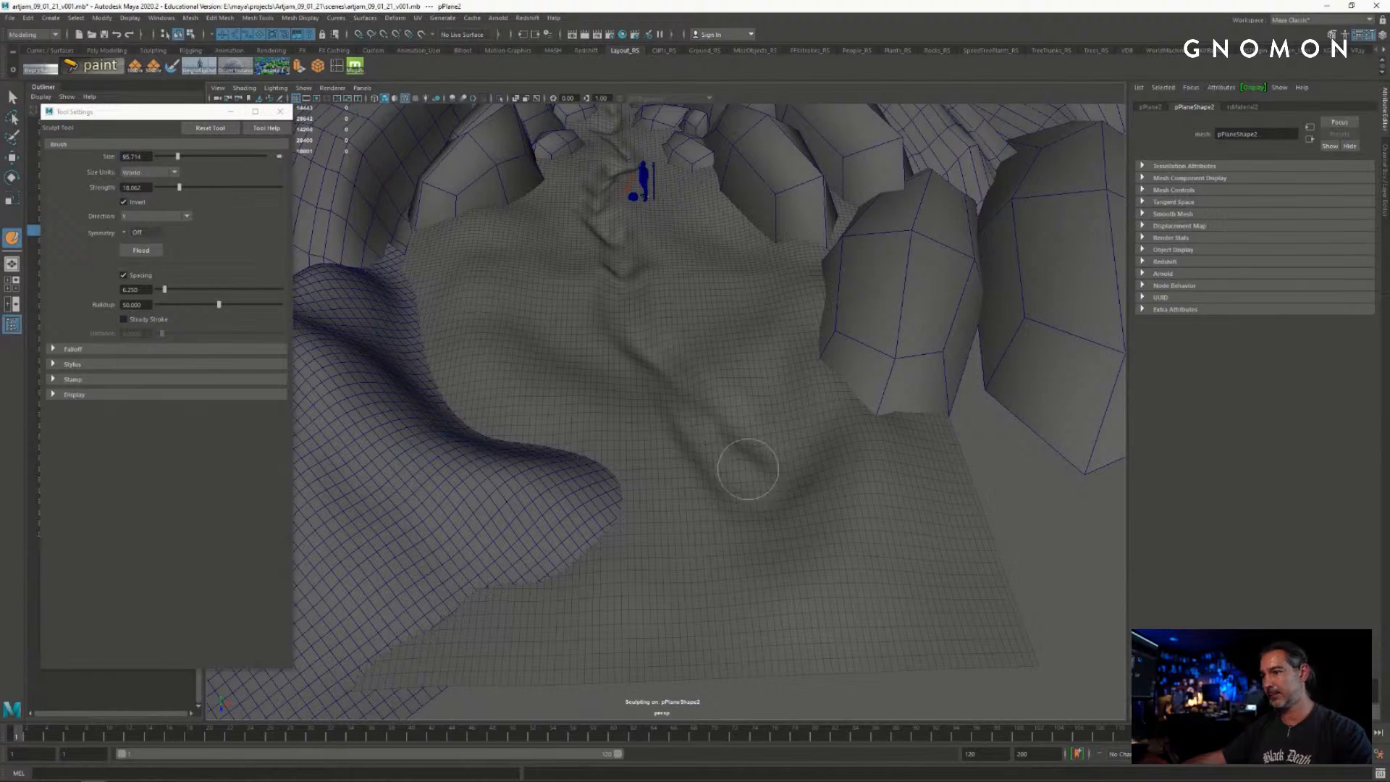
- Reduce the brush size to about 63, deepen the channel's bends, carve a side branch near the hill mesh, and save the scene
{"action": "mouse_move", "coordinate": [744, 471]}
{"action": "left_mouse_down", "text": "alt"}
{"action": "mouse_move", "coordinate": [744, 428]}
{"action": "mouse_move", "coordinate": [862, 459]}
{"action": "mouse_move", "coordinate": [737, 410]}
{"action": "mouse_move", "coordinate": [546, 422]}
{"action": "mouse_move", "coordinate": [569, 416]}
{"action": "mouse_move", "coordinate": [564, 364]}
{"action": "left_mouse_up", "text": "alt"}
{"action": "left_click_drag", "start_coordinate": [494, 259], "coordinate": [474, 259]}
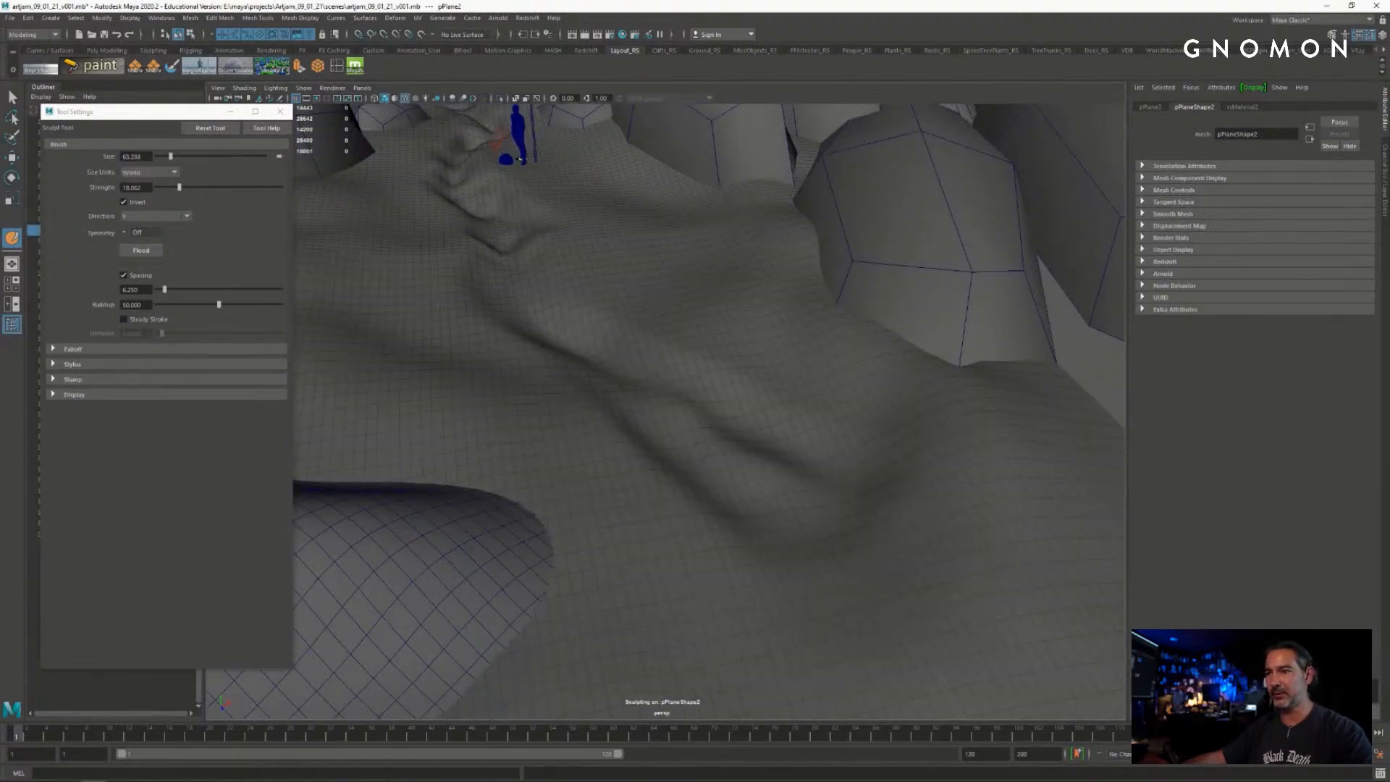
{"action": "left_click_drag", "start_coordinate": [485, 312], "coordinate": [509, 247]}
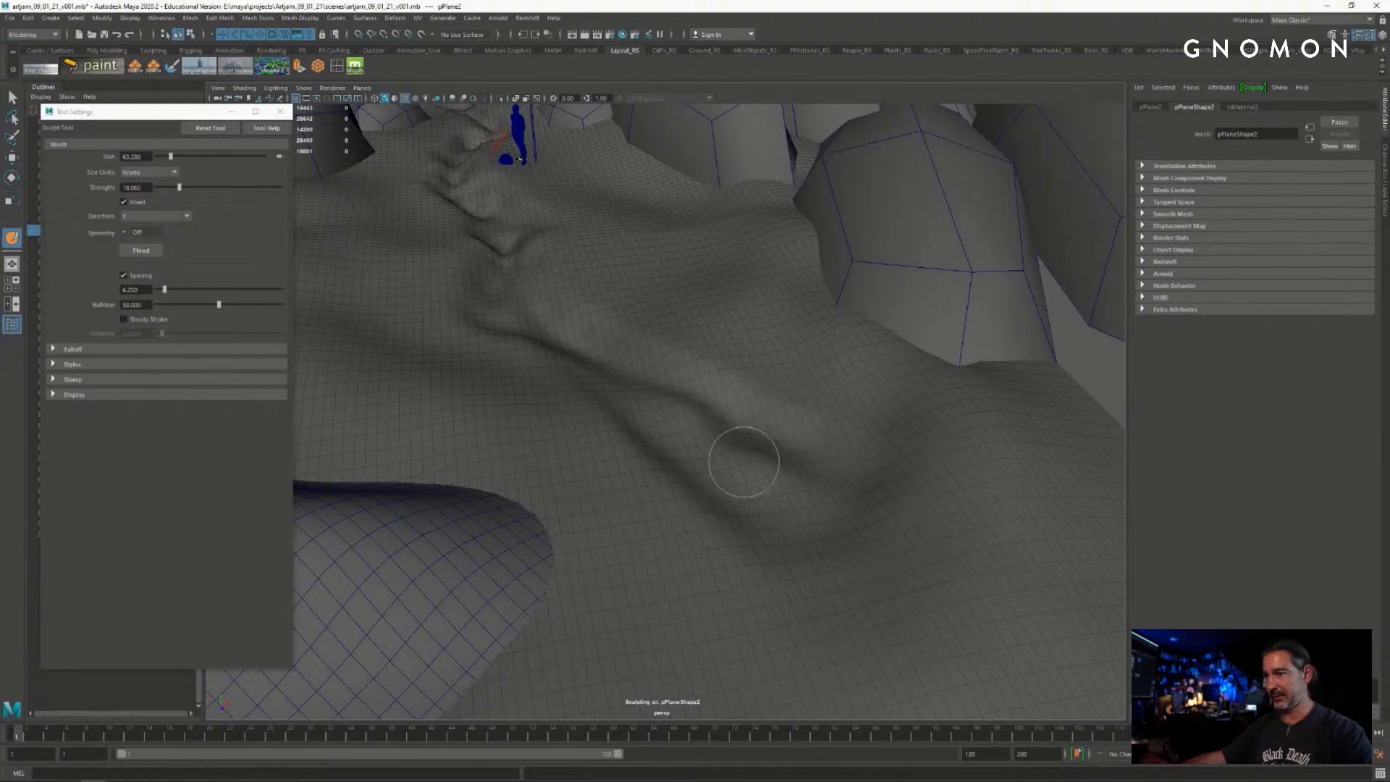
{"action": "mouse_move", "coordinate": [743, 465]}
{"action": "left_mouse_down", "text": "alt"}
{"action": "mouse_move", "coordinate": [760, 490]}
{"action": "mouse_move", "coordinate": [723, 465]}
{"action": "mouse_move", "coordinate": [730, 415]}
{"action": "mouse_move", "coordinate": [718, 438]}
{"action": "left_mouse_up", "text": "alt"}
{"action": "mouse_move", "coordinate": [634, 400]}
{"action": "left_mouse_down"}
{"action": "mouse_move", "coordinate": [638, 463]}
{"action": "mouse_move", "coordinate": [657, 492]}
{"action": "mouse_move", "coordinate": [647, 526]}
{"action": "mouse_move", "coordinate": [710, 535]}
{"action": "left_mouse_up"}
{"action": "key", "text": "ctrl+s"}
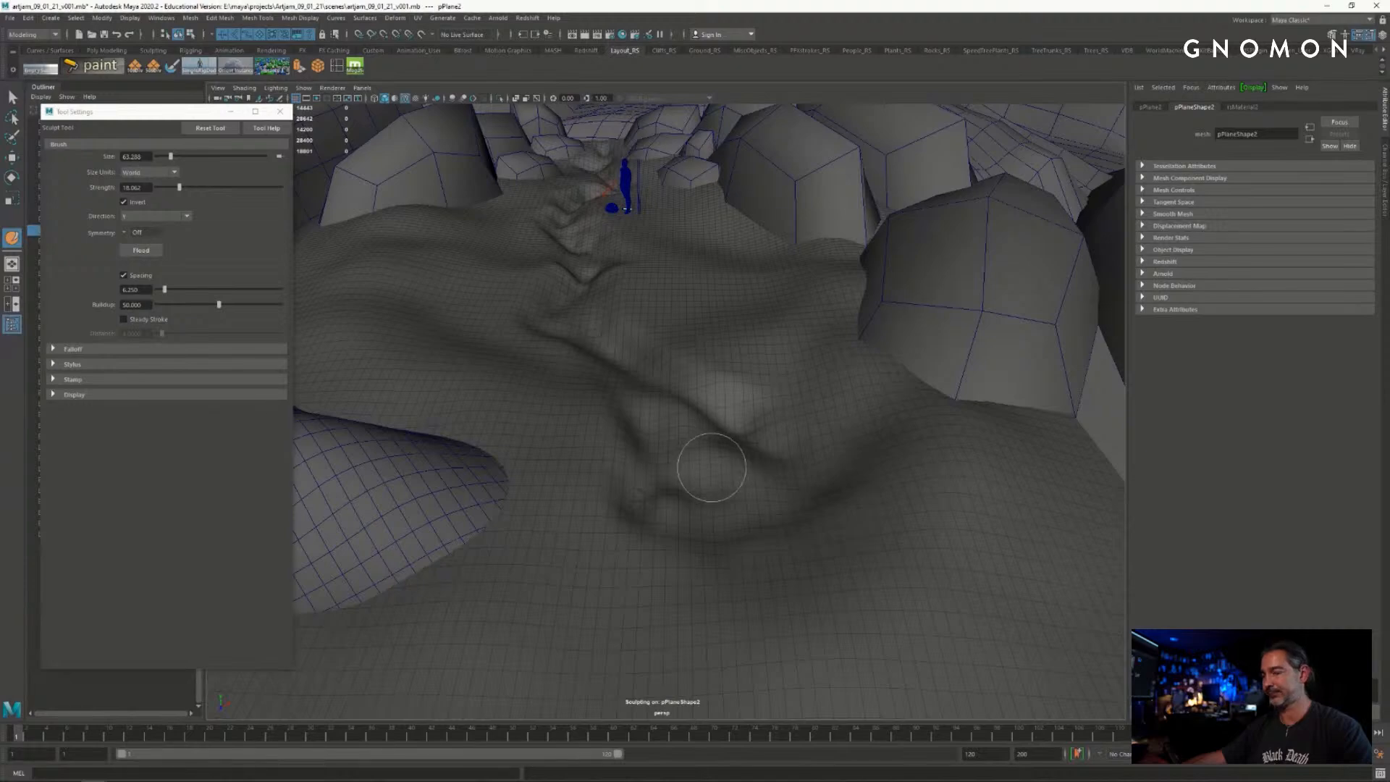
- Enlarge the inverted brush to about 162 and extend the channel toward the ground plane's outer edge
{"action": "left_click_drag", "start_coordinate": [712, 467], "coordinate": [659, 468], "text": "alt"}
{"action": "right_click_drag", "start_coordinate": [659, 468], "coordinate": [446, 425], "text": "alt"}
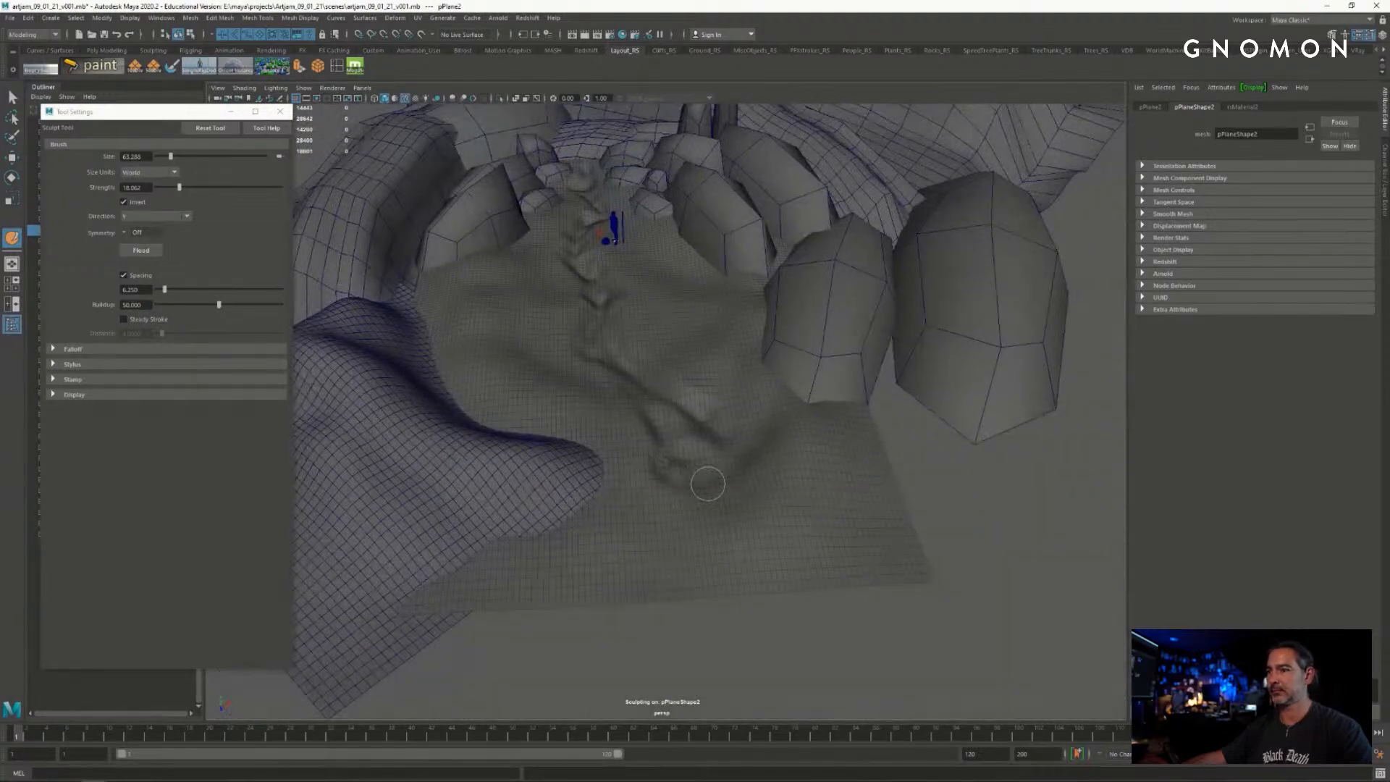
{"action": "right_click_drag", "start_coordinate": [715, 480], "coordinate": [785, 499], "text": "alt"}
{"action": "key", "text": "b"}
{"action": "mouse_move", "coordinate": [728, 479]}
{"action": "left_mouse_down"}
{"action": "mouse_move", "coordinate": [769, 474]}
{"action": "mouse_move", "coordinate": [807, 541]}
{"action": "left_mouse_up"}
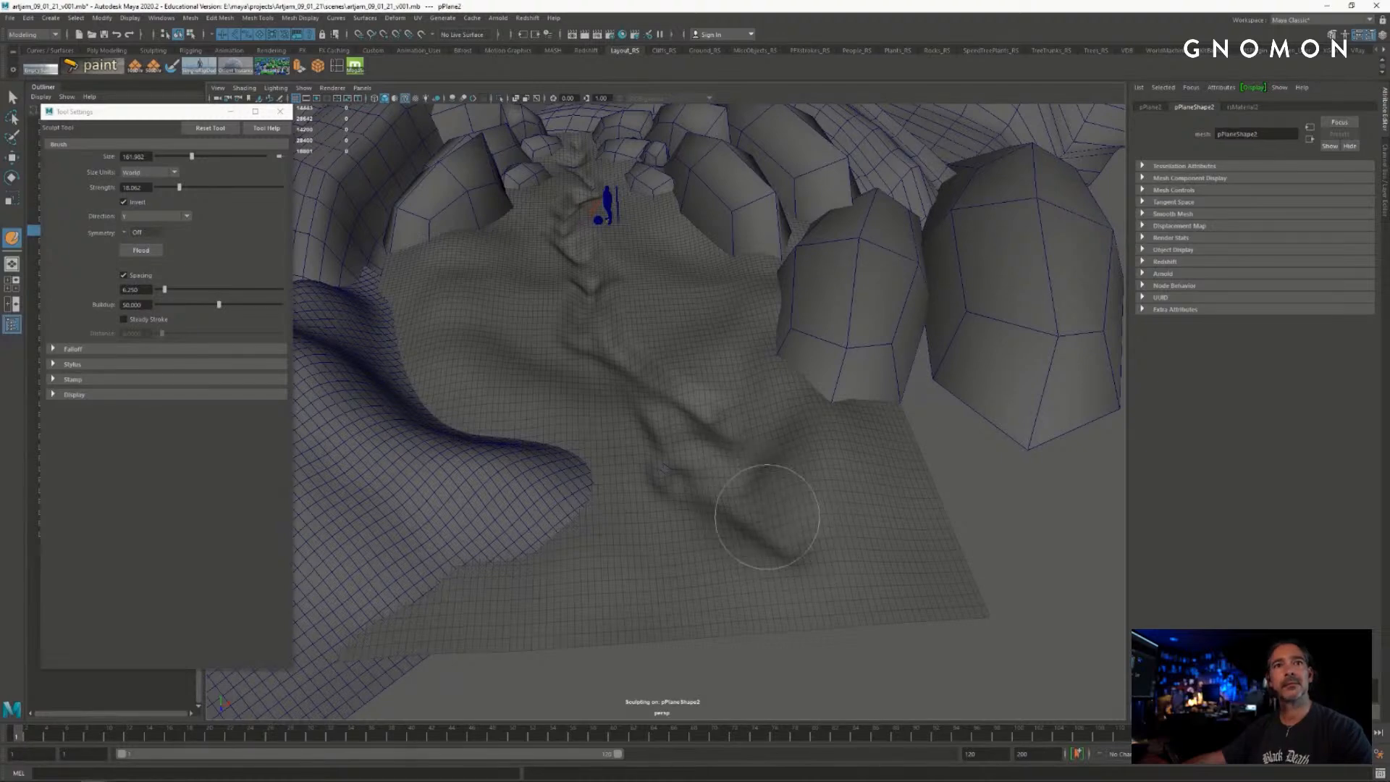
{"action": "mouse_move", "coordinate": [760, 512]}
{"action": "right_mouse_down", "text": "alt"}
{"action": "mouse_move", "coordinate": [791, 496]}
{"action": "mouse_move", "coordinate": [729, 450]}
{"action": "right_mouse_up", "text": "alt"}
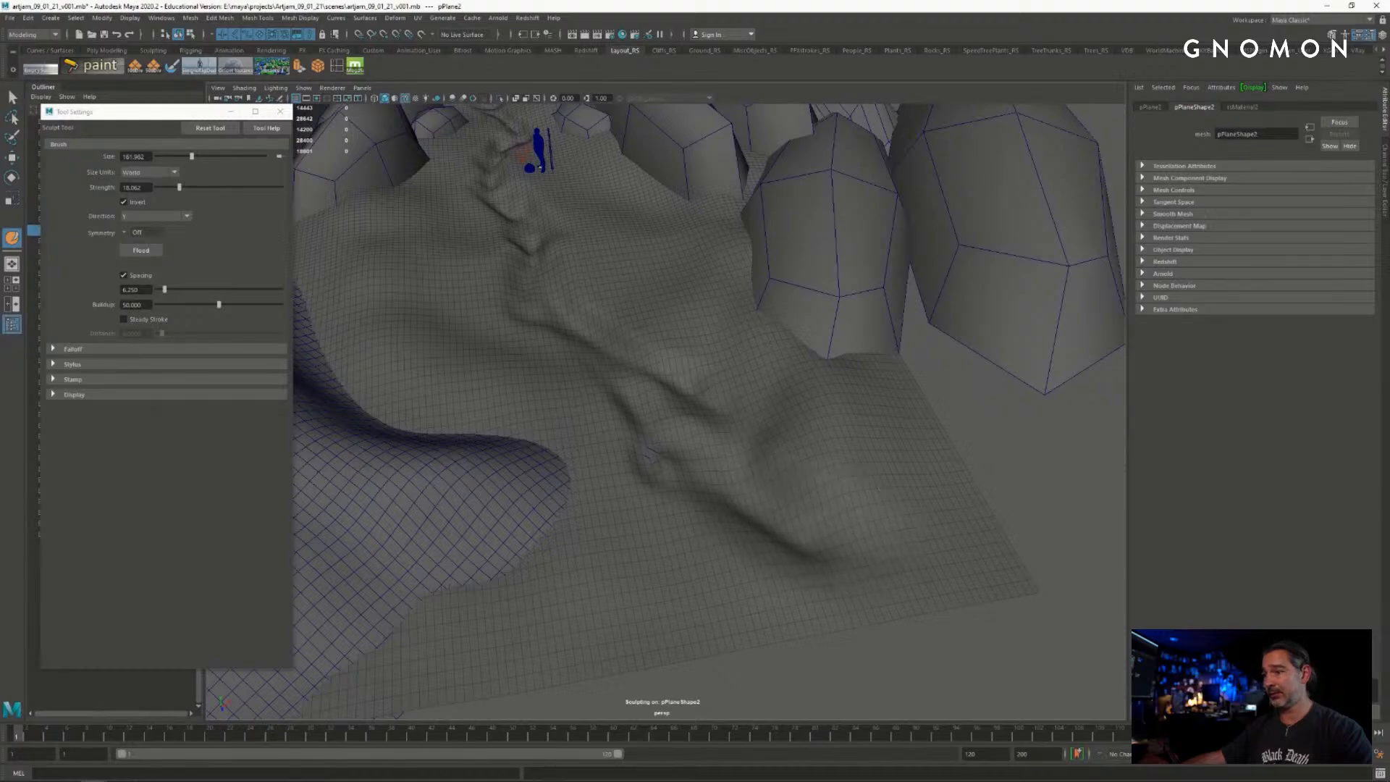
- Turn off the sculpt brush's inversion and reduce its size to about 119
{"action": "left_click_drag", "start_coordinate": [747, 523], "coordinate": [729, 502], "text": "alt"}
{"action": "right_click_drag", "start_coordinate": [729, 503], "coordinate": [832, 512], "text": "alt"}
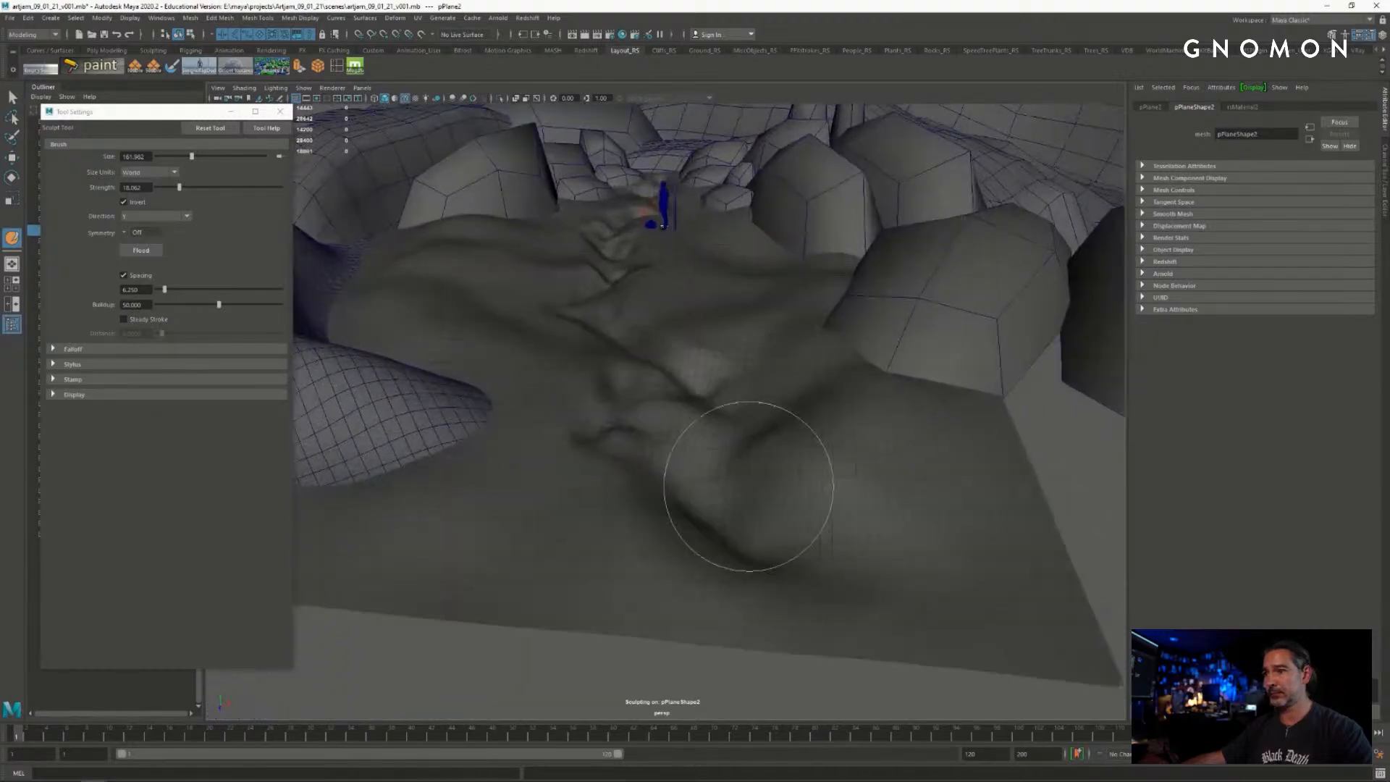
{"action": "left_click_drag", "start_coordinate": [751, 487], "coordinate": [673, 543], "text": "alt"}
{"action": "left_click", "coordinate": [125, 202]}
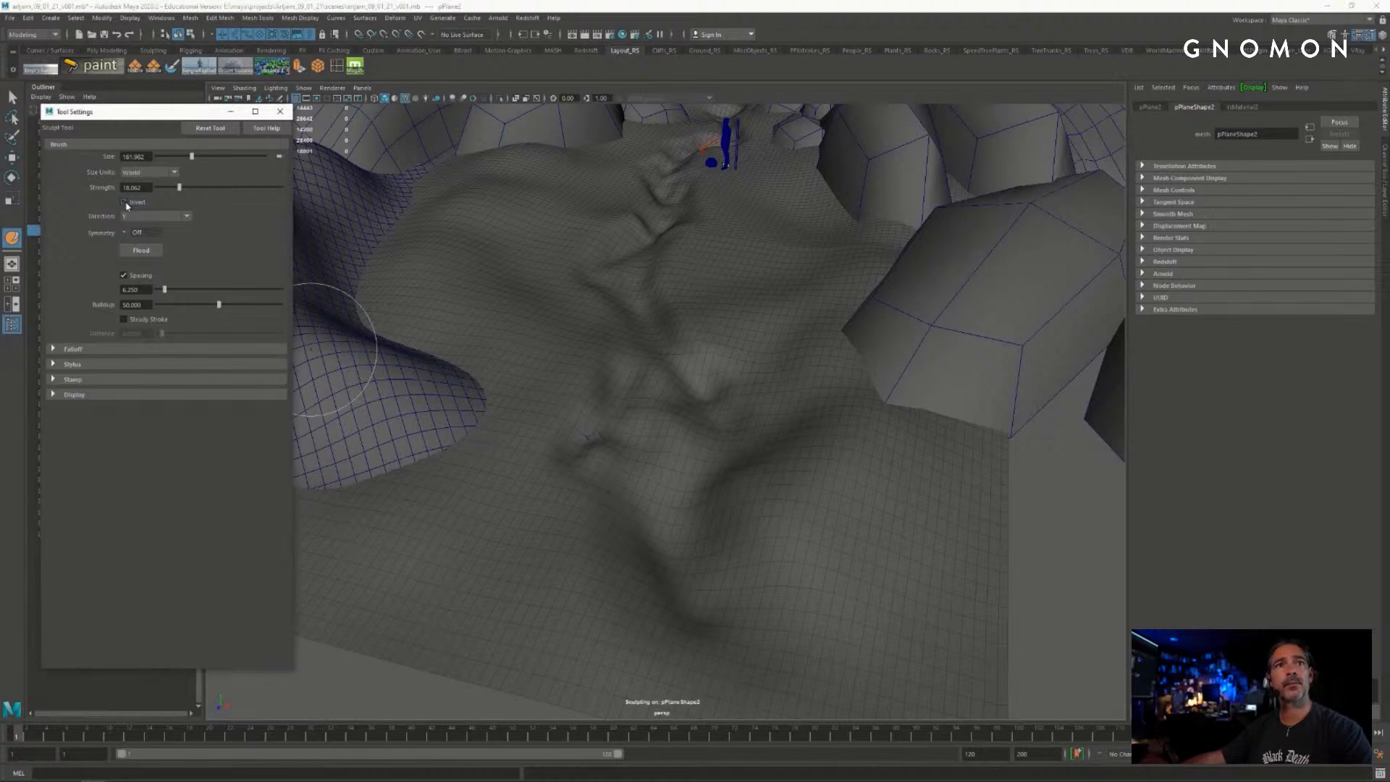
{"action": "mouse_move", "coordinate": [623, 471]}
{"action": "left_mouse_down", "text": "alt"}
{"action": "mouse_move", "coordinate": [707, 406]}
{"action": "mouse_move", "coordinate": [737, 425]}
{"action": "mouse_move", "coordinate": [733, 398]}
{"action": "mouse_move", "coordinate": [711, 403]}
{"action": "mouse_move", "coordinate": [739, 414]}
{"action": "mouse_move", "coordinate": [724, 414]}
{"action": "left_mouse_up", "text": "alt"}
{"action": "key", "text": "b"}
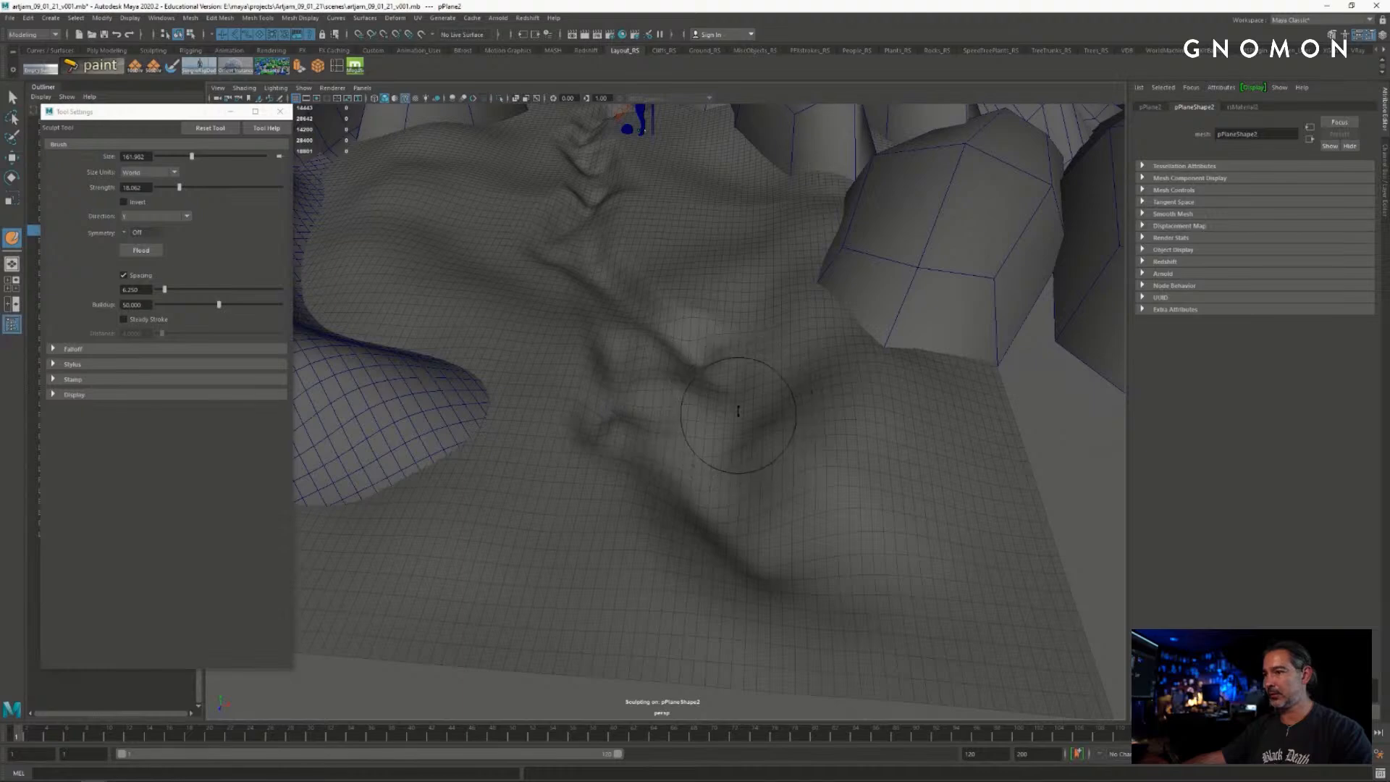
{"action": "right_click_drag", "start_coordinate": [720, 413], "coordinate": [682, 407], "text": "alt"}
- Build up the ground between the carved channel and the large boulders with the raising brush
{"action": "mouse_move", "coordinate": [682, 407]}
{"action": "left_mouse_down", "text": "alt"}
{"action": "mouse_move", "coordinate": [697, 403]}
{"action": "mouse_move", "coordinate": [653, 271]}
{"action": "mouse_move", "coordinate": [559, 283]}
{"action": "left_mouse_up", "text": "alt"}
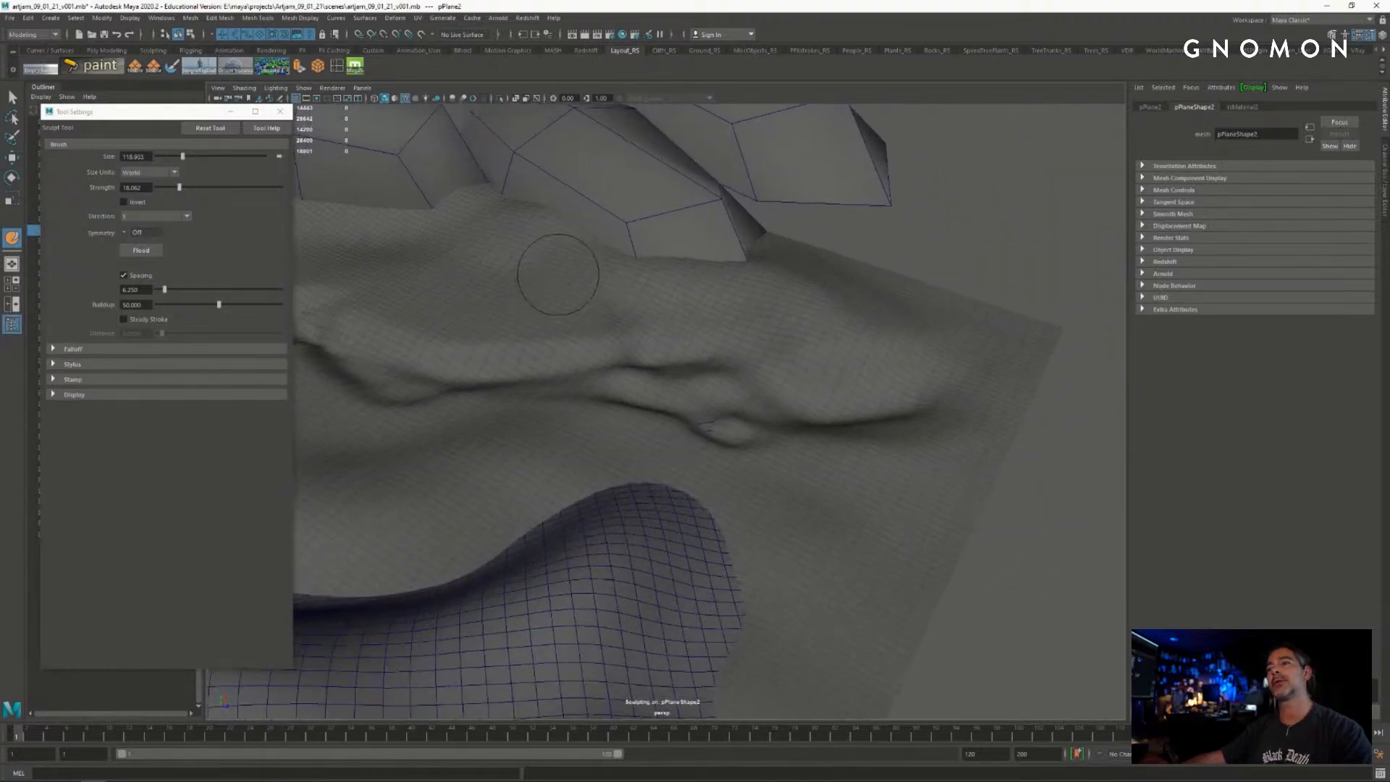
{"action": "middle_click_drag", "start_coordinate": [558, 282], "coordinate": [694, 397], "text": "alt"}
{"action": "left_click_drag", "start_coordinate": [807, 391], "coordinate": [843, 390]}
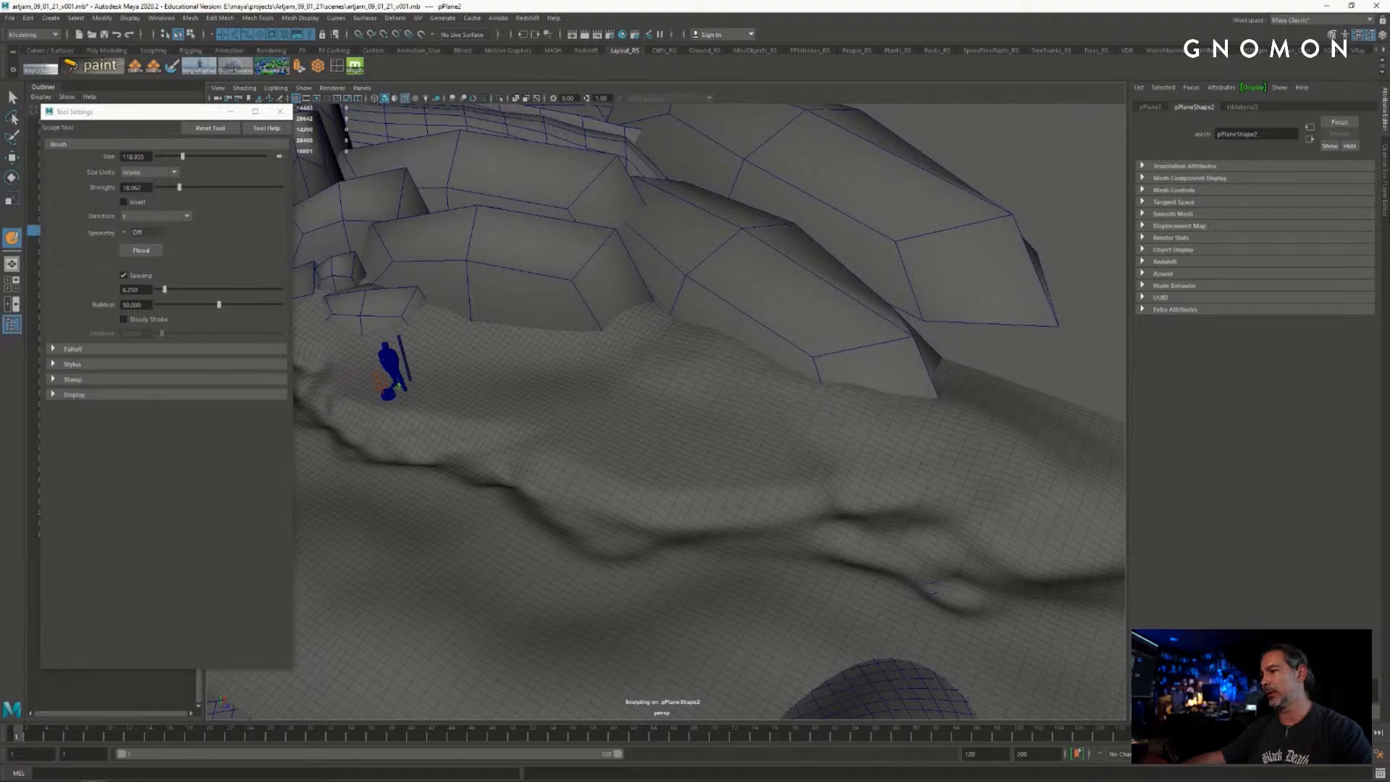
{"action": "mouse_move", "coordinate": [937, 394]}
{"action": "left_mouse_down", "text": "alt"}
{"action": "mouse_move", "coordinate": [961, 408]}
{"action": "mouse_move", "coordinate": [867, 417]}
{"action": "mouse_move", "coordinate": [961, 396]}
{"action": "left_mouse_up", "text": "alt"}
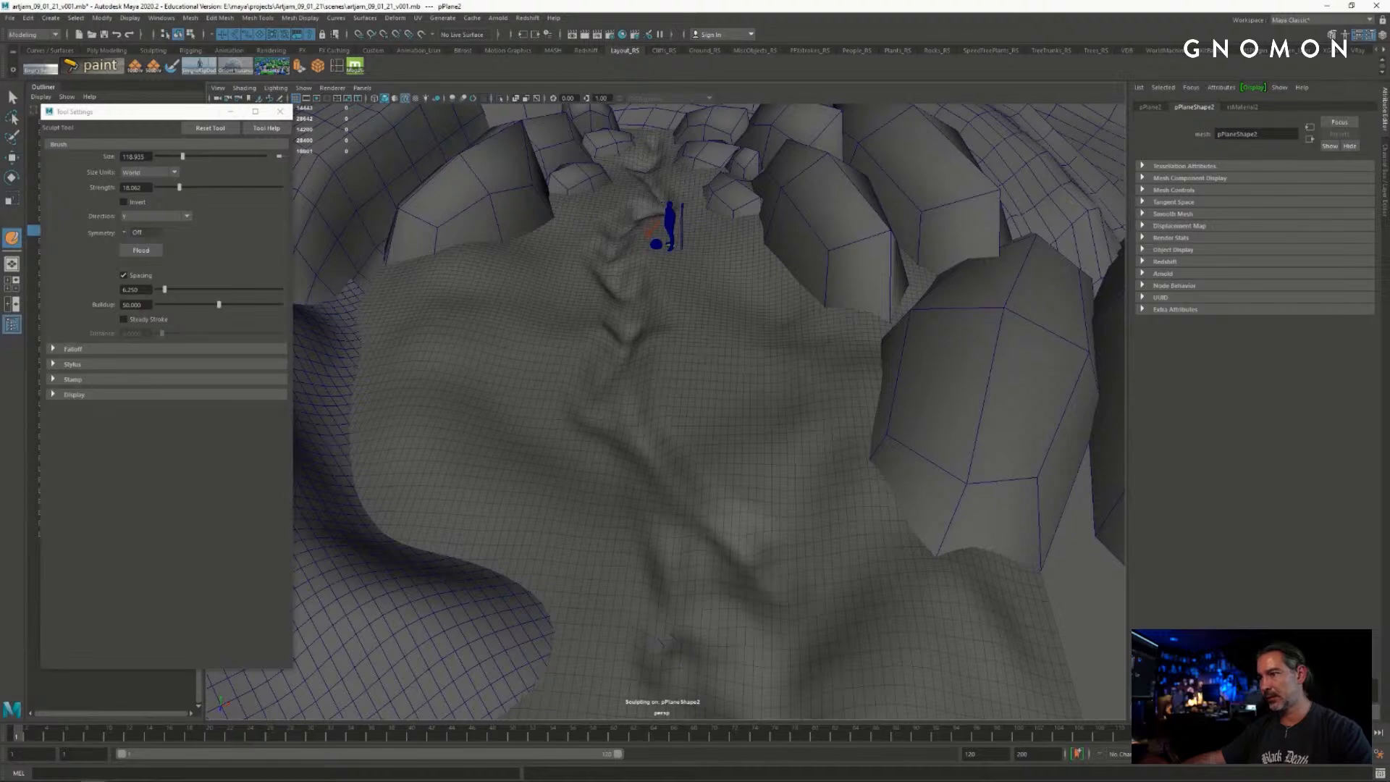
{"action": "left_click_drag", "start_coordinate": [848, 417], "coordinate": [731, 381], "text": "alt"}
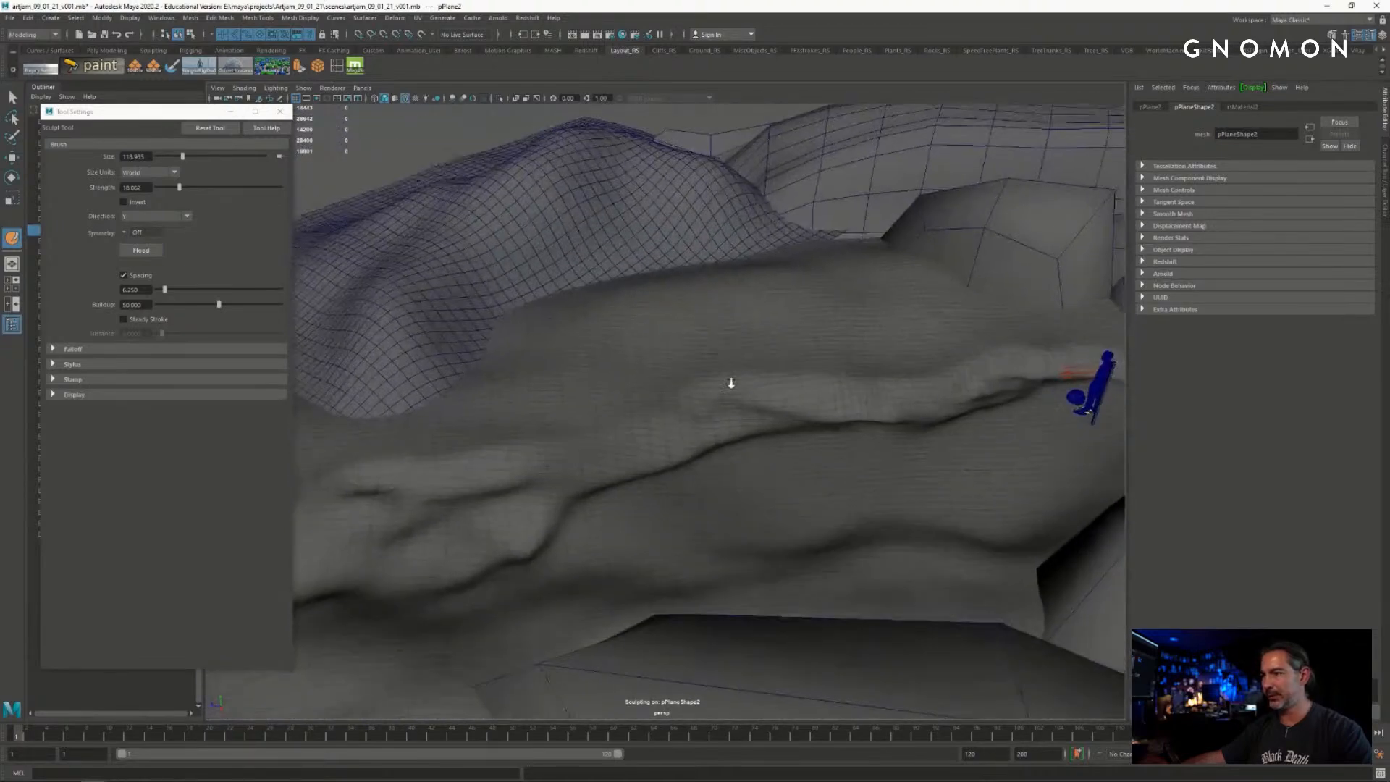
- Leave the Sculpt tool and deselect the sculpted ground plane
{"action": "mouse_move", "coordinate": [854, 270]}
{"action": "left_mouse_down", "text": "alt"}
{"action": "mouse_move", "coordinate": [805, 278]}
{"action": "mouse_move", "coordinate": [816, 273]}
{"action": "left_mouse_up", "text": "alt"}
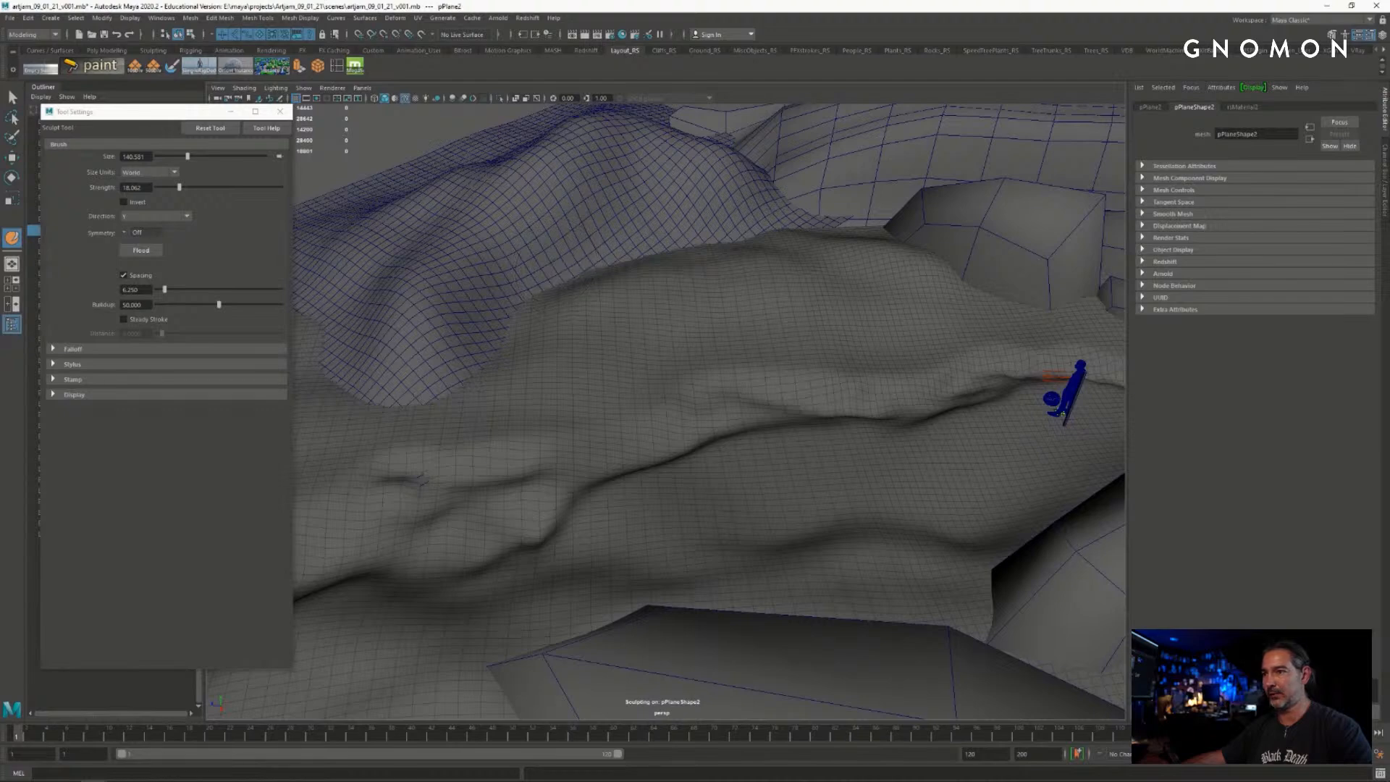
{"action": "mouse_move", "coordinate": [823, 280]}
{"action": "left_mouse_down", "text": "alt"}
{"action": "mouse_move", "coordinate": [844, 295]}
{"action": "mouse_move", "coordinate": [761, 311]}
{"action": "left_mouse_up", "text": "alt"}
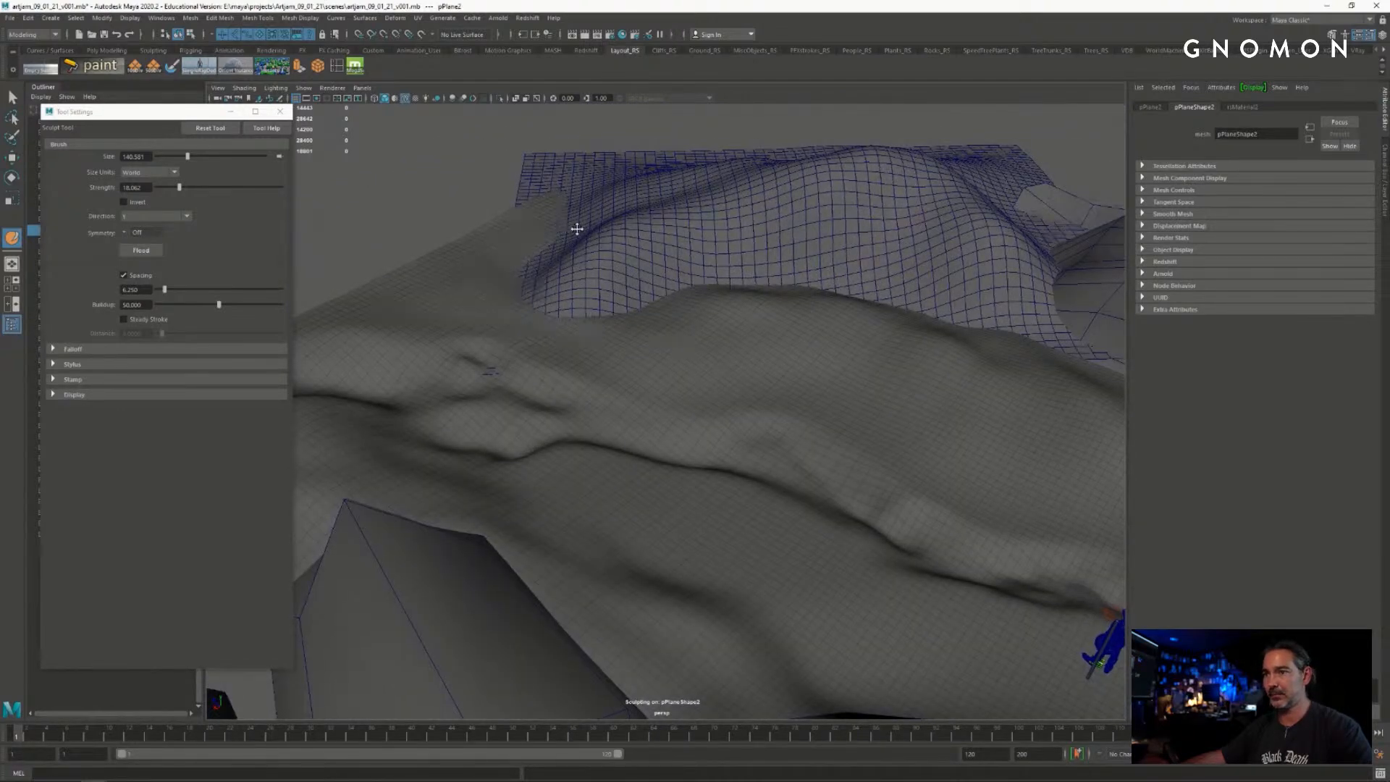
{"action": "left_click_drag", "start_coordinate": [488, 373], "coordinate": [705, 377], "text": "alt"}
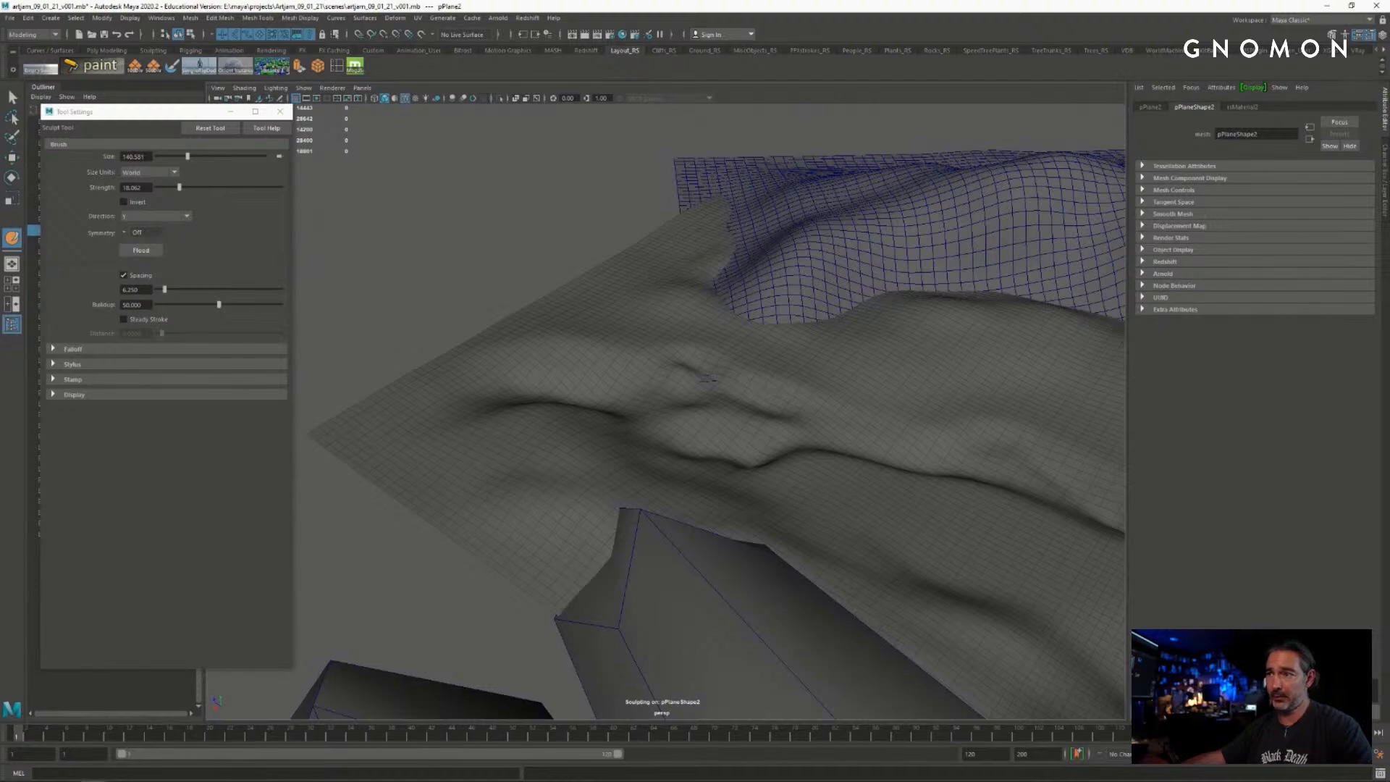
{"action": "left_click_drag", "start_coordinate": [822, 336], "coordinate": [841, 321], "text": "alt"}
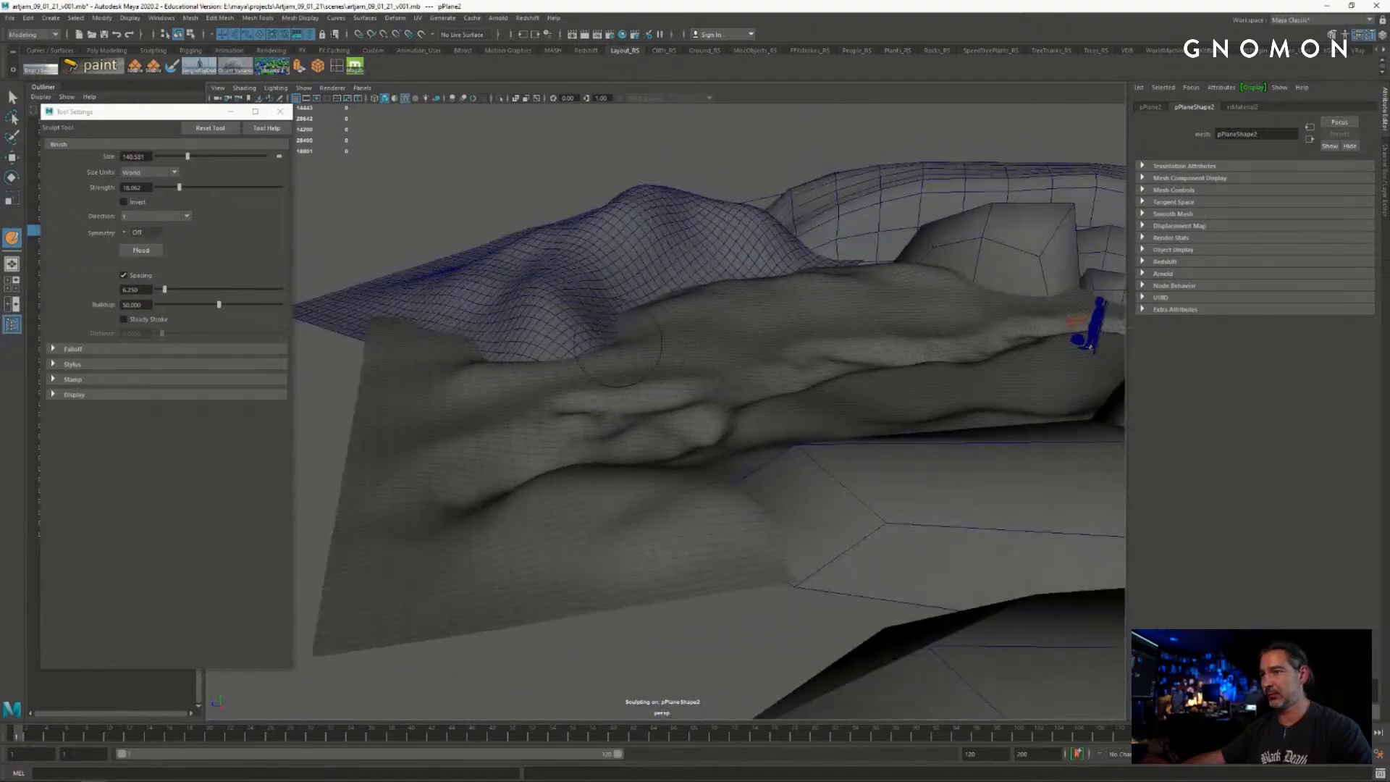
{"action": "mouse_move", "coordinate": [617, 346]}
{"action": "left_mouse_down", "text": "alt"}
{"action": "mouse_move", "coordinate": [695, 362]}
{"action": "mouse_move", "coordinate": [648, 386]}
{"action": "mouse_move", "coordinate": [807, 350]}
{"action": "left_mouse_up", "text": "alt"}
{"action": "right_click_drag", "start_coordinate": [807, 350], "coordinate": [673, 355], "text": "alt"}
{"action": "key", "text": "q"}
{"action": "left_click_drag", "start_coordinate": [623, 333], "coordinate": [535, 366], "text": "alt"}
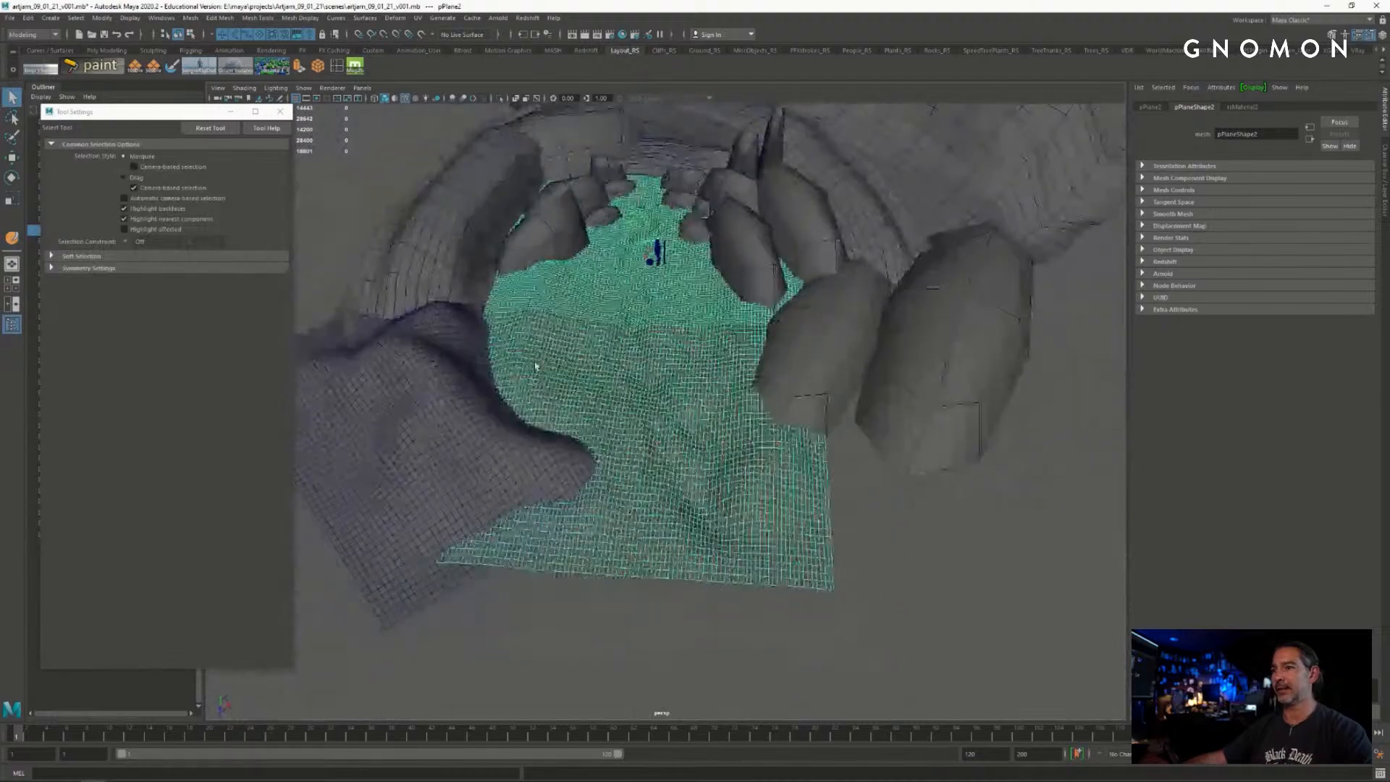
{"action": "left_click", "coordinate": [385, 214]}
- Look through the shot camera and select the ground plane to check how the sculpted terrain reads in the framing
{"action": "left_click_drag", "start_coordinate": [778, 345], "coordinate": [698, 330], "text": "alt"}
{"action": "right_click_drag", "start_coordinate": [698, 330], "coordinate": [912, 342], "text": "alt"}
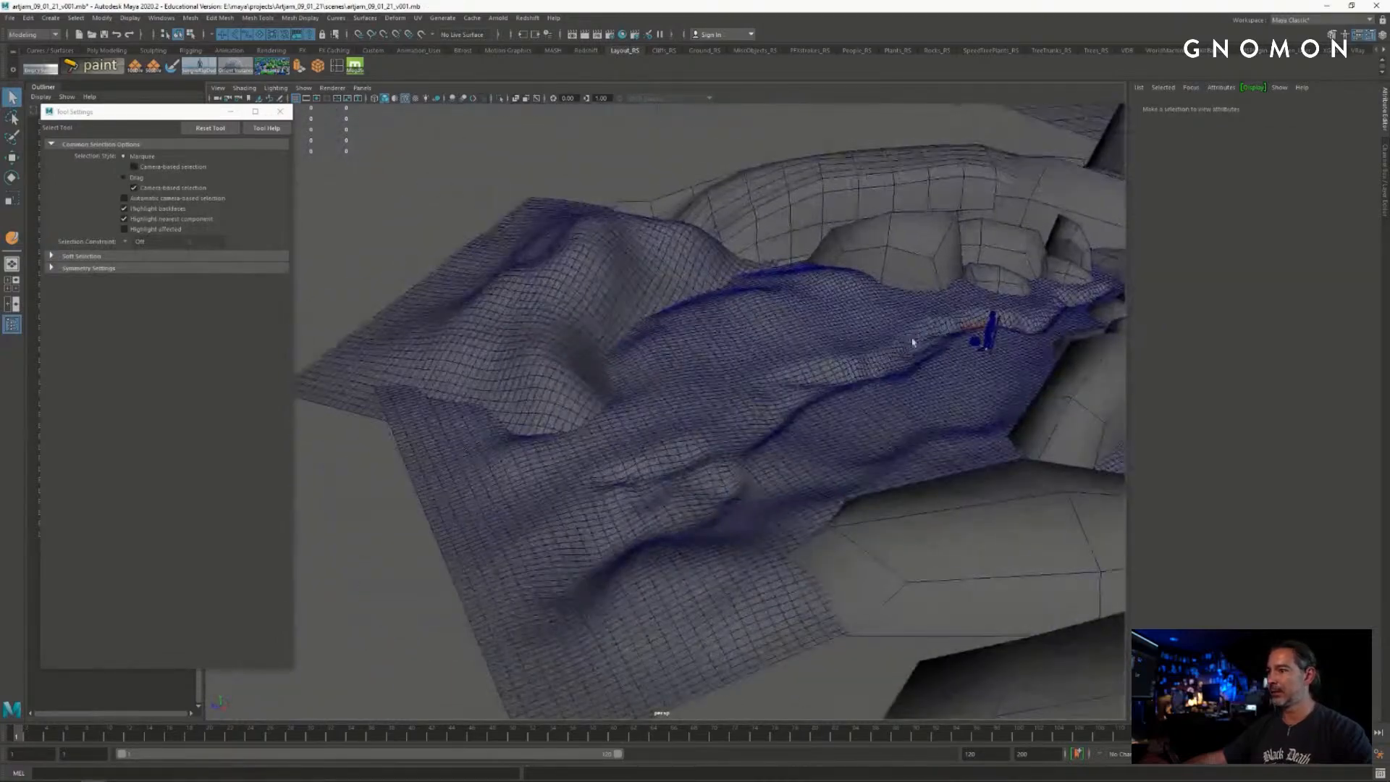
{"action": "left_click_drag", "start_coordinate": [912, 343], "coordinate": [767, 376], "text": "alt"}
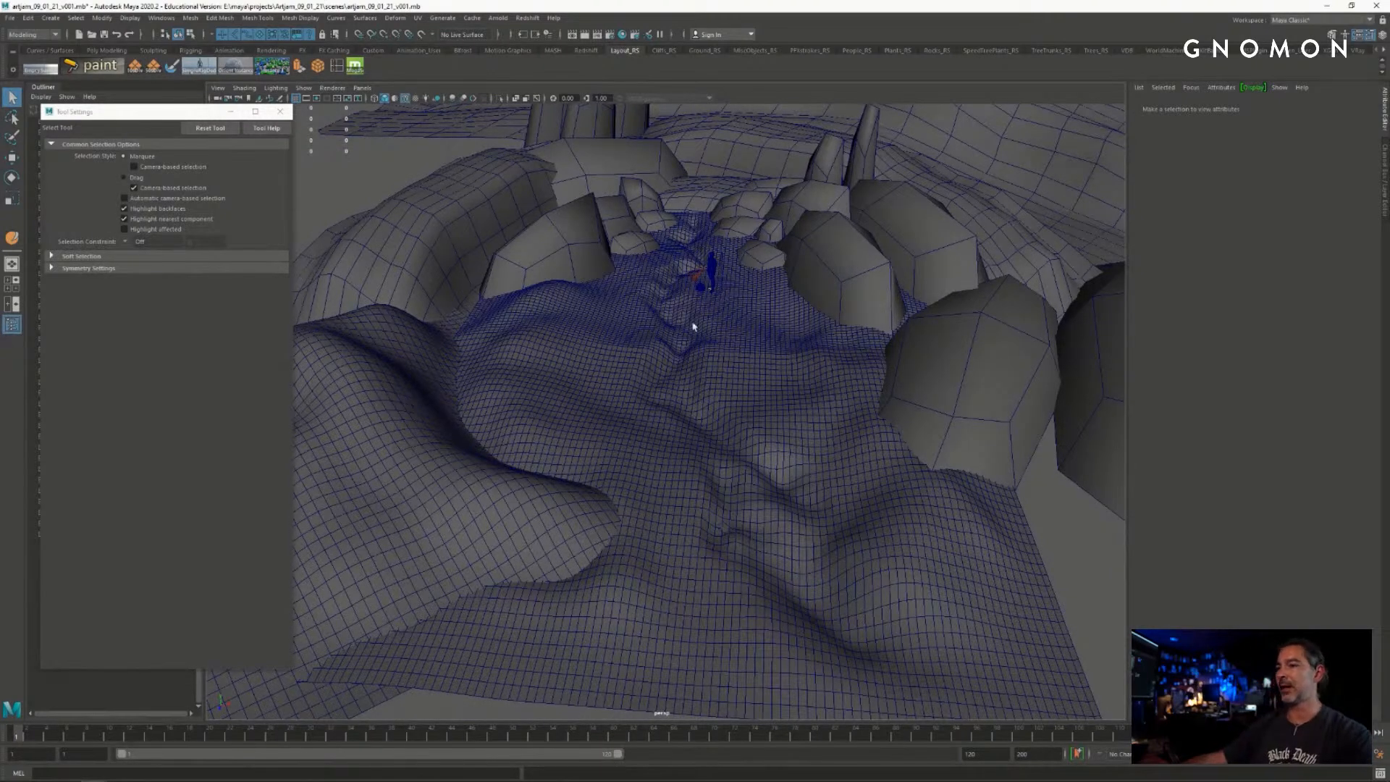
{"action": "left_click_drag", "start_coordinate": [693, 327], "coordinate": [760, 338], "text": "alt"}
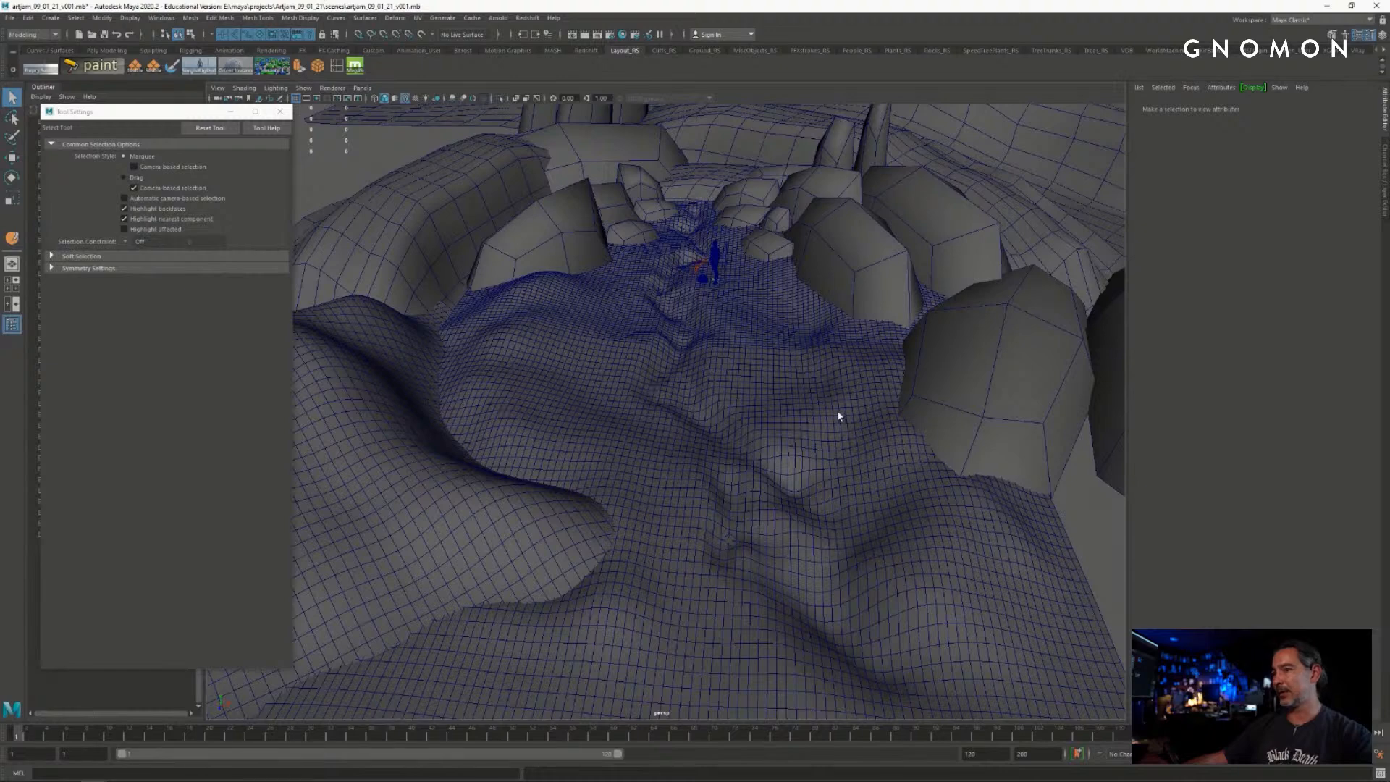
{"action": "left_click_drag", "start_coordinate": [838, 416], "coordinate": [540, 383], "text": "alt"}
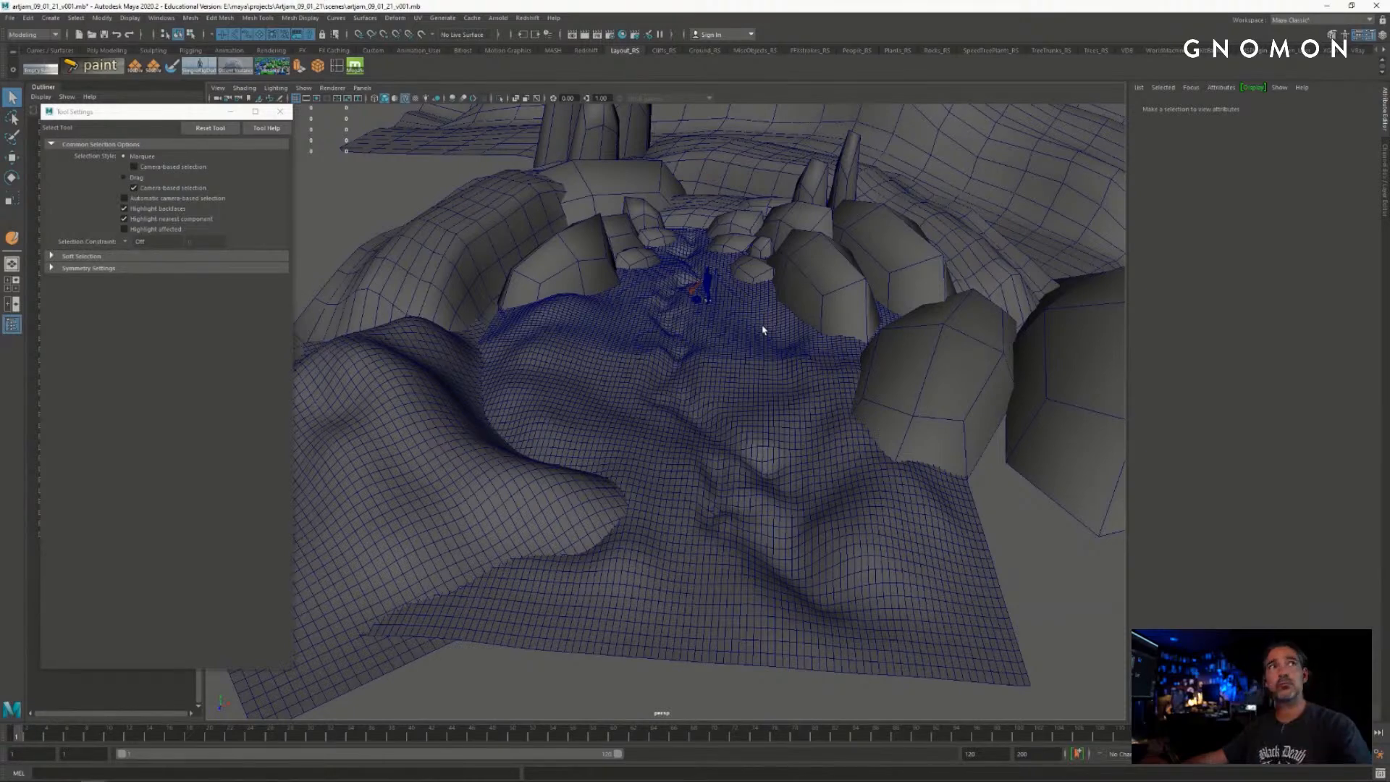
{"action": "left_click", "coordinate": [362, 88]}
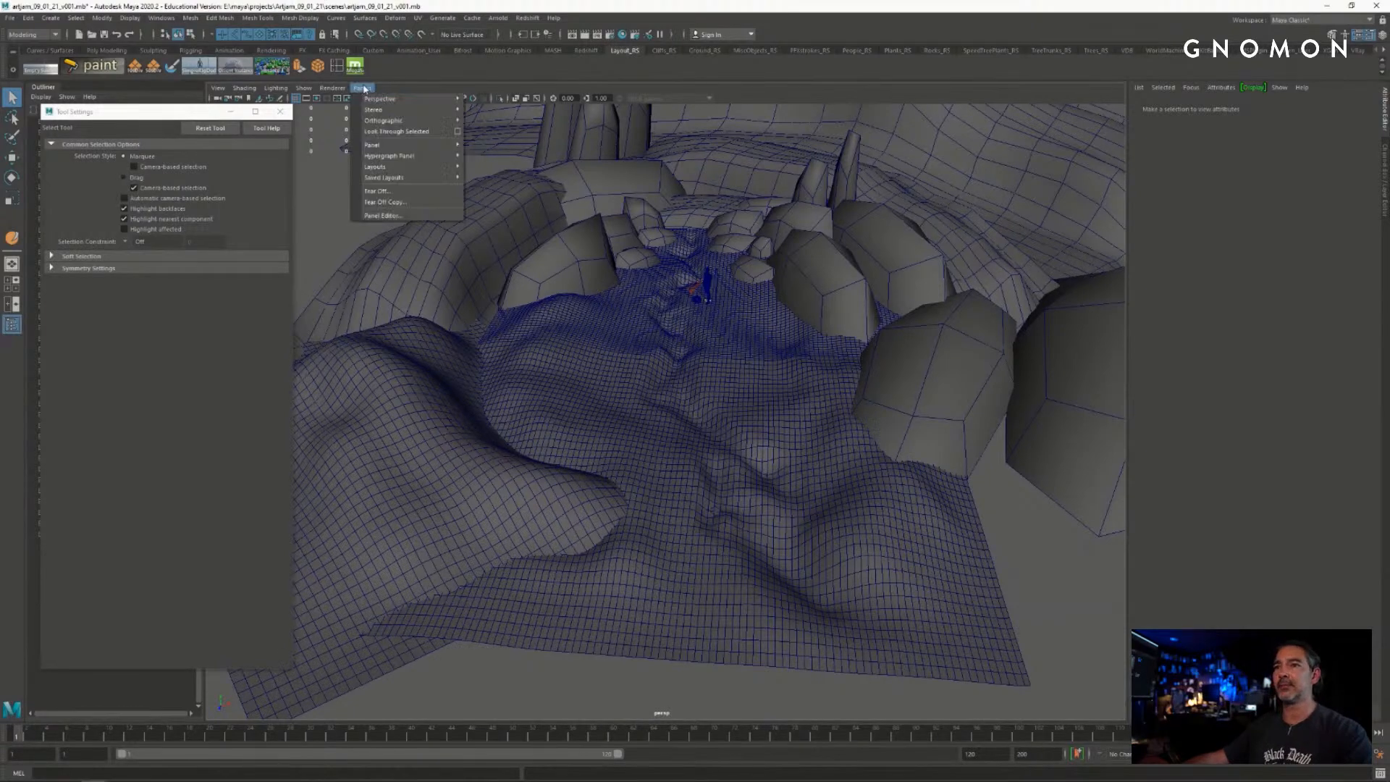
{"action": "left_click", "coordinate": [496, 116]}
{"action": "left_click", "coordinate": [720, 629]}
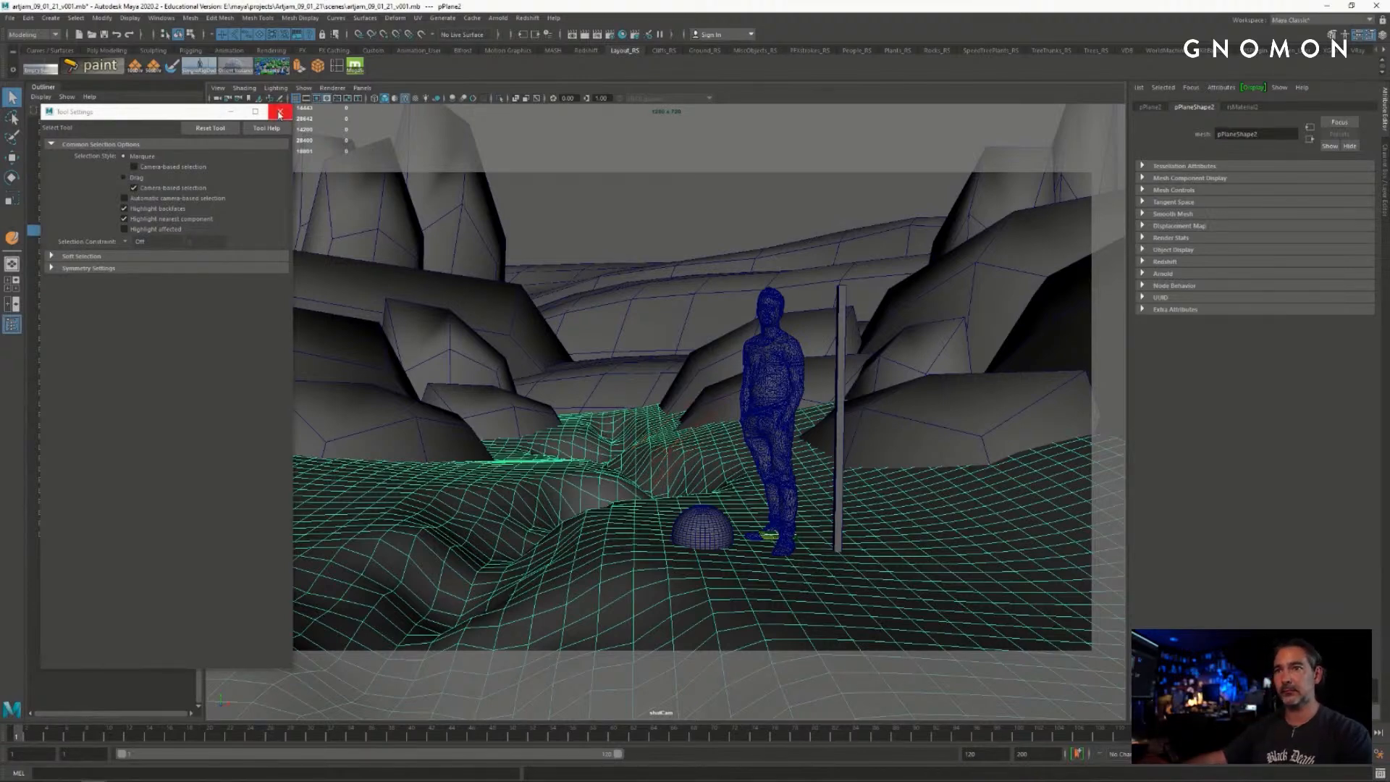
- Close the tool settings window and return to the perspective view
{"action": "left_click", "coordinate": [280, 112]}
{"action": "key", "text": "space"}
{"action": "left_click_drag", "start_coordinate": [681, 293], "coordinate": [694, 480]}
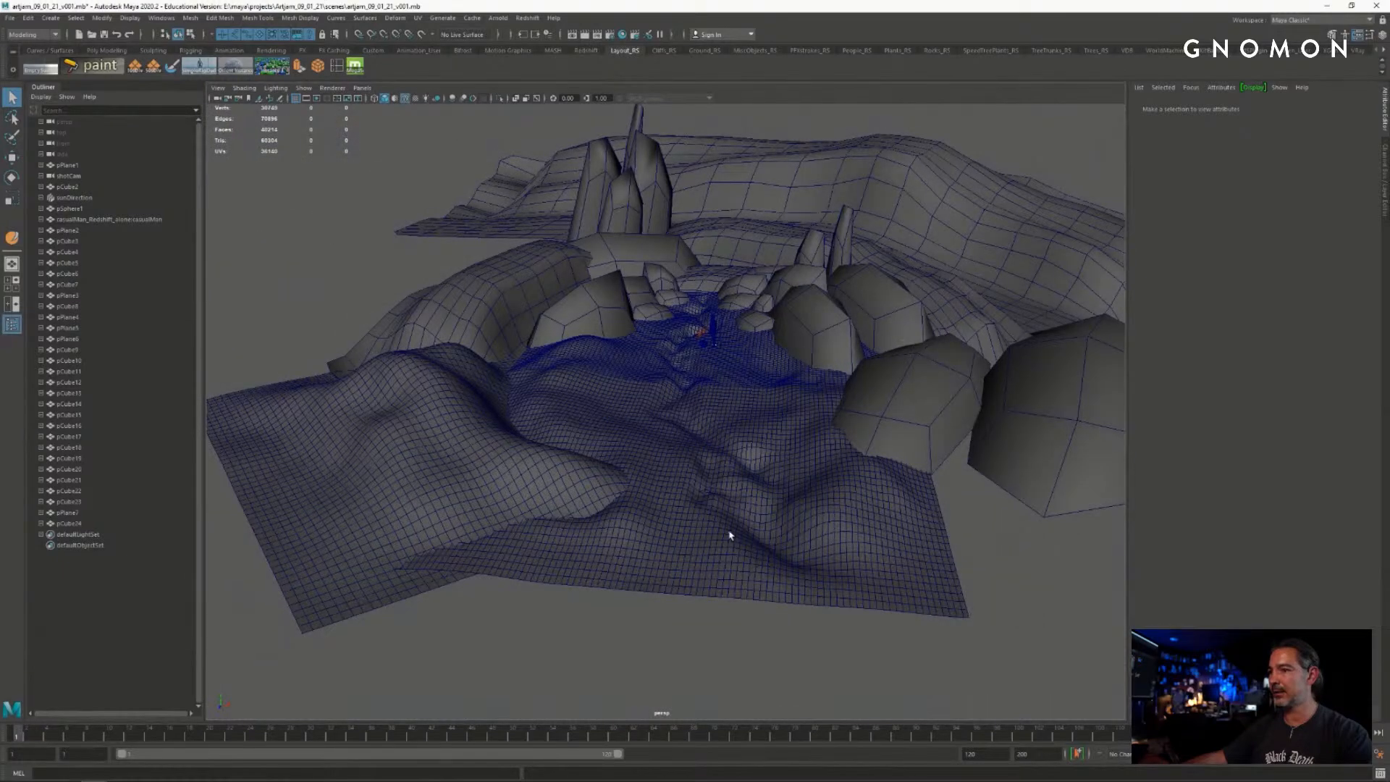
- Examine the sculpted terrain and the surrounding blocked-out rocks from several angles
{"action": "left_click_drag", "start_coordinate": [873, 529], "coordinate": [525, 251], "text": "alt"}
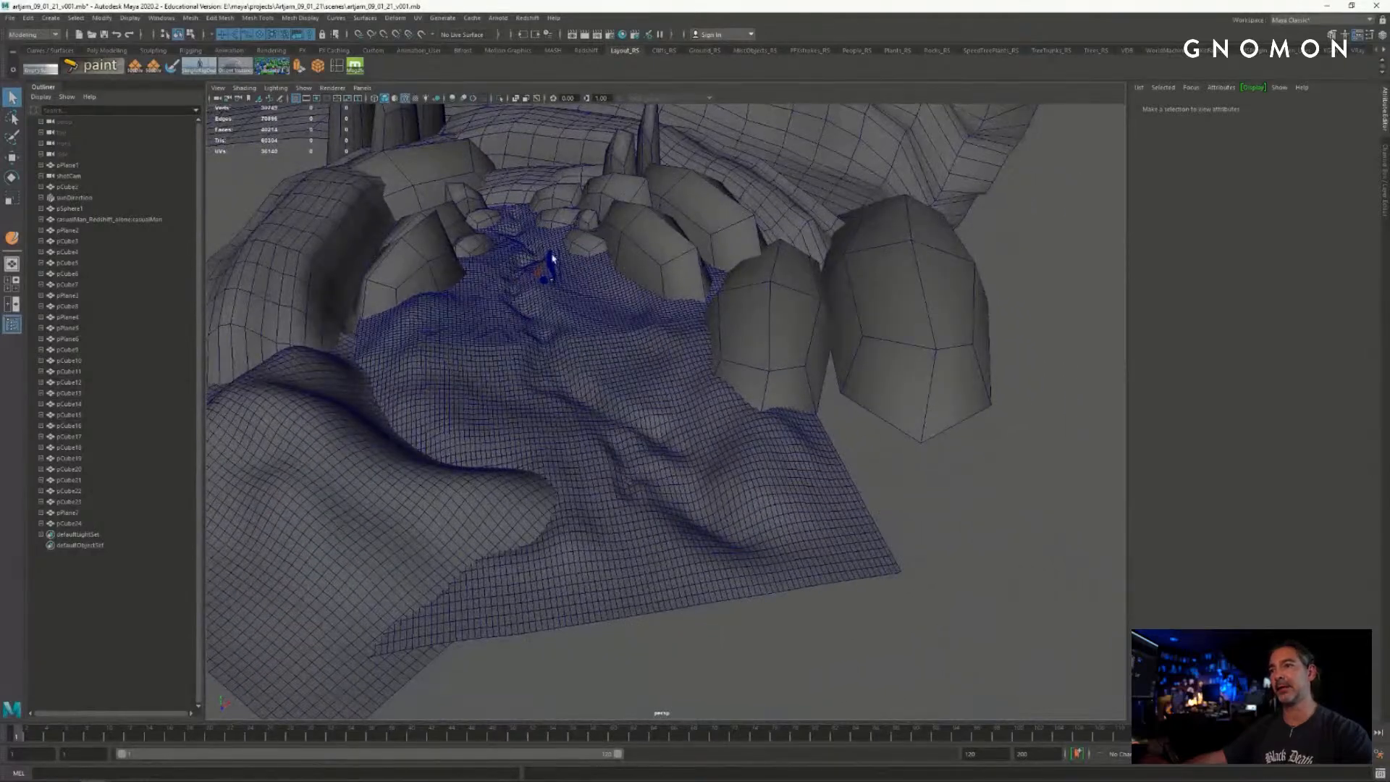
{"action": "left_click_drag", "start_coordinate": [717, 518], "coordinate": [634, 504], "text": "alt"}
{"action": "left_click_drag", "start_coordinate": [539, 425], "coordinate": [626, 494], "text": "alt"}
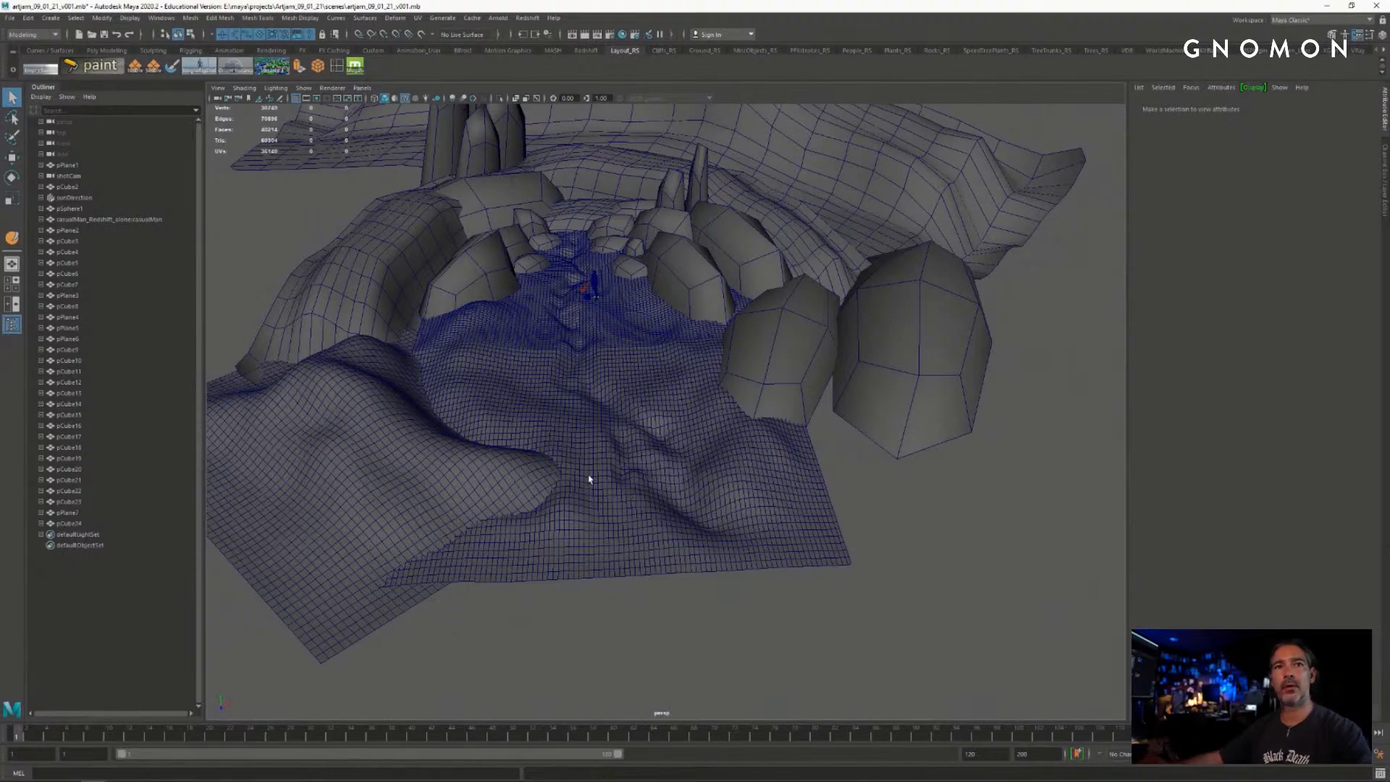
{"action": "left_click_drag", "start_coordinate": [770, 389], "coordinate": [861, 382], "text": "alt"}
{"action": "right_click_drag", "start_coordinate": [692, 360], "coordinate": [763, 371], "text": "alt"}
{"action": "left_click_drag", "start_coordinate": [763, 371], "coordinate": [793, 362], "text": "alt"}
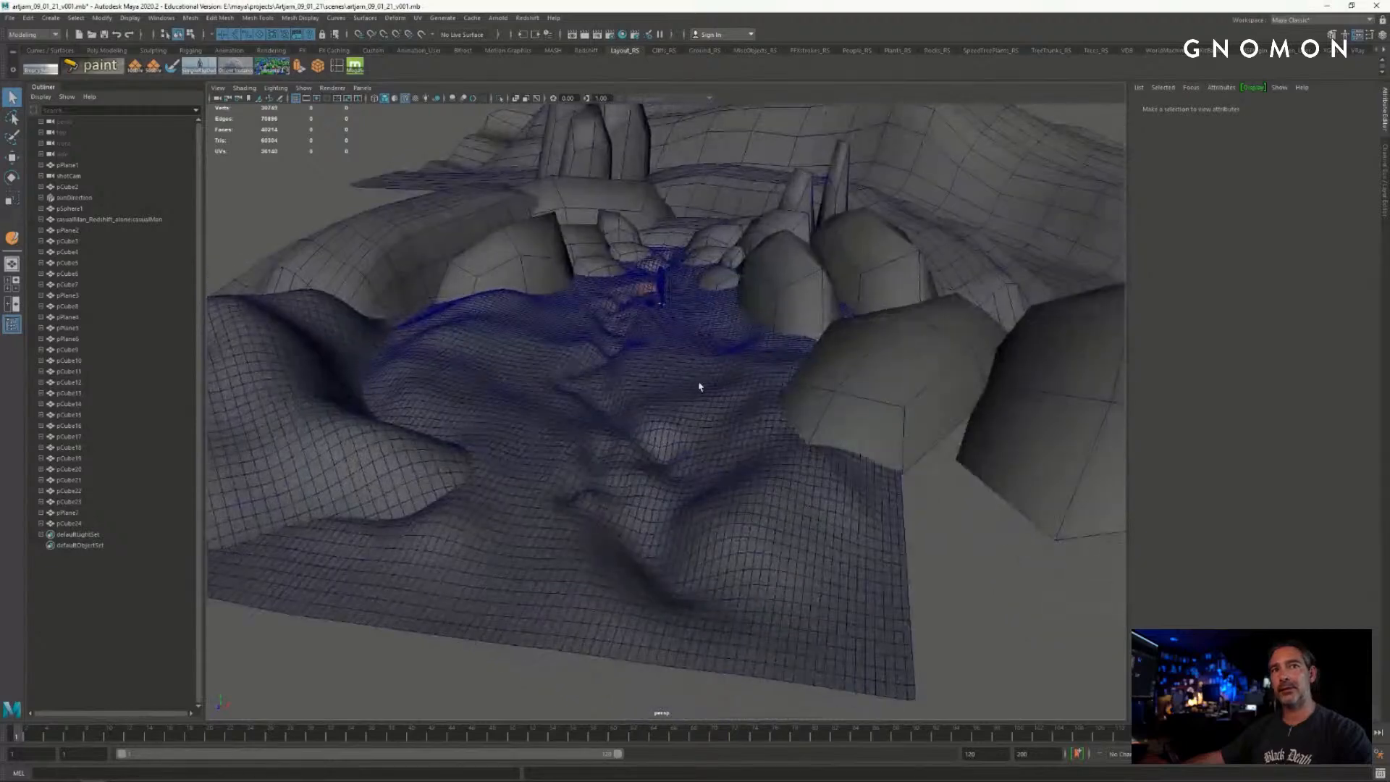
{"action": "middle_click_drag", "start_coordinate": [699, 385], "coordinate": [771, 315], "text": "alt"}
{"action": "left_click_drag", "start_coordinate": [771, 316], "coordinate": [837, 335], "text": "alt"}
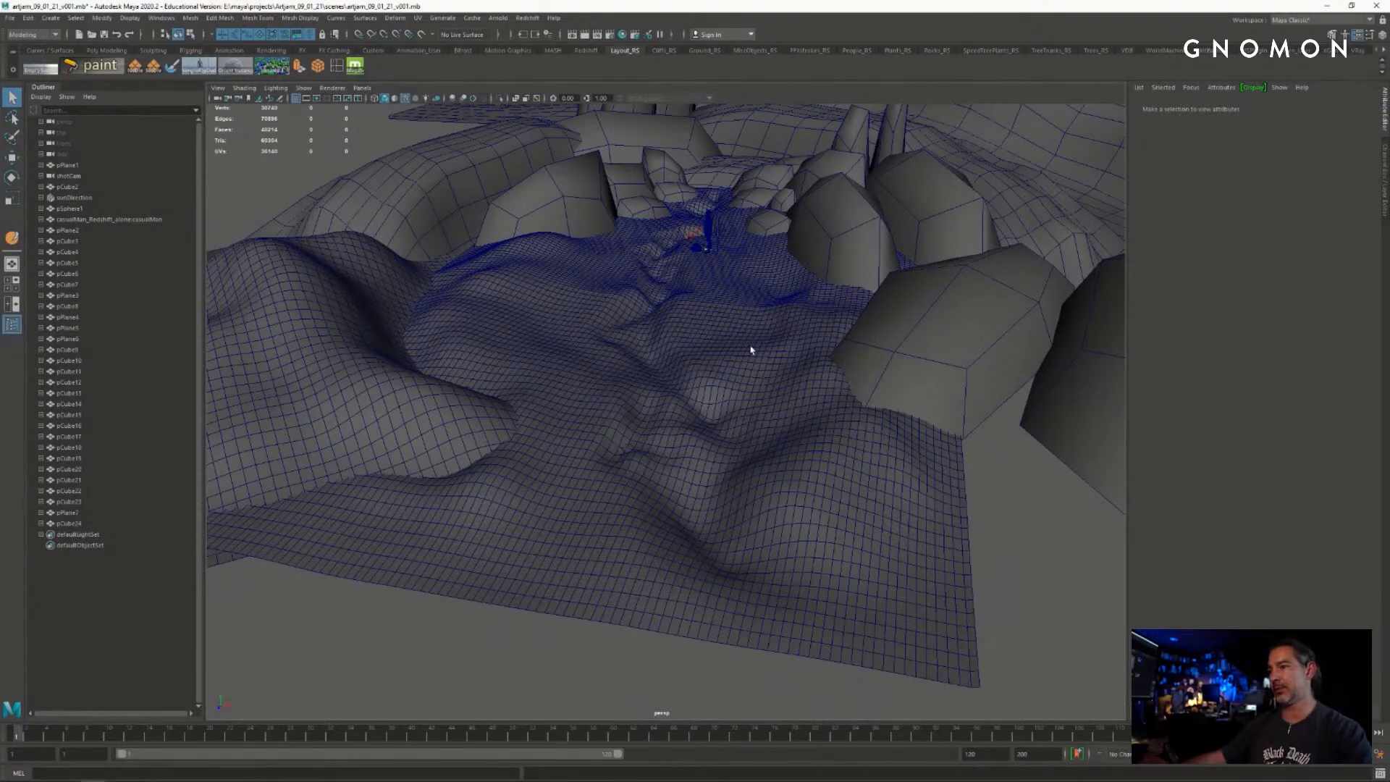
{"action": "right_click_drag", "start_coordinate": [734, 364], "coordinate": [790, 359], "text": "alt"}
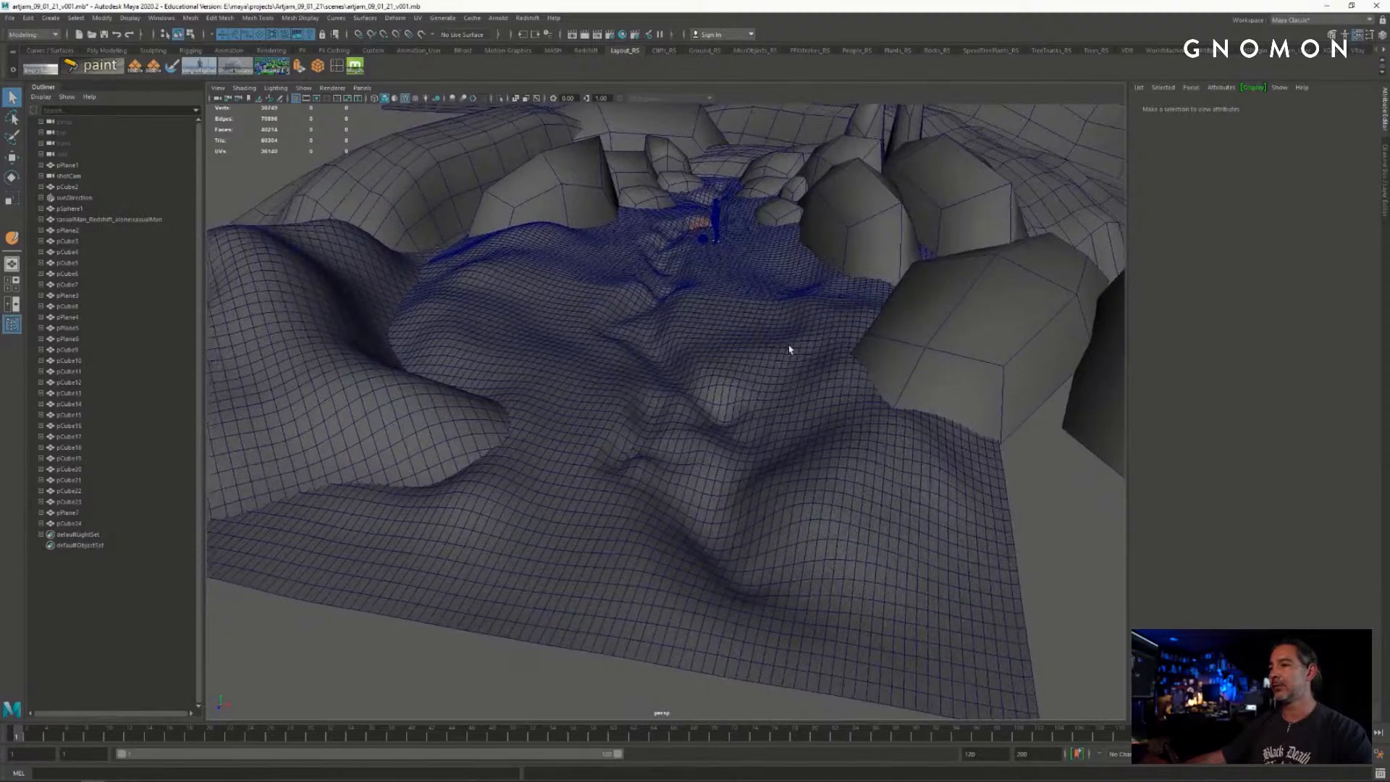
{"action": "mouse_move", "coordinate": [788, 383]}
{"action": "left_mouse_down", "text": "alt"}
{"action": "mouse_move", "coordinate": [739, 376]}
{"action": "mouse_move", "coordinate": [772, 378]}
{"action": "left_mouse_up", "text": "alt"}
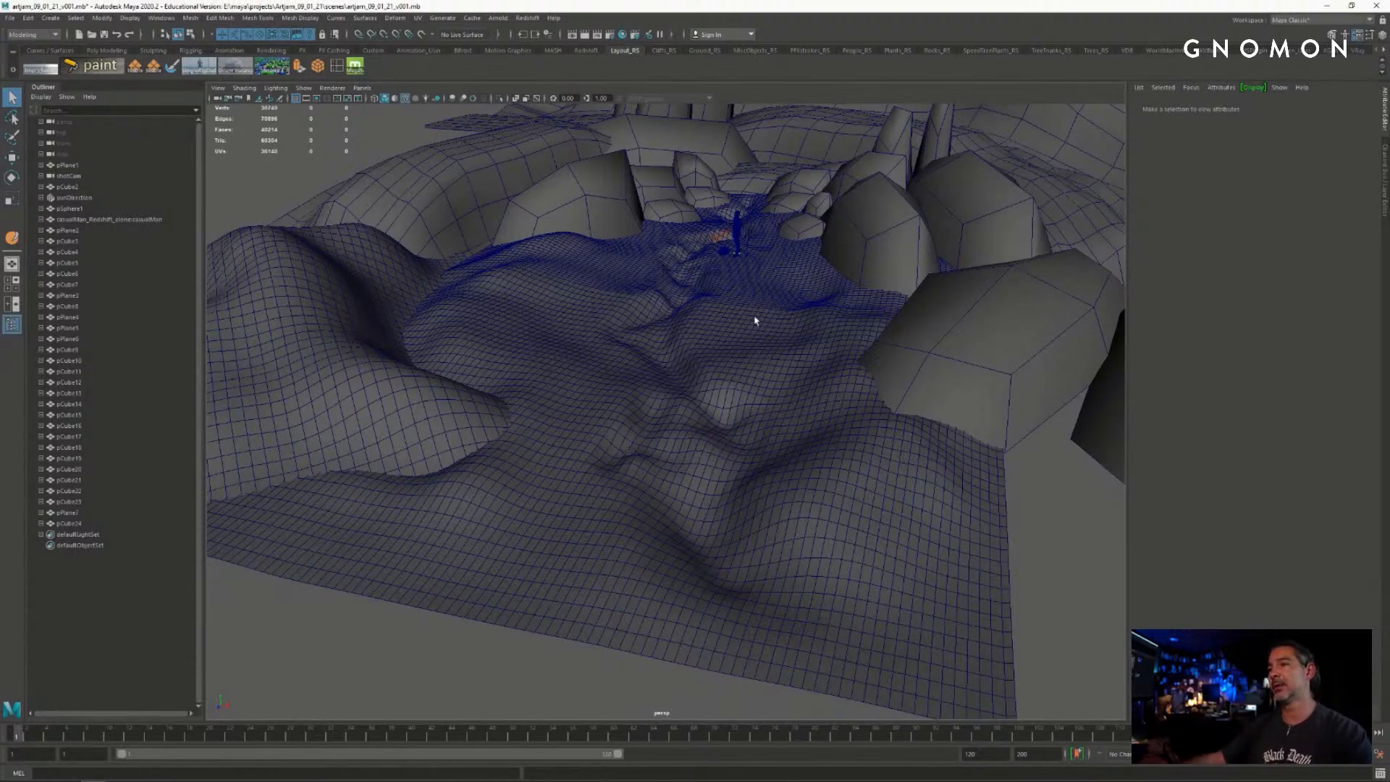
{"action": "left_click_drag", "start_coordinate": [724, 373], "coordinate": [760, 373], "text": "alt"}
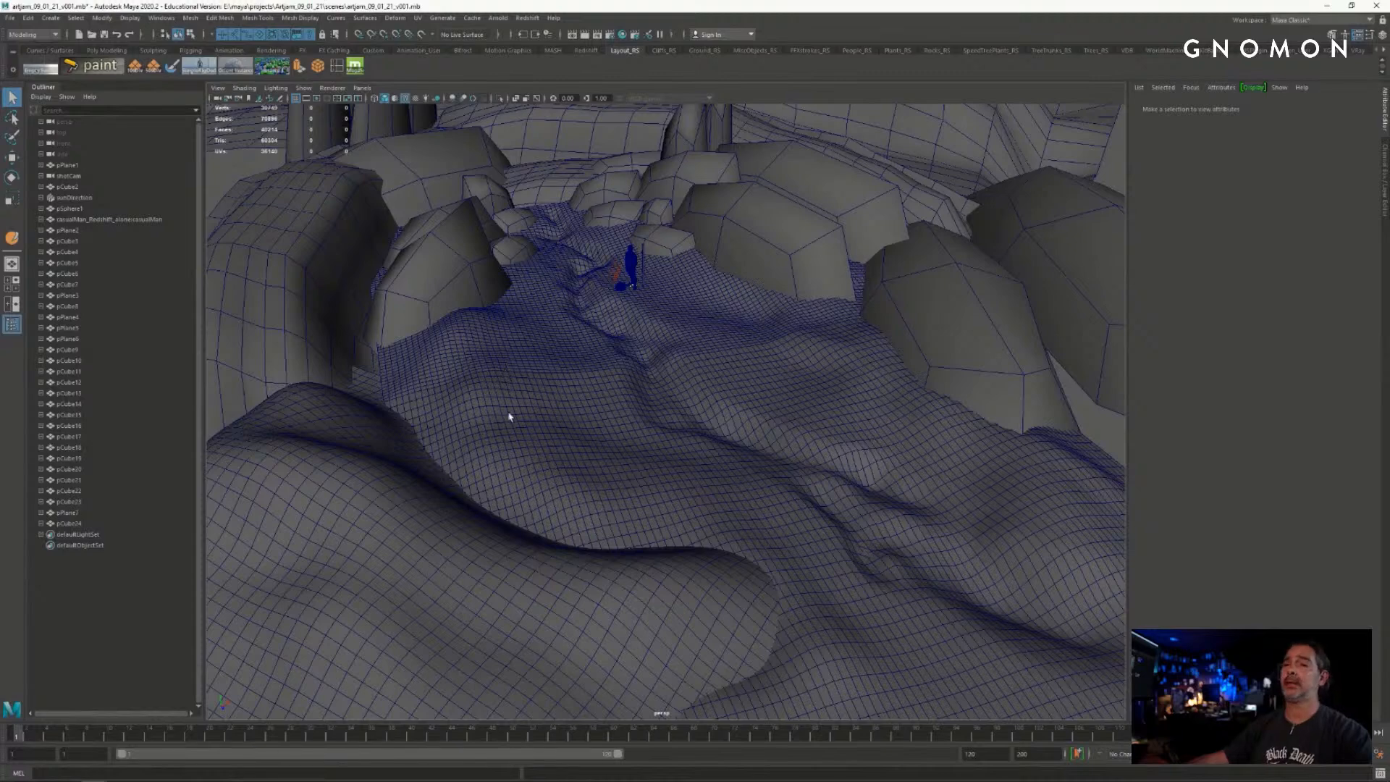
{"action": "left_click_drag", "start_coordinate": [606, 399], "coordinate": [571, 352], "text": "alt"}
- Duplicate the small rock at the foot of the canyon wall and move the copy along the ground's edge toward the large mound
{"action": "left_click", "coordinate": [570, 398]}
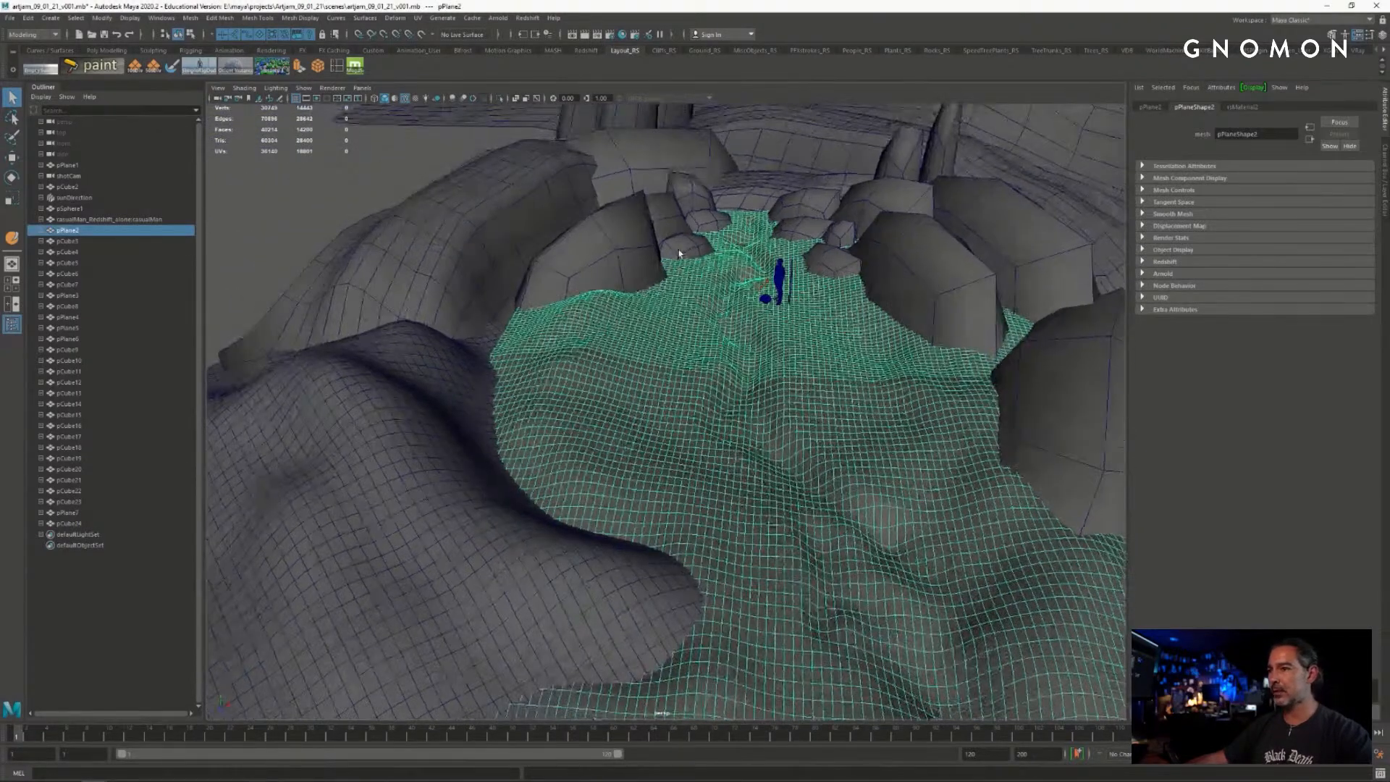
{"action": "left_click", "coordinate": [691, 248]}
{"action": "key", "text": "f"}
{"action": "right_click_drag", "start_coordinate": [717, 310], "coordinate": [318, 409], "text": "alt"}
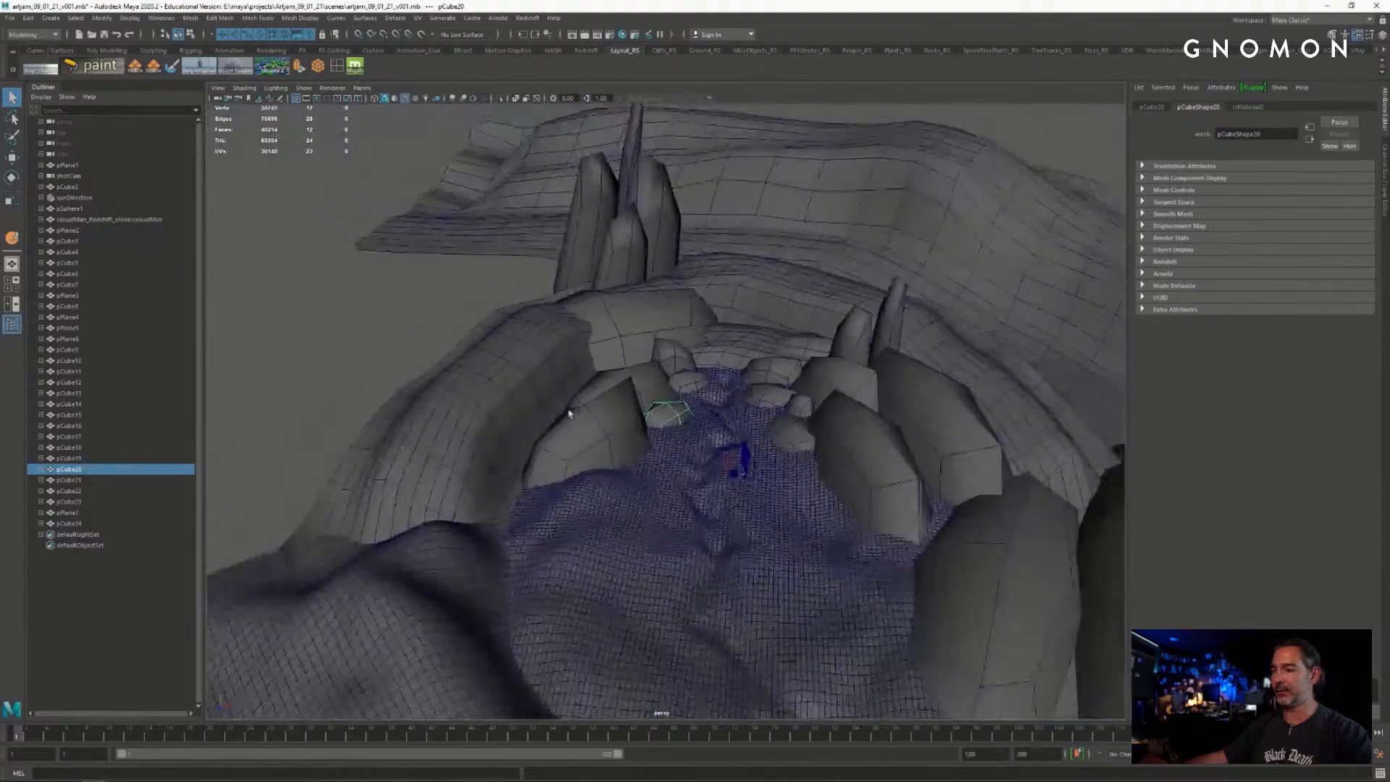
{"action": "middle_click_drag", "start_coordinate": [569, 414], "coordinate": [587, 373], "text": "alt"}
{"action": "left_click_drag", "start_coordinate": [587, 373], "coordinate": [558, 382], "text": "alt"}
{"action": "right_click_drag", "start_coordinate": [558, 381], "coordinate": [738, 360], "text": "alt"}
{"action": "left_click_drag", "start_coordinate": [739, 360], "coordinate": [749, 388], "text": "alt"}
{"action": "key", "text": "ctrl+d"}
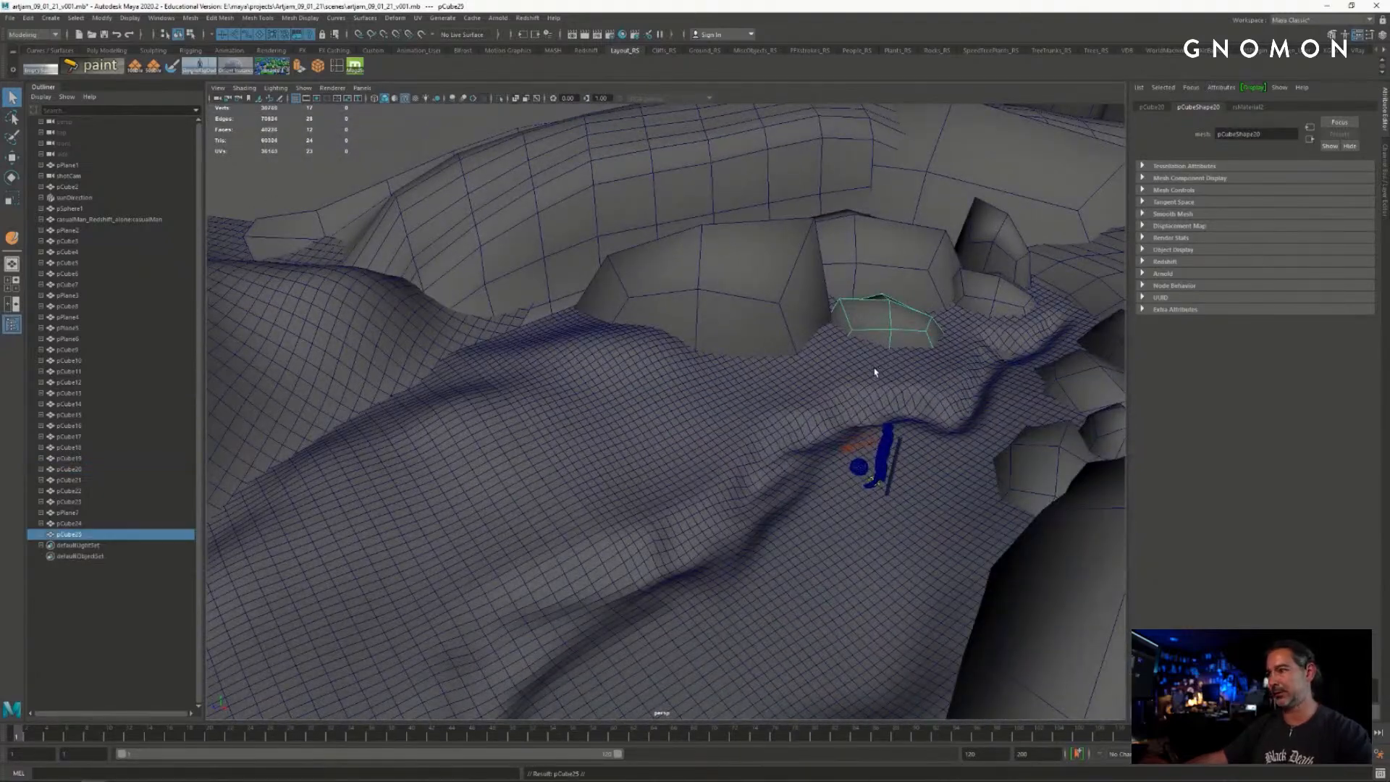
{"action": "key", "text": "w"}
{"action": "left_click_drag", "start_coordinate": [863, 331], "coordinate": [494, 319]}
- Rotate and enlarge the copied rock where the ground meets the long cliff
{"action": "key", "text": "e"}
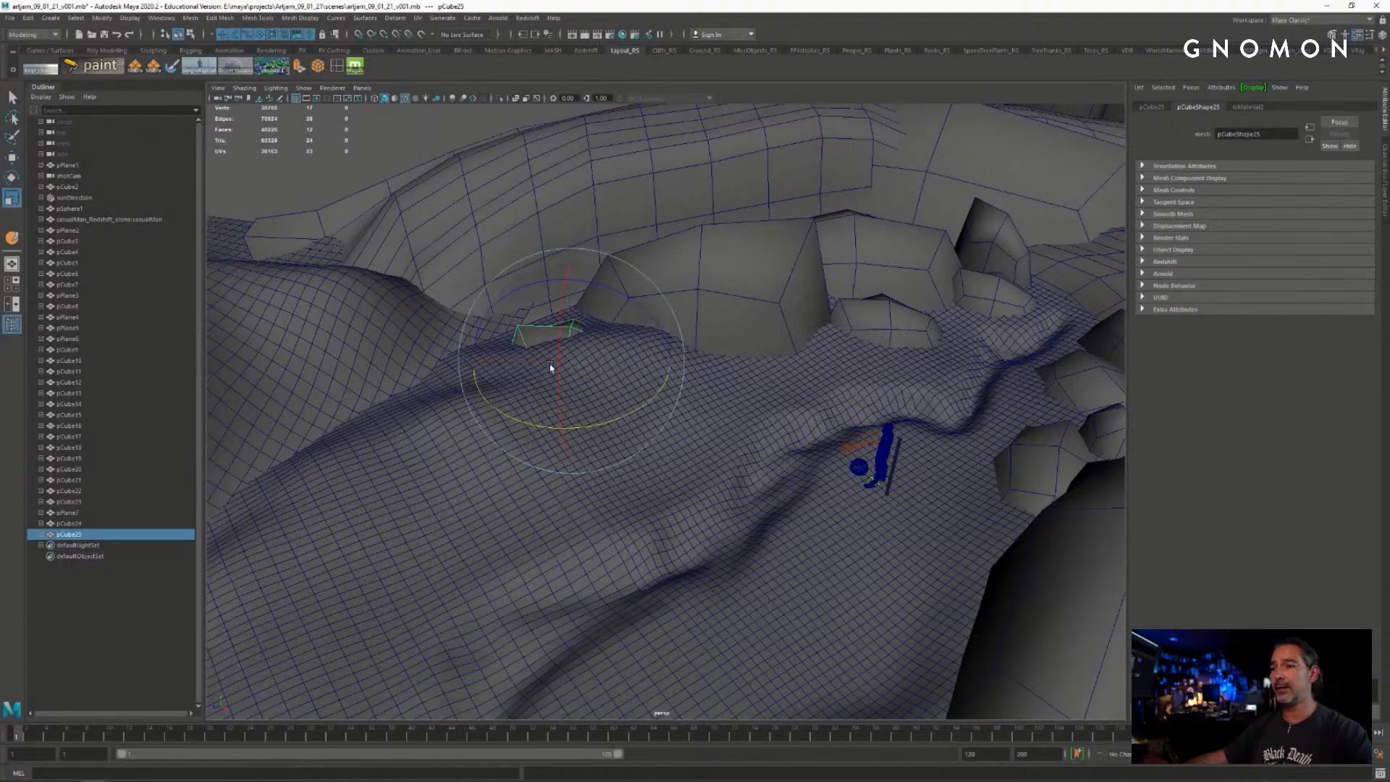
{"action": "key", "text": "r"}
{"action": "key", "text": "w"}
{"action": "key", "text": "e"}
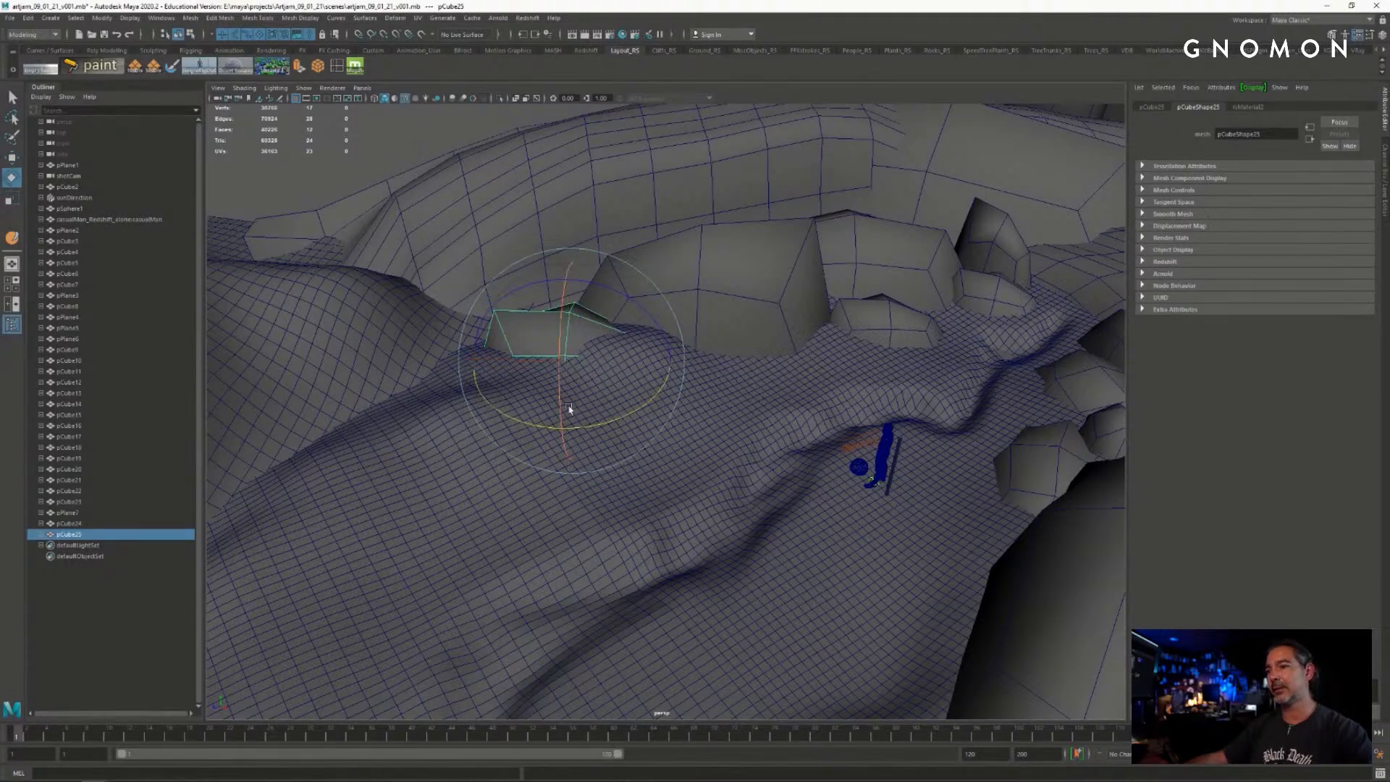
{"action": "key", "text": "r"}
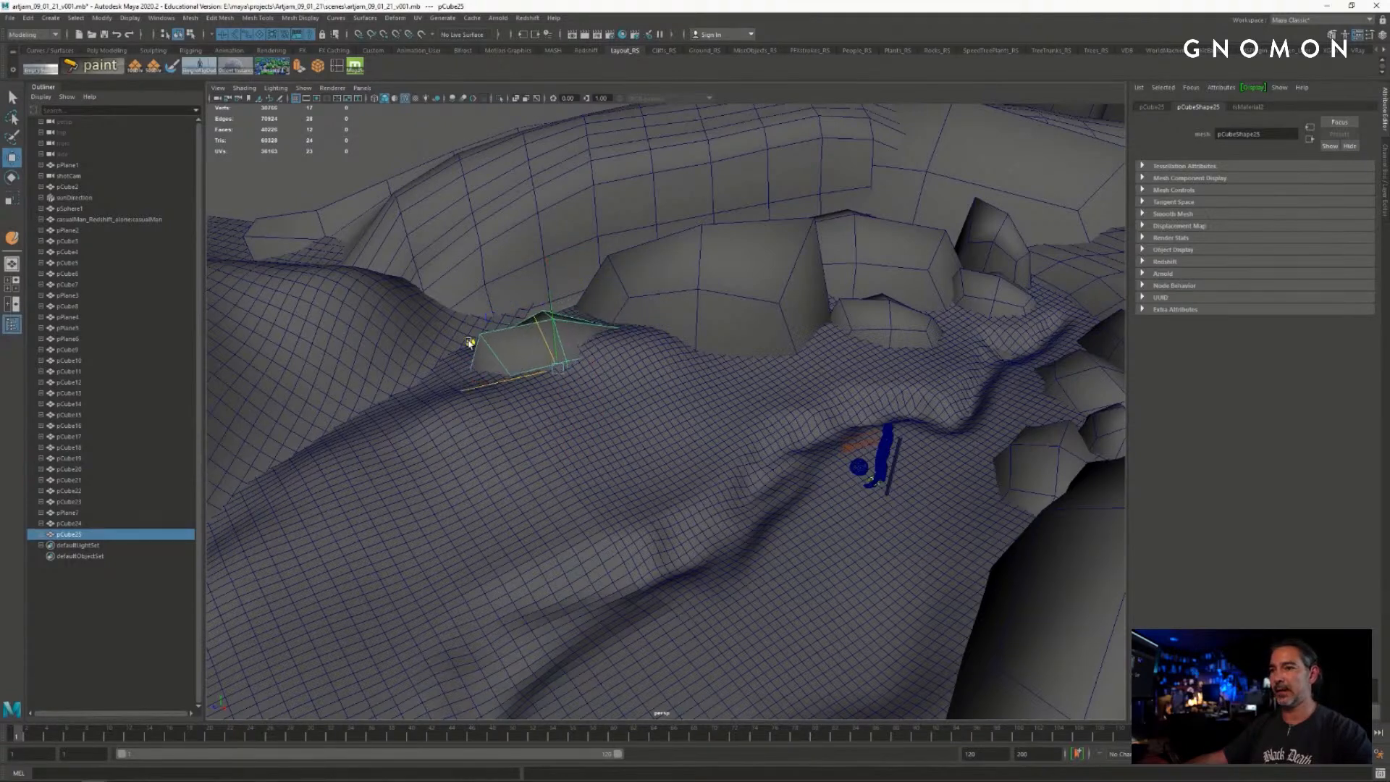
{"action": "left_click_drag", "start_coordinate": [480, 375], "coordinate": [637, 423], "text": "alt"}
{"action": "key", "text": "r"}
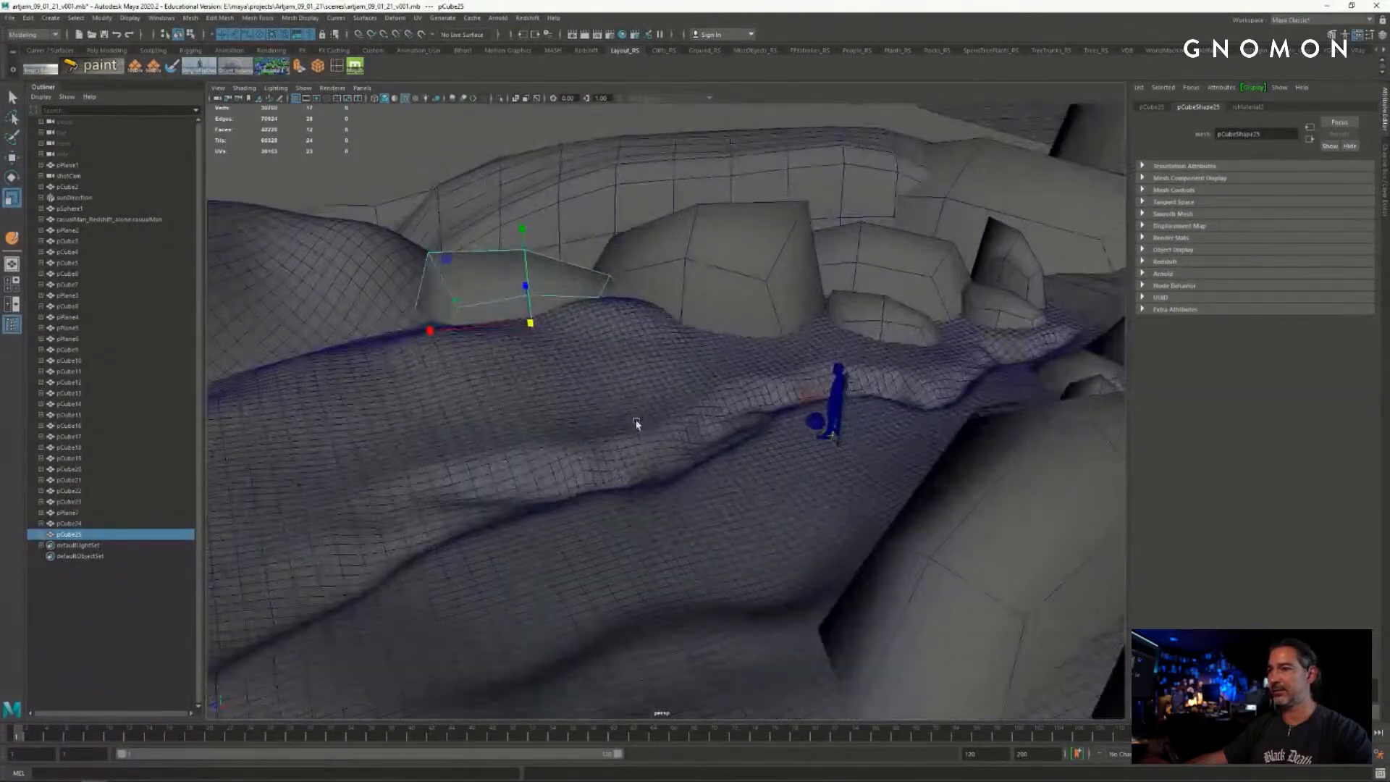
- Rotate the copied rock further and reposition it on the ground between the mound and the neighbouring boulder
{"action": "key", "text": "w"}
{"action": "key", "text": "e"}
{"action": "left_click_drag", "start_coordinate": [616, 346], "coordinate": [547, 406]}
{"action": "key", "text": "w"}
{"action": "left_click_drag", "start_coordinate": [624, 347], "coordinate": [602, 362]}
{"action": "left_click_drag", "start_coordinate": [680, 433], "coordinate": [742, 356], "text": "alt"}
{"action": "key", "text": "q"}
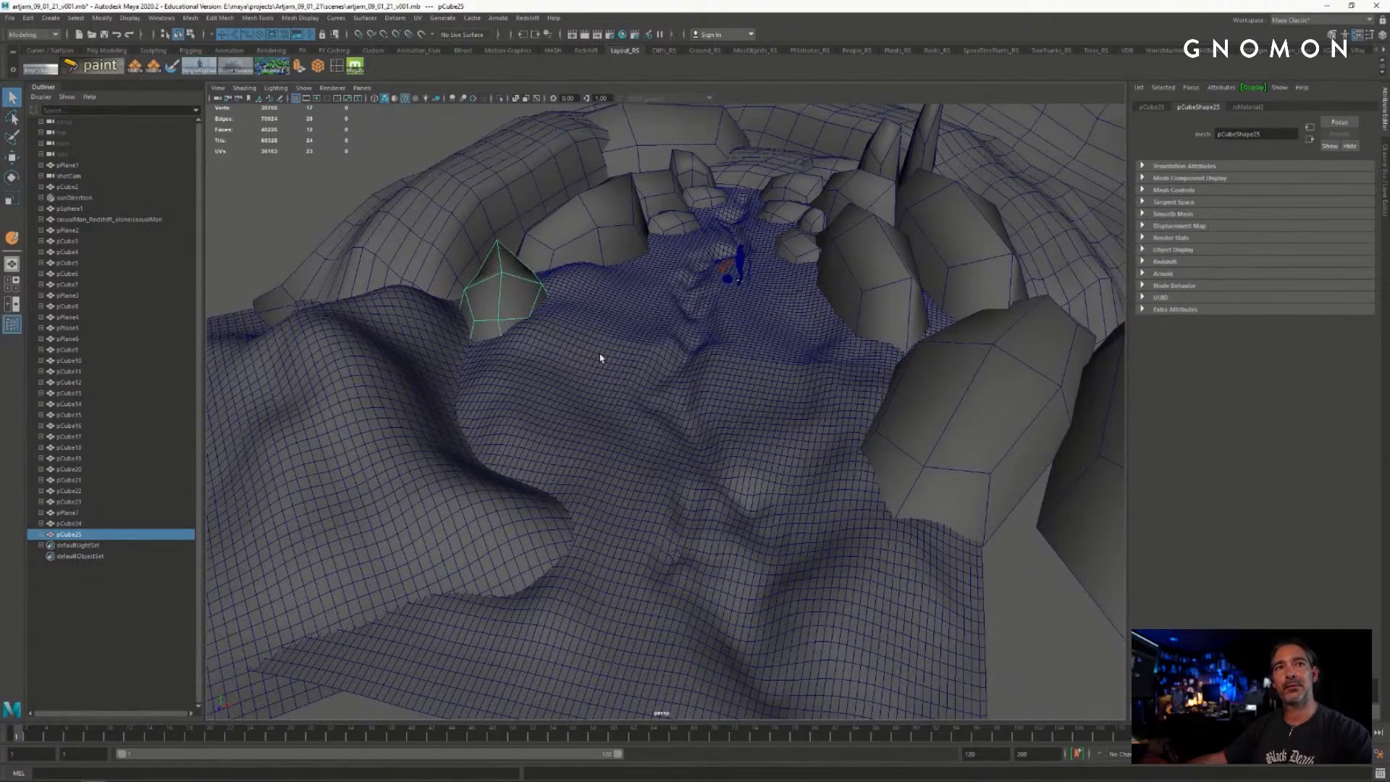
- Stretch the copied rock lengthwise and shift it into the gap between the cliff and the mound, then deselect it
{"action": "left_click_drag", "start_coordinate": [618, 383], "coordinate": [679, 354], "text": "alt"}
{"action": "key", "text": "w"}
{"action": "key", "text": "e"}
{"action": "key", "text": "r"}
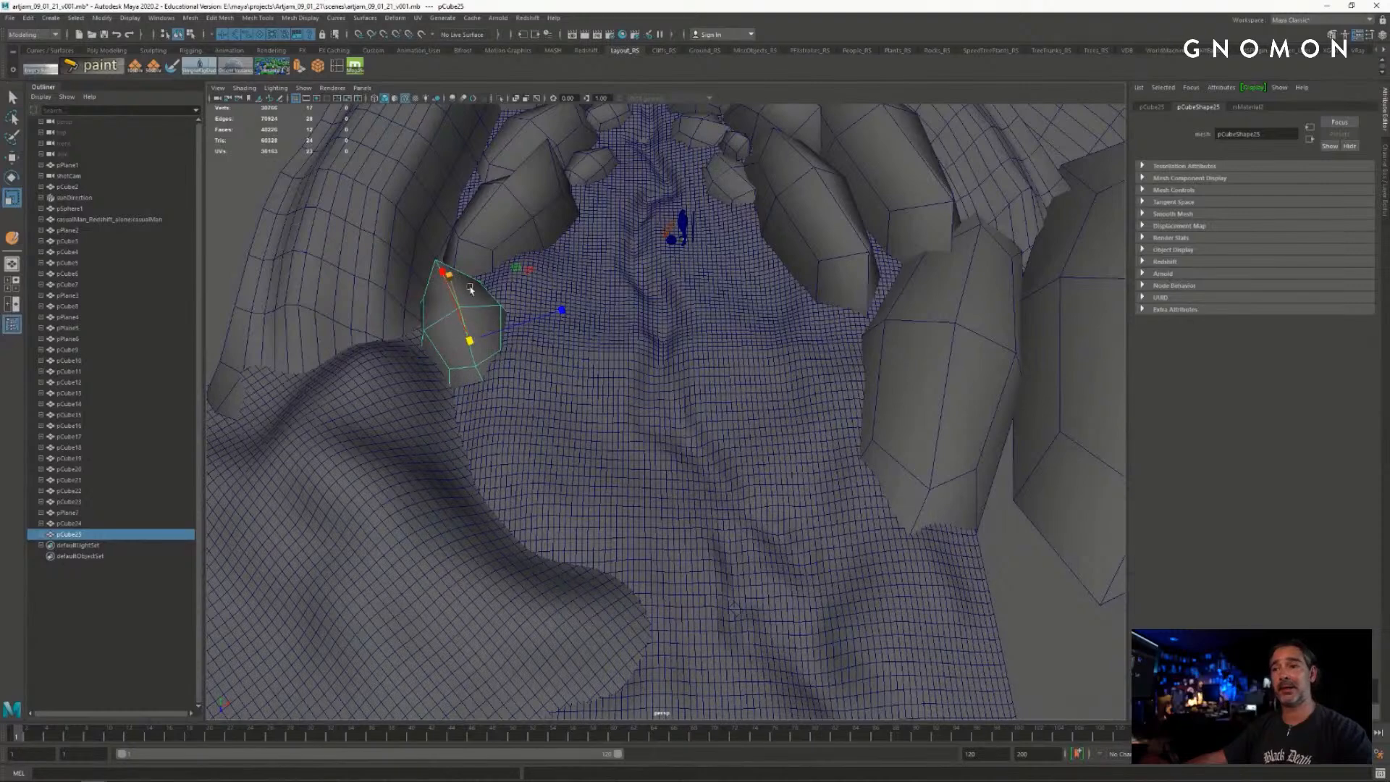
{"action": "left_click_drag", "start_coordinate": [470, 288], "coordinate": [593, 272], "text": "alt"}
{"action": "left_click_drag", "start_coordinate": [488, 372], "coordinate": [452, 369]}
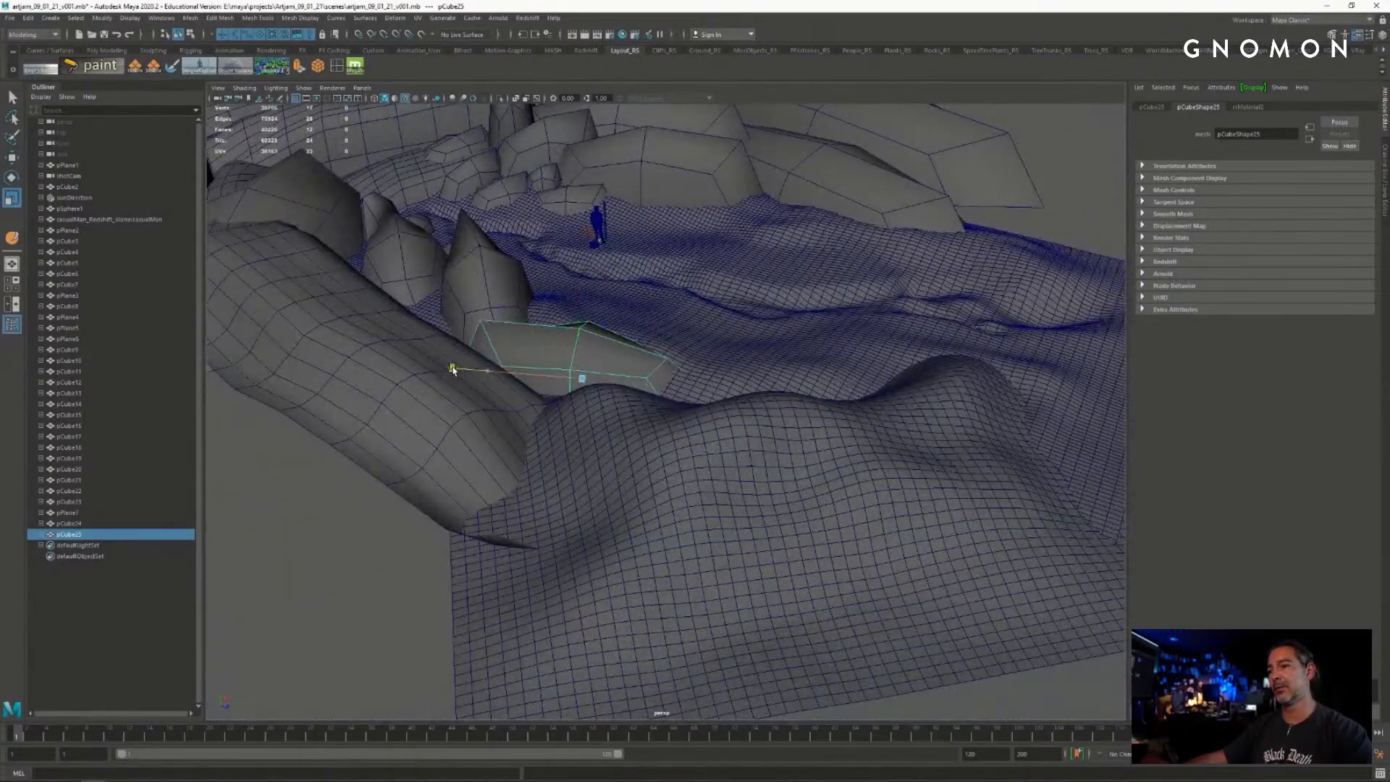
{"action": "key", "text": "w"}
{"action": "left_click_drag", "start_coordinate": [529, 335], "coordinate": [562, 346]}
{"action": "left_click_drag", "start_coordinate": [693, 395], "coordinate": [744, 417], "text": "alt"}
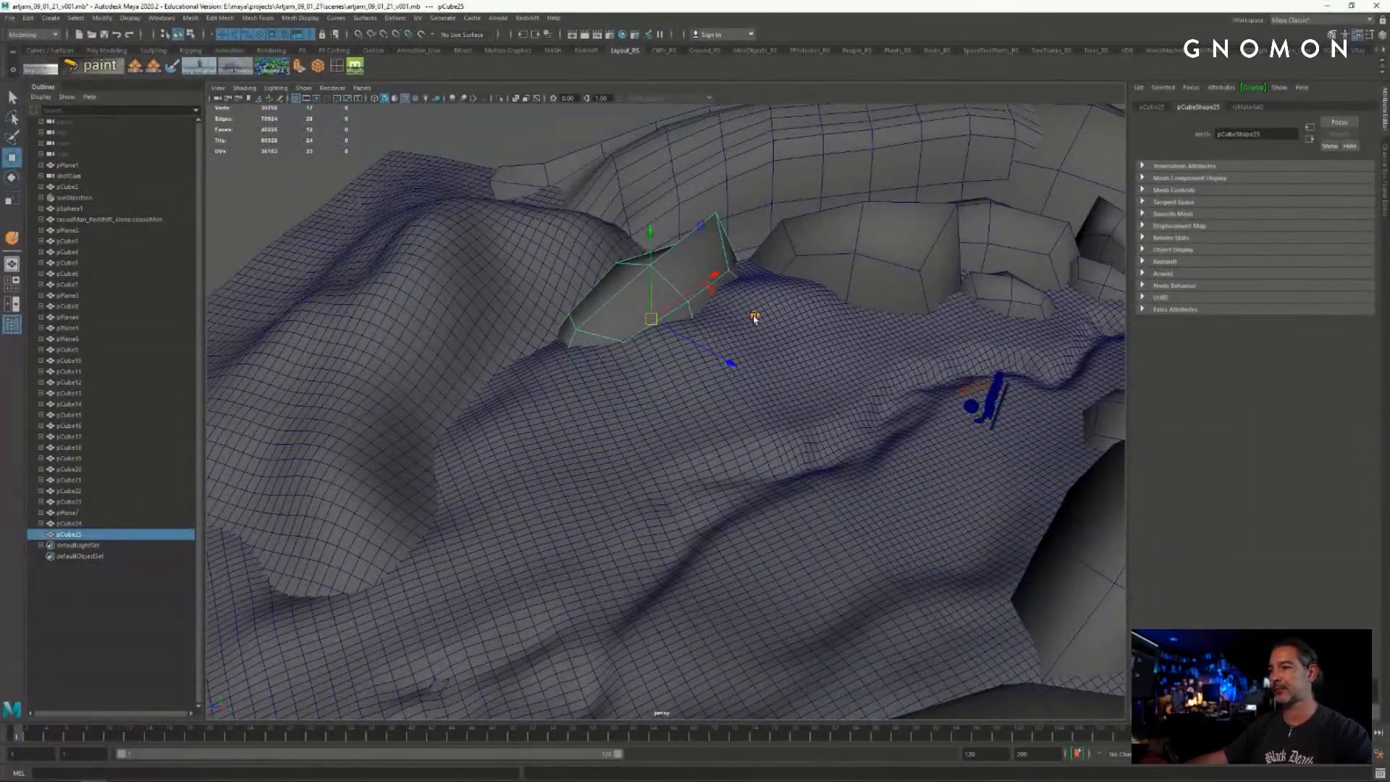
{"action": "left_click_drag", "start_coordinate": [678, 313], "coordinate": [897, 376], "text": "alt"}
{"action": "left_click_drag", "start_coordinate": [794, 338], "coordinate": [697, 370], "text": "alt"}
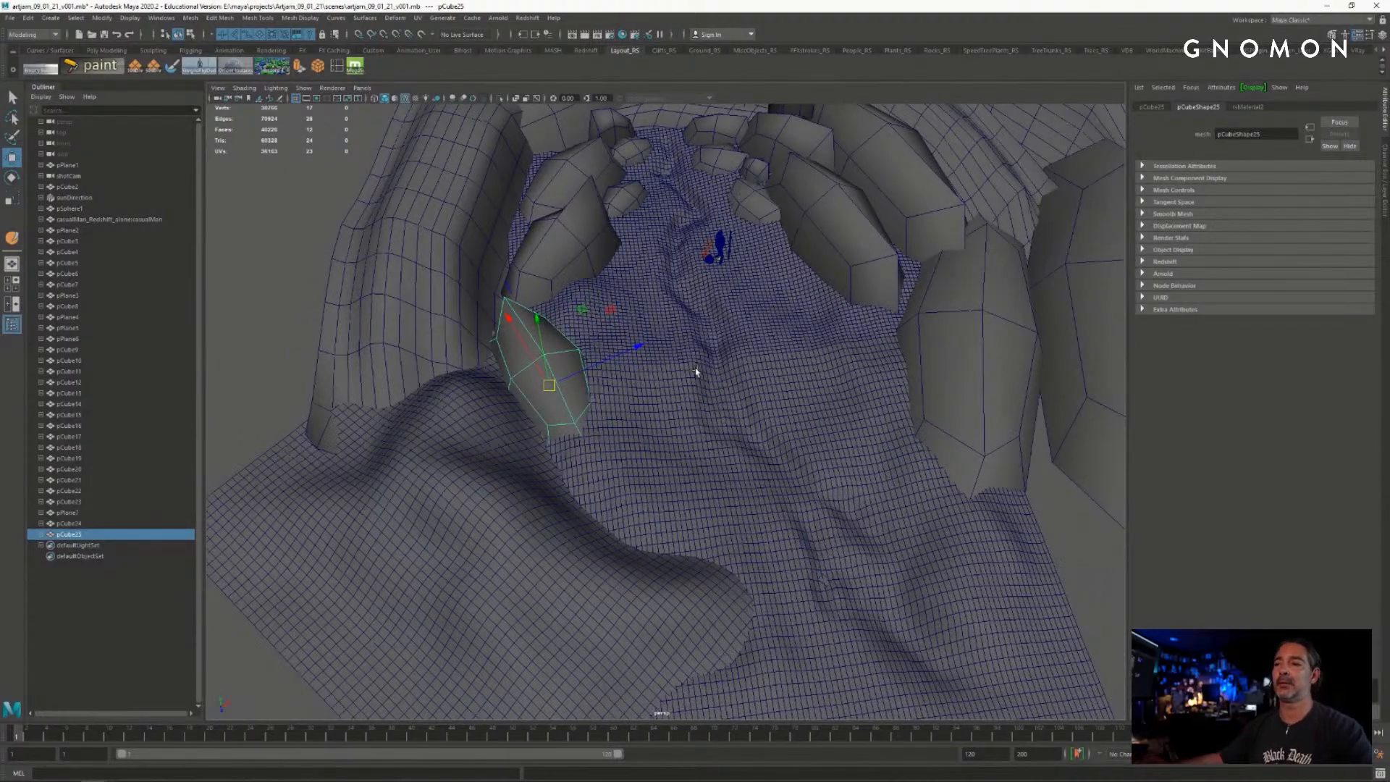
{"action": "left_click_drag", "start_coordinate": [696, 372], "coordinate": [811, 405], "text": "alt"}
{"action": "key", "text": "q"}
{"action": "left_click", "coordinate": [905, 261]}
- Create a polygon cube and scale it up into a large block at the far end of the ground plane
{"action": "left_click_drag", "start_coordinate": [904, 326], "coordinate": [710, 347], "text": "alt"}
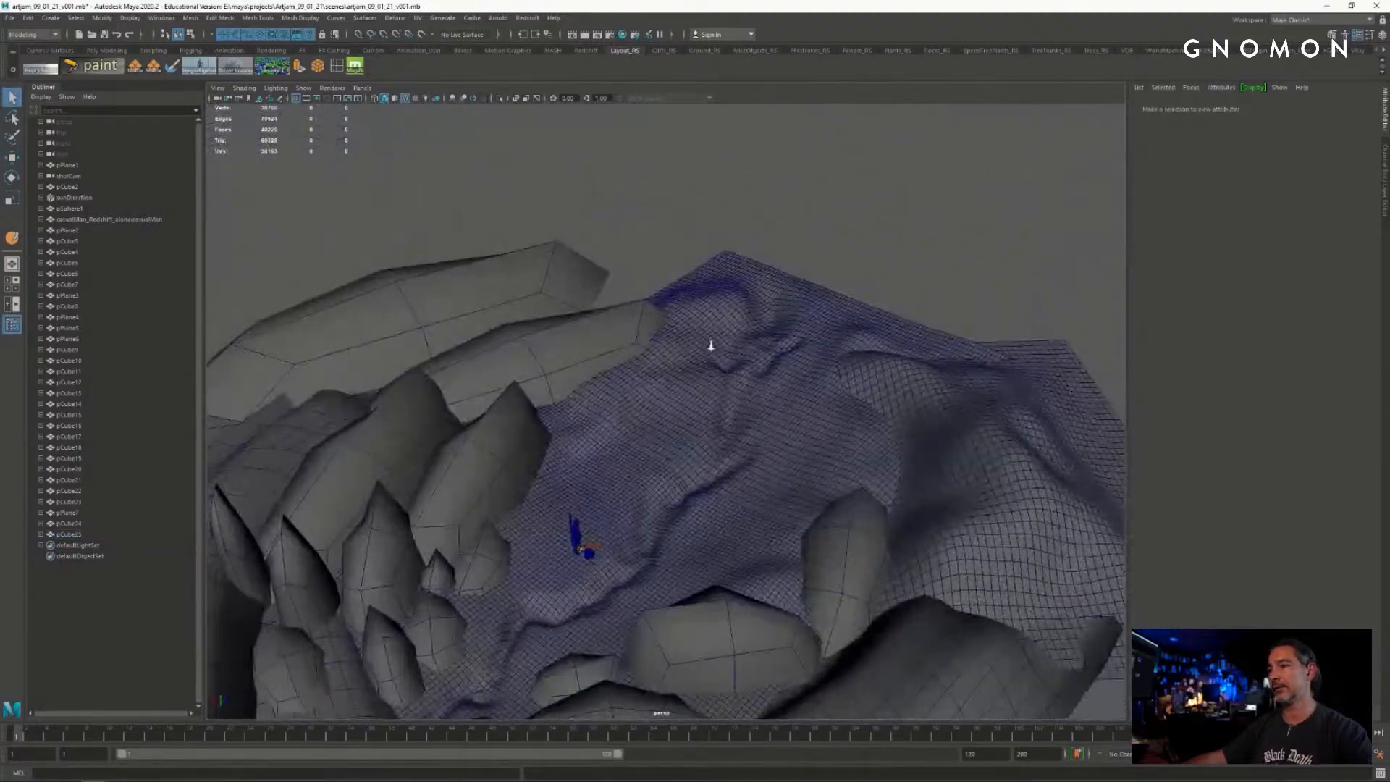
{"action": "scroll", "coordinate": [711, 311], "scroll_direction": "up", "scroll_amount": 3}
{"action": "left_click_drag", "start_coordinate": [711, 289], "coordinate": [723, 290], "text": "alt"}
{"action": "left_click", "coordinate": [58, 18]}
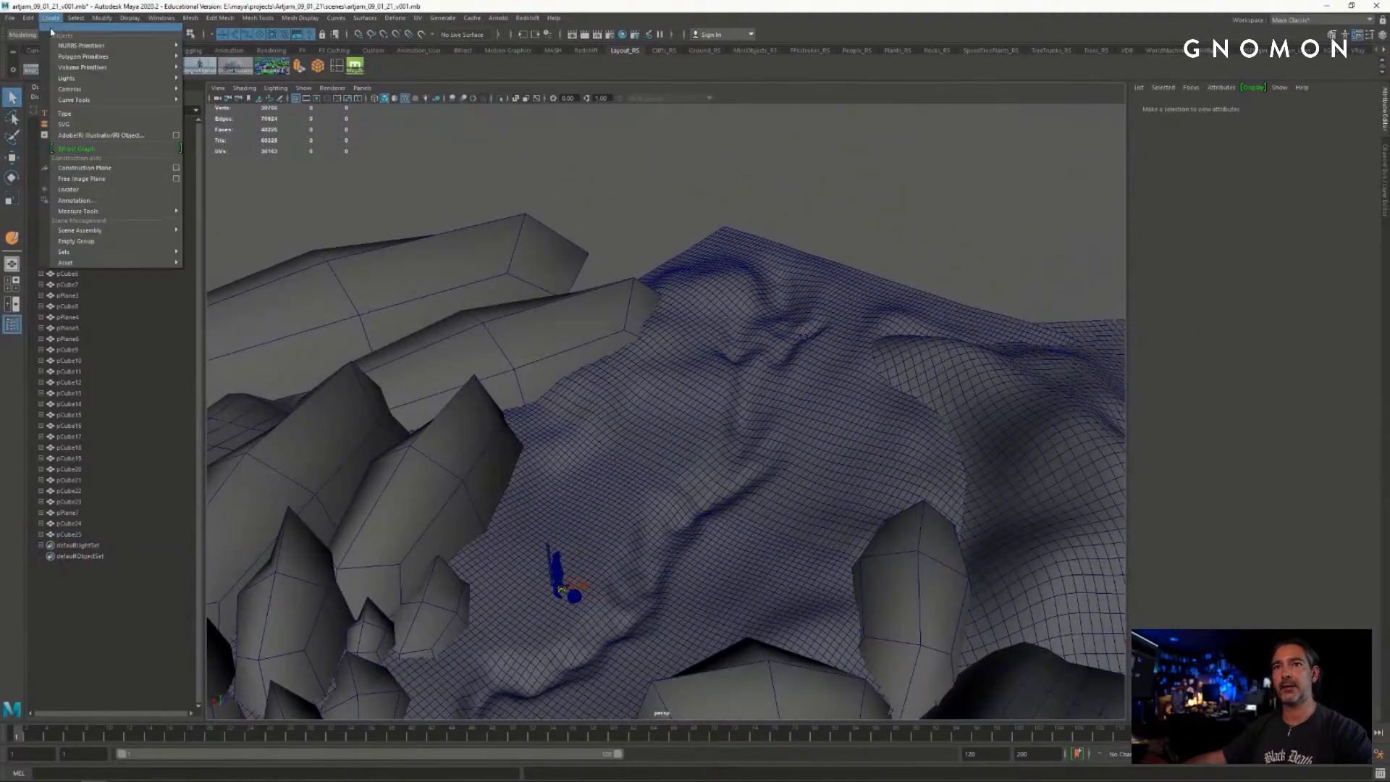
{"action": "mouse_move", "coordinate": [109, 56]}
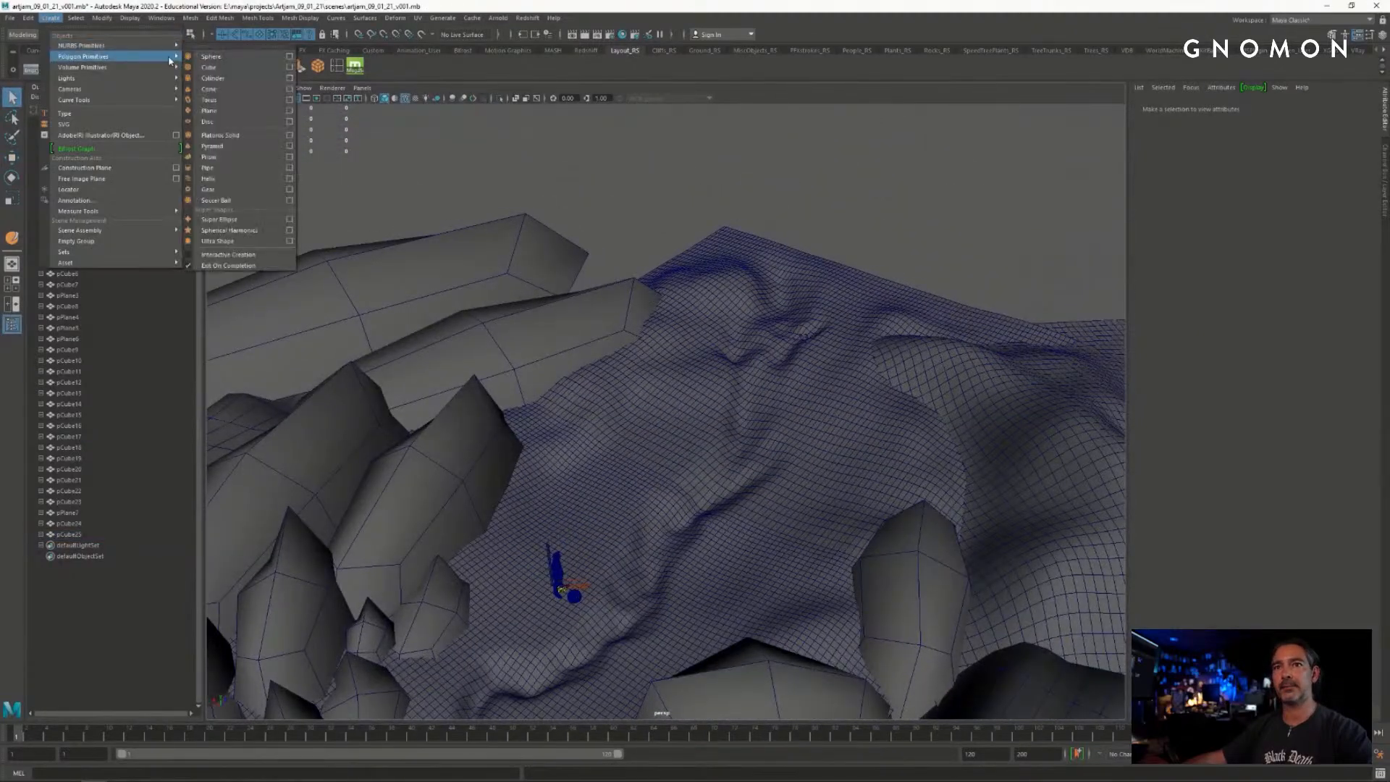
{"action": "left_click", "coordinate": [228, 71]}
{"action": "left_click_drag", "start_coordinate": [713, 397], "coordinate": [932, 304], "text": "alt"}
{"action": "key", "text": "e"}
{"action": "key", "text": "r"}
{"action": "left_click_drag", "start_coordinate": [887, 346], "coordinate": [967, 359]}
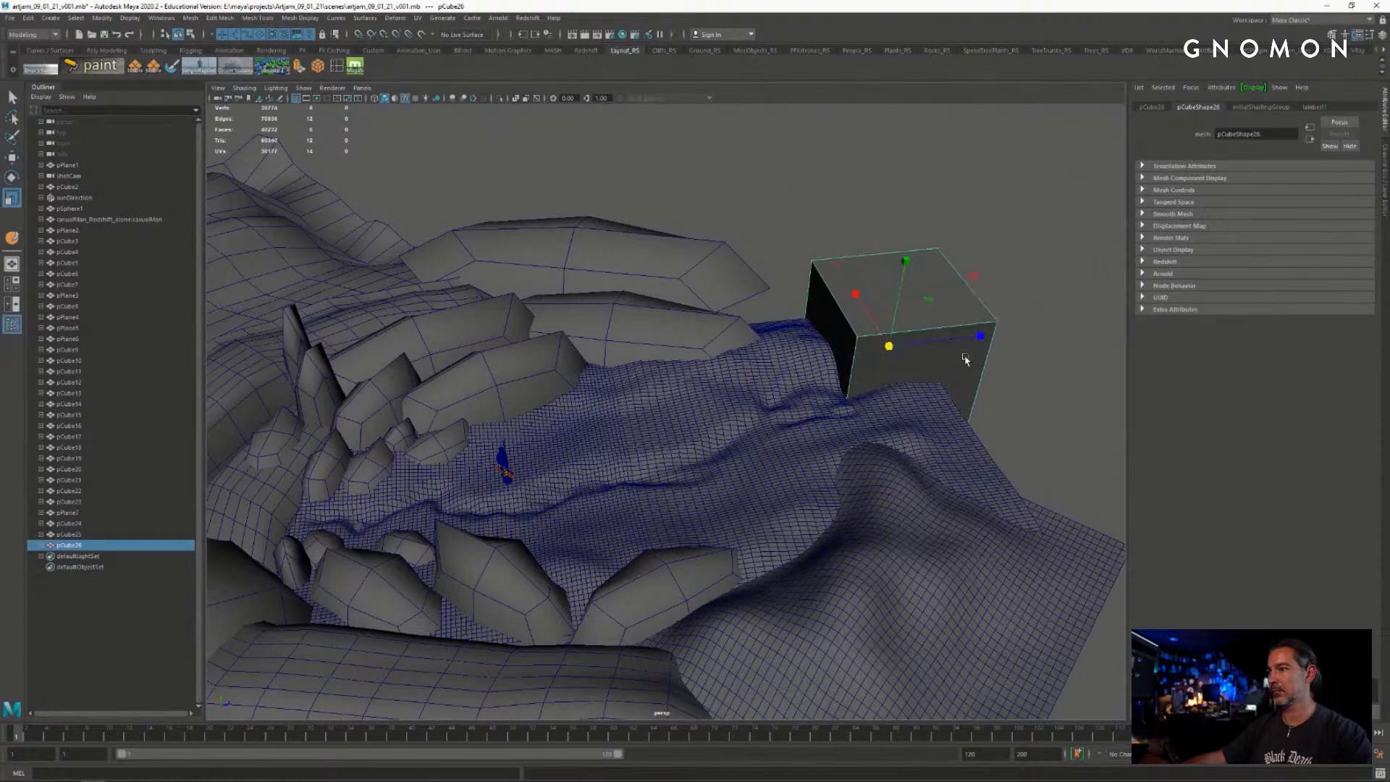
- Move the large cube onto the ground's far edge and rotate it to face down the canyon
{"action": "left_click_drag", "start_coordinate": [688, 380], "coordinate": [807, 324], "text": "alt"}
{"action": "key", "text": "e"}
{"action": "key", "text": "r"}
{"action": "middle_click_drag", "start_coordinate": [807, 325], "coordinate": [782, 295], "text": "alt"}
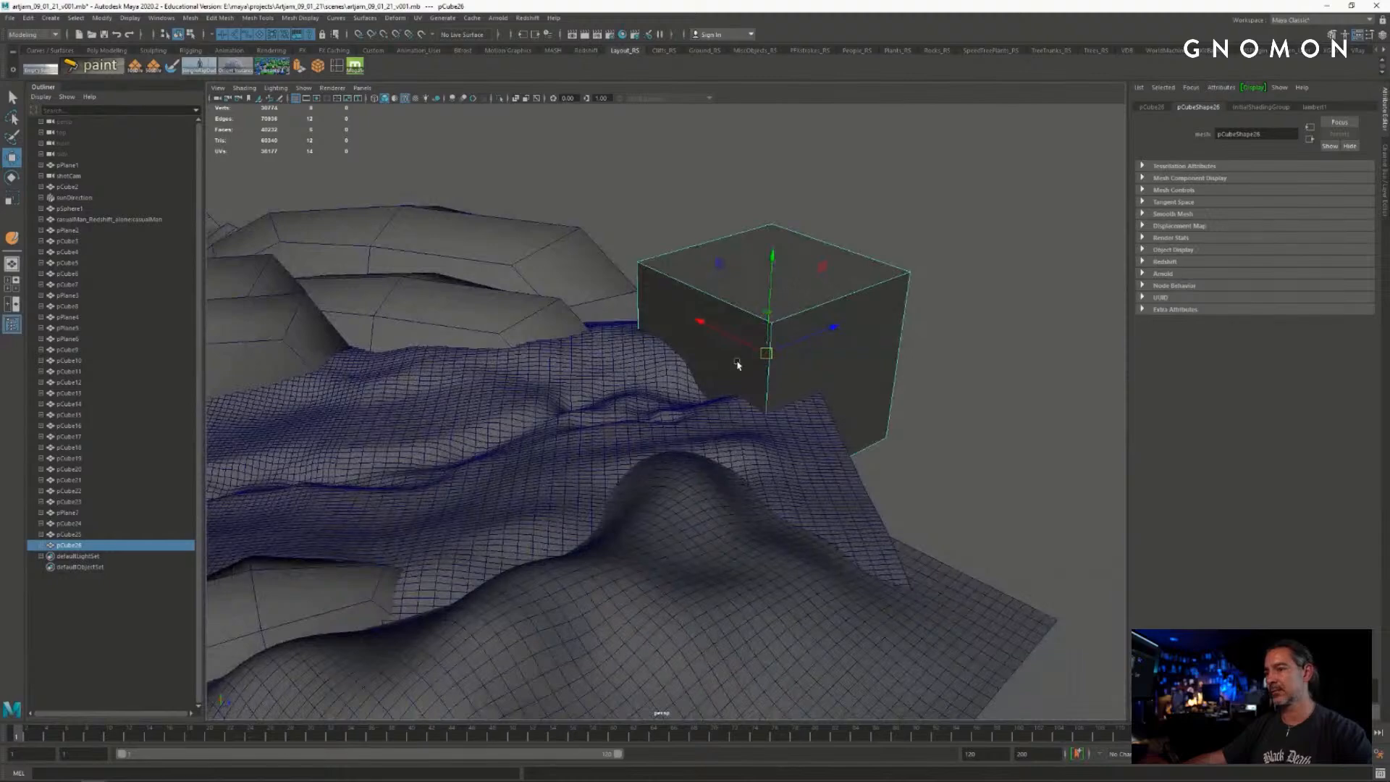
{"action": "left_click_drag", "start_coordinate": [738, 364], "coordinate": [665, 319], "text": "alt"}
{"action": "left_click_drag", "start_coordinate": [554, 192], "coordinate": [591, 172]}
{"action": "key", "text": "e"}
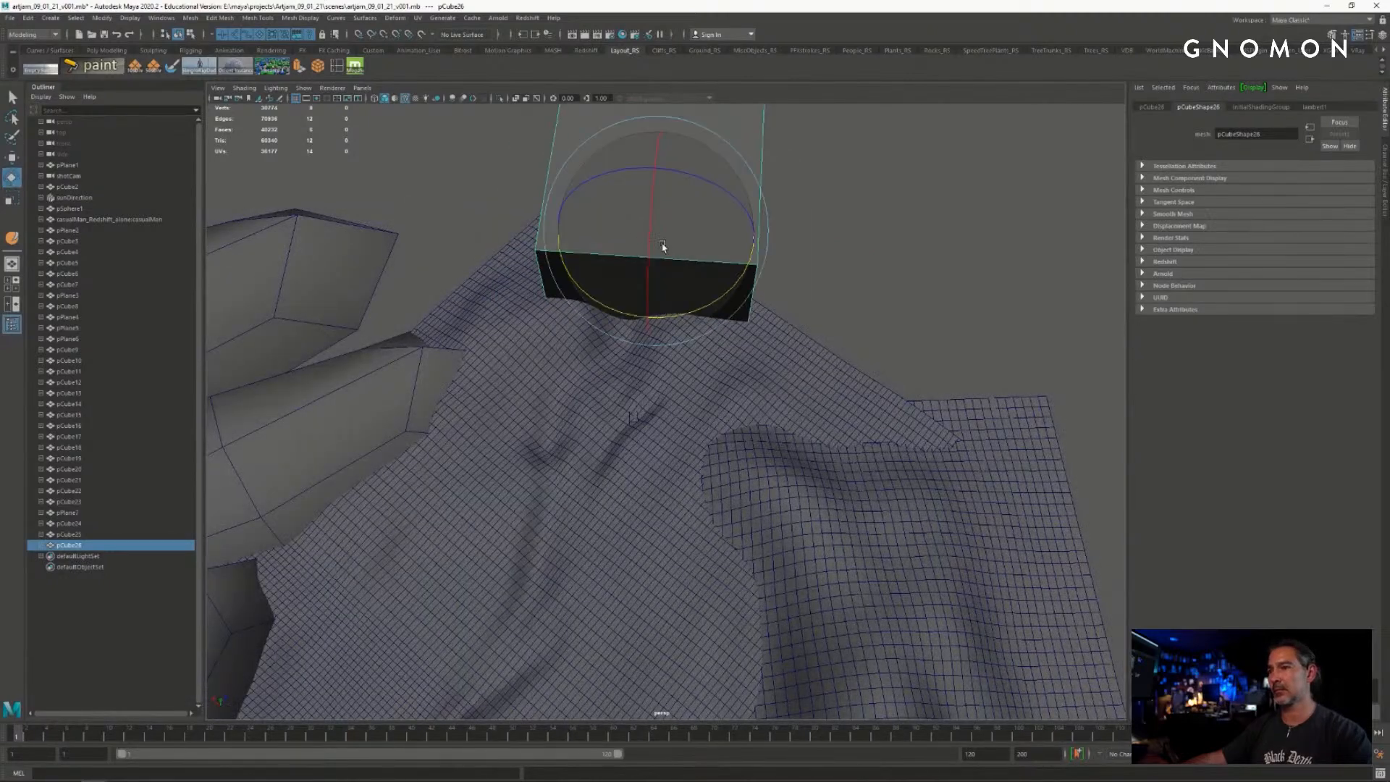
{"action": "left_click_drag", "start_coordinate": [709, 298], "coordinate": [499, 300]}
{"action": "right_click_drag", "start_coordinate": [499, 300], "coordinate": [695, 307], "text": "alt"}
{"action": "left_click_drag", "start_coordinate": [695, 307], "coordinate": [687, 304], "text": "alt"}
{"action": "key", "text": "q"}
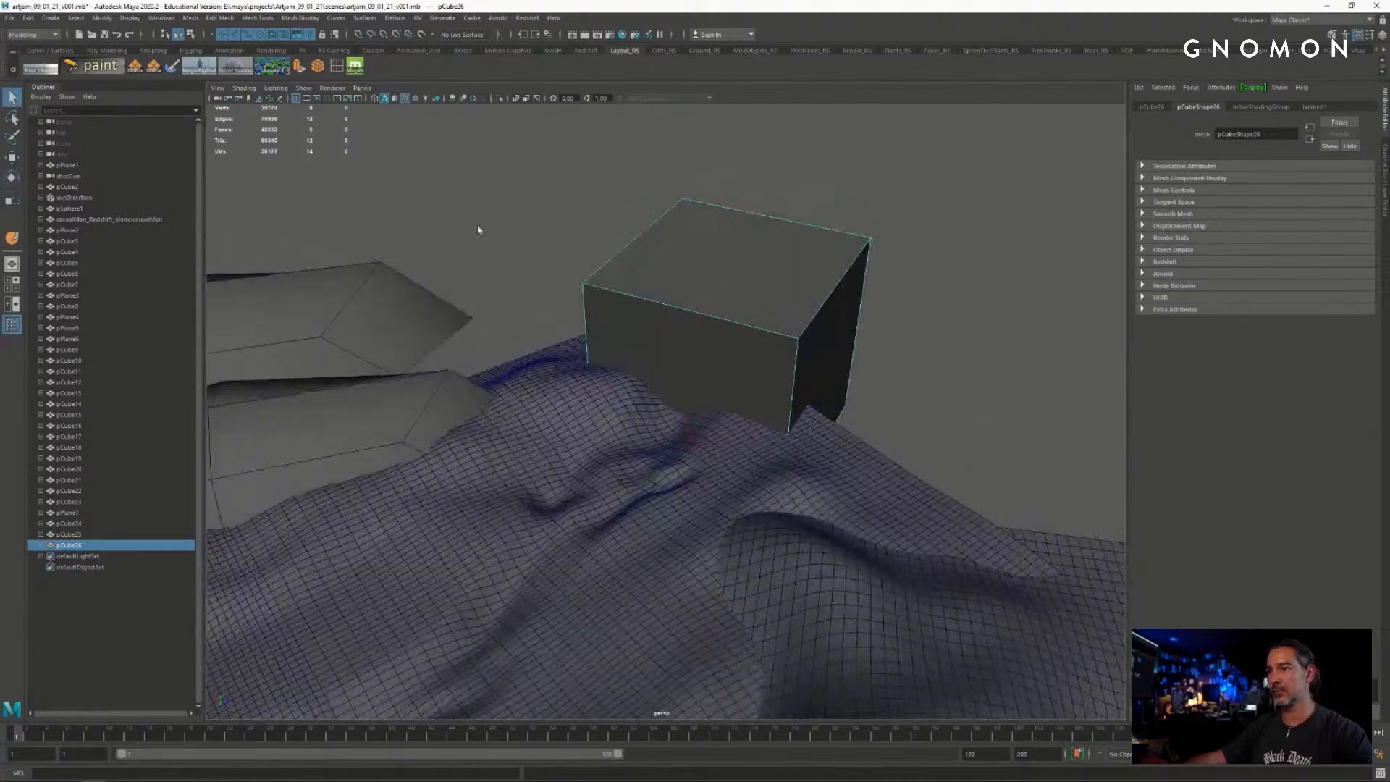
- Deselect the cube and save the scene
{"action": "left_click", "coordinate": [480, 226]}
{"action": "right_click_drag", "start_coordinate": [481, 227], "coordinate": [577, 239], "text": "alt"}
{"action": "left_click_drag", "start_coordinate": [576, 239], "coordinate": [584, 247], "text": "alt"}
{"action": "right_click_drag", "start_coordinate": [584, 247], "coordinate": [610, 251], "text": "alt"}
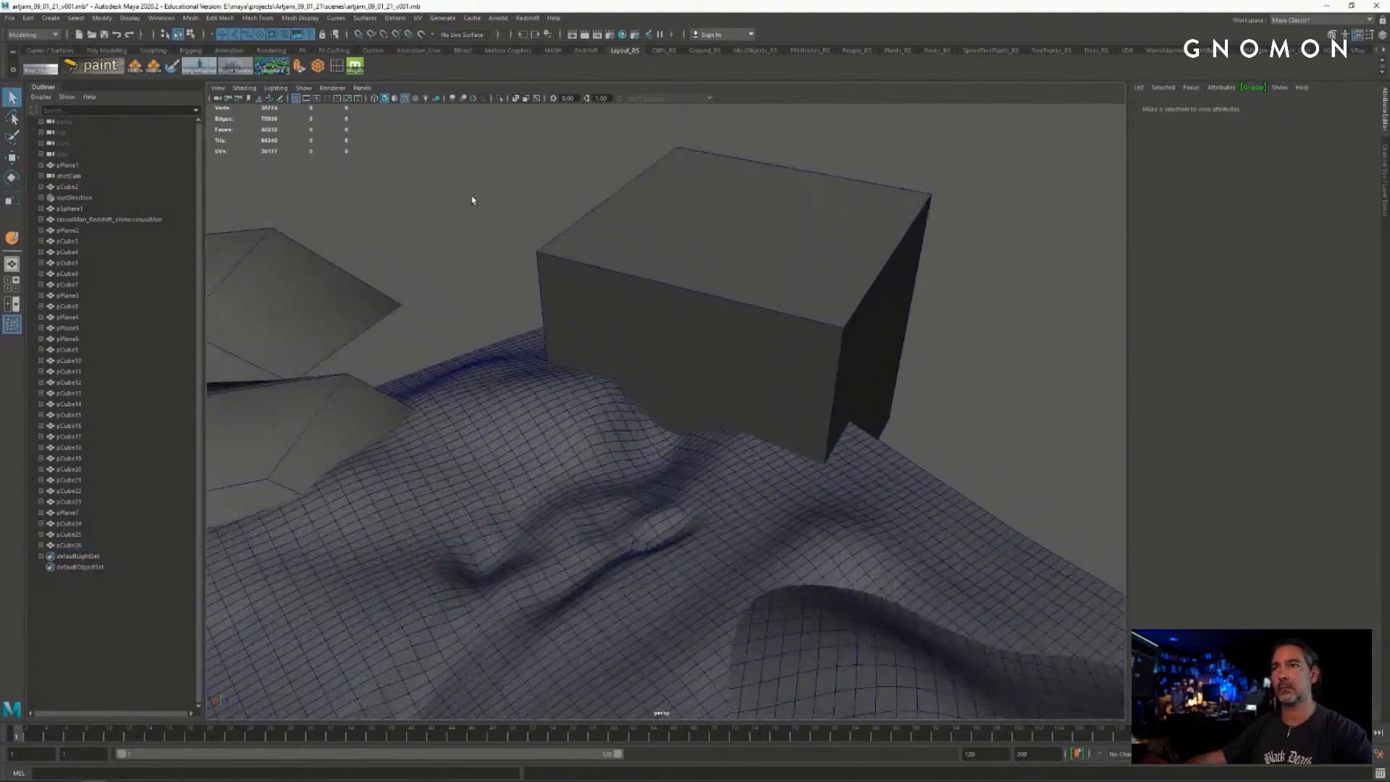
{"action": "left_click", "coordinate": [106, 35]}
- Reposition the cube at the canyon's end and delete its face that looks toward the canyon
{"action": "left_click", "coordinate": [701, 328]}
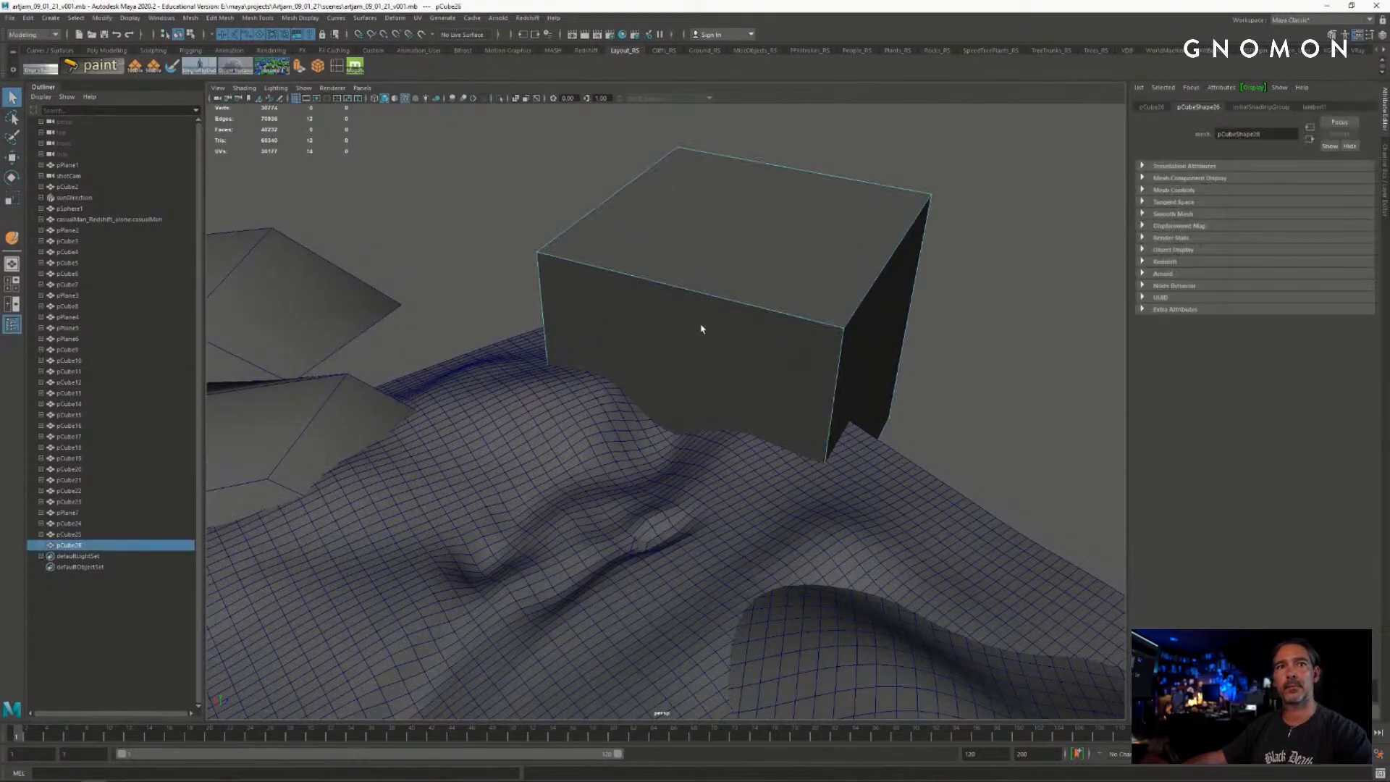
{"action": "left_click_drag", "start_coordinate": [701, 329], "coordinate": [647, 340], "text": "alt"}
{"action": "mouse_move", "coordinate": [566, 338]}
{"action": "right_mouse_down"}
{"action": "mouse_move", "coordinate": [566, 364]}
{"action": "mouse_move", "coordinate": [757, 375]}
{"action": "mouse_move", "coordinate": [583, 361]}
{"action": "mouse_move", "coordinate": [567, 341]}
{"action": "right_mouse_up"}
{"action": "left_click_drag", "start_coordinate": [567, 340], "coordinate": [548, 350], "text": "alt"}
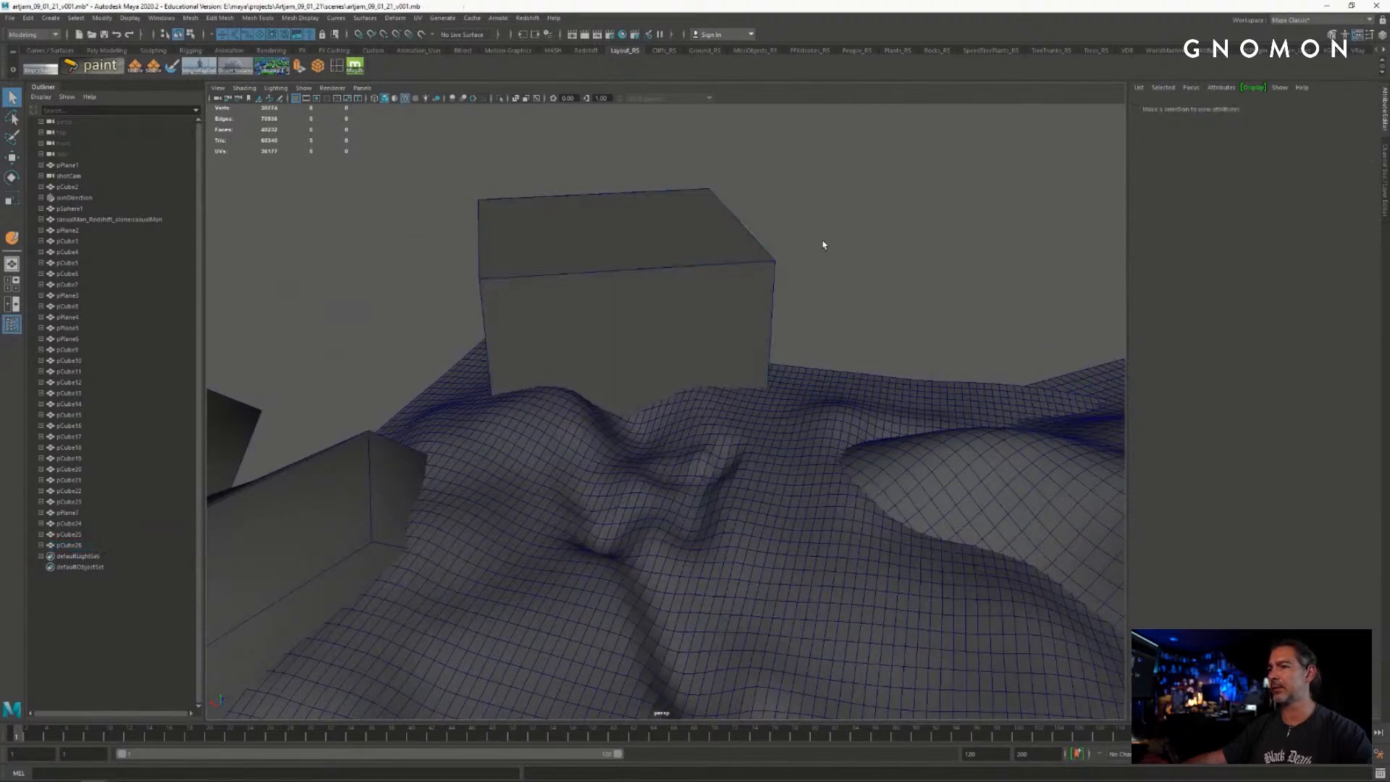
{"action": "left_click_drag", "start_coordinate": [822, 242], "coordinate": [732, 326], "text": "alt"}
{"action": "key", "text": "w"}
{"action": "left_click_drag", "start_coordinate": [804, 285], "coordinate": [674, 286]}
{"action": "key", "text": "q"}
{"action": "right_click_drag", "start_coordinate": [669, 286], "coordinate": [665, 309]}
{"action": "left_click", "coordinate": [681, 344]}
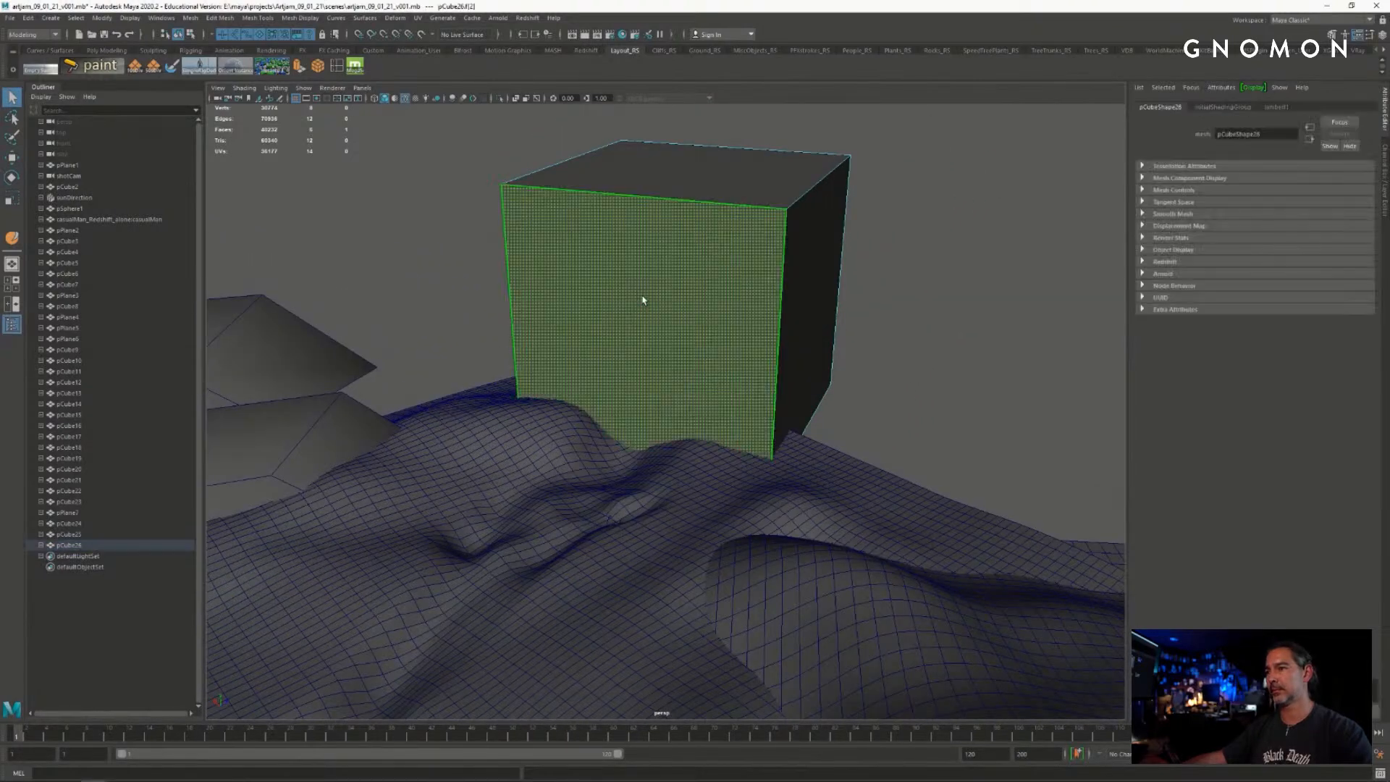
{"action": "key", "text": "Delete"}
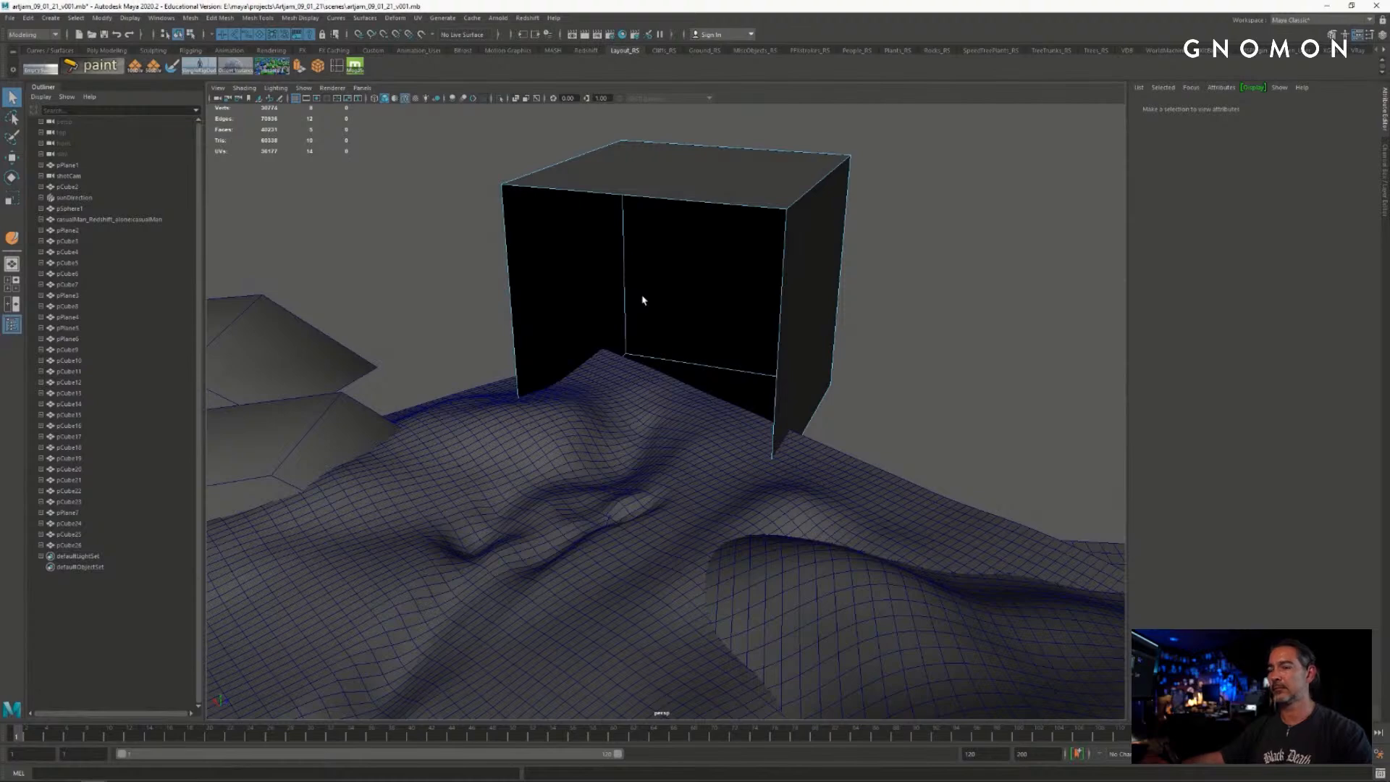
- Lower the open cube's top face to make the opening less tall
{"action": "left_click_drag", "start_coordinate": [642, 302], "coordinate": [658, 309], "text": "alt"}
{"action": "left_click", "coordinate": [695, 191]}
{"action": "key", "text": "w"}
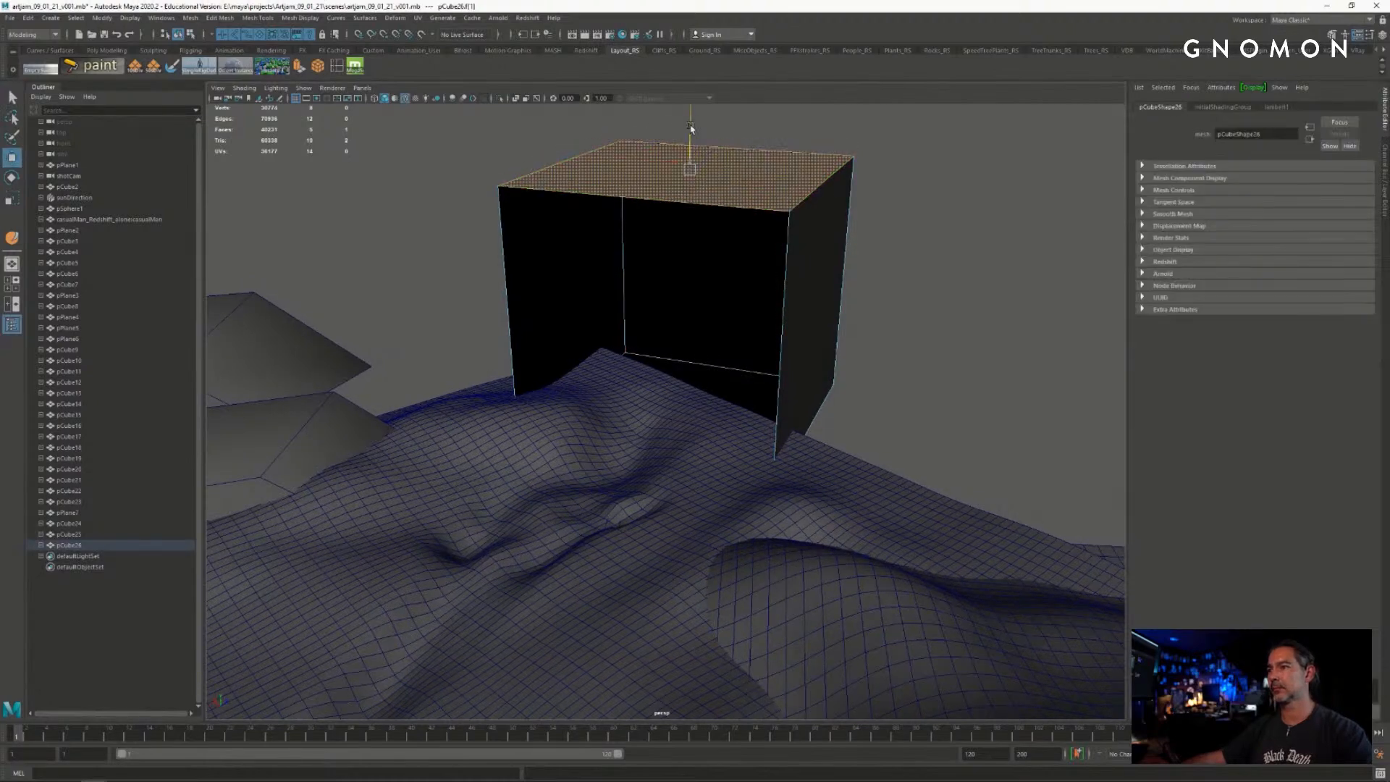
{"action": "left_click_drag", "start_coordinate": [689, 131], "coordinate": [689, 210]}
{"action": "left_click_drag", "start_coordinate": [666, 308], "coordinate": [745, 273], "text": "alt"}
{"action": "key", "text": "q"}
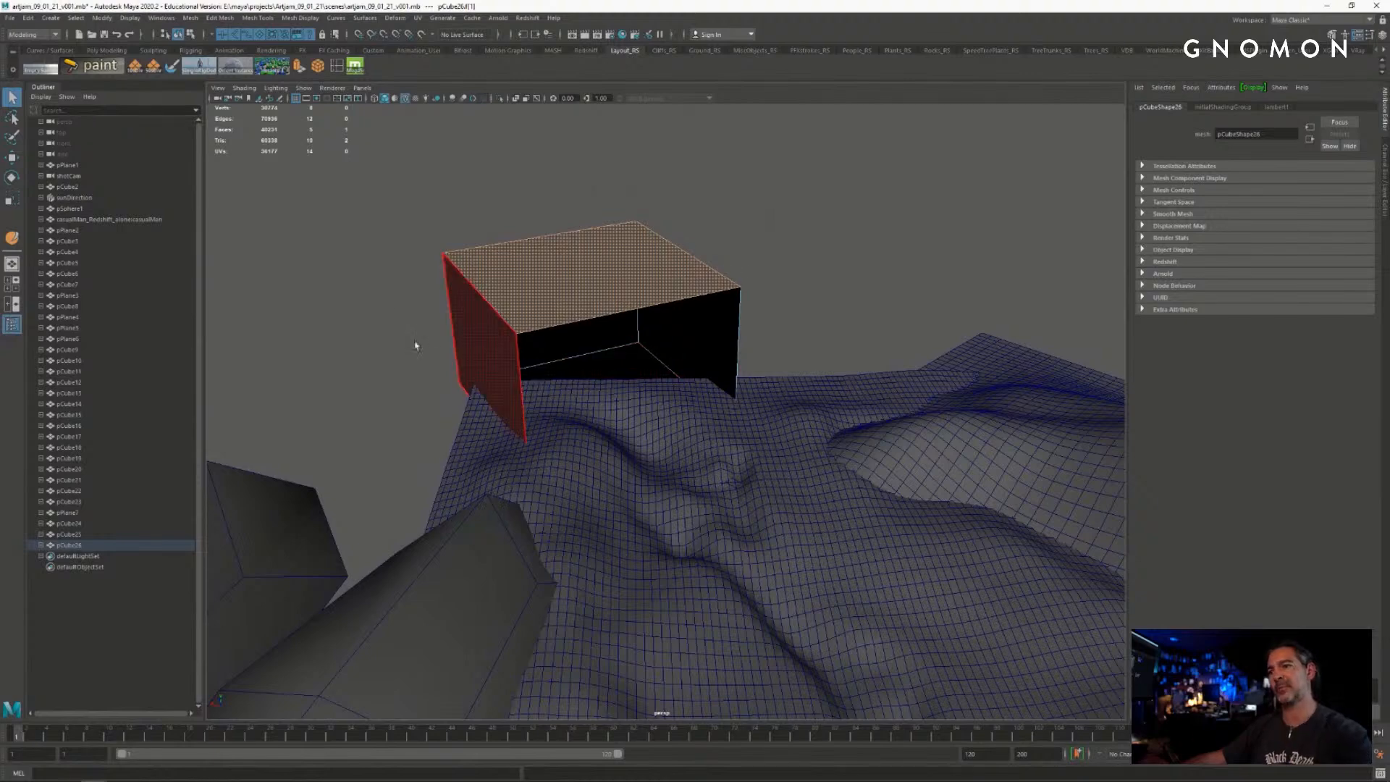
- Extrude the vertical edges on both sides of the opening outward to form a wall panel on each side
{"action": "left_click", "coordinate": [471, 348]}
{"action": "right_click_drag", "start_coordinate": [477, 370], "coordinate": [475, 323]}
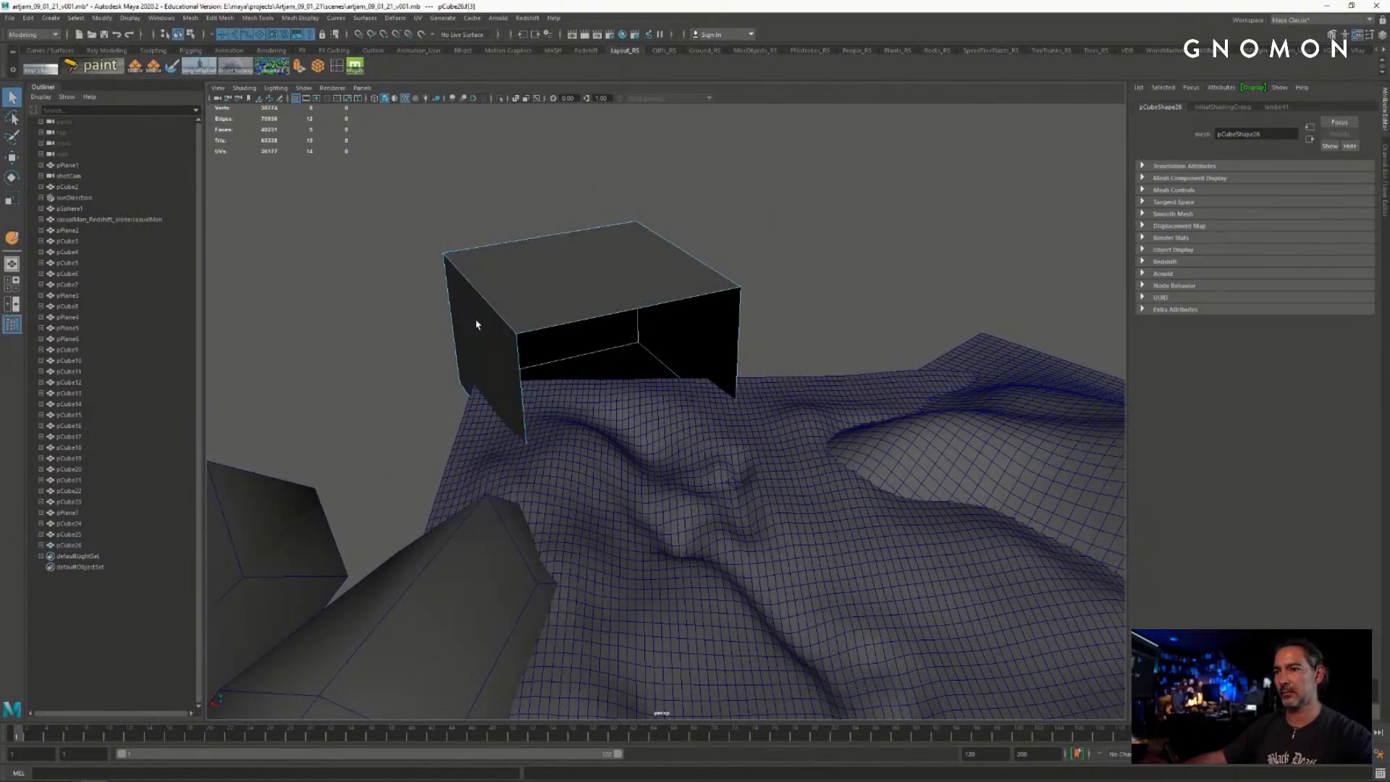
{"action": "left_click", "coordinate": [517, 376]}
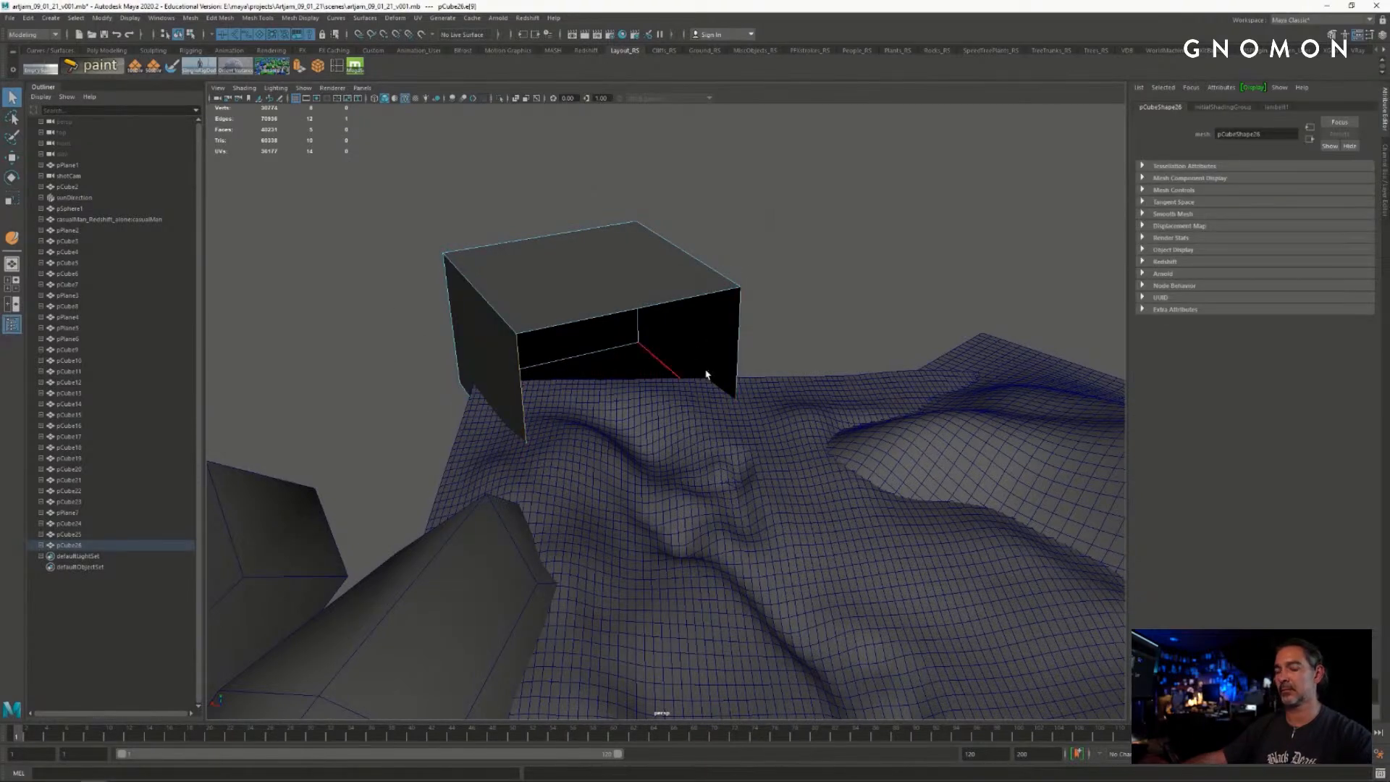
{"action": "key", "text": "ctrl+e"}
{"action": "left_click_drag", "start_coordinate": [430, 402], "coordinate": [241, 445]}
{"action": "left_click_drag", "start_coordinate": [868, 413], "coordinate": [800, 422], "text": "alt"}
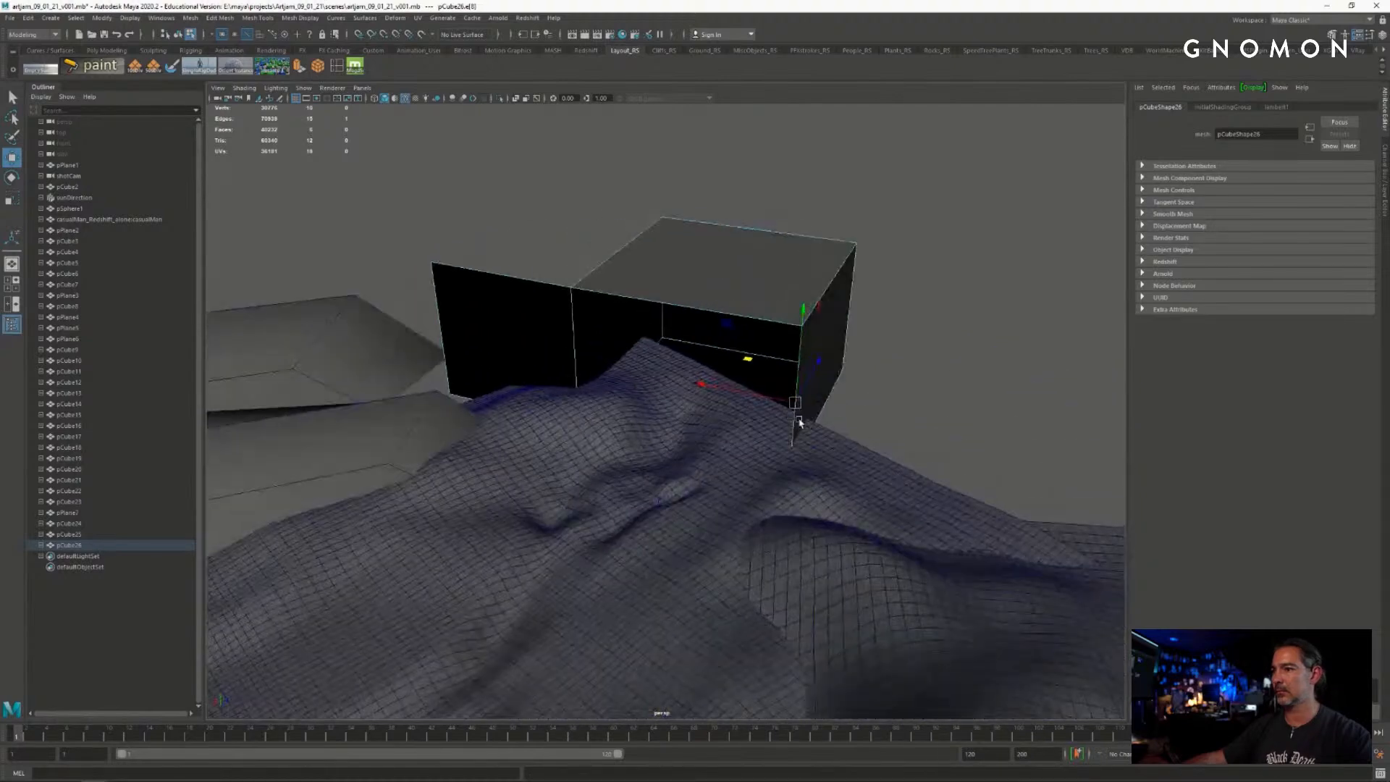
{"action": "left_click_drag", "start_coordinate": [886, 416], "coordinate": [883, 402], "text": "alt"}
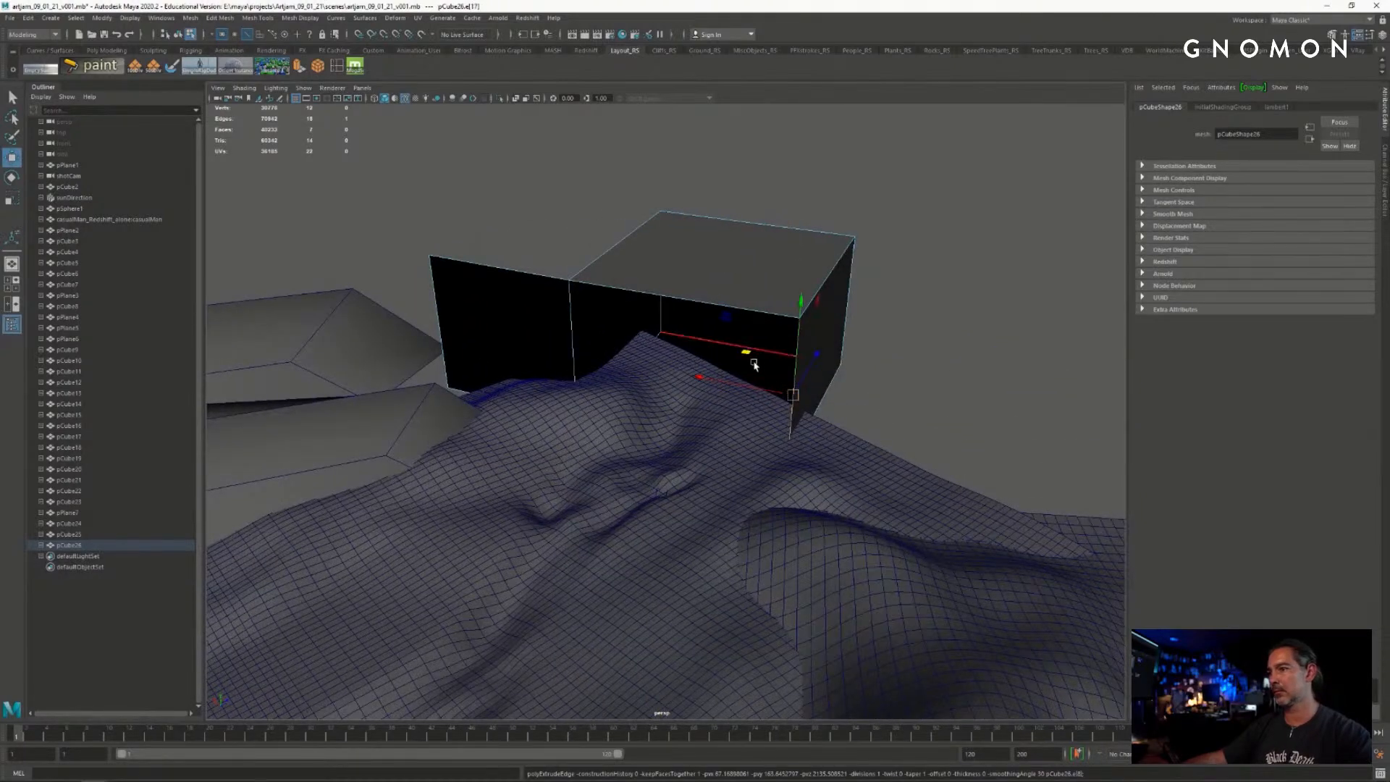
{"action": "left_click_drag", "start_coordinate": [754, 364], "coordinate": [991, 425]}
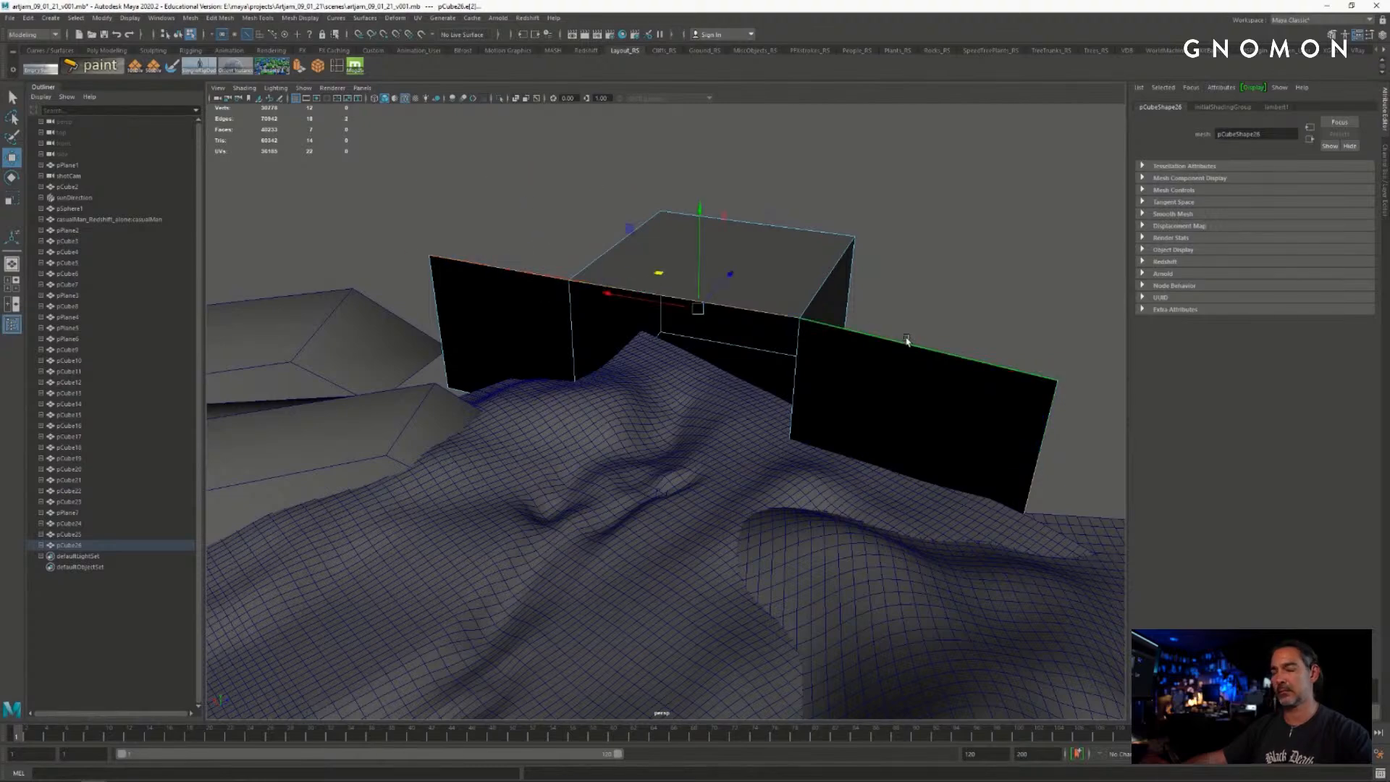
- Extrude the top edges of the opening and both side panels upward to raise the facade
{"action": "key", "text": "ctrl+e"}
{"action": "left_click_drag", "start_coordinate": [708, 212], "coordinate": [689, 97]}
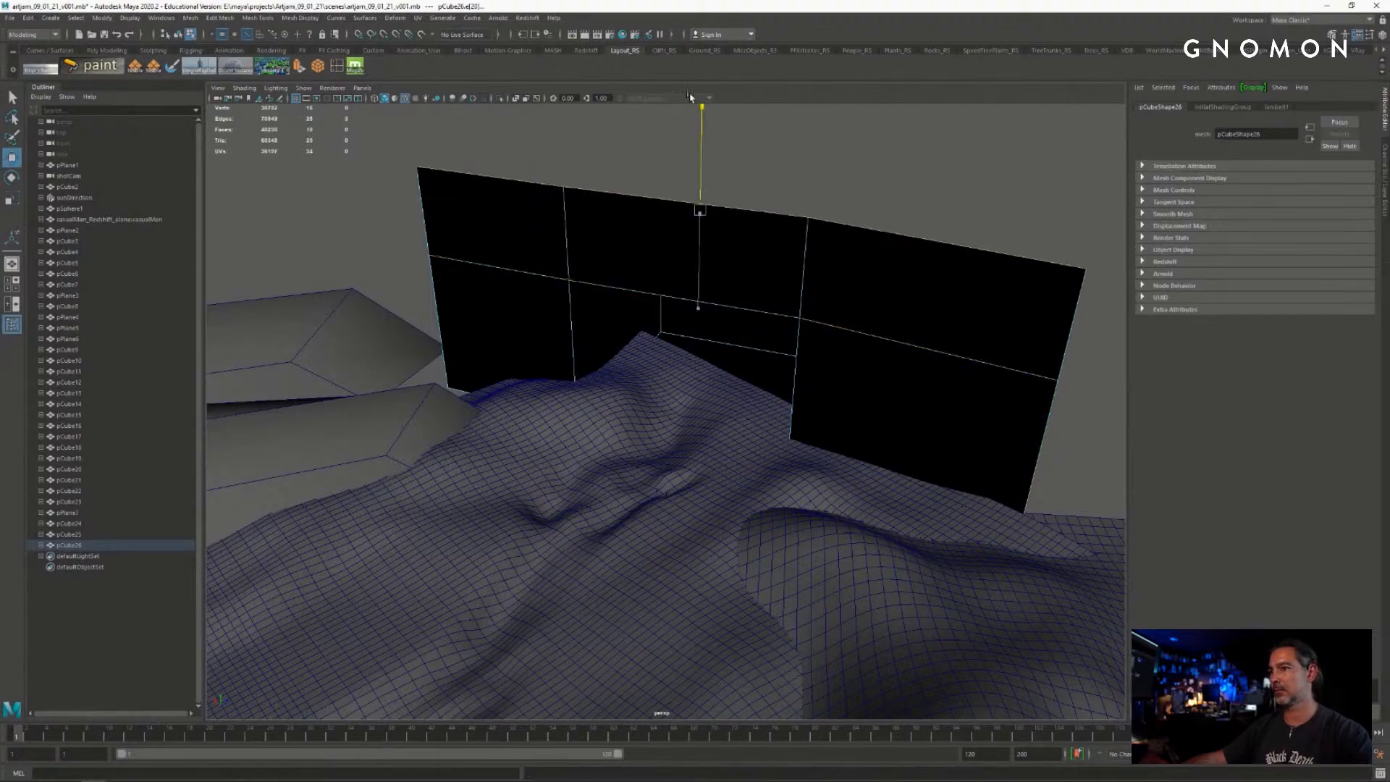
{"action": "left_click_drag", "start_coordinate": [892, 175], "coordinate": [844, 248], "text": "alt"}
- Reverse the normals of the whole structure so its front faces point toward the canyon
{"action": "right_click_drag", "start_coordinate": [840, 269], "coordinate": [893, 242]}
{"action": "left_click_drag", "start_coordinate": [893, 242], "coordinate": [747, 273], "text": "alt"}
{"action": "left_click", "coordinate": [370, 20]}
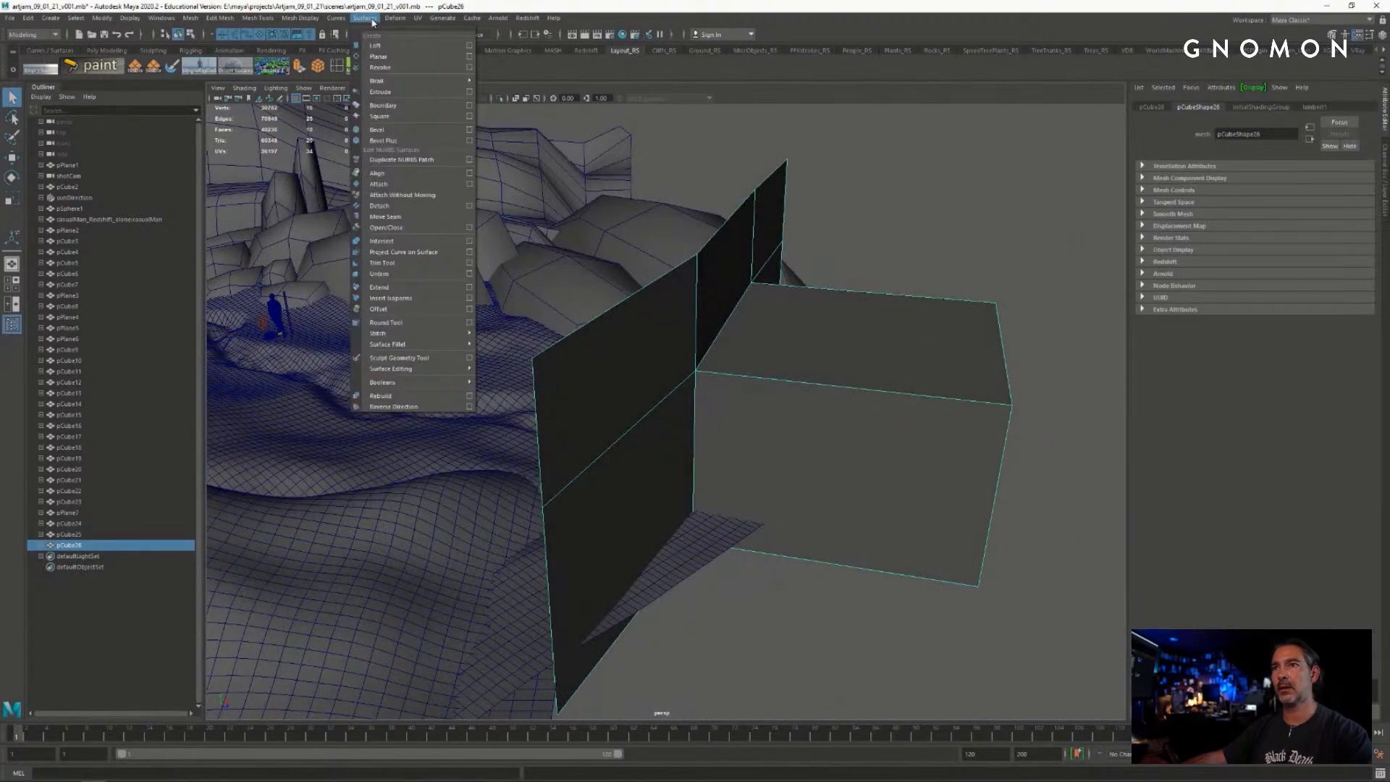
{"action": "mouse_move", "coordinate": [297, 24]}
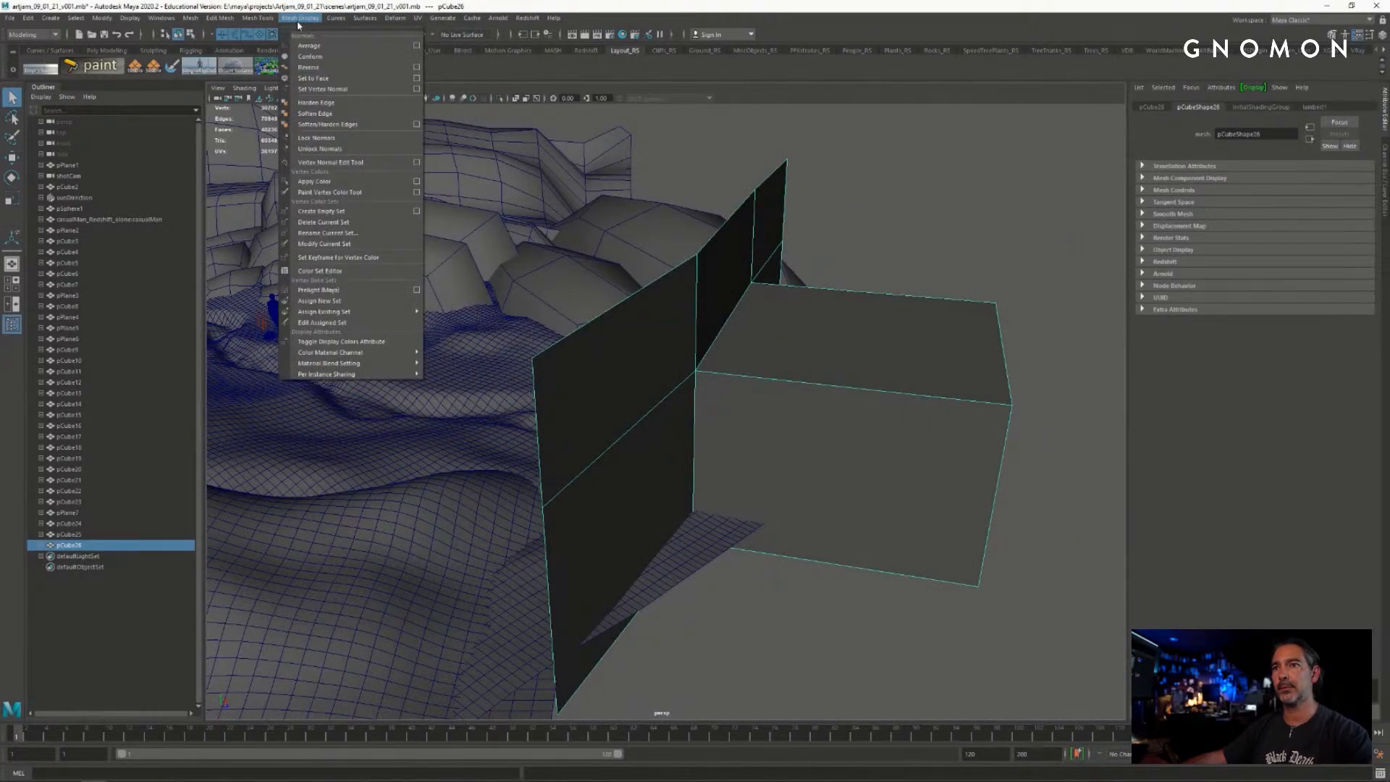
{"action": "left_click", "coordinate": [311, 78]}
{"action": "left_click_drag", "start_coordinate": [883, 217], "coordinate": [776, 217], "text": "alt"}
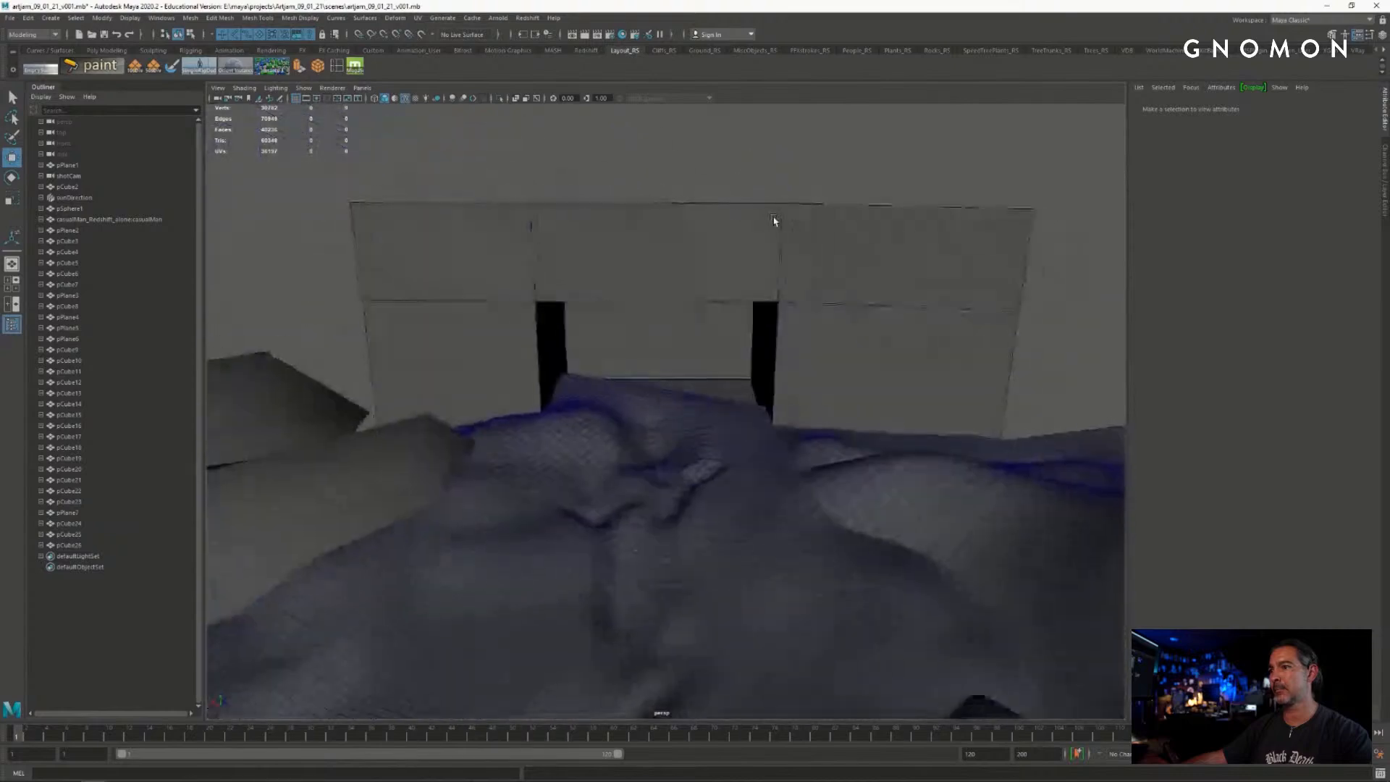
{"action": "left_click_drag", "start_coordinate": [717, 259], "coordinate": [705, 255], "text": "alt"}
- Extrude the facade's outer side and top border edges to give the wall thickness around the opening
{"action": "mouse_move", "coordinate": [704, 254]}
{"action": "right_mouse_down", "text": "alt"}
{"action": "mouse_move", "coordinate": [874, 272]}
{"action": "mouse_move", "coordinate": [728, 253]}
{"action": "right_mouse_up", "text": "alt"}
{"action": "left_click_drag", "start_coordinate": [728, 253], "coordinate": [813, 232], "text": "alt"}
{"action": "key", "text": "q"}
{"action": "left_click_drag", "start_coordinate": [704, 261], "coordinate": [533, 242], "text": "alt"}
{"action": "right_click_drag", "start_coordinate": [506, 225], "coordinate": [506, 193]}
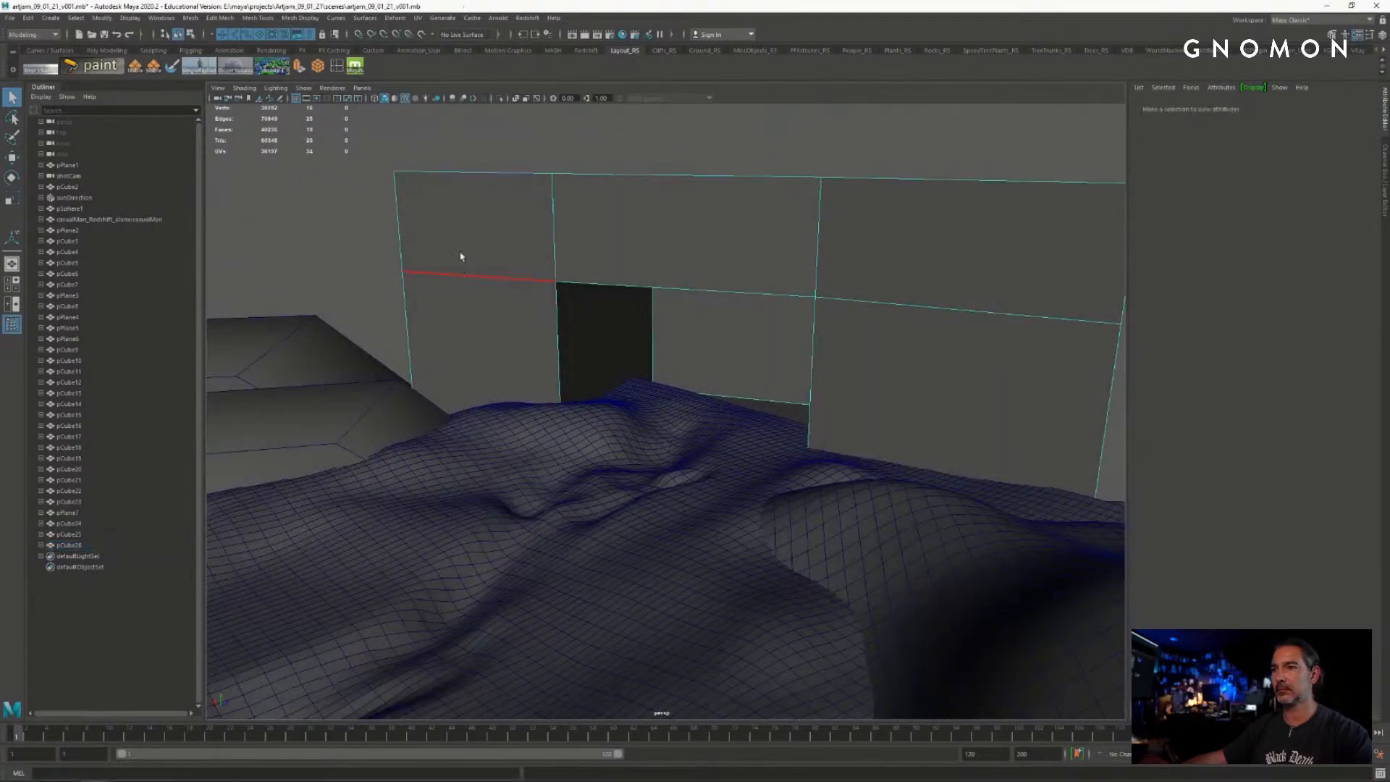
{"action": "left_click", "coordinate": [409, 301]}
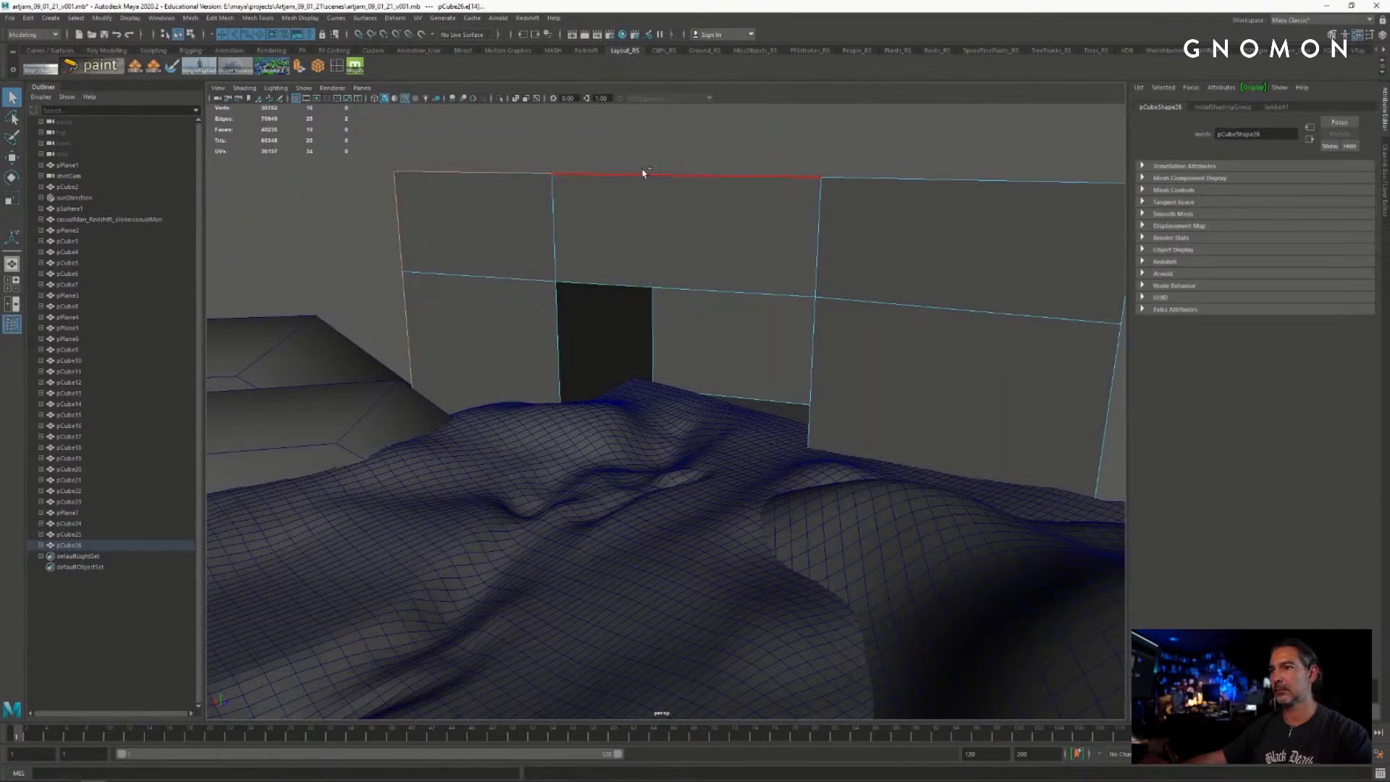
{"action": "left_click_drag", "start_coordinate": [975, 330], "coordinate": [823, 294], "text": "alt"}
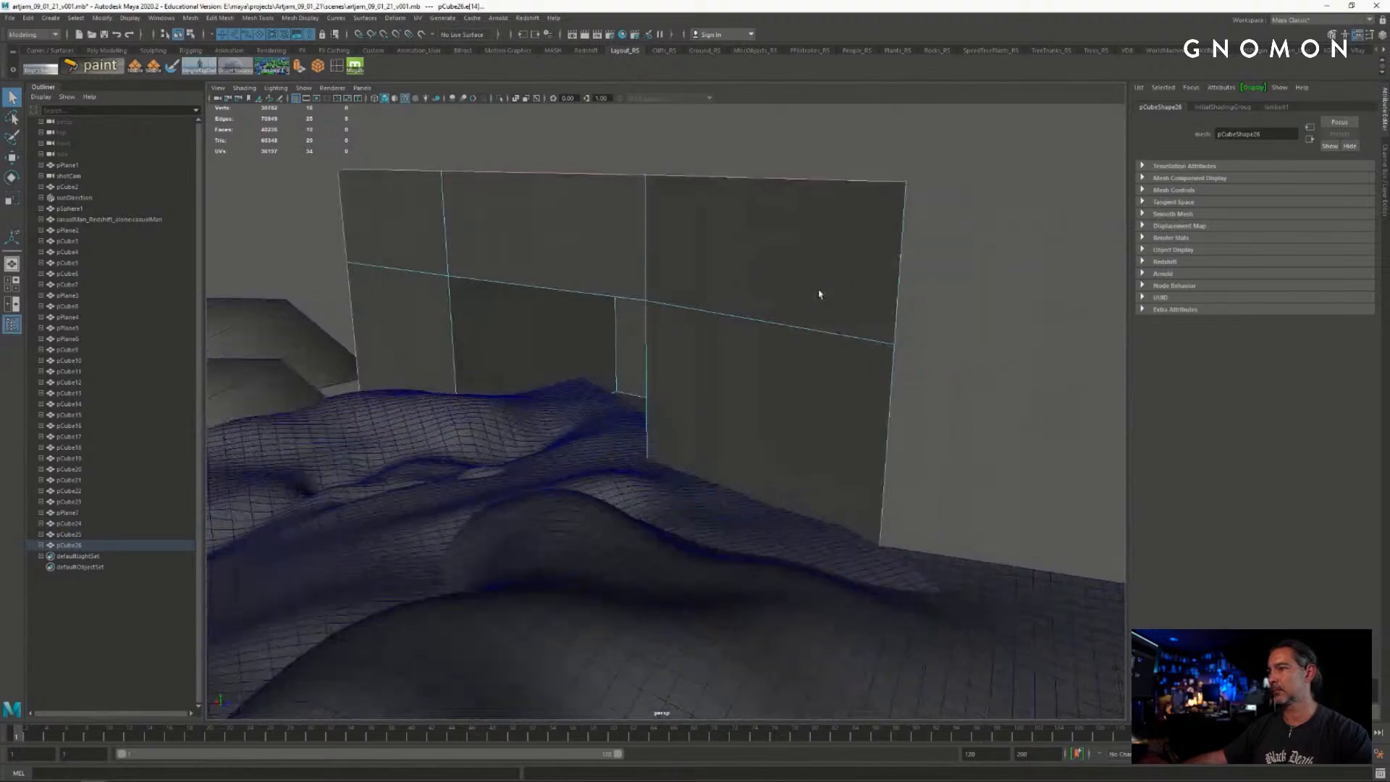
{"action": "left_click_drag", "start_coordinate": [871, 396], "coordinate": [830, 491], "text": "alt"}
{"action": "key", "text": "ctrl+e"}
{"action": "key", "text": "w"}
{"action": "left_click_drag", "start_coordinate": [814, 437], "coordinate": [759, 431], "text": "alt"}
{"action": "left_click_drag", "start_coordinate": [676, 268], "coordinate": [895, 330], "text": "alt"}
{"action": "left_click_drag", "start_coordinate": [627, 367], "coordinate": [661, 279], "text": "alt"}
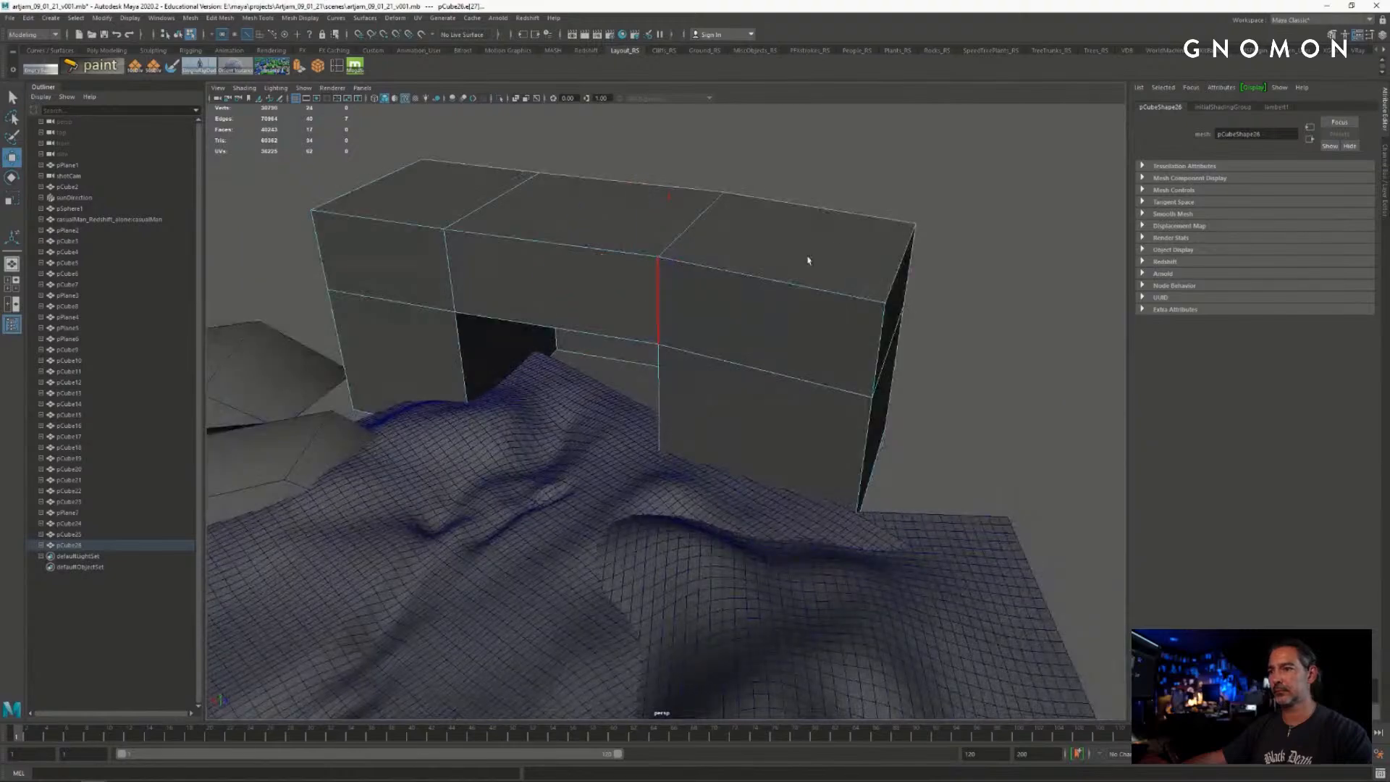
- Return the structure to object selection and delete its construction history
{"action": "key", "text": "q"}
{"action": "right_click_drag", "start_coordinate": [734, 236], "coordinate": [776, 187]}
{"action": "left_click", "coordinate": [776, 174]}
{"action": "middle_click_drag", "start_coordinate": [614, 289], "coordinate": [682, 345], "text": "alt"}
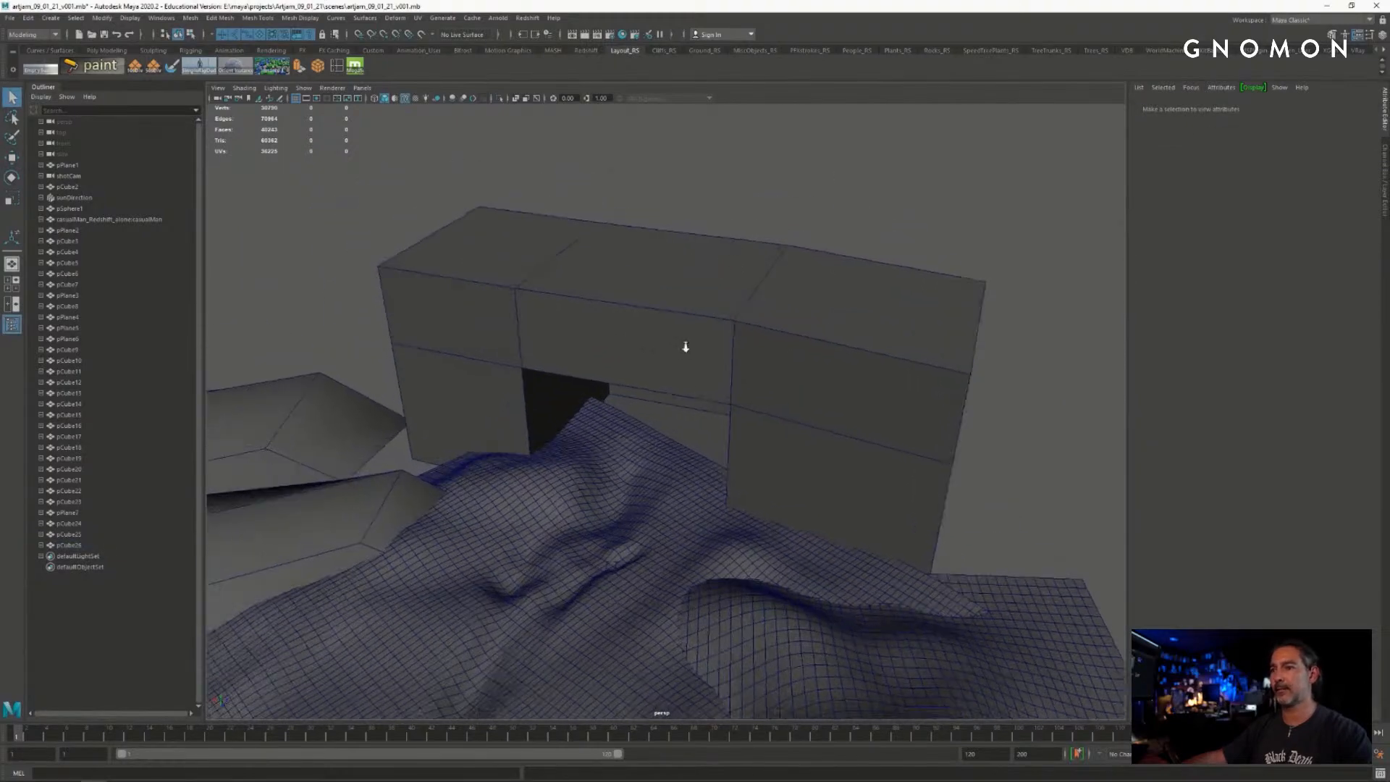
{"action": "right_click_drag", "start_coordinate": [682, 345], "coordinate": [742, 297], "text": "alt"}
{"action": "left_click", "coordinate": [741, 298]}
{"action": "left_click", "coordinate": [28, 18]}
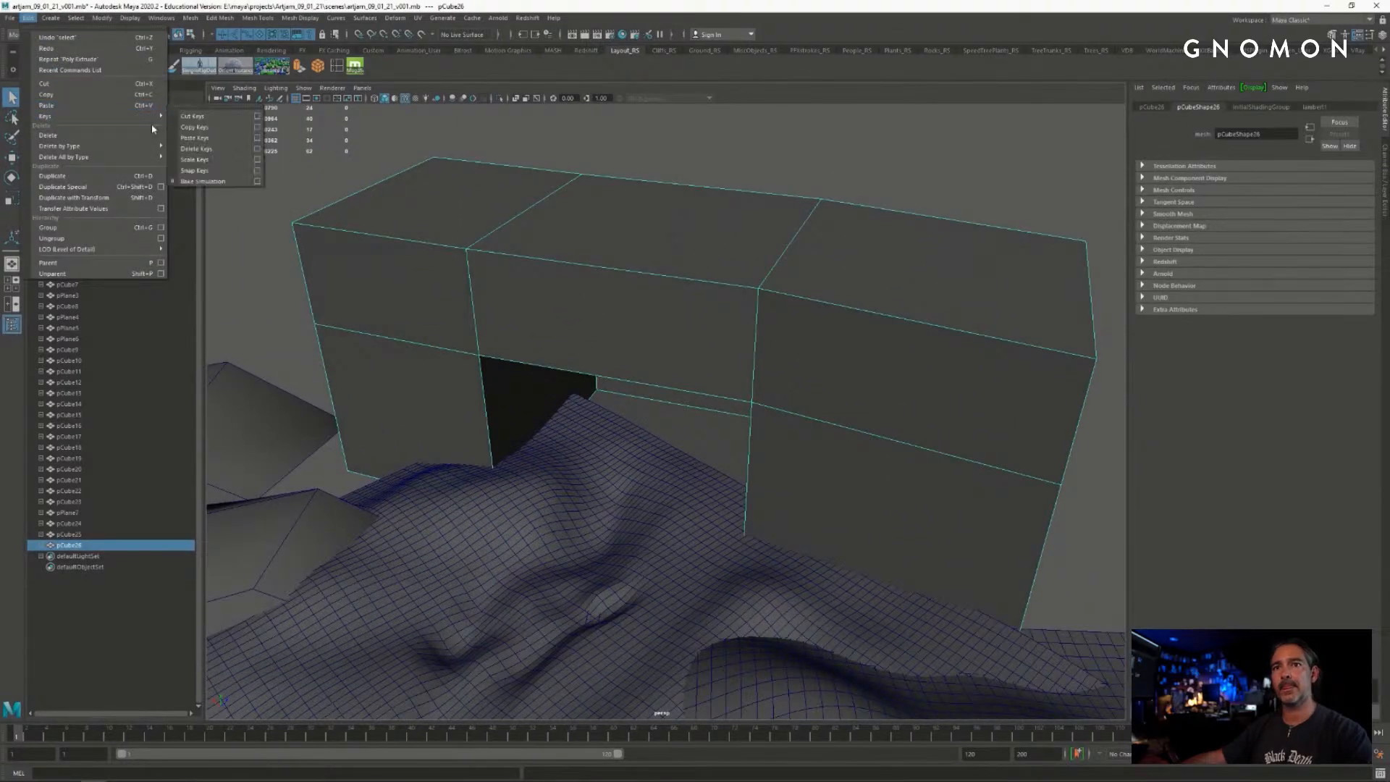
{"action": "left_click", "coordinate": [194, 148]}
{"action": "left_click_drag", "start_coordinate": [552, 227], "coordinate": [620, 322], "text": "alt"}
{"action": "left_click_drag", "start_coordinate": [686, 361], "coordinate": [636, 348], "text": "alt"}
{"action": "middle_click_drag", "start_coordinate": [636, 348], "coordinate": [644, 319], "text": "alt"}
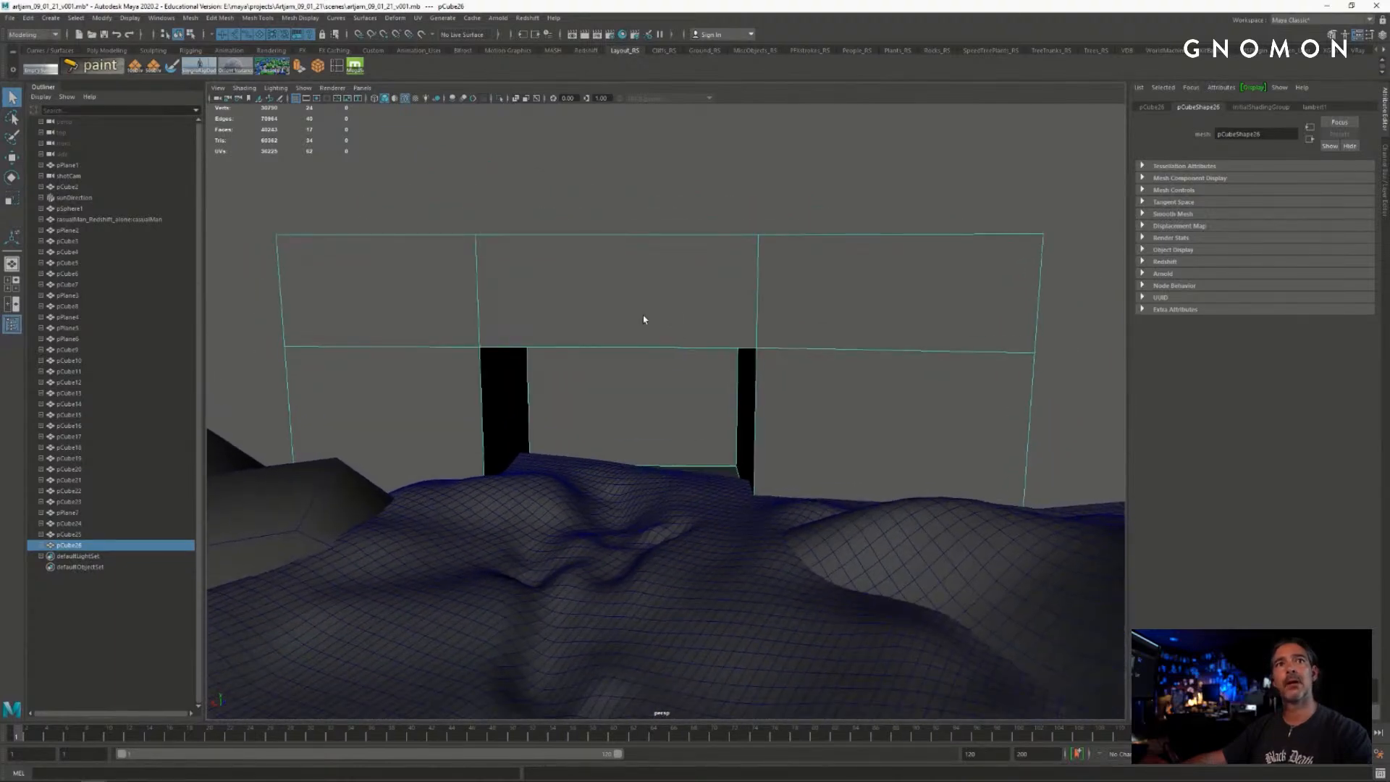
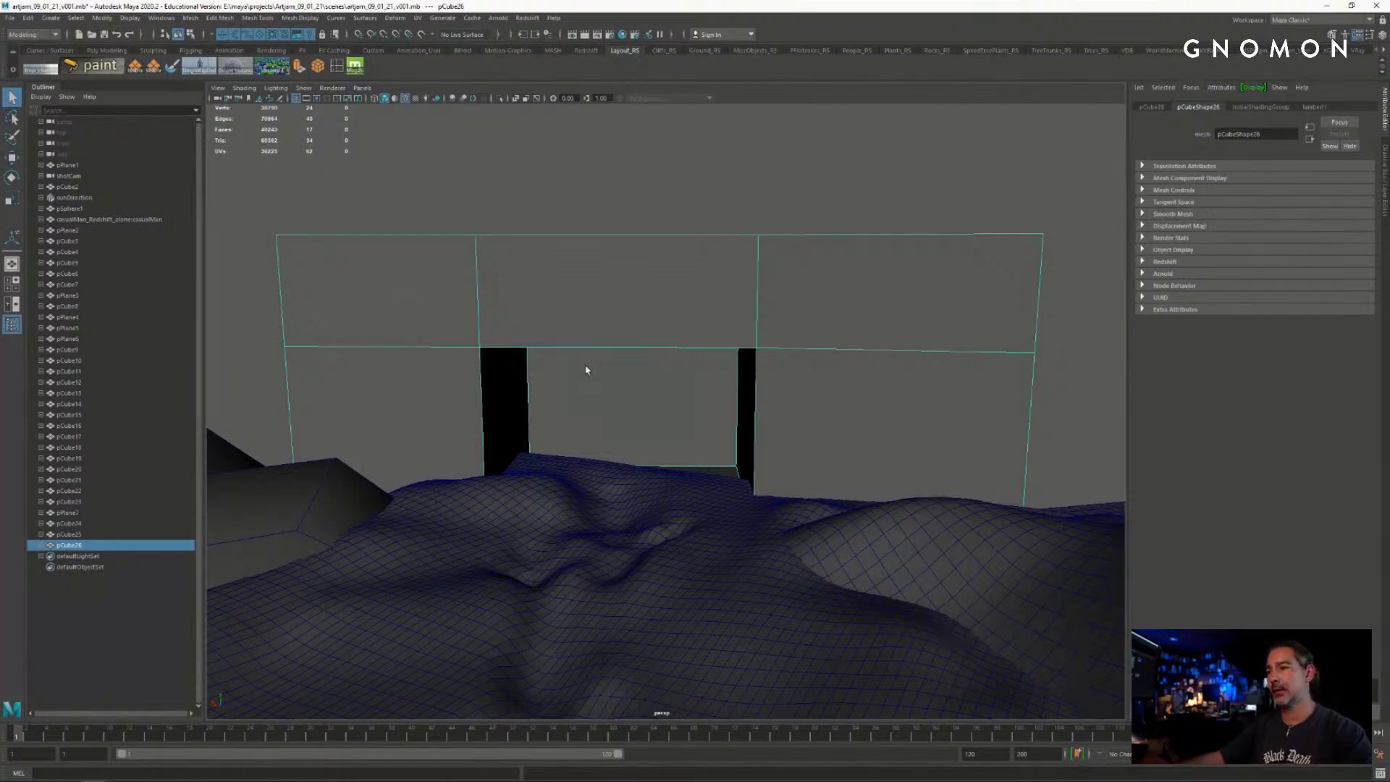
- Pull the vertices at the structure's two upper outer corners down and inward to slope its silhouette
{"action": "left_click_drag", "start_coordinate": [577, 323], "coordinate": [419, 261], "text": "alt"}
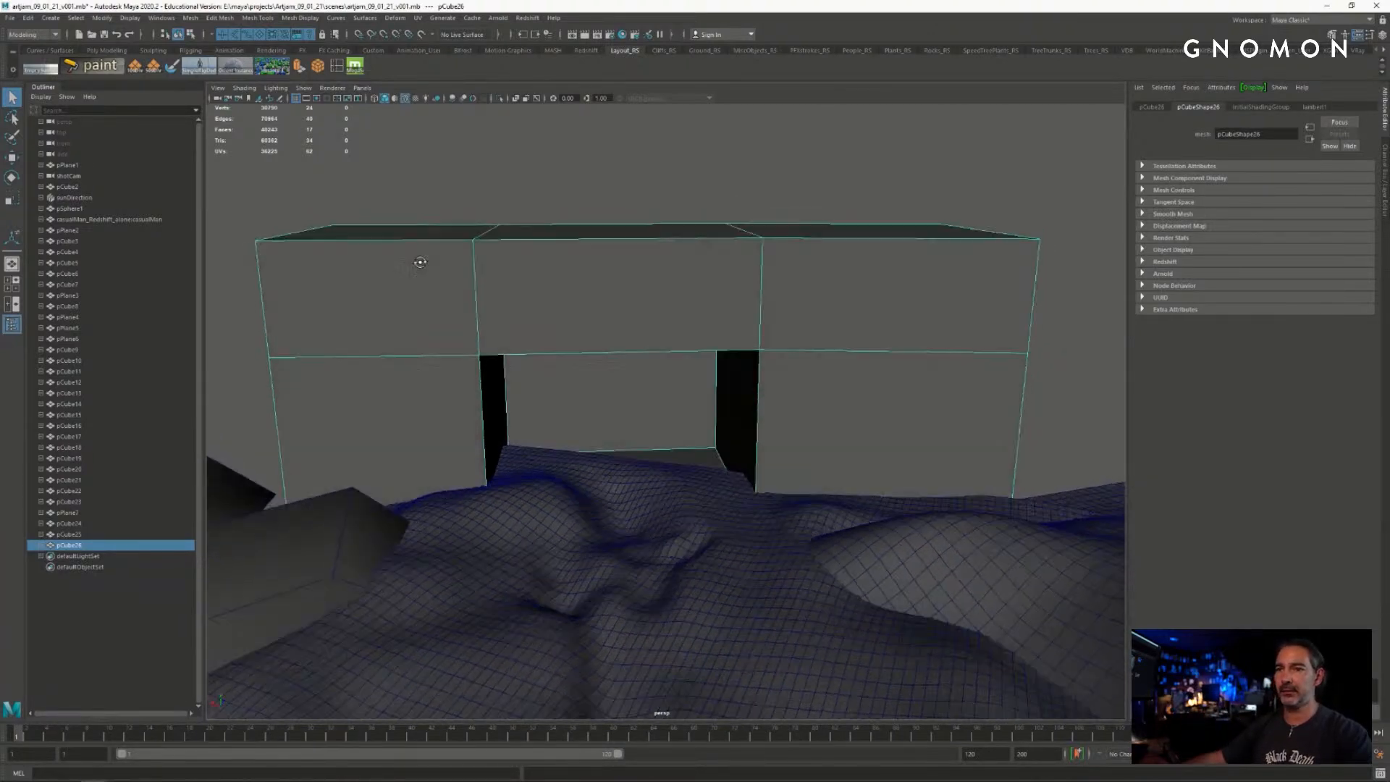
{"action": "middle_click_drag", "start_coordinate": [419, 260], "coordinate": [483, 256], "text": "alt"}
{"action": "right_click_drag", "start_coordinate": [478, 247], "coordinate": [428, 246]}
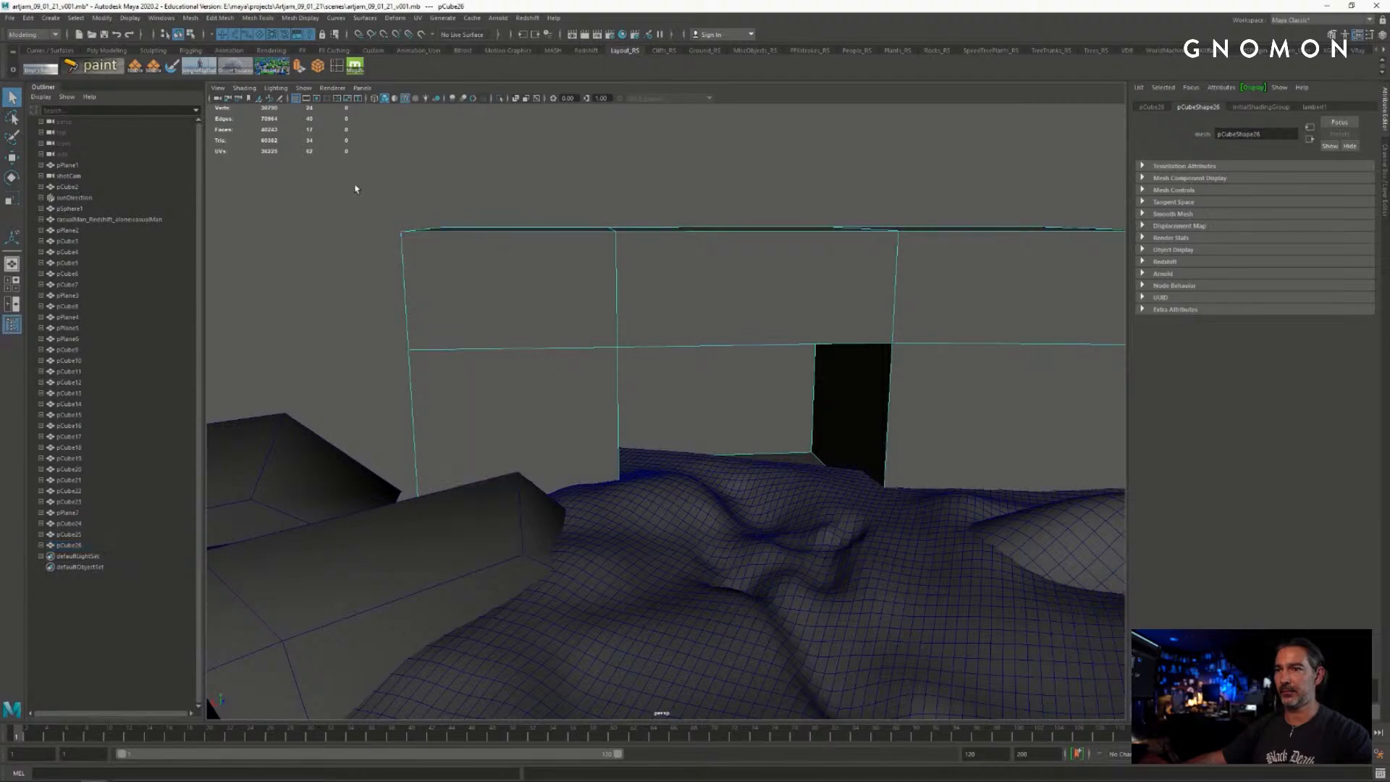
{"action": "key", "text": "w"}
{"action": "left_click_drag", "start_coordinate": [357, 189], "coordinate": [497, 273]}
{"action": "middle_click_drag", "start_coordinate": [970, 258], "coordinate": [708, 239], "text": "alt"}
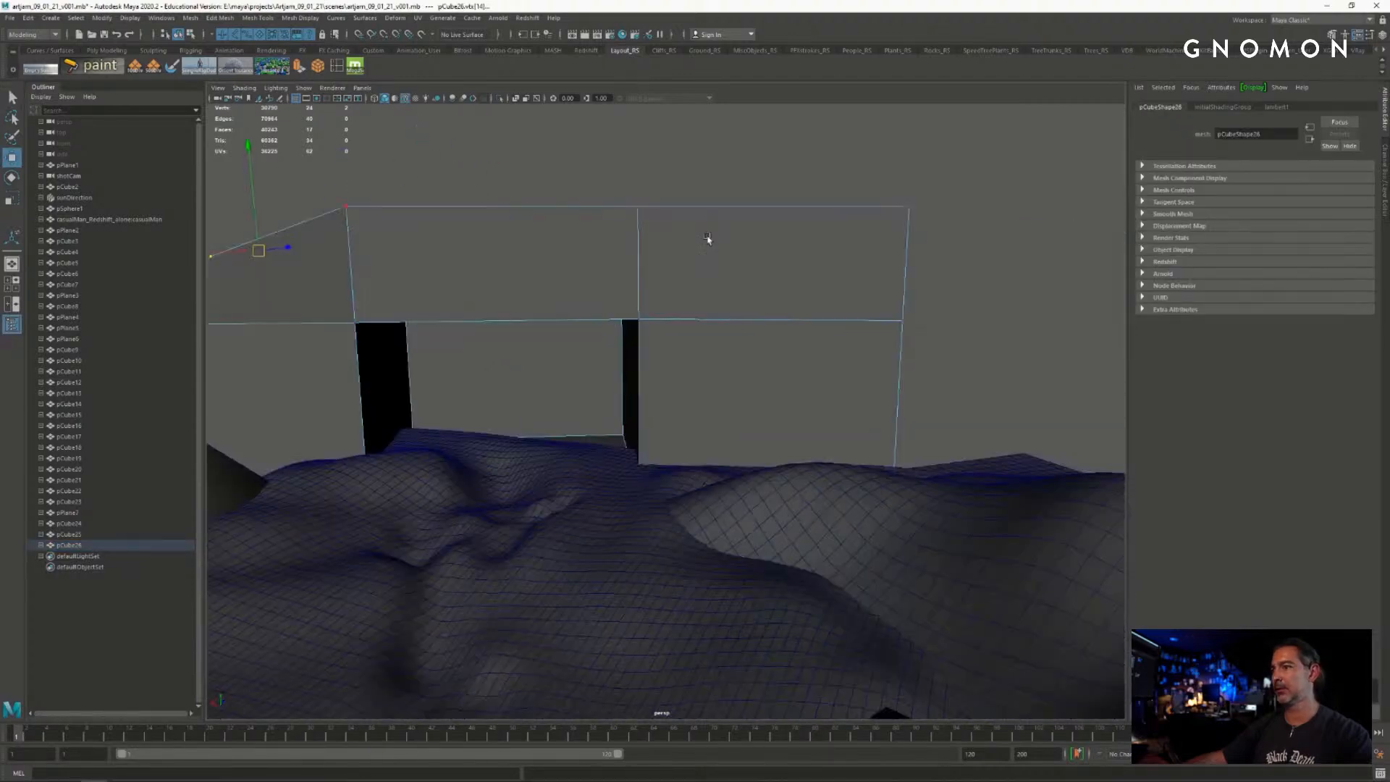
{"action": "left_click_drag", "start_coordinate": [718, 246], "coordinate": [673, 241], "text": "alt"}
{"action": "left_click_drag", "start_coordinate": [892, 211], "coordinate": [771, 264]}
{"action": "mouse_move", "coordinate": [874, 312]}
{"action": "left_mouse_down", "text": "alt"}
{"action": "mouse_move", "coordinate": [866, 323]}
{"action": "mouse_move", "coordinate": [878, 313]}
{"action": "left_mouse_up", "text": "alt"}
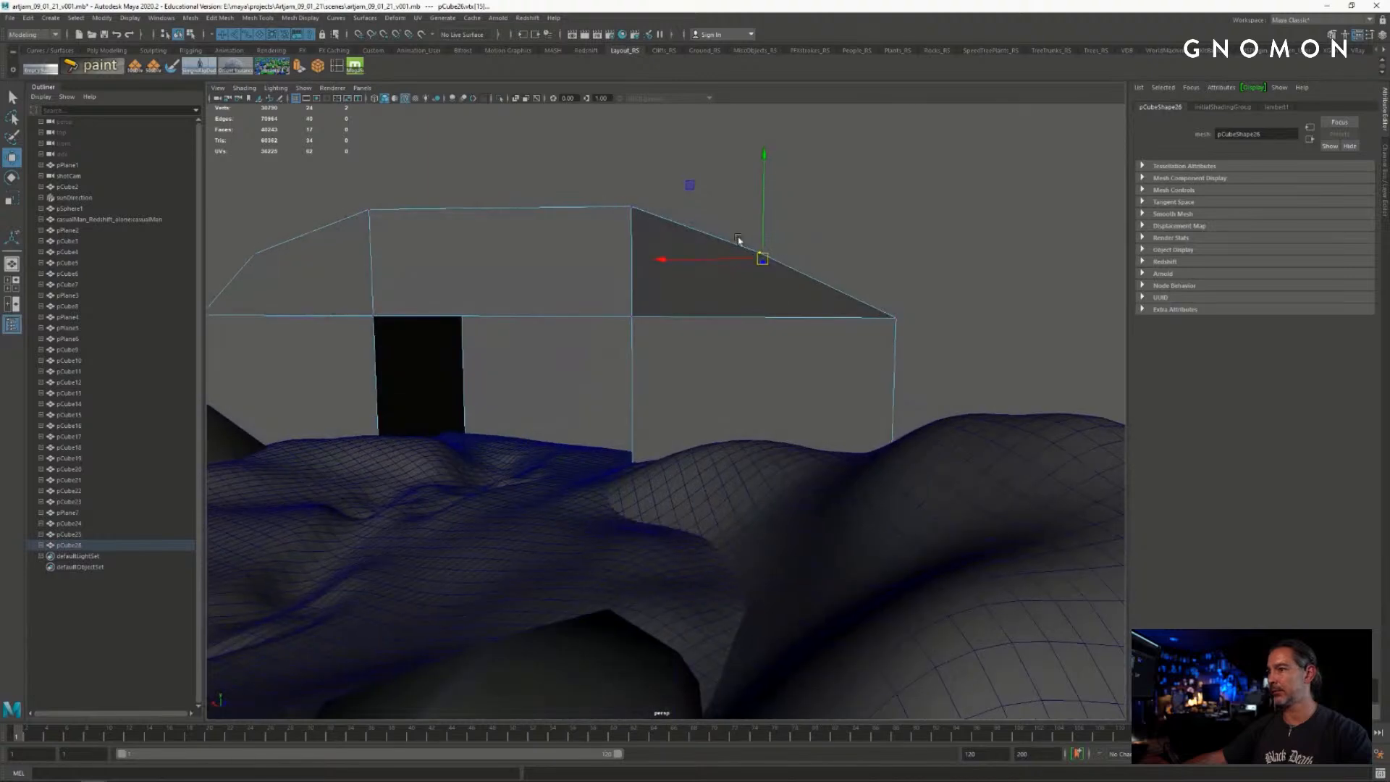
- Lower the outer corner vertices on one side of the structure so its edge slopes toward the ground
{"action": "left_click", "coordinate": [825, 296]}
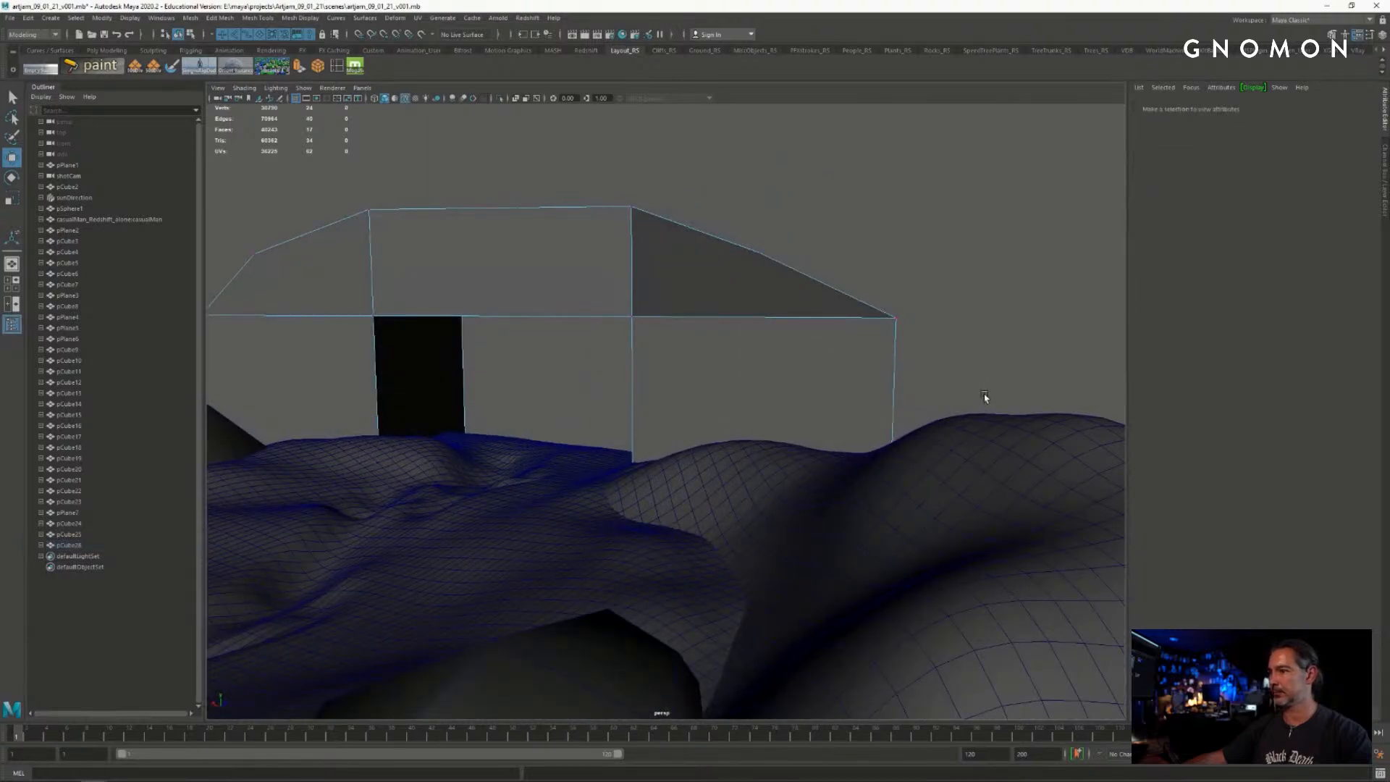
{"action": "left_click_drag", "start_coordinate": [724, 226], "coordinate": [985, 396]}
{"action": "left_click_drag", "start_coordinate": [822, 287], "coordinate": [850, 394]}
{"action": "left_click_drag", "start_coordinate": [640, 321], "coordinate": [676, 282], "text": "alt"}
{"action": "left_click", "coordinate": [633, 344]}
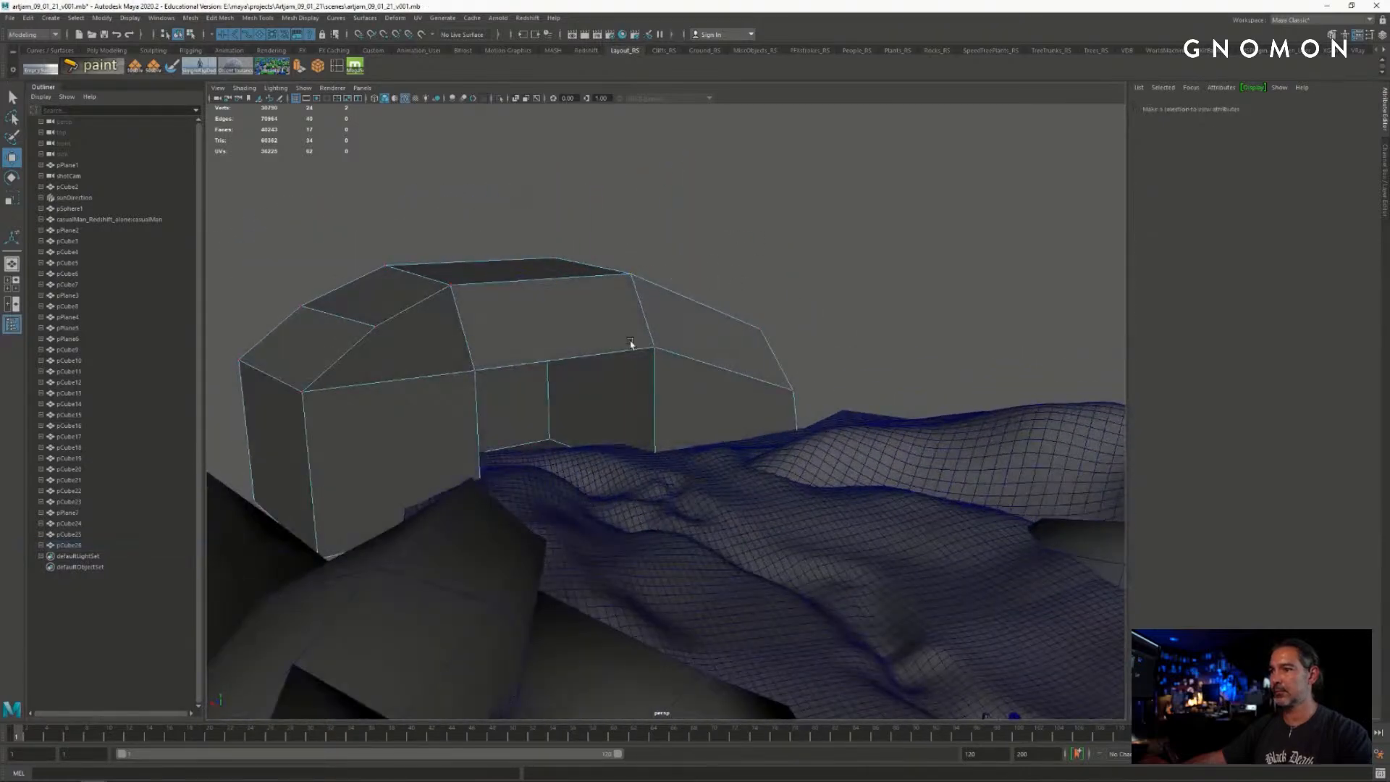
{"action": "left_click_drag", "start_coordinate": [562, 357], "coordinate": [540, 360], "text": "alt"}
{"action": "left_click", "coordinate": [525, 402]}
{"action": "left_click_drag", "start_coordinate": [637, 375], "coordinate": [664, 362], "text": "alt"}
{"action": "key", "text": "q"}
{"action": "right_click_drag", "start_coordinate": [682, 388], "coordinate": [683, 412]}
{"action": "left_click", "coordinate": [687, 397]}
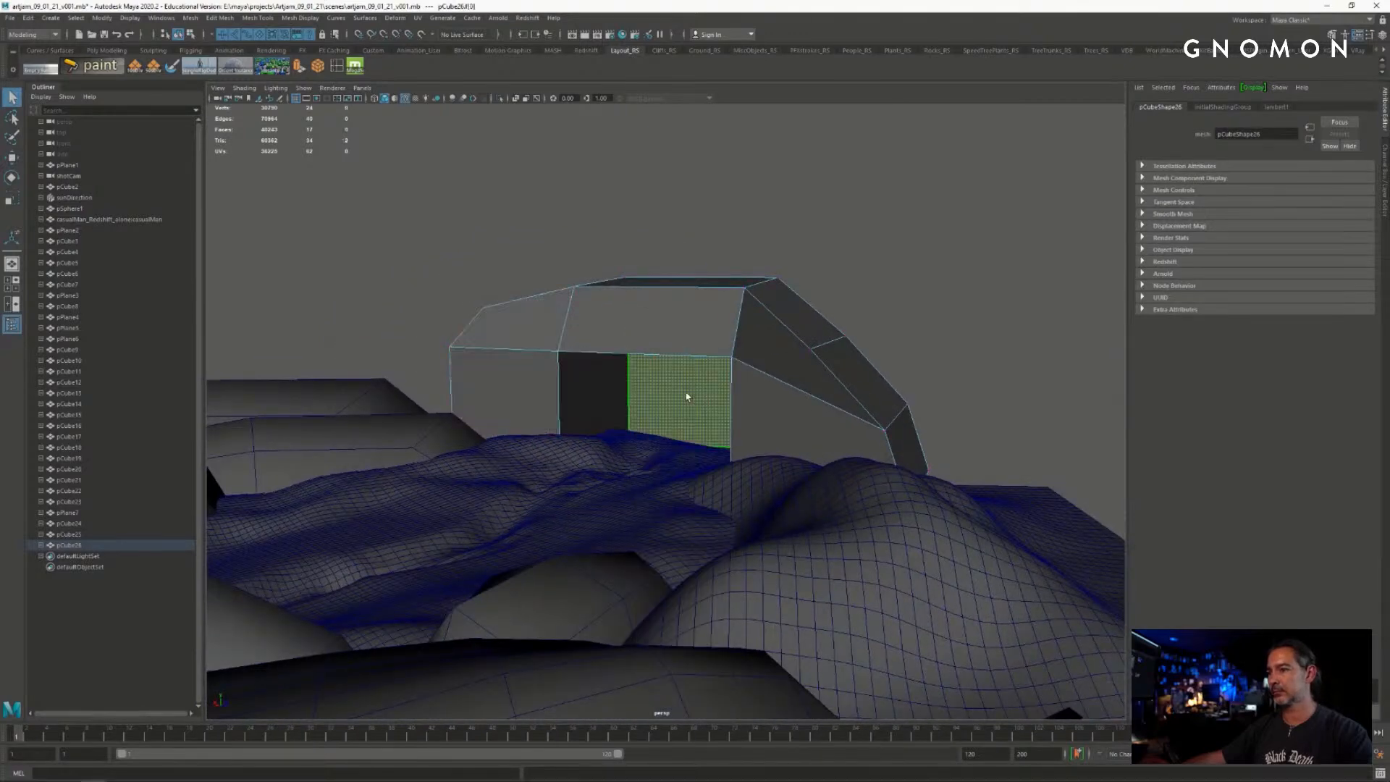
{"action": "left_click_drag", "start_coordinate": [687, 396], "coordinate": [682, 337], "text": "alt"}
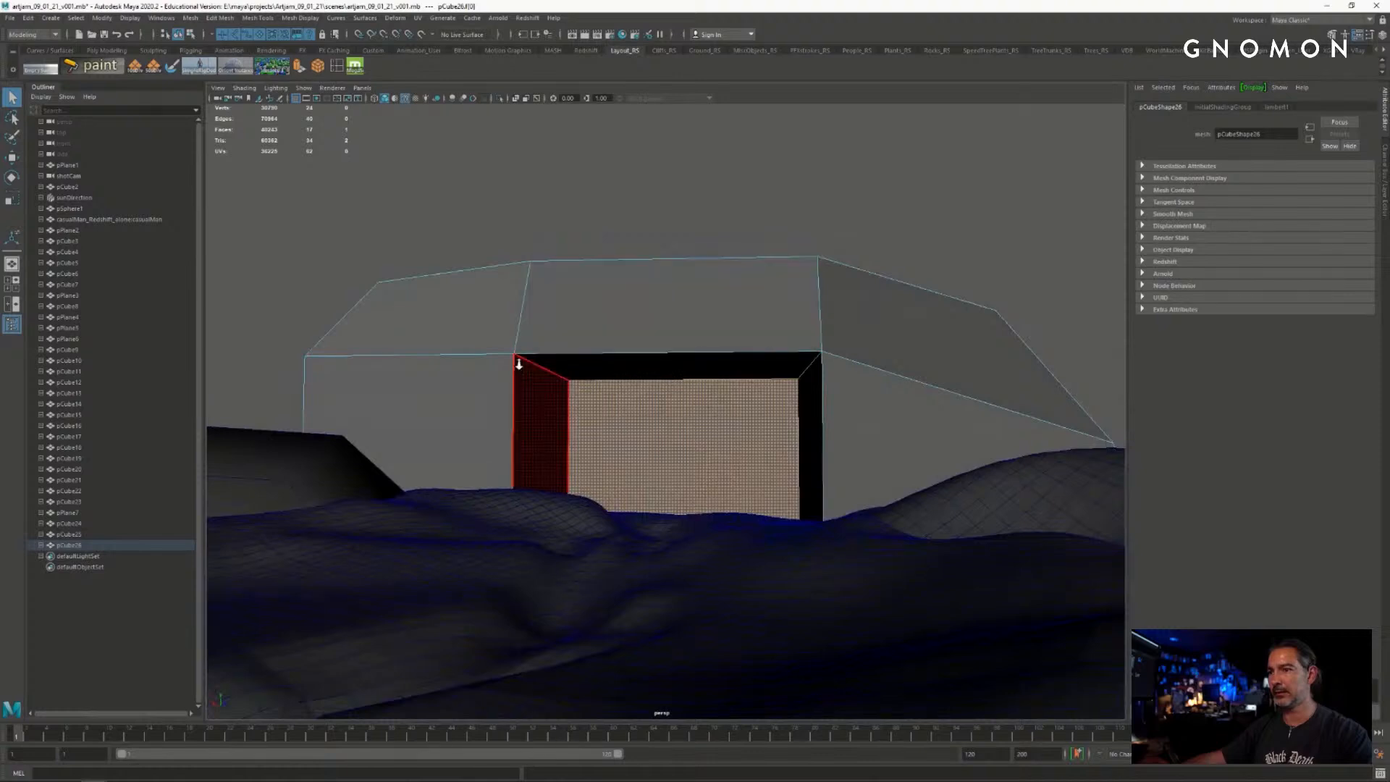
- Reposition the upper corner edges of the opening inward to narrow its top and give it an irregular shape
{"action": "scroll", "coordinate": [519, 362], "scroll_direction": "up", "scroll_amount": 1}
{"action": "right_click_drag", "start_coordinate": [537, 368], "coordinate": [537, 343]}
{"action": "left_click", "coordinate": [539, 367]}
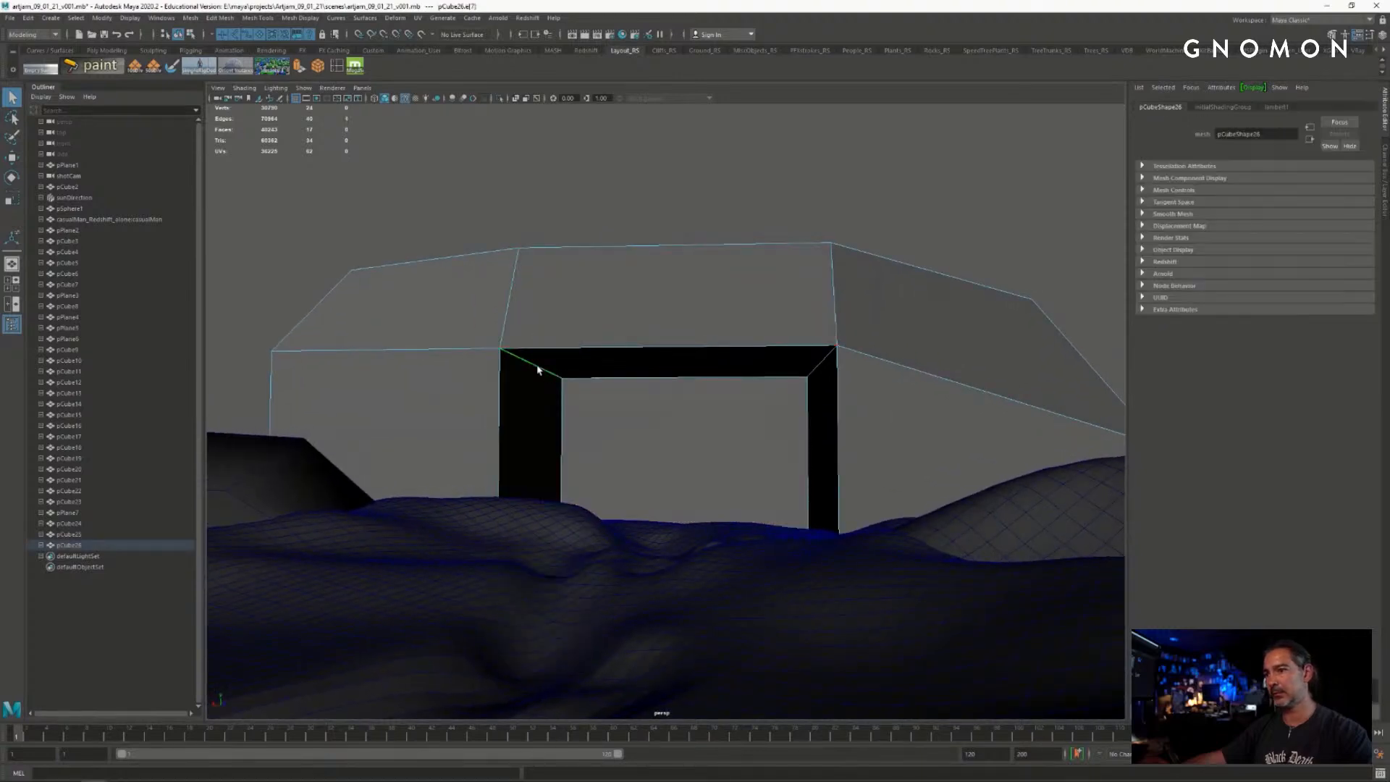
{"action": "key", "text": "w"}
{"action": "mouse_move", "coordinate": [540, 370]}
{"action": "left_mouse_down", "text": "alt"}
{"action": "mouse_move", "coordinate": [559, 389]}
{"action": "mouse_move", "coordinate": [566, 372]}
{"action": "left_mouse_up", "text": "alt"}
{"action": "left_click_drag", "start_coordinate": [817, 353], "coordinate": [634, 464]}
{"action": "middle_click_drag", "start_coordinate": [674, 443], "coordinate": [659, 378], "text": "alt"}
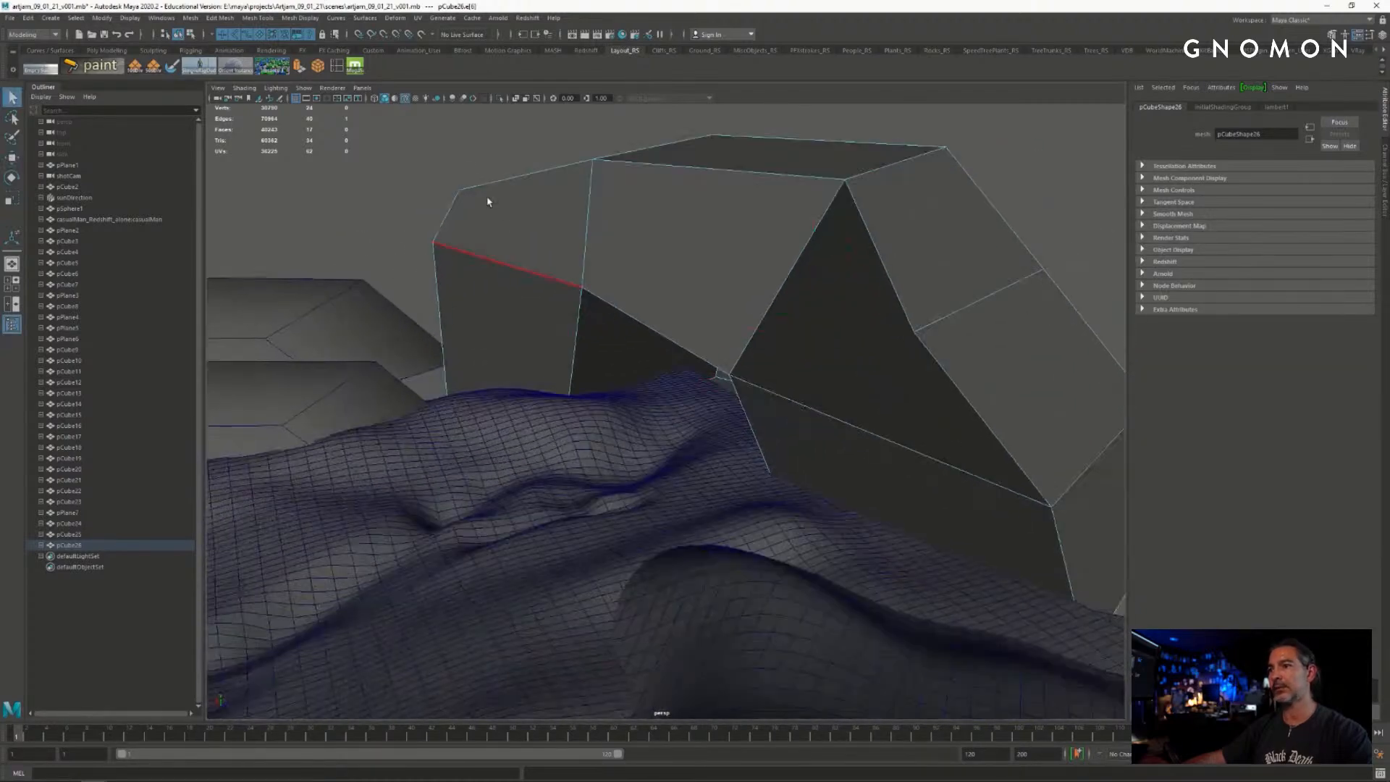
{"action": "key", "text": "q"}
{"action": "left_click", "coordinate": [461, 224]}
- Delete the face closing the back of the opening and save the scene
{"action": "left_click_drag", "start_coordinate": [453, 283], "coordinate": [670, 382], "text": "alt"}
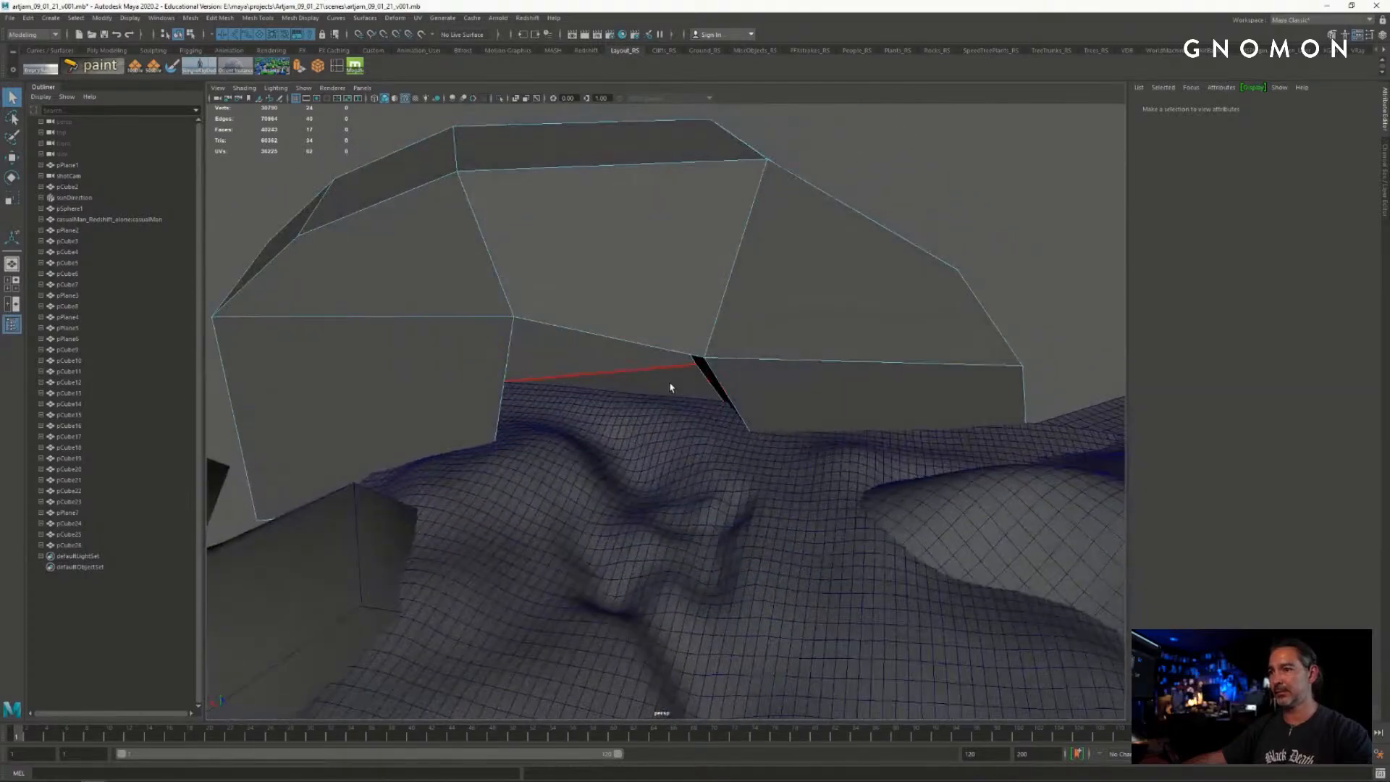
{"action": "left_click", "coordinate": [670, 381]}
{"action": "right_click_drag", "start_coordinate": [670, 382], "coordinate": [673, 388]}
{"action": "left_click", "coordinate": [673, 388]}
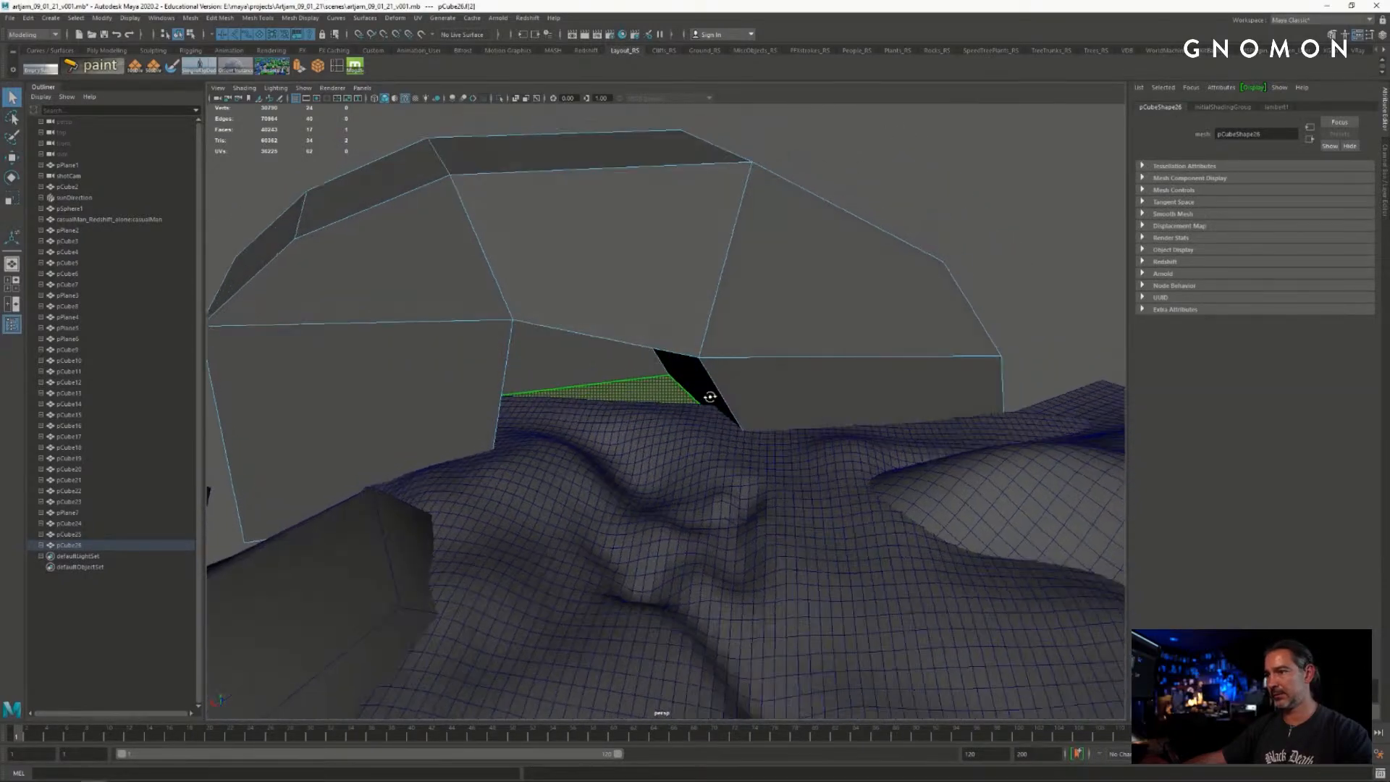
{"action": "left_click_drag", "start_coordinate": [708, 394], "coordinate": [735, 321], "text": "alt"}
{"action": "key", "text": "Delete"}
{"action": "left_click", "coordinate": [699, 384]}
{"action": "left_click", "coordinate": [735, 320]}
{"action": "left_click", "coordinate": [964, 228]}
{"action": "left_click_drag", "start_coordinate": [799, 376], "coordinate": [498, 360], "text": "alt"}
{"action": "key", "text": "ctrl+s"}
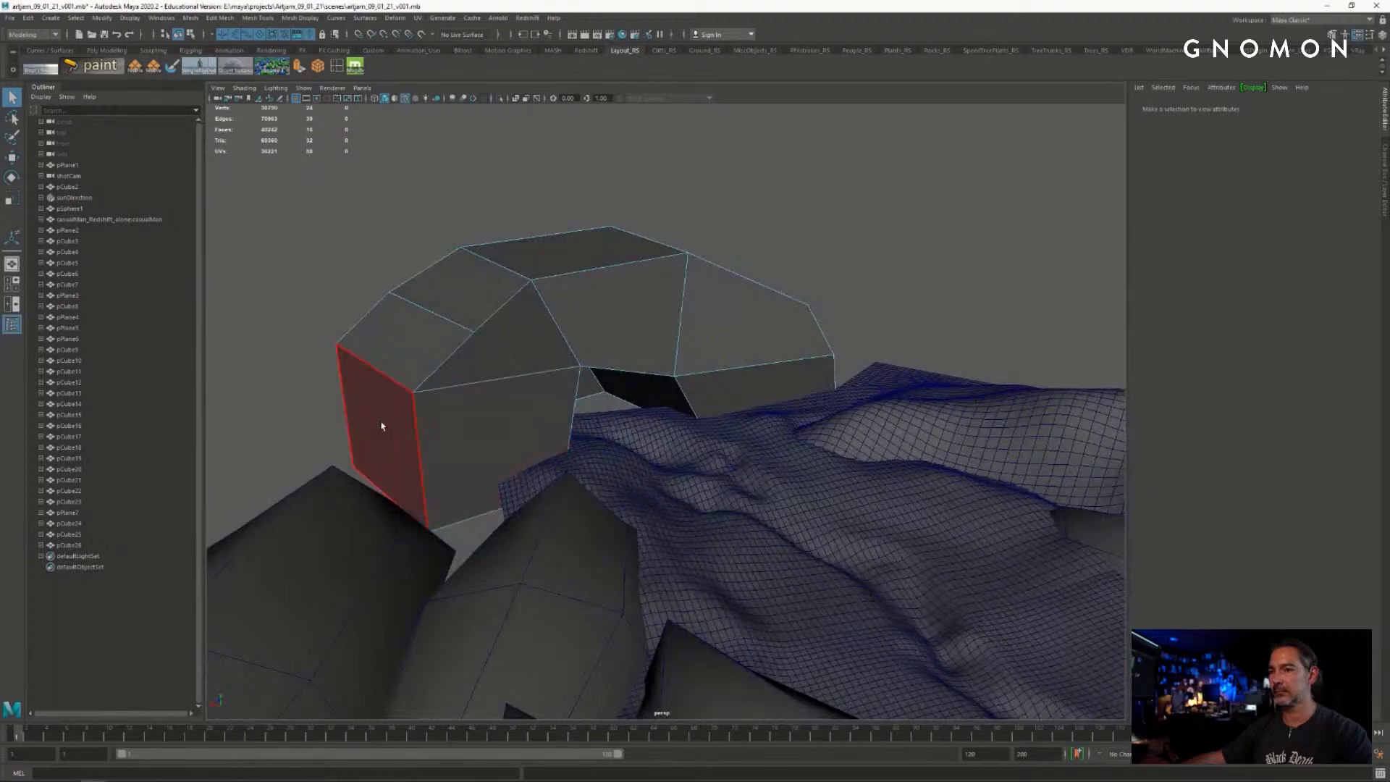
- Shift the front vertical edge at one outer end of the structure to angle its side wall
{"action": "left_click_drag", "start_coordinate": [381, 426], "coordinate": [478, 445], "text": "alt"}
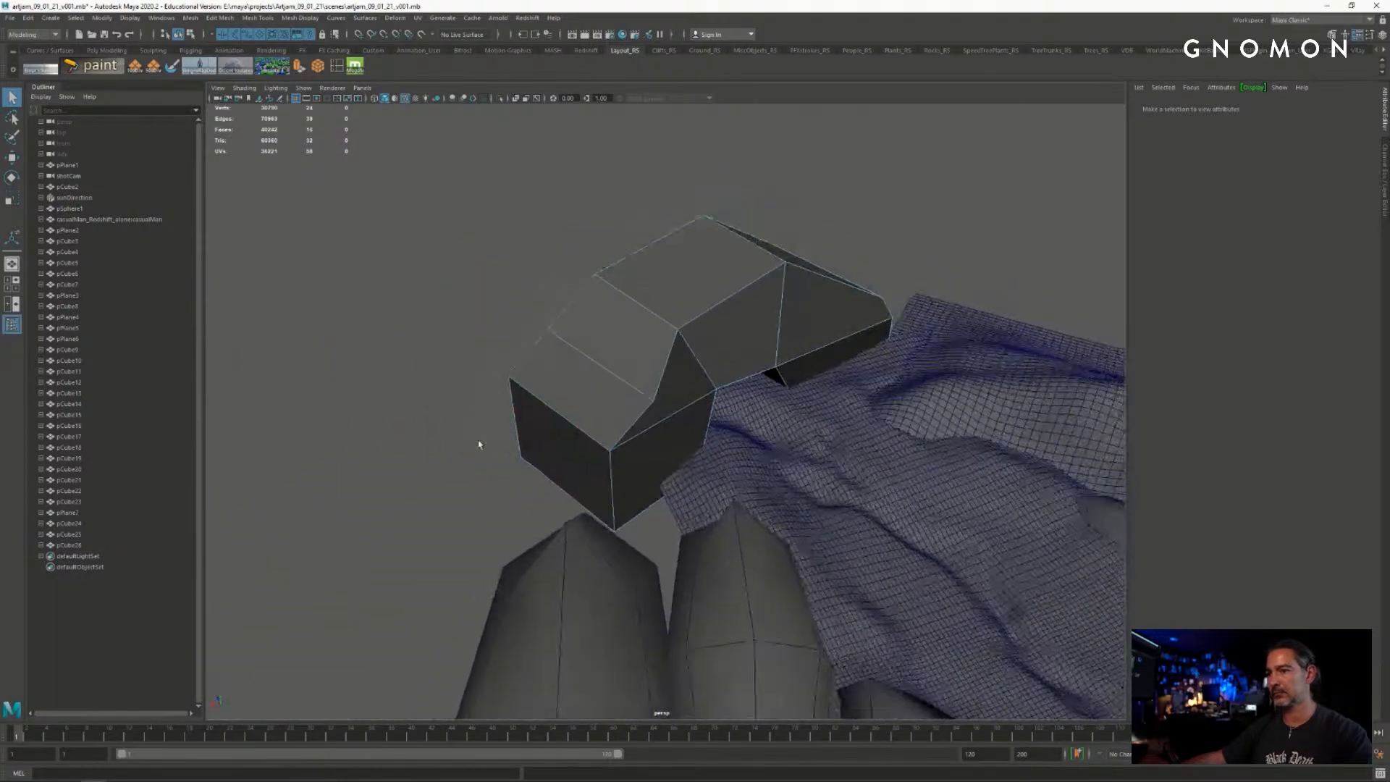
{"action": "right_click_drag", "start_coordinate": [554, 466], "coordinate": [553, 433]}
{"action": "left_click_drag", "start_coordinate": [672, 490], "coordinate": [670, 361], "text": "alt"}
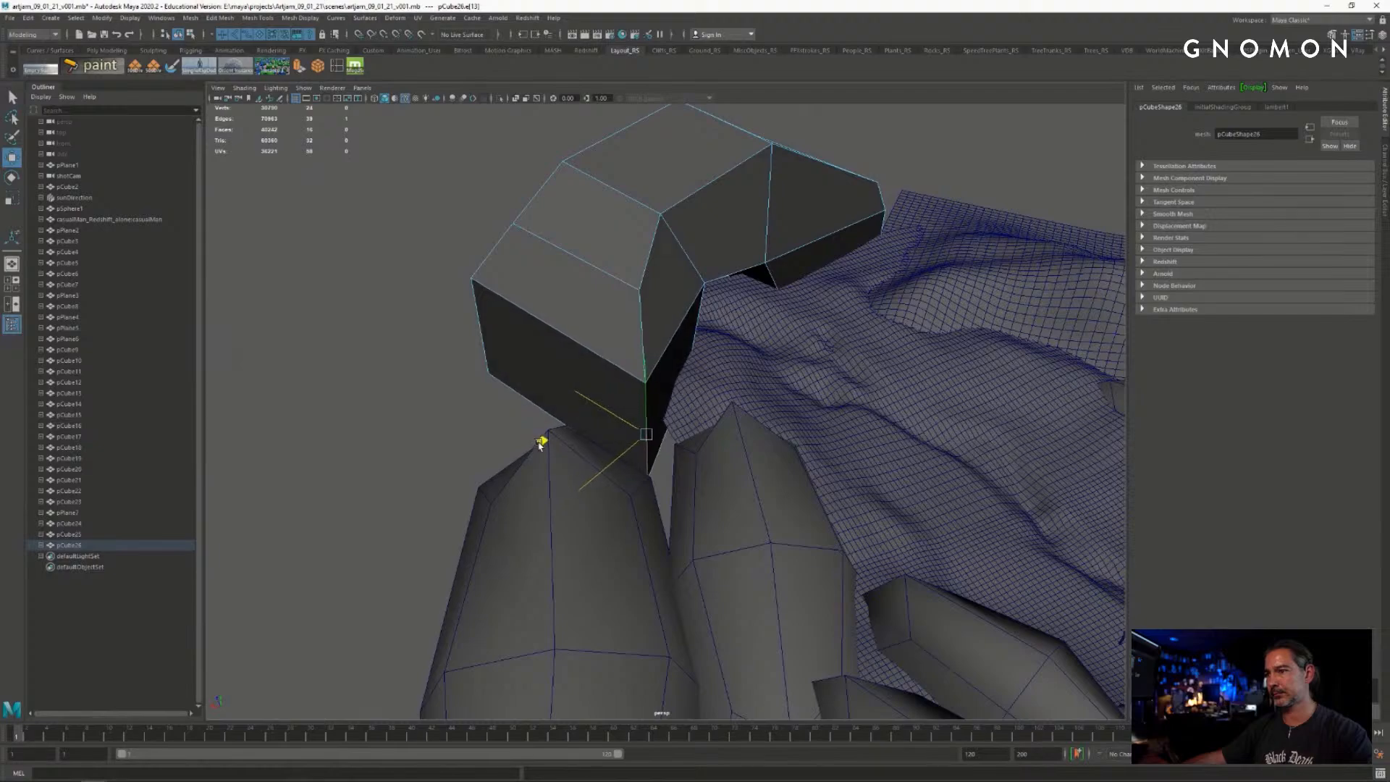
{"action": "left_click_drag", "start_coordinate": [539, 443], "coordinate": [621, 468], "text": "alt"}
{"action": "key", "text": "q"}
{"action": "left_click_drag", "start_coordinate": [817, 440], "coordinate": [551, 328], "text": "alt"}
- Move the opposite outer end's lower side face inward toward the opening
{"action": "left_click", "coordinate": [650, 340]}
{"action": "left_click_drag", "start_coordinate": [782, 364], "coordinate": [641, 357], "text": "alt"}
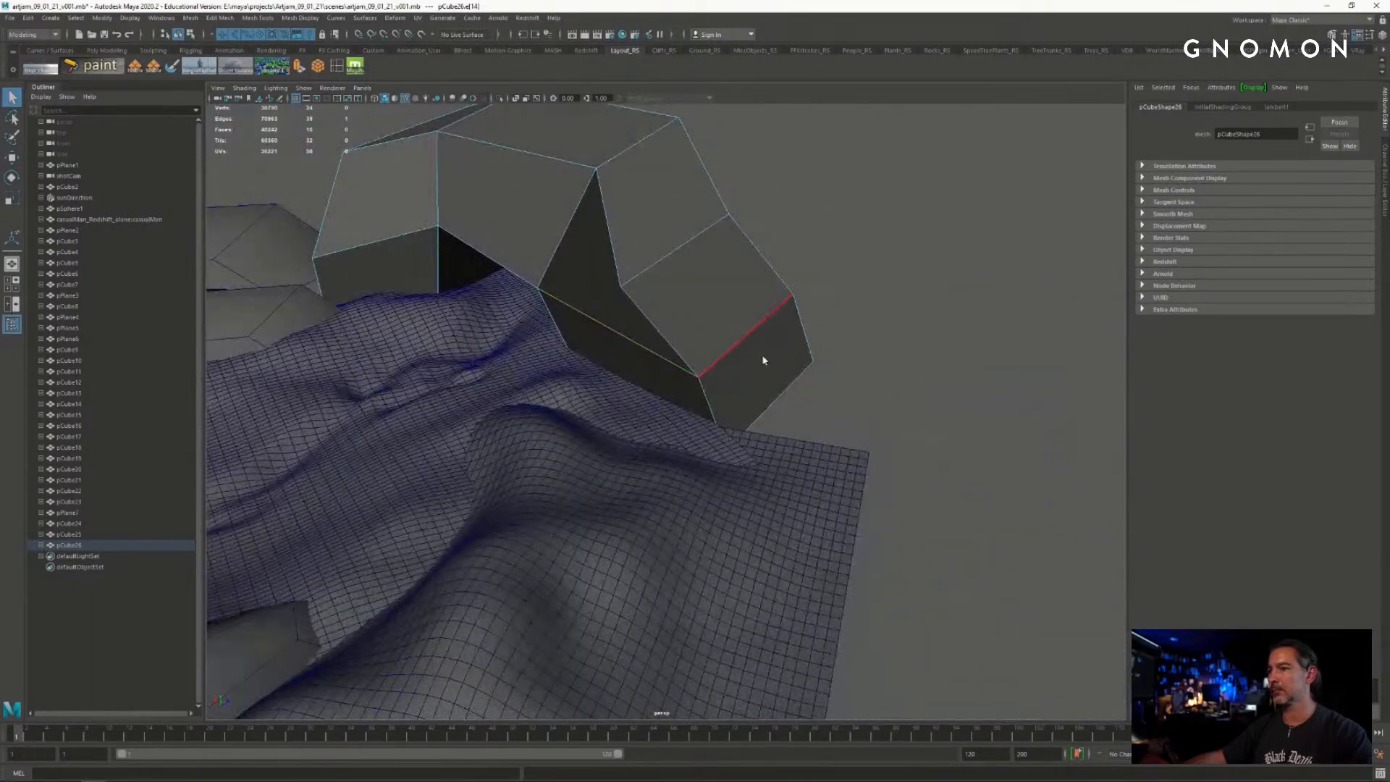
{"action": "right_click_drag", "start_coordinate": [763, 359], "coordinate": [758, 384]}
{"action": "left_click", "coordinate": [741, 372]}
{"action": "left_click_drag", "start_coordinate": [741, 372], "coordinate": [797, 372], "text": "alt"}
{"action": "key", "text": "w"}
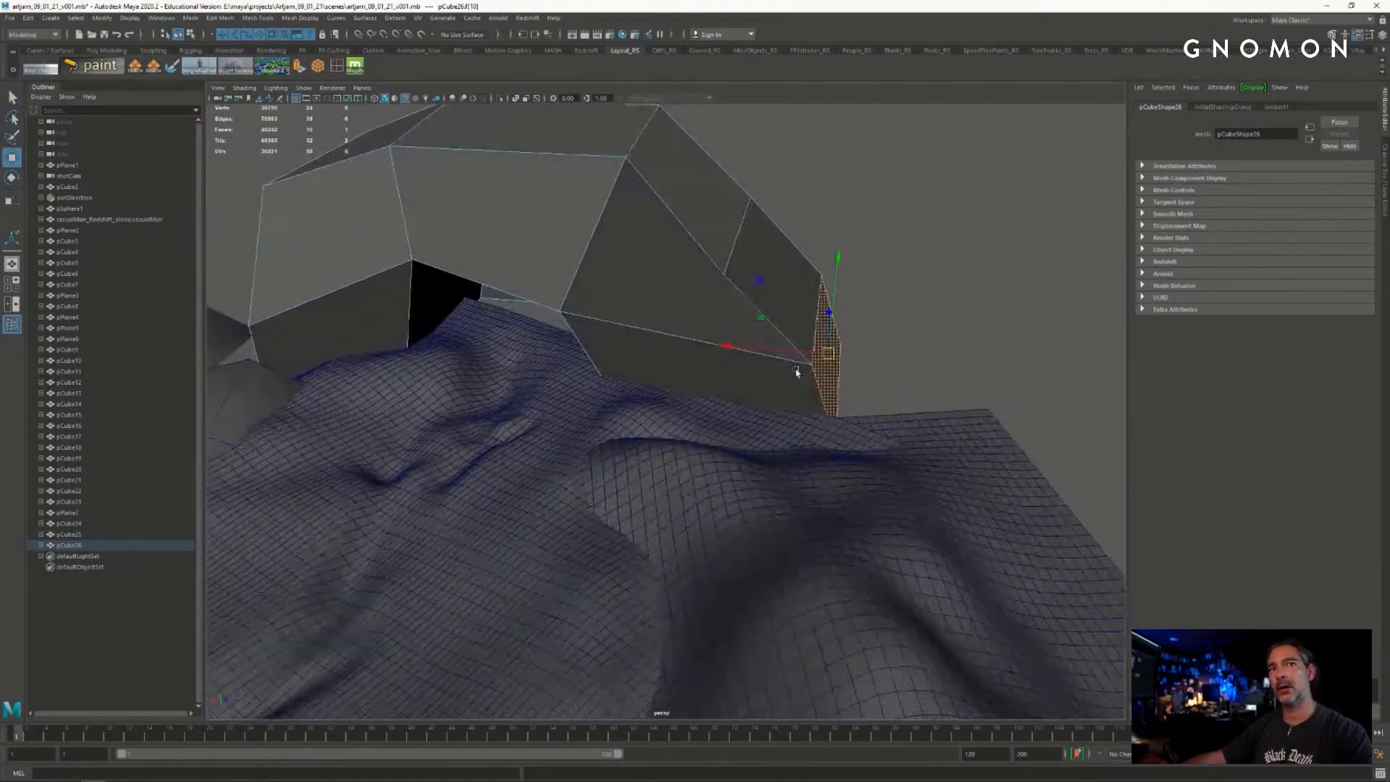
{"action": "left_click_drag", "start_coordinate": [771, 326], "coordinate": [738, 238]}
- Shift the upper outer front vertex on that same side along the structure's depth
{"action": "right_click_drag", "start_coordinate": [741, 243], "coordinate": [738, 211]}
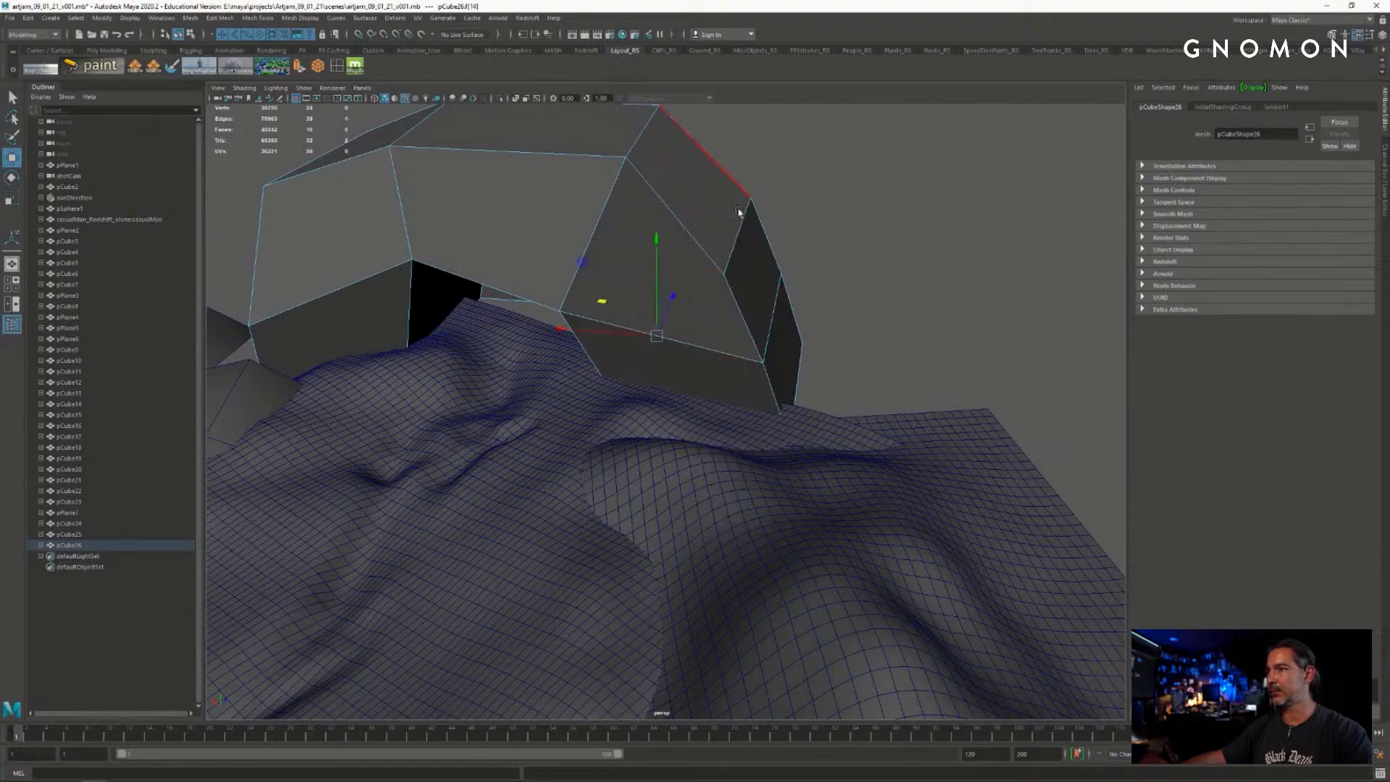
{"action": "left_click_drag", "start_coordinate": [655, 215], "coordinate": [702, 162], "text": "alt"}
{"action": "left_click", "coordinate": [753, 239]}
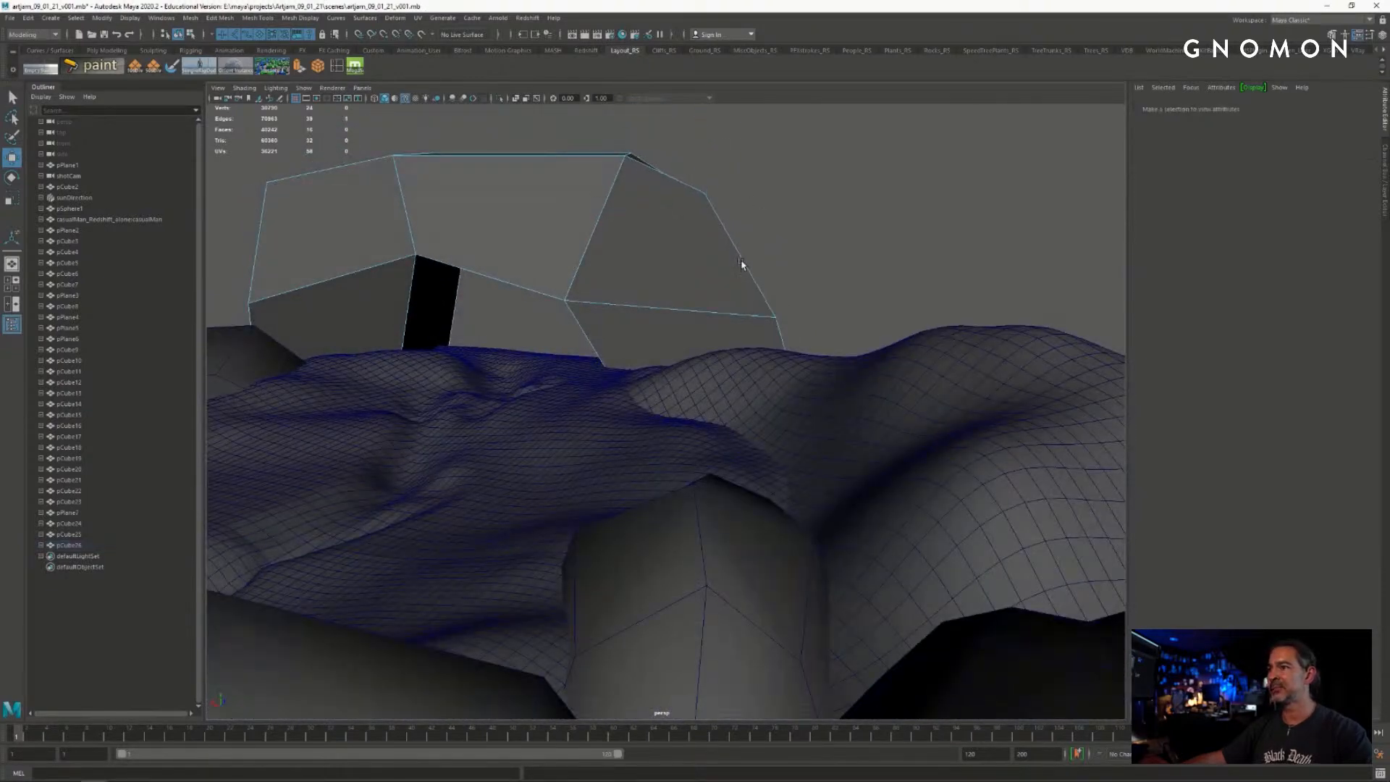
{"action": "left_click_drag", "start_coordinate": [742, 263], "coordinate": [715, 282], "text": "alt"}
{"action": "right_click_drag", "start_coordinate": [772, 349], "coordinate": [772, 364]}
{"action": "left_click_drag", "start_coordinate": [773, 364], "coordinate": [710, 385], "text": "alt"}
{"action": "right_click_drag", "start_coordinate": [592, 262], "coordinate": [542, 262]}
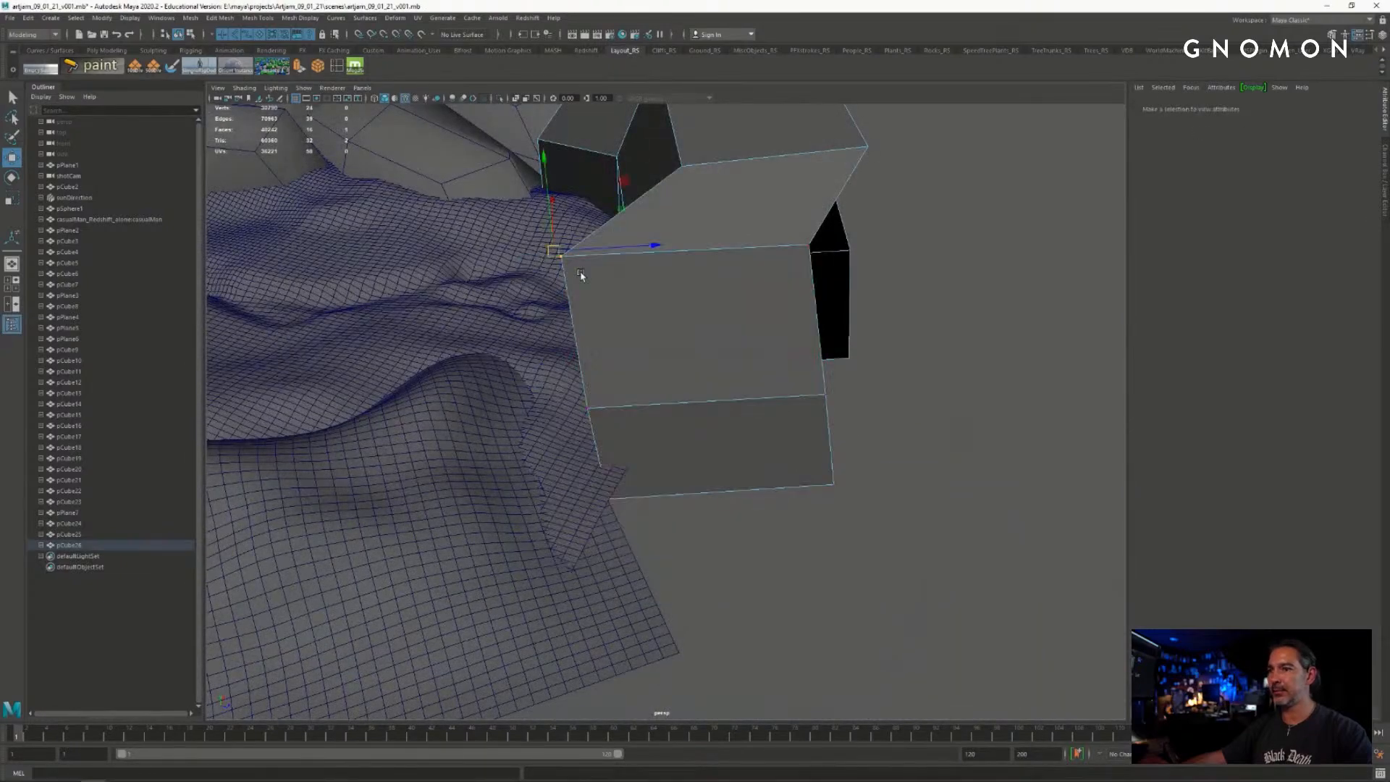
{"action": "left_click", "coordinate": [653, 247]}
{"action": "left_click_drag", "start_coordinate": [640, 251], "coordinate": [890, 328], "text": "alt"}
{"action": "key", "text": "q"}
{"action": "left_click", "coordinate": [868, 323]}
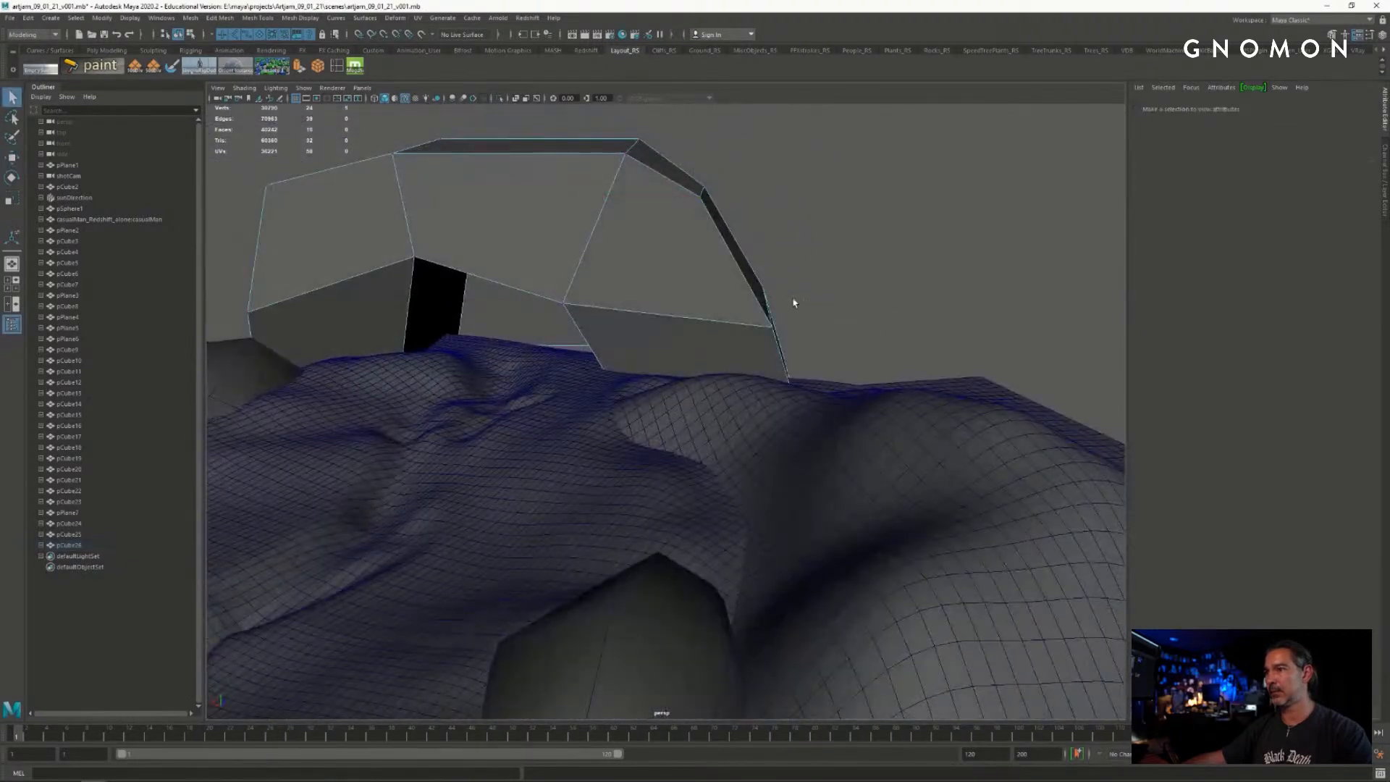
- Move the lower outer side face slightly further inward to steepen that side's silhouette
{"action": "left_click_drag", "start_coordinate": [791, 301], "coordinate": [799, 333], "text": "alt"}
{"action": "right_click_drag", "start_coordinate": [808, 360], "coordinate": [803, 384]}
{"action": "left_click", "coordinate": [803, 378]}
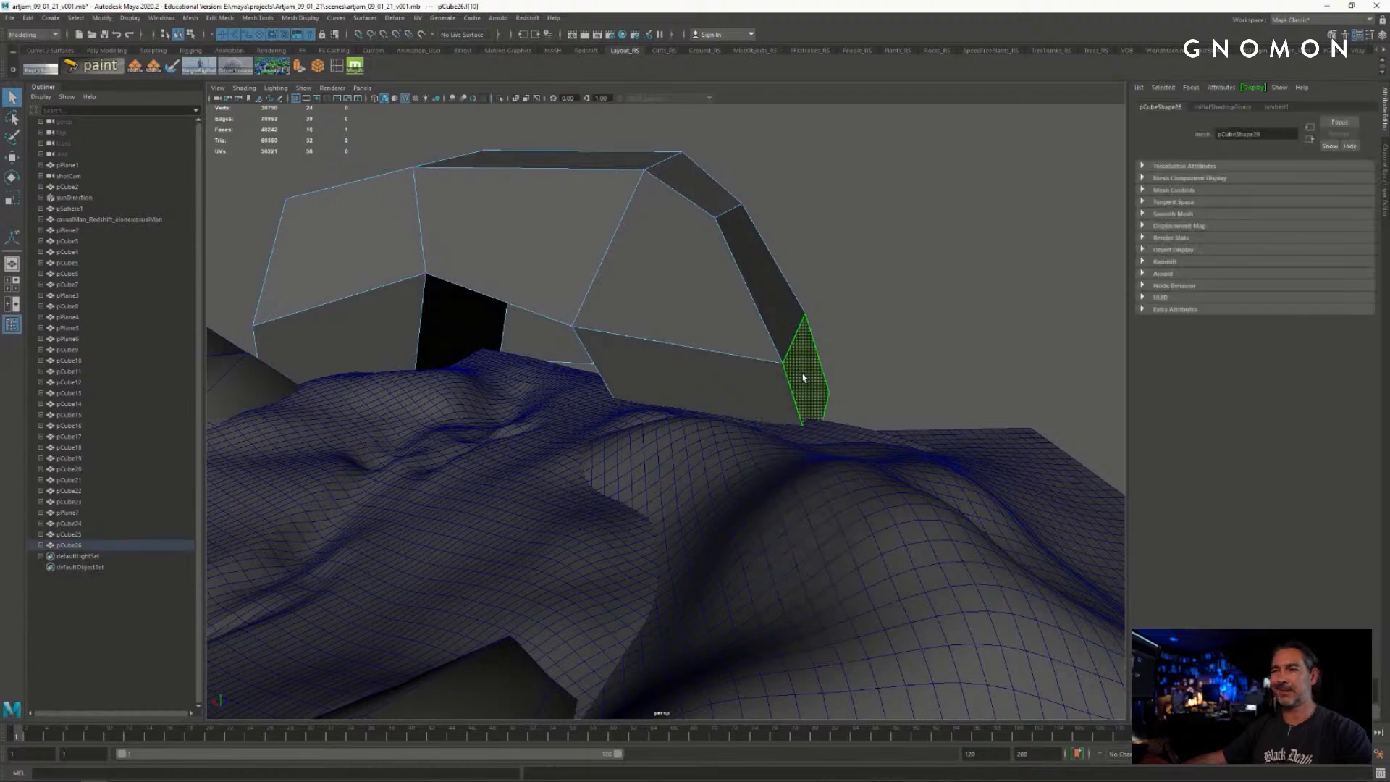
{"action": "left_click_drag", "start_coordinate": [797, 388], "coordinate": [803, 408], "text": "alt"}
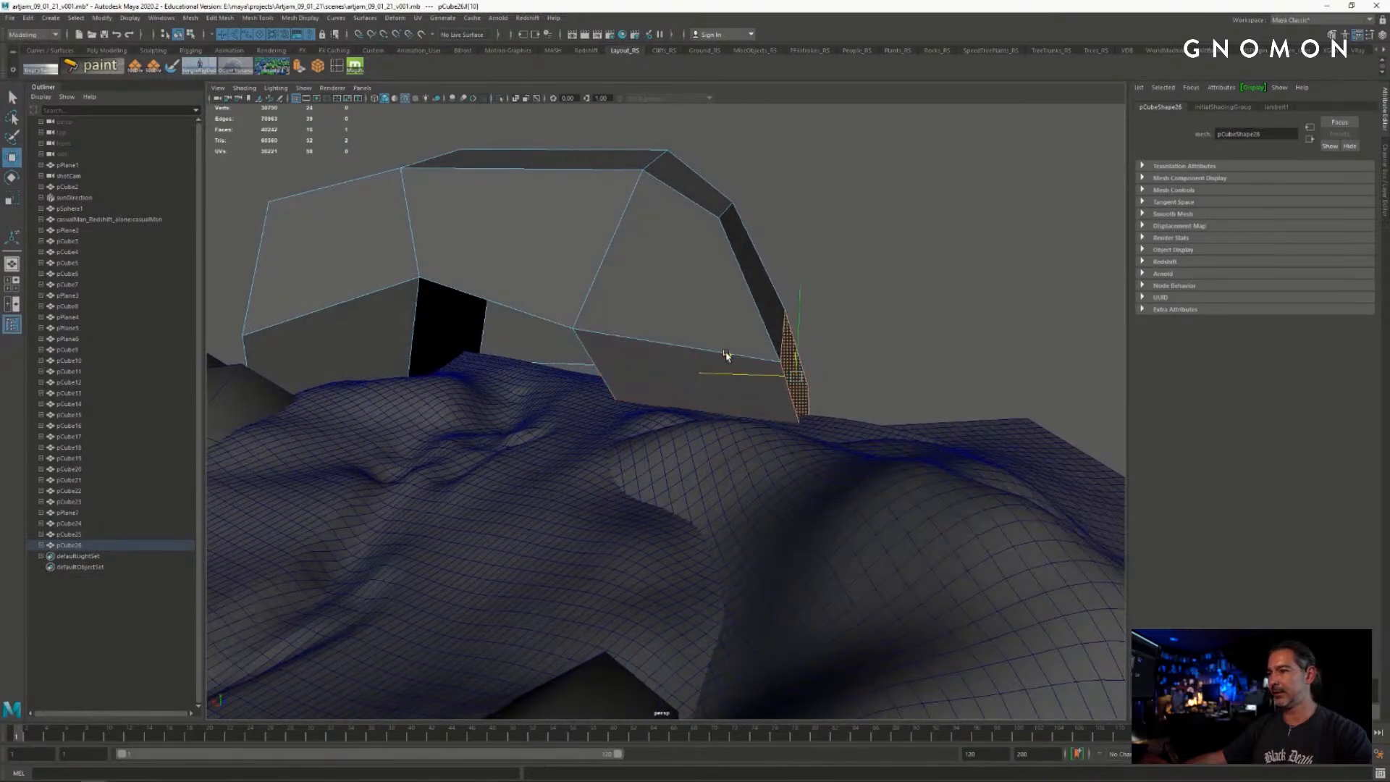
{"action": "left_click_drag", "start_coordinate": [726, 355], "coordinate": [710, 352]}
- Pull the upper outer front vertex inward to refine the curve of the silhouette
{"action": "left_click_drag", "start_coordinate": [759, 200], "coordinate": [766, 194], "text": "alt"}
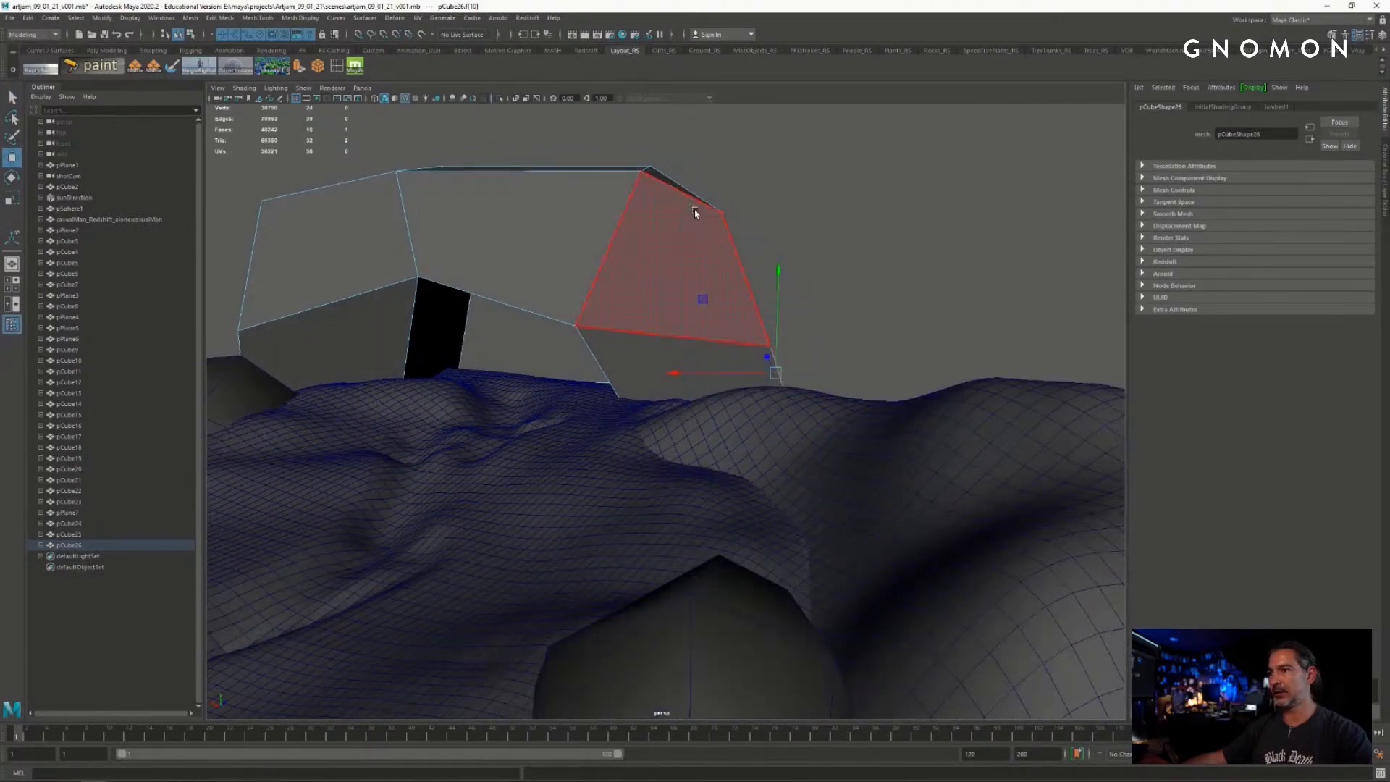
{"action": "right_click_drag", "start_coordinate": [694, 212], "coordinate": [756, 235]}
{"action": "left_click", "coordinate": [720, 212]}
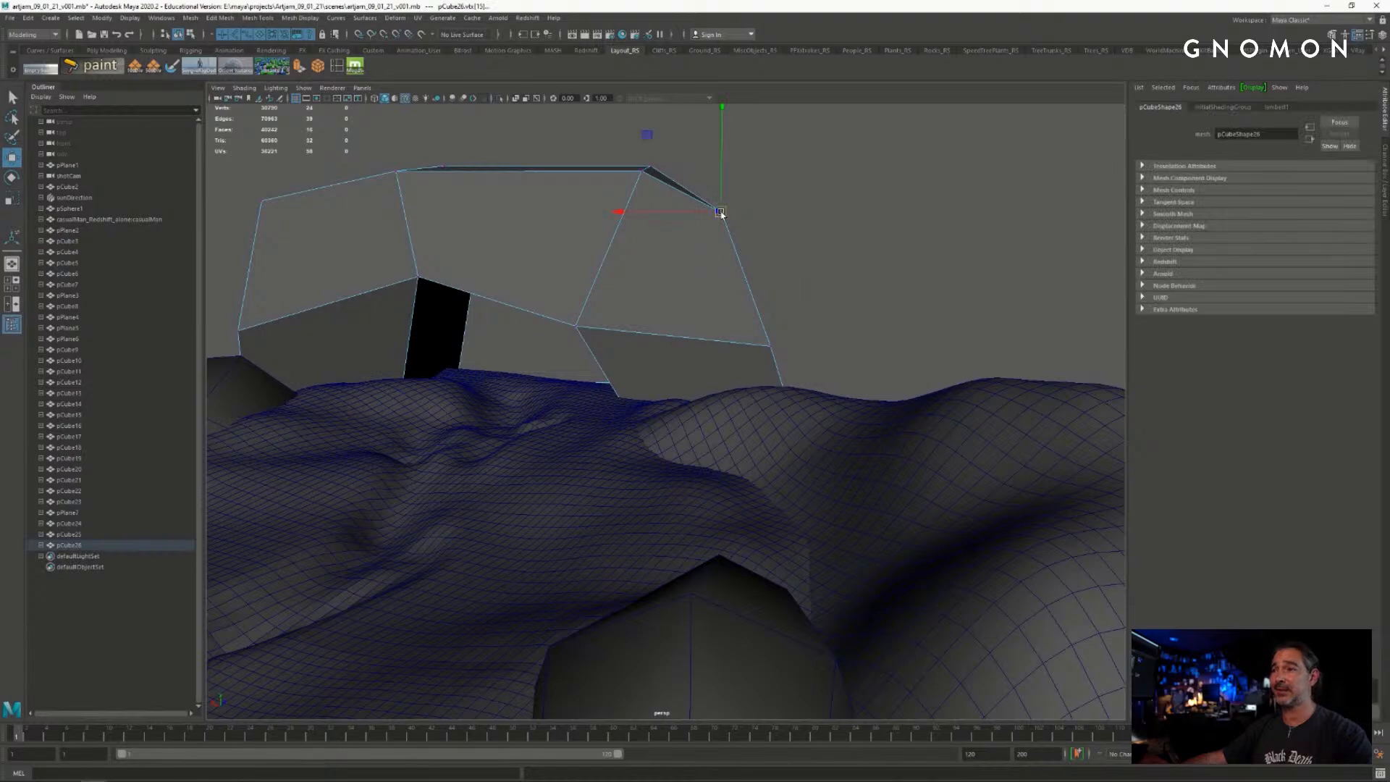
{"action": "left_click_drag", "start_coordinate": [694, 298], "coordinate": [738, 254], "text": "alt"}
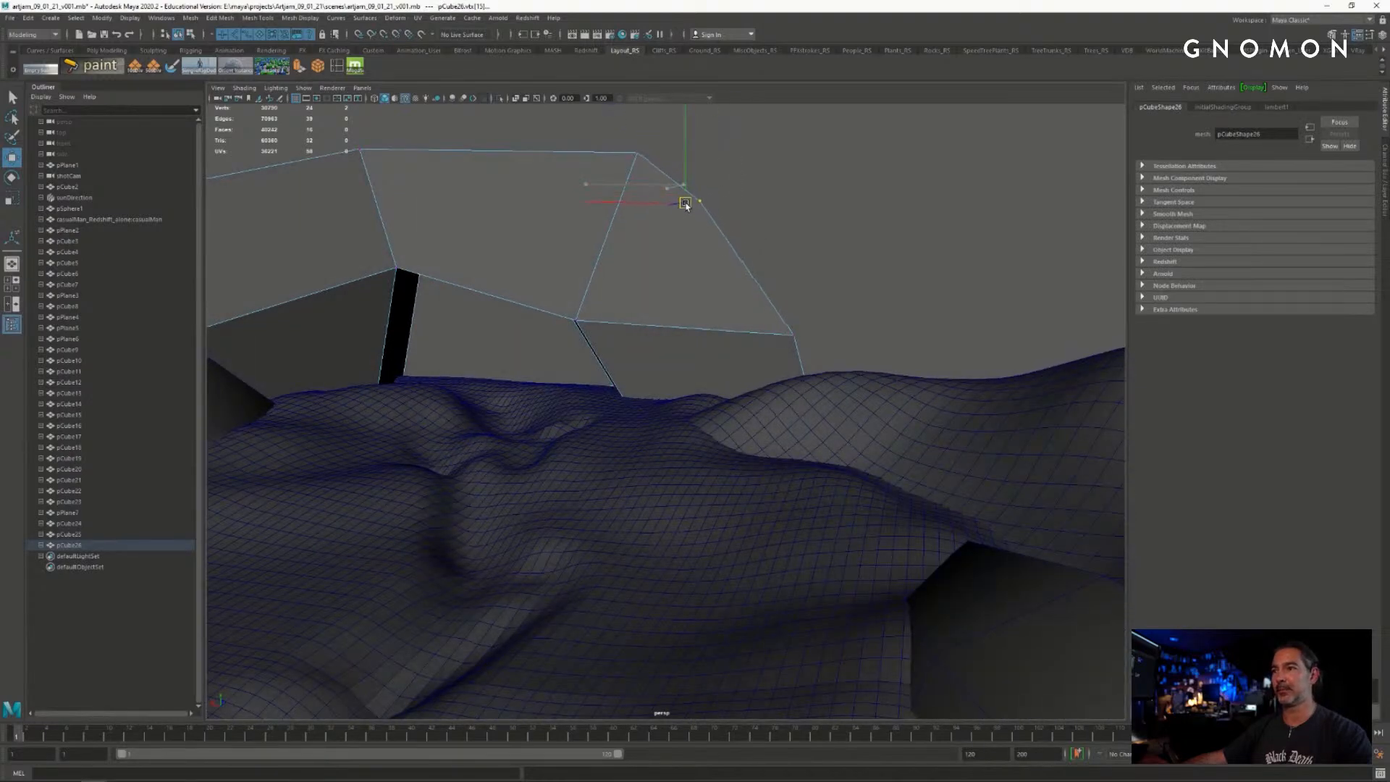
{"action": "left_click", "coordinate": [759, 219]}
- Reposition the rear outer vertices on the same side to break up the back edge of the form
{"action": "left_click_drag", "start_coordinate": [710, 306], "coordinate": [897, 270], "text": "alt"}
{"action": "left_click", "coordinate": [773, 250]}
{"action": "key", "text": "q"}
{"action": "left_click", "coordinate": [778, 246]}
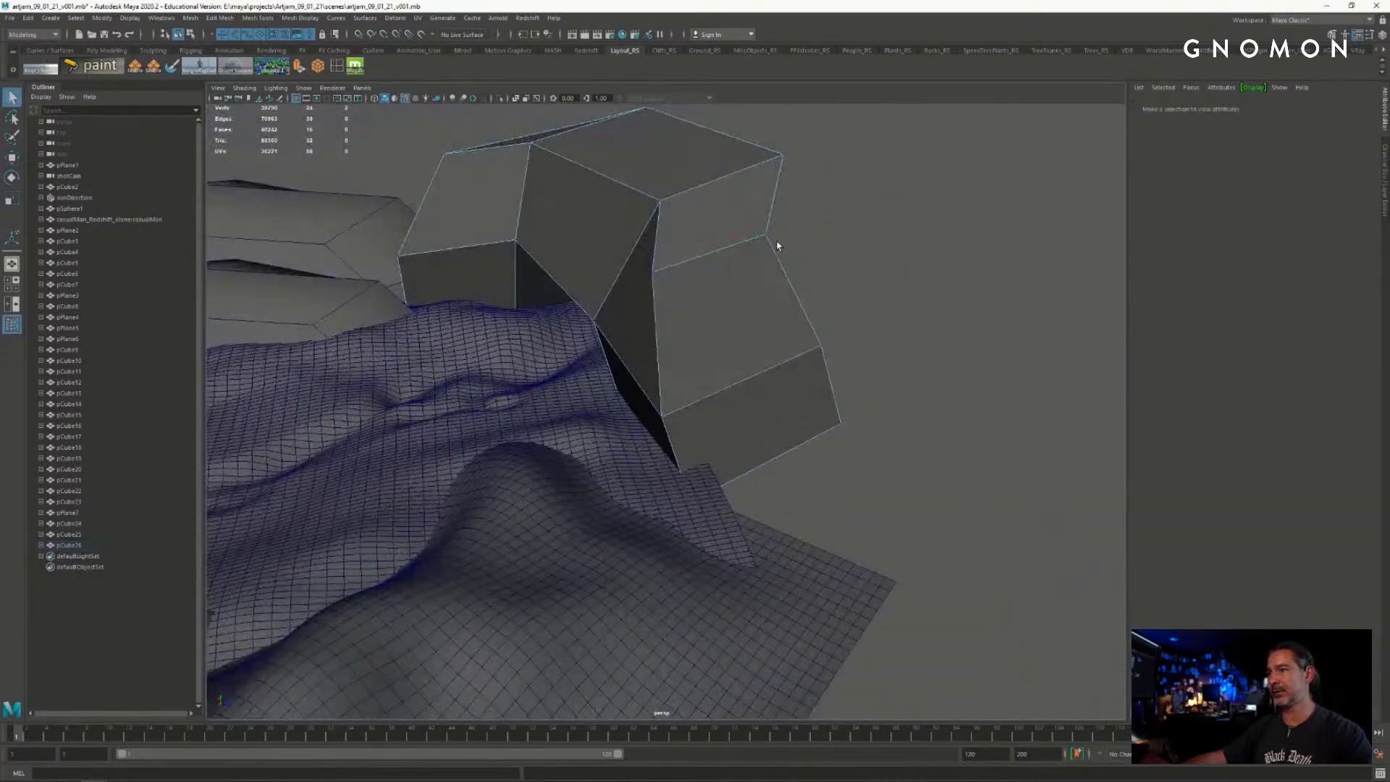
{"action": "left_click", "coordinate": [767, 239]}
{"action": "key", "text": "w"}
{"action": "left_click_drag", "start_coordinate": [767, 239], "coordinate": [895, 279], "text": "alt"}
{"action": "left_click", "coordinate": [872, 325]}
{"action": "left_click", "coordinate": [795, 412]}
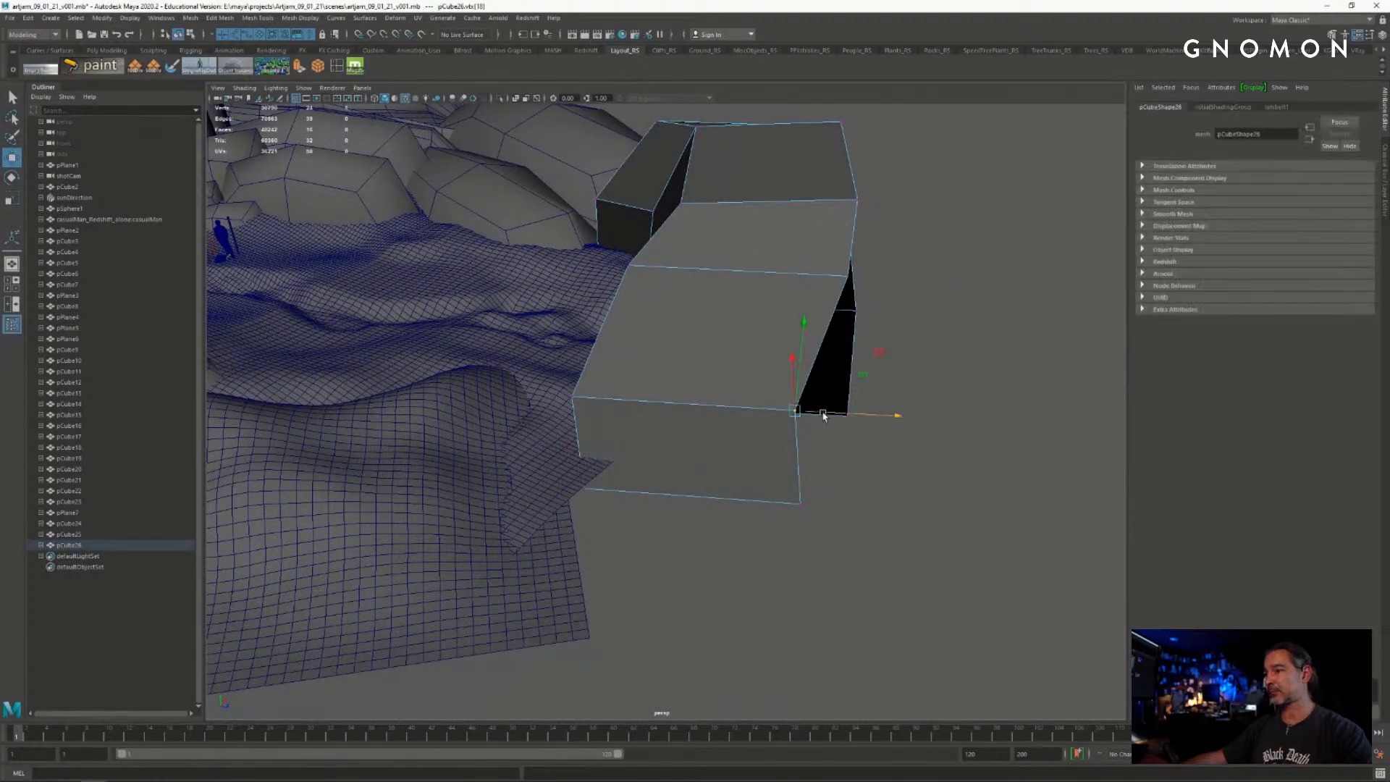
{"action": "left_click", "coordinate": [870, 445]}
{"action": "left_click_drag", "start_coordinate": [558, 388], "coordinate": [741, 351], "text": "alt"}
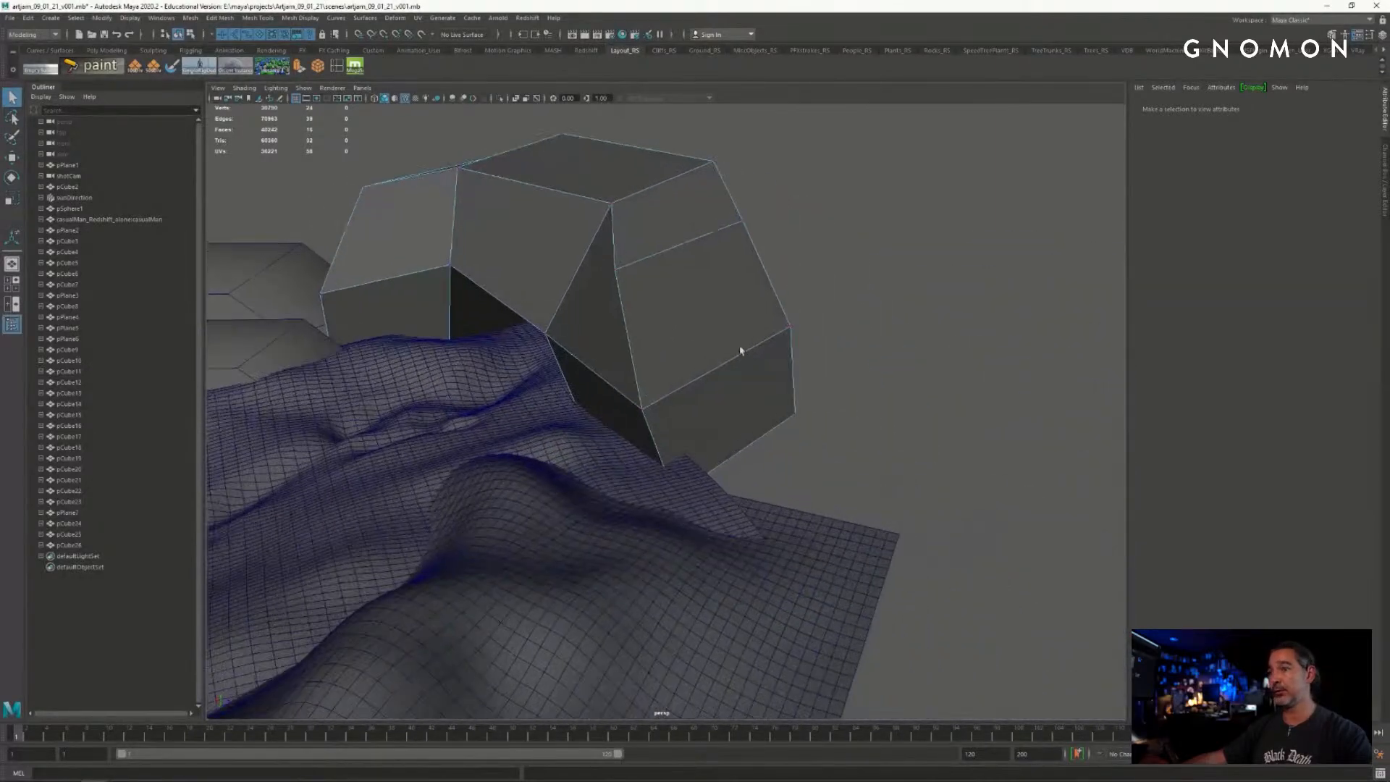
- Extrude the lower outer side face outward to lengthen that end of the structure
{"action": "left_click_drag", "start_coordinate": [731, 412], "coordinate": [736, 401], "text": "alt"}
{"action": "right_click_drag", "start_coordinate": [726, 385], "coordinate": [727, 414]}
{"action": "mouse_move", "coordinate": [736, 386]}
{"action": "left_mouse_down", "text": "alt"}
{"action": "mouse_move", "coordinate": [777, 466]}
{"action": "mouse_move", "coordinate": [731, 396]}
{"action": "left_mouse_up", "text": "alt"}
{"action": "left_click", "coordinate": [765, 434]}
{"action": "key", "text": "w"}
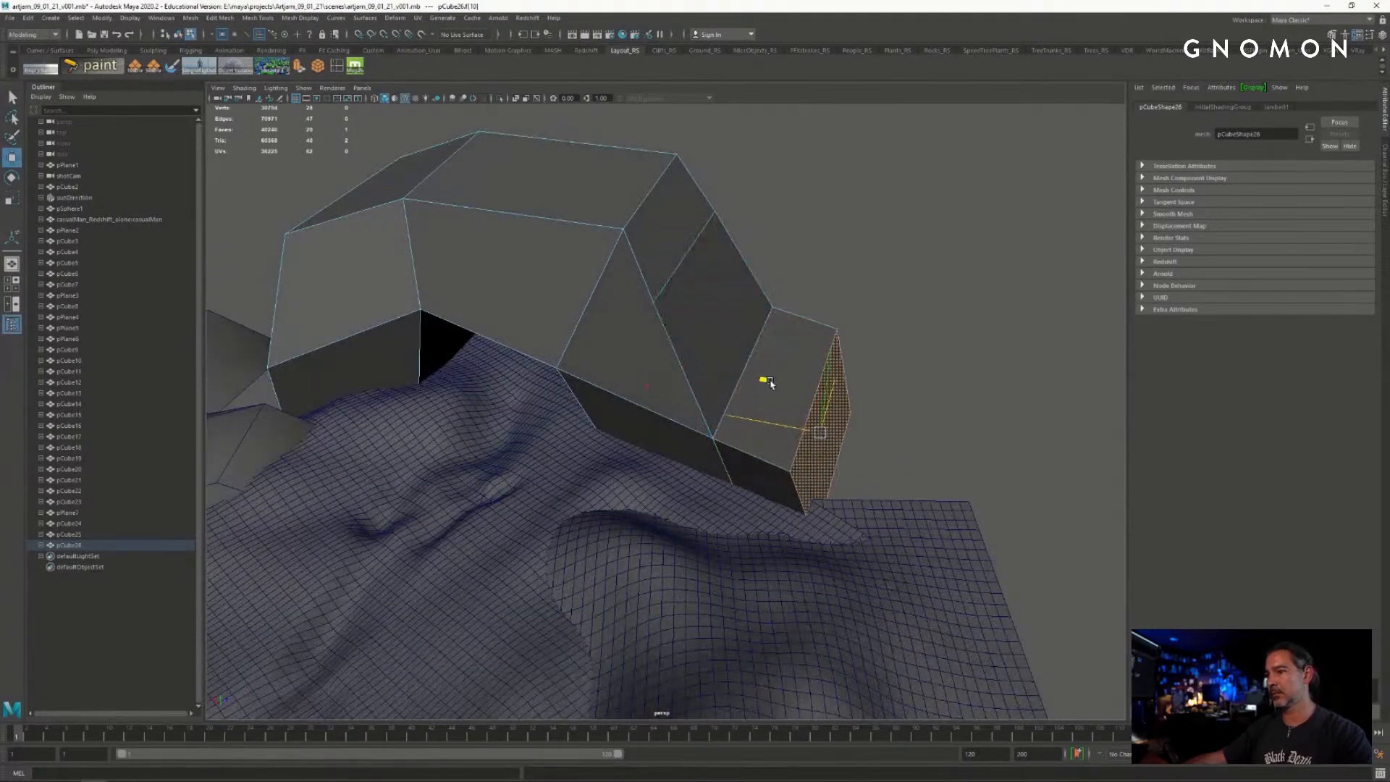
- Extrude the opposite end's lower side face outward and pull it down toward the neighbouring rocks
{"action": "left_click_drag", "start_coordinate": [770, 418], "coordinate": [599, 418], "text": "alt"}
{"action": "left_click", "coordinate": [617, 398]}
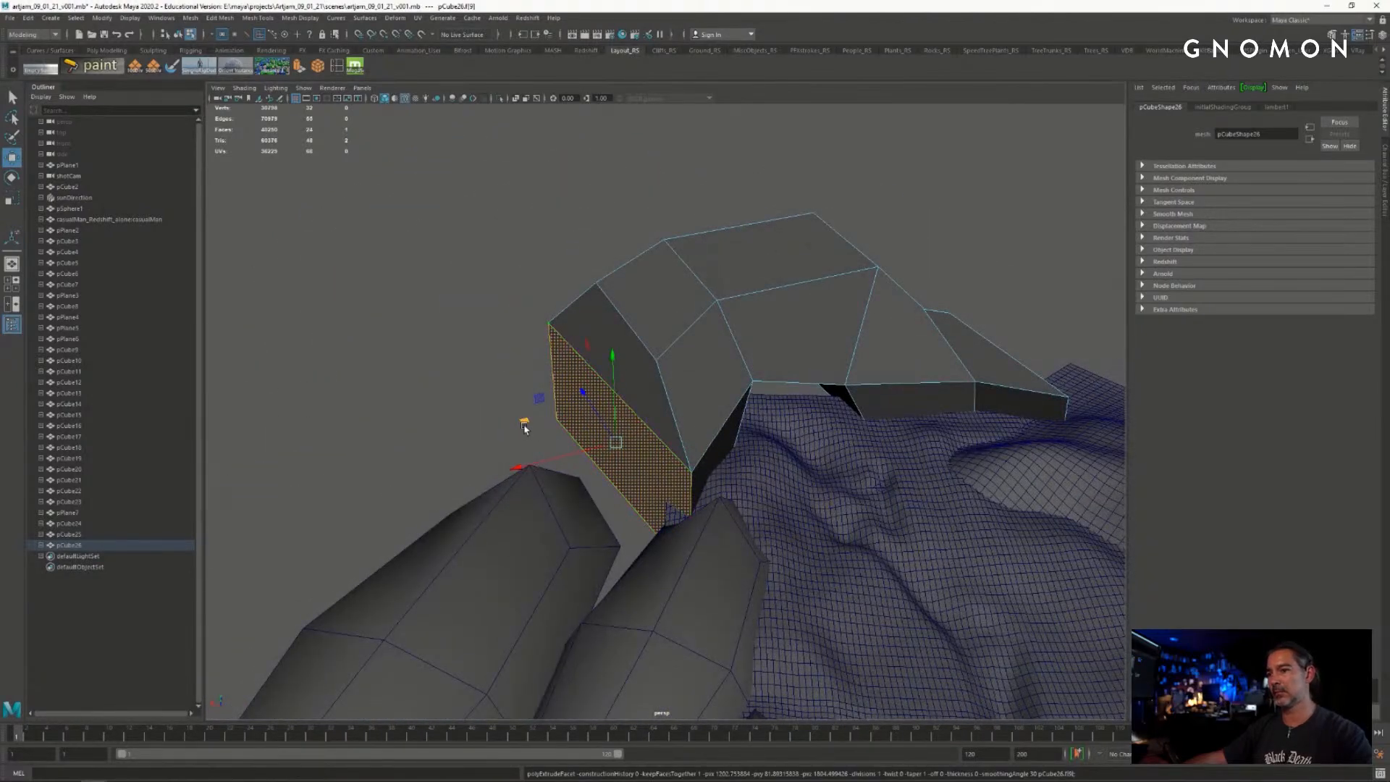
{"action": "left_click_drag", "start_coordinate": [524, 428], "coordinate": [710, 498]}
{"action": "key", "text": "q"}
{"action": "left_click", "coordinate": [929, 438]}
{"action": "left_click_drag", "start_coordinate": [922, 443], "coordinate": [669, 500], "text": "alt"}
- Return the extended structure to object selection and delete its construction history
{"action": "right_click_drag", "start_coordinate": [620, 335], "coordinate": [665, 312]}
{"action": "left_click_drag", "start_coordinate": [630, 347], "coordinate": [713, 334], "text": "alt"}
{"action": "right_click_drag", "start_coordinate": [713, 335], "coordinate": [736, 353], "text": "alt"}
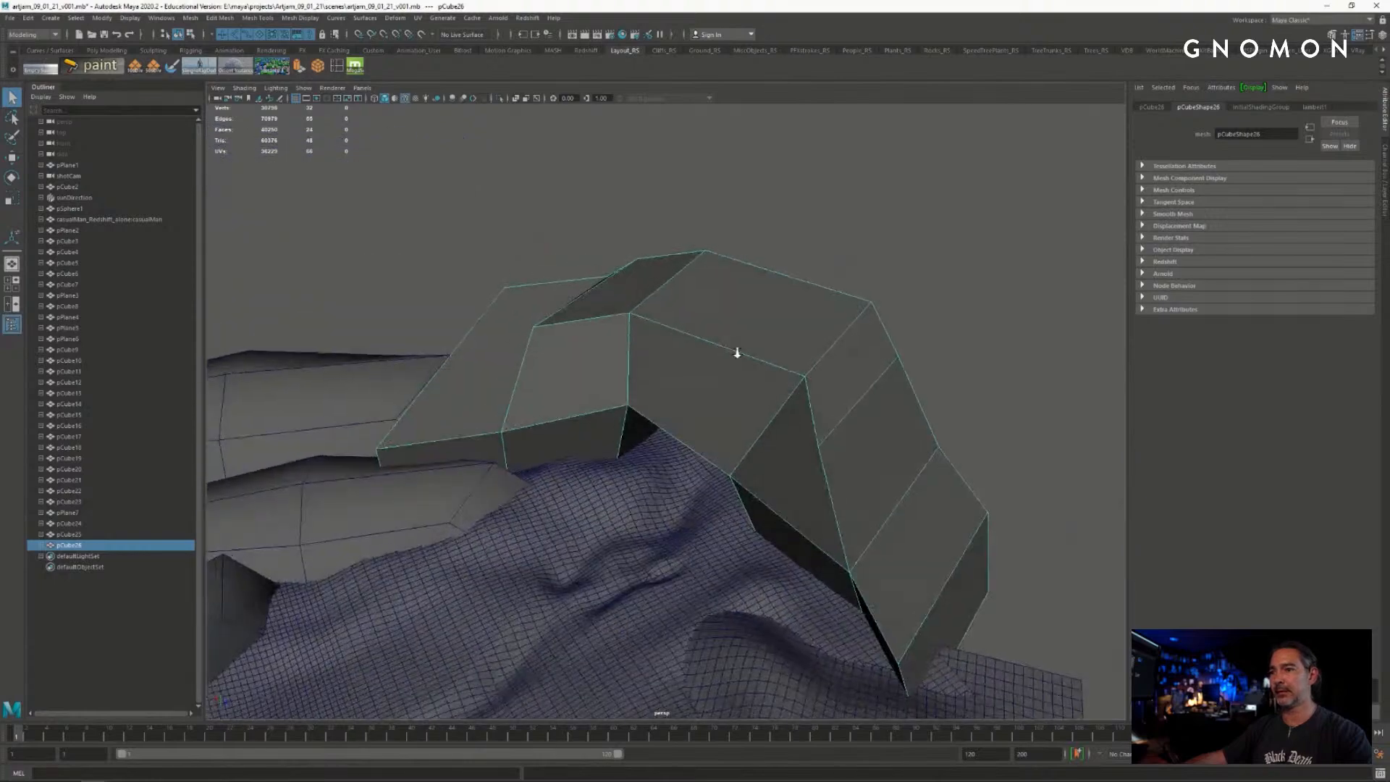
{"action": "left_click_drag", "start_coordinate": [737, 352], "coordinate": [799, 305], "text": "alt"}
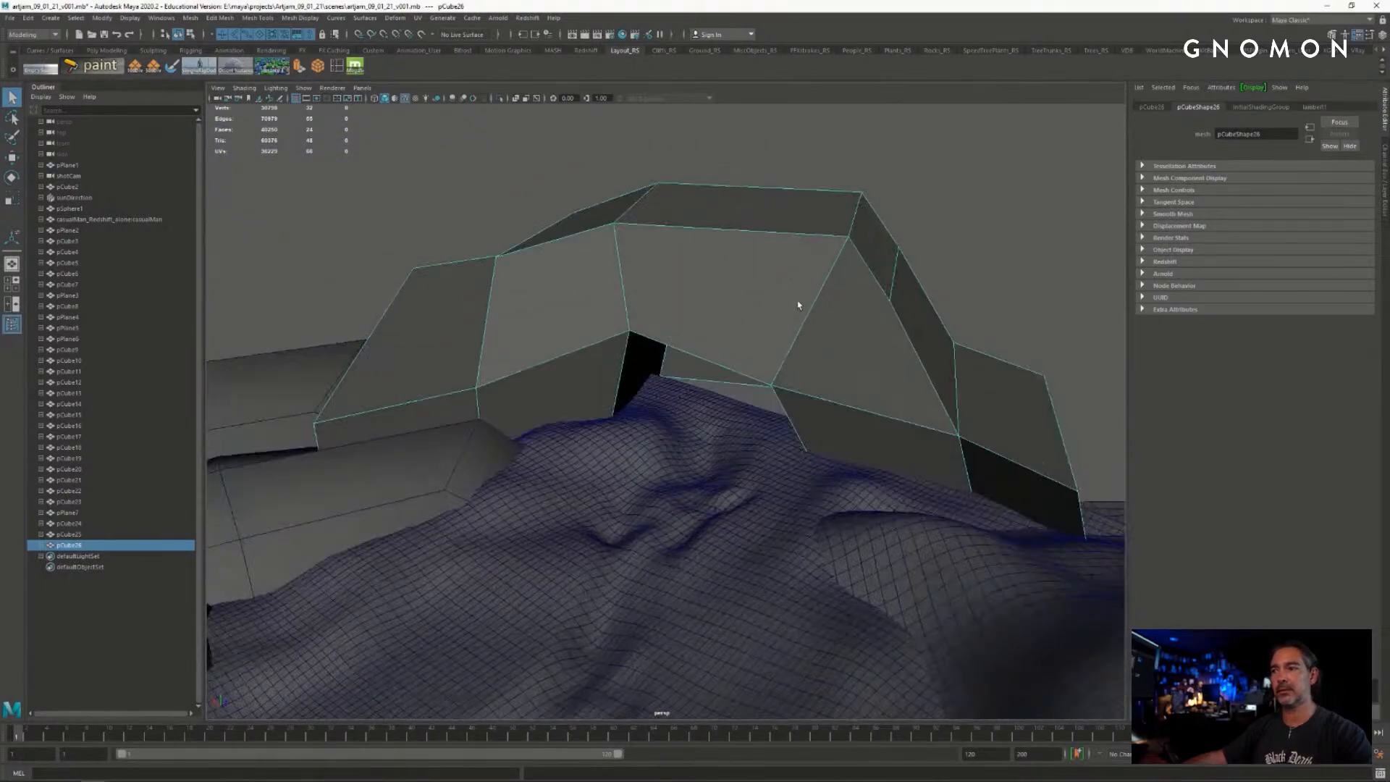
{"action": "left_click", "coordinate": [29, 18]}
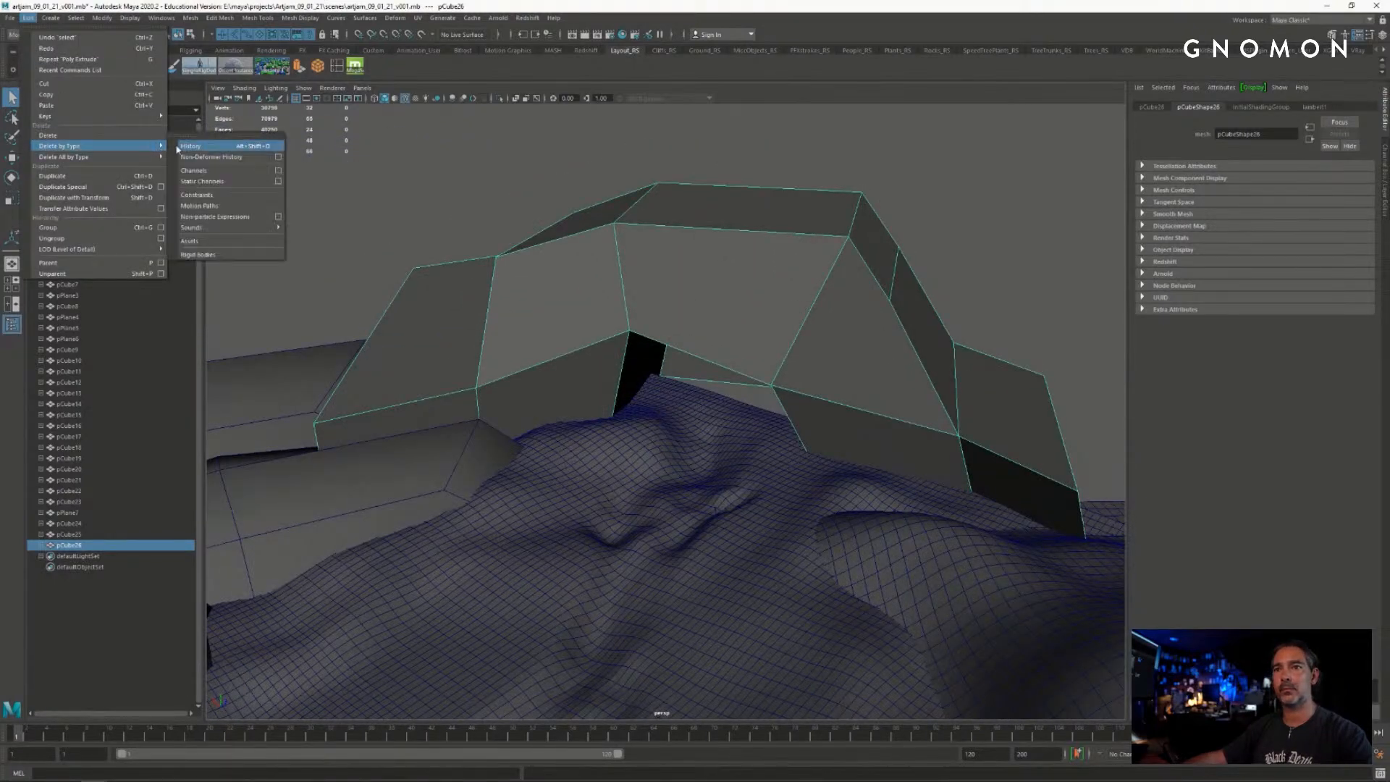
{"action": "left_click", "coordinate": [217, 146]}
- Isolate the selected structure in the perspective view
{"action": "left_click", "coordinate": [368, 89]}
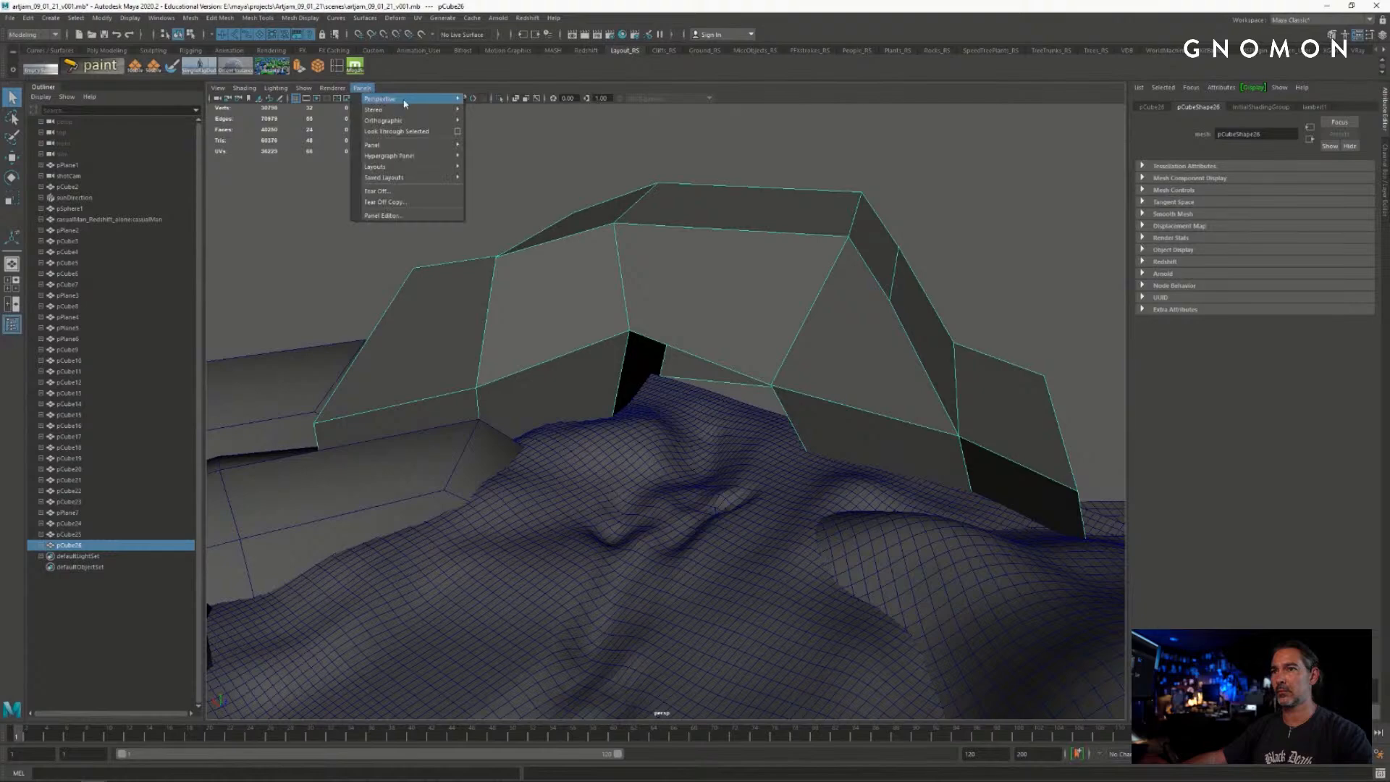
{"action": "mouse_move", "coordinate": [434, 99]}
{"action": "left_click", "coordinate": [304, 87]}
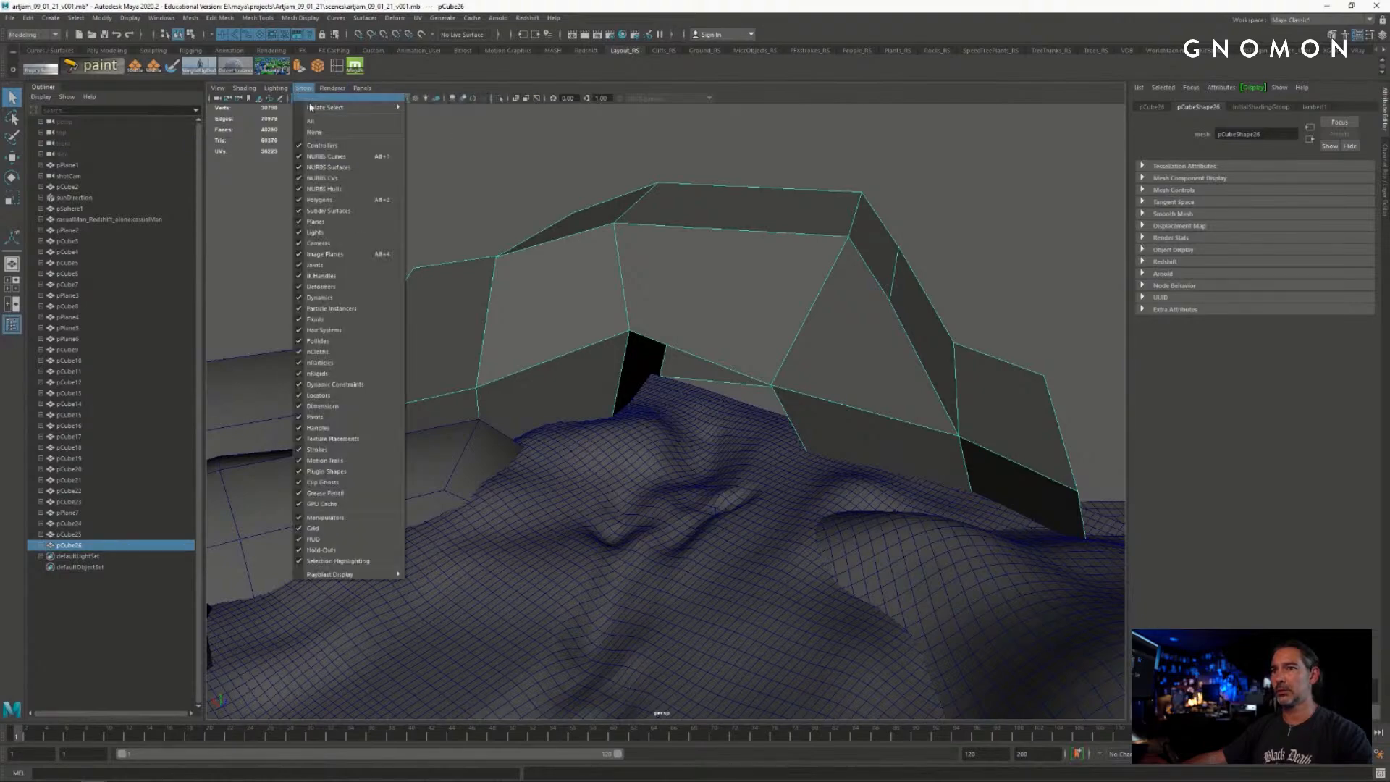
{"action": "mouse_move", "coordinate": [333, 99]}
{"action": "left_click", "coordinate": [453, 103]}
- Delete the unneeded hidden face on each of the two extruded end sections
{"action": "left_click_drag", "start_coordinate": [535, 169], "coordinate": [465, 335], "text": "alt"}
{"action": "right_click", "coordinate": [466, 338]}
{"action": "right_click_drag", "start_coordinate": [466, 338], "coordinate": [466, 367]}
{"action": "left_click", "coordinate": [473, 345]}
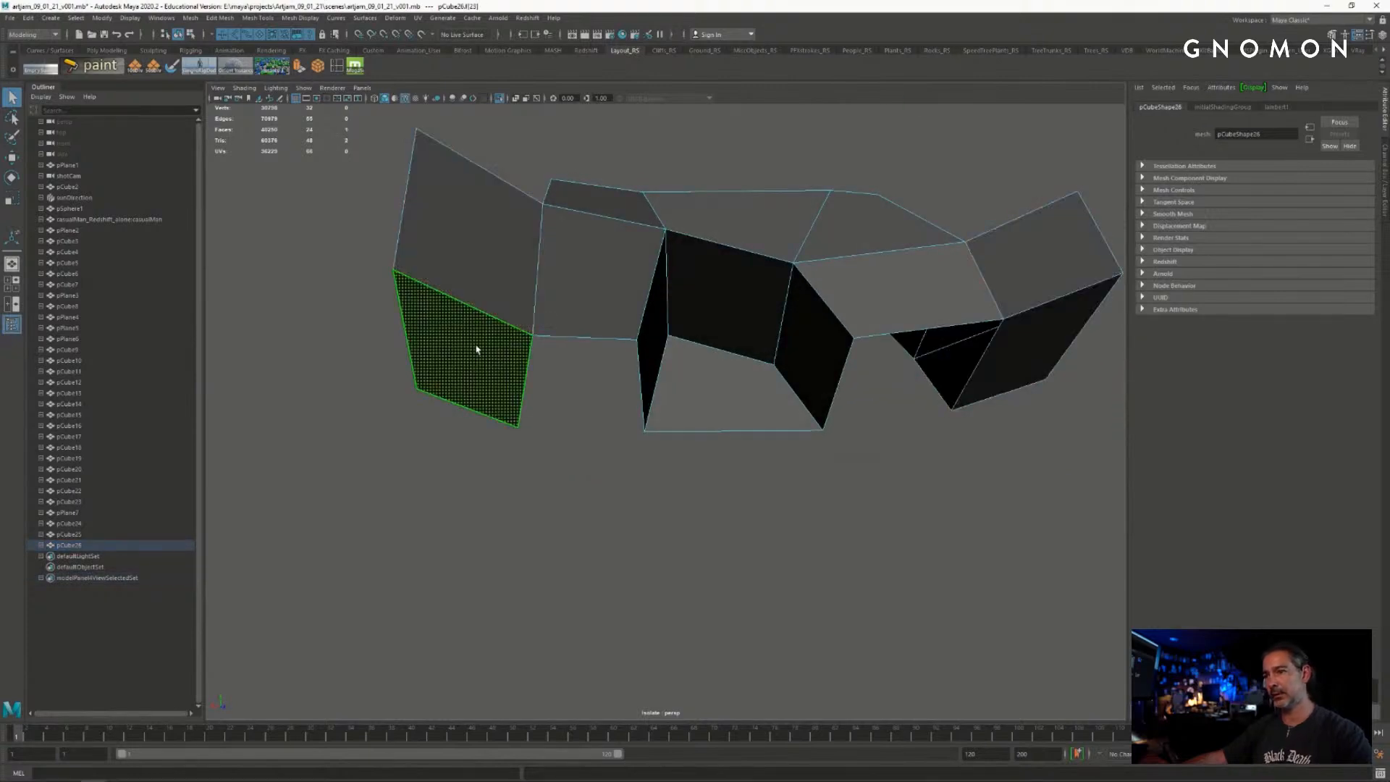
{"action": "key", "text": "Delete"}
{"action": "left_click_drag", "start_coordinate": [890, 456], "coordinate": [775, 381], "text": "alt"}
{"action": "left_click", "coordinate": [777, 321]}
{"action": "key", "text": "Delete"}
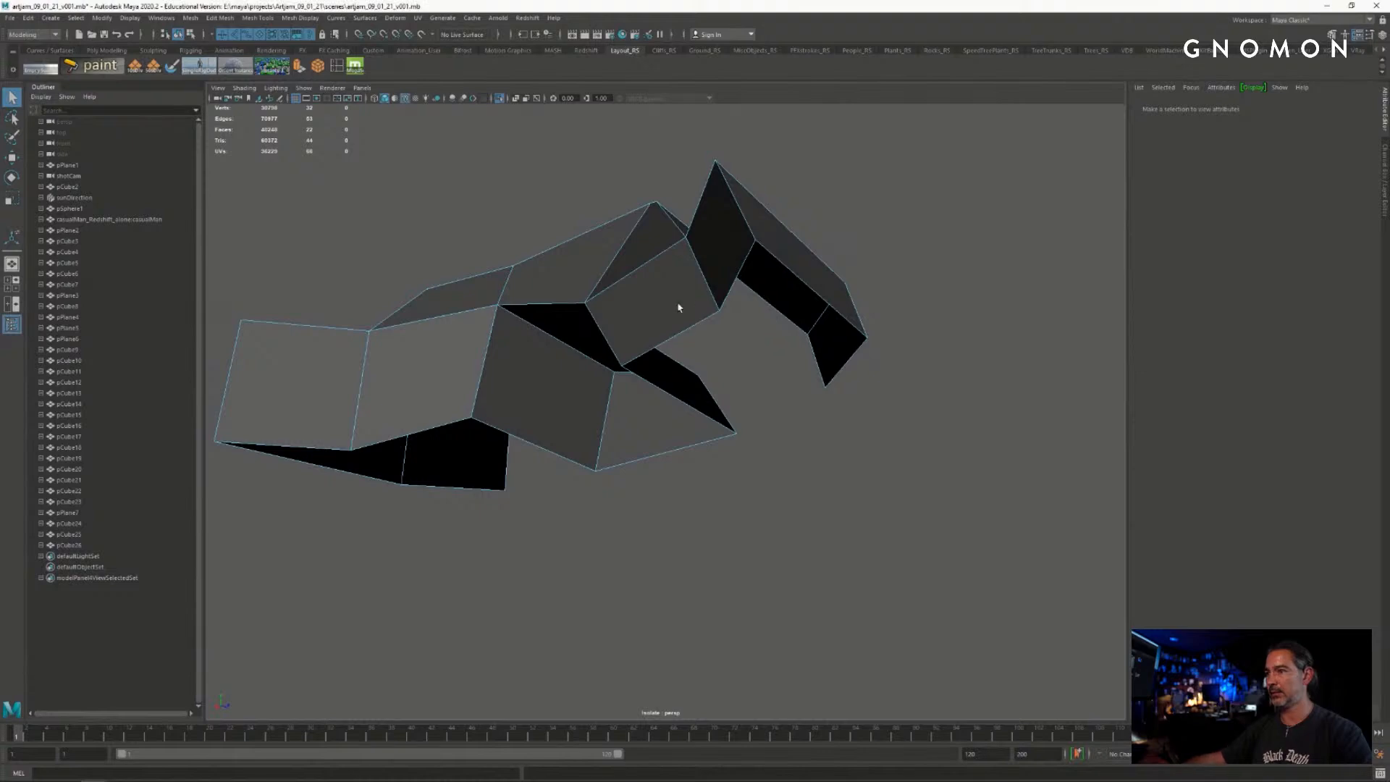
{"action": "left_click_drag", "start_coordinate": [680, 307], "coordinate": [480, 418], "text": "alt"}
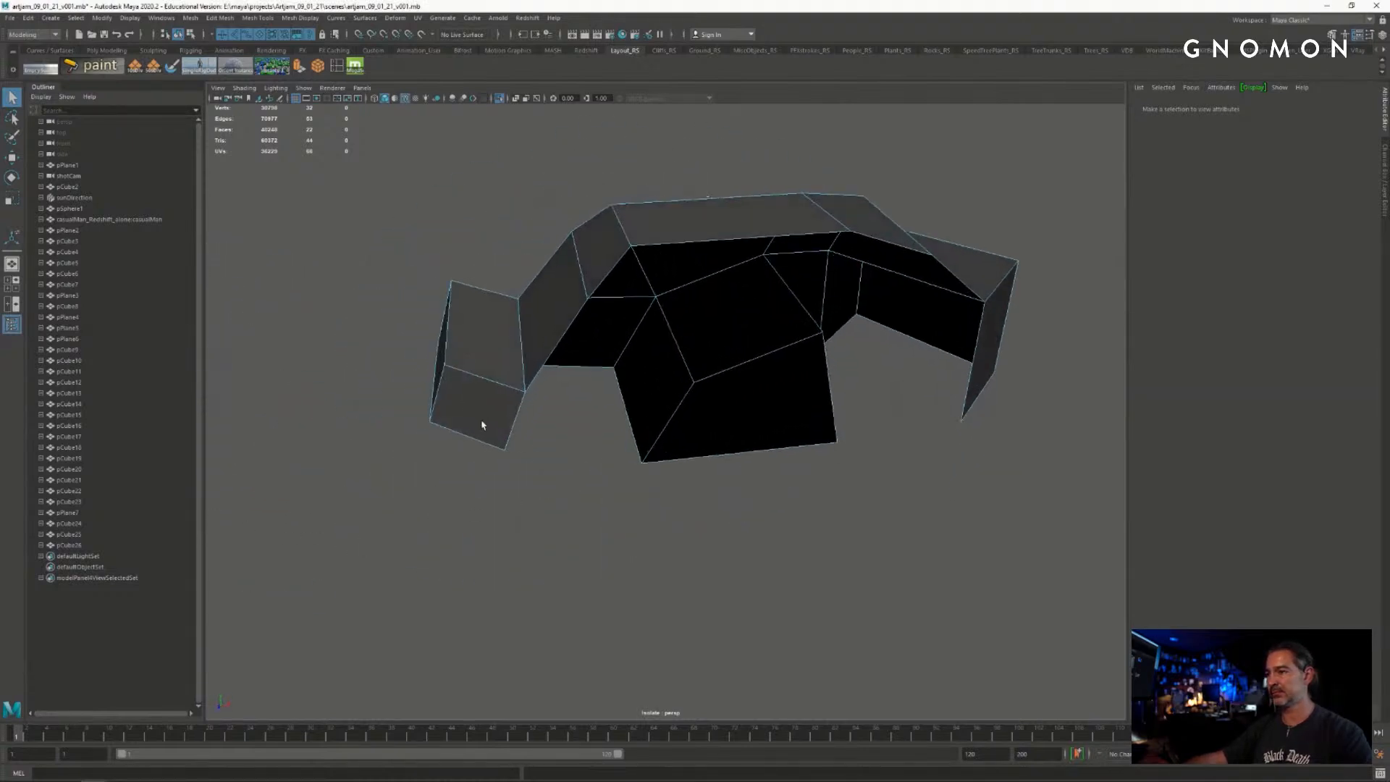
- Delete the unneeded hidden faces left on the outer ends of the arch structure
{"action": "left_click", "coordinate": [752, 405]}
{"action": "mouse_move", "coordinate": [652, 517]}
{"action": "left_mouse_down", "text": "alt"}
{"action": "mouse_move", "coordinate": [549, 502]}
{"action": "mouse_move", "coordinate": [784, 502]}
{"action": "mouse_move", "coordinate": [898, 486]}
{"action": "mouse_move", "coordinate": [818, 459]}
{"action": "mouse_move", "coordinate": [872, 456]}
{"action": "mouse_move", "coordinate": [901, 475]}
{"action": "mouse_move", "coordinate": [890, 500]}
{"action": "mouse_move", "coordinate": [665, 507]}
{"action": "left_mouse_up", "text": "alt"}
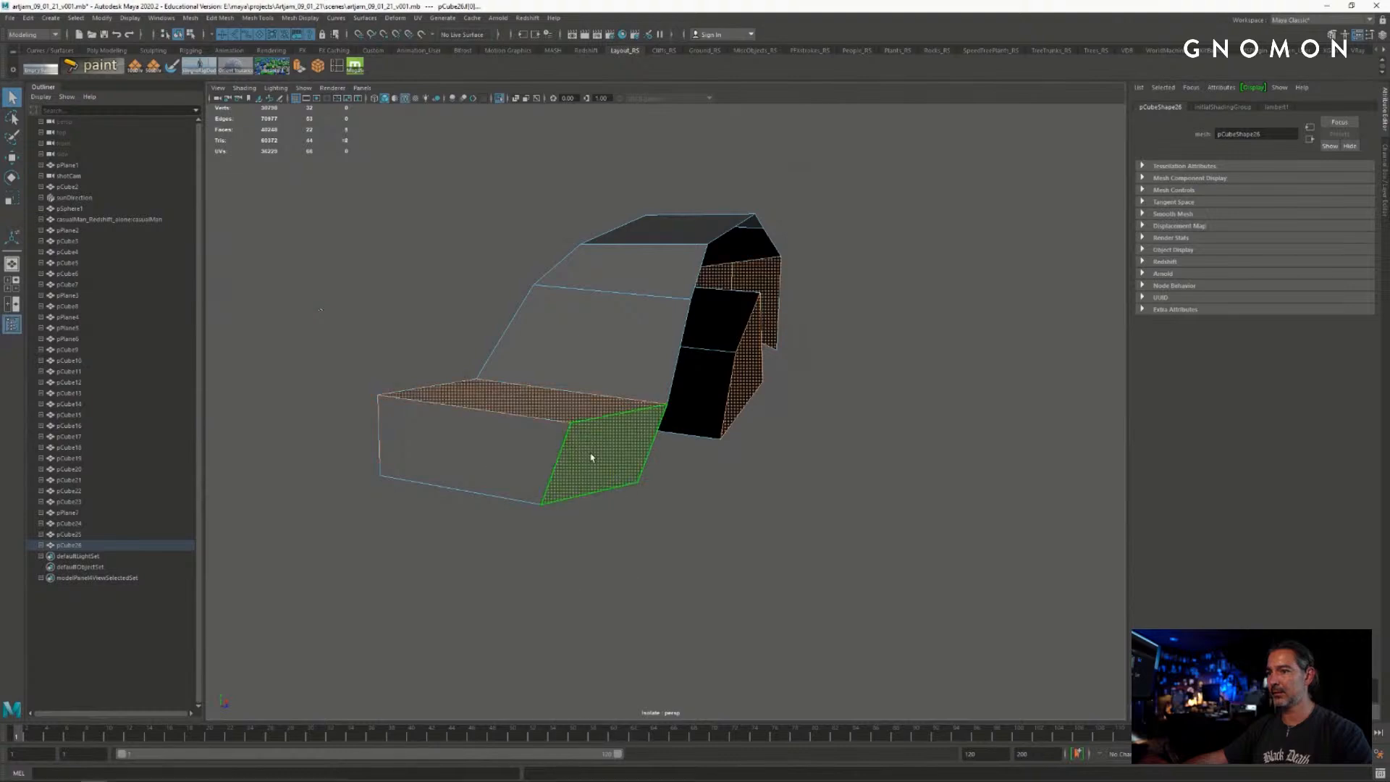
{"action": "left_click", "coordinate": [590, 456]}
{"action": "key", "text": "Delete"}
{"action": "left_click_drag", "start_coordinate": [761, 452], "coordinate": [956, 419], "text": "alt"}
{"action": "left_click", "coordinate": [970, 413]}
{"action": "key", "text": "Delete"}
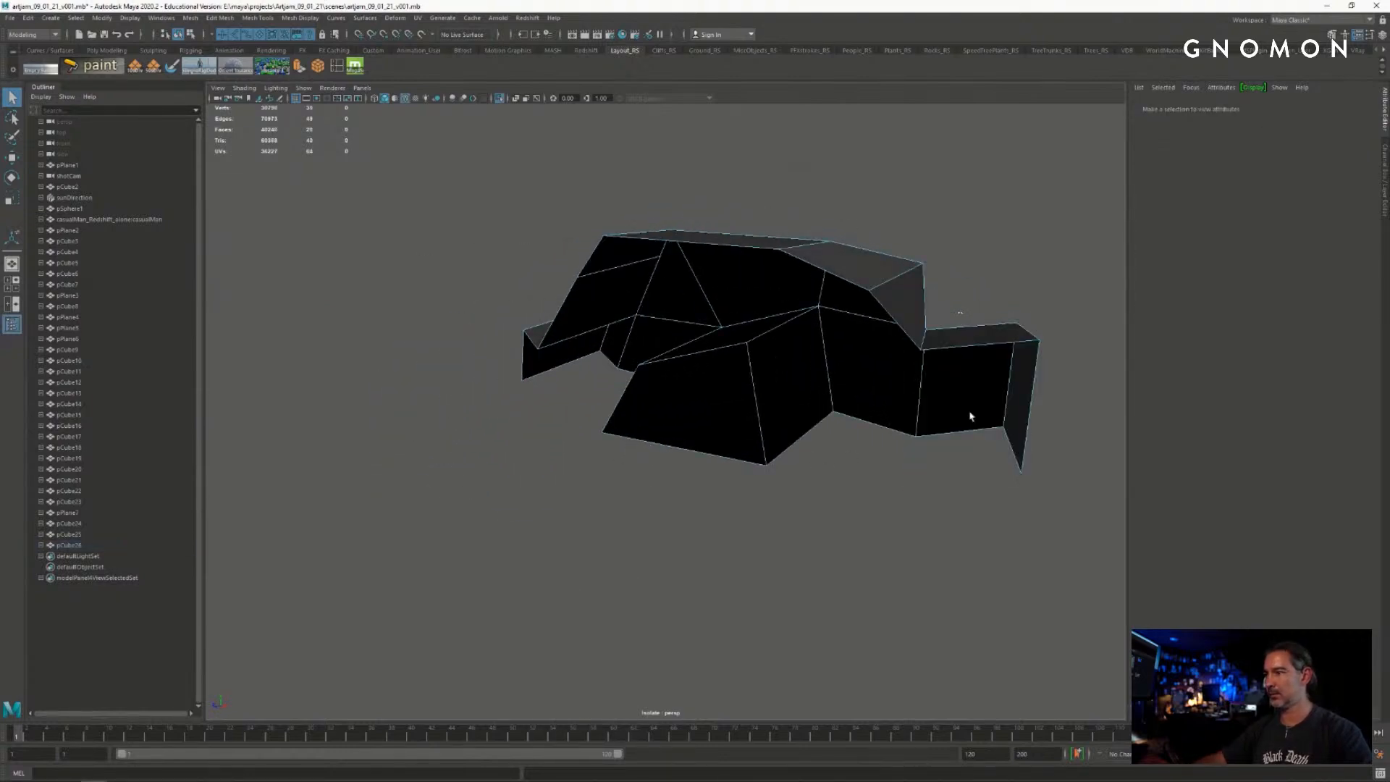
- Extrude the end face of the arch's middle rear branch outward and lower it slightly
{"action": "left_click", "coordinate": [658, 384]}
{"action": "left_click_drag", "start_coordinate": [686, 466], "coordinate": [833, 426], "text": "alt"}
{"action": "key", "text": "ctrl+e"}
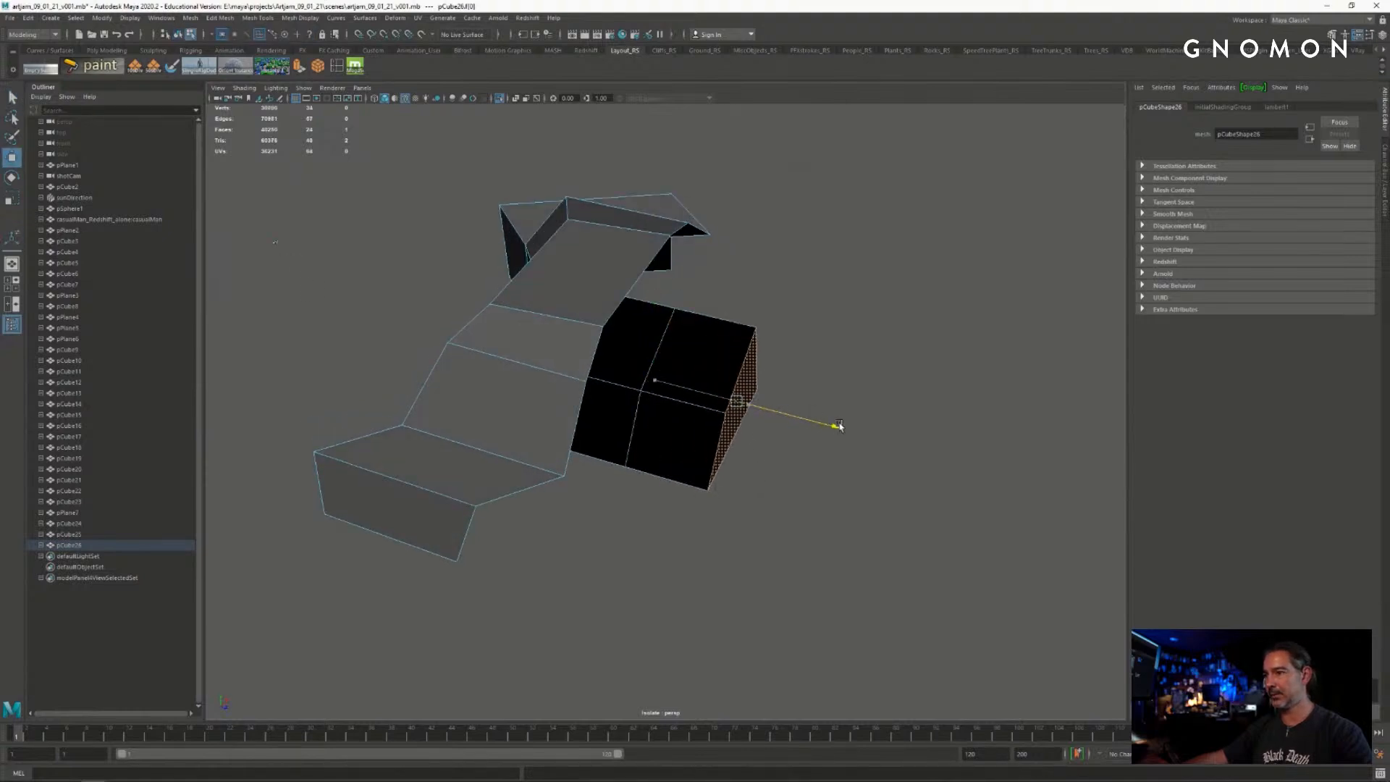
{"action": "left_click_drag", "start_coordinate": [757, 373], "coordinate": [797, 434], "text": "alt"}
{"action": "key", "text": "e"}
{"action": "key", "text": "w"}
{"action": "key", "text": "r"}
{"action": "key", "text": "w"}
{"action": "left_click_drag", "start_coordinate": [754, 273], "coordinate": [756, 291]}
{"action": "left_click_drag", "start_coordinate": [804, 412], "coordinate": [614, 496], "text": "alt"}
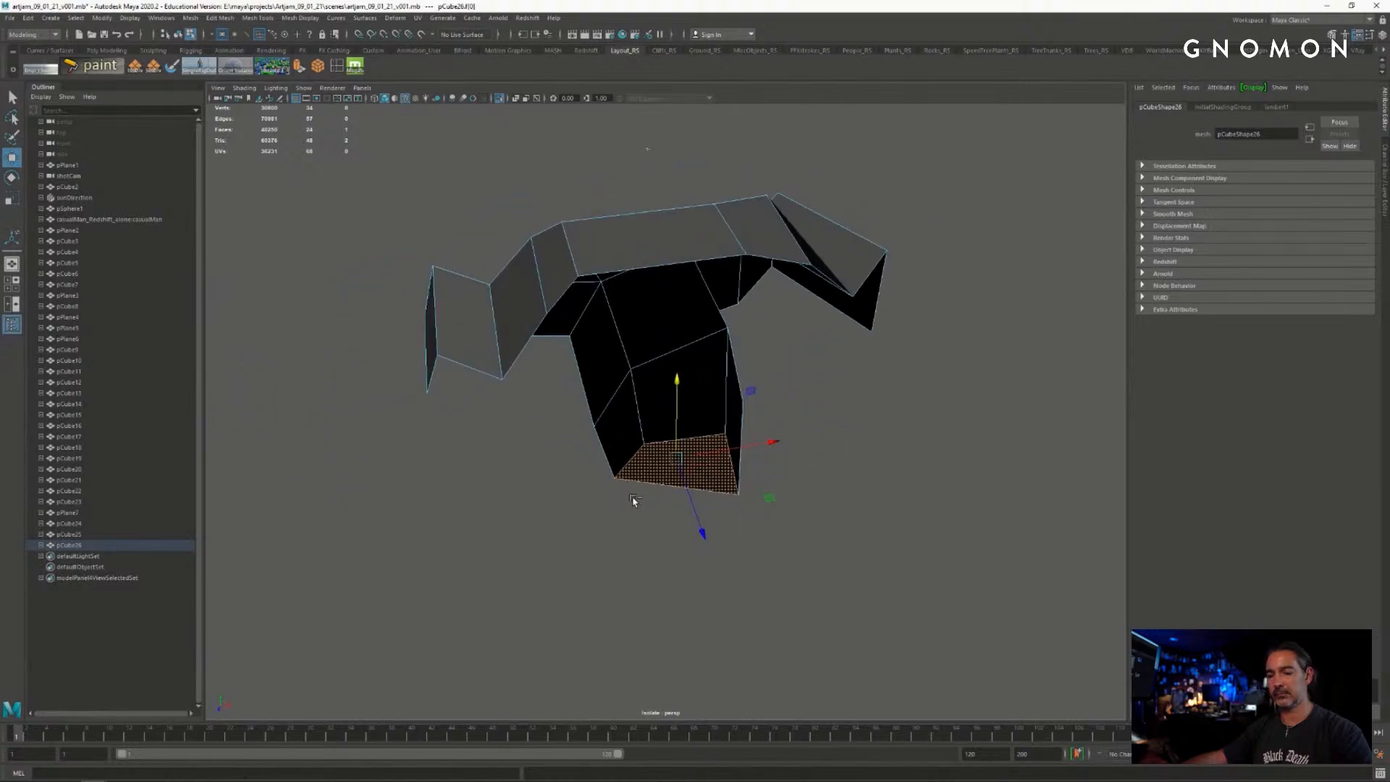
- Extrude the branch's end face again and bend the new section outward to one side
{"action": "key", "text": "ctrl+e"}
{"action": "key", "text": "w"}
{"action": "left_click_drag", "start_coordinate": [770, 499], "coordinate": [642, 603]}
{"action": "key", "text": "e"}
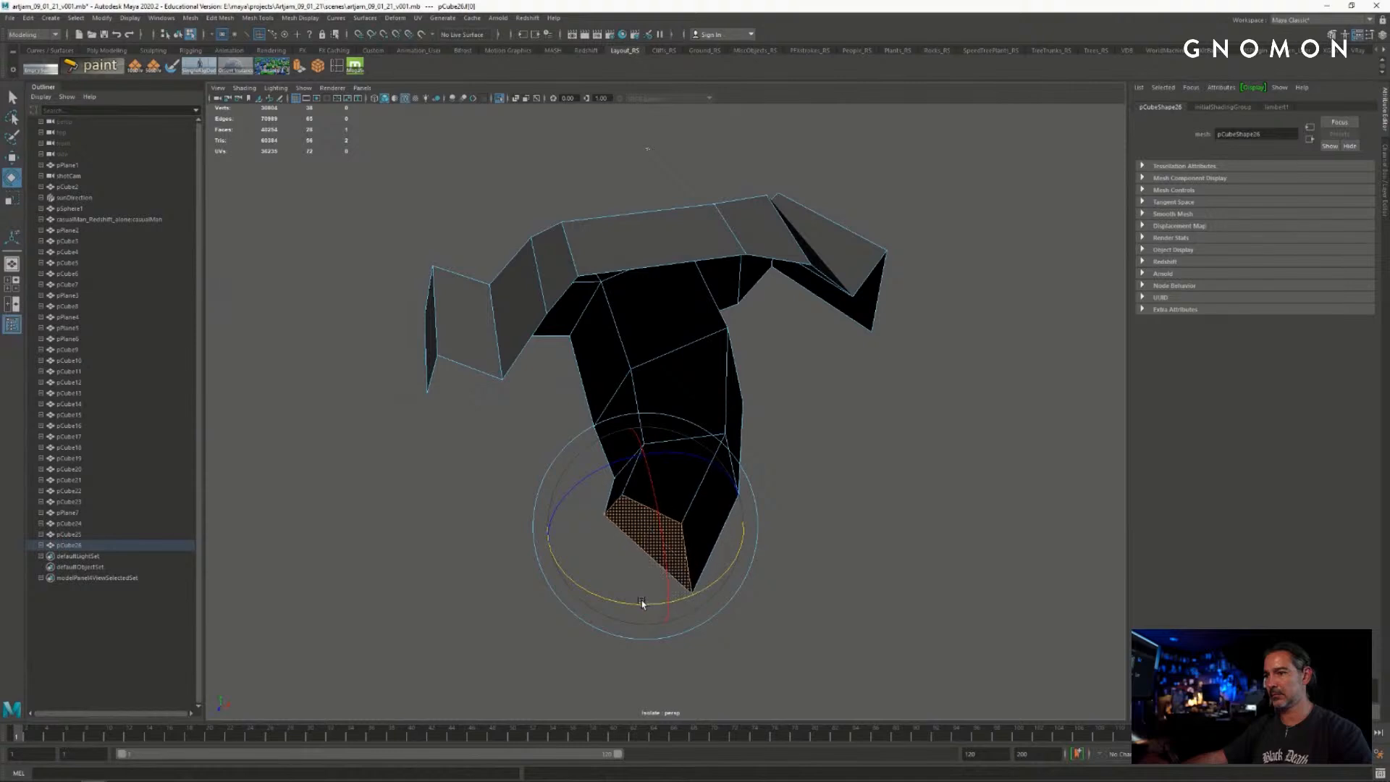
{"action": "key", "text": "w"}
{"action": "left_click_drag", "start_coordinate": [735, 567], "coordinate": [722, 574]}
- Scale down the end face of the bent branch and move it lower
{"action": "left_click_drag", "start_coordinate": [590, 572], "coordinate": [727, 539], "text": "alt"}
{"action": "middle_click_drag", "start_coordinate": [724, 518], "coordinate": [552, 531], "text": "alt"}
{"action": "right_click_drag", "start_coordinate": [552, 531], "coordinate": [762, 520], "text": "alt"}
{"action": "key", "text": "e"}
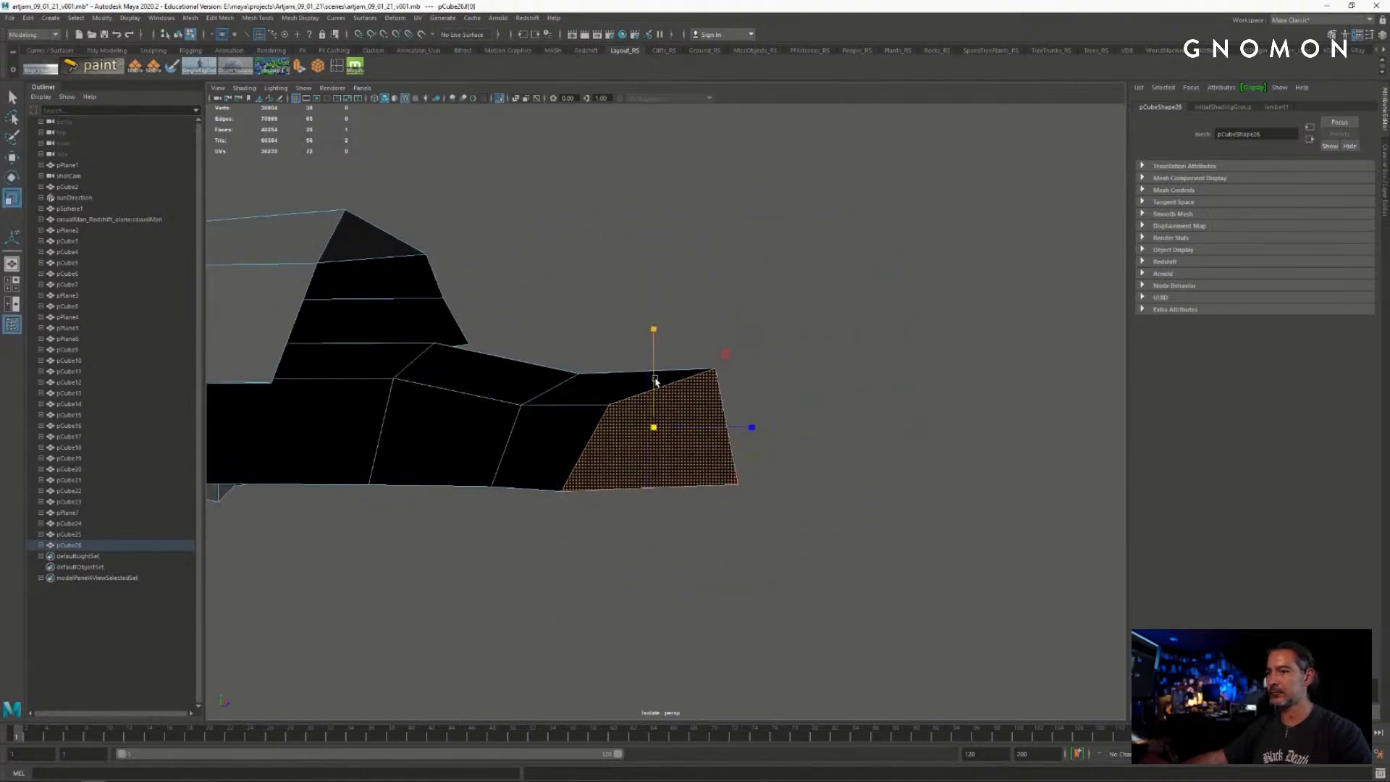
{"action": "left_click_drag", "start_coordinate": [657, 428], "coordinate": [637, 431]}
{"action": "key", "text": "w"}
{"action": "left_click_drag", "start_coordinate": [655, 331], "coordinate": [636, 449]}
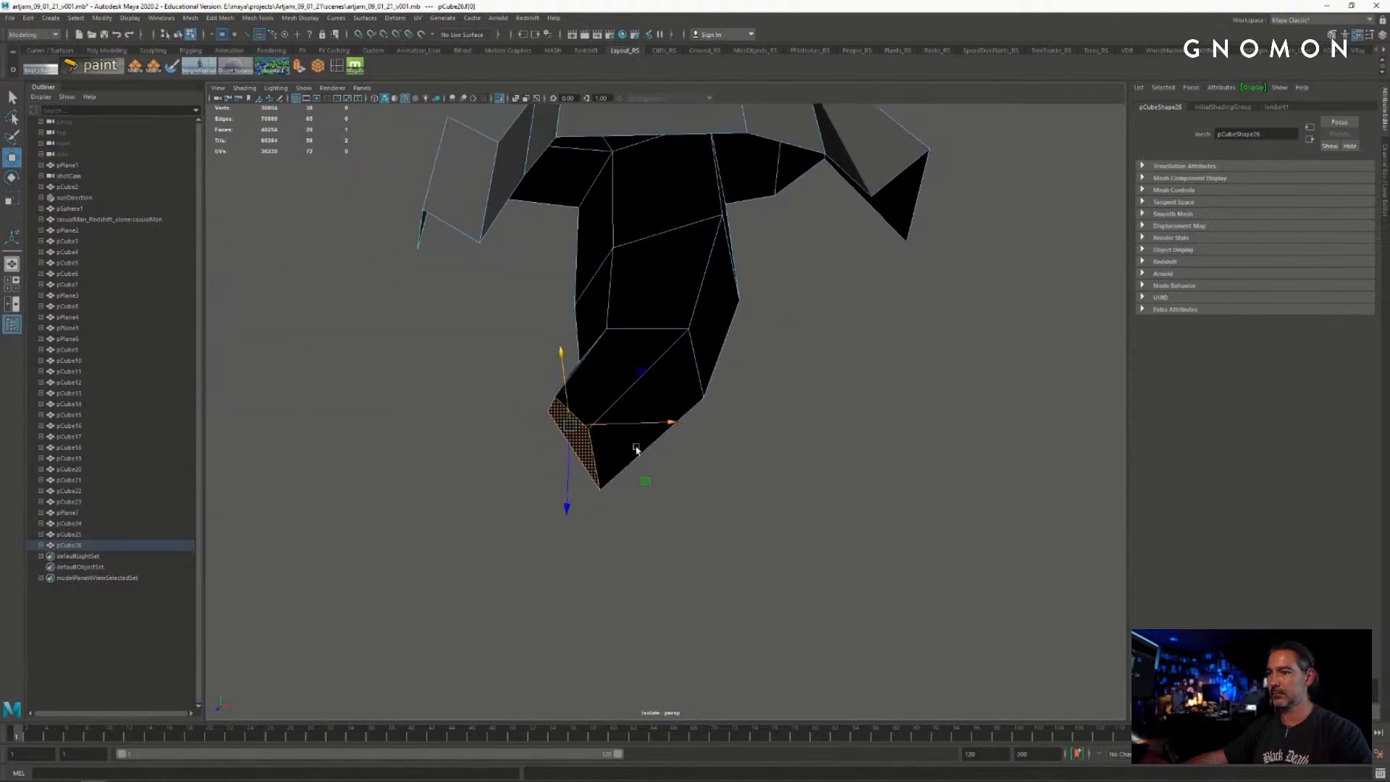
- Delete the two hidden bottom faces on the underside of the newly extruded branch
{"action": "key", "text": "q"}
{"action": "left_click", "coordinate": [753, 475]}
{"action": "left_click_drag", "start_coordinate": [753, 475], "coordinate": [528, 427], "text": "alt"}
{"action": "right_click_drag", "start_coordinate": [528, 427], "coordinate": [719, 459], "text": "alt"}
{"action": "left_click_drag", "start_coordinate": [663, 461], "coordinate": [676, 478], "text": "alt"}
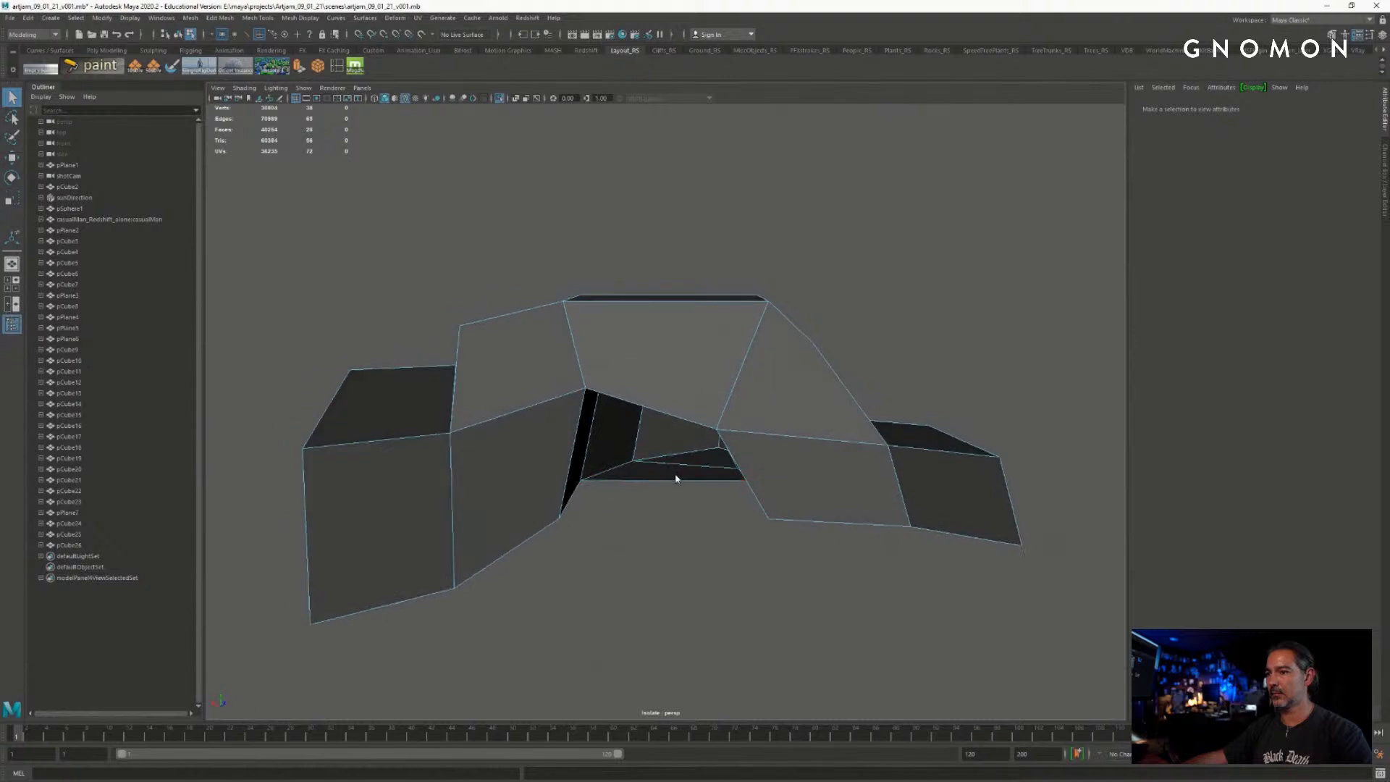
{"action": "double_click", "coordinate": [671, 475]}
{"action": "left_click", "coordinate": [671, 476]}
{"action": "key", "text": "f"}
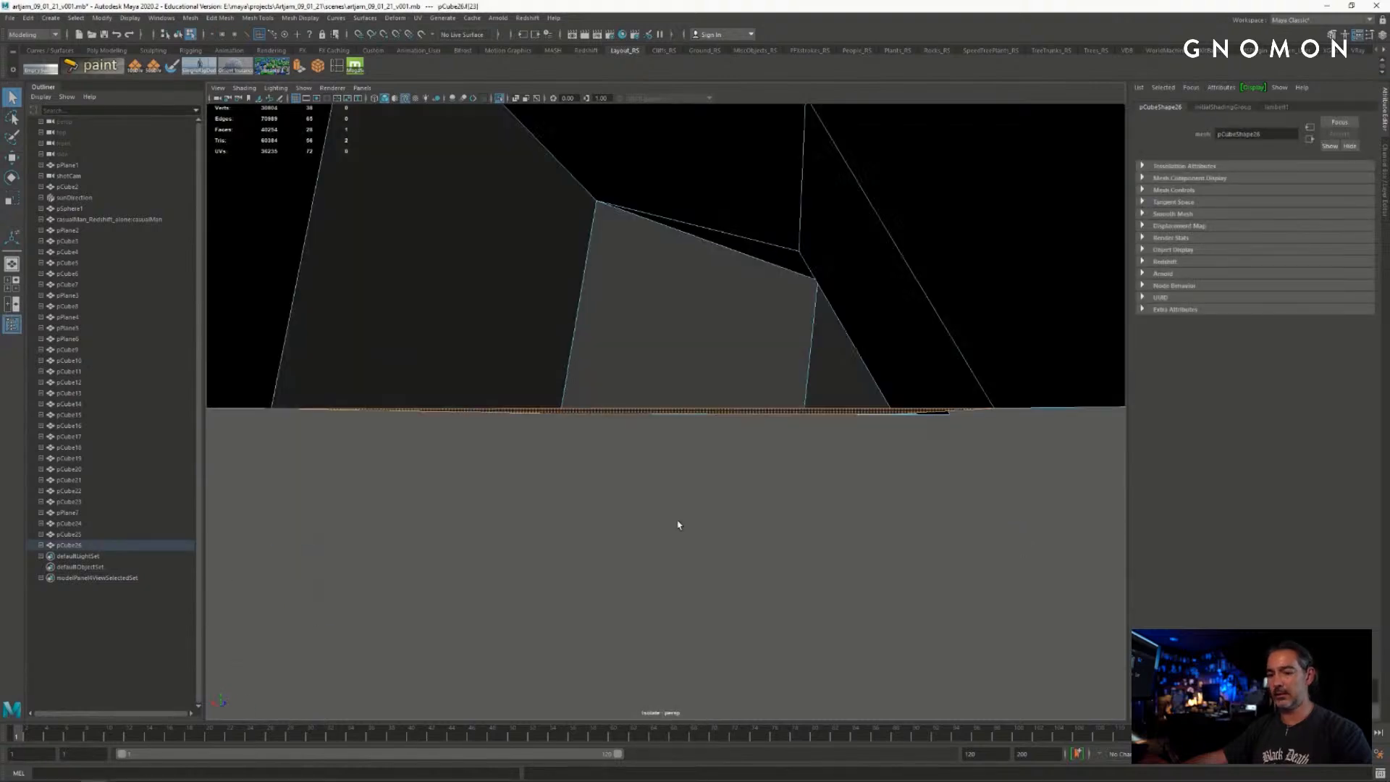
{"action": "left_click_drag", "start_coordinate": [443, 442], "coordinate": [612, 406], "text": "alt"}
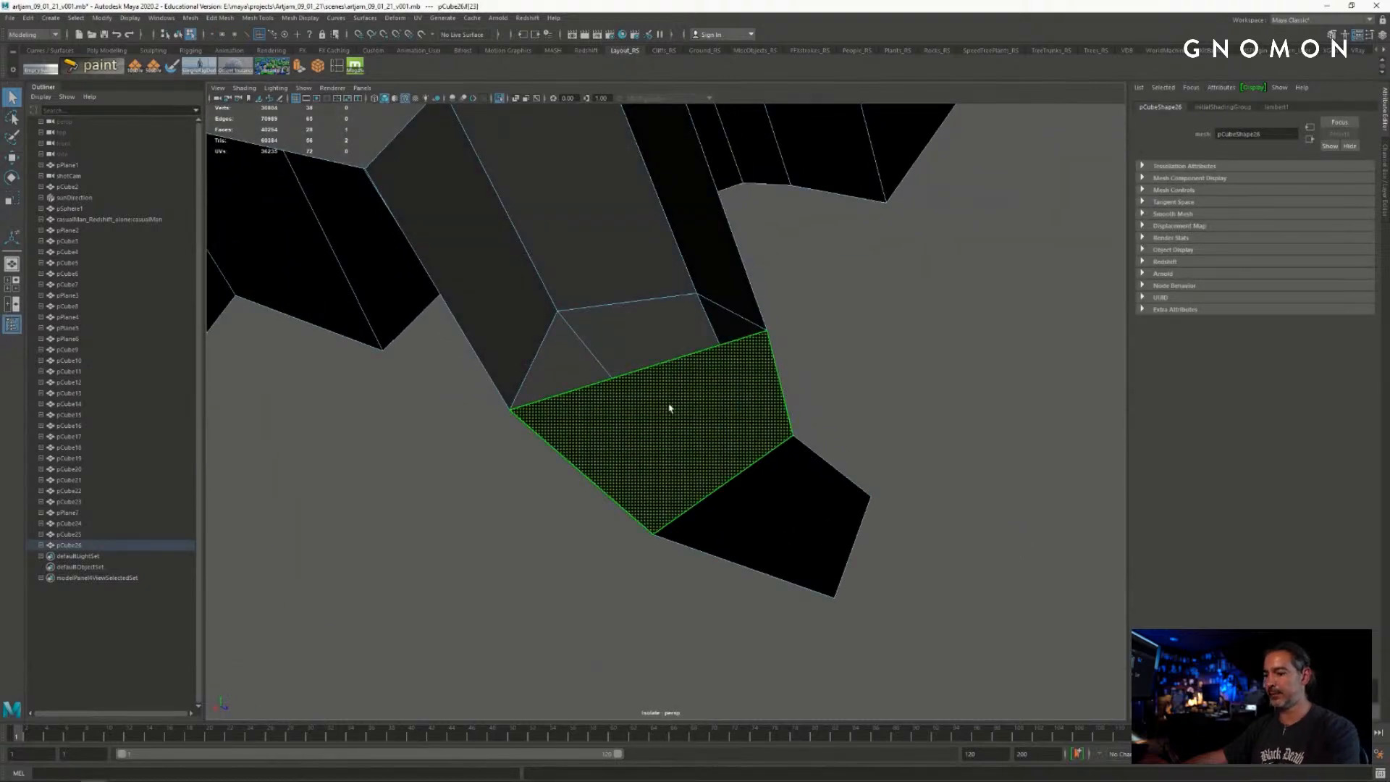
{"action": "key", "text": "Delete"}
{"action": "left_click", "coordinate": [781, 526]}
{"action": "key", "text": "Delete"}
- Return the arch to object selection and select the whole mesh
{"action": "left_click_drag", "start_coordinate": [719, 317], "coordinate": [456, 347], "text": "alt"}
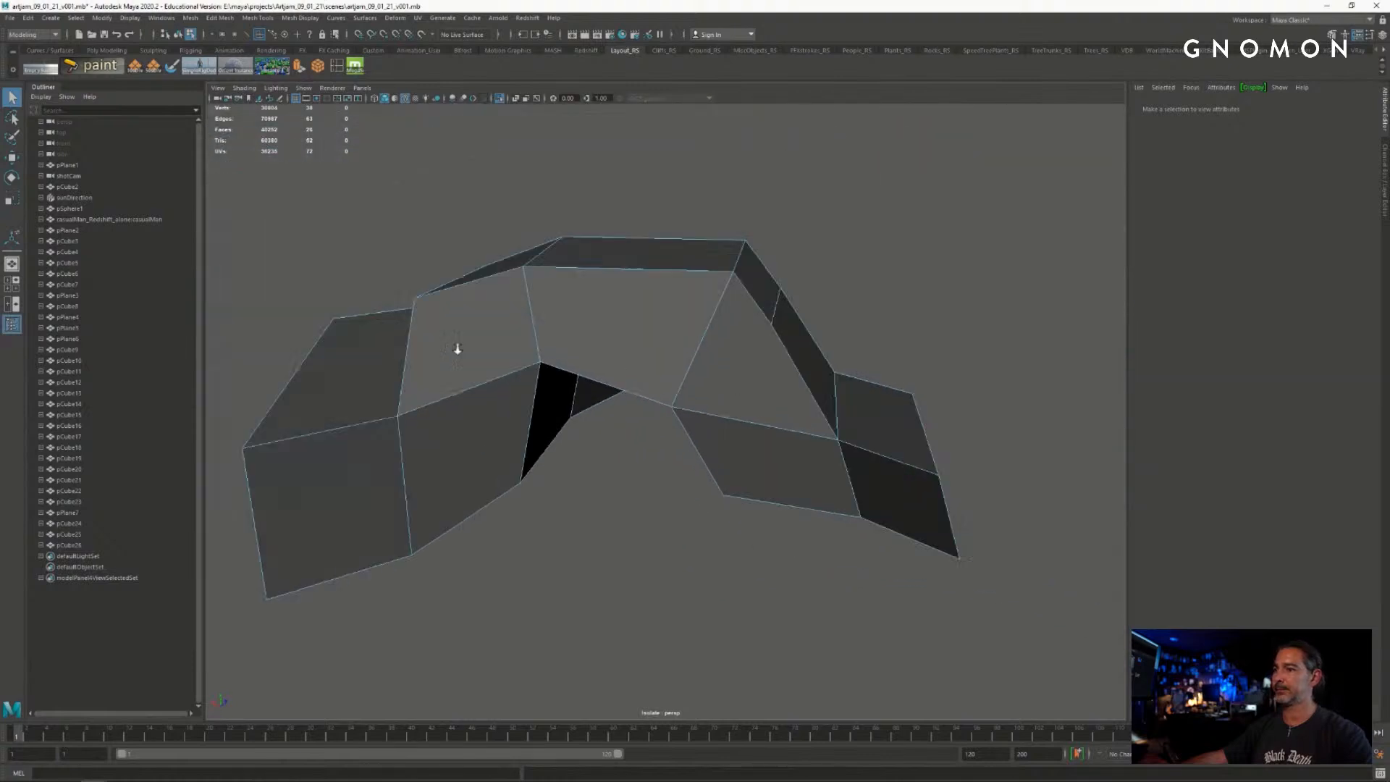
{"action": "right_click_drag", "start_coordinate": [456, 347], "coordinate": [390, 351], "text": "alt"}
{"action": "left_click_drag", "start_coordinate": [463, 355], "coordinate": [683, 332], "text": "alt"}
{"action": "right_click_drag", "start_coordinate": [683, 332], "coordinate": [735, 369], "text": "alt"}
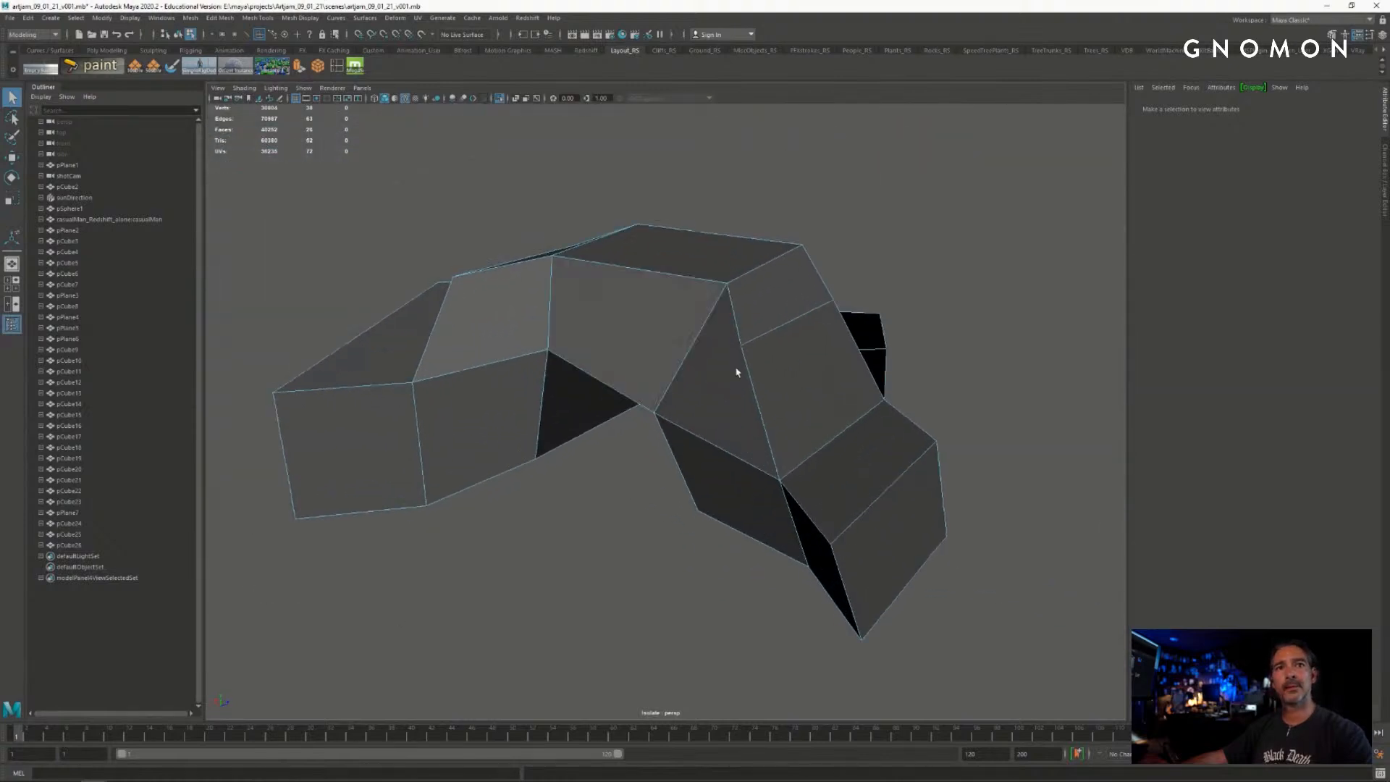
{"action": "right_click", "coordinate": [719, 343]}
{"action": "left_click", "coordinate": [770, 324]}
- Examine the arch's silhouette and its cave-like opening from several angles
{"action": "left_click_drag", "start_coordinate": [754, 319], "coordinate": [813, 345], "text": "alt"}
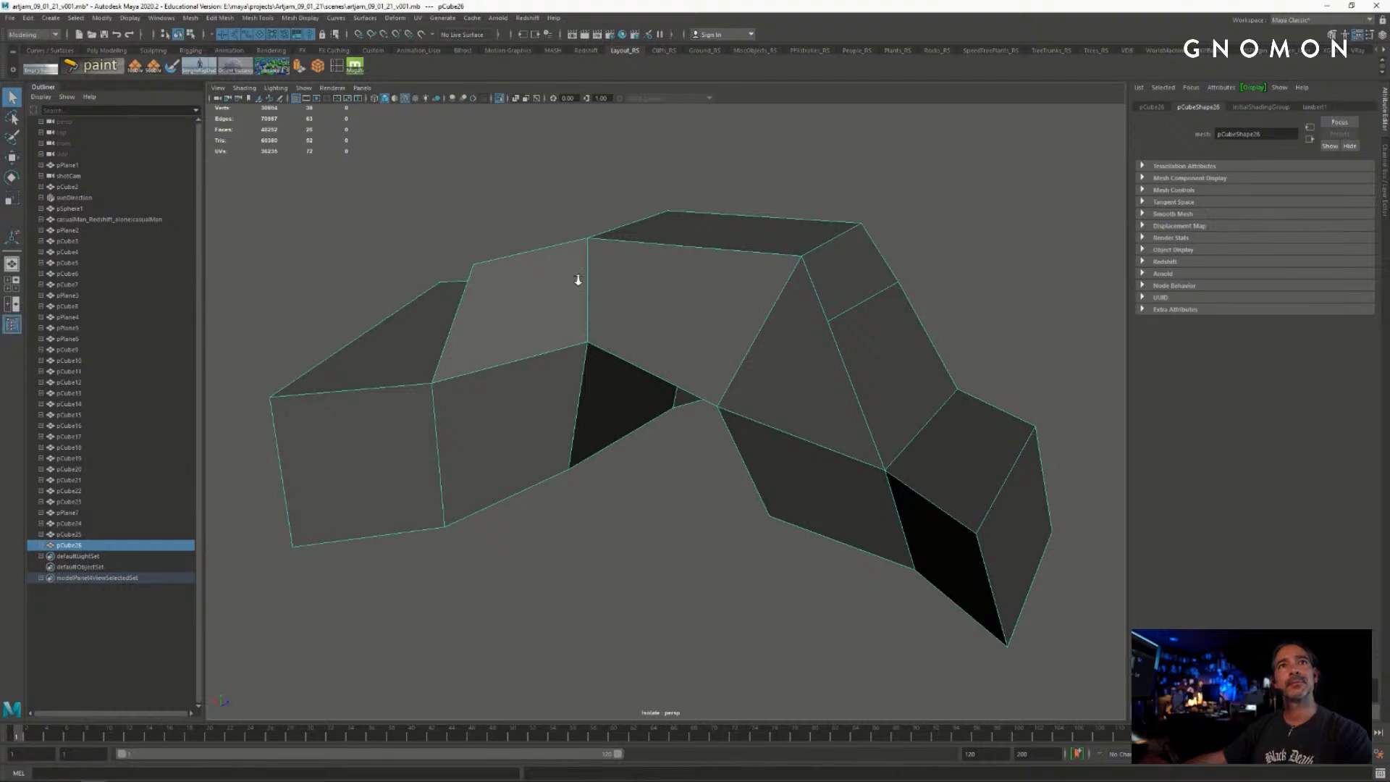
{"action": "right_click_drag", "start_coordinate": [577, 280], "coordinate": [622, 290], "text": "alt"}
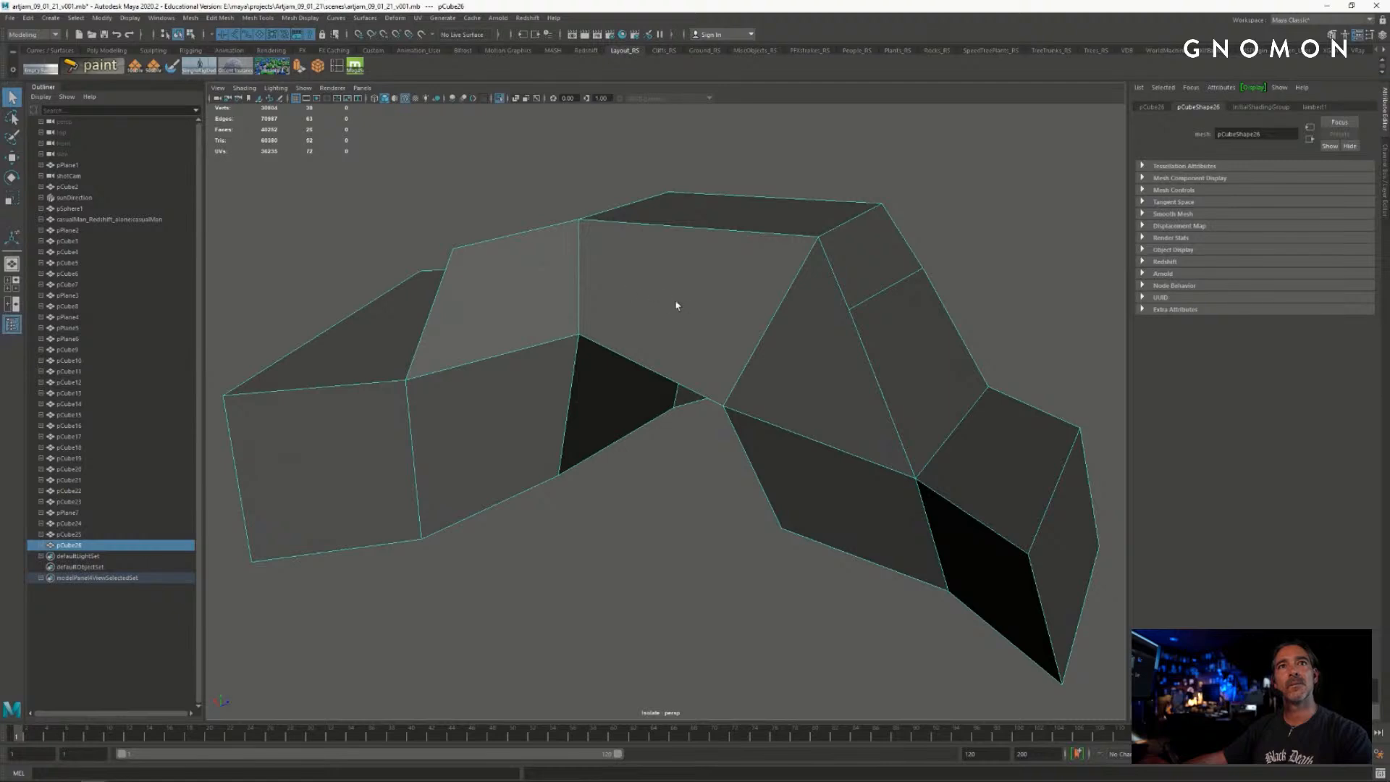
{"action": "right_click_drag", "start_coordinate": [711, 300], "coordinate": [713, 292], "text": "alt"}
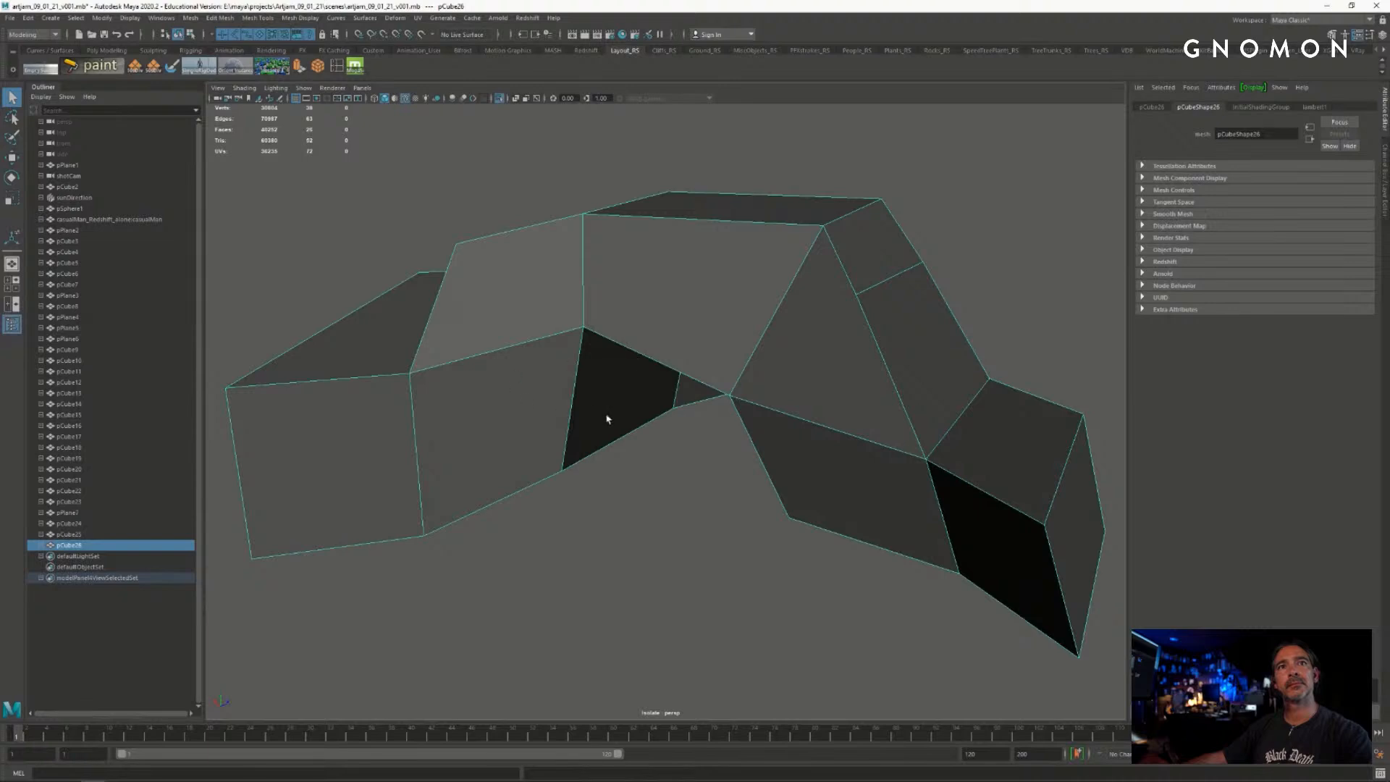
{"action": "left_click_drag", "start_coordinate": [607, 418], "coordinate": [590, 361], "text": "alt"}
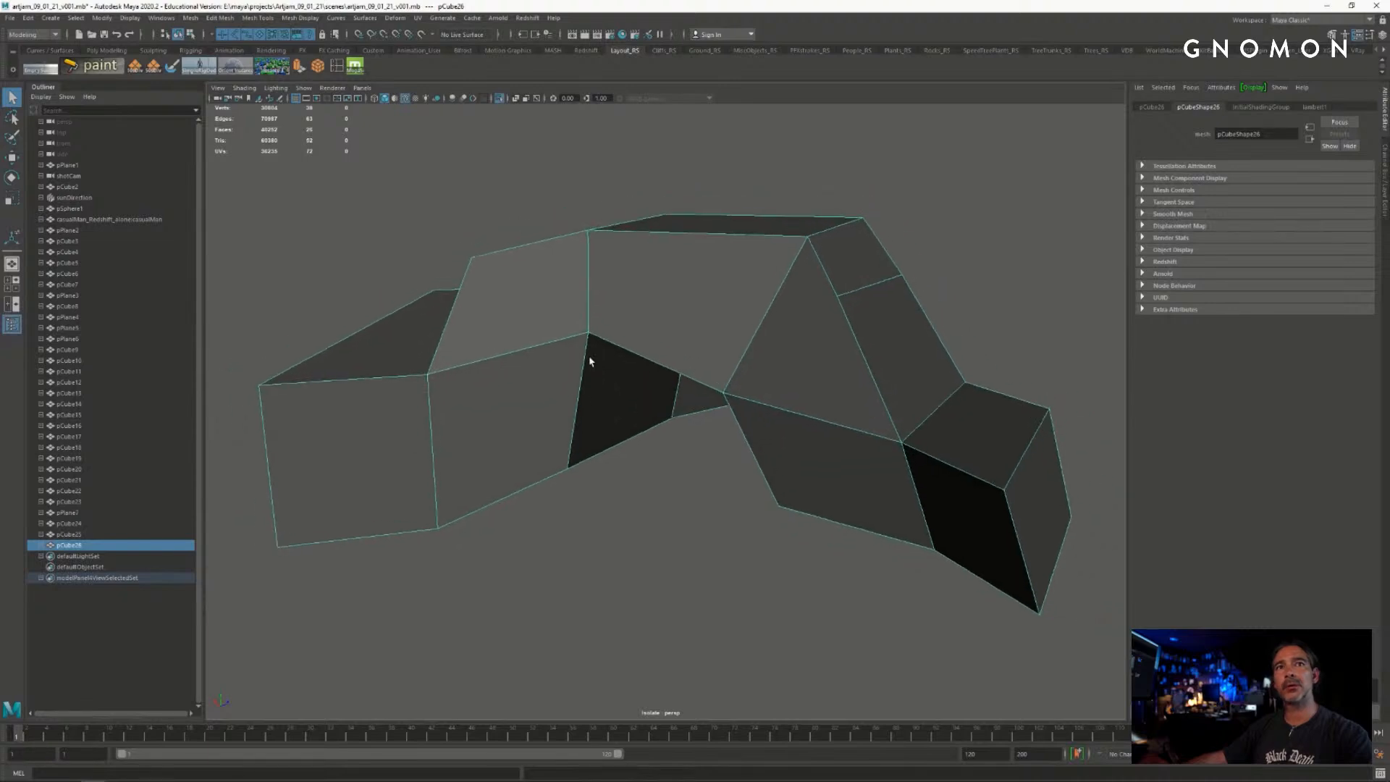
{"action": "right_click_drag", "start_coordinate": [590, 361], "coordinate": [619, 368], "text": "alt"}
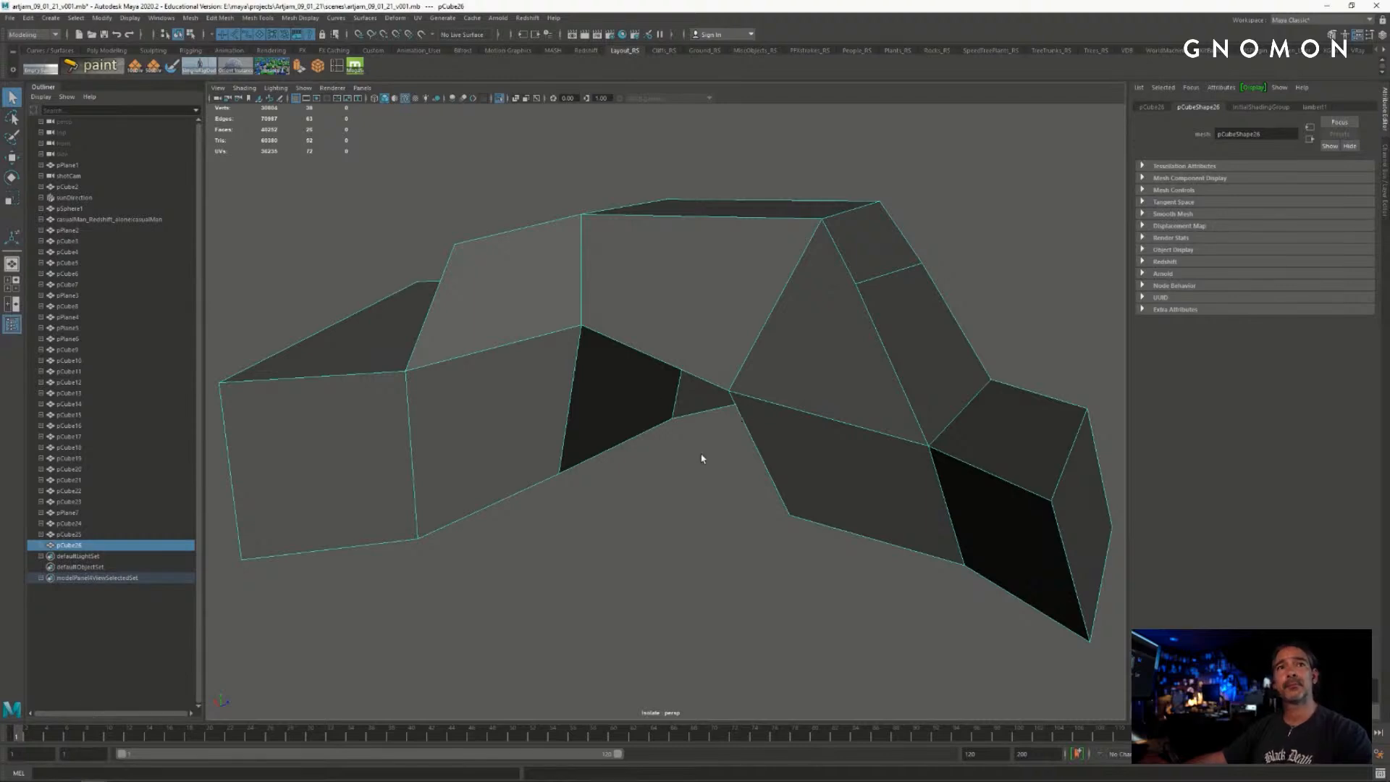
{"action": "left_click_drag", "start_coordinate": [712, 458], "coordinate": [728, 418], "text": "alt"}
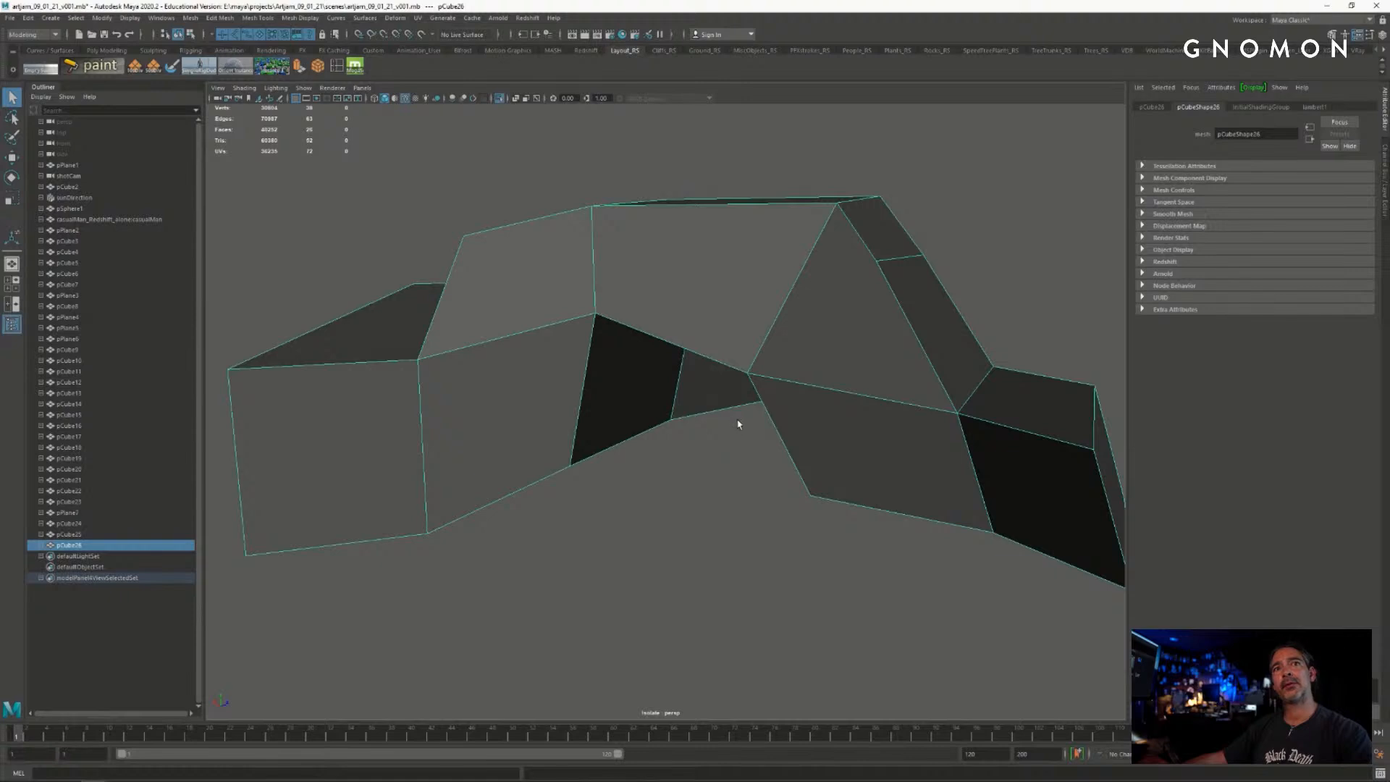
{"action": "left_click_drag", "start_coordinate": [773, 419], "coordinate": [739, 422], "text": "alt"}
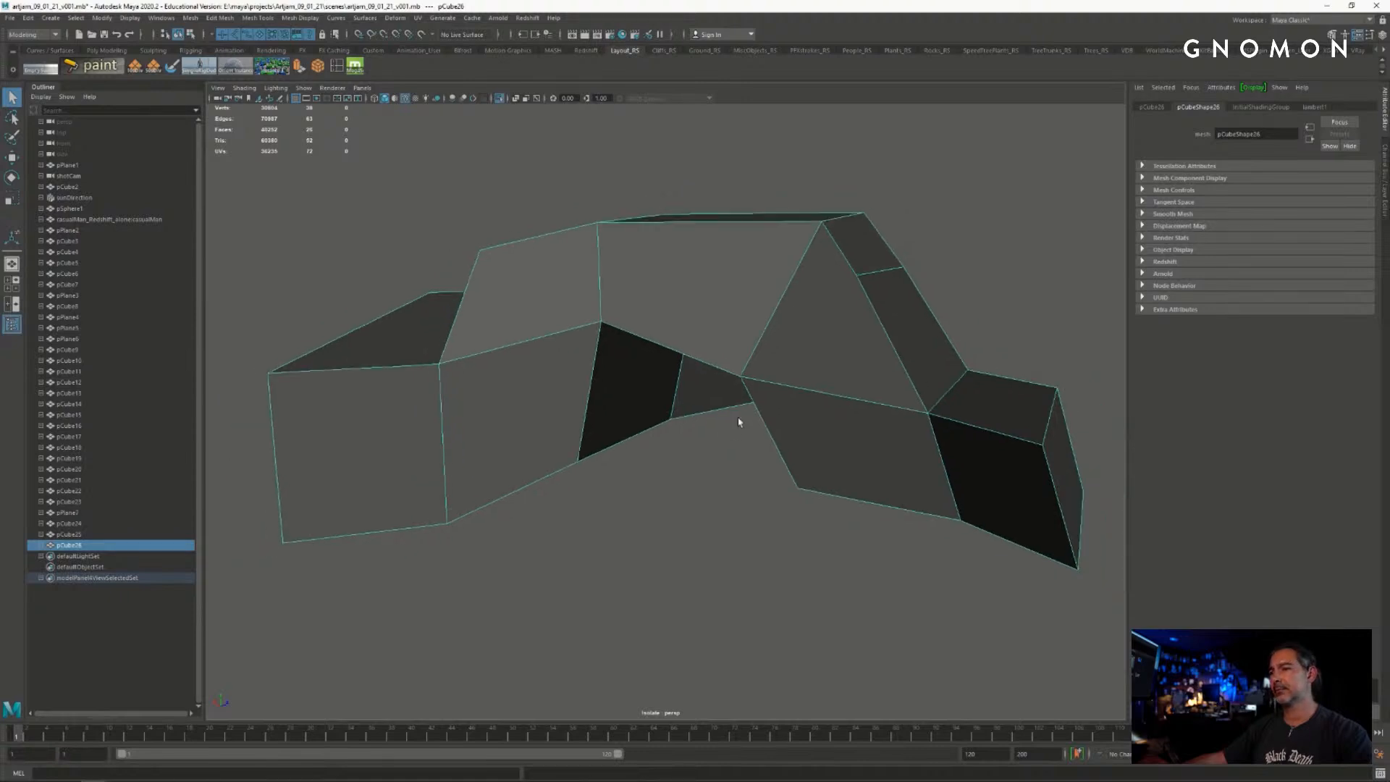
{"action": "right_click_drag", "start_coordinate": [745, 420], "coordinate": [767, 418], "text": "alt"}
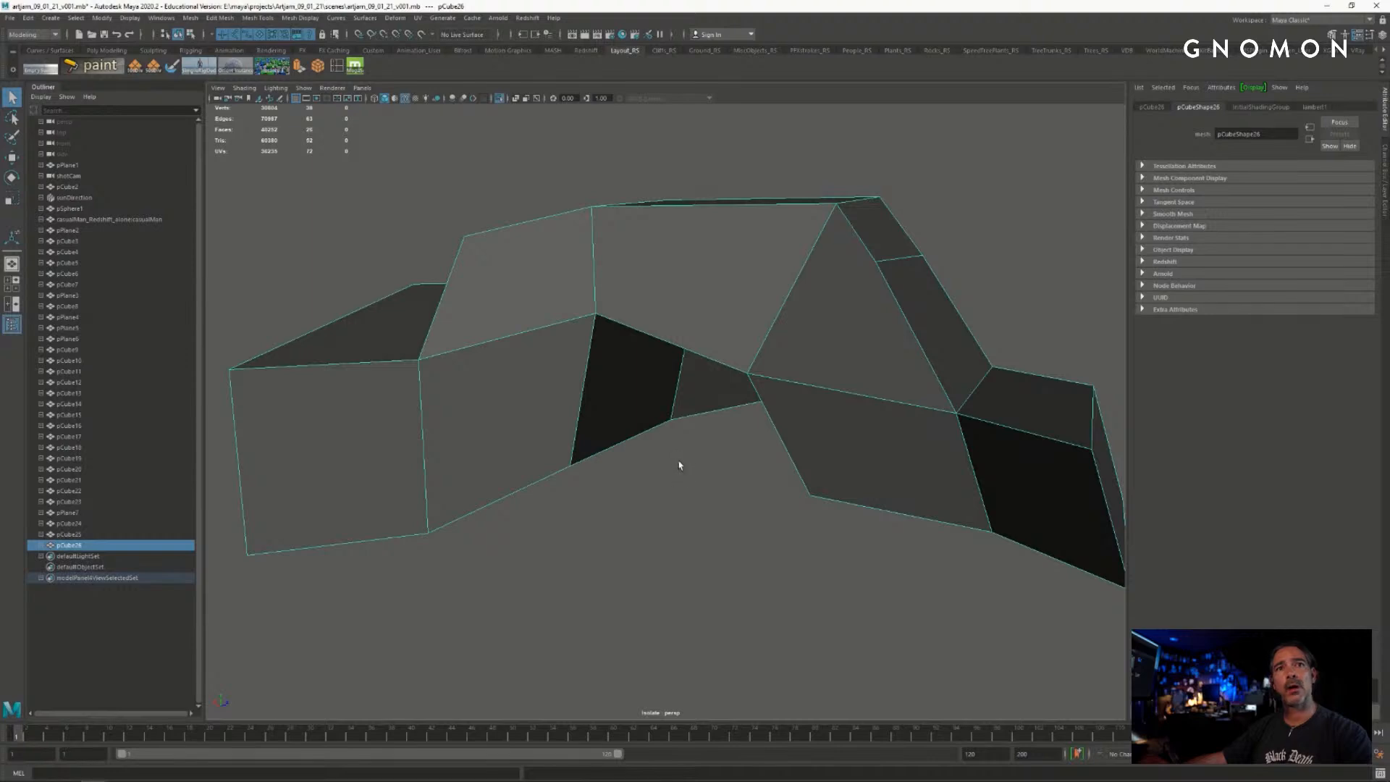
{"action": "left_click_drag", "start_coordinate": [739, 440], "coordinate": [731, 384], "text": "alt"}
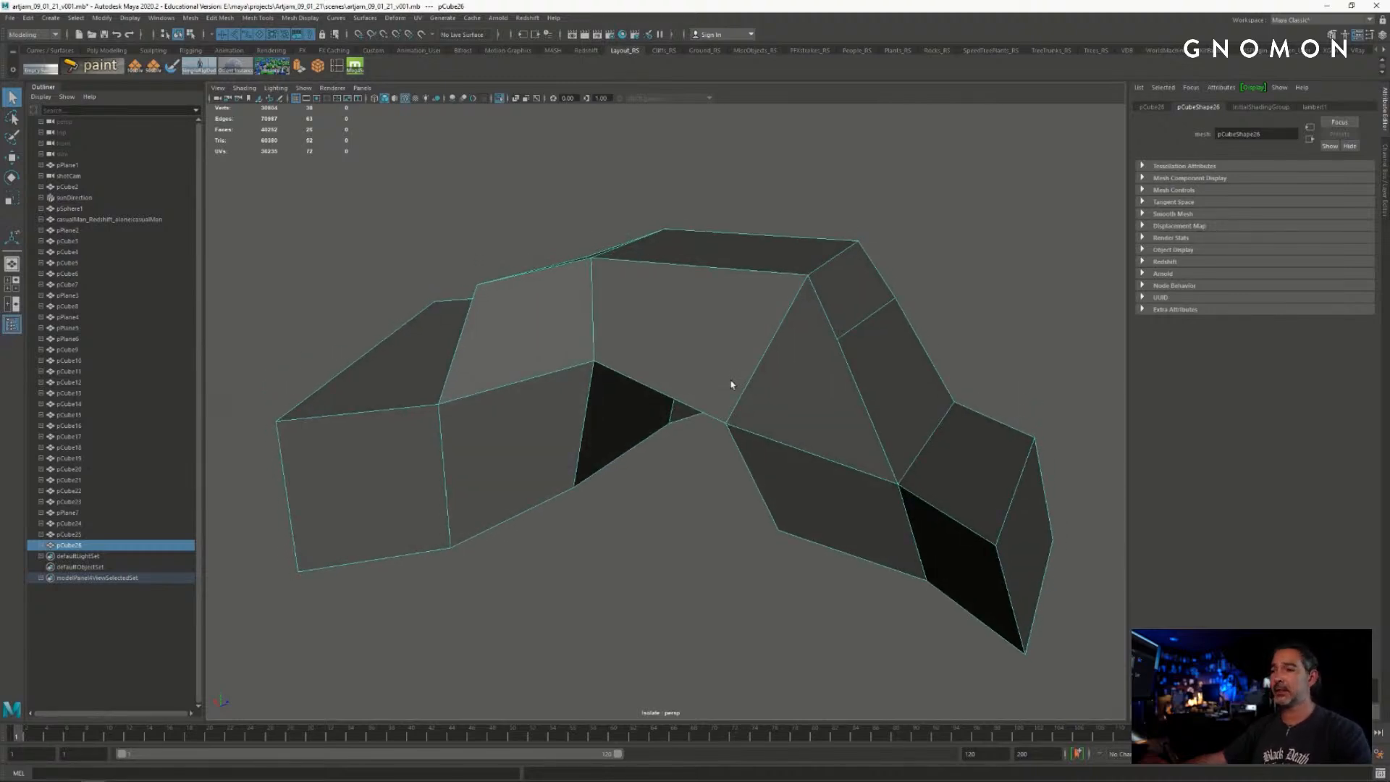
{"action": "mouse_move", "coordinate": [758, 390]}
{"action": "left_mouse_down", "text": "alt"}
{"action": "mouse_move", "coordinate": [738, 385]}
{"action": "mouse_move", "coordinate": [779, 390]}
{"action": "left_mouse_up", "text": "alt"}
{"action": "middle_click_drag", "start_coordinate": [778, 391], "coordinate": [807, 370], "text": "alt"}
{"action": "left_click_drag", "start_coordinate": [807, 370], "coordinate": [844, 306], "text": "alt"}
{"action": "right_click_drag", "start_coordinate": [844, 306], "coordinate": [845, 275]}
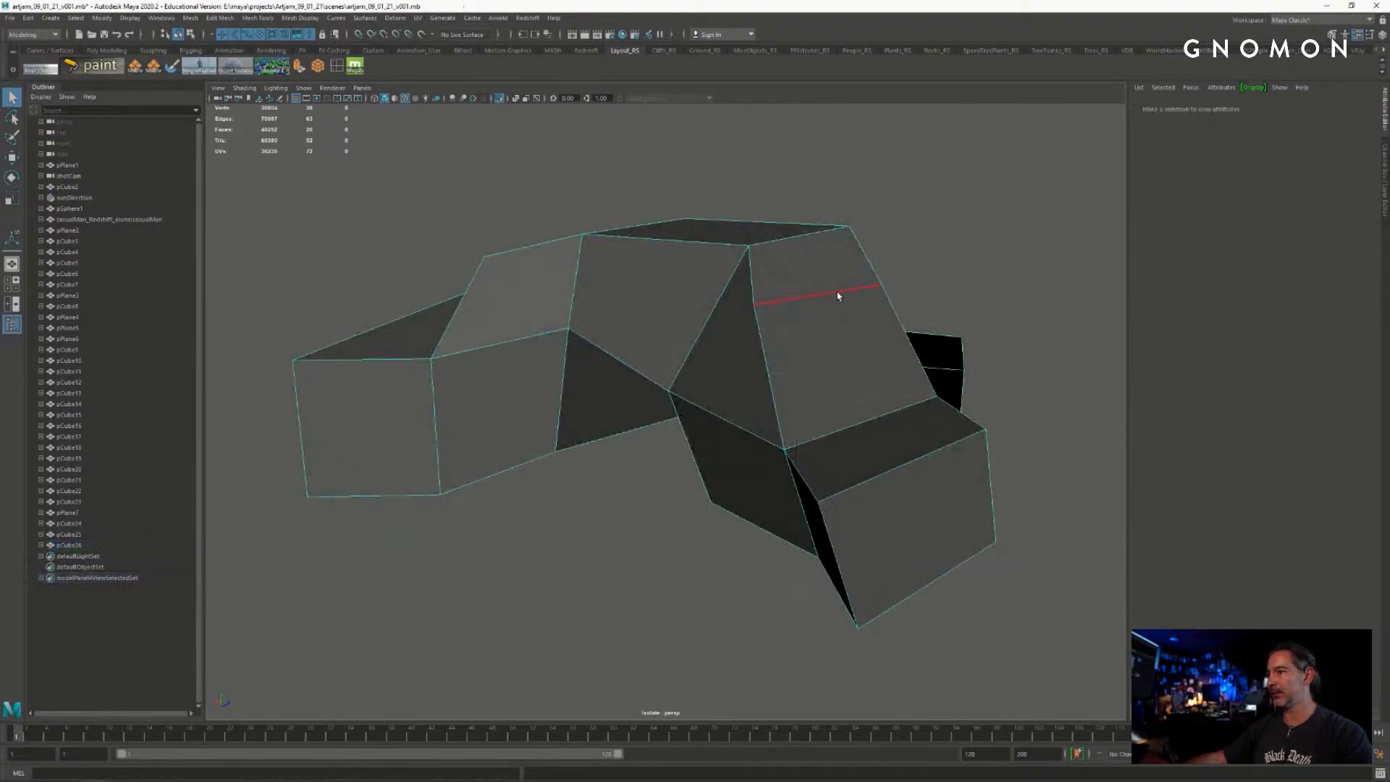
{"action": "left_click", "coordinate": [837, 294]}
{"action": "left_click_drag", "start_coordinate": [838, 295], "coordinate": [834, 355], "text": "alt"}
{"action": "key", "text": "w"}
{"action": "left_click", "coordinate": [944, 268]}
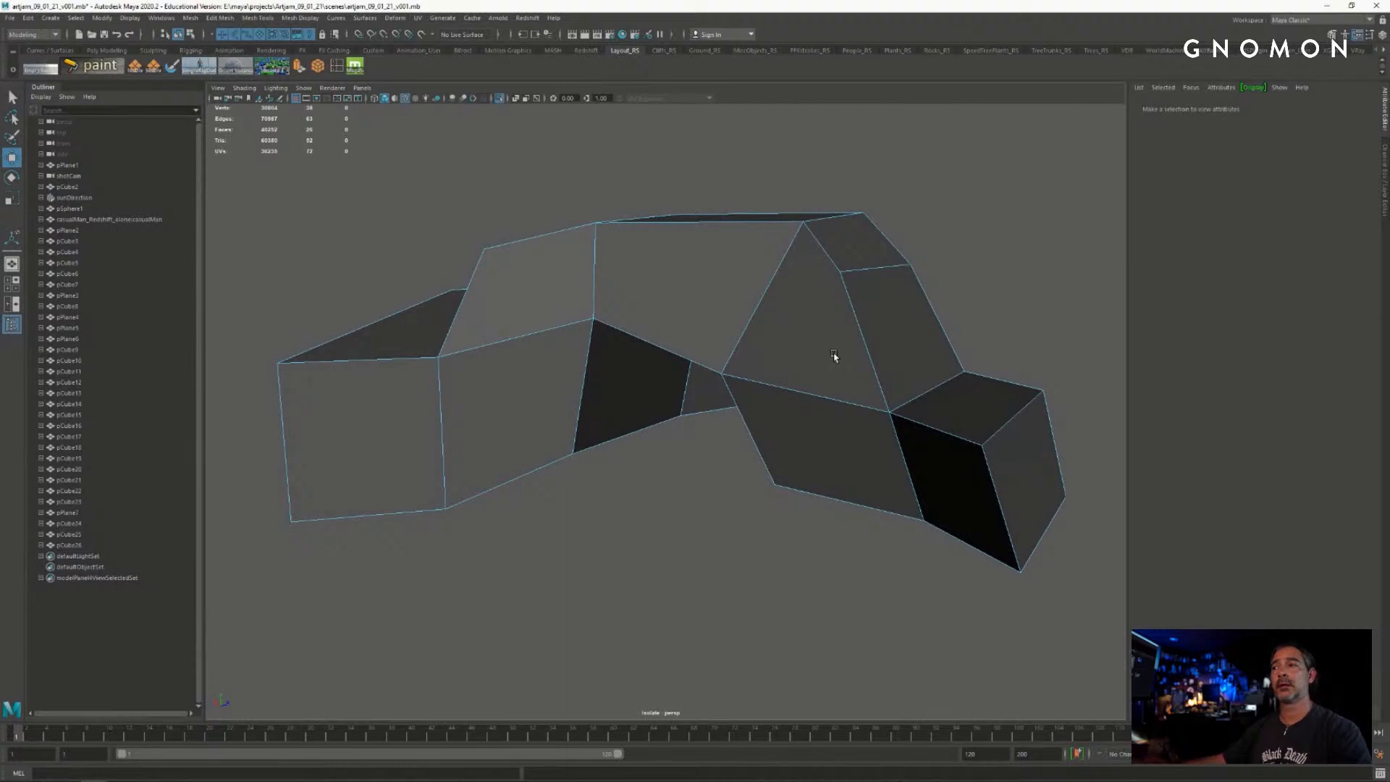
{"action": "left_click_drag", "start_coordinate": [825, 355], "coordinate": [829, 361], "text": "alt"}
{"action": "key", "text": "q"}
{"action": "right_click_drag", "start_coordinate": [828, 357], "coordinate": [849, 340]}
{"action": "scroll", "coordinate": [722, 367], "scroll_direction": "up", "scroll_amount": 1}
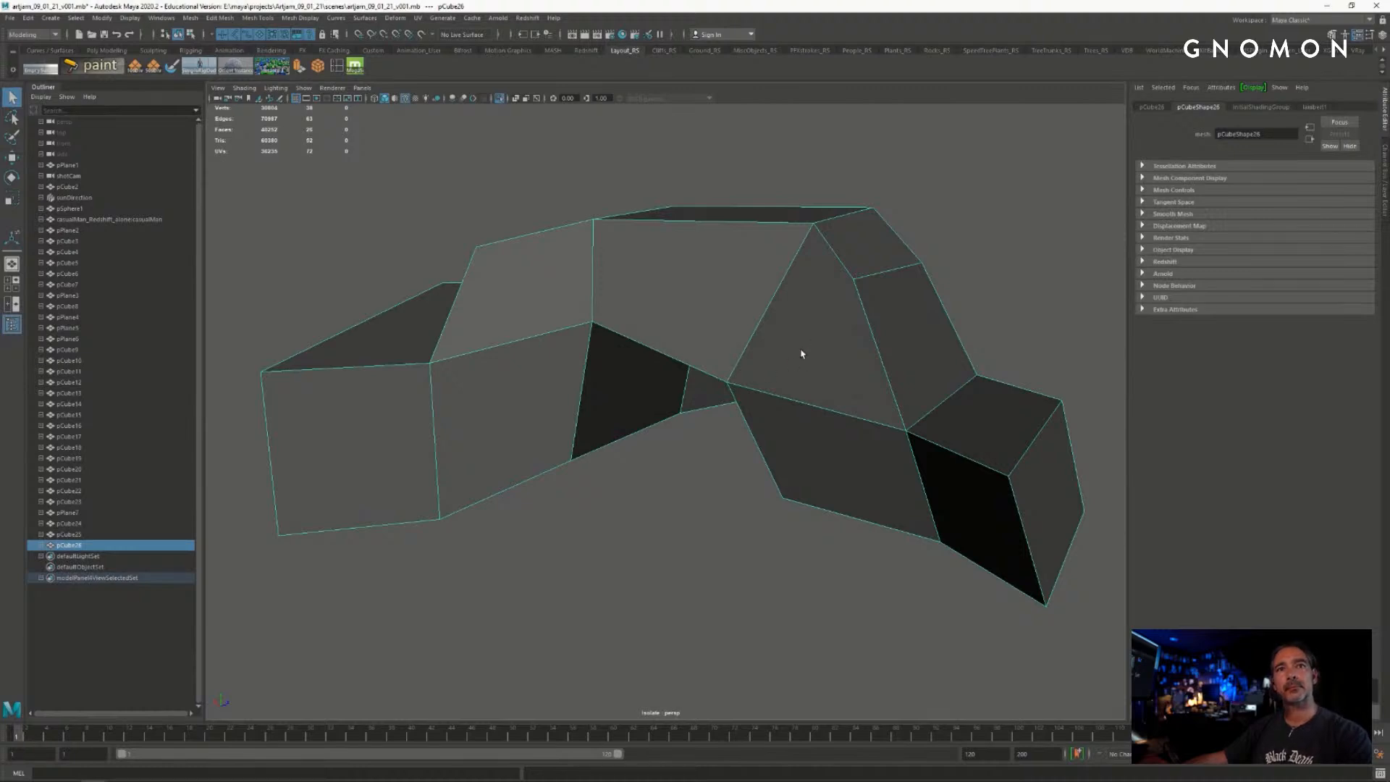
{"action": "left_click_drag", "start_coordinate": [802, 353], "coordinate": [808, 357], "text": "alt"}
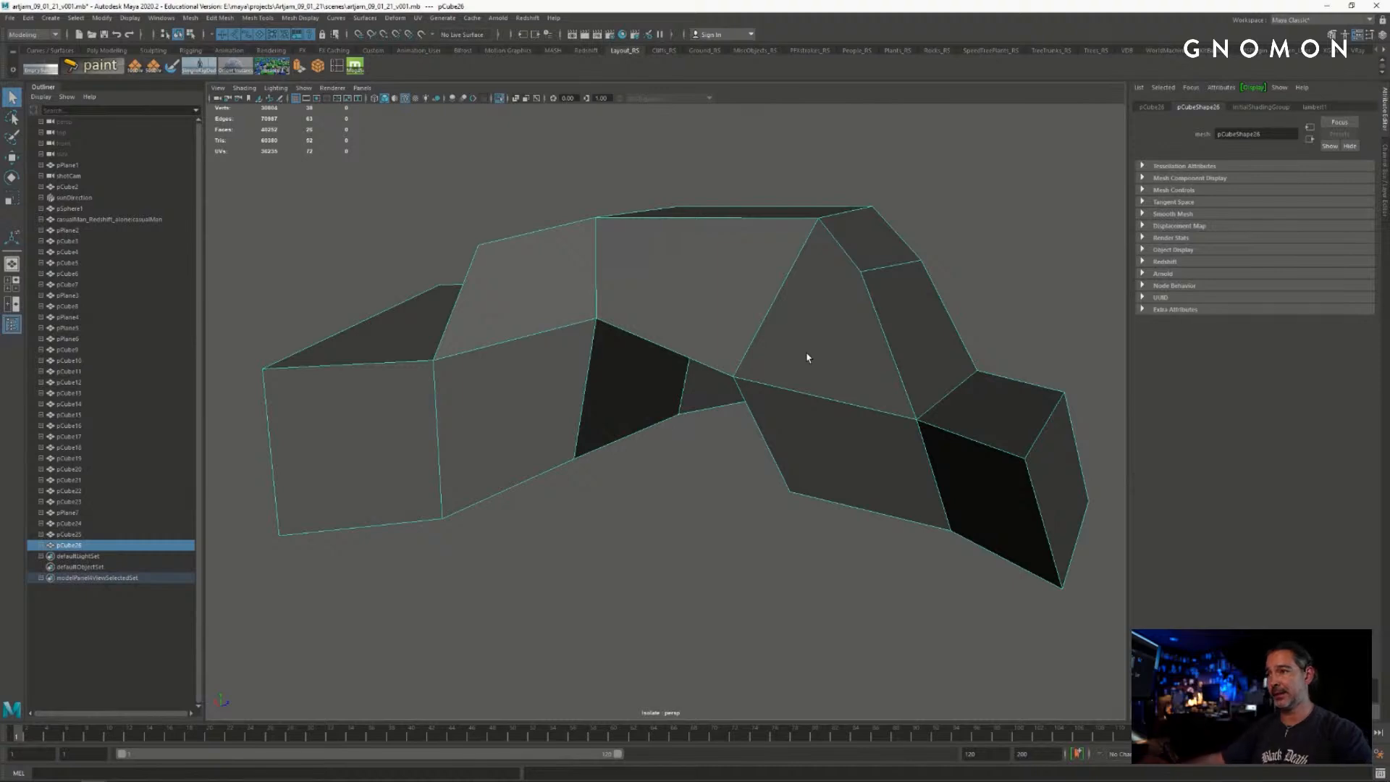
{"action": "left_click_drag", "start_coordinate": [807, 357], "coordinate": [821, 359], "text": "alt"}
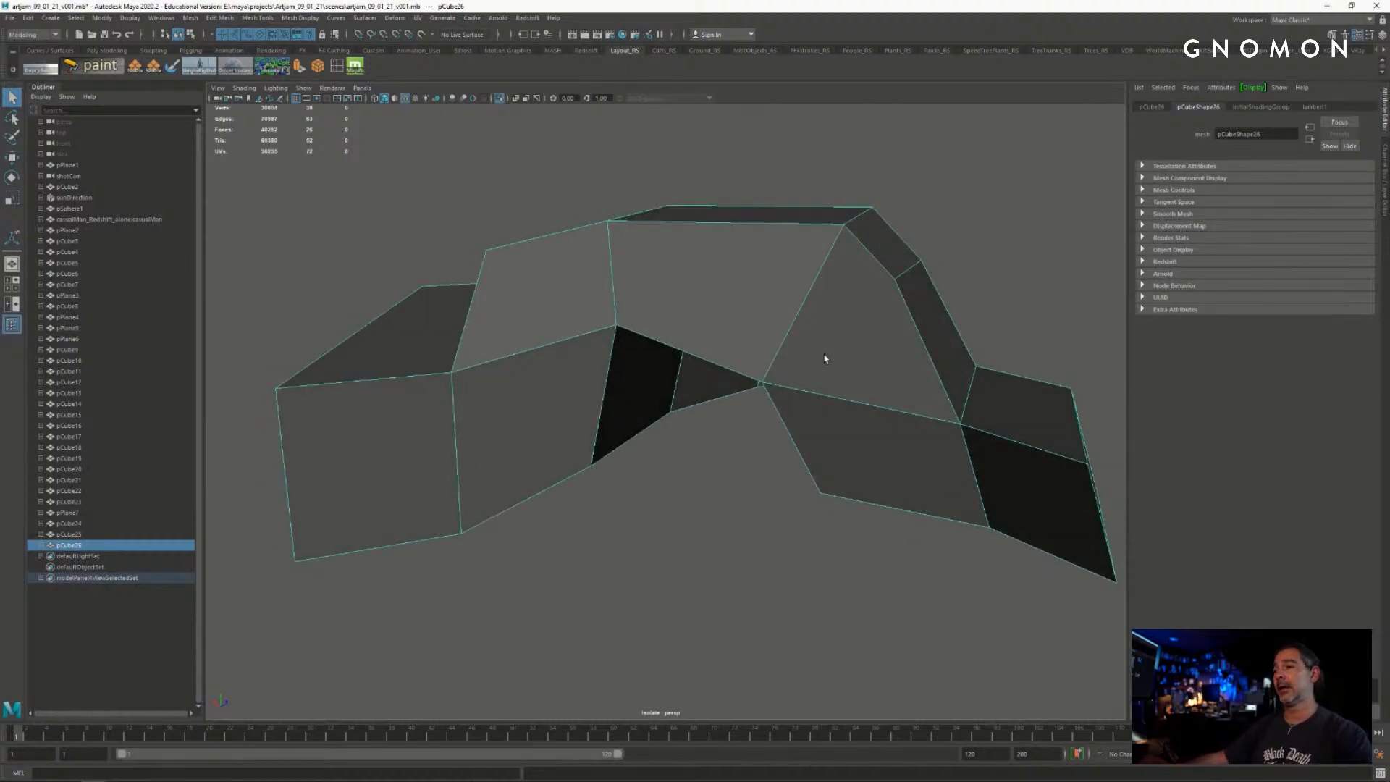
{"action": "right_click_drag", "start_coordinate": [799, 347], "coordinate": [802, 354], "text": "alt"}
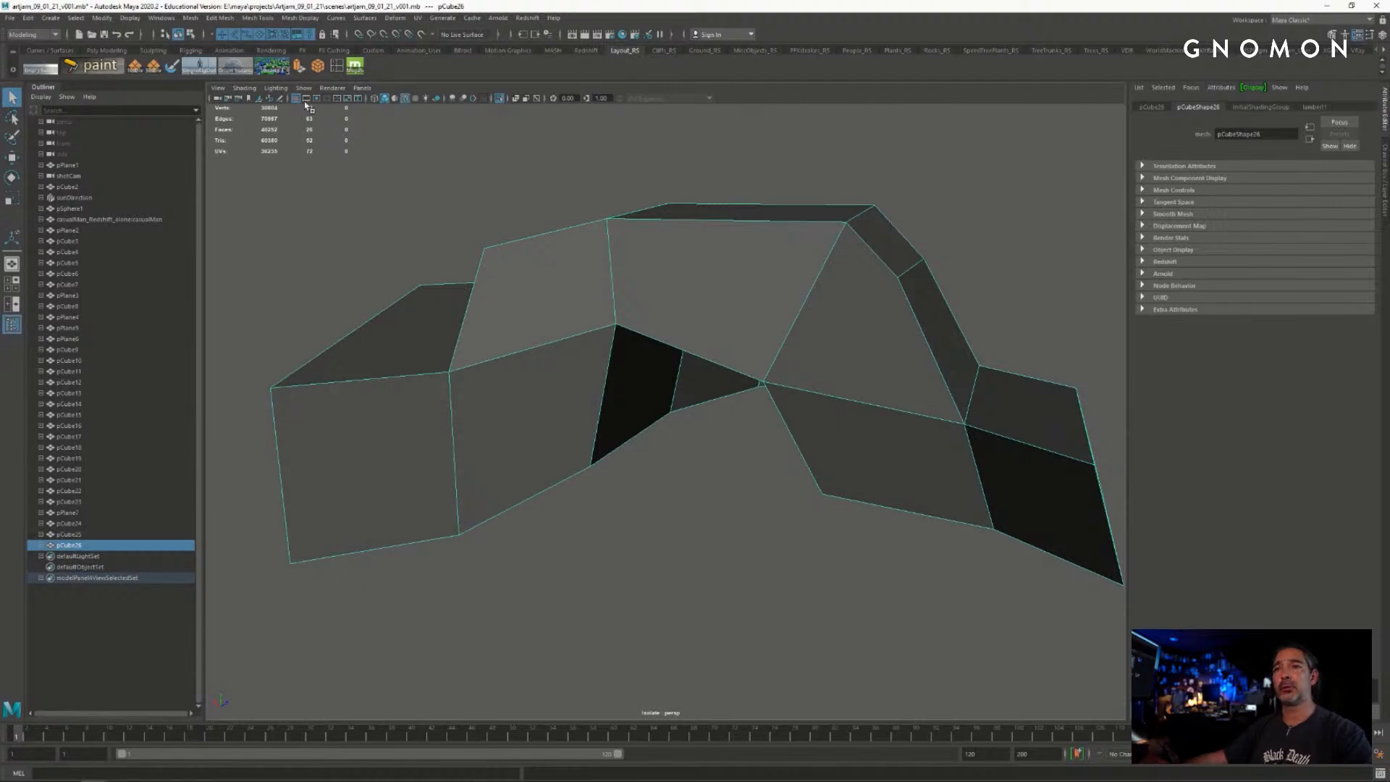
- Look through the shot camera, turn off isolation to display the whole scene, and clear the selection
{"action": "left_click", "coordinate": [362, 87]}
{"action": "left_click", "coordinate": [491, 111]}
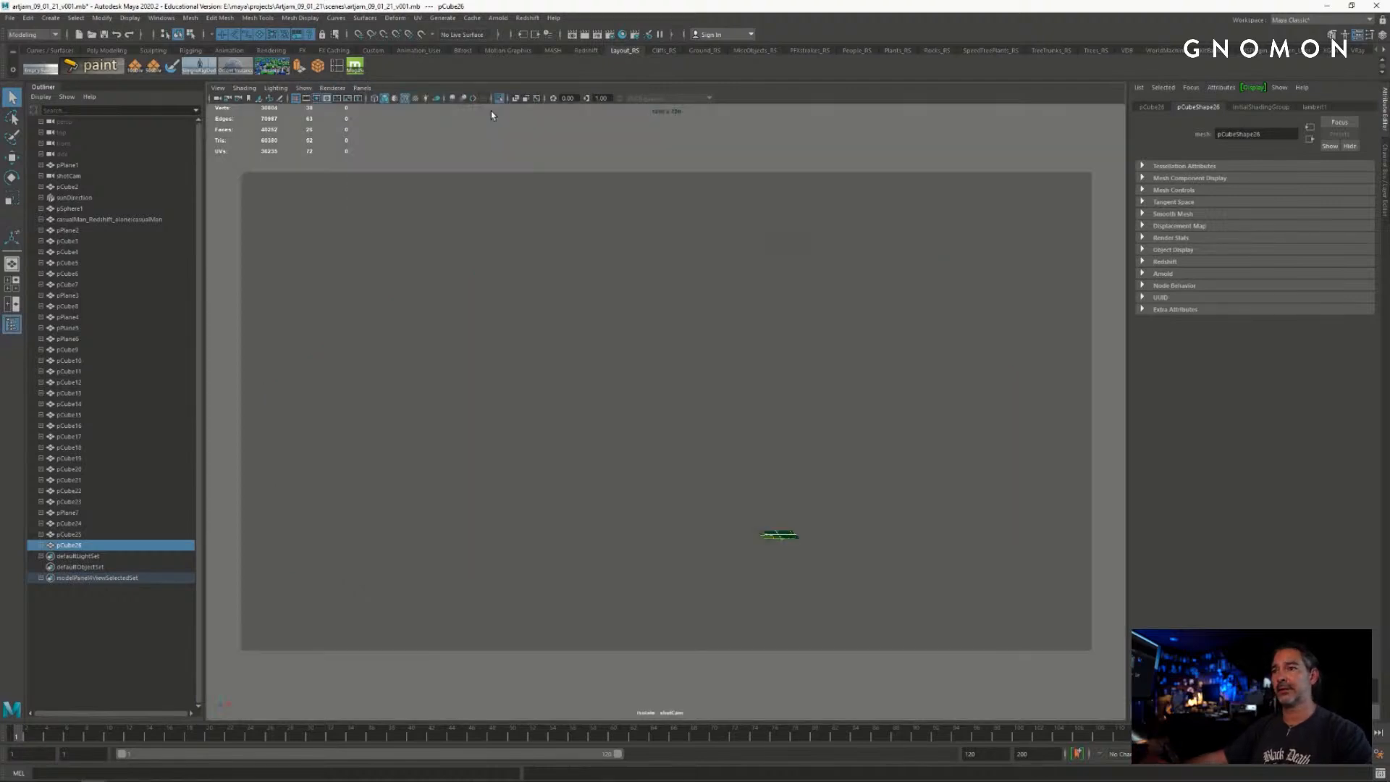
{"action": "left_click", "coordinate": [307, 90]}
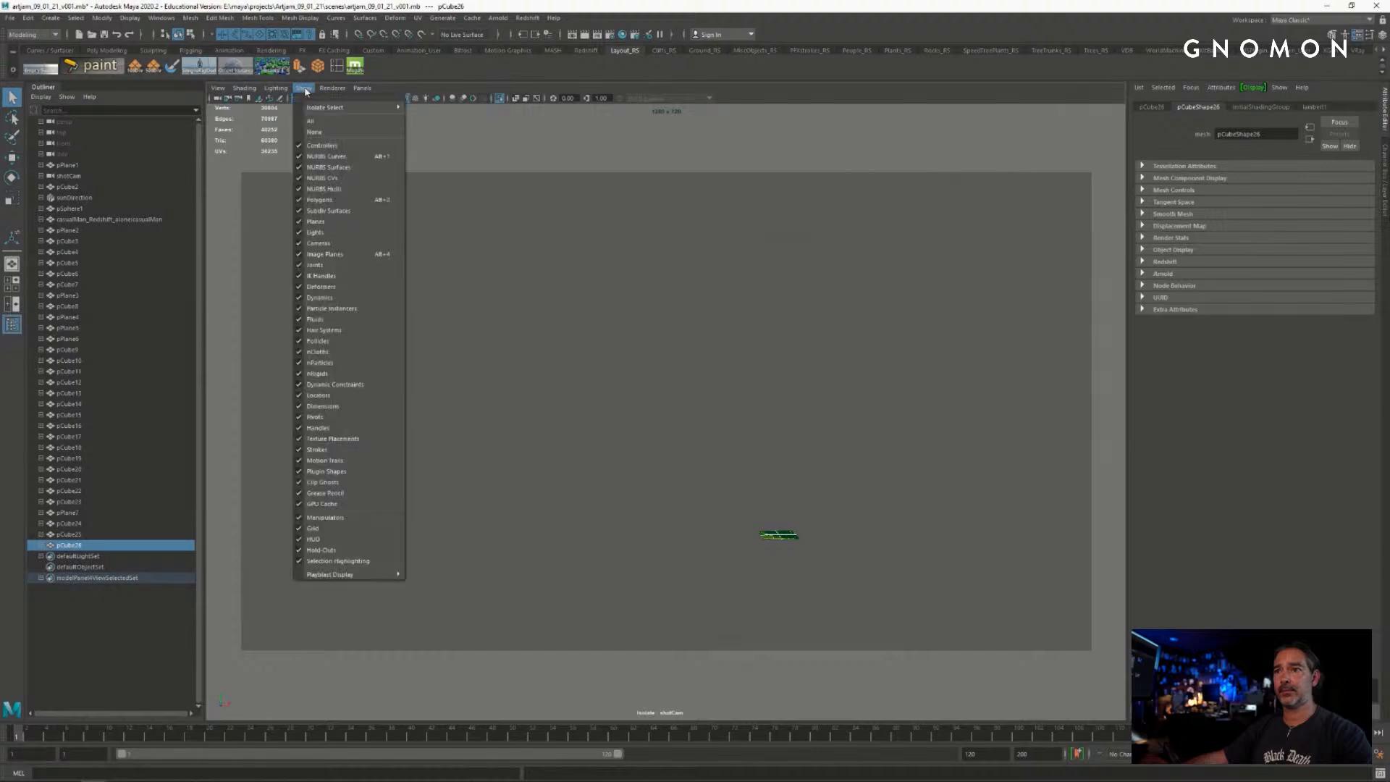
{"action": "mouse_move", "coordinate": [316, 107]}
{"action": "left_click", "coordinate": [456, 118]}
{"action": "left_click", "coordinate": [299, 89]}
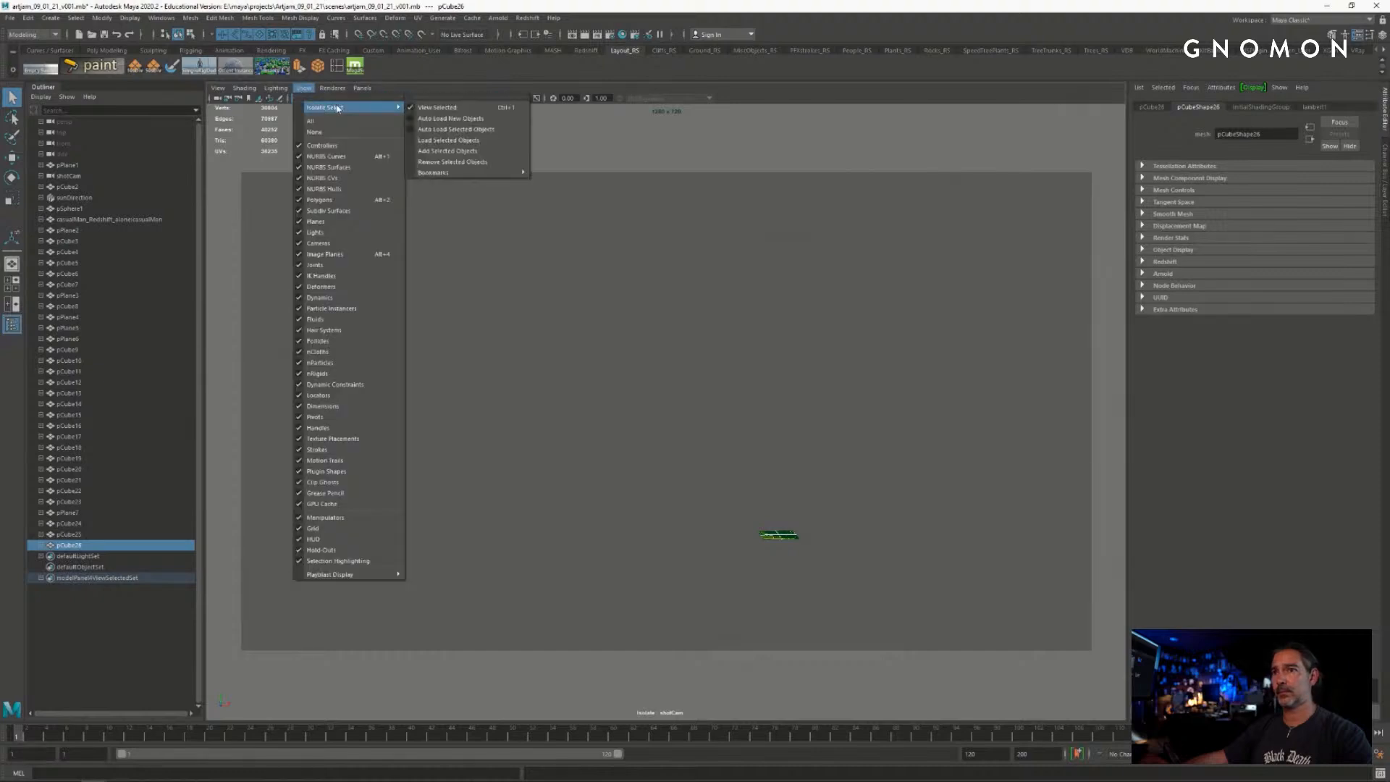
{"action": "left_click", "coordinate": [419, 111]}
{"action": "left_click", "coordinate": [304, 88]}
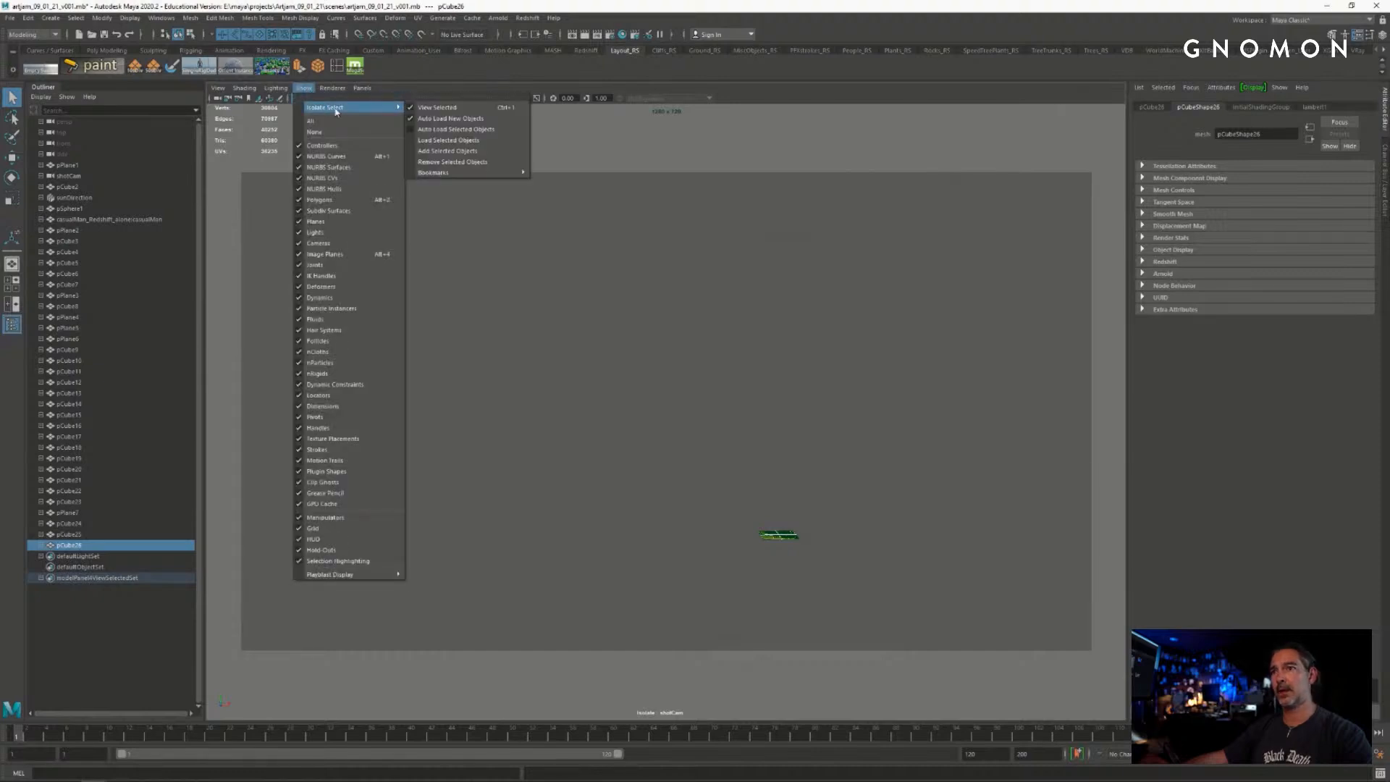
{"action": "left_click", "coordinate": [437, 107]}
{"action": "left_click", "coordinate": [614, 213]}
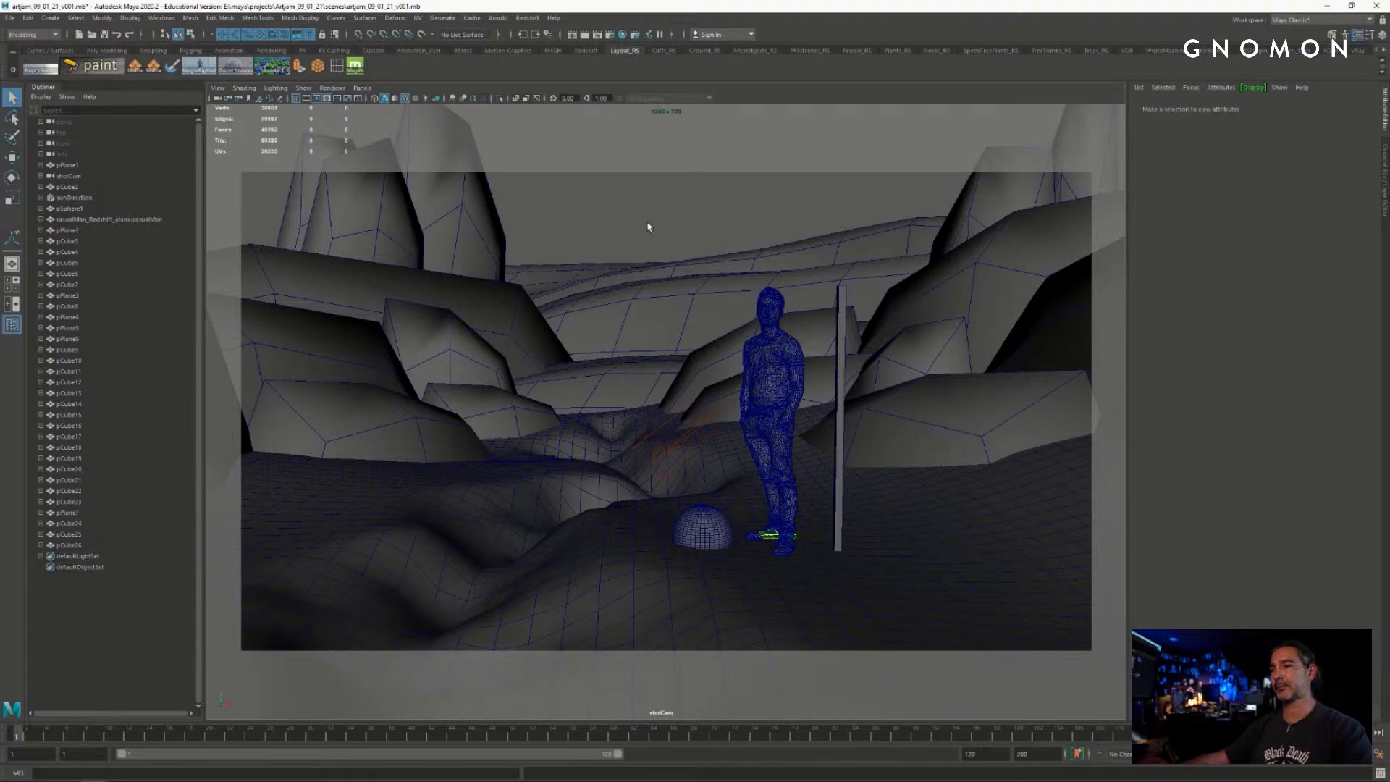
{"action": "left_click_drag", "start_coordinate": [289, 133], "coordinate": [515, 211]}
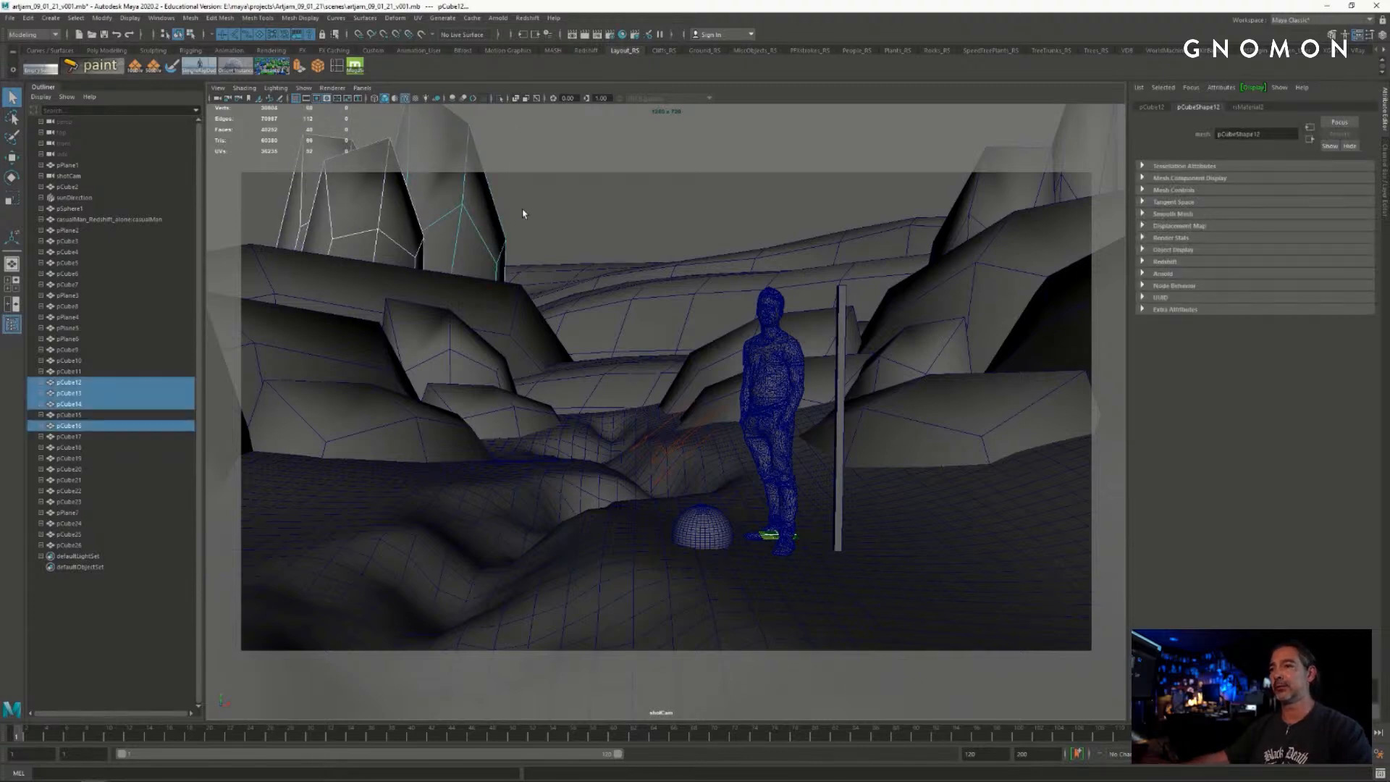
{"action": "left_click", "coordinate": [523, 214]}
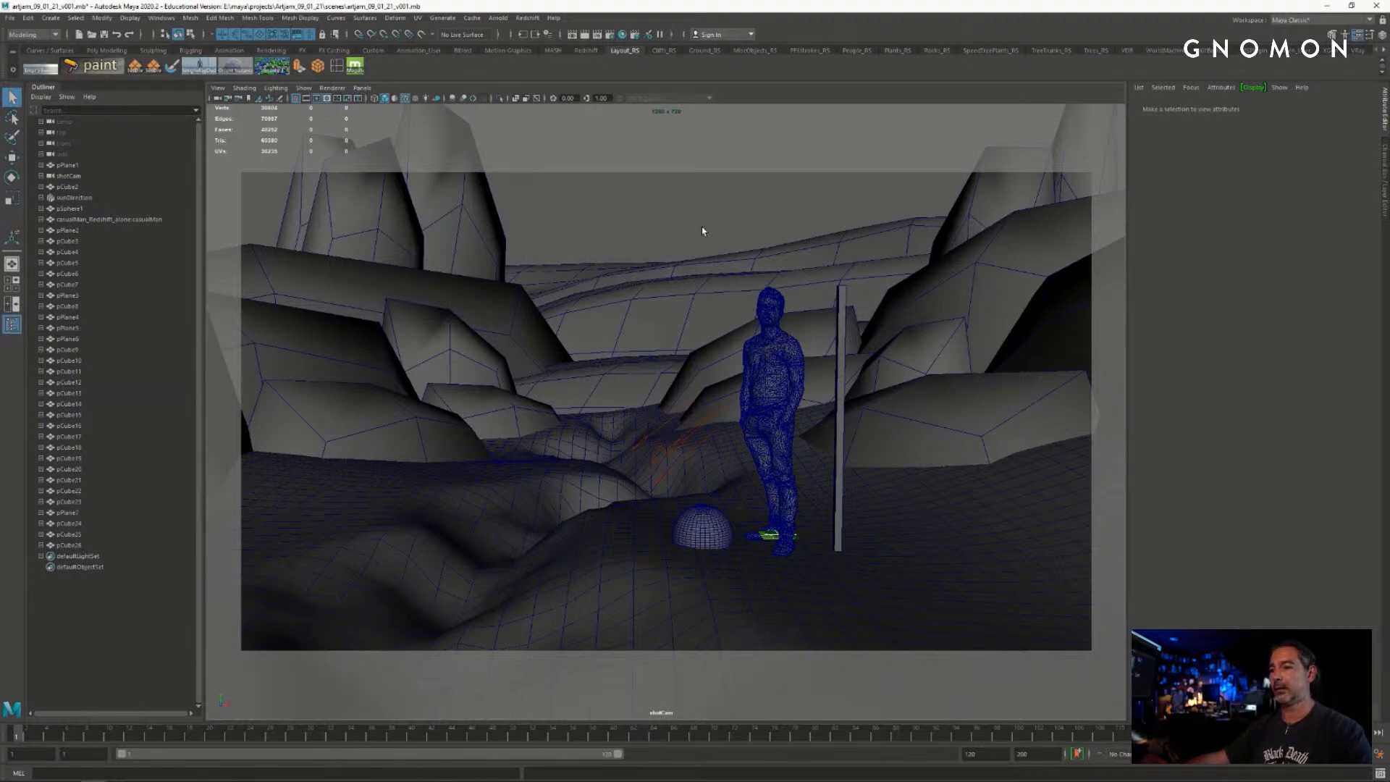
- Switch back to the perspective view and view the arch together with the surrounding ground
{"action": "key", "text": "space"}
{"action": "left_click_drag", "start_coordinate": [705, 227], "coordinate": [707, 199]}
{"action": "left_click_drag", "start_coordinate": [731, 257], "coordinate": [833, 386], "text": "alt"}
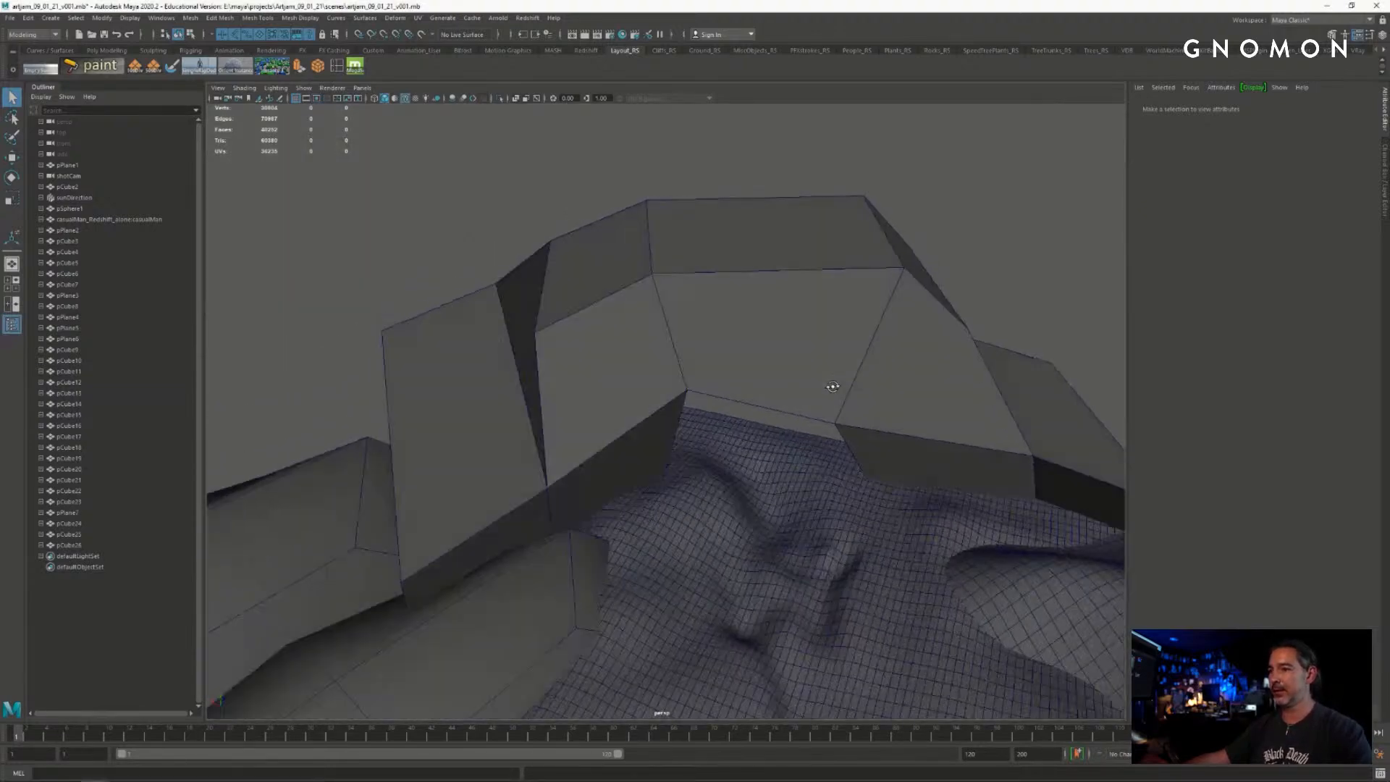
- Examine the rock arch against the ground and boulders, from high above down to eye level behind the human scale figure
{"action": "right_click_drag", "start_coordinate": [832, 389], "coordinate": [714, 384], "text": "alt"}
{"action": "left_click_drag", "start_coordinate": [714, 384], "coordinate": [946, 312], "text": "alt"}
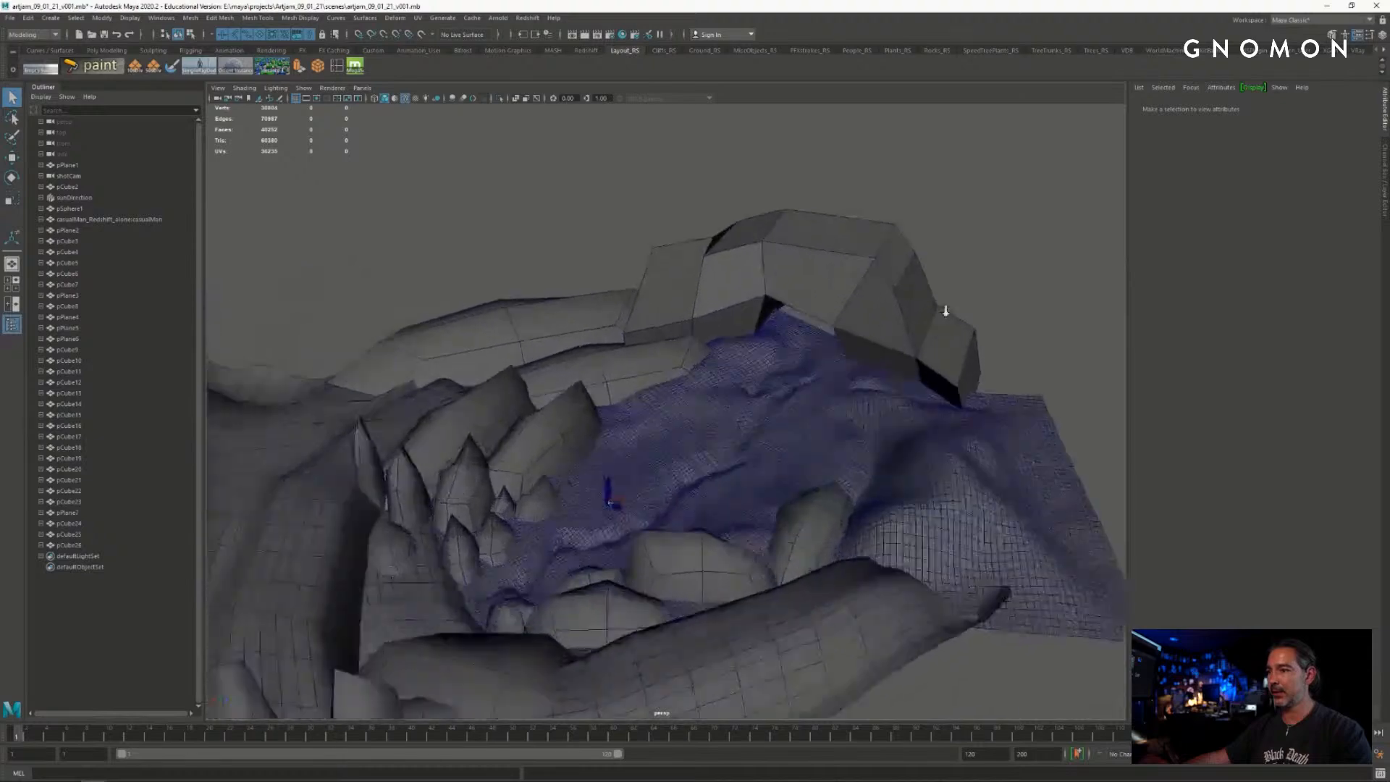
{"action": "right_click_drag", "start_coordinate": [946, 312], "coordinate": [998, 324], "text": "alt"}
{"action": "middle_click_drag", "start_coordinate": [998, 323], "coordinate": [784, 397], "text": "alt"}
{"action": "right_click_drag", "start_coordinate": [785, 397], "coordinate": [915, 372], "text": "alt"}
{"action": "left_click_drag", "start_coordinate": [915, 372], "coordinate": [959, 353], "text": "alt"}
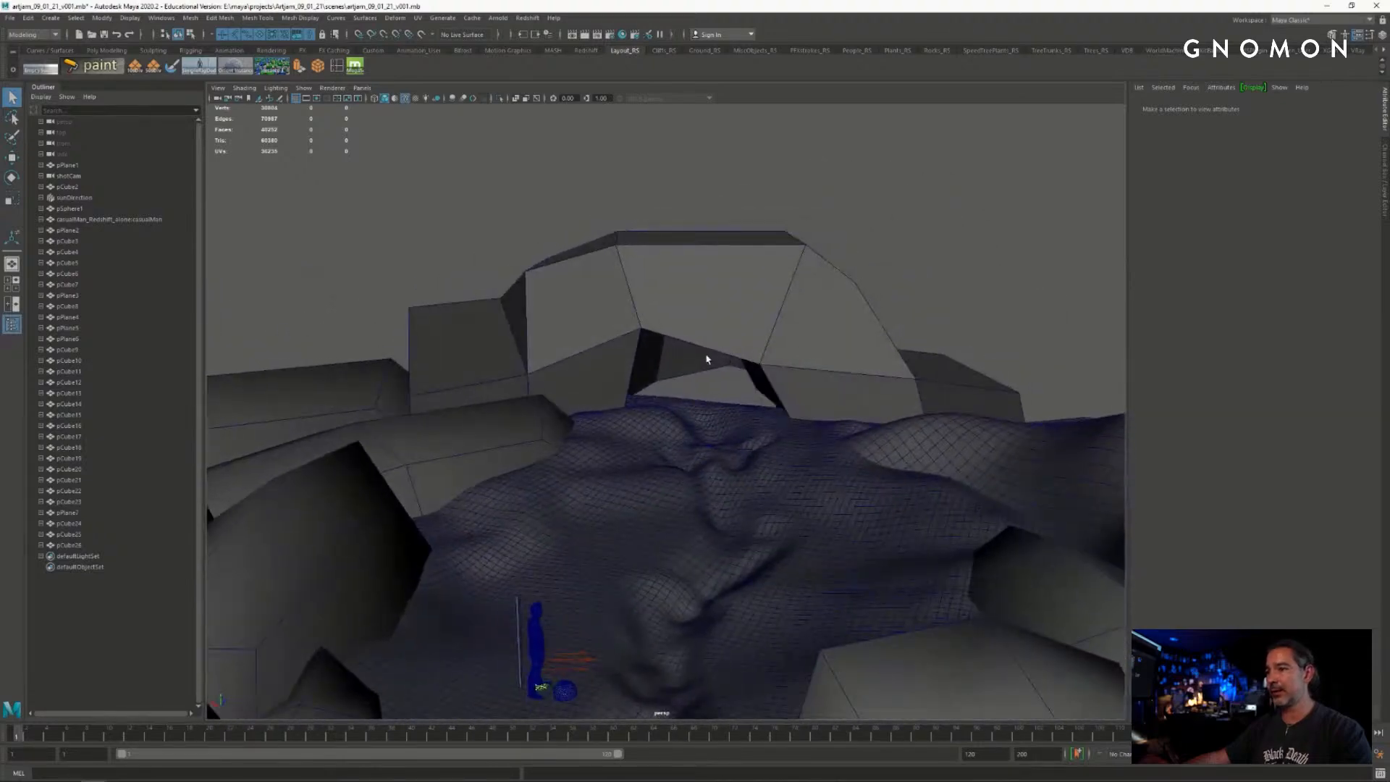
{"action": "right_click_drag", "start_coordinate": [697, 415], "coordinate": [884, 425], "text": "alt"}
{"action": "mouse_move", "coordinate": [883, 425]}
{"action": "left_mouse_down", "text": "alt"}
{"action": "mouse_move", "coordinate": [881, 406]}
{"action": "mouse_move", "coordinate": [900, 406]}
{"action": "left_mouse_up", "text": "alt"}
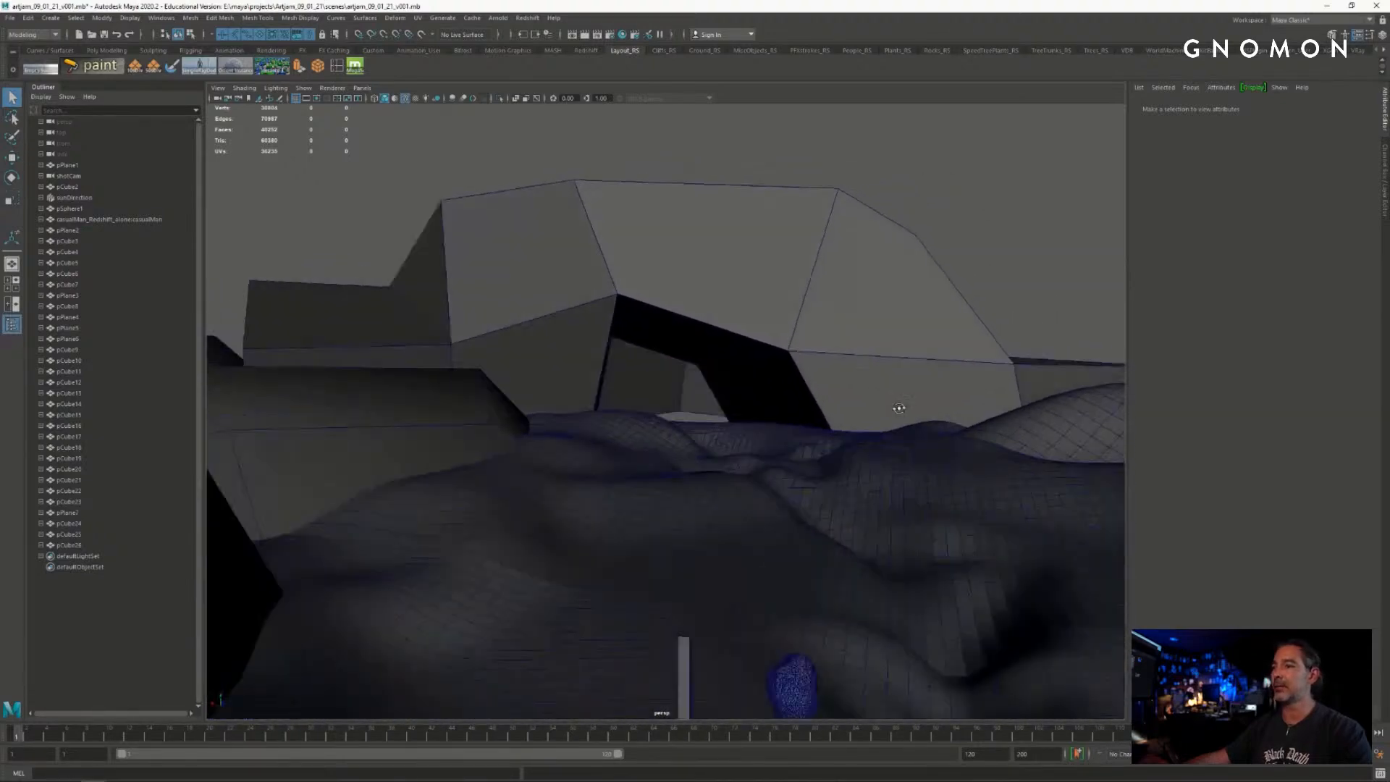
{"action": "right_click_drag", "start_coordinate": [900, 406], "coordinate": [861, 393], "text": "alt"}
{"action": "middle_click_drag", "start_coordinate": [861, 393], "coordinate": [788, 341], "text": "alt"}
{"action": "right_click_drag", "start_coordinate": [788, 341], "coordinate": [868, 344], "text": "alt"}
{"action": "left_click_drag", "start_coordinate": [869, 345], "coordinate": [828, 336], "text": "alt"}
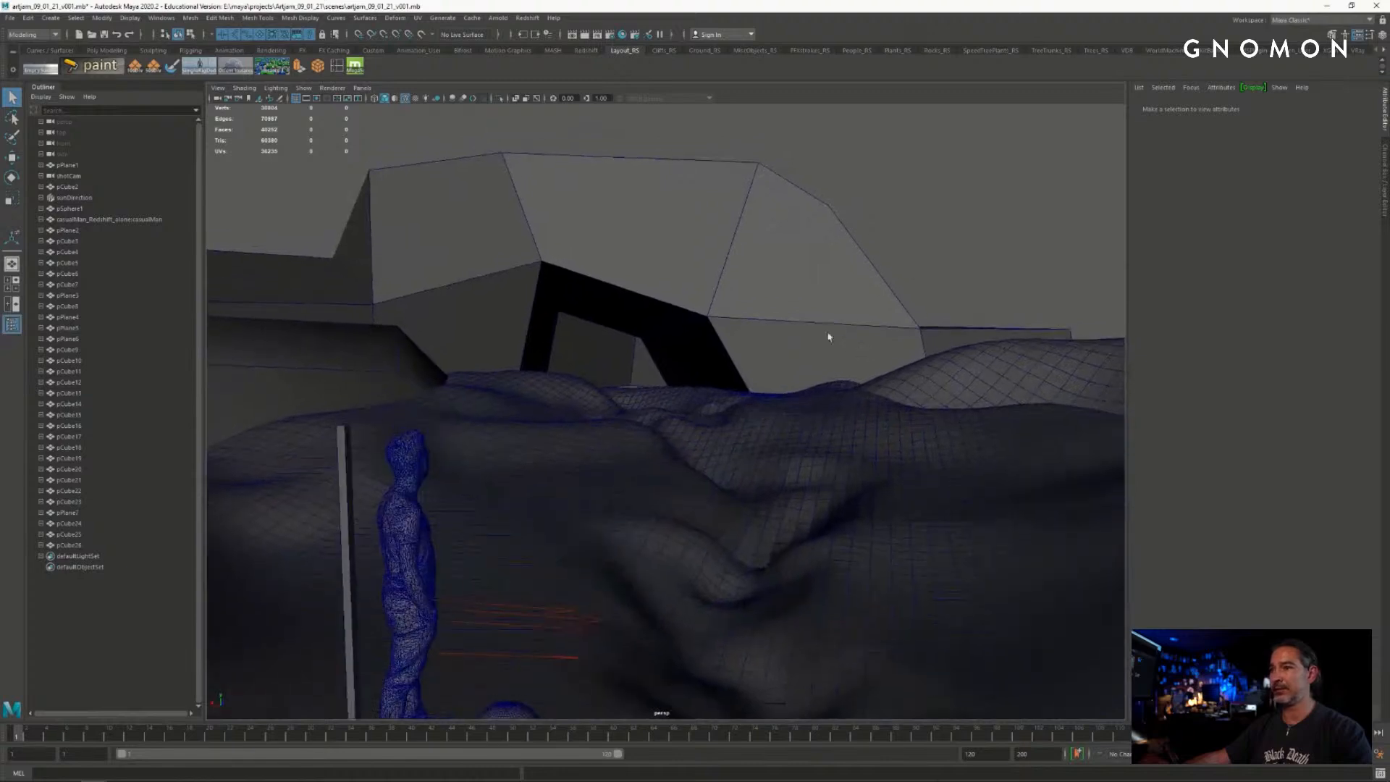
{"action": "right_click_drag", "start_coordinate": [642, 287], "coordinate": [612, 287], "text": "alt"}
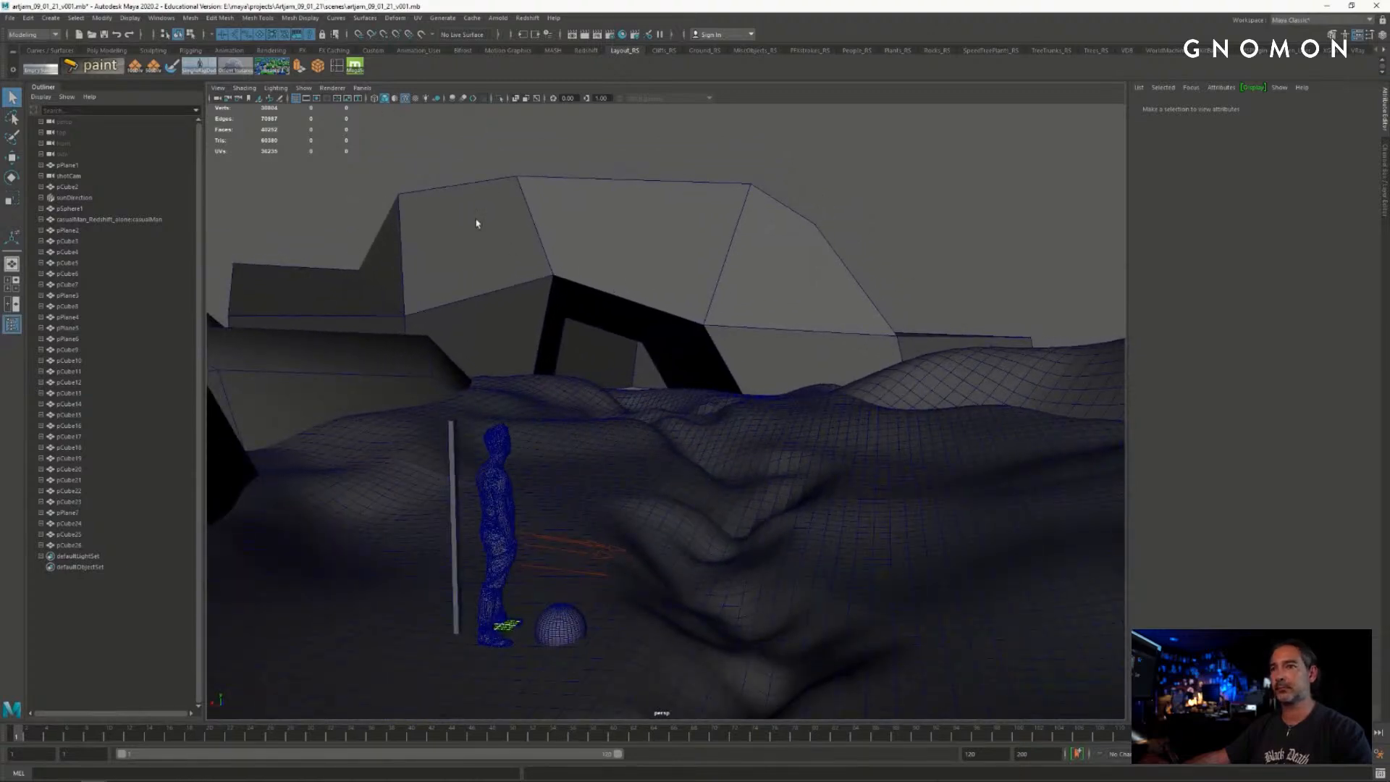
- Switch the viewport to look through the shot camera
{"action": "left_click", "coordinate": [362, 88]}
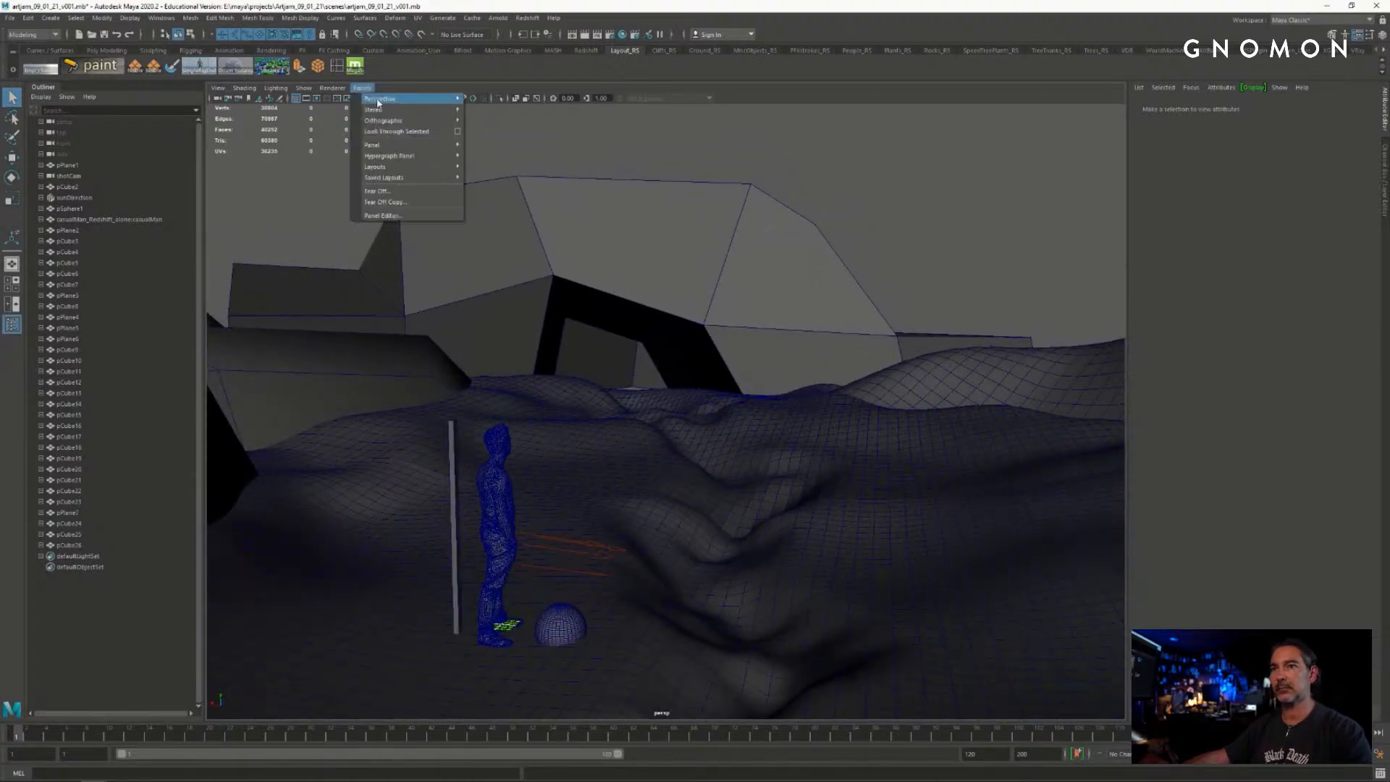
{"action": "mouse_move", "coordinate": [427, 107]}
{"action": "left_click", "coordinate": [493, 111]}
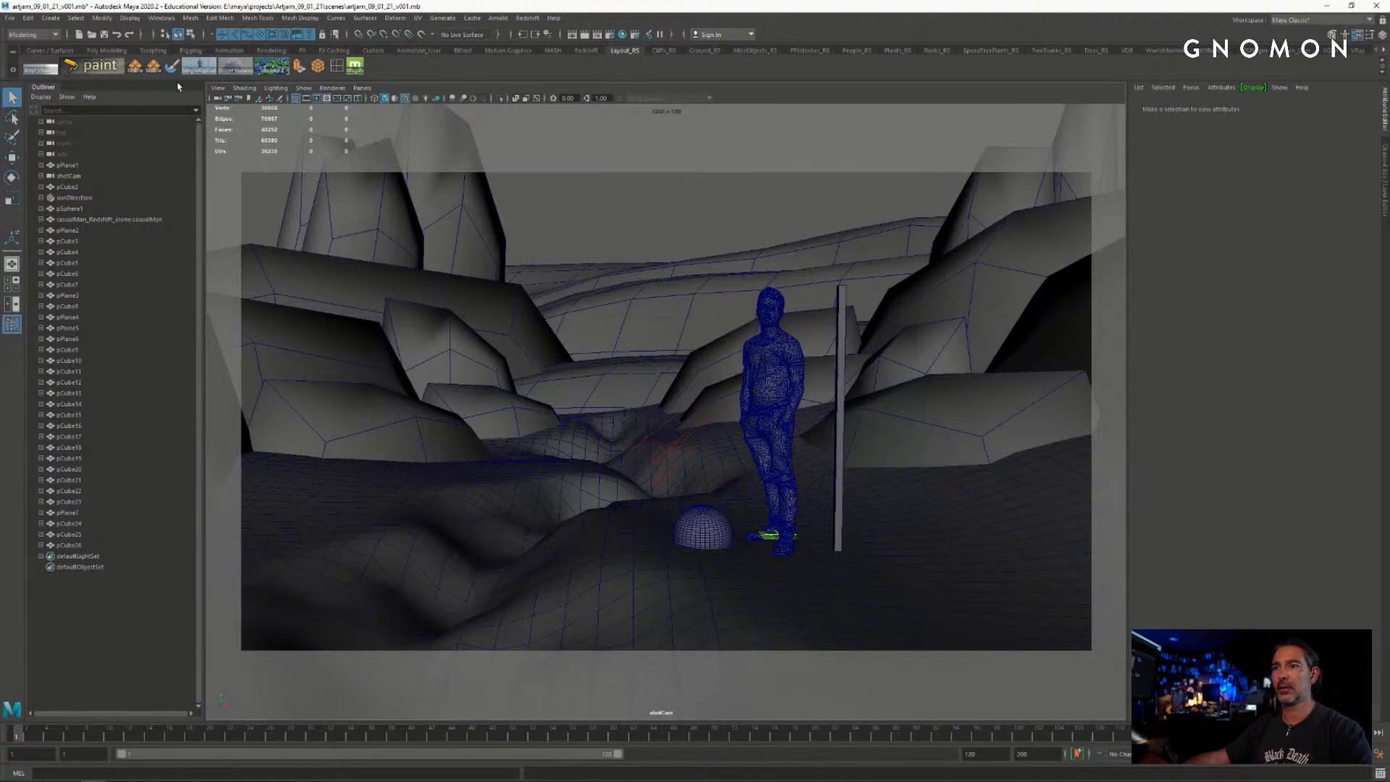
- Save the scene as a new version named artjam_09_01_21_v002.mb
{"action": "left_click", "coordinate": [10, 19]}
{"action": "left_click", "coordinate": [35, 71]}
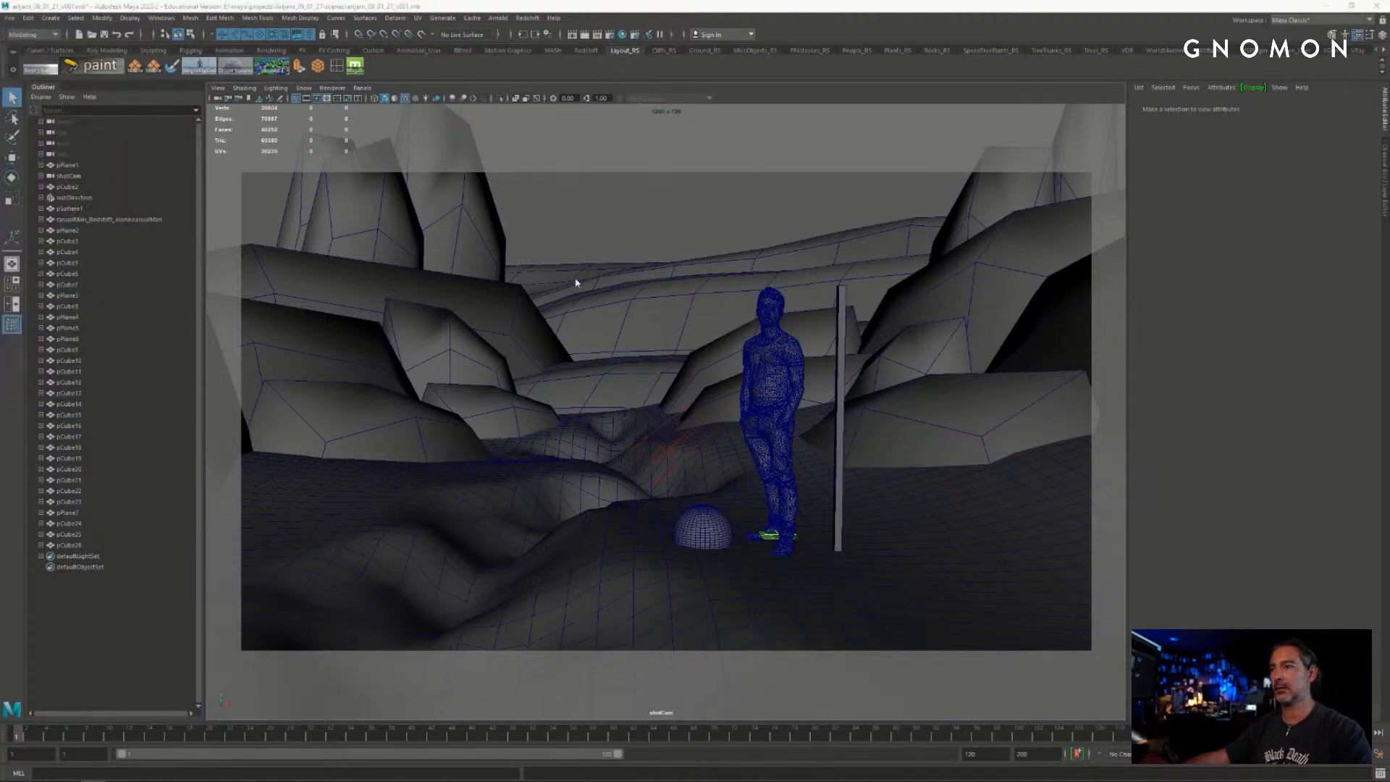
{"action": "left_click", "coordinate": [450, 614]}
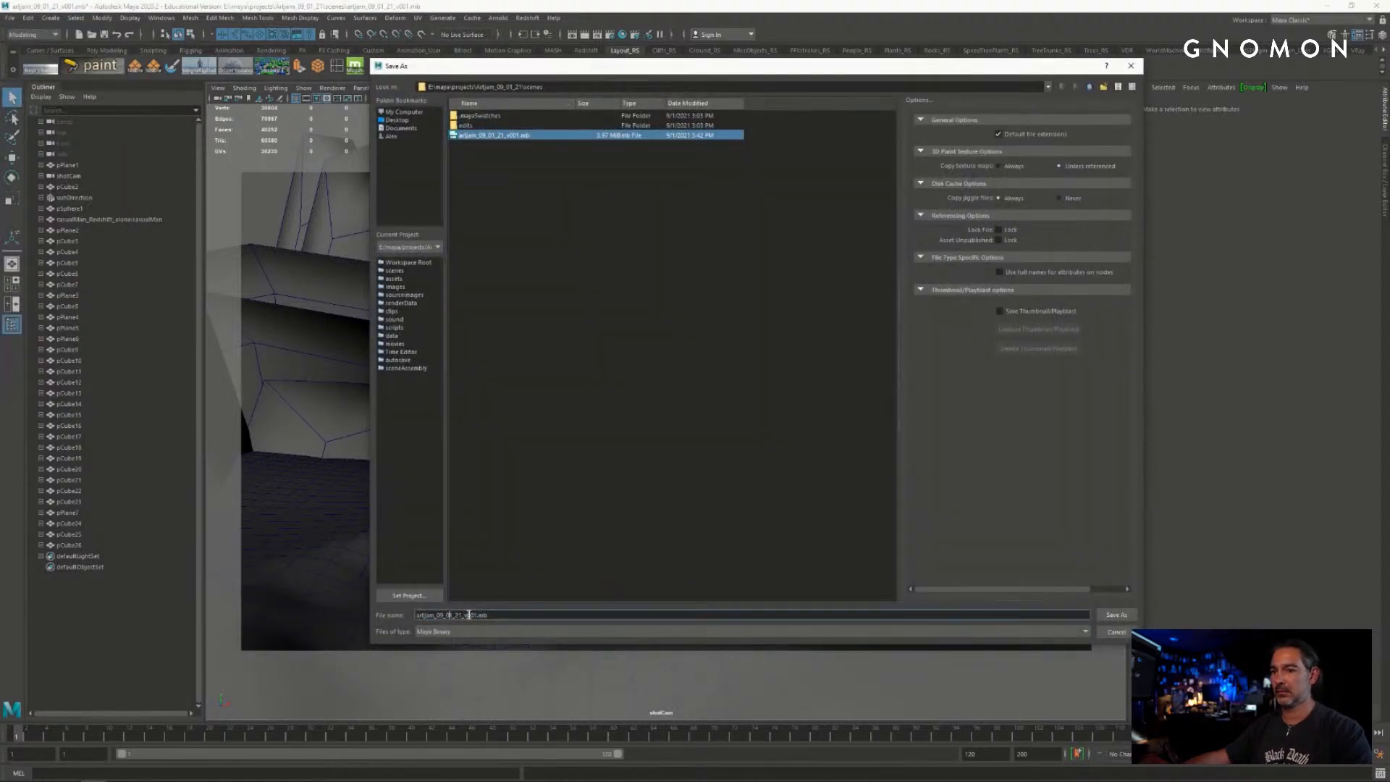
{"action": "left_click_drag", "start_coordinate": [474, 615], "coordinate": [894, 614]}
{"action": "type", "text": "2"}
{"action": "left_click", "coordinate": [1103, 615]}
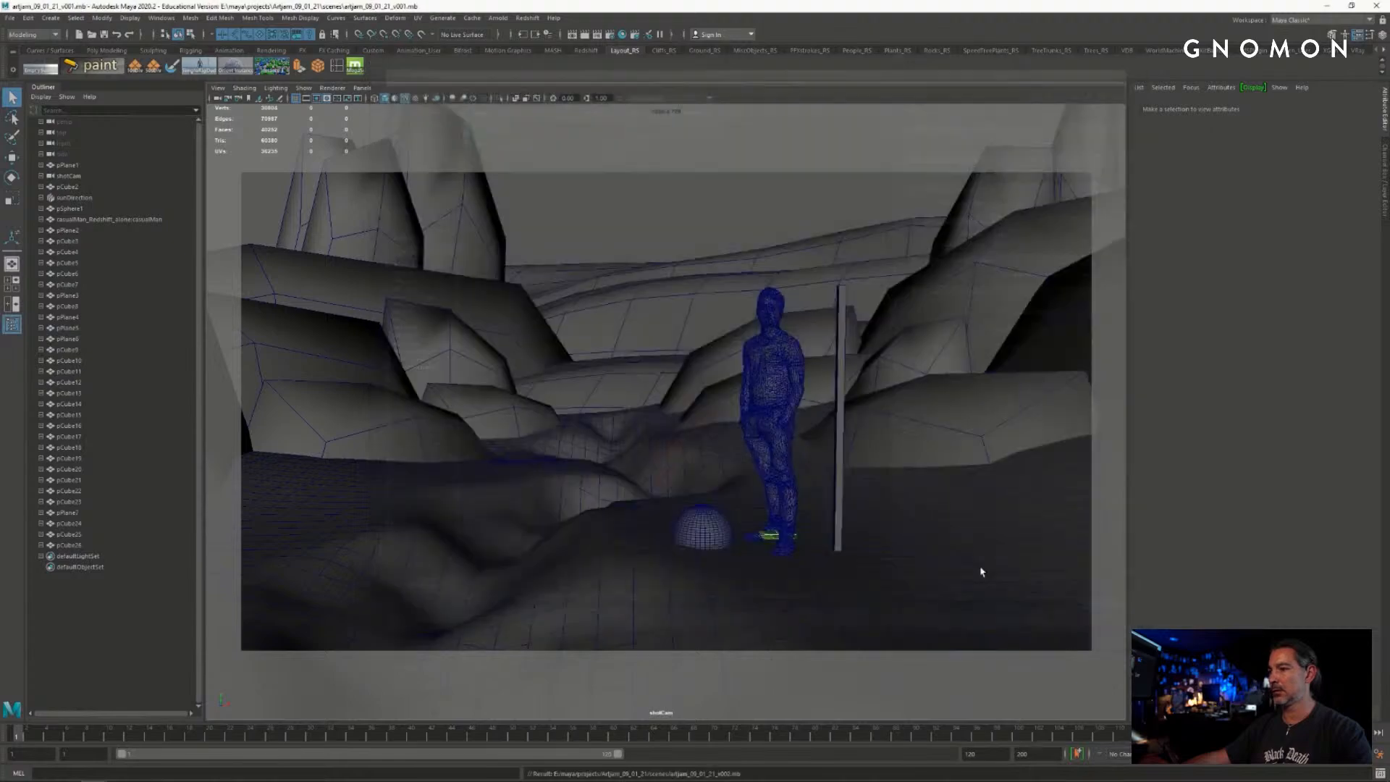
- Frame the human figure in the shot camera and turn the camera around to face the rock arch across the ground
{"action": "left_click", "coordinate": [773, 378]}
{"action": "key", "text": "f"}
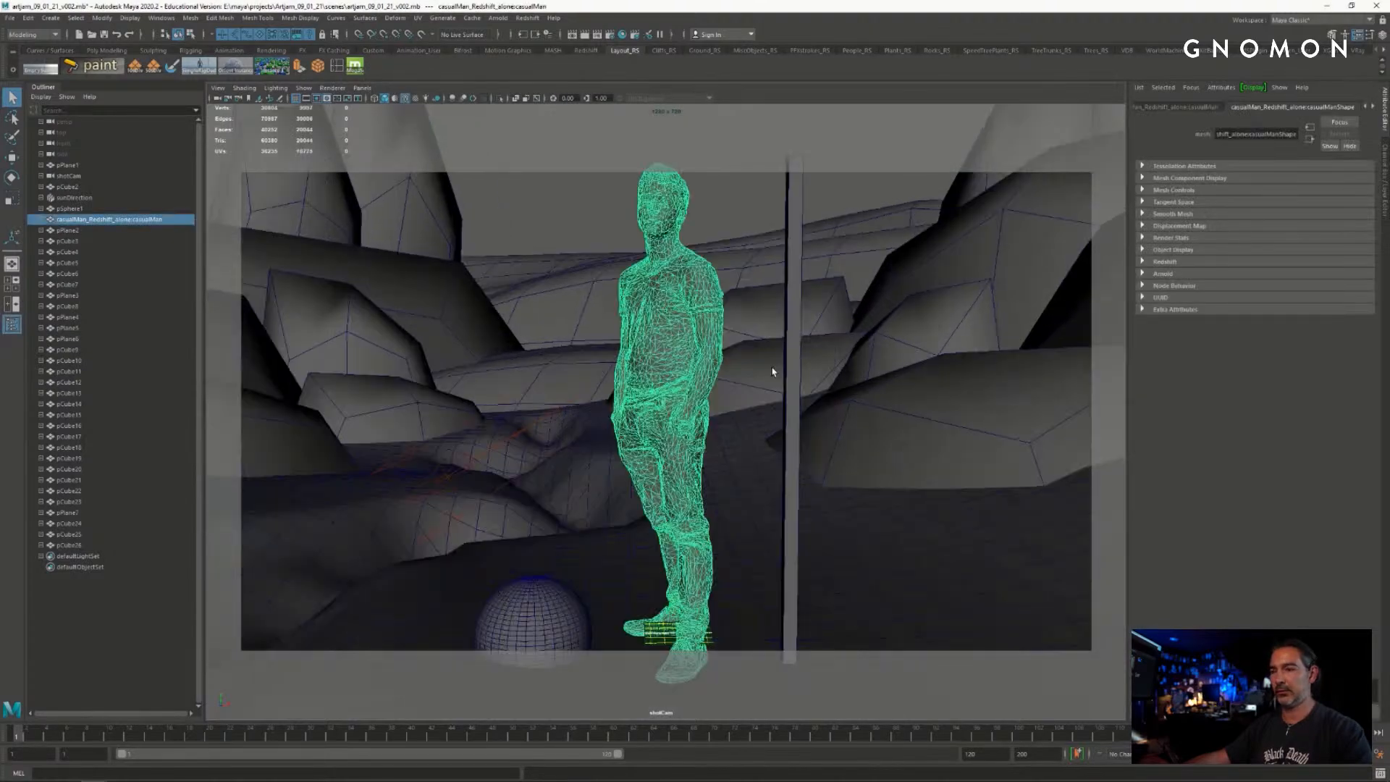
{"action": "left_click_drag", "start_coordinate": [775, 372], "coordinate": [831, 378], "text": "alt"}
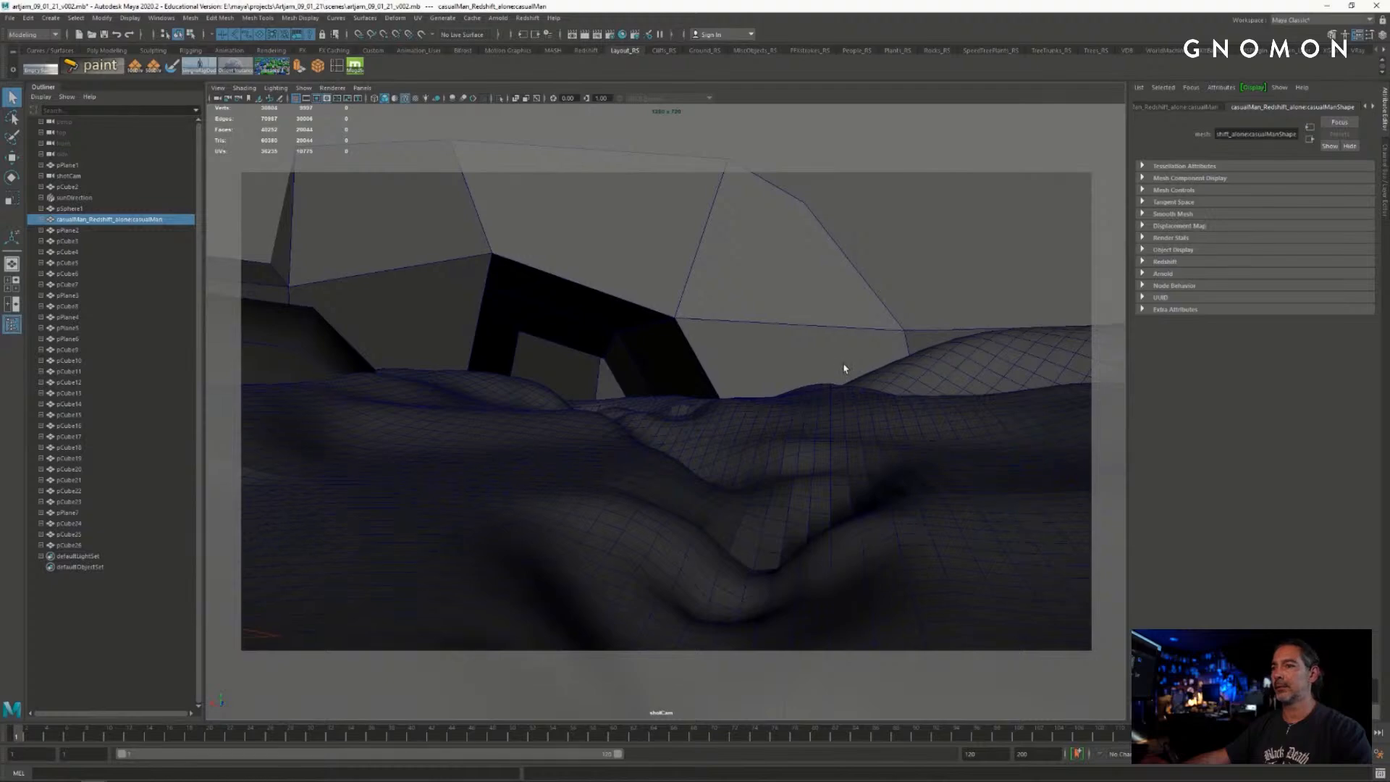
{"action": "left_click_drag", "start_coordinate": [742, 315], "coordinate": [740, 313], "text": "alt"}
{"action": "middle_click_drag", "start_coordinate": [740, 312], "coordinate": [756, 283], "text": "alt"}
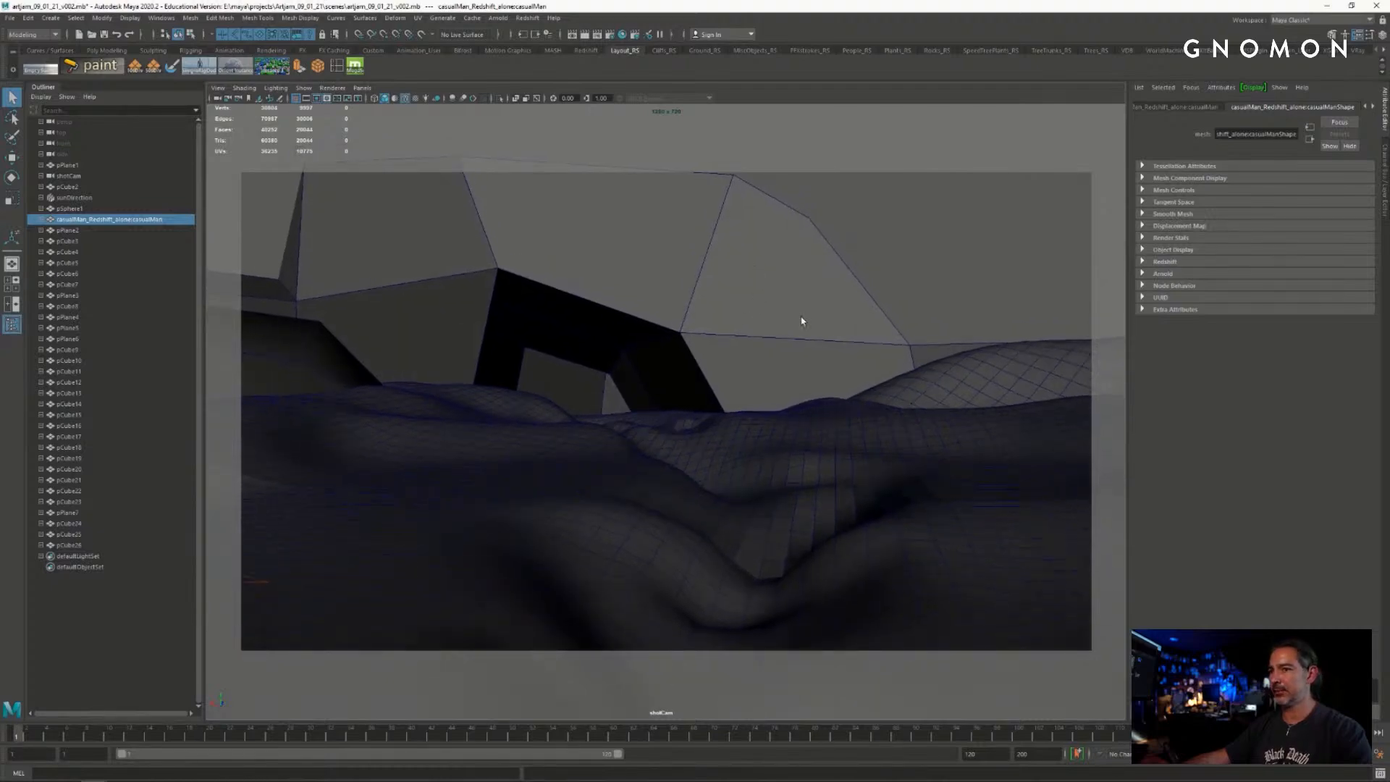
{"action": "right_click_drag", "start_coordinate": [801, 320], "coordinate": [720, 326], "text": "alt"}
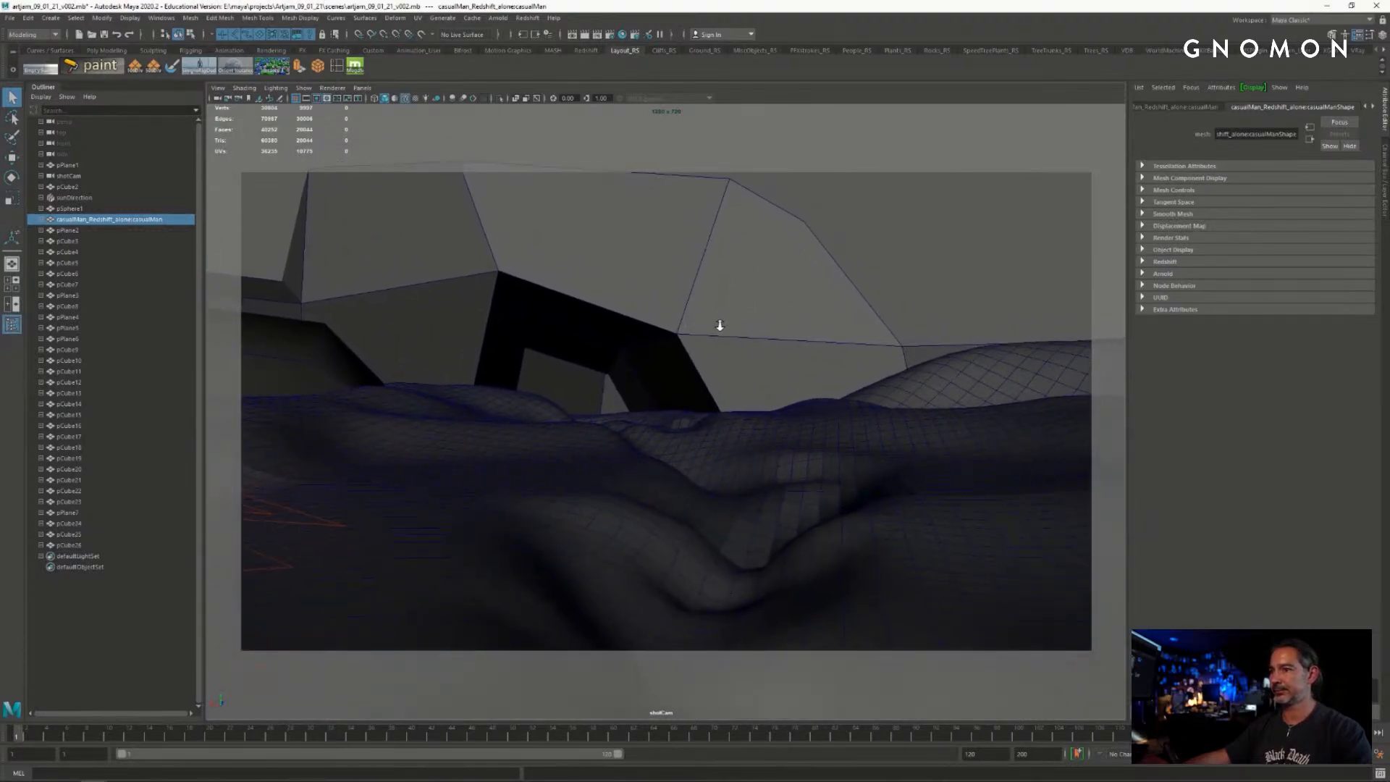
- Key the shot camera's arch-facing view a few frames after its first key and clear the selection
{"action": "left_click", "coordinate": [217, 87]}
{"action": "left_click", "coordinate": [246, 118]}
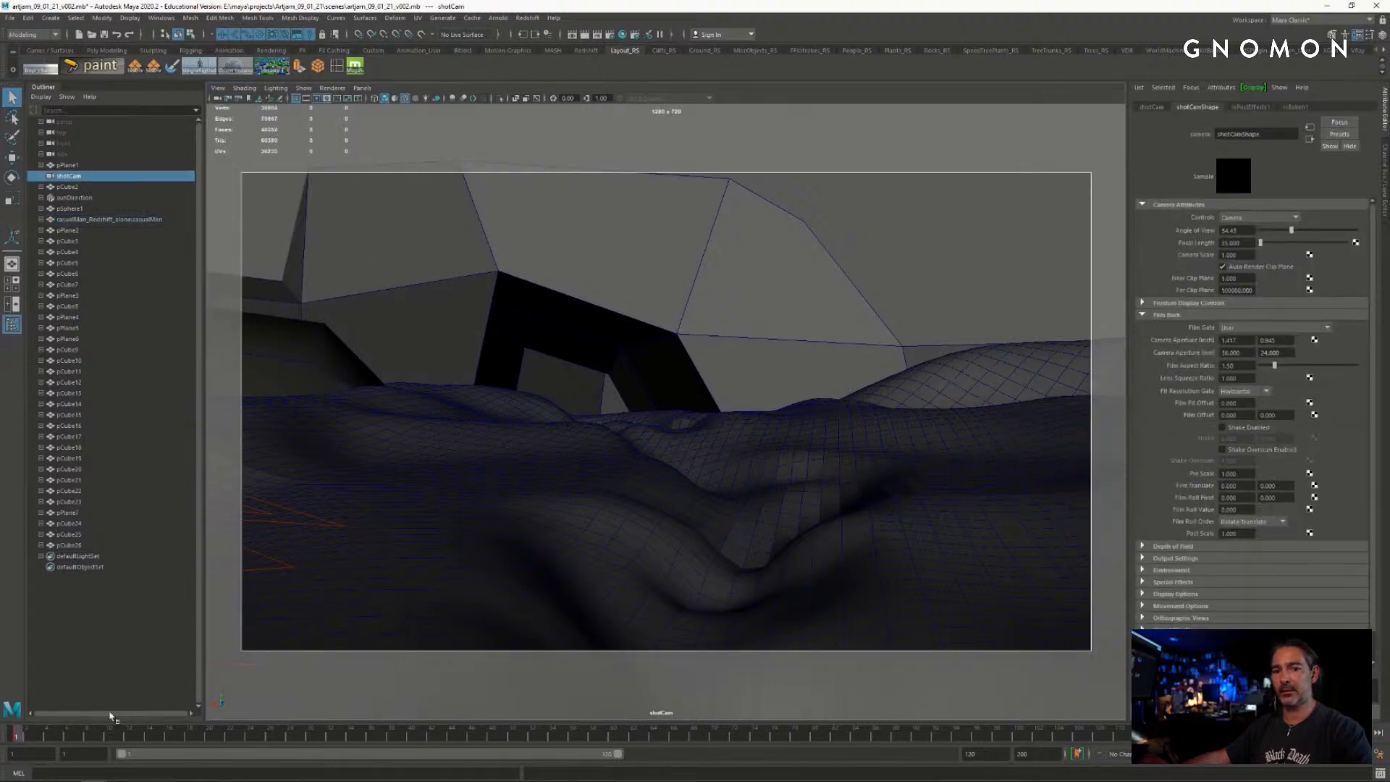
{"action": "left_click", "coordinate": [107, 736]}
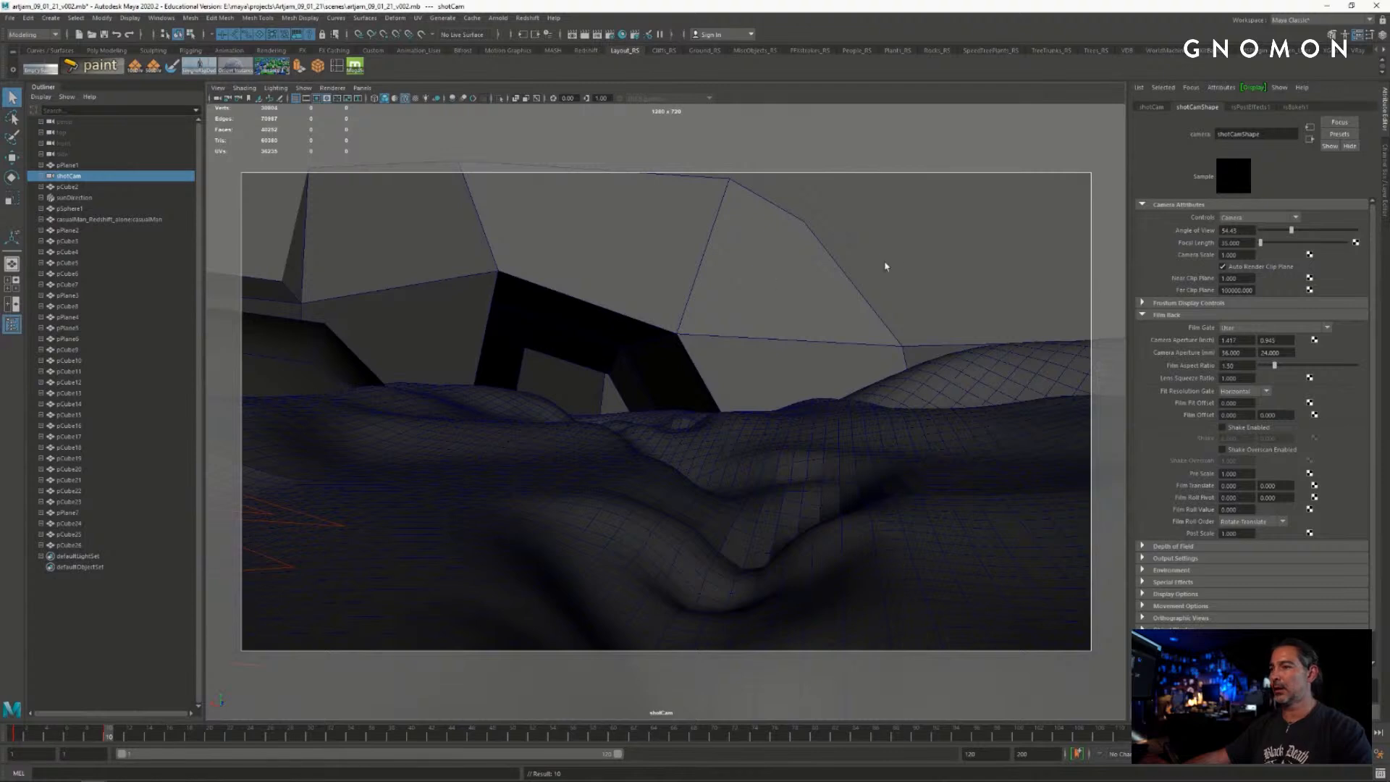
{"action": "left_click", "coordinate": [915, 249]}
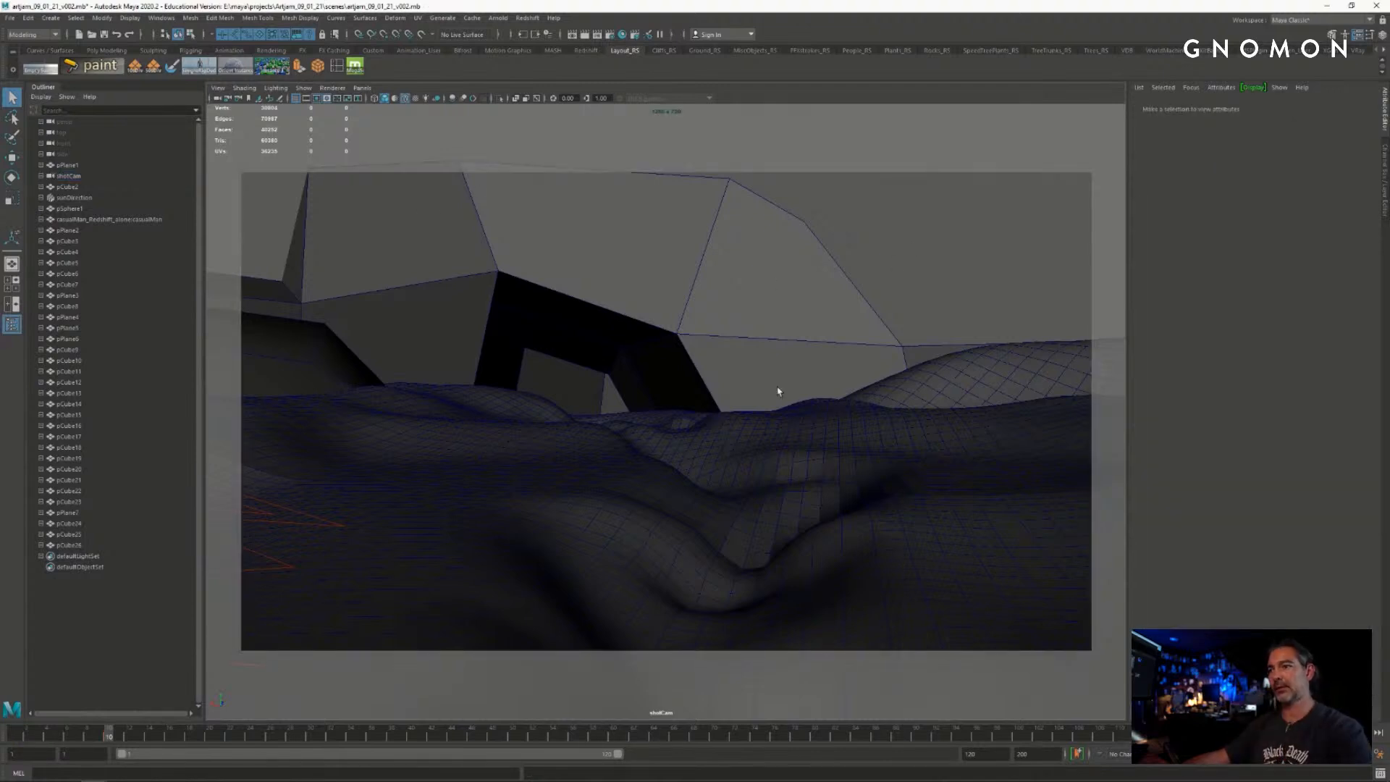
- Select the shot camera and compare its first keyed view with the arch-facing one, then deselect it
{"action": "left_click", "coordinate": [217, 88]}
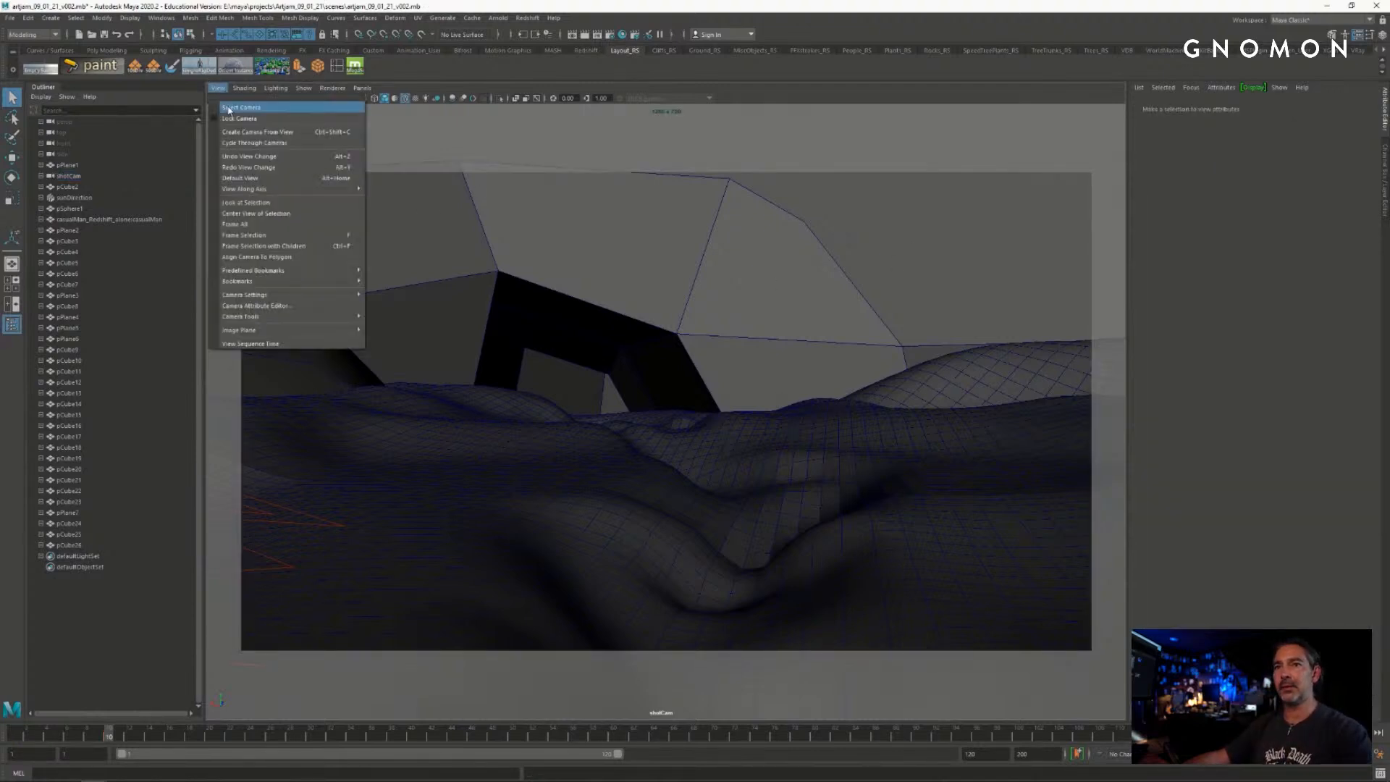
{"action": "left_click", "coordinate": [239, 106]}
{"action": "key", "text": "comma"}
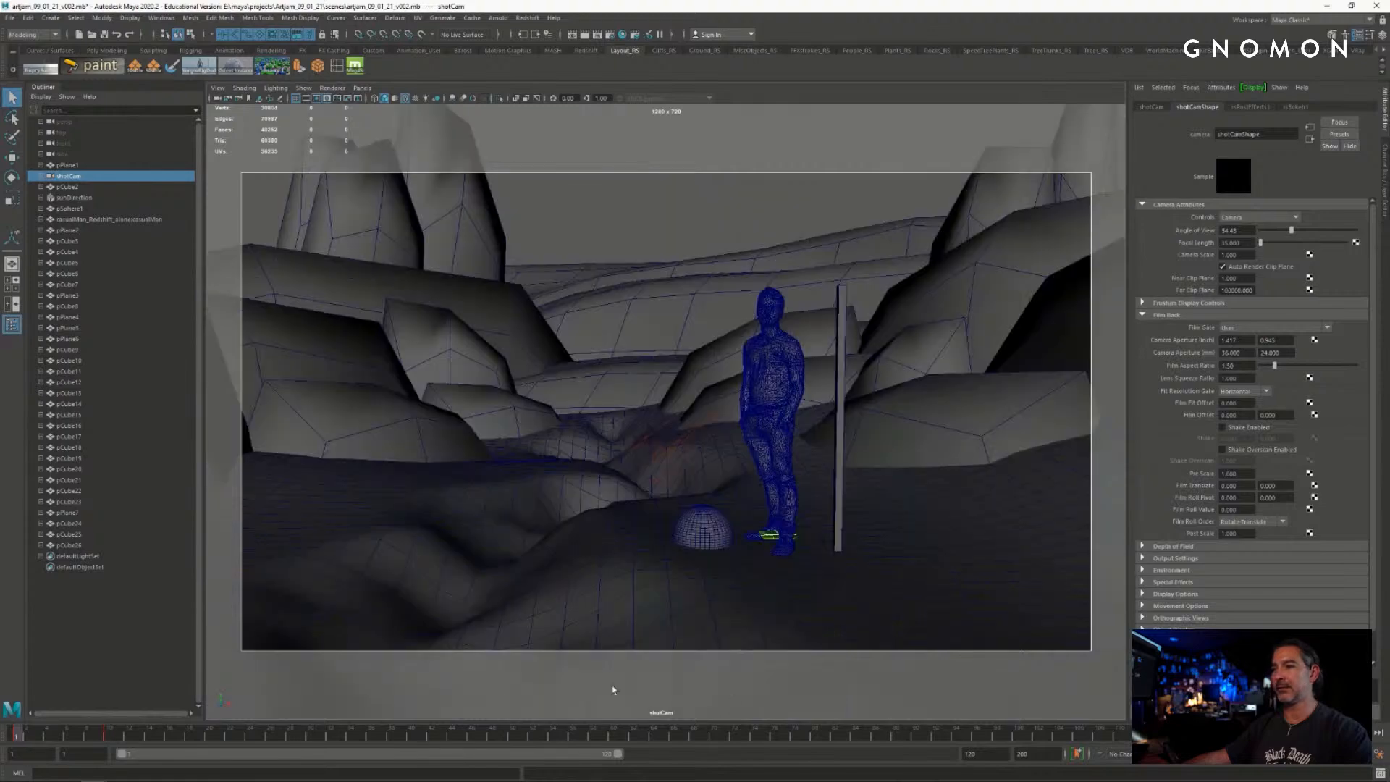
{"action": "left_click", "coordinate": [108, 735]}
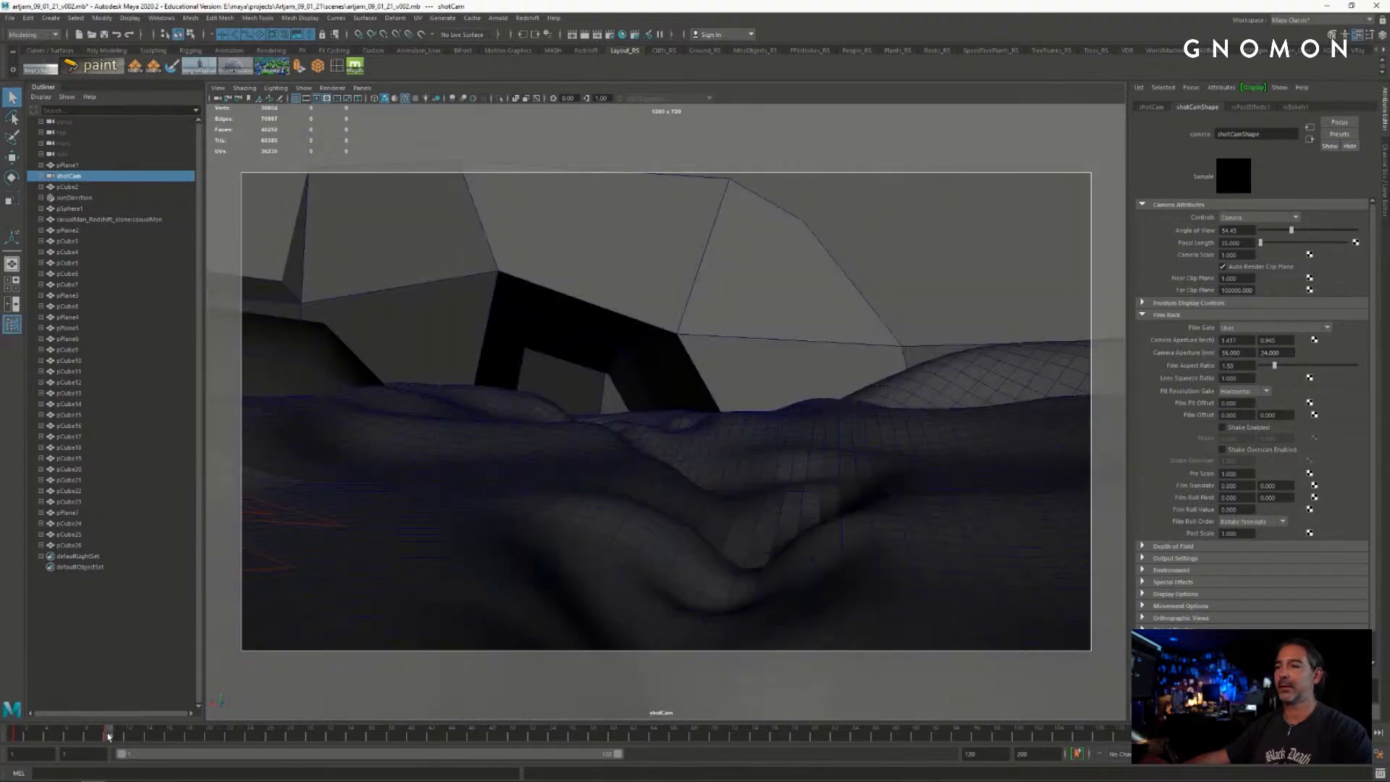
{"action": "left_click", "coordinate": [932, 271]}
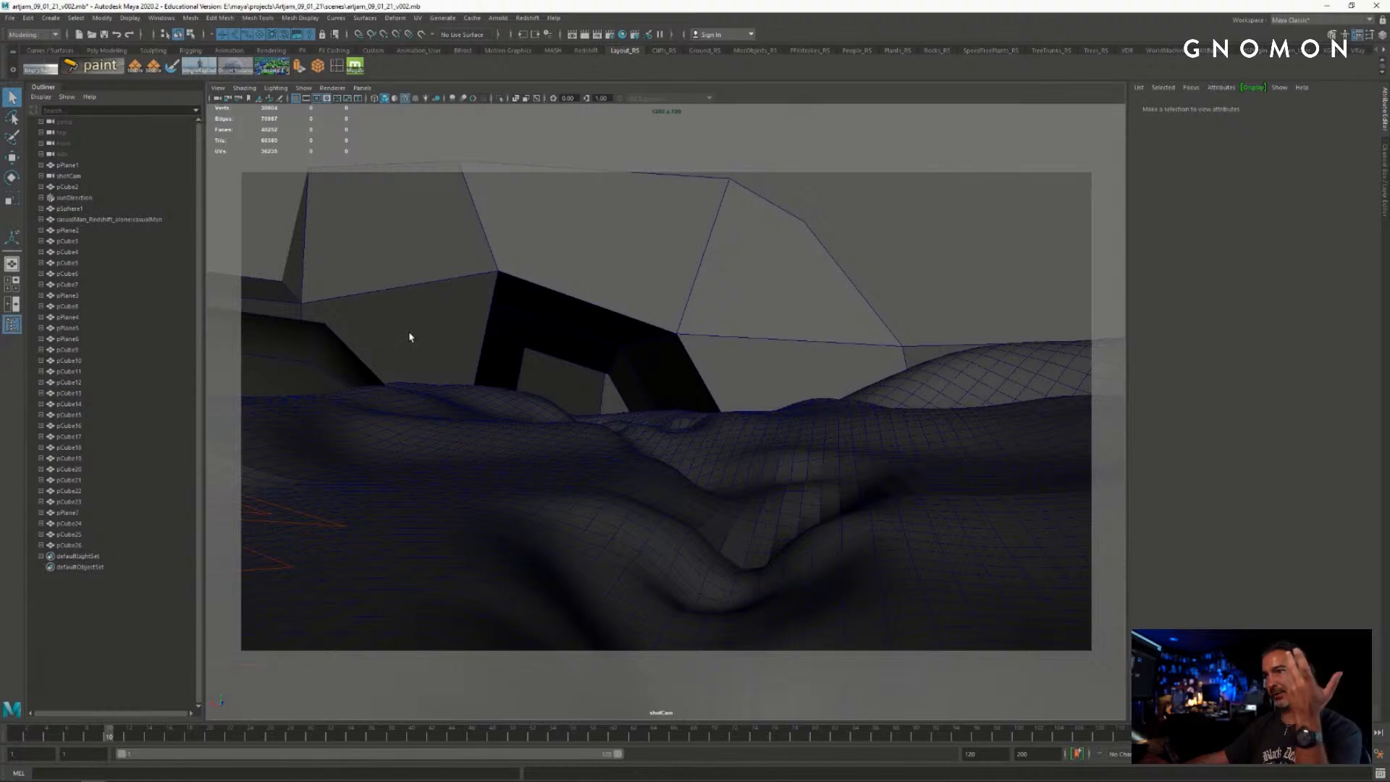
- Check the arch mesh in the shot camera by selecting and deselecting it, then return to the perspective view
{"action": "left_click", "coordinate": [695, 289]}
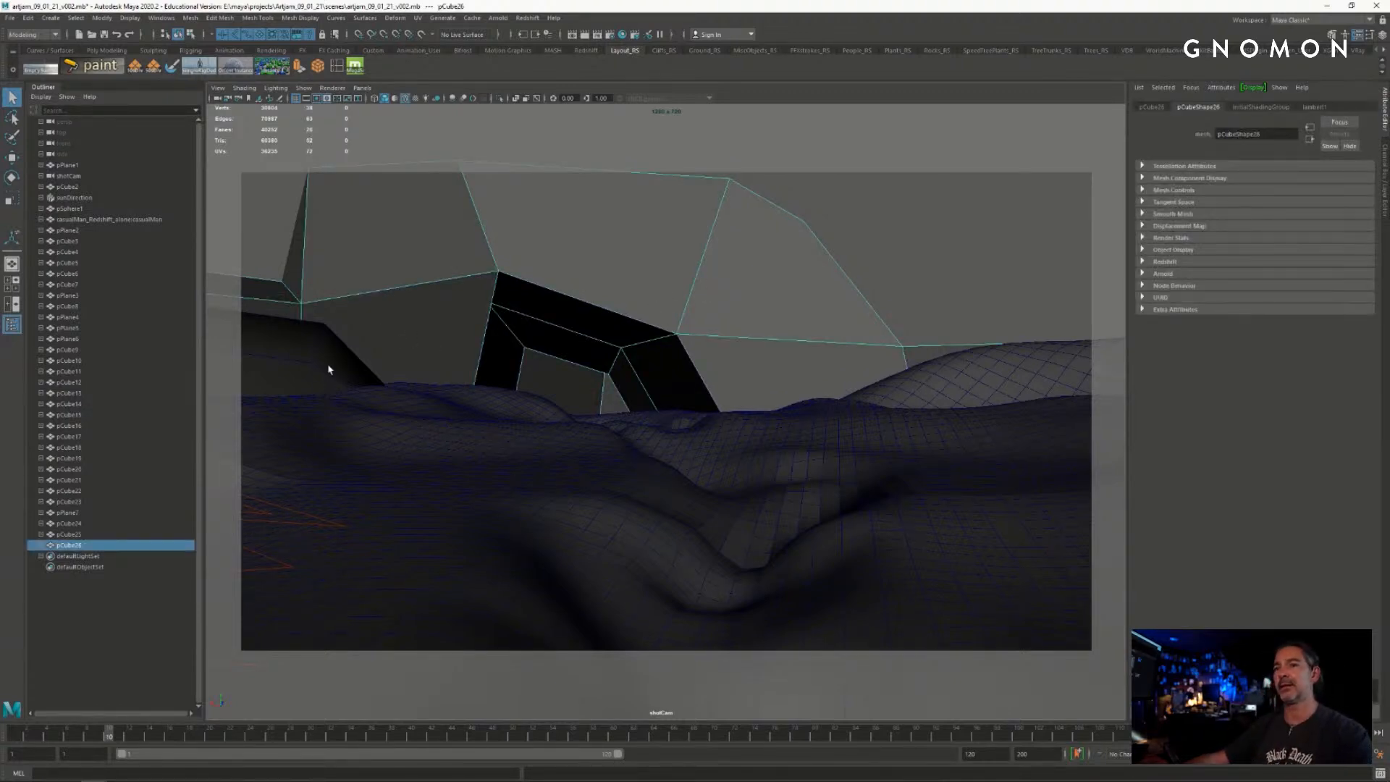
{"action": "left_click", "coordinate": [945, 287]}
{"action": "key", "text": "space"}
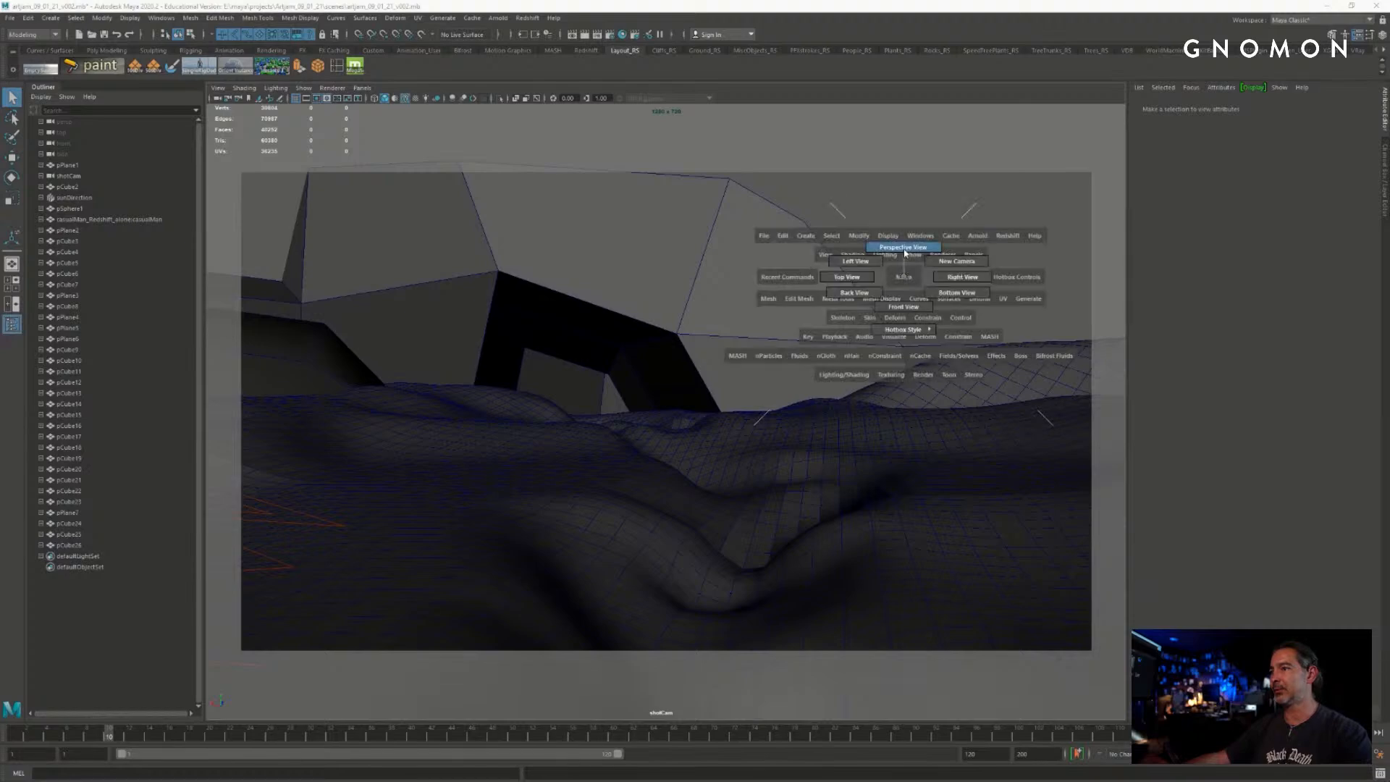
{"action": "mouse_move", "coordinate": [905, 251]}
{"action": "left_mouse_down"}
{"action": "mouse_move", "coordinate": [905, 277]}
{"action": "mouse_move", "coordinate": [924, 251]}
{"action": "left_mouse_up"}
{"action": "key", "text": "space"}
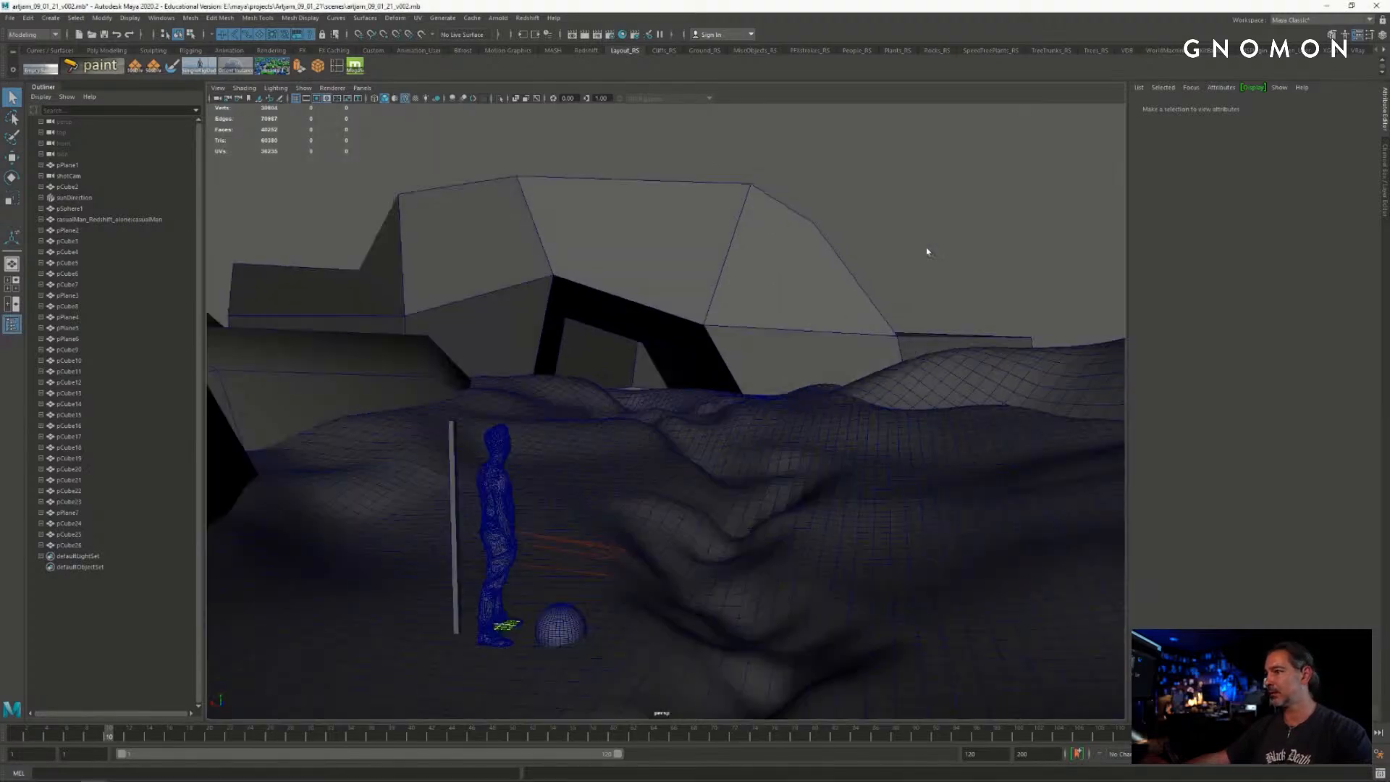
- Examine the boulders lining both sides of the canyon, selecting several of them one after another
{"action": "left_click_drag", "start_coordinate": [838, 326], "coordinate": [909, 394], "text": "alt"}
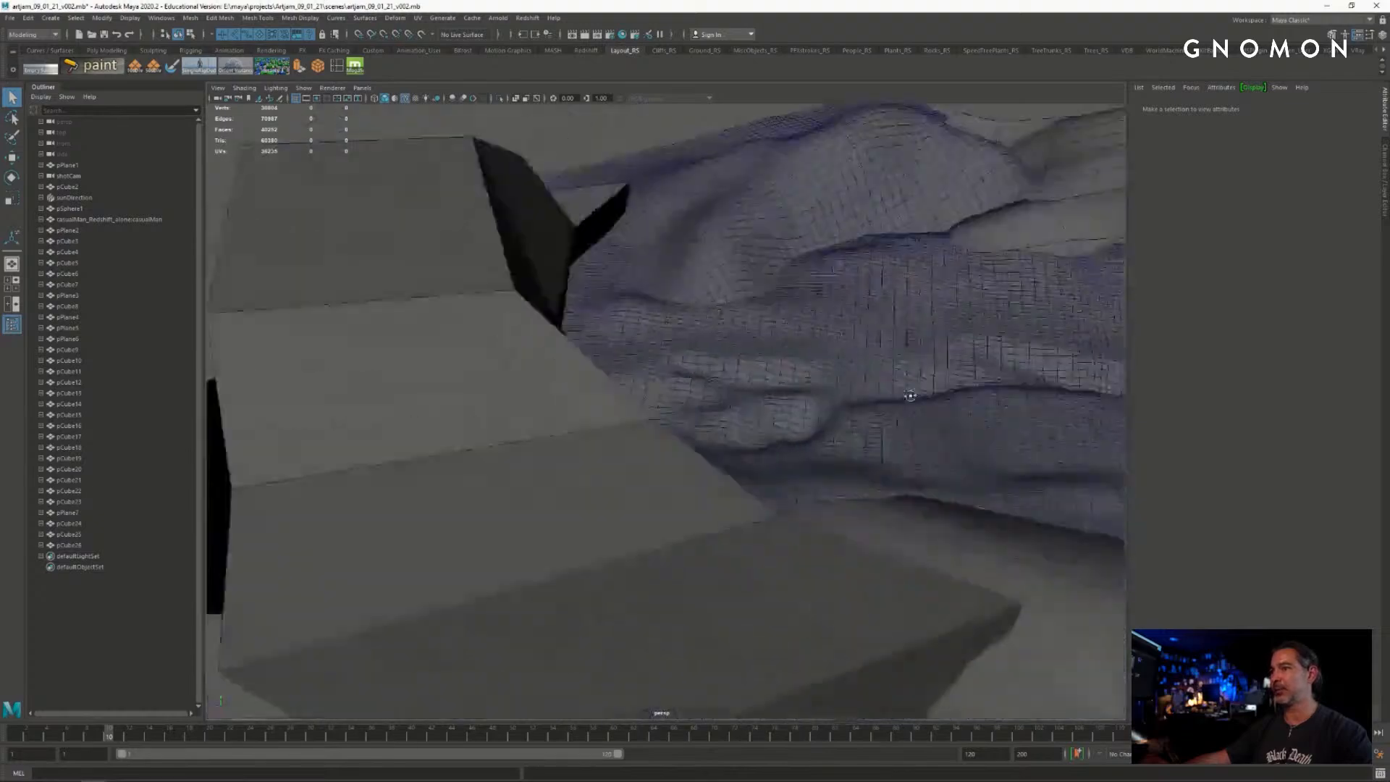
{"action": "right_click_drag", "start_coordinate": [909, 395], "coordinate": [729, 436], "text": "alt"}
{"action": "left_click_drag", "start_coordinate": [729, 436], "coordinate": [766, 442], "text": "alt"}
{"action": "left_click", "coordinate": [468, 410]}
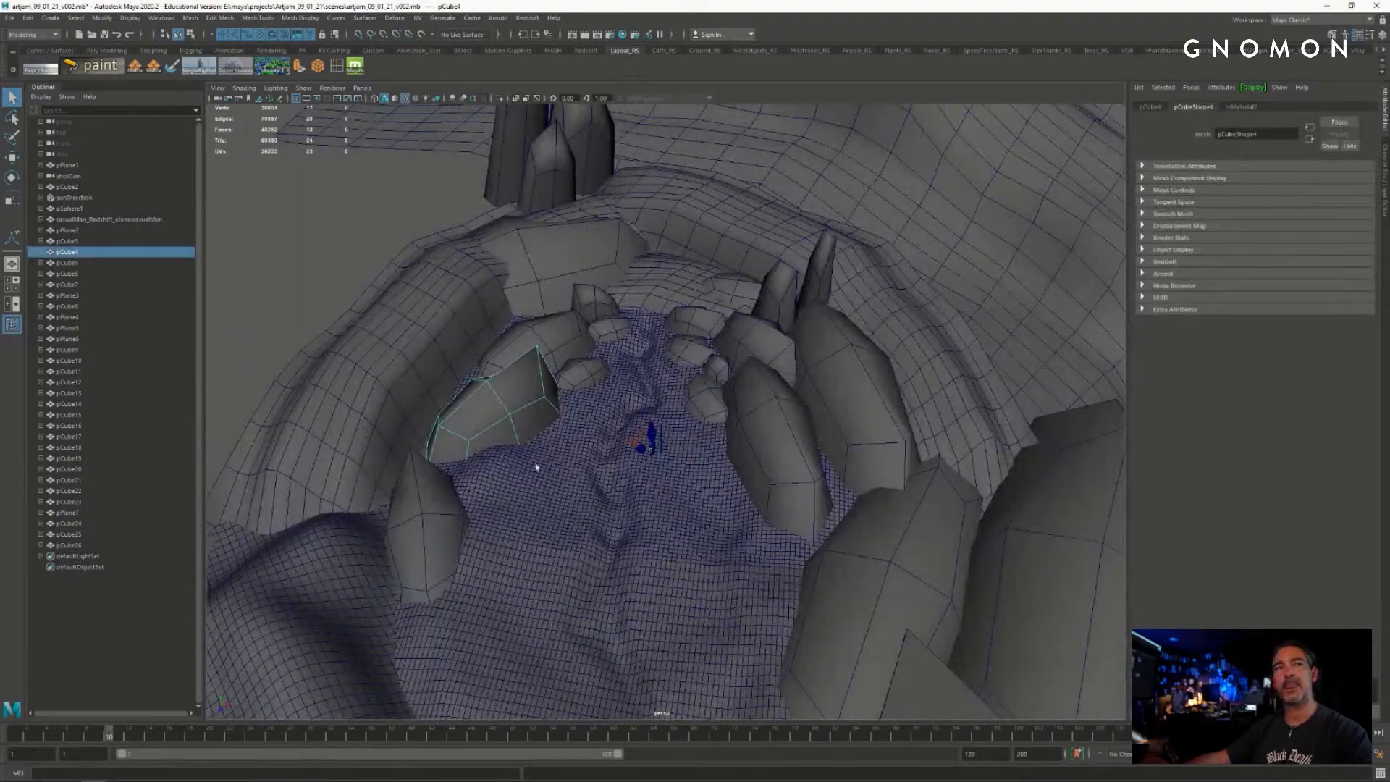
{"action": "right_click_drag", "start_coordinate": [534, 465], "coordinate": [707, 456], "text": "alt"}
{"action": "middle_click_drag", "start_coordinate": [707, 456], "coordinate": [764, 366], "text": "alt"}
{"action": "left_click_drag", "start_coordinate": [764, 365], "coordinate": [706, 411], "text": "alt"}
{"action": "left_click", "coordinate": [646, 319]}
{"action": "left_click", "coordinate": [677, 301]}
{"action": "left_click", "coordinate": [579, 359]}
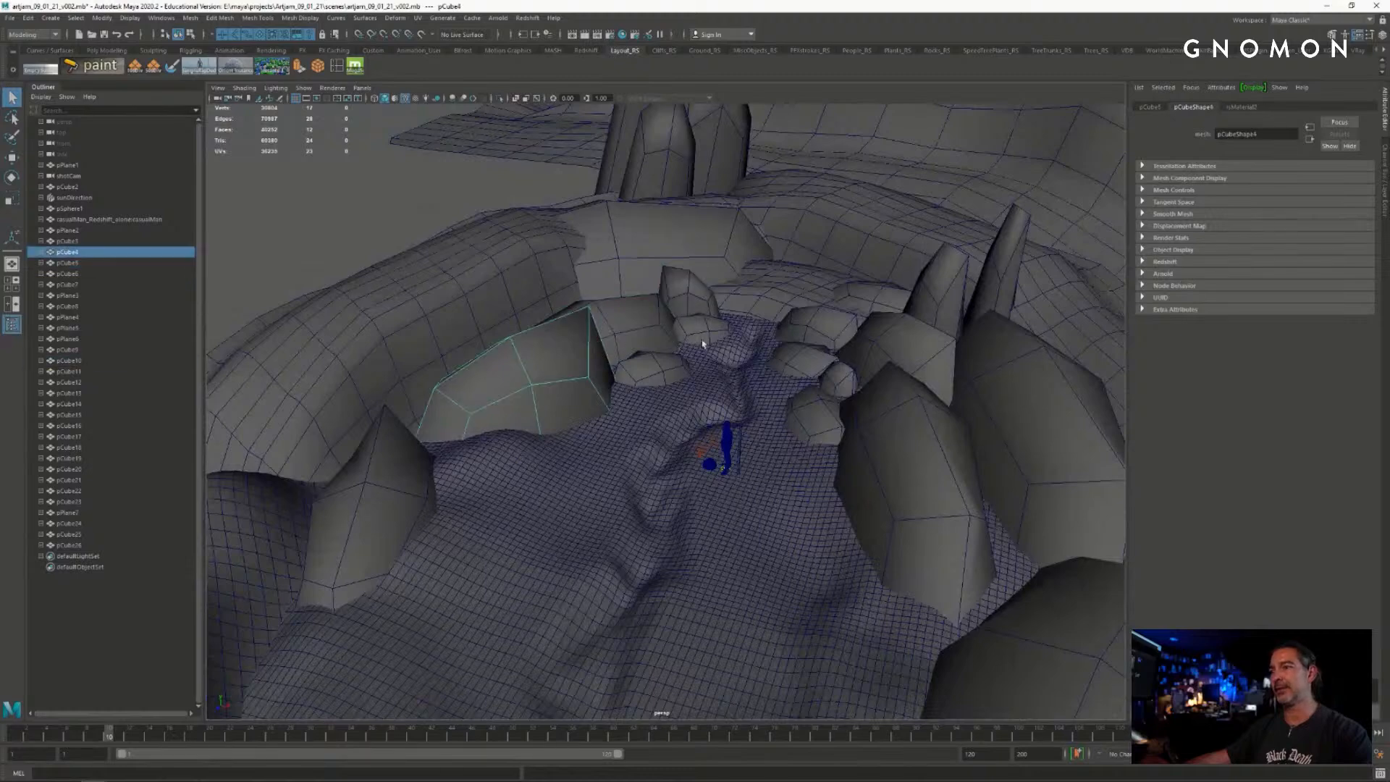
{"action": "left_click", "coordinate": [904, 348]}
{"action": "left_click", "coordinate": [918, 427]}
{"action": "left_click", "coordinate": [995, 434]}
{"action": "left_click", "coordinate": [940, 458]}
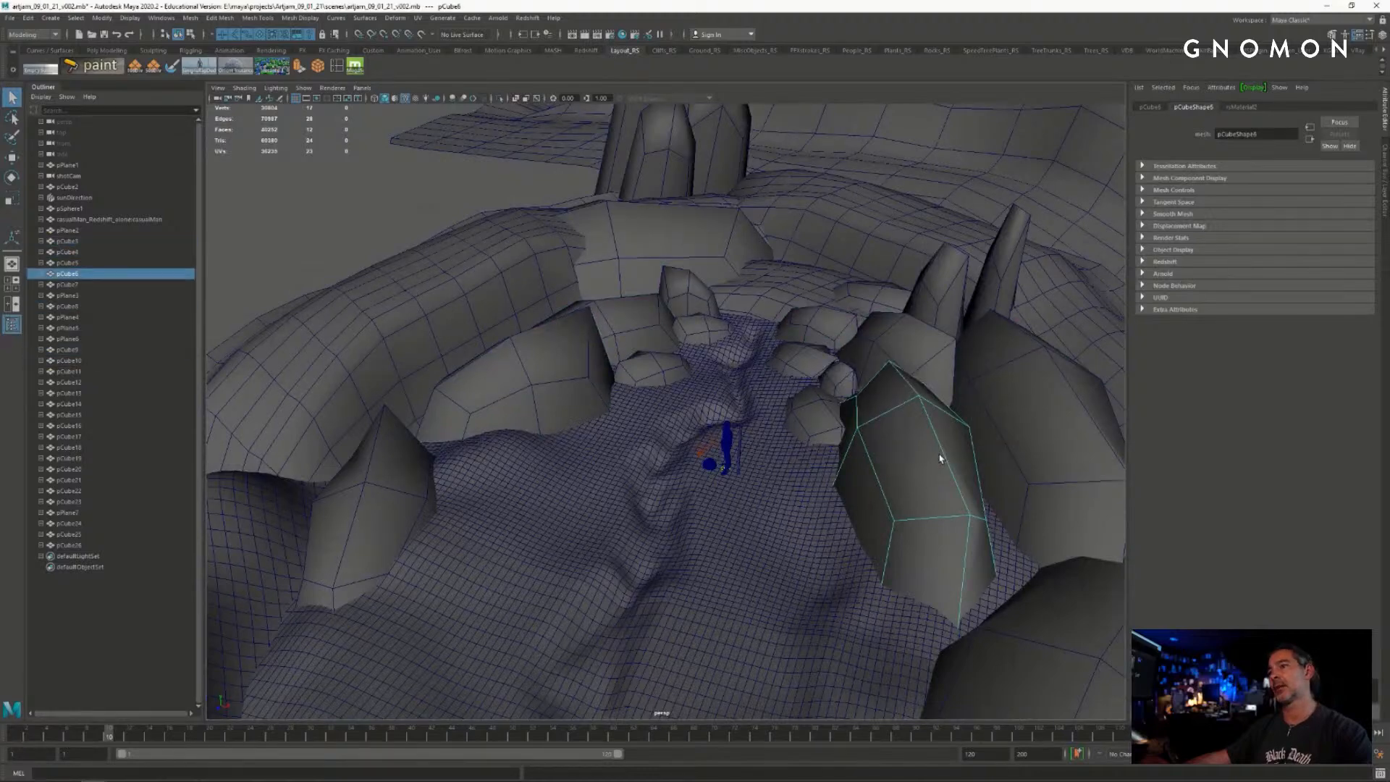
{"action": "left_click", "coordinate": [703, 255]}
- Clear the boulder selection and save the scene
{"action": "left_click_drag", "start_coordinate": [863, 345], "coordinate": [693, 136], "text": "alt"}
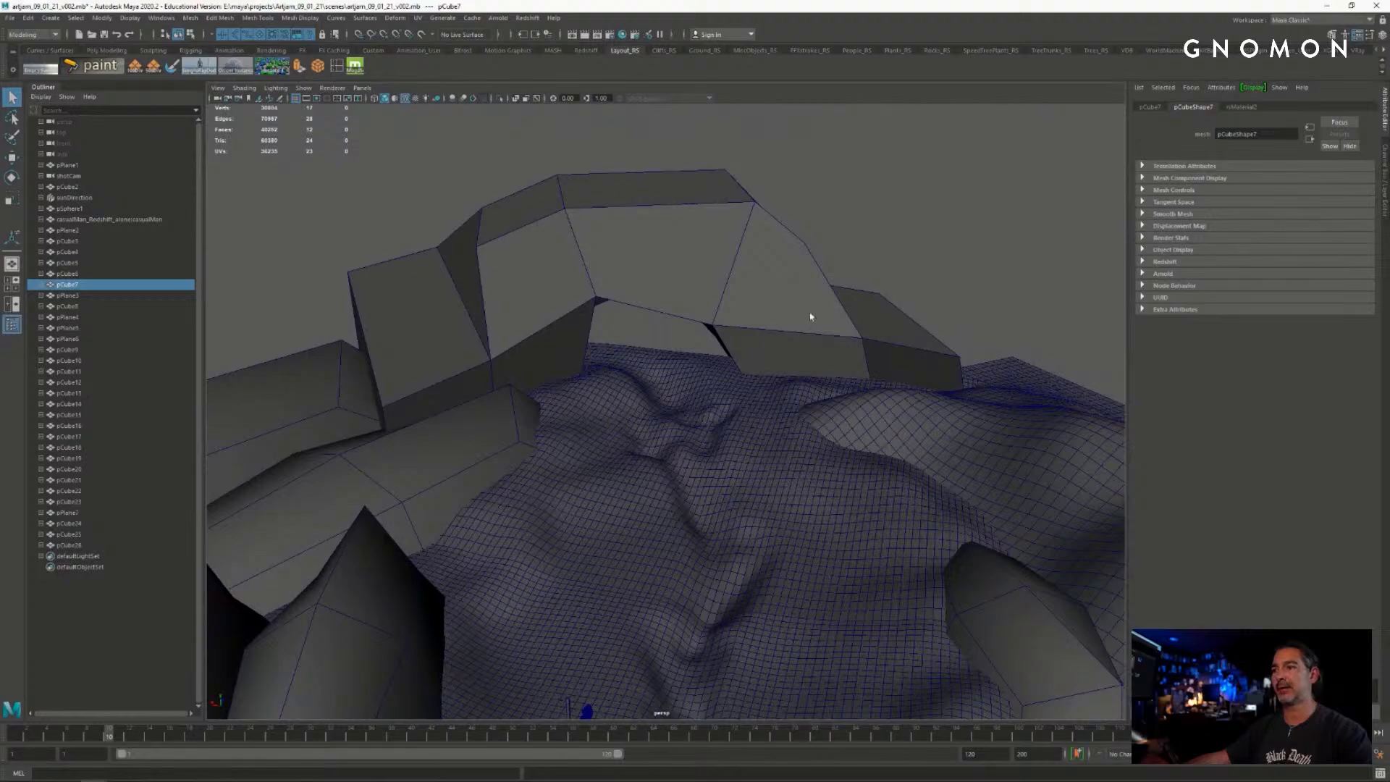
{"action": "left_click_drag", "start_coordinate": [780, 374], "coordinate": [579, 286], "text": "alt"}
{"action": "left_click_drag", "start_coordinate": [633, 323], "coordinate": [617, 331], "text": "alt"}
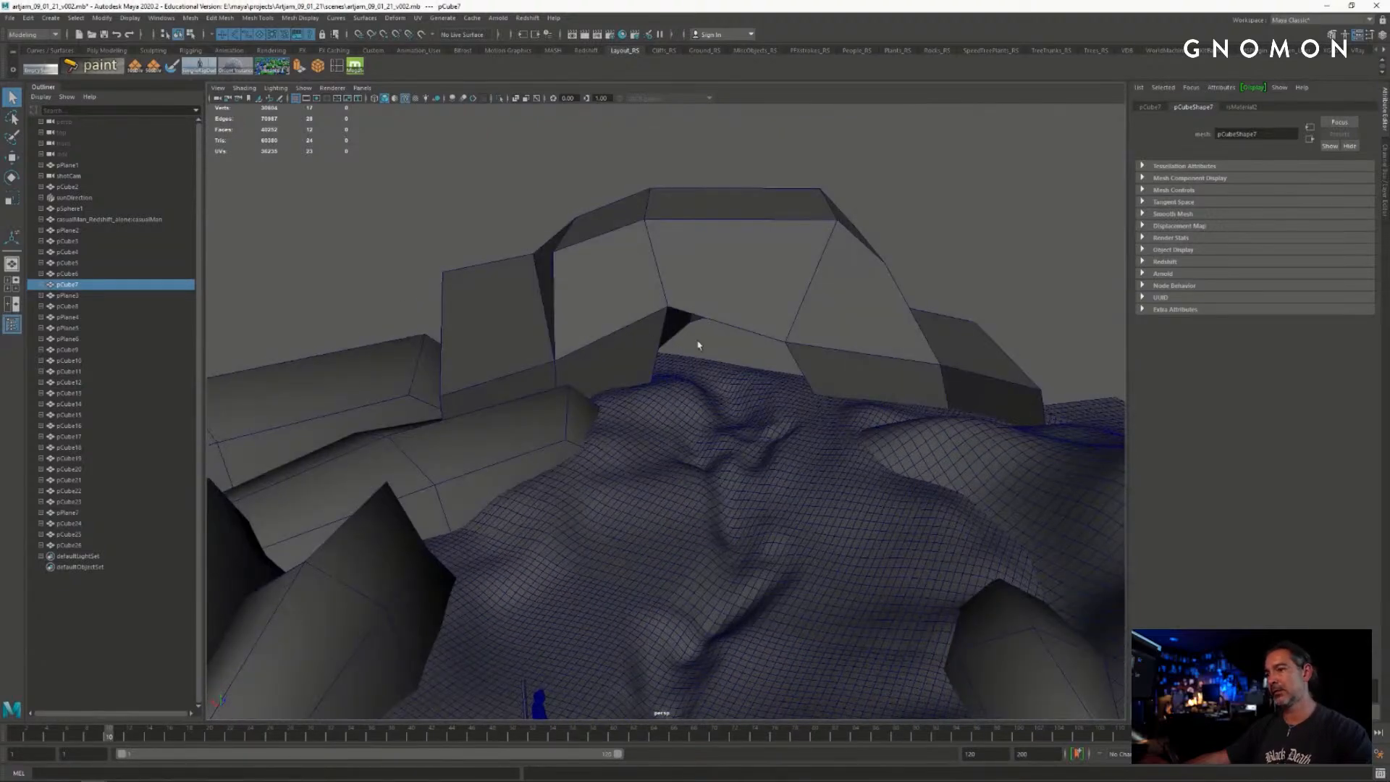
{"action": "left_click_drag", "start_coordinate": [720, 349], "coordinate": [556, 363], "text": "alt"}
{"action": "right_click_drag", "start_coordinate": [557, 363], "coordinate": [509, 342], "text": "alt"}
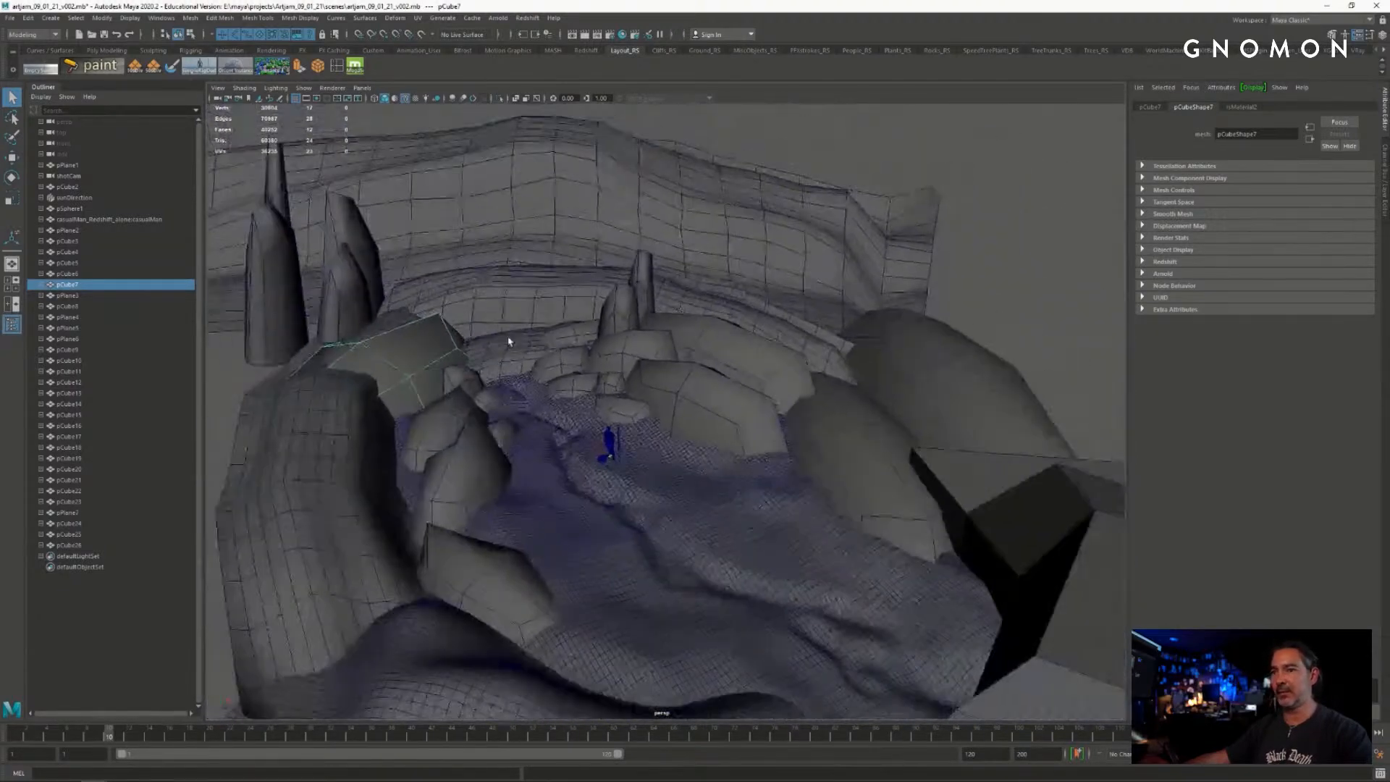
{"action": "left_click", "coordinate": [944, 256]}
{"action": "left_click", "coordinate": [104, 35]}
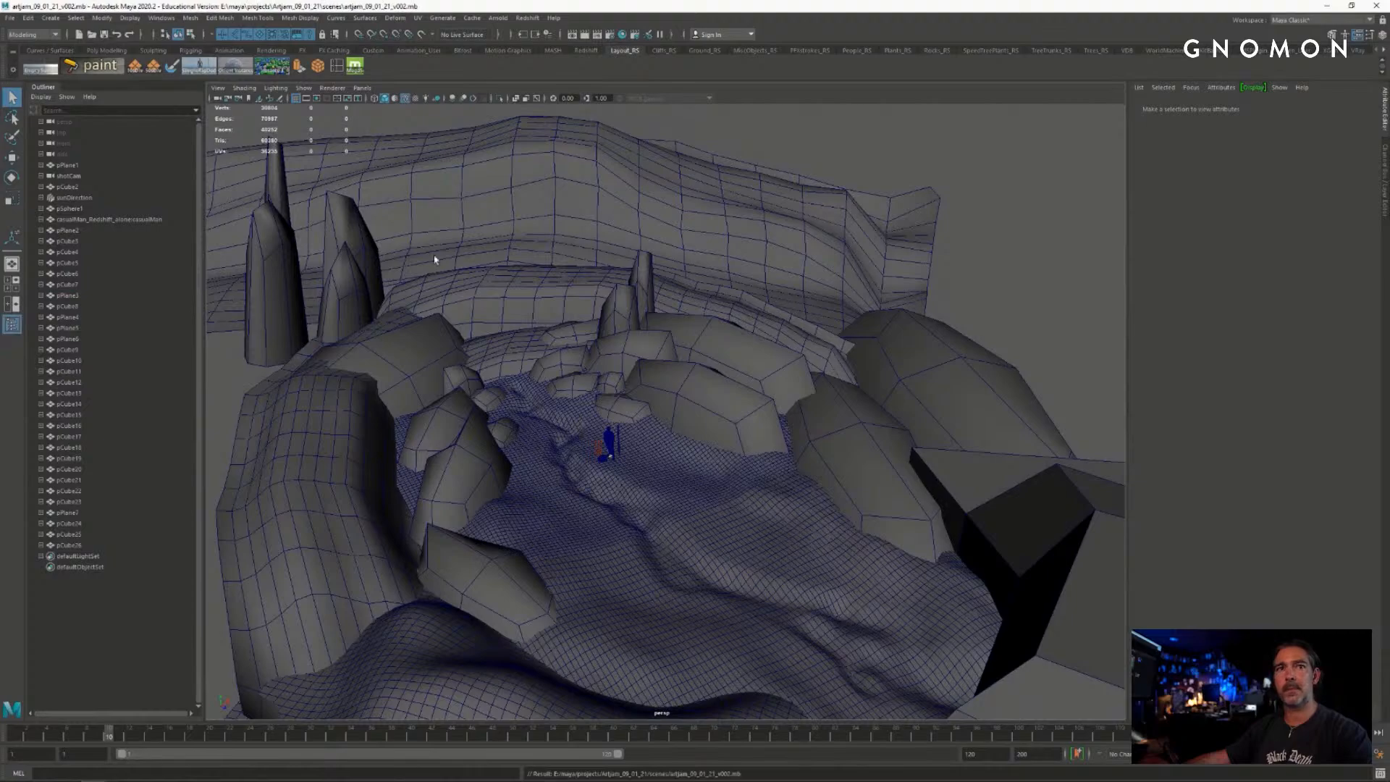
- Save the scene again with the whole canyon layout and the arch in view
{"action": "left_click_drag", "start_coordinate": [726, 405], "coordinate": [706, 434], "text": "alt"}
{"action": "right_click_drag", "start_coordinate": [724, 438], "coordinate": [679, 385], "text": "alt"}
{"action": "middle_click_drag", "start_coordinate": [679, 386], "coordinate": [677, 375], "text": "alt"}
{"action": "left_click_drag", "start_coordinate": [677, 375], "coordinate": [860, 346], "text": "alt"}
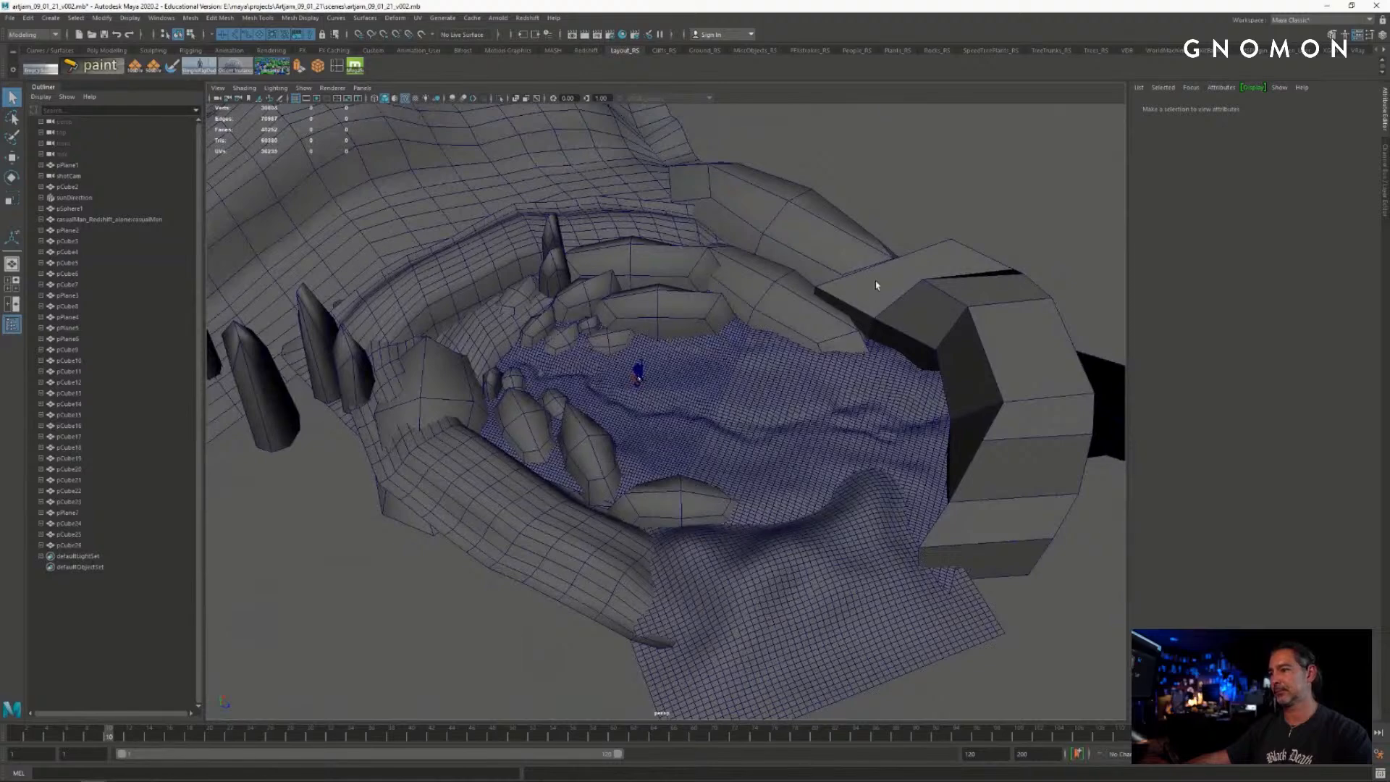
{"action": "left_click", "coordinate": [103, 34]}
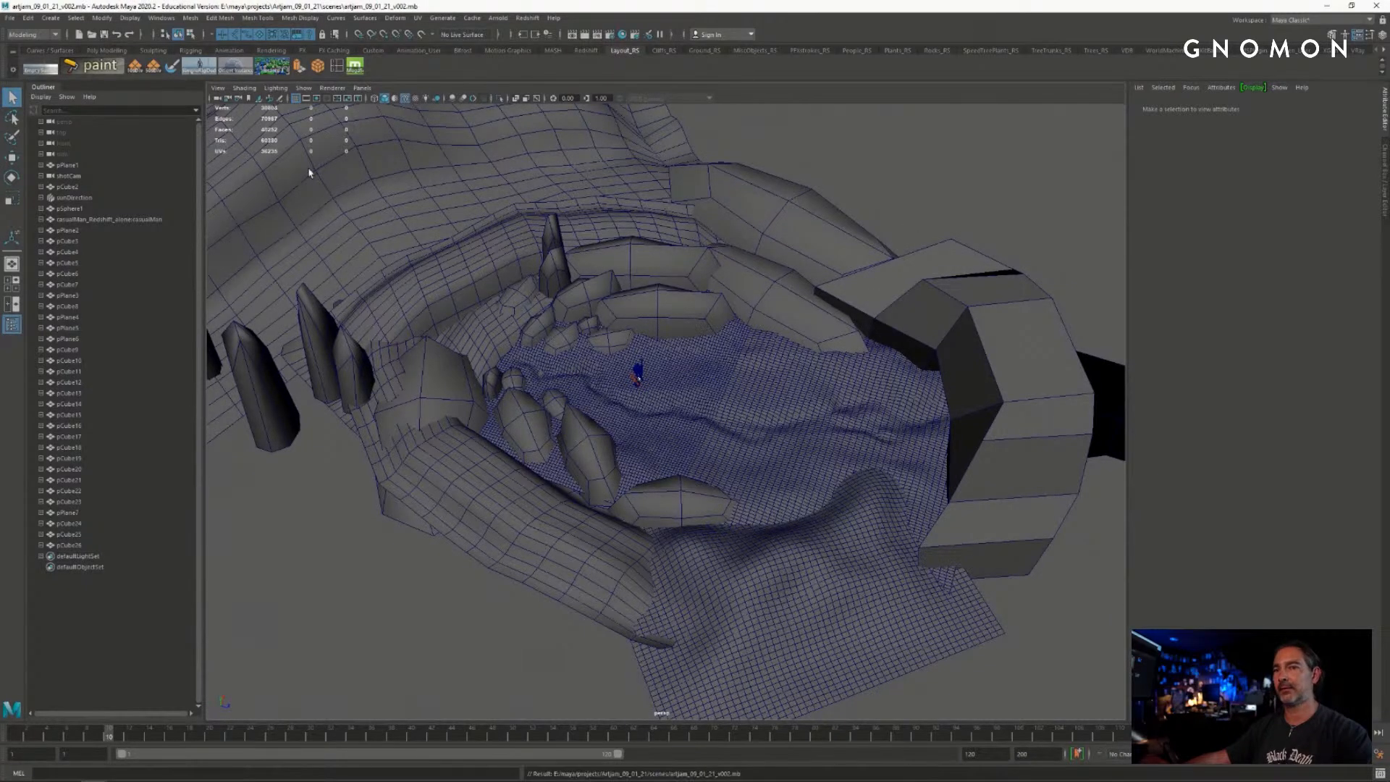
{"action": "left_click_drag", "start_coordinate": [753, 369], "coordinate": [762, 360], "text": "alt"}
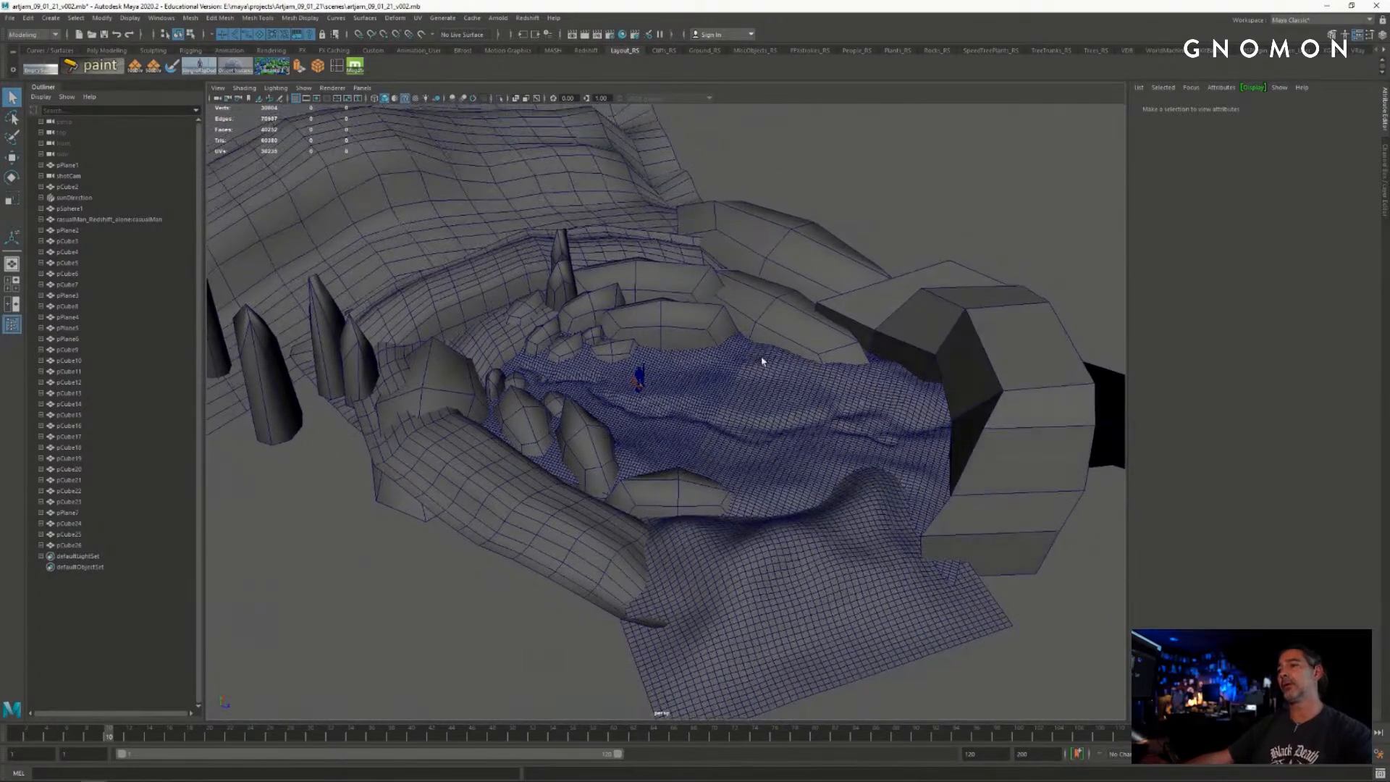
- Examine the canyon floor around the standing figure, selecting and deselecting the ground plane and viewing it up close
{"action": "left_click", "coordinate": [699, 401]}
{"action": "left_click_drag", "start_coordinate": [707, 398], "coordinate": [912, 237], "text": "alt"}
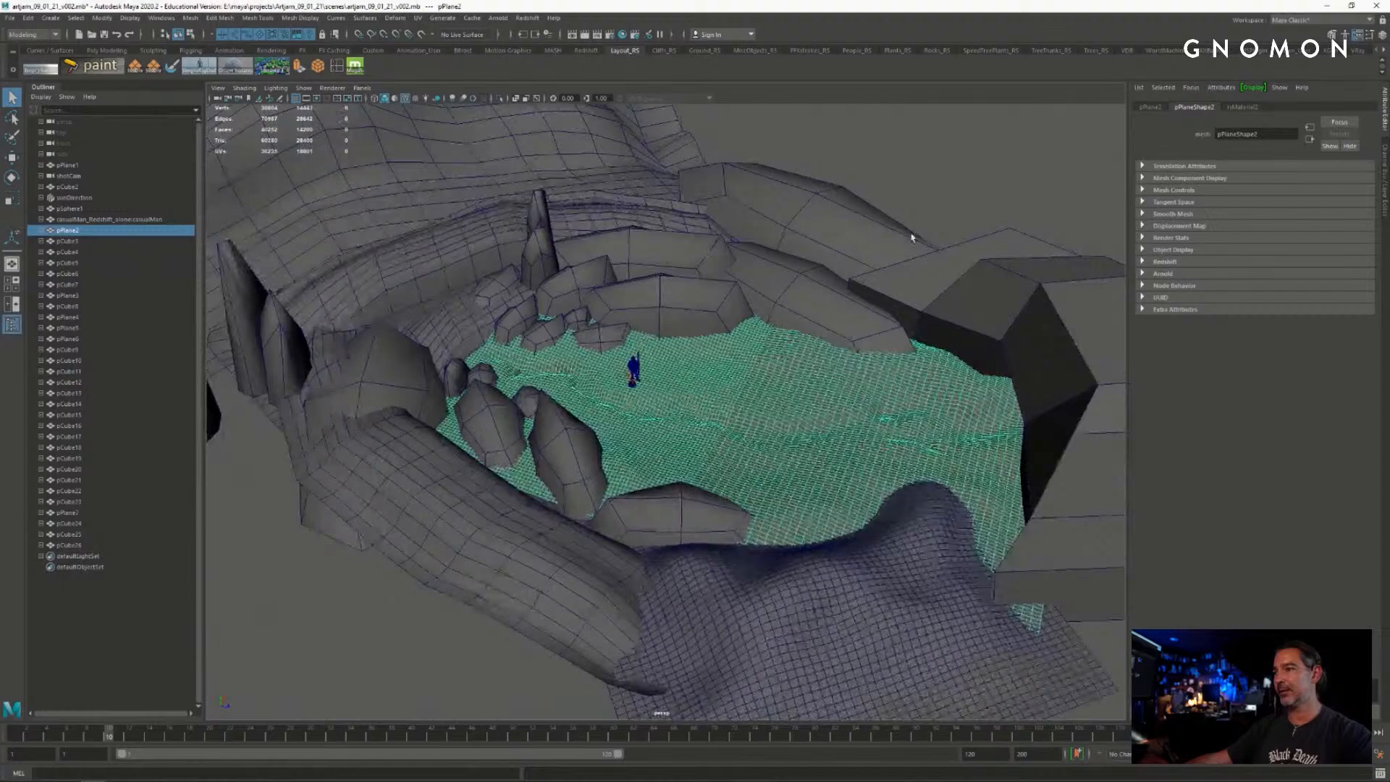
{"action": "left_click", "coordinate": [938, 190]}
{"action": "scroll", "coordinate": [778, 403], "scroll_direction": "down", "scroll_amount": 1}
{"action": "left_click_drag", "start_coordinate": [571, 473], "coordinate": [847, 323], "text": "alt"}
{"action": "left_click_drag", "start_coordinate": [777, 367], "coordinate": [741, 381], "text": "alt"}
{"action": "right_click_drag", "start_coordinate": [742, 381], "coordinate": [837, 388], "text": "alt"}
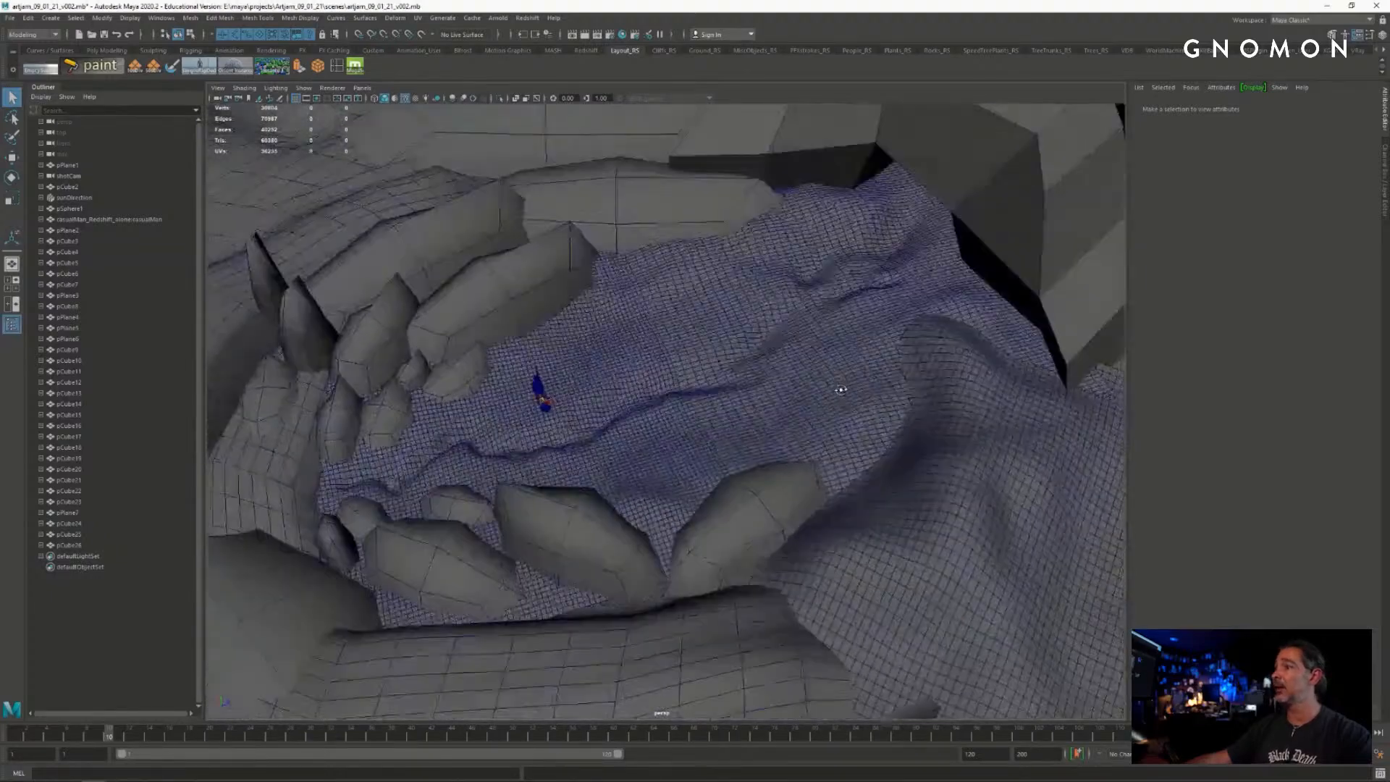
{"action": "left_click_drag", "start_coordinate": [531, 415], "coordinate": [370, 434], "text": "alt"}
{"action": "right_click_drag", "start_coordinate": [371, 434], "coordinate": [828, 416], "text": "alt"}
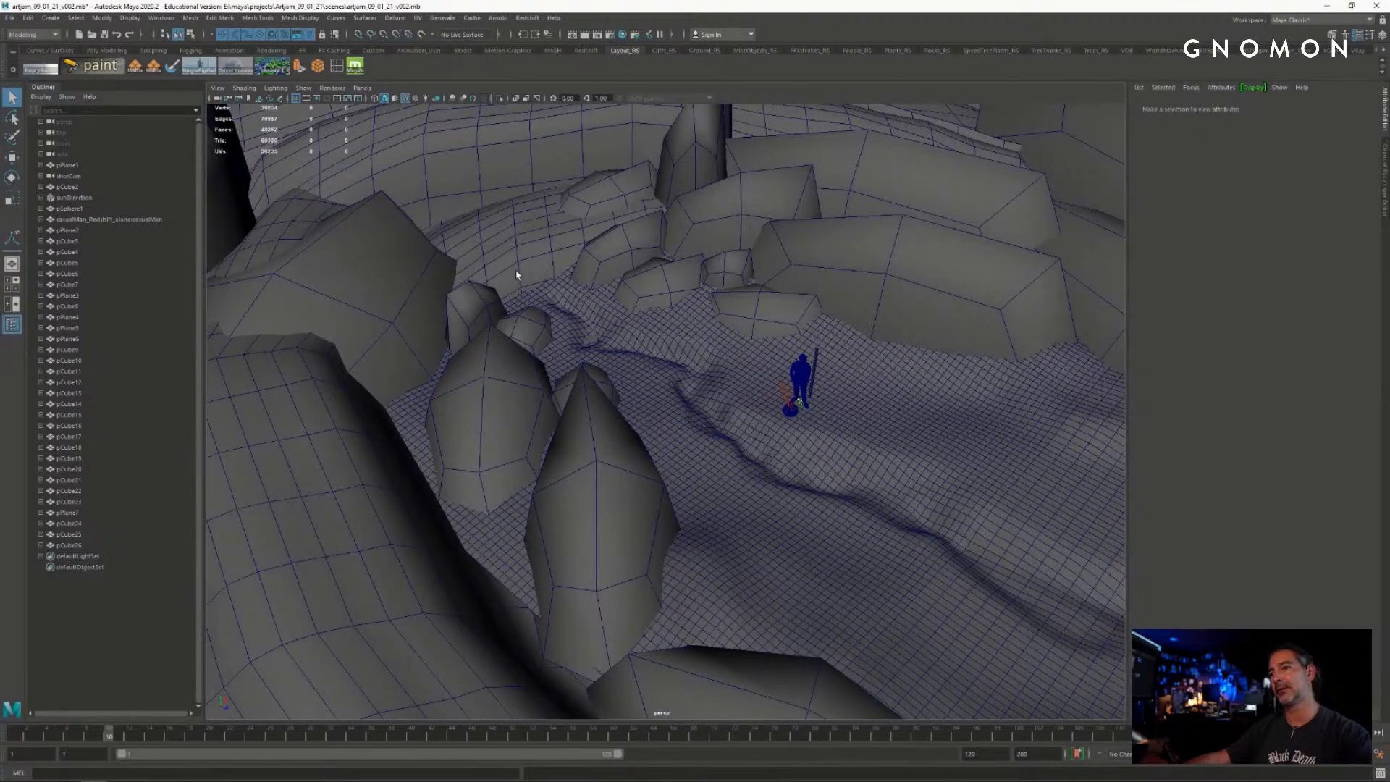
{"action": "right_click_drag", "start_coordinate": [914, 484], "coordinate": [859, 470], "text": "alt"}
{"action": "left_click_drag", "start_coordinate": [859, 469], "coordinate": [830, 429], "text": "alt"}
{"action": "middle_click_drag", "start_coordinate": [829, 428], "coordinate": [762, 319], "text": "alt"}
- Examine the whole canyon layout from outside, including the side walls, spires, arch and foreground terrain
{"action": "left_click_drag", "start_coordinate": [709, 326], "coordinate": [791, 290], "text": "alt"}
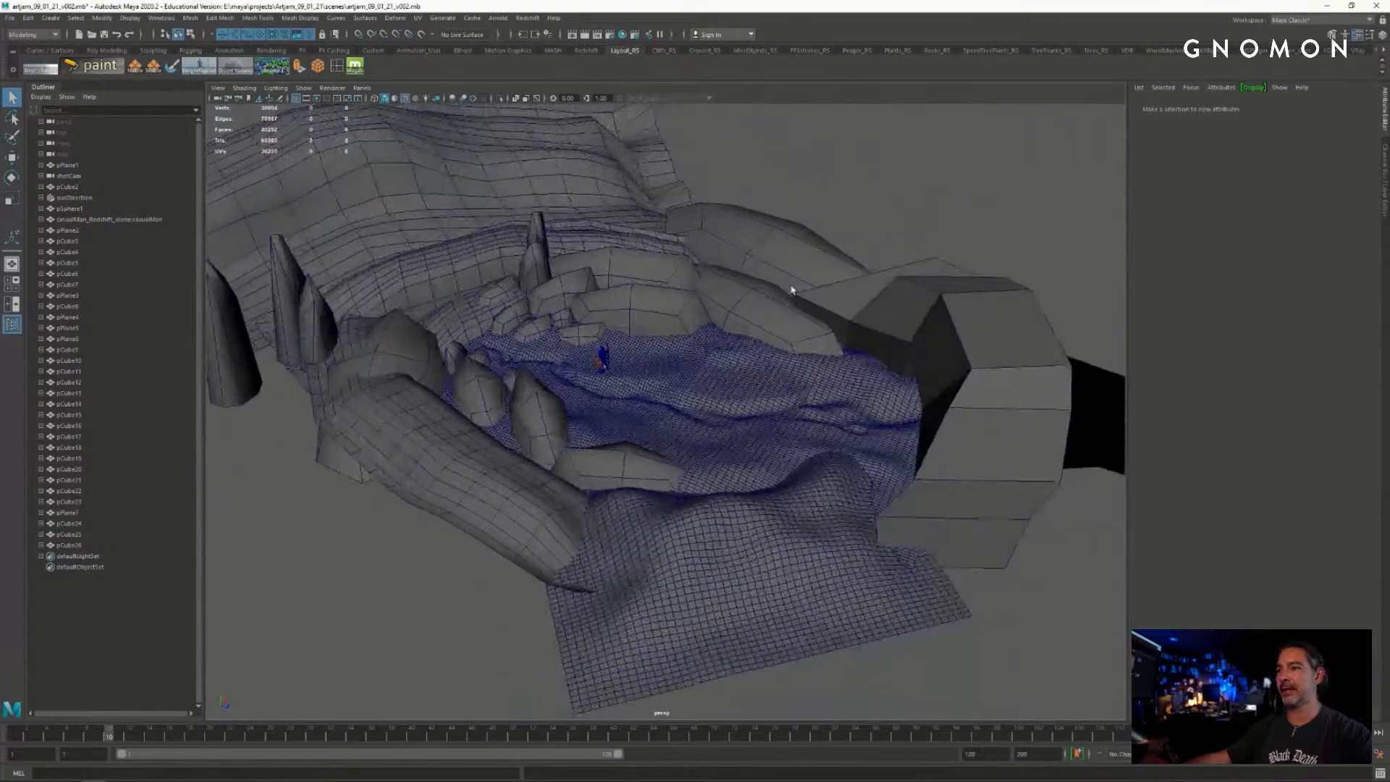
{"action": "middle_click_drag", "start_coordinate": [781, 309], "coordinate": [816, 326], "text": "alt"}
{"action": "right_click_drag", "start_coordinate": [816, 326], "coordinate": [841, 337], "text": "alt"}
{"action": "middle_click_drag", "start_coordinate": [841, 337], "coordinate": [825, 325], "text": "alt"}
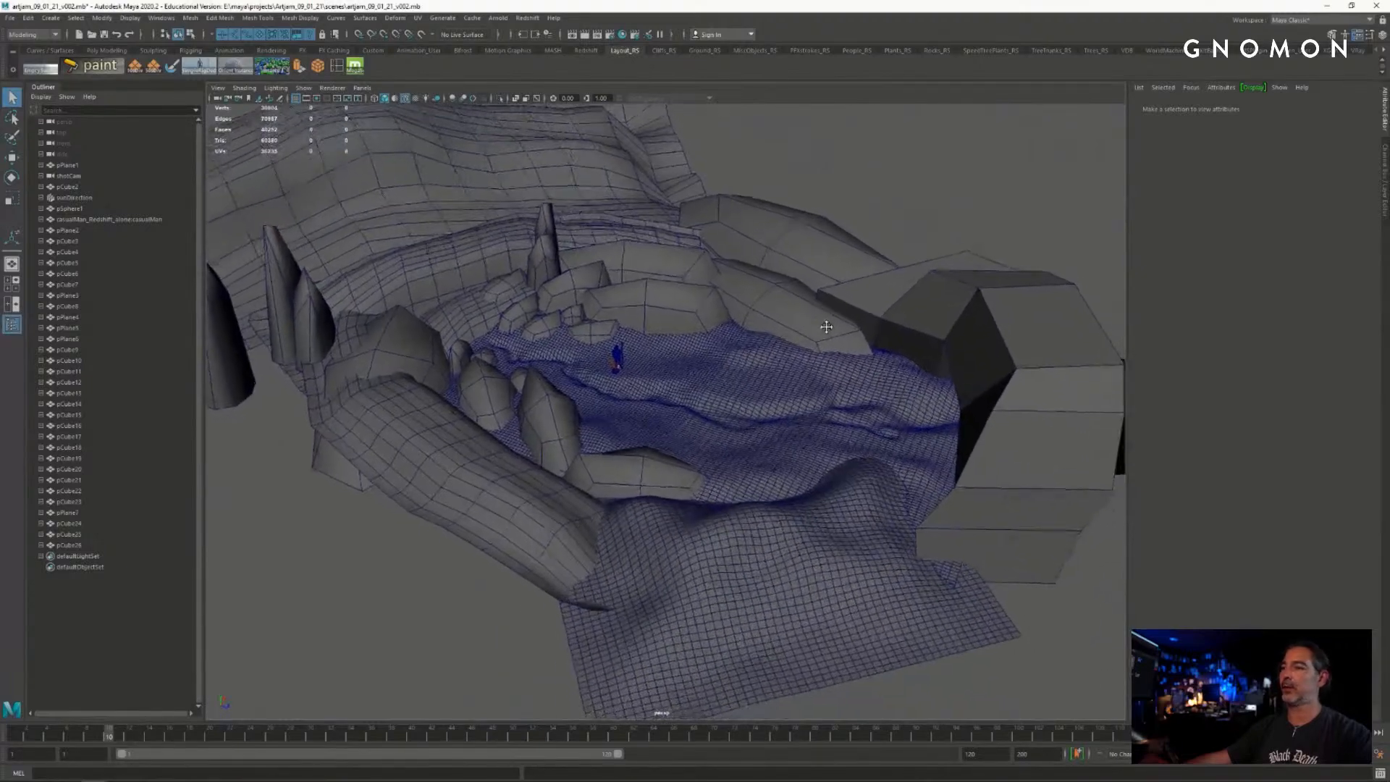
{"action": "right_click_drag", "start_coordinate": [825, 326], "coordinate": [838, 327], "text": "alt"}
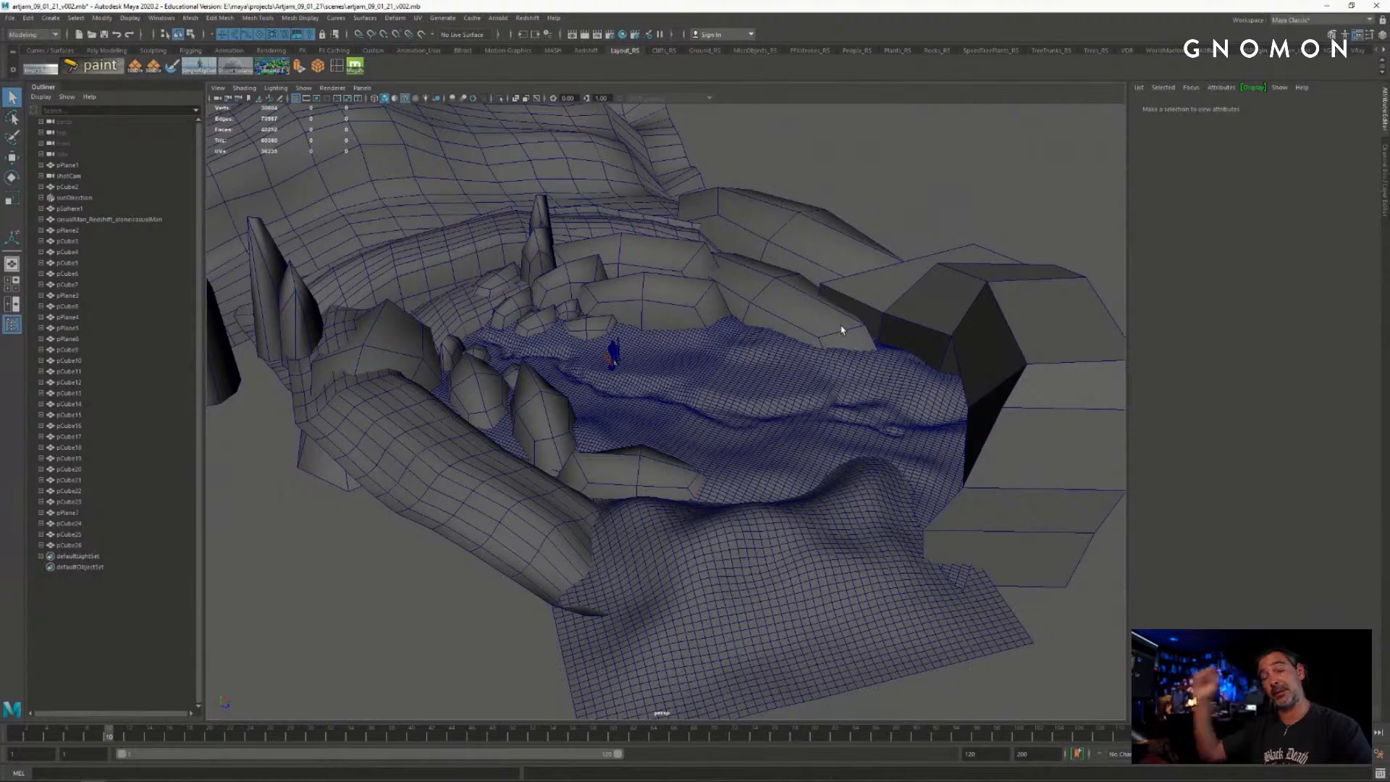
{"action": "mouse_move", "coordinate": [763, 417]}
{"action": "left_mouse_down", "text": "alt"}
{"action": "mouse_move", "coordinate": [800, 398]}
{"action": "mouse_move", "coordinate": [756, 420]}
{"action": "left_mouse_up", "text": "alt"}
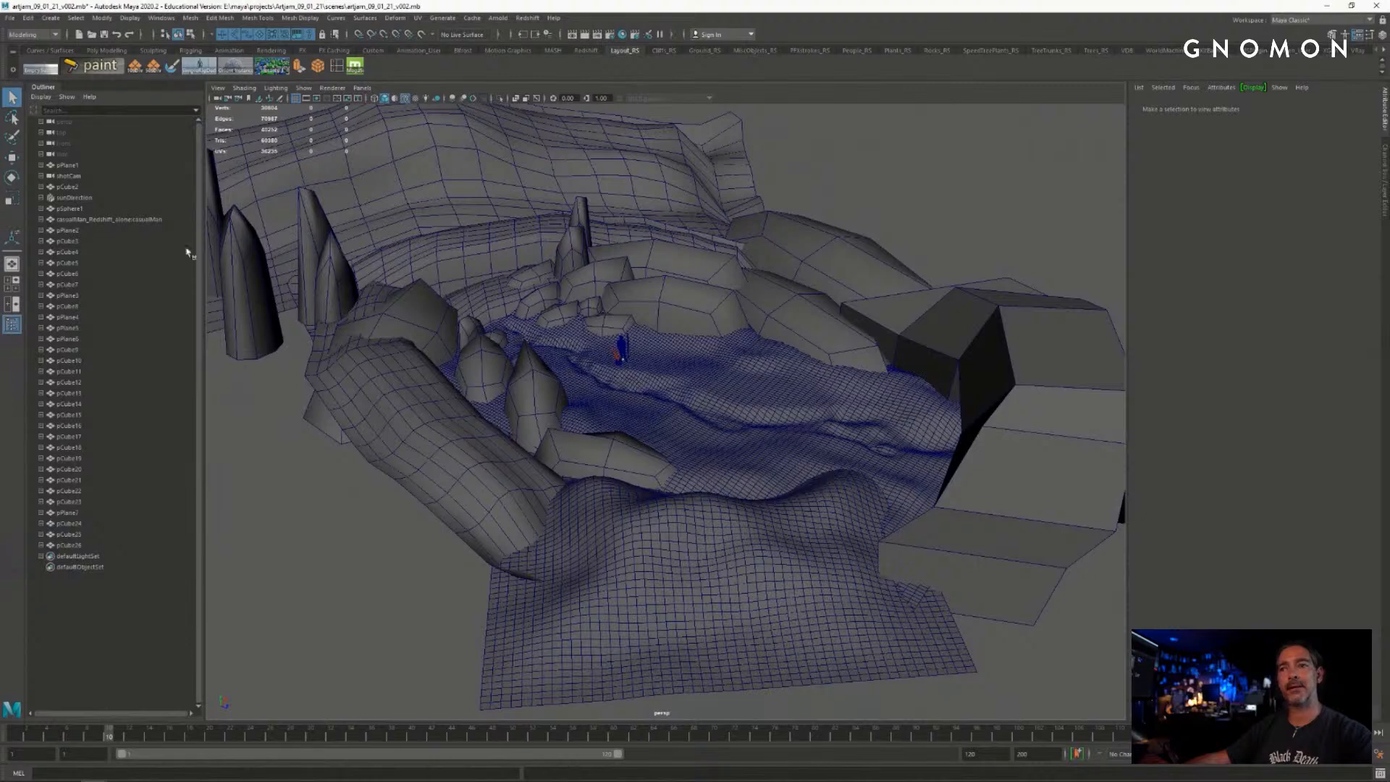
{"action": "left_click_drag", "start_coordinate": [619, 341], "coordinate": [607, 336], "text": "alt"}
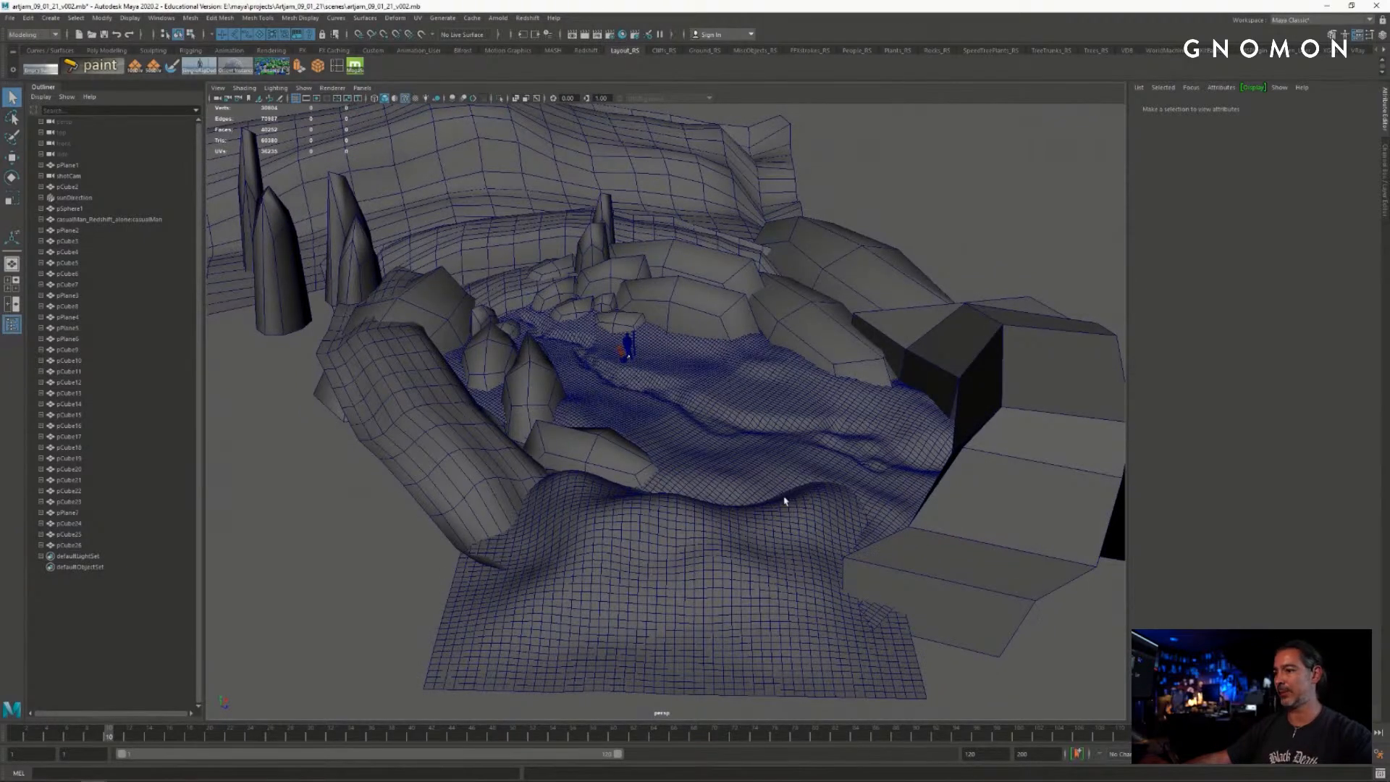
{"action": "mouse_move", "coordinate": [784, 501]}
{"action": "left_mouse_down", "text": "alt"}
{"action": "mouse_move", "coordinate": [754, 490]}
{"action": "mouse_move", "coordinate": [791, 503]}
{"action": "left_mouse_up", "text": "alt"}
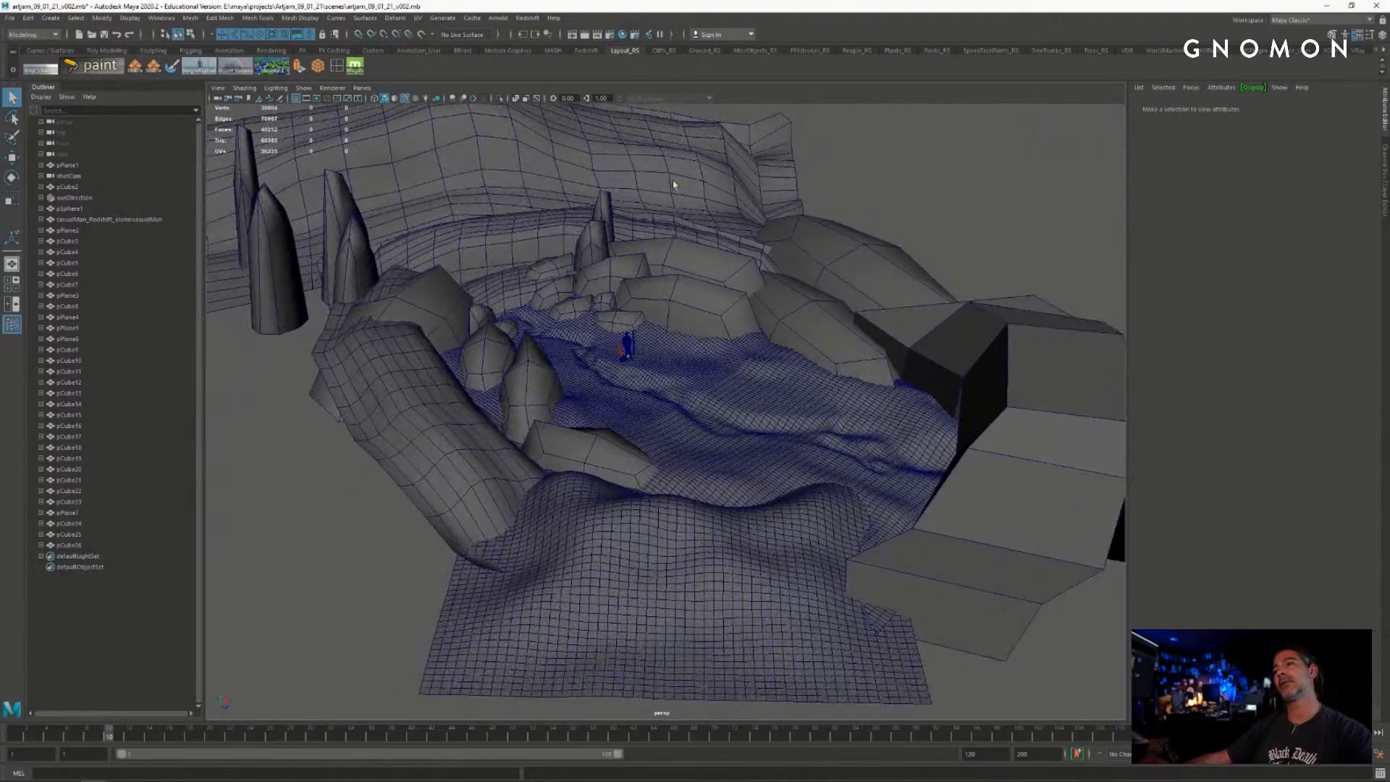
{"action": "mouse_move", "coordinate": [666, 351]}
{"action": "left_mouse_down", "text": "alt"}
{"action": "mouse_move", "coordinate": [698, 362]}
{"action": "mouse_move", "coordinate": [667, 335]}
{"action": "left_mouse_up", "text": "alt"}
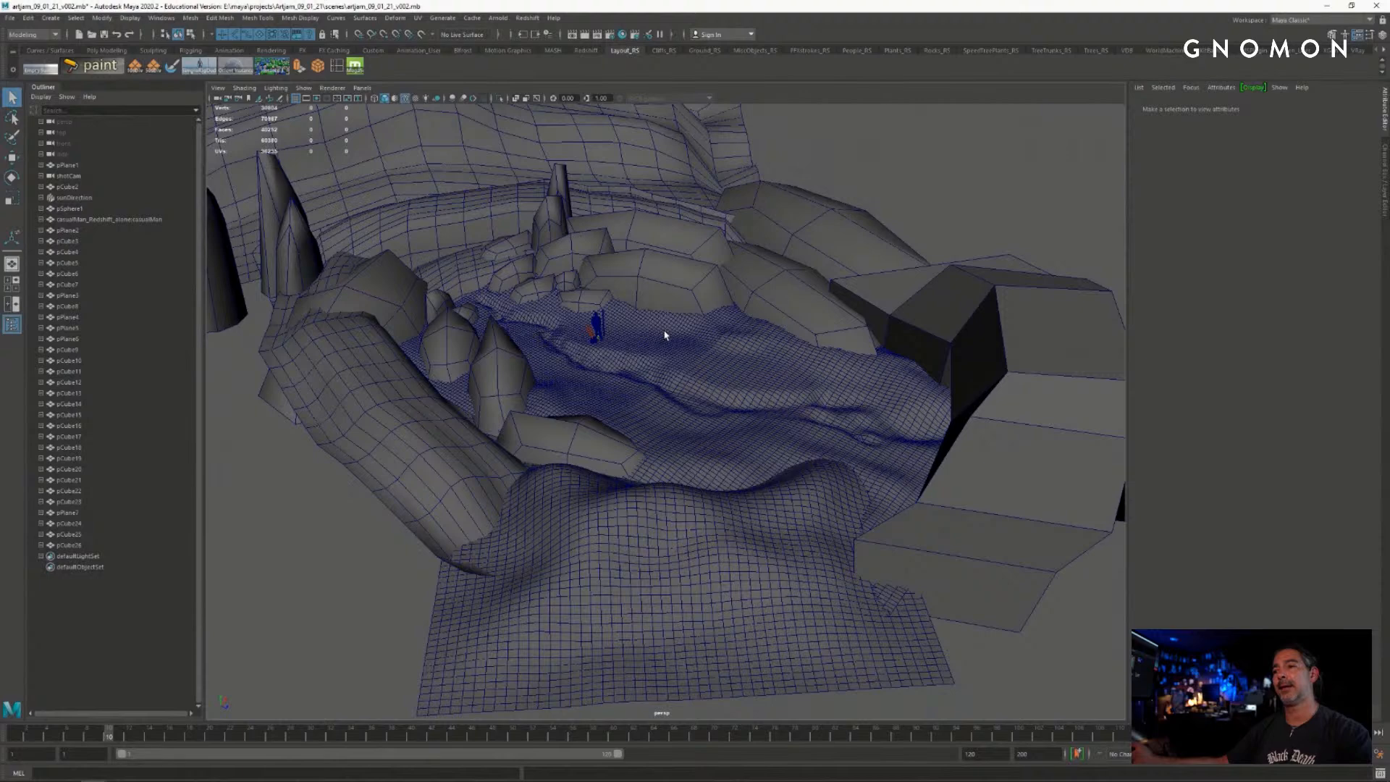
- Inspect the side wall, ground plane and boulders by selecting them one after another, ending with nothing selected
{"action": "left_click", "coordinate": [377, 324]}
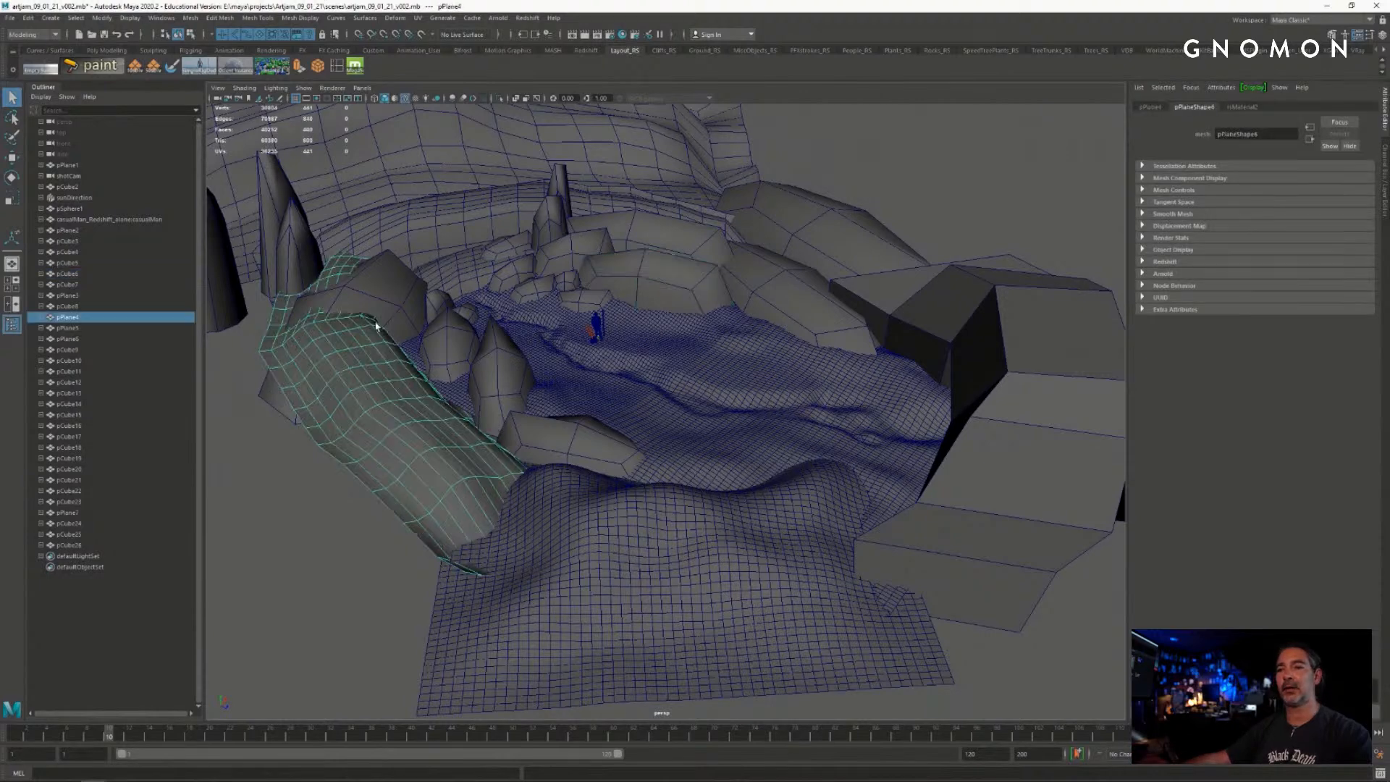
{"action": "left_click", "coordinate": [384, 320]}
{"action": "left_click_drag", "start_coordinate": [489, 376], "coordinate": [636, 417], "text": "alt"}
{"action": "left_click", "coordinate": [636, 429]}
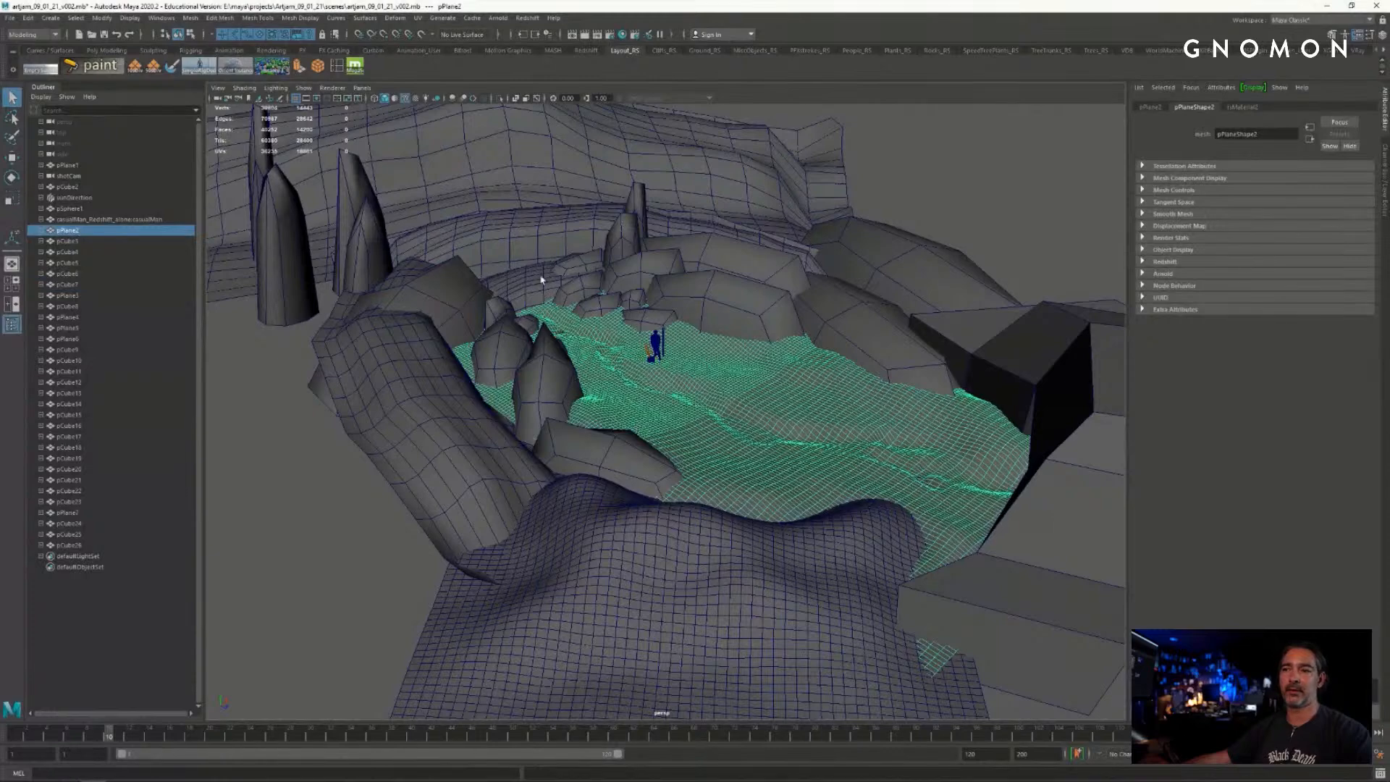
{"action": "left_click", "coordinate": [538, 248]}
{"action": "left_click", "coordinate": [449, 370]}
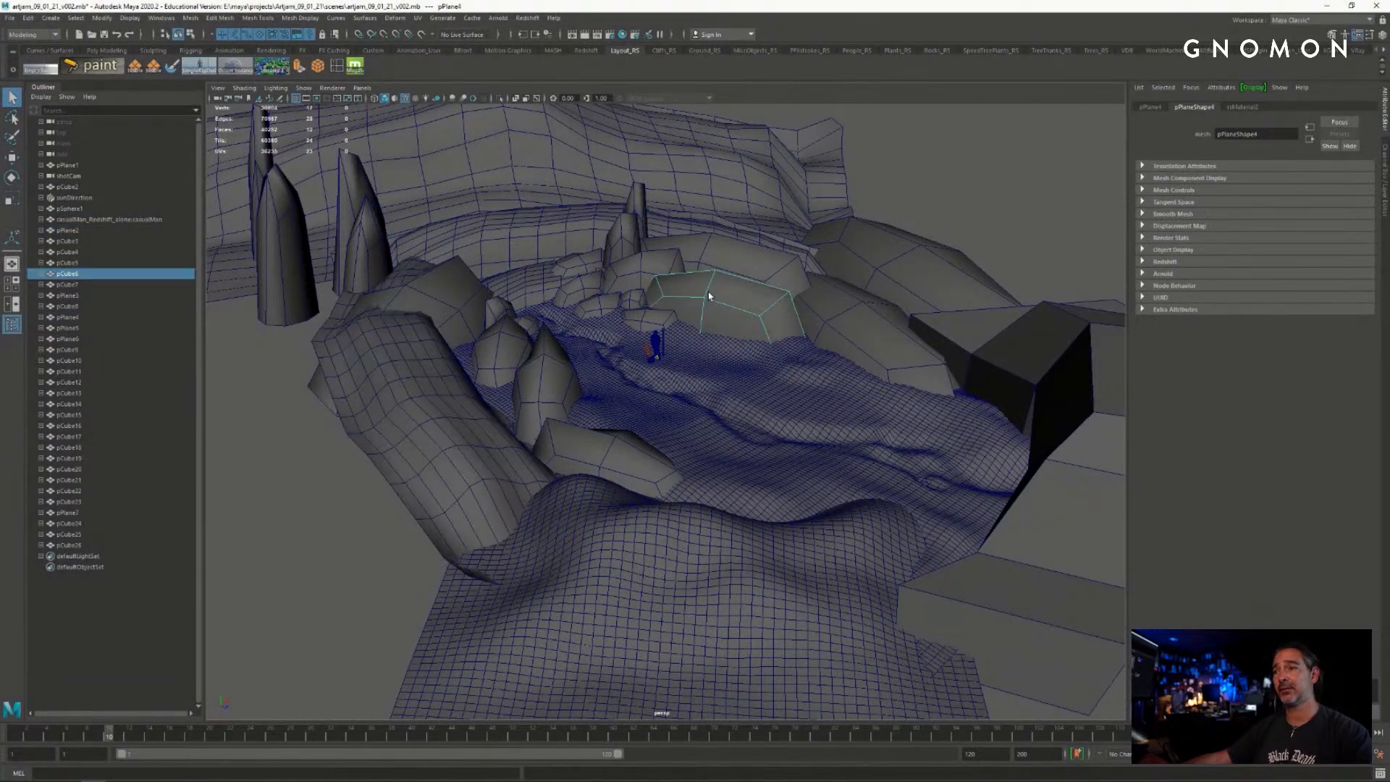
{"action": "left_click", "coordinate": [751, 581]}
{"action": "left_click", "coordinate": [822, 403]}
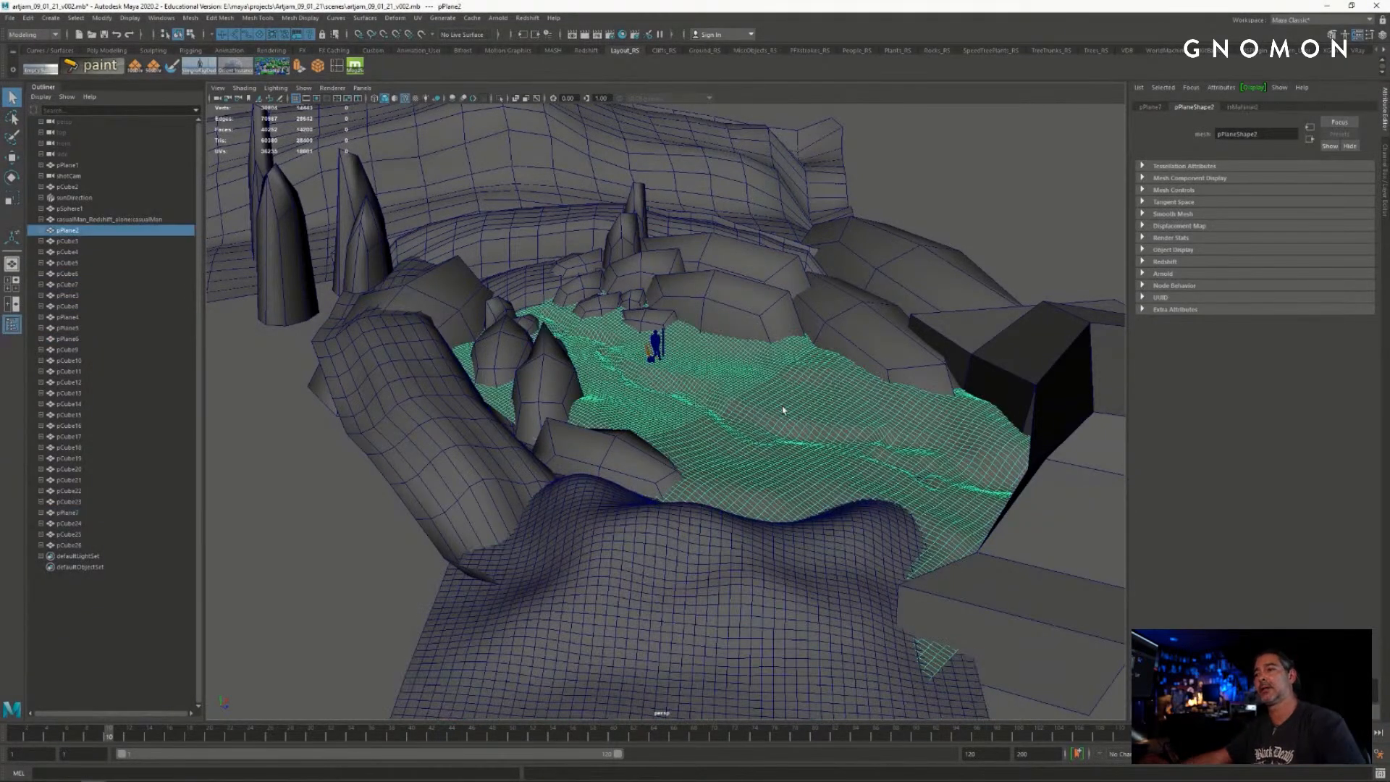
{"action": "mouse_move", "coordinate": [818, 404]}
{"action": "left_mouse_down", "text": "alt"}
{"action": "mouse_move", "coordinate": [804, 410]}
{"action": "mouse_move", "coordinate": [821, 409]}
{"action": "left_mouse_up", "text": "alt"}
{"action": "right_click_drag", "start_coordinate": [821, 409], "coordinate": [868, 395], "text": "alt"}
{"action": "left_click", "coordinate": [872, 224]}
- Save the current state of the canyon scene under its existing v002 file name
{"action": "right_click_drag", "start_coordinate": [760, 398], "coordinate": [654, 380], "text": "alt"}
{"action": "mouse_move", "coordinate": [655, 380]}
{"action": "left_mouse_down", "text": "alt"}
{"action": "mouse_move", "coordinate": [805, 362]}
{"action": "mouse_move", "coordinate": [670, 381]}
{"action": "left_mouse_up", "text": "alt"}
{"action": "right_click_drag", "start_coordinate": [669, 381], "coordinate": [738, 350], "text": "alt"}
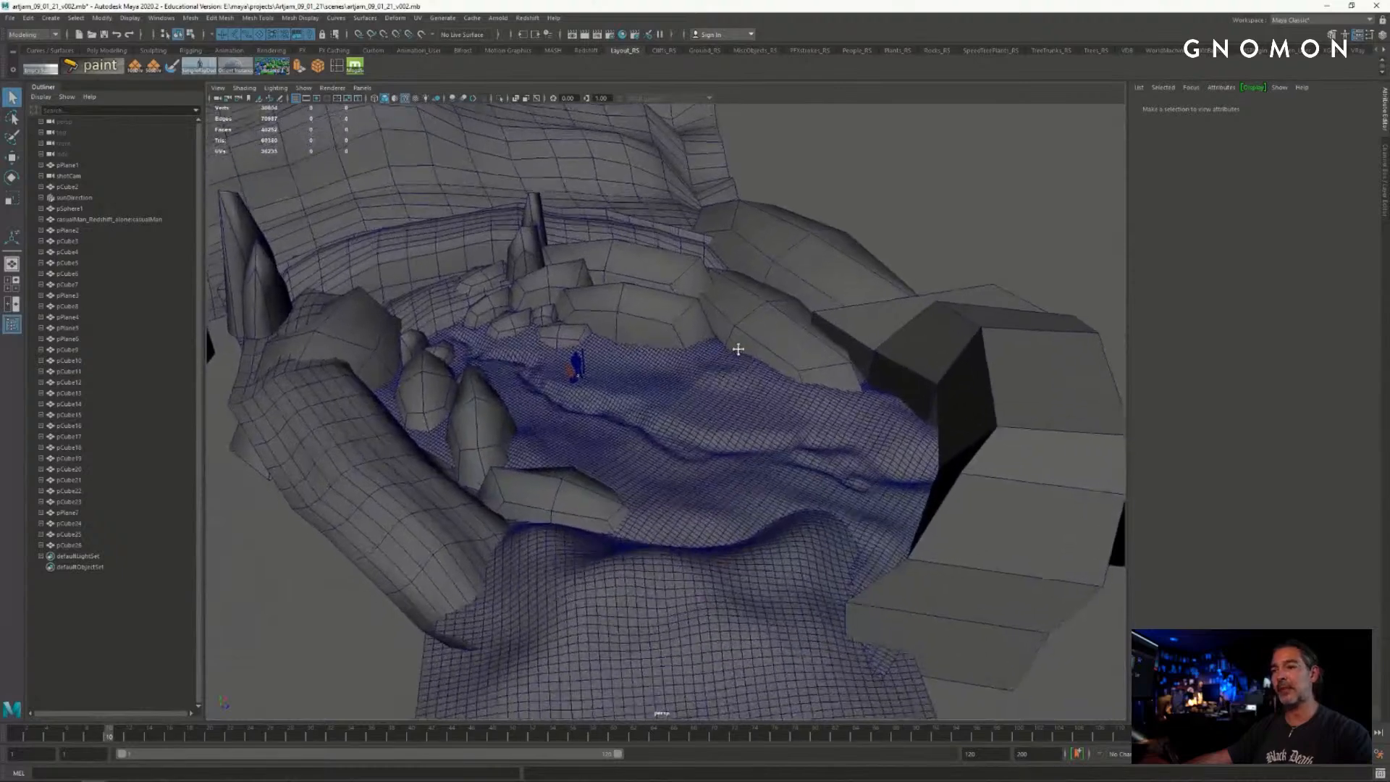
{"action": "middle_click_drag", "start_coordinate": [739, 349], "coordinate": [733, 328], "text": "alt"}
{"action": "right_click_drag", "start_coordinate": [733, 328], "coordinate": [767, 311], "text": "alt"}
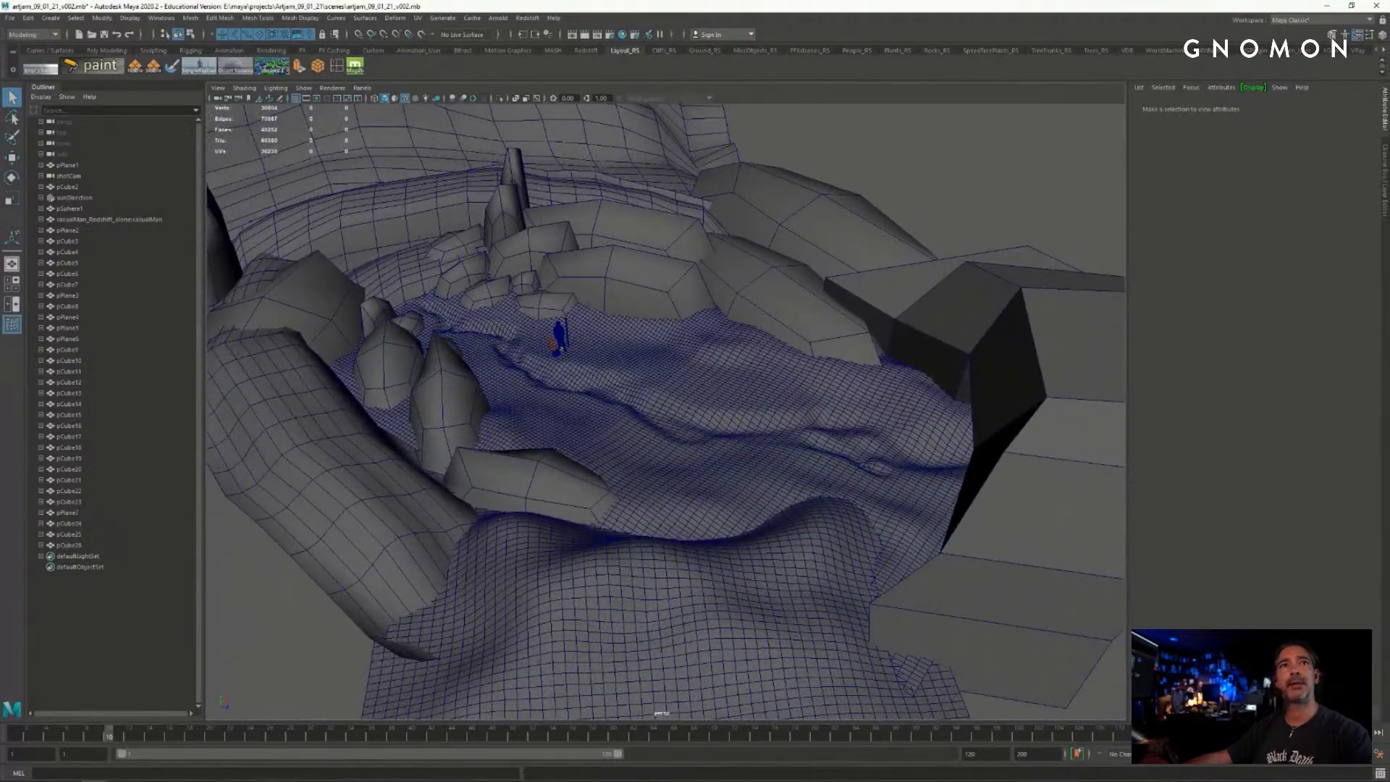
{"action": "left_click_drag", "start_coordinate": [422, 242], "coordinate": [642, 264], "text": "alt"}
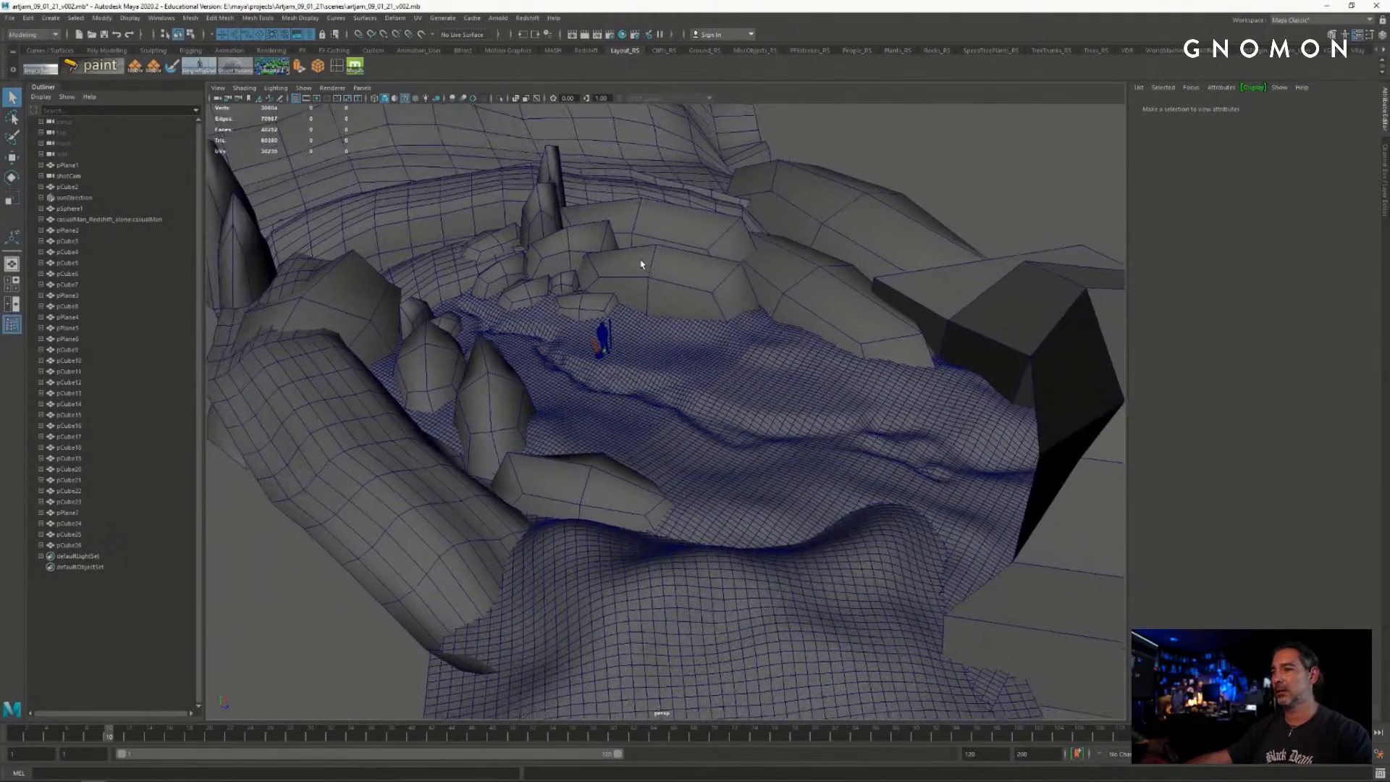
{"action": "left_click", "coordinate": [104, 34]}
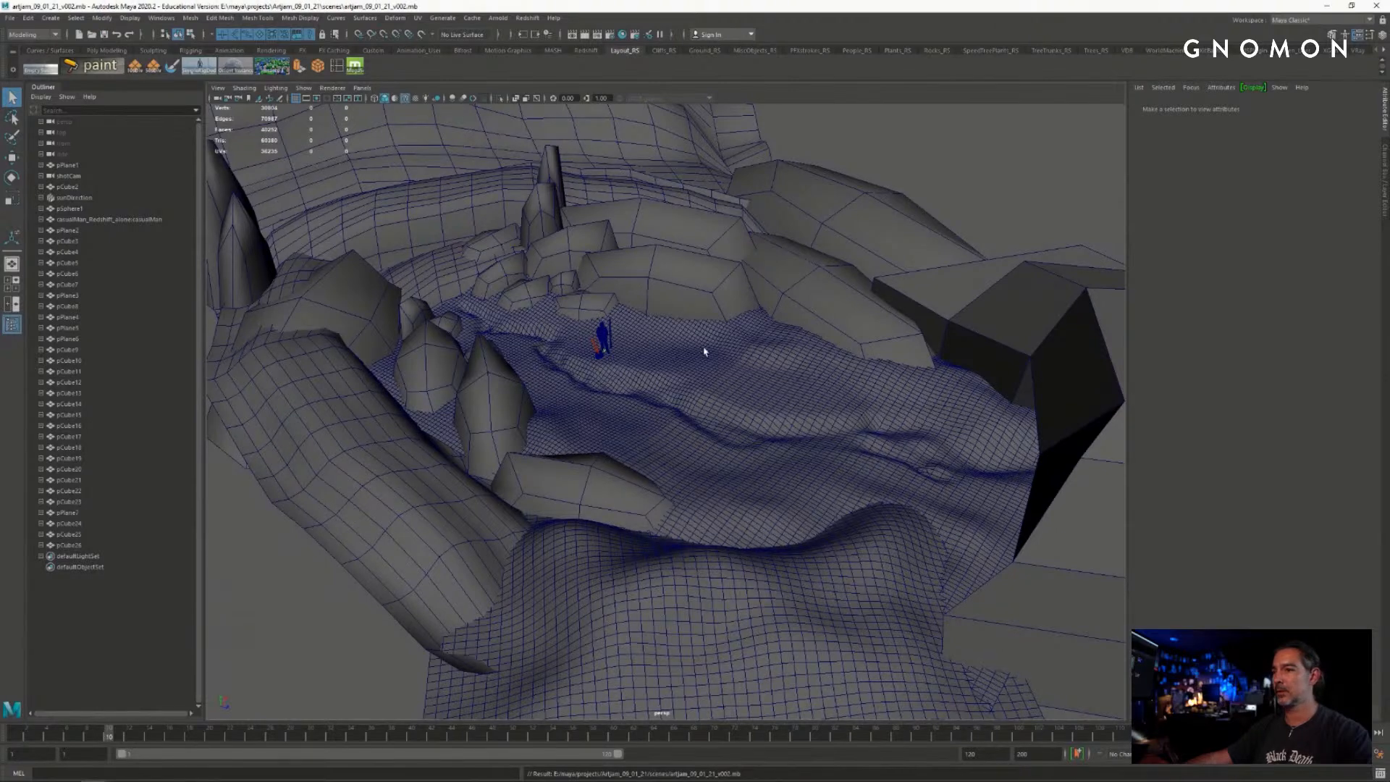
{"action": "left_click_drag", "start_coordinate": [704, 352], "coordinate": [729, 319], "text": "alt"}
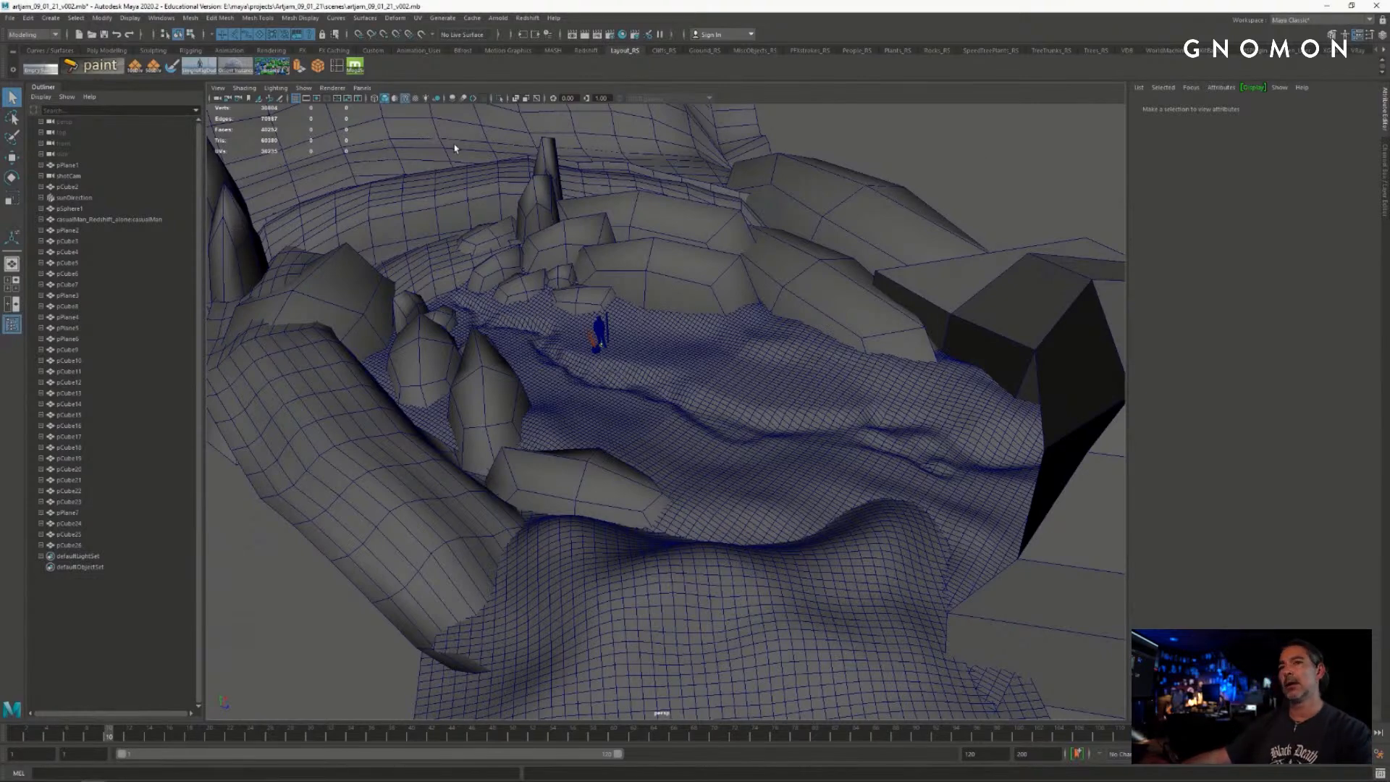
{"action": "left_click", "coordinate": [104, 34]}
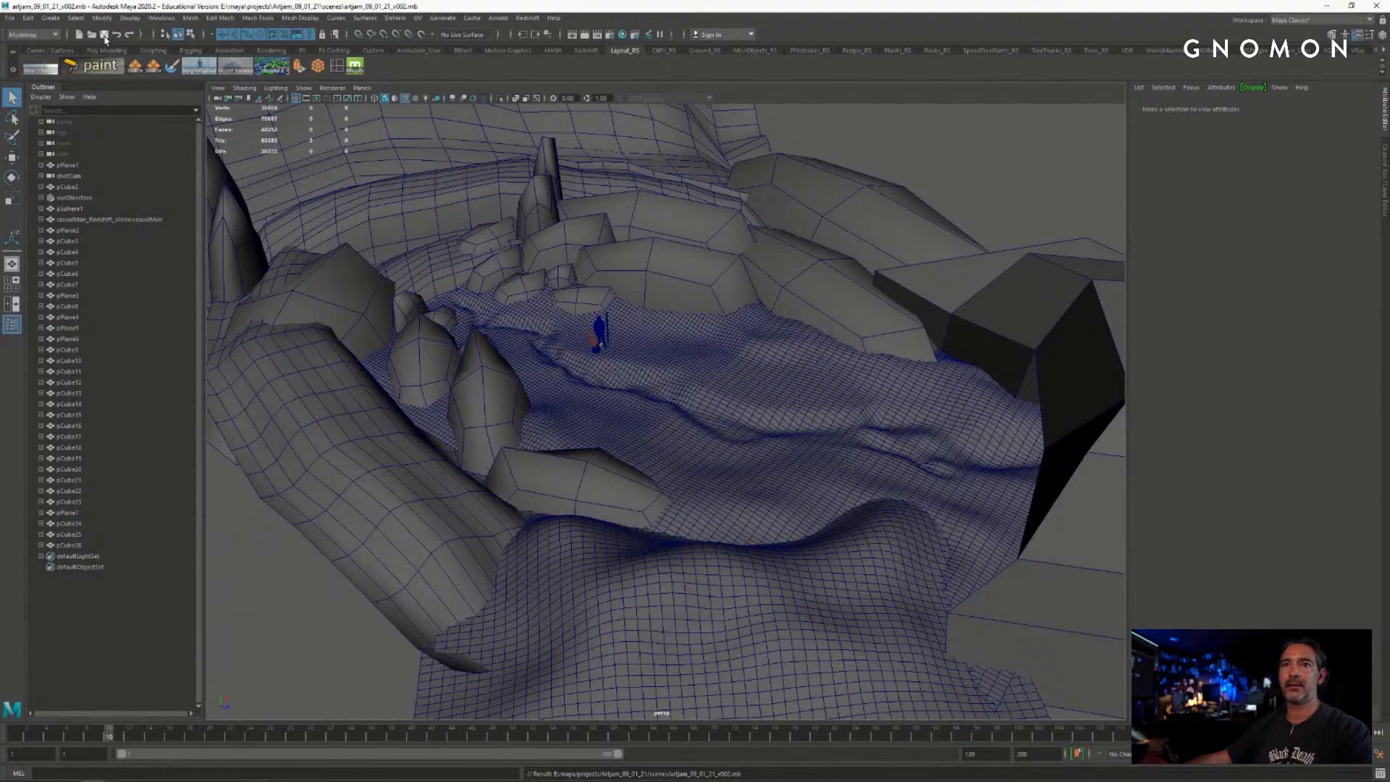
{"action": "key", "text": "ctrl+s"}
- Switch to the second project in the recent projects and open its bridge_cave_layout_001.mb scene
{"action": "left_click", "coordinate": [14, 19]}
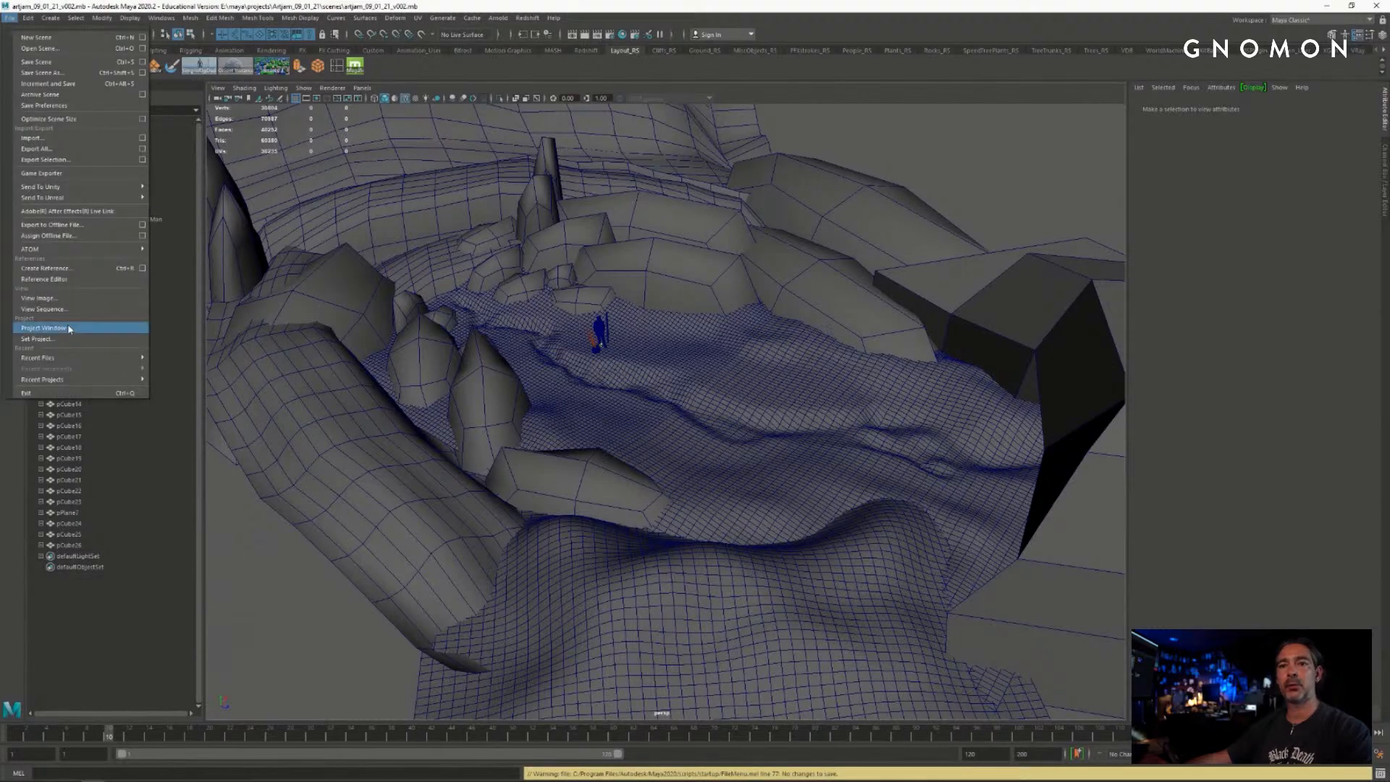
{"action": "mouse_move", "coordinate": [85, 381]}
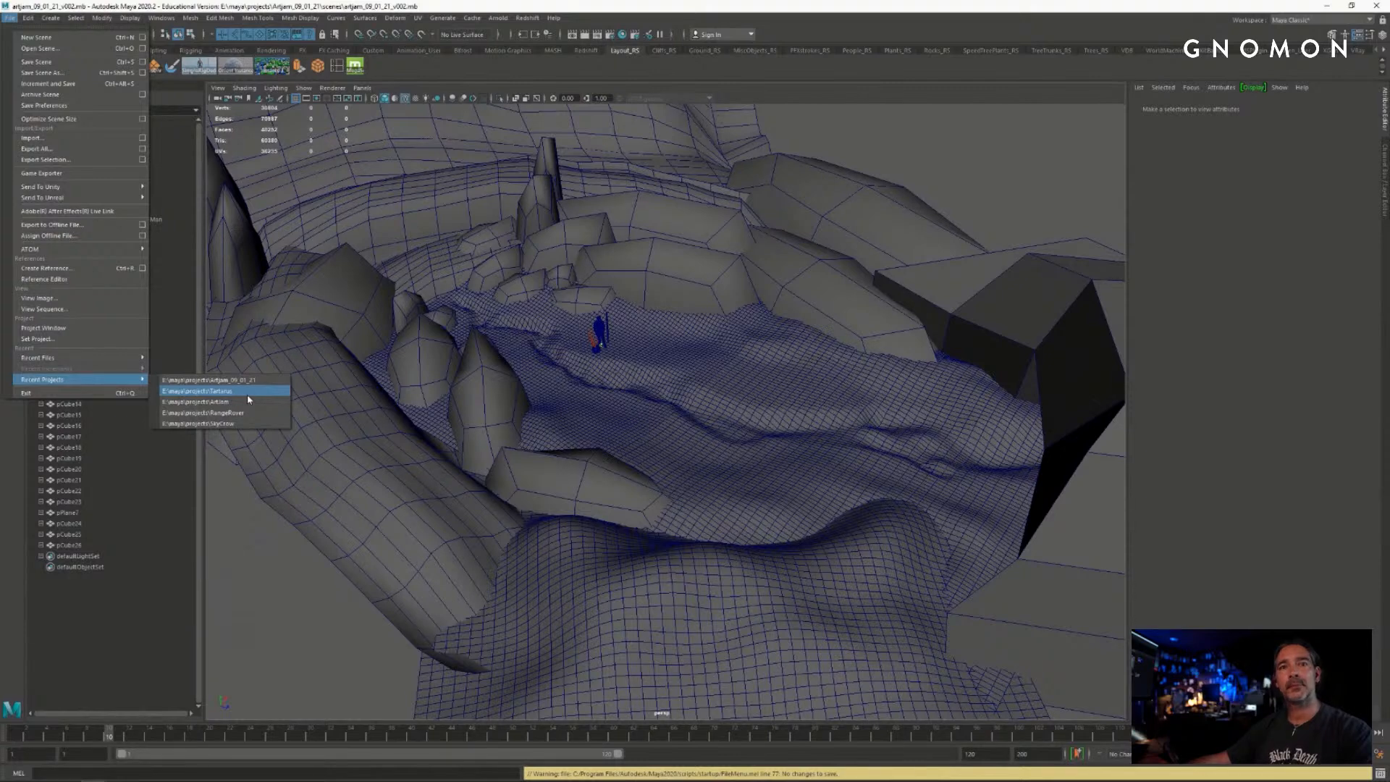
{"action": "left_click", "coordinate": [245, 394]}
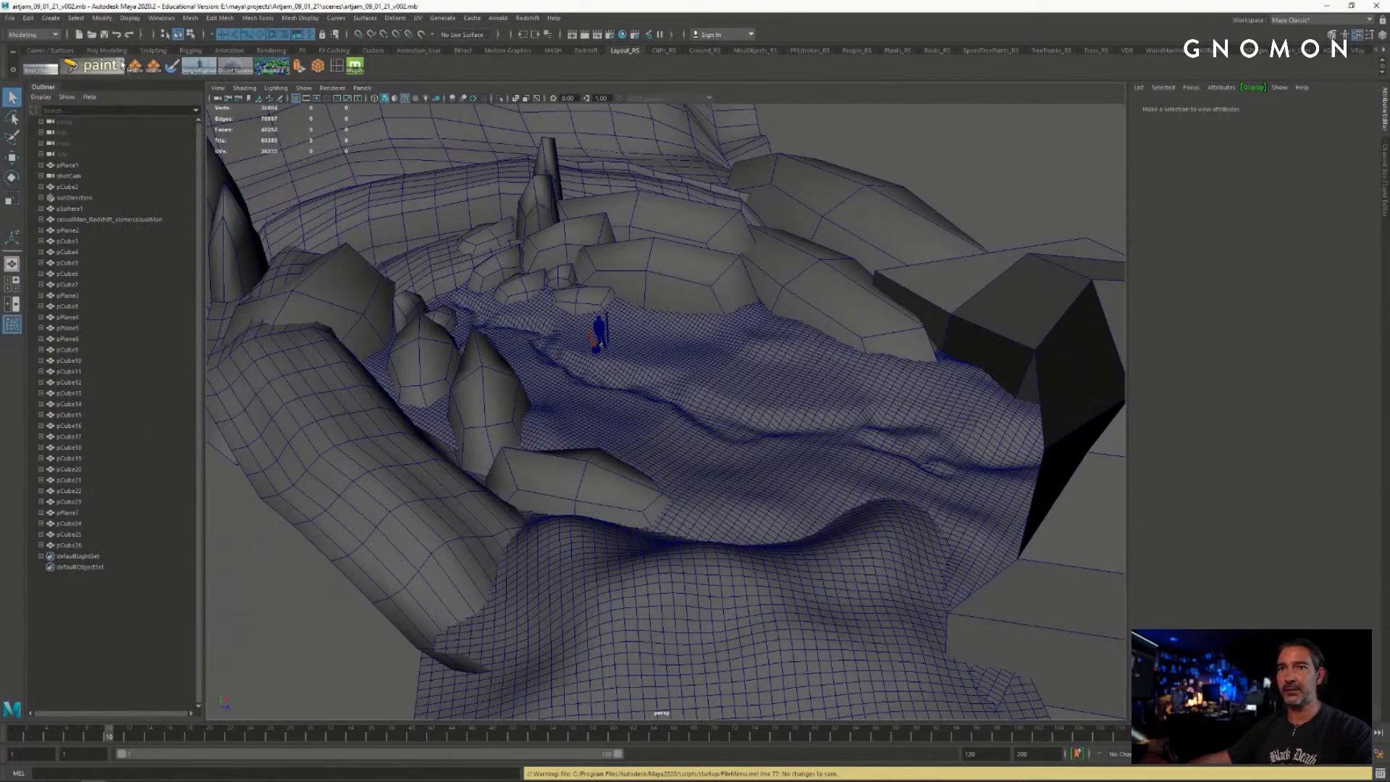
{"action": "left_click", "coordinate": [92, 34]}
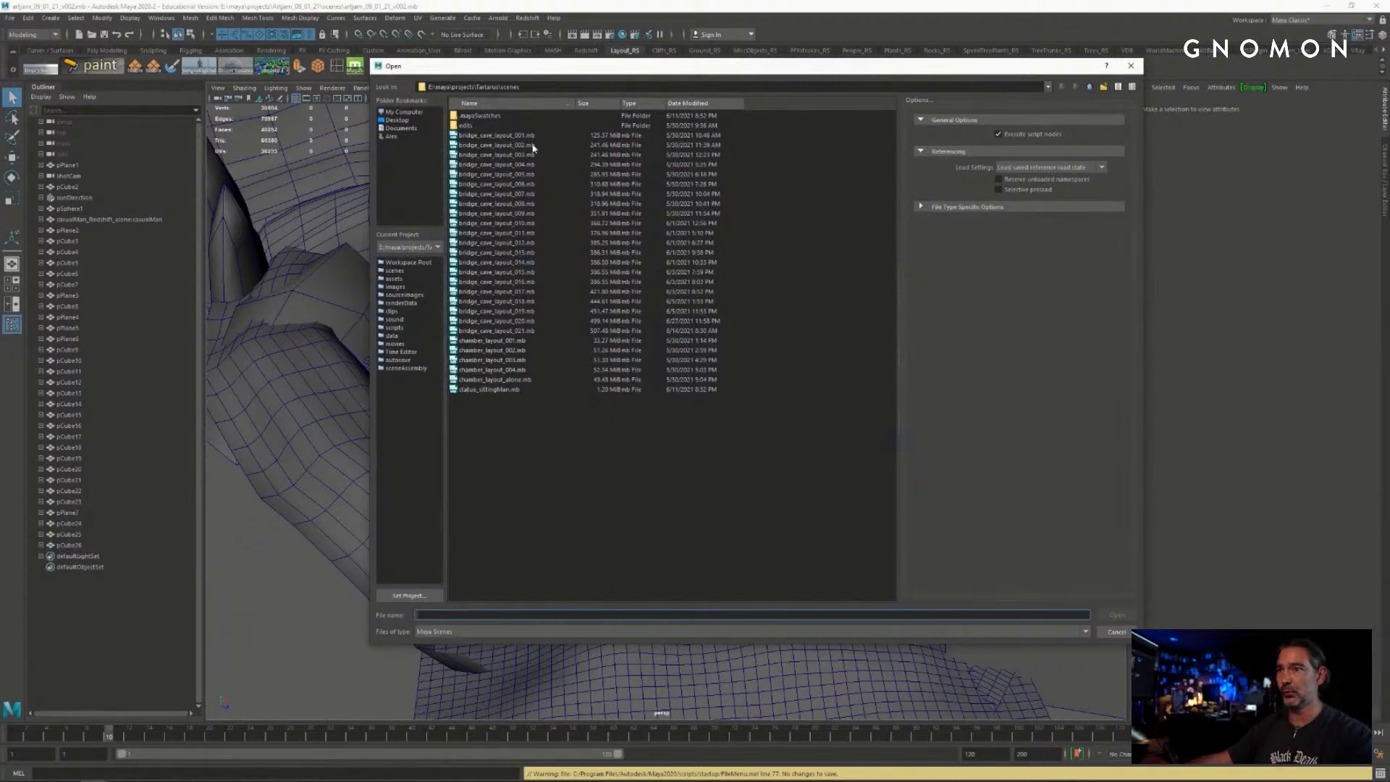
{"action": "left_click", "coordinate": [488, 341]}
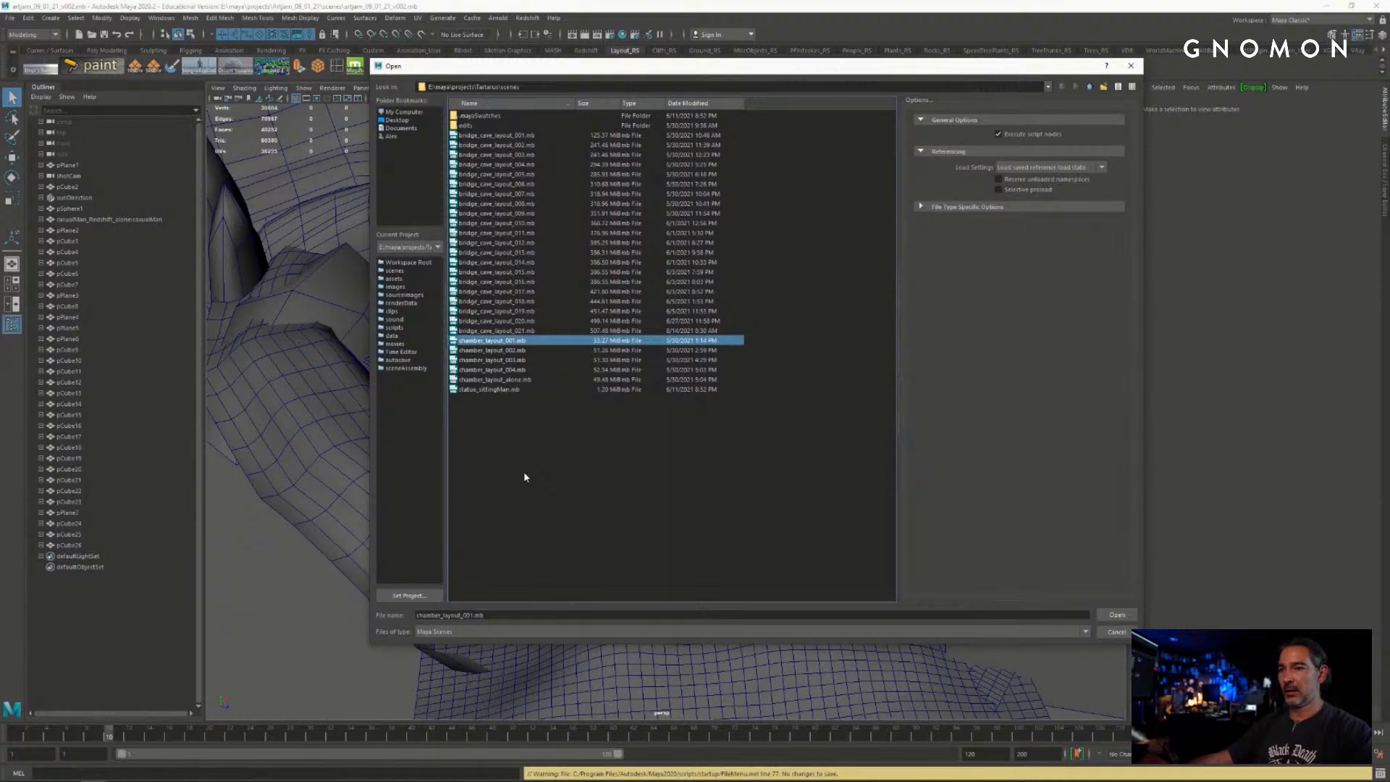
{"action": "left_click", "coordinate": [497, 136]}
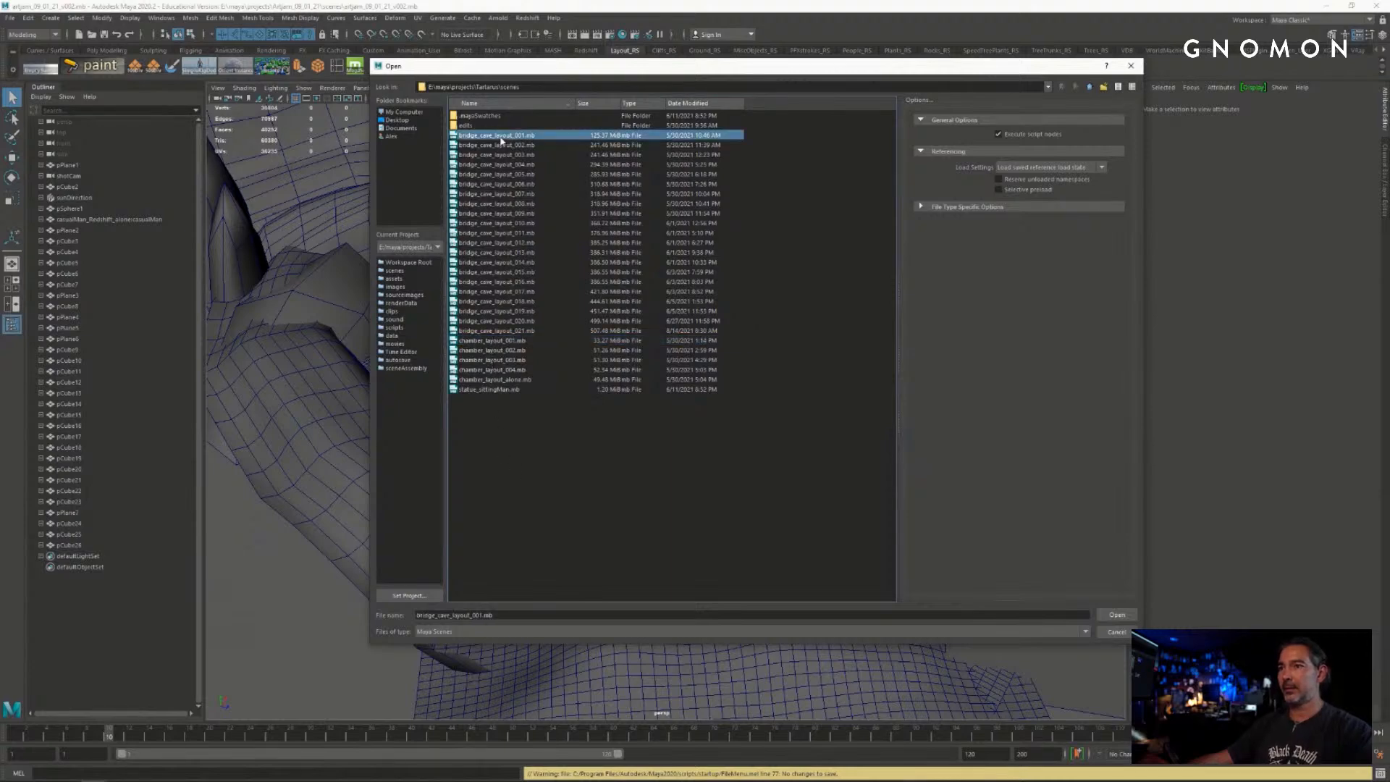
{"action": "left_click", "coordinate": [1117, 615]}
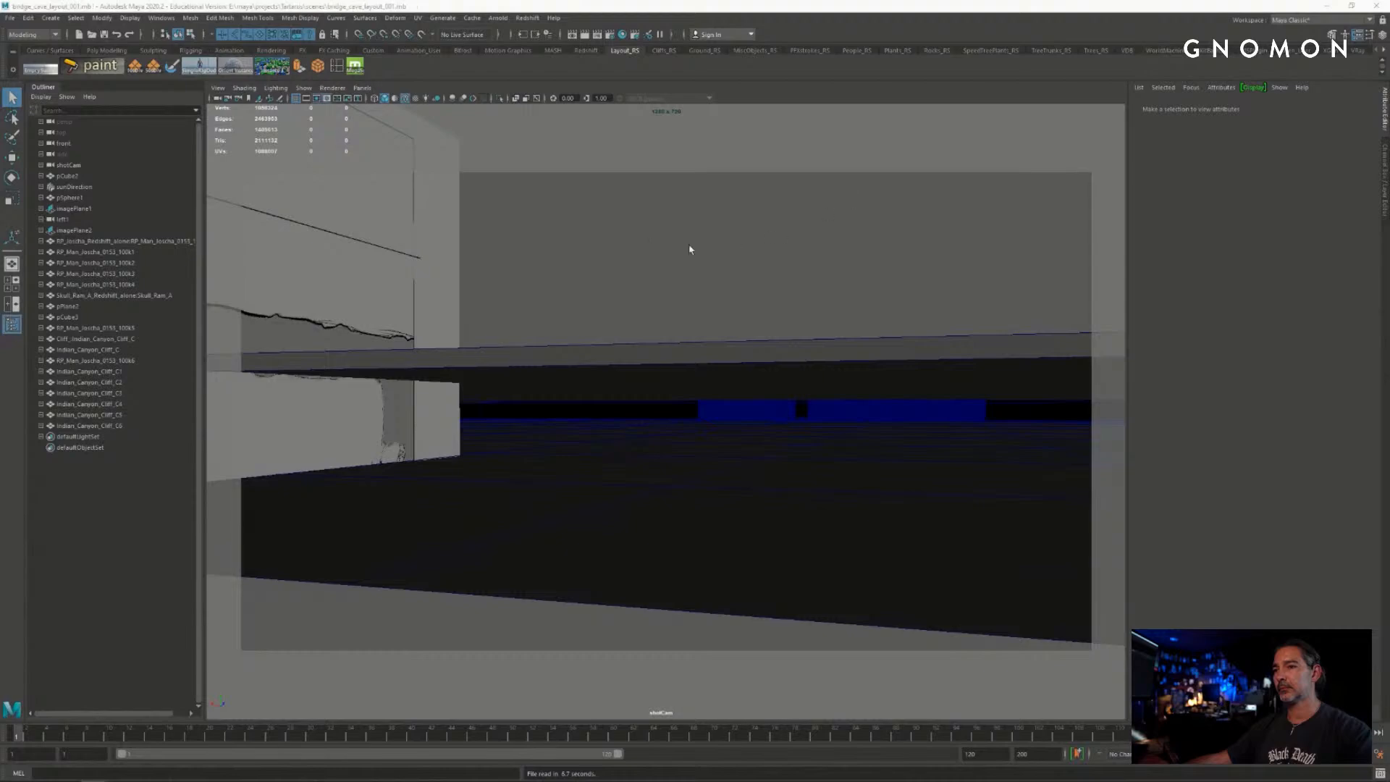
- Switch to the perspective view and locate the reference image planes beside the large ground slab
{"action": "key", "text": "space"}
{"action": "left_click", "coordinate": [679, 233]}
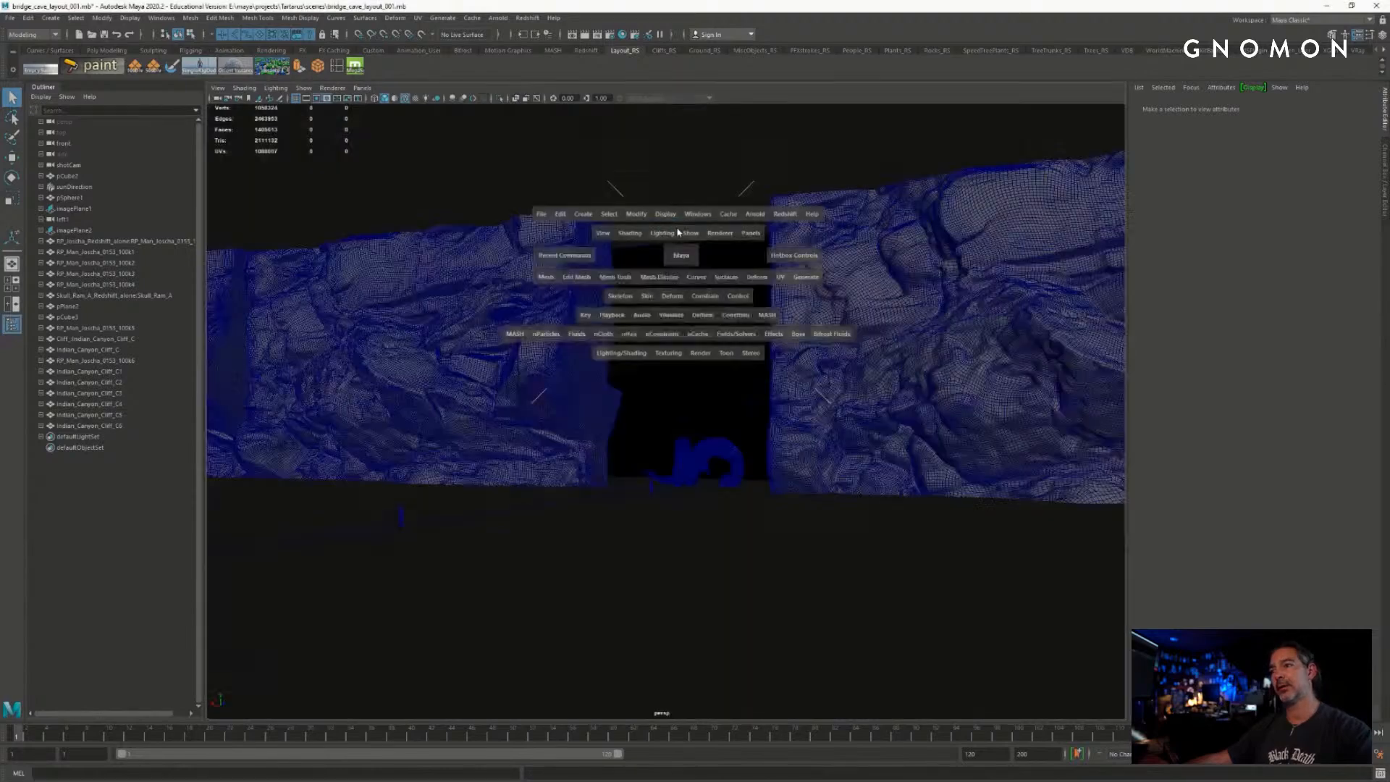
{"action": "left_click_drag", "start_coordinate": [686, 281], "coordinate": [778, 315], "text": "alt"}
{"action": "right_click_drag", "start_coordinate": [778, 314], "coordinate": [394, 258], "text": "alt"}
{"action": "left_click_drag", "start_coordinate": [644, 308], "coordinate": [791, 329], "text": "alt"}
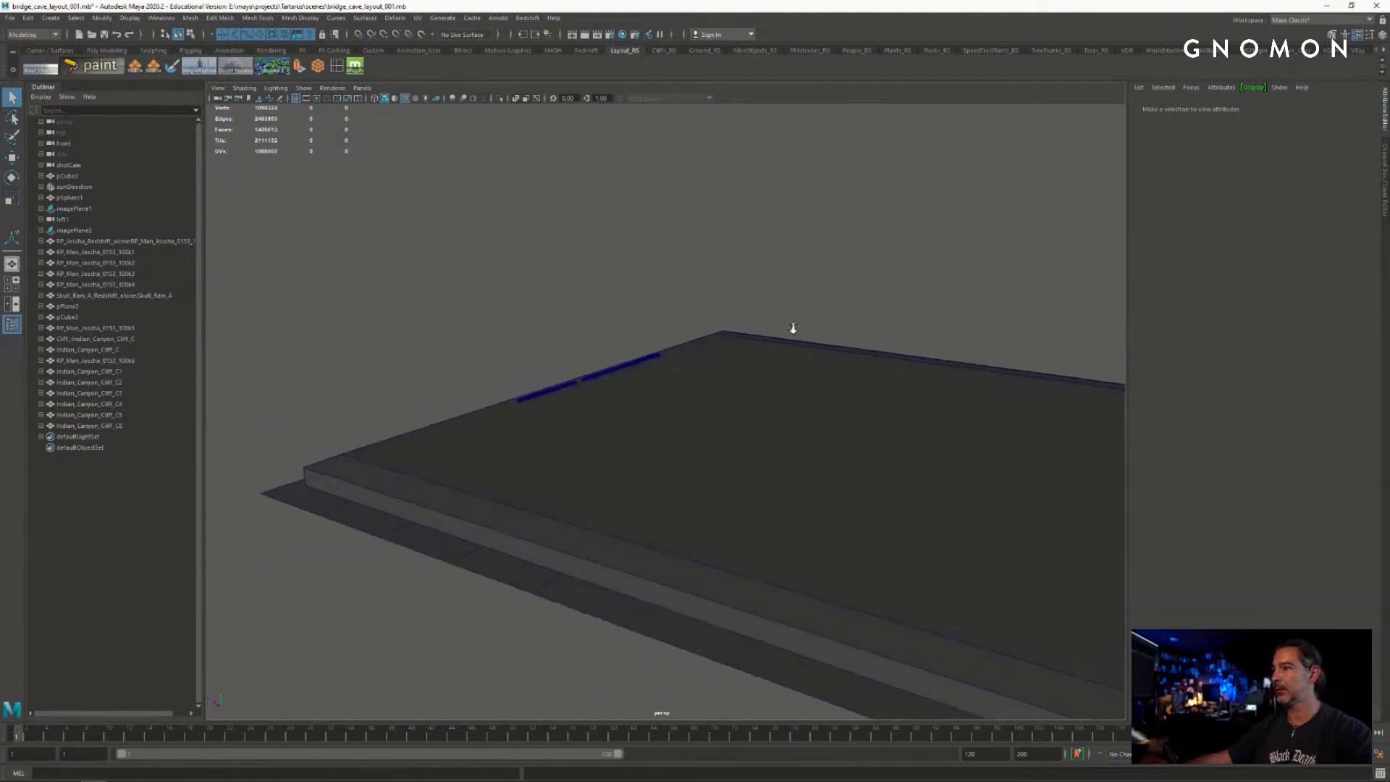
{"action": "middle_click_drag", "start_coordinate": [791, 329], "coordinate": [319, 242], "text": "alt"}
{"action": "left_click_drag", "start_coordinate": [319, 241], "coordinate": [411, 267], "text": "alt"}
{"action": "middle_click_drag", "start_coordinate": [411, 266], "coordinate": [551, 274], "text": "alt"}
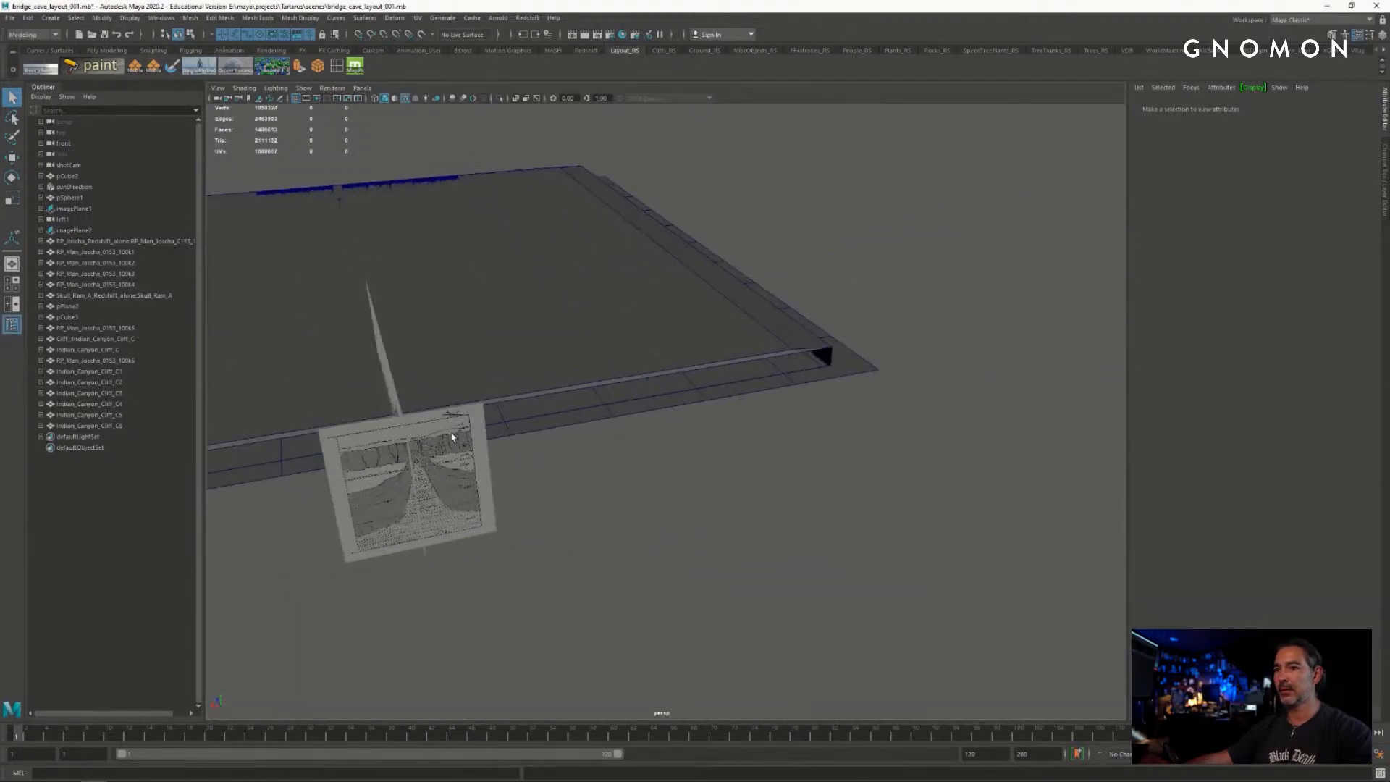
{"action": "left_click", "coordinate": [454, 433]}
{"action": "left_click_drag", "start_coordinate": [485, 435], "coordinate": [643, 399], "text": "alt"}
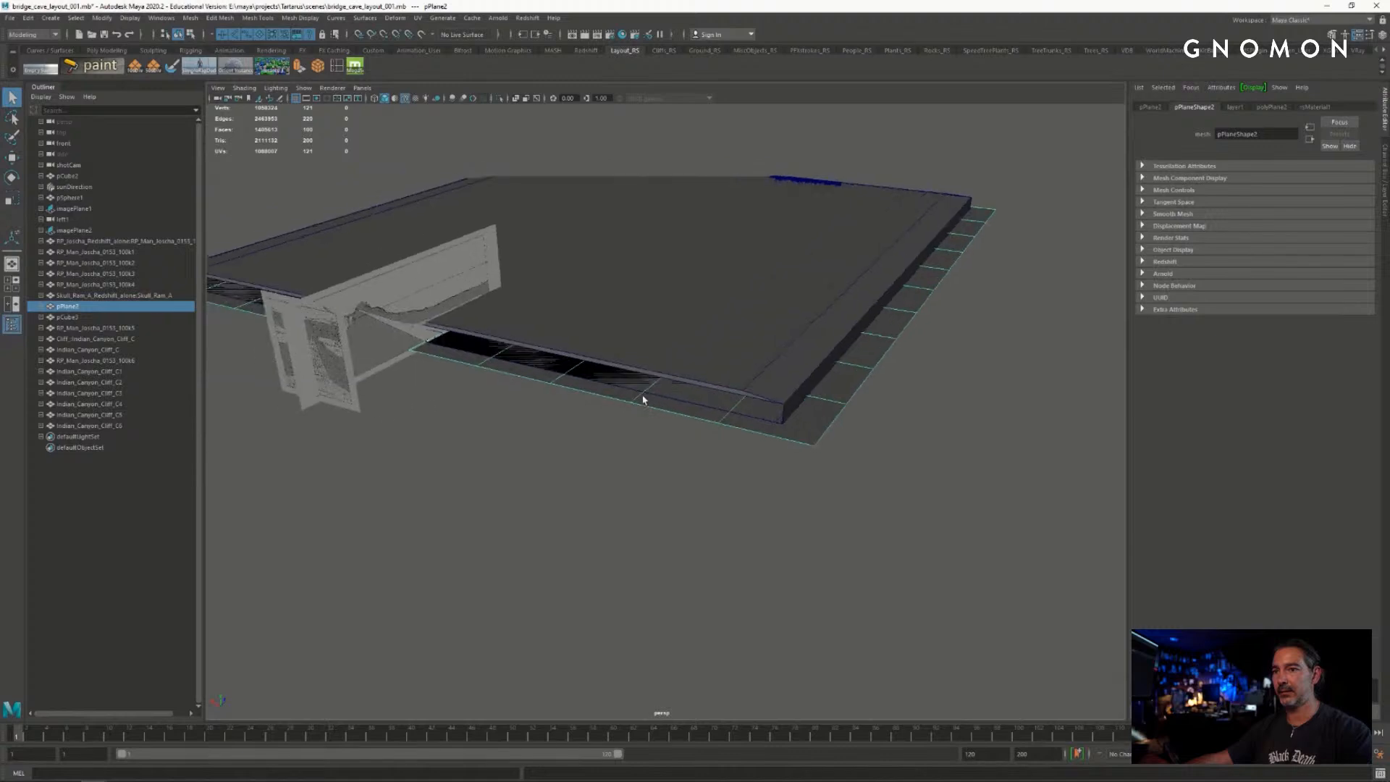
- Set the side-view bridge sketch's image plane to display only when looking through its camera
{"action": "right_click_drag", "start_coordinate": [420, 349], "coordinate": [639, 357], "text": "alt"}
{"action": "middle_click_drag", "start_coordinate": [450, 257], "coordinate": [825, 360], "text": "alt"}
{"action": "right_click_drag", "start_coordinate": [674, 351], "coordinate": [941, 362], "text": "alt"}
{"action": "left_click_drag", "start_coordinate": [779, 384], "coordinate": [769, 332], "text": "alt"}
{"action": "mouse_move", "coordinate": [549, 325]}
{"action": "left_mouse_down", "text": "alt"}
{"action": "mouse_move", "coordinate": [587, 321]}
{"action": "mouse_move", "coordinate": [487, 260]}
{"action": "mouse_move", "coordinate": [434, 300]}
{"action": "left_mouse_up", "text": "alt"}
{"action": "left_click", "coordinate": [635, 289]}
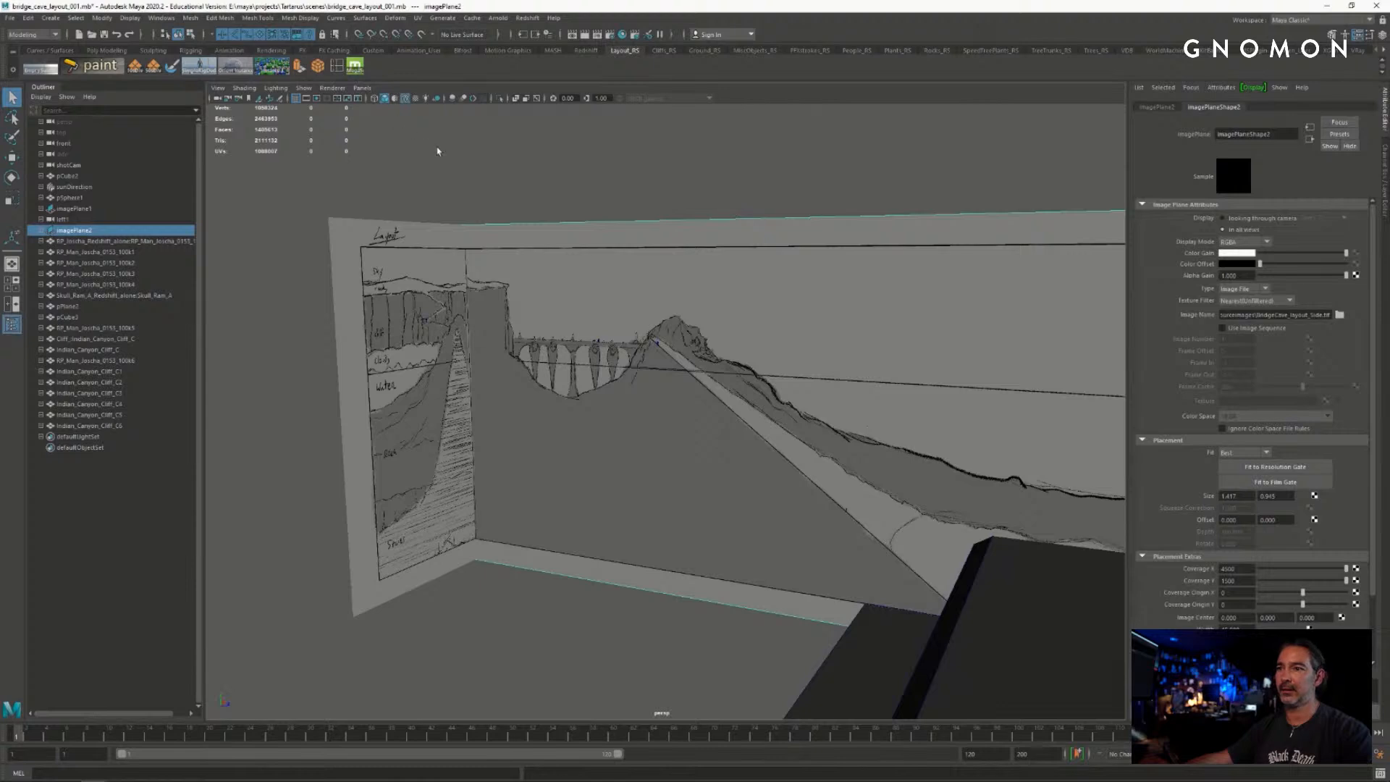
{"action": "left_click", "coordinate": [1263, 219]}
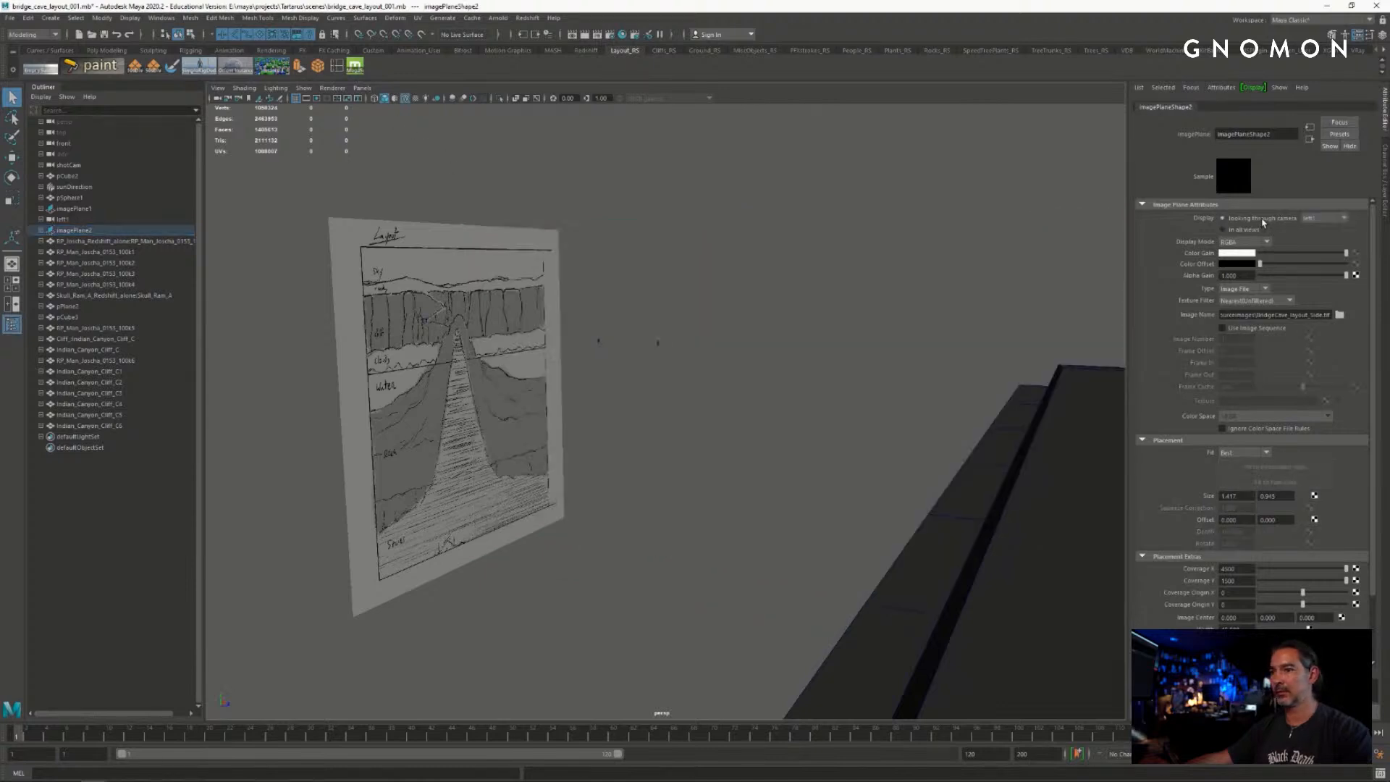
- Examine the Layout reference sketch with its stairs, rock, water, clouds, cliff and sky bands up close
{"action": "right_click_drag", "start_coordinate": [541, 305], "coordinate": [608, 298], "text": "alt"}
{"action": "middle_click_drag", "start_coordinate": [585, 245], "coordinate": [702, 260], "text": "alt"}
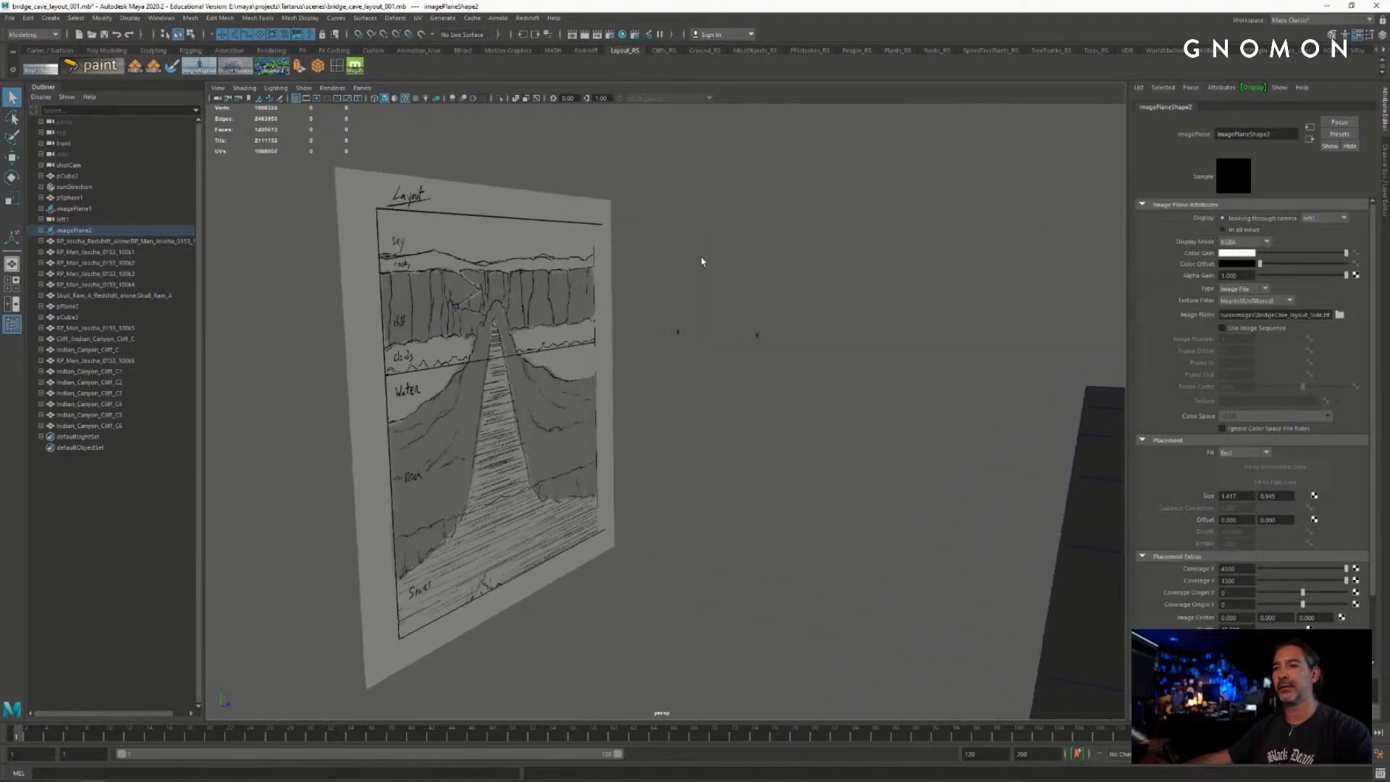
{"action": "left_click_drag", "start_coordinate": [604, 262], "coordinate": [536, 268], "text": "alt"}
{"action": "right_click_drag", "start_coordinate": [565, 269], "coordinate": [637, 272], "text": "alt"}
{"action": "middle_click_drag", "start_coordinate": [637, 272], "coordinate": [836, 286], "text": "alt"}
{"action": "right_click_drag", "start_coordinate": [735, 297], "coordinate": [796, 283], "text": "alt"}
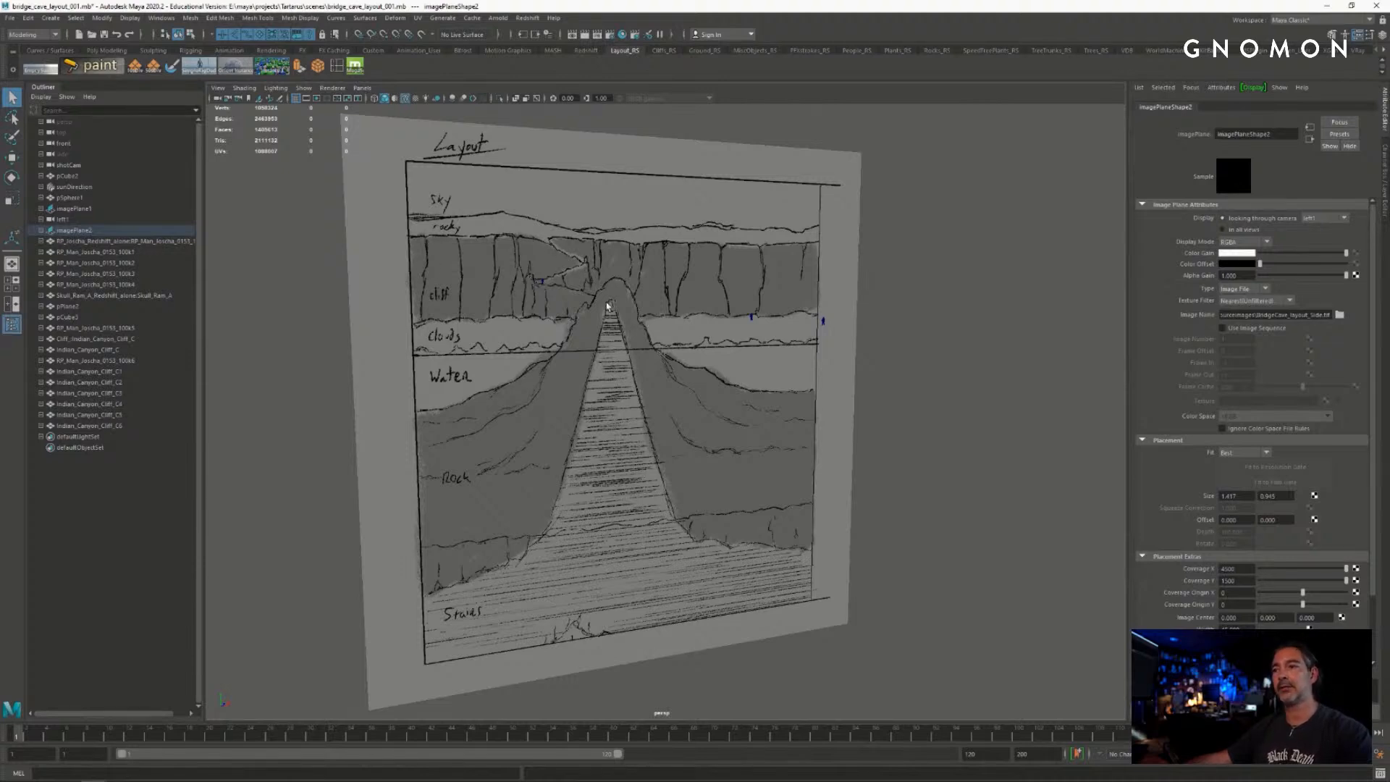
- Display the side-view bridge sketch's image plane in all views and compare it with the adjoining Layout sketch
{"action": "left_click", "coordinate": [1222, 230]}
{"action": "left_click_drag", "start_coordinate": [723, 326], "coordinate": [646, 338], "text": "alt"}
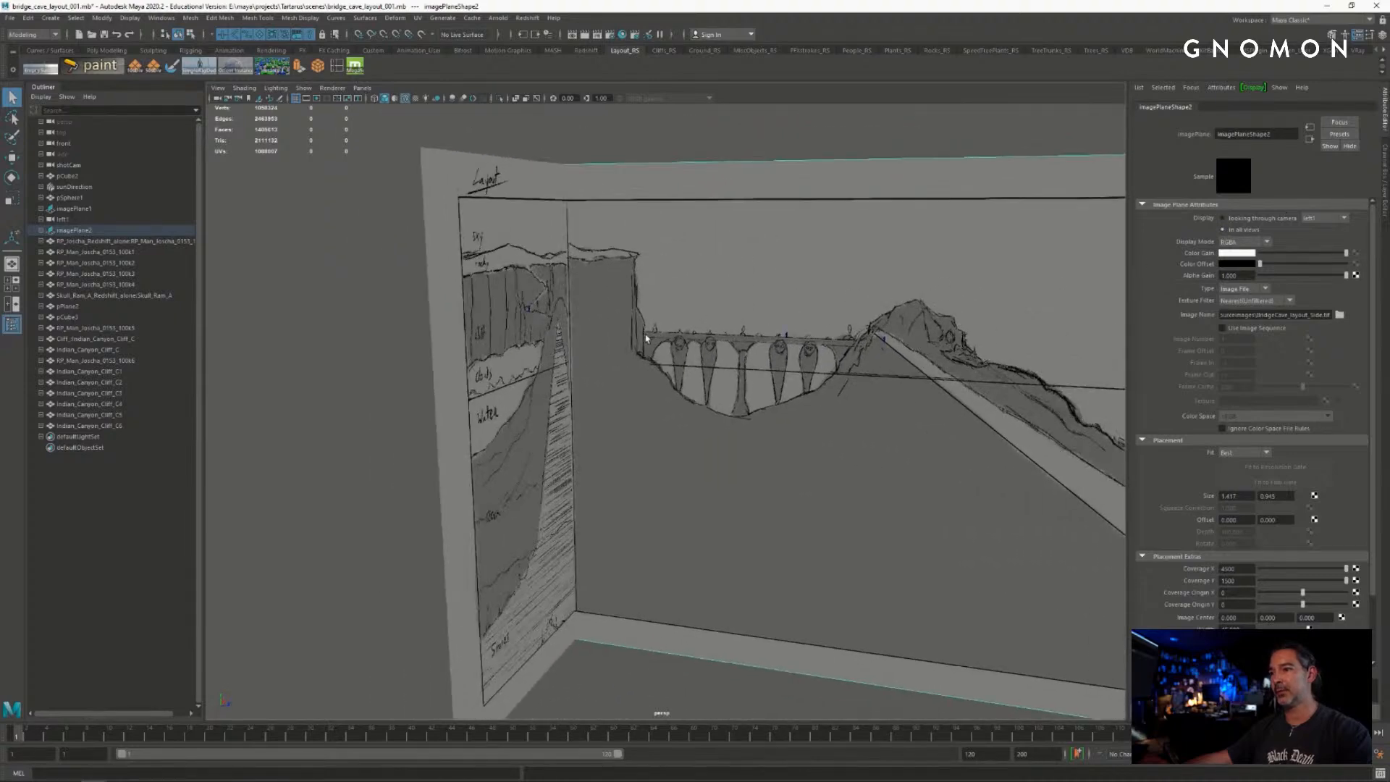
{"action": "left_click_drag", "start_coordinate": [916, 326], "coordinate": [719, 304], "text": "alt"}
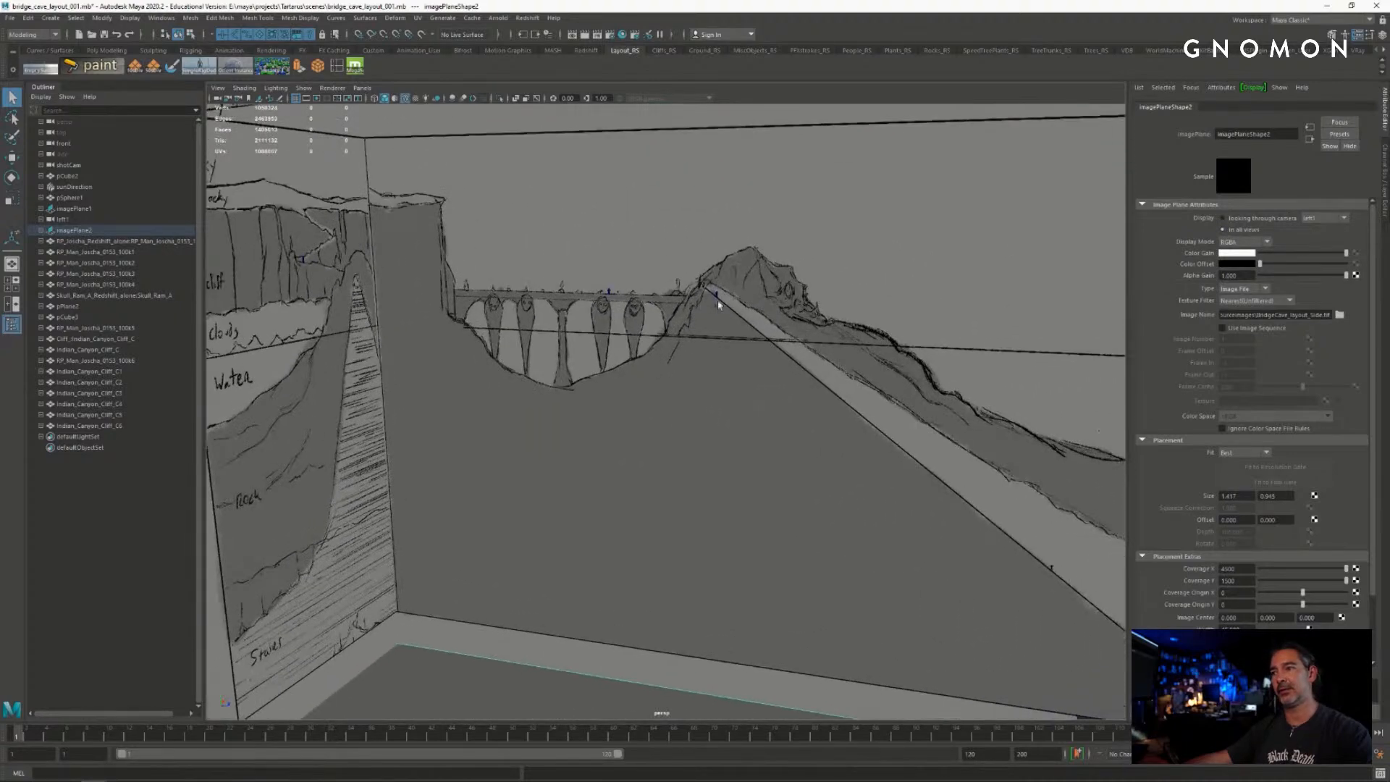
{"action": "mouse_move", "coordinate": [842, 324]}
{"action": "right_mouse_down", "text": "alt"}
{"action": "mouse_move", "coordinate": [729, 262]}
{"action": "mouse_move", "coordinate": [623, 259]}
{"action": "right_mouse_up", "text": "alt"}
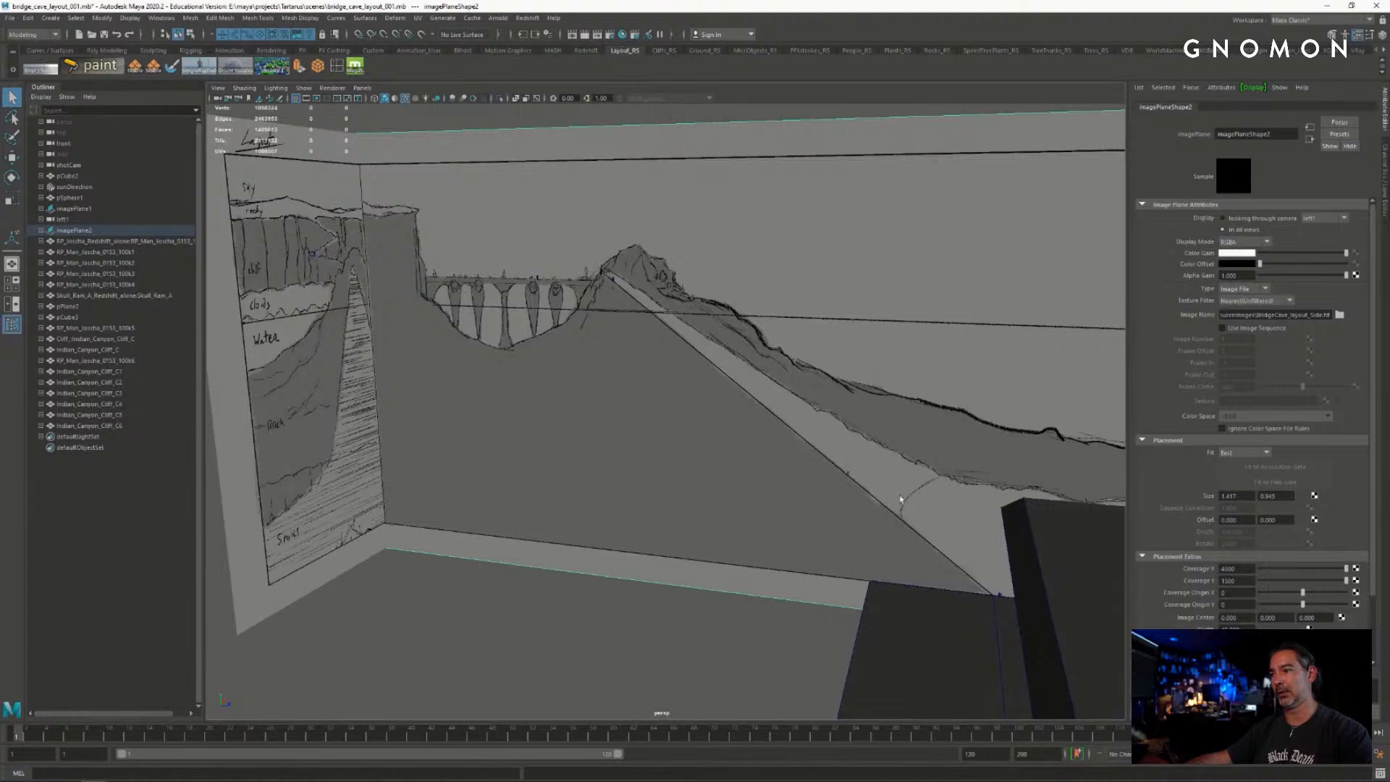
{"action": "mouse_move", "coordinate": [471, 246]}
{"action": "left_mouse_down", "text": "alt"}
{"action": "mouse_move", "coordinate": [560, 291]}
{"action": "mouse_move", "coordinate": [497, 290]}
{"action": "mouse_move", "coordinate": [500, 247]}
{"action": "mouse_move", "coordinate": [578, 265]}
{"action": "left_mouse_up", "text": "alt"}
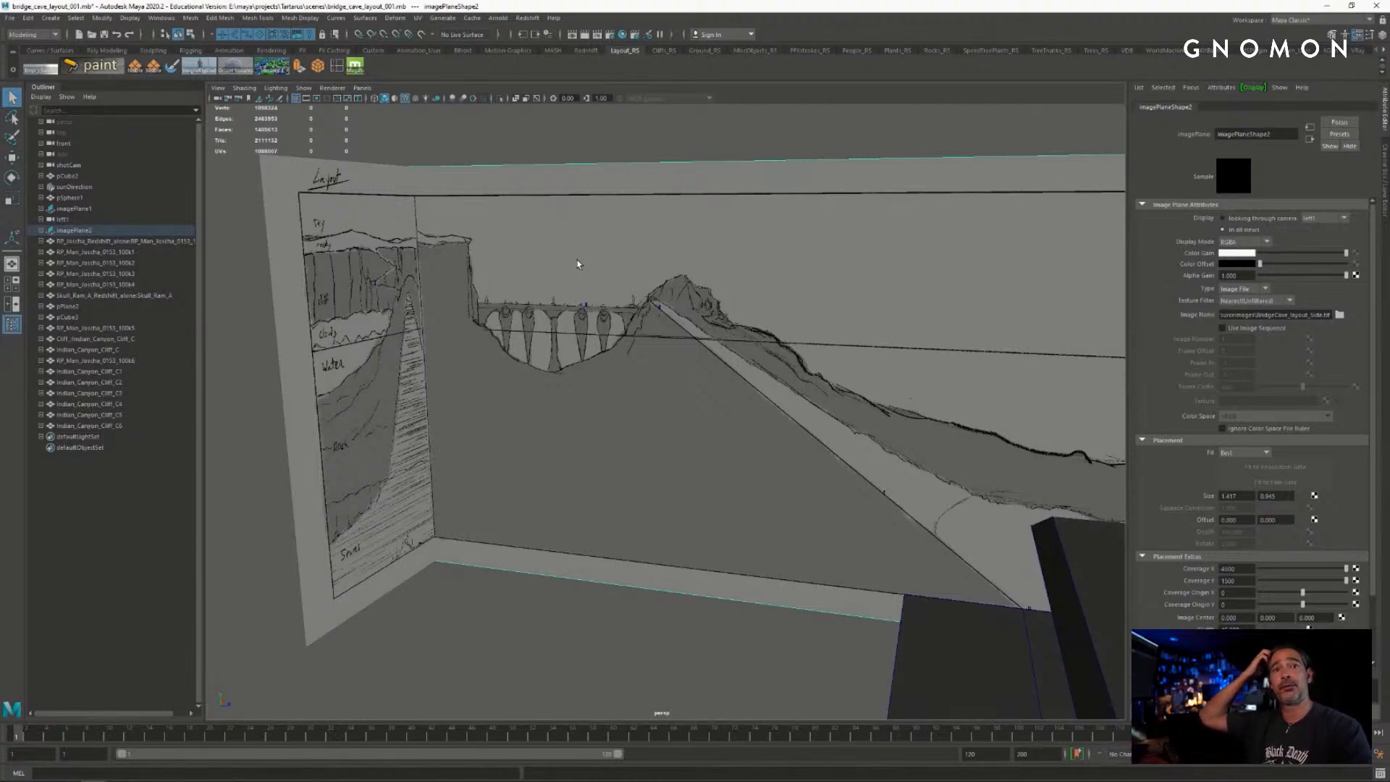
{"action": "scroll", "coordinate": [615, 280], "scroll_direction": "down", "scroll_amount": 3}
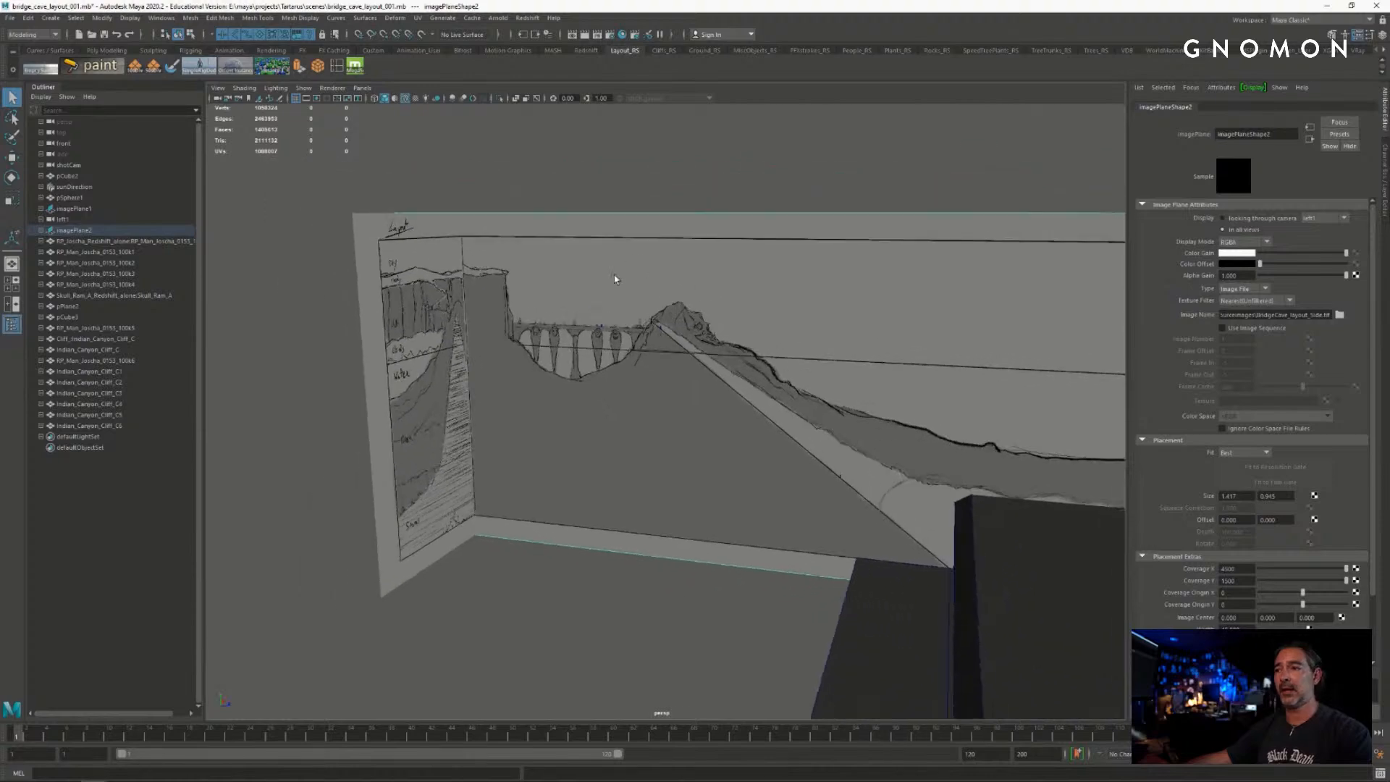
{"action": "mouse_move", "coordinate": [627, 280]}
{"action": "left_mouse_down", "text": "alt"}
{"action": "mouse_move", "coordinate": [621, 316]}
{"action": "mouse_move", "coordinate": [704, 319]}
{"action": "mouse_move", "coordinate": [555, 229]}
{"action": "mouse_move", "coordinate": [383, 183]}
{"action": "left_mouse_up", "text": "alt"}
{"action": "right_click_drag", "start_coordinate": [275, 154], "coordinate": [367, 177], "text": "alt"}
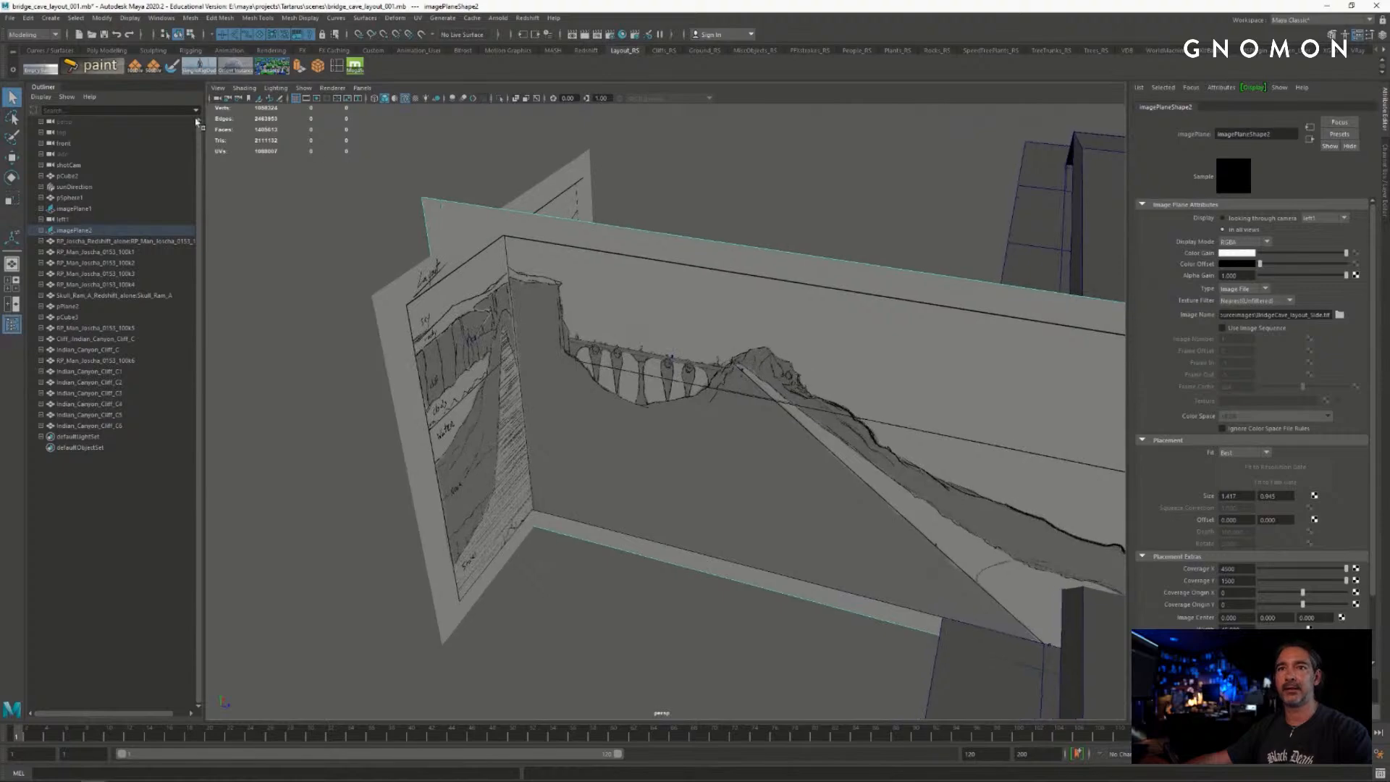
- Open the bridge_cave_layout_010.mb scene from the project's scenes folder
{"action": "left_click", "coordinate": [92, 36]}
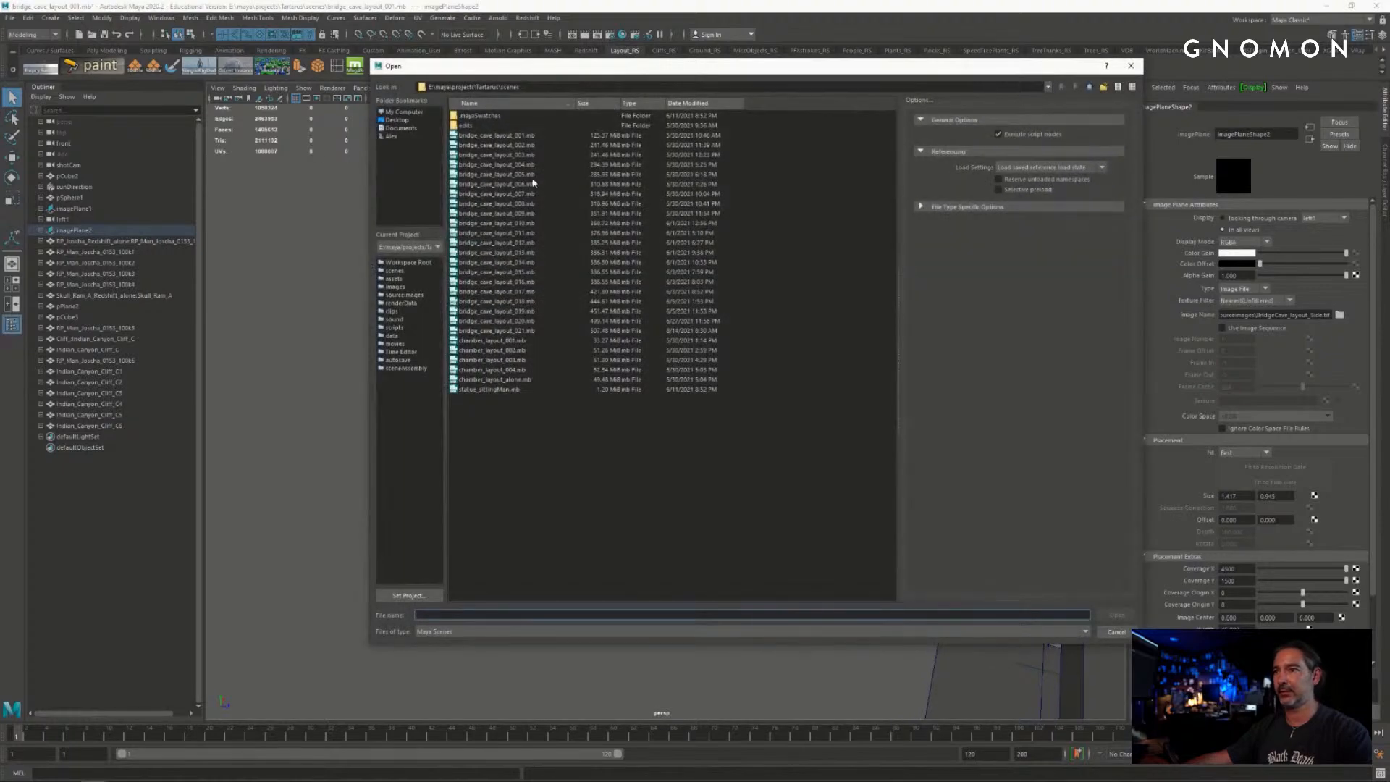
{"action": "left_click", "coordinate": [517, 223]}
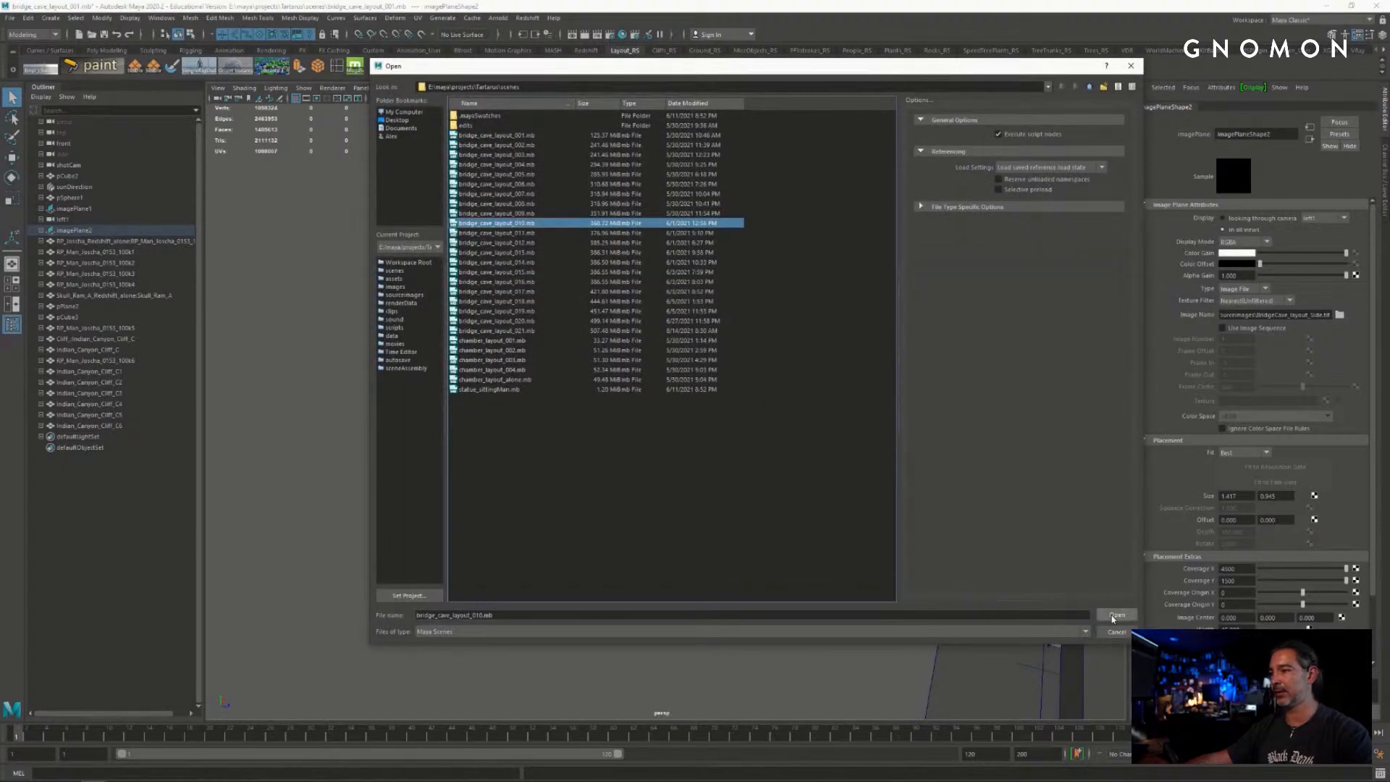
{"action": "left_click", "coordinate": [1117, 614]}
{"action": "left_click", "coordinate": [686, 397]}
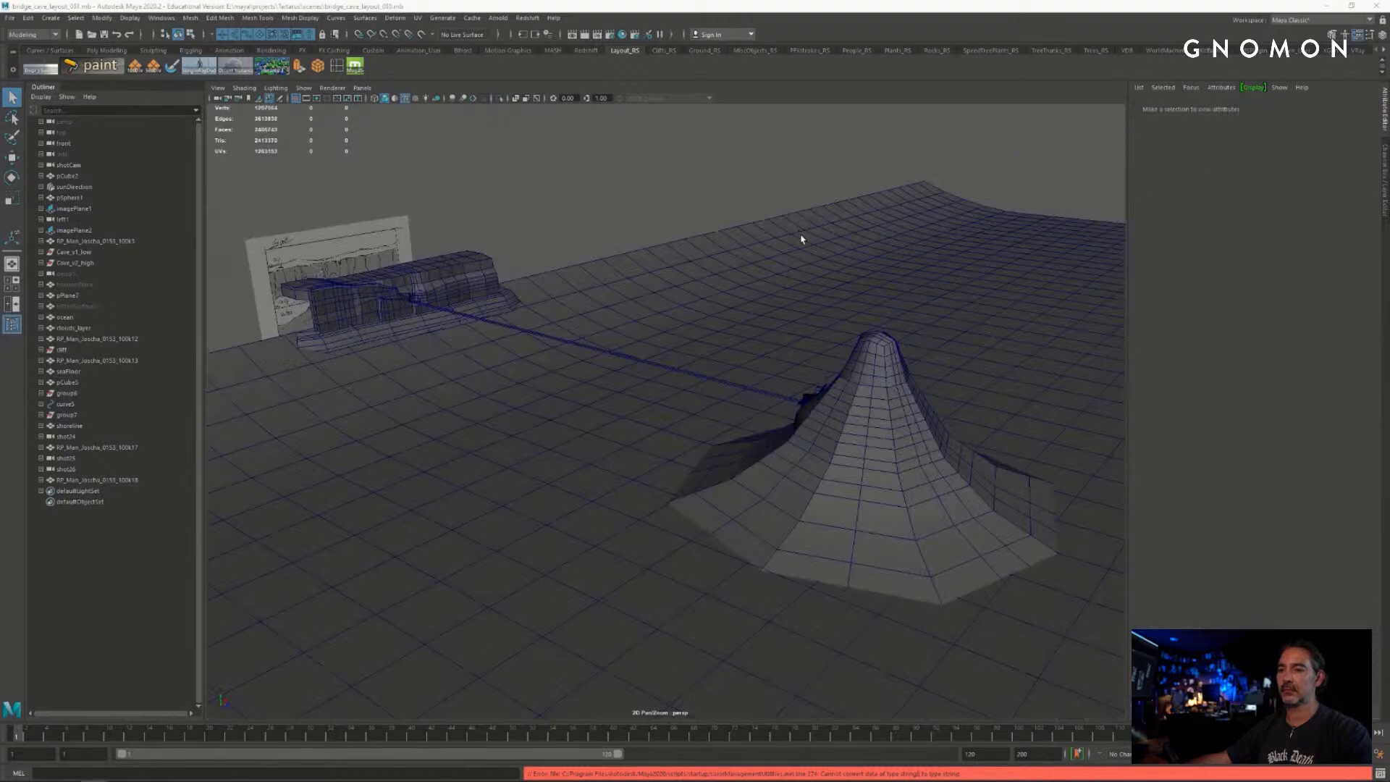
- Frame the blocked-out cliff and examine its shape against the Layout sketch behind it
{"action": "left_click", "coordinate": [469, 263]}
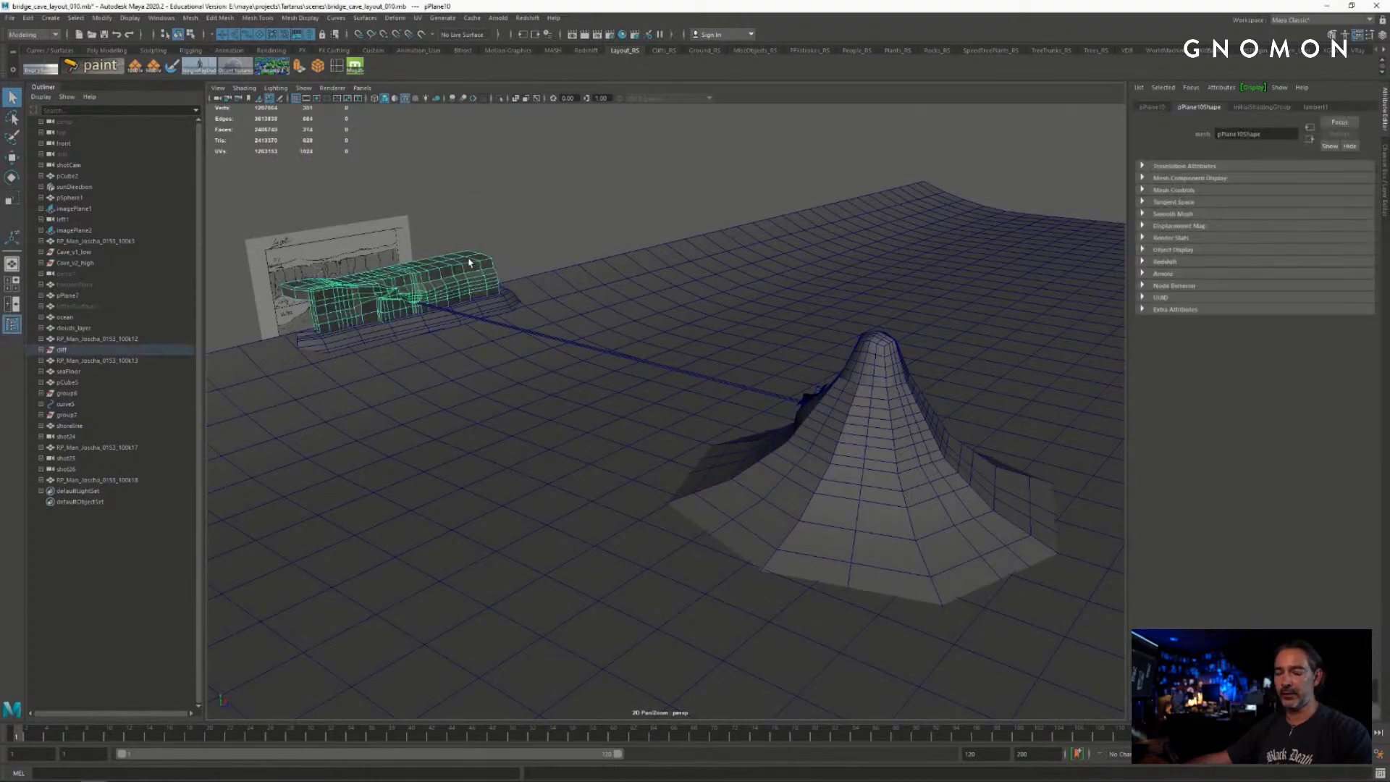
{"action": "key", "text": "f"}
{"action": "left_click", "coordinate": [684, 262]}
{"action": "left_click_drag", "start_coordinate": [685, 261], "coordinate": [623, 324], "text": "alt"}
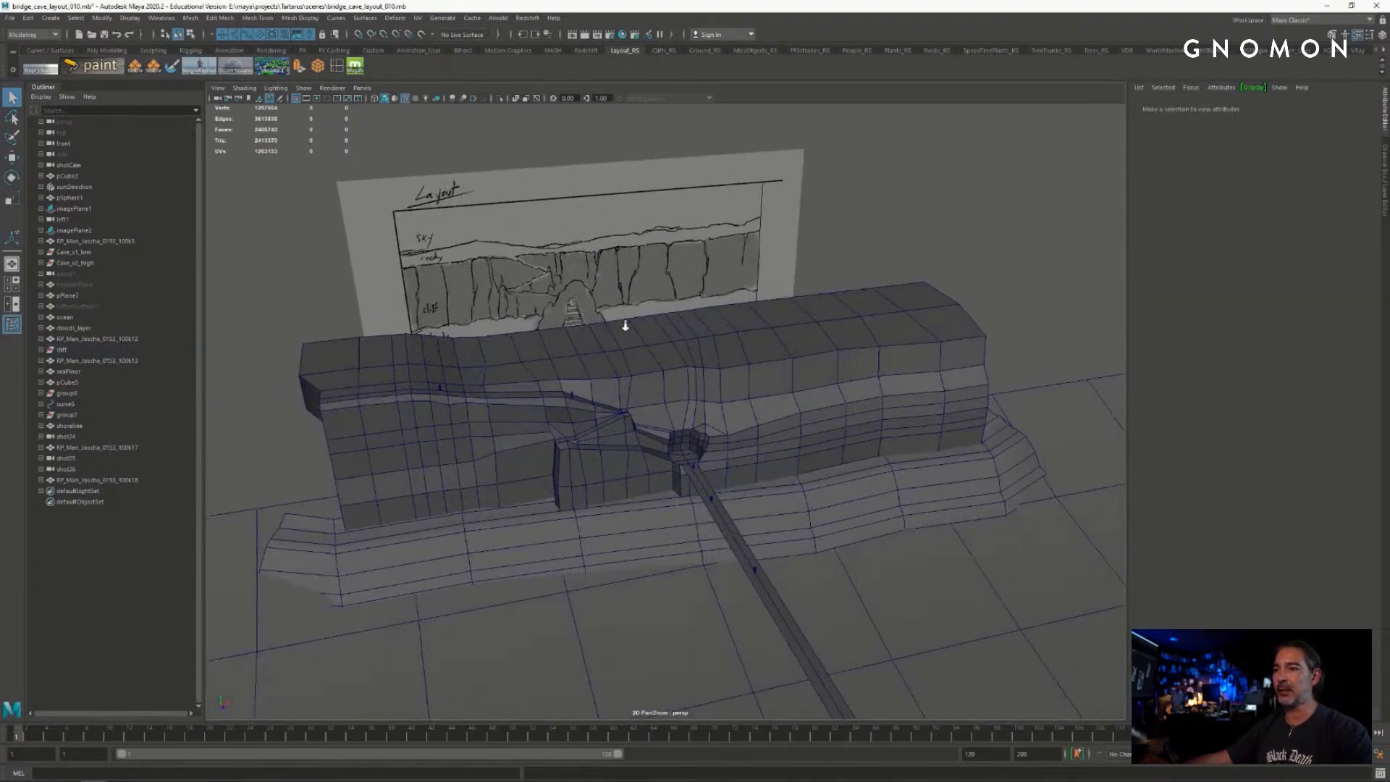
{"action": "right_click_drag", "start_coordinate": [624, 324], "coordinate": [697, 311], "text": "alt"}
{"action": "middle_click_drag", "start_coordinate": [697, 312], "coordinate": [701, 285], "text": "alt"}
{"action": "right_click_drag", "start_coordinate": [701, 284], "coordinate": [731, 291], "text": "alt"}
{"action": "mouse_move", "coordinate": [731, 291]}
{"action": "left_mouse_down", "text": "alt"}
{"action": "mouse_move", "coordinate": [577, 301]}
{"action": "mouse_move", "coordinate": [621, 273]}
{"action": "mouse_move", "coordinate": [513, 431]}
{"action": "left_mouse_up", "text": "alt"}
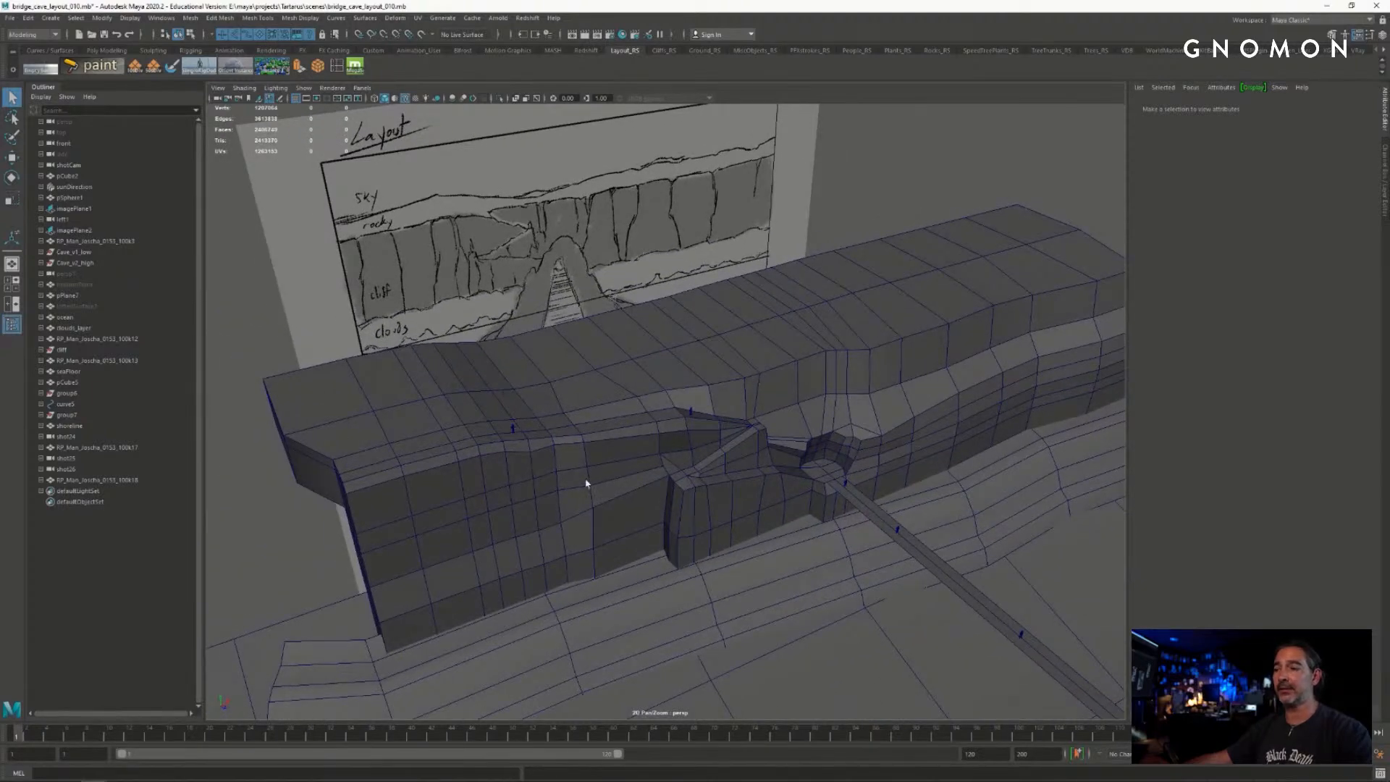
- Frame the human scale figure on the cliff top and examine the cliff's size around it
{"action": "left_click", "coordinate": [513, 430]}
{"action": "key", "text": "f"}
{"action": "right_click_drag", "start_coordinate": [861, 418], "coordinate": [628, 394], "text": "alt"}
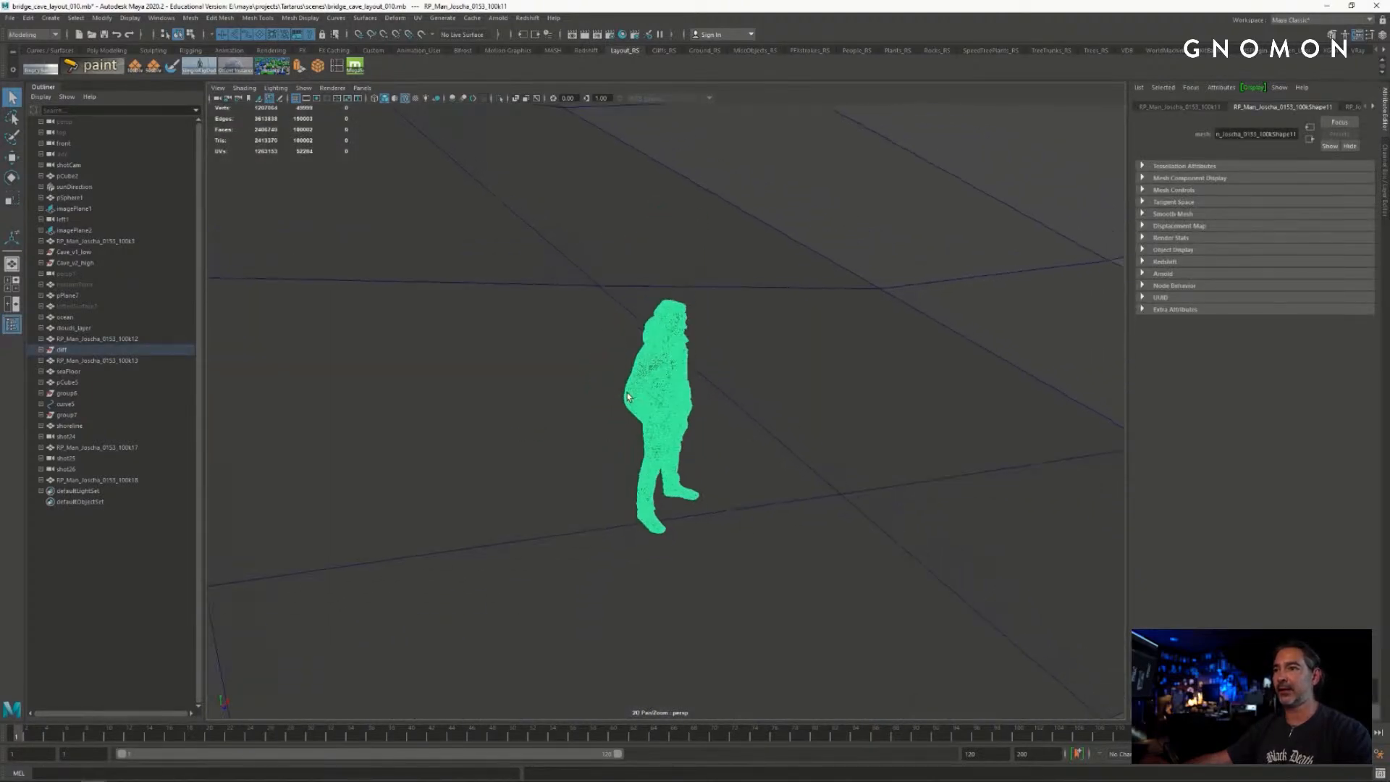
{"action": "left_click_drag", "start_coordinate": [809, 397], "coordinate": [835, 187], "text": "alt"}
{"action": "left_click", "coordinate": [835, 187]}
{"action": "middle_click_drag", "start_coordinate": [895, 350], "coordinate": [717, 345], "text": "alt"}
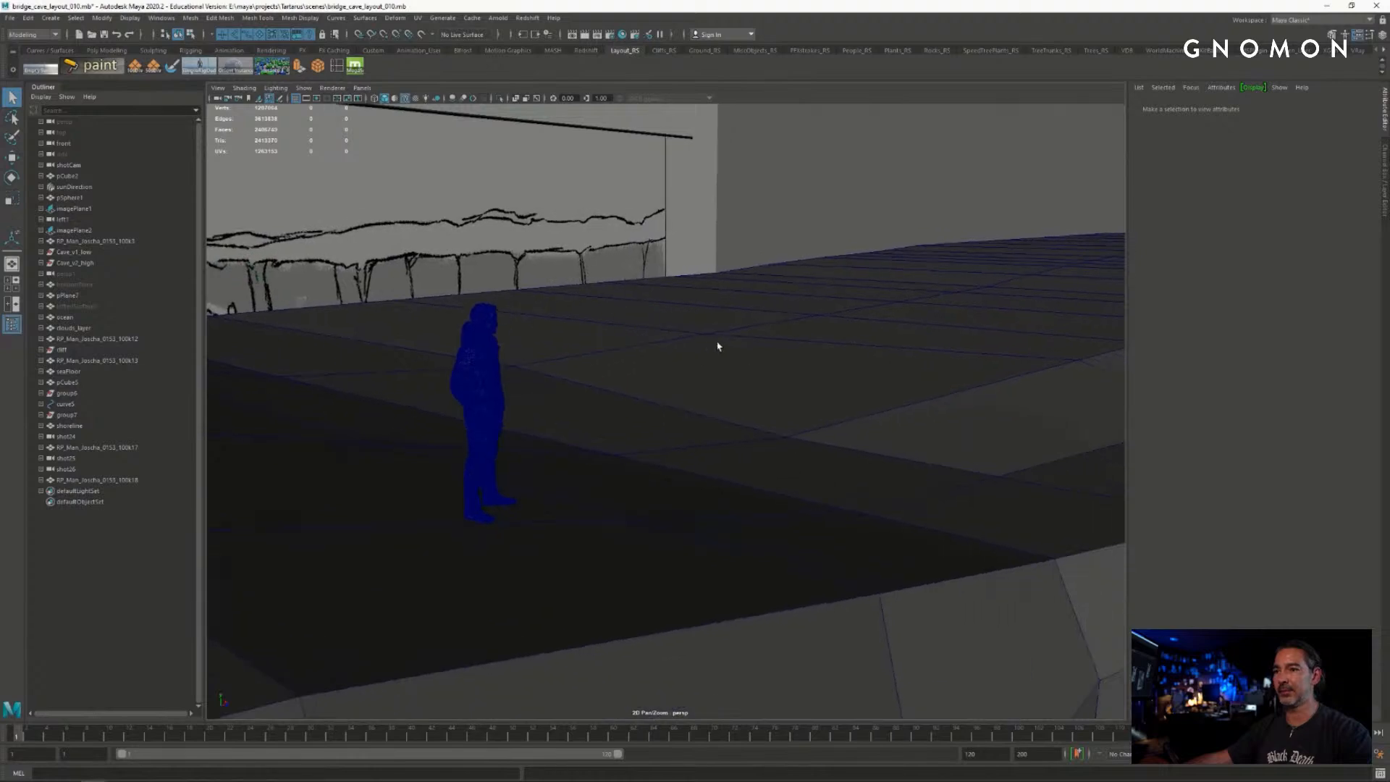
{"action": "left_click_drag", "start_coordinate": [717, 345], "coordinate": [853, 351], "text": "alt"}
{"action": "middle_click_drag", "start_coordinate": [1107, 414], "coordinate": [916, 408], "text": "alt"}
- Frame the figure farther along the cliff edge and follow the zigzag path down to the bridge landing
{"action": "left_click", "coordinate": [885, 400]}
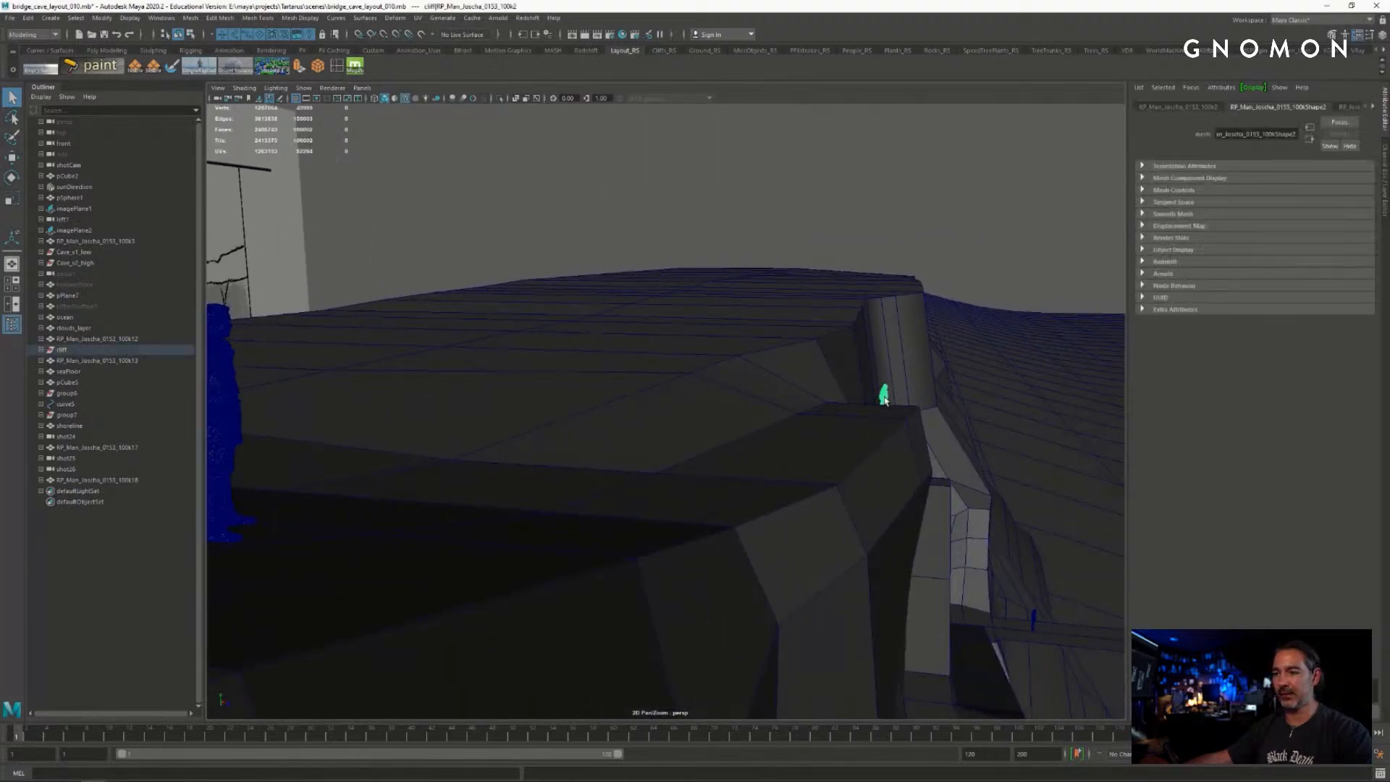
{"action": "key", "text": "f"}
{"action": "left_click_drag", "start_coordinate": [884, 397], "coordinate": [529, 396], "text": "alt"}
{"action": "right_click_drag", "start_coordinate": [529, 396], "coordinate": [377, 394], "text": "alt"}
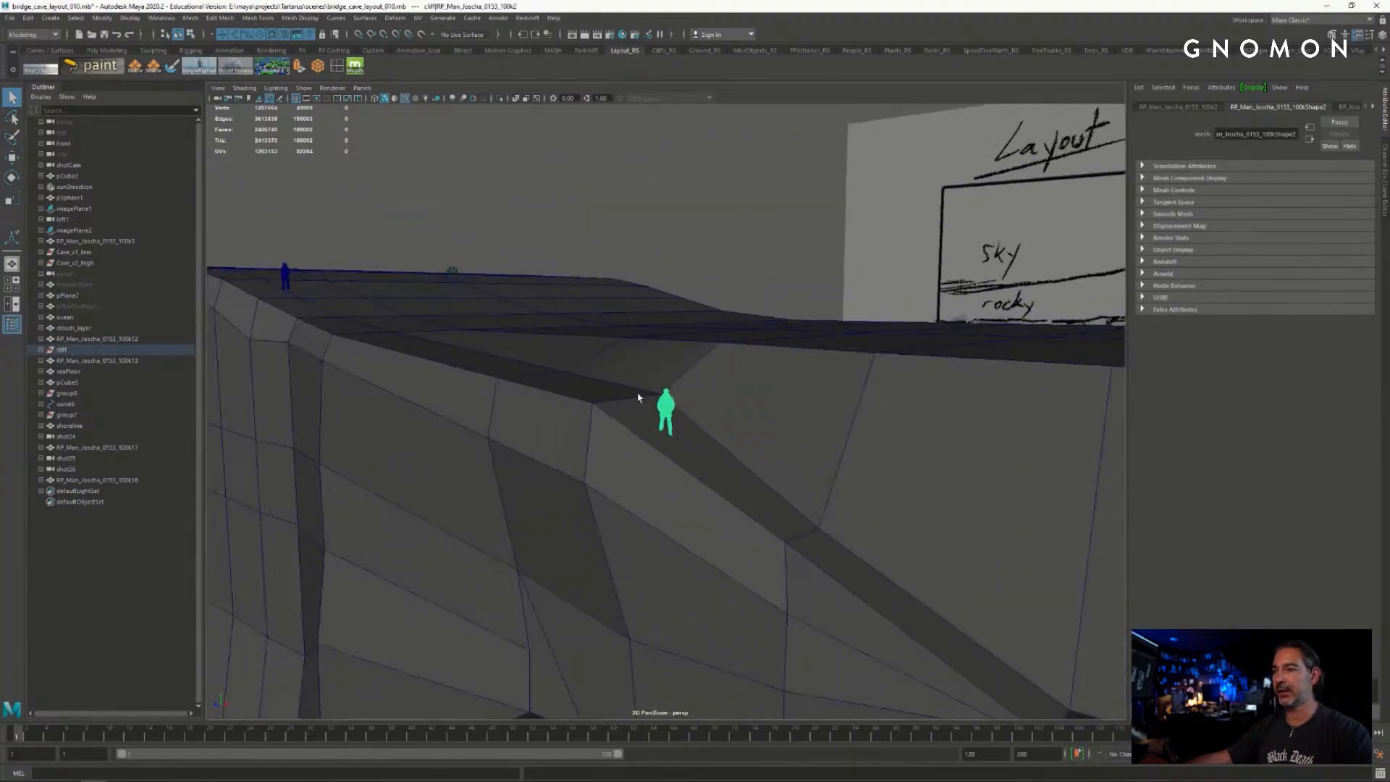
{"action": "middle_click_drag", "start_coordinate": [723, 394], "coordinate": [632, 339], "text": "alt"}
{"action": "right_click_drag", "start_coordinate": [818, 424], "coordinate": [760, 422], "text": "alt"}
{"action": "middle_click_drag", "start_coordinate": [760, 422], "coordinate": [751, 367], "text": "alt"}
{"action": "left_click_drag", "start_coordinate": [717, 376], "coordinate": [769, 414], "text": "alt"}
{"action": "middle_click_drag", "start_coordinate": [768, 414], "coordinate": [769, 310], "text": "alt"}
{"action": "left_click_drag", "start_coordinate": [769, 310], "coordinate": [828, 326], "text": "alt"}
{"action": "right_click_drag", "start_coordinate": [828, 326], "coordinate": [802, 323], "text": "alt"}
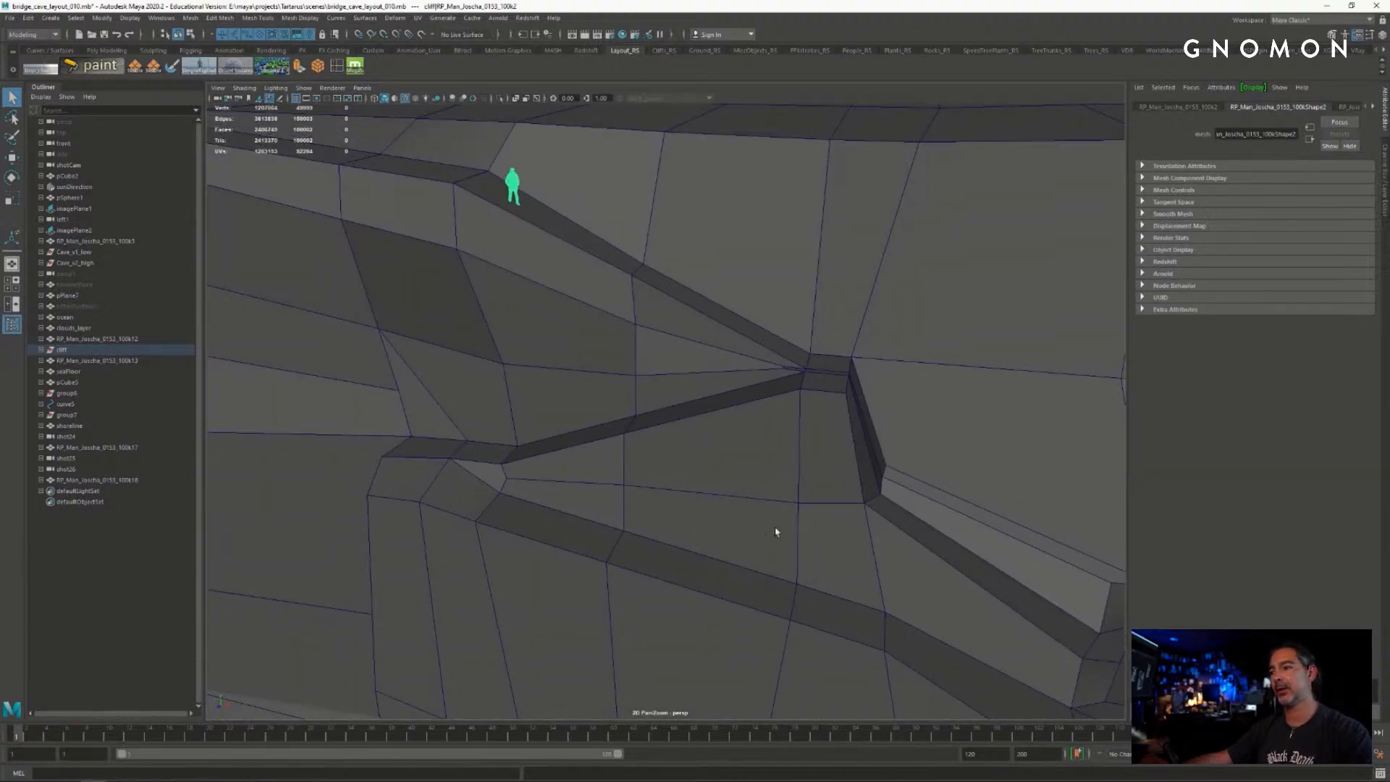
{"action": "middle_click_drag", "start_coordinate": [934, 504], "coordinate": [598, 191], "text": "alt"}
{"action": "right_click_drag", "start_coordinate": [731, 427], "coordinate": [920, 466], "text": "alt"}
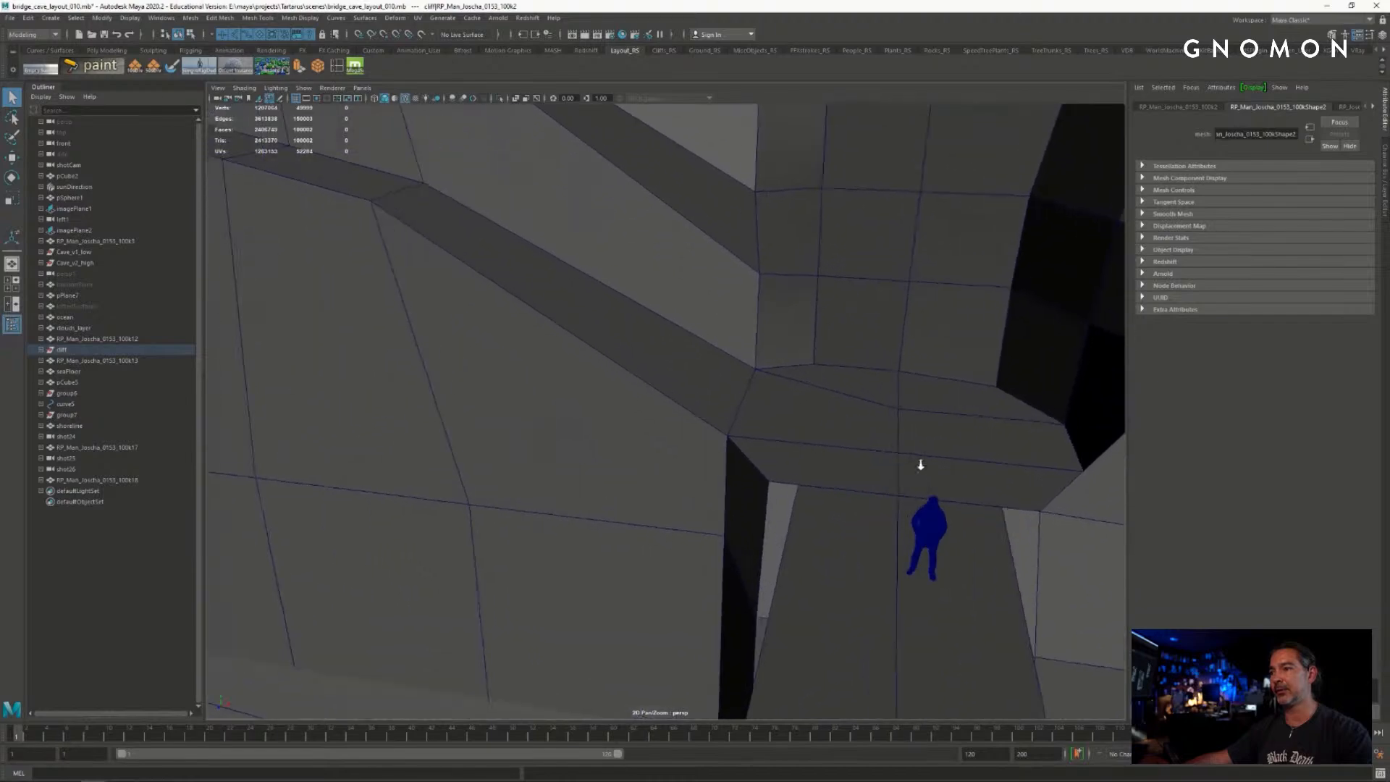
- Examine the bridge with its scale figures, following it from the cliff landing toward the rock peak
{"action": "left_click_drag", "start_coordinate": [920, 465], "coordinate": [751, 393], "text": "alt"}
{"action": "left_click_drag", "start_coordinate": [835, 458], "coordinate": [831, 410], "text": "alt"}
{"action": "scroll", "coordinate": [831, 410], "scroll_direction": "down", "scroll_amount": 5}
{"action": "middle_click_drag", "start_coordinate": [828, 398], "coordinate": [682, 375], "text": "alt"}
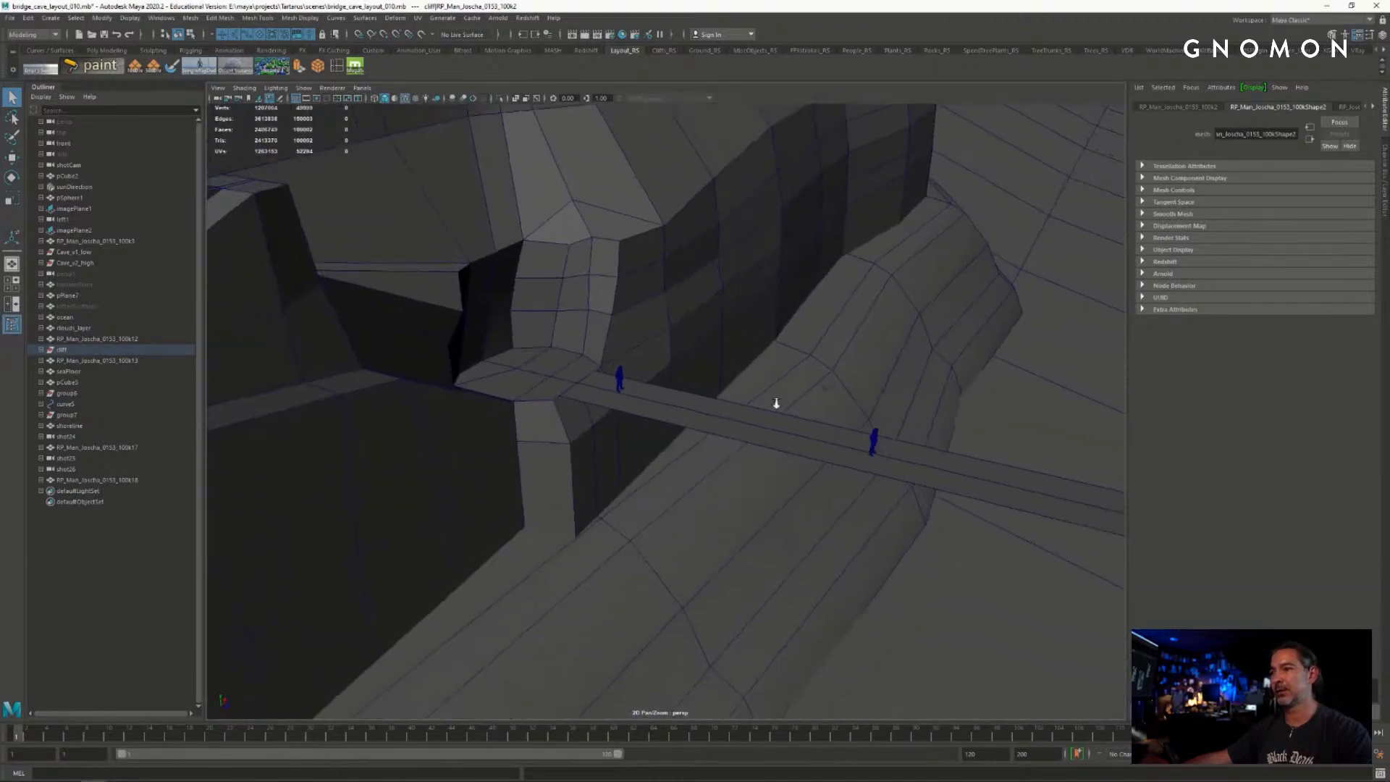
{"action": "scroll", "coordinate": [803, 424], "scroll_direction": "down", "scroll_amount": 8}
{"action": "middle_click_drag", "start_coordinate": [822, 434], "coordinate": [579, 374], "text": "alt"}
{"action": "left_click_drag", "start_coordinate": [579, 375], "coordinate": [905, 413], "text": "alt"}
{"action": "middle_click_drag", "start_coordinate": [905, 413], "coordinate": [704, 459], "text": "alt"}
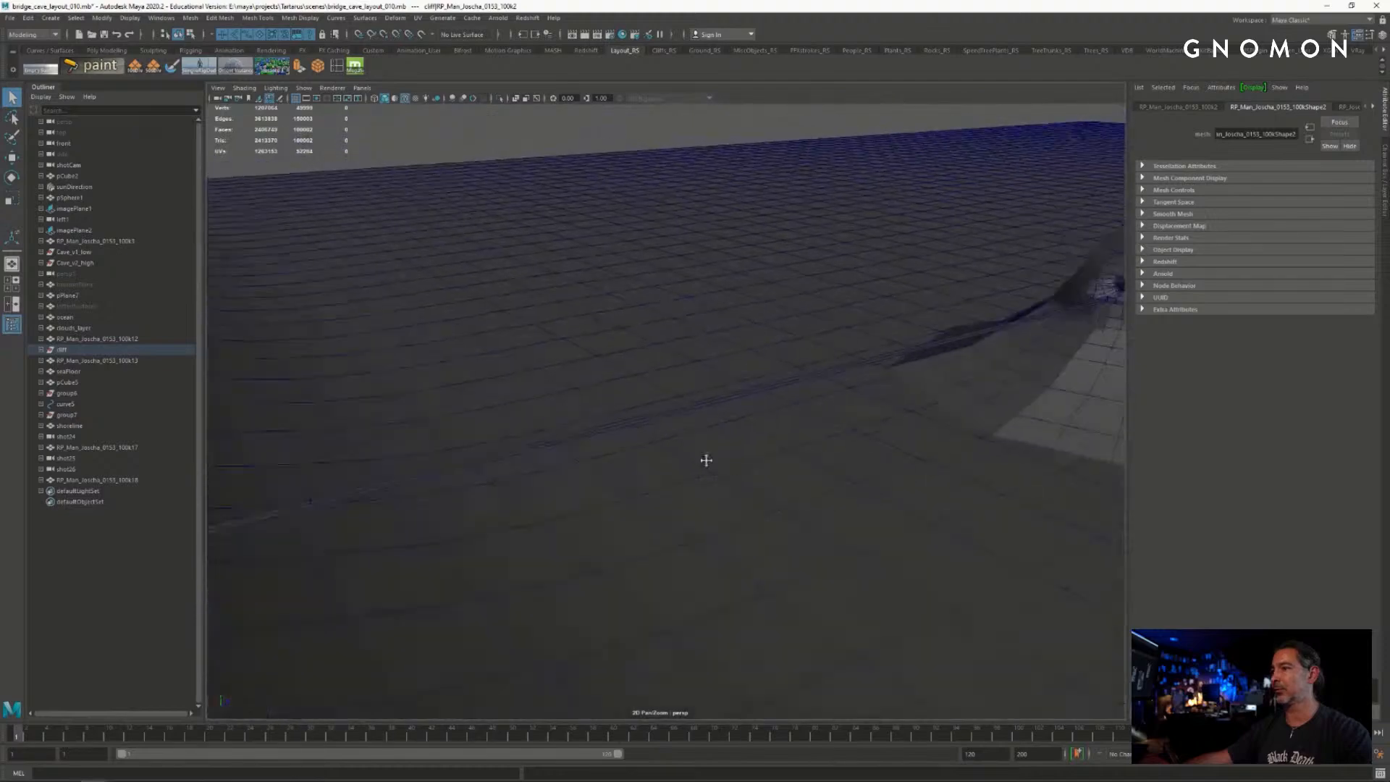
- Focus on the rock peak at the bridge's far end and examine the layout from there back toward the cliff
{"action": "left_click_drag", "start_coordinate": [705, 458], "coordinate": [865, 379], "text": "alt"}
{"action": "left_click", "coordinate": [838, 308]}
{"action": "key", "text": "f"}
{"action": "middle_click_drag", "start_coordinate": [754, 352], "coordinate": [813, 339], "text": "alt"}
{"action": "mouse_move", "coordinate": [813, 338]}
{"action": "left_mouse_down", "text": "alt"}
{"action": "mouse_move", "coordinate": [810, 353]}
{"action": "mouse_move", "coordinate": [926, 356]}
{"action": "mouse_move", "coordinate": [822, 358]}
{"action": "left_mouse_up", "text": "alt"}
{"action": "right_click_drag", "start_coordinate": [822, 358], "coordinate": [624, 335], "text": "alt"}
{"action": "left_click_drag", "start_coordinate": [623, 335], "coordinate": [481, 289], "text": "alt"}
{"action": "middle_click_drag", "start_coordinate": [481, 289], "coordinate": [506, 296], "text": "alt"}
{"action": "left_click_drag", "start_coordinate": [506, 297], "coordinate": [800, 388], "text": "alt"}
- Inspect the cliff mesh from the front and compare its zigzag path with the Layout sketch
{"action": "left_click", "coordinate": [618, 264]}
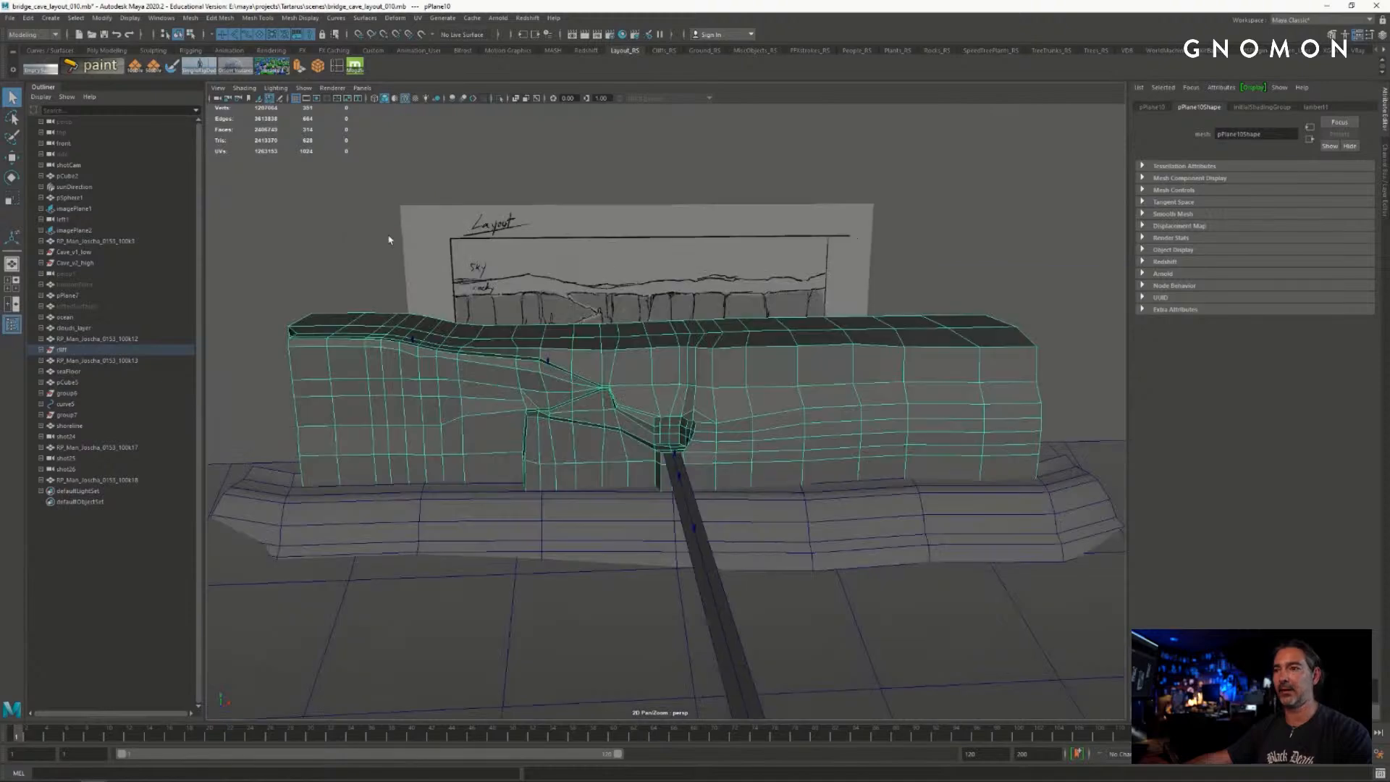
{"action": "left_click", "coordinate": [388, 238]}
{"action": "left_click", "coordinate": [432, 338]}
{"action": "scroll", "coordinate": [431, 337], "scroll_direction": "up", "scroll_amount": 2}
{"action": "left_click", "coordinate": [324, 212]}
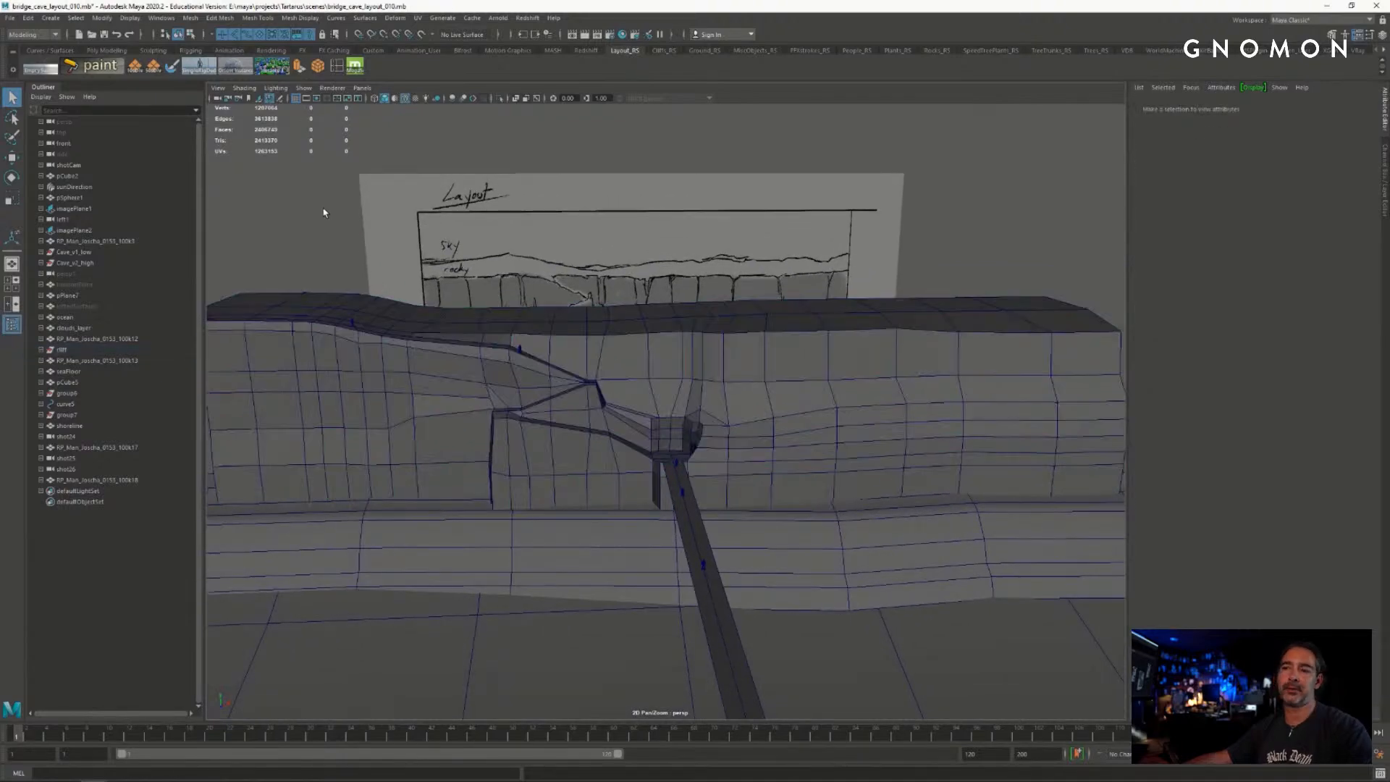
{"action": "left_click_drag", "start_coordinate": [590, 335], "coordinate": [670, 366], "text": "alt"}
{"action": "right_click_drag", "start_coordinate": [671, 366], "coordinate": [821, 404], "text": "alt"}
{"action": "middle_click_drag", "start_coordinate": [821, 403], "coordinate": [819, 302], "text": "alt"}
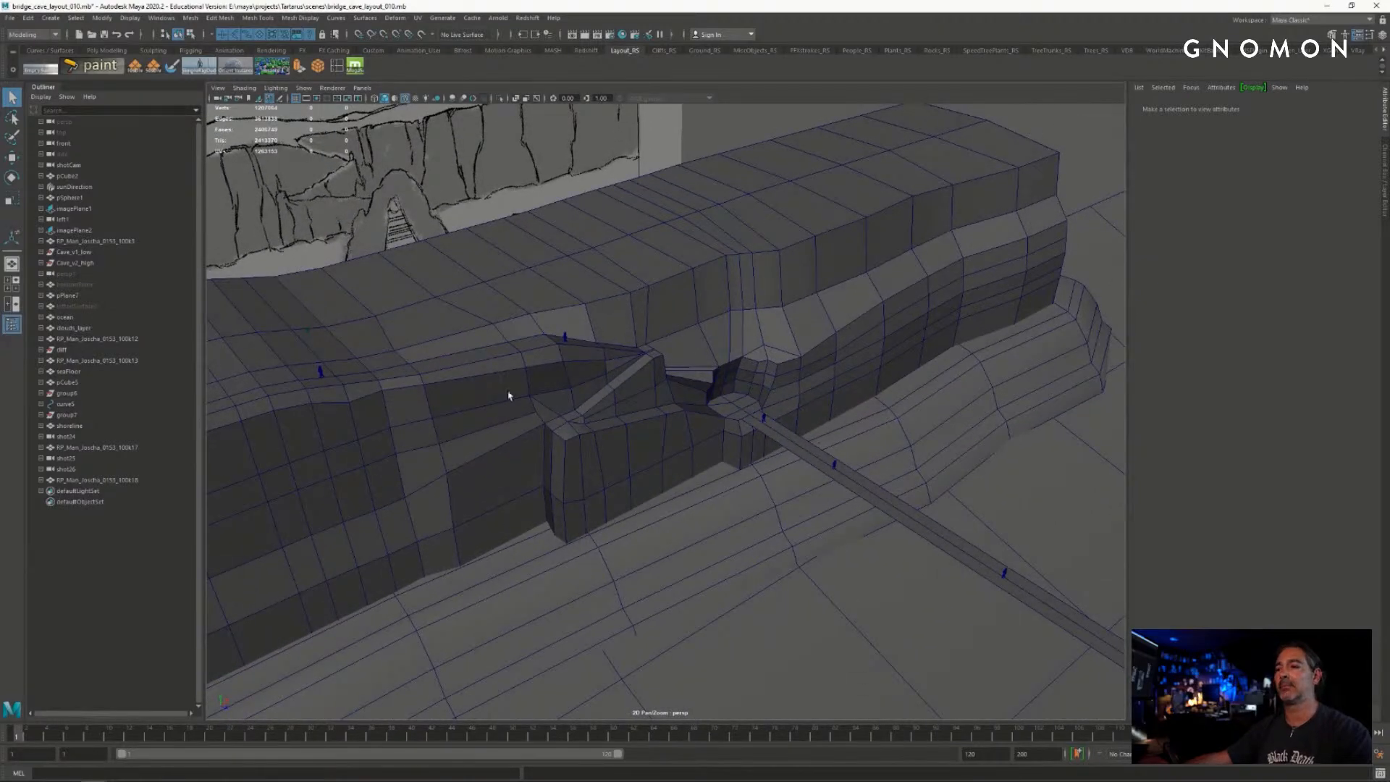
- Examine the path, cave alcove and bridge connection on the cliff from several angles
{"action": "scroll", "coordinate": [509, 395], "scroll_direction": "up", "scroll_amount": 5}
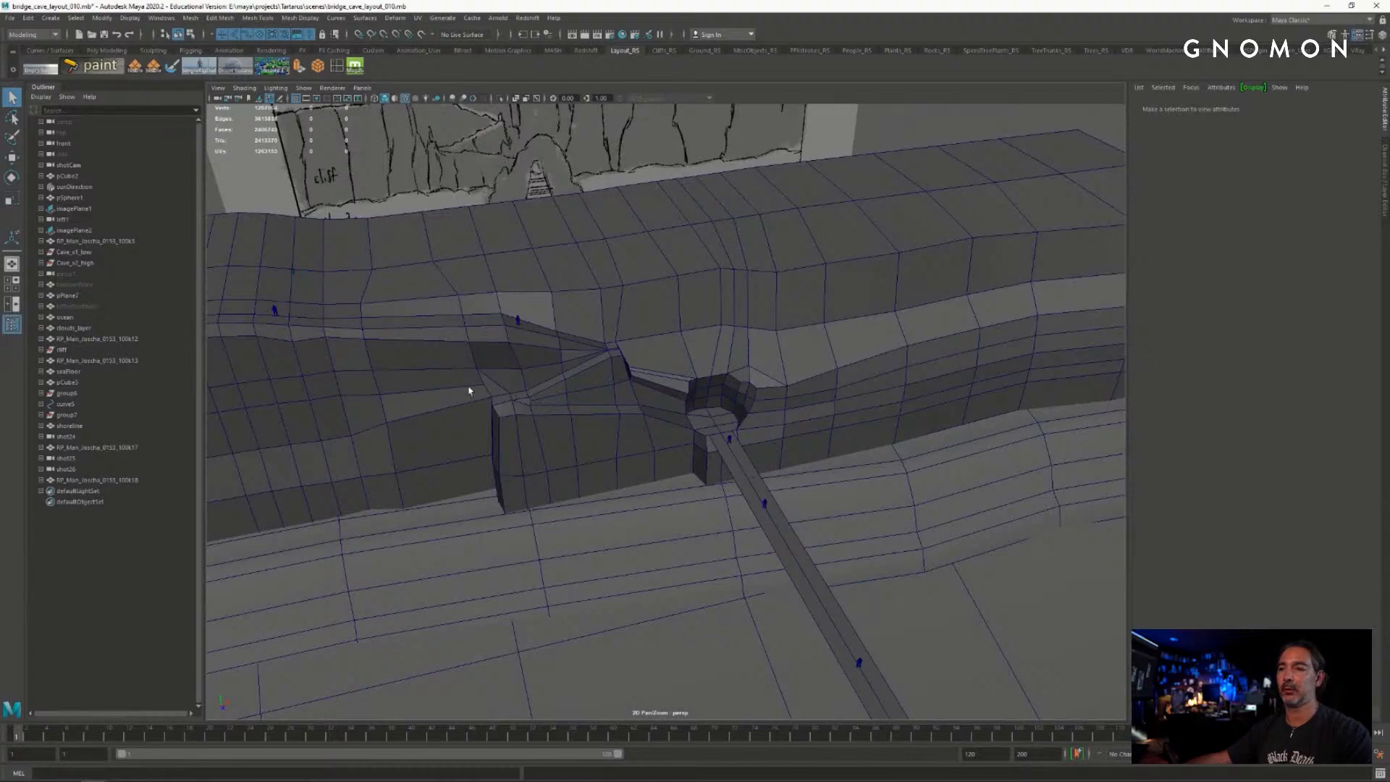
{"action": "left_click_drag", "start_coordinate": [469, 391], "coordinate": [424, 394], "text": "alt"}
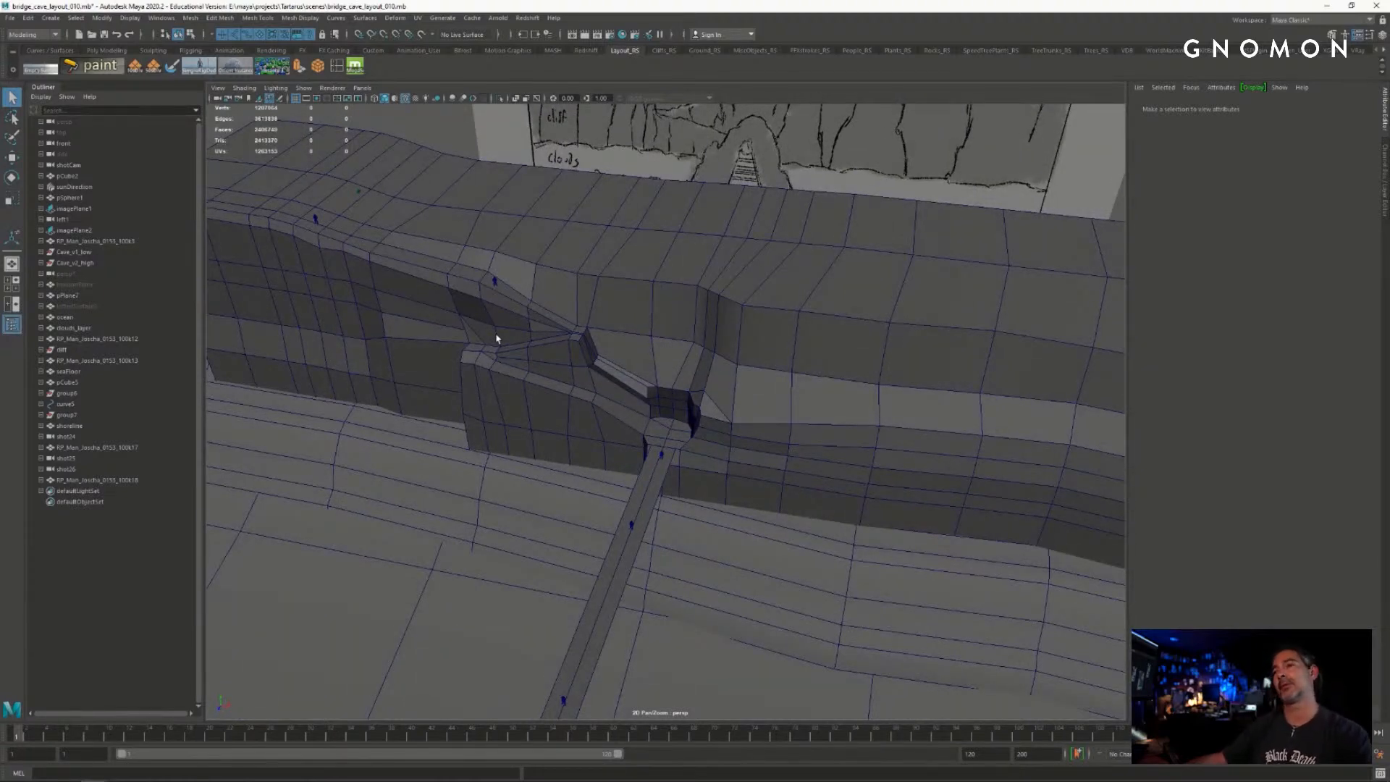
{"action": "left_click_drag", "start_coordinate": [524, 325], "coordinate": [499, 316], "text": "alt"}
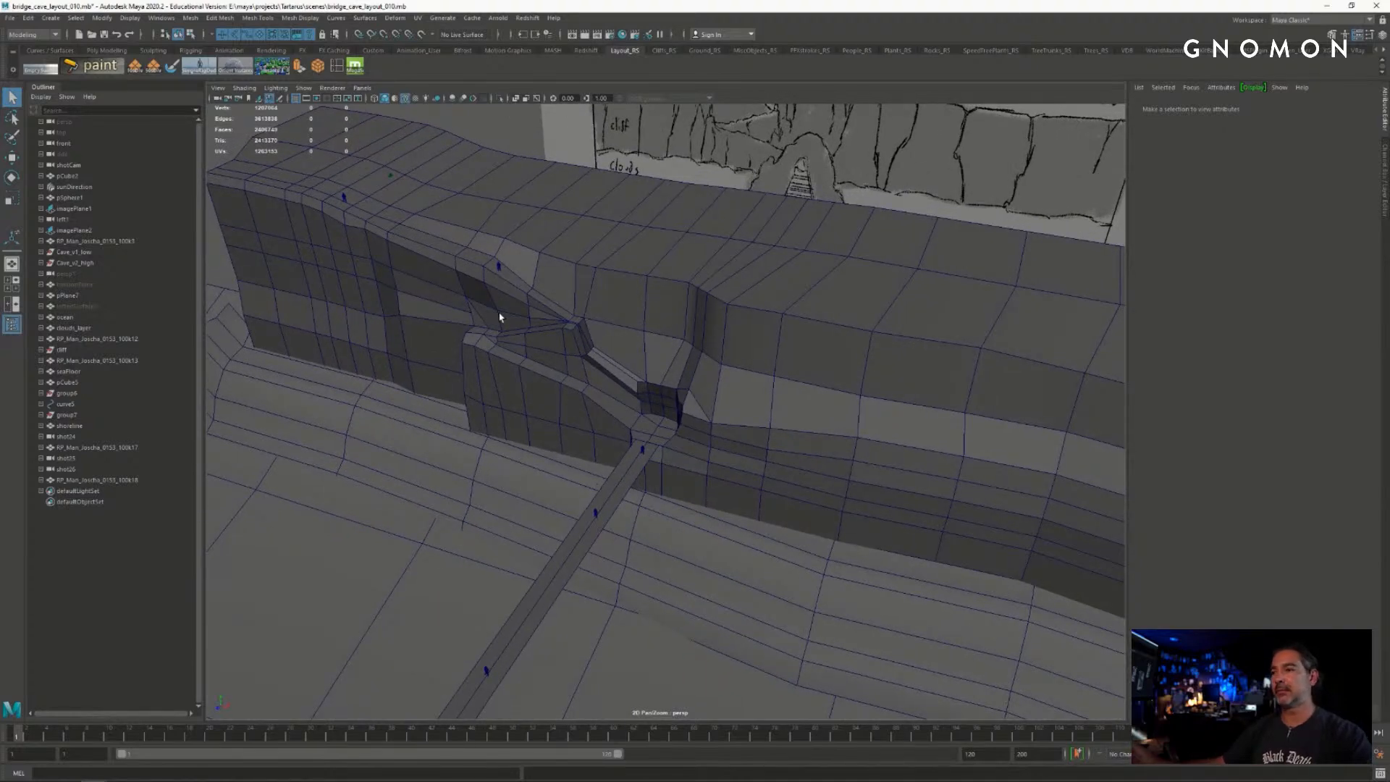
{"action": "left_click_drag", "start_coordinate": [532, 313], "coordinate": [661, 297], "text": "alt"}
{"action": "right_click_drag", "start_coordinate": [691, 292], "coordinate": [810, 302], "text": "alt"}
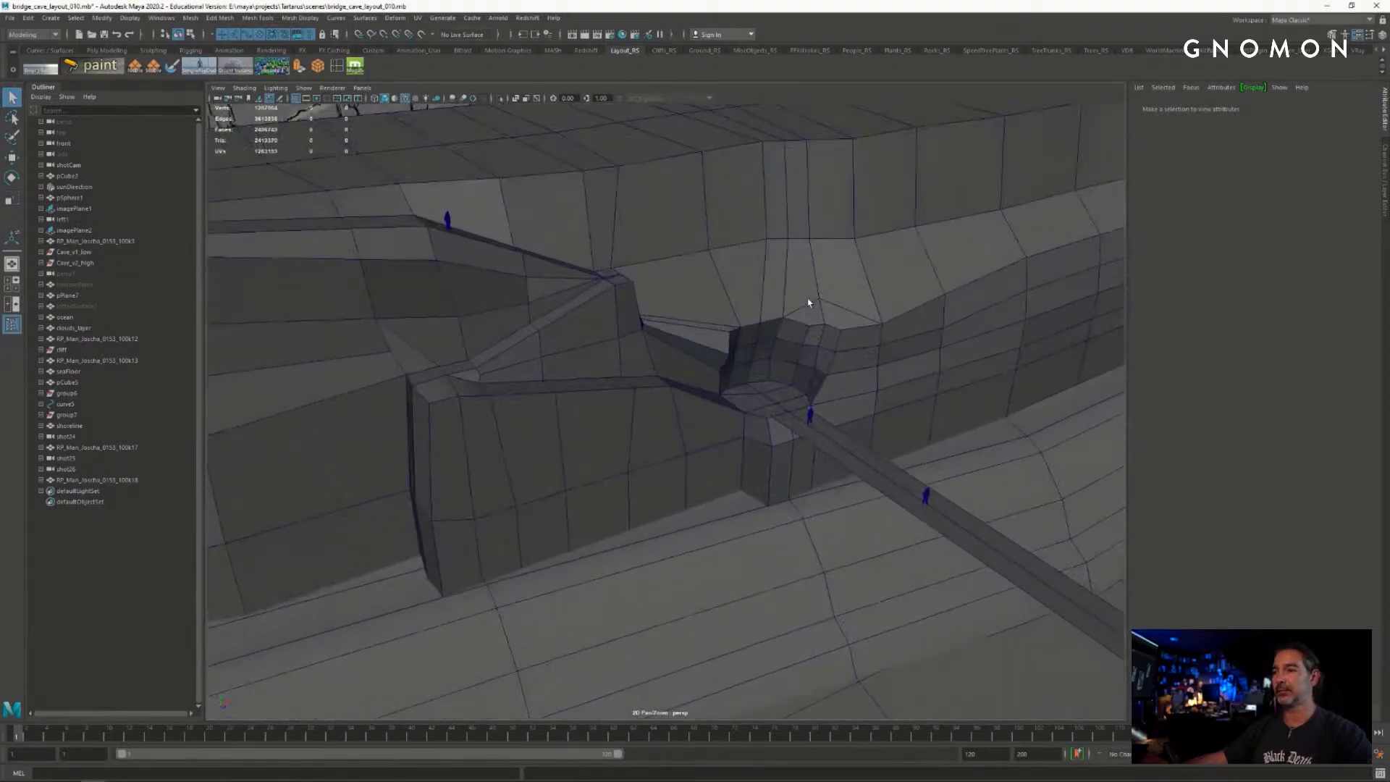
{"action": "middle_click_drag", "start_coordinate": [810, 301], "coordinate": [791, 299], "text": "alt"}
{"action": "left_click_drag", "start_coordinate": [741, 312], "coordinate": [715, 317], "text": "alt"}
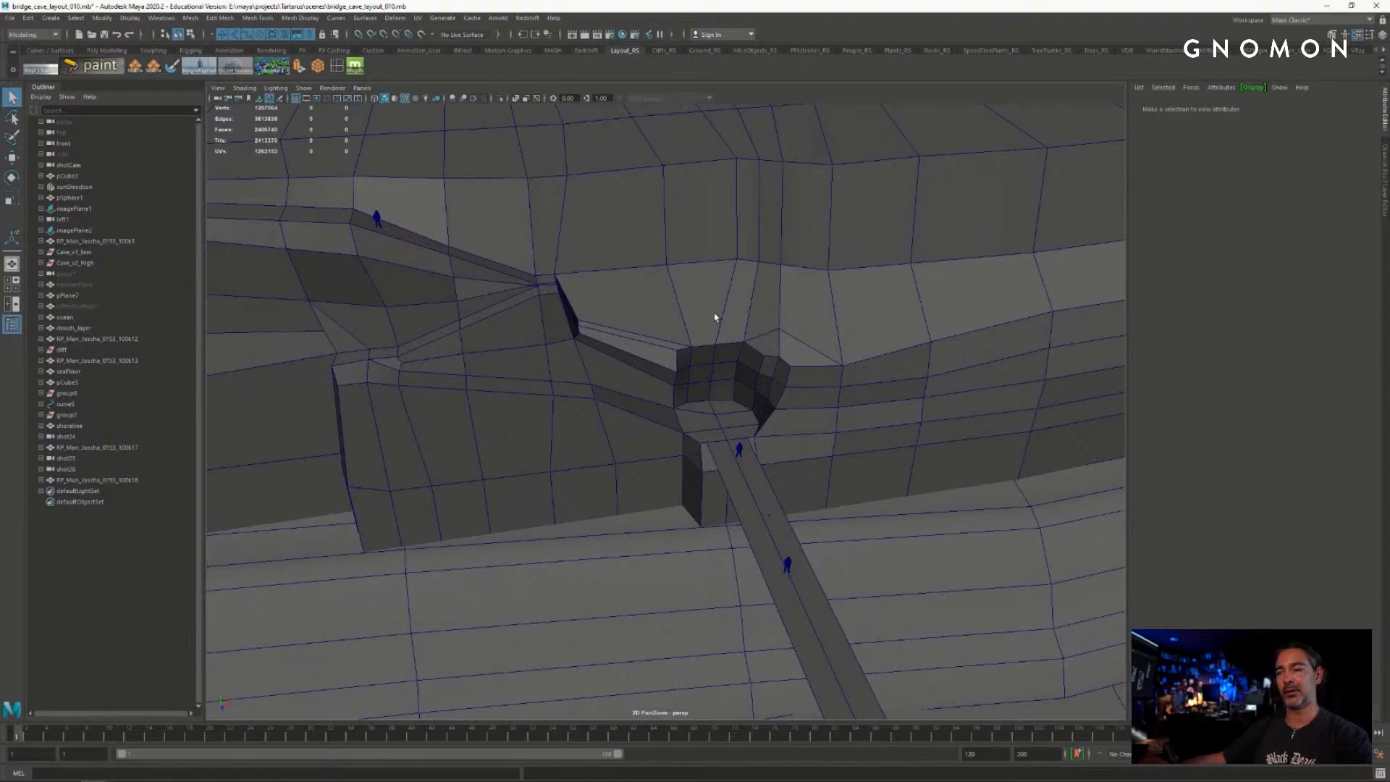
{"action": "mouse_move", "coordinate": [732, 301]}
{"action": "right_mouse_down", "text": "alt"}
{"action": "mouse_move", "coordinate": [466, 301]}
{"action": "mouse_move", "coordinate": [657, 309]}
{"action": "right_mouse_up", "text": "alt"}
{"action": "mouse_move", "coordinate": [657, 309]}
{"action": "left_mouse_down", "text": "alt"}
{"action": "mouse_move", "coordinate": [822, 326]}
{"action": "mouse_move", "coordinate": [809, 350]}
{"action": "mouse_move", "coordinate": [593, 282]}
{"action": "mouse_move", "coordinate": [477, 217]}
{"action": "left_mouse_up", "text": "alt"}
- Look through the shot camera behind the standing figure, and the shot camera with the winged-creature sketch as its backdrop
{"action": "left_click", "coordinate": [362, 88]}
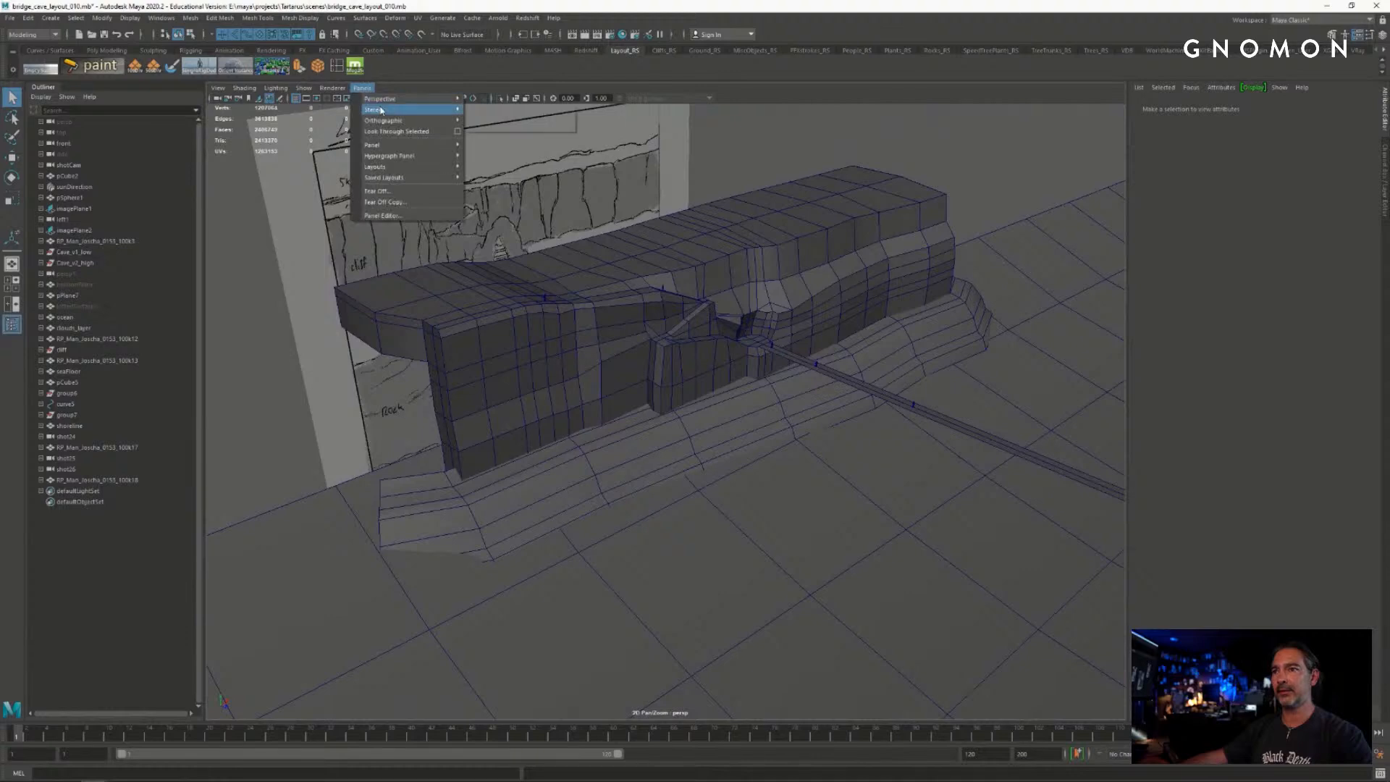
{"action": "mouse_move", "coordinate": [389, 104]}
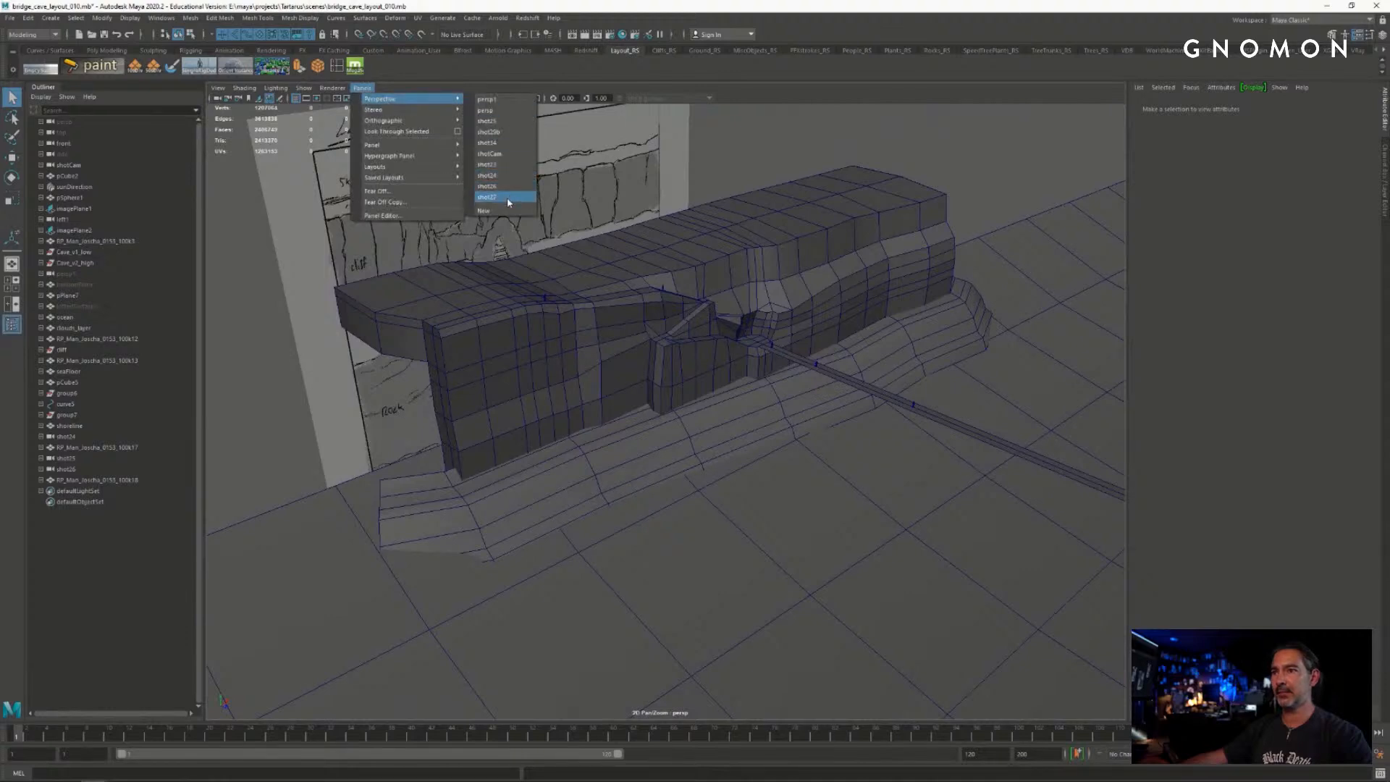
{"action": "left_click", "coordinate": [507, 121]}
{"action": "left_click", "coordinate": [362, 87]}
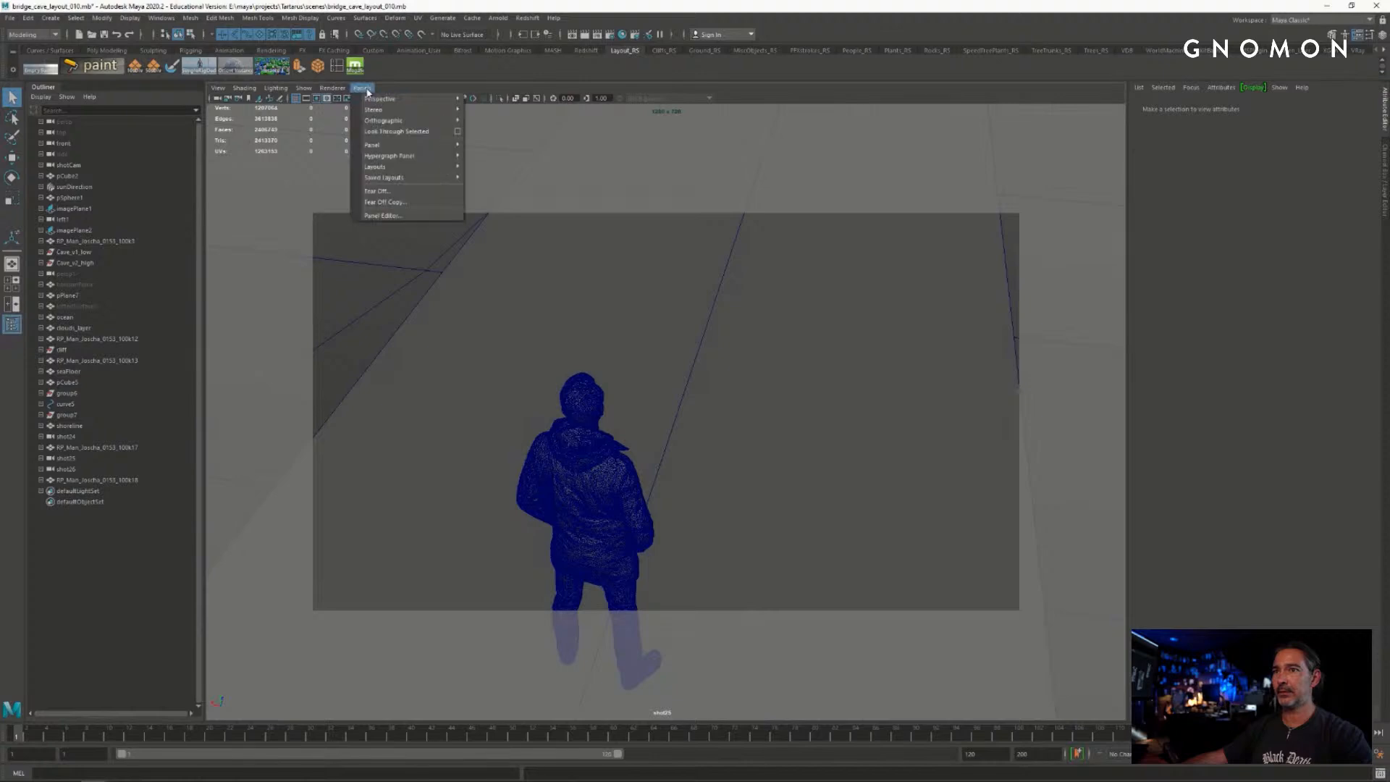
{"action": "mouse_move", "coordinate": [405, 99]}
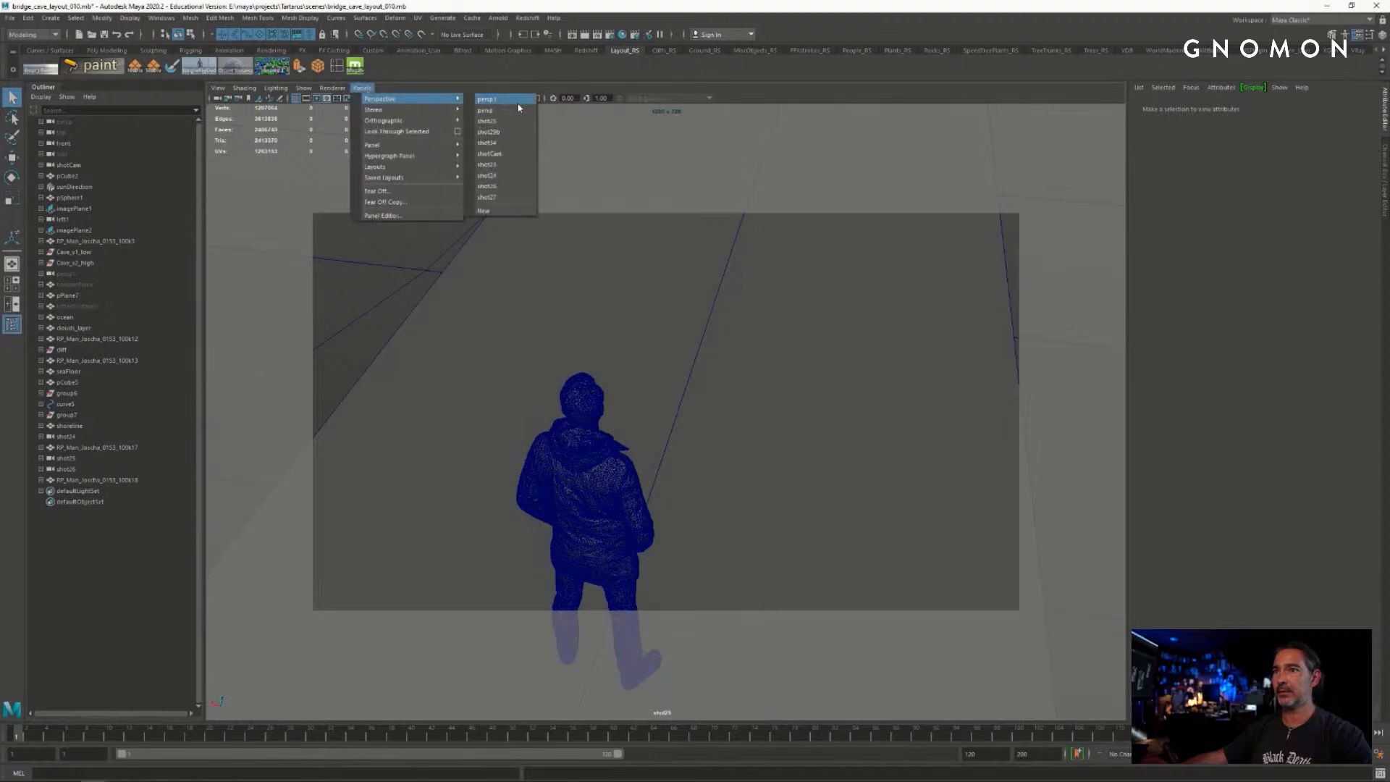
{"action": "left_click", "coordinate": [505, 164]}
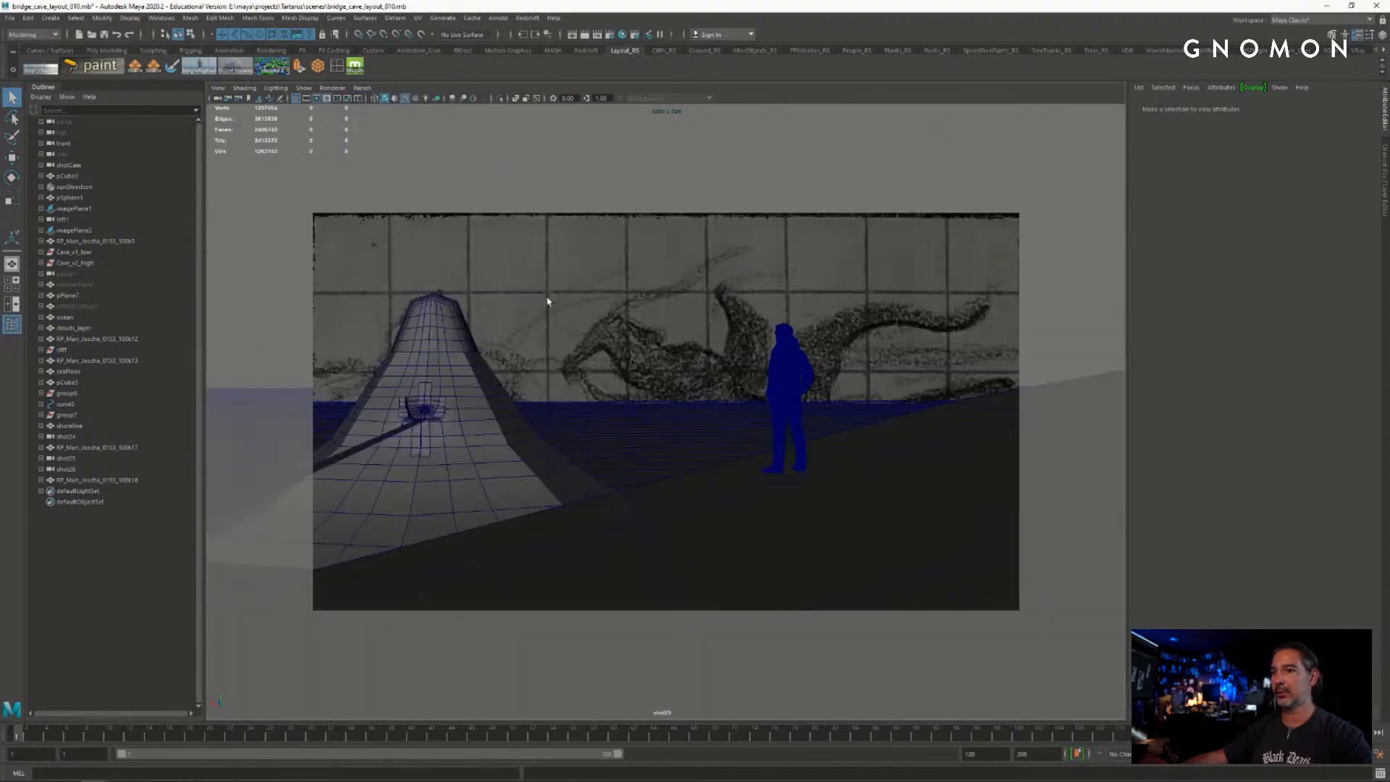
- In the winged-creature shot camera, switch to wireframe and hide every object type except image planes to examine the sketch alone
{"action": "key", "text": "4"}
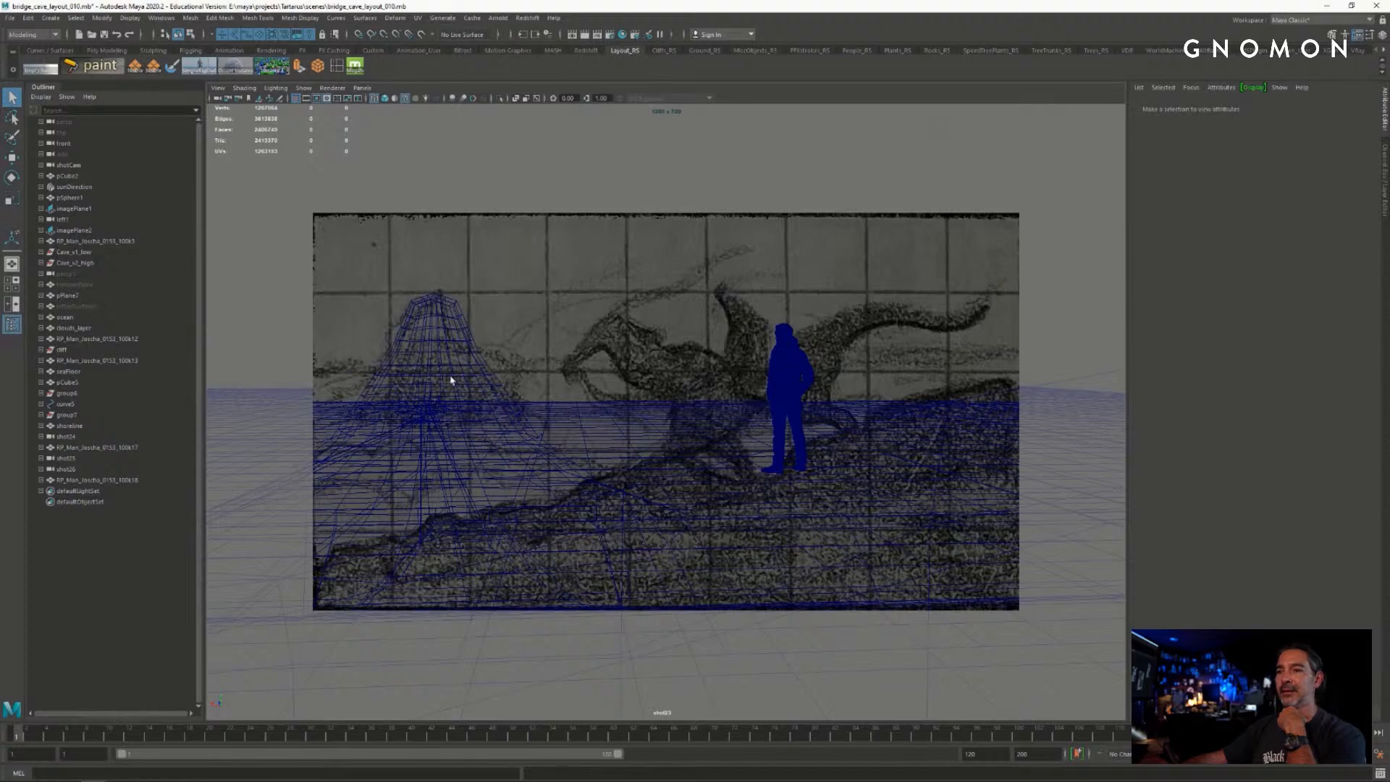
{"action": "left_click", "coordinate": [300, 88]}
{"action": "left_click", "coordinate": [315, 132]}
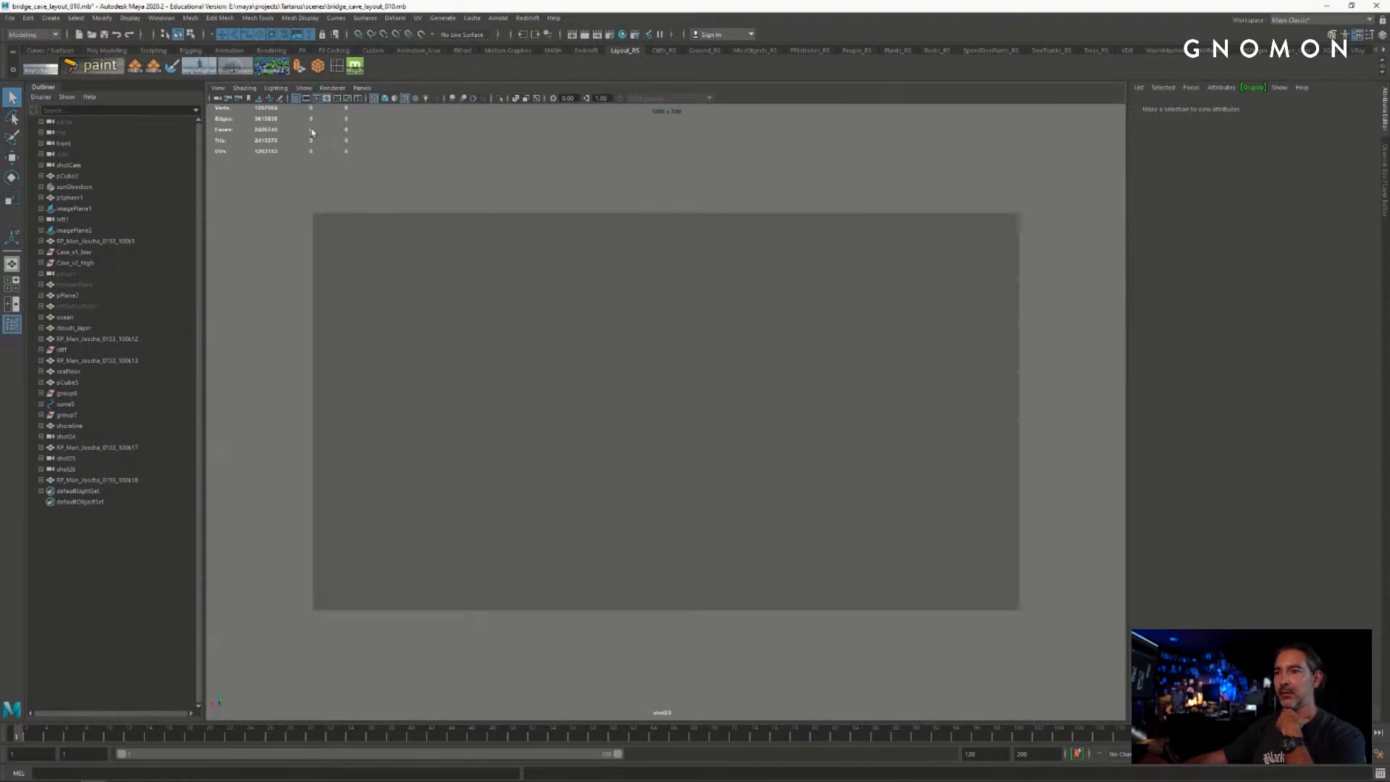
{"action": "left_click", "coordinate": [304, 89]}
{"action": "left_click", "coordinate": [334, 244]}
{"action": "left_click", "coordinate": [304, 88]}
{"action": "left_click", "coordinate": [346, 254]}
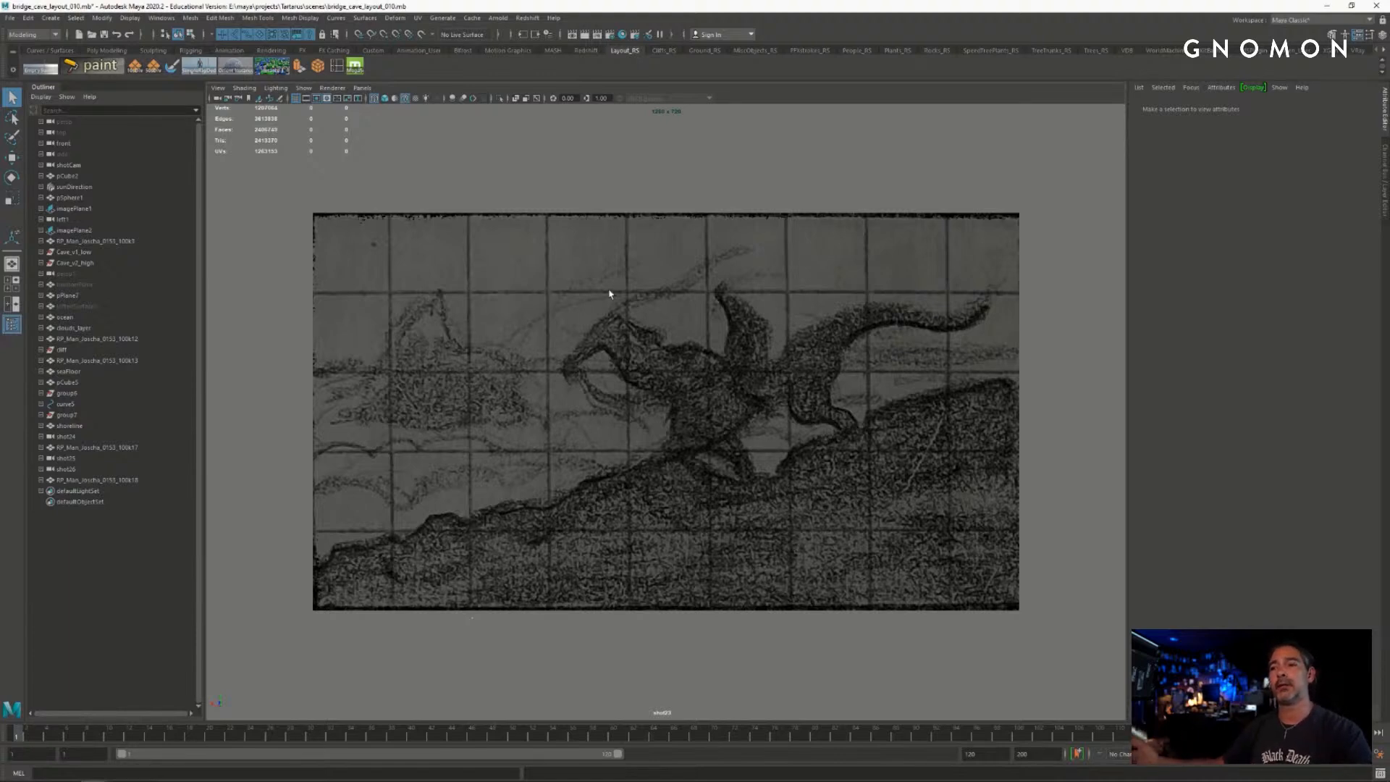
- Show all object types again and select the rock peak, sea floor and cliff in turn to compare them with the sketch
{"action": "left_click", "coordinate": [303, 88]}
{"action": "left_click", "coordinate": [322, 121]}
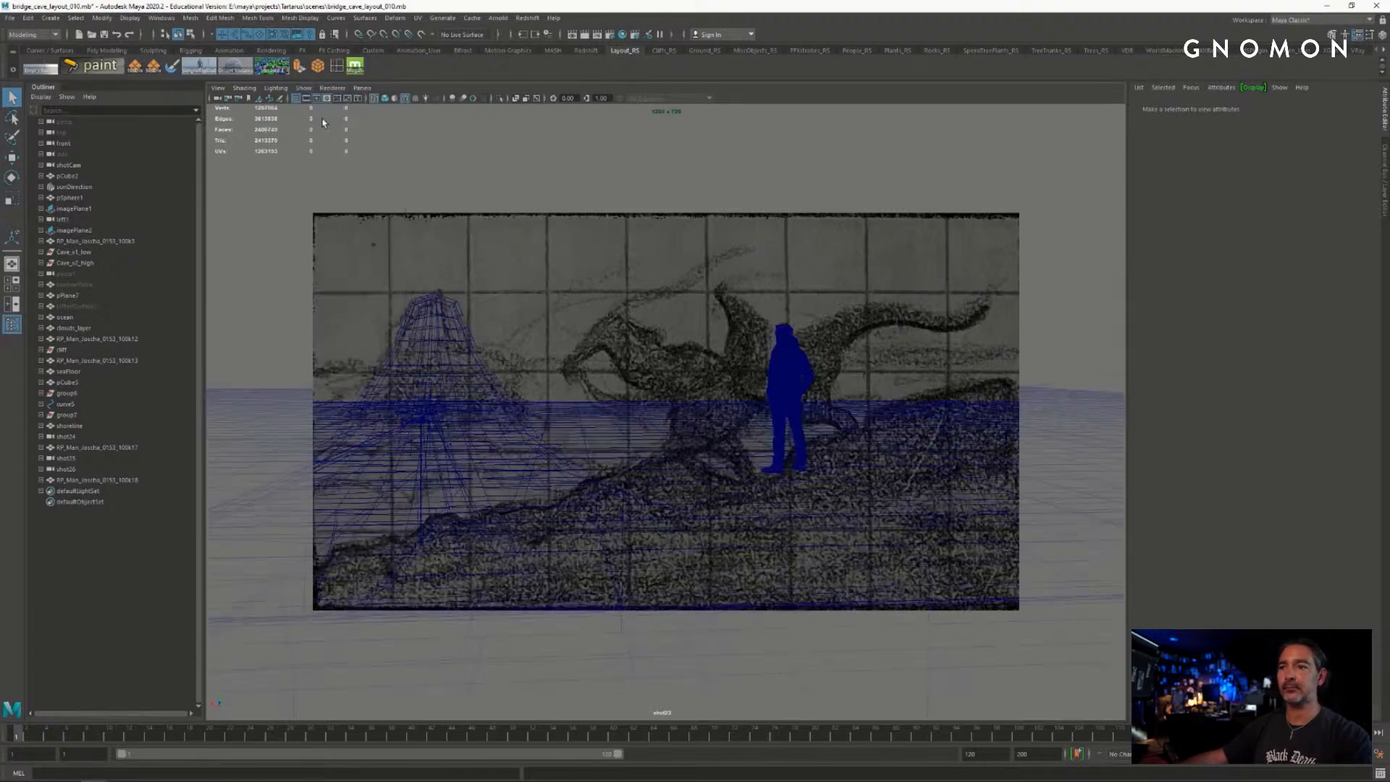
{"action": "left_click", "coordinate": [441, 336]}
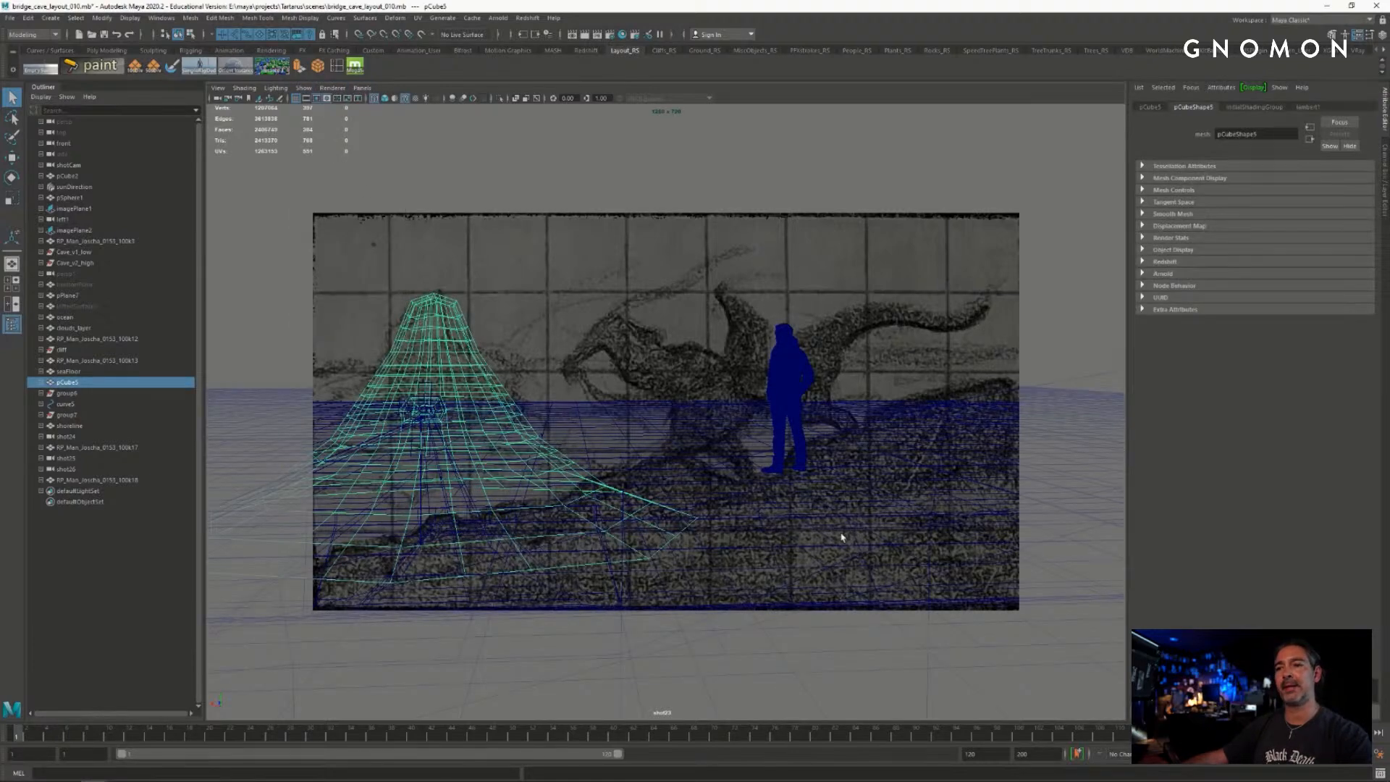
{"action": "left_click", "coordinate": [943, 439]}
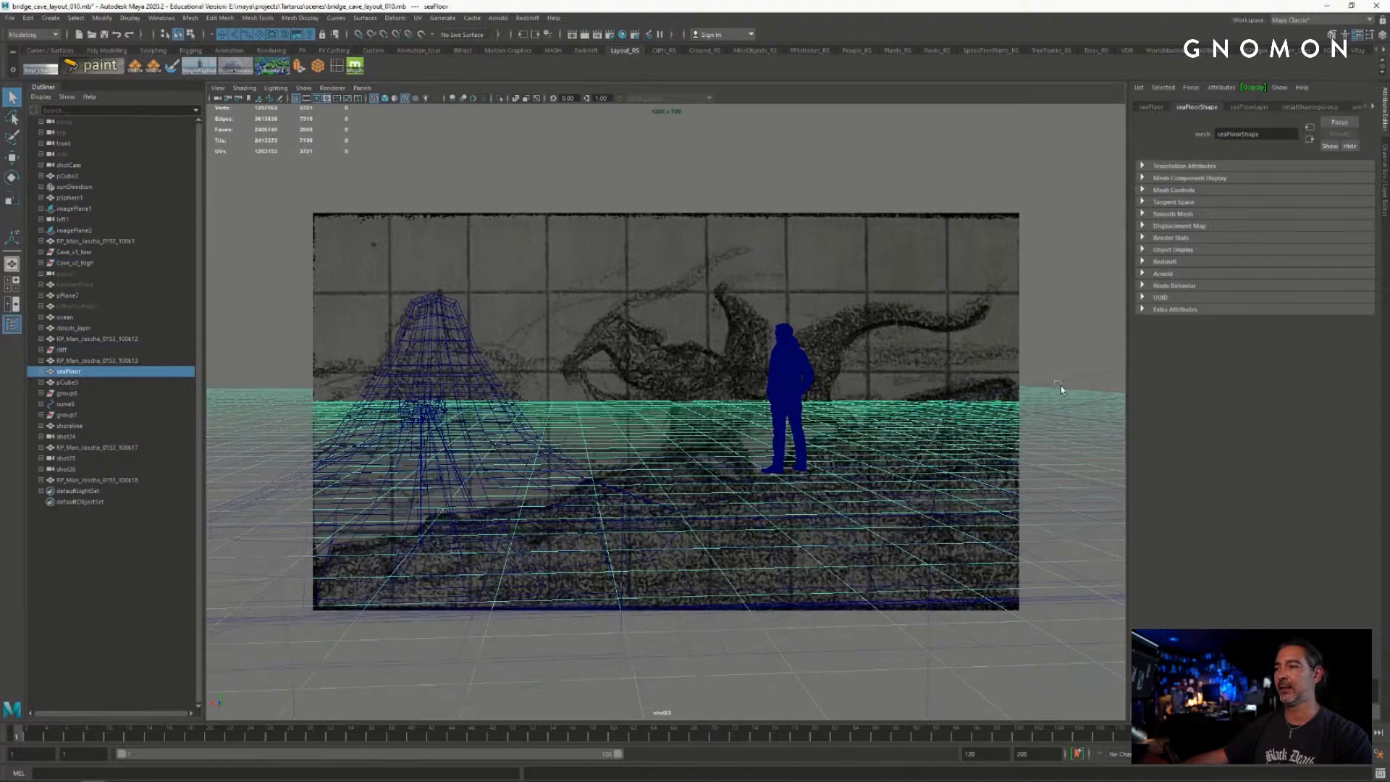
{"action": "left_click", "coordinate": [1022, 403]}
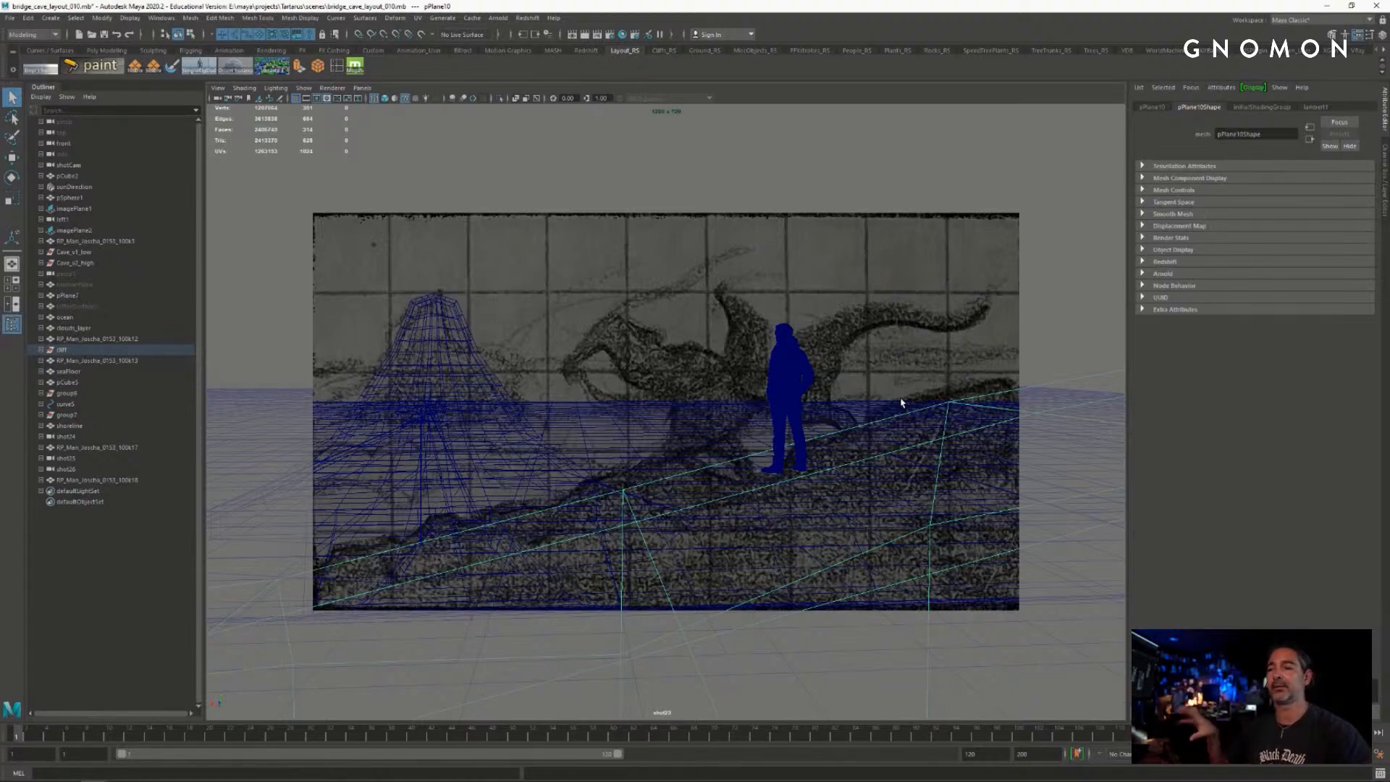
- Look through the shot24 camera and select its storyboard image plane, followed by the cliff mesh
{"action": "left_click", "coordinate": [362, 87]}
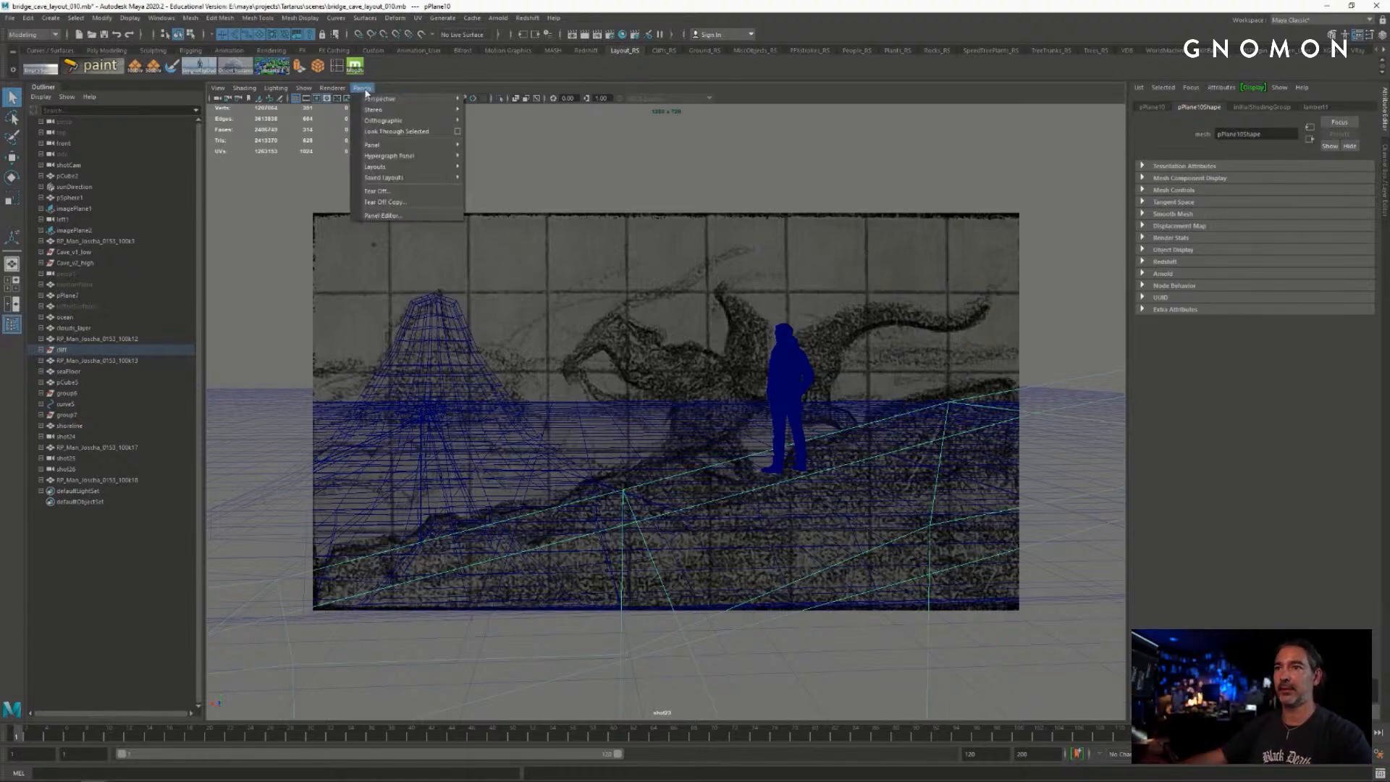
{"action": "mouse_move", "coordinate": [376, 102]}
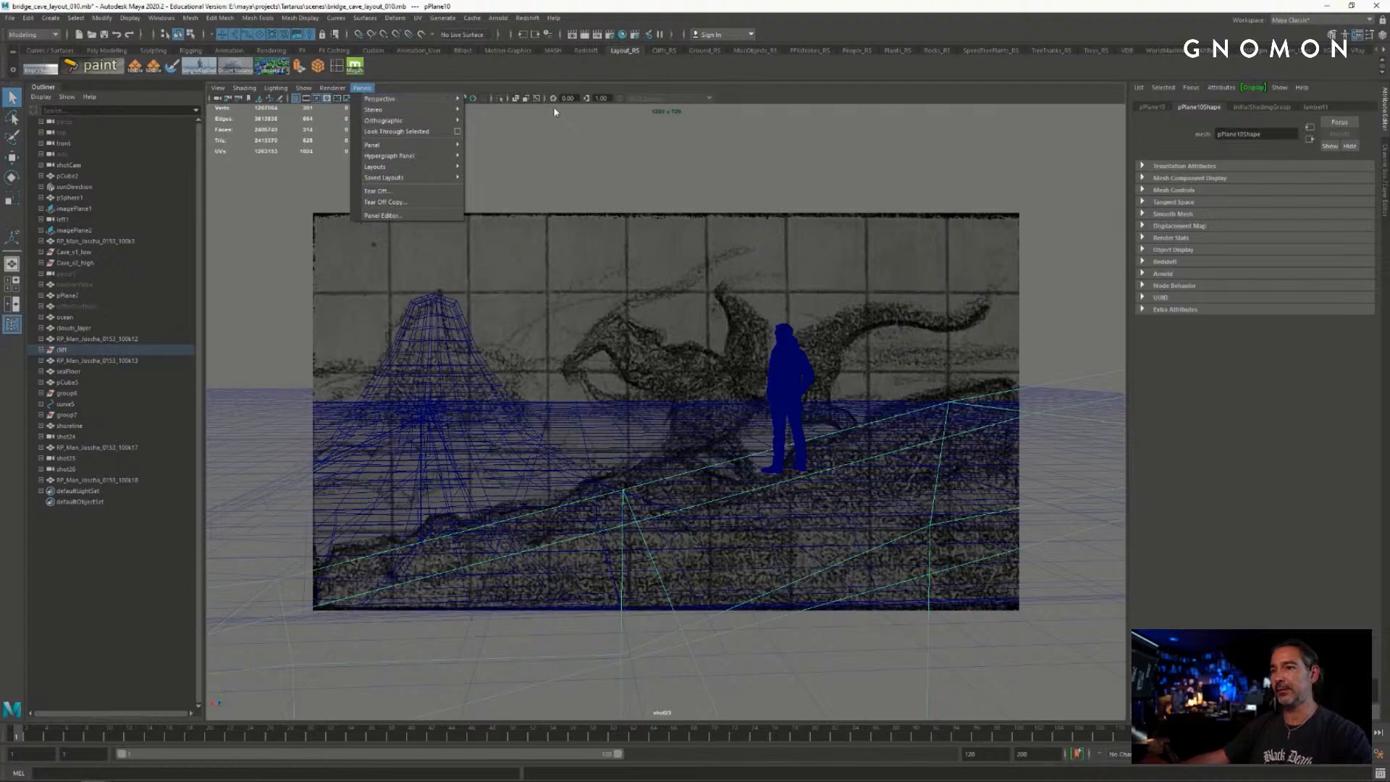
{"action": "left_click", "coordinate": [522, 175]}
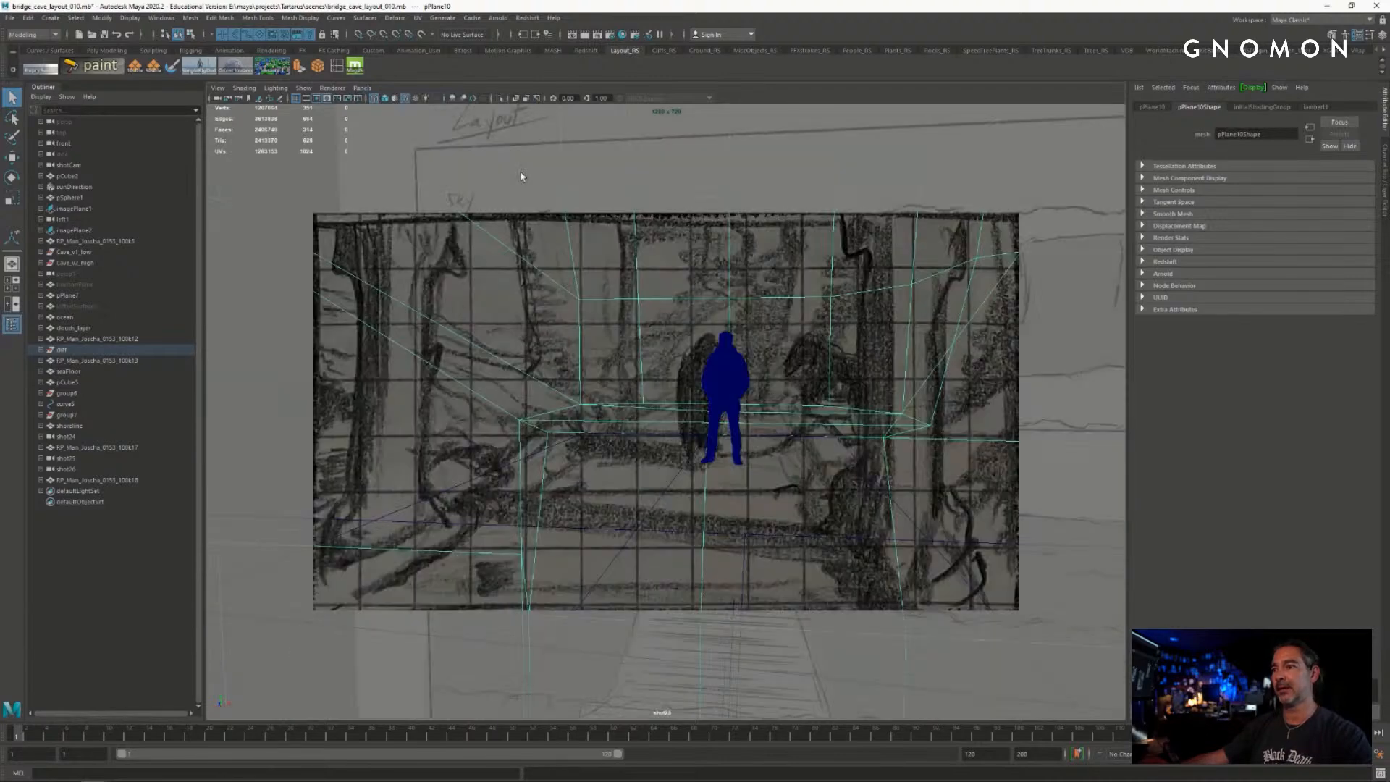
{"action": "left_click", "coordinate": [596, 266]}
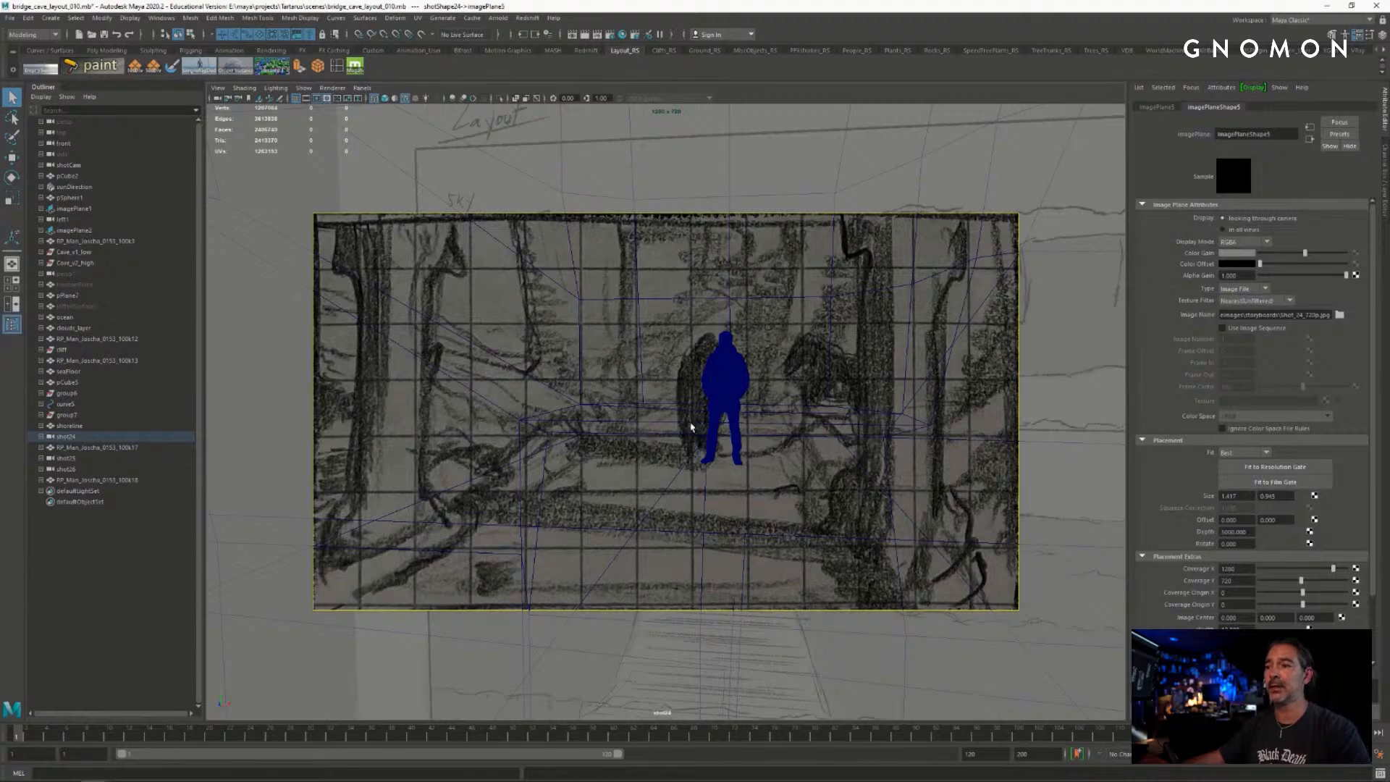
{"action": "left_click", "coordinate": [619, 428]}
- Alternate between shaded and wireframe display to compare the shot24 geometry with its storyboard sketch
{"action": "key", "text": "5"}
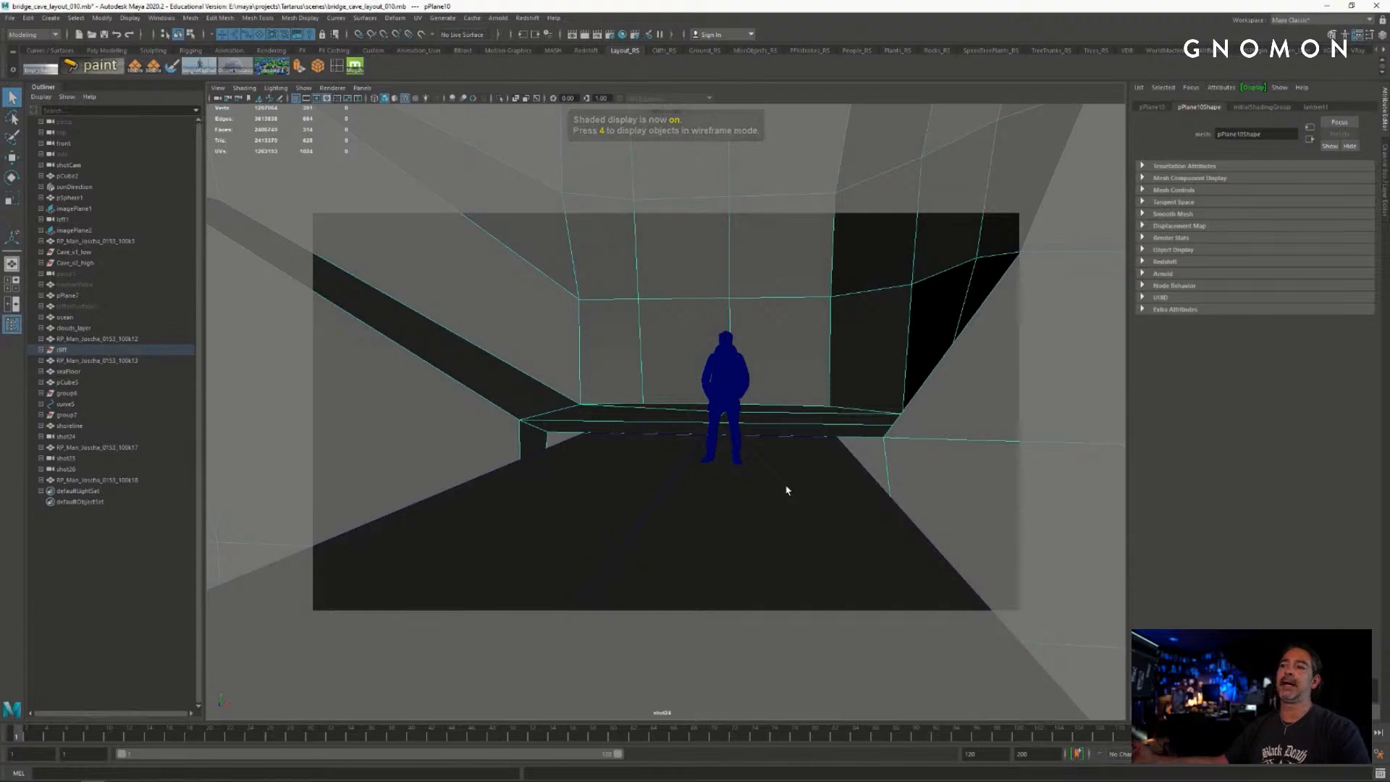
{"action": "key", "text": "4"}
{"action": "key", "text": "5"}
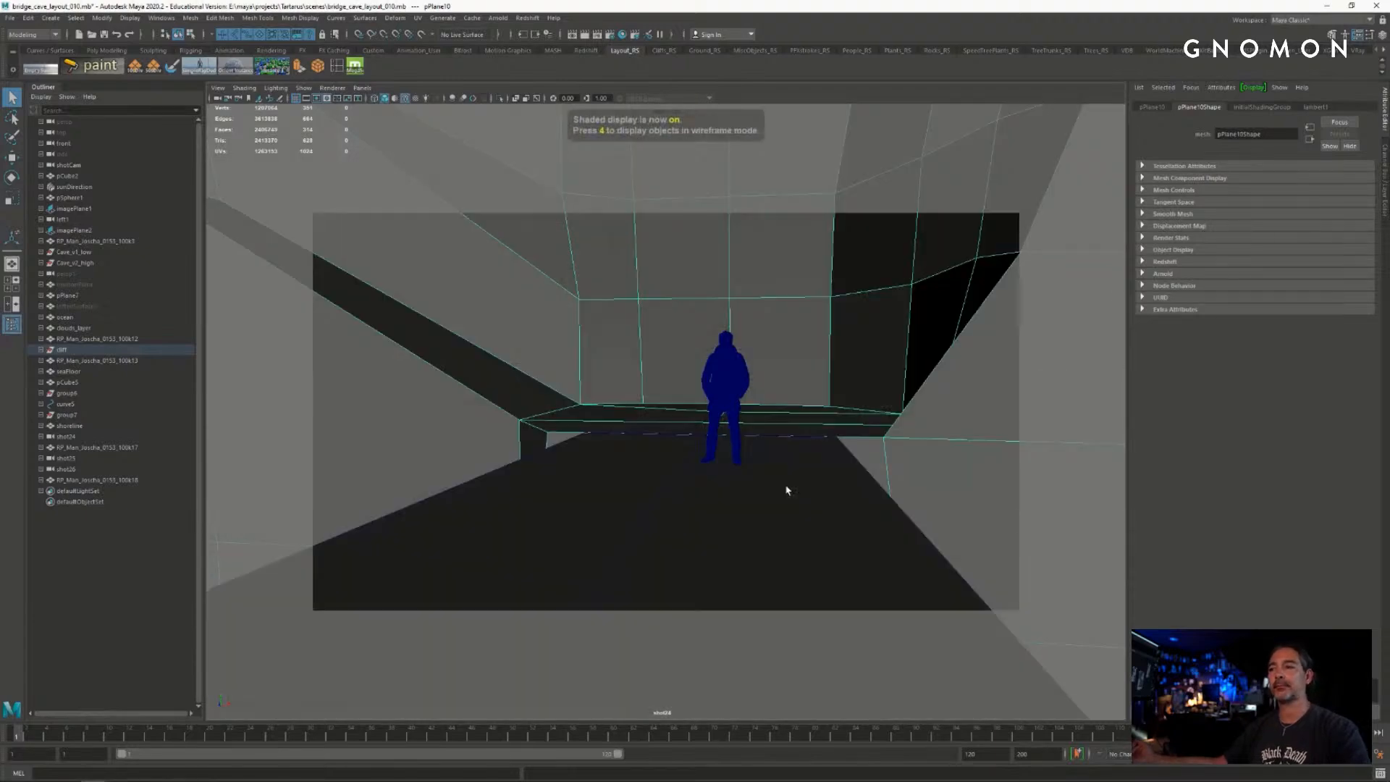
{"action": "key", "text": "4"}
{"action": "key", "text": "5"}
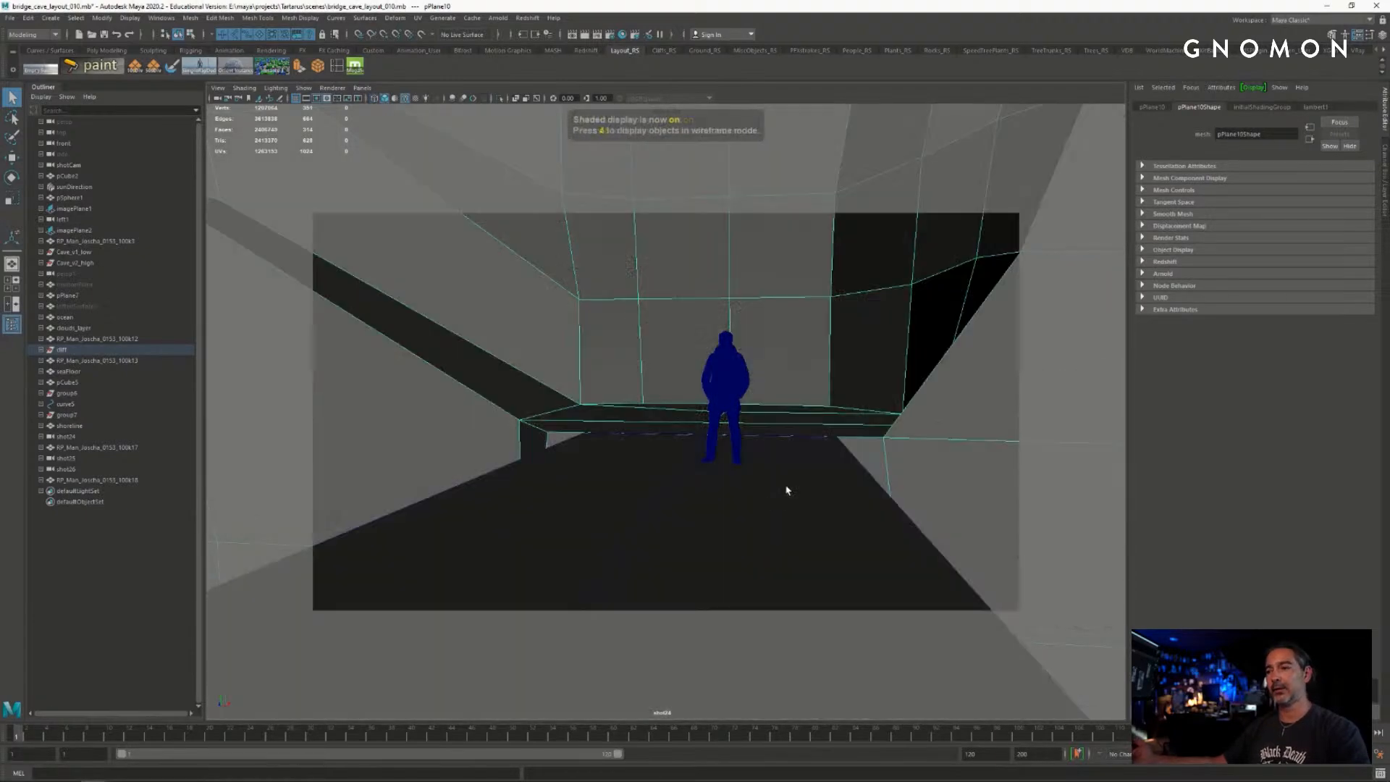
{"action": "key", "text": "4"}
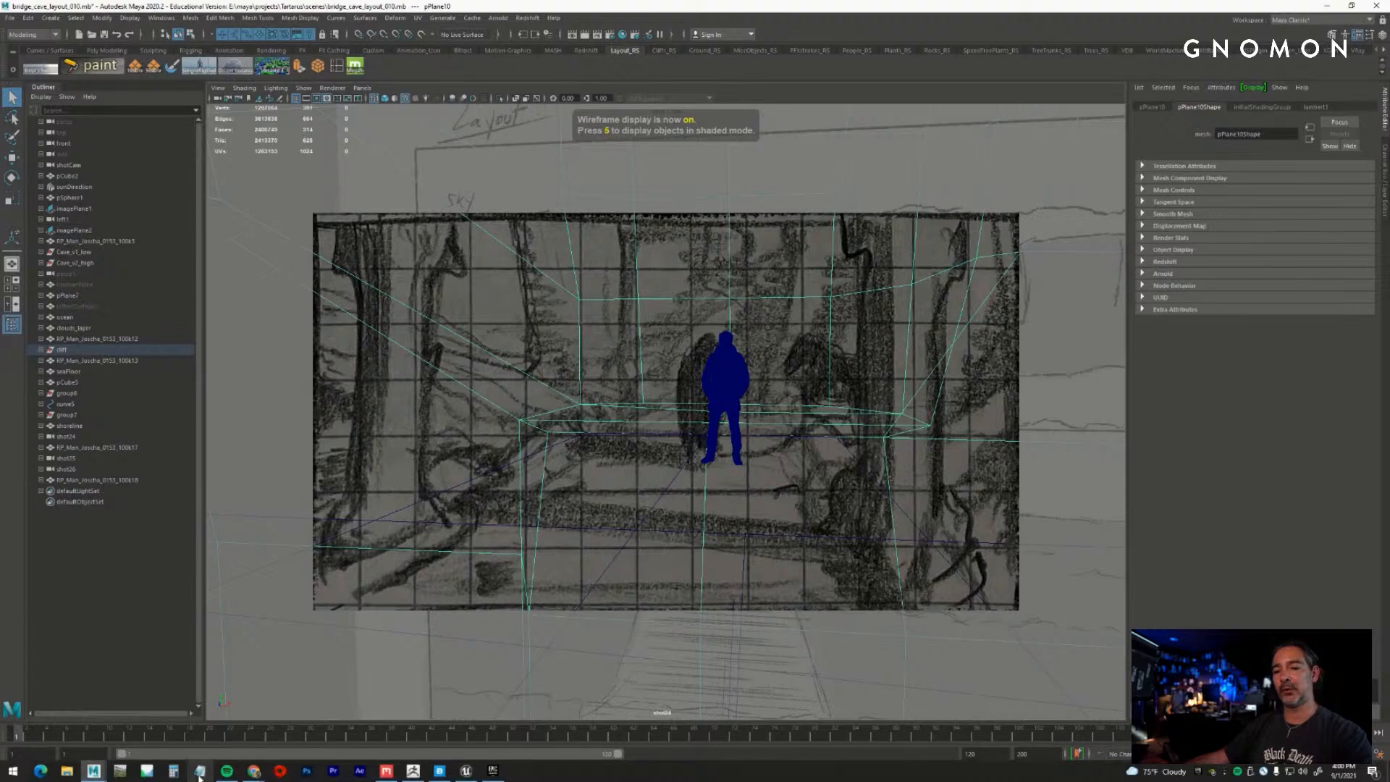
- Switch to File Explorer and open the v005 film from the MP4 folder in Unreal\Fellowship_Project\Sequence_Renders
{"action": "left_click", "coordinate": [67, 772]}
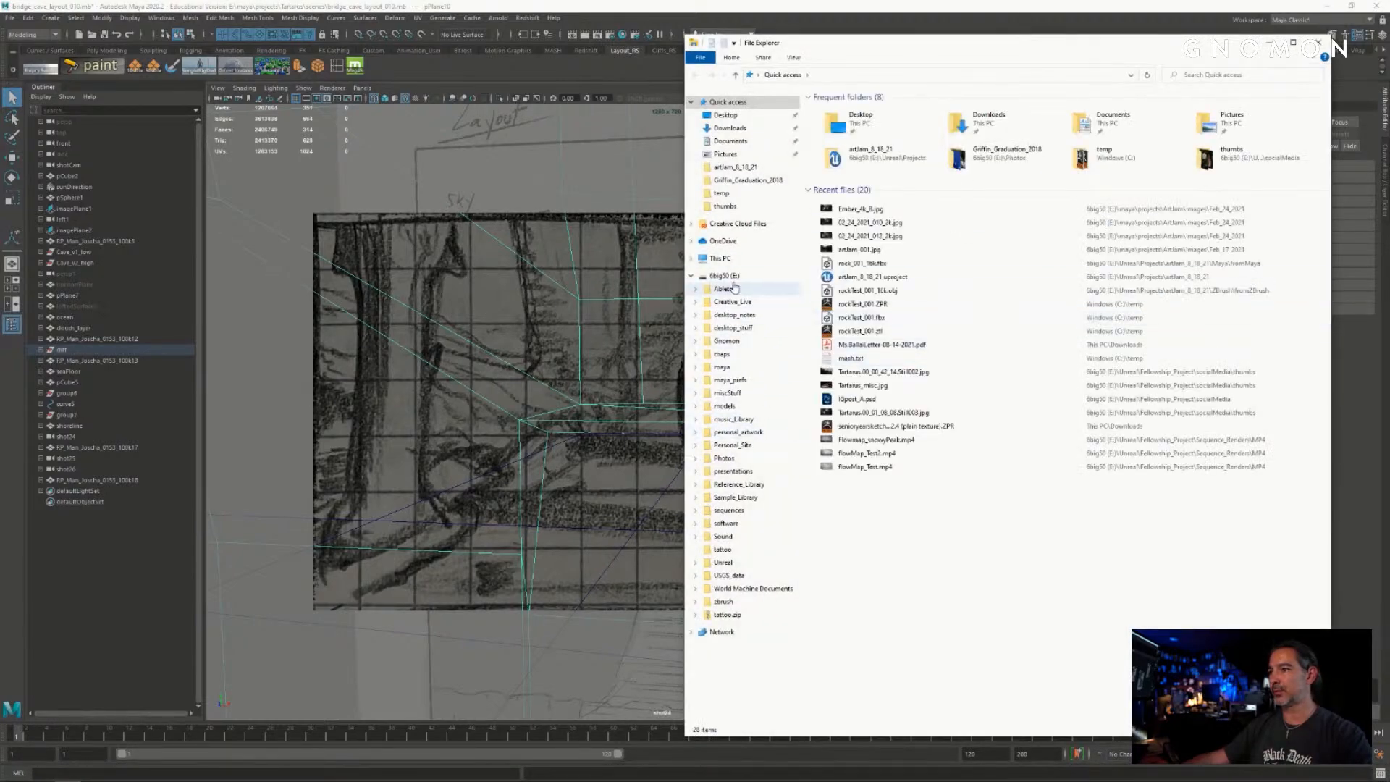
{"action": "left_click", "coordinate": [724, 275]}
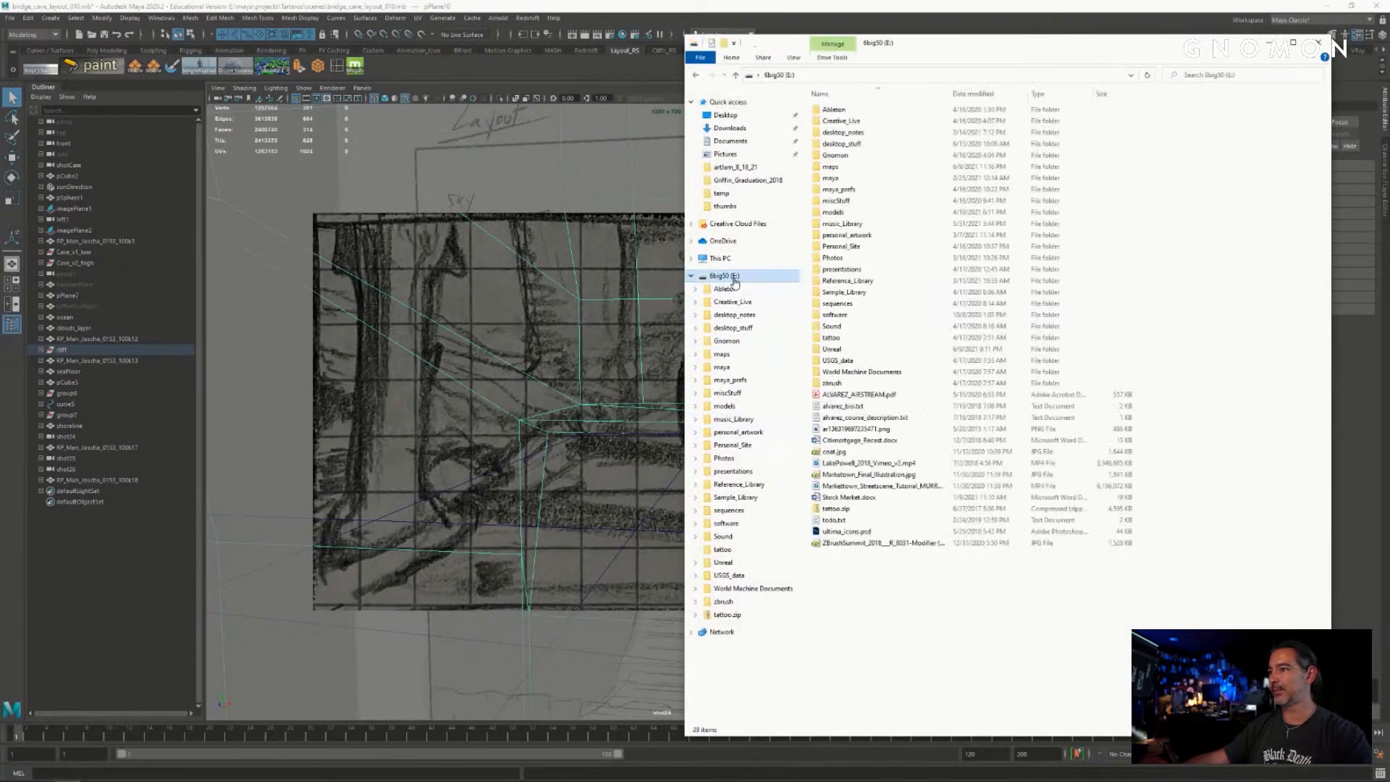
{"action": "double_click", "coordinate": [862, 347]}
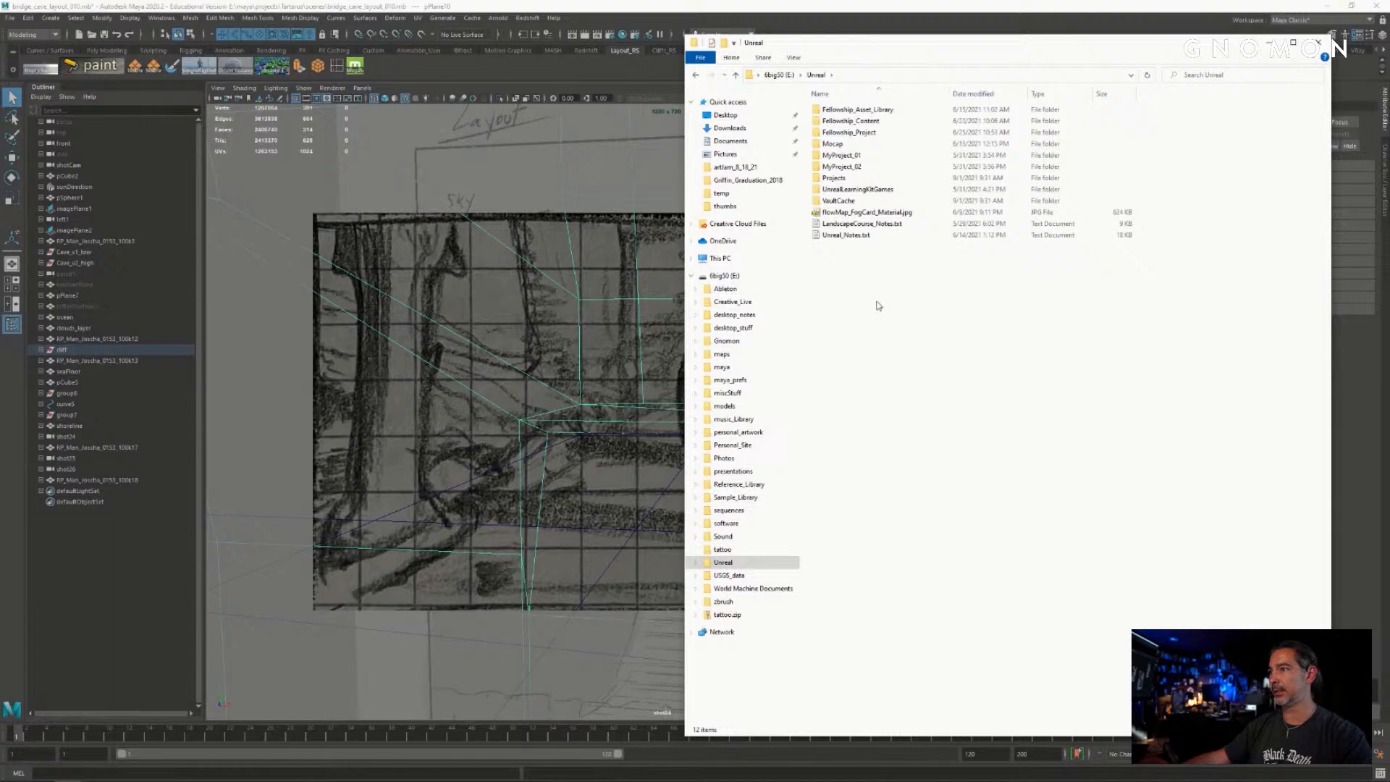
{"action": "double_click", "coordinate": [886, 178]}
{"action": "left_click", "coordinate": [815, 76]}
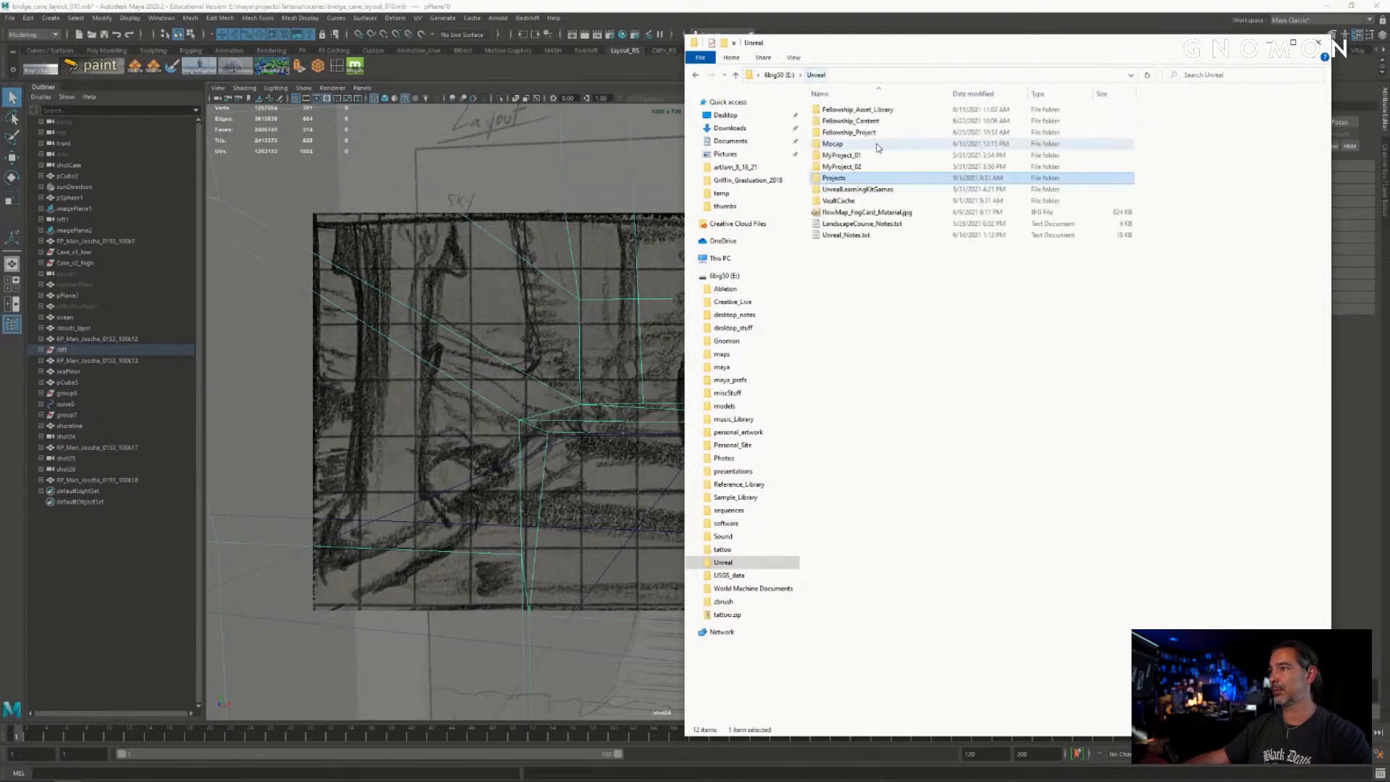
{"action": "double_click", "coordinate": [878, 133]}
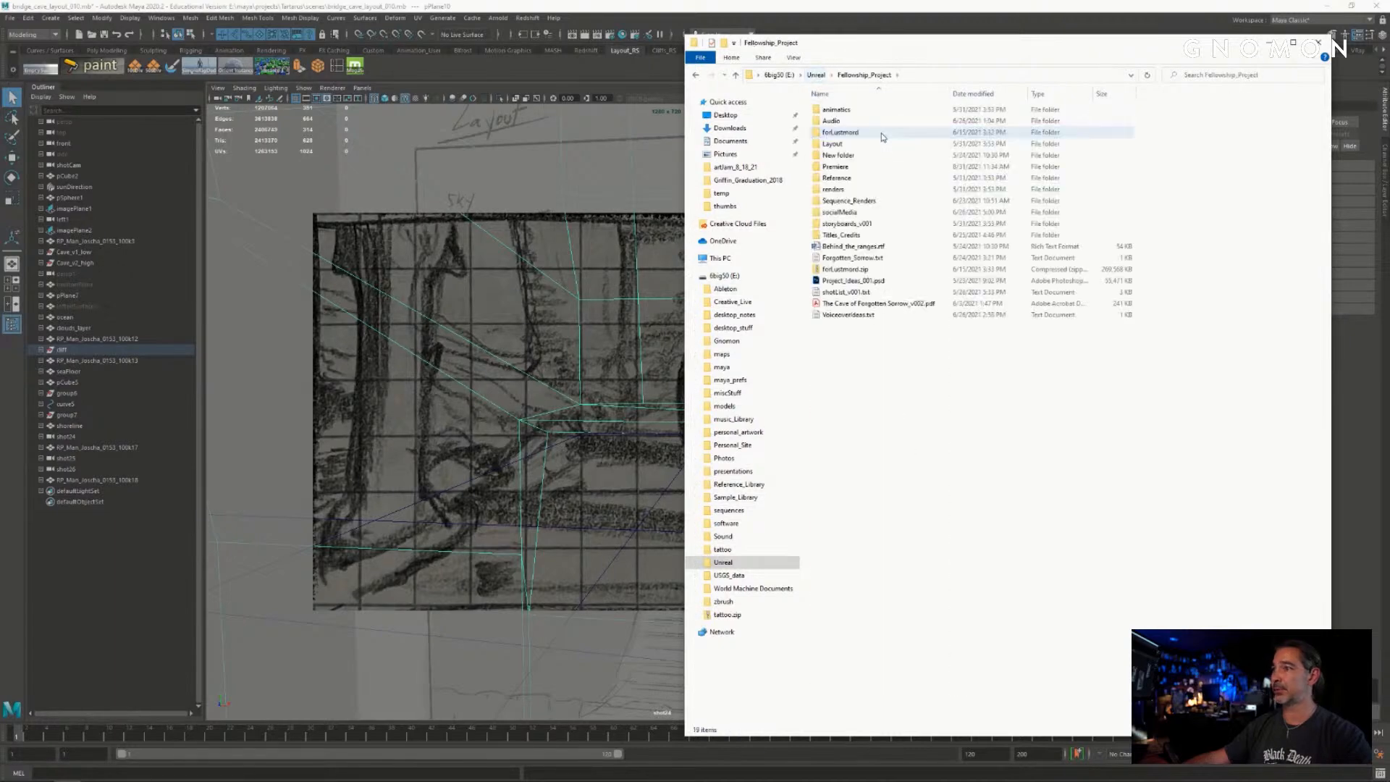
{"action": "double_click", "coordinate": [869, 201]}
{"action": "double_click", "coordinate": [856, 149]}
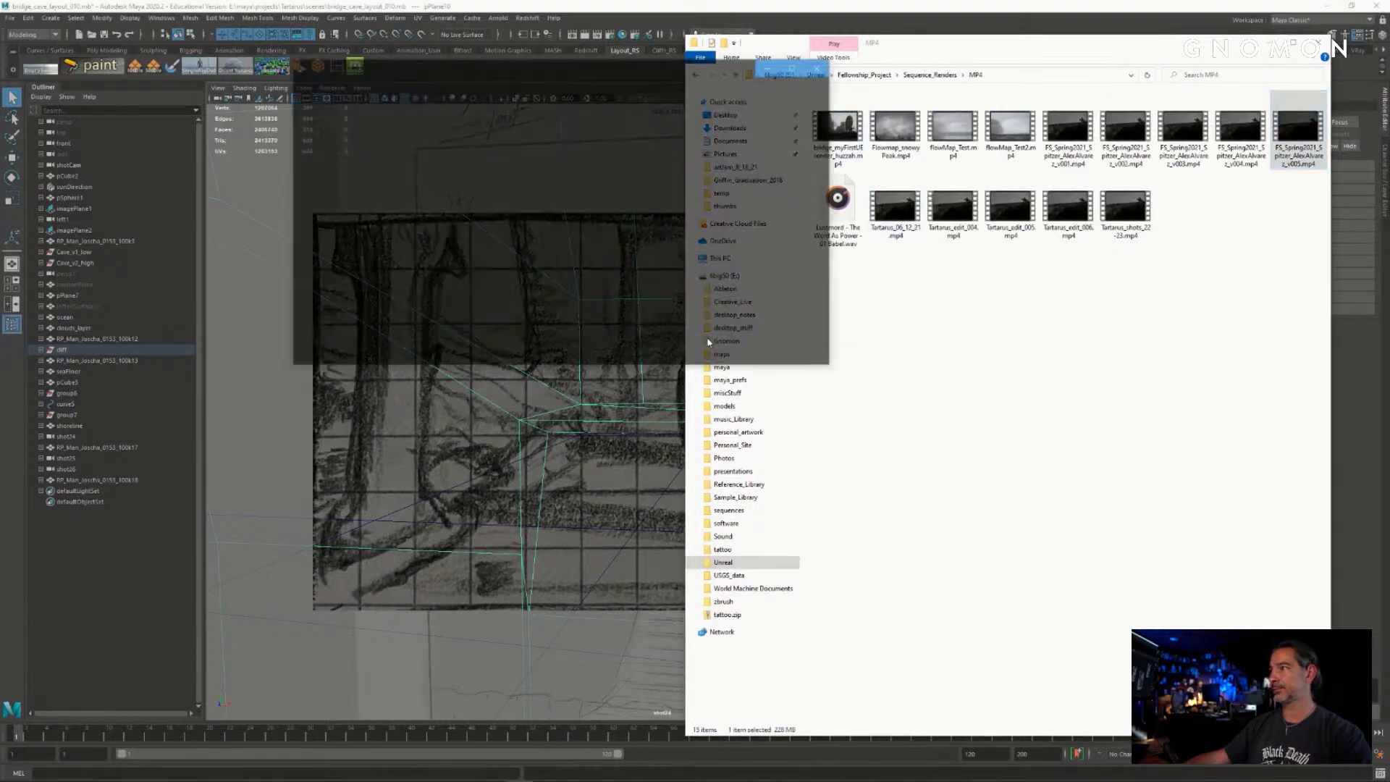
- Watch the film muted in an enlarged player window, and pause it to examine the candlelit stairway shot
{"action": "left_click_drag", "start_coordinate": [501, 83], "coordinate": [441, 102]}
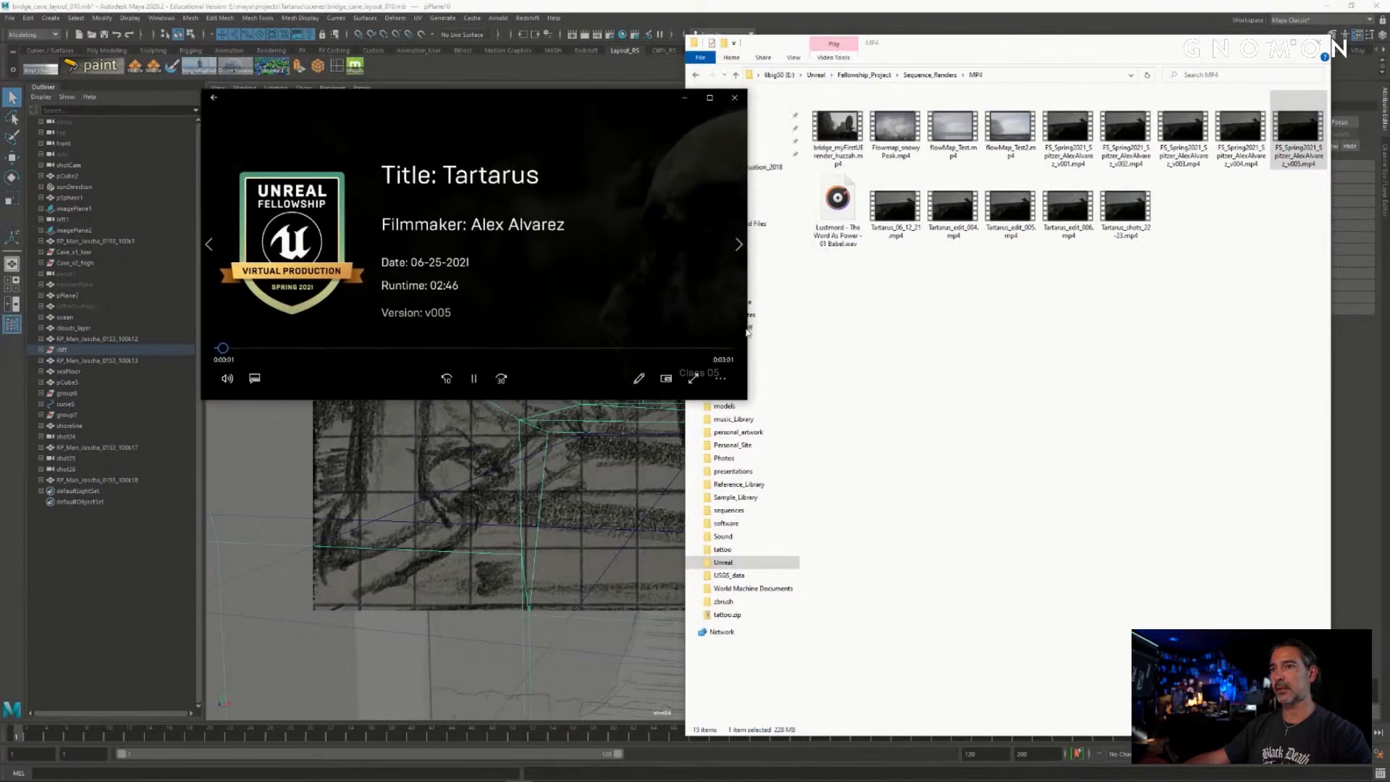
{"action": "left_click_drag", "start_coordinate": [746, 399], "coordinate": [1247, 726]}
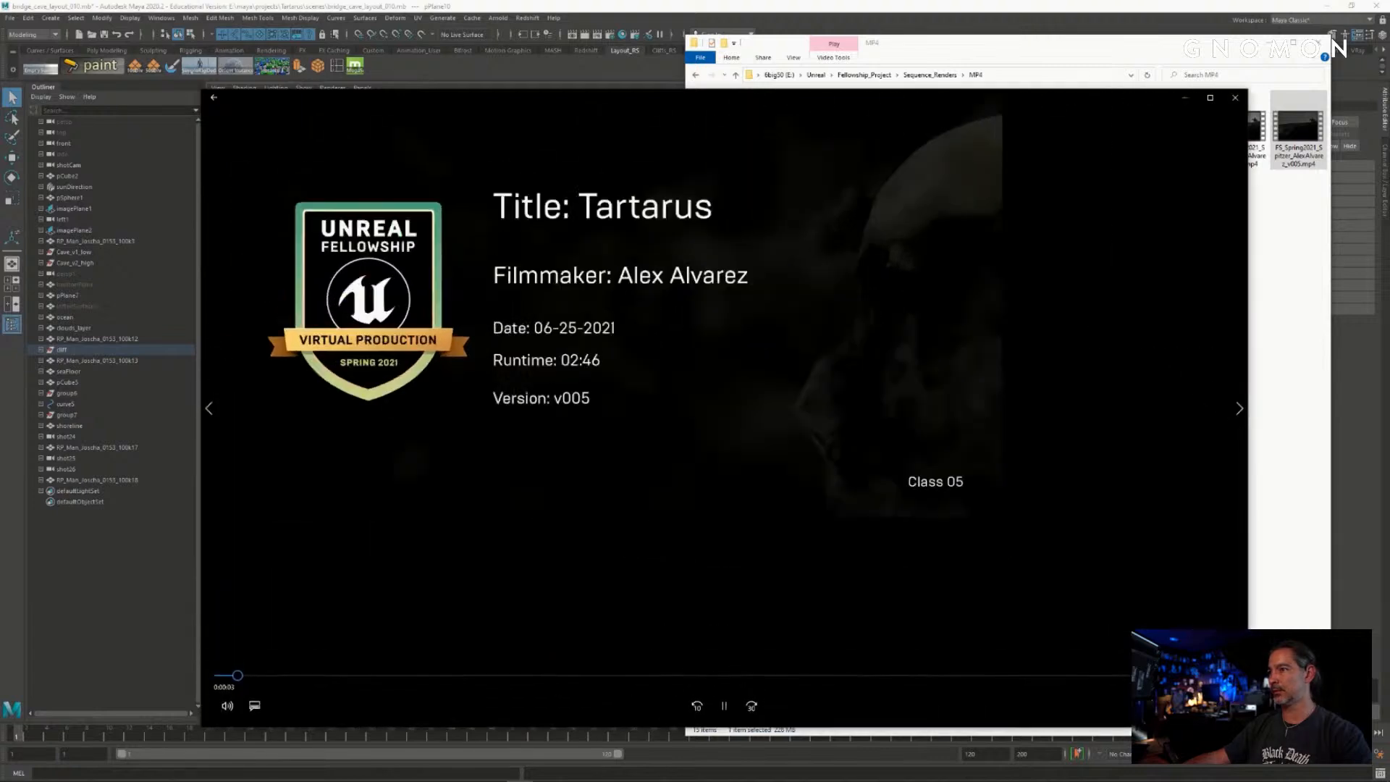
{"action": "left_click_drag", "start_coordinate": [628, 88], "coordinate": [523, 40]}
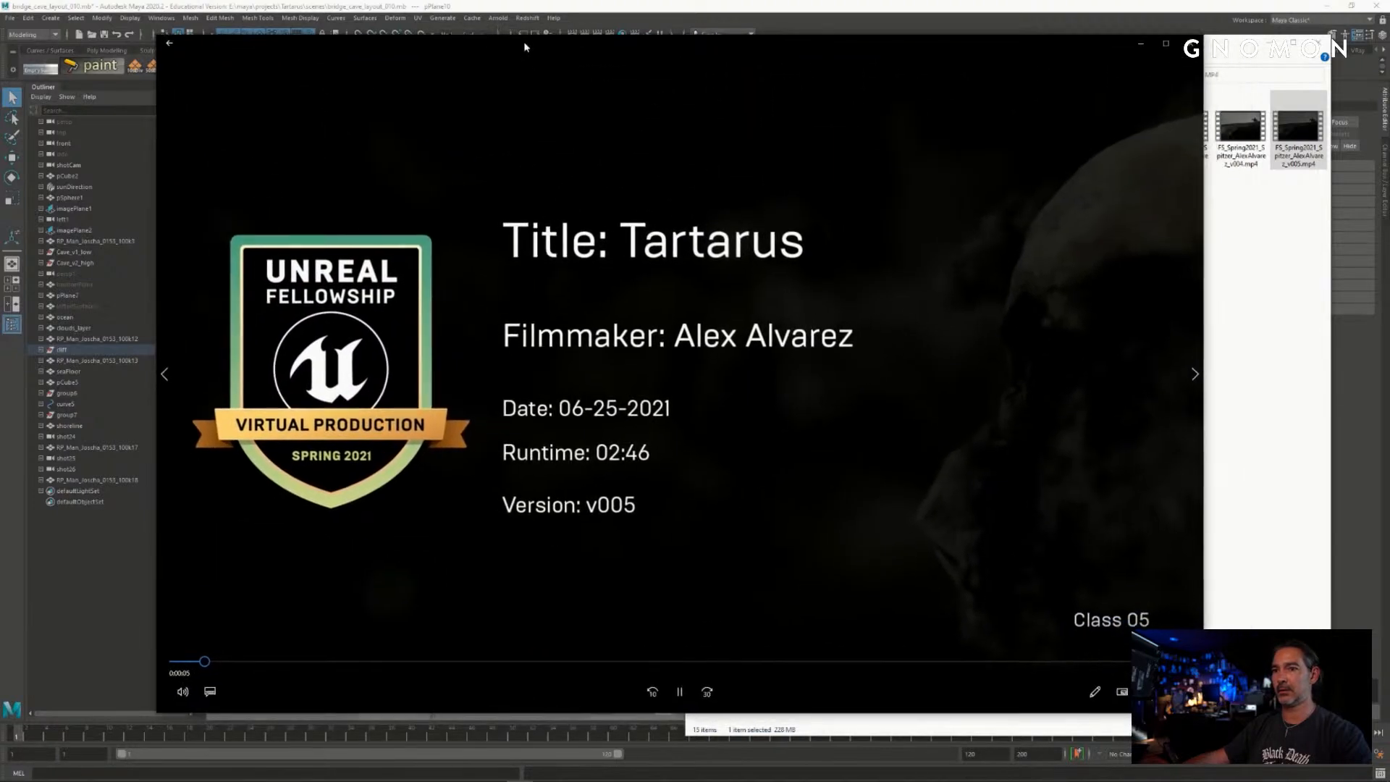
{"action": "left_click", "coordinate": [180, 690]}
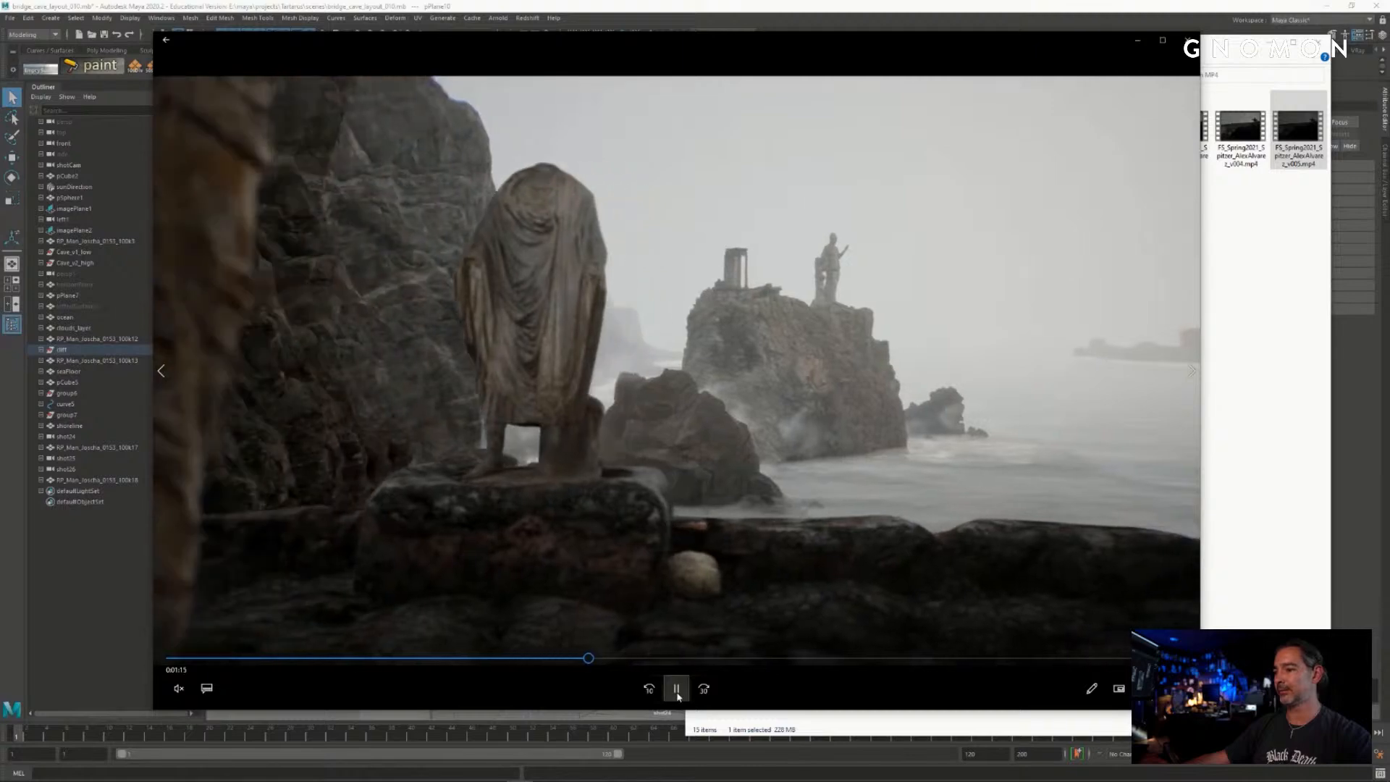
{"action": "left_click", "coordinate": [677, 692]}
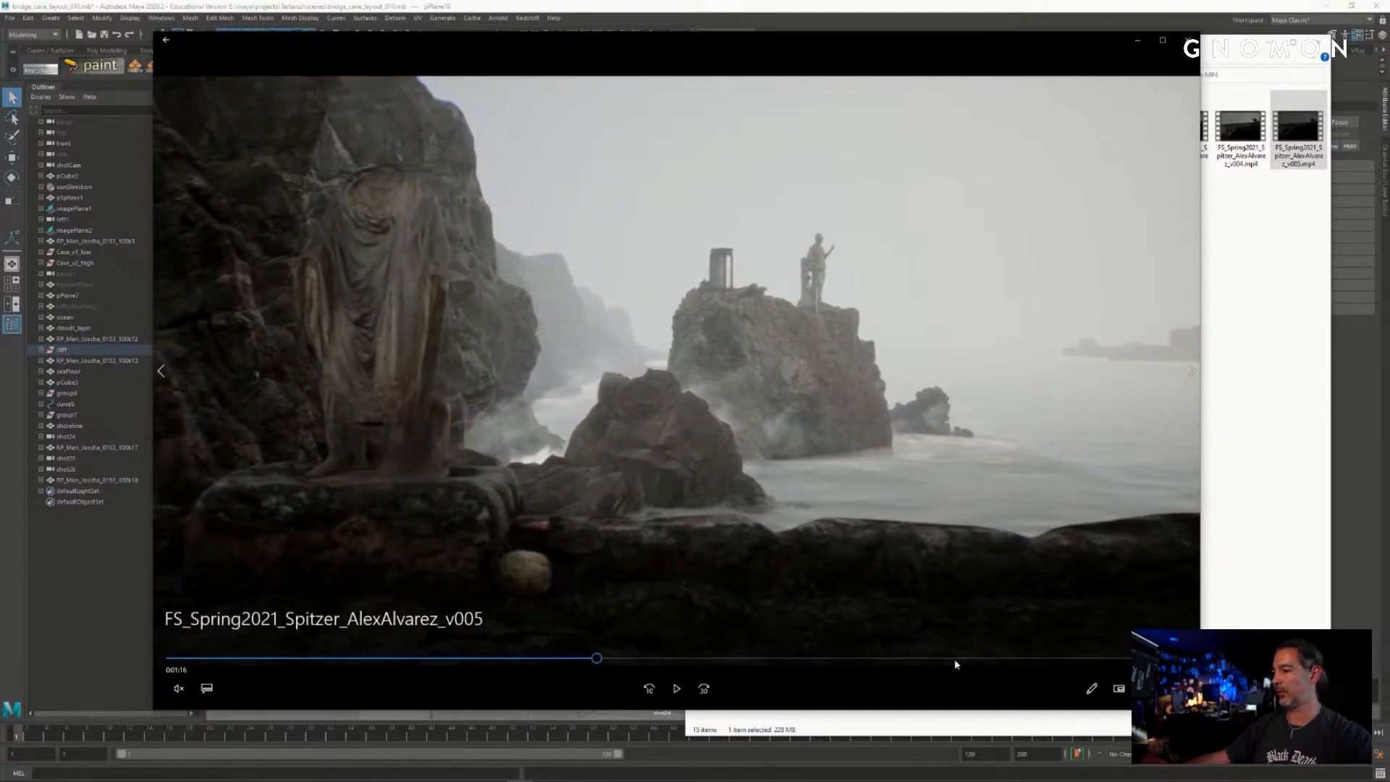
{"action": "left_click_drag", "start_coordinate": [1158, 659], "coordinate": [938, 662]}
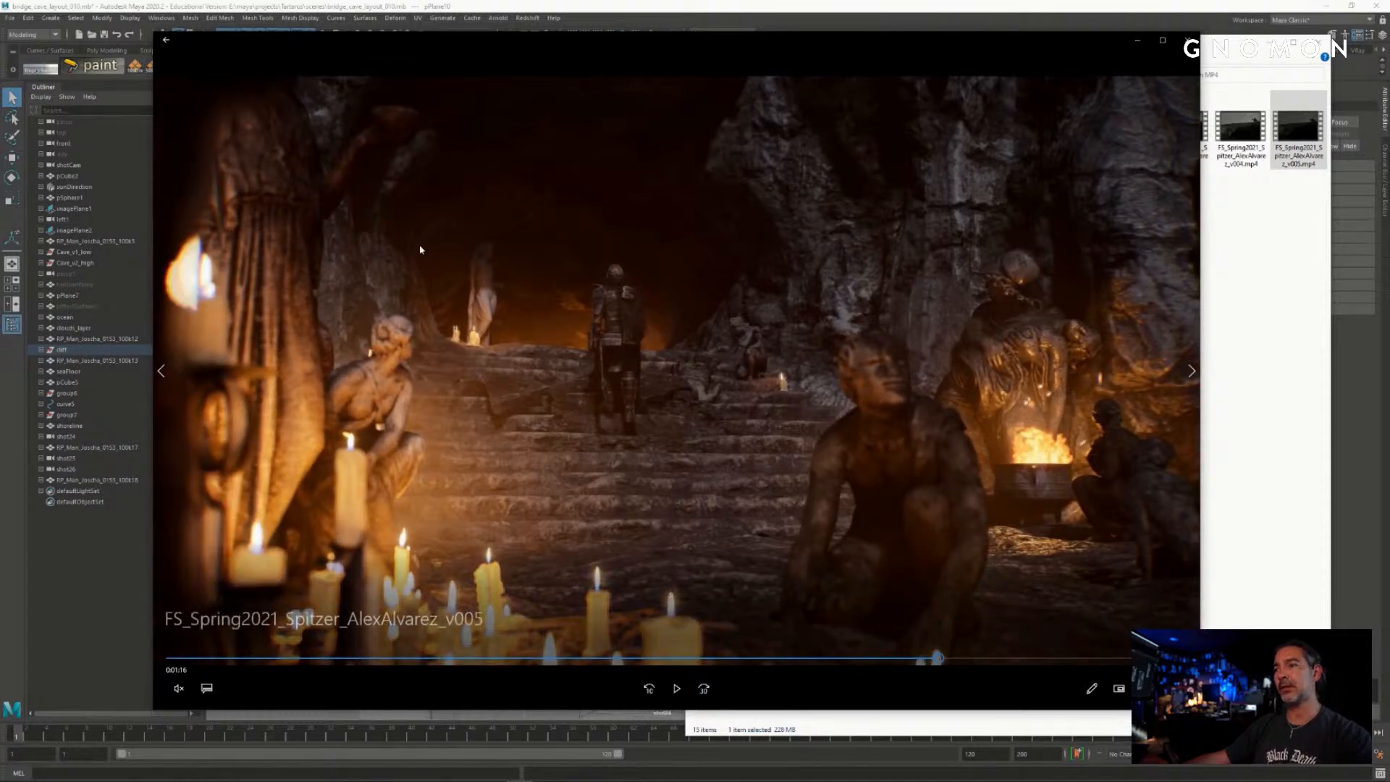
- Return to File Explorer and open Shot_27a.jpg from the innermost storyboards folder under Fellowship_Project\storyboards_v001
{"action": "left_click", "coordinate": [1251, 322]}
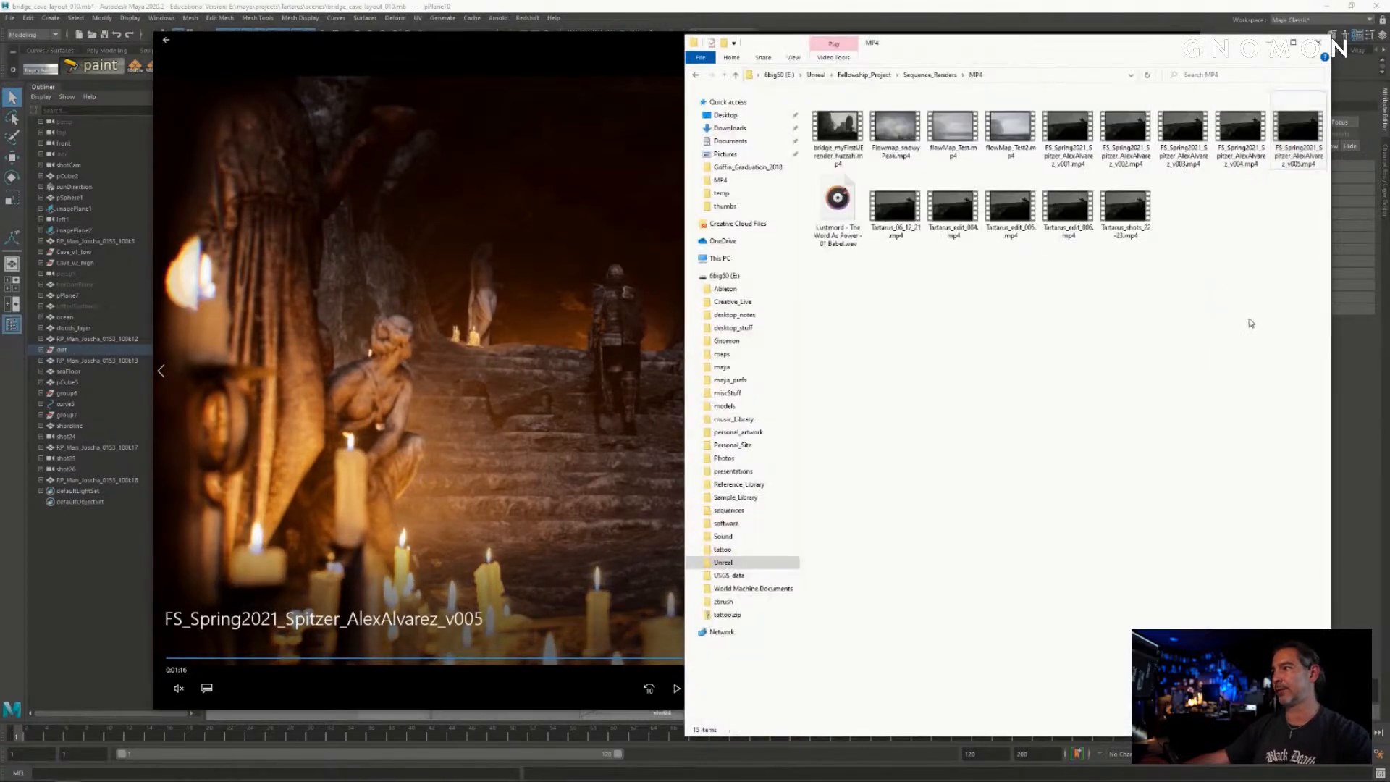
{"action": "left_click", "coordinate": [938, 76]}
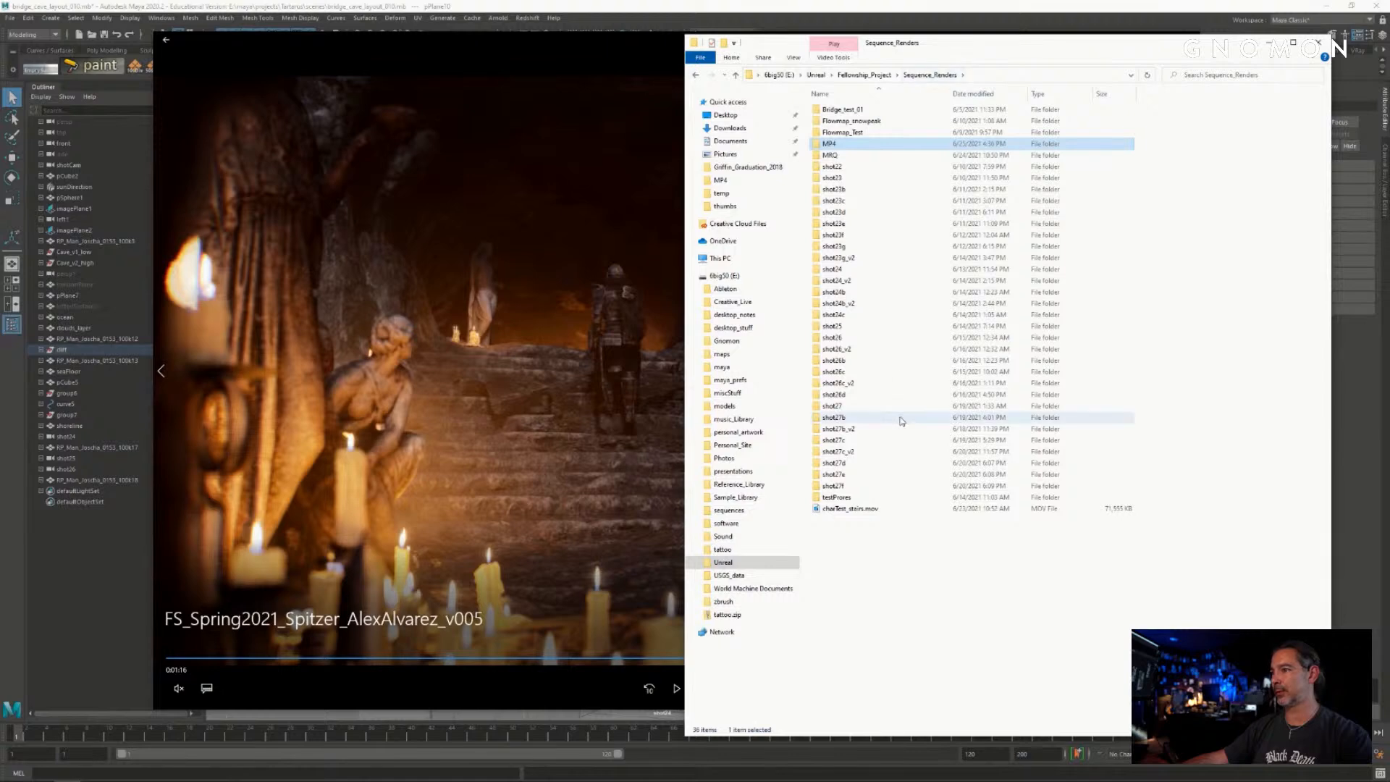
{"action": "left_click", "coordinate": [864, 75]}
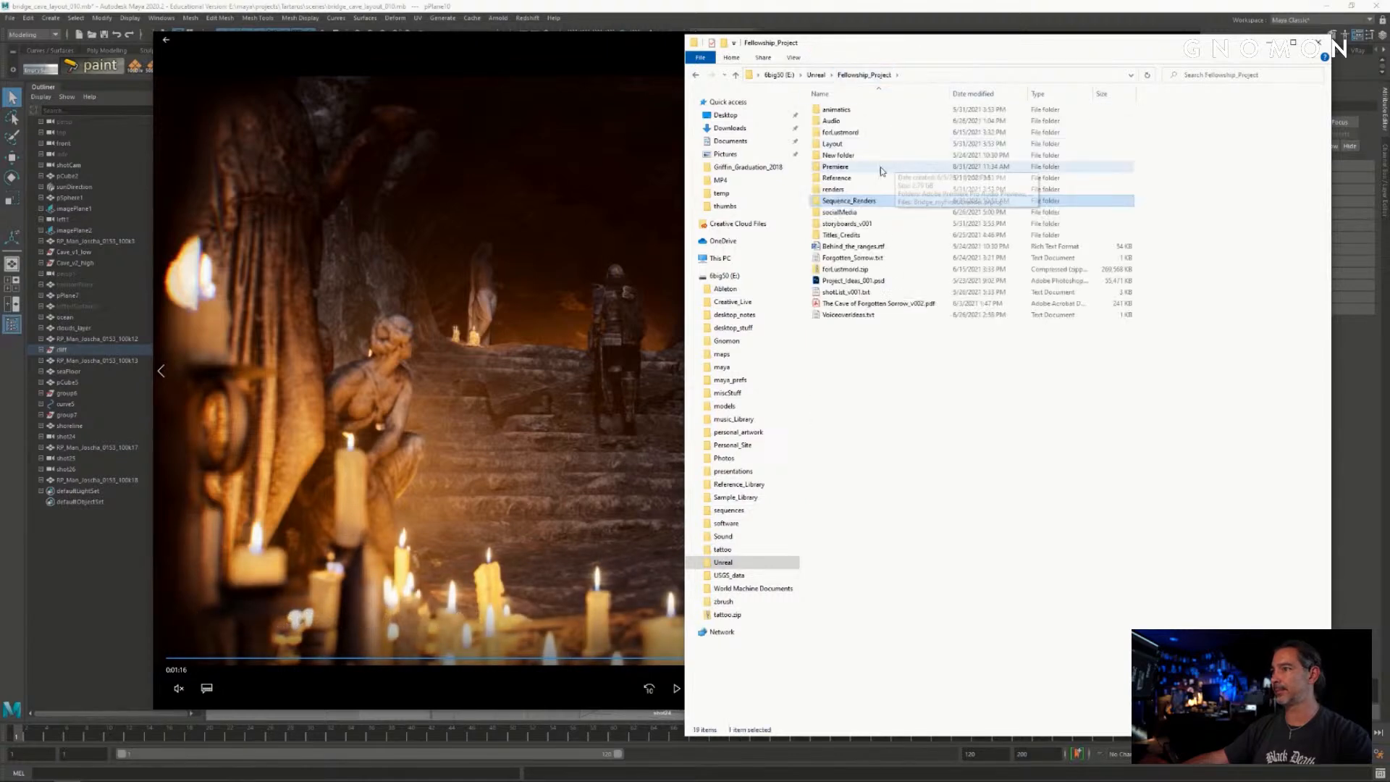
{"action": "double_click", "coordinate": [868, 223]}
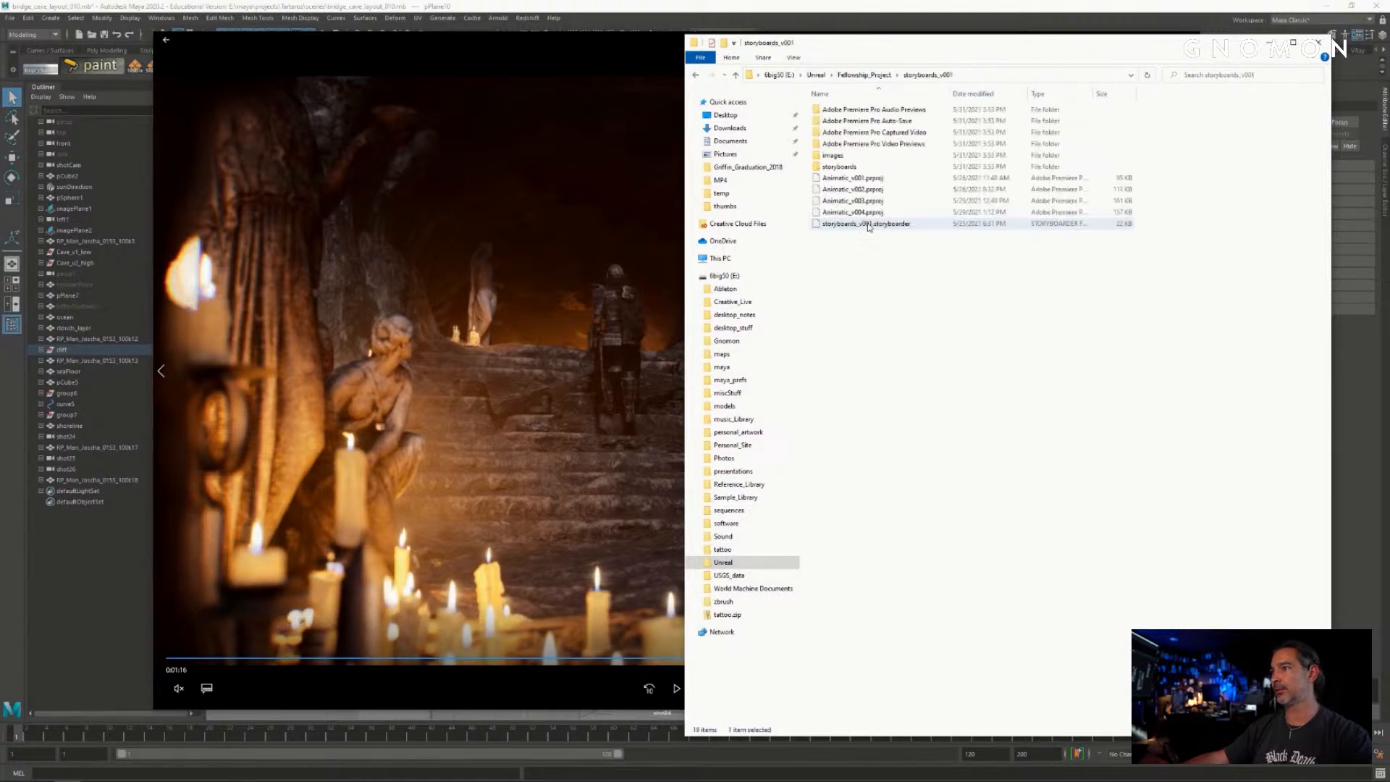
{"action": "double_click", "coordinate": [890, 167]}
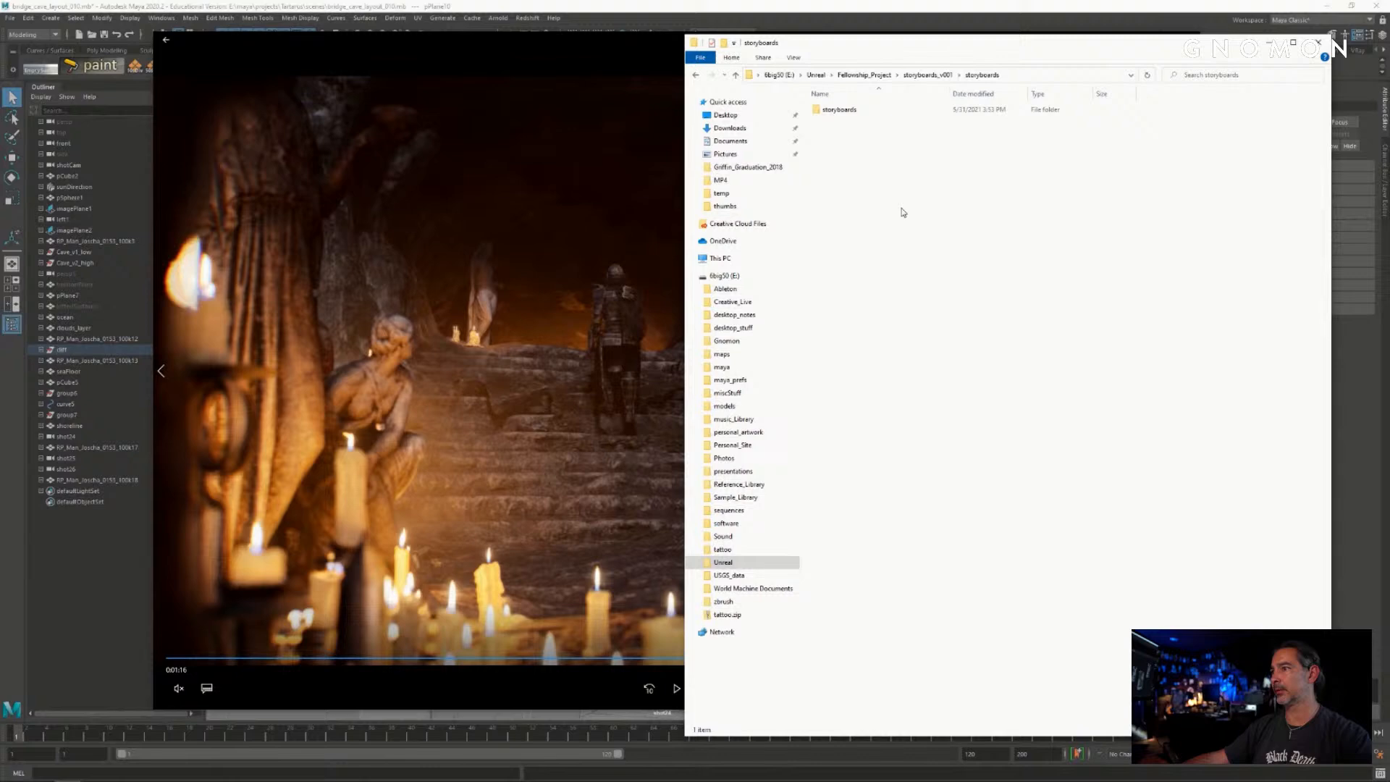
{"action": "double_click", "coordinate": [856, 117]}
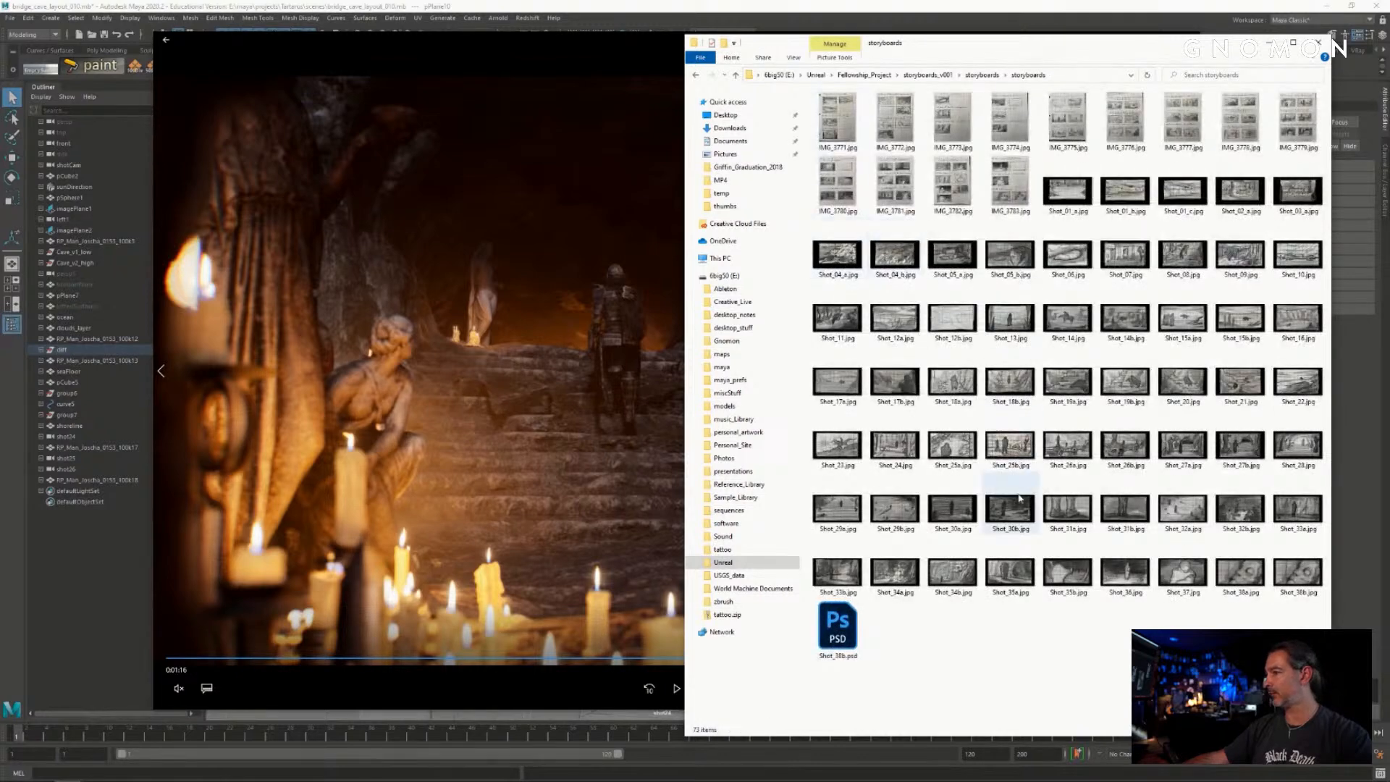
{"action": "left_click", "coordinate": [1240, 454]}
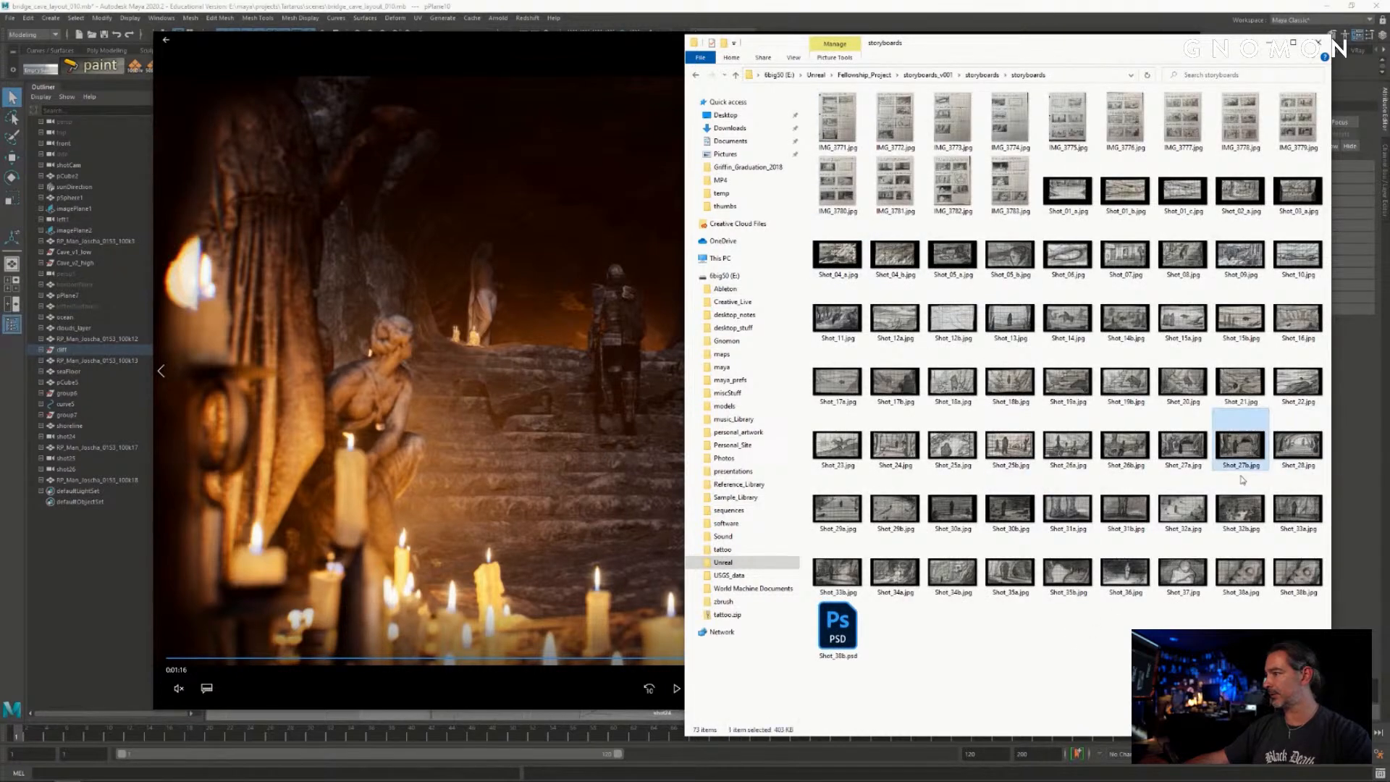
{"action": "double_click", "coordinate": [1192, 455]}
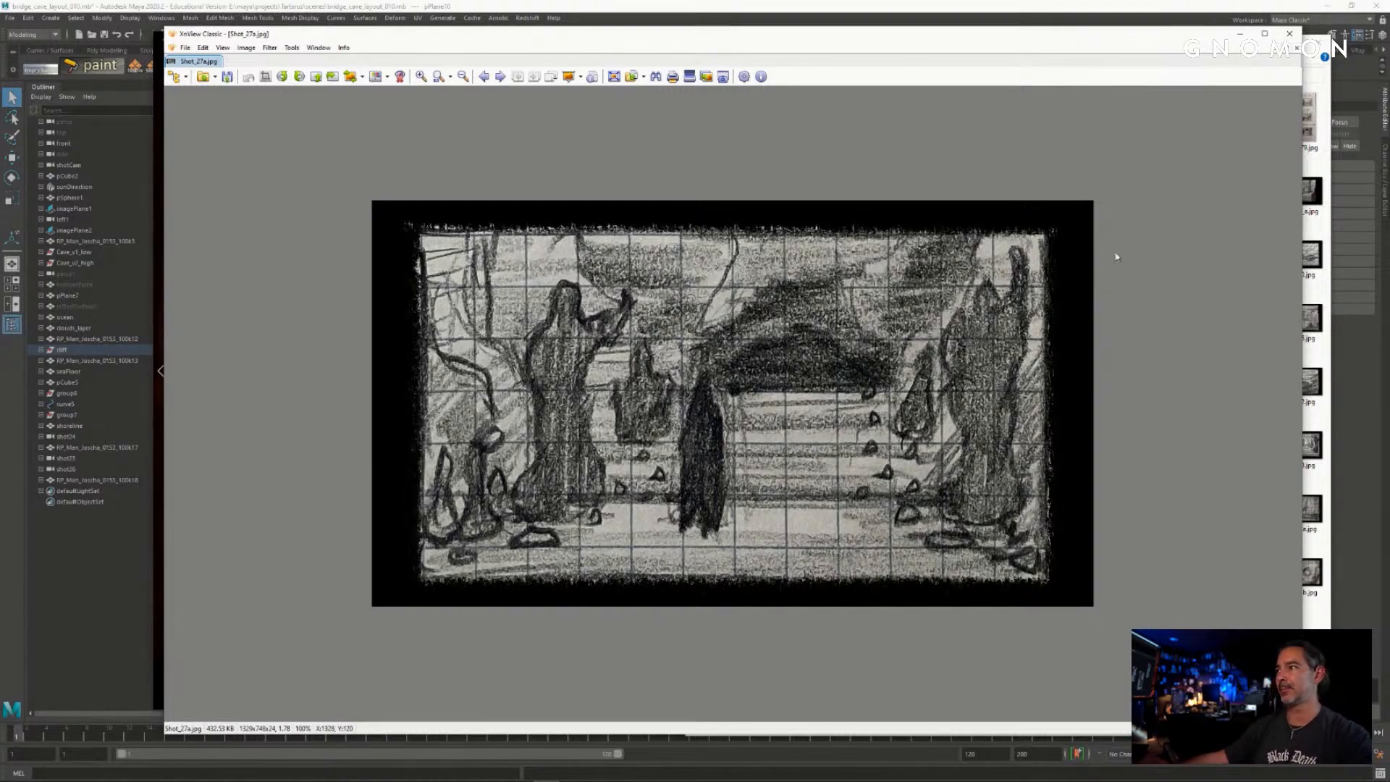
- Shrink the Shot_27a image window beside the storyboard thumbnails, study the sketch, and close it
{"action": "left_click_drag", "start_coordinate": [1288, 30], "coordinate": [1055, 49]}
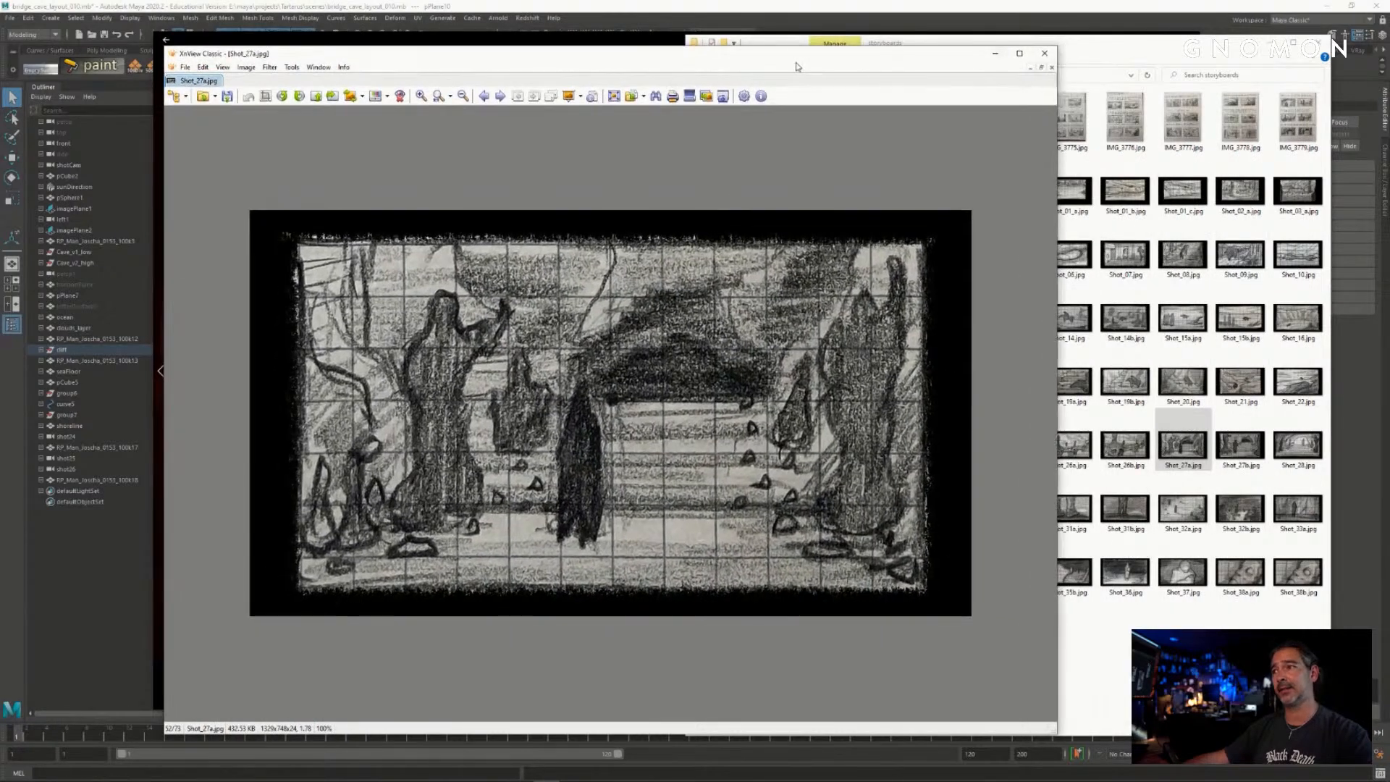
{"action": "left_click_drag", "start_coordinate": [804, 60], "coordinate": [755, 42]}
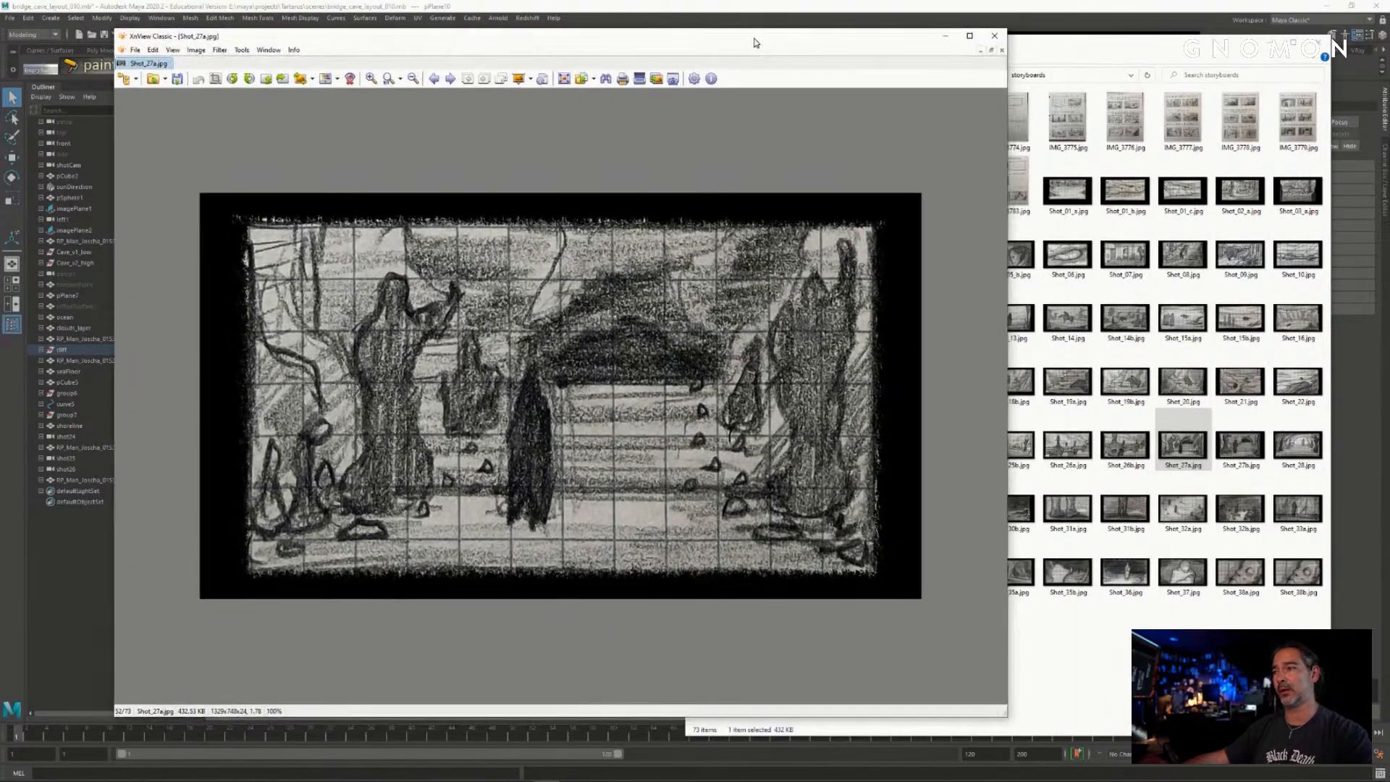
{"action": "left_click", "coordinate": [986, 41]}
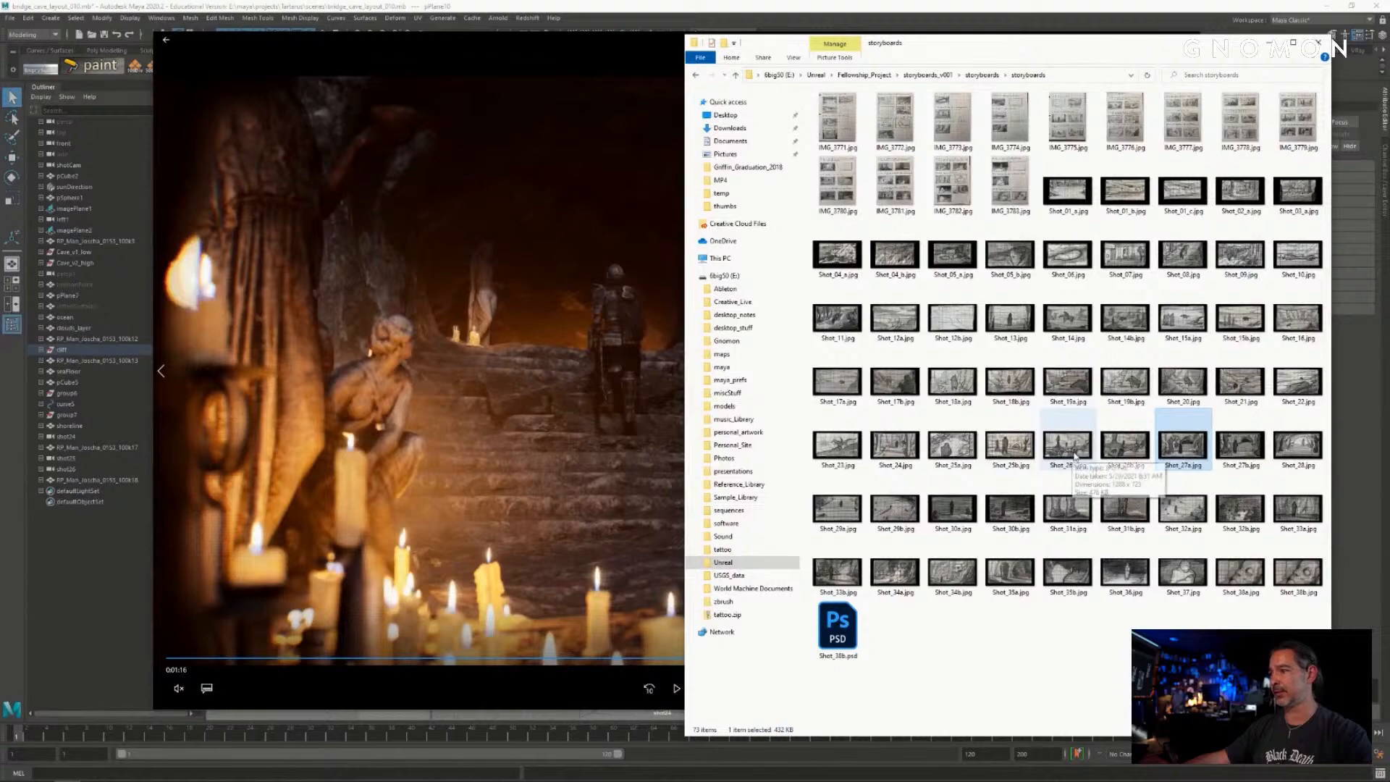
- View the Shot_26a.jpg storyboard and close it, then open Shot_25a.jpg and shift its window aside
{"action": "double_click", "coordinate": [1075, 456]}
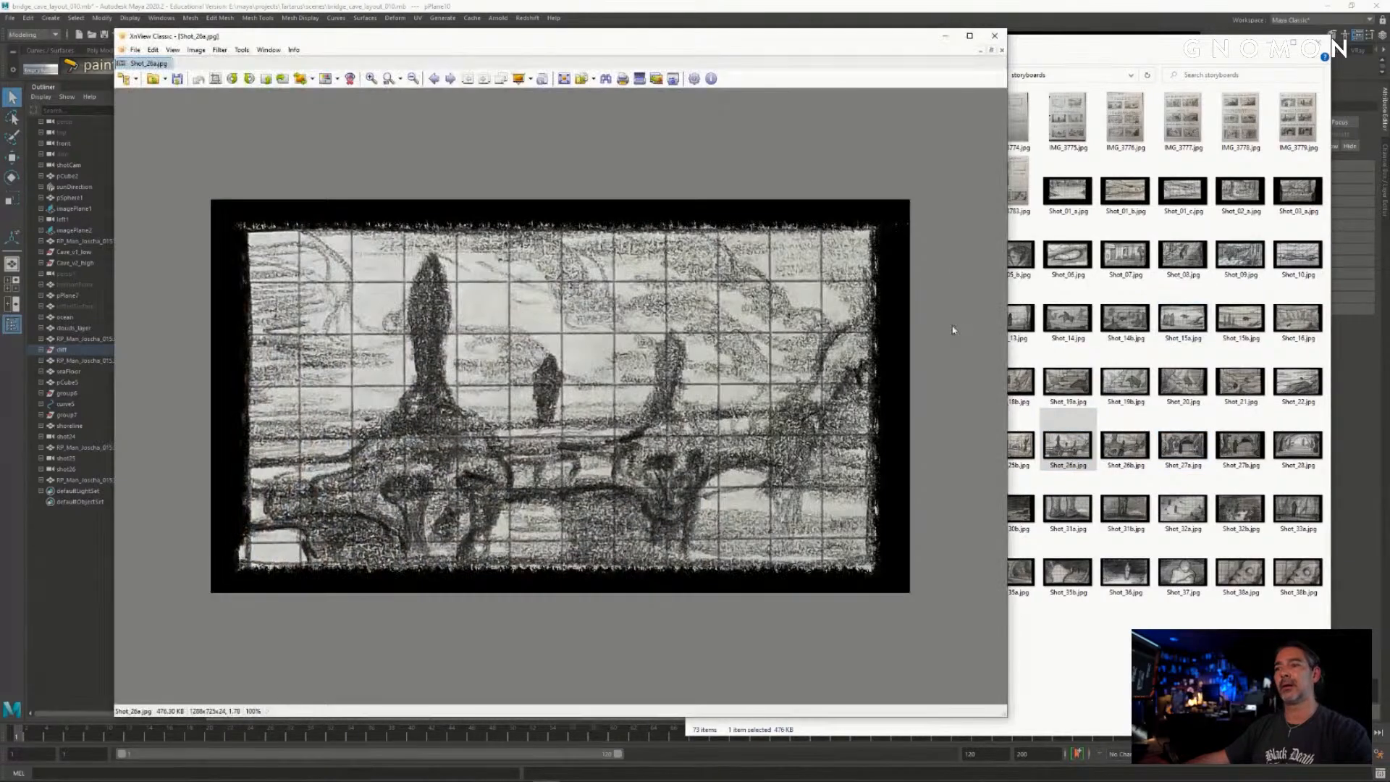
{"action": "left_click", "coordinate": [995, 38]}
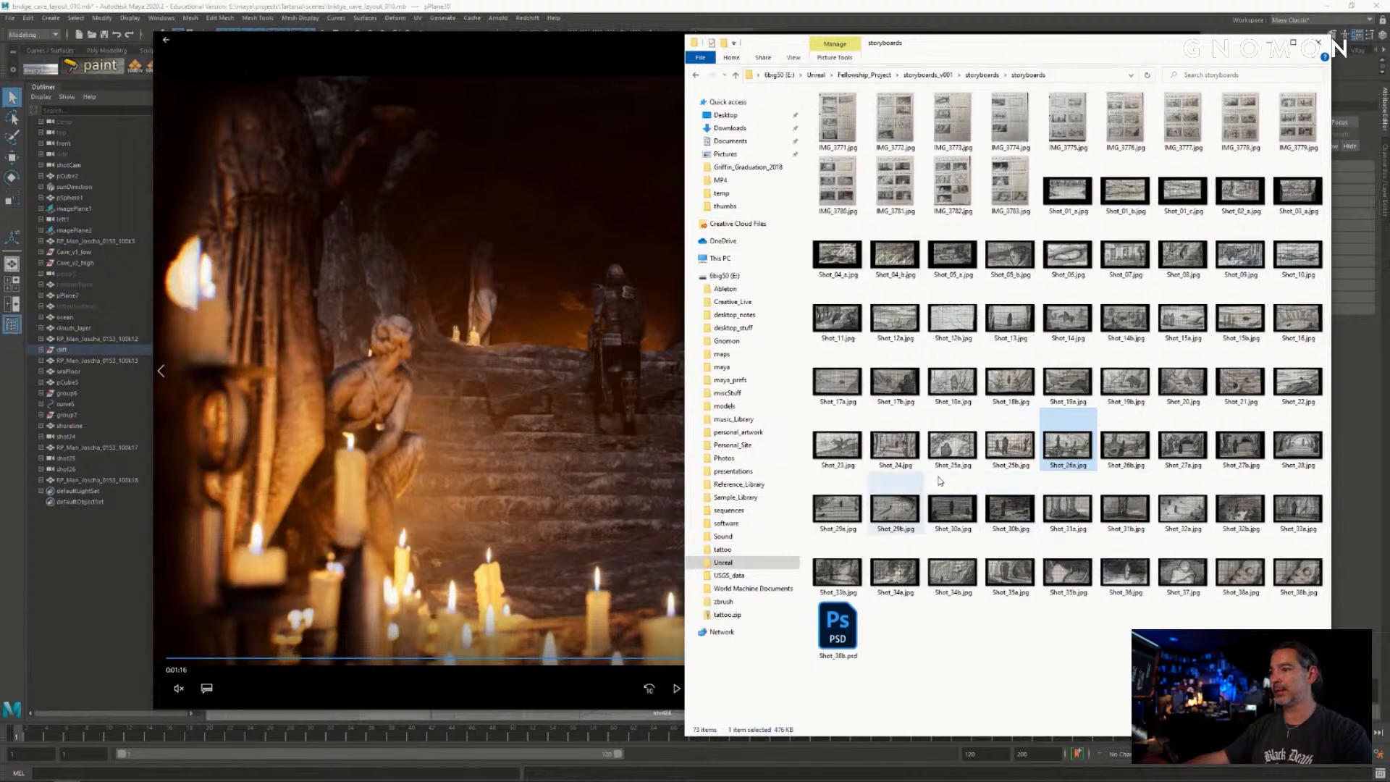
{"action": "double_click", "coordinate": [955, 449]}
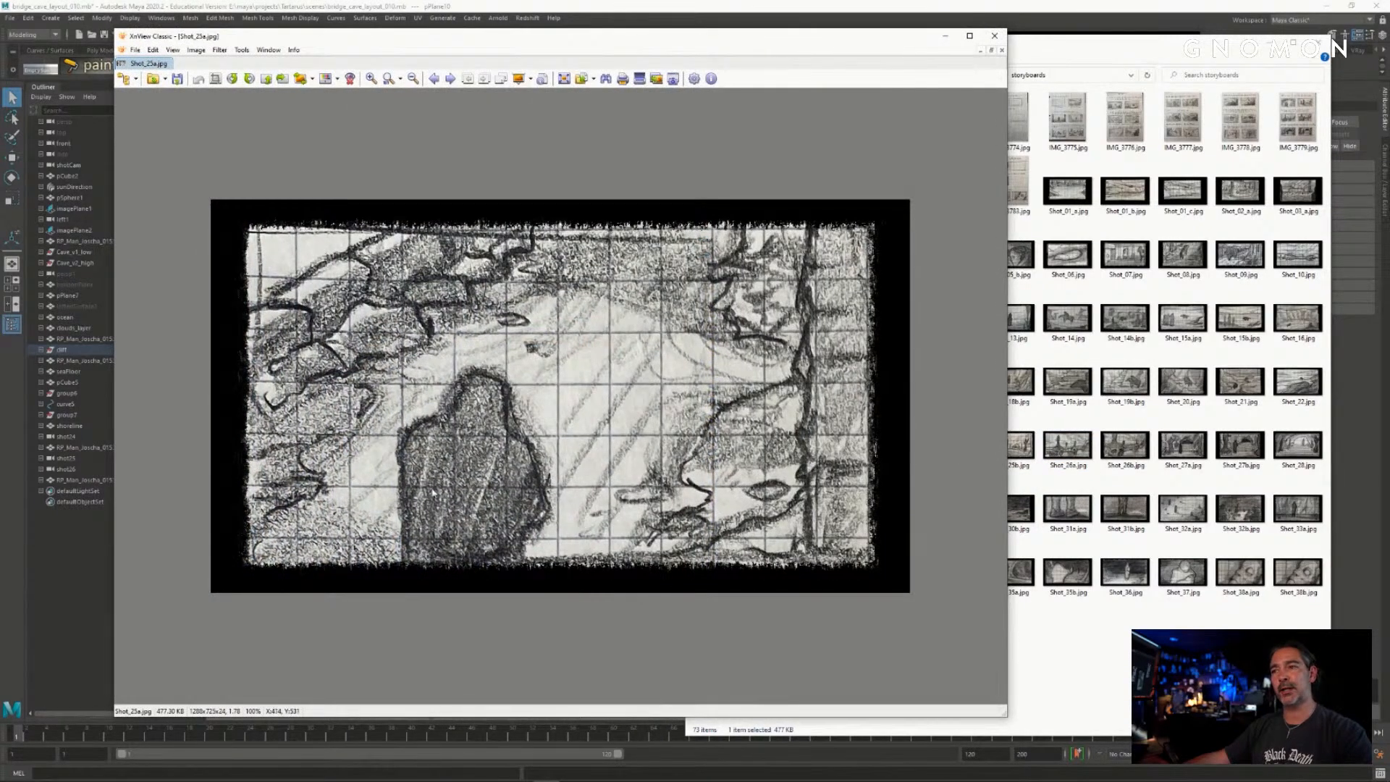
{"action": "left_click_drag", "start_coordinate": [851, 42], "coordinate": [771, 104]}
- Return to the v005 film, scrub back to the shot of the armoured figure on the rocky path, and close the player
{"action": "left_click", "coordinate": [625, 48]}
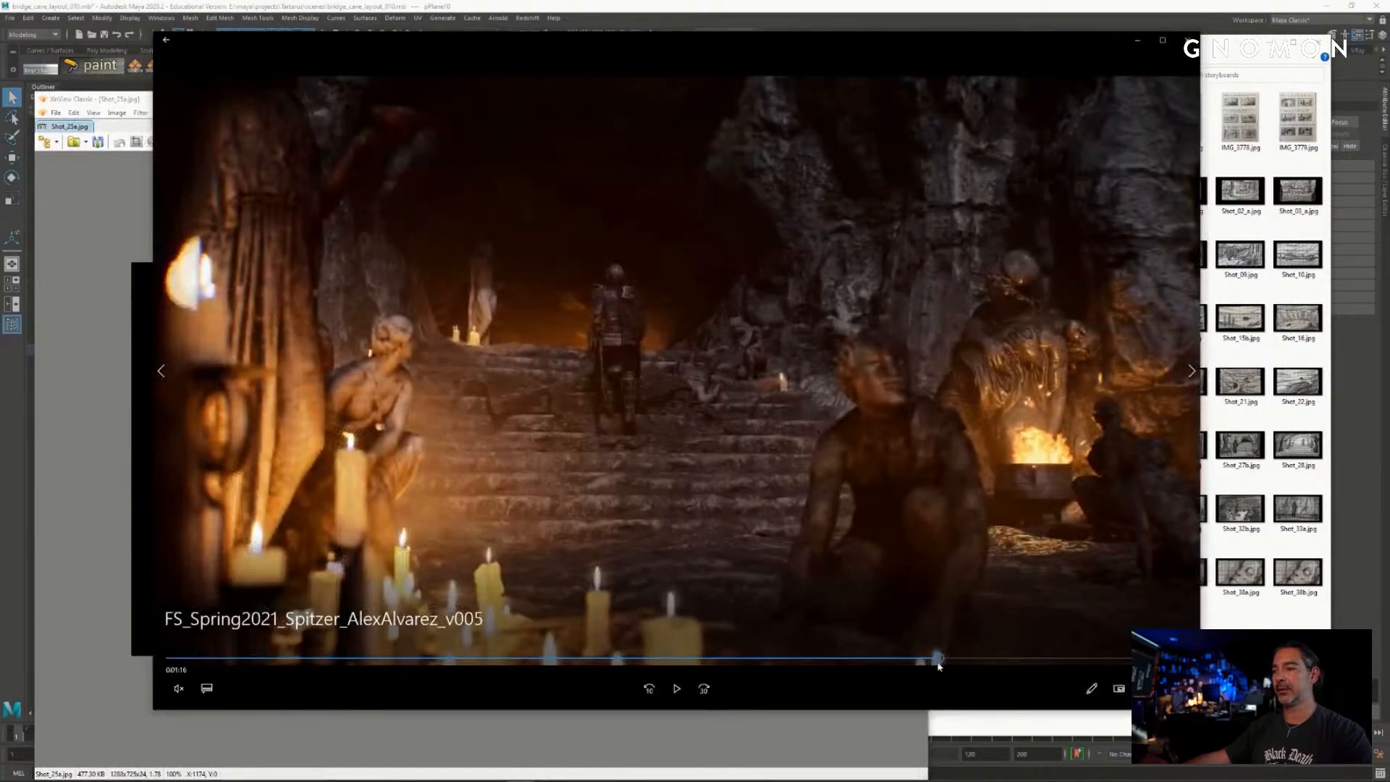
{"action": "left_click_drag", "start_coordinate": [938, 665], "coordinate": [664, 671]}
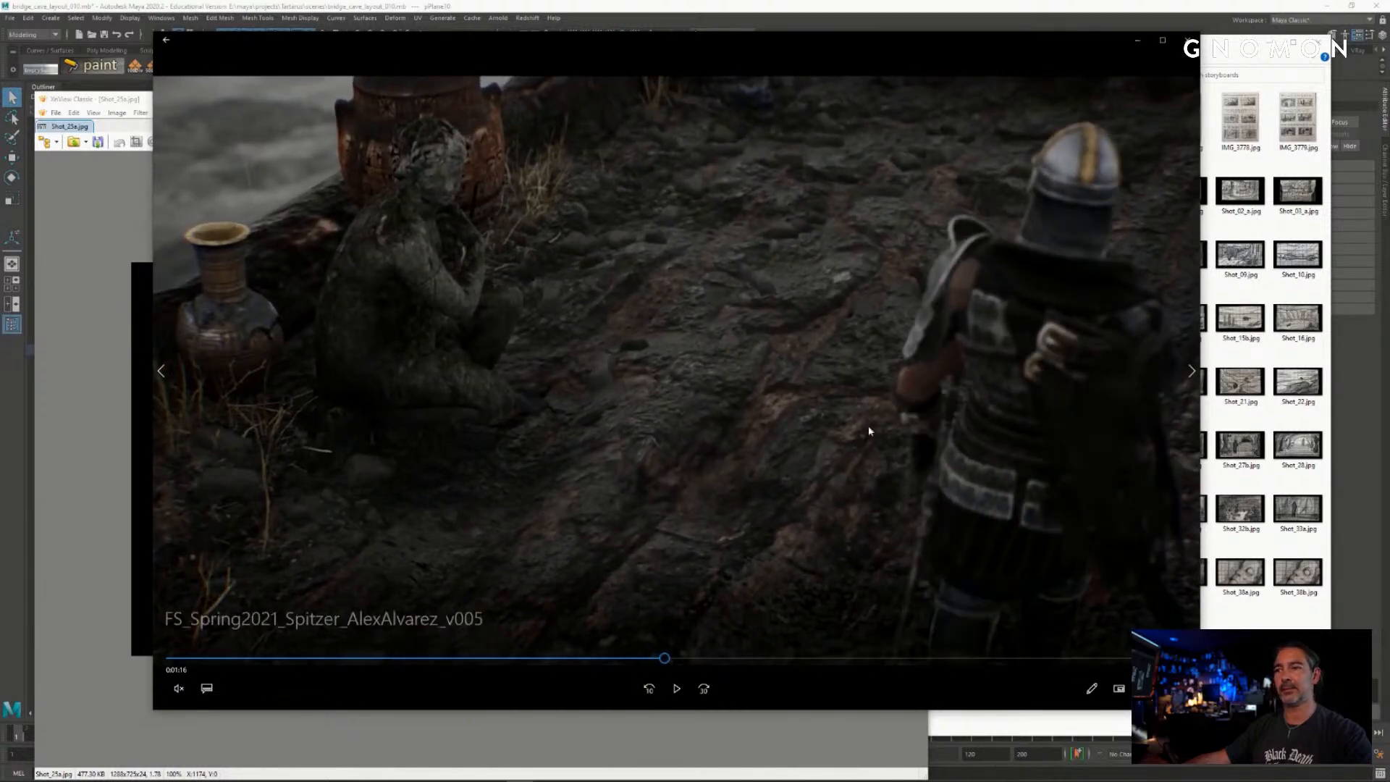
{"action": "left_click", "coordinate": [1187, 41]}
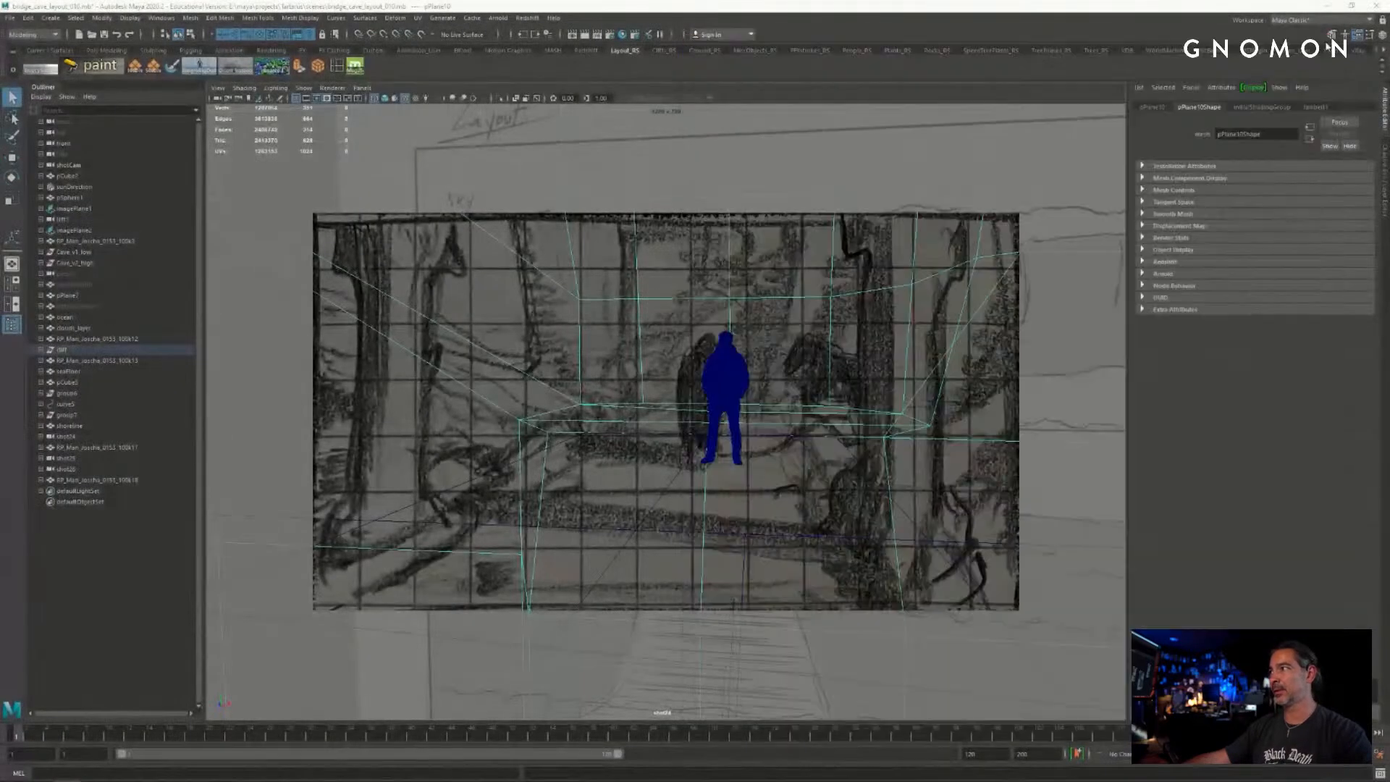
- Return the shot24 view in Maya to shaded display, then switch to the Artjam_09_01_21 project and open artjam_09_01_21_v002.mb
{"action": "left_click", "coordinate": [541, 212]}
{"action": "key", "text": "5"}
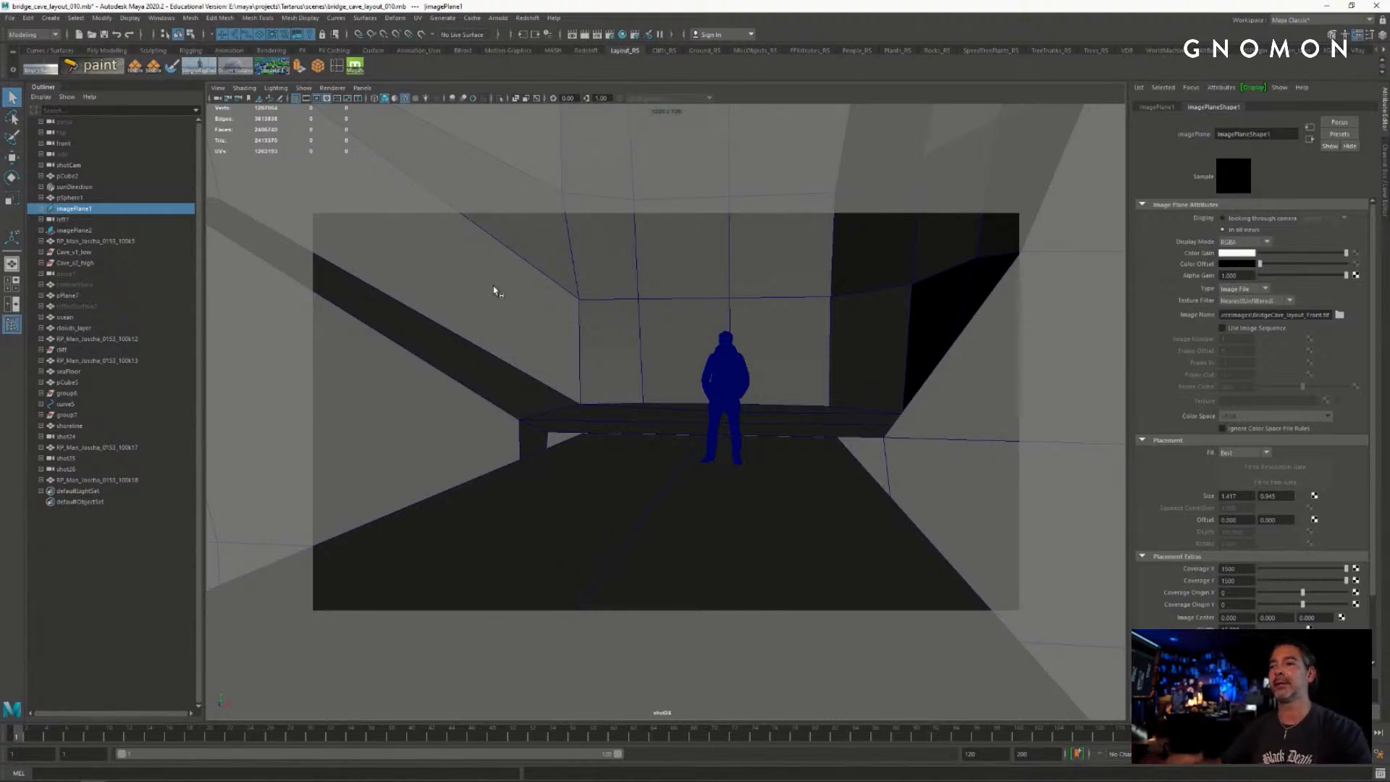
{"action": "left_click", "coordinate": [10, 18]}
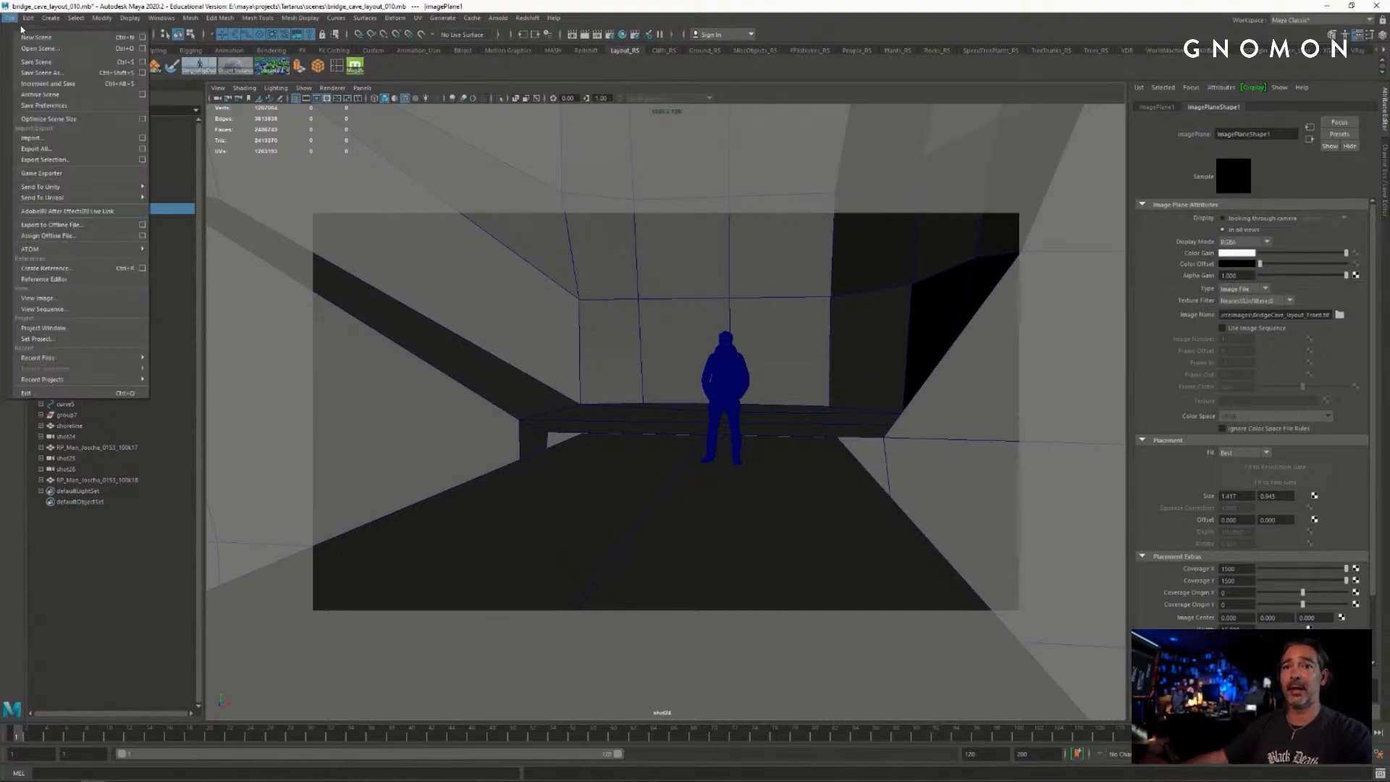
{"action": "mouse_move", "coordinate": [80, 380]}
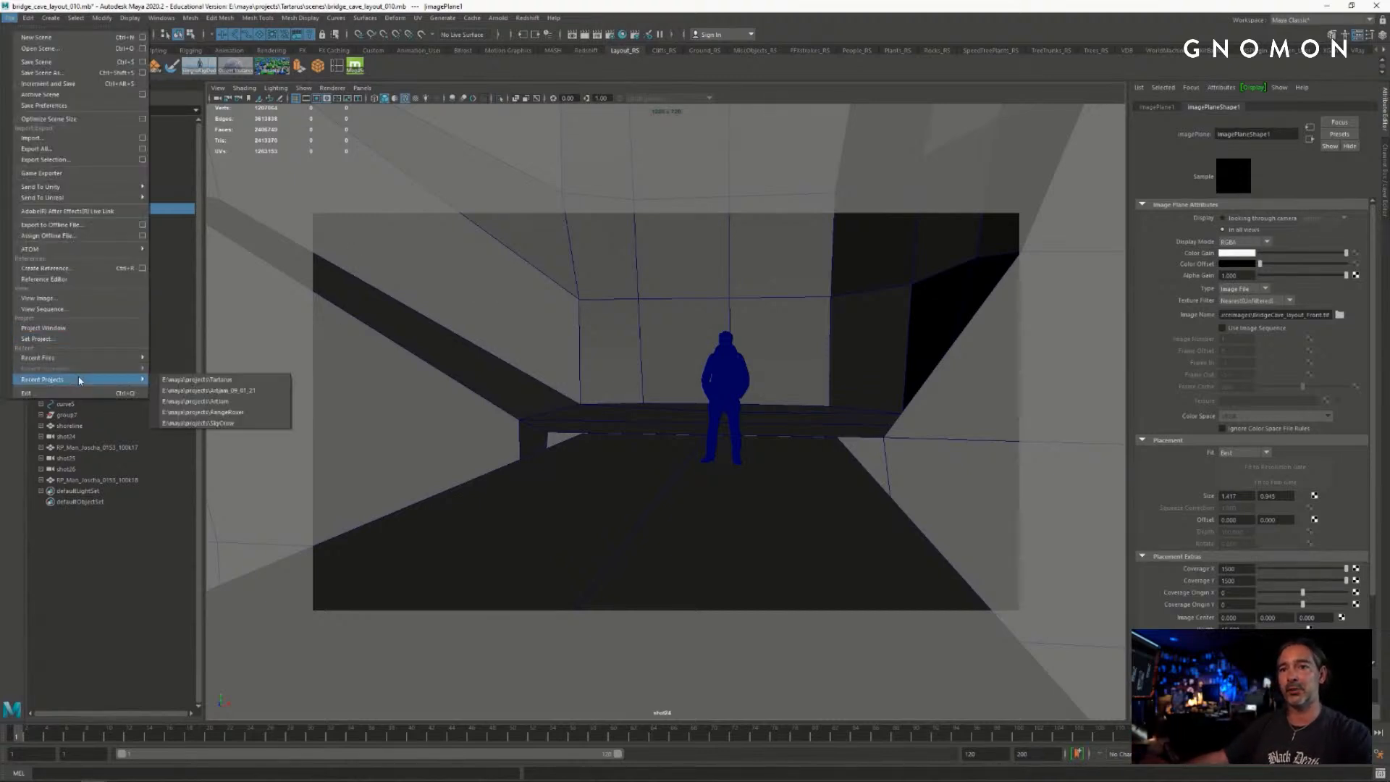
{"action": "left_click", "coordinate": [206, 390]}
{"action": "left_click", "coordinate": [94, 35]}
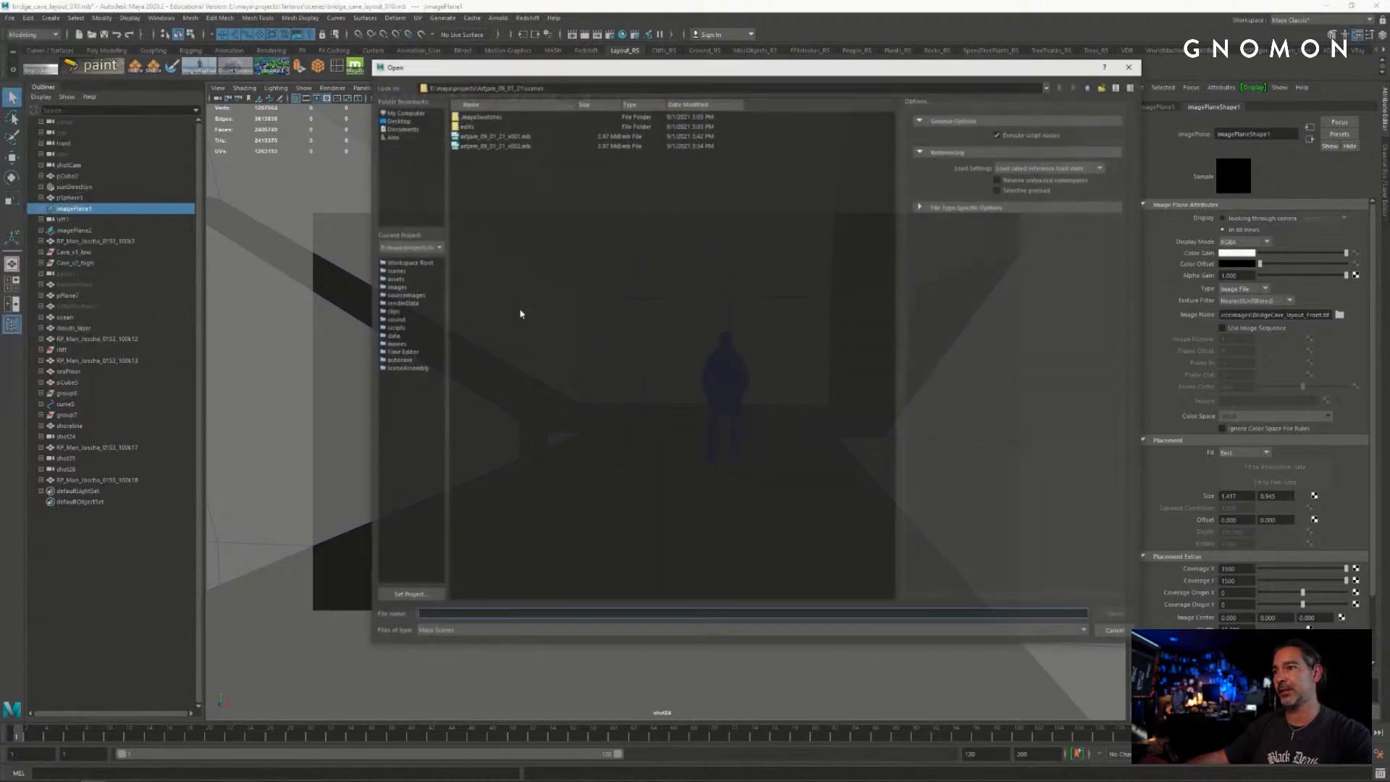
{"action": "double_click", "coordinate": [510, 145]}
{"action": "left_click", "coordinate": [695, 400]}
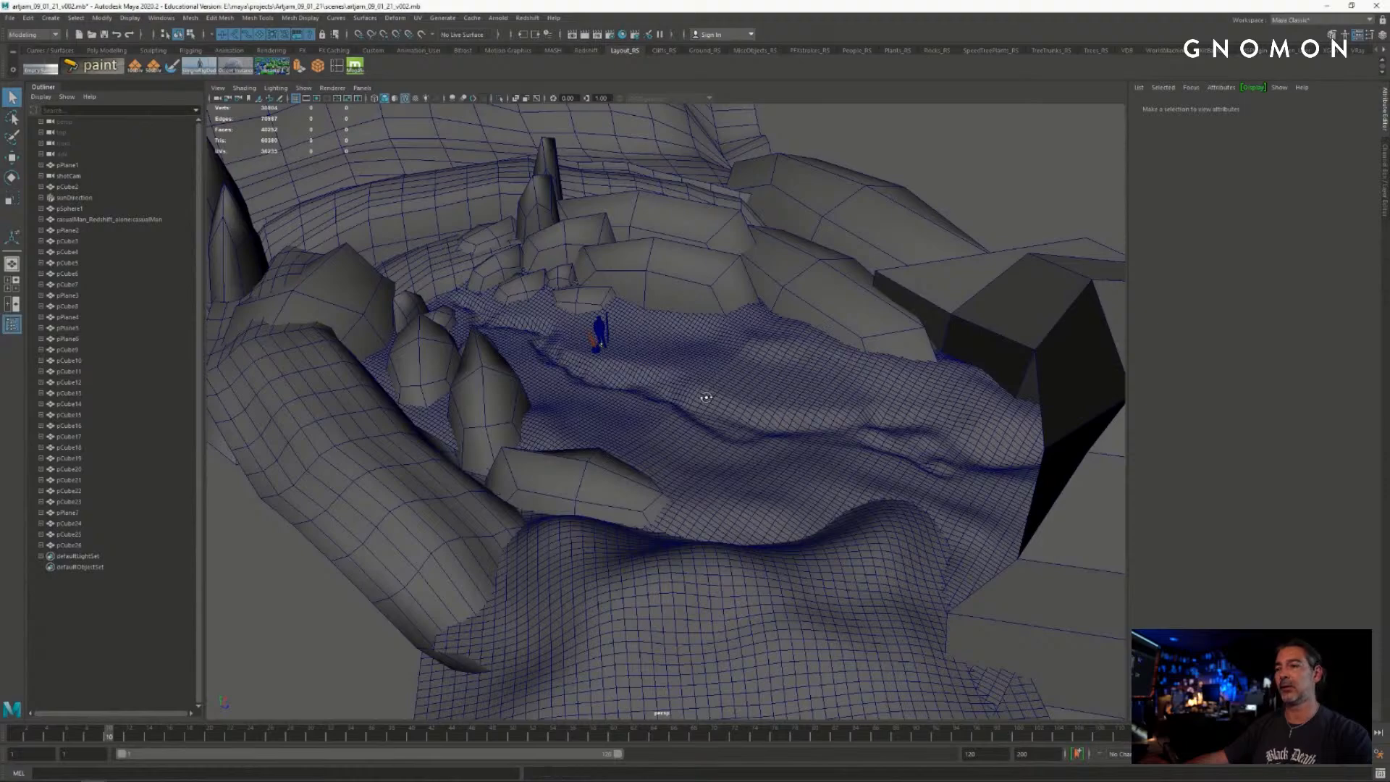
- Examine the canyon blockout, then frame the casualMan figure to check its scale against the surrounding rocks
{"action": "mouse_move", "coordinate": [706, 397]}
{"action": "left_mouse_down", "text": "alt"}
{"action": "mouse_move", "coordinate": [608, 398]}
{"action": "mouse_move", "coordinate": [692, 361]}
{"action": "mouse_move", "coordinate": [739, 394]}
{"action": "mouse_move", "coordinate": [688, 381]}
{"action": "mouse_move", "coordinate": [919, 403]}
{"action": "mouse_move", "coordinate": [832, 400]}
{"action": "mouse_move", "coordinate": [714, 434]}
{"action": "mouse_move", "coordinate": [717, 412]}
{"action": "mouse_move", "coordinate": [697, 416]}
{"action": "mouse_move", "coordinate": [747, 429]}
{"action": "mouse_move", "coordinate": [860, 412]}
{"action": "mouse_move", "coordinate": [713, 430]}
{"action": "mouse_move", "coordinate": [692, 408]}
{"action": "mouse_move", "coordinate": [630, 394]}
{"action": "mouse_move", "coordinate": [720, 421]}
{"action": "mouse_move", "coordinate": [702, 421]}
{"action": "left_mouse_up", "text": "alt"}
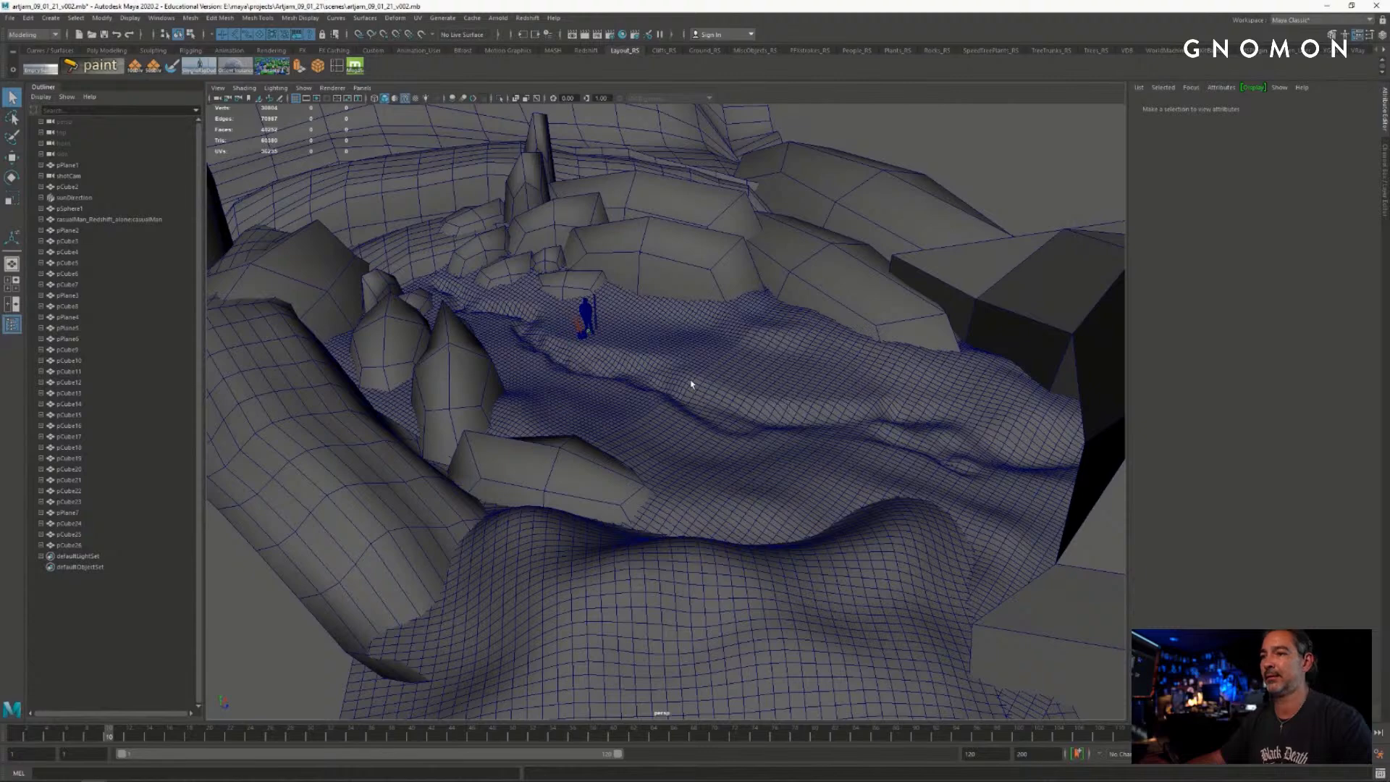
{"action": "right_click_drag", "start_coordinate": [698, 388], "coordinate": [735, 387], "text": "alt"}
{"action": "middle_click_drag", "start_coordinate": [736, 387], "coordinate": [753, 338], "text": "alt"}
{"action": "right_click_drag", "start_coordinate": [753, 338], "coordinate": [694, 342], "text": "alt"}
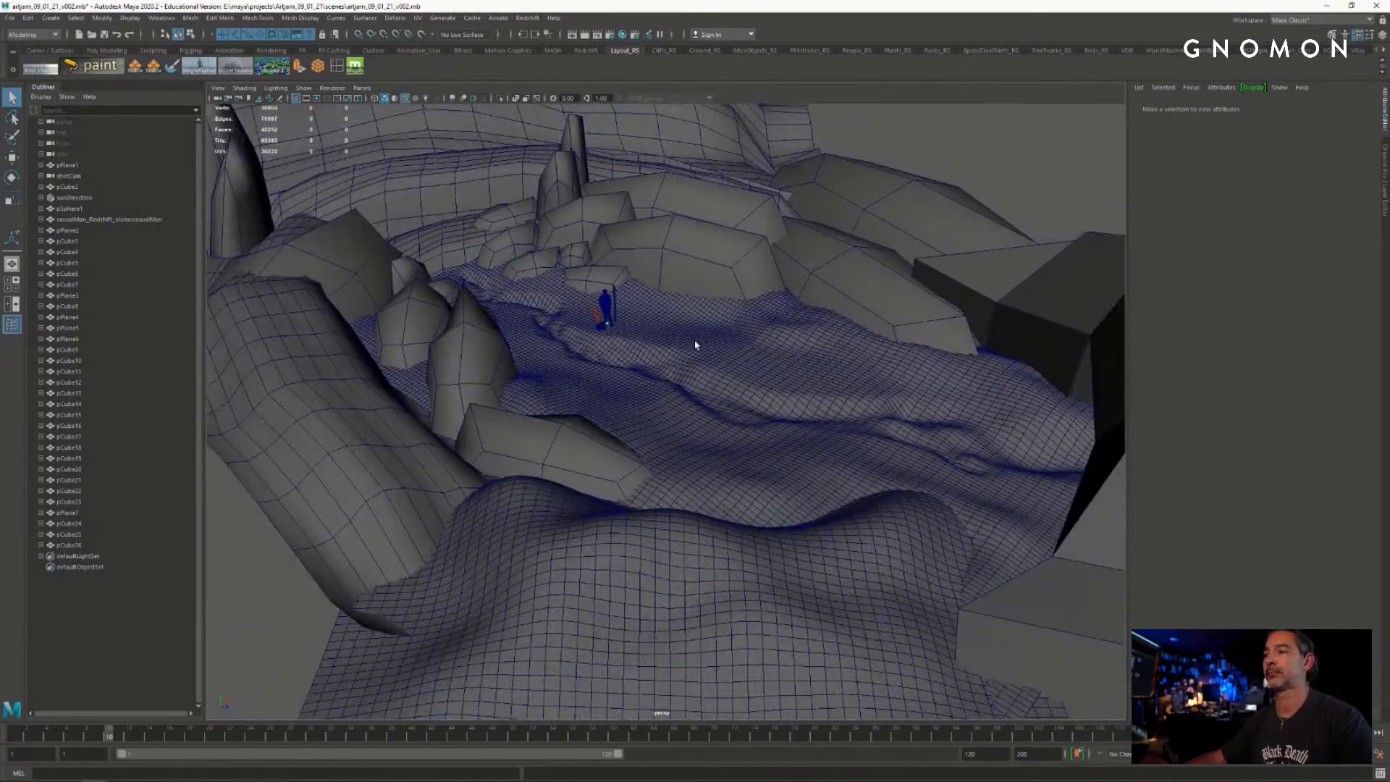
{"action": "left_click_drag", "start_coordinate": [701, 344], "coordinate": [751, 346], "text": "alt"}
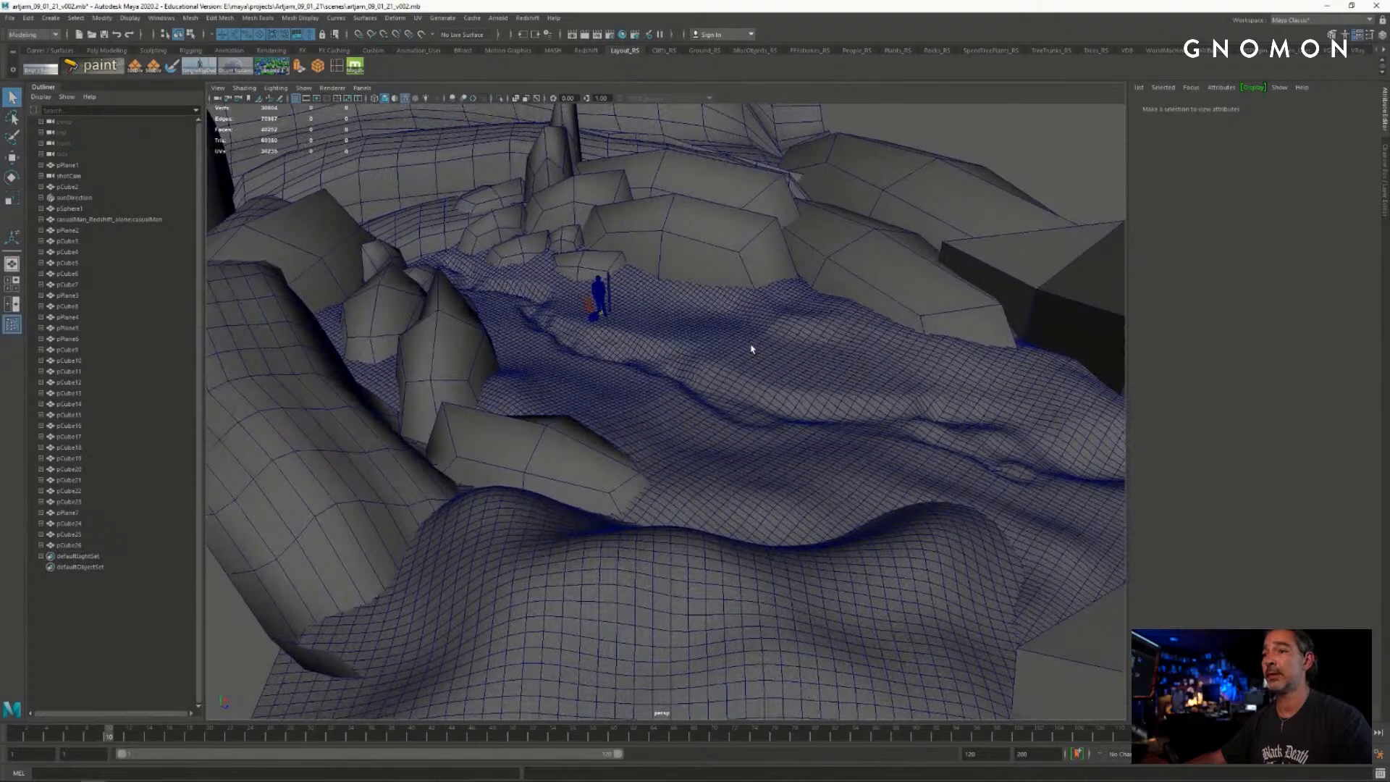
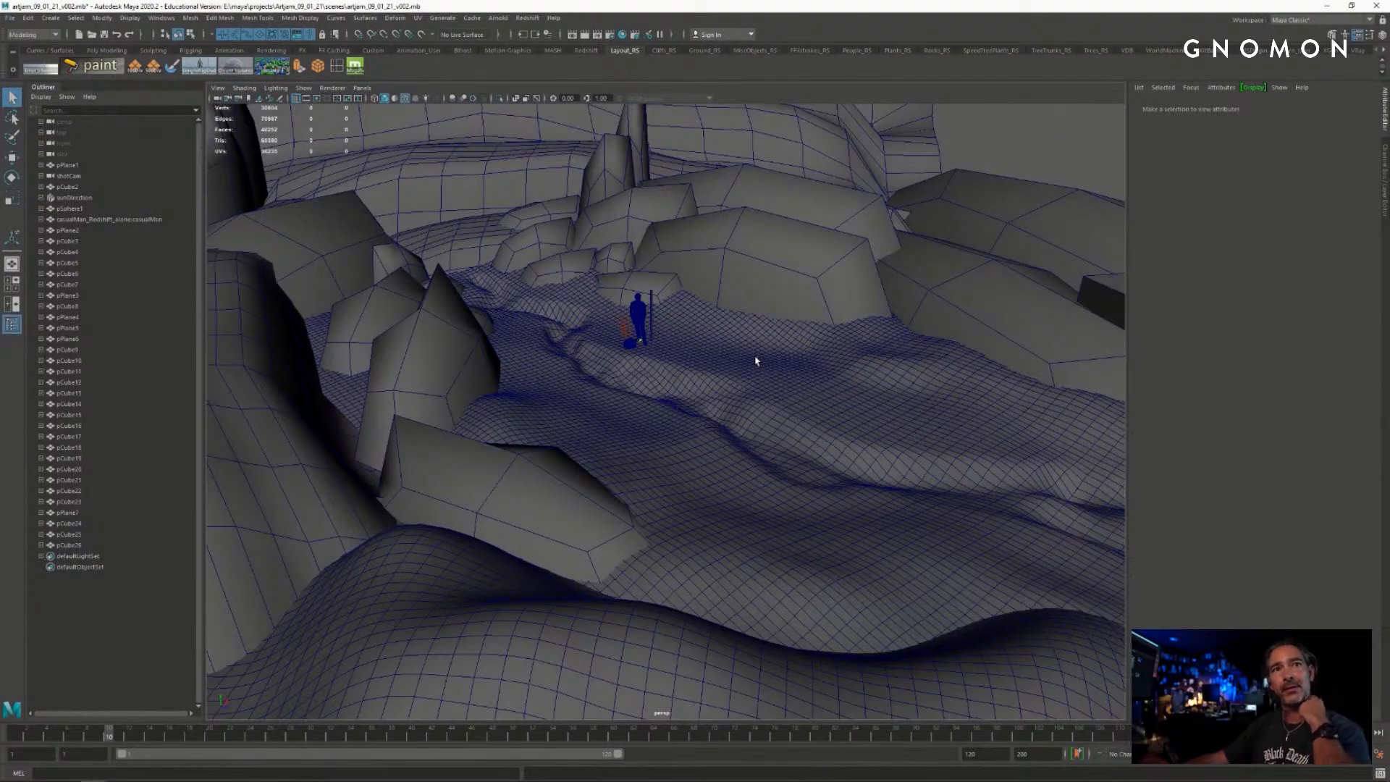
{"action": "left_click_drag", "start_coordinate": [741, 360], "coordinate": [773, 373], "text": "alt"}
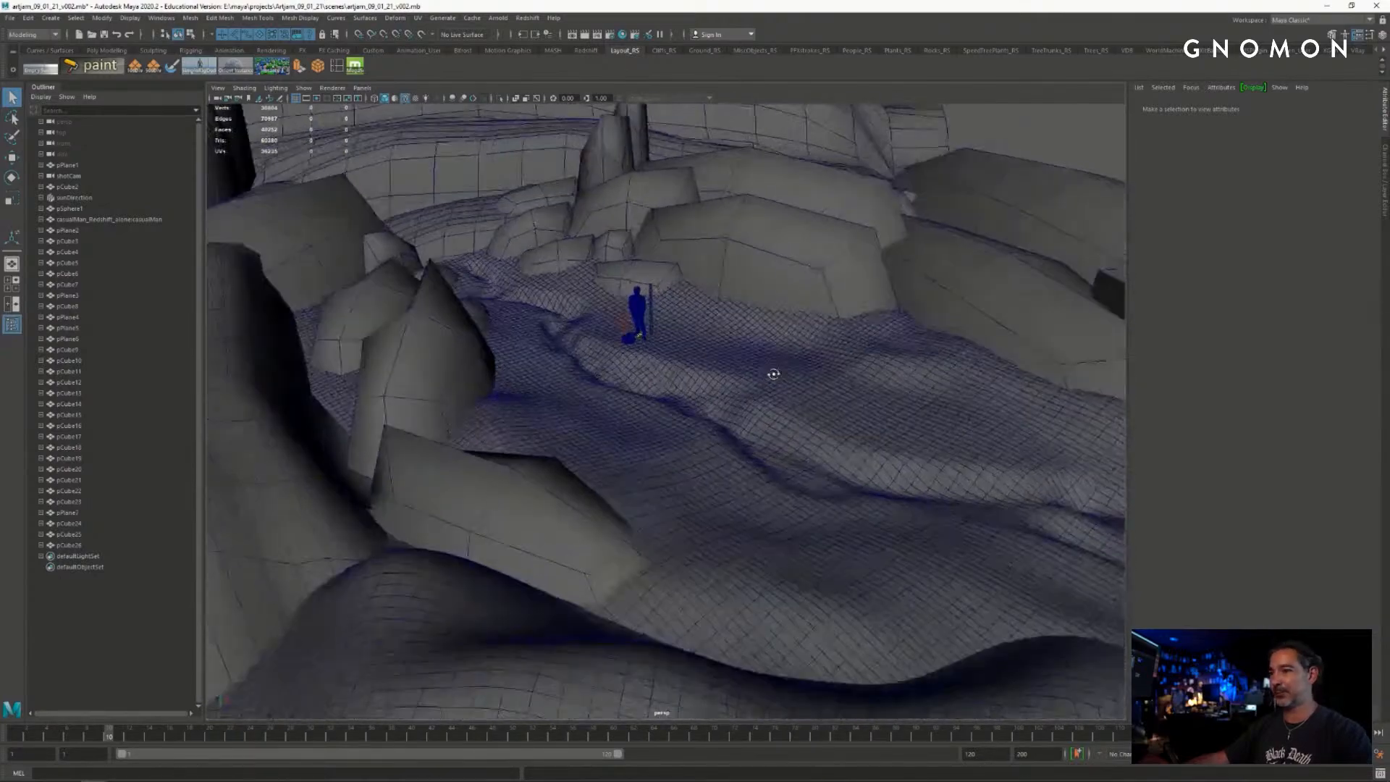
{"action": "left_click", "coordinate": [638, 312]}
{"action": "key", "text": "f"}
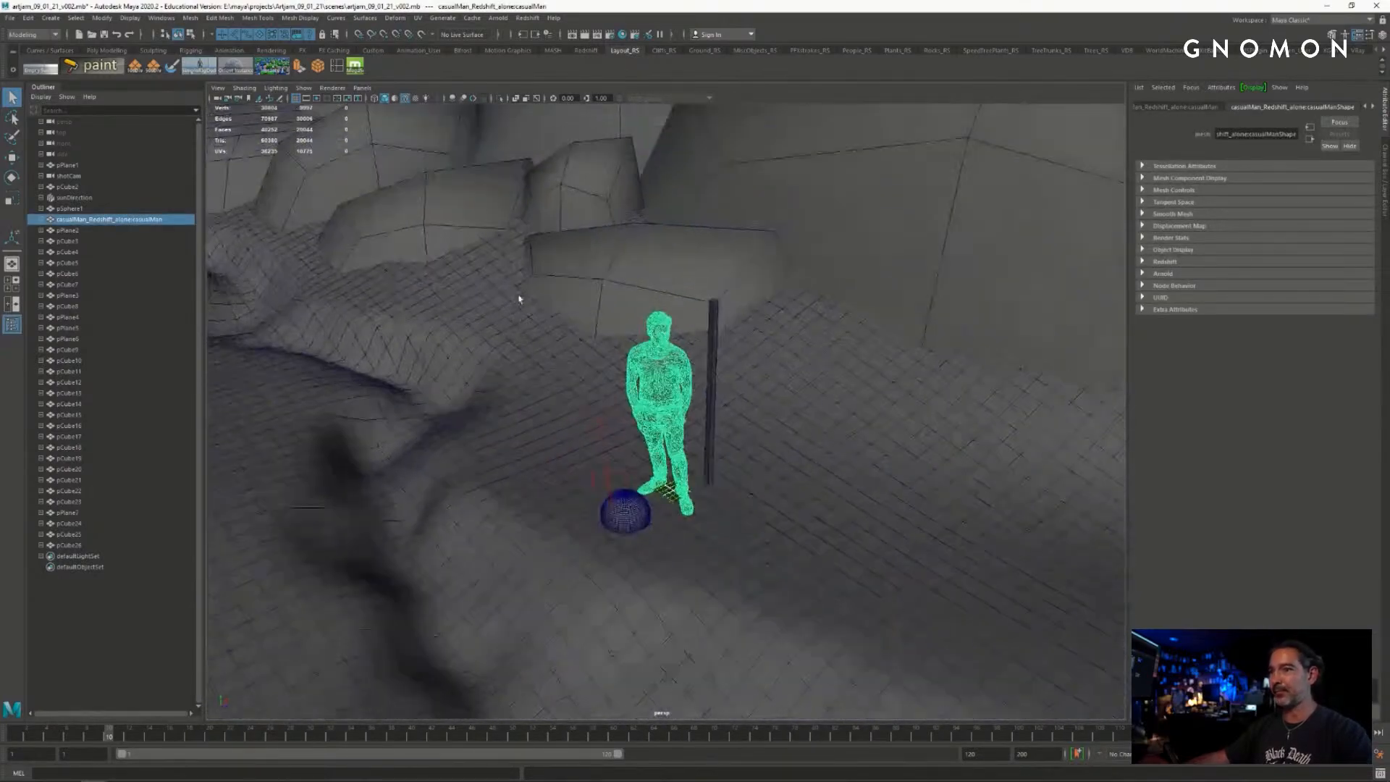
{"action": "left_click_drag", "start_coordinate": [706, 333], "coordinate": [648, 222], "text": "alt"}
{"action": "left_click", "coordinate": [653, 199]}
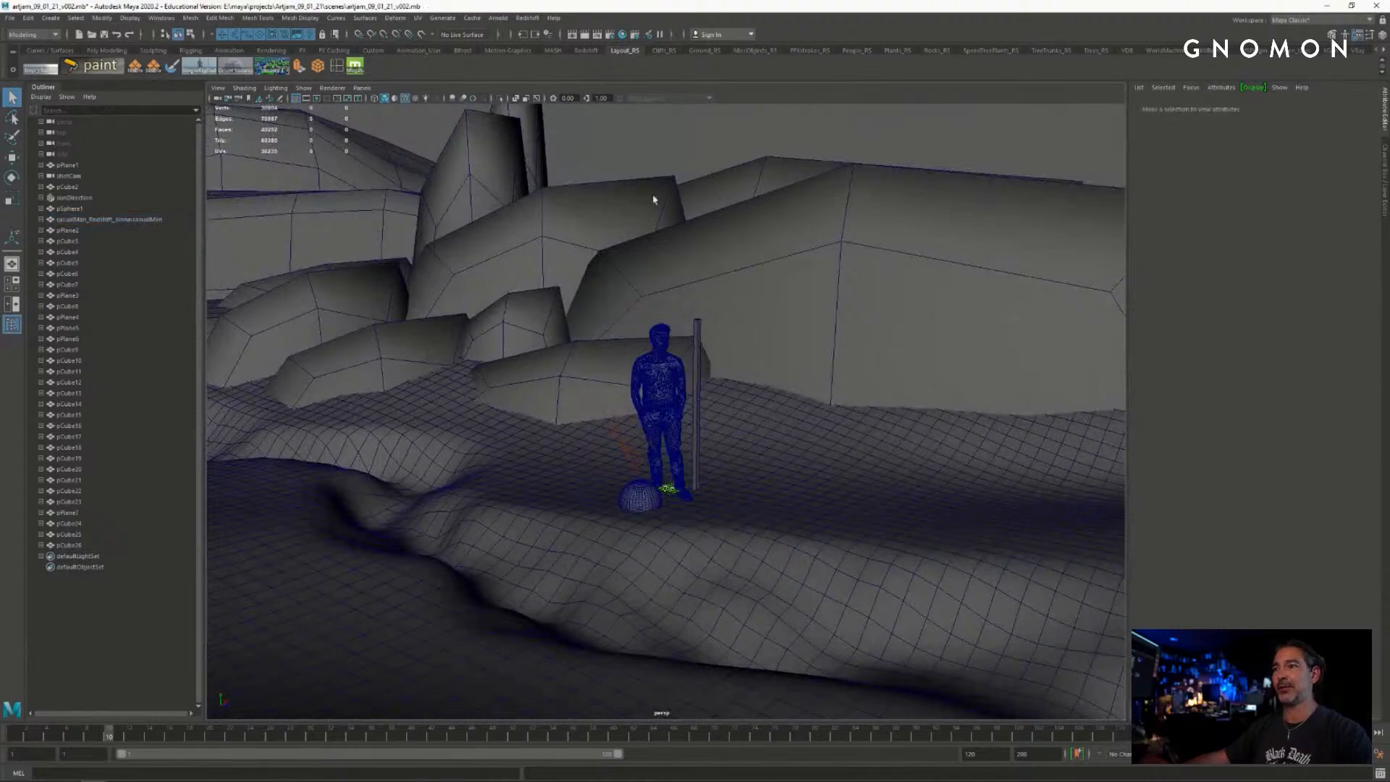
{"action": "right_click_drag", "start_coordinate": [645, 394], "coordinate": [688, 406], "text": "alt"}
{"action": "left_click_drag", "start_coordinate": [689, 405], "coordinate": [632, 420], "text": "alt"}
{"action": "right_click_drag", "start_coordinate": [631, 420], "coordinate": [693, 431], "text": "alt"}
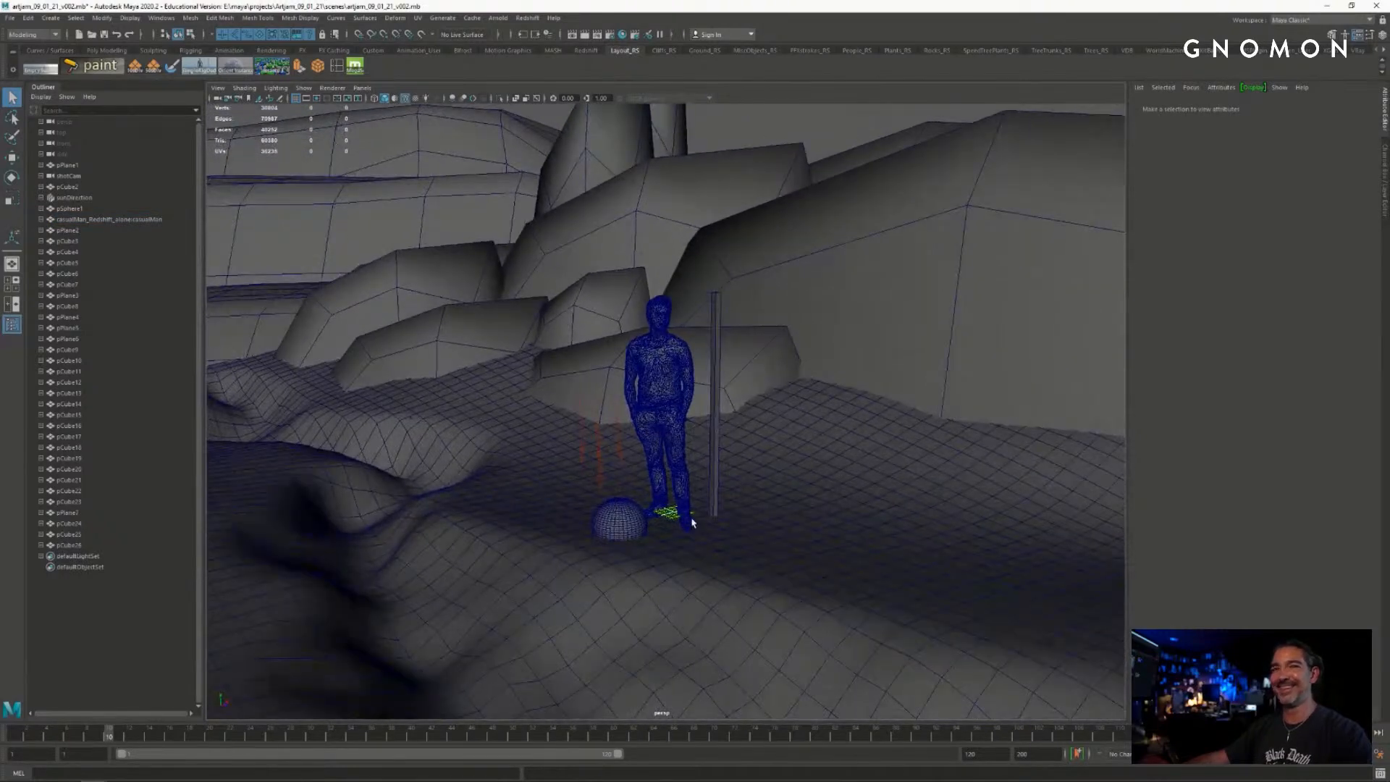
{"action": "left_click_drag", "start_coordinate": [691, 521], "coordinate": [727, 493], "text": "alt"}
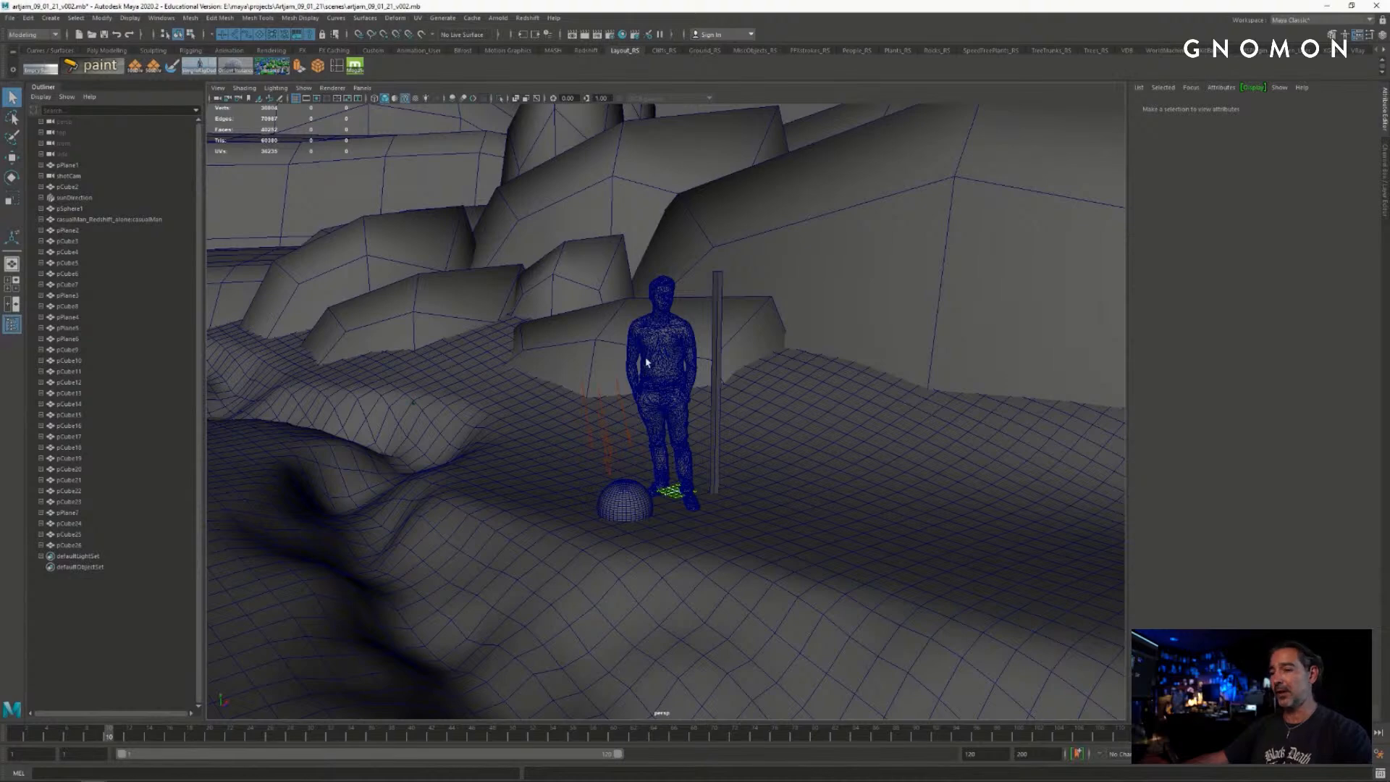
{"action": "left_click_drag", "start_coordinate": [780, 421], "coordinate": [710, 413], "text": "alt"}
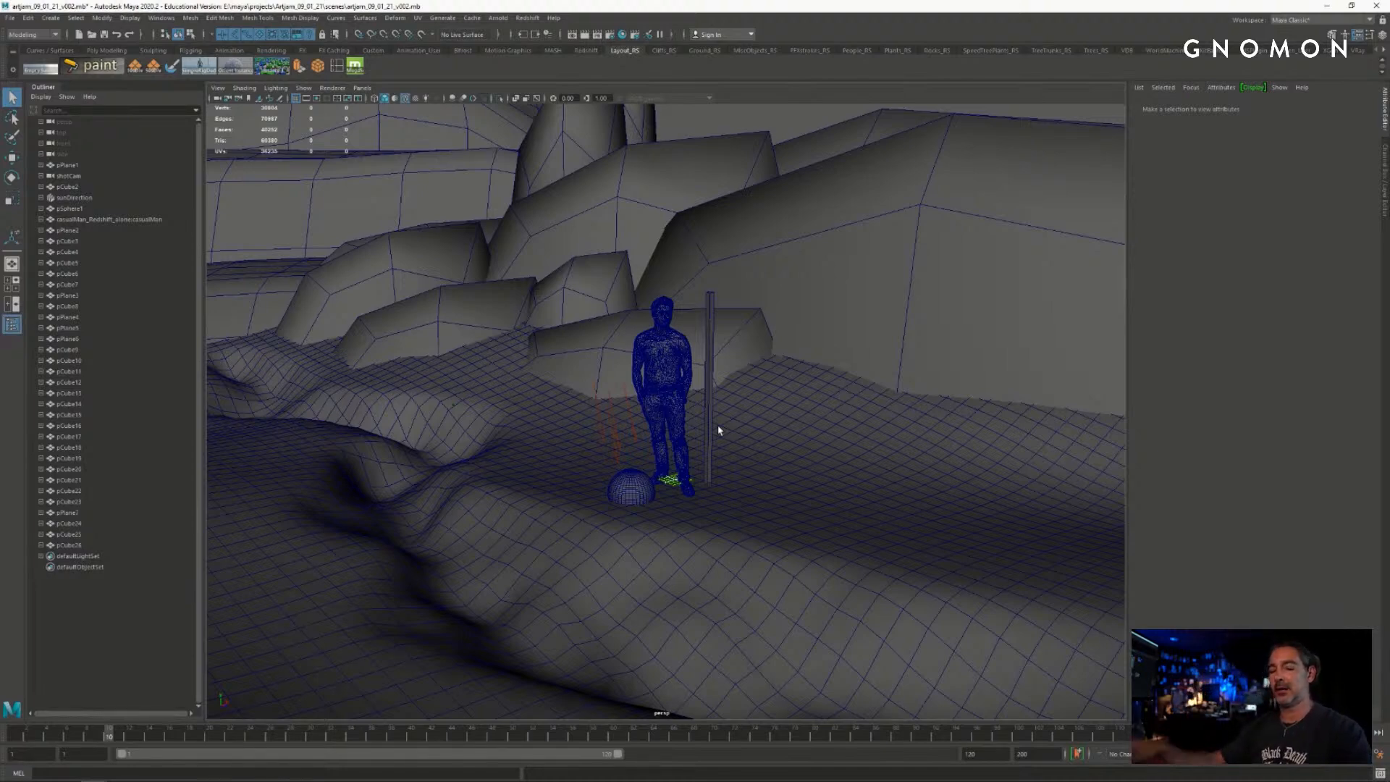
- Examine the sculpted ground and its winding ridge around the figure from several angles and distances
{"action": "left_click_drag", "start_coordinate": [782, 423], "coordinate": [810, 425], "text": "alt"}
{"action": "right_click_drag", "start_coordinate": [810, 424], "coordinate": [543, 421], "text": "alt"}
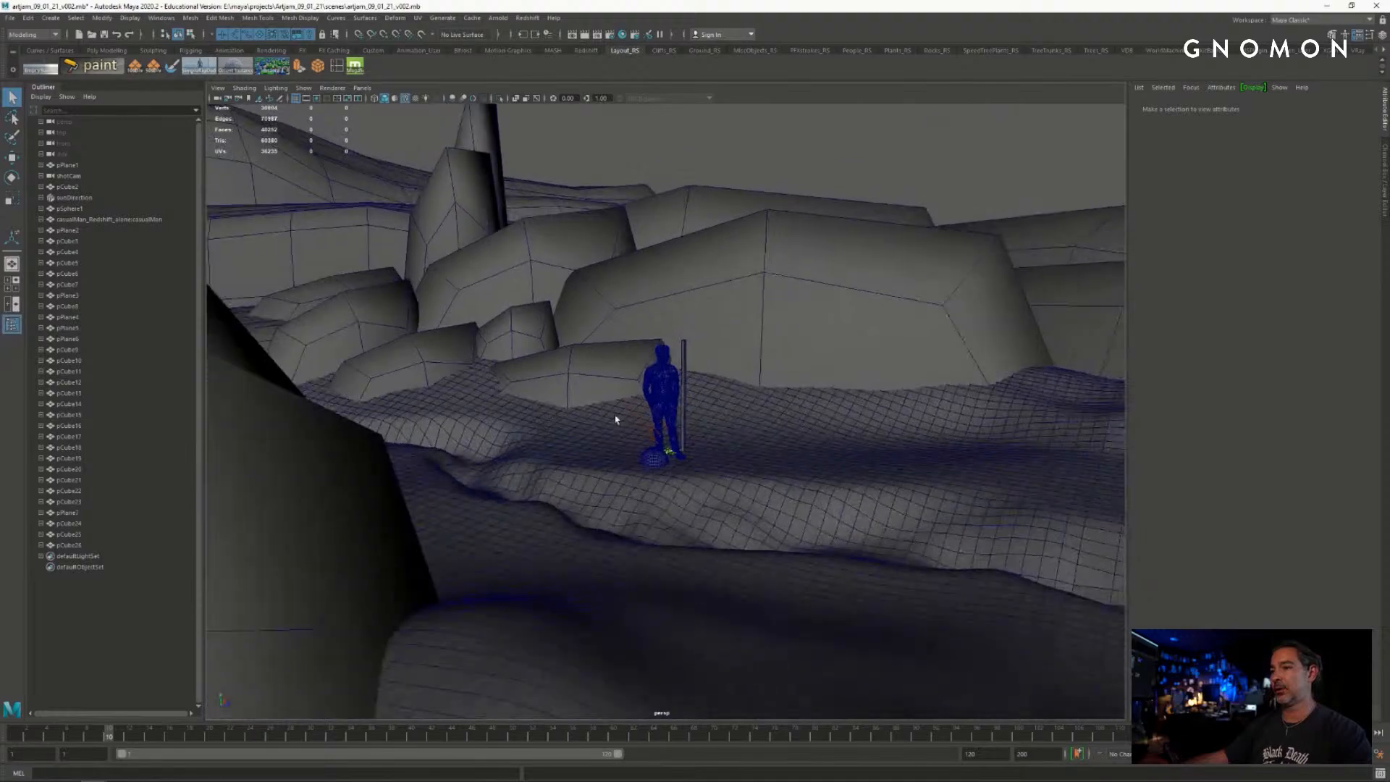
{"action": "right_click_drag", "start_coordinate": [876, 416], "coordinate": [765, 415], "text": "alt"}
{"action": "middle_click_drag", "start_coordinate": [765, 414], "coordinate": [703, 385], "text": "alt"}
{"action": "left_click_drag", "start_coordinate": [704, 385], "coordinate": [779, 435], "text": "alt"}
{"action": "right_click_drag", "start_coordinate": [779, 434], "coordinate": [897, 423], "text": "alt"}
{"action": "left_click_drag", "start_coordinate": [897, 422], "coordinate": [953, 410], "text": "alt"}
{"action": "middle_click_drag", "start_coordinate": [952, 410], "coordinate": [862, 493], "text": "alt"}
{"action": "left_click_drag", "start_coordinate": [862, 493], "coordinate": [714, 478], "text": "alt"}
{"action": "middle_click_drag", "start_coordinate": [714, 478], "coordinate": [748, 425], "text": "alt"}
{"action": "left_click_drag", "start_coordinate": [748, 425], "coordinate": [701, 444], "text": "alt"}
{"action": "right_click_drag", "start_coordinate": [702, 444], "coordinate": [785, 453], "text": "alt"}
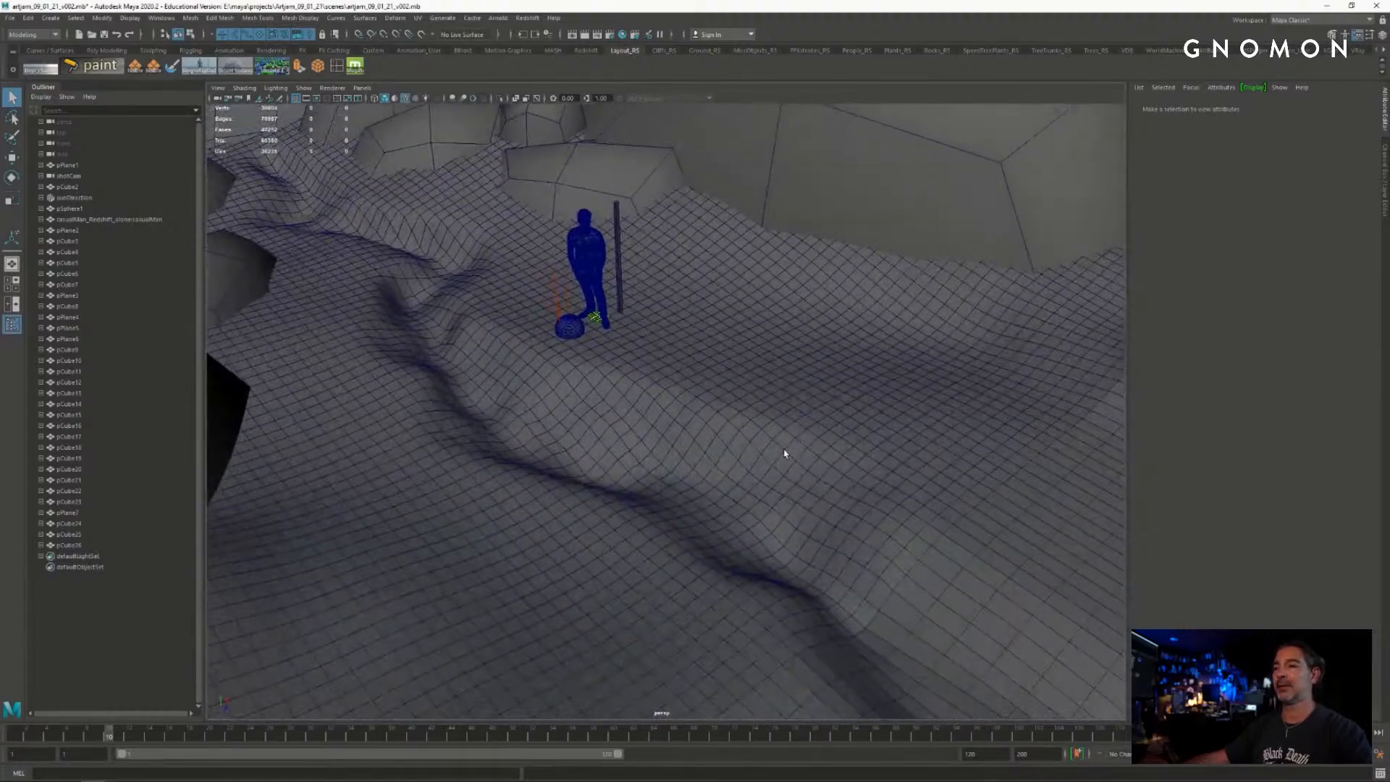
{"action": "left_click_drag", "start_coordinate": [784, 453], "coordinate": [717, 423], "text": "alt"}
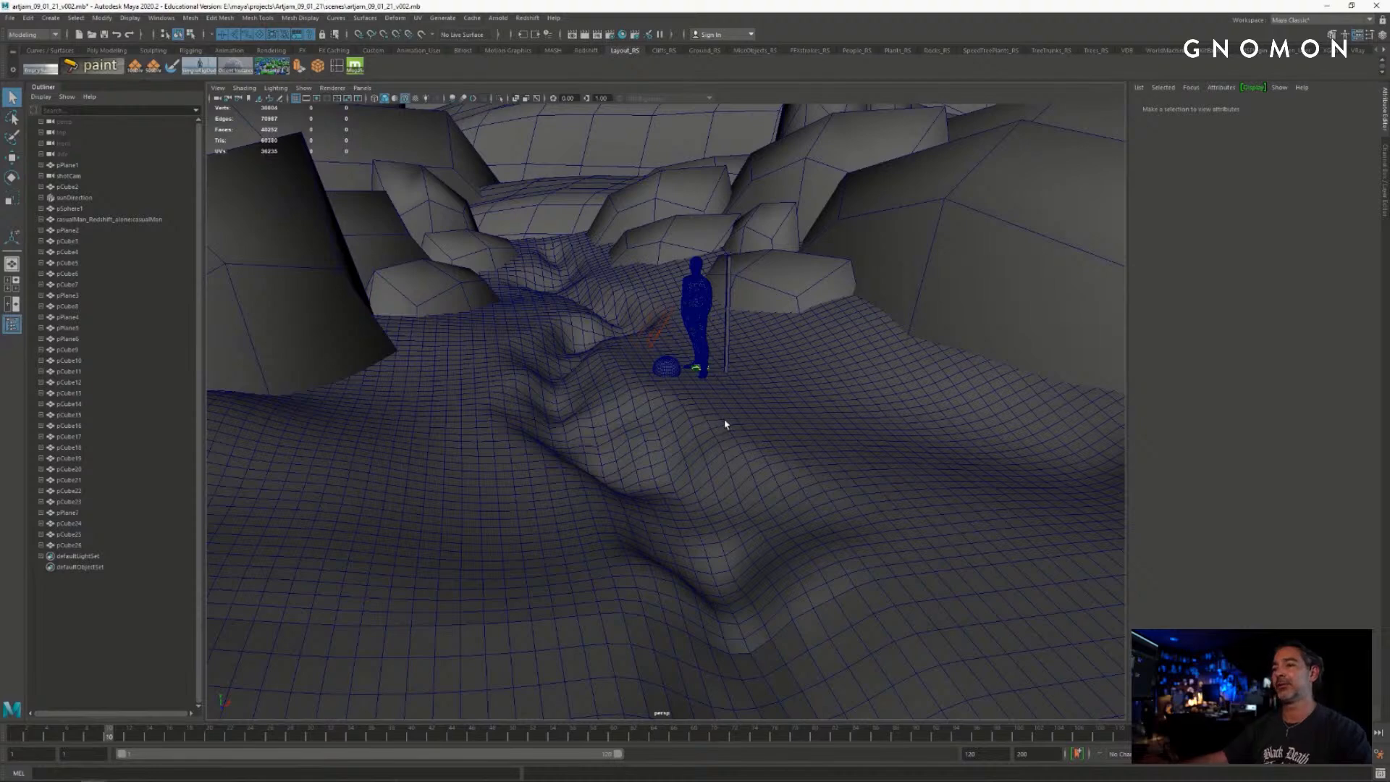
{"action": "mouse_move", "coordinate": [718, 427]}
{"action": "left_mouse_down", "text": "alt"}
{"action": "mouse_move", "coordinate": [738, 413]}
{"action": "mouse_move", "coordinate": [744, 434]}
{"action": "left_mouse_up", "text": "alt"}
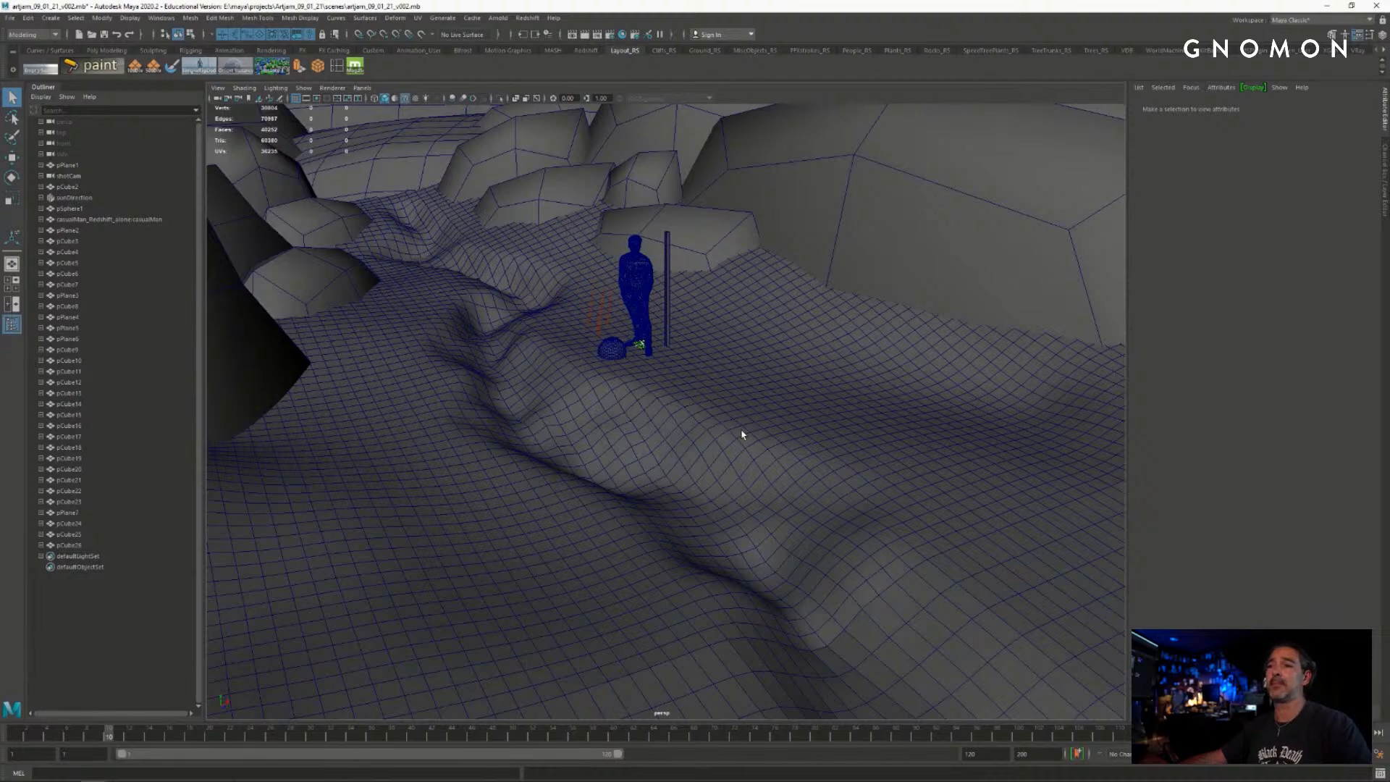
- Examine the overall canyon layout from a raised, more distant viewpoint
{"action": "left_click_drag", "start_coordinate": [717, 429], "coordinate": [606, 426], "text": "alt"}
{"action": "right_click_drag", "start_coordinate": [605, 425], "coordinate": [384, 400], "text": "alt"}
{"action": "right_click_drag", "start_coordinate": [886, 417], "coordinate": [803, 407], "text": "alt"}
{"action": "middle_click_drag", "start_coordinate": [803, 406], "coordinate": [740, 380], "text": "alt"}
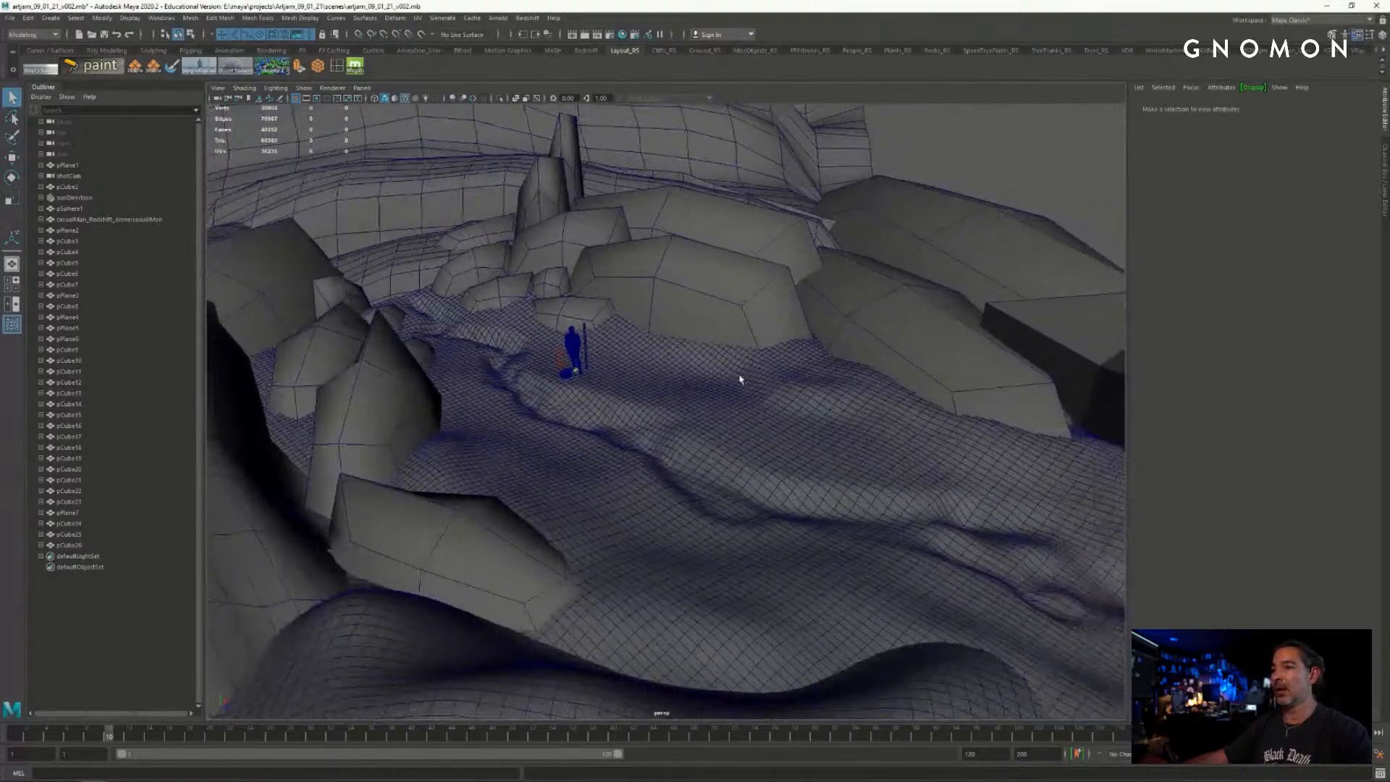
{"action": "right_click_drag", "start_coordinate": [740, 380], "coordinate": [679, 381], "text": "alt"}
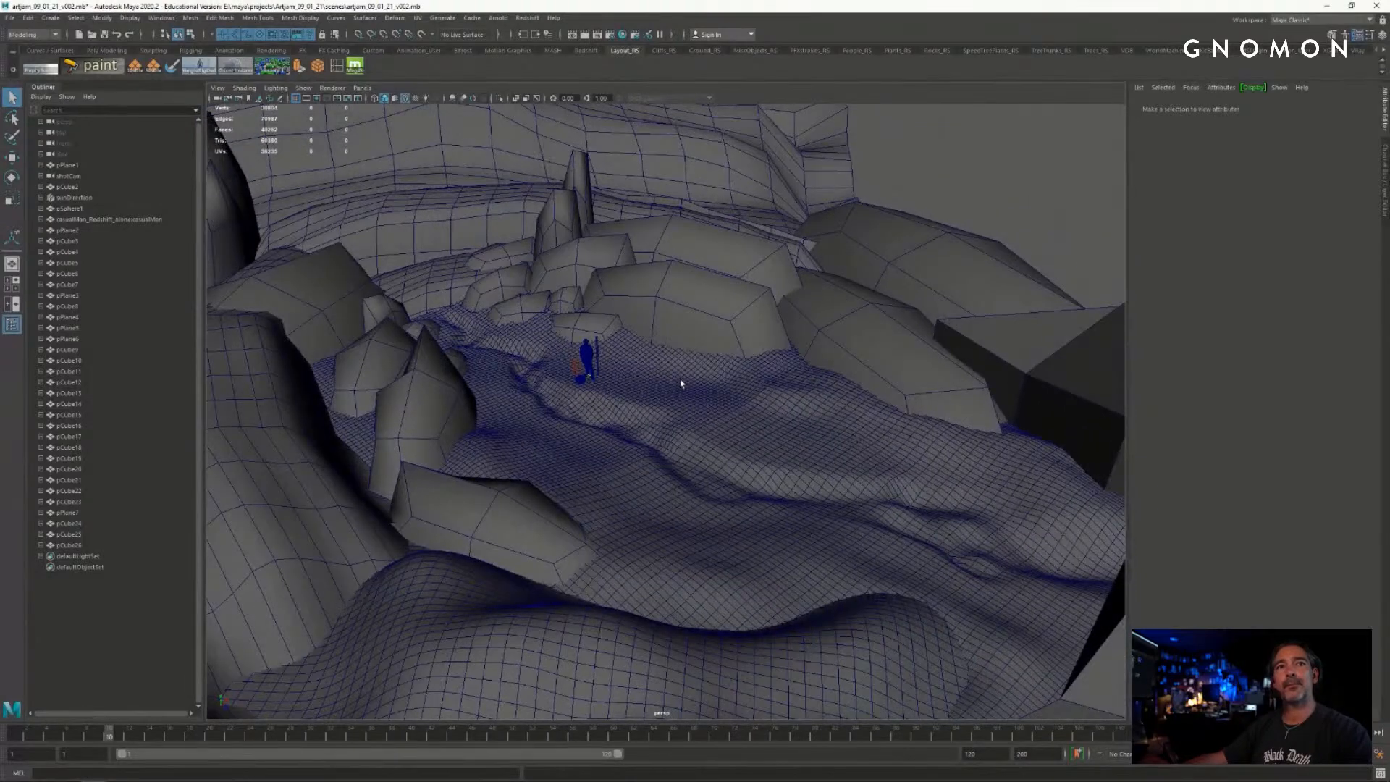
{"action": "left_click_drag", "start_coordinate": [679, 388], "coordinate": [659, 376], "text": "alt"}
{"action": "right_click_drag", "start_coordinate": [750, 394], "coordinate": [636, 383], "text": "alt"}
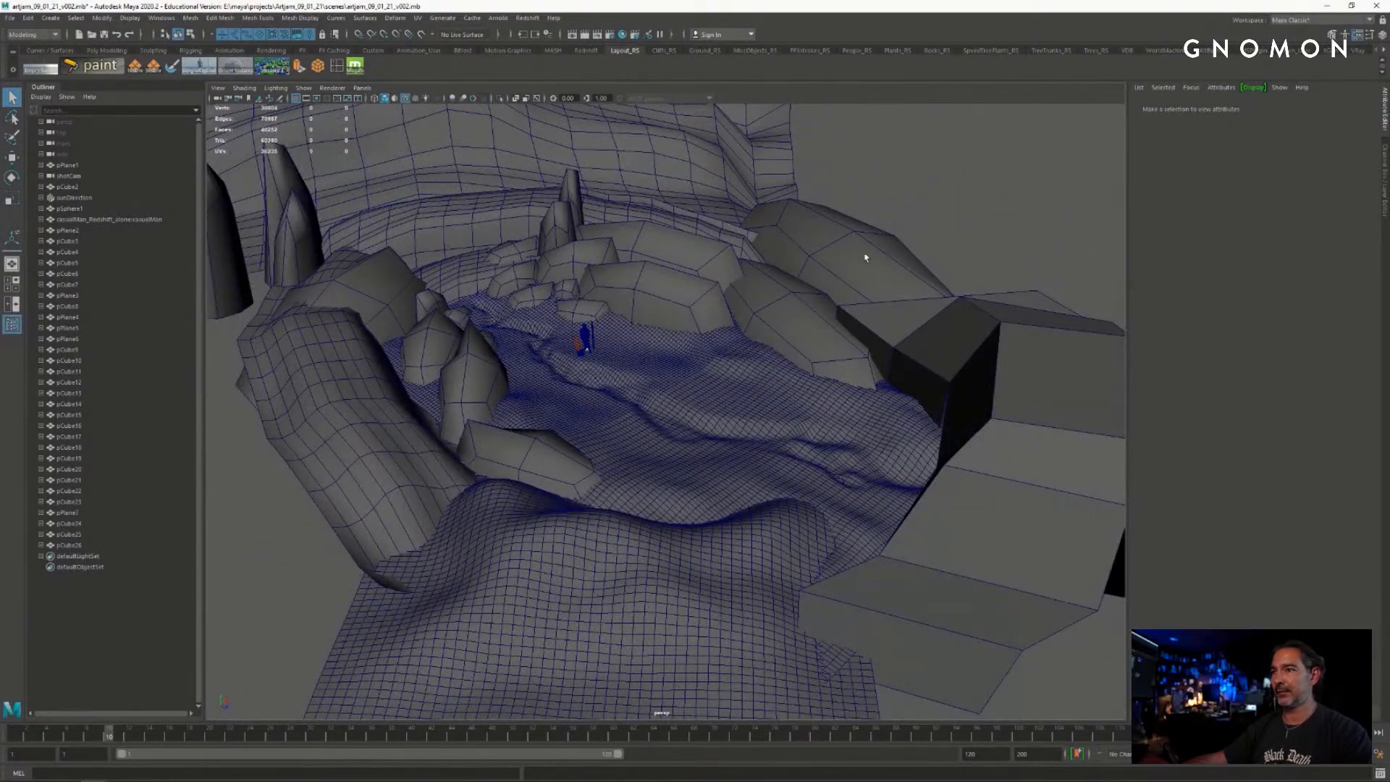
- Frame the large arched rock at the canyon's edge and inspect it together with the terrain from the opposite side
{"action": "left_click_drag", "start_coordinate": [928, 215], "coordinate": [980, 484], "text": "alt"}
{"action": "left_click", "coordinate": [823, 293]}
{"action": "key", "text": "f"}
{"action": "left_click_drag", "start_coordinate": [823, 293], "coordinate": [619, 277], "text": "alt"}
{"action": "left_click", "coordinate": [865, 318]}
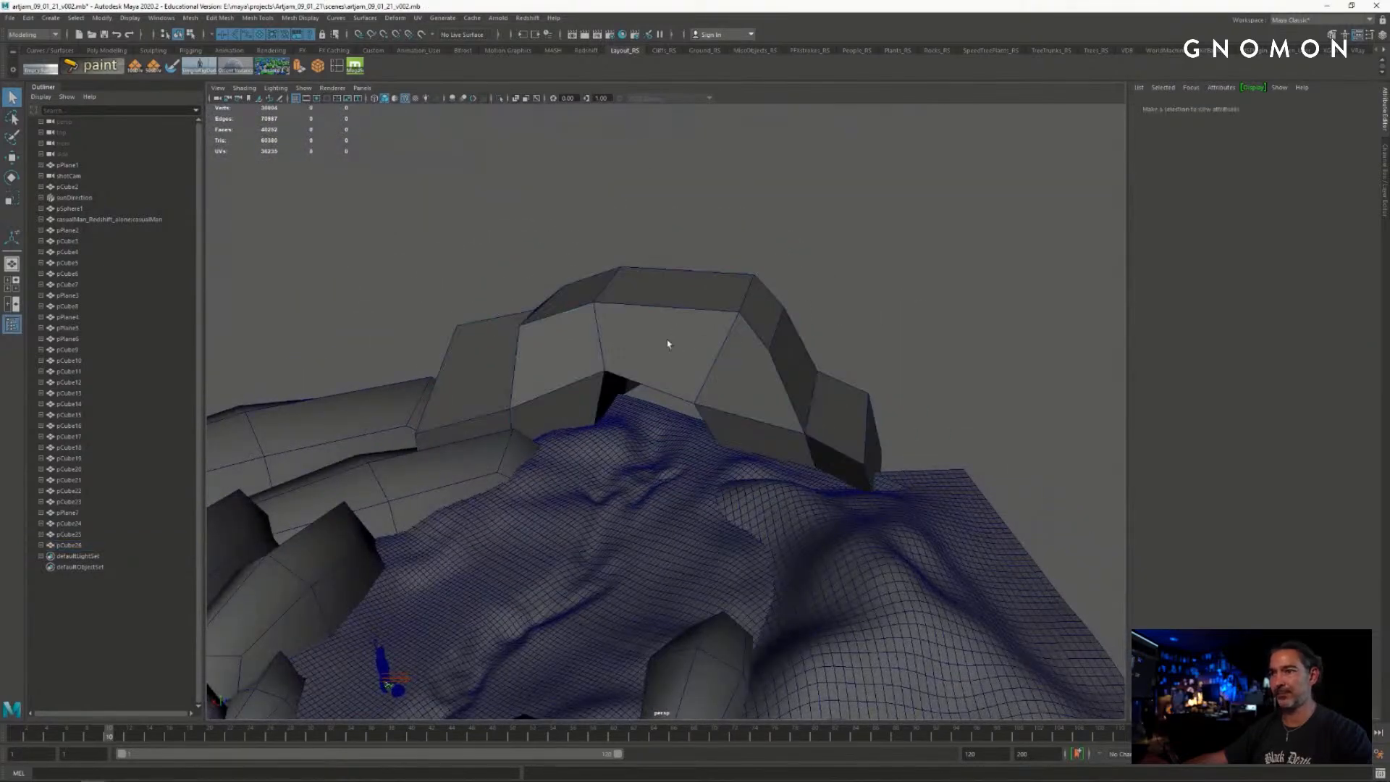
{"action": "left_click_drag", "start_coordinate": [667, 341], "coordinate": [793, 393], "text": "alt"}
{"action": "middle_click_drag", "start_coordinate": [793, 392], "coordinate": [651, 361], "text": "alt"}
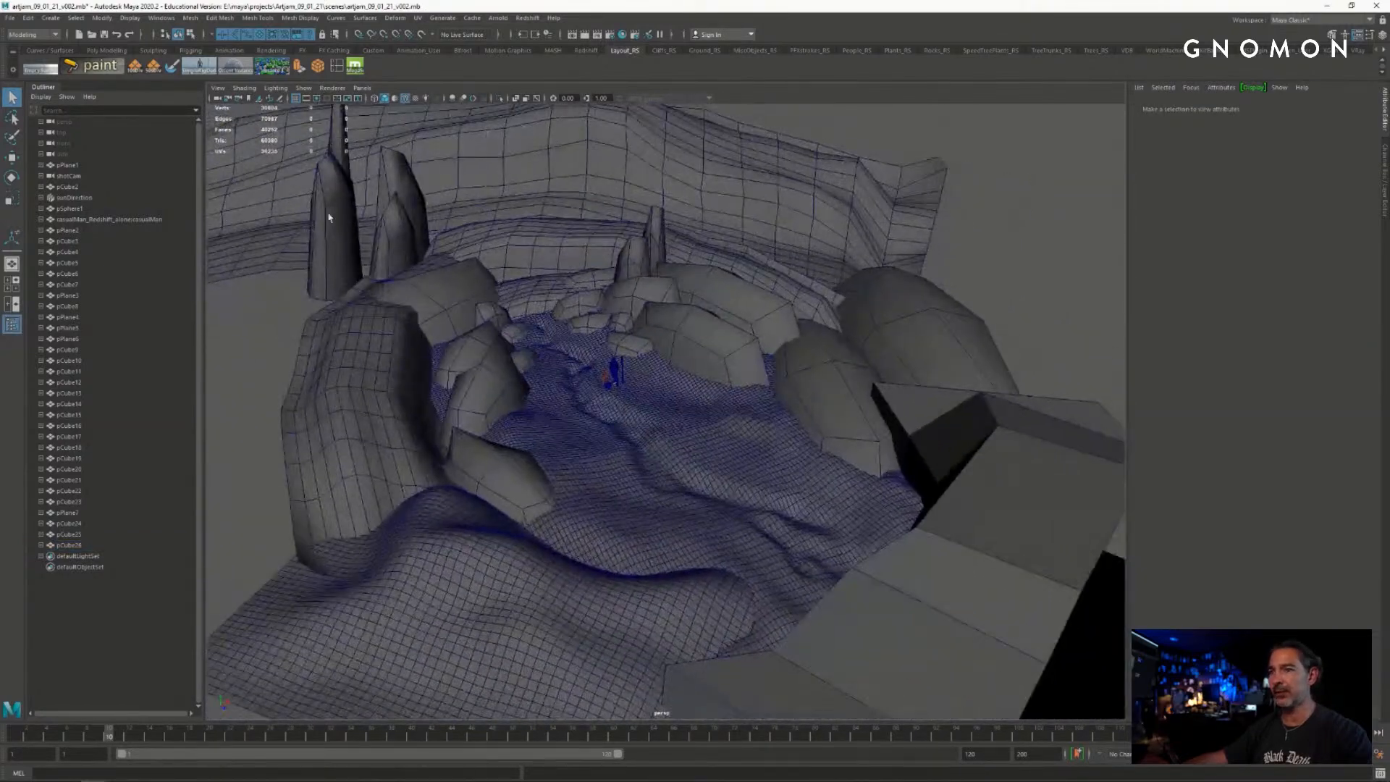
- Save the canyon scene and bring the whole layout back into view
{"action": "left_click", "coordinate": [104, 34]}
{"action": "left_click_drag", "start_coordinate": [760, 509], "coordinate": [754, 479], "text": "alt"}
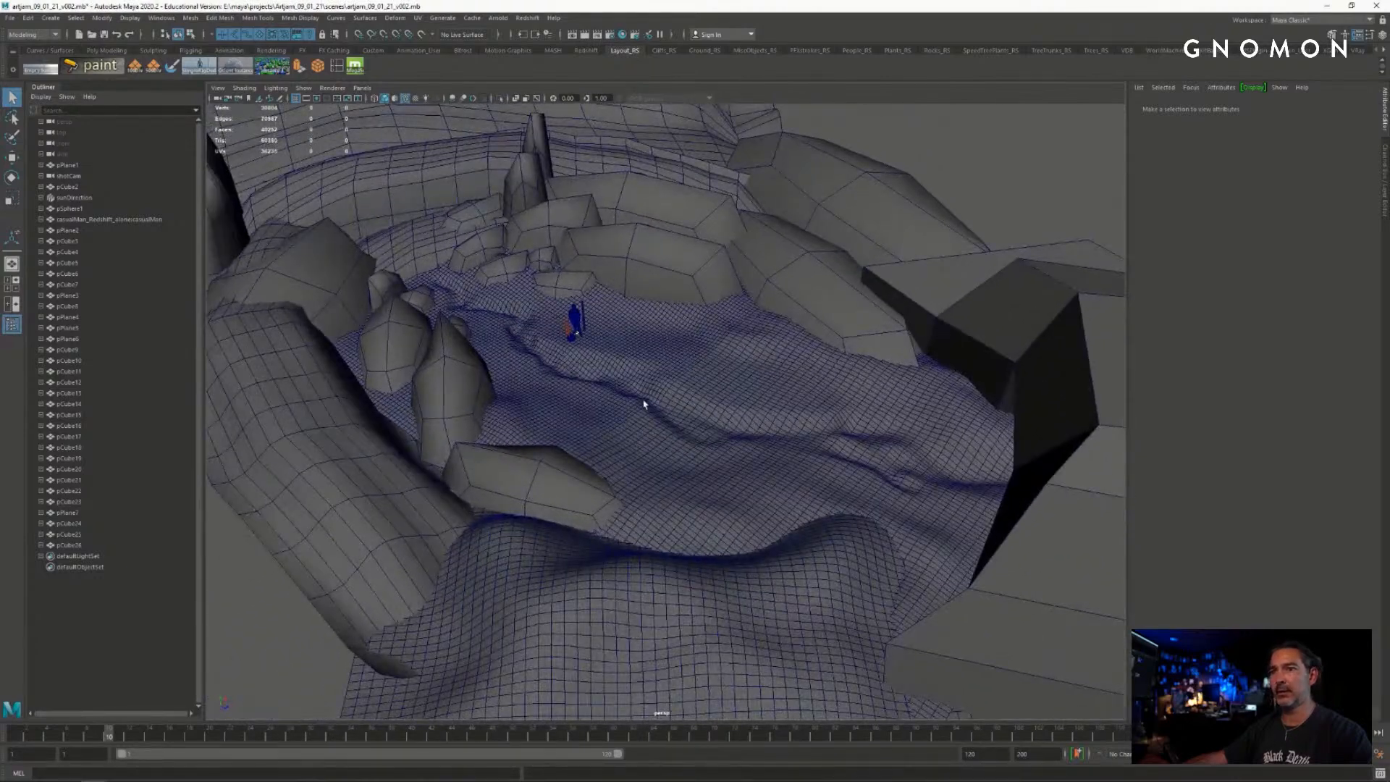
{"action": "mouse_move", "coordinate": [644, 404]}
{"action": "left_mouse_down", "text": "alt"}
{"action": "mouse_move", "coordinate": [629, 395]}
{"action": "mouse_move", "coordinate": [657, 404]}
{"action": "left_mouse_up", "text": "alt"}
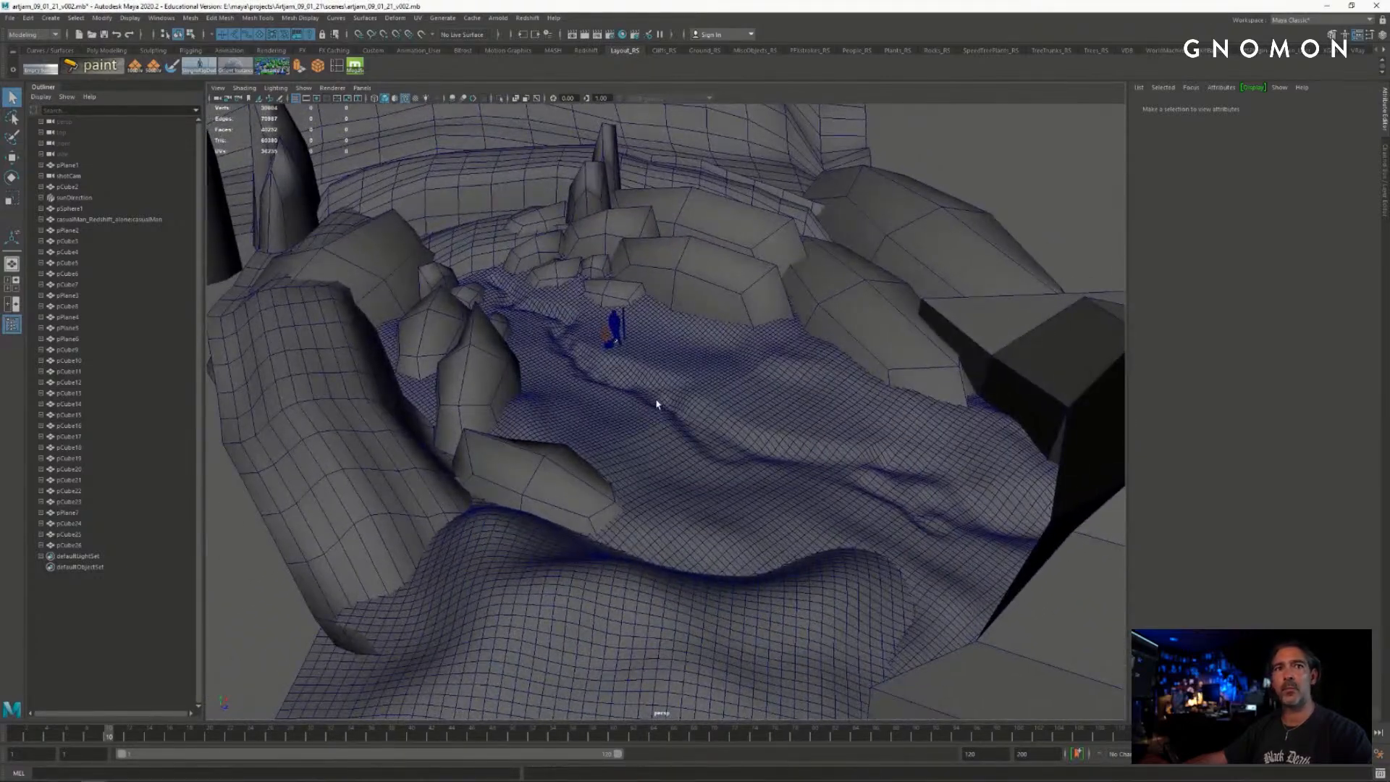
- Examine the canyon floor, its ridge and the surrounding rocks from several slightly different angles and distances
{"action": "left_click_drag", "start_coordinate": [694, 407], "coordinate": [711, 399], "text": "alt"}
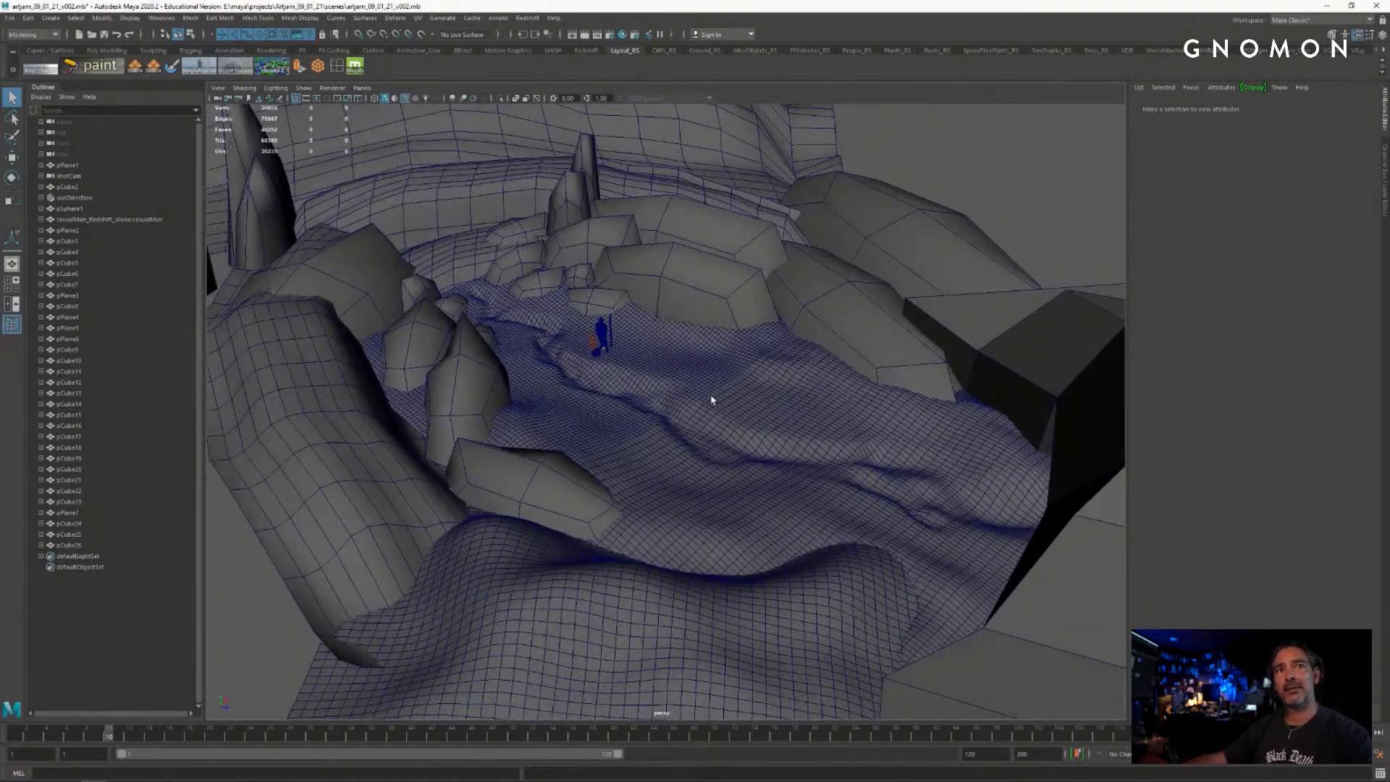
{"action": "left_click_drag", "start_coordinate": [782, 337], "coordinate": [780, 398], "text": "alt"}
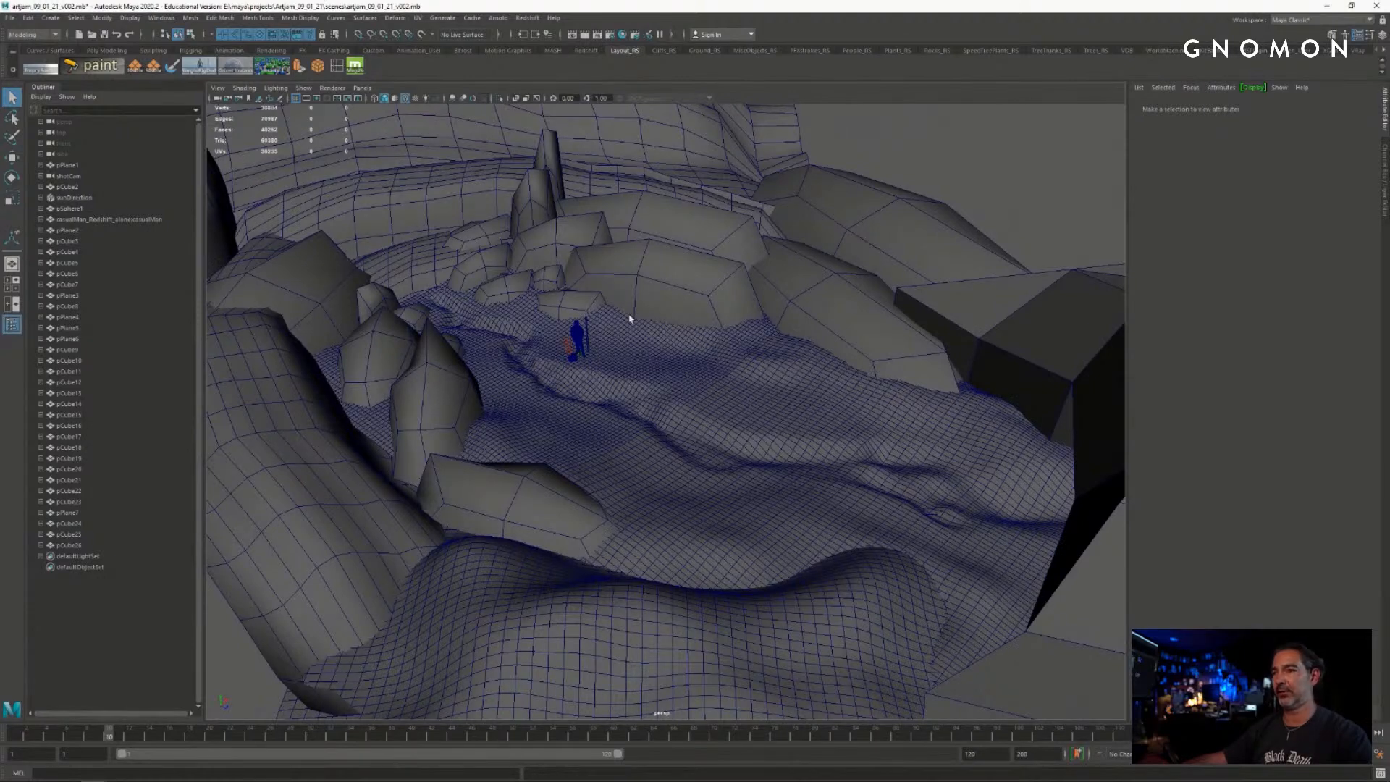
{"action": "left_click_drag", "start_coordinate": [650, 379], "coordinate": [651, 385], "text": "alt"}
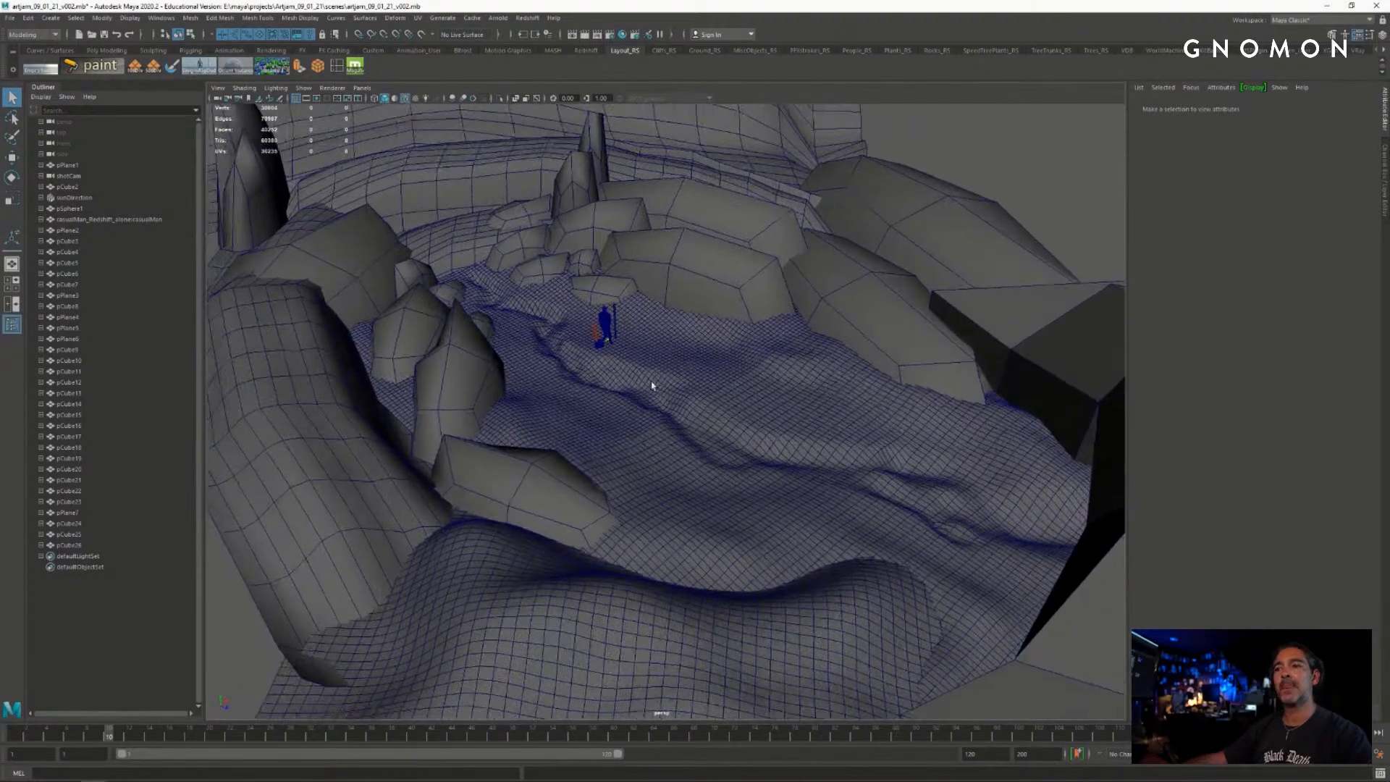
{"action": "right_click_drag", "start_coordinate": [652, 384], "coordinate": [742, 389], "text": "alt"}
{"action": "left_click_drag", "start_coordinate": [744, 389], "coordinate": [717, 378], "text": "alt"}
{"action": "right_click_drag", "start_coordinate": [716, 378], "coordinate": [561, 341], "text": "alt"}
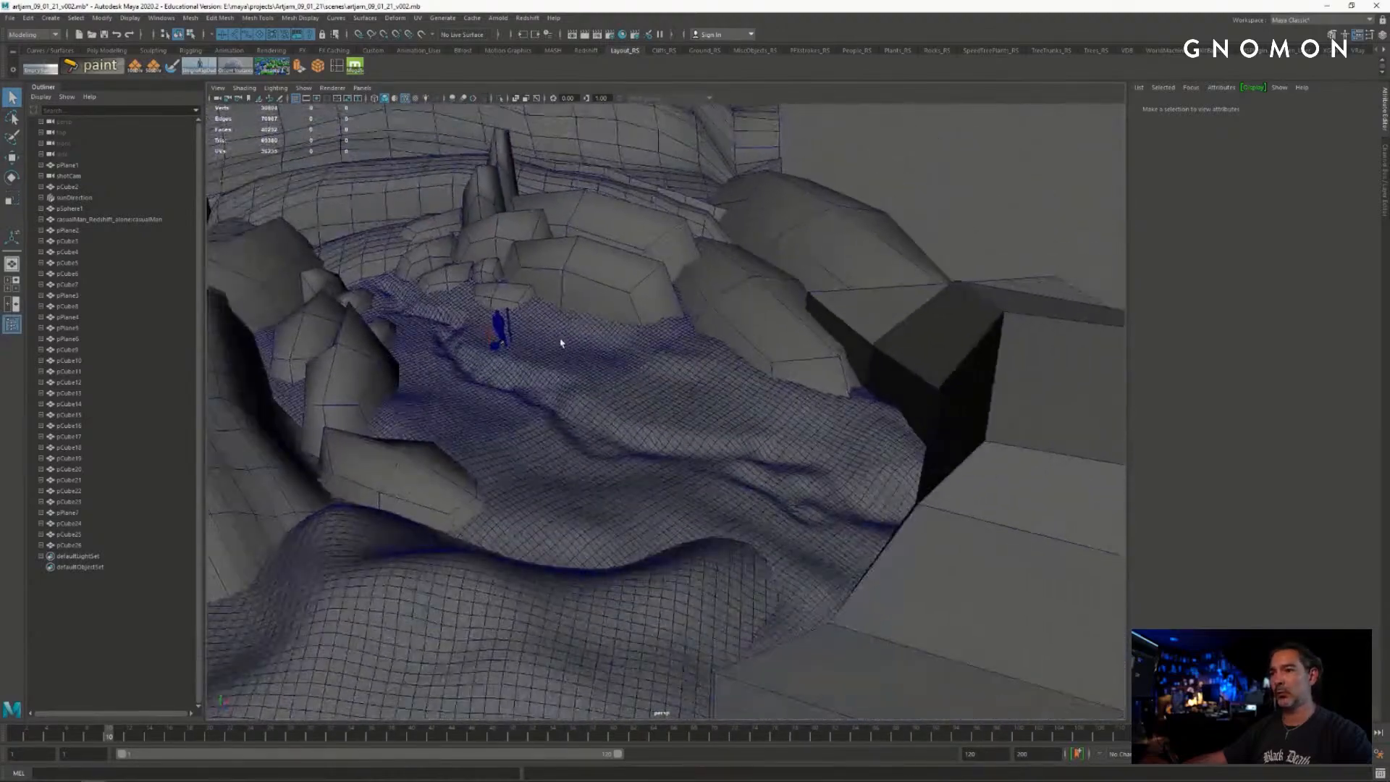
{"action": "middle_click_drag", "start_coordinate": [561, 341], "coordinate": [748, 351], "text": "alt"}
{"action": "left_click_drag", "start_coordinate": [748, 350], "coordinate": [746, 343], "text": "alt"}
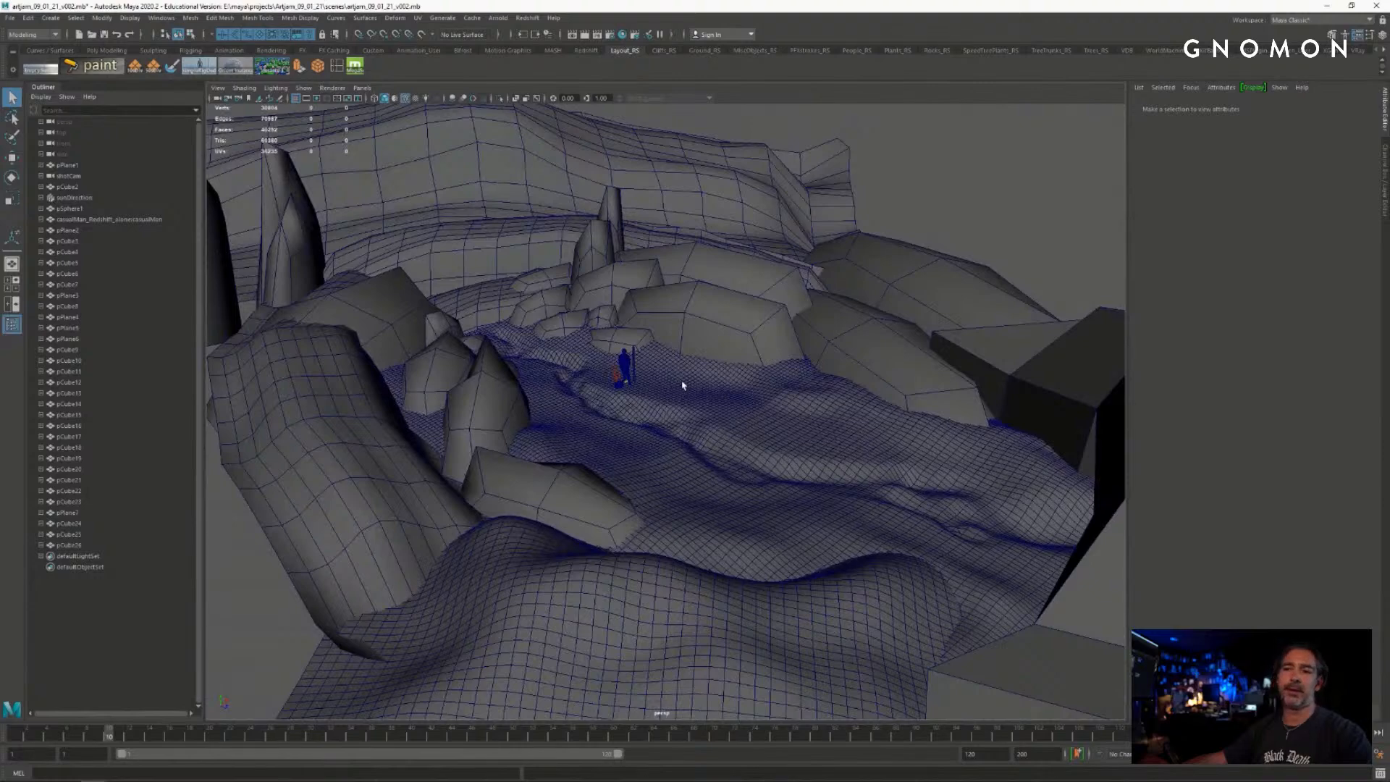
{"action": "left_click_drag", "start_coordinate": [682, 385], "coordinate": [711, 379], "text": "alt"}
{"action": "middle_click_drag", "start_coordinate": [710, 378], "coordinate": [729, 279], "text": "alt"}
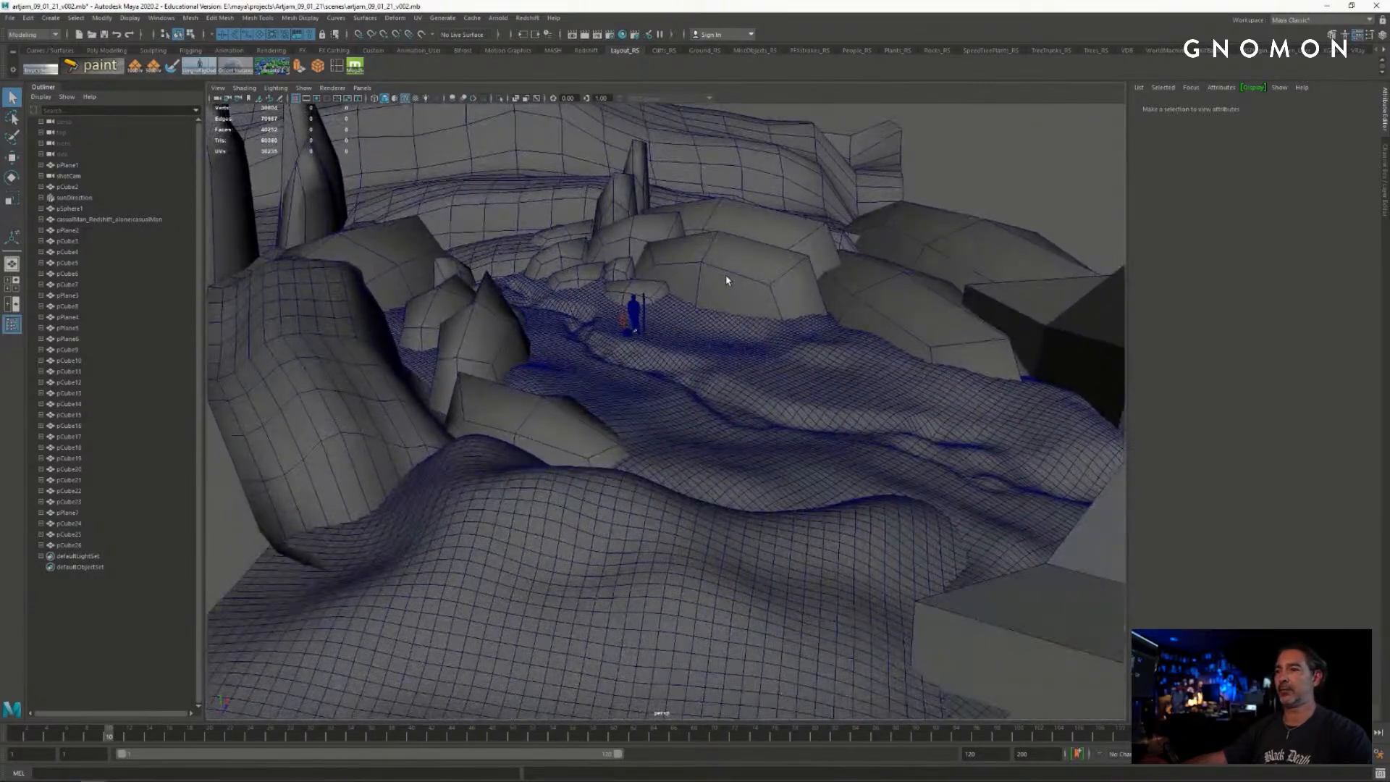
{"action": "left_click_drag", "start_coordinate": [728, 279], "coordinate": [723, 290], "text": "alt"}
{"action": "middle_click_drag", "start_coordinate": [735, 276], "coordinate": [720, 362], "text": "alt"}
{"action": "right_click_drag", "start_coordinate": [719, 362], "coordinate": [747, 406], "text": "alt"}
- Inspect the sculpted ground plane's channels and check the extent of the whole canyon layout
{"action": "left_click", "coordinate": [757, 407]}
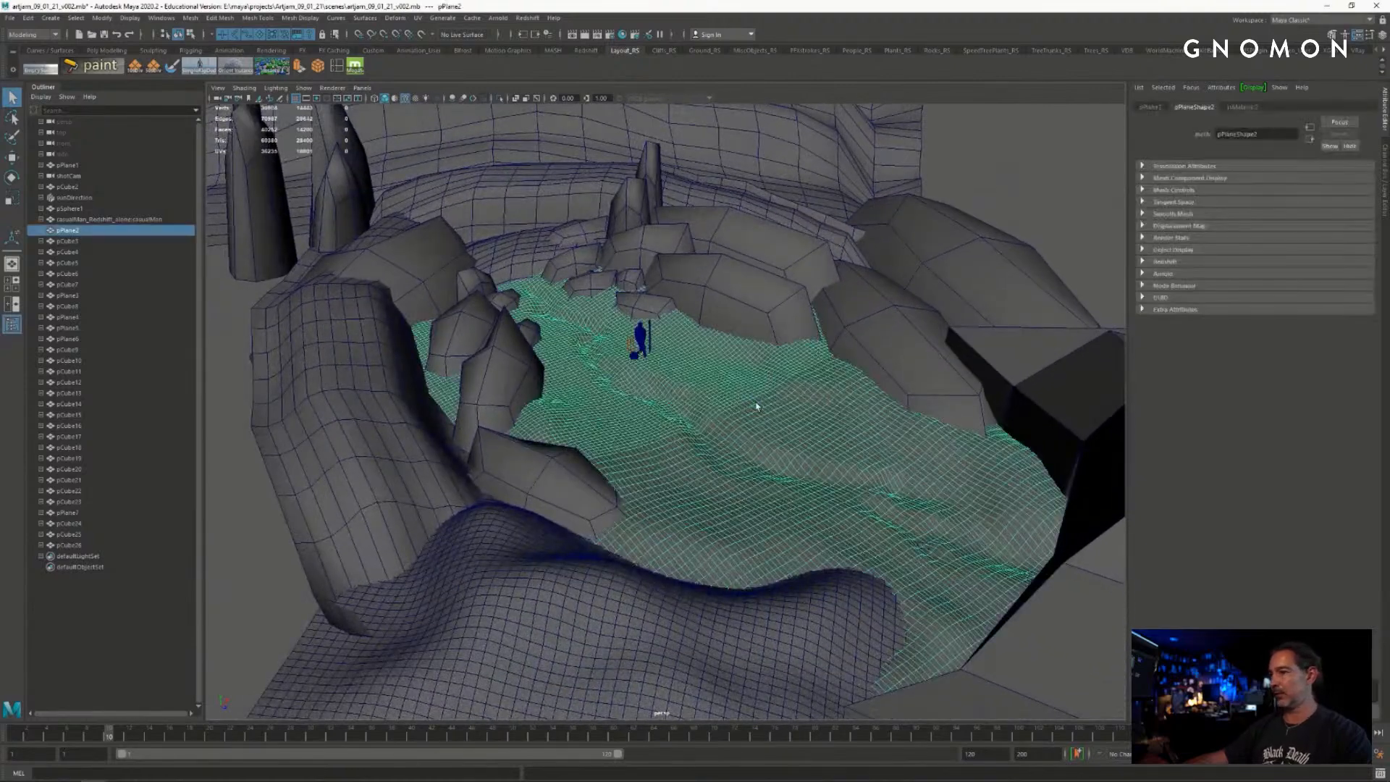
{"action": "left_click", "coordinate": [1384, 171]}
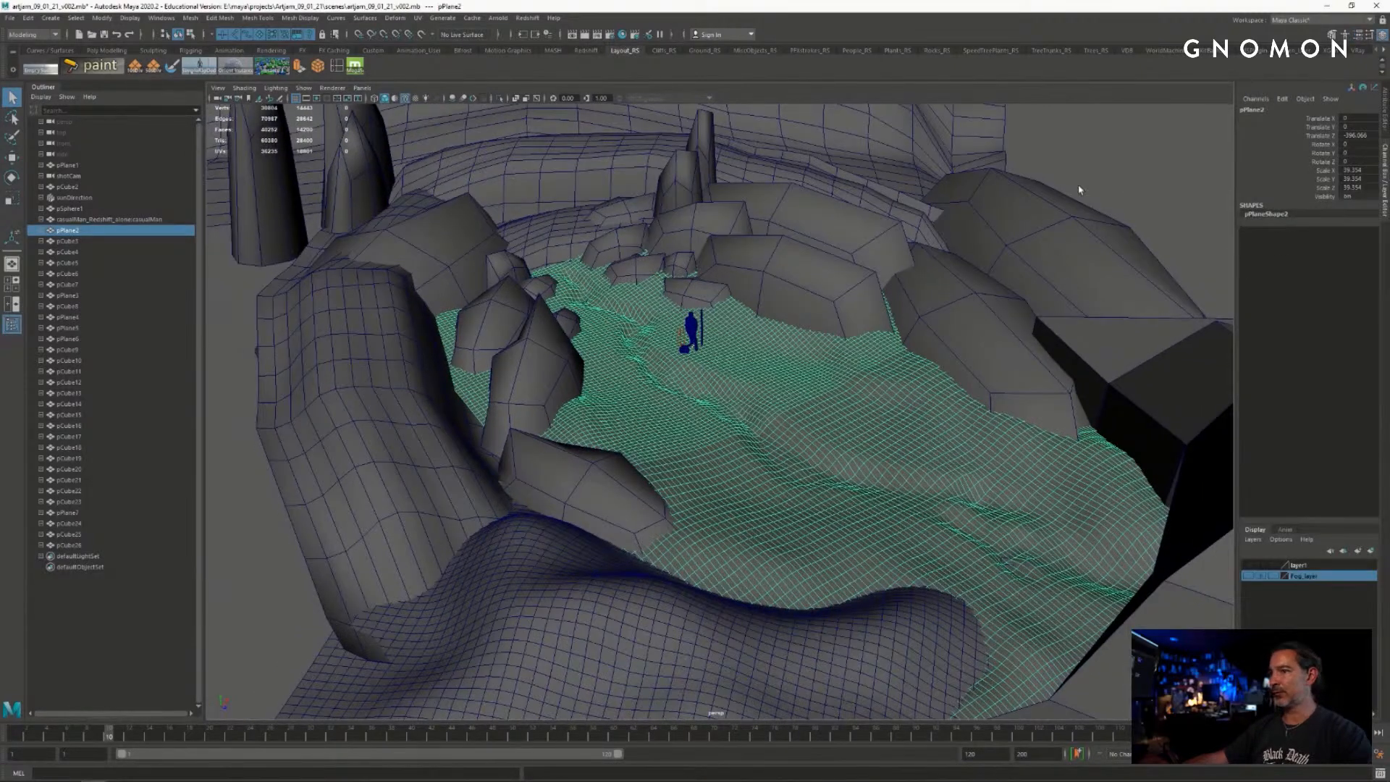
{"action": "left_click", "coordinate": [1079, 190]}
{"action": "right_click_drag", "start_coordinate": [886, 384], "coordinate": [741, 381], "text": "alt"}
{"action": "left_click_drag", "start_coordinate": [741, 382], "coordinate": [763, 384], "text": "alt"}
{"action": "right_click_drag", "start_coordinate": [762, 384], "coordinate": [673, 361], "text": "alt"}
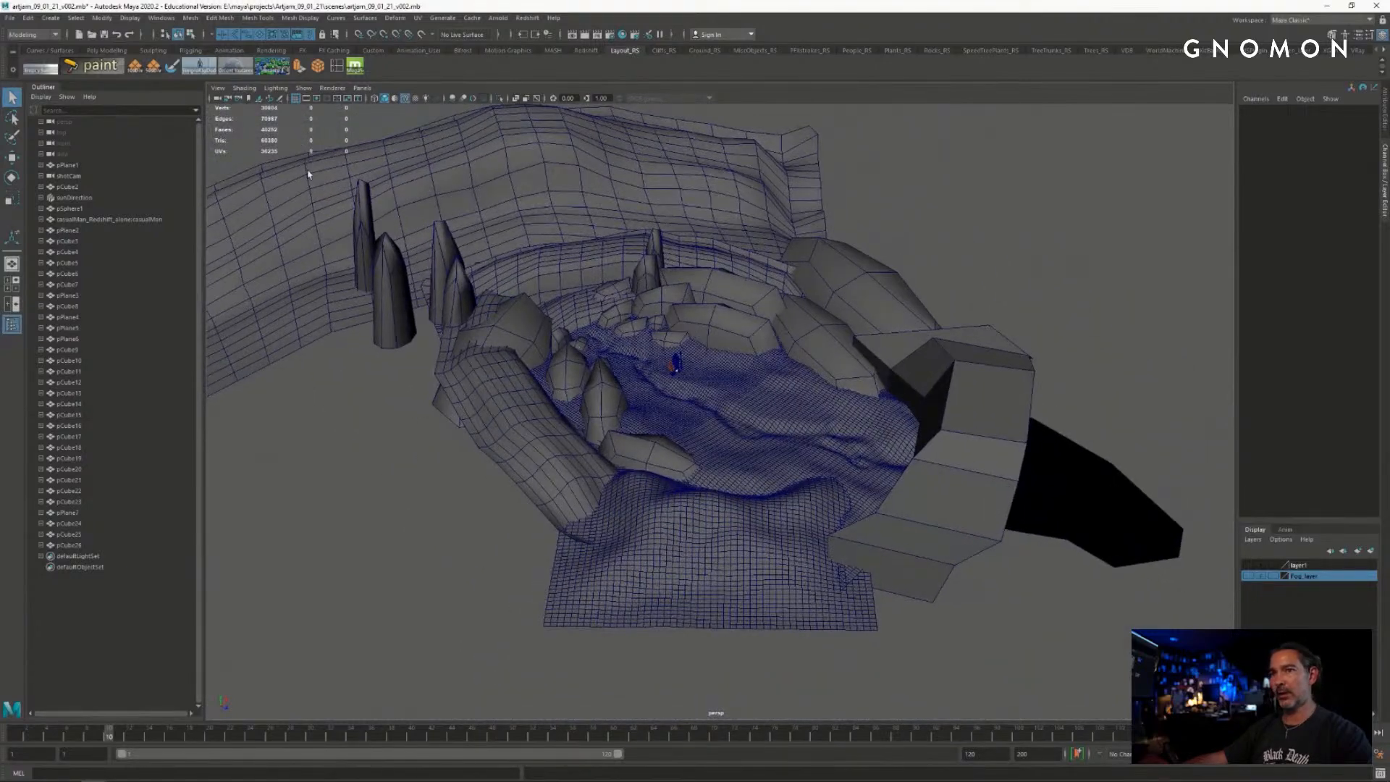
{"action": "left_click_drag", "start_coordinate": [291, 147], "coordinate": [1058, 629]}
{"action": "left_click", "coordinate": [1048, 321]}
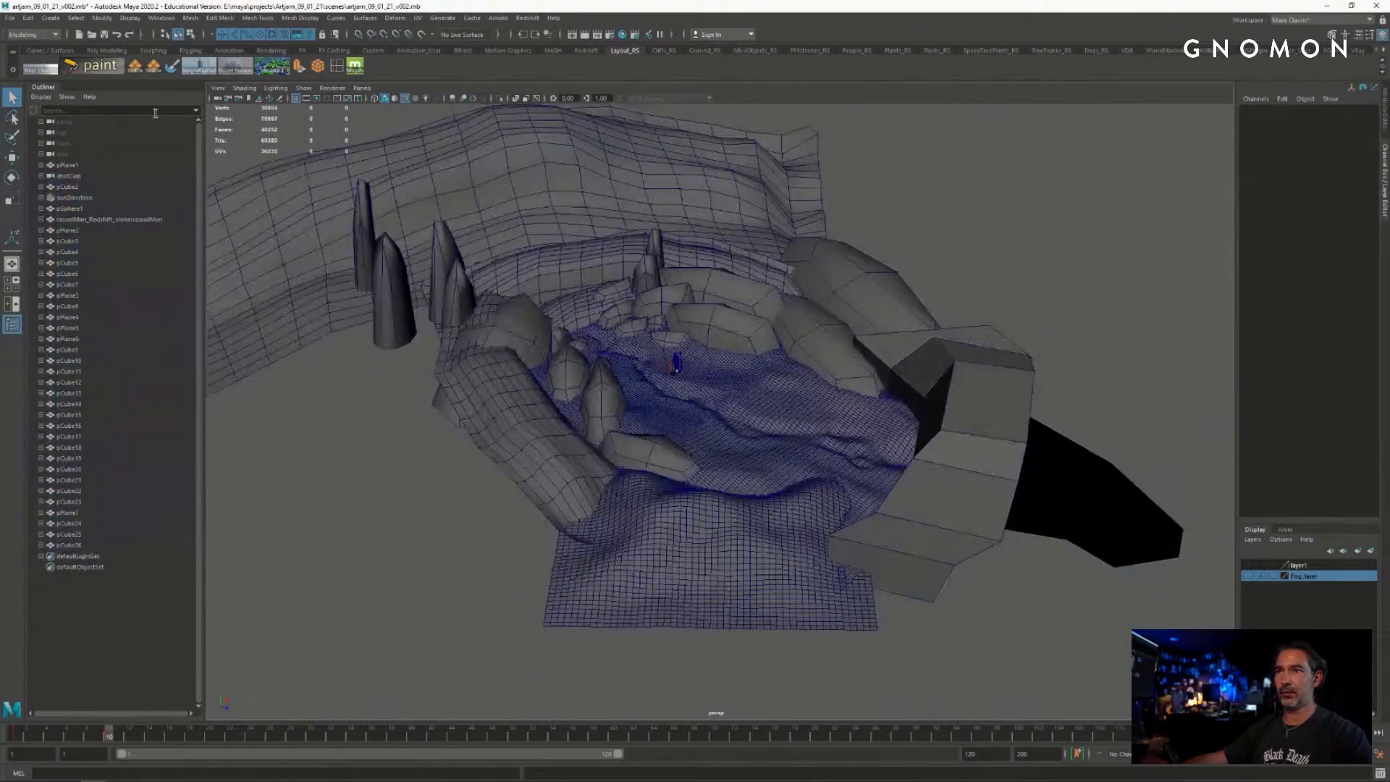
- Save the scene as a new version named artjam_09_01_21_v003
{"action": "left_click", "coordinate": [10, 18]}
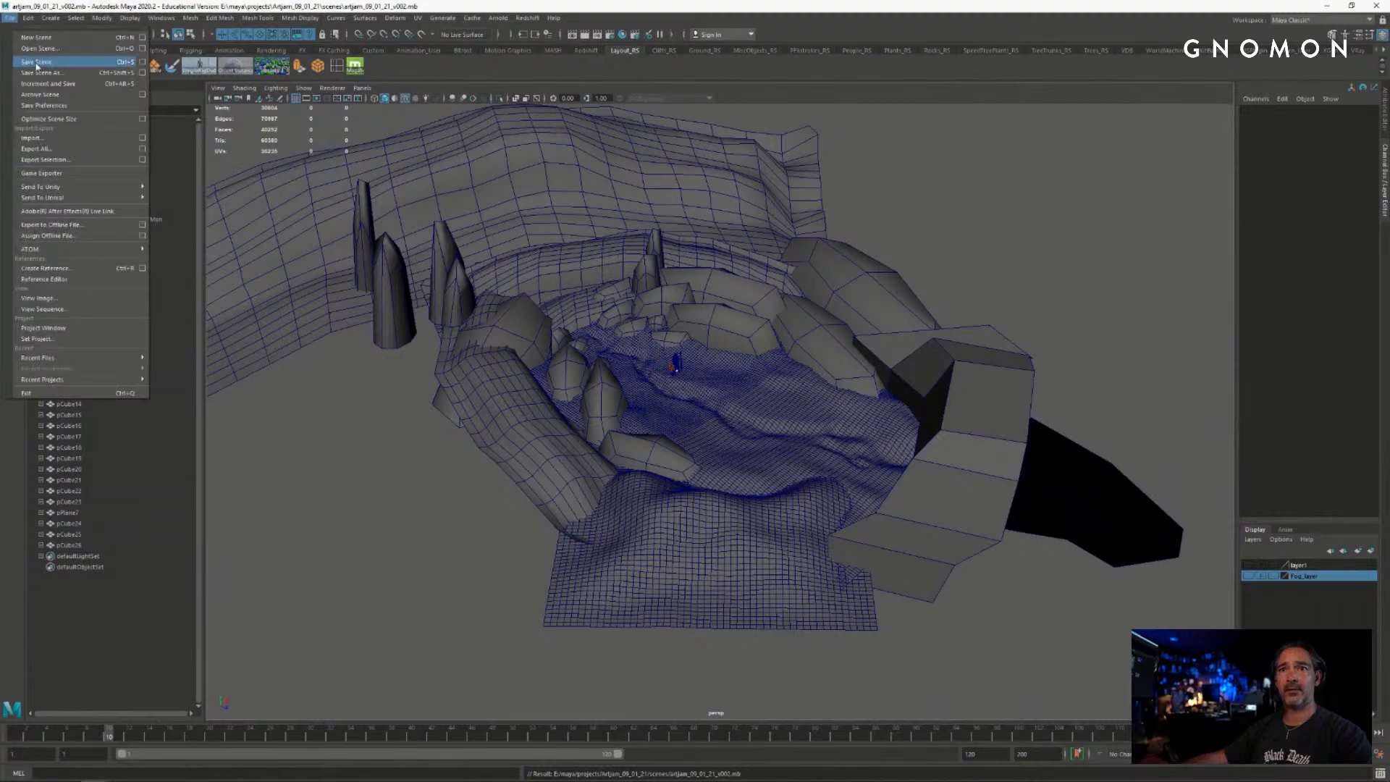
{"action": "left_click", "coordinate": [43, 83]}
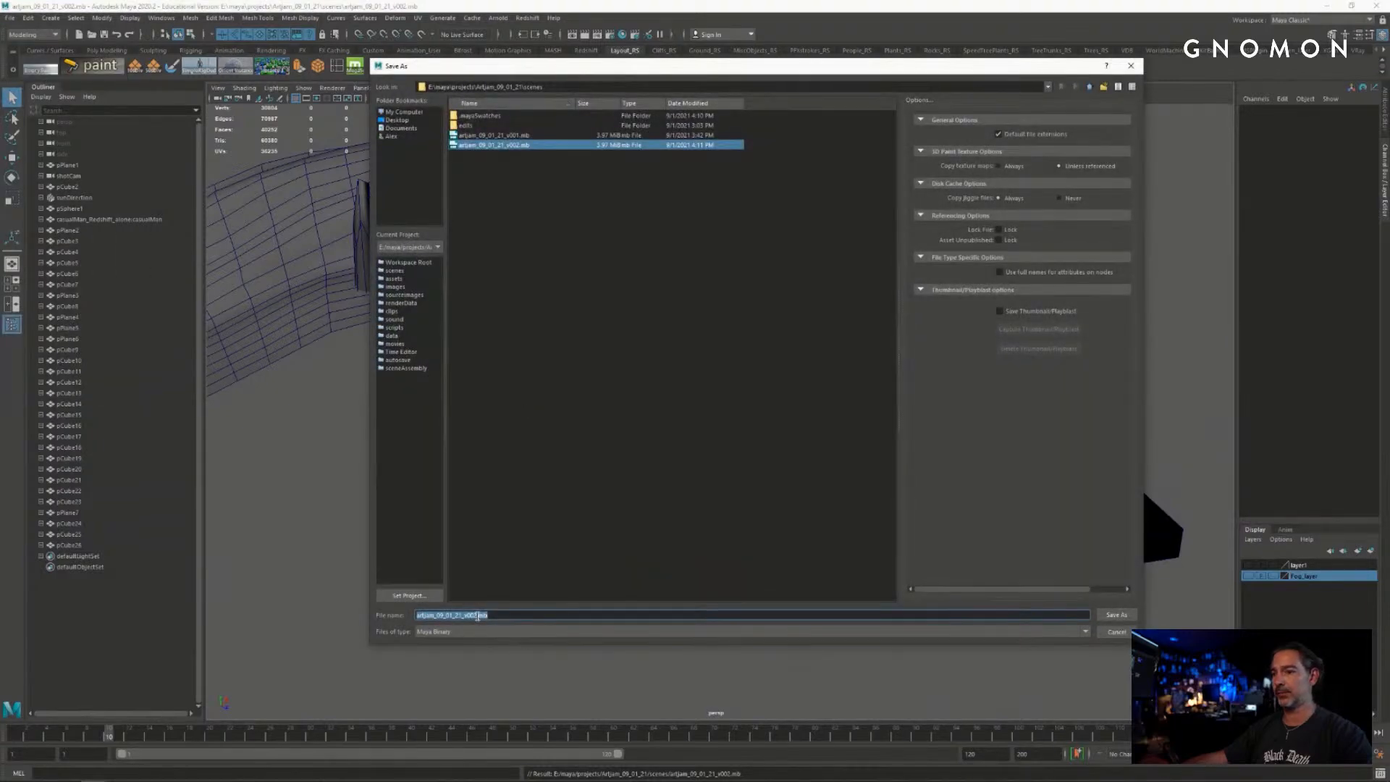
{"action": "left_click", "coordinate": [482, 614]}
{"action": "key", "text": "BackSpace"}
{"action": "type", "text": "3"}
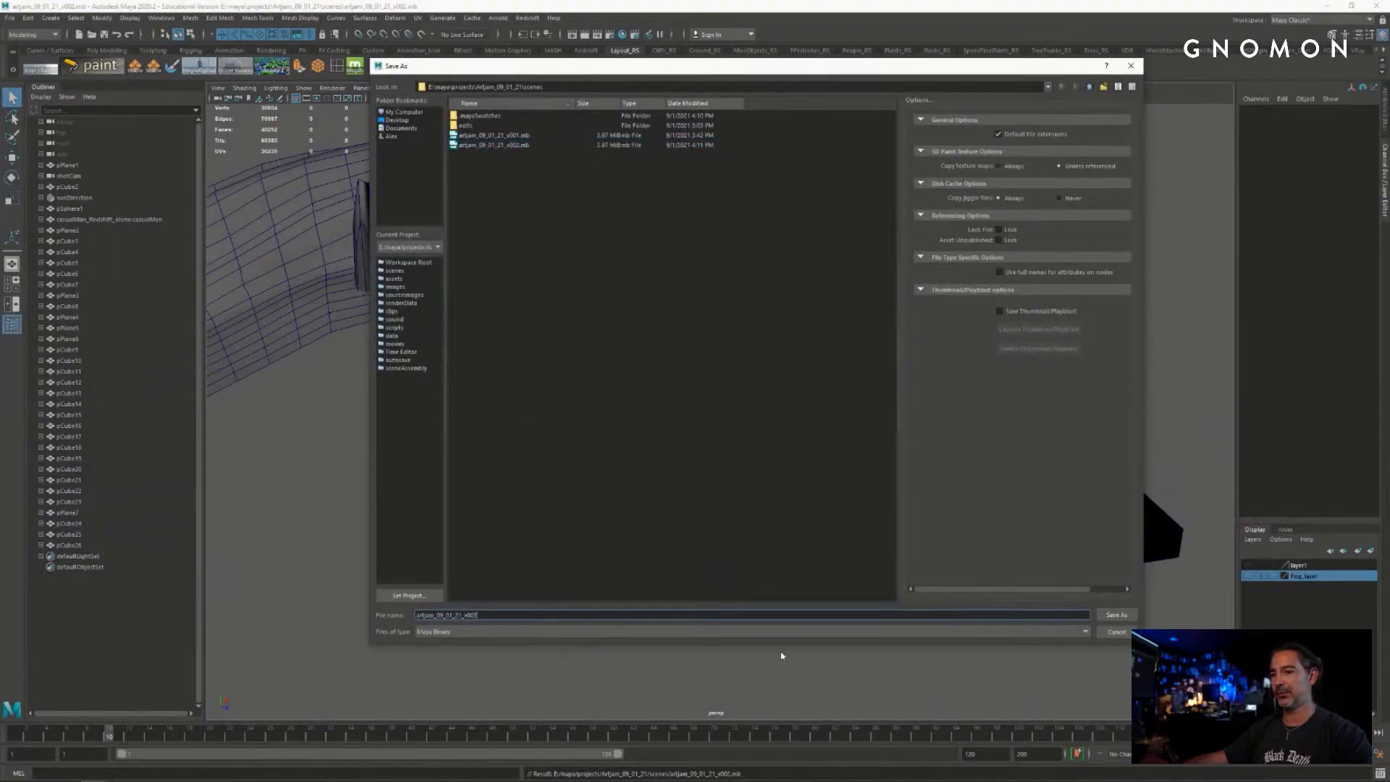
{"action": "left_click", "coordinate": [1116, 614]}
- Select the whole canyon layout and delete its construction history, leaving nothing selected
{"action": "right_click_drag", "start_coordinate": [629, 394], "coordinate": [794, 391], "text": "alt"}
{"action": "left_click_drag", "start_coordinate": [794, 391], "coordinate": [757, 342], "text": "alt"}
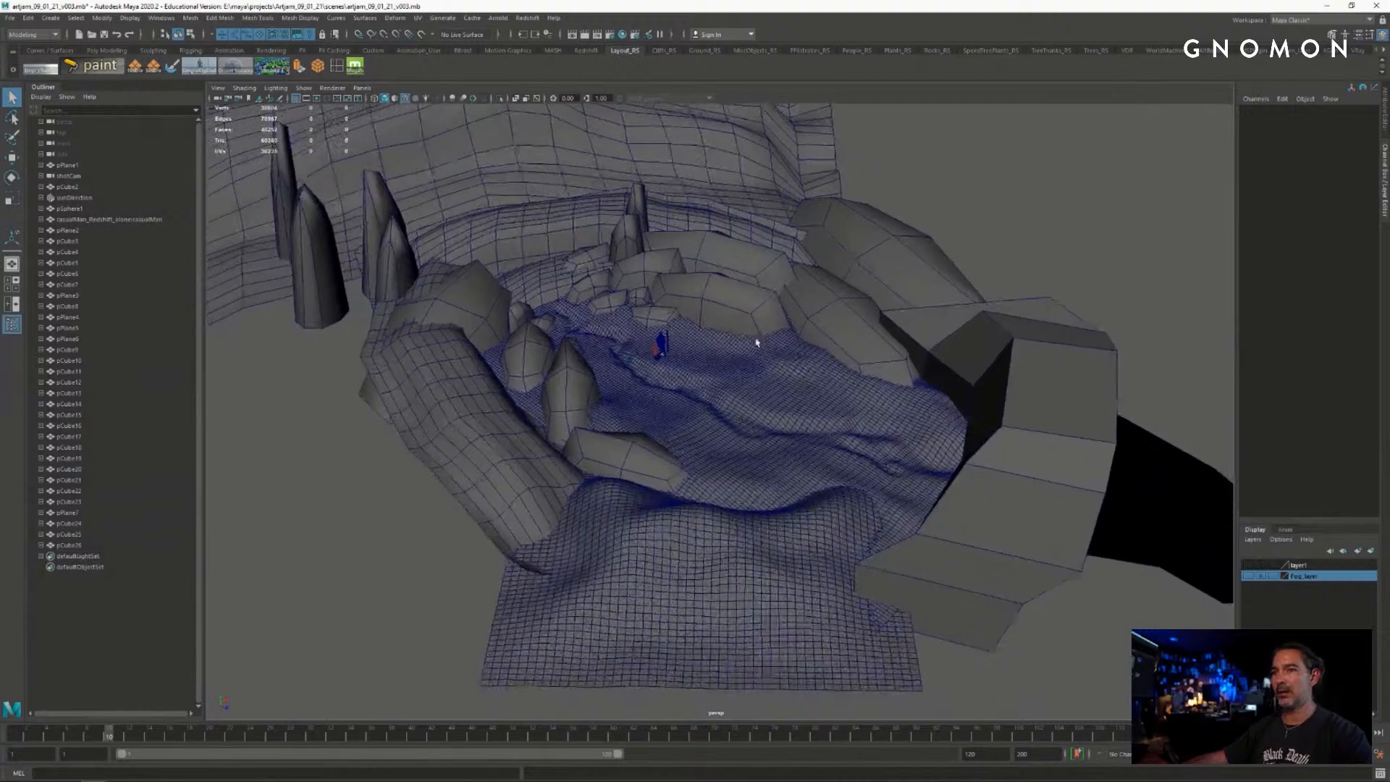
{"action": "left_click_drag", "start_coordinate": [242, 166], "coordinate": [1101, 664]}
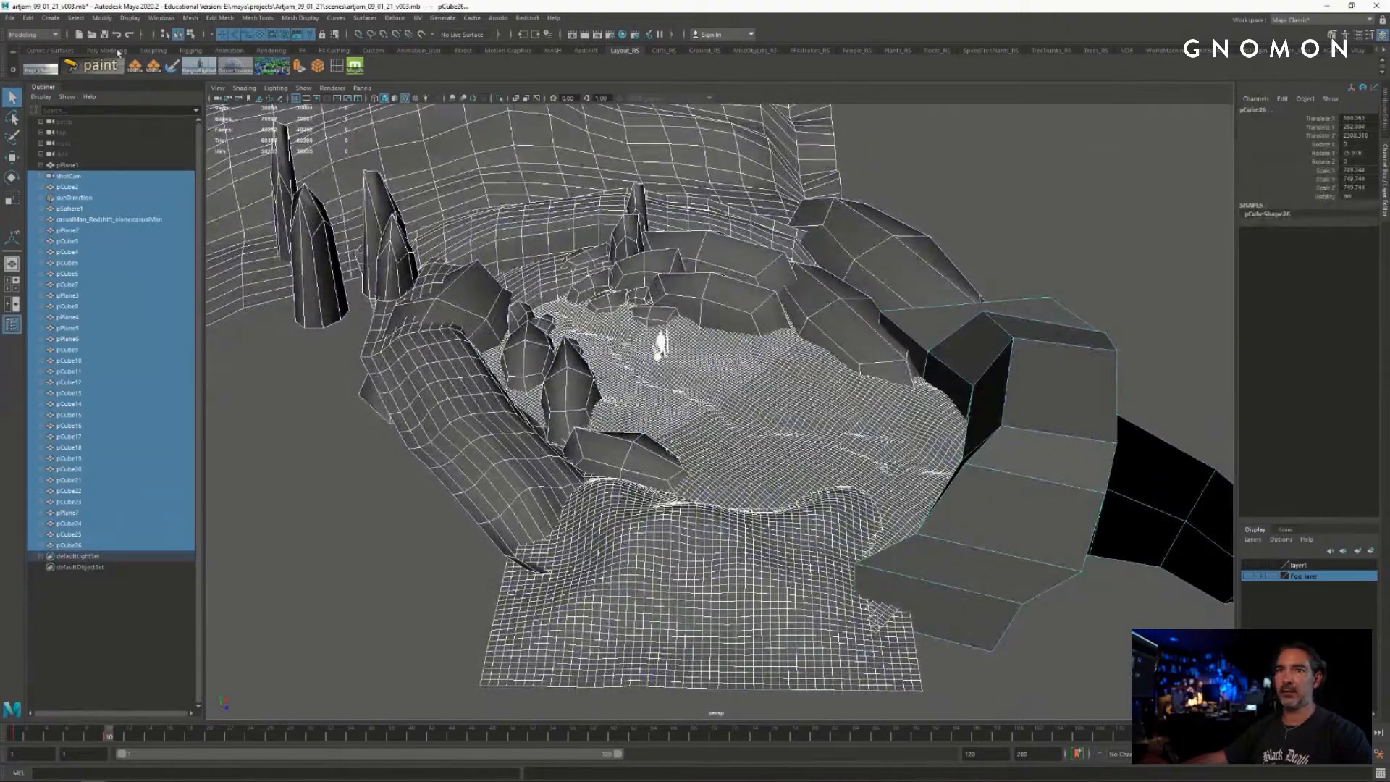
{"action": "left_click", "coordinate": [28, 17]}
{"action": "mouse_move", "coordinate": [109, 146]}
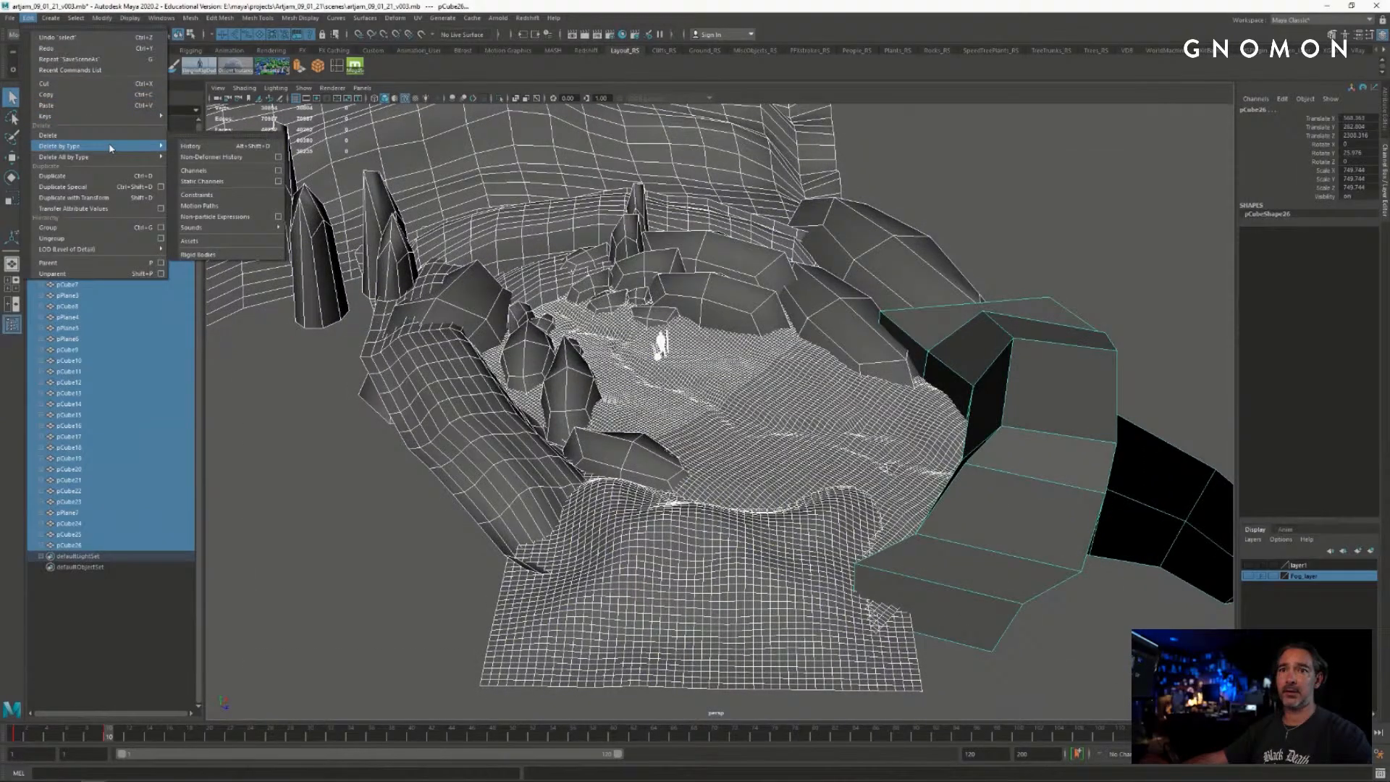
{"action": "left_click", "coordinate": [215, 151]}
{"action": "left_click", "coordinate": [1148, 232]}
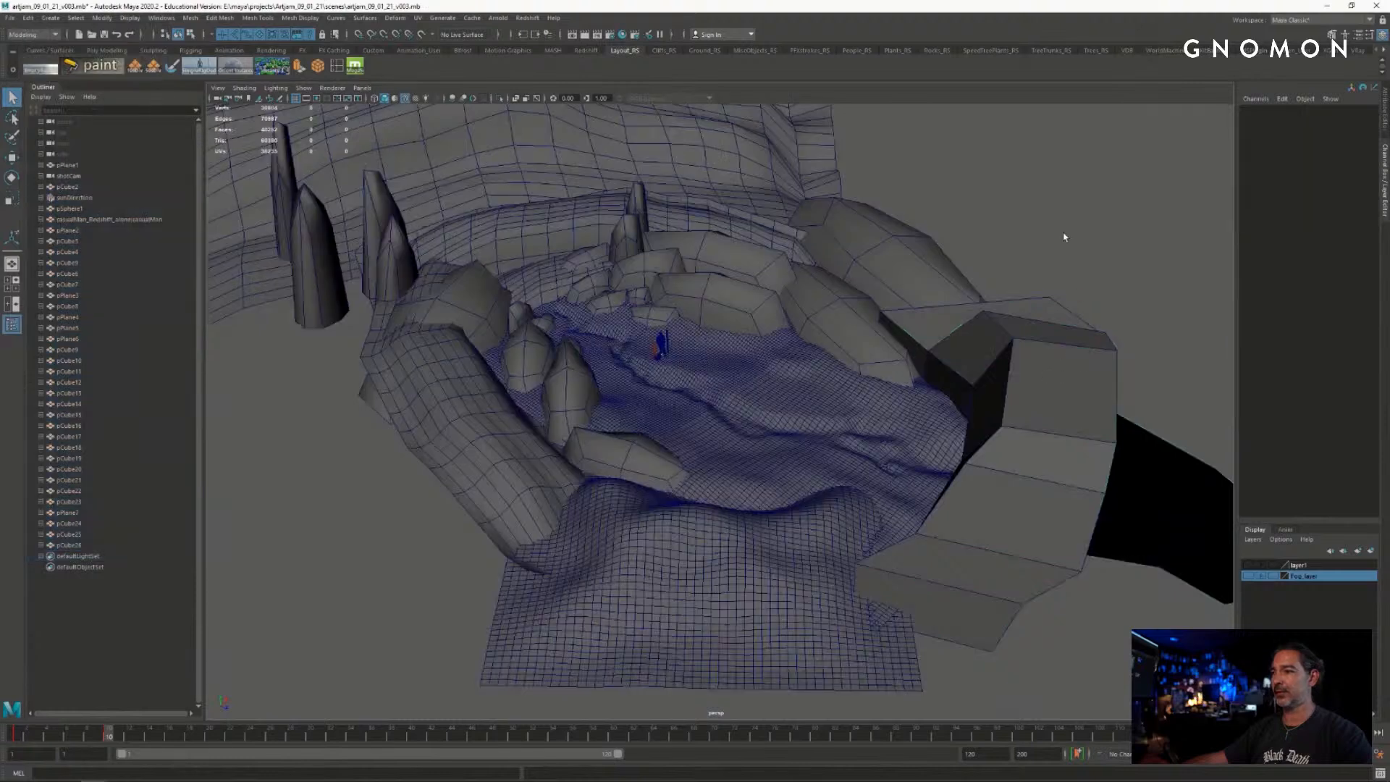
- Check the channels of the foreground terrain, arched rock, boulders and back wall one by one, and of the whole layout
{"action": "left_click", "coordinate": [721, 616]}
{"action": "left_click", "coordinate": [1062, 425]}
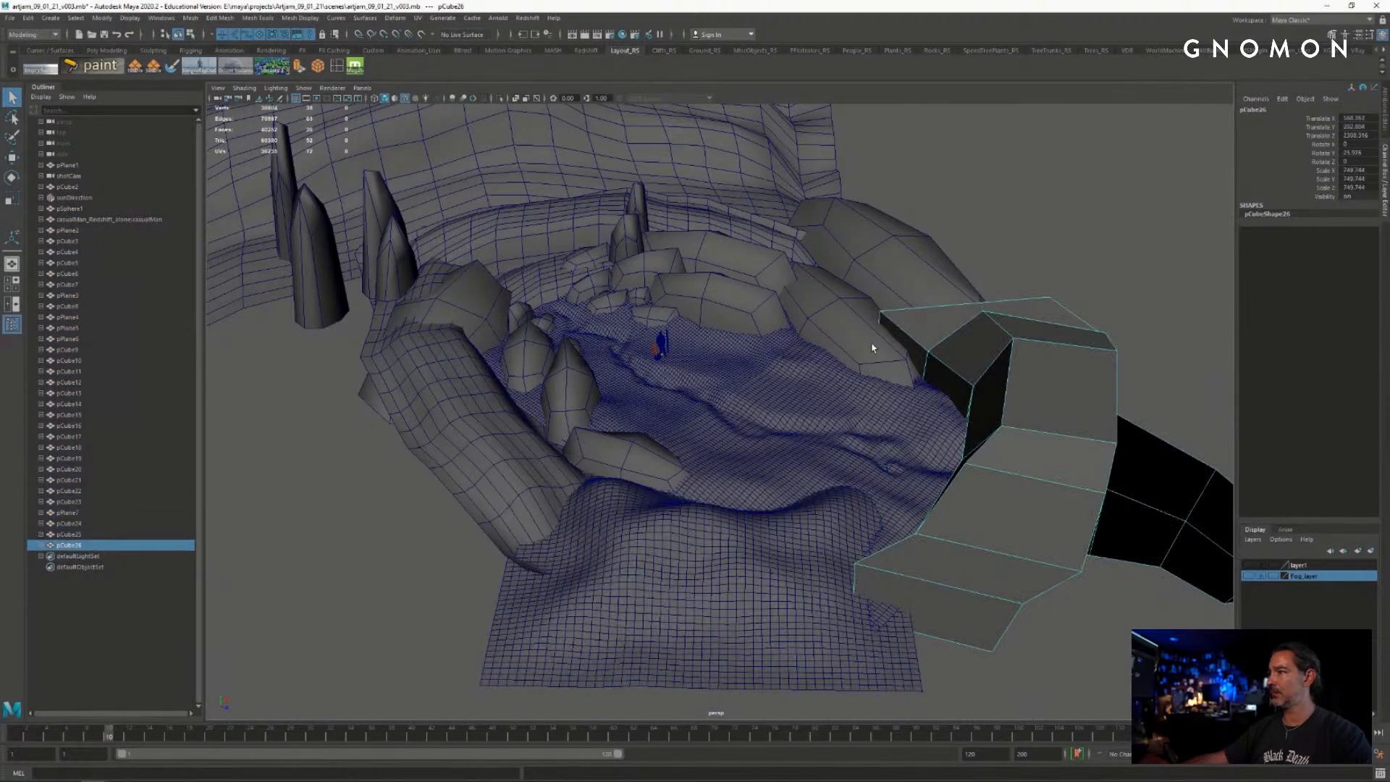
{"action": "left_click", "coordinate": [873, 346]}
{"action": "left_click", "coordinate": [853, 252]}
{"action": "left_click", "coordinate": [763, 274]}
{"action": "left_click", "coordinate": [620, 245]}
{"action": "left_click", "coordinate": [588, 220]}
{"action": "left_click", "coordinate": [532, 167]}
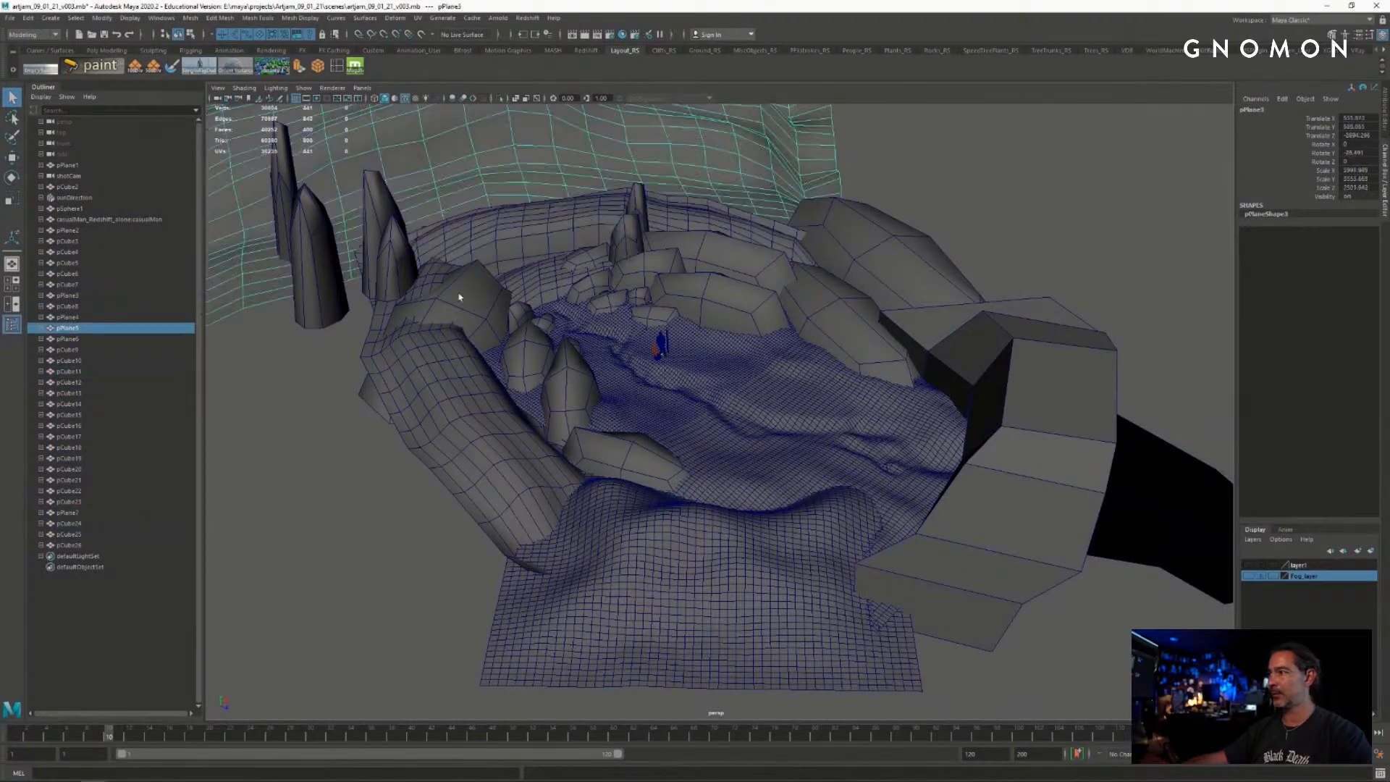
{"action": "left_click", "coordinate": [308, 351]}
{"action": "left_click_drag", "start_coordinate": [236, 169], "coordinate": [964, 641]}
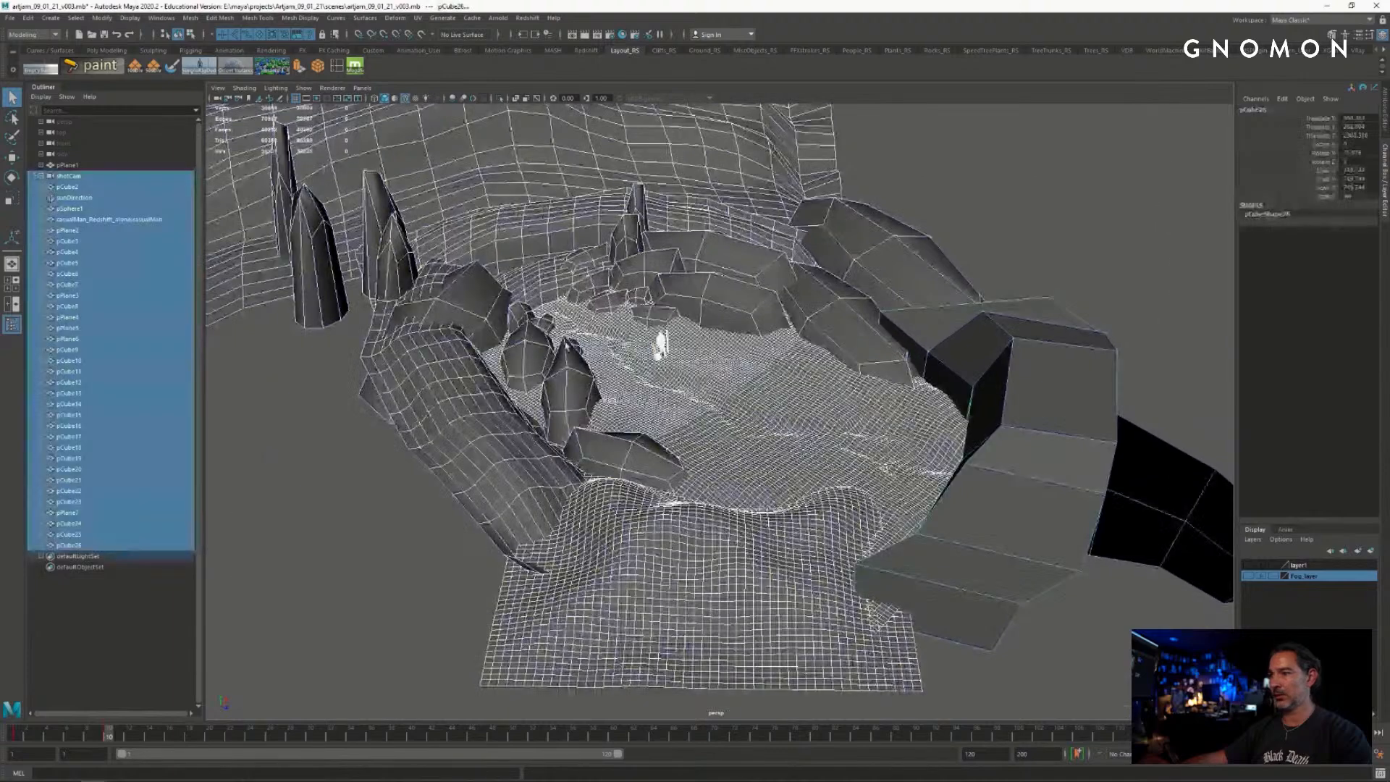
{"action": "left_click", "coordinate": [345, 406]}
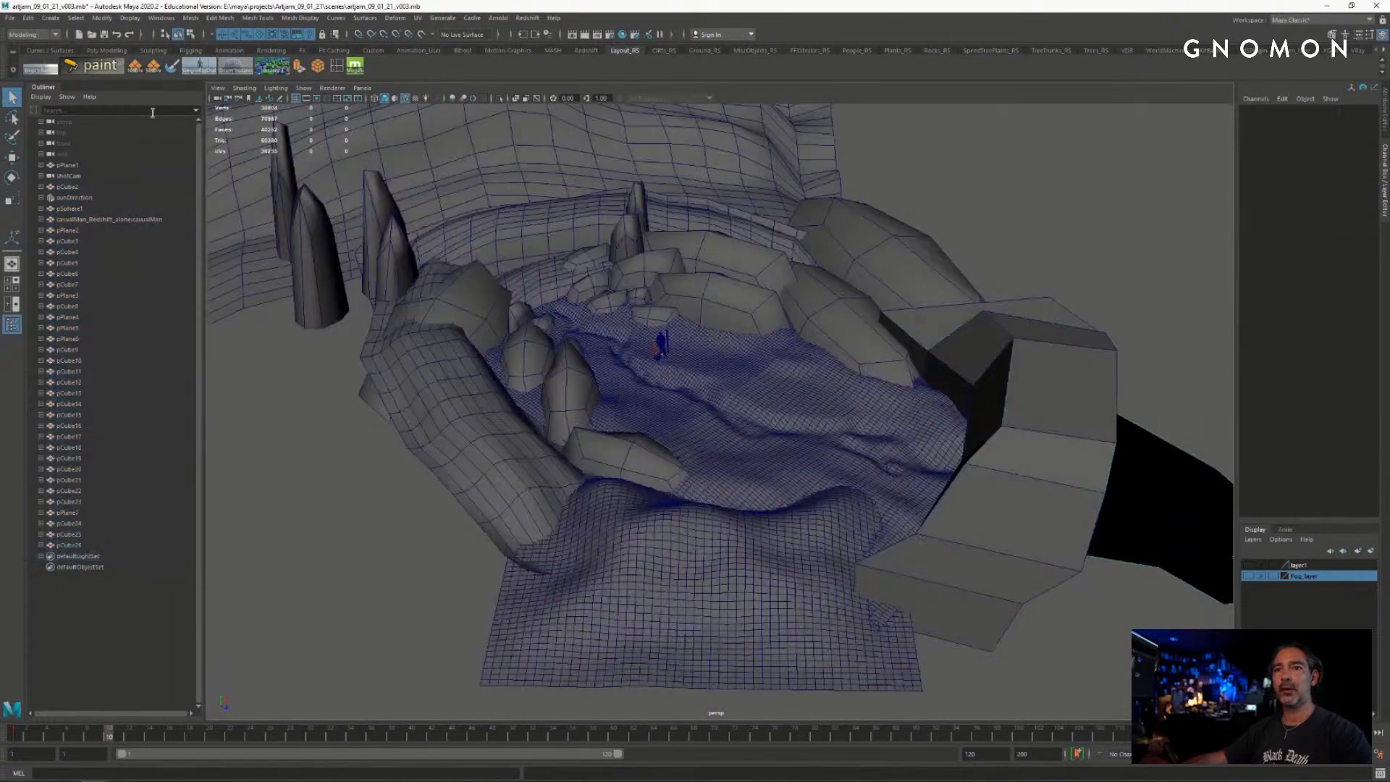
- Create a polygon sphere in the middle of the canyon, scale it uniformly to about 1250 and show its channels
{"action": "left_click_drag", "start_coordinate": [345, 405], "coordinate": [320, 254], "text": "alt"}
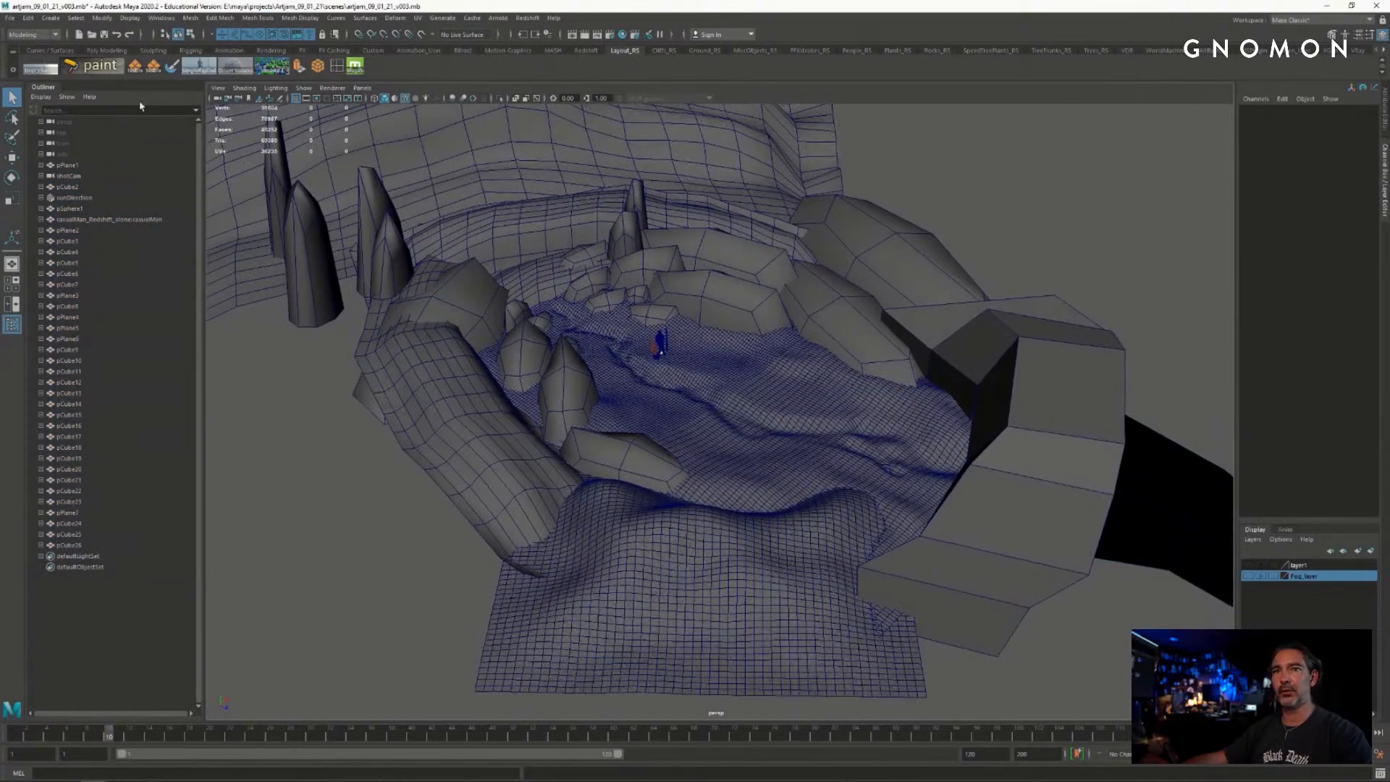
{"action": "left_click", "coordinate": [49, 18]}
{"action": "mouse_move", "coordinate": [84, 56]}
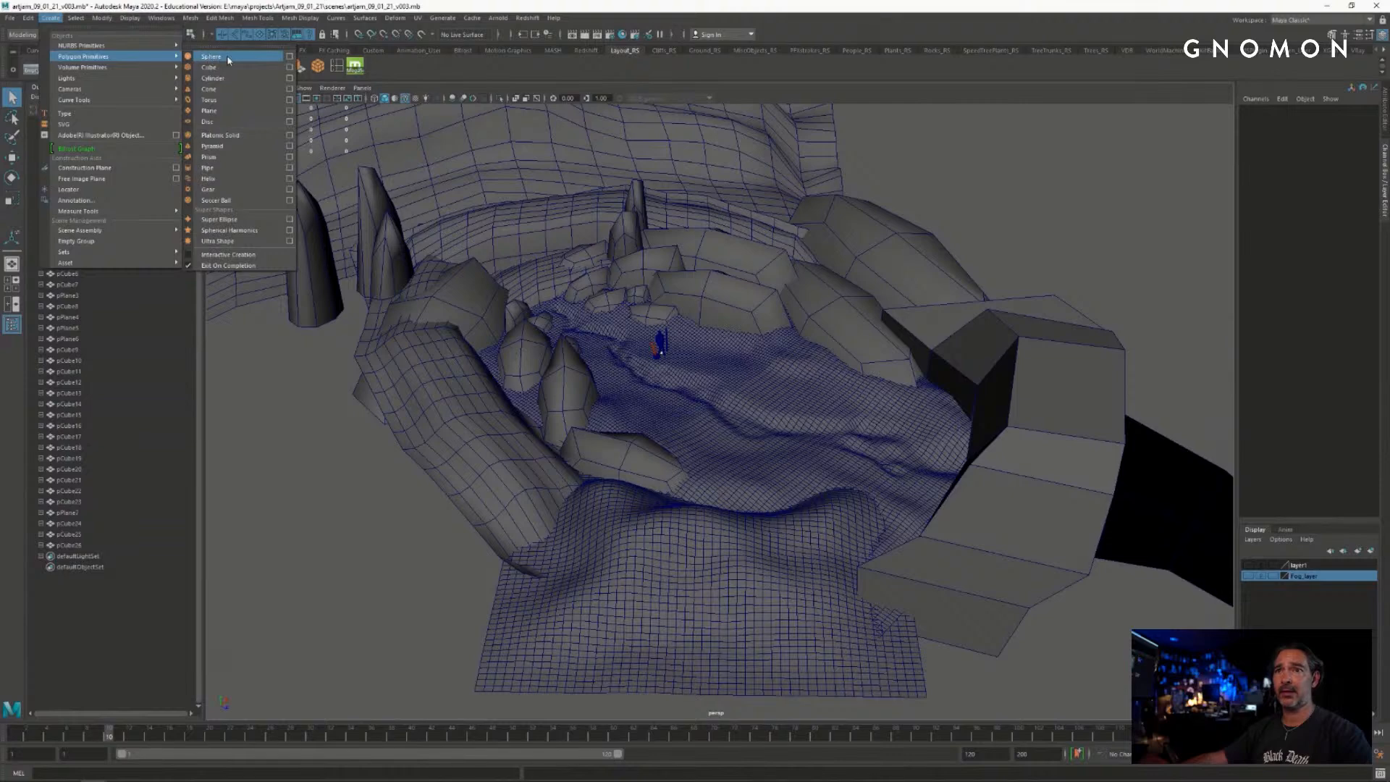
{"action": "left_click", "coordinate": [228, 60]}
{"action": "key", "text": "r"}
{"action": "left_click_drag", "start_coordinate": [662, 352], "coordinate": [1029, 367]}
{"action": "key", "text": "q"}
{"action": "left_click", "coordinate": [1042, 183]}
{"action": "left_click", "coordinate": [785, 230]}
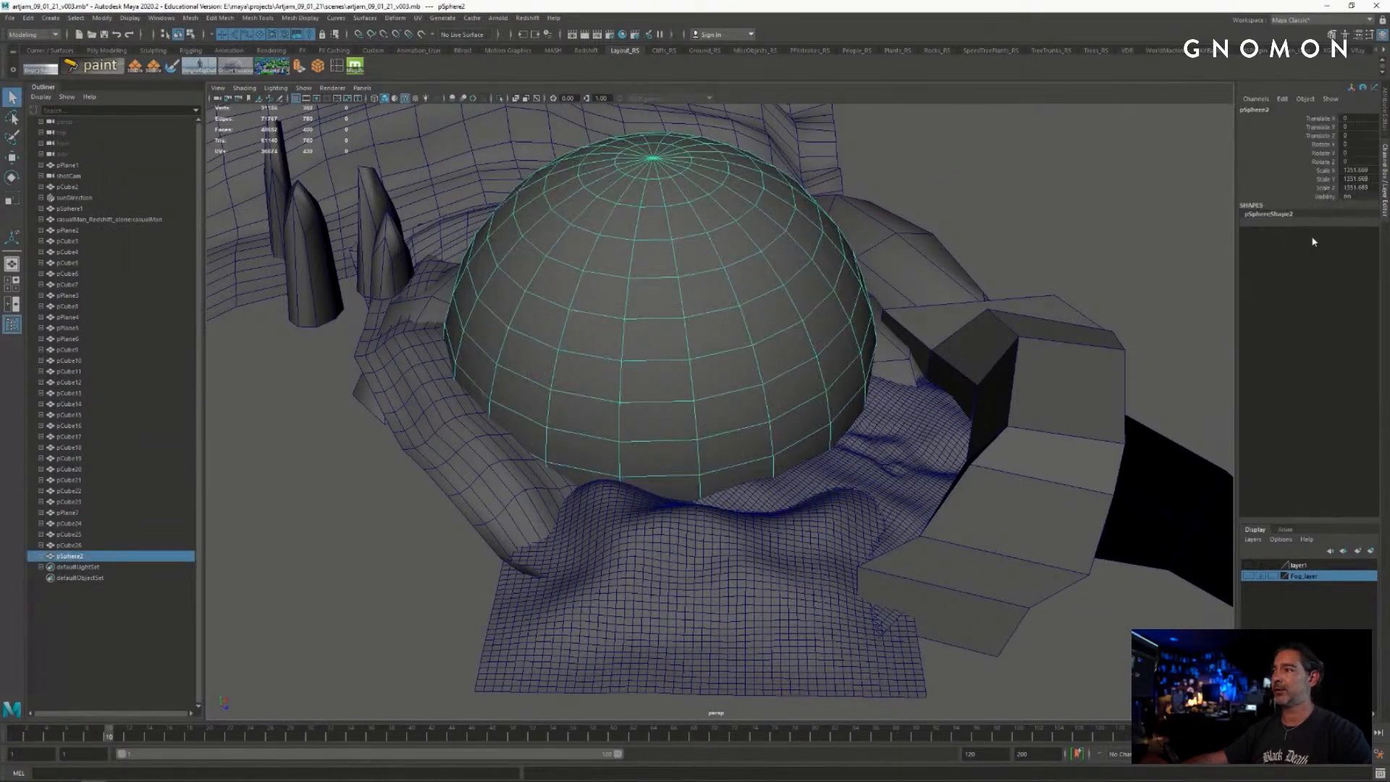
- Turn on construction history and delete the large sphere covering the landscape
{"action": "left_click", "coordinate": [671, 34]}
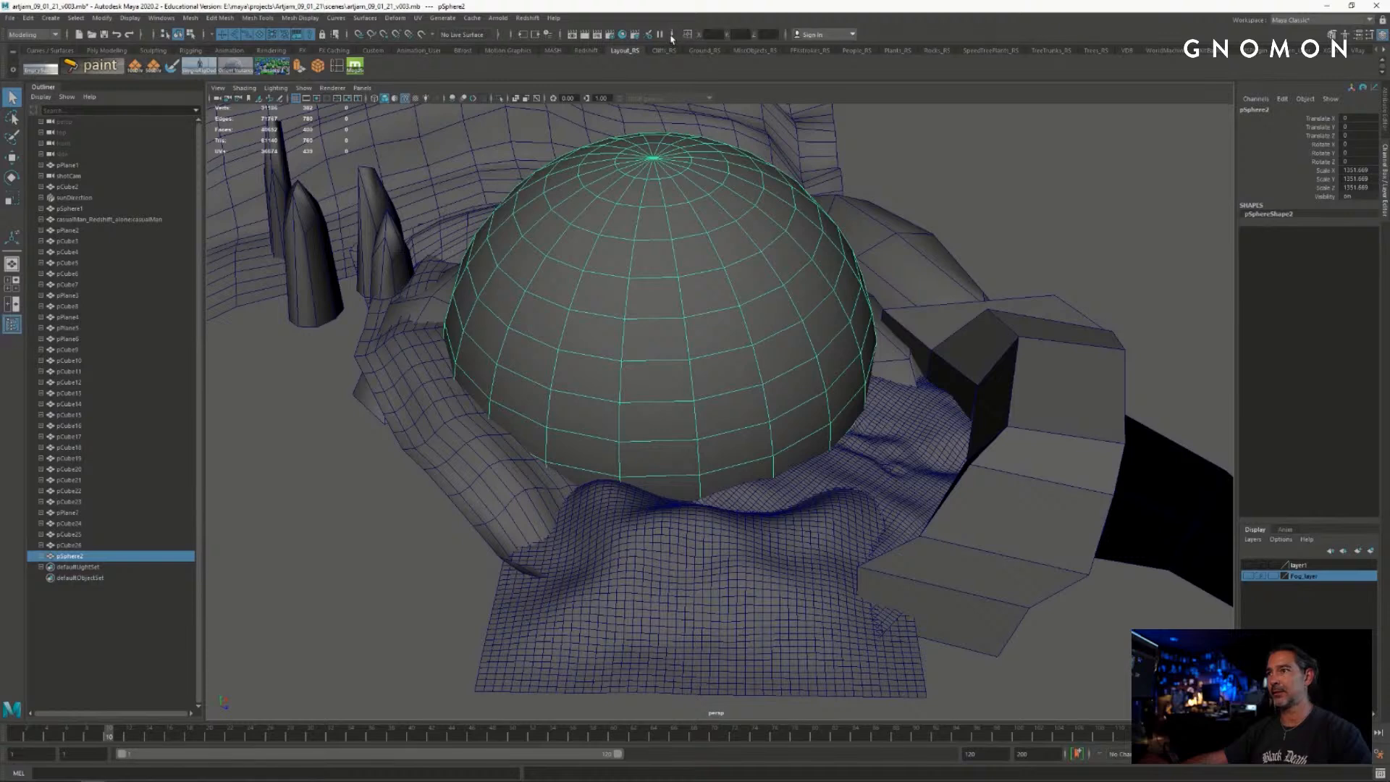
{"action": "left_click", "coordinate": [499, 36]}
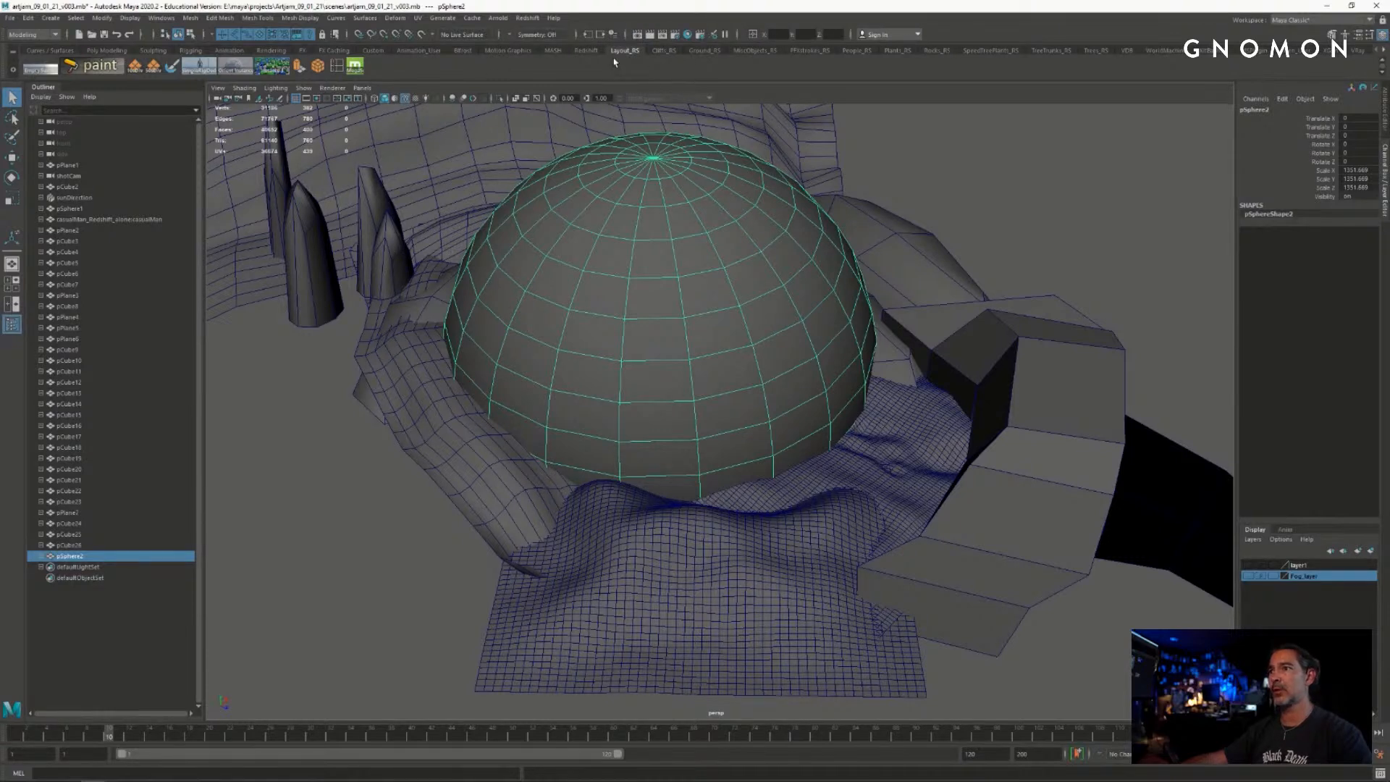
{"action": "left_click", "coordinate": [613, 34]}
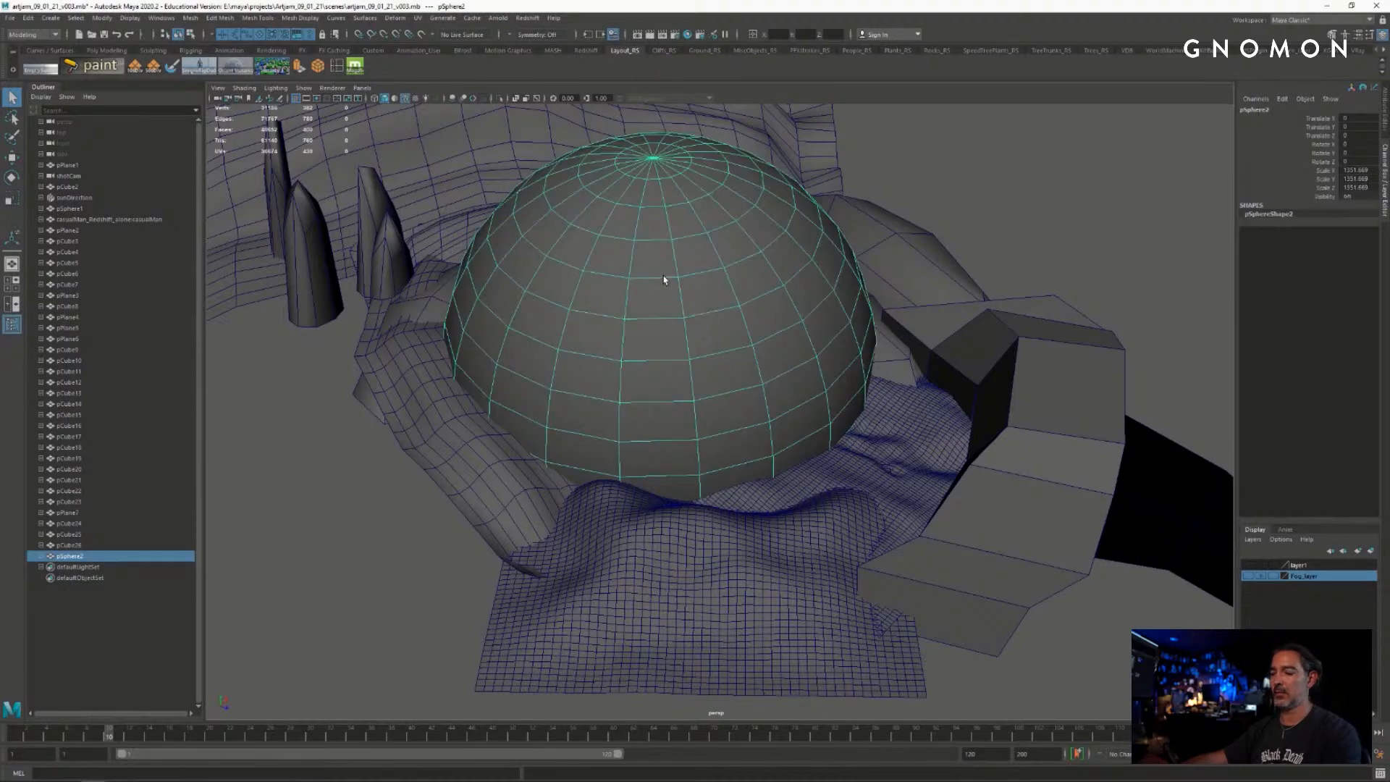
{"action": "key", "text": "Delete"}
- Create a polygon sphere at the origin and scale it uniformly to about 1203
{"action": "left_click", "coordinate": [48, 18]}
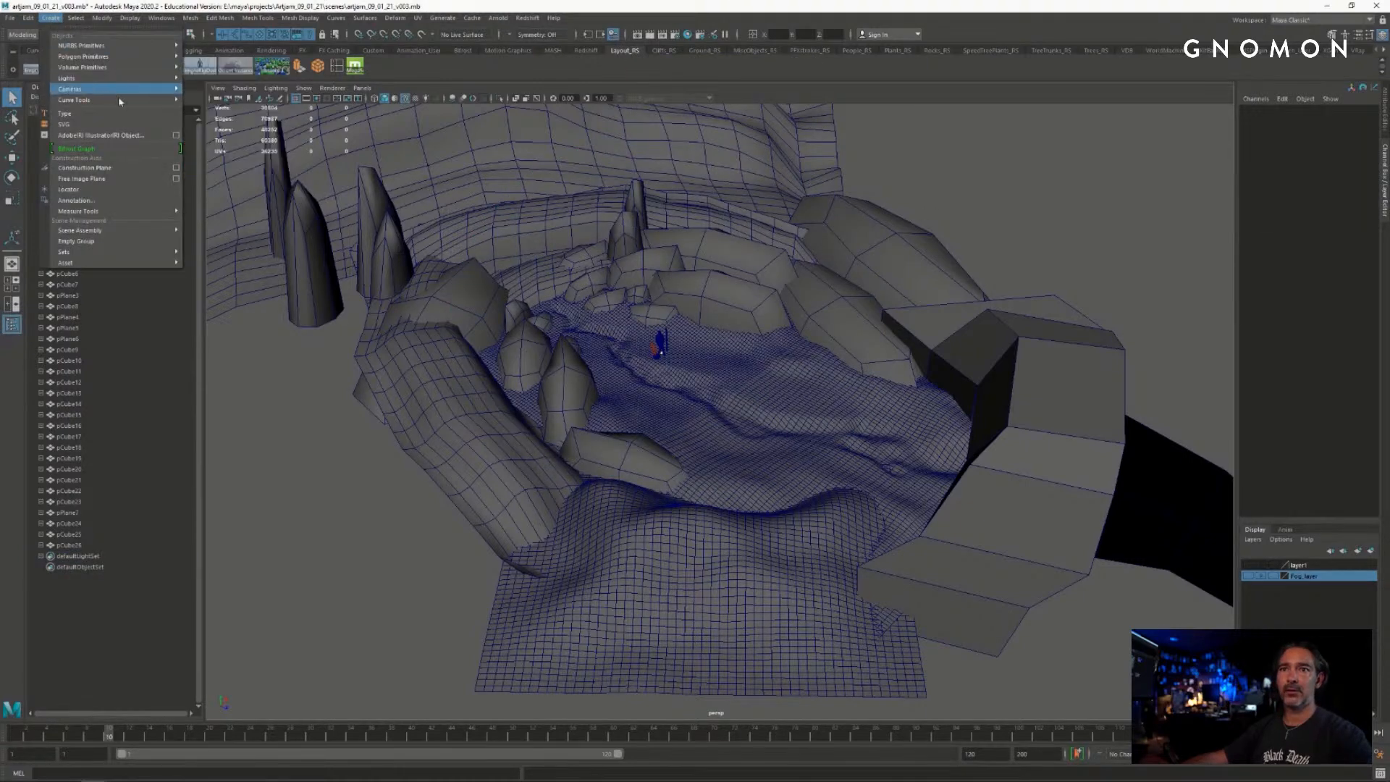
{"action": "mouse_move", "coordinate": [131, 57]}
{"action": "left_click", "coordinate": [205, 45]}
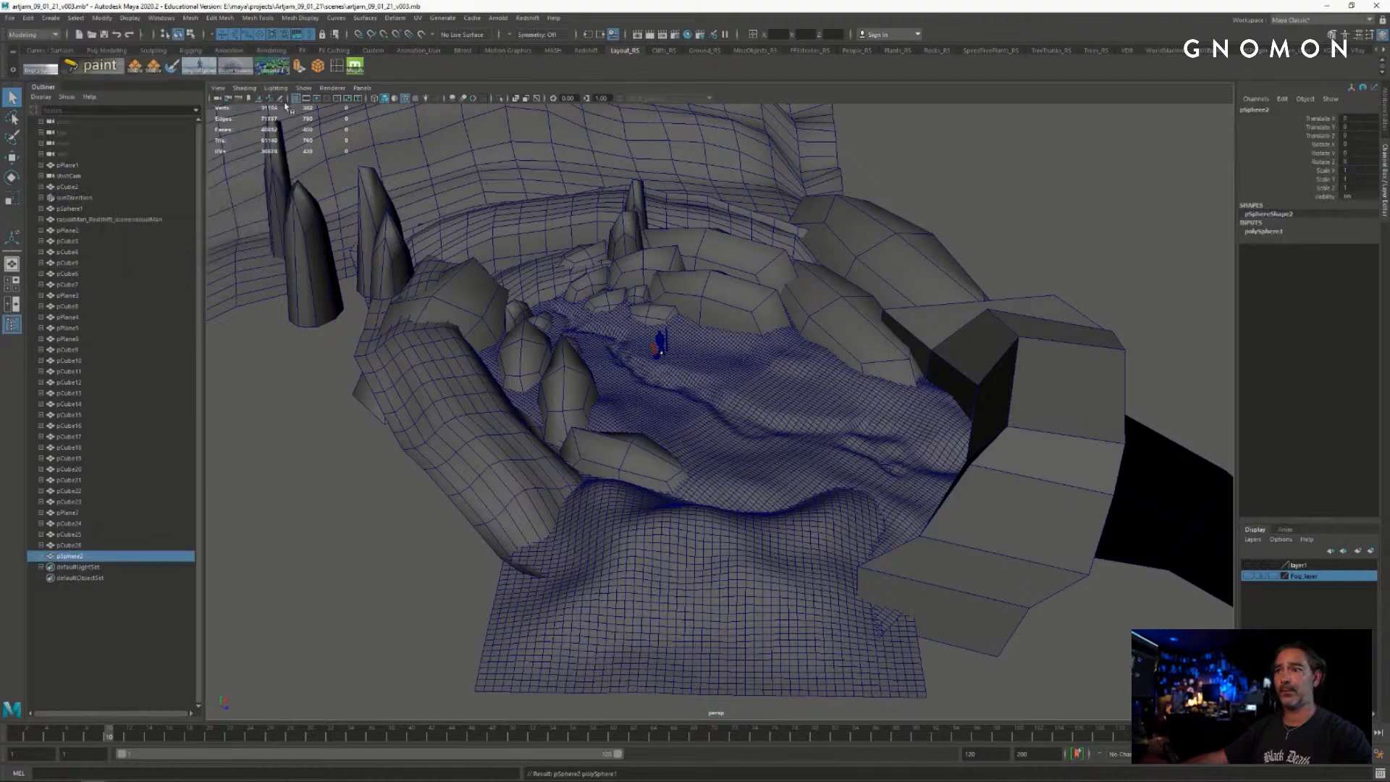
{"action": "left_click_drag", "start_coordinate": [661, 354], "coordinate": [996, 369]}
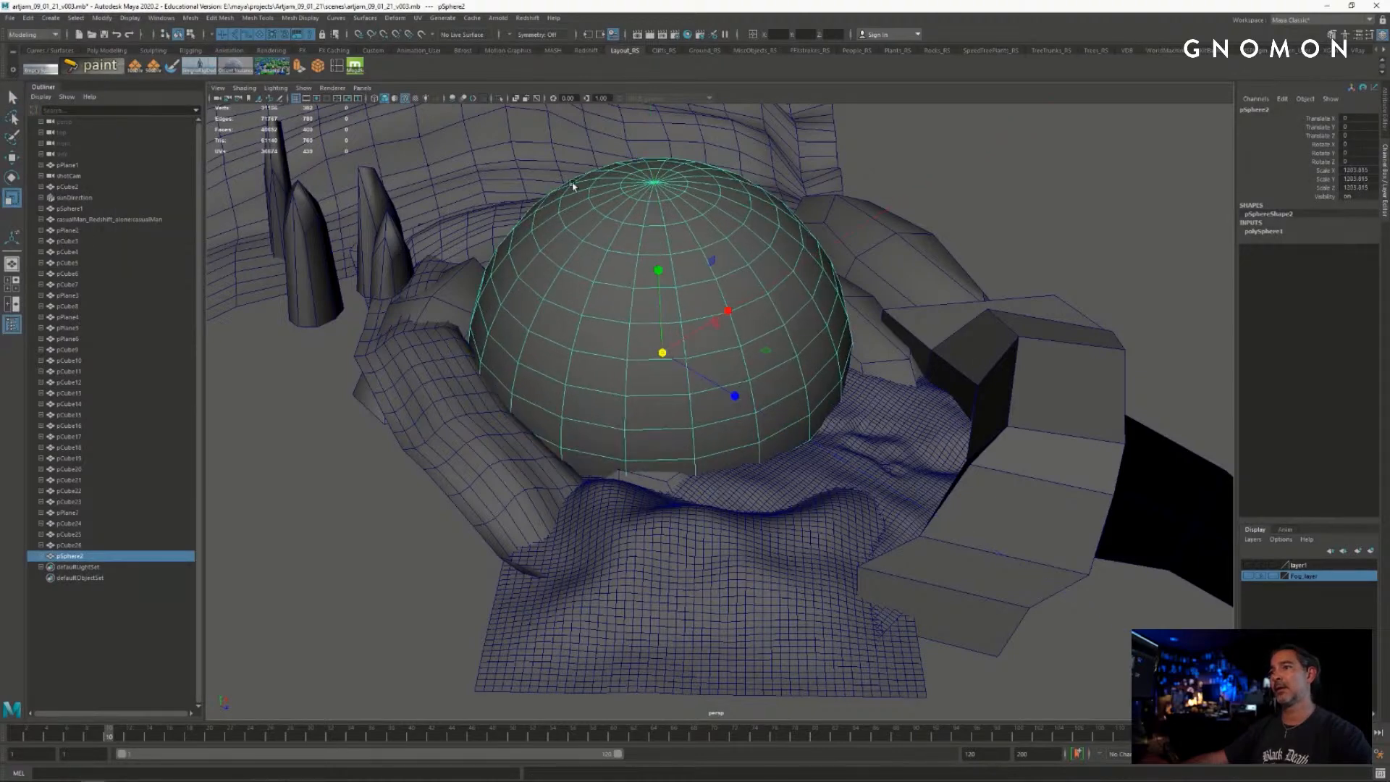
- Increase the sphere's axis subdivisions and adjust its height subdivisions through its creation history
{"action": "left_click", "coordinate": [1287, 233]}
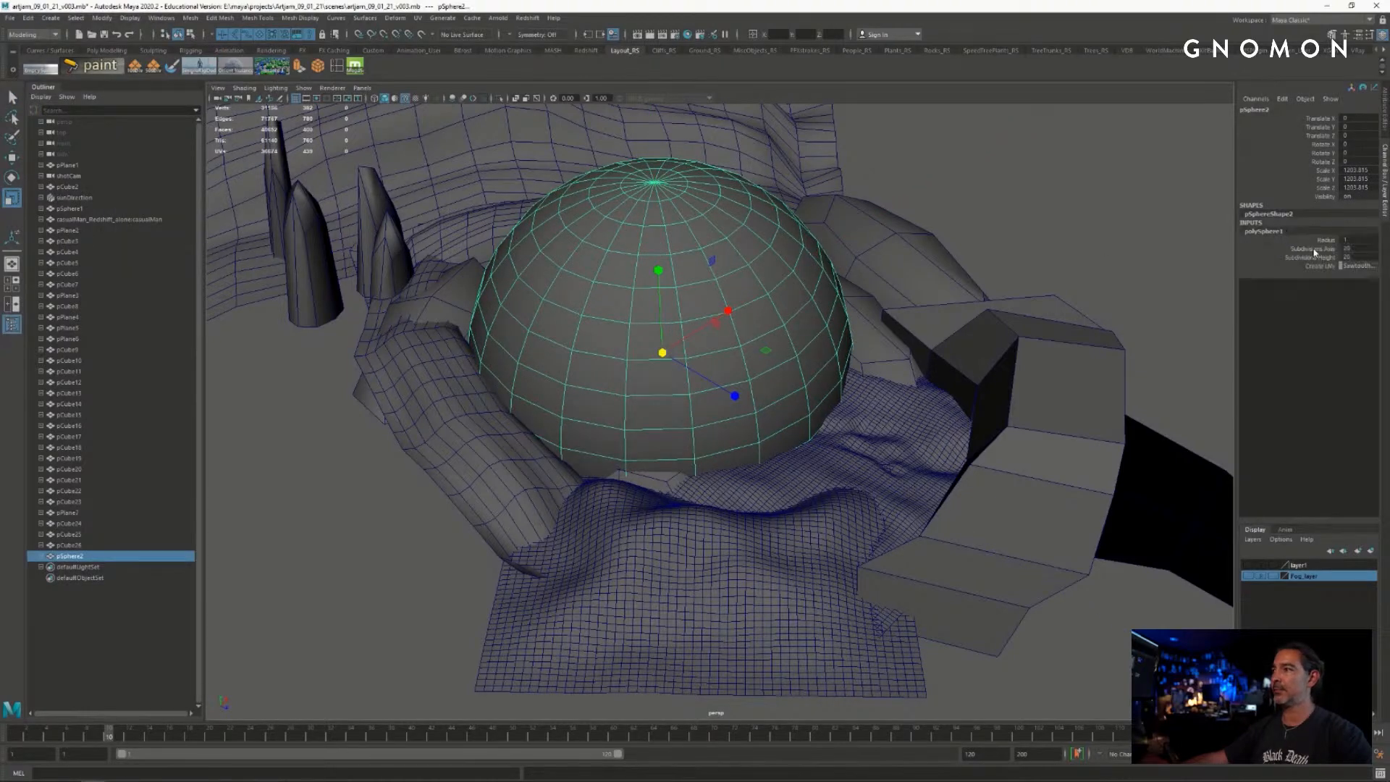
{"action": "left_click", "coordinate": [1312, 248]}
{"action": "middle_click_drag", "start_coordinate": [1172, 239], "coordinate": [1070, 210]}
{"action": "left_click", "coordinate": [1311, 258]}
{"action": "middle_click_drag", "start_coordinate": [1131, 274], "coordinate": [1095, 268]}
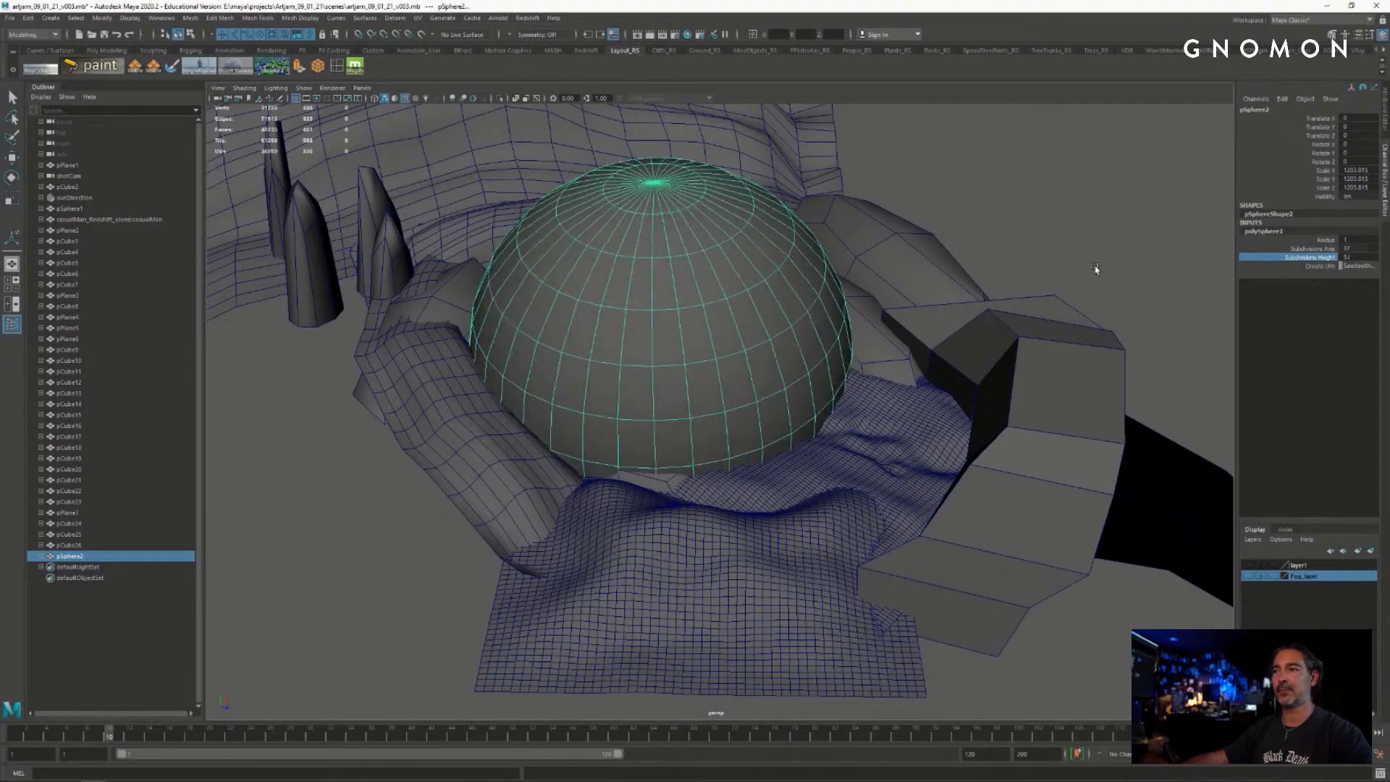
- Delete the subdivided demonstration sphere
{"action": "left_click", "coordinate": [844, 270]}
{"action": "left_click", "coordinate": [756, 278]}
{"action": "key", "text": "Delete"}
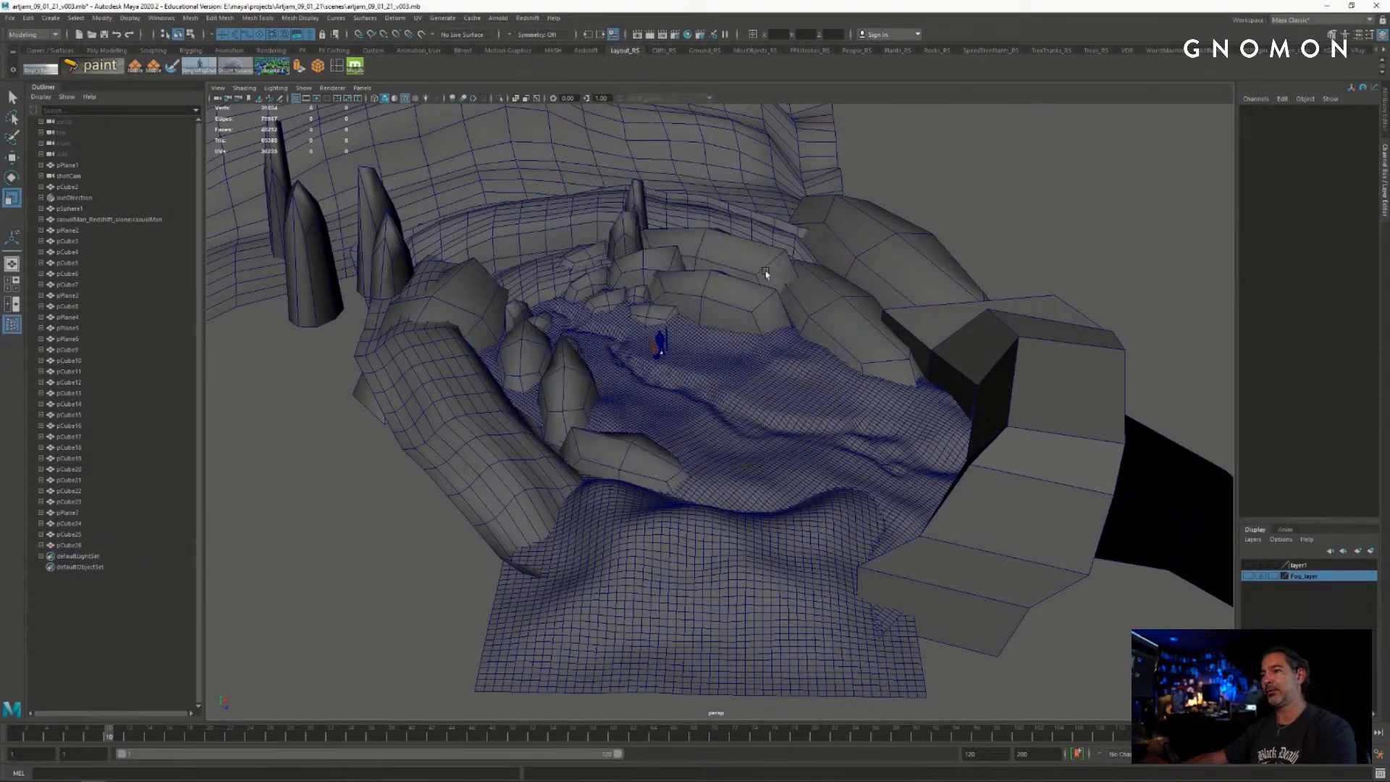
- Delete the construction history of all the landscape objects, leaving nothing selected
{"action": "scroll", "coordinate": [715, 267], "scroll_direction": "up", "scroll_amount": 3}
{"action": "key", "text": "q"}
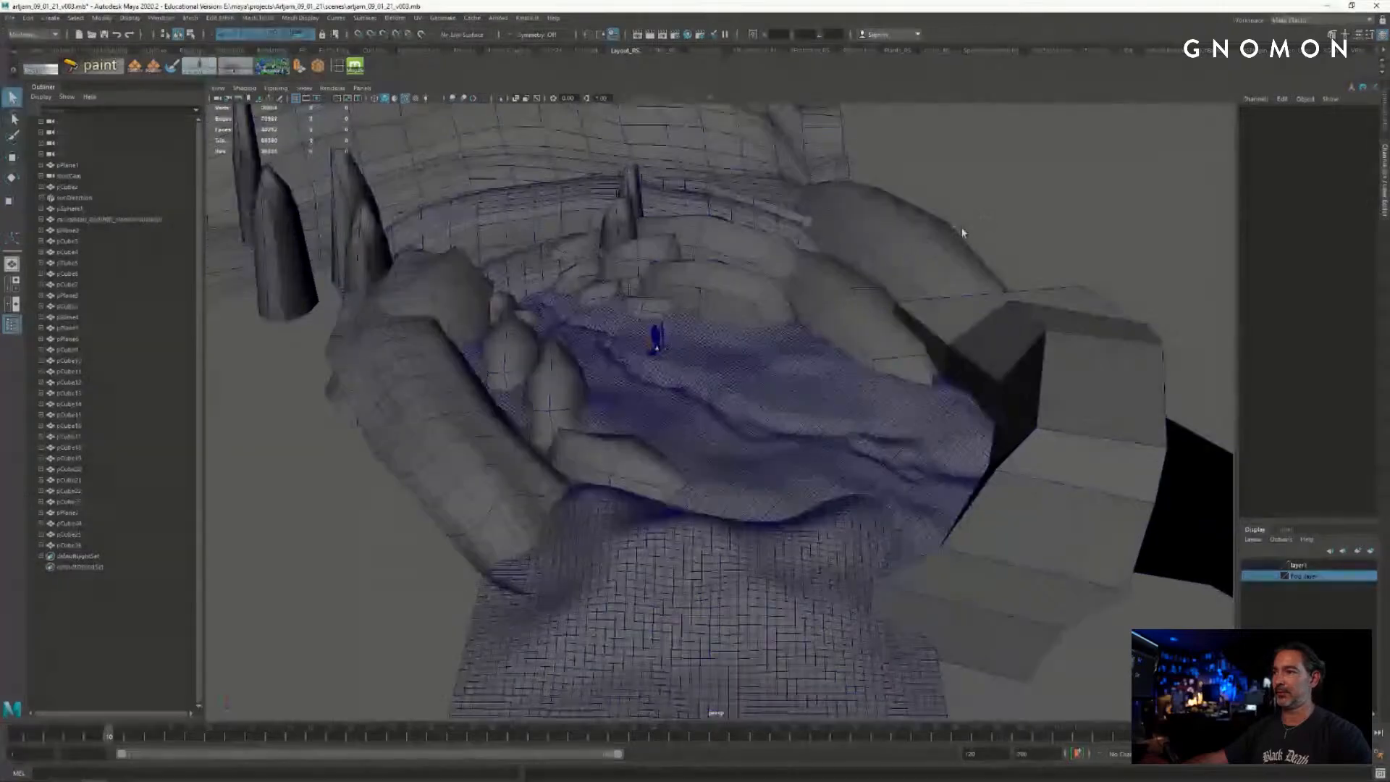
{"action": "scroll", "coordinate": [642, 176], "scroll_direction": "down", "scroll_amount": 1}
{"action": "left_click_drag", "start_coordinate": [246, 166], "coordinate": [1162, 696]}
{"action": "left_click", "coordinate": [28, 18]}
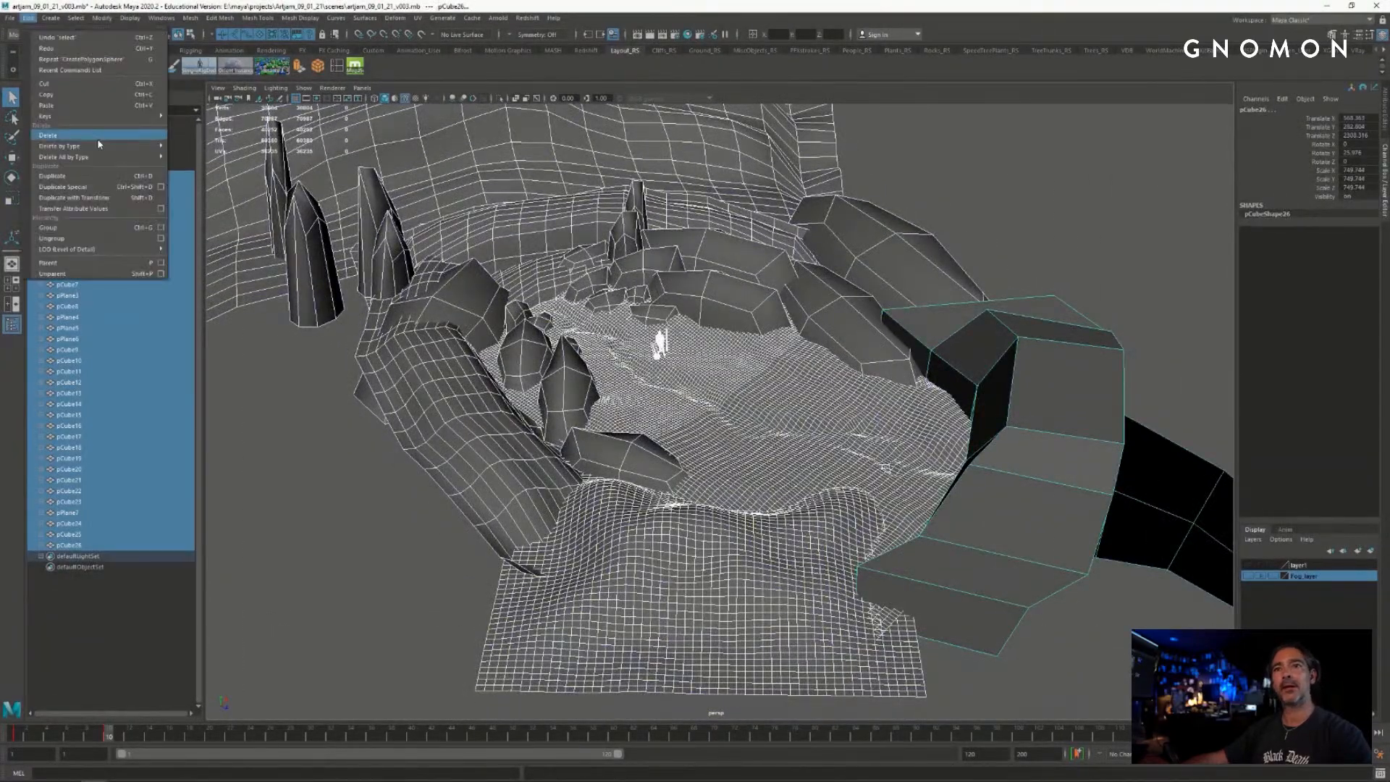
{"action": "mouse_move", "coordinate": [109, 139]}
{"action": "left_click", "coordinate": [205, 147]}
{"action": "left_click", "coordinate": [1012, 171]}
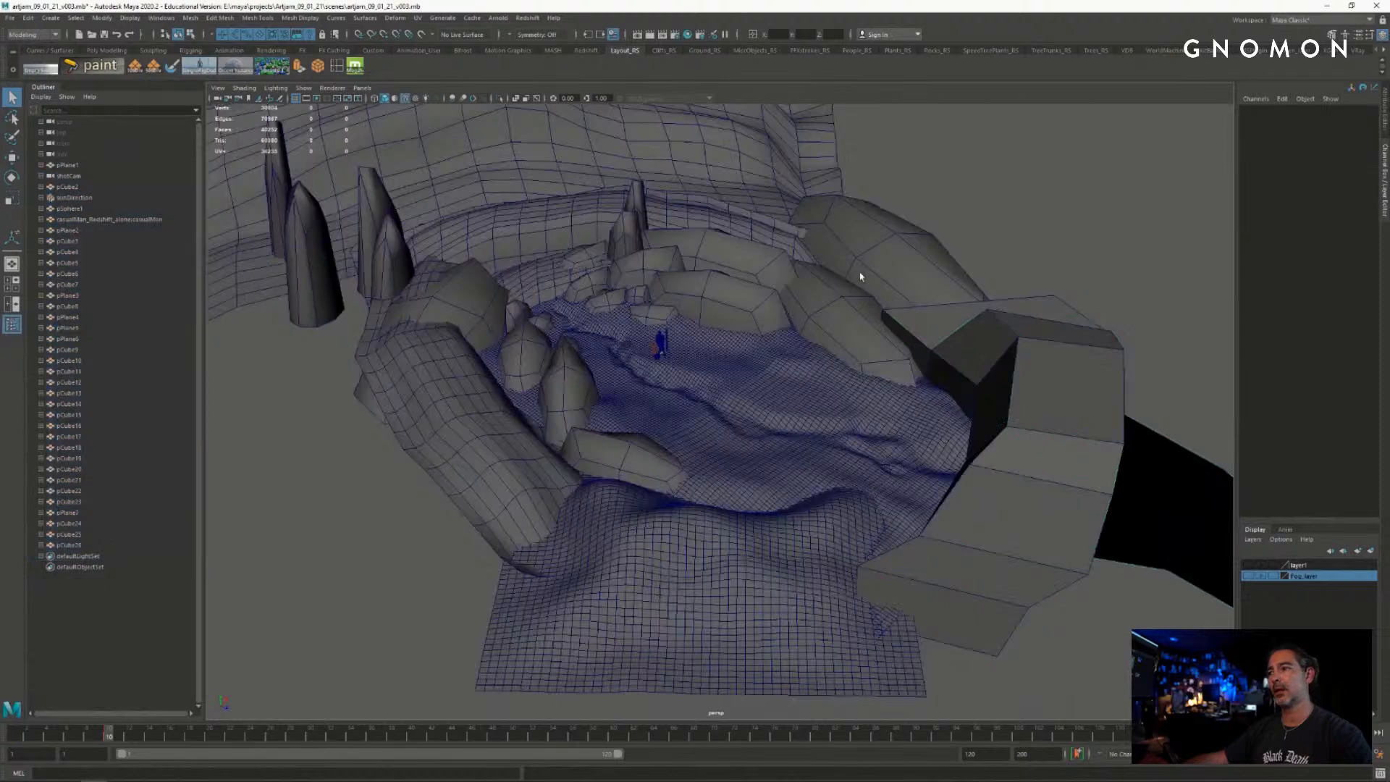
- Examine the transform values of the ground plane and several surrounding rocks by selecting them one at a time
{"action": "left_click", "coordinate": [753, 387]}
{"action": "left_click_drag", "start_coordinate": [753, 389], "coordinate": [773, 316], "text": "alt"}
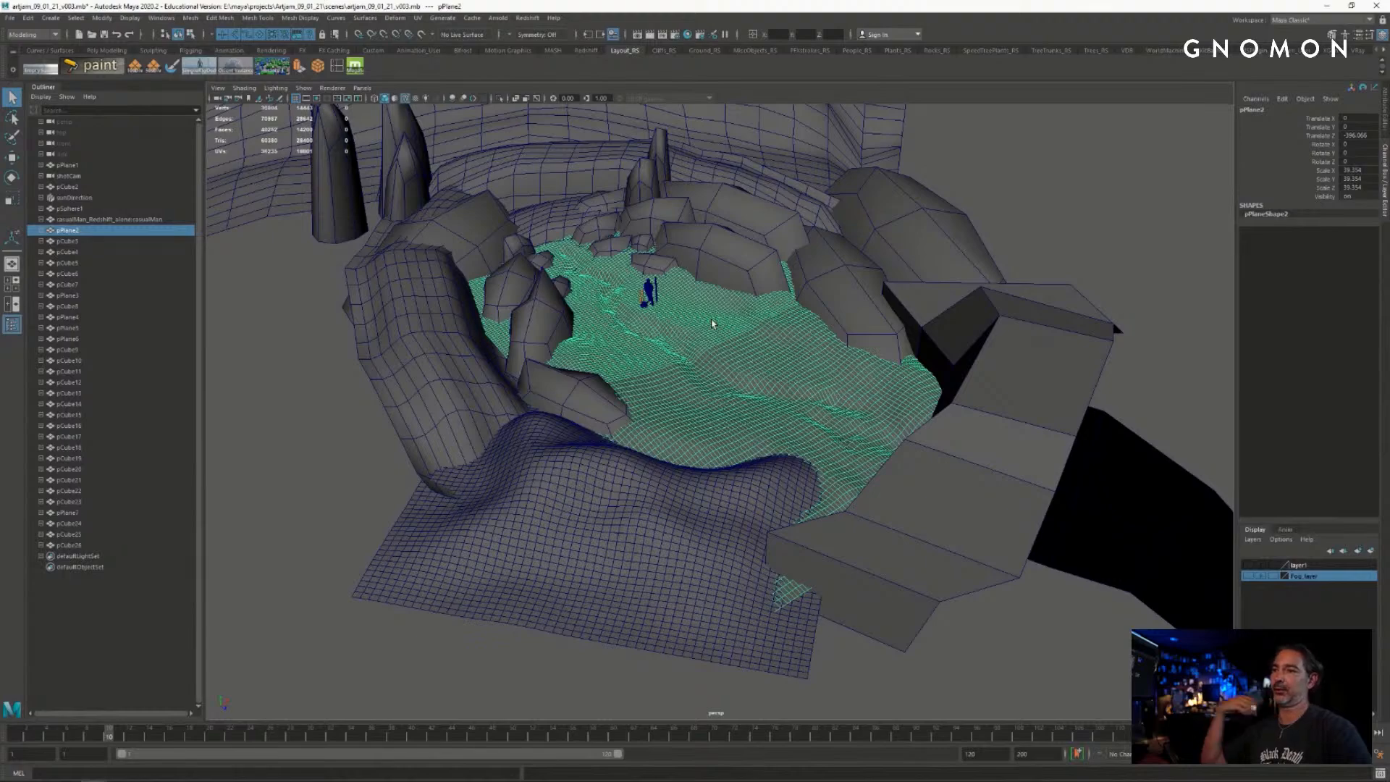
{"action": "mouse_move", "coordinate": [695, 324]}
{"action": "left_mouse_down", "text": "alt"}
{"action": "mouse_move", "coordinate": [676, 317]}
{"action": "mouse_move", "coordinate": [760, 308]}
{"action": "mouse_move", "coordinate": [669, 316]}
{"action": "left_mouse_up", "text": "alt"}
{"action": "right_click_drag", "start_coordinate": [669, 316], "coordinate": [680, 314], "text": "alt"}
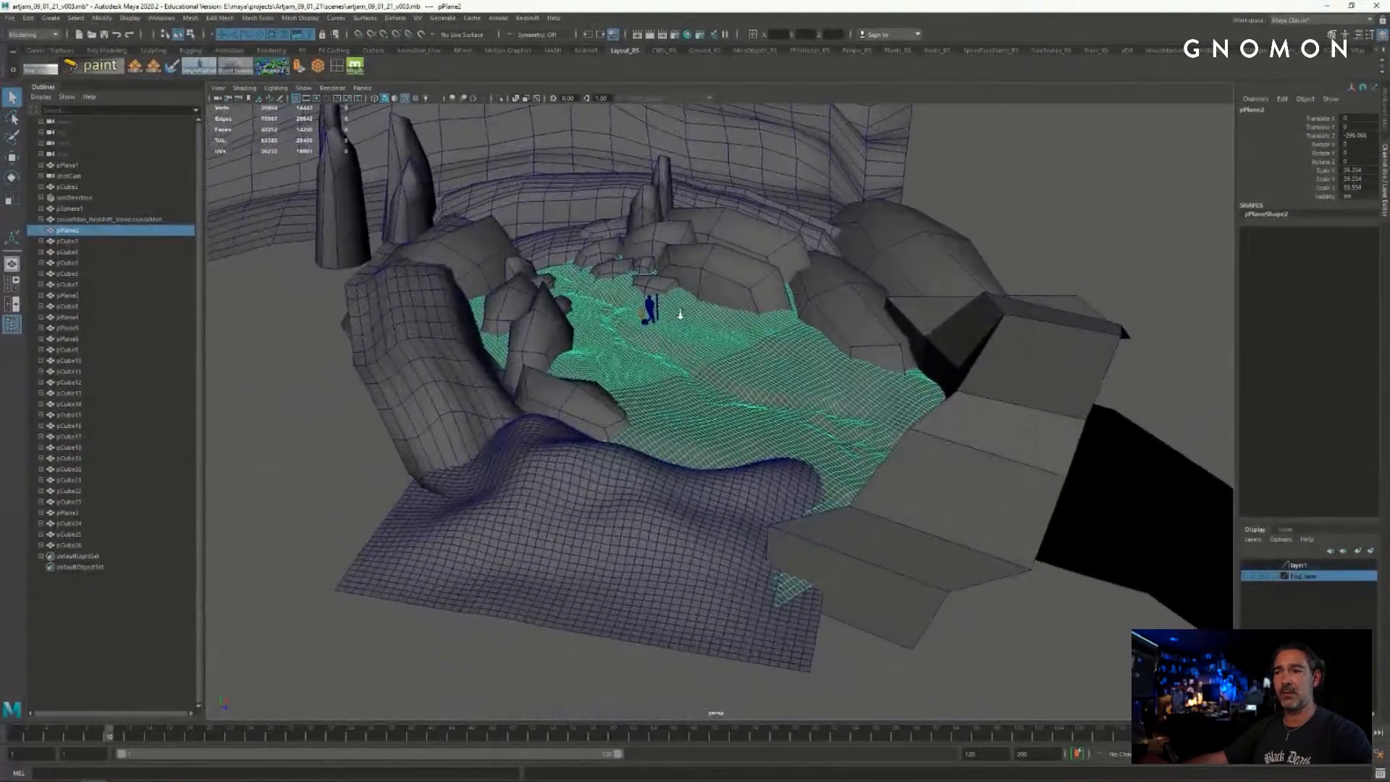
{"action": "left_click_drag", "start_coordinate": [680, 313], "coordinate": [748, 308], "text": "alt"}
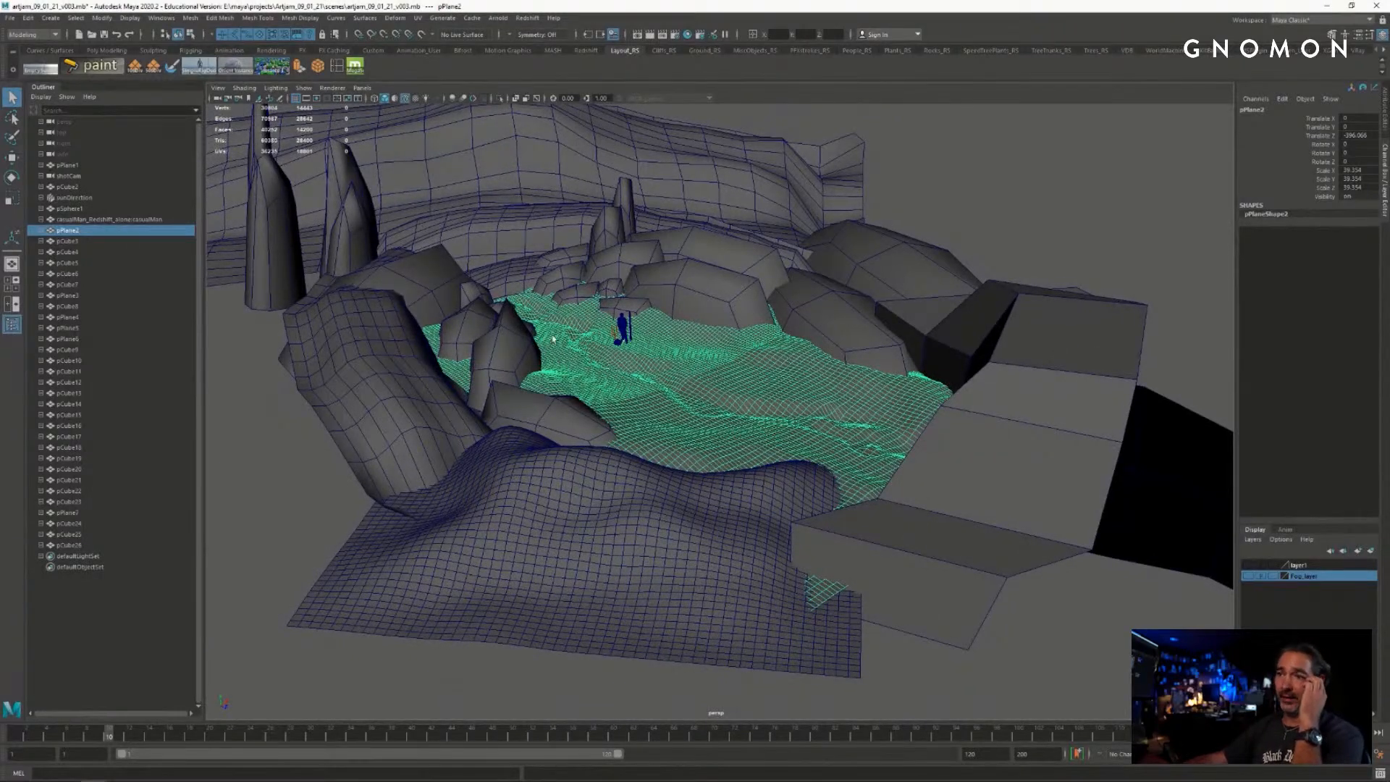
{"action": "left_click", "coordinate": [531, 338]}
{"action": "left_click", "coordinate": [630, 308]}
{"action": "left_click", "coordinate": [643, 306]}
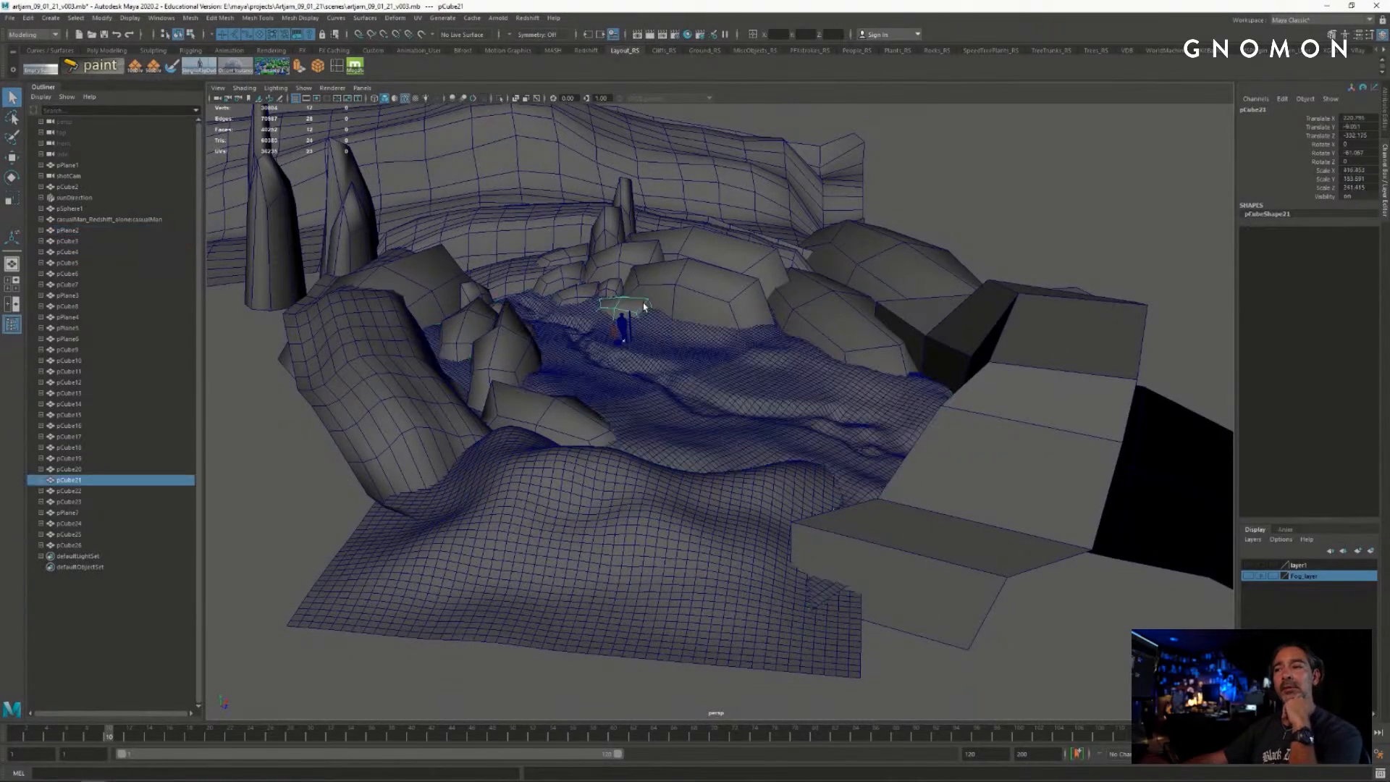
{"action": "left_click", "coordinate": [700, 293]}
{"action": "left_click", "coordinate": [521, 347]}
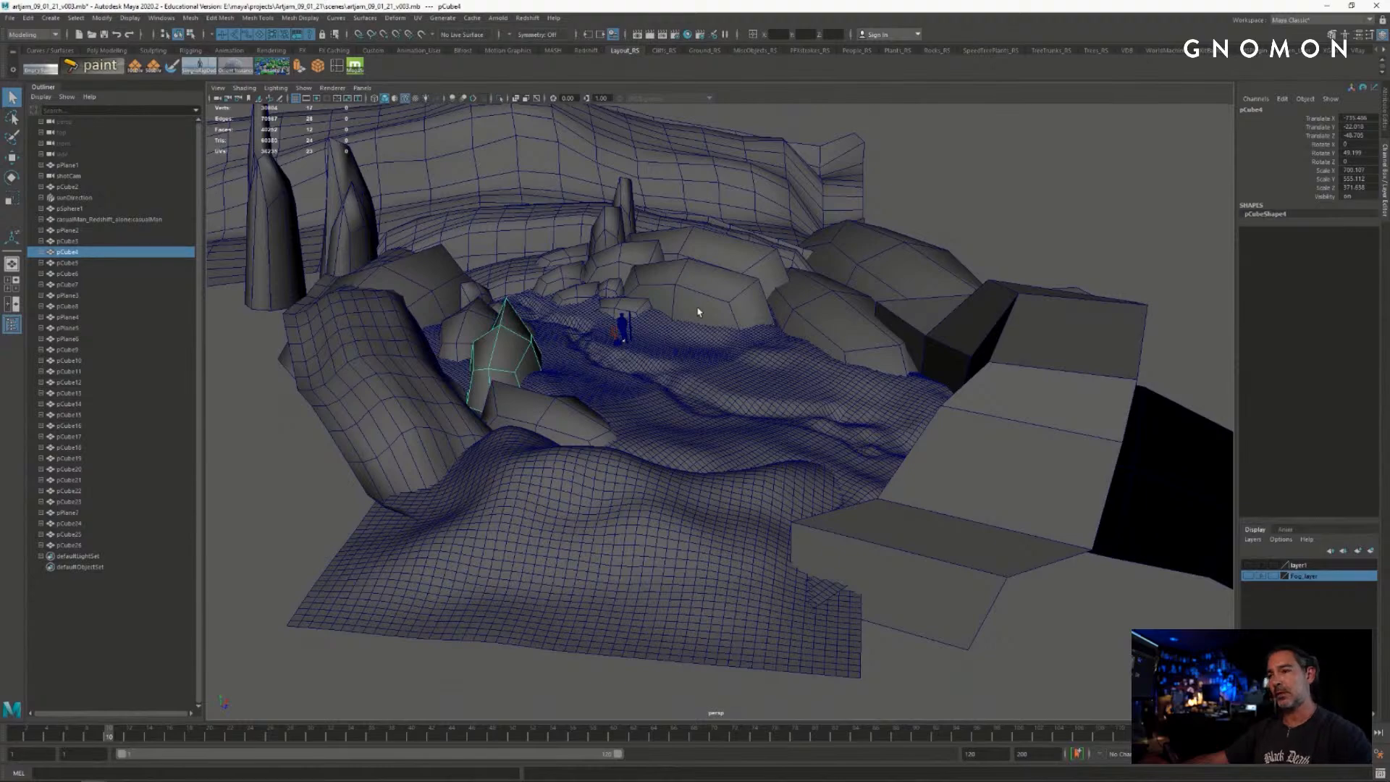
{"action": "left_click_drag", "start_coordinate": [697, 308], "coordinate": [822, 350], "text": "alt"}
{"action": "right_click_drag", "start_coordinate": [767, 221], "coordinate": [670, 227], "text": "alt"}
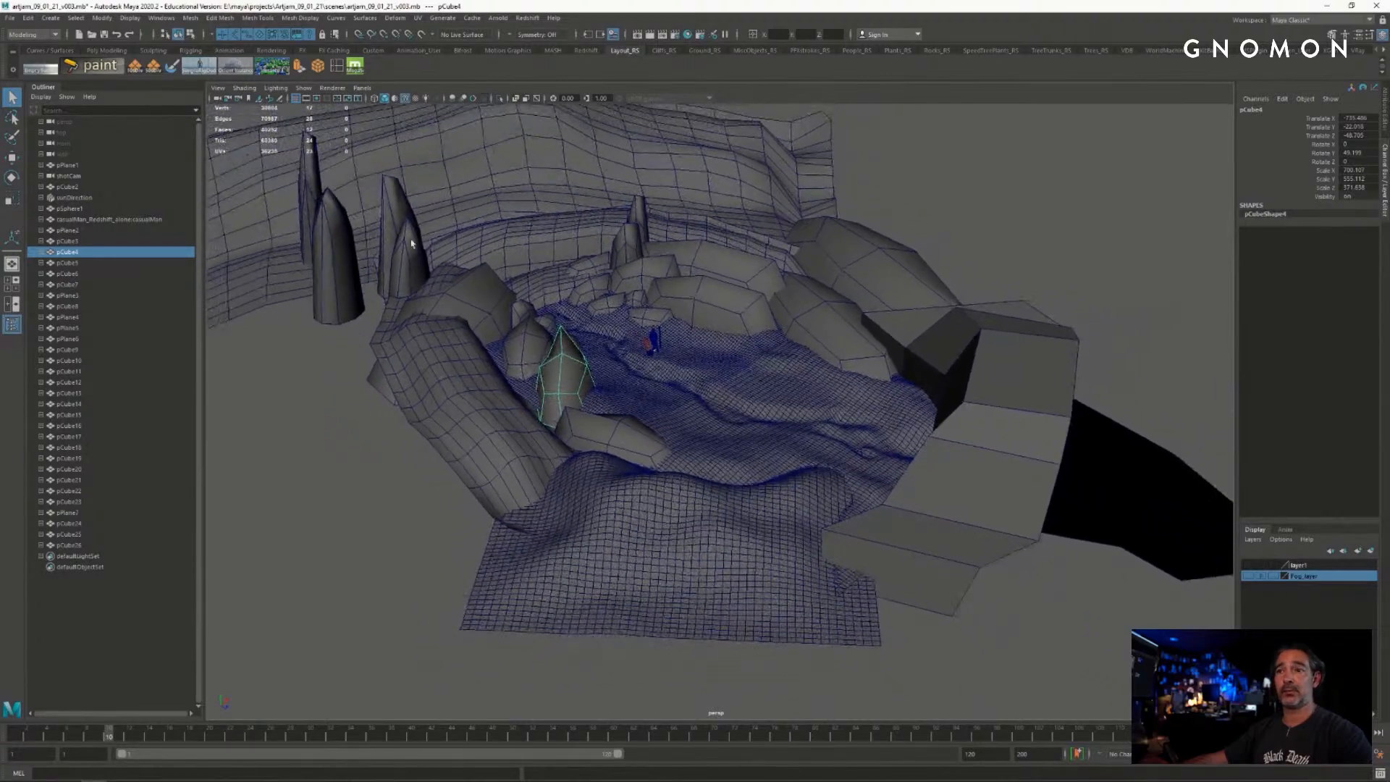
{"action": "left_click", "coordinate": [294, 312]}
{"action": "left_click_drag", "start_coordinate": [260, 178], "coordinate": [1079, 637]}
{"action": "left_click", "coordinate": [1056, 304]}
{"action": "left_click_drag", "start_coordinate": [1055, 303], "coordinate": [360, 289], "text": "alt"}
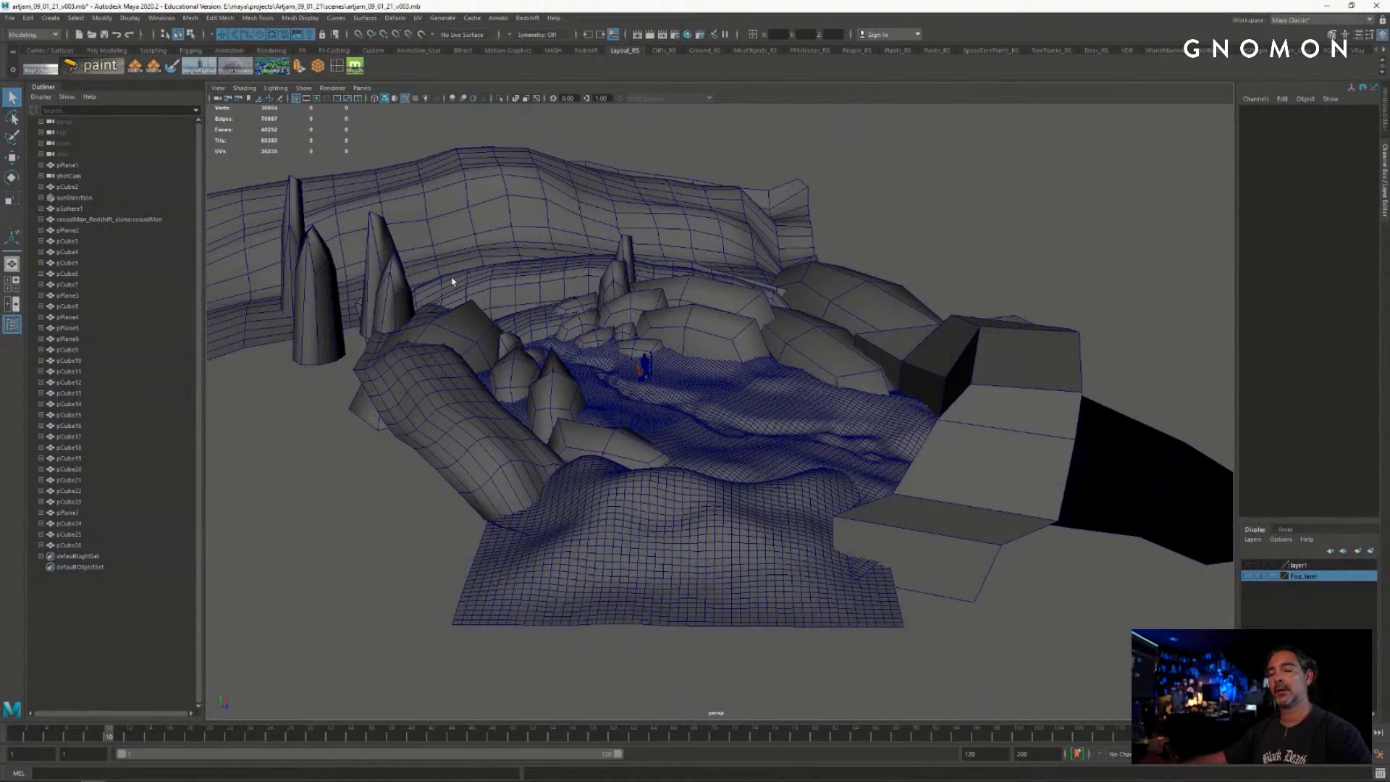
{"action": "mouse_move", "coordinate": [582, 341]}
{"action": "left_mouse_down", "text": "alt"}
{"action": "mouse_move", "coordinate": [560, 327]}
{"action": "mouse_move", "coordinate": [573, 324]}
{"action": "left_mouse_up", "text": "alt"}
- Try to freeze the transformations of everything in the scene, with the shot camera and sun direction light included in the selection
{"action": "left_click_drag", "start_coordinate": [246, 153], "coordinate": [1169, 659]}
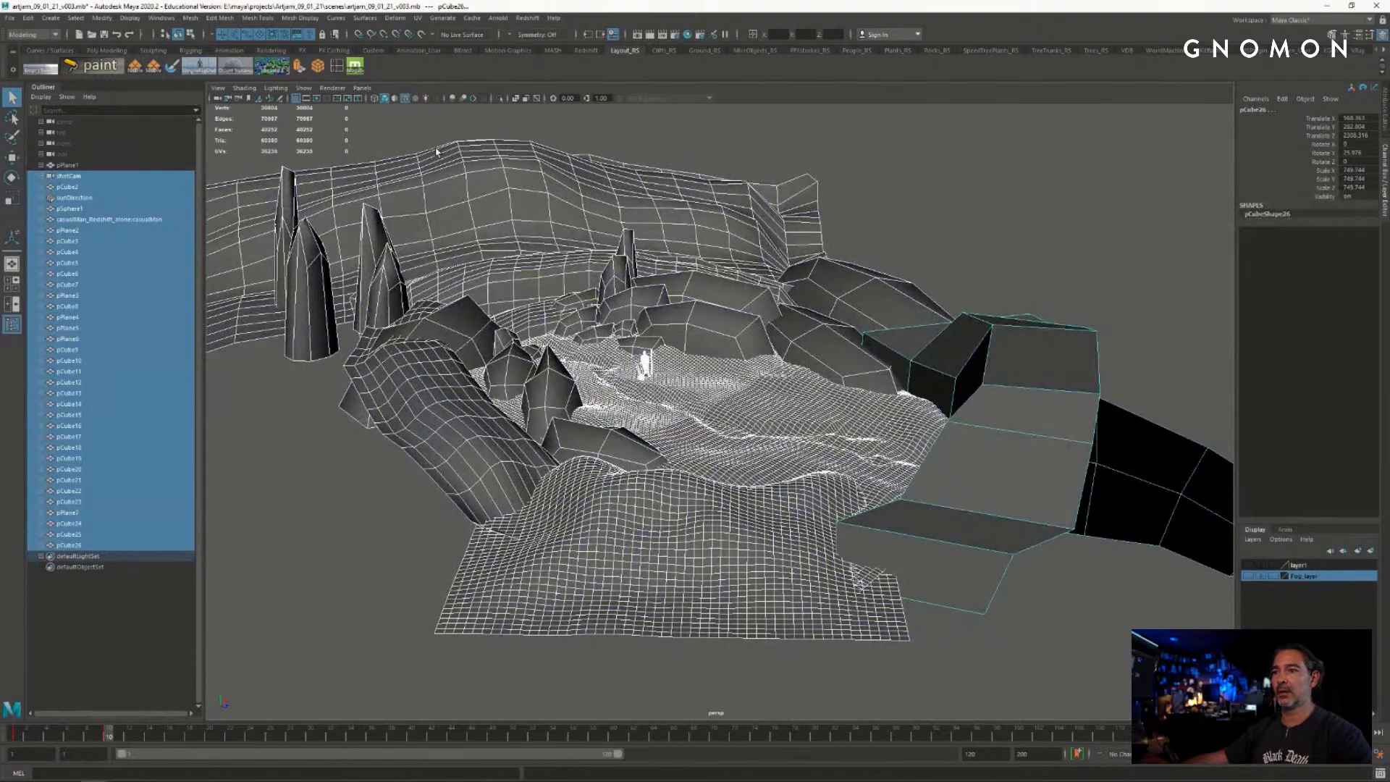
{"action": "left_click", "coordinate": [81, 19]}
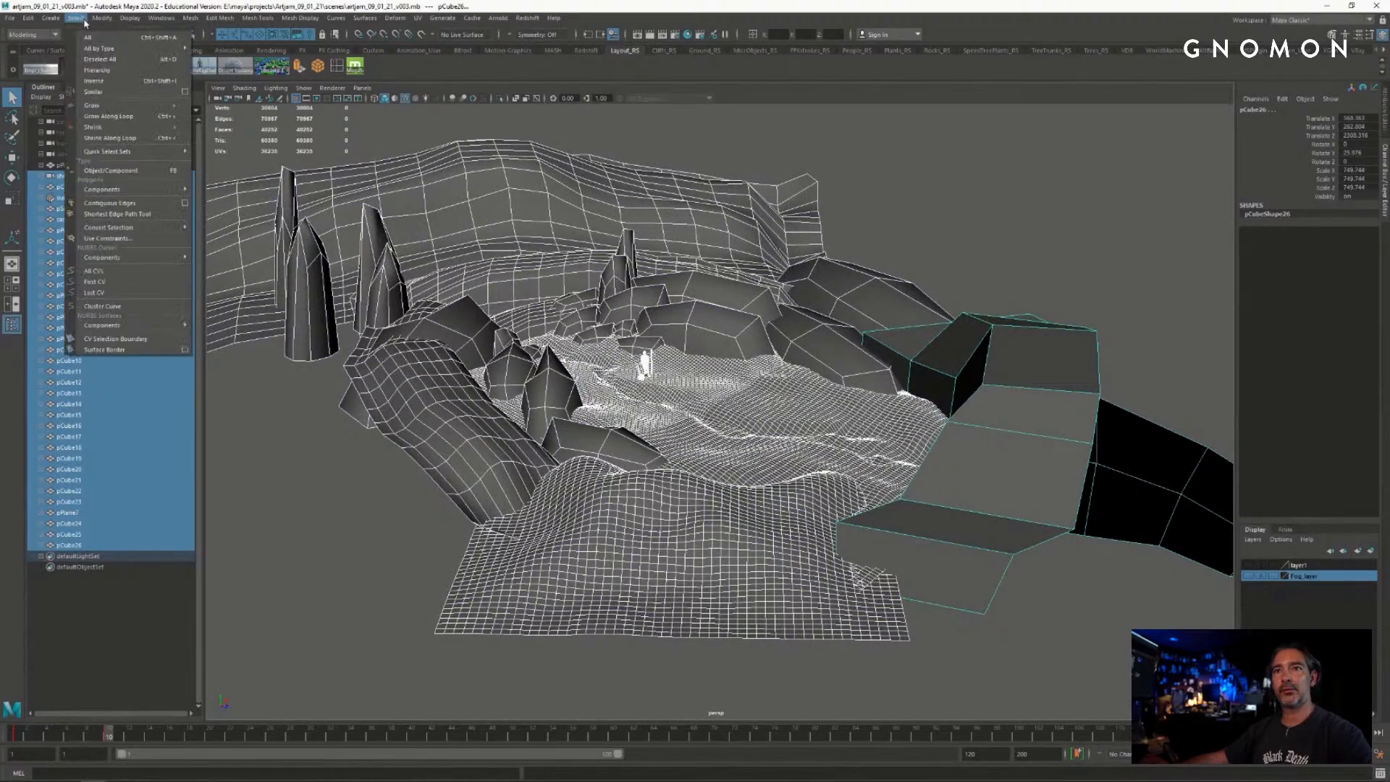
{"action": "left_click", "coordinate": [116, 69]}
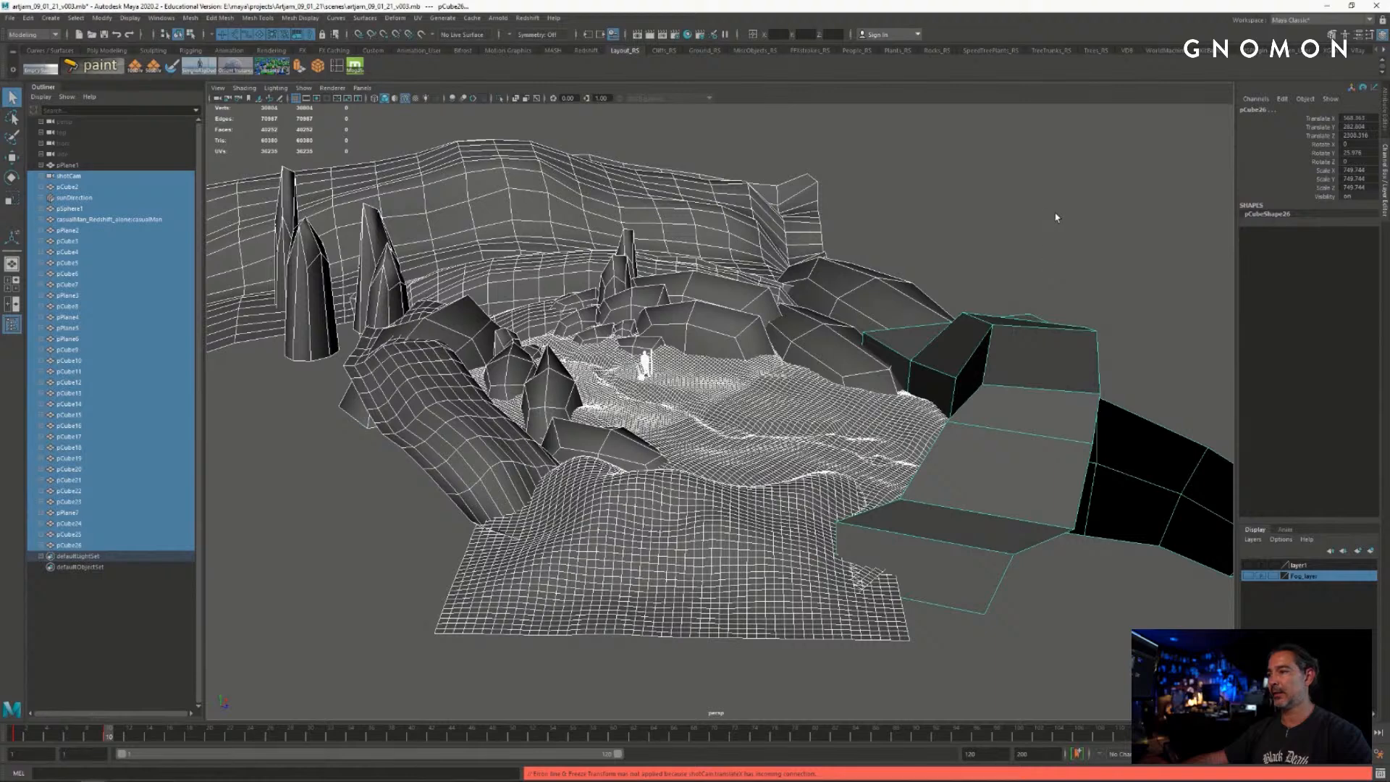
{"action": "left_click", "coordinate": [1035, 219]}
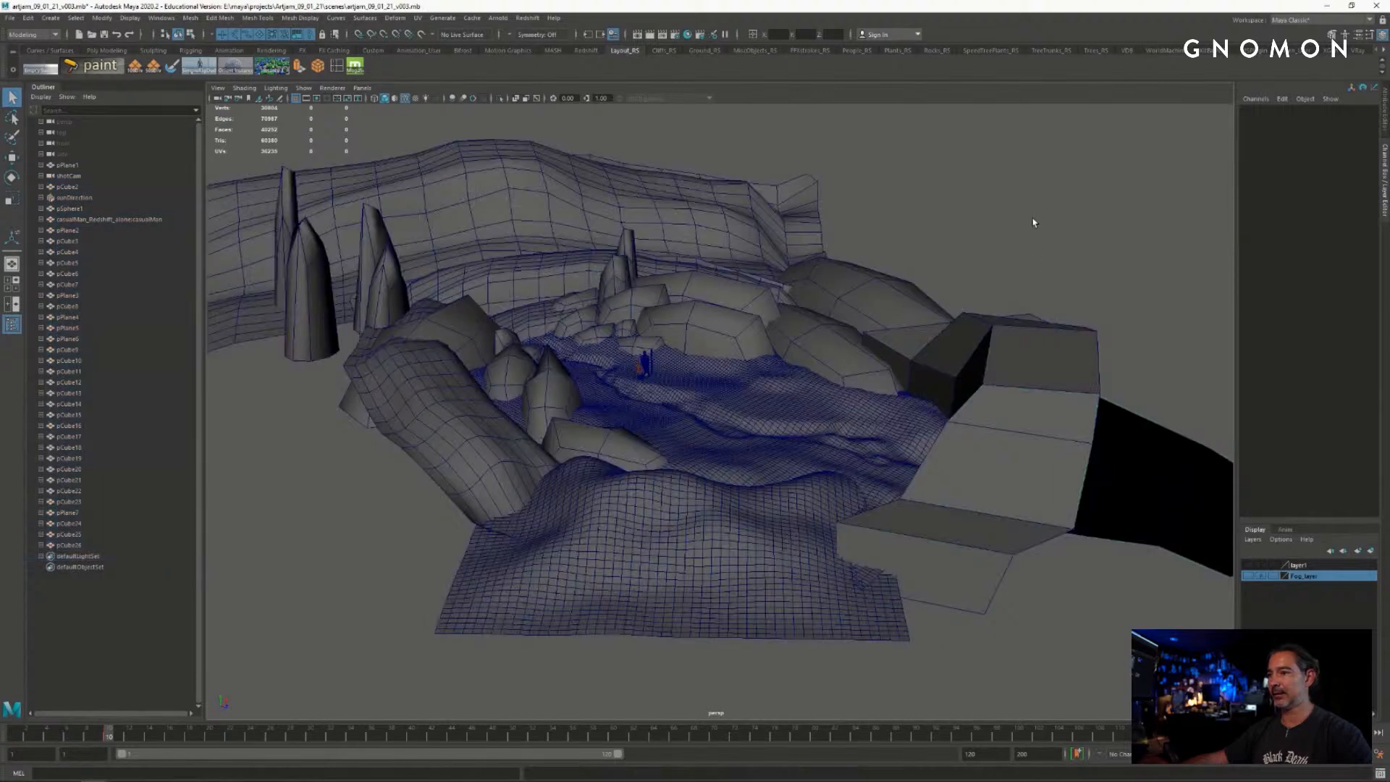
{"action": "left_click", "coordinate": [627, 169]}
{"action": "left_click_drag", "start_coordinate": [503, 219], "coordinate": [560, 239], "text": "alt"}
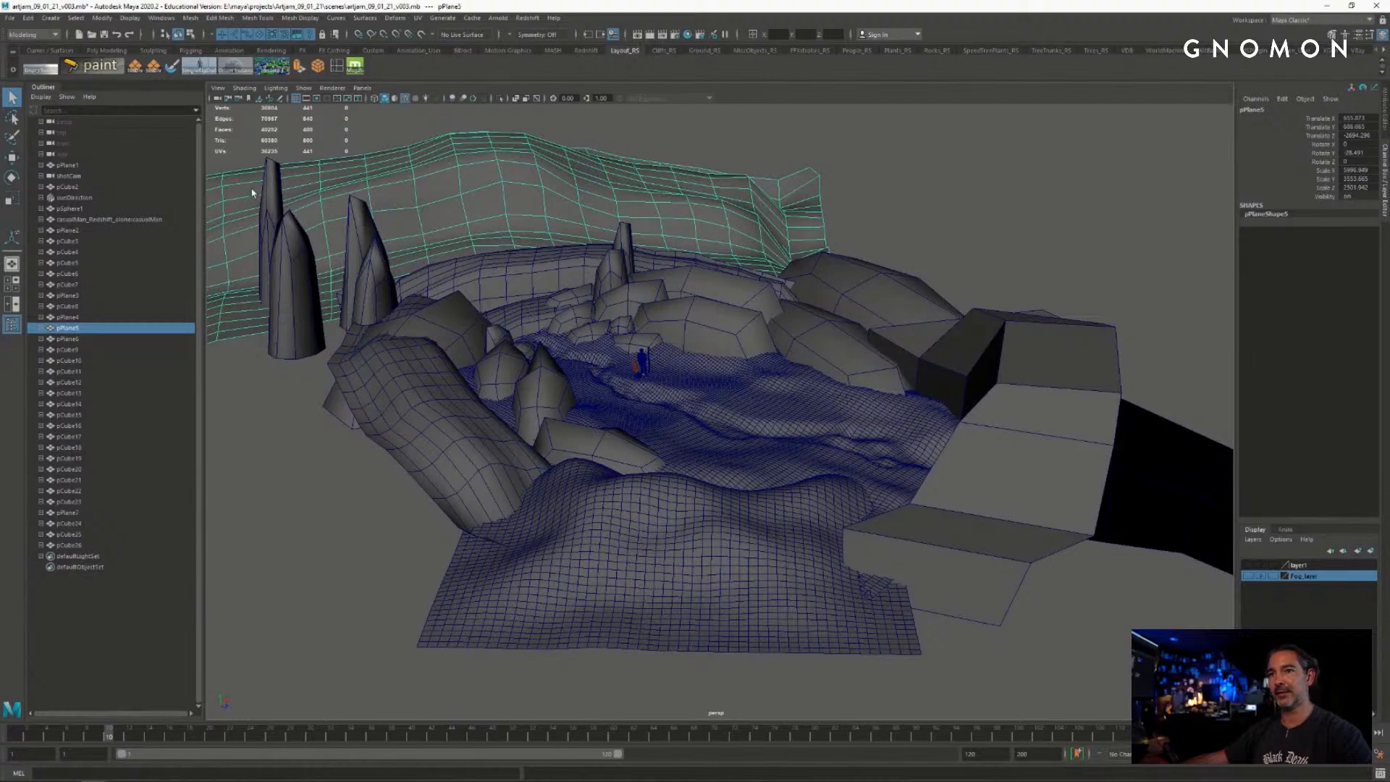
{"action": "left_click_drag", "start_coordinate": [250, 187], "coordinate": [528, 460]}
{"action": "left_click", "coordinate": [289, 422]}
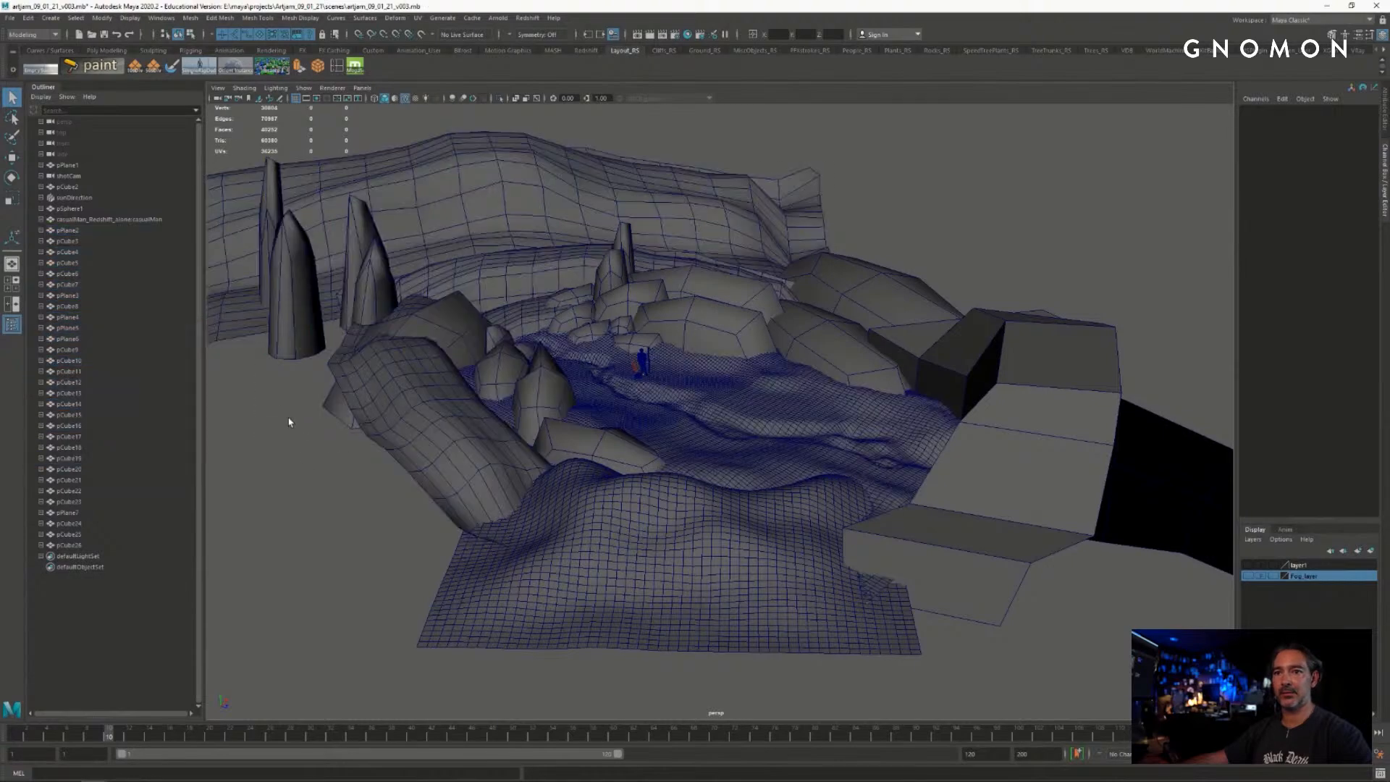
- Restrict the object selection mask to surfaces only
{"action": "left_click", "coordinate": [211, 36]}
{"action": "left_click", "coordinate": [245, 53]}
{"action": "left_click", "coordinate": [259, 37]}
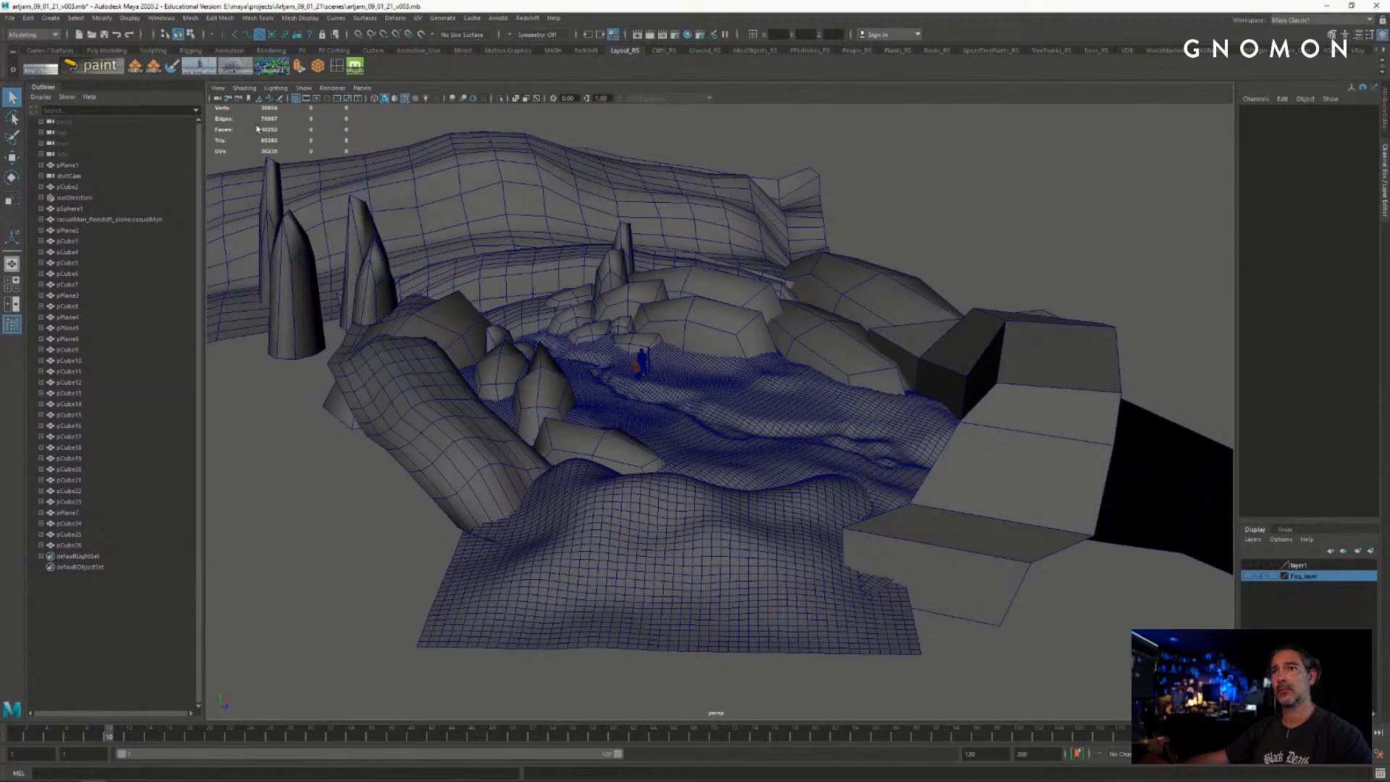
- Freeze the transformations of all landscape meshes and the figure, leaving out the camera and light, and clear the selection
{"action": "left_click_drag", "start_coordinate": [257, 129], "coordinate": [1120, 675]}
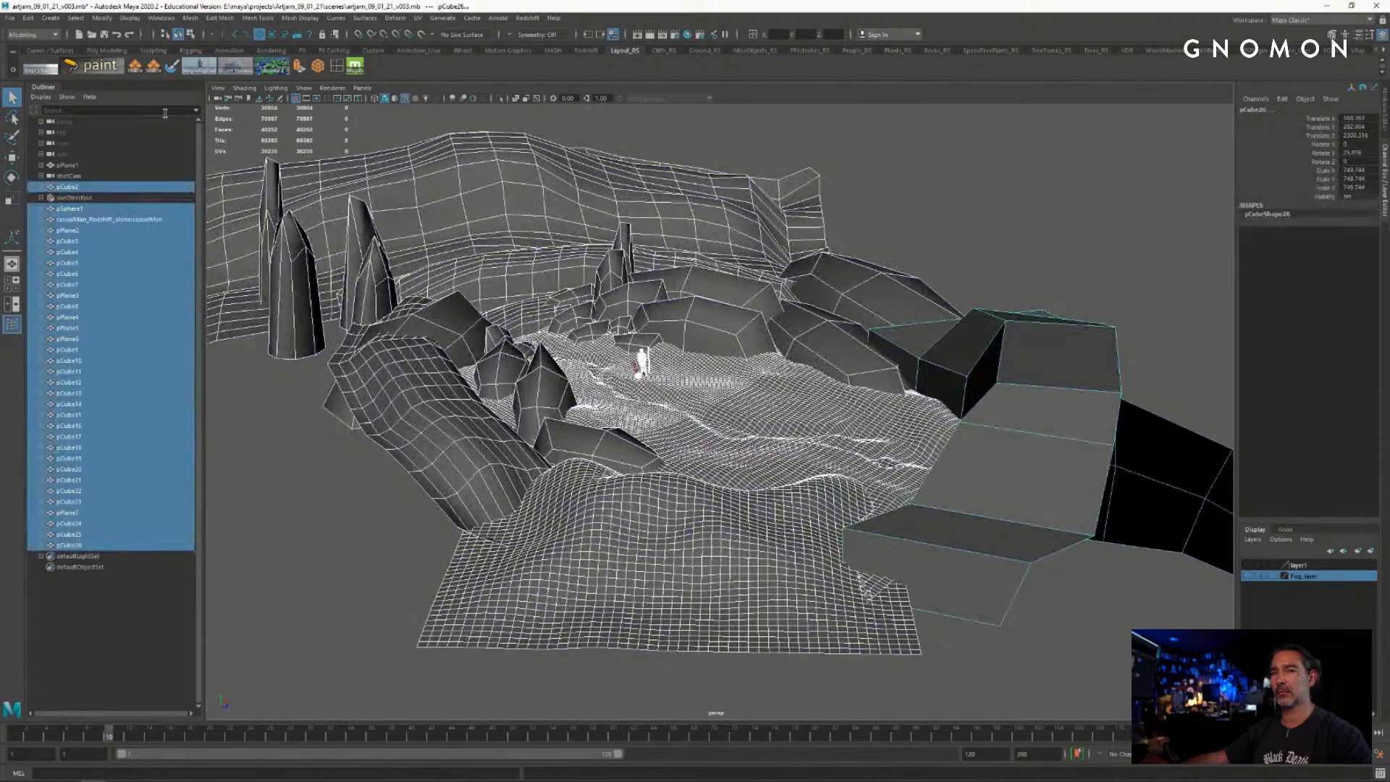
{"action": "left_click", "coordinate": [29, 18]}
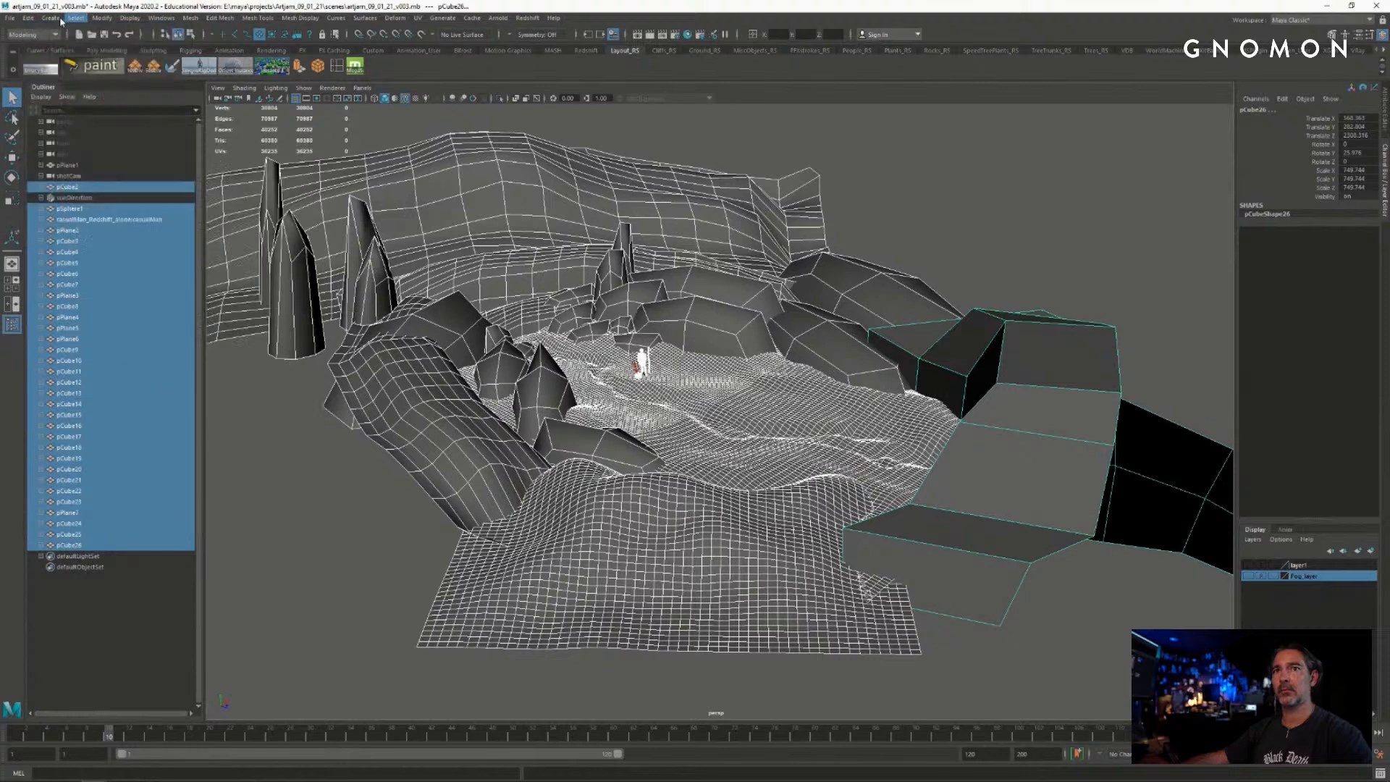
{"action": "left_click", "coordinate": [101, 18]}
{"action": "left_click", "coordinate": [144, 70]}
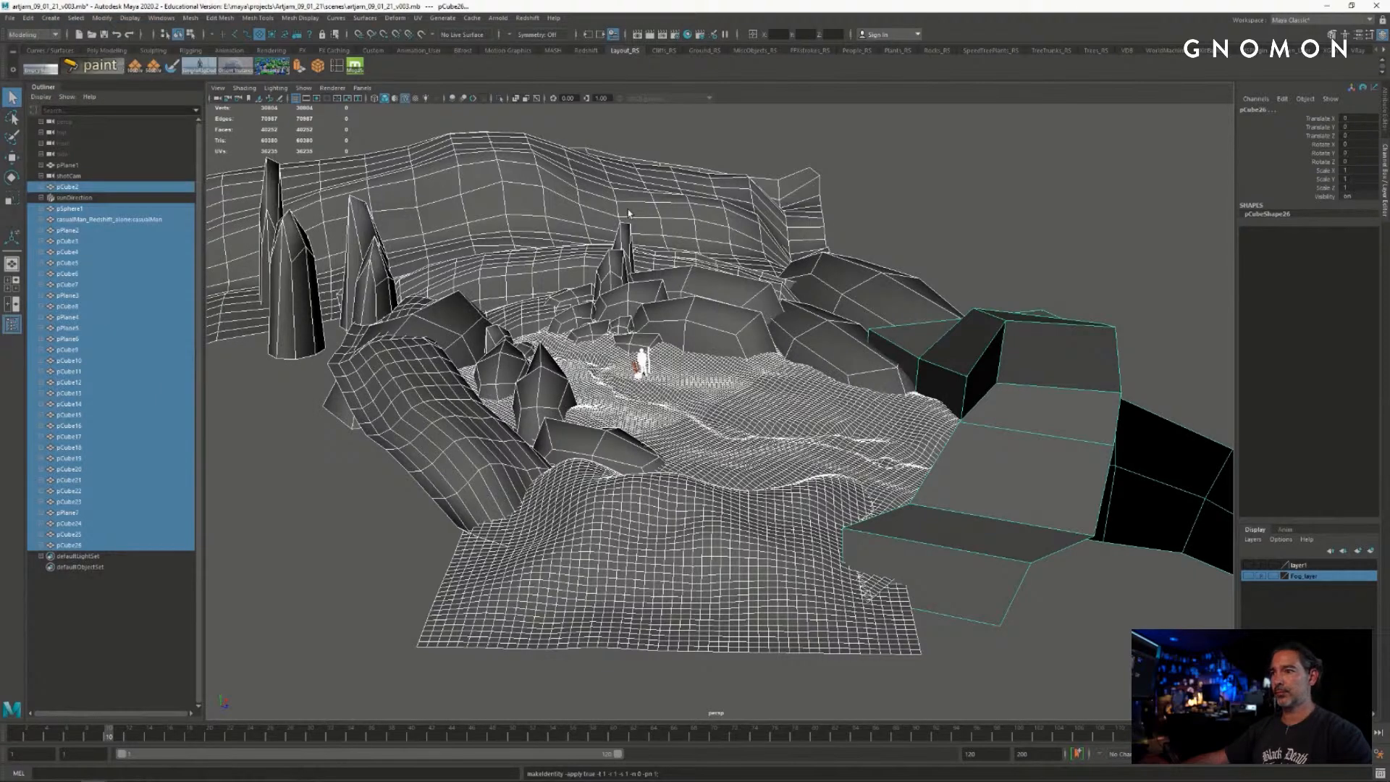
{"action": "left_click", "coordinate": [960, 210]}
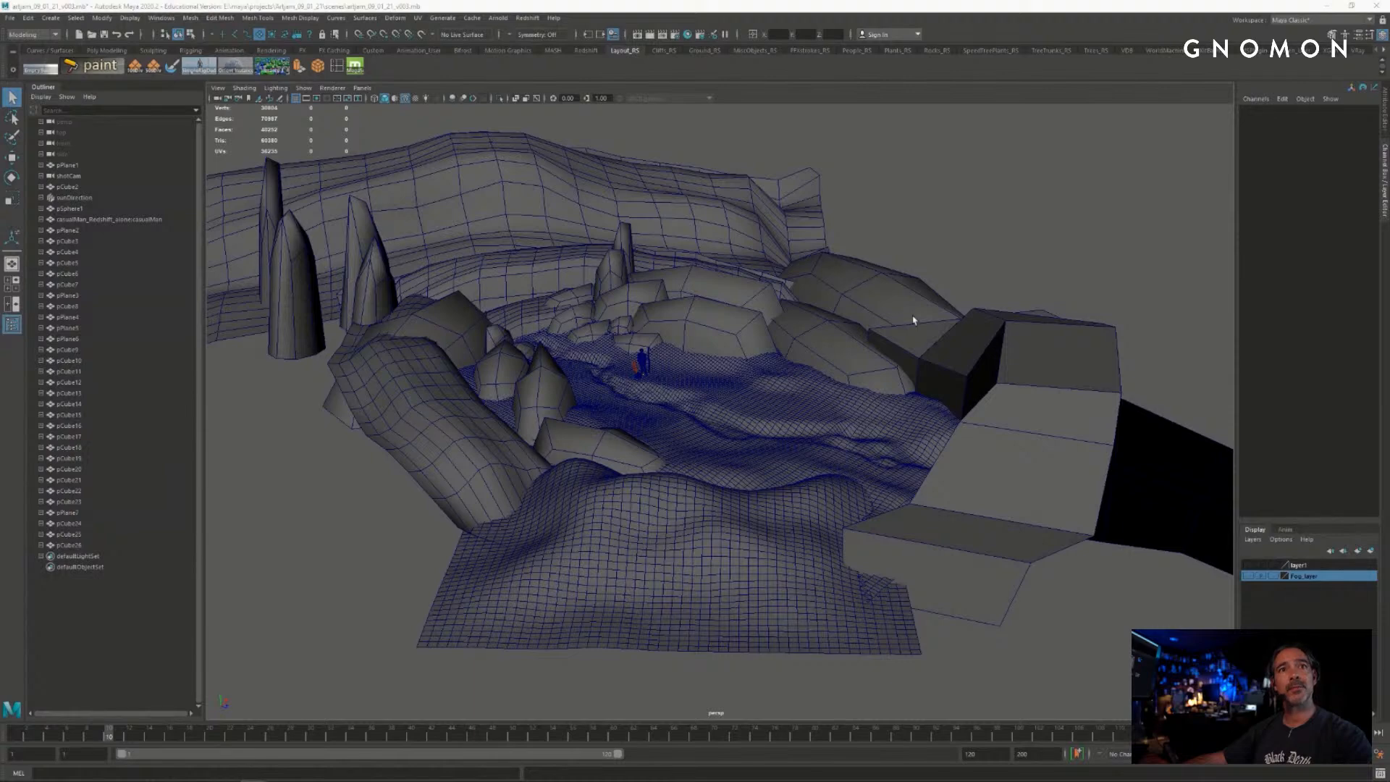
{"action": "scroll", "coordinate": [732, 393], "scroll_direction": "up", "scroll_amount": 2}
{"action": "left_click_drag", "start_coordinate": [732, 393], "coordinate": [787, 343], "text": "alt"}
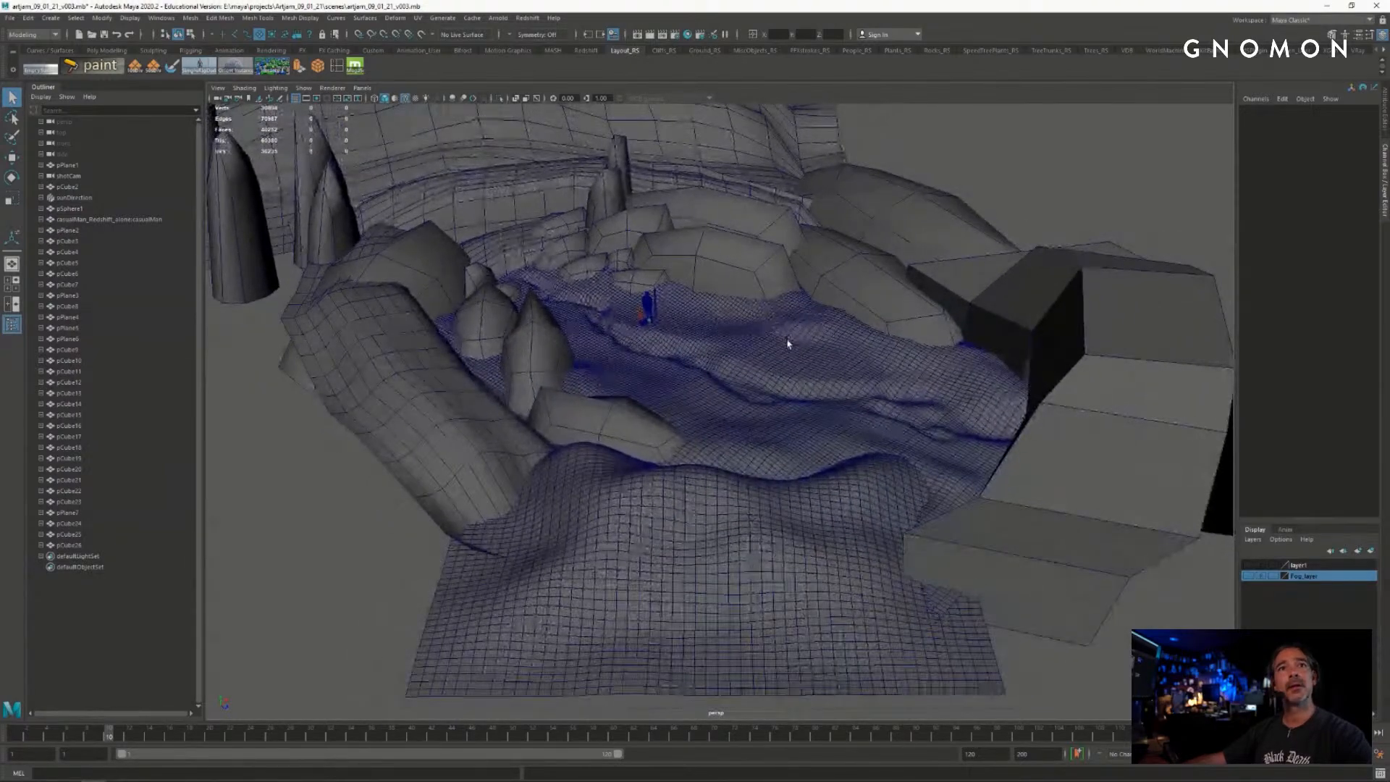
{"action": "mouse_move", "coordinate": [636, 438]}
{"action": "left_mouse_down", "text": "alt"}
{"action": "mouse_move", "coordinate": [611, 425]}
{"action": "mouse_move", "coordinate": [636, 430]}
{"action": "left_mouse_up", "text": "alt"}
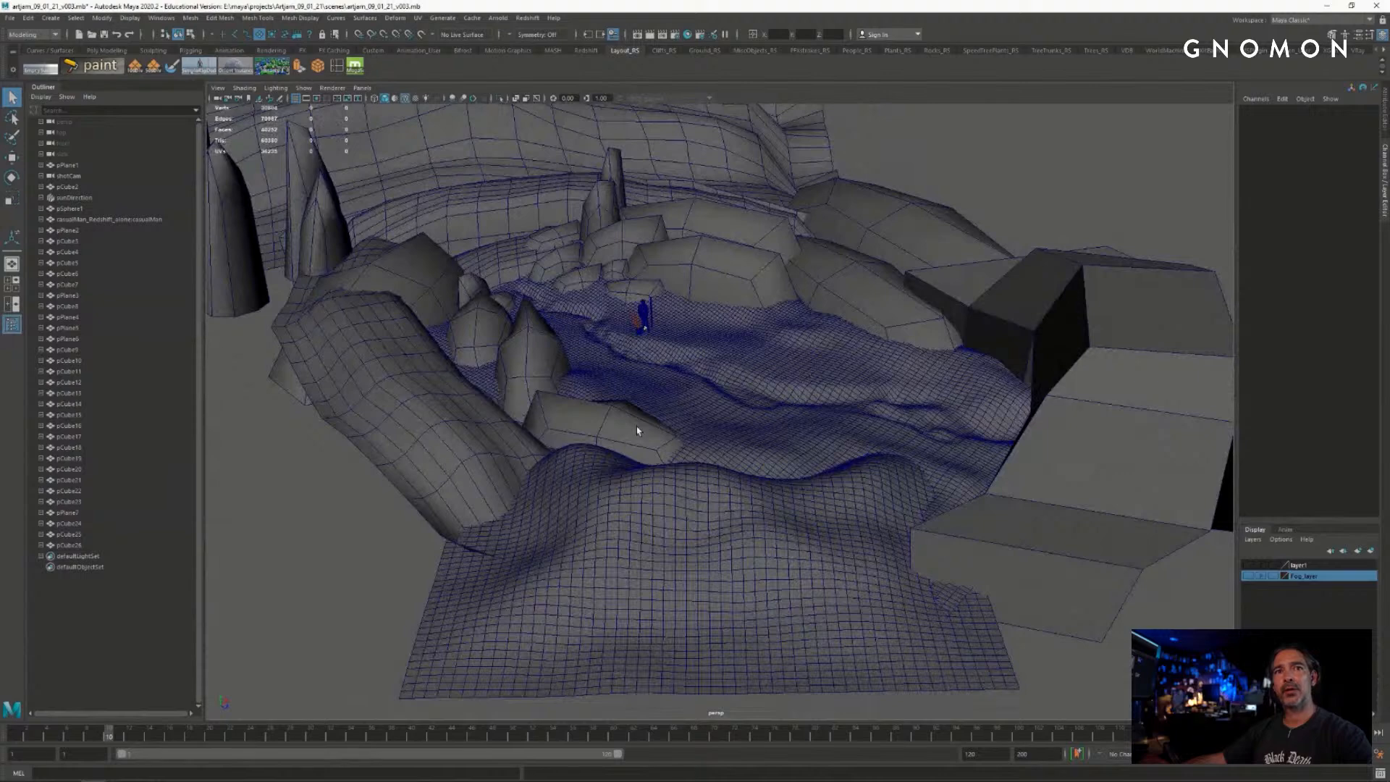
{"action": "left_click_drag", "start_coordinate": [621, 424], "coordinate": [610, 416], "text": "alt"}
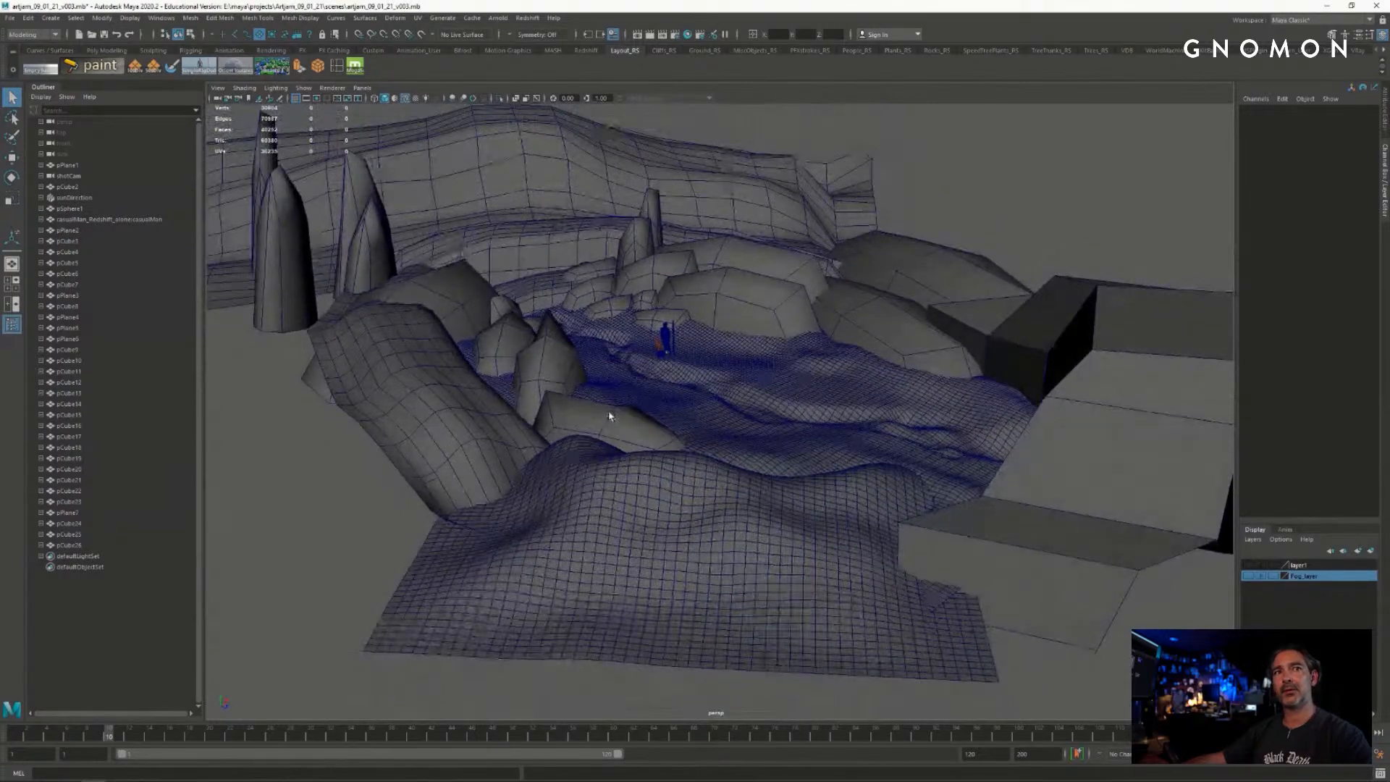
{"action": "mouse_move", "coordinate": [668, 357]}
{"action": "left_mouse_down", "text": "alt"}
{"action": "mouse_move", "coordinate": [615, 361]}
{"action": "mouse_move", "coordinate": [666, 360]}
{"action": "left_mouse_up", "text": "alt"}
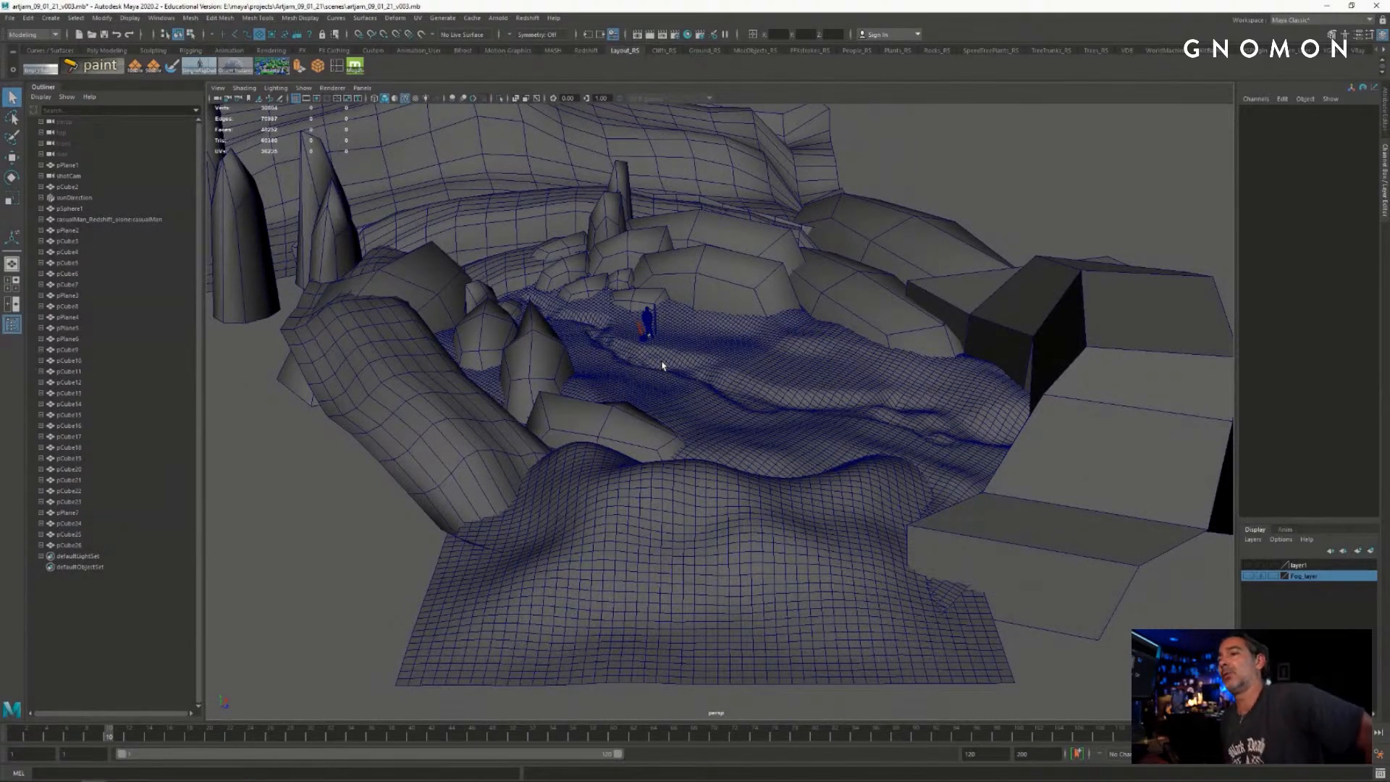
{"action": "left_click_drag", "start_coordinate": [703, 379], "coordinate": [192, 324], "text": "alt"}
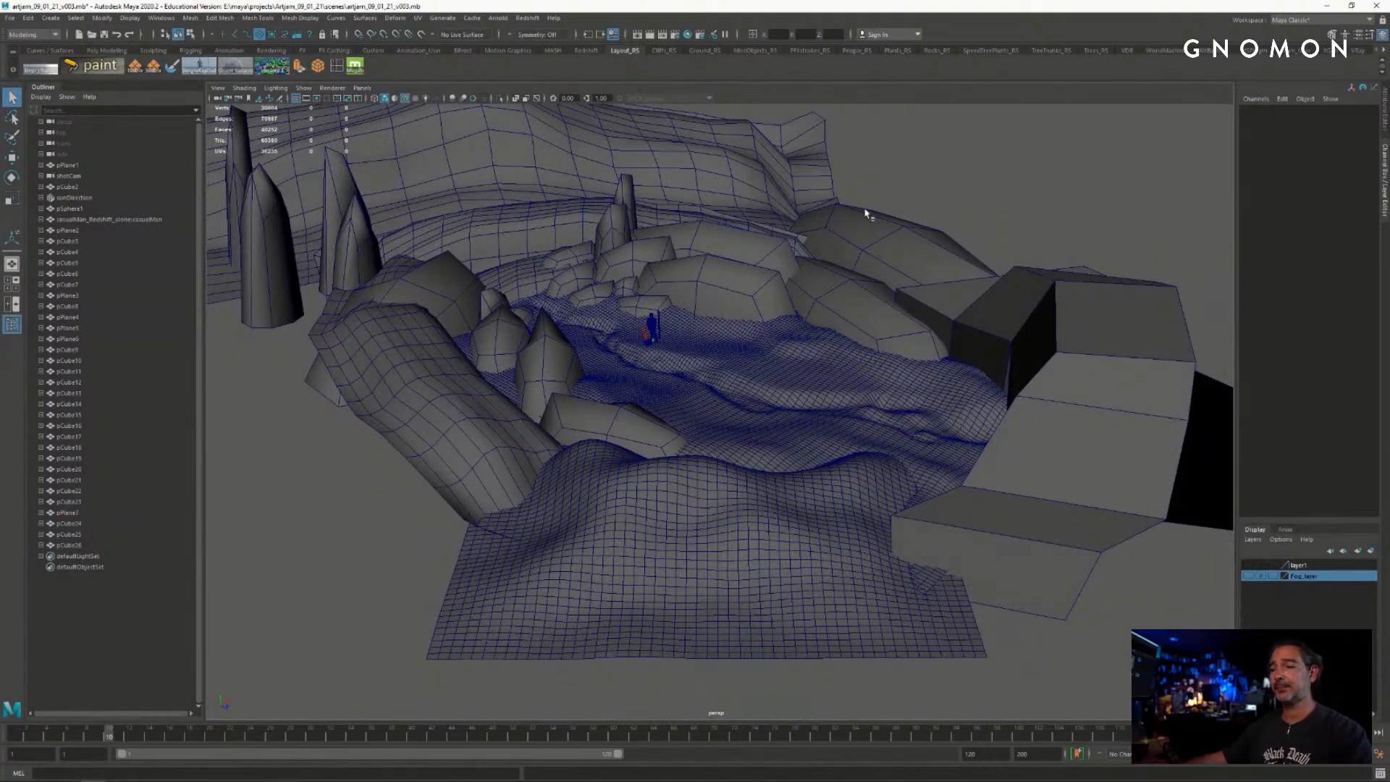
- Check the frozen transform values of the ground plane, the flat rock behind the figure, and the low terrain strip behind the boulders
{"action": "right_click_drag", "start_coordinate": [870, 214], "coordinate": [881, 214], "text": "alt"}
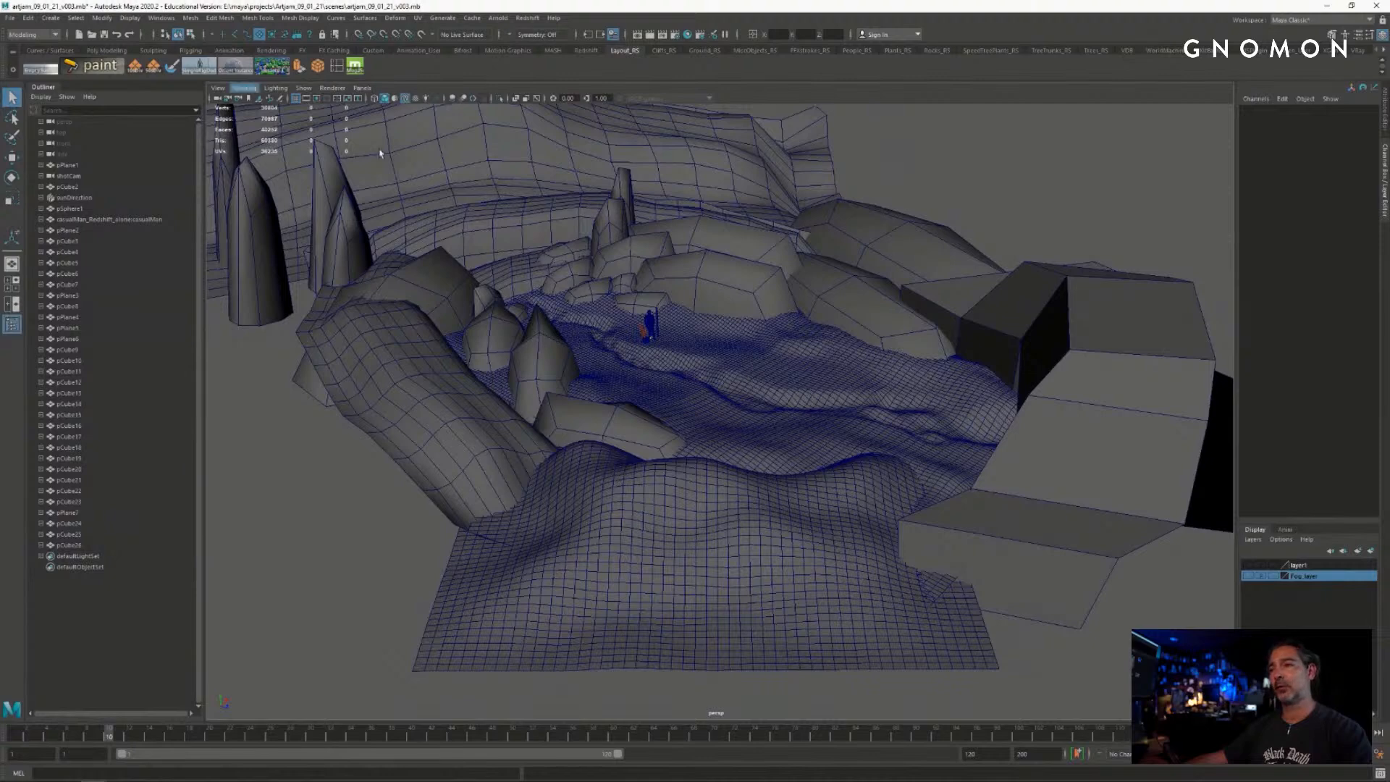
{"action": "right_click_drag", "start_coordinate": [598, 260], "coordinate": [645, 301], "text": "alt"}
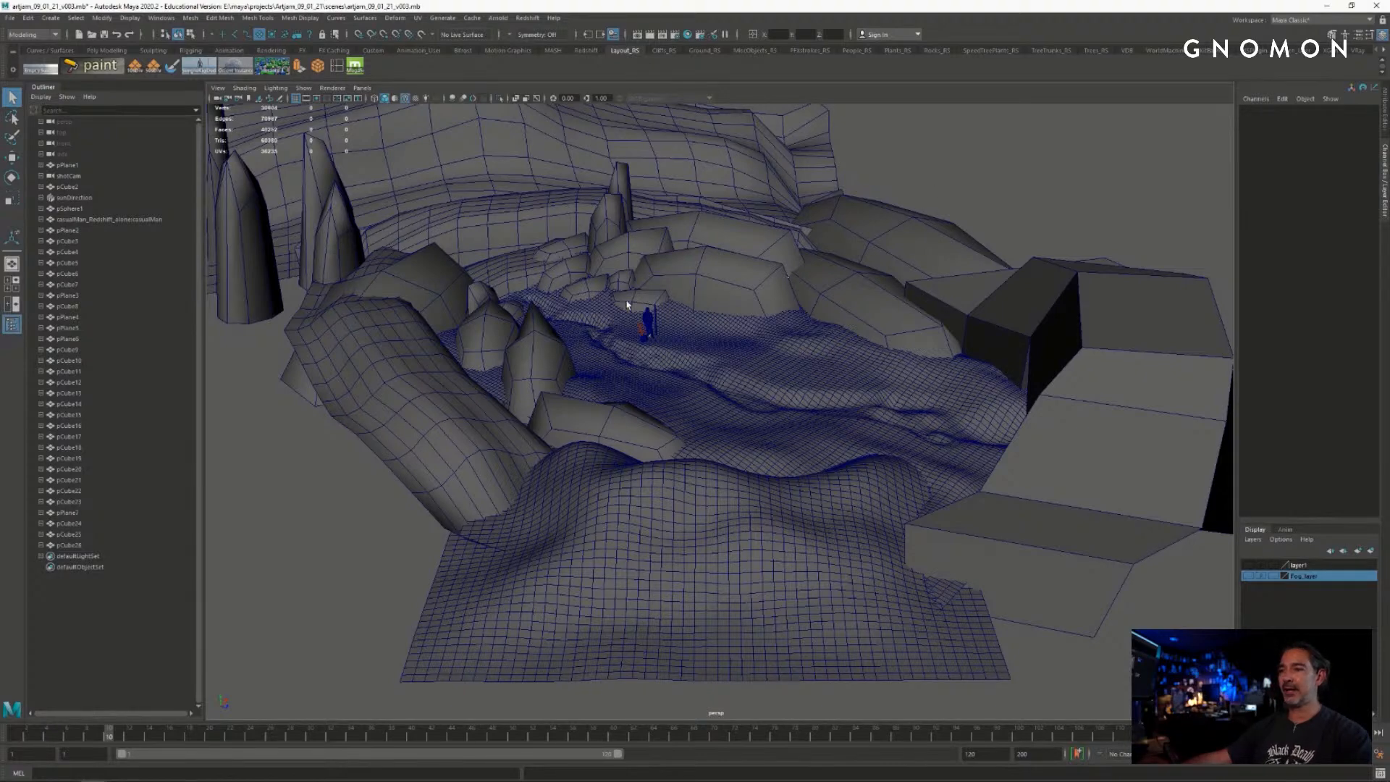
{"action": "left_click", "coordinate": [627, 305]}
{"action": "left_click", "coordinate": [931, 164]}
{"action": "mouse_move", "coordinate": [720, 318]}
{"action": "left_mouse_down", "text": "alt"}
{"action": "mouse_move", "coordinate": [660, 324]}
{"action": "mouse_move", "coordinate": [748, 319]}
{"action": "left_mouse_up", "text": "alt"}
{"action": "left_click", "coordinate": [745, 268]}
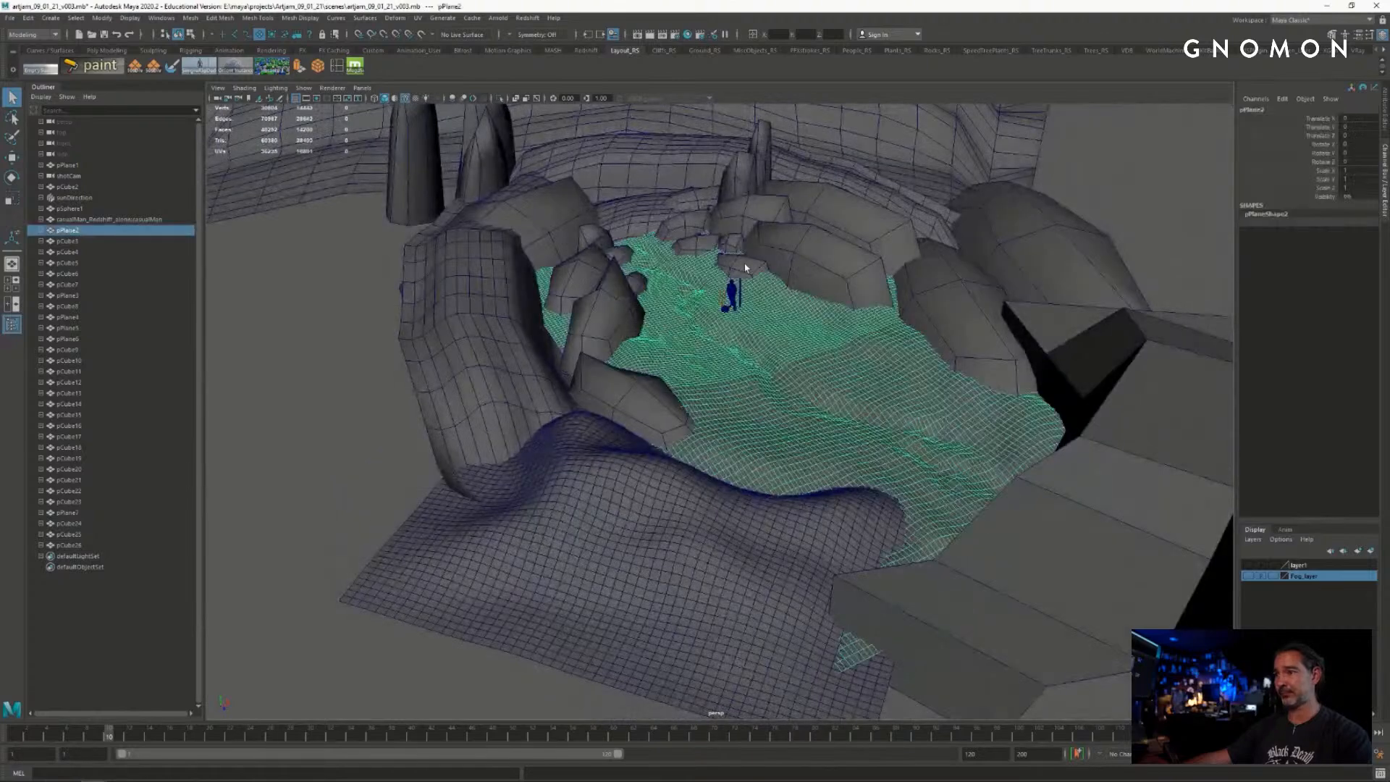
{"action": "left_click", "coordinate": [620, 322]}
{"action": "left_click", "coordinate": [753, 270]}
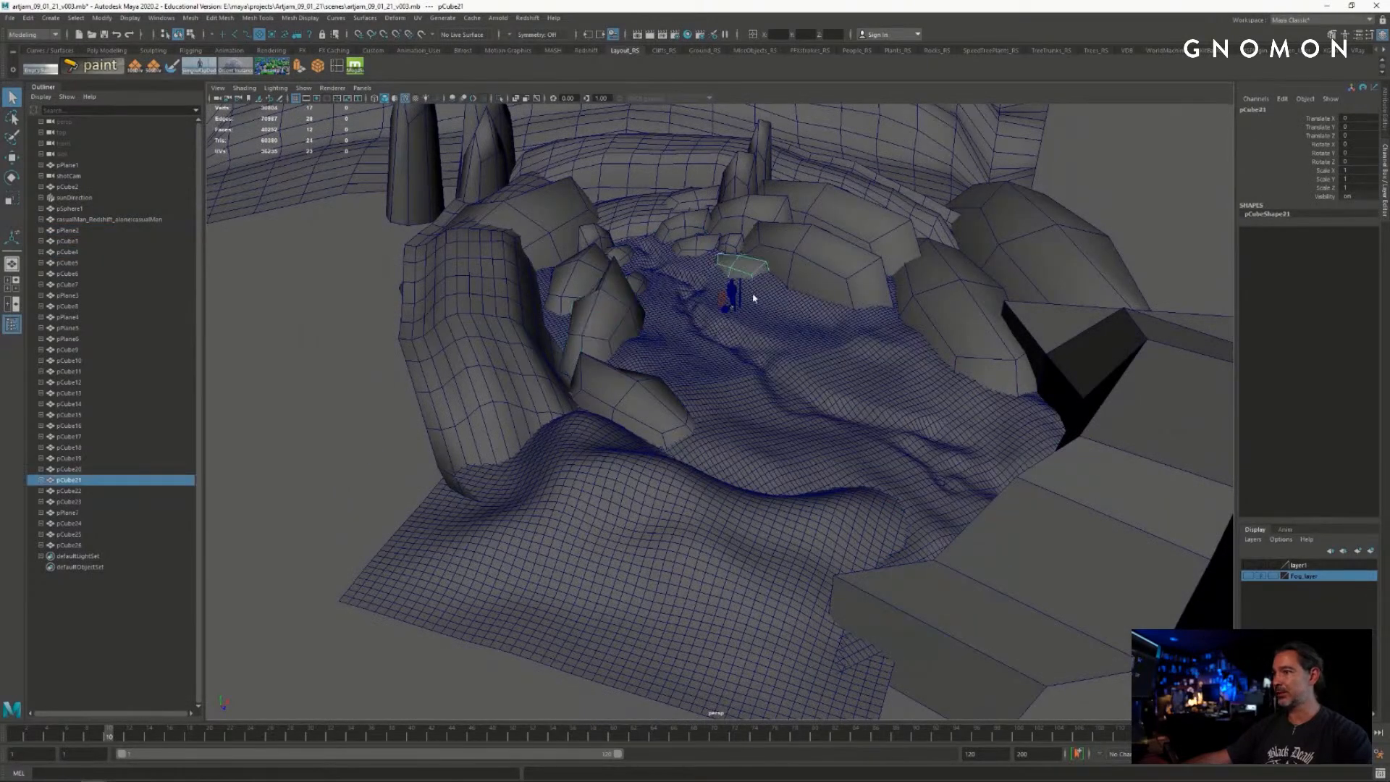
{"action": "left_click_drag", "start_coordinate": [750, 286], "coordinate": [736, 316], "text": "alt"}
{"action": "left_click", "coordinate": [589, 208]}
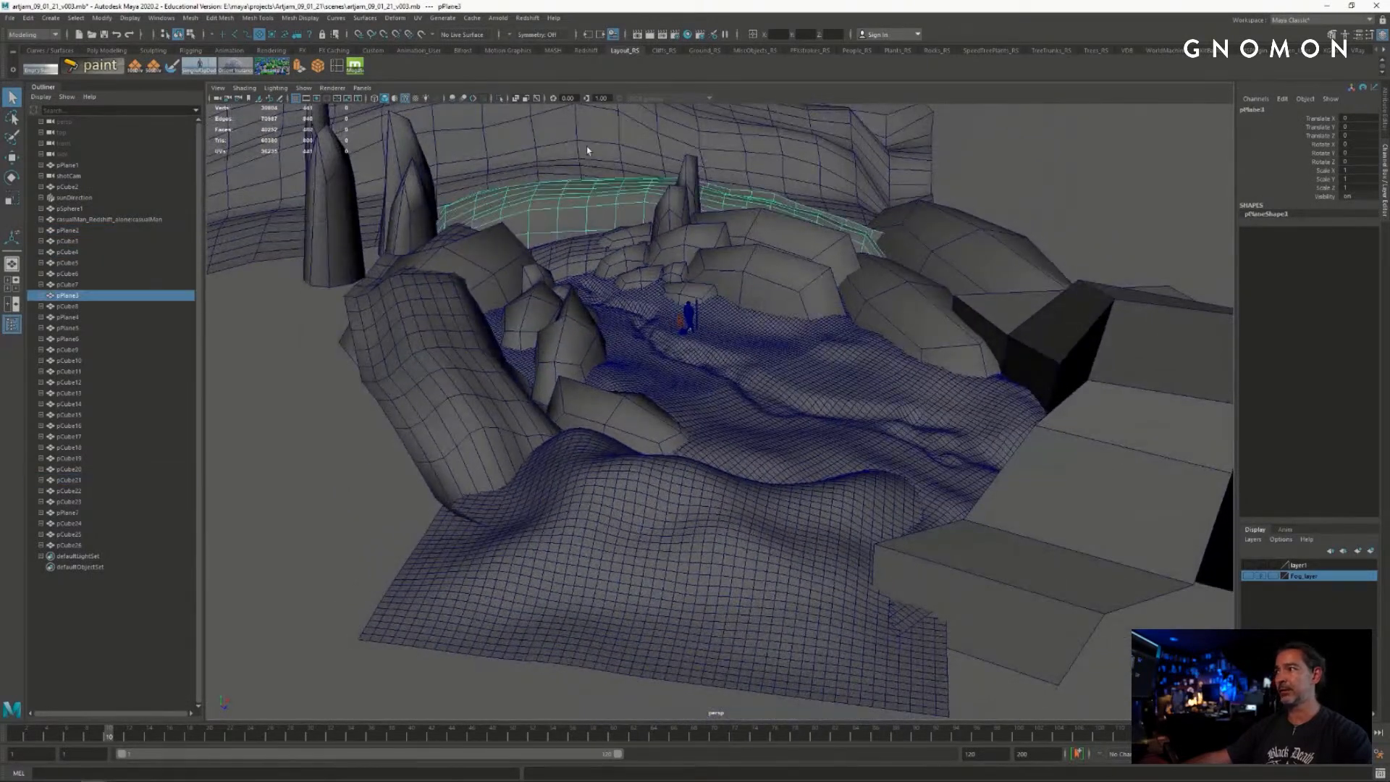
{"action": "left_click", "coordinate": [588, 148]}
{"action": "left_click_drag", "start_coordinate": [588, 148], "coordinate": [585, 122], "text": "alt"}
- Check the transform values of the rock spires, side boulders, foreground hill, large blocks and central ground by selecting each in turn
{"action": "left_click", "coordinate": [407, 281]}
{"action": "left_click", "coordinate": [408, 214]}
{"action": "left_click", "coordinate": [339, 245]}
{"action": "left_click", "coordinate": [326, 181]}
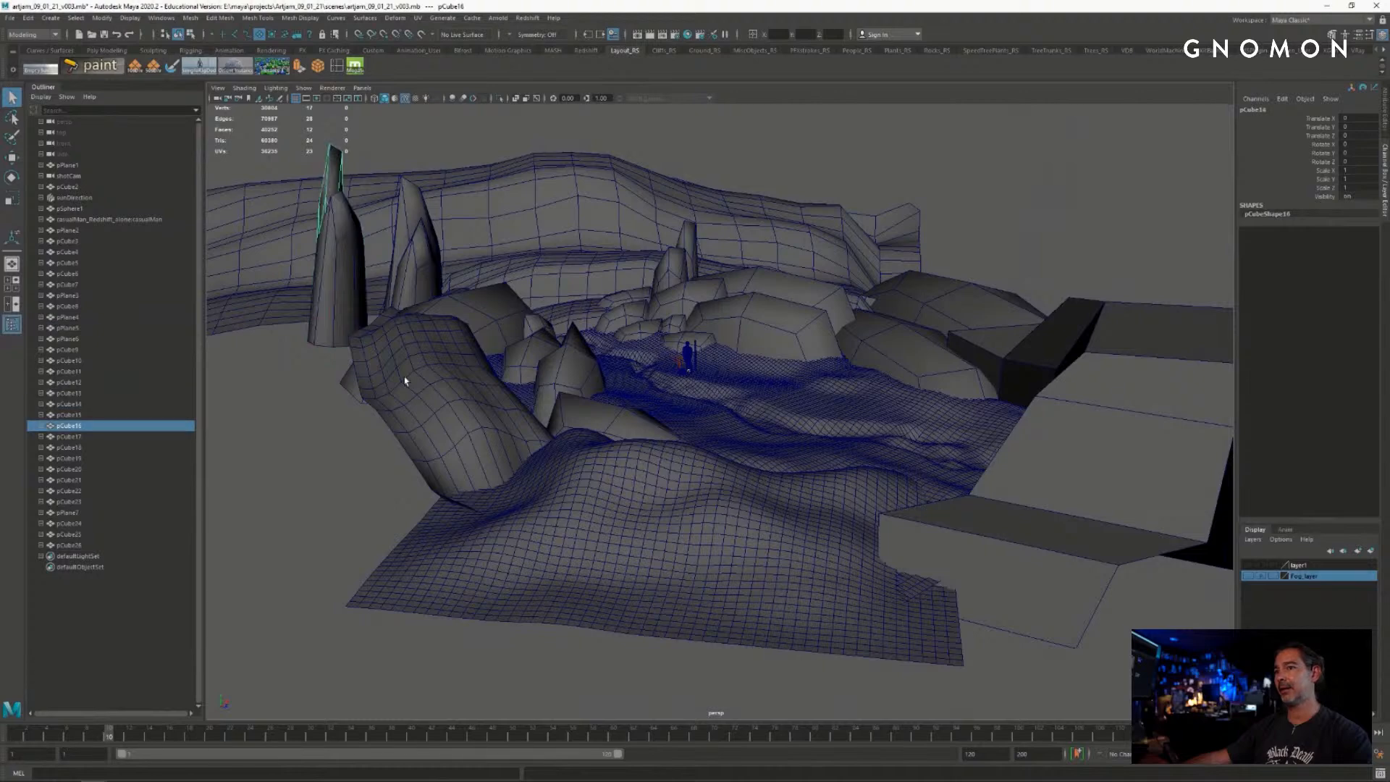
{"action": "left_click", "coordinate": [404, 376]}
{"action": "left_click", "coordinate": [465, 314]}
{"action": "left_click", "coordinate": [552, 375]}
{"action": "left_click", "coordinate": [573, 415]}
{"action": "left_click", "coordinate": [683, 498]}
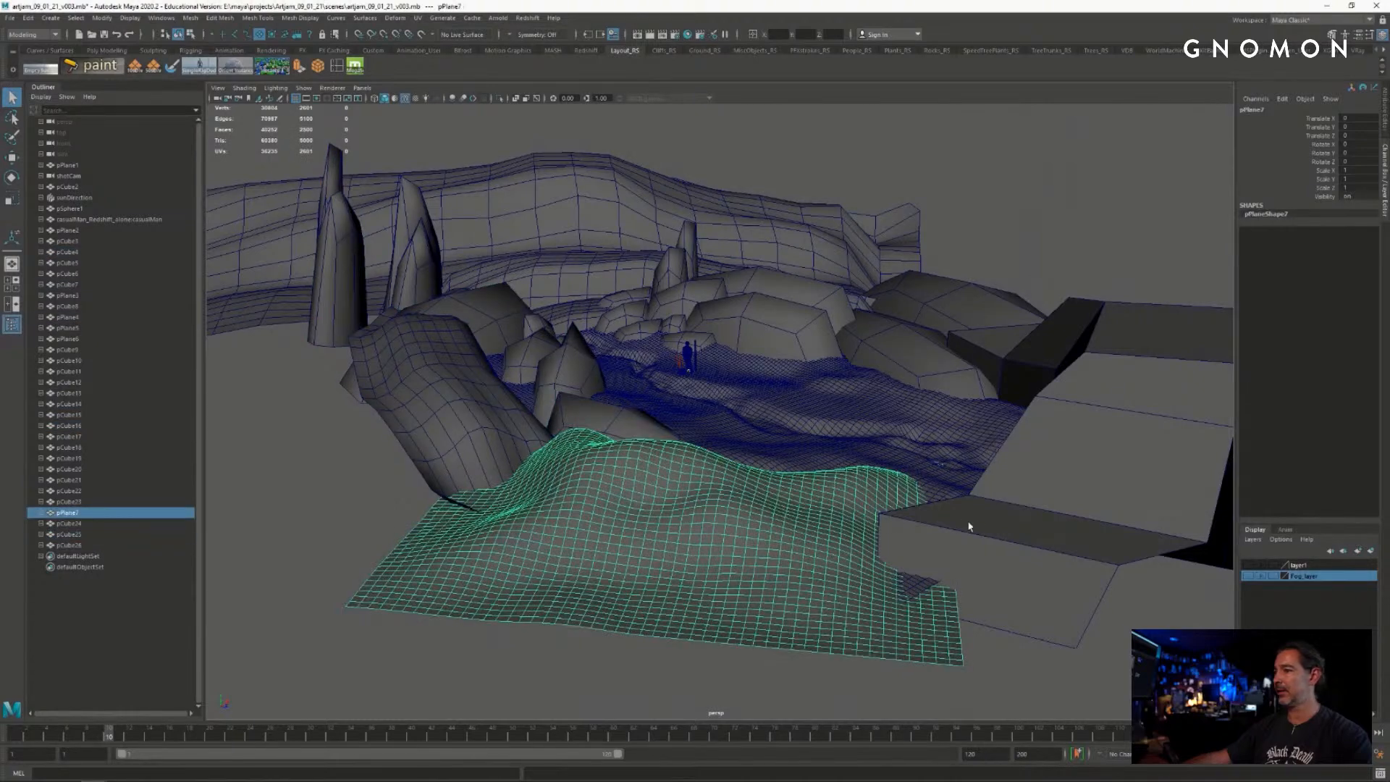
{"action": "left_click", "coordinate": [1001, 473]}
{"action": "left_click", "coordinate": [963, 315]}
{"action": "left_click", "coordinate": [753, 400]}
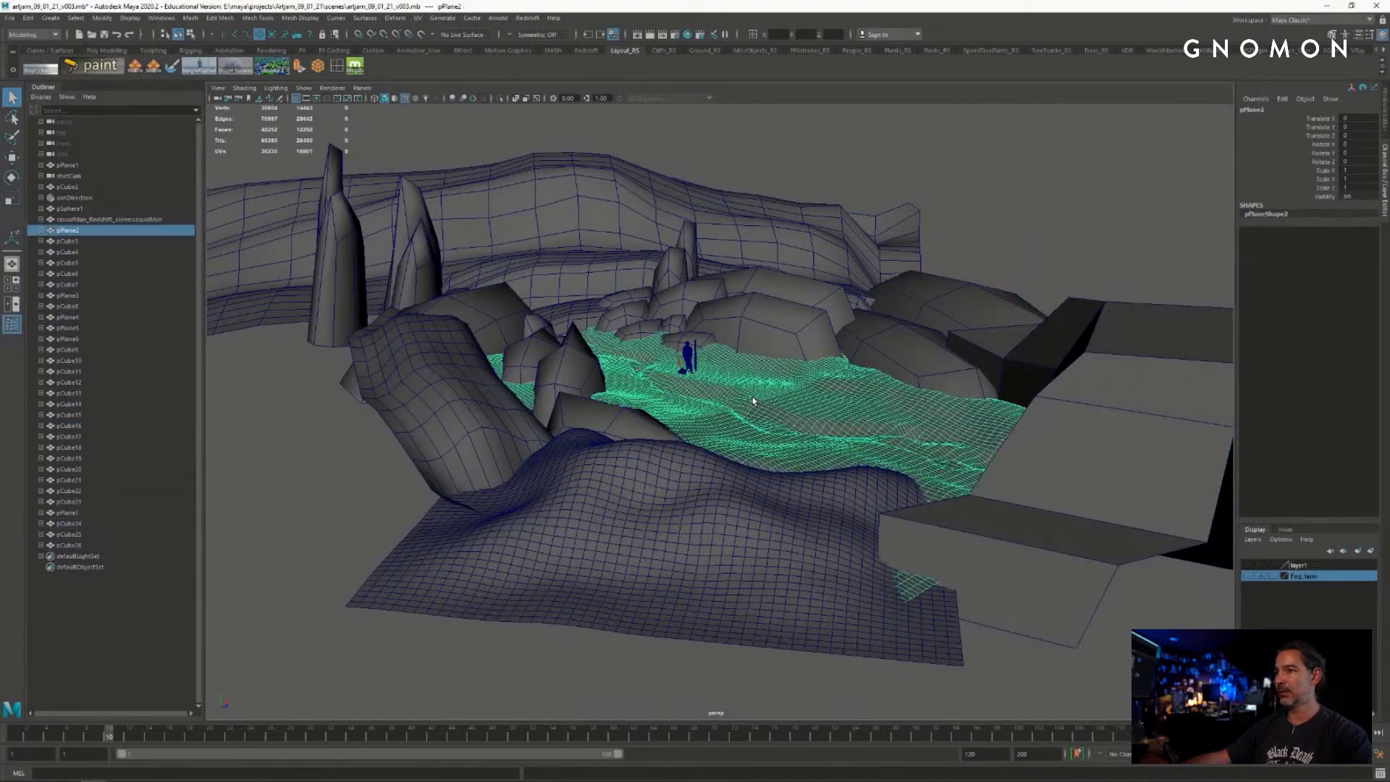
- Examine the central ground plane and its surrounding rocks from several angles, selecting the flat rock and the ground again
{"action": "left_click_drag", "start_coordinate": [707, 428], "coordinate": [697, 441], "text": "alt"}
{"action": "right_click_drag", "start_coordinate": [698, 441], "coordinate": [729, 391], "text": "alt"}
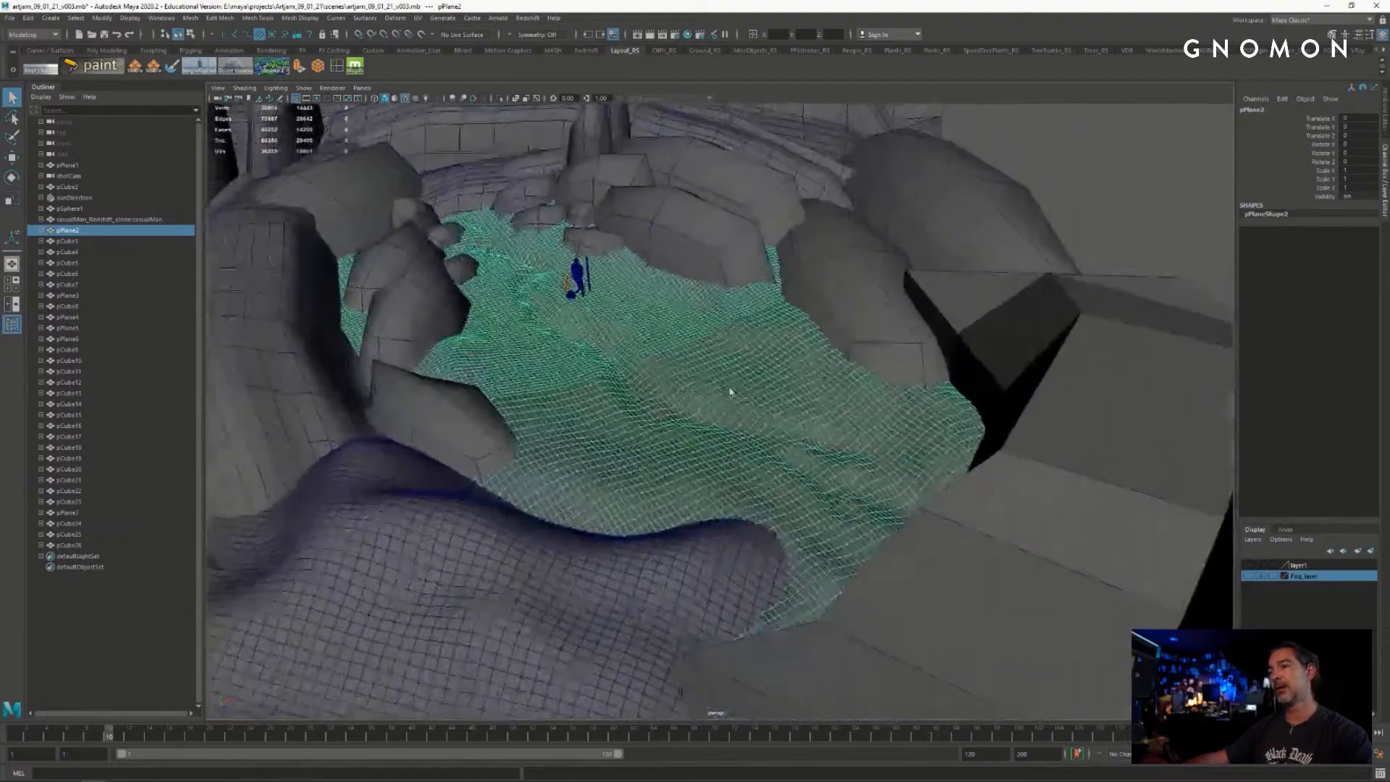
{"action": "middle_click_drag", "start_coordinate": [729, 391], "coordinate": [809, 362], "text": "alt"}
{"action": "left_click", "coordinate": [1083, 144]}
{"action": "left_click_drag", "start_coordinate": [714, 388], "coordinate": [695, 385], "text": "alt"}
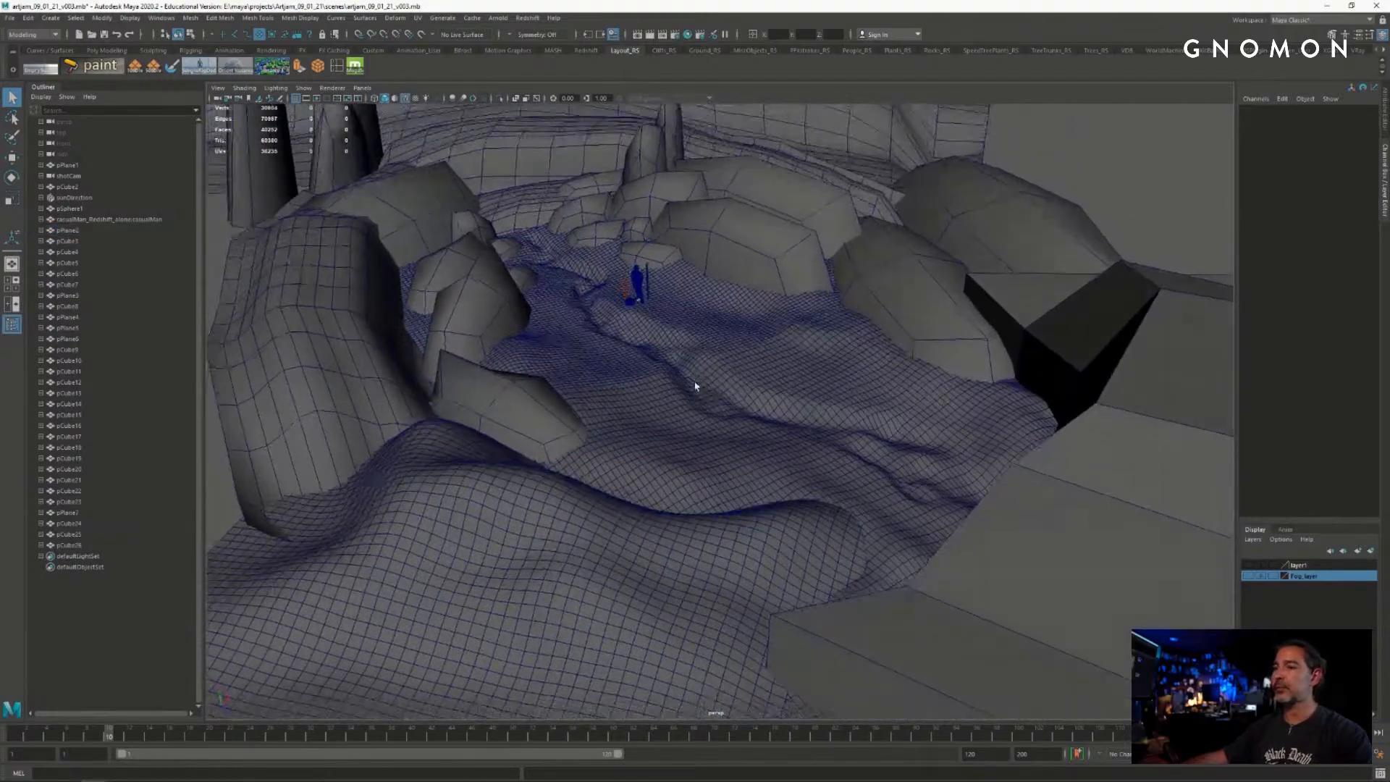
{"action": "middle_click_drag", "start_coordinate": [694, 384], "coordinate": [714, 415], "text": "alt"}
{"action": "right_click_drag", "start_coordinate": [713, 415], "coordinate": [627, 382], "text": "alt"}
{"action": "left_click", "coordinate": [666, 302]}
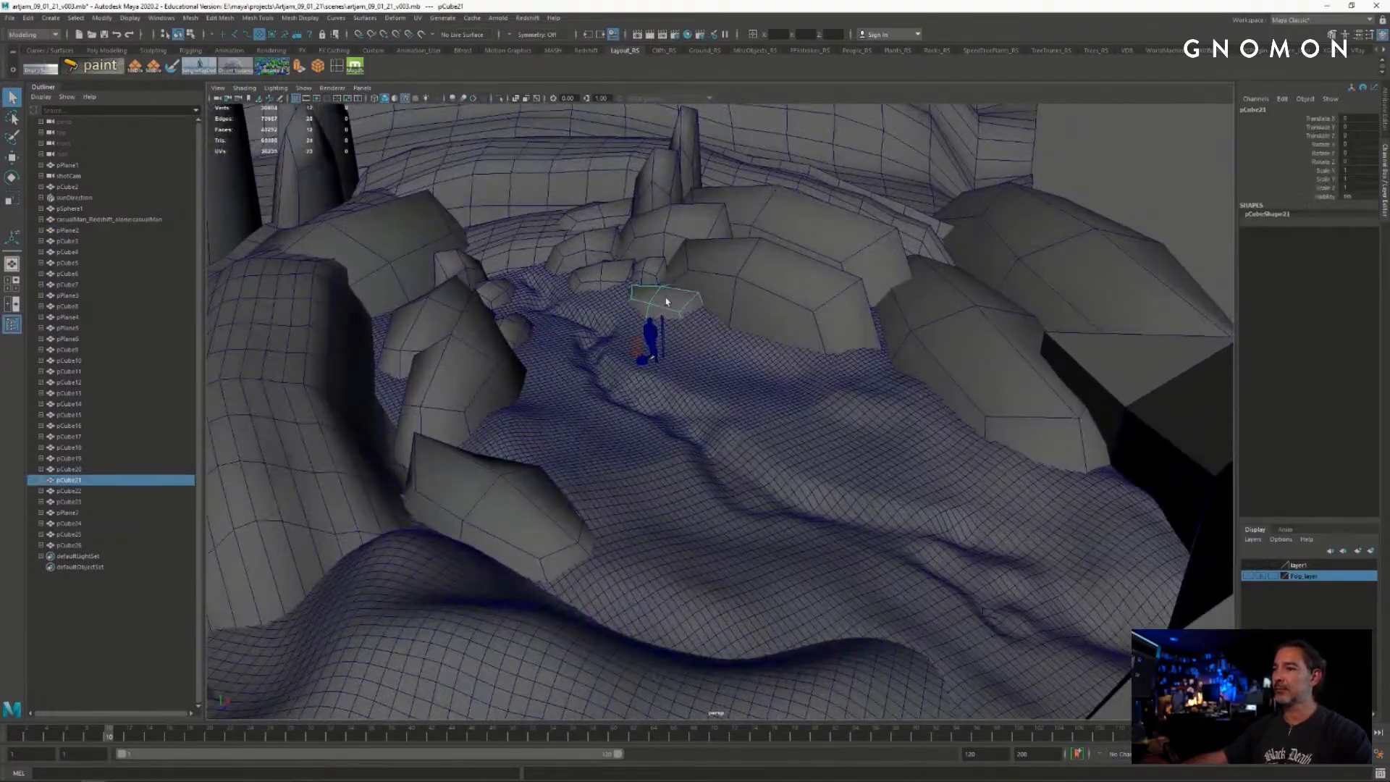
{"action": "left_click", "coordinate": [655, 498]}
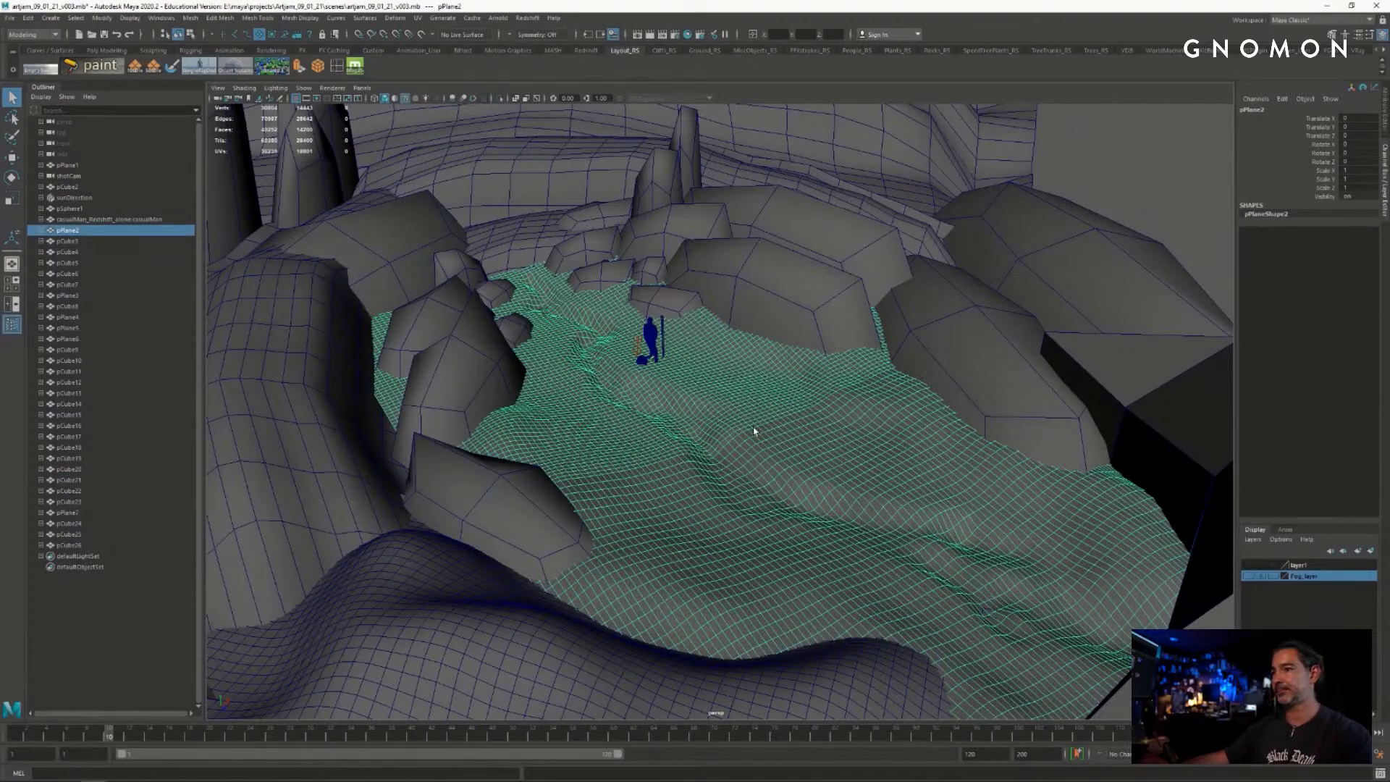
{"action": "middle_click_drag", "start_coordinate": [771, 427], "coordinate": [728, 349], "text": "alt"}
{"action": "right_click_drag", "start_coordinate": [750, 378], "coordinate": [705, 366], "text": "alt"}
{"action": "left_click_drag", "start_coordinate": [705, 365], "coordinate": [832, 391], "text": "alt"}
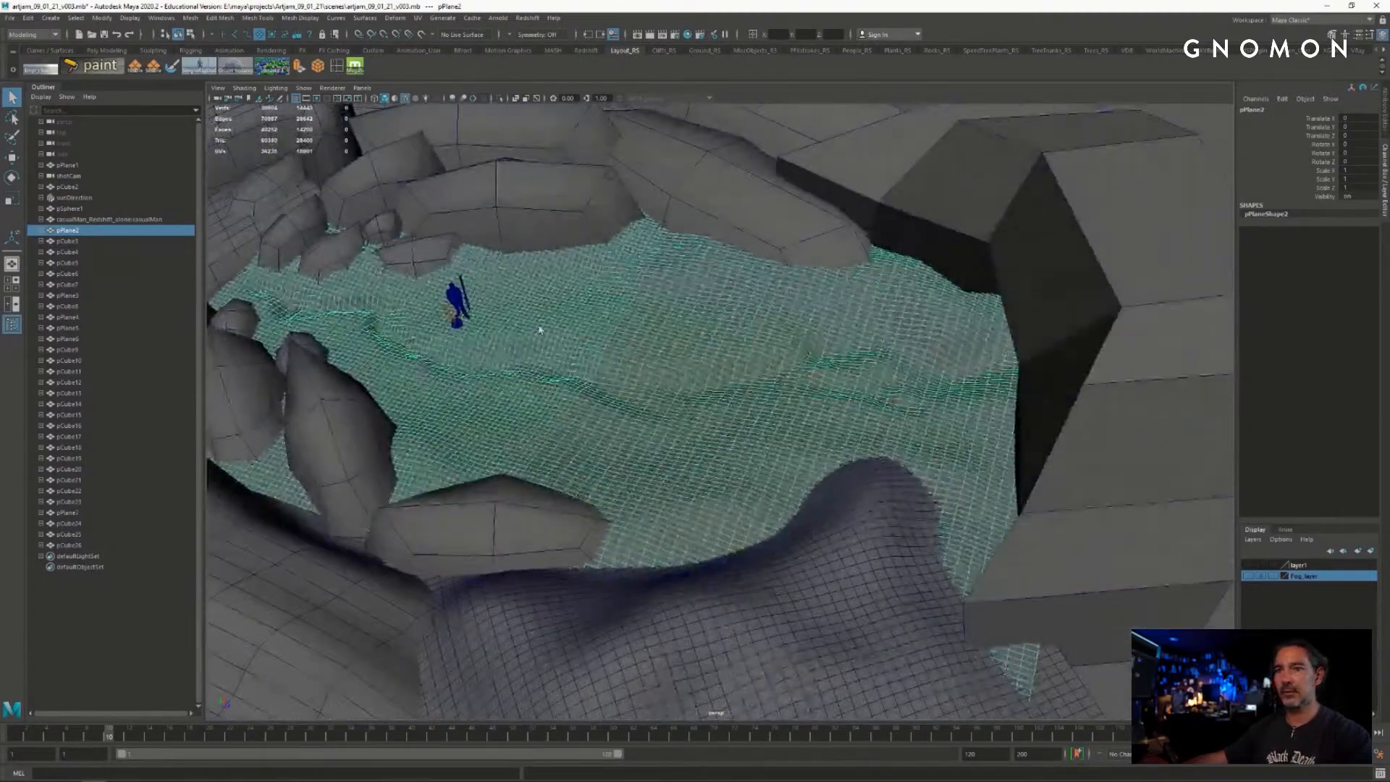
{"action": "middle_click_drag", "start_coordinate": [540, 328], "coordinate": [736, 361], "text": "alt"}
{"action": "left_click_drag", "start_coordinate": [736, 361], "coordinate": [654, 287], "text": "alt"}
{"action": "left_click_drag", "start_coordinate": [731, 376], "coordinate": [554, 350], "text": "alt"}
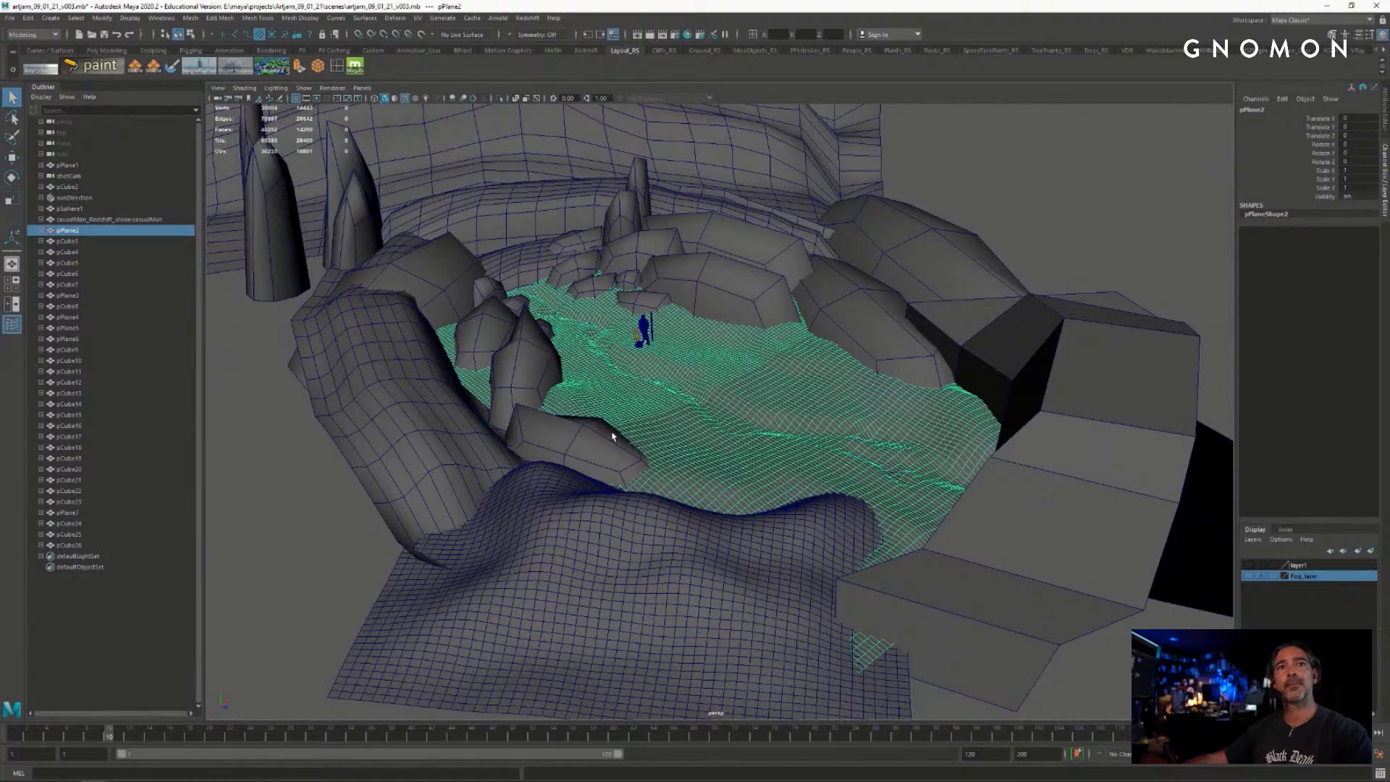
- Inspect the selected ground mesh up close around the figure and along its winding ridge
{"action": "left_click_drag", "start_coordinate": [615, 435], "coordinate": [742, 417], "text": "alt"}
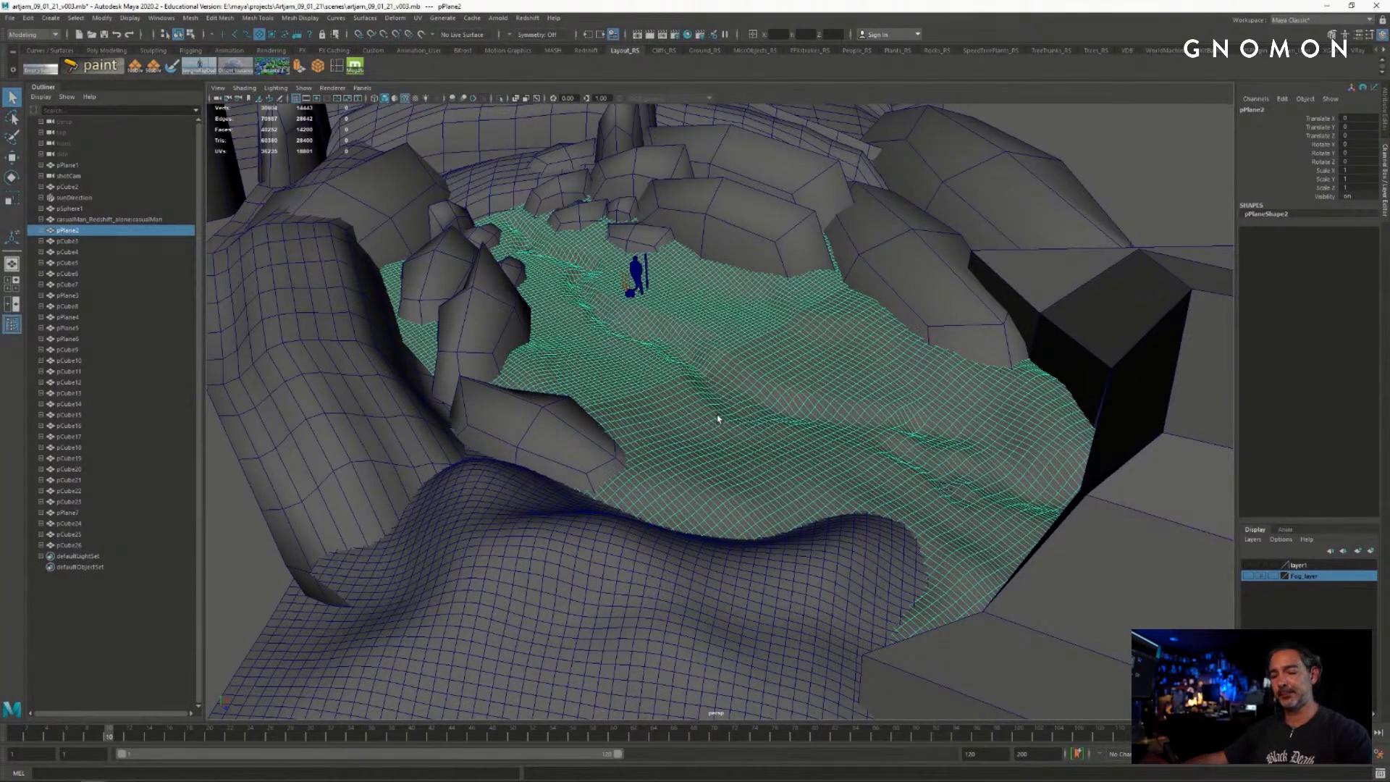
{"action": "mouse_move", "coordinate": [688, 411]}
{"action": "left_mouse_down", "text": "alt"}
{"action": "mouse_move", "coordinate": [716, 362]}
{"action": "mouse_move", "coordinate": [692, 415]}
{"action": "mouse_move", "coordinate": [663, 406]}
{"action": "left_mouse_up", "text": "alt"}
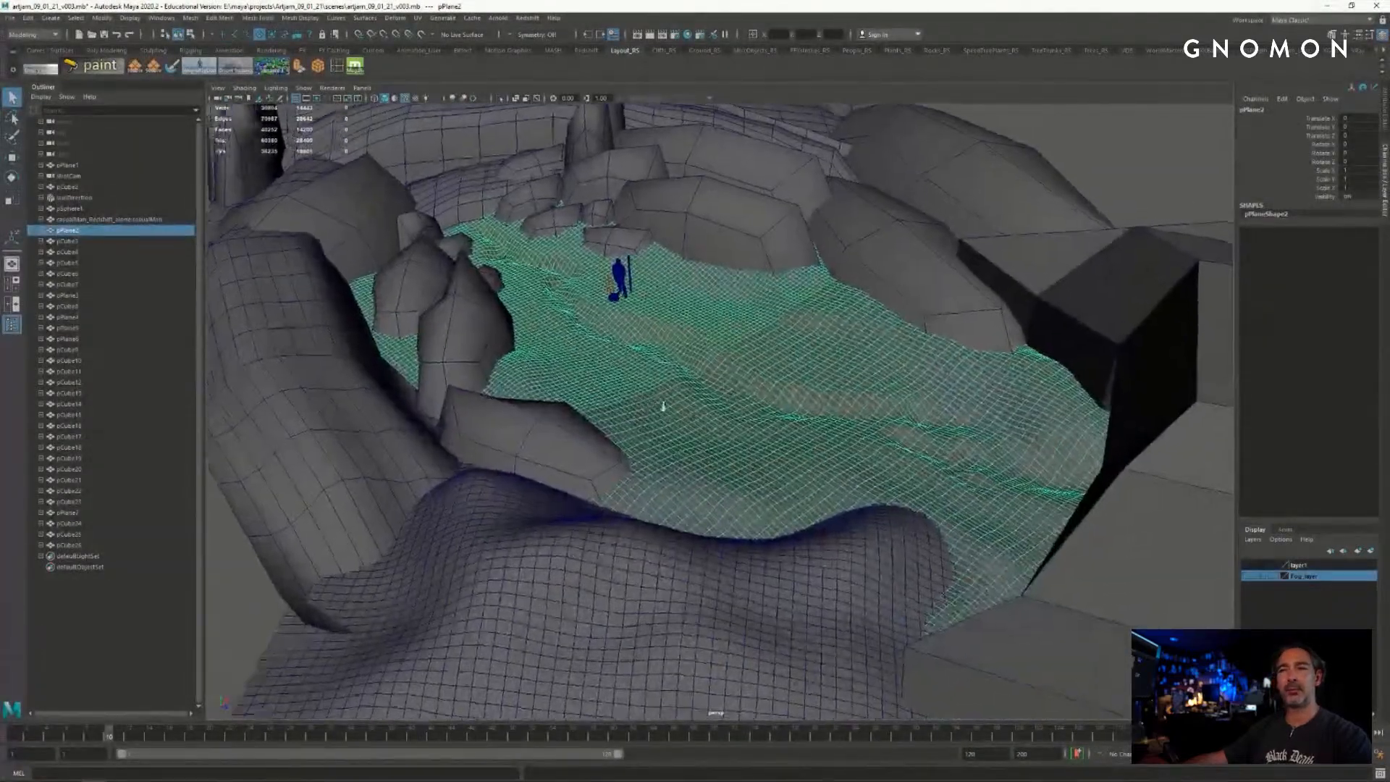
{"action": "right_click_drag", "start_coordinate": [663, 406], "coordinate": [763, 382], "text": "alt"}
{"action": "middle_click_drag", "start_coordinate": [690, 398], "coordinate": [748, 518], "text": "alt"}
{"action": "right_click_drag", "start_coordinate": [684, 508], "coordinate": [772, 493], "text": "alt"}
{"action": "middle_click_drag", "start_coordinate": [771, 460], "coordinate": [758, 415], "text": "alt"}
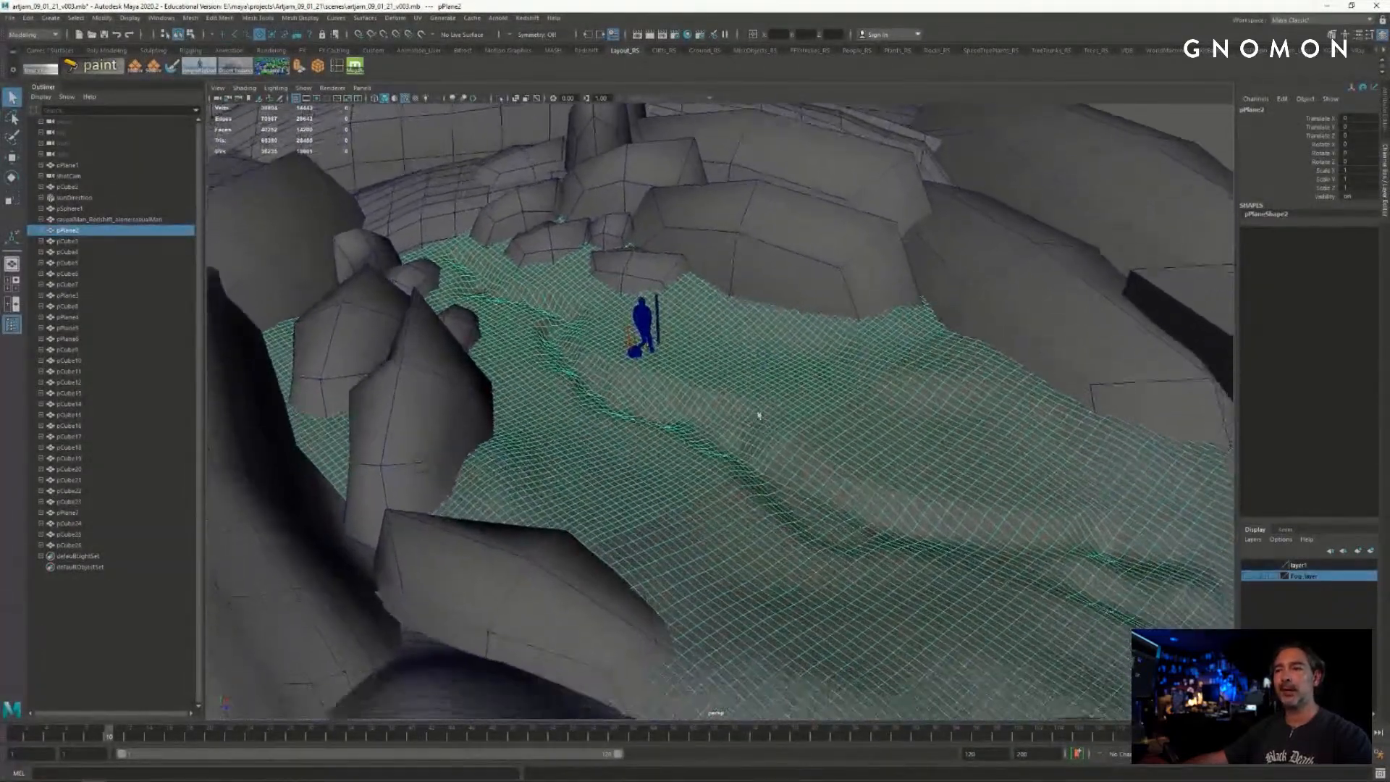
{"action": "left_click_drag", "start_coordinate": [748, 391], "coordinate": [701, 453], "text": "alt"}
{"action": "middle_click_drag", "start_coordinate": [743, 514], "coordinate": [708, 473], "text": "alt"}
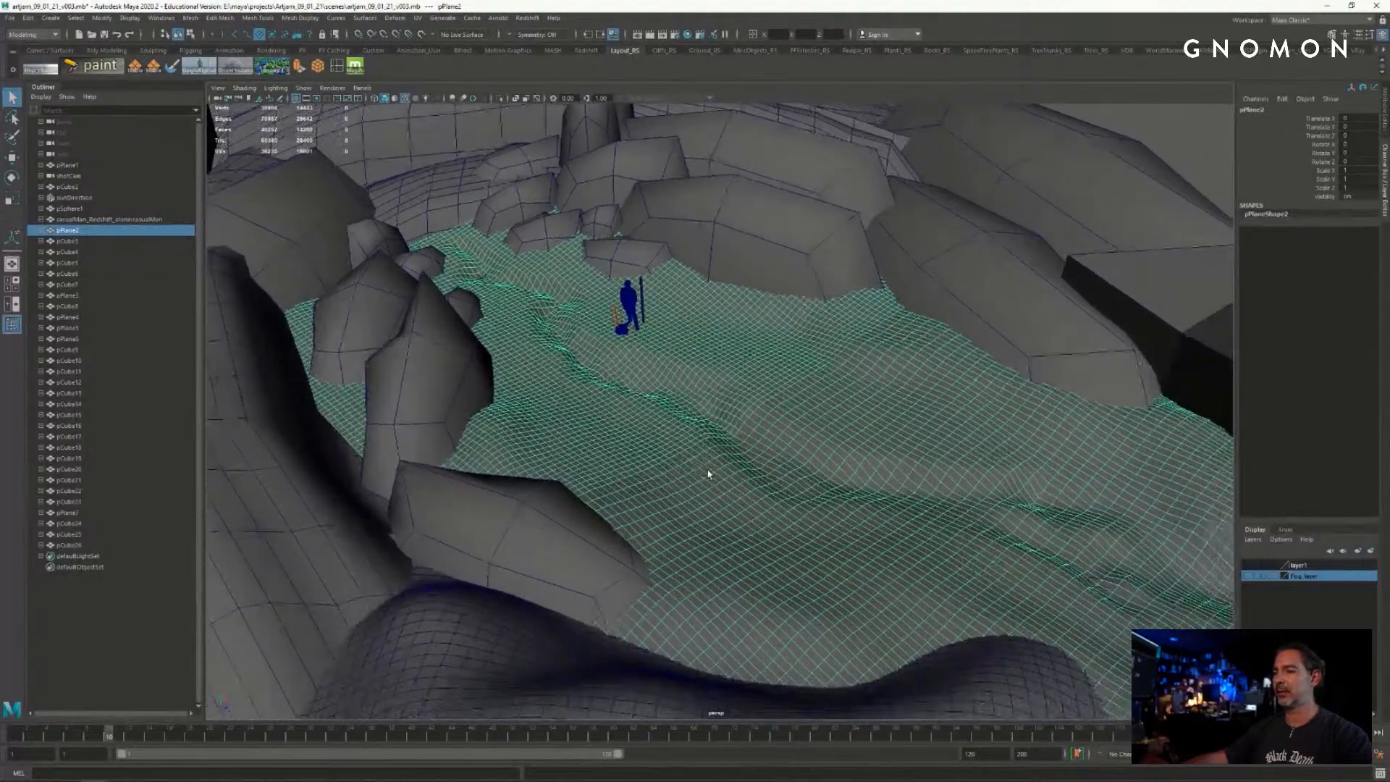
{"action": "mouse_move", "coordinate": [354, 780]}
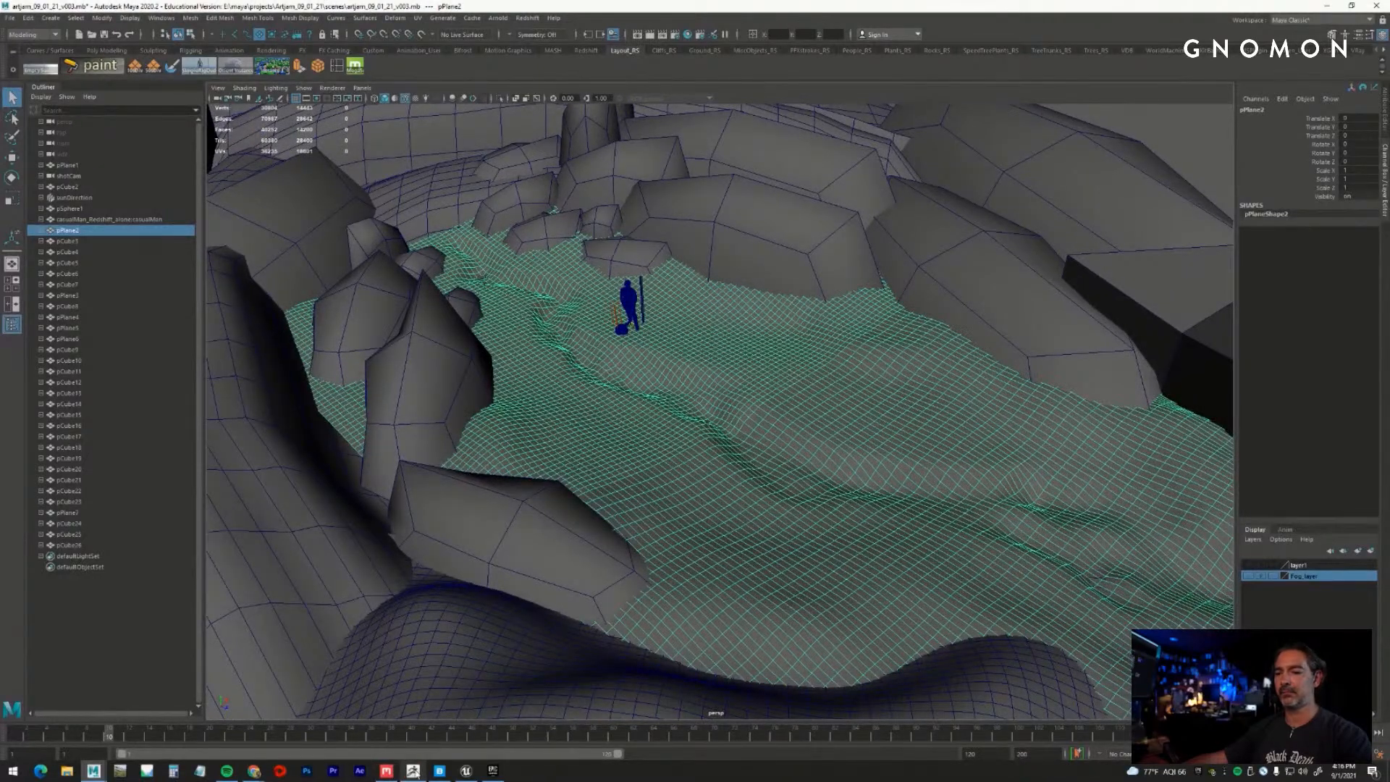
{"action": "mouse_move", "coordinate": [416, 773]}
{"action": "middle_click_drag", "start_coordinate": [745, 481], "coordinate": [725, 475], "text": "alt"}
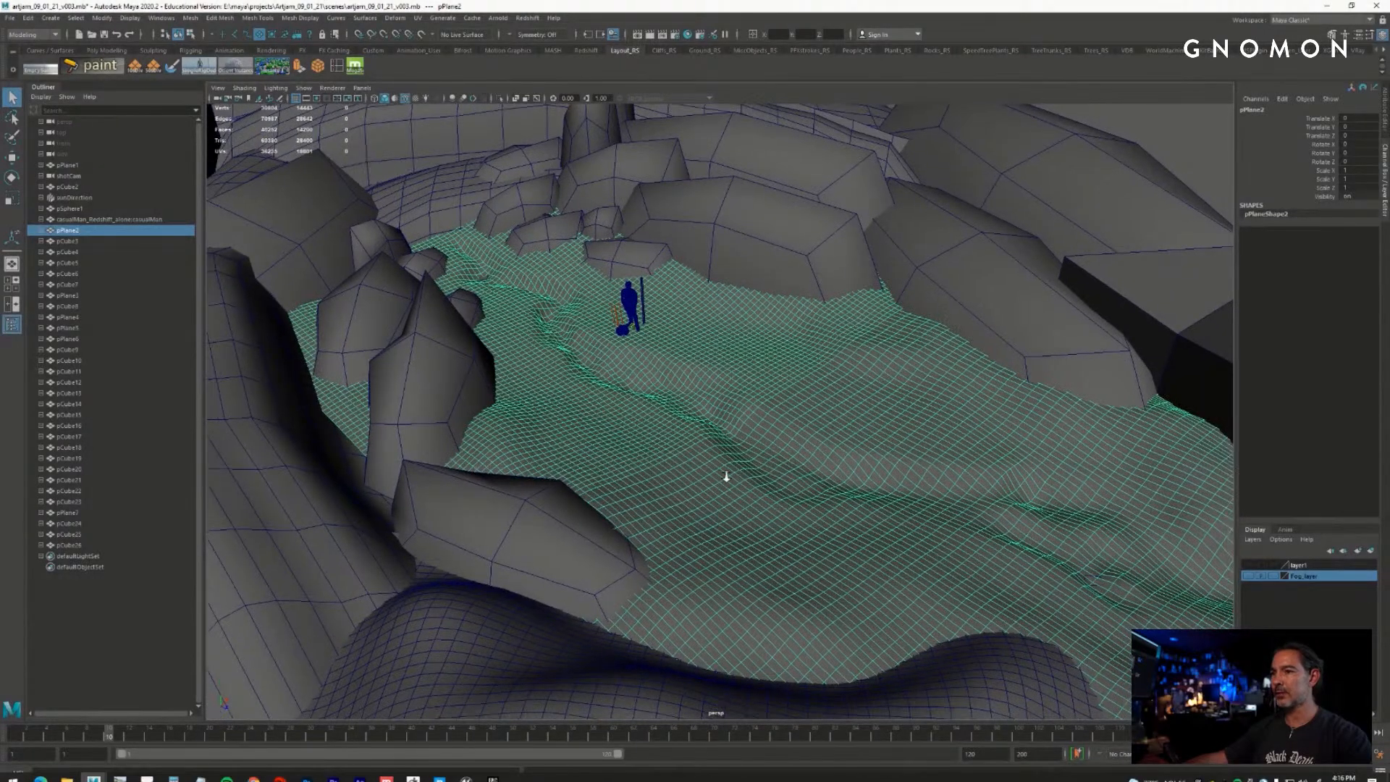
{"action": "left_click_drag", "start_coordinate": [726, 476], "coordinate": [763, 422], "text": "alt"}
{"action": "right_click_drag", "start_coordinate": [763, 422], "coordinate": [816, 432], "text": "alt"}
{"action": "left_click_drag", "start_coordinate": [816, 431], "coordinate": [764, 400], "text": "alt"}
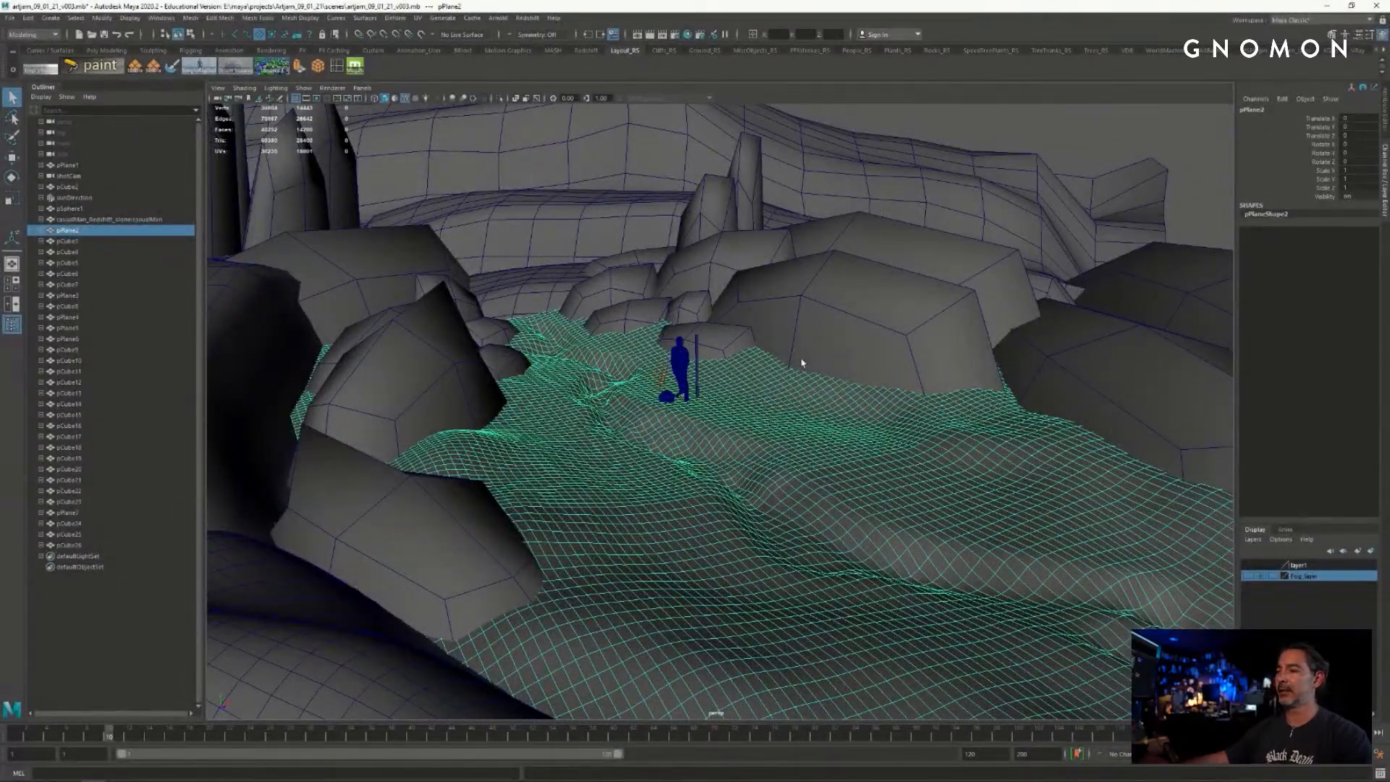
- Select the large boulder beside the figure and examine how the rocks meet the ground from near and far
{"action": "left_click", "coordinate": [825, 341]}
{"action": "middle_click_drag", "start_coordinate": [826, 342], "coordinate": [703, 450], "text": "alt"}
{"action": "right_click_drag", "start_coordinate": [703, 450], "coordinate": [754, 462], "text": "alt"}
{"action": "left_click_drag", "start_coordinate": [754, 463], "coordinate": [683, 515], "text": "alt"}
{"action": "right_click_drag", "start_coordinate": [682, 515], "coordinate": [657, 486], "text": "alt"}
{"action": "middle_click_drag", "start_coordinate": [657, 487], "coordinate": [911, 340], "text": "alt"}
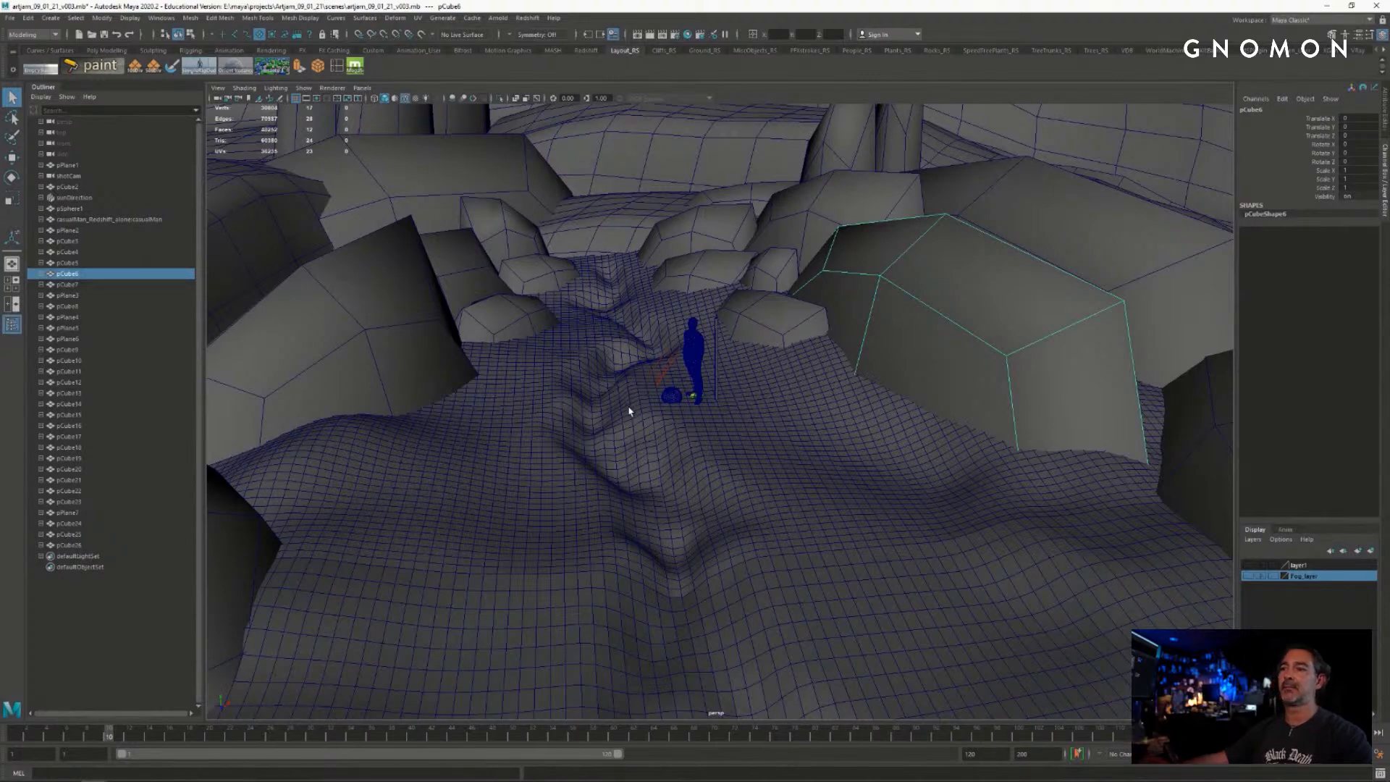
{"action": "left_click_drag", "start_coordinate": [628, 411], "coordinate": [644, 413], "text": "alt"}
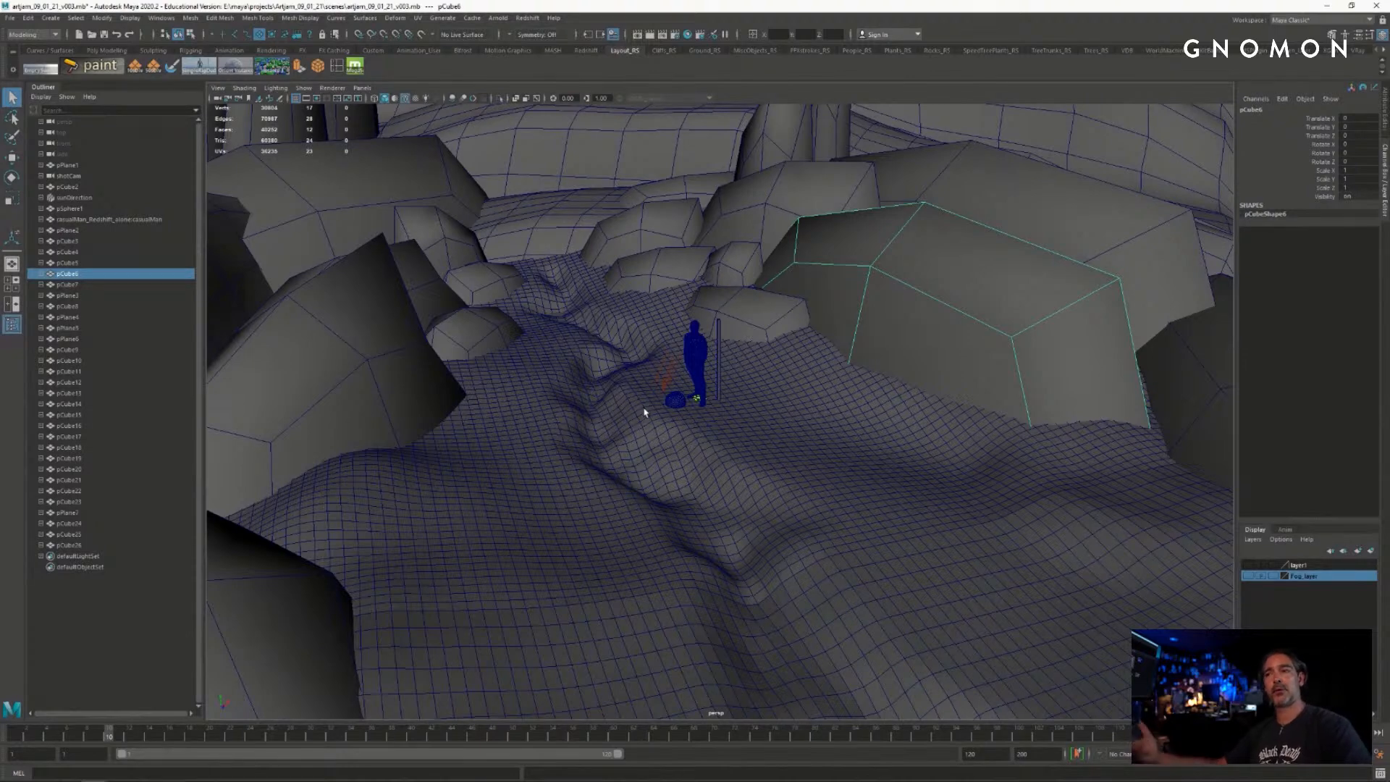
{"action": "right_click_drag", "start_coordinate": [708, 414], "coordinate": [273, 471], "text": "alt"}
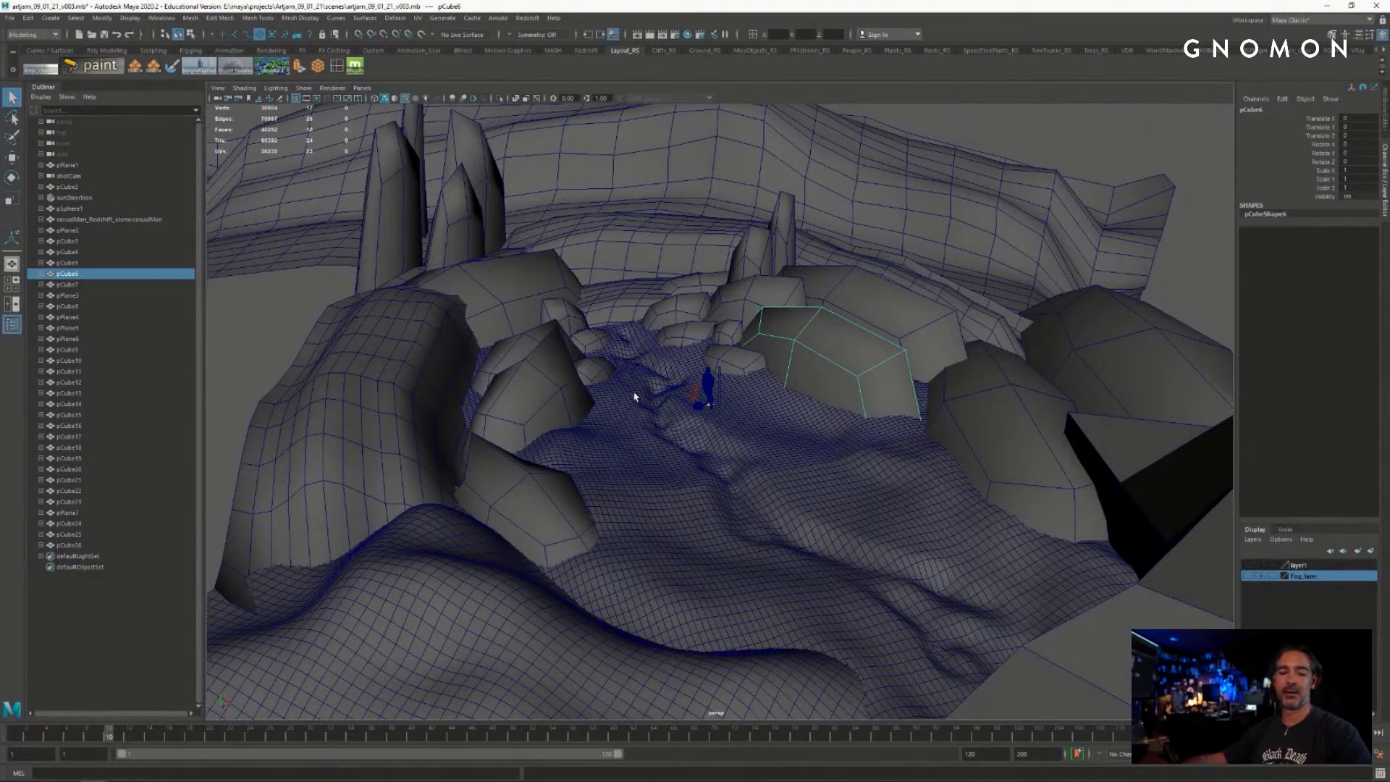
{"action": "left_click_drag", "start_coordinate": [722, 384], "coordinate": [741, 385], "text": "alt"}
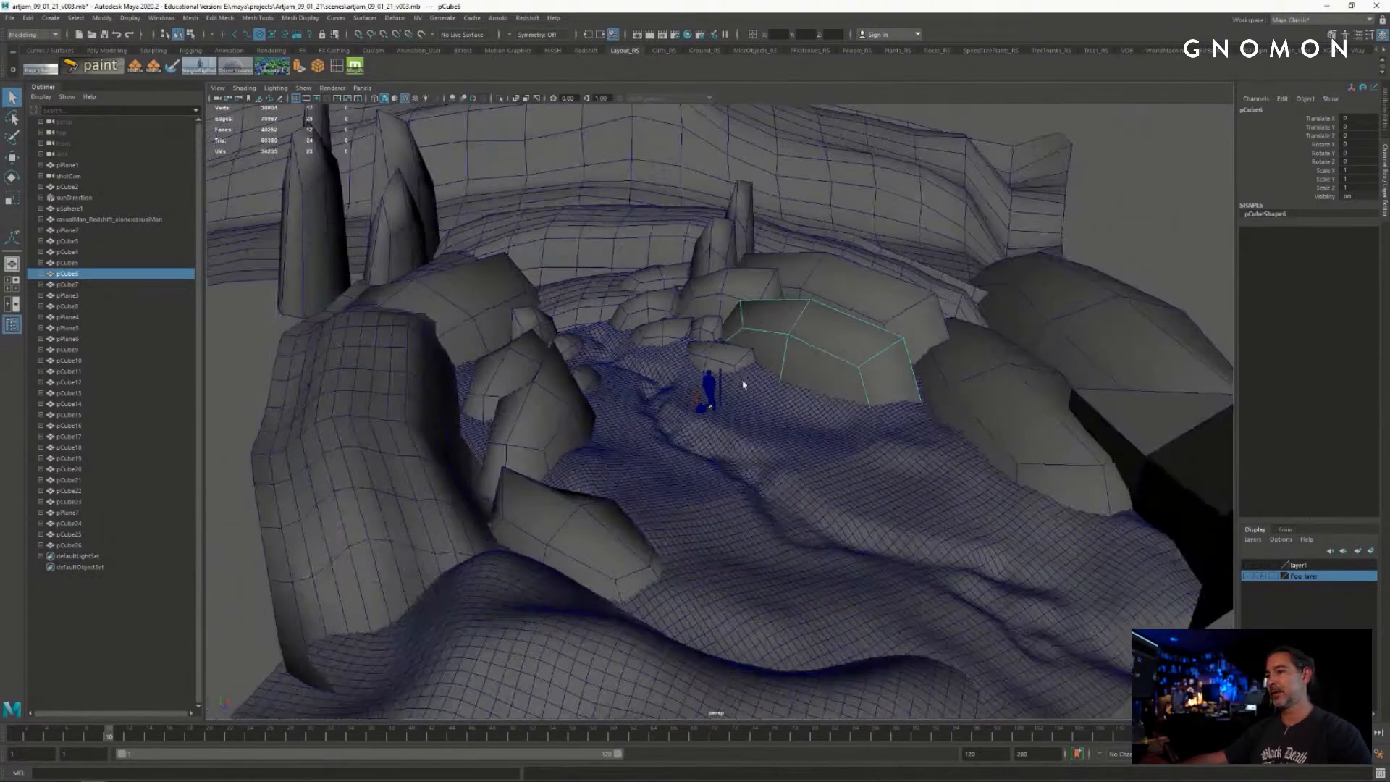
{"action": "right_click_drag", "start_coordinate": [741, 384], "coordinate": [921, 372], "text": "alt"}
{"action": "middle_click_drag", "start_coordinate": [845, 374], "coordinate": [743, 375], "text": "alt"}
{"action": "right_click_drag", "start_coordinate": [743, 376], "coordinate": [857, 379], "text": "alt"}
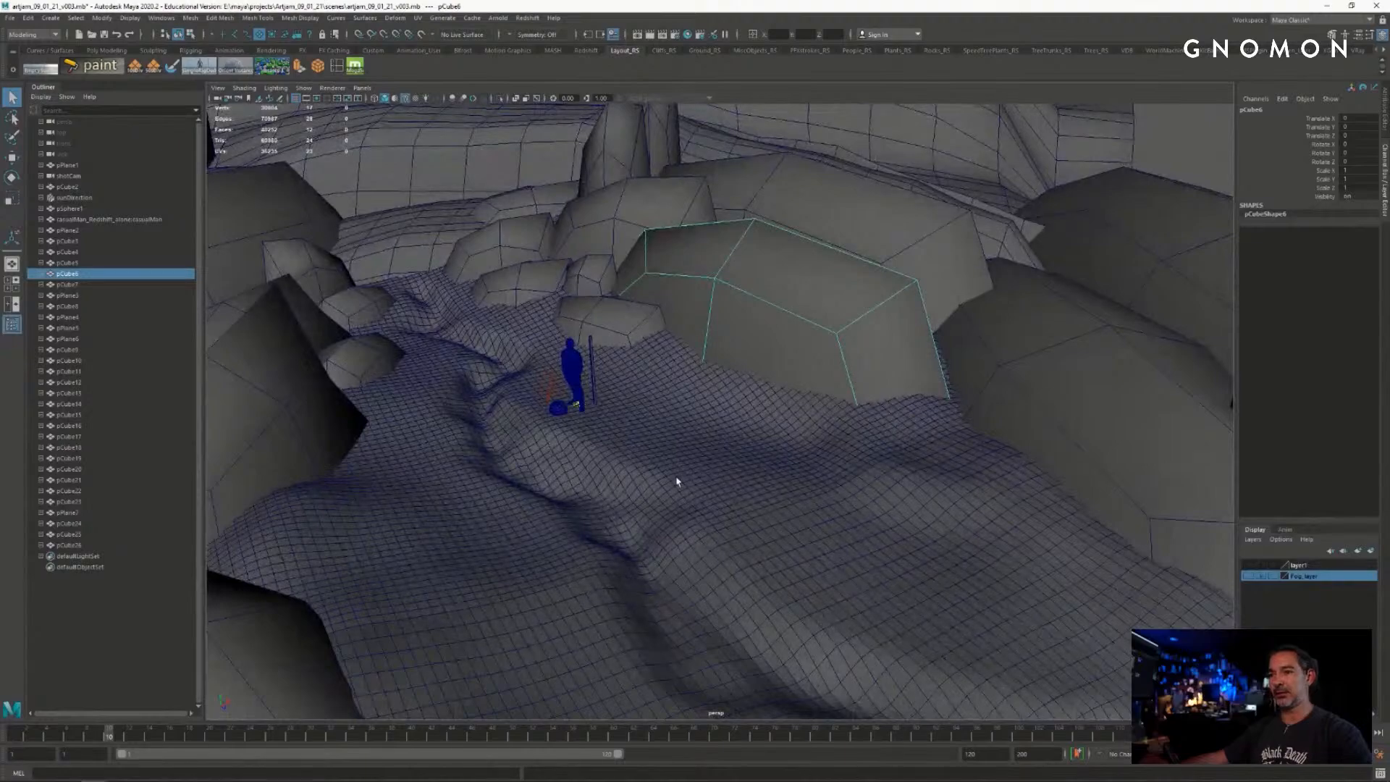
- Select the central ground plane and rename it as ground
{"action": "left_click", "coordinate": [719, 471]}
{"action": "right_click_drag", "start_coordinate": [781, 480], "coordinate": [550, 400], "text": "alt"}
{"action": "left_click_drag", "start_coordinate": [549, 399], "coordinate": [612, 411], "text": "alt"}
{"action": "right_click_drag", "start_coordinate": [611, 411], "coordinate": [698, 422], "text": "alt"}
{"action": "middle_click_drag", "start_coordinate": [698, 422], "coordinate": [688, 391], "text": "alt"}
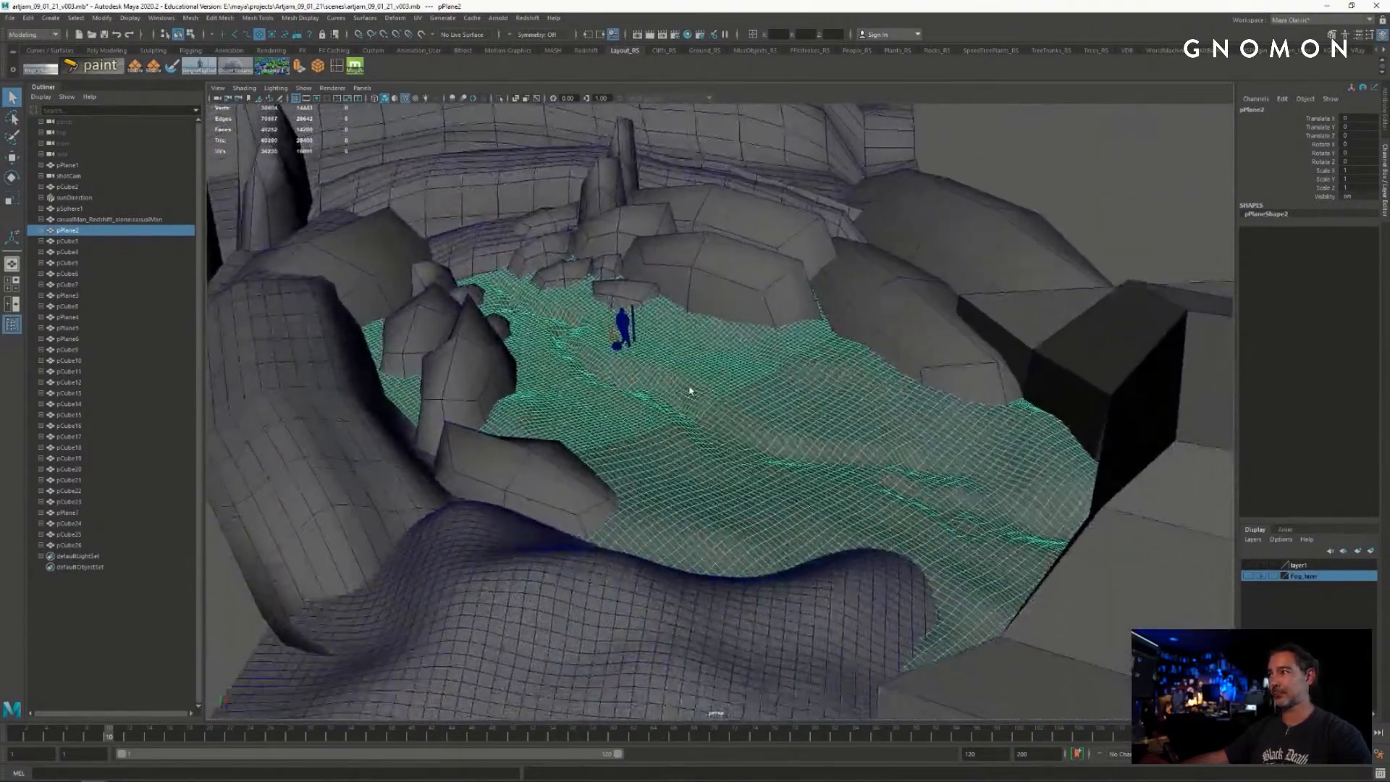
{"action": "left_click_drag", "start_coordinate": [688, 391], "coordinate": [747, 387], "text": "alt"}
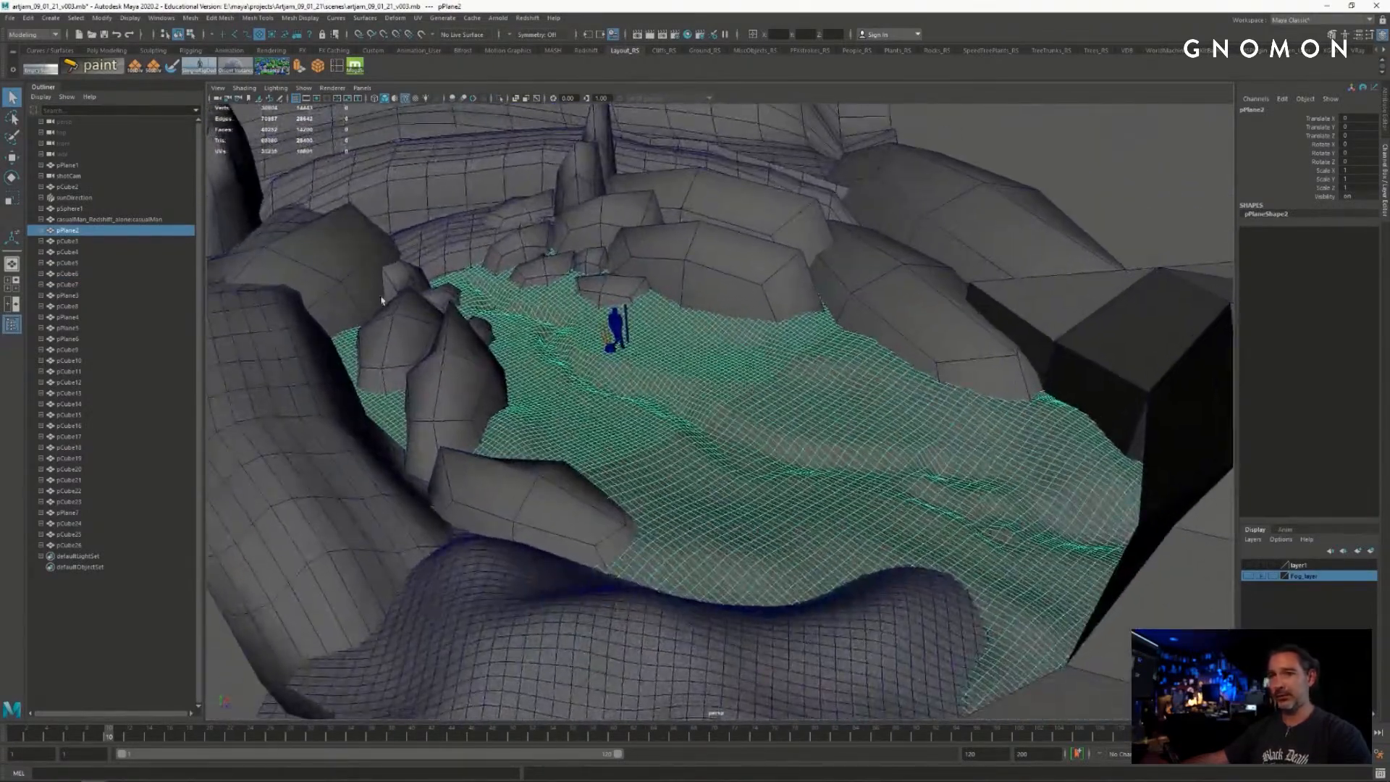
{"action": "double_click", "coordinate": [66, 230]}
{"action": "type", "text": "plound"}
{"action": "key", "text": "Return"}
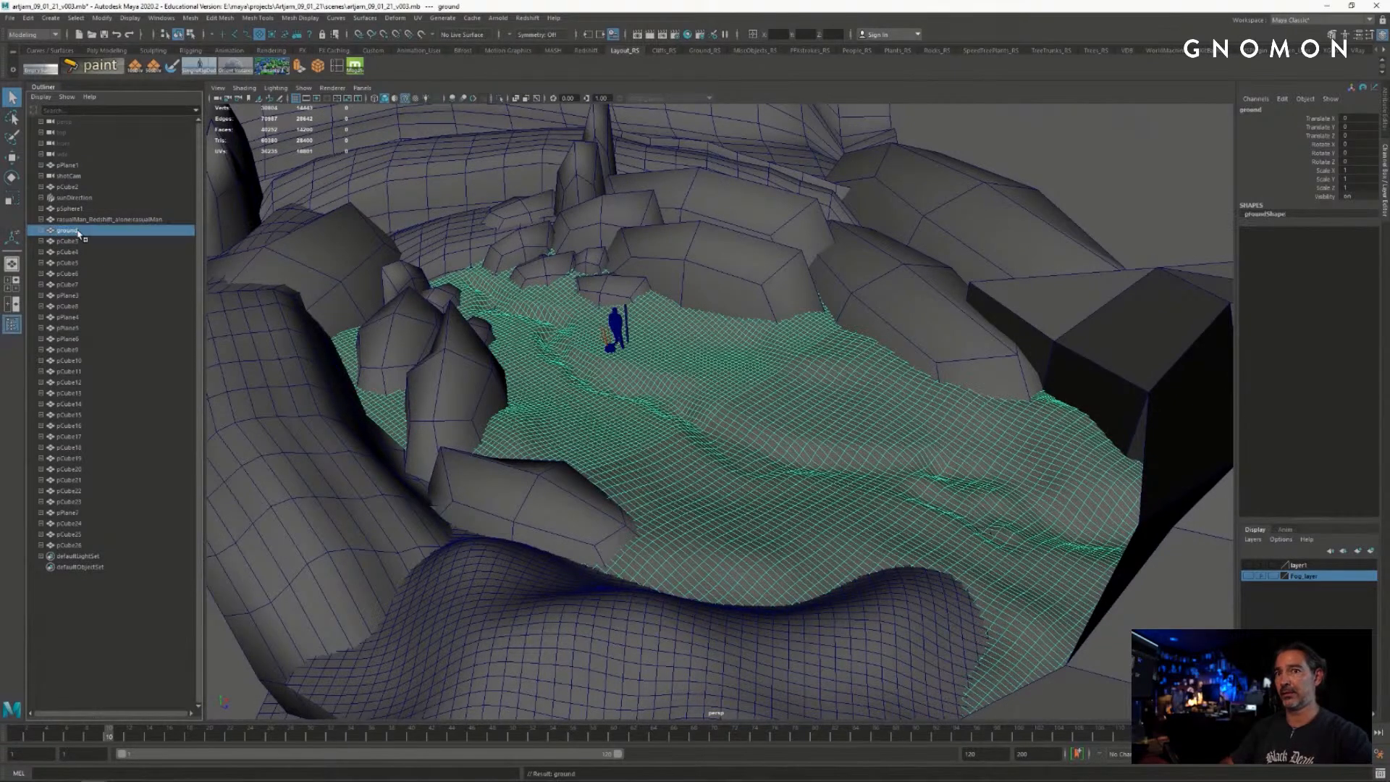
{"action": "left_click", "coordinate": [7, 18]}
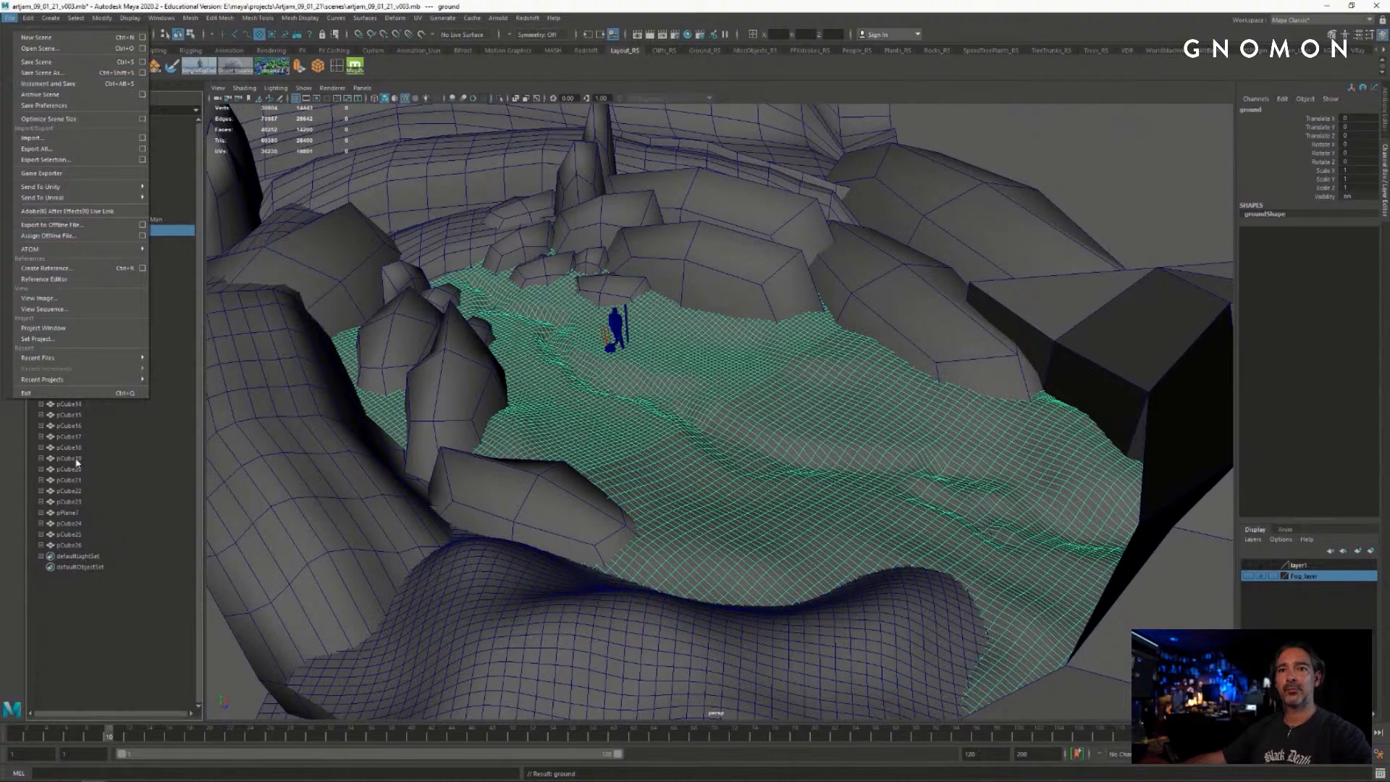
{"action": "mouse_move", "coordinate": [108, 381]}
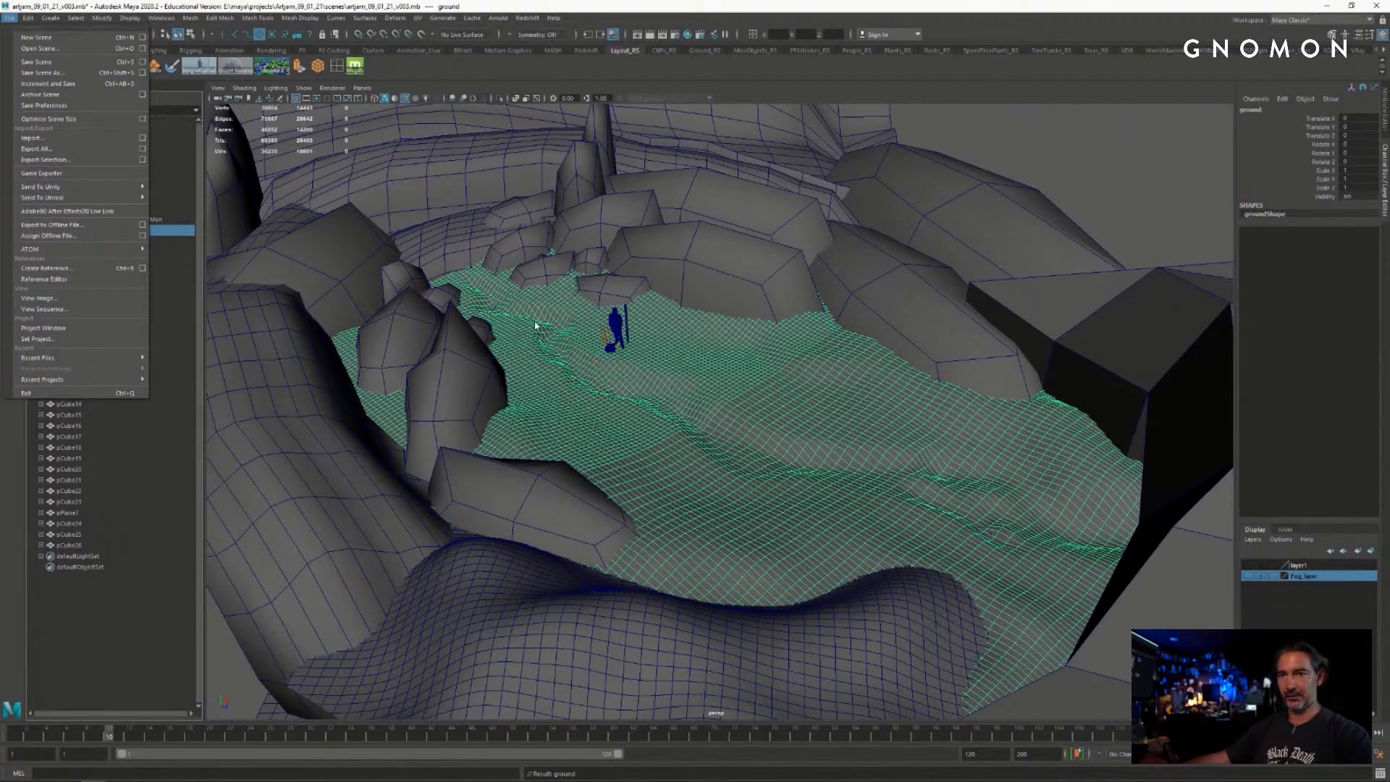
{"action": "left_click", "coordinate": [609, 367]}
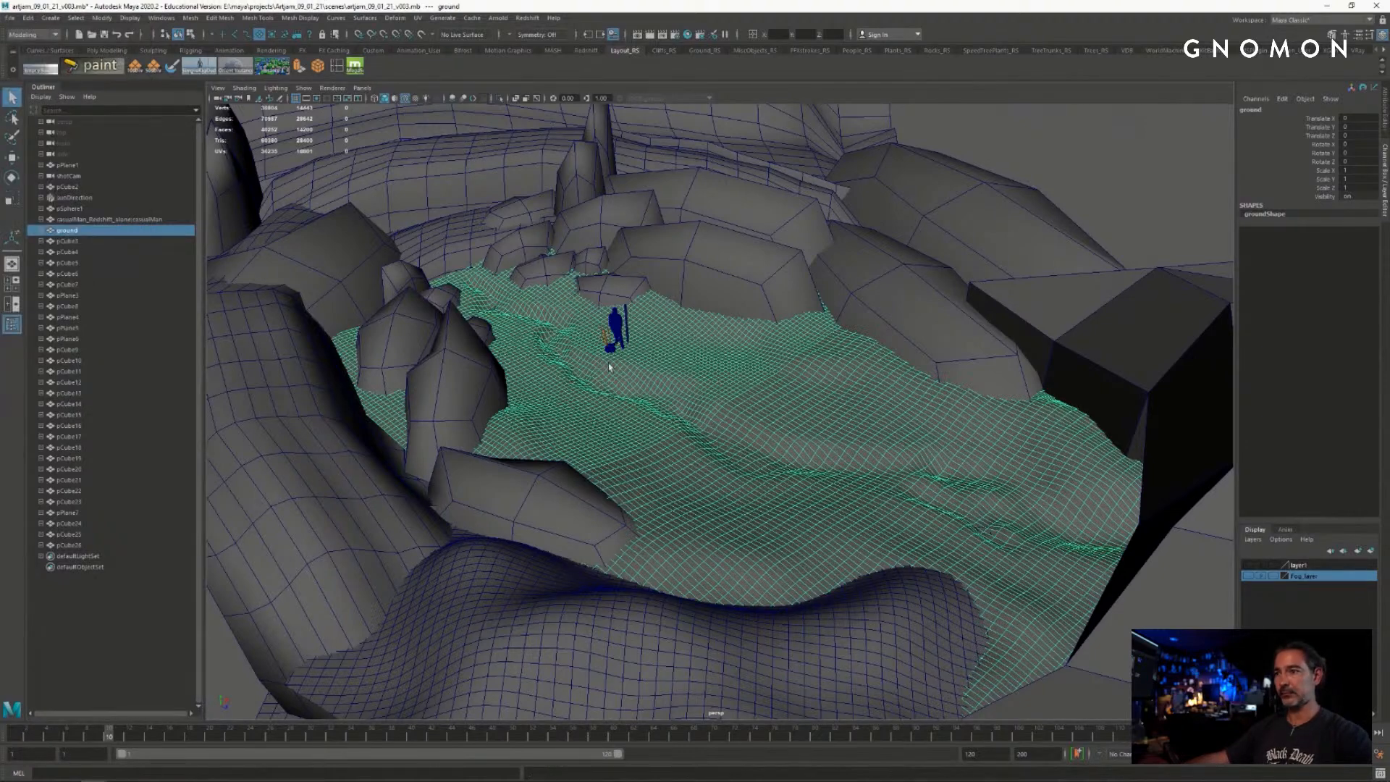
- Set up exporting the selected ground mesh with reset options, OBJexport as the file type and materials off
{"action": "left_click", "coordinate": [10, 17]}
{"action": "left_click", "coordinate": [145, 159]}
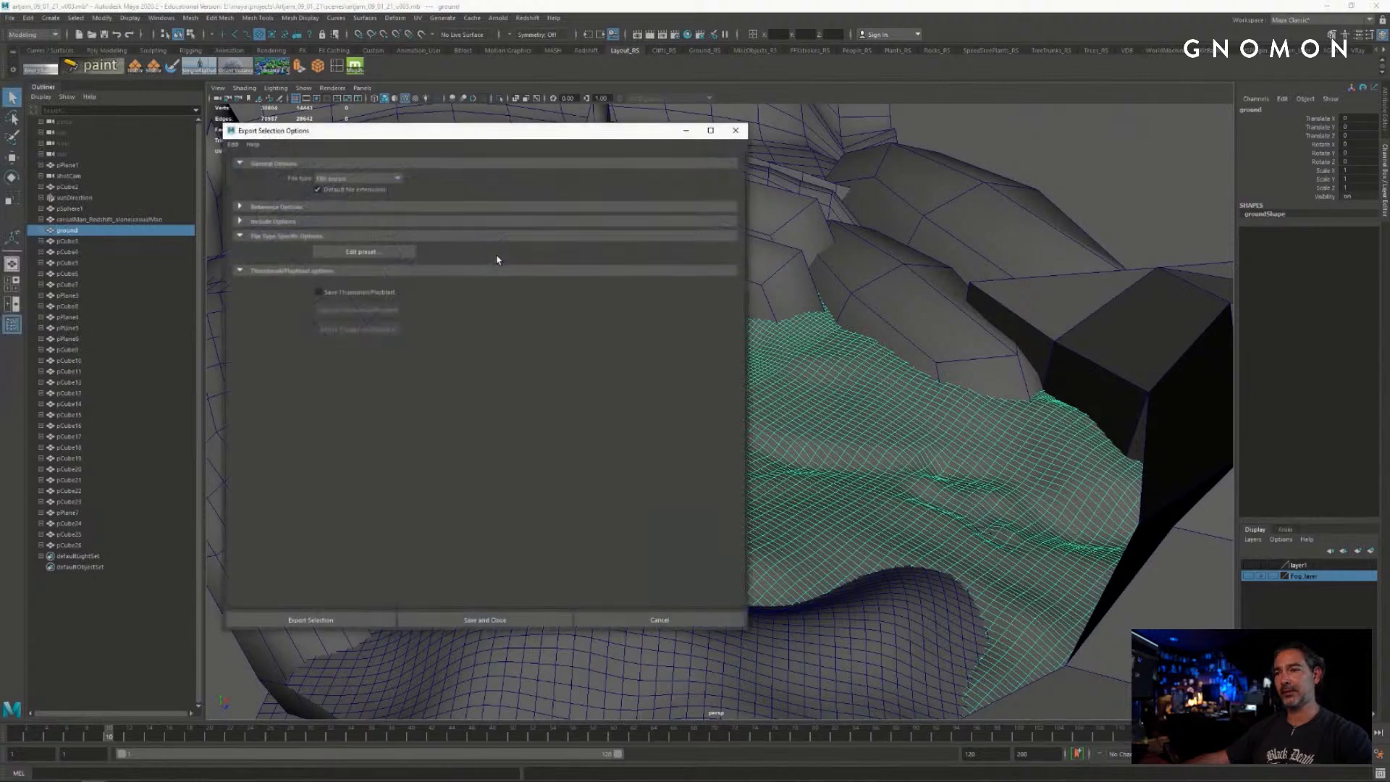
{"action": "left_click_drag", "start_coordinate": [445, 132], "coordinate": [547, 125]}
{"action": "left_click", "coordinate": [334, 137]}
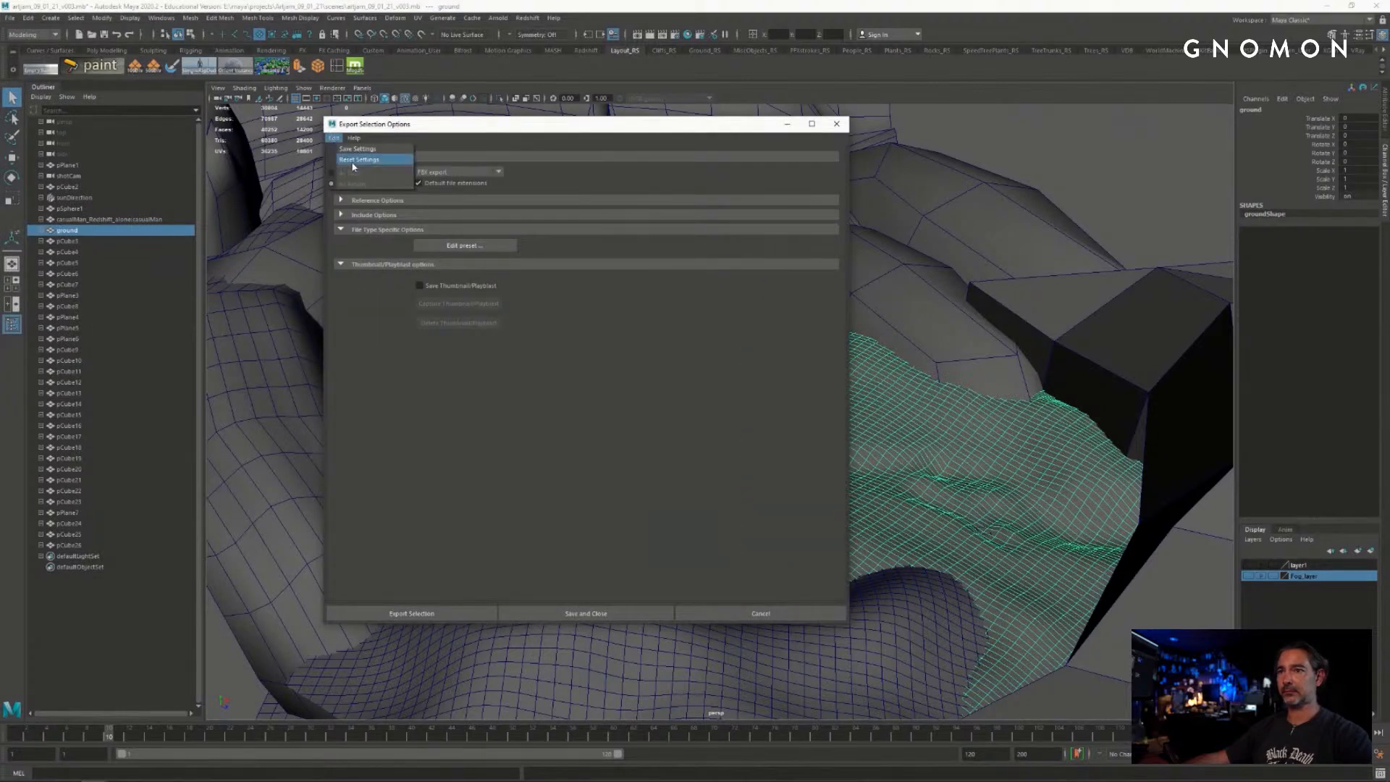
{"action": "left_click", "coordinate": [358, 160]}
{"action": "left_click", "coordinate": [457, 172]}
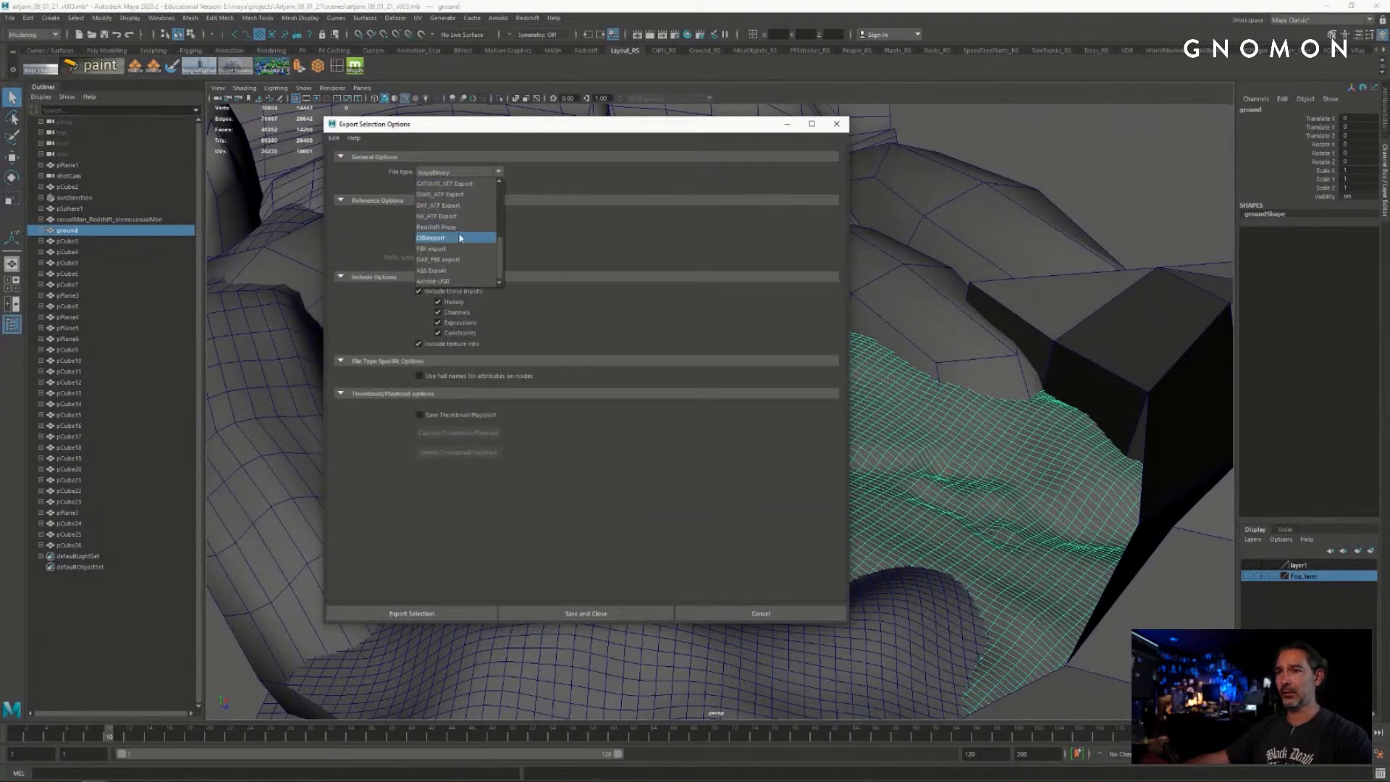
{"action": "left_click", "coordinate": [459, 238]}
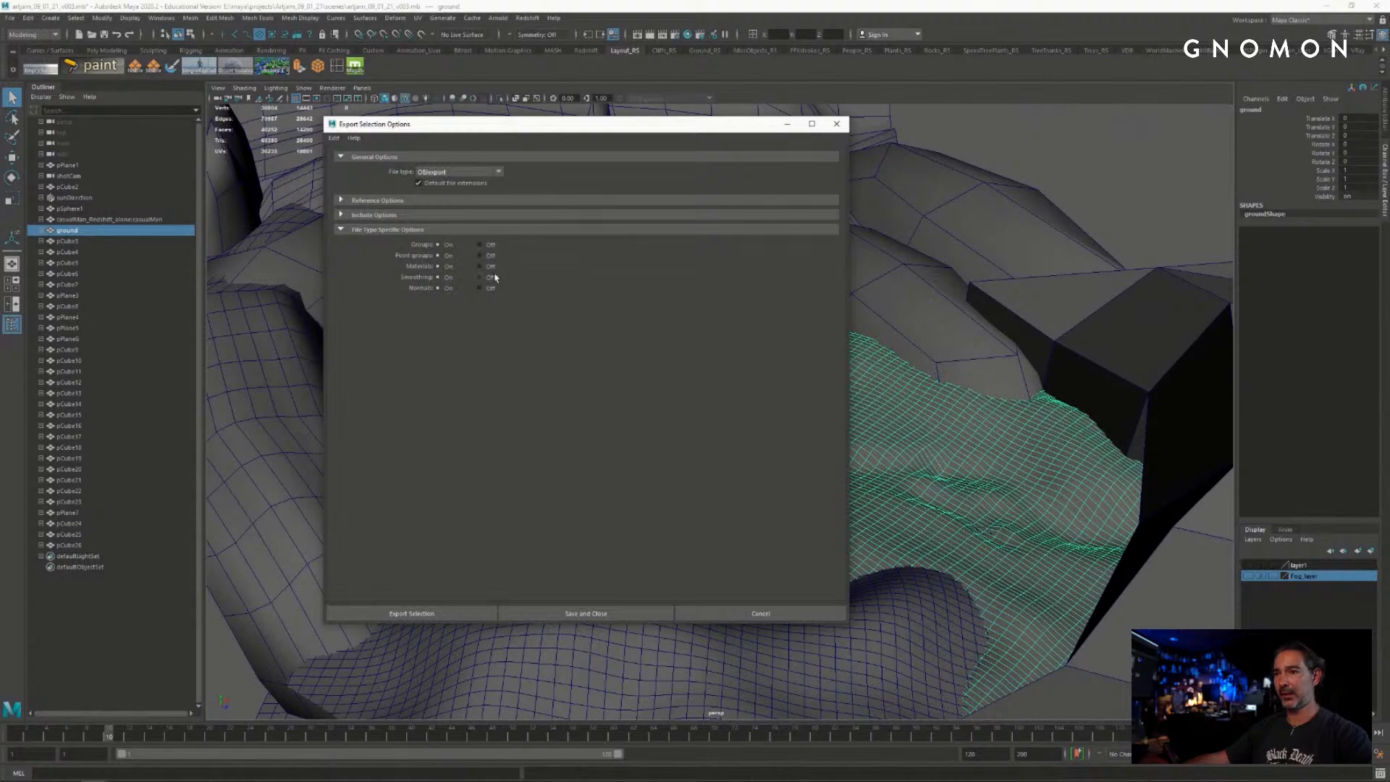
{"action": "left_click", "coordinate": [435, 615]}
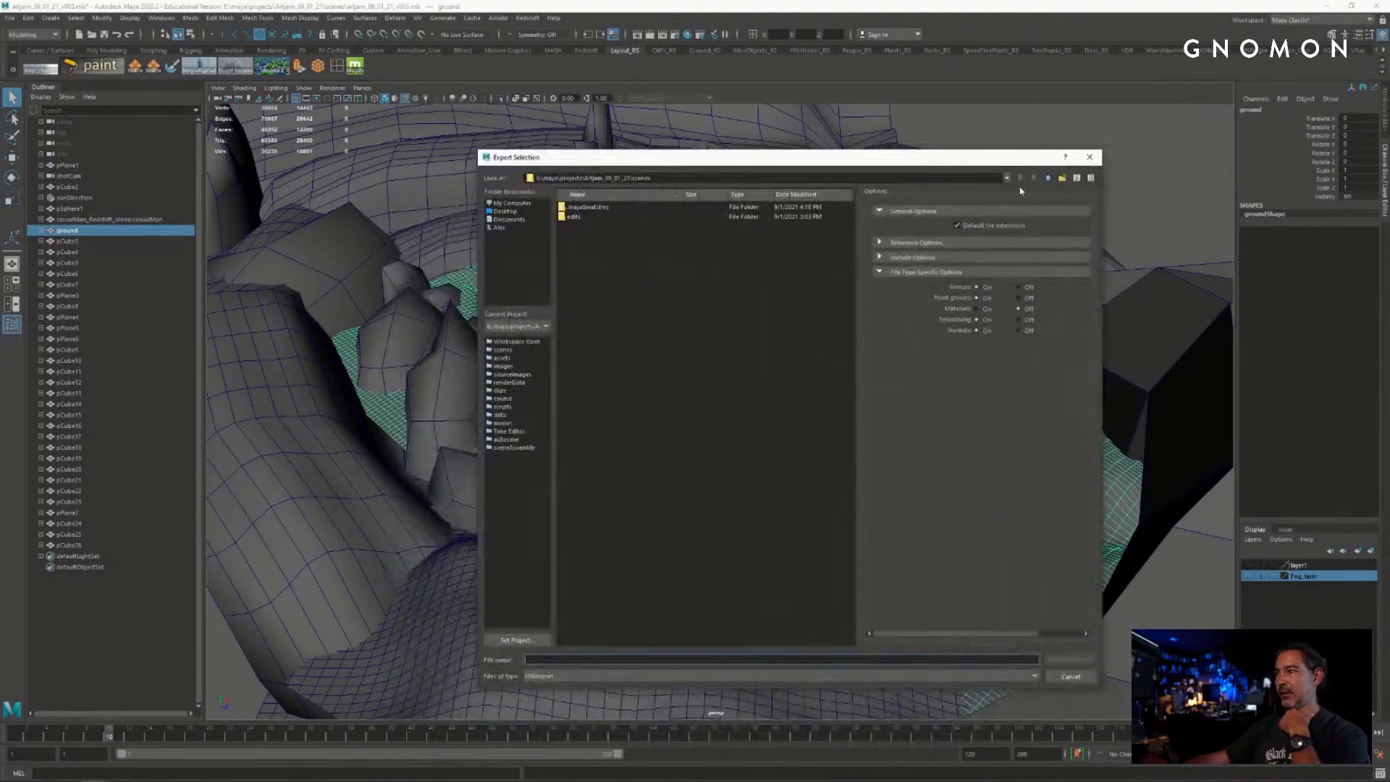
- Create a folder named toZBrush inside the project's data folder and open it as the export destination
{"action": "left_click", "coordinate": [1047, 179]}
{"action": "left_click_drag", "start_coordinate": [1106, 150], "coordinate": [1199, 133]}
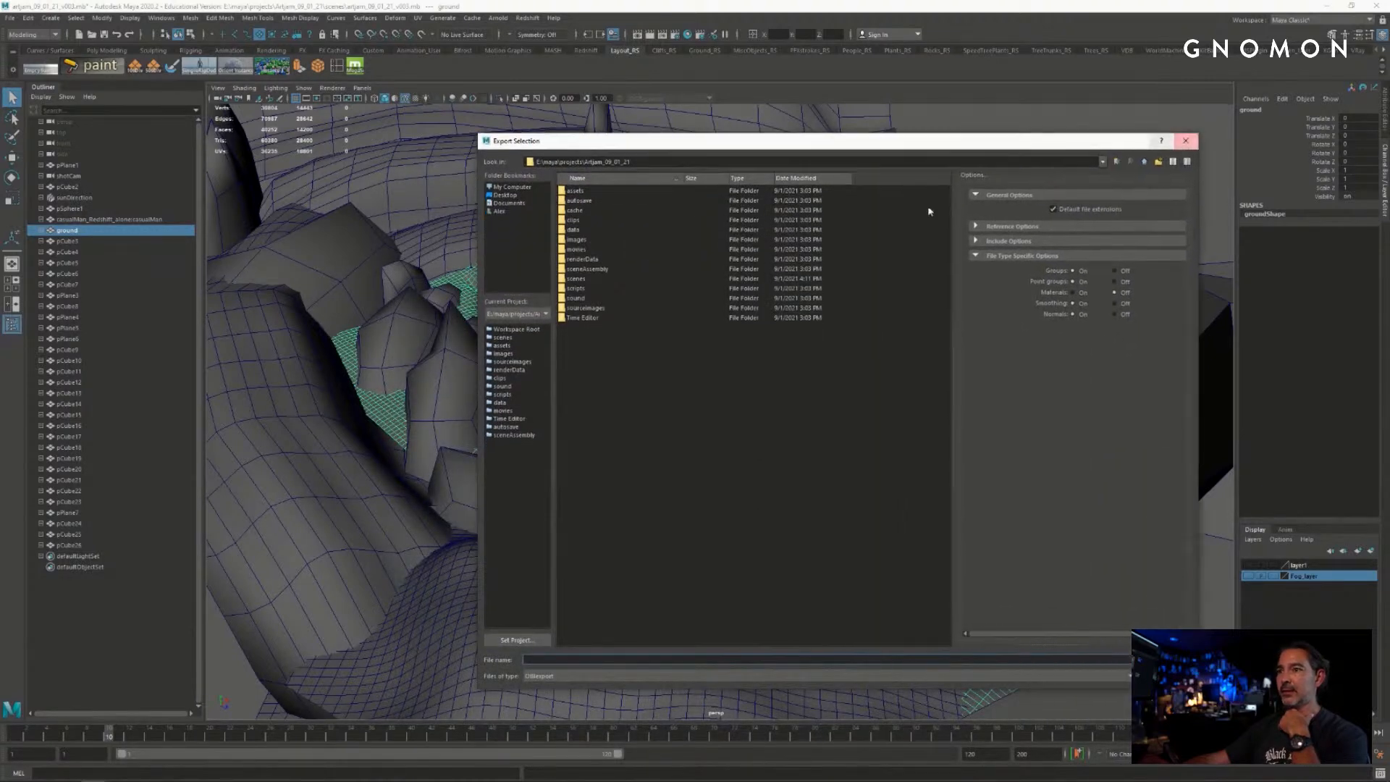
{"action": "left_click", "coordinate": [598, 230]}
{"action": "double_click", "coordinate": [584, 231]}
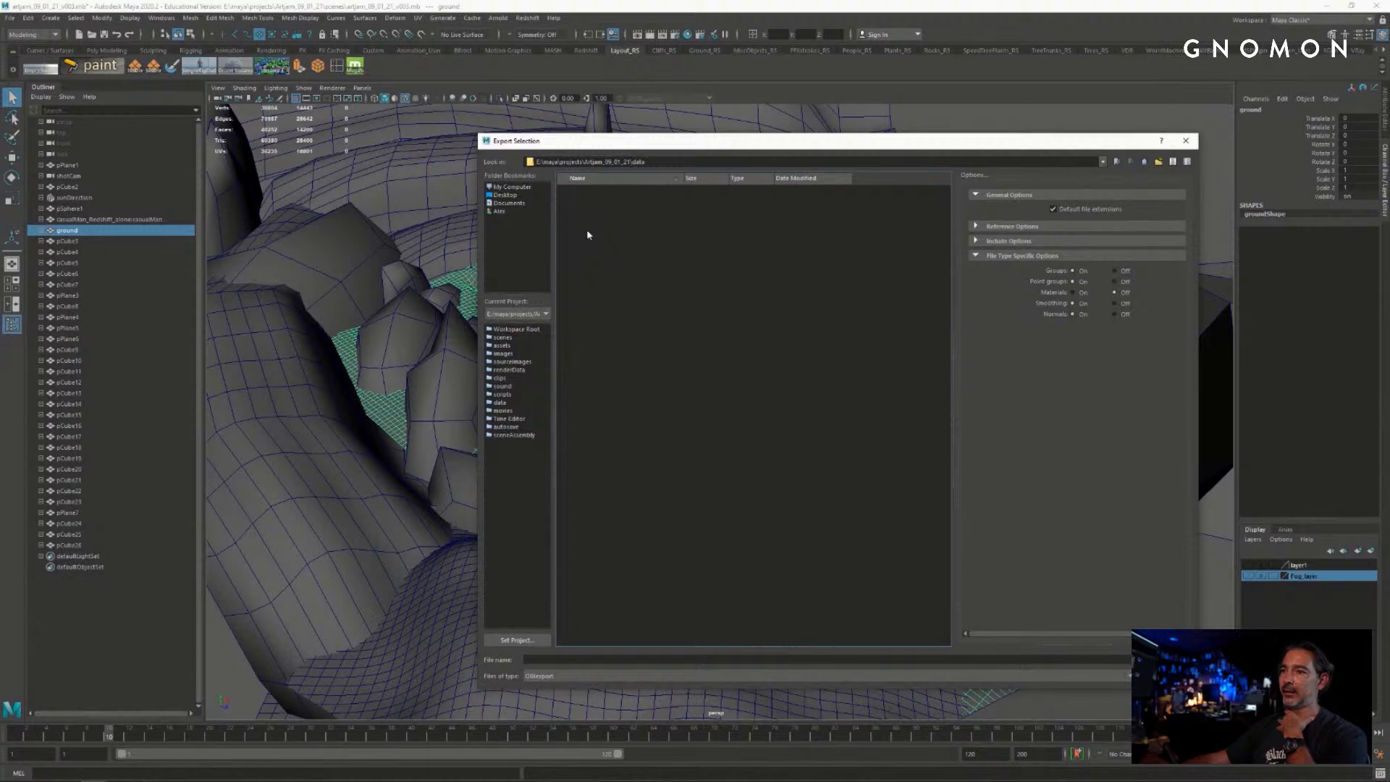
{"action": "right_click", "coordinate": [601, 293]}
{"action": "left_click", "coordinate": [639, 304]}
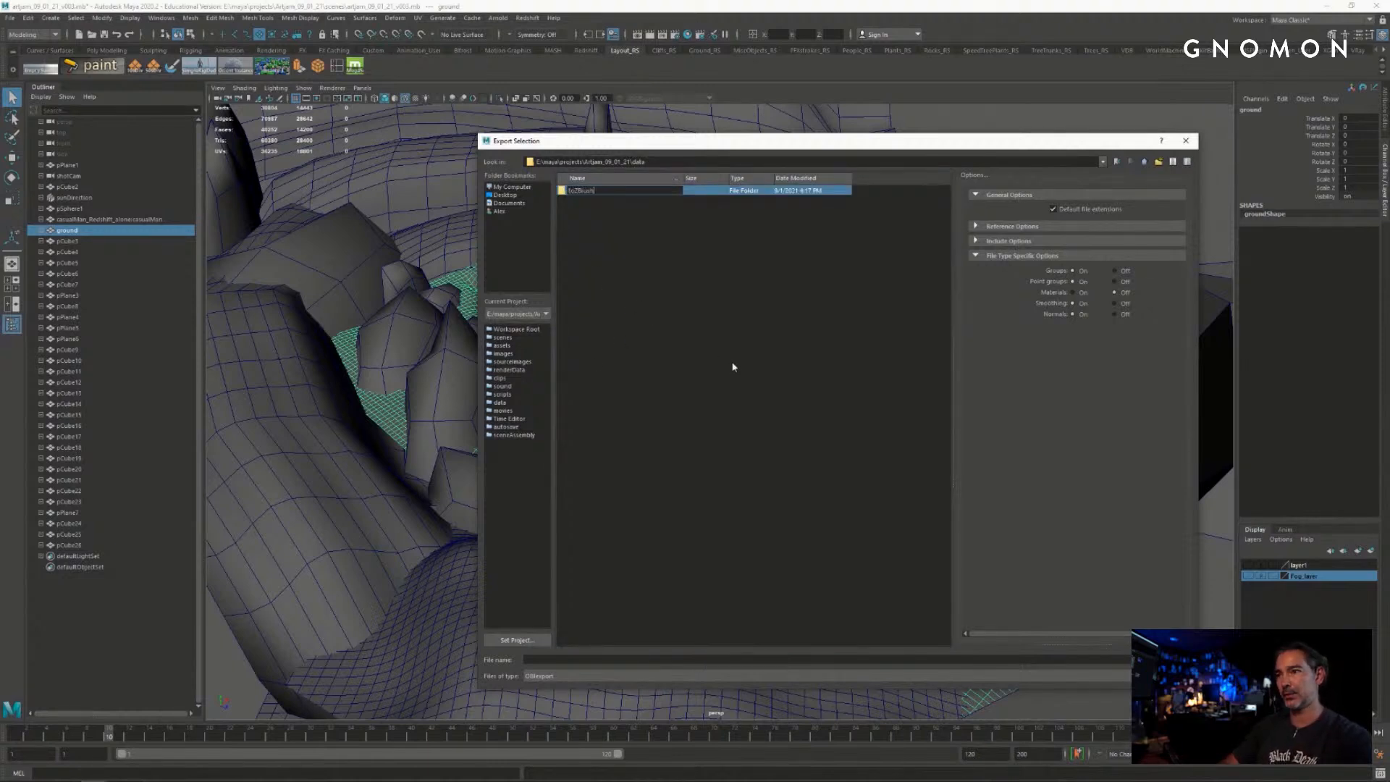
{"action": "key", "text": "Return"}
{"action": "double_click", "coordinate": [588, 193]}
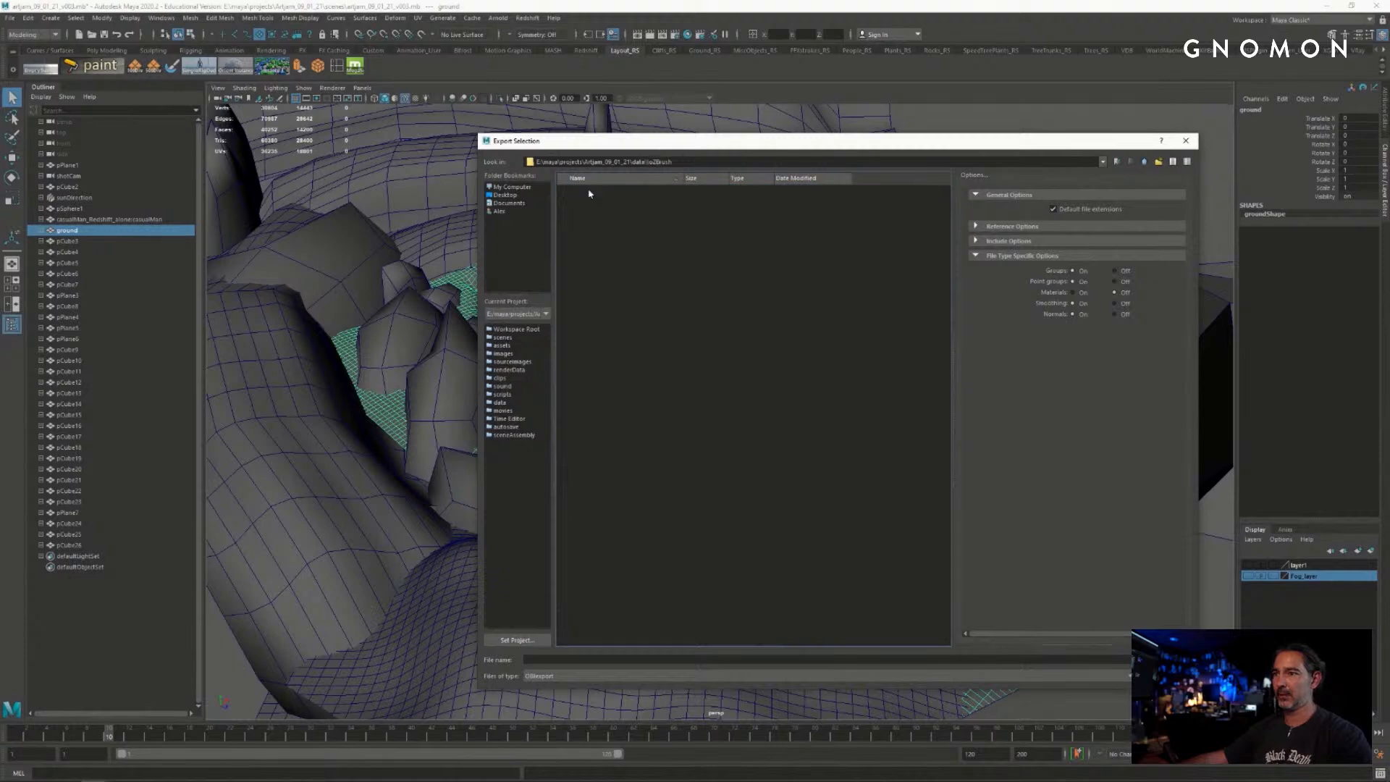
- Export the ground mesh with the file name ground and clear the selection
{"action": "left_click", "coordinate": [553, 657]}
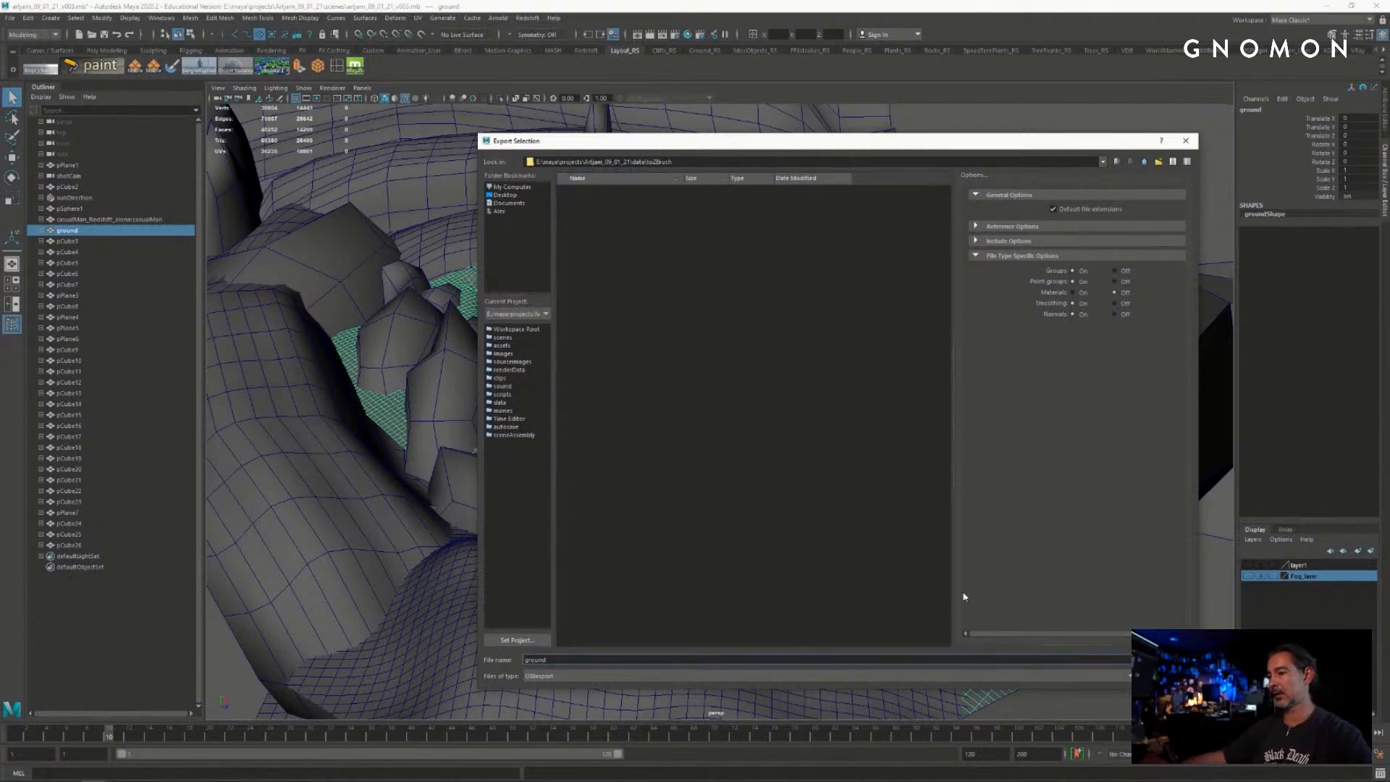
{"action": "key", "text": "Return"}
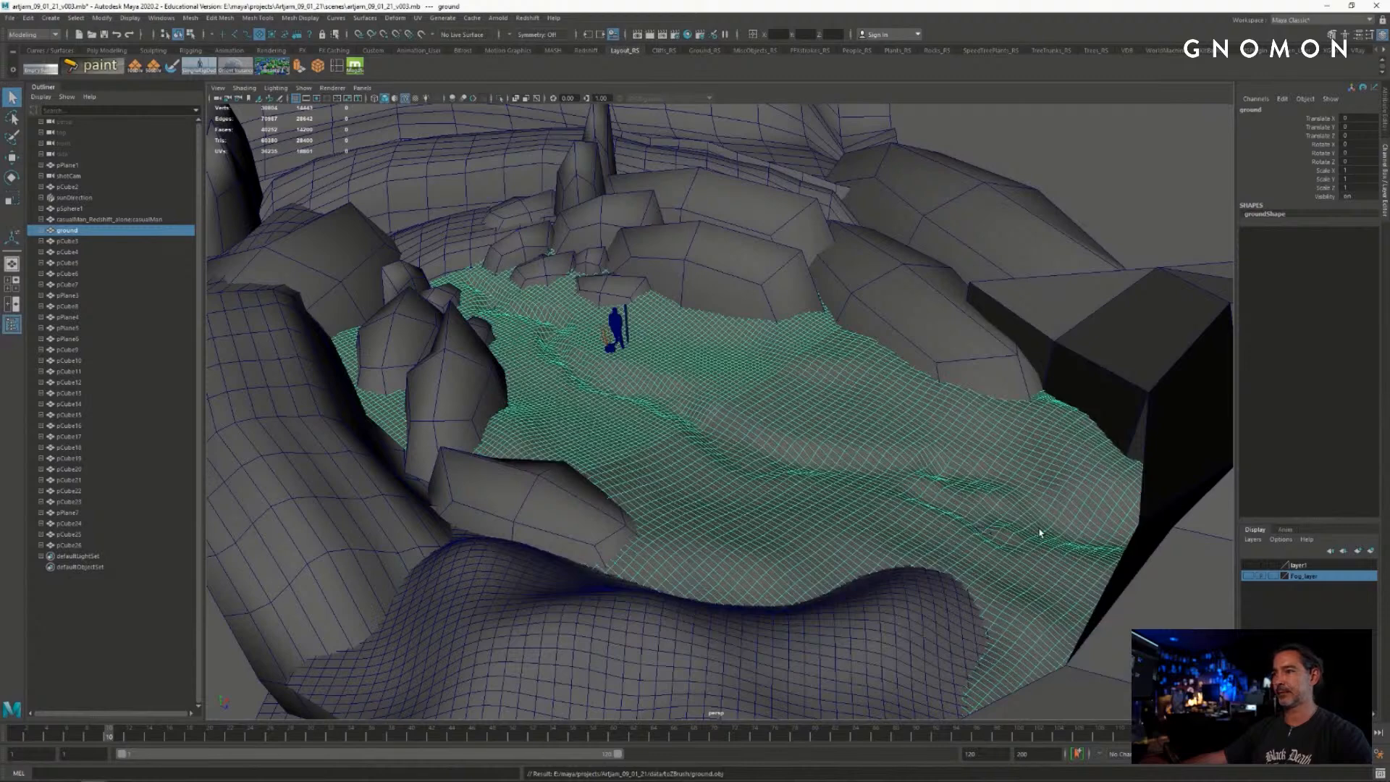
{"action": "left_click", "coordinate": [1030, 164]}
{"action": "scroll", "coordinate": [636, 367], "scroll_direction": "up", "scroll_amount": 2}
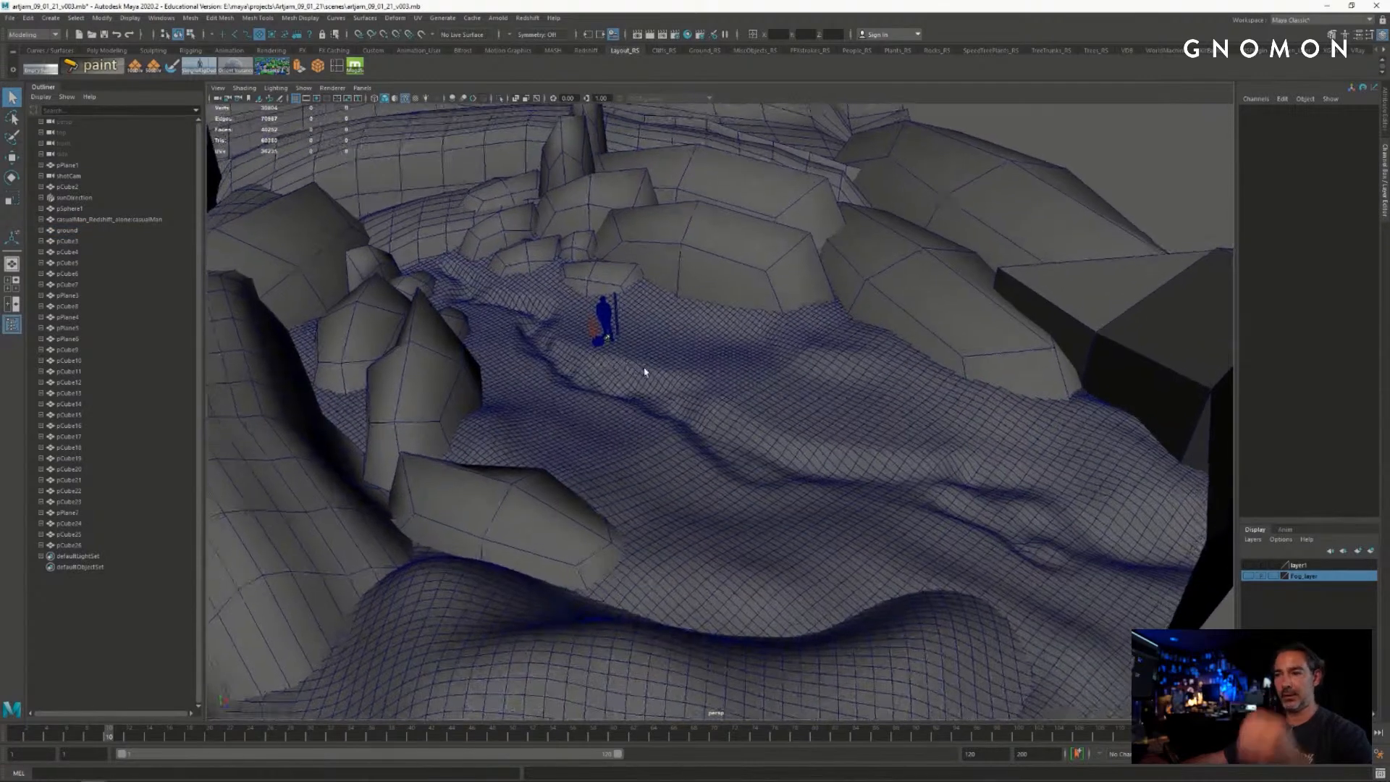
{"action": "middle_click_drag", "start_coordinate": [647, 372], "coordinate": [679, 351], "text": "alt"}
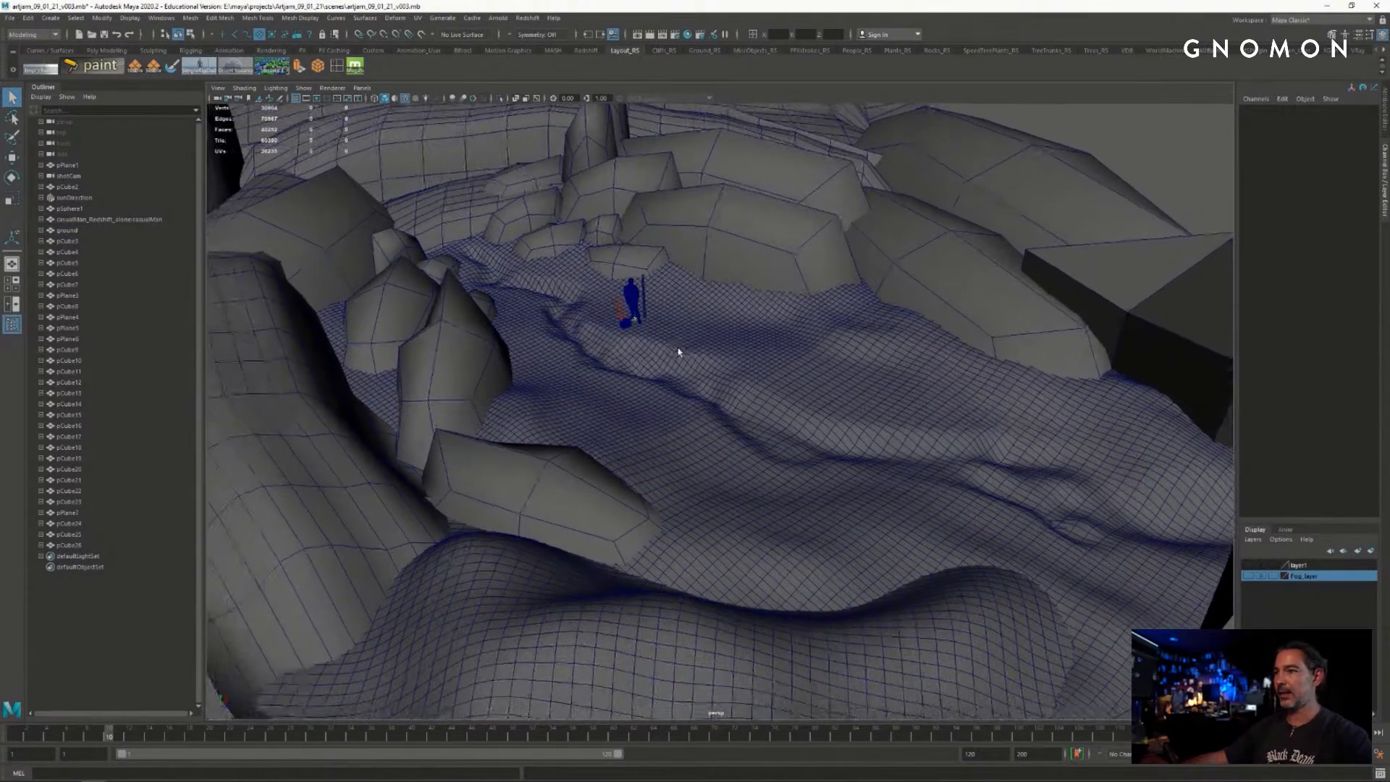
{"action": "mouse_move", "coordinate": [679, 351]}
{"action": "left_mouse_down", "text": "alt"}
{"action": "mouse_move", "coordinate": [659, 354]}
{"action": "mouse_move", "coordinate": [677, 350]}
{"action": "left_mouse_up", "text": "alt"}
- Switch to ZBrush and choose the PolyMesh3D tool
{"action": "left_click", "coordinate": [1323, 7]}
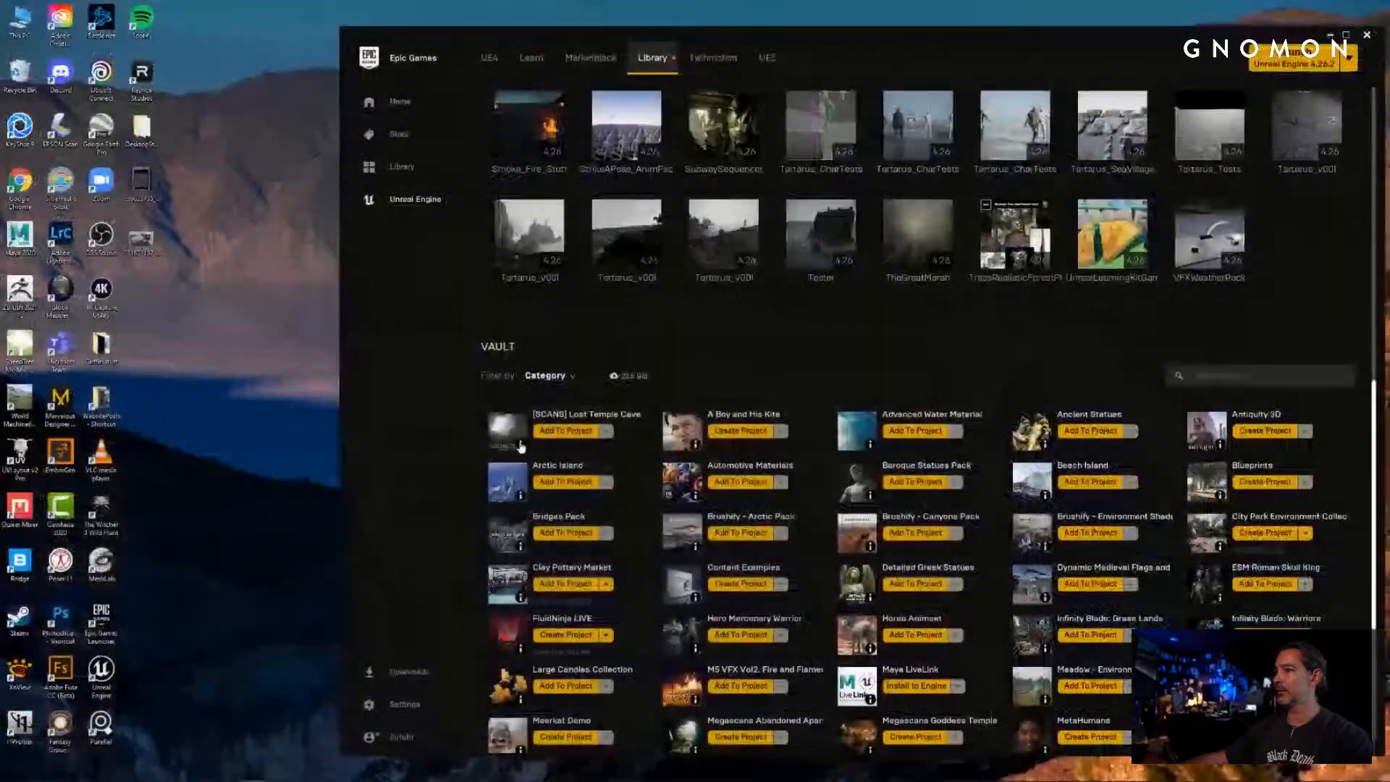
{"action": "left_click", "coordinate": [413, 772]}
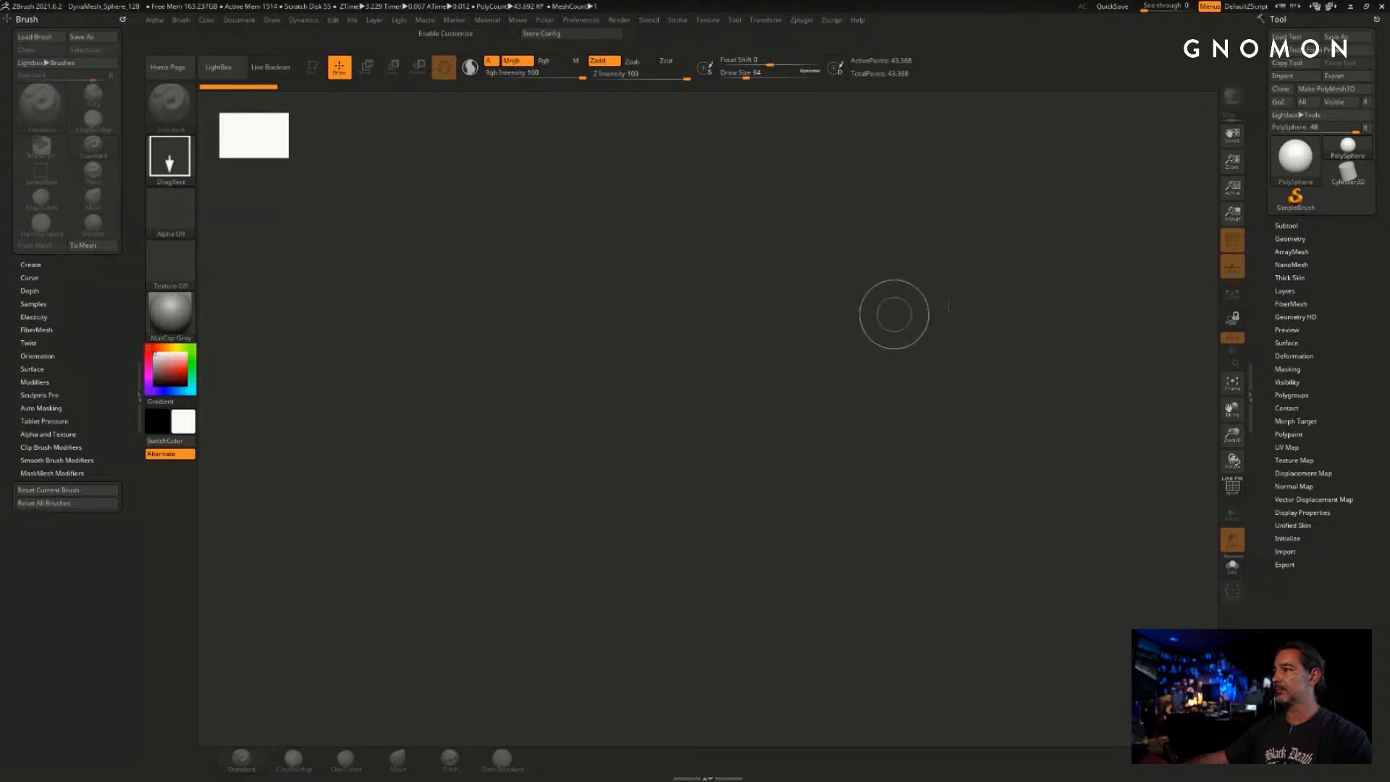
{"action": "left_click", "coordinate": [1296, 163]}
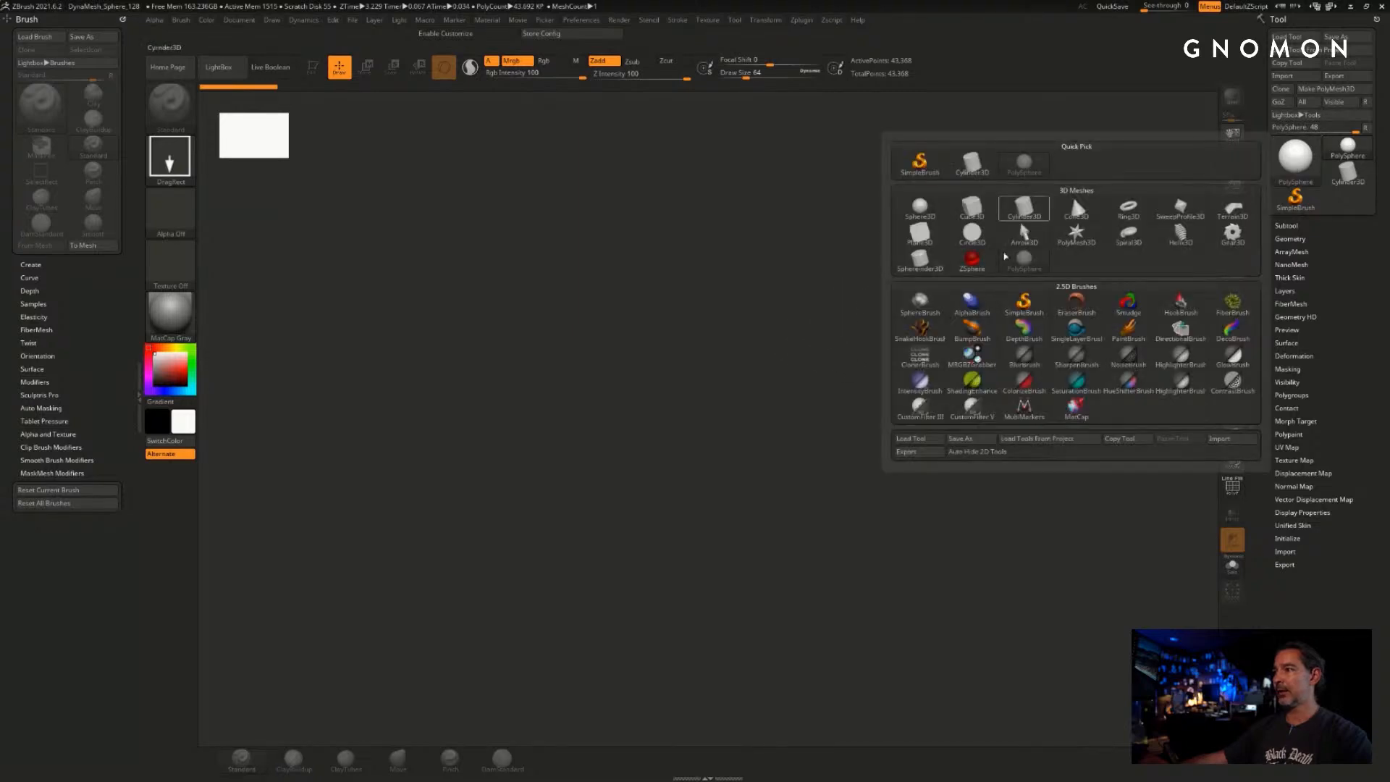
{"action": "left_click", "coordinate": [1076, 233]}
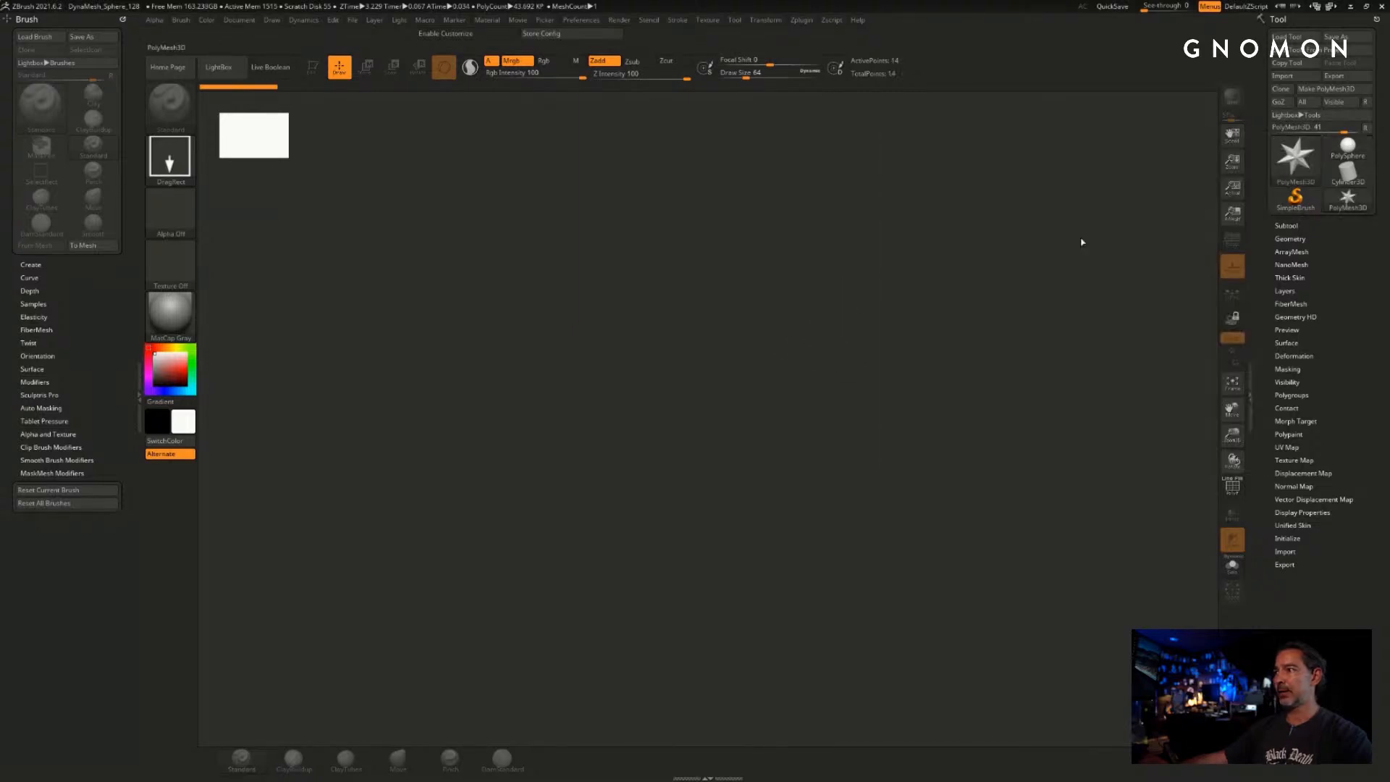
- Import ground.obj from the data/toZBrush folder of the Artjam_09_01_21 Maya project
{"action": "left_click", "coordinate": [1296, 78]}
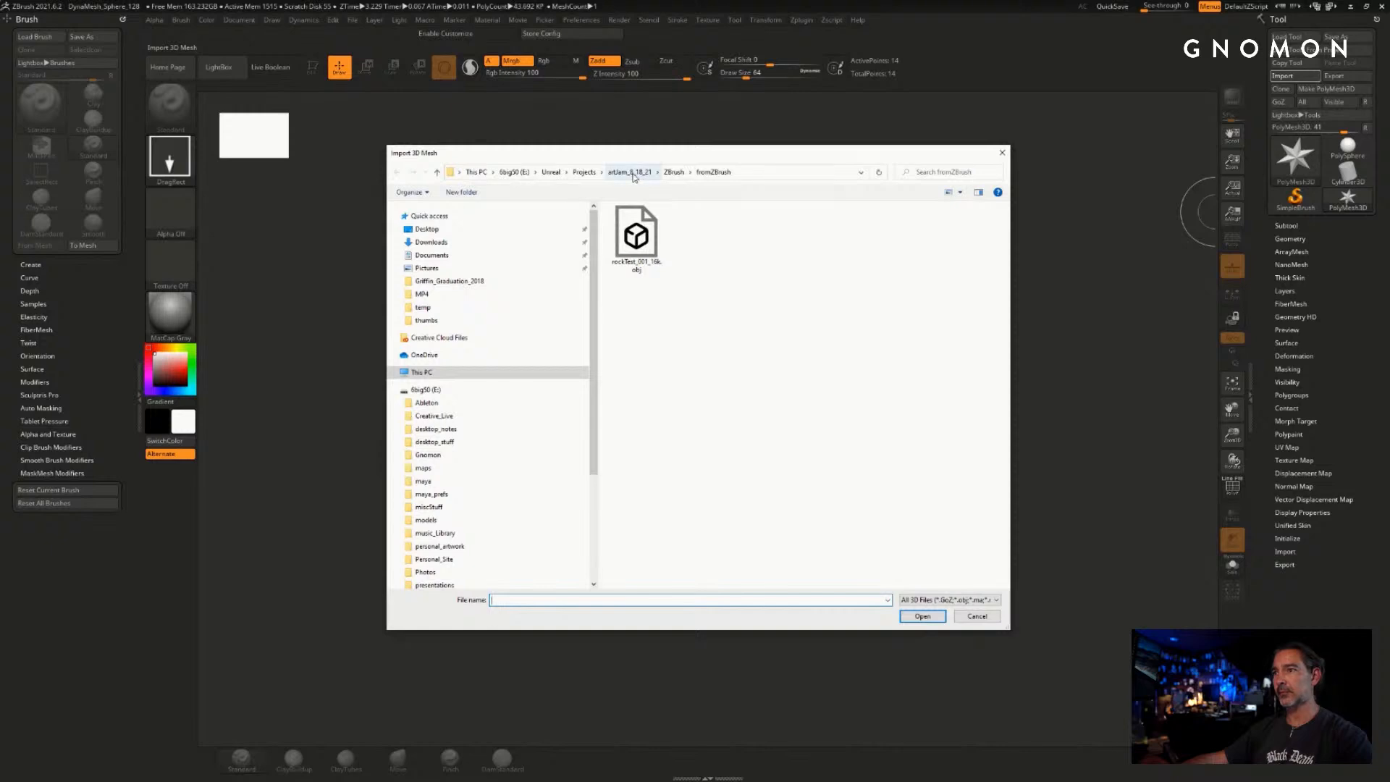
{"action": "left_click", "coordinate": [628, 173]}
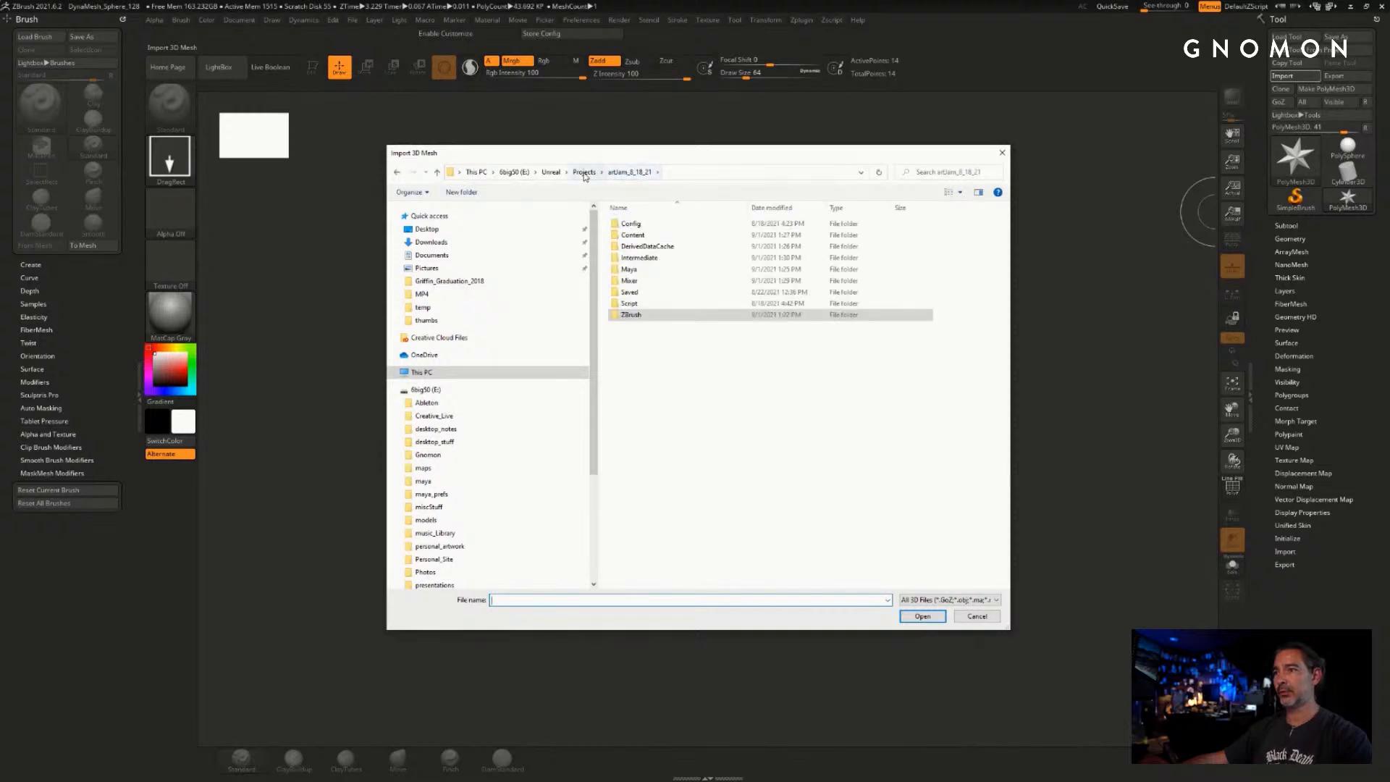
{"action": "left_click", "coordinate": [584, 172]}
{"action": "left_click", "coordinate": [515, 174]}
{"action": "double_click", "coordinate": [637, 292]}
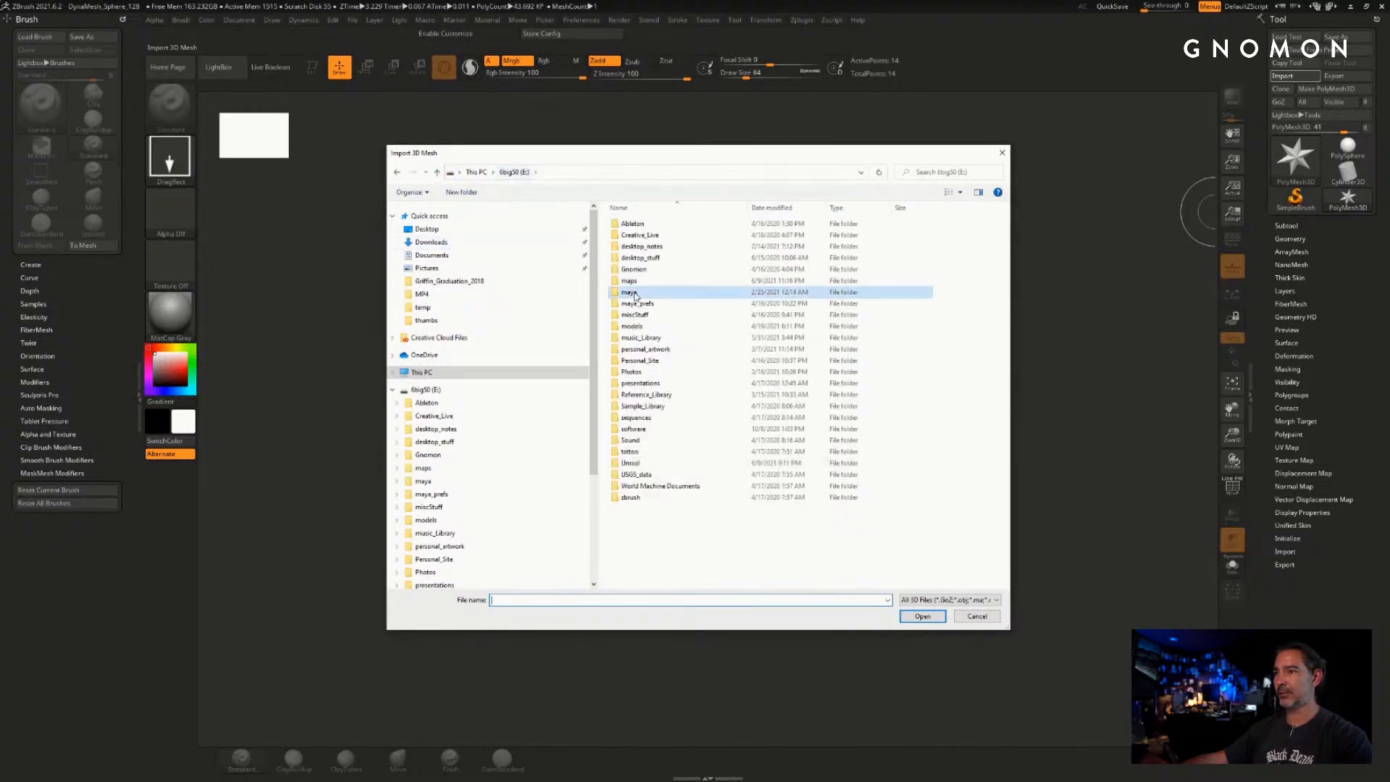
{"action": "double_click", "coordinate": [808, 233]}
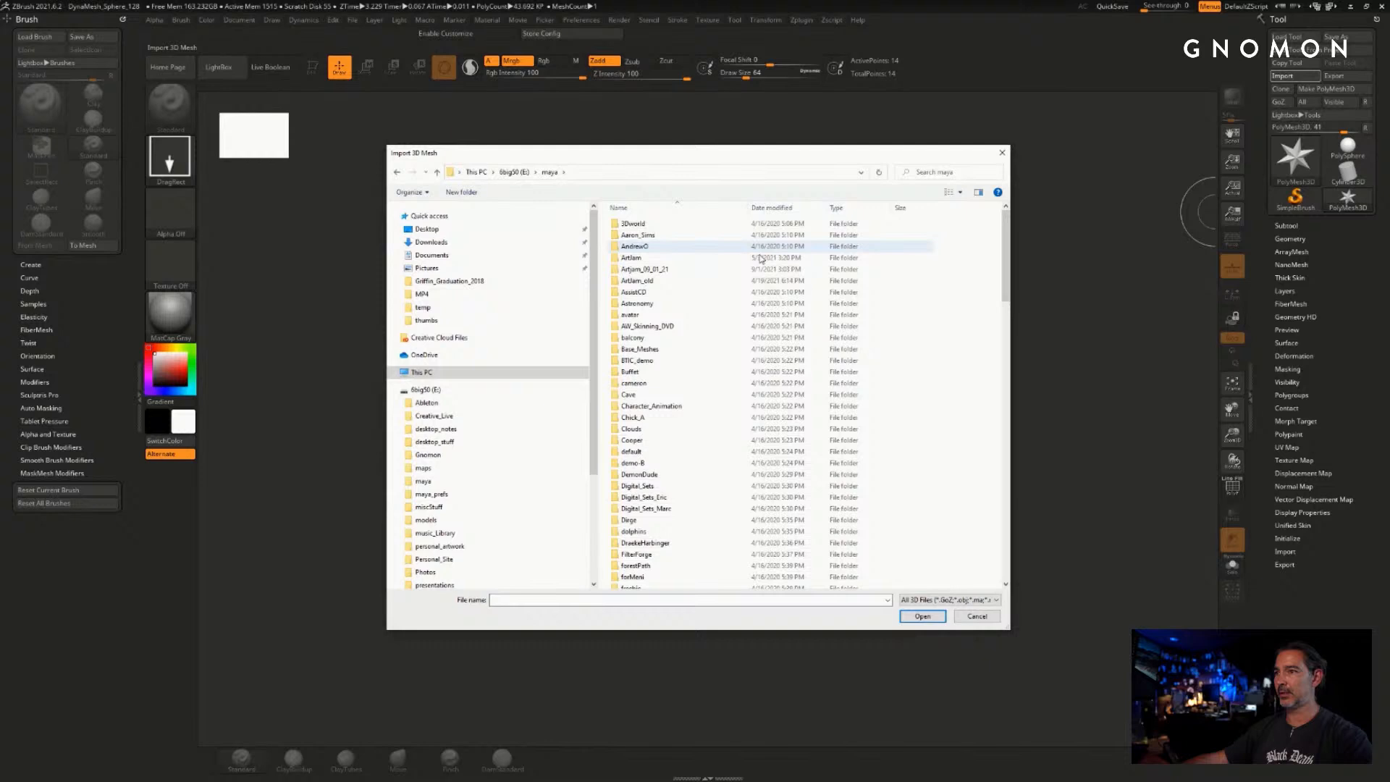
{"action": "double_click", "coordinate": [690, 272]}
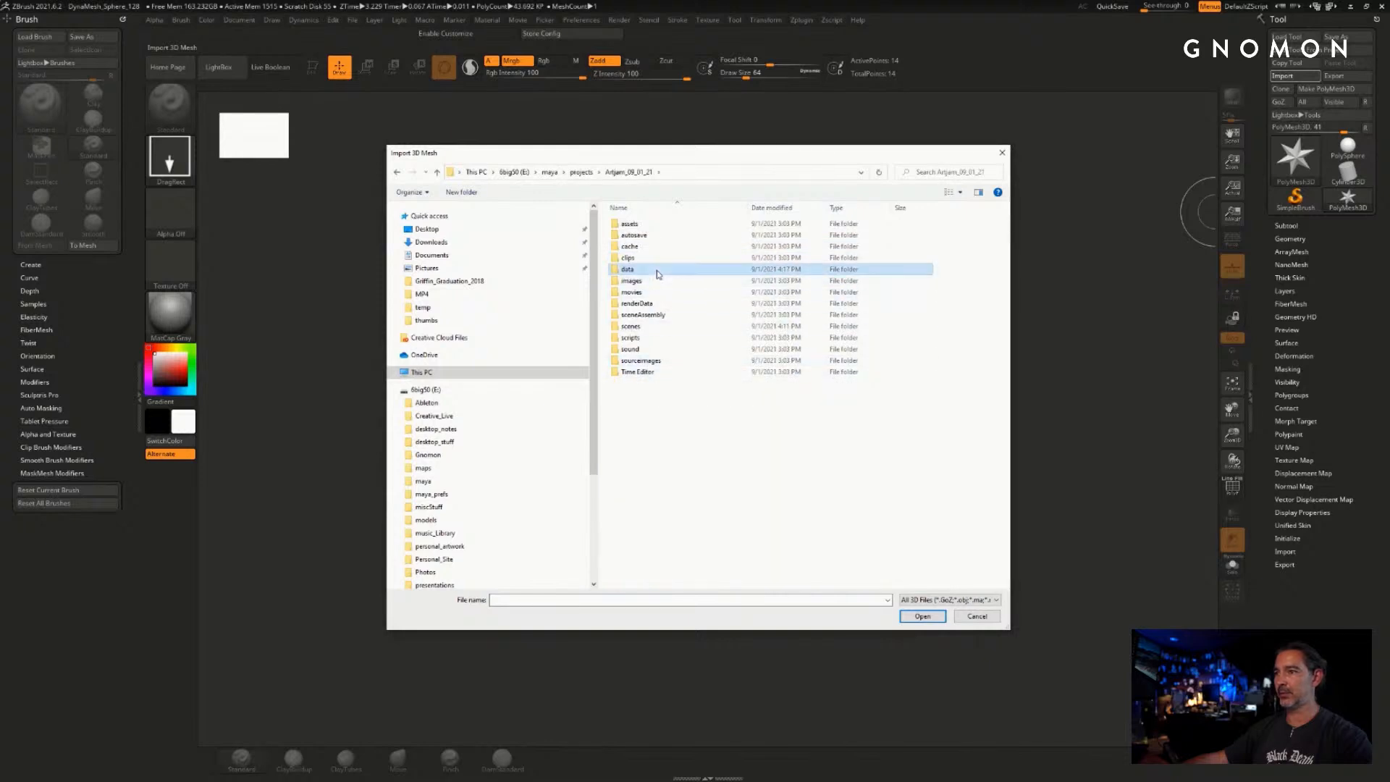
{"action": "double_click", "coordinate": [657, 271]}
{"action": "double_click", "coordinate": [648, 226]}
{"action": "left_click", "coordinate": [637, 235]}
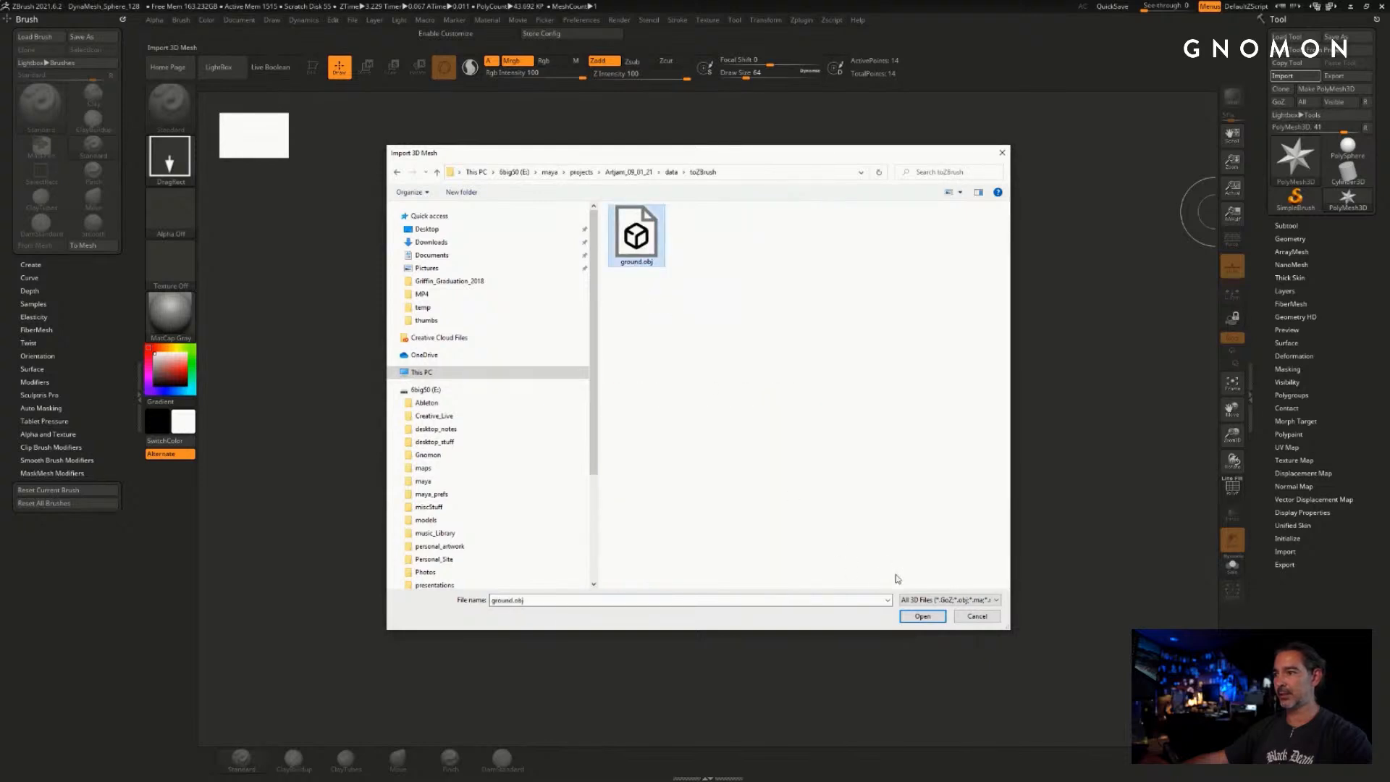
{"action": "left_click", "coordinate": [923, 616]}
- Place the ground mesh on the canvas in Edit mode, tilt it to view its surface and enable perspective
{"action": "left_click_drag", "start_coordinate": [651, 313], "coordinate": [669, 579]}
{"action": "key", "text": "t"}
{"action": "mouse_move", "coordinate": [658, 434]}
{"action": "left_mouse_down"}
{"action": "mouse_move", "coordinate": [714, 477]}
{"action": "mouse_move", "coordinate": [698, 533]}
{"action": "mouse_move", "coordinate": [769, 533]}
{"action": "mouse_move", "coordinate": [803, 511]}
{"action": "mouse_move", "coordinate": [815, 535]}
{"action": "mouse_move", "coordinate": [937, 317]}
{"action": "mouse_move", "coordinate": [966, 339]}
{"action": "mouse_move", "coordinate": [987, 316]}
{"action": "mouse_move", "coordinate": [971, 333]}
{"action": "mouse_move", "coordinate": [988, 336]}
{"action": "left_mouse_up"}
{"action": "key", "text": "p"}
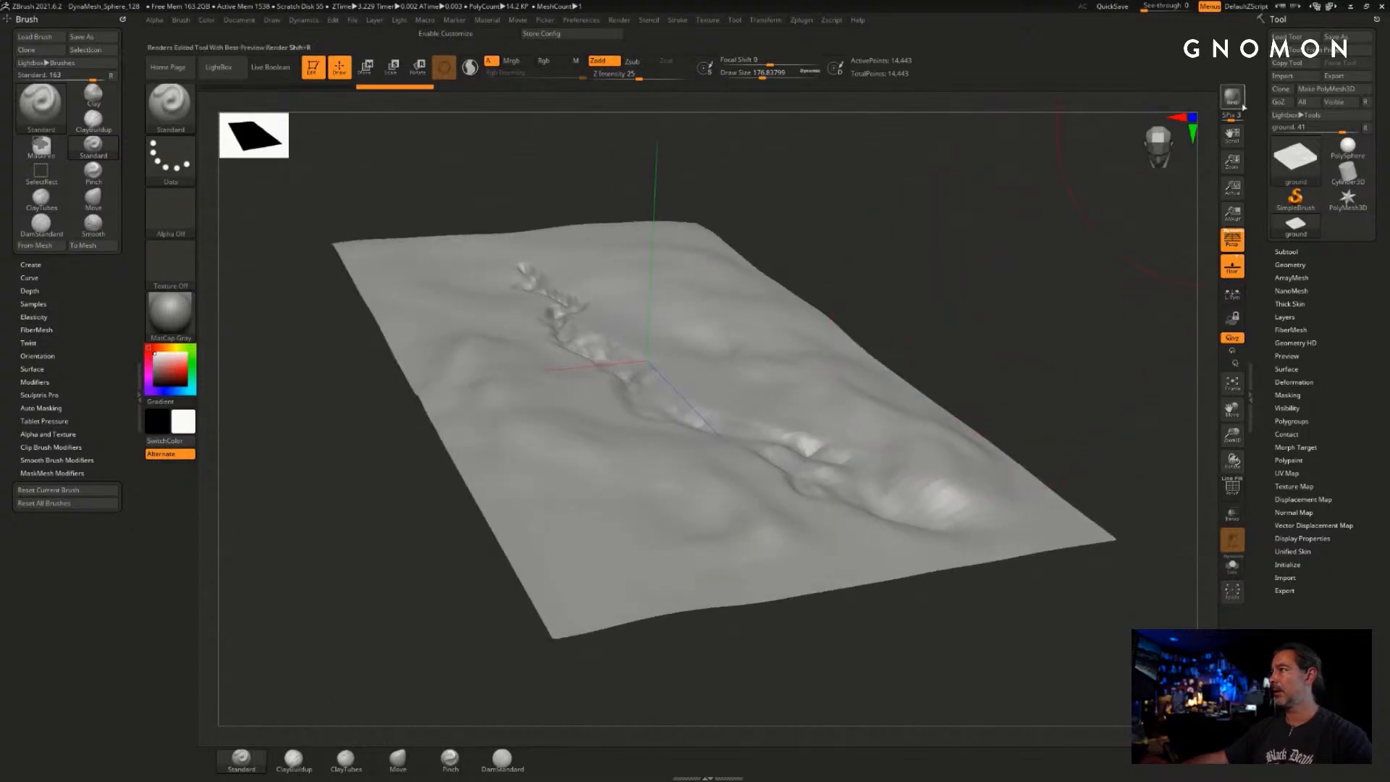
- Switch to Quixel Mixer and examine the textured RockTest_001 rock from several angles
{"action": "left_click", "coordinate": [1351, 8]}
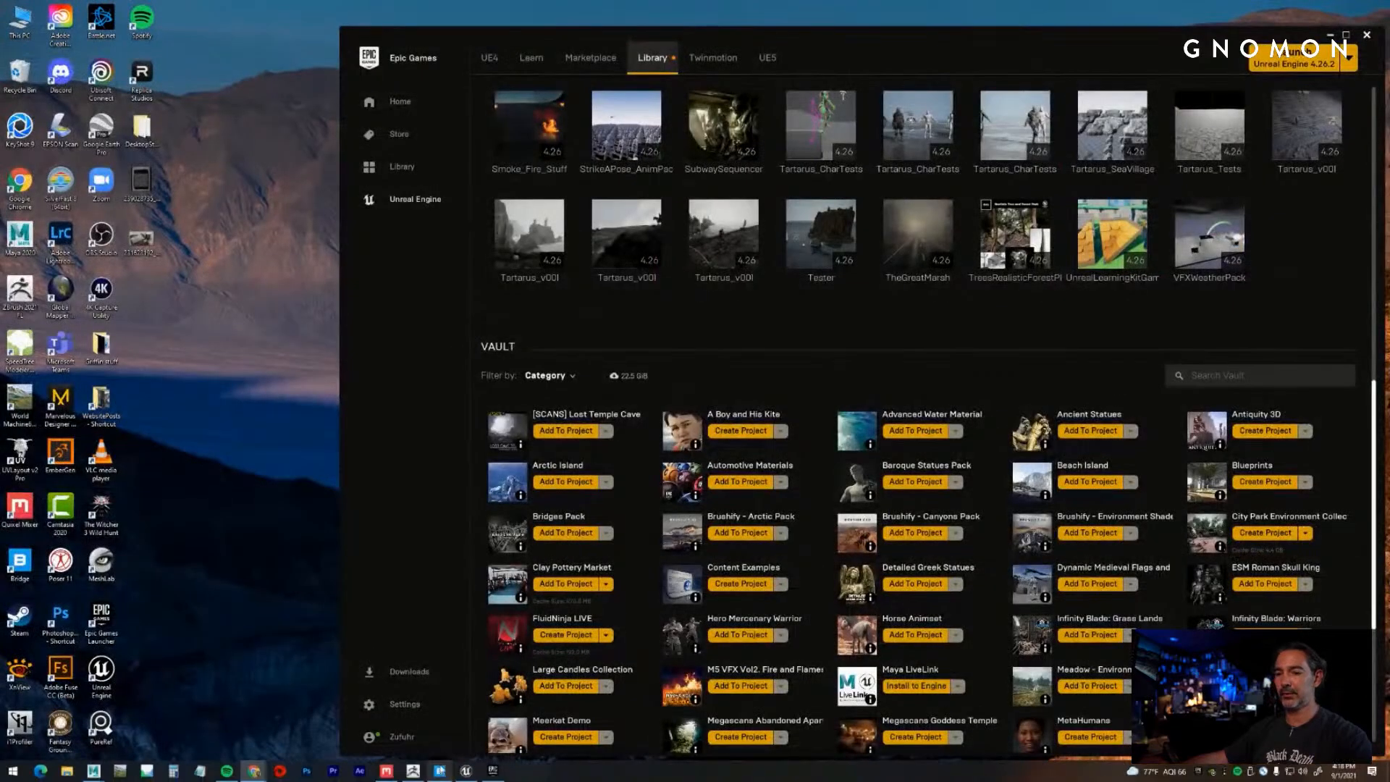
{"action": "left_click", "coordinate": [388, 771]}
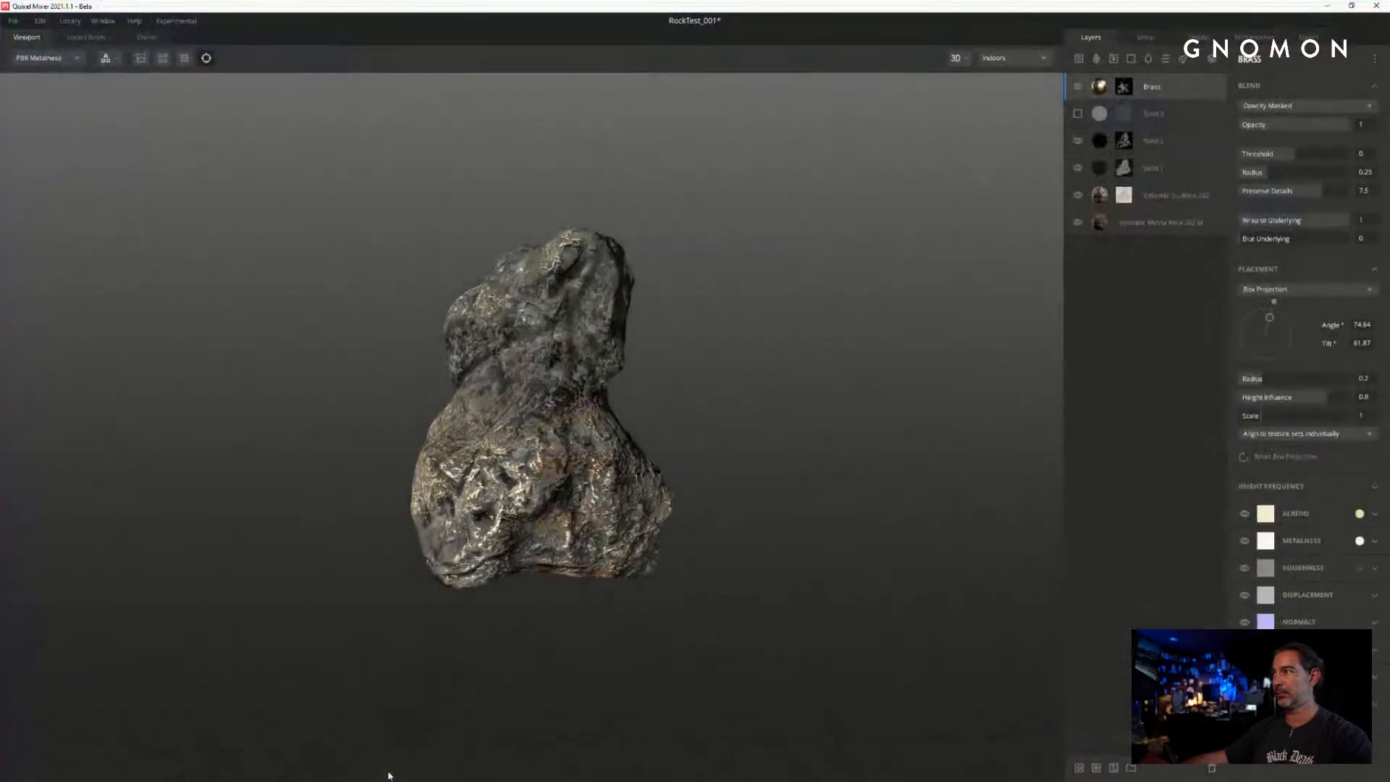
{"action": "left_click_drag", "start_coordinate": [744, 453], "coordinate": [839, 431]}
{"action": "scroll", "coordinate": [803, 477], "scroll_direction": "up", "scroll_amount": 5}
{"action": "scroll", "coordinate": [802, 480], "scroll_direction": "down", "scroll_amount": 5}
{"action": "scroll", "coordinate": [834, 484], "scroll_direction": "up", "scroll_amount": 4}
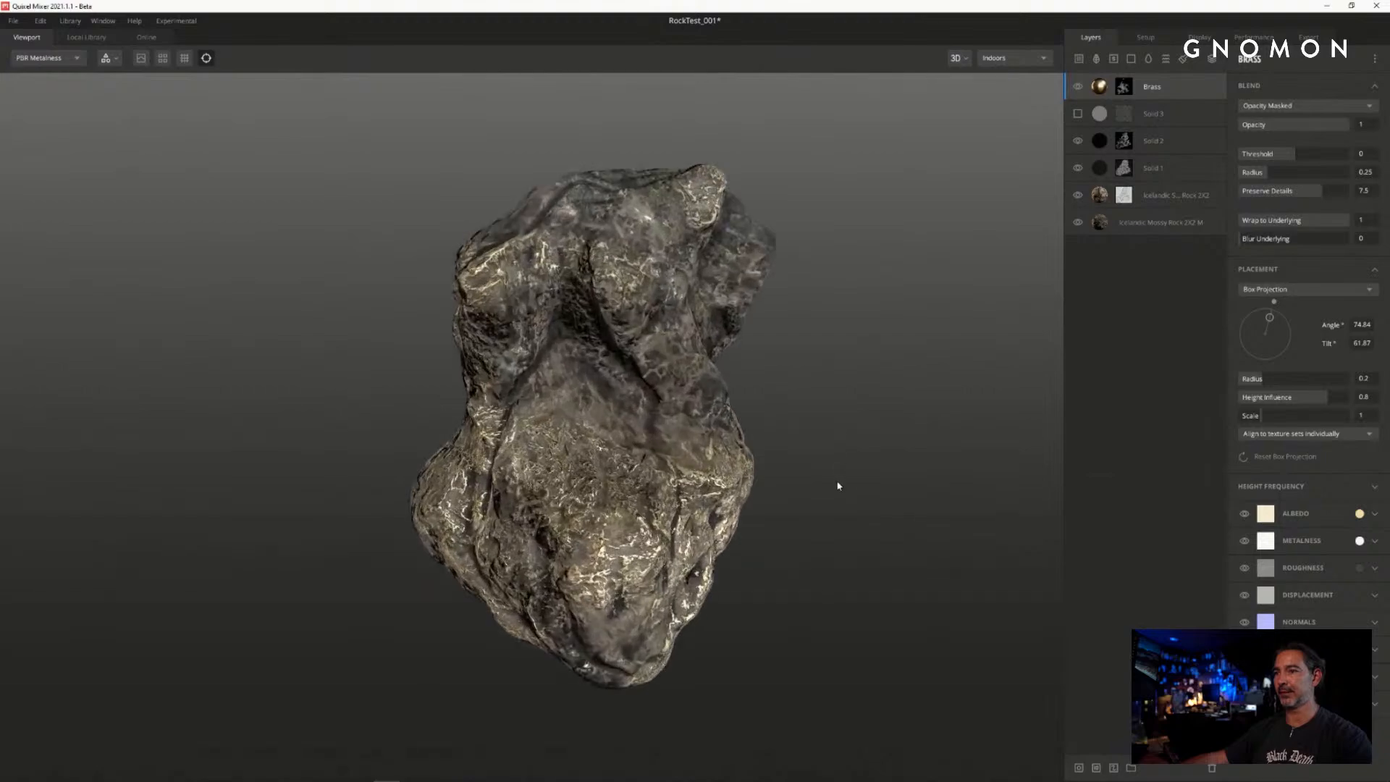
{"action": "left_click_drag", "start_coordinate": [834, 484], "coordinate": [891, 468]}
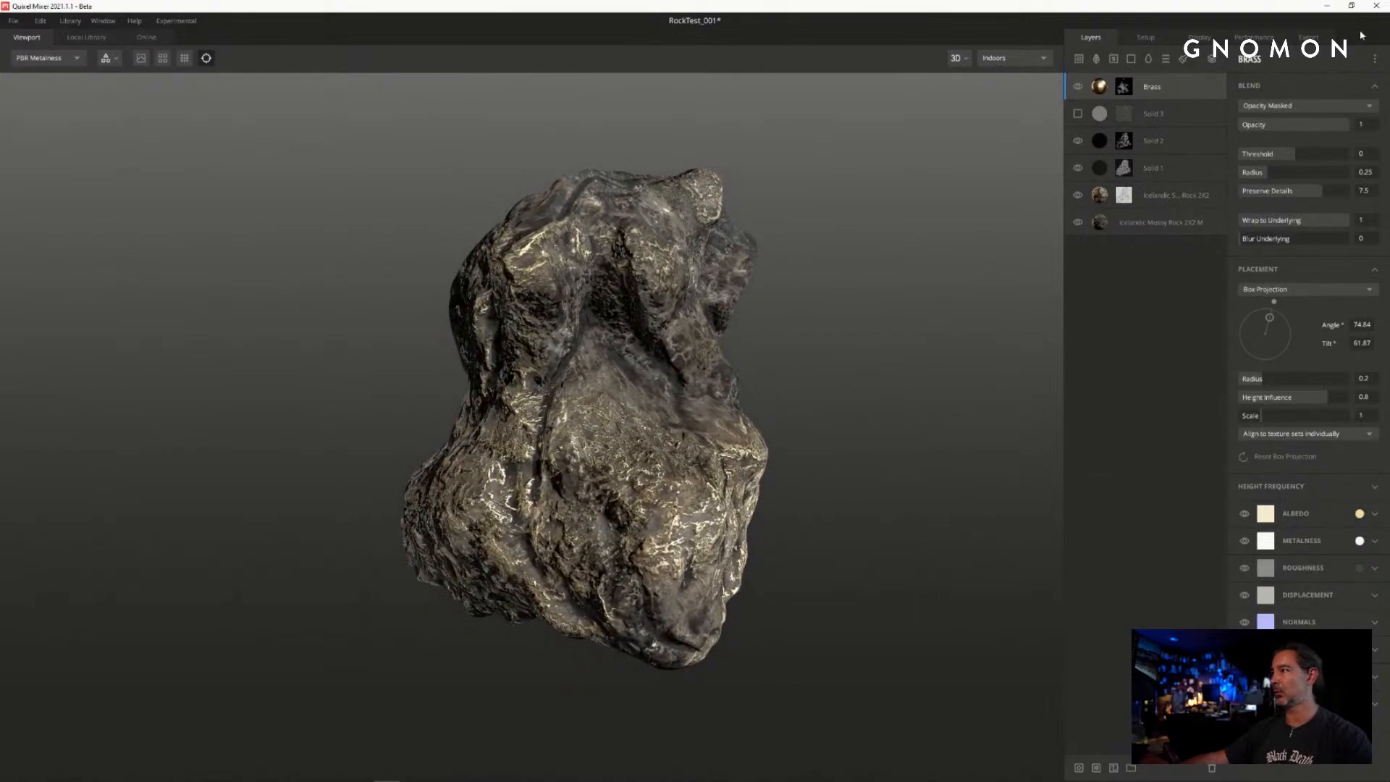
{"action": "left_click", "coordinate": [1327, 8]}
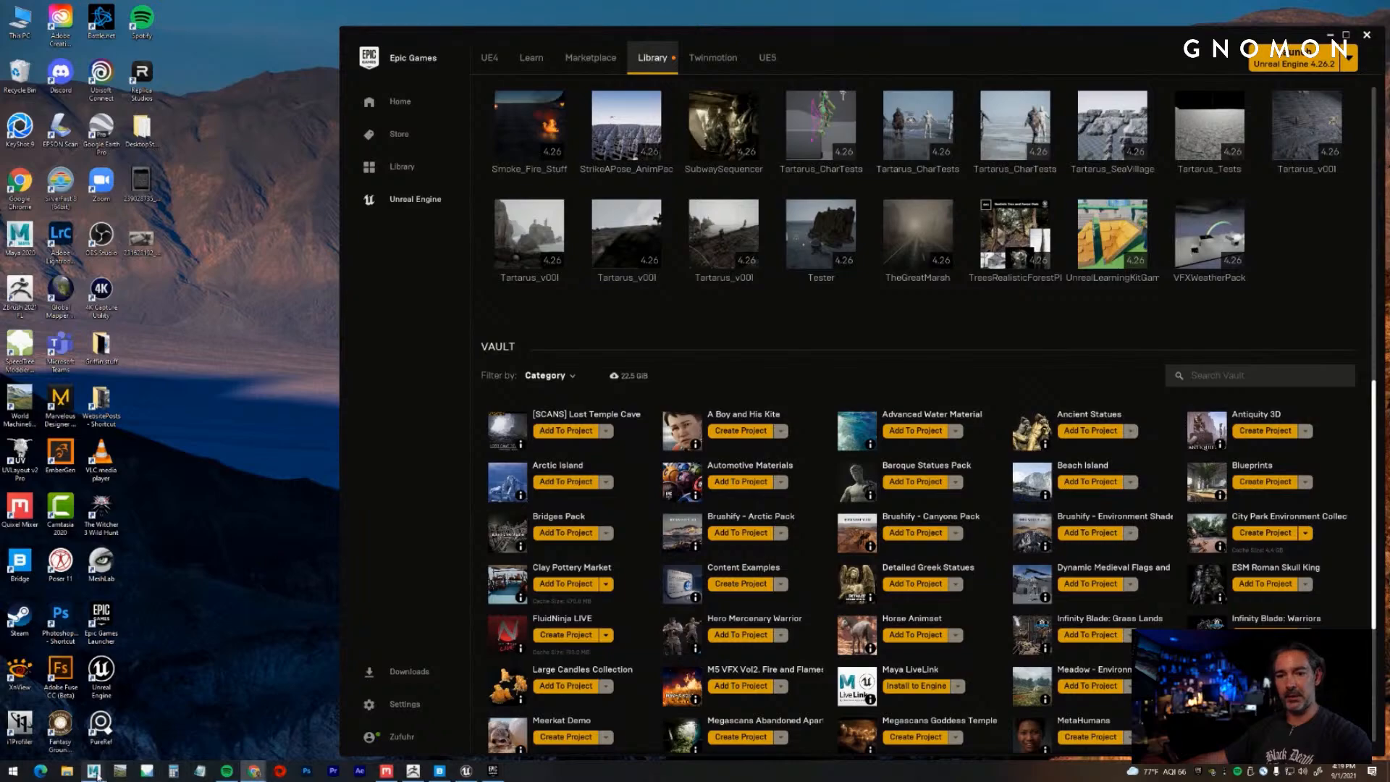
- Switch back to Maya and select the standing human figure among the rocks
{"action": "mouse_move", "coordinate": [93, 770]}
{"action": "left_click", "coordinate": [183, 721]}
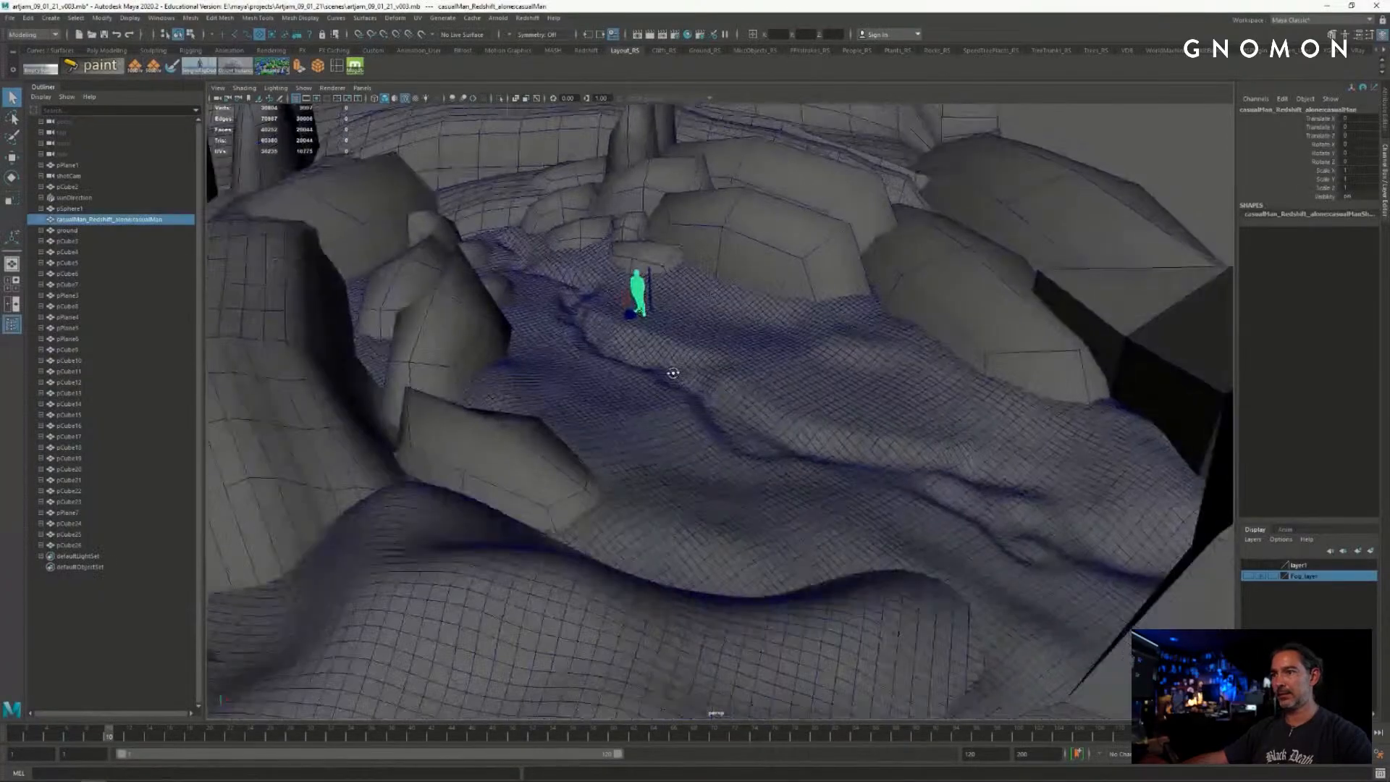
{"action": "right_click_drag", "start_coordinate": [673, 373], "coordinate": [835, 366], "text": "alt"}
{"action": "middle_click_drag", "start_coordinate": [733, 290], "coordinate": [792, 397], "text": "alt"}
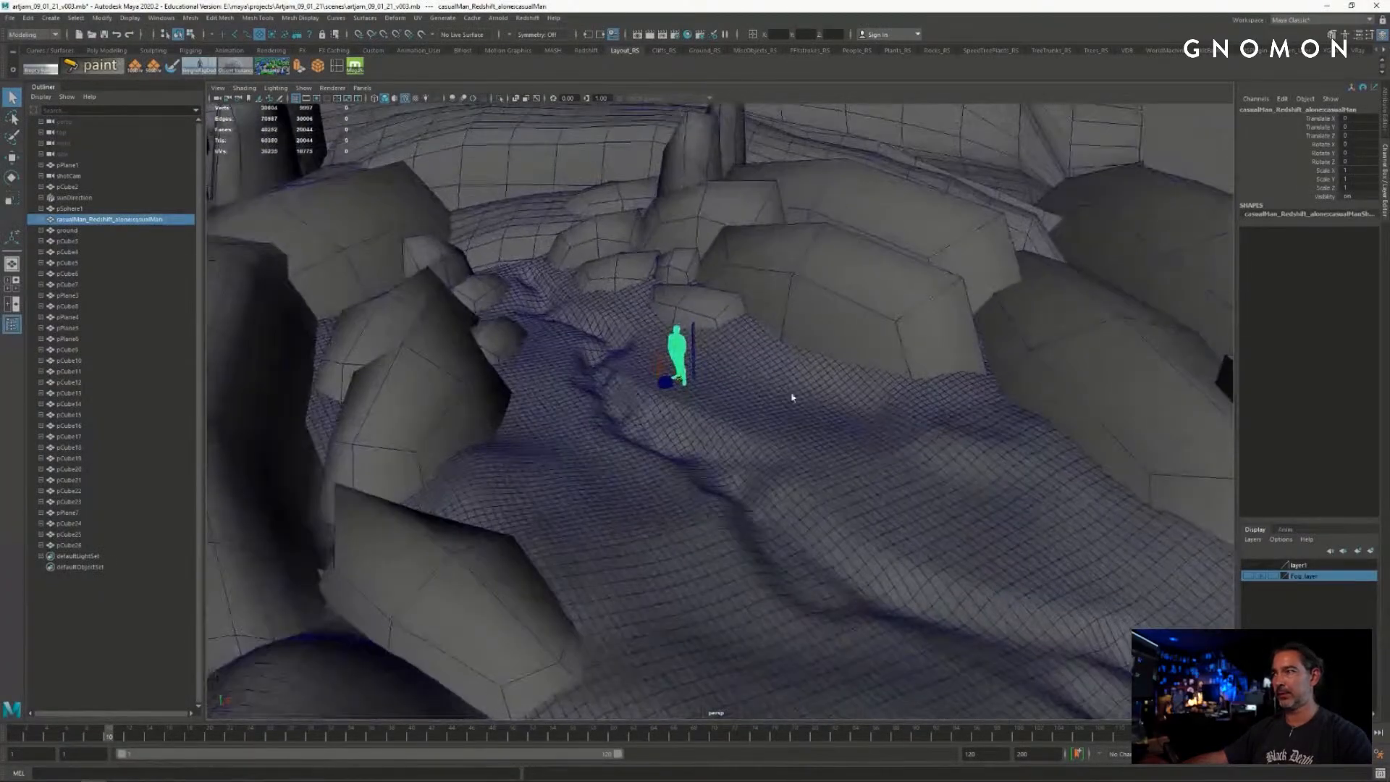
{"action": "left_click_drag", "start_coordinate": [467, 254], "coordinate": [635, 357], "text": "alt"}
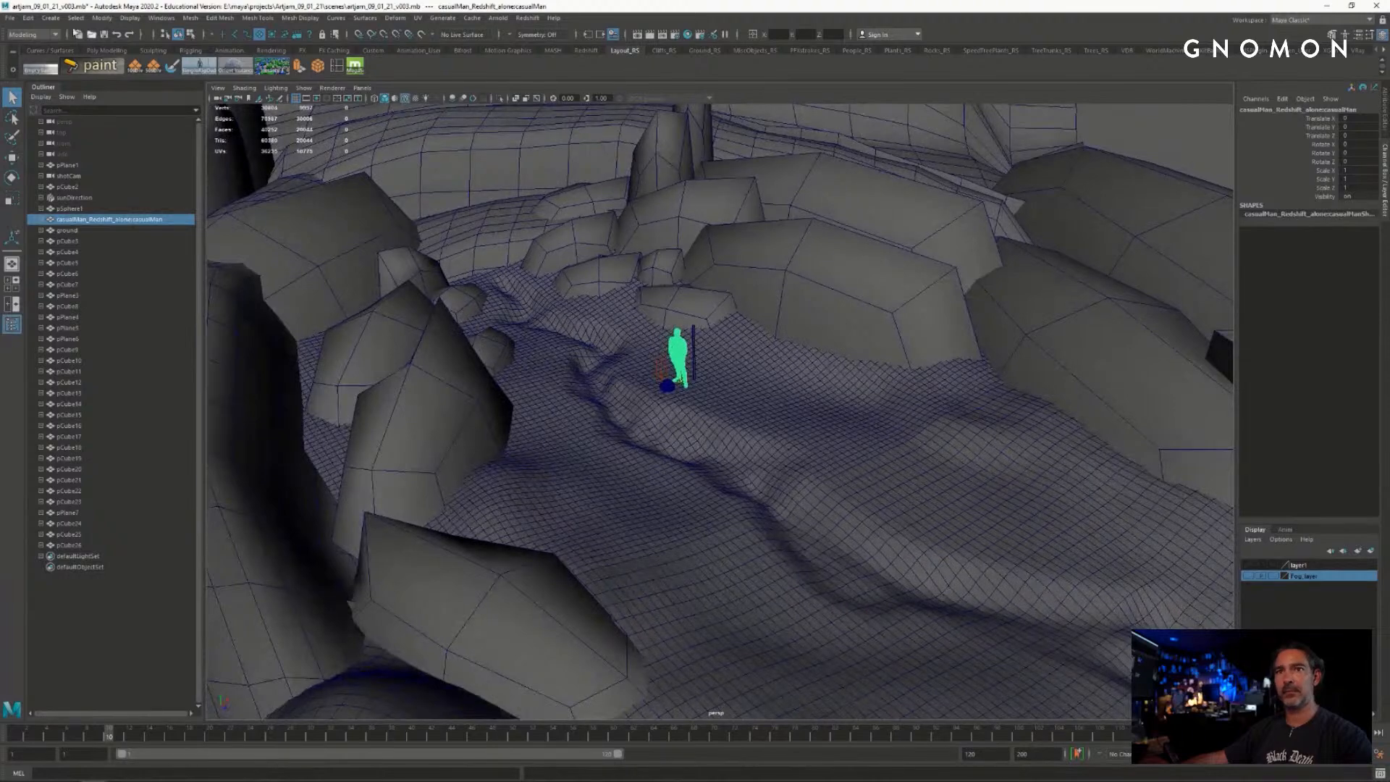
- Export the selected human figure as an OBJ file named dude in the project's data/toZBrush folder
{"action": "left_click", "coordinate": [9, 19]}
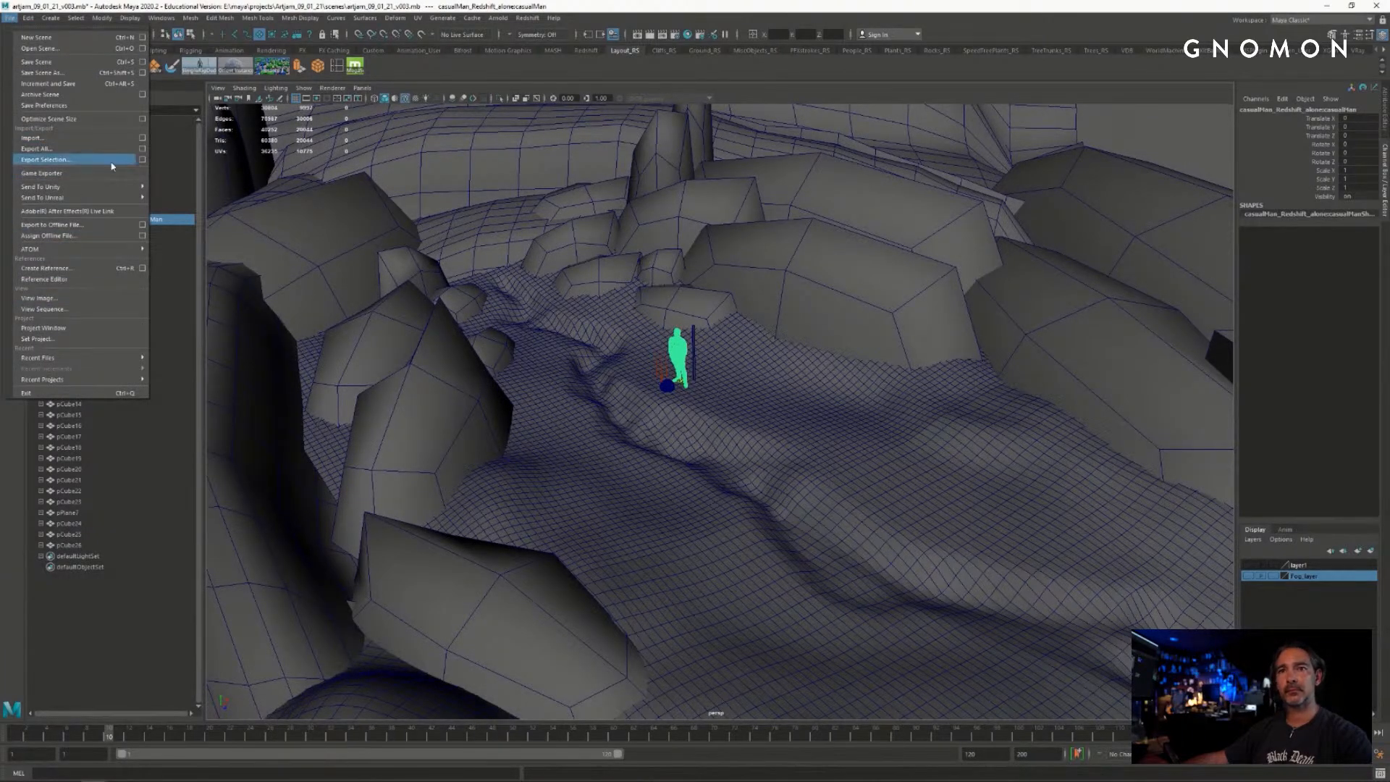
{"action": "left_click", "coordinate": [45, 159]}
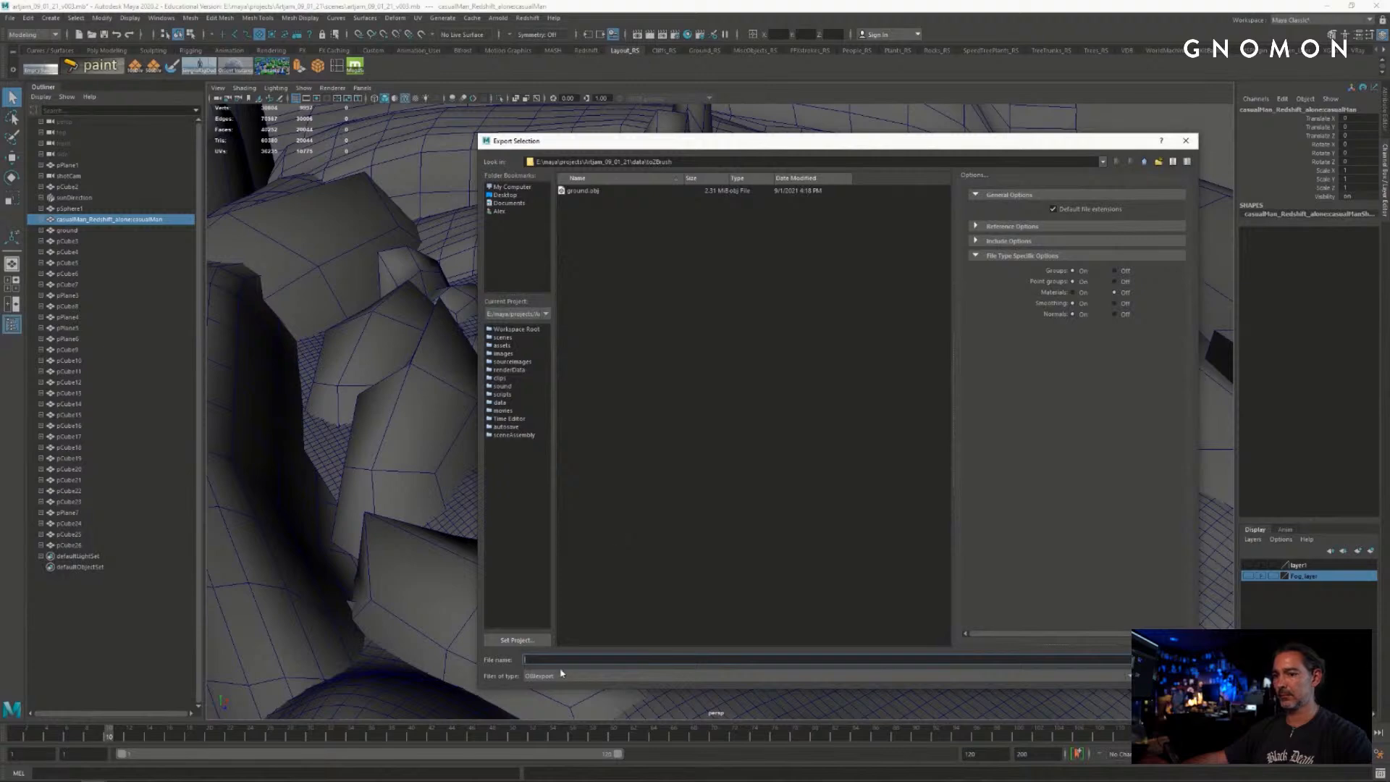
{"action": "type", "text": "g"}
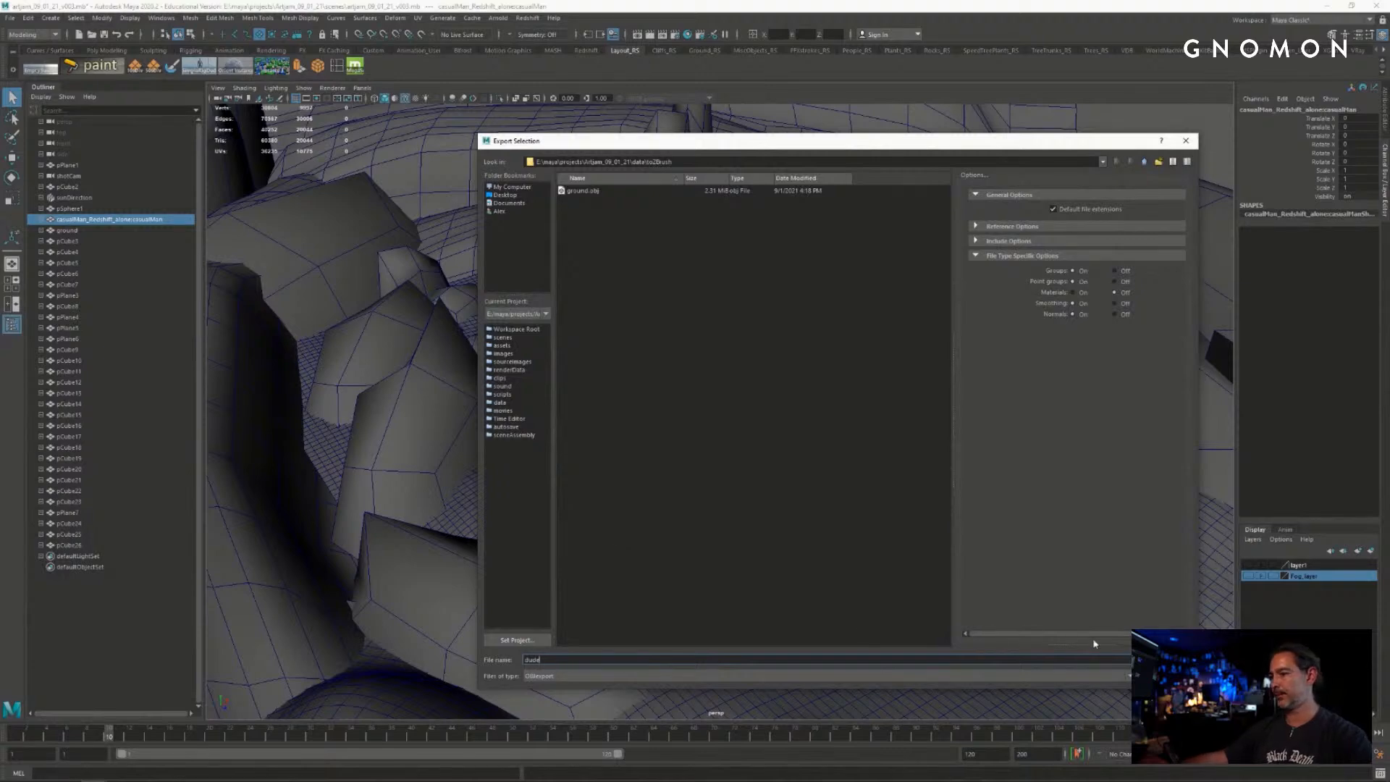
{"action": "key", "text": "Return"}
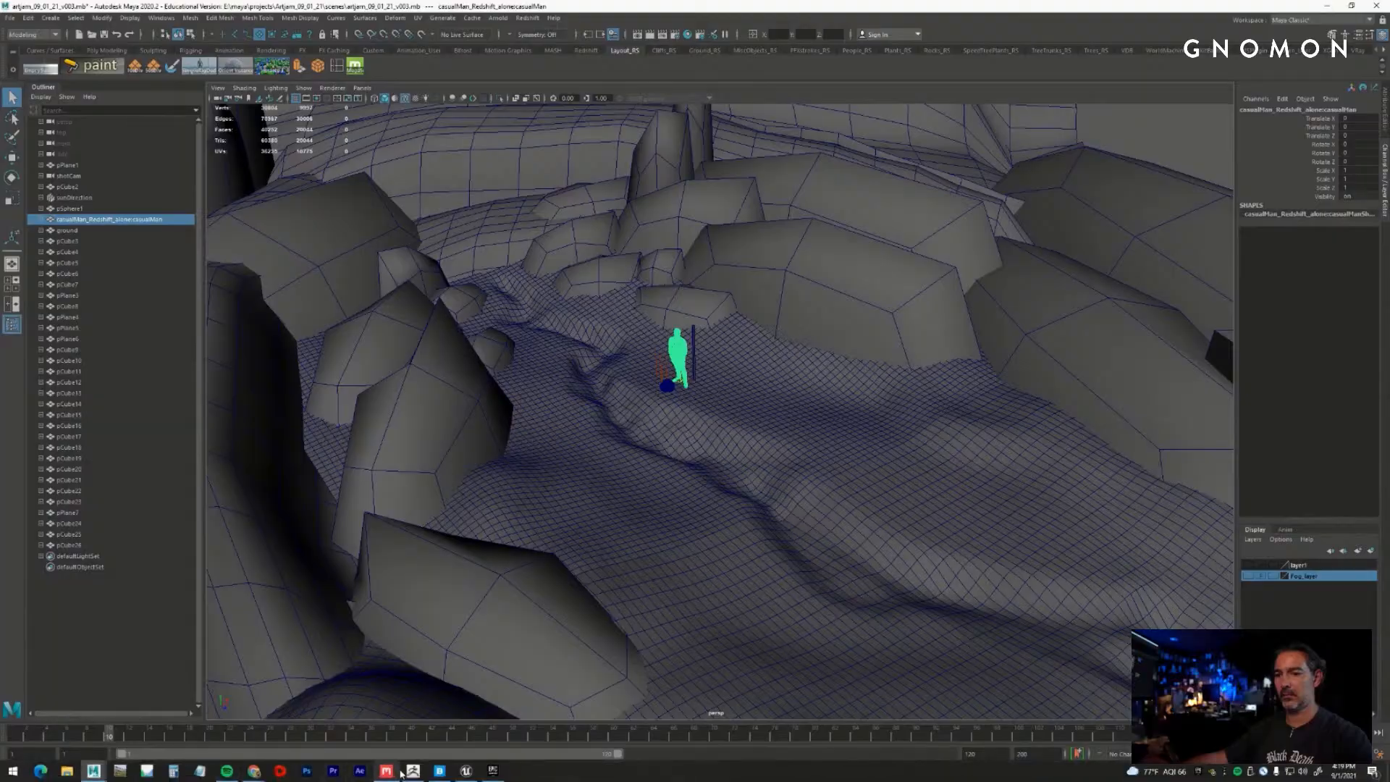
- Switch to ZBrush and import dude.obj from the toZBrush folder into a PolyMesh3D tool
{"action": "left_click", "coordinate": [405, 771]}
{"action": "left_click_drag", "start_coordinate": [955, 301], "coordinate": [951, 300]}
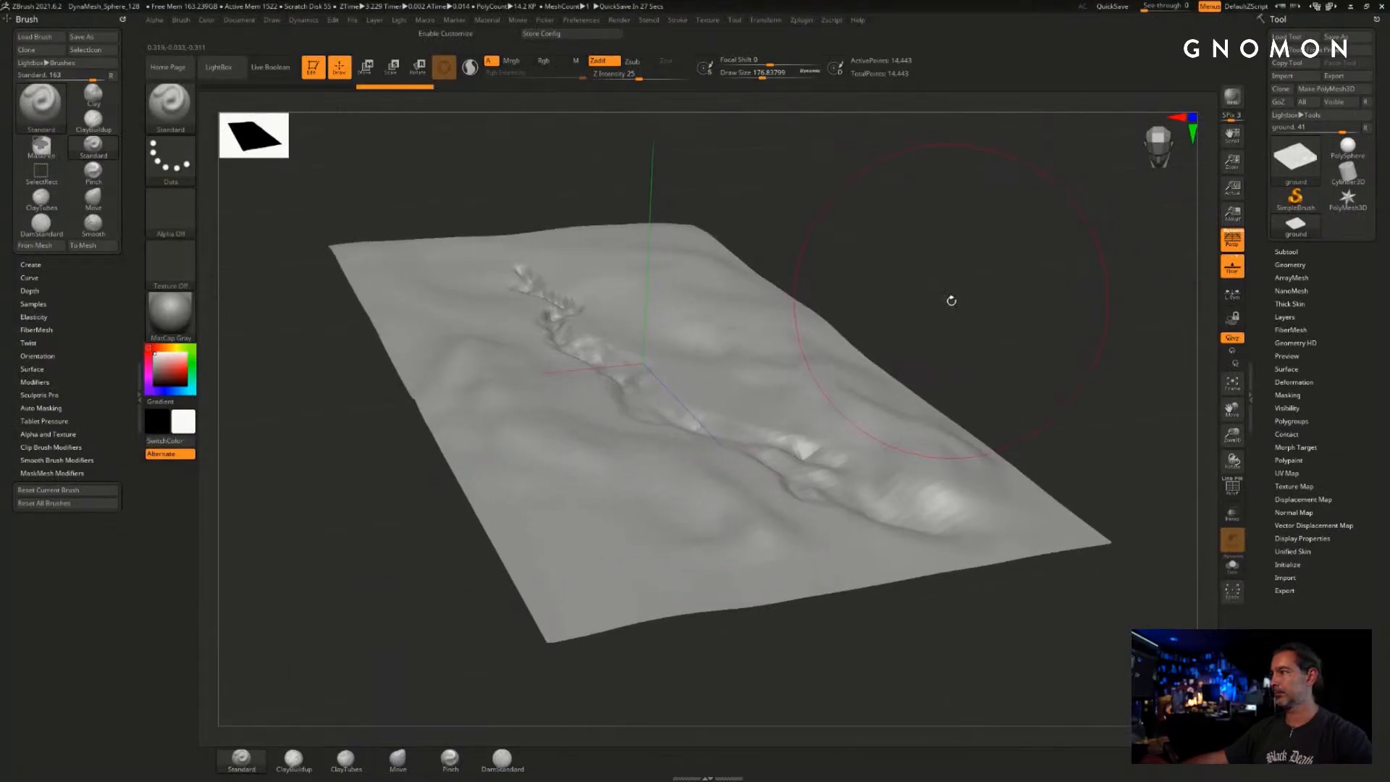
{"action": "left_click", "coordinate": [1347, 203]}
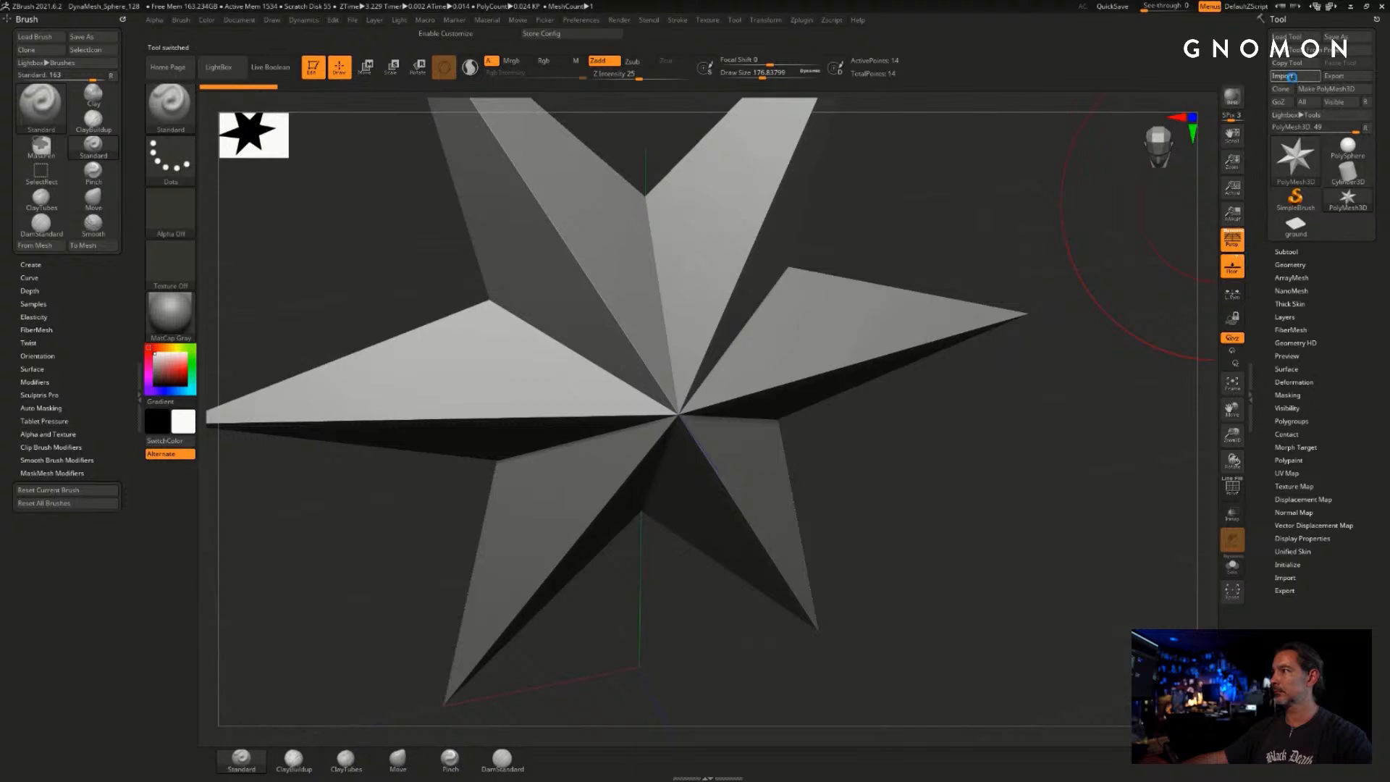
{"action": "left_click", "coordinate": [635, 242]}
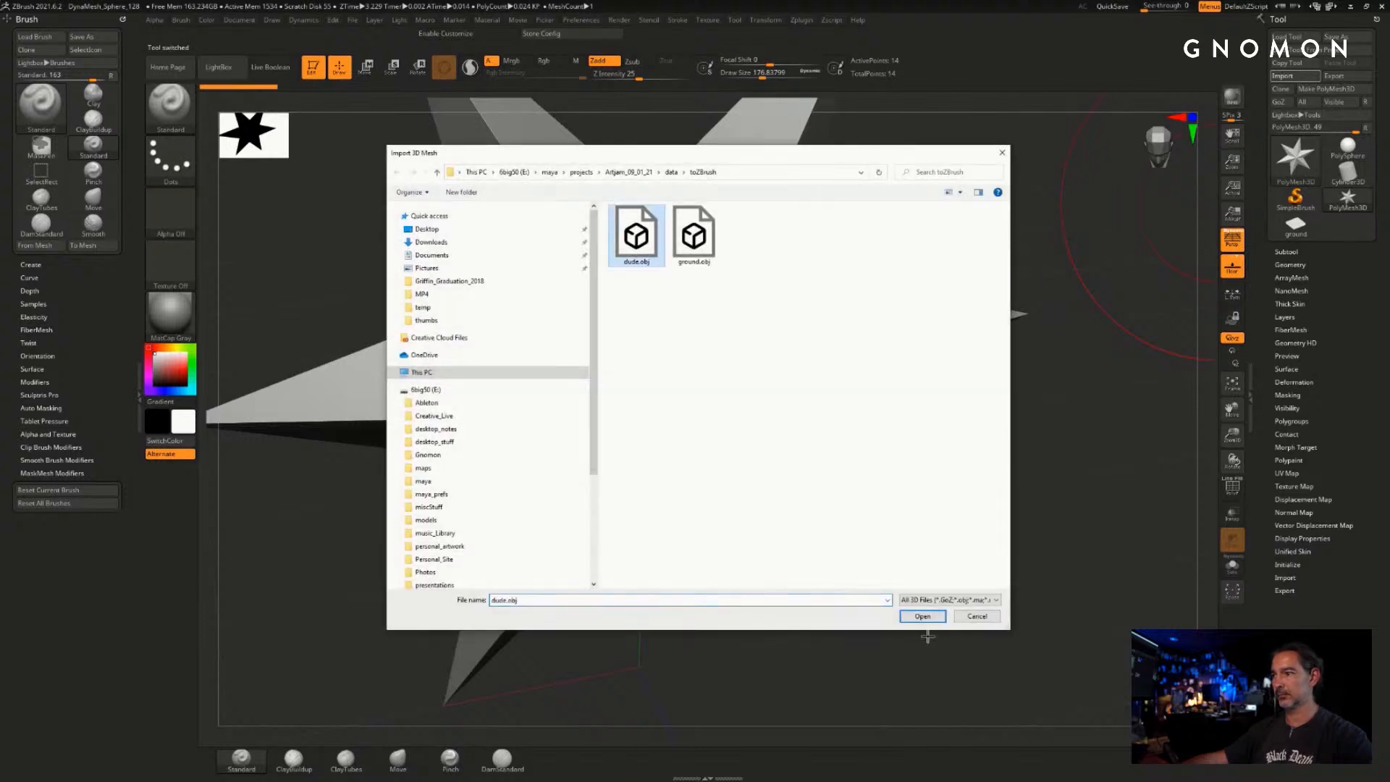
{"action": "left_click", "coordinate": [922, 616]}
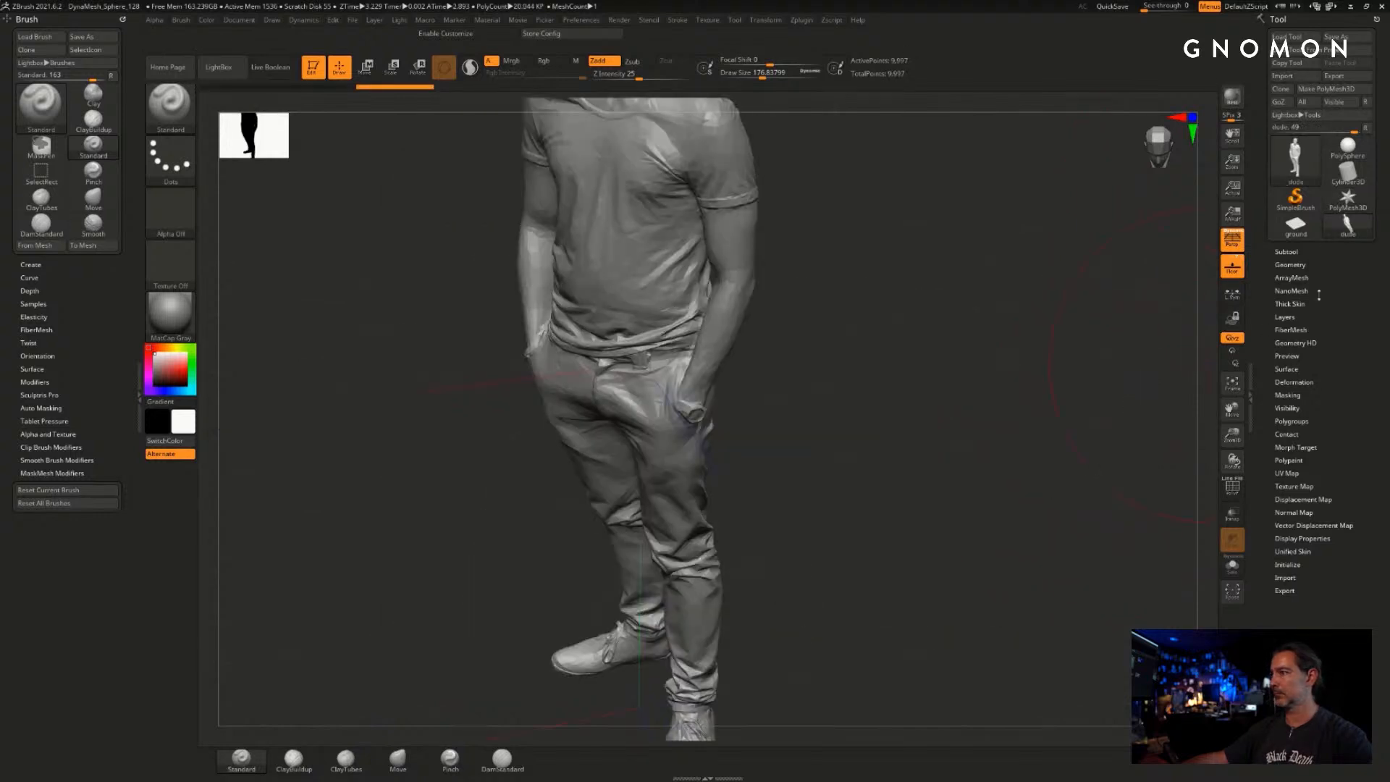
- Make the ground the active tool and append the dude mesh to it as a subtool
{"action": "left_click", "coordinate": [1296, 226]}
{"action": "left_click", "coordinate": [1286, 252]}
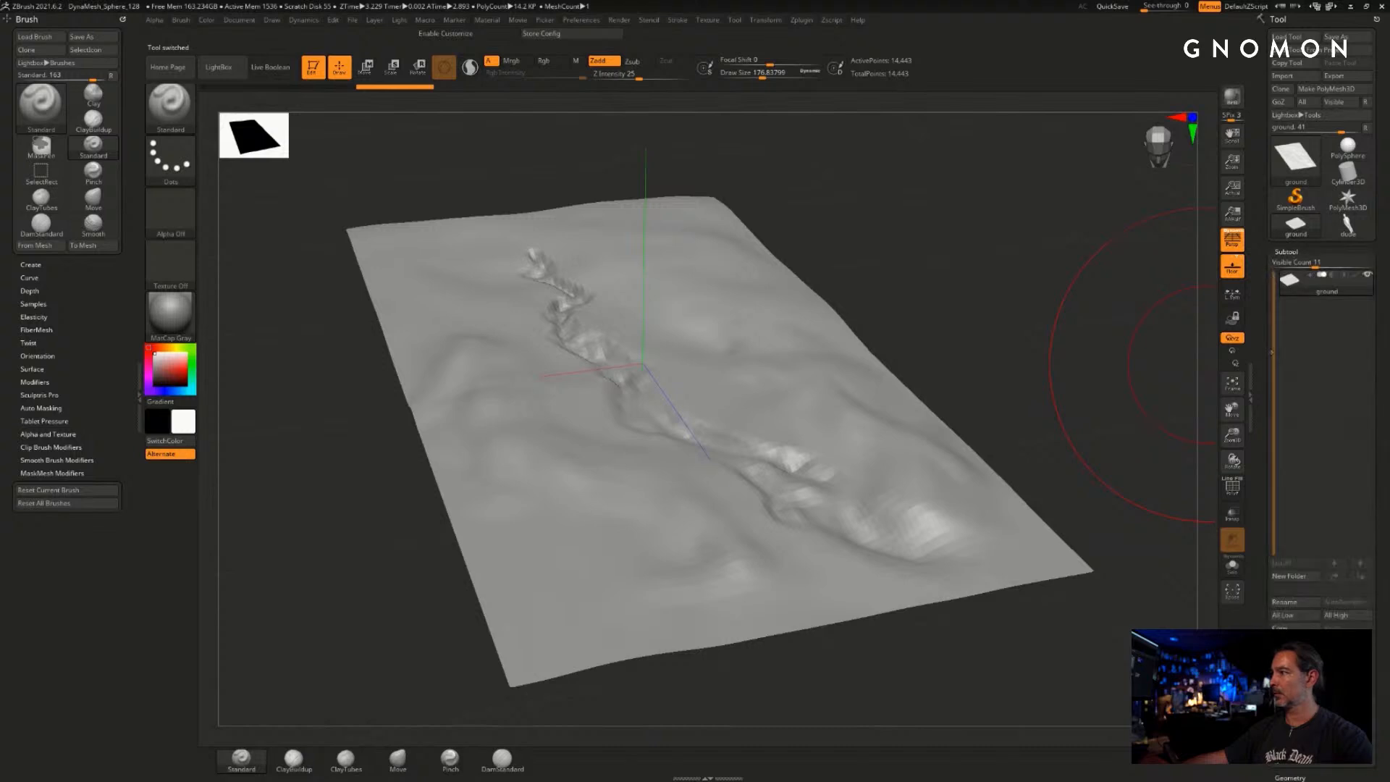
{"action": "left_click", "coordinate": [1345, 642]}
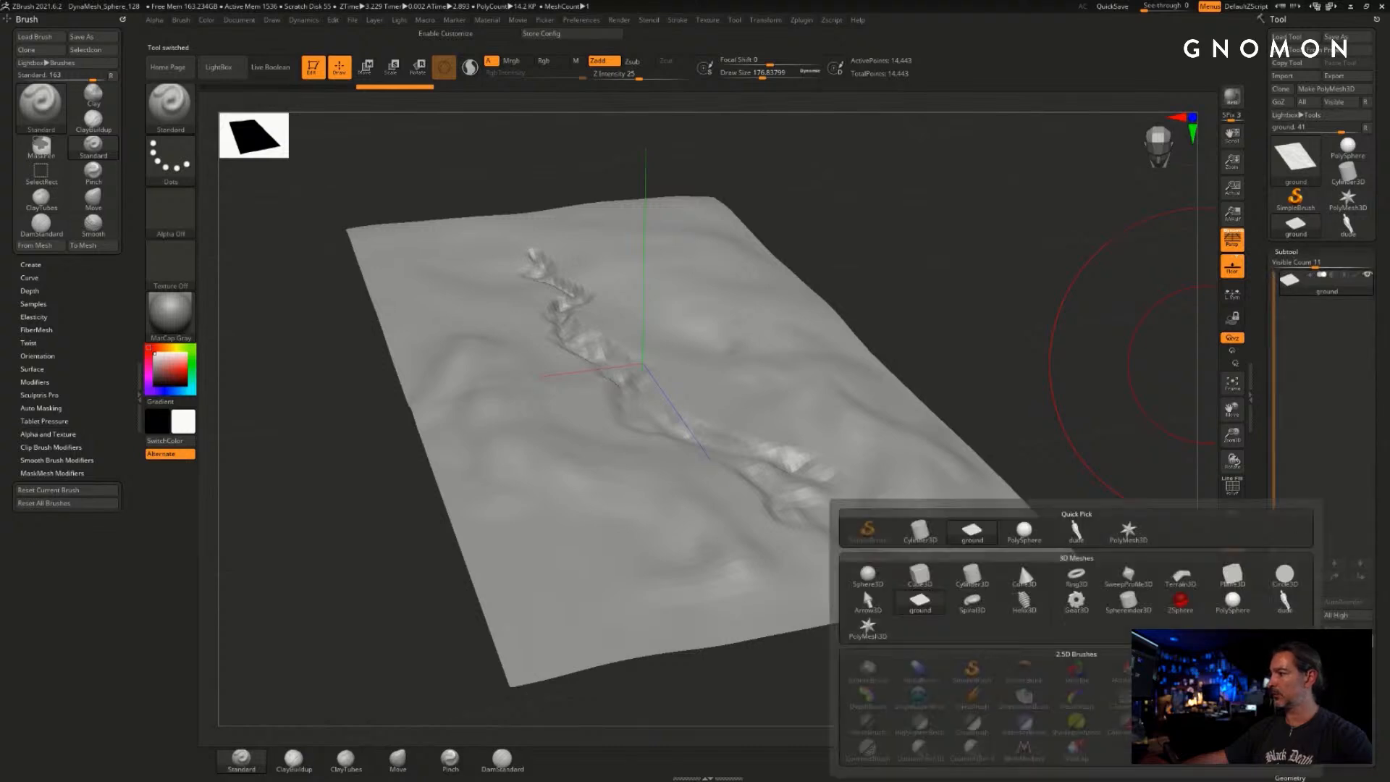
{"action": "left_click", "coordinate": [1076, 536]}
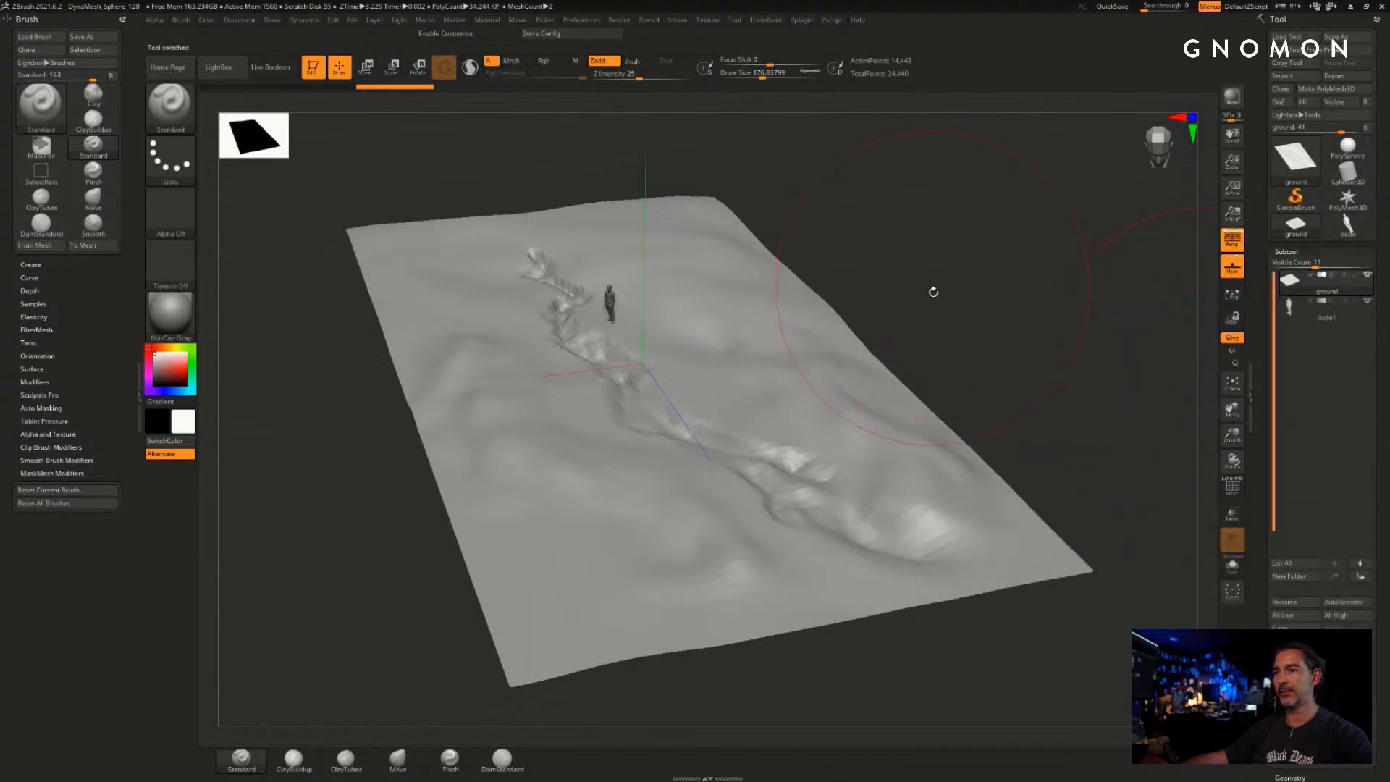
{"action": "left_click_drag", "start_coordinate": [930, 292], "coordinate": [931, 258]}
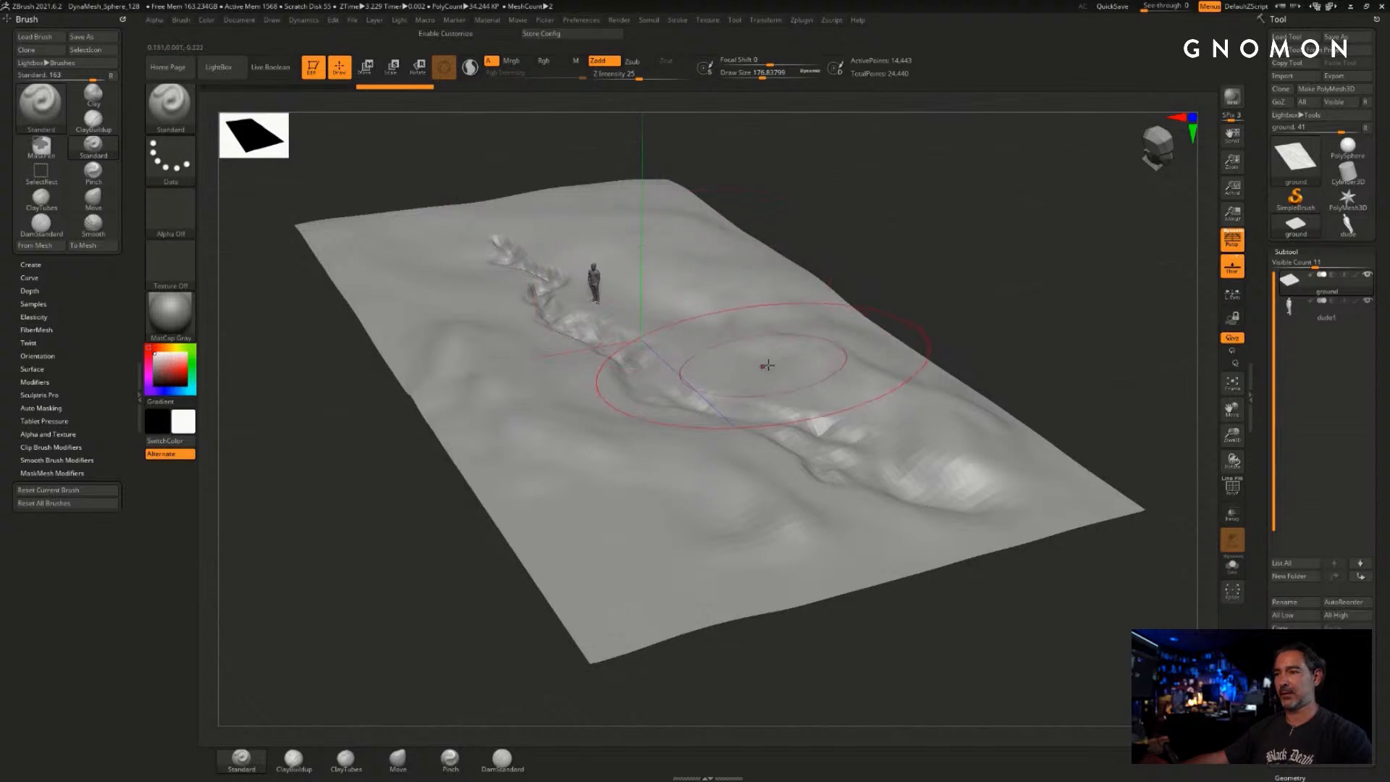
- Reduce the brush draw size to about 44 and view the figure standing on the ground
{"action": "key", "text": "s"}
{"action": "left_click_drag", "start_coordinate": [766, 351], "coordinate": [747, 351]}
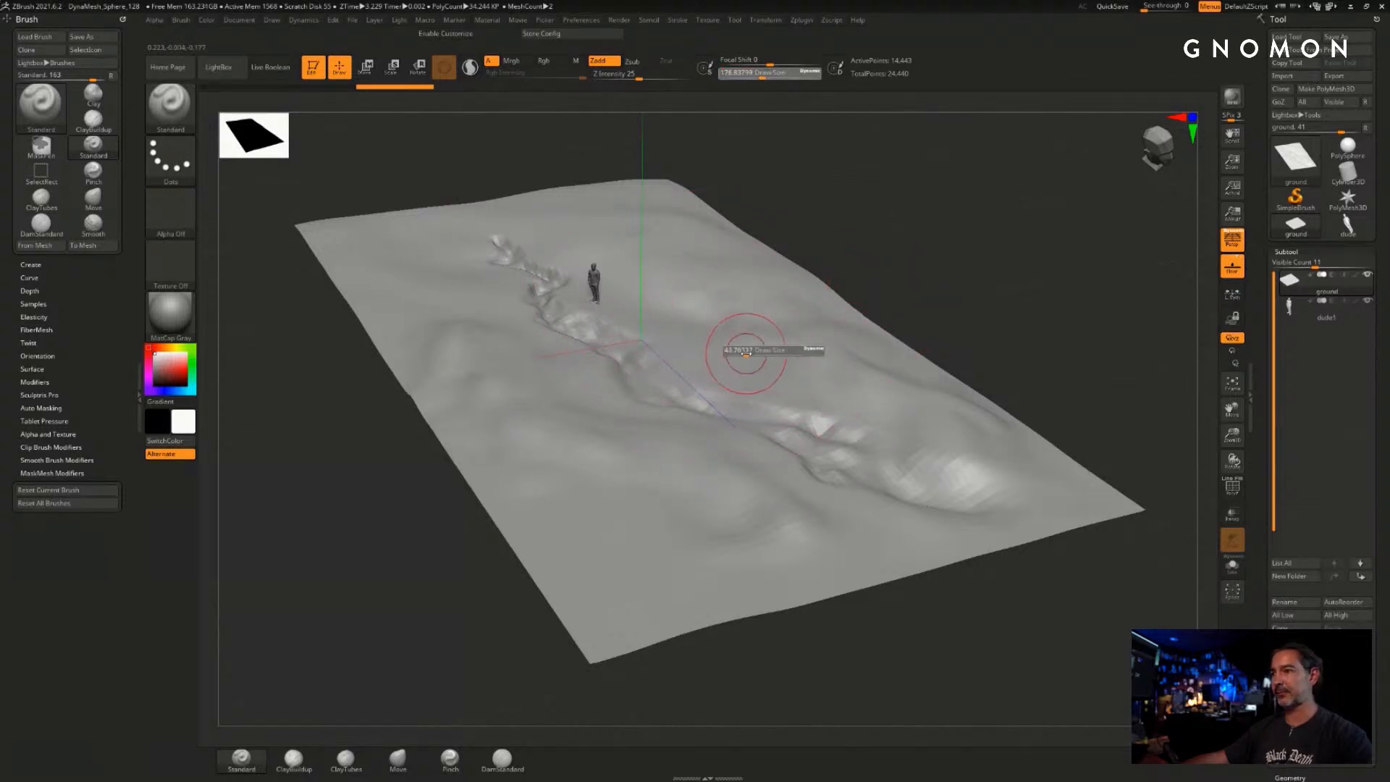
{"action": "left_click_drag", "start_coordinate": [893, 246], "coordinate": [896, 254], "text": "alt"}
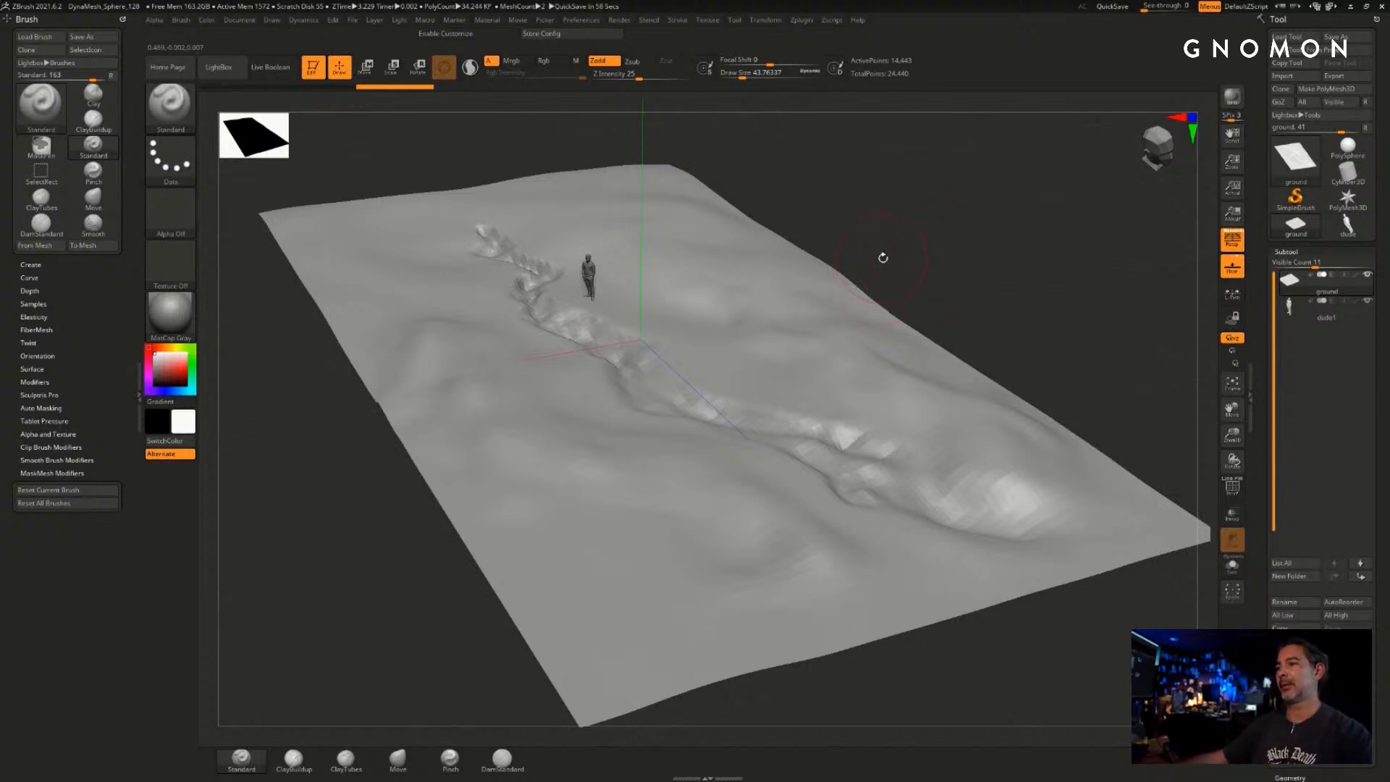
{"action": "left_click_drag", "start_coordinate": [882, 257], "coordinate": [914, 261]}
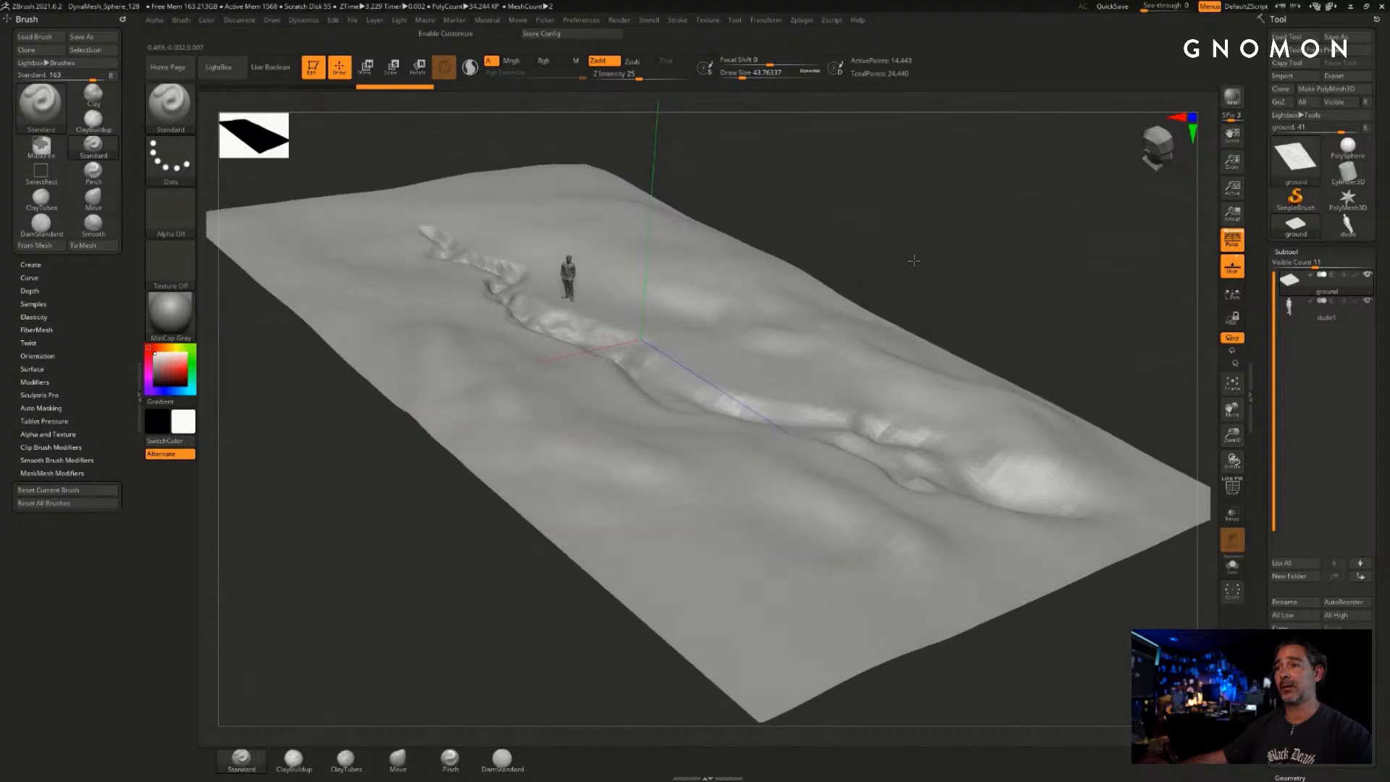
{"action": "left_click_drag", "start_coordinate": [837, 224], "coordinate": [884, 283], "text": "alt"}
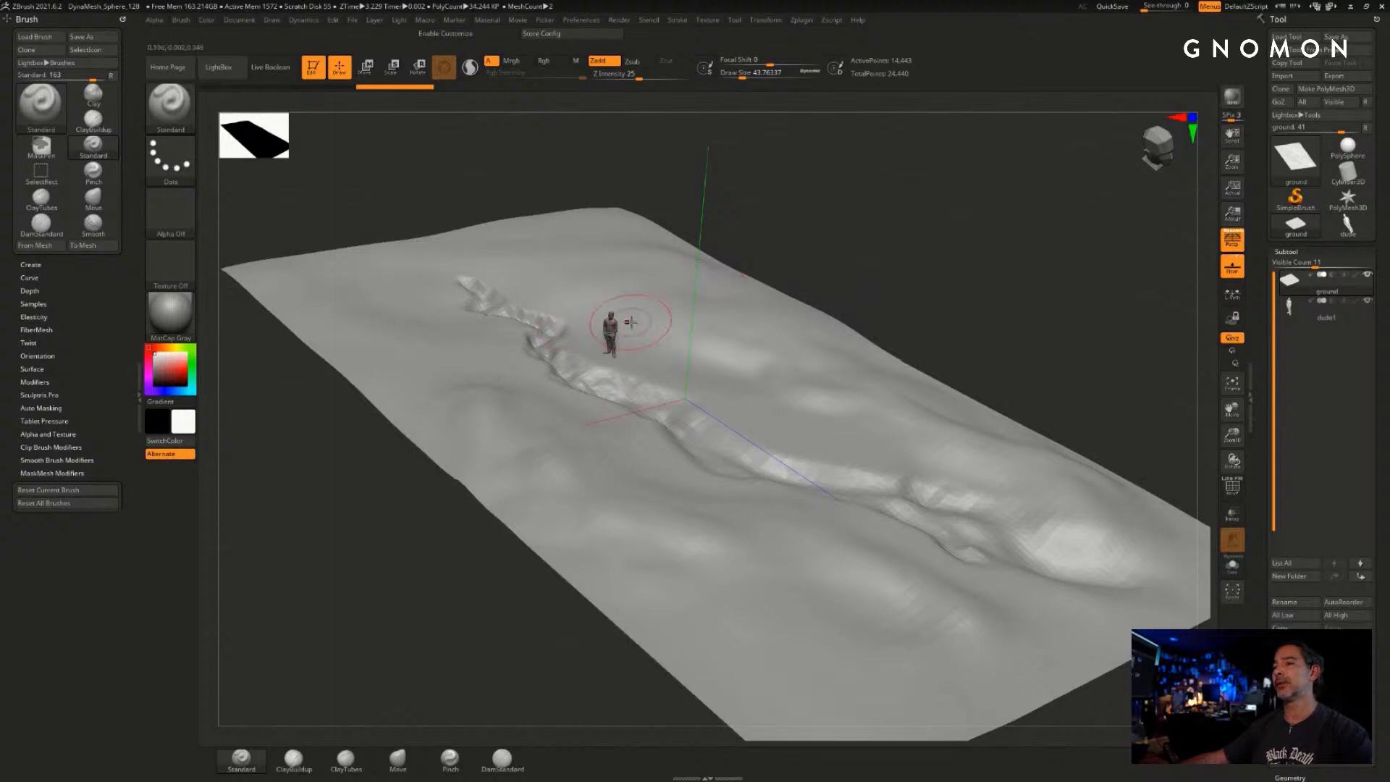
{"action": "mouse_move", "coordinate": [926, 253]}
{"action": "left_mouse_down", "text": "alt"}
{"action": "mouse_move", "coordinate": [922, 233]}
{"action": "mouse_move", "coordinate": [914, 249]}
{"action": "left_mouse_up", "text": "alt"}
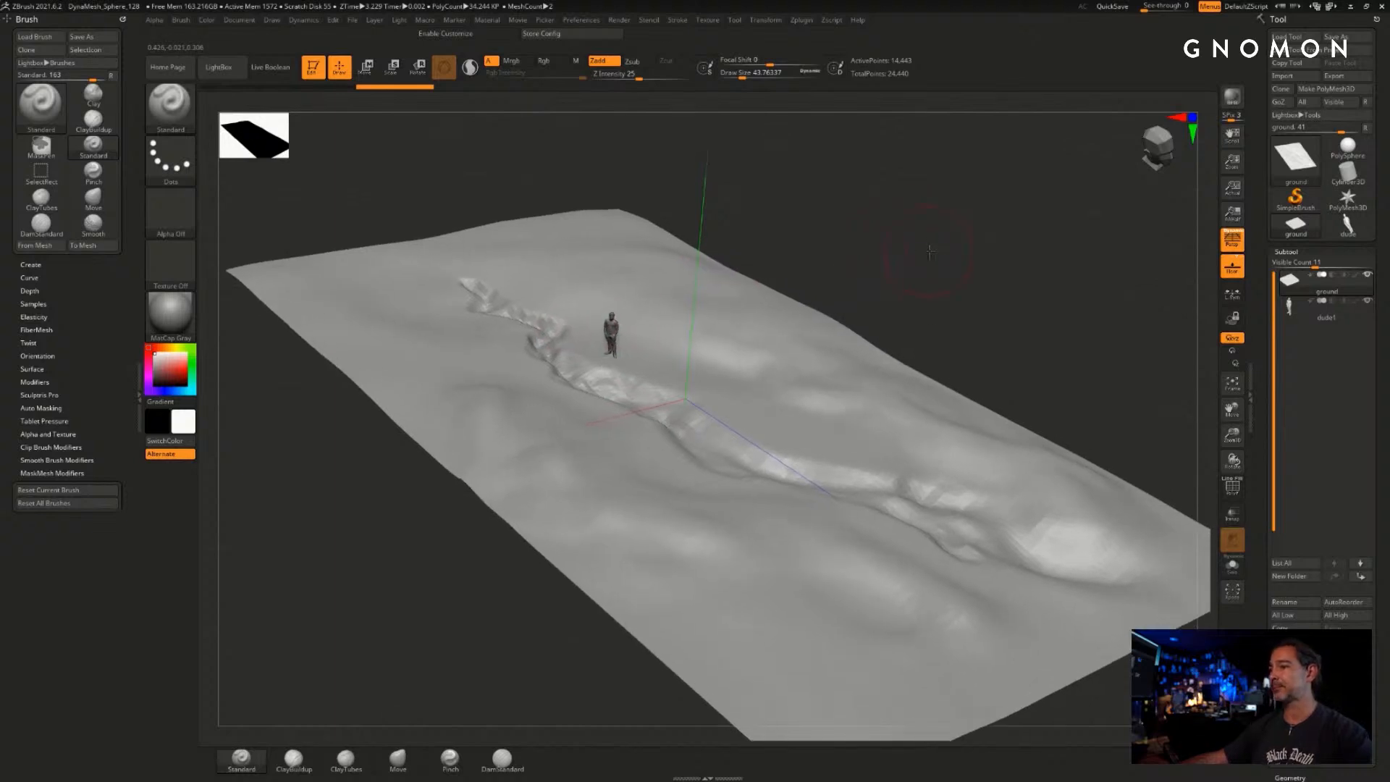
- Switch to Maya and export the large rock just behind the figure as OBJ rockTest_001 in the toZBrush folder
{"action": "left_click", "coordinate": [1351, 7]}
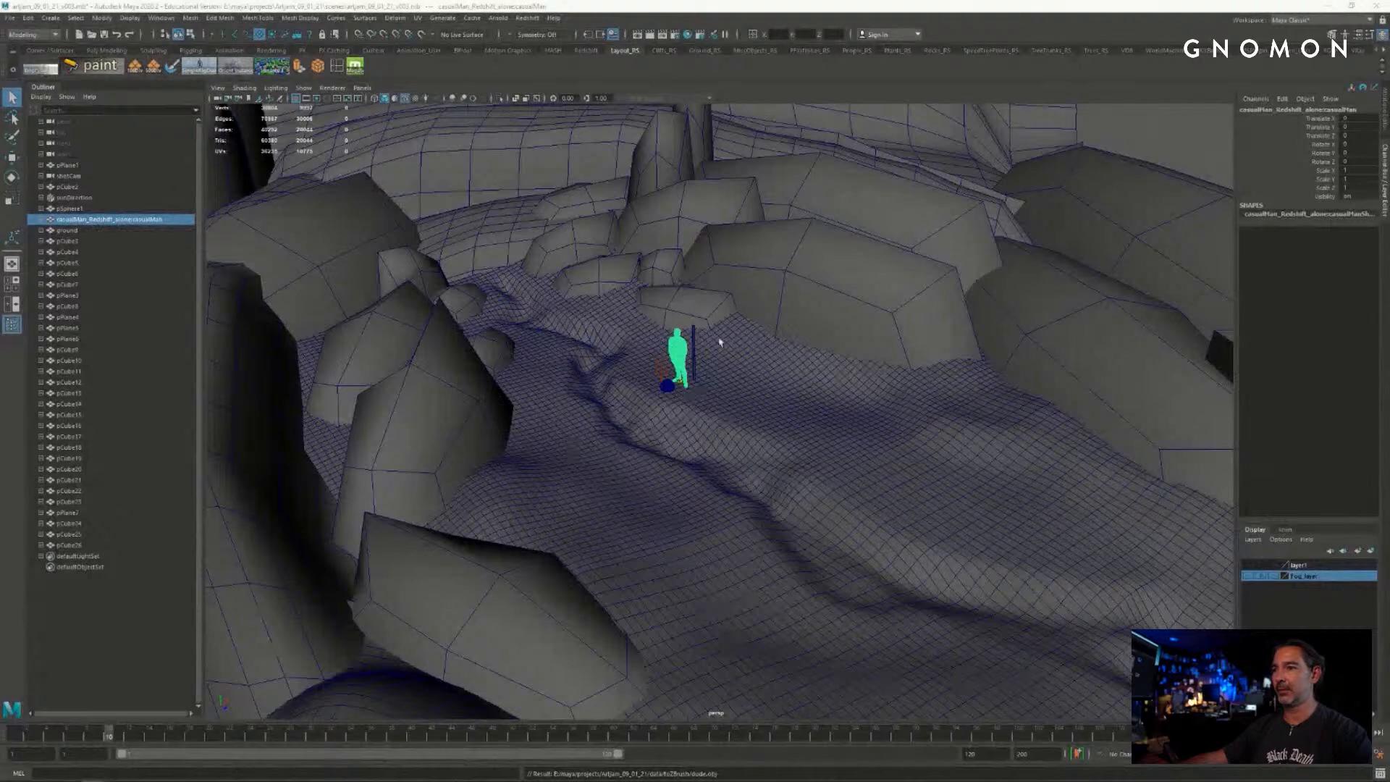
{"action": "left_click", "coordinate": [828, 306]}
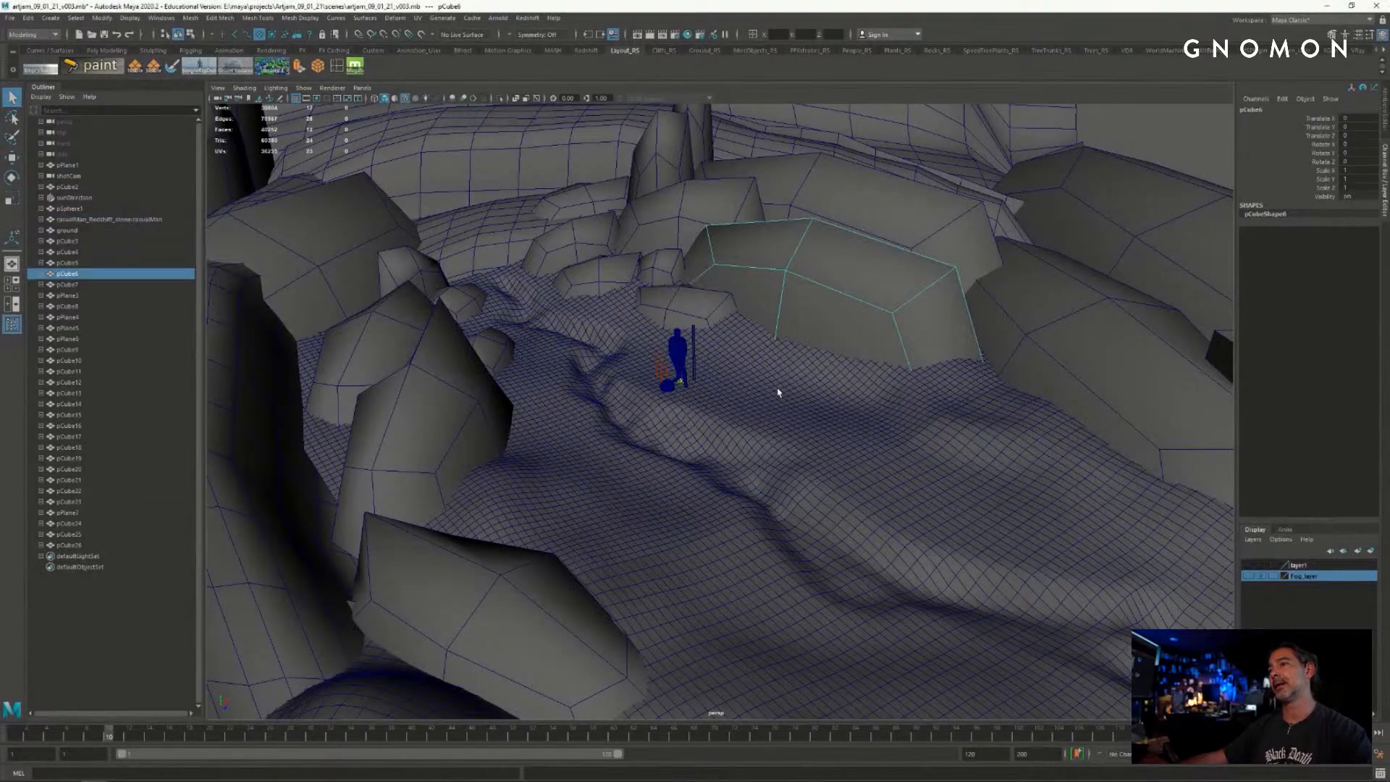
{"action": "left_click_drag", "start_coordinate": [828, 305], "coordinate": [824, 467], "text": "alt"}
{"action": "middle_click_drag", "start_coordinate": [823, 468], "coordinate": [842, 411], "text": "alt"}
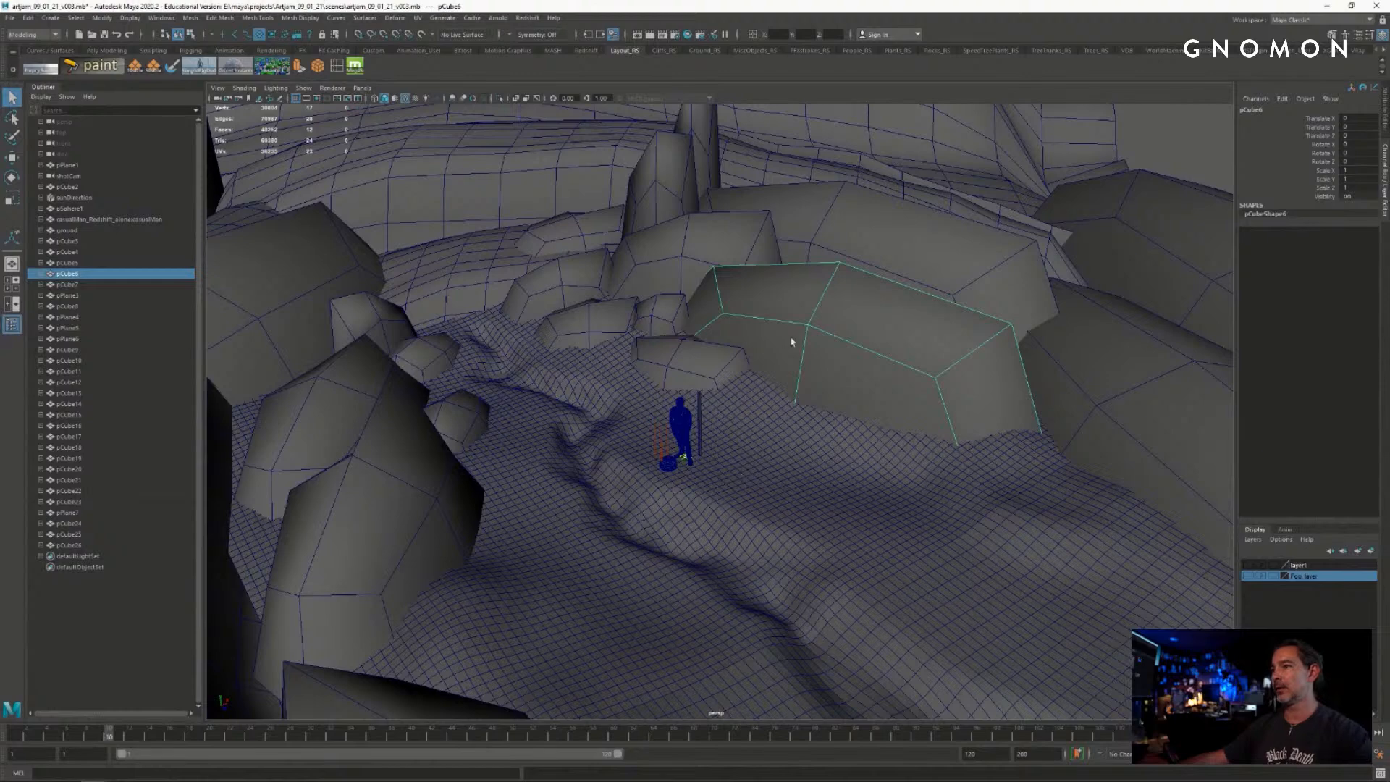
{"action": "mouse_move", "coordinate": [792, 341]}
{"action": "middle_mouse_down", "text": "alt"}
{"action": "mouse_move", "coordinate": [760, 436]}
{"action": "mouse_move", "coordinate": [773, 356]}
{"action": "middle_mouse_up", "text": "alt"}
{"action": "scroll", "coordinate": [730, 440], "scroll_direction": "up", "scroll_amount": 4}
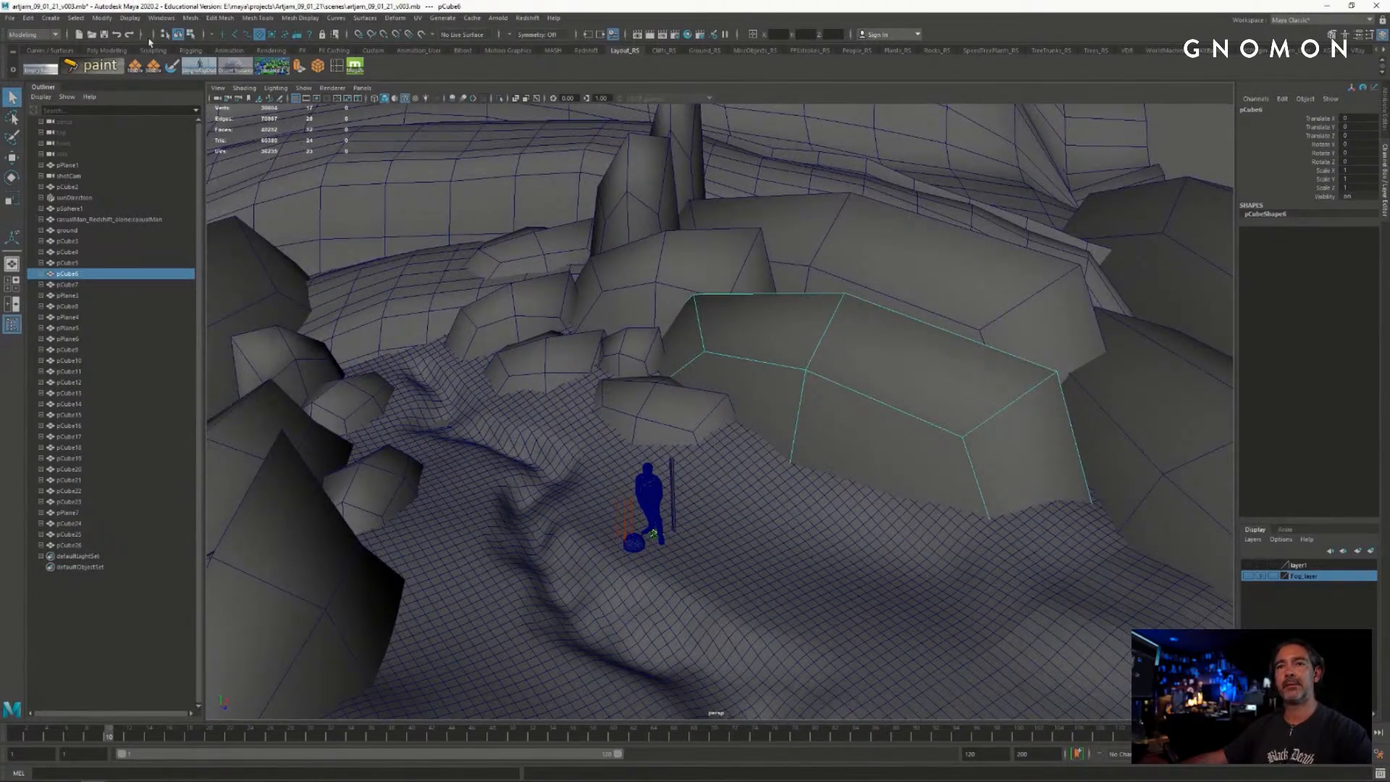
{"action": "left_click", "coordinate": [11, 18]}
{"action": "left_click", "coordinate": [85, 161]}
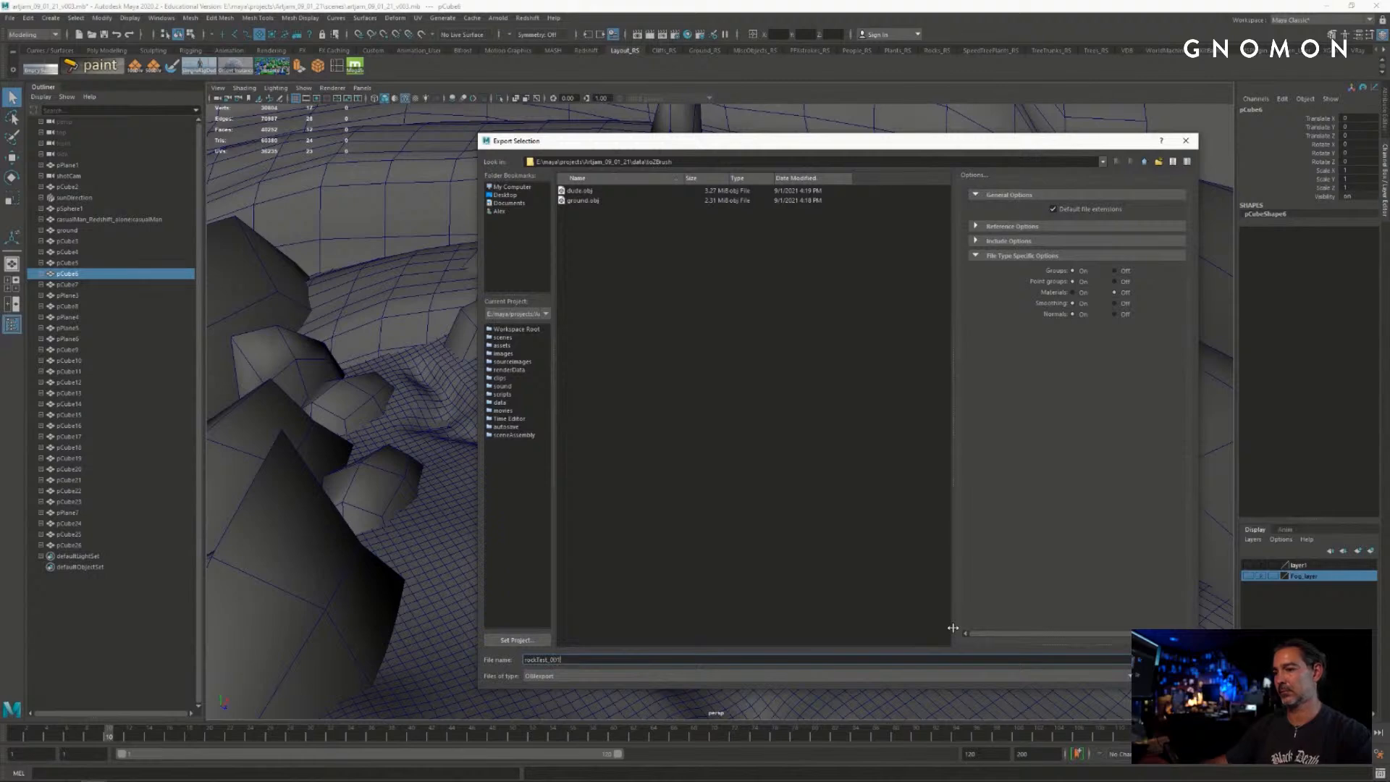
{"action": "key", "text": "Return"}
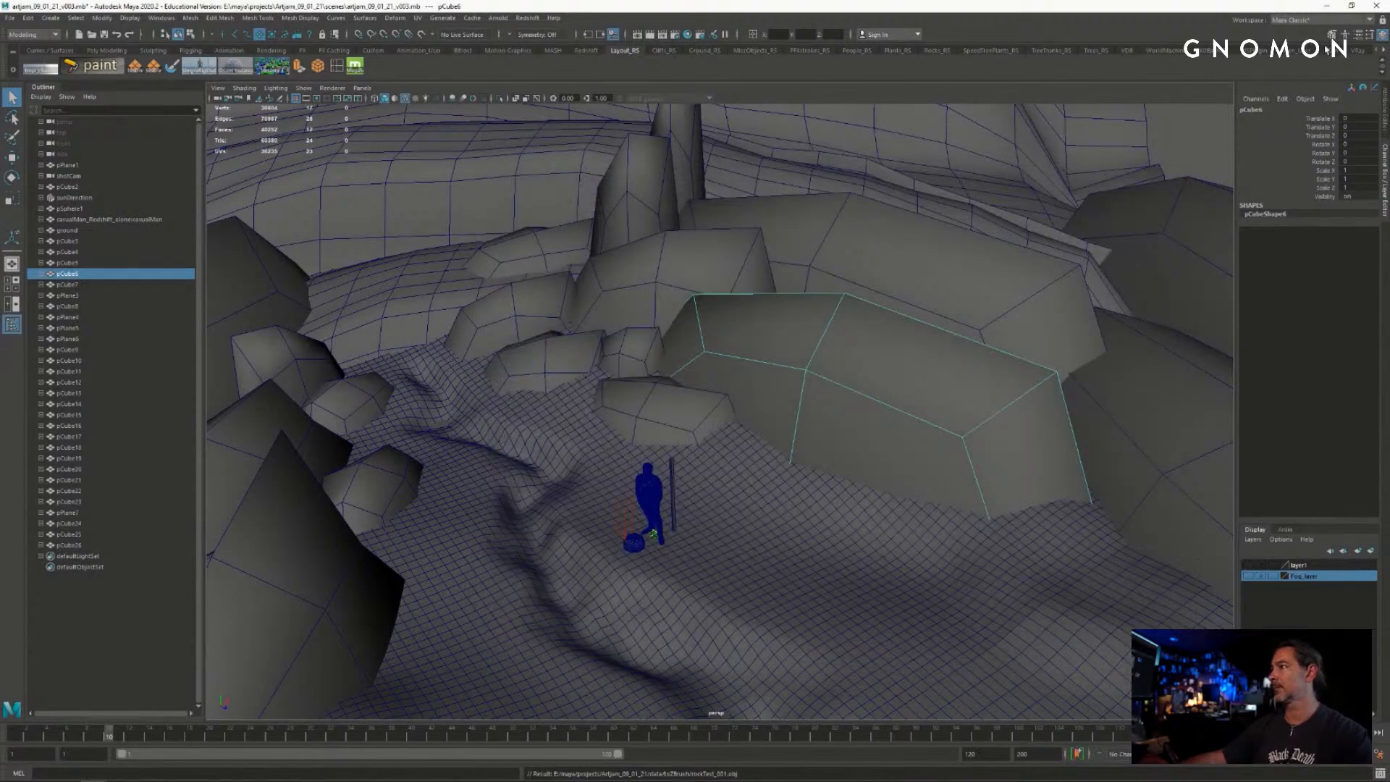
- Switch back to ZBrush and import rockTest_001.obj into a PolyMesh3D tool
{"action": "left_click", "coordinate": [1330, 5]}
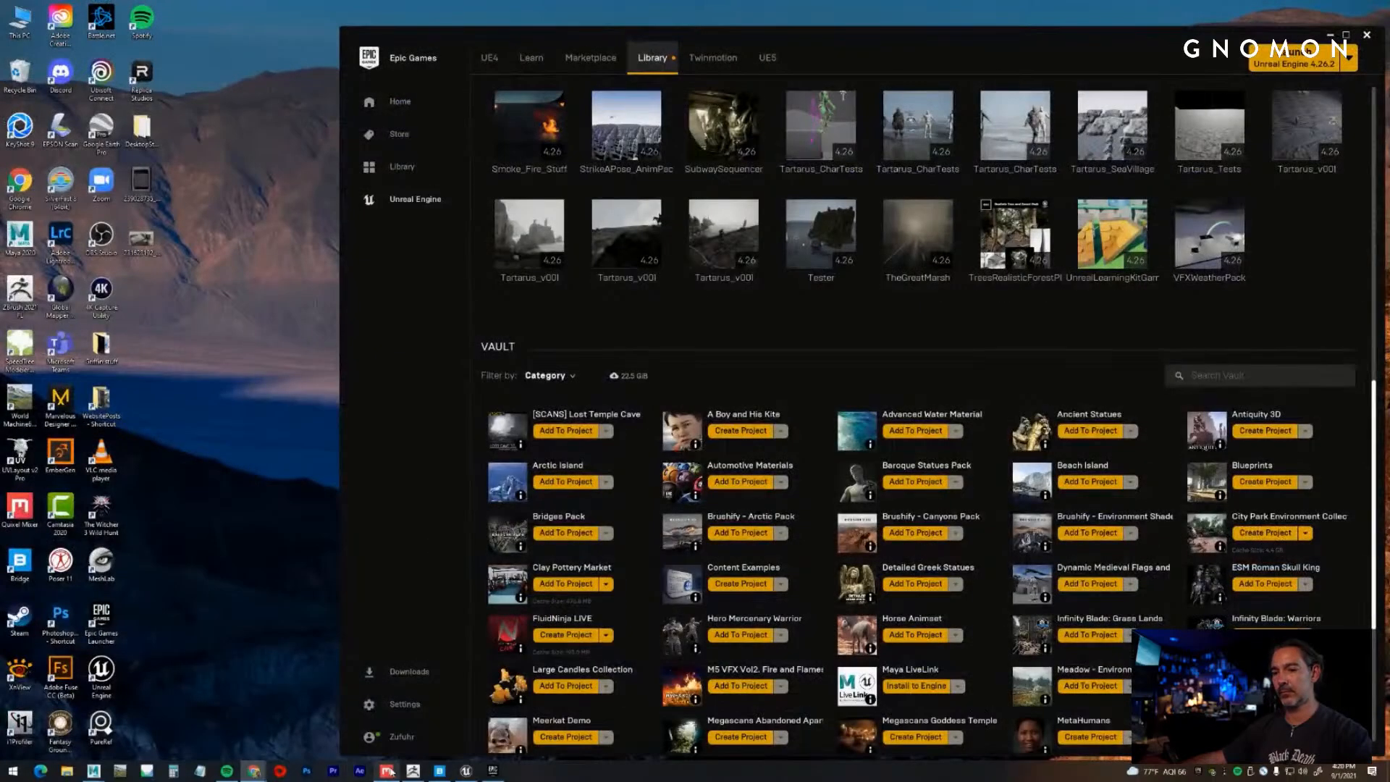
{"action": "left_click", "coordinate": [413, 771]}
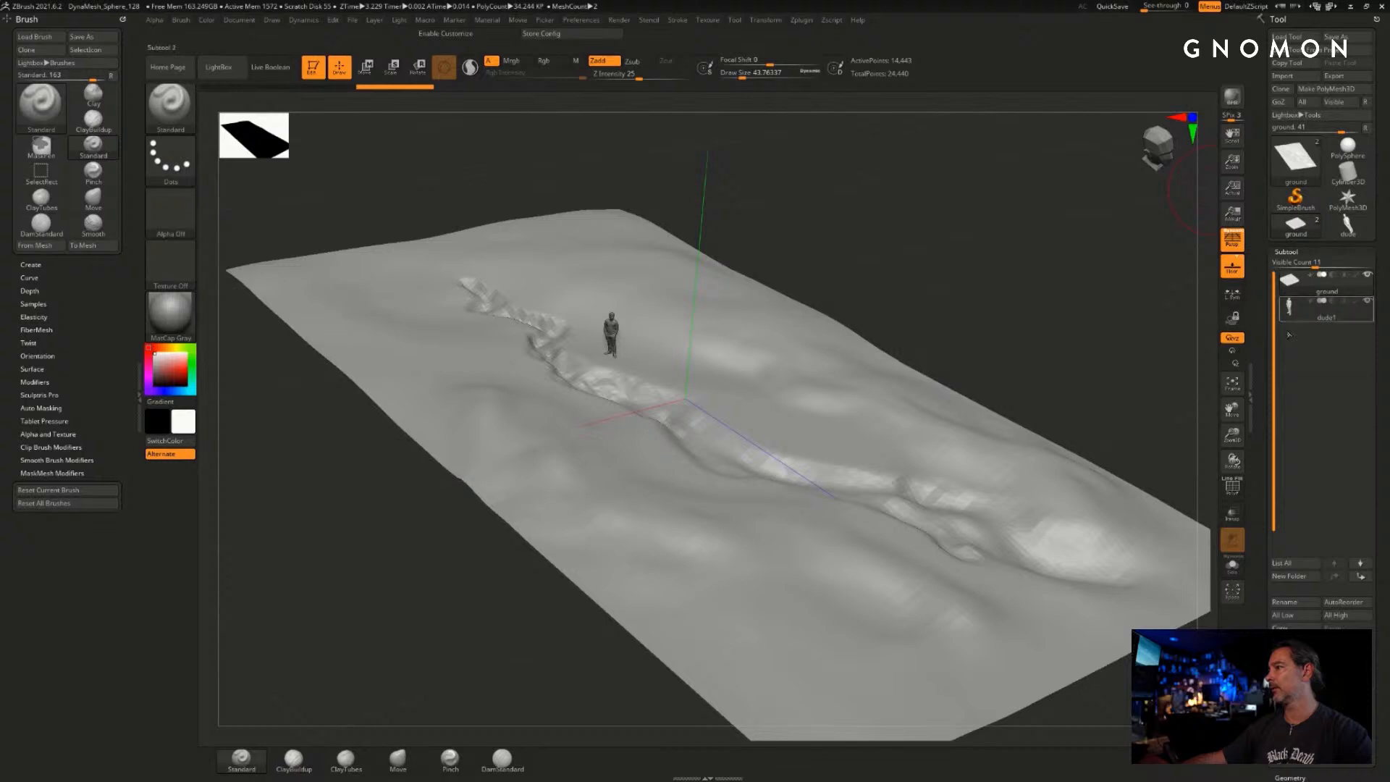
{"action": "left_click", "coordinate": [1348, 201]}
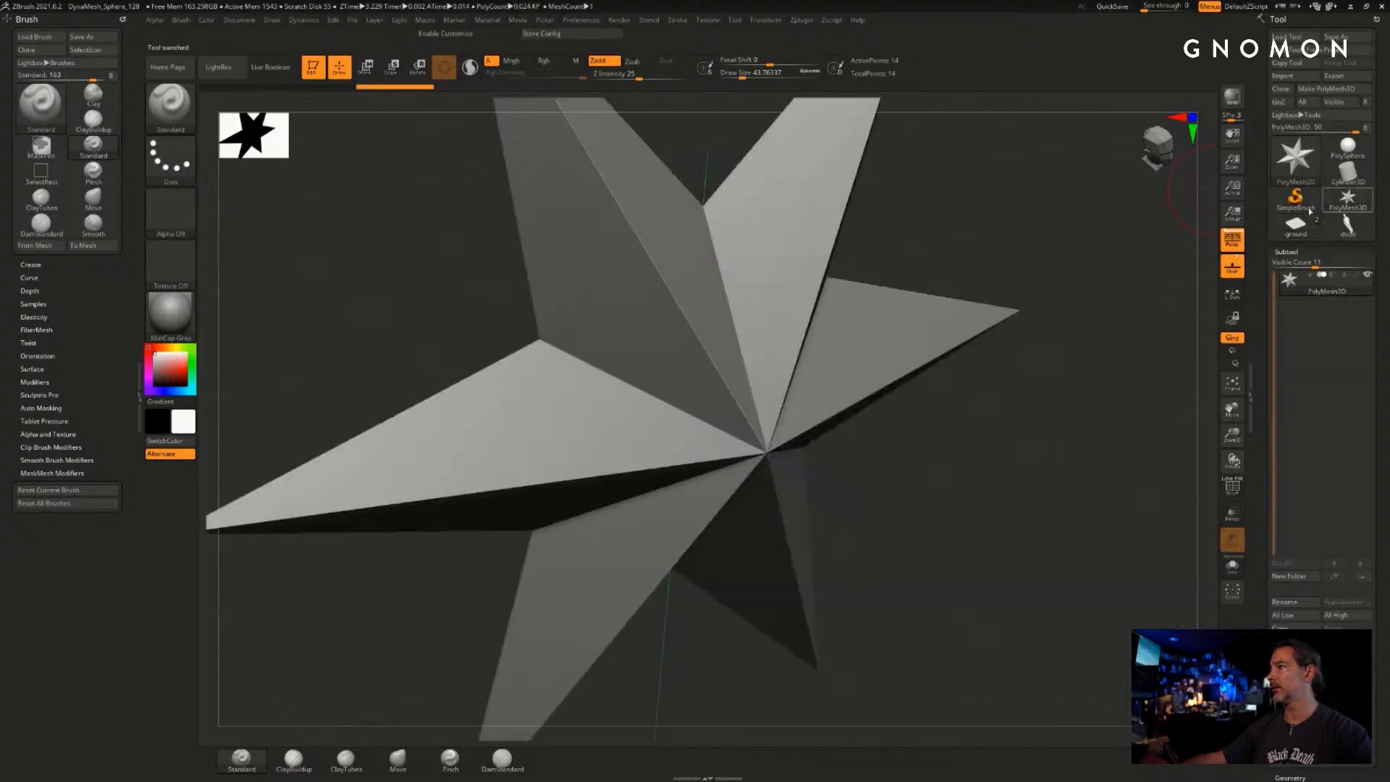
{"action": "left_click", "coordinate": [1285, 77]}
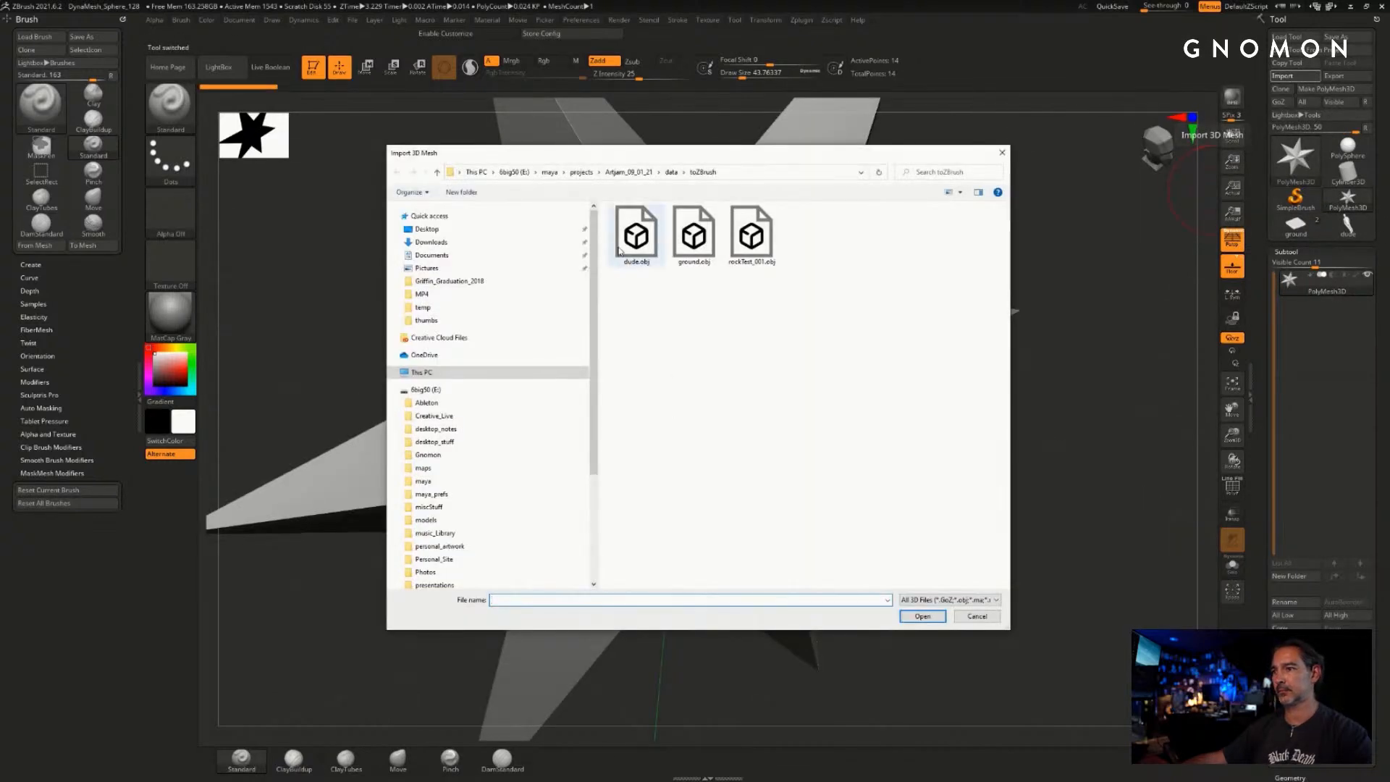
{"action": "left_click", "coordinate": [770, 267]}
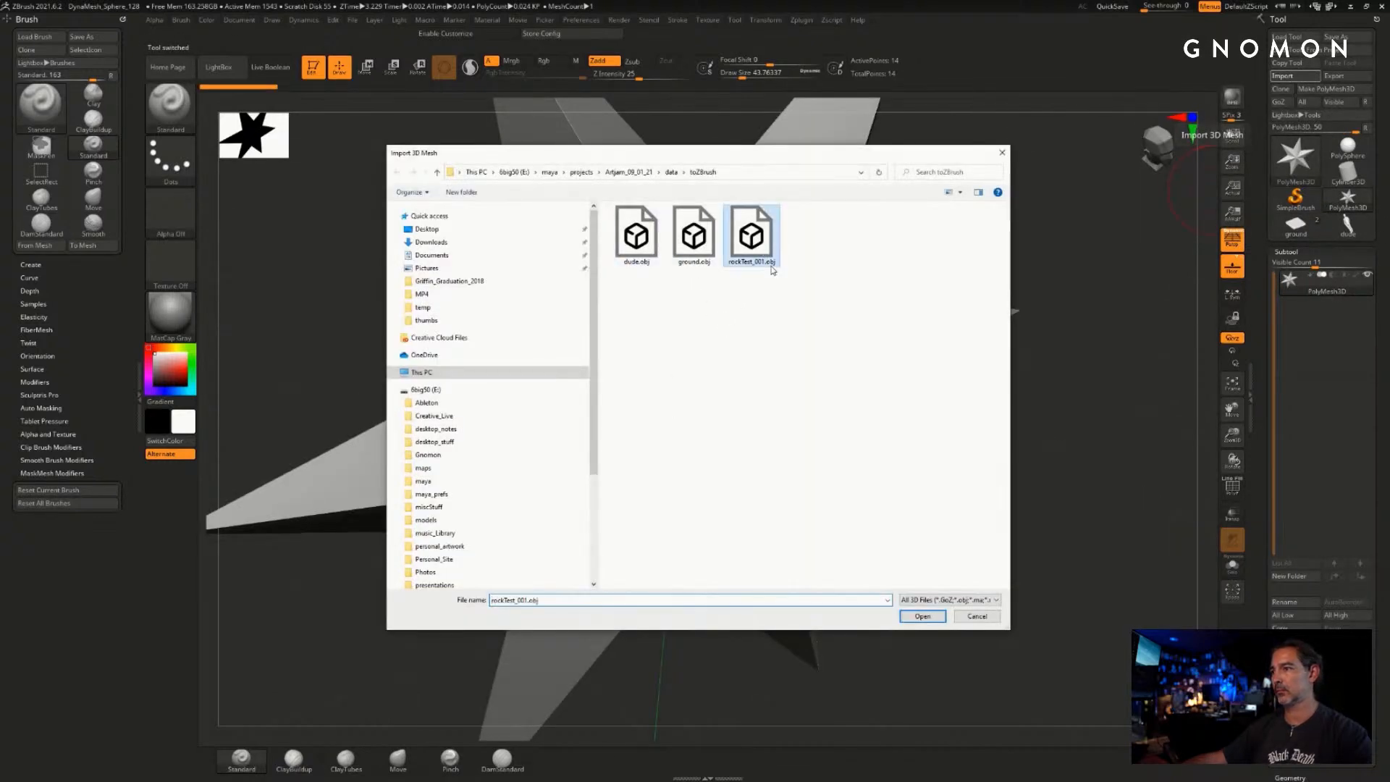
{"action": "left_click", "coordinate": [920, 615]}
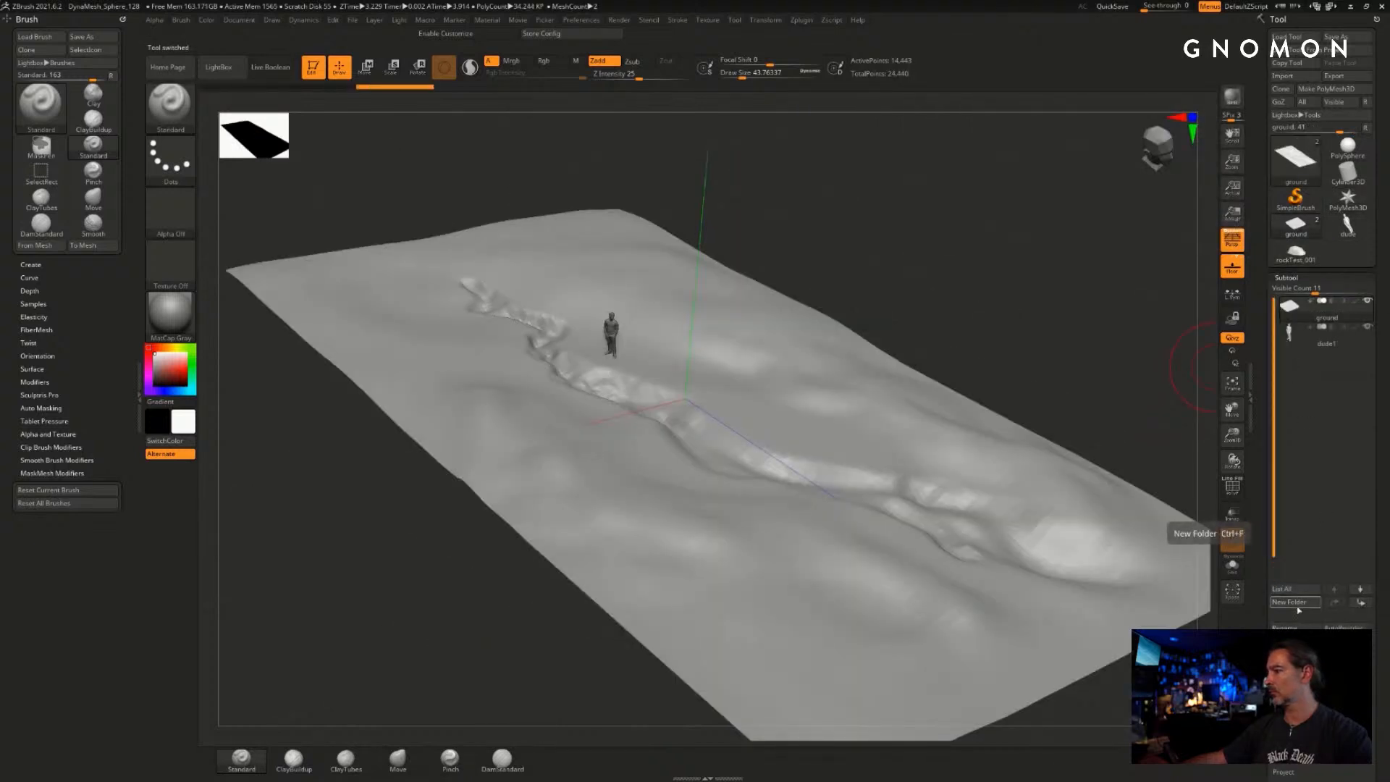
- Append the rockTest_001 mesh as a subtool of the ground tool
{"action": "left_click", "coordinate": [1233, 541]}
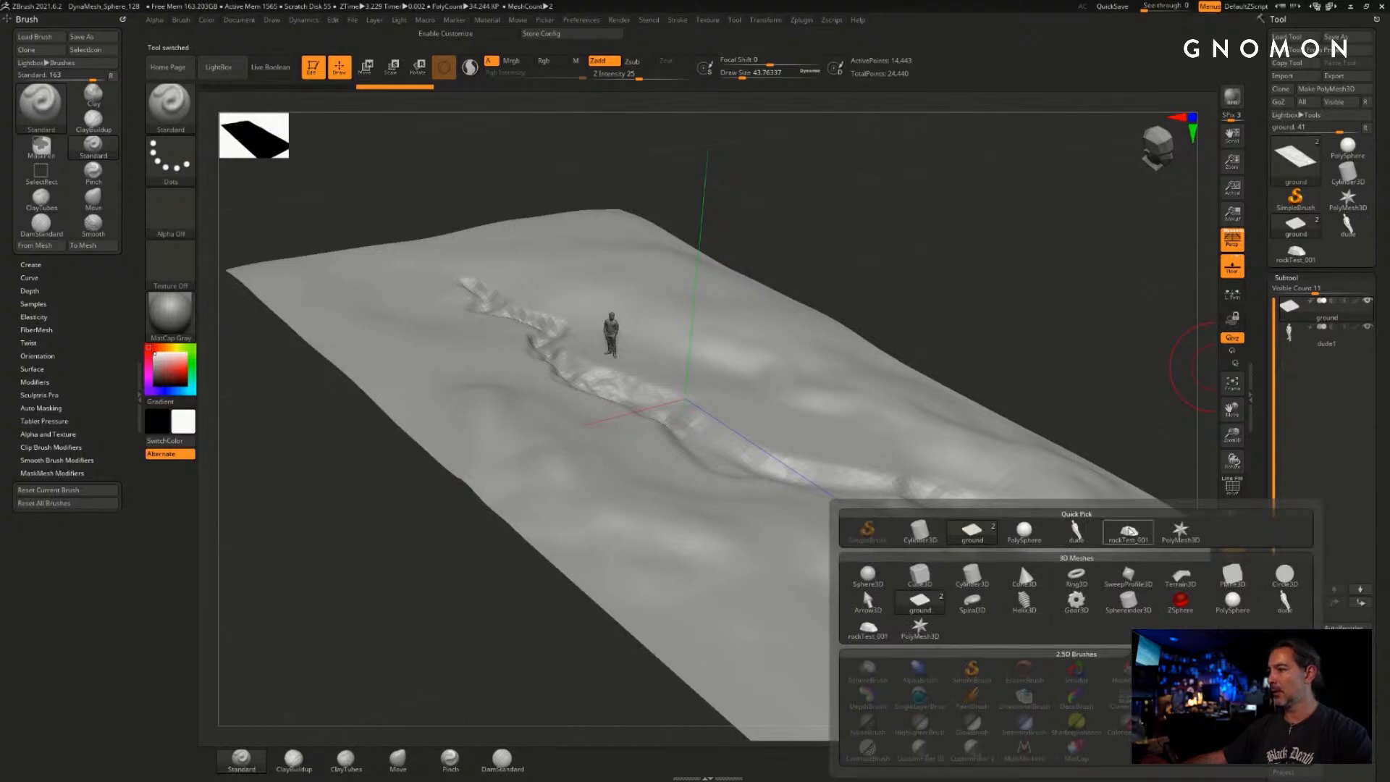
{"action": "left_click", "coordinate": [1128, 532]}
{"action": "mouse_move", "coordinate": [918, 275]}
{"action": "left_mouse_down"}
{"action": "mouse_move", "coordinate": [896, 283]}
{"action": "mouse_move", "coordinate": [966, 270]}
{"action": "mouse_move", "coordinate": [936, 274]}
{"action": "left_mouse_up"}
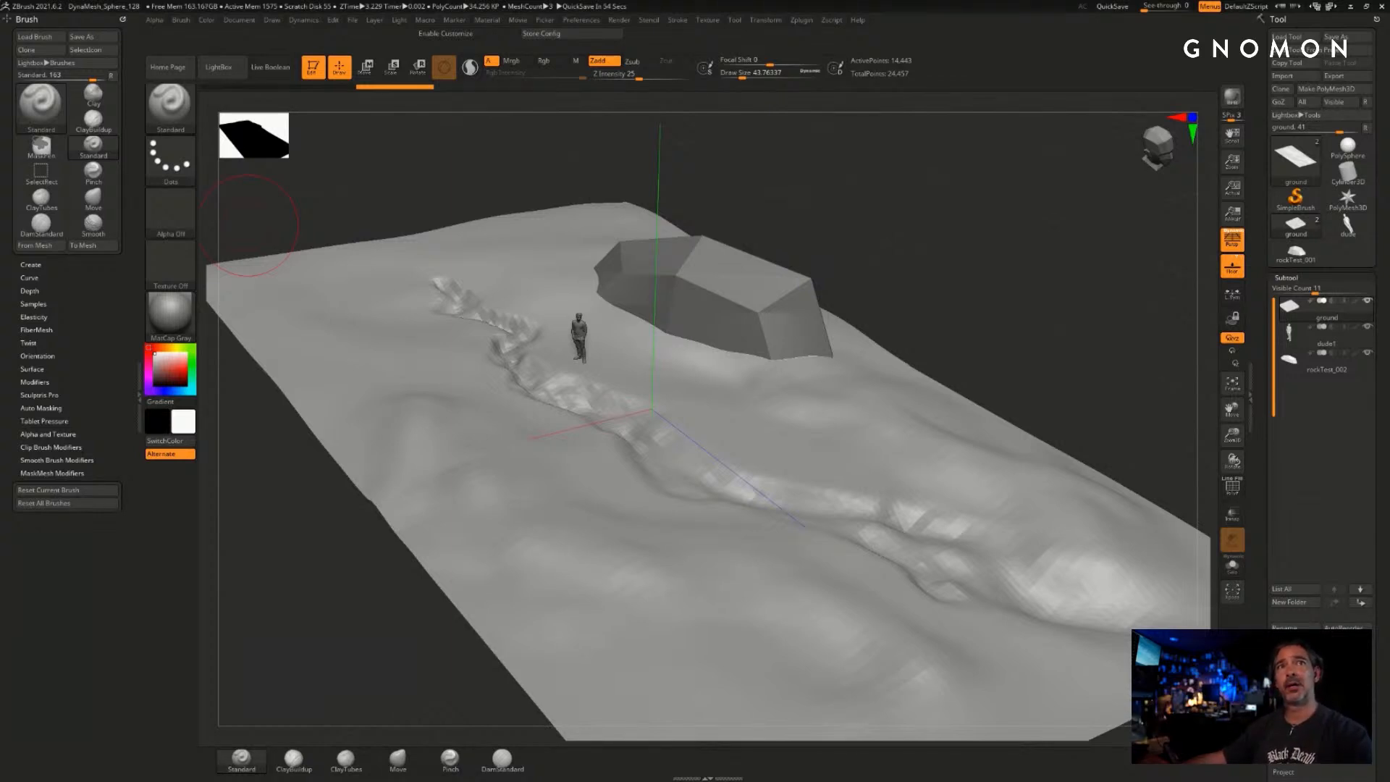
- Make the rock the active subtool and frame it together with the figure and the ground
{"action": "left_click_drag", "start_coordinate": [895, 248], "coordinate": [924, 233]}
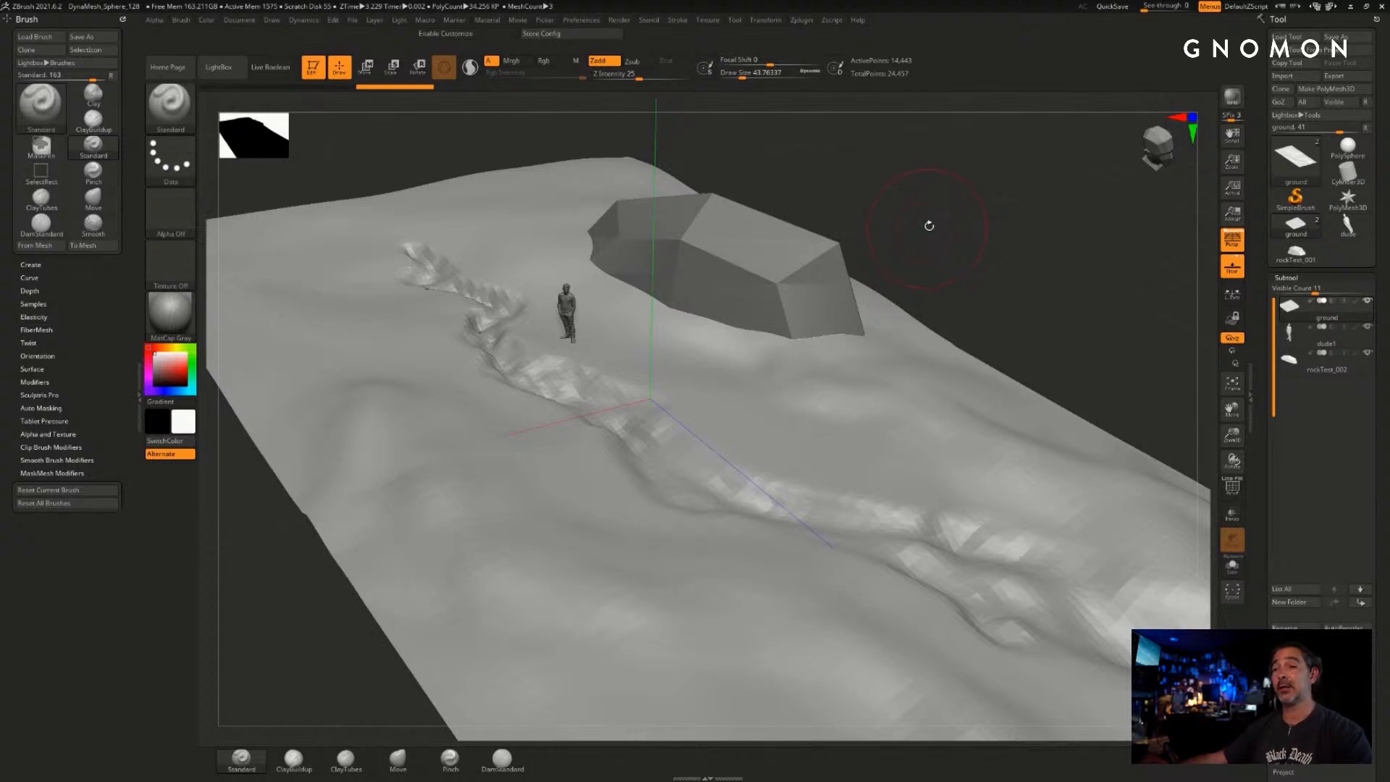
{"action": "left_click_drag", "start_coordinate": [927, 232], "coordinate": [935, 242]}
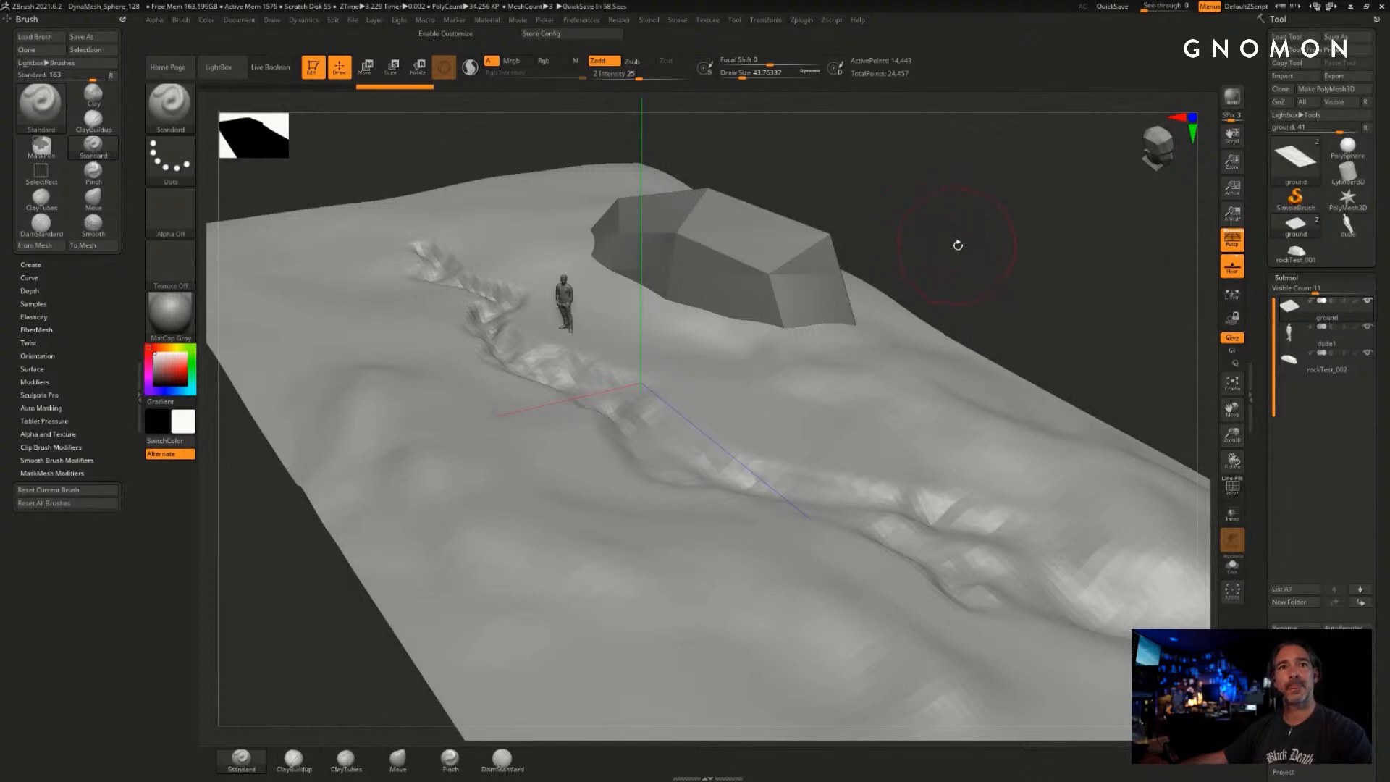
{"action": "left_click_drag", "start_coordinate": [958, 245], "coordinate": [1002, 272]}
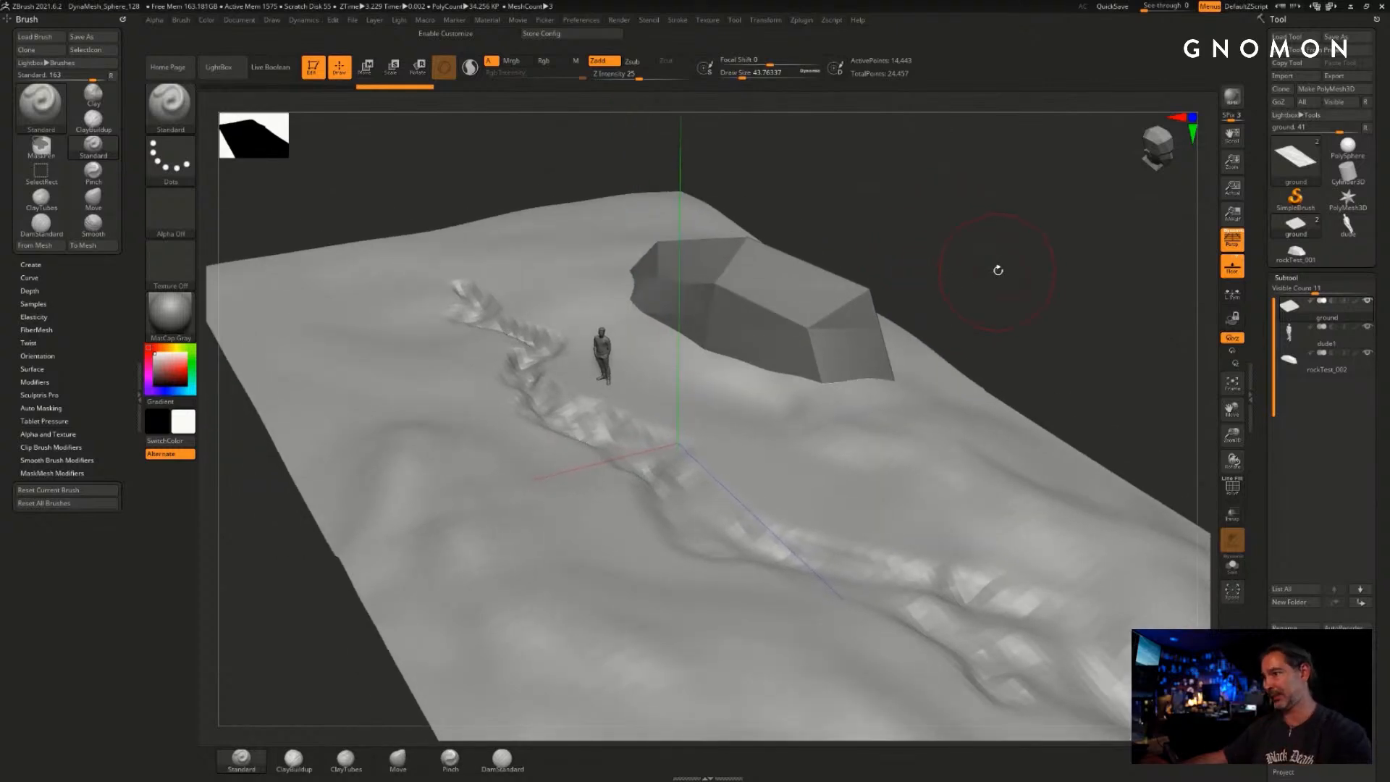
{"action": "left_click", "coordinate": [1293, 361]}
{"action": "left_click_drag", "start_coordinate": [1030, 303], "coordinate": [1011, 325], "text": "alt"}
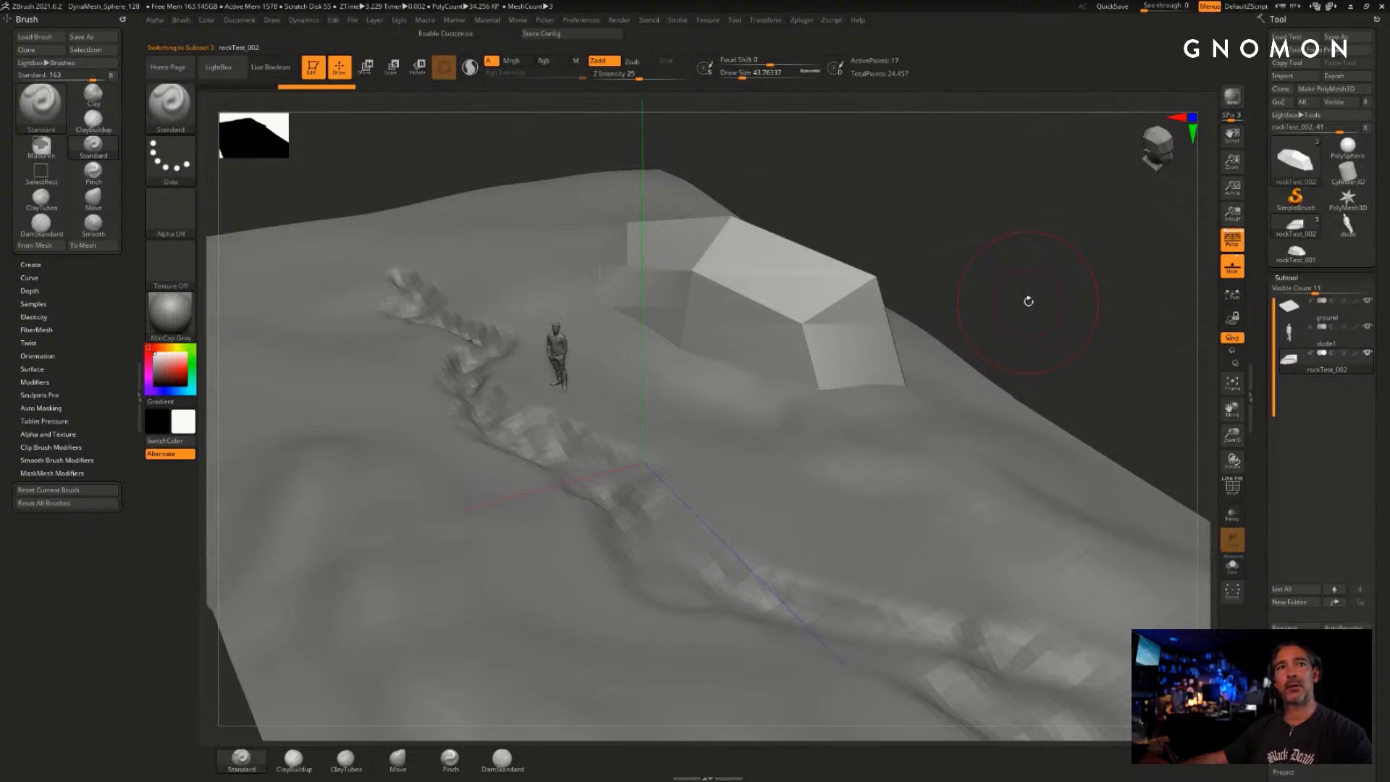
- Hide the ground and figure subtools to inspect the rock on its own, and show both of them again
{"action": "left_click_drag", "start_coordinate": [1028, 300], "coordinate": [1047, 247]}
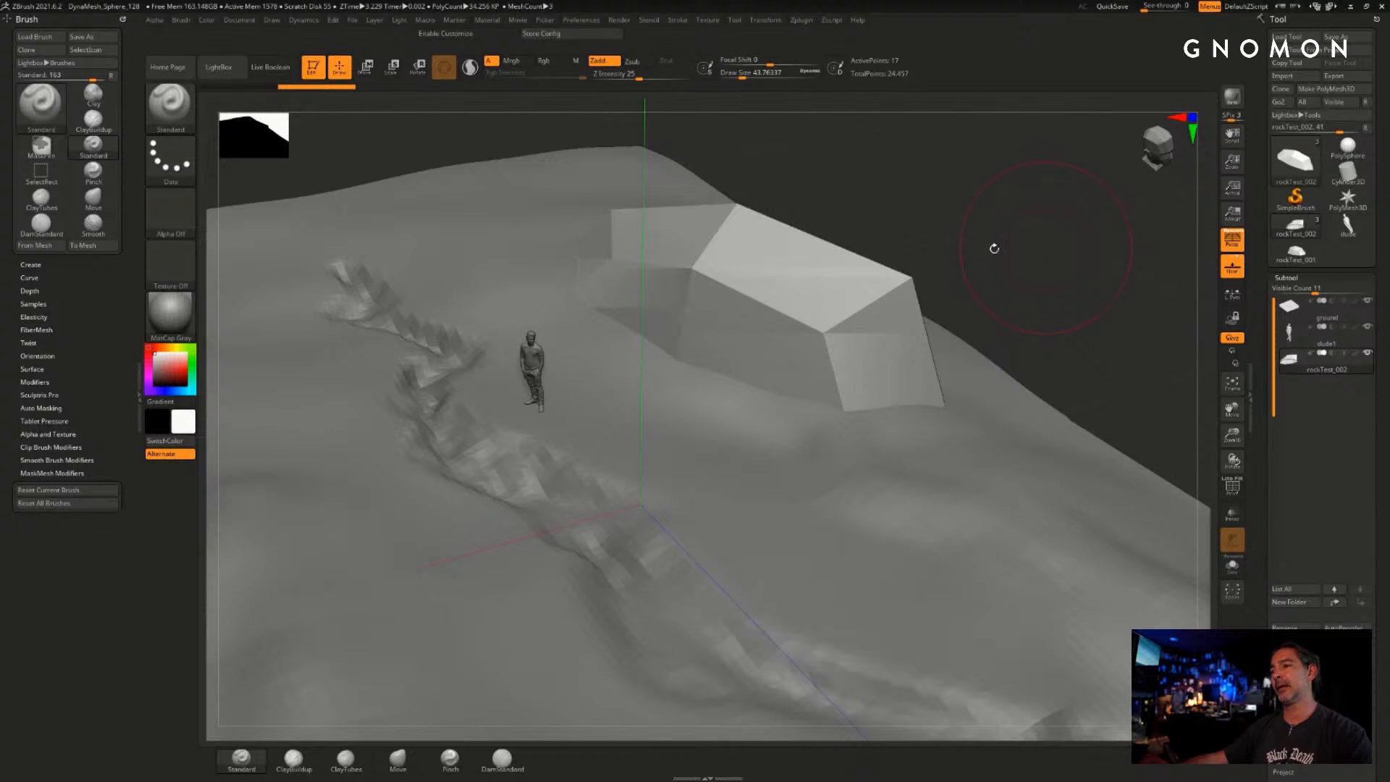
{"action": "left_click", "coordinate": [1288, 279]}
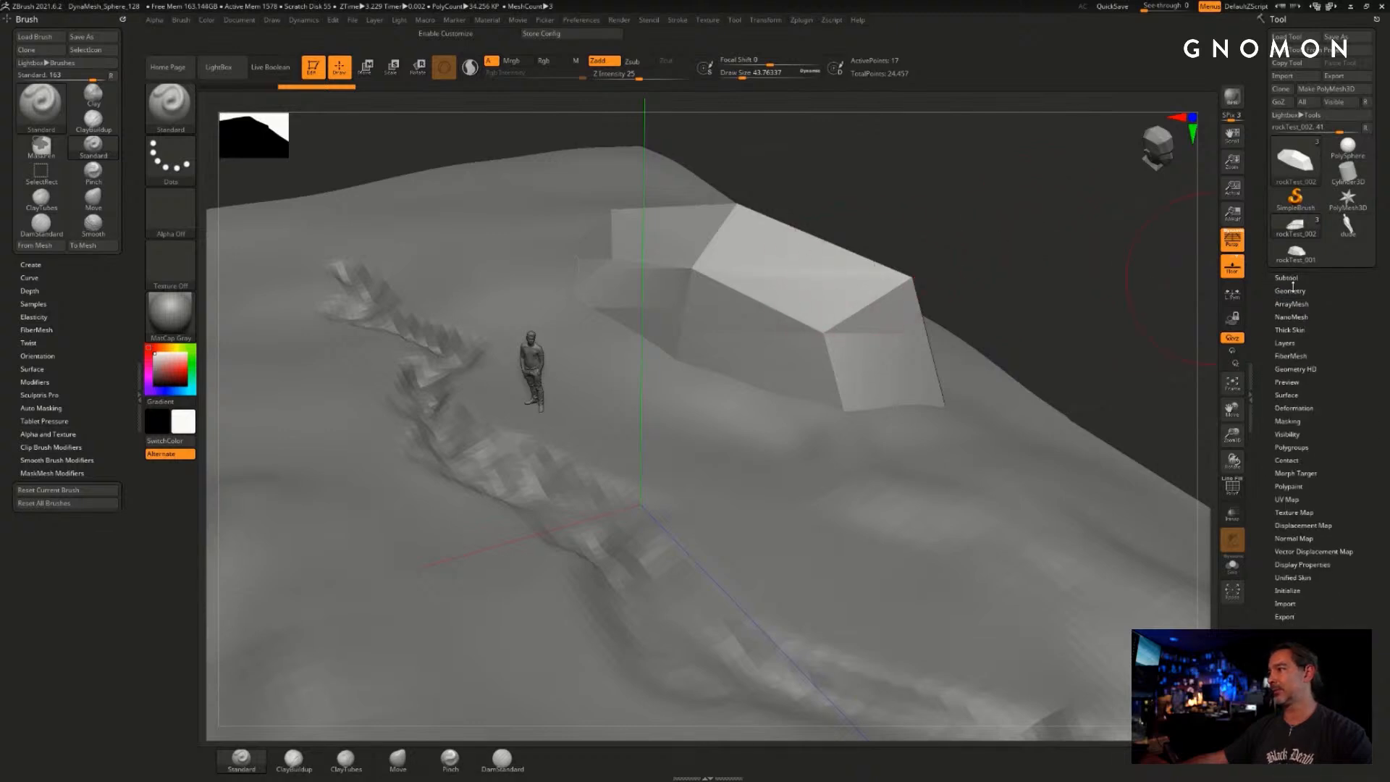
{"action": "left_click", "coordinate": [1290, 290]}
{"action": "left_click_drag", "start_coordinate": [1058, 281], "coordinate": [1033, 289]}
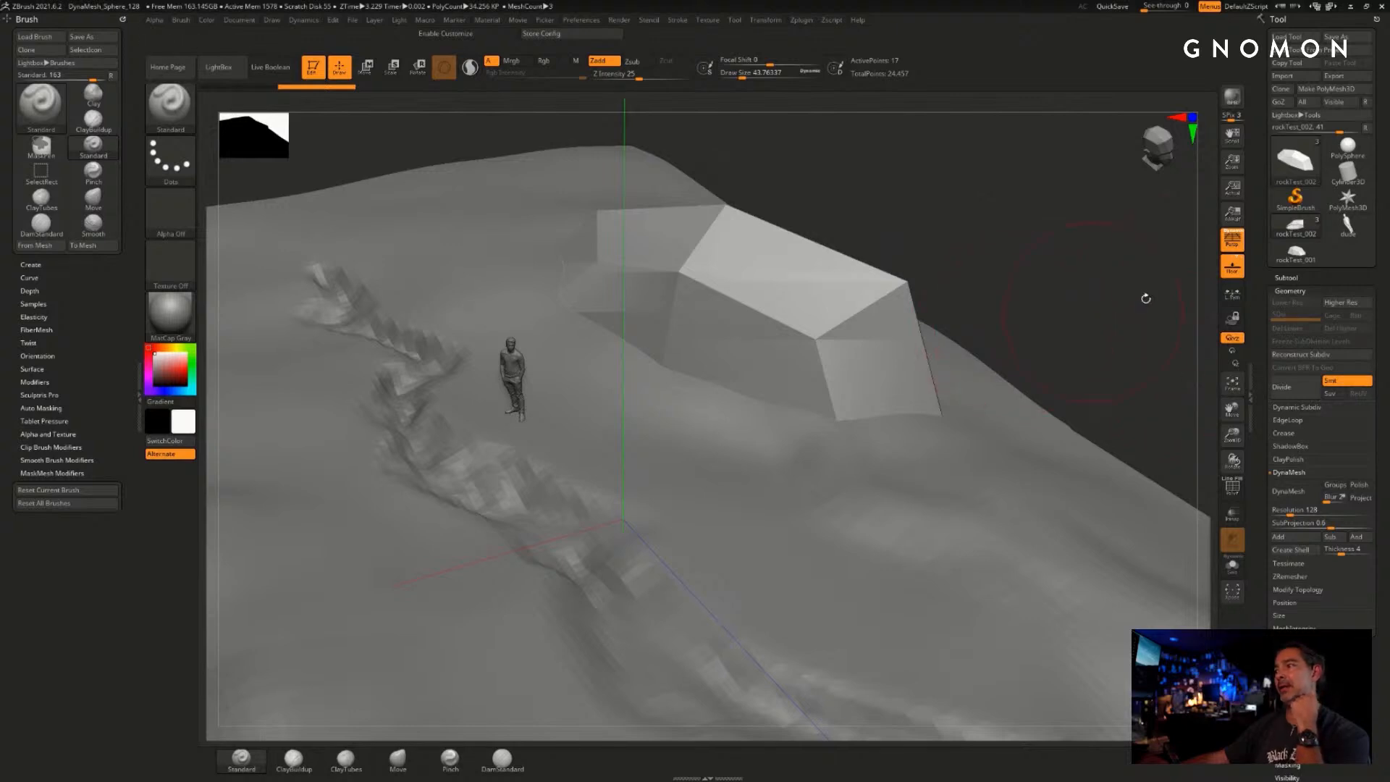
{"action": "left_click", "coordinate": [1286, 277]}
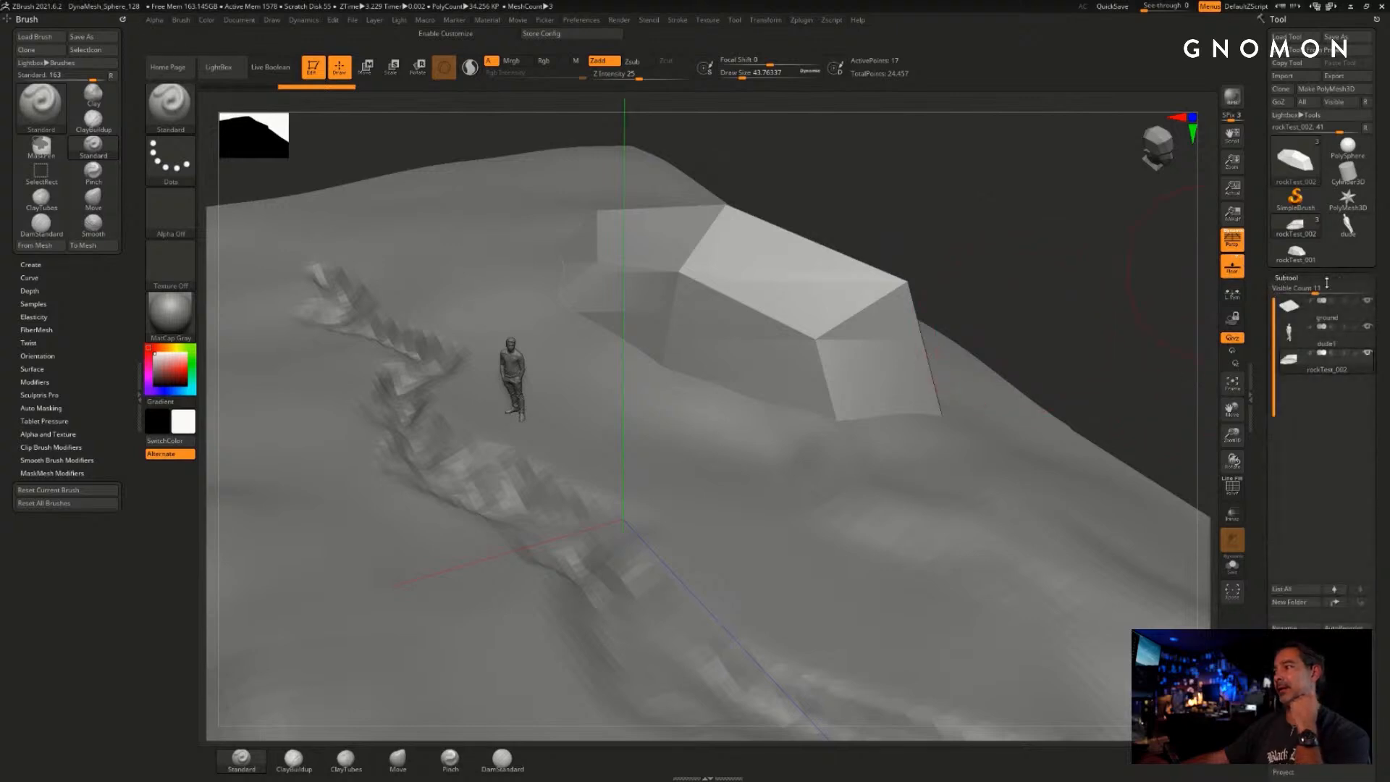
{"action": "left_click", "coordinate": [1367, 300]}
{"action": "left_click", "coordinate": [1366, 326]}
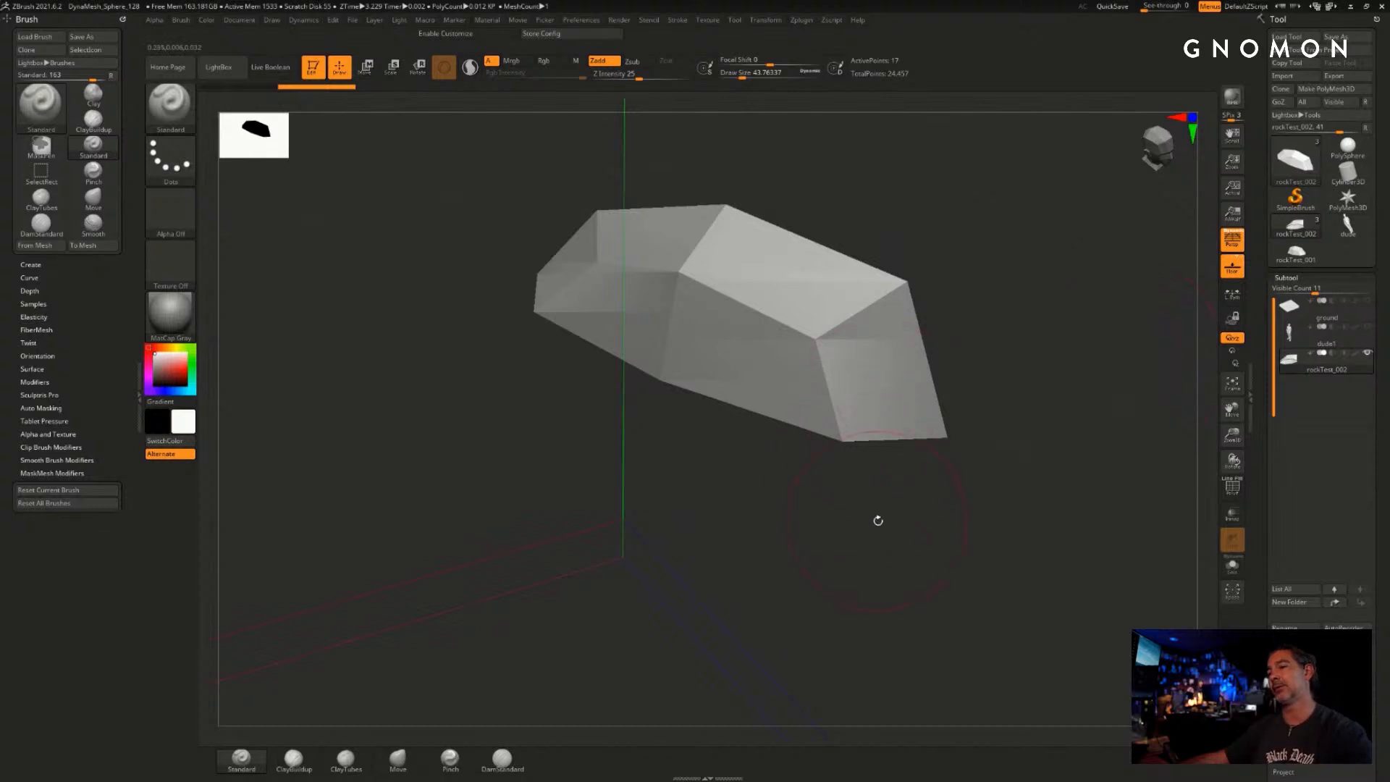
{"action": "left_click_drag", "start_coordinate": [878, 520], "coordinate": [1042, 428]}
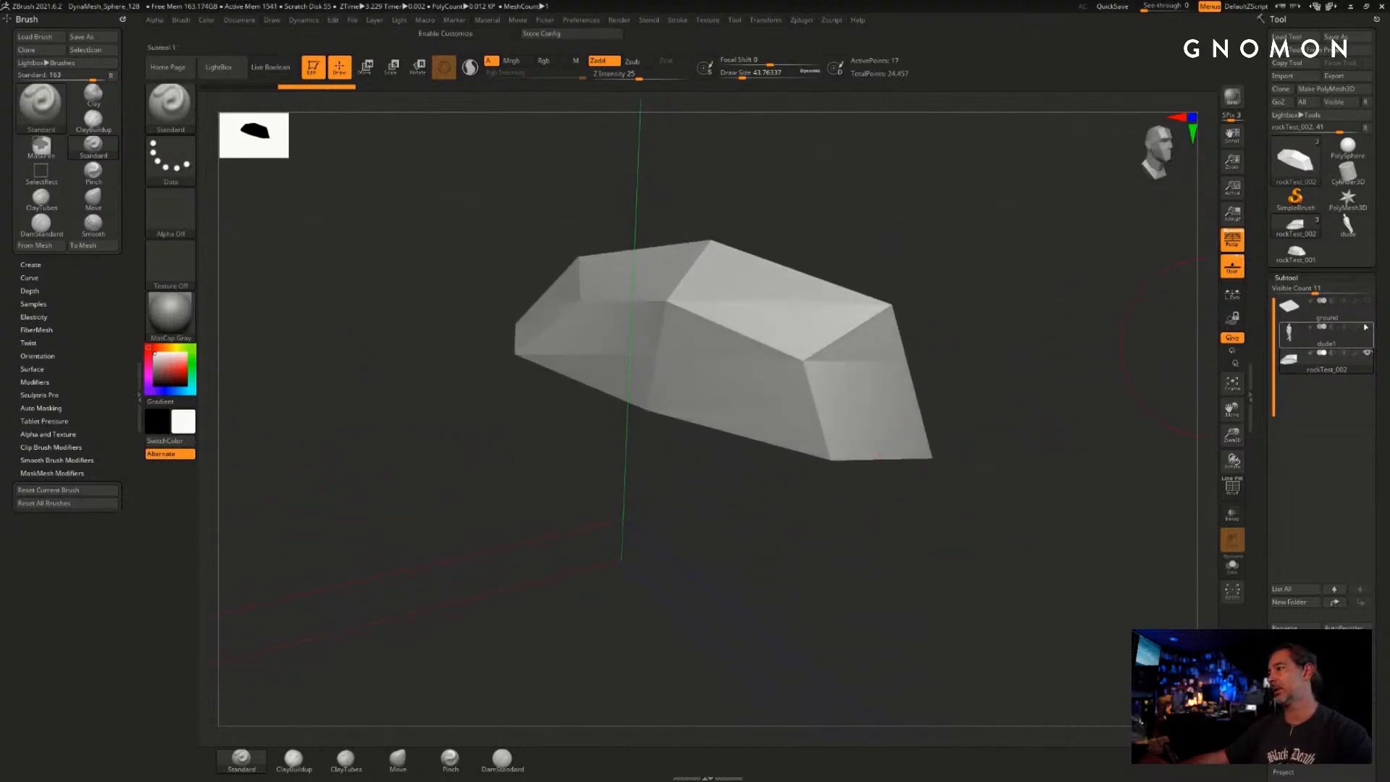
{"action": "left_click", "coordinate": [1366, 327]}
{"action": "left_click", "coordinate": [1367, 300]}
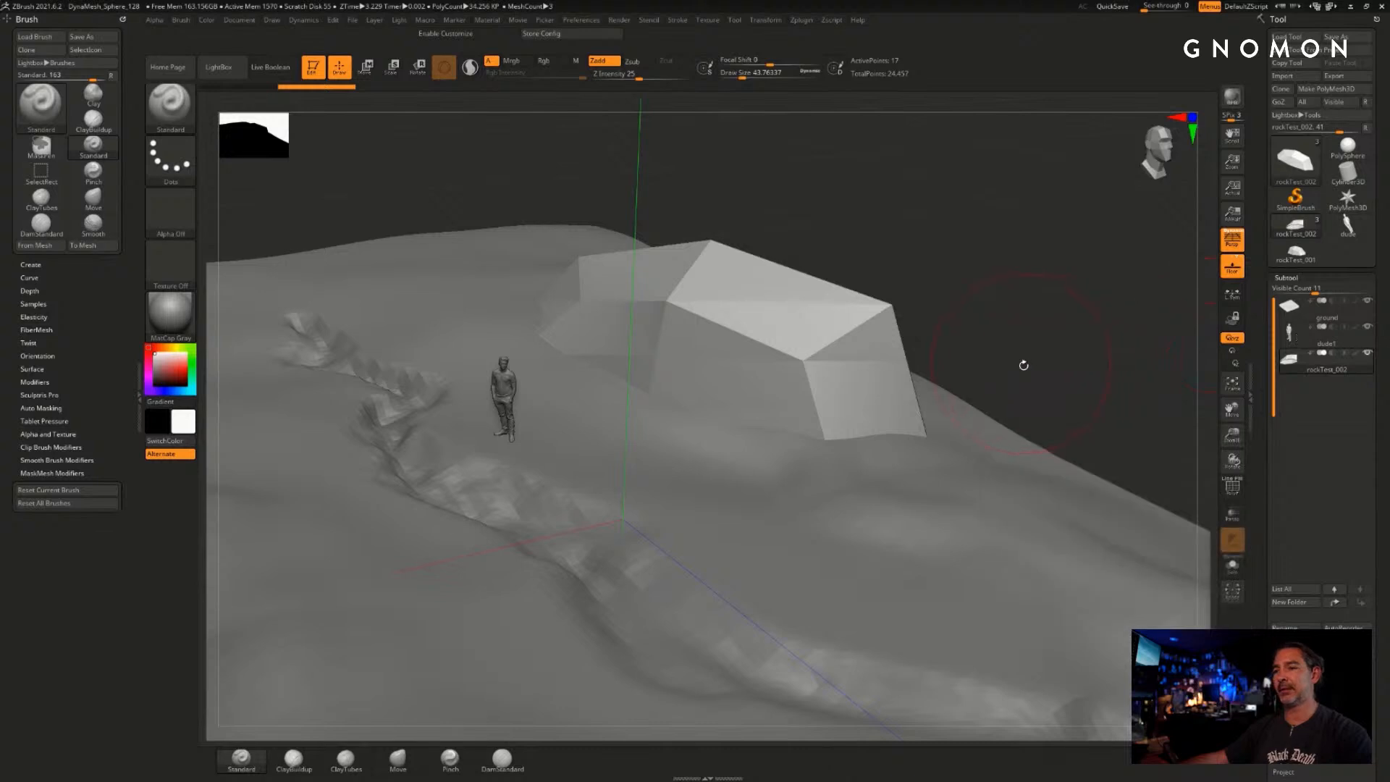
{"action": "left_click_drag", "start_coordinate": [1022, 295], "coordinate": [1009, 318]}
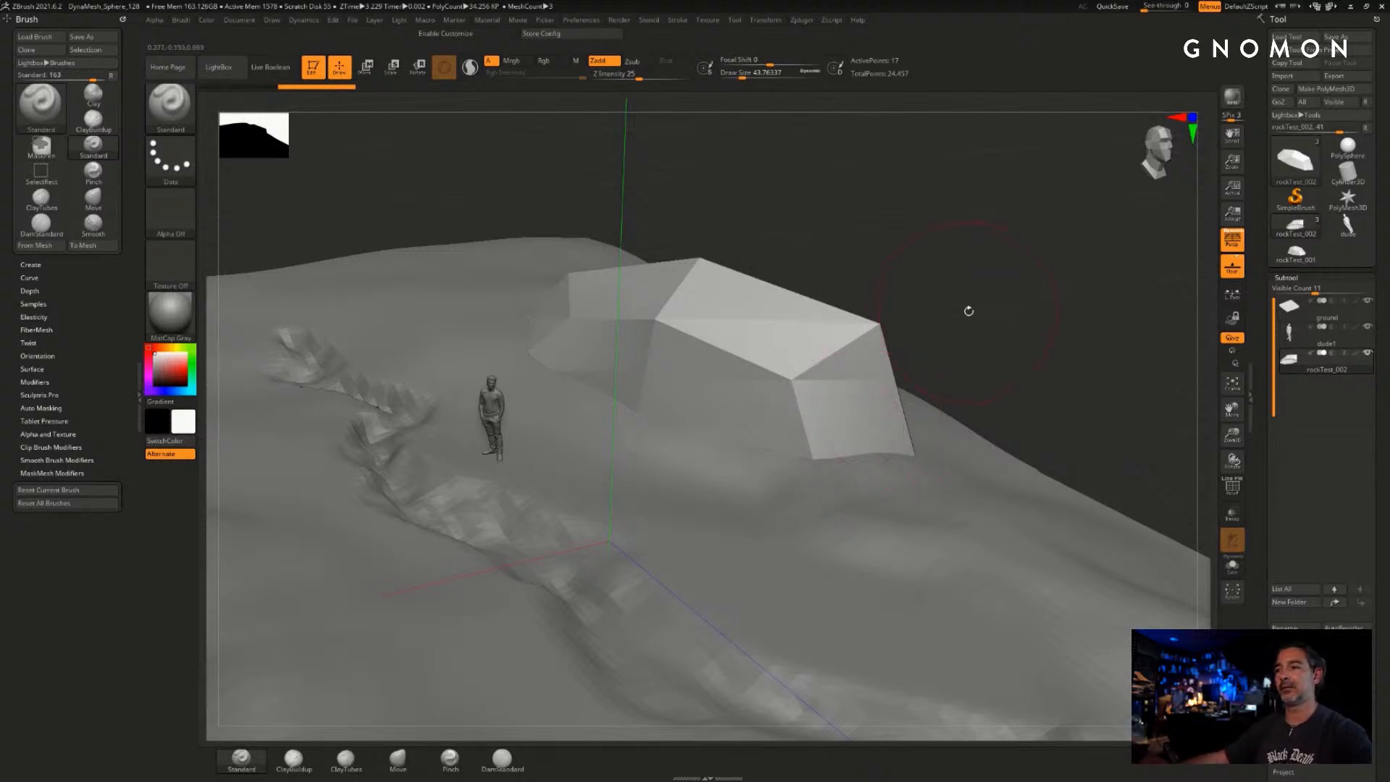
{"action": "mouse_move", "coordinate": [967, 278]}
{"action": "left_mouse_down", "text": "alt"}
{"action": "mouse_move", "coordinate": [995, 247]}
{"action": "mouse_move", "coordinate": [978, 280]}
{"action": "left_mouse_up", "text": "alt"}
{"action": "left_click_drag", "start_coordinate": [984, 228], "coordinate": [980, 239], "text": "alt"}
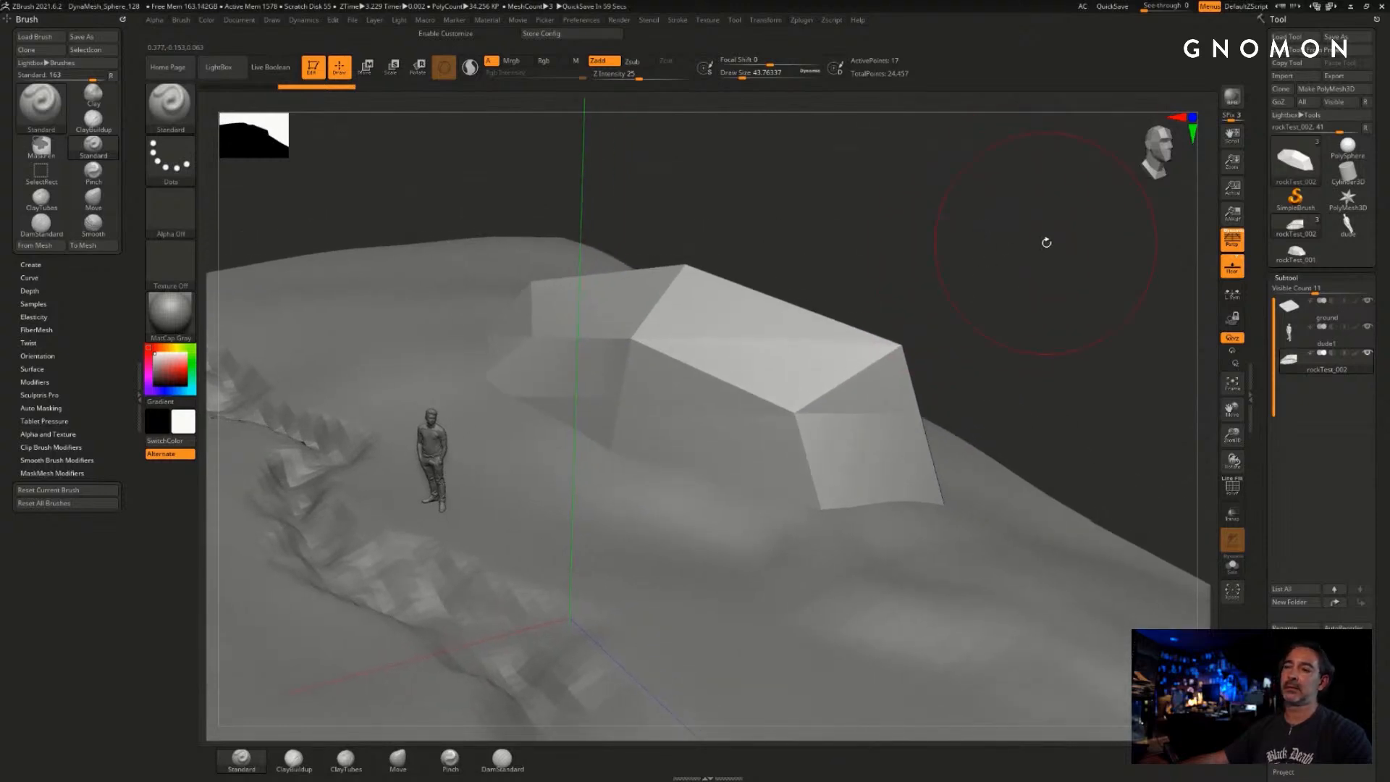
- Divide the rock's geometry repeatedly, with smoothing on, up to subdivision level 7
{"action": "left_click", "coordinate": [1285, 278]}
{"action": "left_click_drag", "start_coordinate": [985, 288], "coordinate": [974, 311]}
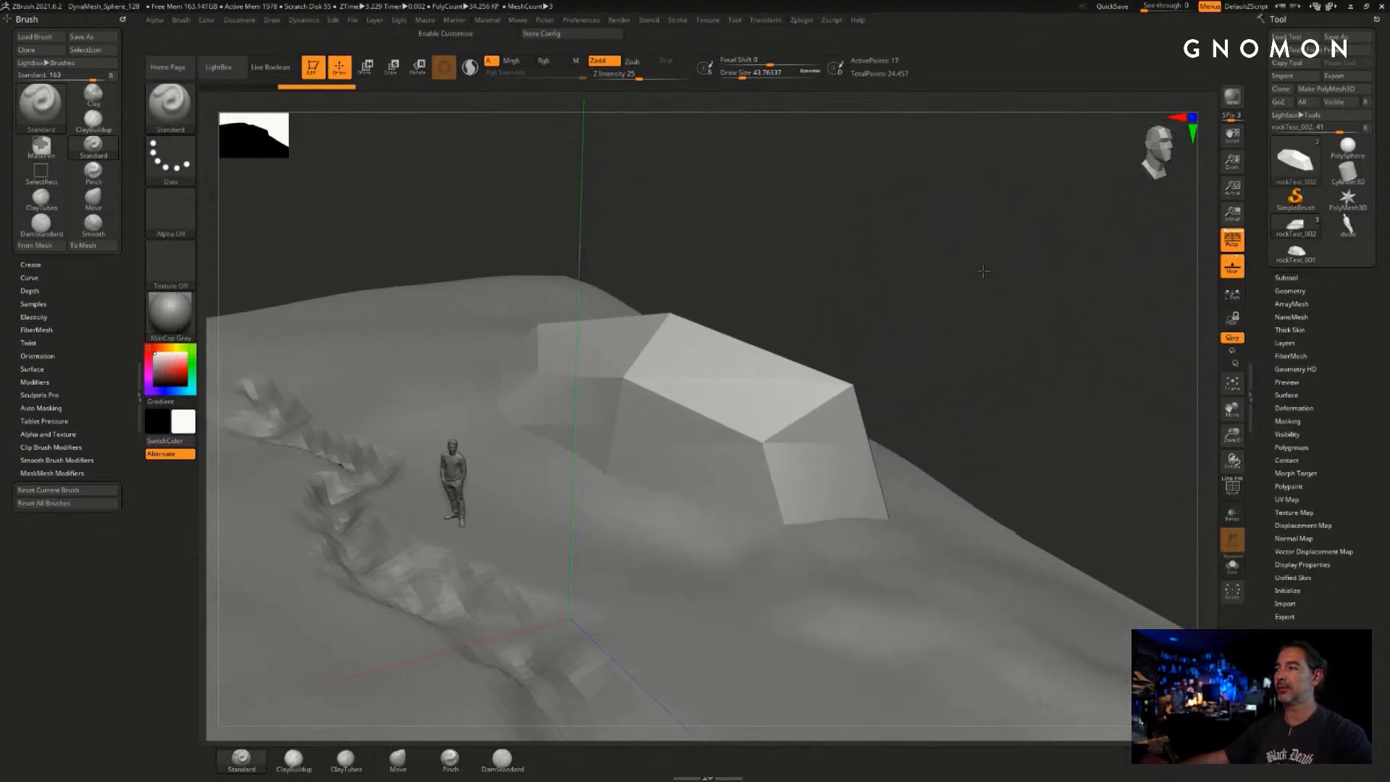
{"action": "left_click", "coordinate": [1290, 289]}
{"action": "left_click_drag", "start_coordinate": [1025, 354], "coordinate": [1022, 321]}
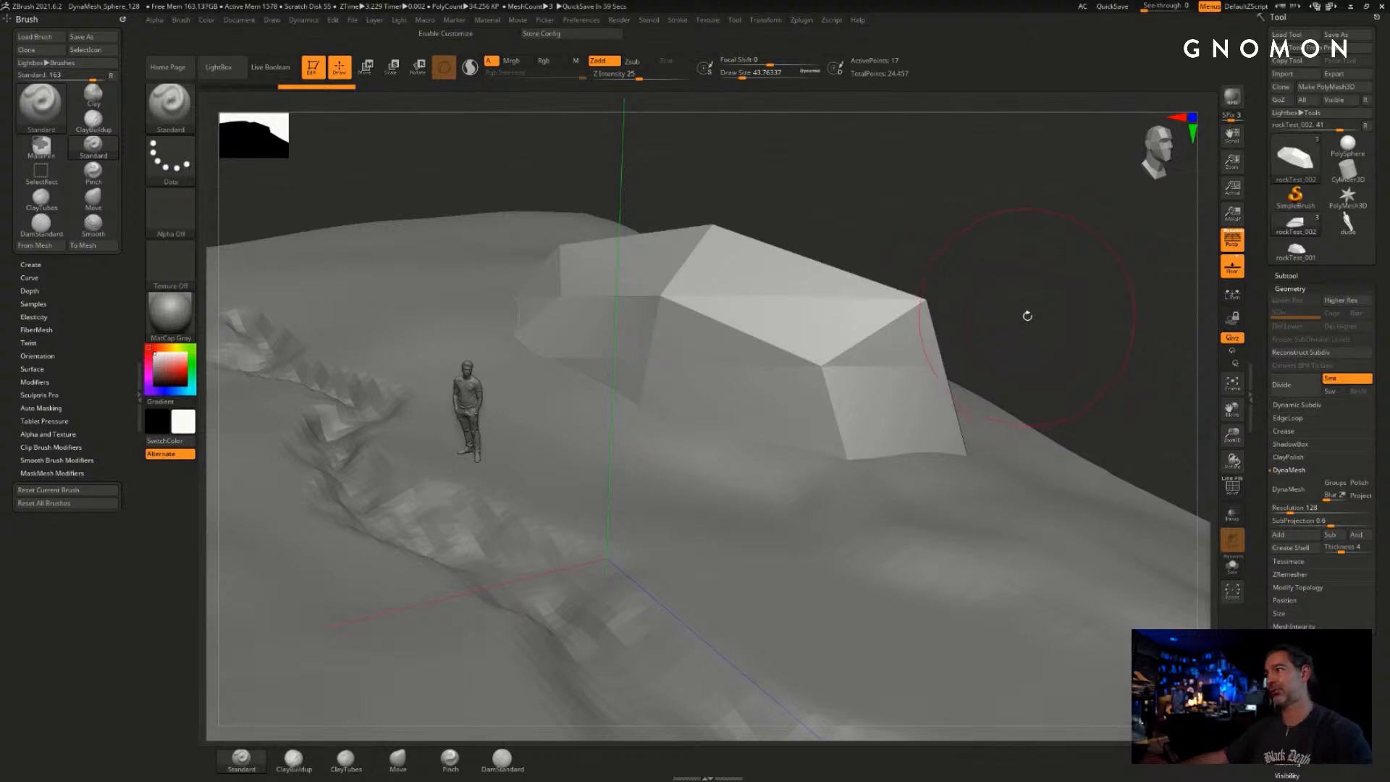
{"action": "left_click_drag", "start_coordinate": [1032, 322], "coordinate": [1042, 327]}
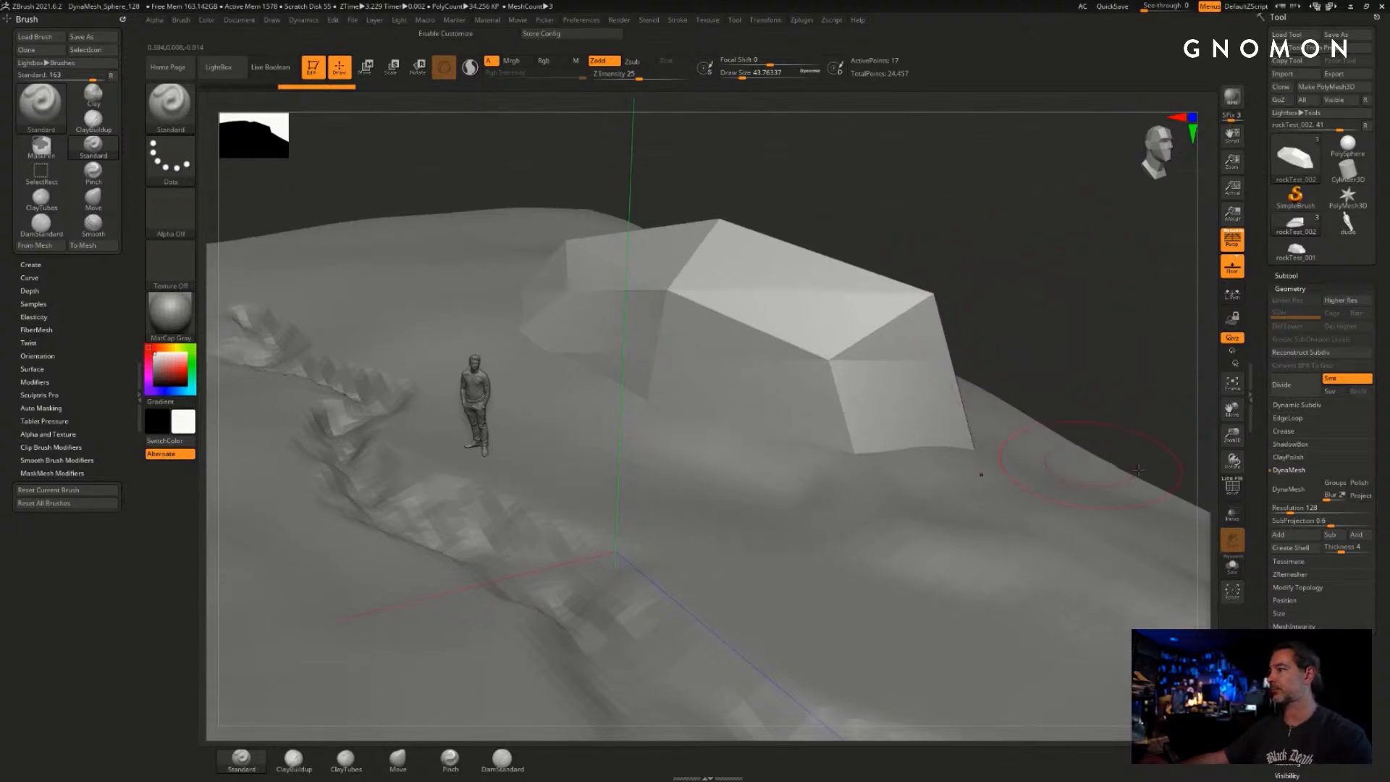
{"action": "left_click", "coordinate": [1284, 385]}
{"action": "left_click", "coordinate": [1300, 392]}
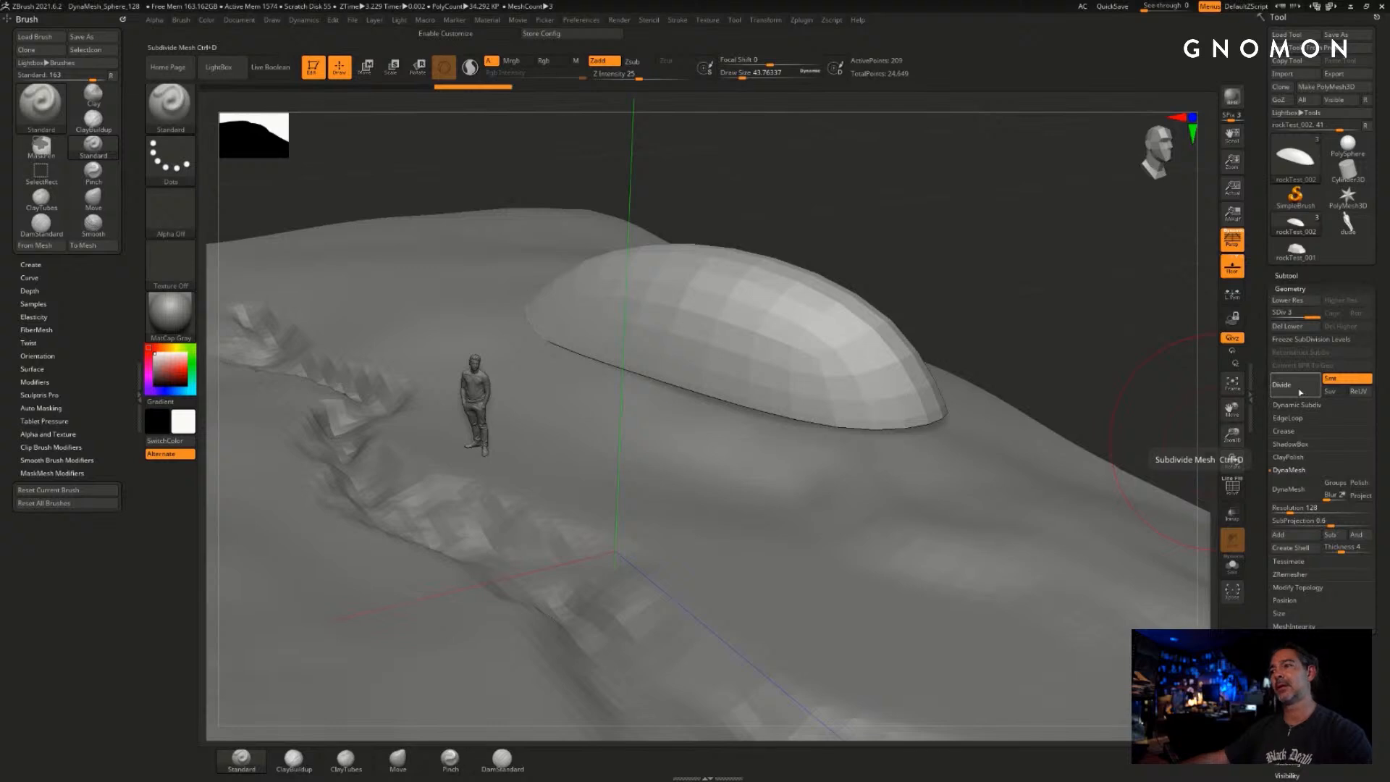
{"action": "left_click", "coordinate": [1300, 391]}
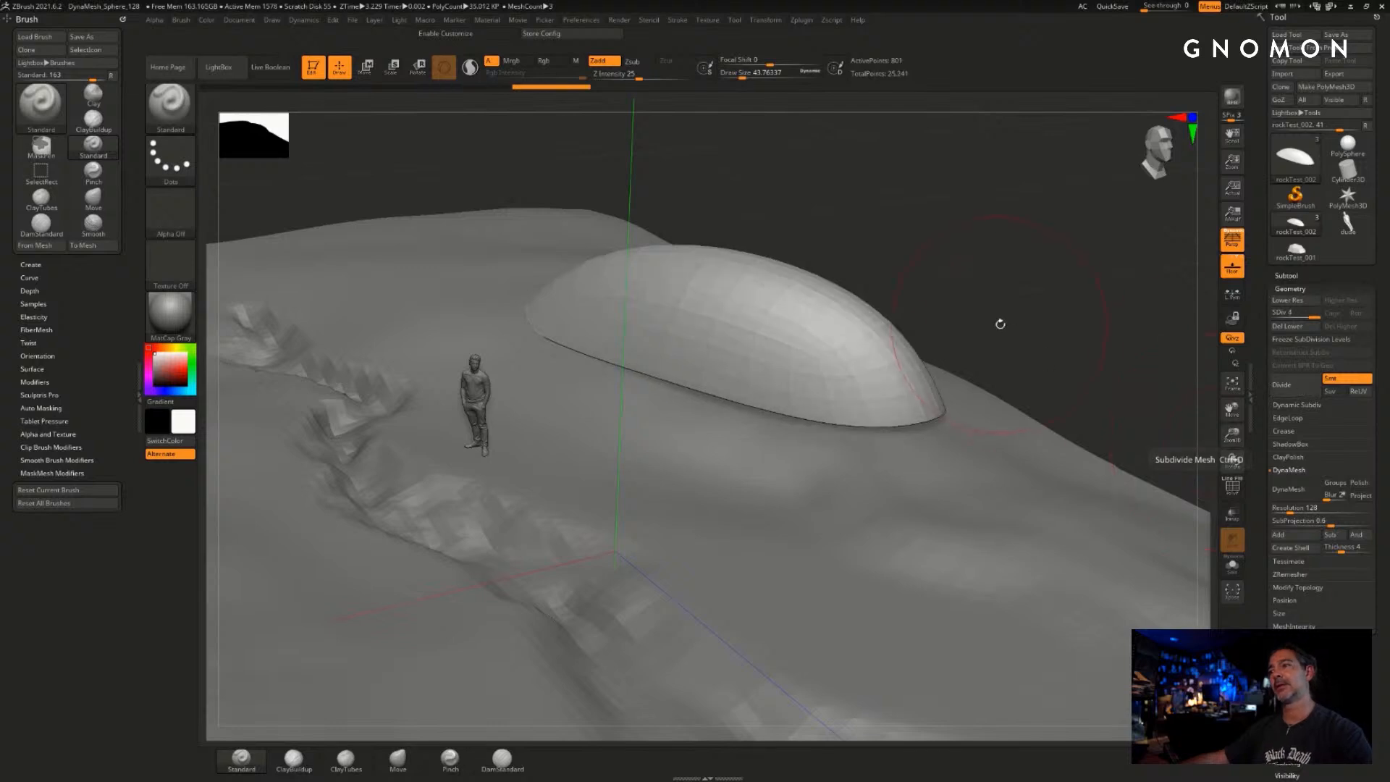
{"action": "left_click", "coordinate": [1292, 394]}
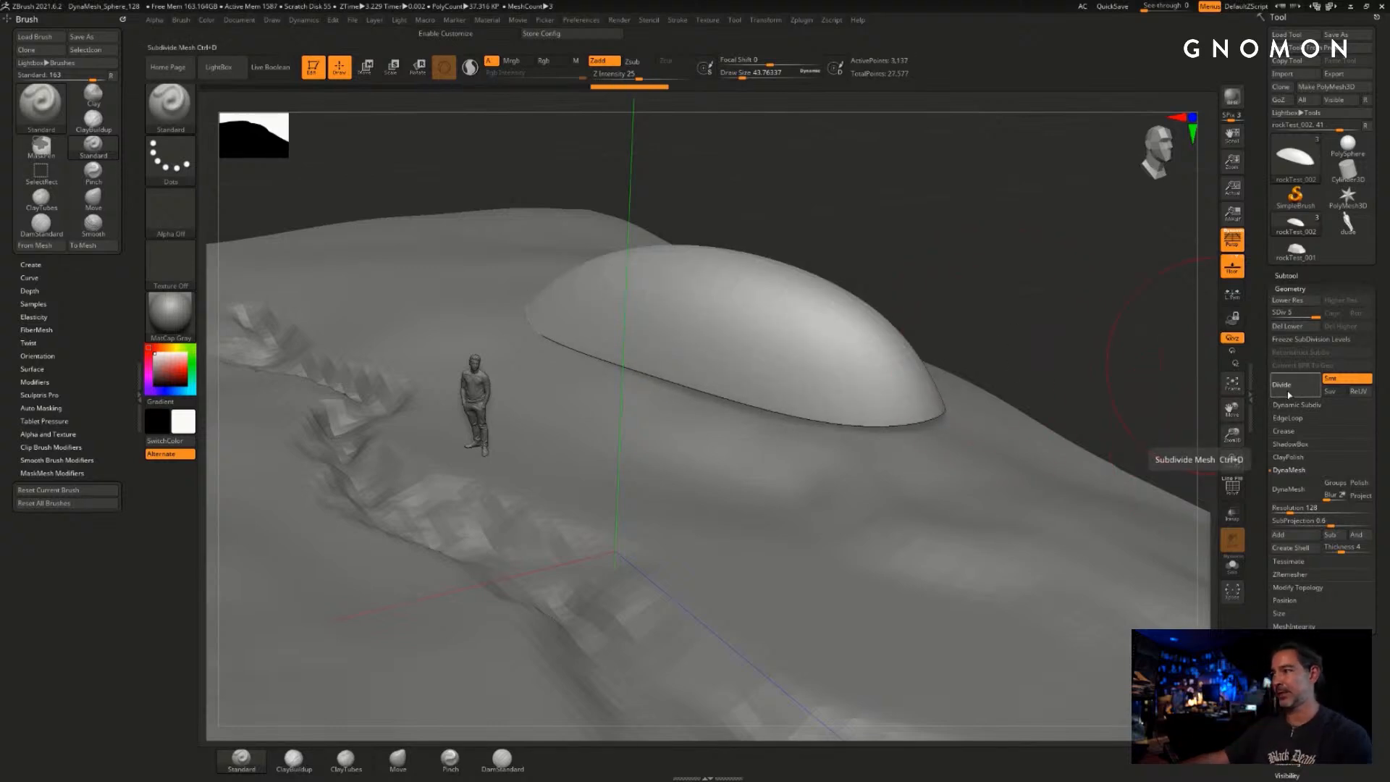
{"action": "left_click", "coordinate": [1291, 394]}
{"action": "left_click", "coordinate": [1293, 391]}
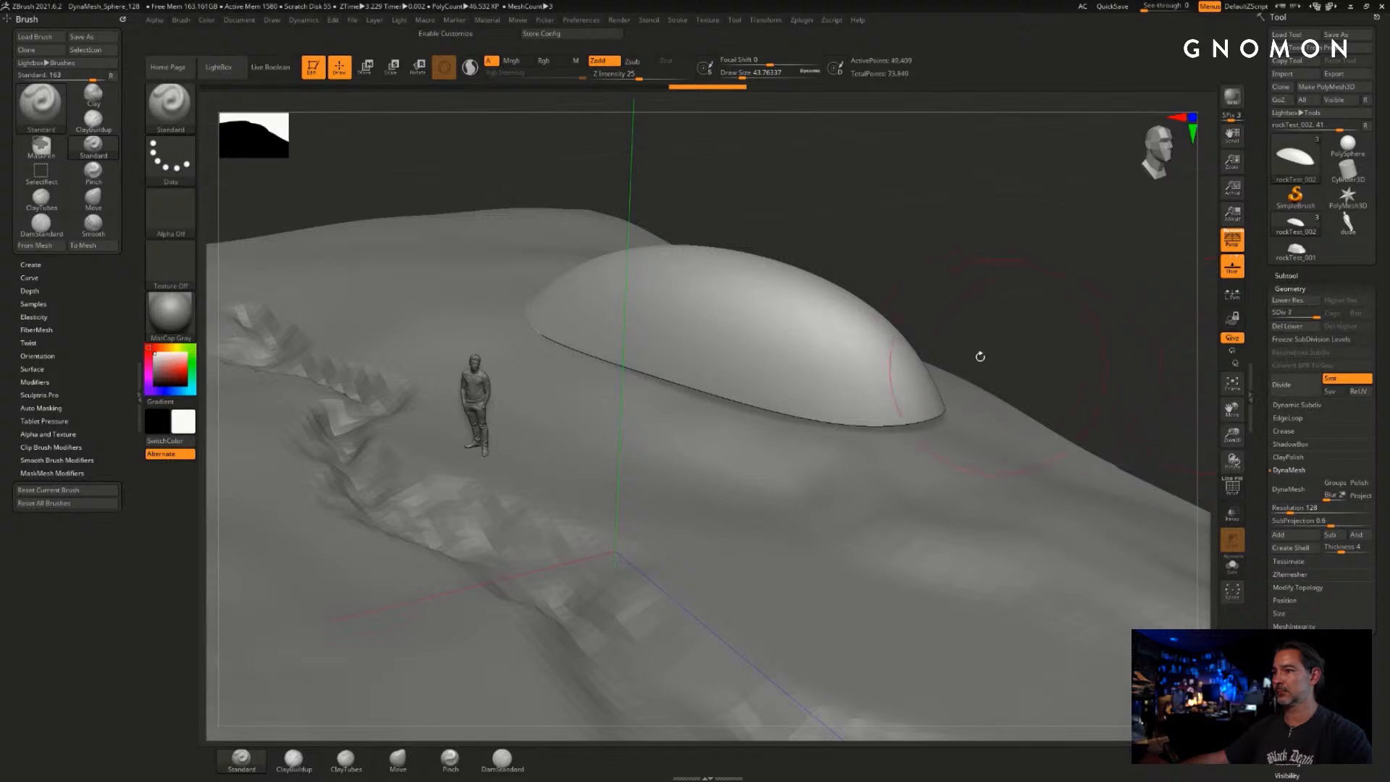
- Pull the rock's lower front edge, at the end farthest from the figure, down into the ground with the Move brush
{"action": "left_click_drag", "start_coordinate": [980, 351], "coordinate": [939, 236]}
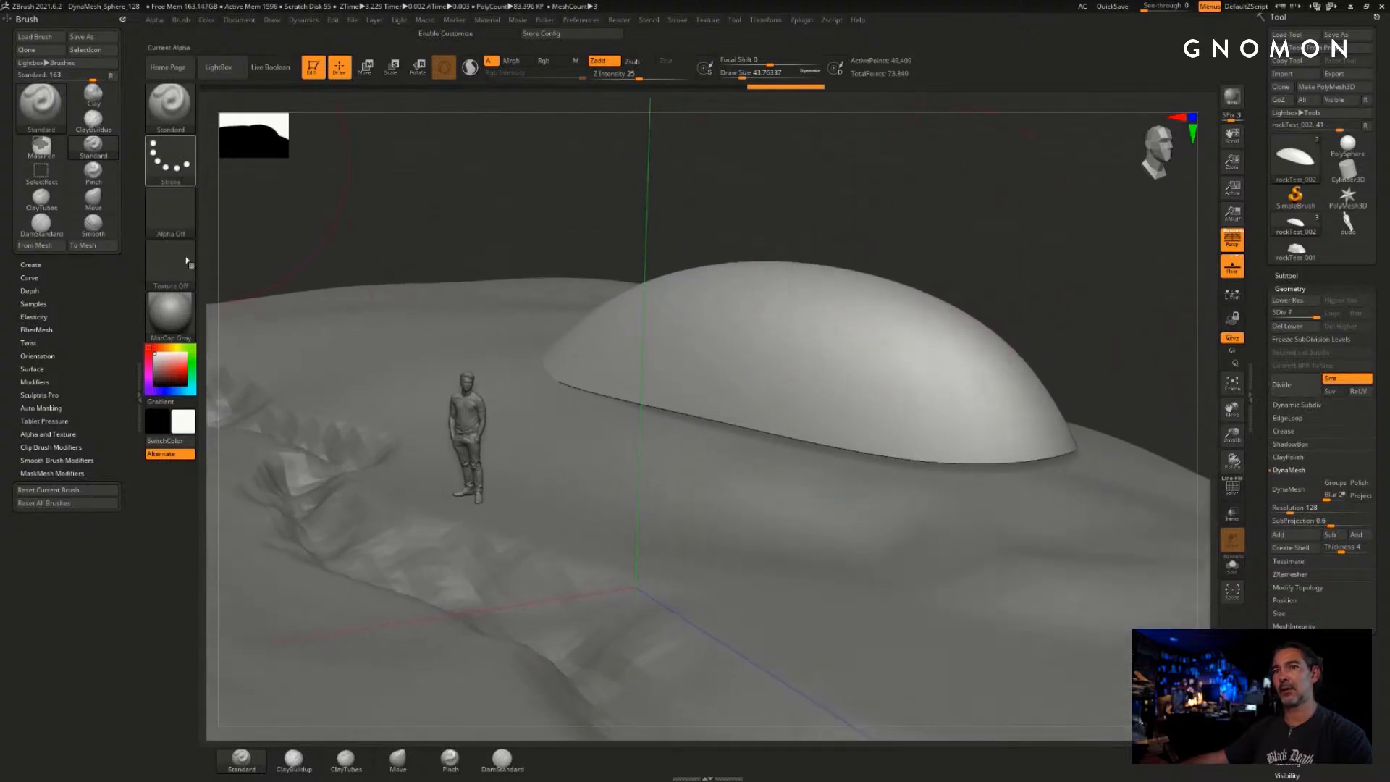
{"action": "left_click", "coordinate": [397, 758]}
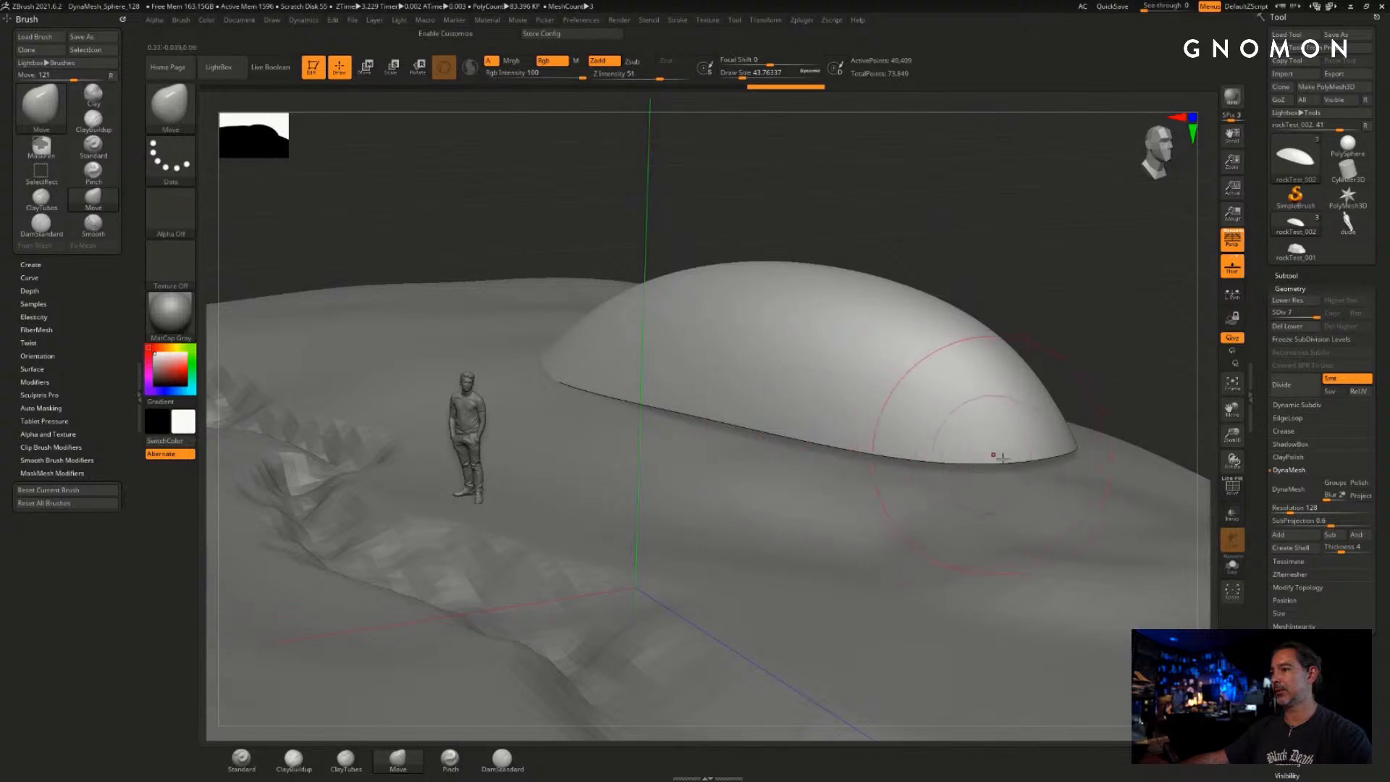
{"action": "left_click_drag", "start_coordinate": [999, 458], "coordinate": [1010, 518]}
{"action": "left_click_drag", "start_coordinate": [913, 461], "coordinate": [883, 502]}
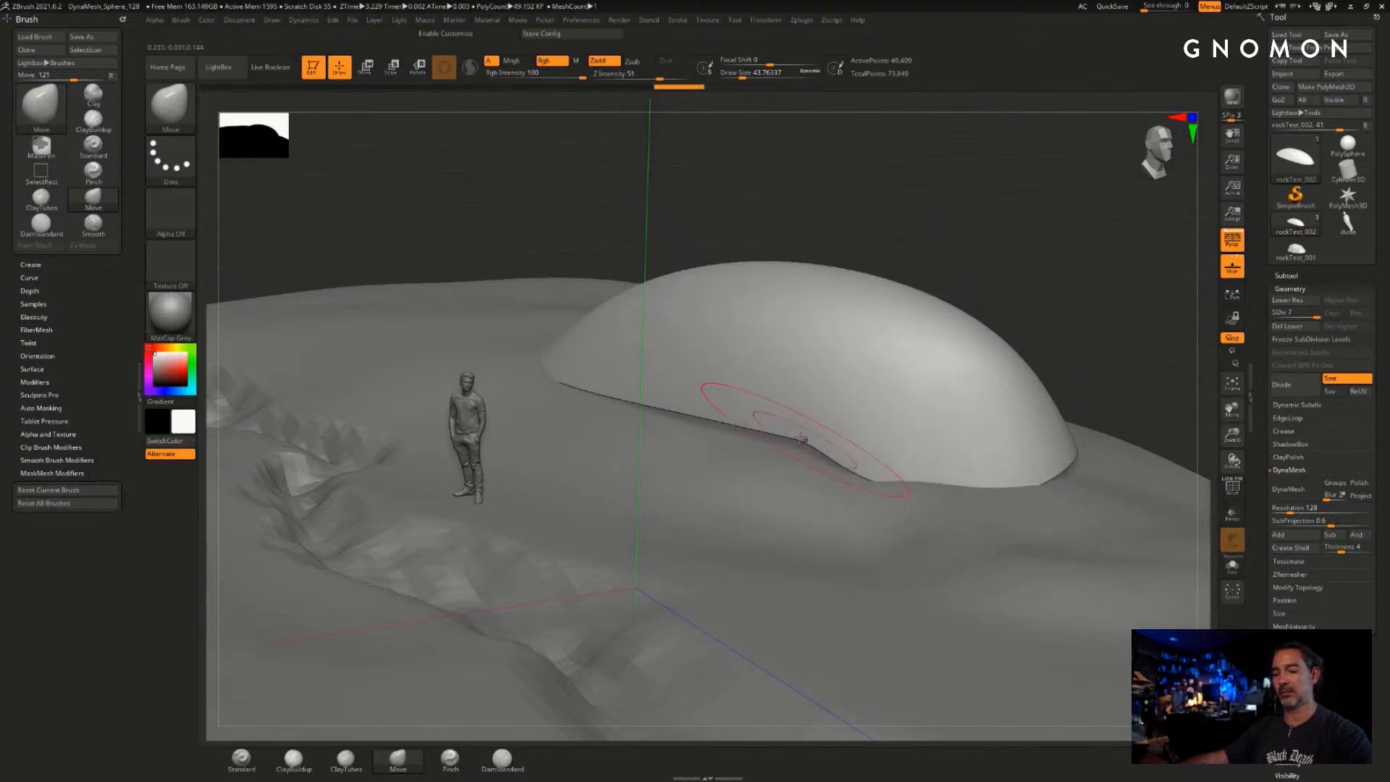
- Enlarge the Move brush to about 74 and, at subdivision level 4, pull the remaining front edge of the rock into the ground
{"action": "key", "text": "s"}
{"action": "left_click_drag", "start_coordinate": [802, 437], "coordinate": [808, 438]}
{"action": "left_click", "coordinate": [1280, 300]}
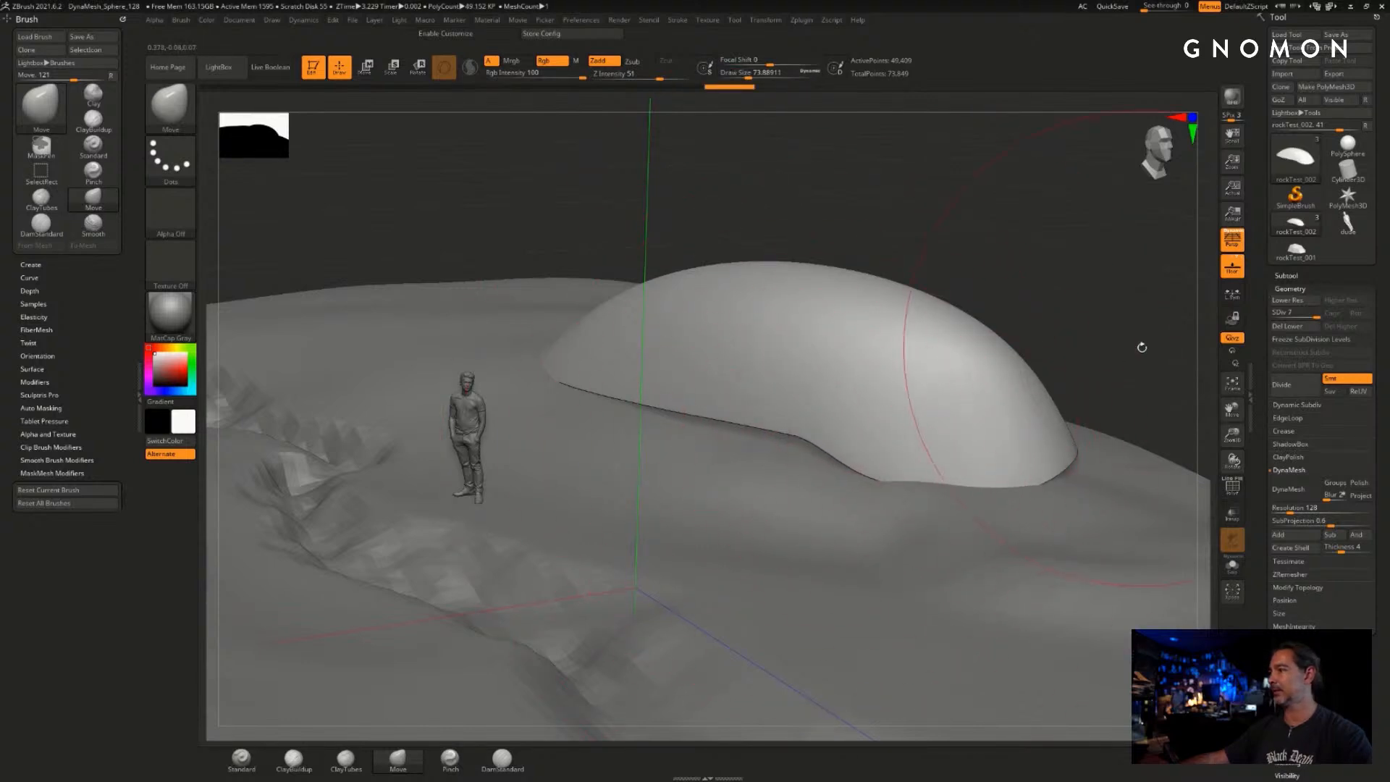
{"action": "left_click", "coordinate": [1281, 301]}
{"action": "left_click", "coordinate": [1301, 303]}
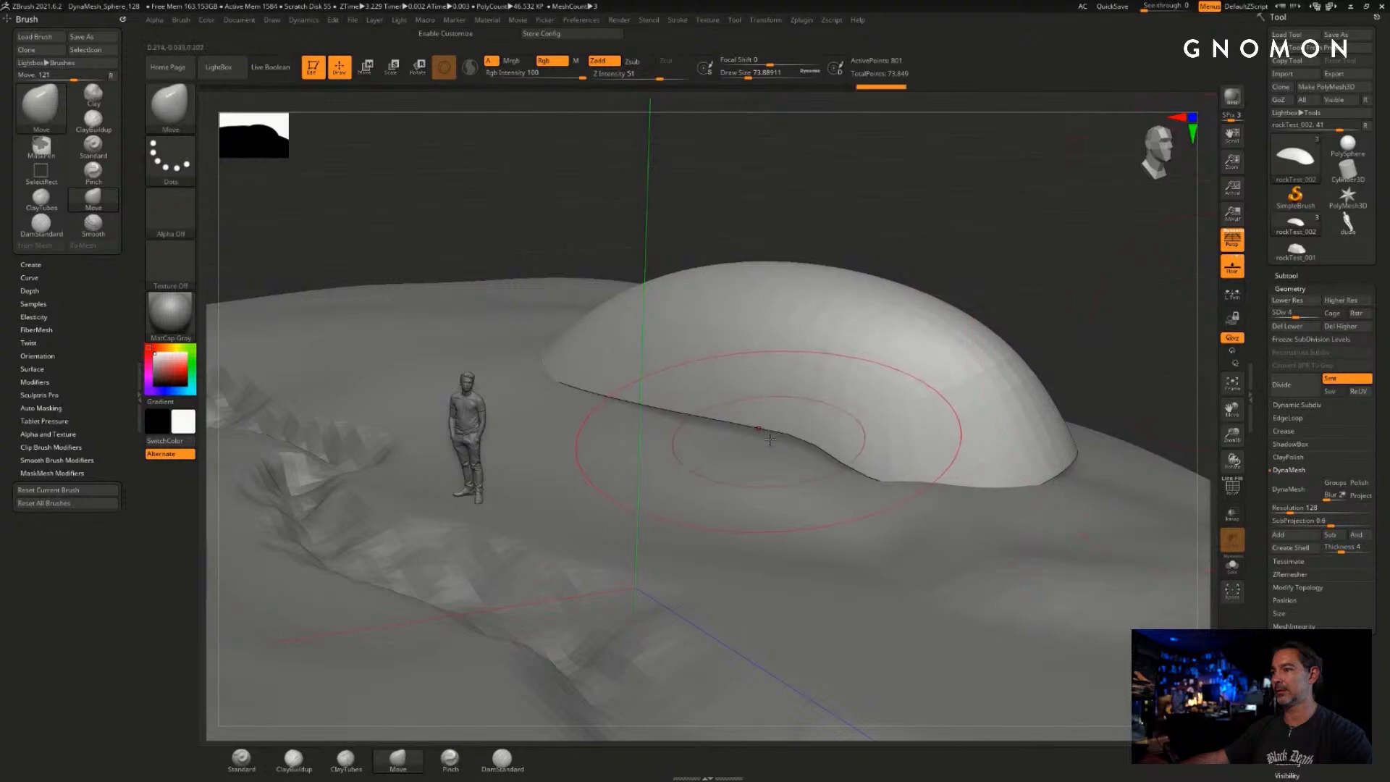
{"action": "left_click_drag", "start_coordinate": [772, 435], "coordinate": [754, 497]}
{"action": "left_click_drag", "start_coordinate": [628, 410], "coordinate": [613, 447]}
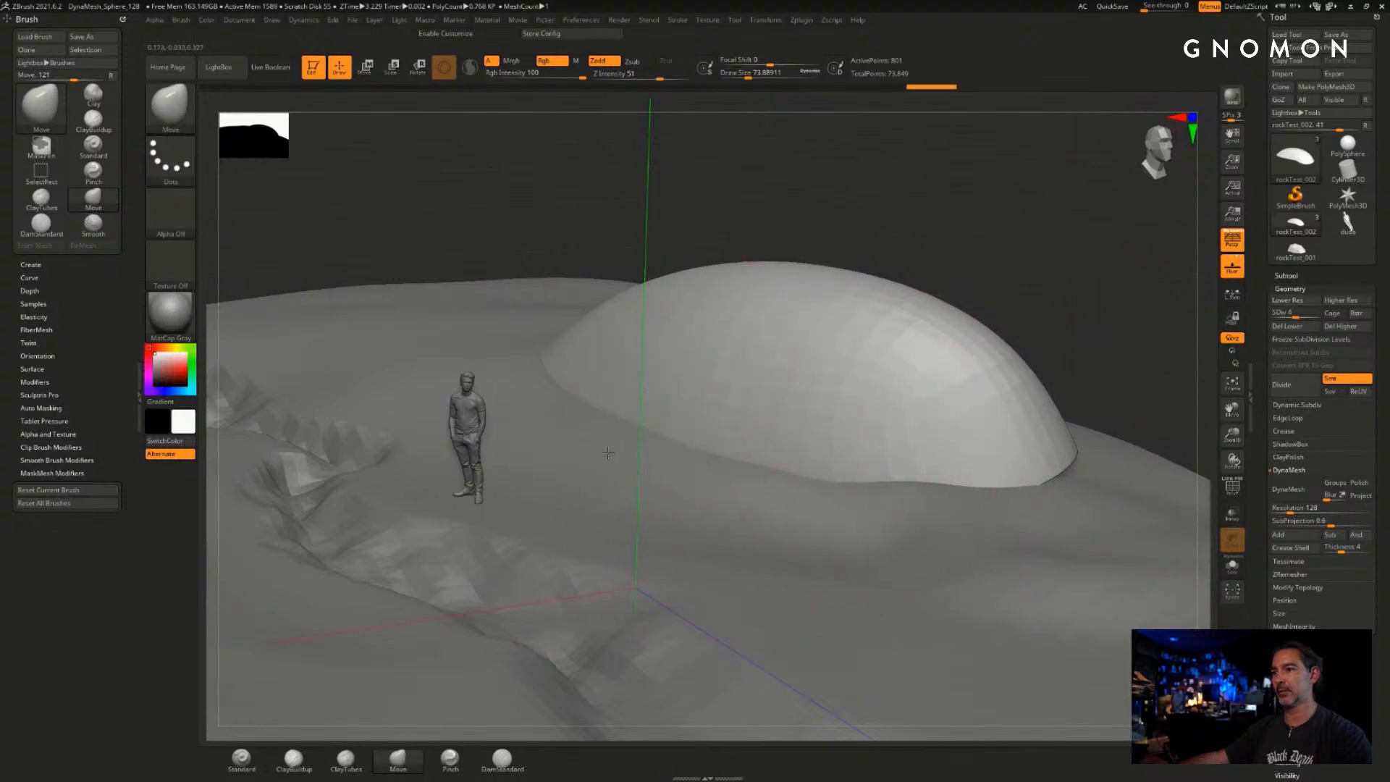
{"action": "left_click_drag", "start_coordinate": [579, 370], "coordinate": [570, 381]}
{"action": "mouse_move", "coordinate": [1069, 461]}
{"action": "left_mouse_down"}
{"action": "mouse_move", "coordinate": [1075, 481]}
{"action": "mouse_move", "coordinate": [1009, 484]}
{"action": "left_mouse_up"}
- Pull the rock's rear edge down into the ground and return the rock to subdivision level 7
{"action": "left_click_drag", "start_coordinate": [1117, 342], "coordinate": [692, 320]}
{"action": "left_click_drag", "start_coordinate": [808, 361], "coordinate": [821, 382]}
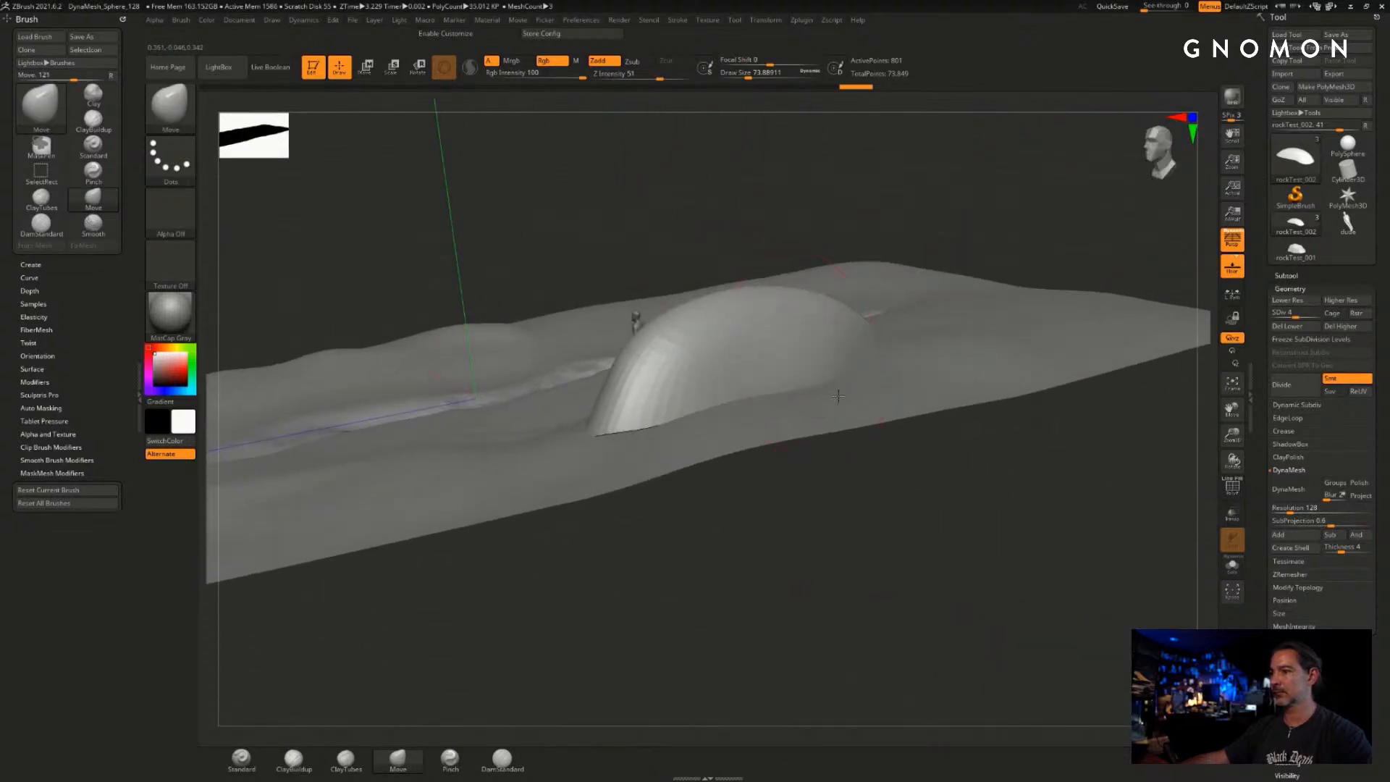
{"action": "left_click_drag", "start_coordinate": [642, 411], "coordinate": [638, 428]}
{"action": "mouse_move", "coordinate": [919, 535]}
{"action": "left_mouse_down"}
{"action": "mouse_move", "coordinate": [897, 320]}
{"action": "mouse_move", "coordinate": [915, 366]}
{"action": "mouse_move", "coordinate": [937, 303]}
{"action": "mouse_move", "coordinate": [958, 394]}
{"action": "left_mouse_up"}
{"action": "key", "text": "d"}
{"action": "key", "text": "d"}
{"action": "key", "text": "d"}
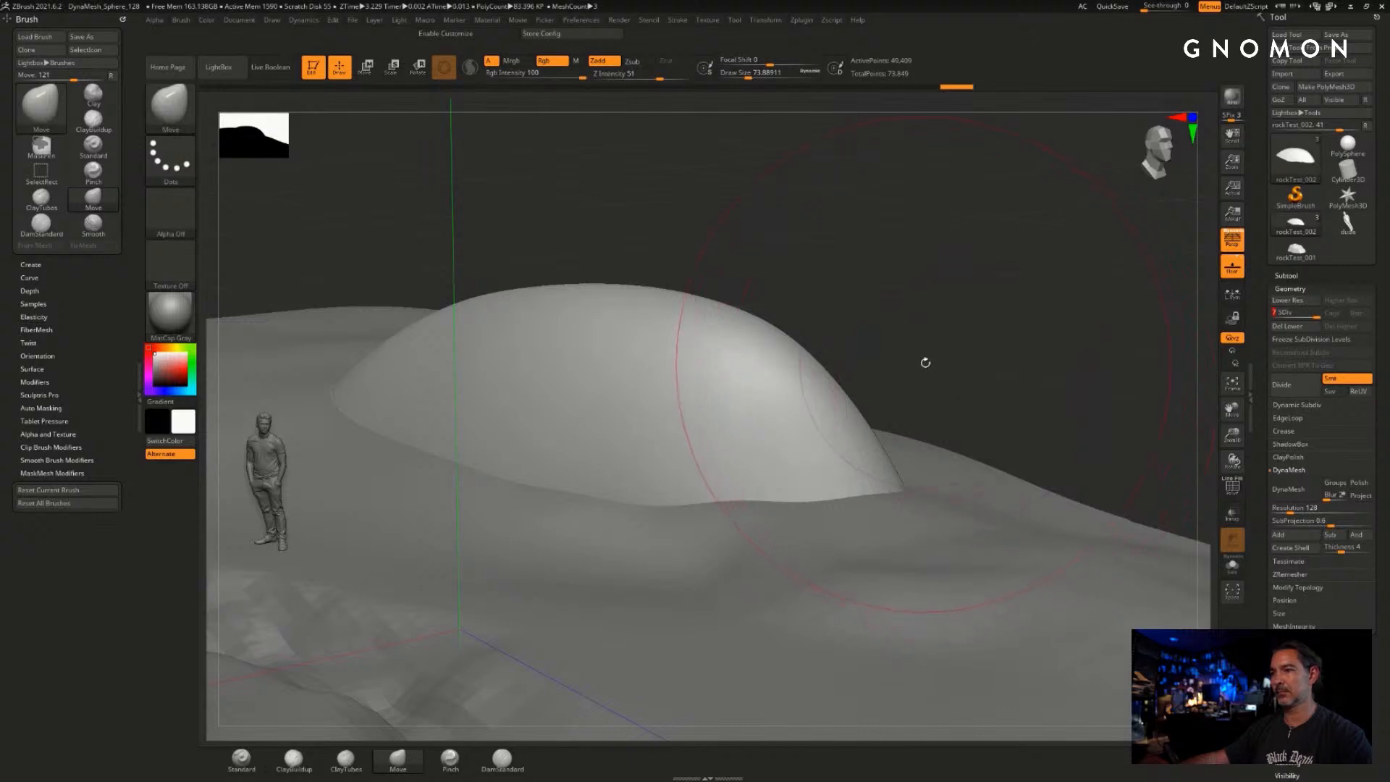
- Delete the rock's subdivision levels below level 5 and go to the highest remaining level
{"action": "mouse_move", "coordinate": [922, 347]}
{"action": "left_mouse_down", "text": "alt"}
{"action": "mouse_move", "coordinate": [1006, 323]}
{"action": "mouse_move", "coordinate": [951, 319]}
{"action": "mouse_move", "coordinate": [996, 332]}
{"action": "mouse_move", "coordinate": [1027, 307]}
{"action": "mouse_move", "coordinate": [1023, 292]}
{"action": "mouse_move", "coordinate": [985, 297]}
{"action": "left_mouse_up", "text": "alt"}
{"action": "key", "text": "s"}
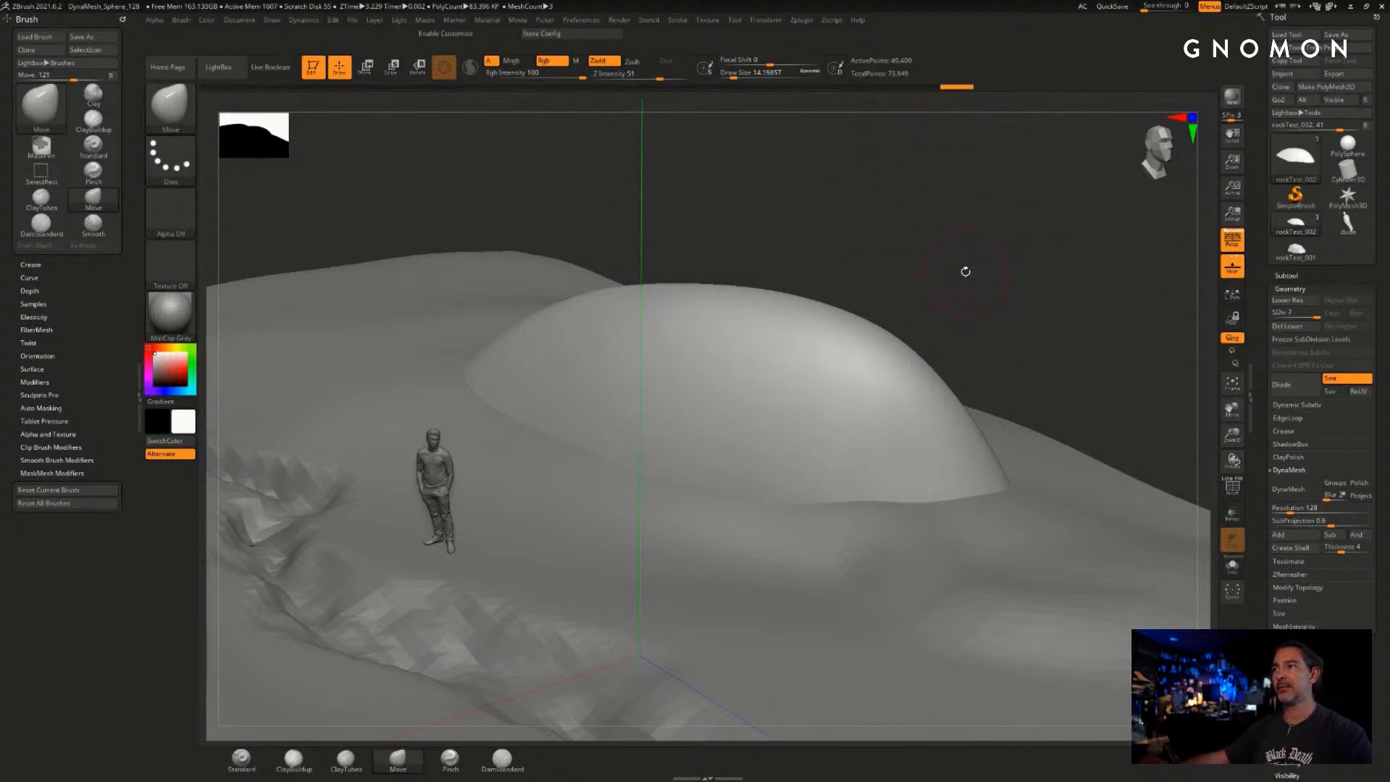
{"action": "mouse_move", "coordinate": [951, 284]}
{"action": "left_mouse_down"}
{"action": "mouse_move", "coordinate": [850, 281]}
{"action": "mouse_move", "coordinate": [937, 268]}
{"action": "left_mouse_up"}
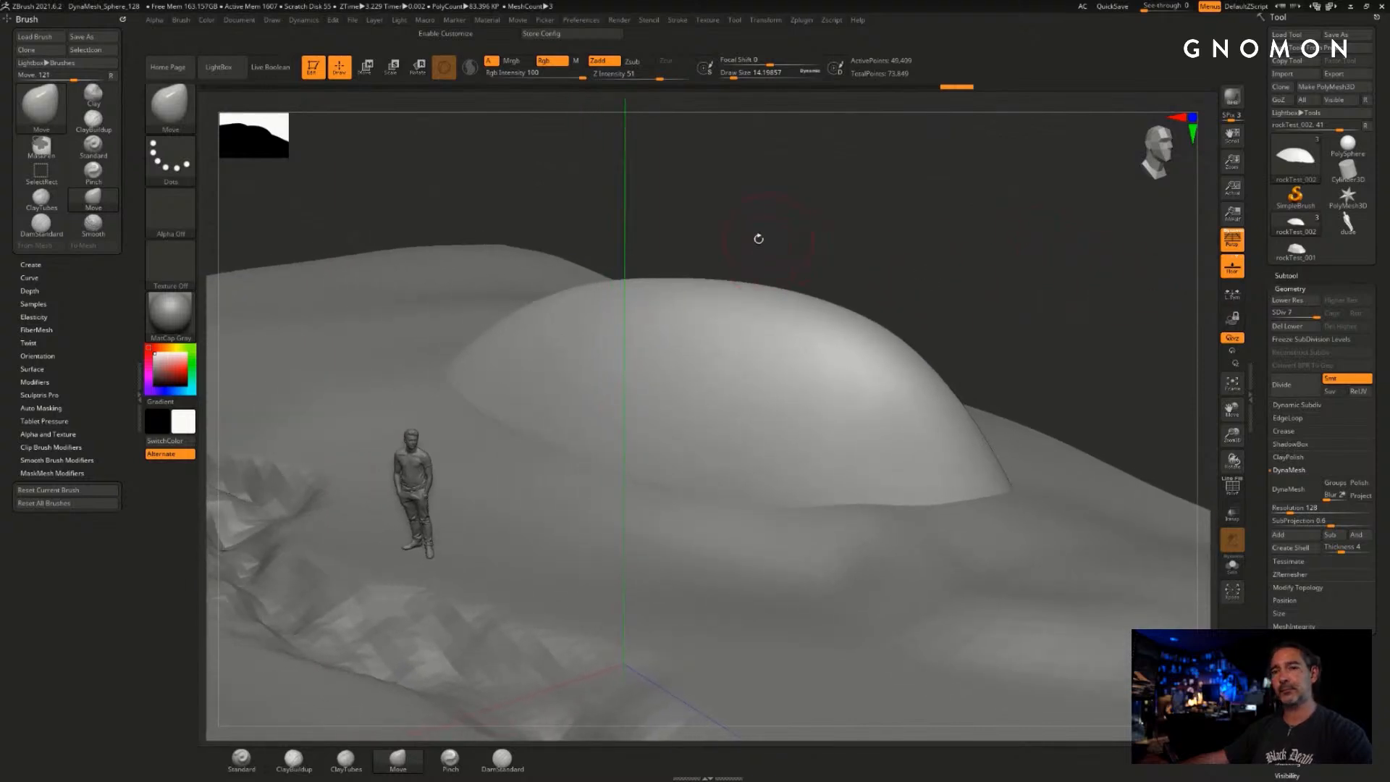
{"action": "left_click", "coordinate": [1292, 303]}
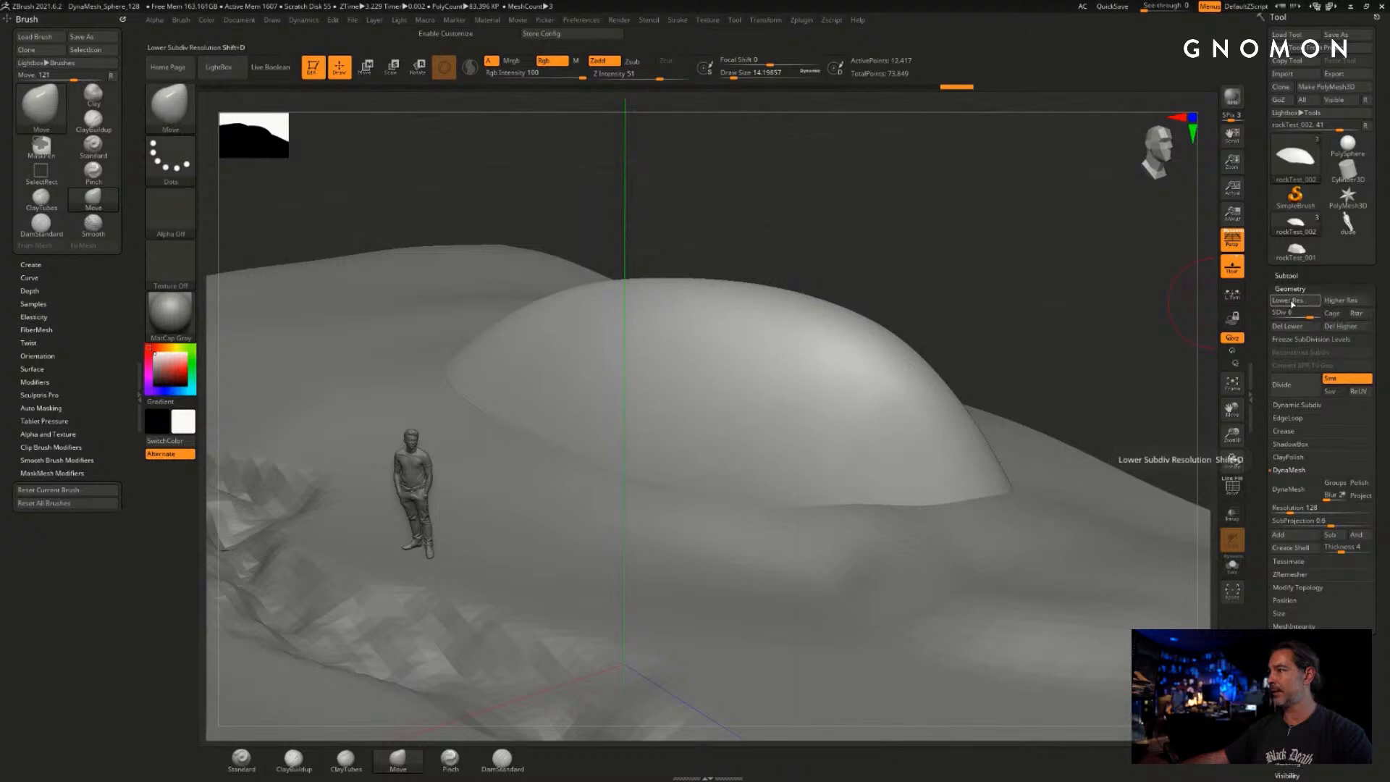
{"action": "left_click", "coordinate": [1294, 303]}
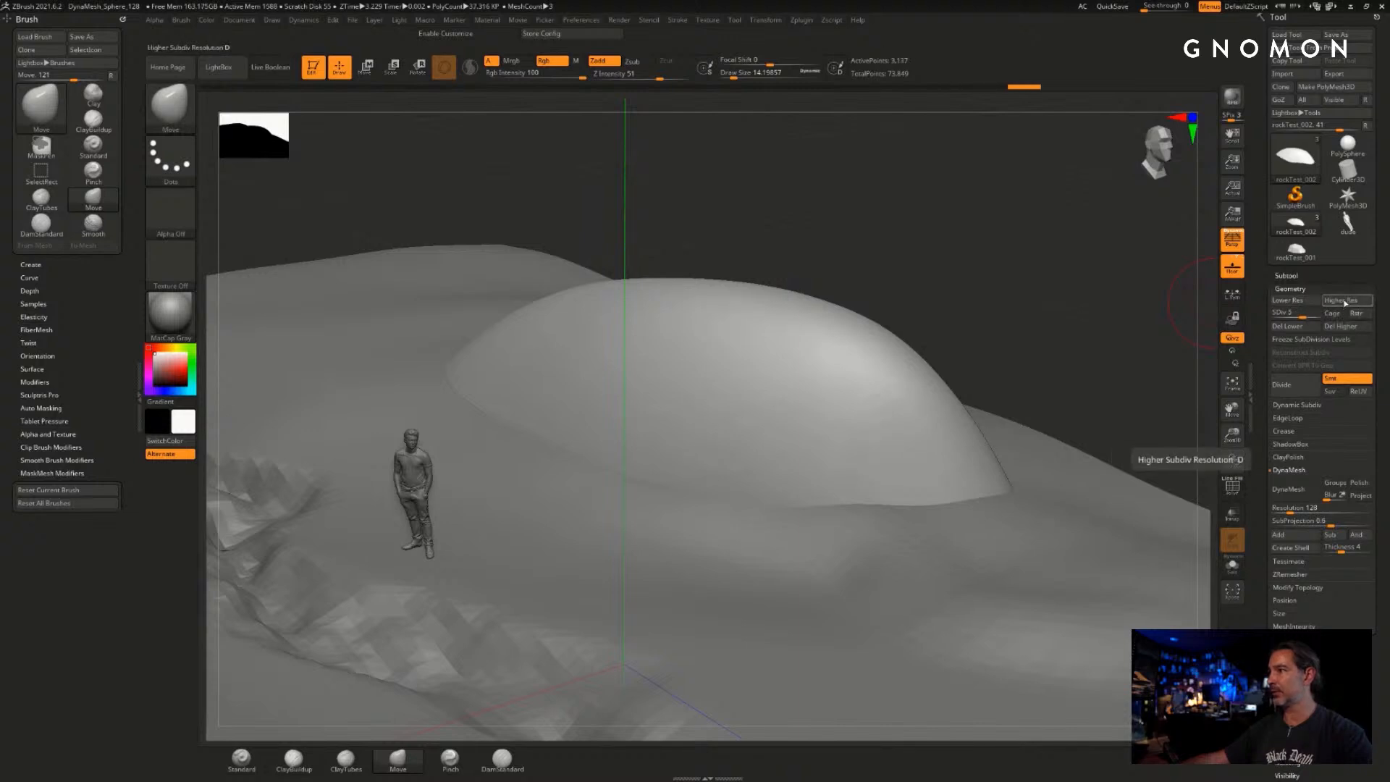
{"action": "left_click", "coordinate": [1300, 328]}
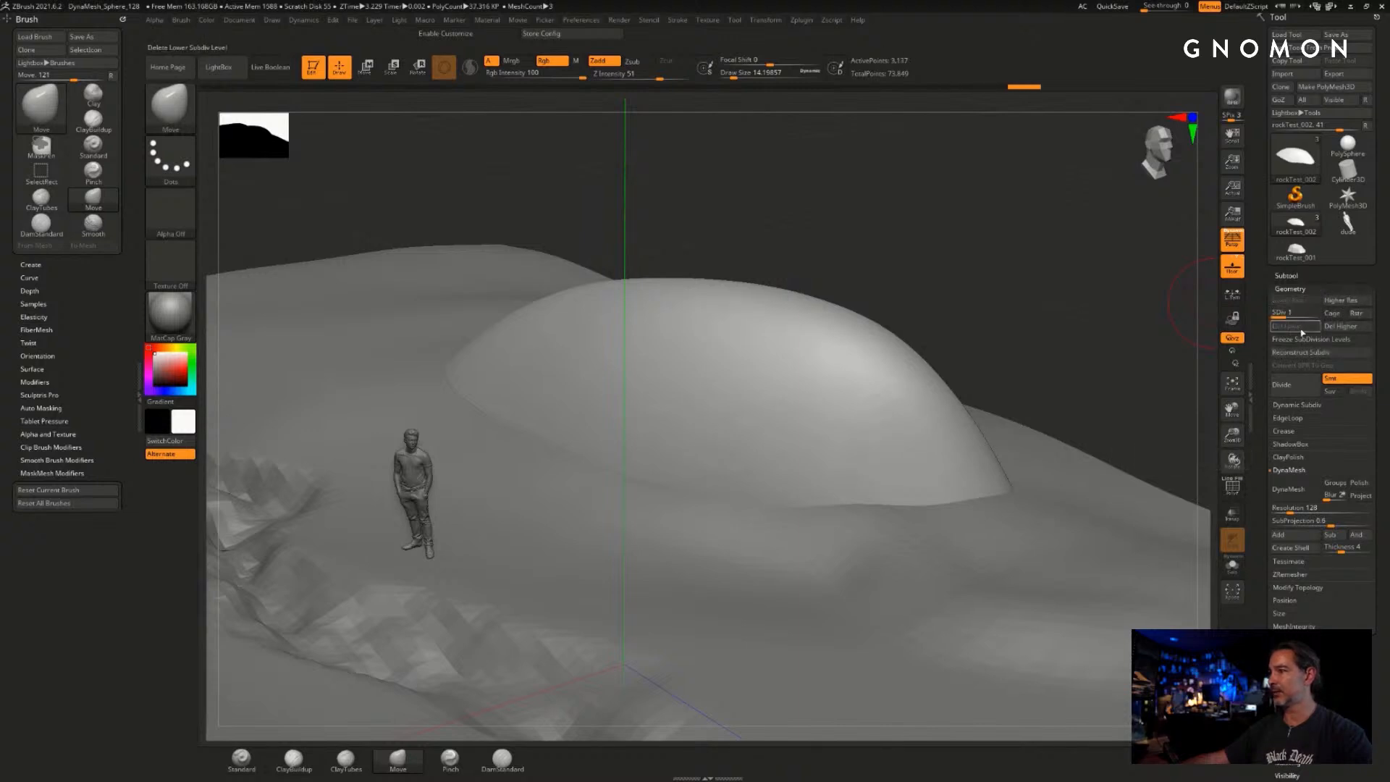
{"action": "left_click_drag", "start_coordinate": [1322, 317], "coordinate": [1323, 318]}
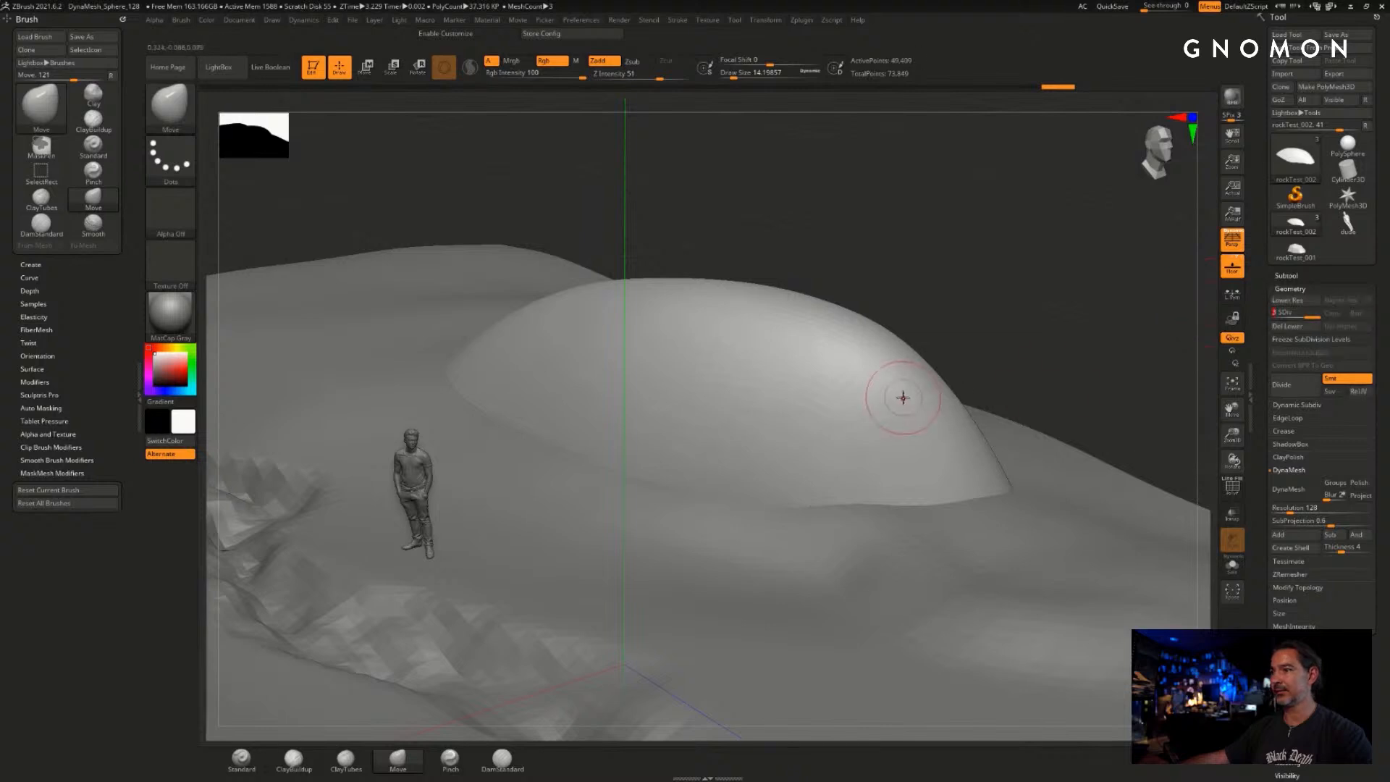
- Raise the top of the rock's end farthest from the figure and push its side outward using a Move brush of about 59
{"action": "left_click_drag", "start_coordinate": [1003, 326], "coordinate": [1017, 270], "text": "alt"}
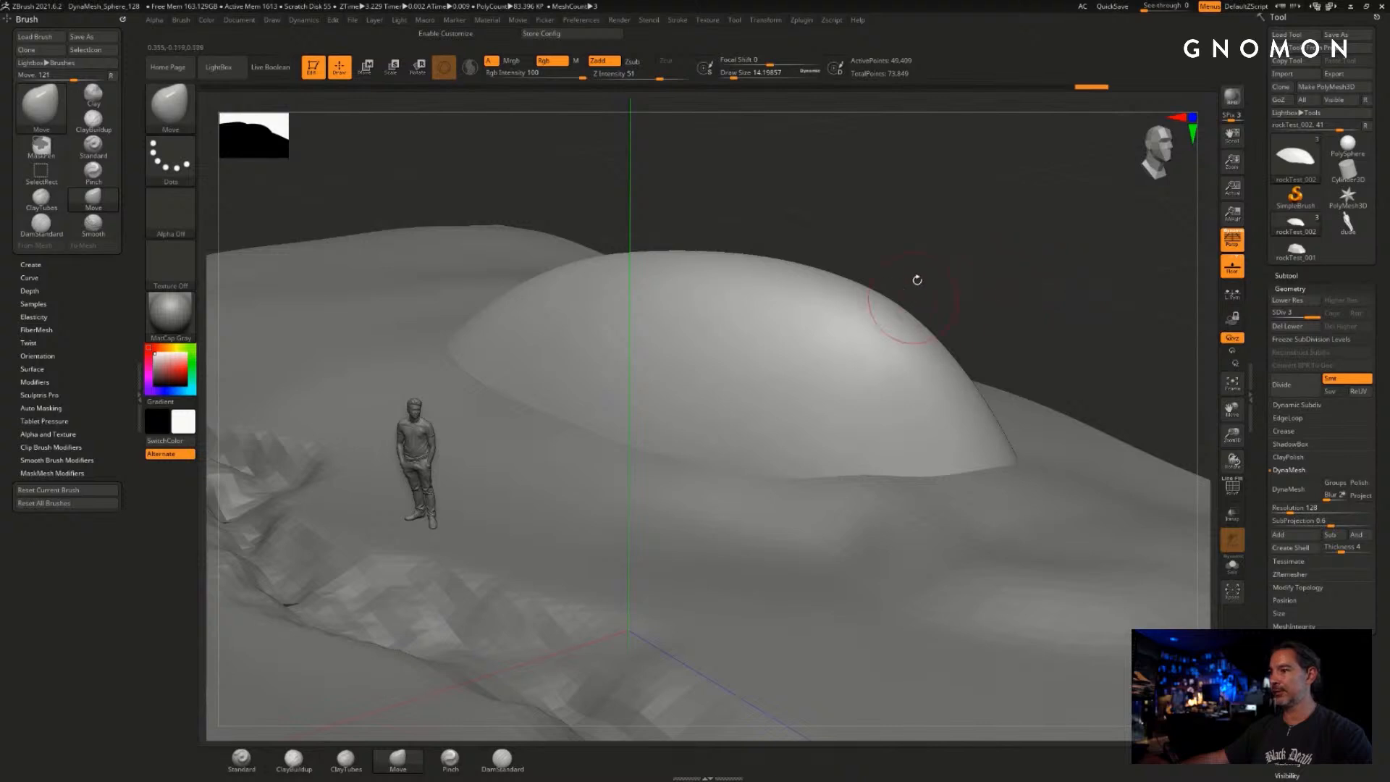
{"action": "key", "text": "s"}
{"action": "left_click_drag", "start_coordinate": [919, 266], "coordinate": [941, 257]}
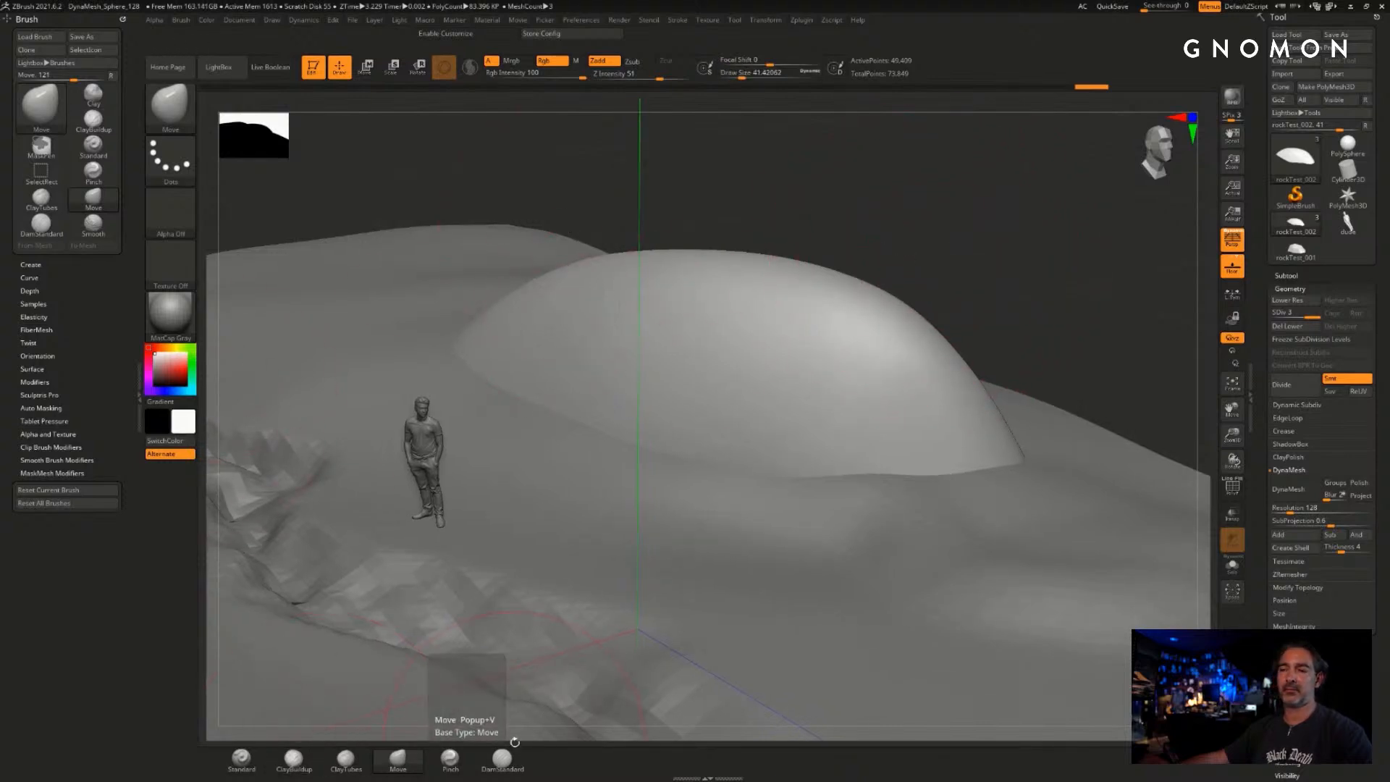
{"action": "left_click_drag", "start_coordinate": [967, 183], "coordinate": [972, 202], "text": "alt"}
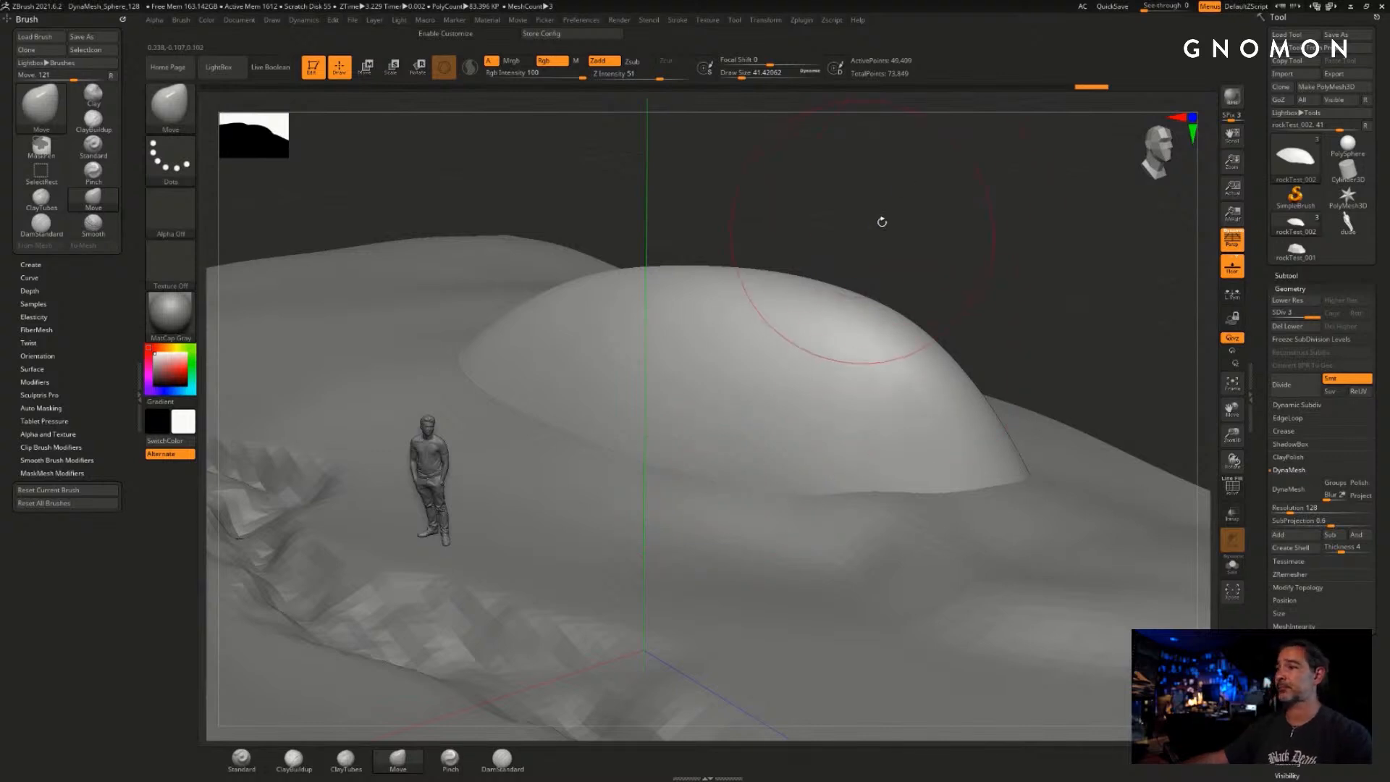
{"action": "left_click_drag", "start_coordinate": [880, 226], "coordinate": [926, 263]}
{"action": "key", "text": "s"}
{"action": "mouse_move", "coordinate": [942, 335]}
{"action": "left_mouse_down"}
{"action": "mouse_move", "coordinate": [914, 351]}
{"action": "mouse_move", "coordinate": [948, 297]}
{"action": "mouse_move", "coordinate": [965, 297]}
{"action": "left_mouse_up"}
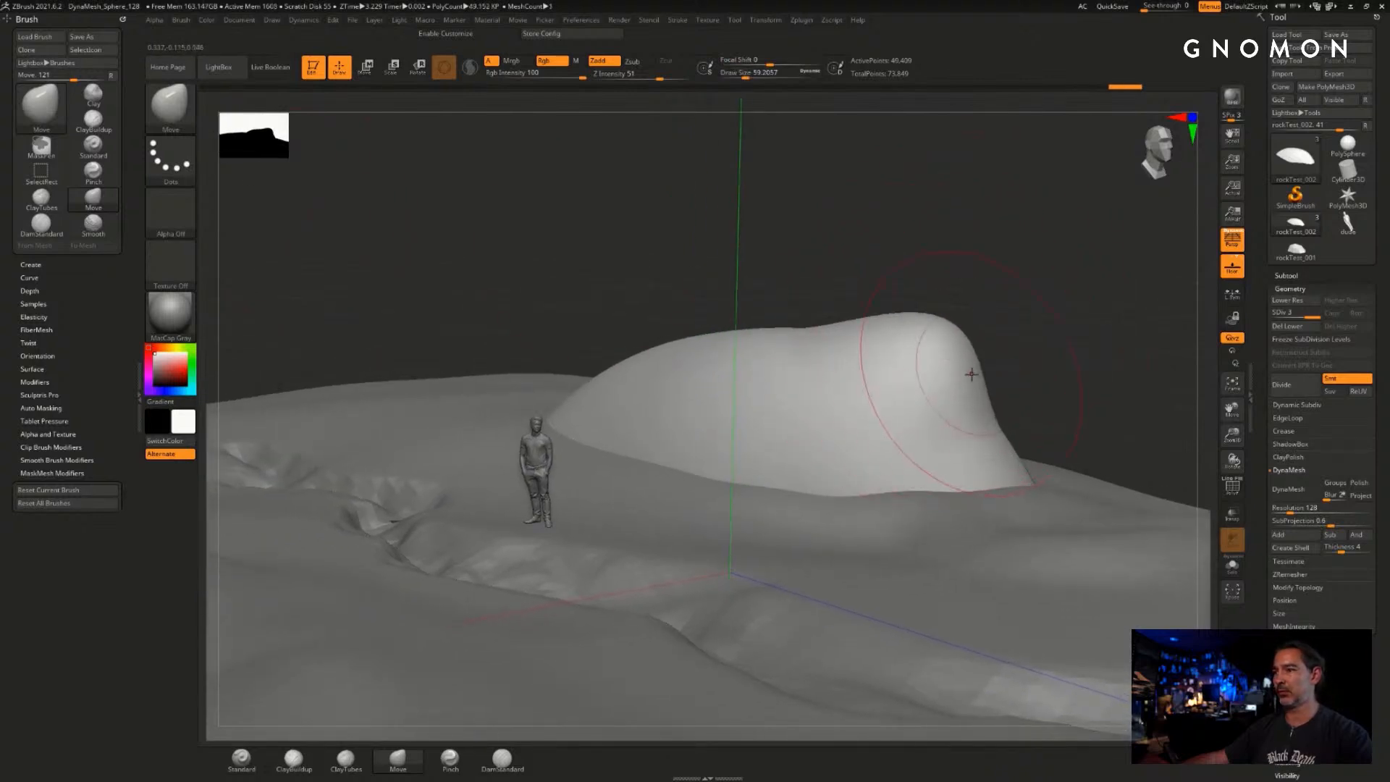
{"action": "left_click_drag", "start_coordinate": [968, 375], "coordinate": [996, 371]}
- At subdivision level 2, reshape the rock's top with the Move brush, dipping the middle and raising the end nearest the figure
{"action": "key", "text": "shift+d"}
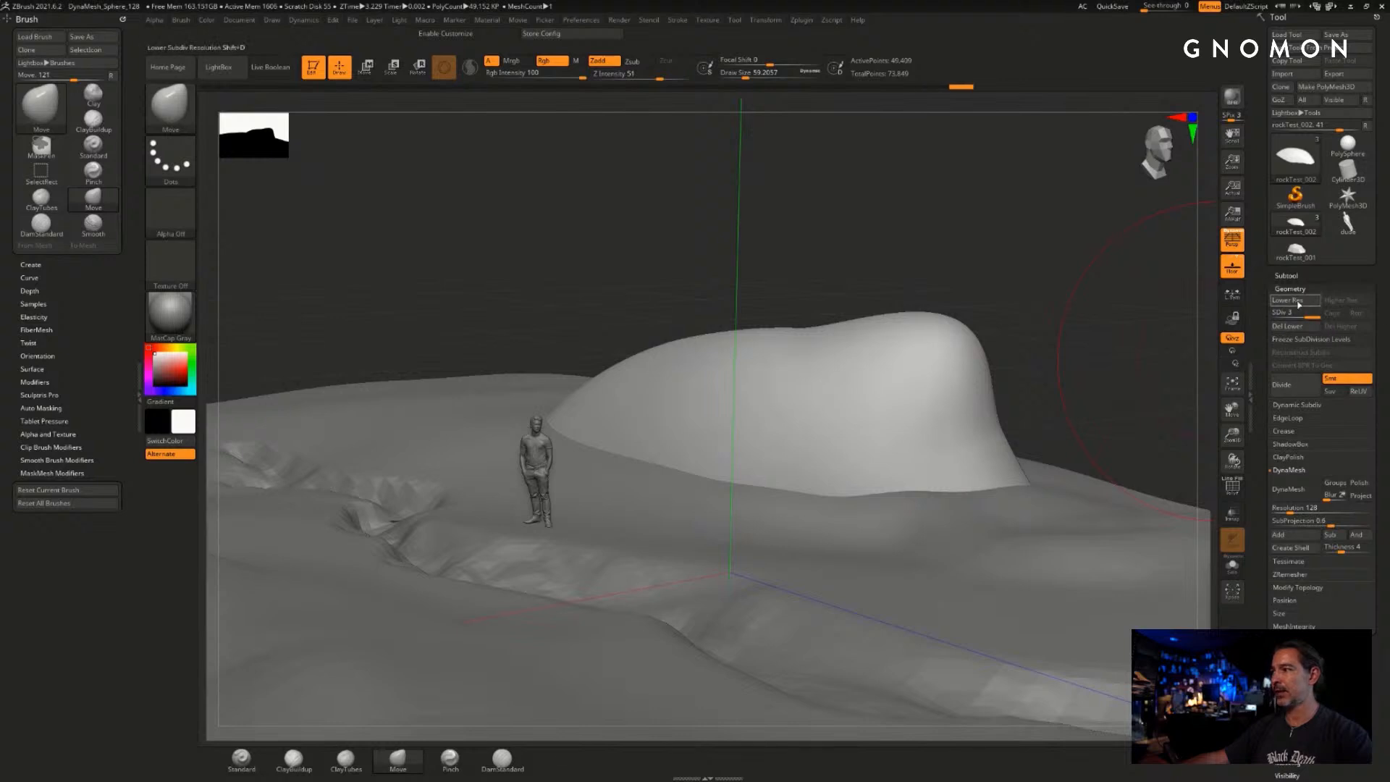
{"action": "left_click_drag", "start_coordinate": [1001, 433], "coordinate": [985, 435]}
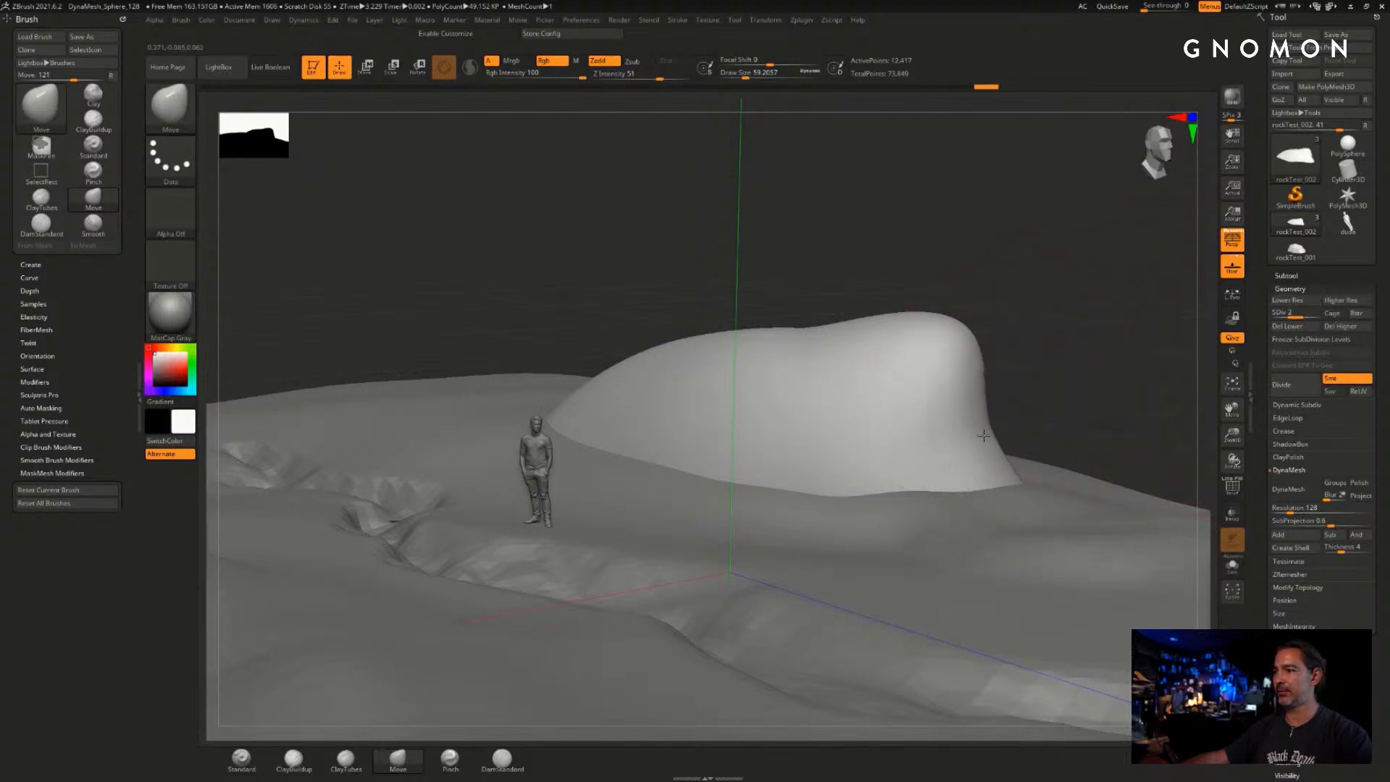
{"action": "left_click_drag", "start_coordinate": [776, 345], "coordinate": [782, 361]}
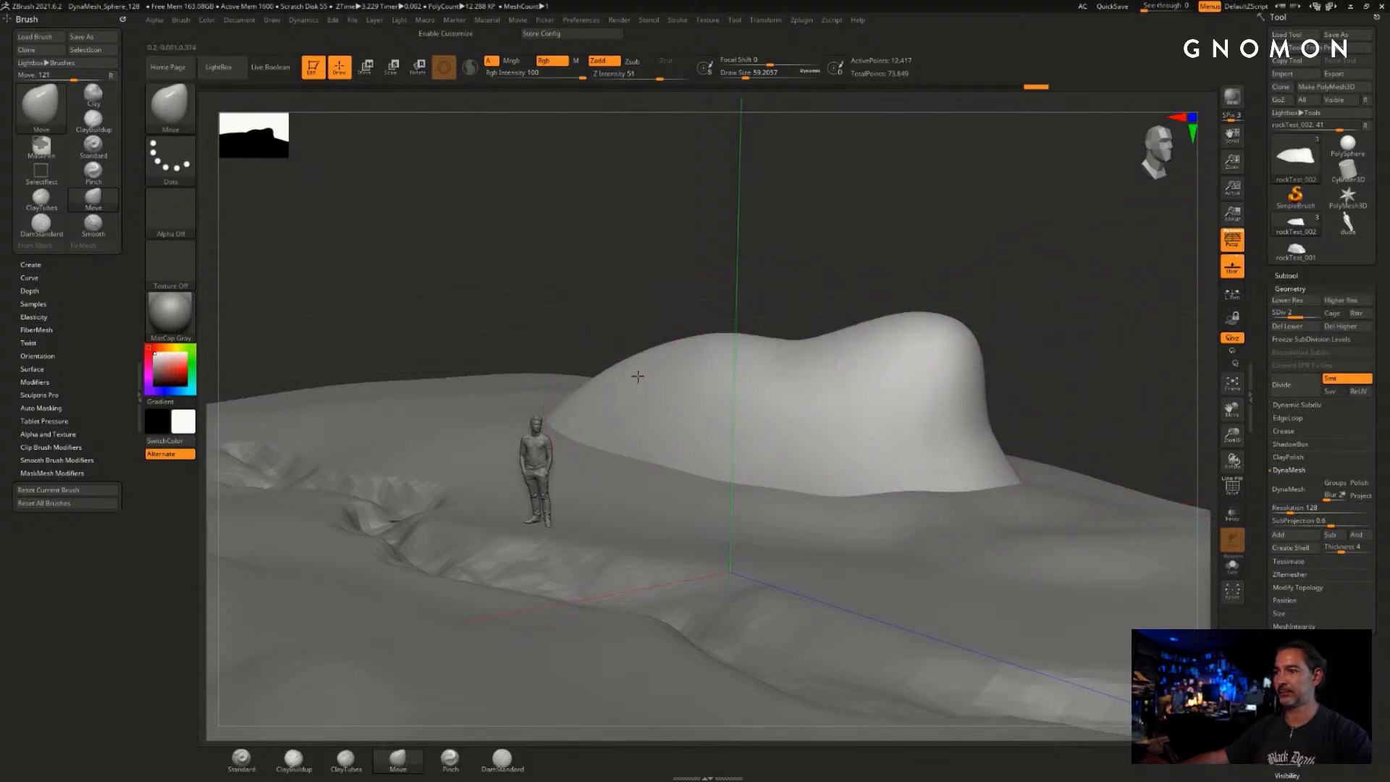
{"action": "left_click_drag", "start_coordinate": [604, 373], "coordinate": [607, 344]}
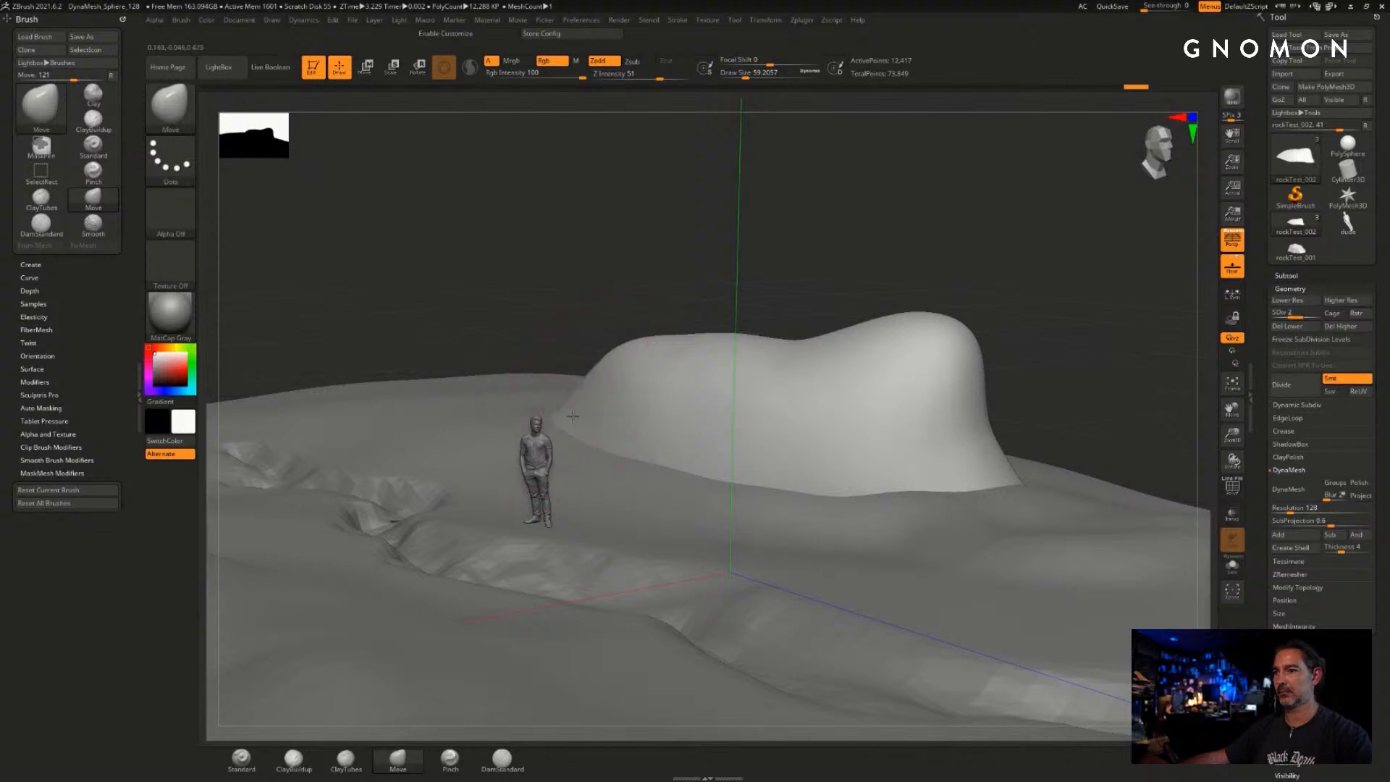
- Deepen the saddle in the middle of the rock and push in the lower part of its far end
{"action": "mouse_move", "coordinate": [737, 355]}
{"action": "left_mouse_down"}
{"action": "mouse_move", "coordinate": [745, 384]}
{"action": "mouse_move", "coordinate": [816, 373]}
{"action": "left_mouse_up"}
{"action": "right_click_drag", "start_coordinate": [825, 355], "coordinate": [858, 326], "text": "ctrl"}
{"action": "left_click_drag", "start_coordinate": [949, 418], "coordinate": [911, 429]}
{"action": "left_click_drag", "start_coordinate": [1004, 481], "coordinate": [965, 475]}
{"action": "left_click_drag", "start_coordinate": [857, 478], "coordinate": [852, 487]}
{"action": "mouse_move", "coordinate": [826, 356]}
{"action": "left_mouse_down"}
{"action": "mouse_move", "coordinate": [825, 368]}
{"action": "mouse_move", "coordinate": [884, 351]}
{"action": "mouse_move", "coordinate": [917, 323]}
{"action": "left_mouse_up"}
- Raise the rock's end nearest the figure with a resized Move brush, then rework the far end's lower face at about 51
{"action": "key", "text": "s"}
{"action": "key", "text": "s"}
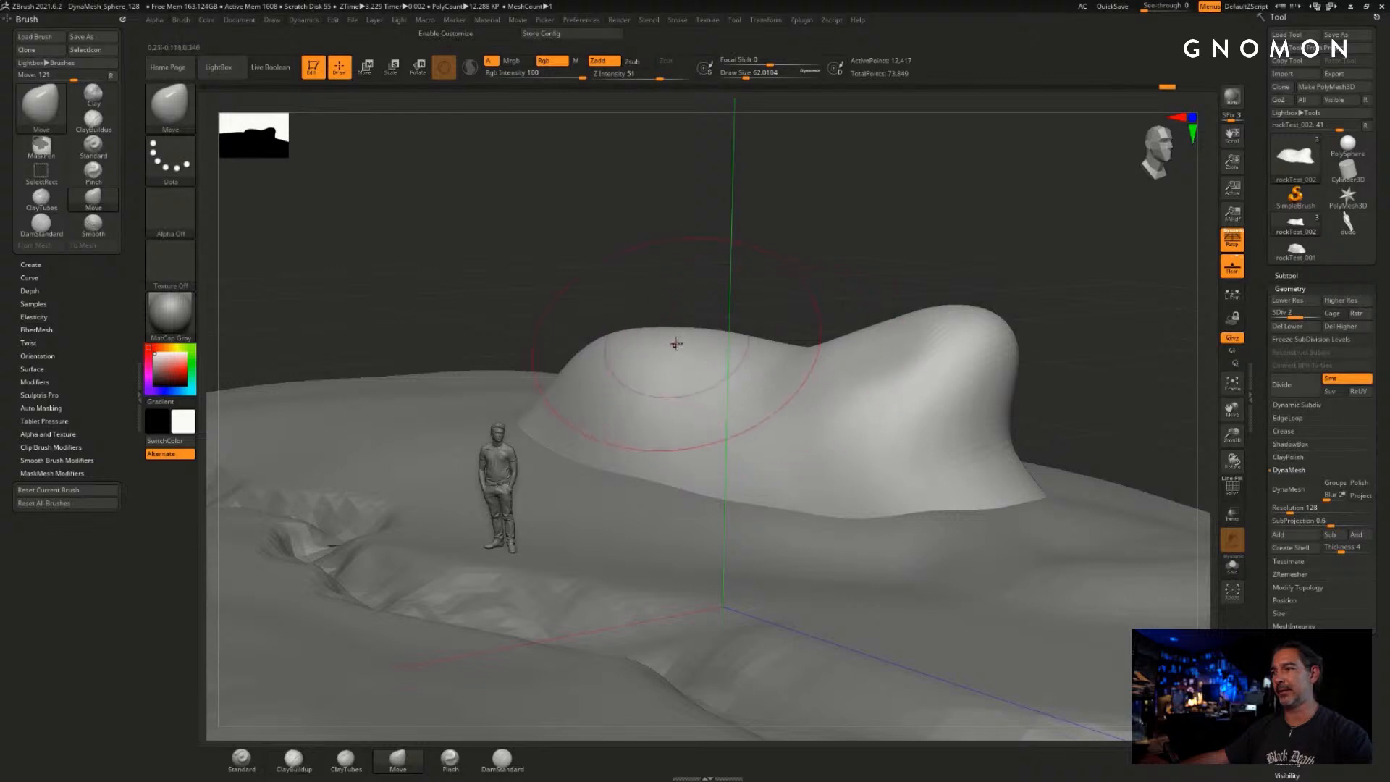
{"action": "key", "text": "s"}
{"action": "left_click_drag", "start_coordinate": [636, 348], "coordinate": [605, 319]}
{"action": "key", "text": "s"}
{"action": "left_click_drag", "start_coordinate": [935, 440], "coordinate": [906, 439]}
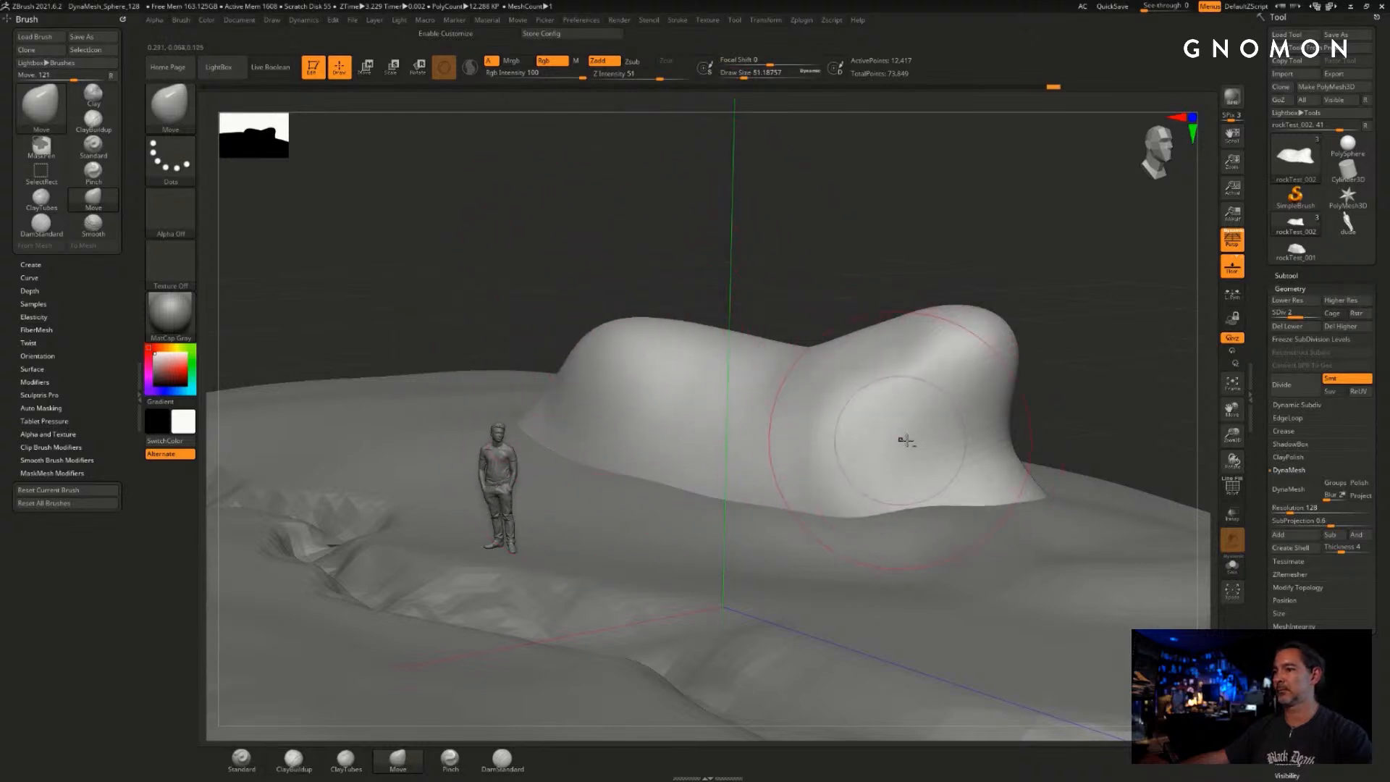
- Touch up the rock's far end with a Move brush of about 29 and return the rock to subdivision level 3
{"action": "left_click_drag", "start_coordinate": [946, 224], "coordinate": [944, 310]}
{"action": "key", "text": "f"}
{"action": "left_click_drag", "start_coordinate": [838, 372], "coordinate": [837, 369]}
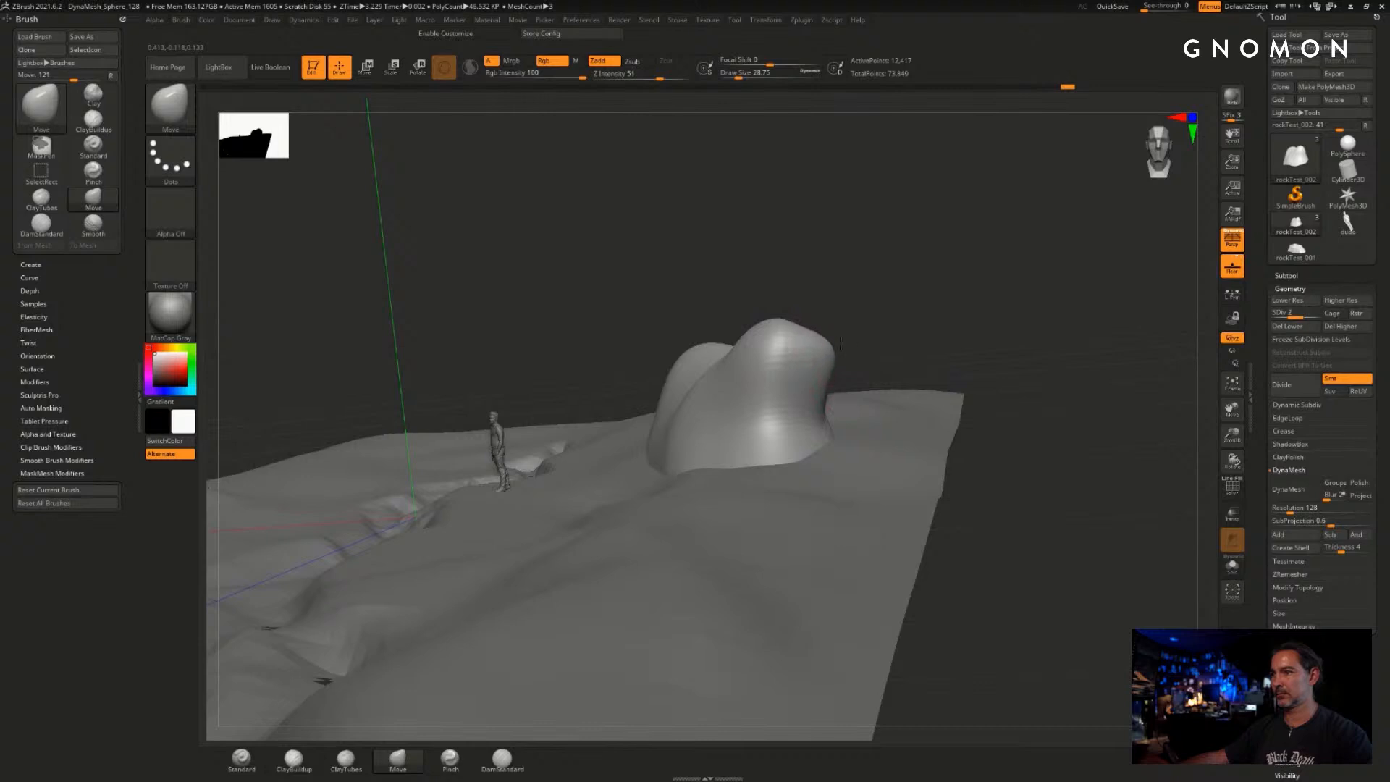
{"action": "left_click_drag", "start_coordinate": [858, 322], "coordinate": [934, 302]}
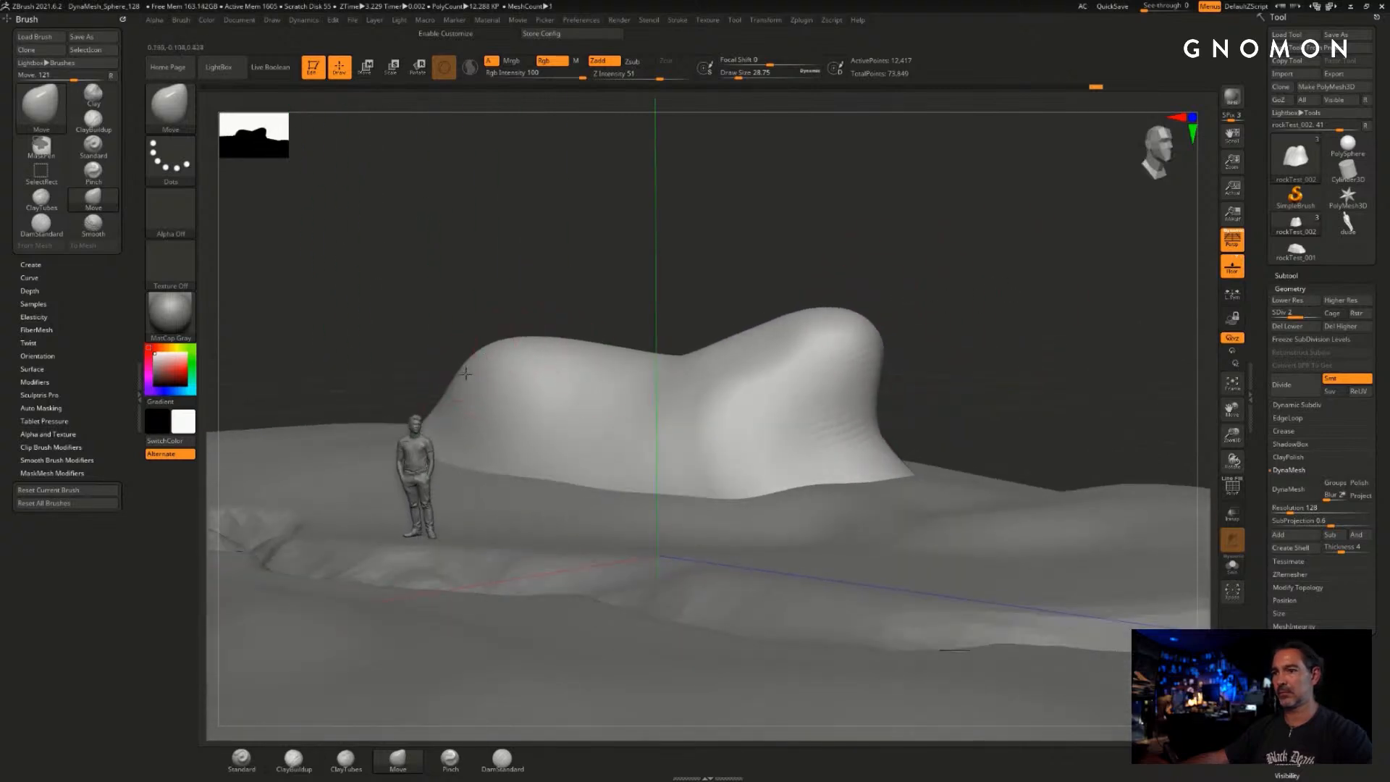
{"action": "left_click_drag", "start_coordinate": [444, 369], "coordinate": [1190, 280]}
{"action": "left_click", "coordinate": [1295, 314]}
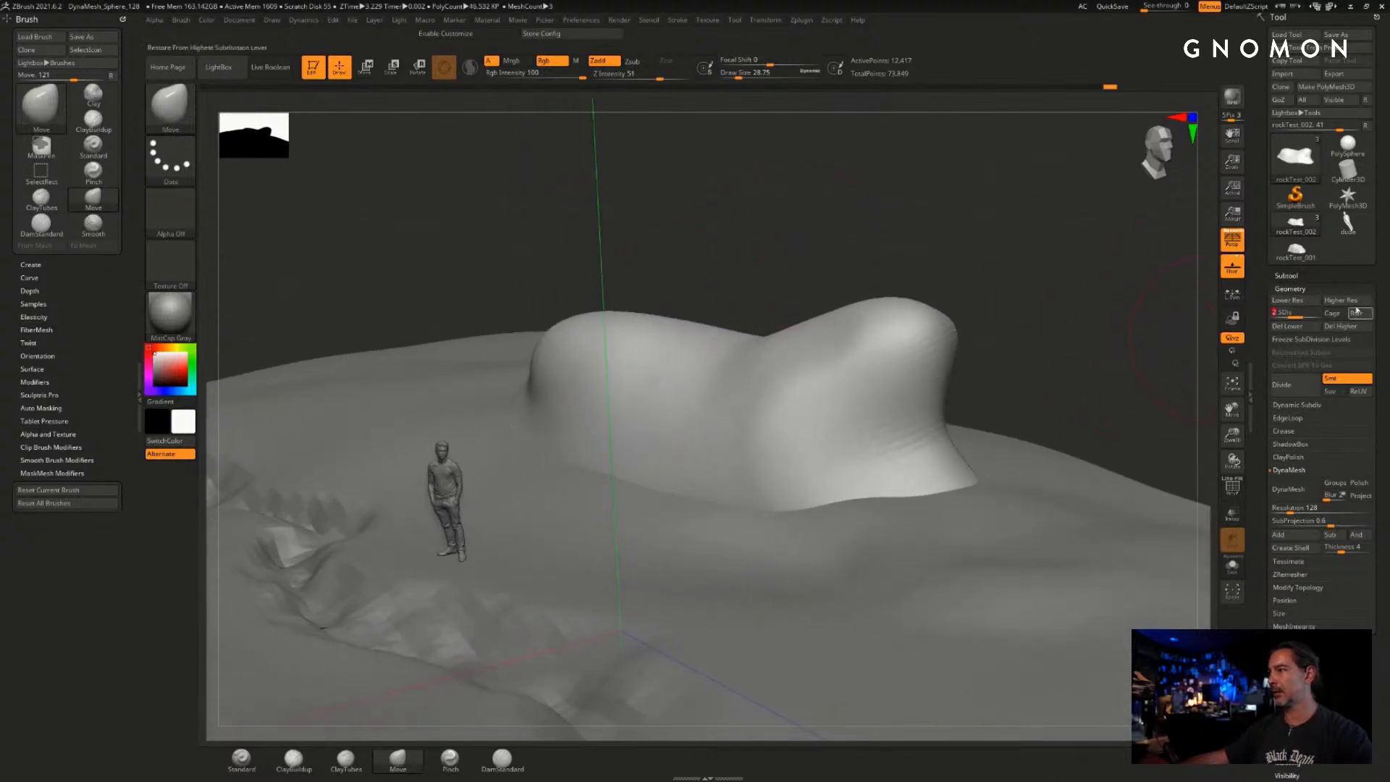
{"action": "left_click", "coordinate": [1356, 311]}
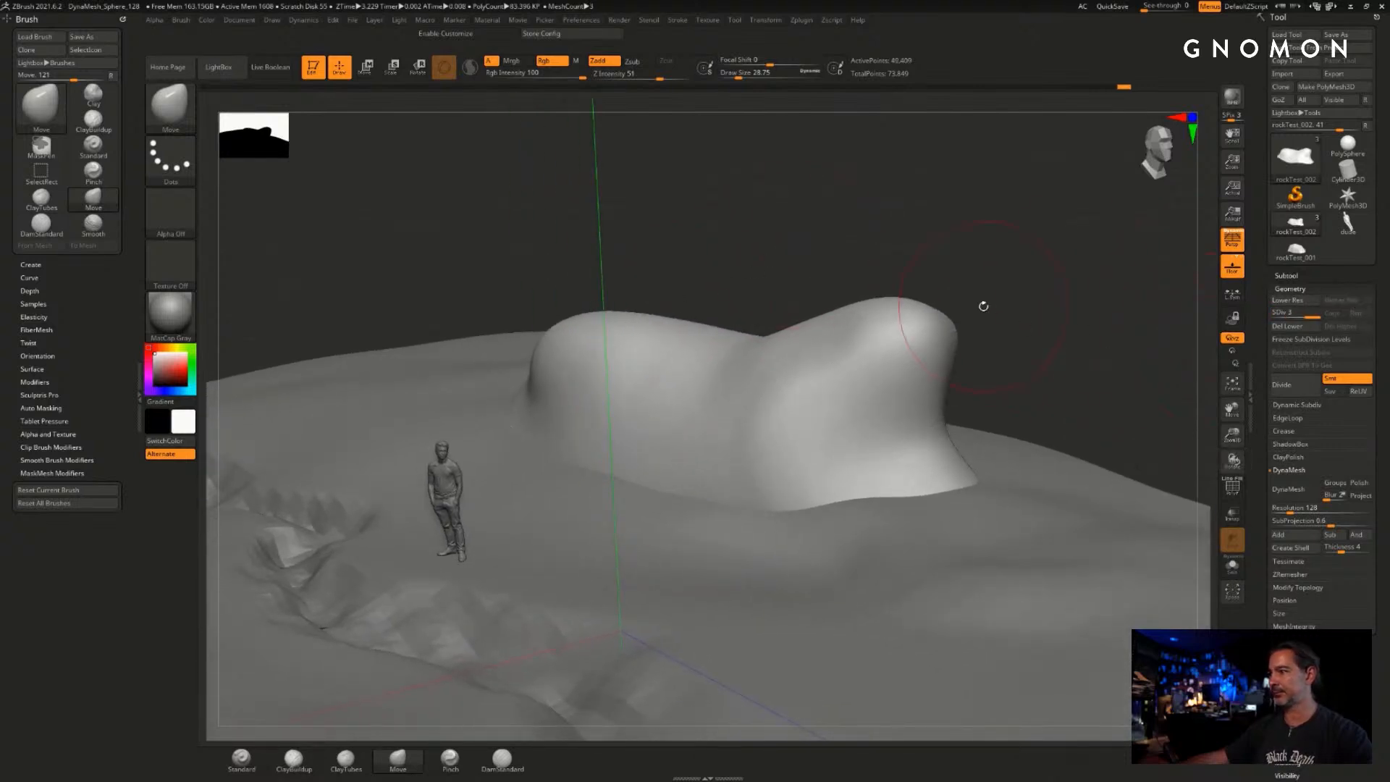
- Enlarge the Move brush to about 49 and widen the far hump toward the saddle in the rock's middle
{"action": "left_click_drag", "start_coordinate": [983, 306], "coordinate": [962, 267]}
{"action": "left_click_drag", "start_coordinate": [940, 333], "coordinate": [954, 342]}
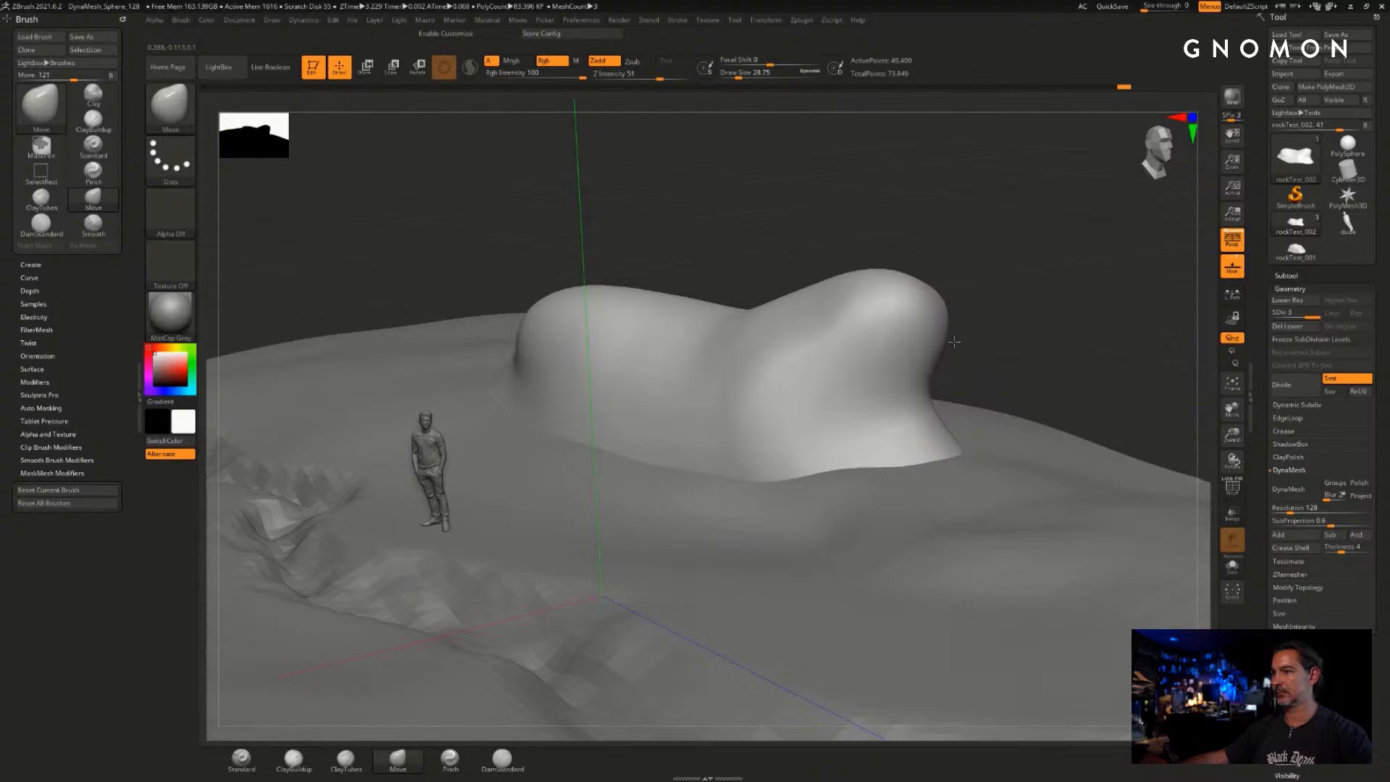
{"action": "key", "text": "s"}
{"action": "left_click_drag", "start_coordinate": [774, 394], "coordinate": [779, 394]}
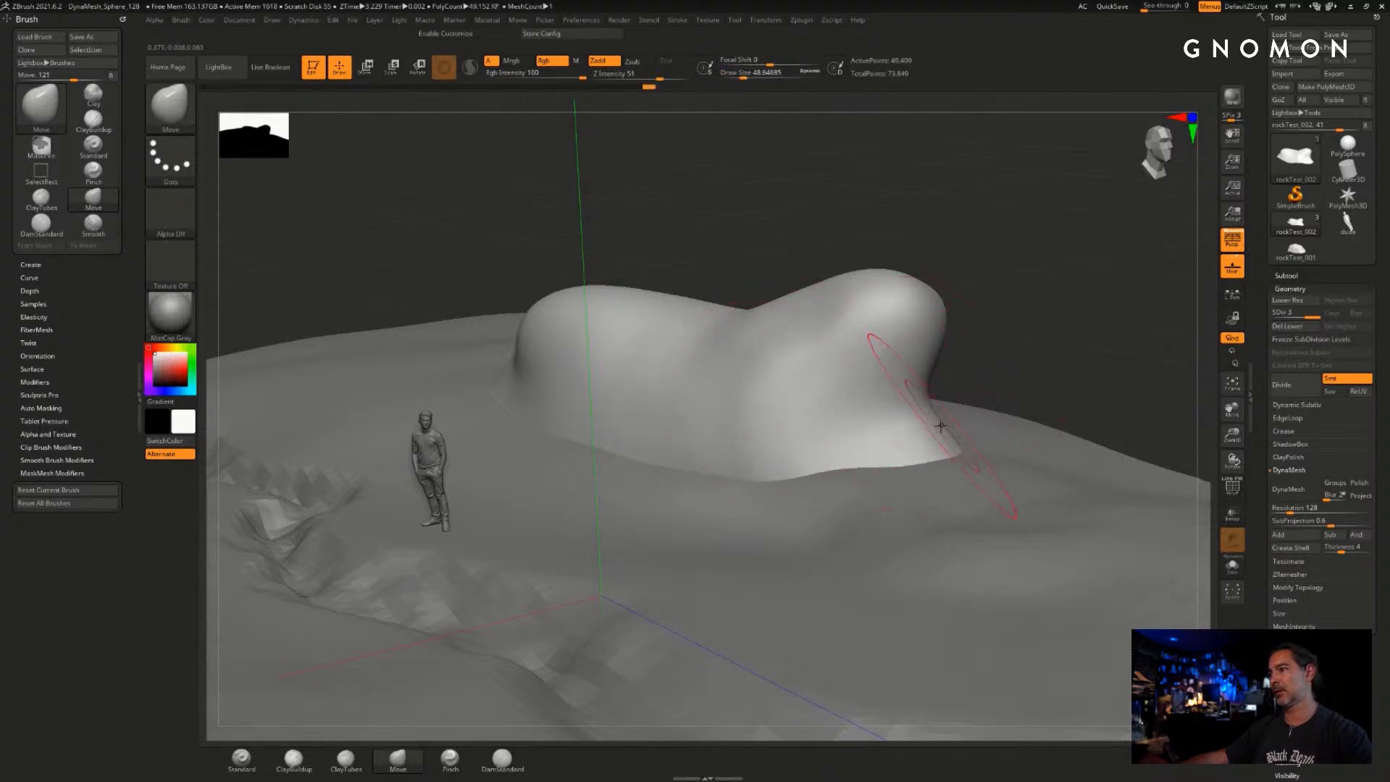
{"action": "left_click_drag", "start_coordinate": [992, 375], "coordinate": [1032, 294]}
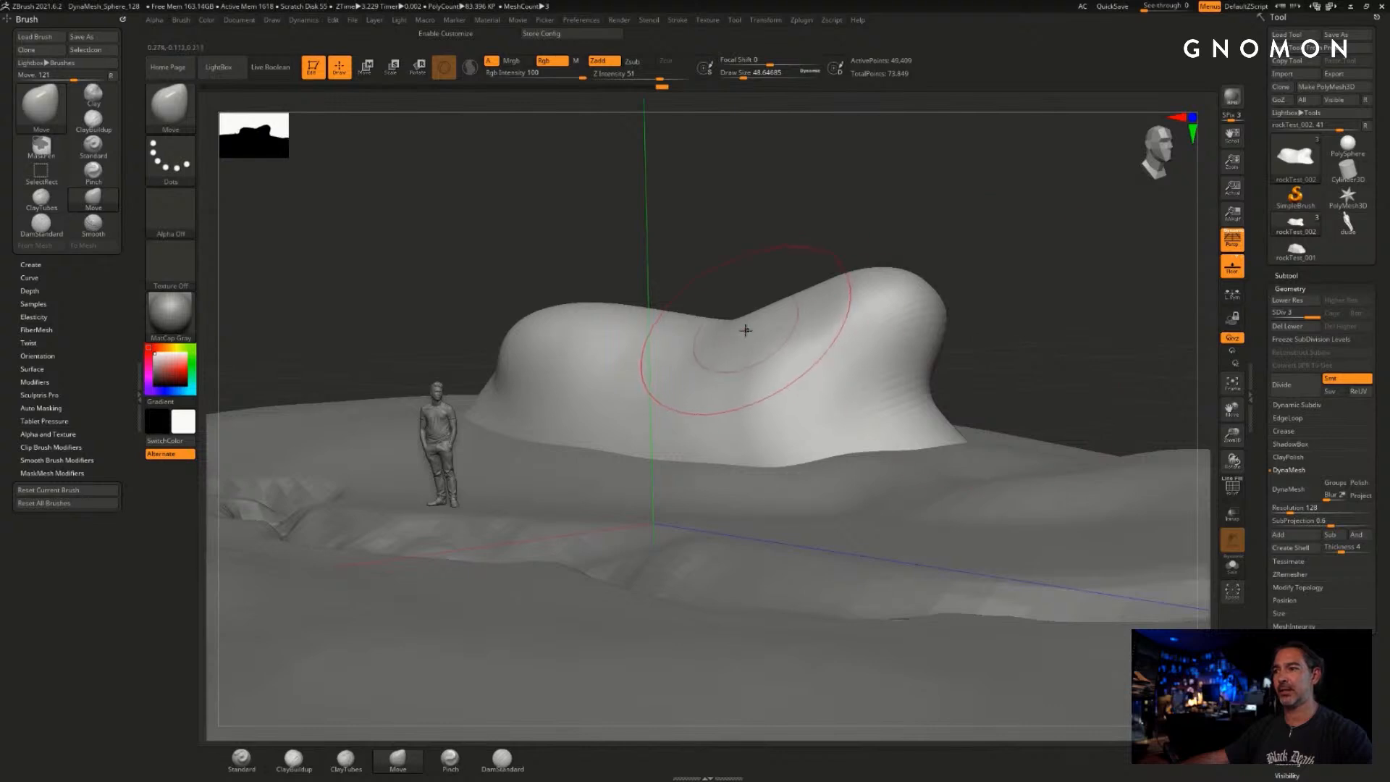
{"action": "left_click_drag", "start_coordinate": [738, 327], "coordinate": [728, 322]}
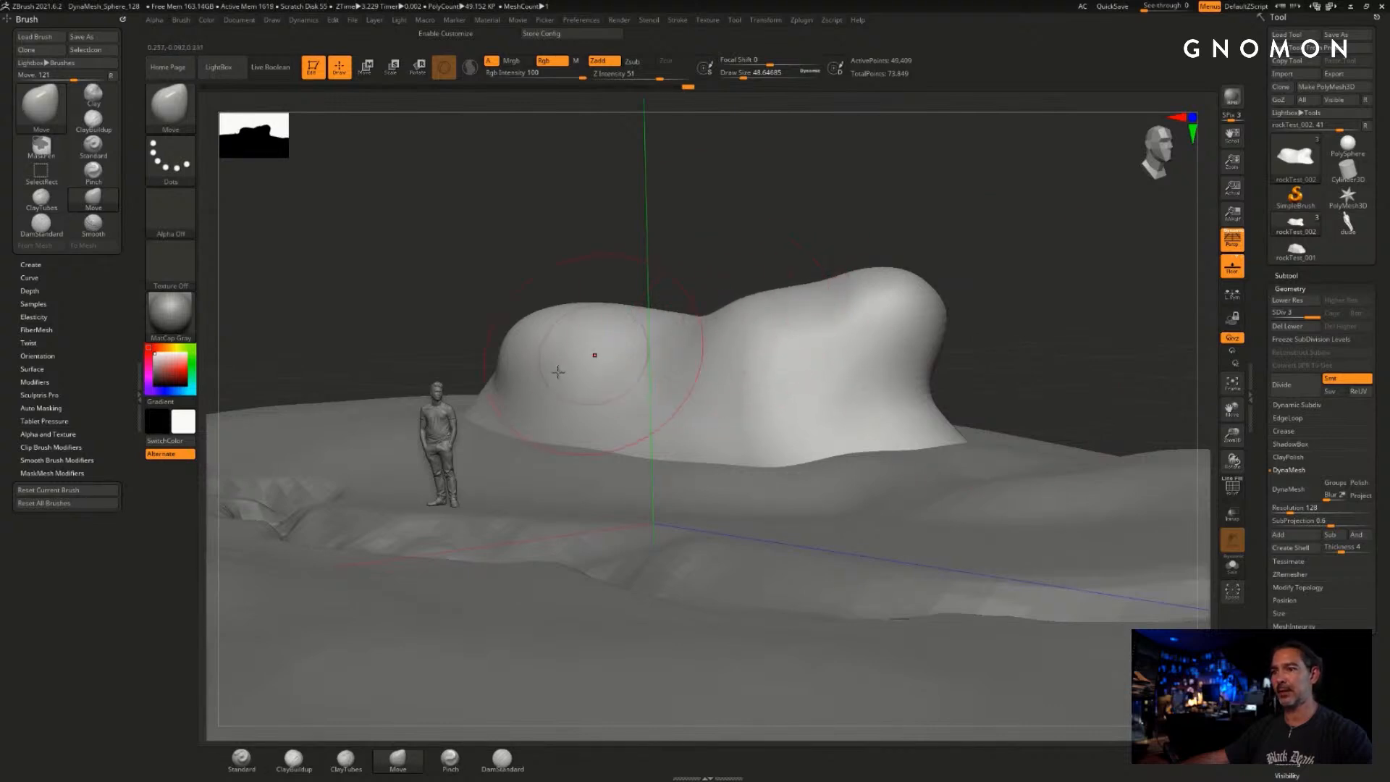
- Reduce the Move brush to about 39 and push in the lower flank of the rock beside the figure
{"action": "key", "text": "s"}
{"action": "left_click_drag", "start_coordinate": [513, 400], "coordinate": [498, 403]}
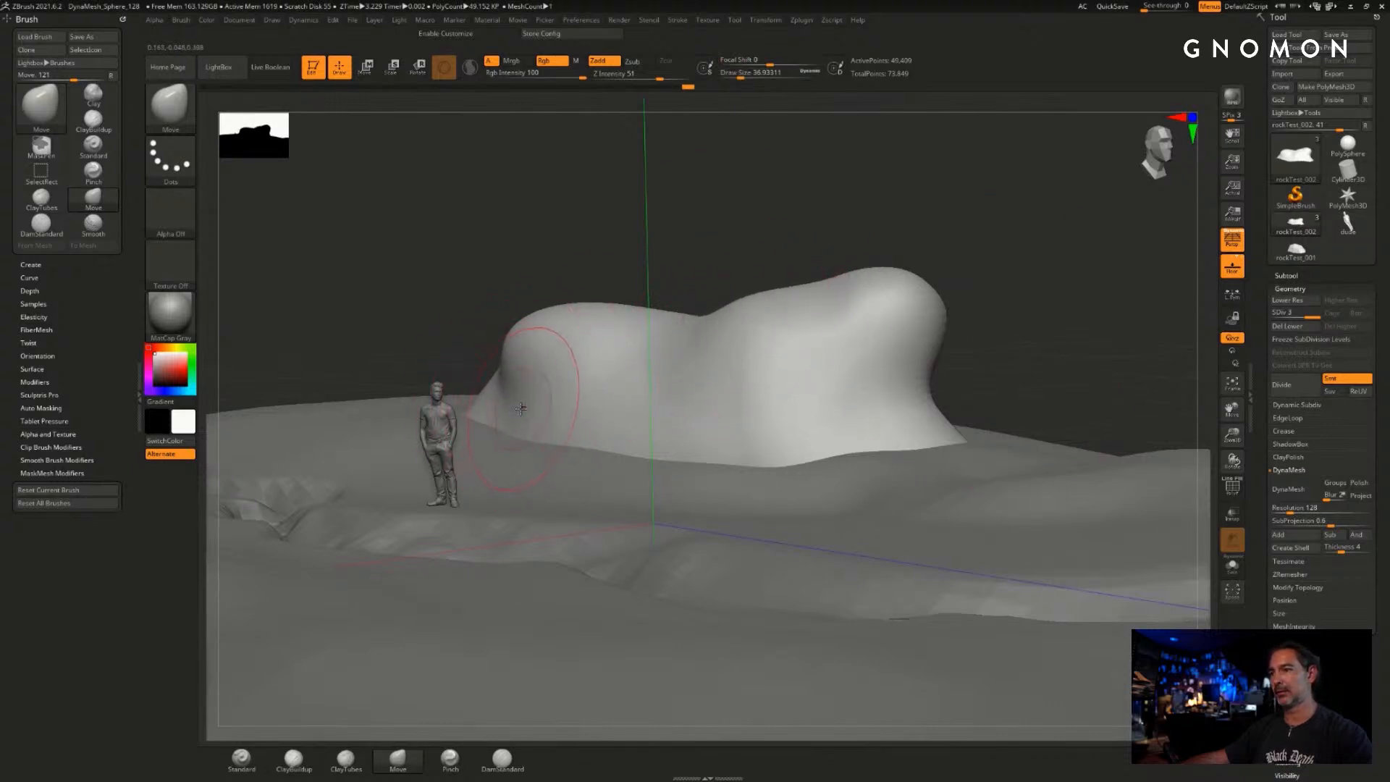
{"action": "left_click_drag", "start_coordinate": [986, 356], "coordinate": [1064, 295]}
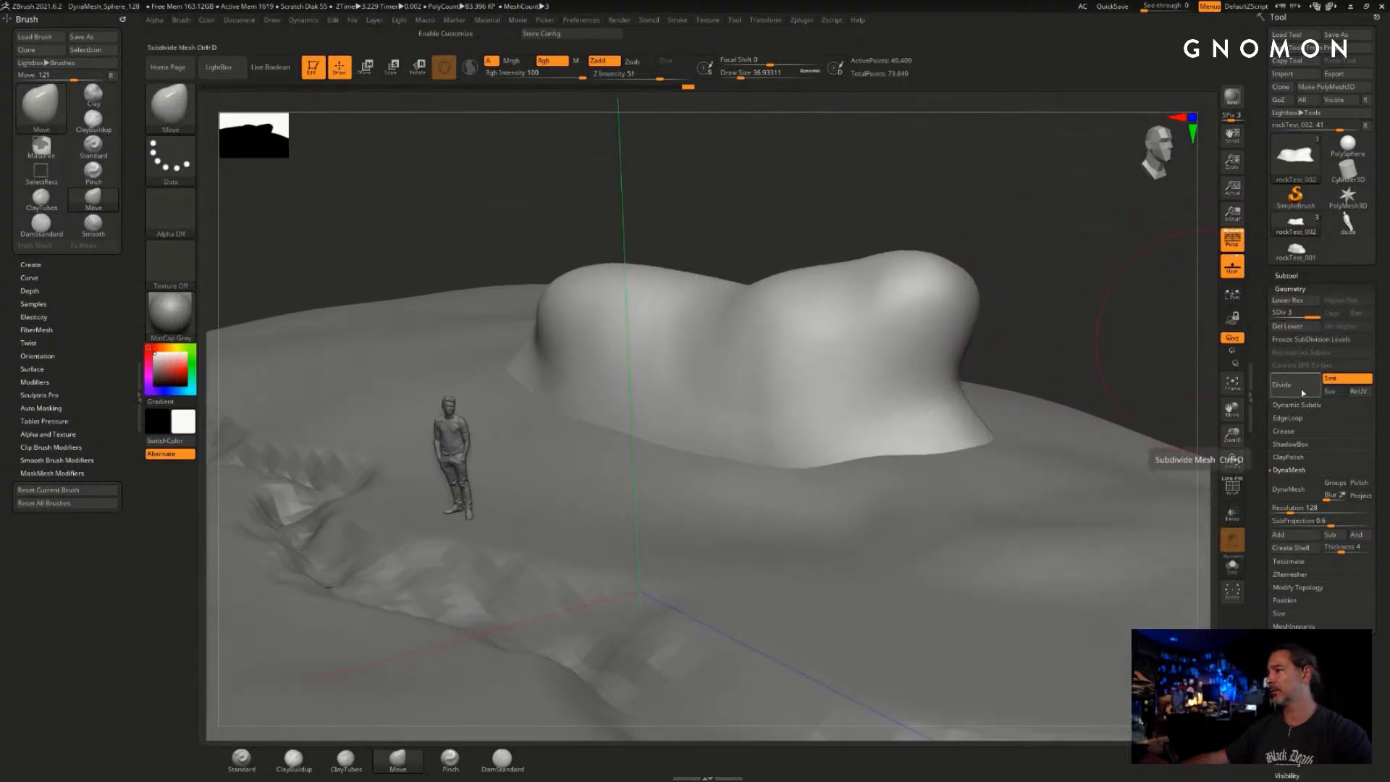
{"action": "left_click_drag", "start_coordinate": [992, 258], "coordinate": [973, 243]}
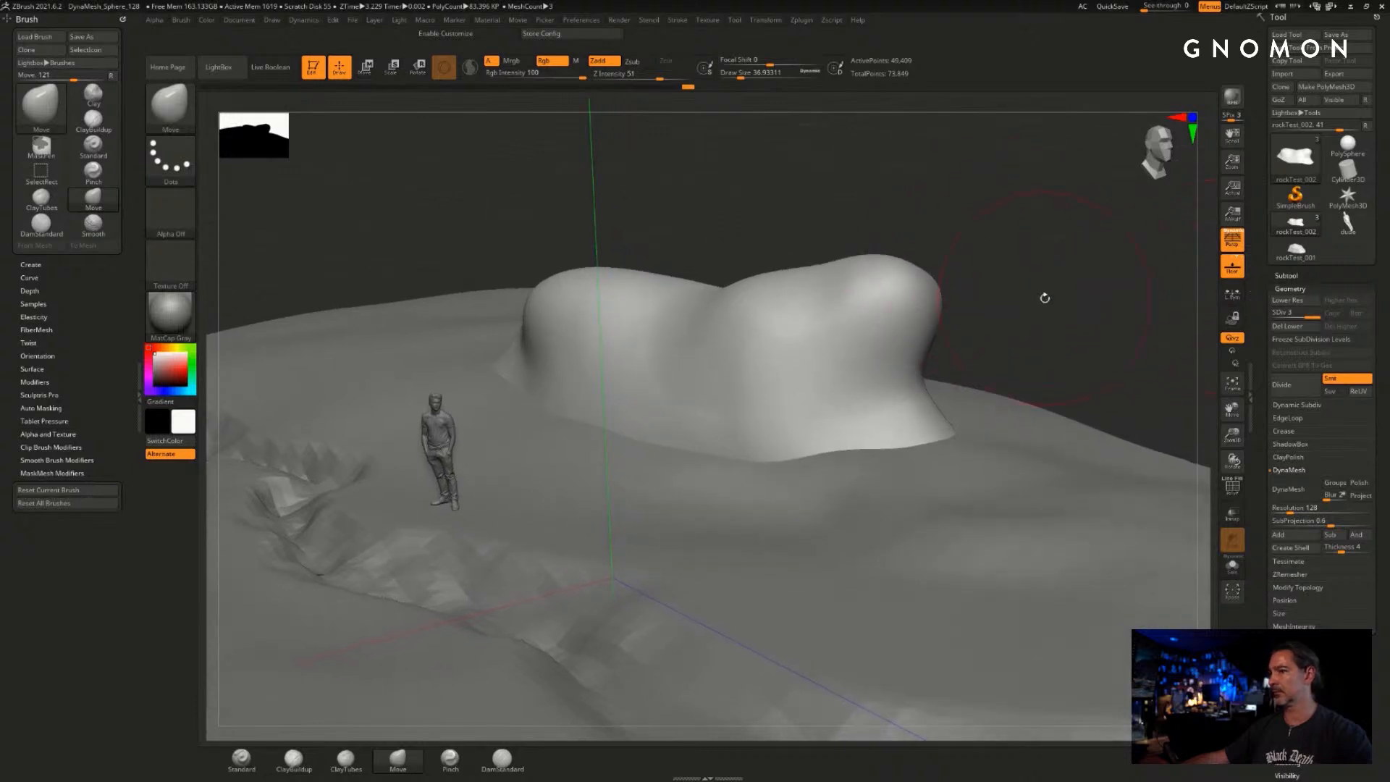
{"action": "left_click_drag", "start_coordinate": [1044, 298], "coordinate": [1063, 293]}
- Hide the ground subtool so only the rock and the figure are shown
{"action": "left_click", "coordinate": [1287, 275]}
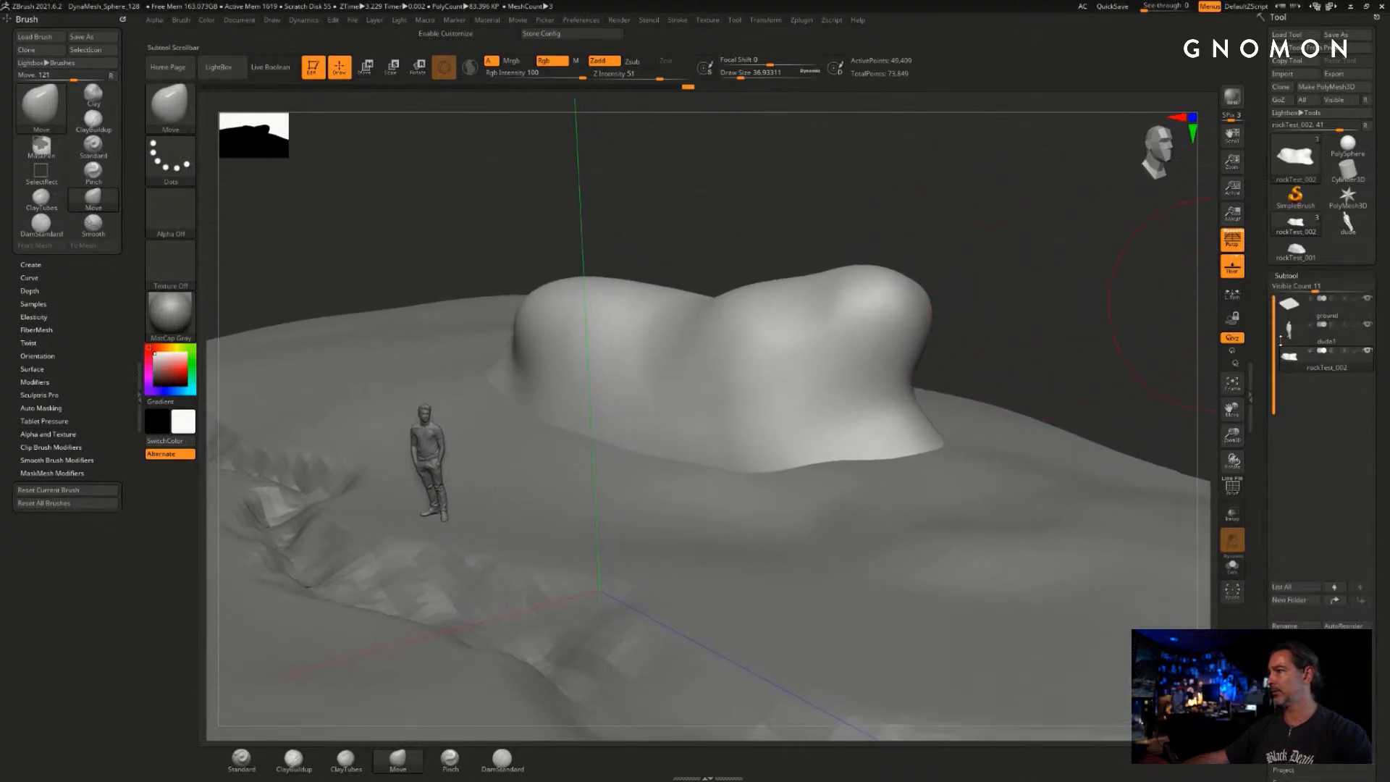
{"action": "left_click", "coordinate": [1367, 299]}
{"action": "left_click_drag", "start_coordinate": [1067, 435], "coordinate": [1024, 247], "text": "alt"}
{"action": "left_click_drag", "start_coordinate": [821, 331], "coordinate": [1252, 316], "text": "alt"}
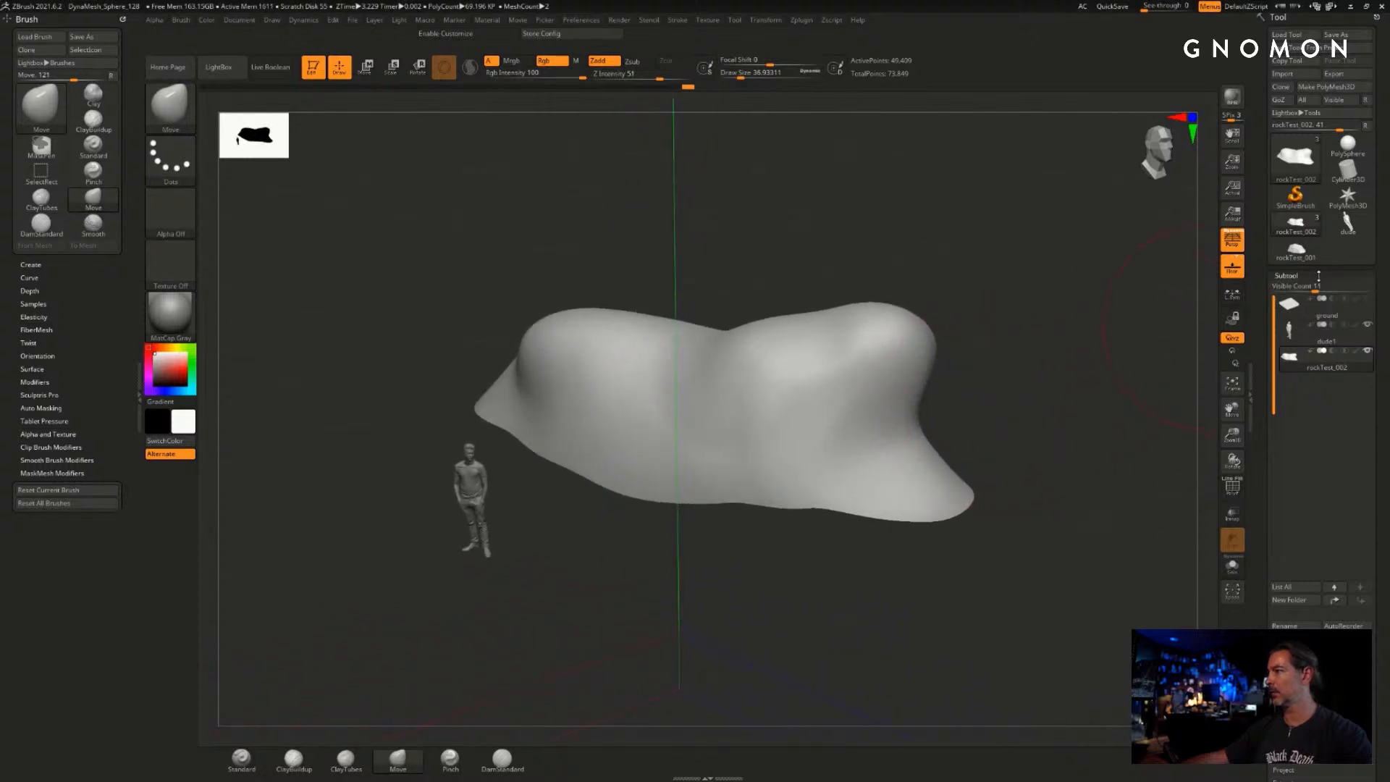
- Divide the rock once more to add subdivision level 4
{"action": "left_click", "coordinate": [1286, 276]}
{"action": "left_click", "coordinate": [1290, 288]}
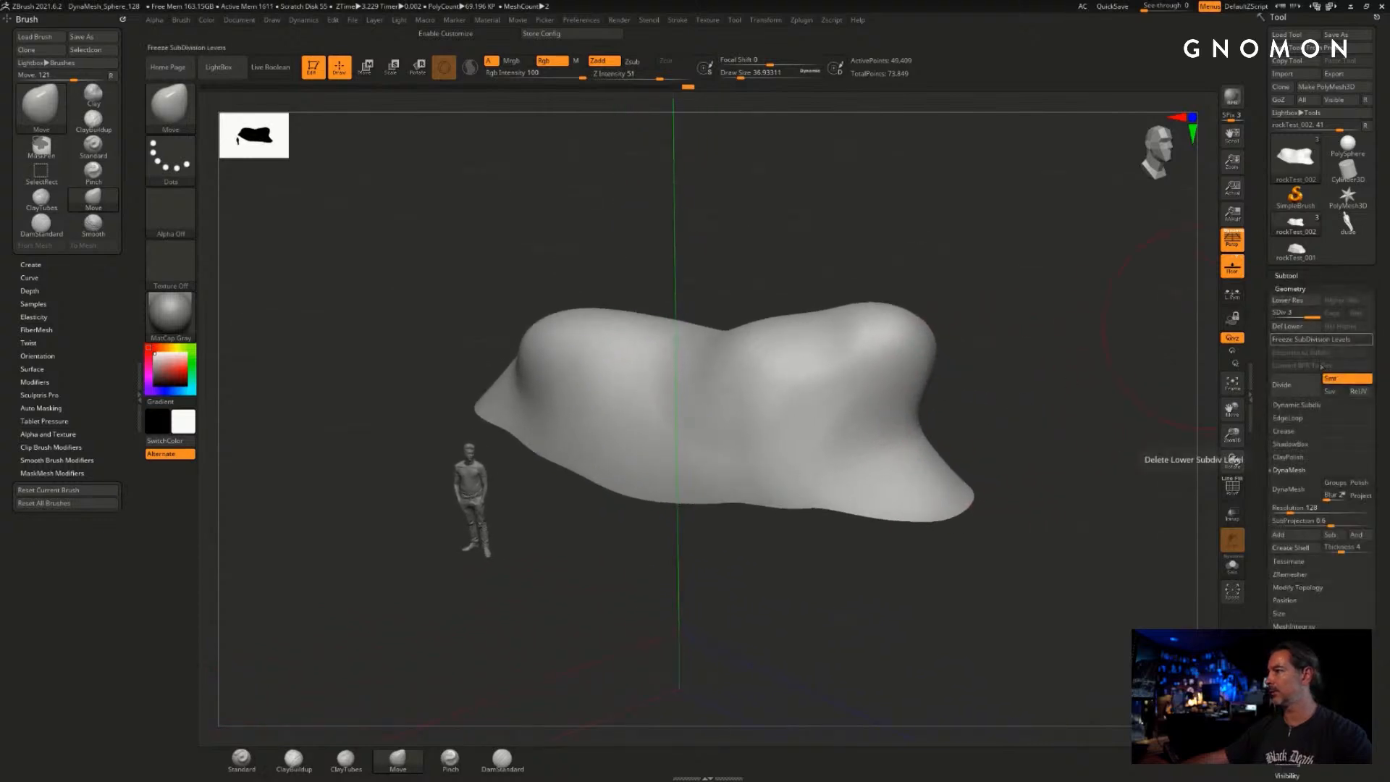
{"action": "left_click", "coordinate": [1292, 388]}
{"action": "left_click_drag", "start_coordinate": [1050, 417], "coordinate": [1033, 415]}
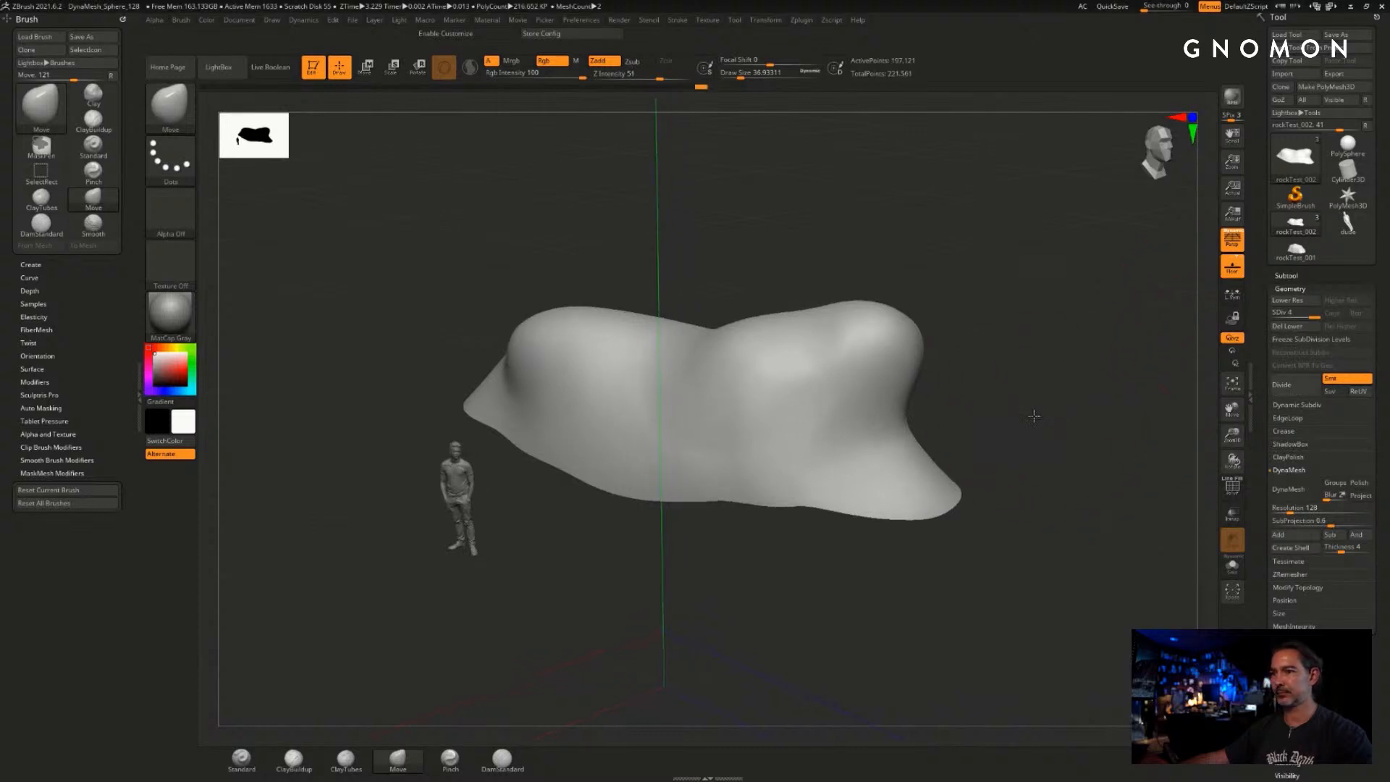
- Switch to the Standard brush and set its stroke to DragRect
{"action": "left_click", "coordinate": [181, 117]}
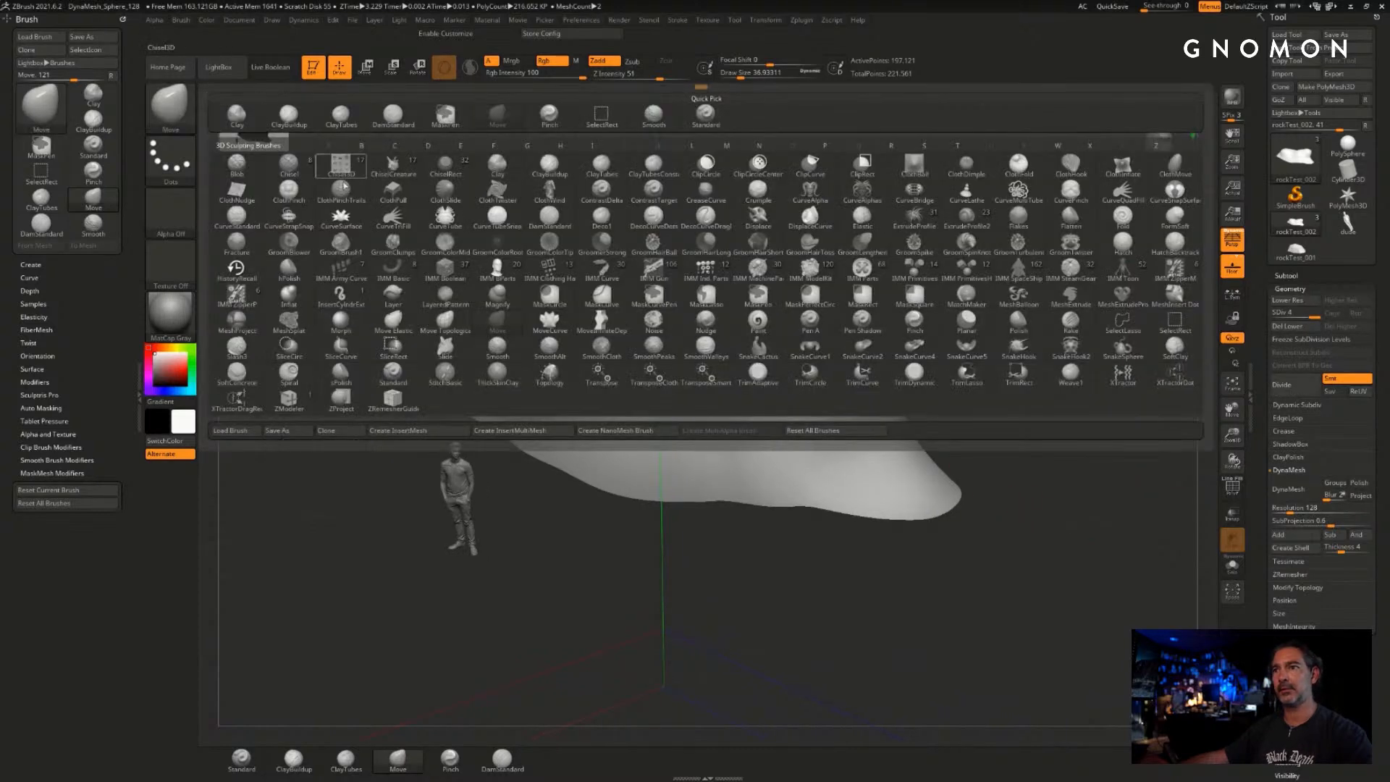
{"action": "left_click", "coordinate": [703, 115]}
{"action": "left_click", "coordinate": [168, 177]}
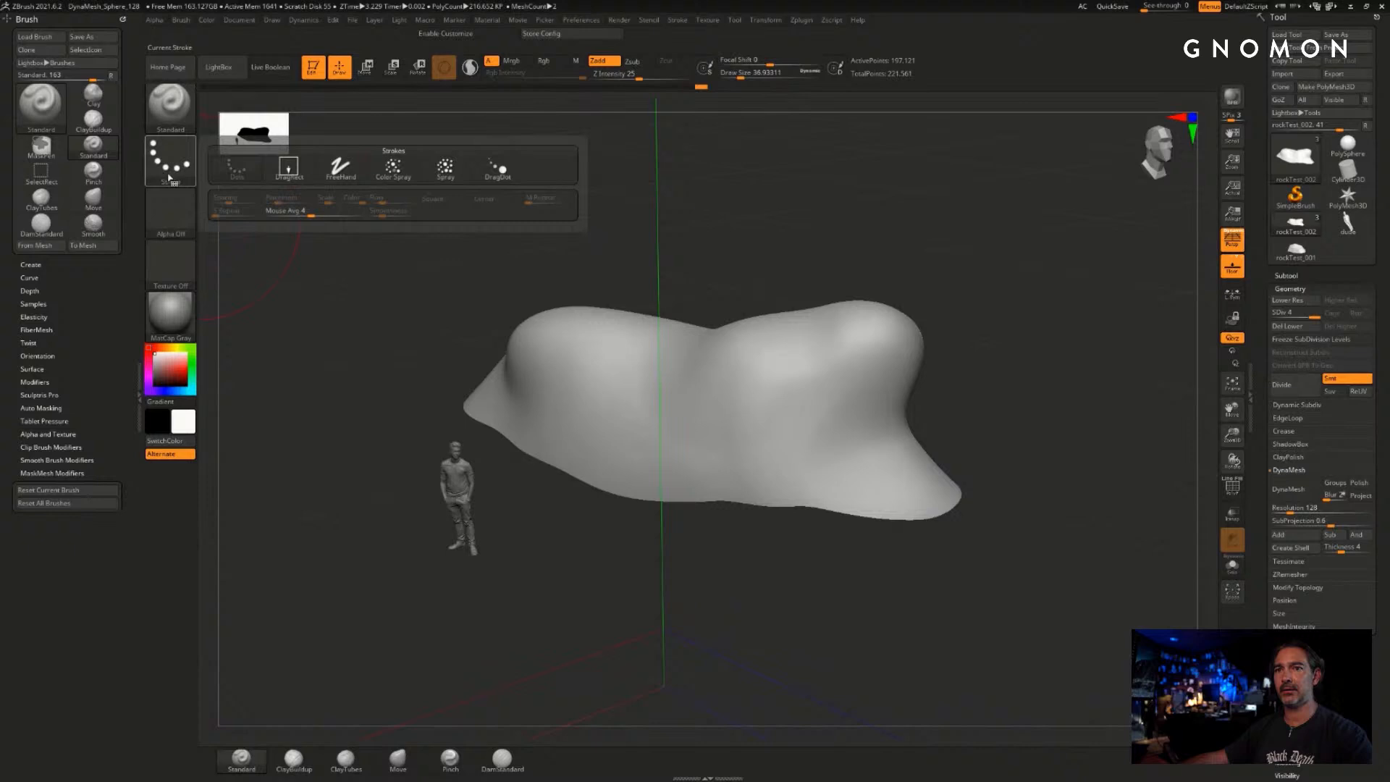
{"action": "left_click", "coordinate": [289, 174]}
- Look through the loaded canyon alphas and browse the rock textures in LightBox's FilterForge alpha folder, returning to the main alpha folder
{"action": "left_click", "coordinate": [162, 220]}
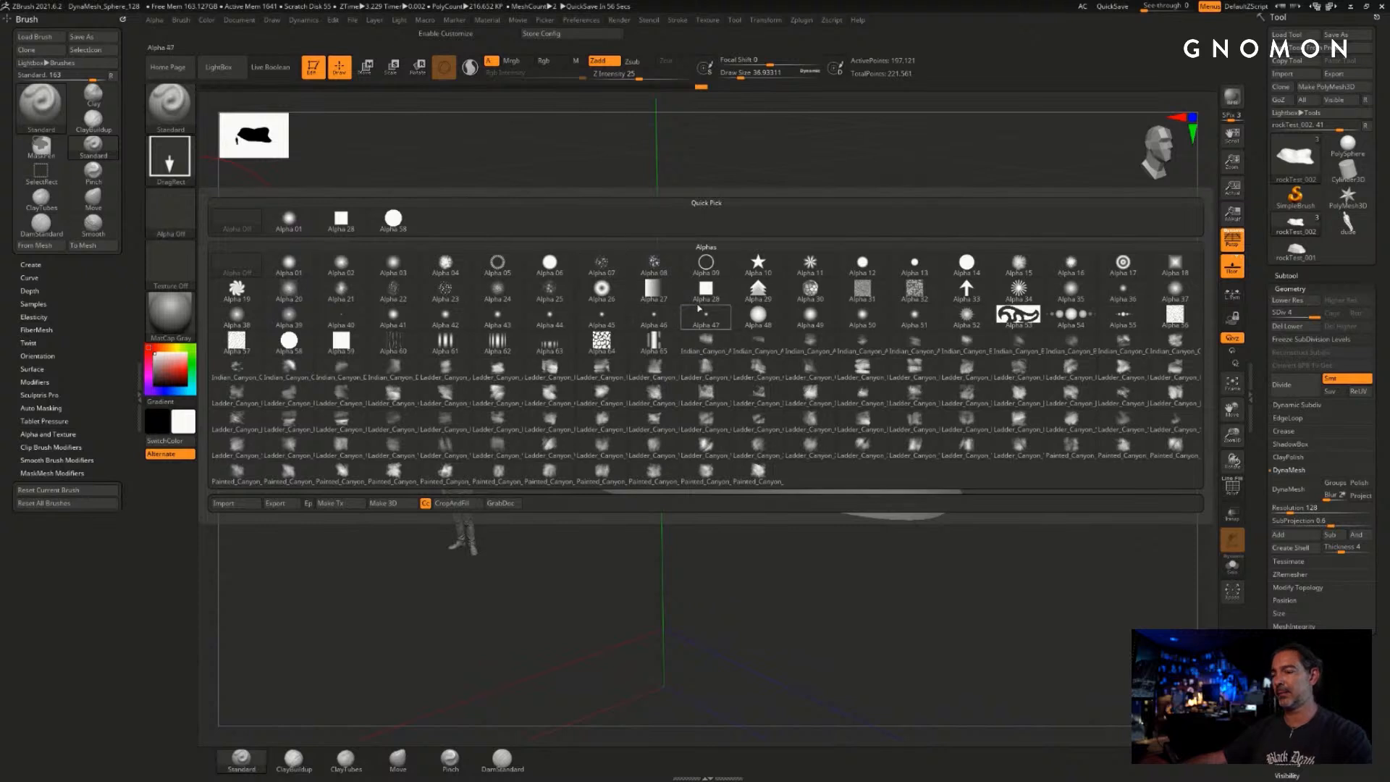
{"action": "mouse_move", "coordinate": [555, 419]}
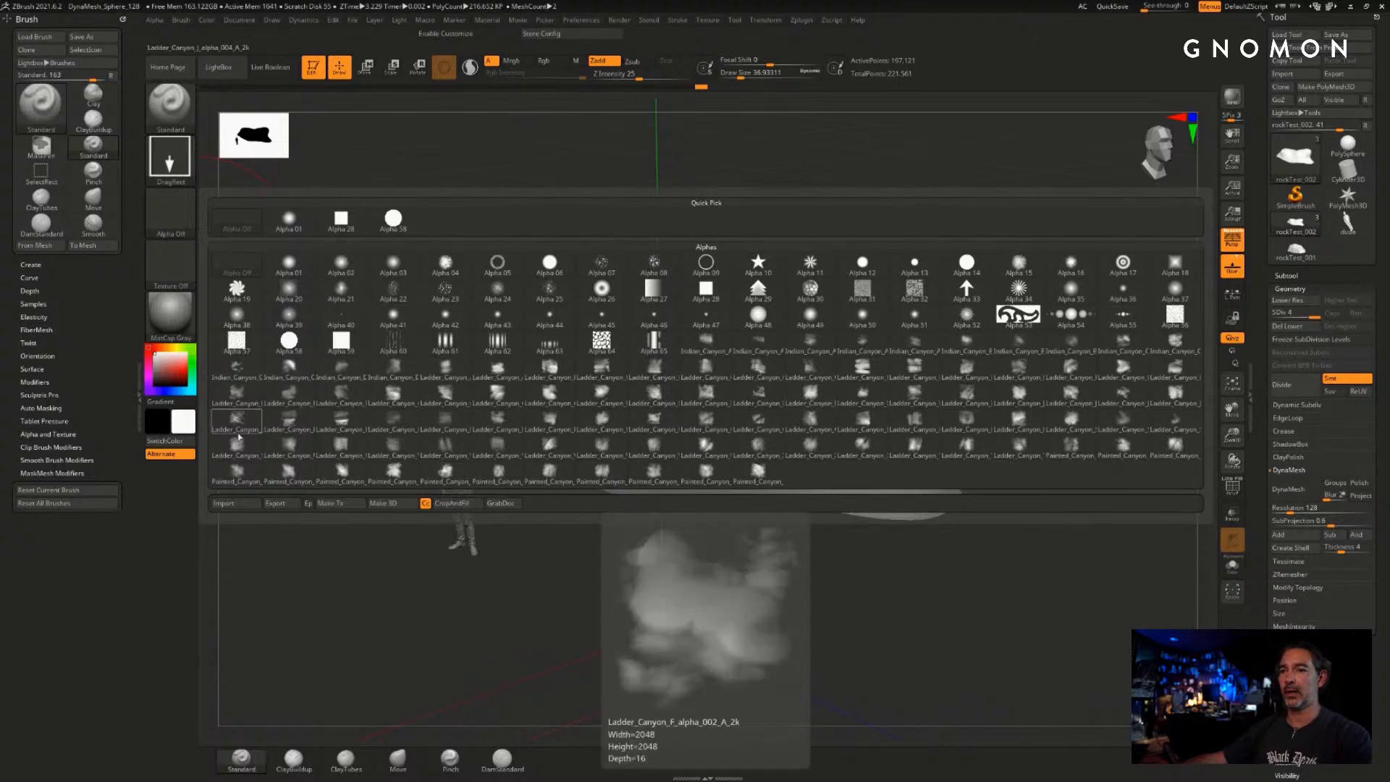
{"action": "left_click", "coordinate": [218, 67]}
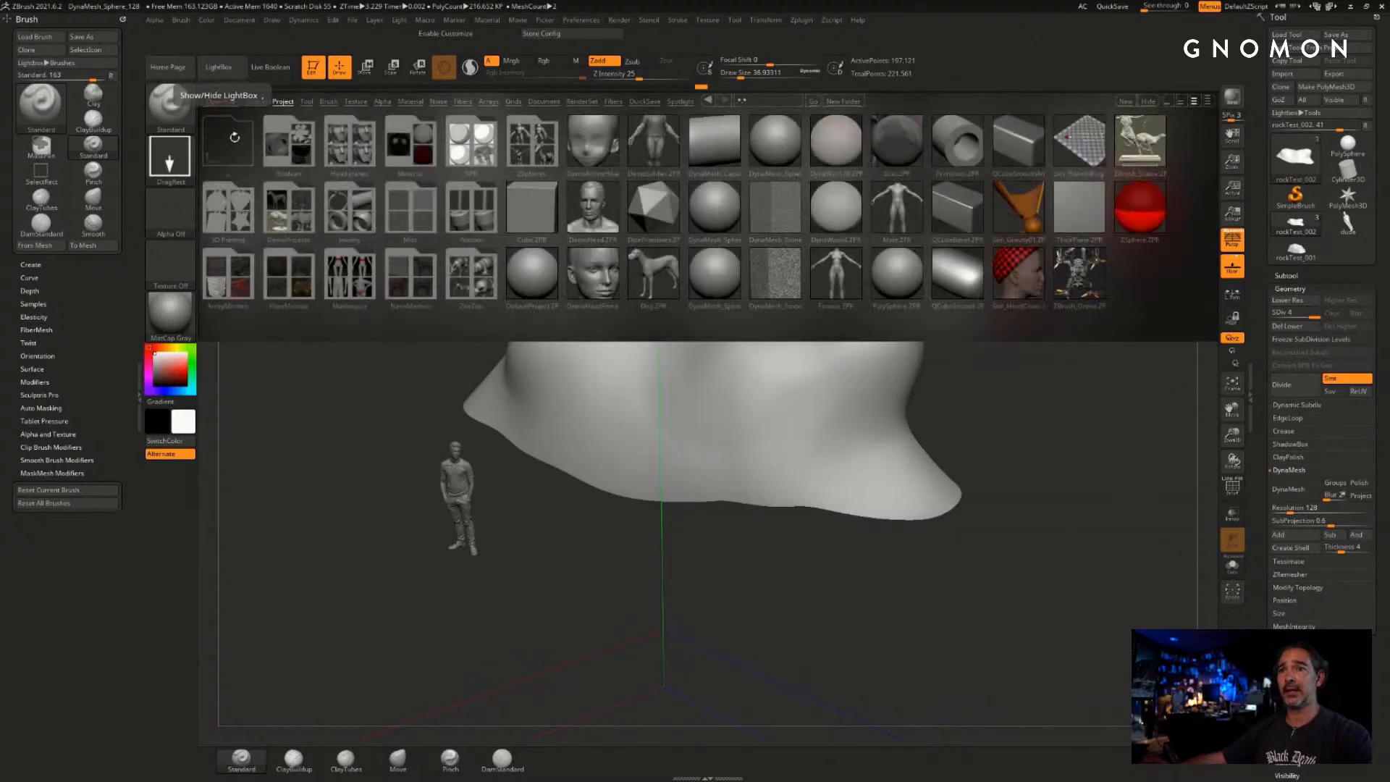
{"action": "left_click", "coordinate": [382, 101]}
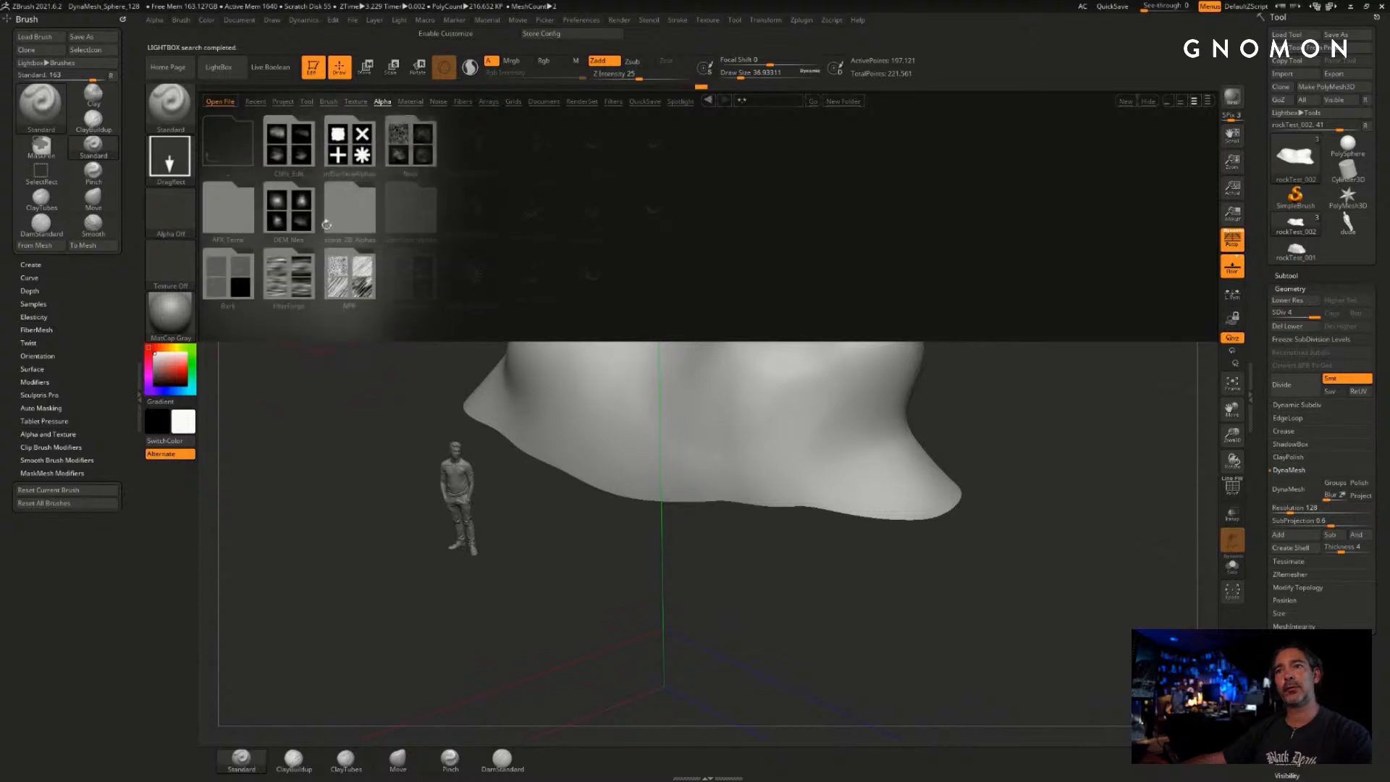
{"action": "left_click", "coordinate": [295, 272]}
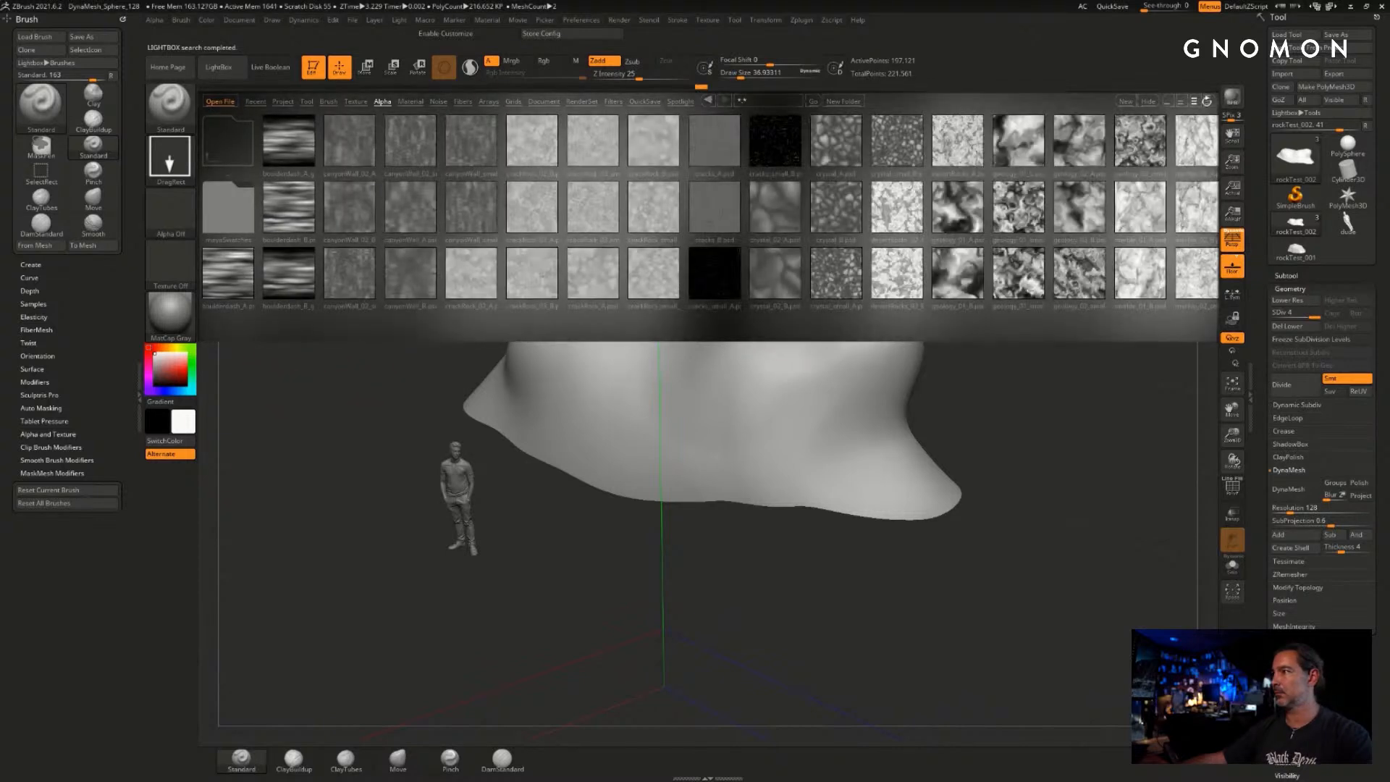
{"action": "left_click_drag", "start_coordinate": [819, 248], "coordinate": [651, 245]}
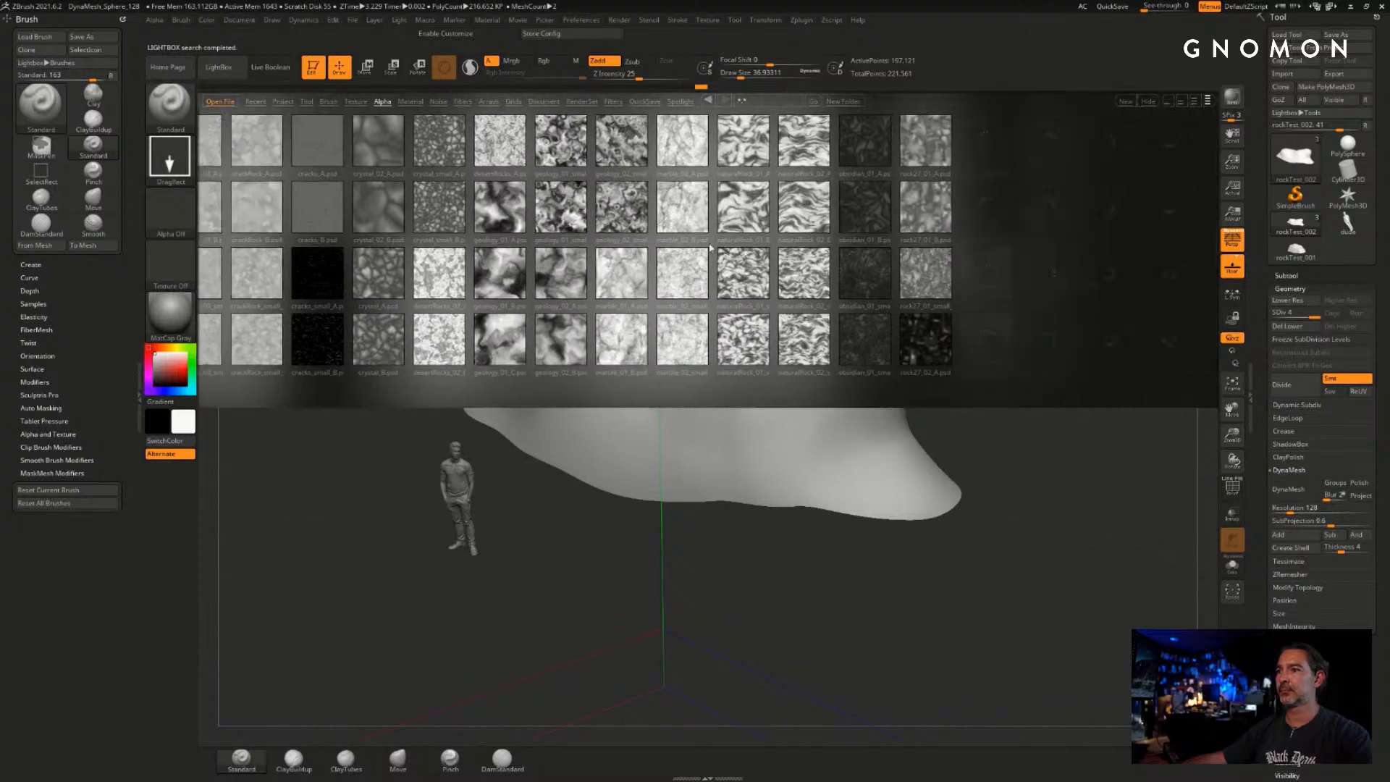
{"action": "left_click_drag", "start_coordinate": [796, 244], "coordinate": [700, 247]}
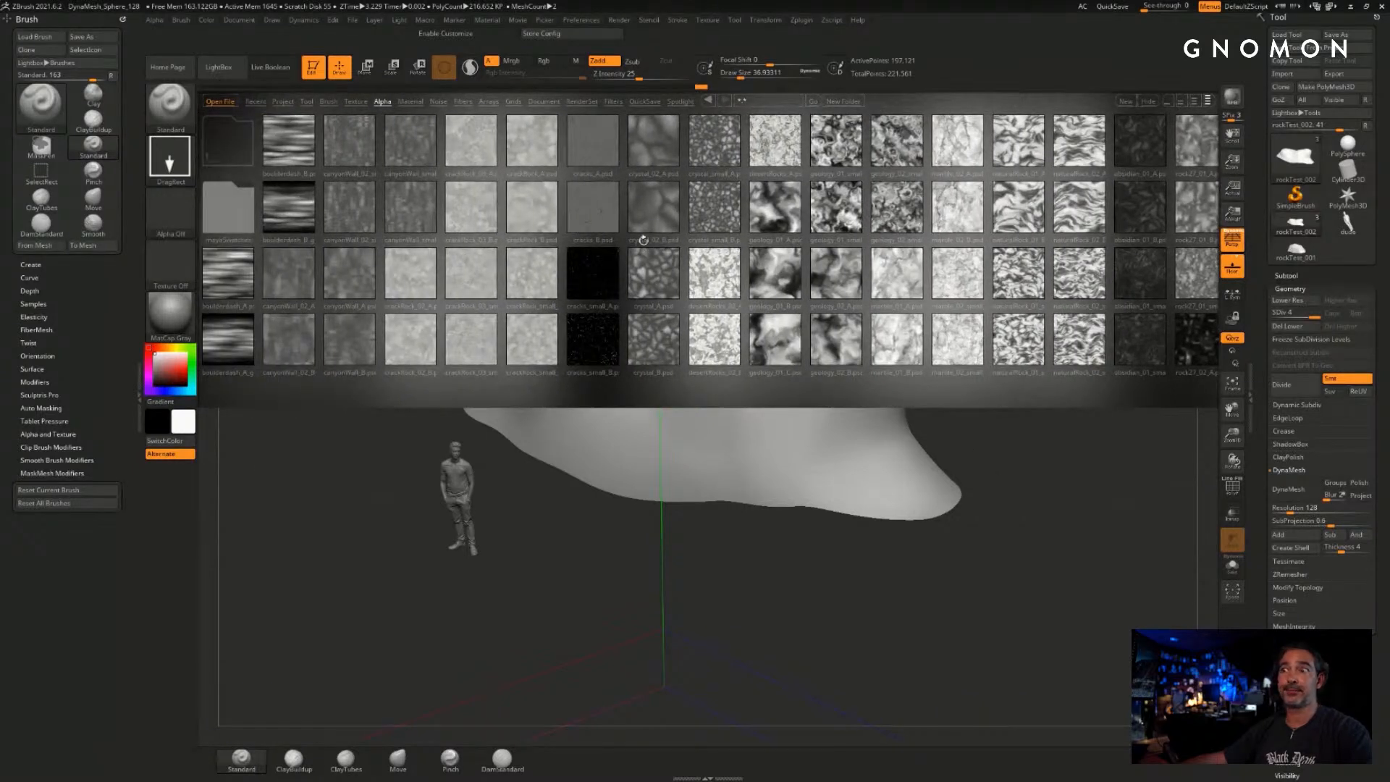
{"action": "left_click_drag", "start_coordinate": [644, 240], "coordinate": [753, 259]}
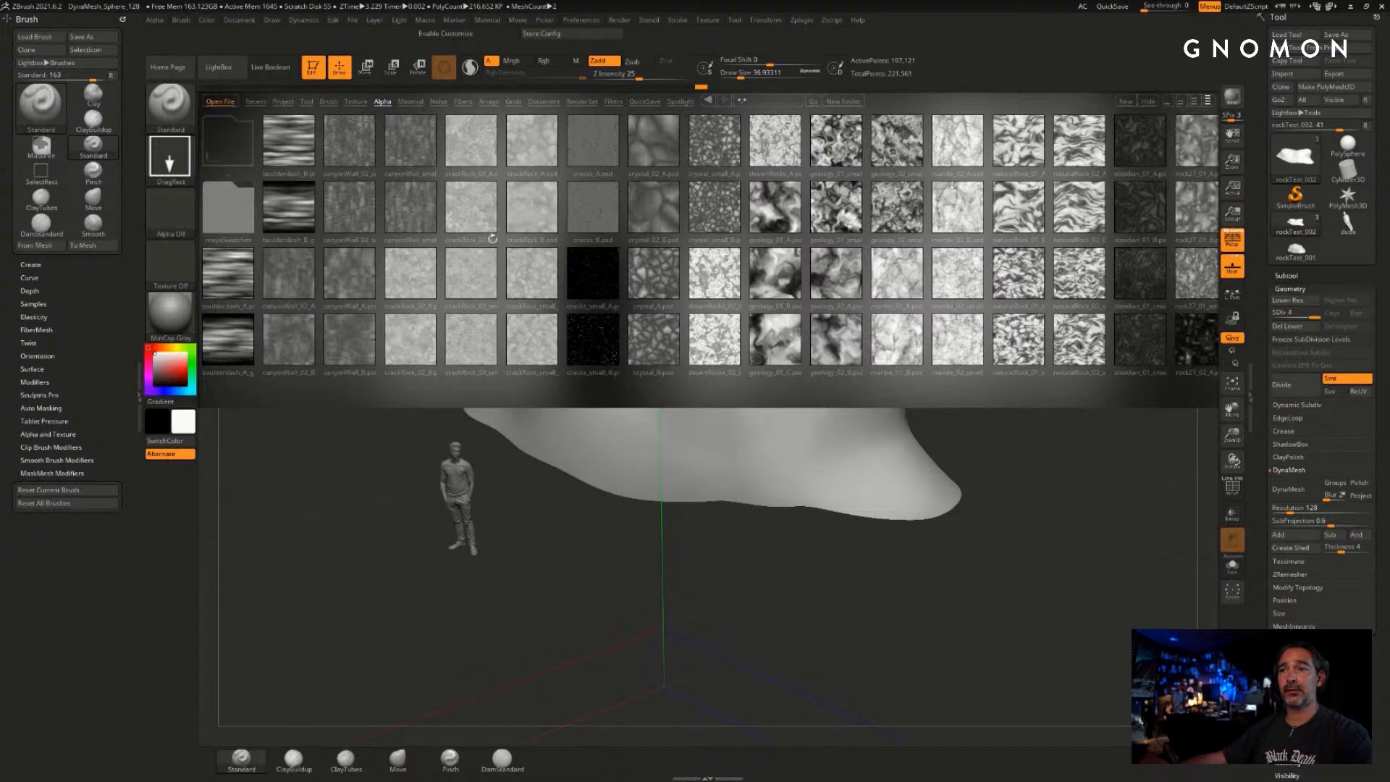
{"action": "left_click_drag", "start_coordinate": [687, 242], "coordinate": [612, 243]}
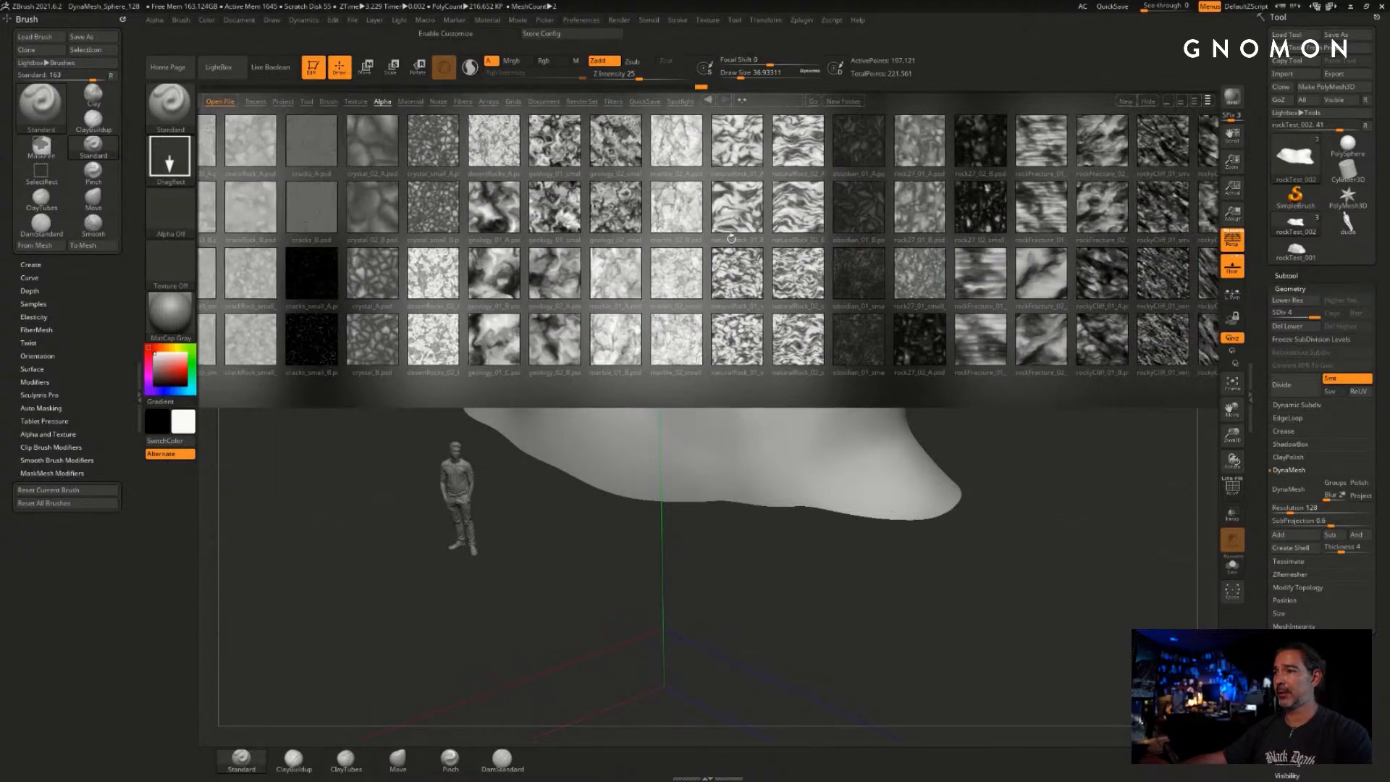
{"action": "left_click_drag", "start_coordinate": [724, 234], "coordinate": [895, 254]}
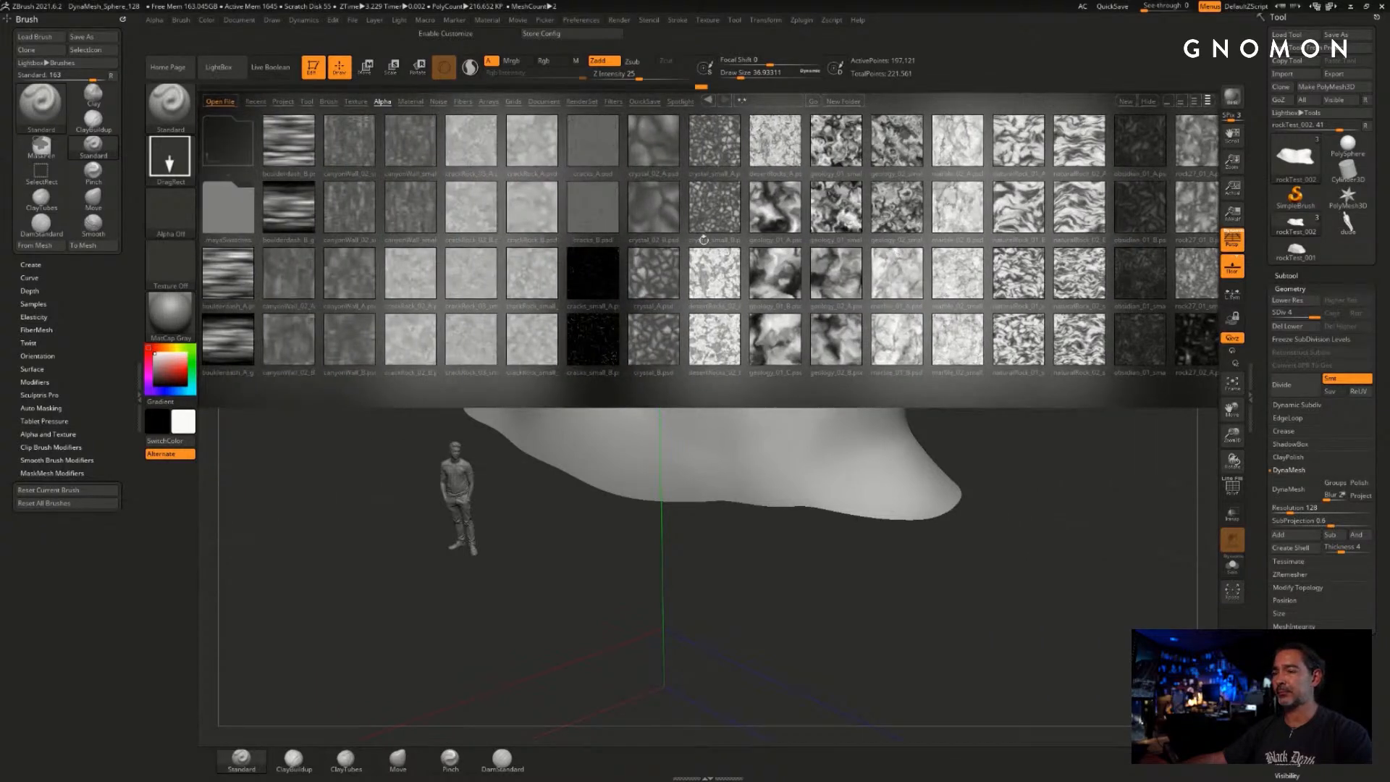
{"action": "left_click_drag", "start_coordinate": [644, 242], "coordinate": [854, 254]}
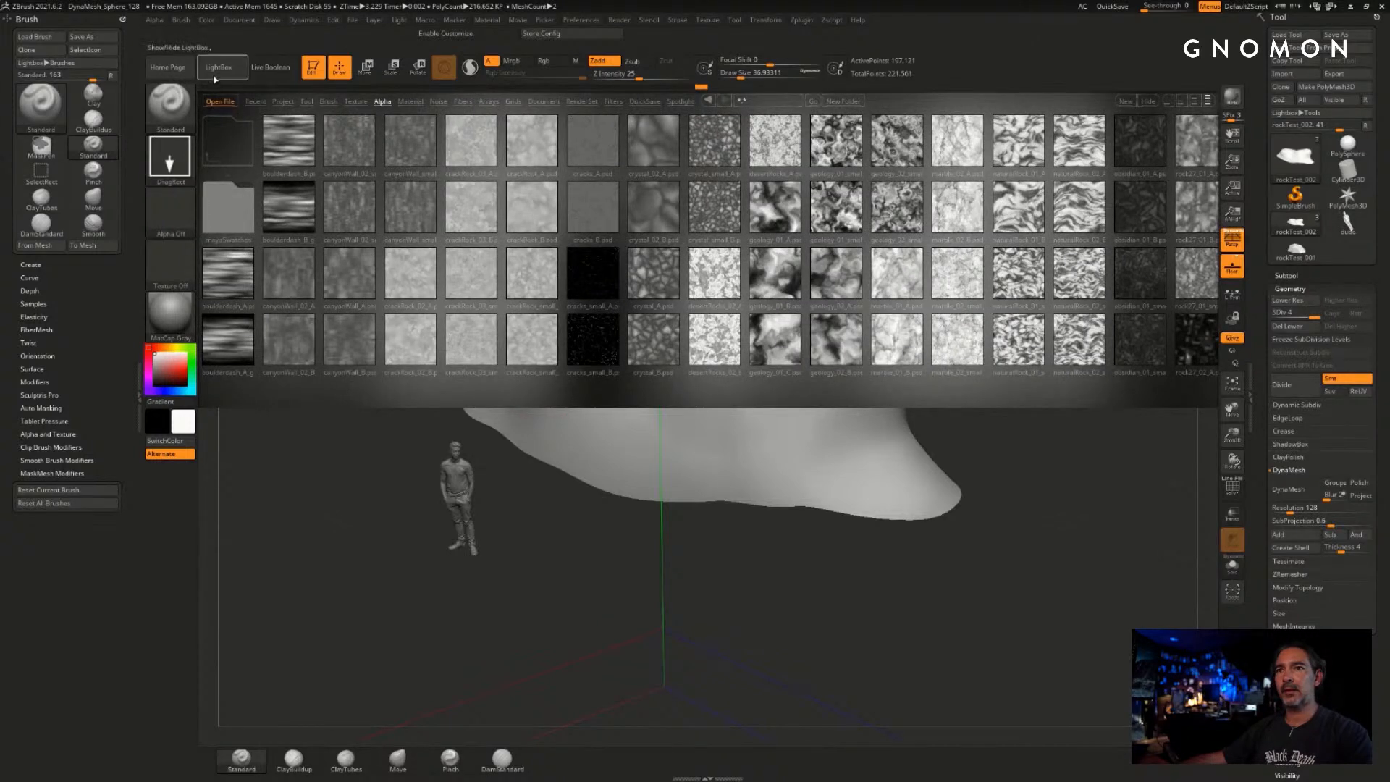
{"action": "double_click", "coordinate": [227, 135]}
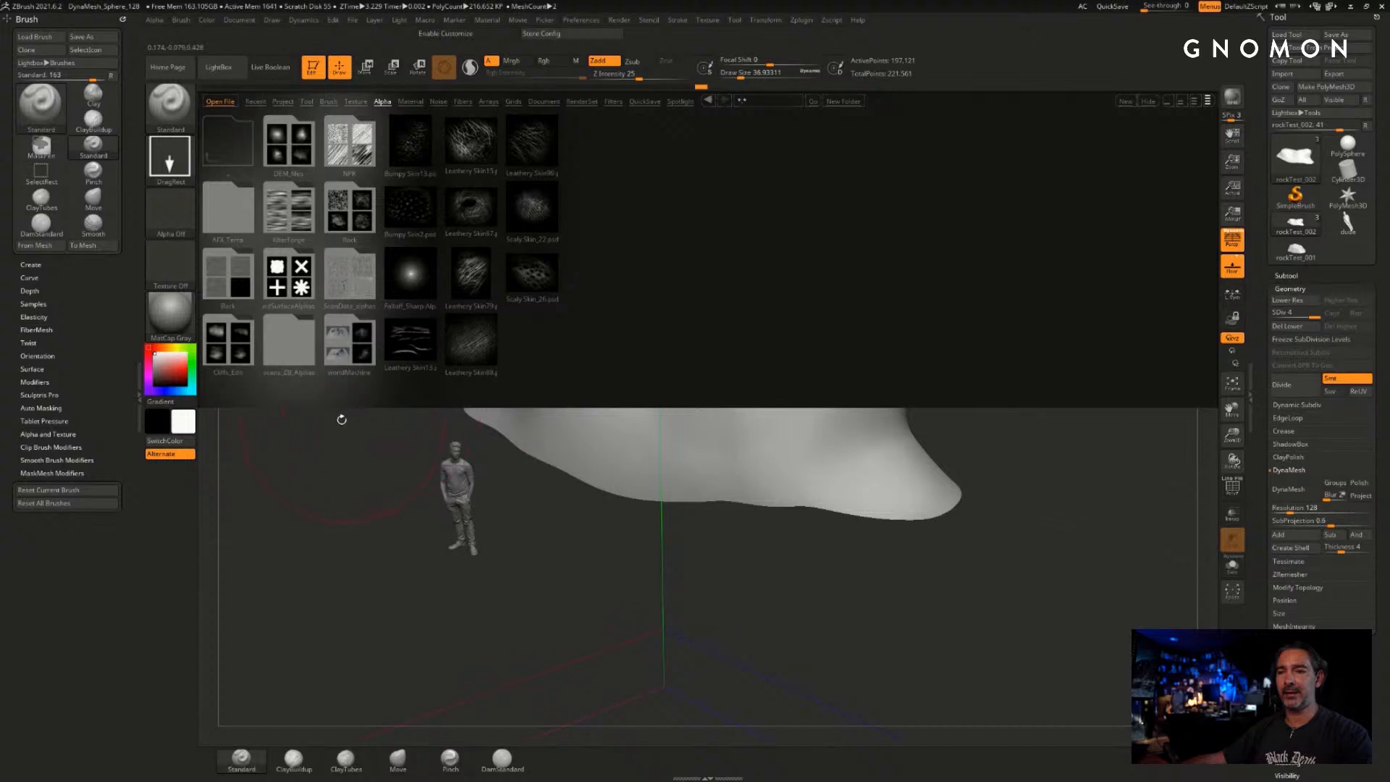
- Assign a Ladder Canyon alpha to the Standard brush and set its Z Intensity to 57
{"action": "double_click", "coordinate": [349, 360]}
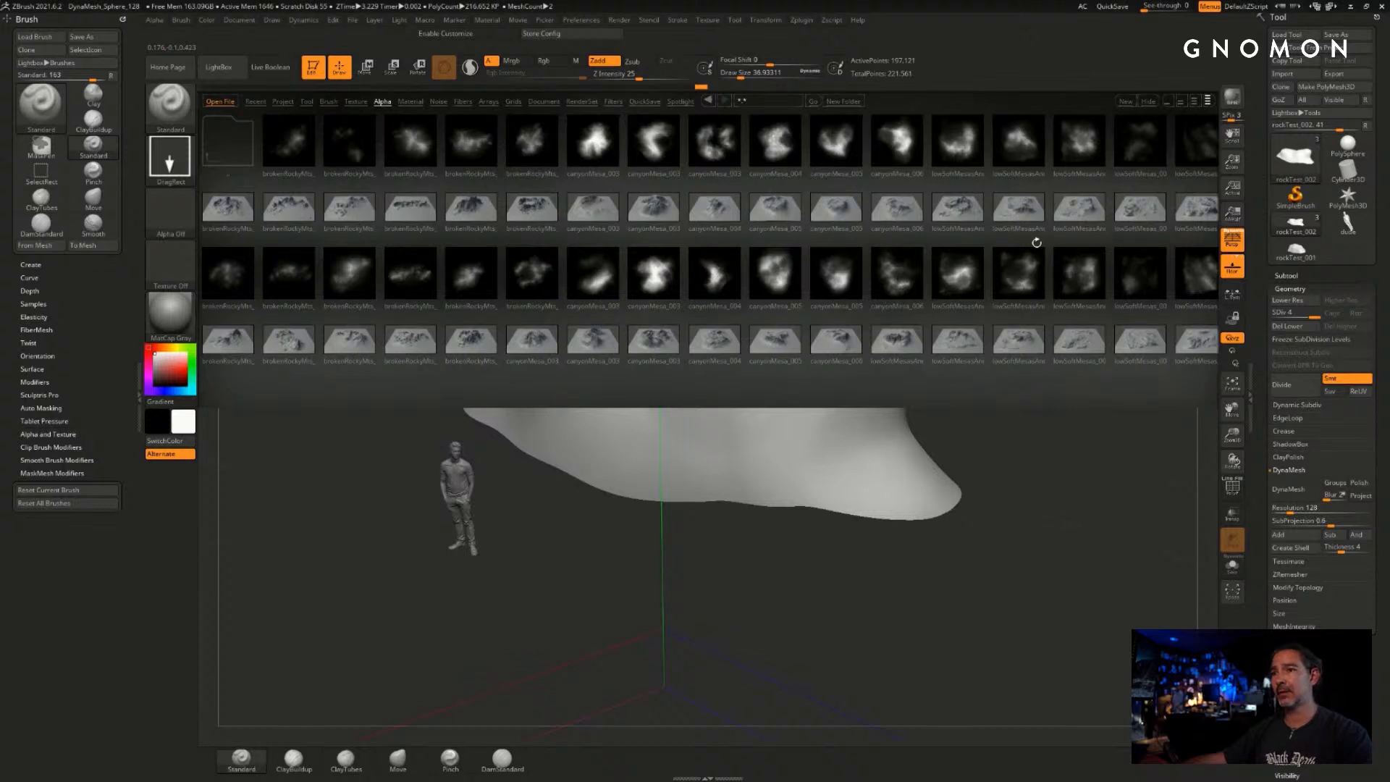
{"action": "left_click_drag", "start_coordinate": [947, 243], "coordinate": [962, 195]}
{"action": "double_click", "coordinate": [239, 142]}
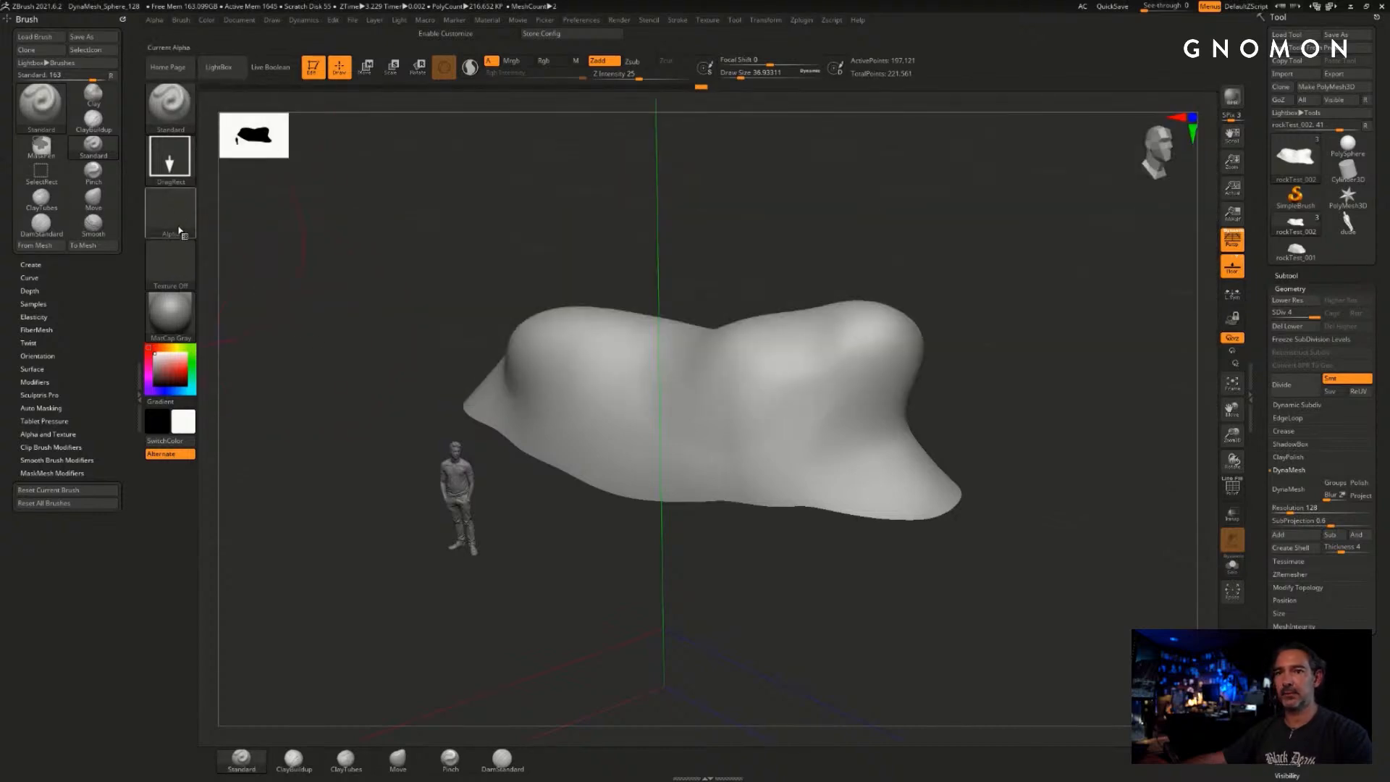
{"action": "left_click", "coordinate": [180, 230]}
{"action": "left_click", "coordinate": [403, 442]}
{"action": "left_click", "coordinate": [163, 230]}
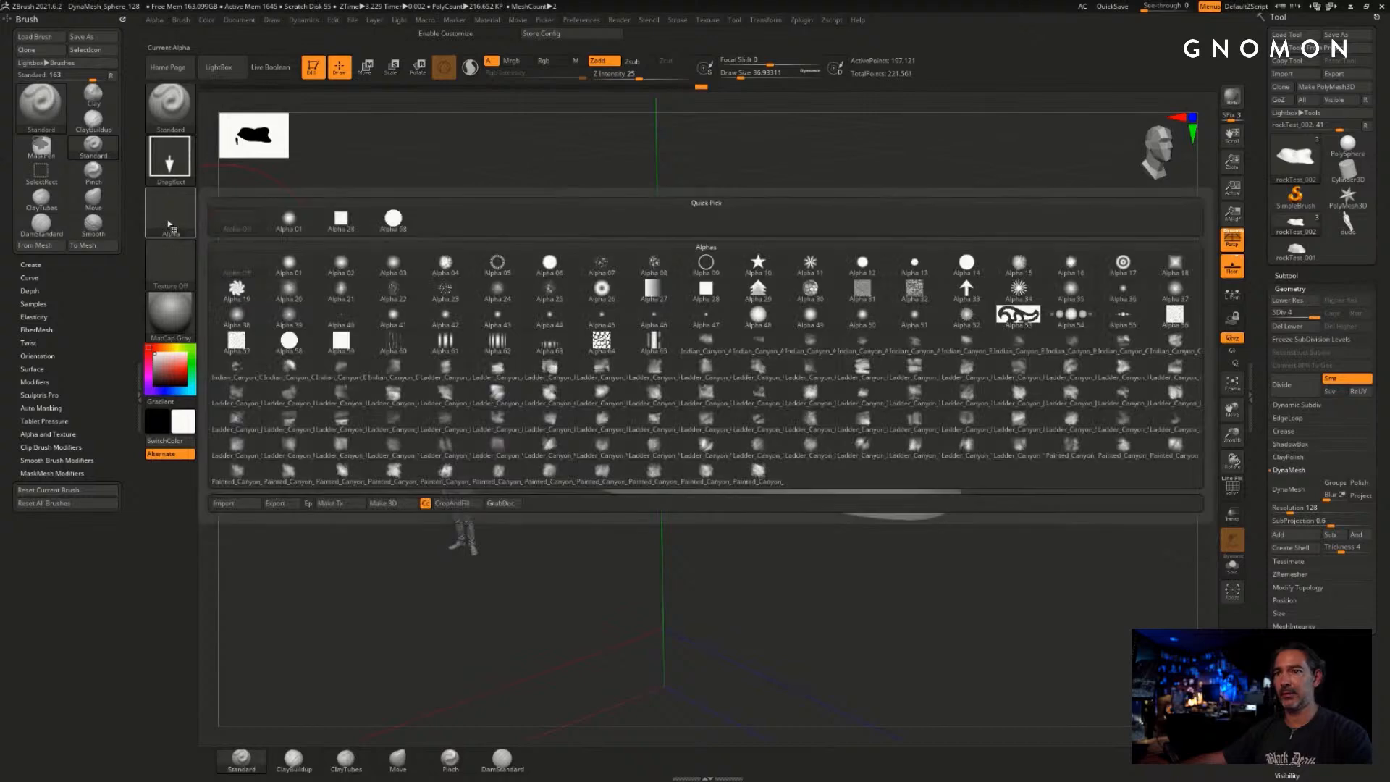
{"action": "left_click", "coordinate": [655, 395]}
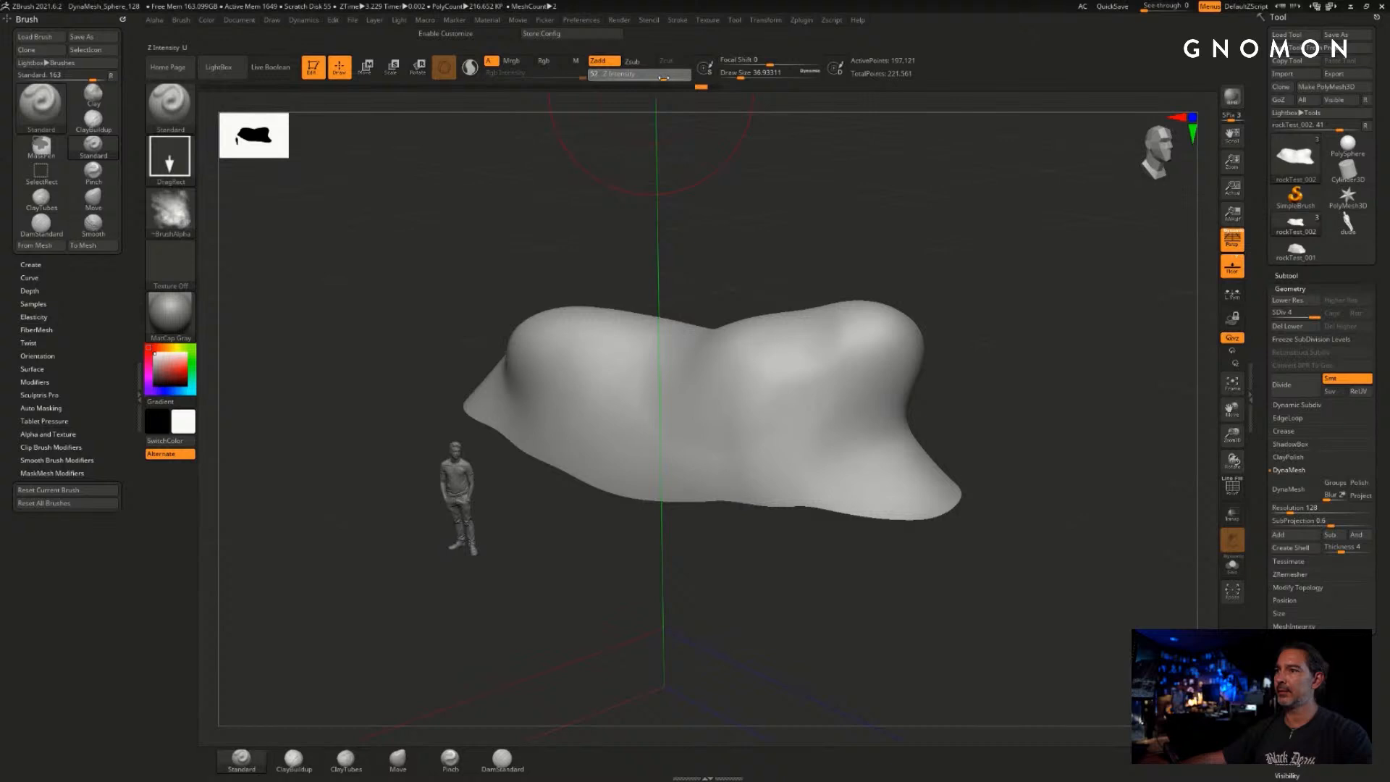
{"action": "left_click_drag", "start_coordinate": [994, 382], "coordinate": [995, 380], "text": "alt"}
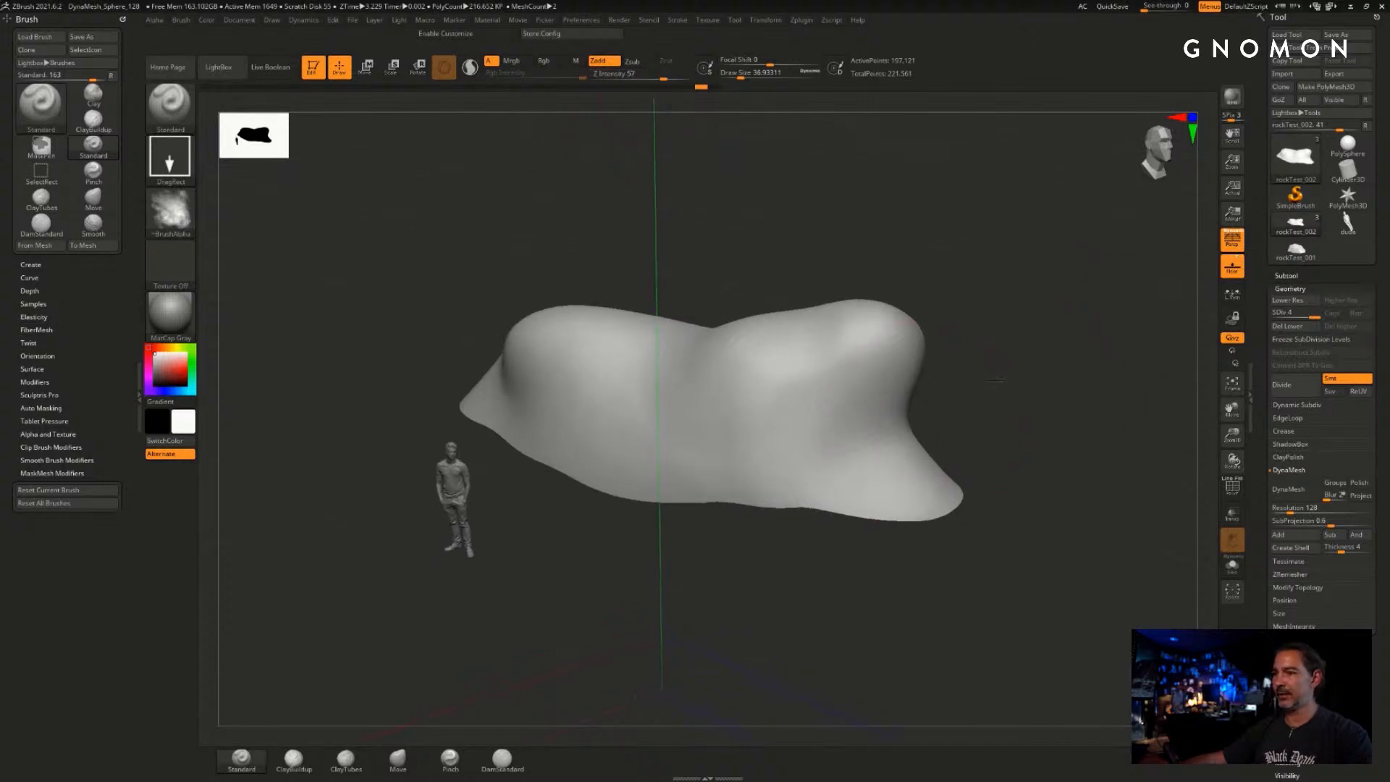
- Try stamping the Ladder Canyon alpha over the end of the rock beside the figure
{"action": "left_click_drag", "start_coordinate": [524, 347], "coordinate": [667, 435]}
{"action": "mouse_move", "coordinate": [707, 403]}
{"action": "left_mouse_down"}
{"action": "mouse_move", "coordinate": [467, 438]}
{"action": "mouse_move", "coordinate": [645, 379]}
{"action": "mouse_move", "coordinate": [669, 384]}
{"action": "mouse_move", "coordinate": [657, 389]}
{"action": "left_mouse_up"}
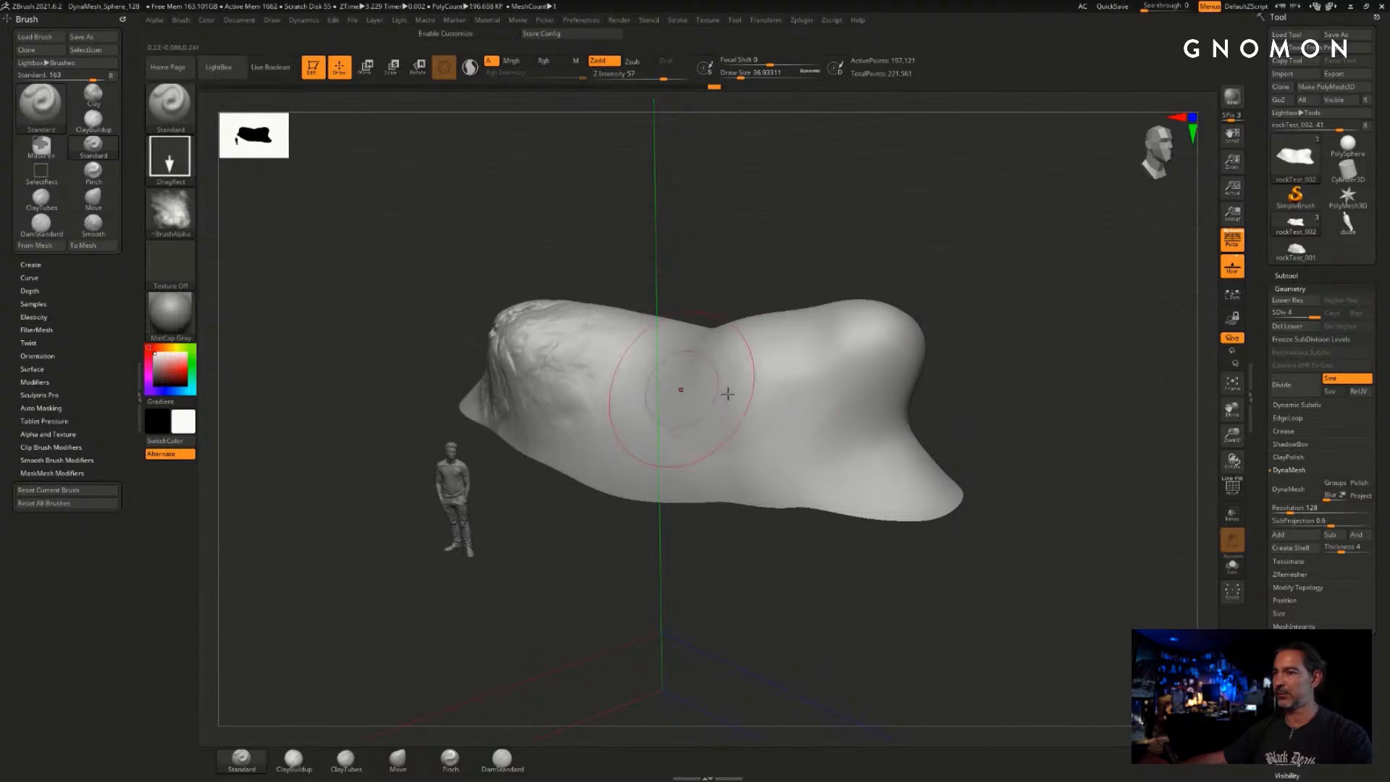
{"action": "key", "text": "ctrl+z"}
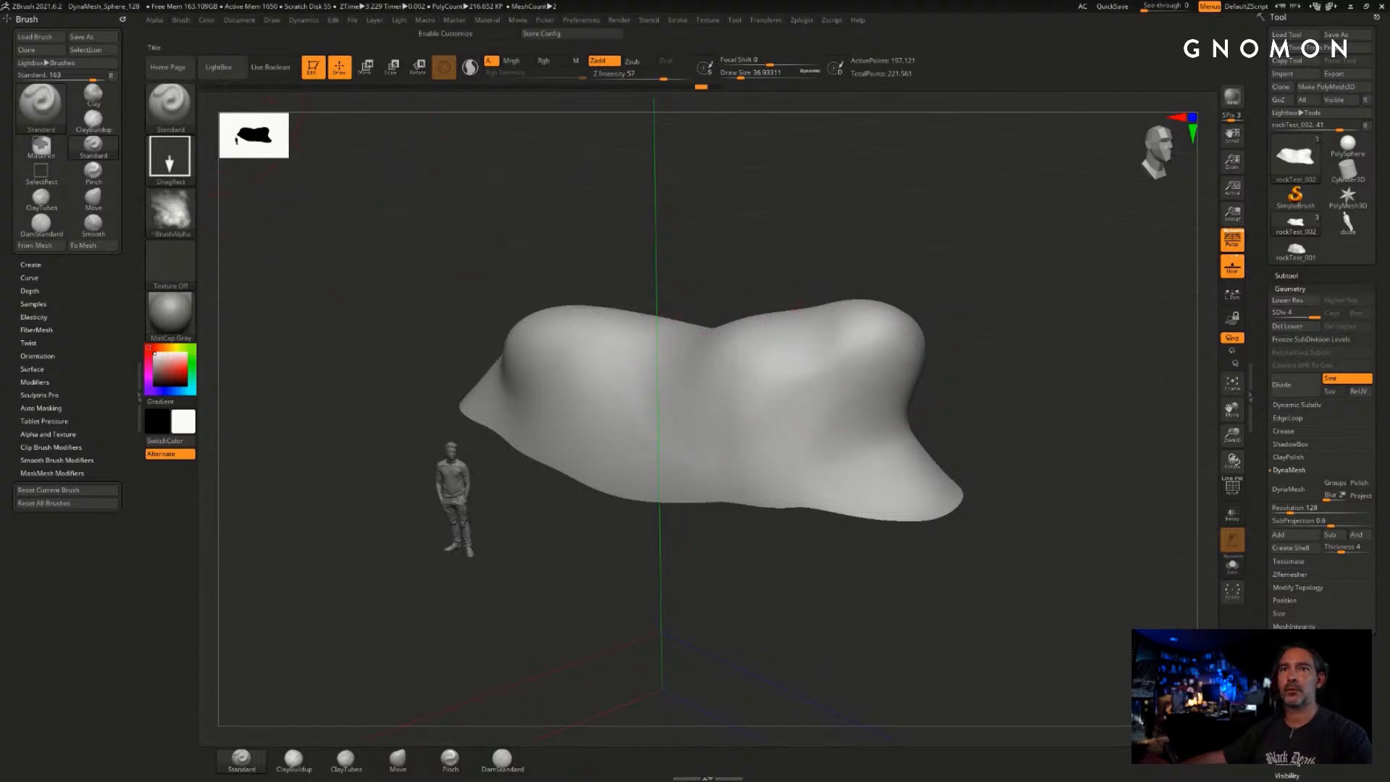
- Dock the Alpha palette in the left tray beneath the collapsed Brush palette
{"action": "left_click", "coordinate": [46, 20]}
{"action": "left_click", "coordinate": [154, 19]}
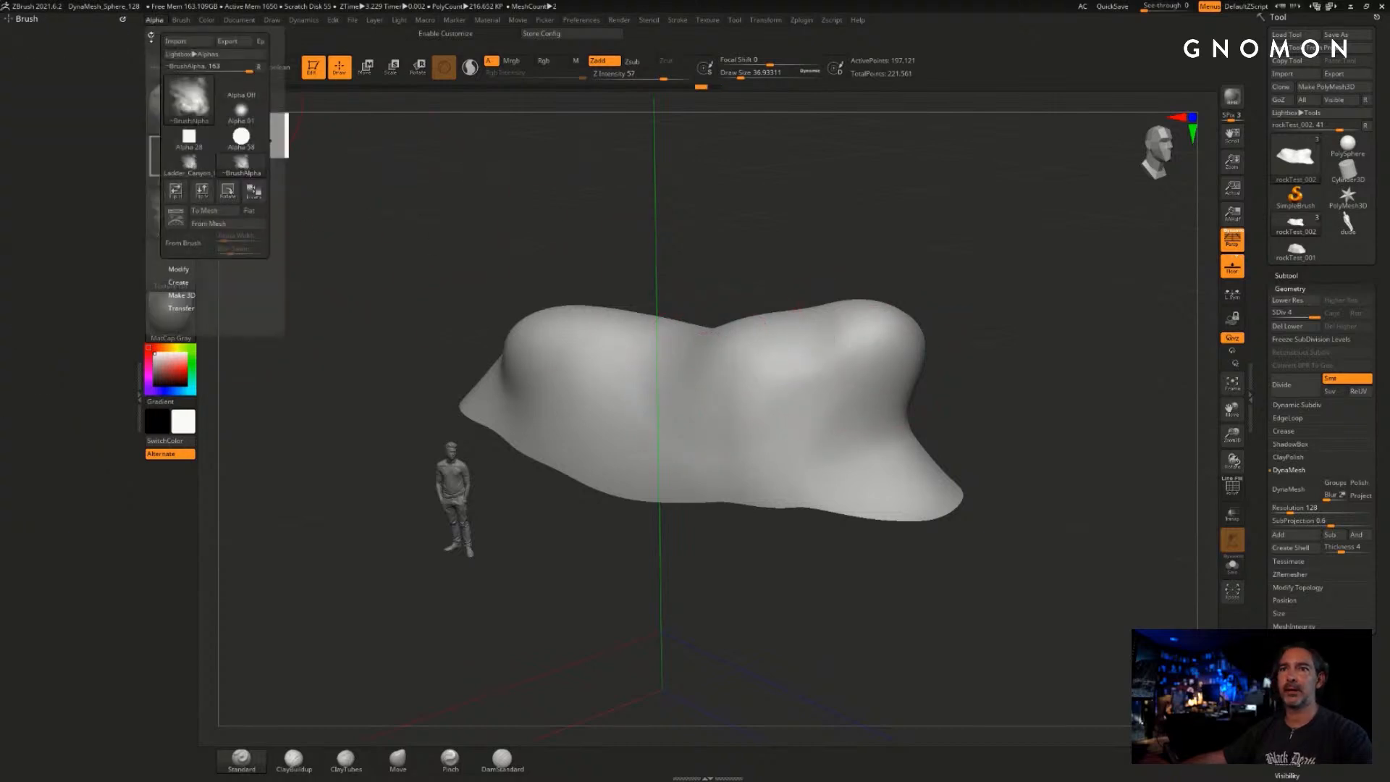
{"action": "left_click", "coordinate": [158, 22]}
{"action": "left_click", "coordinate": [150, 33]}
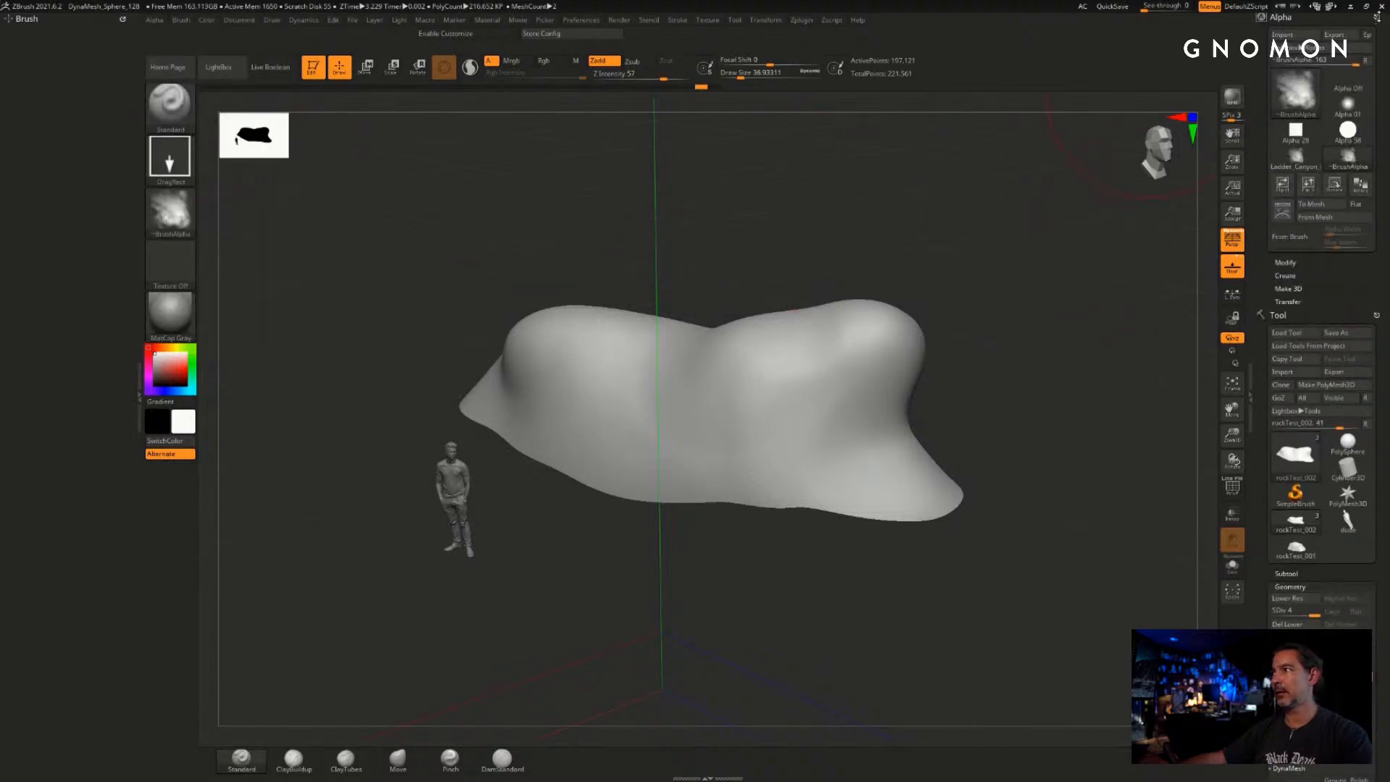
{"action": "left_click", "coordinate": [1378, 17]}
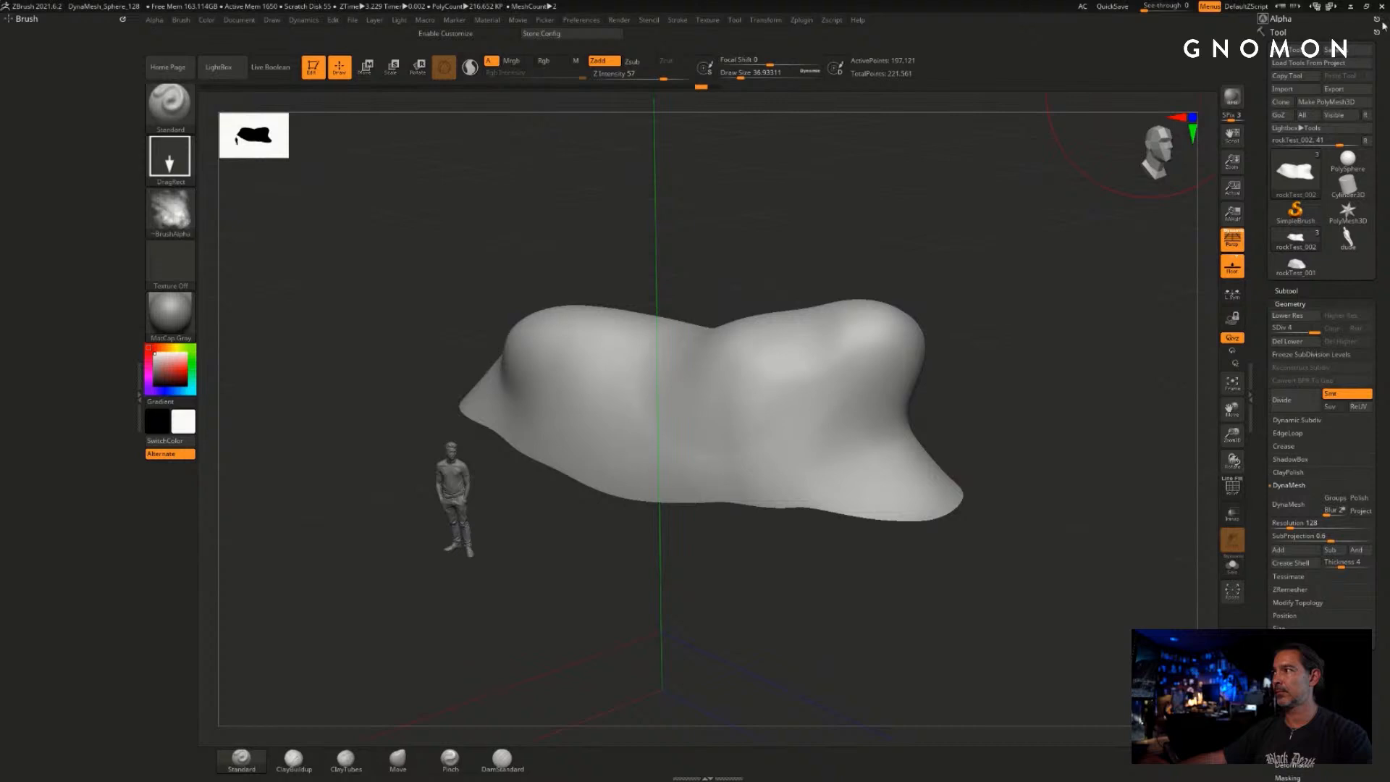
{"action": "left_click_drag", "start_coordinate": [1263, 18], "coordinate": [106, 257]}
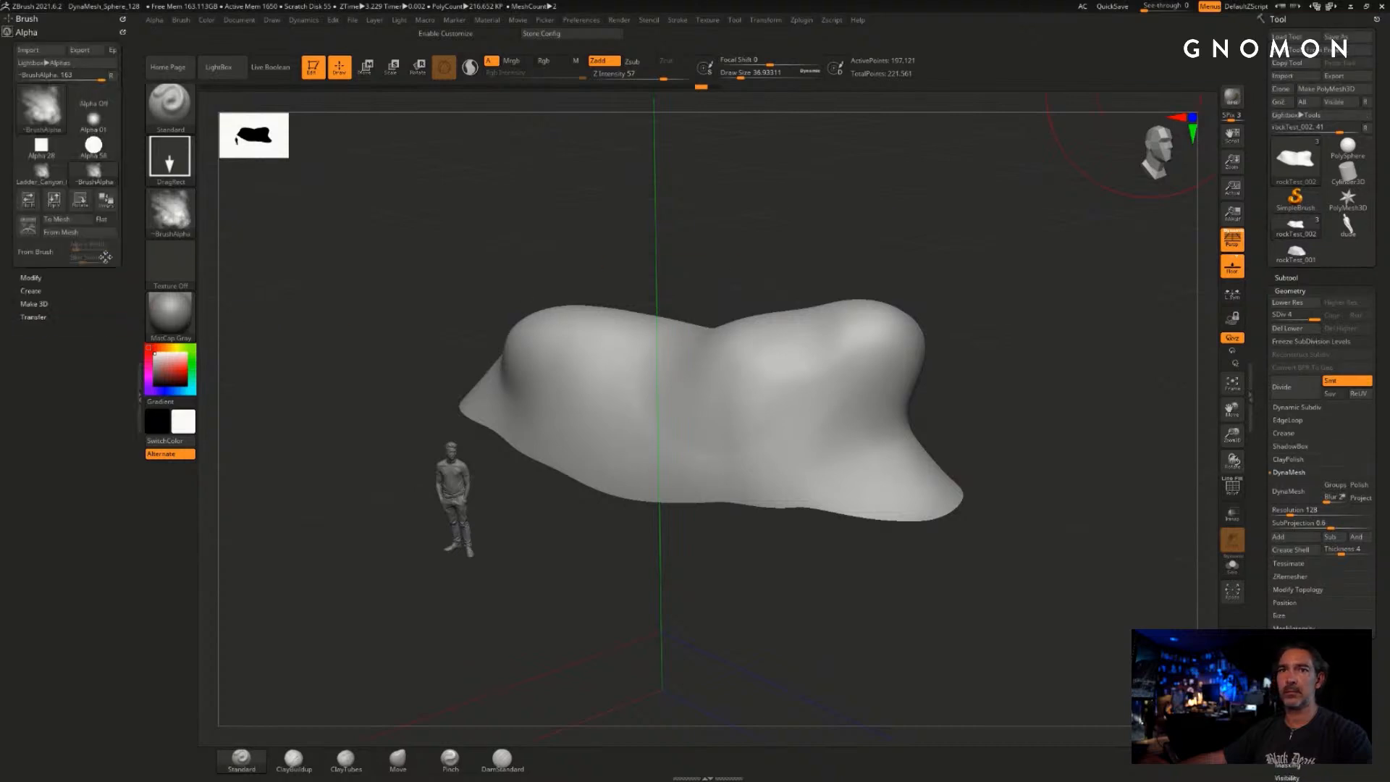
- Show the Modify settings of the current alpha and expand its AlphaAdjust curve
{"action": "left_click", "coordinate": [31, 277]}
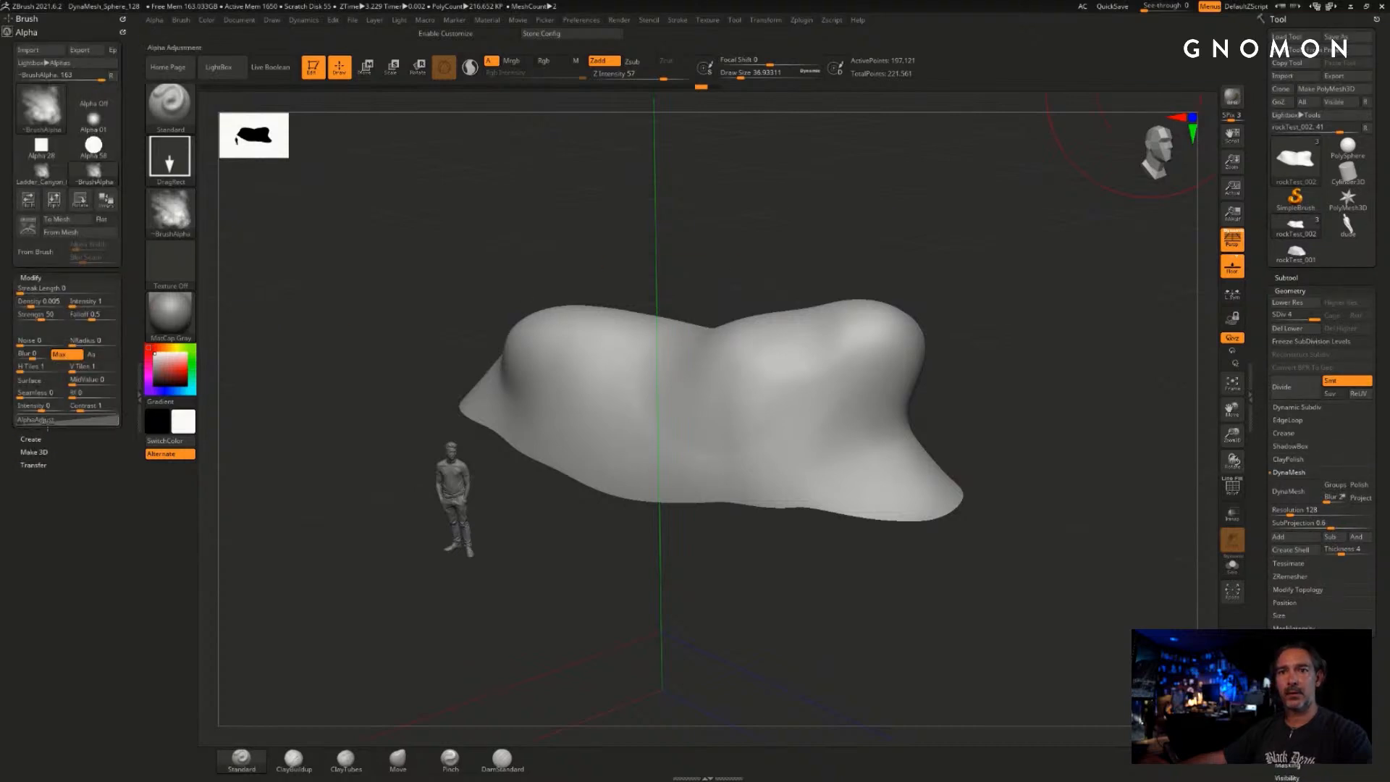
{"action": "left_click", "coordinate": [31, 438]}
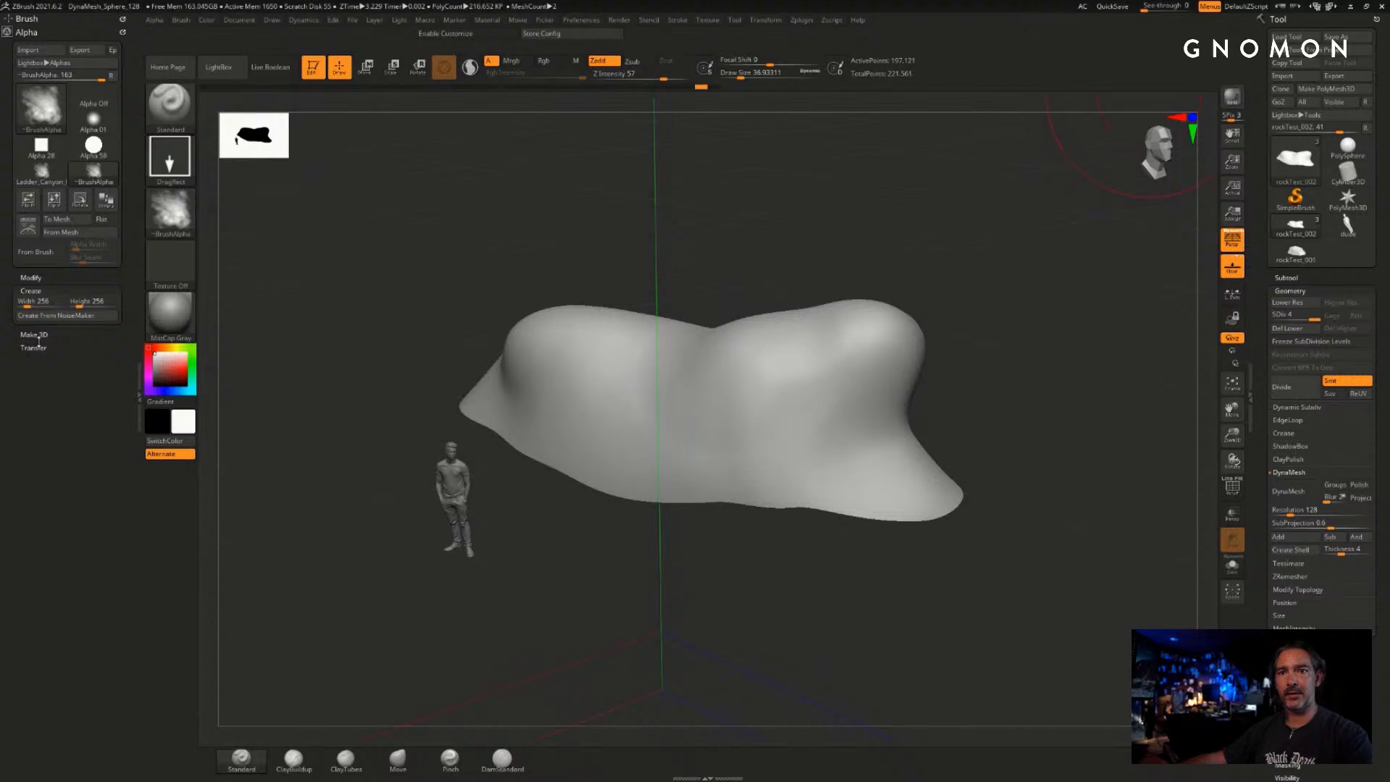
{"action": "left_click", "coordinate": [34, 335]}
{"action": "left_click", "coordinate": [32, 277]}
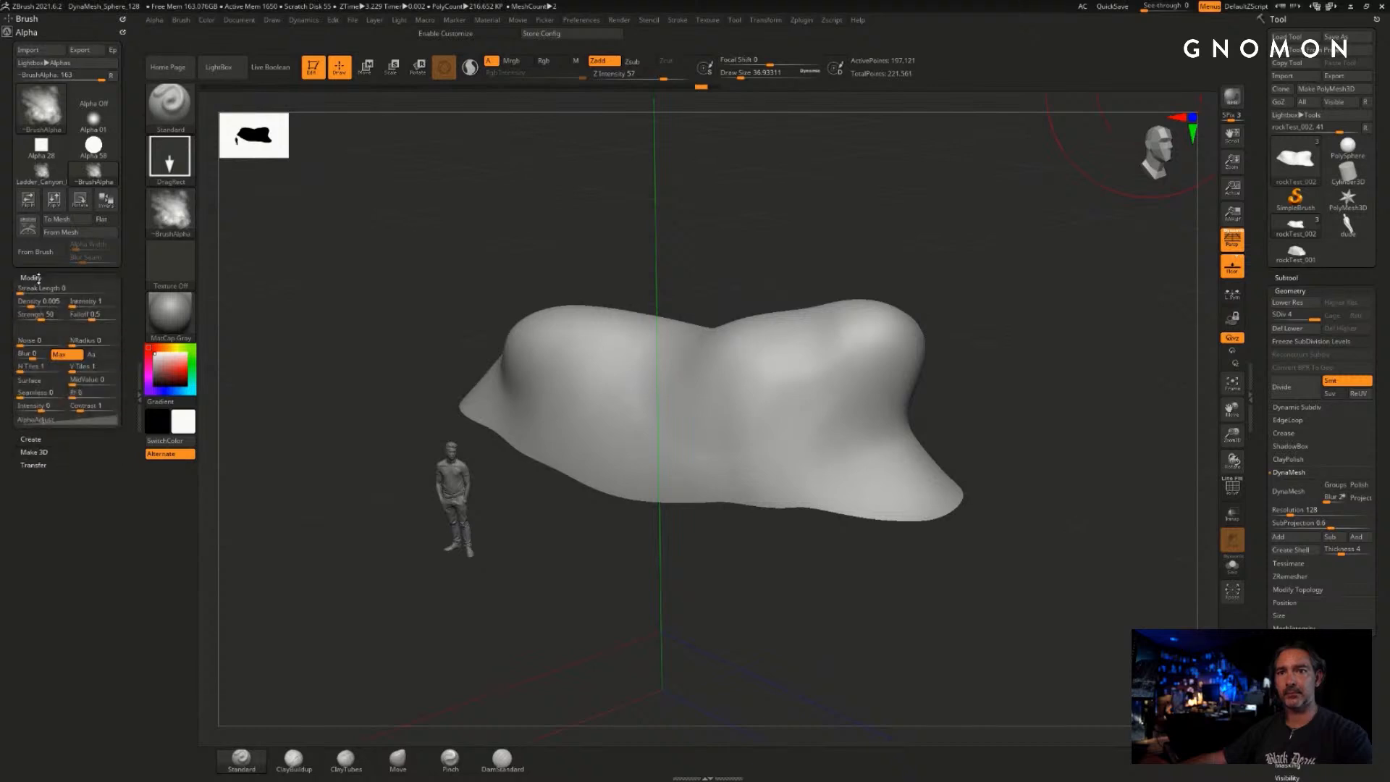
{"action": "left_click_drag", "start_coordinate": [40, 492], "coordinate": [43, 503]}
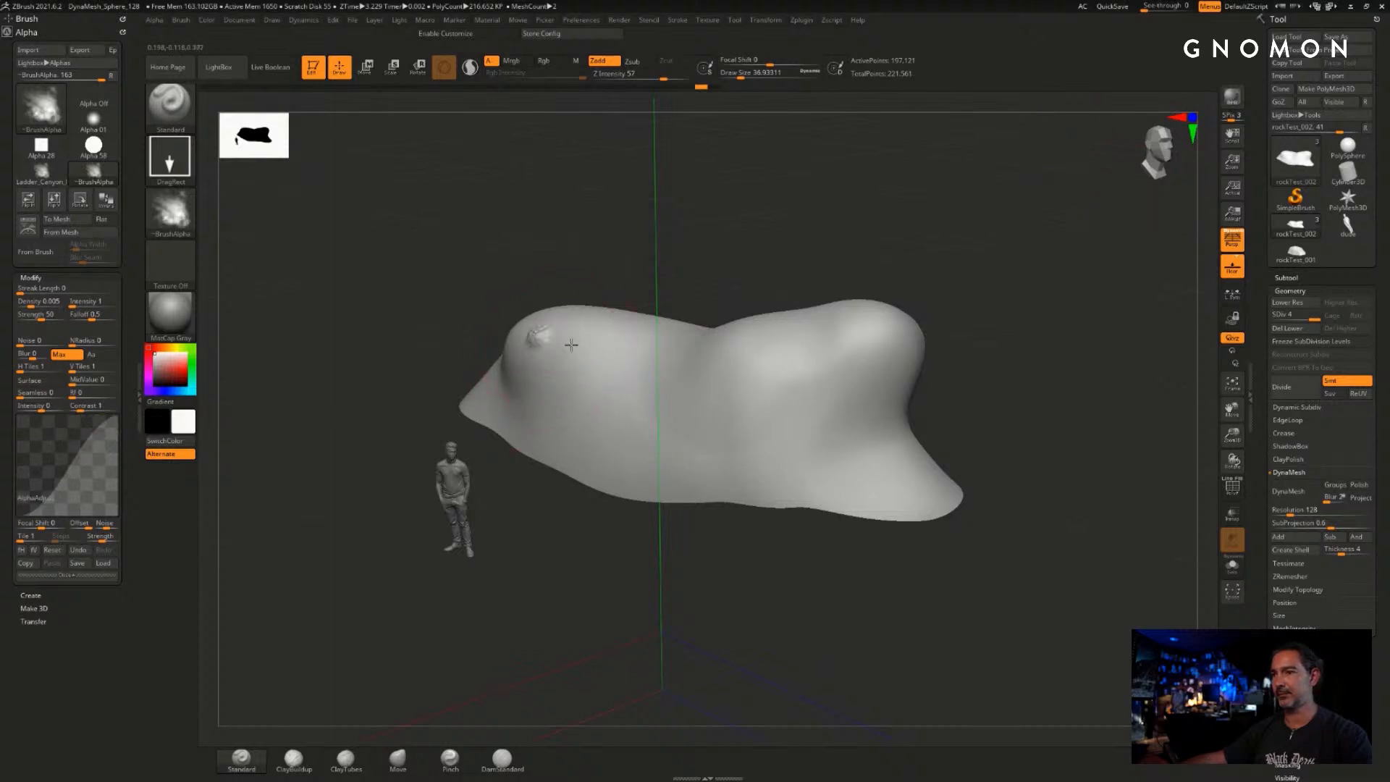
- Stamp the Ladder Canyon alpha in large overlapping patches across the rock's whole front face
{"action": "mouse_move", "coordinate": [571, 345]}
{"action": "left_mouse_down"}
{"action": "mouse_move", "coordinate": [606, 404]}
{"action": "mouse_move", "coordinate": [478, 452]}
{"action": "mouse_move", "coordinate": [383, 414]}
{"action": "mouse_move", "coordinate": [391, 398]}
{"action": "left_mouse_up"}
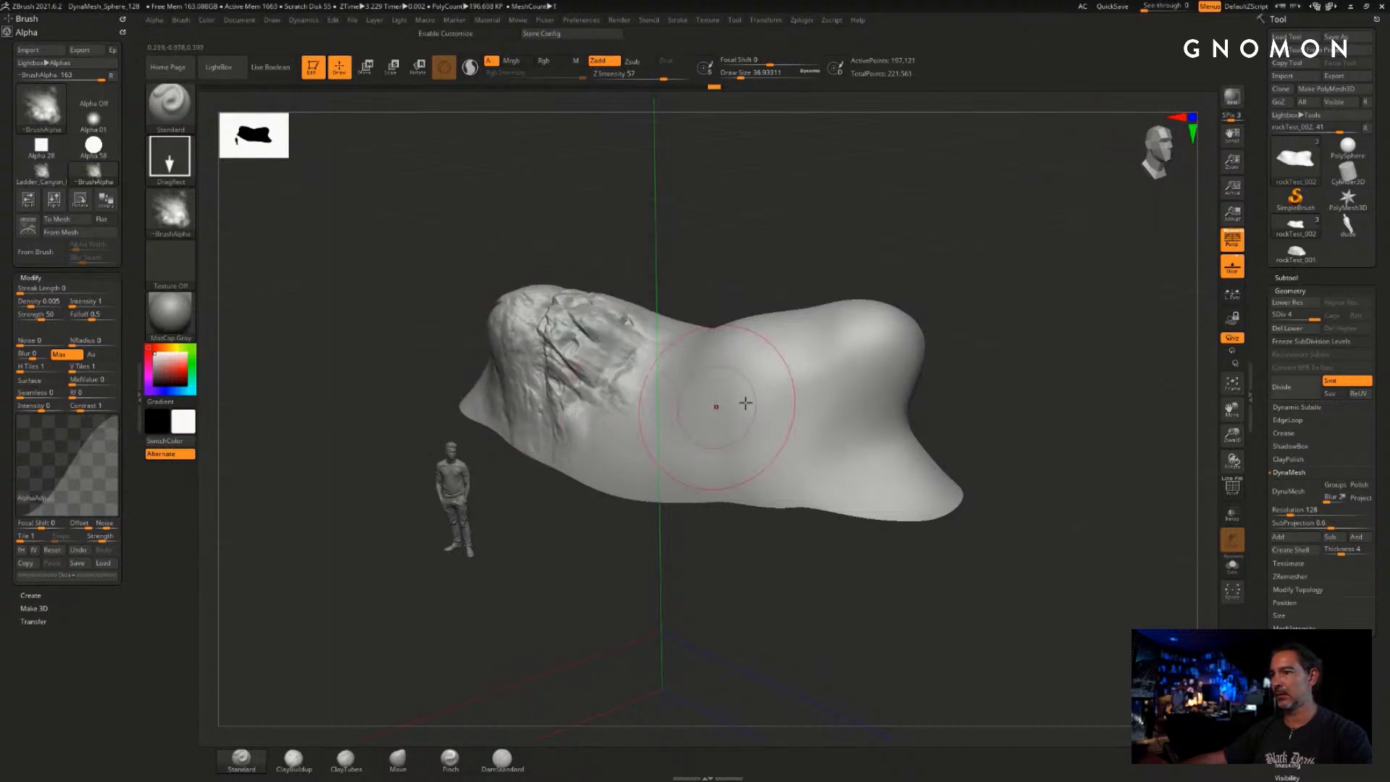
{"action": "left_click_drag", "start_coordinate": [822, 372], "coordinate": [905, 340]}
{"action": "left_click_drag", "start_coordinate": [720, 366], "coordinate": [1049, 502]}
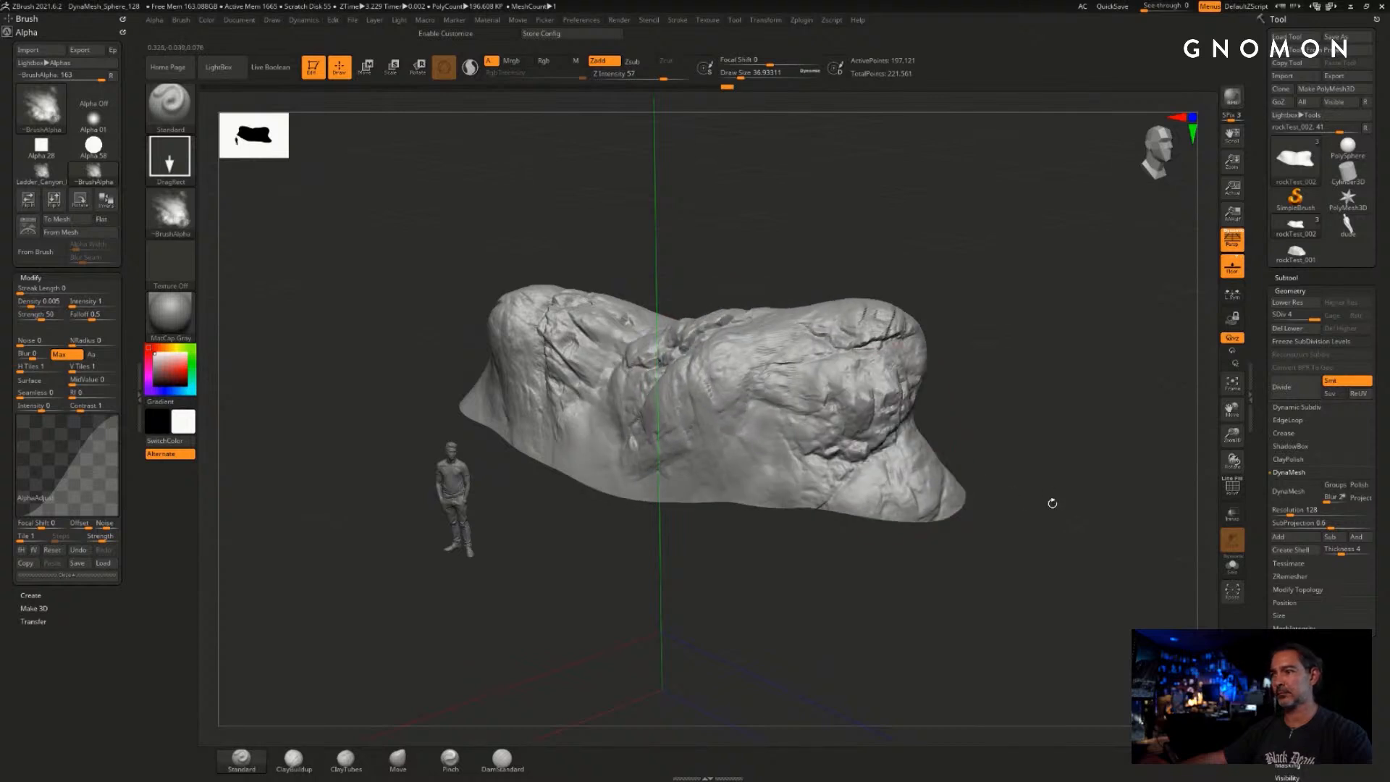
{"action": "left_click_drag", "start_coordinate": [669, 447], "coordinate": [815, 494]}
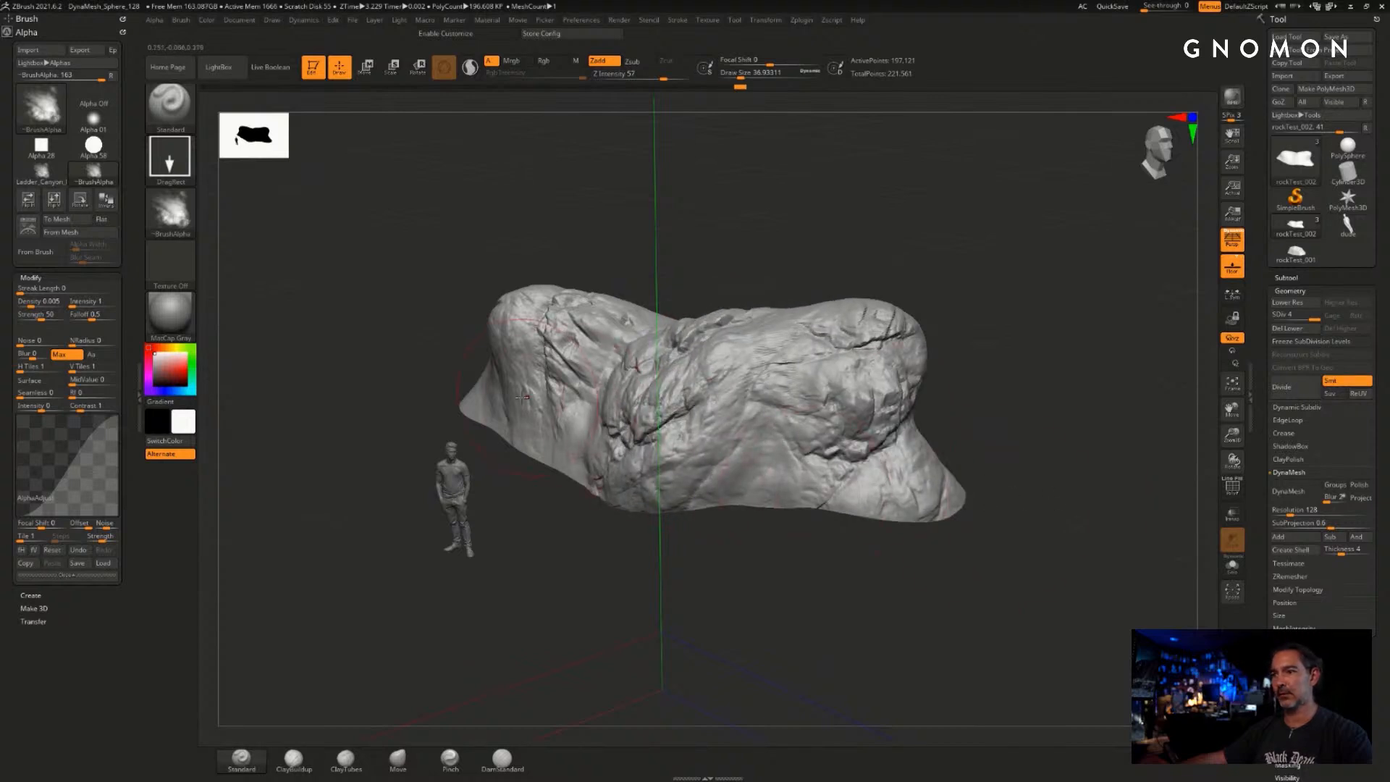
{"action": "left_click_drag", "start_coordinate": [500, 412], "coordinate": [456, 362]}
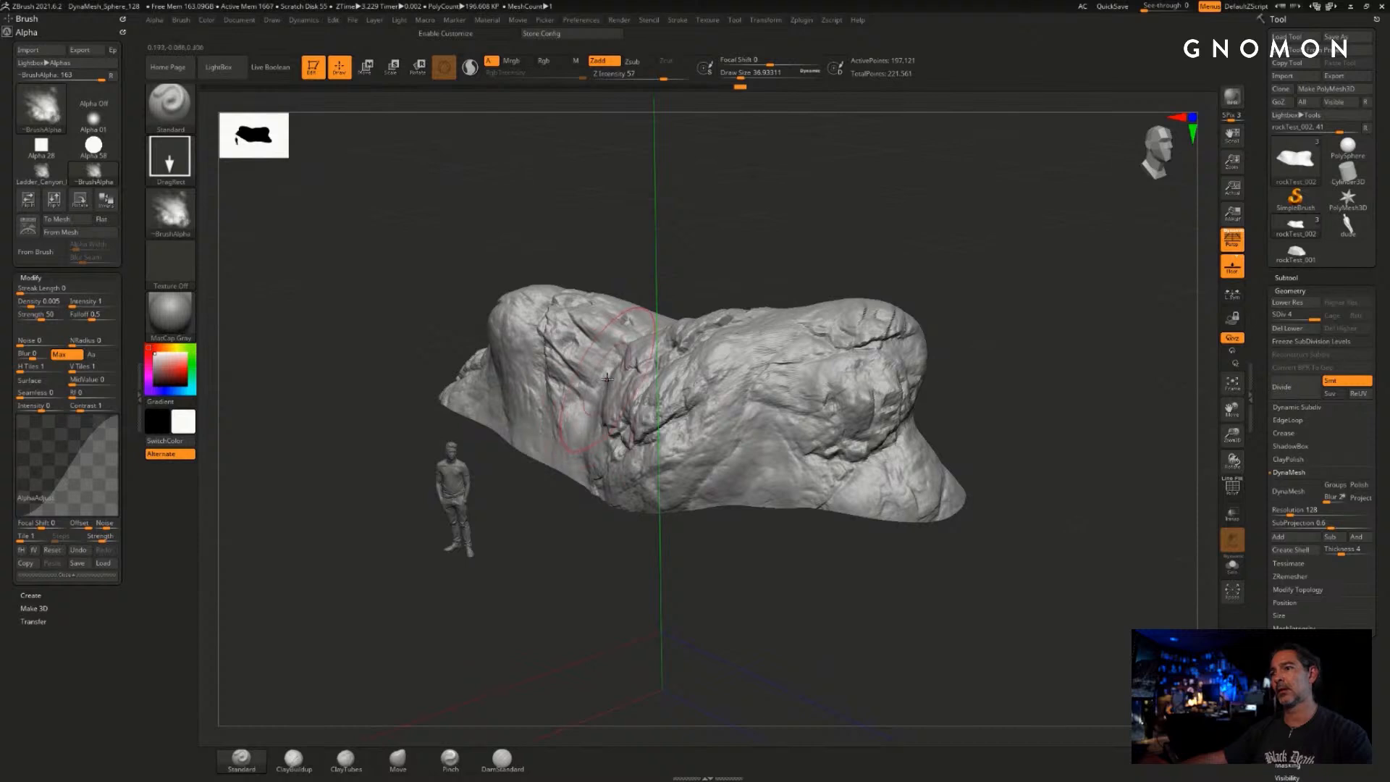
{"action": "mouse_move", "coordinate": [929, 288]}
{"action": "left_mouse_down"}
{"action": "mouse_move", "coordinate": [927, 267]}
{"action": "mouse_move", "coordinate": [881, 240]}
{"action": "left_mouse_up"}
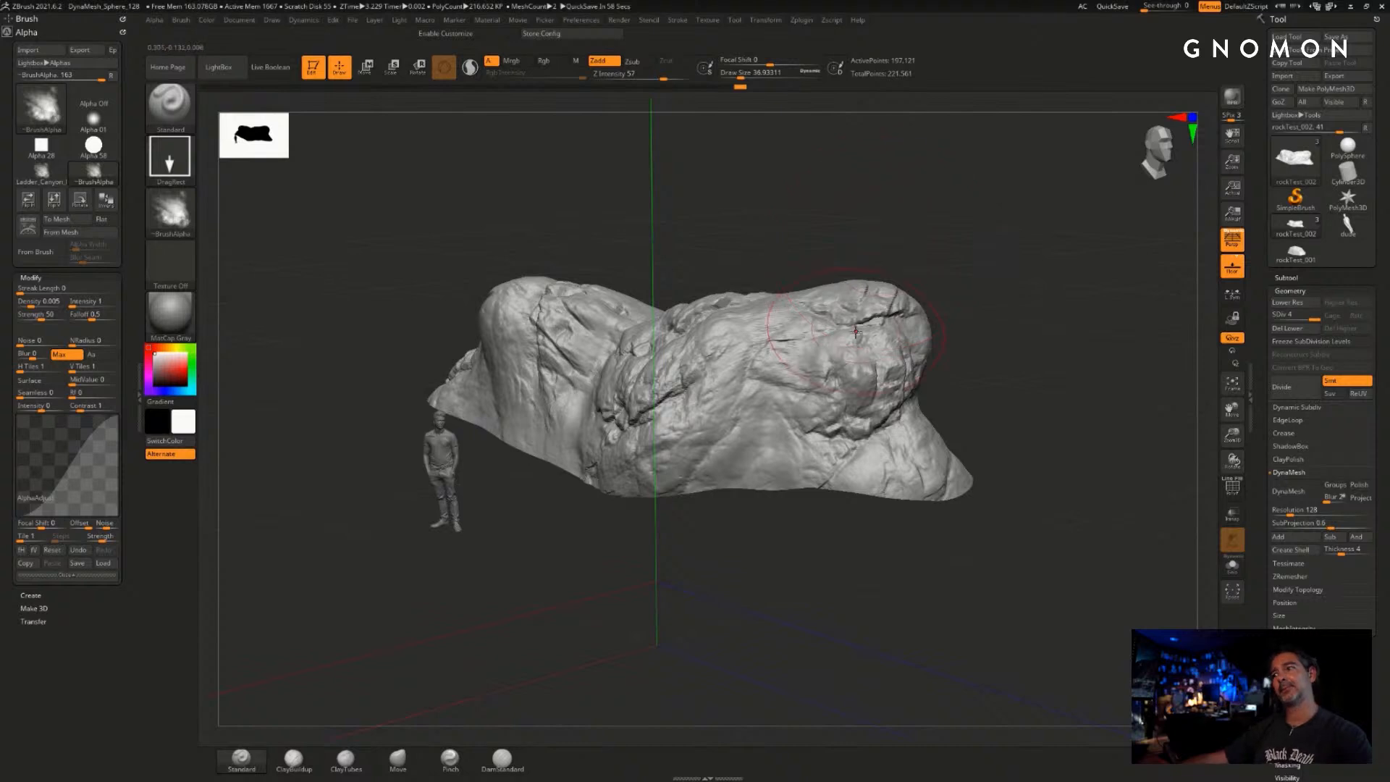
- Smooth the stamped detail across the rock's front face into broad, soft forms
{"action": "key", "text": "ctrl"}
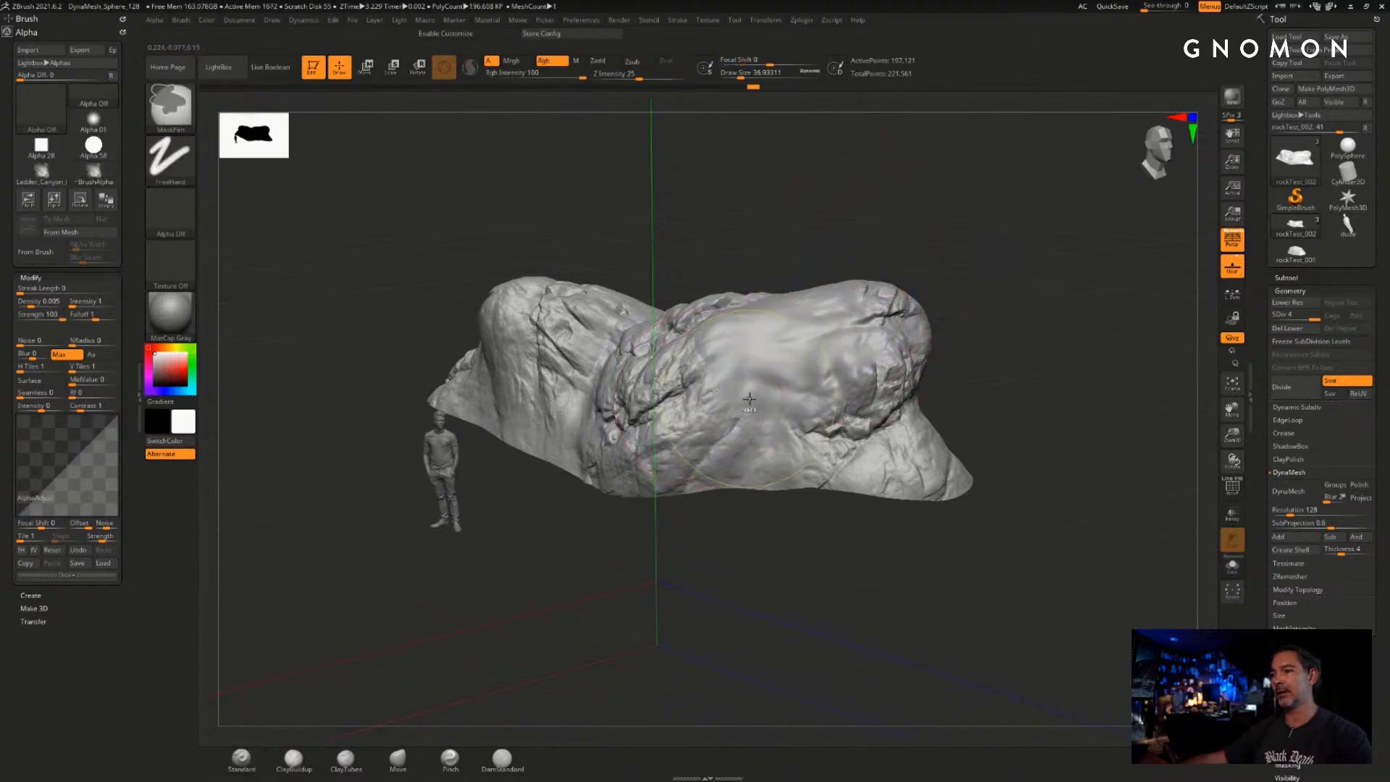
{"action": "mouse_move", "coordinate": [883, 412]}
{"action": "left_mouse_down", "text": "shift"}
{"action": "mouse_move", "coordinate": [833, 413]}
{"action": "mouse_move", "coordinate": [774, 362]}
{"action": "mouse_move", "coordinate": [603, 414]}
{"action": "left_mouse_up", "text": "shift"}
{"action": "left_click_drag", "start_coordinate": [581, 362], "coordinate": [549, 317], "text": "shift"}
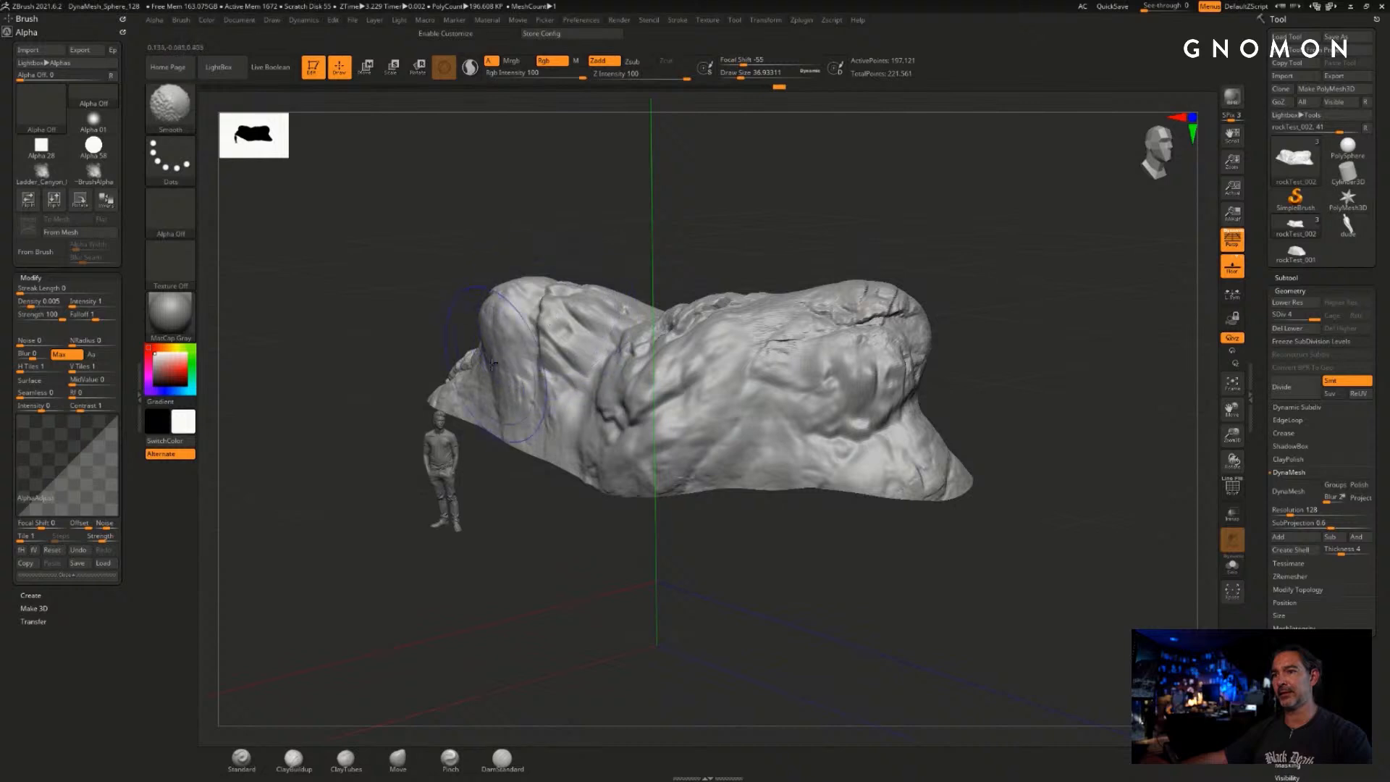
{"action": "mouse_move", "coordinate": [743, 304]}
{"action": "left_mouse_down", "text": "shift"}
{"action": "mouse_move", "coordinate": [673, 336]}
{"action": "mouse_move", "coordinate": [789, 339]}
{"action": "mouse_move", "coordinate": [905, 372]}
{"action": "mouse_move", "coordinate": [936, 456]}
{"action": "left_mouse_up", "text": "shift"}
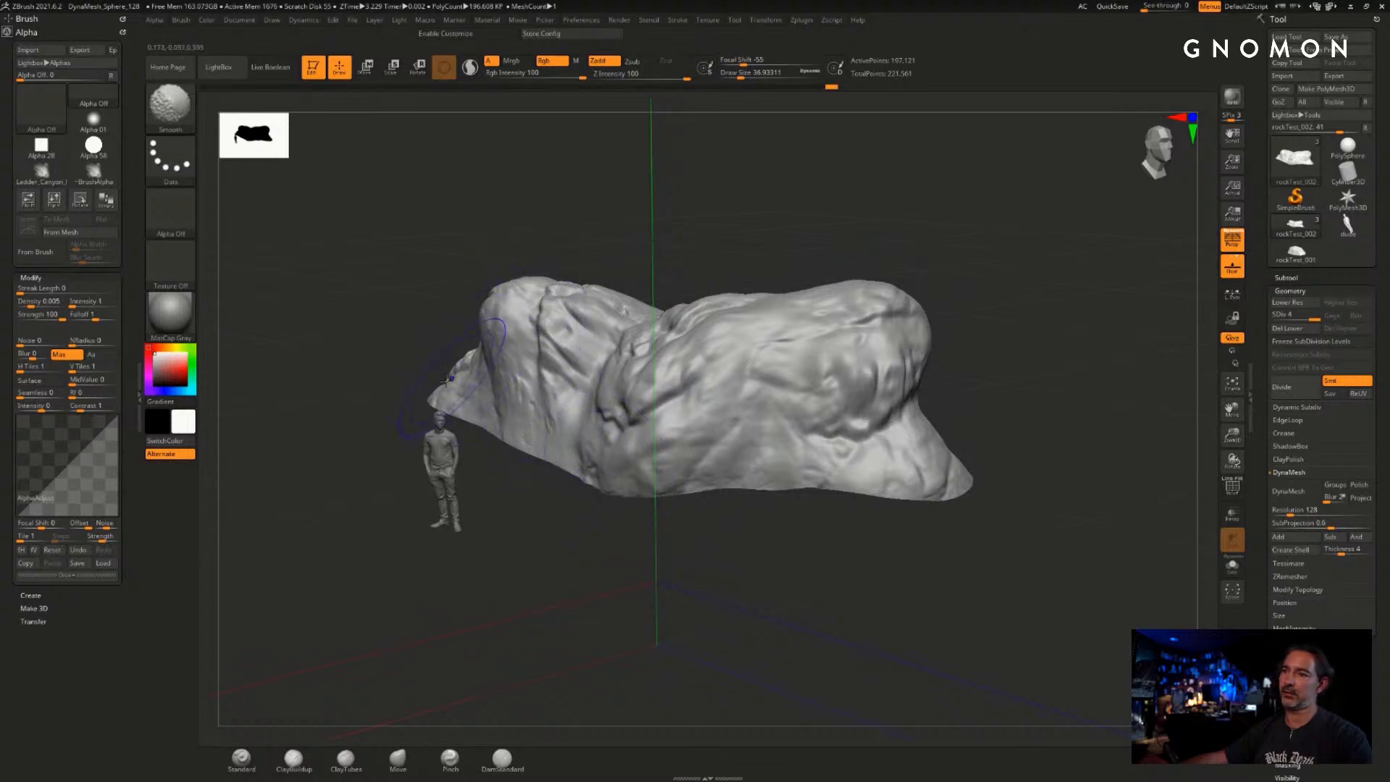
{"action": "mouse_move", "coordinate": [1011, 347]}
{"action": "left_mouse_down"}
{"action": "mouse_move", "coordinate": [987, 366]}
{"action": "mouse_move", "coordinate": [999, 388]}
{"action": "mouse_move", "coordinate": [735, 232]}
{"action": "mouse_move", "coordinate": [797, 257]}
{"action": "mouse_move", "coordinate": [766, 256]}
{"action": "left_mouse_up"}
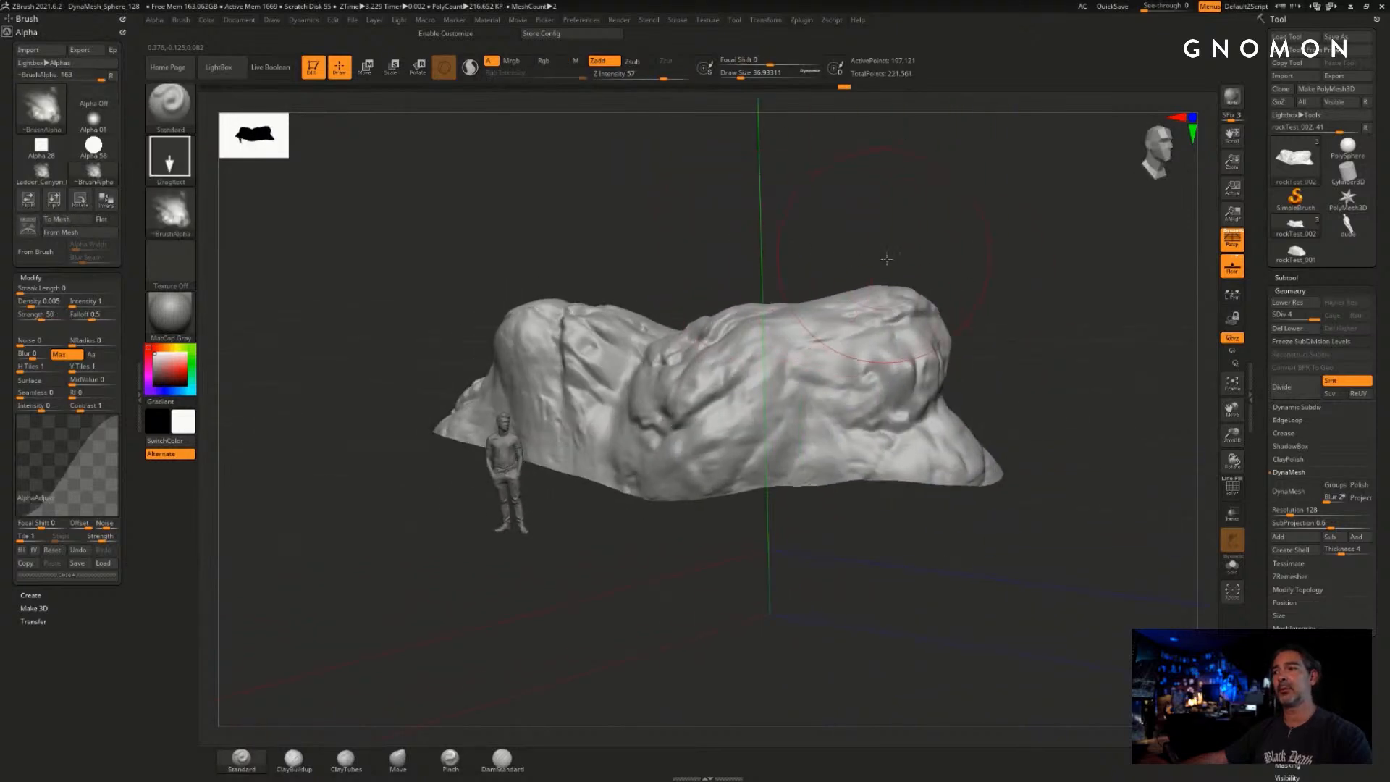
{"action": "left_click_drag", "start_coordinate": [887, 258], "coordinate": [903, 225]}
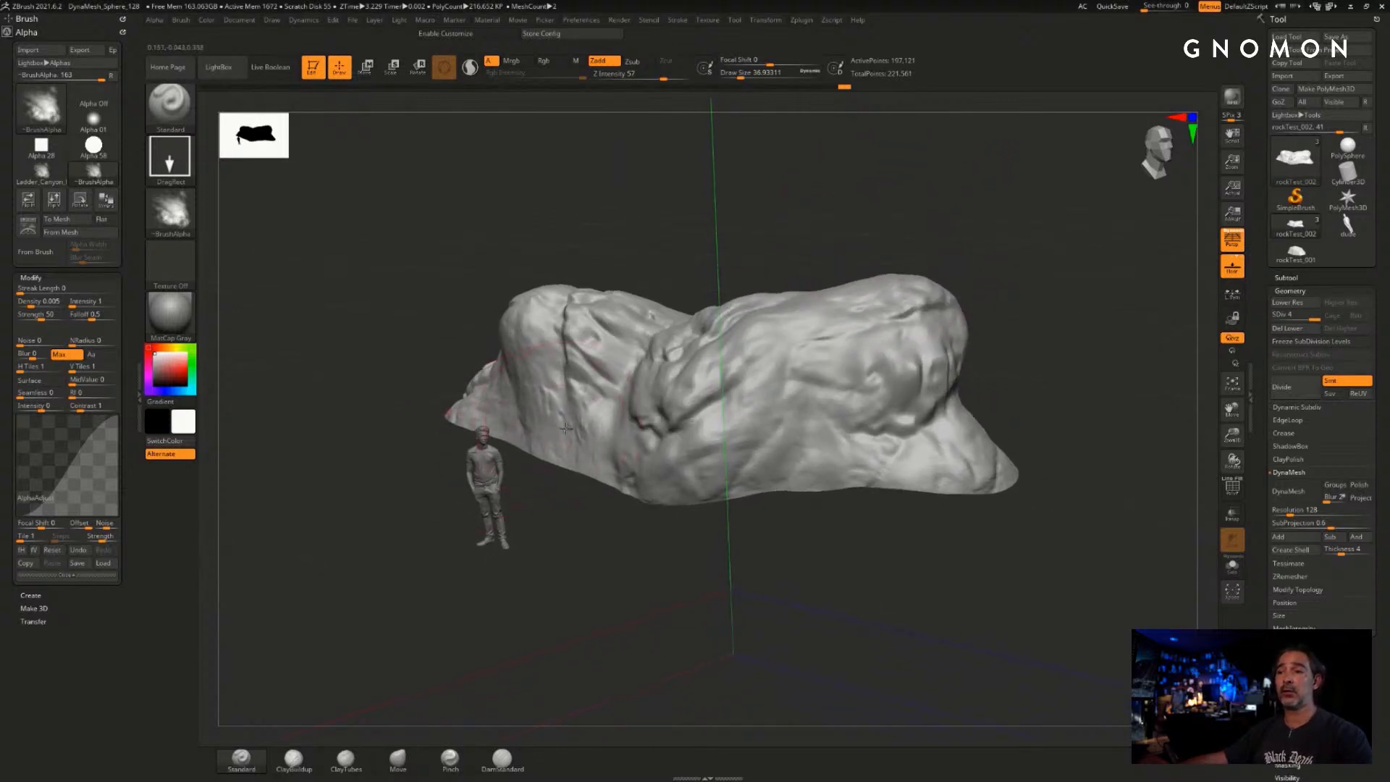
{"action": "key", "text": "shift"}
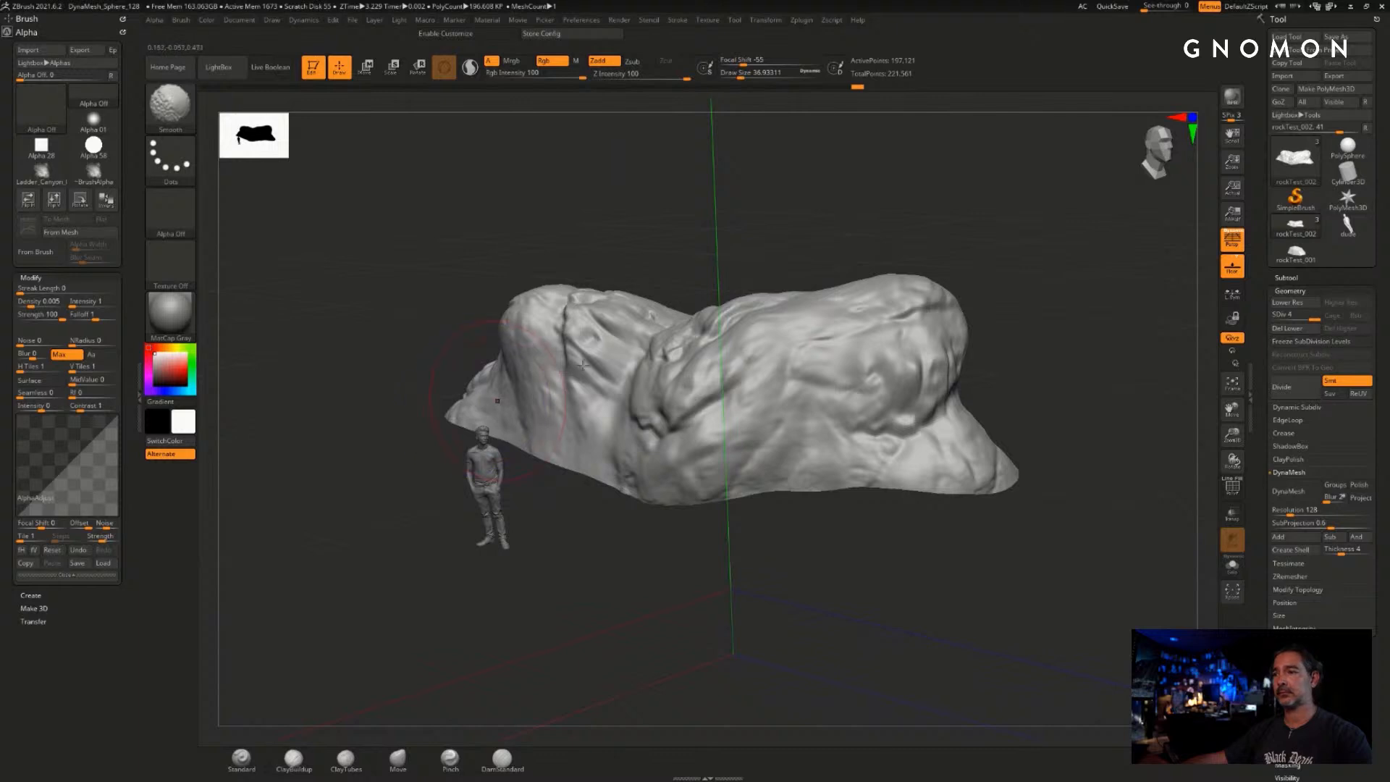
{"action": "key", "text": "shift"}
{"action": "left_click_drag", "start_coordinate": [623, 322], "coordinate": [673, 349], "text": "shift"}
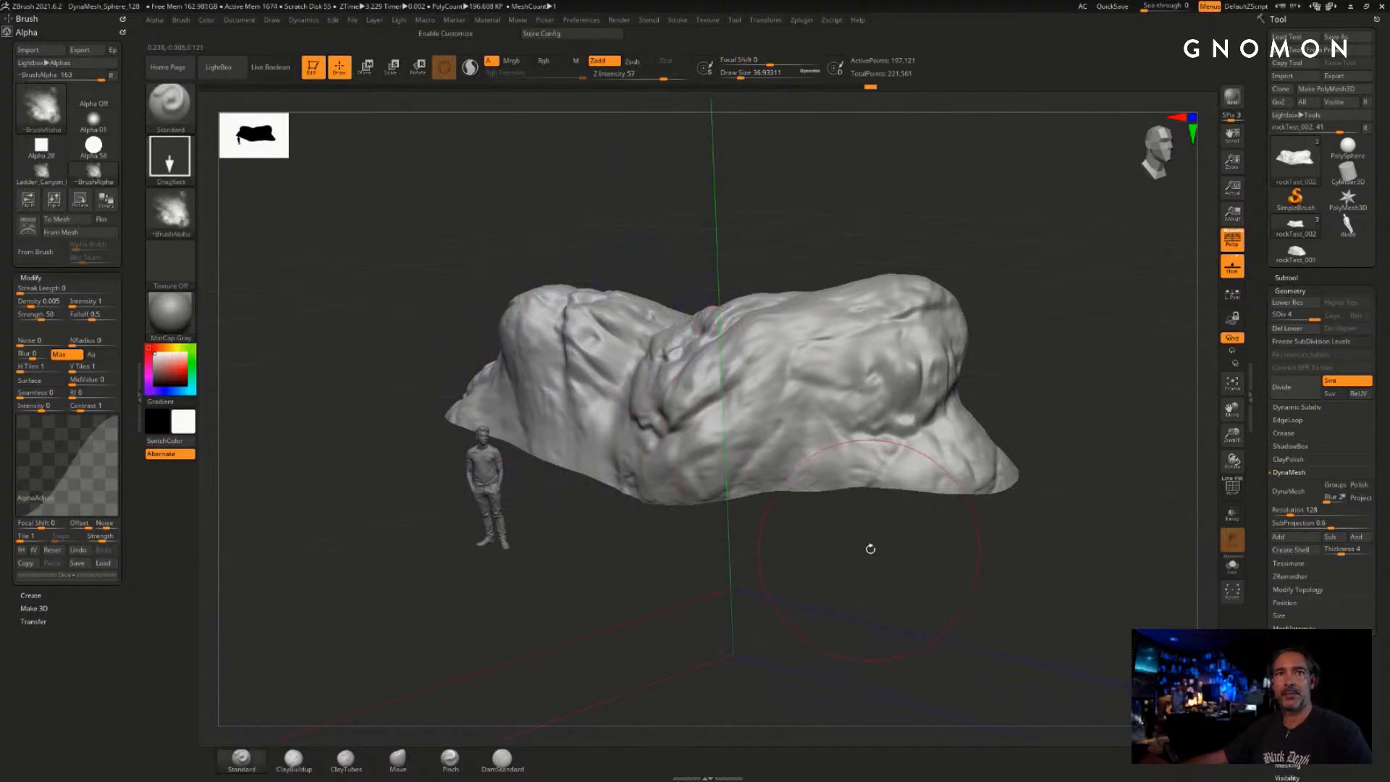
- Try stamping a different Ladder Canyon alpha on the back of the rock
{"action": "left_click_drag", "start_coordinate": [870, 549], "coordinate": [849, 570]}
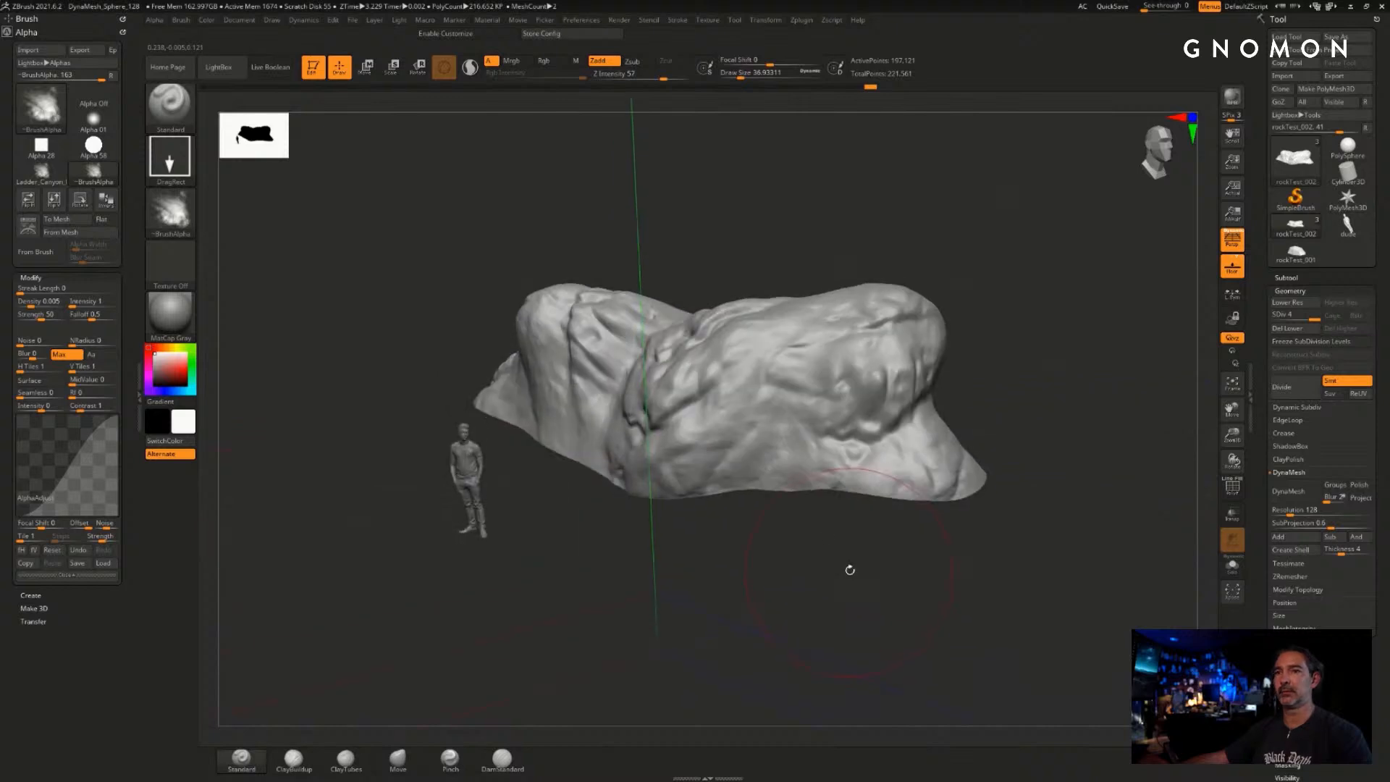
{"action": "left_click", "coordinate": [170, 211]}
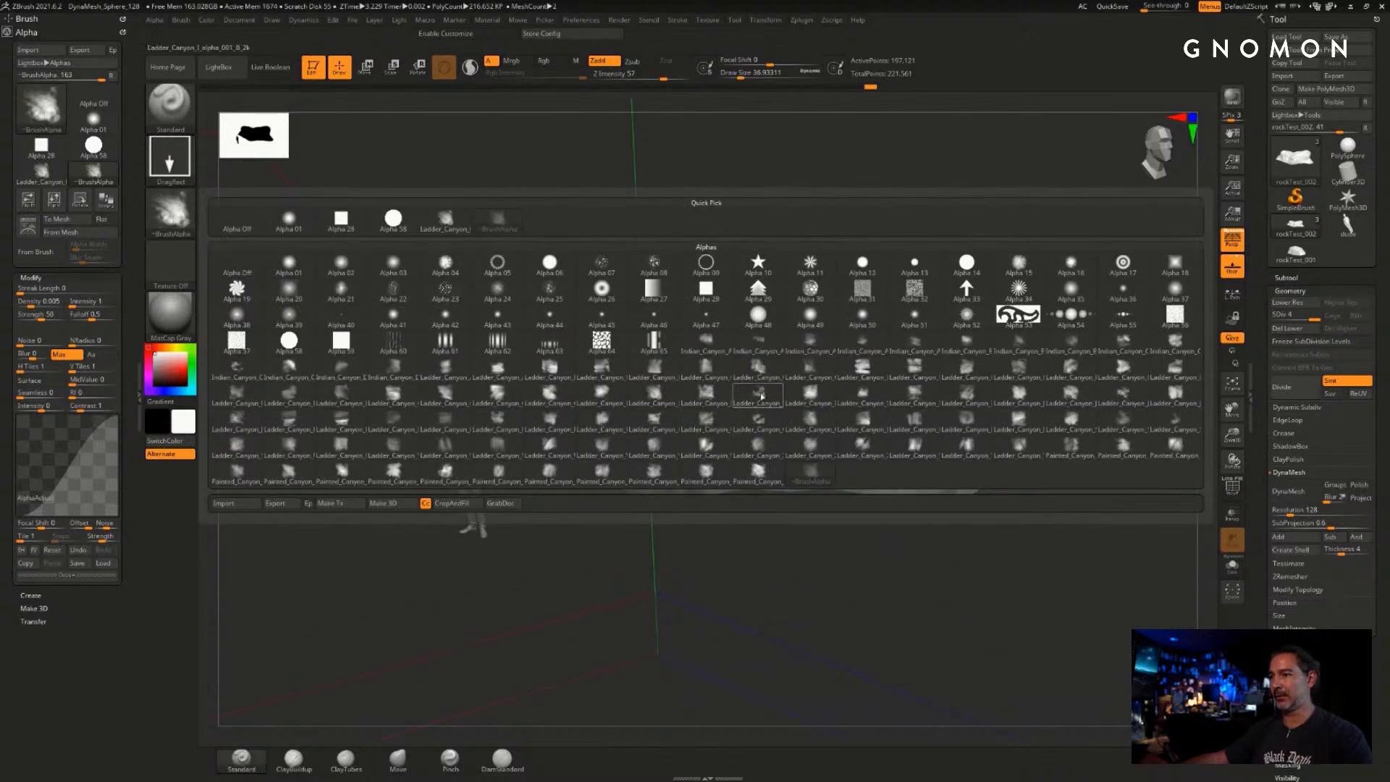
{"action": "left_click", "coordinate": [811, 397]}
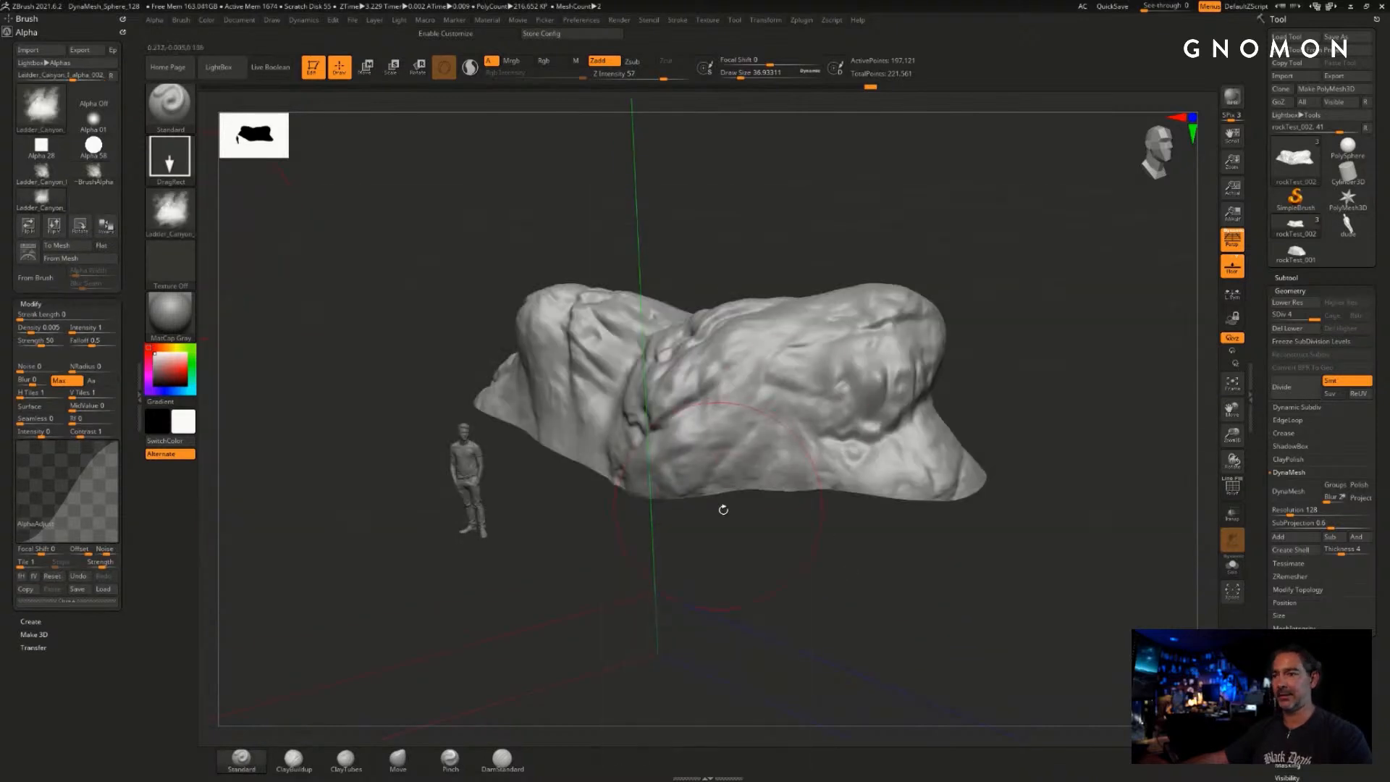
{"action": "mouse_move", "coordinate": [890, 589]}
{"action": "left_mouse_down"}
{"action": "mouse_move", "coordinate": [897, 580]}
{"action": "mouse_move", "coordinate": [841, 571]}
{"action": "mouse_move", "coordinate": [849, 562]}
{"action": "mouse_move", "coordinate": [833, 600]}
{"action": "mouse_move", "coordinate": [850, 601]}
{"action": "left_mouse_up"}
{"action": "mouse_move", "coordinate": [766, 342]}
{"action": "left_mouse_down"}
{"action": "mouse_move", "coordinate": [767, 461]}
{"action": "mouse_move", "coordinate": [754, 434]}
{"action": "left_mouse_up"}
{"action": "key", "text": "ctrl+z"}
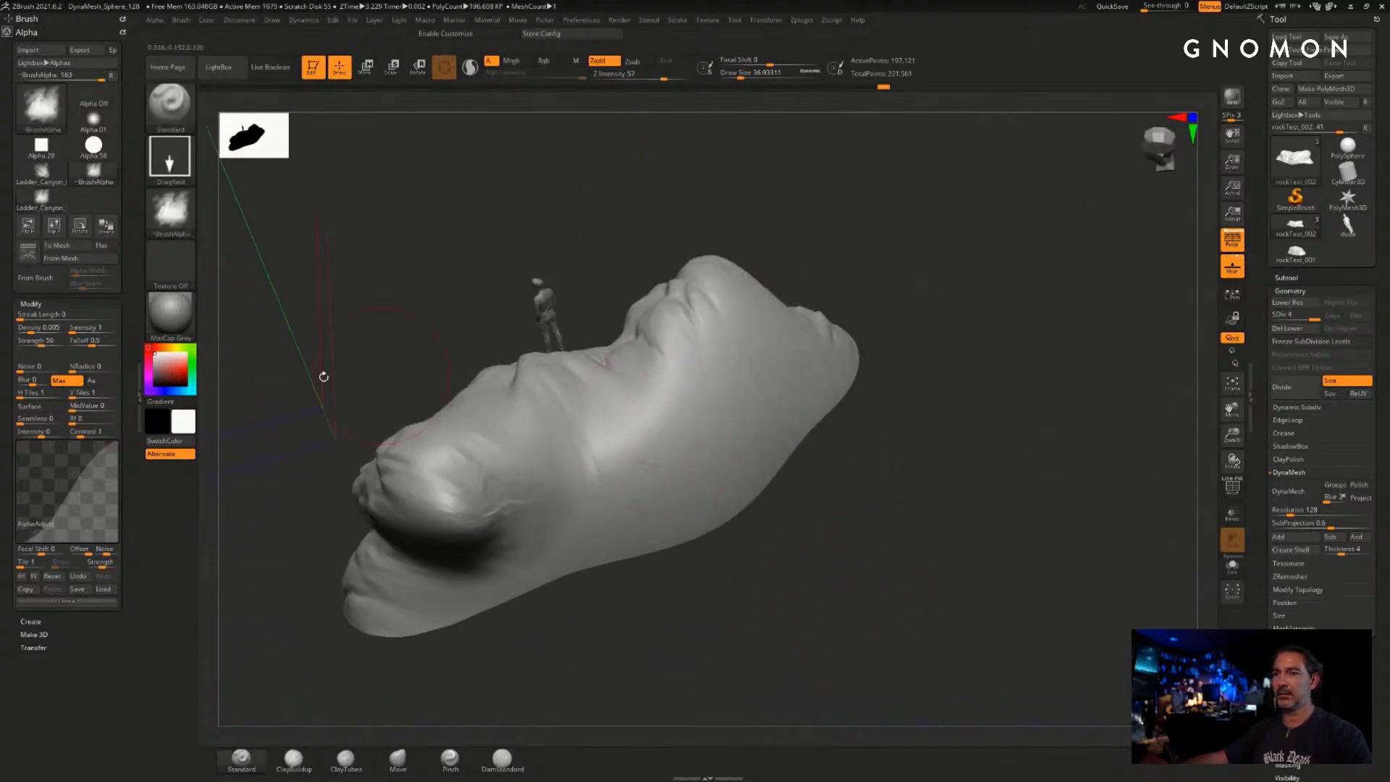
- Switch to an Indian Canyon alpha and stamp it in large patches over the back of the rock
{"action": "left_click", "coordinate": [170, 212]}
{"action": "left_click", "coordinate": [800, 385]}
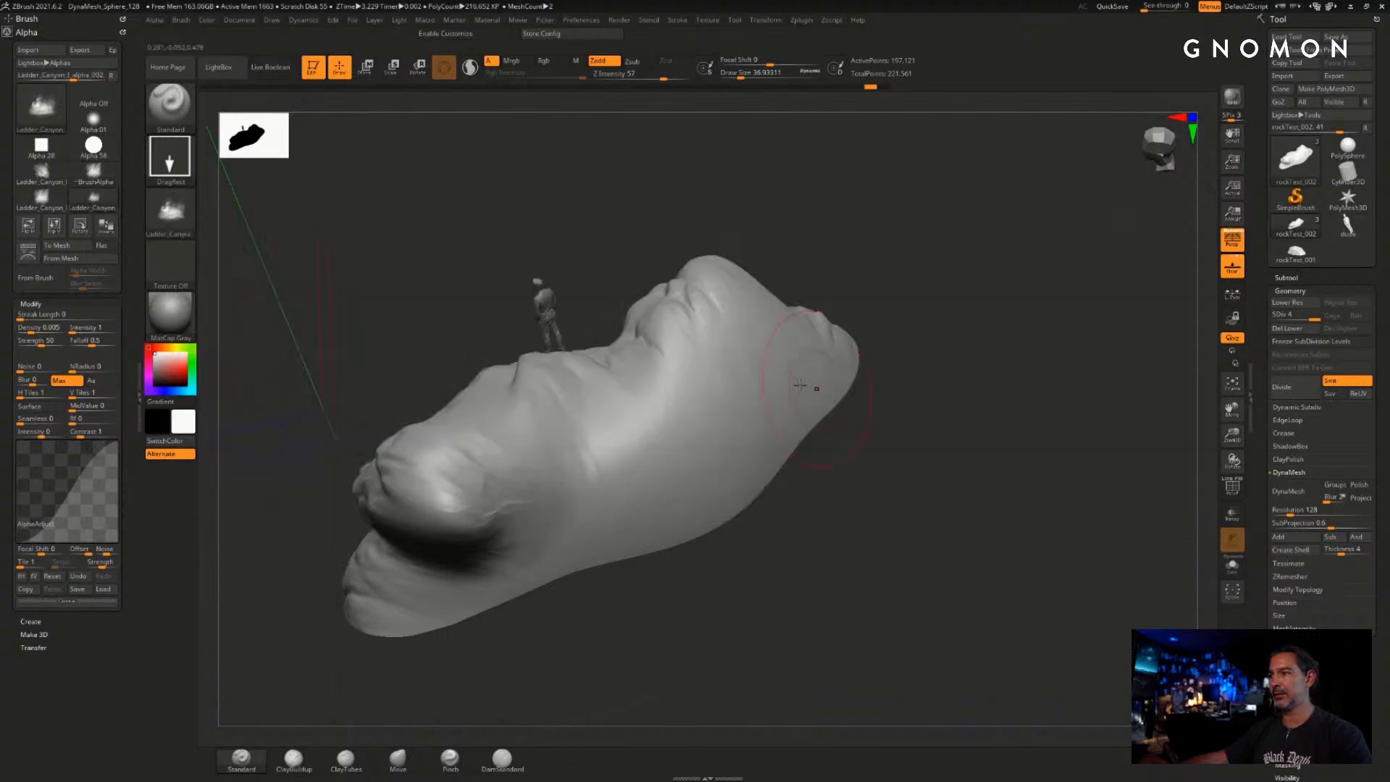
{"action": "left_click", "coordinate": [170, 212]}
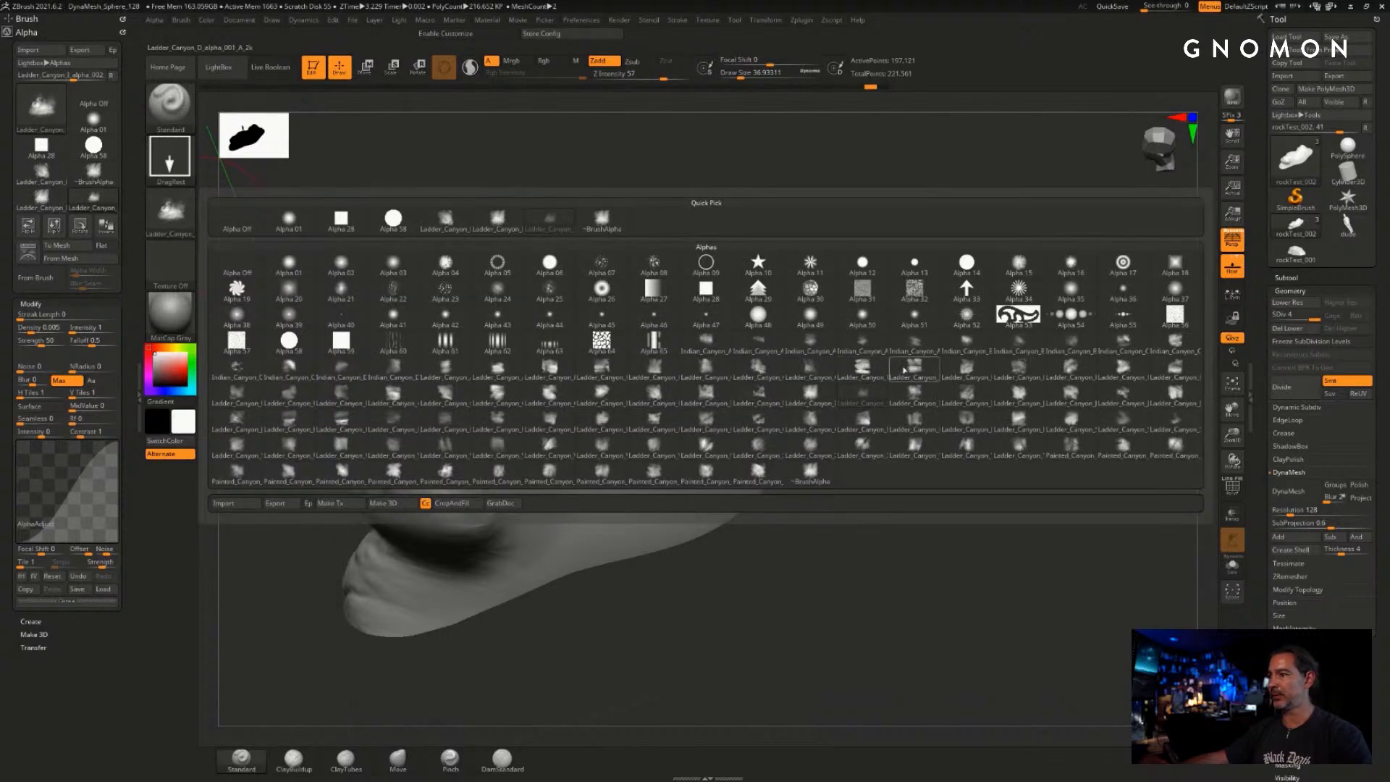
{"action": "left_click", "coordinate": [868, 349]}
{"action": "left_click_drag", "start_coordinate": [756, 333], "coordinate": [999, 407]}
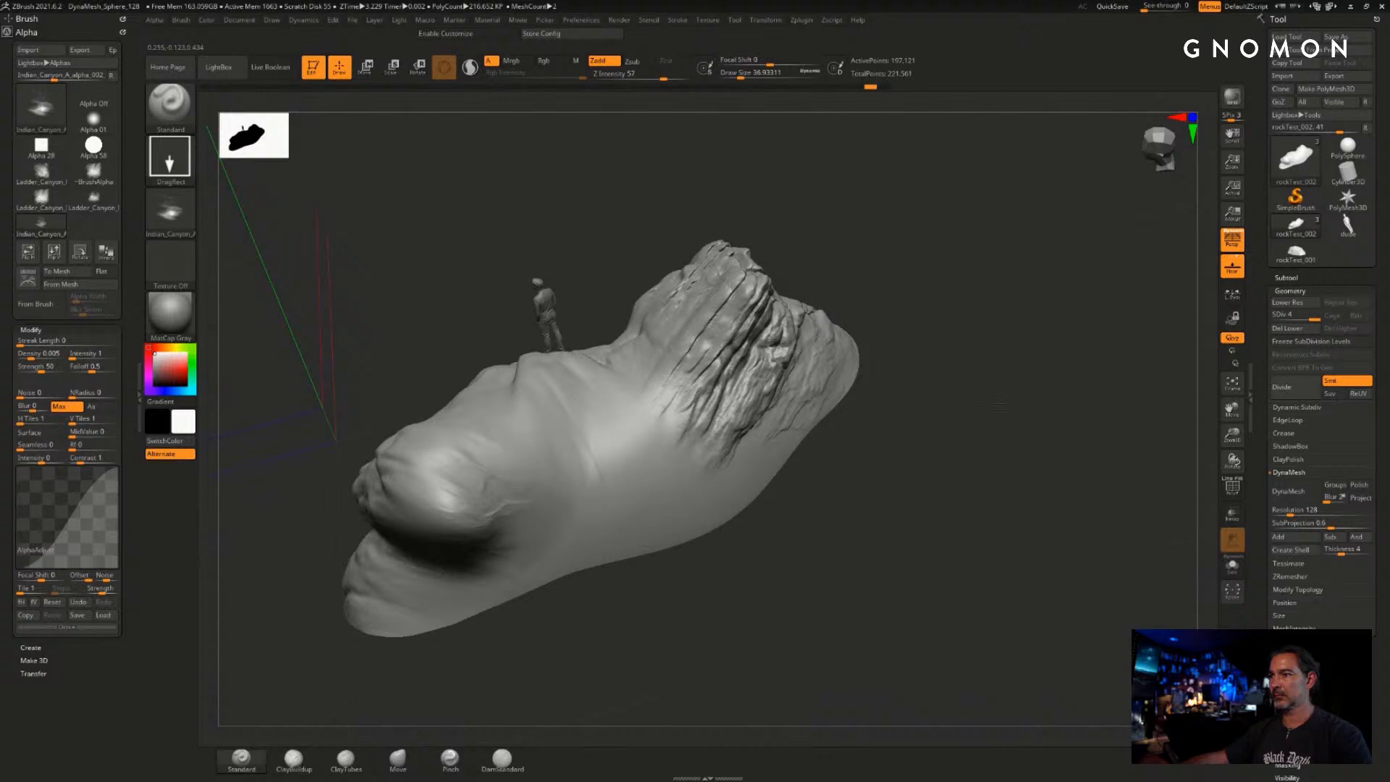
{"action": "left_click_drag", "start_coordinate": [584, 398], "coordinate": [395, 563]}
- Smooth the Indian Canyon stamps on the back of the rock into softer ridges
{"action": "mouse_move", "coordinate": [536, 434]}
{"action": "left_mouse_down", "text": "shift"}
{"action": "mouse_move", "coordinate": [608, 390]}
{"action": "mouse_move", "coordinate": [791, 325]}
{"action": "left_mouse_up", "text": "shift"}
{"action": "mouse_move", "coordinate": [729, 280]}
{"action": "left_mouse_down", "text": "shift"}
{"action": "mouse_move", "coordinate": [688, 286]}
{"action": "mouse_move", "coordinate": [637, 341]}
{"action": "mouse_move", "coordinate": [771, 358]}
{"action": "left_mouse_up", "text": "shift"}
{"action": "mouse_move", "coordinate": [731, 537]}
{"action": "left_mouse_down"}
{"action": "mouse_move", "coordinate": [859, 574]}
{"action": "mouse_move", "coordinate": [848, 603]}
{"action": "mouse_move", "coordinate": [803, 619]}
{"action": "left_mouse_up"}
{"action": "mouse_move", "coordinate": [705, 369]}
{"action": "left_mouse_down", "text": "shift"}
{"action": "mouse_move", "coordinate": [677, 402]}
{"action": "mouse_move", "coordinate": [648, 360]}
{"action": "left_mouse_up", "text": "shift"}
{"action": "left_click_drag", "start_coordinate": [859, 398], "coordinate": [887, 418], "text": "shift"}
{"action": "mouse_move", "coordinate": [996, 347]}
{"action": "left_mouse_down"}
{"action": "mouse_move", "coordinate": [1030, 367]}
{"action": "mouse_move", "coordinate": [765, 258]}
{"action": "left_mouse_up"}
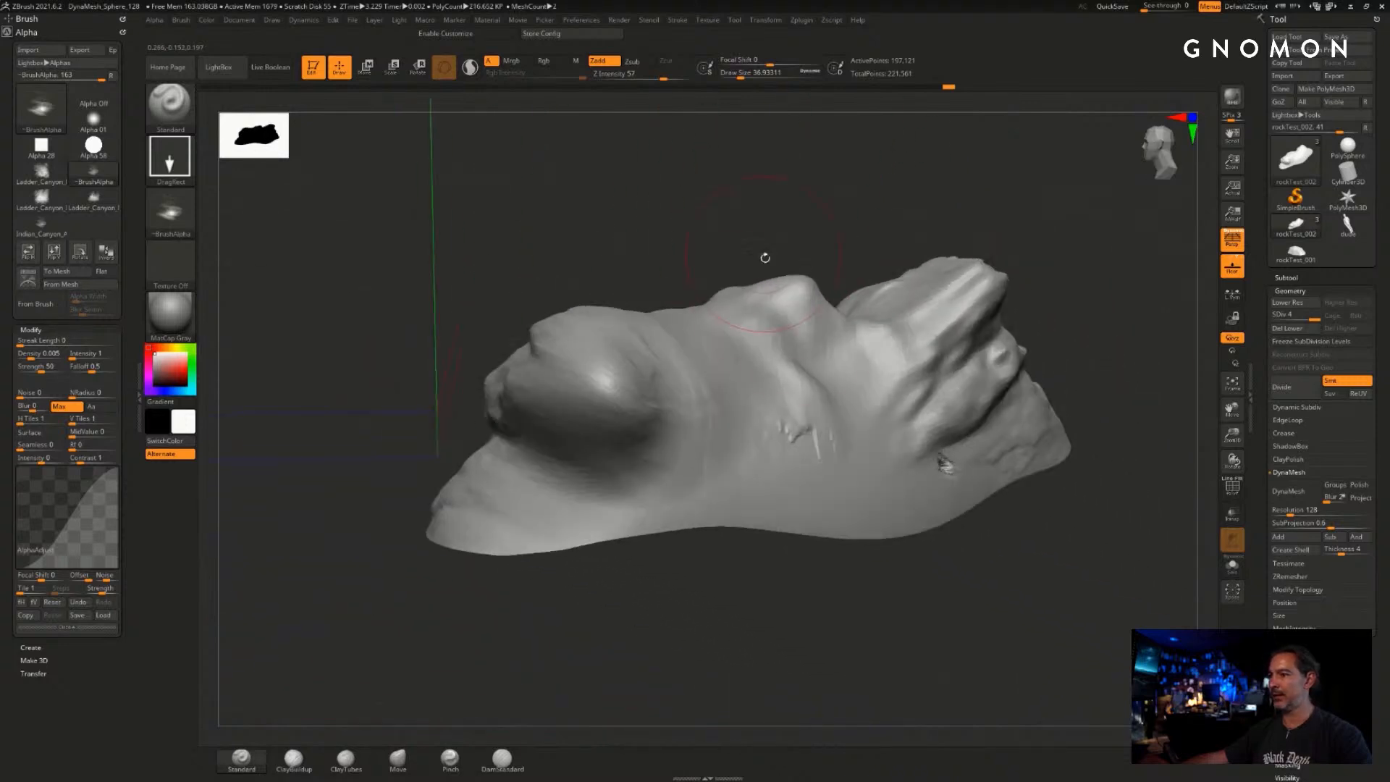
- Pick another Ladder Canyon alpha and stamp it in a large patch across the sloping face beside the rounded bulge
{"action": "left_click_drag", "start_coordinate": [828, 601], "coordinate": [731, 585]}
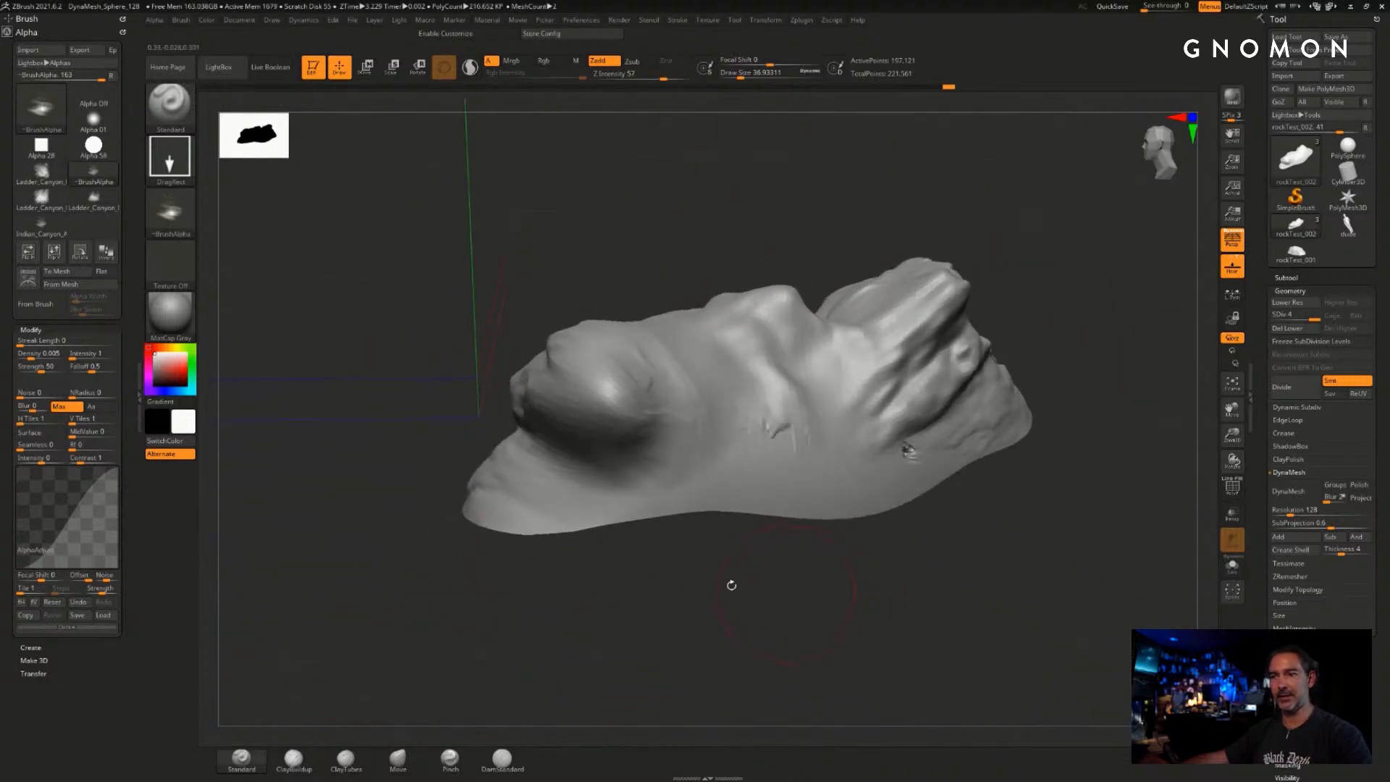
{"action": "left_click", "coordinate": [170, 213]}
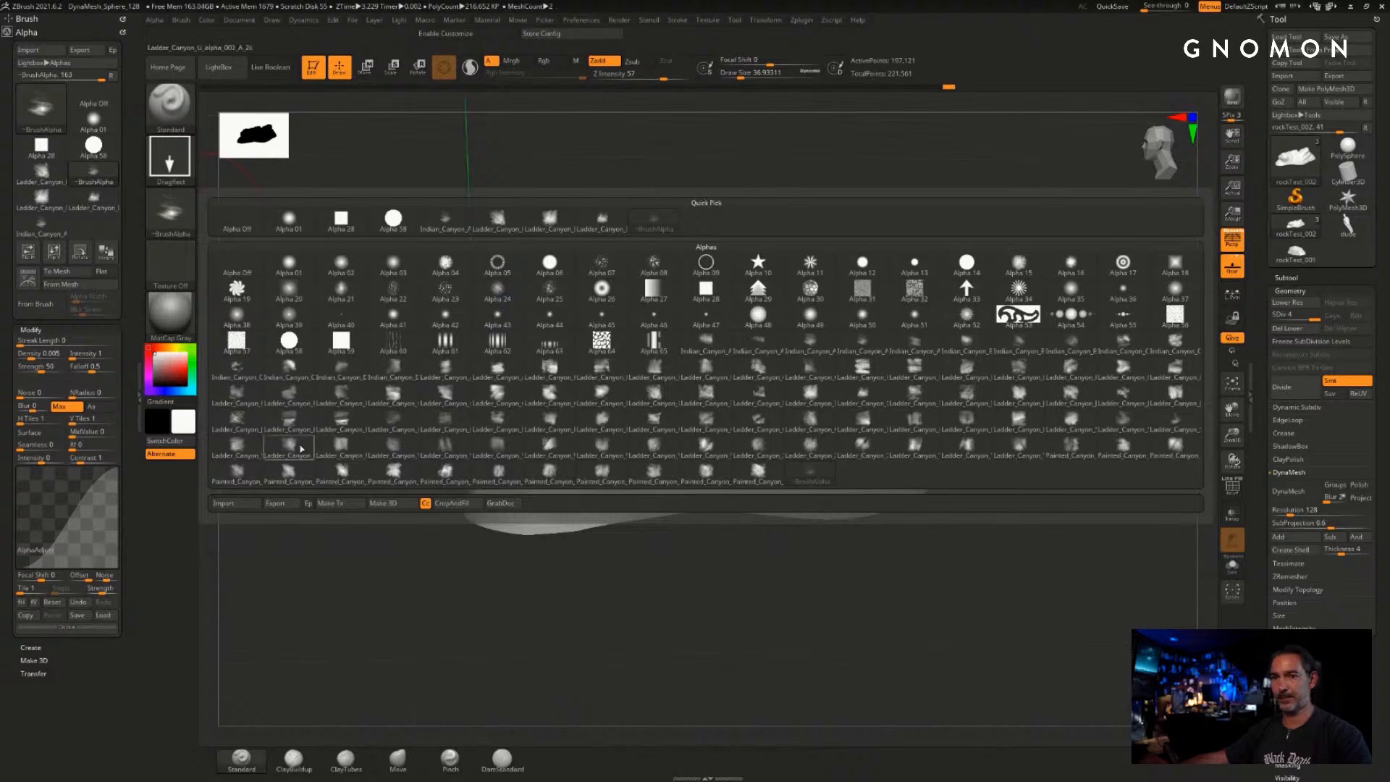
{"action": "left_click", "coordinate": [289, 426]}
{"action": "left_click", "coordinate": [174, 217]}
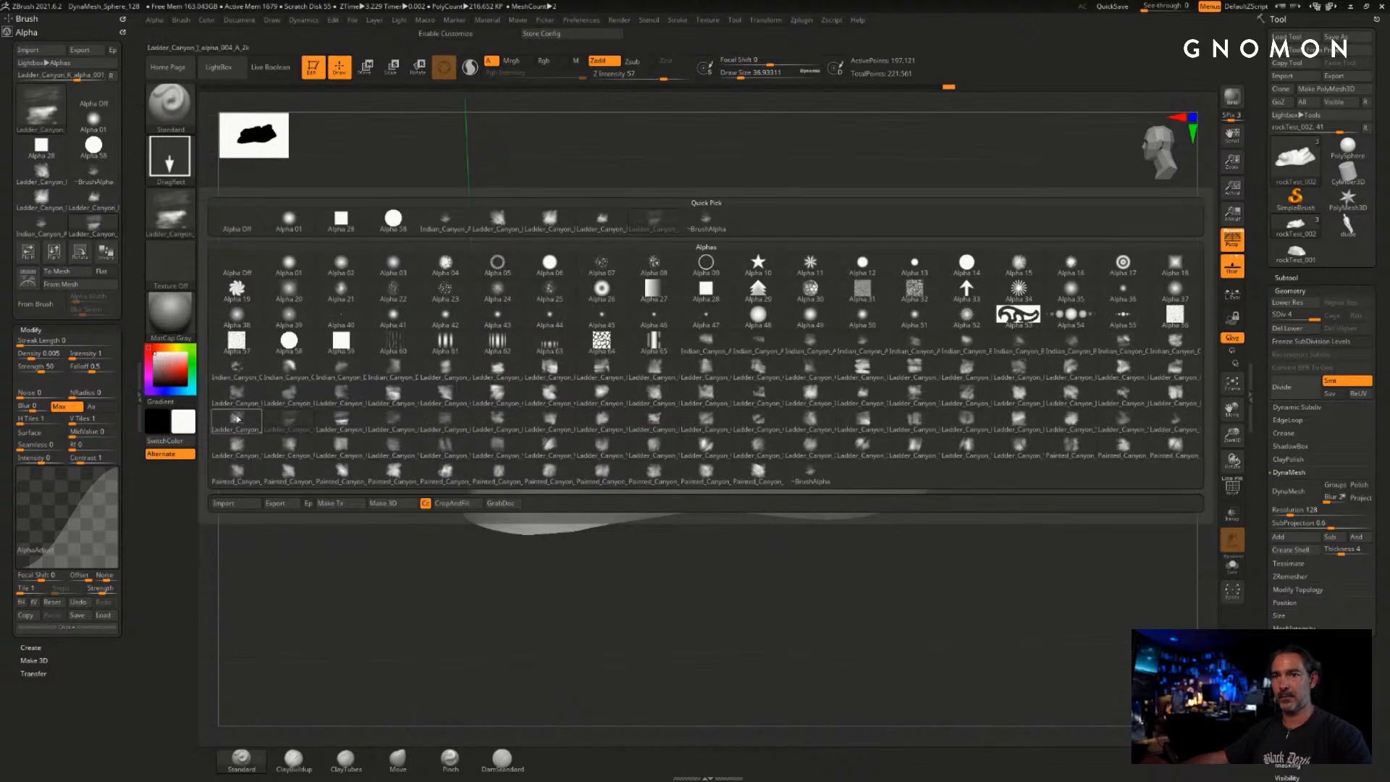
{"action": "left_click", "coordinate": [238, 422]}
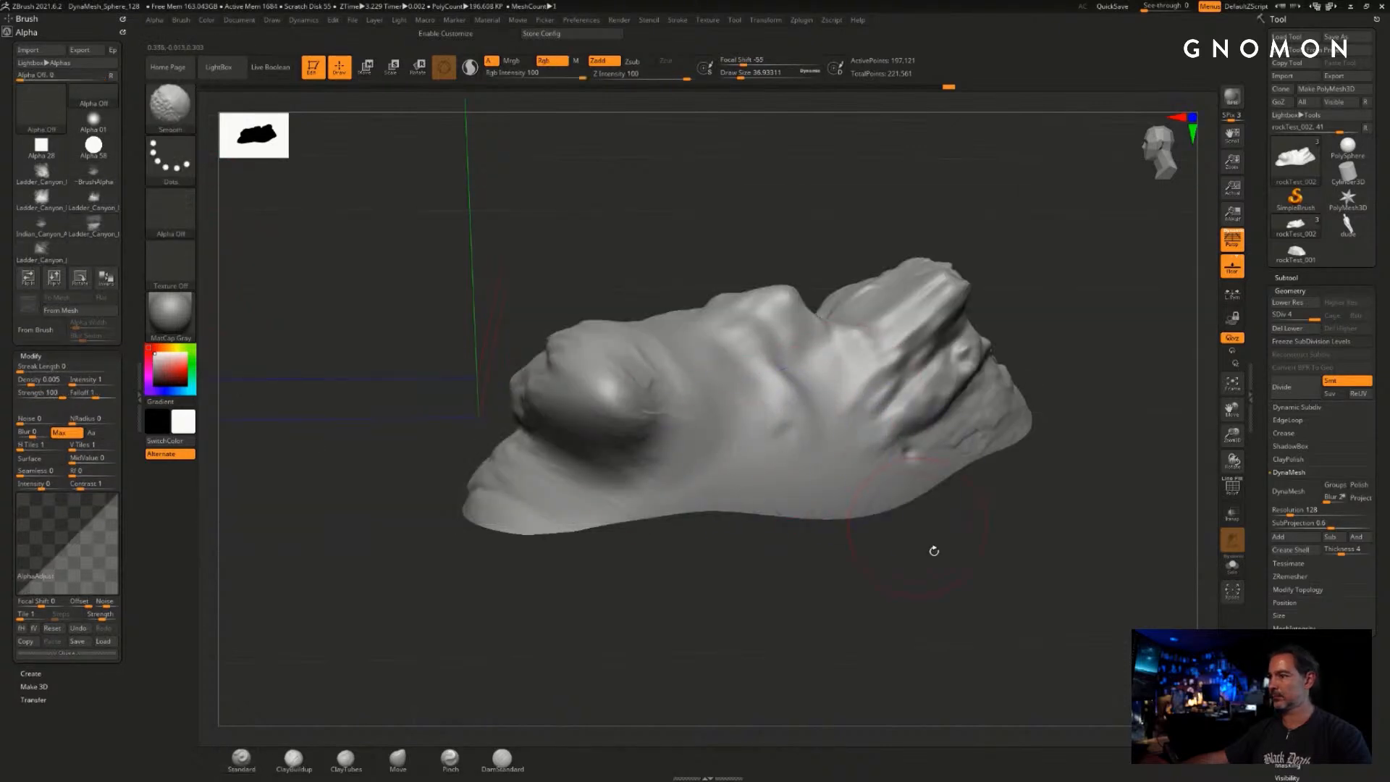
{"action": "left_click_drag", "start_coordinate": [931, 552], "coordinate": [911, 505]}
{"action": "left_click_drag", "start_coordinate": [894, 445], "coordinate": [1021, 532]}
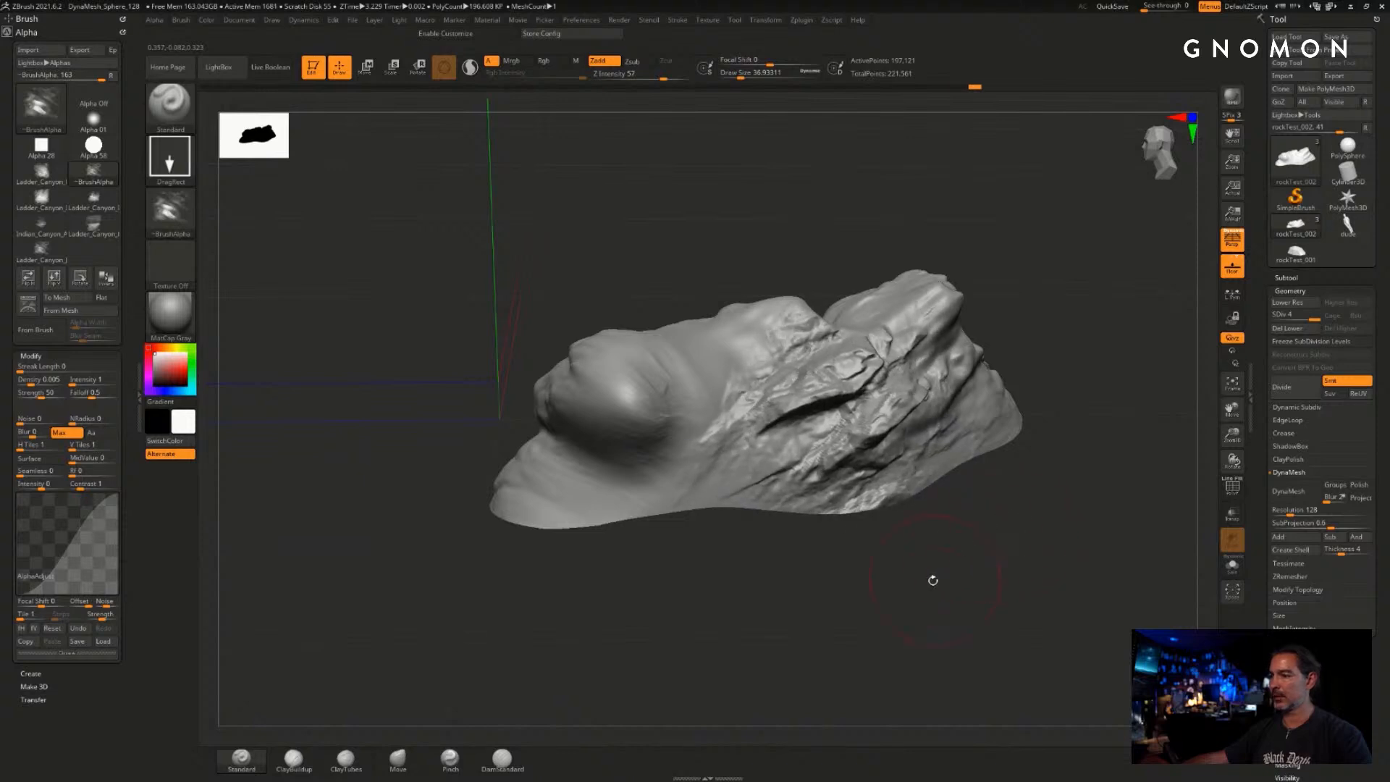
- Smooth the new Ladder Canyon stamp on the sloping face into softer ridges
{"action": "mouse_move", "coordinate": [933, 580]}
{"action": "left_mouse_down"}
{"action": "mouse_move", "coordinate": [888, 577]}
{"action": "mouse_move", "coordinate": [887, 562]}
{"action": "left_mouse_up"}
{"action": "key", "text": "shift"}
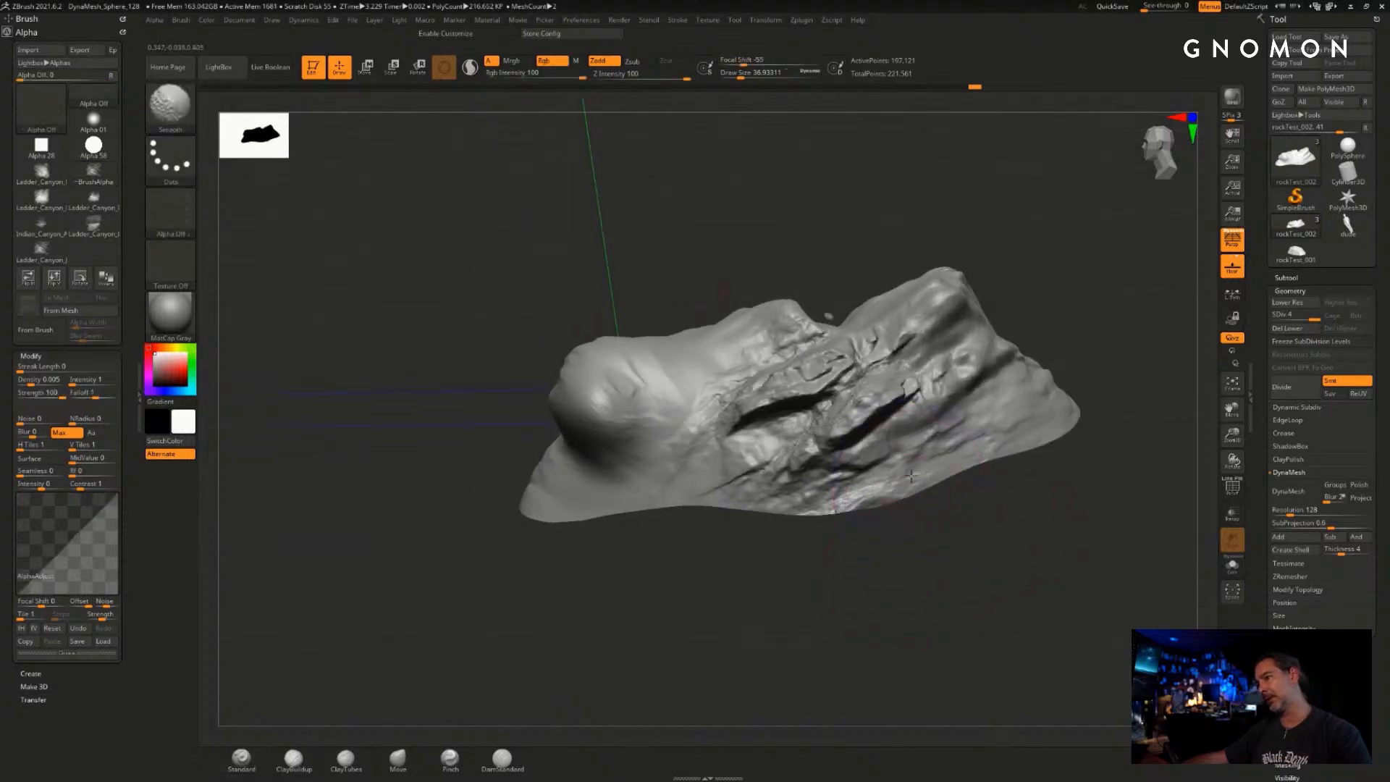
{"action": "mouse_move", "coordinate": [911, 476]}
{"action": "left_mouse_down", "text": "shift"}
{"action": "mouse_move", "coordinate": [868, 413]}
{"action": "mouse_move", "coordinate": [898, 376]}
{"action": "mouse_move", "coordinate": [803, 373]}
{"action": "mouse_move", "coordinate": [661, 495]}
{"action": "left_mouse_up", "text": "shift"}
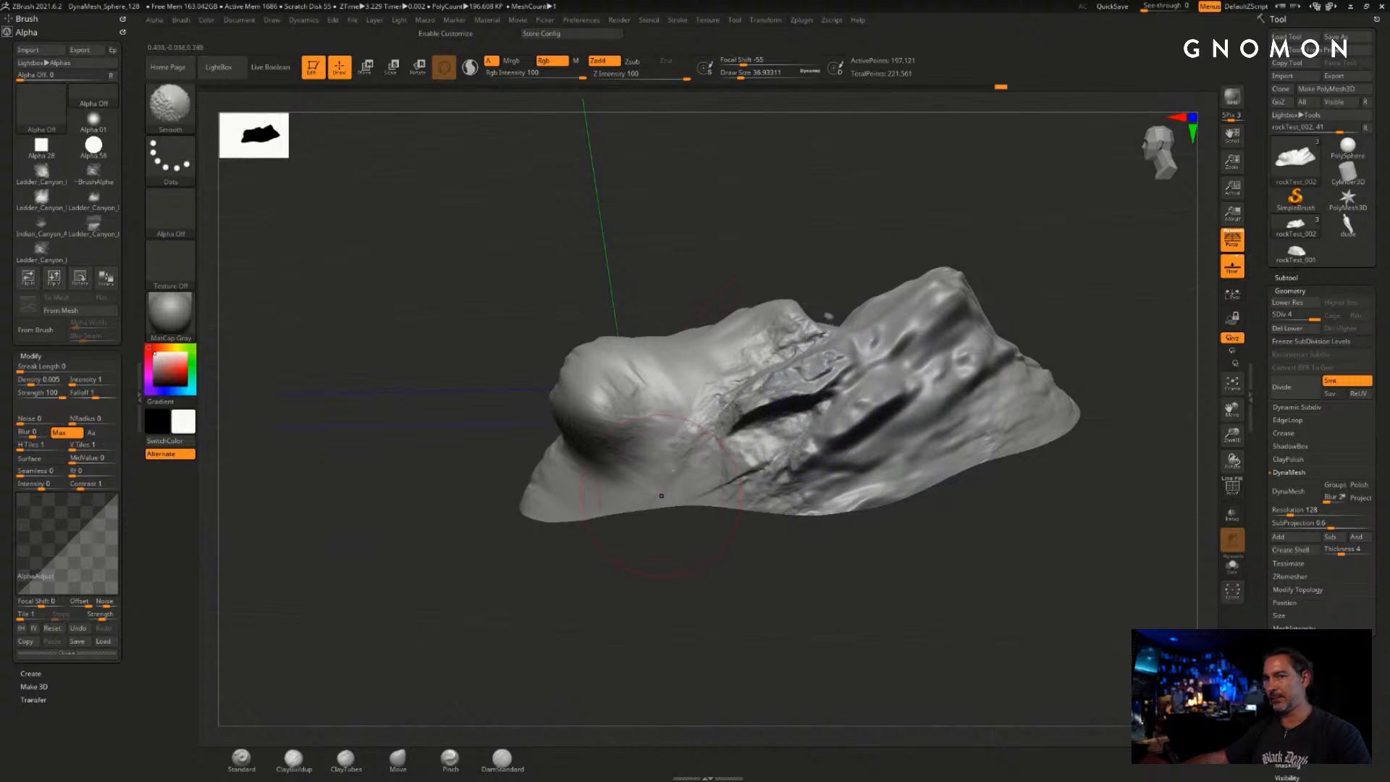
{"action": "left_click", "coordinate": [181, 219]}
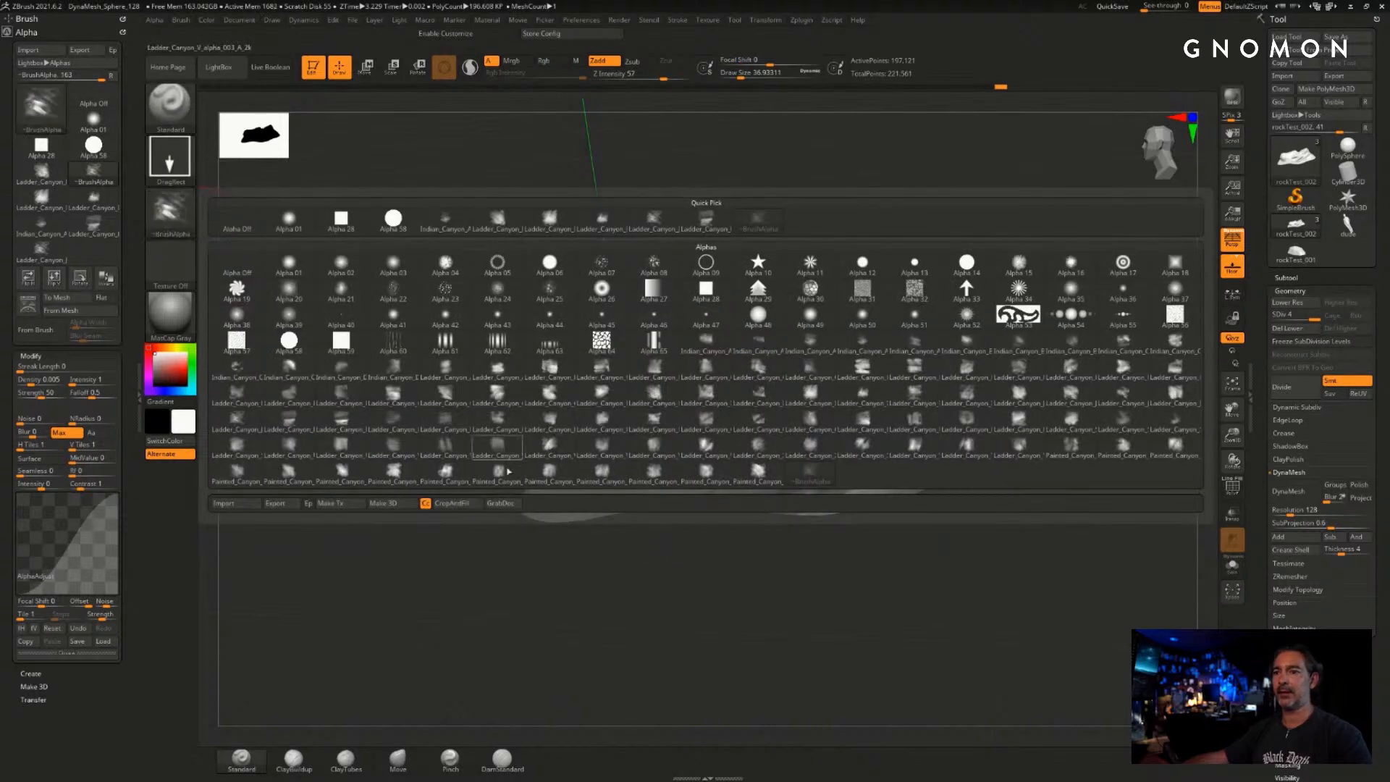
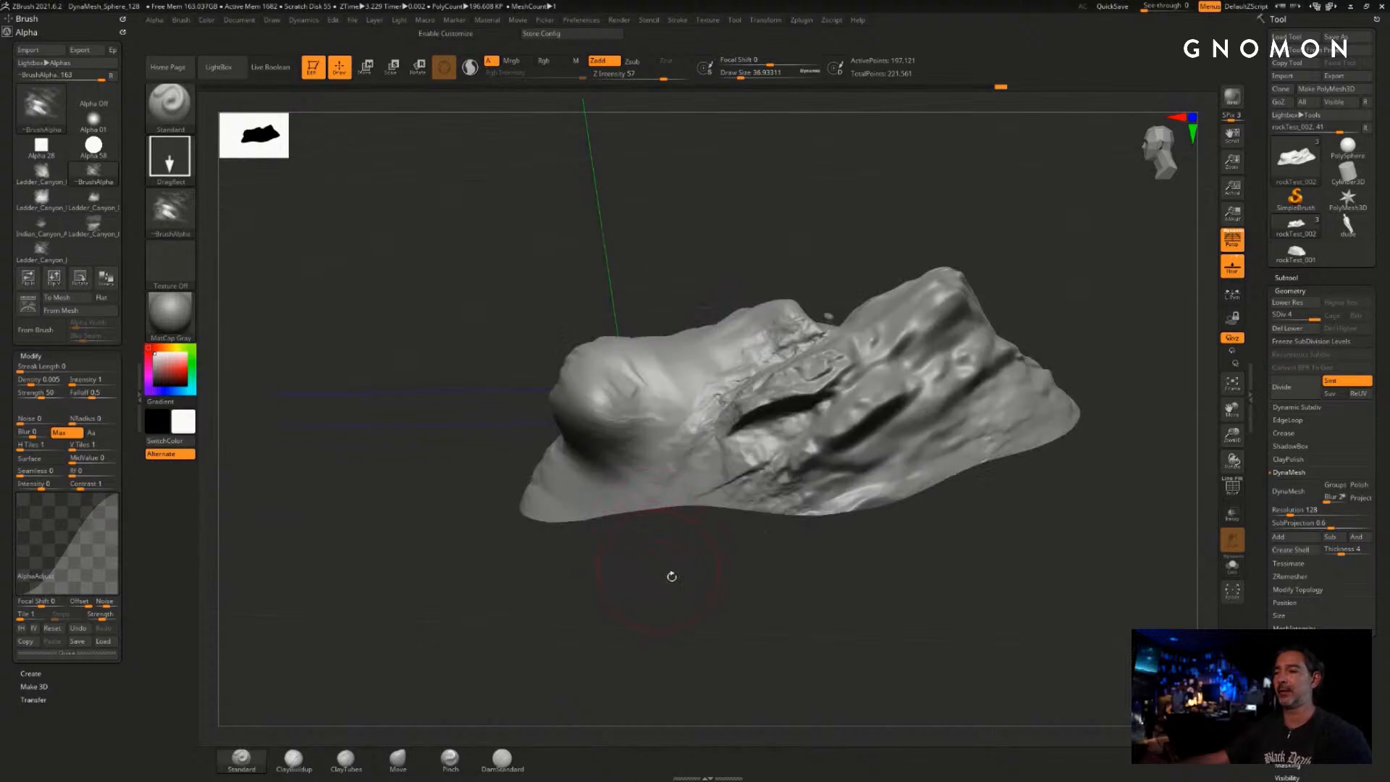
{"action": "mouse_move", "coordinate": [756, 579]}
{"action": "left_mouse_down"}
{"action": "mouse_move", "coordinate": [794, 587]}
{"action": "mouse_move", "coordinate": [786, 608]}
{"action": "mouse_move", "coordinate": [757, 529]}
{"action": "left_mouse_up"}
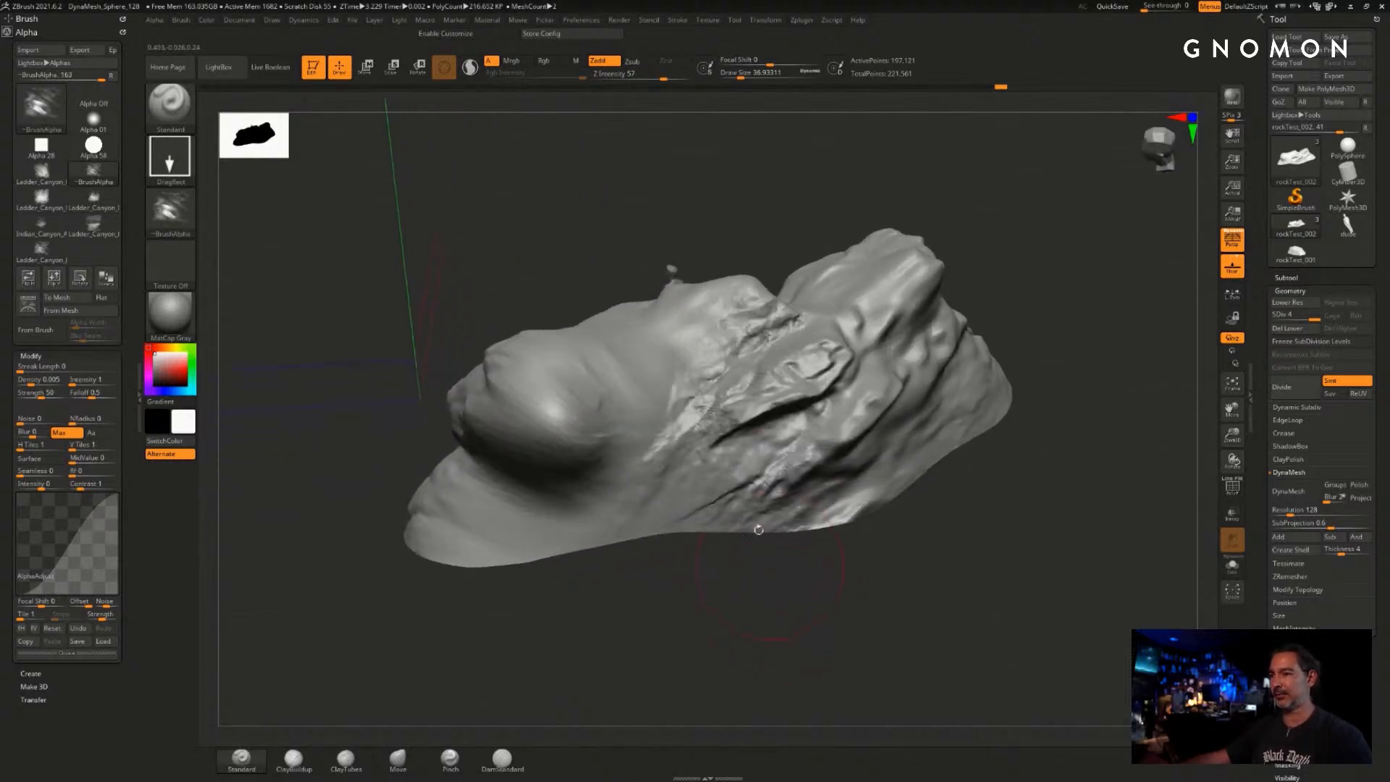
{"action": "mouse_move", "coordinate": [739, 401]}
{"action": "left_mouse_down", "text": "shift"}
{"action": "mouse_move", "coordinate": [756, 329]}
{"action": "mouse_move", "coordinate": [792, 405]}
{"action": "mouse_move", "coordinate": [760, 442]}
{"action": "left_mouse_up", "text": "shift"}
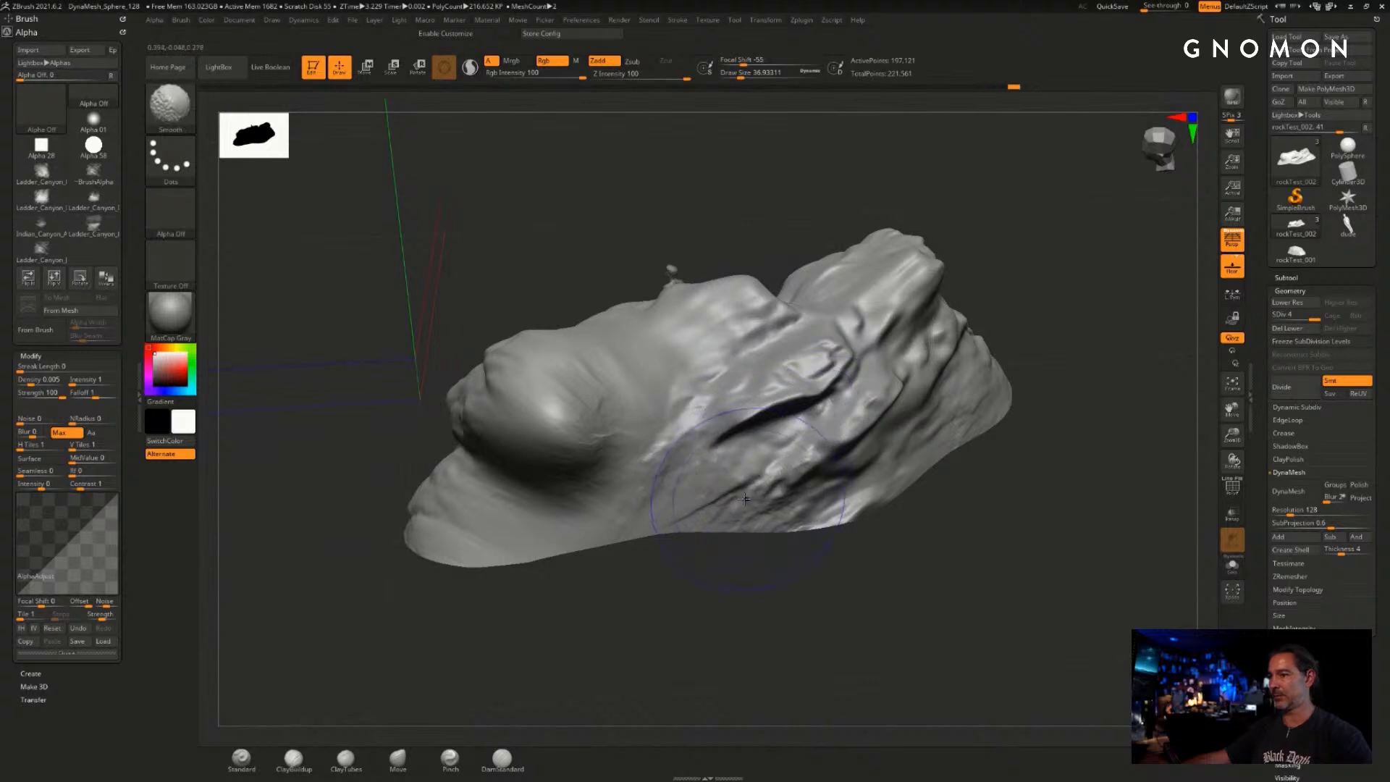
{"action": "left_click_drag", "start_coordinate": [715, 590], "coordinate": [696, 569]}
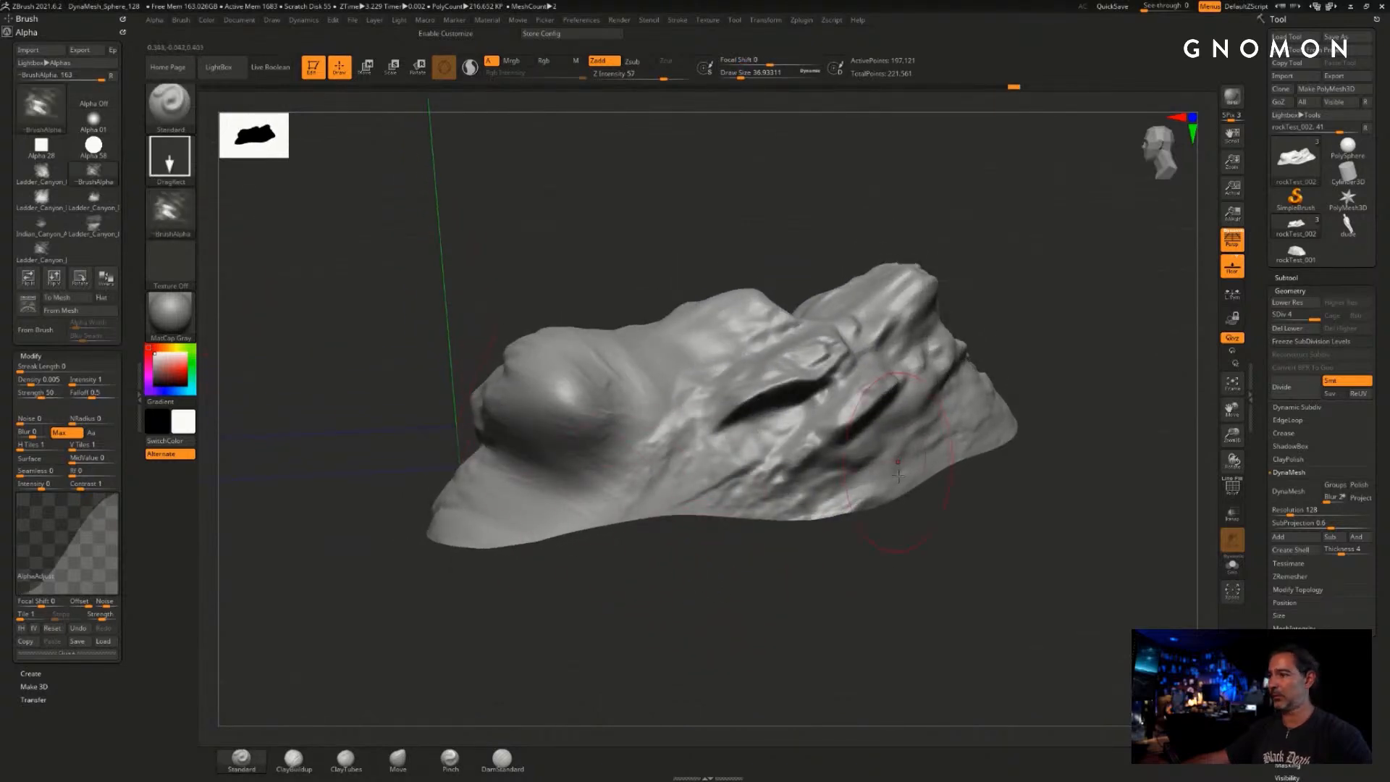
- Stamp the Ladder Canyon alpha over the lower slope at the far end of the face and smooth it
{"action": "left_click_drag", "start_coordinate": [796, 561], "coordinate": [893, 484]}
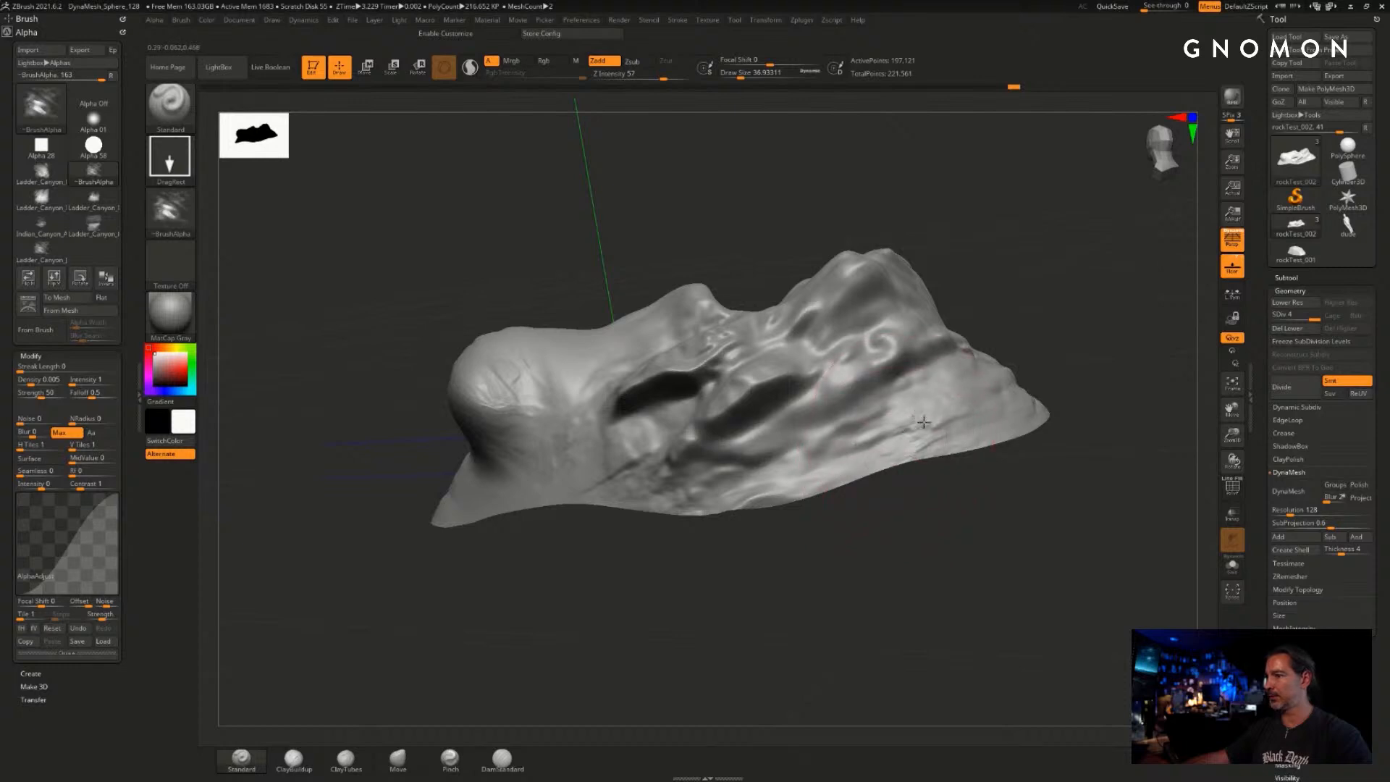
{"action": "mouse_move", "coordinate": [923, 422]}
{"action": "left_mouse_down"}
{"action": "mouse_move", "coordinate": [1057, 480]}
{"action": "mouse_move", "coordinate": [1071, 502]}
{"action": "left_mouse_up"}
{"action": "left_click_drag", "start_coordinate": [1042, 564], "coordinate": [936, 605], "text": "alt"}
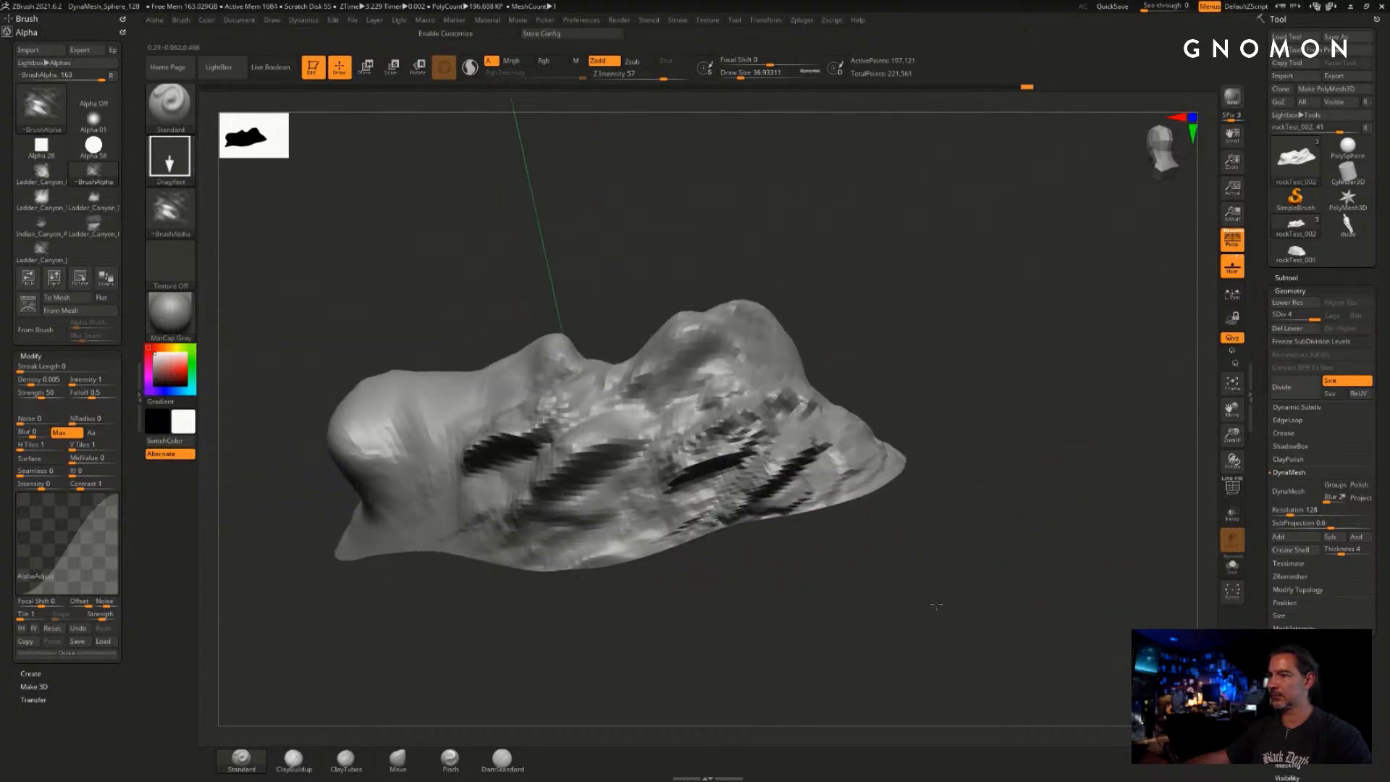
{"action": "key", "text": "shift"}
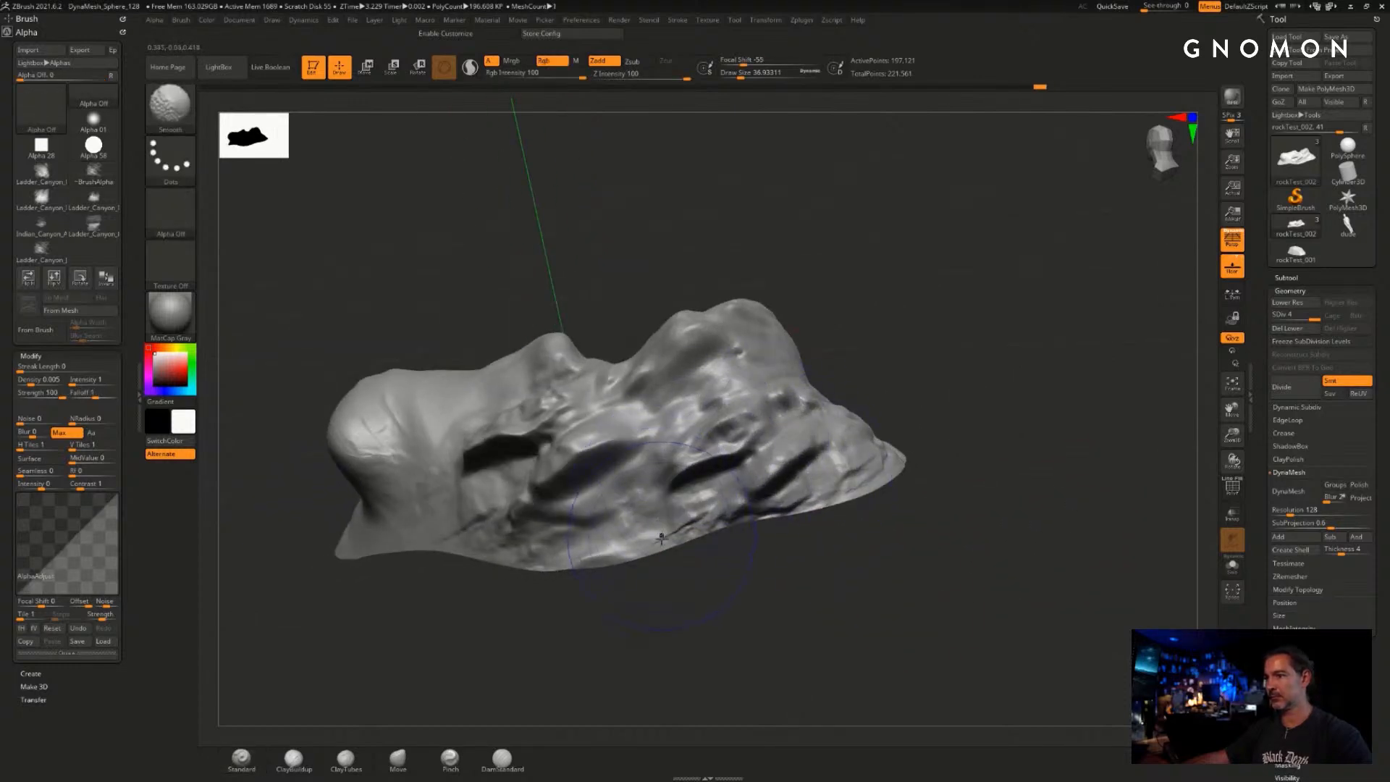
{"action": "mouse_move", "coordinate": [683, 575]}
{"action": "left_mouse_down"}
{"action": "mouse_move", "coordinate": [754, 586]}
{"action": "mouse_move", "coordinate": [1014, 521]}
{"action": "mouse_move", "coordinate": [745, 568]}
{"action": "left_mouse_up"}
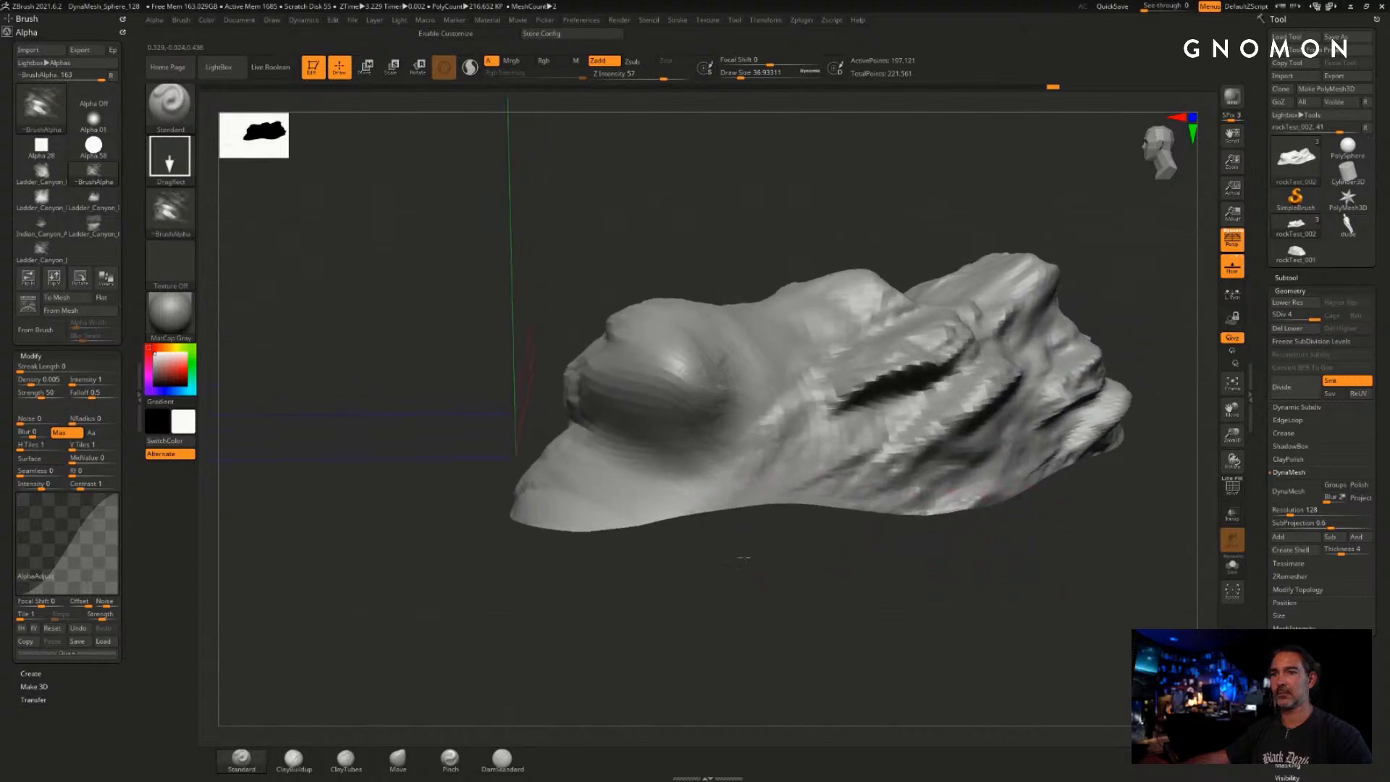
- Switch to a different Ladder Canyon alpha and smooth the surface where the rounded bulge meets the sloping face
{"action": "left_click", "coordinate": [170, 210]}
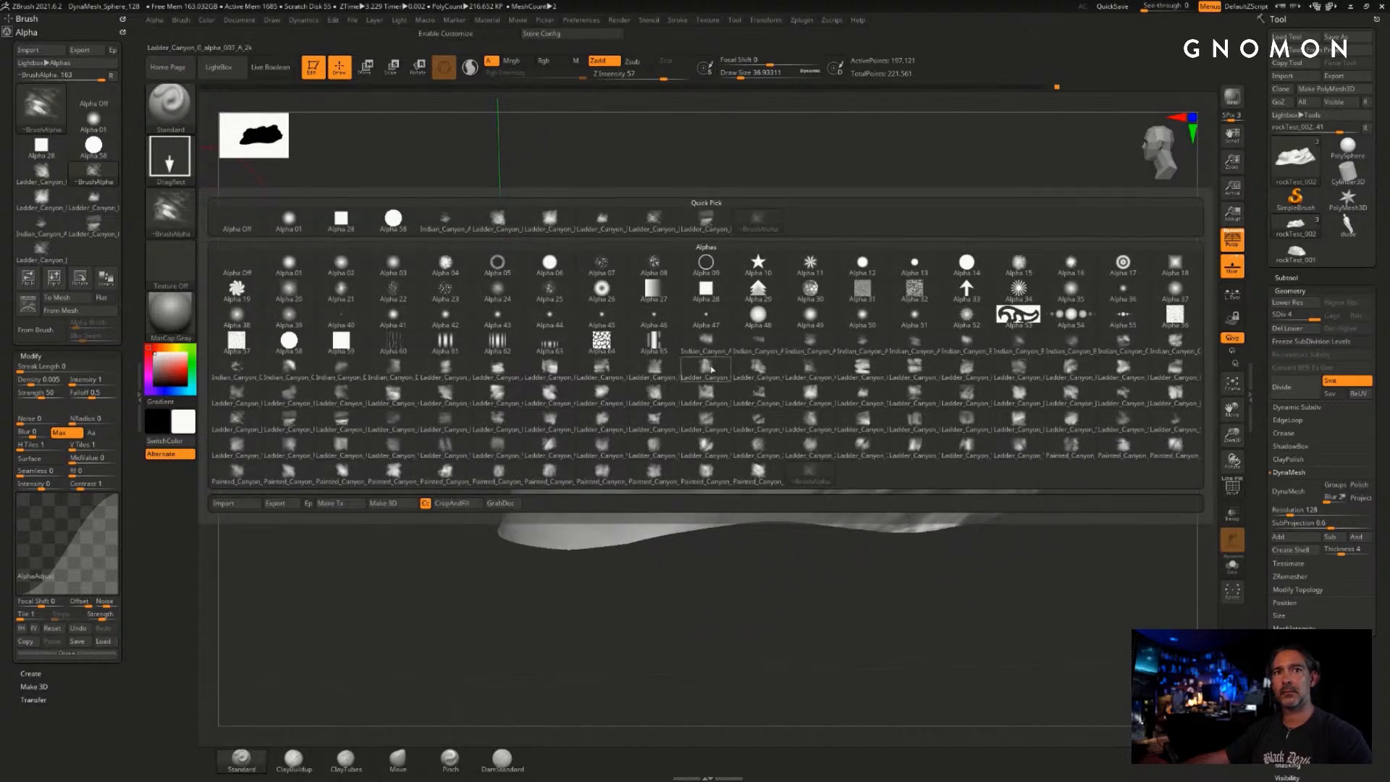
{"action": "left_click", "coordinate": [1024, 378]}
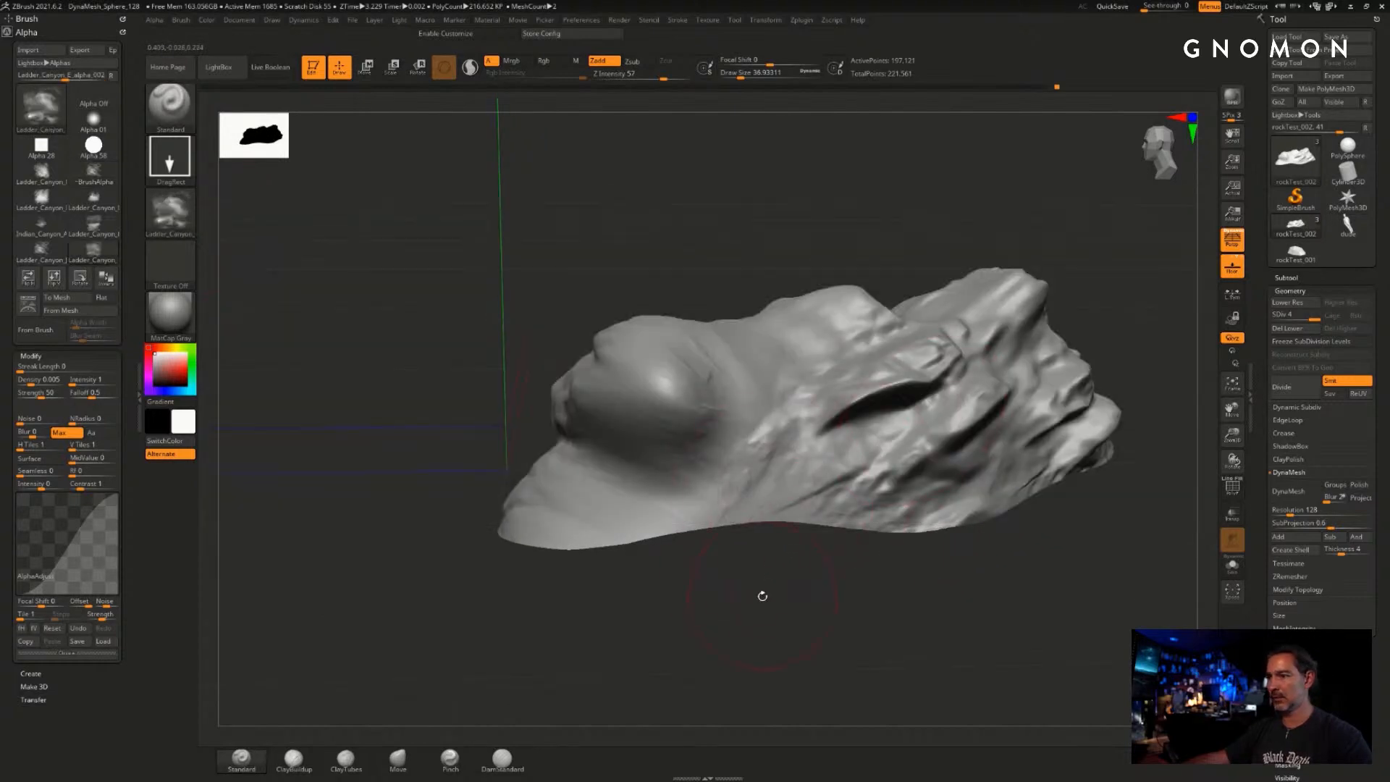
{"action": "left_click_drag", "start_coordinate": [762, 596], "coordinate": [719, 518]}
{"action": "left_click_drag", "start_coordinate": [664, 474], "coordinate": [673, 384], "text": "shift"}
{"action": "left_click_drag", "start_coordinate": [724, 568], "coordinate": [709, 576]}
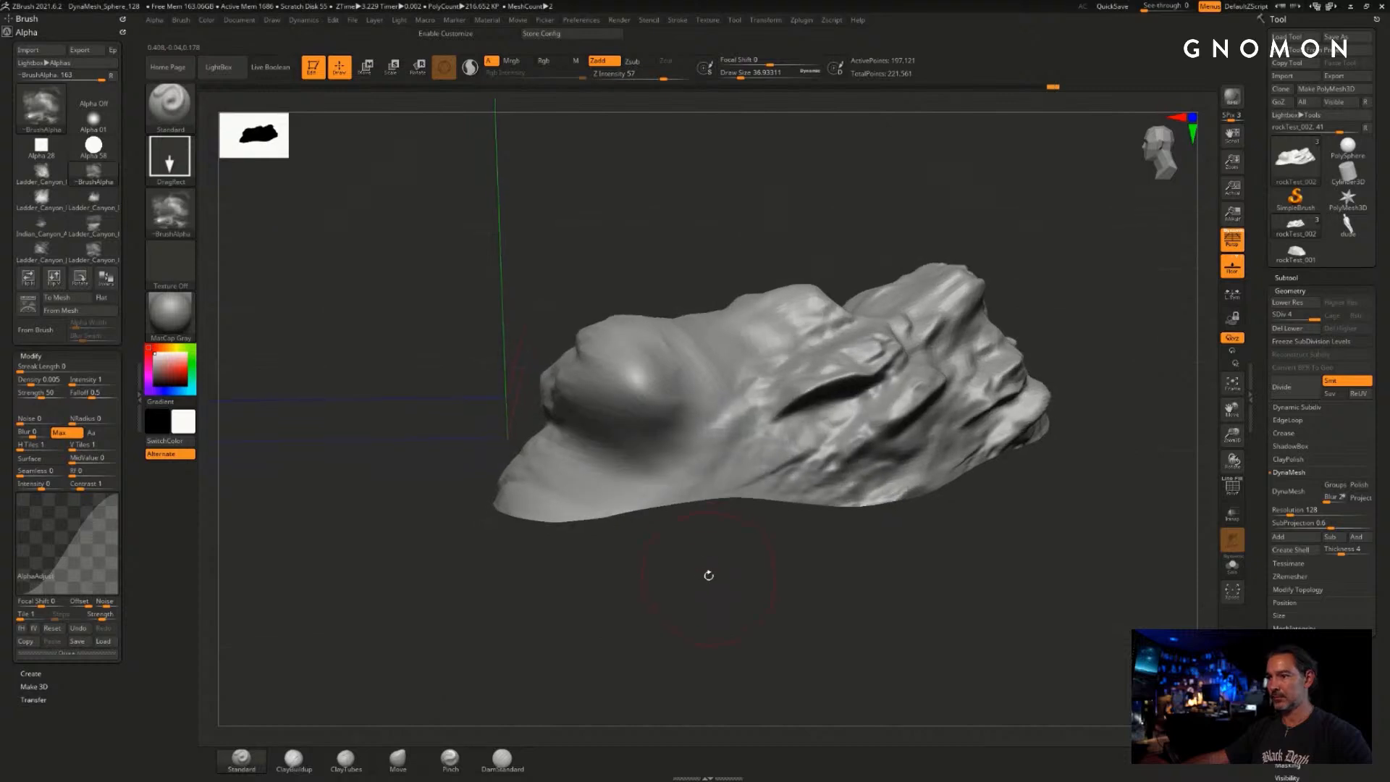
- Try stamping the Ladder Canyon alpha on the rounded bulge, and undo the stamp
{"action": "mouse_move", "coordinate": [606, 394]}
{"action": "left_mouse_down"}
{"action": "mouse_move", "coordinate": [662, 434]}
{"action": "mouse_move", "coordinate": [669, 411]}
{"action": "left_mouse_up"}
{"action": "key", "text": "ctrl+z"}
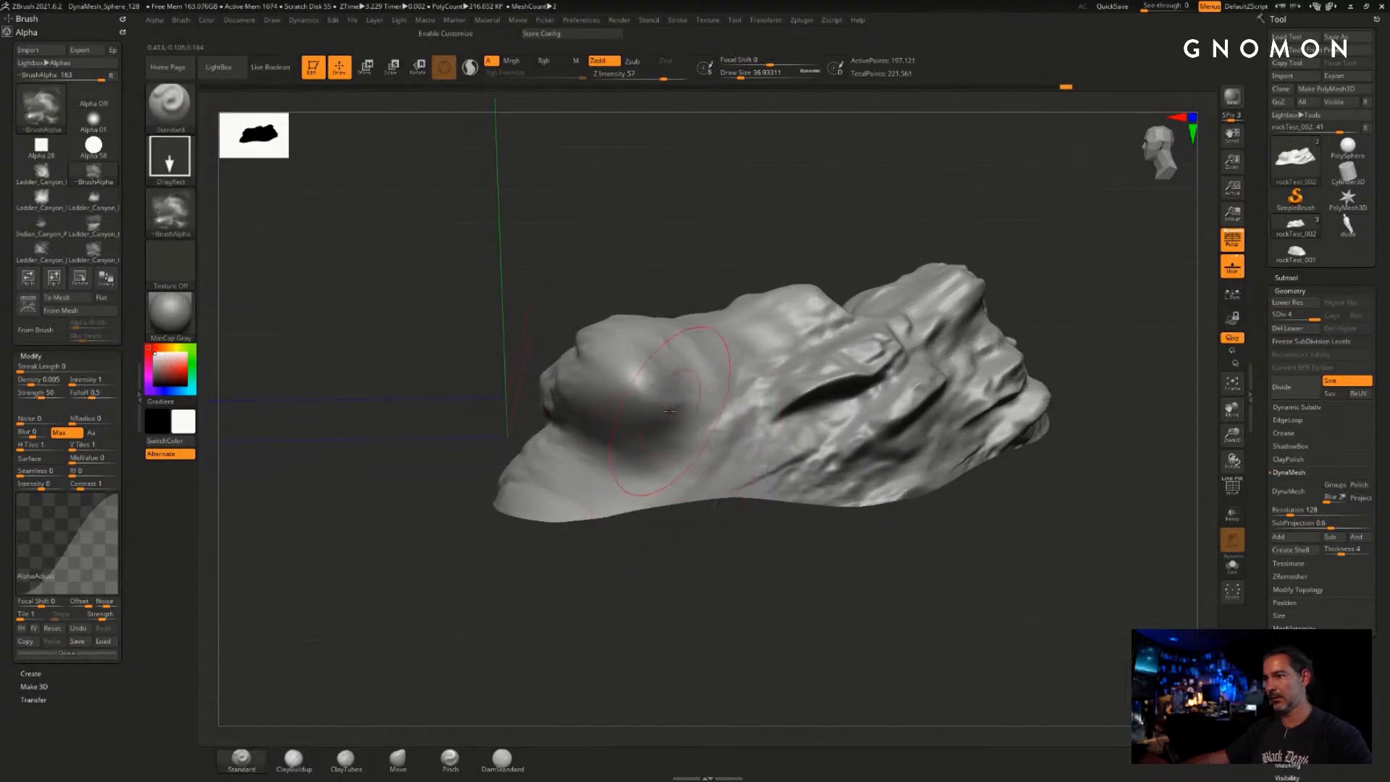
{"action": "key", "text": "ctrl+z"}
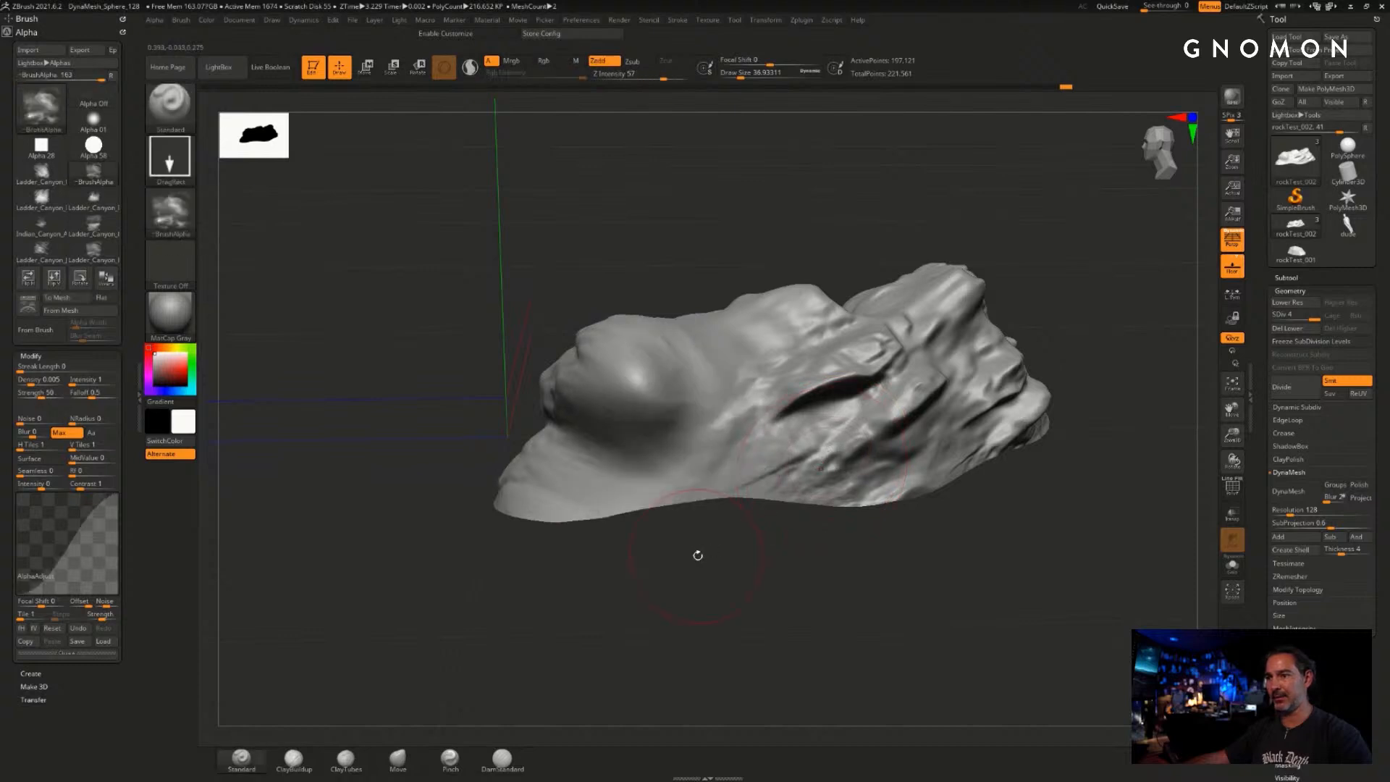
- Mask the outer end of the rounded bulge and stamp the Ladder Canyon alpha over its unmasked side
{"action": "left_click_drag", "start_coordinate": [698, 555], "coordinate": [748, 614]}
{"action": "mouse_move", "coordinate": [598, 497]}
{"action": "left_mouse_down", "text": "ctrl"}
{"action": "mouse_move", "coordinate": [572, 405]}
{"action": "mouse_move", "coordinate": [684, 307]}
{"action": "left_mouse_up", "text": "ctrl"}
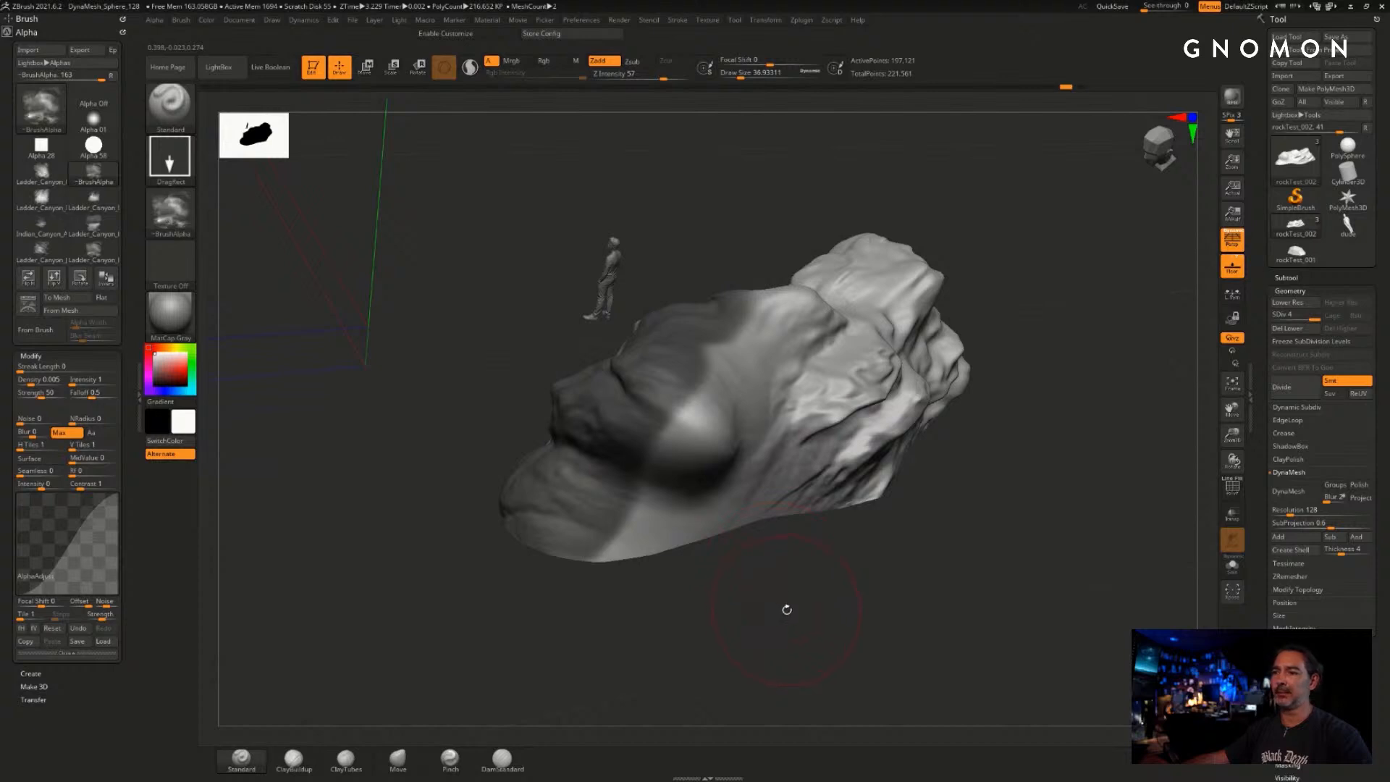
{"action": "left_click_drag", "start_coordinate": [786, 621], "coordinate": [700, 603]}
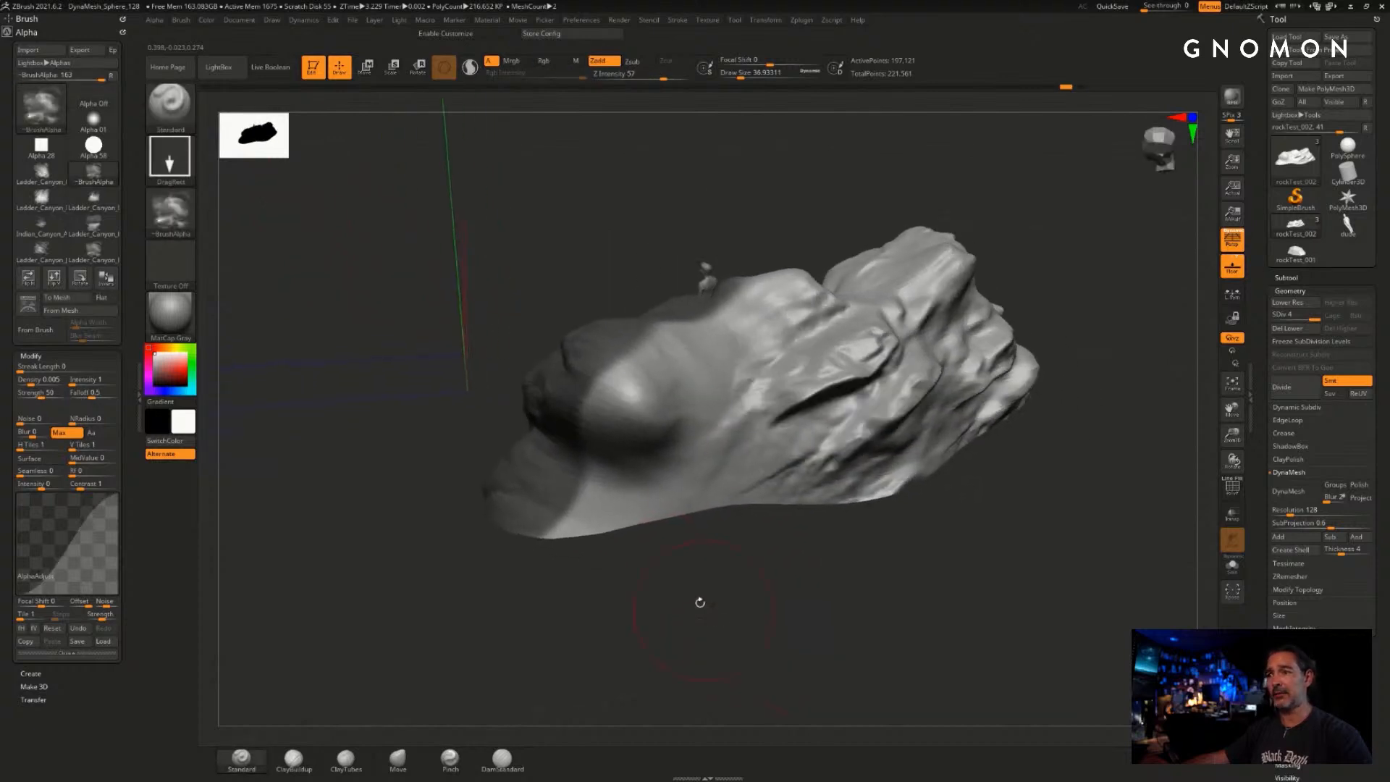
{"action": "mouse_move", "coordinate": [692, 443]}
{"action": "left_mouse_down"}
{"action": "mouse_move", "coordinate": [769, 499]}
{"action": "mouse_move", "coordinate": [760, 533]}
{"action": "mouse_move", "coordinate": [535, 556]}
{"action": "mouse_move", "coordinate": [615, 615]}
{"action": "mouse_move", "coordinate": [760, 644]}
{"action": "left_mouse_up"}
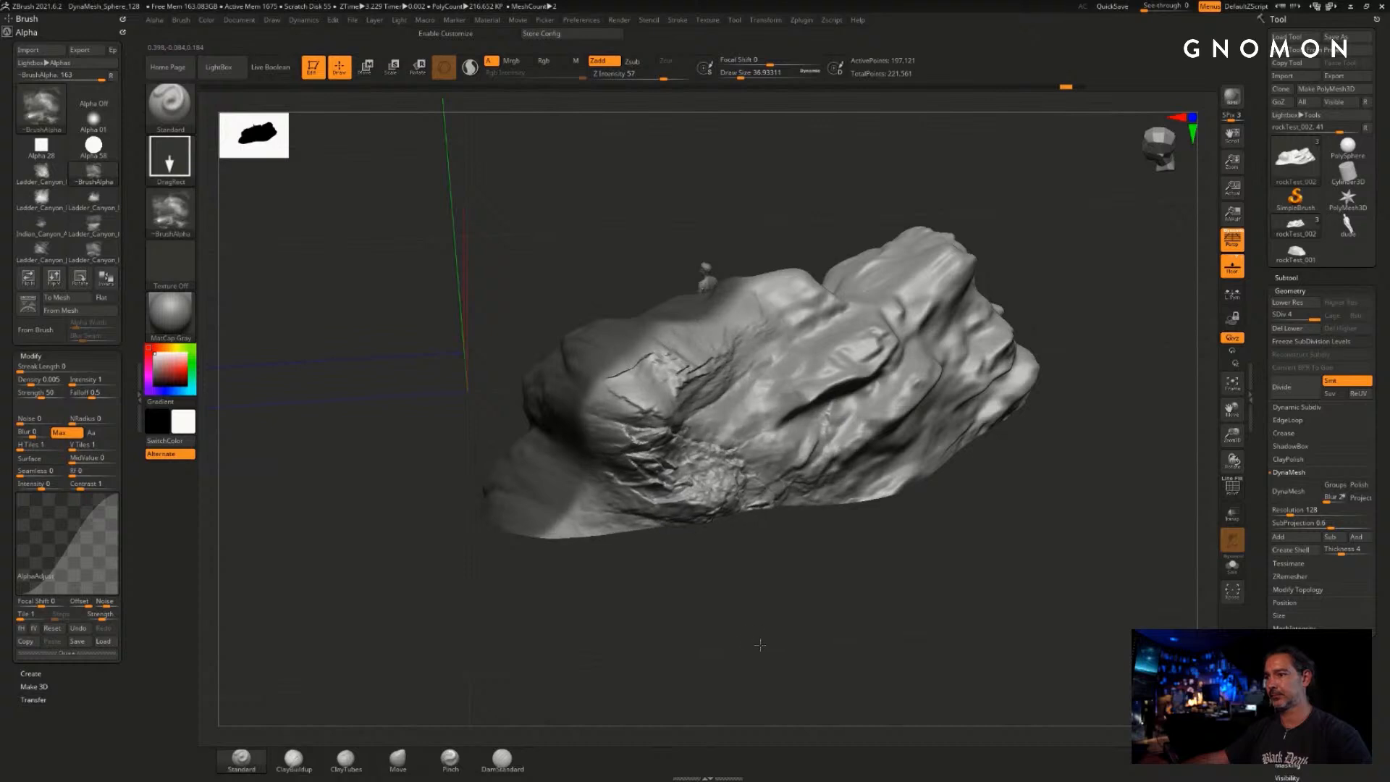
- Clear the mask and smooth the fresh stamp on the bulge into the surrounding rock
{"action": "key", "text": "ctrl+z"}
{"action": "key", "text": "shift"}
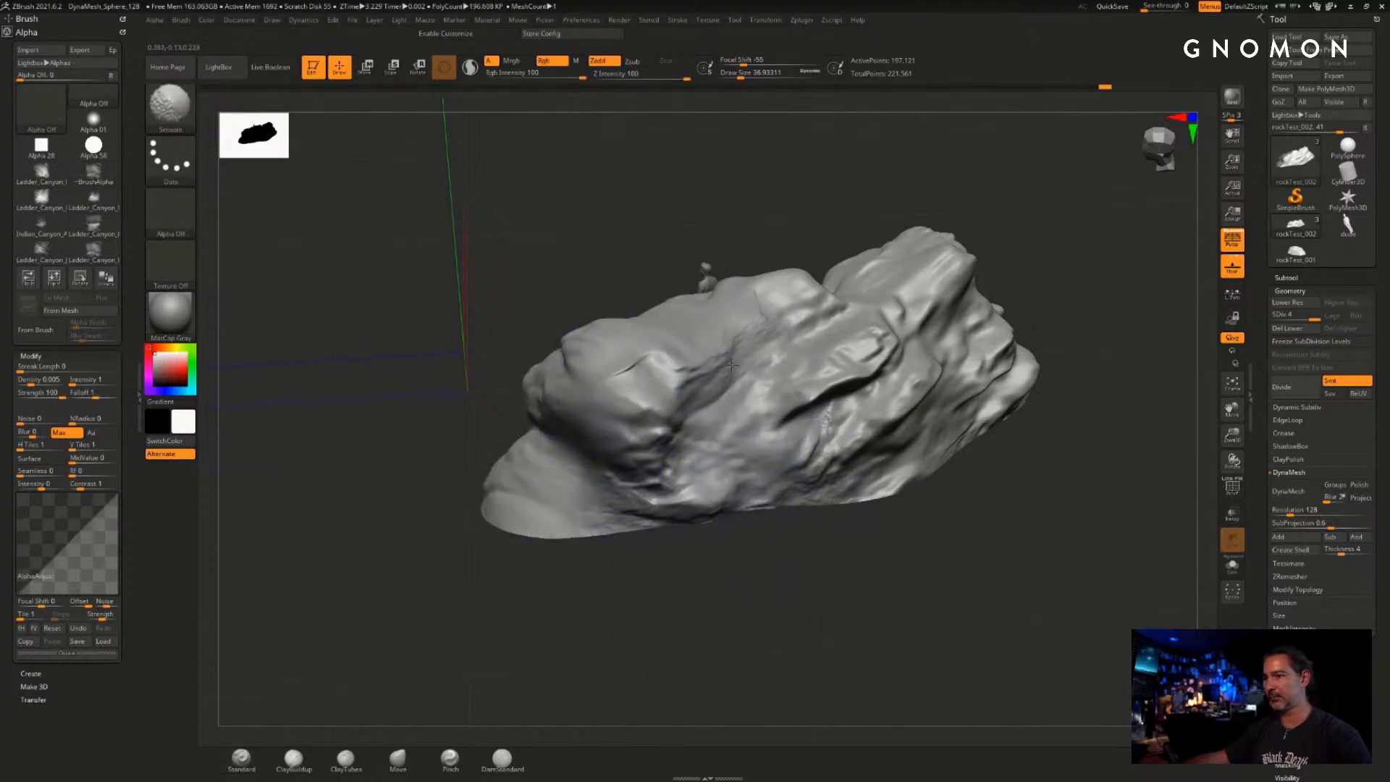
{"action": "left_click_drag", "start_coordinate": [798, 550], "coordinate": [699, 554]}
- Switch to an Indian Canyon C alpha and stamp it along the top ridge on the side facing the figure
{"action": "mouse_move", "coordinate": [704, 581]}
{"action": "left_mouse_down"}
{"action": "mouse_move", "coordinate": [801, 589]}
{"action": "mouse_move", "coordinate": [871, 574]}
{"action": "mouse_move", "coordinate": [806, 611]}
{"action": "mouse_move", "coordinate": [676, 565]}
{"action": "mouse_move", "coordinate": [813, 620]}
{"action": "mouse_move", "coordinate": [770, 590]}
{"action": "mouse_move", "coordinate": [750, 603]}
{"action": "mouse_move", "coordinate": [878, 506]}
{"action": "mouse_move", "coordinate": [791, 528]}
{"action": "mouse_move", "coordinate": [832, 541]}
{"action": "mouse_move", "coordinate": [791, 541]}
{"action": "left_mouse_up"}
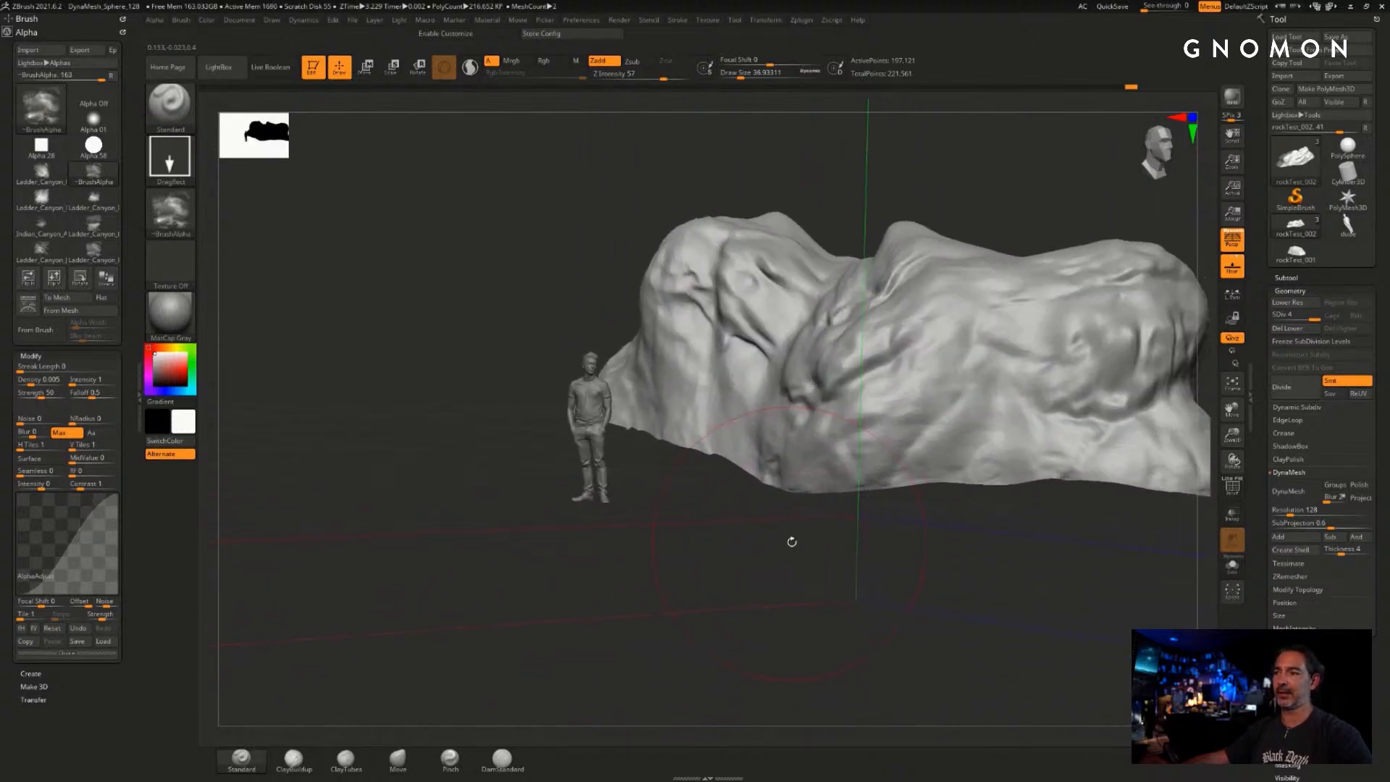
{"action": "mouse_move", "coordinate": [894, 546]}
{"action": "left_mouse_down"}
{"action": "mouse_move", "coordinate": [791, 550]}
{"action": "mouse_move", "coordinate": [902, 580]}
{"action": "mouse_move", "coordinate": [839, 577]}
{"action": "mouse_move", "coordinate": [835, 596]}
{"action": "mouse_move", "coordinate": [807, 571]}
{"action": "left_mouse_up"}
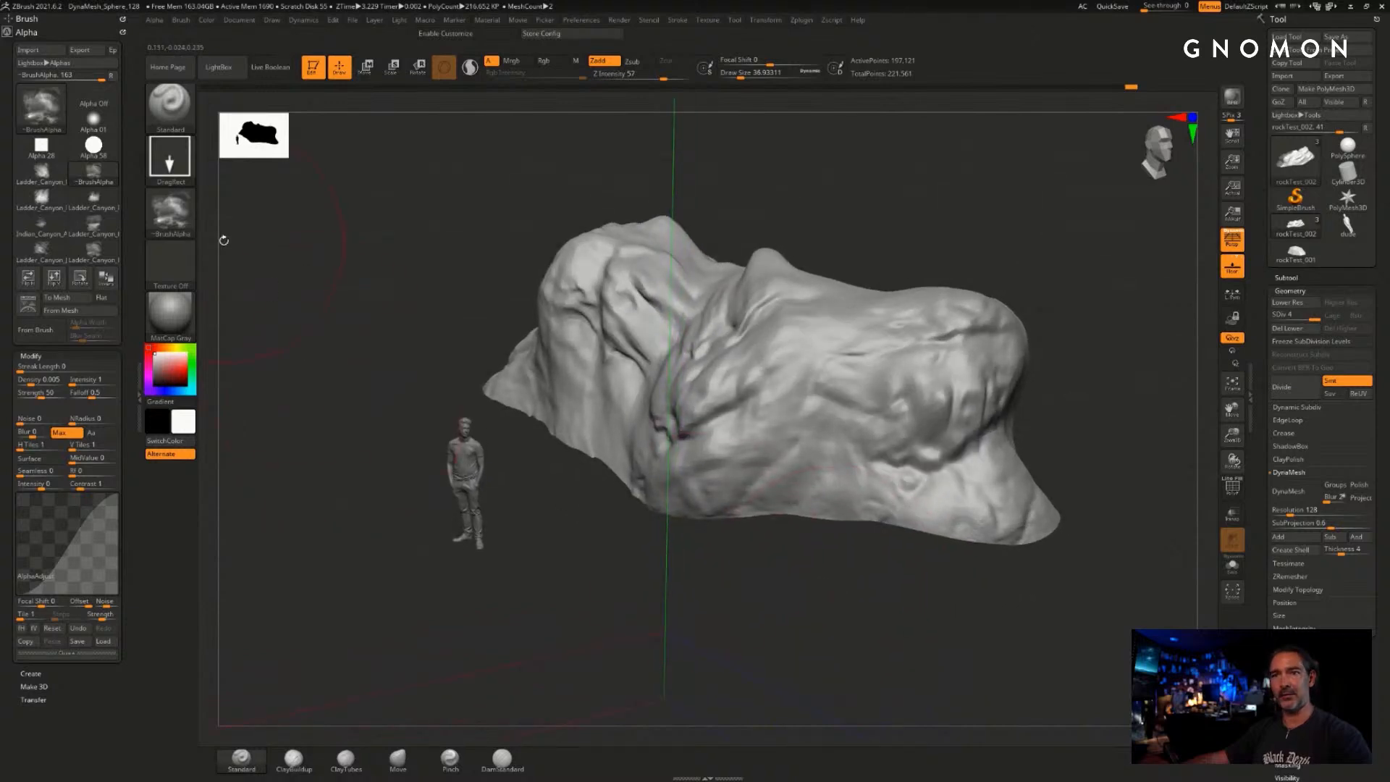
{"action": "left_click", "coordinate": [170, 211]}
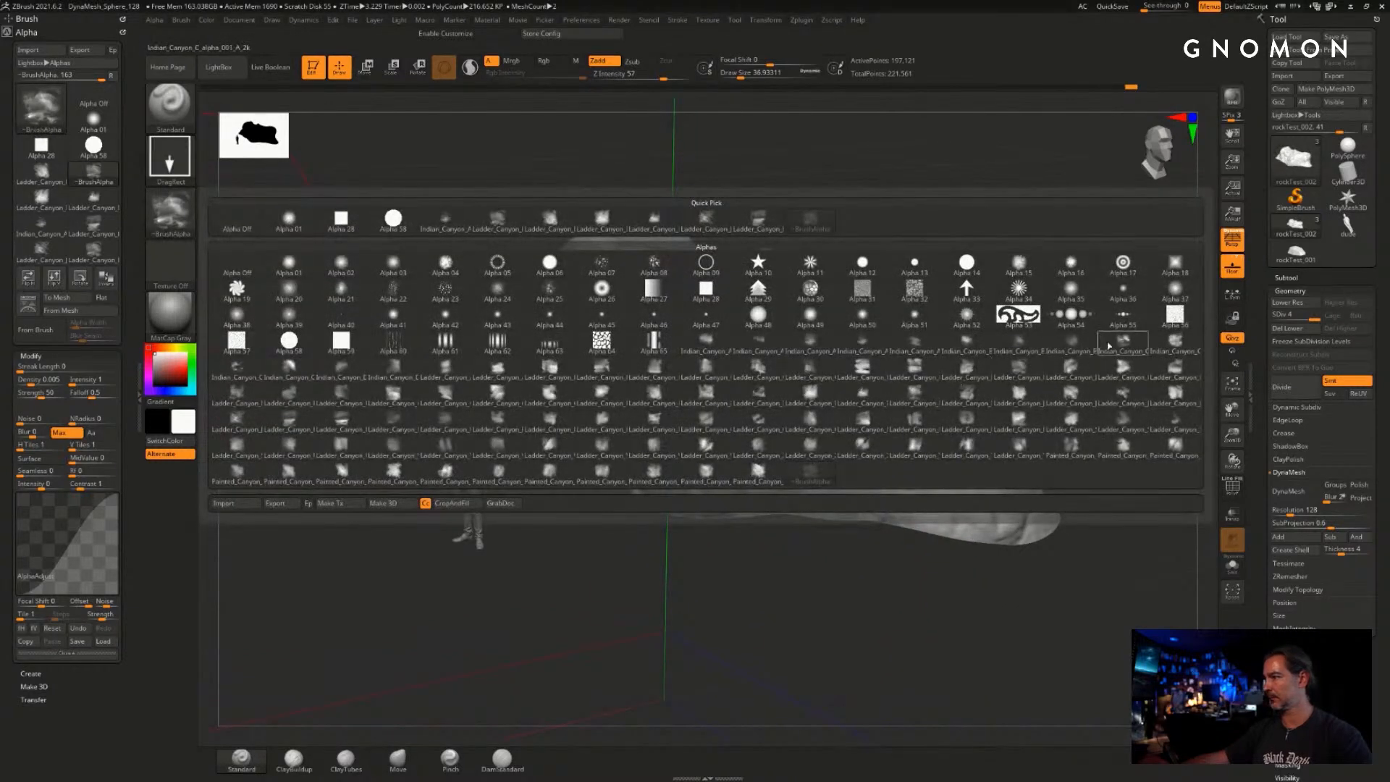
{"action": "left_click", "coordinate": [1123, 341]}
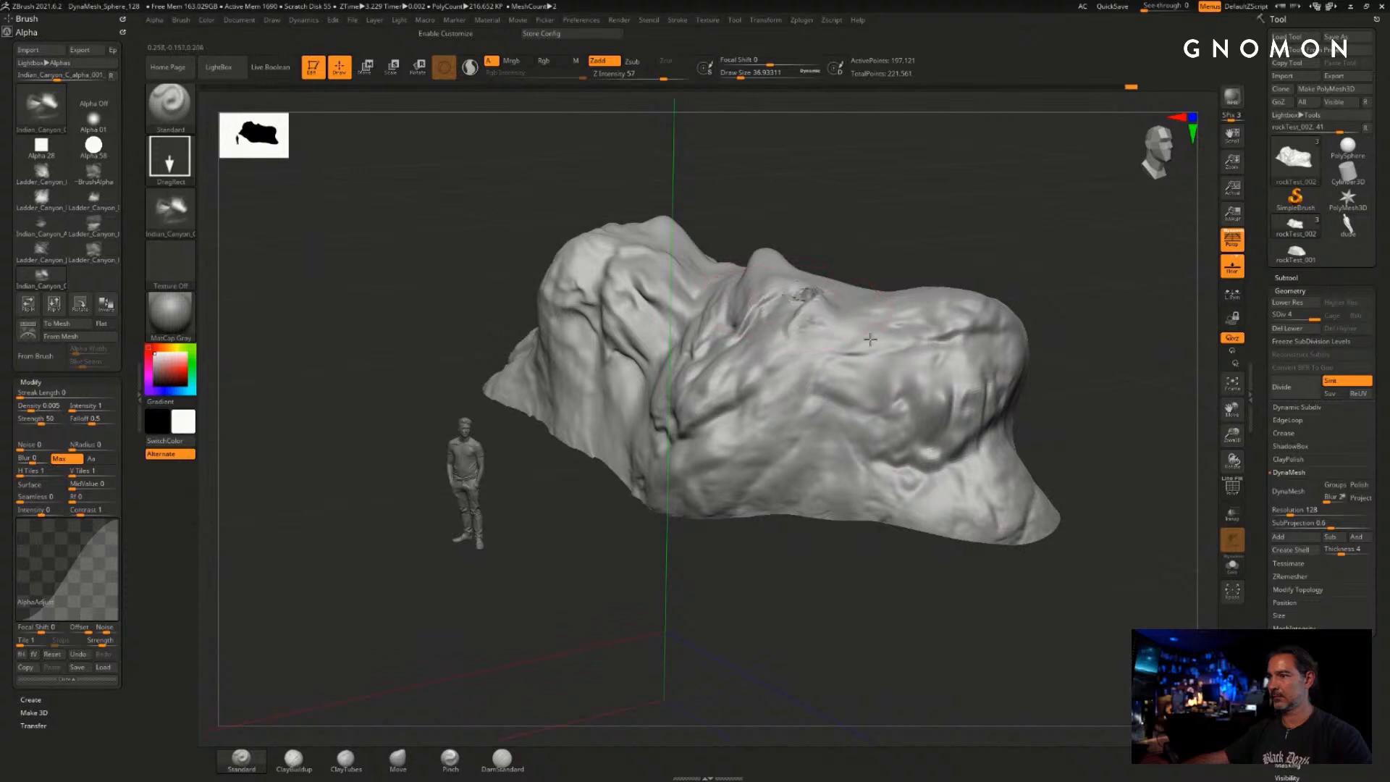
{"action": "key", "text": "ctrl+z"}
{"action": "left_click_drag", "start_coordinate": [872, 251], "coordinate": [838, 290]}
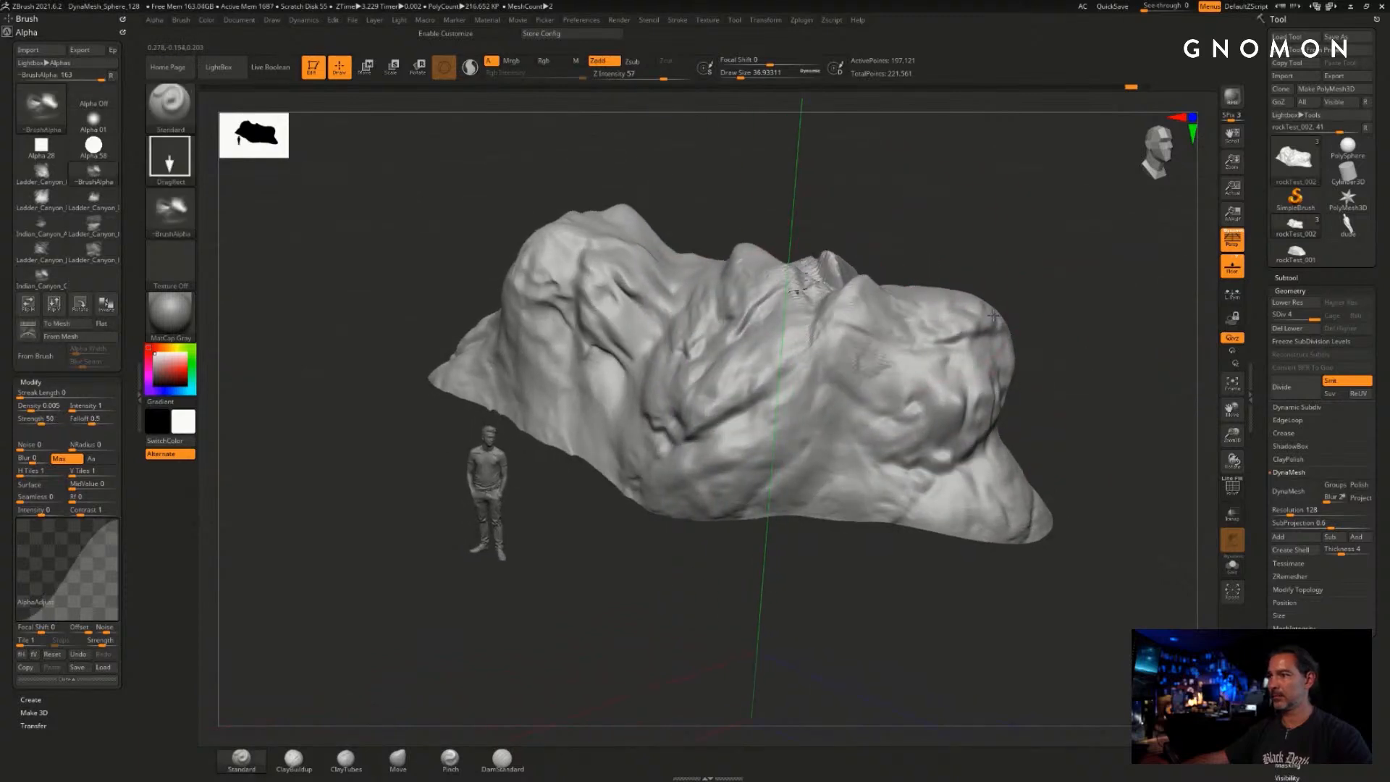
{"action": "key", "text": "ctrl+z"}
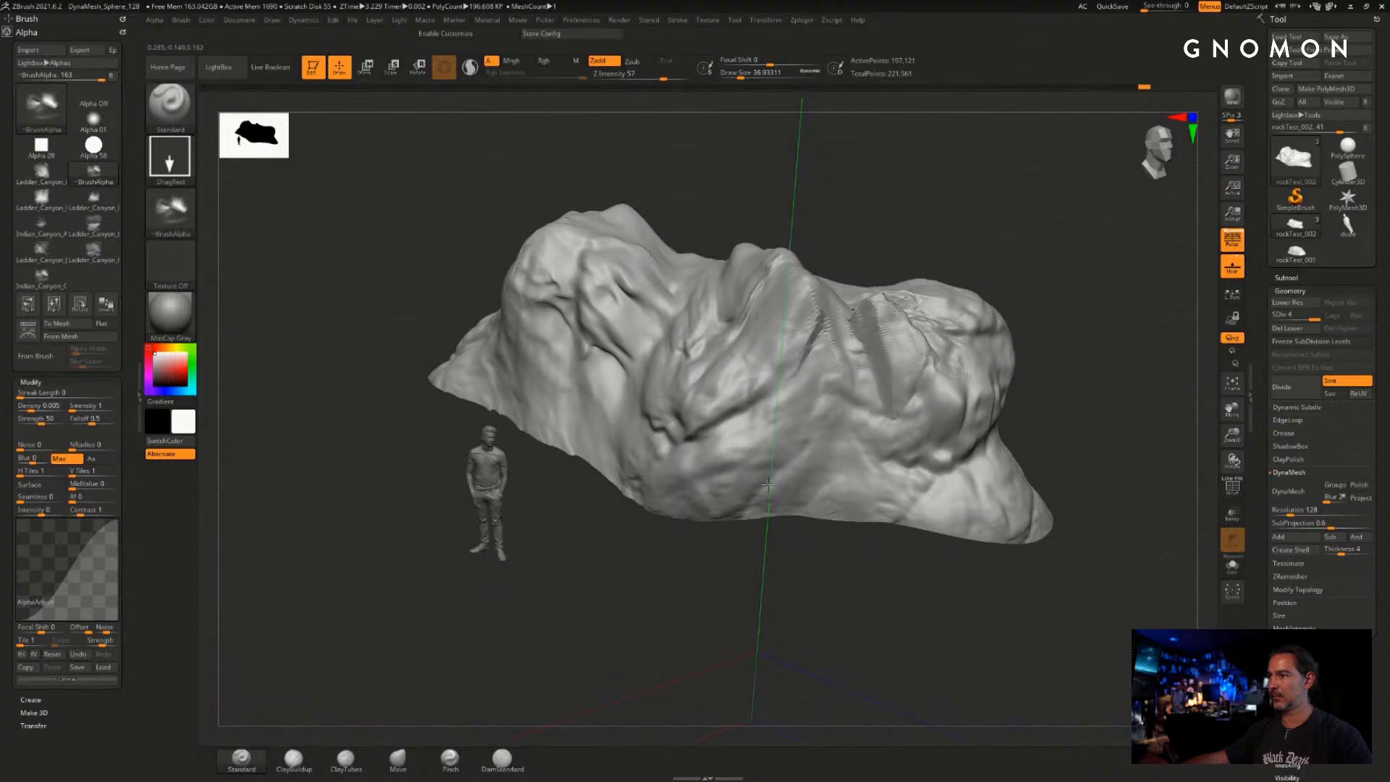
- Smooth the Indian Canyon stamps along the top ridge, softening their stretched, jagged edges
{"action": "left_click_drag", "start_coordinate": [1033, 300], "coordinate": [902, 224]}
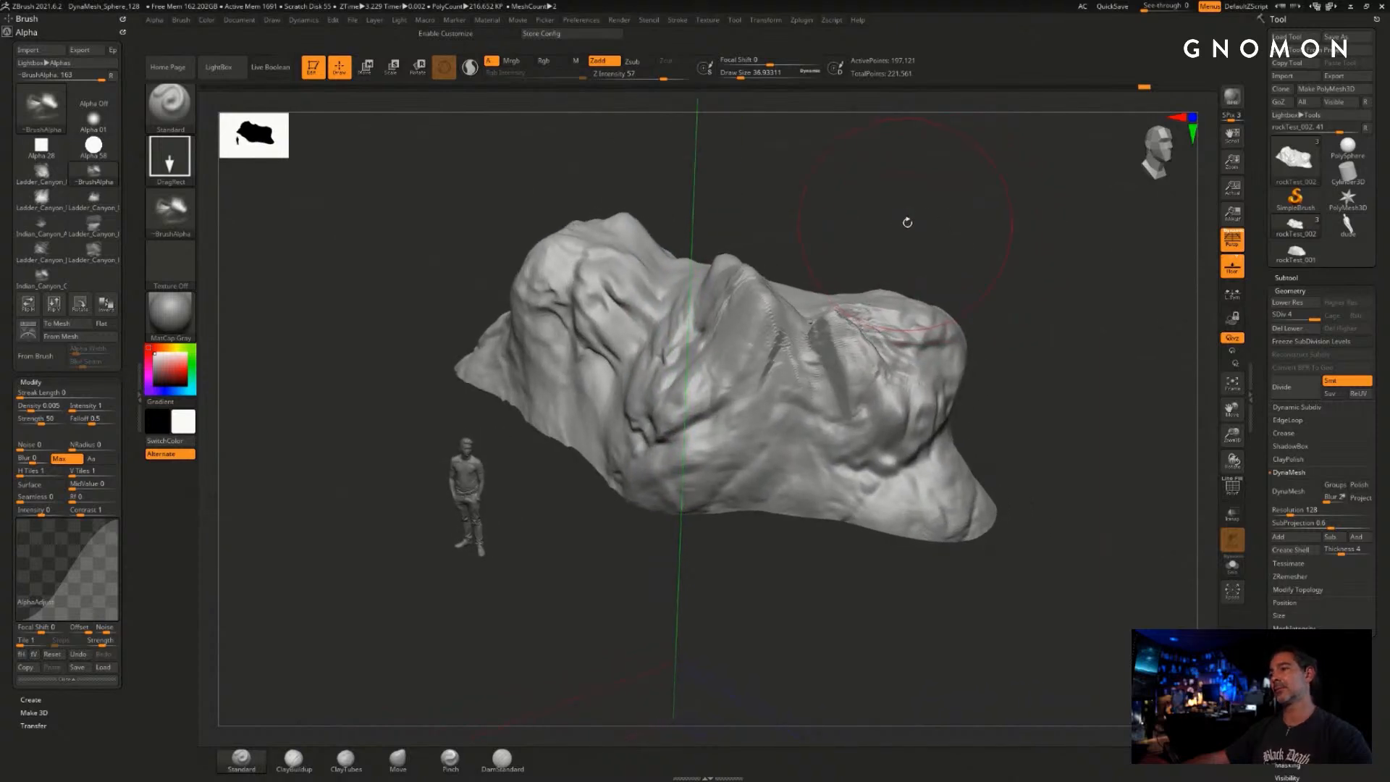
{"action": "mouse_move", "coordinate": [817, 322]}
{"action": "left_mouse_down", "text": "shift"}
{"action": "mouse_move", "coordinate": [790, 360]}
{"action": "mouse_move", "coordinate": [833, 373]}
{"action": "mouse_move", "coordinate": [802, 369]}
{"action": "mouse_move", "coordinate": [784, 336]}
{"action": "left_mouse_up", "text": "shift"}
{"action": "left_click_drag", "start_coordinate": [818, 222], "coordinate": [883, 224]}
{"action": "left_click_drag", "start_coordinate": [748, 312], "coordinate": [714, 314], "text": "shift"}
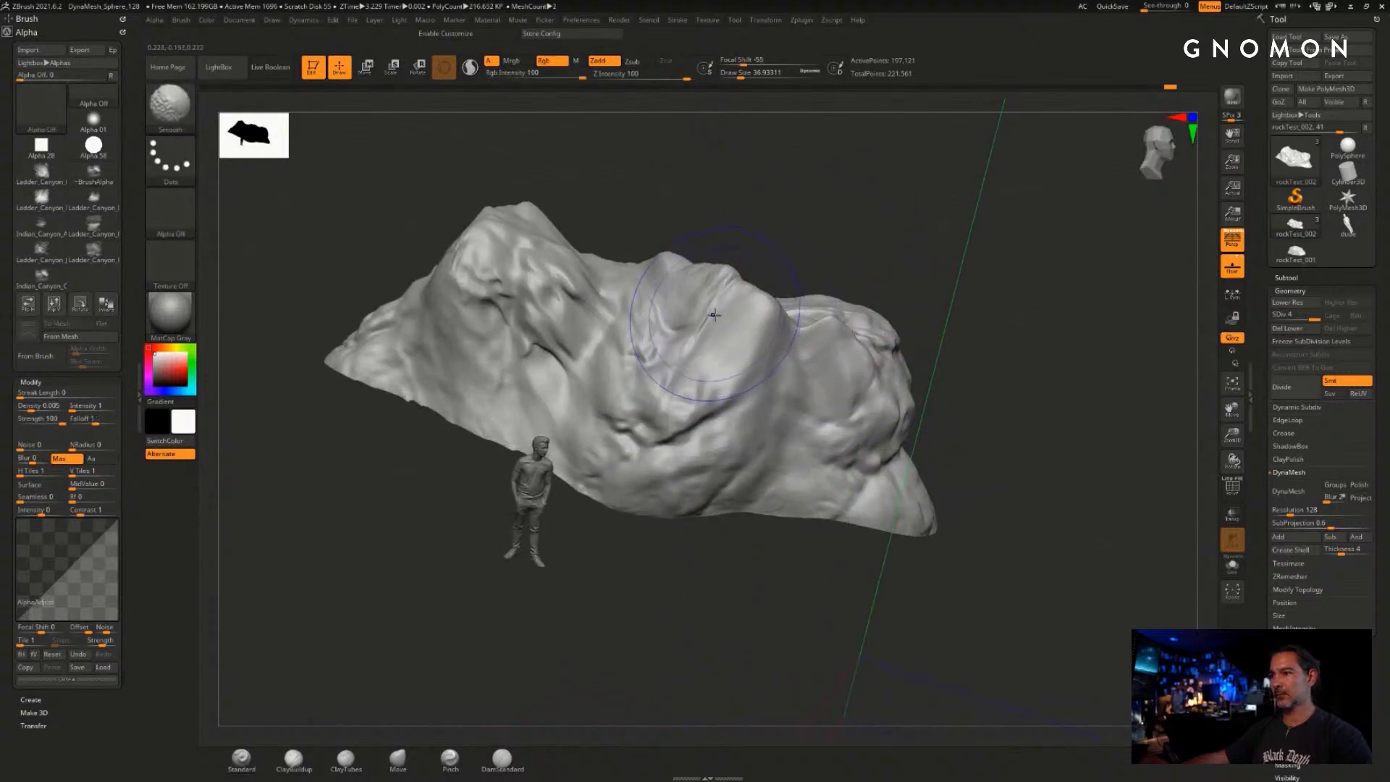
- Display the polyframe on the rock and examine how the polygons are distributed across the ridge
{"action": "left_click_drag", "start_coordinate": [861, 227], "coordinate": [1013, 308]}
{"action": "left_click", "coordinate": [1231, 488]}
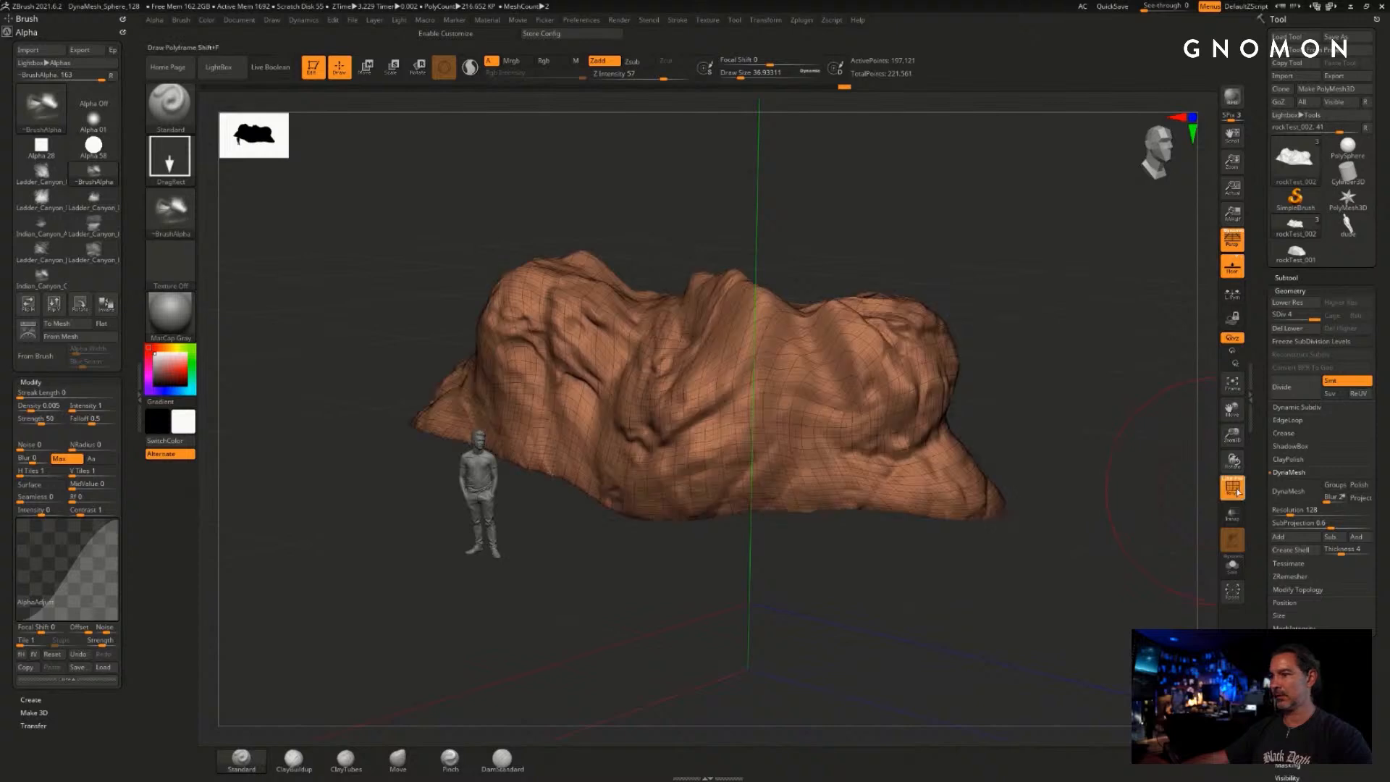
{"action": "mouse_move", "coordinate": [900, 567]}
{"action": "left_mouse_down"}
{"action": "mouse_move", "coordinate": [805, 385]}
{"action": "mouse_move", "coordinate": [731, 395]}
{"action": "left_mouse_up"}
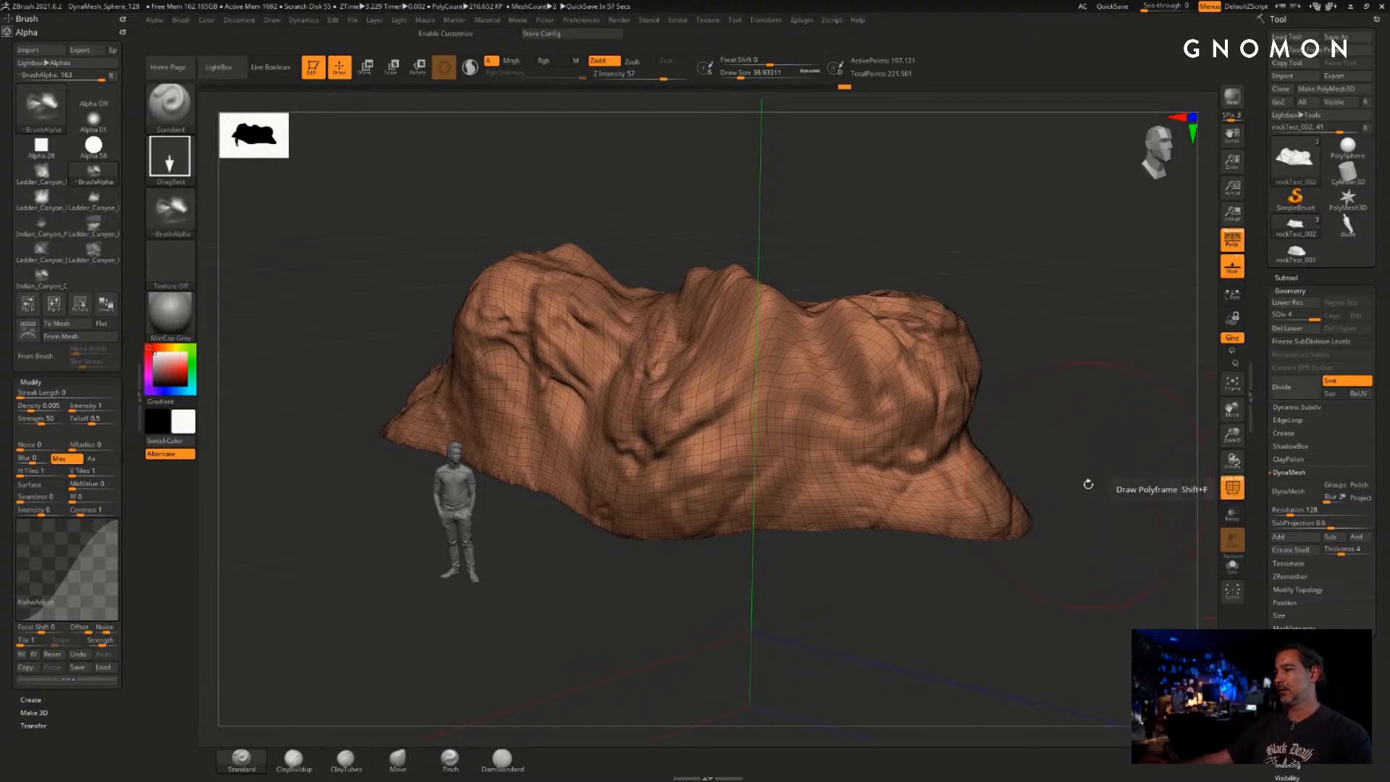
- Hide the polyframe and examine the rock's shaded forms from the side facing the figure
{"action": "mouse_move", "coordinate": [1089, 484]}
{"action": "left_mouse_down"}
{"action": "mouse_move", "coordinate": [1077, 483]}
{"action": "mouse_move", "coordinate": [1096, 487]}
{"action": "left_mouse_up"}
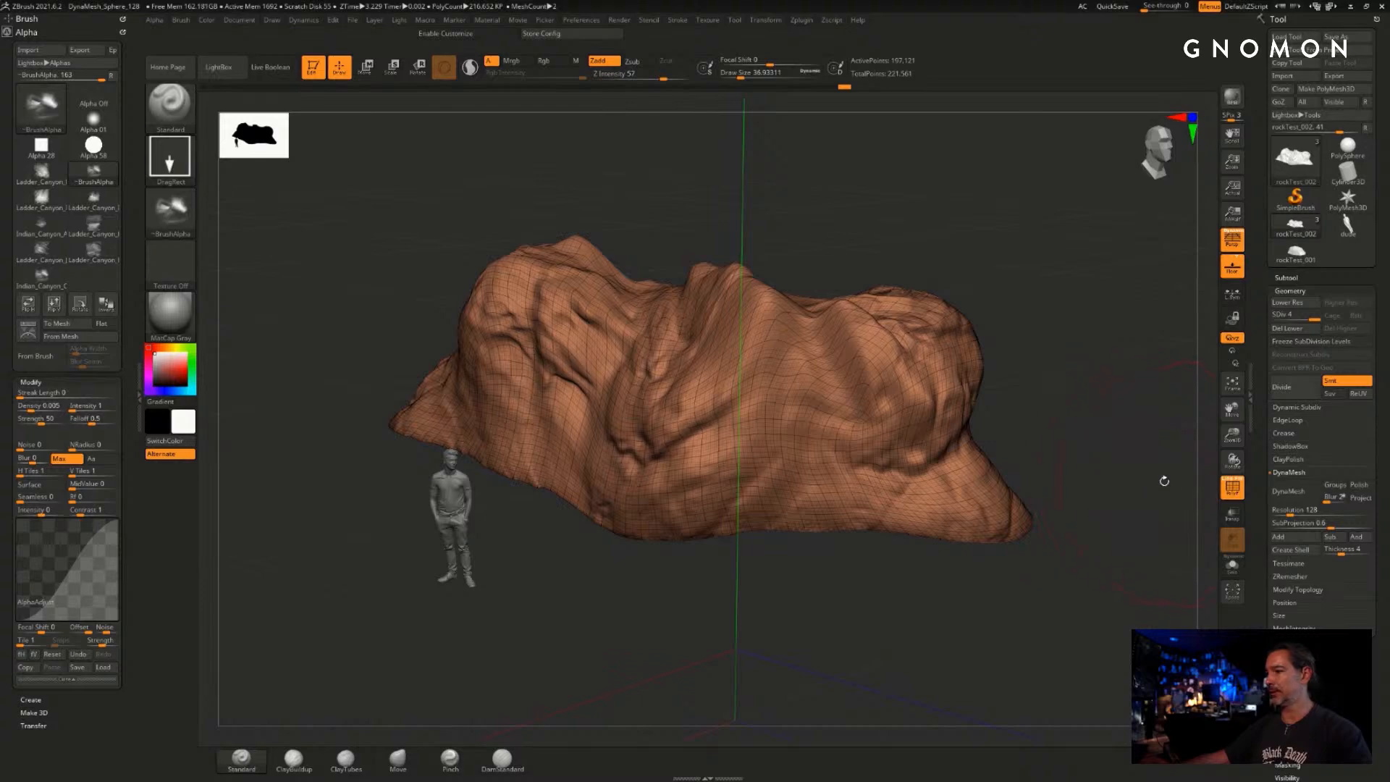
{"action": "left_click_drag", "start_coordinate": [1094, 455], "coordinate": [1080, 440]}
{"action": "left_click", "coordinate": [1232, 487]}
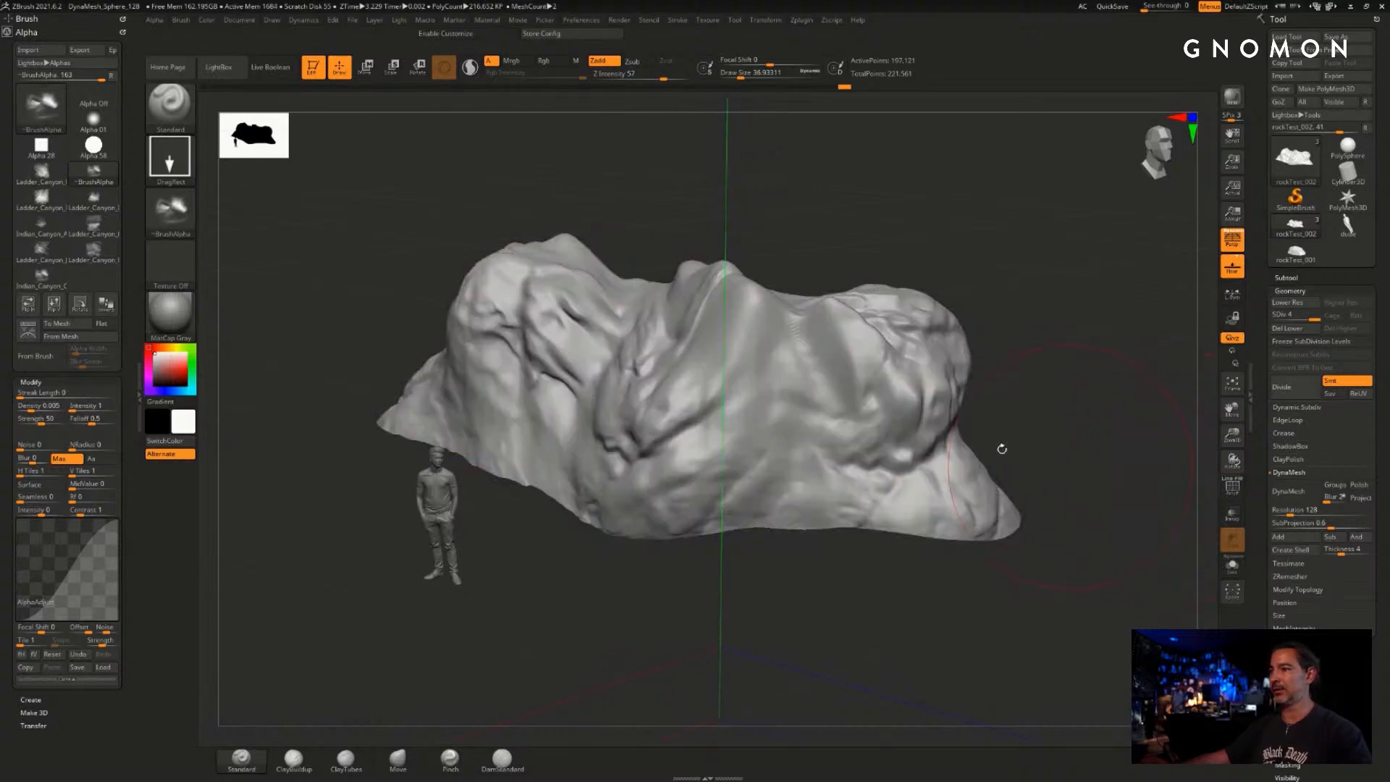
{"action": "left_click_drag", "start_coordinate": [966, 249], "coordinate": [1028, 377]}
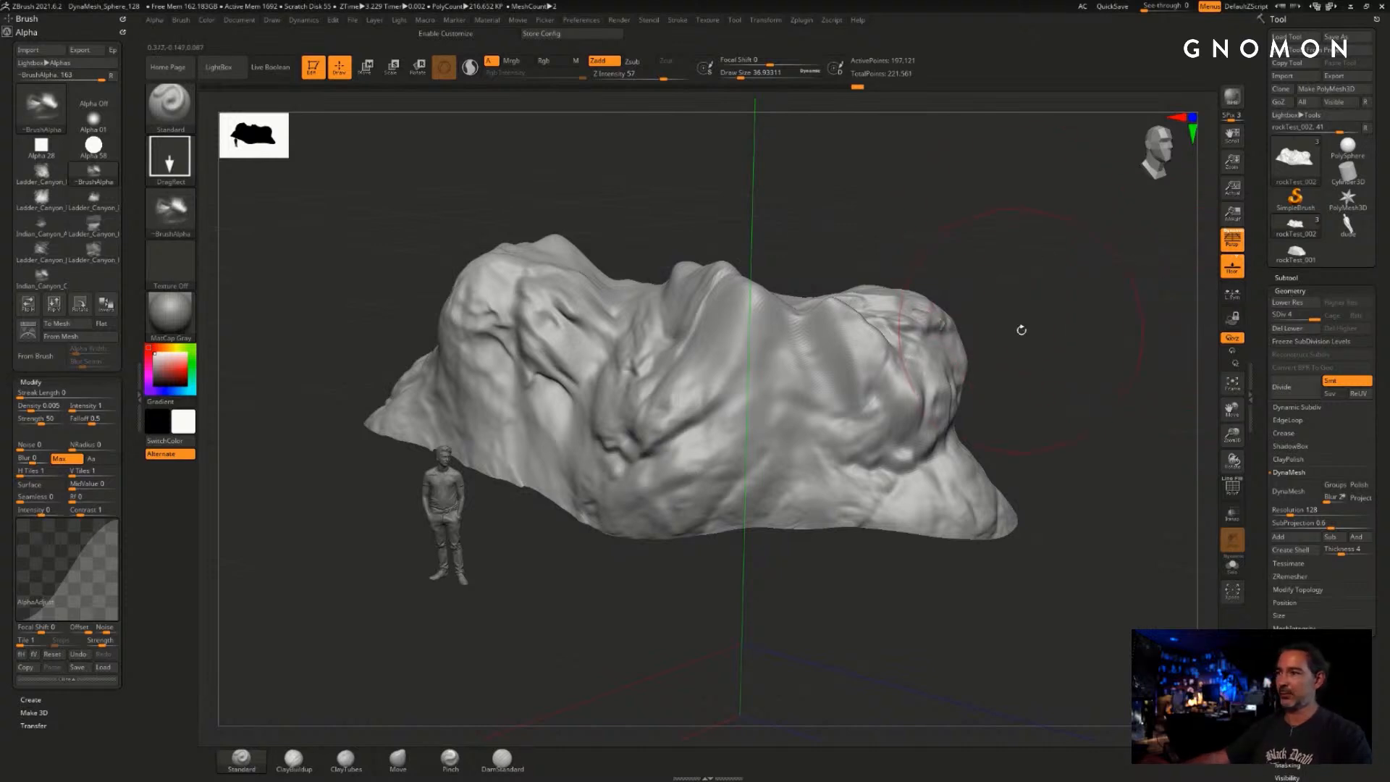
{"action": "mouse_move", "coordinate": [1021, 330]}
{"action": "left_mouse_down"}
{"action": "mouse_move", "coordinate": [1006, 331]}
{"action": "mouse_move", "coordinate": [1021, 329]}
{"action": "left_mouse_up"}
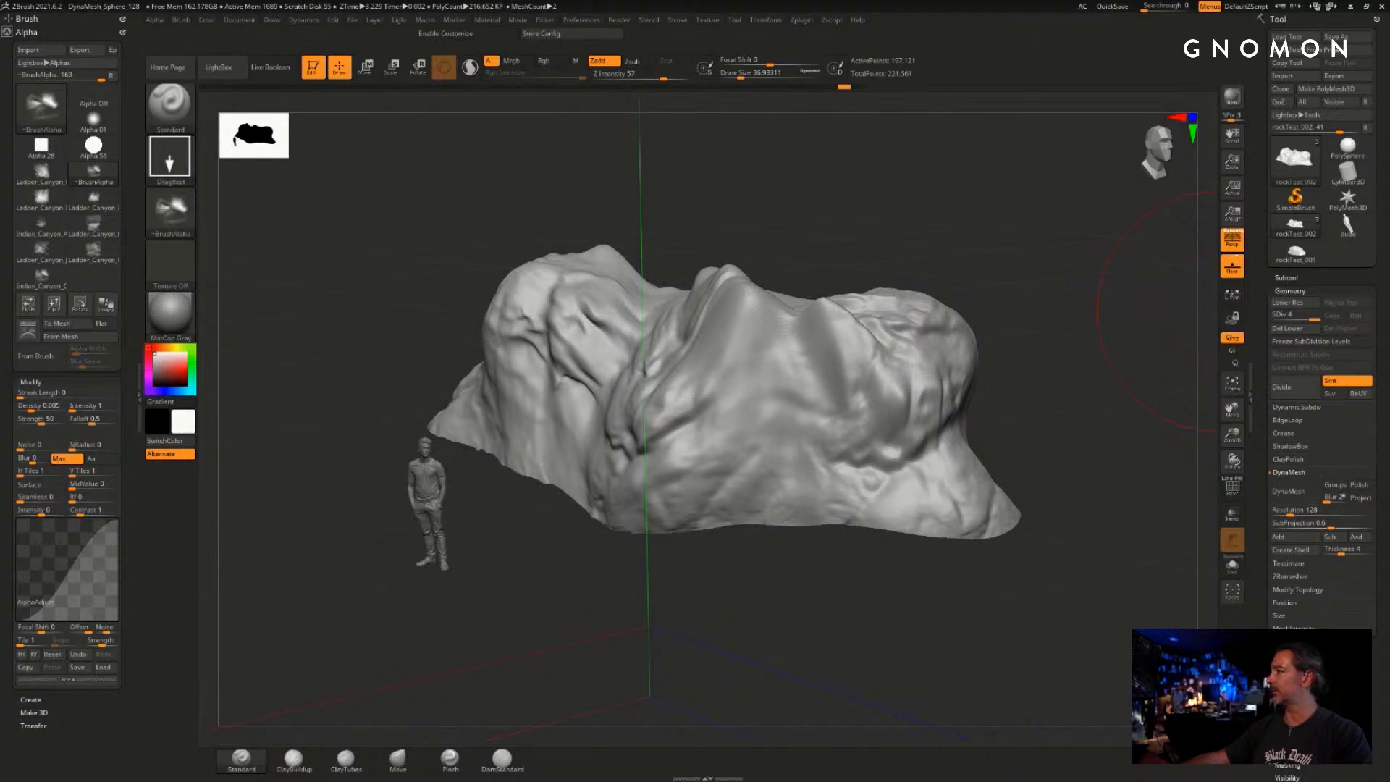
{"action": "mouse_move", "coordinate": [1058, 262]}
{"action": "left_mouse_down"}
{"action": "mouse_move", "coordinate": [894, 319]}
{"action": "mouse_move", "coordinate": [1071, 320]}
{"action": "left_mouse_up"}
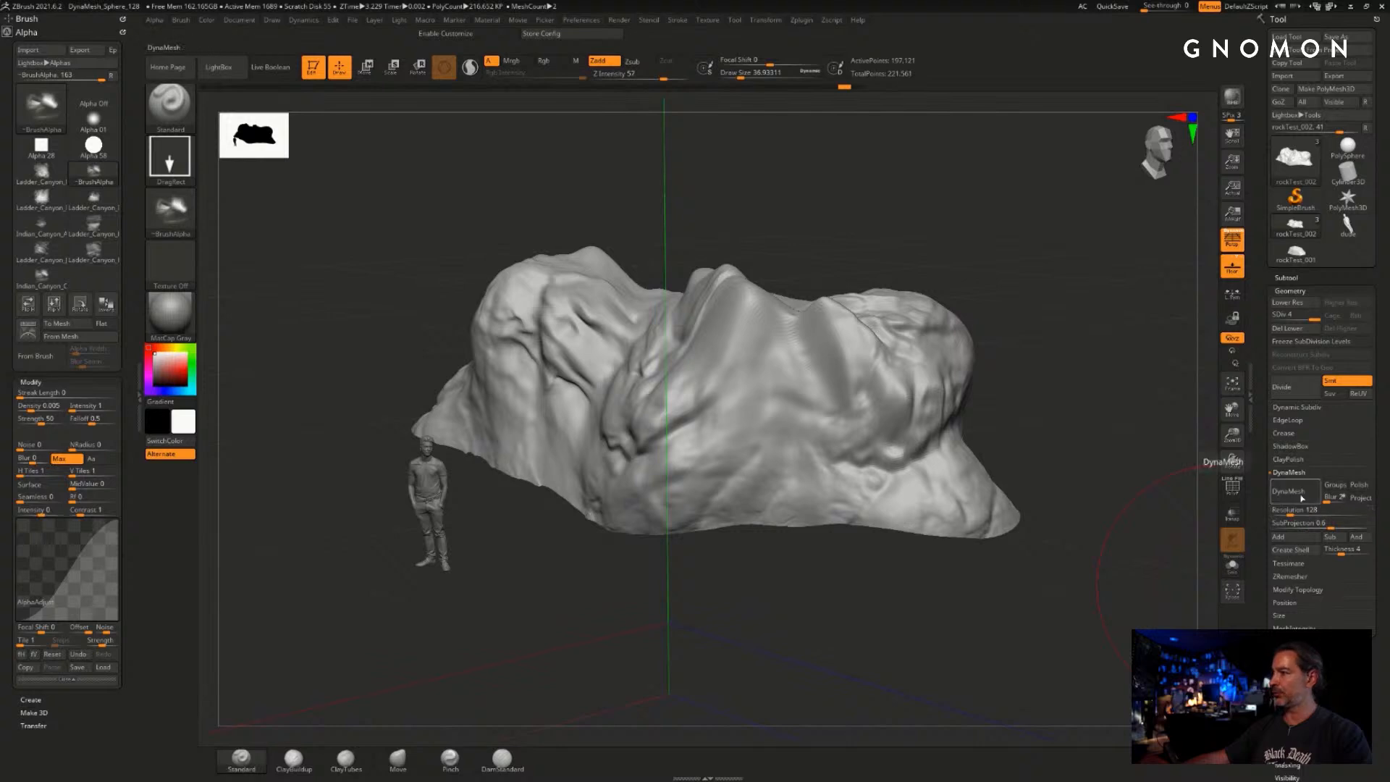
- ZRemesh the rock with a target polygon count of 15
{"action": "left_click", "coordinate": [1292, 577]}
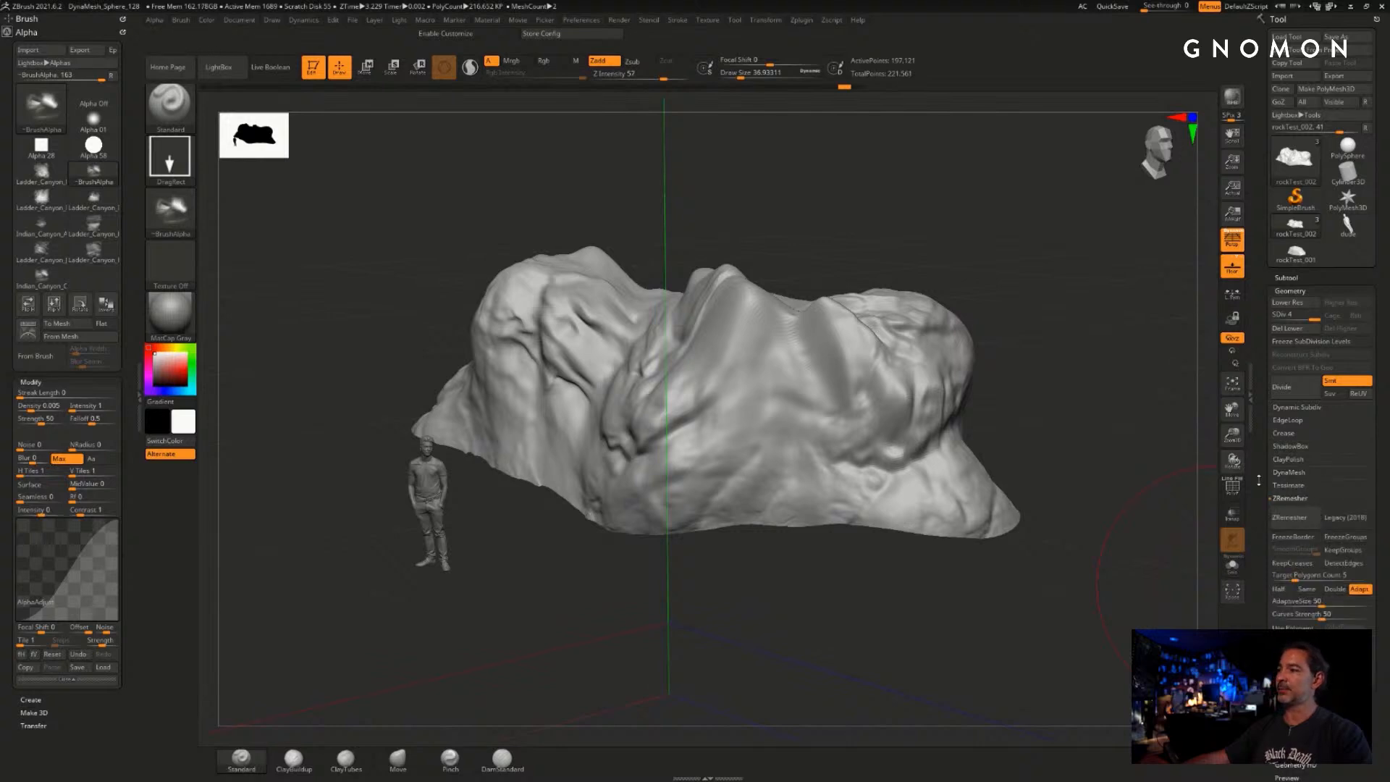
{"action": "scroll", "coordinate": [1259, 479], "scroll_direction": "down", "scroll_amount": 5}
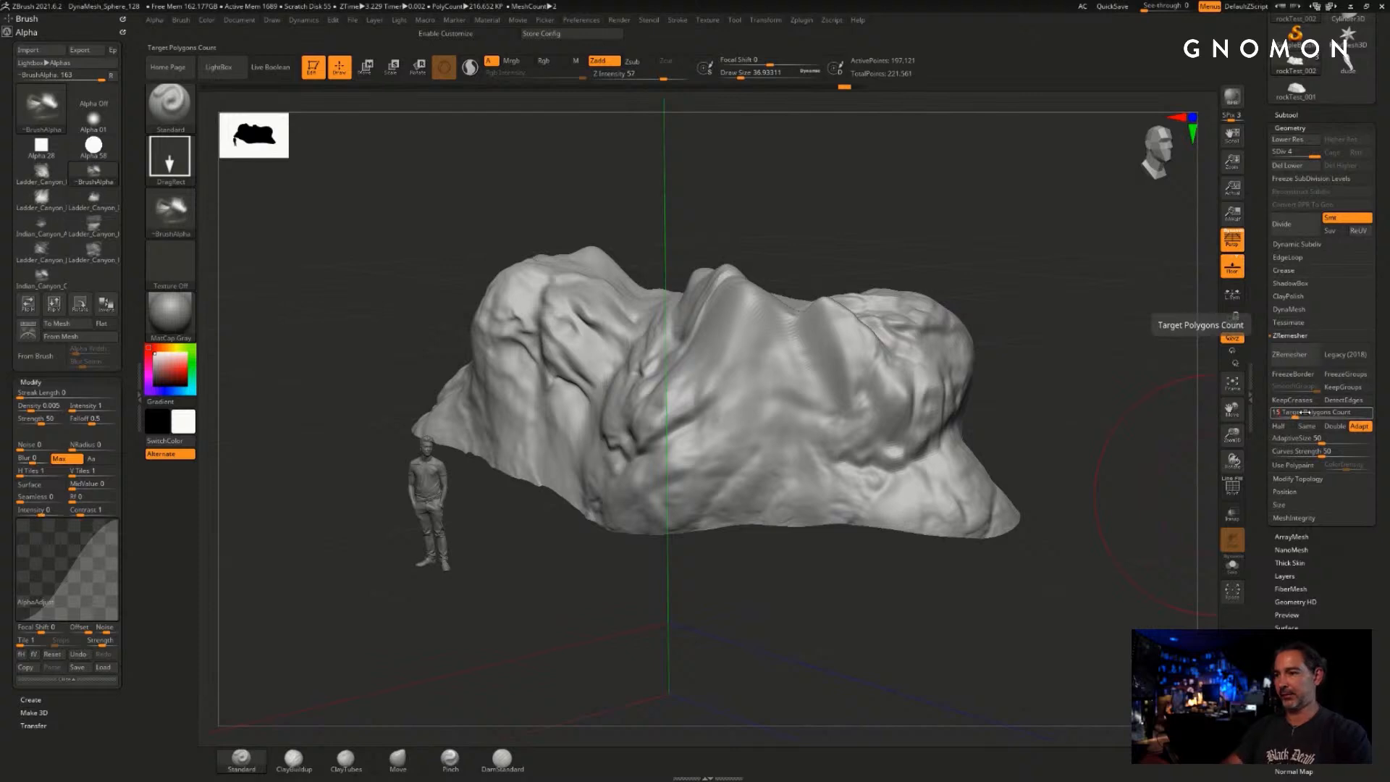
{"action": "key", "text": "Return"}
{"action": "left_click_drag", "start_coordinate": [815, 201], "coordinate": [874, 218]}
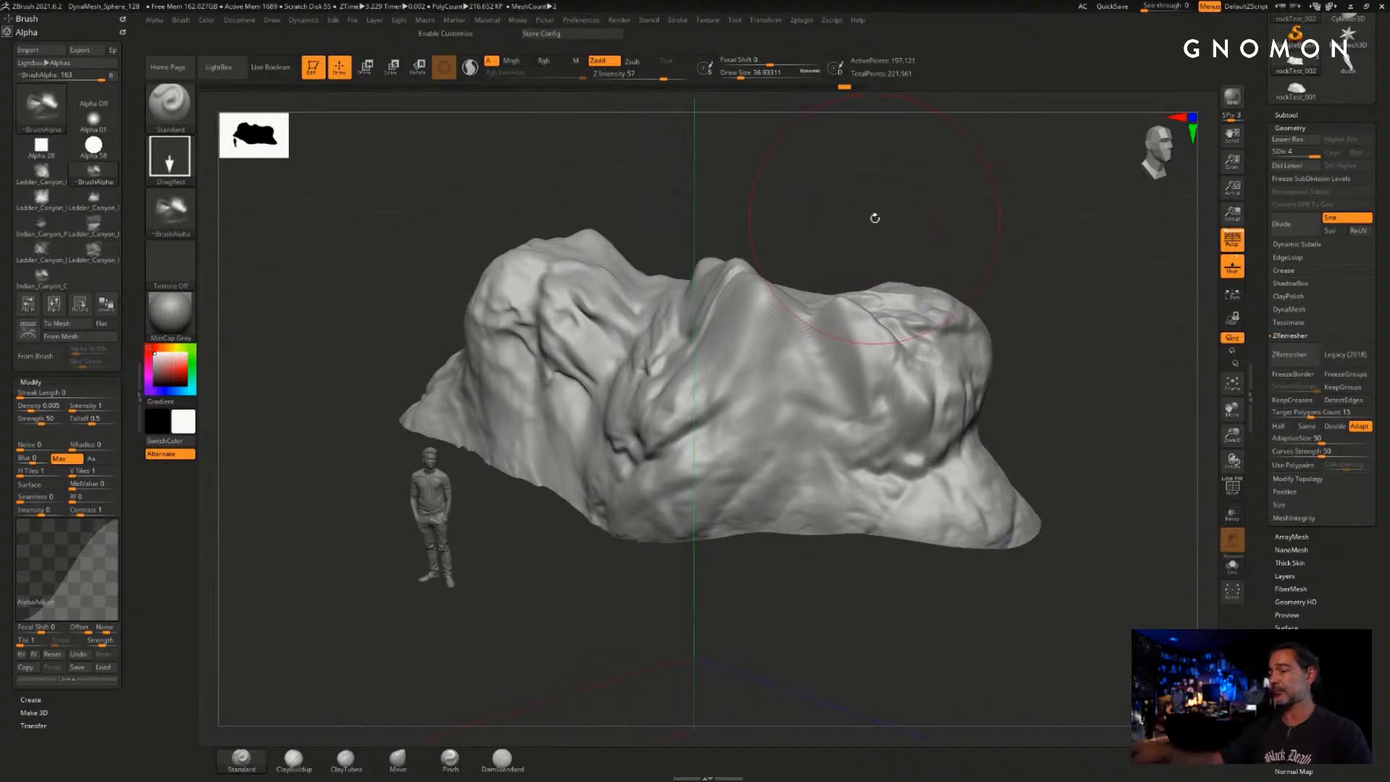
{"action": "left_click_drag", "start_coordinate": [1044, 368], "coordinate": [1068, 368]}
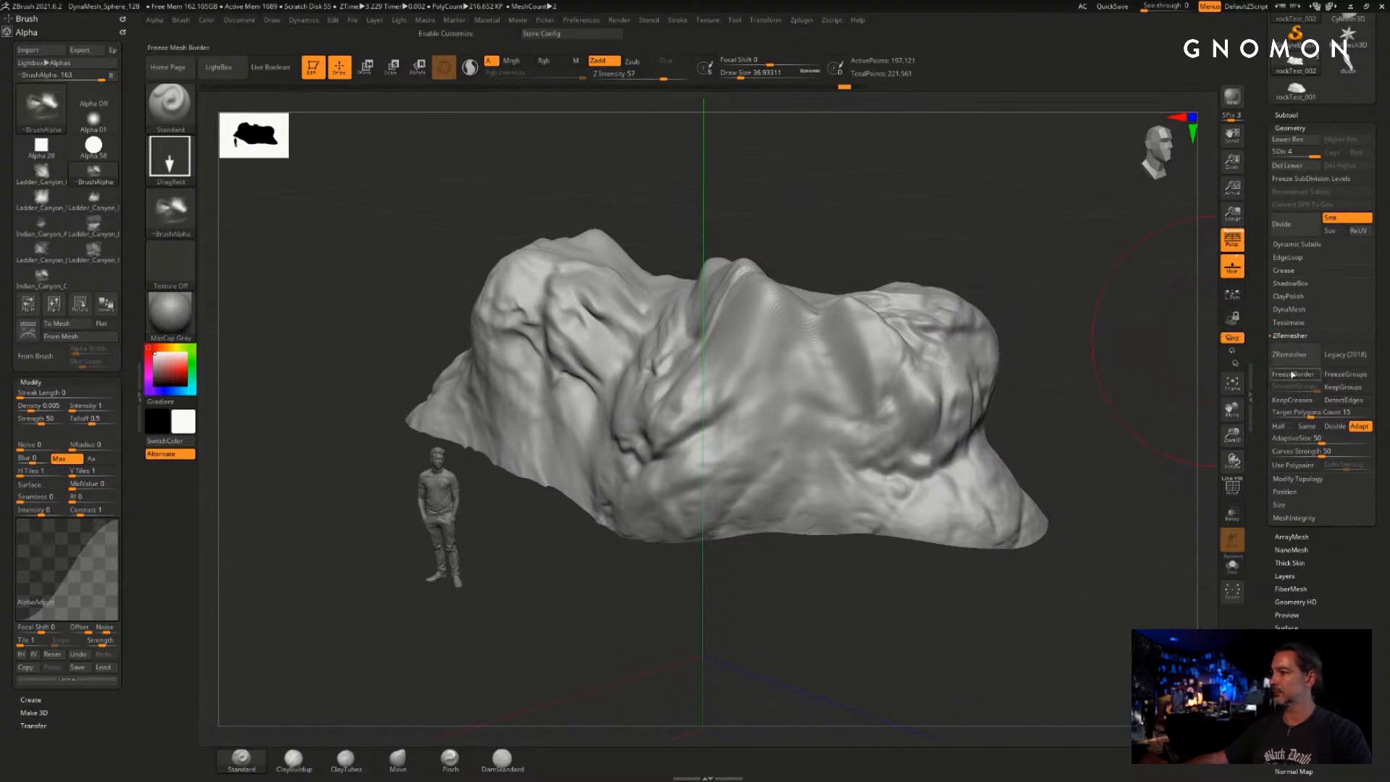
{"action": "left_click", "coordinate": [1295, 356]}
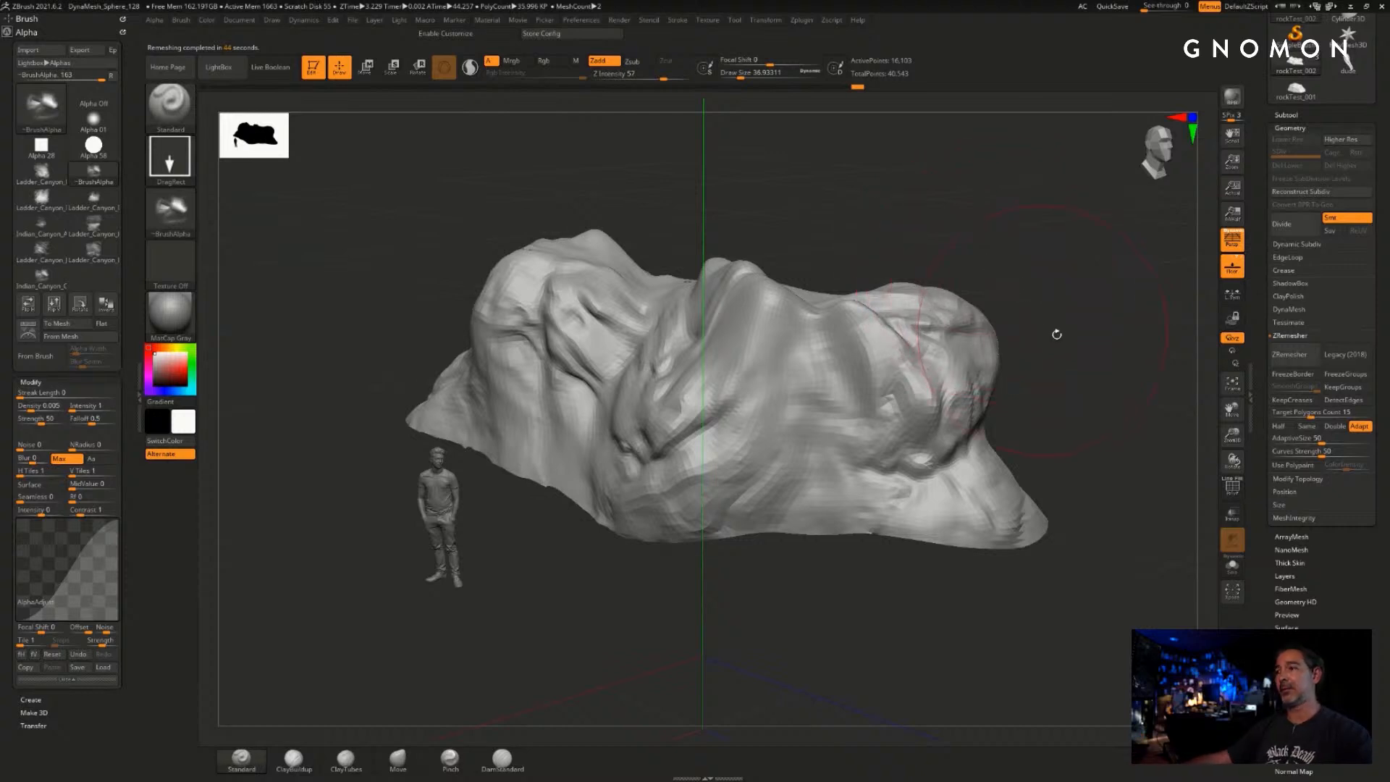
- Examine the remeshed rock from several angles, with and without the polyframe, to judge its polygon flow and remaining detail
{"action": "mouse_move", "coordinate": [1060, 334]}
{"action": "left_mouse_down"}
{"action": "mouse_move", "coordinate": [1067, 353]}
{"action": "mouse_move", "coordinate": [1065, 338]}
{"action": "mouse_move", "coordinate": [1095, 357]}
{"action": "left_mouse_up"}
{"action": "mouse_move", "coordinate": [1042, 307]}
{"action": "left_mouse_down"}
{"action": "mouse_move", "coordinate": [989, 237]}
{"action": "mouse_move", "coordinate": [999, 230]}
{"action": "mouse_move", "coordinate": [862, 224]}
{"action": "mouse_move", "coordinate": [888, 217]}
{"action": "mouse_move", "coordinate": [997, 251]}
{"action": "left_mouse_up"}
{"action": "key", "text": "s"}
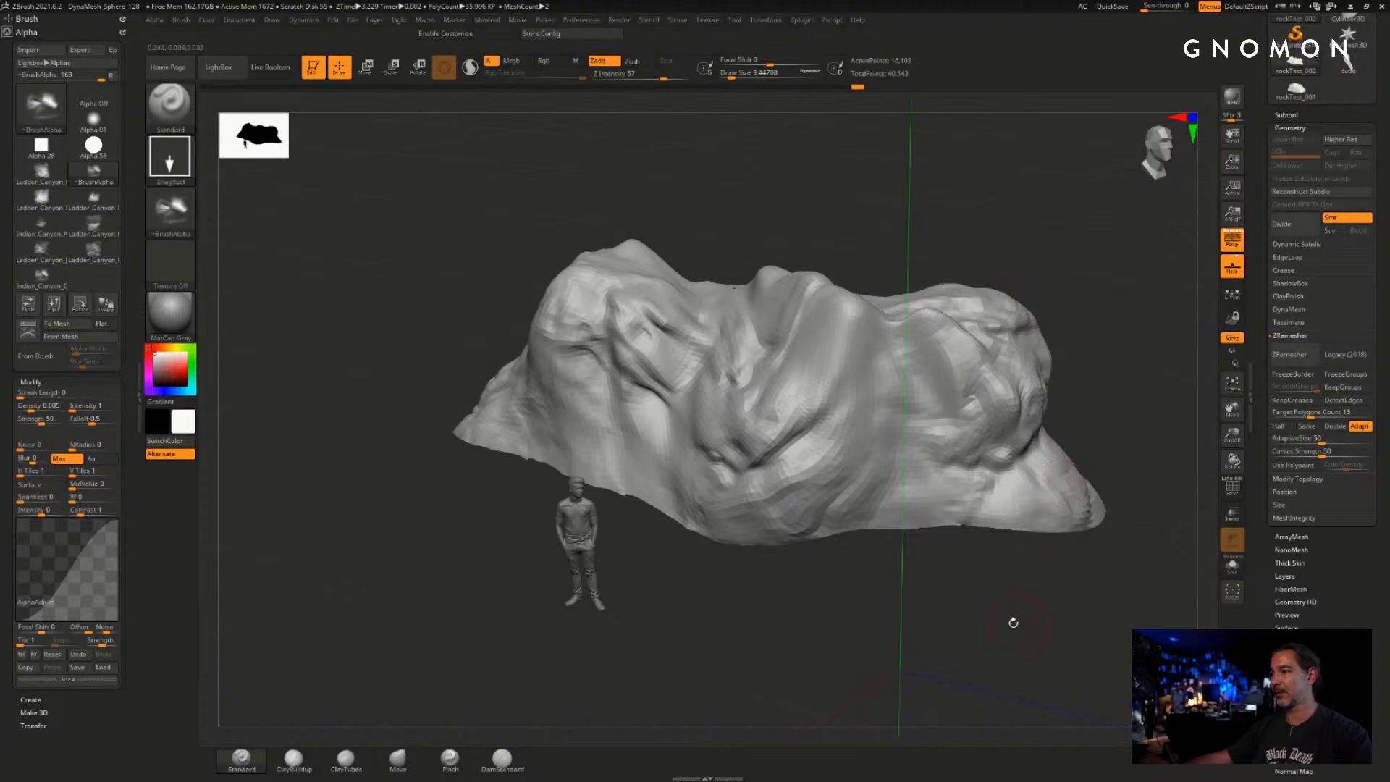
{"action": "left_click_drag", "start_coordinate": [1019, 624], "coordinate": [850, 577]}
{"action": "left_click", "coordinate": [1231, 486]}
{"action": "left_click_drag", "start_coordinate": [818, 572], "coordinate": [897, 597]}
{"action": "key", "text": "shift+f"}
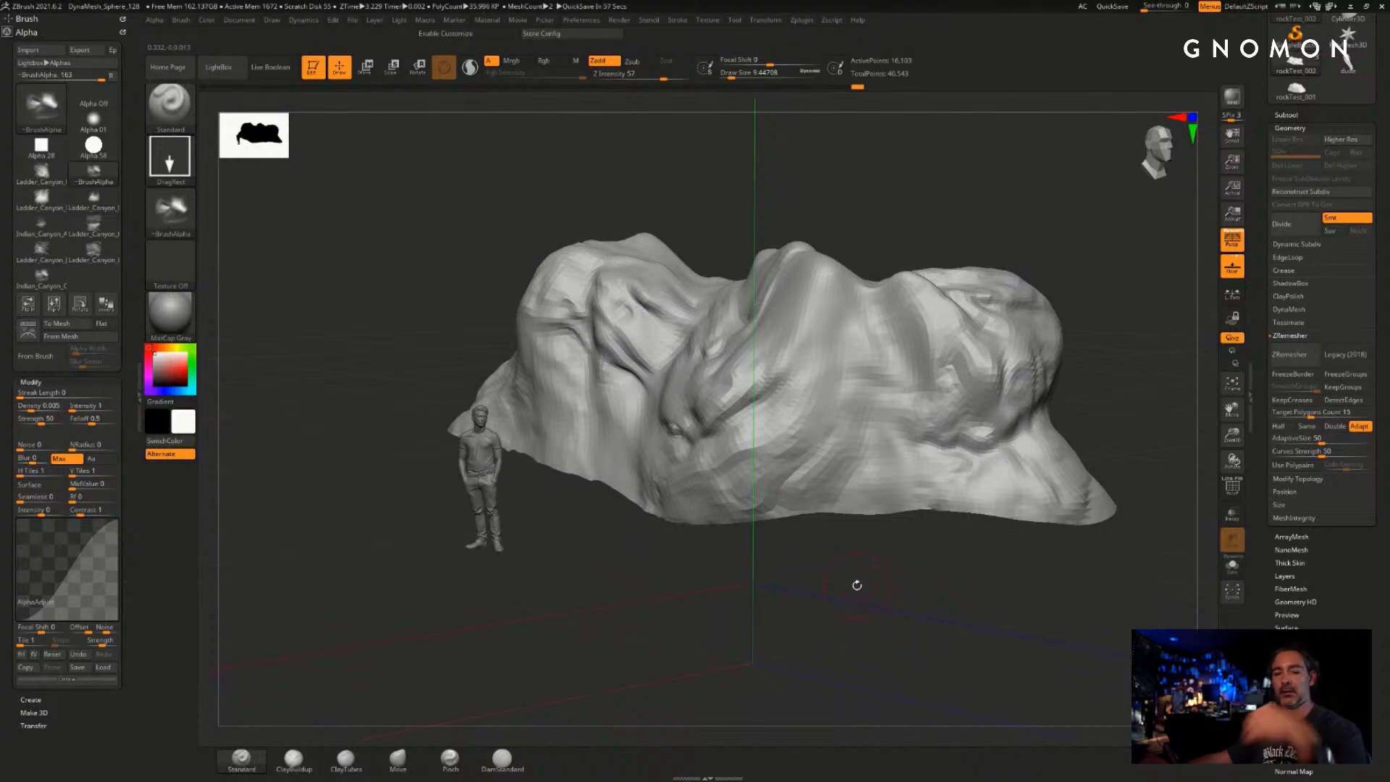
{"action": "left_click_drag", "start_coordinate": [863, 599], "coordinate": [896, 614]}
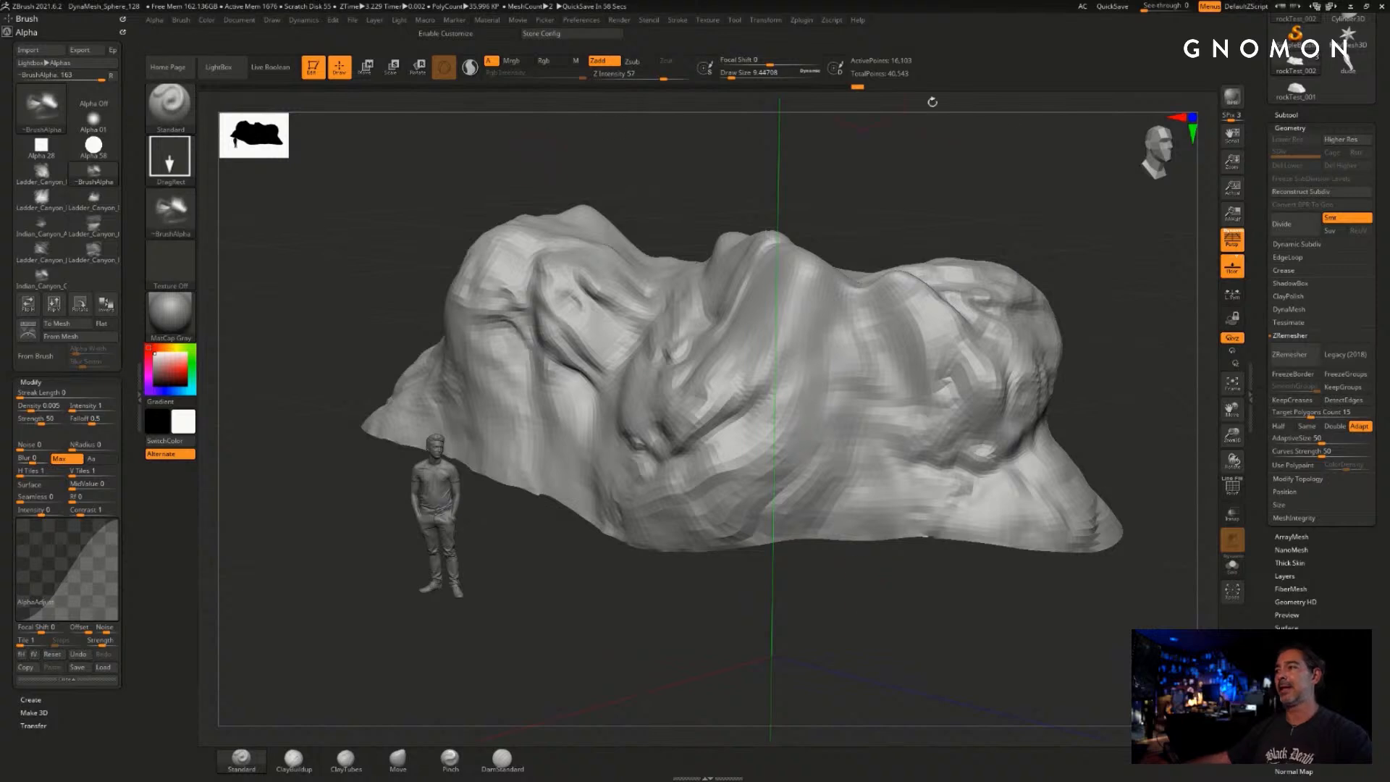
{"action": "left_click_drag", "start_coordinate": [1119, 279], "coordinate": [1112, 275]}
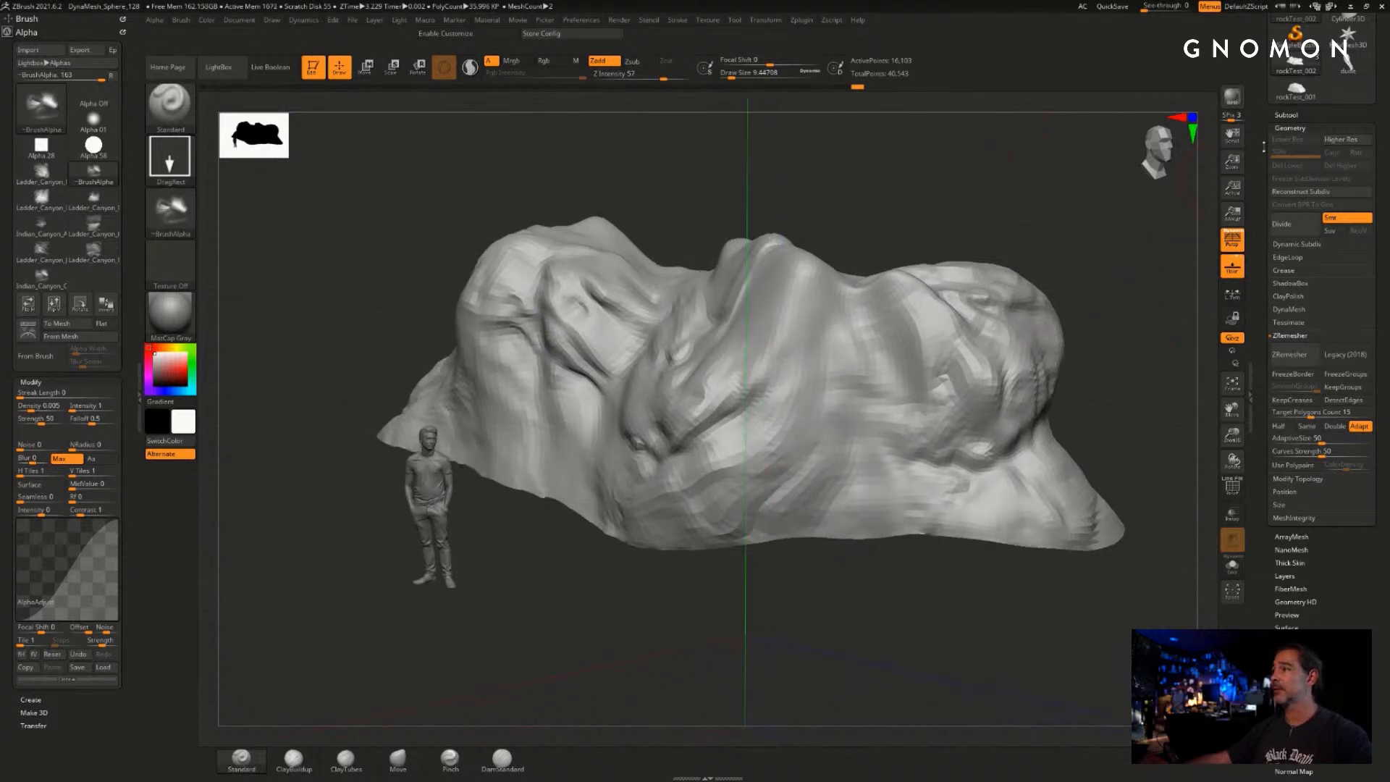
{"action": "left_click", "coordinate": [1288, 127]}
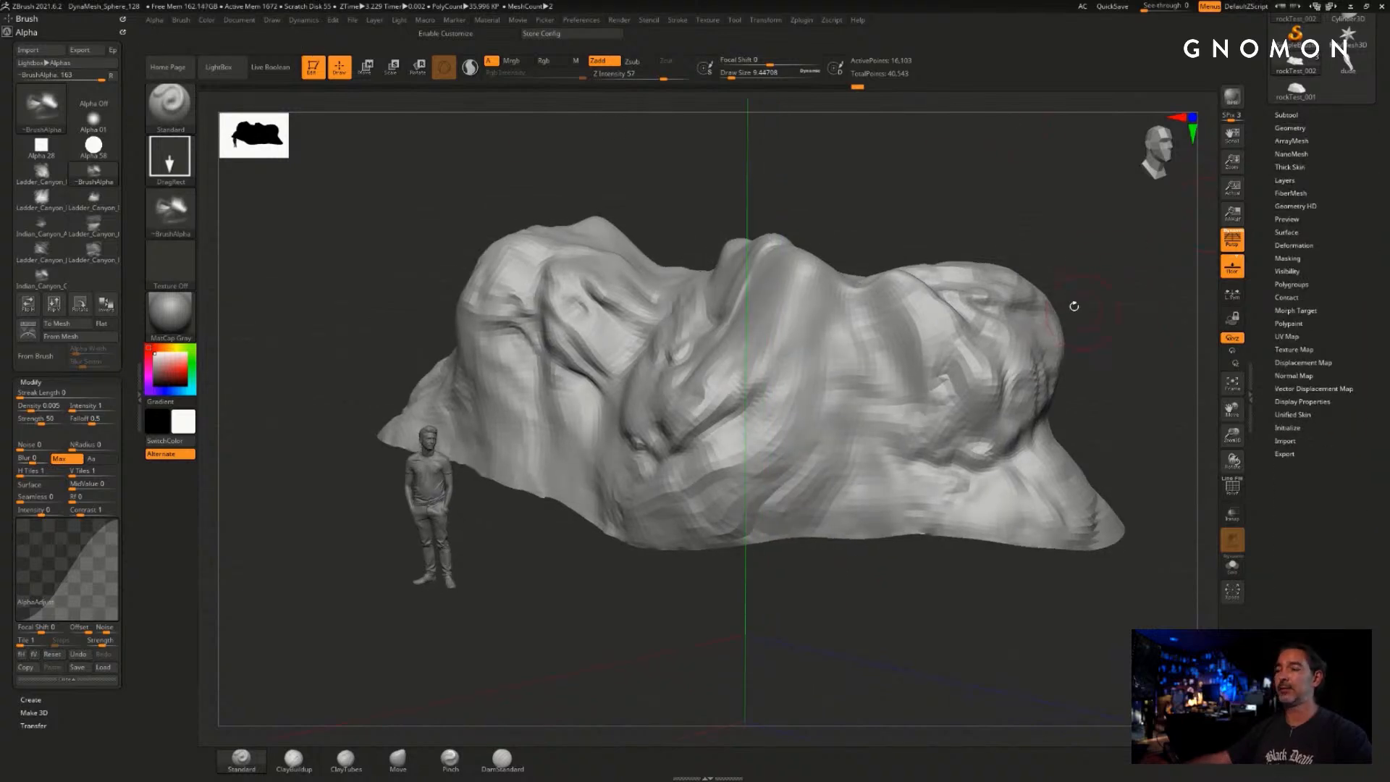
{"action": "left_click_drag", "start_coordinate": [883, 181], "coordinate": [921, 202]}
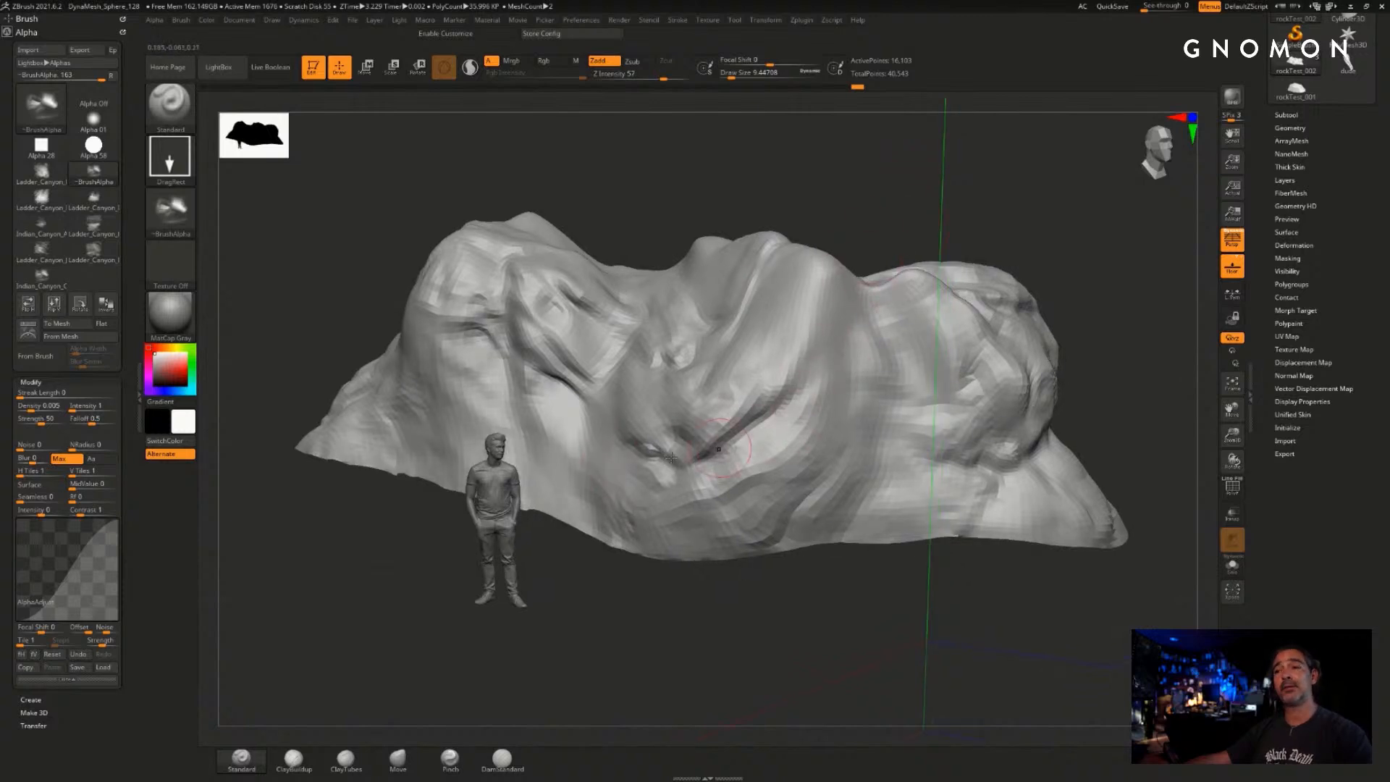
{"action": "left_click_drag", "start_coordinate": [909, 607], "coordinate": [952, 561]}
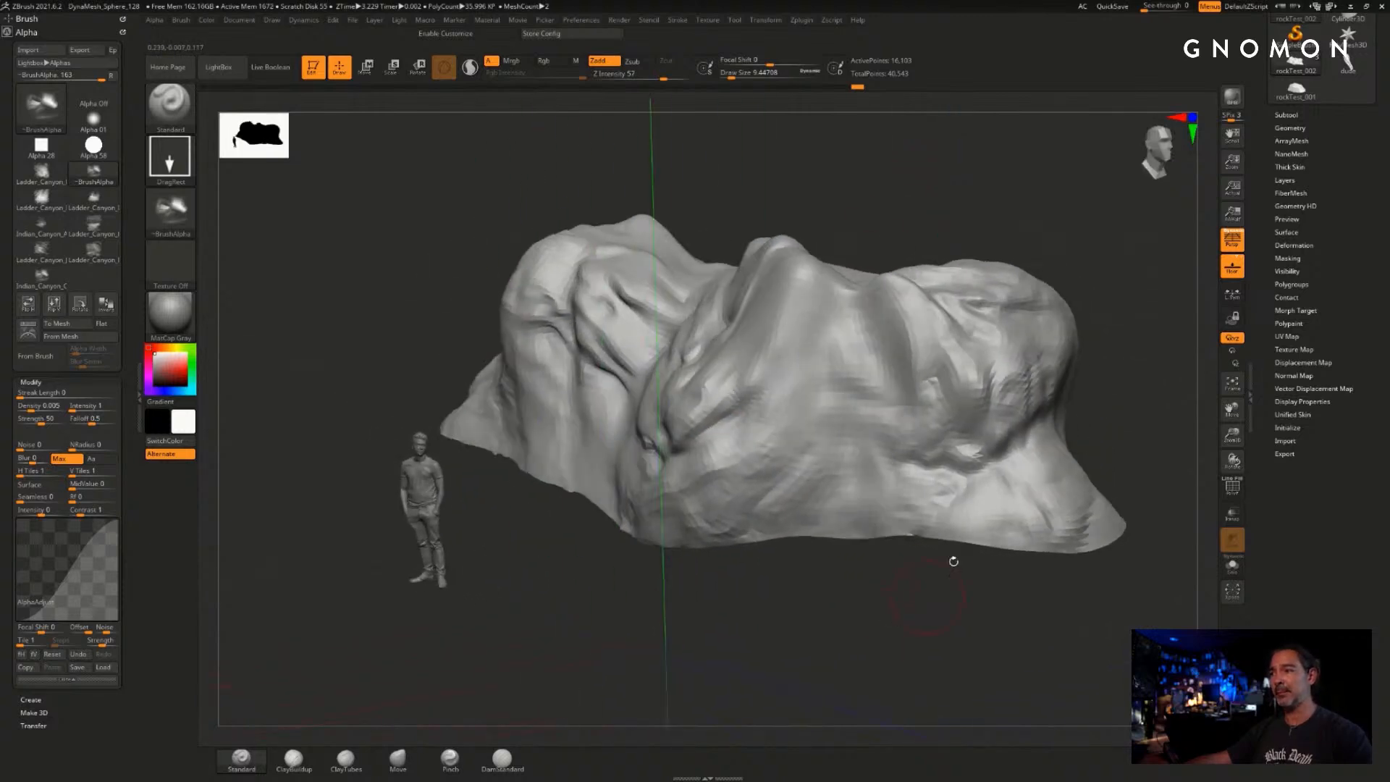
{"action": "left_click_drag", "start_coordinate": [819, 563], "coordinate": [1045, 574]}
{"action": "left_click", "coordinate": [1239, 486]}
{"action": "left_click", "coordinate": [1240, 486]}
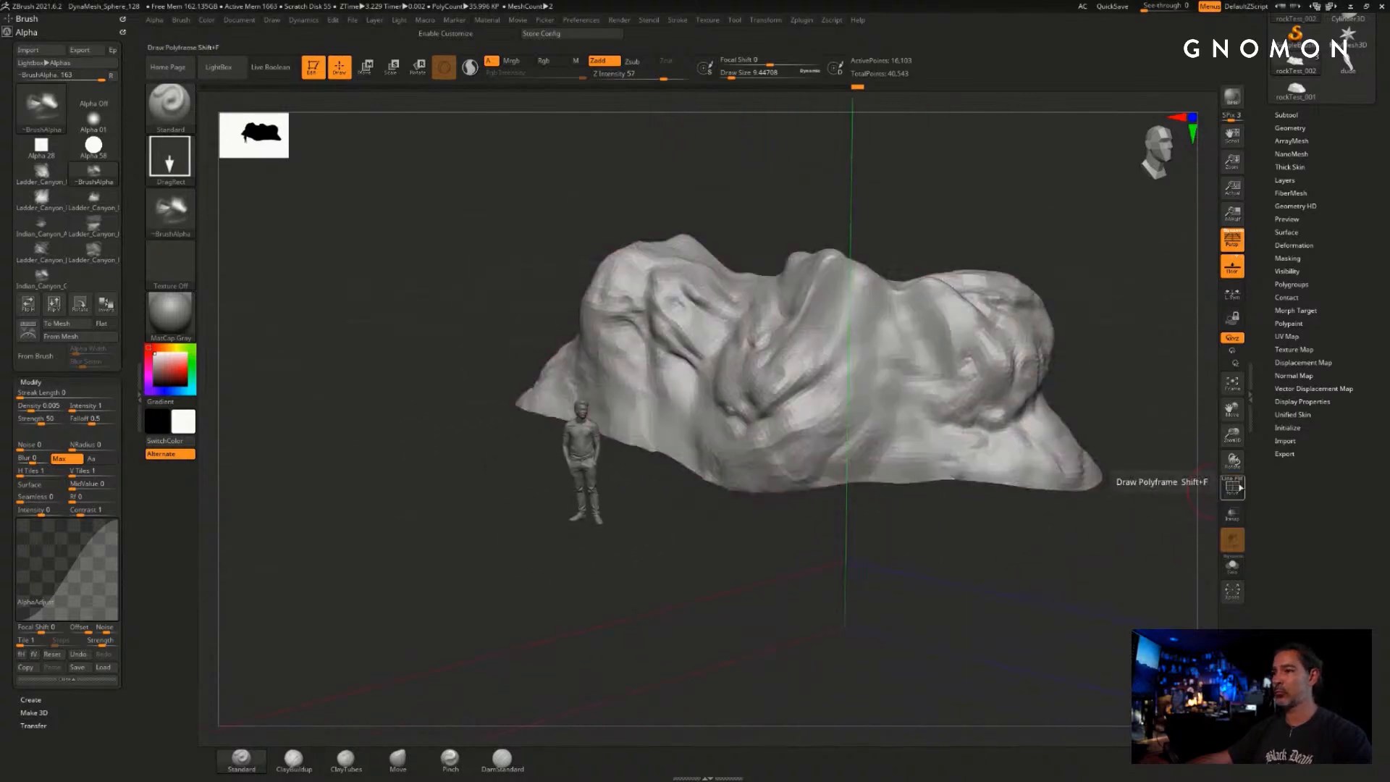
{"action": "left_click_drag", "start_coordinate": [1161, 499], "coordinate": [1131, 515], "text": "alt"}
- Divide the remeshed rock twice to subdivision level 3 and check the smoothed forms around it
{"action": "left_click", "coordinate": [1290, 128]}
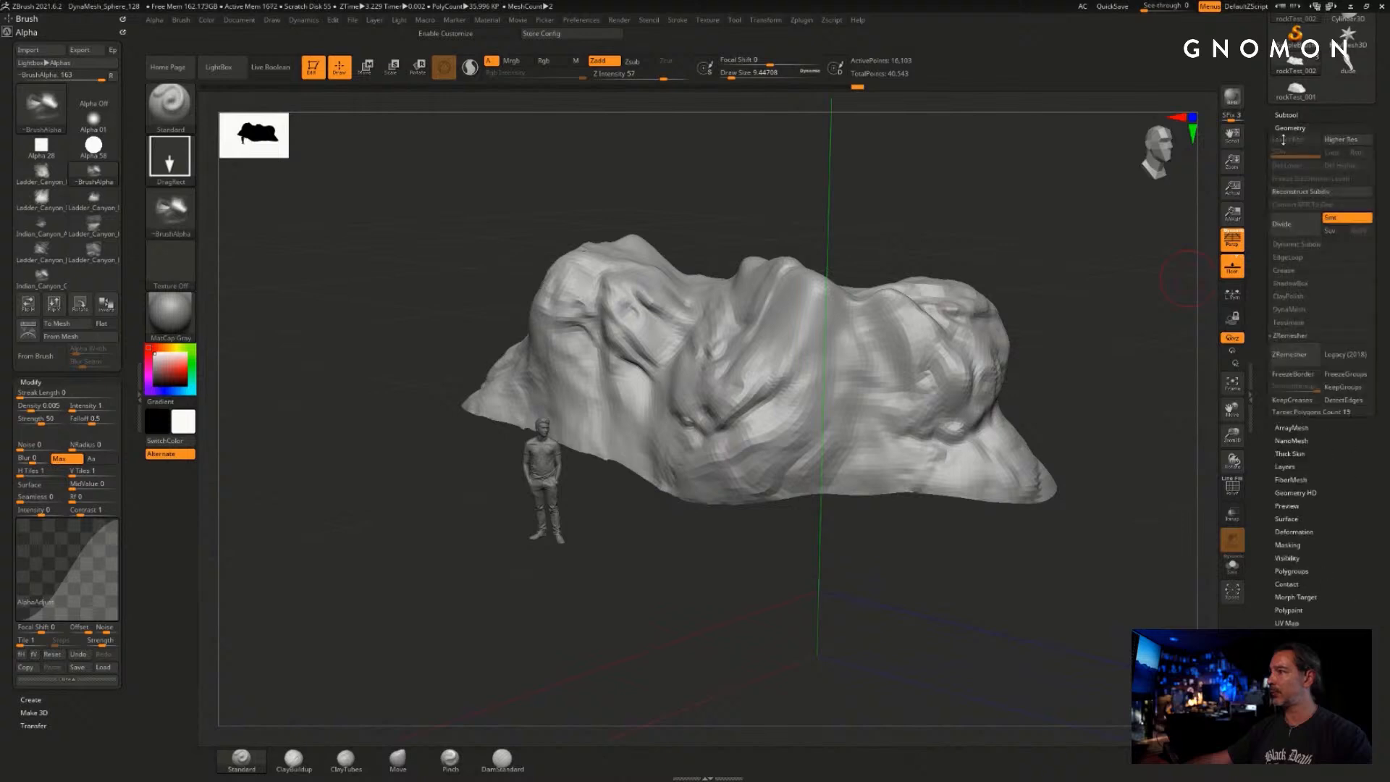
{"action": "left_click_drag", "start_coordinate": [1086, 225], "coordinate": [1053, 292]}
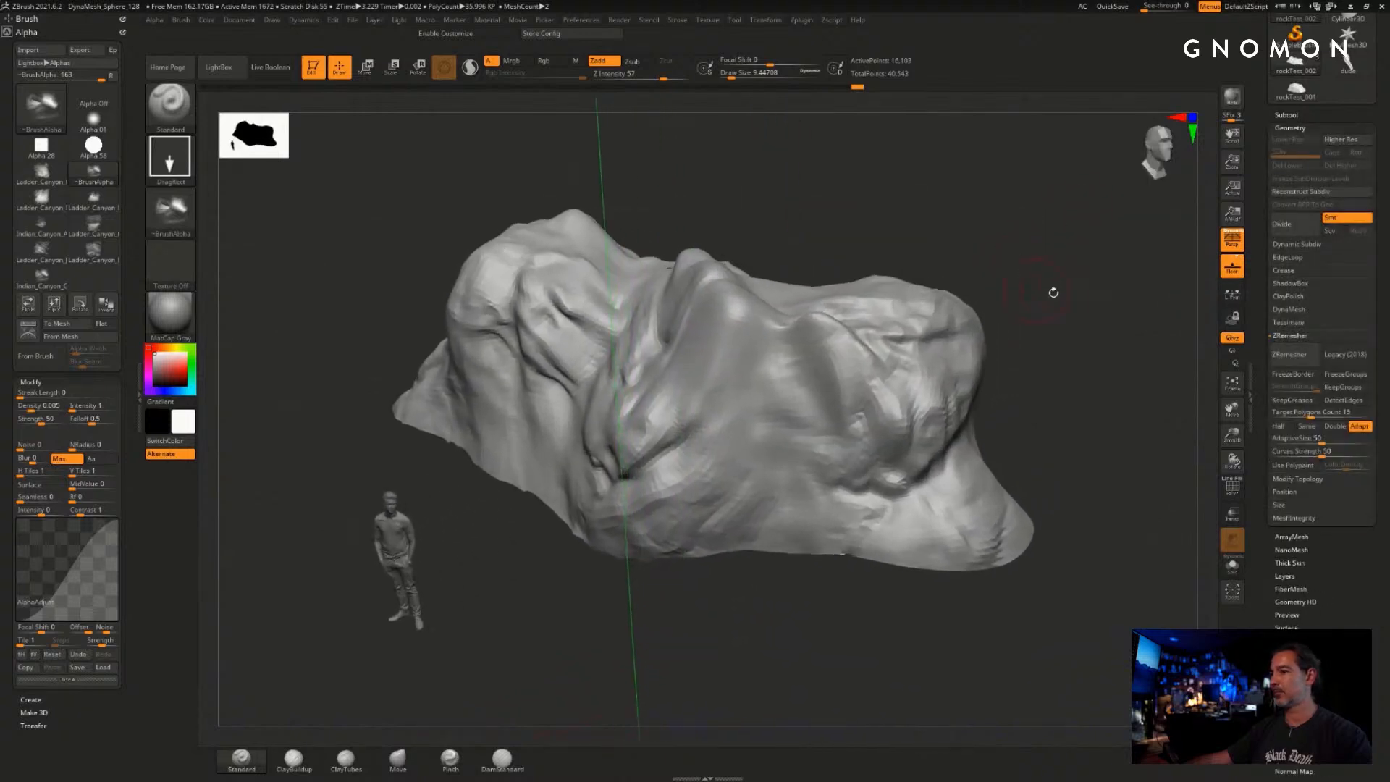
{"action": "left_click", "coordinate": [1290, 227]}
{"action": "left_click", "coordinate": [1290, 227]}
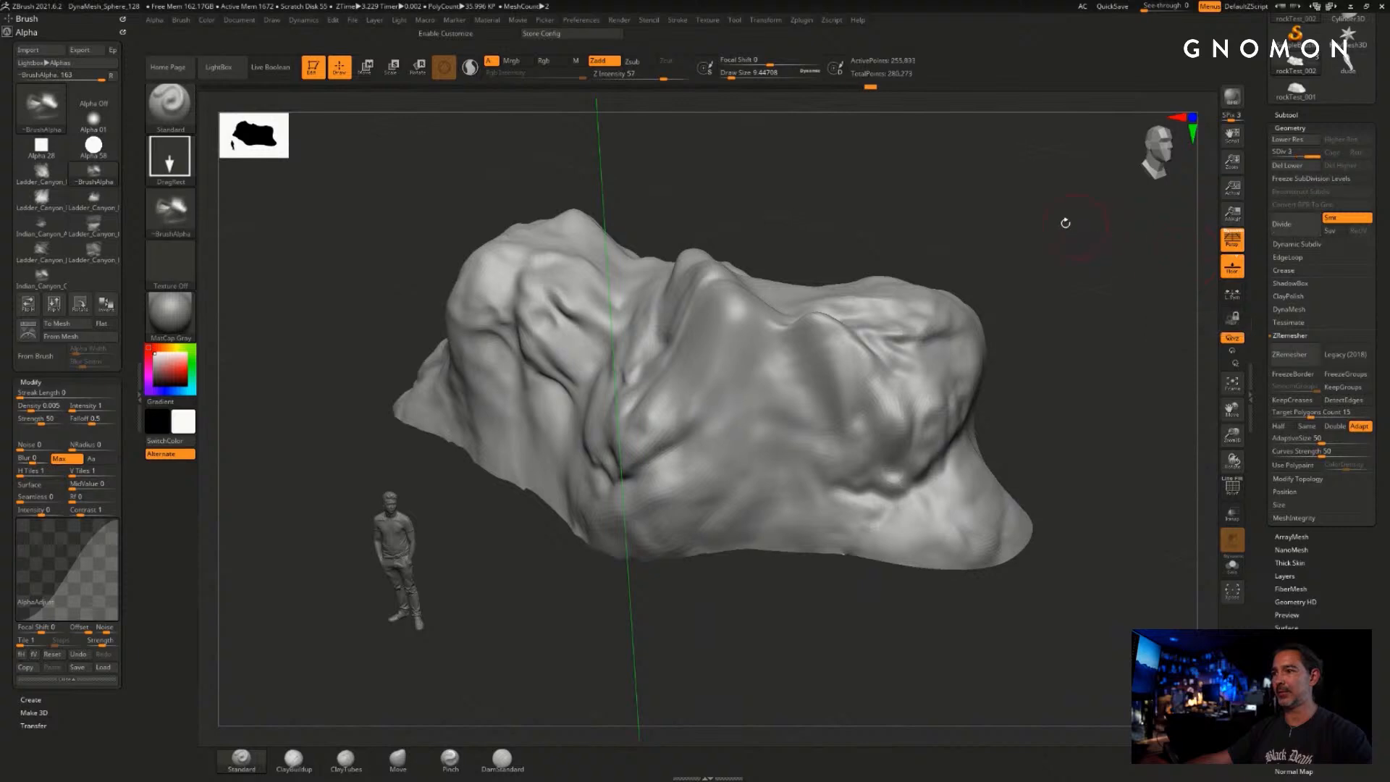
{"action": "left_click_drag", "start_coordinate": [1064, 223], "coordinate": [1016, 228]}
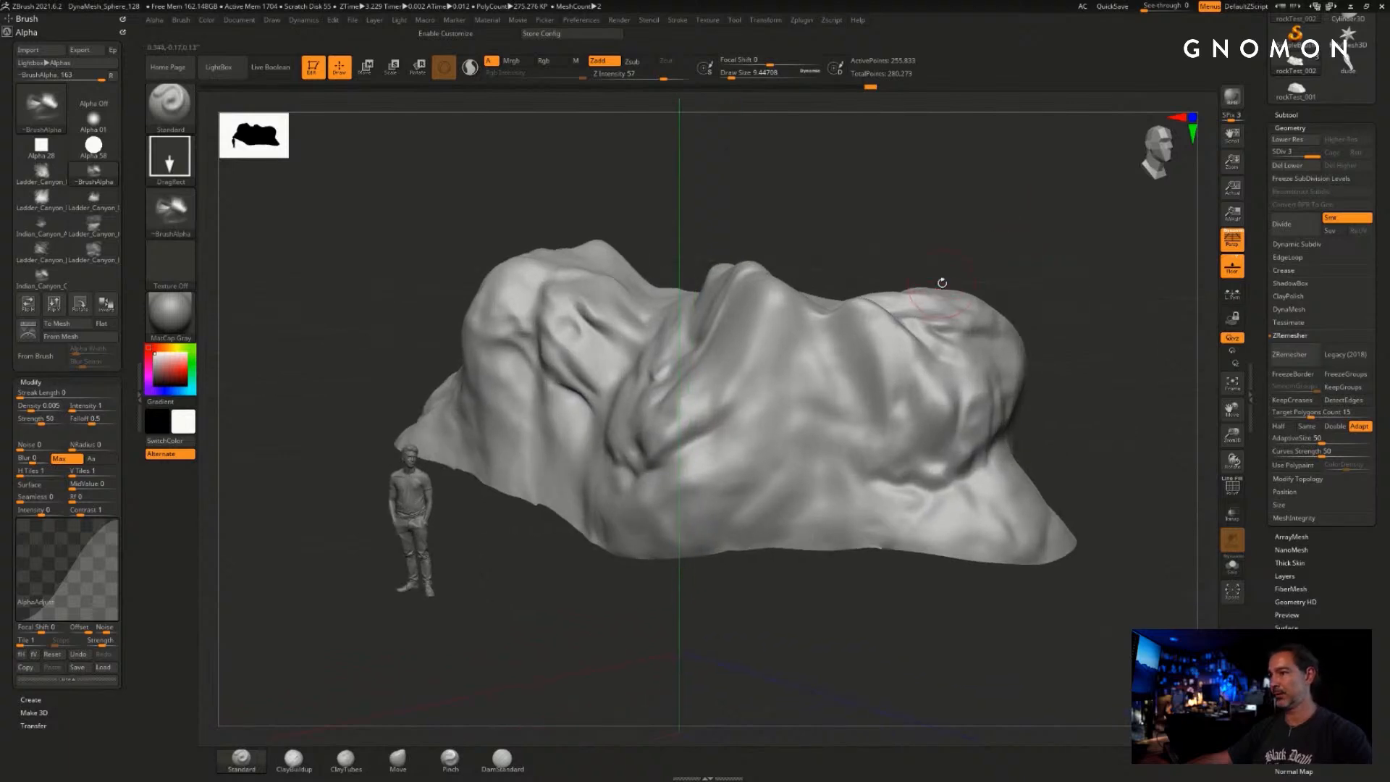
{"action": "left_click_drag", "start_coordinate": [941, 282], "coordinate": [986, 227]}
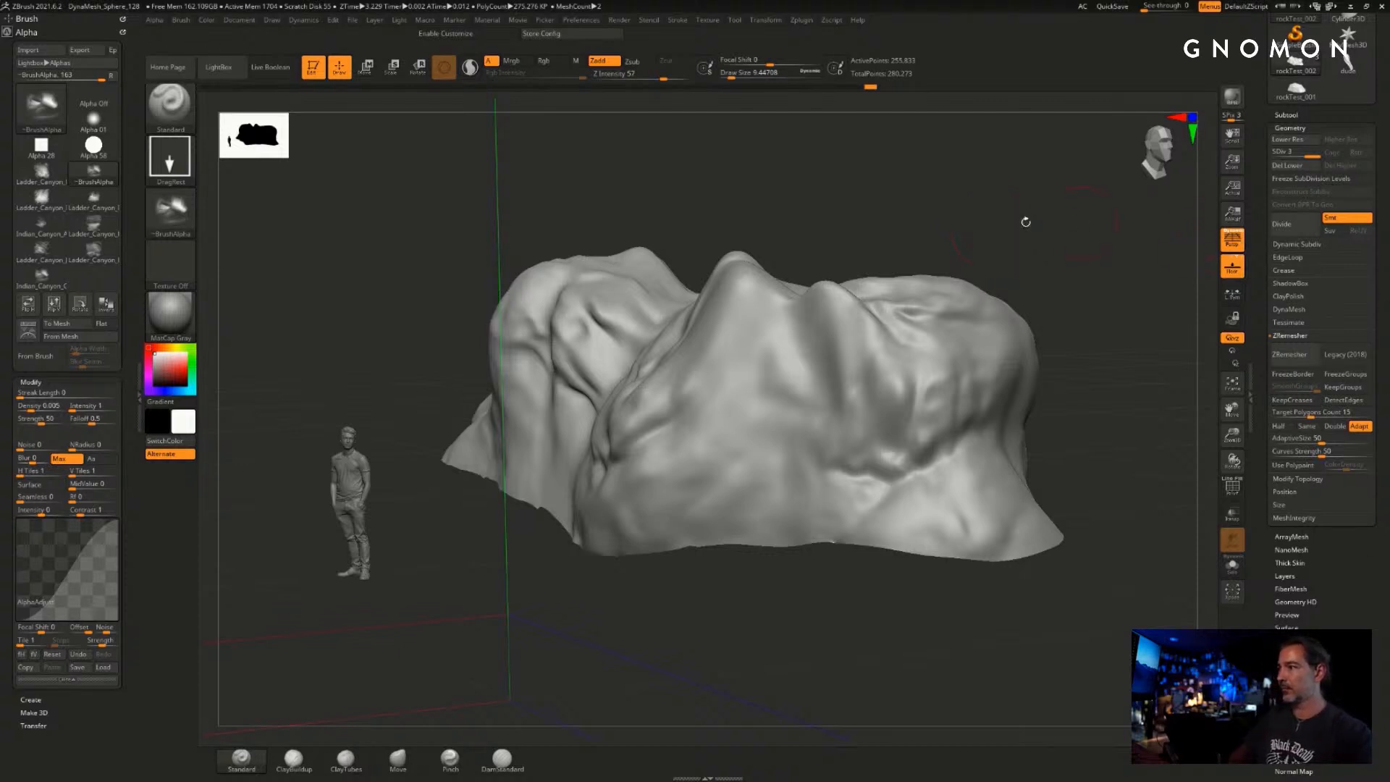
{"action": "left_click_drag", "start_coordinate": [1026, 221], "coordinate": [962, 261]}
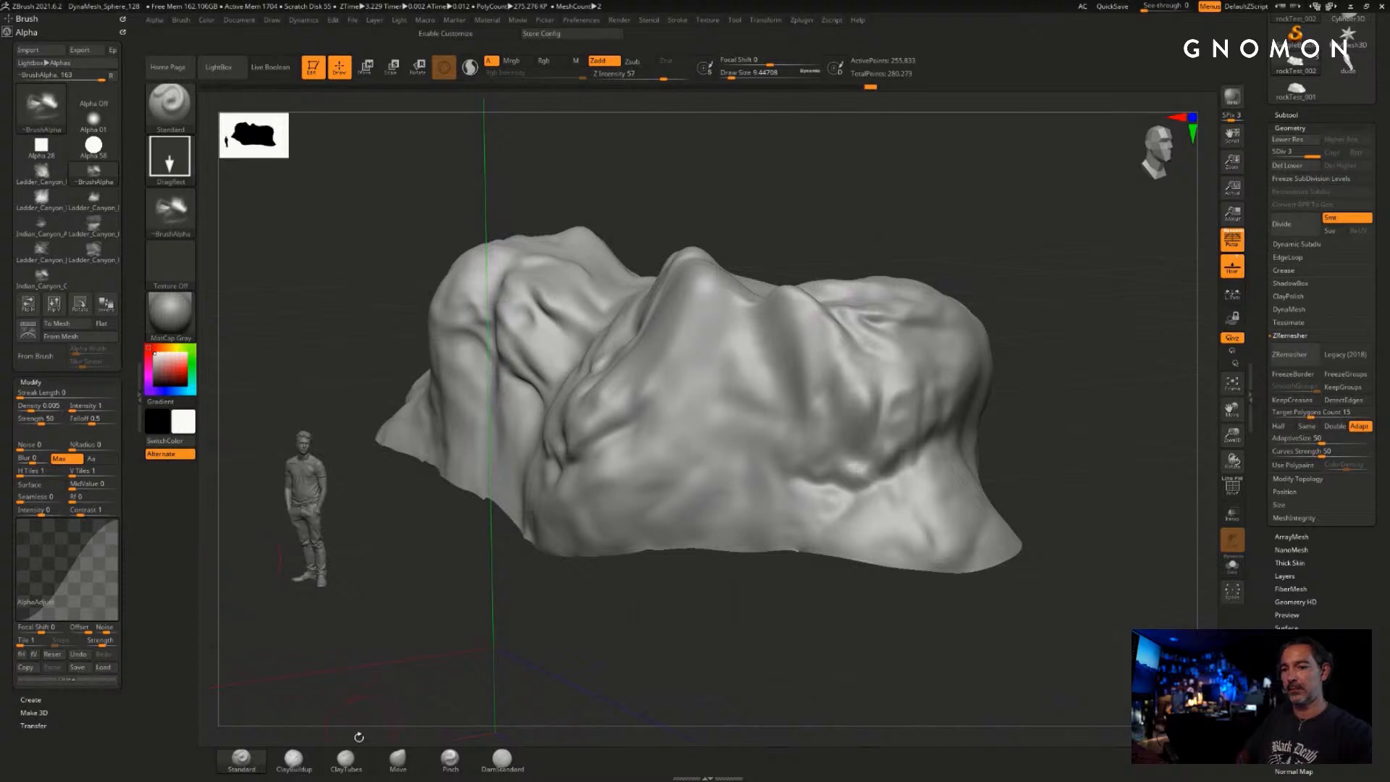
- Build up a curved ledge above the crease on the end bulge using ClayBuildup at a draw size of about 10.5
{"action": "left_click", "coordinate": [294, 758]}
{"action": "key", "text": "s"}
{"action": "left_click", "coordinate": [1081, 394]}
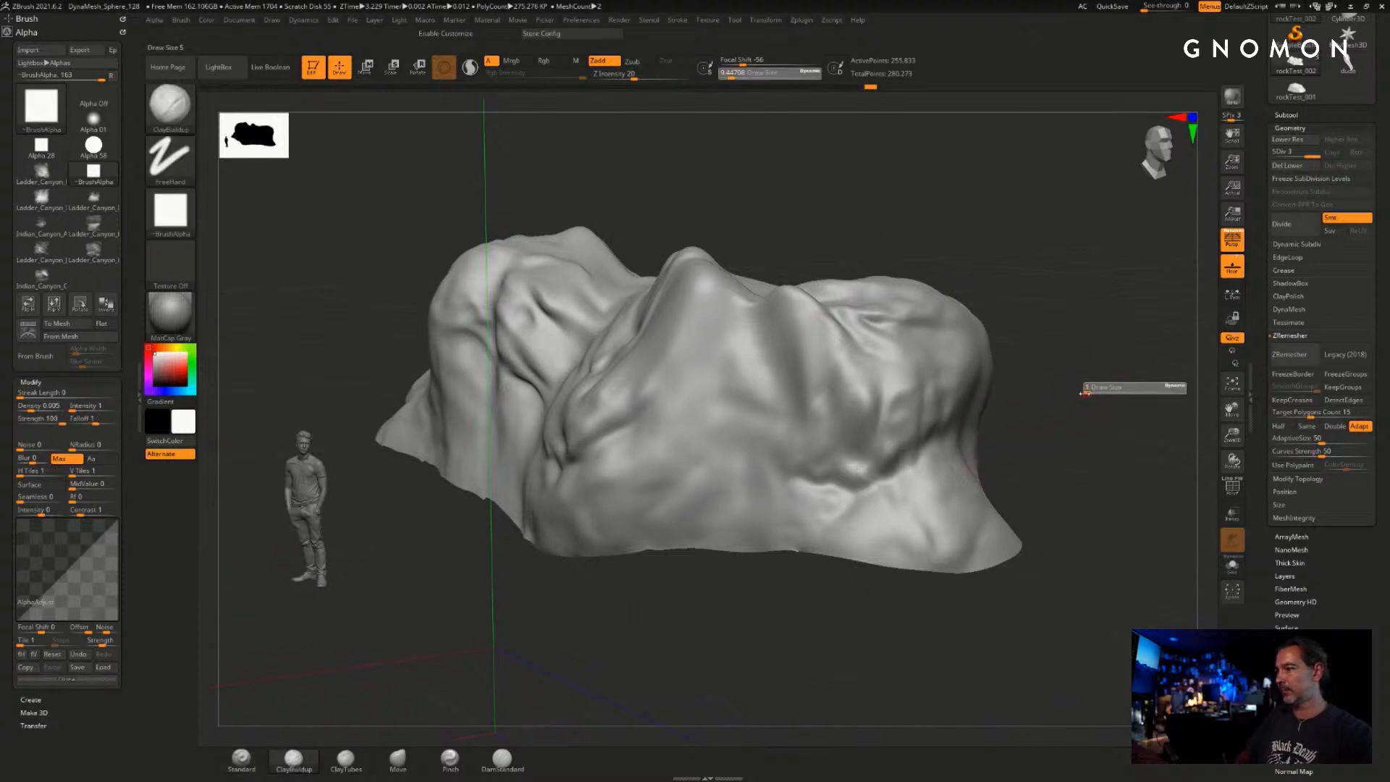
{"action": "mouse_move", "coordinate": [1041, 429]}
{"action": "left_mouse_down", "text": "alt"}
{"action": "mouse_move", "coordinate": [1003, 421]}
{"action": "mouse_move", "coordinate": [1056, 424]}
{"action": "left_mouse_up", "text": "alt"}
{"action": "key", "text": "s"}
{"action": "left_click", "coordinate": [1062, 423]}
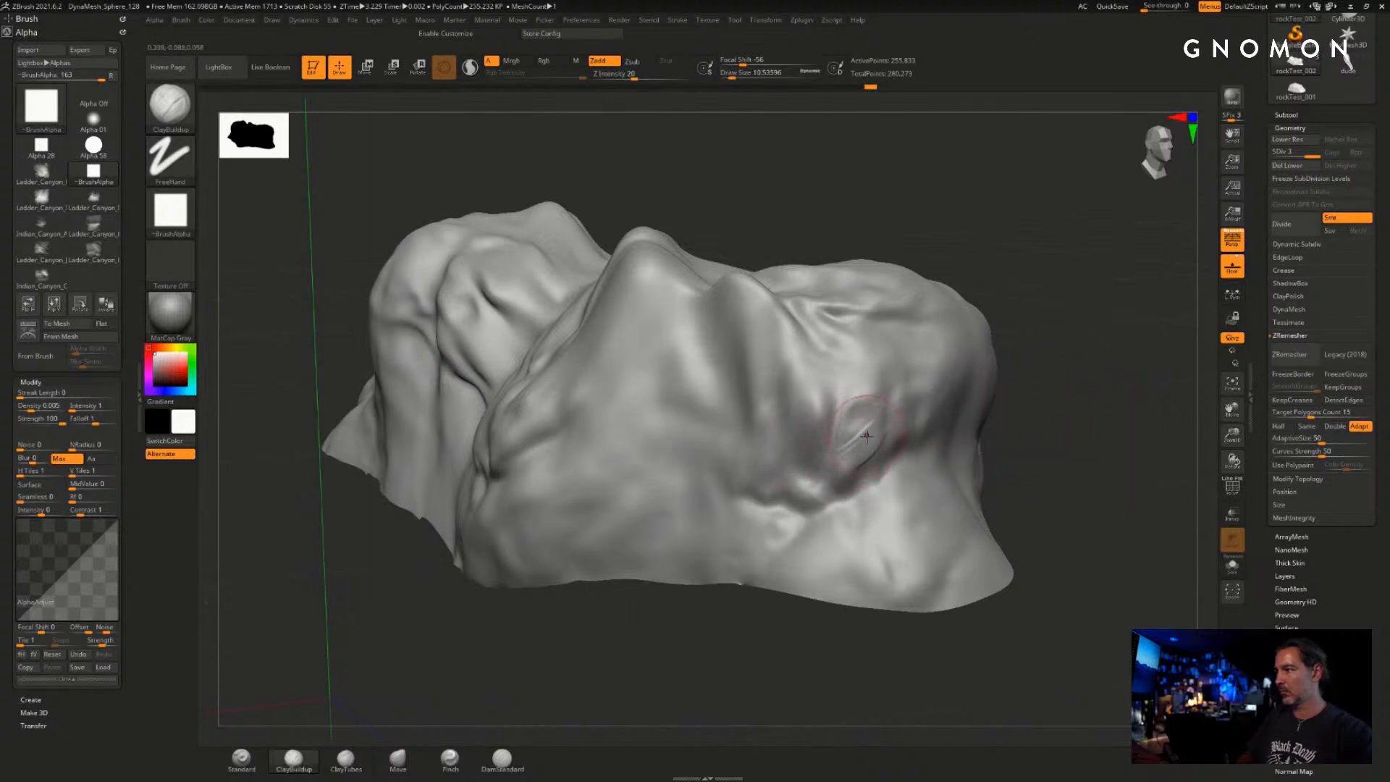
{"action": "mouse_move", "coordinate": [883, 454]}
{"action": "left_mouse_down"}
{"action": "mouse_move", "coordinate": [815, 491]}
{"action": "mouse_move", "coordinate": [778, 493]}
{"action": "mouse_move", "coordinate": [878, 467]}
{"action": "mouse_move", "coordinate": [878, 450]}
{"action": "mouse_move", "coordinate": [818, 433]}
{"action": "mouse_move", "coordinate": [789, 507]}
{"action": "mouse_move", "coordinate": [900, 403]}
{"action": "mouse_move", "coordinate": [836, 498]}
{"action": "left_mouse_up"}
{"action": "key", "text": "shift"}
{"action": "mouse_move", "coordinate": [806, 438]}
{"action": "left_mouse_down"}
{"action": "mouse_move", "coordinate": [797, 478]}
{"action": "mouse_move", "coordinate": [810, 480]}
{"action": "mouse_move", "coordinate": [720, 498]}
{"action": "mouse_move", "coordinate": [695, 483]}
{"action": "mouse_move", "coordinate": [807, 471]}
{"action": "mouse_move", "coordinate": [833, 450]}
{"action": "mouse_move", "coordinate": [825, 413]}
{"action": "mouse_move", "coordinate": [824, 465]}
{"action": "mouse_move", "coordinate": [830, 426]}
{"action": "left_mouse_up"}
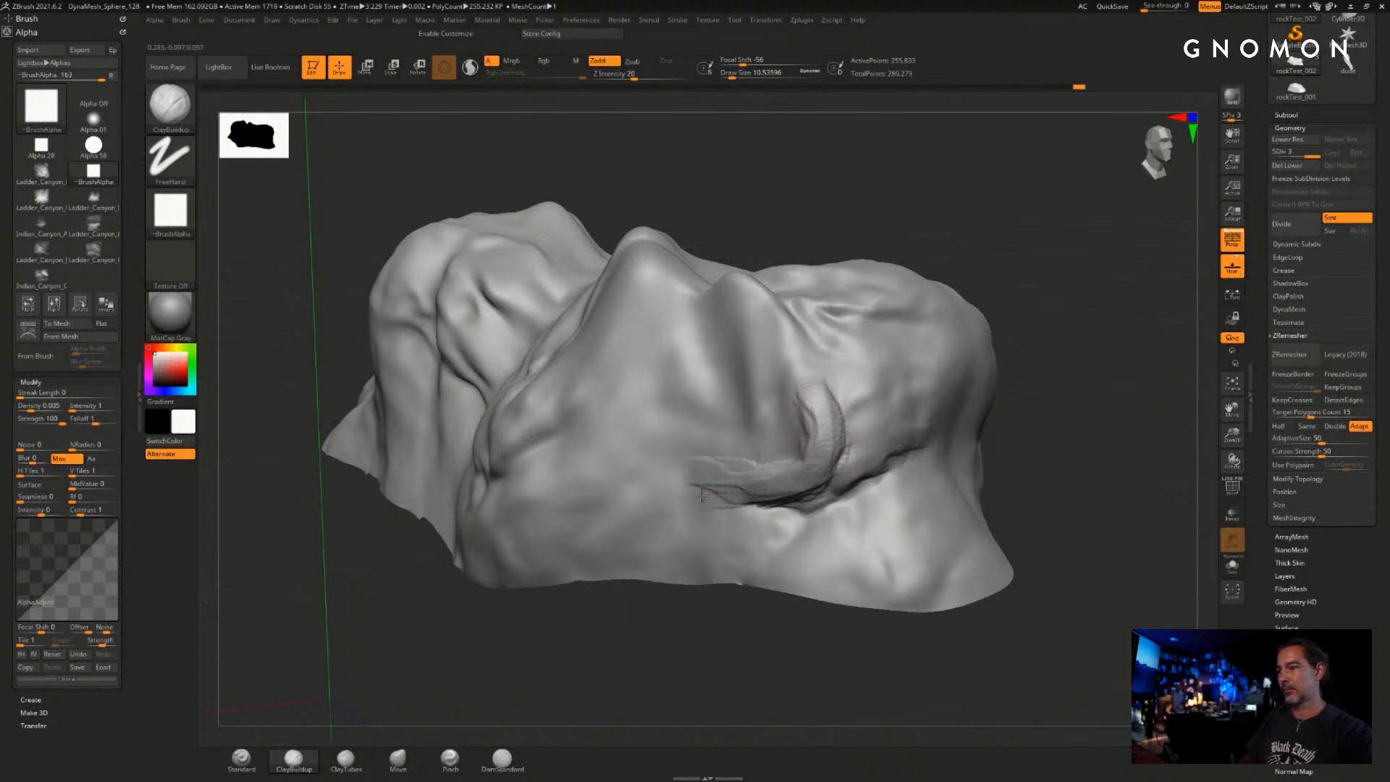
- Smooth the new clay ledge and the crease below it into the surrounding rock
{"action": "key", "text": "shift"}
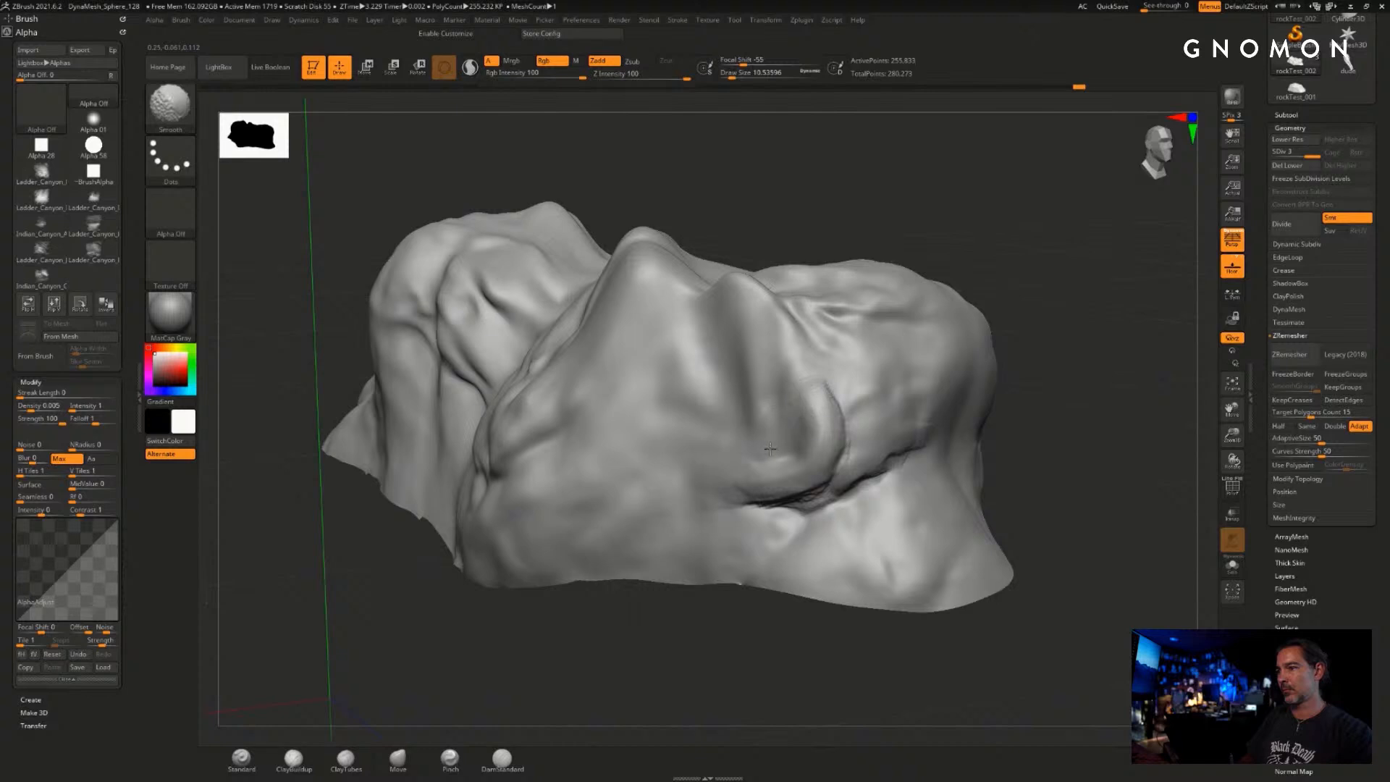
{"action": "left_click_drag", "start_coordinate": [1042, 474], "coordinate": [890, 449]}
{"action": "left_click_drag", "start_coordinate": [799, 410], "coordinate": [811, 403], "text": "shift"}
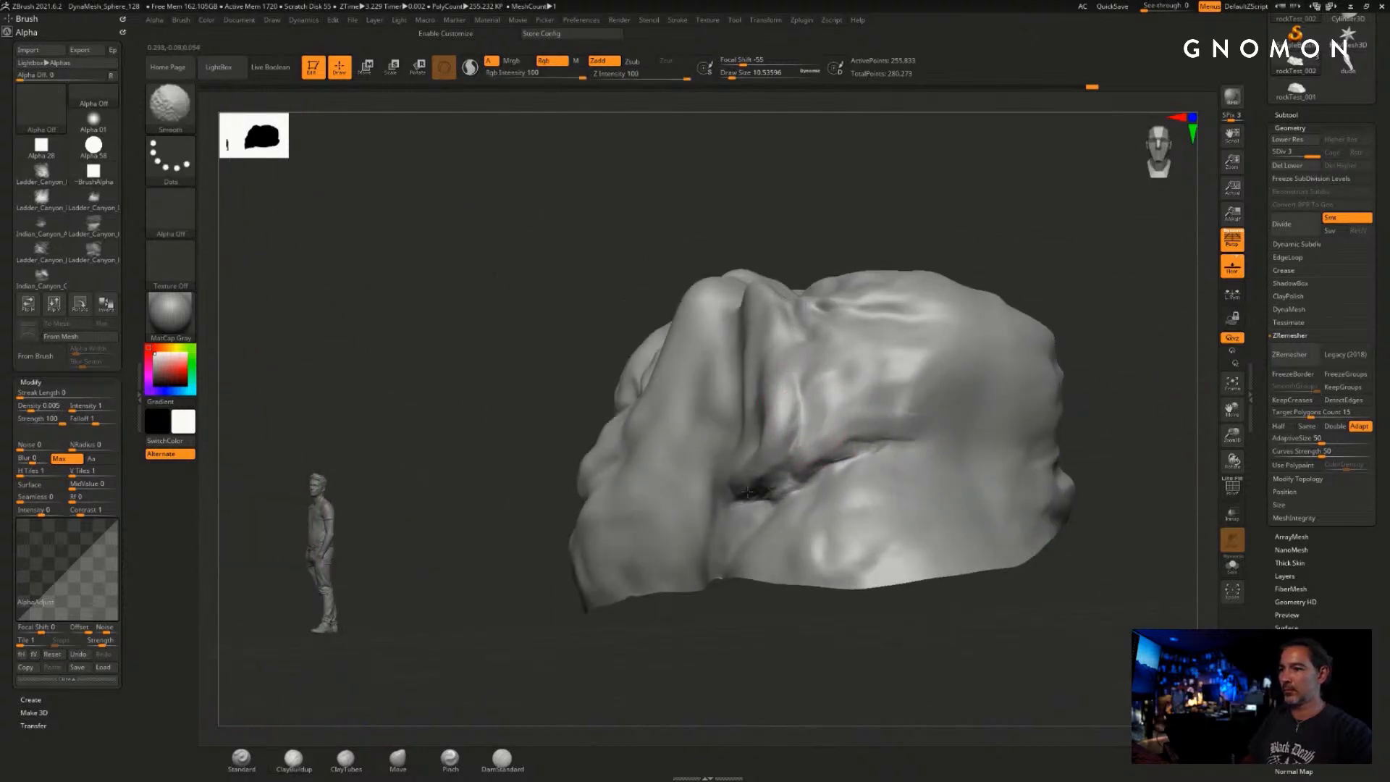
{"action": "left_click_drag", "start_coordinate": [897, 455], "coordinate": [853, 463], "text": "shift"}
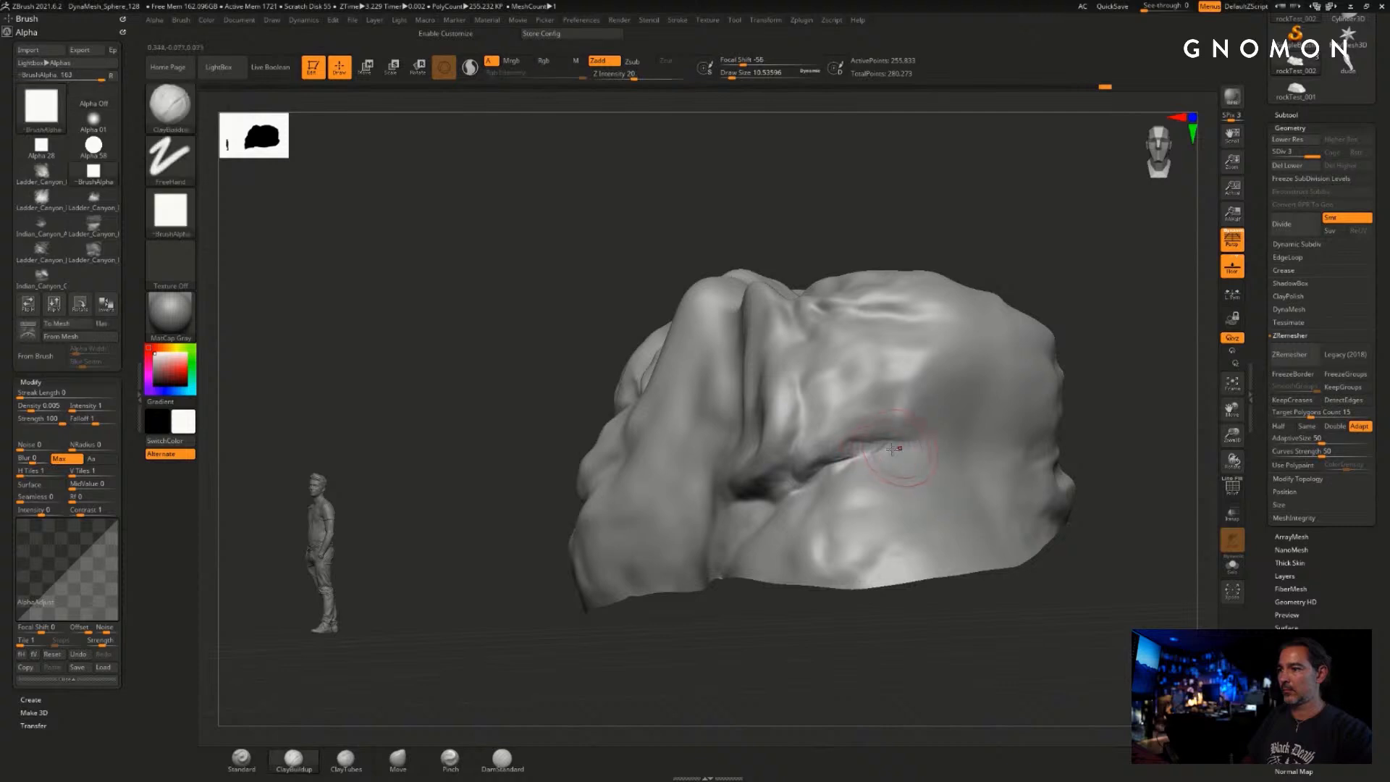
- Carve a deep crack beneath the ledge with DamStandard, adding a branch running down toward the rock's base
{"action": "left_click", "coordinate": [502, 758]}
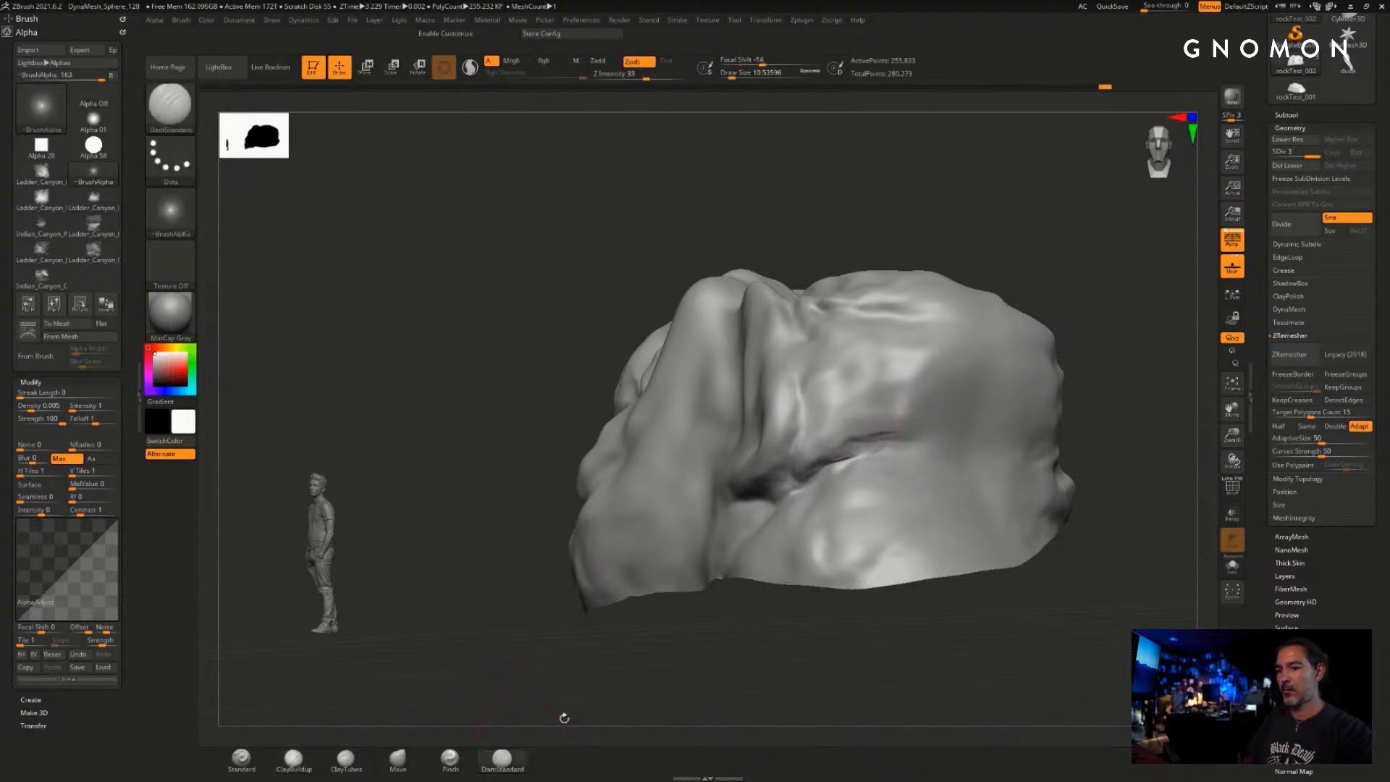
{"action": "mouse_move", "coordinate": [850, 455]}
{"action": "left_mouse_down"}
{"action": "mouse_move", "coordinate": [951, 445]}
{"action": "mouse_move", "coordinate": [823, 469]}
{"action": "left_mouse_up"}
{"action": "left_click_drag", "start_coordinate": [949, 616], "coordinate": [1035, 622]}
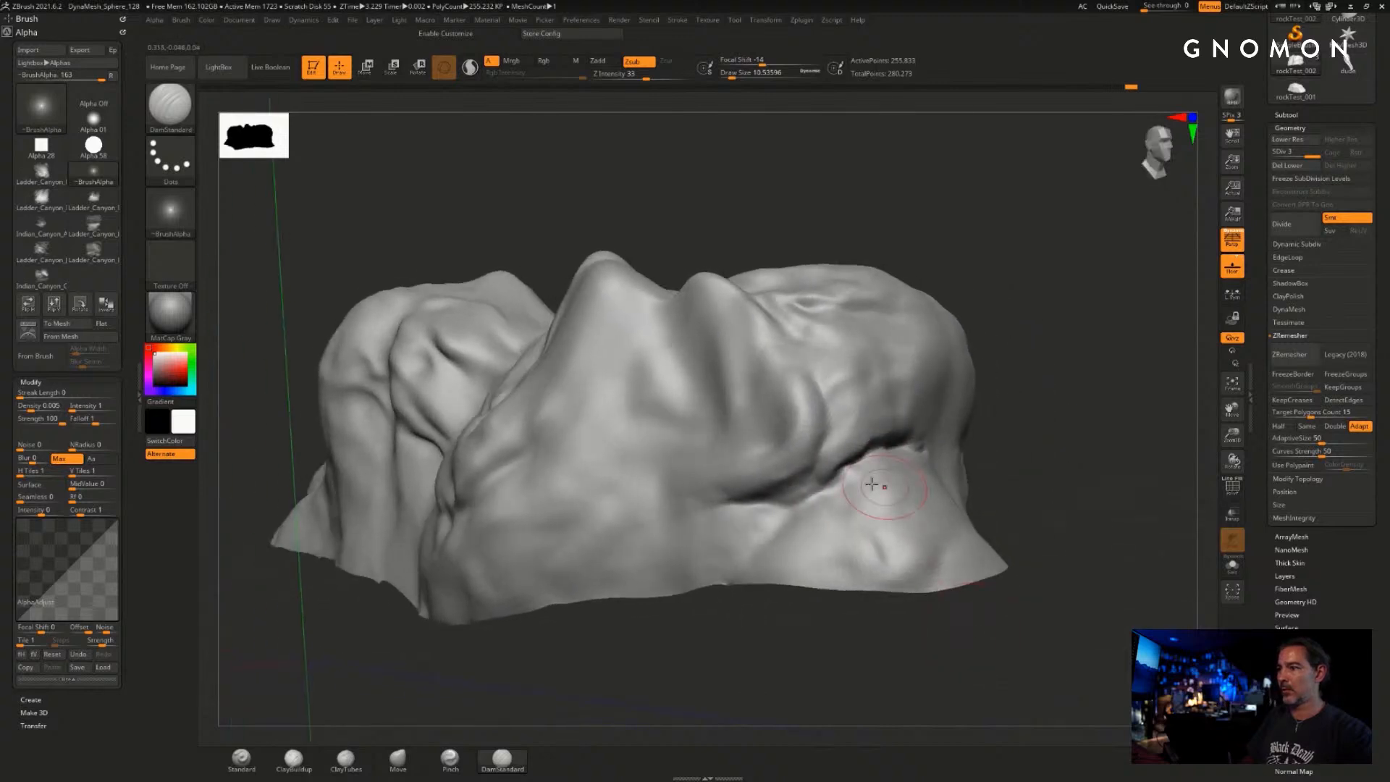
{"action": "mouse_move", "coordinate": [904, 433]}
{"action": "left_mouse_down"}
{"action": "mouse_move", "coordinate": [829, 464]}
{"action": "mouse_move", "coordinate": [740, 558]}
{"action": "left_mouse_up"}
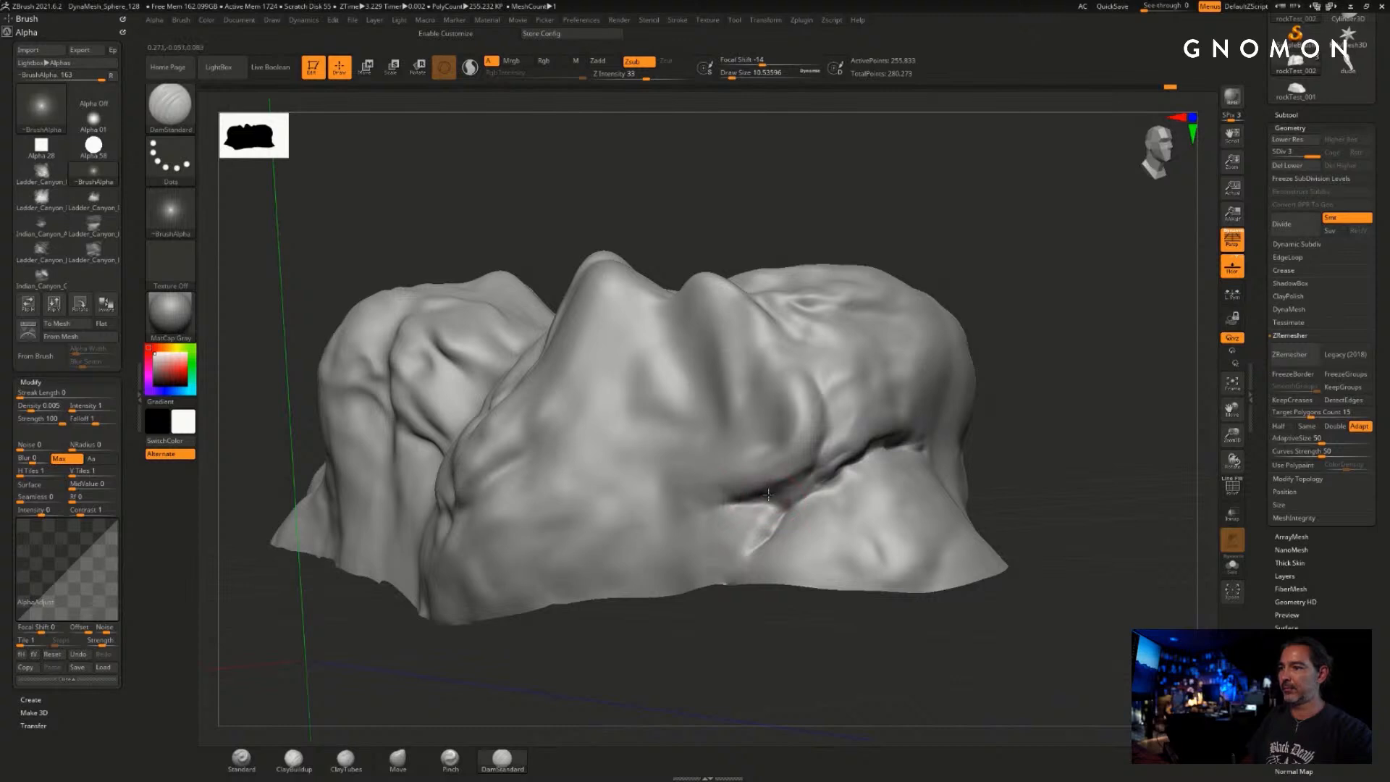
{"action": "left_click_drag", "start_coordinate": [768, 494], "coordinate": [808, 470]}
- Carve a short groove above the ledge and smooth the area into the bulge
{"action": "left_click_drag", "start_coordinate": [1098, 391], "coordinate": [1078, 415]}
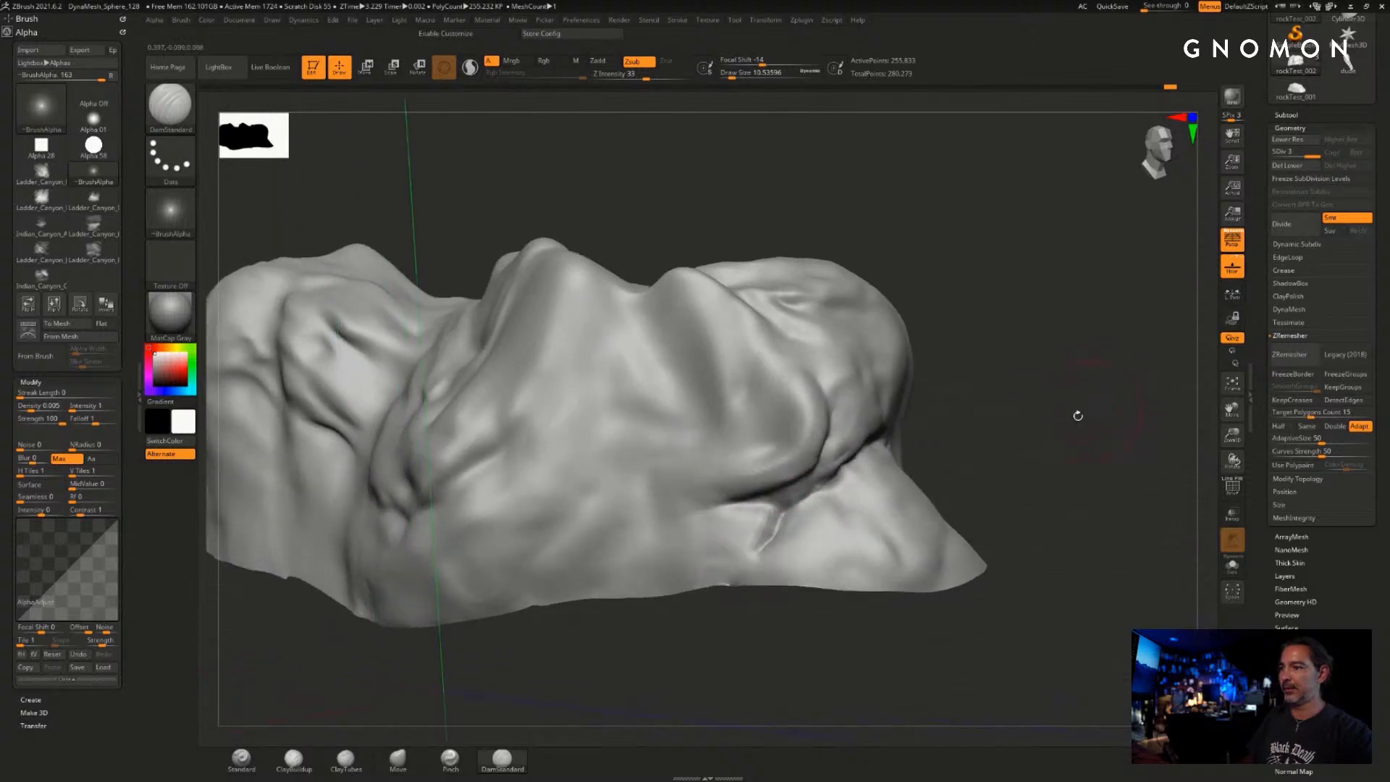
{"action": "left_click_drag", "start_coordinate": [808, 390], "coordinate": [802, 366]}
{"action": "left_click_drag", "start_coordinate": [970, 423], "coordinate": [1024, 406], "text": "alt"}
{"action": "left_click_drag", "start_coordinate": [793, 433], "coordinate": [836, 387], "text": "shift"}
{"action": "left_click_drag", "start_coordinate": [901, 595], "coordinate": [959, 590]}
{"action": "mouse_move", "coordinate": [651, 626]}
{"action": "left_mouse_down", "text": "alt"}
{"action": "mouse_move", "coordinate": [771, 620]}
{"action": "mouse_move", "coordinate": [741, 527]}
{"action": "left_mouse_up", "text": "alt"}
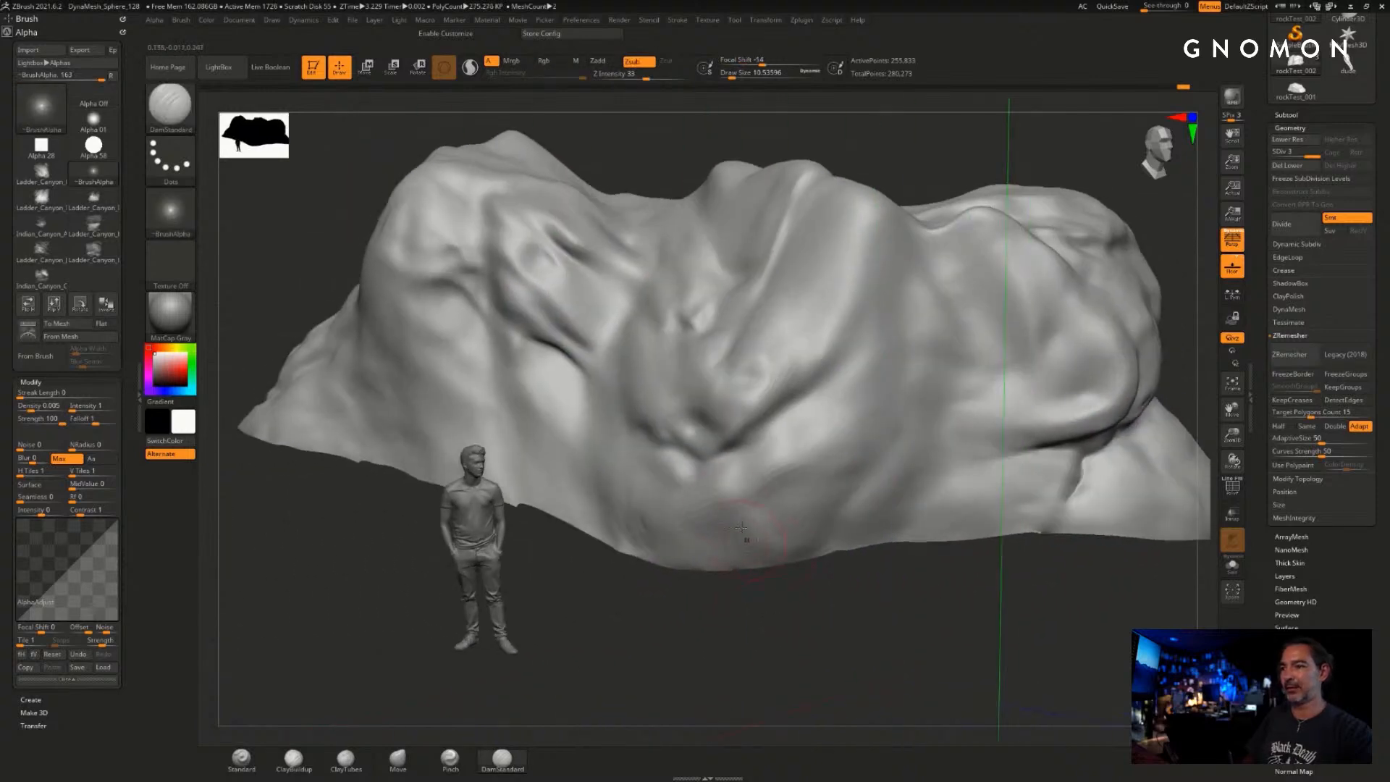
- Carve a deep V-shaped crack beneath the central bulge with DamStandard and add short grooves on the bulge's face
{"action": "left_click_drag", "start_coordinate": [694, 643], "coordinate": [752, 470]}
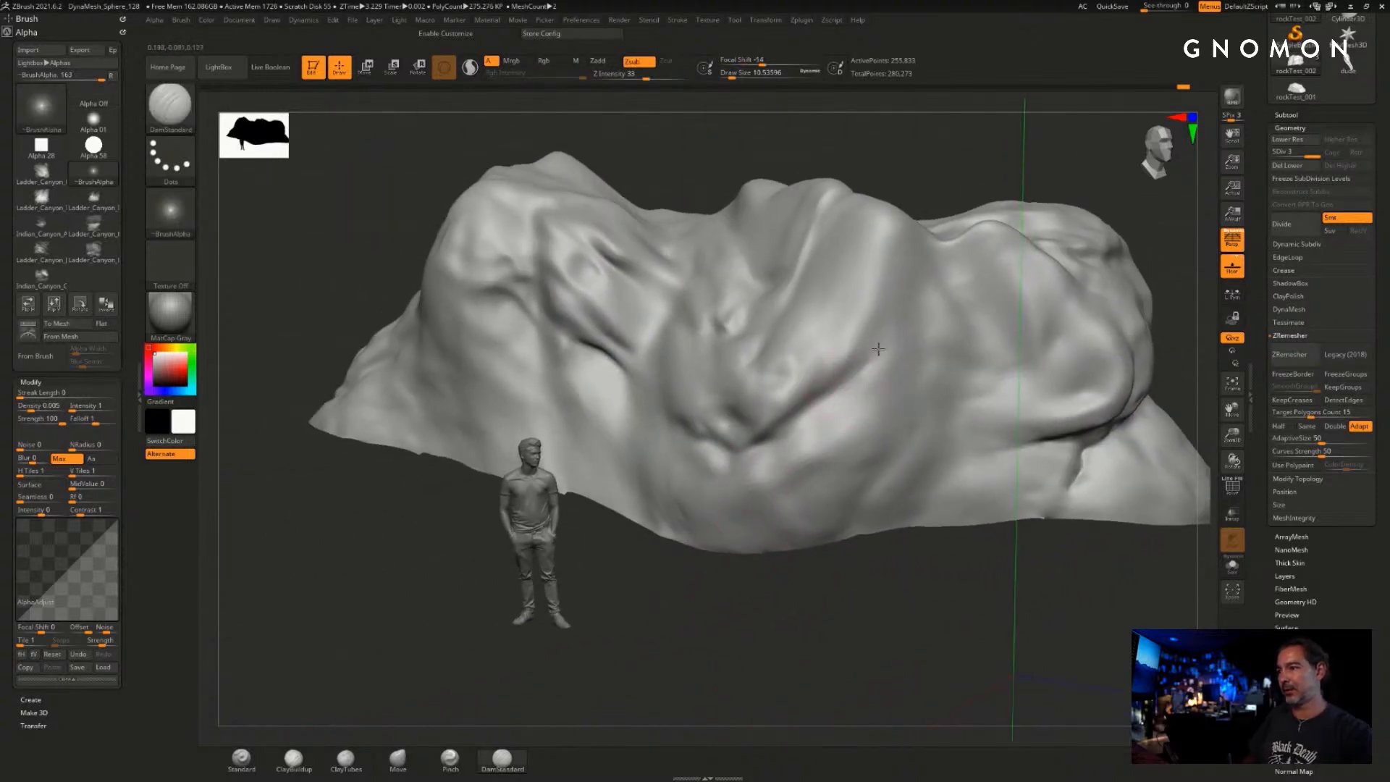
{"action": "mouse_move", "coordinate": [886, 328]}
{"action": "left_mouse_down"}
{"action": "mouse_move", "coordinate": [818, 412]}
{"action": "mouse_move", "coordinate": [767, 443]}
{"action": "left_mouse_up"}
{"action": "left_click_drag", "start_coordinate": [731, 533], "coordinate": [713, 495]}
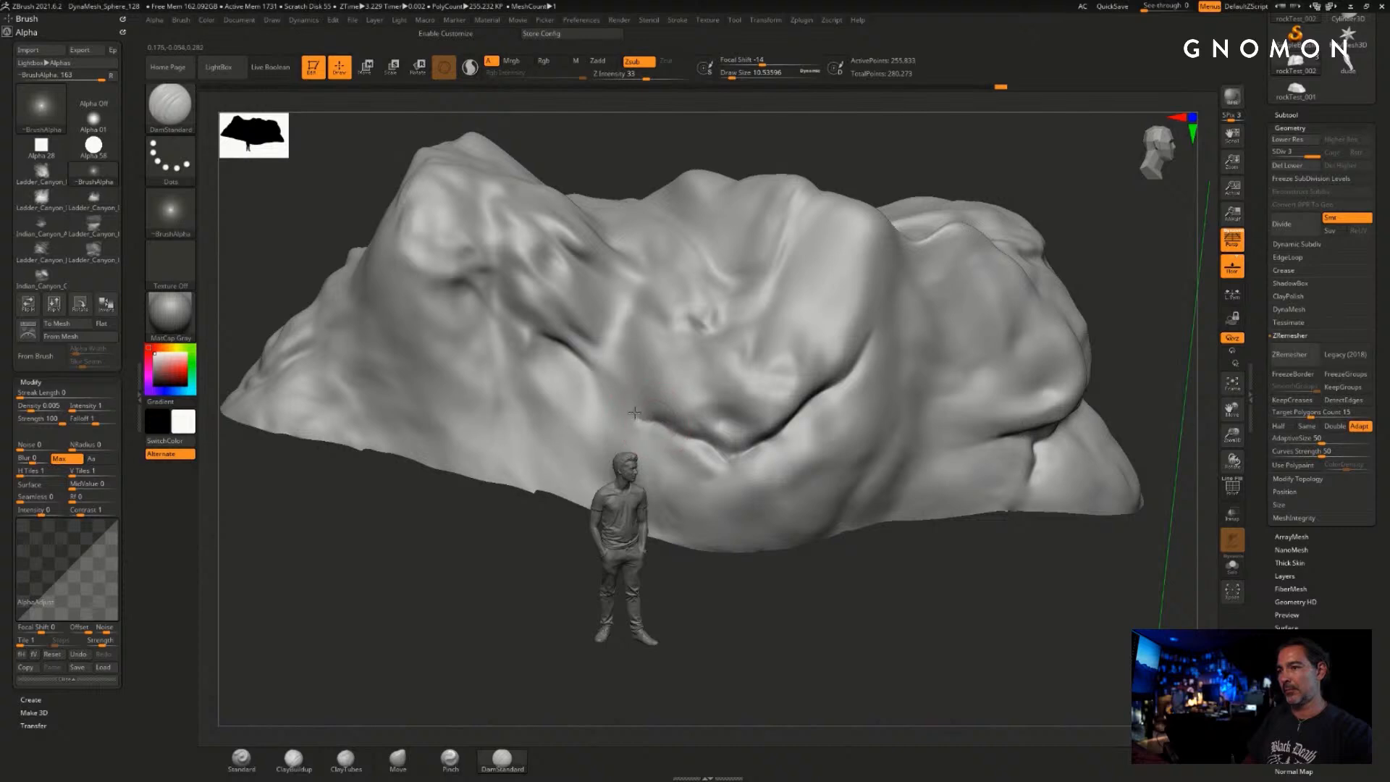
{"action": "left_click_drag", "start_coordinate": [623, 384], "coordinate": [722, 459]}
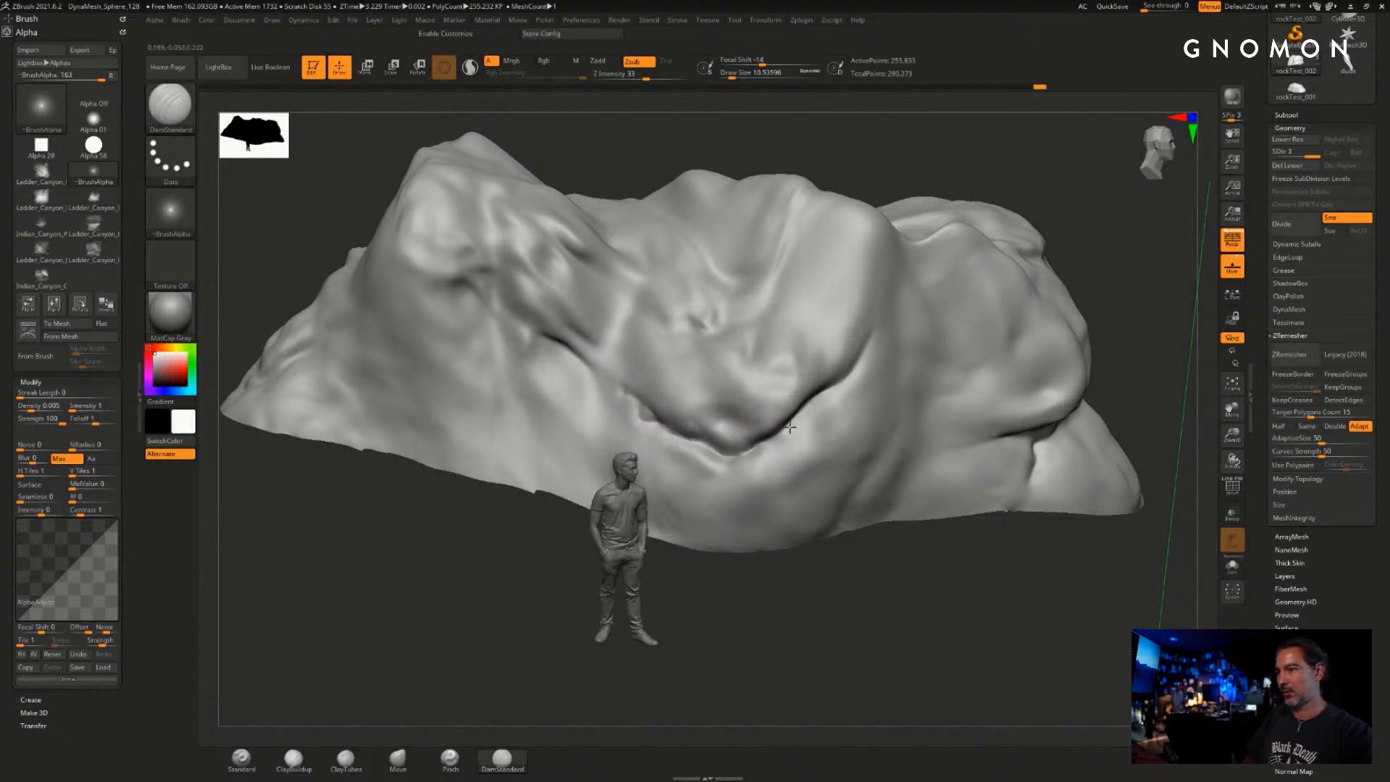
{"action": "left_click_drag", "start_coordinate": [791, 362], "coordinate": [799, 395]}
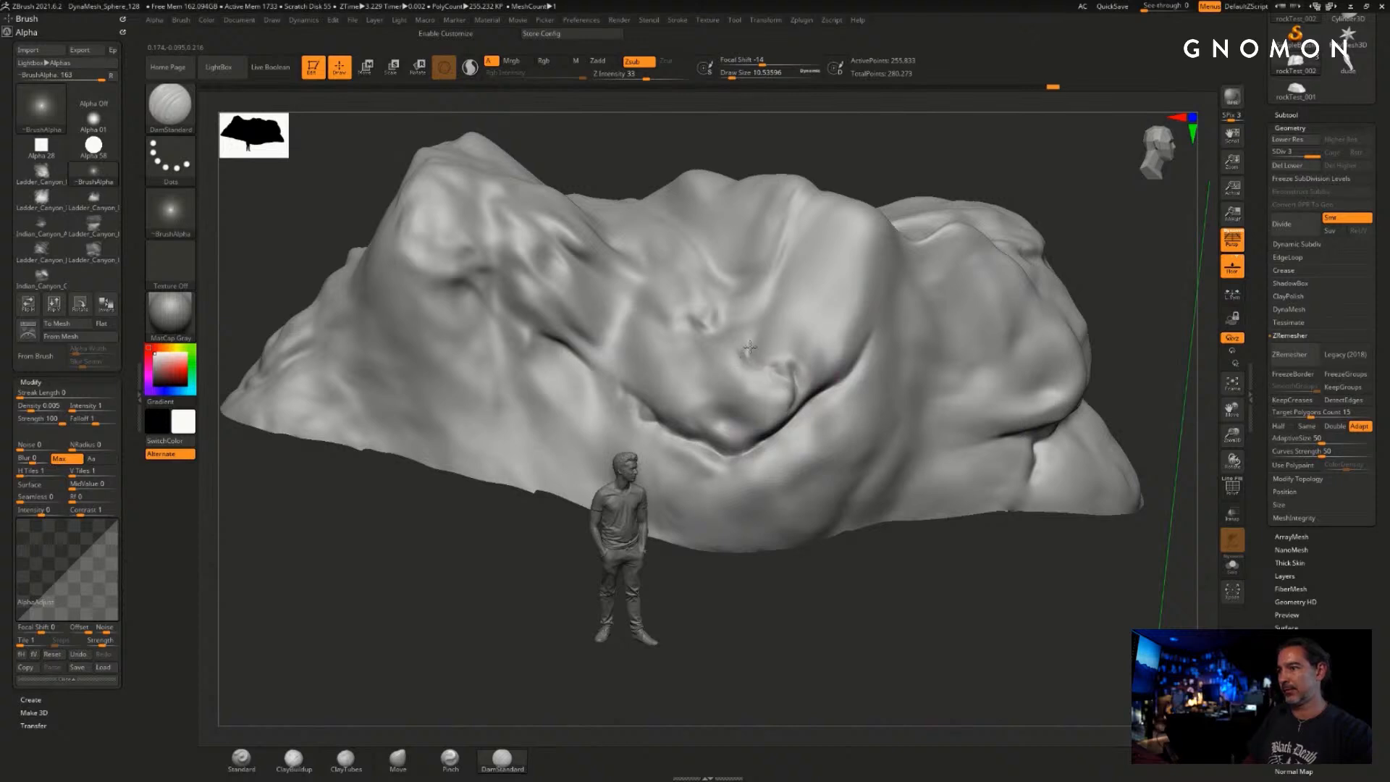
{"action": "mouse_move", "coordinate": [749, 347]}
{"action": "left_mouse_down"}
{"action": "mouse_move", "coordinate": [759, 328]}
{"action": "mouse_move", "coordinate": [800, 352]}
{"action": "left_mouse_up"}
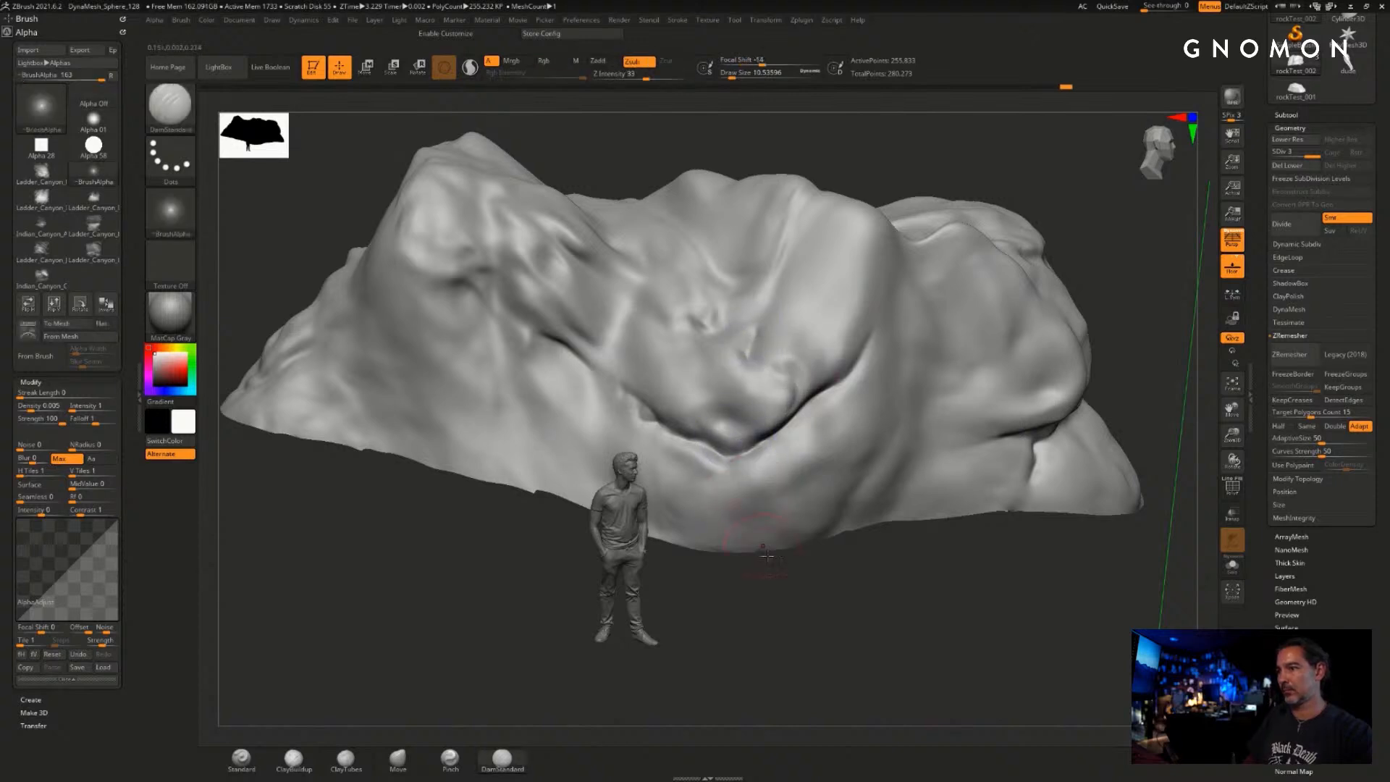
- Smooth the central bulge's flank and carve a thin crack climbing from the crease toward the ridge above
{"action": "left_click_drag", "start_coordinate": [833, 556], "coordinate": [798, 536]}
{"action": "left_click_drag", "start_coordinate": [878, 313], "coordinate": [819, 437], "text": "shift"}
{"action": "mouse_move", "coordinate": [614, 629]}
{"action": "left_mouse_down", "text": "alt"}
{"action": "mouse_move", "coordinate": [634, 635]}
{"action": "mouse_move", "coordinate": [391, 583]}
{"action": "mouse_move", "coordinate": [412, 568]}
{"action": "mouse_move", "coordinate": [393, 593]}
{"action": "mouse_move", "coordinate": [453, 604]}
{"action": "mouse_move", "coordinate": [630, 528]}
{"action": "mouse_move", "coordinate": [688, 569]}
{"action": "mouse_move", "coordinate": [717, 474]}
{"action": "left_mouse_up", "text": "alt"}
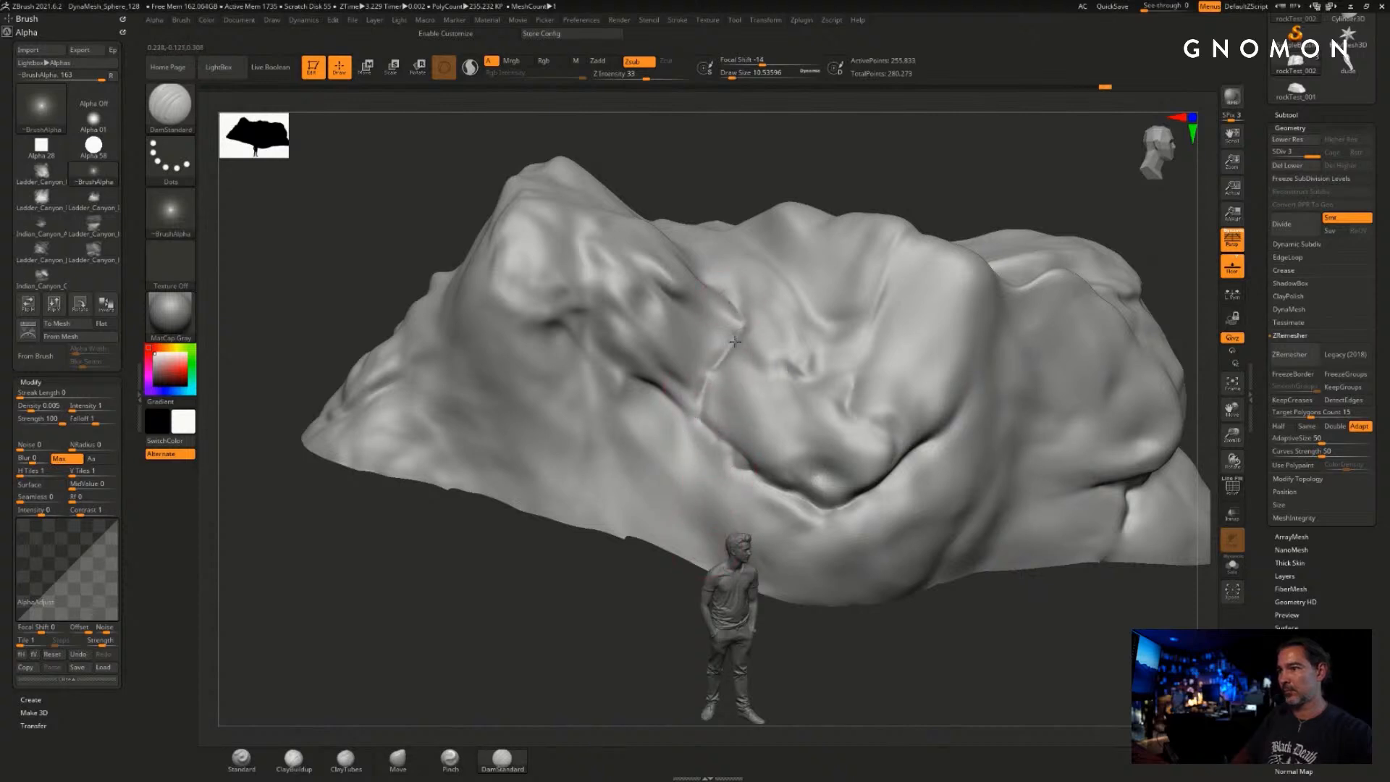
{"action": "mouse_move", "coordinate": [707, 374]}
{"action": "left_mouse_down"}
{"action": "mouse_move", "coordinate": [698, 416]}
{"action": "mouse_move", "coordinate": [725, 340]}
{"action": "mouse_move", "coordinate": [711, 354]}
{"action": "left_mouse_up"}
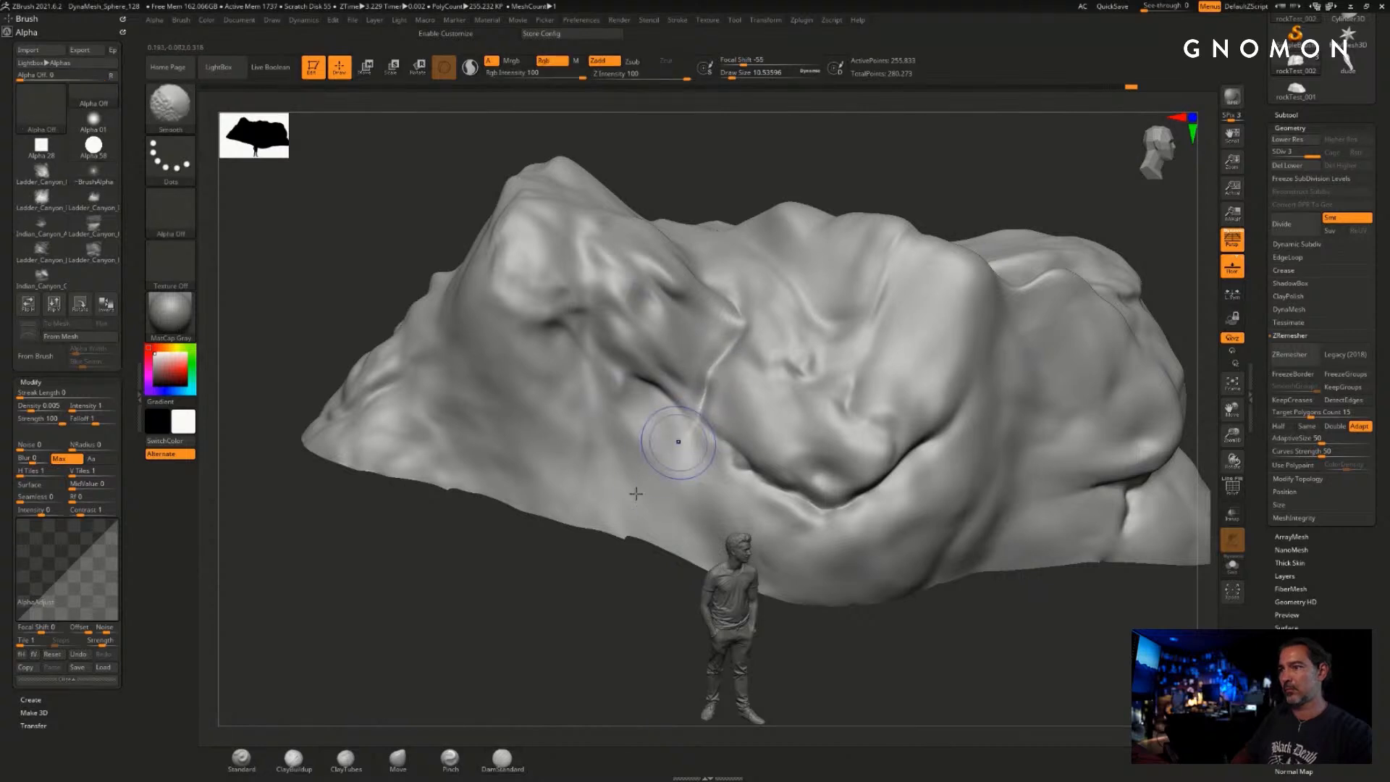
- Deepen the diagonal crease on the rock's end slope into a crack and extend it up toward the peak
{"action": "mouse_move", "coordinate": [441, 619]}
{"action": "left_mouse_down"}
{"action": "mouse_move", "coordinate": [515, 620]}
{"action": "mouse_move", "coordinate": [502, 623]}
{"action": "mouse_move", "coordinate": [684, 573]}
{"action": "left_mouse_up"}
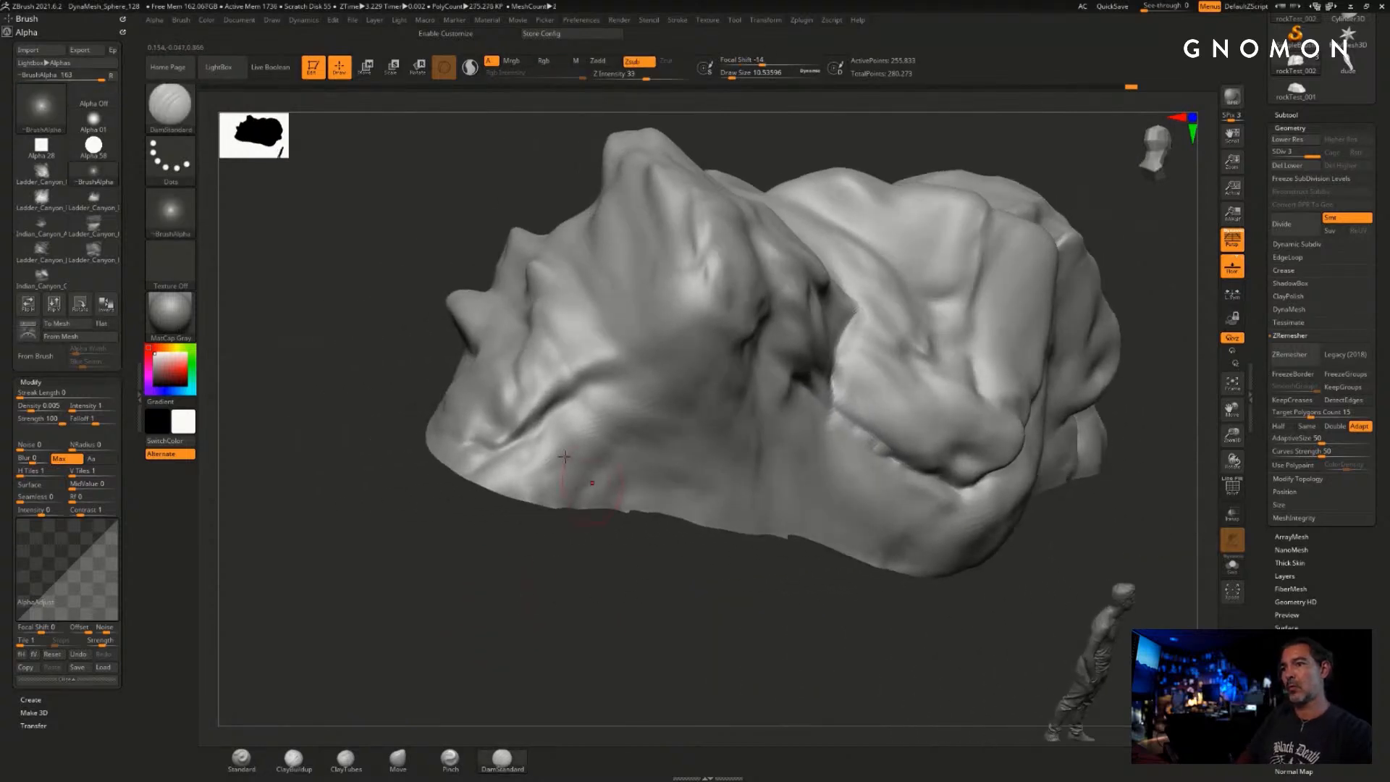
{"action": "mouse_move", "coordinate": [525, 435]}
{"action": "left_mouse_down"}
{"action": "mouse_move", "coordinate": [496, 455]}
{"action": "mouse_move", "coordinate": [599, 382]}
{"action": "left_mouse_up"}
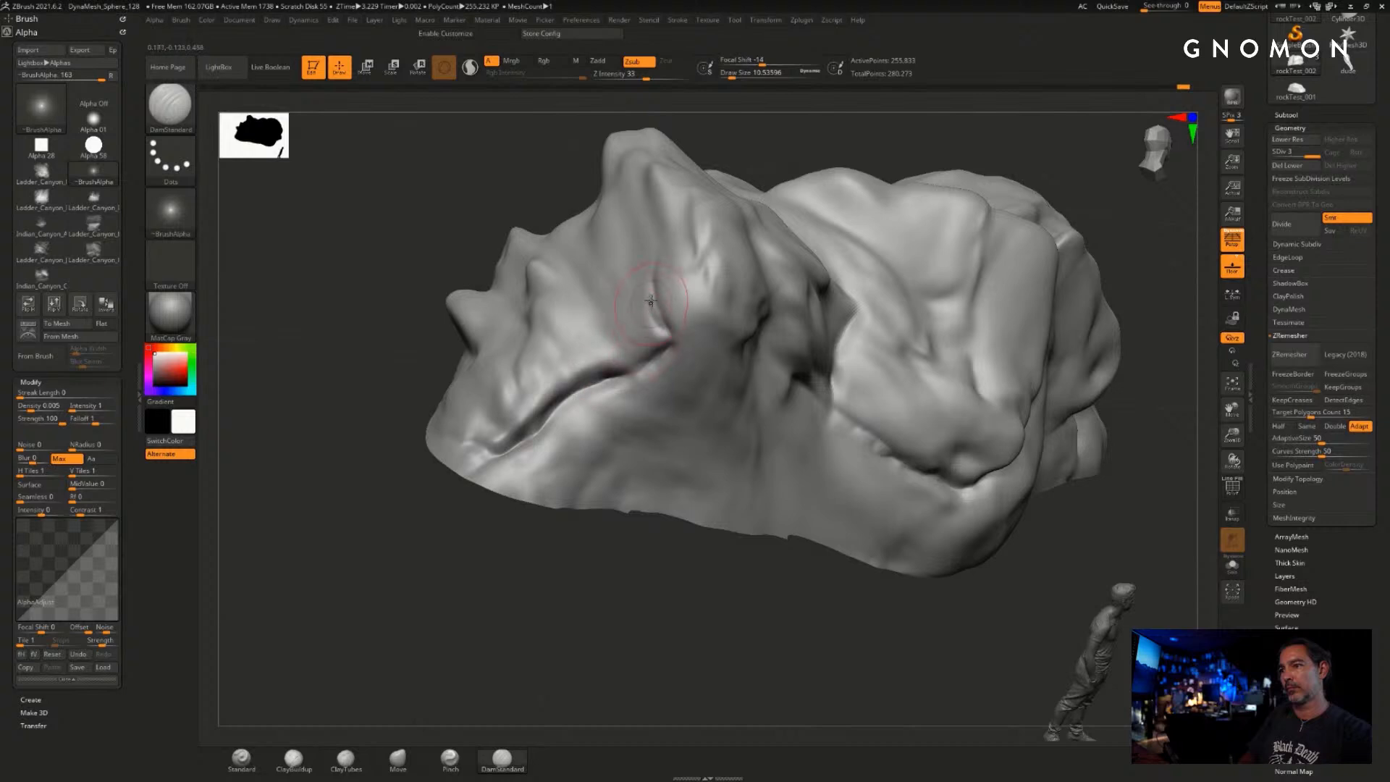
{"action": "key", "text": "shift"}
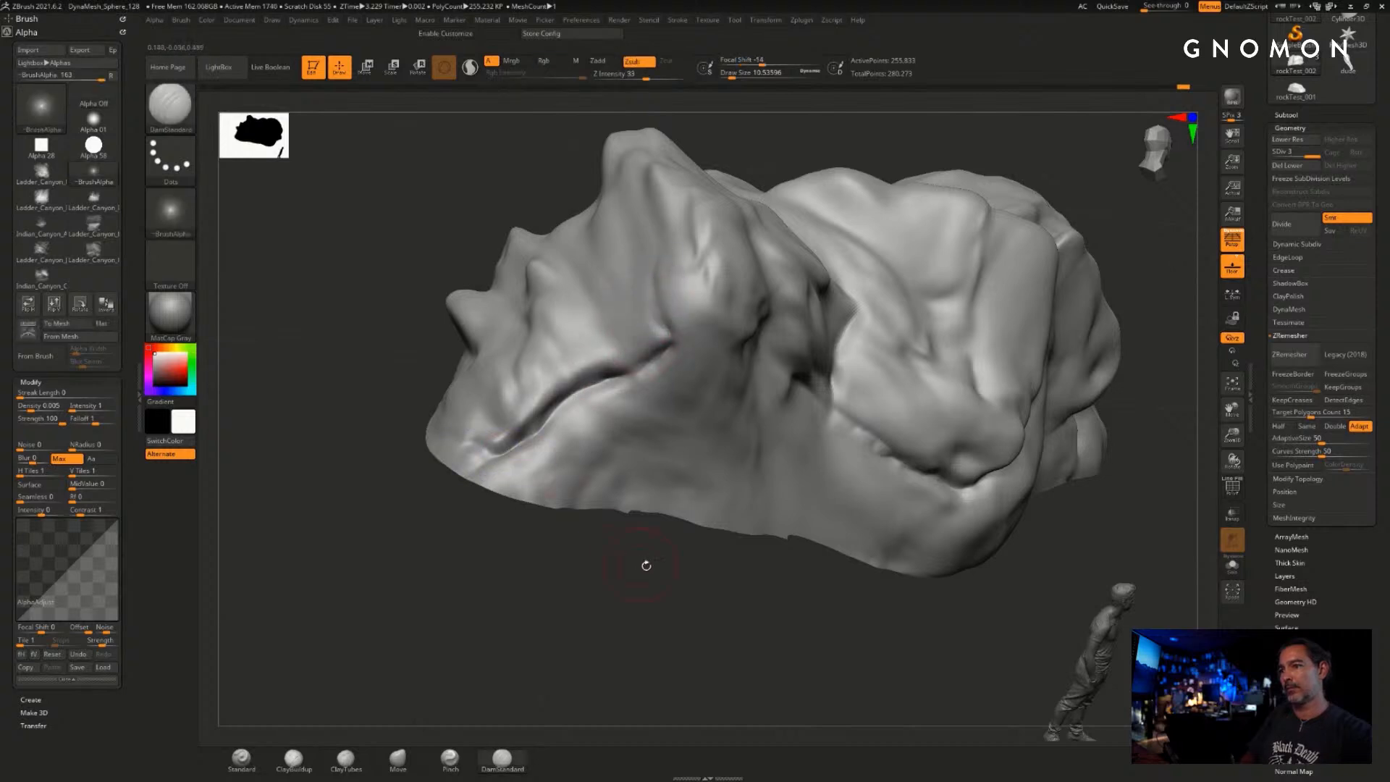
- Lightly smooth the central bulge around its surrounding crack
{"action": "mouse_move", "coordinate": [644, 565]}
{"action": "left_mouse_down"}
{"action": "mouse_move", "coordinate": [1056, 612]}
{"action": "mouse_move", "coordinate": [822, 558]}
{"action": "mouse_move", "coordinate": [853, 581]}
{"action": "left_mouse_up"}
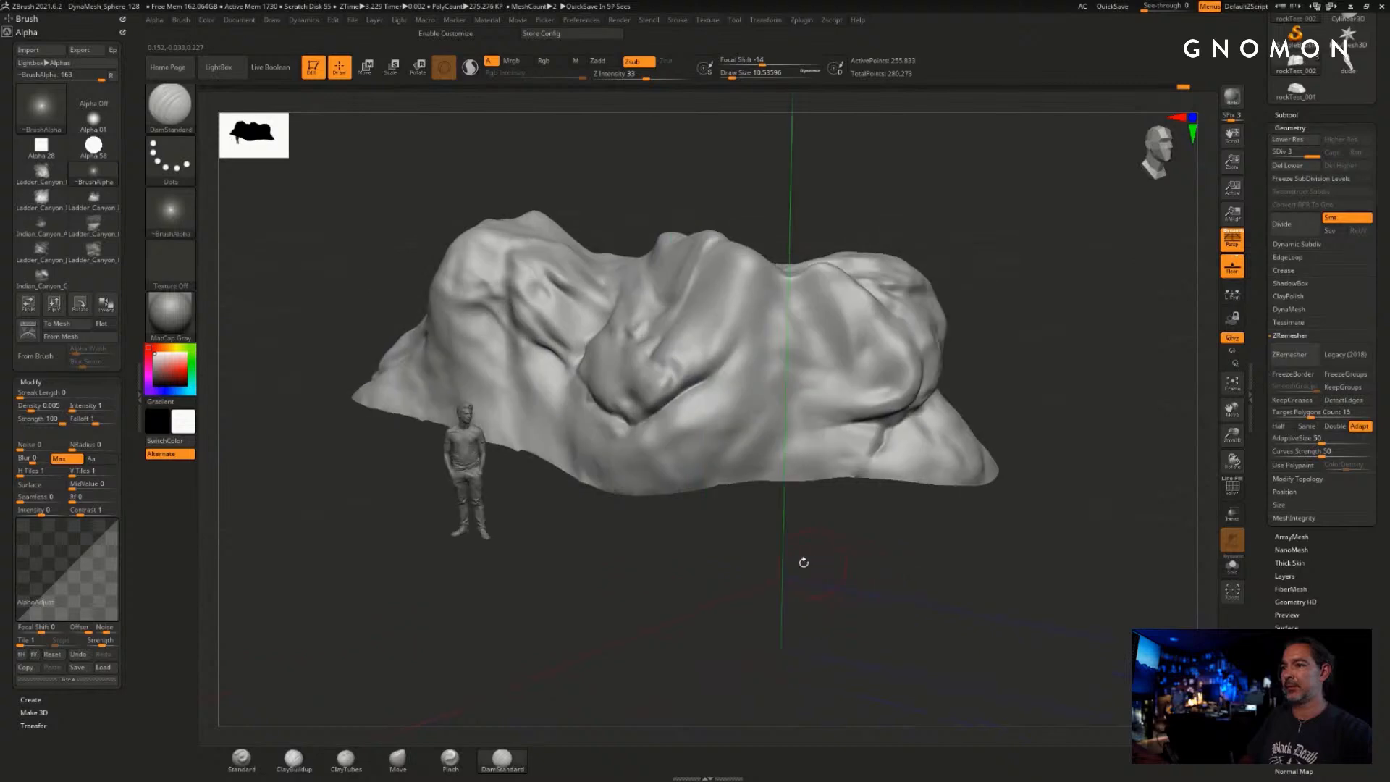
{"action": "left_click_drag", "start_coordinate": [559, 557], "coordinate": [572, 579], "text": "alt"}
{"action": "key", "text": "shift"}
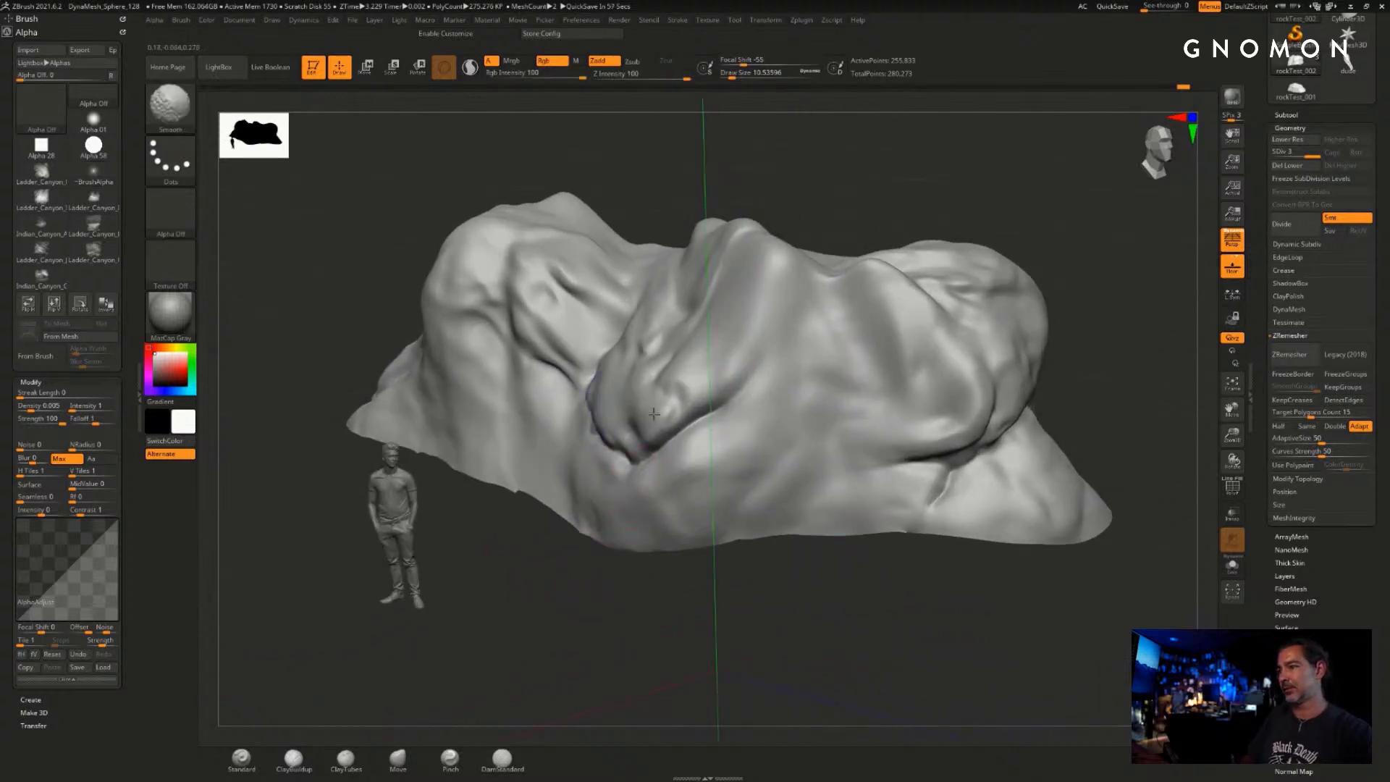
{"action": "left_click_drag", "start_coordinate": [959, 562], "coordinate": [904, 548]}
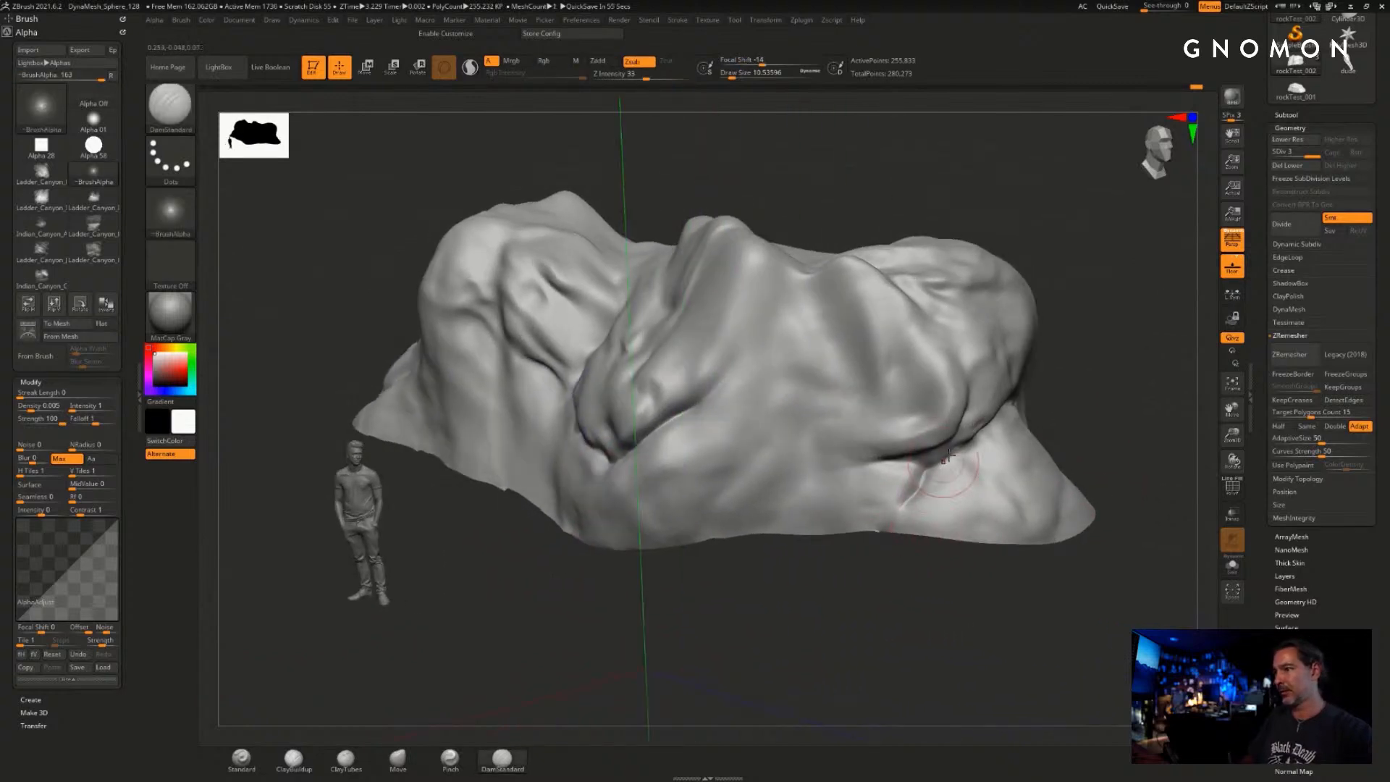
- Carve a crack down the far boulder, from the creases near its top to the crack at its base
{"action": "left_click_drag", "start_coordinate": [1088, 385], "coordinate": [1015, 436]}
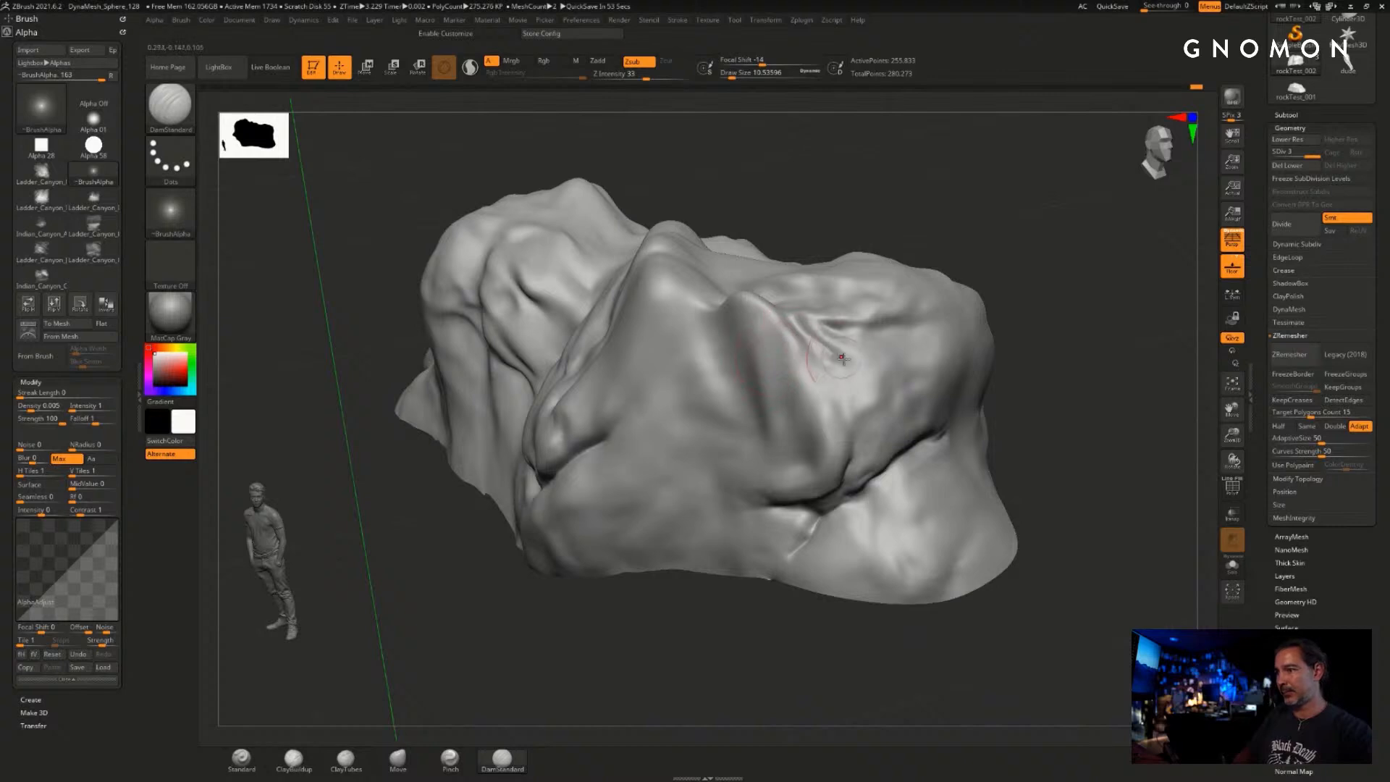
{"action": "left_click_drag", "start_coordinate": [796, 333], "coordinate": [846, 426]}
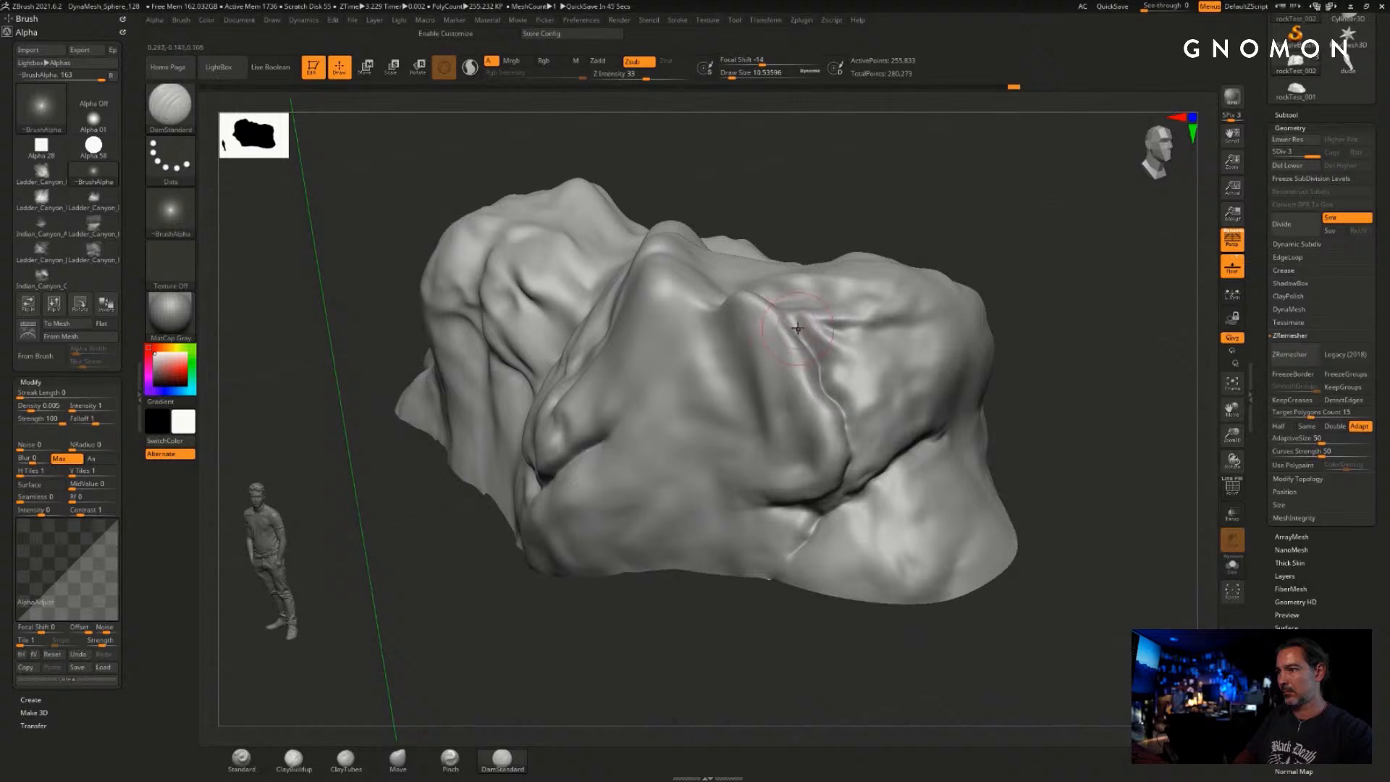
{"action": "left_click_drag", "start_coordinate": [1064, 391], "coordinate": [1014, 406]}
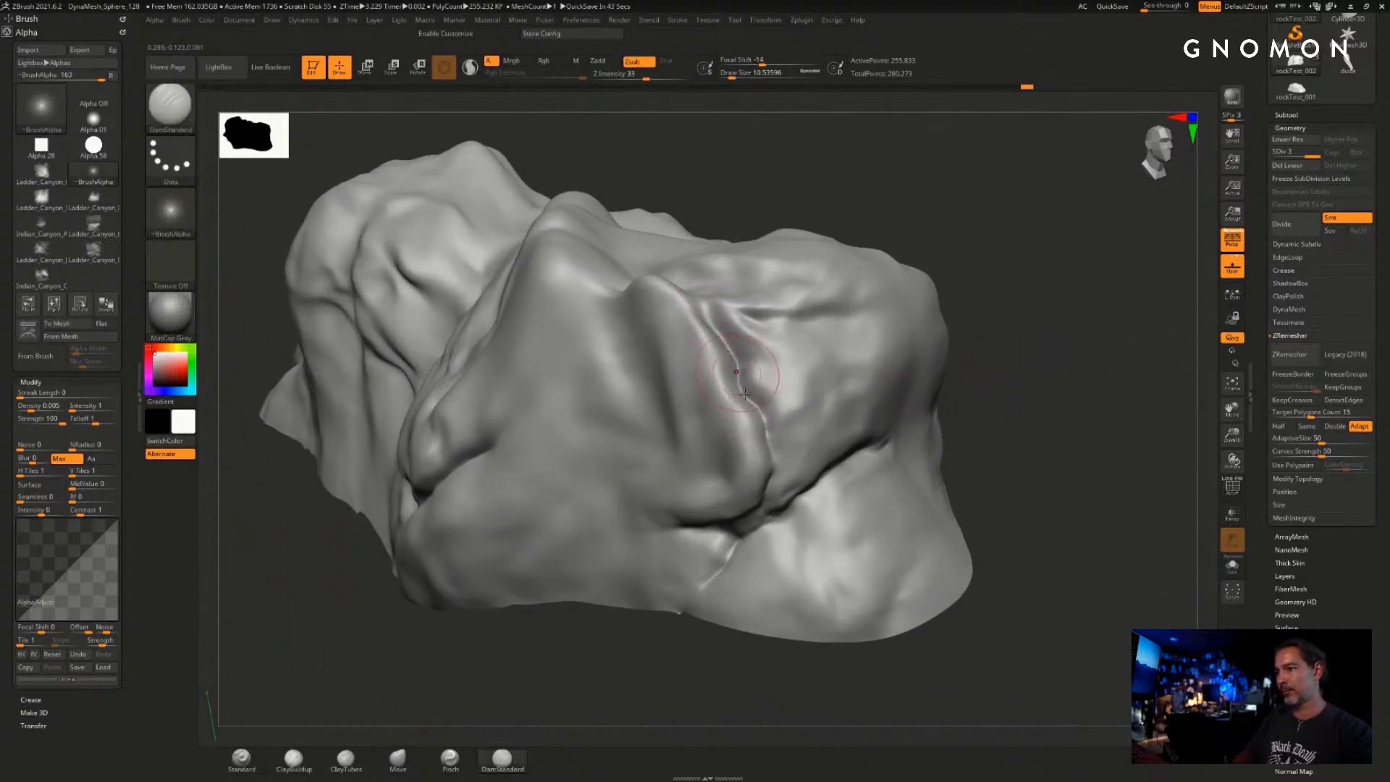
- Build up the edge alongside the new vertical crack with ClayTubes and smooth the added clay into the boulder
{"action": "left_click", "coordinate": [346, 758]}
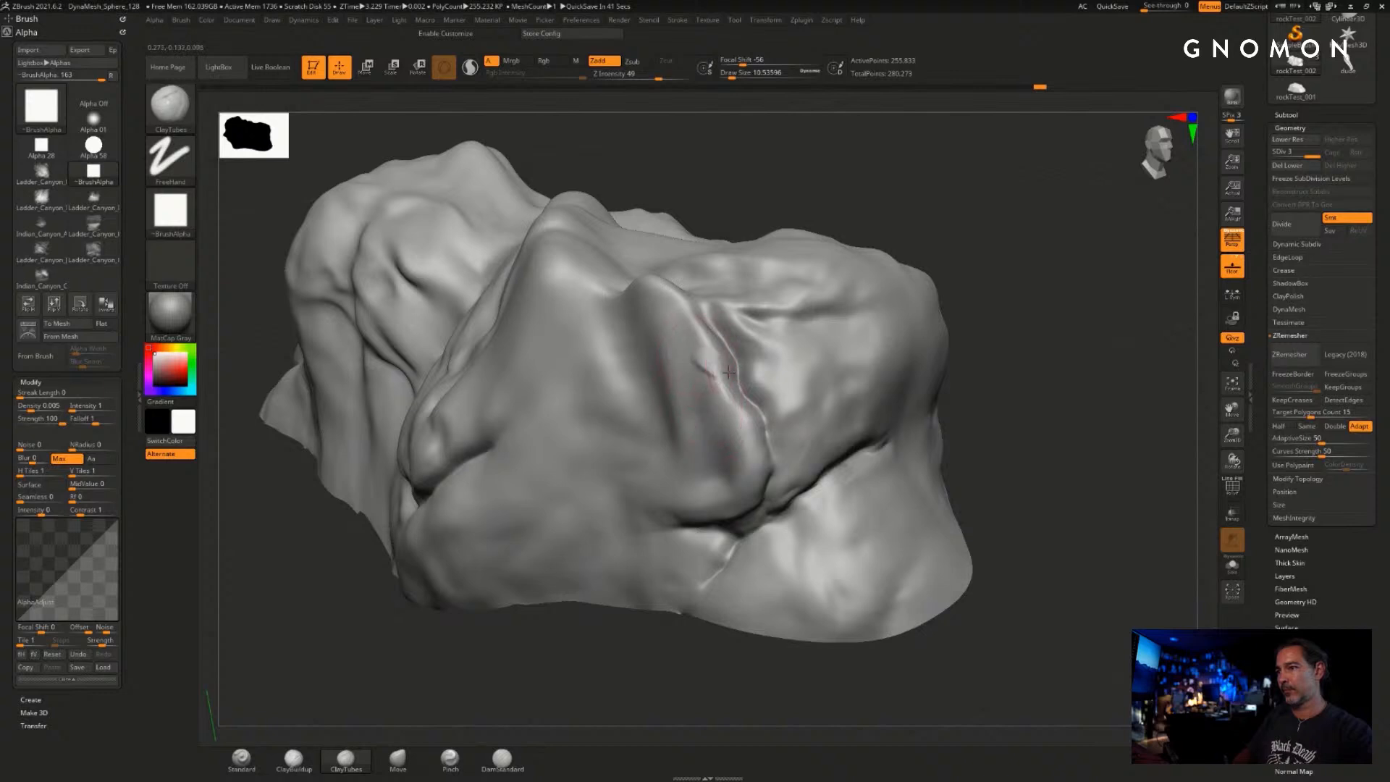
{"action": "mouse_move", "coordinate": [728, 371]}
{"action": "left_mouse_down"}
{"action": "mouse_move", "coordinate": [680, 329]}
{"action": "mouse_move", "coordinate": [726, 374]}
{"action": "mouse_move", "coordinate": [757, 448]}
{"action": "mouse_move", "coordinate": [748, 462]}
{"action": "left_mouse_up"}
{"action": "left_click_drag", "start_coordinate": [684, 334], "coordinate": [718, 409], "text": "shift"}
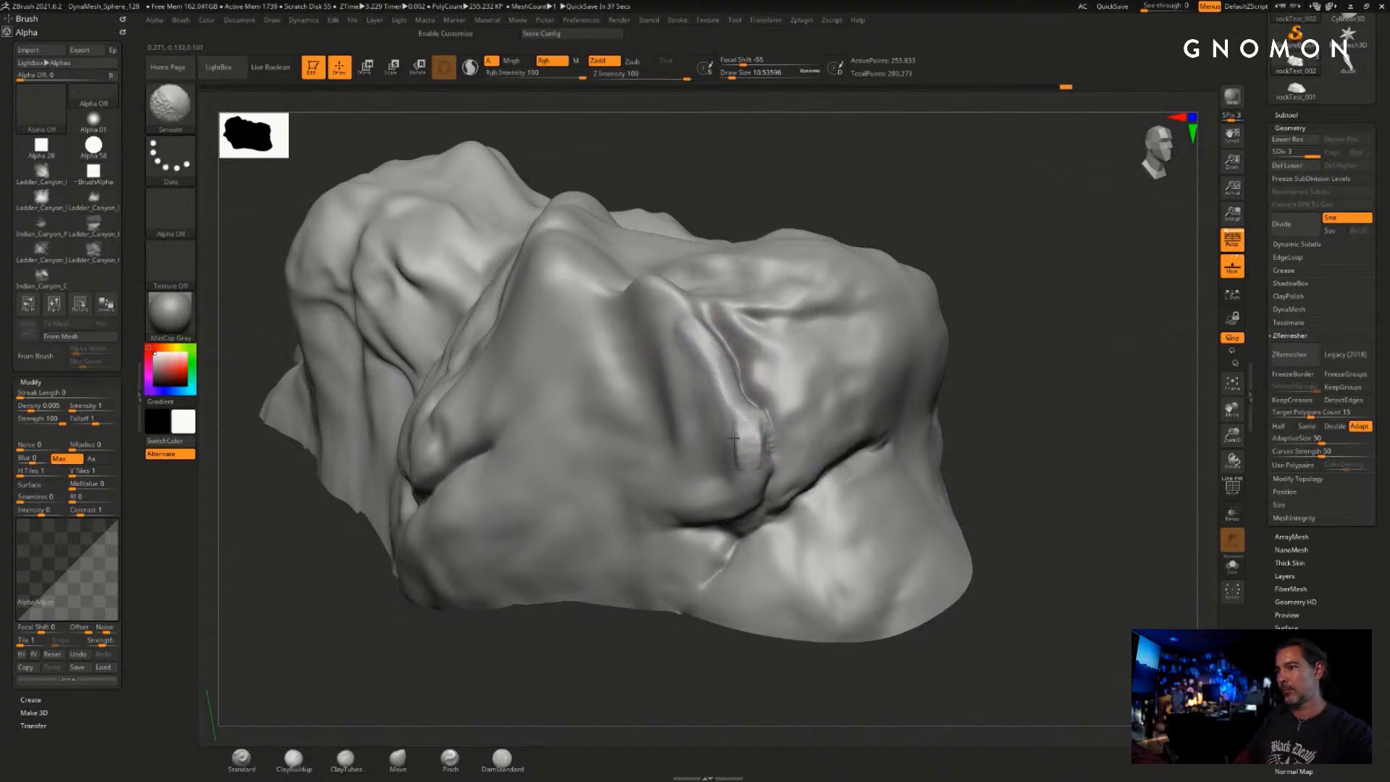
{"action": "mouse_move", "coordinate": [736, 476]}
{"action": "left_mouse_down", "text": "shift"}
{"action": "mouse_move", "coordinate": [752, 408]}
{"action": "mouse_move", "coordinate": [760, 460]}
{"action": "left_mouse_up", "text": "shift"}
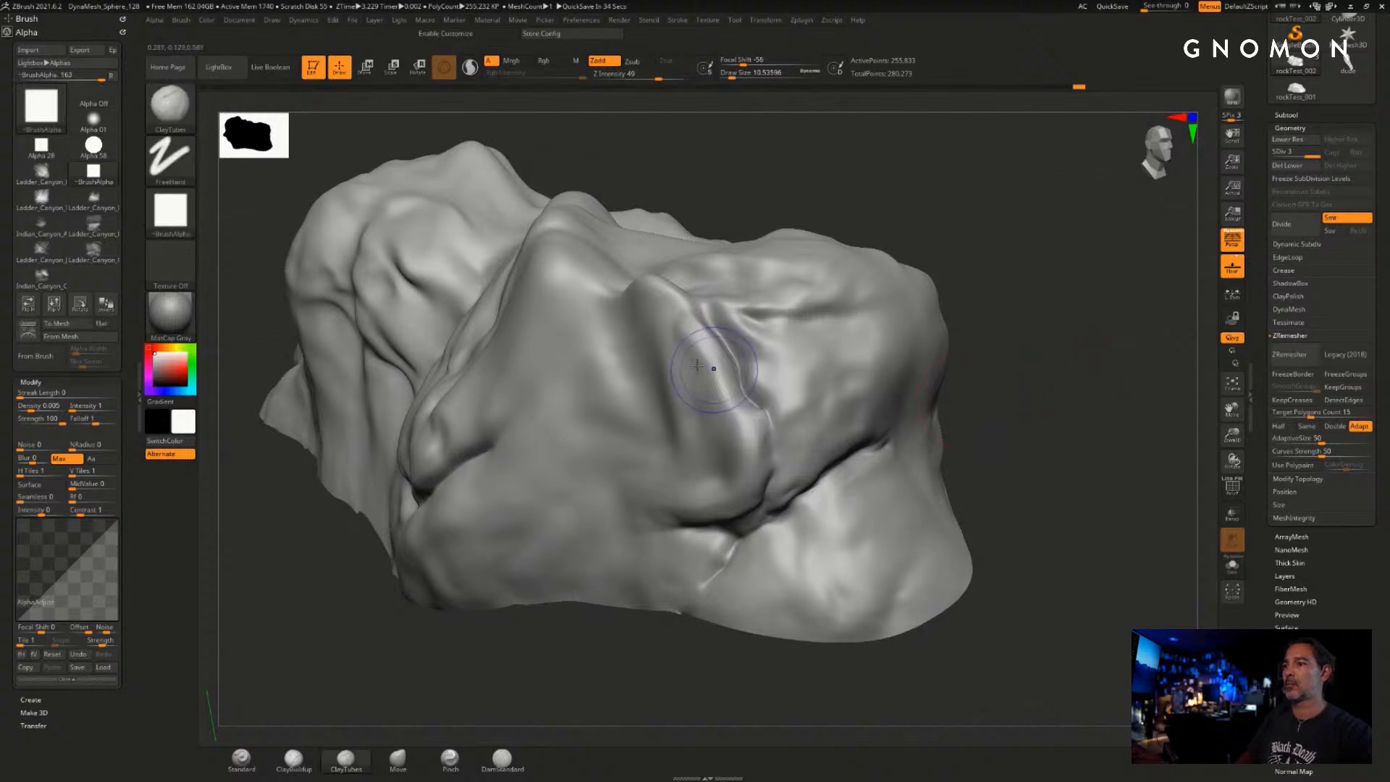
- Paint a mask band over the peak near the scale figure, from the ridge top down the hollow beside it
{"action": "mouse_move", "coordinate": [969, 357]}
{"action": "left_mouse_down"}
{"action": "mouse_move", "coordinate": [1083, 360]}
{"action": "mouse_move", "coordinate": [987, 366]}
{"action": "left_mouse_up"}
{"action": "left_click_drag", "start_coordinate": [890, 395], "coordinate": [1070, 341], "text": "alt"}
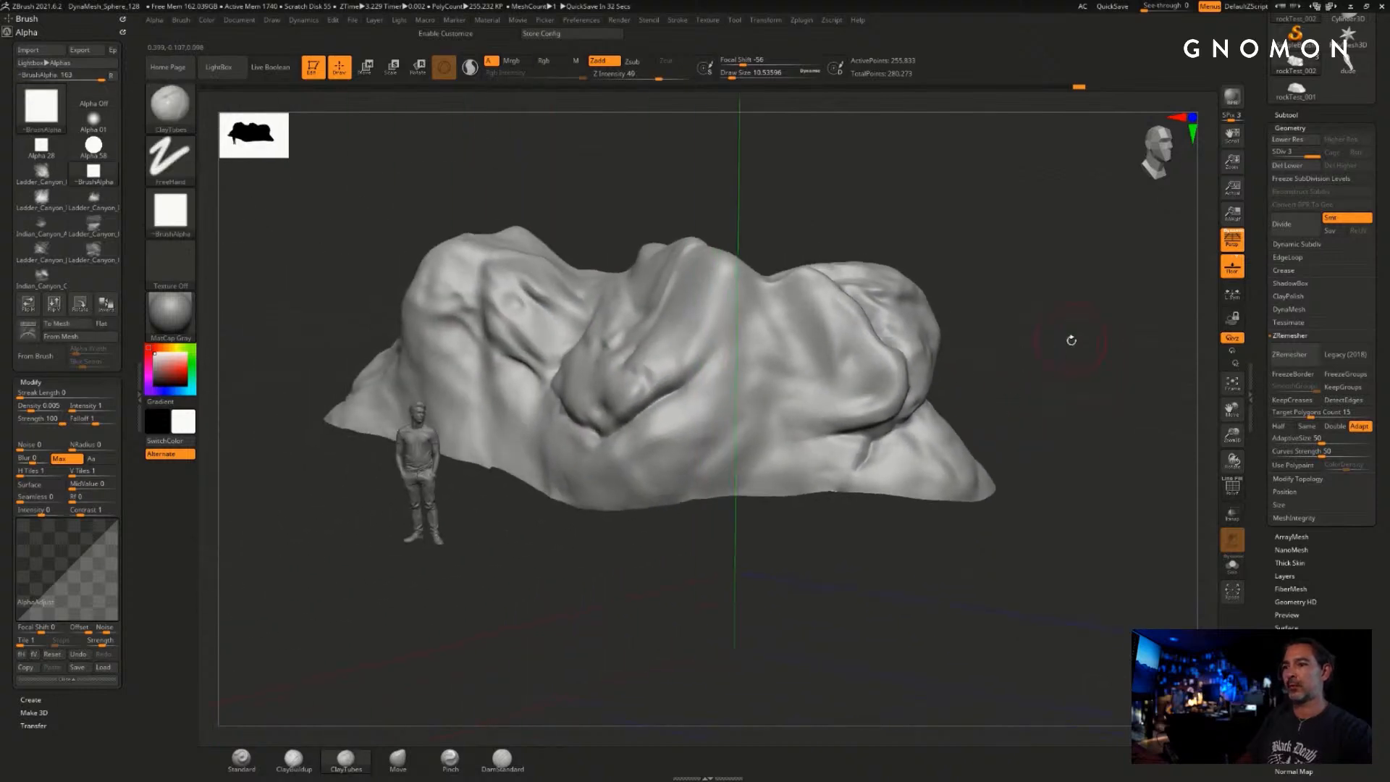
{"action": "left_click_drag", "start_coordinate": [843, 457], "coordinate": [862, 465], "text": "shift"}
{"action": "mouse_move", "coordinate": [829, 527]}
{"action": "left_mouse_down"}
{"action": "mouse_move", "coordinate": [831, 558]}
{"action": "mouse_move", "coordinate": [914, 549]}
{"action": "mouse_move", "coordinate": [912, 570]}
{"action": "left_mouse_up"}
{"action": "left_click_drag", "start_coordinate": [785, 557], "coordinate": [908, 568], "text": "alt"}
{"action": "left_click_drag", "start_coordinate": [565, 553], "coordinate": [507, 551]}
{"action": "mouse_move", "coordinate": [391, 527]}
{"action": "left_mouse_down", "text": "alt"}
{"action": "mouse_move", "coordinate": [481, 602]}
{"action": "mouse_move", "coordinate": [473, 572]}
{"action": "mouse_move", "coordinate": [477, 608]}
{"action": "left_mouse_up", "text": "alt"}
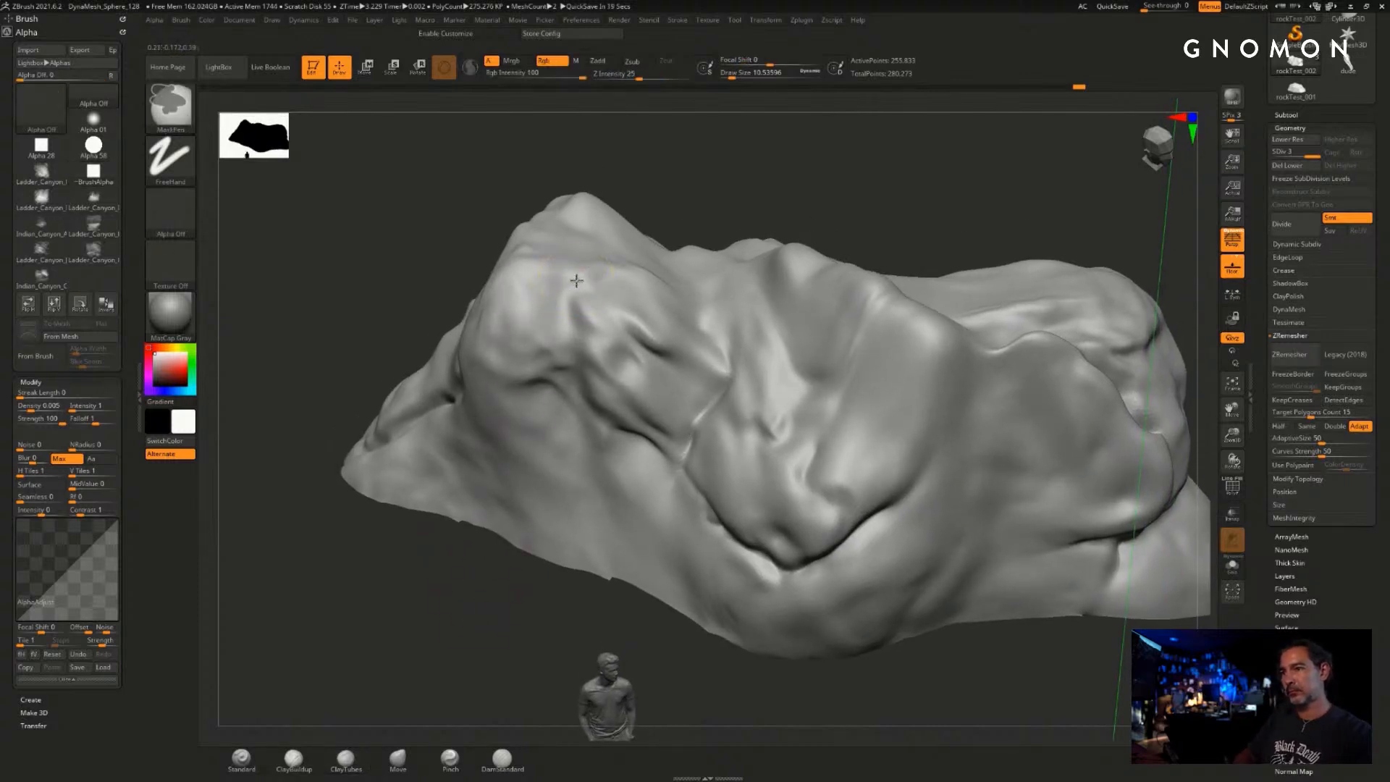
{"action": "mouse_move", "coordinate": [568, 278]}
{"action": "left_mouse_down", "text": "ctrl"}
{"action": "mouse_move", "coordinate": [553, 315]}
{"action": "mouse_move", "coordinate": [571, 438]}
{"action": "mouse_move", "coordinate": [527, 314]}
{"action": "mouse_move", "coordinate": [621, 242]}
{"action": "mouse_move", "coordinate": [664, 250]}
{"action": "mouse_move", "coordinate": [642, 292]}
{"action": "left_mouse_up", "text": "ctrl"}
- Pull the unmasked slab beside the masked band outward and up using the Move brush at a draw size of about 15.55
{"action": "key", "text": "s"}
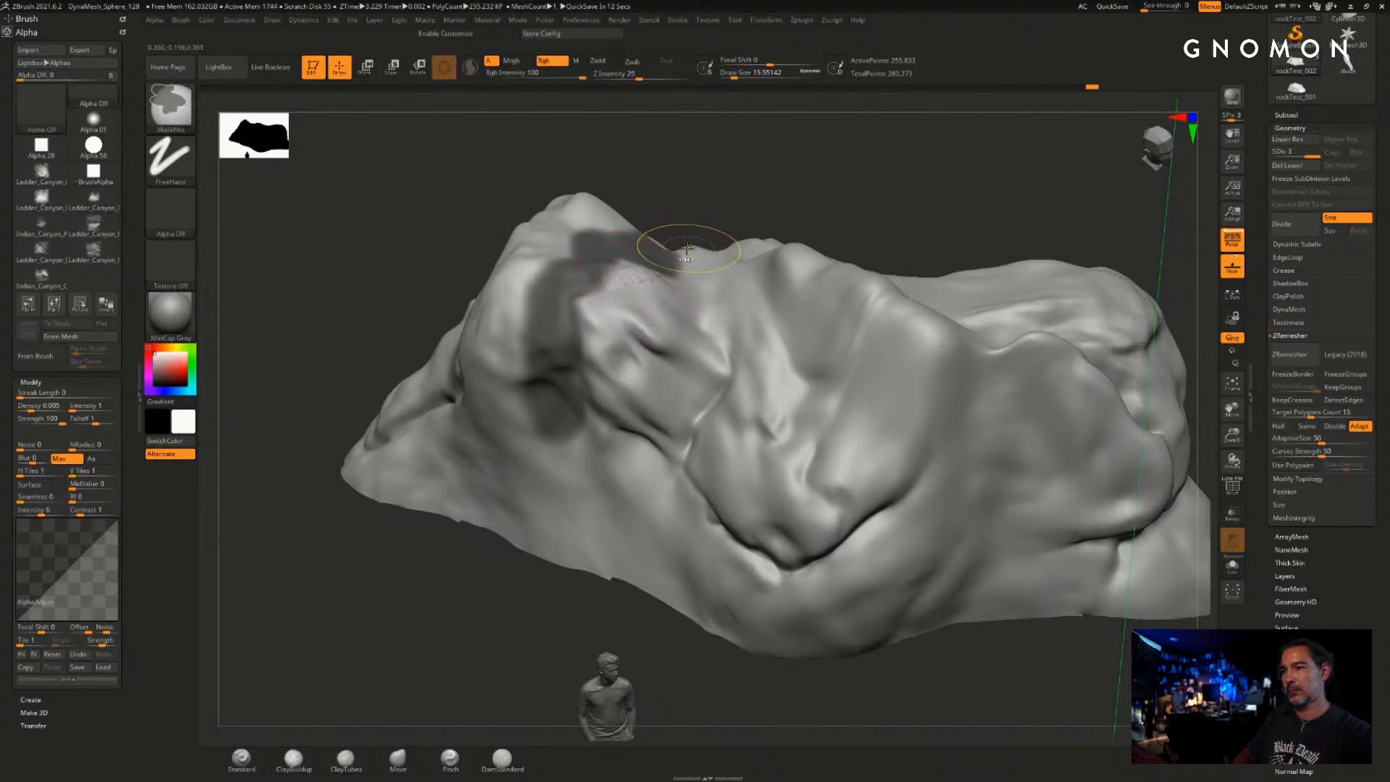
{"action": "left_click", "coordinate": [397, 758]}
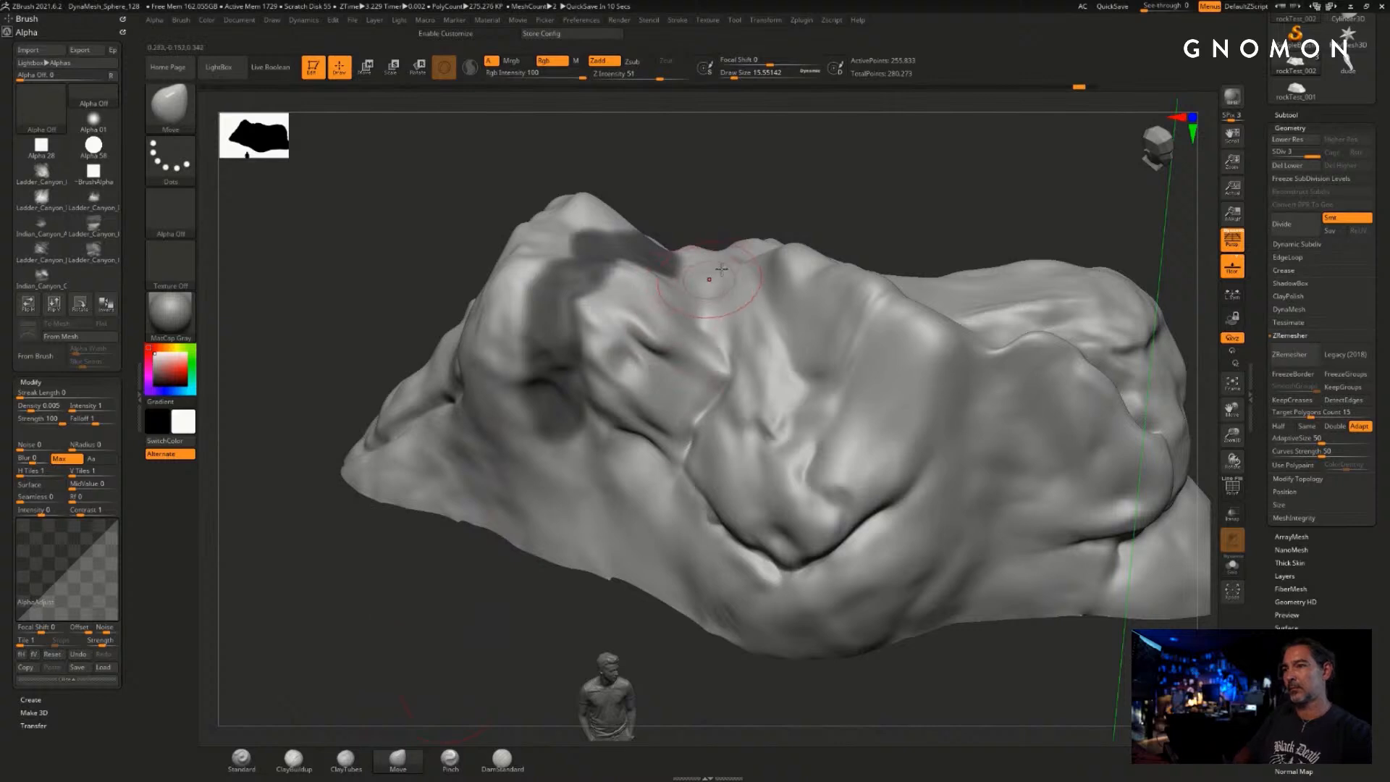
{"action": "left_click_drag", "start_coordinate": [742, 304], "coordinate": [767, 167]}
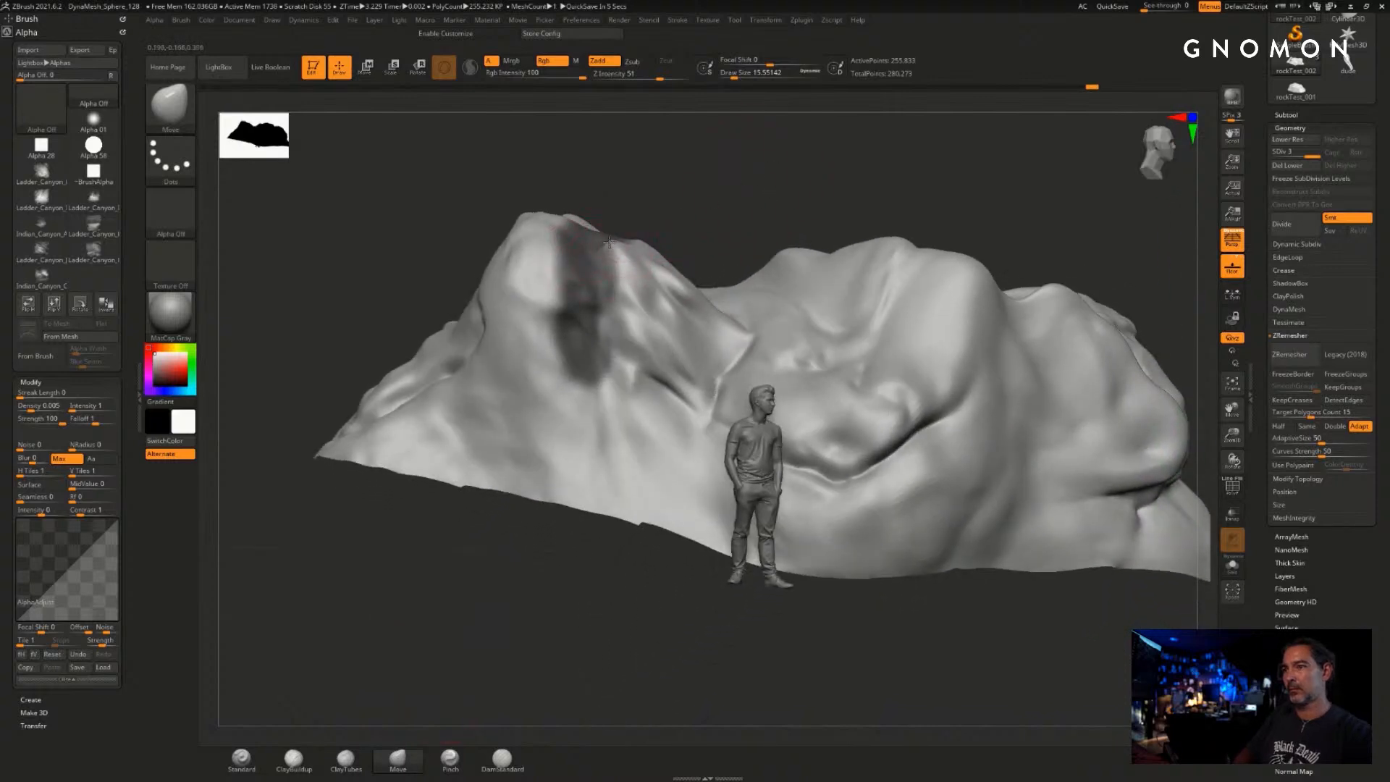
{"action": "left_click_drag", "start_coordinate": [601, 303], "coordinate": [602, 304]}
- Refine the slab's raised edge along the masked band from the rock's end, and clear the mask
{"action": "right_click_drag", "start_coordinate": [579, 278], "coordinate": [624, 322]}
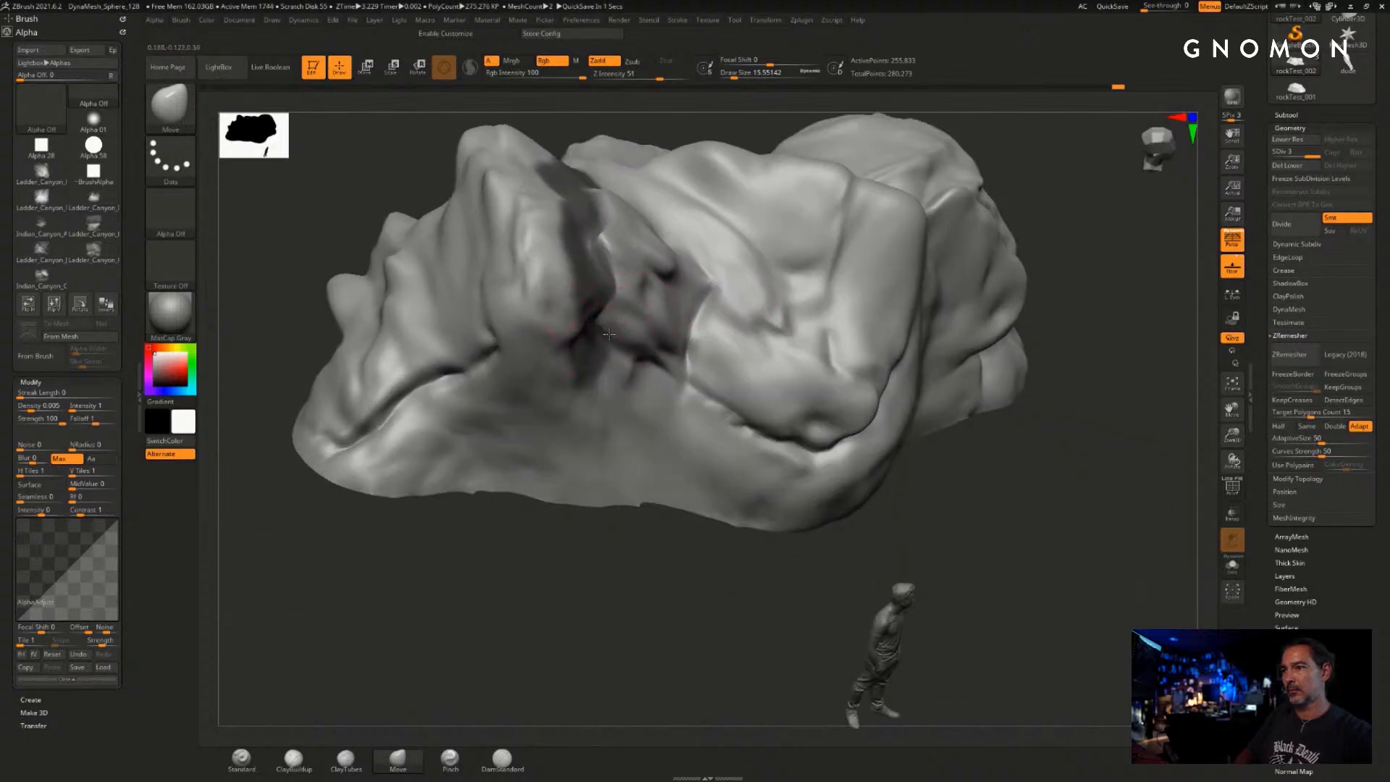
{"action": "right_click_drag", "start_coordinate": [630, 503], "coordinate": [589, 543]}
{"action": "left_click_drag", "start_coordinate": [590, 244], "coordinate": [601, 241]}
{"action": "right_click_drag", "start_coordinate": [639, 206], "coordinate": [1001, 200]}
{"action": "left_click_drag", "start_coordinate": [1002, 200], "coordinate": [1022, 203]}
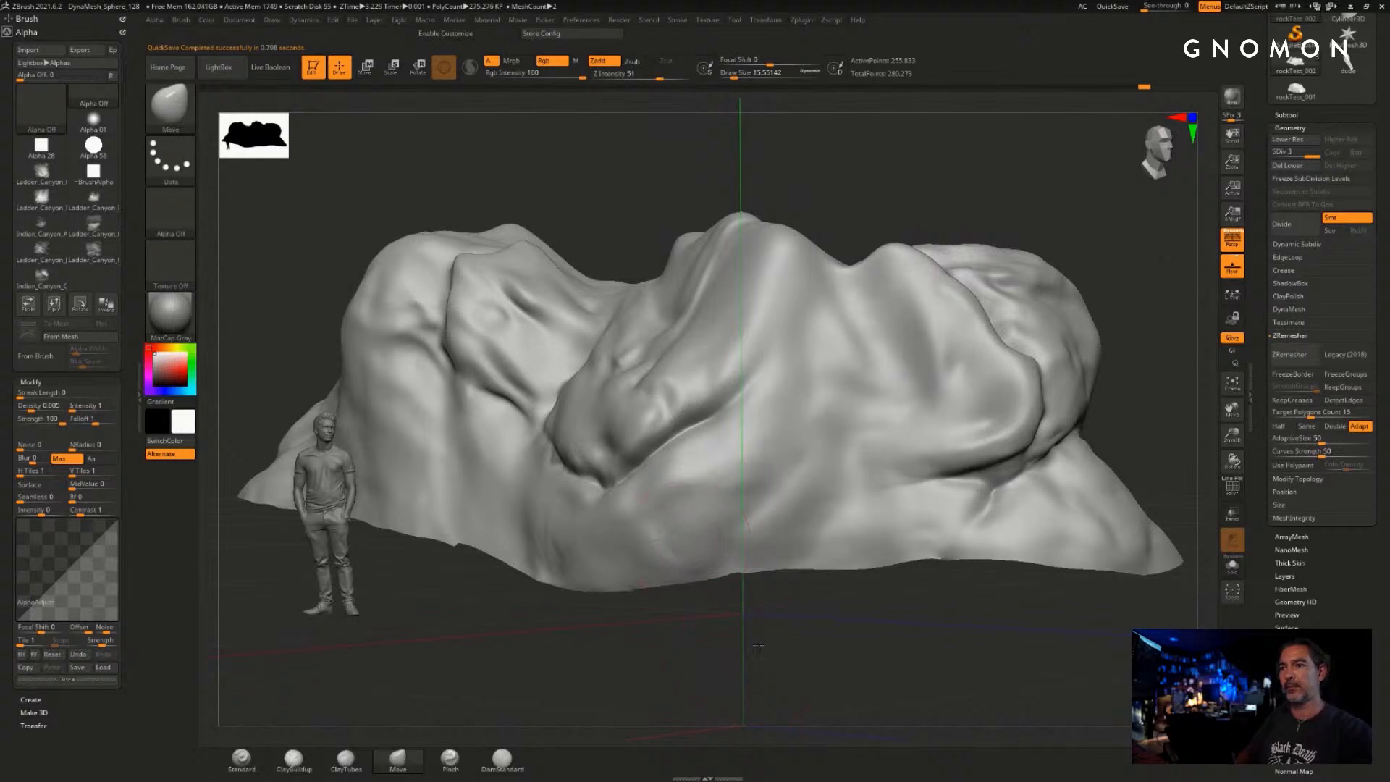
- Carve creases into the rock's lower front with the DamStandard brush and smooth the folds around them
{"action": "left_click_drag", "start_coordinate": [745, 684], "coordinate": [752, 613]}
{"action": "left_click_drag", "start_coordinate": [817, 562], "coordinate": [820, 602]}
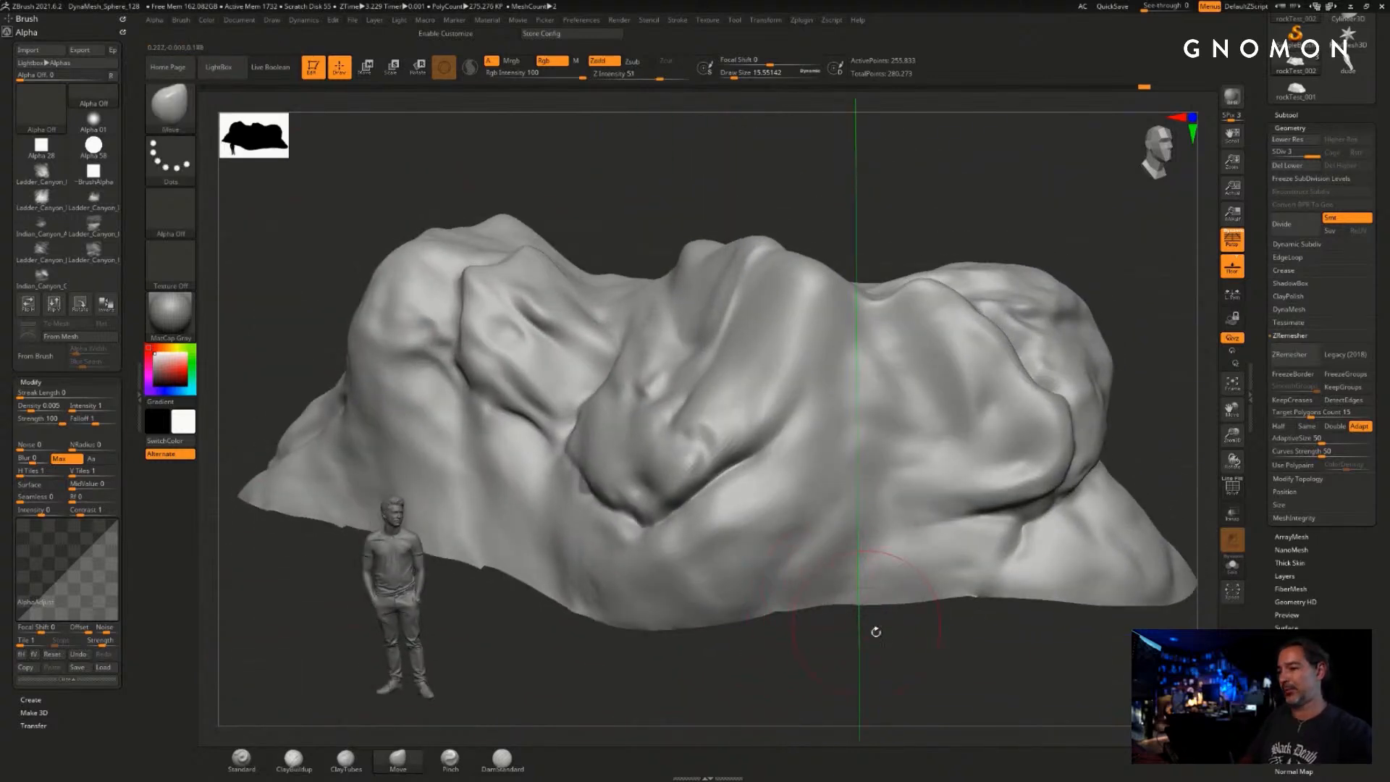
{"action": "left_click_drag", "start_coordinate": [875, 631], "coordinate": [764, 592]}
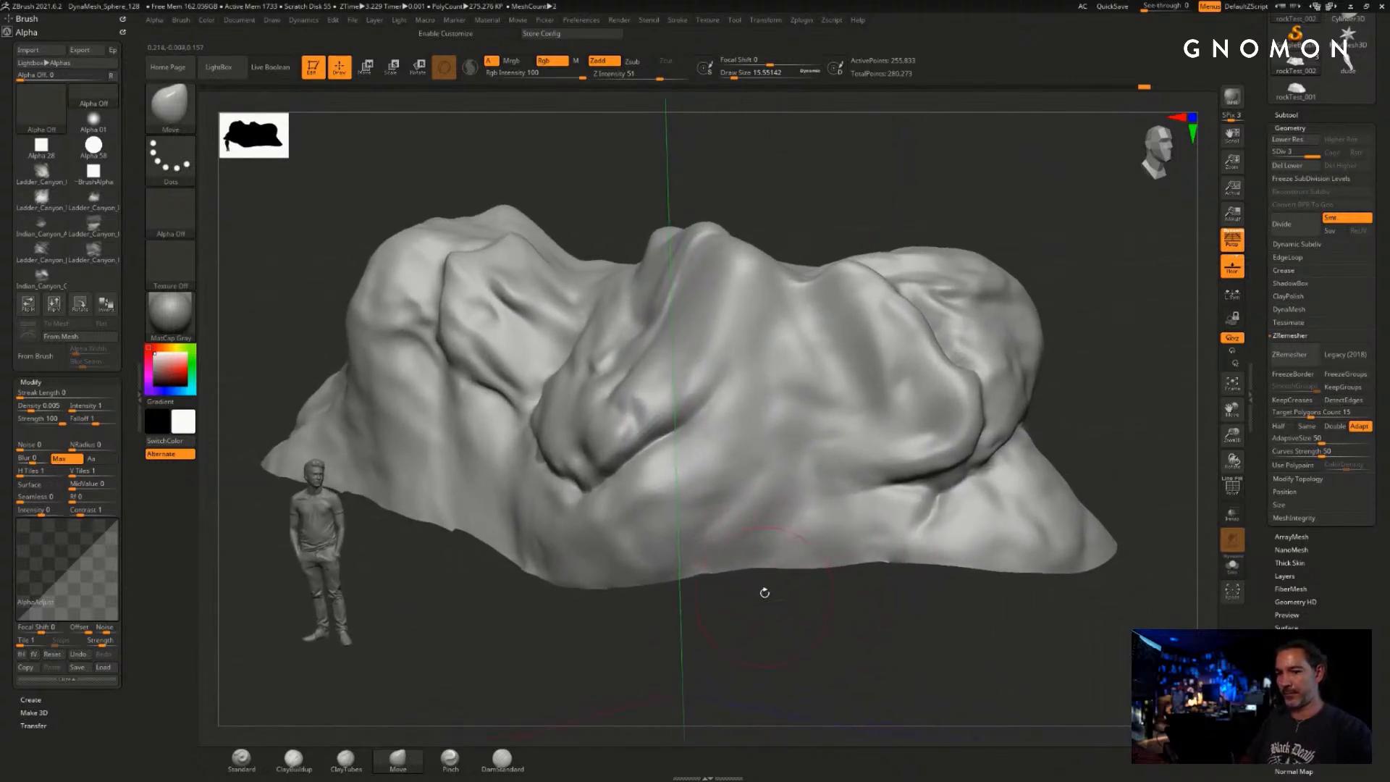
{"action": "left_click", "coordinate": [502, 758]}
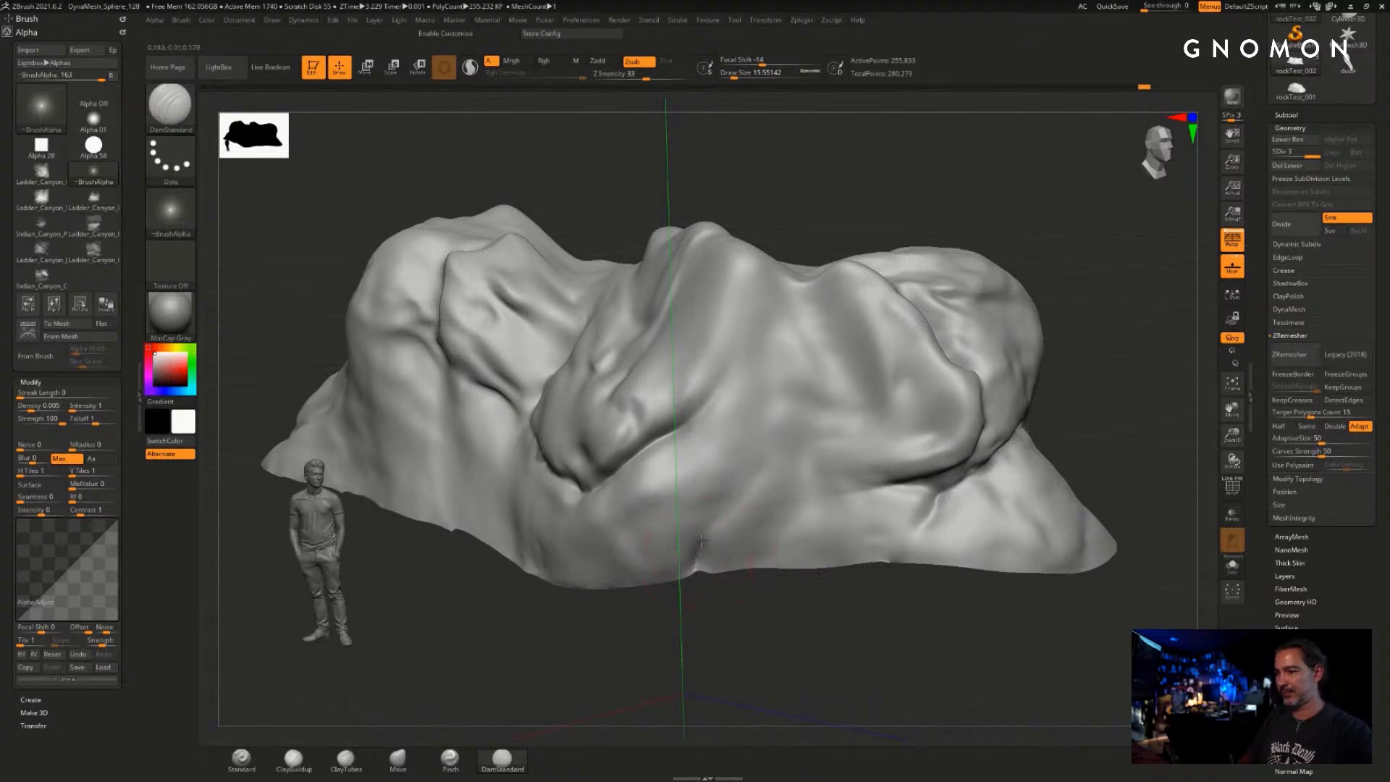
{"action": "mouse_move", "coordinate": [701, 540]}
{"action": "left_mouse_down"}
{"action": "mouse_move", "coordinate": [758, 470]}
{"action": "mouse_move", "coordinate": [754, 492]}
{"action": "mouse_move", "coordinate": [790, 406]}
{"action": "mouse_move", "coordinate": [834, 408]}
{"action": "left_mouse_up"}
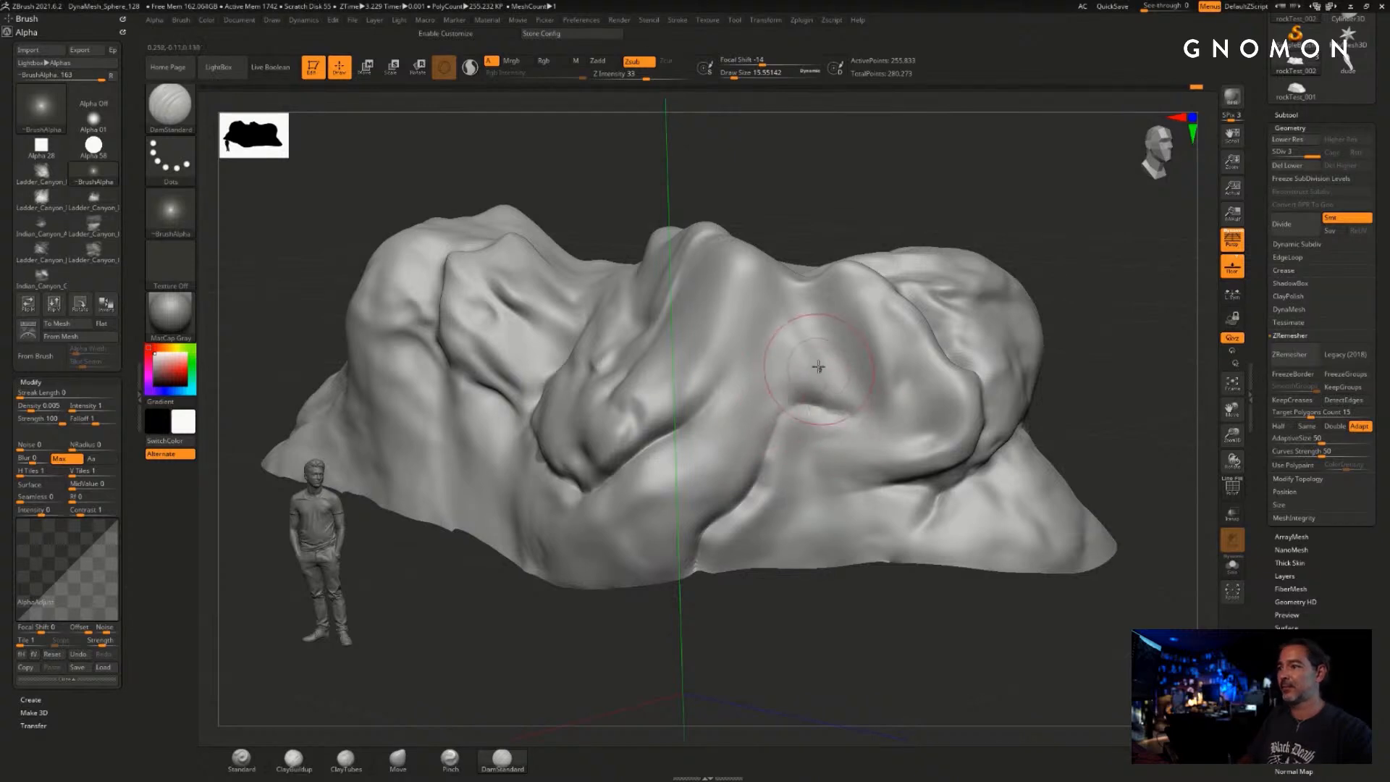
{"action": "mouse_move", "coordinate": [776, 298]}
{"action": "left_mouse_down"}
{"action": "mouse_move", "coordinate": [845, 410]}
{"action": "mouse_move", "coordinate": [790, 411]}
{"action": "mouse_move", "coordinate": [747, 498]}
{"action": "mouse_move", "coordinate": [680, 556]}
{"action": "mouse_move", "coordinate": [690, 570]}
{"action": "mouse_move", "coordinate": [763, 501]}
{"action": "mouse_move", "coordinate": [792, 418]}
{"action": "mouse_move", "coordinate": [844, 406]}
{"action": "mouse_move", "coordinate": [781, 509]}
{"action": "mouse_move", "coordinate": [893, 517]}
{"action": "mouse_move", "coordinate": [944, 559]}
{"action": "mouse_move", "coordinate": [821, 501]}
{"action": "left_mouse_up"}
{"action": "mouse_move", "coordinate": [731, 445]}
{"action": "left_mouse_down", "text": "shift"}
{"action": "mouse_move", "coordinate": [627, 522]}
{"action": "mouse_move", "coordinate": [669, 551]}
{"action": "left_mouse_up", "text": "shift"}
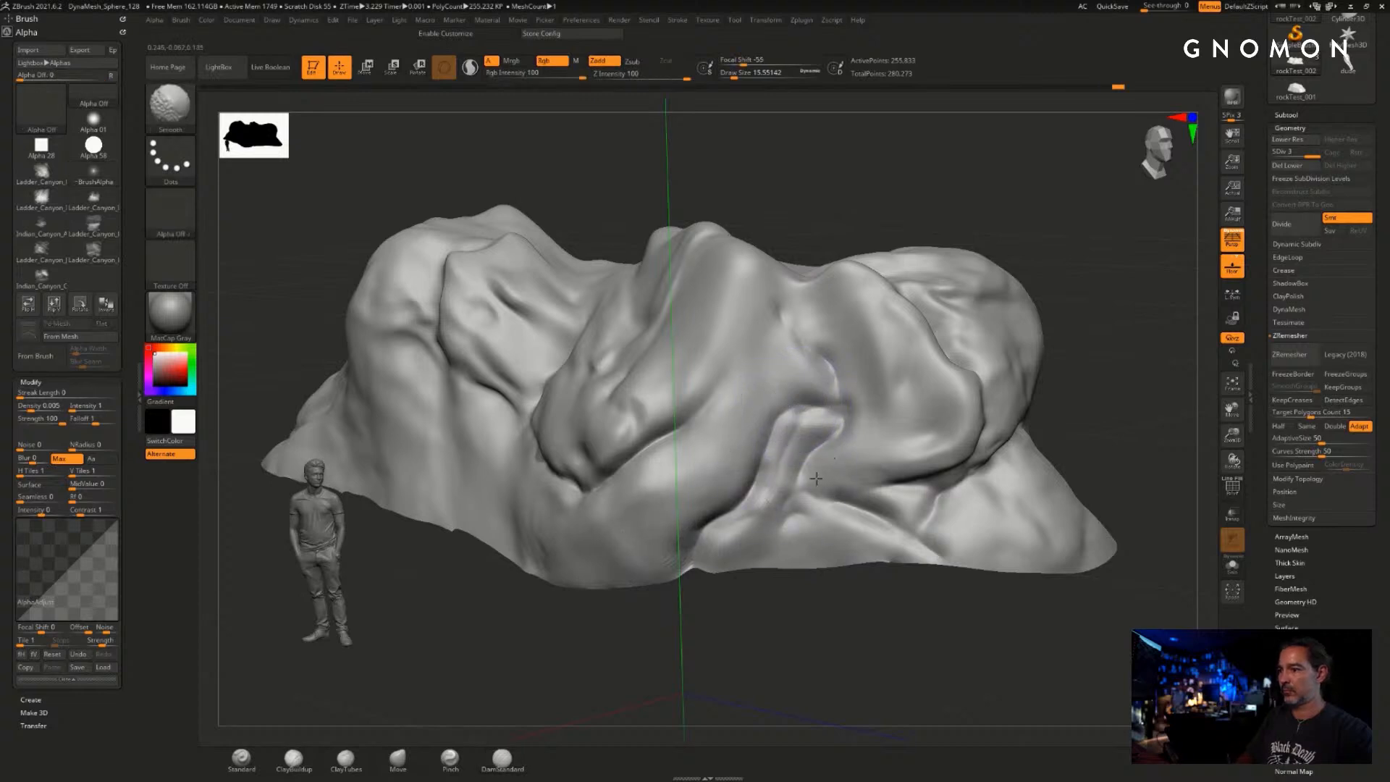
- Build up and smooth the folds along the front crease with ClayTubes, and reduce the brush's draw size to about 3.1
{"action": "left_click", "coordinate": [348, 759]}
{"action": "mouse_move", "coordinate": [835, 398]}
{"action": "left_mouse_down"}
{"action": "mouse_move", "coordinate": [771, 405]}
{"action": "mouse_move", "coordinate": [691, 499]}
{"action": "mouse_move", "coordinate": [670, 552]}
{"action": "mouse_move", "coordinate": [660, 527]}
{"action": "mouse_move", "coordinate": [778, 373]}
{"action": "mouse_move", "coordinate": [815, 394]}
{"action": "mouse_move", "coordinate": [641, 544]}
{"action": "mouse_move", "coordinate": [673, 568]}
{"action": "left_mouse_up"}
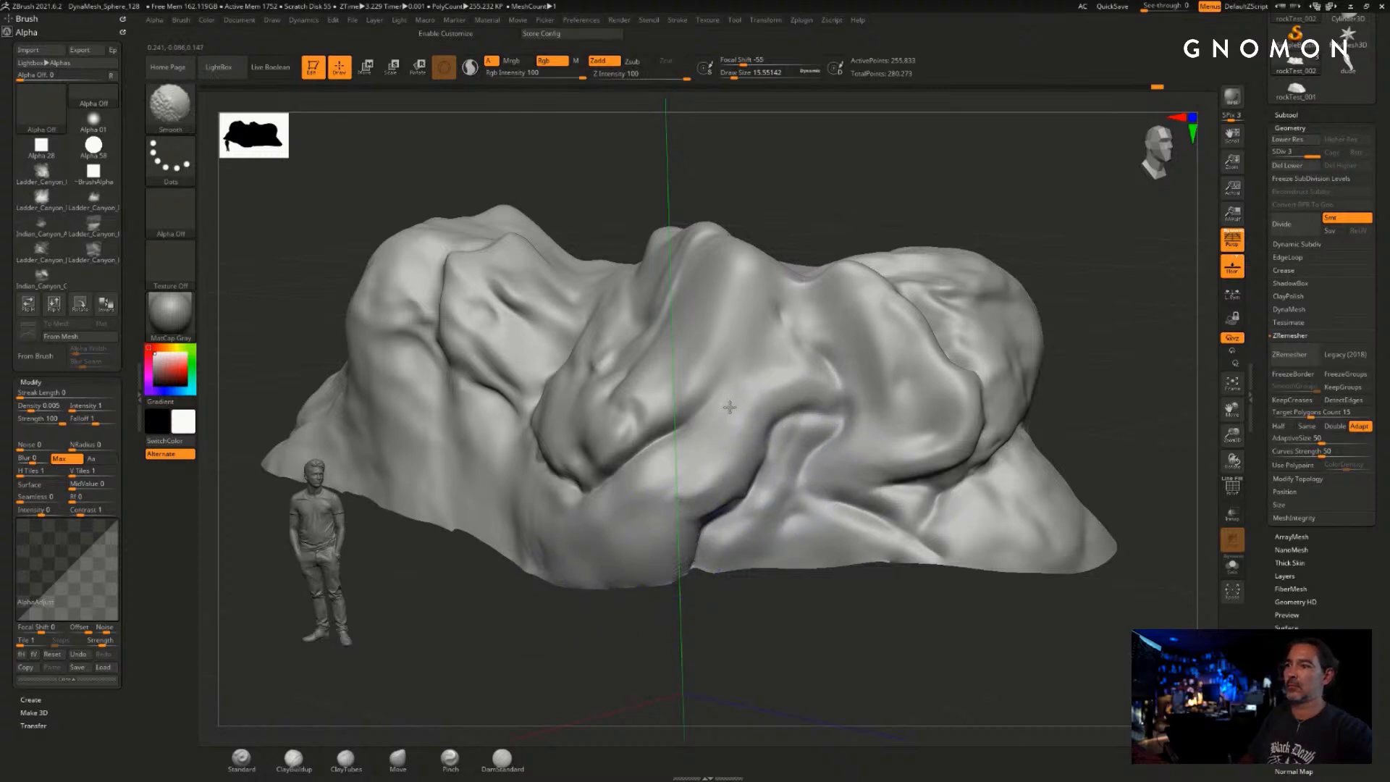
{"action": "mouse_move", "coordinate": [811, 622]}
{"action": "left_mouse_down", "text": "alt"}
{"action": "mouse_move", "coordinate": [803, 604]}
{"action": "mouse_move", "coordinate": [903, 632]}
{"action": "mouse_move", "coordinate": [920, 609]}
{"action": "mouse_move", "coordinate": [891, 605]}
{"action": "mouse_move", "coordinate": [857, 629]}
{"action": "left_mouse_up", "text": "alt"}
{"action": "key", "text": "s"}
{"action": "left_click_drag", "start_coordinate": [857, 630], "coordinate": [850, 630]}
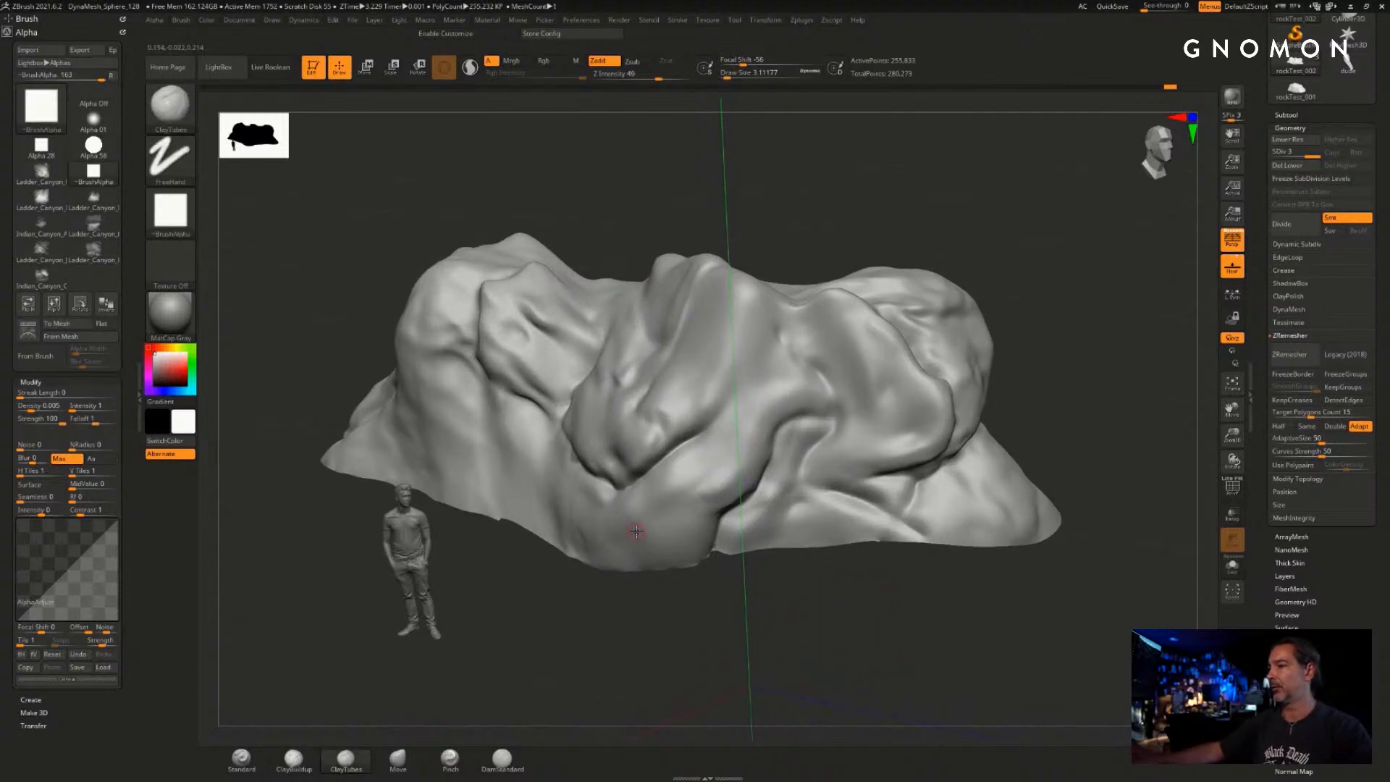
- Remesh the rock with ZRemesher at a target polygon count of 15 and inspect the resulting topology
{"action": "left_click", "coordinate": [1280, 354]}
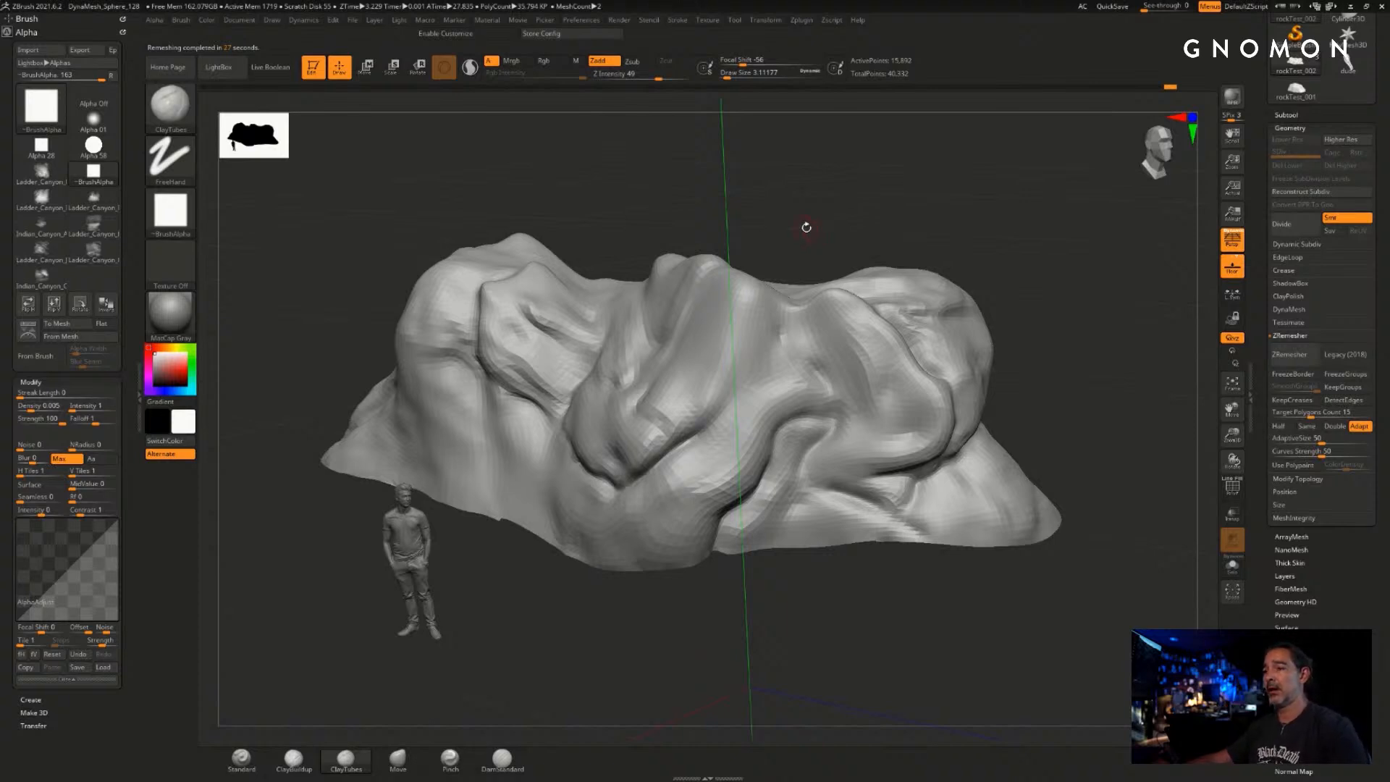
{"action": "mouse_move", "coordinate": [812, 220]}
{"action": "left_mouse_down"}
{"action": "mouse_move", "coordinate": [843, 215]}
{"action": "mouse_move", "coordinate": [816, 230]}
{"action": "mouse_move", "coordinate": [833, 233]}
{"action": "mouse_move", "coordinate": [855, 224]}
{"action": "left_mouse_up"}
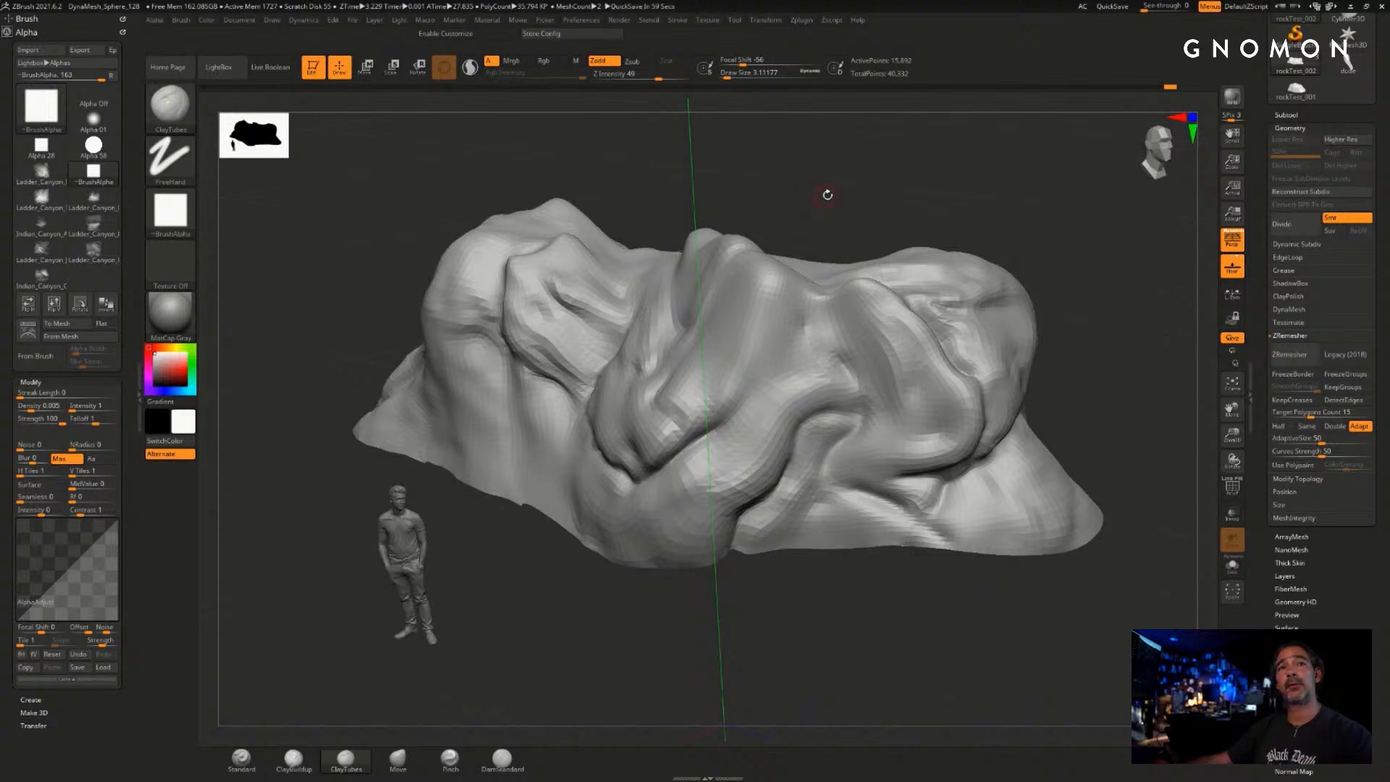
{"action": "left_click_drag", "start_coordinate": [826, 194], "coordinate": [844, 194]}
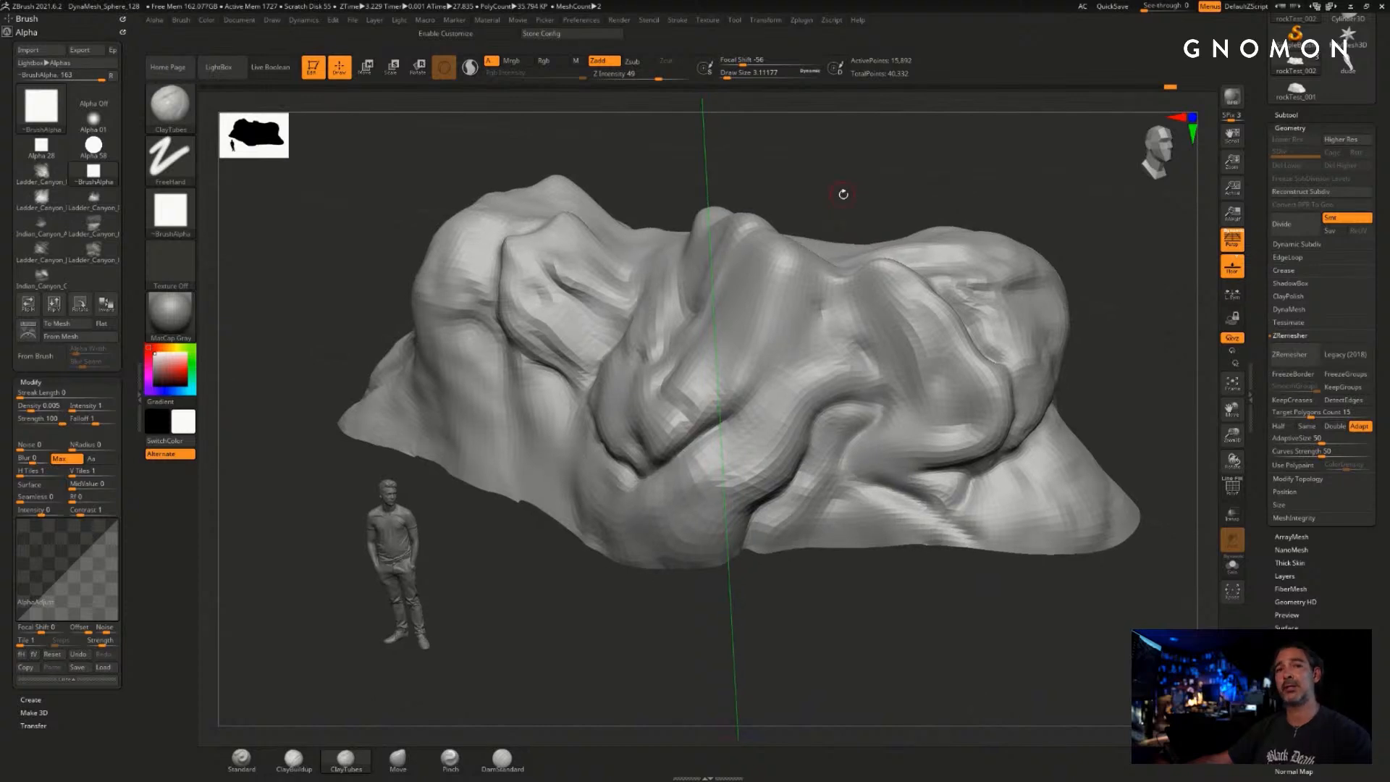
{"action": "mouse_move", "coordinate": [845, 194]}
{"action": "left_mouse_down"}
{"action": "mouse_move", "coordinate": [862, 207]}
{"action": "mouse_move", "coordinate": [848, 214]}
{"action": "mouse_move", "coordinate": [866, 210]}
{"action": "left_mouse_up"}
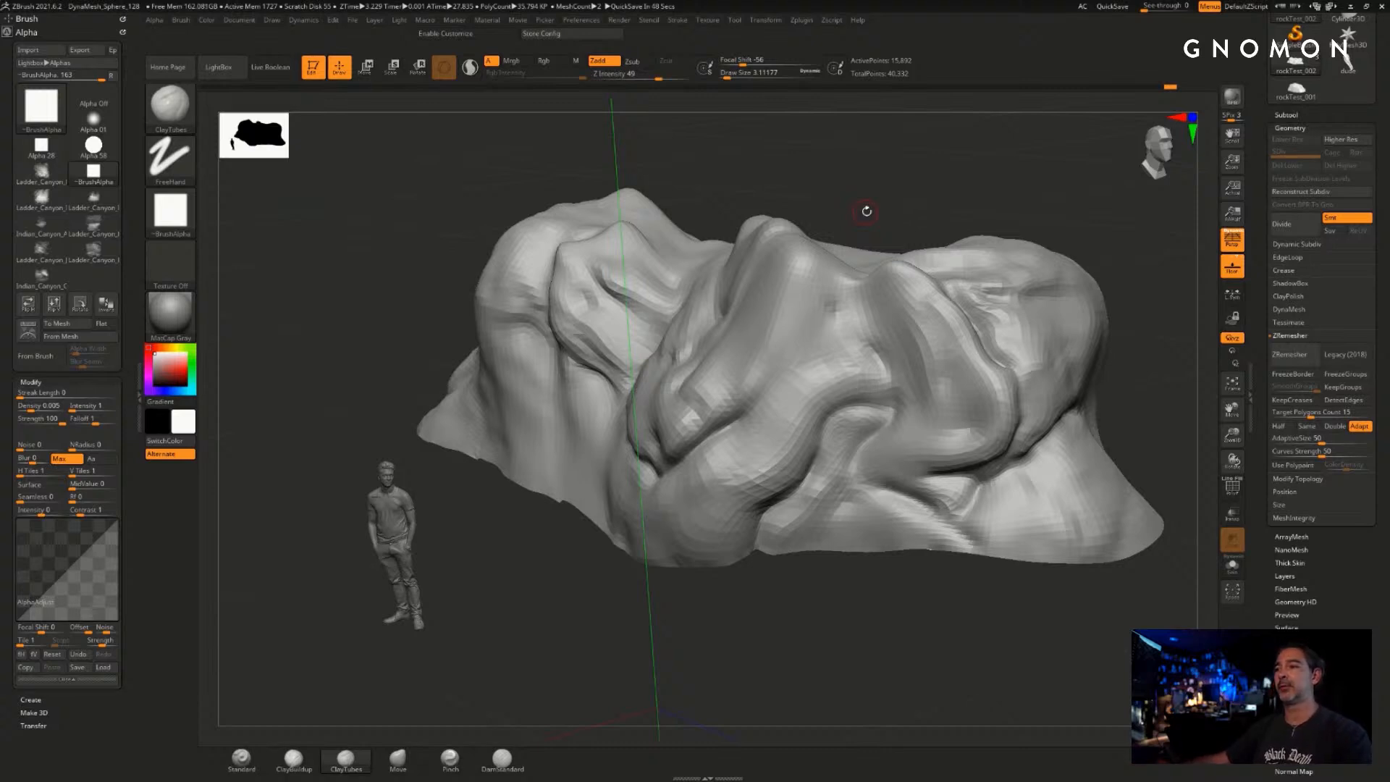
{"action": "left_click_drag", "start_coordinate": [883, 208], "coordinate": [868, 208]}
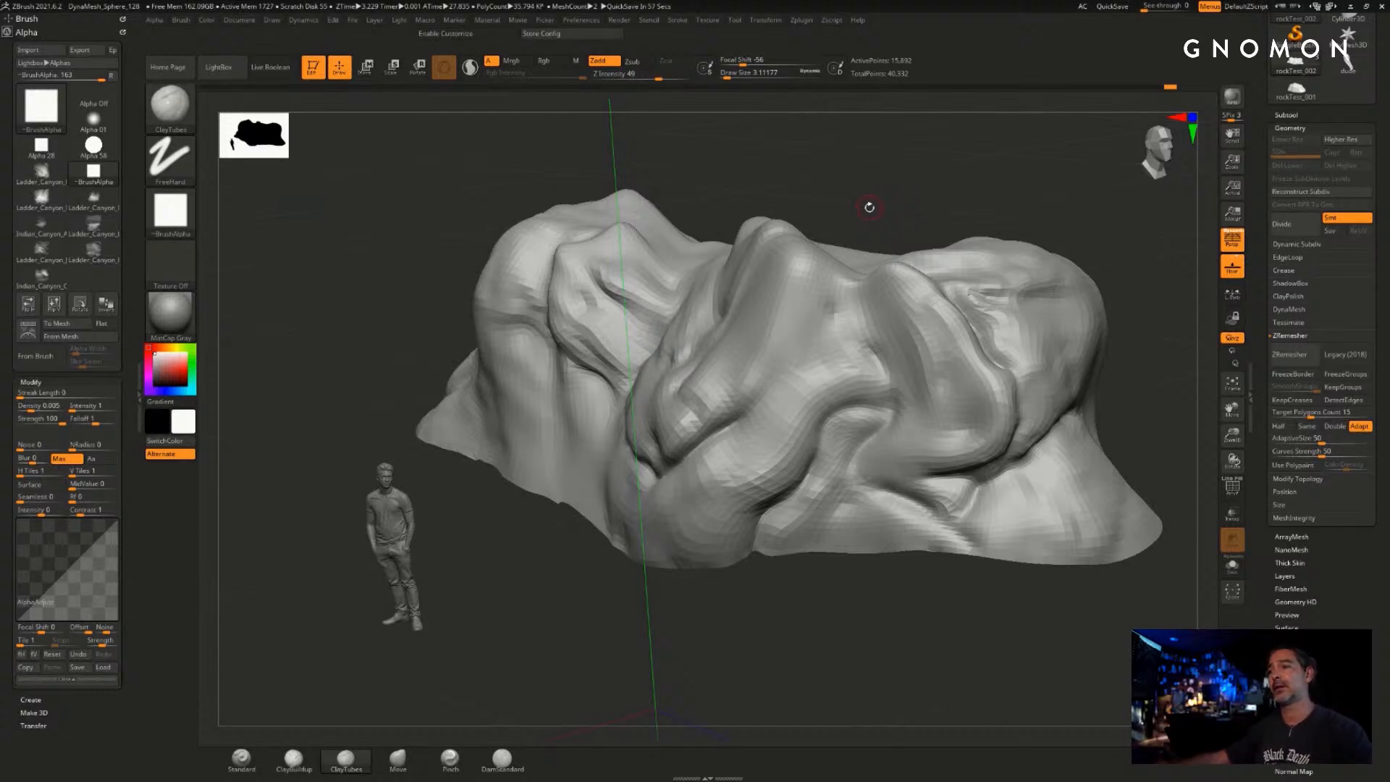
{"action": "left_click_drag", "start_coordinate": [870, 203], "coordinate": [861, 201]}
{"action": "left_click_drag", "start_coordinate": [869, 205], "coordinate": [886, 236]}
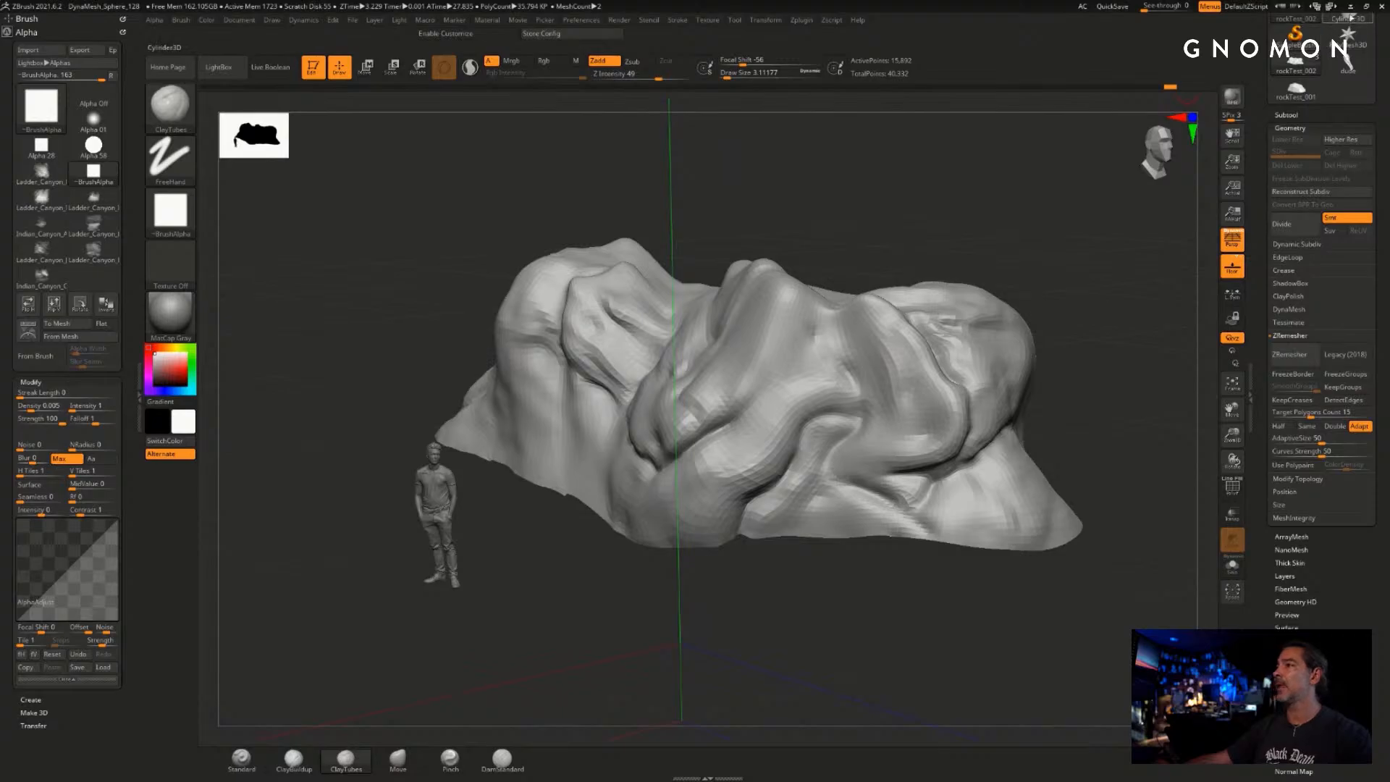
- Switch to Maya and examine how the blocked-out rocks, ground and cliffs surround the human figure
{"action": "left_click", "coordinate": [1350, 6]}
{"action": "mouse_move", "coordinate": [414, 776]}
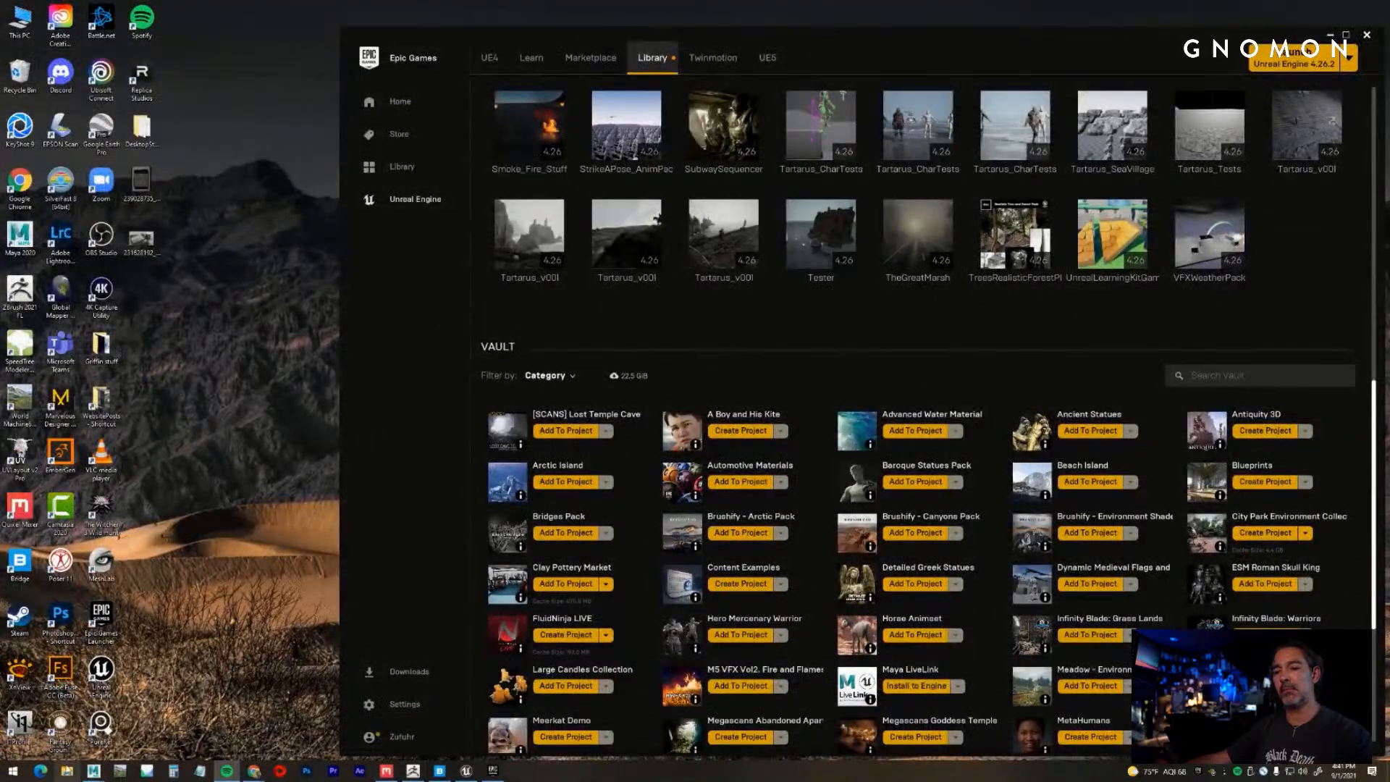
{"action": "left_click", "coordinate": [93, 772]}
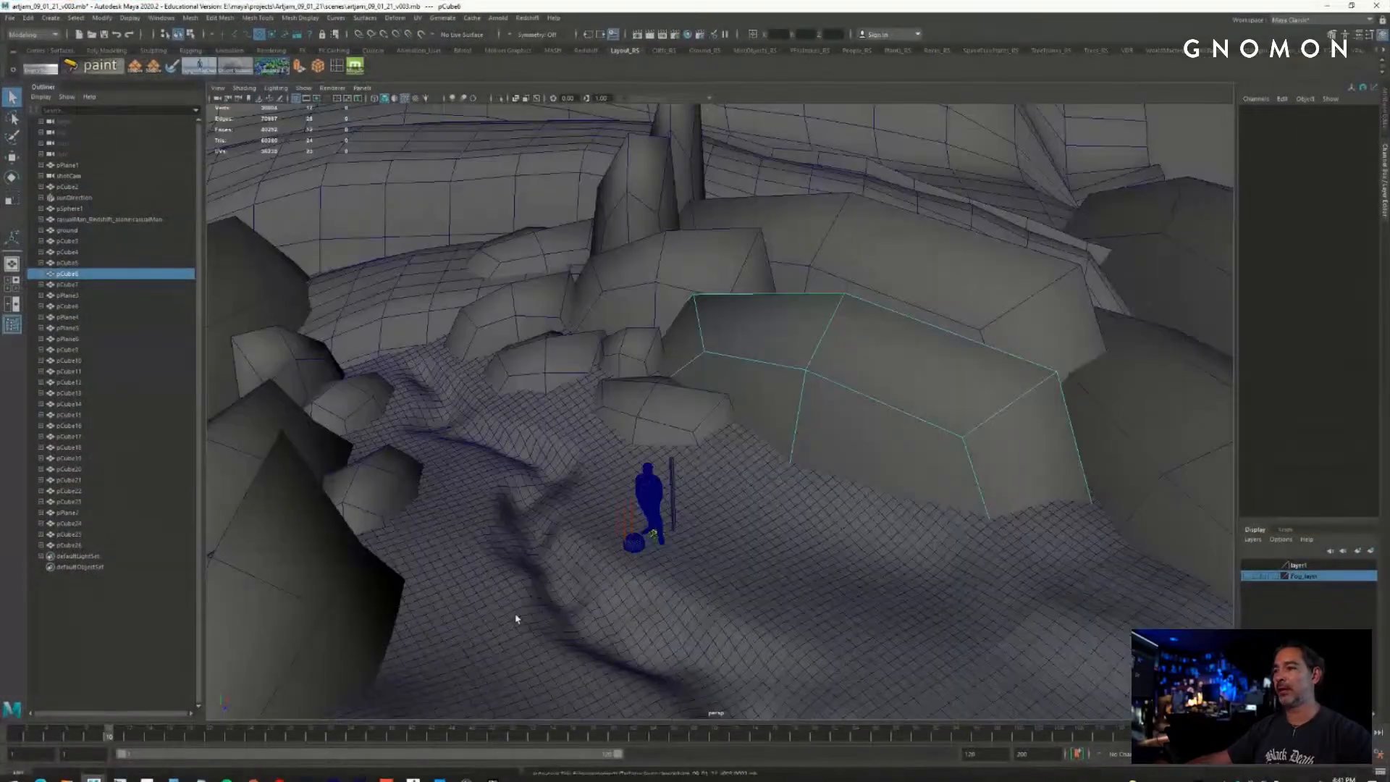
{"action": "left_click_drag", "start_coordinate": [700, 524], "coordinate": [664, 534], "text": "alt"}
{"action": "right_click_drag", "start_coordinate": [663, 533], "coordinate": [605, 506], "text": "alt"}
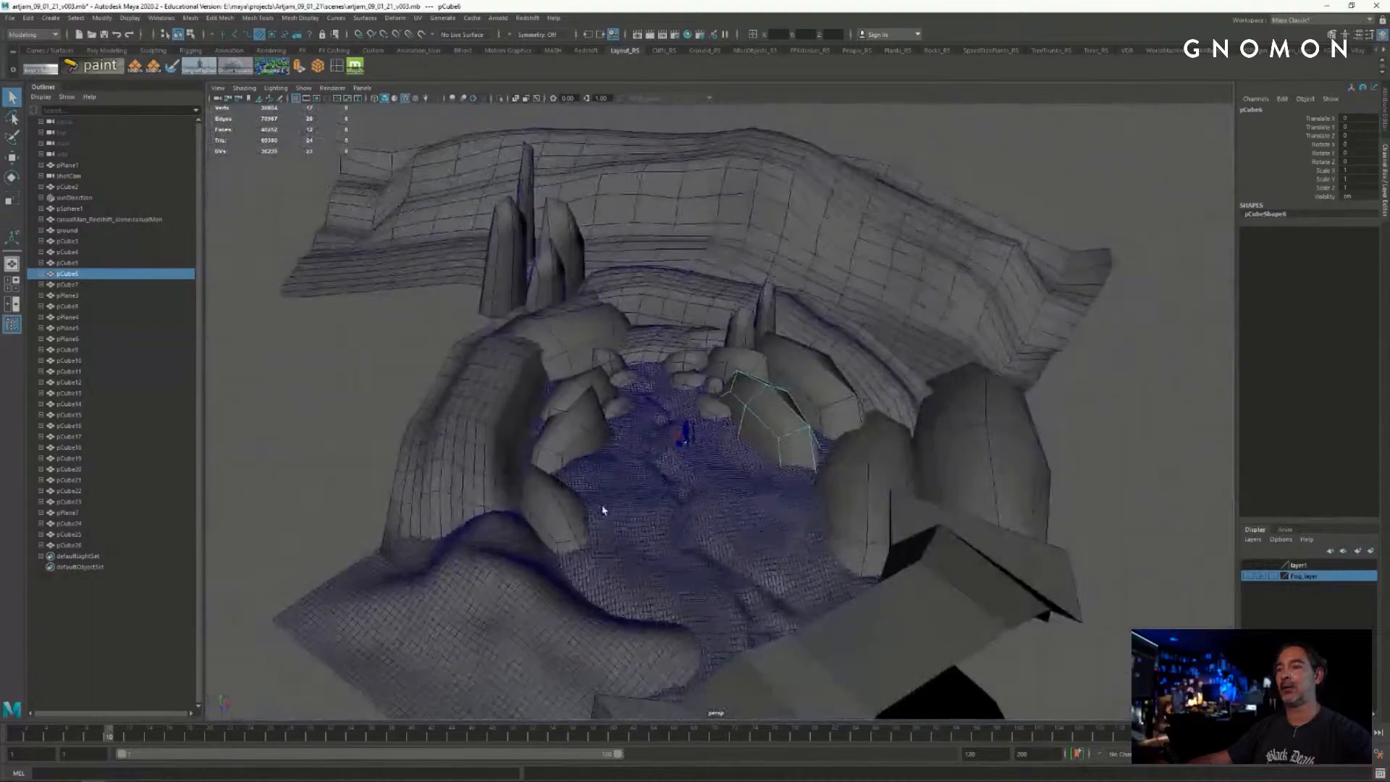
{"action": "left_click_drag", "start_coordinate": [605, 507], "coordinate": [794, 450], "text": "alt"}
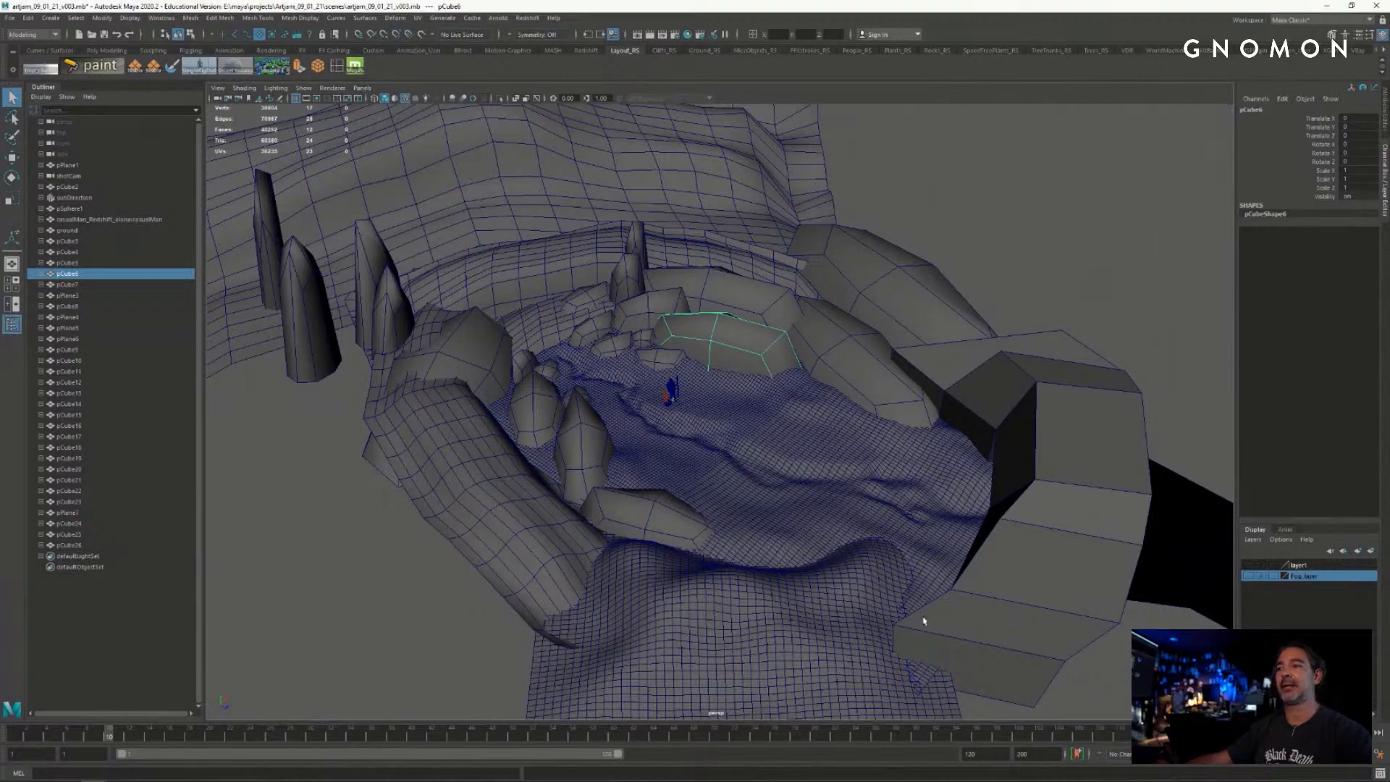
{"action": "left_click_drag", "start_coordinate": [671, 515], "coordinate": [802, 319], "text": "alt"}
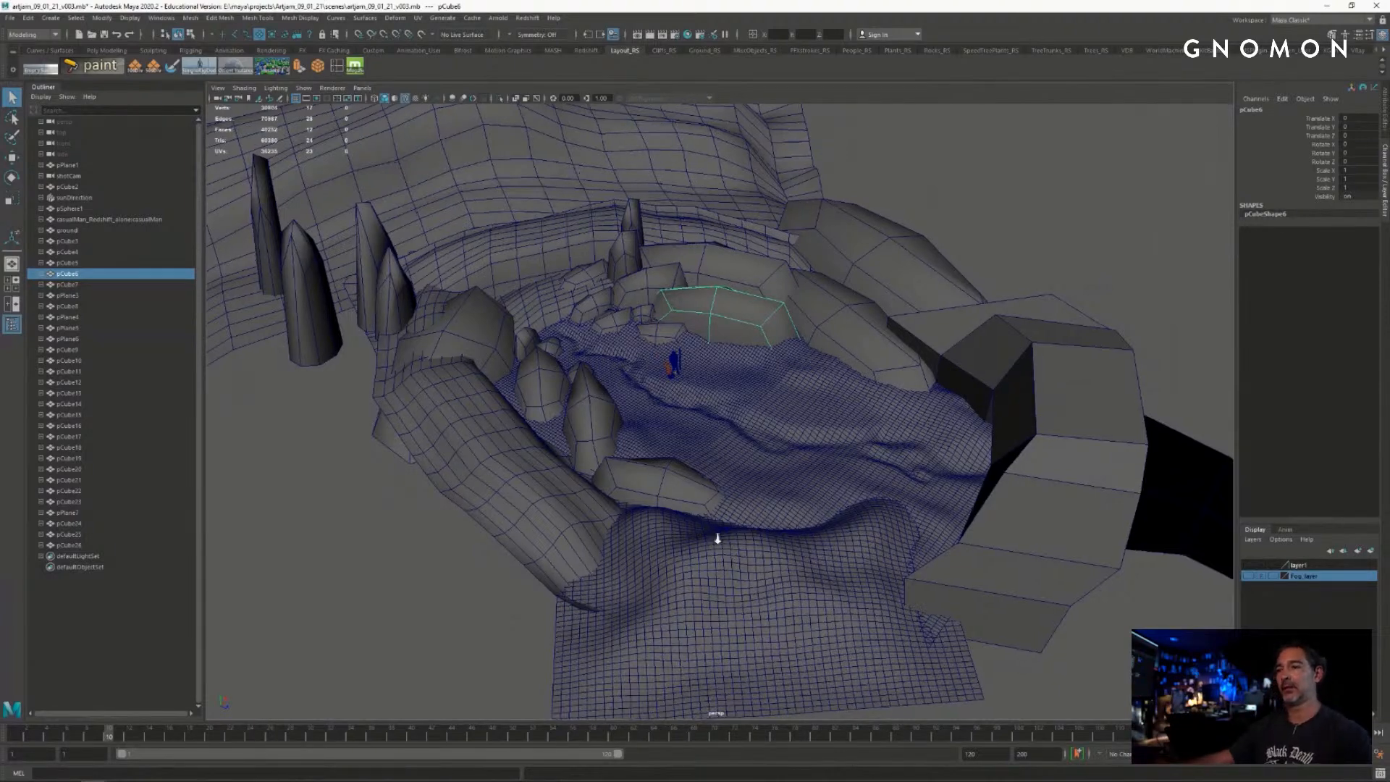
{"action": "mouse_move", "coordinate": [717, 538]}
{"action": "left_mouse_down", "text": "alt"}
{"action": "mouse_move", "coordinate": [738, 549]}
{"action": "mouse_move", "coordinate": [724, 536]}
{"action": "left_mouse_up", "text": "alt"}
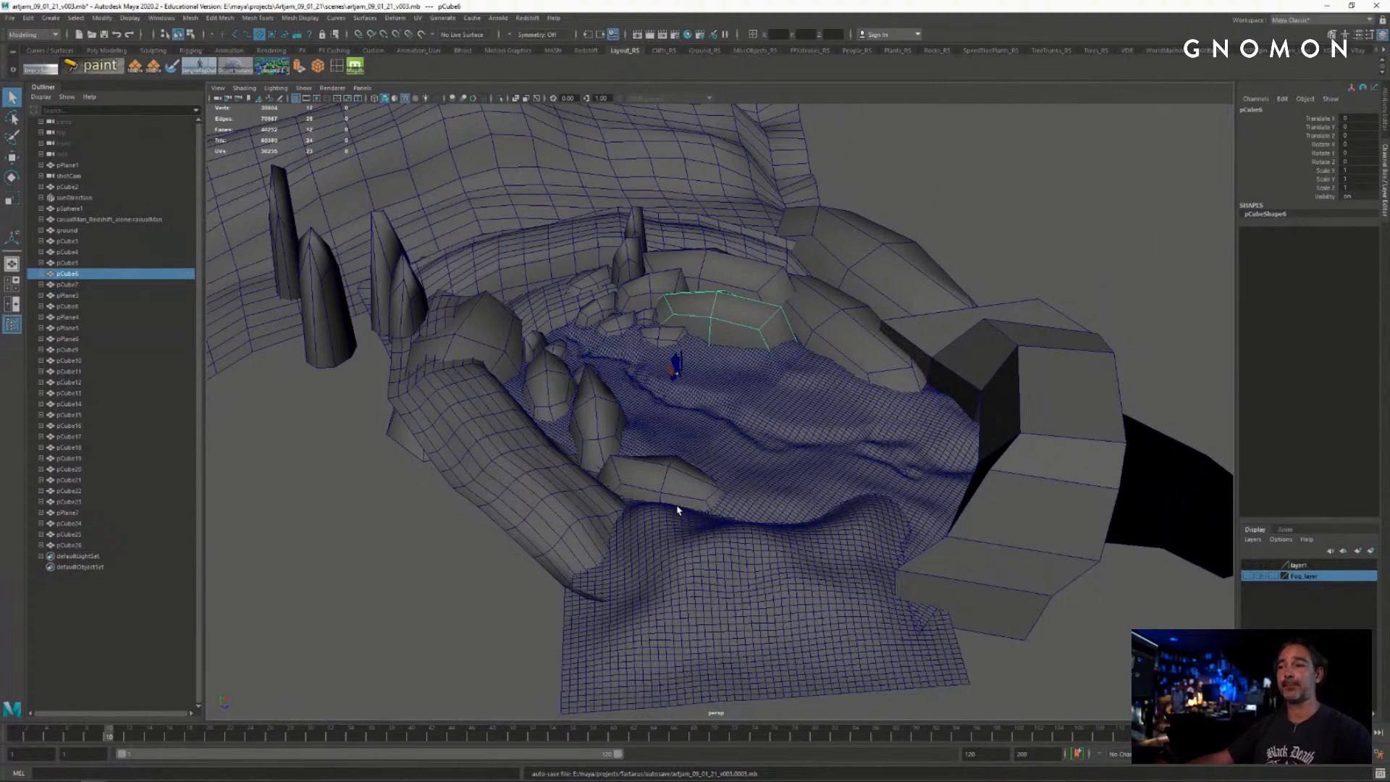
{"action": "mouse_move", "coordinate": [712, 376]}
{"action": "left_mouse_down", "text": "alt"}
{"action": "mouse_move", "coordinate": [825, 375]}
{"action": "mouse_move", "coordinate": [704, 357]}
{"action": "left_mouse_up", "text": "alt"}
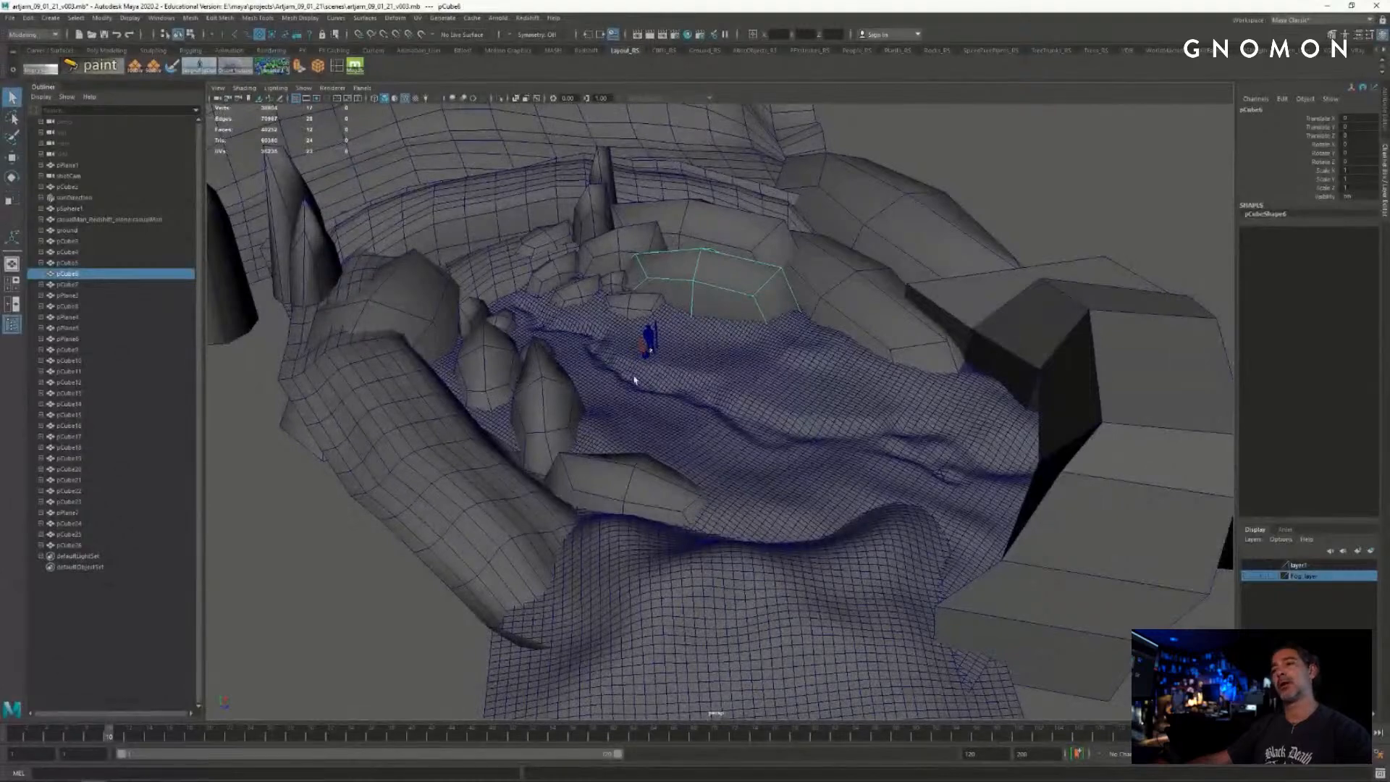
{"action": "left_click_drag", "start_coordinate": [672, 310], "coordinate": [650, 334], "text": "alt"}
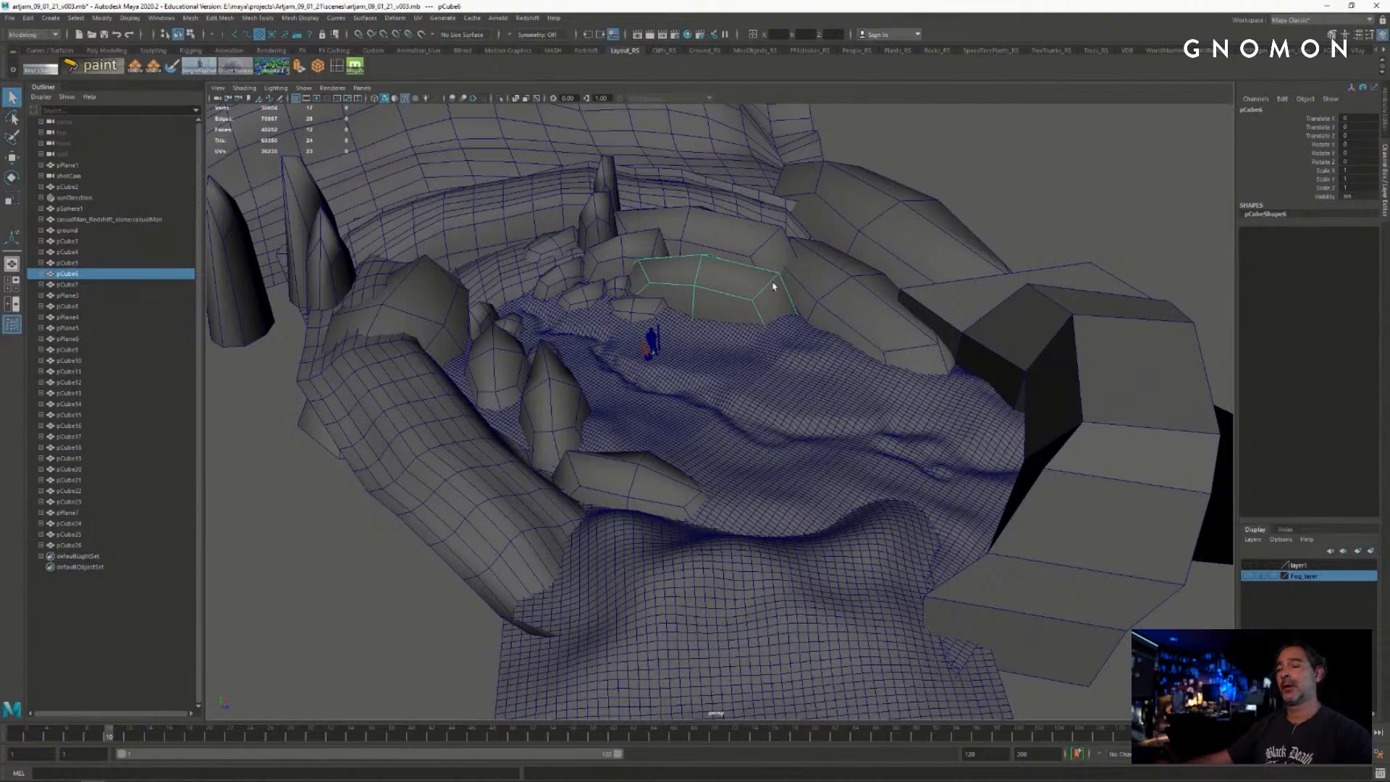
{"action": "left_click_drag", "start_coordinate": [773, 287], "coordinate": [765, 317], "text": "alt"}
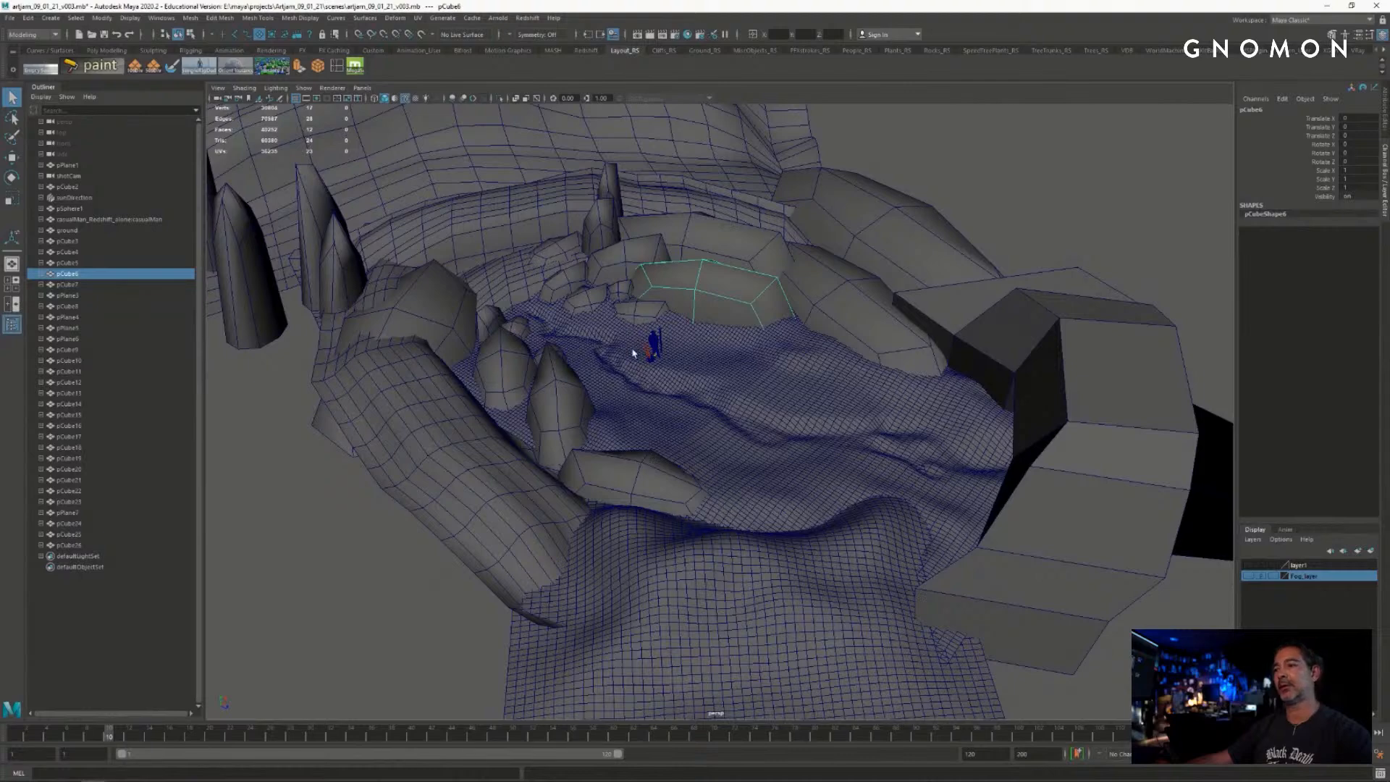
{"action": "left_click_drag", "start_coordinate": [818, 454], "coordinate": [652, 275], "text": "alt"}
- Select the tall rock spires and neighbouring blockout pieces one after another to review them as separate objects
{"action": "left_click", "coordinate": [608, 210]}
{"action": "left_click", "coordinate": [572, 427]}
{"action": "left_click", "coordinate": [518, 178]}
{"action": "left_click", "coordinate": [369, 261]}
{"action": "left_click", "coordinate": [476, 308]}
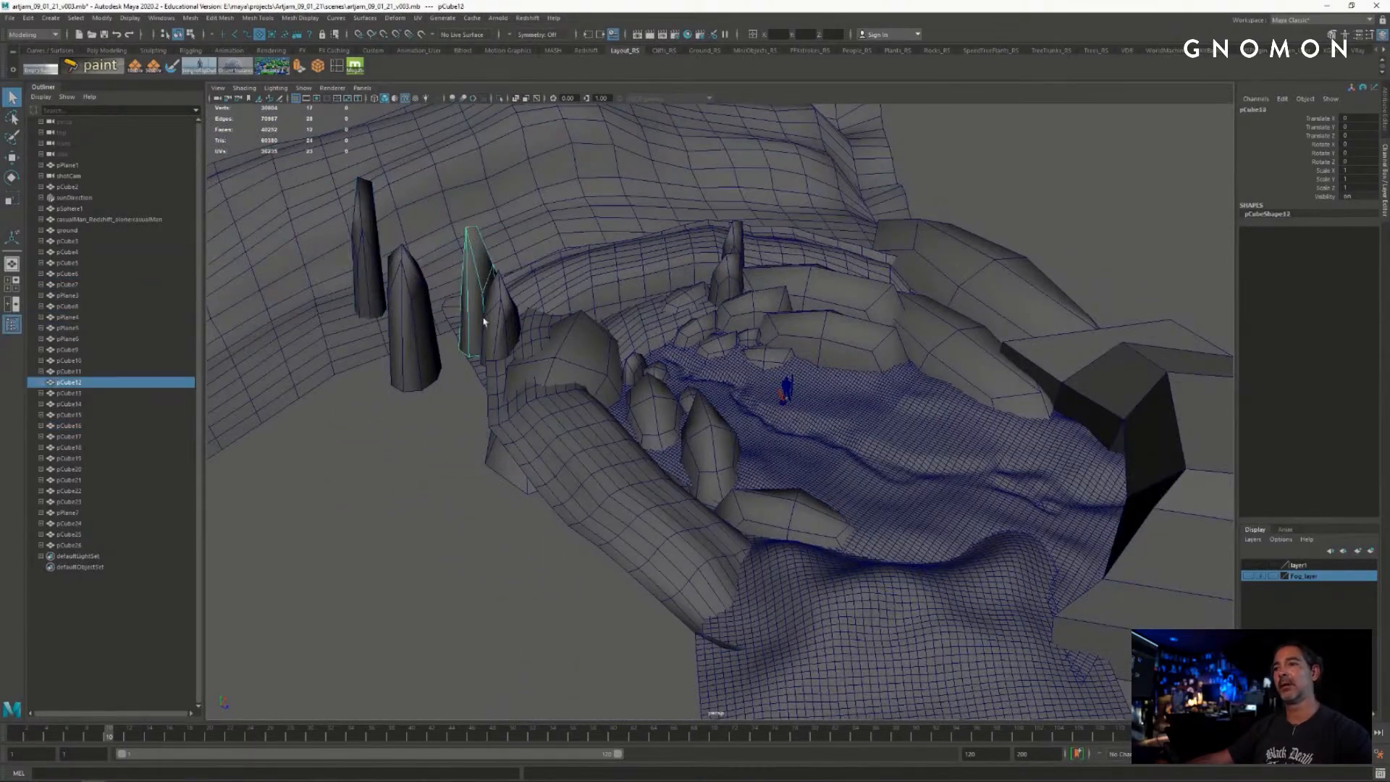
{"action": "left_click", "coordinate": [498, 323]}
{"action": "left_click", "coordinate": [414, 356]}
{"action": "left_click", "coordinate": [367, 260]}
{"action": "left_click_drag", "start_coordinate": [434, 326], "coordinate": [679, 322], "text": "alt"}
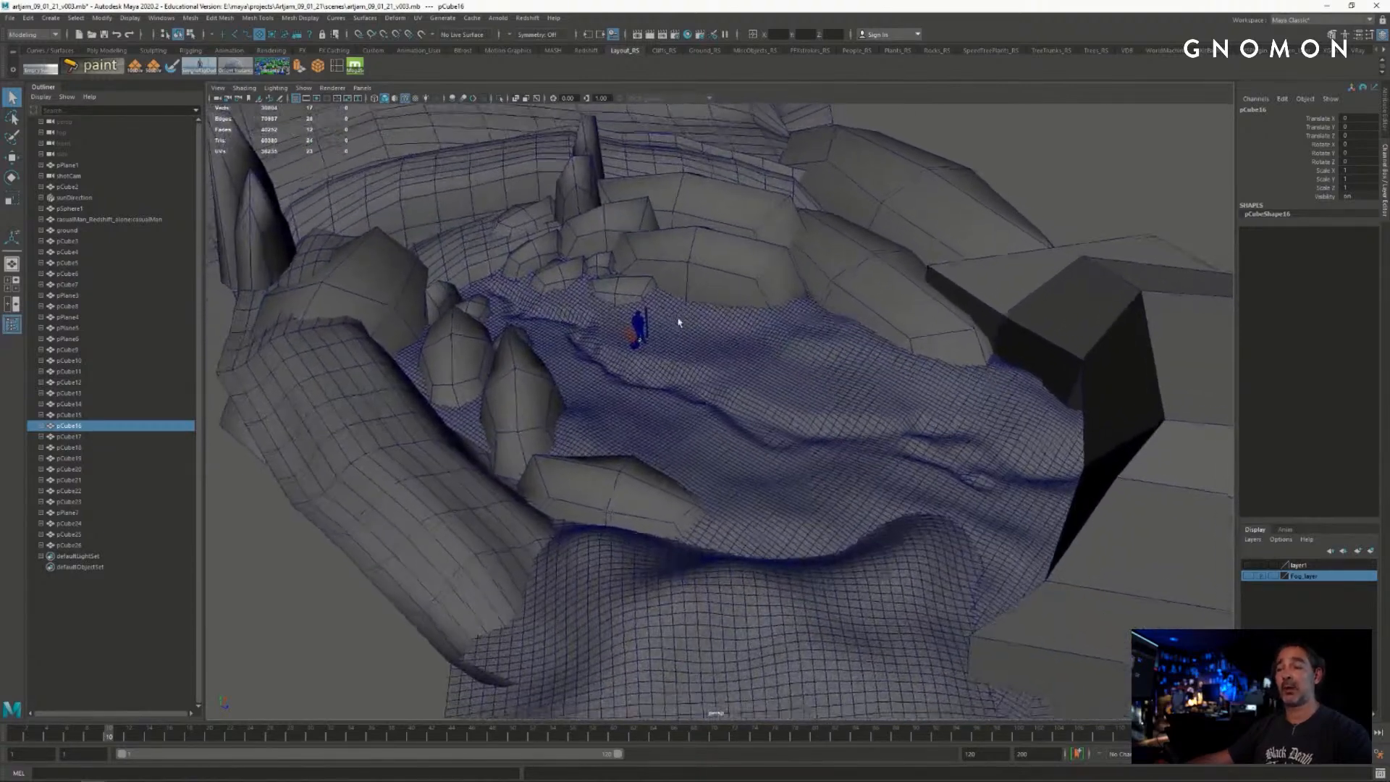
- Select the large boulder, the ground mesh and the surrounding cliff pieces in turn to review the scene's main parts
{"action": "left_click", "coordinate": [689, 272]}
{"action": "left_click", "coordinate": [710, 415]}
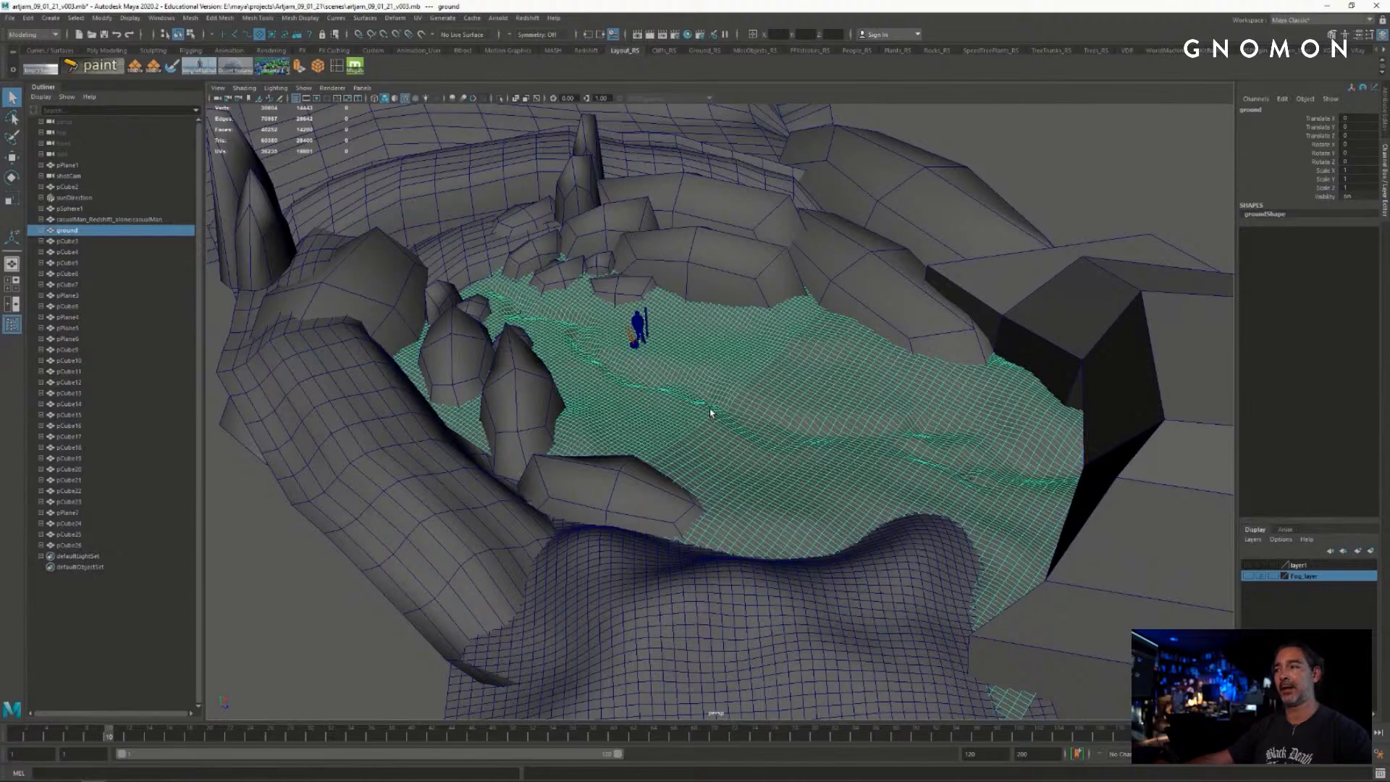
{"action": "left_click", "coordinate": [1167, 382]}
{"action": "left_click", "coordinate": [483, 210]}
{"action": "left_click", "coordinate": [389, 464]}
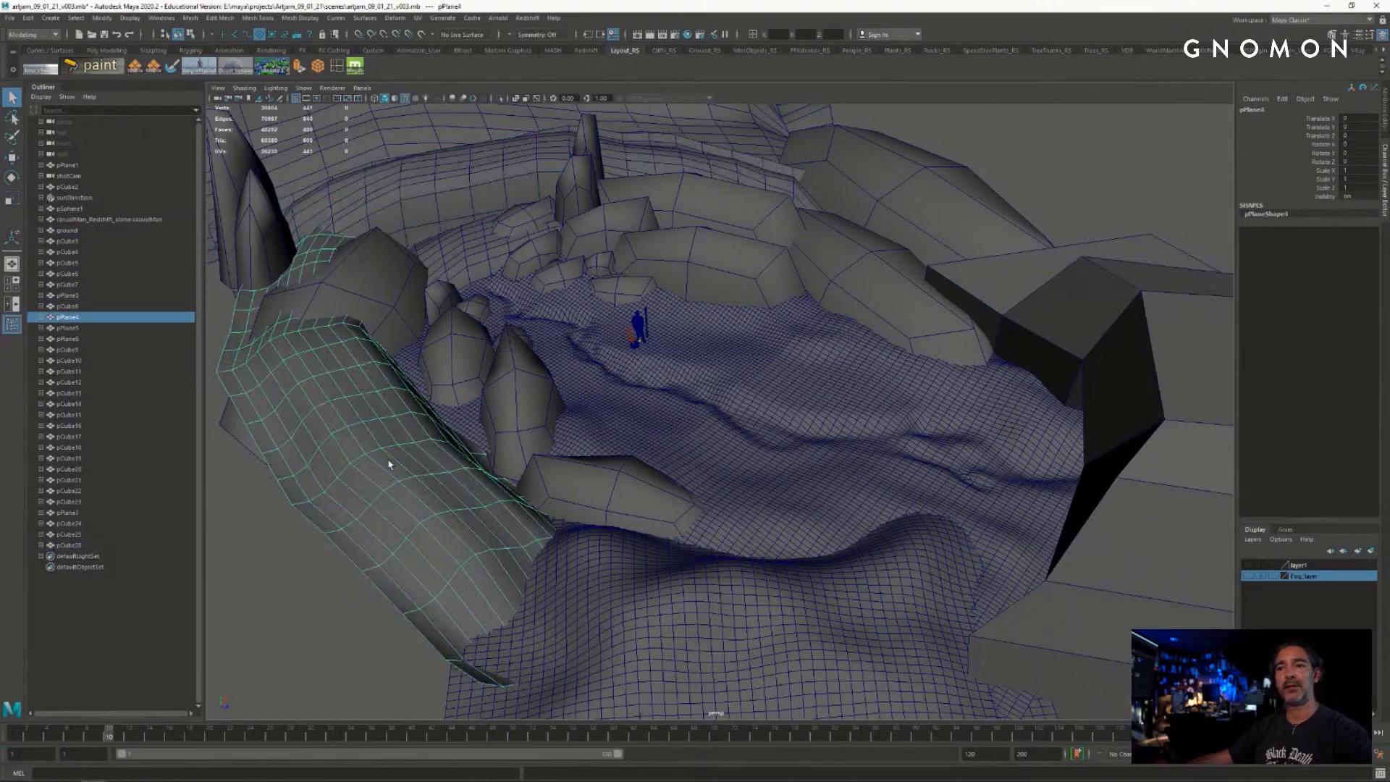
{"action": "left_click_drag", "start_coordinate": [564, 418], "coordinate": [707, 390], "text": "alt"}
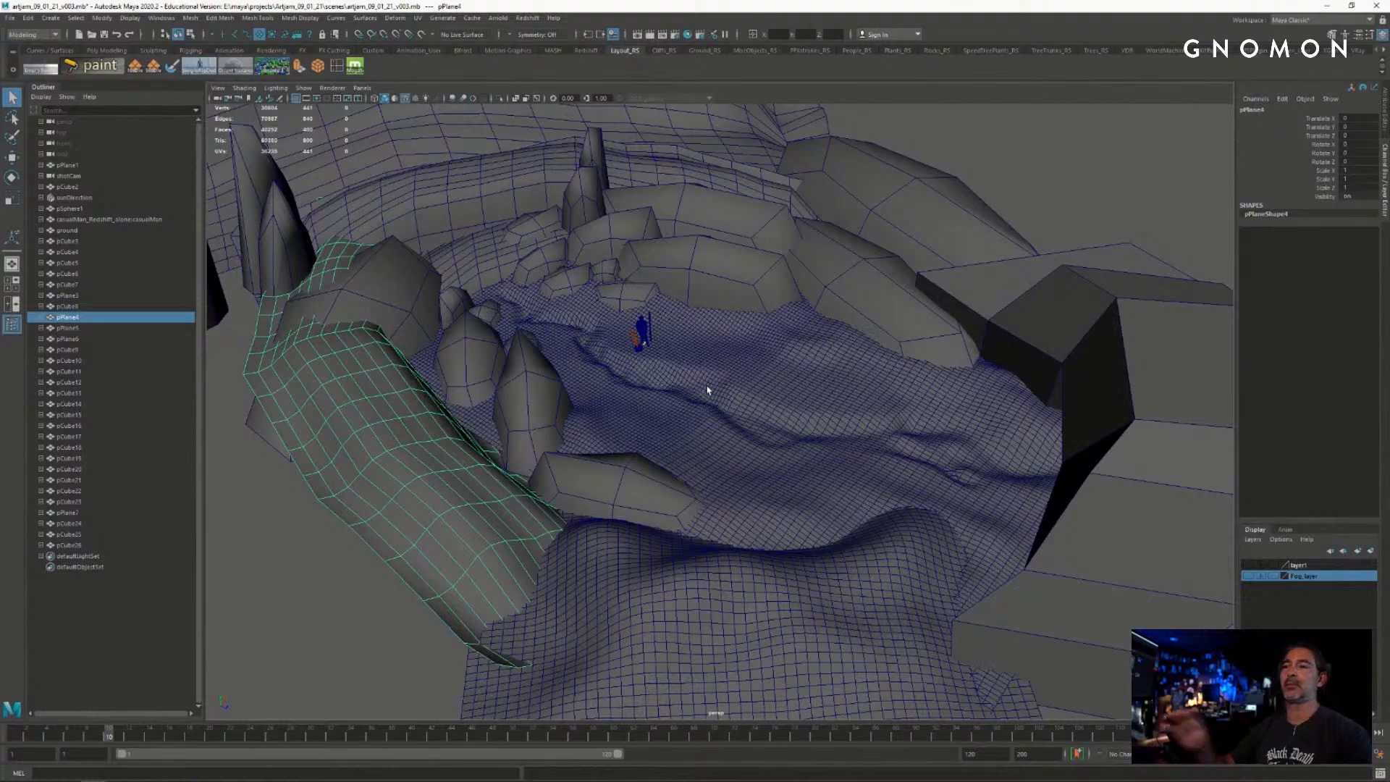
{"action": "left_click_drag", "start_coordinate": [707, 390], "coordinate": [729, 218], "text": "alt"}
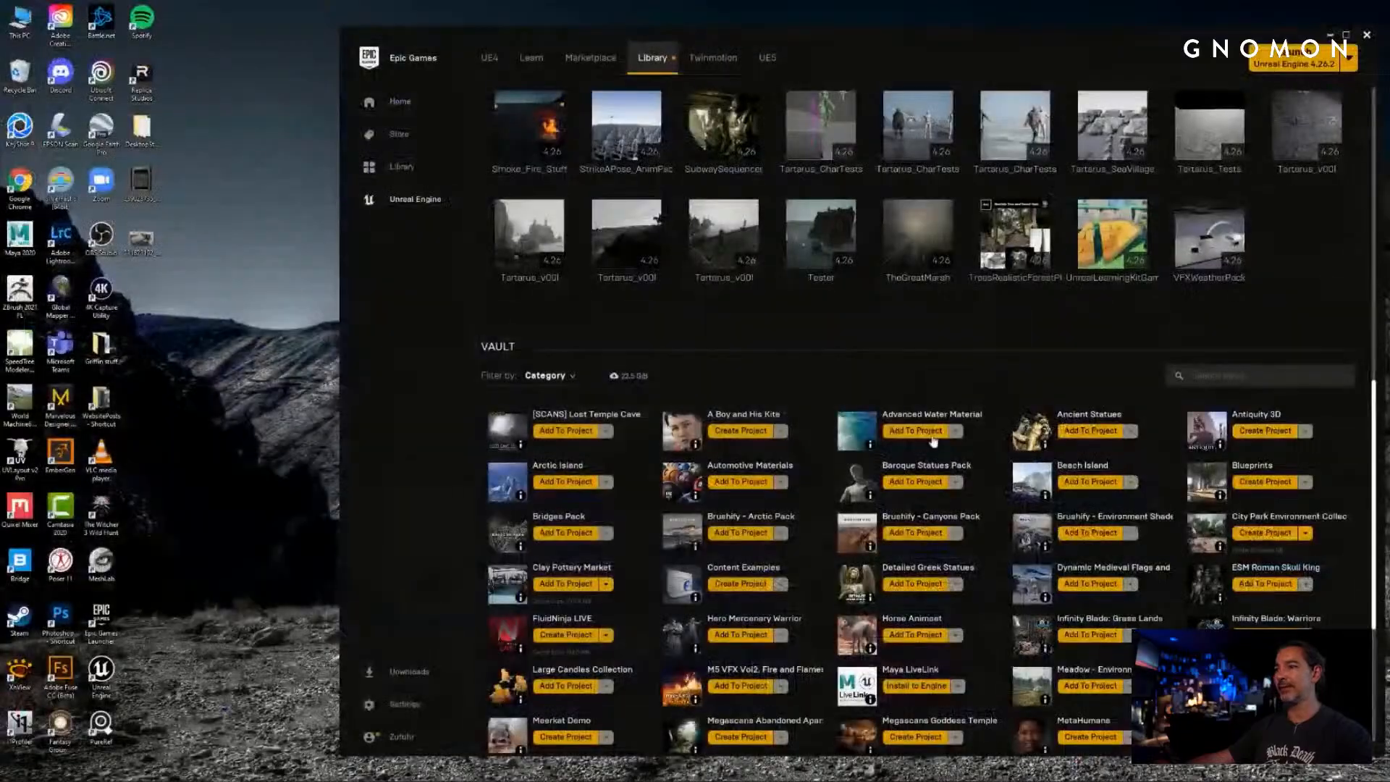
- Return to ZBrush, collapse the Alpha palette, dock Zplugin beneath it, and expand the UV Master options for the remeshed rock
{"action": "left_click", "coordinate": [413, 770]}
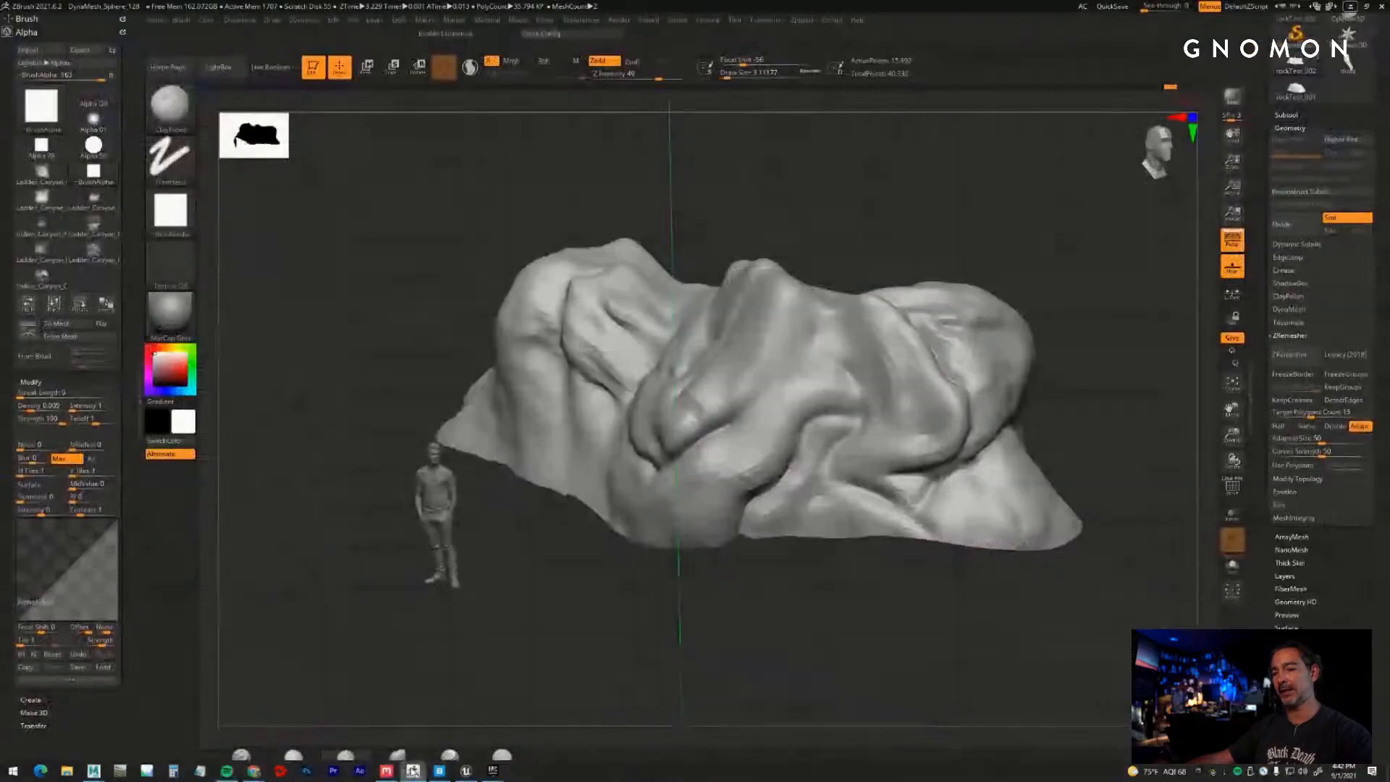
{"action": "left_click_drag", "start_coordinate": [869, 232], "coordinate": [853, 231]}
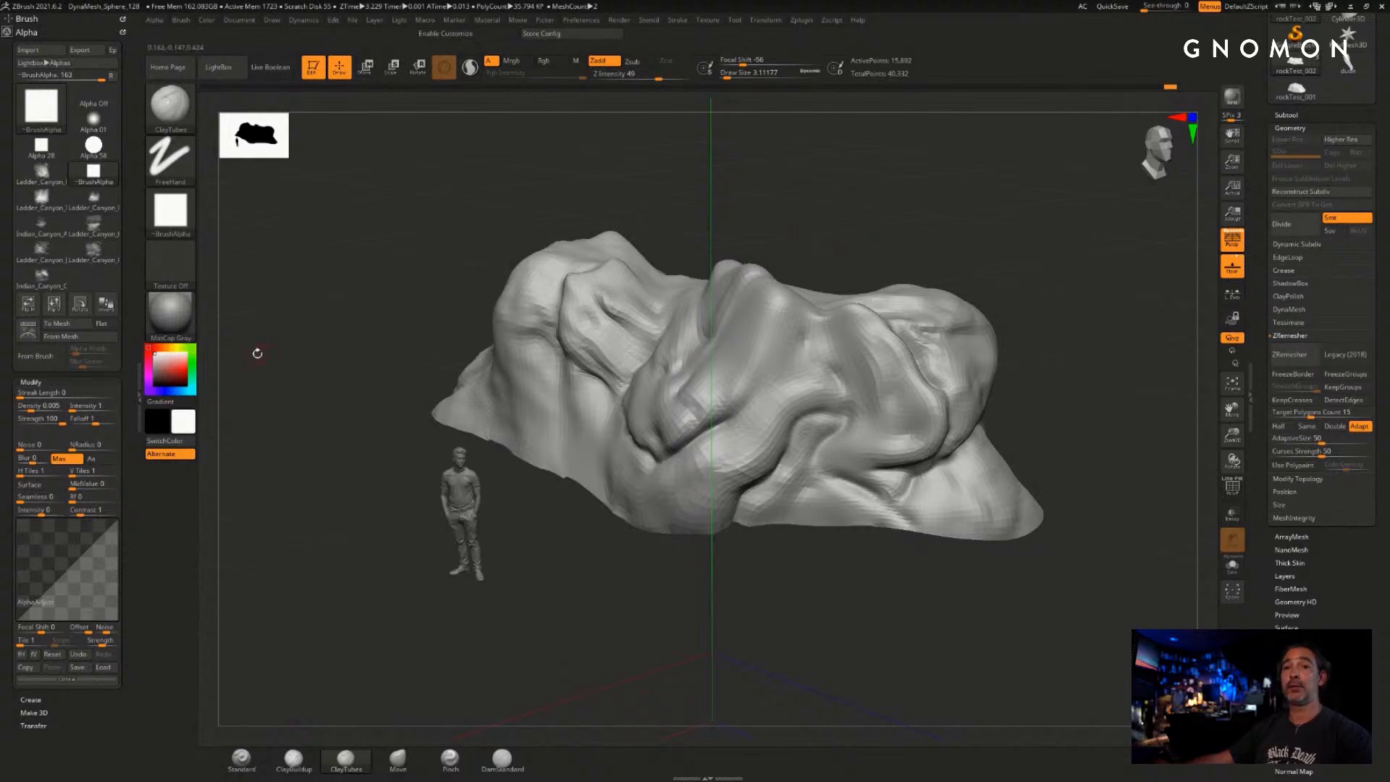
{"action": "left_click", "coordinate": [36, 32]}
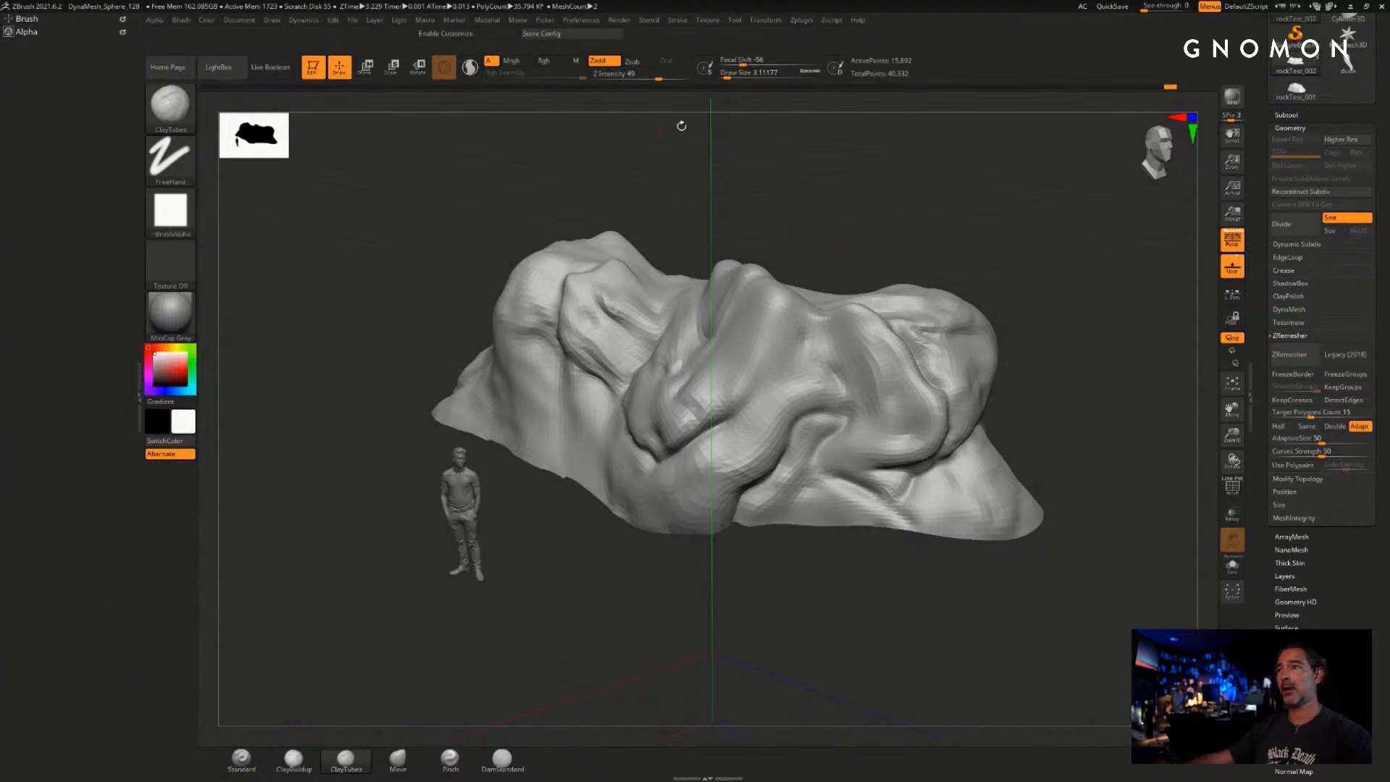
{"action": "left_click", "coordinate": [801, 20]}
{"action": "left_click_drag", "start_coordinate": [795, 32], "coordinate": [45, 374]}
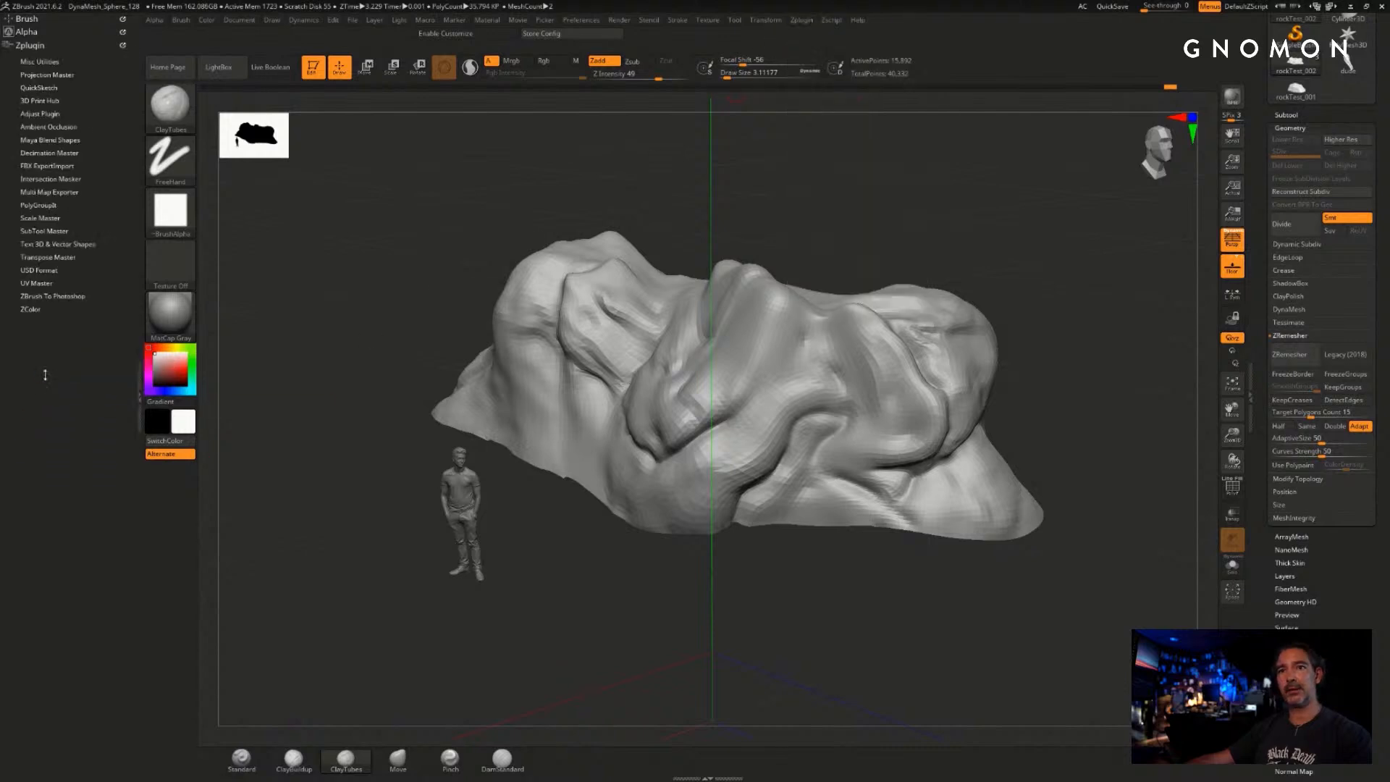
{"action": "left_click", "coordinate": [37, 283]}
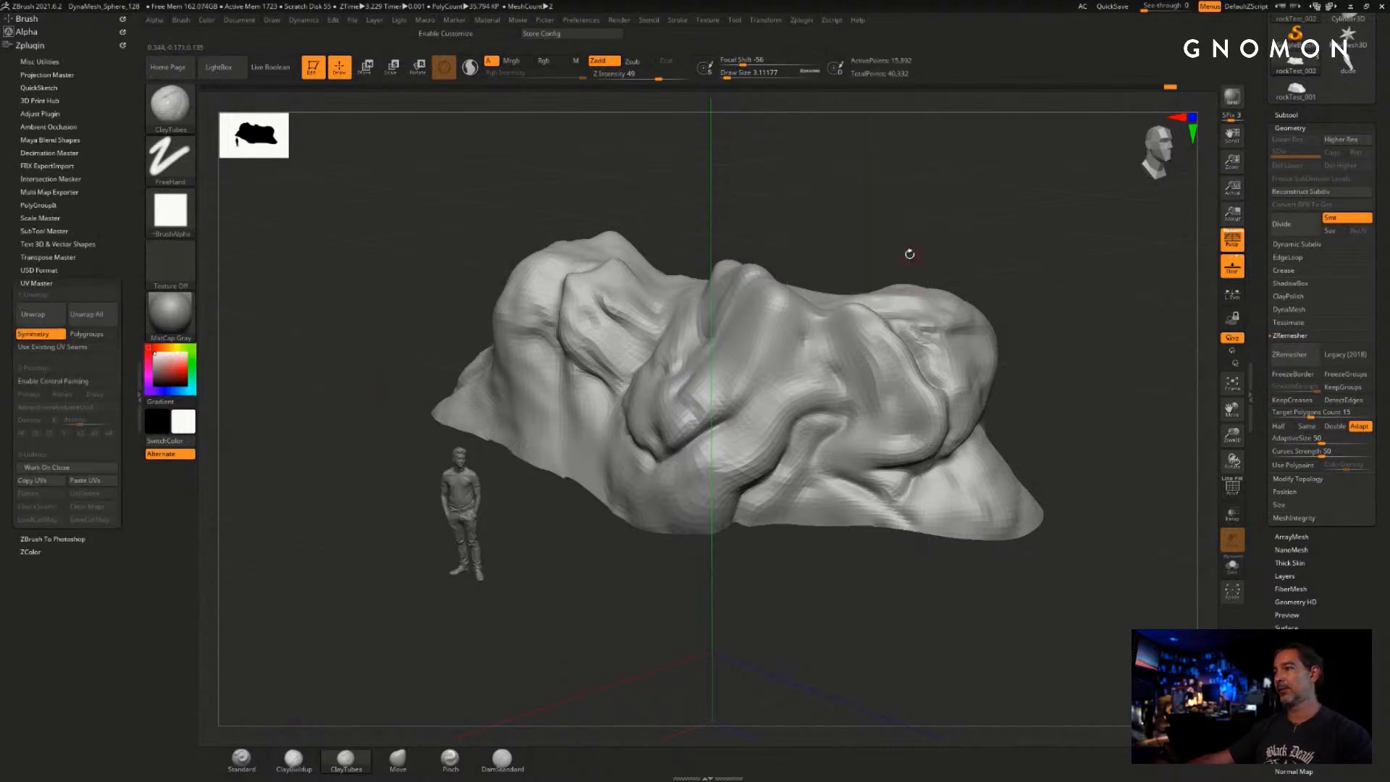
{"action": "mouse_move", "coordinate": [909, 254]}
{"action": "left_mouse_down"}
{"action": "mouse_move", "coordinate": [874, 259]}
{"action": "mouse_move", "coordinate": [867, 238]}
{"action": "left_mouse_up"}
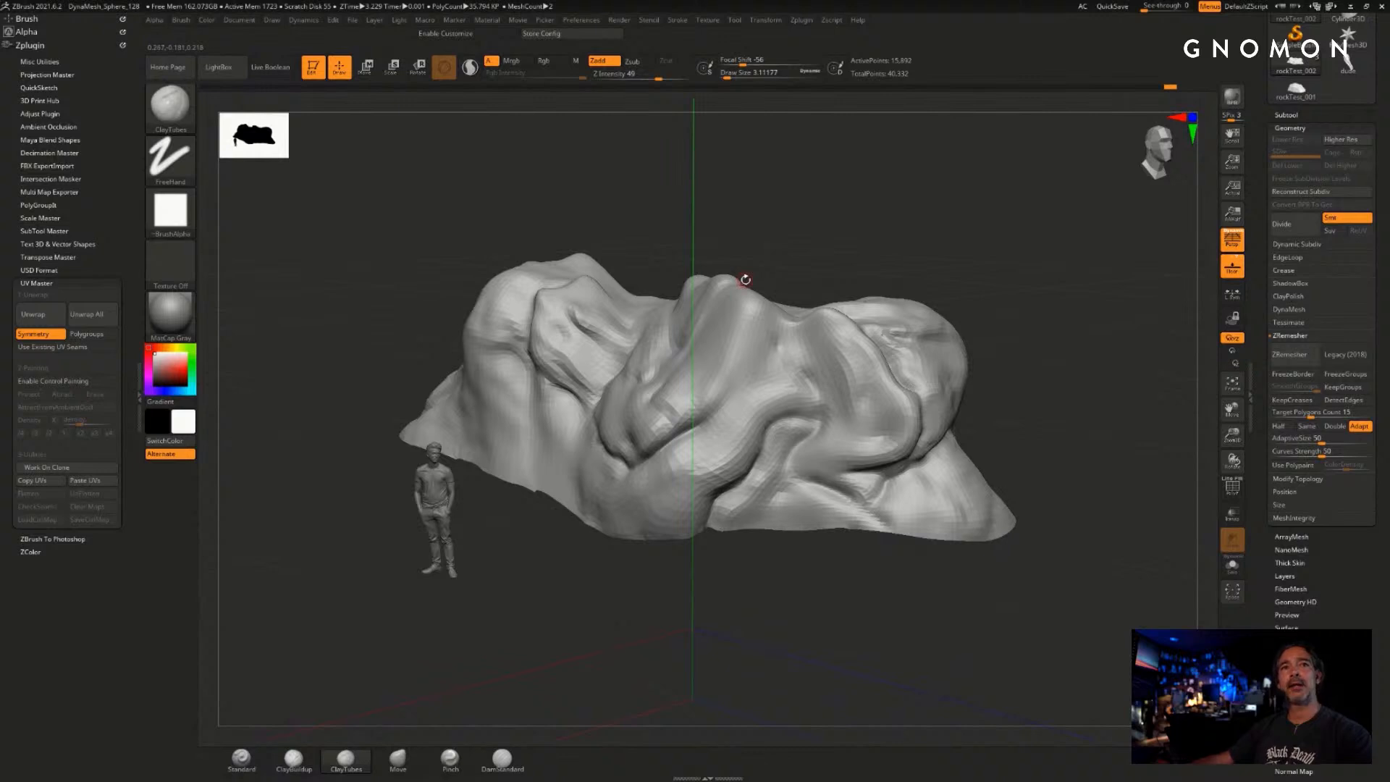
{"action": "mouse_move", "coordinate": [745, 280]}
{"action": "left_mouse_down"}
{"action": "mouse_move", "coordinate": [767, 232]}
{"action": "mouse_move", "coordinate": [843, 254]}
{"action": "left_mouse_up"}
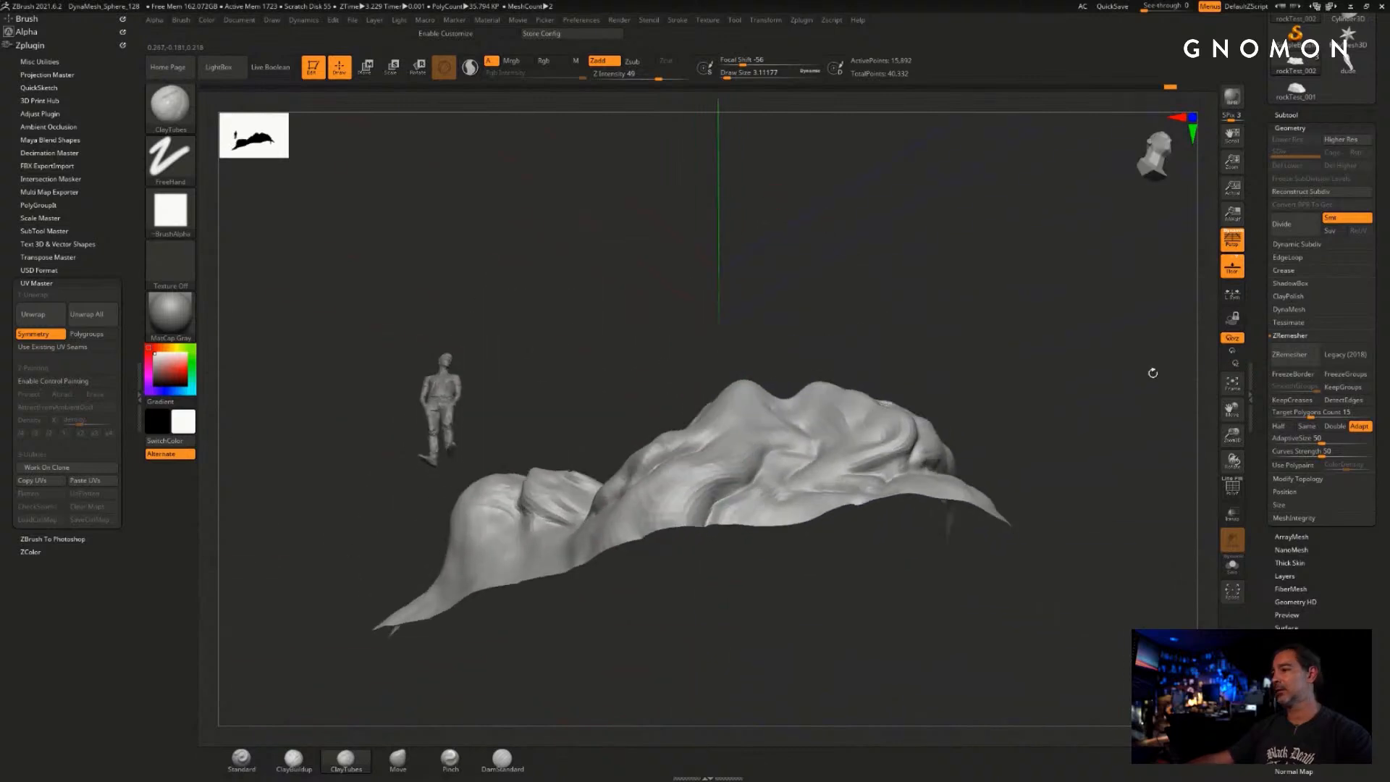
- Turn on double-sided display for the rock, examine its open underside from several angles, and turn the option off again
{"action": "scroll", "coordinate": [1276, 601], "scroll_direction": "down", "scroll_amount": 3}
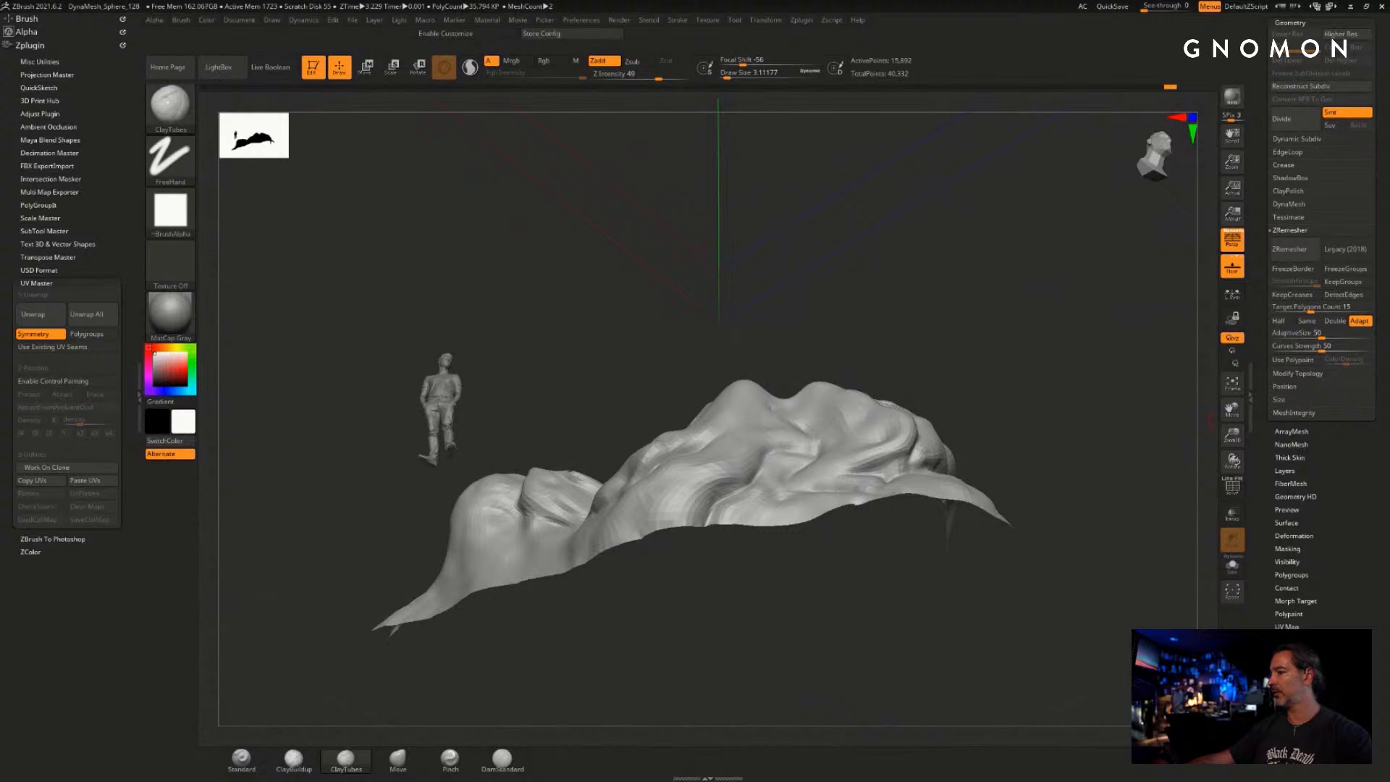
{"action": "left_click", "coordinate": [1302, 692]}
{"action": "left_click", "coordinate": [1282, 333]}
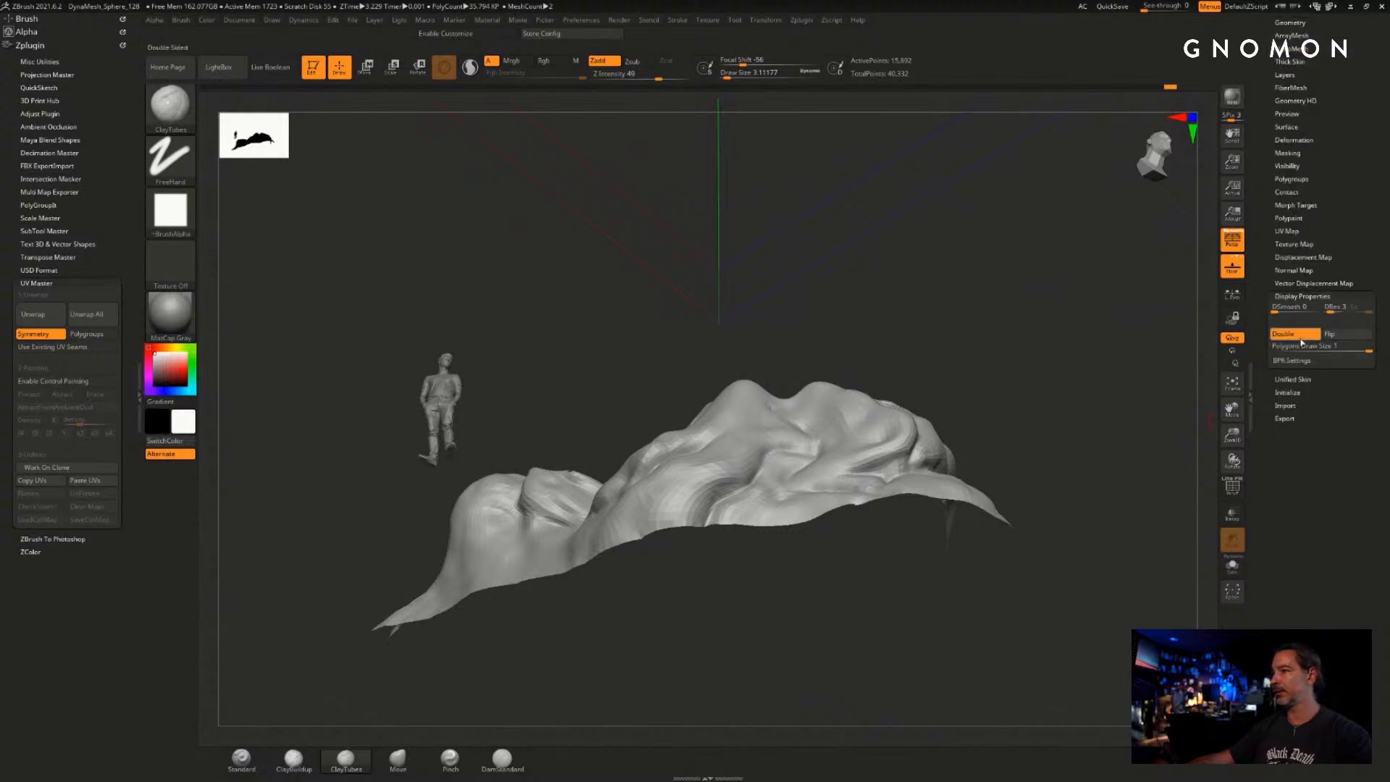
{"action": "left_click_drag", "start_coordinate": [1039, 404], "coordinate": [385, 572]}
{"action": "left_click_drag", "start_coordinate": [991, 307], "coordinate": [1008, 377]}
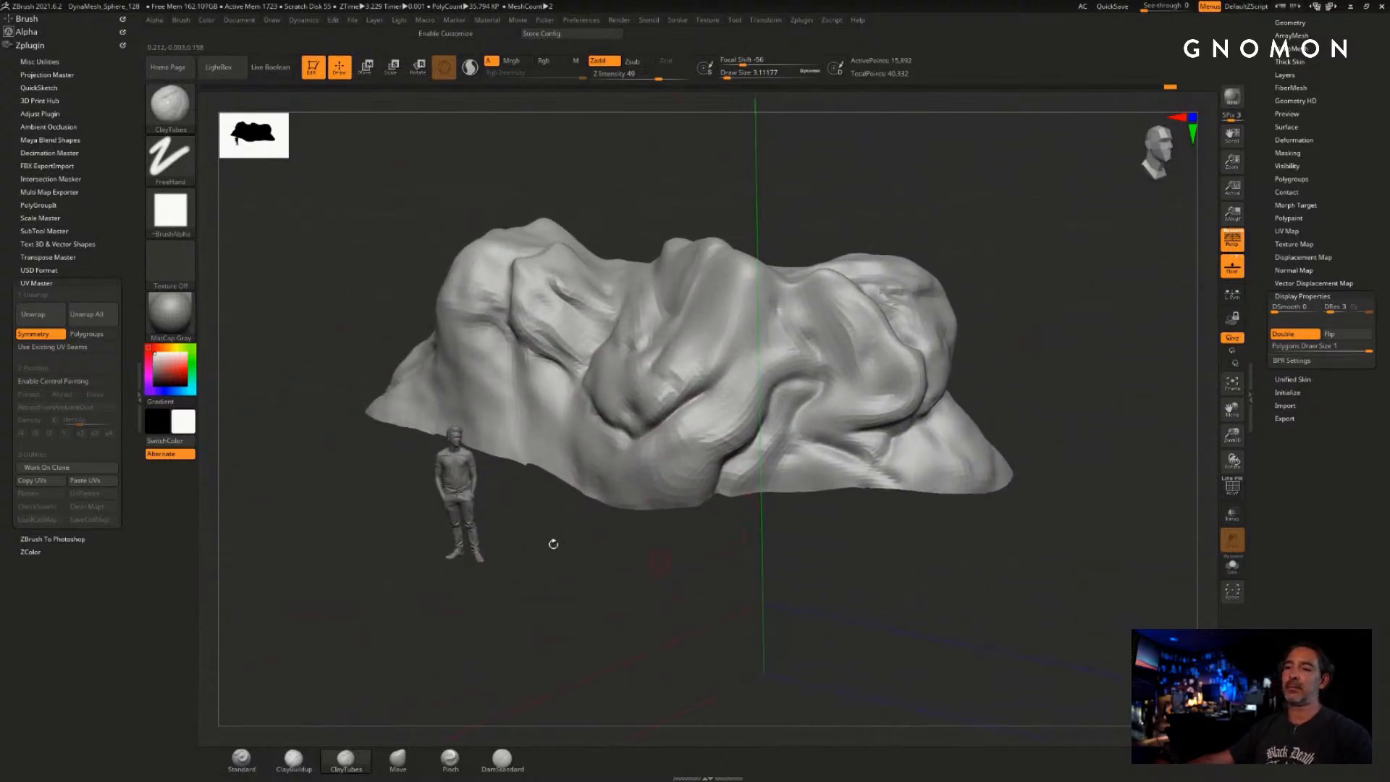
{"action": "left_click_drag", "start_coordinate": [627, 568], "coordinate": [620, 500]}
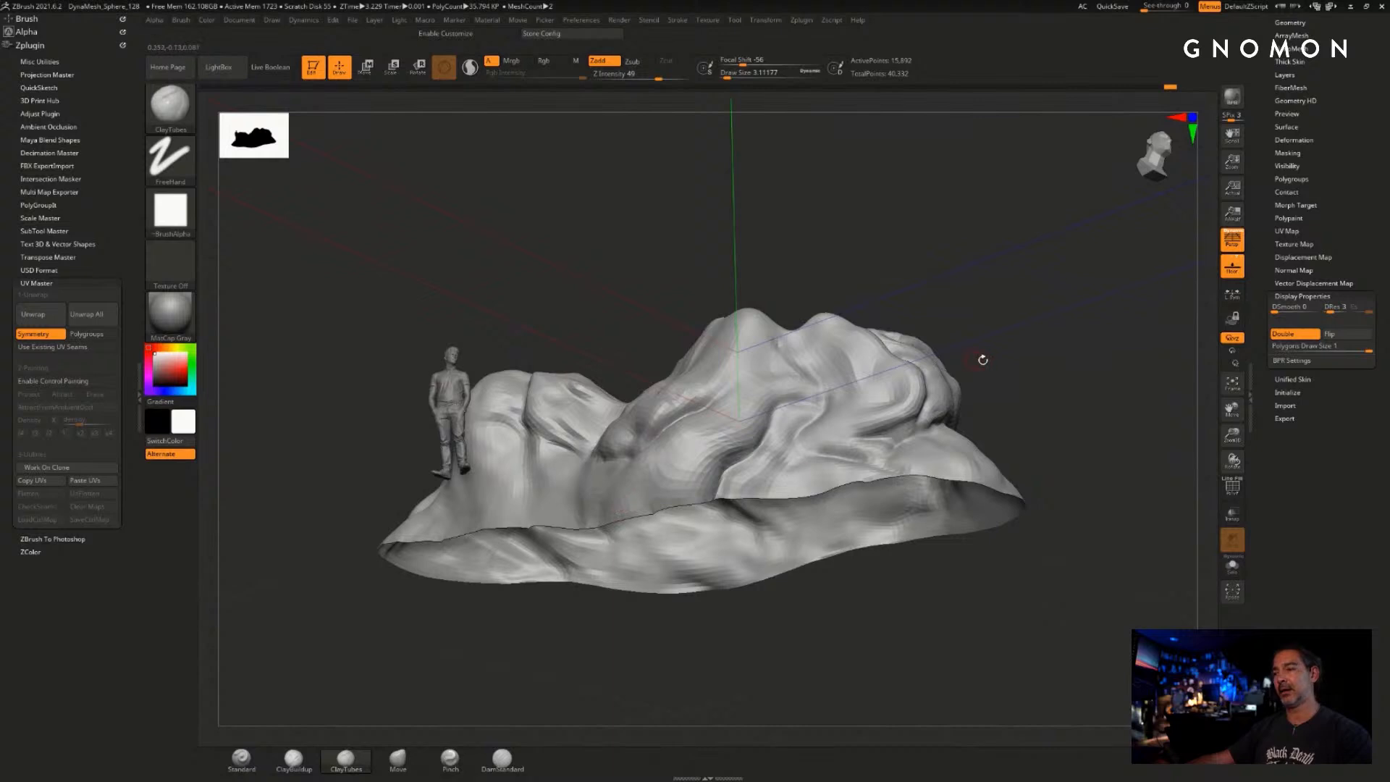
{"action": "left_click_drag", "start_coordinate": [982, 359], "coordinate": [731, 420]}
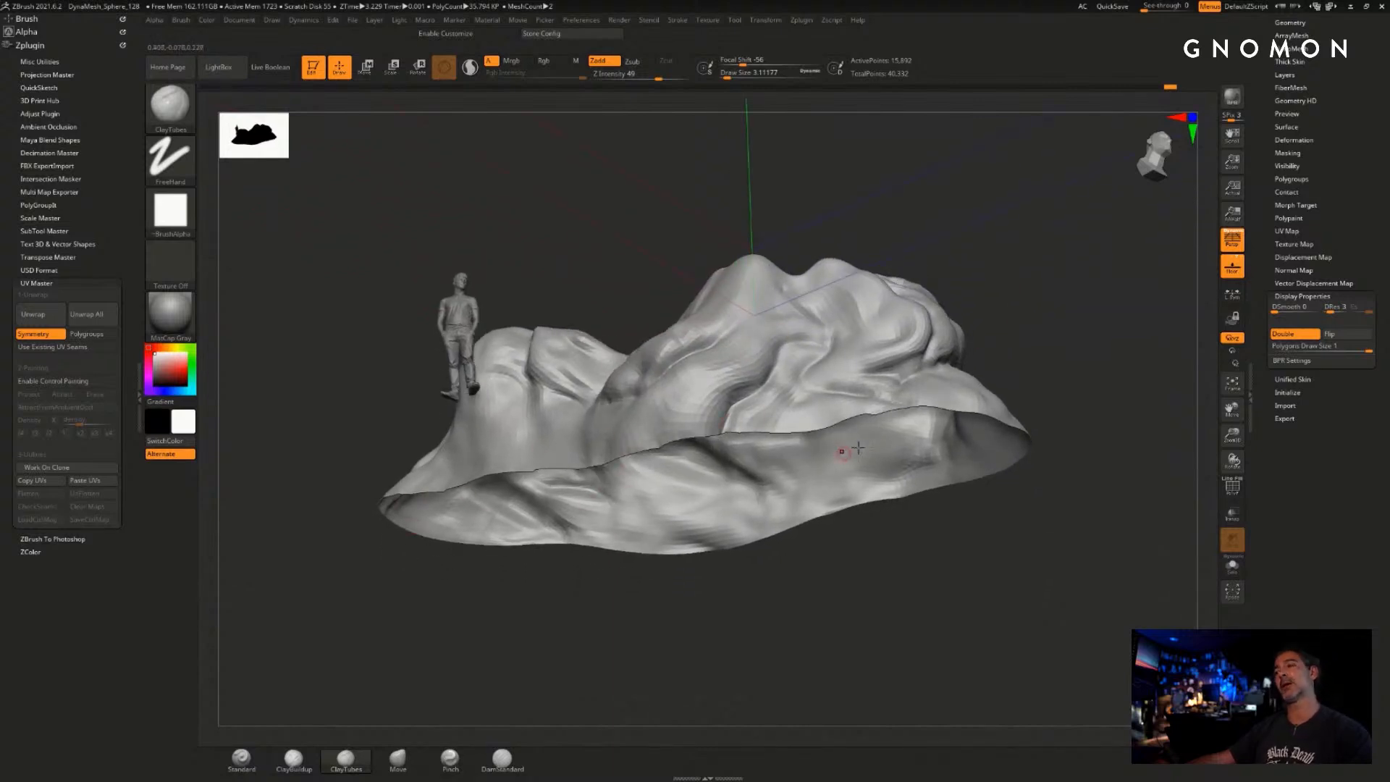
{"action": "left_click_drag", "start_coordinate": [1039, 249], "coordinate": [1066, 351]}
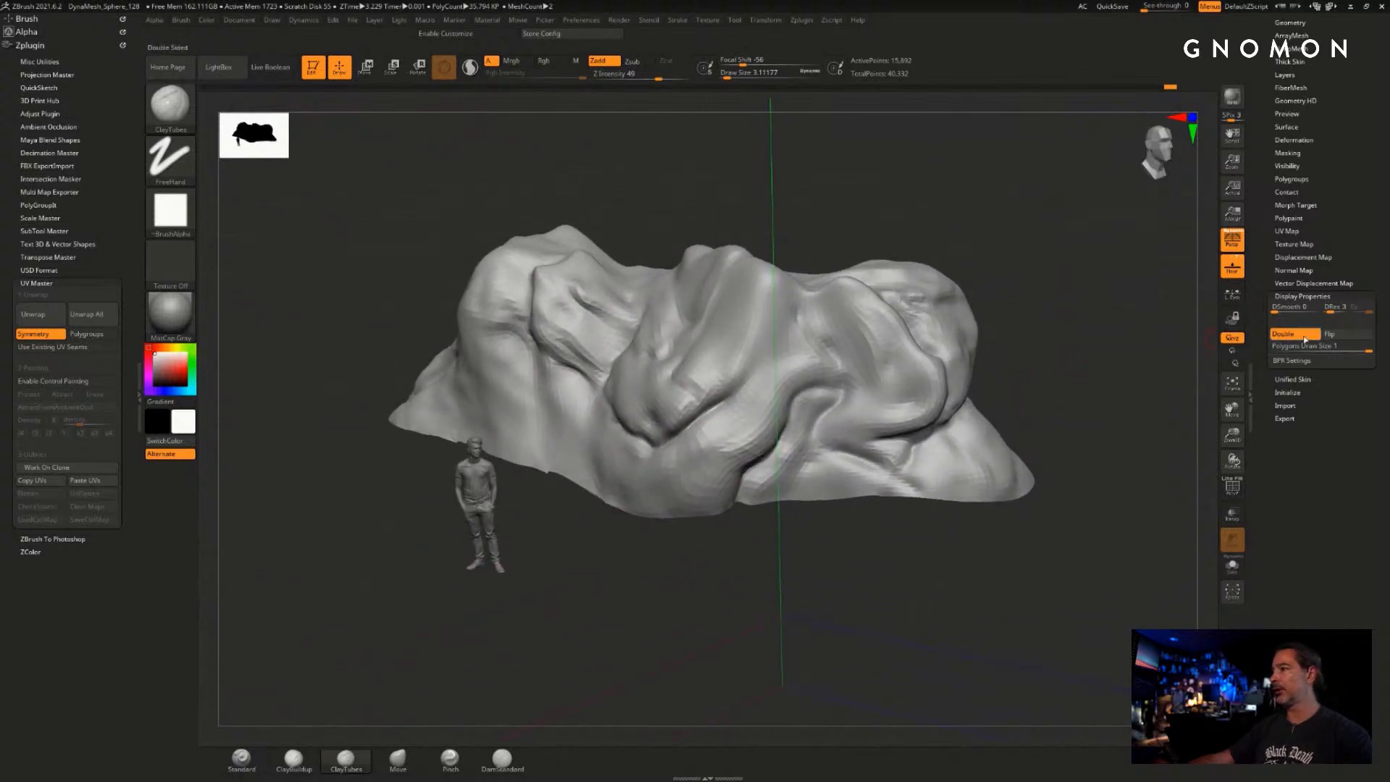
{"action": "left_click", "coordinate": [1282, 333]}
- Expand the tool's Subtool list and start saving the tool under a new name
{"action": "left_click_drag", "start_coordinate": [1272, 233], "coordinate": [1275, 405]}
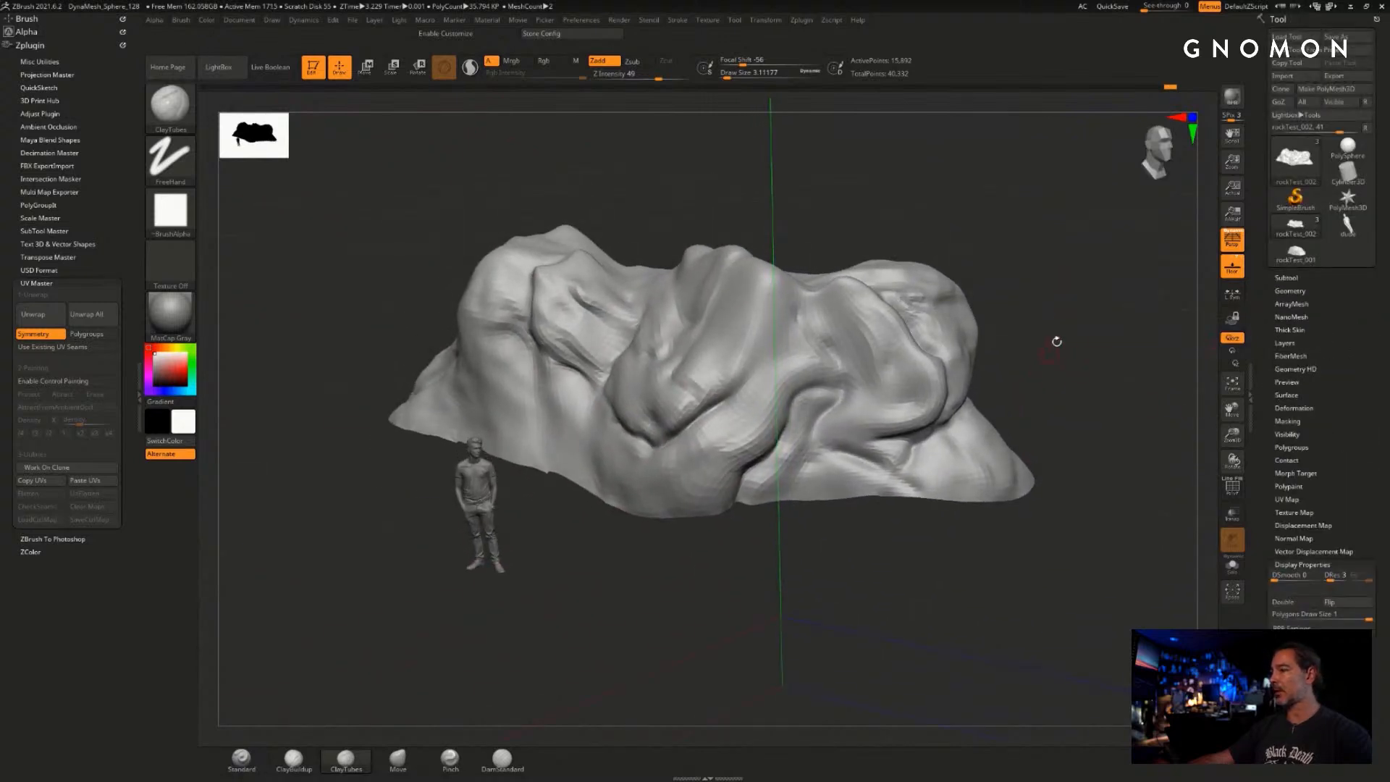
{"action": "mouse_move", "coordinate": [1055, 340]}
{"action": "left_mouse_down", "text": "alt"}
{"action": "mouse_move", "coordinate": [1084, 358]}
{"action": "mouse_move", "coordinate": [1061, 352]}
{"action": "left_mouse_up", "text": "alt"}
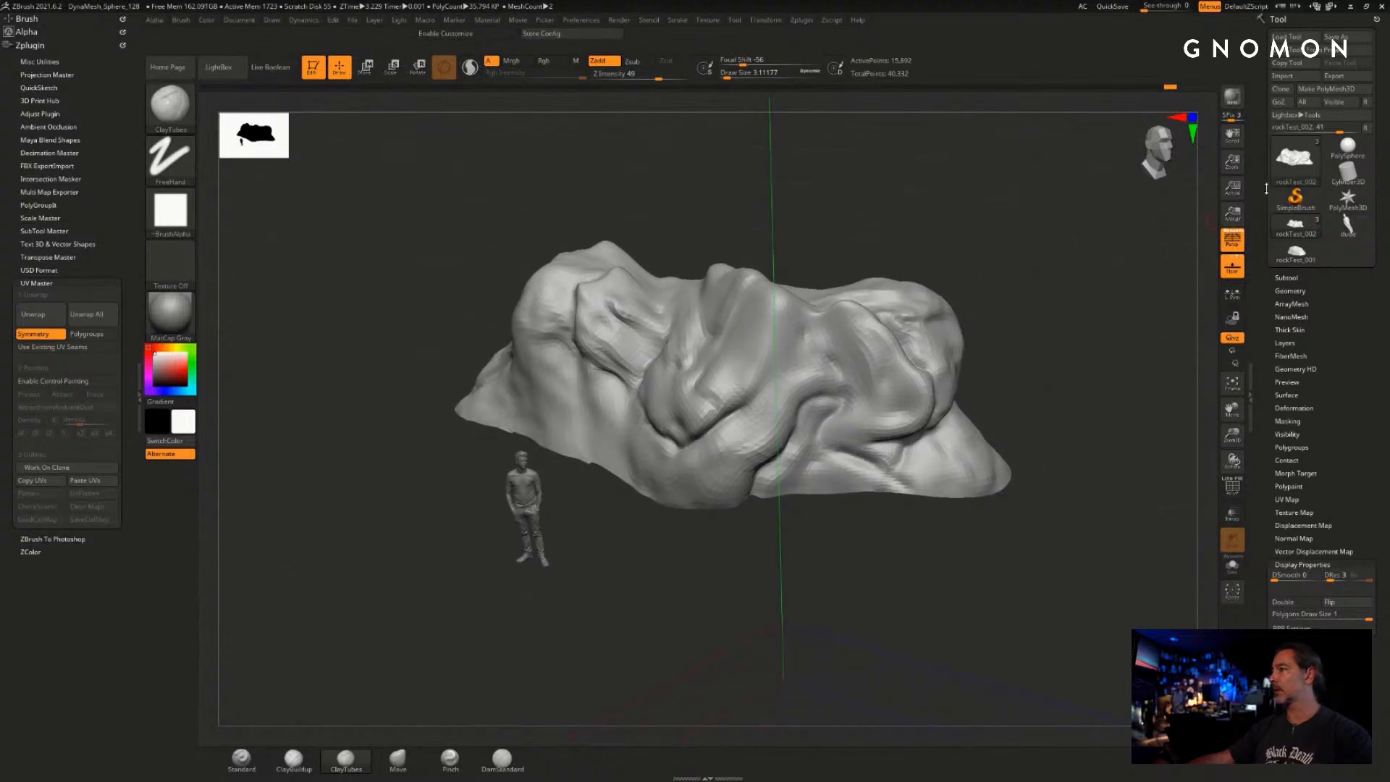
{"action": "left_click", "coordinate": [1285, 685]}
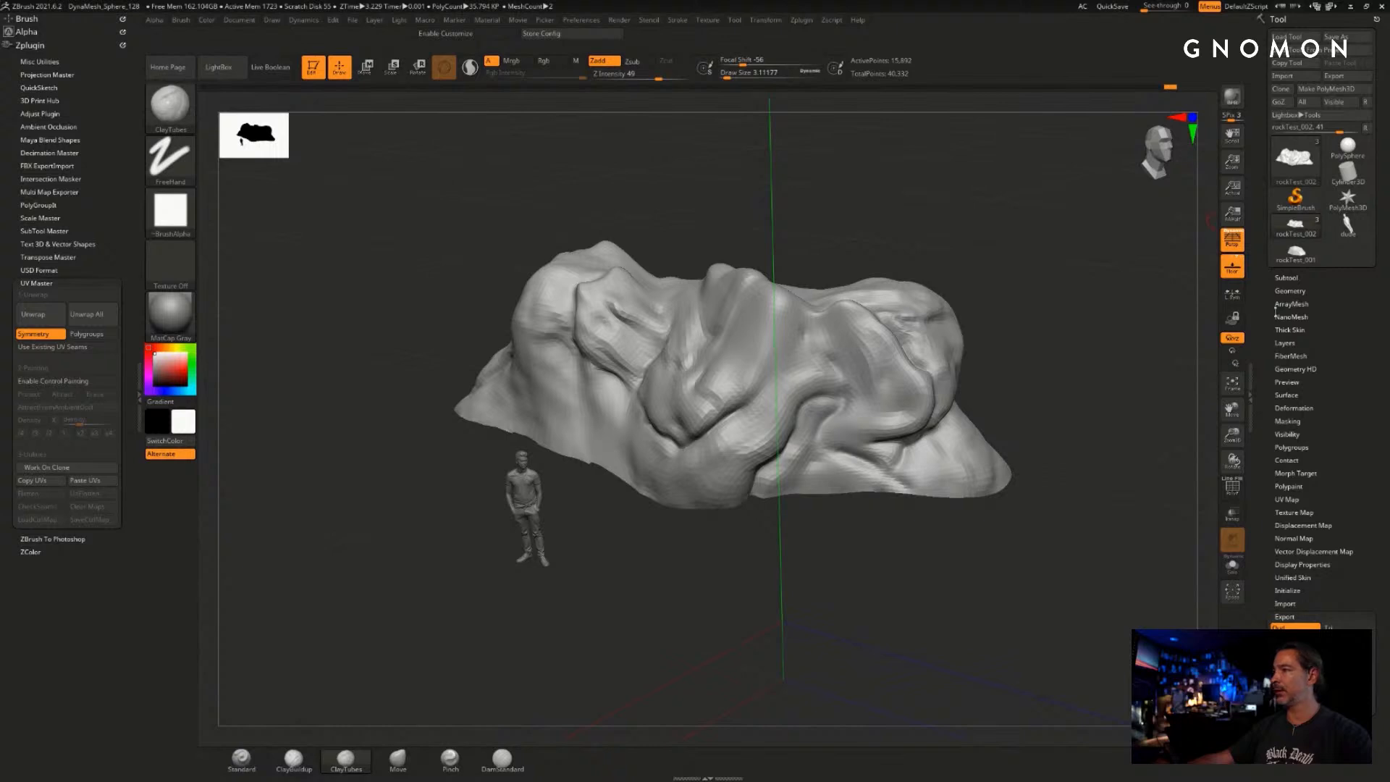
{"action": "left_click", "coordinate": [1286, 277]}
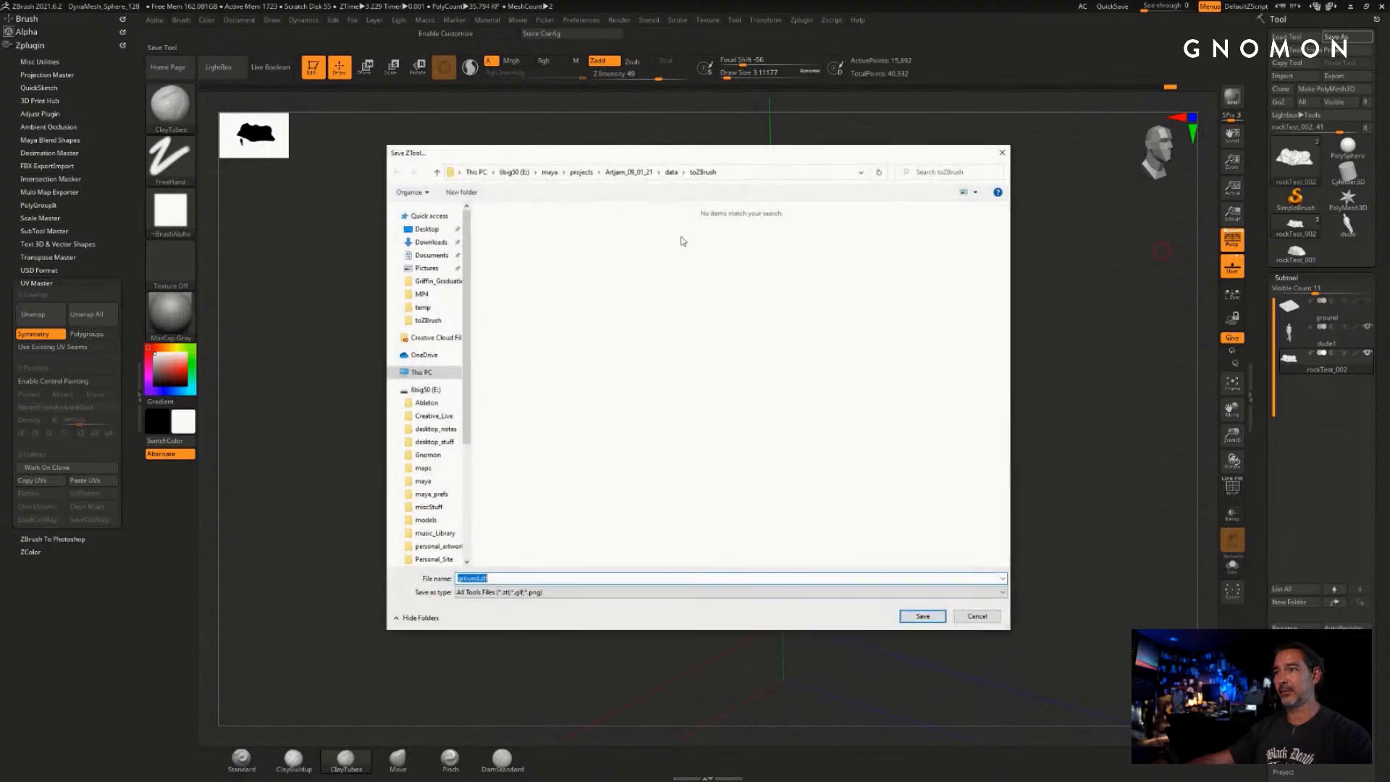
- Create a new folder named ZBrush inside the Artjam_09_01_21 project folder
{"action": "left_click", "coordinate": [637, 173]}
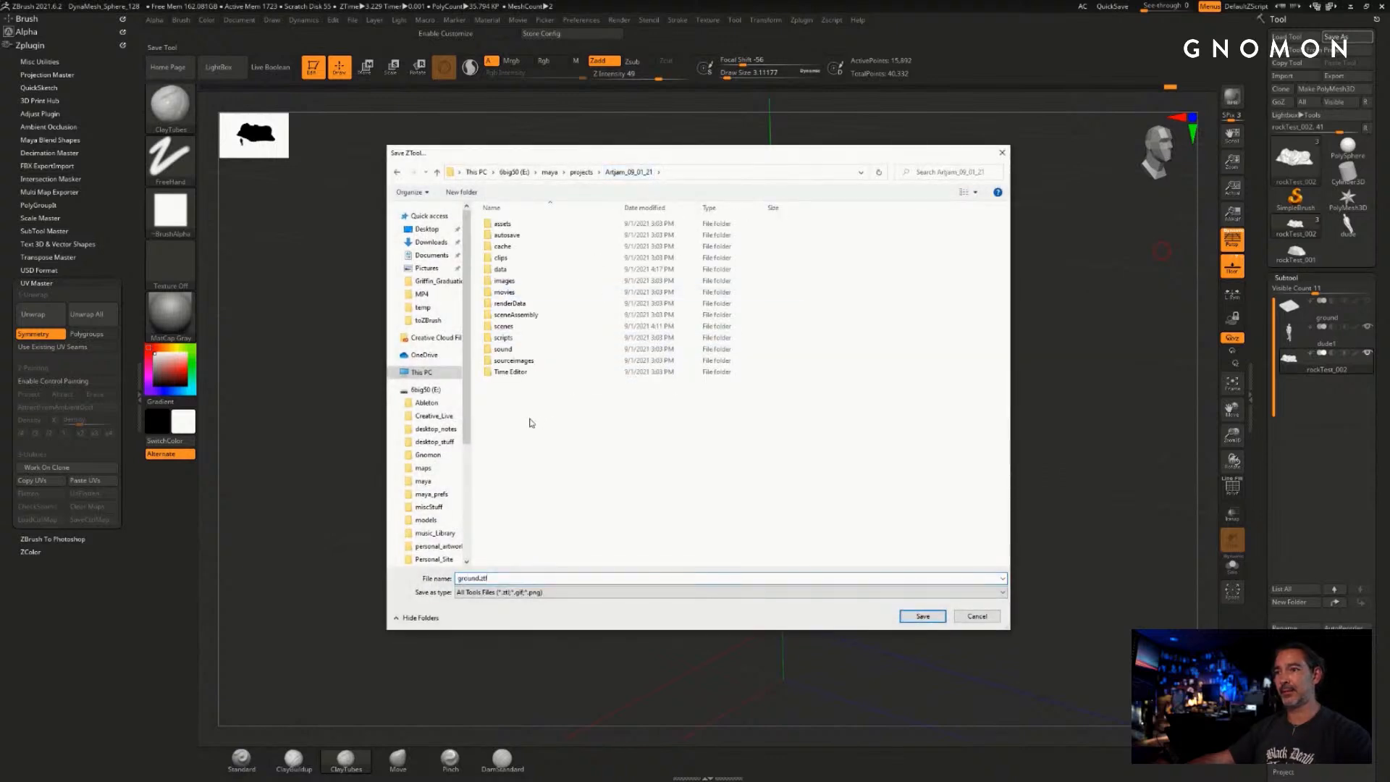
{"action": "right_click", "coordinate": [529, 420]}
{"action": "mouse_move", "coordinate": [507, 533]}
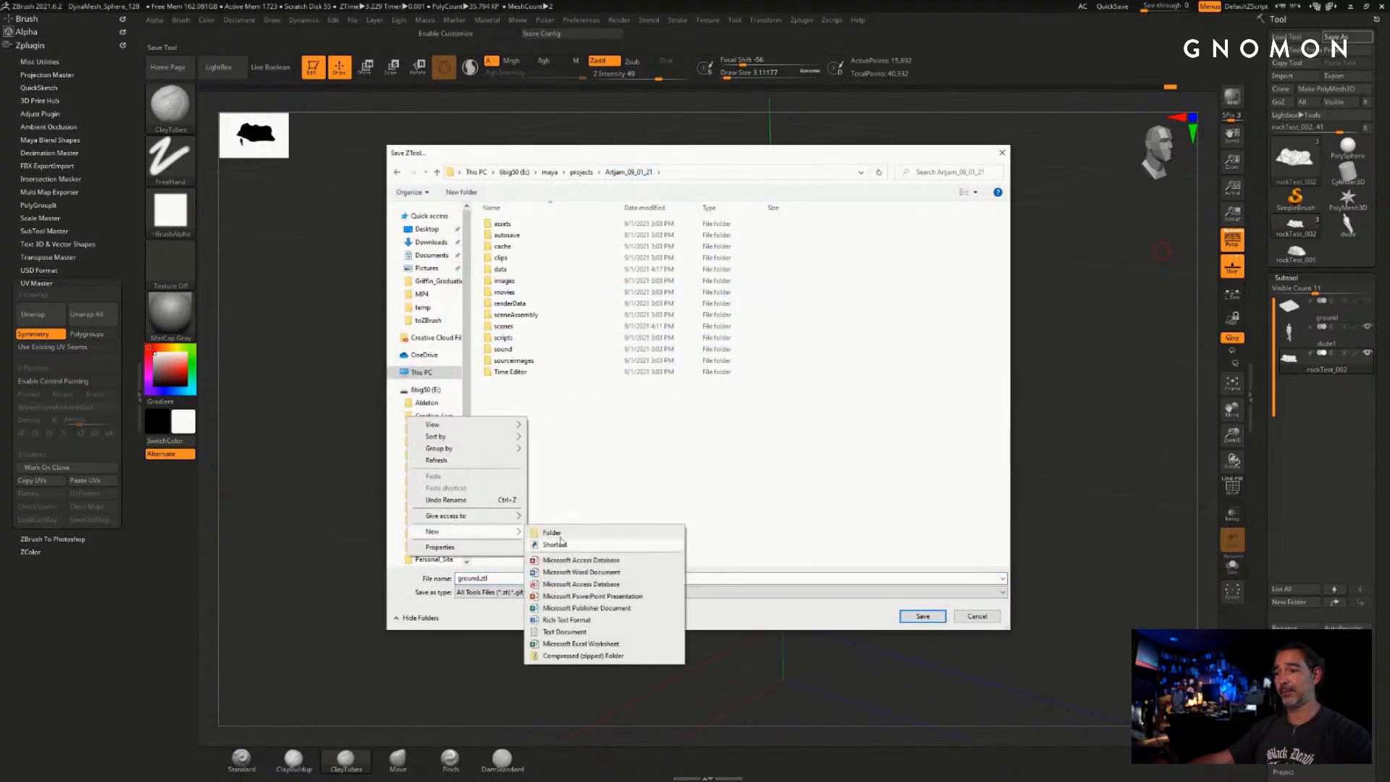
{"action": "left_click", "coordinate": [566, 536]}
{"action": "type", "text": "Z"}
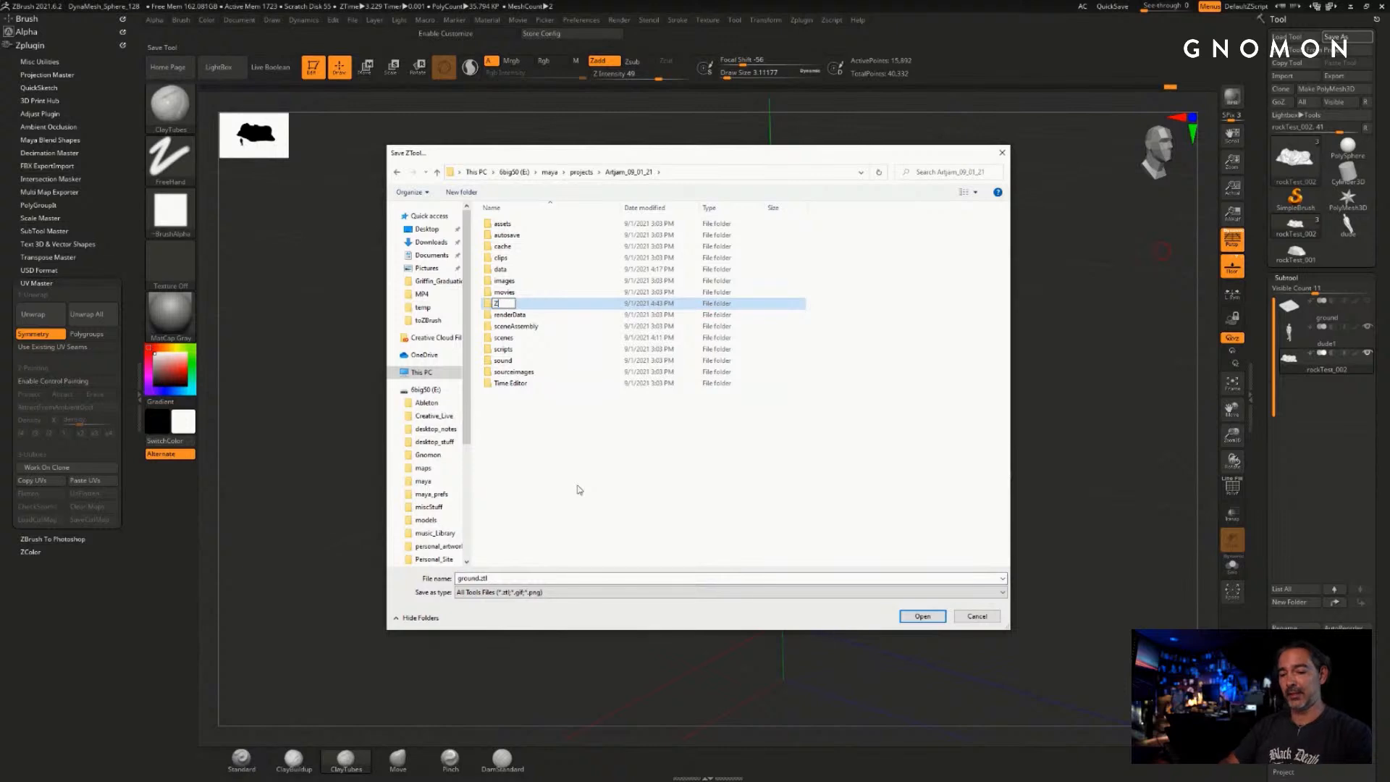
{"action": "type", "text": "Brush"}
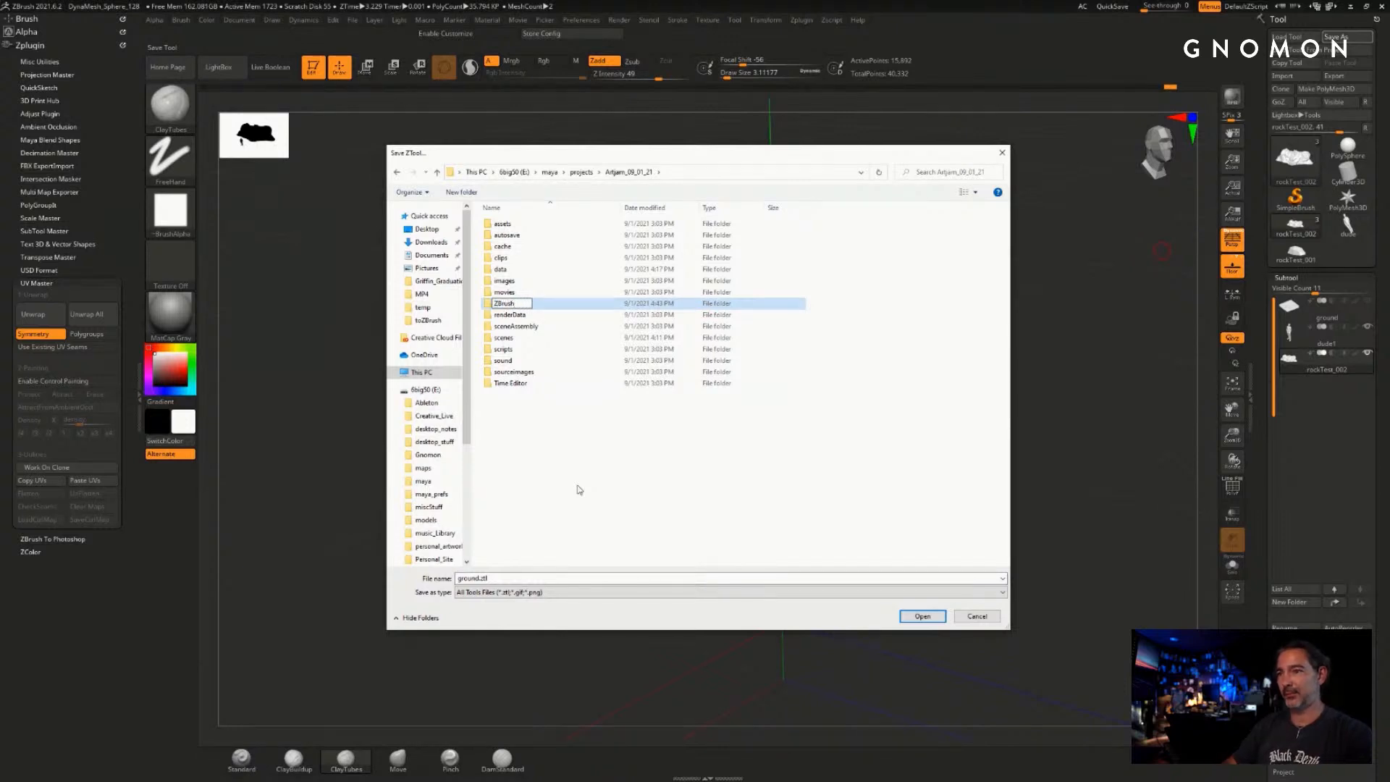
{"action": "key", "text": "Return"}
{"action": "left_click", "coordinate": [558, 471]}
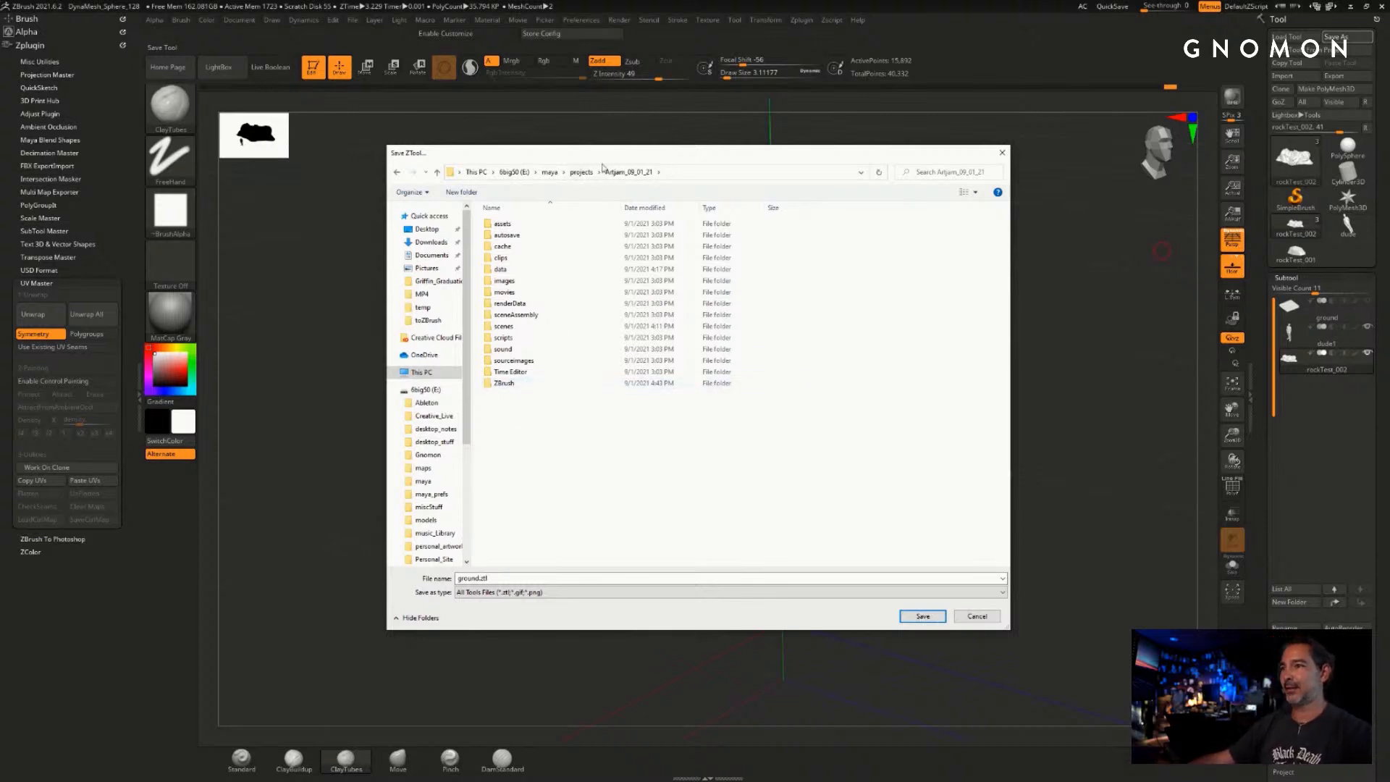
- Save the tool in the new ZBrush folder as artjam_09_01_21_environment_001
{"action": "double_click", "coordinate": [557, 372]}
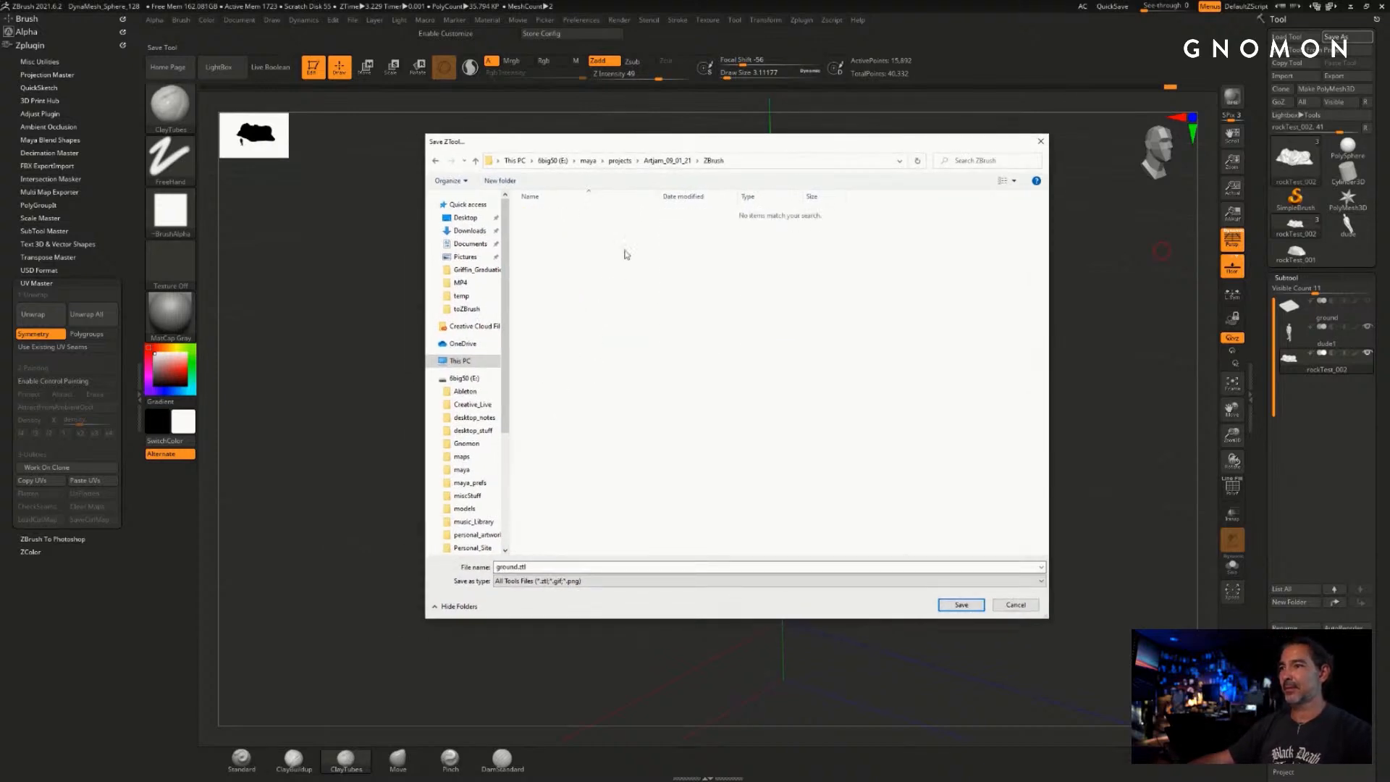
{"action": "left_click_drag", "start_coordinate": [739, 135], "coordinate": [752, 147]}
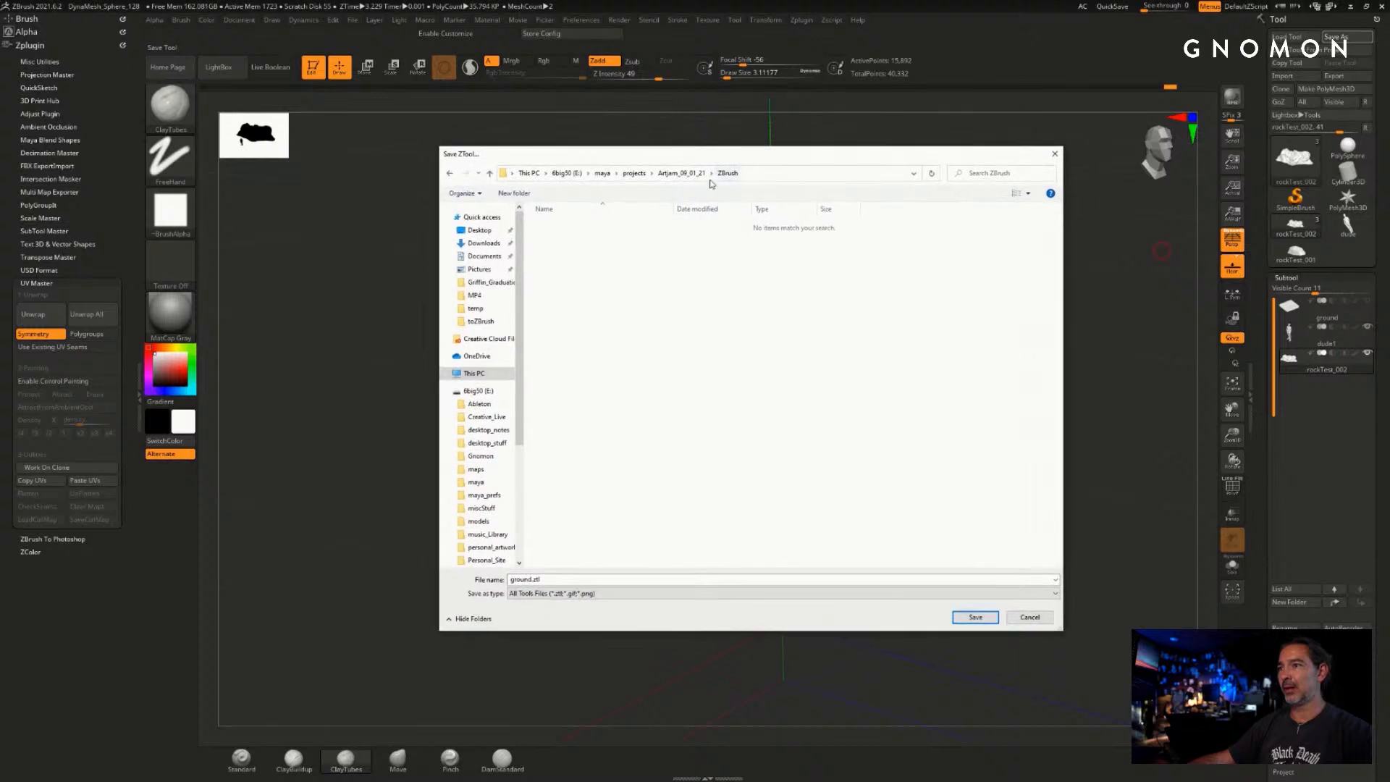
{"action": "double_click", "coordinate": [536, 579]}
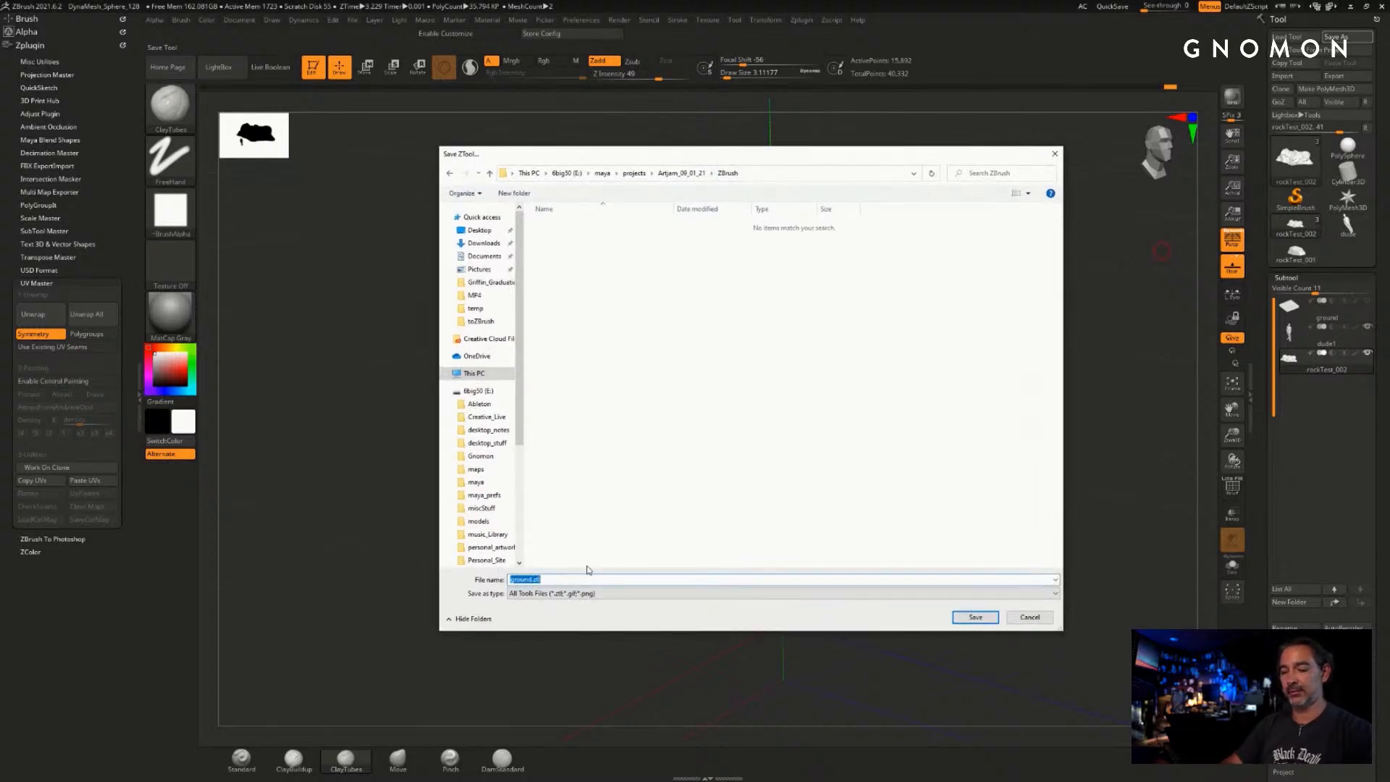
{"action": "type", "text": "artjam_09_"}
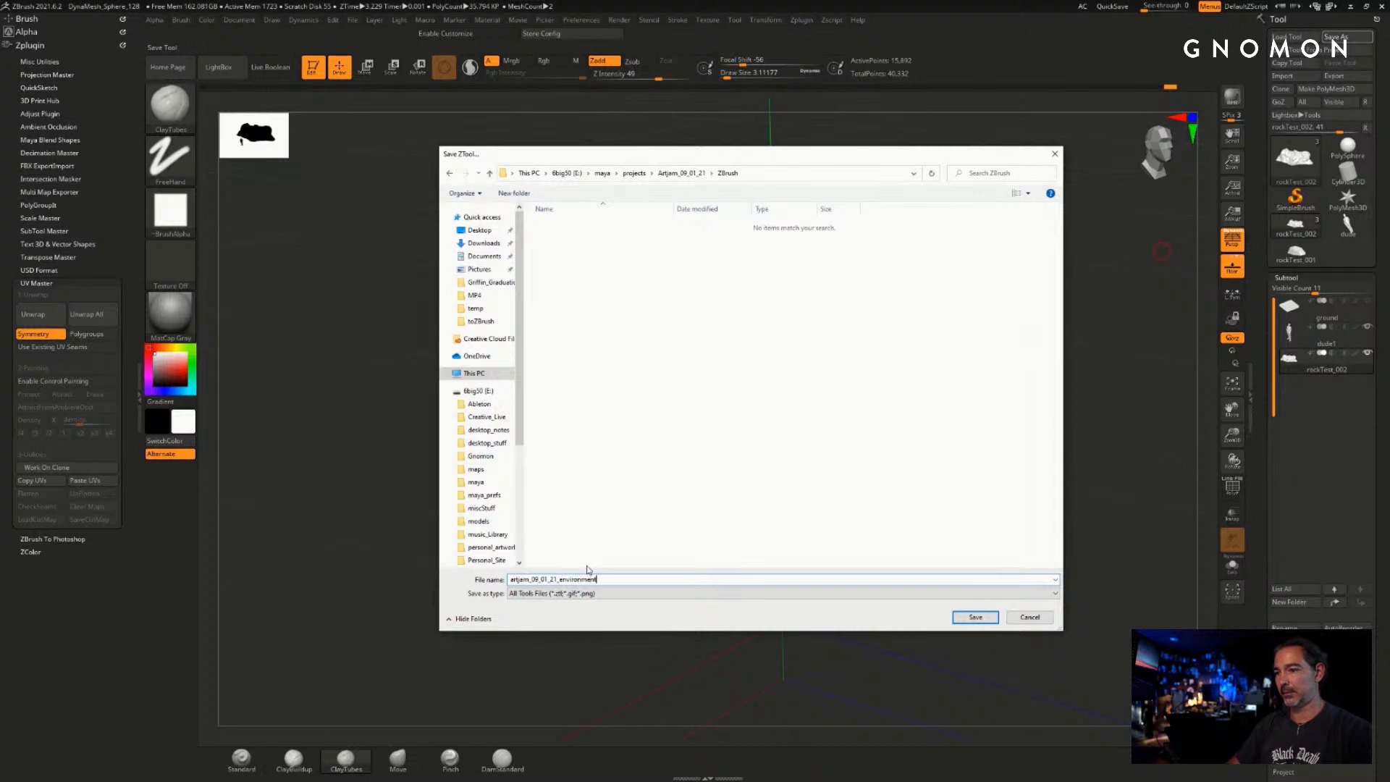
{"action": "type", "text": "01"}
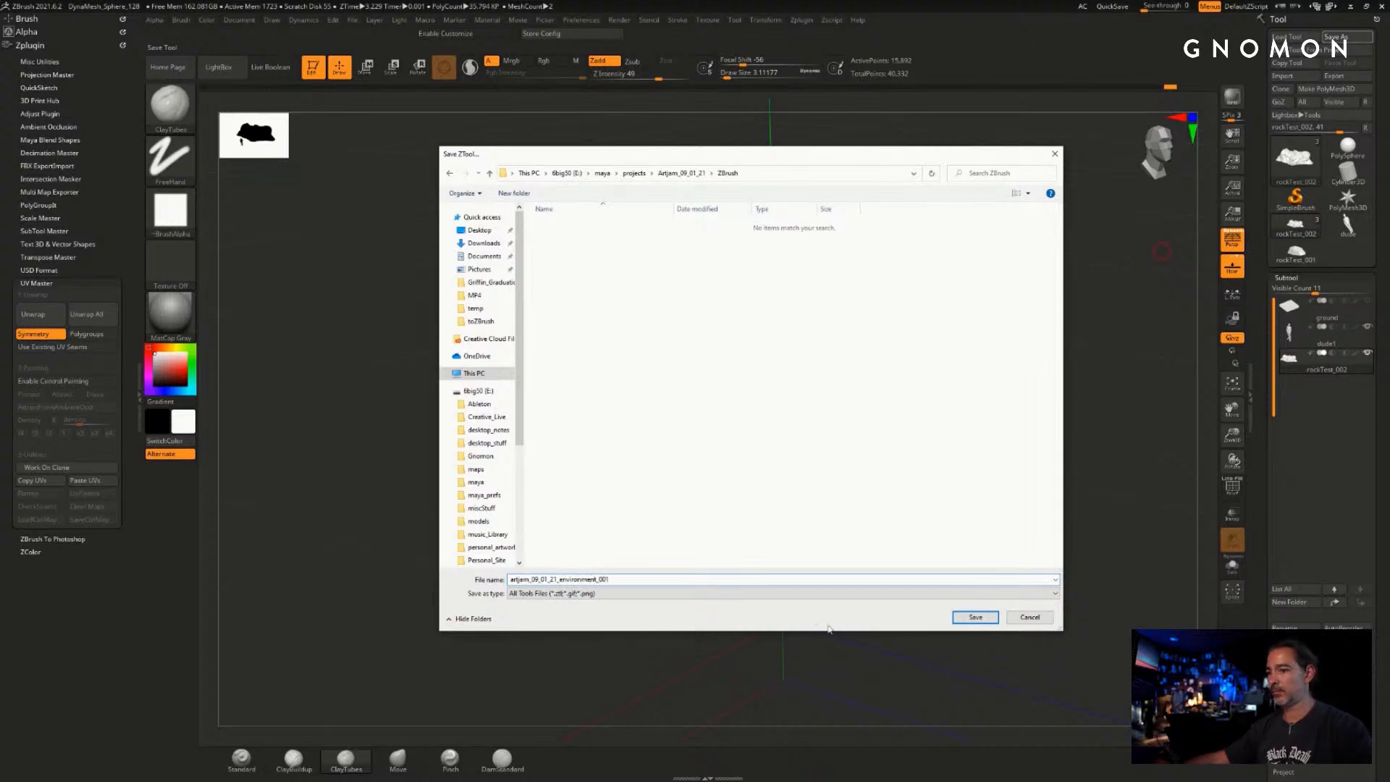
{"action": "left_click", "coordinate": [967, 619]}
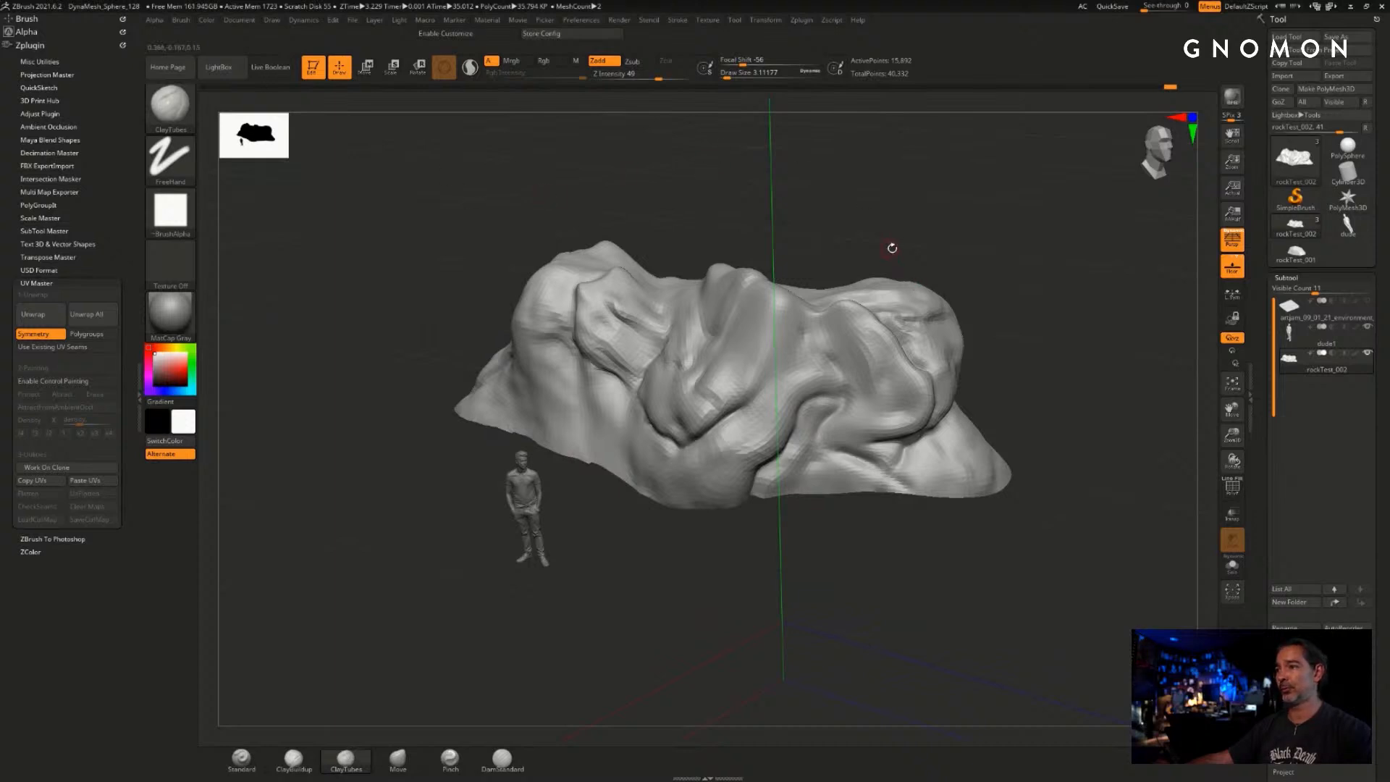
- Disable Symmetry in the UV Master unwrap options for the rock
{"action": "left_click_drag", "start_coordinate": [891, 248], "coordinate": [896, 232]}
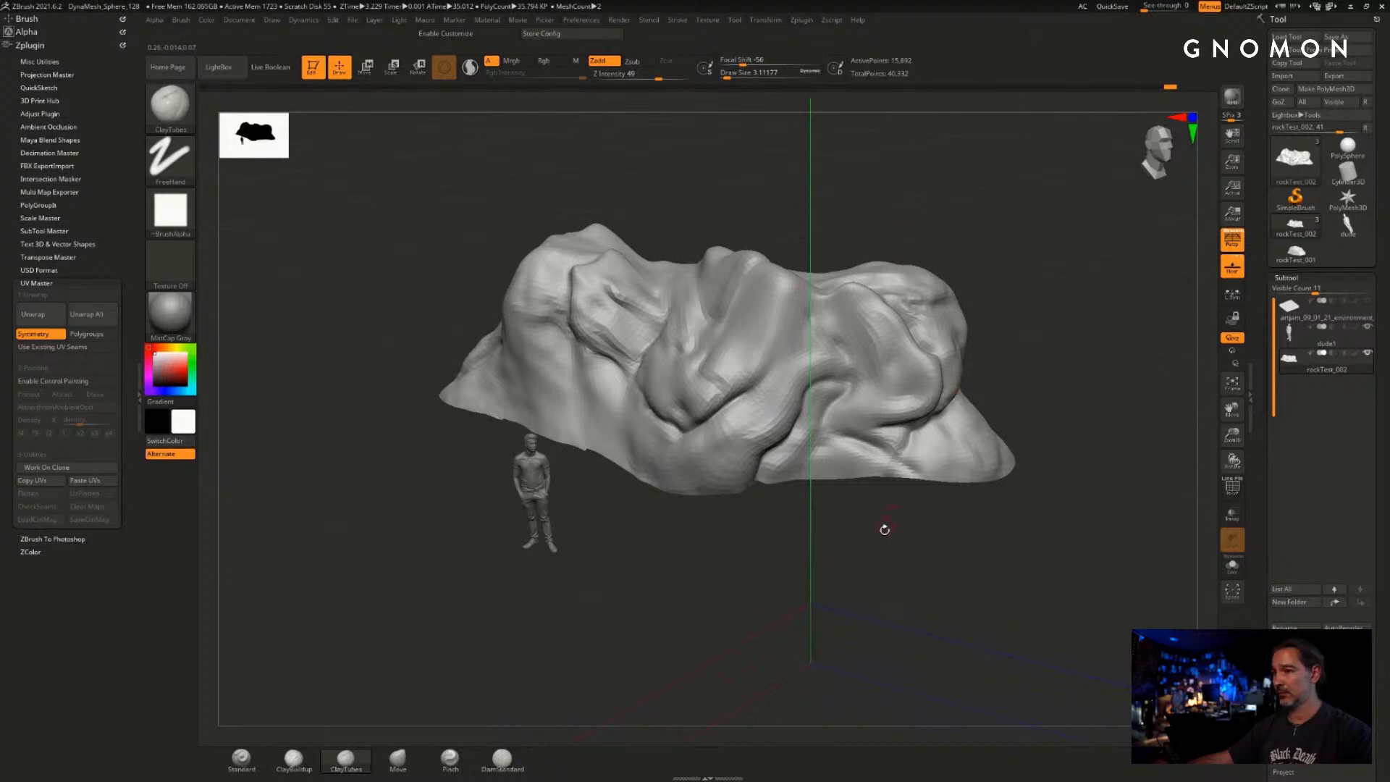
{"action": "left_click_drag", "start_coordinate": [884, 529], "coordinate": [865, 529]}
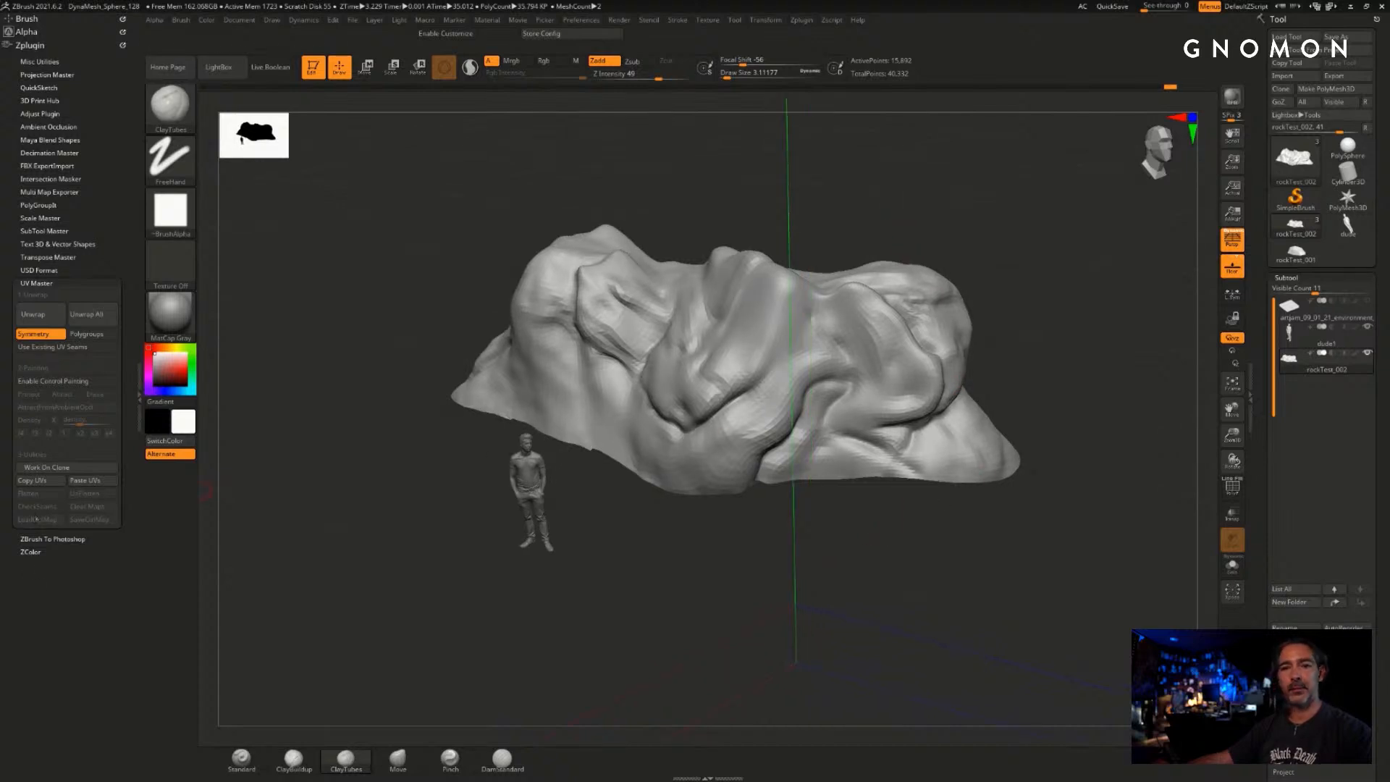
{"action": "left_click", "coordinate": [36, 334]}
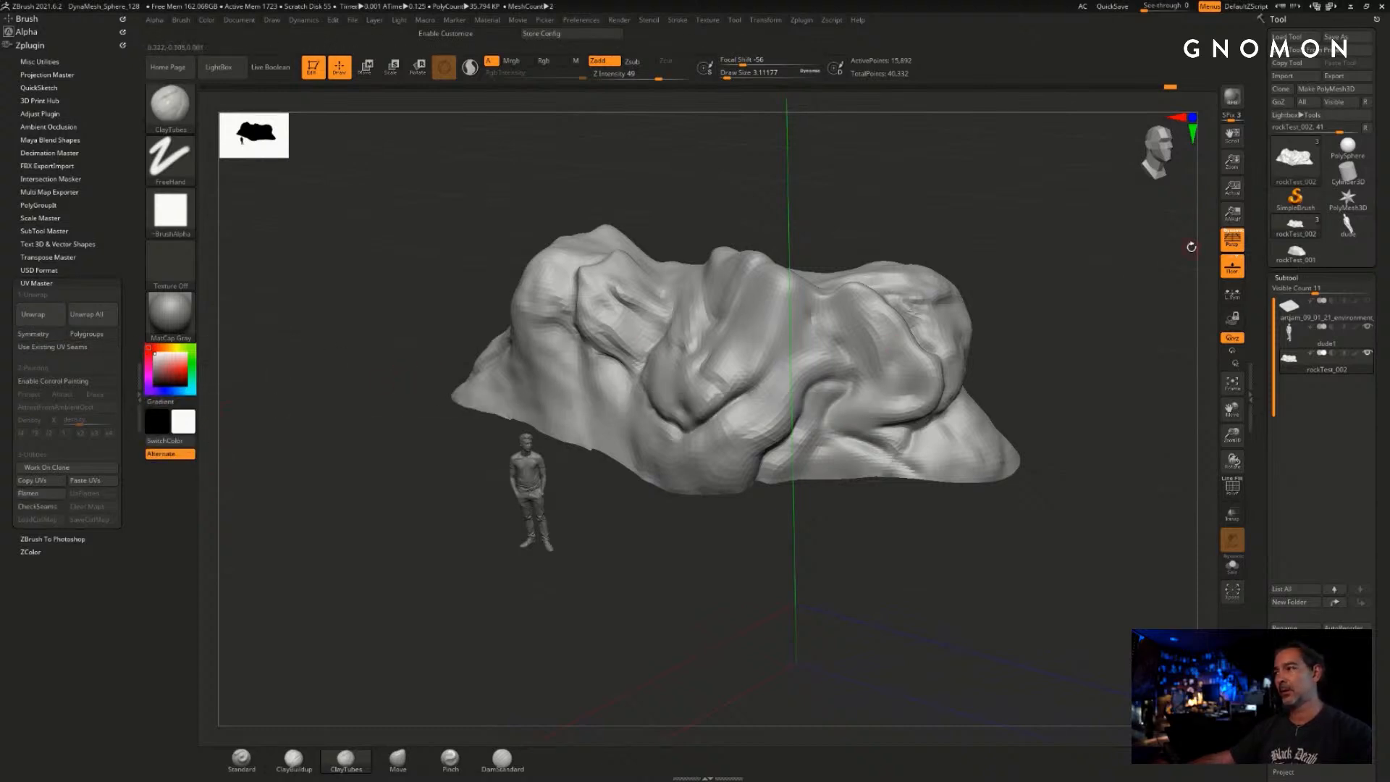
- Try to assign Texture 19 to the rock's Texture Map, dismiss the note, and set the texture back to off
{"action": "left_click", "coordinate": [1286, 278]}
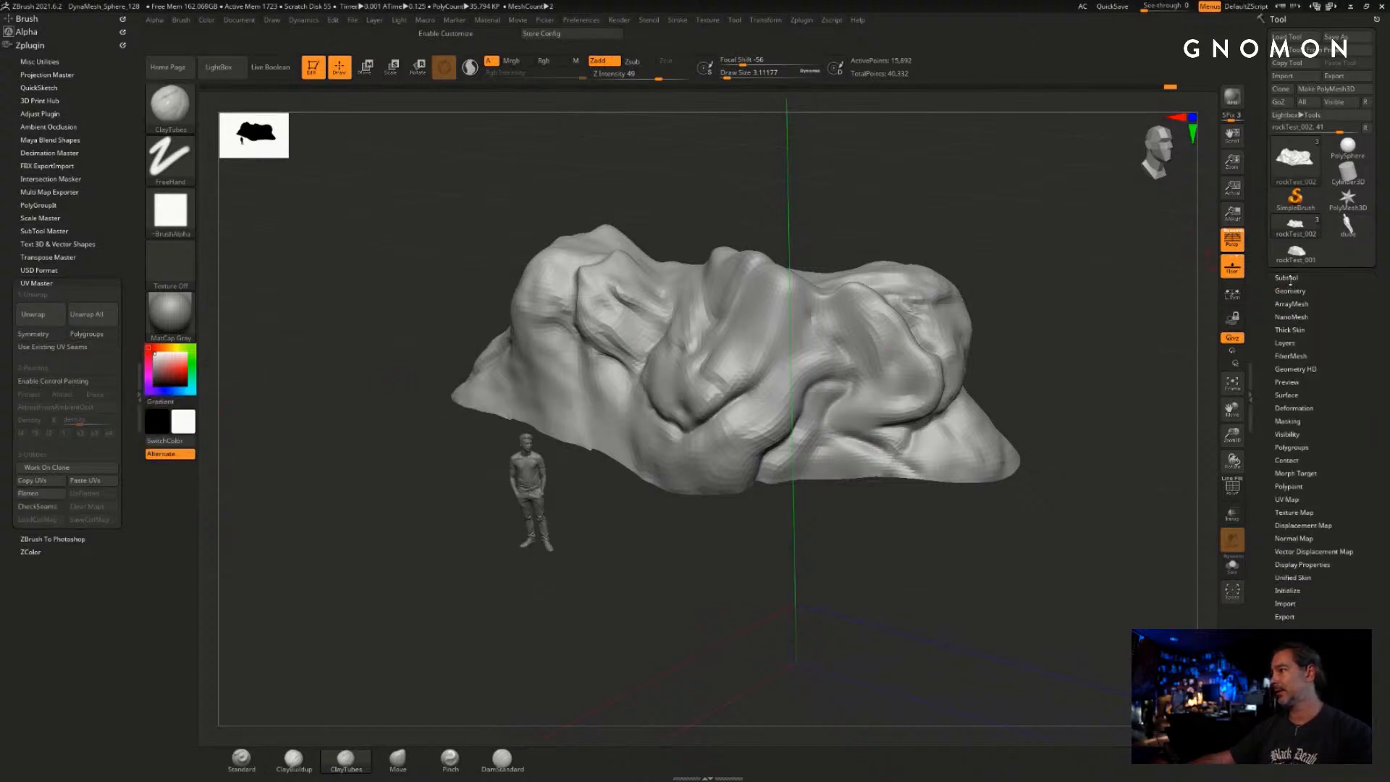
{"action": "left_click", "coordinate": [1286, 511]}
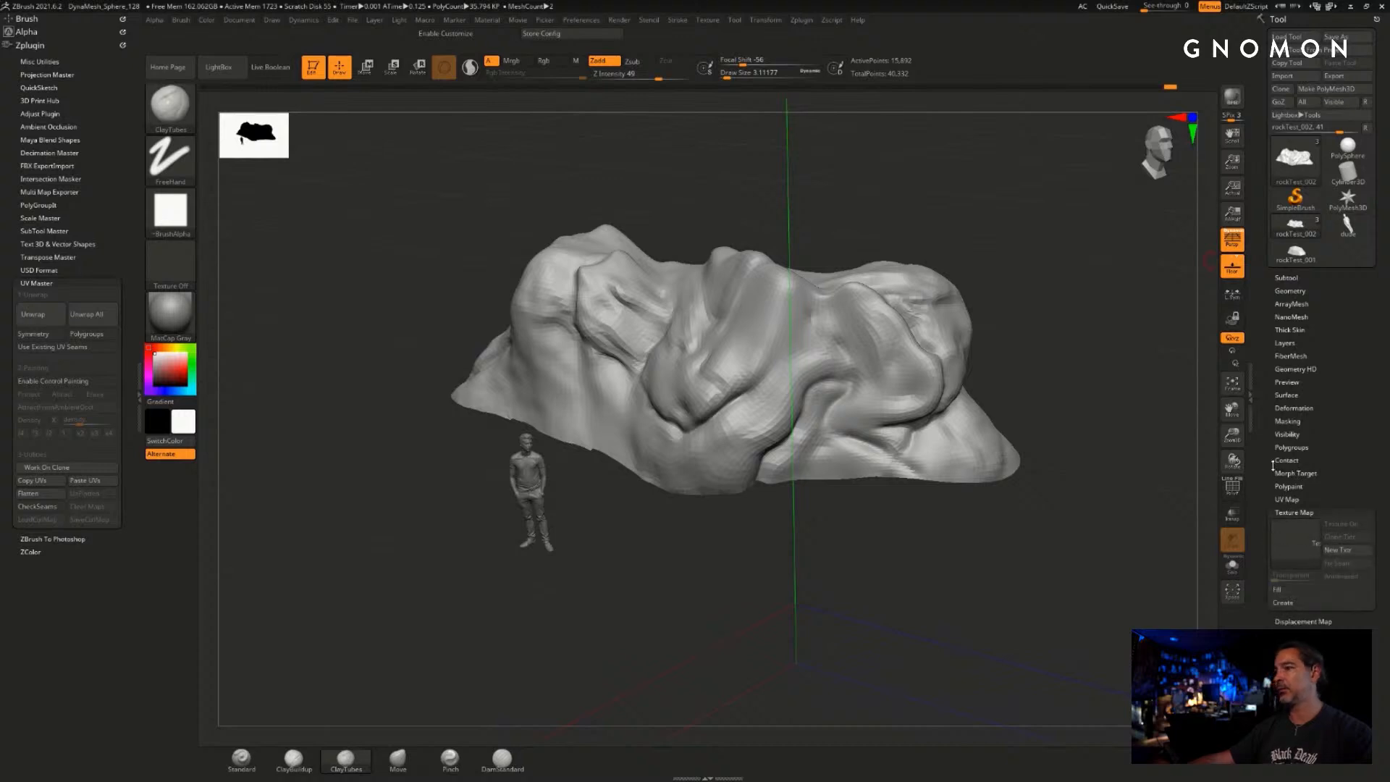
{"action": "left_click_drag", "start_coordinate": [1272, 465], "coordinate": [1272, 396]}
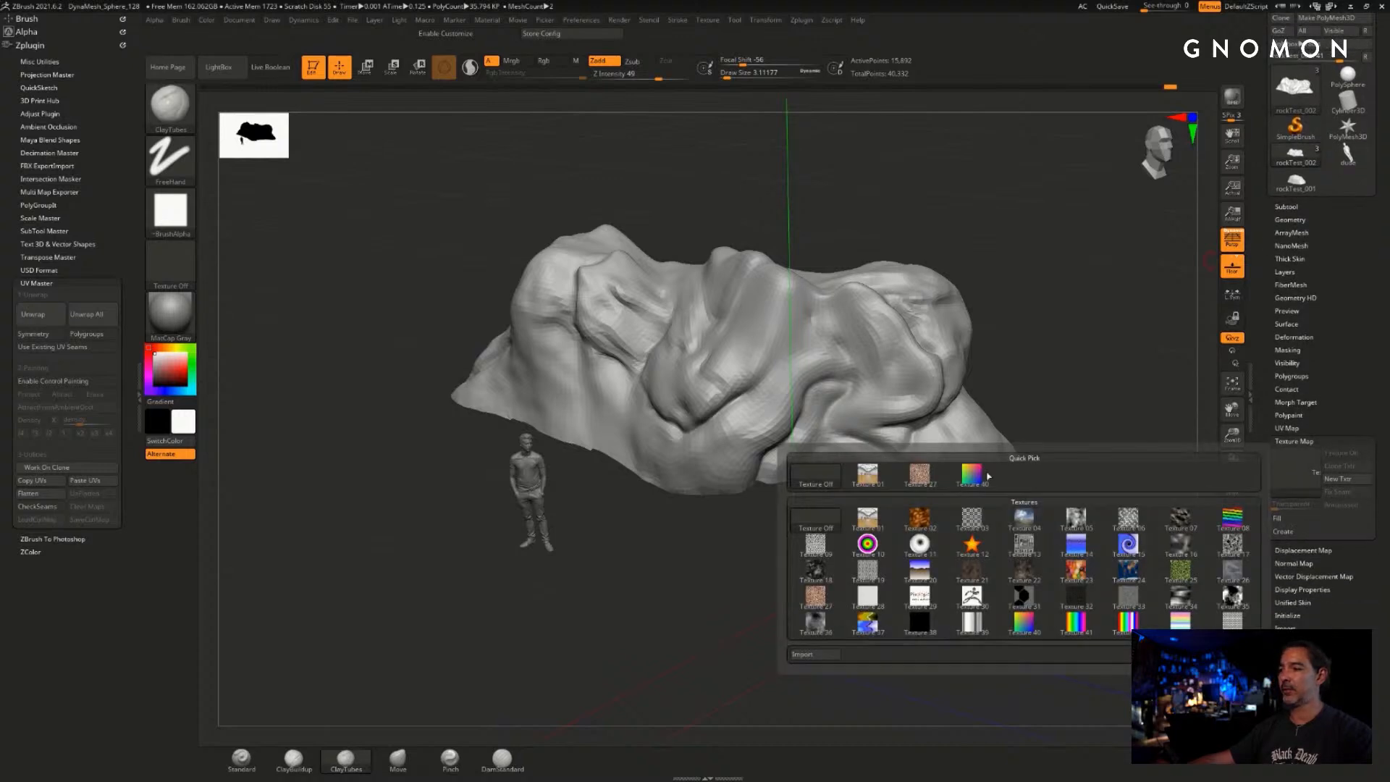
{"action": "left_click", "coordinate": [868, 570]}
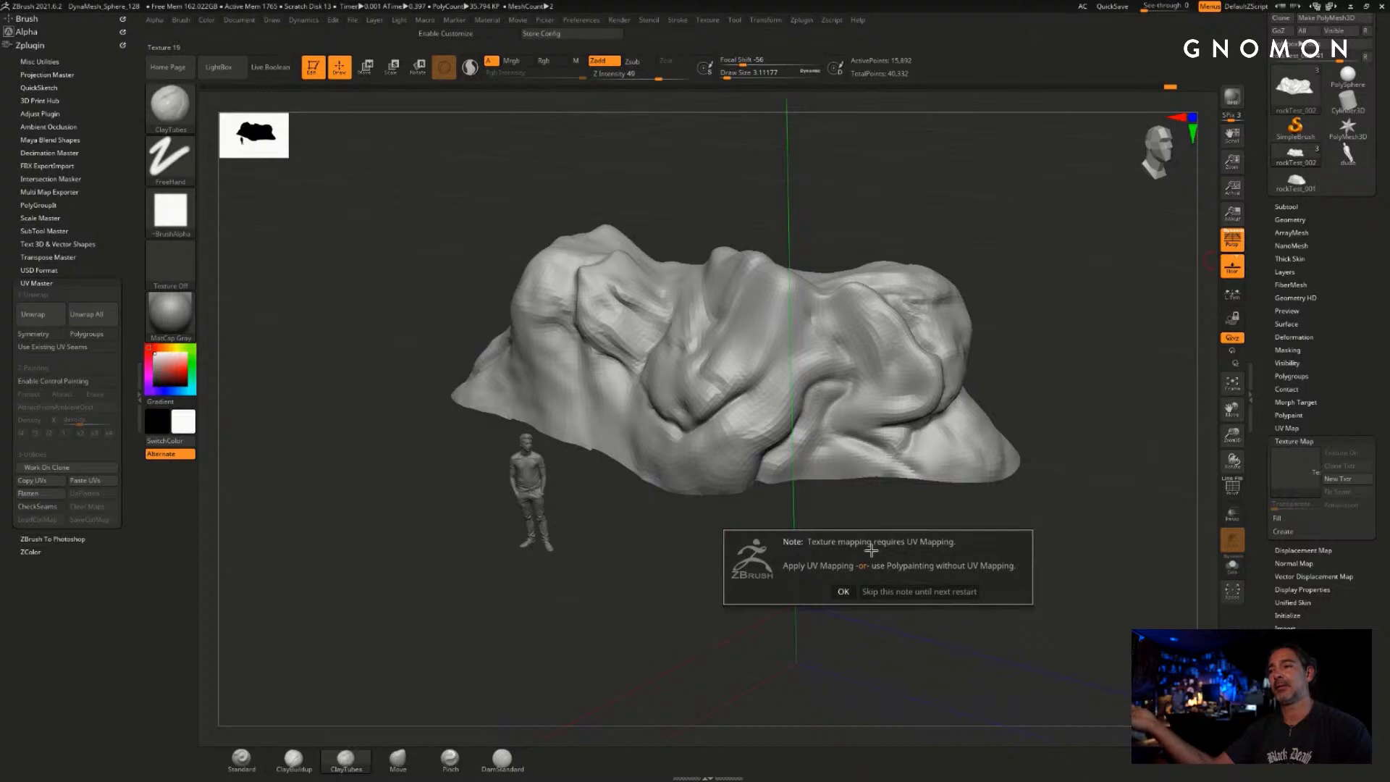
{"action": "left_click", "coordinate": [841, 592]}
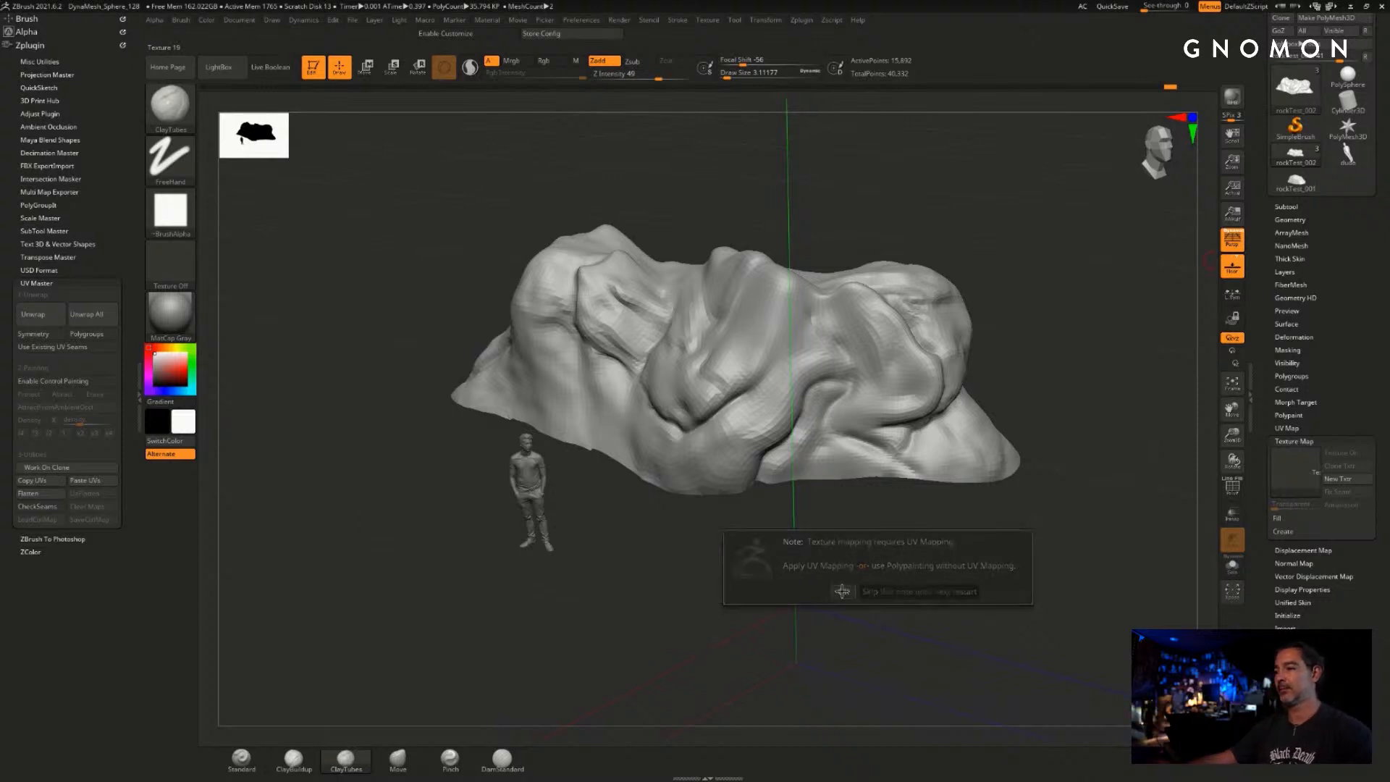
{"action": "left_click", "coordinate": [1279, 466]}
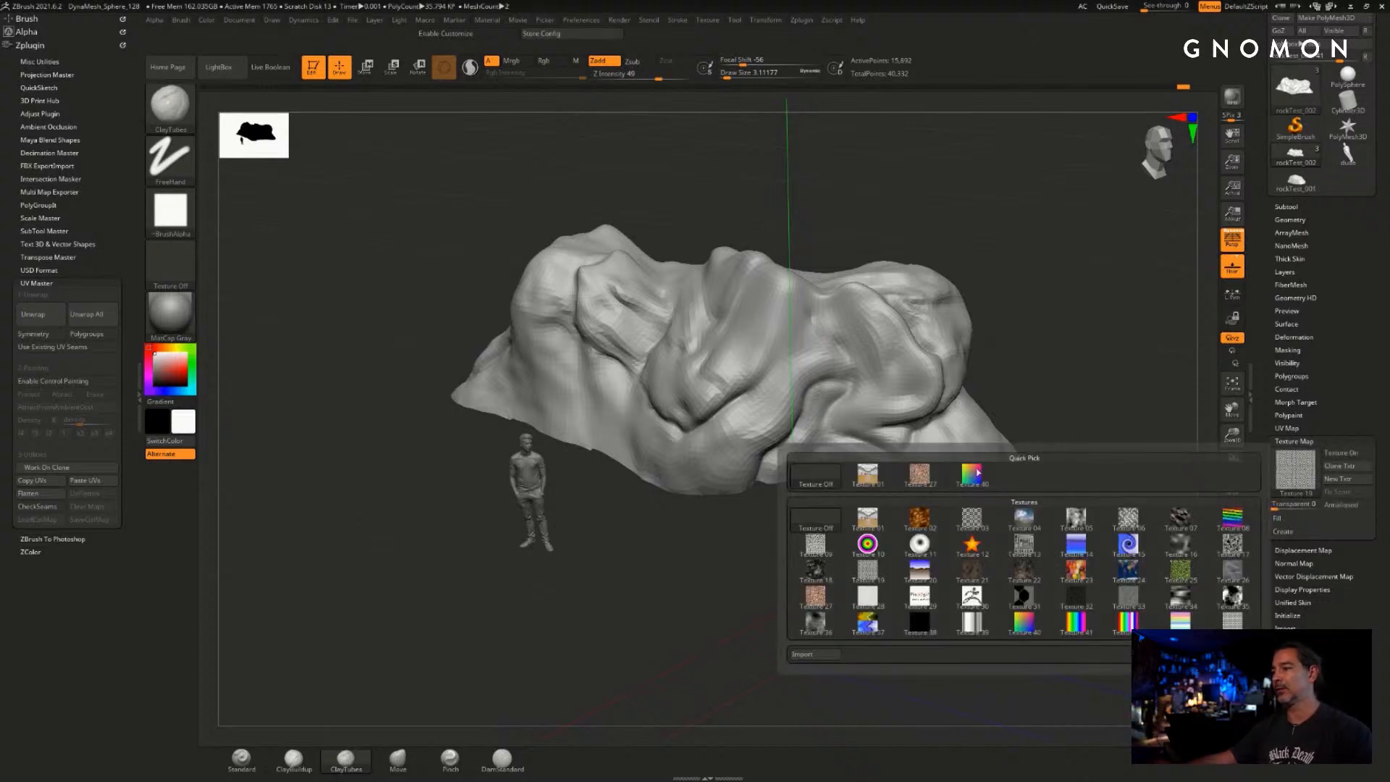
{"action": "left_click", "coordinate": [831, 475]}
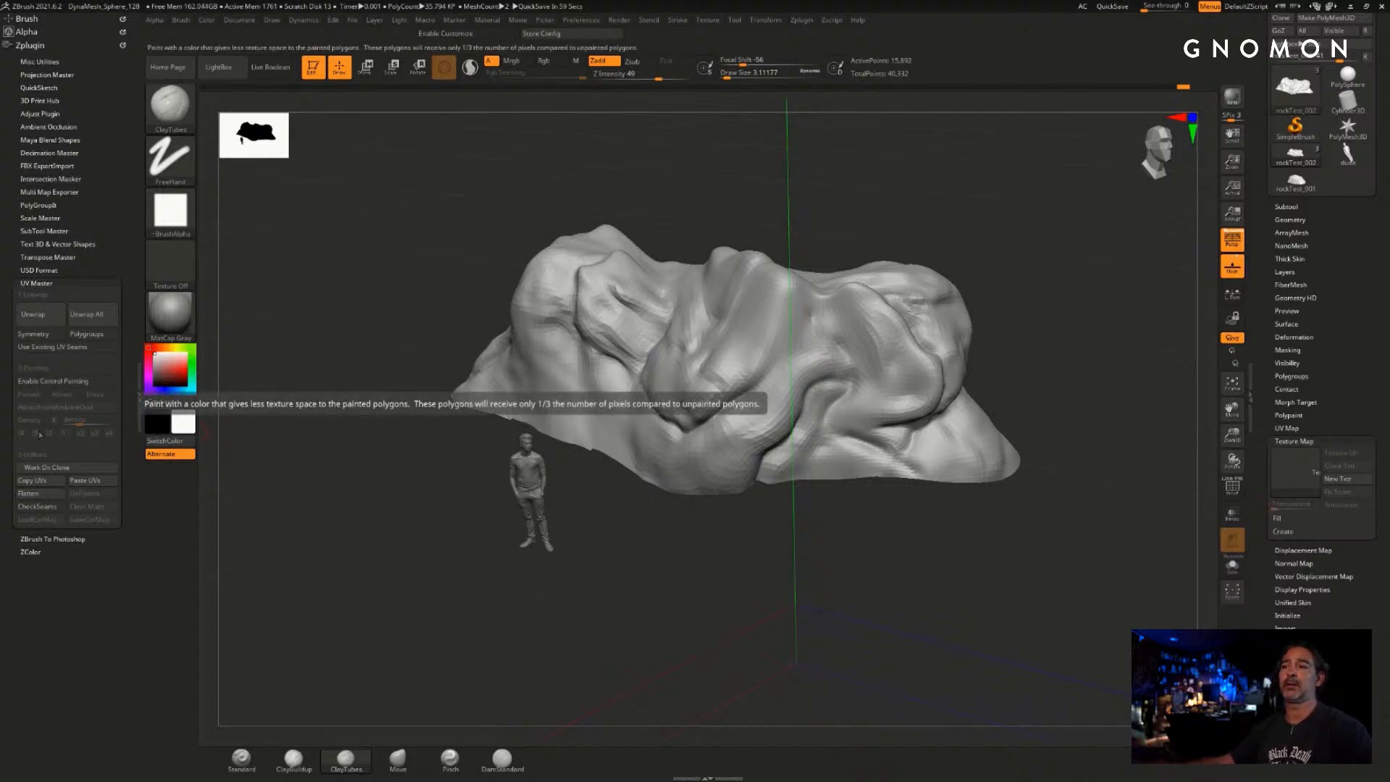
- Show the polyframe briefly to check the rock's topology, hide it again, and inspect the rock up close
{"action": "left_click", "coordinate": [1231, 489]}
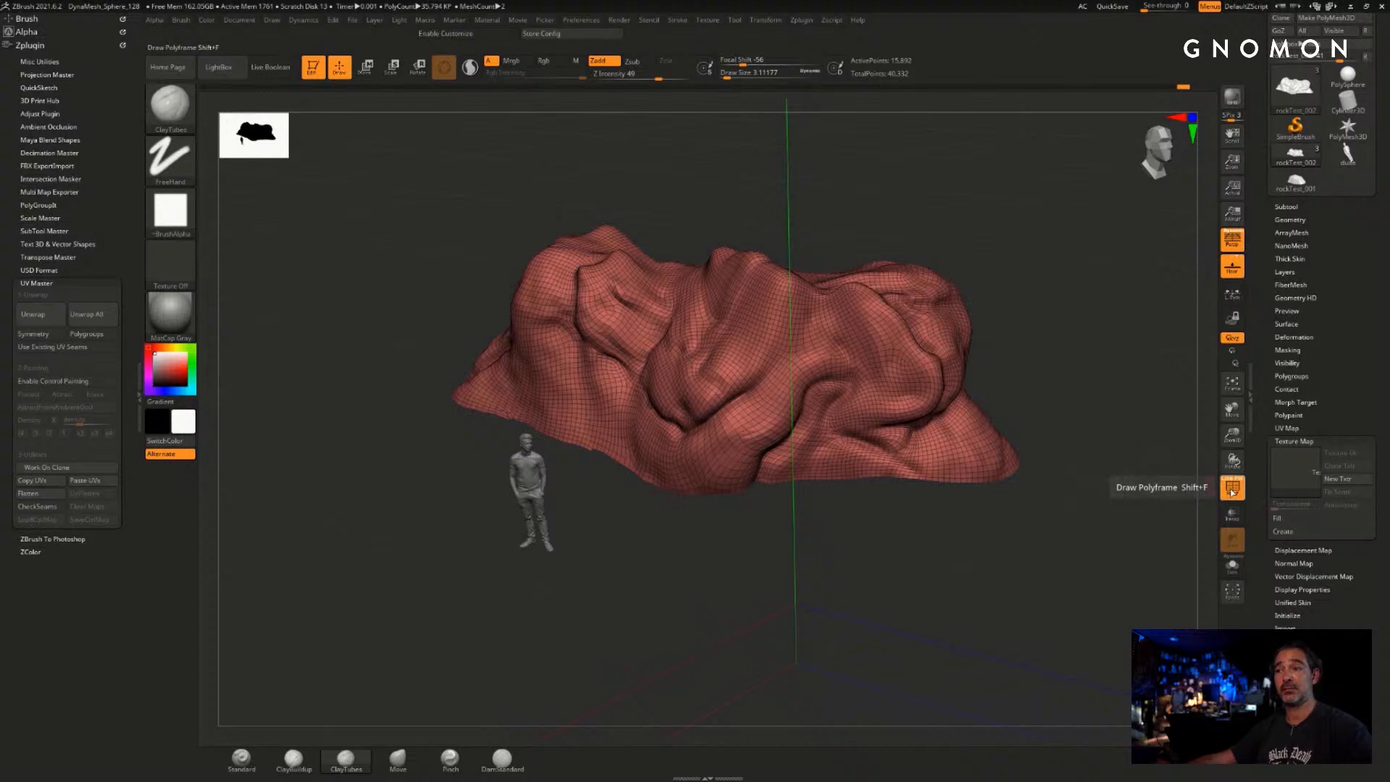
{"action": "left_click", "coordinate": [1232, 491]}
{"action": "right_click_drag", "start_coordinate": [960, 537], "coordinate": [939, 573], "text": "ctrl"}
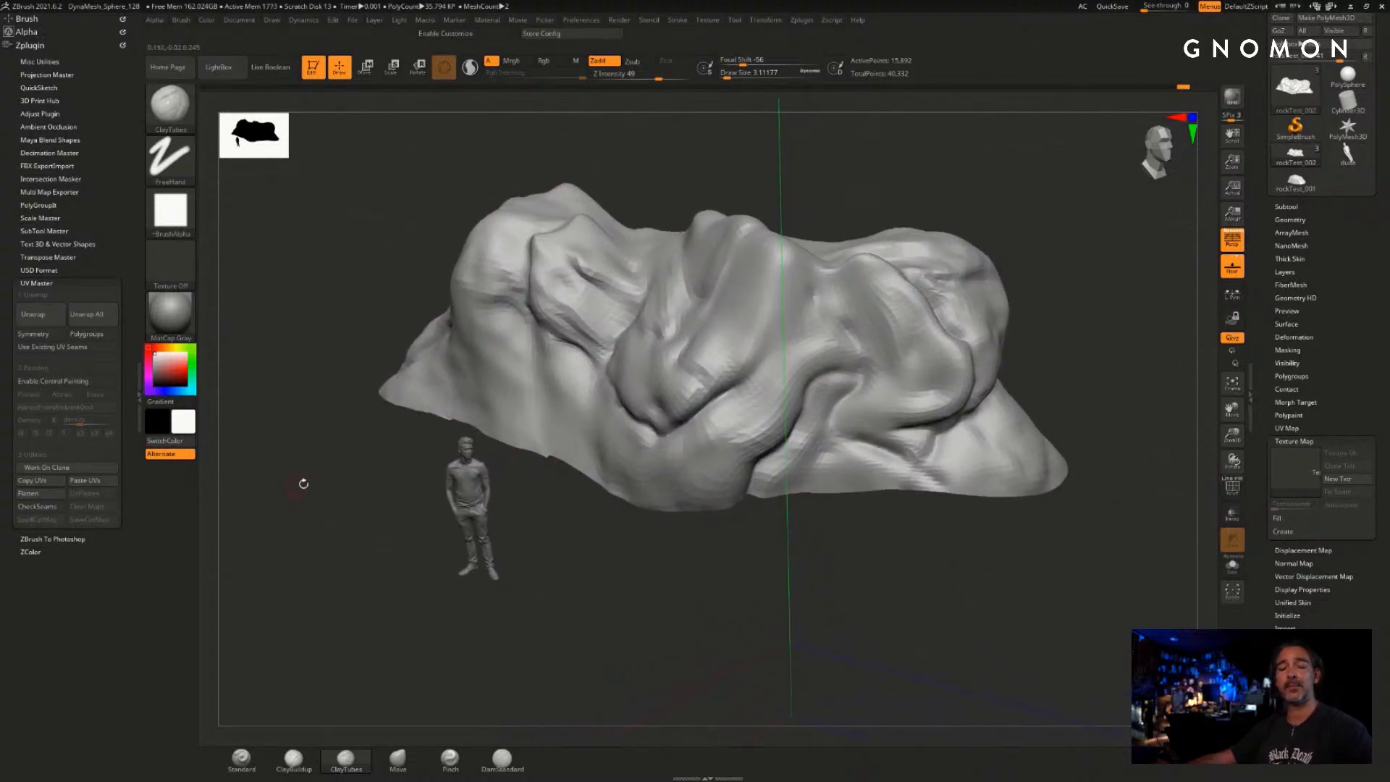
- Unwrap the rock with UV Master and flatten it to display the UV layout
{"action": "left_click", "coordinate": [51, 315]}
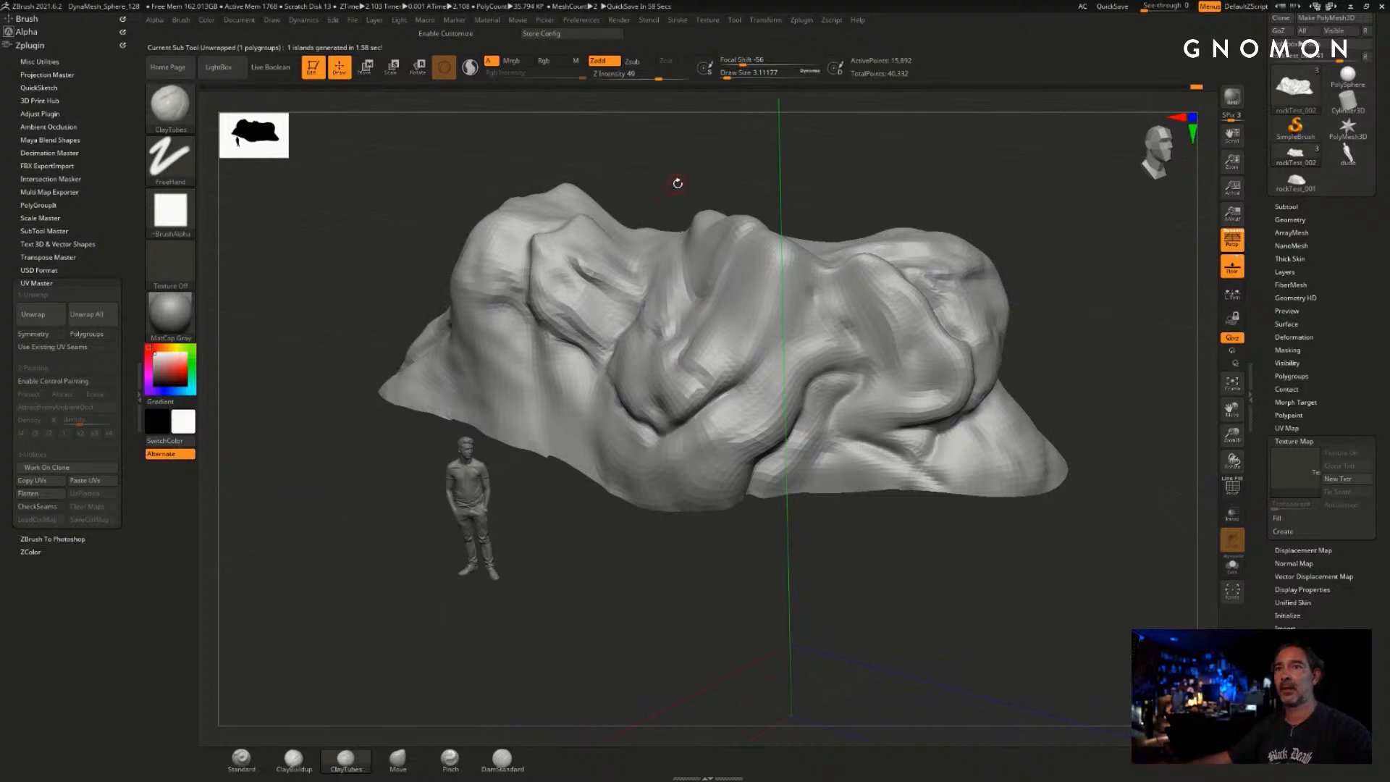
{"action": "left_click", "coordinate": [52, 498]}
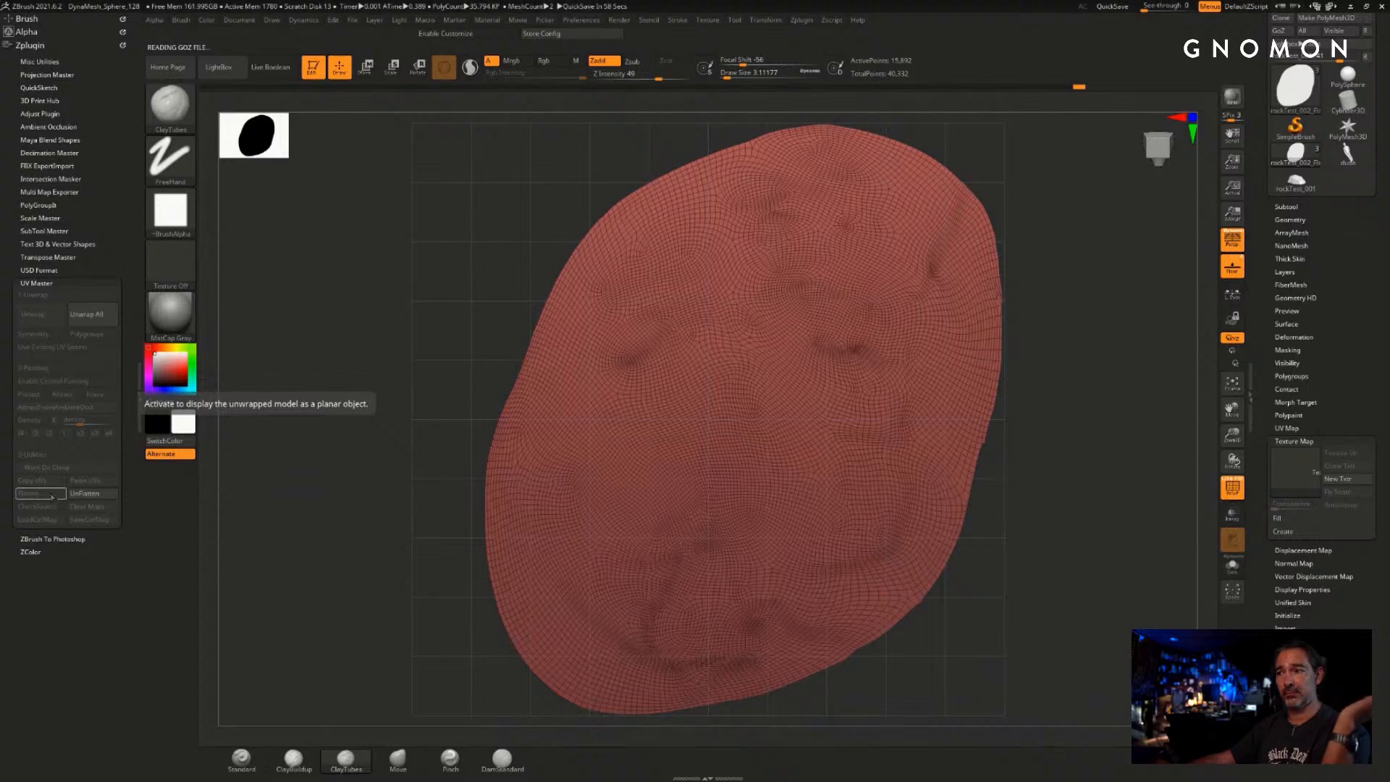
- Unflatten the rock and briefly preview a texture map on it to check the UVs
{"action": "left_click", "coordinate": [93, 495]}
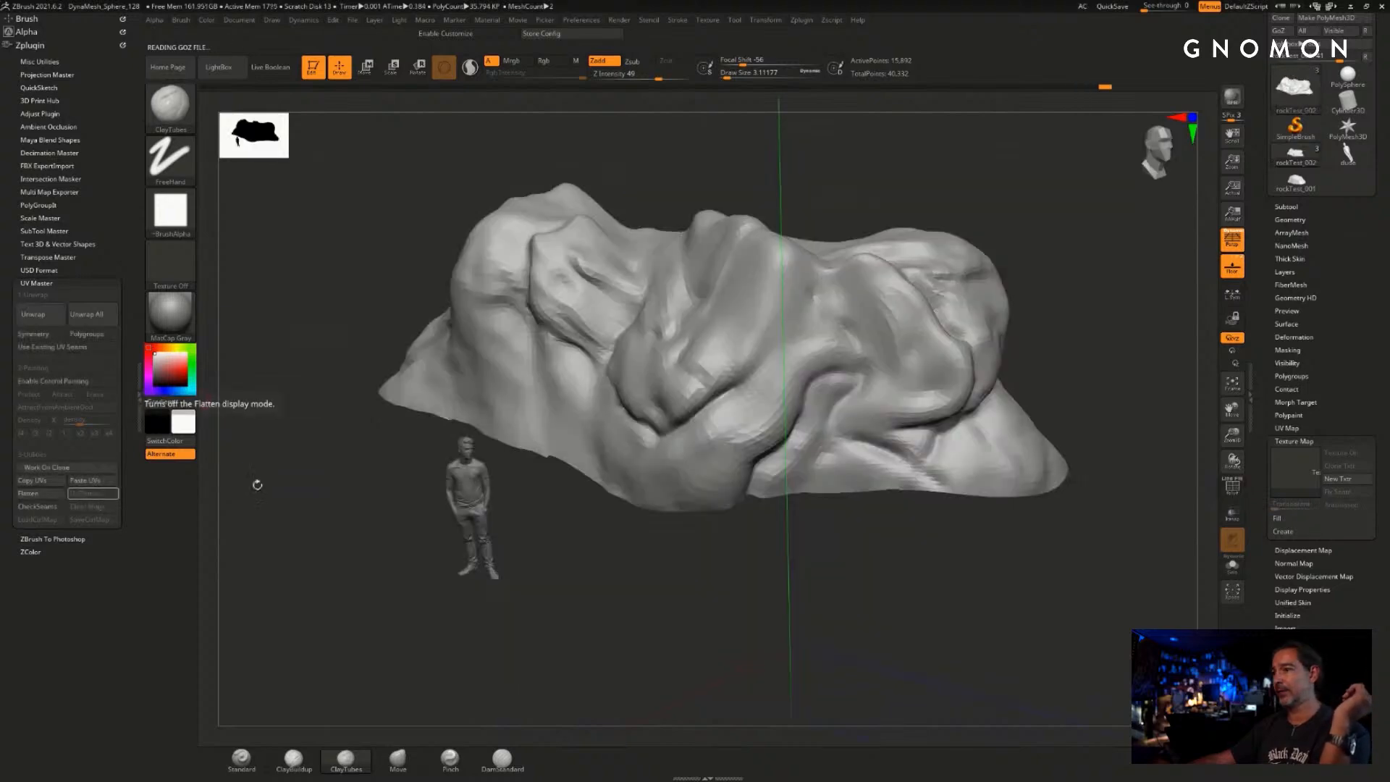
{"action": "left_click", "coordinate": [1294, 471]}
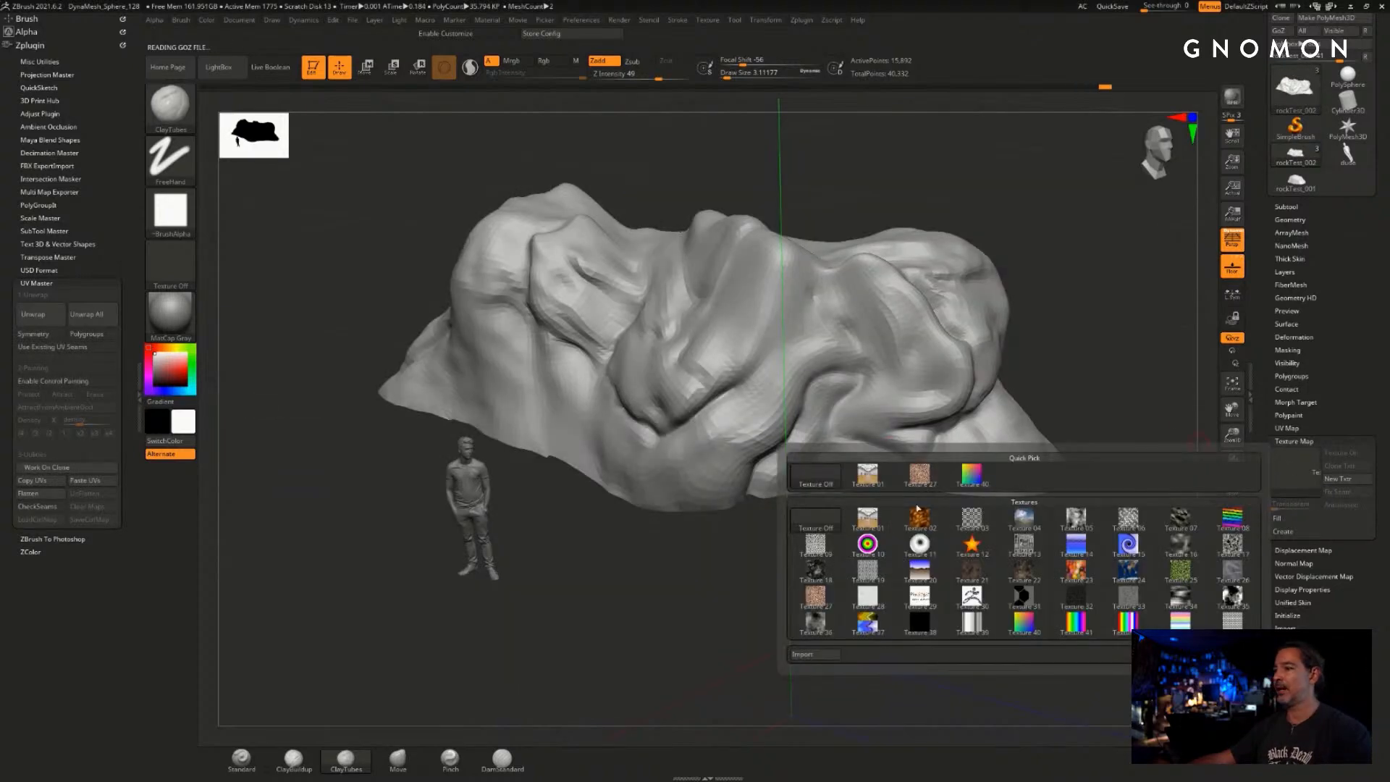
{"action": "left_click", "coordinate": [867, 559]}
{"action": "left_click_drag", "start_coordinate": [865, 576], "coordinate": [933, 552]}
{"action": "left_click", "coordinate": [1294, 470]}
{"action": "left_click", "coordinate": [814, 476]}
- Start exporting the rock mesh and create a folder named fromZBrush inside the project's data folder
{"action": "left_click", "coordinate": [1285, 641]}
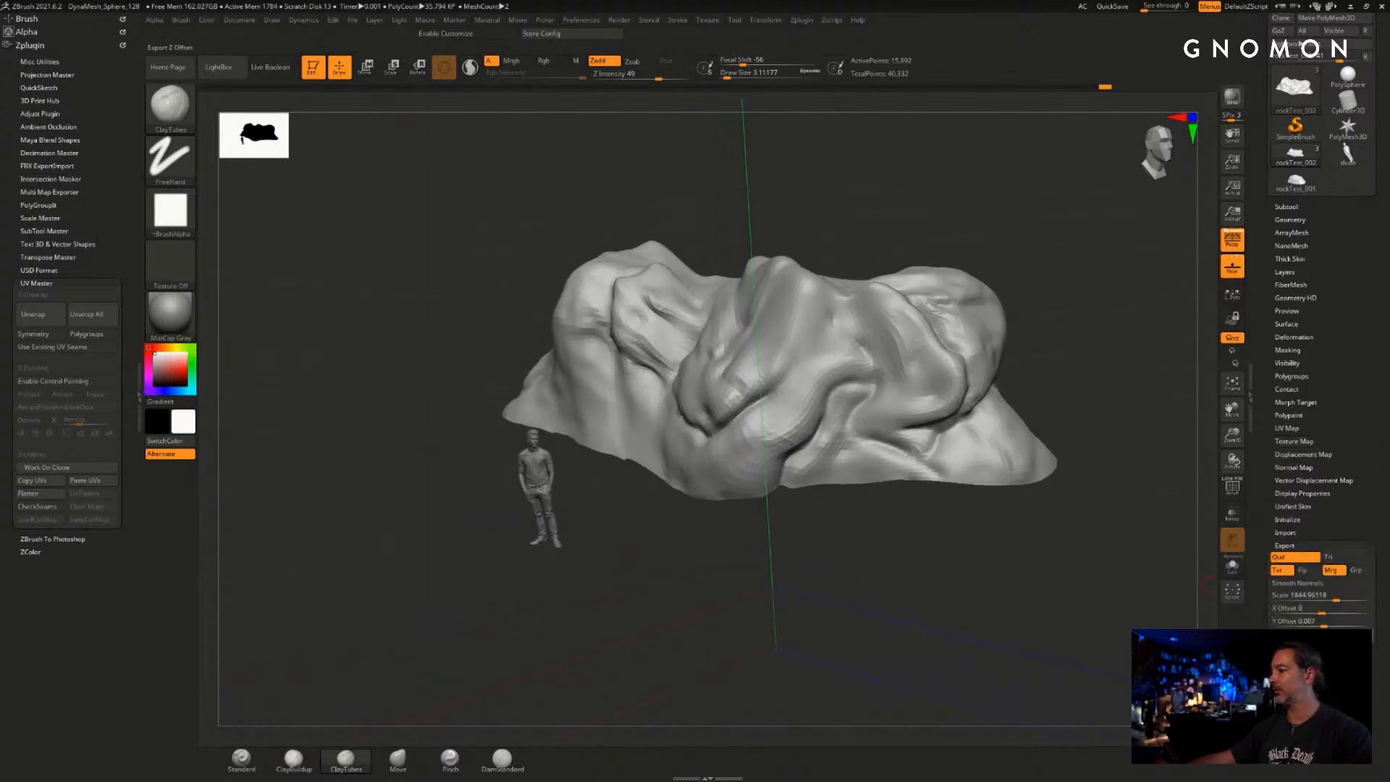
{"action": "left_click_drag", "start_coordinate": [1263, 310], "coordinate": [1265, 382]}
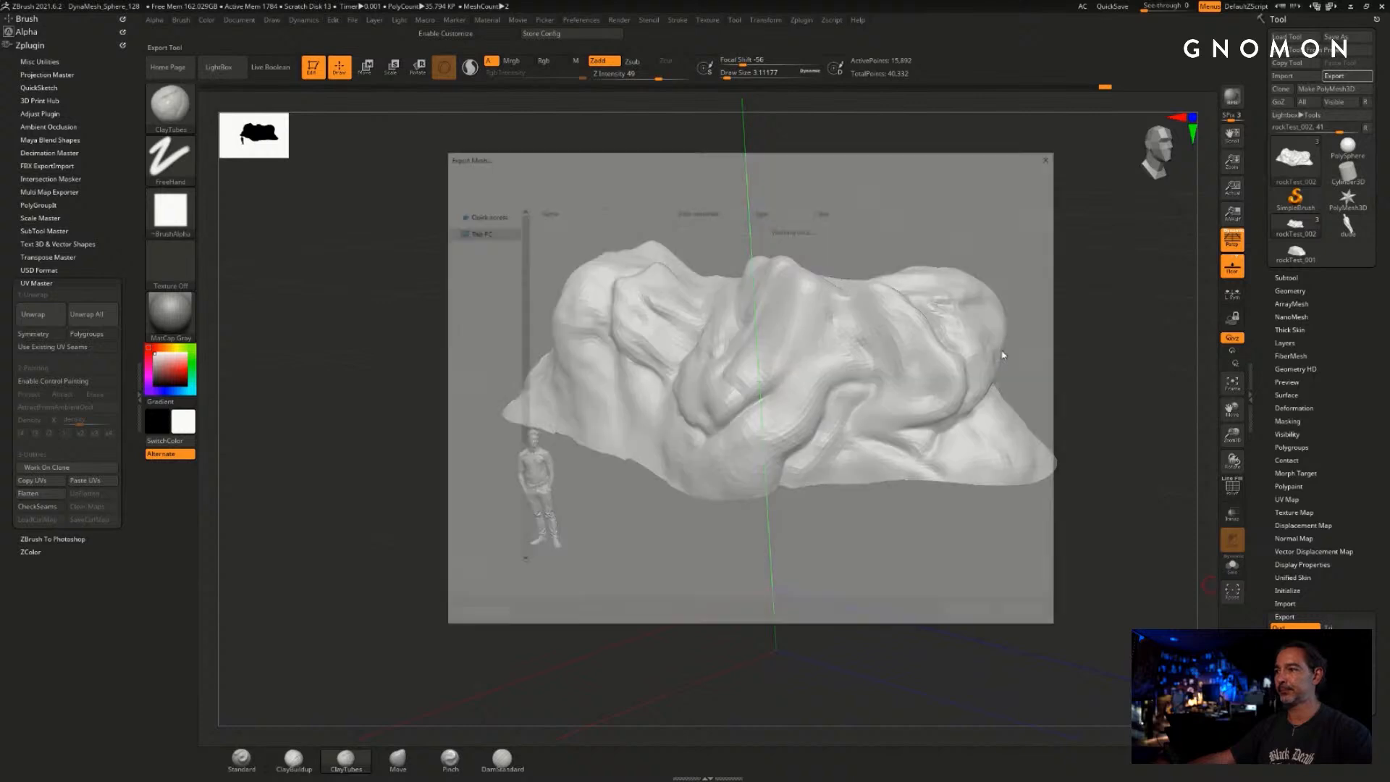
{"action": "left_click_drag", "start_coordinate": [699, 160], "coordinate": [634, 154]}
{"action": "double_click", "coordinate": [599, 282]}
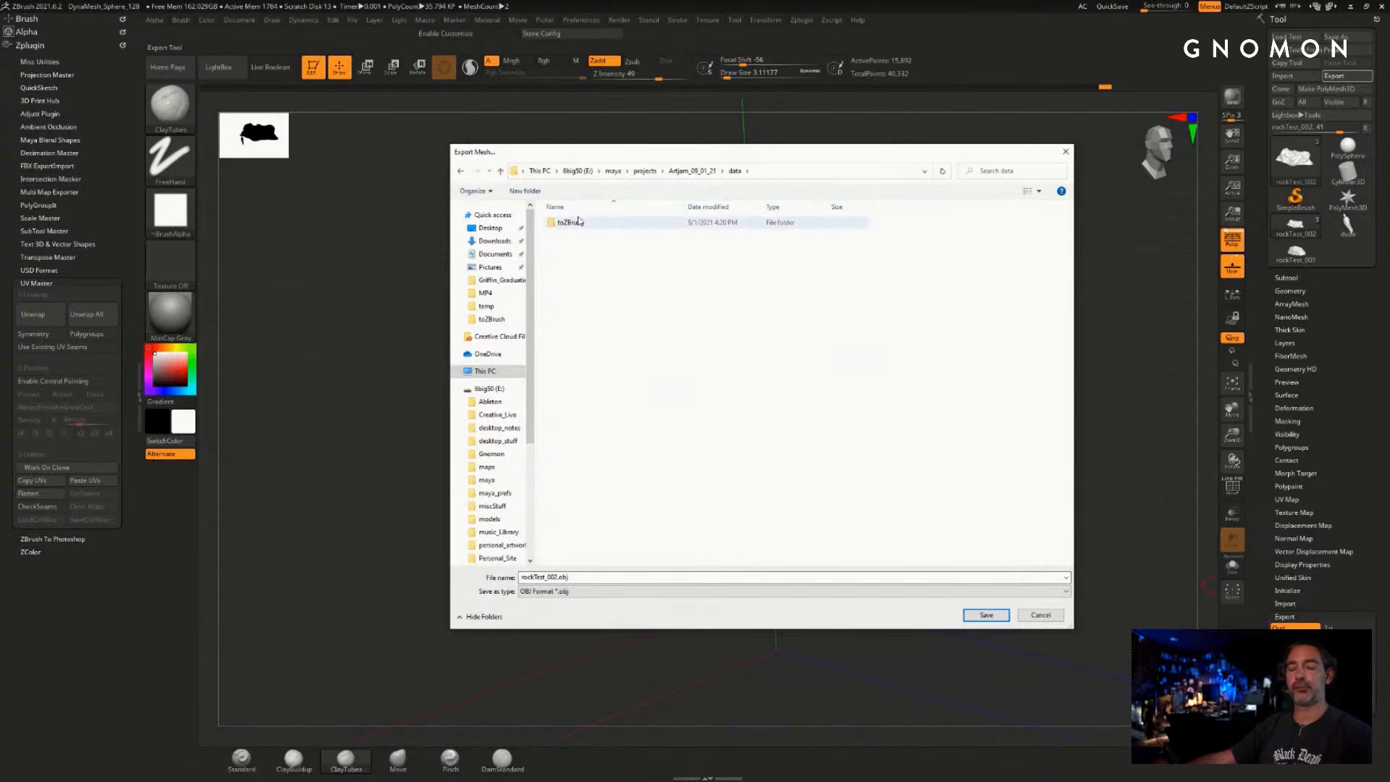
{"action": "right_click", "coordinate": [583, 302]}
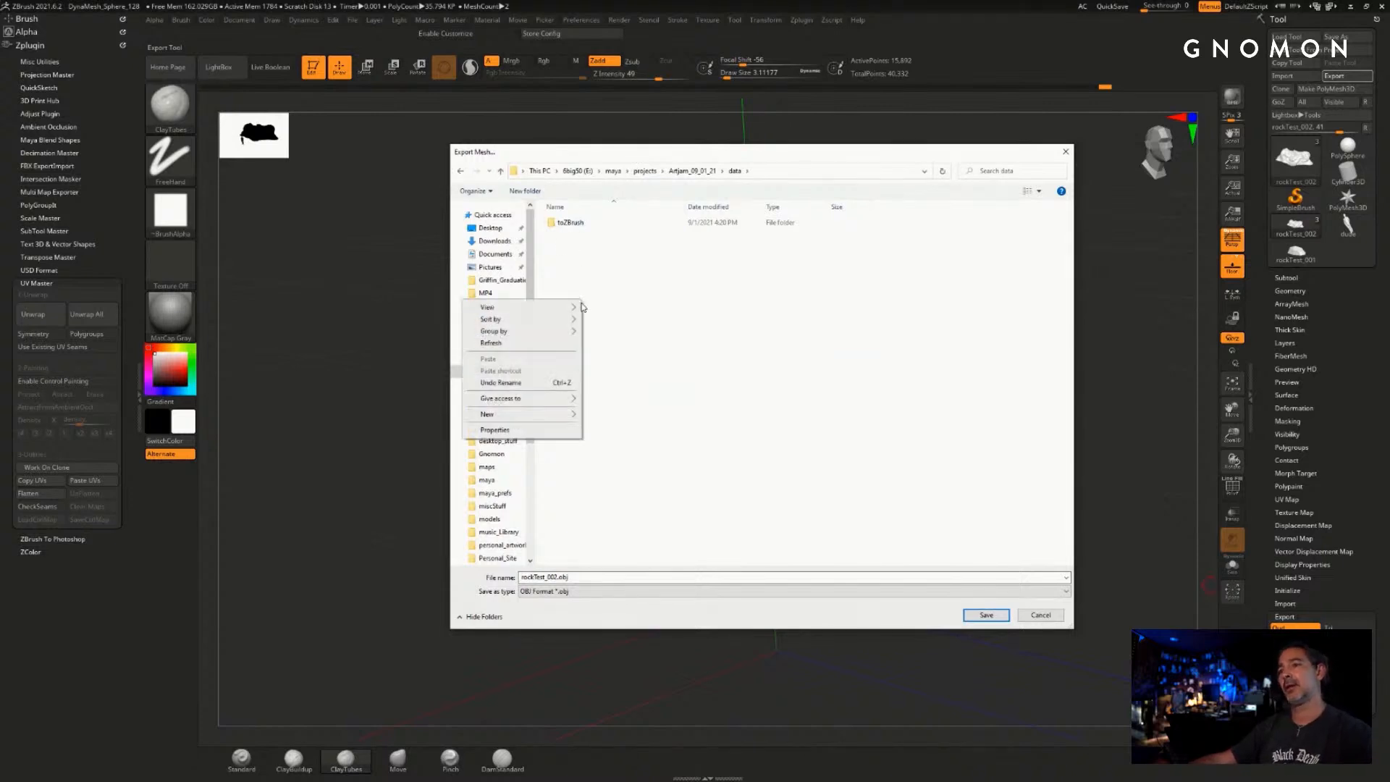
{"action": "mouse_move", "coordinate": [550, 414]}
{"action": "left_click", "coordinate": [625, 419]}
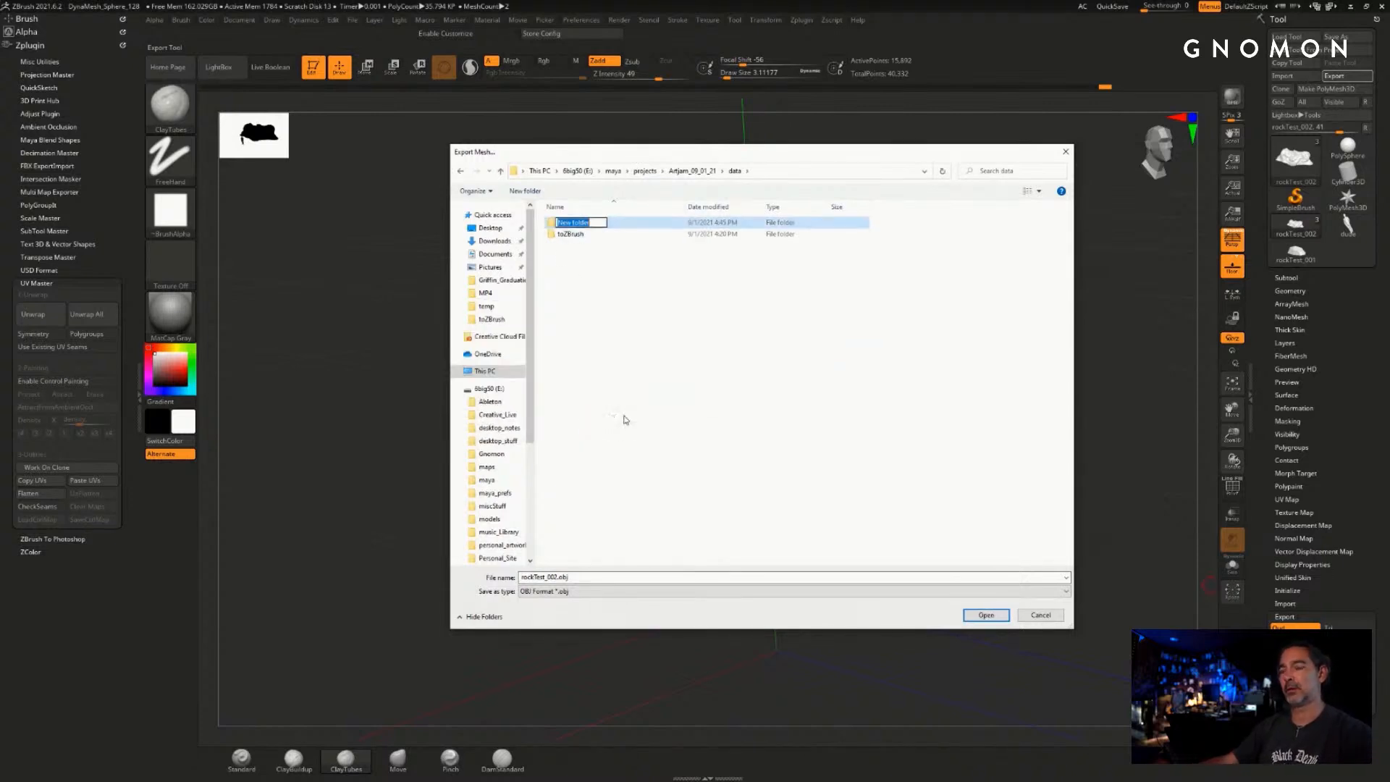
{"action": "type", "text": "fromZBrush"}
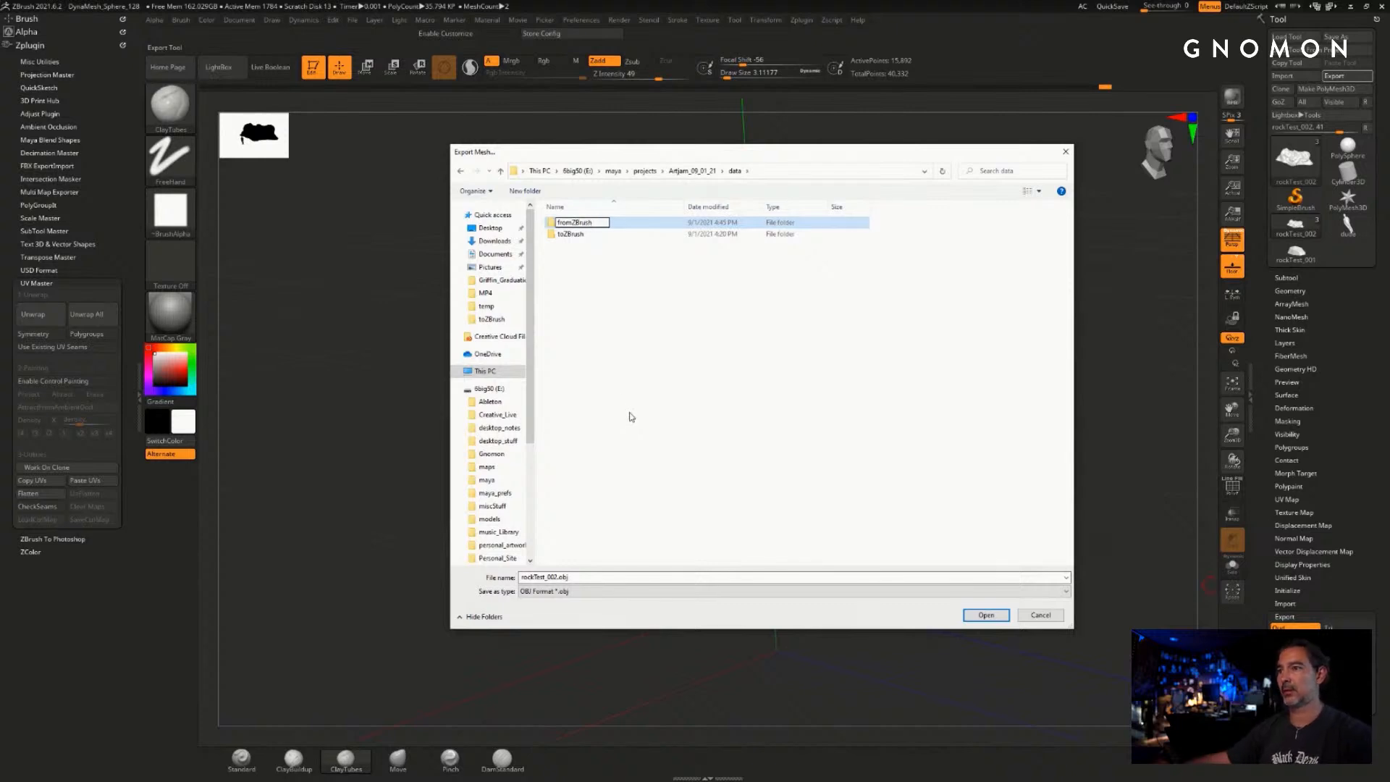
{"action": "left_click", "coordinate": [606, 361]}
- Export the rock as rockTest_001_15k.obj in OBJ format into the fromZBrush folder
{"action": "double_click", "coordinate": [572, 234]}
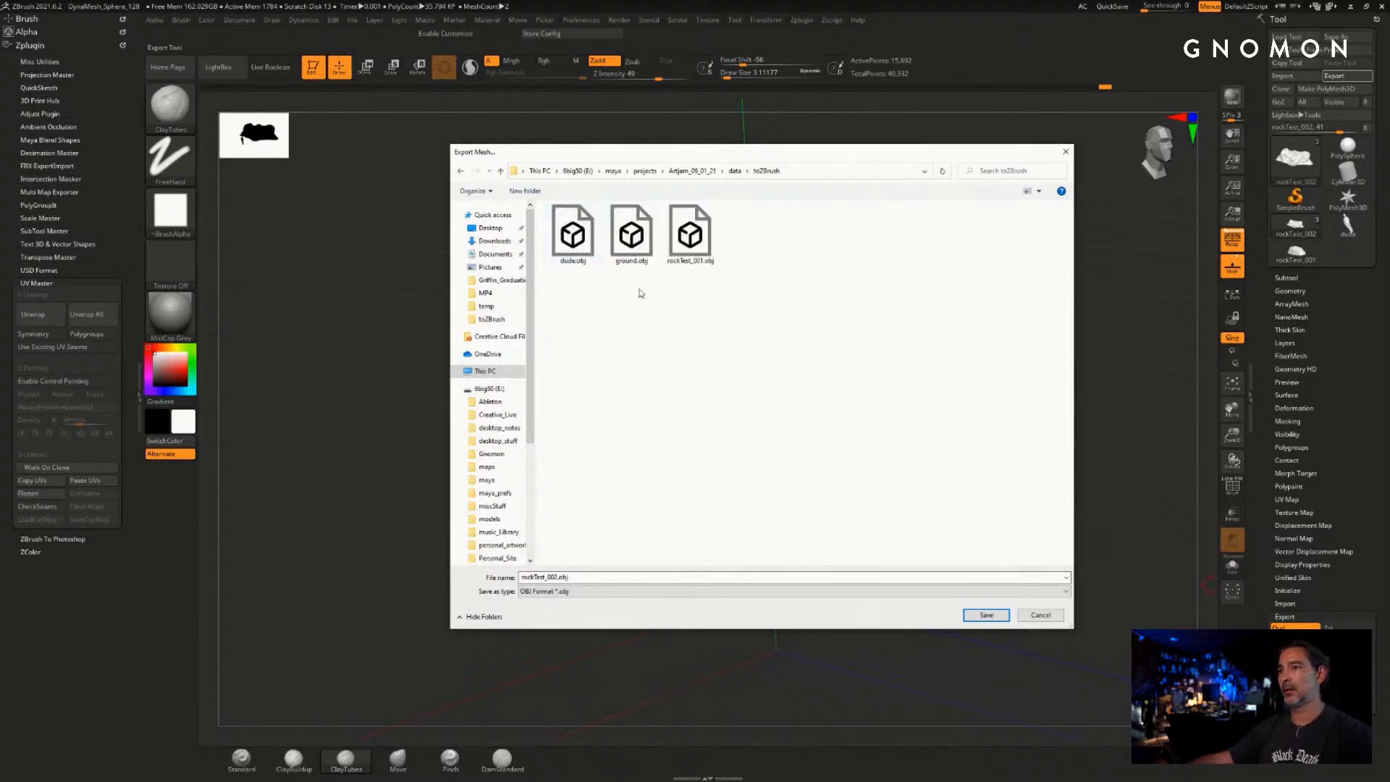
{"action": "left_click", "coordinate": [734, 171]}
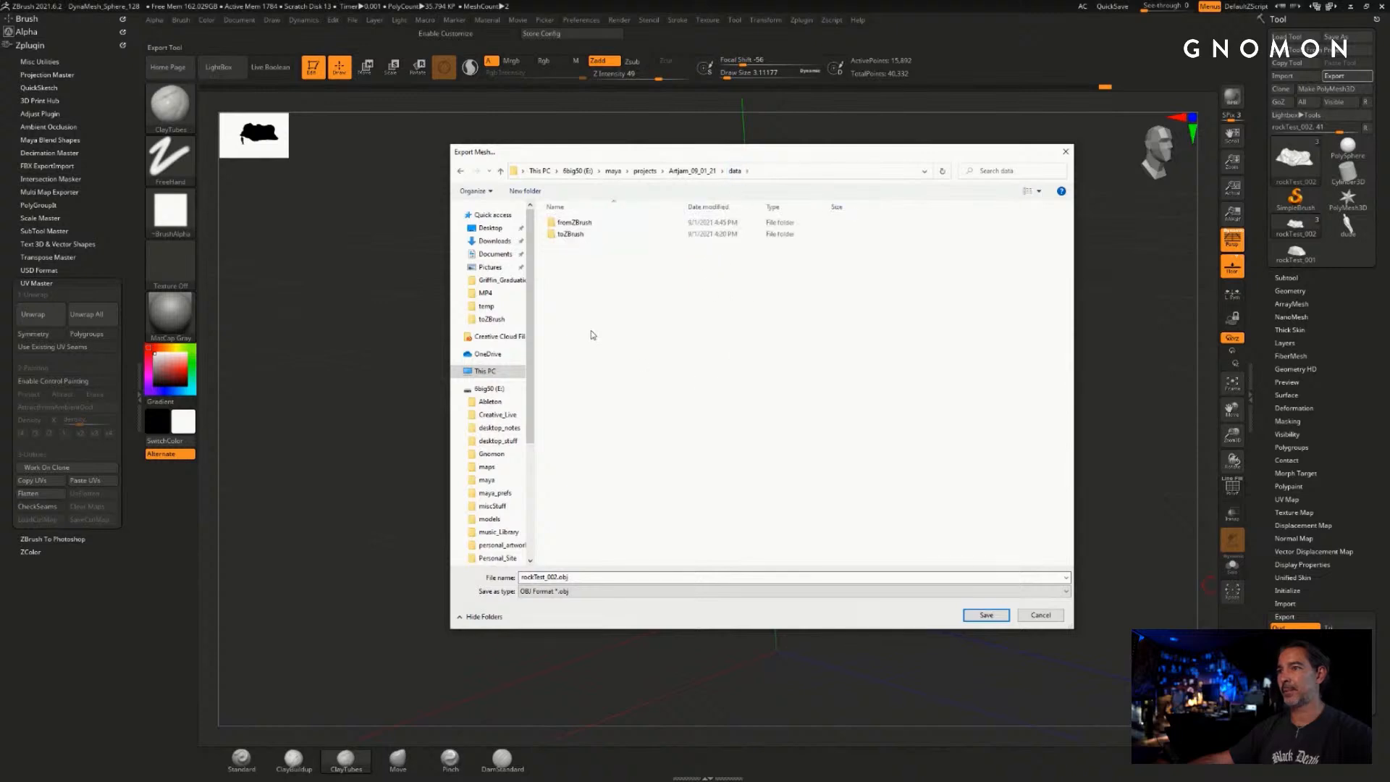
{"action": "double_click", "coordinate": [574, 222]}
{"action": "left_click", "coordinate": [551, 576]}
{"action": "left_click", "coordinate": [558, 576]}
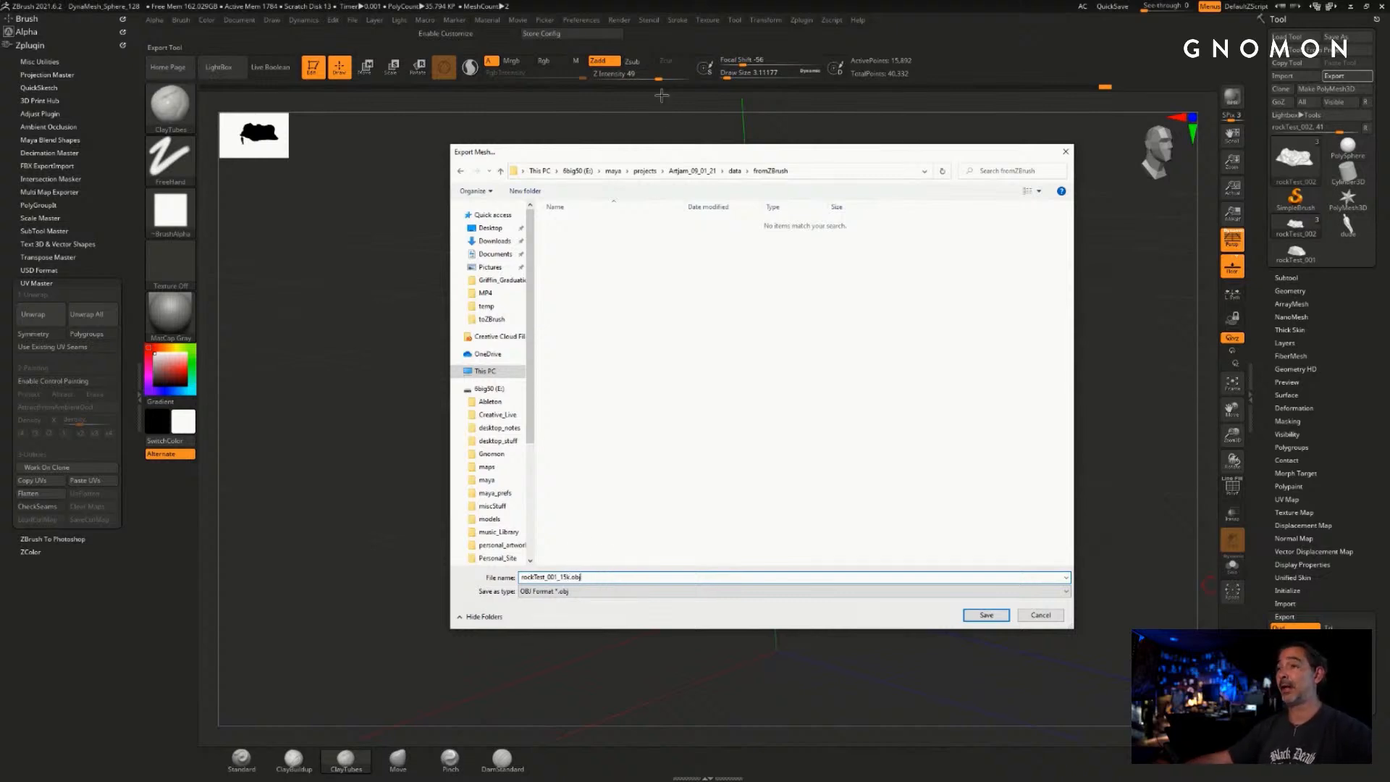
{"action": "left_click_drag", "start_coordinate": [642, 156], "coordinate": [574, 133]}
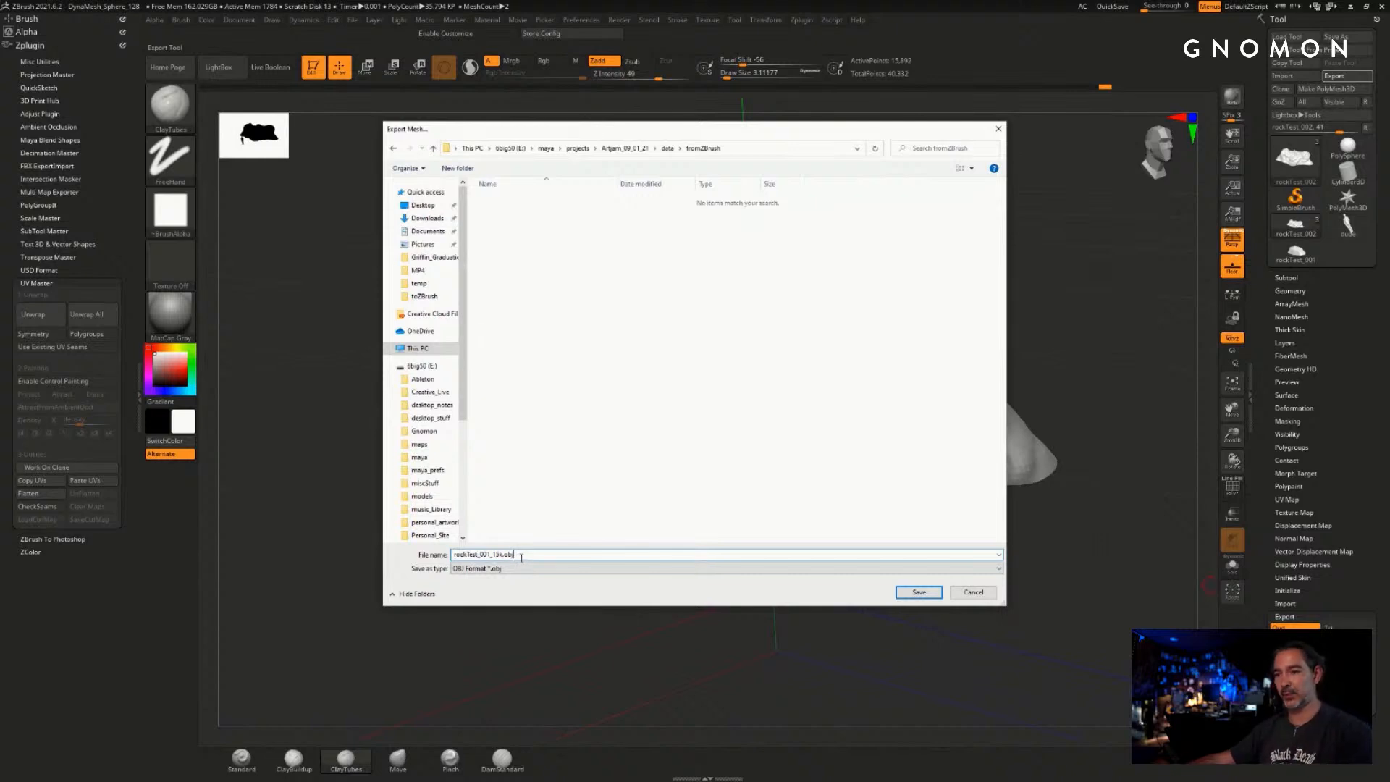
{"action": "left_click", "coordinate": [919, 593]}
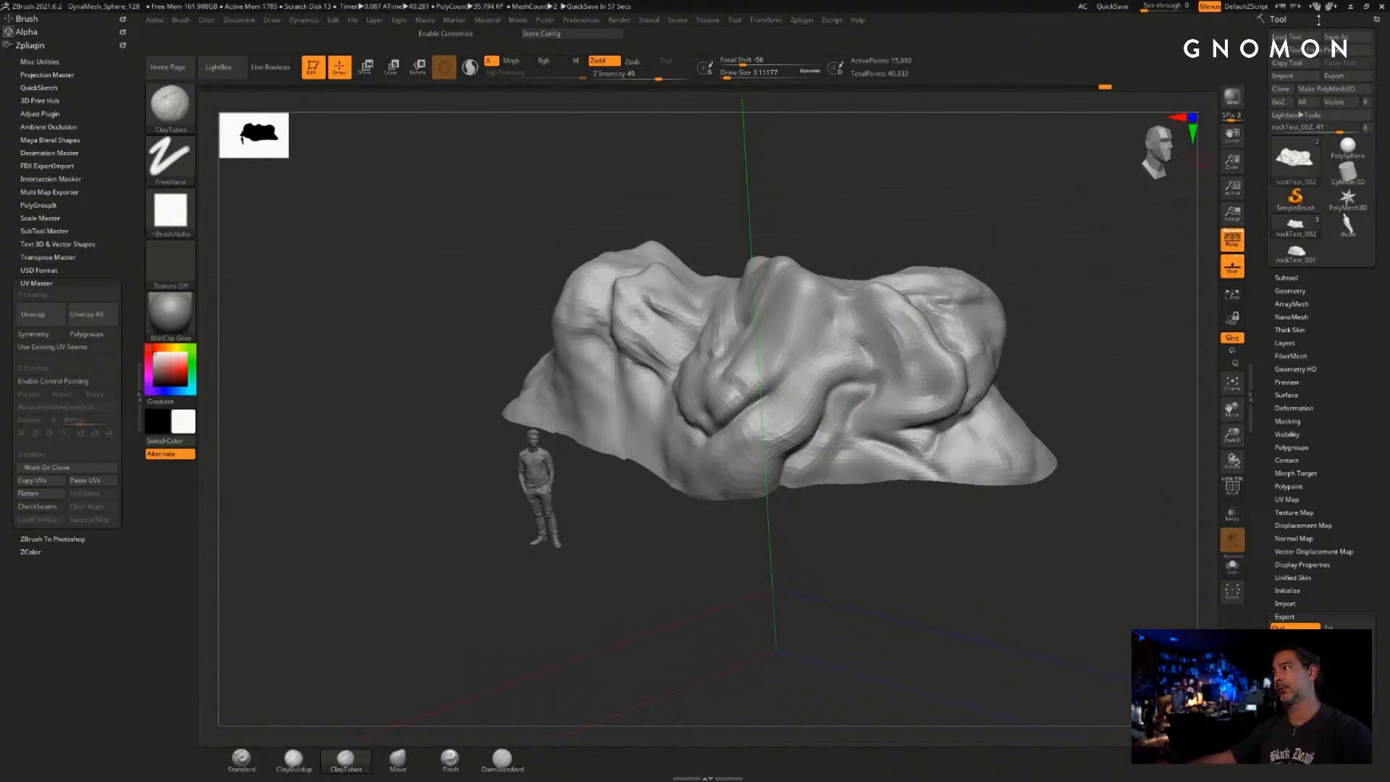
- Switch to Maya and add the ground and all block-in geometry through the last cube to a new display layer
{"action": "left_click", "coordinate": [1350, 7]}
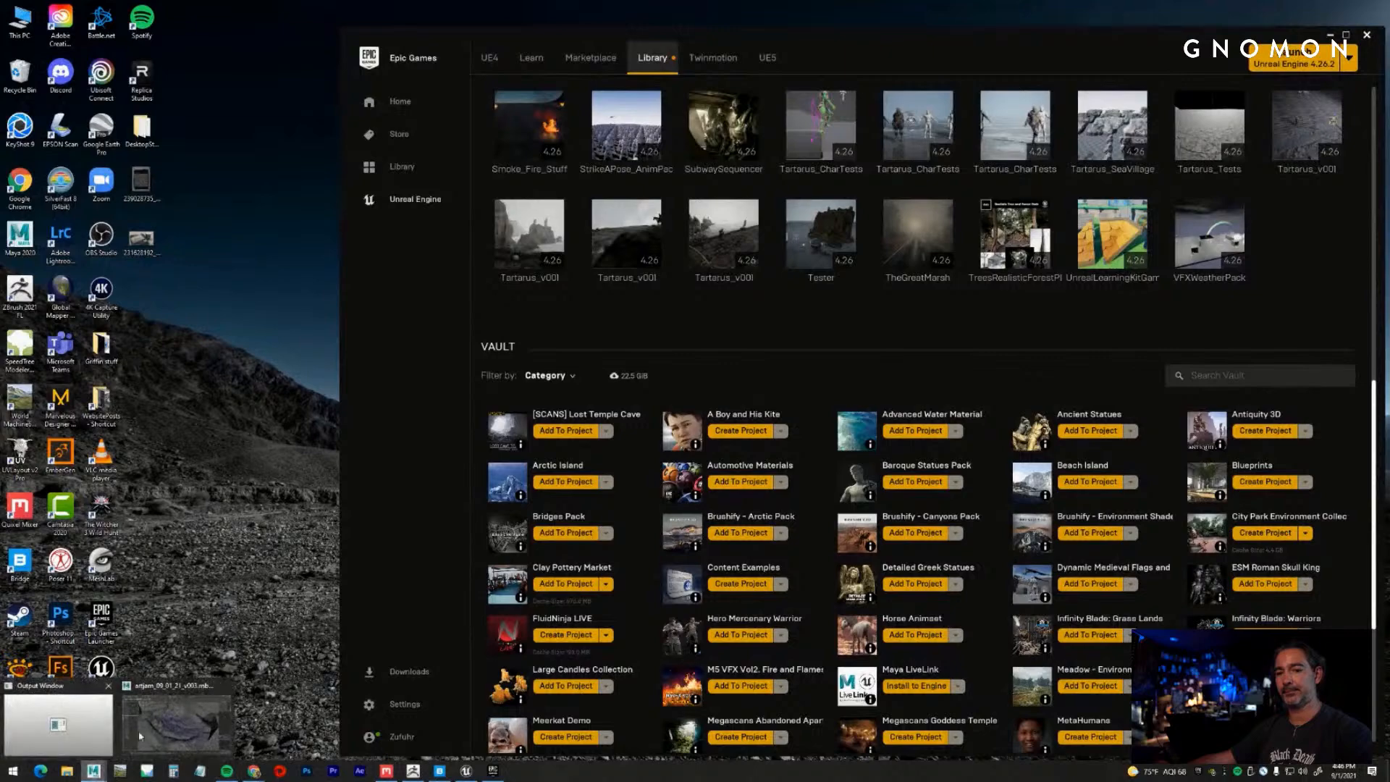
{"action": "left_click", "coordinate": [94, 771]}
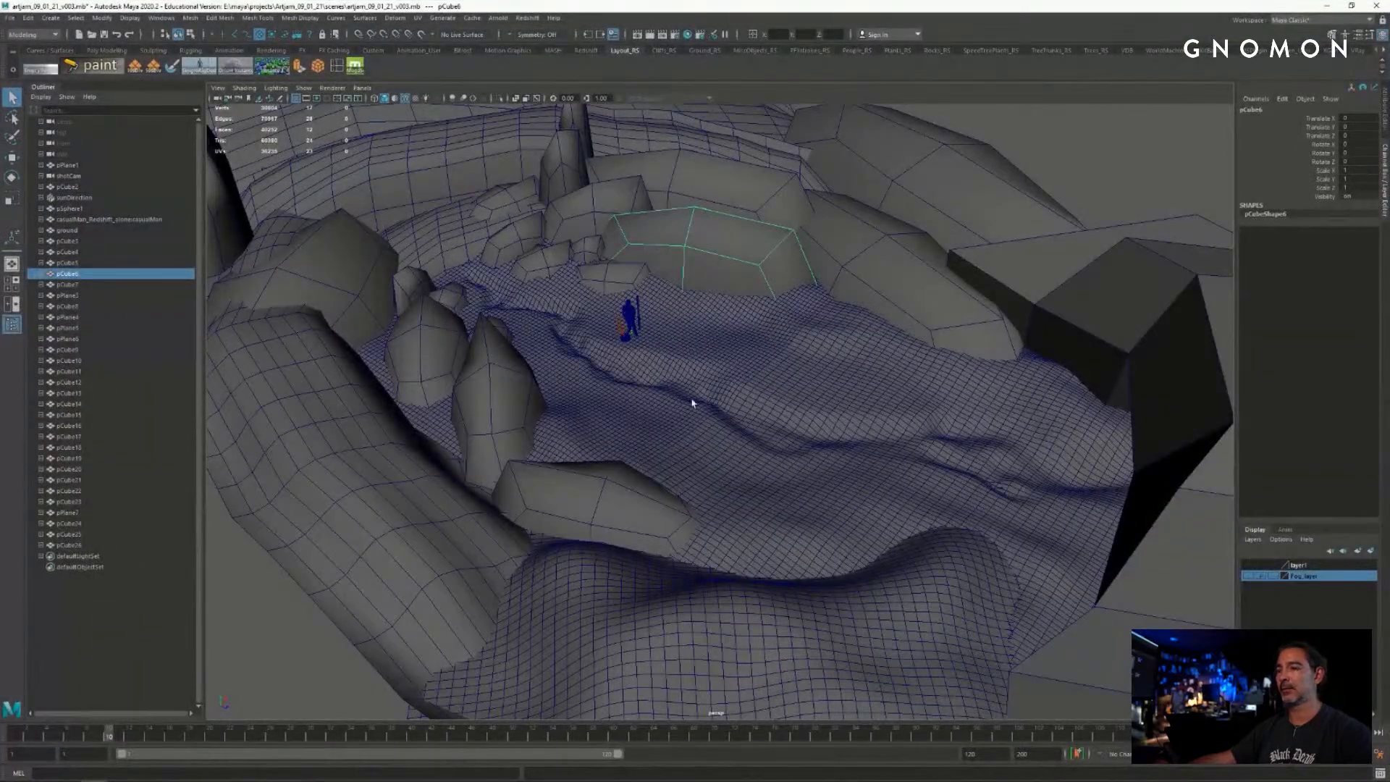
{"action": "left_click_drag", "start_coordinate": [693, 404], "coordinate": [739, 397], "text": "alt"}
{"action": "right_click_drag", "start_coordinate": [739, 397], "coordinate": [629, 368], "text": "alt"}
{"action": "left_click_drag", "start_coordinate": [629, 368], "coordinate": [697, 354], "text": "alt"}
{"action": "right_click_drag", "start_coordinate": [698, 354], "coordinate": [747, 359], "text": "alt"}
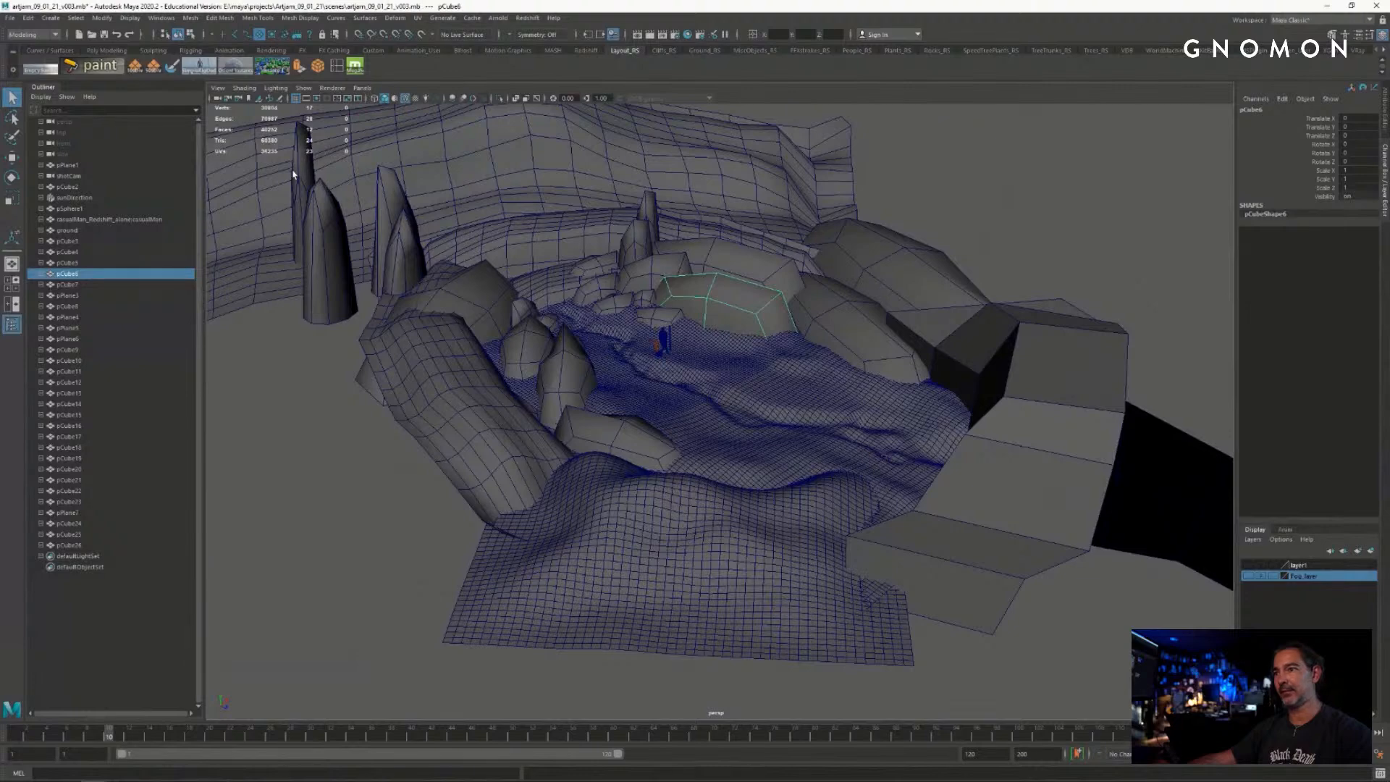
{"action": "left_click", "coordinate": [68, 230]}
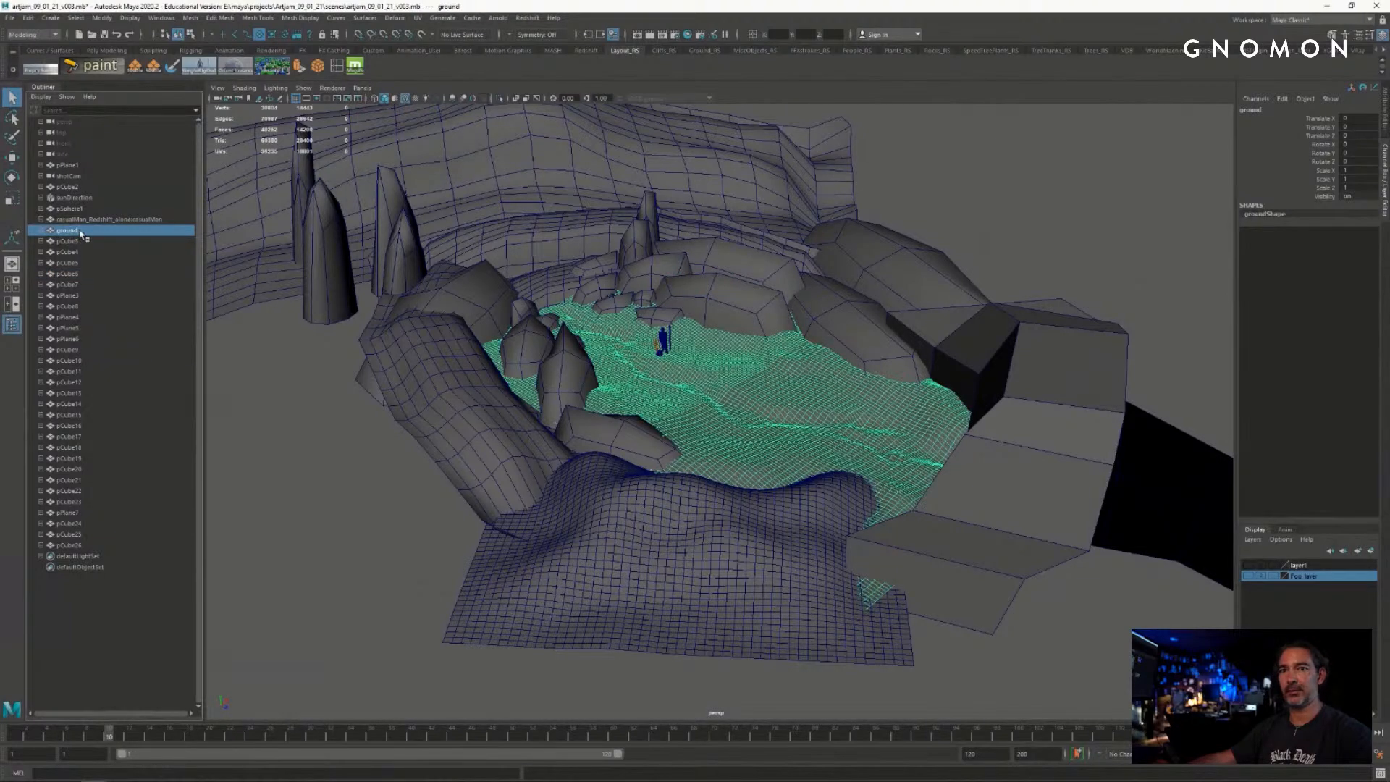
{"action": "left_click_drag", "start_coordinate": [81, 233], "coordinate": [110, 547]}
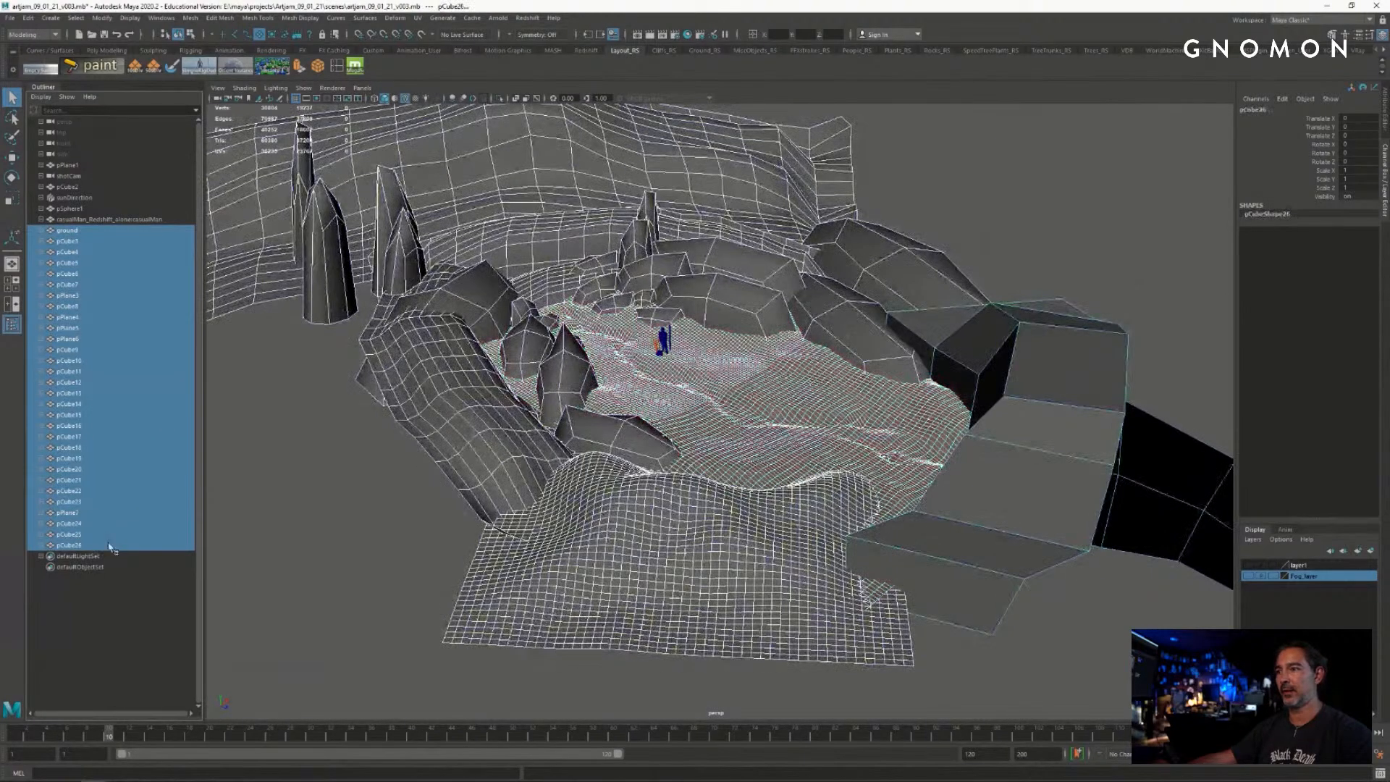
{"action": "left_click", "coordinate": [1370, 552]}
{"action": "left_click", "coordinate": [1316, 569]}
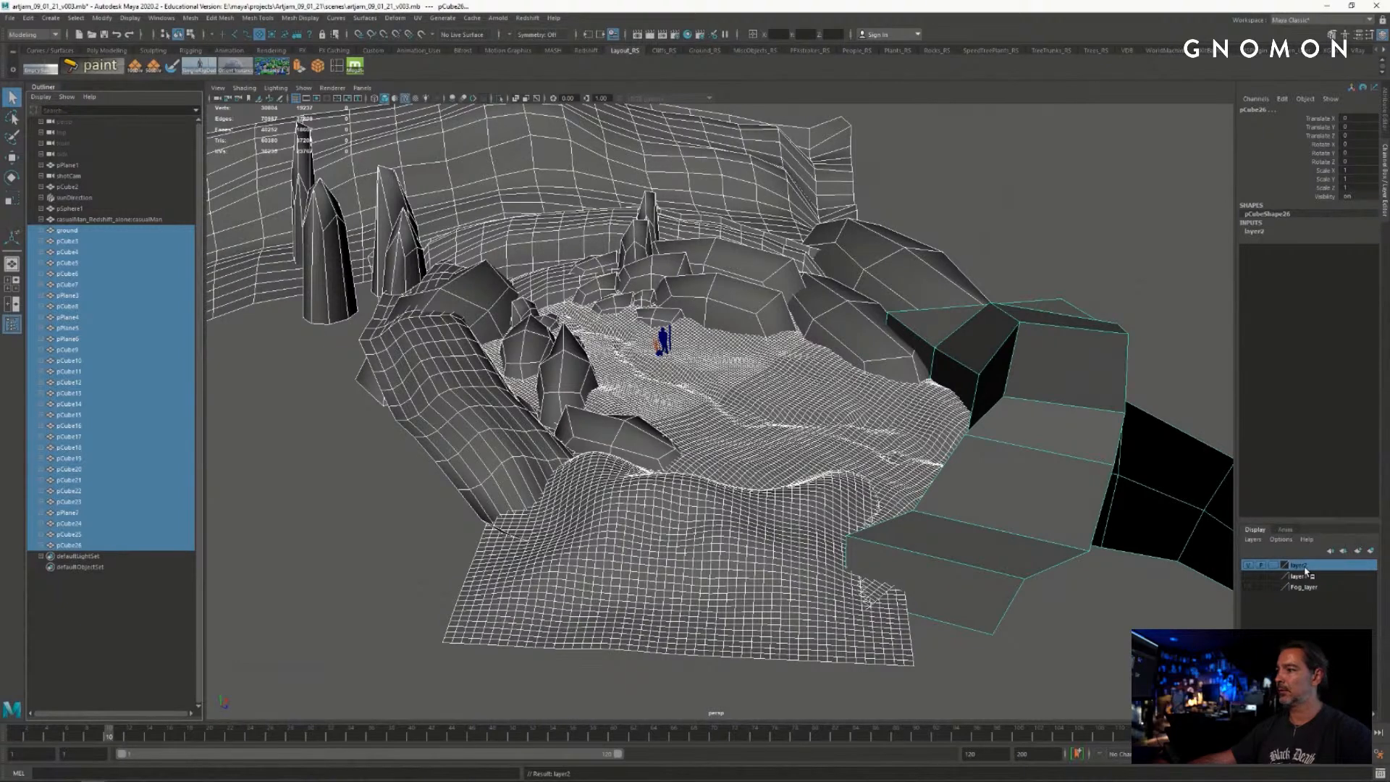
- Rename the new display layer env_blockin and test its visibility
{"action": "double_click", "coordinate": [1306, 568]}
{"action": "left_click_drag", "start_coordinate": [542, 309], "coordinate": [478, 304]}
{"action": "type", "text": "env_blockin"}
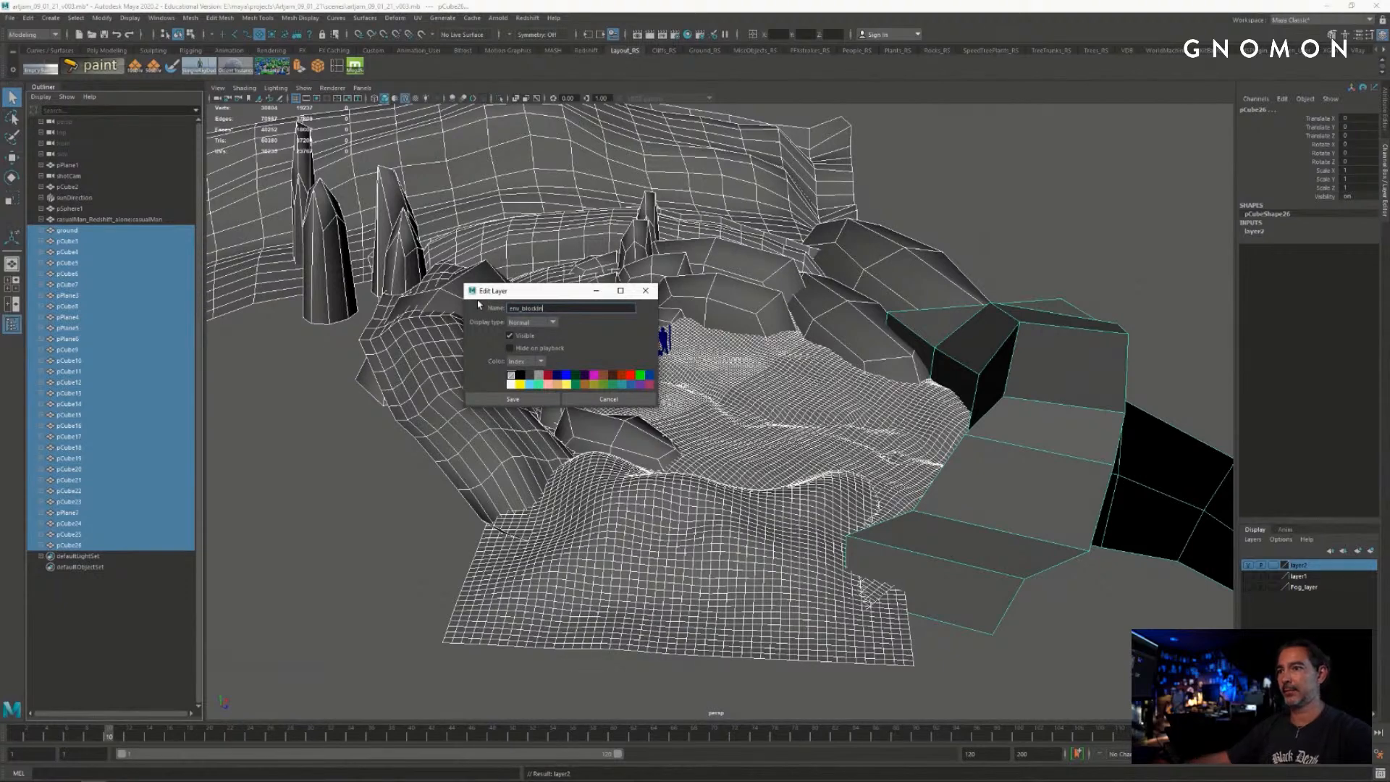
{"action": "left_click", "coordinate": [511, 398]}
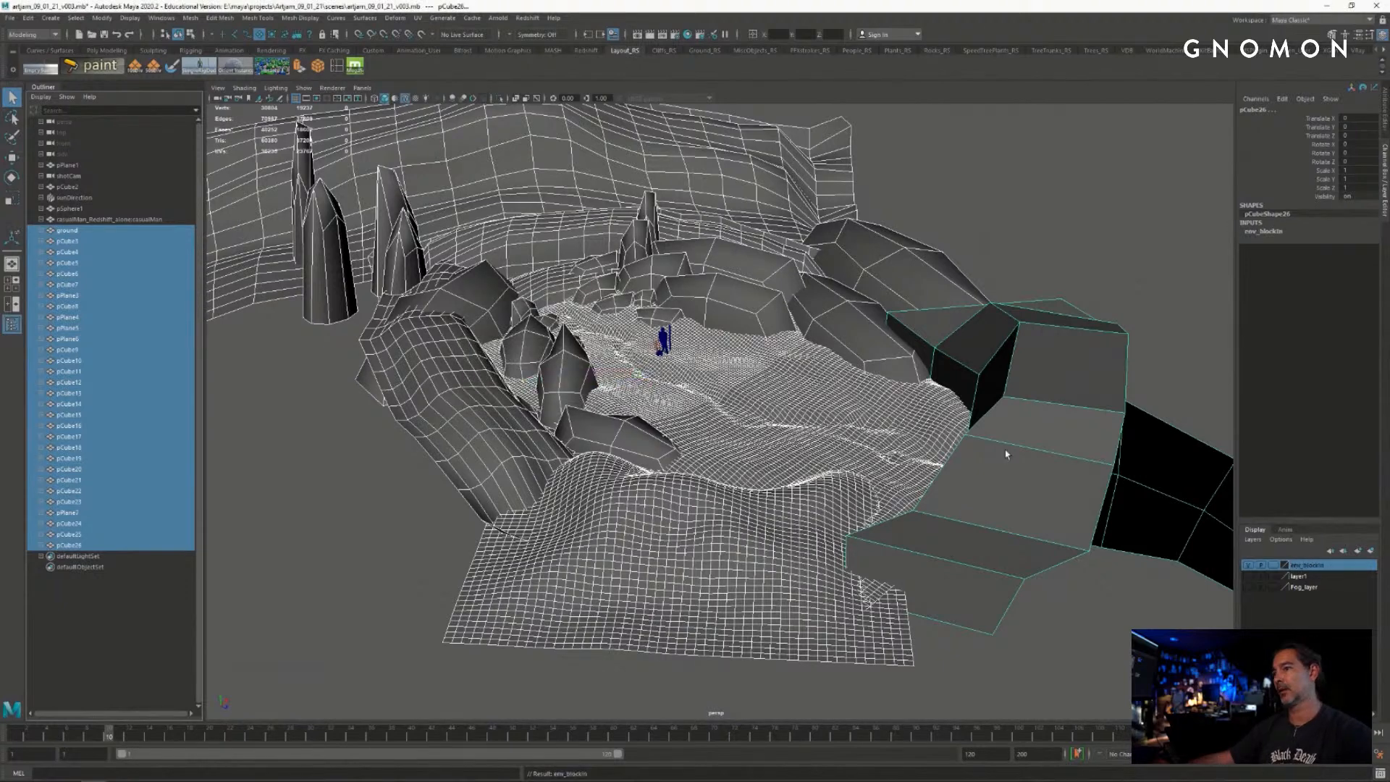
{"action": "left_click", "coordinate": [1247, 567]}
{"action": "left_click", "coordinate": [1247, 566]}
- Save the canyon scene and clear the selection
{"action": "scroll", "coordinate": [640, 353], "scroll_direction": "up", "scroll_amount": 1}
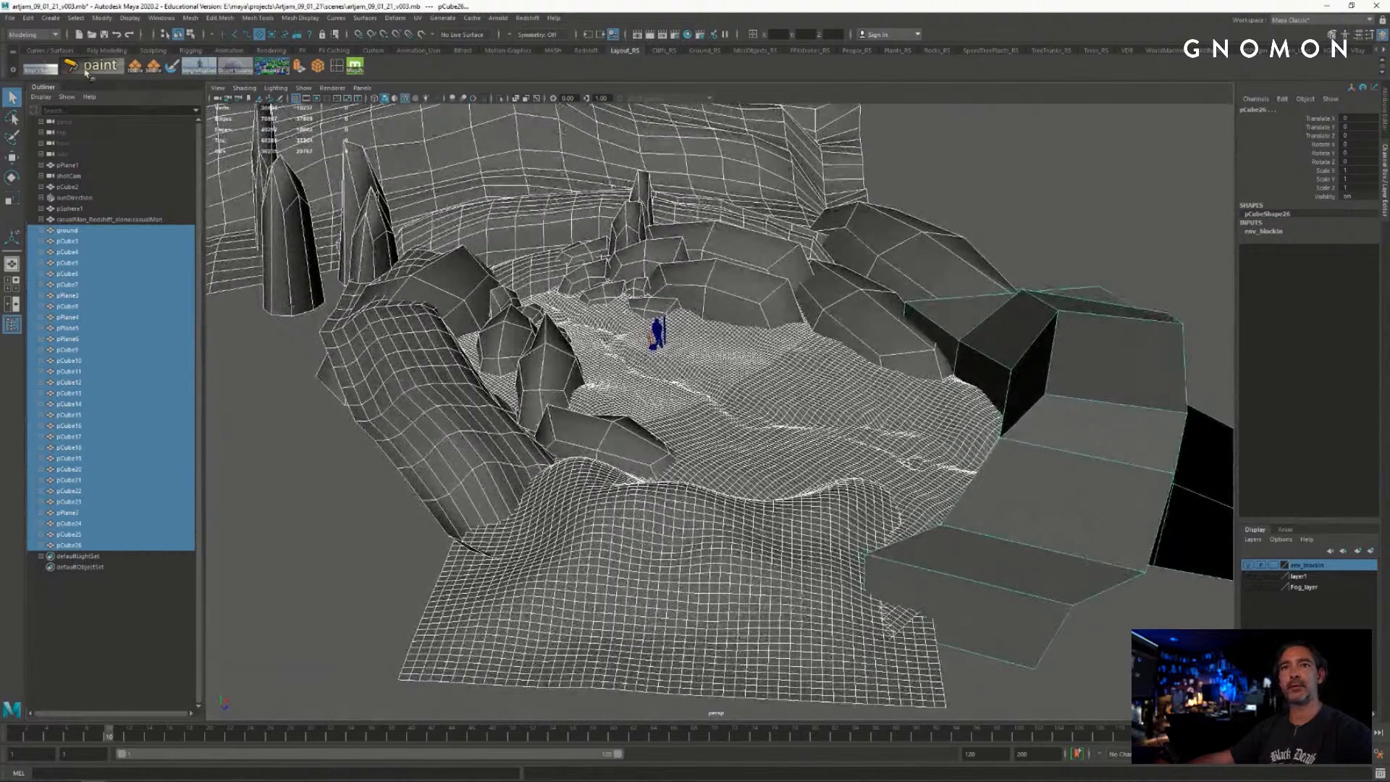
{"action": "left_click", "coordinate": [103, 34]}
{"action": "left_click", "coordinate": [1021, 181]}
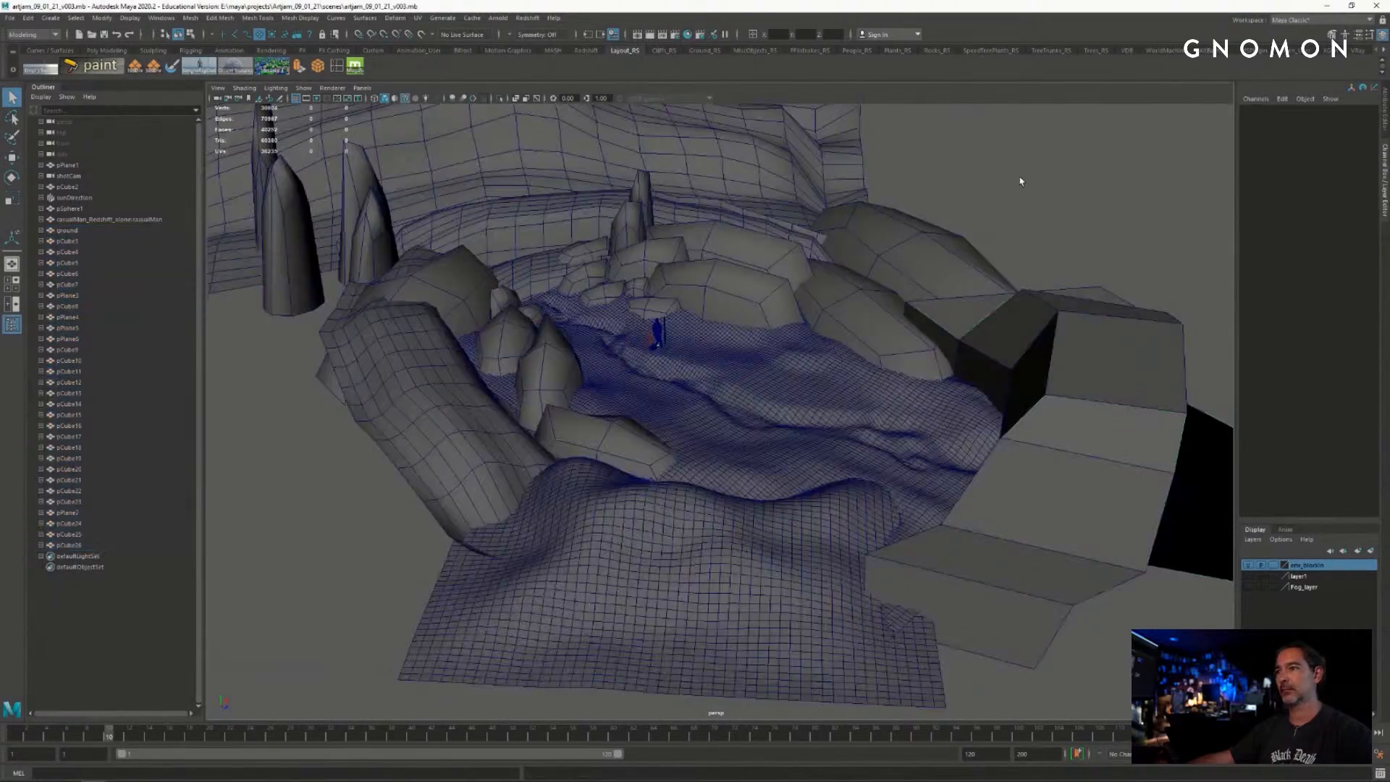
- Import rockTest_001_15k.obj from the project's data/fromZBrush folder into the scene
{"action": "left_click", "coordinate": [10, 18]}
{"action": "left_click", "coordinate": [43, 147]}
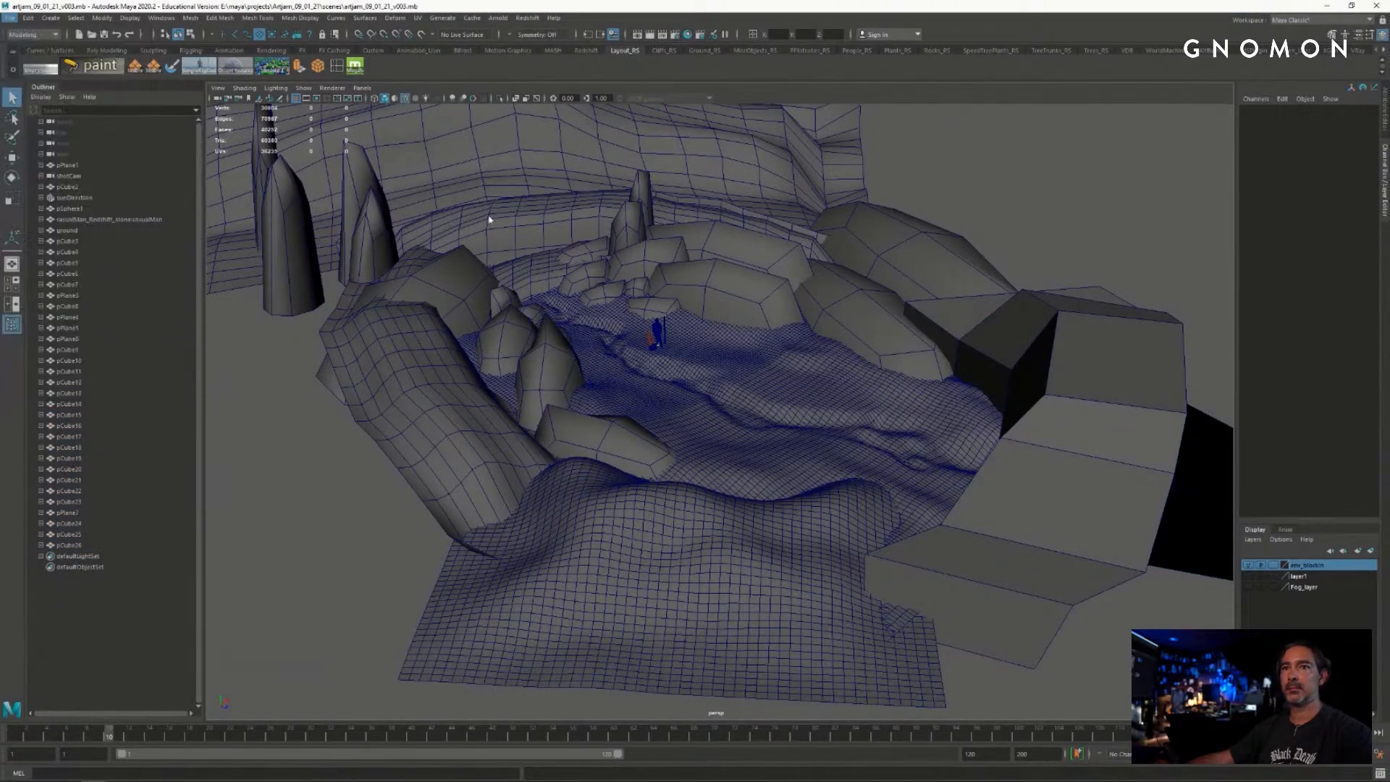
{"action": "left_click", "coordinate": [1144, 162]}
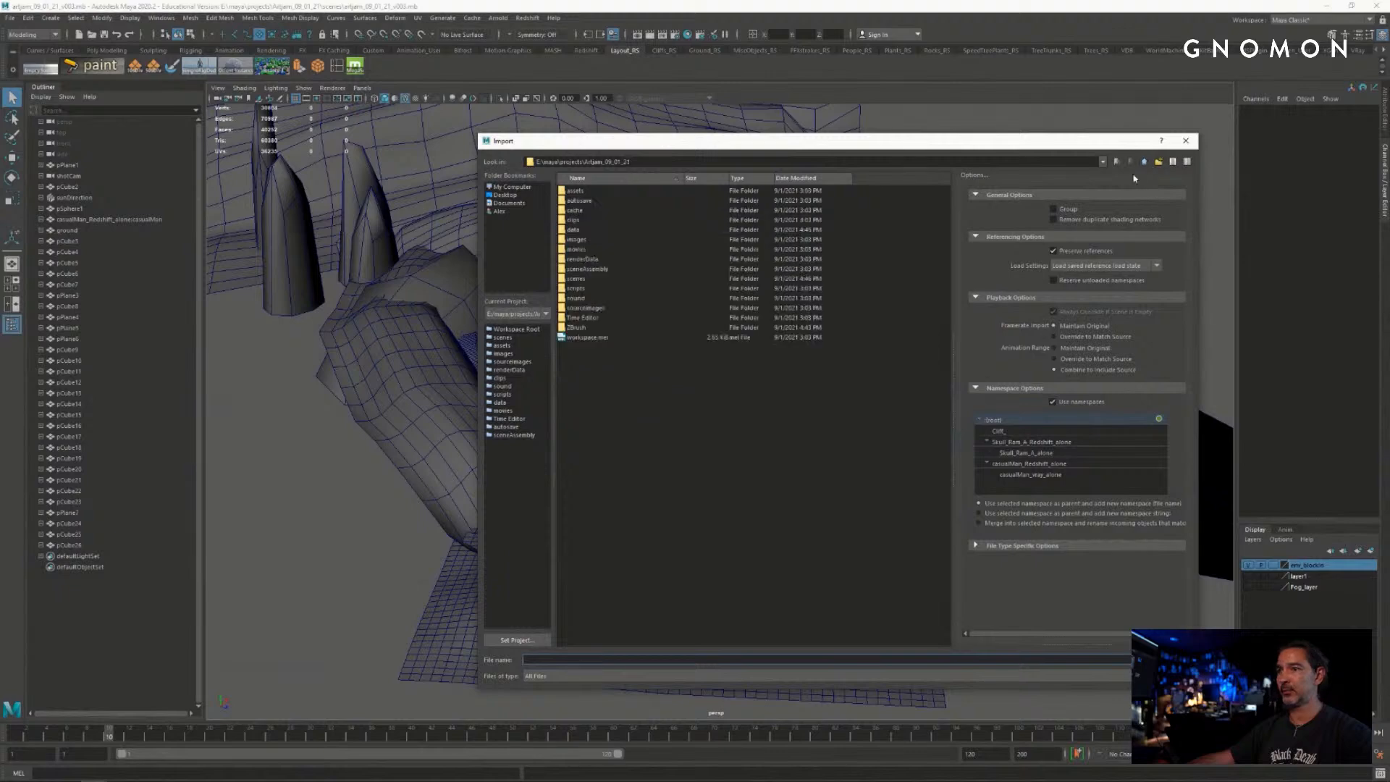
{"action": "double_click", "coordinate": [582, 230]}
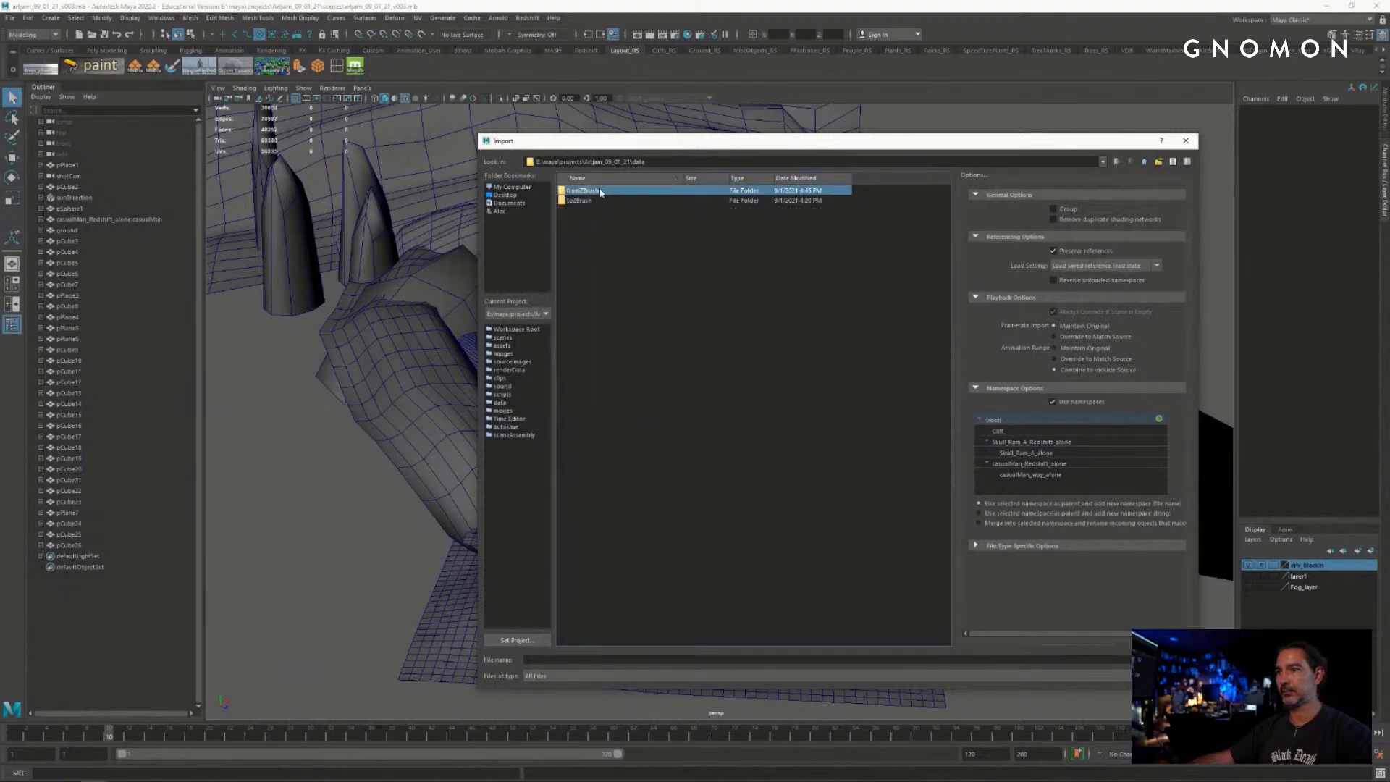
{"action": "double_click", "coordinate": [582, 190]}
{"action": "left_click", "coordinate": [611, 203]}
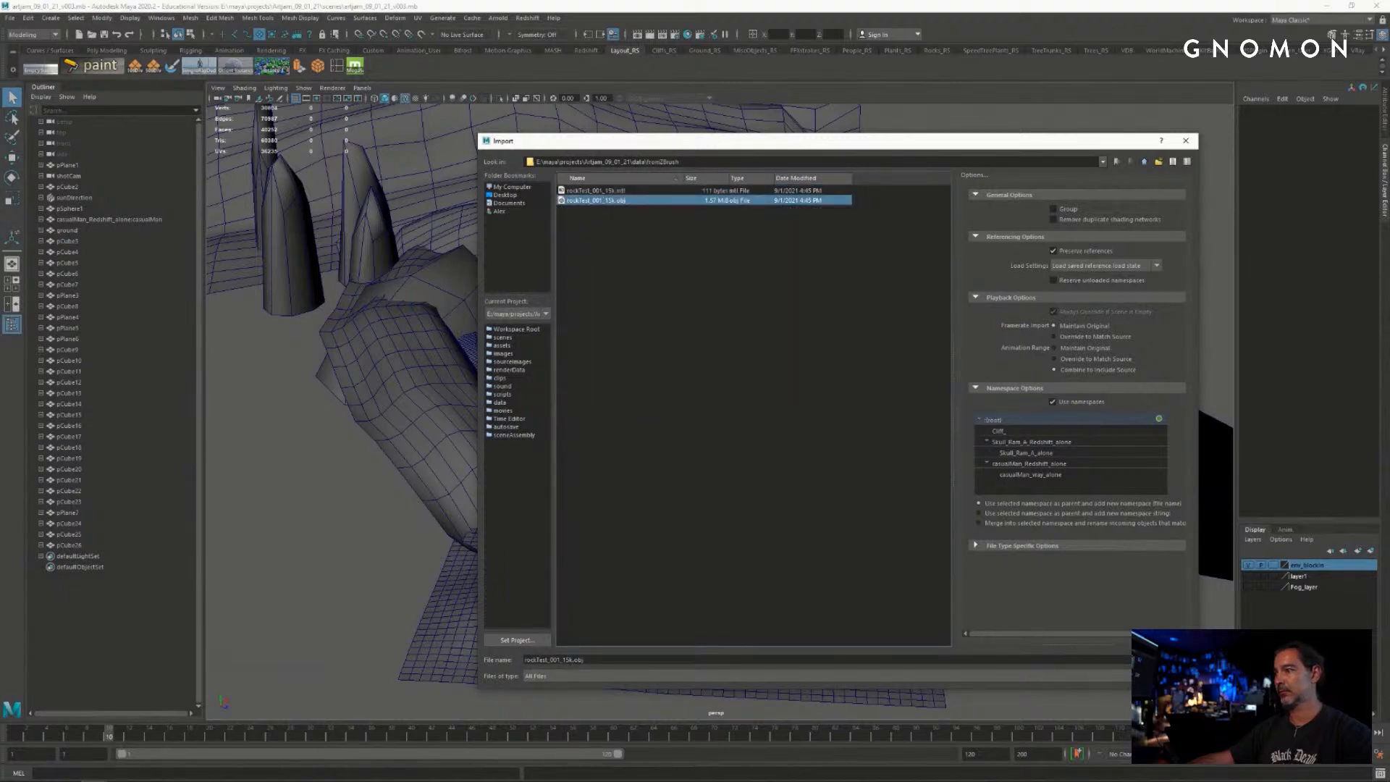
{"action": "left_click", "coordinate": [1161, 660]}
- Hide the env_blockin layer and inspect the imported rock's mesh and scale beside the human figure
{"action": "right_click_drag", "start_coordinate": [800, 399], "coordinate": [861, 414], "text": "alt"}
{"action": "left_click", "coordinate": [1248, 565]}
{"action": "left_click", "coordinate": [767, 253]}
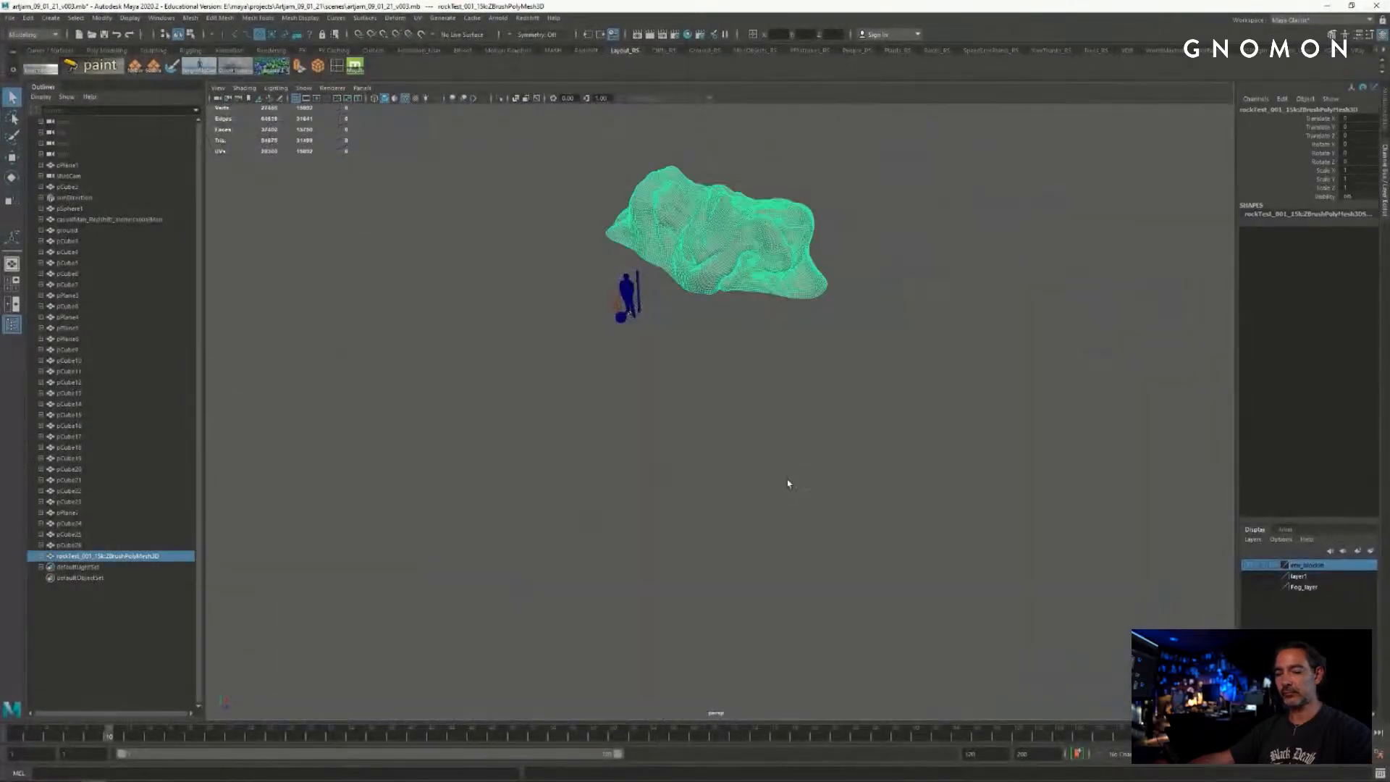
{"action": "mouse_move", "coordinate": [788, 484]}
{"action": "left_mouse_down", "text": "alt"}
{"action": "mouse_move", "coordinate": [754, 465]}
{"action": "mouse_move", "coordinate": [774, 470]}
{"action": "left_mouse_up", "text": "alt"}
{"action": "key", "text": "f"}
{"action": "scroll", "coordinate": [774, 470], "scroll_direction": "down", "scroll_amount": 2}
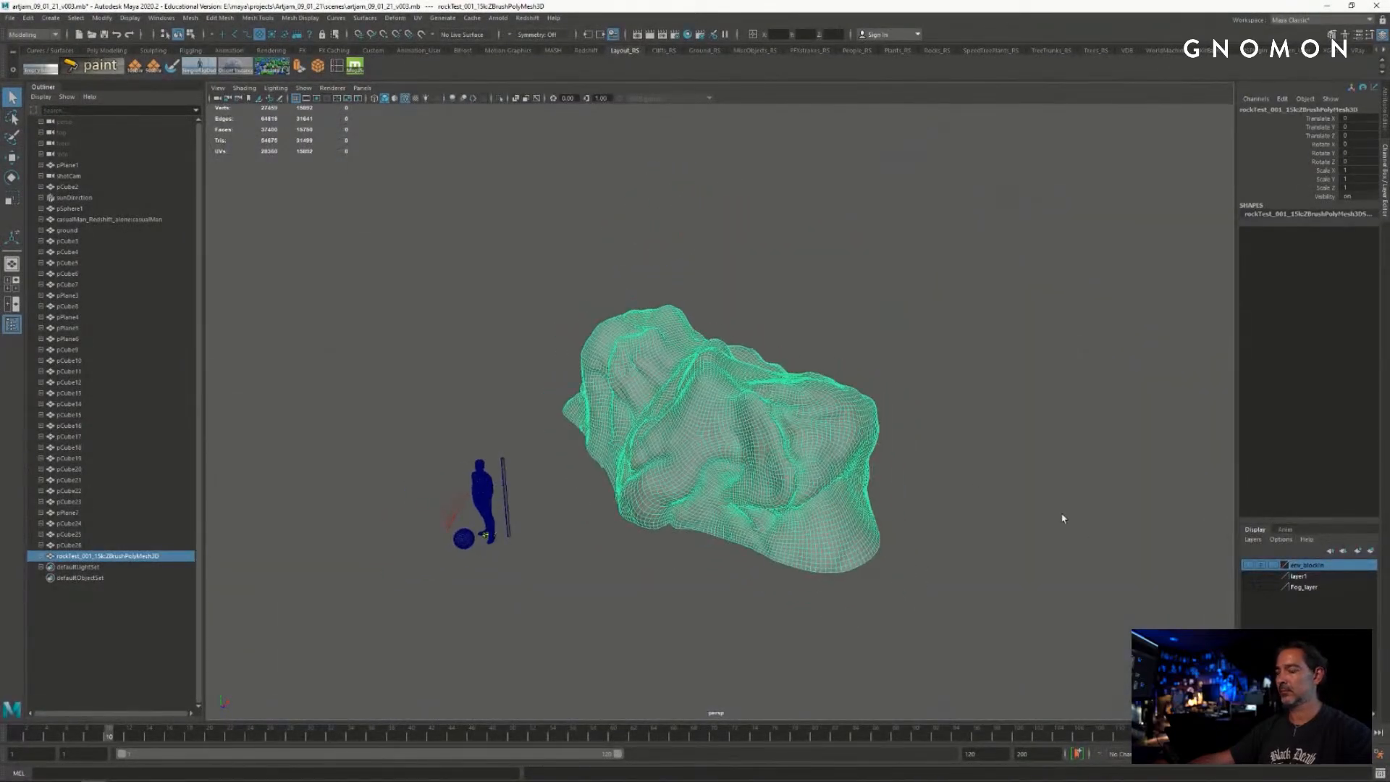
- Show the env_blockin layer again and view the imported rock among the block-in rocks
{"action": "left_click", "coordinate": [1248, 565]}
{"action": "scroll", "coordinate": [968, 485], "scroll_direction": "down", "scroll_amount": 2}
{"action": "left_click", "coordinate": [922, 171]}
{"action": "left_click_drag", "start_coordinate": [835, 406], "coordinate": [776, 466], "text": "alt"}
- Try moving the block-in rock that overlaps the imported rock, and undo the move
{"action": "left_click", "coordinate": [901, 412]}
{"action": "key", "text": "w"}
{"action": "left_click_drag", "start_coordinate": [675, 396], "coordinate": [766, 343]}
{"action": "key", "text": "ctrl+z"}
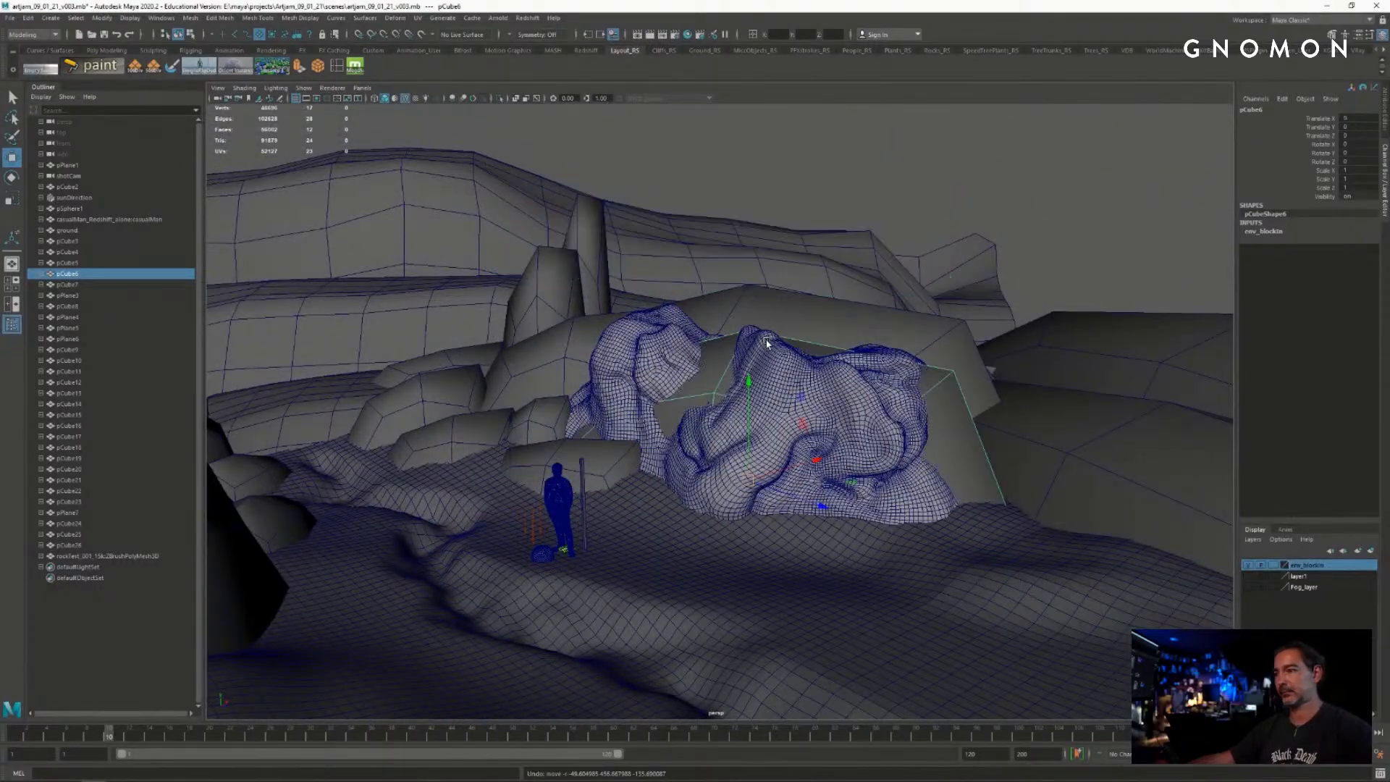
- Leave the Move tool, clear the selection, and examine the imported rock within the whole canyon block-in
{"action": "right_click_drag", "start_coordinate": [978, 402], "coordinate": [909, 391], "text": "alt"}
{"action": "left_click_drag", "start_coordinate": [909, 391], "coordinate": [901, 431], "text": "alt"}
{"action": "key", "text": "q"}
{"action": "left_click", "coordinate": [975, 220]}
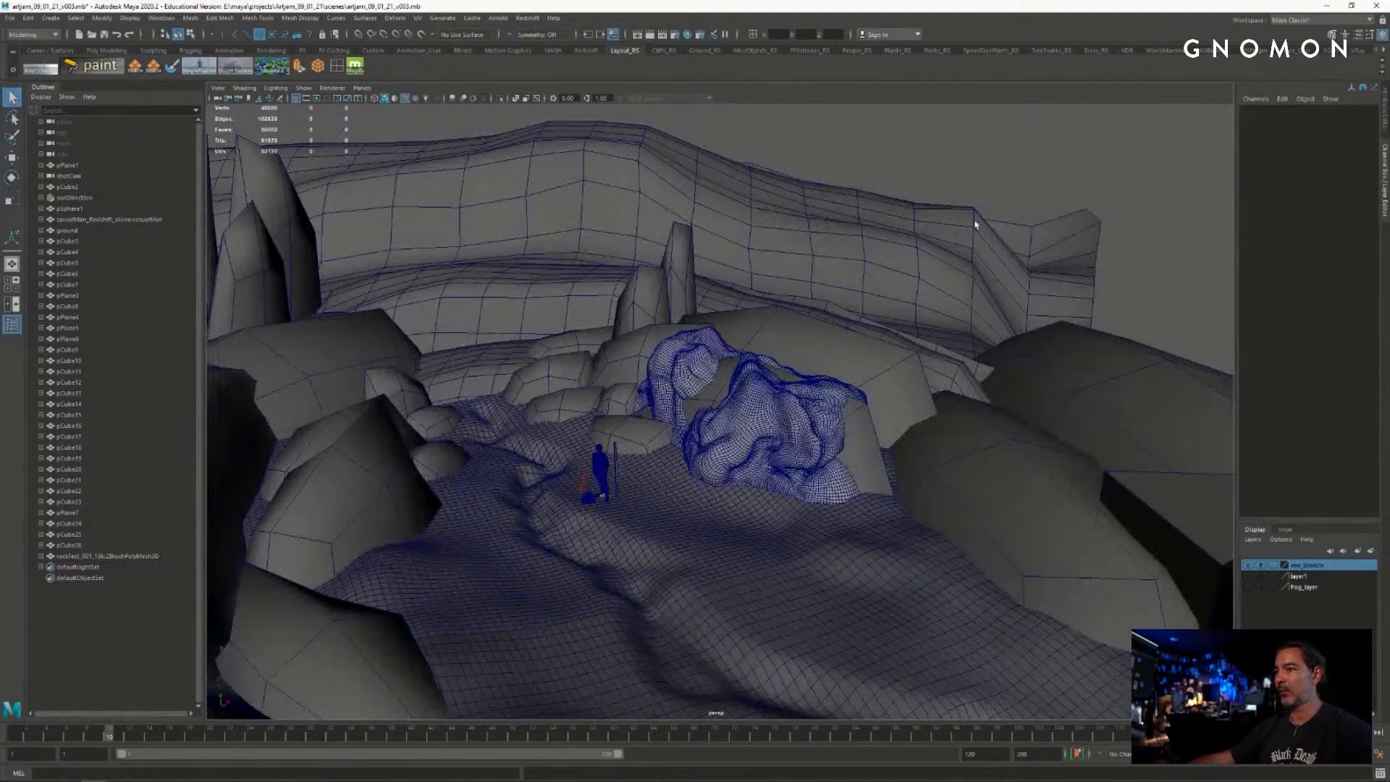
{"action": "left_click_drag", "start_coordinate": [966, 362], "coordinate": [994, 264], "text": "alt"}
- Switch to Quixel Mixer and inspect the textured rock in the RockTest_001 mix from different angles
{"action": "left_click", "coordinate": [1327, 8]}
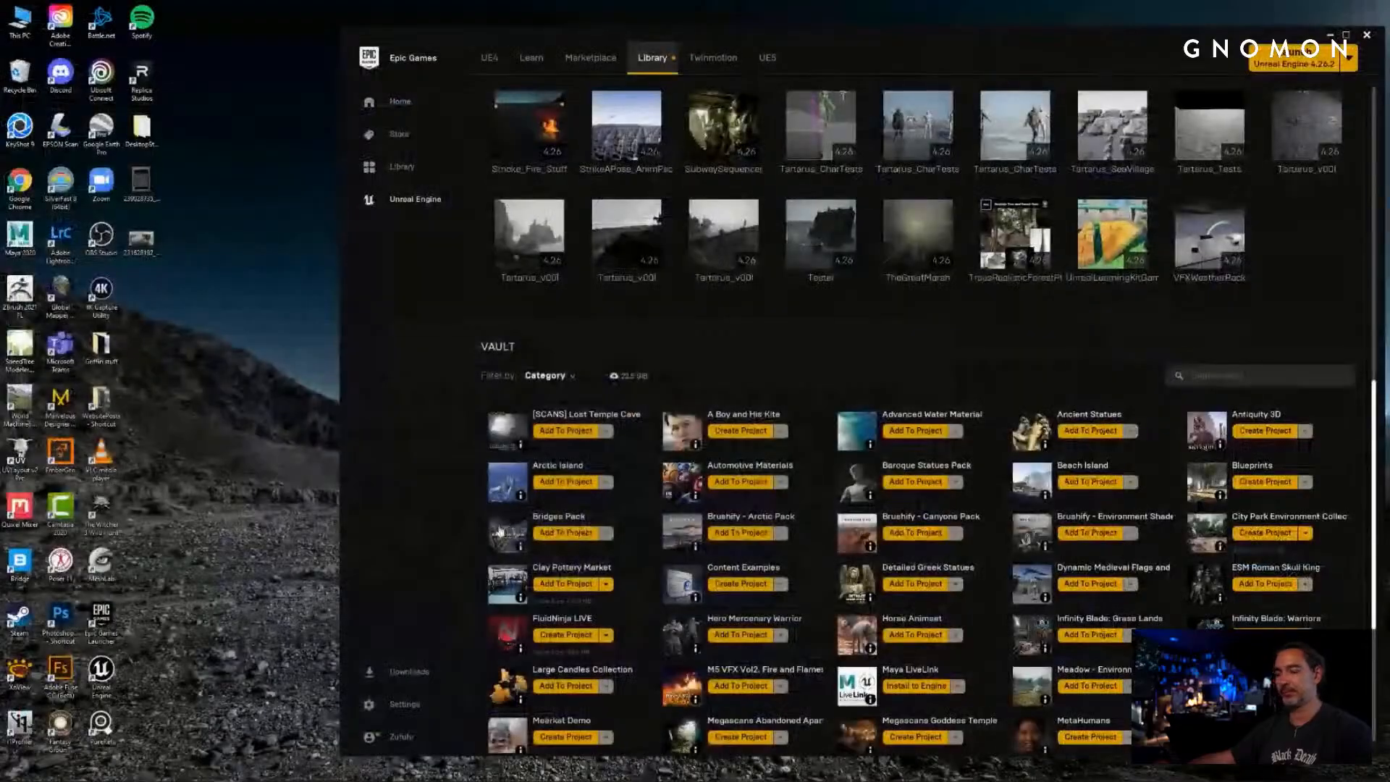
{"action": "left_click", "coordinate": [389, 771]}
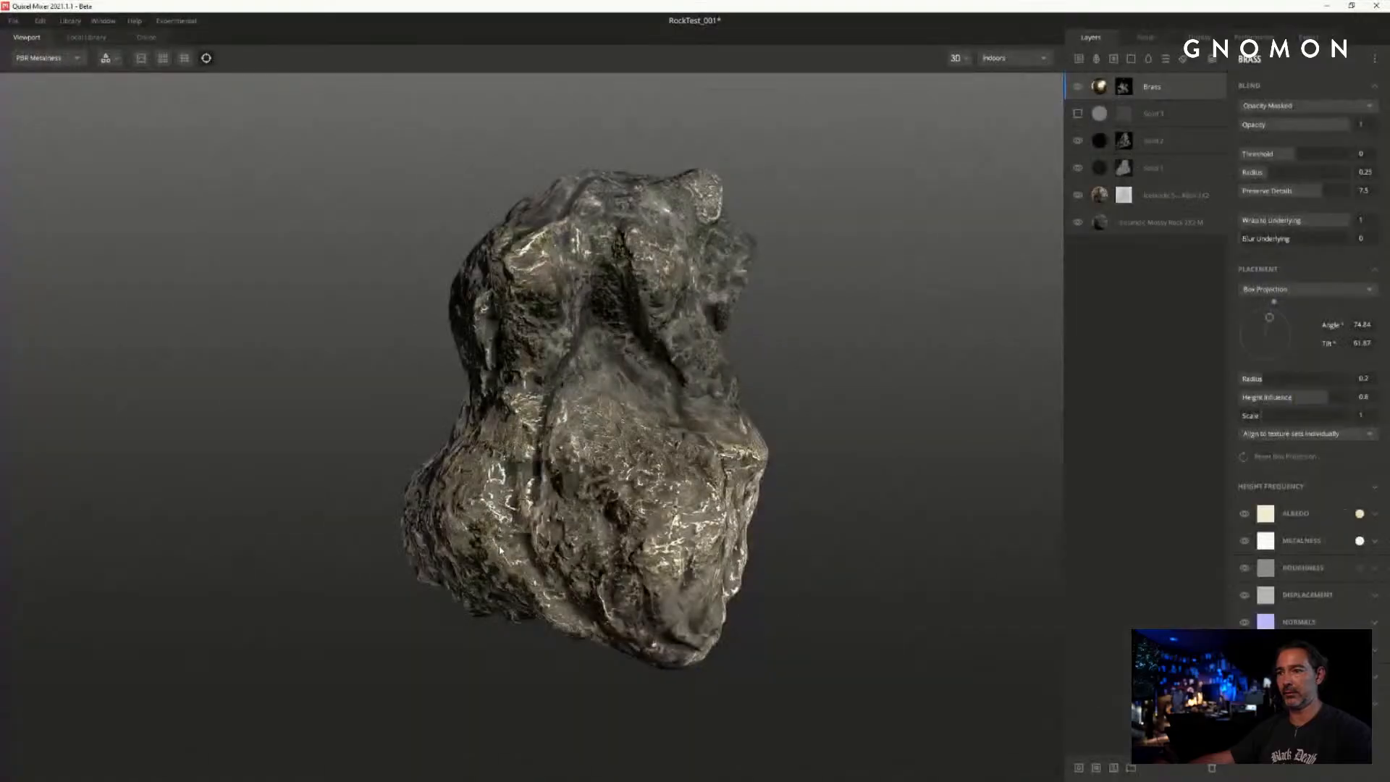
{"action": "left_click_drag", "start_coordinate": [761, 428], "coordinate": [678, 424], "text": "alt"}
{"action": "scroll", "coordinate": [753, 433], "scroll_direction": "down", "scroll_amount": 3}
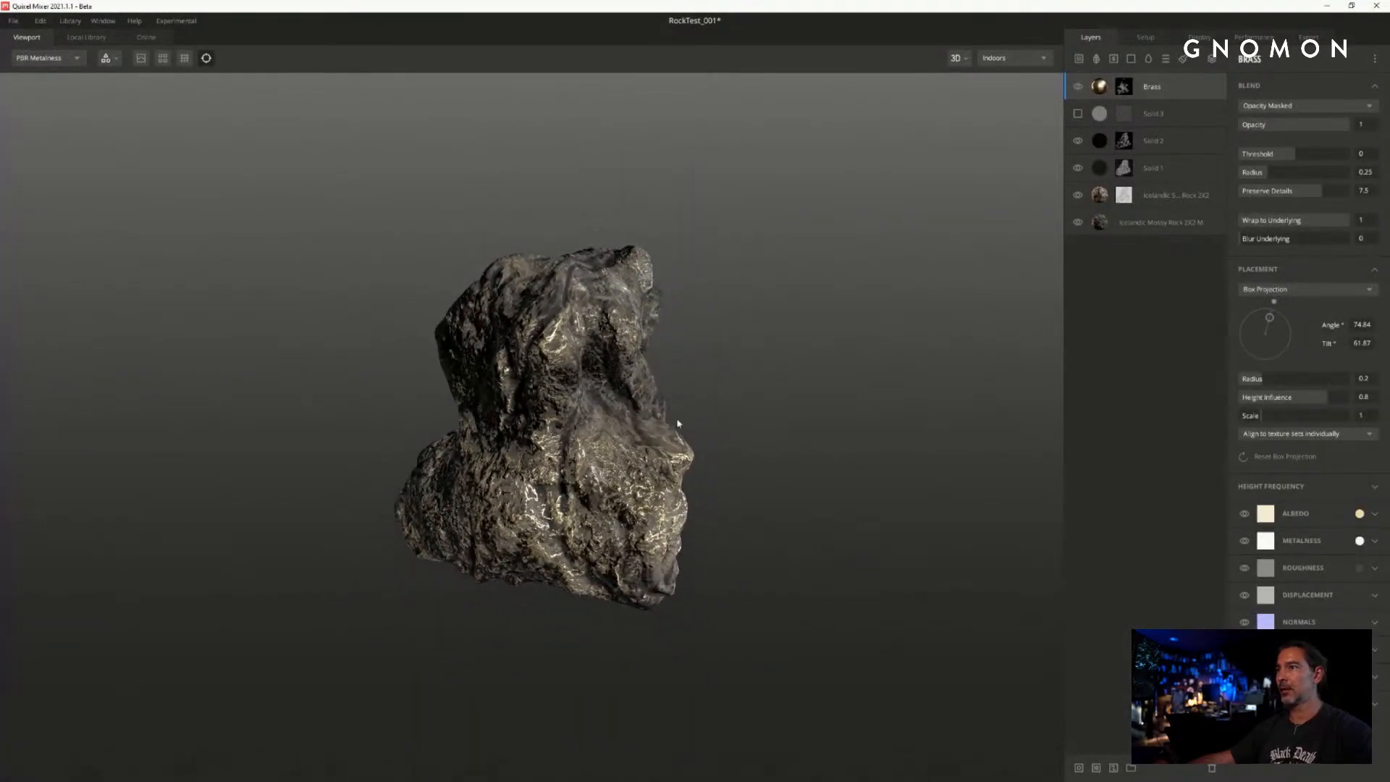
{"action": "middle_click_drag", "start_coordinate": [705, 403], "coordinate": [721, 368], "text": "alt"}
{"action": "left_click_drag", "start_coordinate": [728, 374], "coordinate": [852, 296], "text": "alt"}
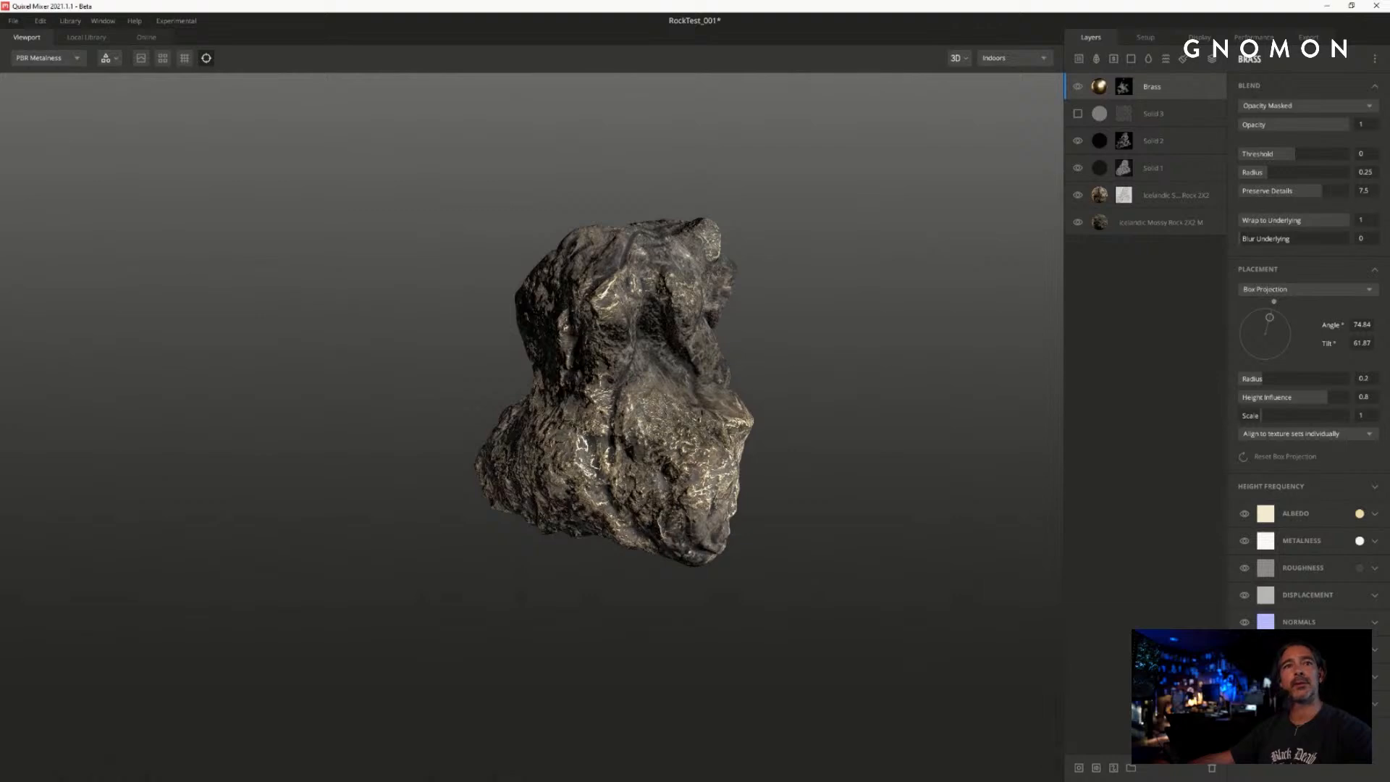
- Examine the brass-veined surface detail of the layered rock material close up and from farther away
{"action": "left_click_drag", "start_coordinate": [717, 264], "coordinate": [748, 279], "text": "alt"}
{"action": "scroll", "coordinate": [803, 280], "scroll_direction": "up", "scroll_amount": 3}
{"action": "left_click_drag", "start_coordinate": [778, 278], "coordinate": [817, 374], "text": "alt"}
{"action": "scroll", "coordinate": [731, 311], "scroll_direction": "up", "scroll_amount": 3}
{"action": "scroll", "coordinate": [751, 319], "scroll_direction": "down", "scroll_amount": 2}
{"action": "scroll", "coordinate": [738, 311], "scroll_direction": "down", "scroll_amount": 3}
{"action": "scroll", "coordinate": [758, 361], "scroll_direction": "up", "scroll_amount": 3}
{"action": "scroll", "coordinate": [793, 351], "scroll_direction": "down", "scroll_amount": 2}
{"action": "scroll", "coordinate": [794, 348], "scroll_direction": "up", "scroll_amount": 2}
{"action": "scroll", "coordinate": [816, 374], "scroll_direction": "down", "scroll_amount": 1}
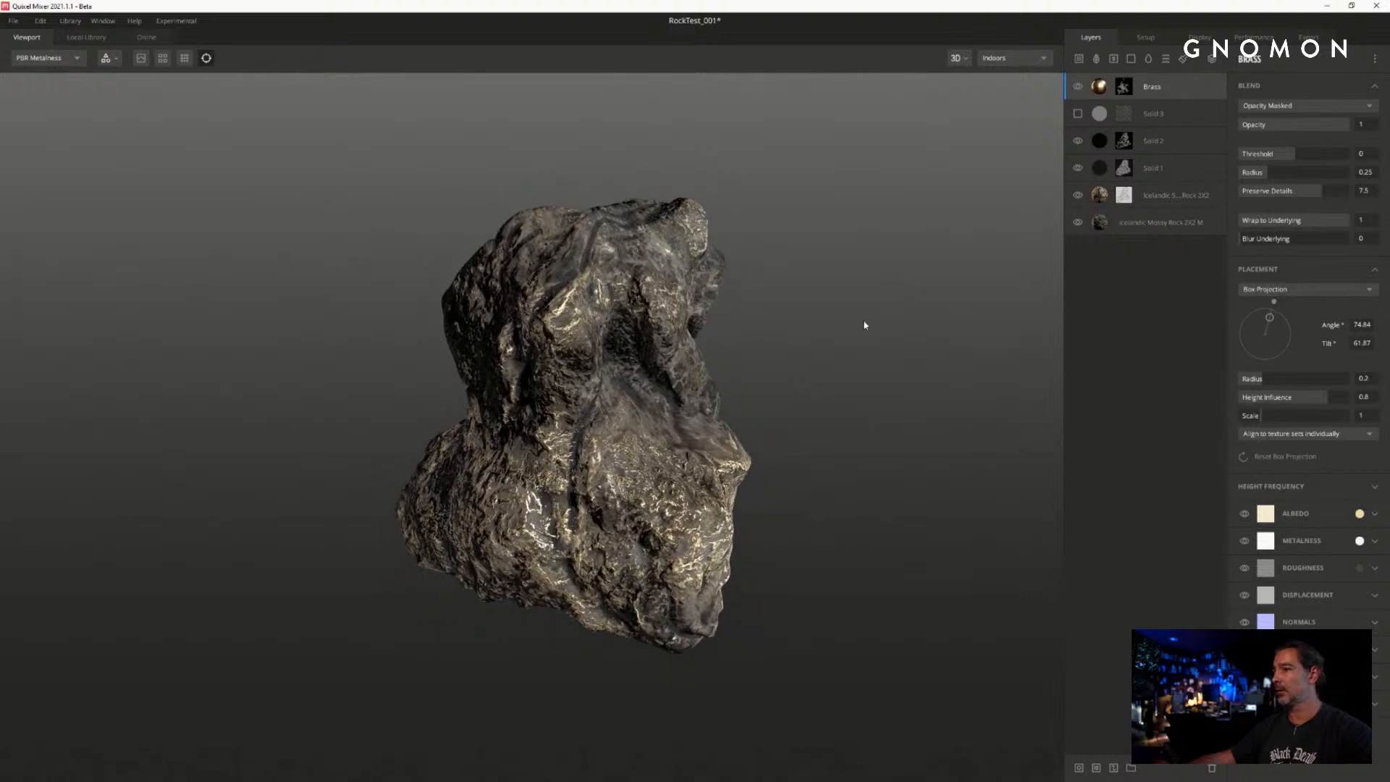
{"action": "mouse_move", "coordinate": [863, 319]}
{"action": "left_mouse_down", "text": "alt"}
{"action": "mouse_move", "coordinate": [883, 327]}
{"action": "mouse_move", "coordinate": [879, 314]}
{"action": "left_mouse_up", "text": "alt"}
{"action": "scroll", "coordinate": [878, 314], "scroll_direction": "down", "scroll_amount": 1}
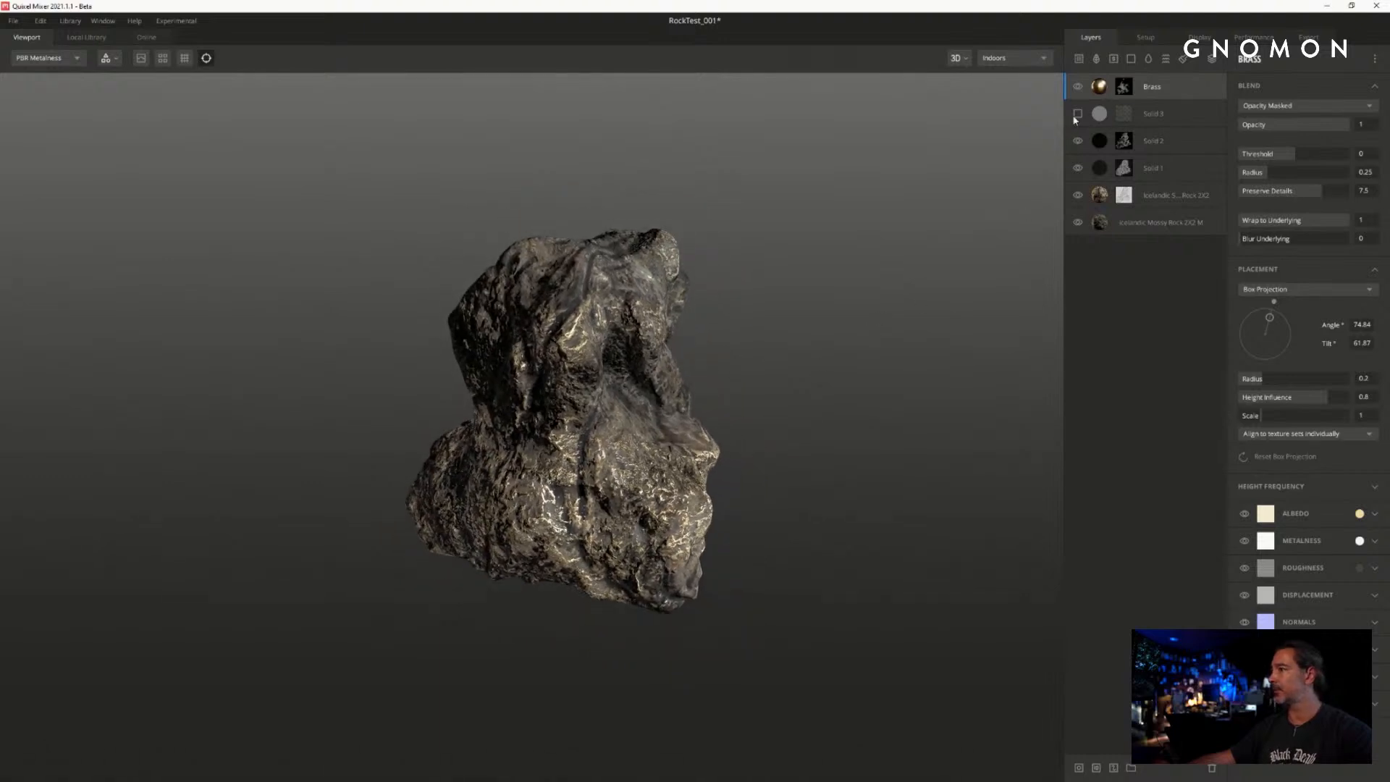
- Hide the Brass, Solid 2, Solid 1 and upper Icelandic rock layers, leaving only the base Icelandic Mossy Rock layer on the rock
{"action": "left_click", "coordinate": [1077, 86]}
{"action": "left_click", "coordinate": [1077, 141]}
{"action": "left_click", "coordinate": [1077, 168]}
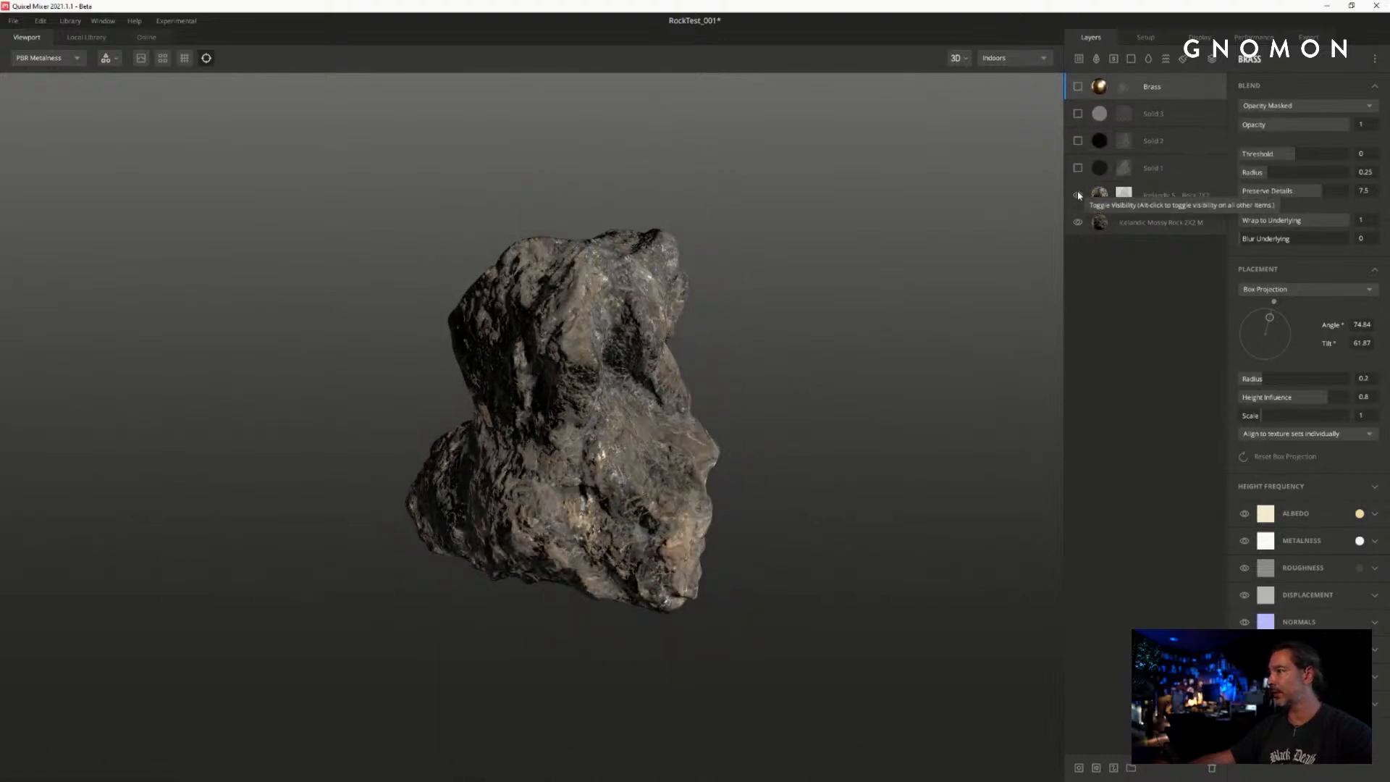
{"action": "left_click", "coordinate": [1077, 194]}
{"action": "scroll", "coordinate": [820, 261], "scroll_direction": "up", "scroll_amount": 3}
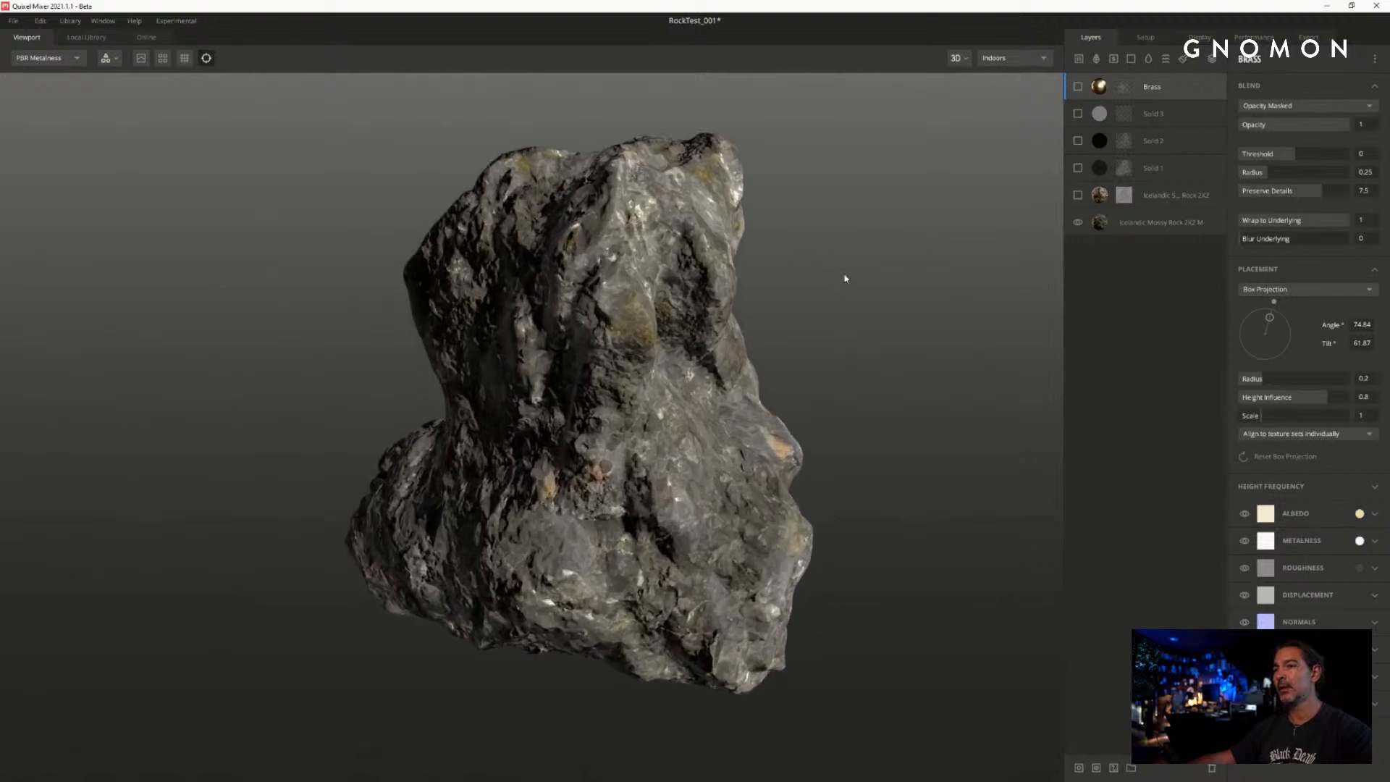
{"action": "scroll", "coordinate": [799, 229], "scroll_direction": "down", "scroll_amount": 2}
{"action": "left_click_drag", "start_coordinate": [854, 237], "coordinate": [848, 254], "text": "alt"}
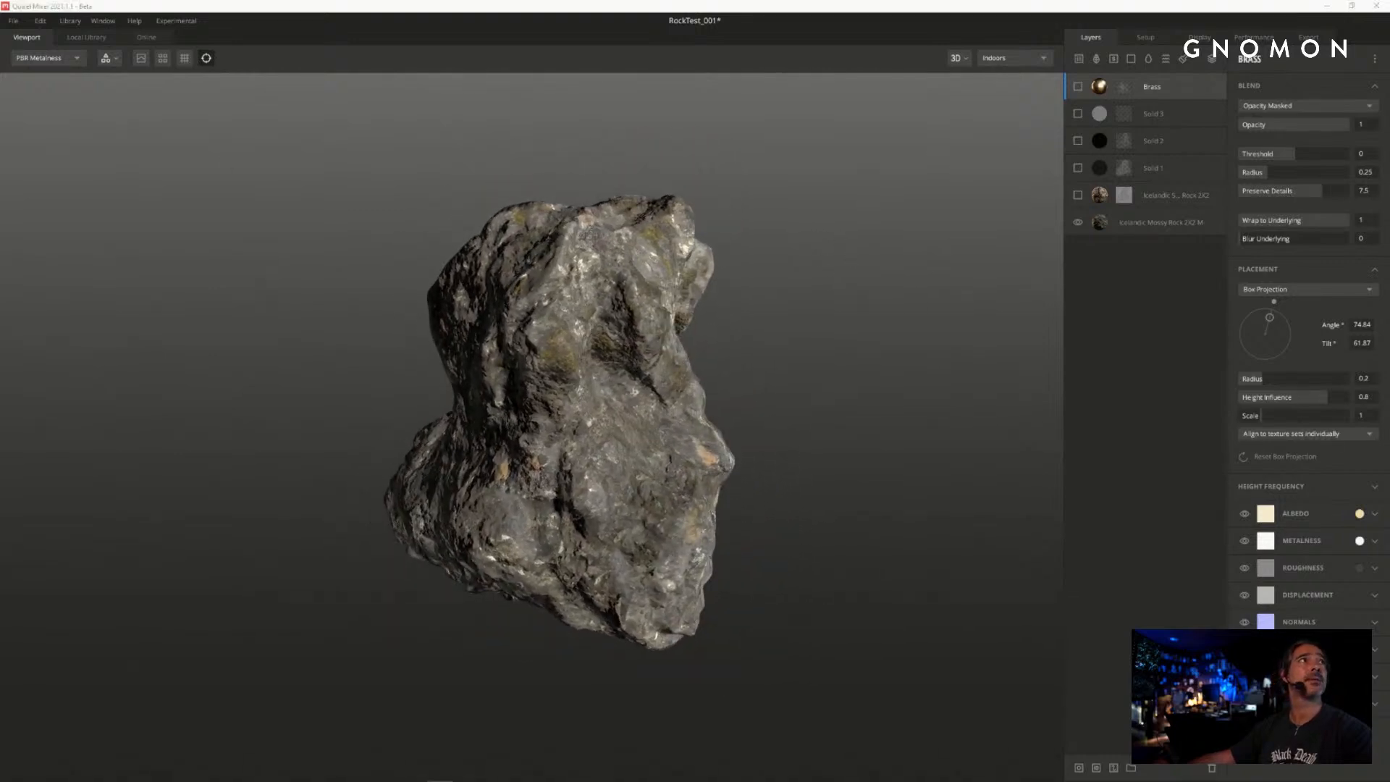
- Bring Quixel Bridge onto the screen, open the Rock category under Surfaces, and maximize the window
{"action": "left_click_drag", "start_coordinate": [0, 168], "coordinate": [224, 135]}
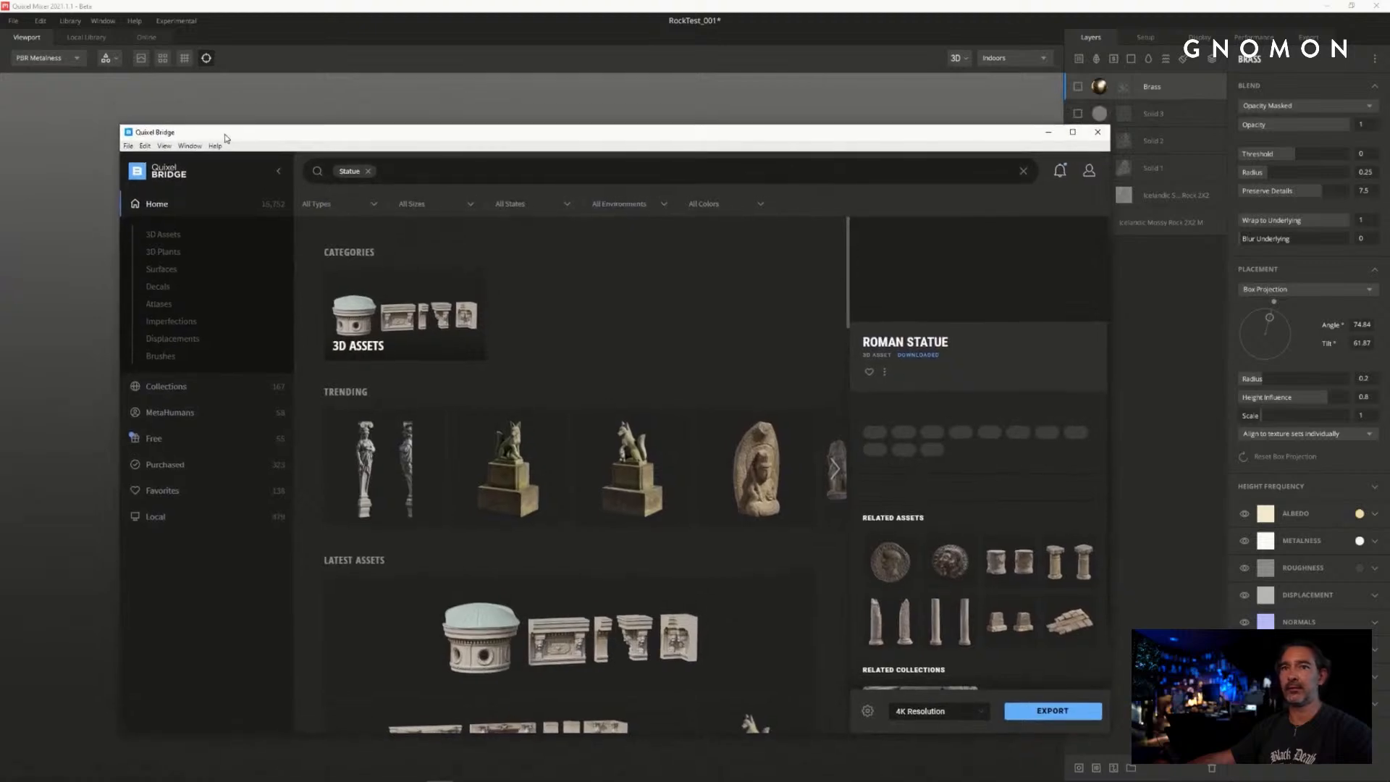
{"action": "left_click_drag", "start_coordinate": [121, 123], "coordinate": [171, 40]}
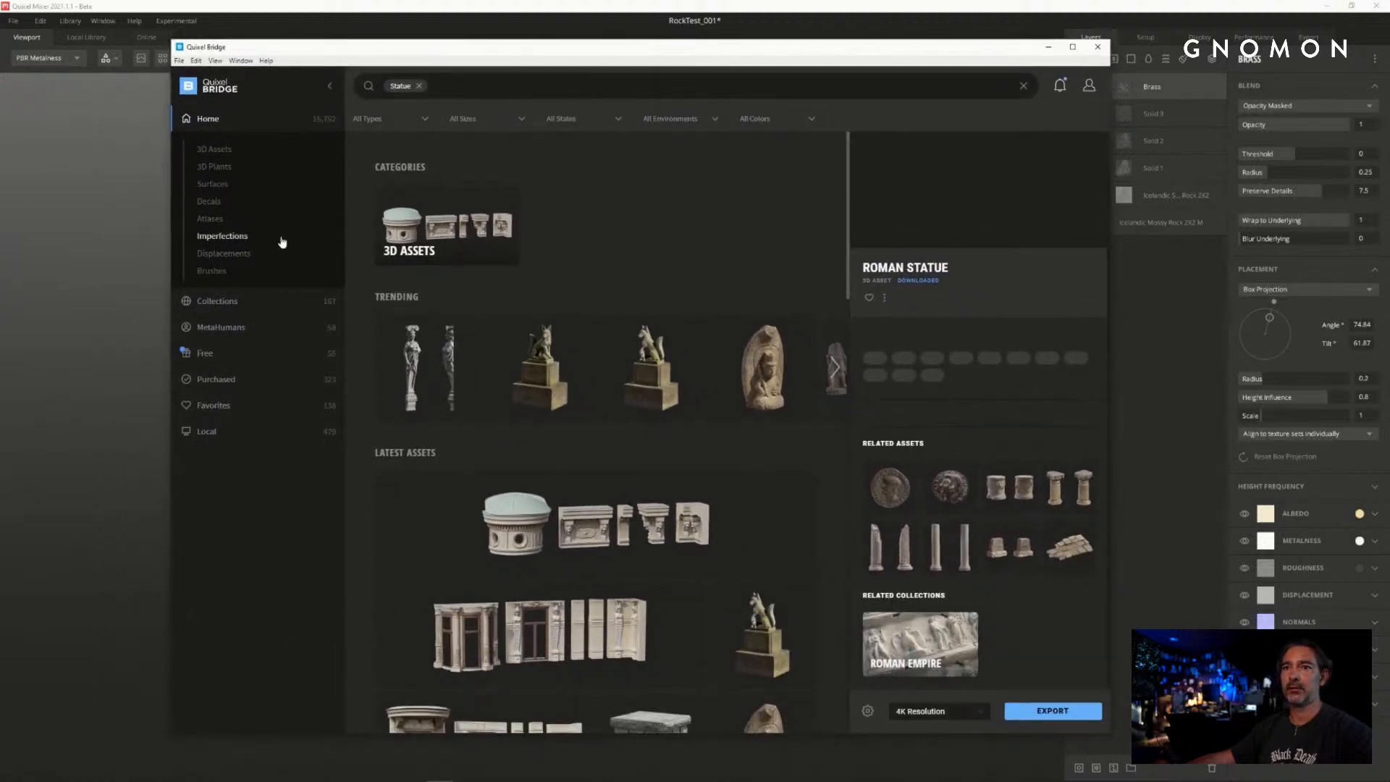
{"action": "left_click", "coordinate": [212, 185]}
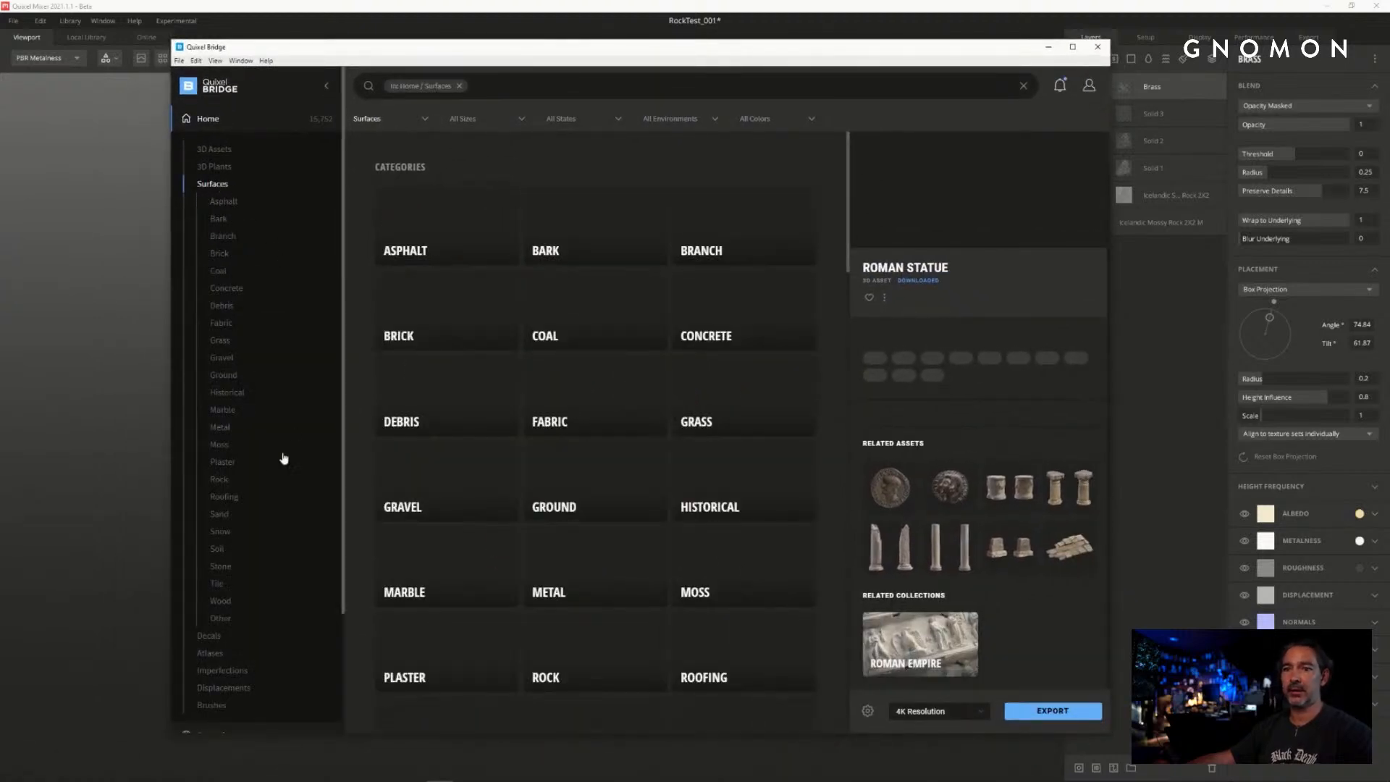
{"action": "left_click", "coordinate": [219, 479]}
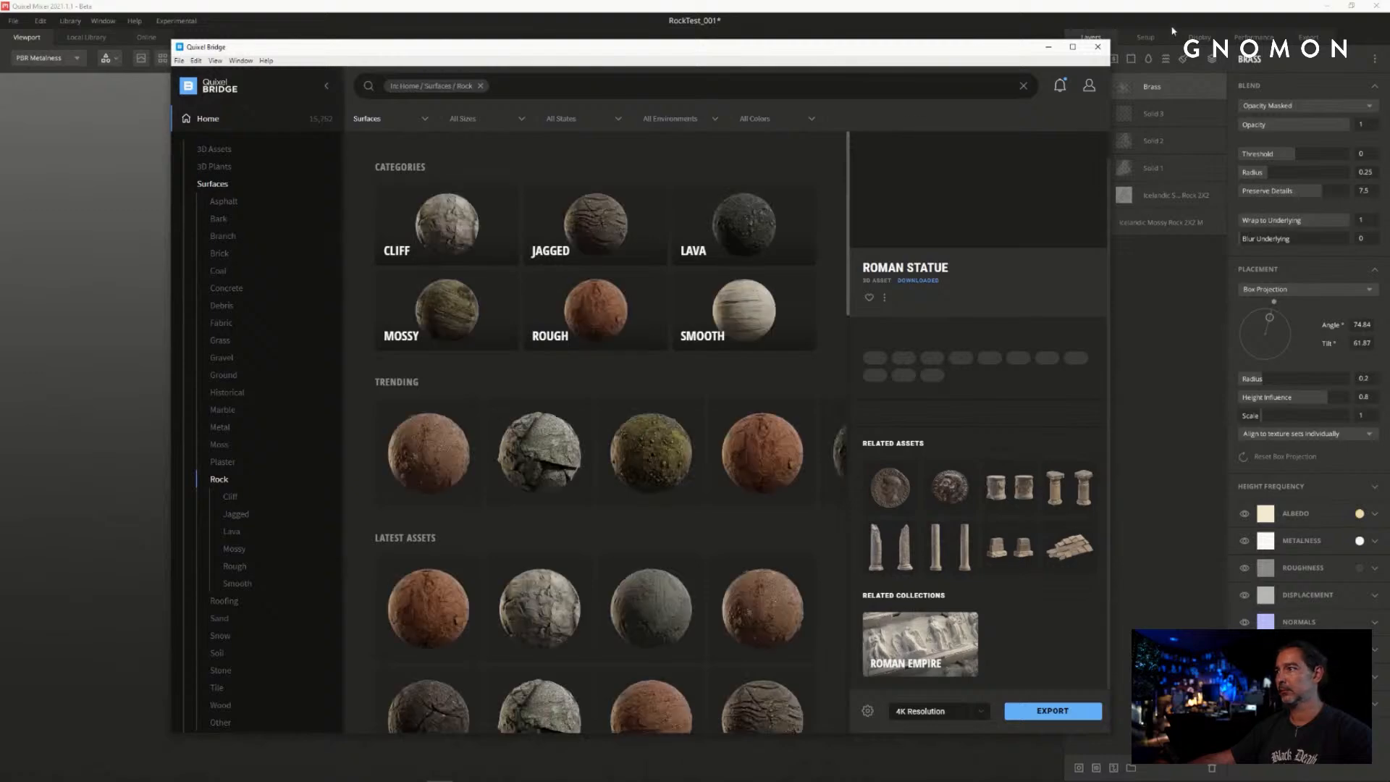
{"action": "left_click", "coordinate": [1072, 46]}
- Browse the rock surface materials in Bridge for one suited to the canyon rock
{"action": "scroll", "coordinate": [838, 362], "scroll_direction": "down", "scroll_amount": 8}
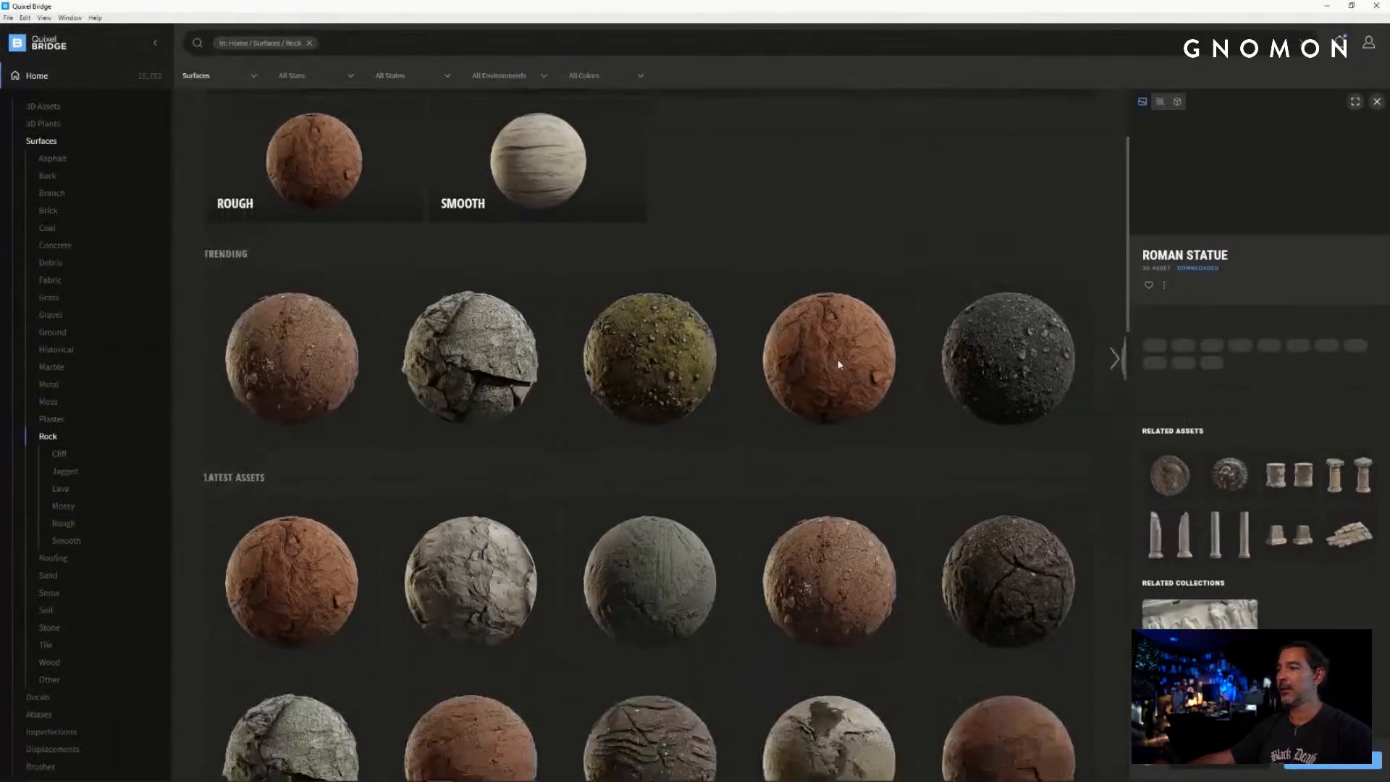
{"action": "scroll", "coordinate": [839, 365], "scroll_direction": "down", "scroll_amount": 10}
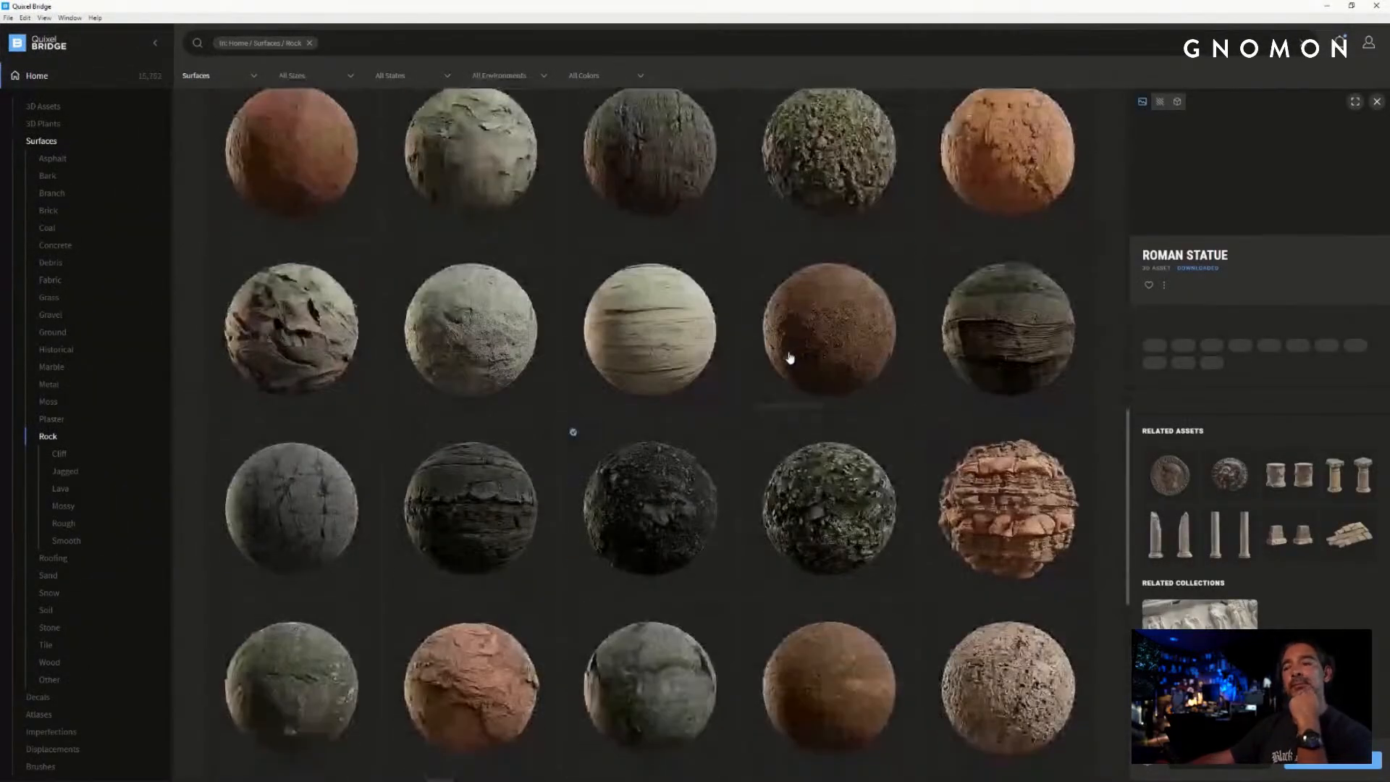
{"action": "scroll", "coordinate": [791, 362], "scroll_direction": "down", "scroll_amount": 10}
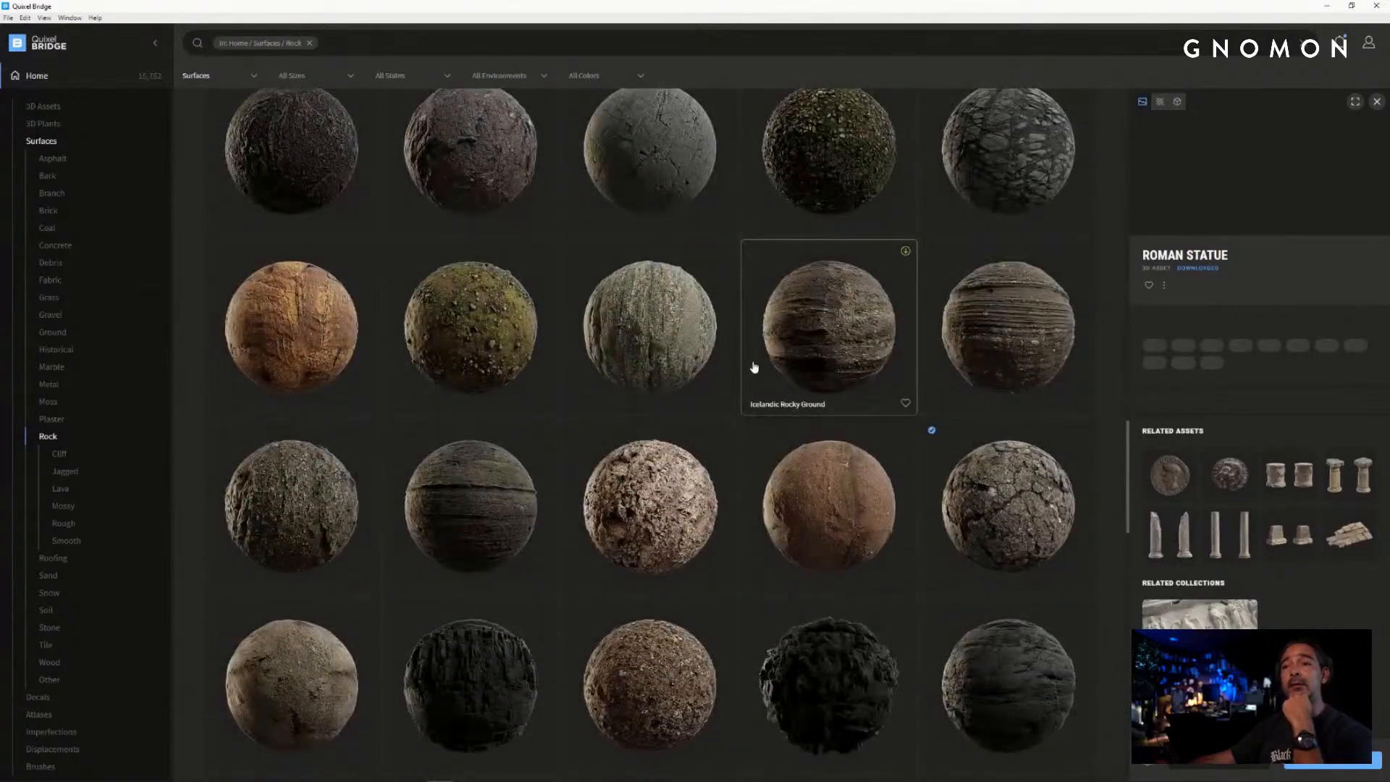
{"action": "scroll", "coordinate": [689, 351], "scroll_direction": "down", "scroll_amount": 3}
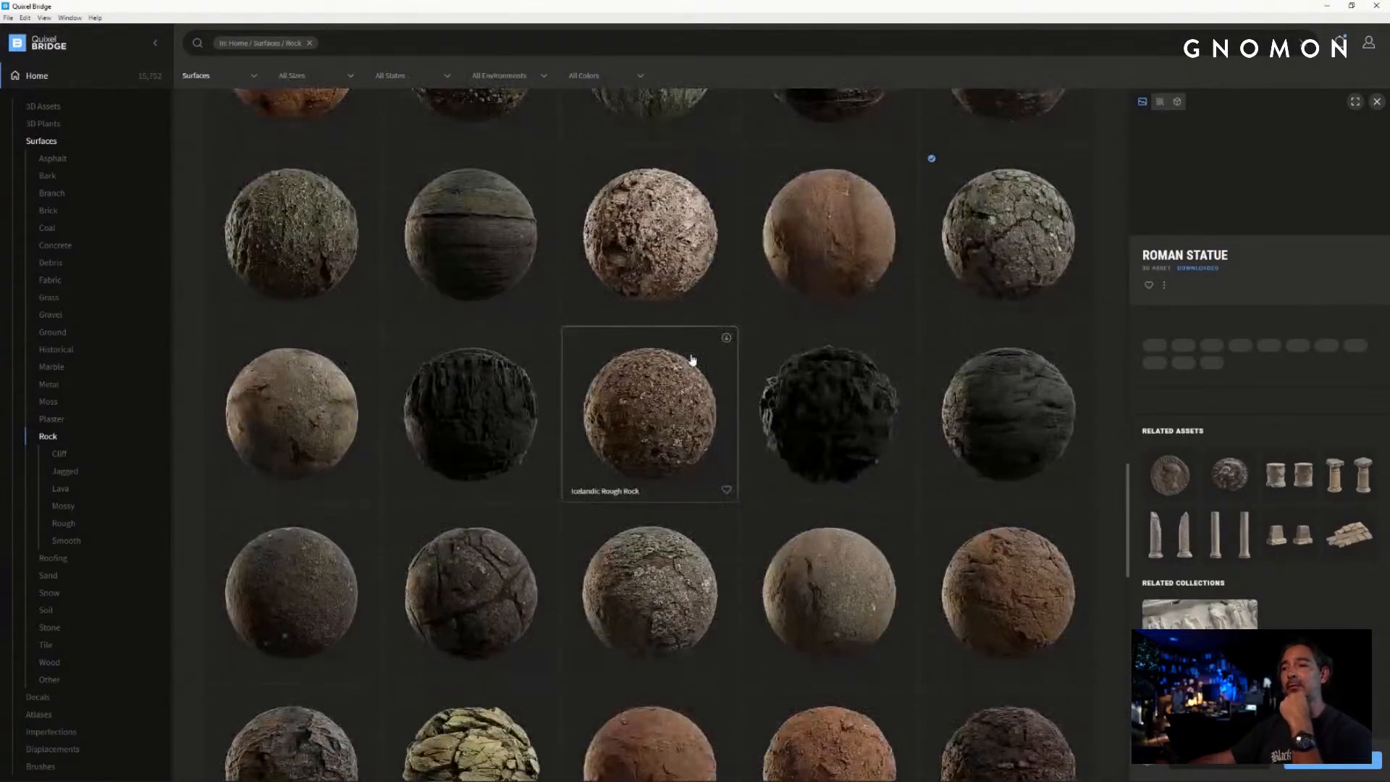
{"action": "scroll", "coordinate": [831, 358], "scroll_direction": "down", "scroll_amount": 5}
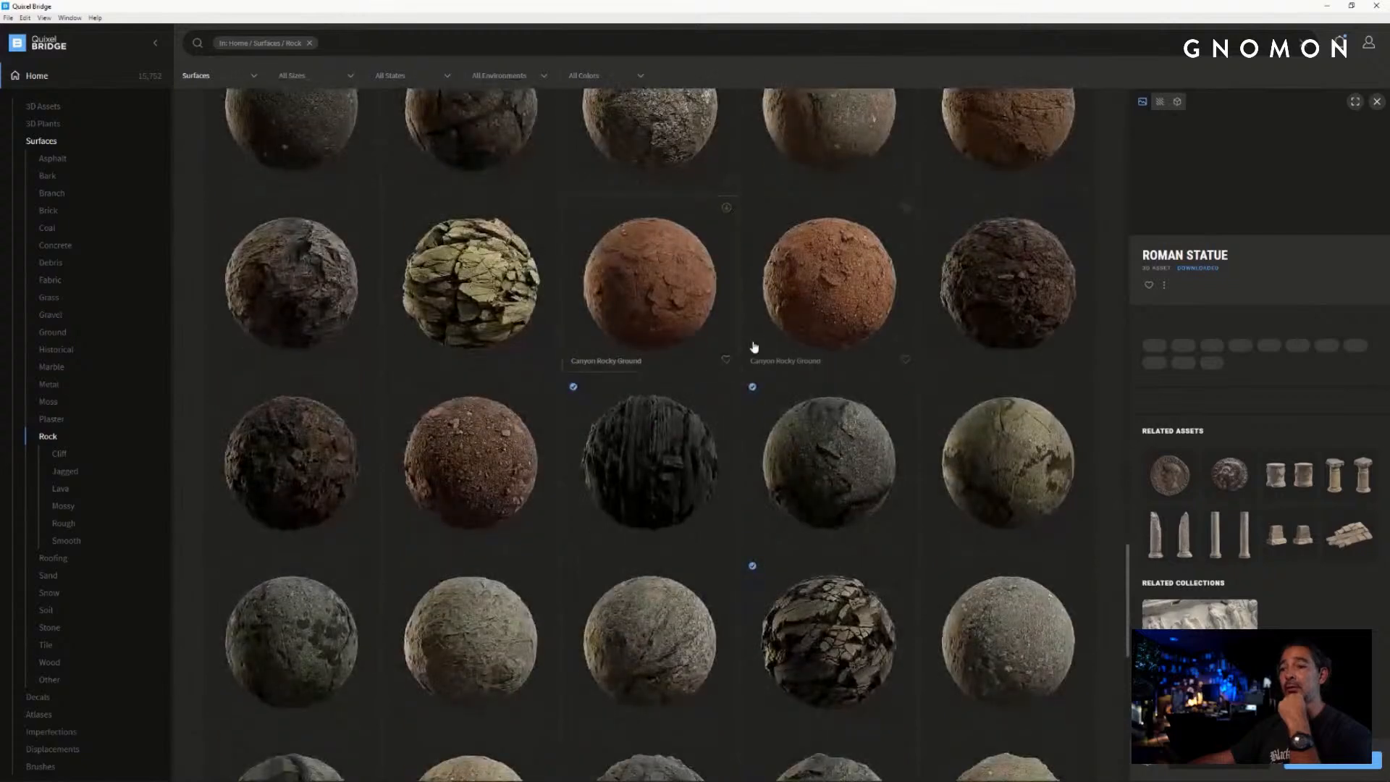
{"action": "scroll", "coordinate": [637, 359], "scroll_direction": "down", "scroll_amount": 4}
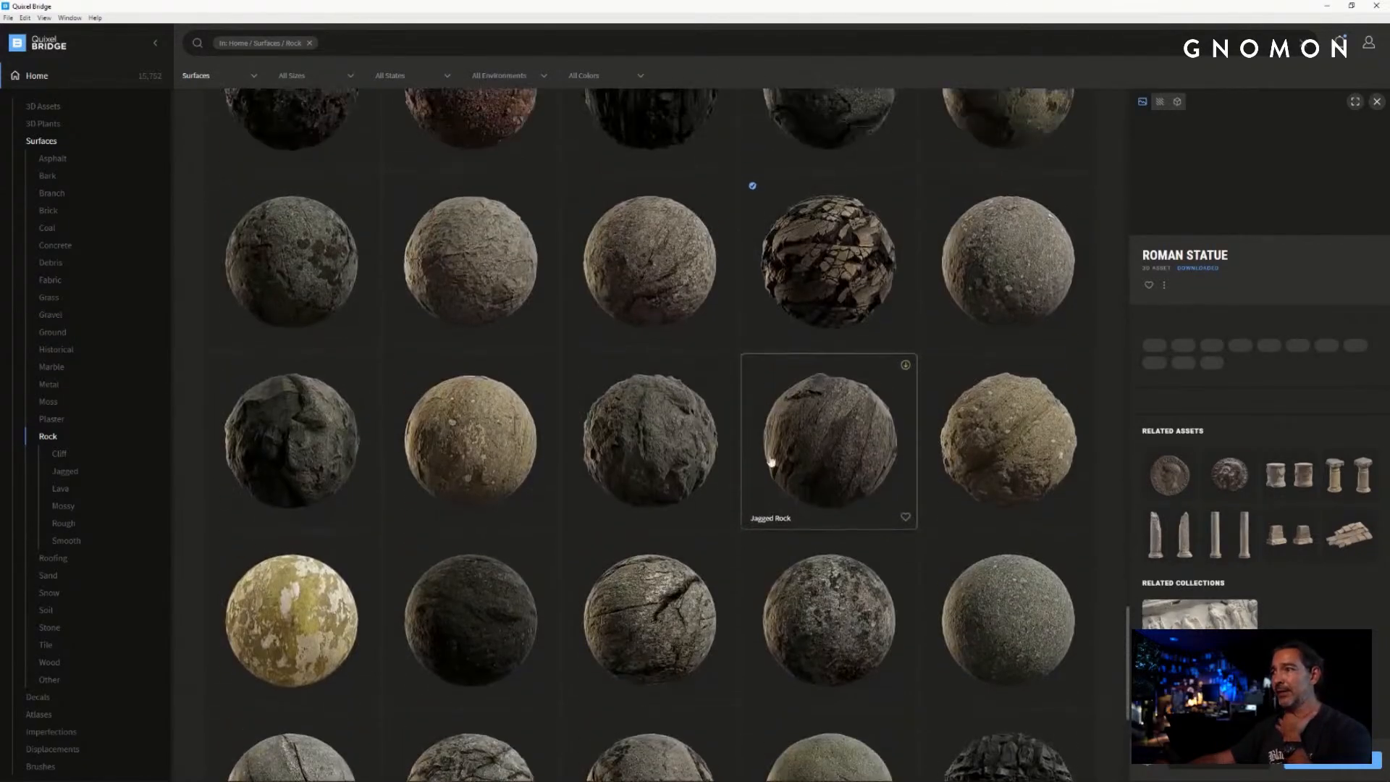
- View all three renders of the Cracked Nordic Coastal Rock surface full screen, and leave the full-screen view
{"action": "left_click", "coordinate": [830, 260]}
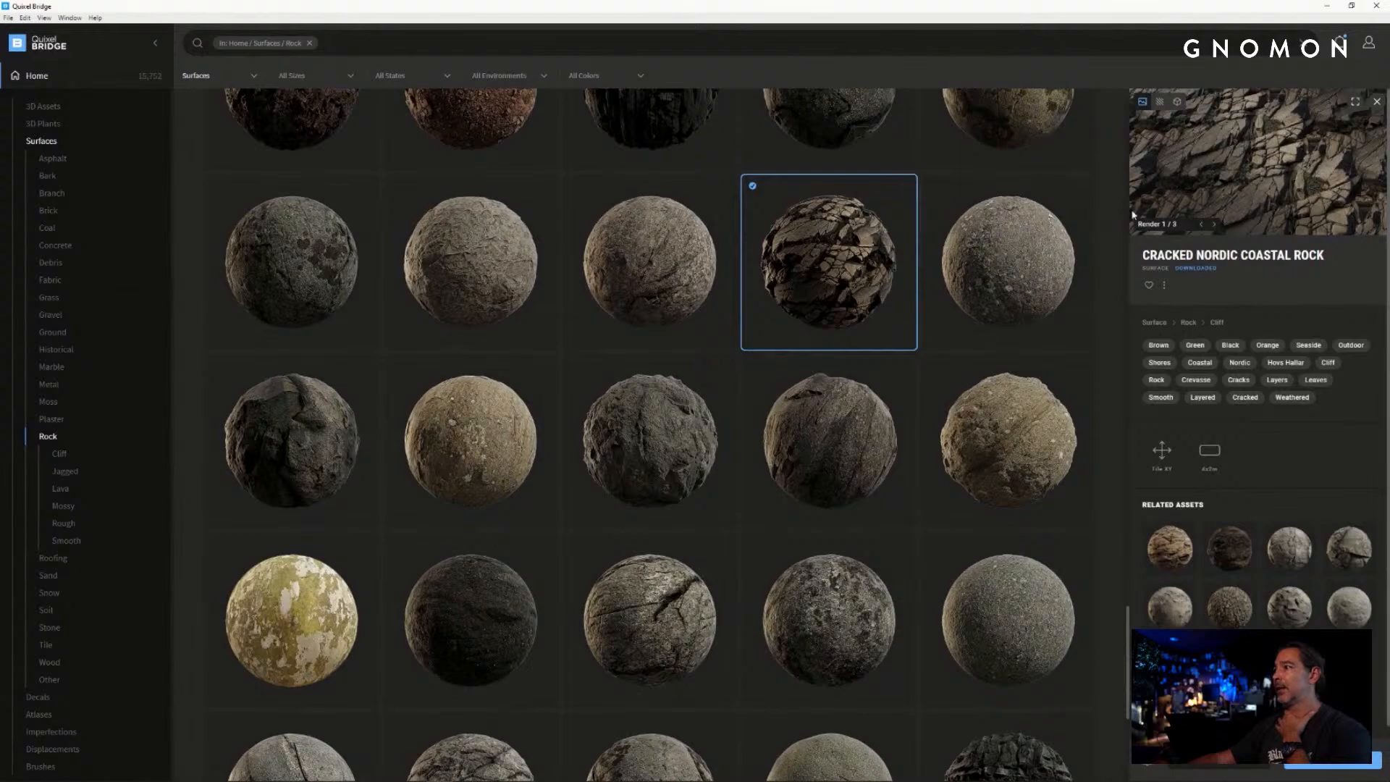
{"action": "left_click", "coordinate": [1354, 104]}
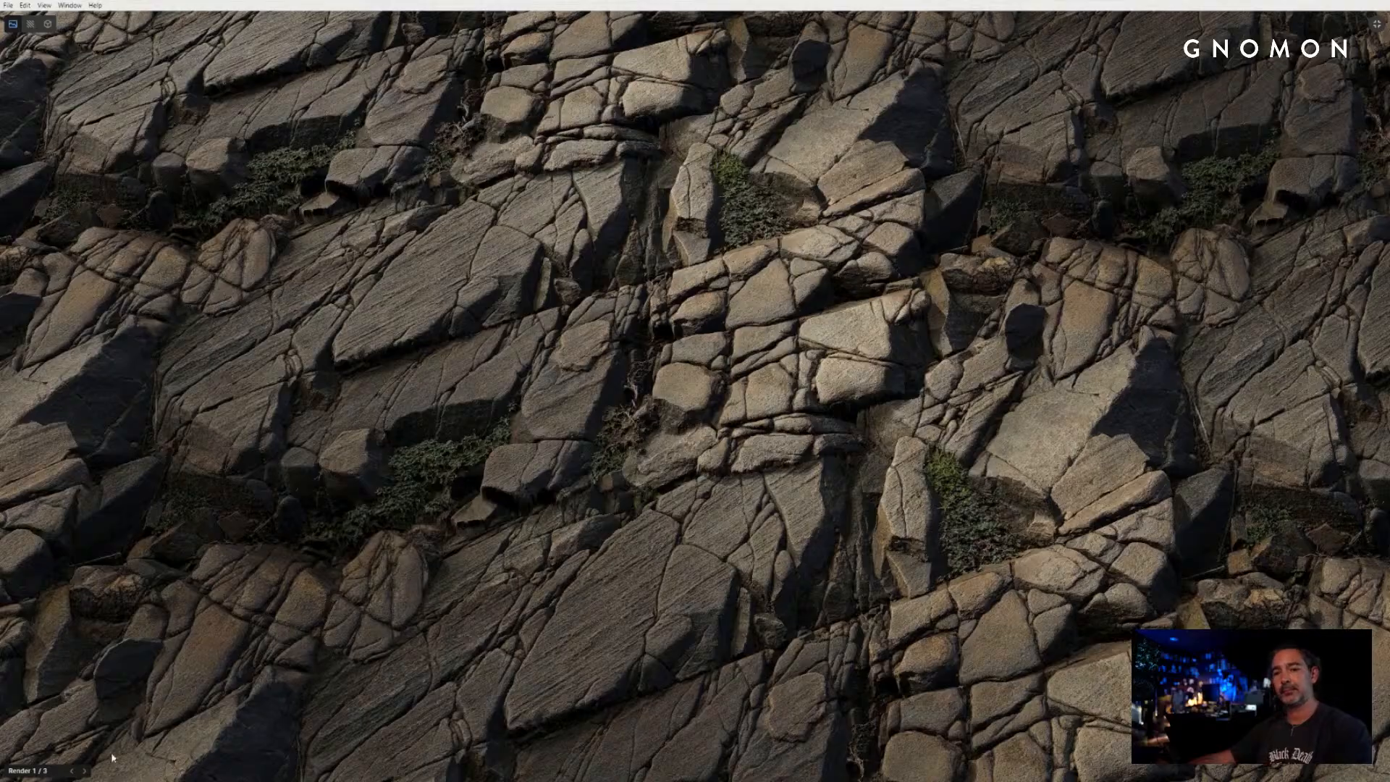
{"action": "left_click", "coordinate": [83, 772]}
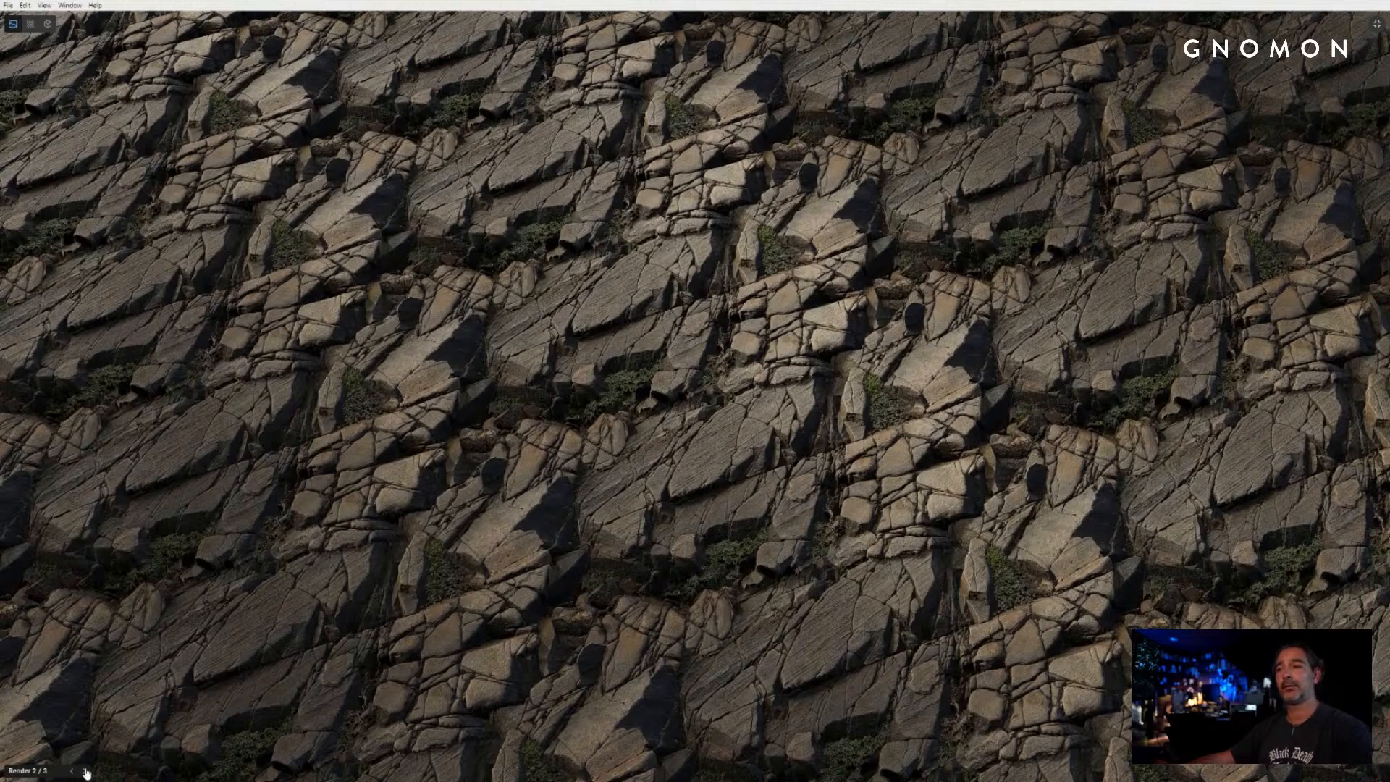
{"action": "left_click", "coordinate": [85, 772]}
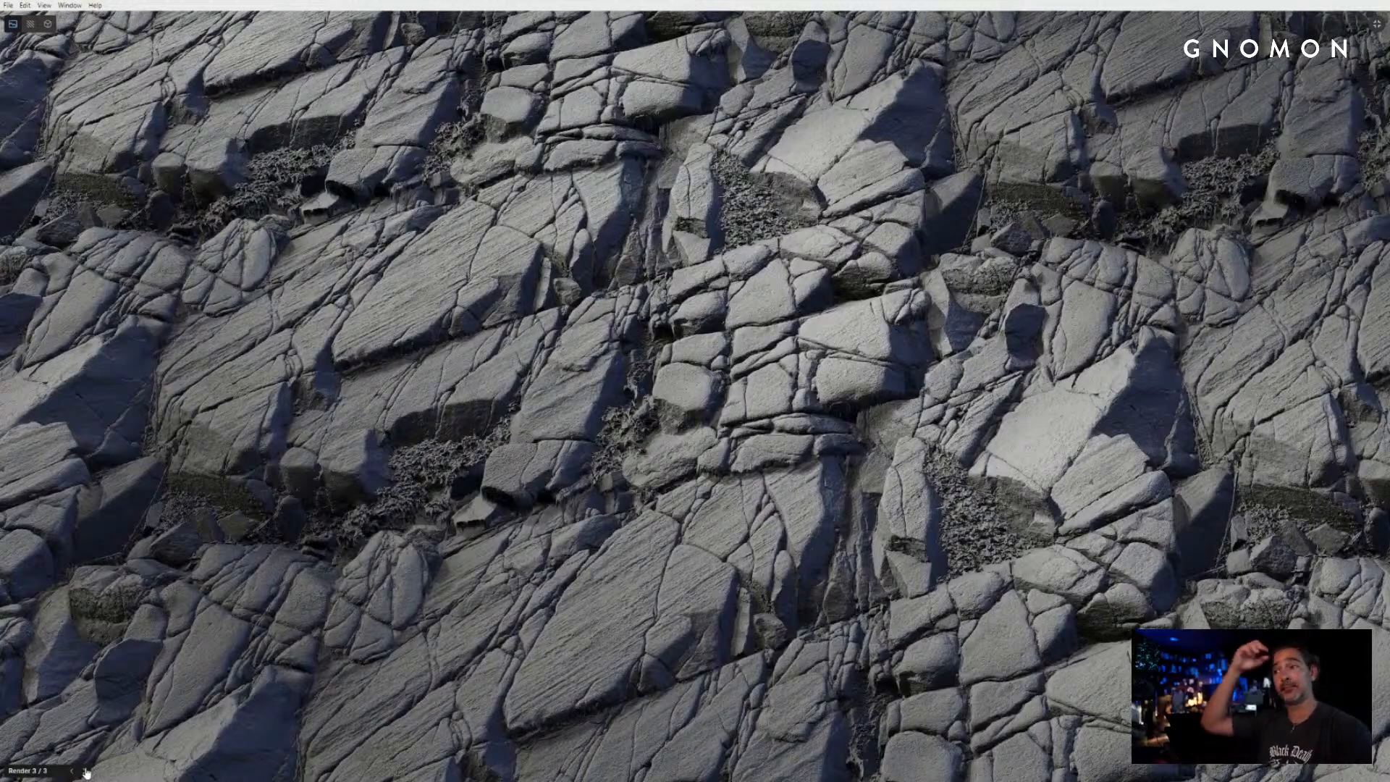
{"action": "key", "text": "Escape"}
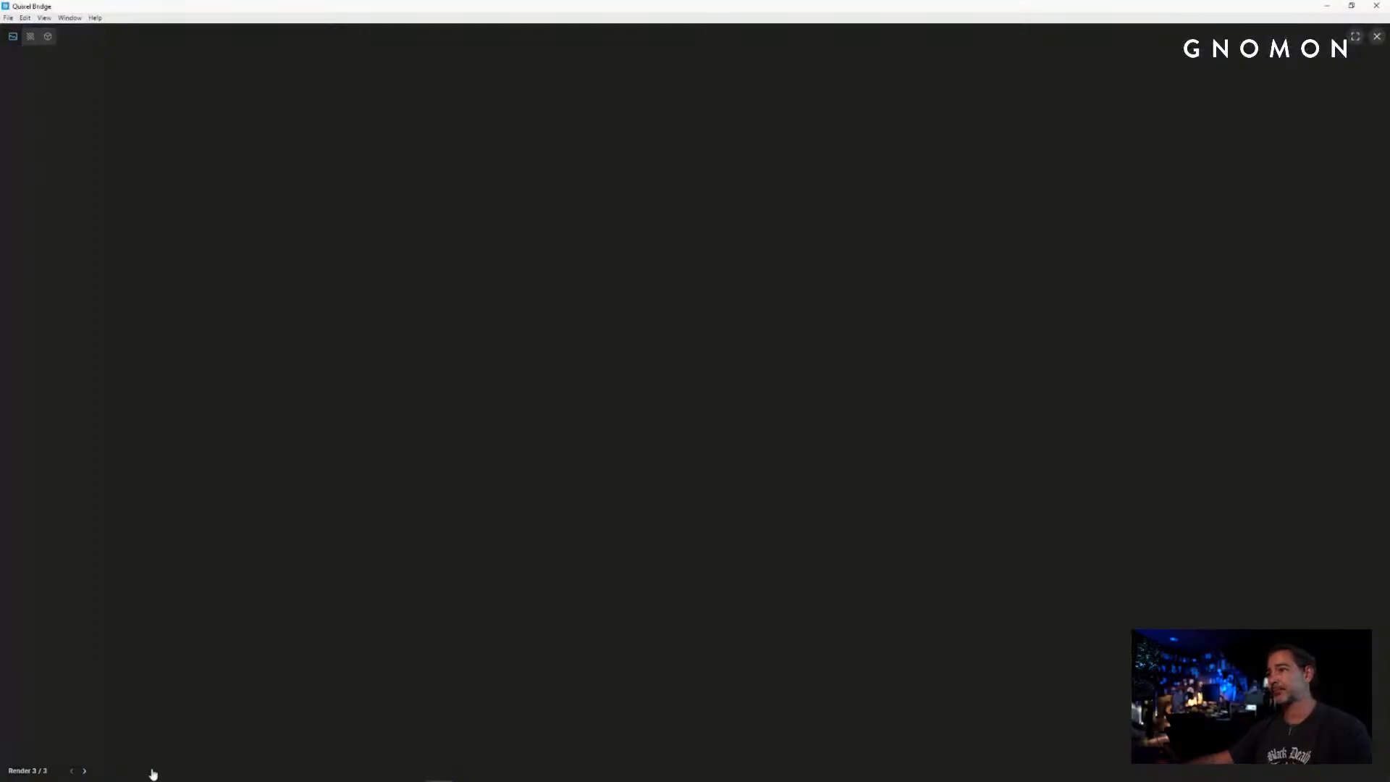
- Look through more rock surfaces in Bridge, restore its window size, and move it off the screen to return to Mixer
{"action": "scroll", "coordinate": [663, 309], "scroll_direction": "down", "scroll_amount": 8}
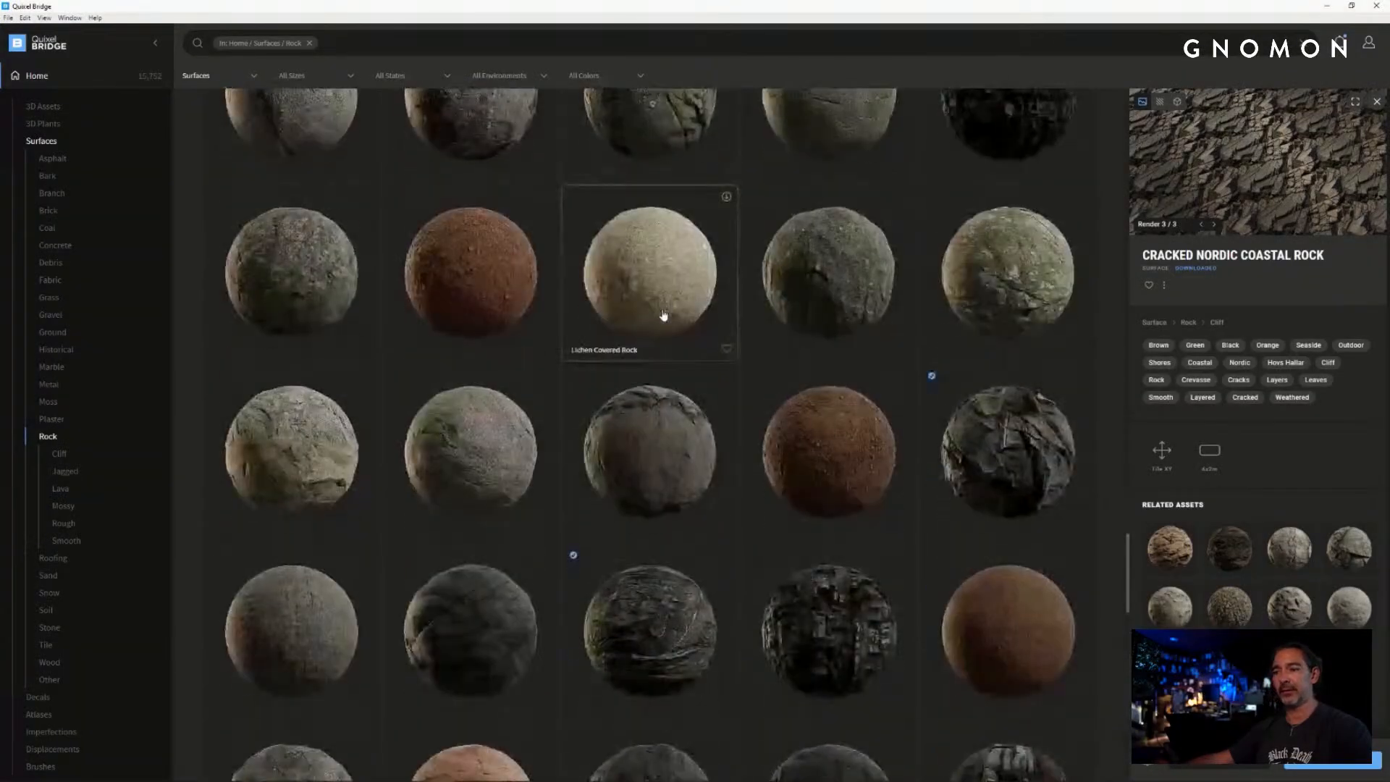
{"action": "scroll", "coordinate": [664, 311], "scroll_direction": "up", "scroll_amount": 8}
{"action": "scroll", "coordinate": [663, 315], "scroll_direction": "up", "scroll_amount": 5}
{"action": "left_click", "coordinate": [1351, 5]}
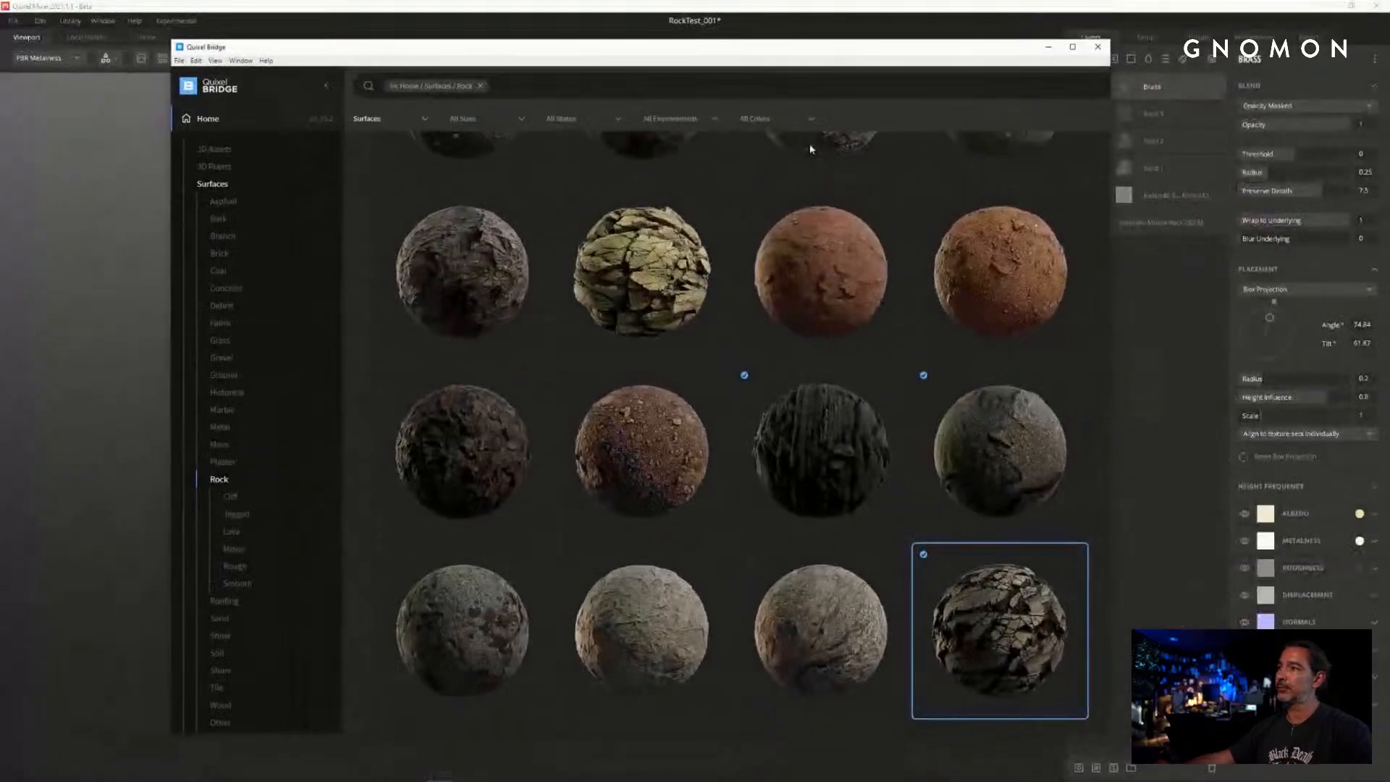
{"action": "left_click_drag", "start_coordinate": [751, 56], "coordinate": [0, 202]}
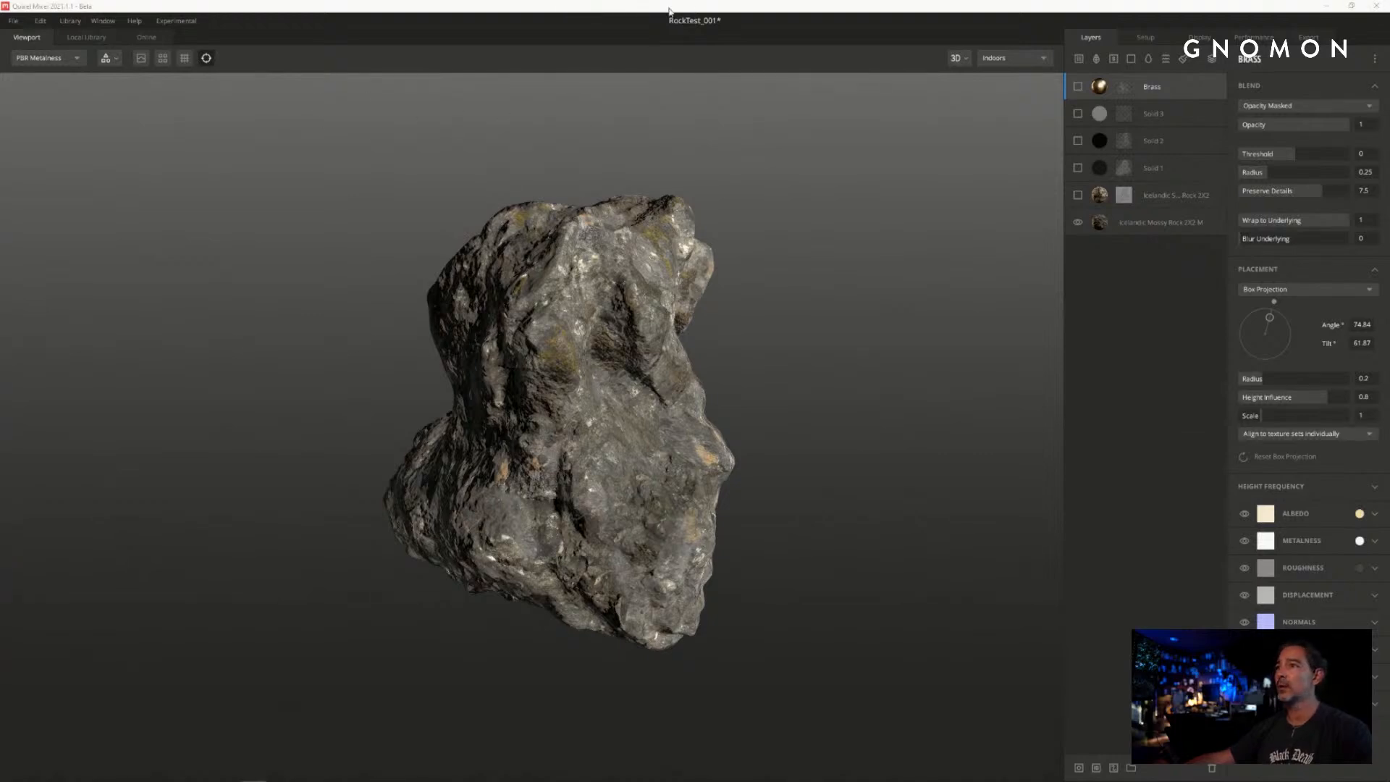
- Inspect the rock with its base layer, and browse the Rock category of Mixer's online library
{"action": "left_click_drag", "start_coordinate": [785, 405], "coordinate": [826, 403], "text": "alt"}
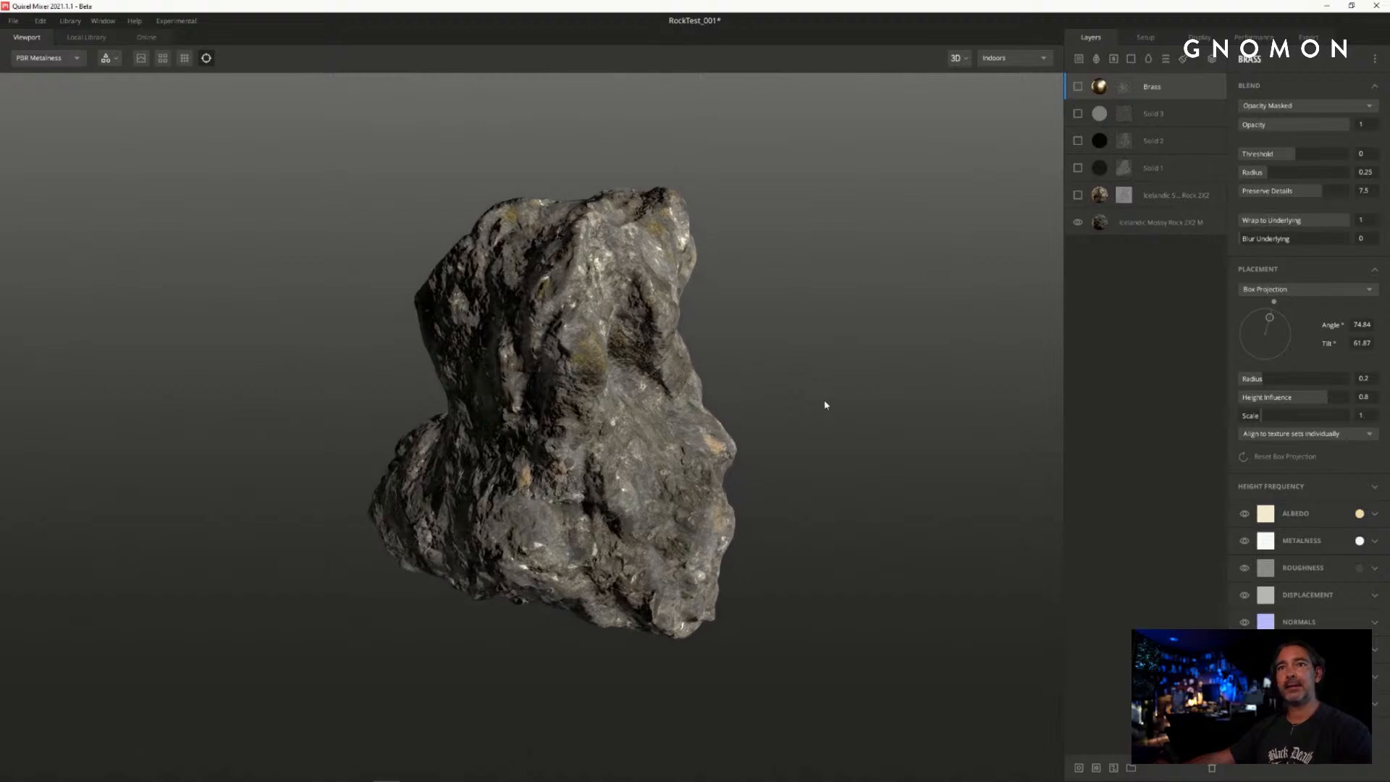
{"action": "scroll", "coordinate": [825, 403], "scroll_direction": "up", "scroll_amount": 3}
{"action": "left_click", "coordinate": [144, 38]}
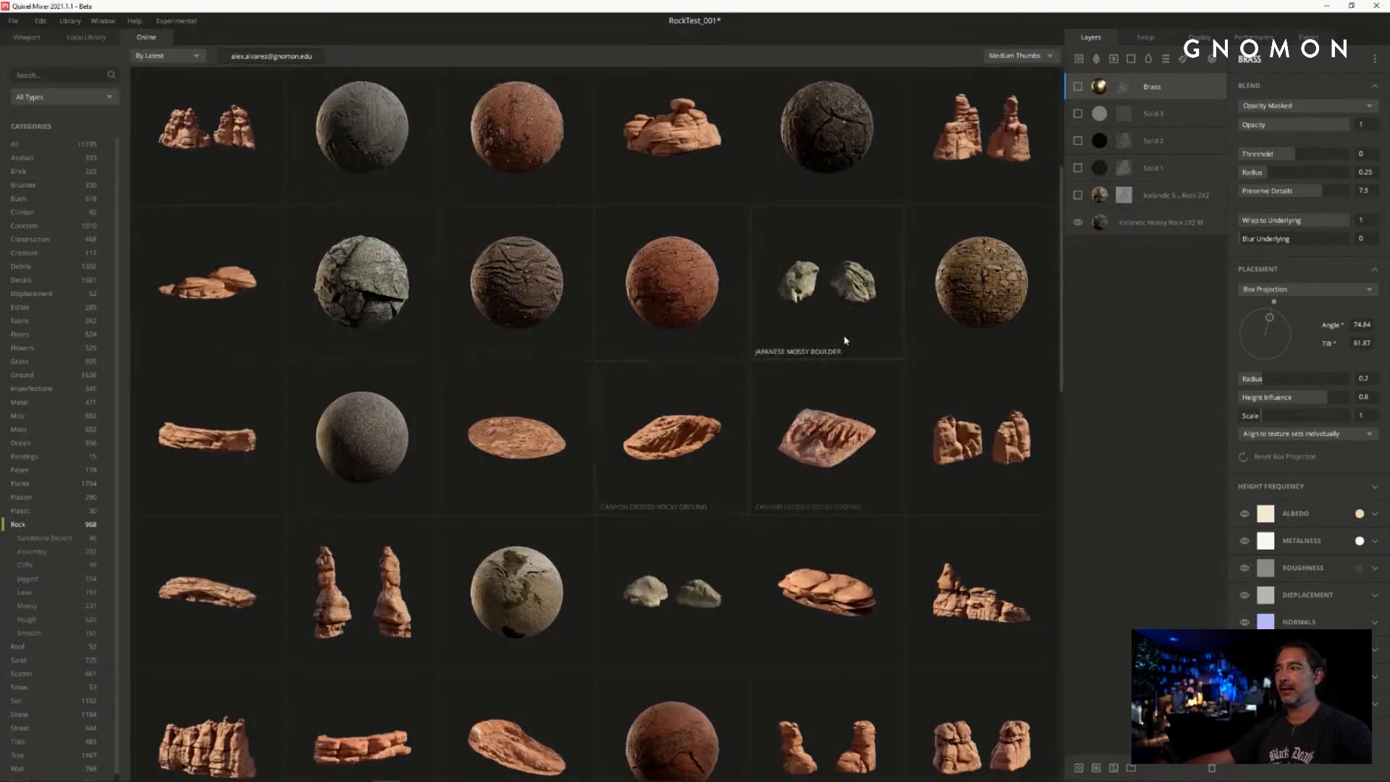
{"action": "scroll", "coordinate": [844, 340], "scroll_direction": "down", "scroll_amount": 1}
{"action": "scroll", "coordinate": [844, 337], "scroll_direction": "up", "scroll_amount": 3}
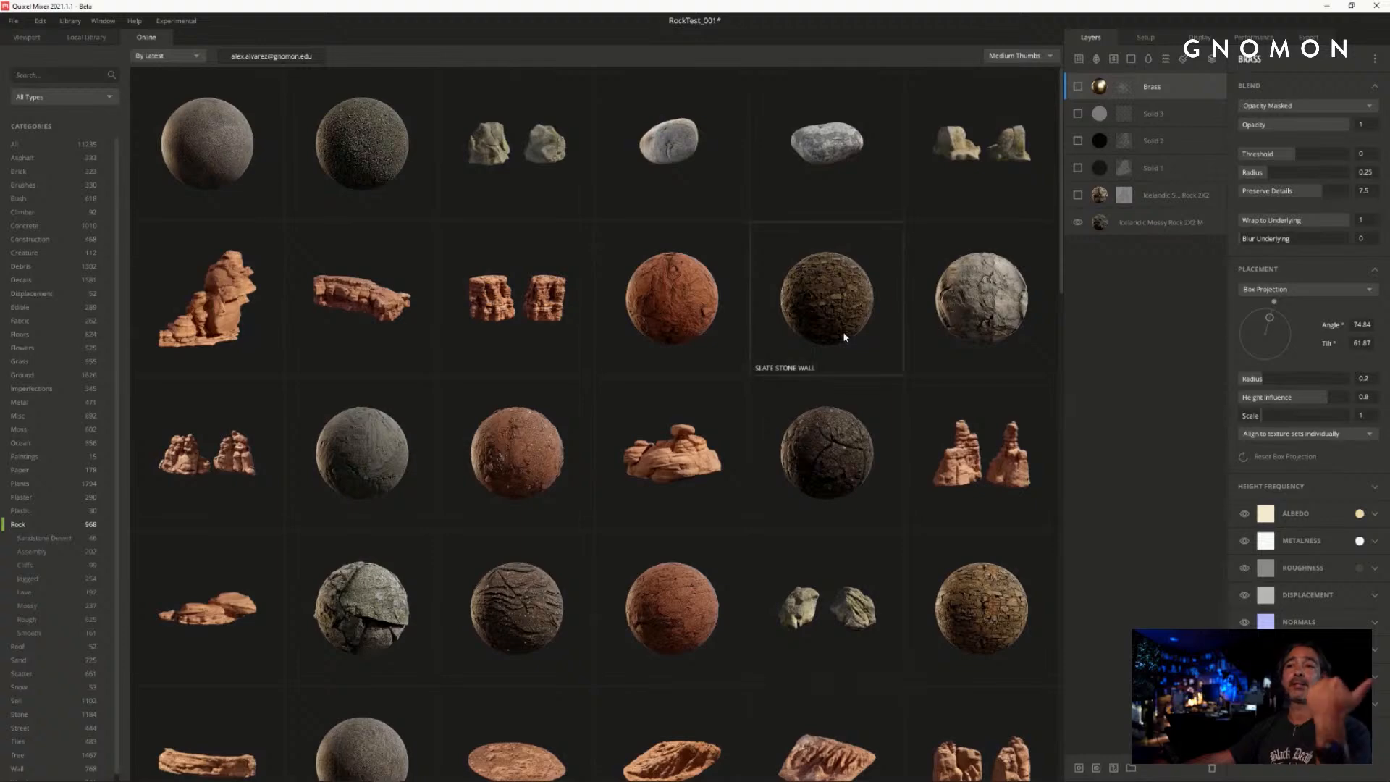
{"action": "scroll", "coordinate": [845, 339], "scroll_direction": "down", "scroll_amount": 4}
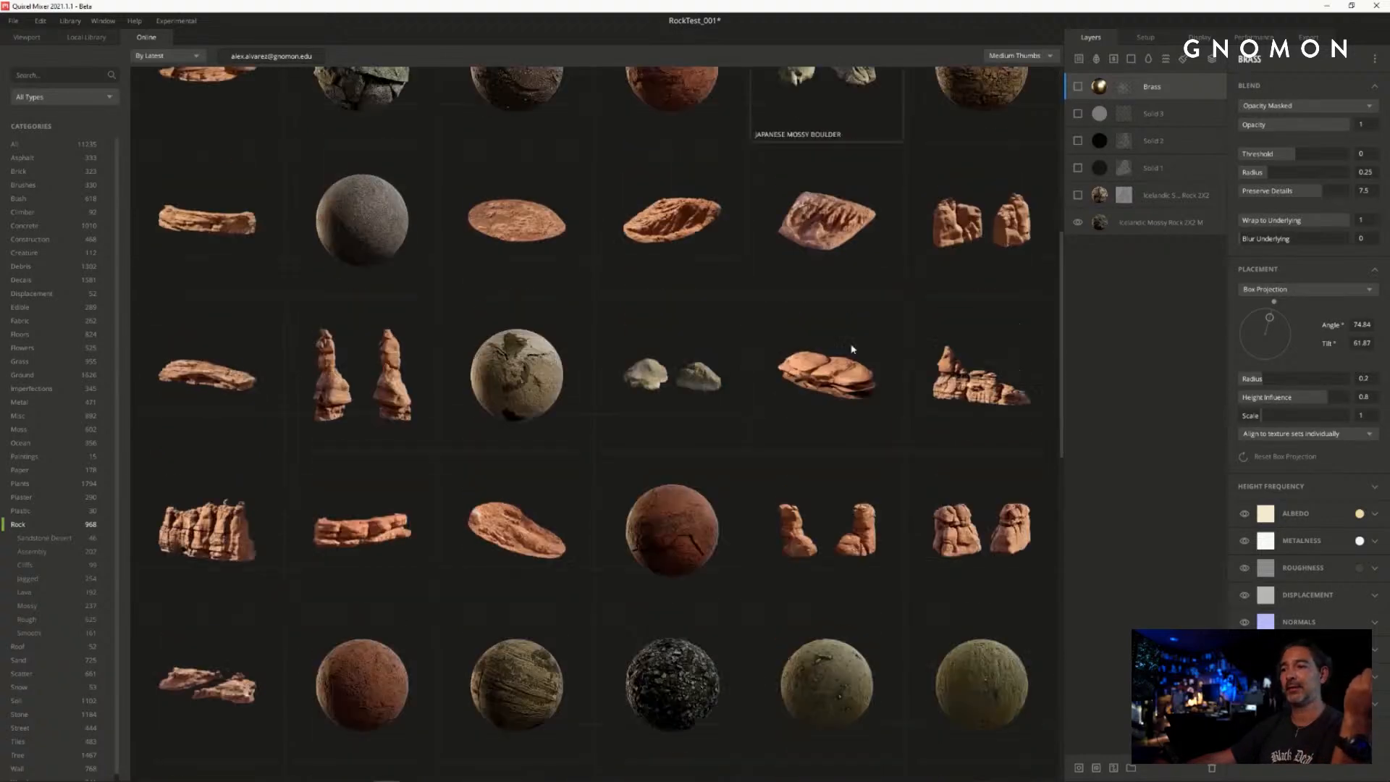
{"action": "scroll", "coordinate": [905, 350], "scroll_direction": "down", "scroll_amount": 1}
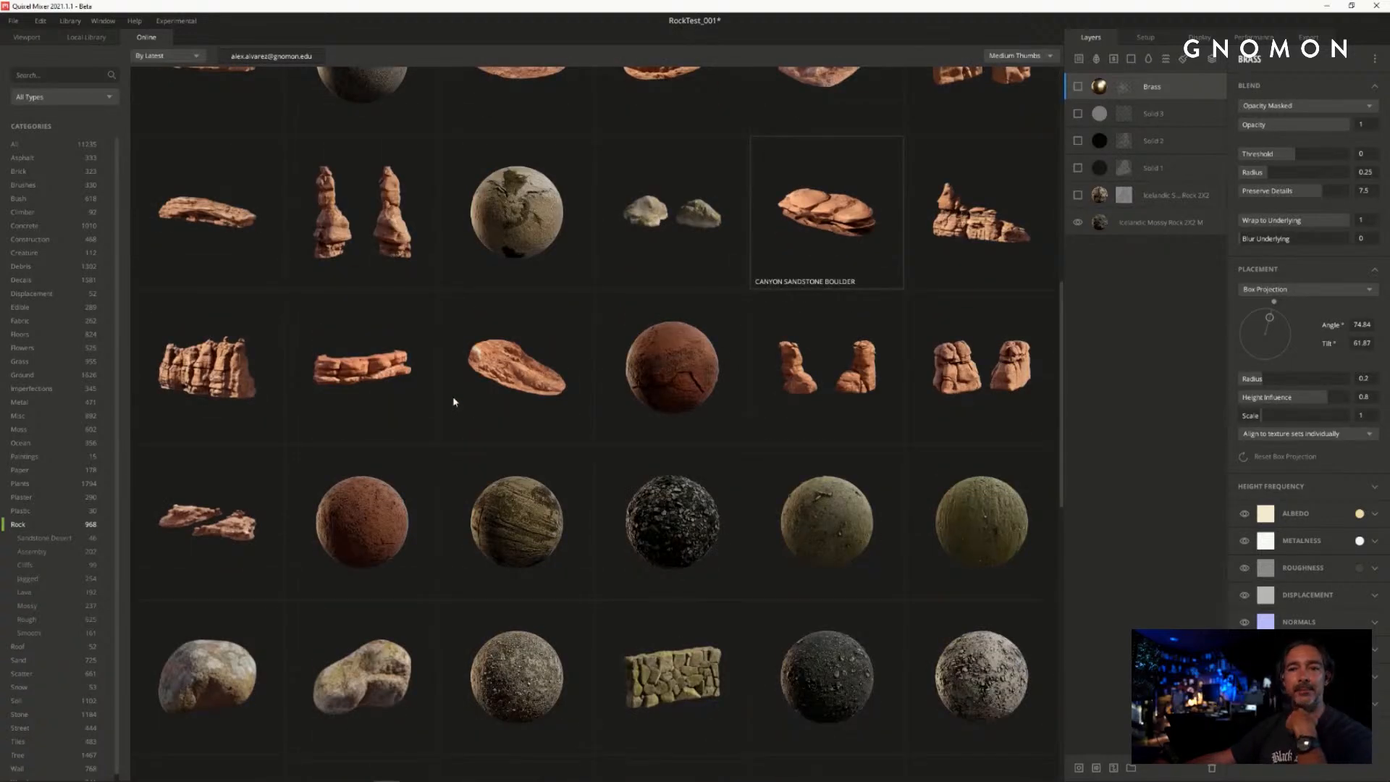
{"action": "scroll", "coordinate": [75, 503], "scroll_direction": "down", "scroll_amount": 1}
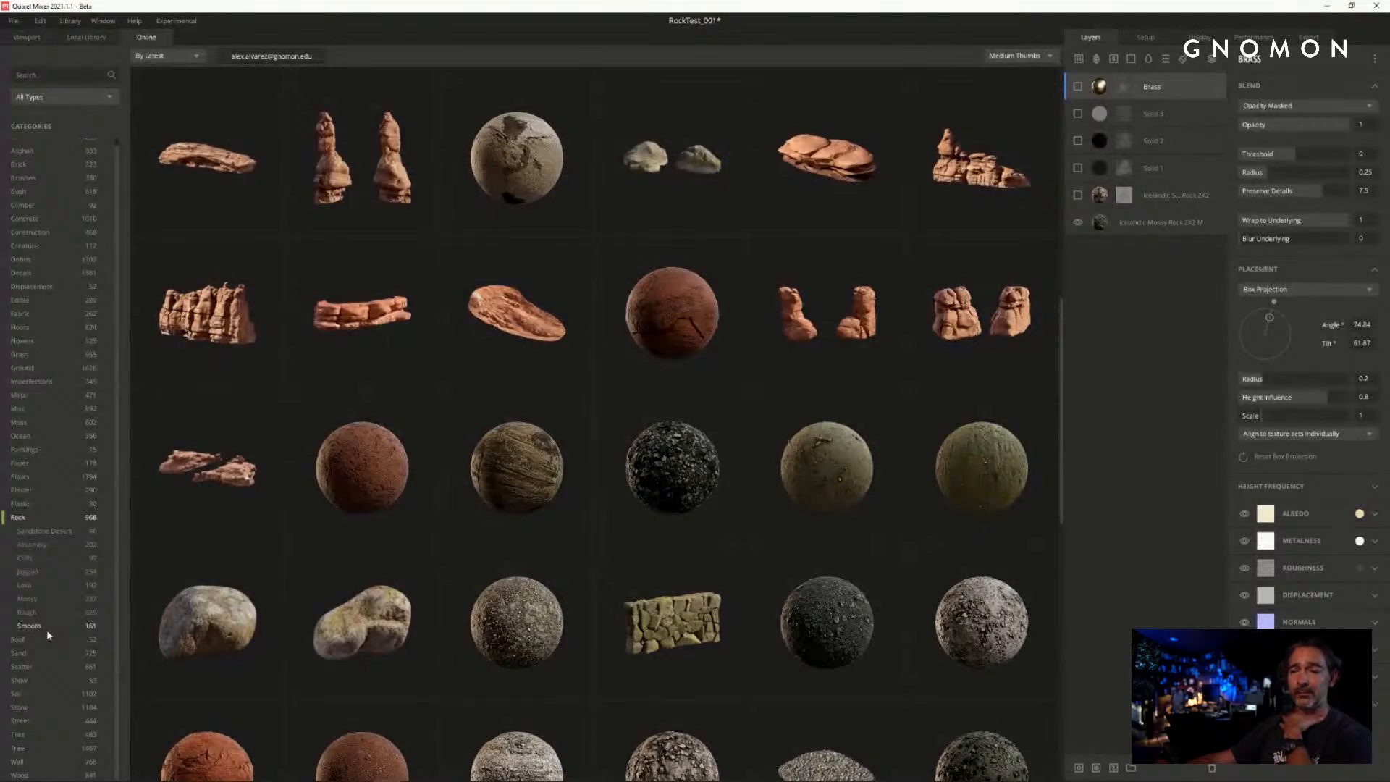
- Narrow the online rock library to the Jagged category and Surface type, and browse the matching materials
{"action": "left_click", "coordinate": [28, 571]}
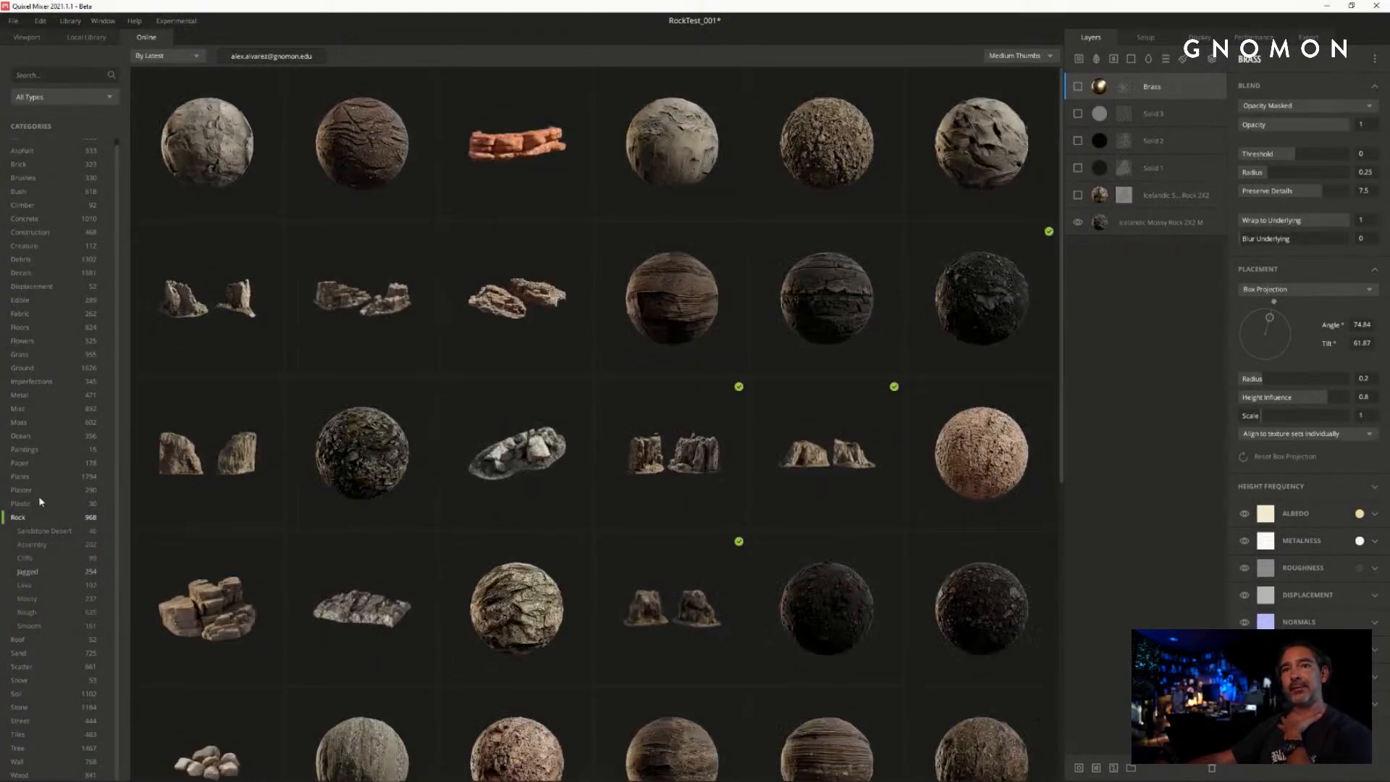
{"action": "left_click", "coordinate": [54, 97]}
{"action": "left_click", "coordinate": [52, 133]}
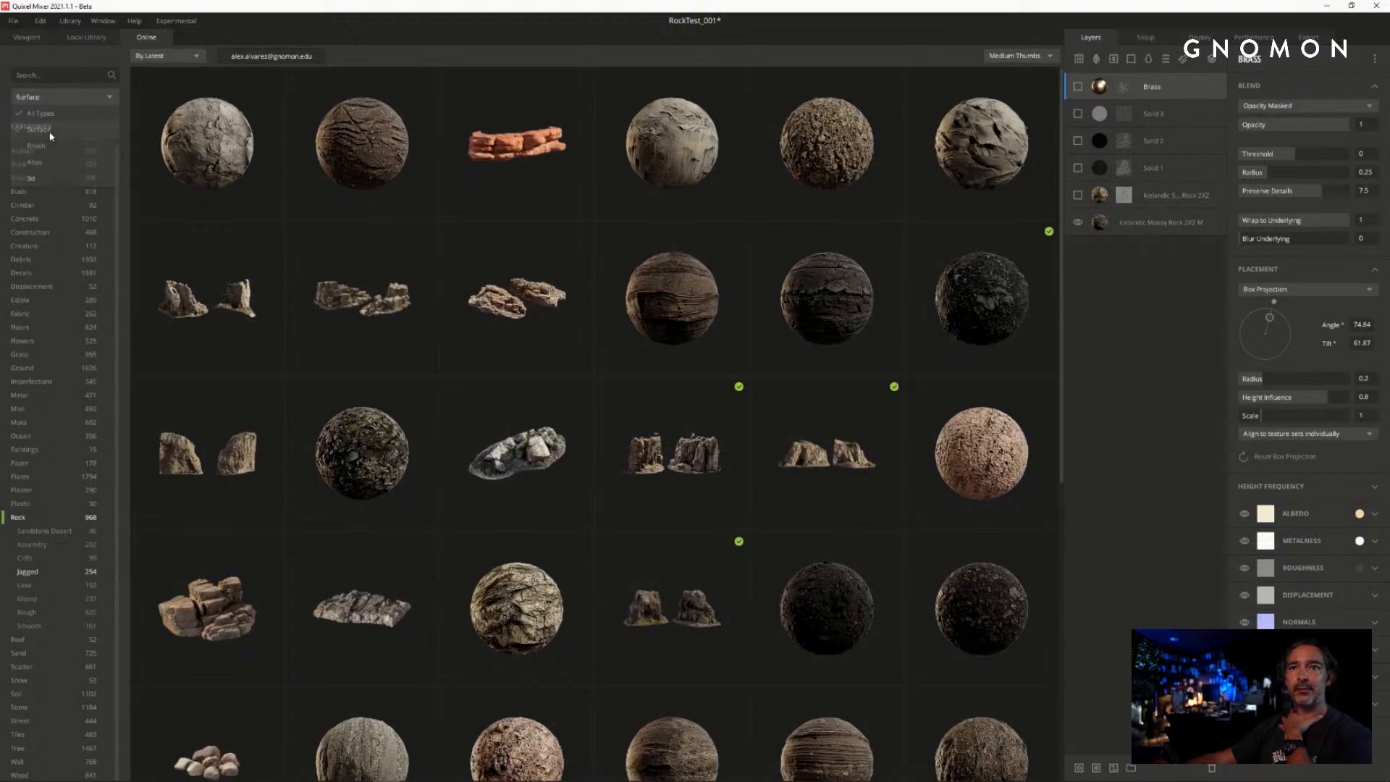
{"action": "scroll", "coordinate": [822, 310], "scroll_direction": "down", "scroll_amount": 4}
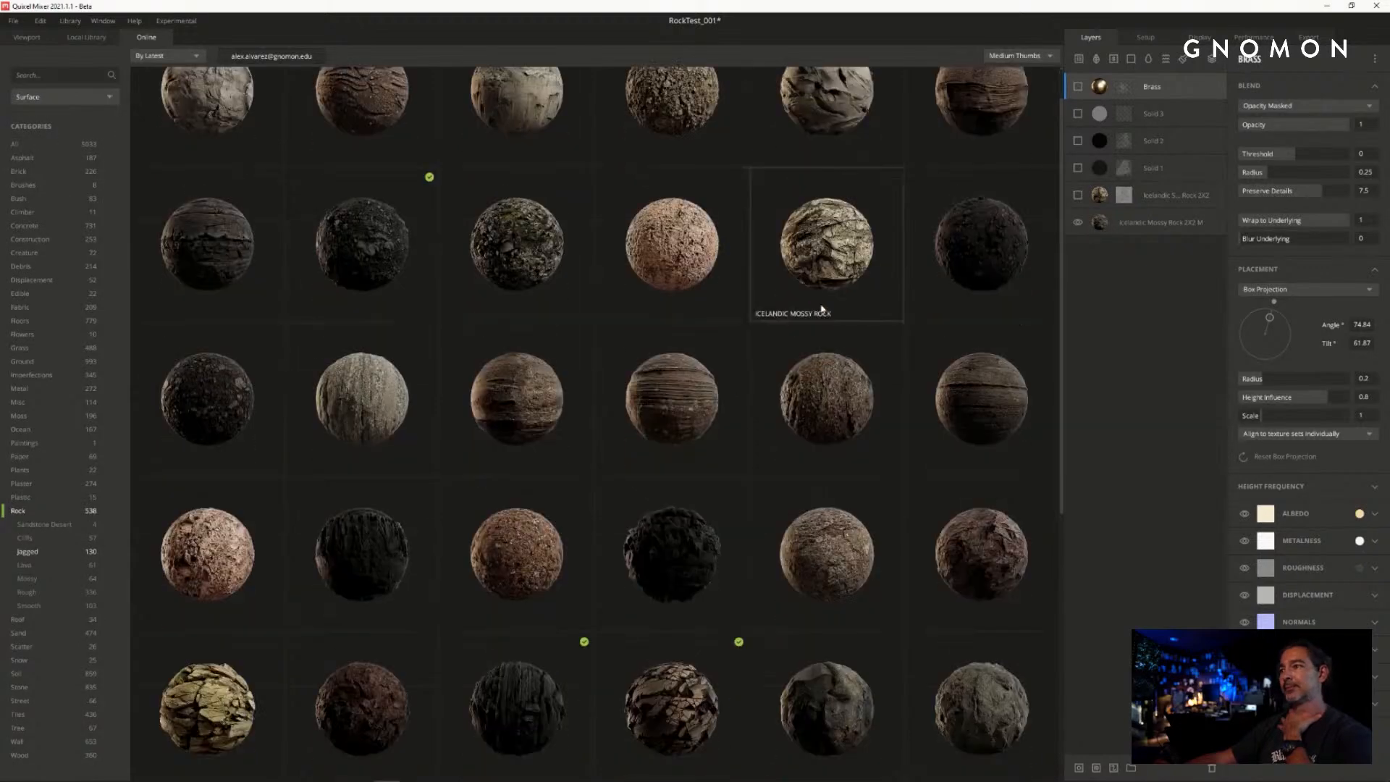
{"action": "scroll", "coordinate": [821, 310], "scroll_direction": "down", "scroll_amount": 2}
{"action": "scroll", "coordinate": [697, 334], "scroll_direction": "down", "scroll_amount": 4}
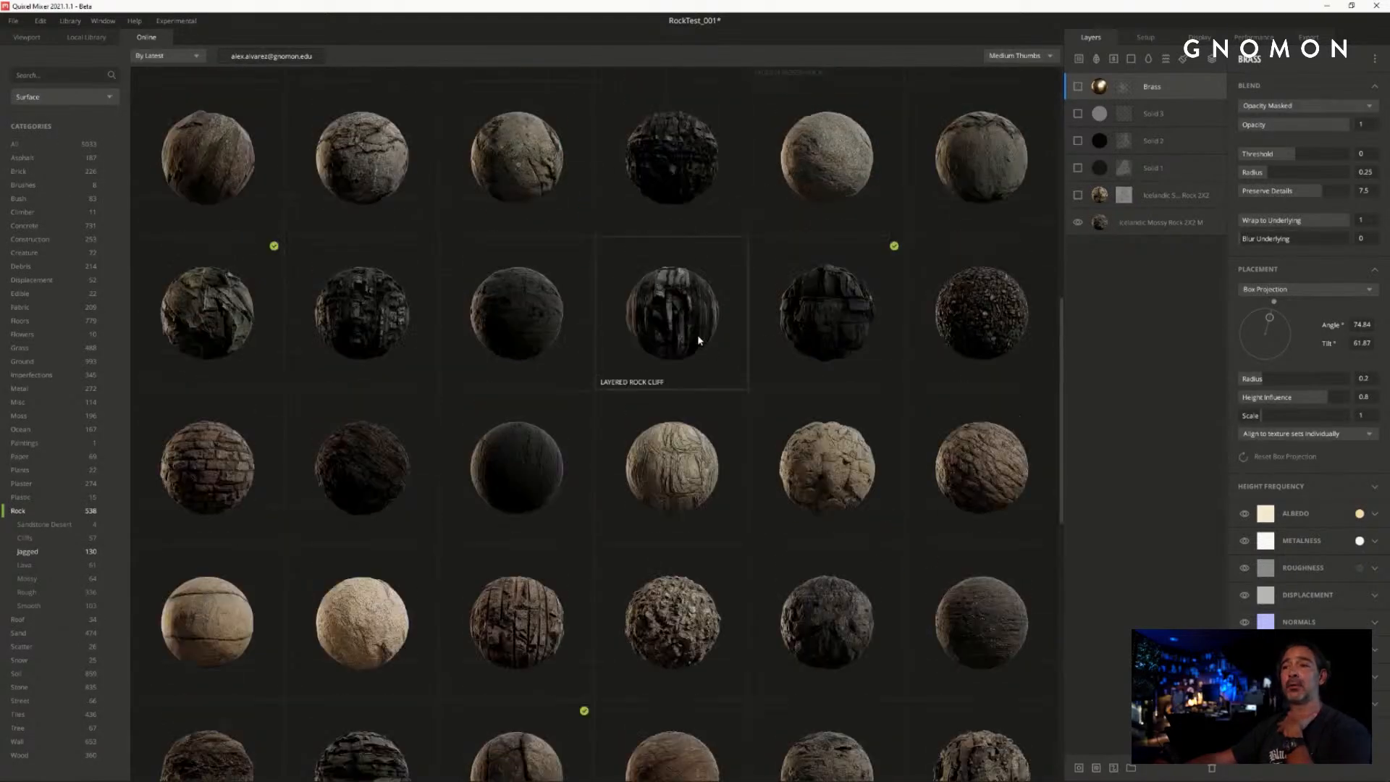
{"action": "scroll", "coordinate": [724, 340], "scroll_direction": "up", "scroll_amount": 4}
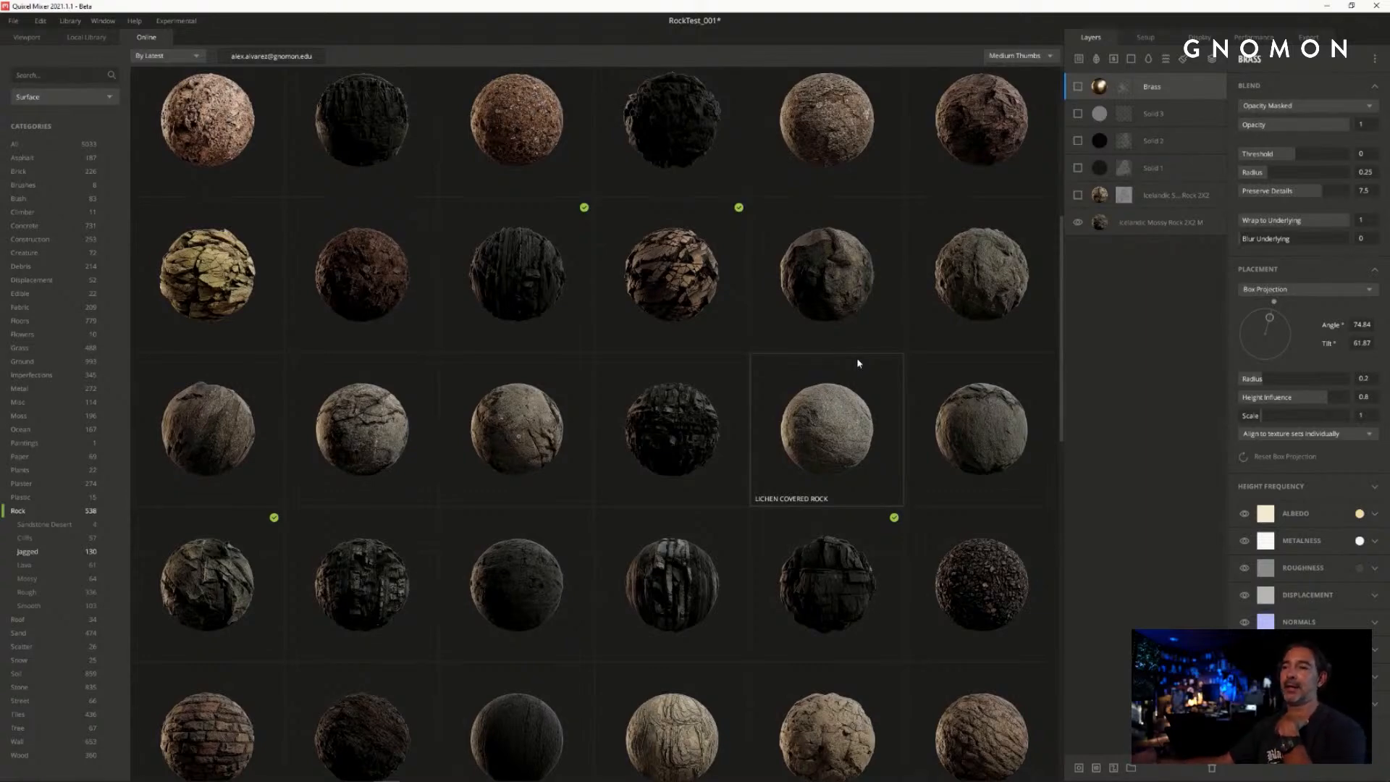
{"action": "scroll", "coordinate": [855, 316], "scroll_direction": "down", "scroll_amount": 1}
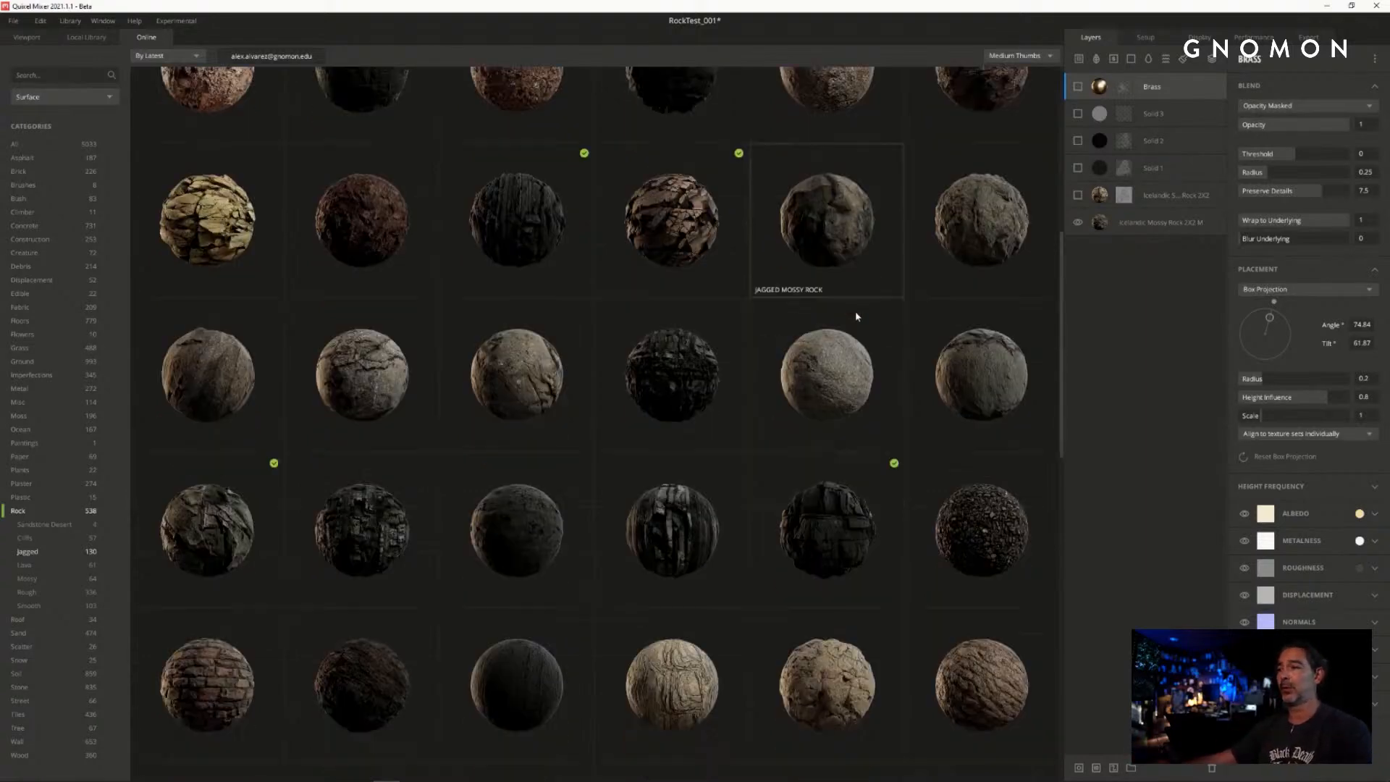
- Look through the remaining Jagged rock surfaces, and browse the Rock subcategory of Moss in the online library
{"action": "scroll", "coordinate": [855, 316], "scroll_direction": "down", "scroll_amount": 5}
{"action": "scroll", "coordinate": [821, 367], "scroll_direction": "down", "scroll_amount": 5}
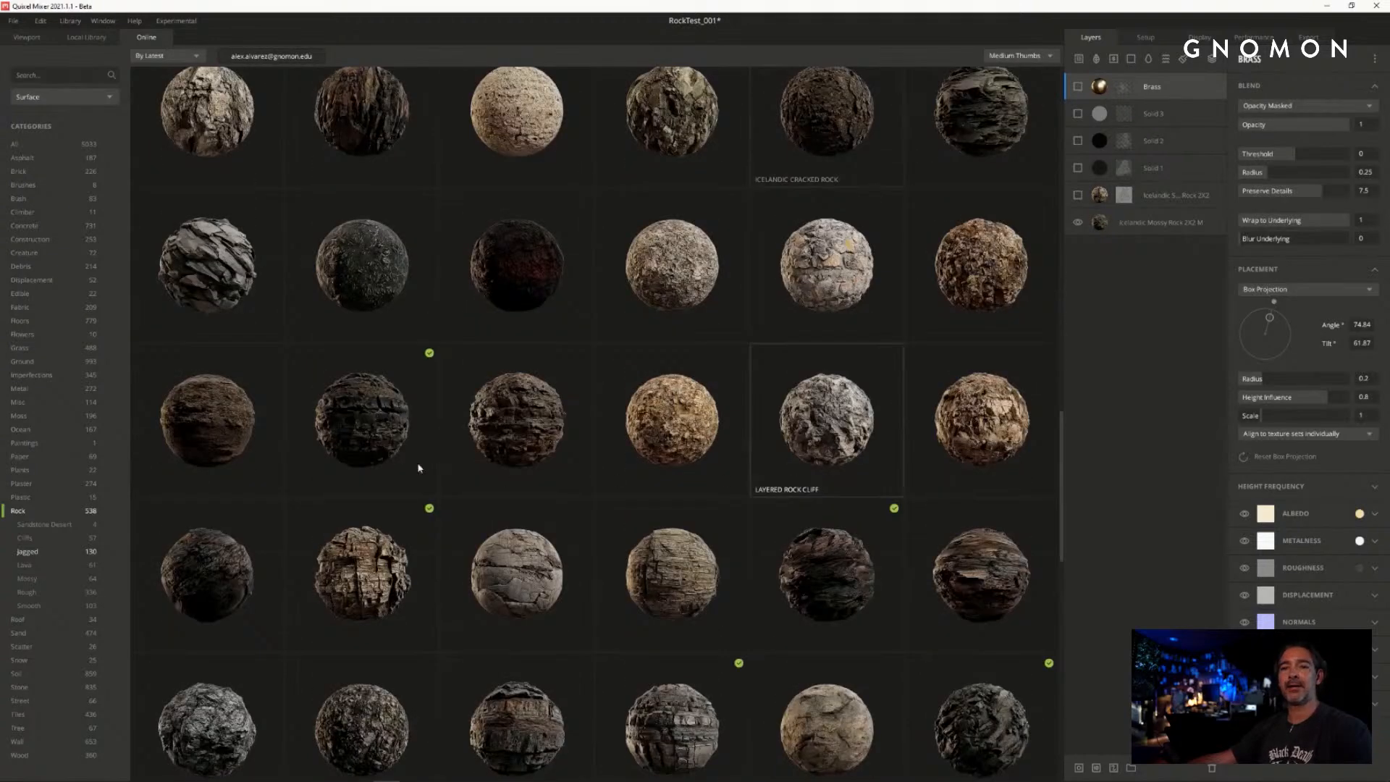
{"action": "left_click", "coordinate": [36, 388]}
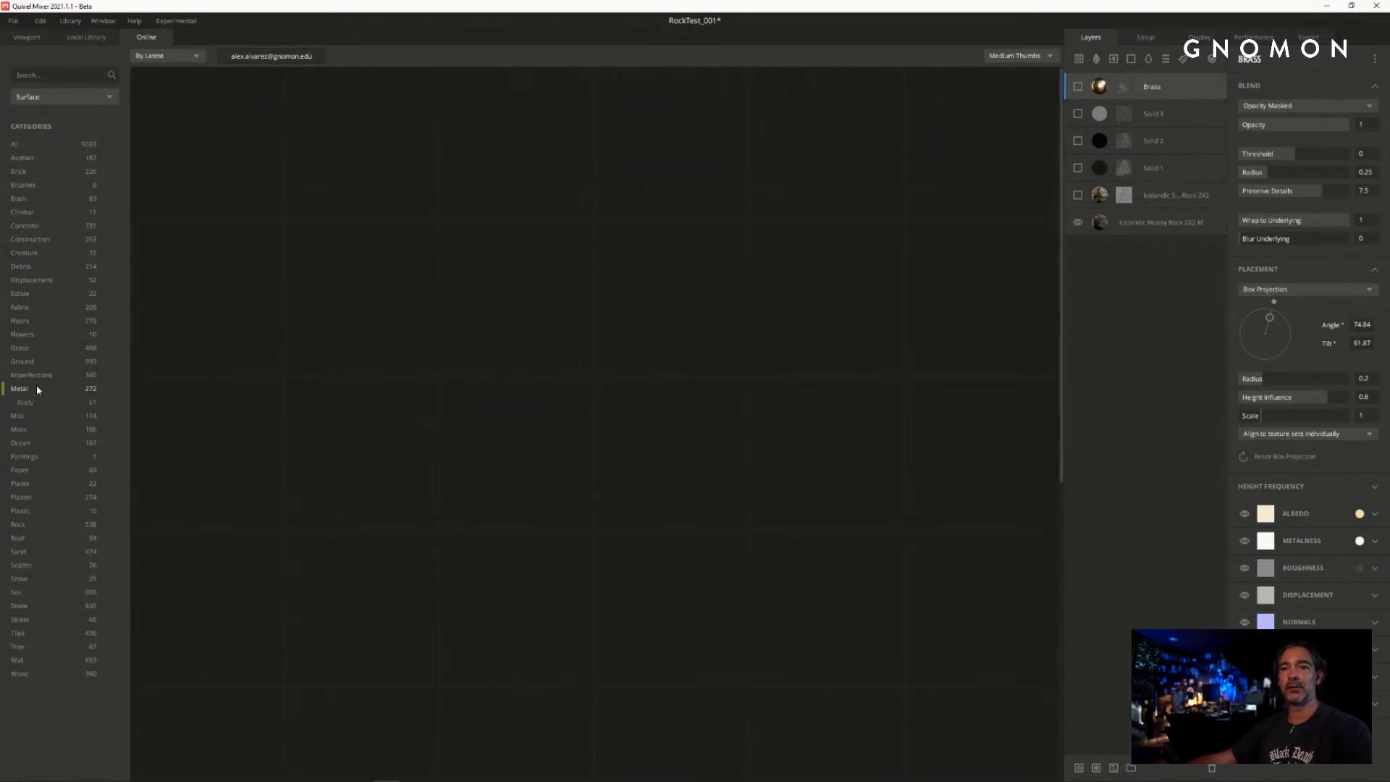
{"action": "left_click", "coordinate": [29, 430]}
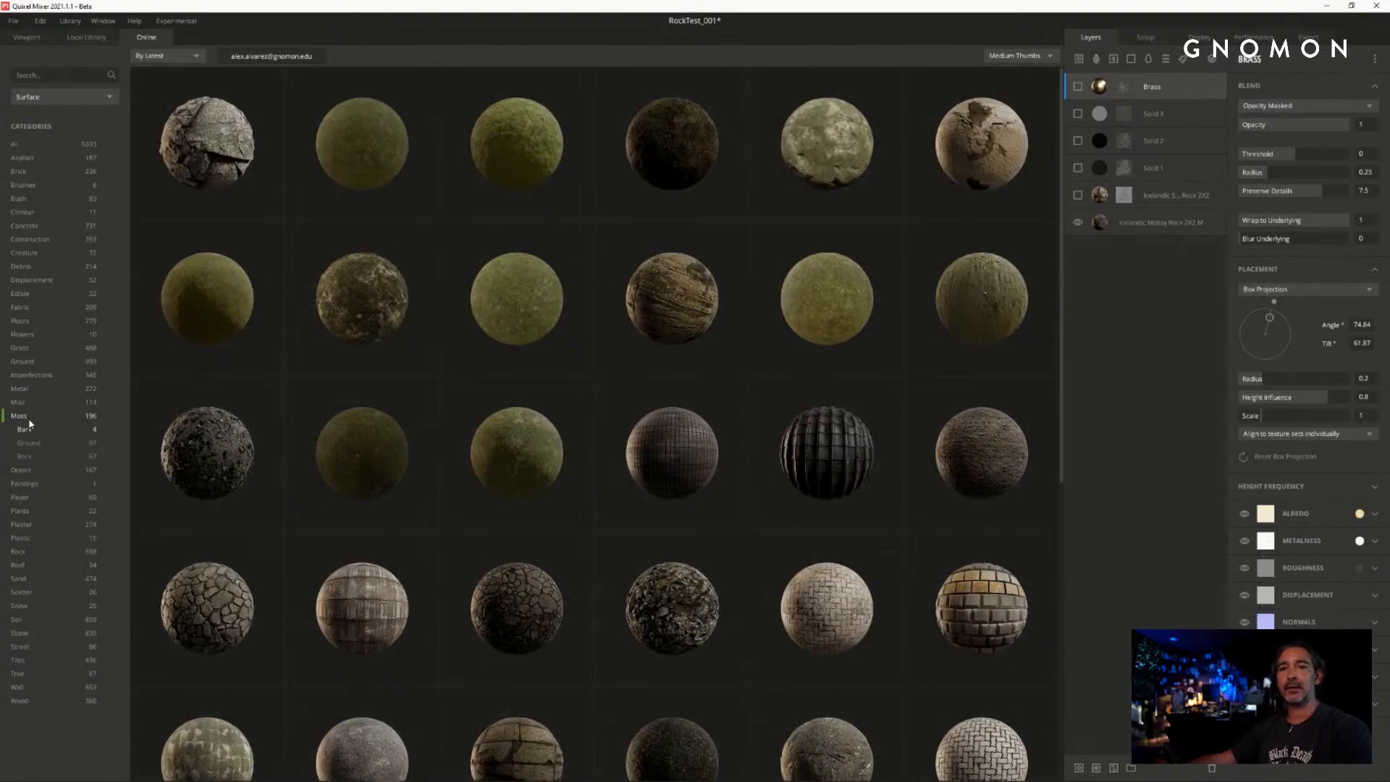
{"action": "left_click", "coordinate": [27, 458]}
{"action": "scroll", "coordinate": [763, 381], "scroll_direction": "down", "scroll_amount": 2}
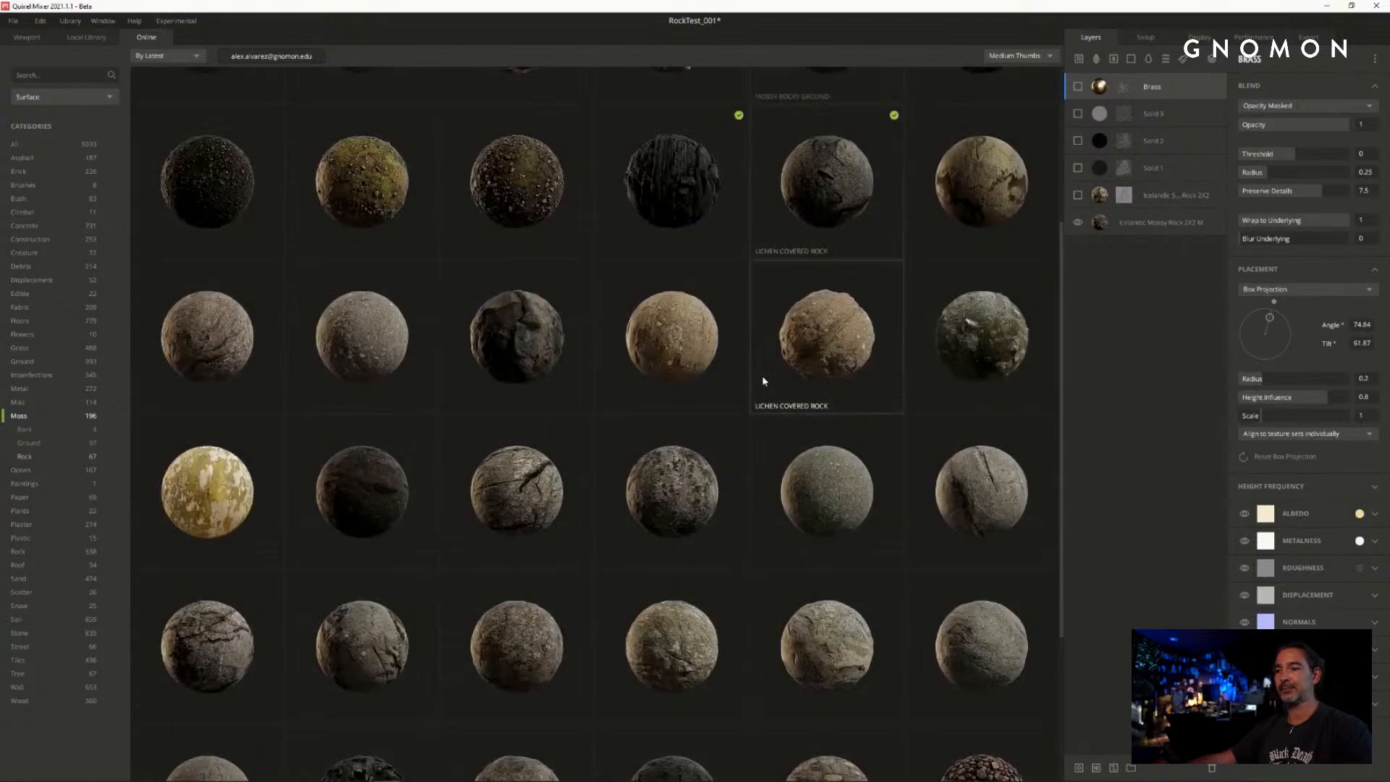
{"action": "scroll", "coordinate": [763, 381], "scroll_direction": "down", "scroll_amount": 2}
{"action": "scroll", "coordinate": [450, 242], "scroll_direction": "up", "scroll_amount": 4}
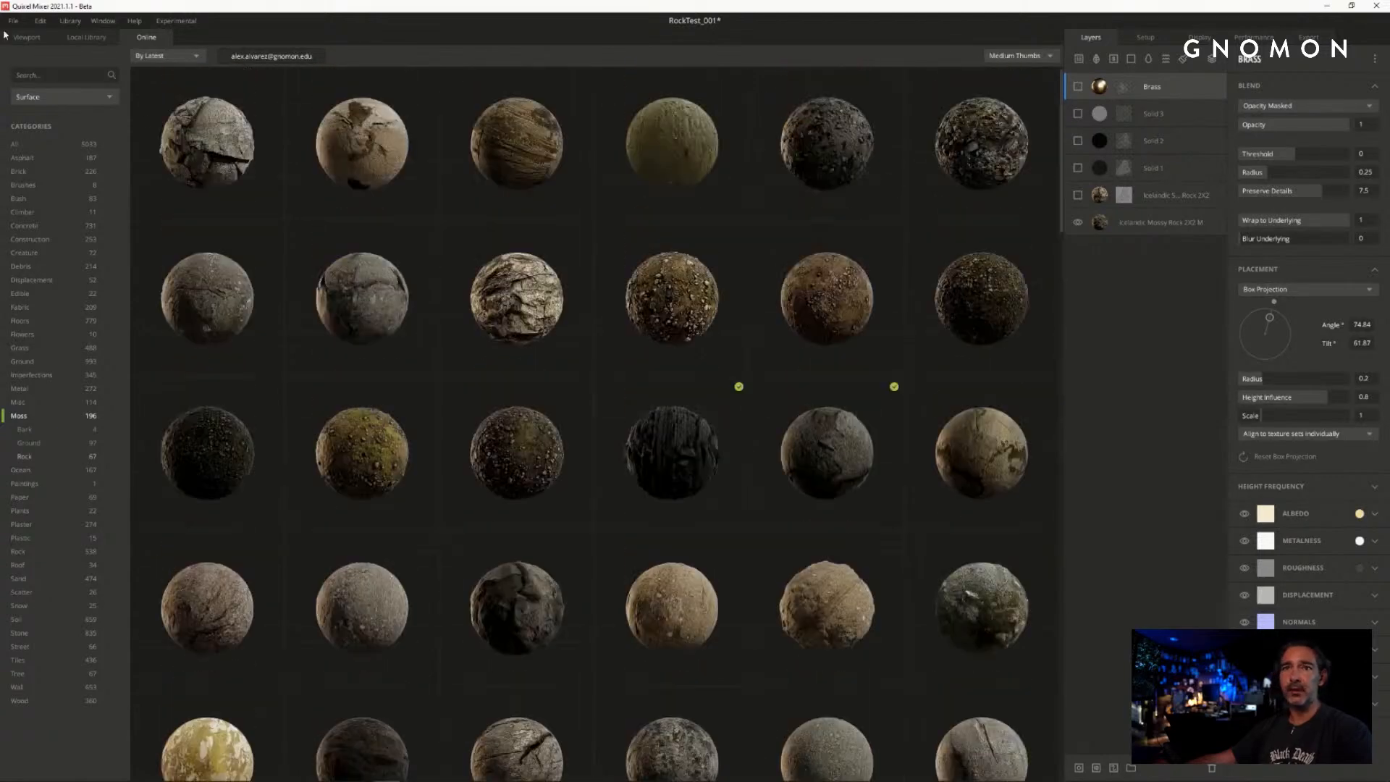
- Return to the rock model, select the Icelandic Mossy Rock base layer, and show the second Icelandic rock layer above it
{"action": "left_click", "coordinate": [22, 36]}
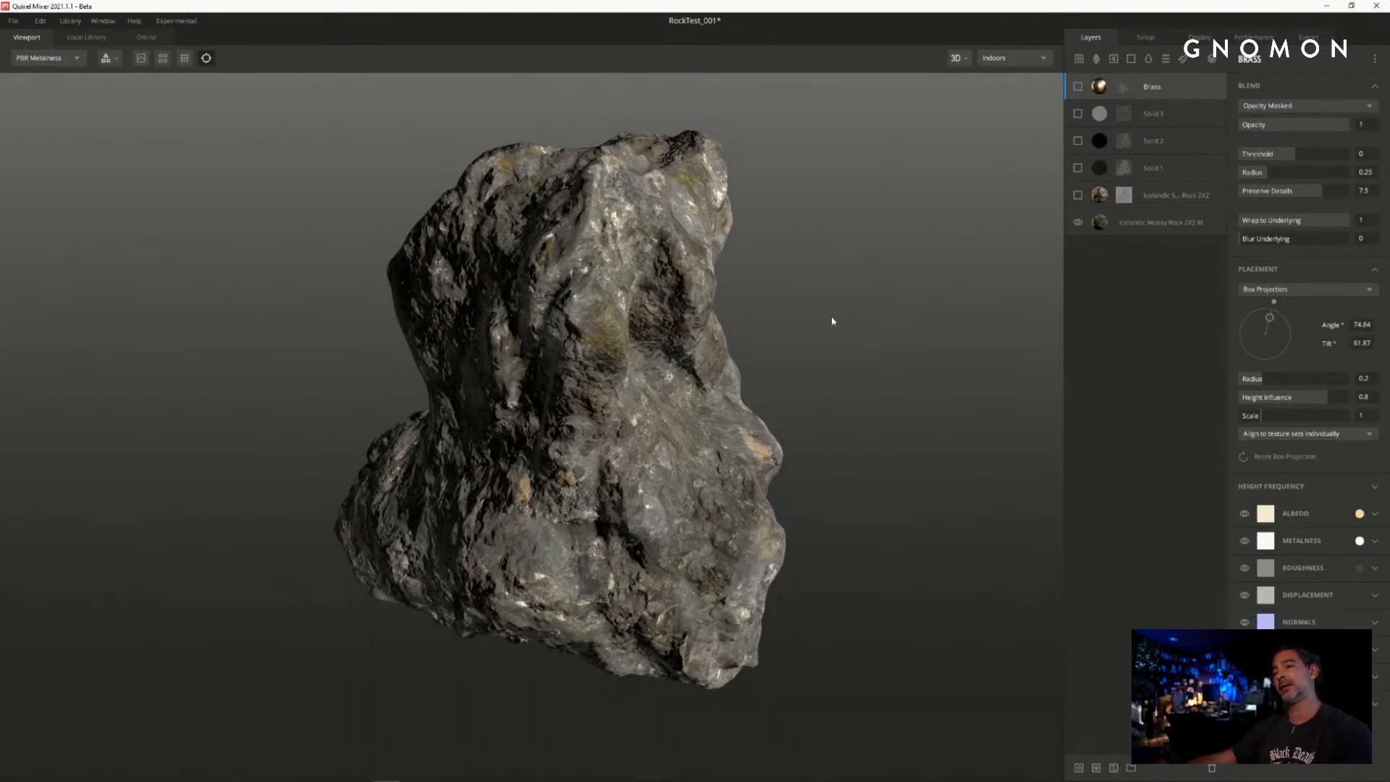
{"action": "left_click_drag", "start_coordinate": [833, 321], "coordinate": [944, 283]}
{"action": "left_click", "coordinate": [1148, 224]}
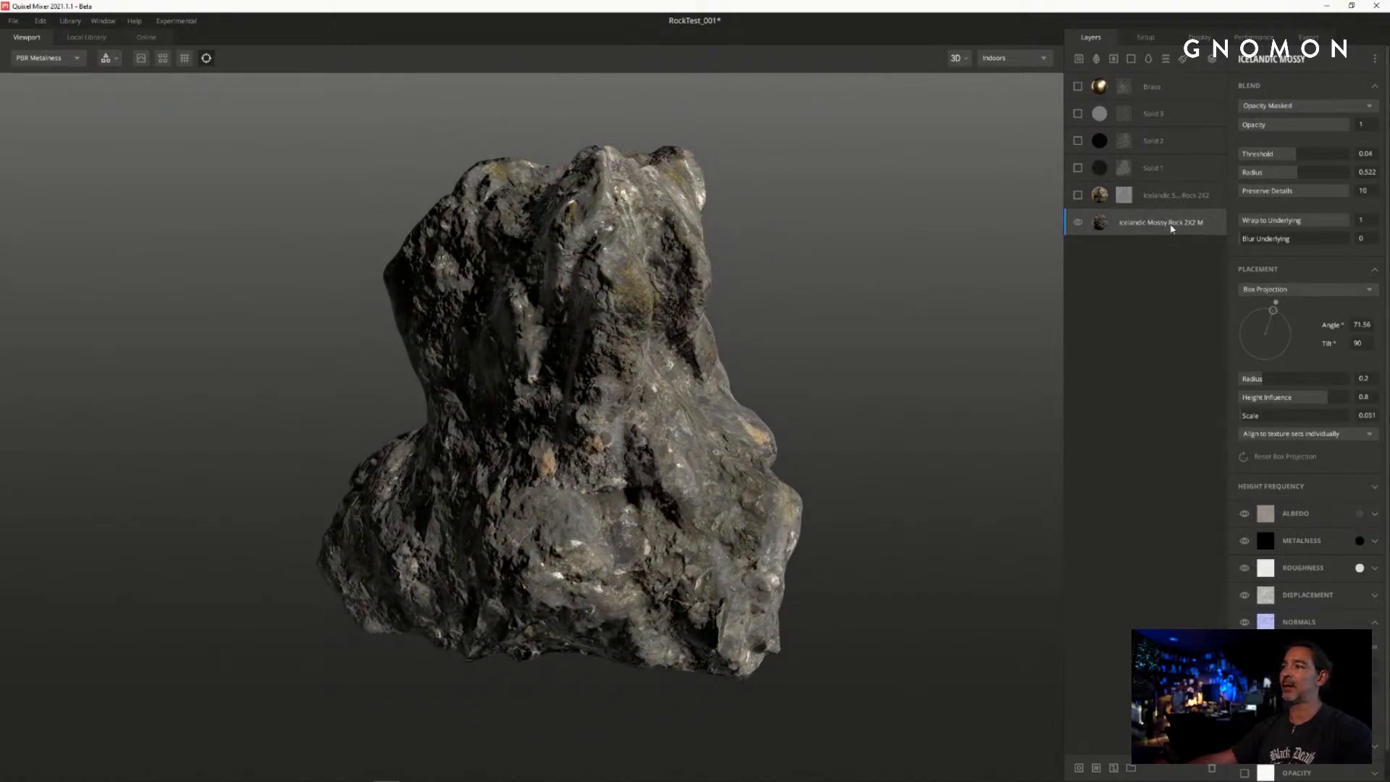
{"action": "left_click_drag", "start_coordinate": [847, 344], "coordinate": [812, 331]}
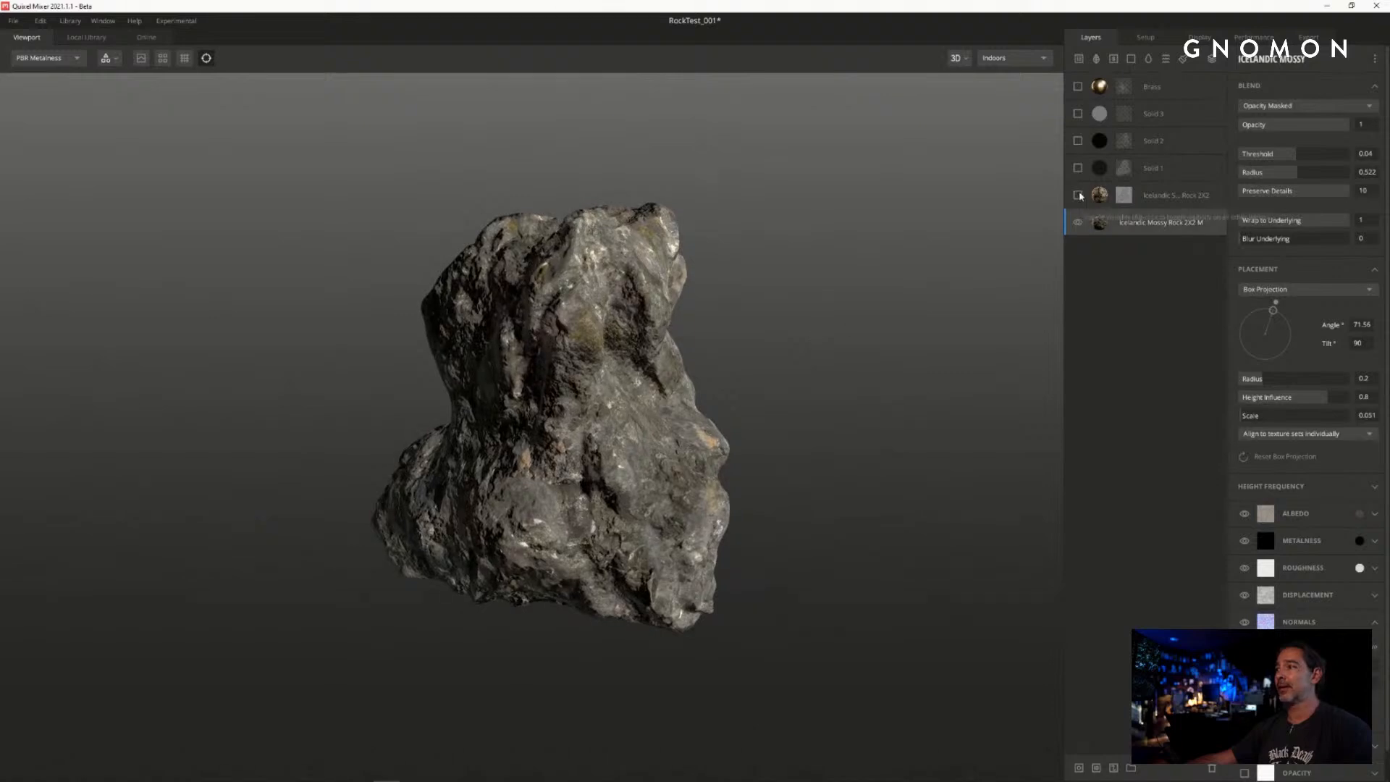
{"action": "scroll", "coordinate": [816, 350], "scroll_direction": "up", "scroll_amount": 5}
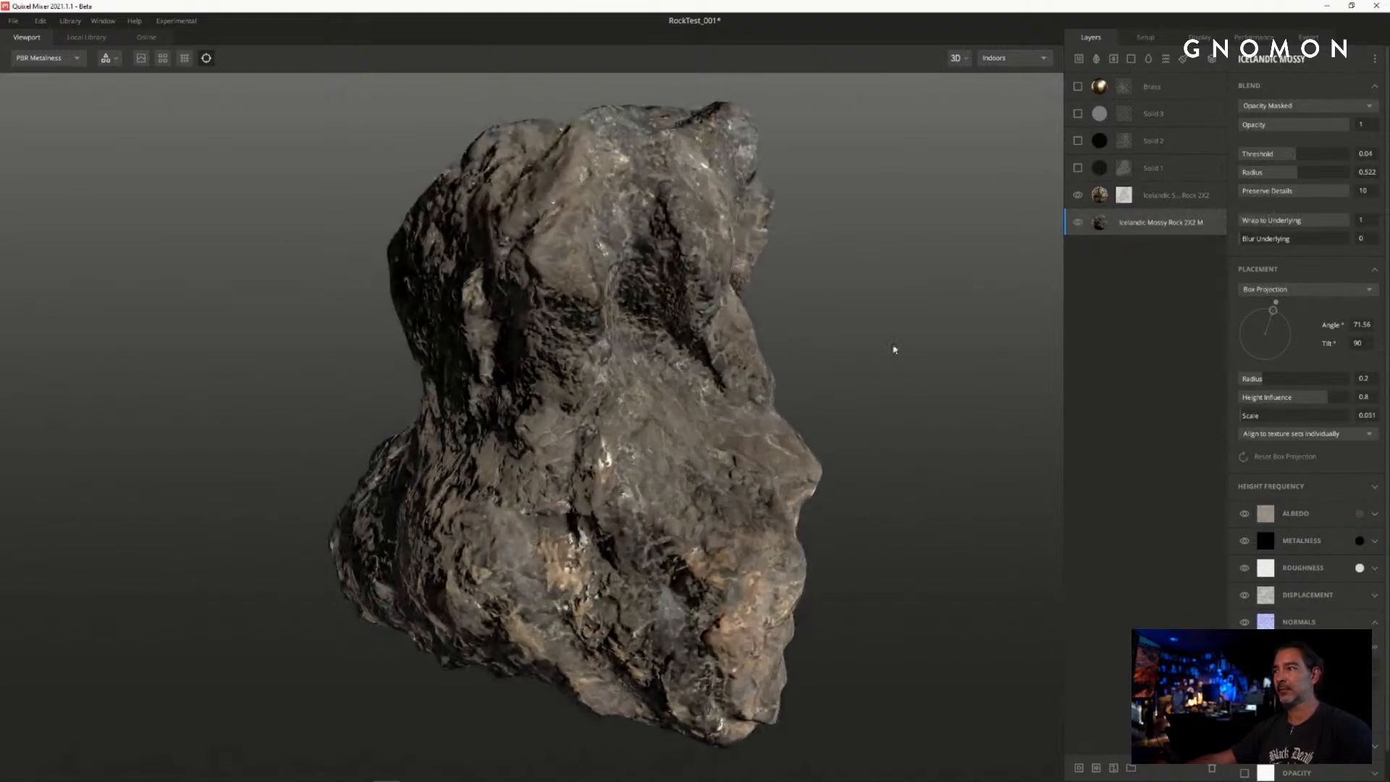
{"action": "scroll", "coordinate": [898, 350], "scroll_direction": "down", "scroll_amount": 3}
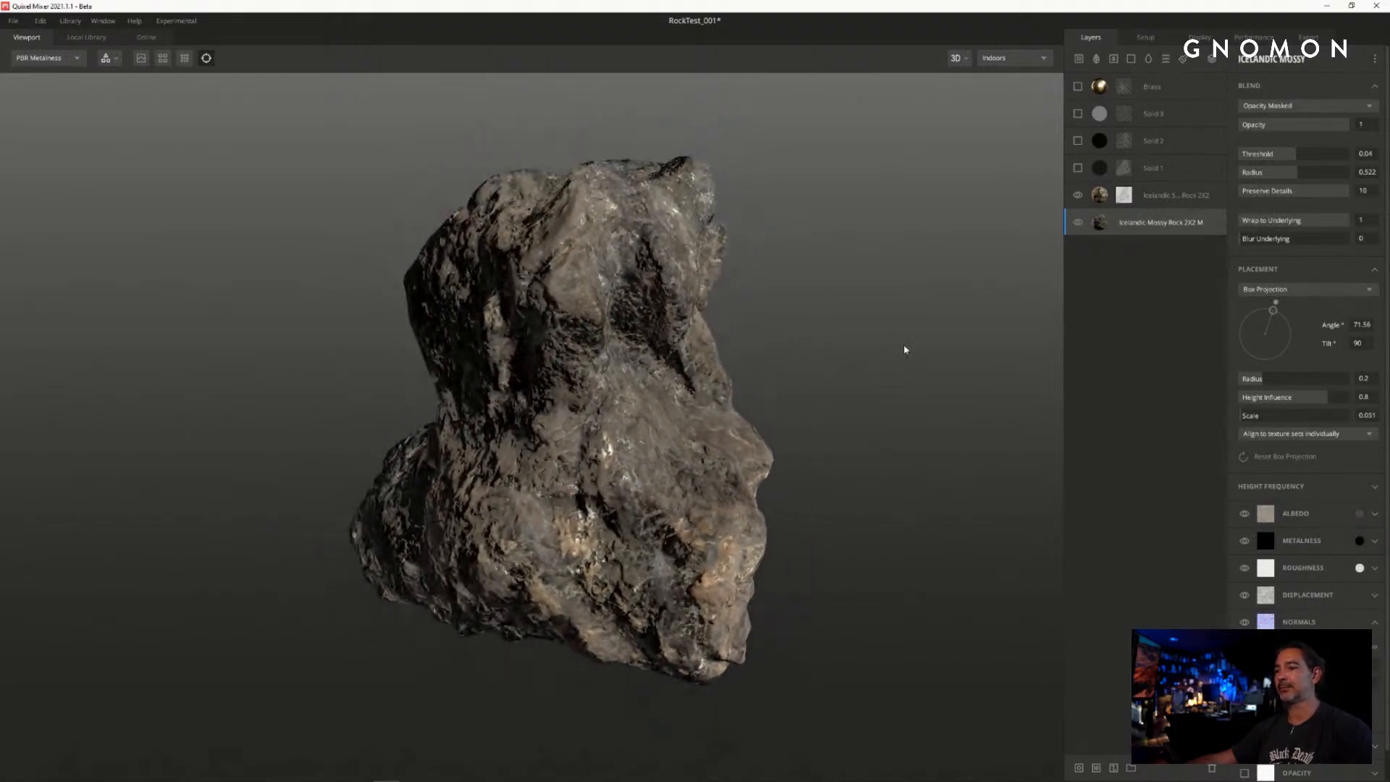
- Hide the base layer briefly to examine the masked Icelandic rock layer above it, and show it again
{"action": "left_click", "coordinate": [1077, 222]}
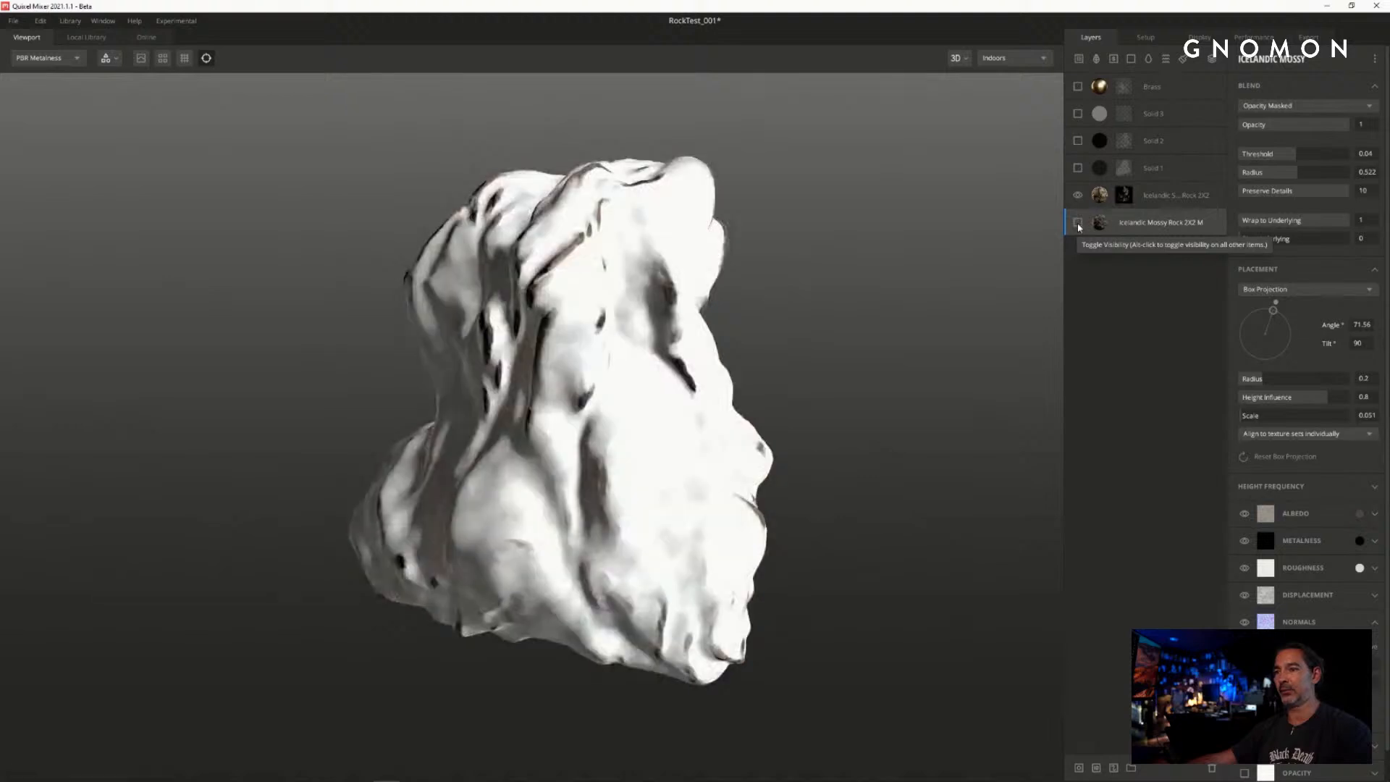
{"action": "left_click_drag", "start_coordinate": [797, 304], "coordinate": [831, 287], "text": "alt"}
{"action": "left_click", "coordinate": [1077, 222]}
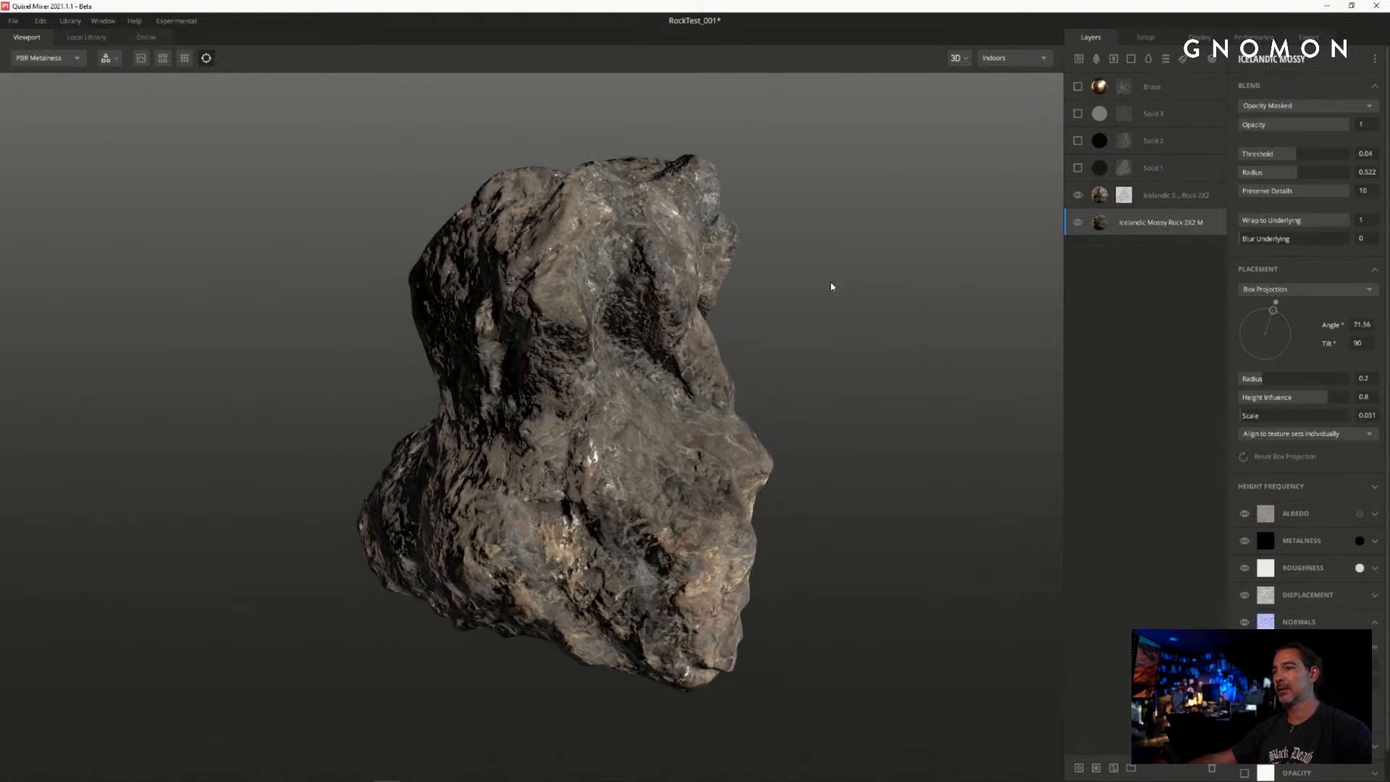
- Show the Solid 1 and Solid 2 layers, inspecting the rock from several angles after each one
{"action": "left_click", "coordinate": [1077, 168]}
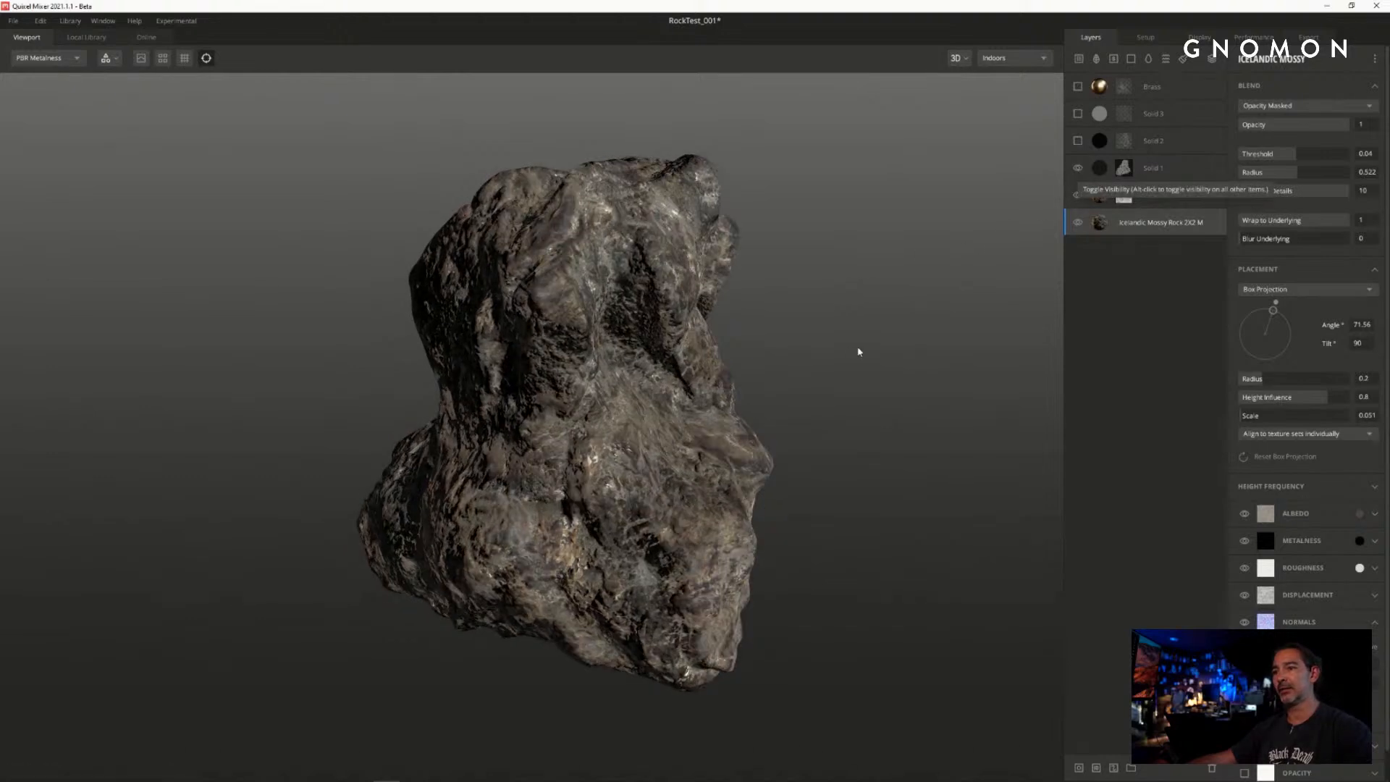
{"action": "left_click_drag", "start_coordinate": [859, 352], "coordinate": [795, 364], "text": "alt"}
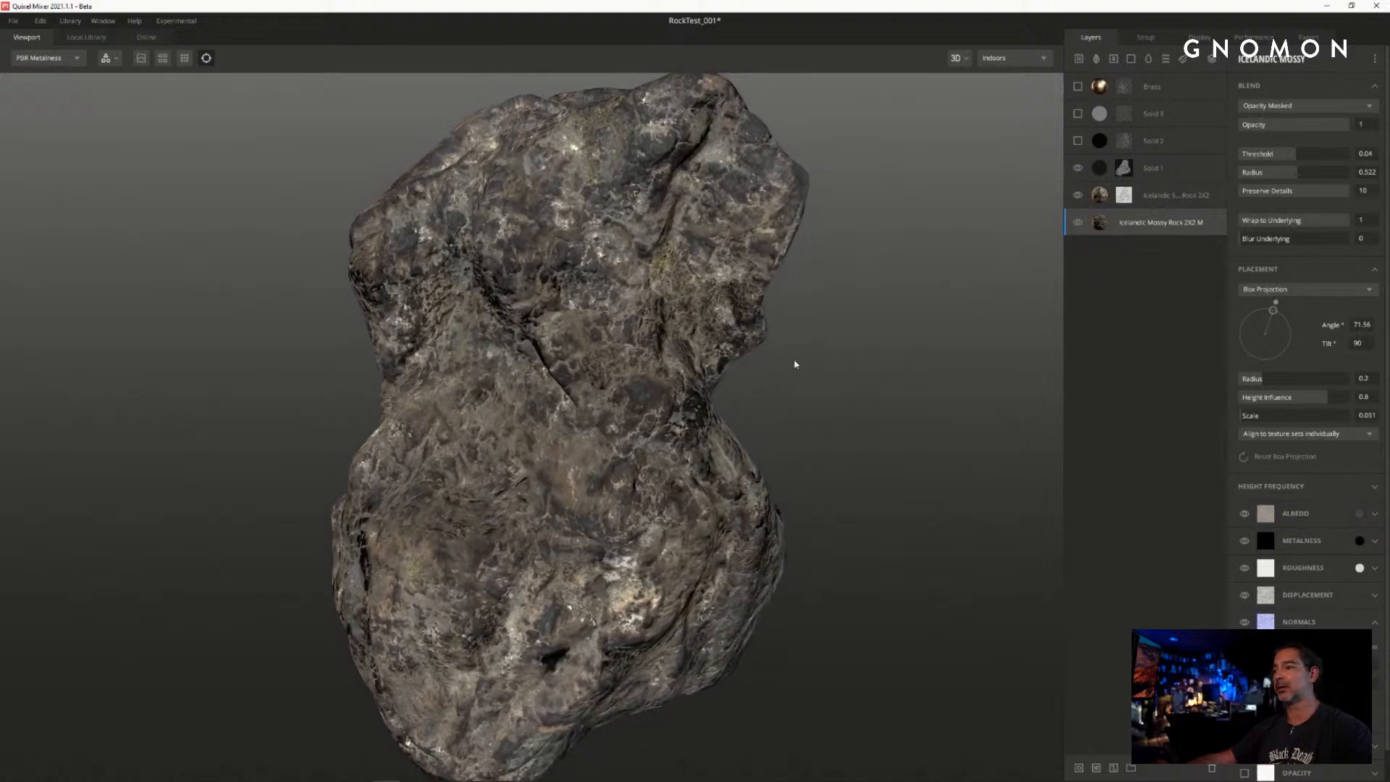
{"action": "mouse_move", "coordinate": [679, 272]}
{"action": "left_mouse_down", "text": "alt"}
{"action": "mouse_move", "coordinate": [629, 275]}
{"action": "mouse_move", "coordinate": [685, 269]}
{"action": "left_mouse_up", "text": "alt"}
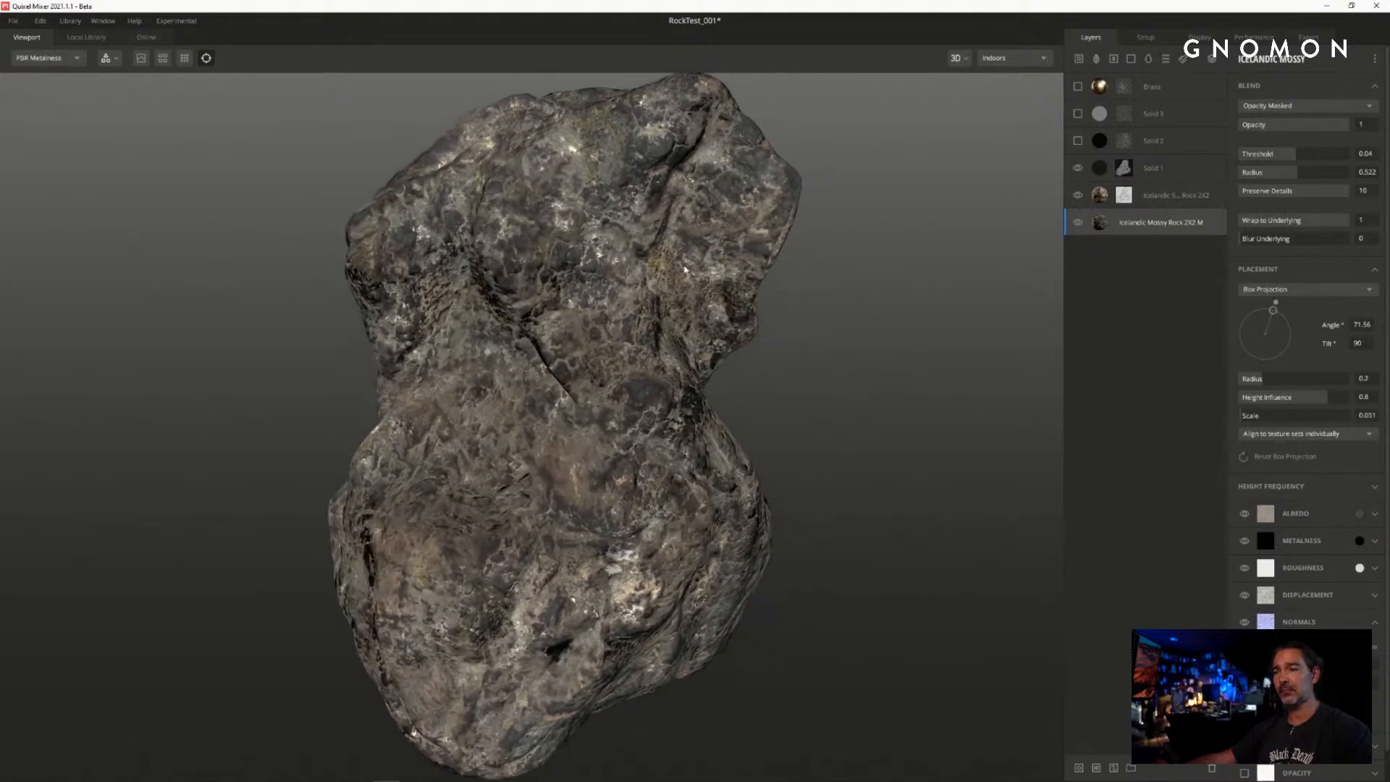
{"action": "left_click", "coordinate": [1078, 141]}
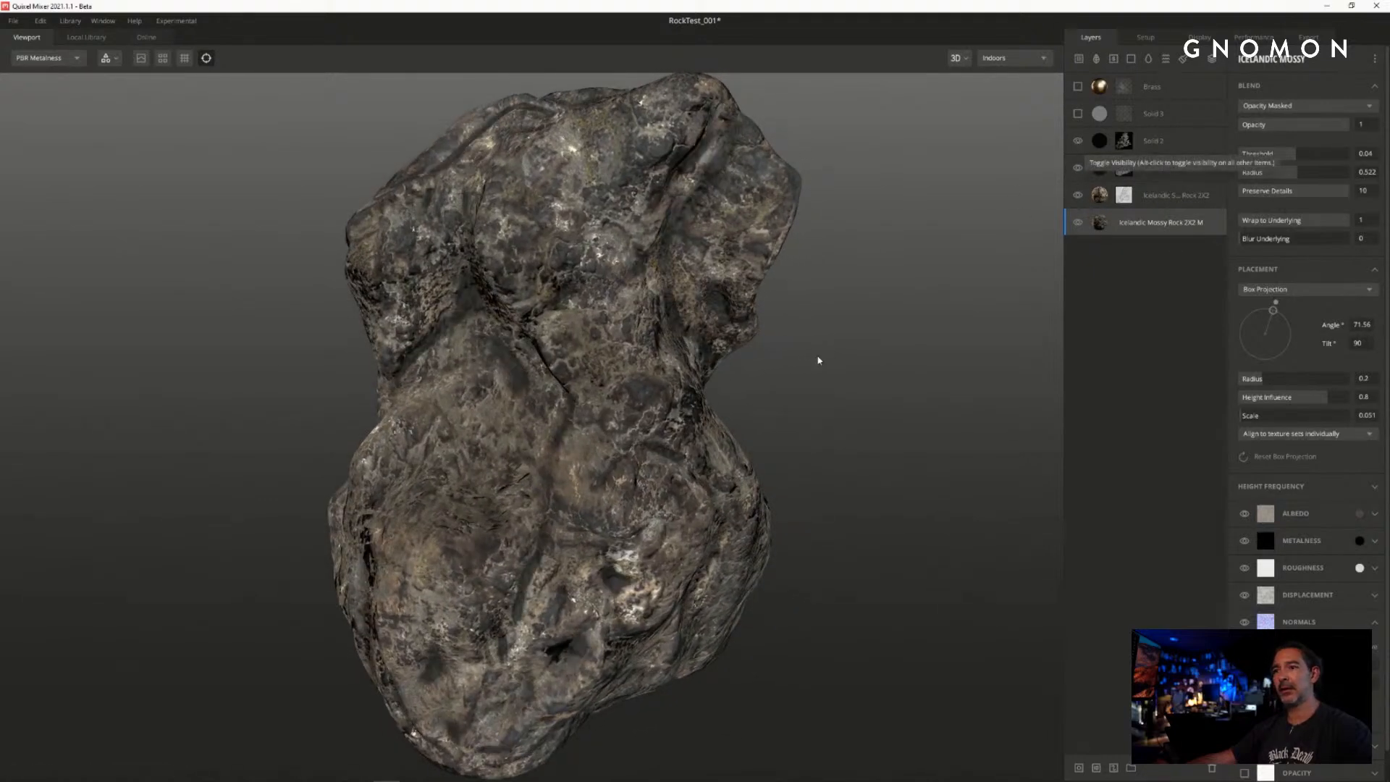
{"action": "scroll", "coordinate": [826, 338], "scroll_direction": "down", "scroll_amount": 5}
{"action": "left_click_drag", "start_coordinate": [825, 334], "coordinate": [923, 297], "text": "alt"}
{"action": "left_click_drag", "start_coordinate": [800, 289], "coordinate": [1005, 184], "text": "alt"}
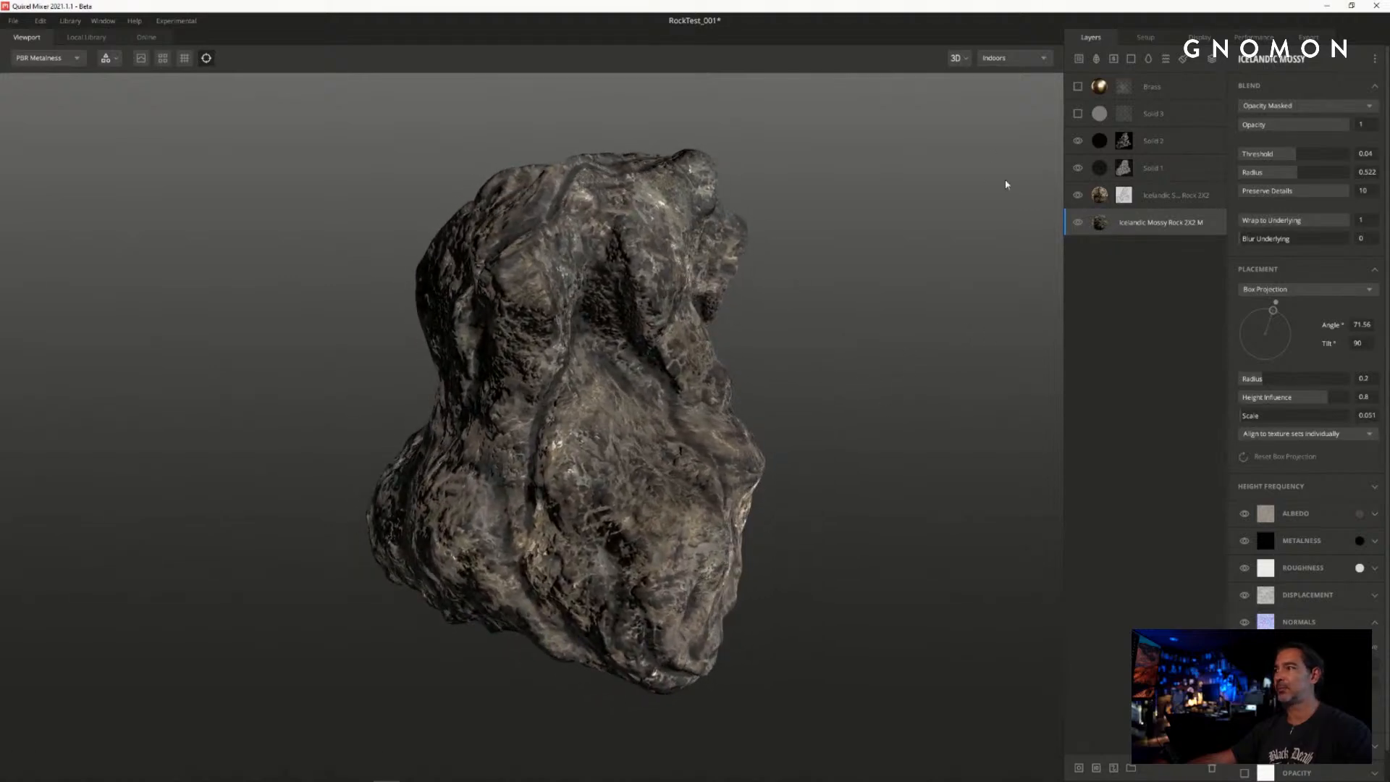
- Show the Brass layer and inspect its metallic areas across the rock from near and far
{"action": "left_click", "coordinate": [1077, 86]}
{"action": "left_click_drag", "start_coordinate": [934, 236], "coordinate": [858, 218], "text": "alt"}
{"action": "scroll", "coordinate": [858, 217], "scroll_direction": "down", "scroll_amount": 5}
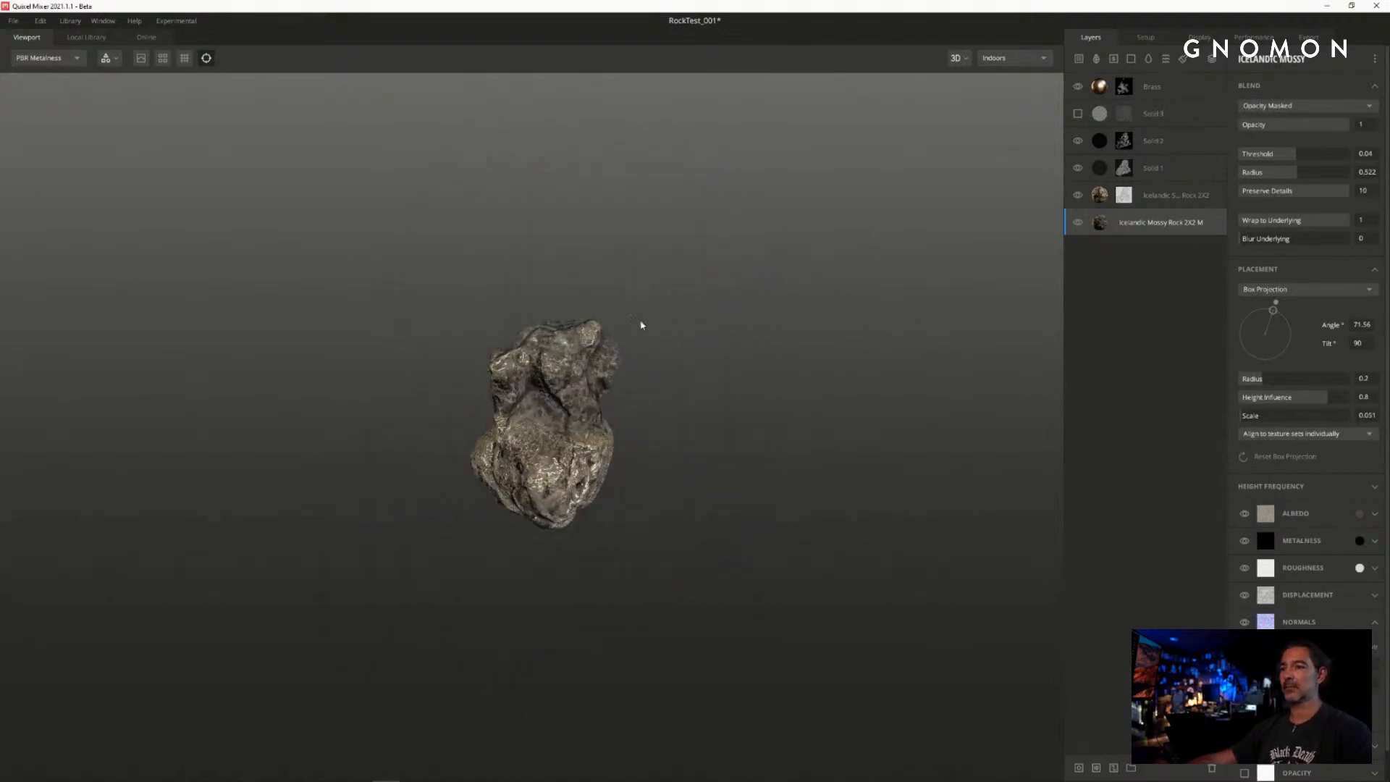
{"action": "scroll", "coordinate": [725, 305], "scroll_direction": "up", "scroll_amount": 4}
{"action": "left_click_drag", "start_coordinate": [724, 305], "coordinate": [872, 382], "text": "alt"}
{"action": "scroll", "coordinate": [804, 388], "scroll_direction": "up", "scroll_amount": 3}
{"action": "scroll", "coordinate": [877, 391], "scroll_direction": "down", "scroll_amount": 2}
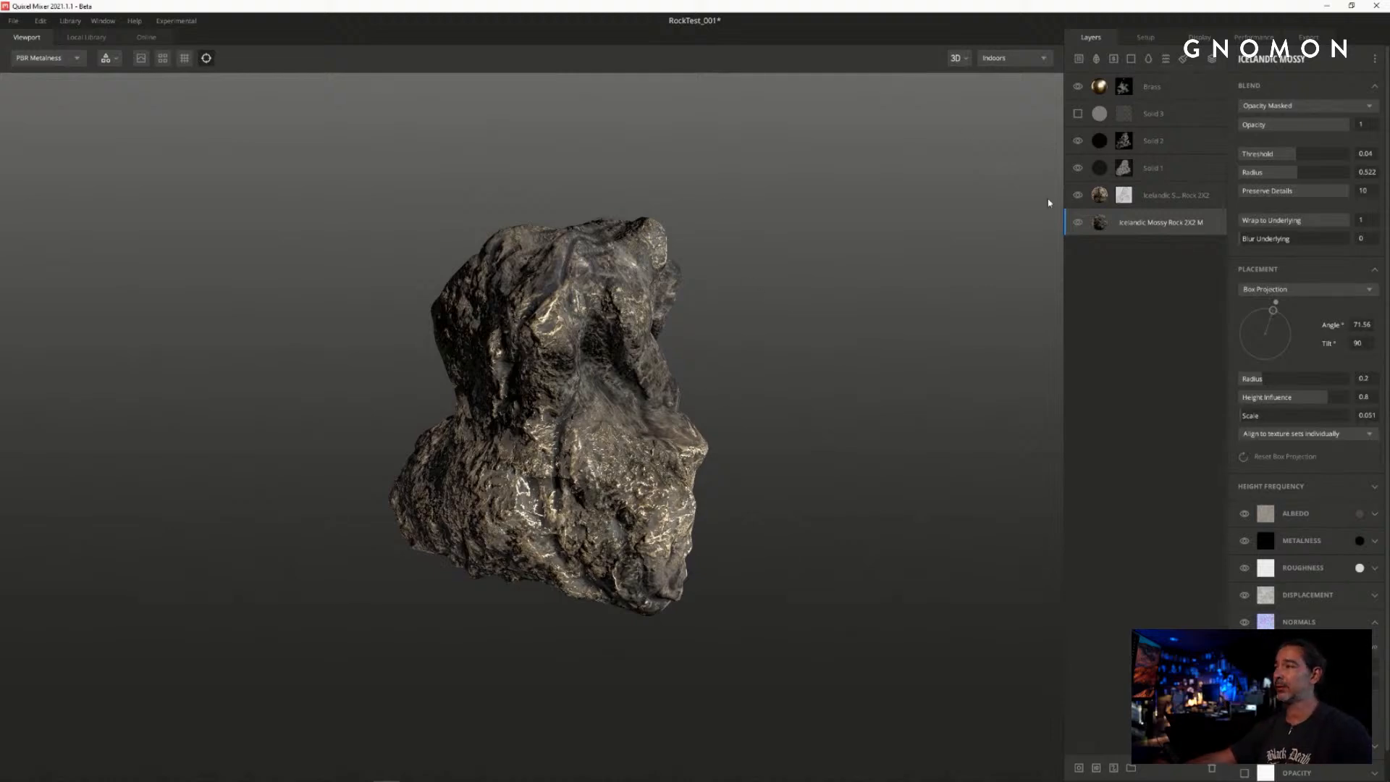
{"action": "left_click_drag", "start_coordinate": [797, 298], "coordinate": [809, 331], "text": "alt"}
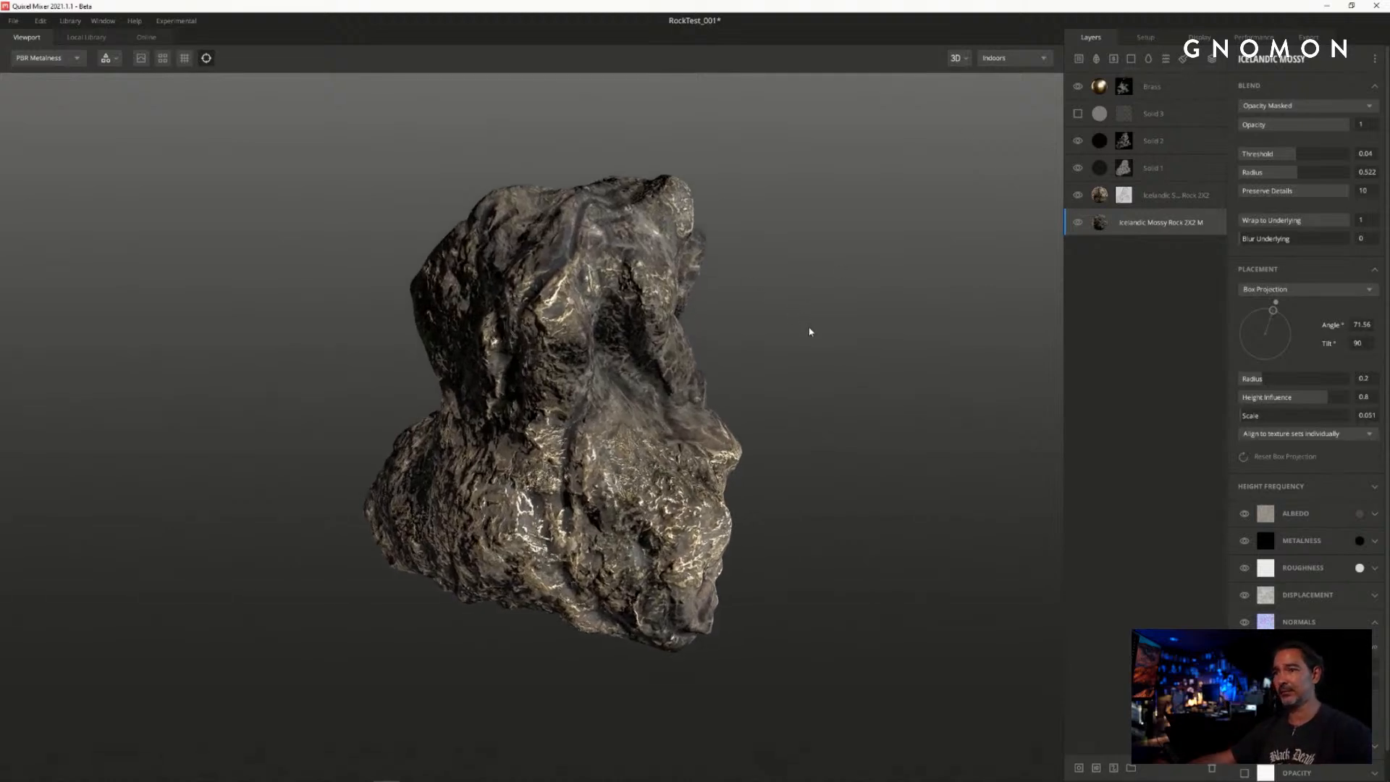
{"action": "left_click_drag", "start_coordinate": [788, 275], "coordinate": [796, 280], "text": "alt"}
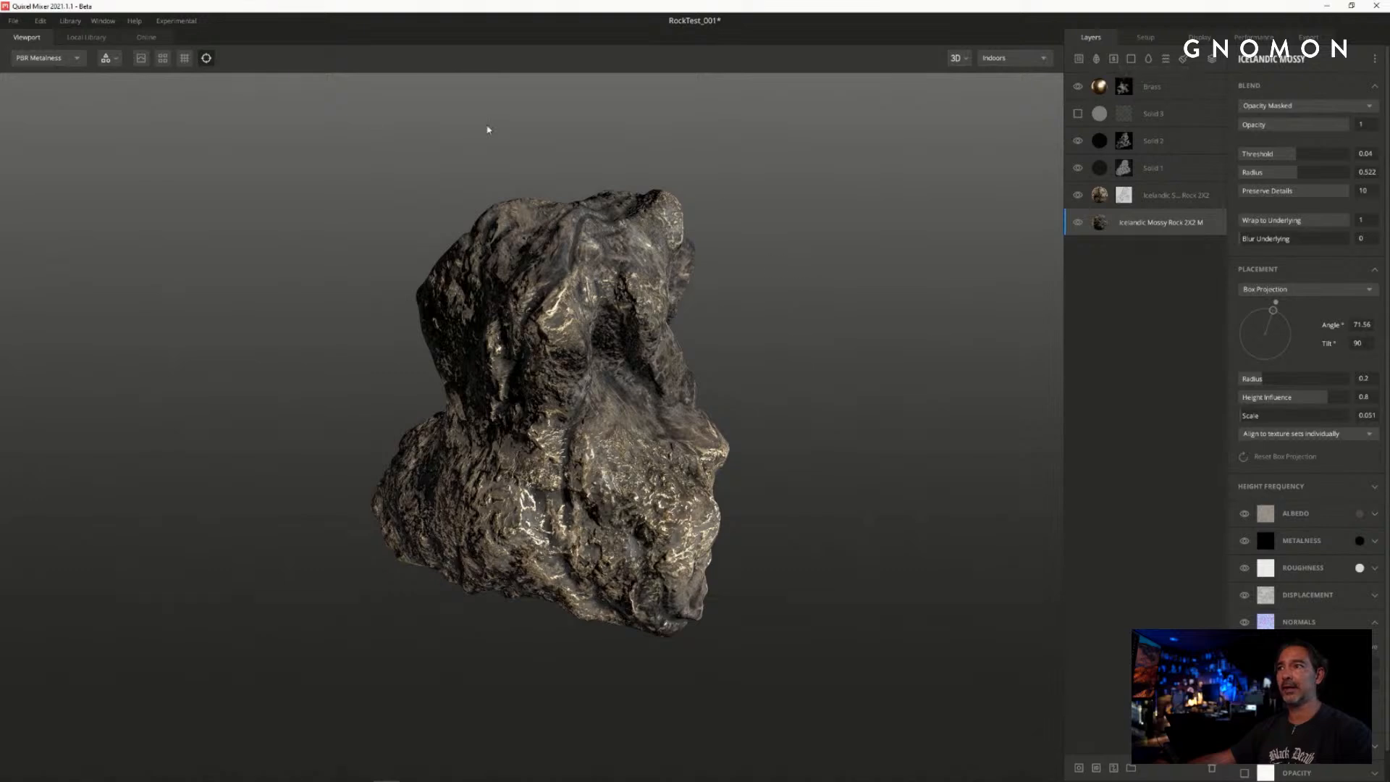
- Save the mix as RockTest_001 in the Experiments project
{"action": "left_click", "coordinate": [12, 21]}
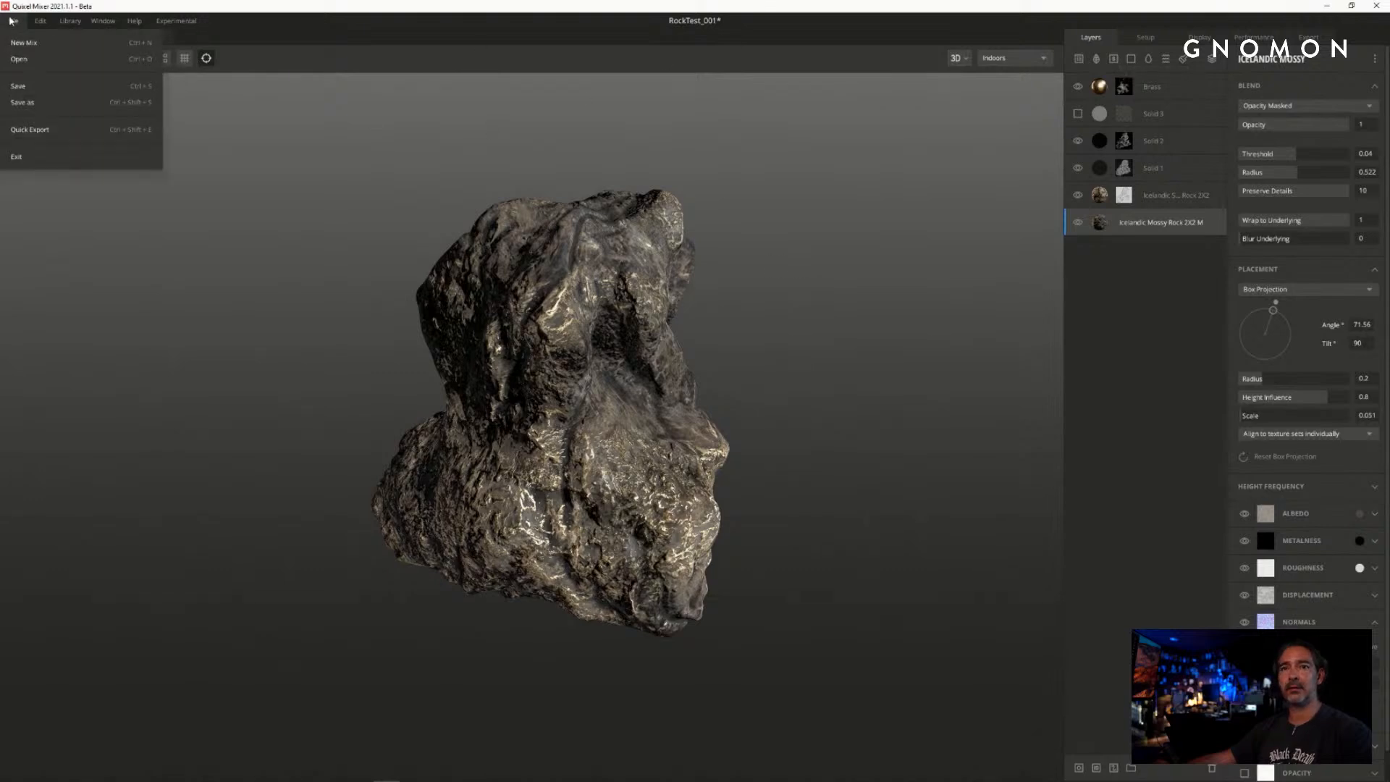
{"action": "left_click", "coordinate": [35, 91]}
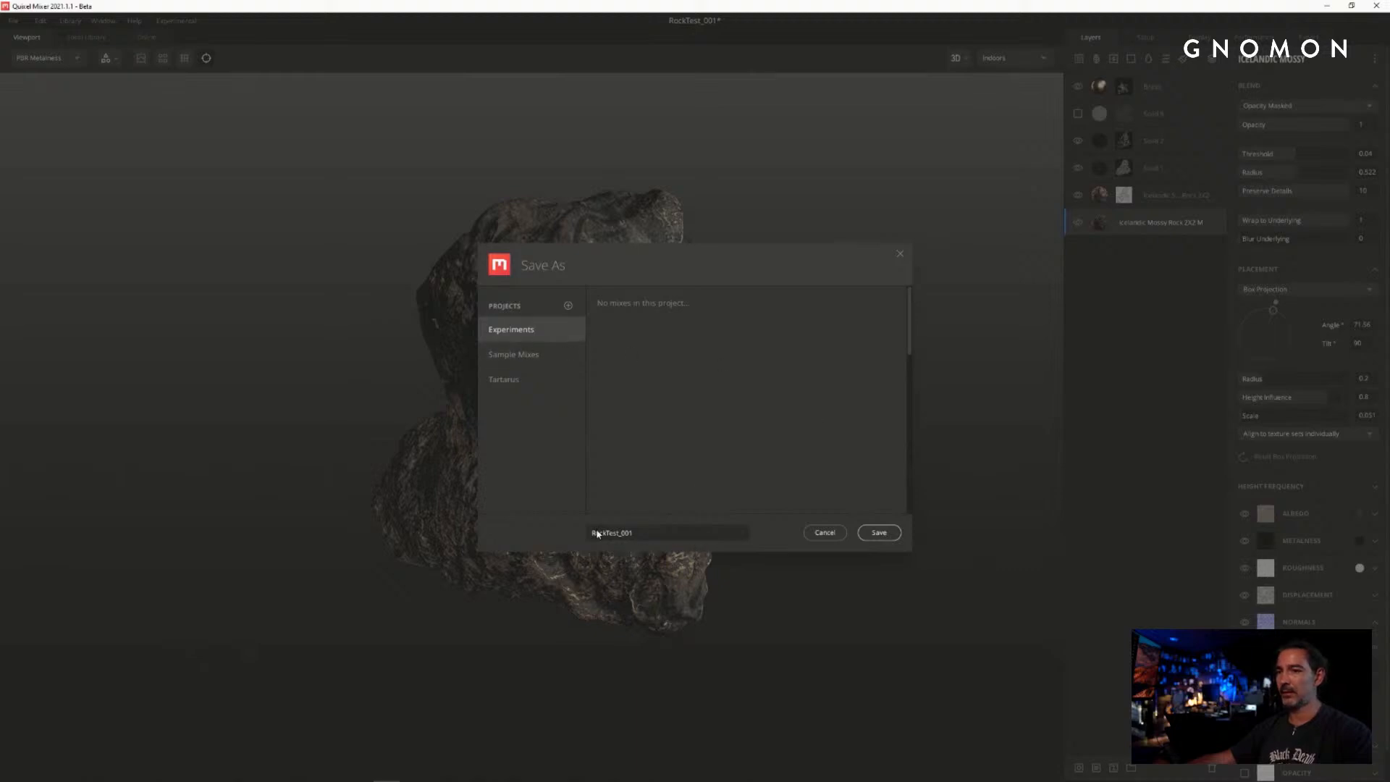
{"action": "left_click", "coordinate": [879, 533]}
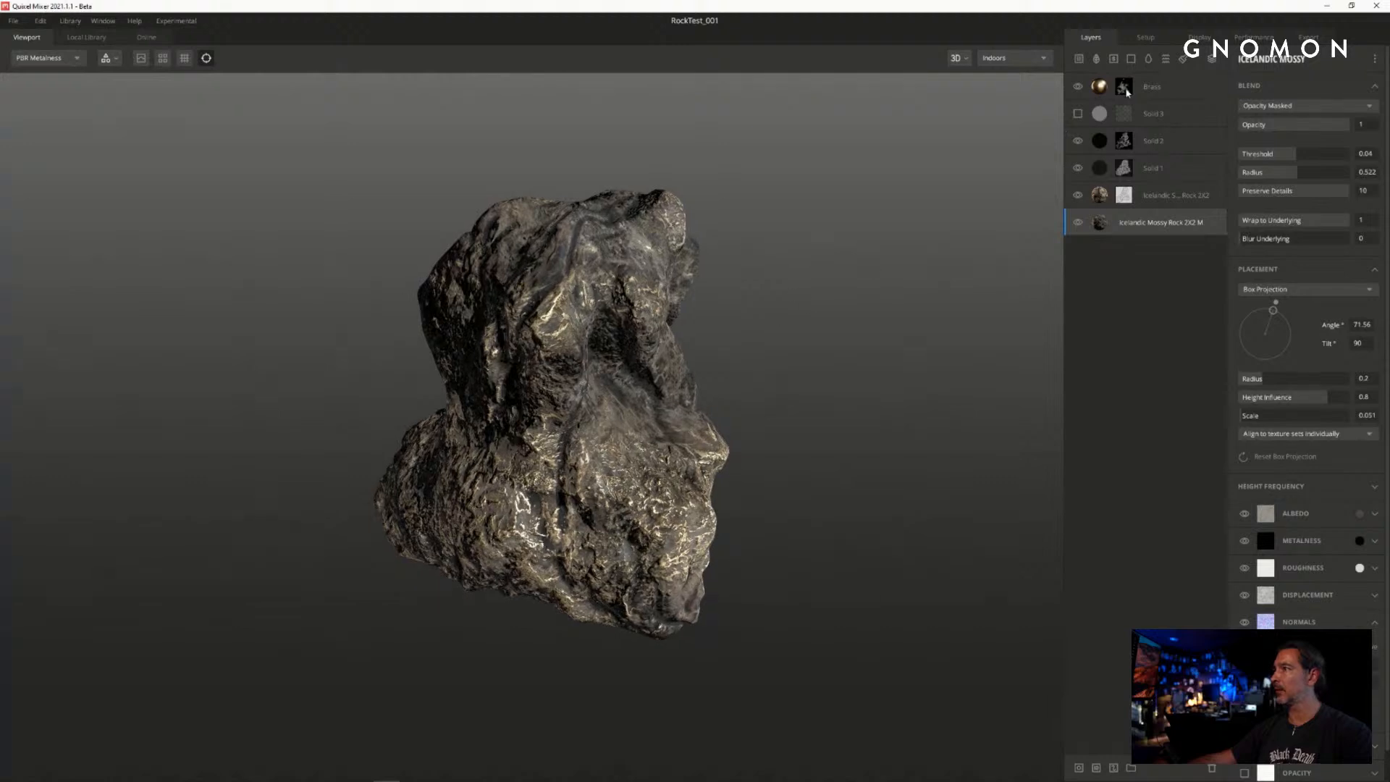
- Open the mix's model setup and start choosing a new file for the custom model
{"action": "left_click", "coordinate": [1146, 37]}
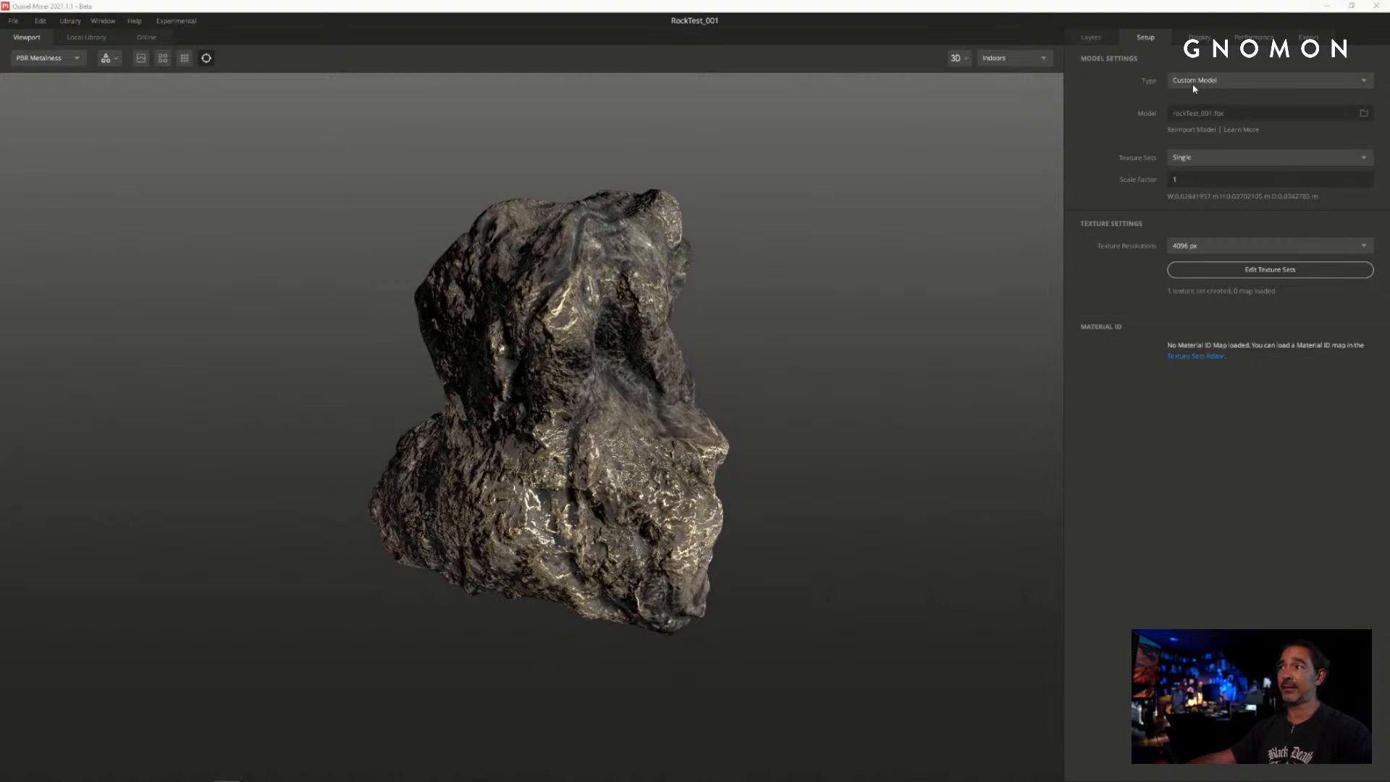
{"action": "mouse_move", "coordinate": [878, 278]}
{"action": "left_mouse_down", "text": "alt"}
{"action": "mouse_move", "coordinate": [828, 299]}
{"action": "mouse_move", "coordinate": [869, 282]}
{"action": "left_mouse_up", "text": "alt"}
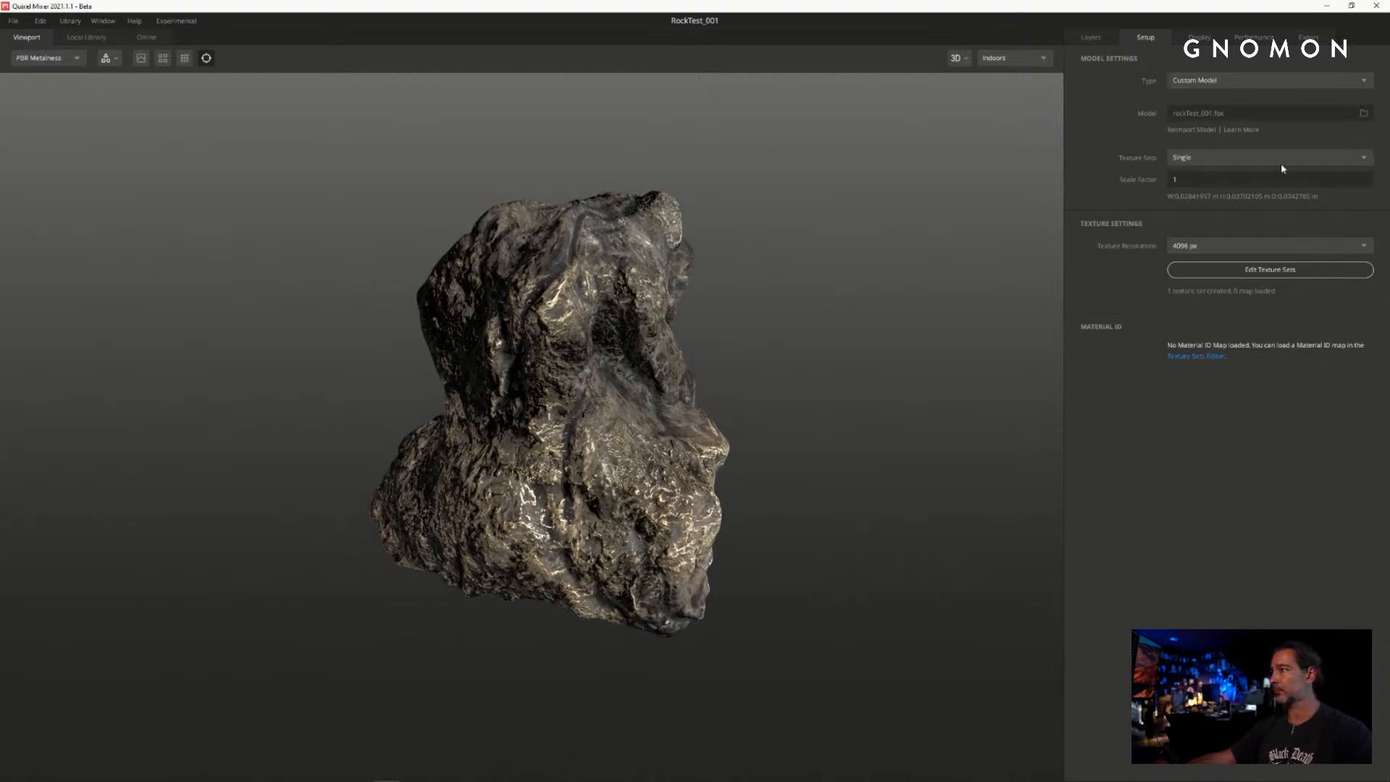
{"action": "left_click", "coordinate": [1364, 115]}
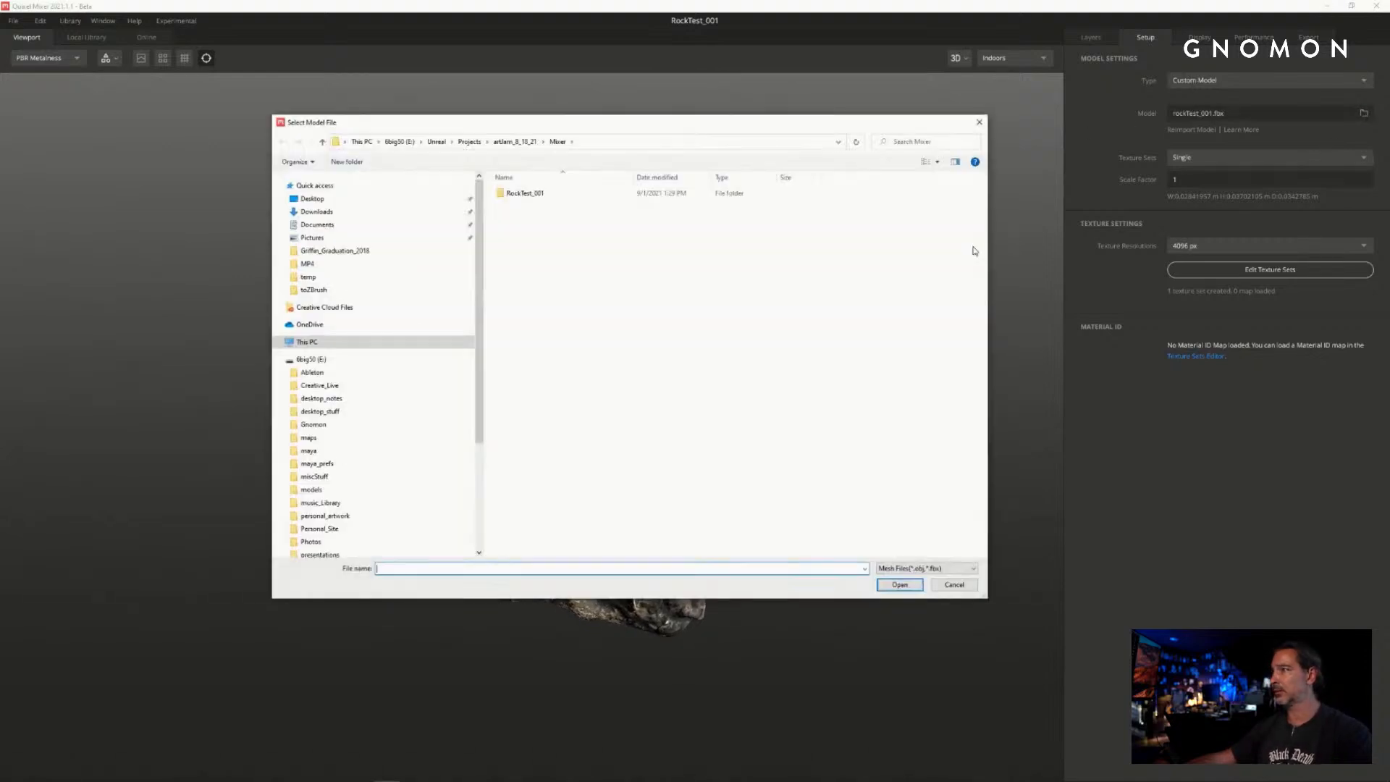
{"action": "left_click", "coordinate": [409, 144]}
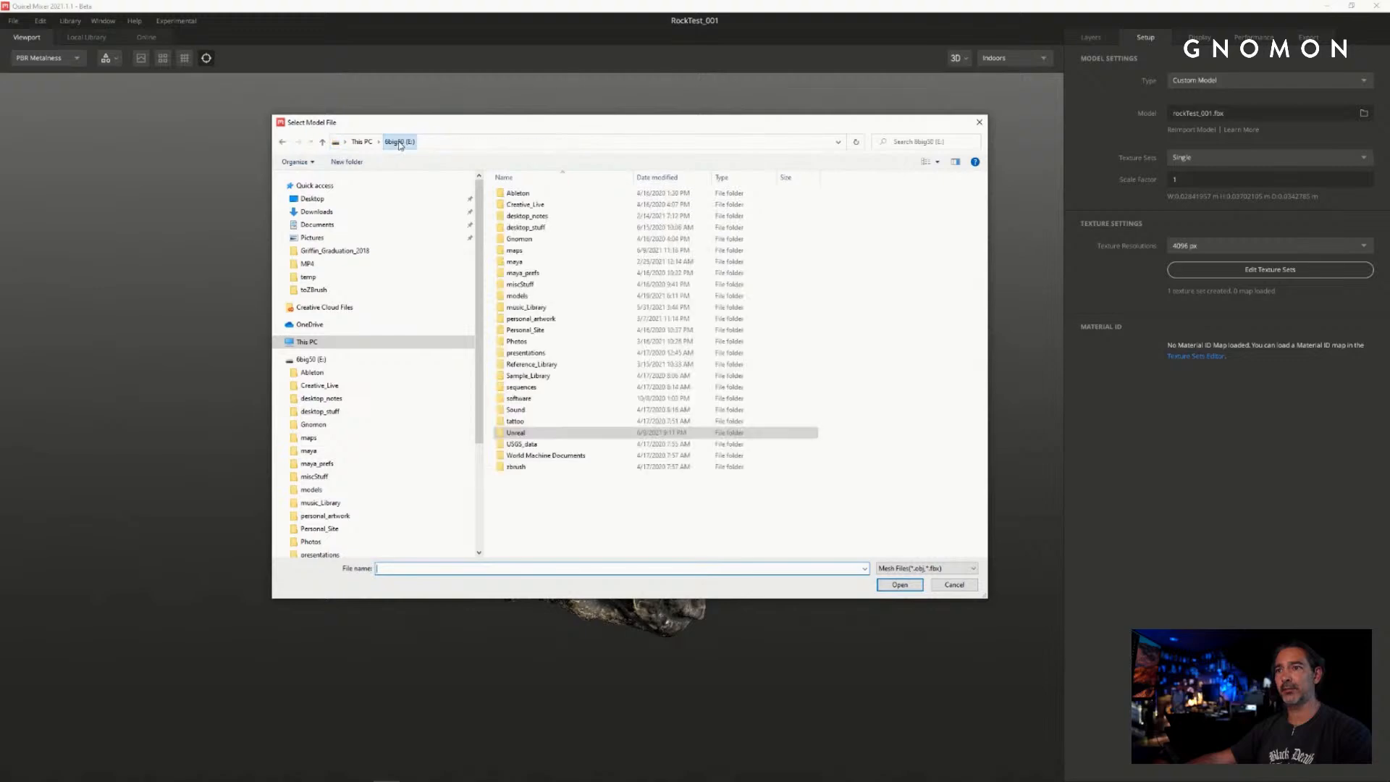
{"action": "double_click", "coordinate": [545, 474]}
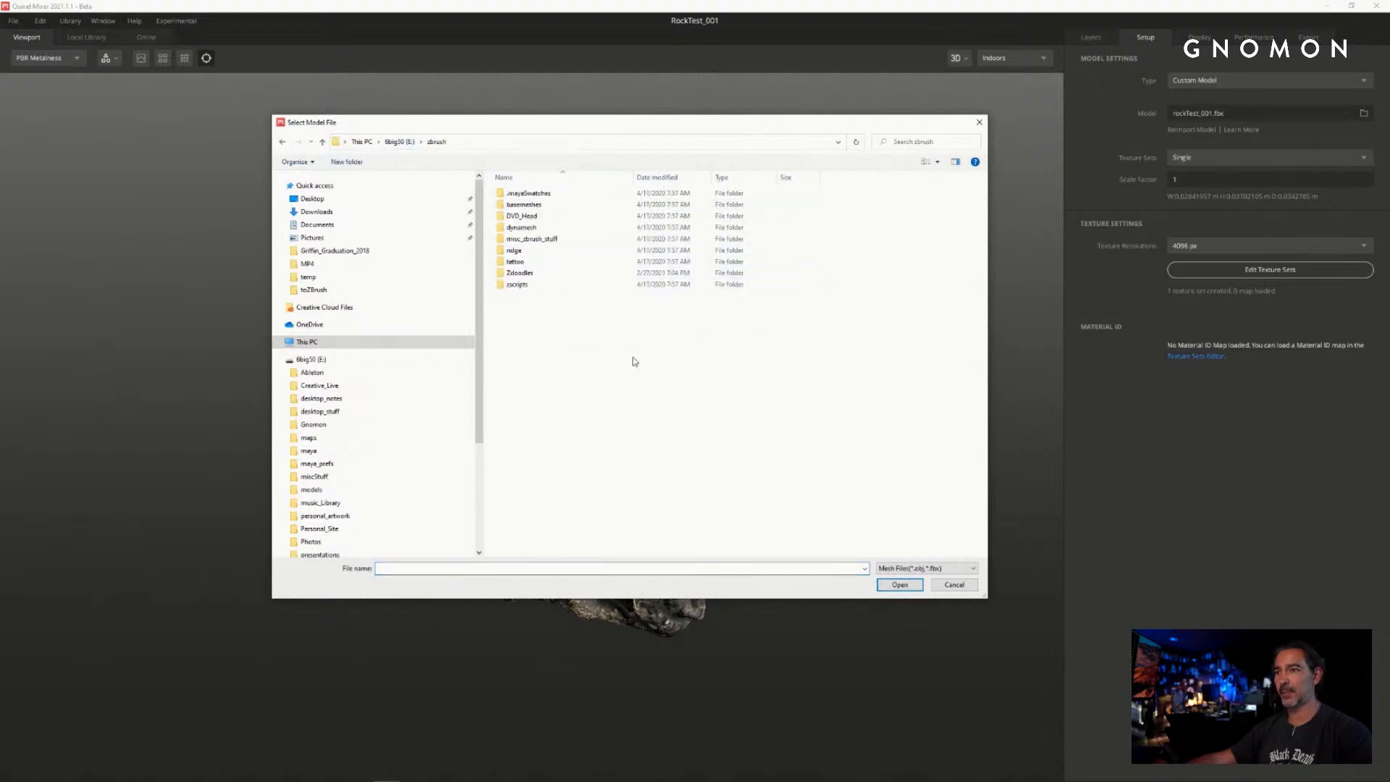
{"action": "left_click_drag", "start_coordinate": [619, 129], "coordinate": [755, 576]}
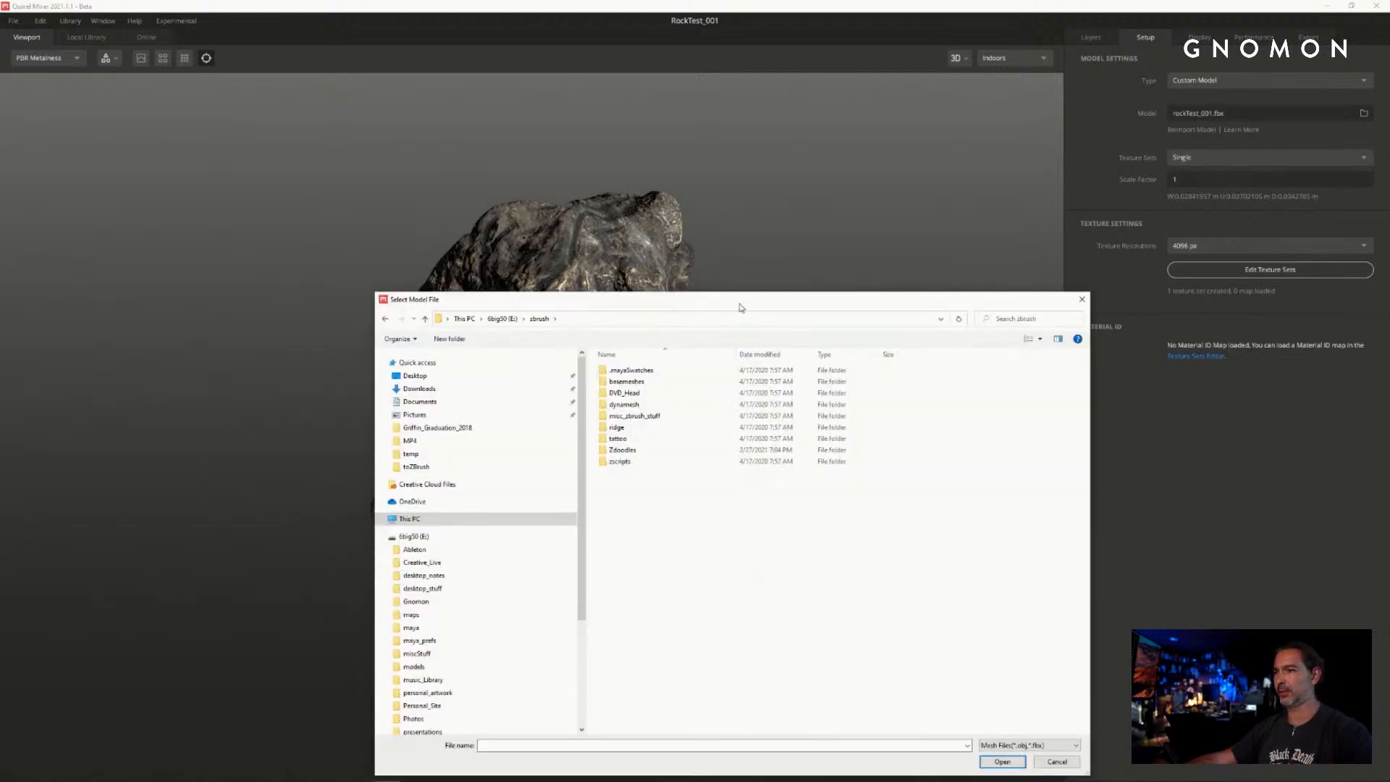
{"action": "left_click_drag", "start_coordinate": [740, 304], "coordinate": [717, 122]}
{"action": "left_click_drag", "start_coordinate": [350, 110], "coordinate": [362, 166]}
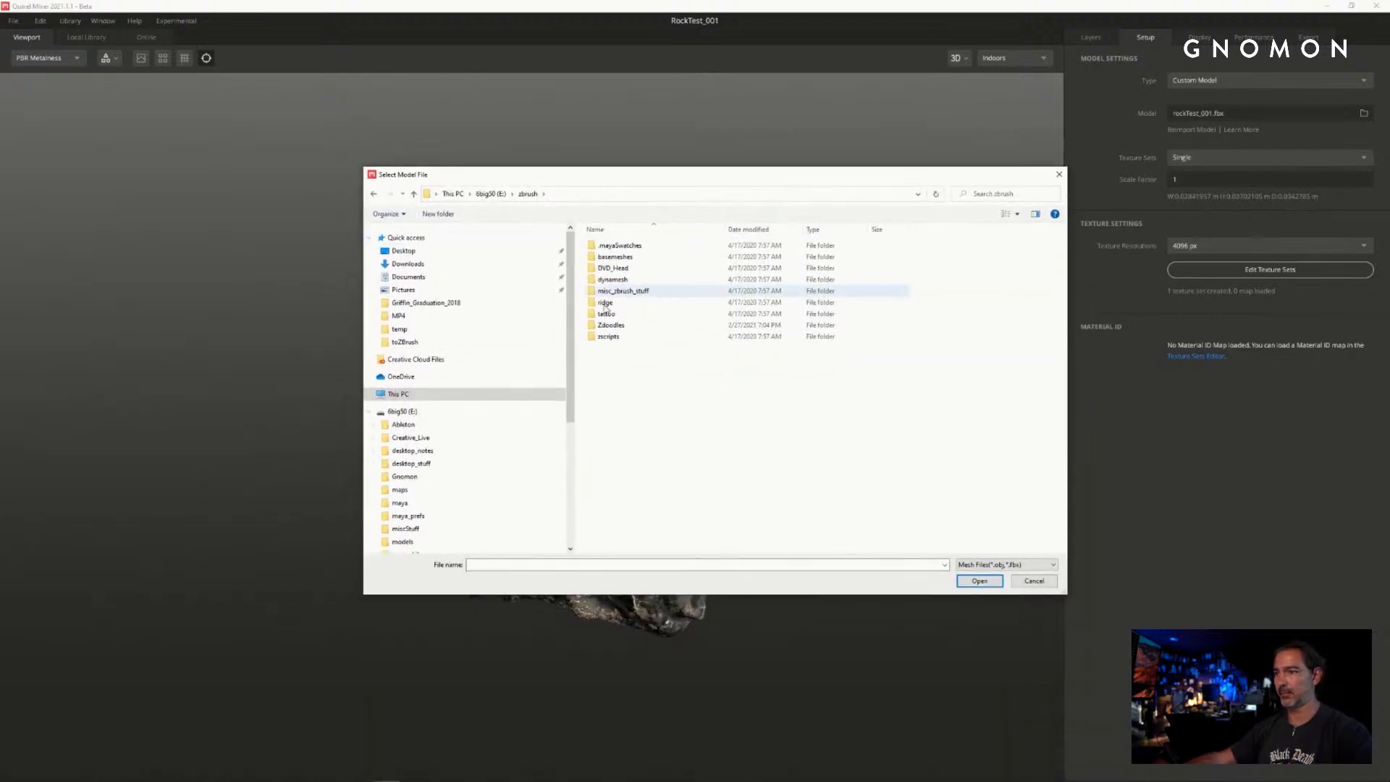
- Load rockTest_001_15k.obj from the Artjam_09_01_21 project's data/fromZBrush folder as the custom model
{"action": "left_click", "coordinate": [492, 193]}
{"action": "left_click", "coordinate": [636, 315]}
{"action": "double_click", "coordinate": [637, 314]}
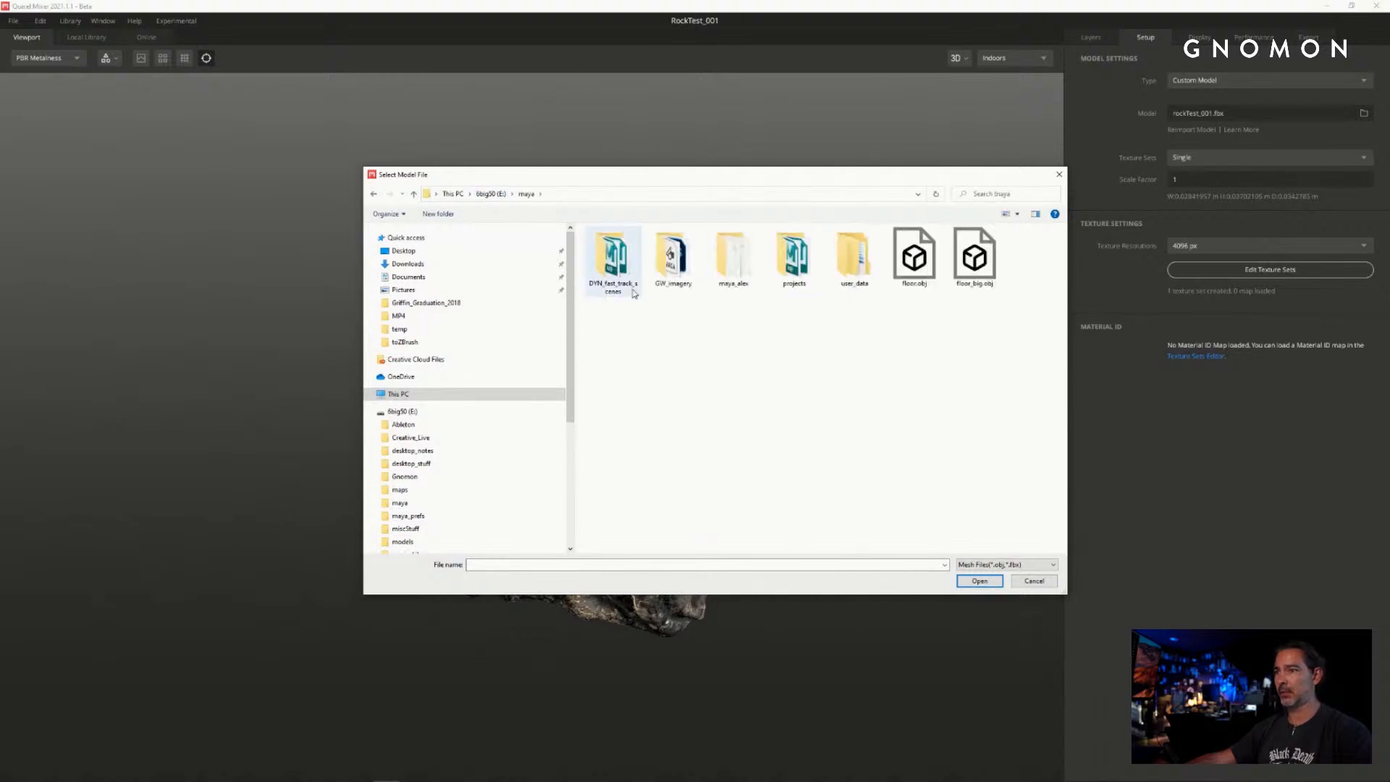
{"action": "double_click", "coordinate": [791, 255]}
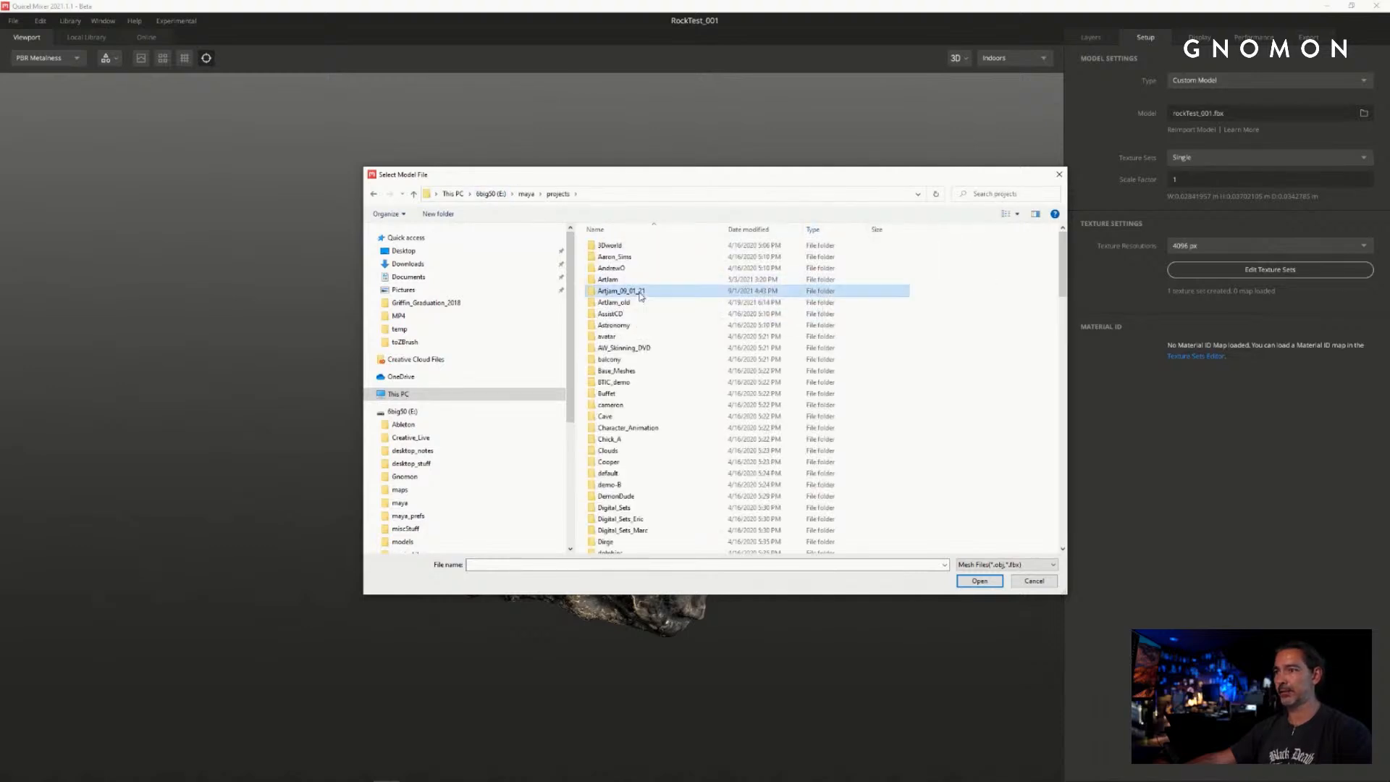
{"action": "double_click", "coordinate": [595, 291]}
{"action": "double_click", "coordinate": [634, 291]}
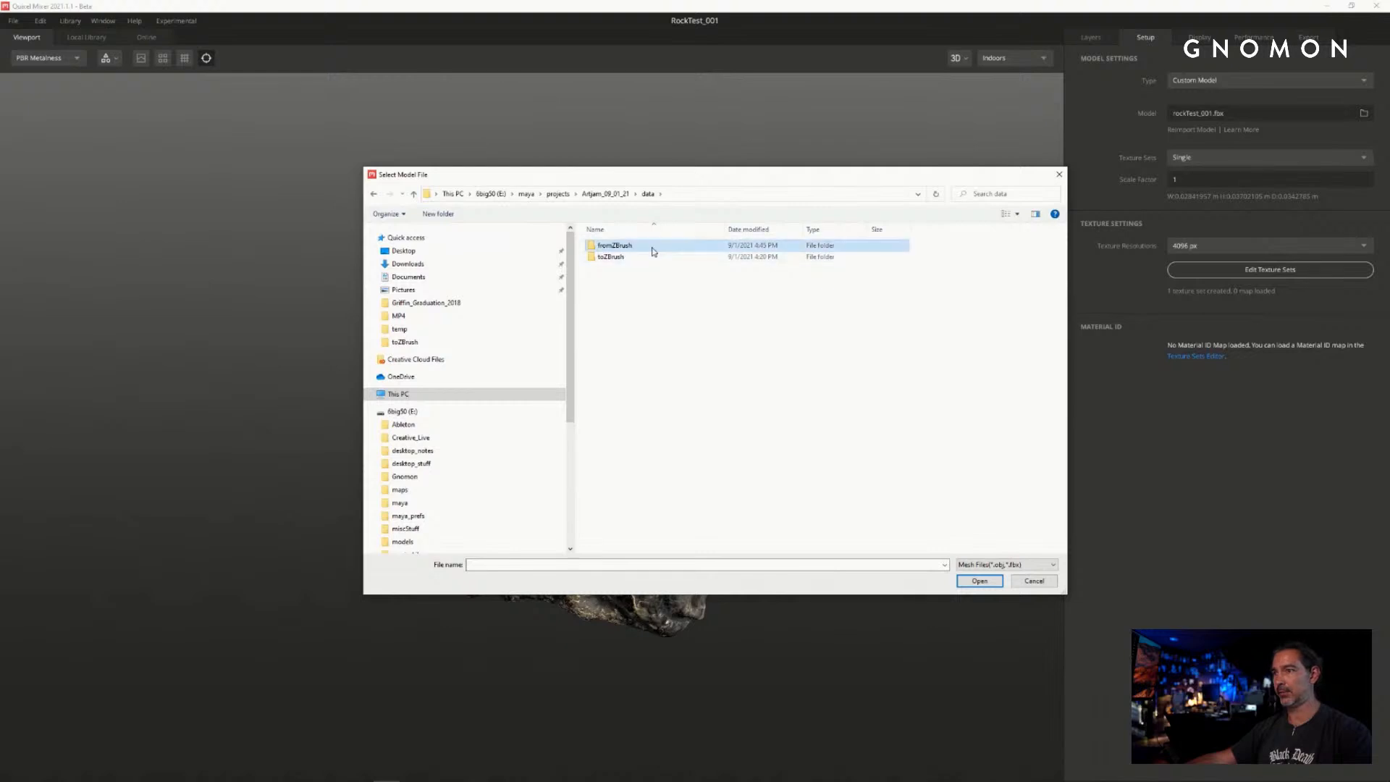
{"action": "double_click", "coordinate": [613, 247]}
{"action": "left_click", "coordinate": [615, 258]}
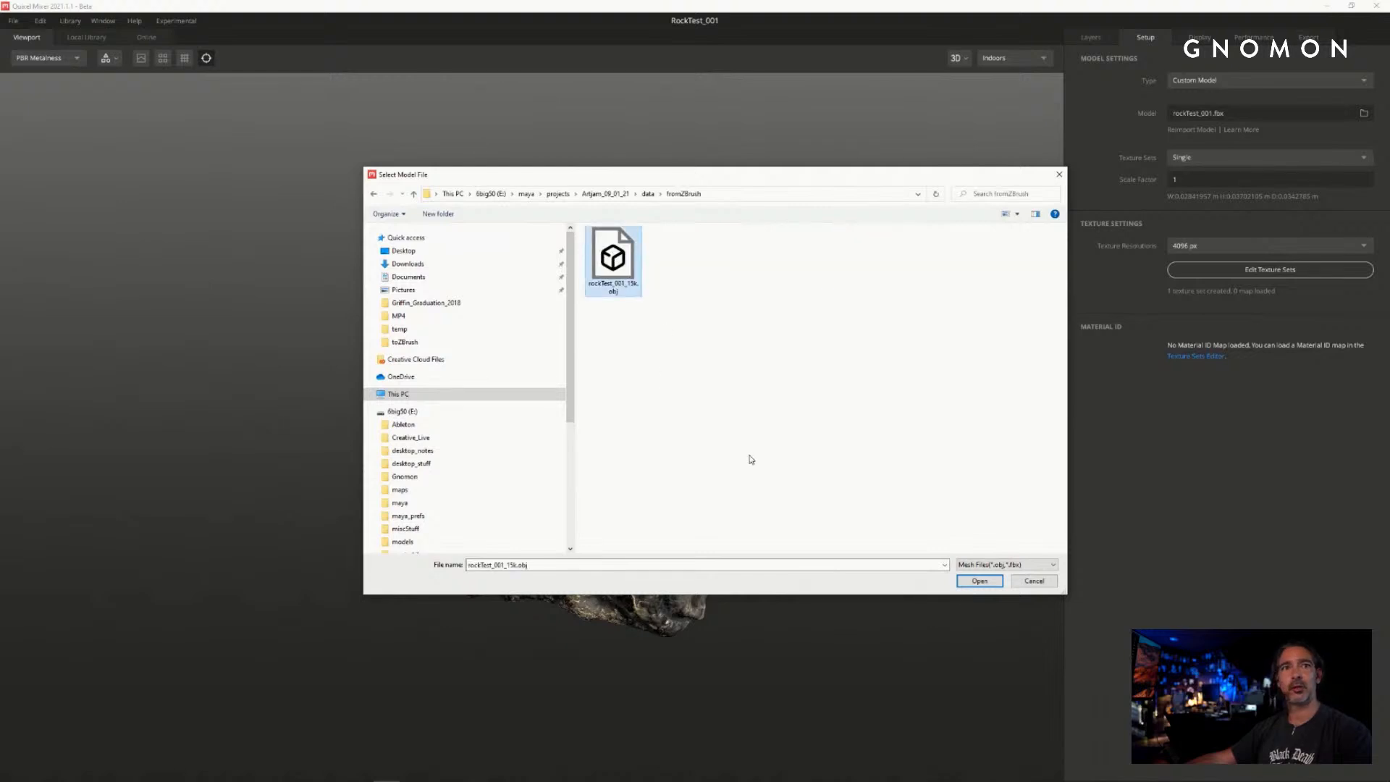
{"action": "left_click", "coordinate": [982, 582]}
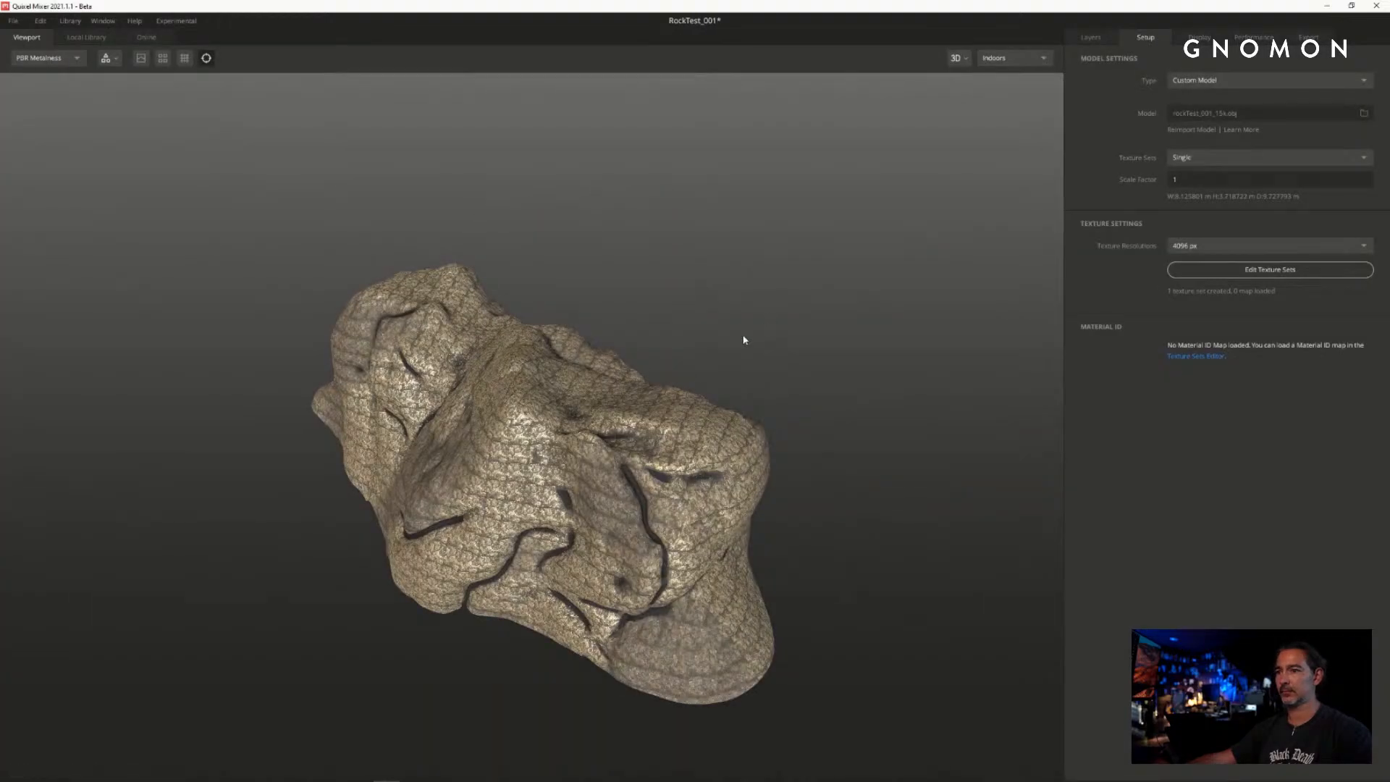
{"action": "left_click_drag", "start_coordinate": [715, 269], "coordinate": [962, 217]}
- Hide the Brass, Solid 2, Solid 1 and Icelandic Sand Rock layers and check the rock with only Icelandic Mossy Rock visible
{"action": "left_click", "coordinate": [1092, 37]}
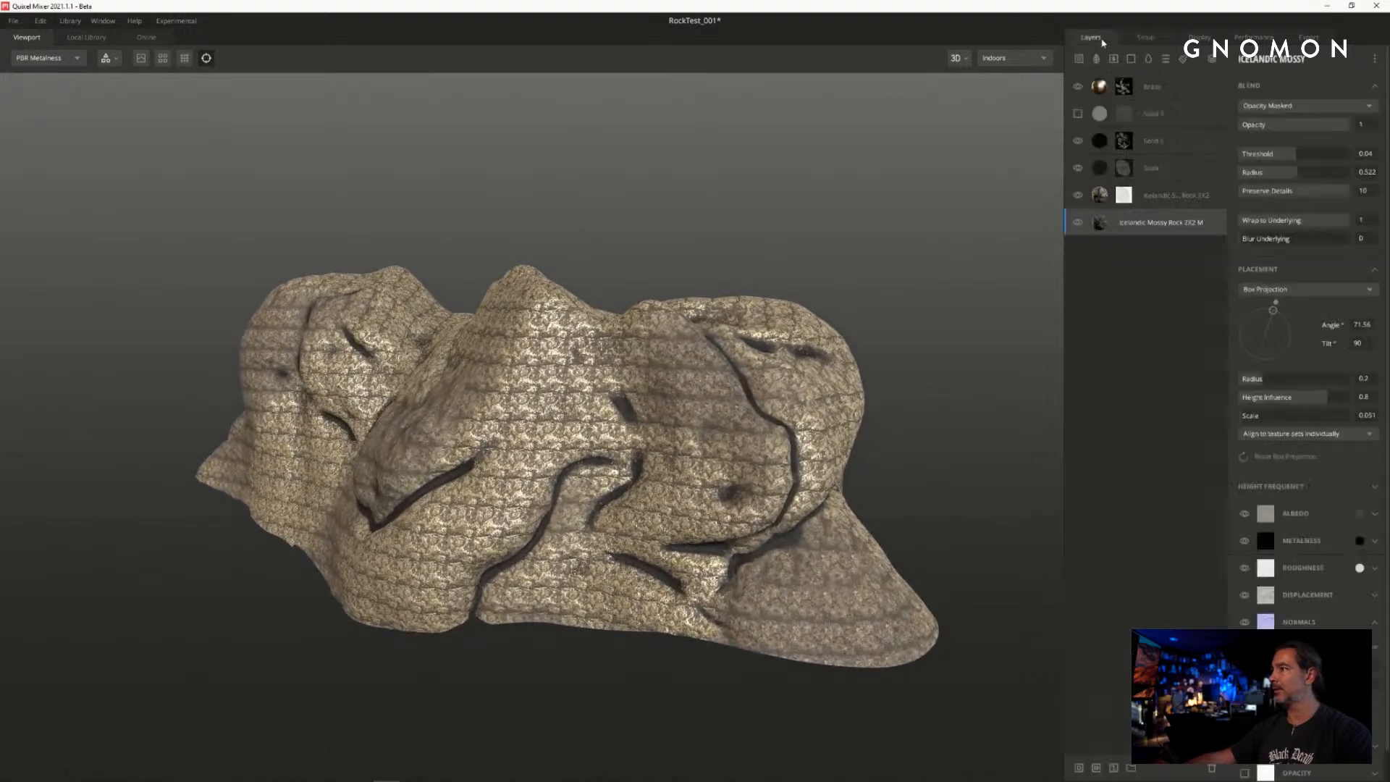
{"action": "left_click", "coordinate": [1077, 86]}
{"action": "left_click", "coordinate": [1077, 141]}
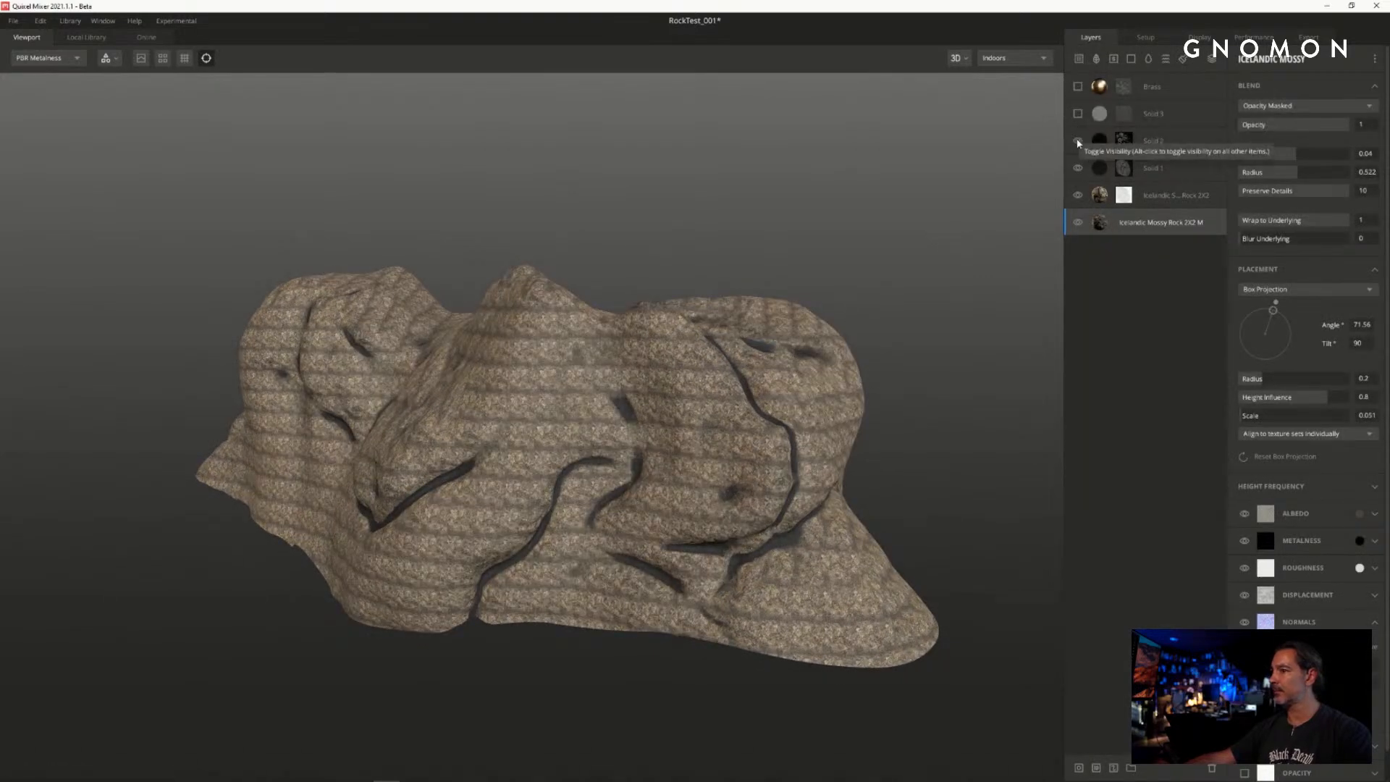
{"action": "left_click", "coordinate": [1077, 168]}
{"action": "left_click", "coordinate": [1077, 195]}
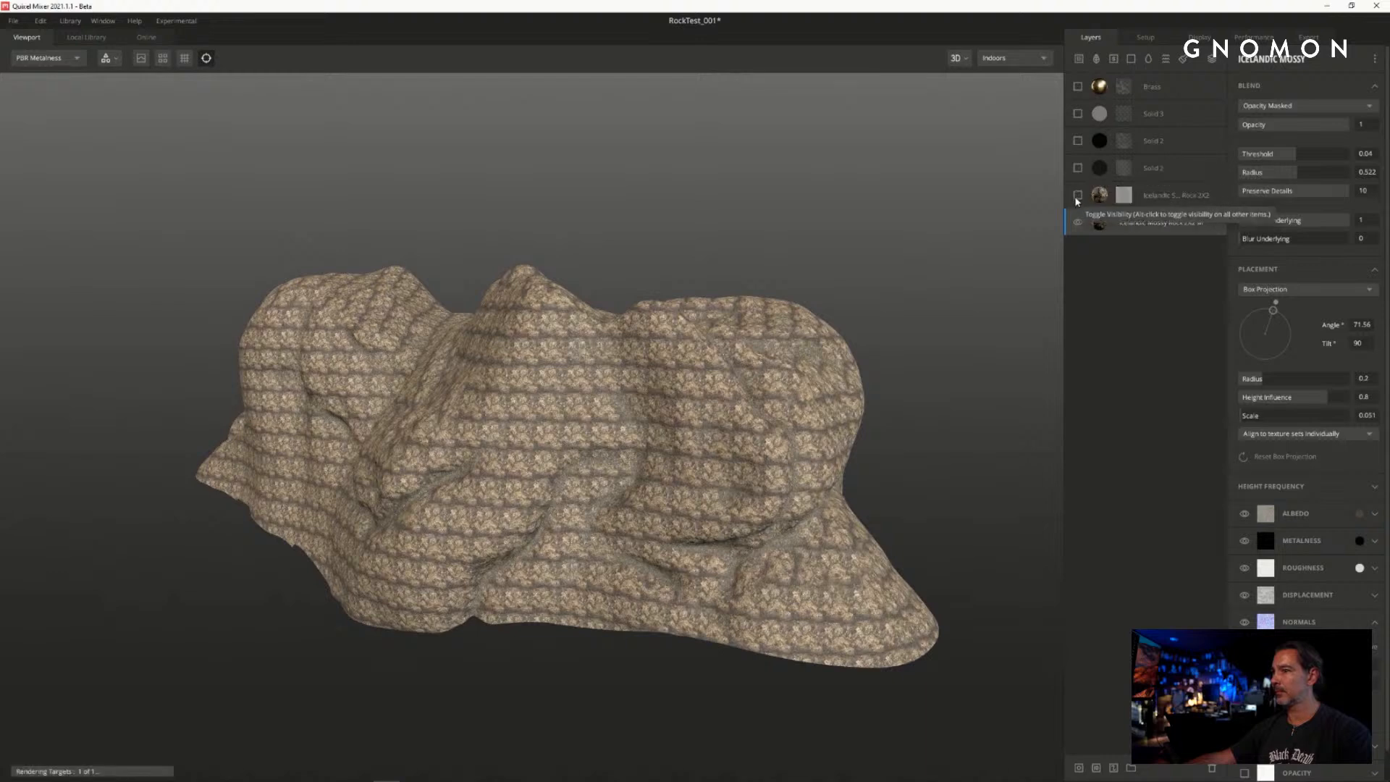
{"action": "scroll", "coordinate": [861, 213], "scroll_direction": "up", "scroll_amount": 3}
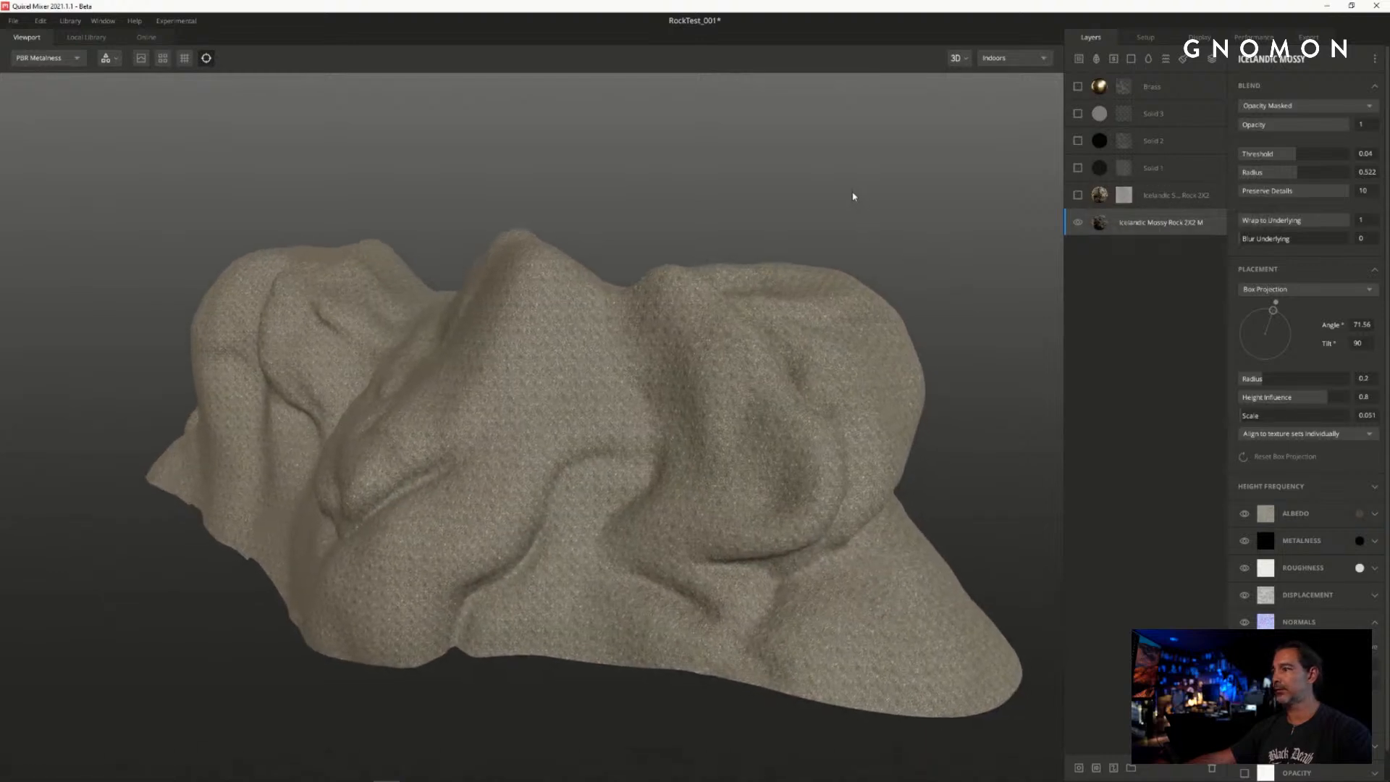
{"action": "scroll", "coordinate": [881, 259], "scroll_direction": "down", "scroll_amount": 1}
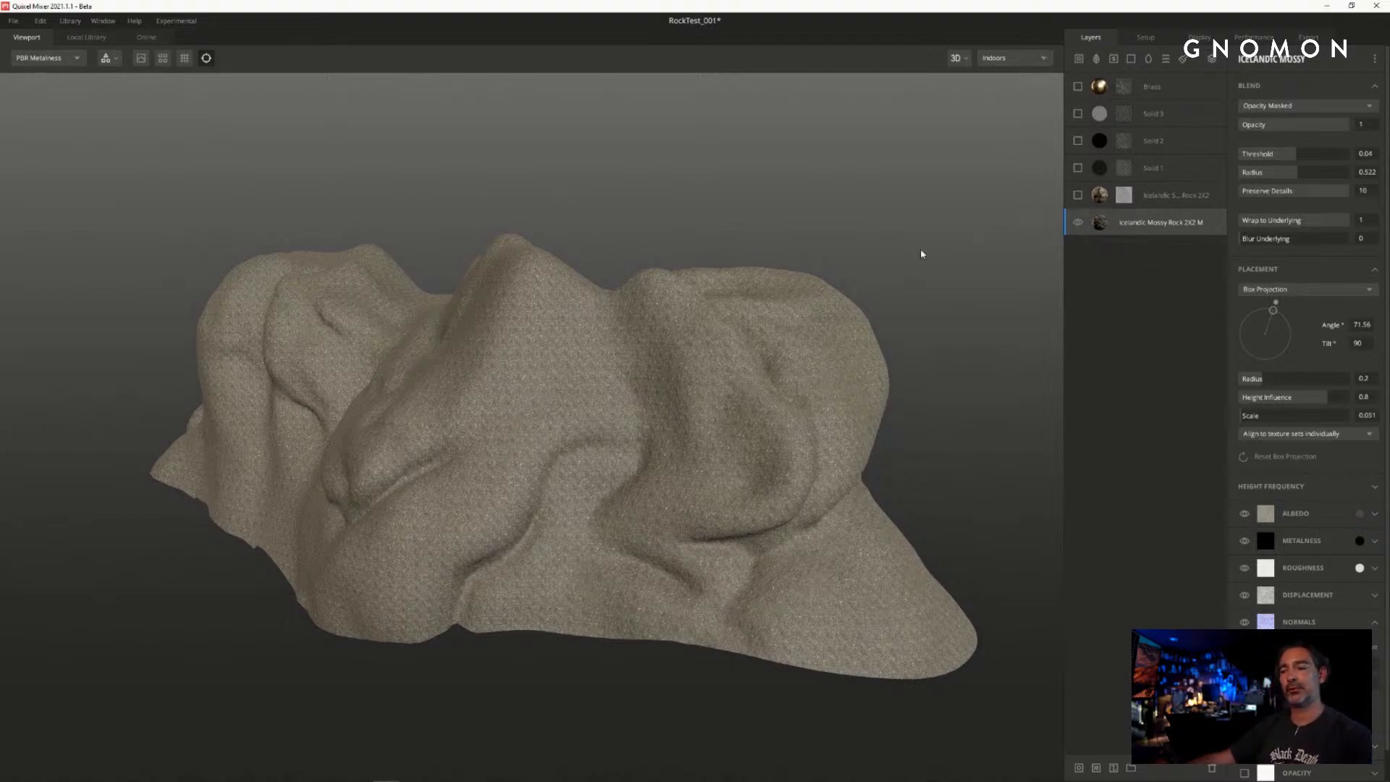
{"action": "left_click_drag", "start_coordinate": [921, 253], "coordinate": [994, 242]}
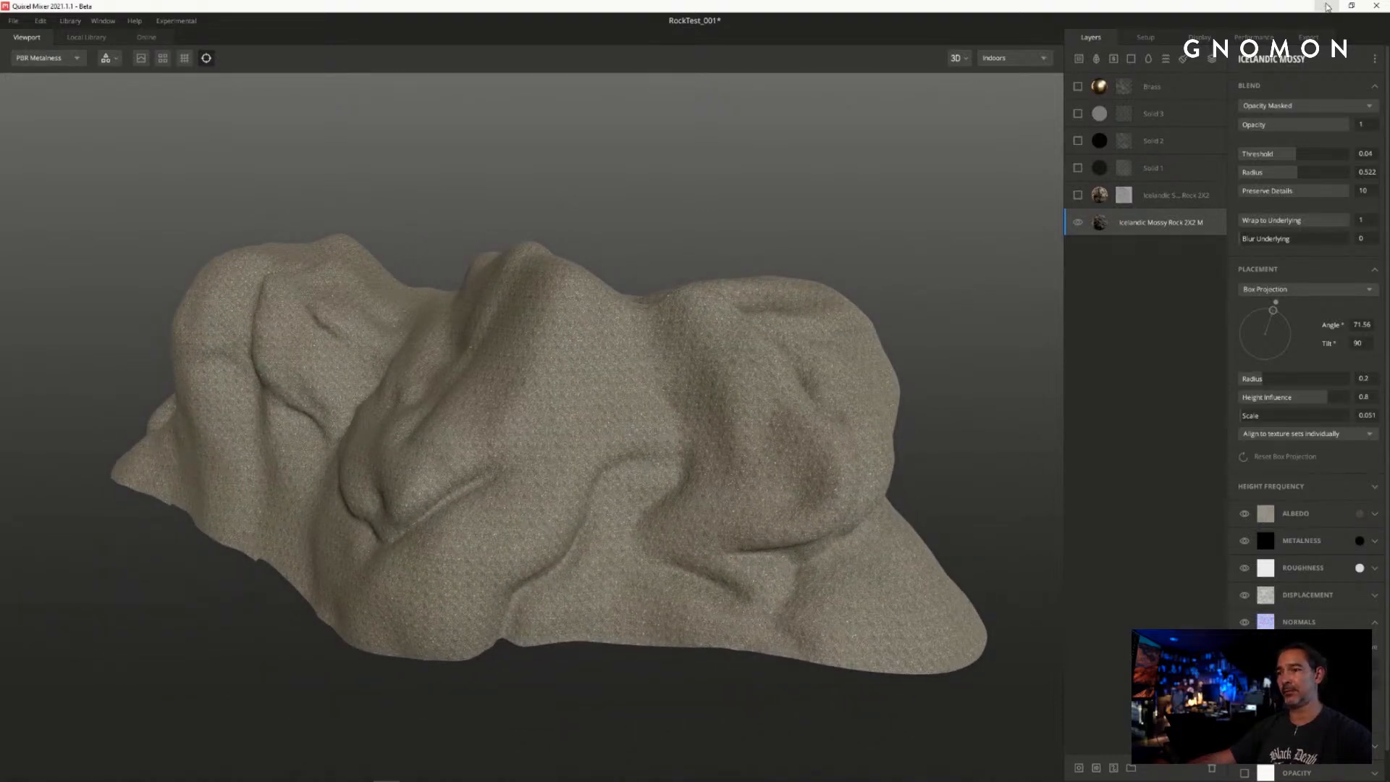
- Switch to Maya and select the dense rockTest_001_15k rock mesh in the canyon scene
{"action": "mouse_move", "coordinate": [202, 778]}
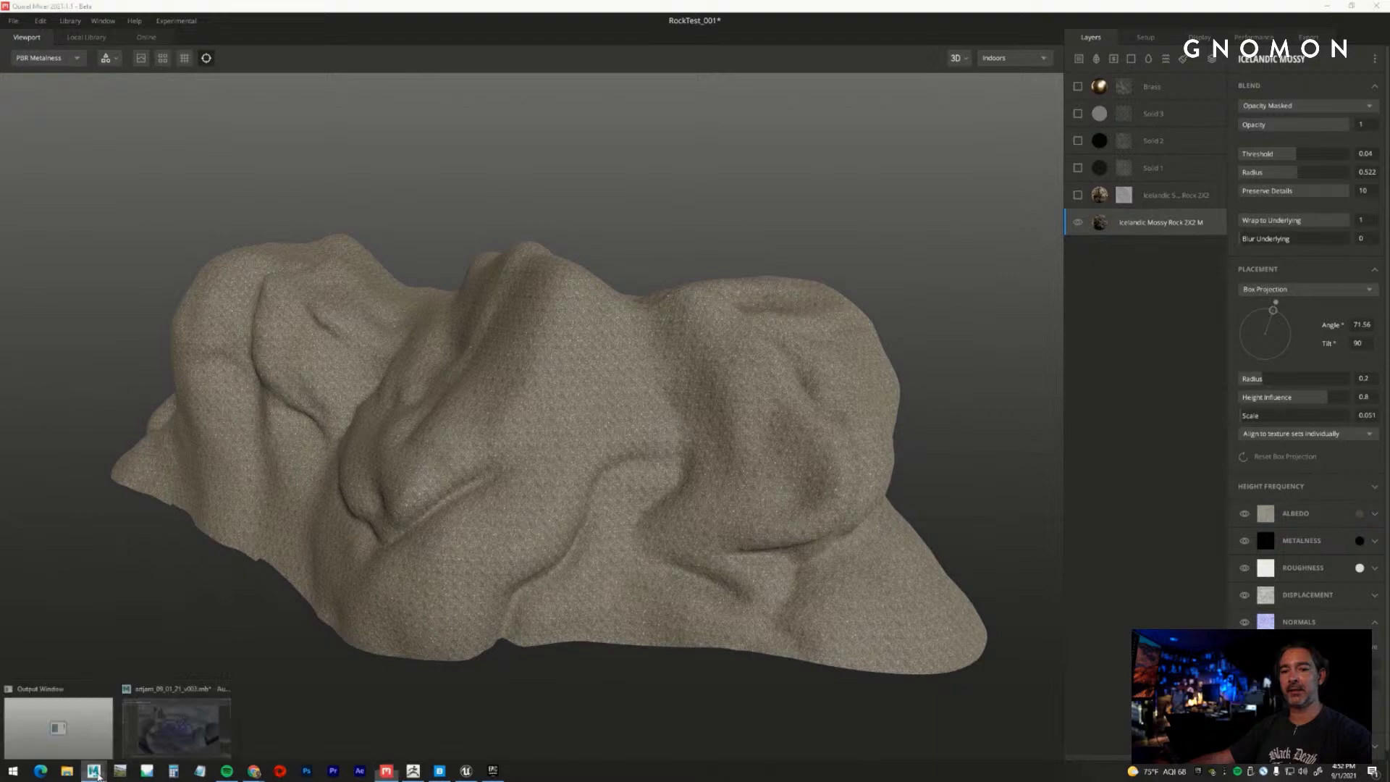
{"action": "left_click", "coordinate": [109, 756]}
{"action": "left_click", "coordinate": [798, 357]}
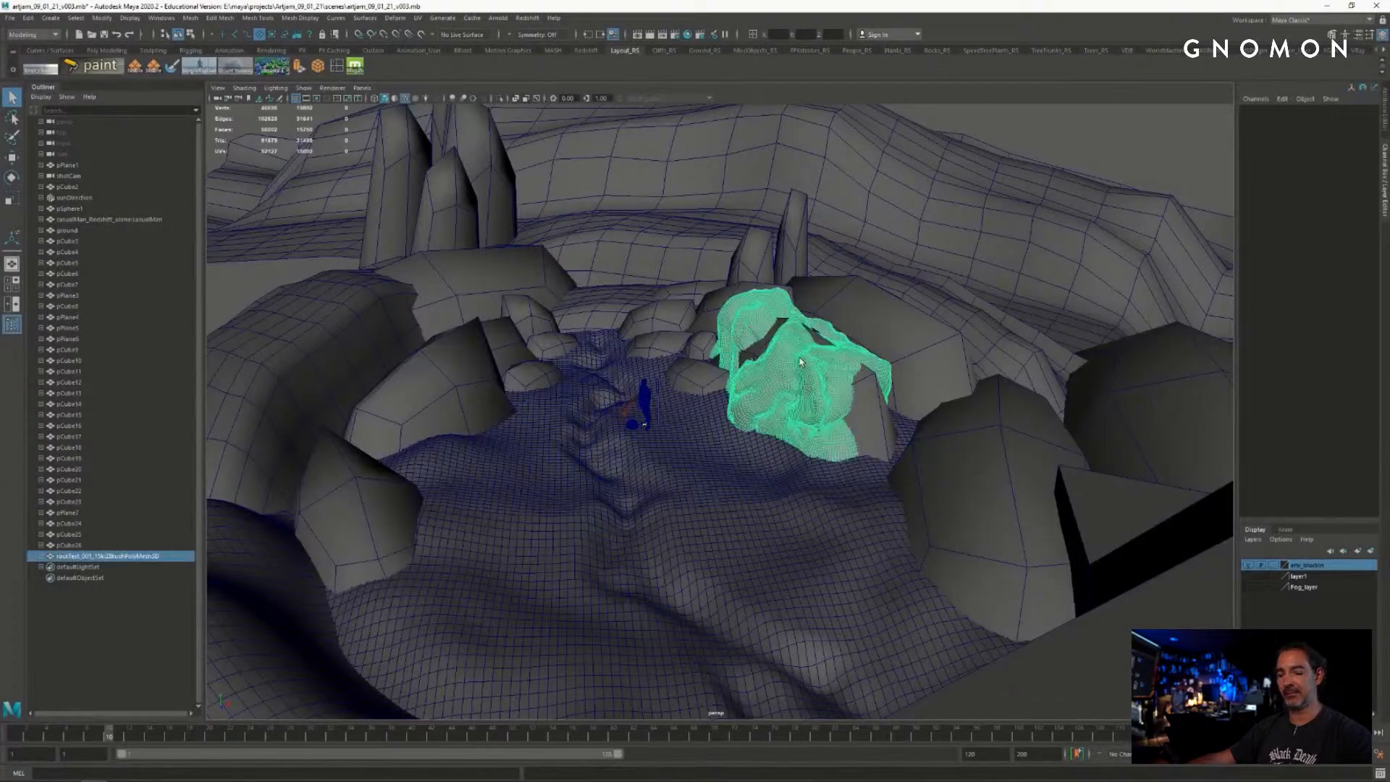
{"action": "left_click_drag", "start_coordinate": [170, 10], "coordinate": [171, 14]}
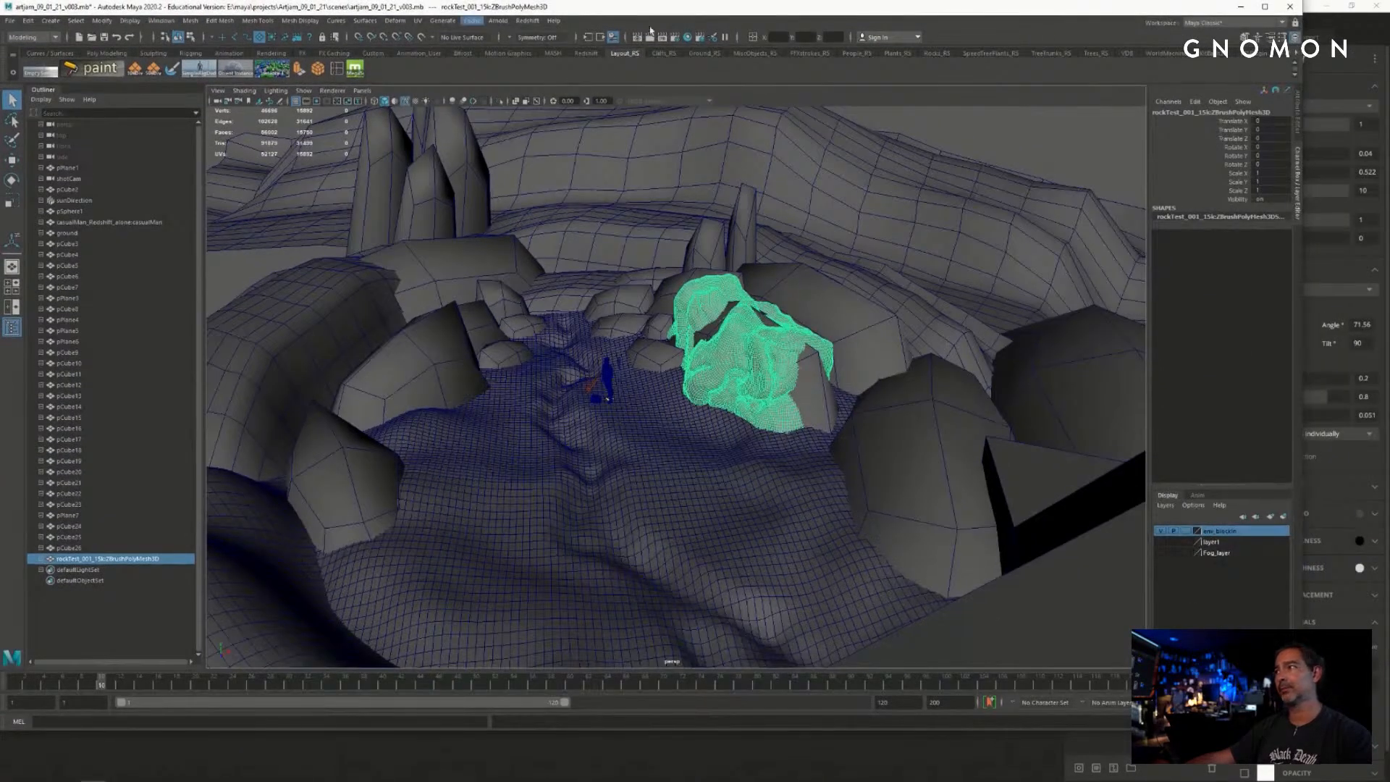
{"action": "left_click", "coordinate": [1265, 6]}
- Examine the selected rock's UV layout in the UV Editor, closing the UV Toolkit, and return to Quixel Mixer
{"action": "left_click", "coordinate": [162, 18]}
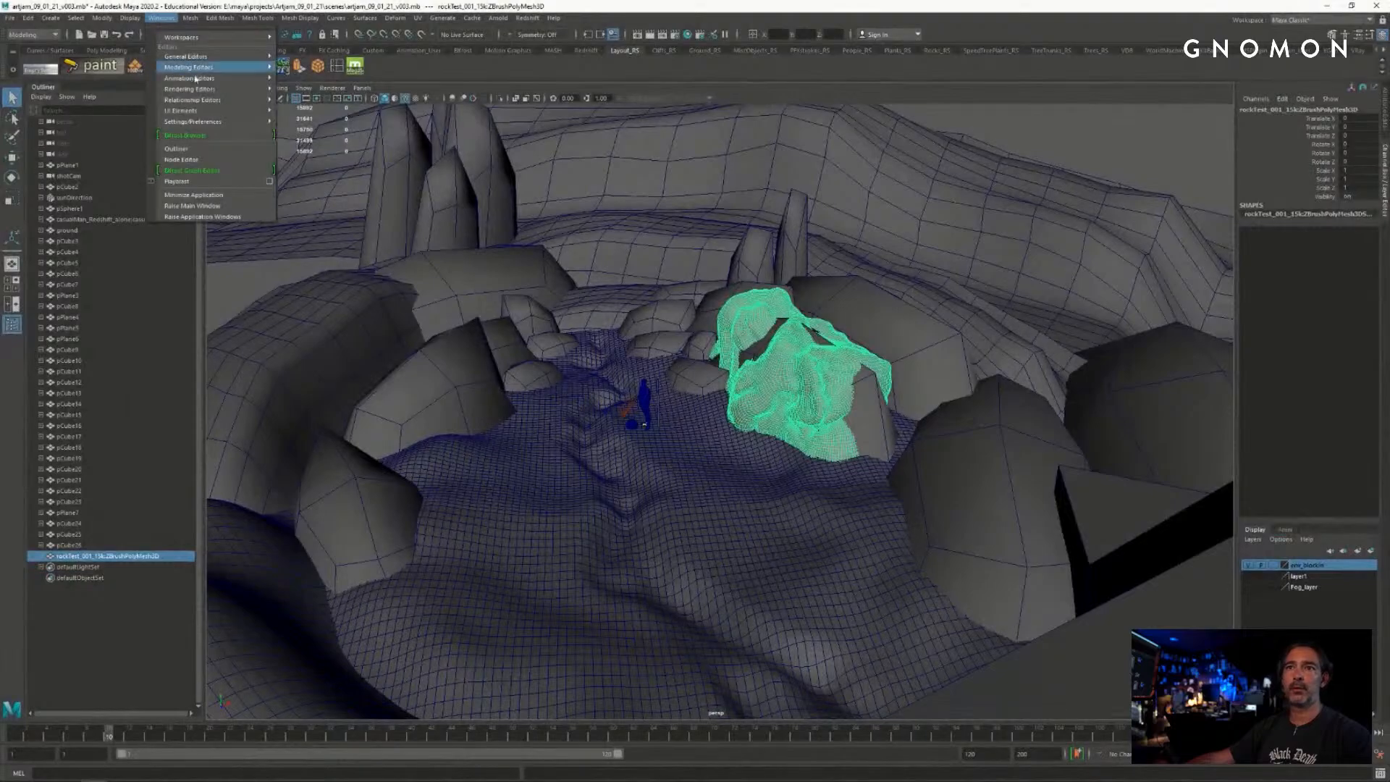
{"action": "mouse_move", "coordinate": [210, 68]}
{"action": "left_click", "coordinate": [304, 97]}
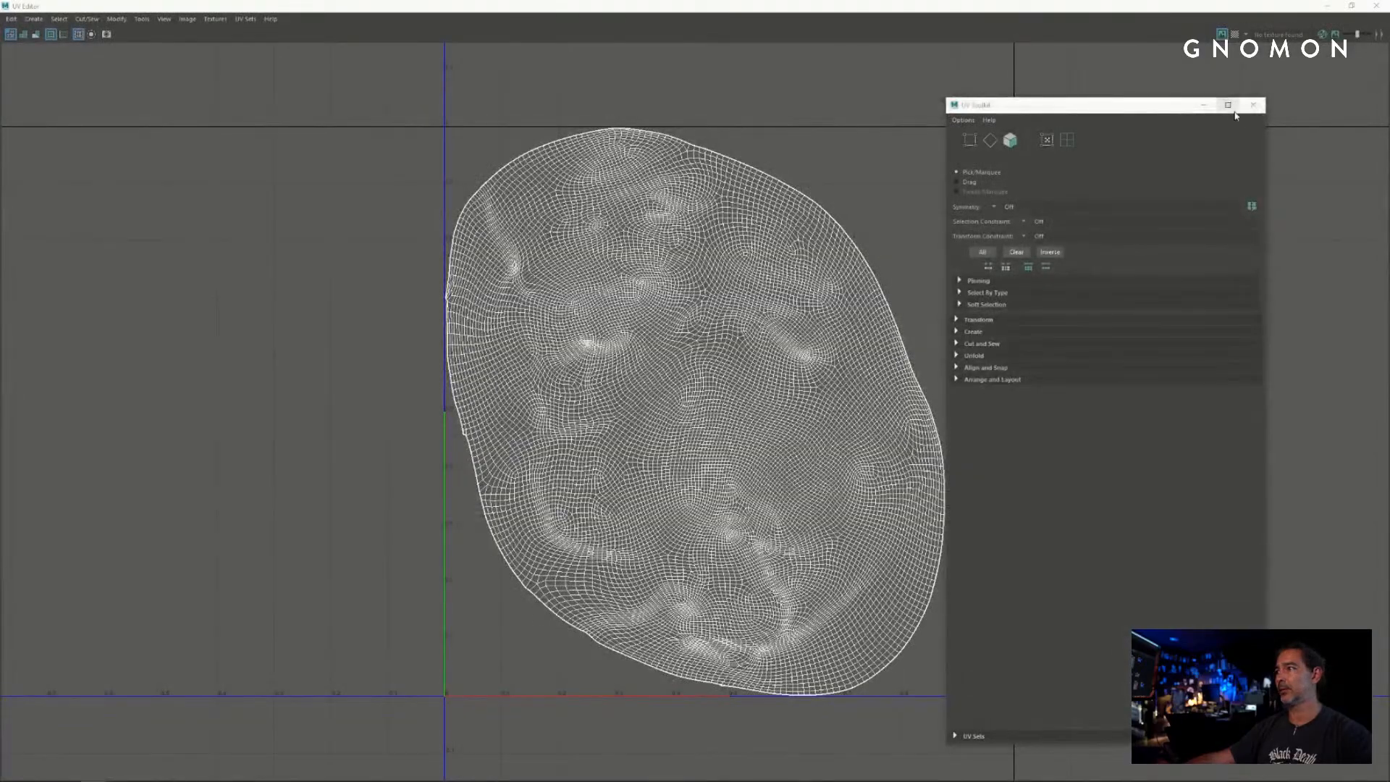
{"action": "left_click", "coordinate": [1252, 105]}
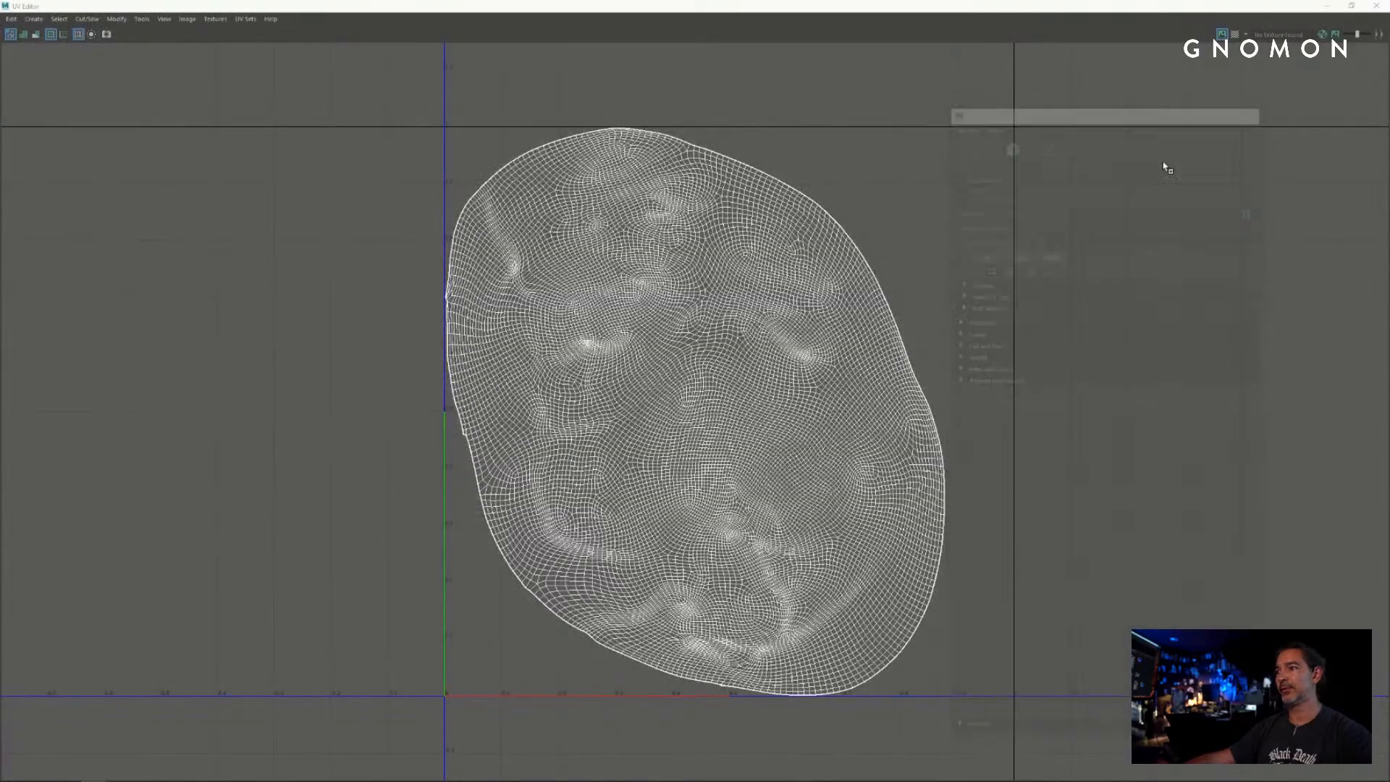
{"action": "scroll", "coordinate": [829, 352], "scroll_direction": "up", "scroll_amount": 1}
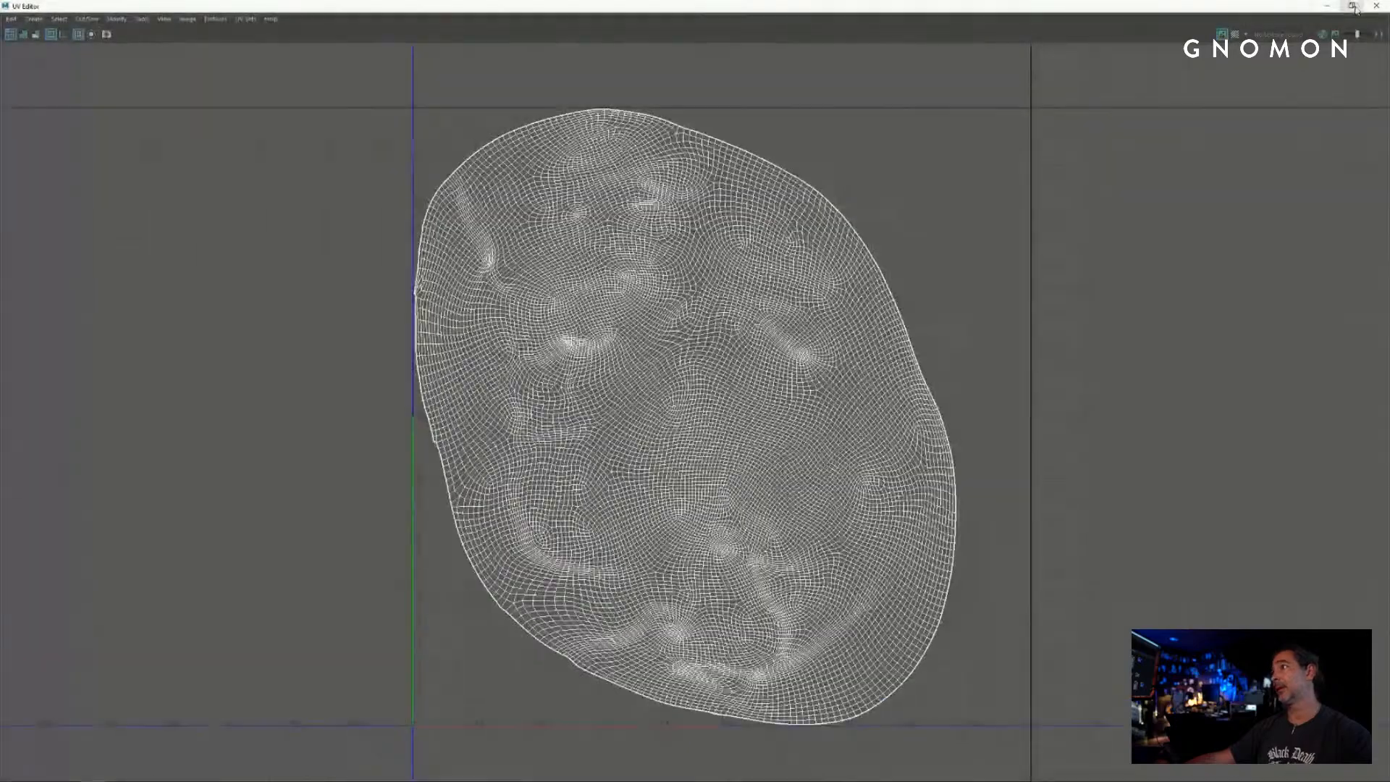
{"action": "left_click", "coordinate": [1351, 31]}
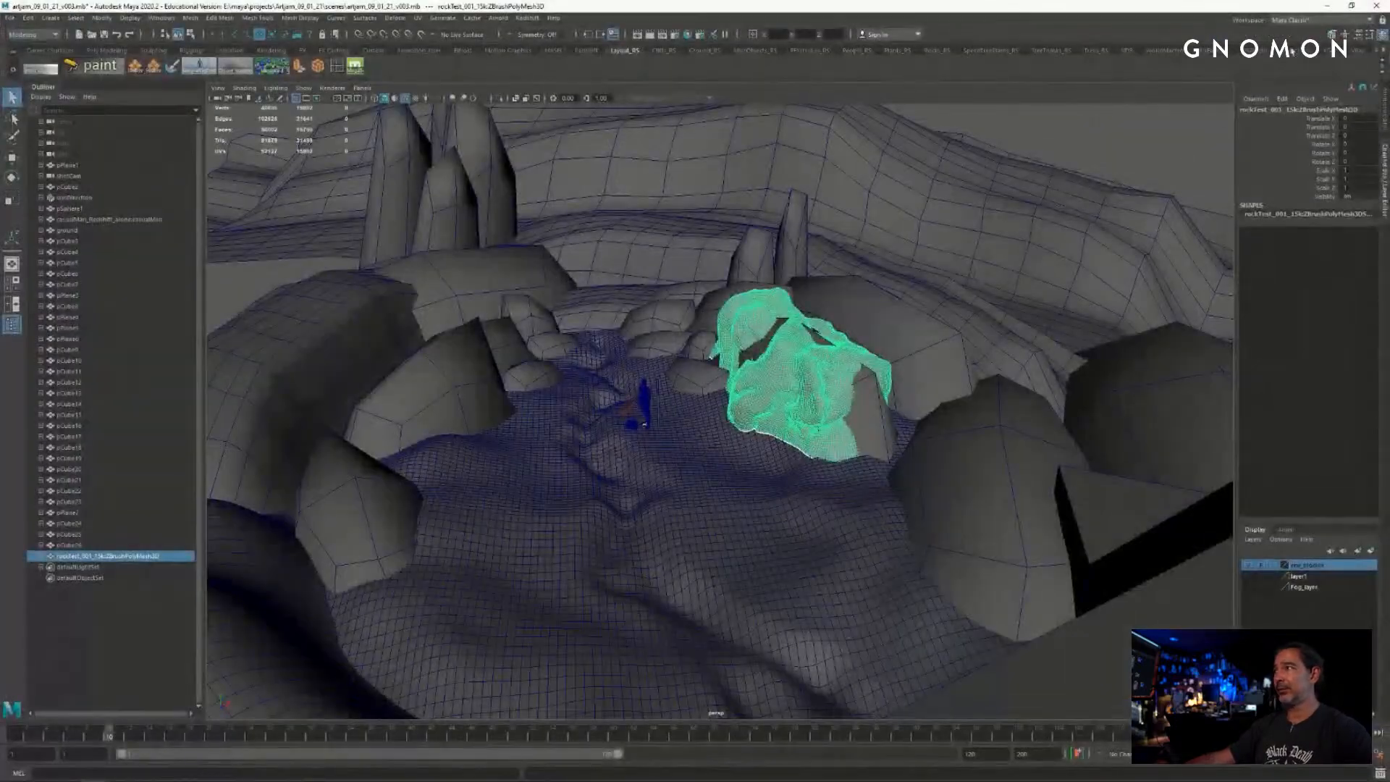
{"action": "left_click", "coordinate": [1327, 6]}
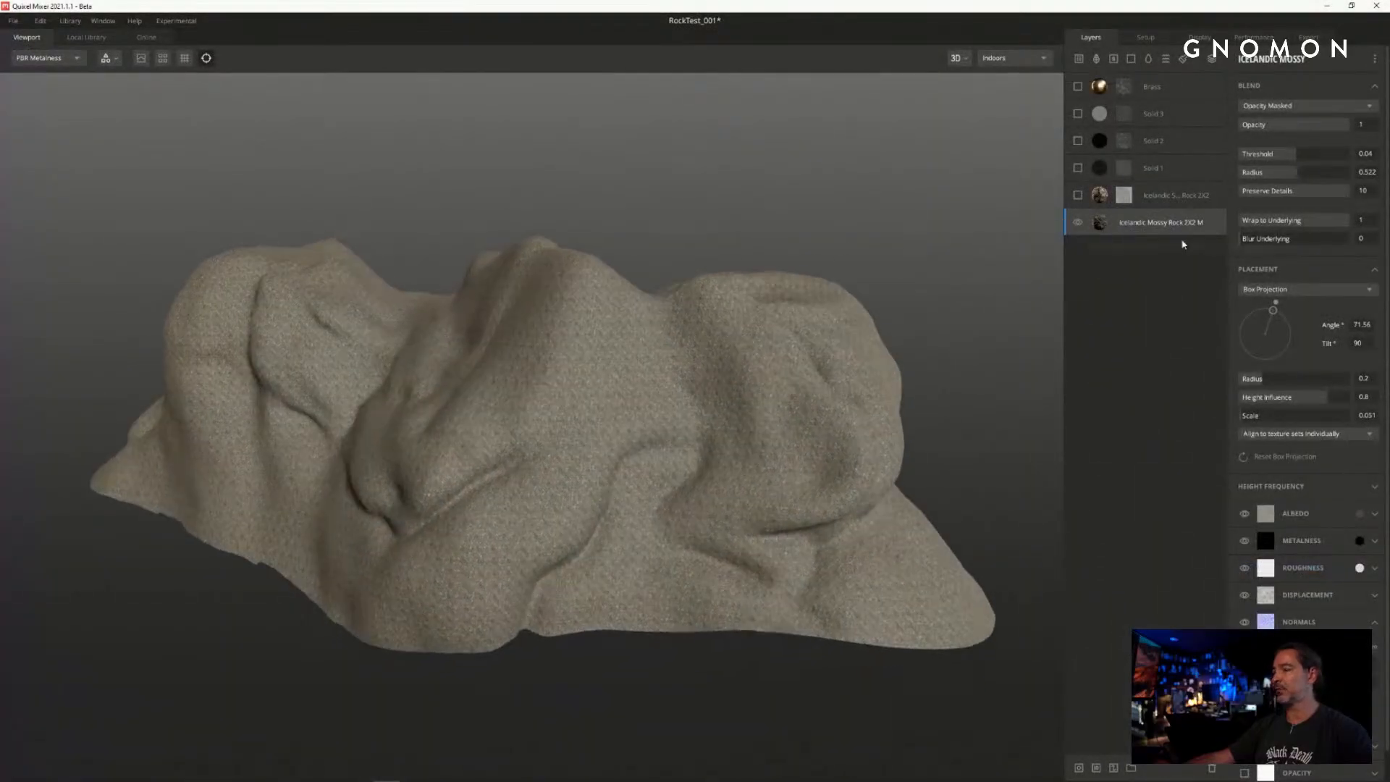
- Change the Icelandic Mossy Rock layer's placement to Tiling and inspect the rock from several angles and under rotated lighting
{"action": "left_click", "coordinate": [1331, 292]}
{"action": "left_click", "coordinate": [1263, 304]}
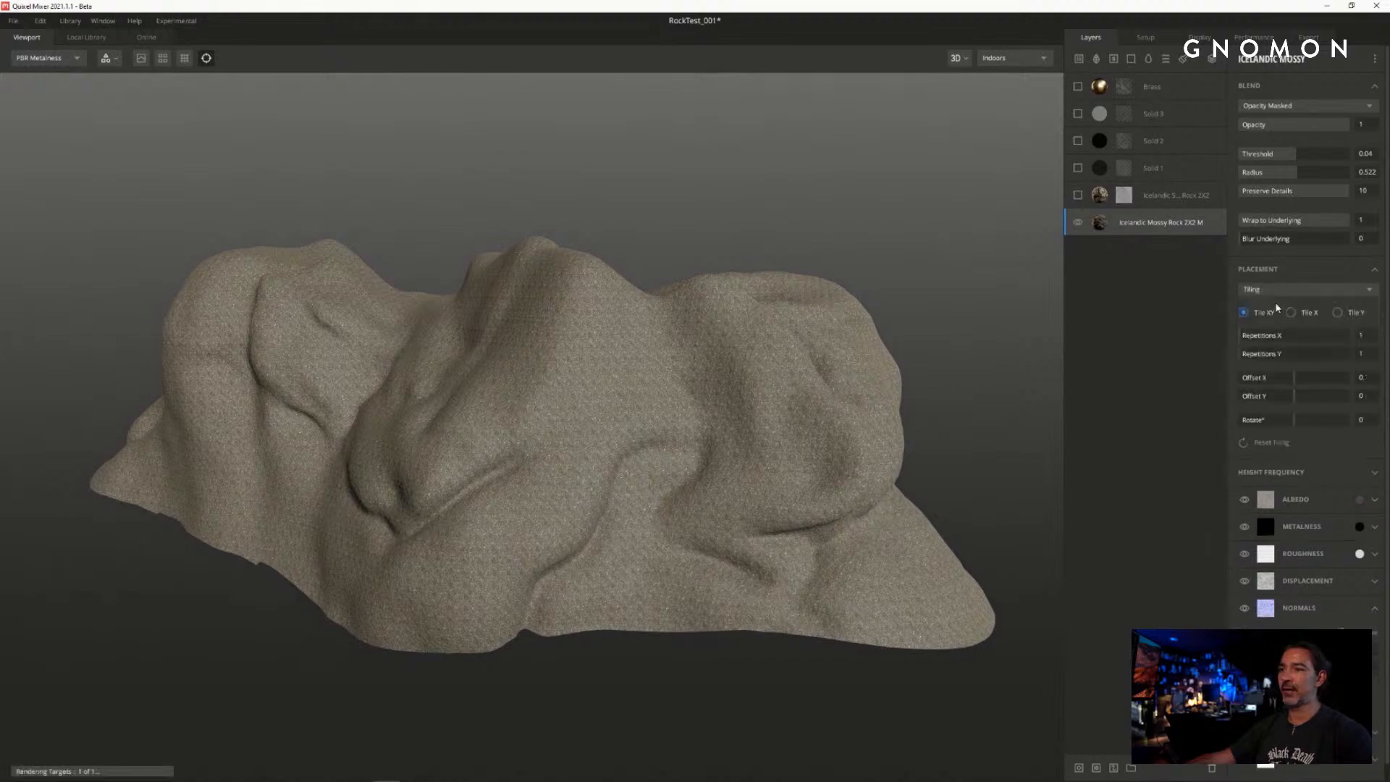
{"action": "left_click_drag", "start_coordinate": [872, 373], "coordinate": [786, 358], "text": "alt"}
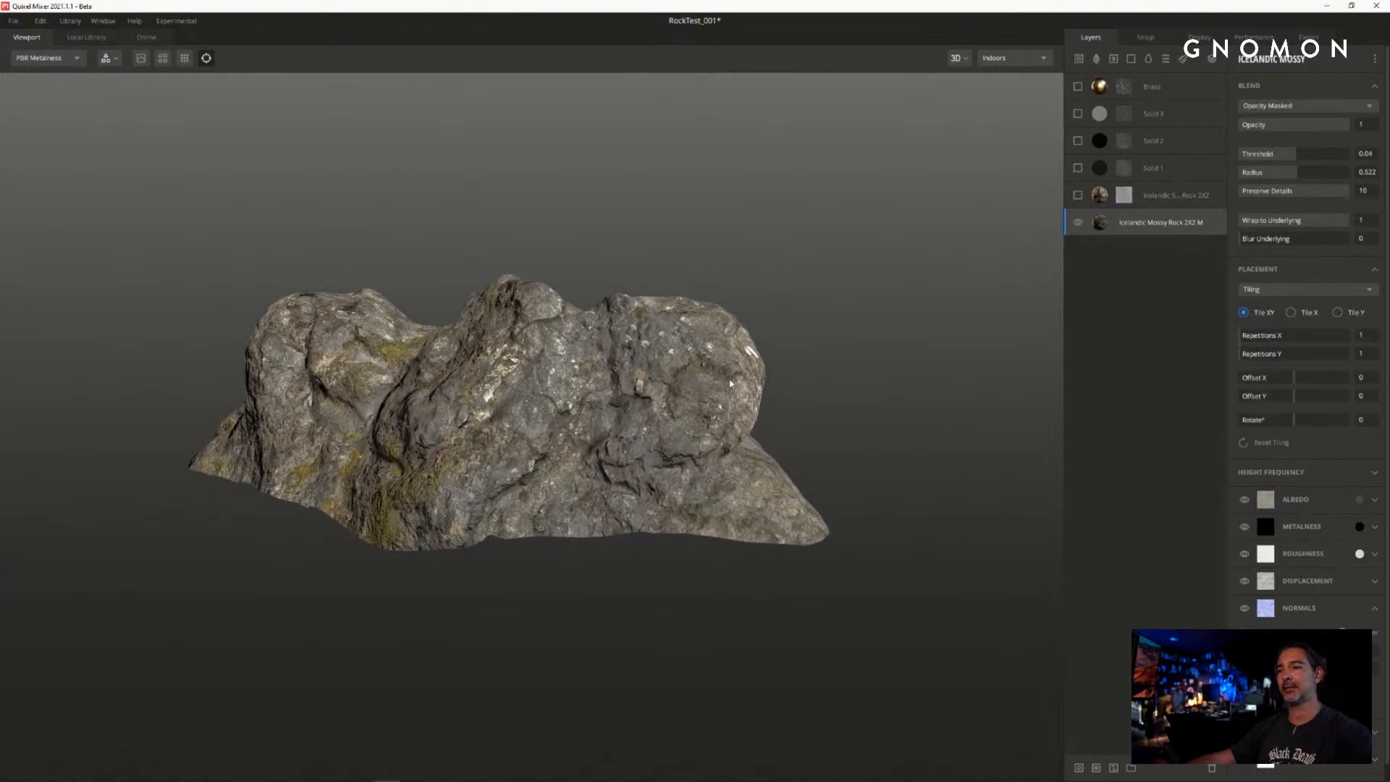
{"action": "left_click_drag", "start_coordinate": [767, 408], "coordinate": [716, 430], "text": "alt"}
{"action": "left_click_drag", "start_coordinate": [740, 381], "coordinate": [615, 378], "text": "alt"}
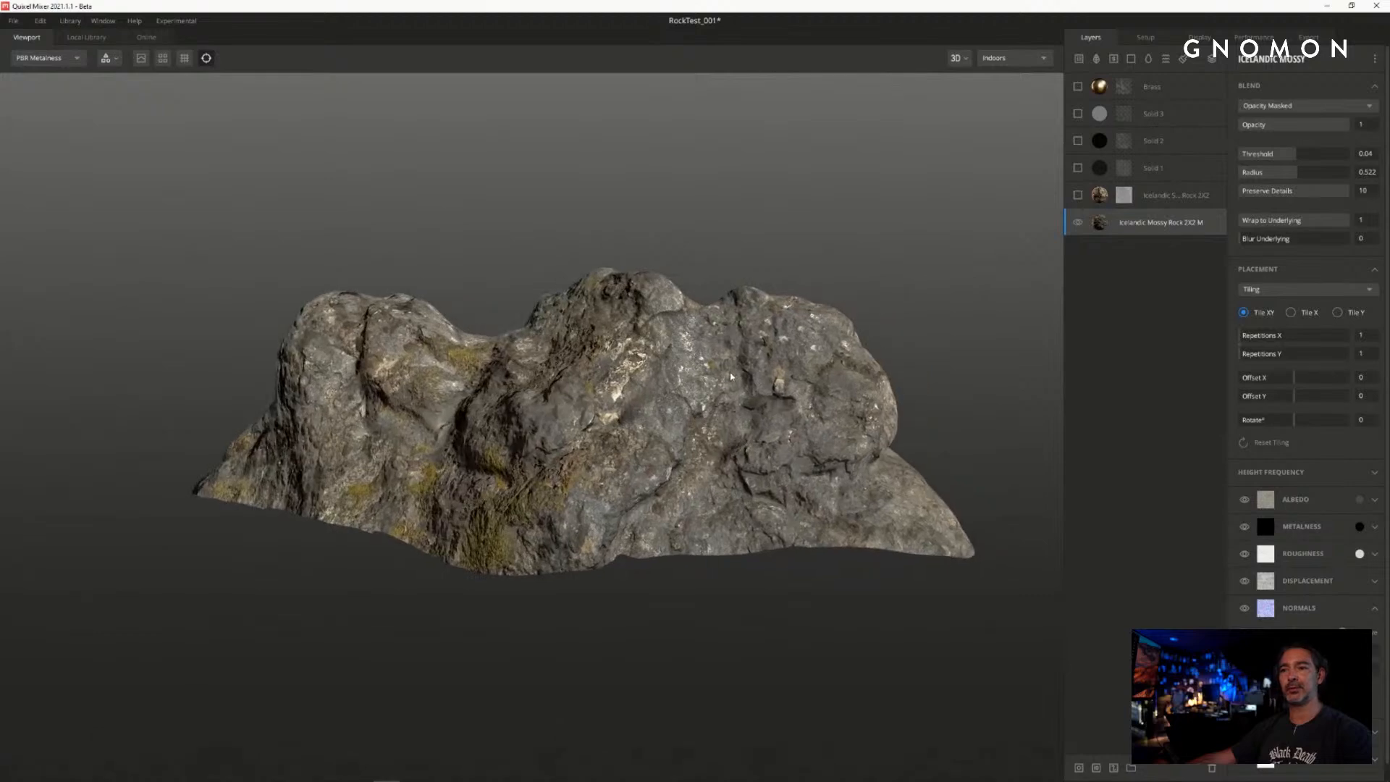
{"action": "left_click_drag", "start_coordinate": [714, 407], "coordinate": [788, 408], "text": "alt"}
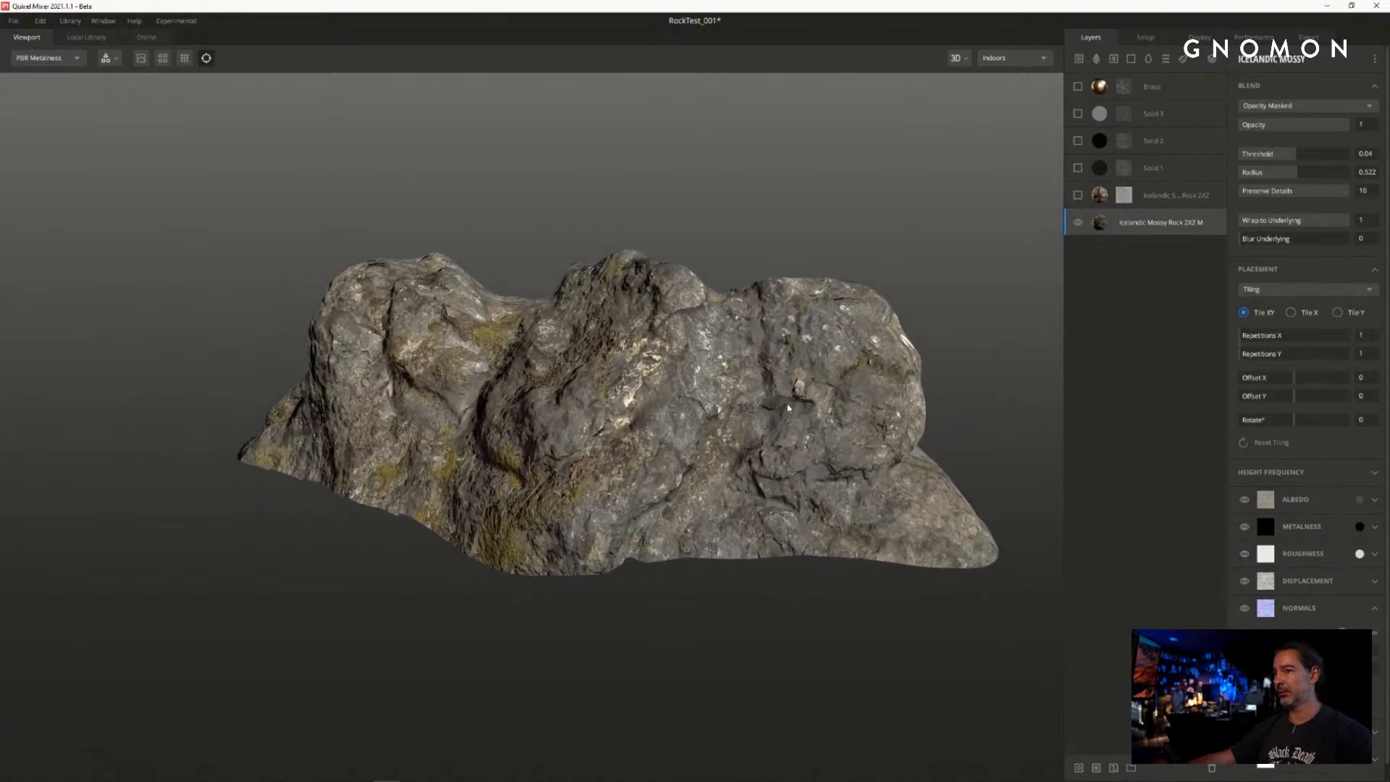
{"action": "left_click_drag", "start_coordinate": [1050, 335], "coordinate": [900, 280], "text": "alt"}
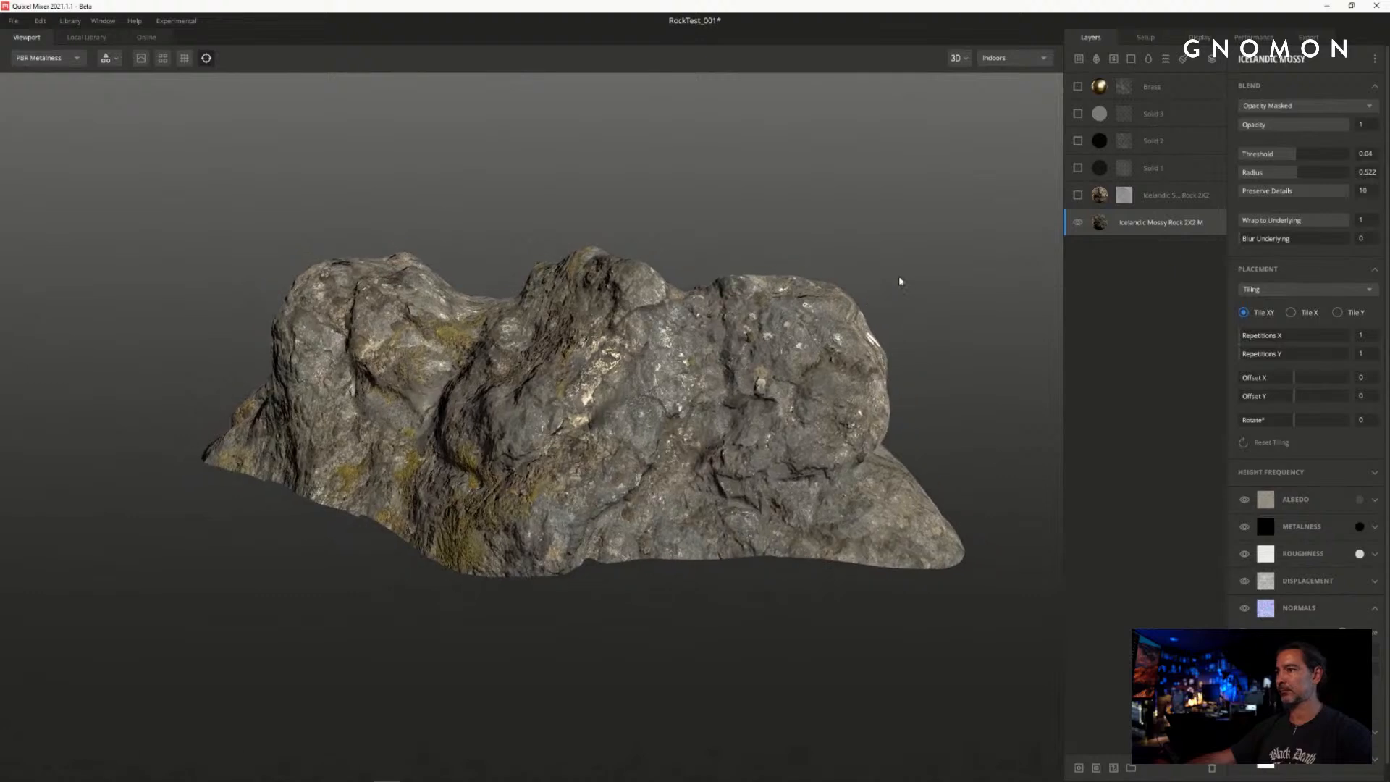
{"action": "right_click_drag", "start_coordinate": [833, 224], "coordinate": [776, 245], "text": "shift"}
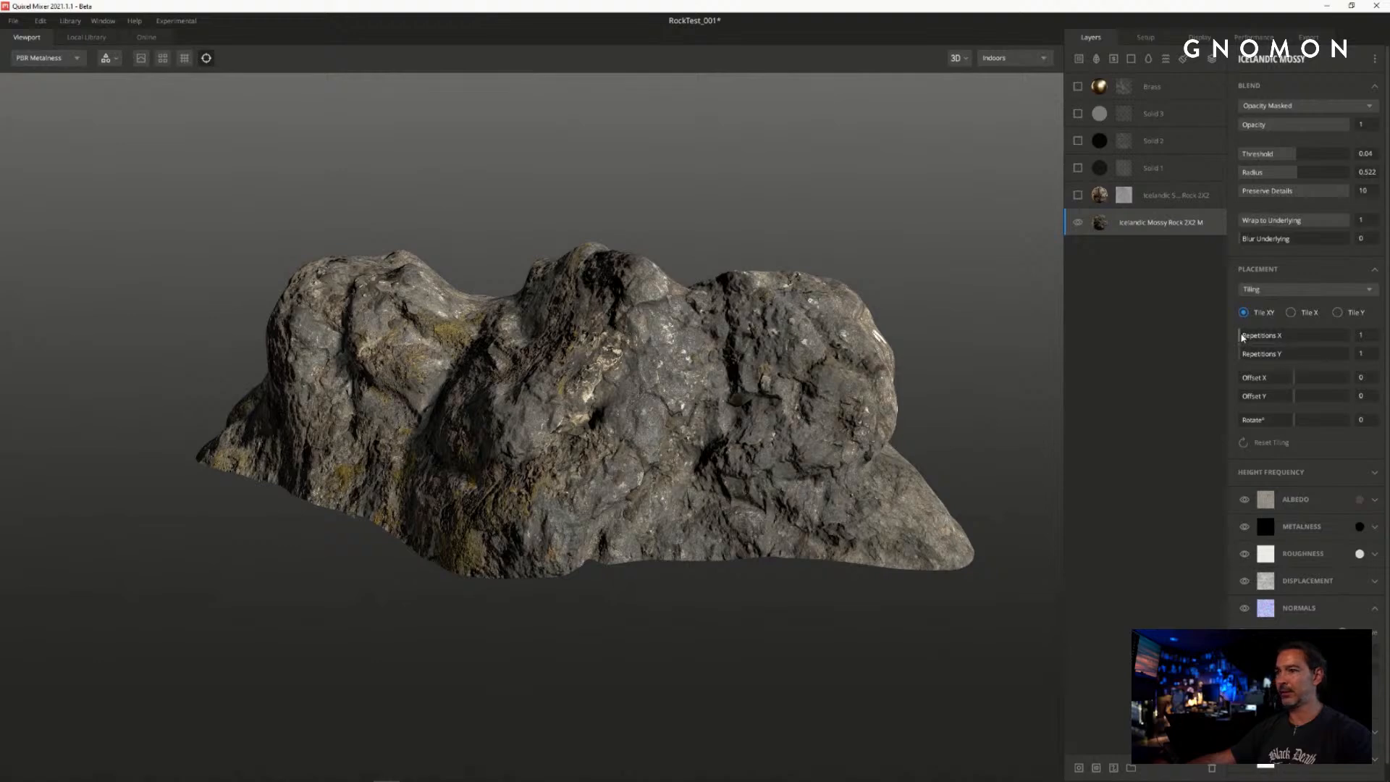
- Set the Icelandic Mossy Rock layer's tiling repetitions to 2 in X and Y, and preview the rock's displacement
{"action": "left_click_drag", "start_coordinate": [1243, 336], "coordinate": [1248, 357]}
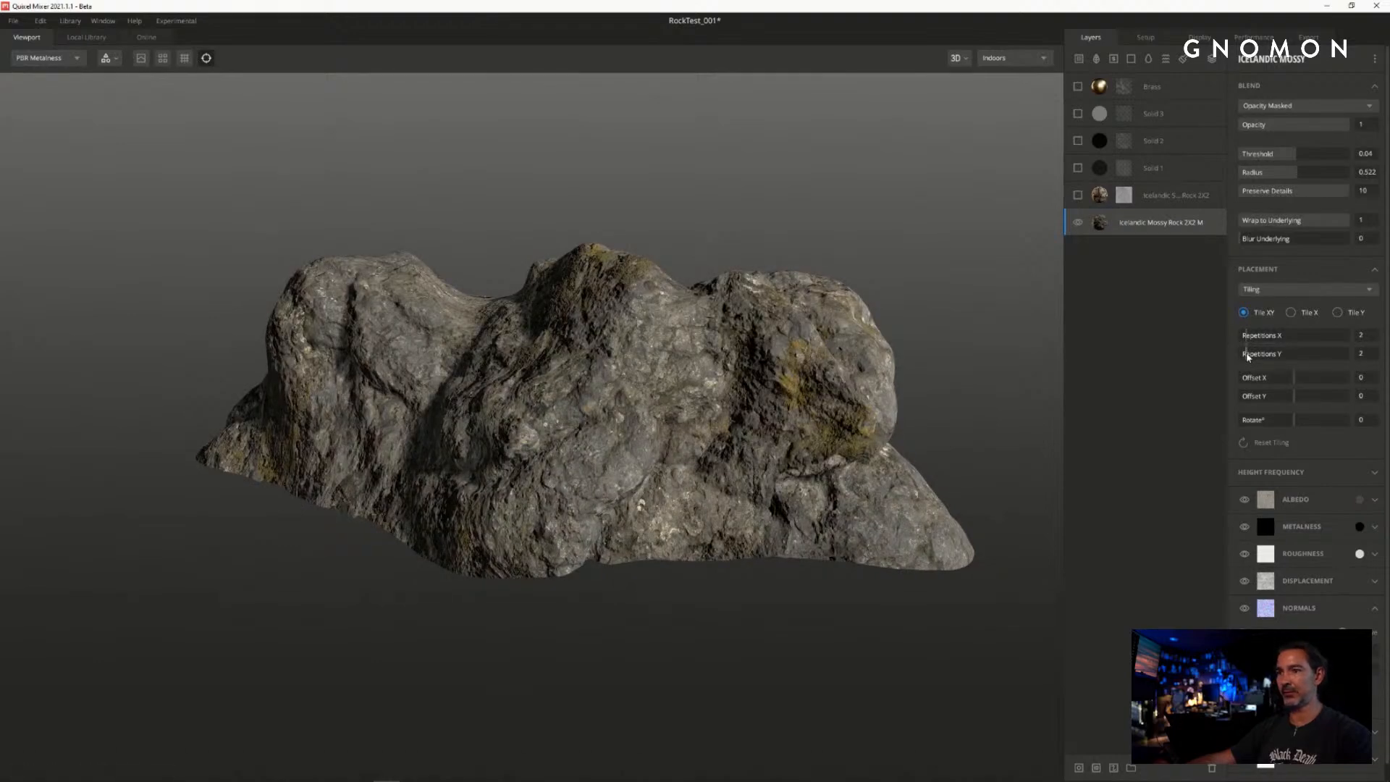
{"action": "mouse_move", "coordinate": [974, 372]}
{"action": "left_mouse_down", "text": "alt"}
{"action": "mouse_move", "coordinate": [962, 335]}
{"action": "mouse_move", "coordinate": [965, 391]}
{"action": "left_mouse_up", "text": "alt"}
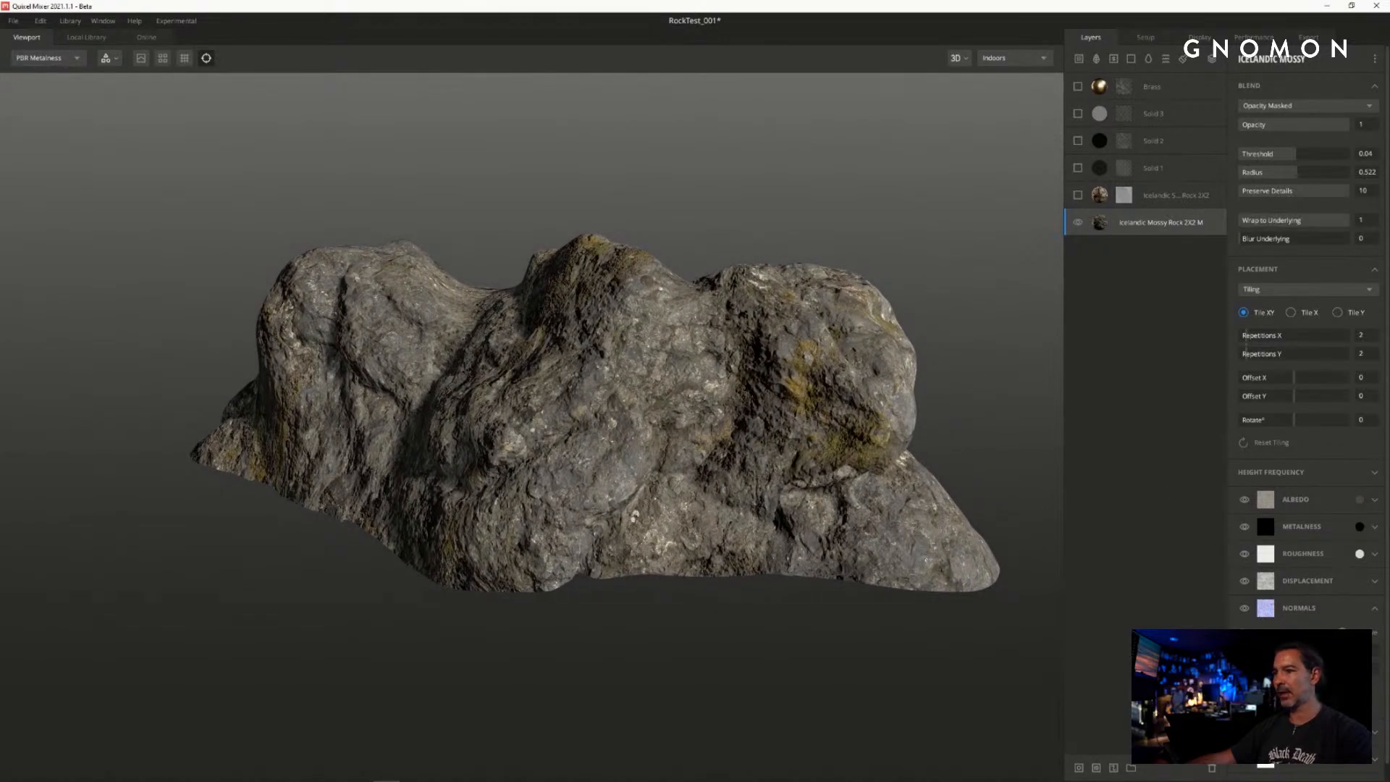
{"action": "left_click", "coordinate": [1342, 632]}
{"action": "left_click", "coordinate": [142, 59]}
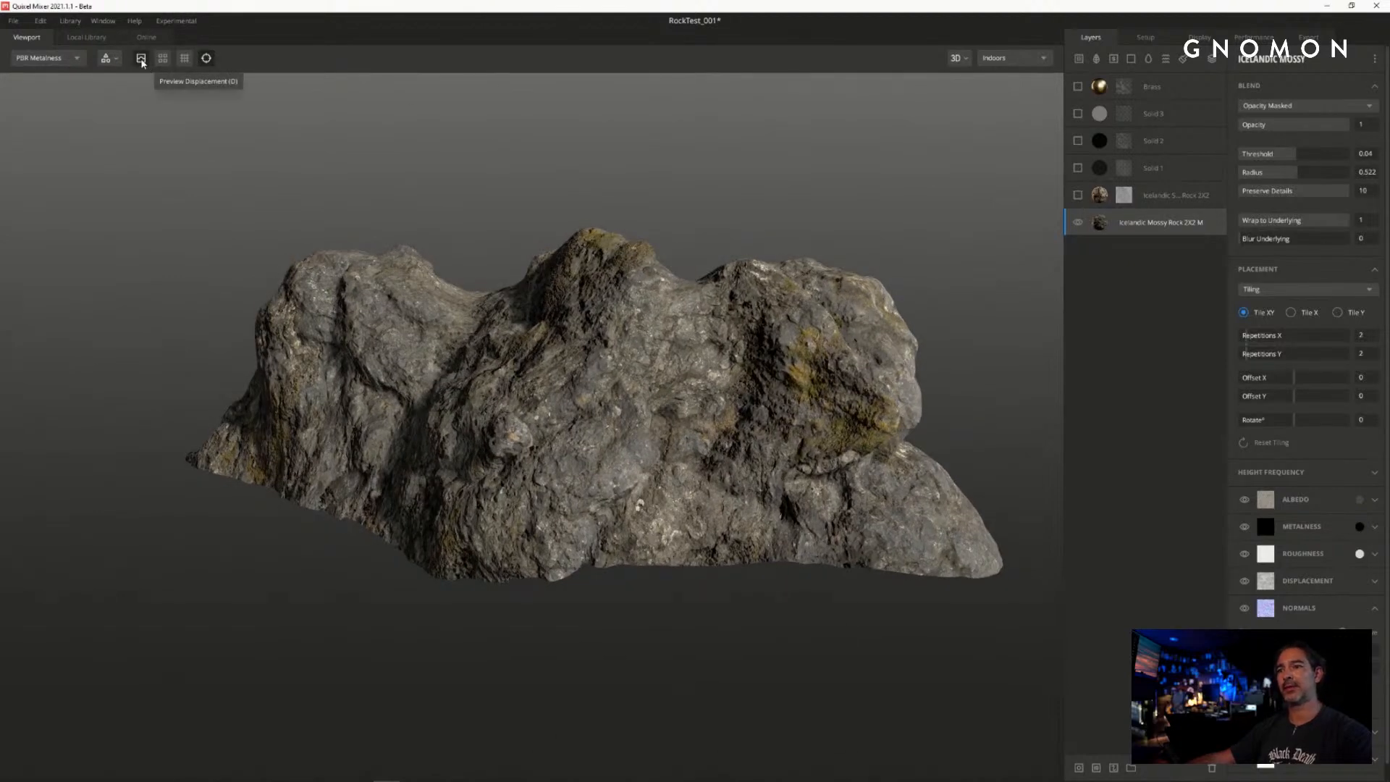
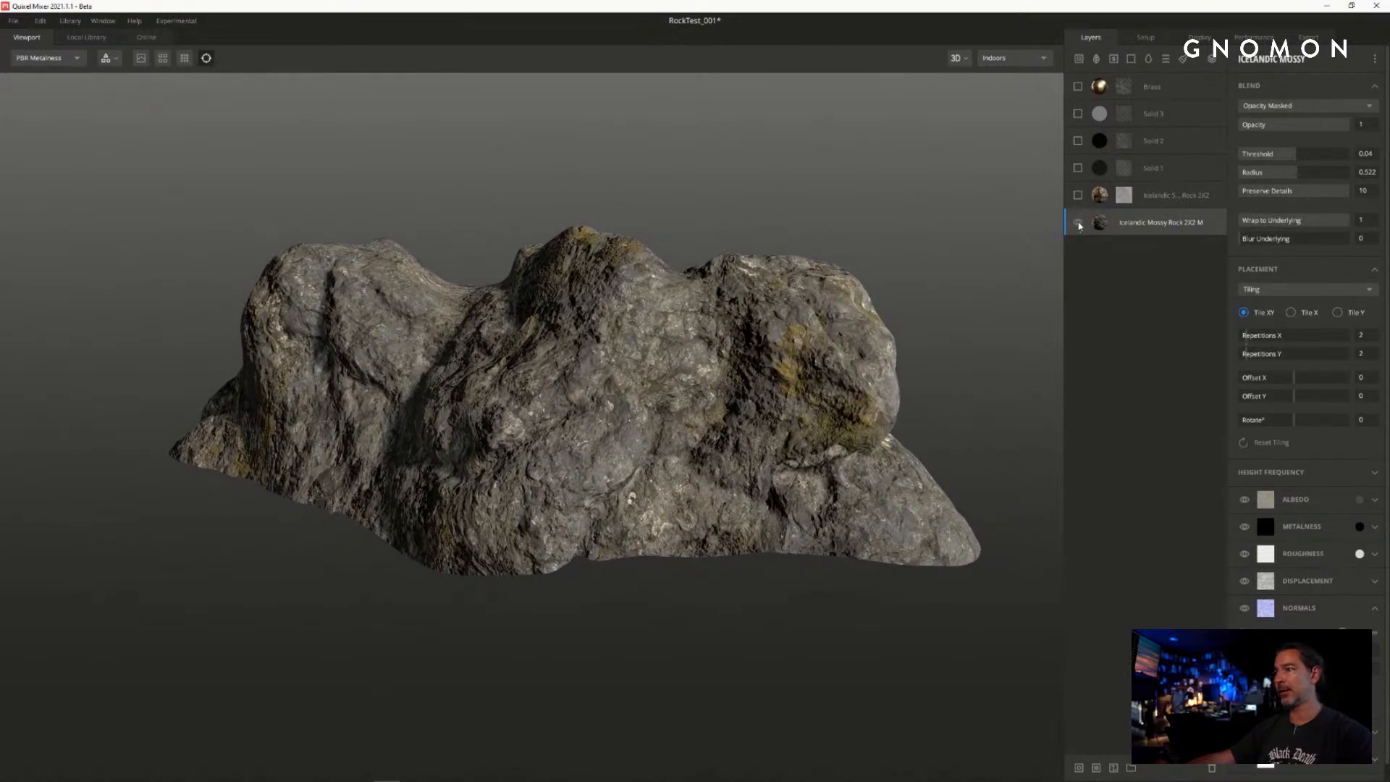
- Hide Icelandic Mossy Rock, show the Icelandic Sand Rock layer, disable its mask stack and open the layer's own settings
{"action": "left_click", "coordinate": [1078, 223]}
{"action": "left_click", "coordinate": [1077, 195]}
{"action": "left_click", "coordinate": [1124, 195]}
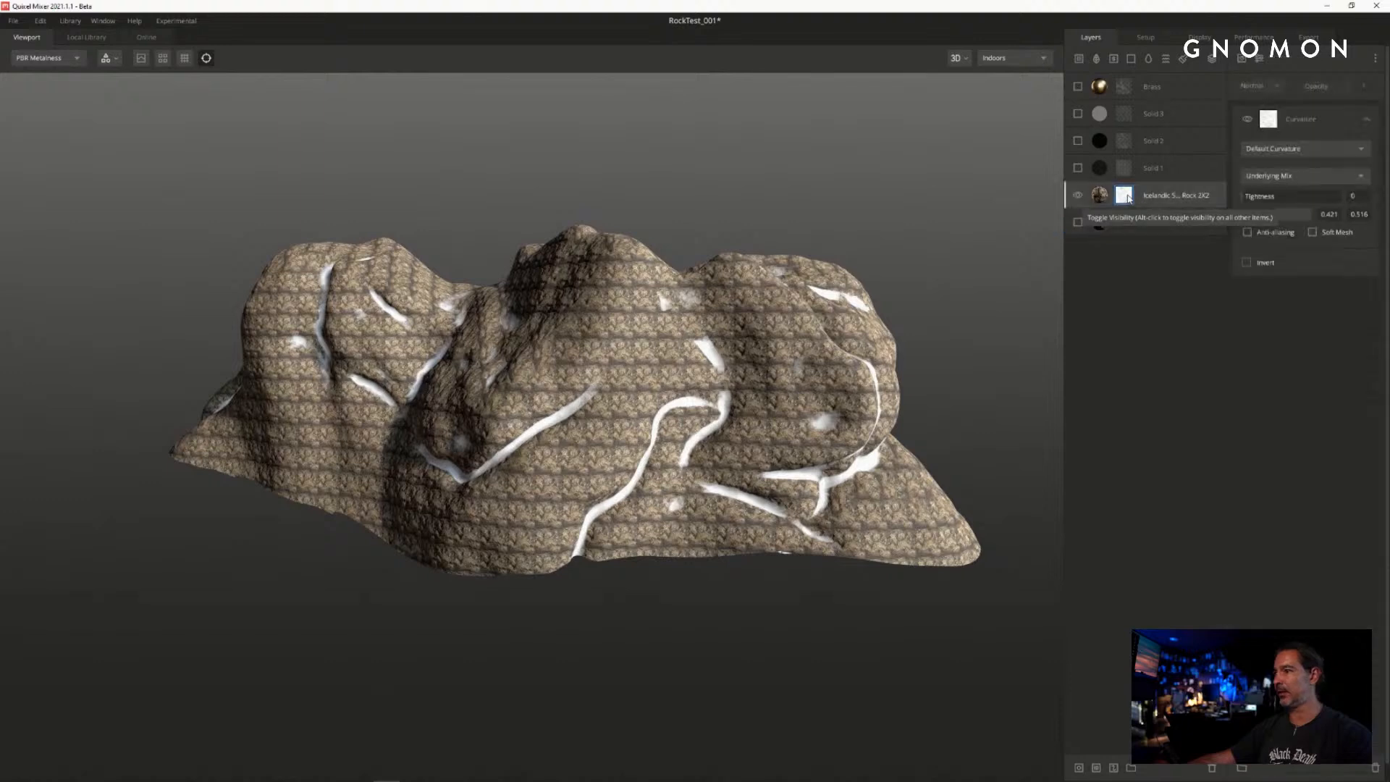
{"action": "right_click", "coordinate": [1126, 197]}
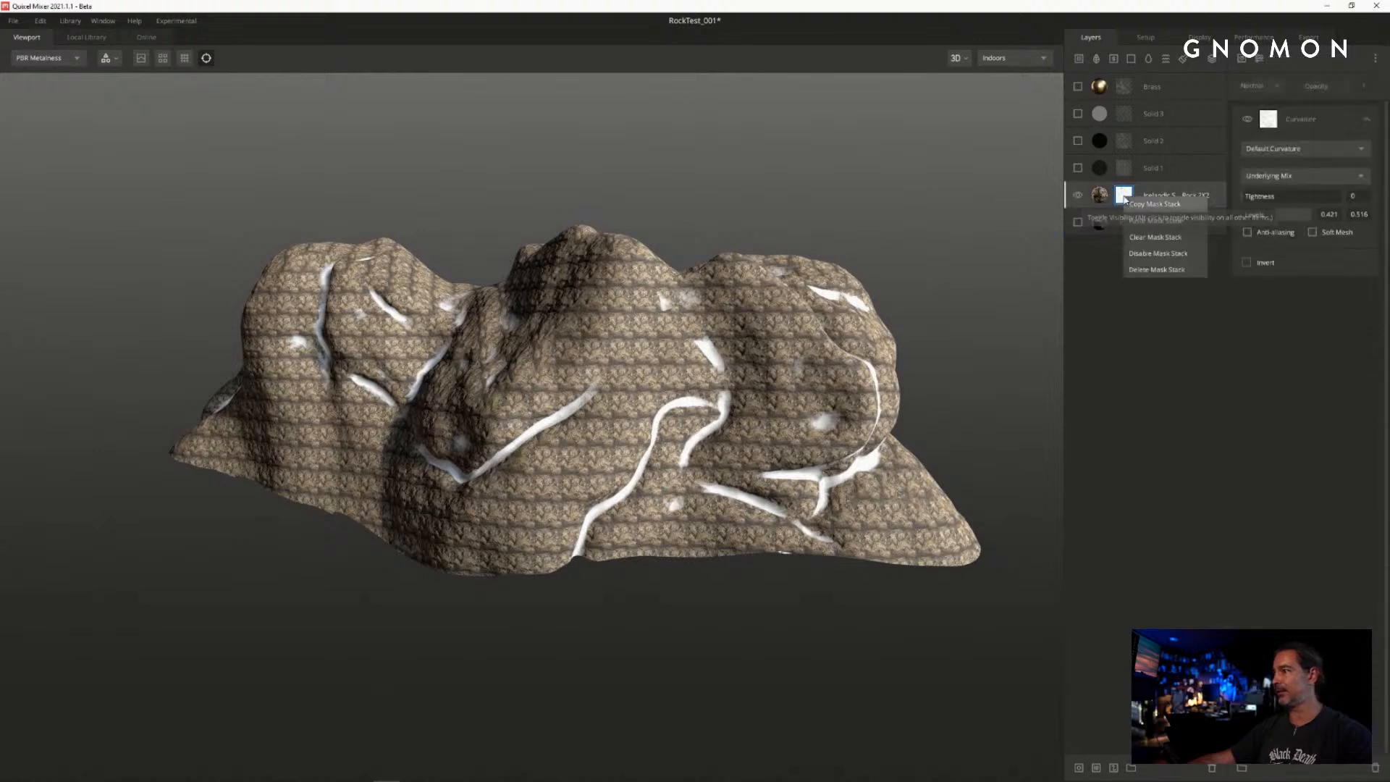
{"action": "left_click", "coordinate": [1172, 254]}
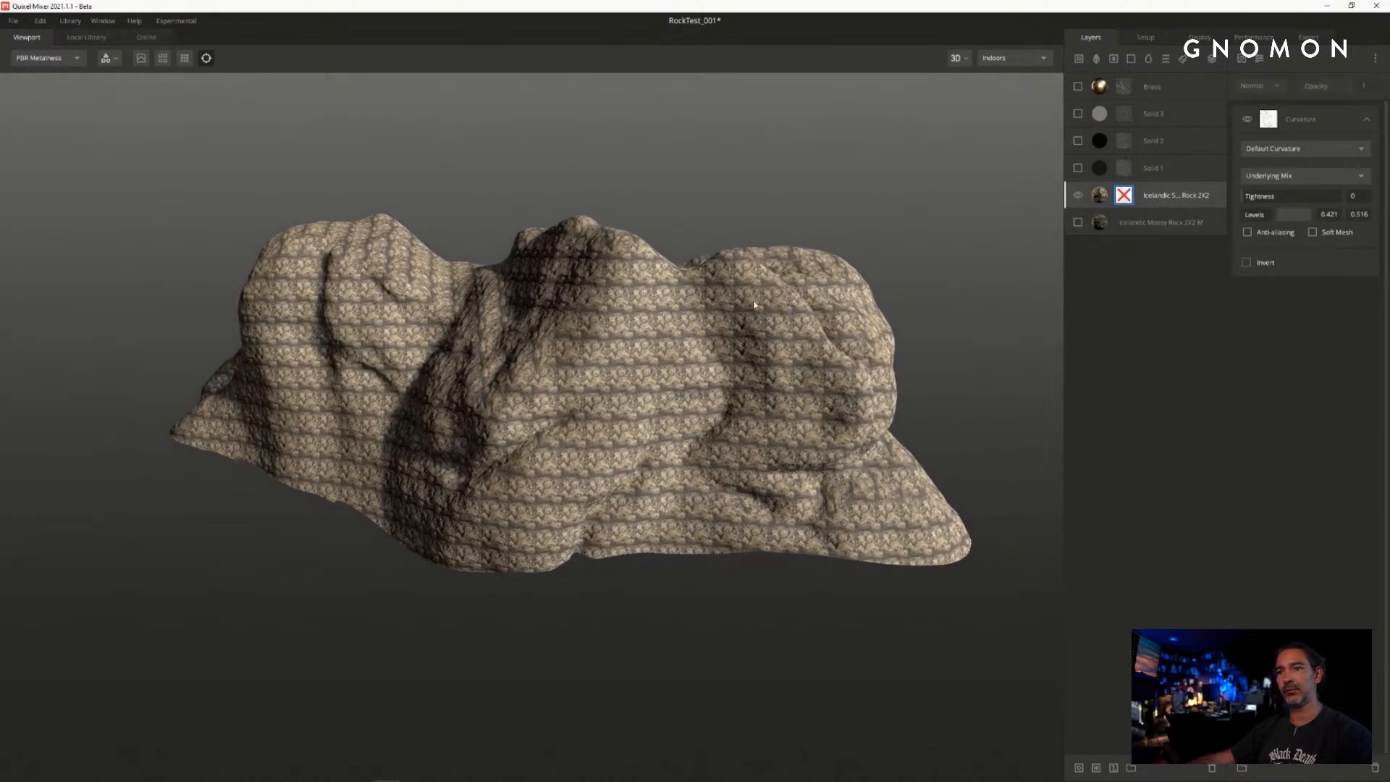
{"action": "middle_click_drag", "start_coordinate": [753, 305], "coordinate": [731, 332]}
{"action": "scroll", "coordinate": [724, 315], "scroll_direction": "up", "scroll_amount": 1}
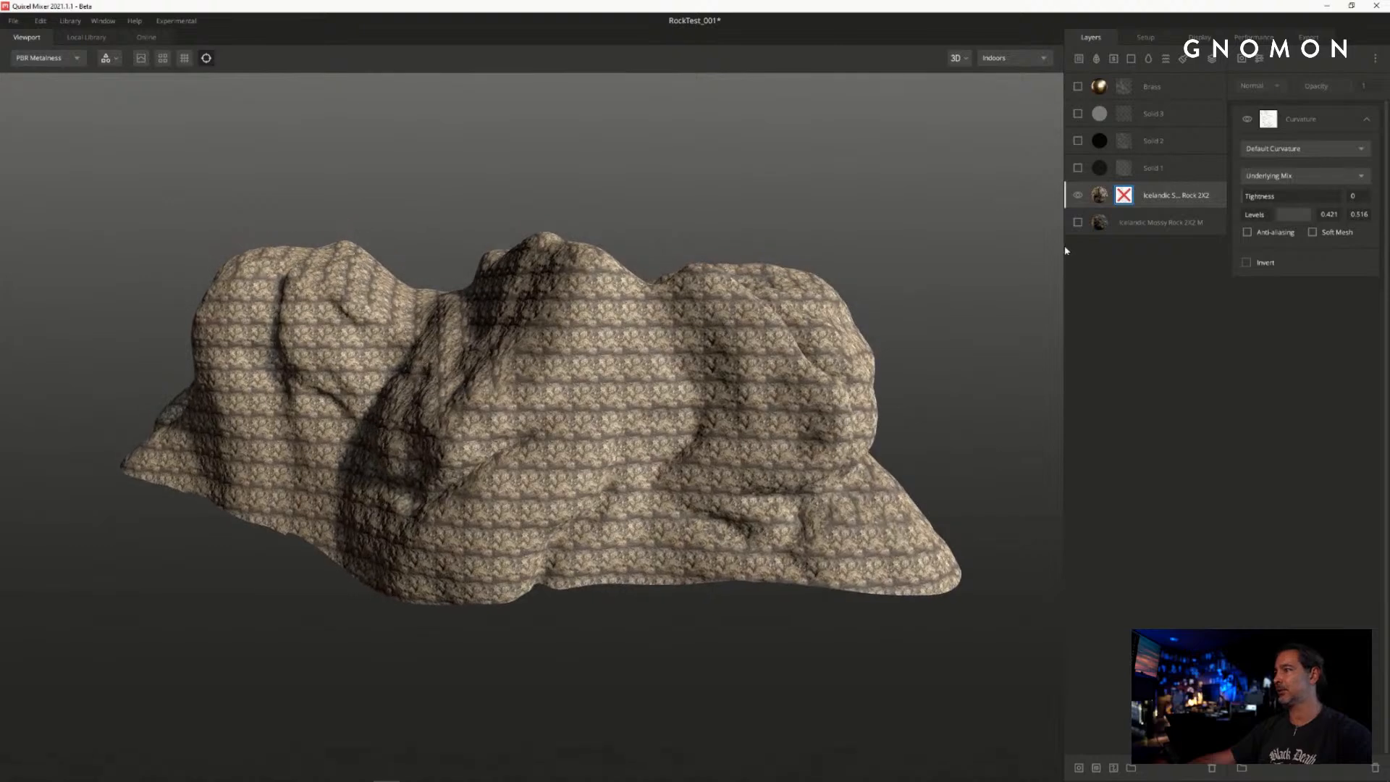
{"action": "left_click", "coordinate": [1098, 194]}
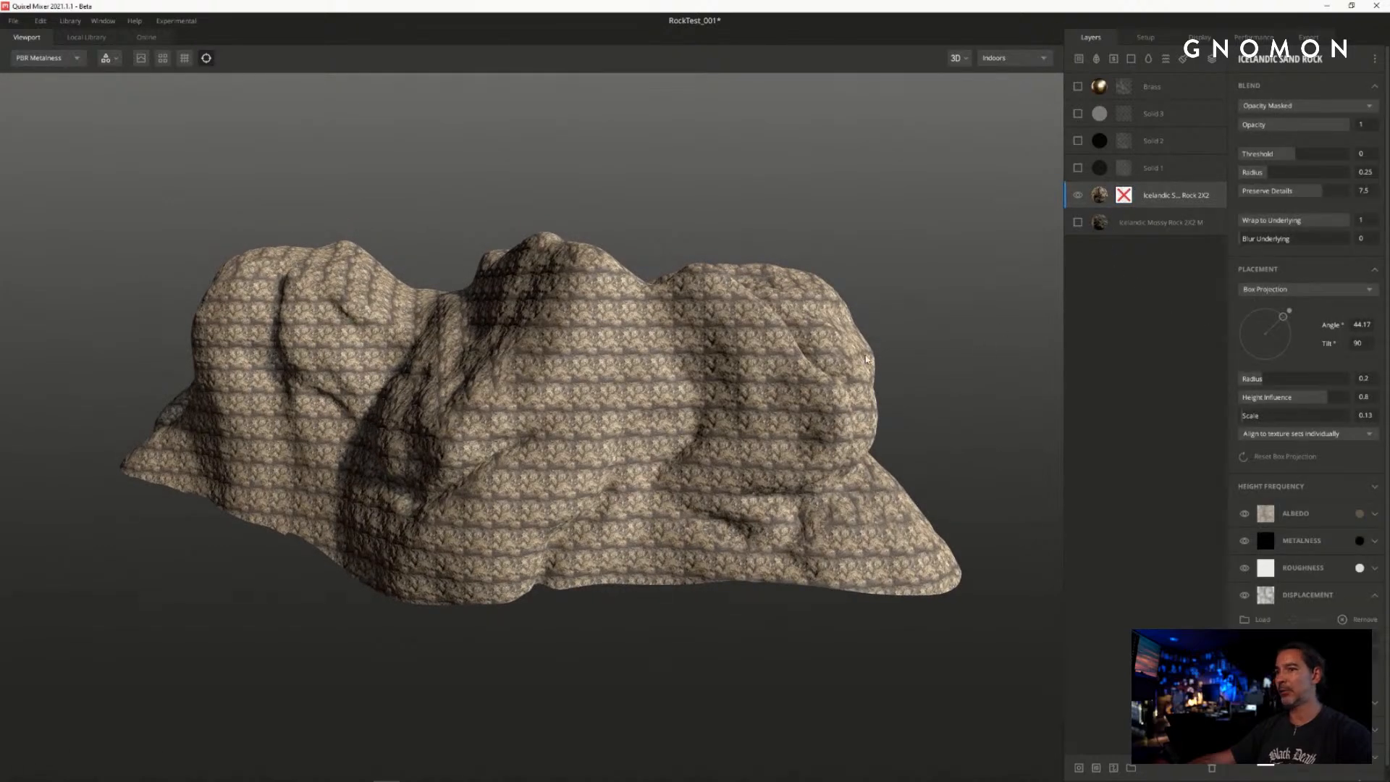
- Change the Icelandic Sand Rock layer's placement to Tiling and set its rotation to -90 degrees
{"action": "left_click_drag", "start_coordinate": [867, 358], "coordinate": [860, 372]}
{"action": "left_click", "coordinate": [1281, 289]}
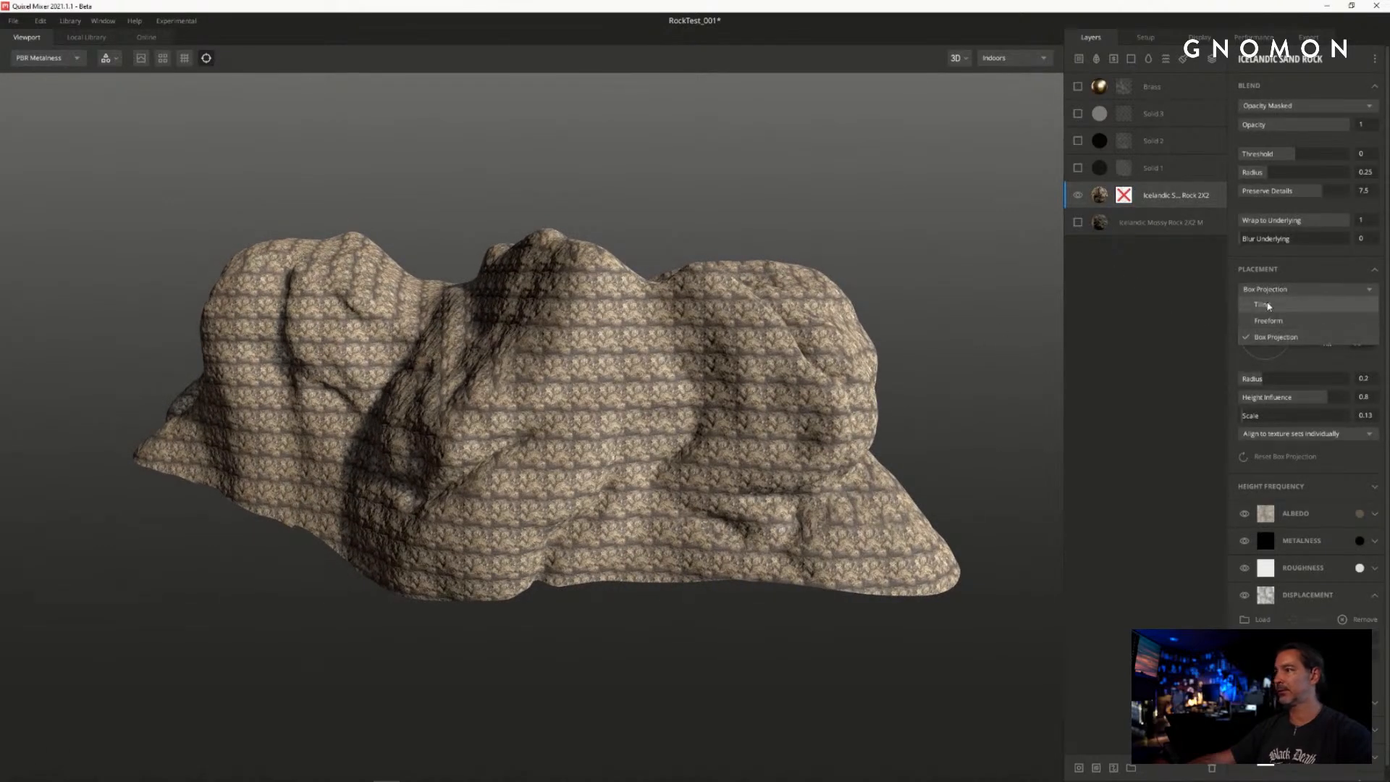
{"action": "left_click", "coordinate": [1260, 305]}
{"action": "left_click_drag", "start_coordinate": [1001, 358], "coordinate": [969, 337]}
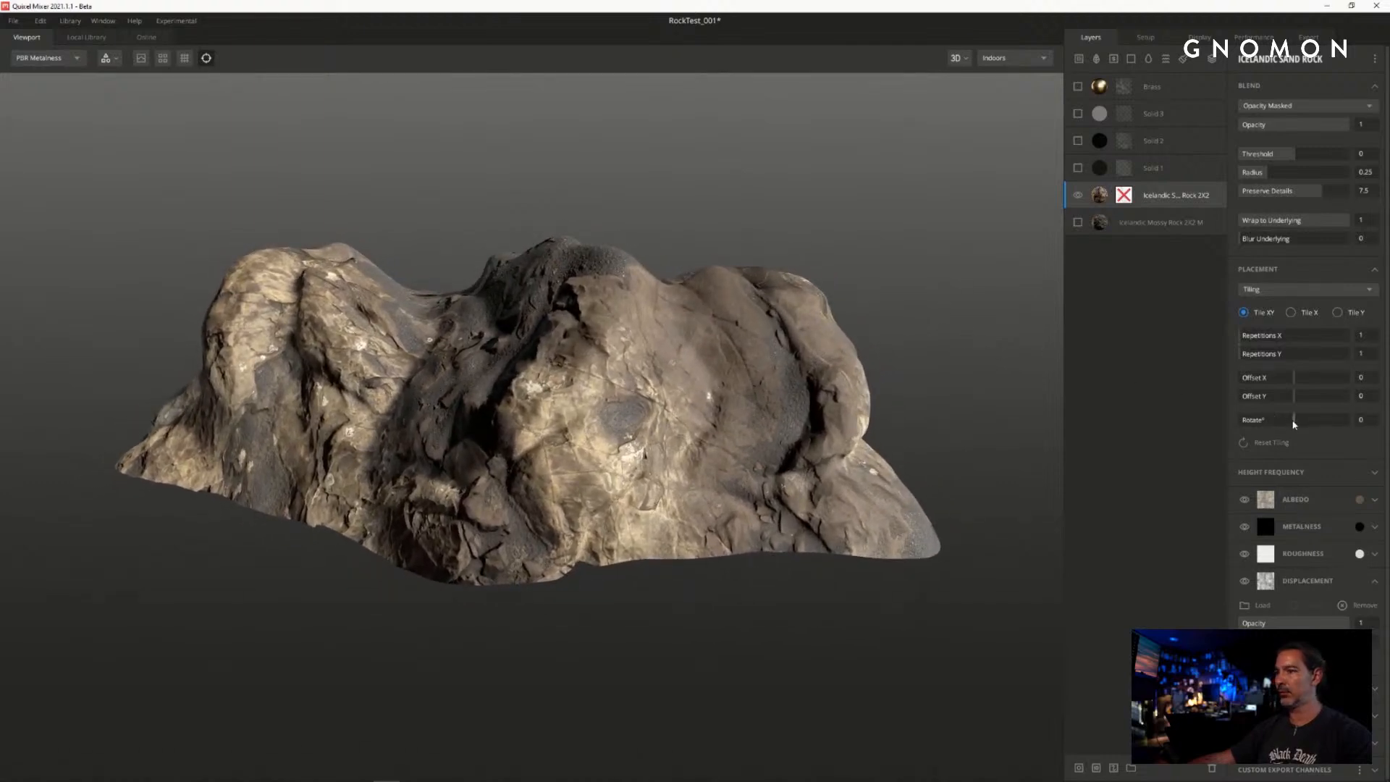
{"action": "mouse_move", "coordinate": [1286, 427]}
{"action": "left_mouse_down"}
{"action": "mouse_move", "coordinate": [1270, 427]}
{"action": "mouse_move", "coordinate": [1343, 427]}
{"action": "mouse_move", "coordinate": [1277, 427]}
{"action": "left_mouse_up"}
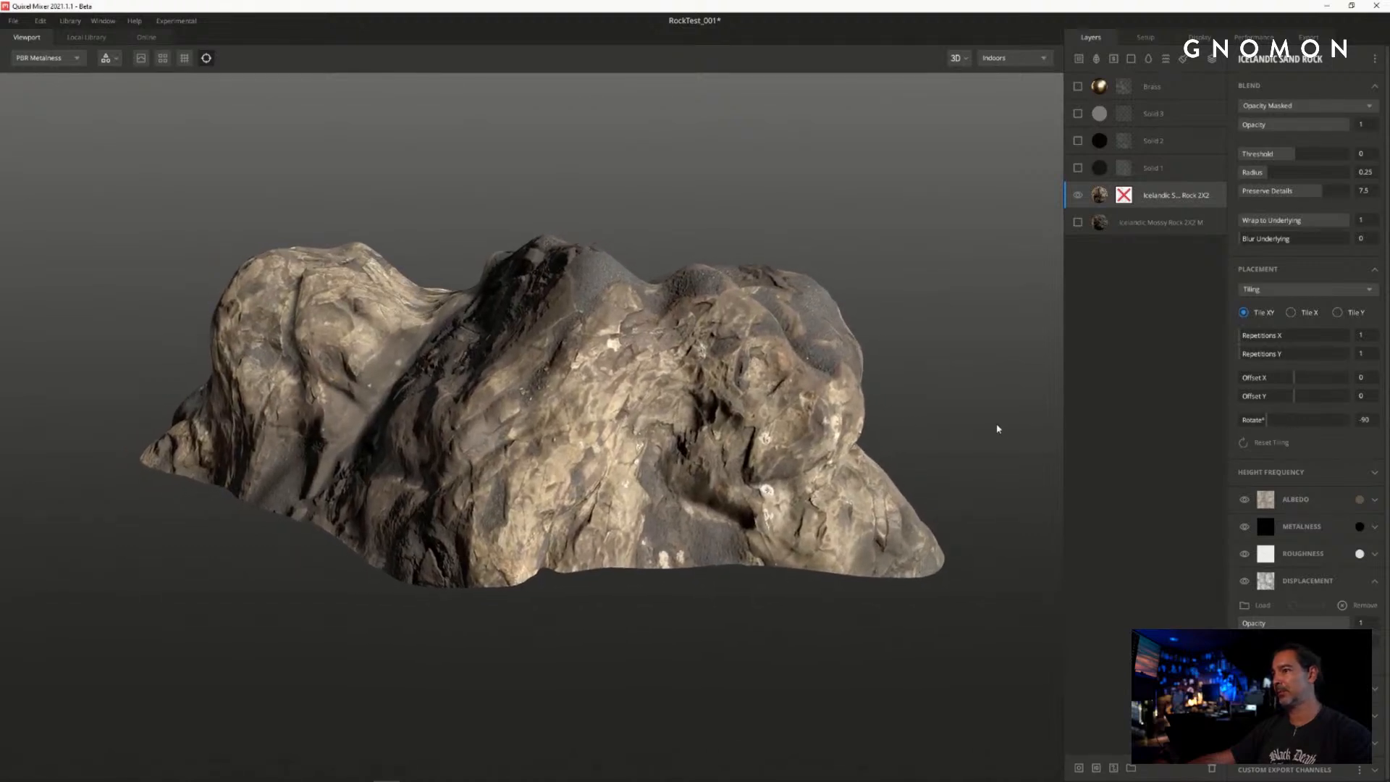
- Set the Icelandic Sand Rock tiling to 2 repetitions in X and Y, with offsets of -0.124 in X and -0.463 in Y
{"action": "left_click_drag", "start_coordinate": [1295, 383], "coordinate": [1295, 383]}
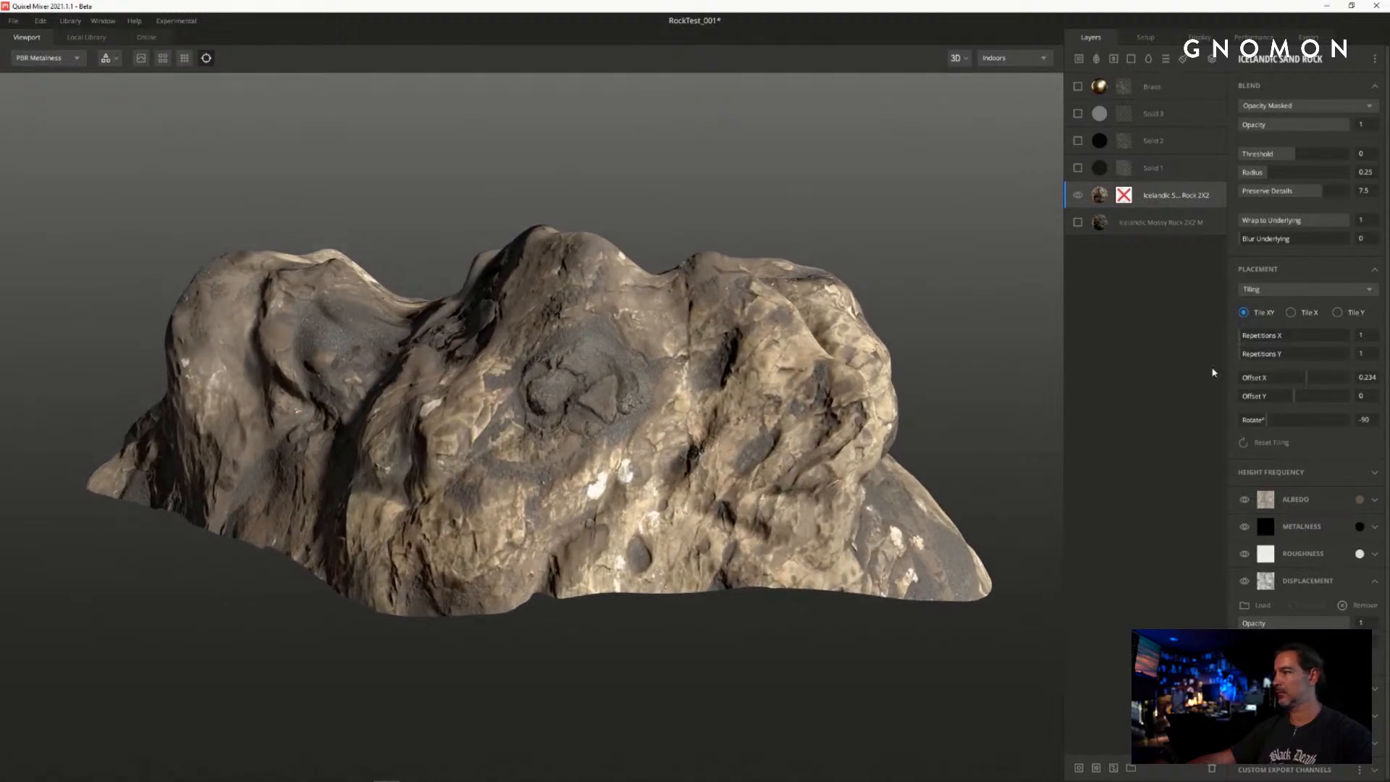
{"action": "left_click_drag", "start_coordinate": [1309, 378], "coordinate": [1294, 382]}
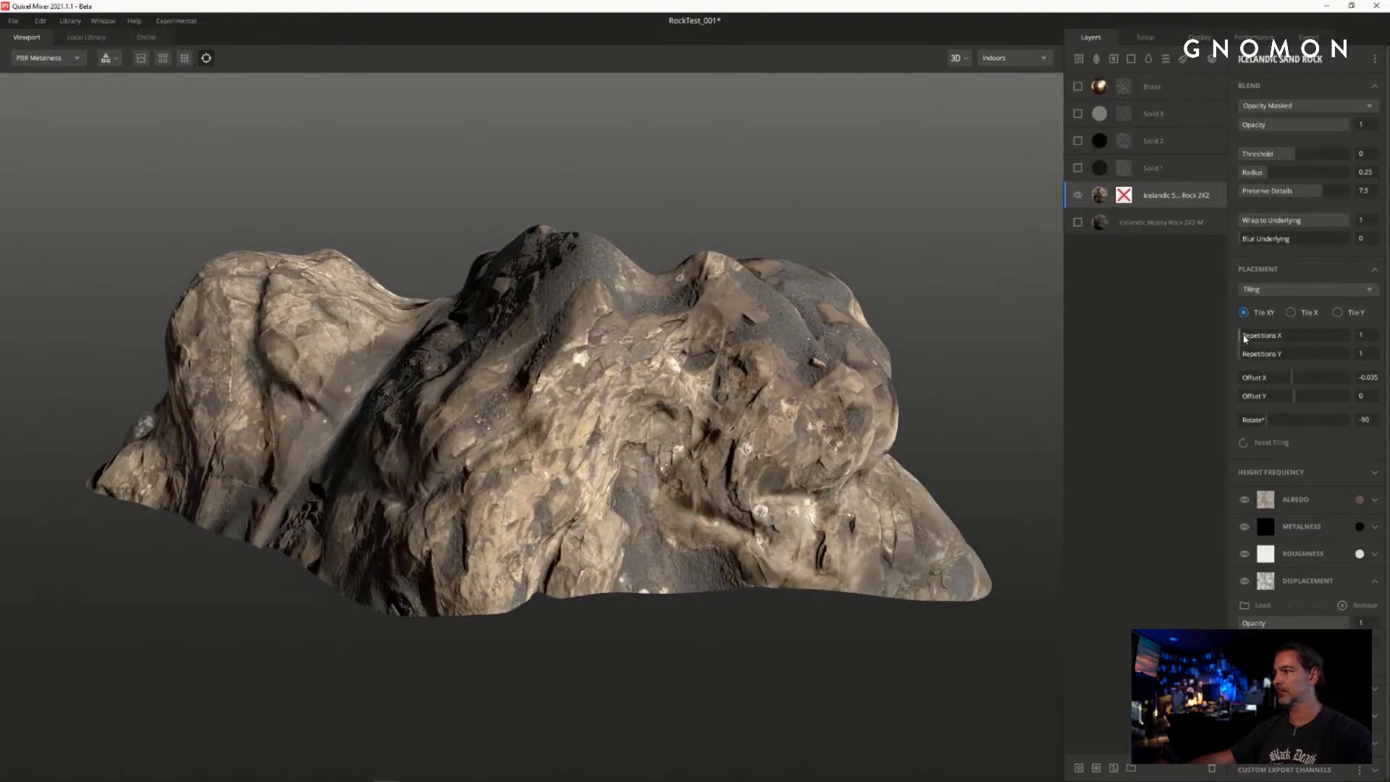
{"action": "left_click_drag", "start_coordinate": [1243, 337], "coordinate": [1280, 397]}
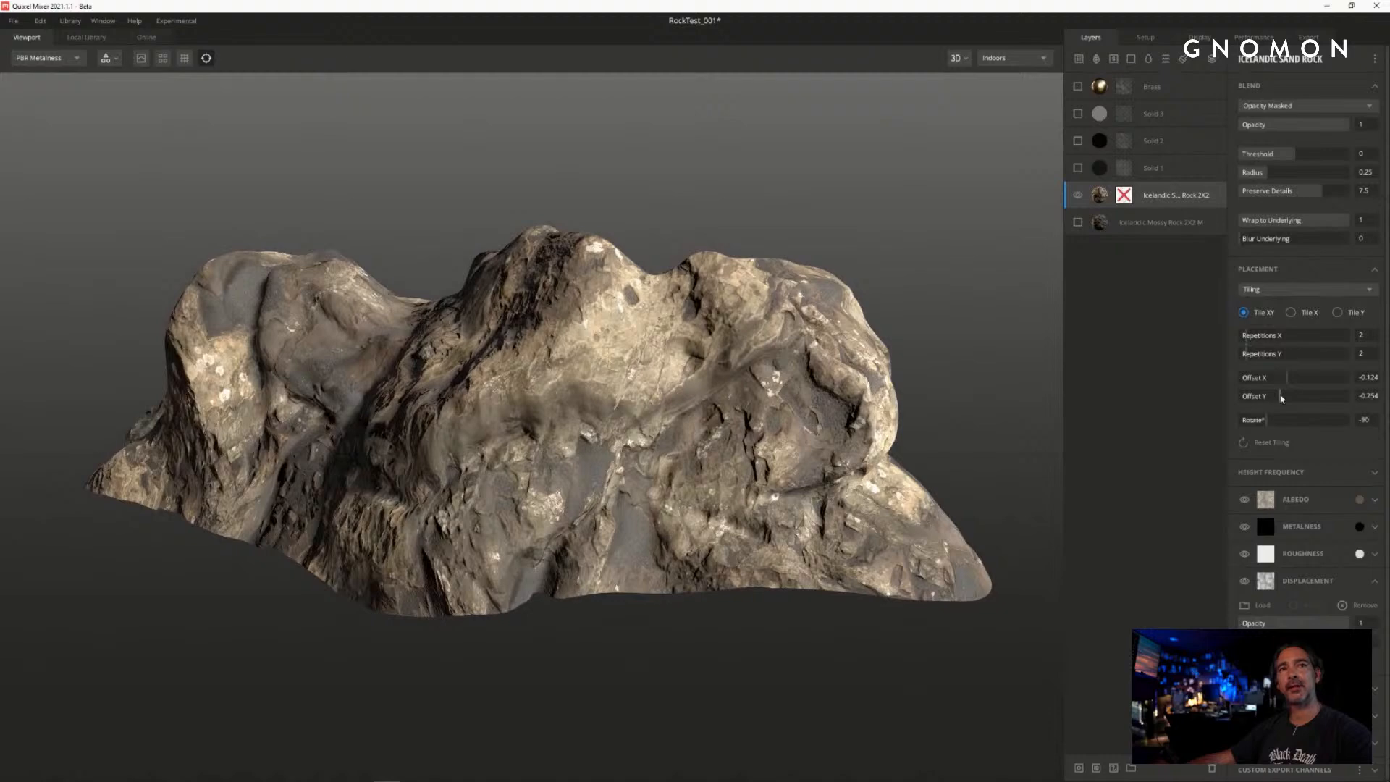
{"action": "left_click_drag", "start_coordinate": [1281, 397], "coordinate": [1269, 402]}
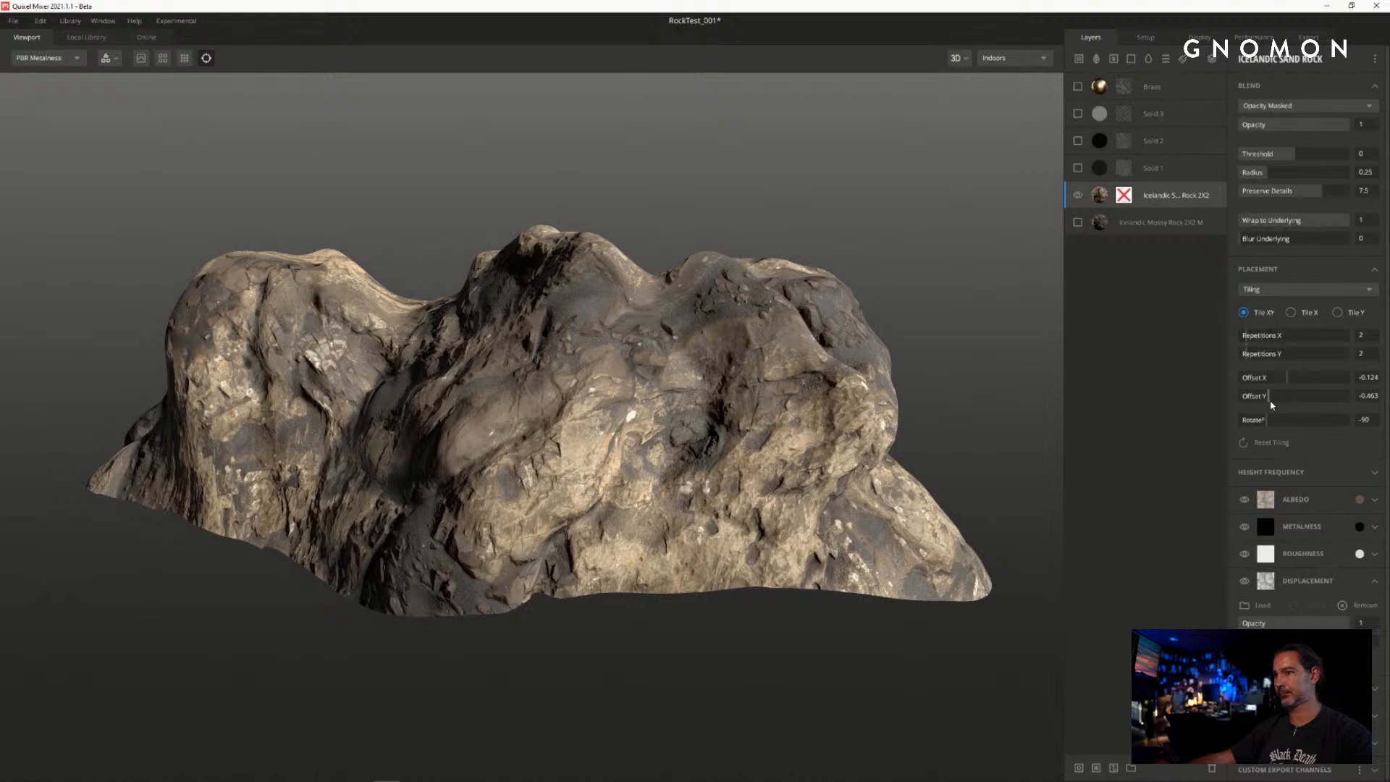
- Re-enable the Icelandic Sand Rock layer's mask stack and show the Icelandic Mossy Rock layer beneath it
{"action": "left_click", "coordinate": [1123, 196]}
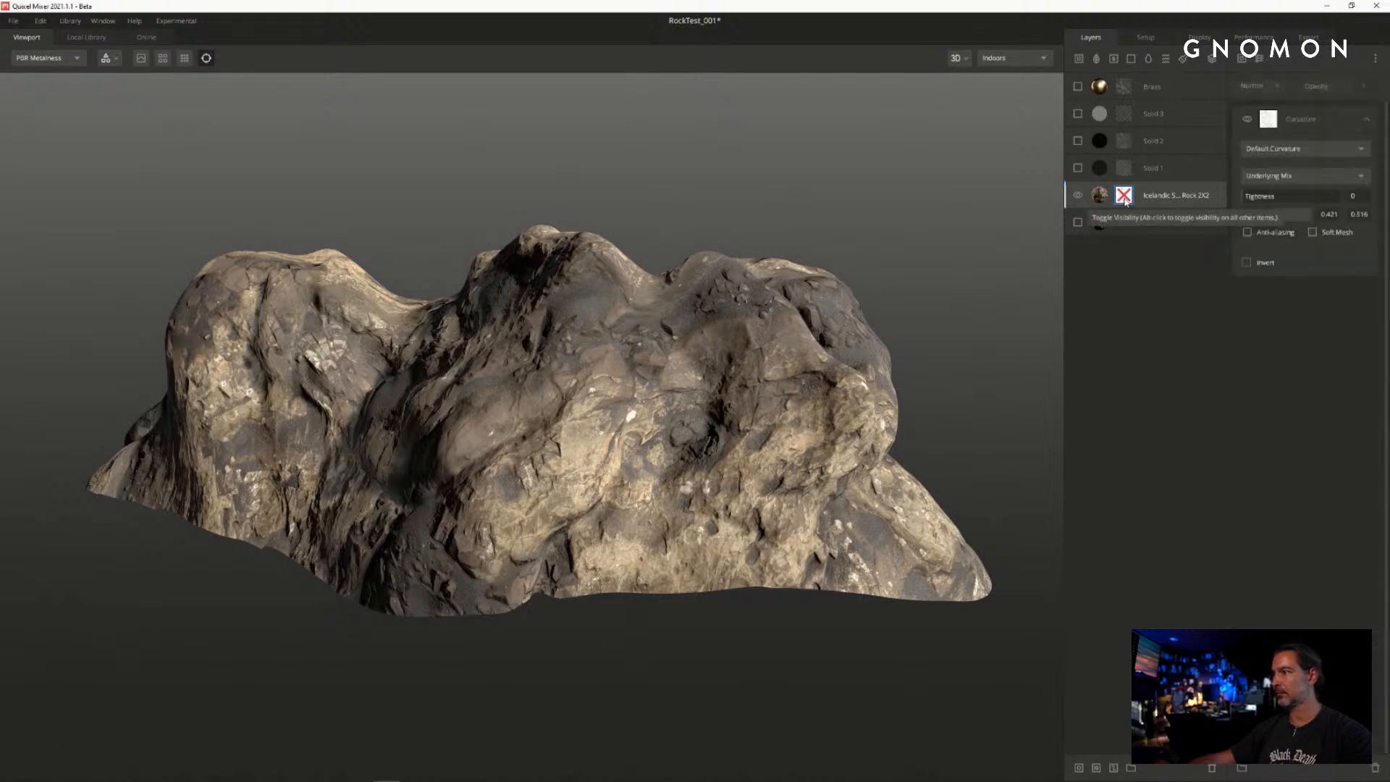
{"action": "right_click", "coordinate": [1124, 199]}
{"action": "left_click", "coordinate": [1162, 256]}
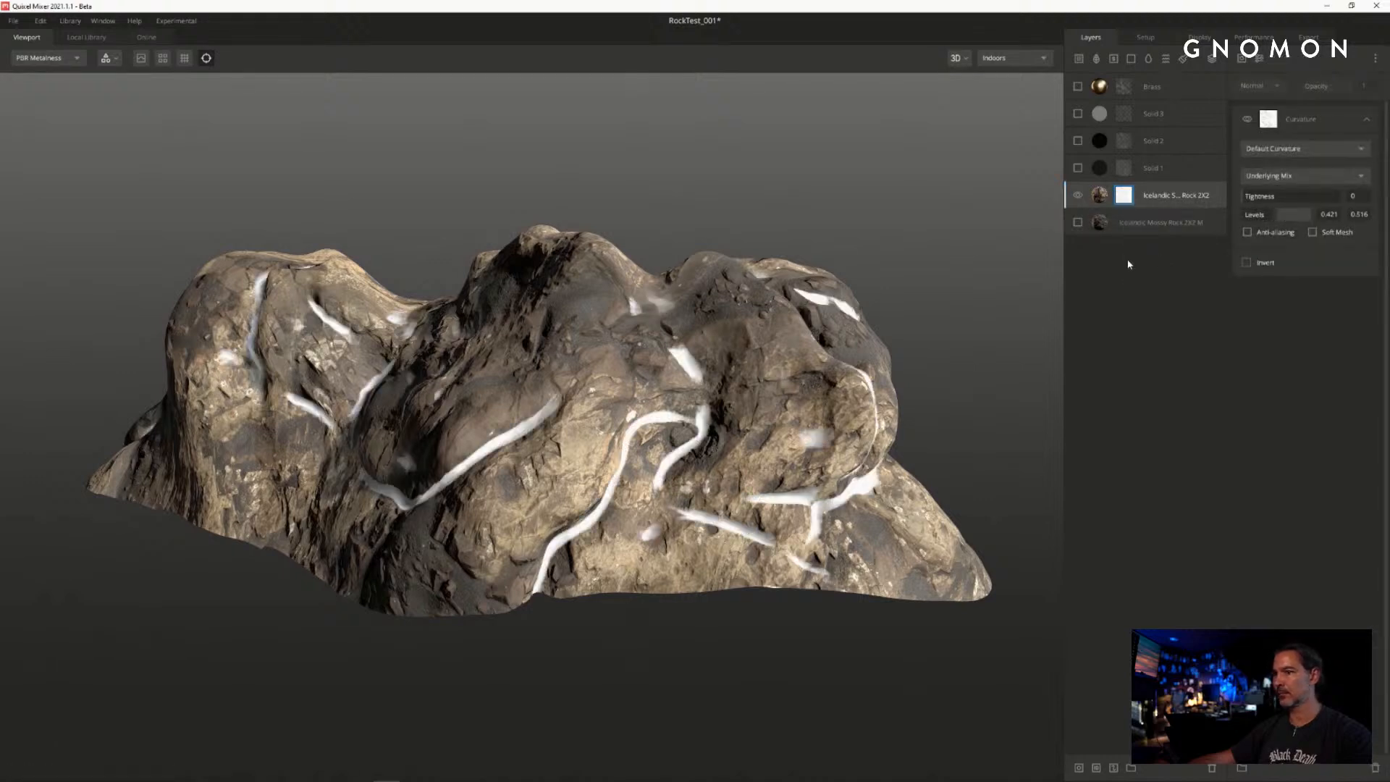
{"action": "left_click", "coordinate": [1078, 221]}
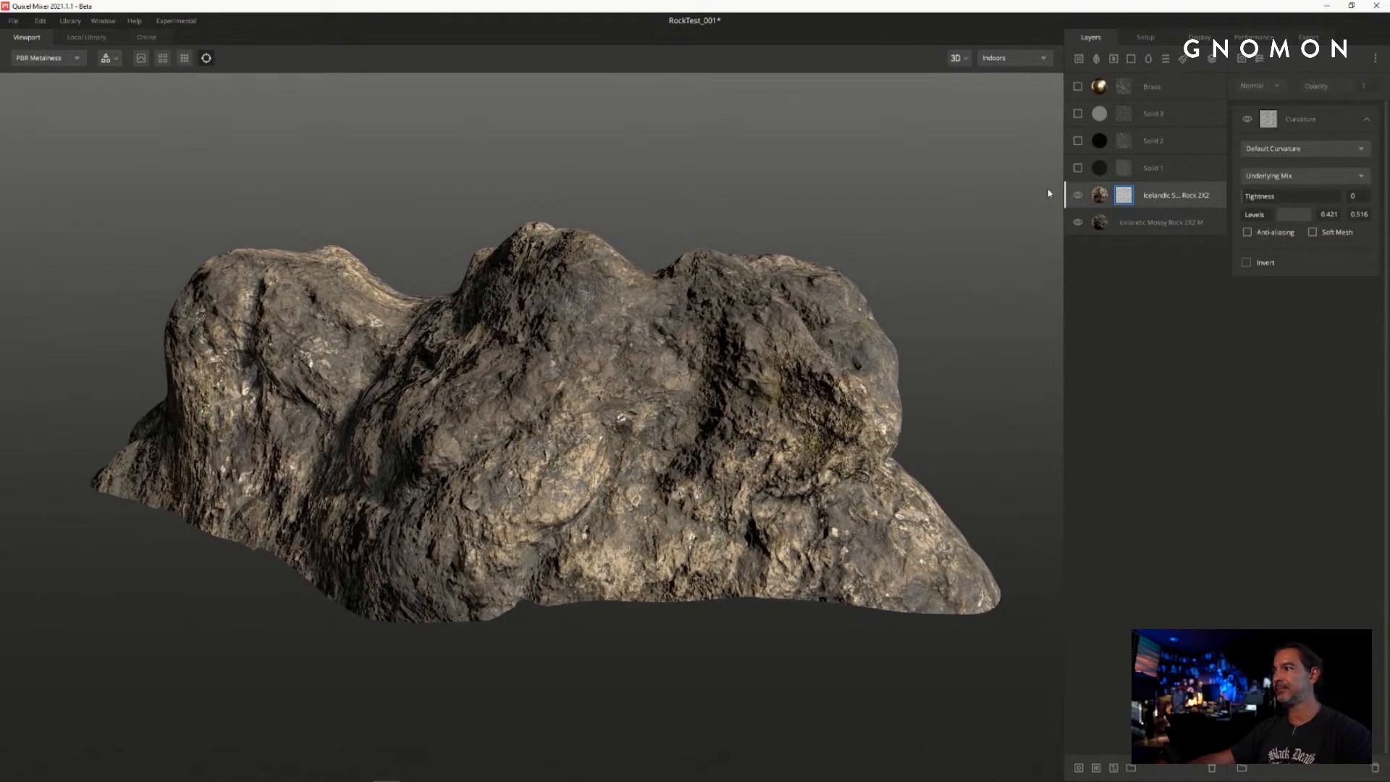
- Toggle the Icelandic Sand Rock layer's visibility to compare the rock with and without it
{"action": "left_click", "coordinate": [1078, 195]}
{"action": "left_click", "coordinate": [1077, 195]}
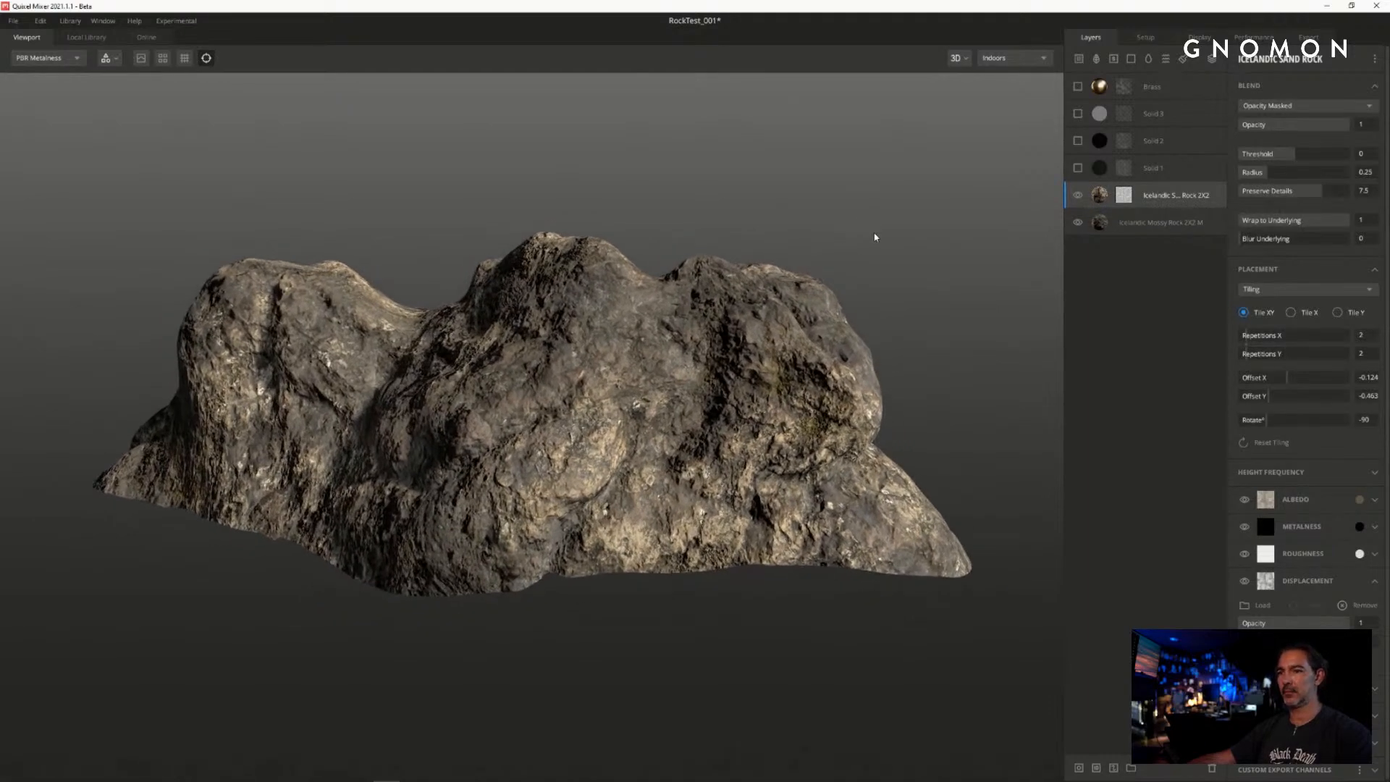
{"action": "left_click", "coordinate": [1078, 195]}
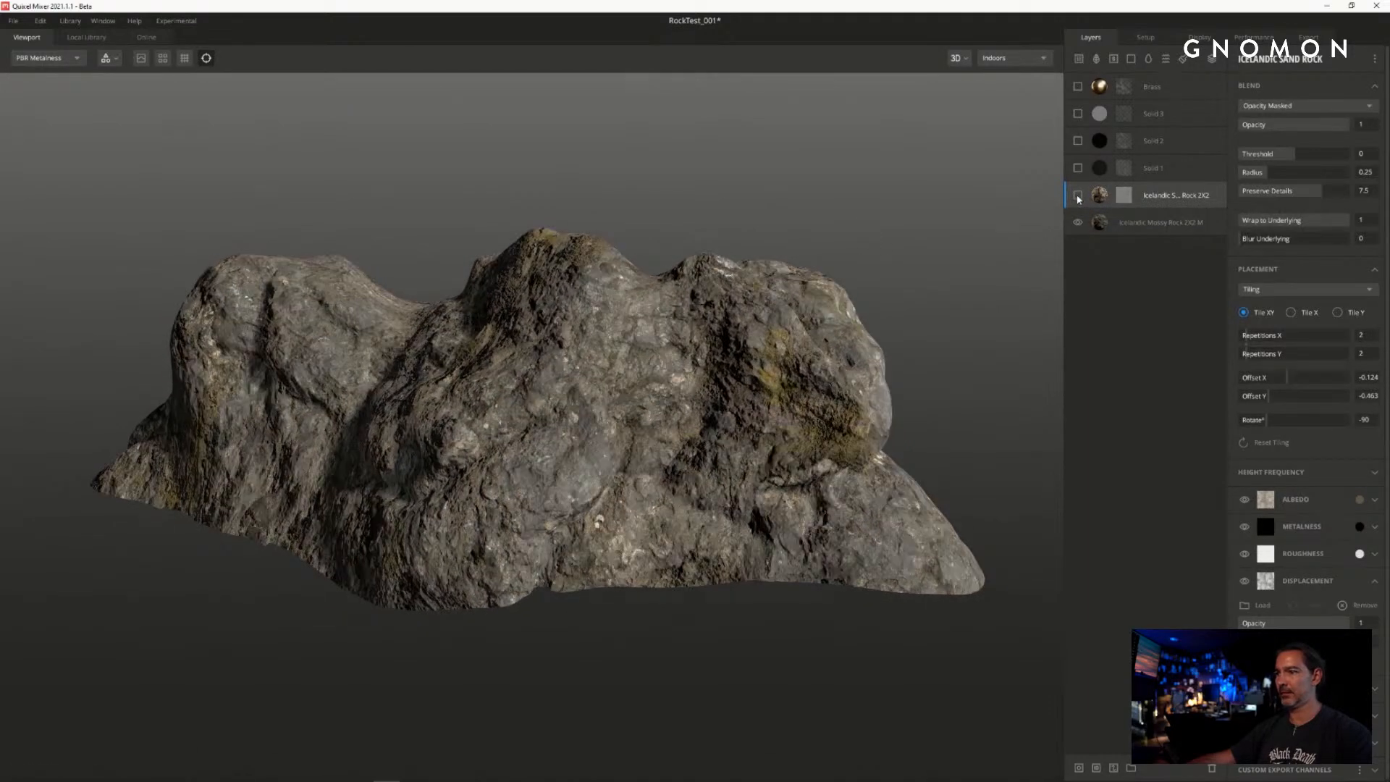
{"action": "left_click", "coordinate": [1078, 195]}
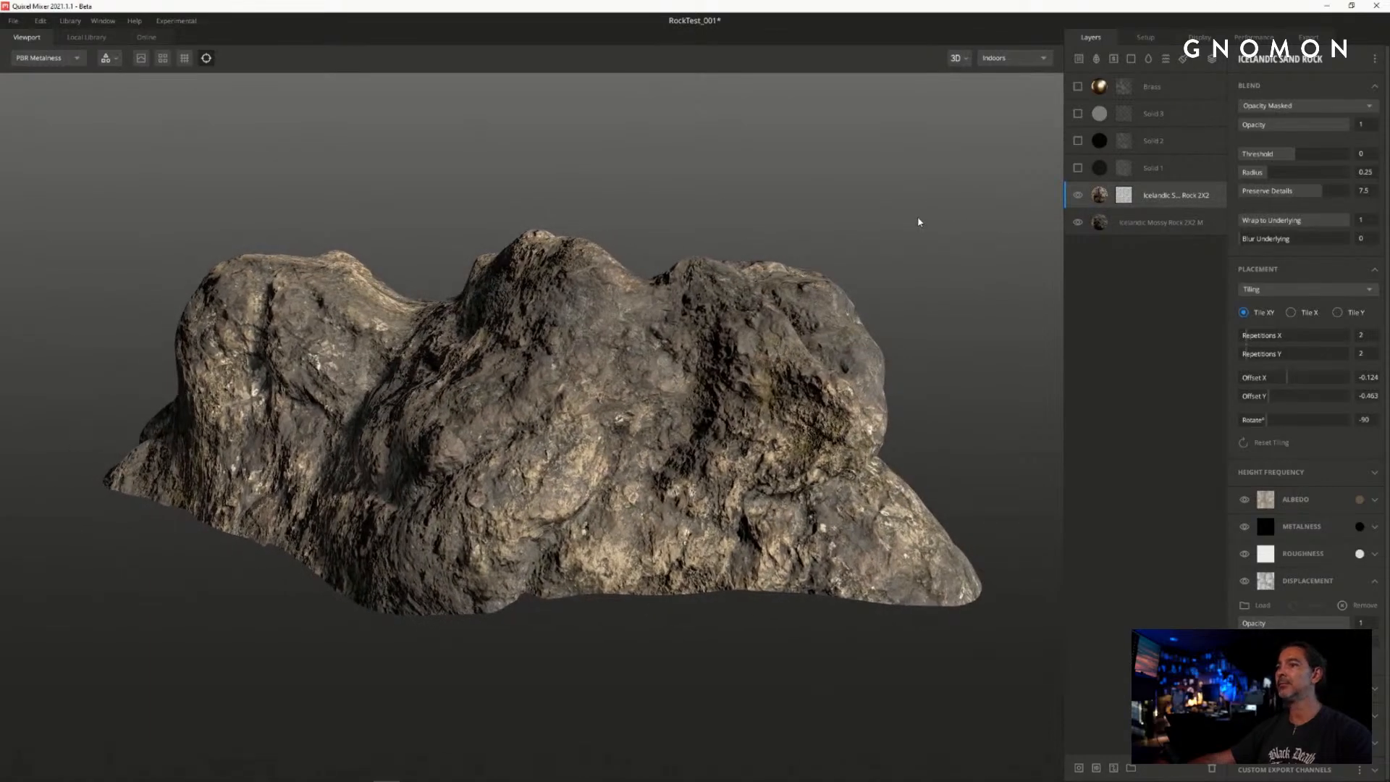
{"action": "left_click", "coordinate": [1078, 195]}
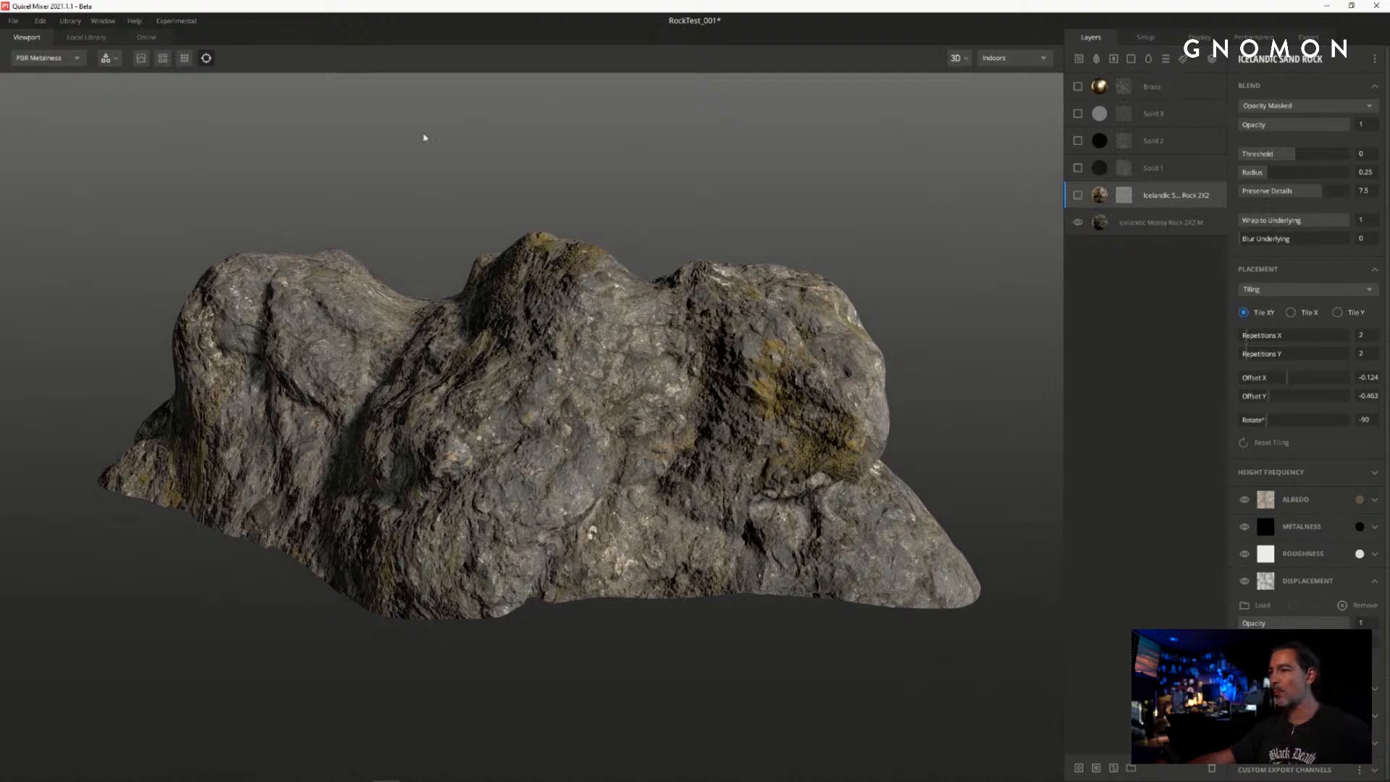
{"action": "left_click", "coordinate": [1078, 196]}
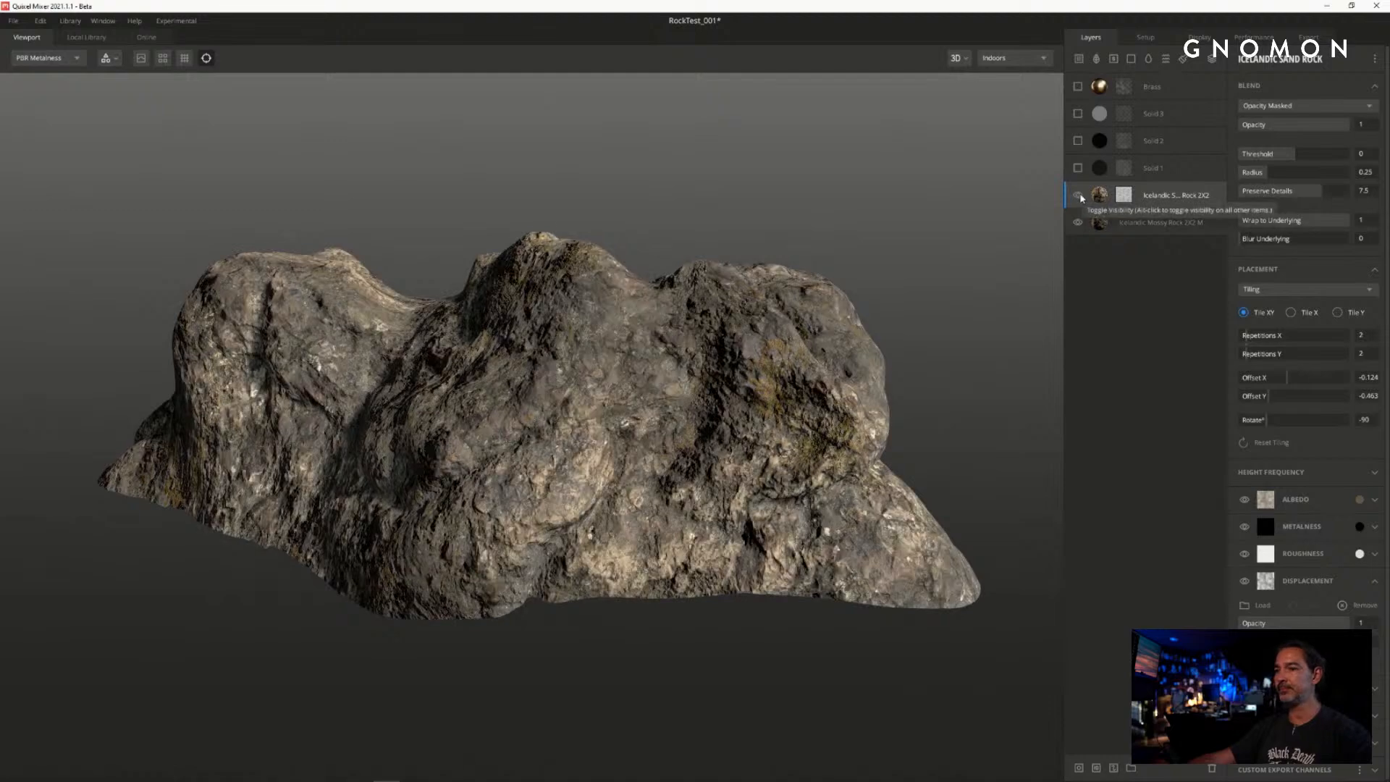
- Open the Icelandic Sand Rock layer's mask stack and compare the rock with its Curvature mask on and off
{"action": "left_click", "coordinate": [1124, 194]}
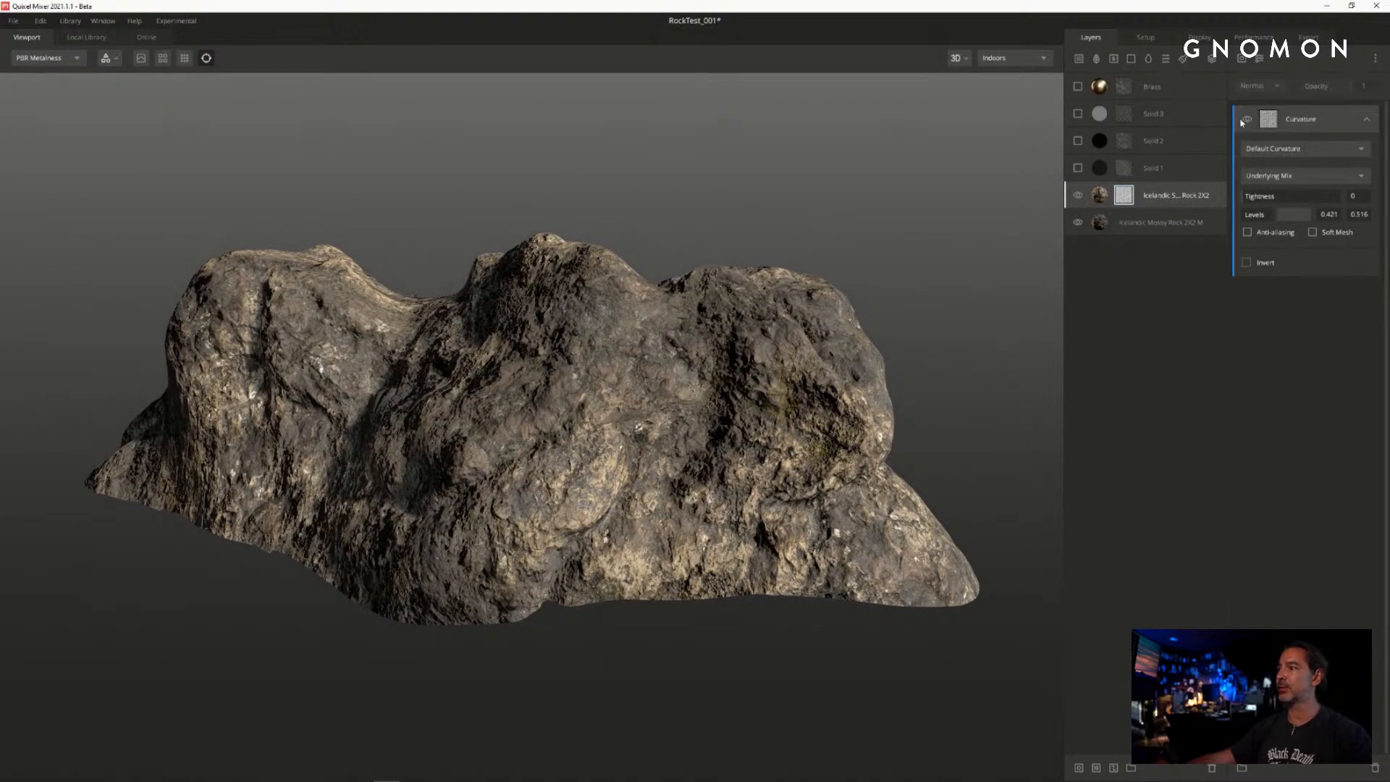
{"action": "left_click", "coordinate": [1247, 120]}
{"action": "left_click", "coordinate": [1247, 120]}
{"action": "left_click", "coordinate": [1247, 122]}
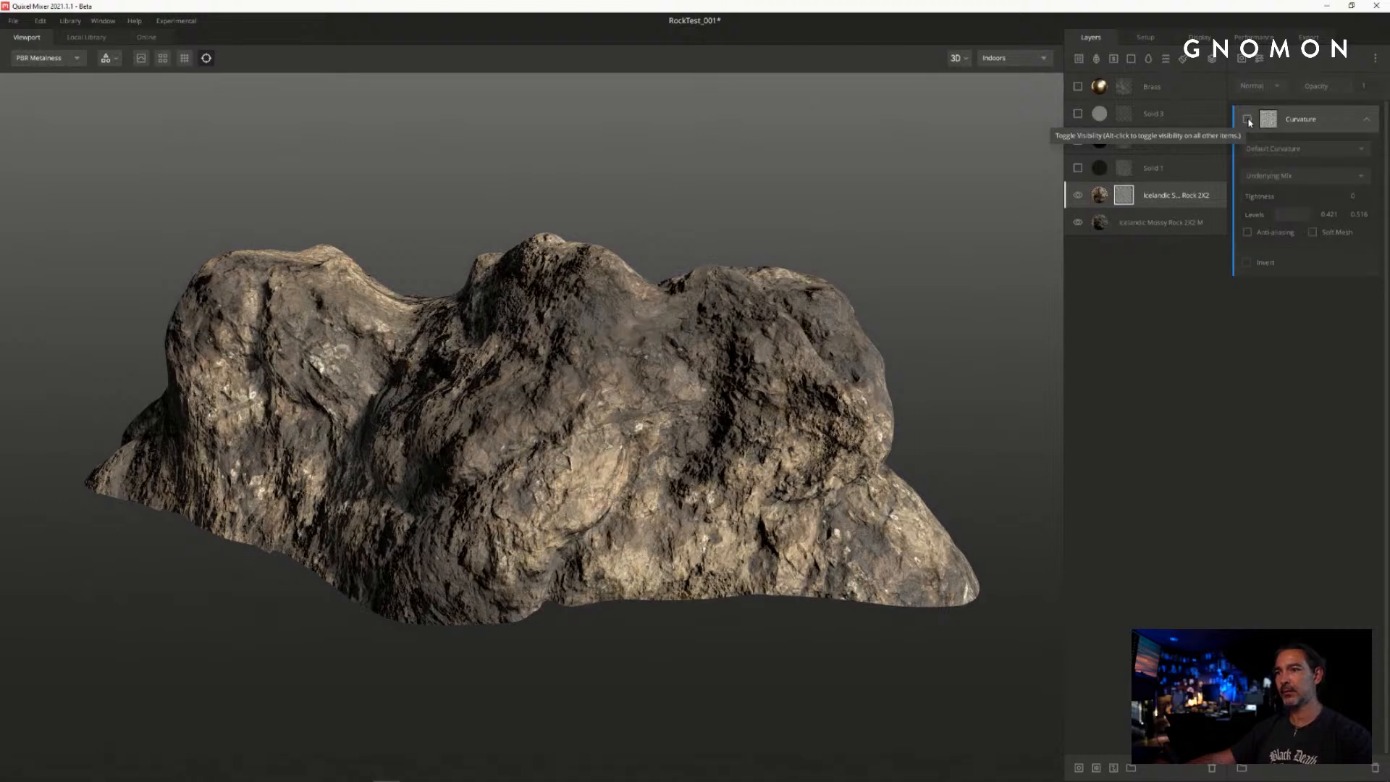
{"action": "left_click", "coordinate": [1248, 121]}
{"action": "left_click_drag", "start_coordinate": [910, 185], "coordinate": [891, 184]}
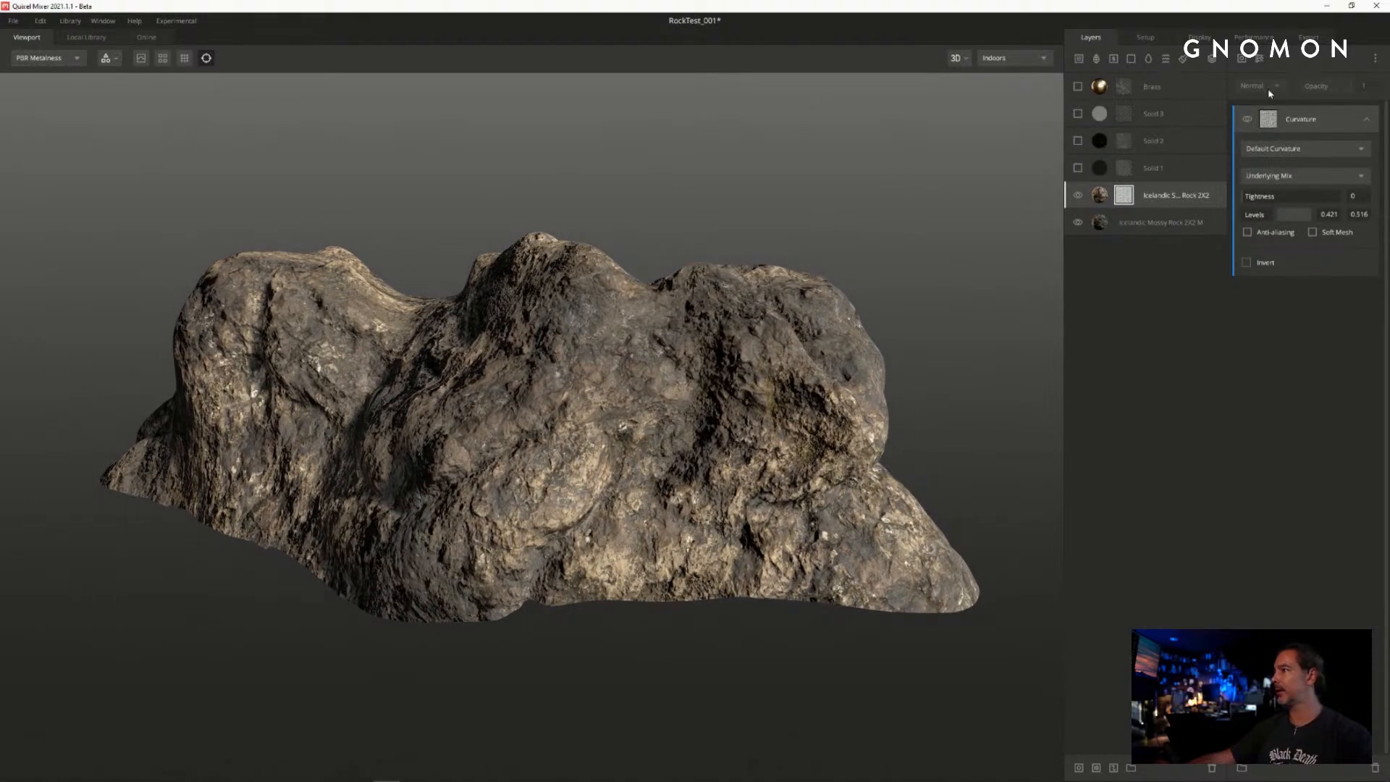
- Add a Perlin noise above the Curvature in the Icelandic Sand Rock mask stack and blend it with Multiply
{"action": "left_click", "coordinate": [1243, 58]}
{"action": "mouse_move", "coordinate": [1290, 108]}
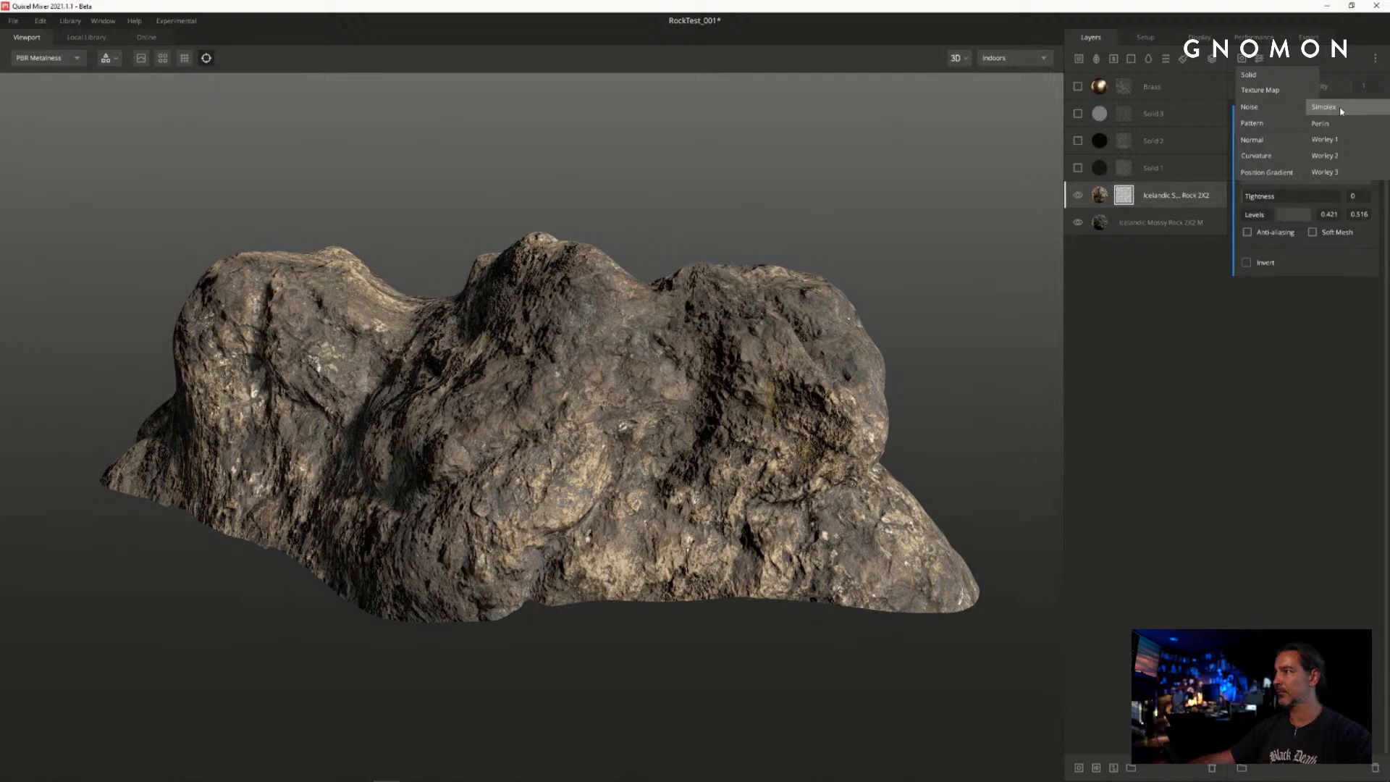
{"action": "left_click", "coordinate": [1323, 123]}
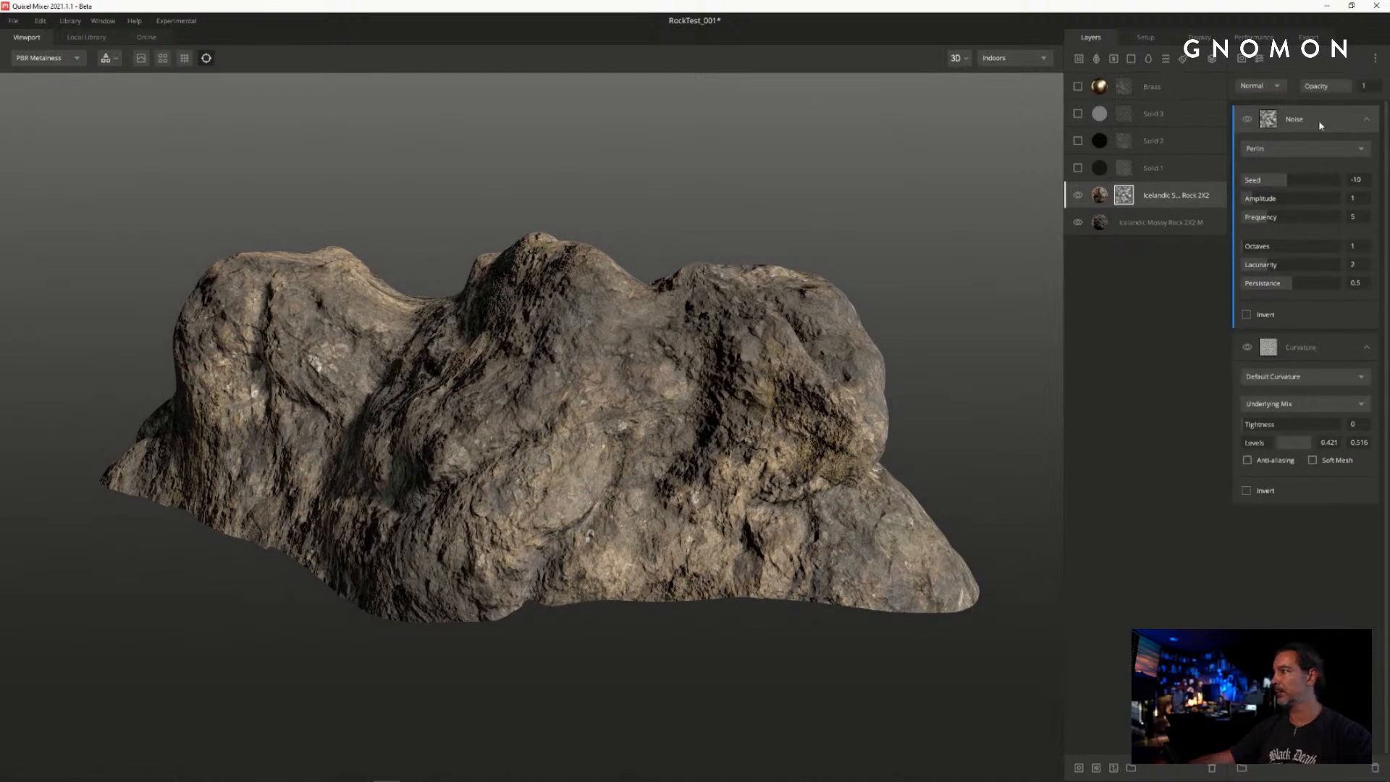
{"action": "left_click", "coordinate": [1259, 85]}
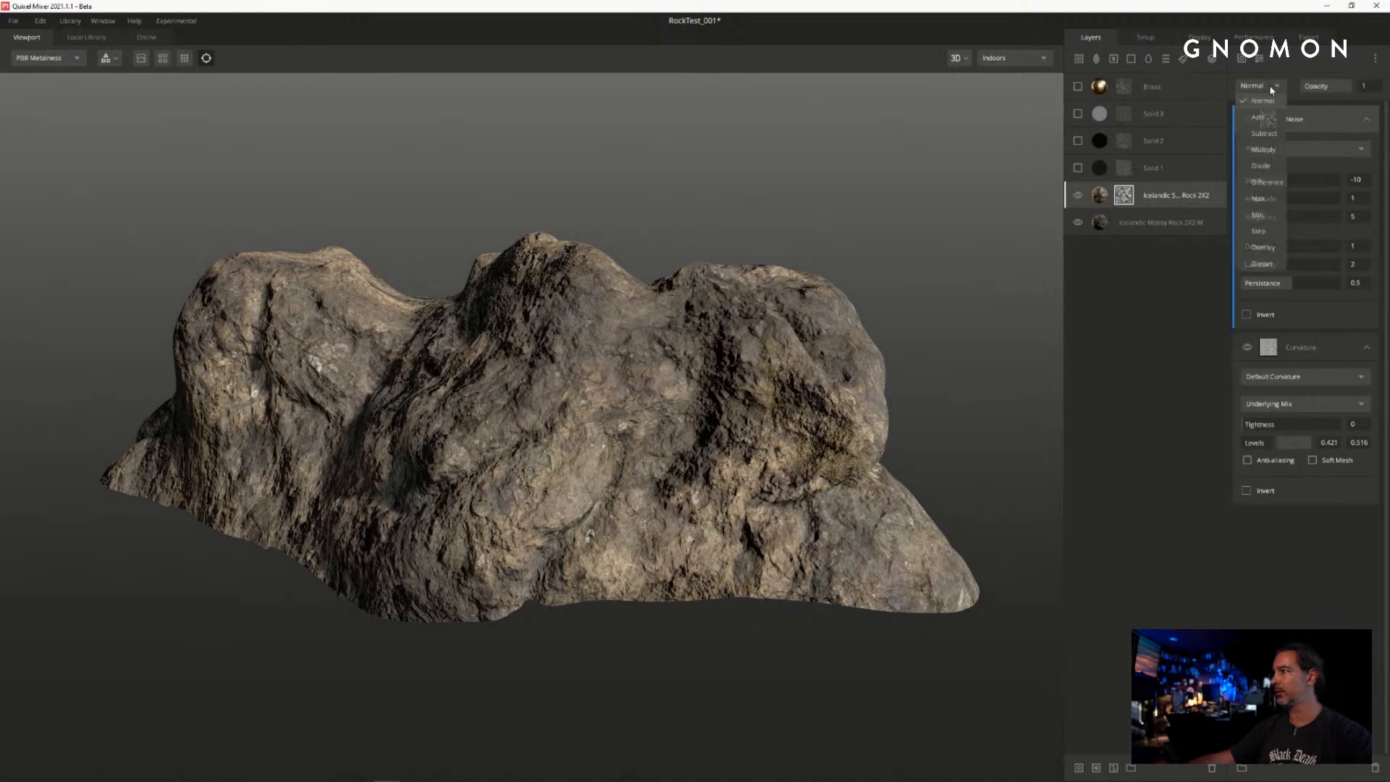
{"action": "left_click", "coordinate": [1274, 150]}
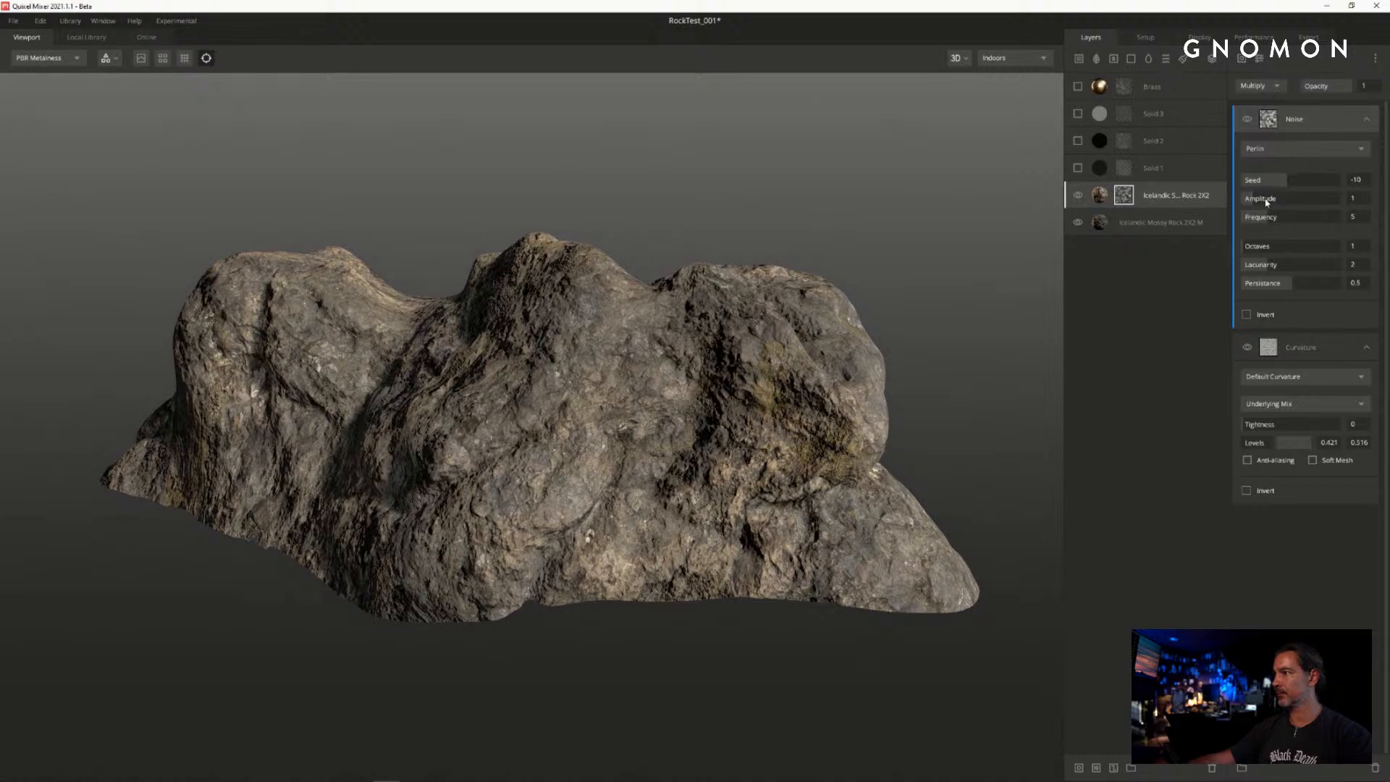
- Set the Perlin noise mask's seed to 12, amplitude to 10 and frequency to 5.773
{"action": "left_click_drag", "start_coordinate": [1266, 202], "coordinate": [1289, 203]}
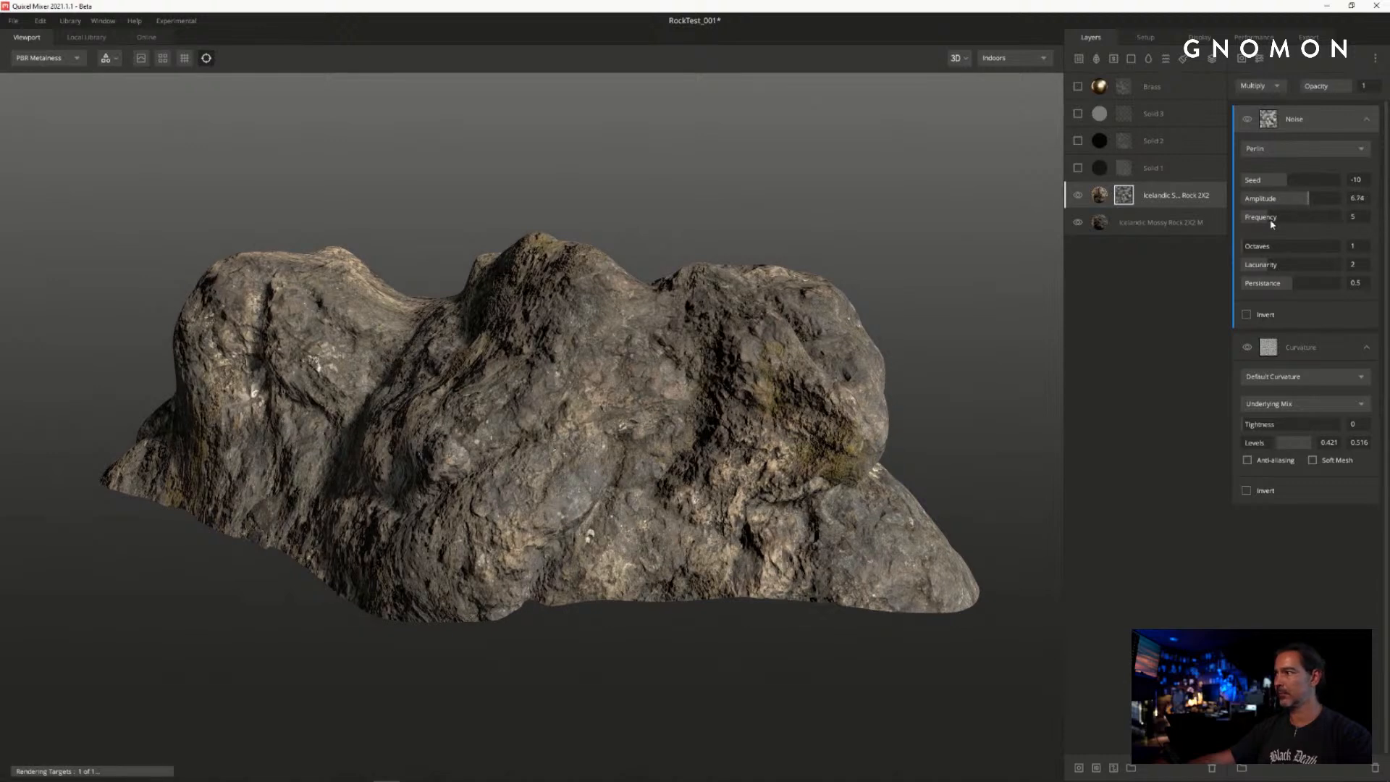
{"action": "left_click_drag", "start_coordinate": [1266, 222], "coordinate": [1255, 228]}
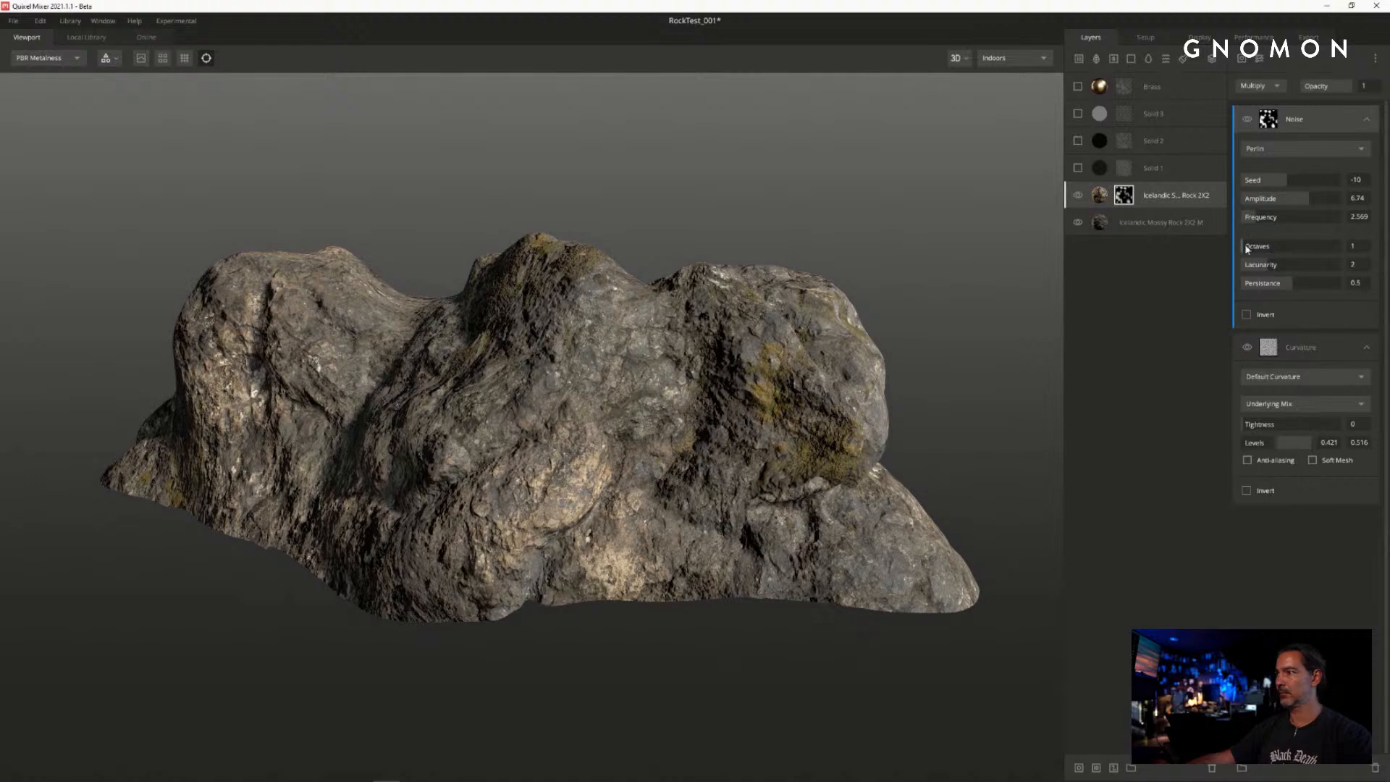
{"action": "left_click_drag", "start_coordinate": [1285, 182], "coordinate": [1277, 183]}
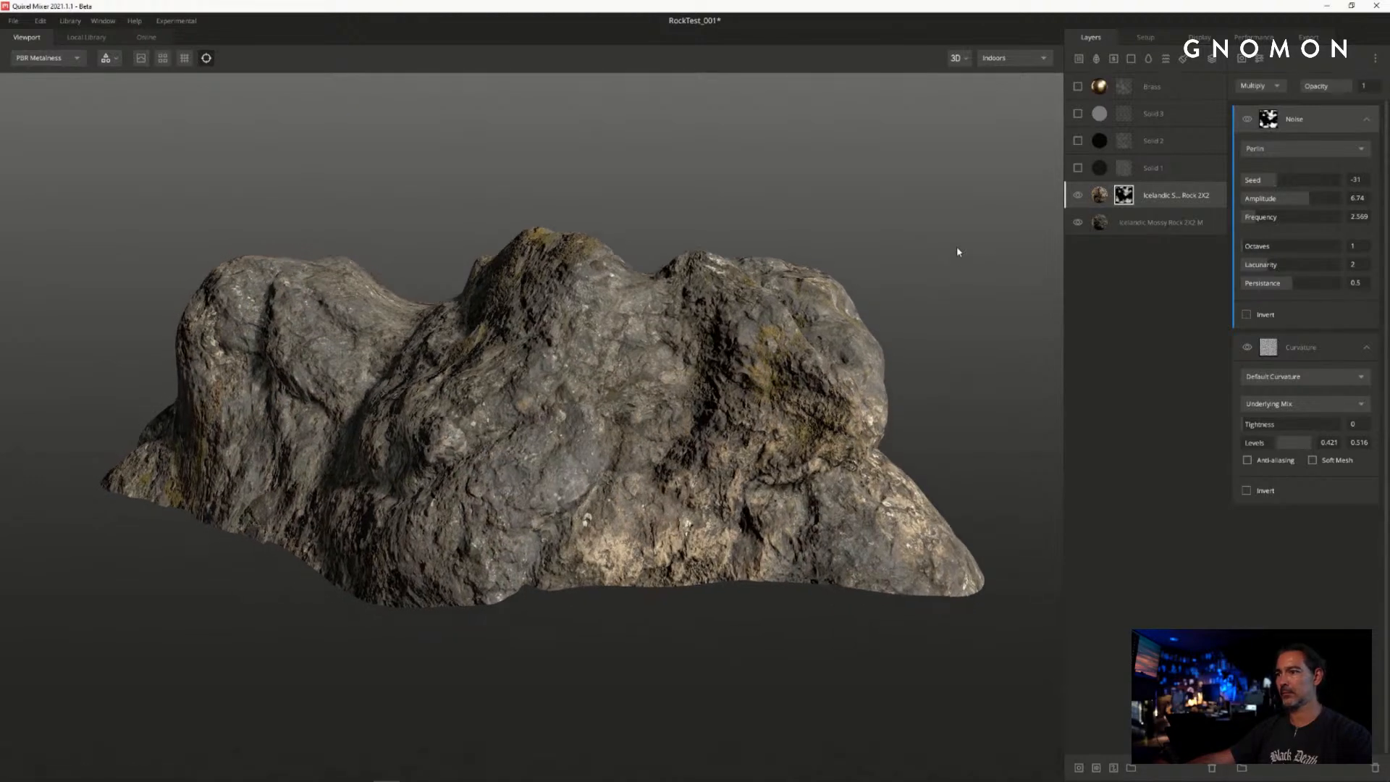
{"action": "left_click_drag", "start_coordinate": [1275, 181], "coordinate": [1358, 217]}
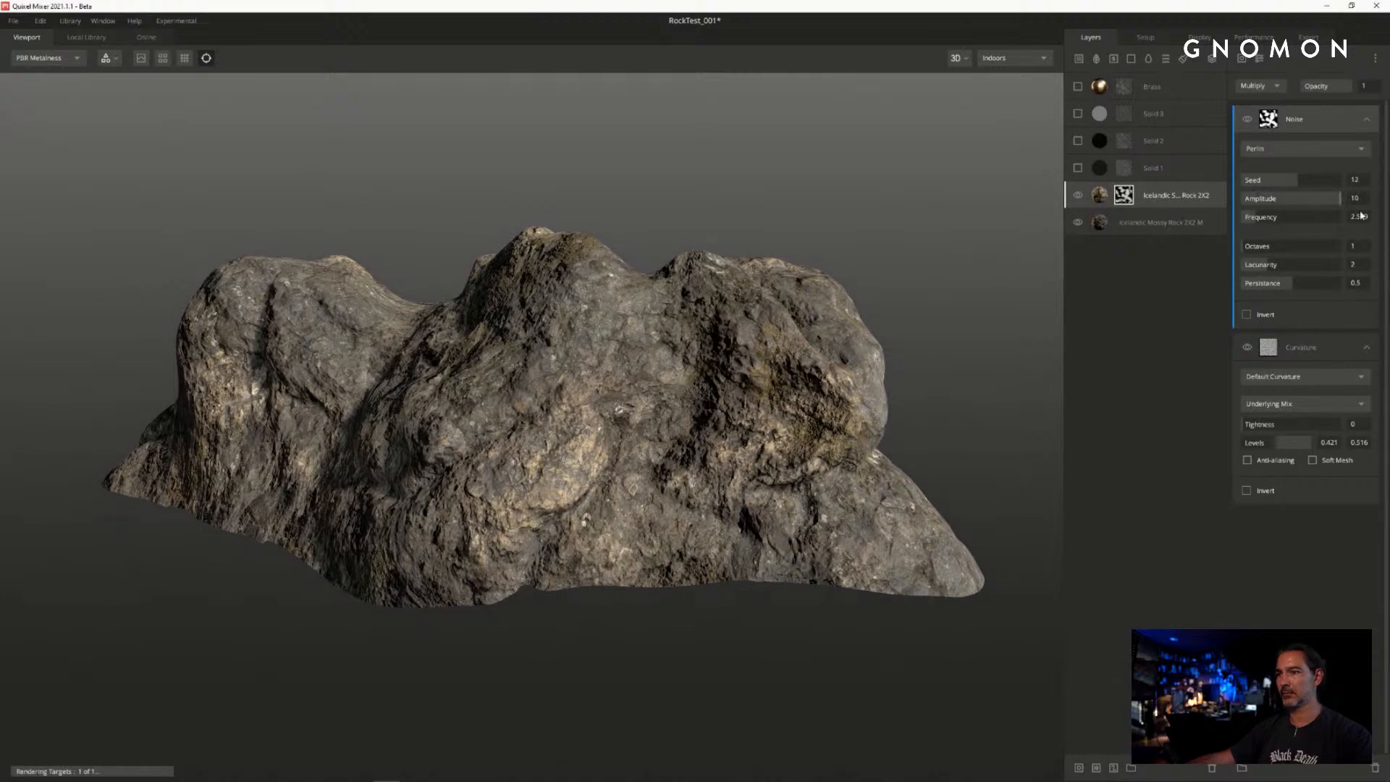
{"action": "left_click_drag", "start_coordinate": [1258, 219], "coordinate": [1272, 220]}
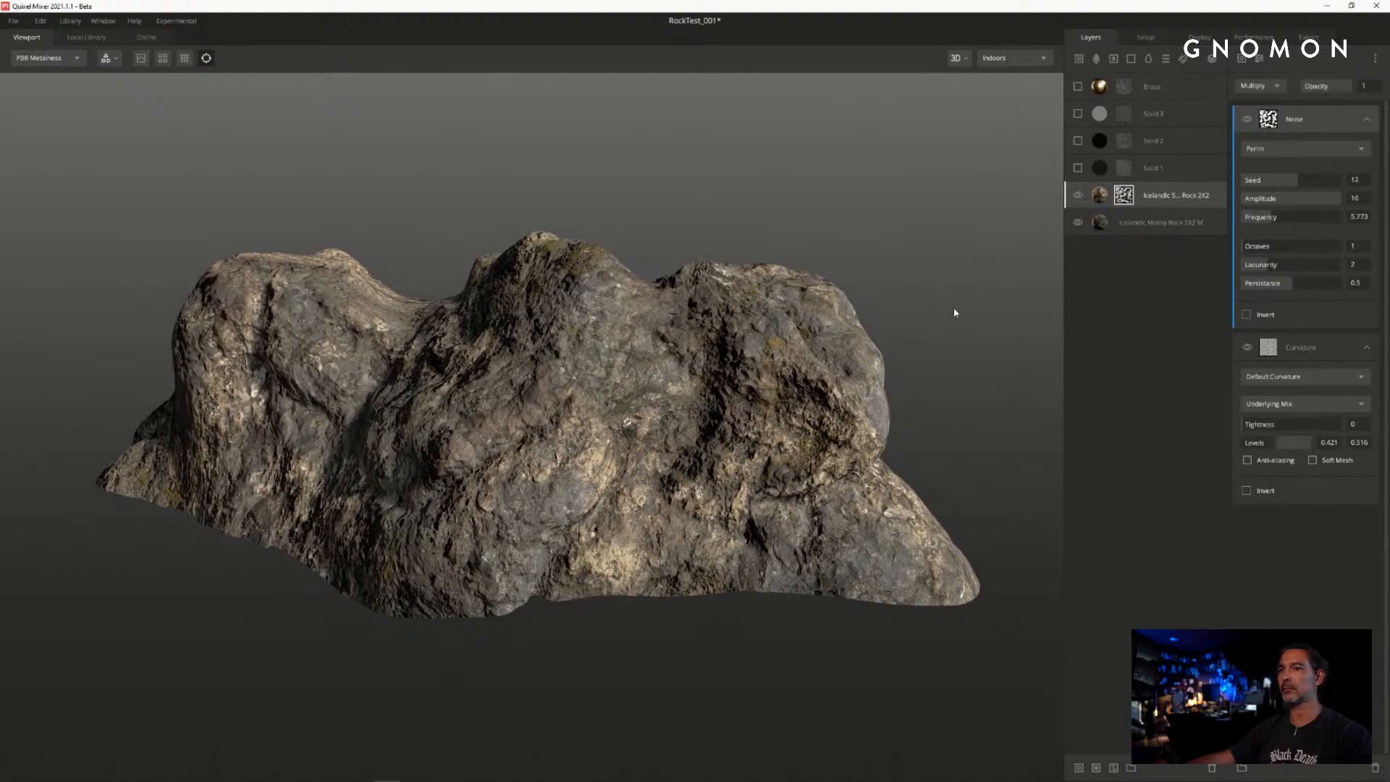
{"action": "scroll", "coordinate": [953, 311], "scroll_direction": "down", "scroll_amount": 3}
{"action": "scroll", "coordinate": [937, 268], "scroll_direction": "up", "scroll_amount": 2}
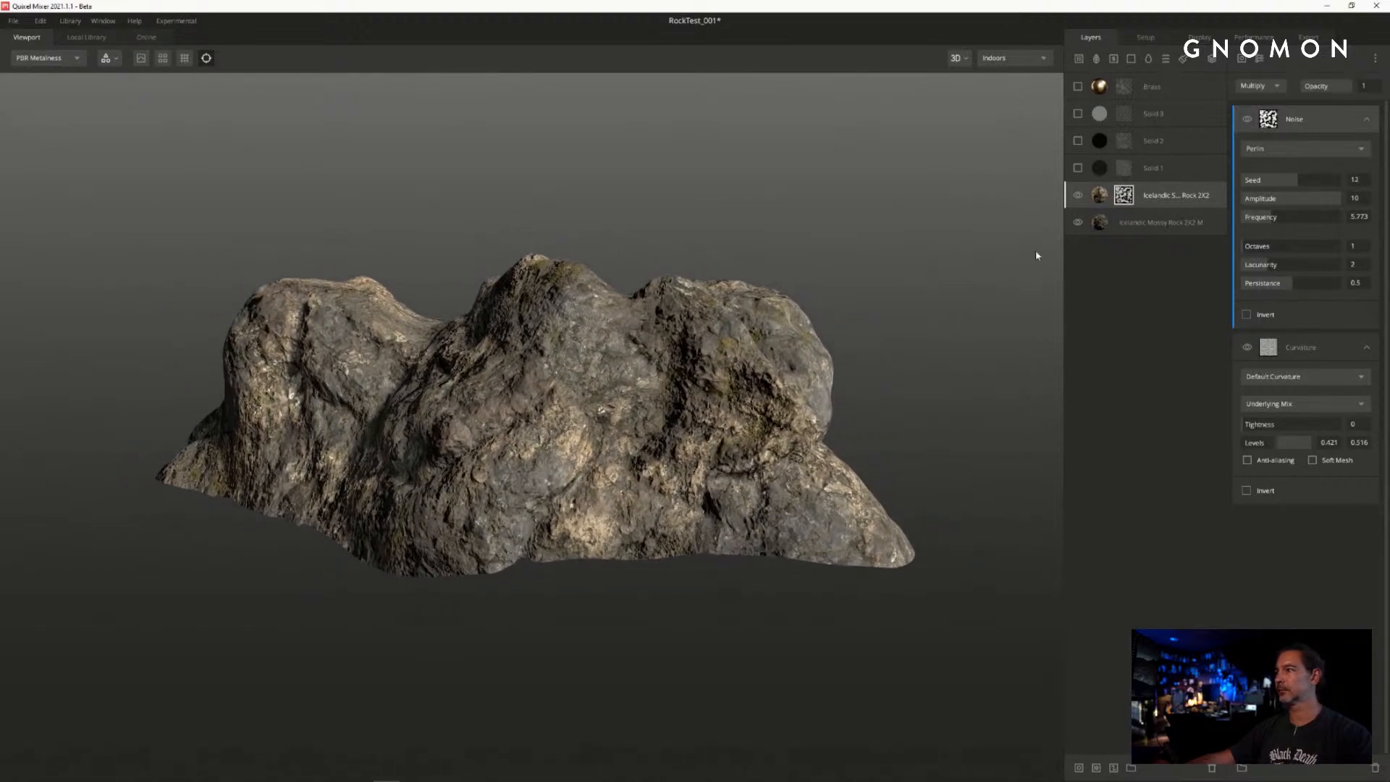
- Show the Solid 1 layer, compare the rock with and without it, and open its Curvature mask settings
{"action": "left_click", "coordinate": [1078, 168]}
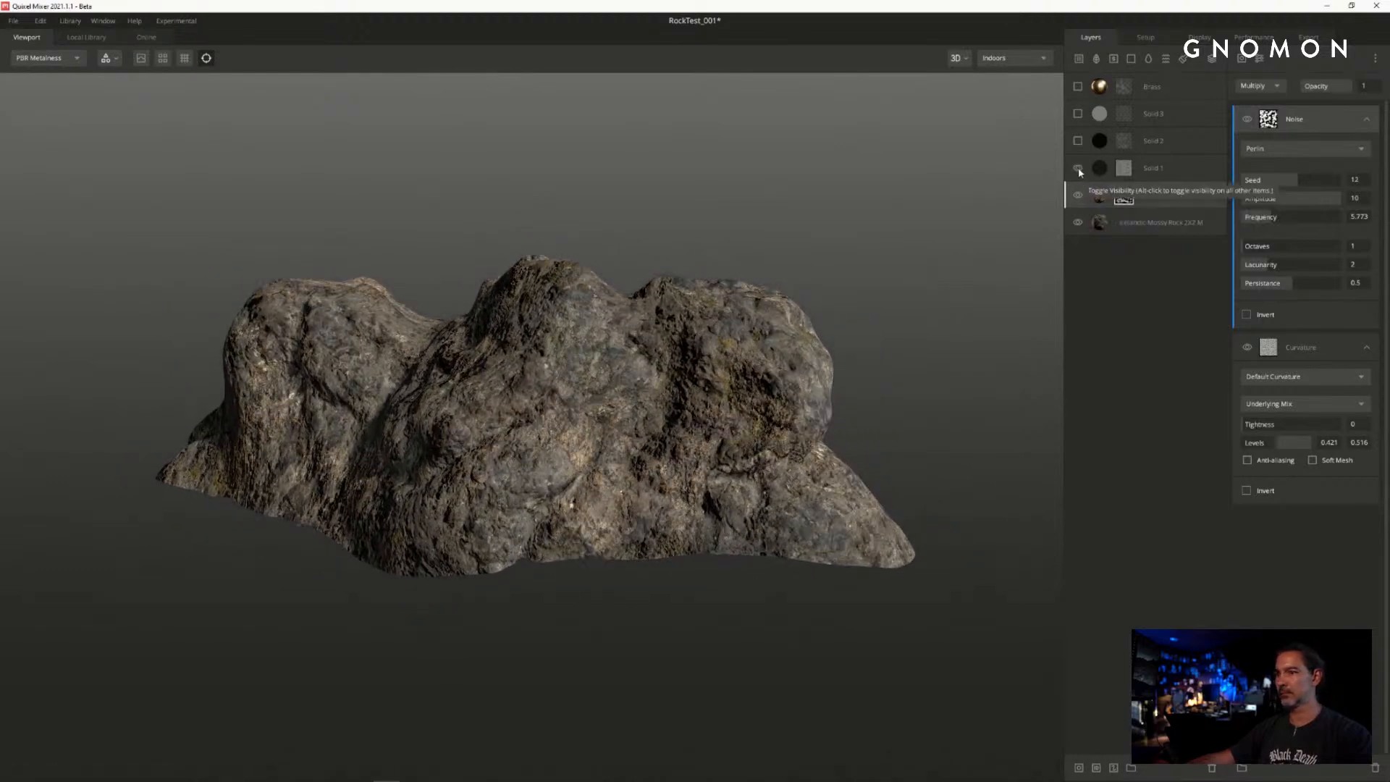
{"action": "left_click", "coordinate": [1163, 170]}
{"action": "scroll", "coordinate": [867, 318], "scroll_direction": "up", "scroll_amount": 3}
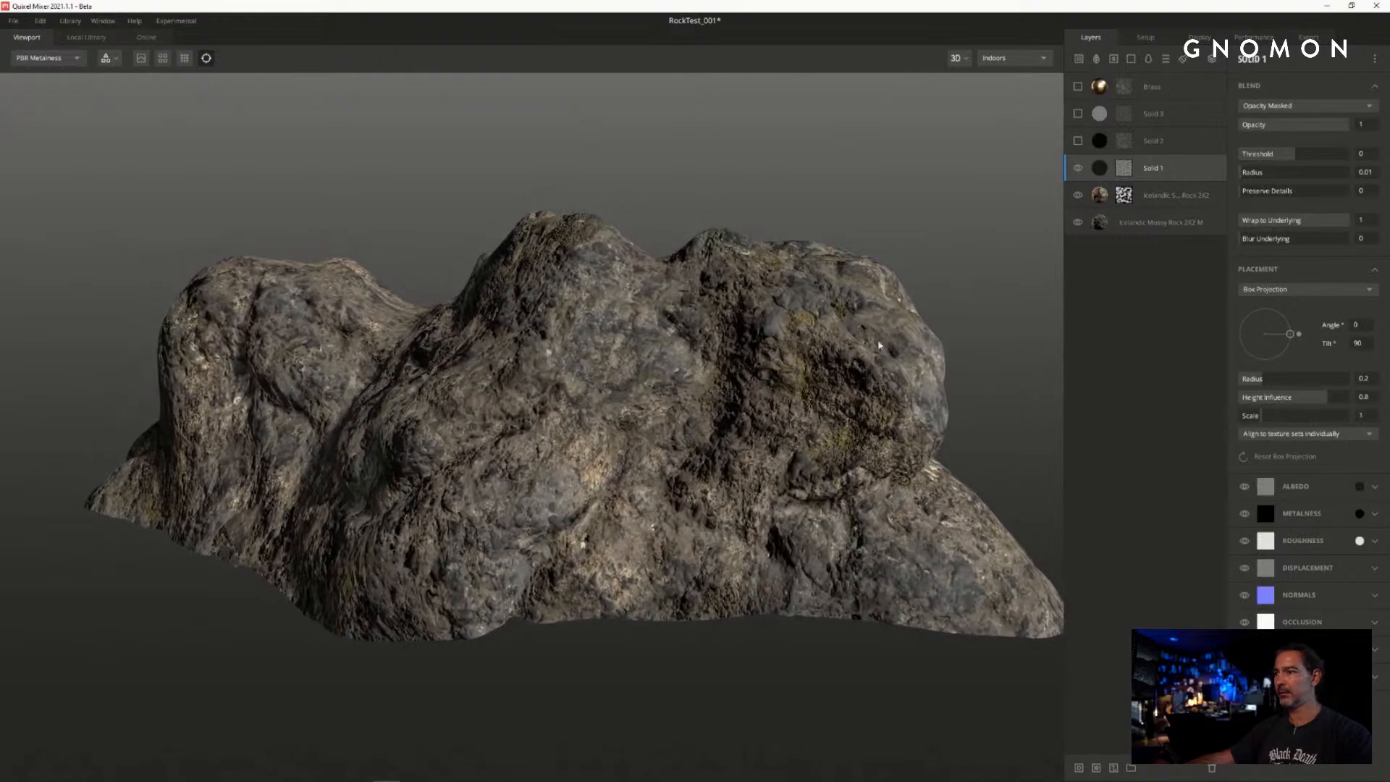
{"action": "left_click_drag", "start_coordinate": [1036, 205], "coordinate": [1051, 214], "text": "alt"}
{"action": "left_click", "coordinate": [1077, 168]}
{"action": "left_click", "coordinate": [1077, 169]}
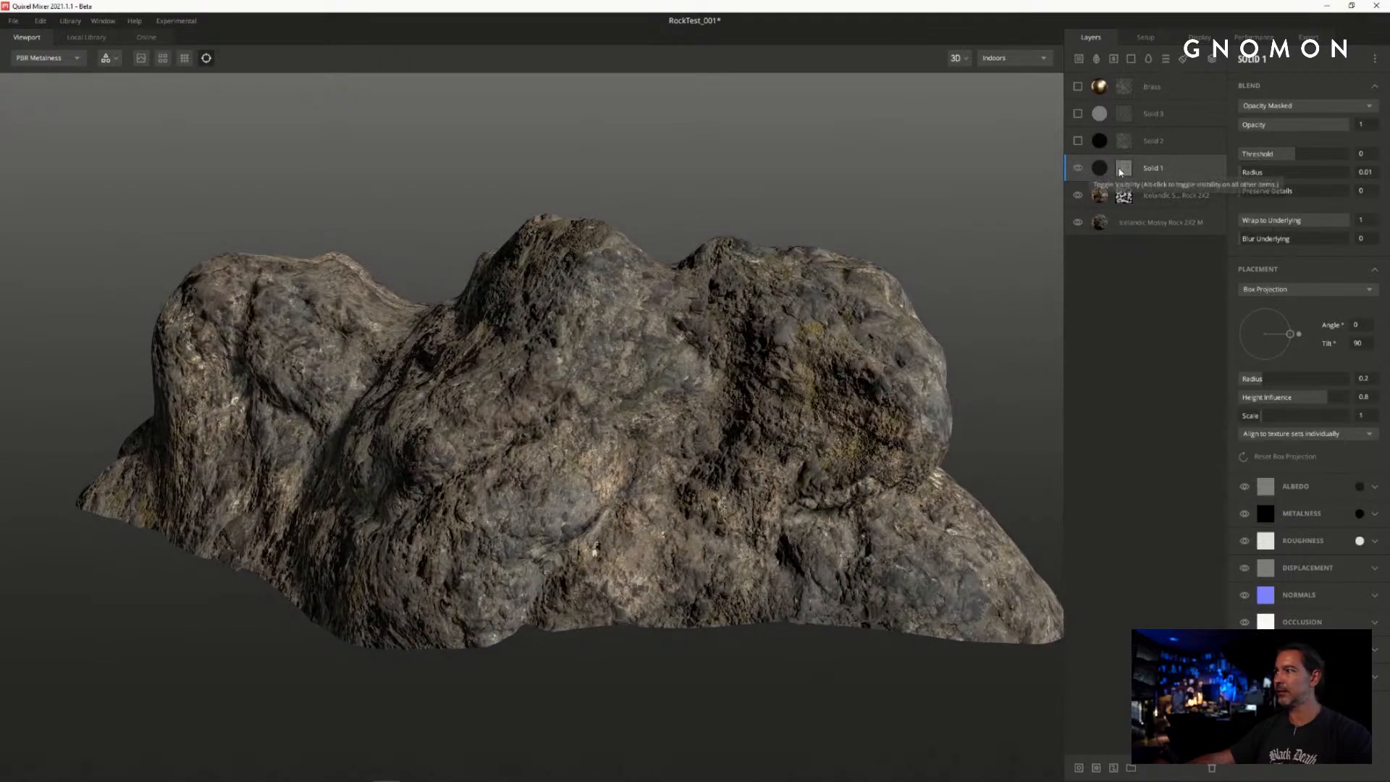
{"action": "left_click", "coordinate": [1122, 169]}
{"action": "left_click_drag", "start_coordinate": [921, 283], "coordinate": [819, 272], "text": "alt"}
{"action": "middle_click_drag", "start_coordinate": [819, 272], "coordinate": [786, 304], "text": "alt"}
{"action": "right_click_drag", "start_coordinate": [785, 304], "coordinate": [854, 290], "text": "alt"}
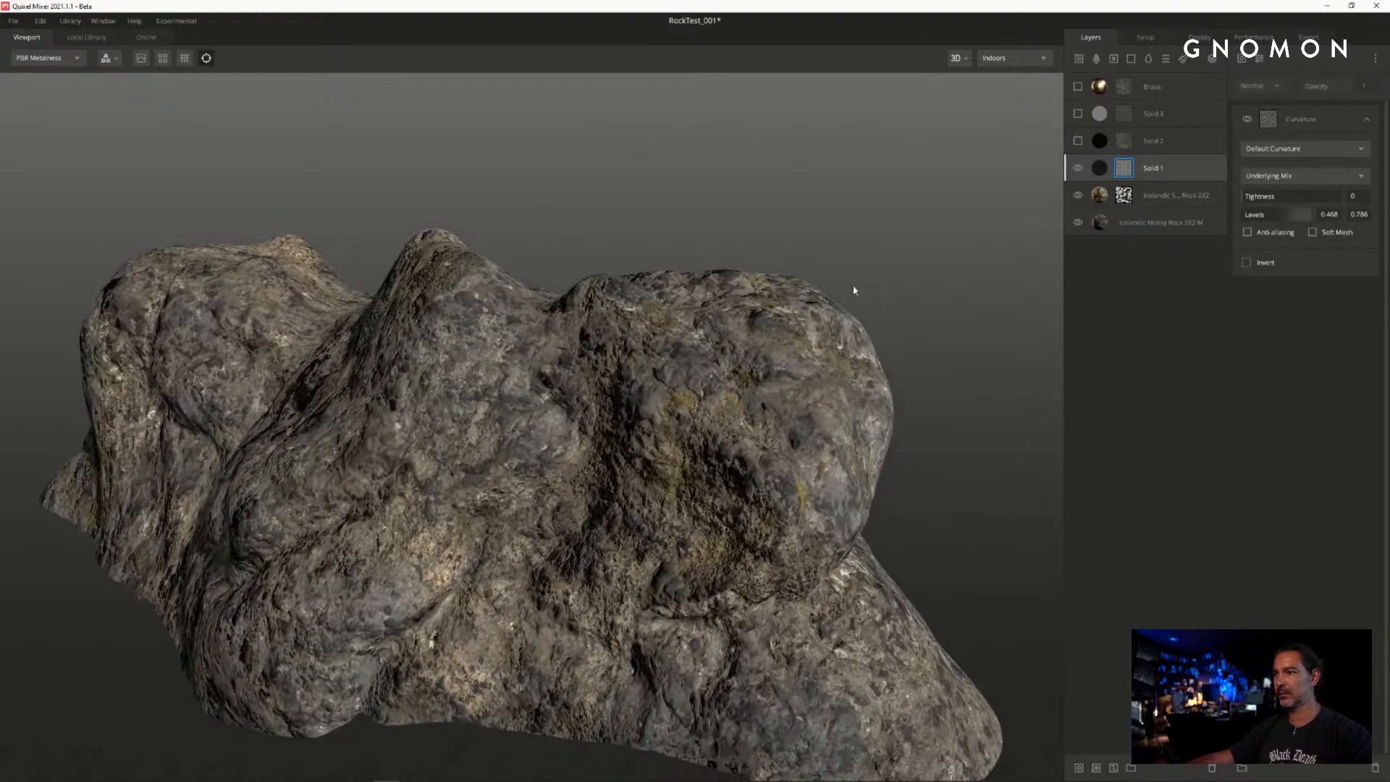
{"action": "left_click_drag", "start_coordinate": [854, 290], "coordinate": [1019, 205], "text": "alt"}
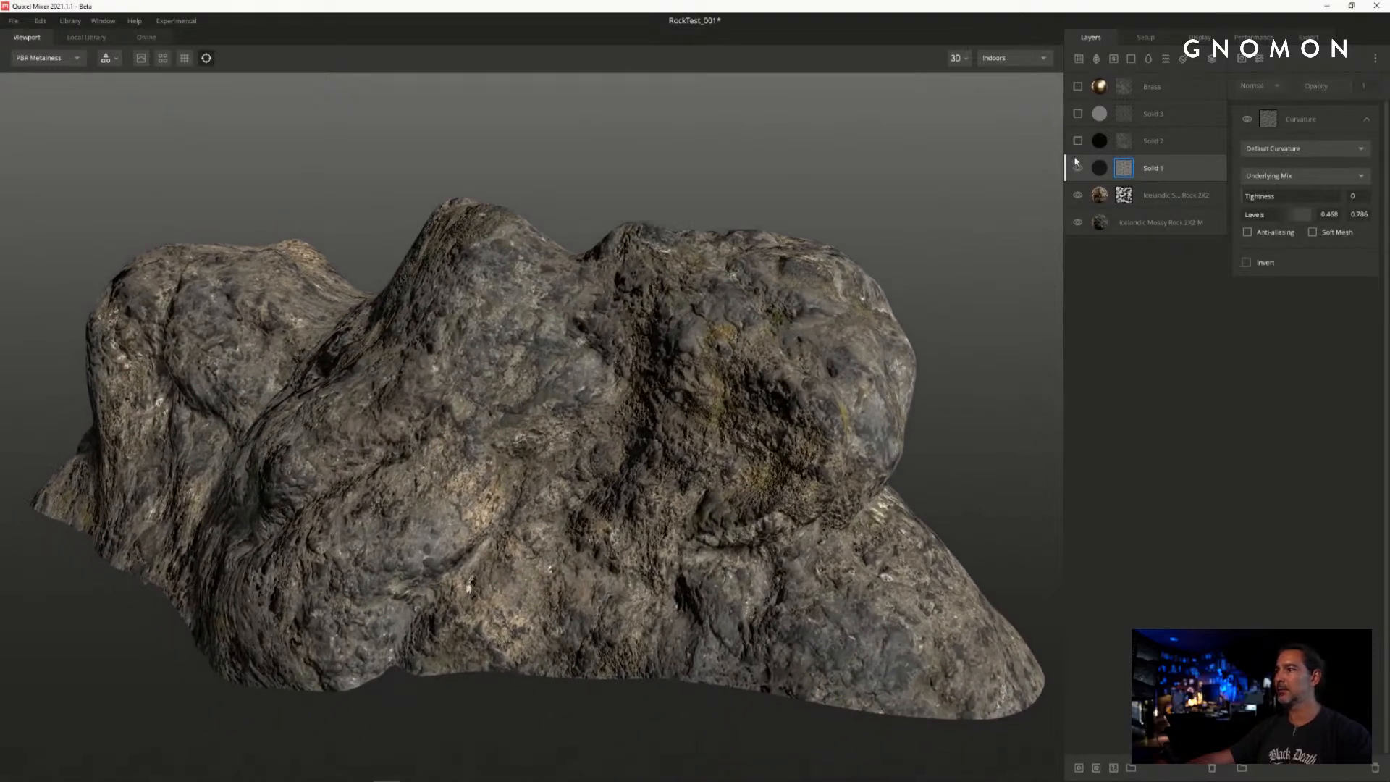
- Compare the rock again with Solid 1 on and off, and show the Solid 2 layer
{"action": "left_click", "coordinate": [1077, 168]}
{"action": "left_click", "coordinate": [1077, 168]}
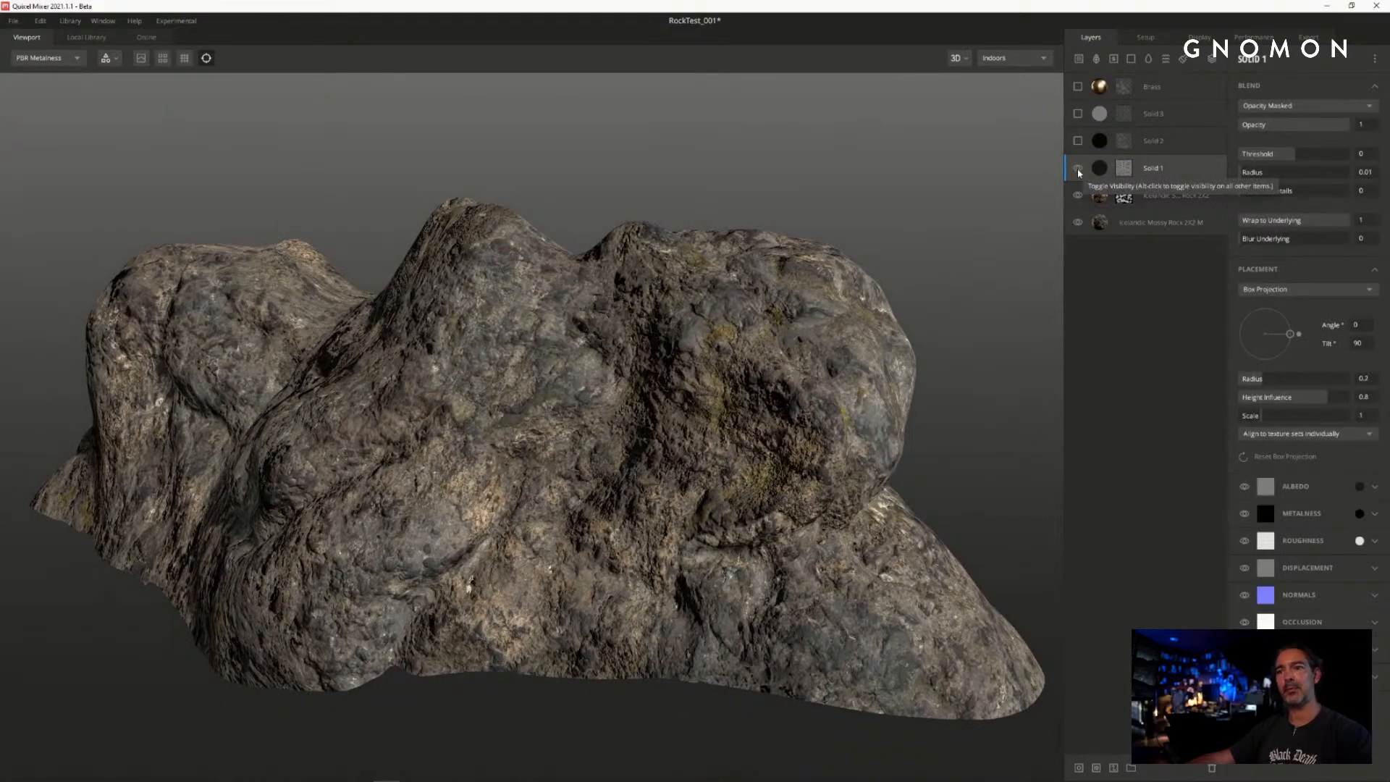
{"action": "left_click", "coordinate": [1077, 170]}
{"action": "left_click", "coordinate": [1077, 171]}
{"action": "left_click_drag", "start_coordinate": [713, 362], "coordinate": [624, 377], "text": "alt"}
{"action": "right_click_drag", "start_coordinate": [624, 377], "coordinate": [592, 267], "text": "alt"}
{"action": "left_click_drag", "start_coordinate": [592, 266], "coordinate": [599, 374], "text": "alt"}
{"action": "left_click", "coordinate": [1078, 140]}
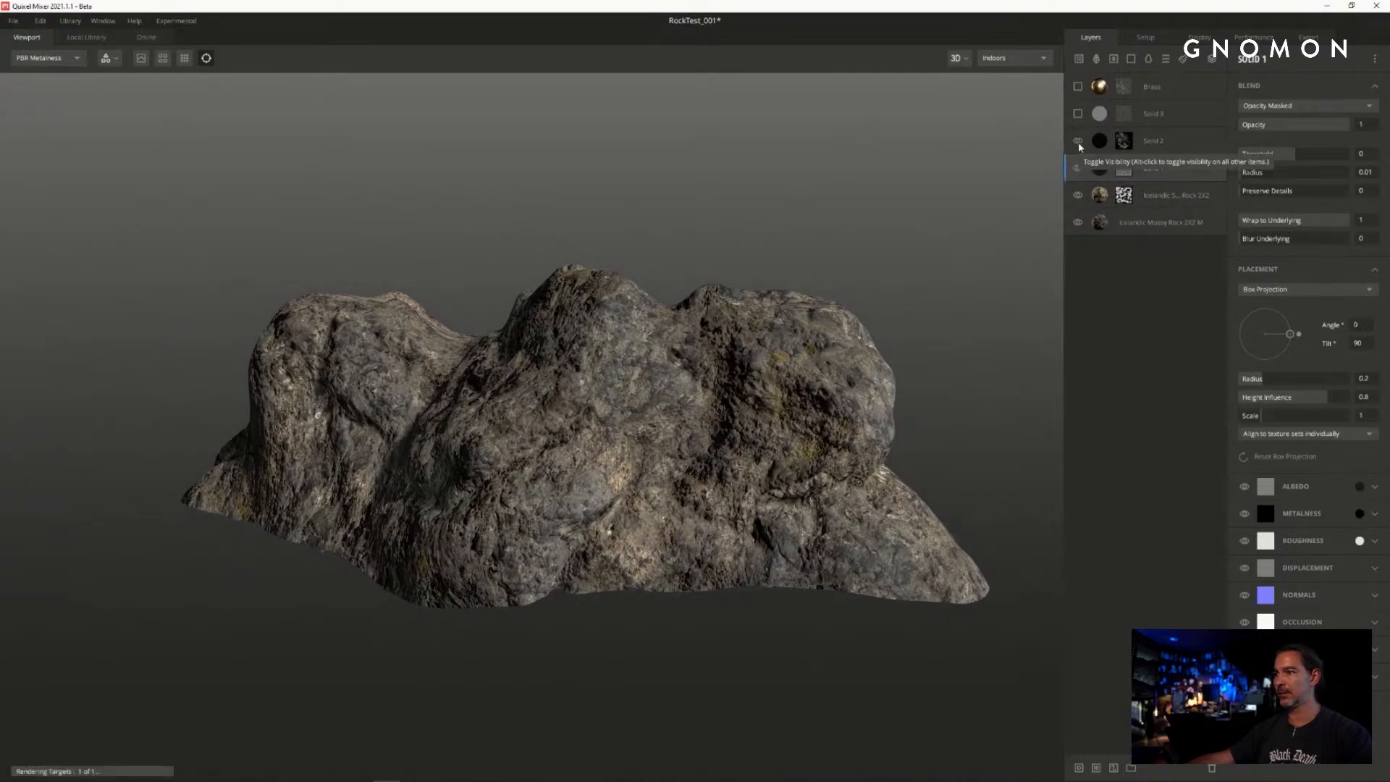
- Open the Solid 2 layer's Curvature mask and set its upper Levels value to 0.849 to soften the dark cavity lines
{"action": "left_click_drag", "start_coordinate": [769, 270], "coordinate": [782, 282], "text": "alt"}
{"action": "middle_click_drag", "start_coordinate": [782, 283], "coordinate": [693, 264], "text": "alt"}
{"action": "scroll", "coordinate": [738, 268], "scroll_direction": "up", "scroll_amount": 1}
{"action": "left_click_drag", "start_coordinate": [694, 264], "coordinate": [686, 261], "text": "alt"}
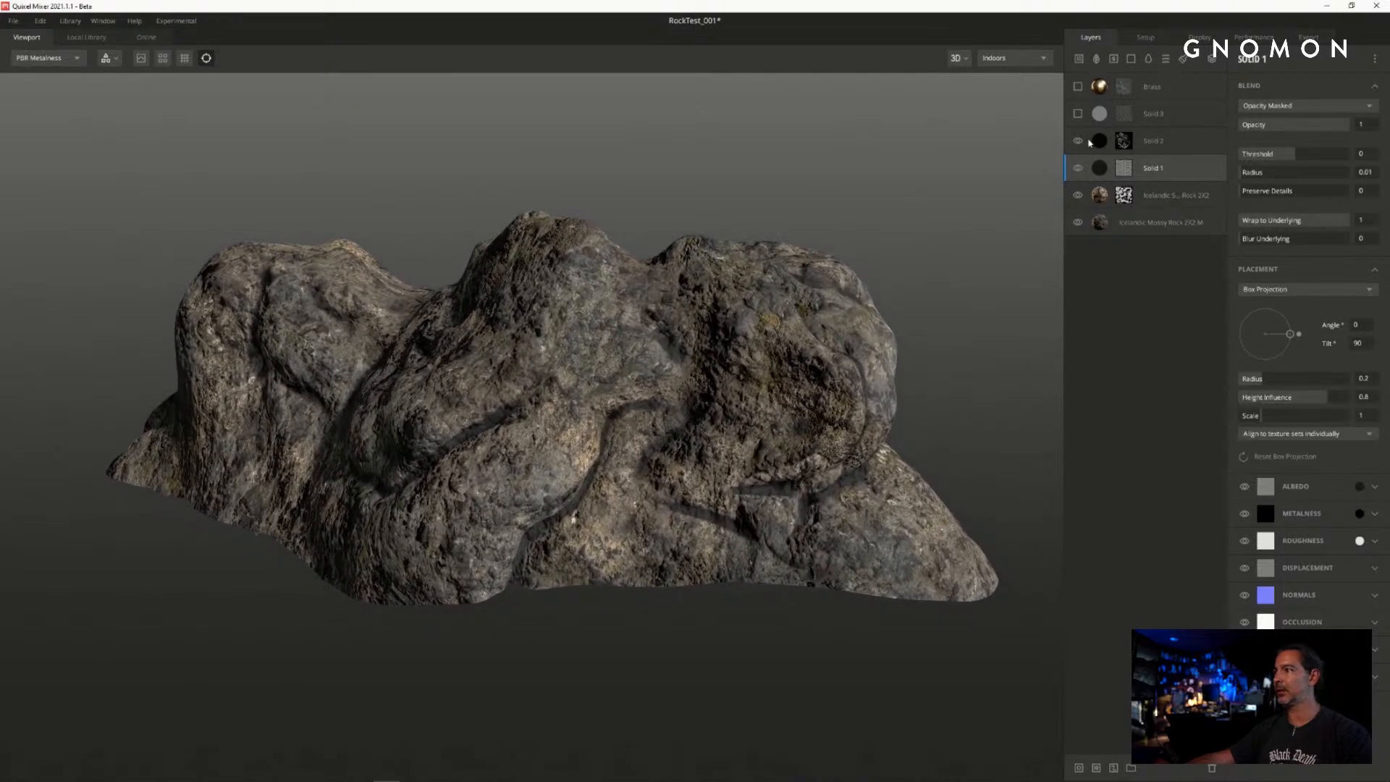
{"action": "left_click", "coordinate": [1127, 143]}
{"action": "scroll", "coordinate": [627, 460], "scroll_direction": "up", "scroll_amount": 1}
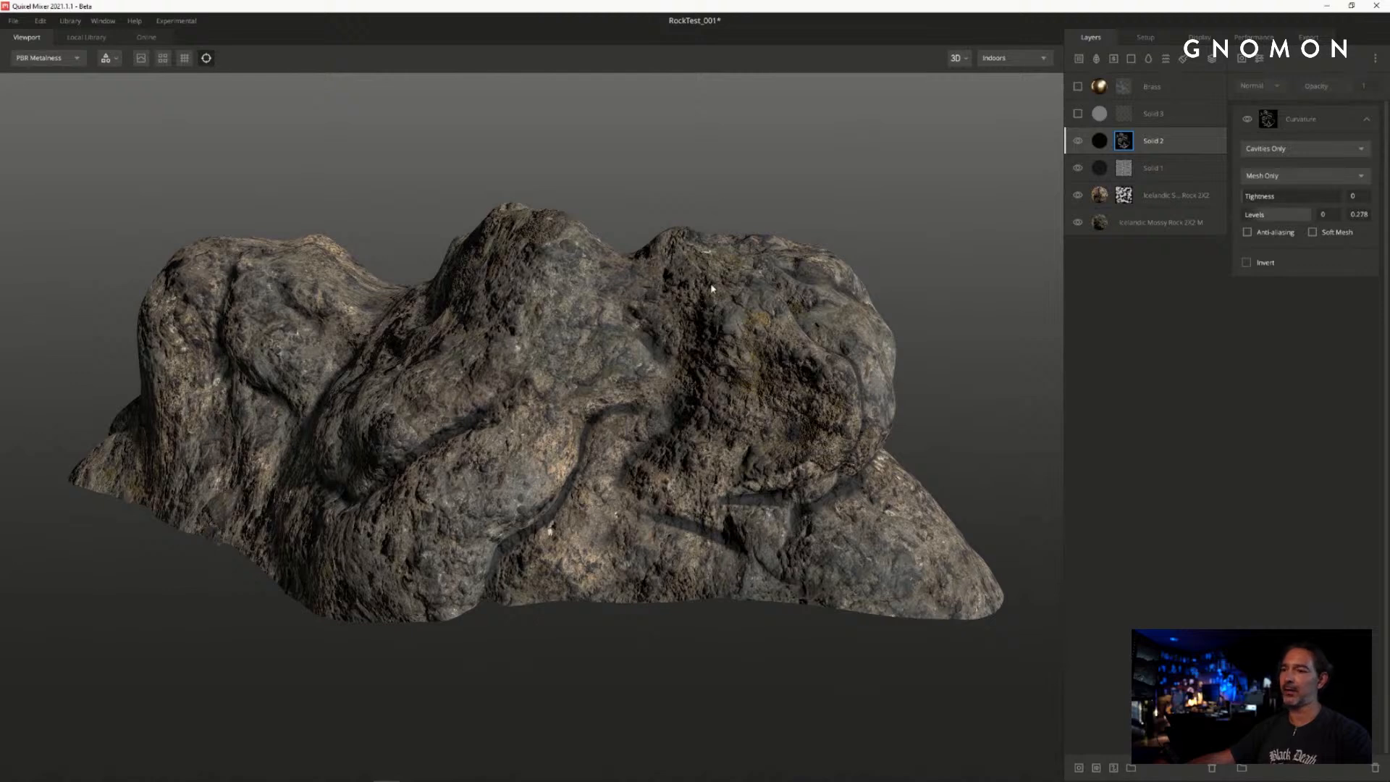
{"action": "left_click_drag", "start_coordinate": [712, 288], "coordinate": [876, 243], "text": "alt"}
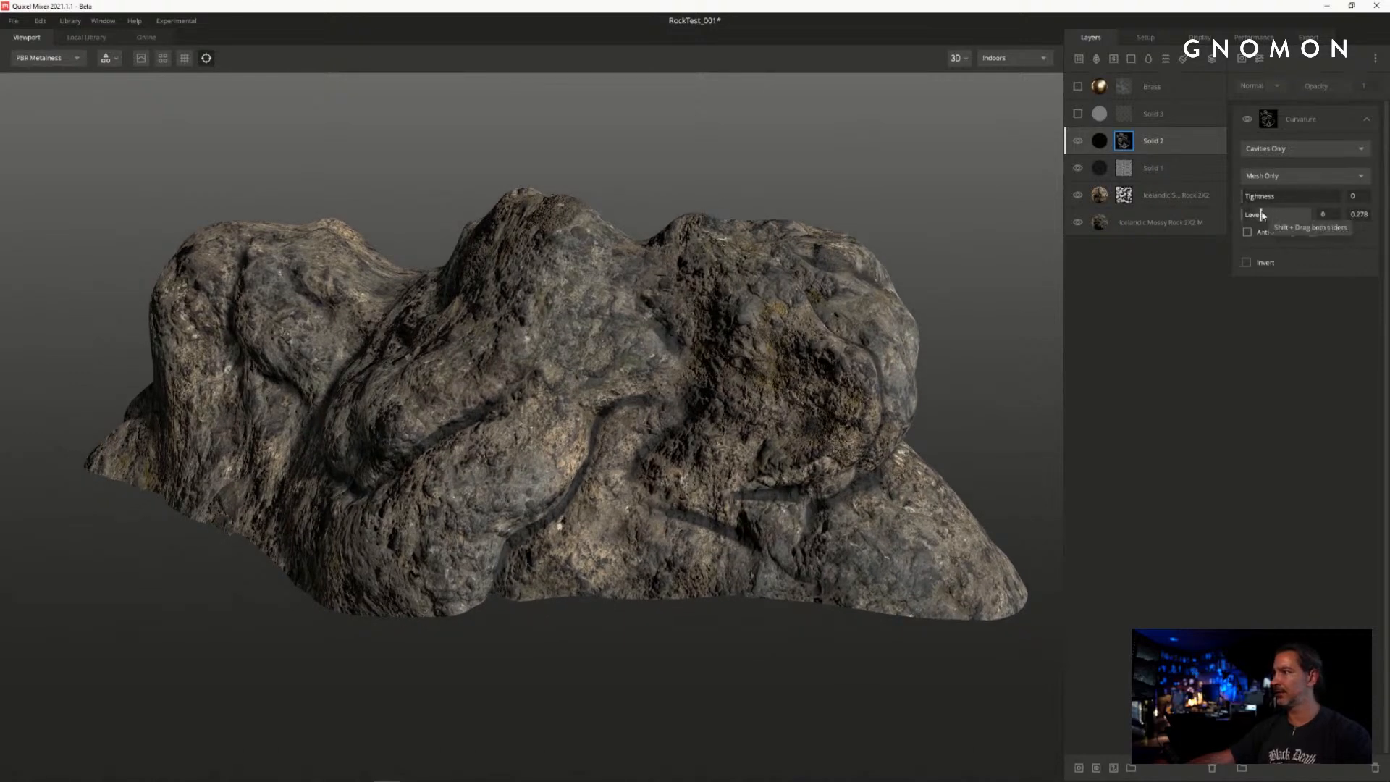
{"action": "left_click_drag", "start_coordinate": [1262, 215], "coordinate": [1300, 217]}
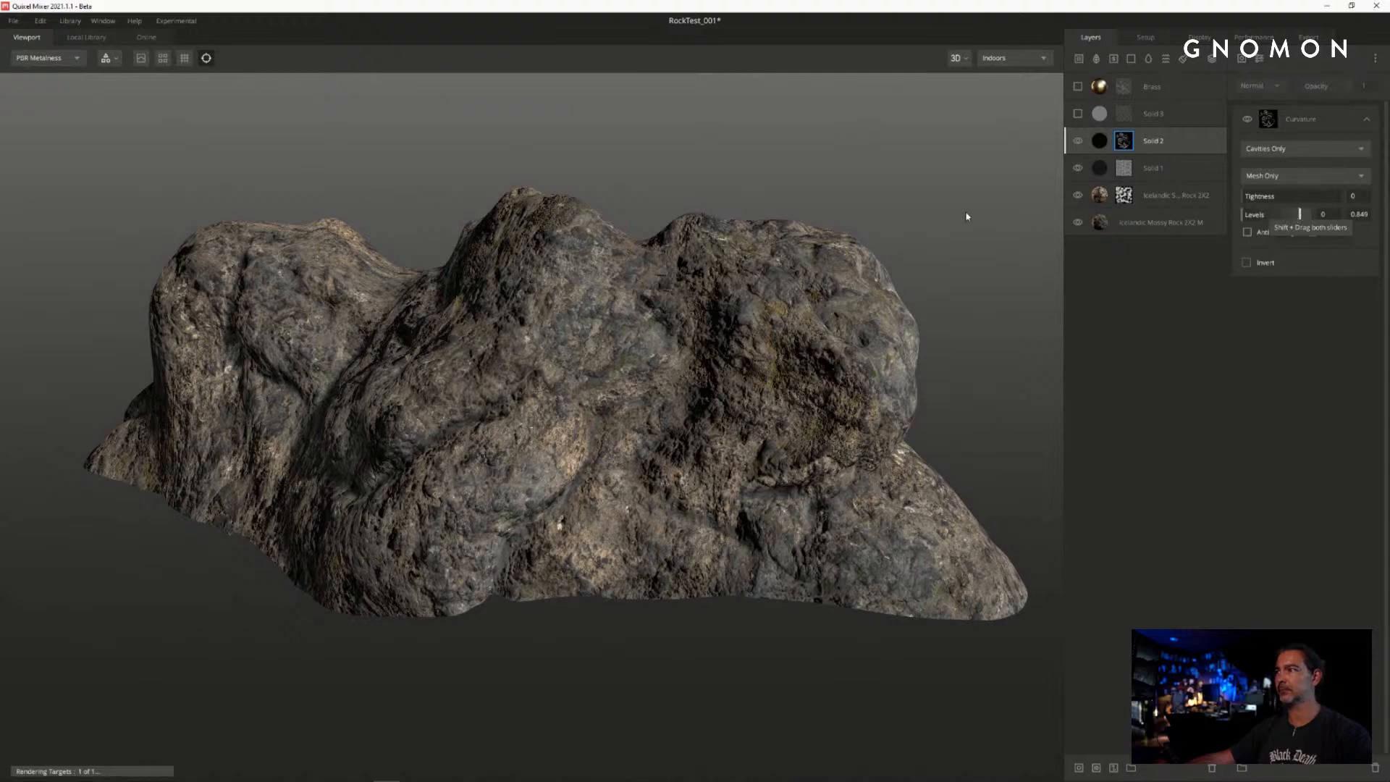
{"action": "left_click_drag", "start_coordinate": [967, 216], "coordinate": [995, 165], "text": "alt"}
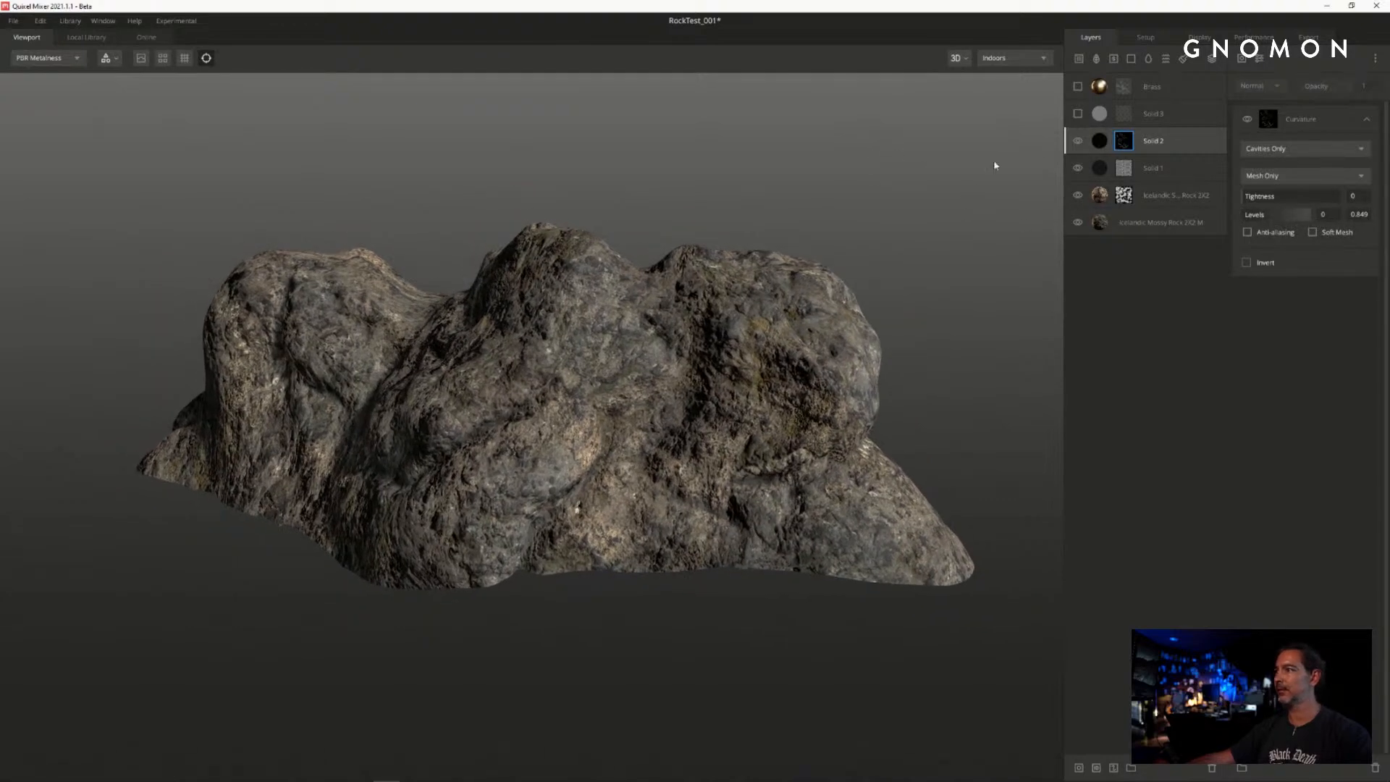
- Show the Brass layer on the rock and open its mask stack
{"action": "left_click", "coordinate": [1191, 87]}
{"action": "left_click", "coordinate": [1079, 88]}
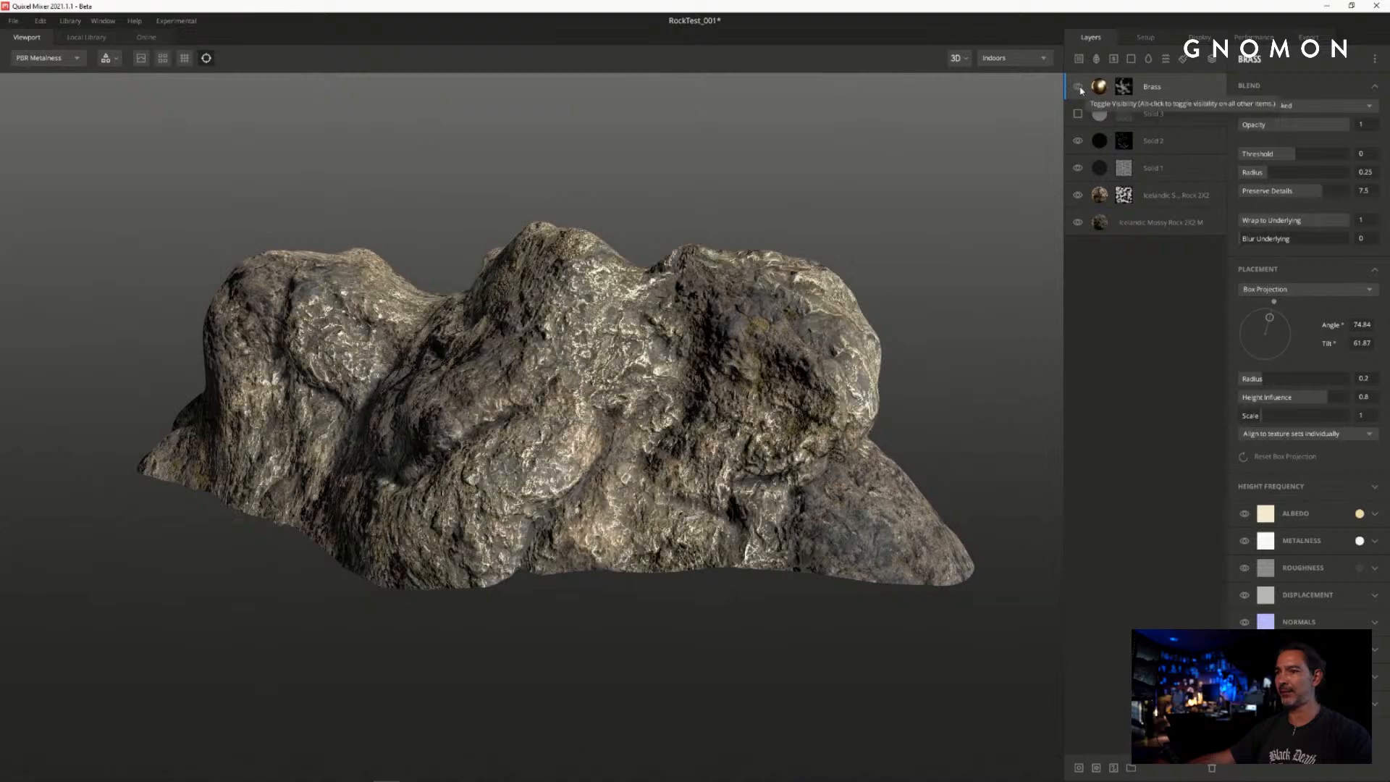
{"action": "left_click_drag", "start_coordinate": [849, 225], "coordinate": [887, 209], "text": "alt"}
{"action": "scroll", "coordinate": [838, 234], "scroll_direction": "up", "scroll_amount": 2}
{"action": "left_click", "coordinate": [1124, 87]}
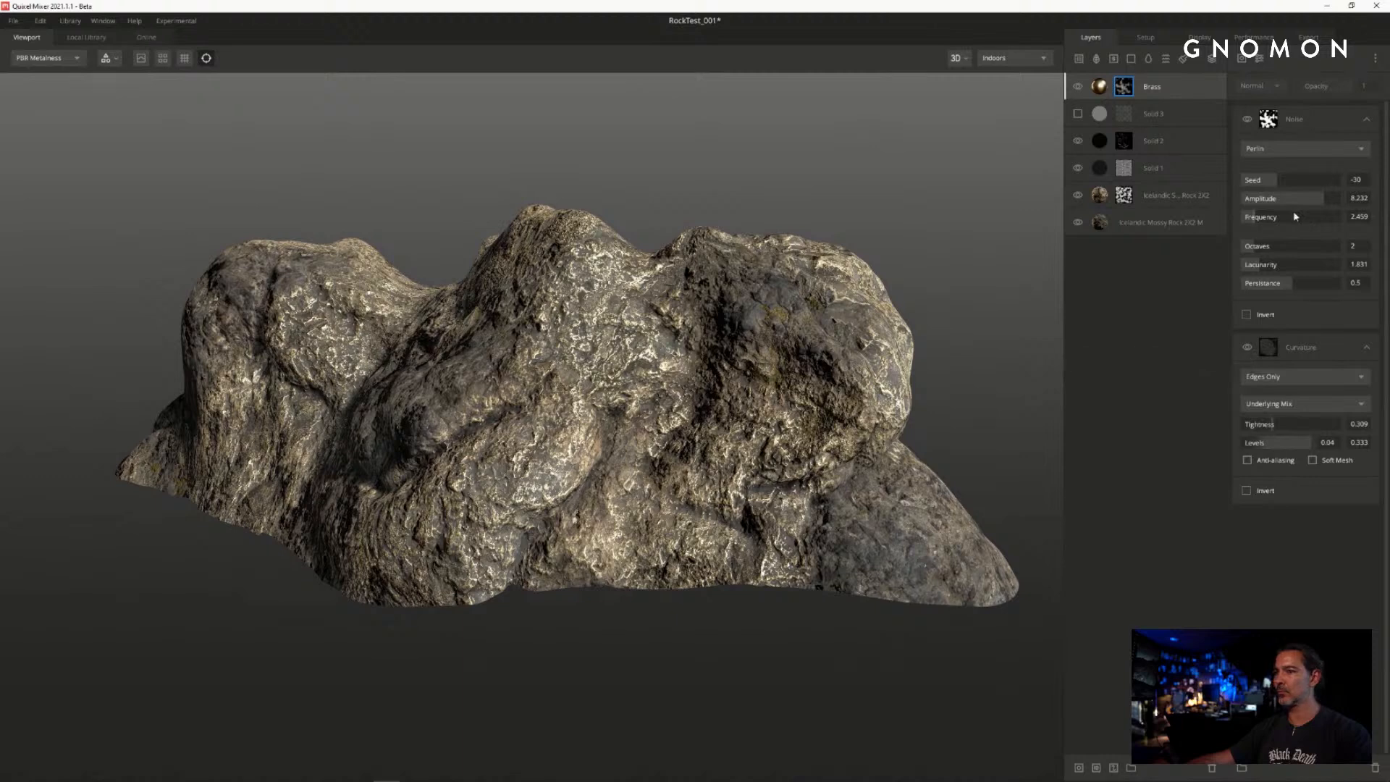
- Add a Simplex noise above the Perlin noise in the Brass mask stack and blend it with Multiply
{"action": "left_click", "coordinate": [1325, 127]}
{"action": "left_click", "coordinate": [1268, 86]}
{"action": "left_click", "coordinate": [1243, 63]}
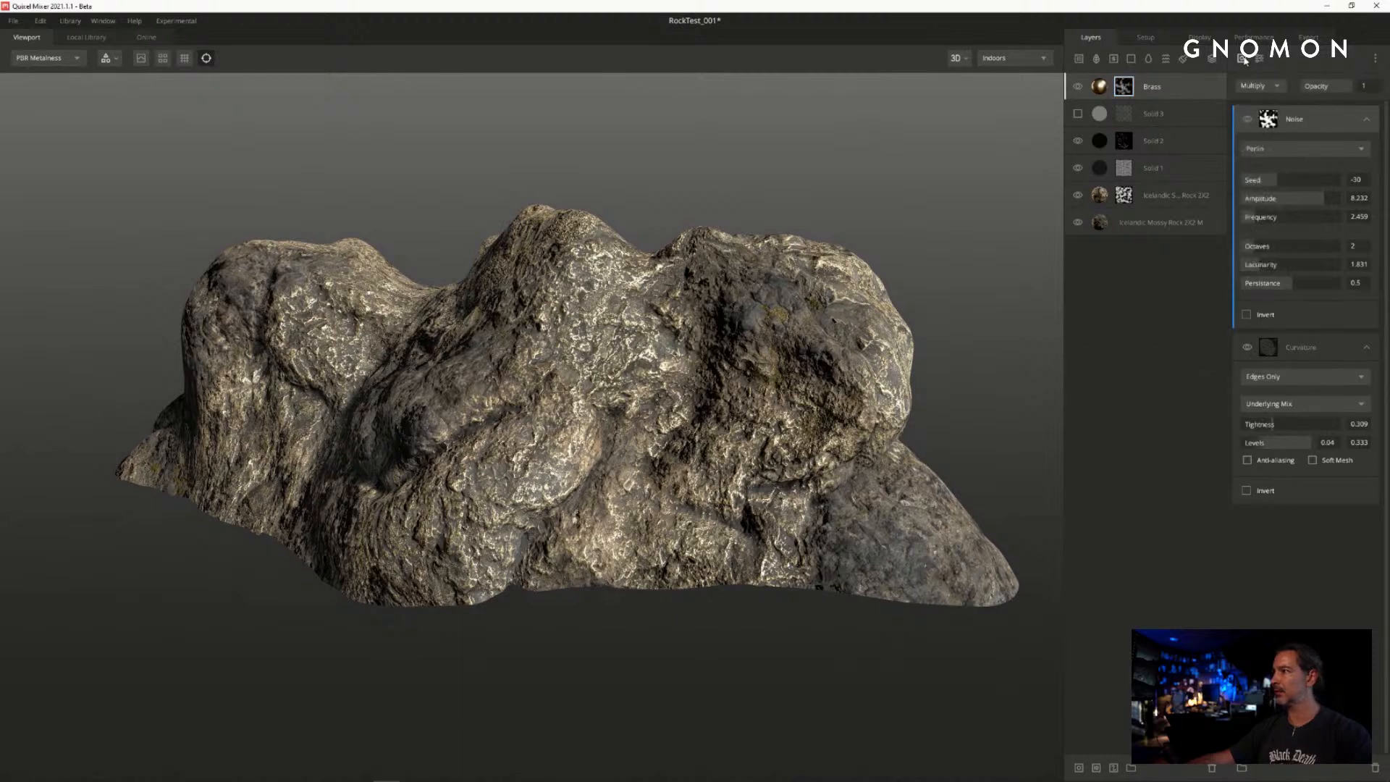
{"action": "left_click", "coordinate": [1243, 60]}
{"action": "mouse_move", "coordinate": [1263, 108]}
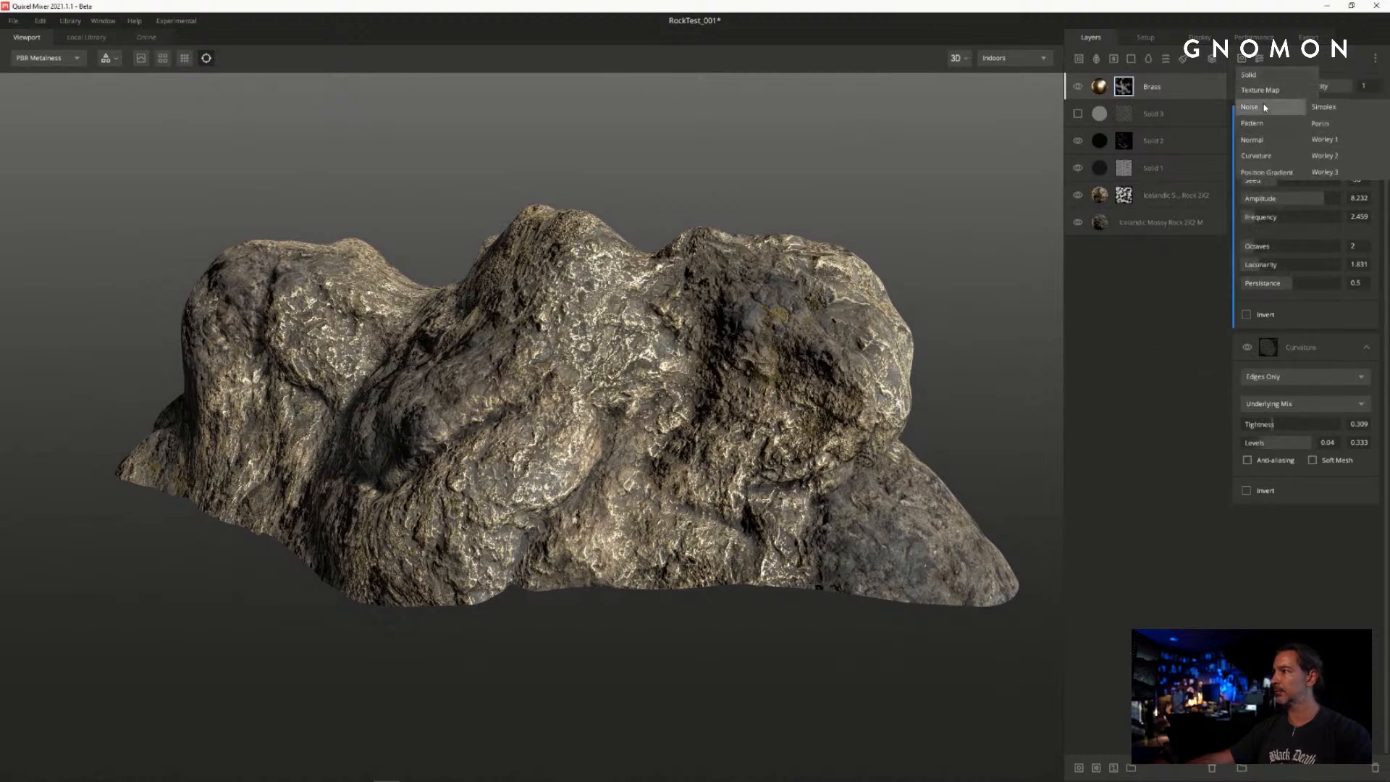
{"action": "left_click", "coordinate": [1339, 106]}
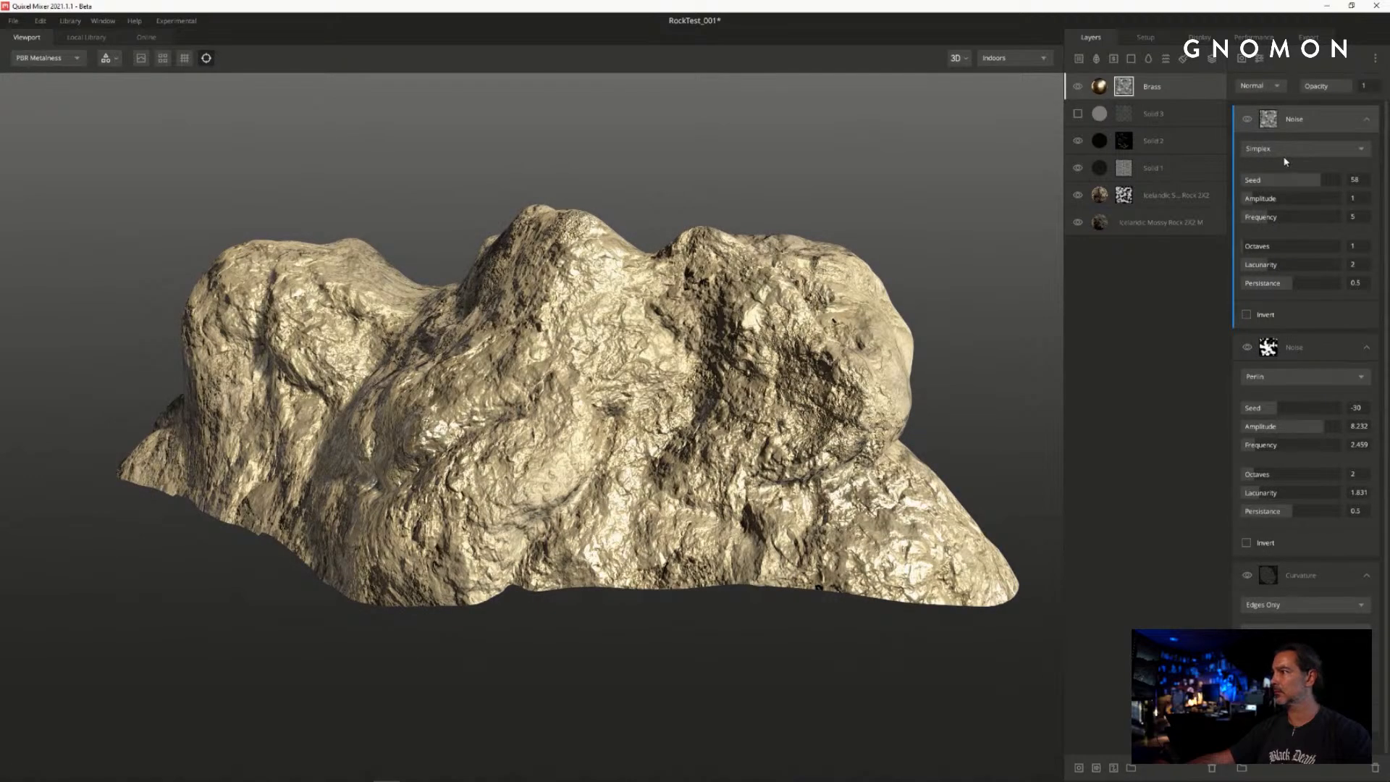
{"action": "left_click", "coordinate": [1260, 86]}
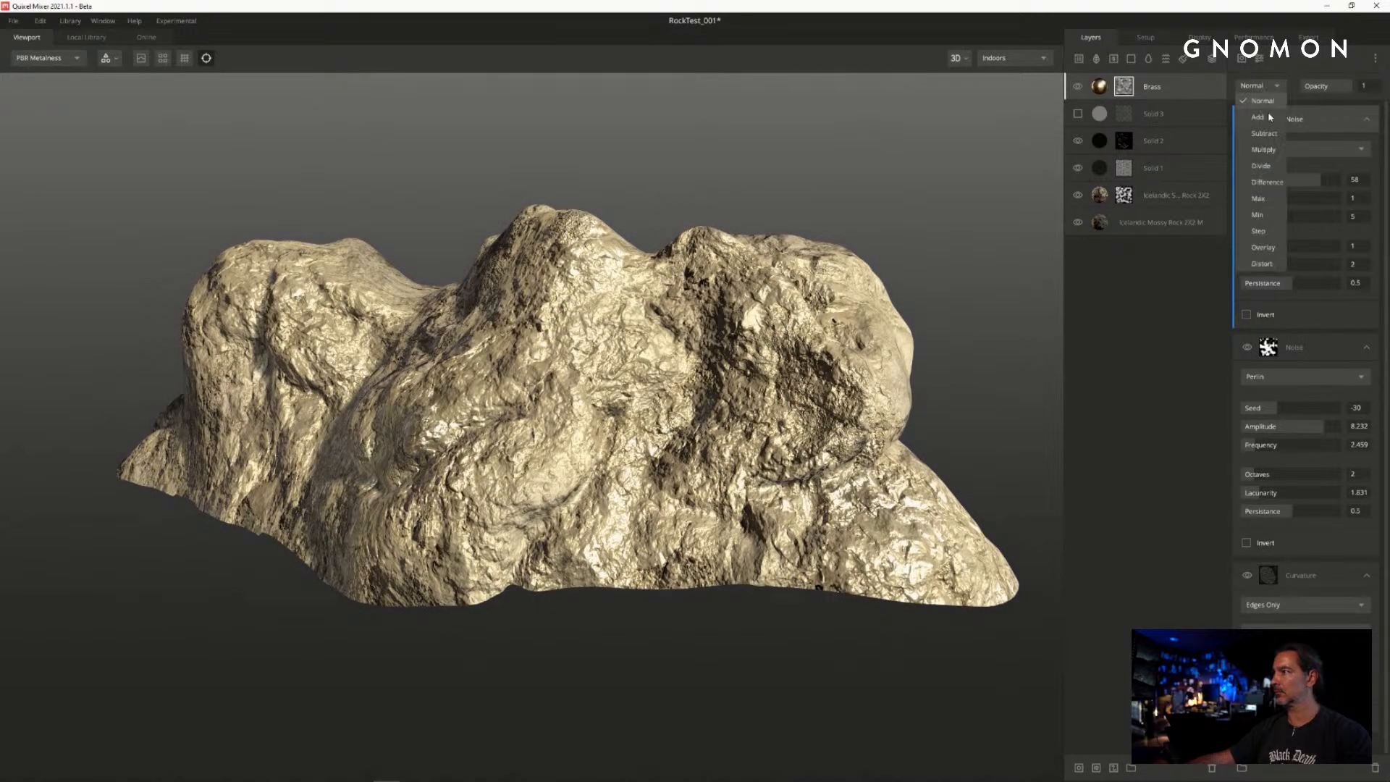
{"action": "left_click", "coordinate": [1266, 150]}
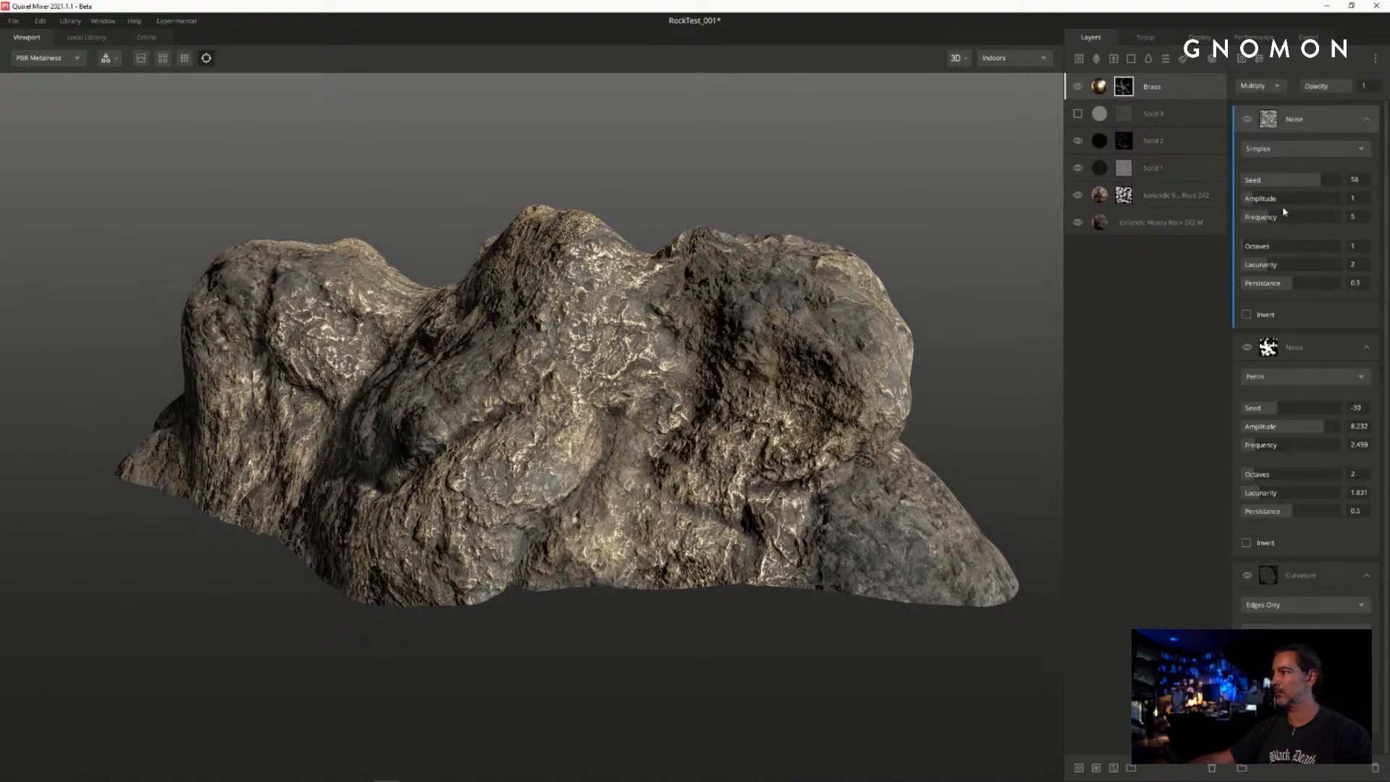
- Set the Brass mask's Simplex noise to amplitude 10, seed 52 and frequency 1.243, and check the patches around the rock
{"action": "left_click_drag", "start_coordinate": [1263, 193], "coordinate": [1343, 210]}
{"action": "left_click", "coordinate": [1316, 182]}
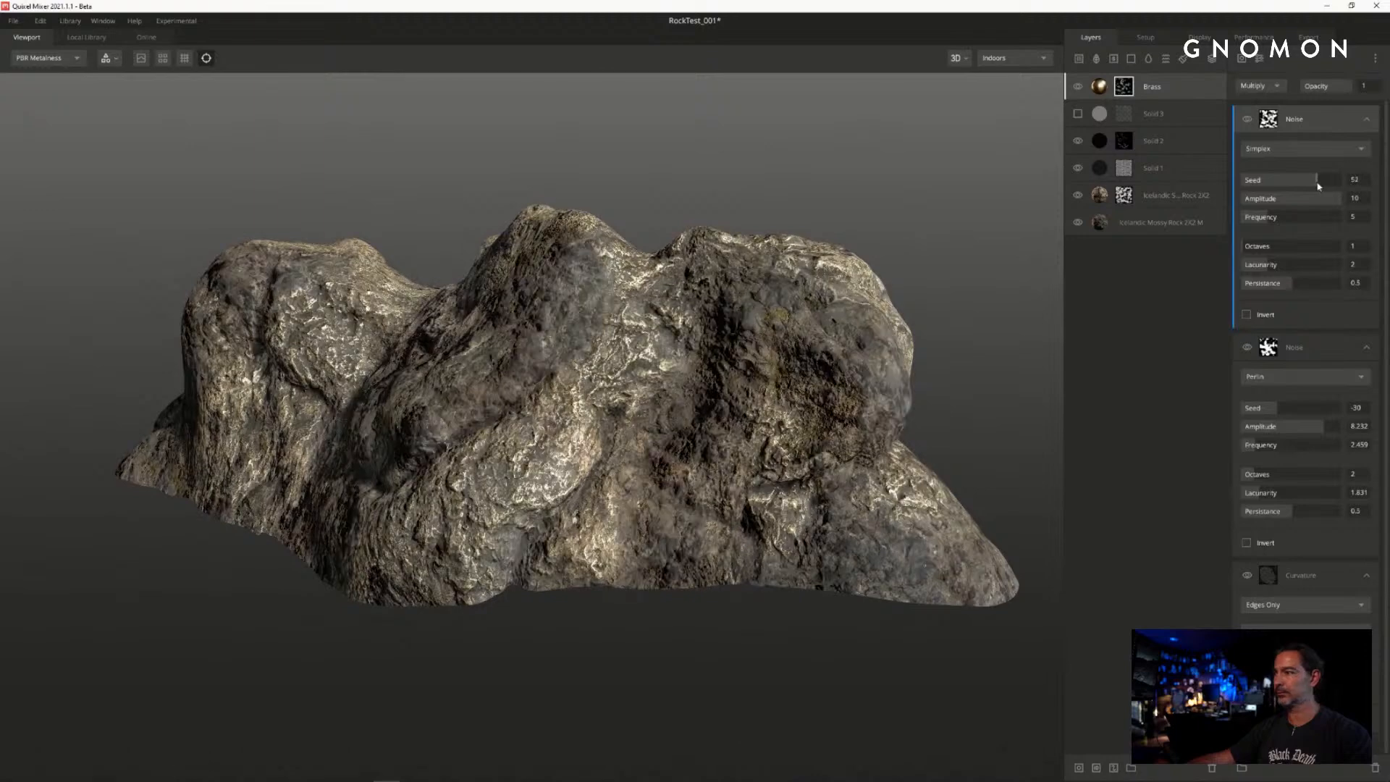
{"action": "left_click", "coordinate": [1318, 182]}
{"action": "left_click_drag", "start_coordinate": [1282, 216], "coordinate": [1250, 224]}
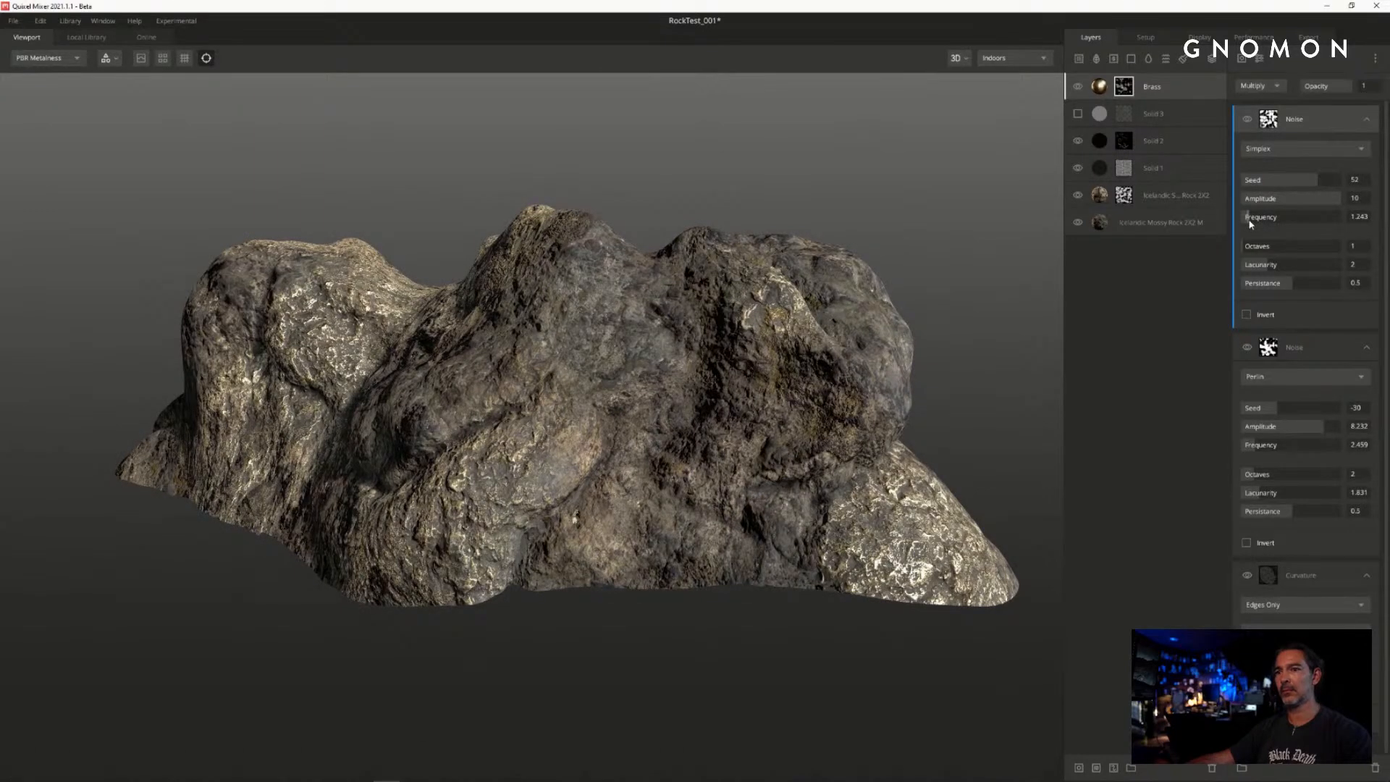
{"action": "left_click_drag", "start_coordinate": [809, 386], "coordinate": [724, 386], "text": "alt"}
{"action": "right_click_drag", "start_coordinate": [724, 386], "coordinate": [655, 332], "text": "alt"}
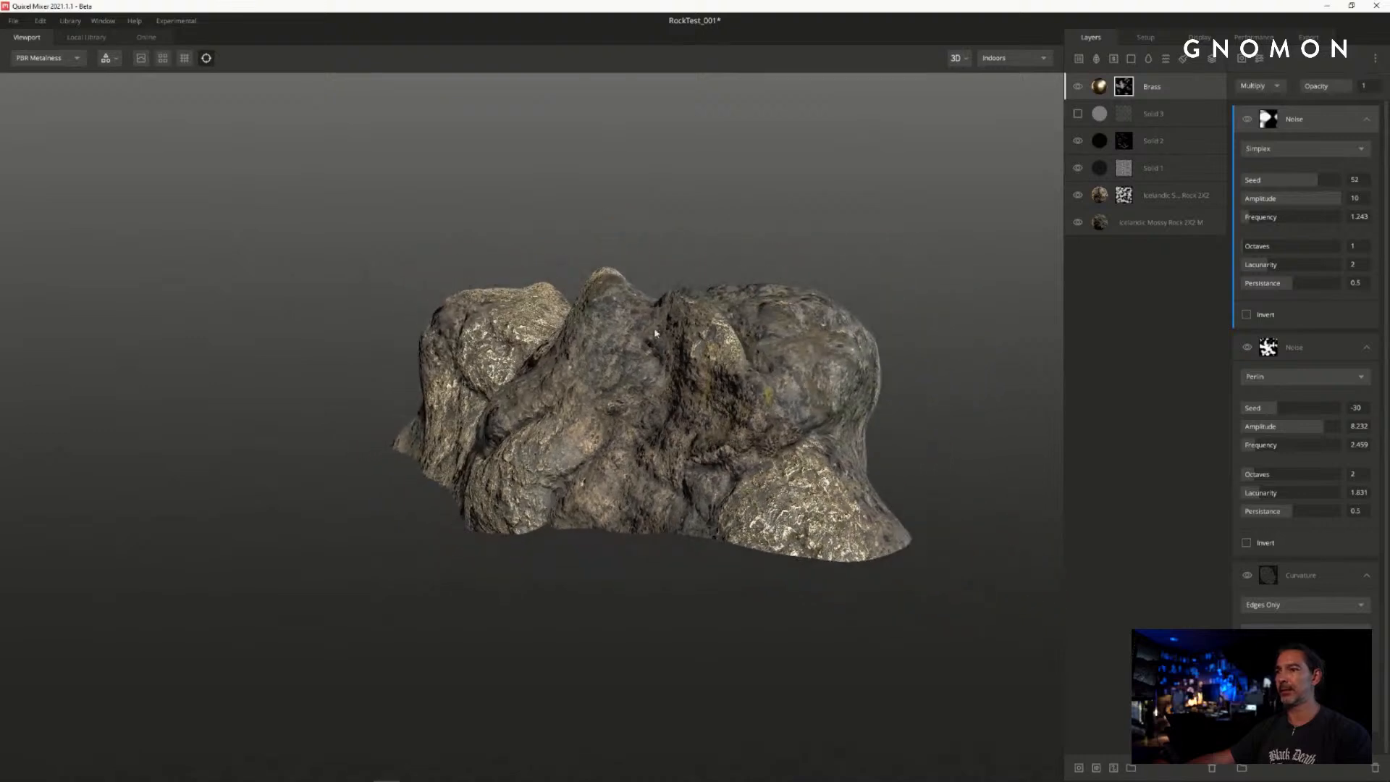
{"action": "left_click_drag", "start_coordinate": [655, 333], "coordinate": [717, 368], "text": "alt"}
{"action": "right_click_drag", "start_coordinate": [716, 368], "coordinate": [851, 328], "text": "alt"}
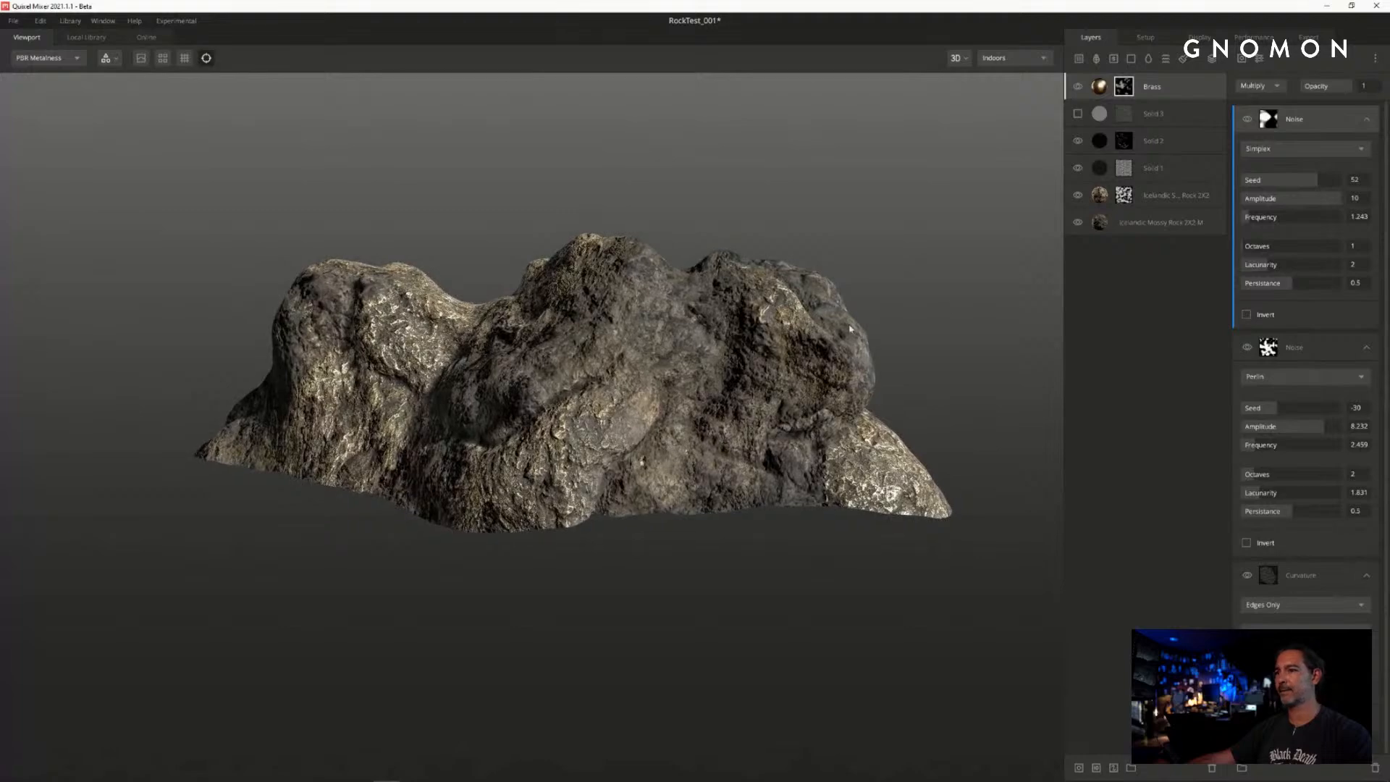
- Compare the rock with the Icelandic Sand Rock layer off and on, and hide the Brass layer
{"action": "left_click", "coordinate": [1077, 196]}
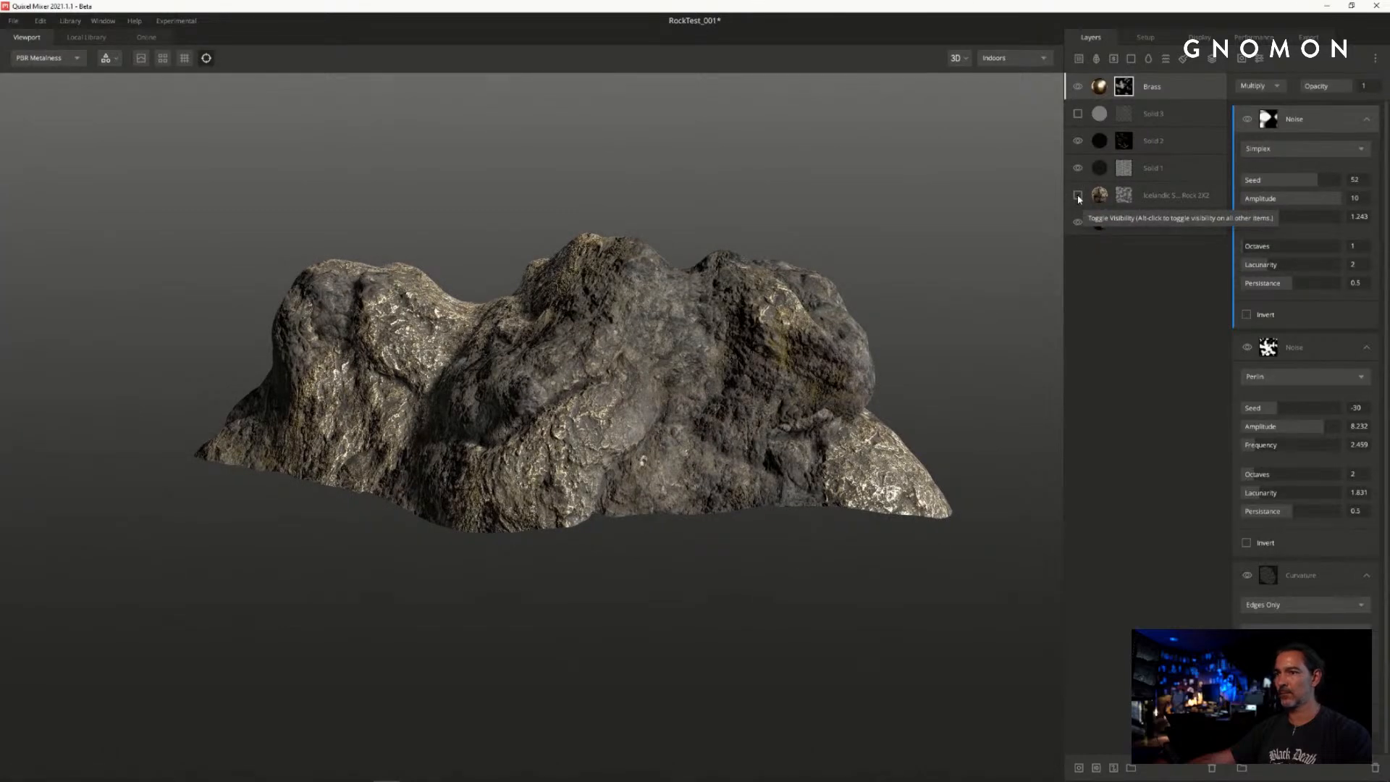
{"action": "left_click", "coordinate": [1078, 196]}
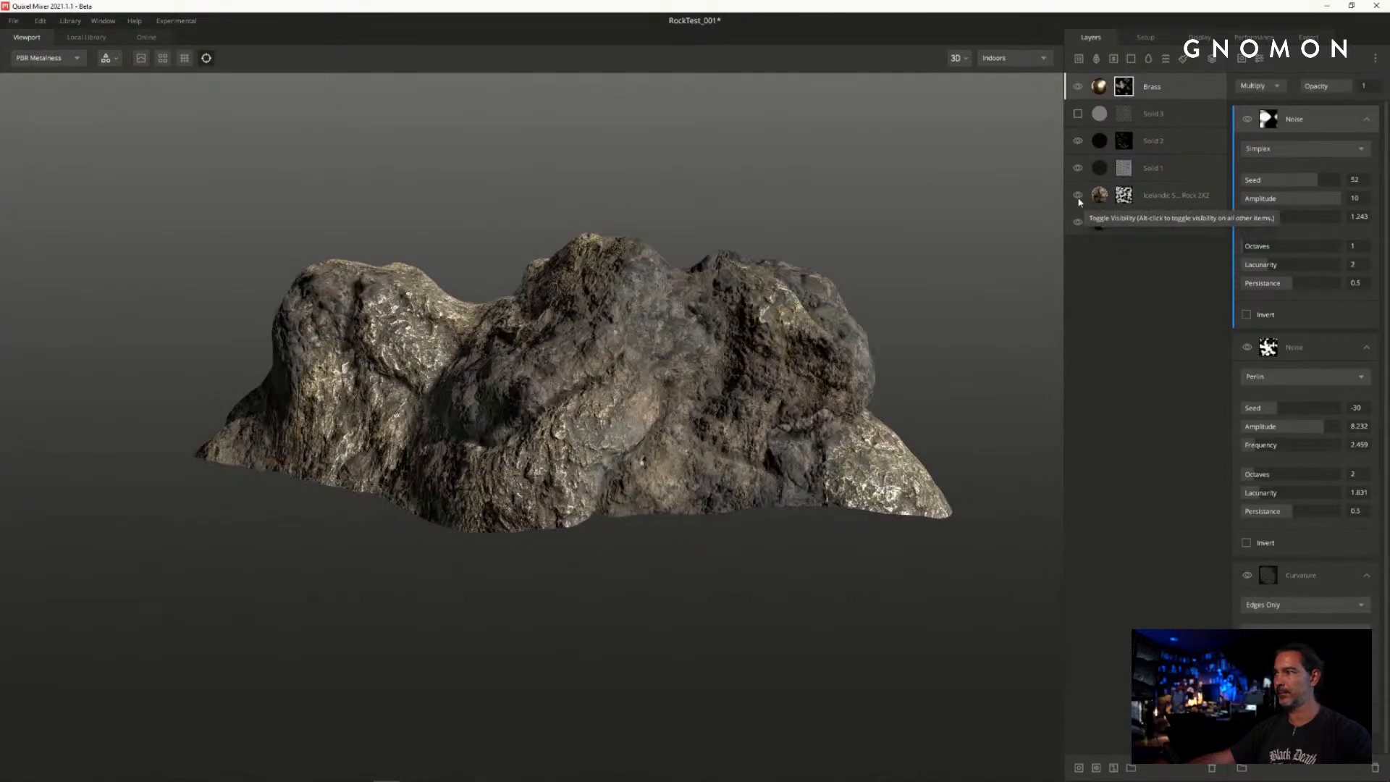
{"action": "left_click_drag", "start_coordinate": [805, 352], "coordinate": [762, 369], "text": "alt"}
{"action": "left_click_drag", "start_coordinate": [807, 284], "coordinate": [810, 268], "text": "alt"}
{"action": "left_click_drag", "start_coordinate": [845, 278], "coordinate": [948, 446], "text": "alt"}
{"action": "left_click", "coordinate": [1077, 89]}
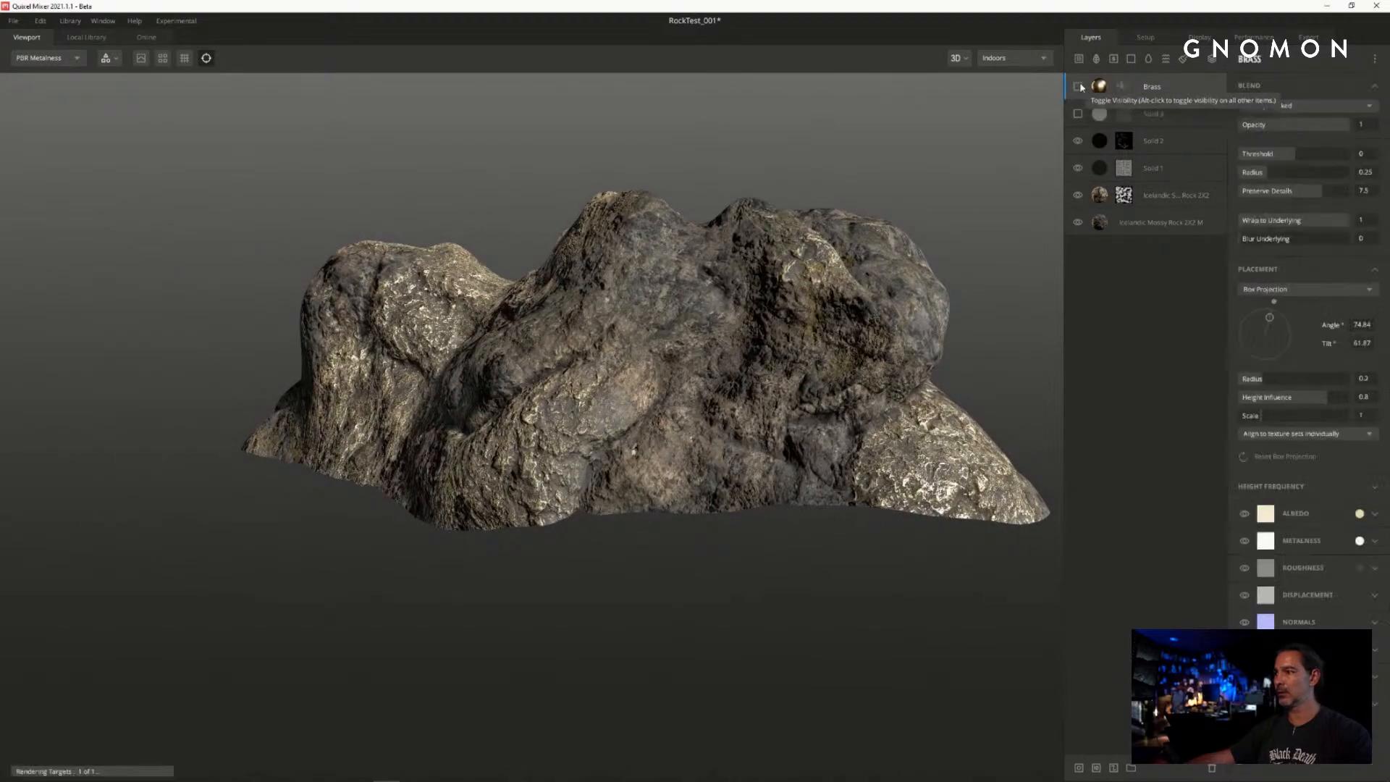
{"action": "left_click_drag", "start_coordinate": [785, 409], "coordinate": [848, 402], "text": "alt"}
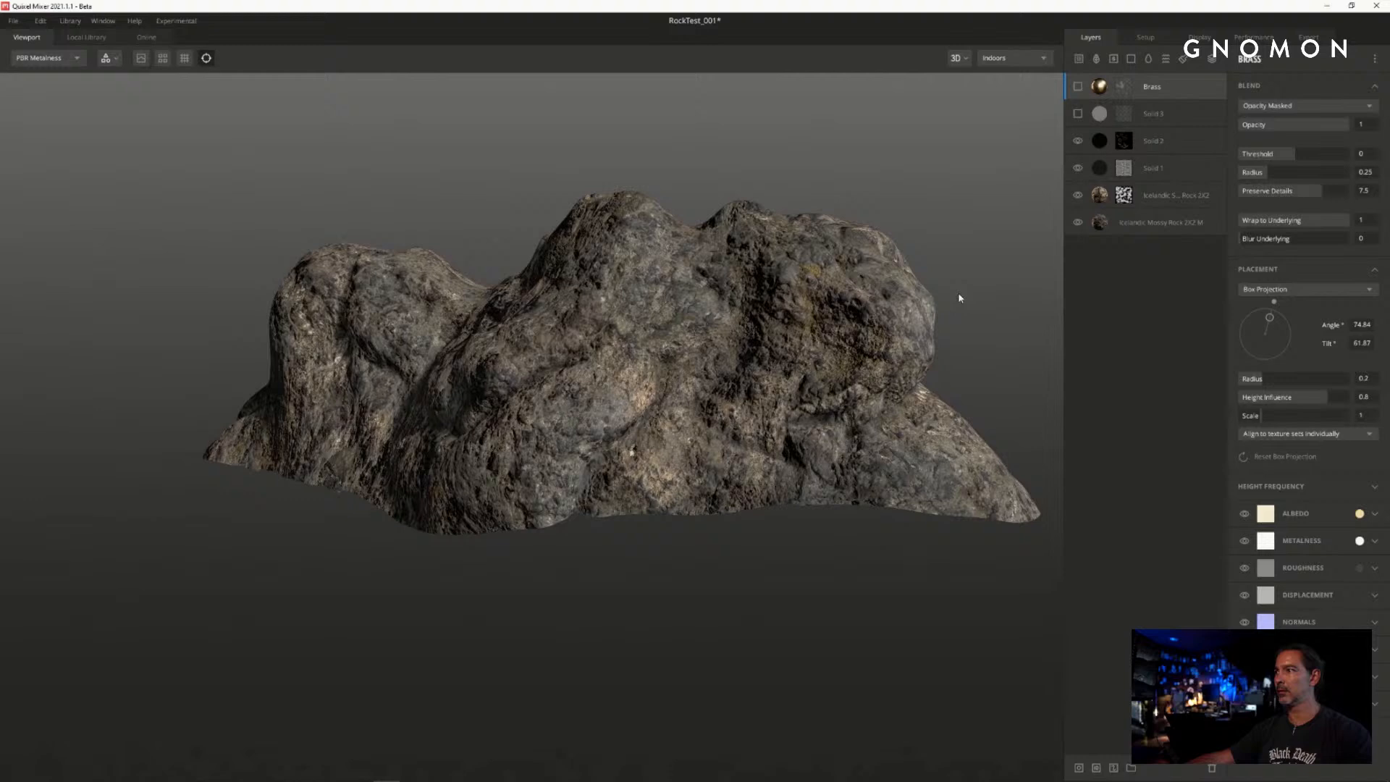
- Hide Solid 2 and compare the rock with Solid 1, the Icelandic Sand Rock and the Icelandic Mossy Rock toggled off and on
{"action": "left_click", "coordinate": [1077, 143]}
{"action": "left_click", "coordinate": [1077, 167]}
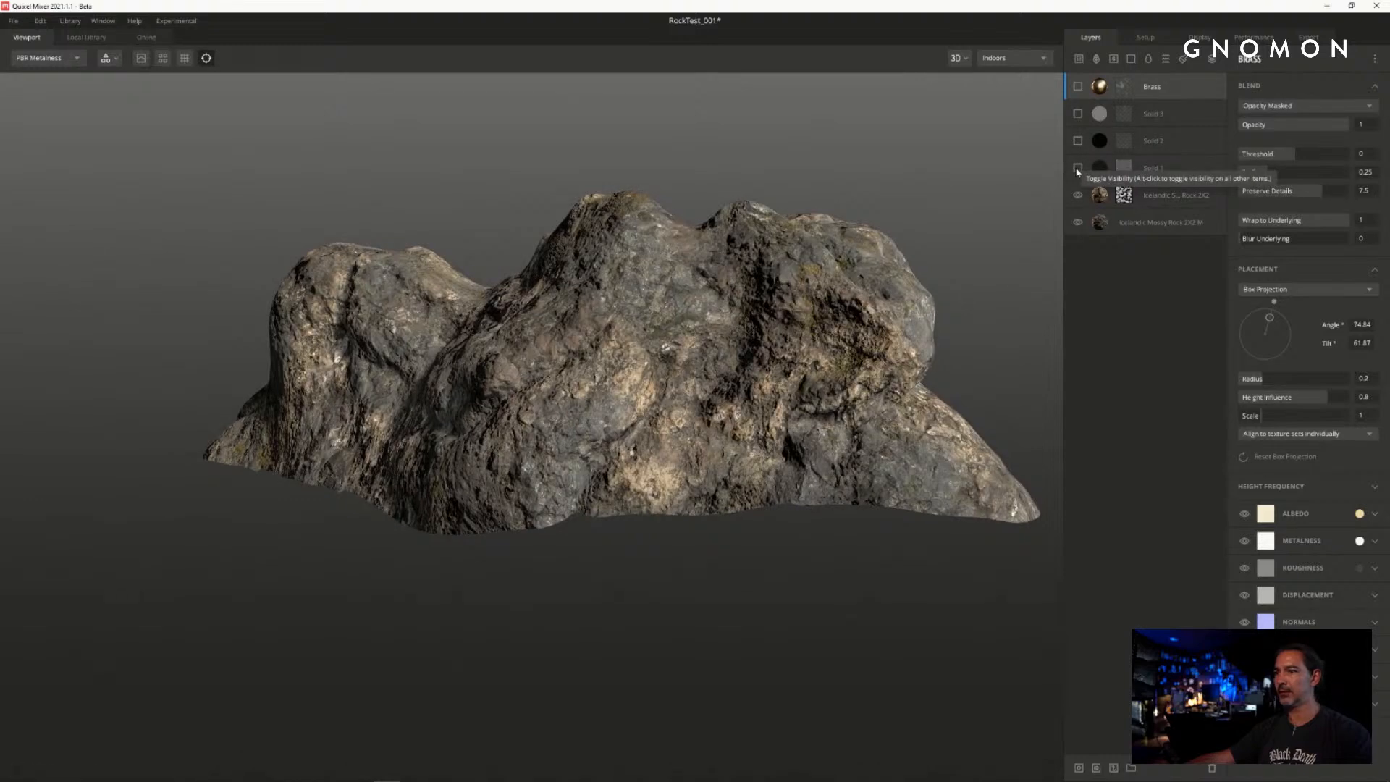
{"action": "left_click", "coordinate": [1077, 167]}
{"action": "left_click", "coordinate": [1077, 197]}
{"action": "left_click", "coordinate": [1077, 222]}
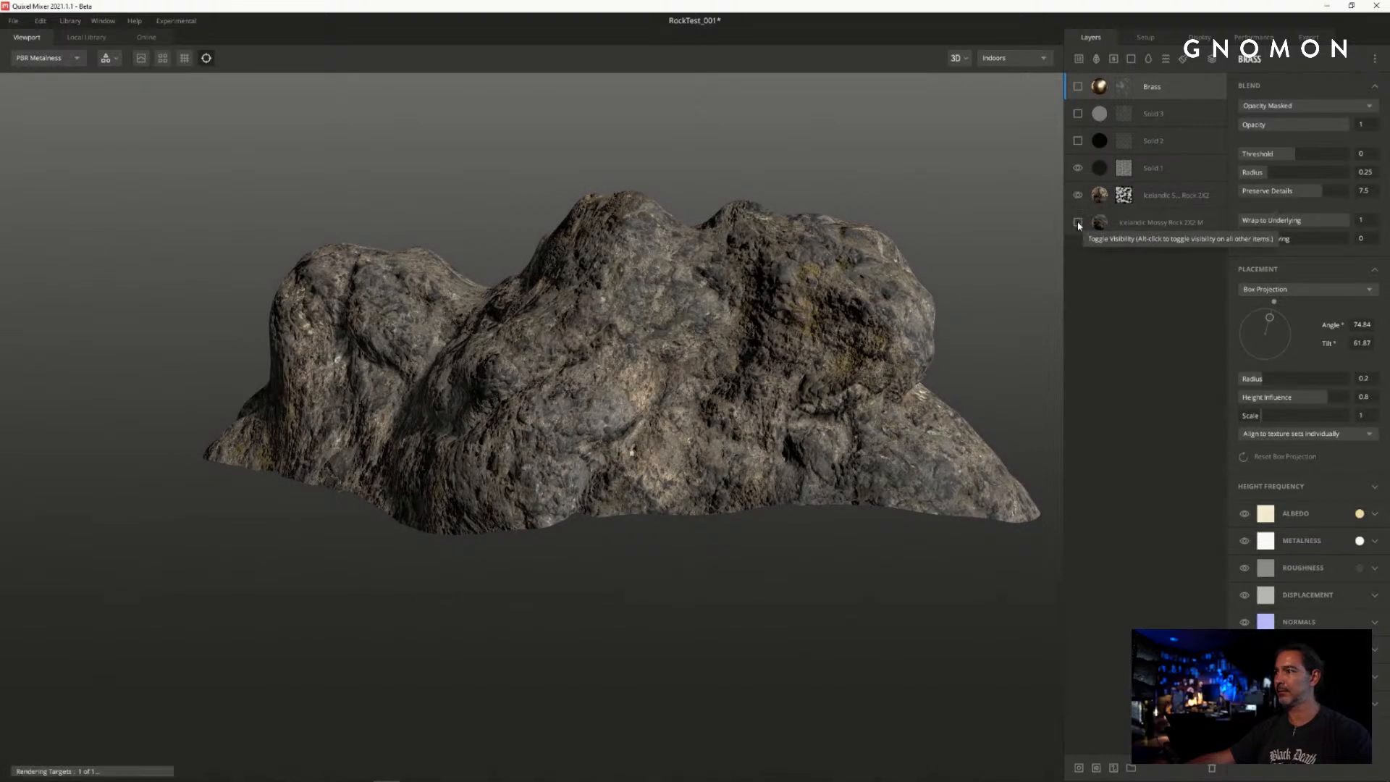
{"action": "left_click", "coordinate": [1078, 195]}
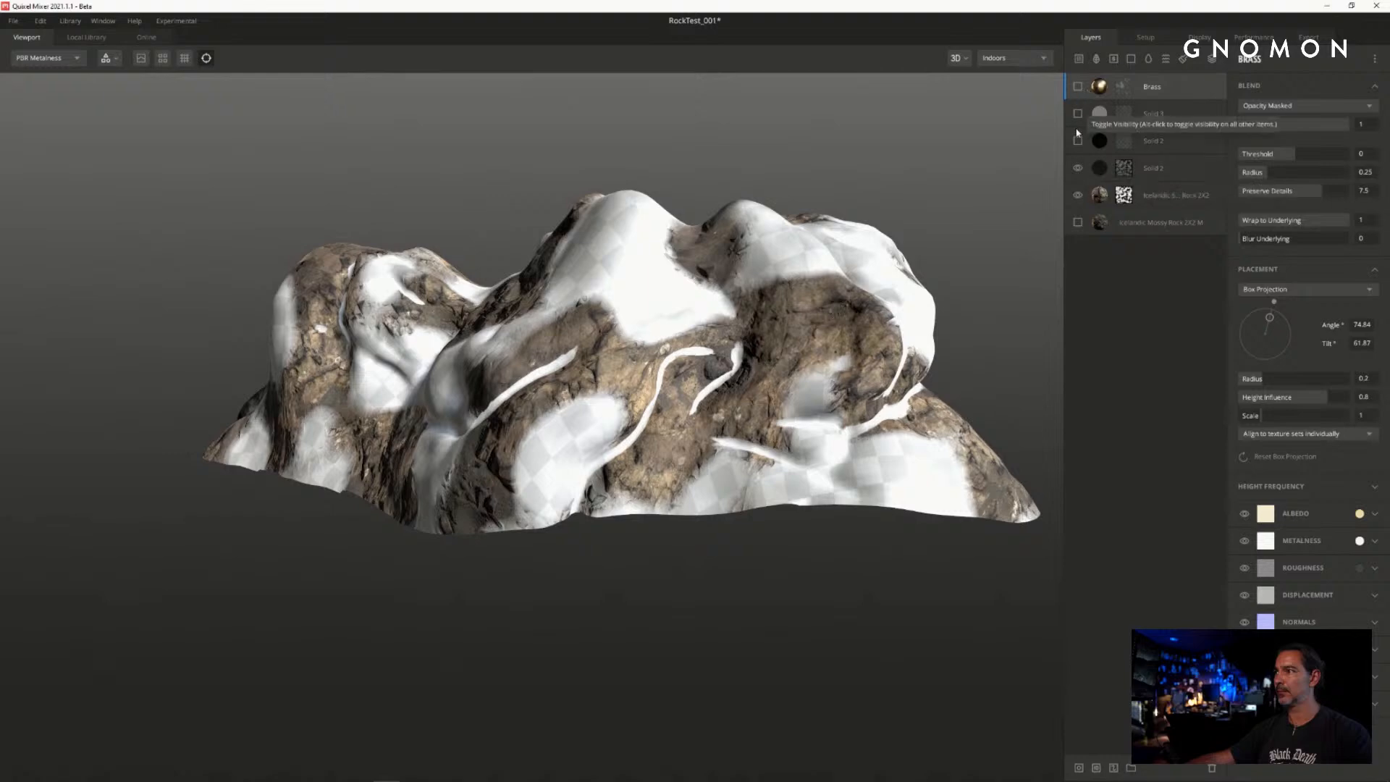
{"action": "left_click", "coordinate": [1077, 222]}
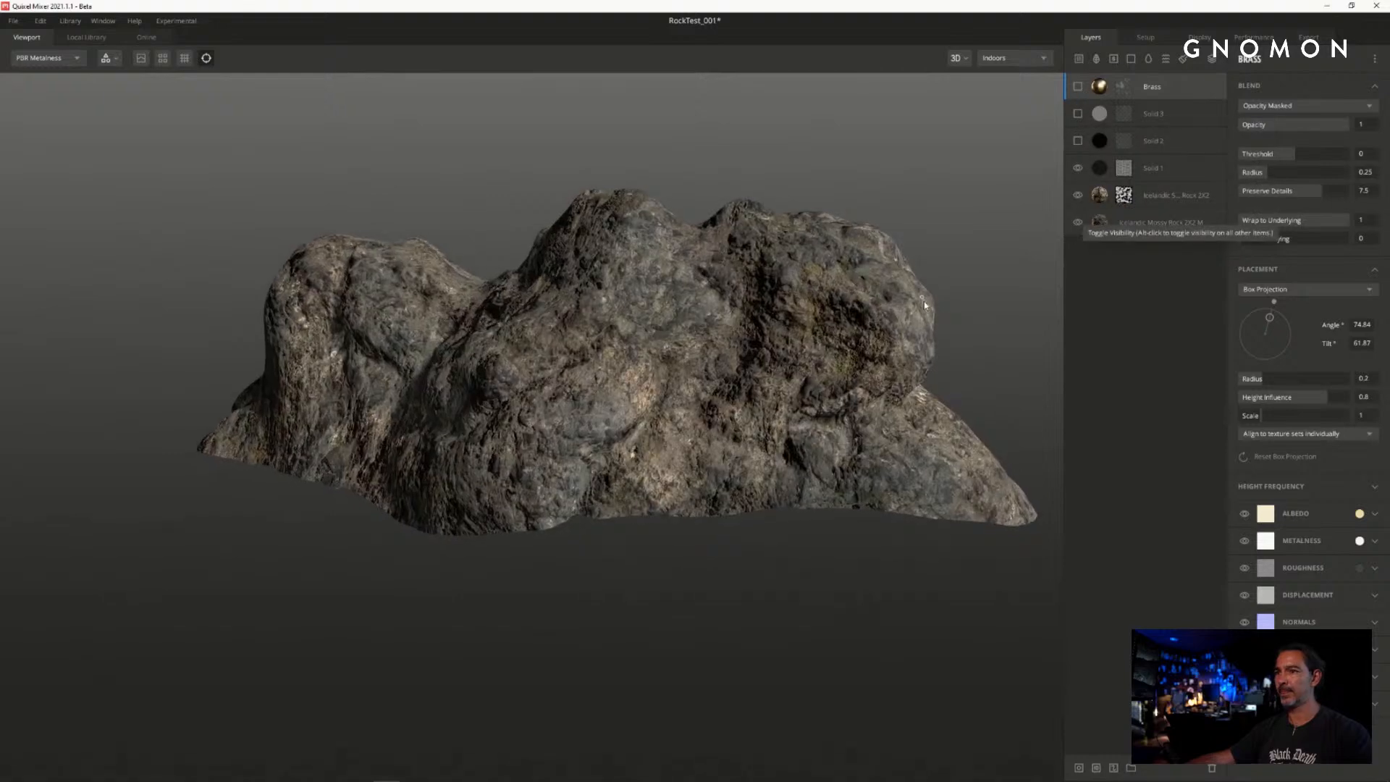
- Examine the remaining rock layers on the model from several angles and distances
{"action": "scroll", "coordinate": [841, 308], "scroll_direction": "down", "scroll_amount": 2}
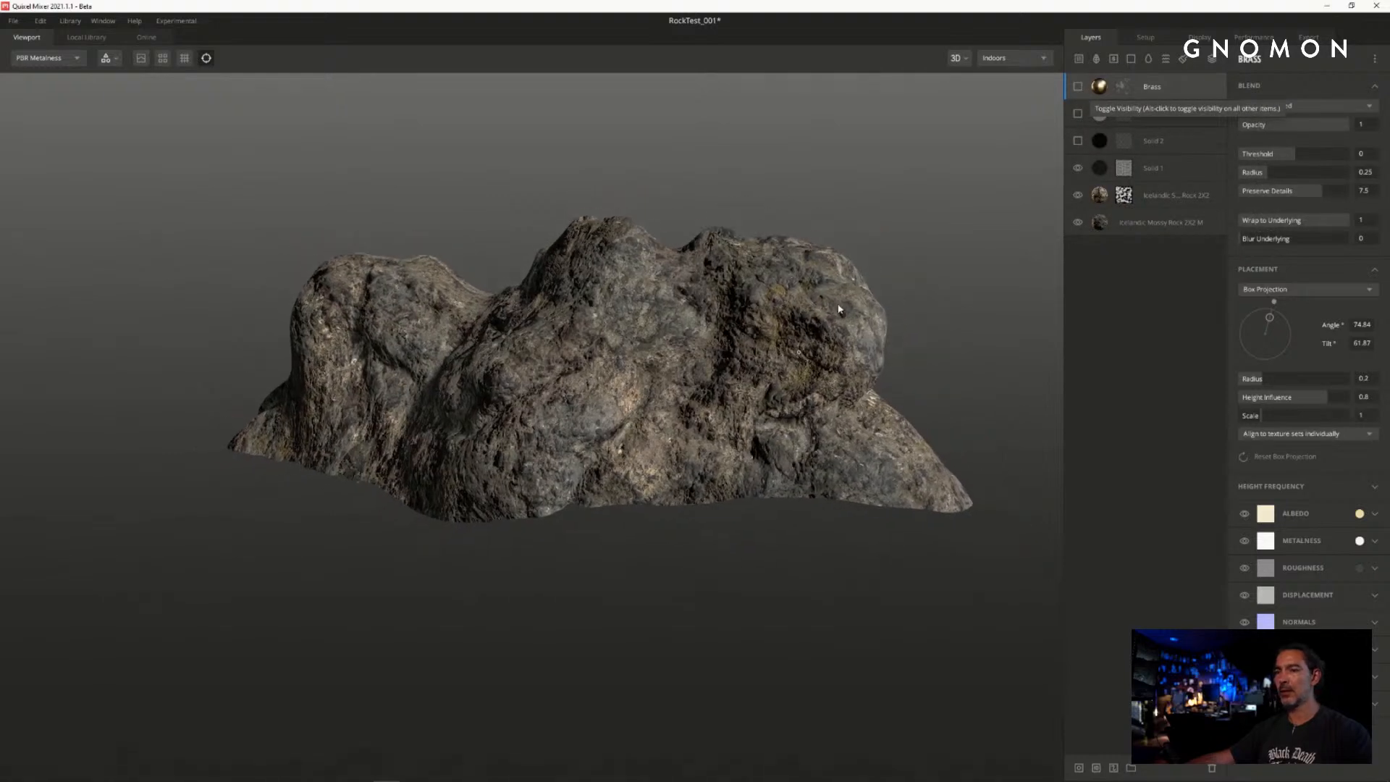
{"action": "left_click_drag", "start_coordinate": [833, 312], "coordinate": [815, 378], "text": "alt"}
{"action": "scroll", "coordinate": [815, 379], "scroll_direction": "up", "scroll_amount": 2}
{"action": "middle_click_drag", "start_coordinate": [375, 354], "coordinate": [426, 356], "text": "alt"}
{"action": "left_click_drag", "start_coordinate": [425, 357], "coordinate": [895, 279], "text": "alt"}
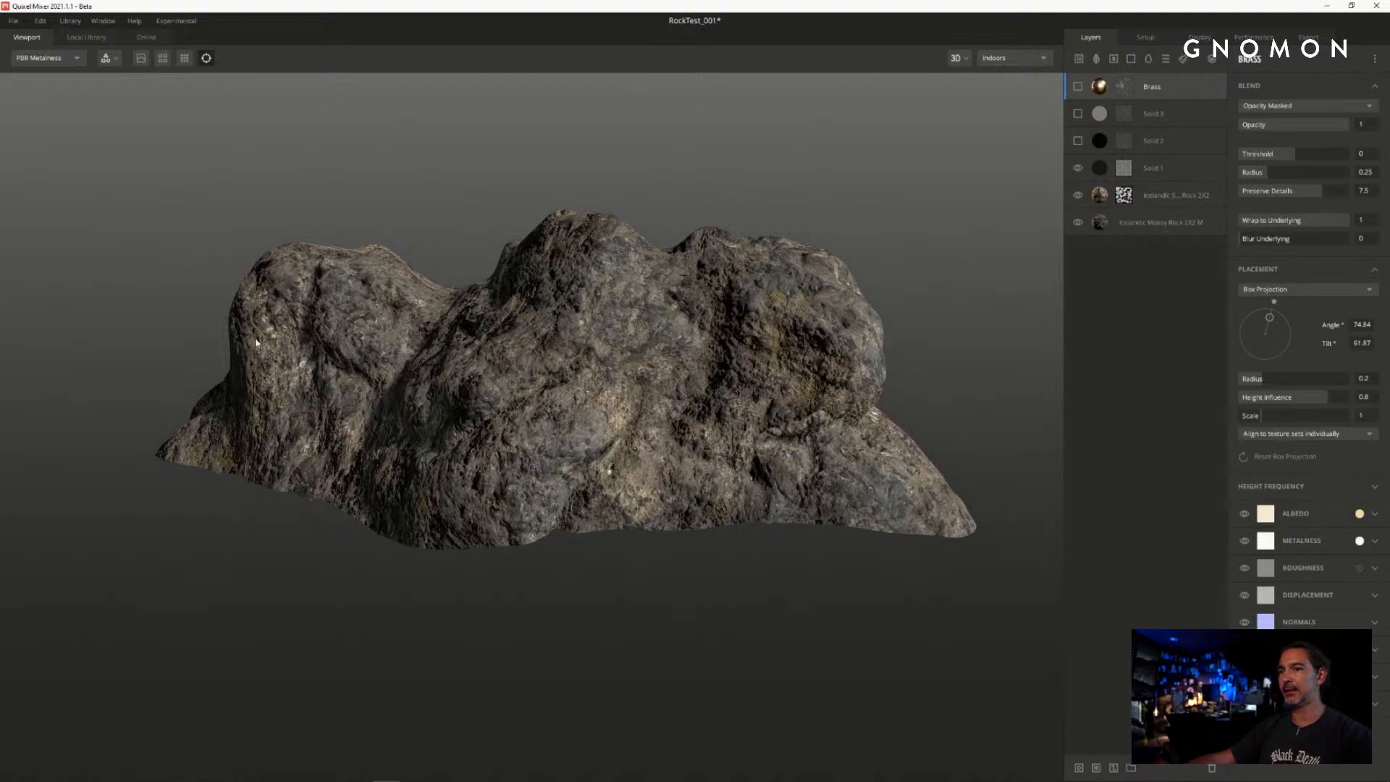
{"action": "left_click_drag", "start_coordinate": [560, 419], "coordinate": [559, 410], "text": "alt"}
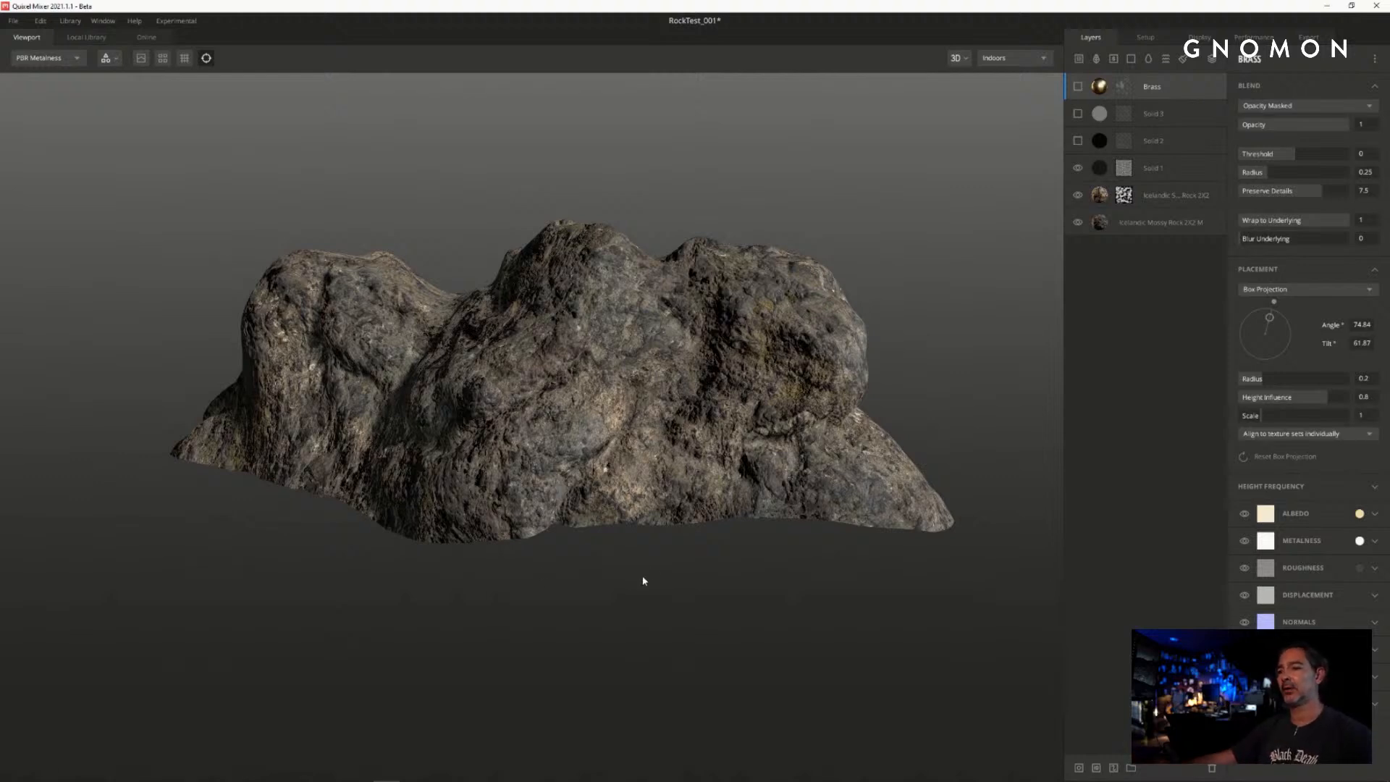
{"action": "left_click_drag", "start_coordinate": [643, 578], "coordinate": [732, 533], "text": "alt"}
{"action": "left_click_drag", "start_coordinate": [548, 408], "coordinate": [609, 556], "text": "alt"}
{"action": "left_click_drag", "start_coordinate": [796, 344], "coordinate": [728, 302], "text": "alt"}
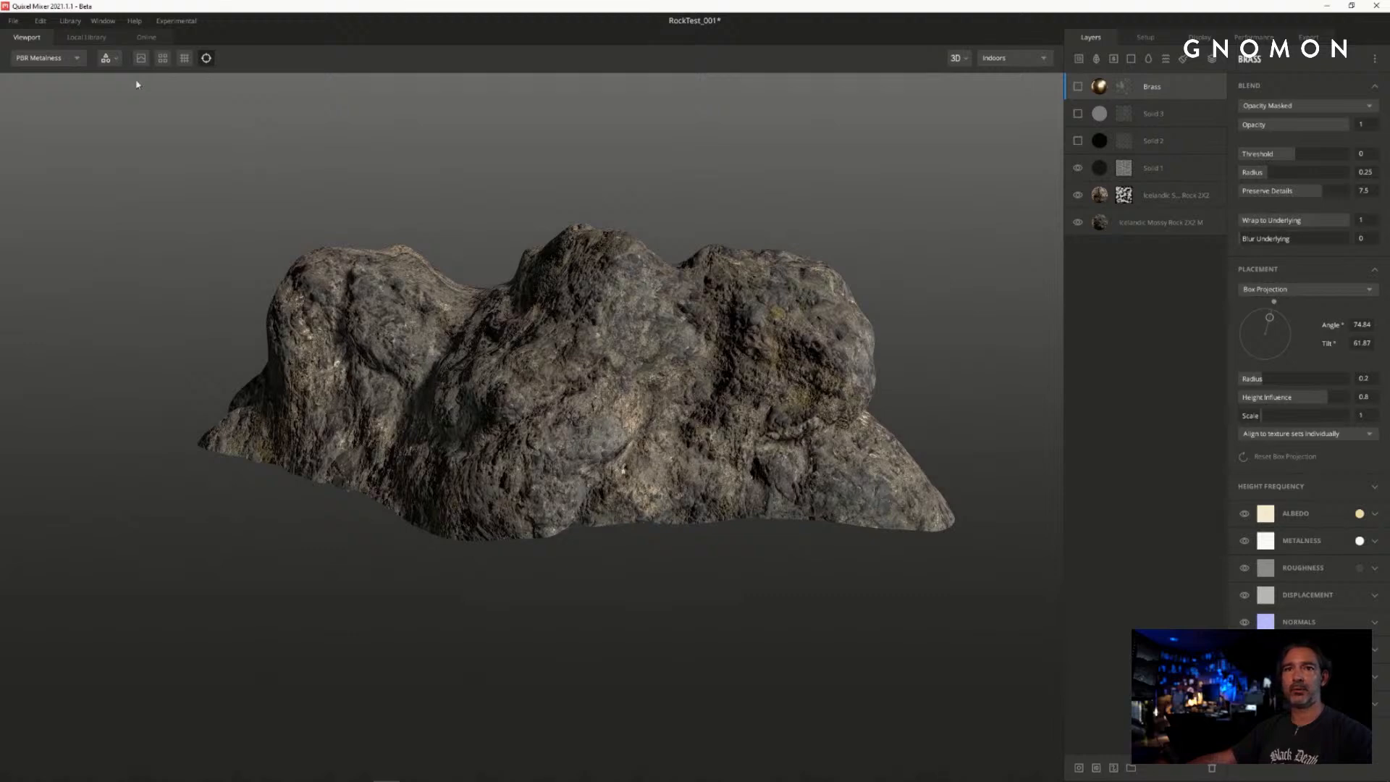
- Create a new mix named test with a 4096 px working resolution, discarding the unsaved changes to RockTest_001
{"action": "left_click", "coordinate": [12, 20]}
{"action": "left_click", "coordinate": [25, 38]}
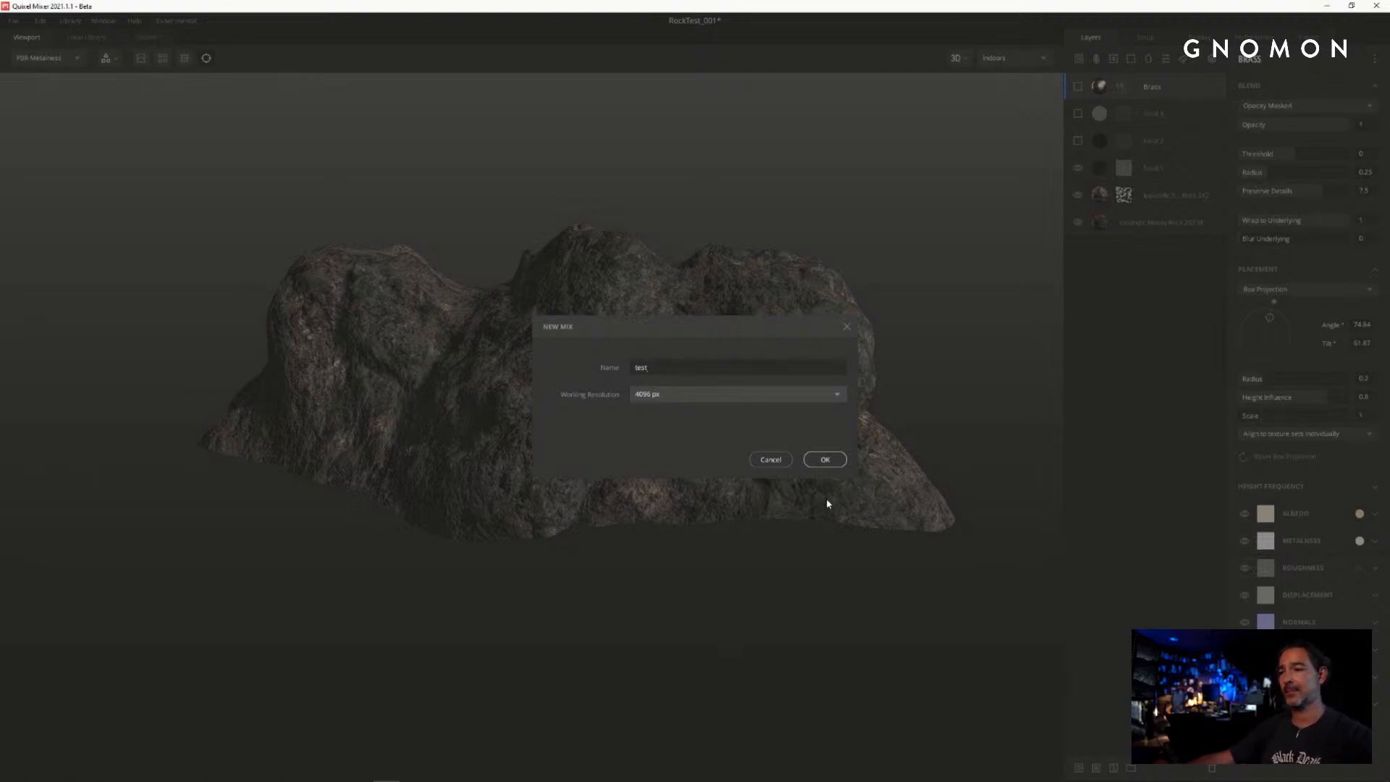
{"action": "left_click", "coordinate": [825, 460]}
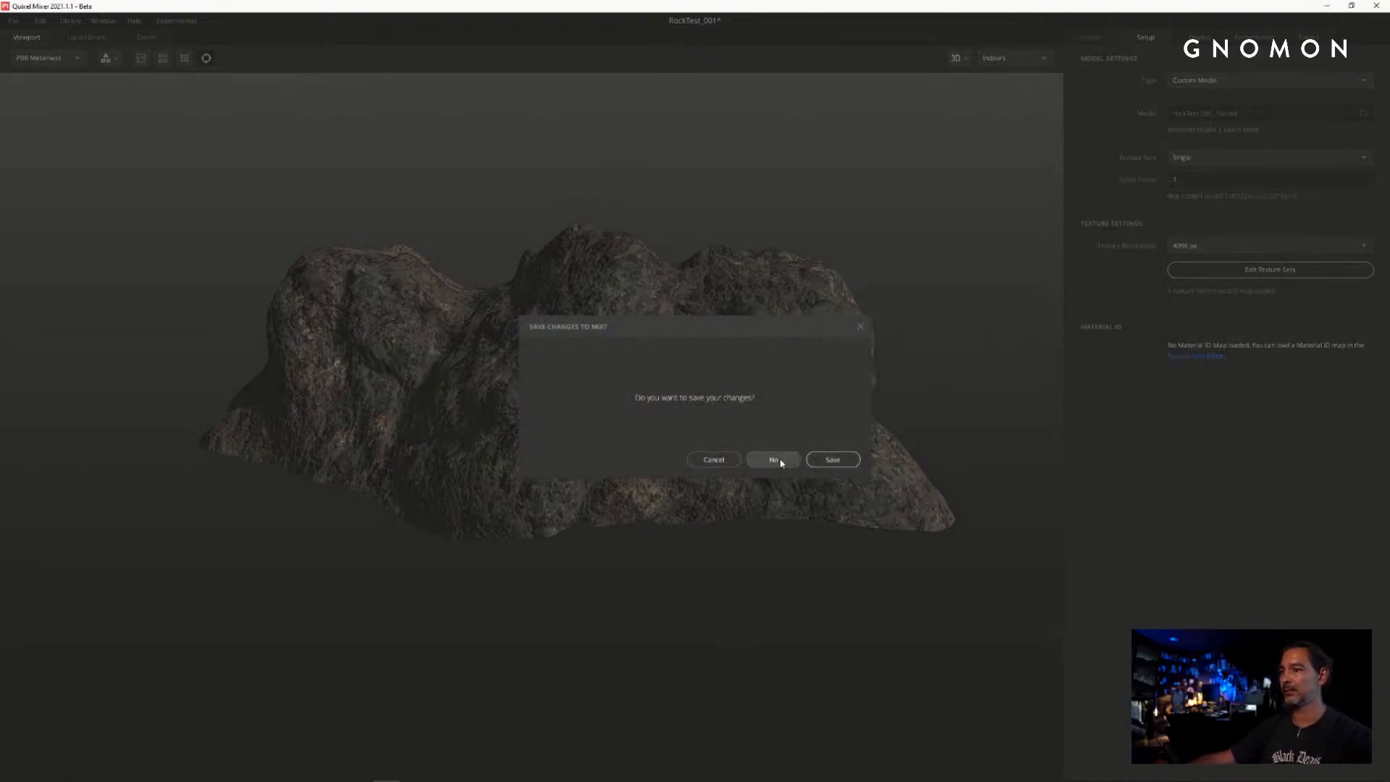
{"action": "left_click", "coordinate": [773, 460]}
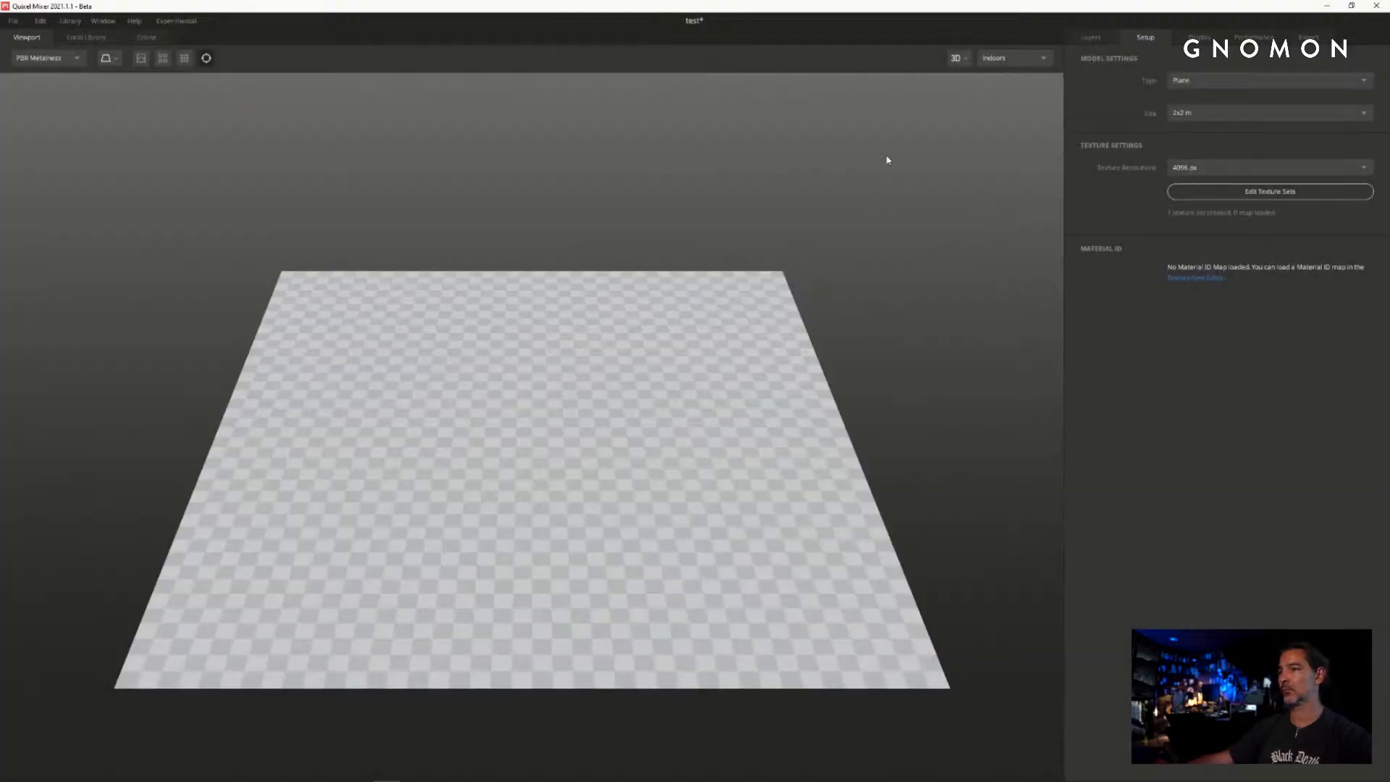
- Load rockTest_001_15k.obj as the mix's custom model and show its empty layer stack
{"action": "left_click", "coordinate": [1216, 81]}
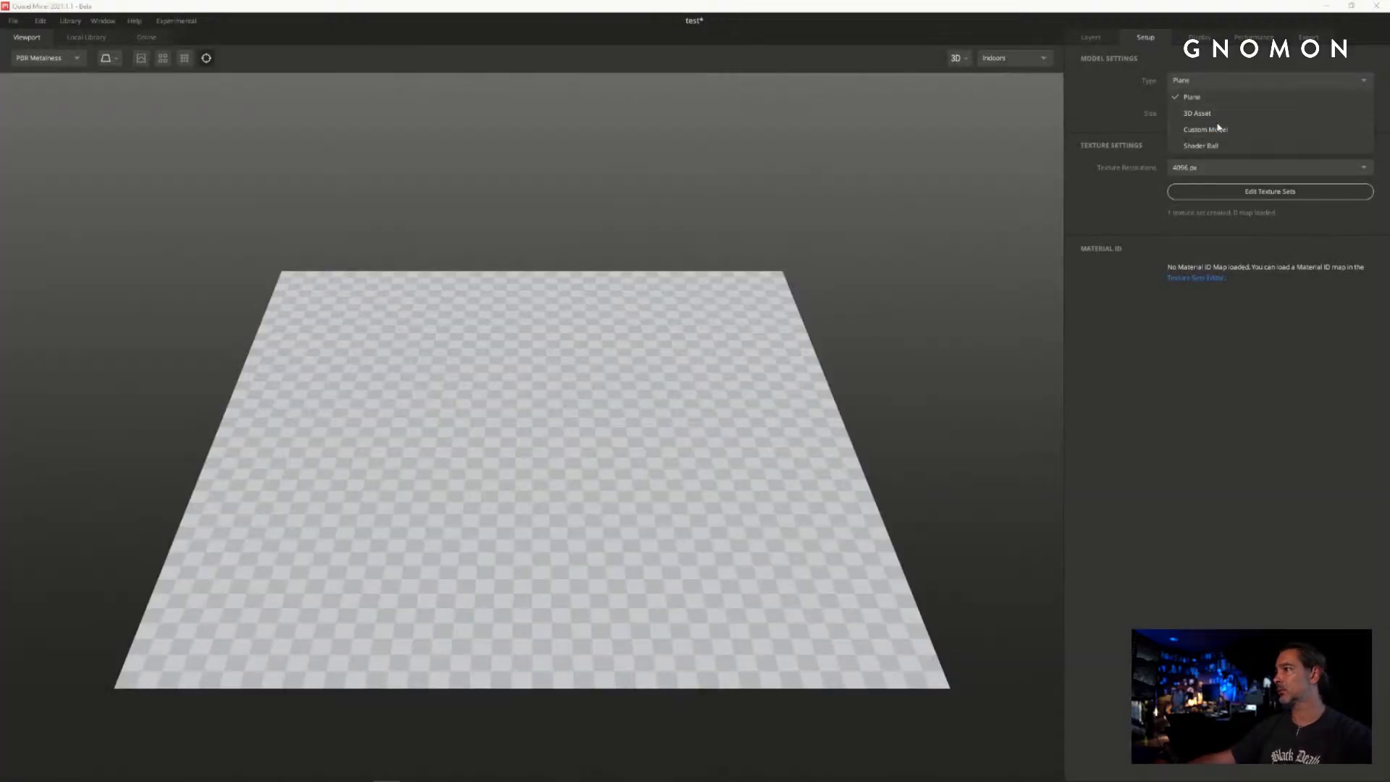
{"action": "left_click", "coordinate": [1205, 129]}
{"action": "left_click", "coordinate": [614, 257]}
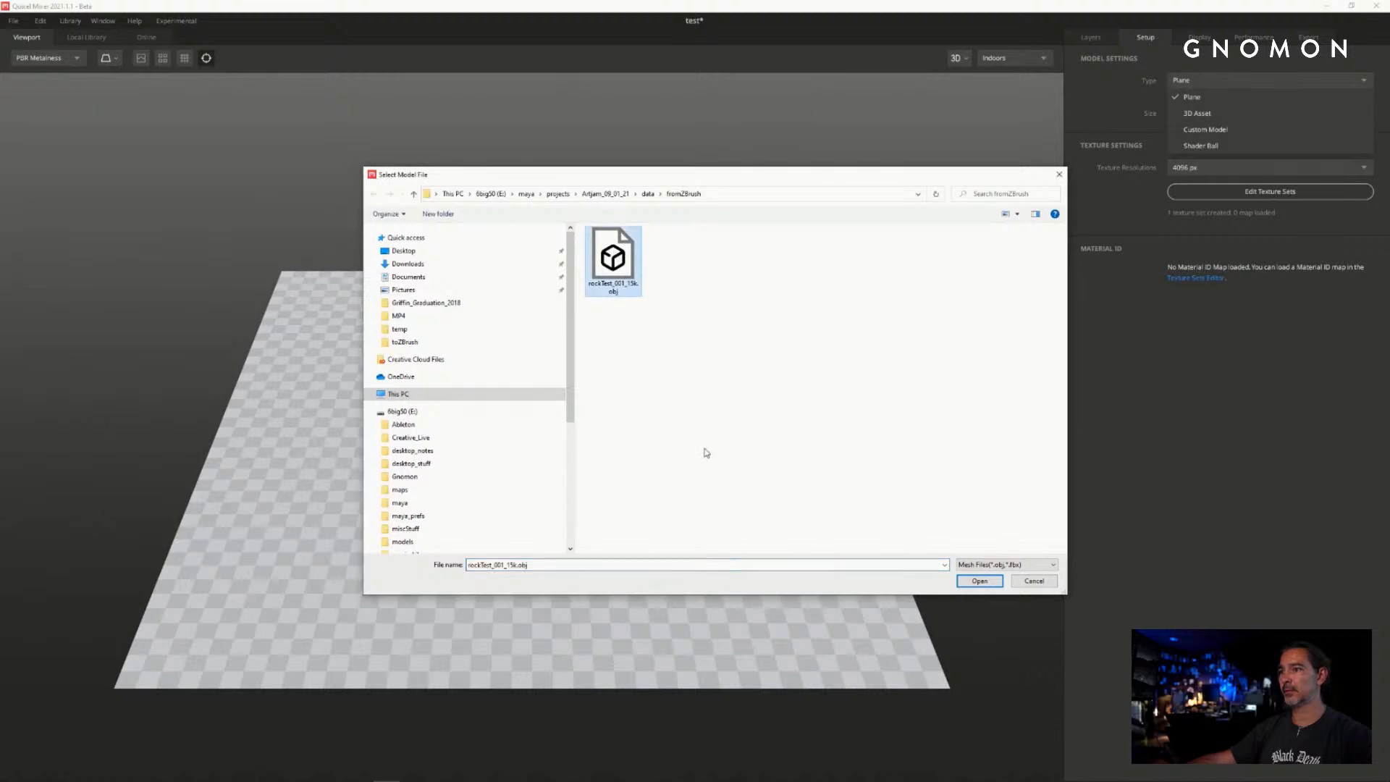
{"action": "left_click", "coordinate": [972, 585]}
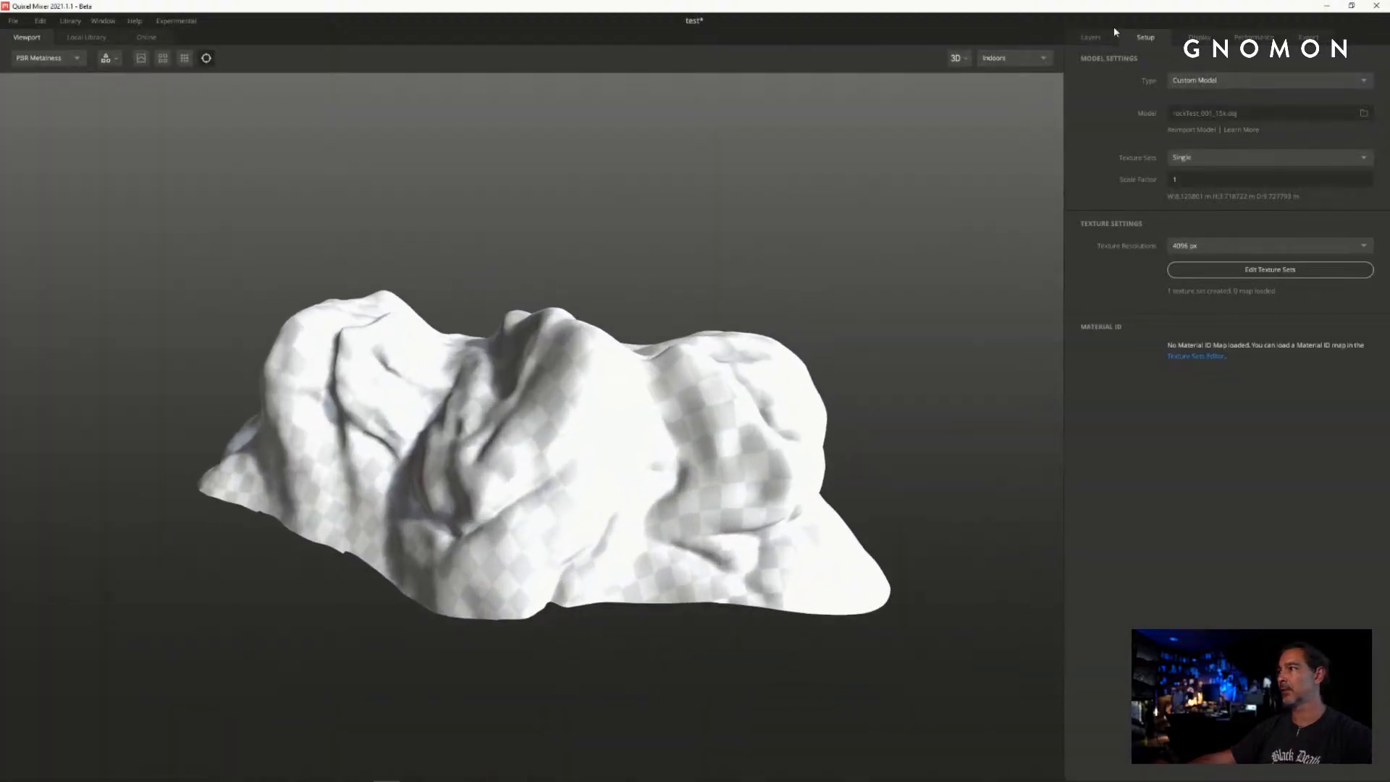
{"action": "left_click", "coordinate": [1098, 37]}
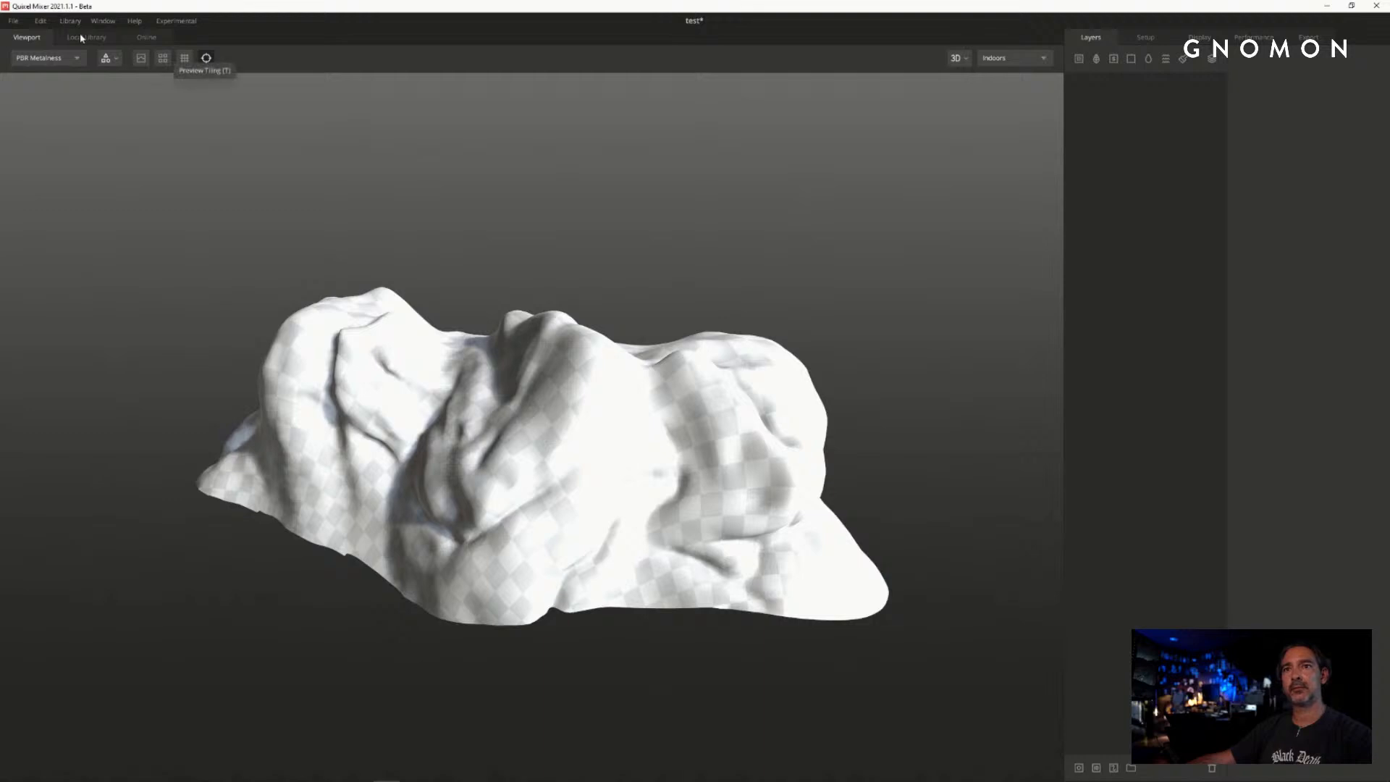
- Show the local library's surfaces filtered to the Rock category
{"action": "left_click", "coordinate": [82, 35]}
{"action": "left_click", "coordinate": [17, 275]}
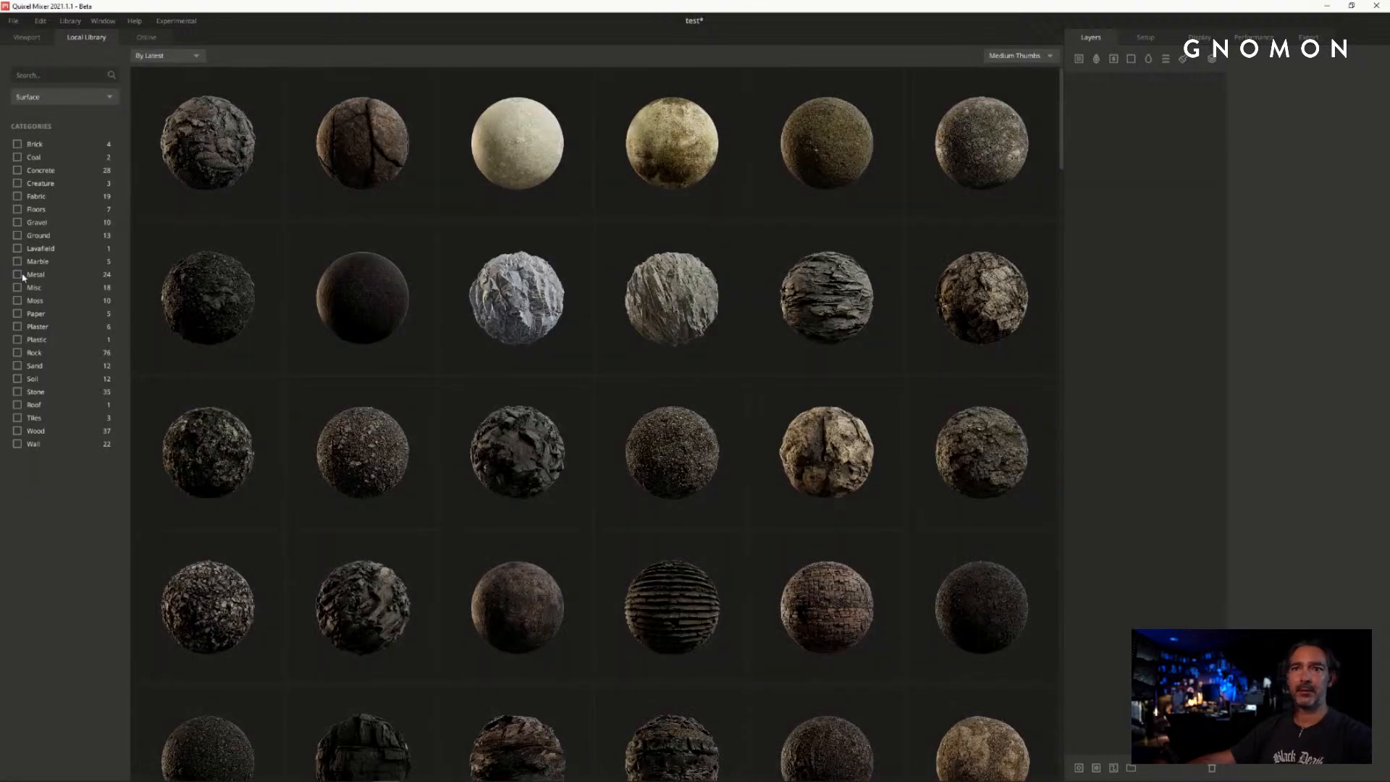
{"action": "left_click", "coordinate": [17, 354]}
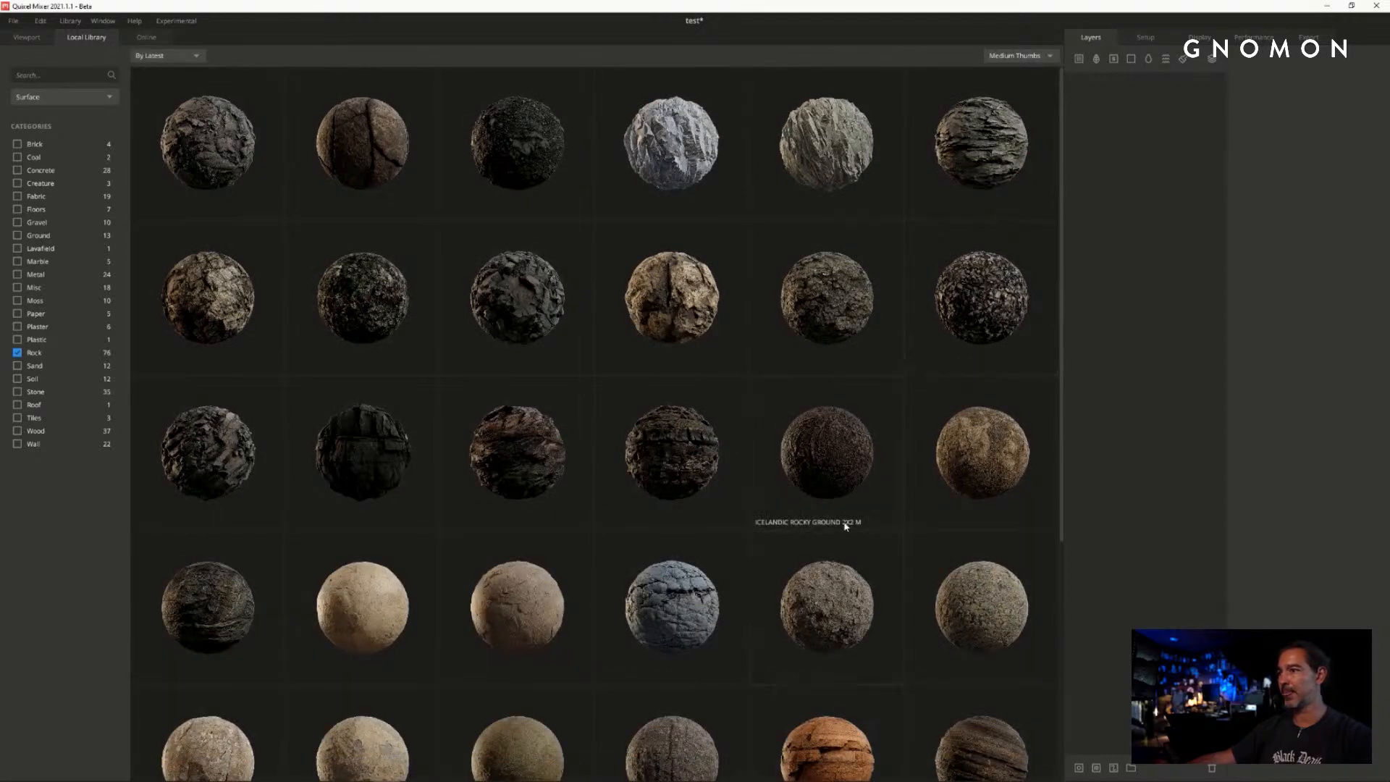
- Browse the rock surfaces and add Rock Cliff Layered 2X2 M as a layer on the model
{"action": "scroll", "coordinate": [753, 491], "scroll_direction": "down", "scroll_amount": 2}
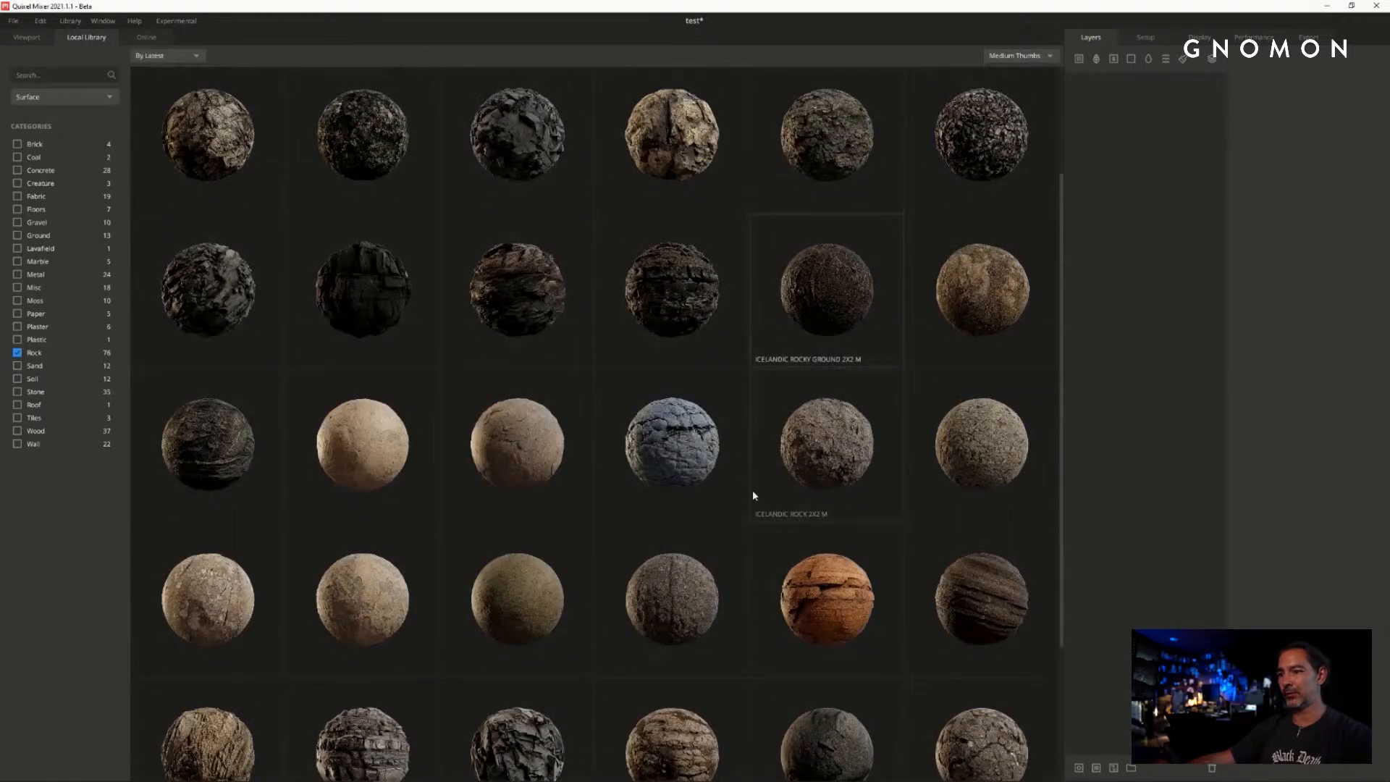
{"action": "scroll", "coordinate": [753, 492], "scroll_direction": "down", "scroll_amount": 3}
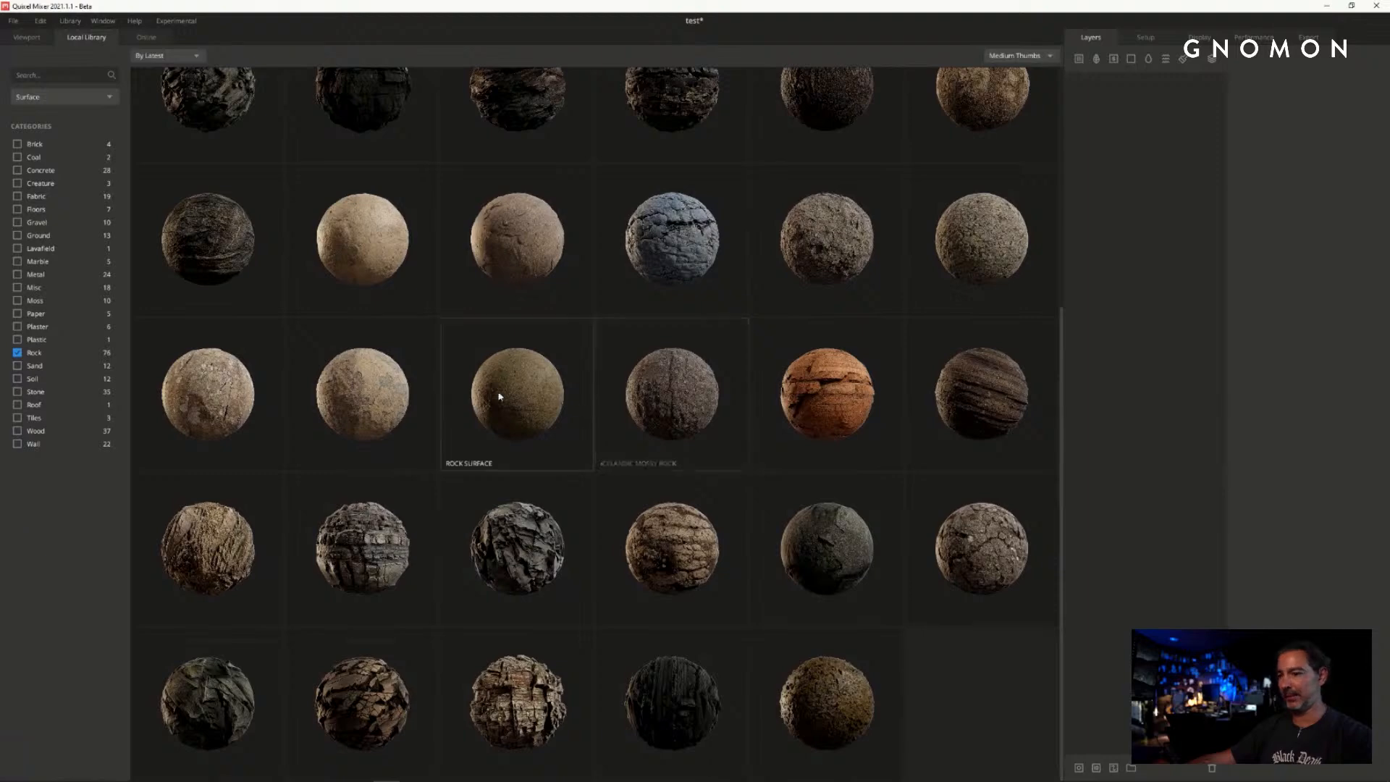
{"action": "scroll", "coordinate": [553, 458], "scroll_direction": "up", "scroll_amount": 1}
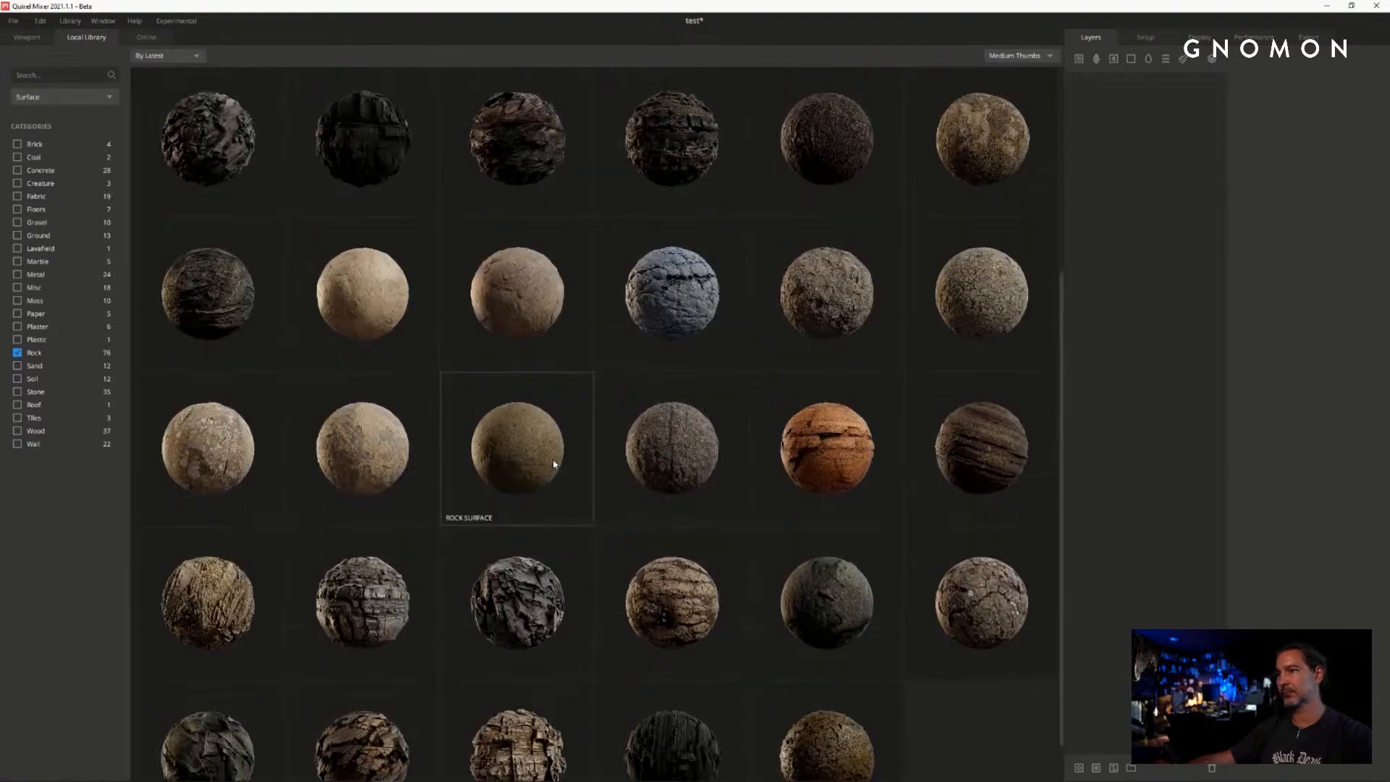
{"action": "scroll", "coordinate": [553, 463], "scroll_direction": "down", "scroll_amount": 1}
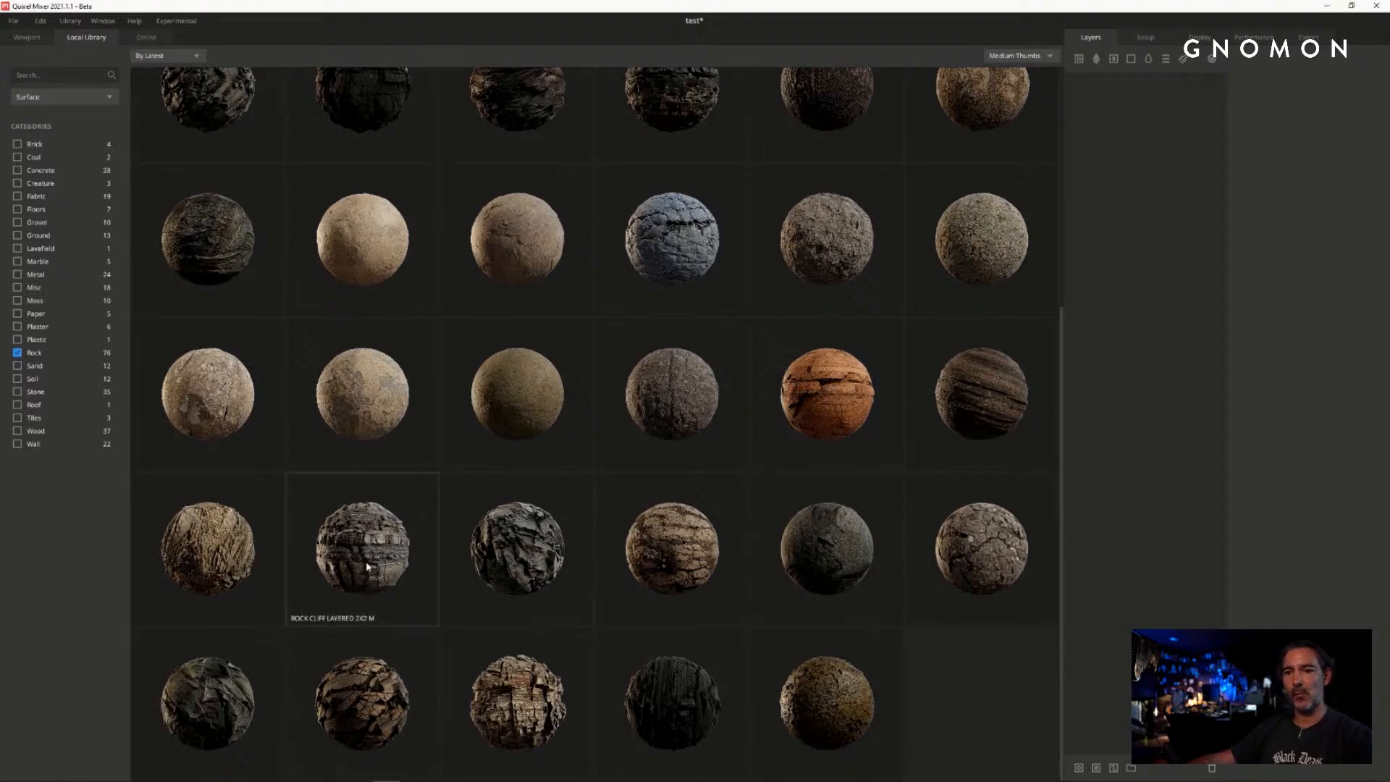
{"action": "left_click", "coordinate": [413, 561]}
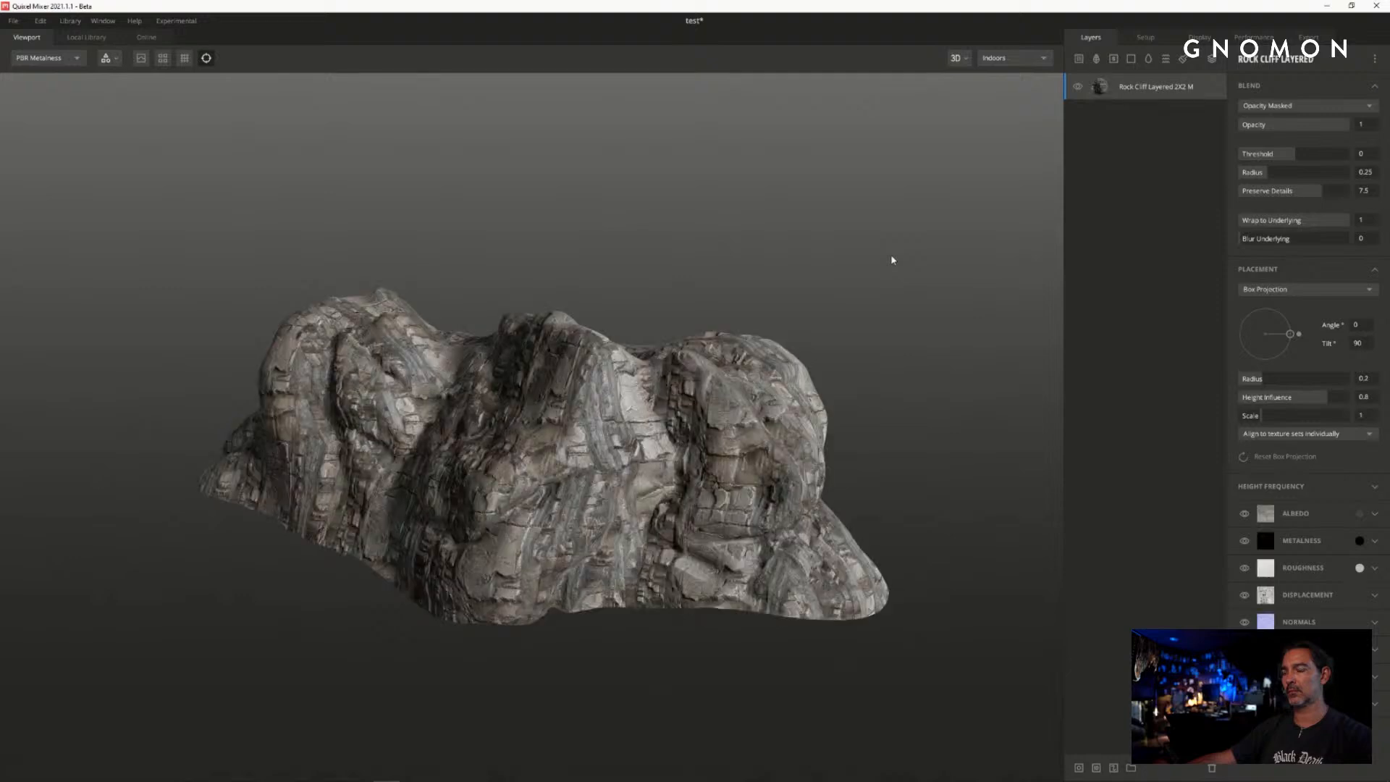
{"action": "left_click_drag", "start_coordinate": [859, 270], "coordinate": [850, 244]}
{"action": "left_click_drag", "start_coordinate": [828, 359], "coordinate": [831, 338]}
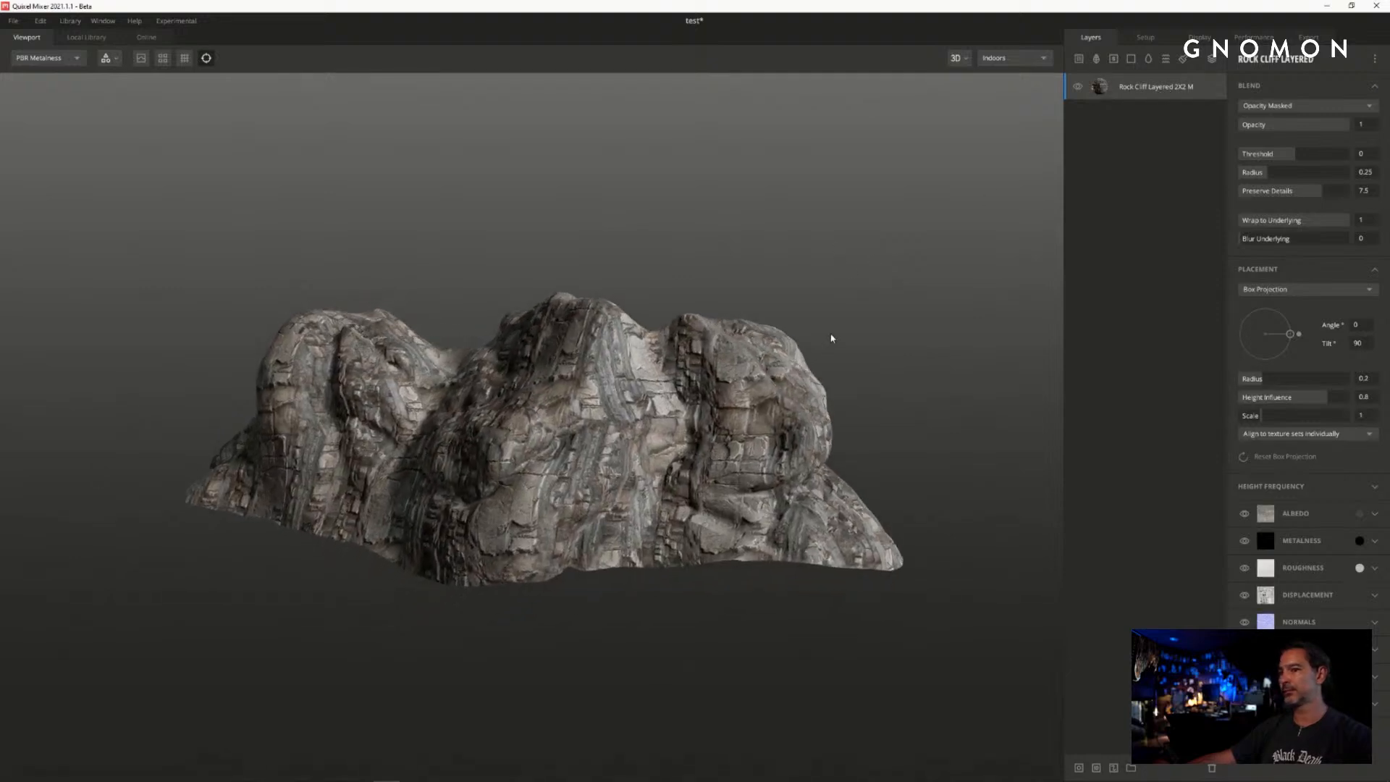
{"action": "right_click_drag", "start_coordinate": [832, 338], "coordinate": [916, 351]}
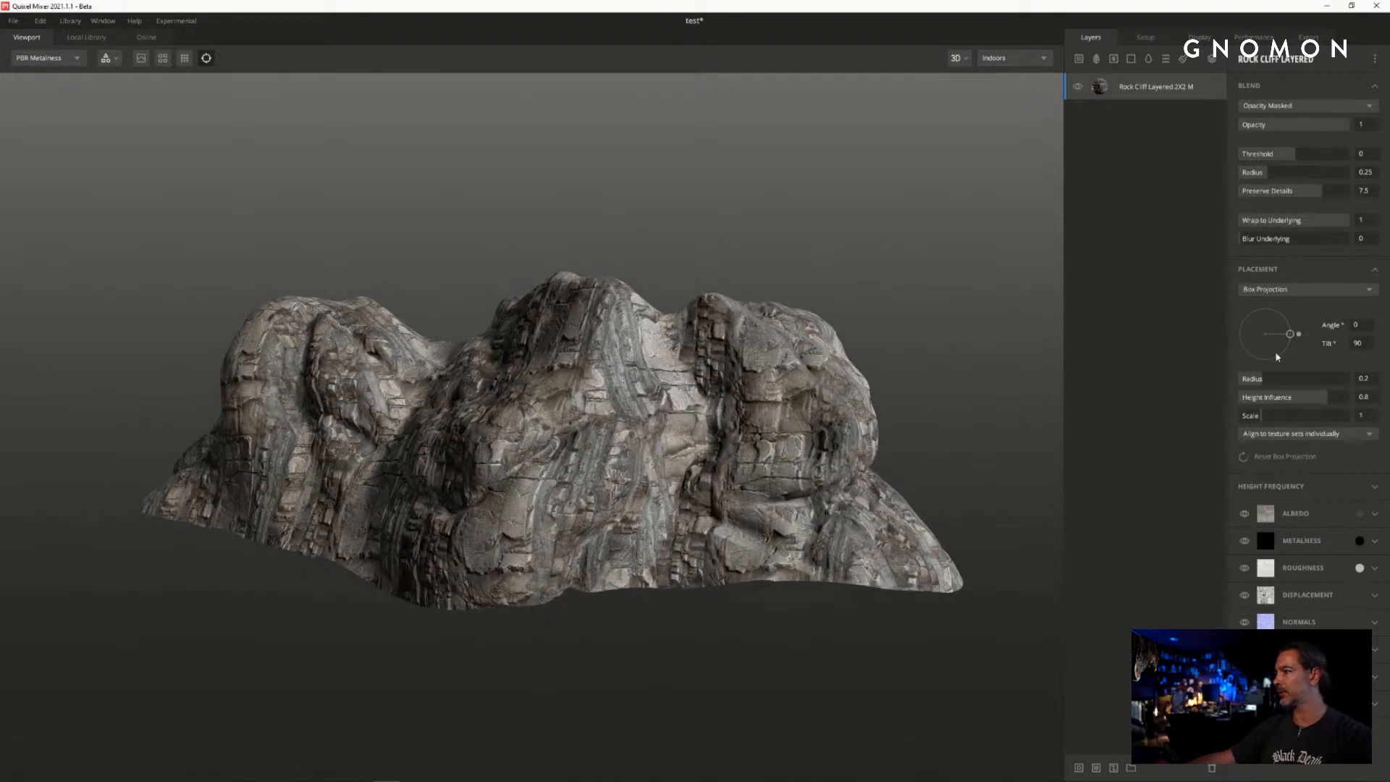
- Switch the Rock Cliff Layered placement to Tiling with offset X -0.93, offset Y 0.92 and a 90° rotation
{"action": "left_click", "coordinate": [1292, 289]}
{"action": "left_click", "coordinate": [1279, 298]}
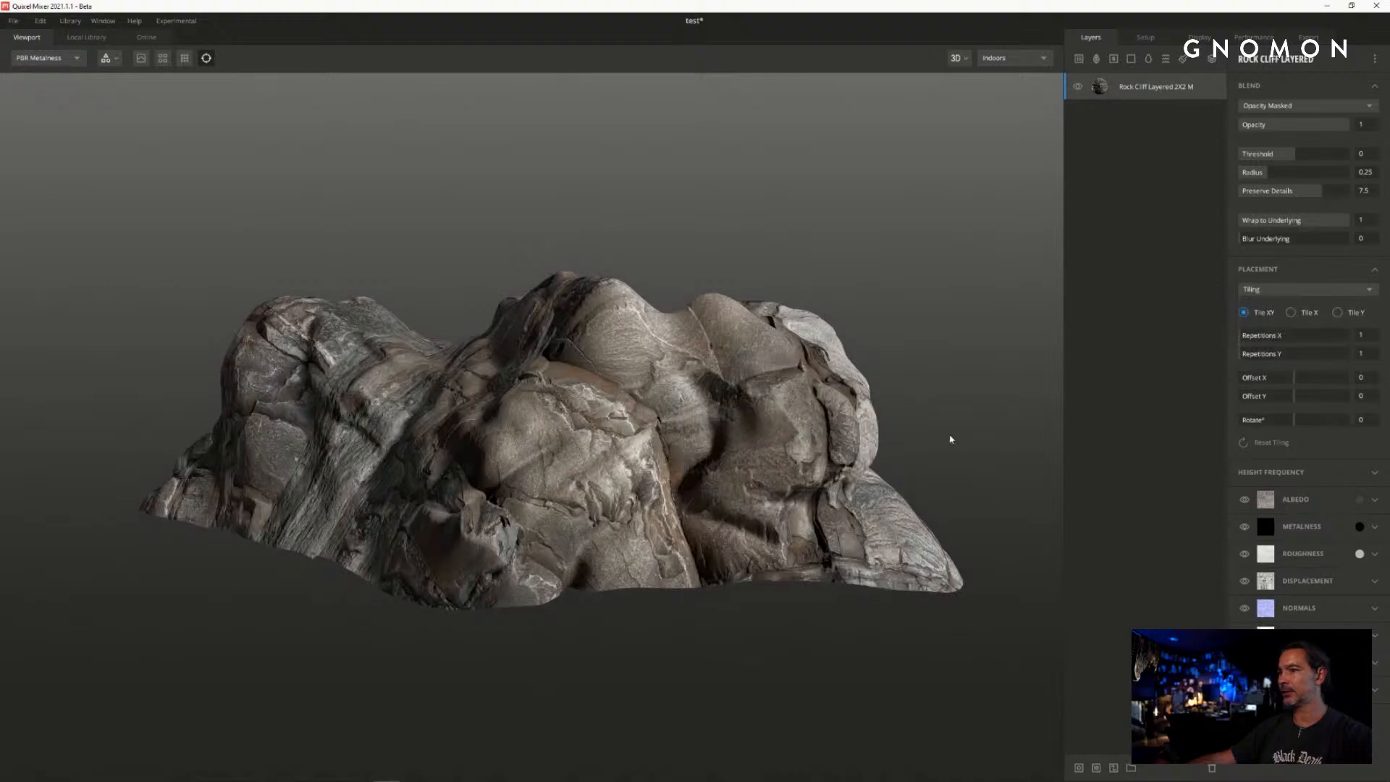
{"action": "left_click_drag", "start_coordinate": [965, 437], "coordinate": [899, 412]}
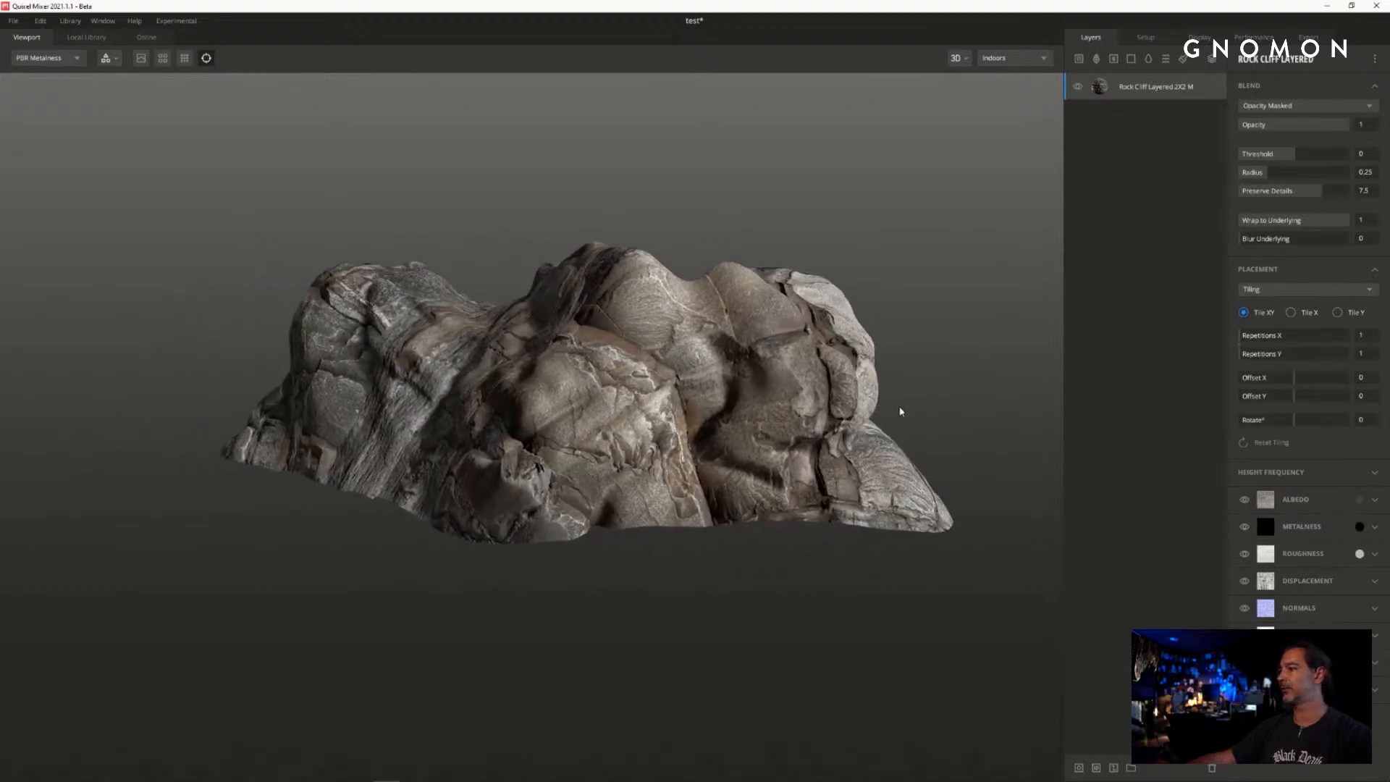
{"action": "left_click_drag", "start_coordinate": [1296, 423], "coordinate": [1243, 382]}
{"action": "left_click_drag", "start_coordinate": [633, 424], "coordinate": [665, 400], "text": "alt"}
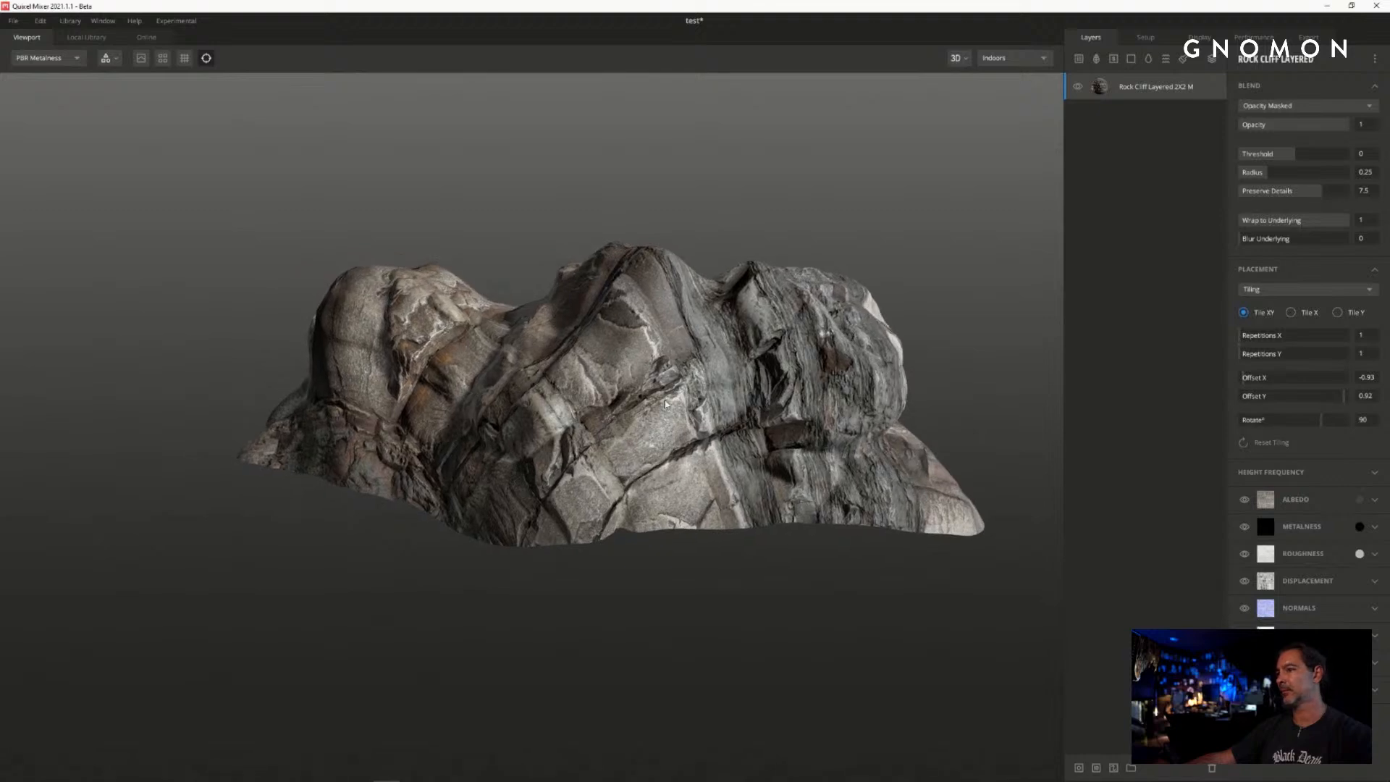
- Delete the Rock Cliff Layered layer and add Icelandic Sand Rock 2X2 M from the local library instead
{"action": "right_click", "coordinate": [1126, 89]}
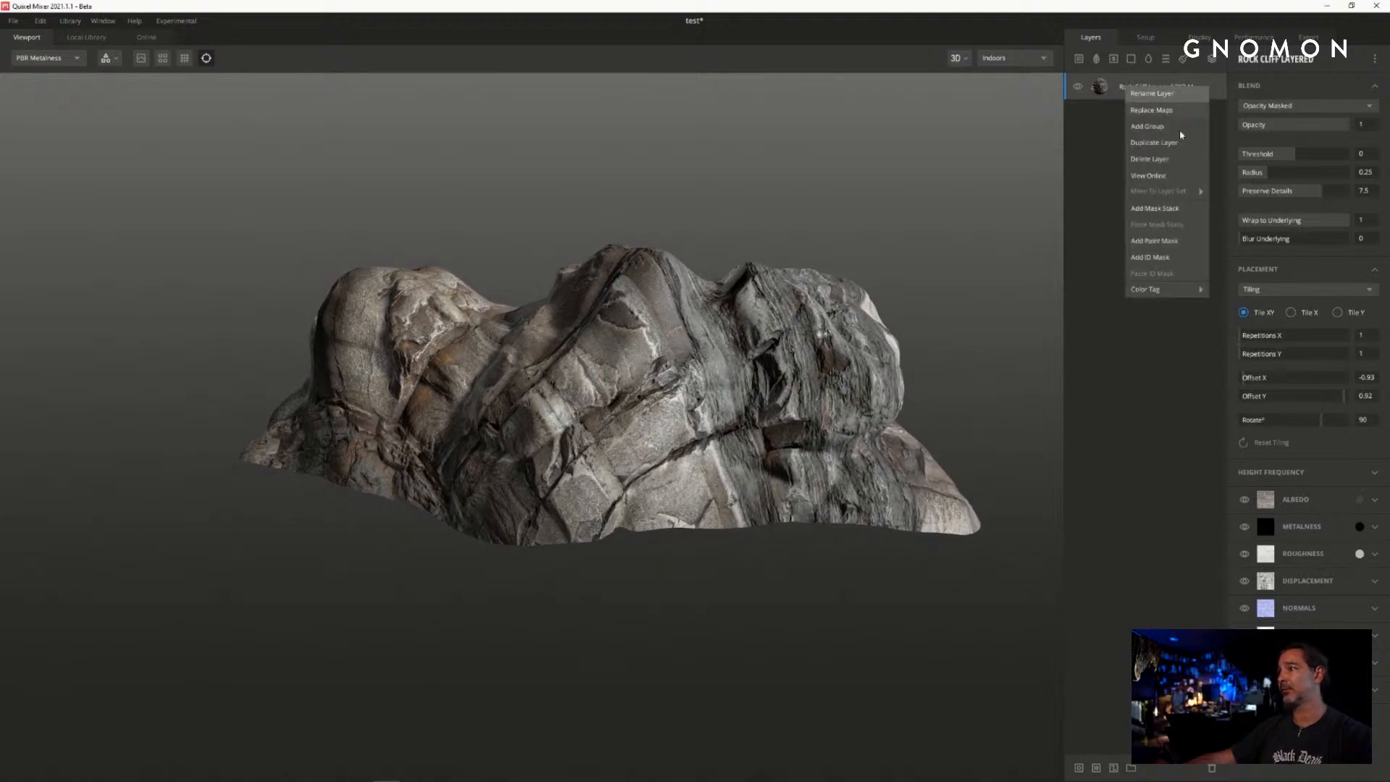
{"action": "left_click", "coordinate": [1166, 166]}
{"action": "left_click", "coordinate": [103, 38]}
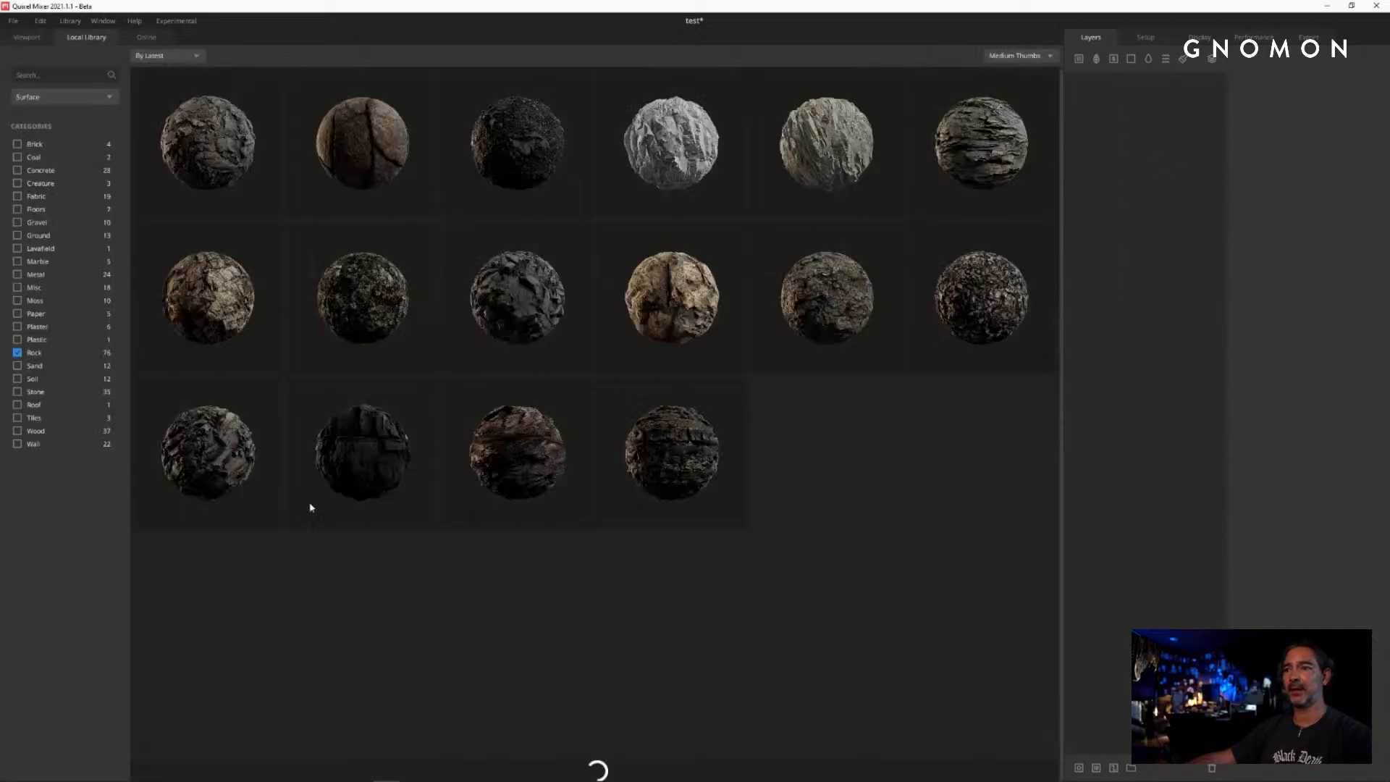
{"action": "left_click", "coordinate": [673, 320]}
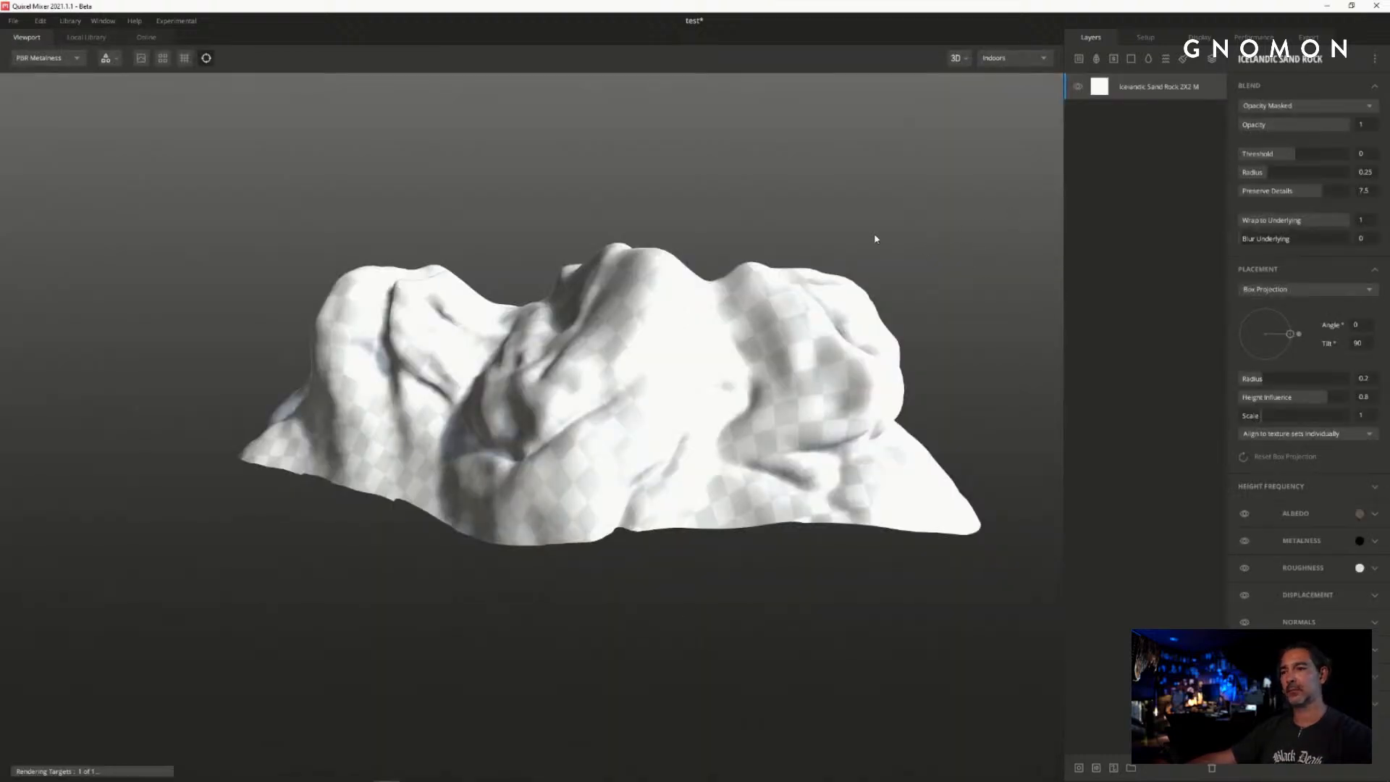
{"action": "left_click_drag", "start_coordinate": [809, 212], "coordinate": [841, 179], "text": "alt"}
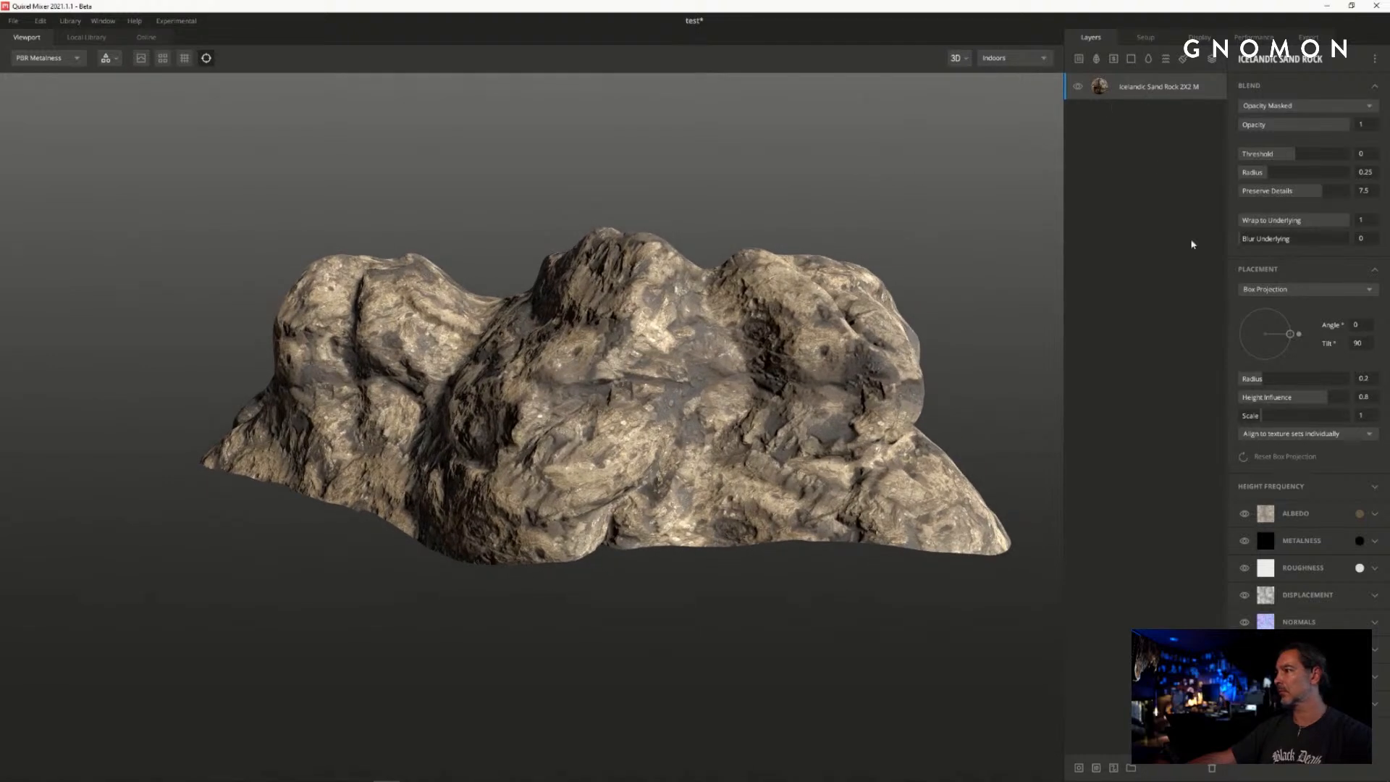
- Set the Icelandic Sand Rock's box projection to radius 0, height influence 0.582 and scale 0.896
{"action": "left_click_drag", "start_coordinate": [1261, 378], "coordinate": [1267, 424]}
{"action": "left_click_drag", "start_coordinate": [821, 340], "coordinate": [803, 364], "text": "alt"}
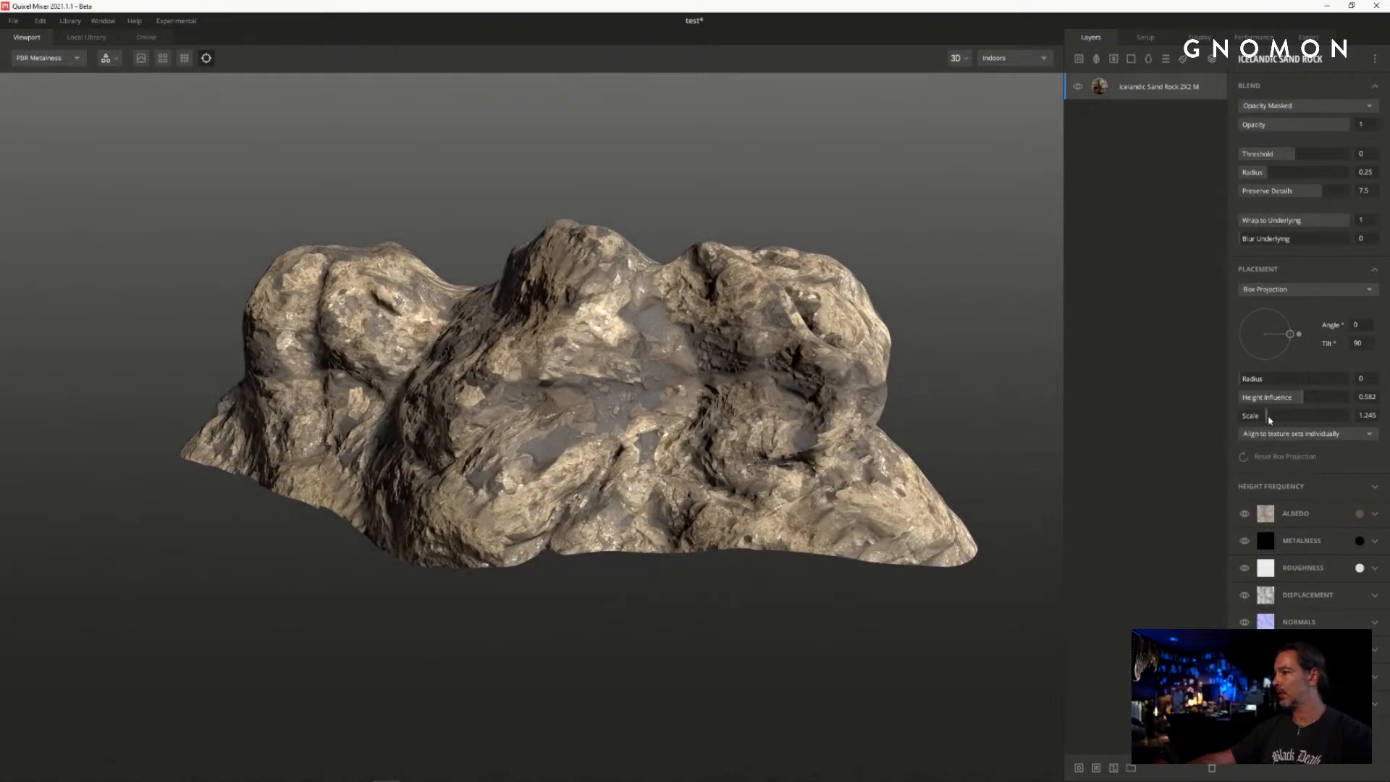
{"action": "left_click_drag", "start_coordinate": [1267, 416], "coordinate": [1257, 416]}
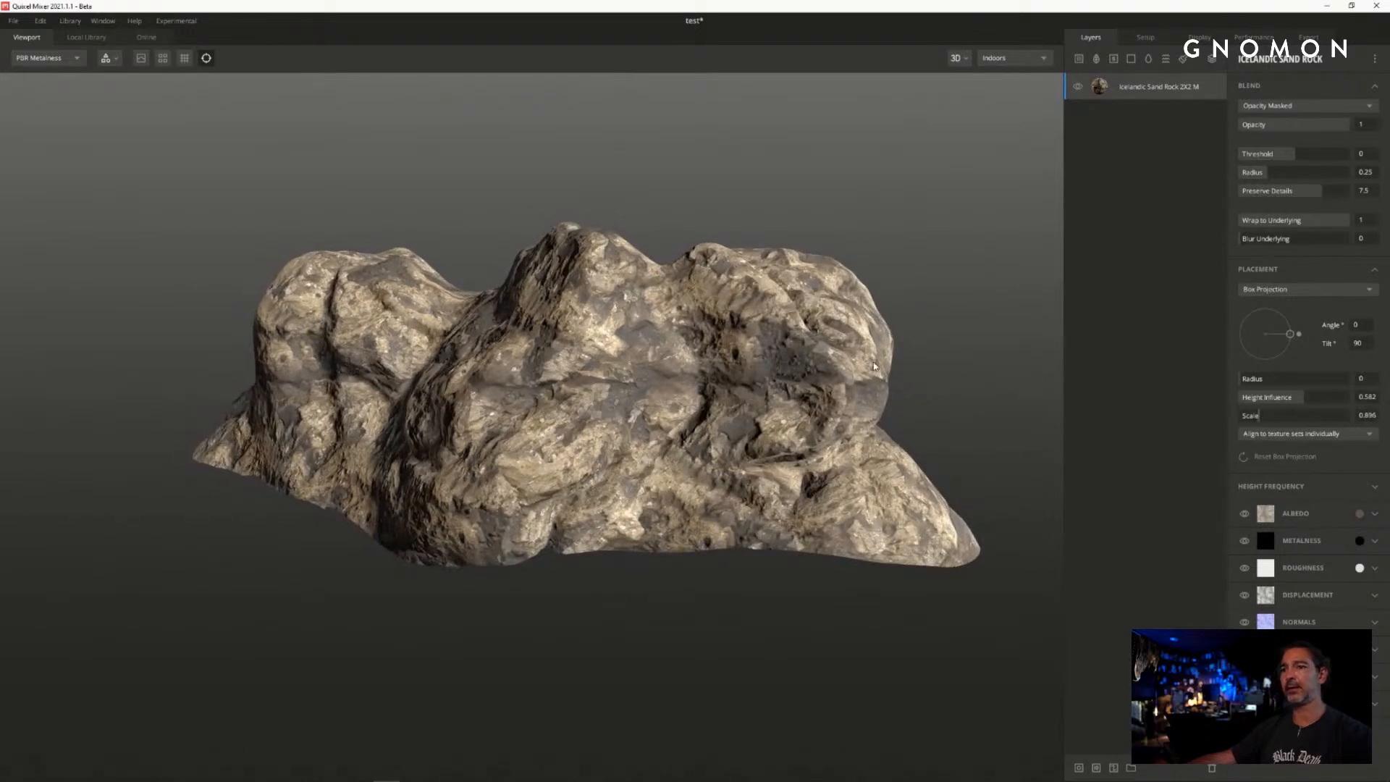
{"action": "left_click_drag", "start_coordinate": [925, 371], "coordinate": [961, 328], "text": "alt"}
{"action": "scroll", "coordinate": [961, 319], "scroll_direction": "down", "scroll_amount": 2}
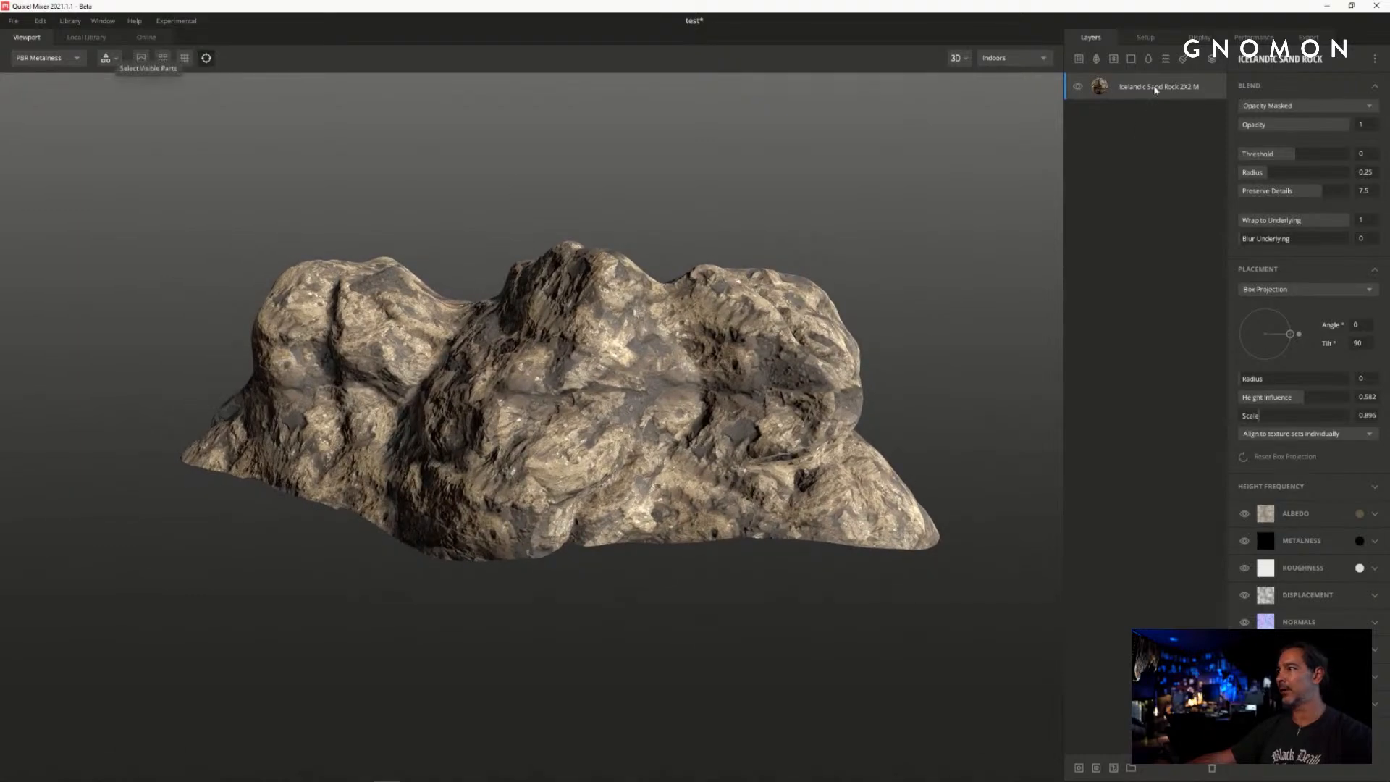
- Add Layered Rock 2X2 M from the local library as a layer above the Icelandic Sand Rock
{"action": "left_click", "coordinate": [87, 38]}
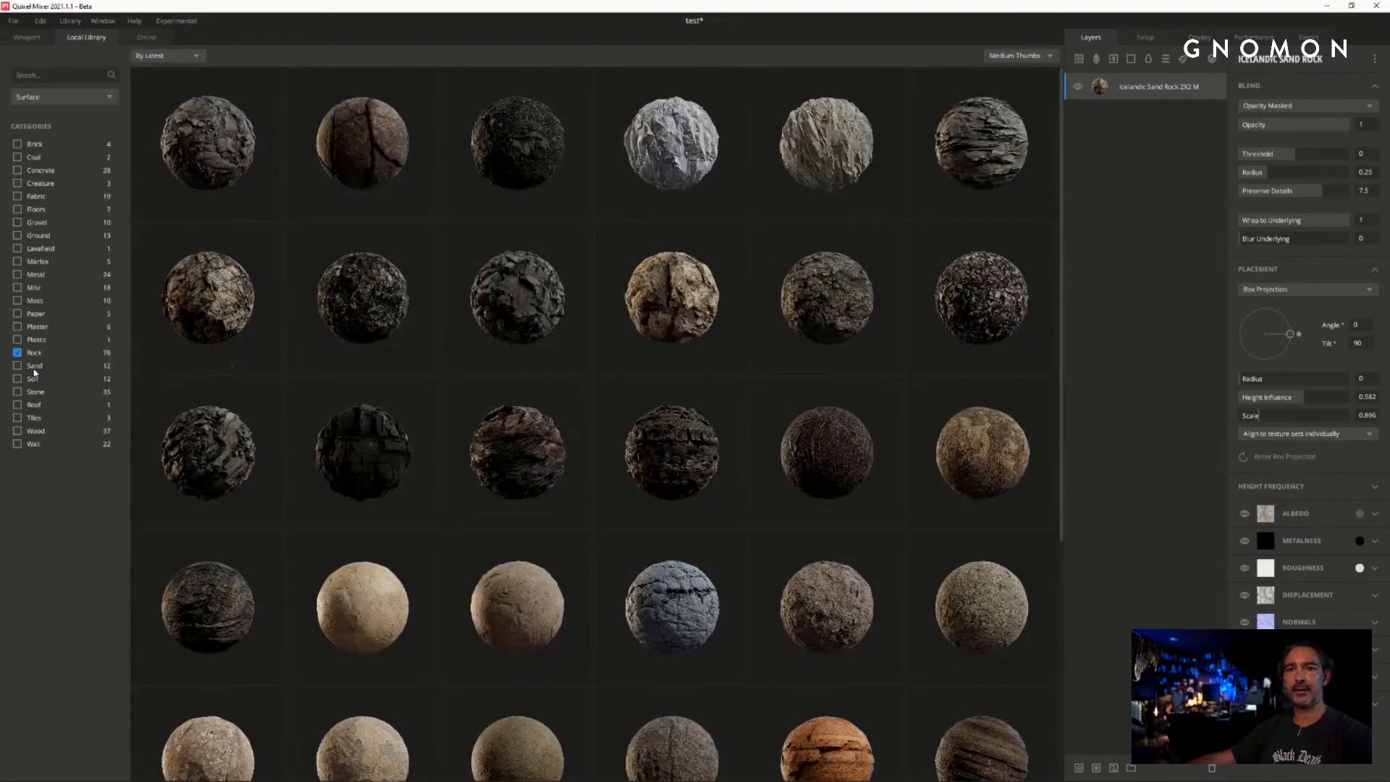
{"action": "scroll", "coordinate": [669, 395], "scroll_direction": "down", "scroll_amount": 1}
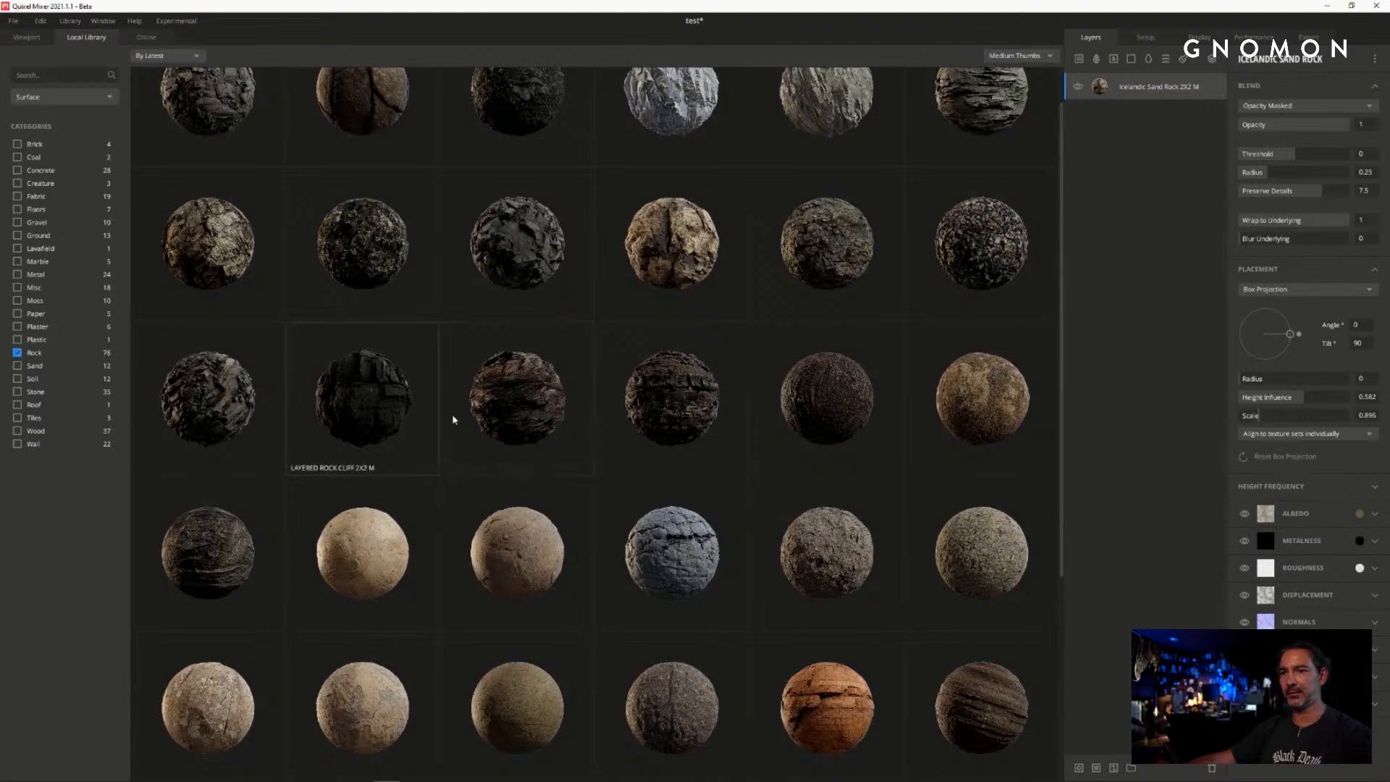
{"action": "scroll", "coordinate": [452, 427], "scroll_direction": "down", "scroll_amount": 1}
{"action": "scroll", "coordinate": [319, 474], "scroll_direction": "down", "scroll_amount": 1}
{"action": "left_click", "coordinate": [207, 453]}
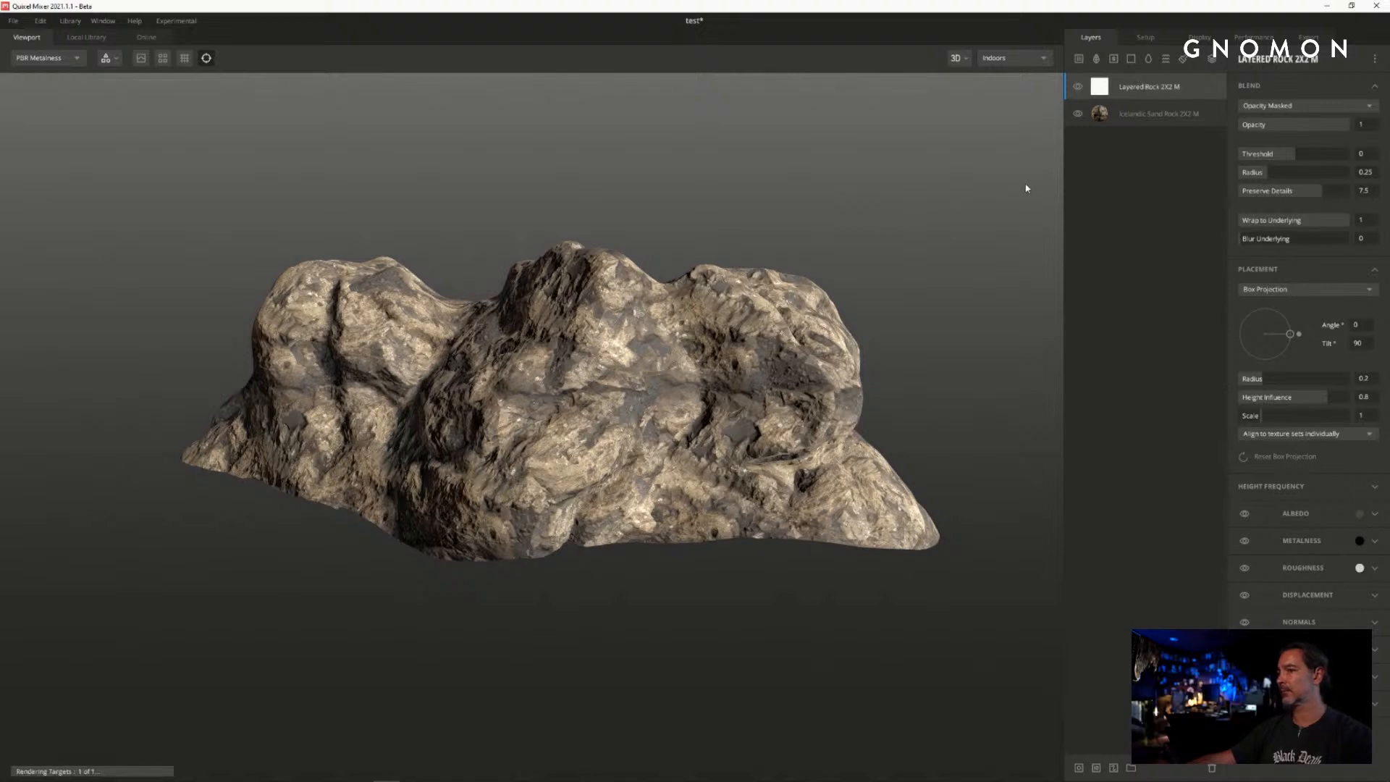
{"action": "scroll", "coordinate": [808, 245], "scroll_direction": "up", "scroll_amount": 2}
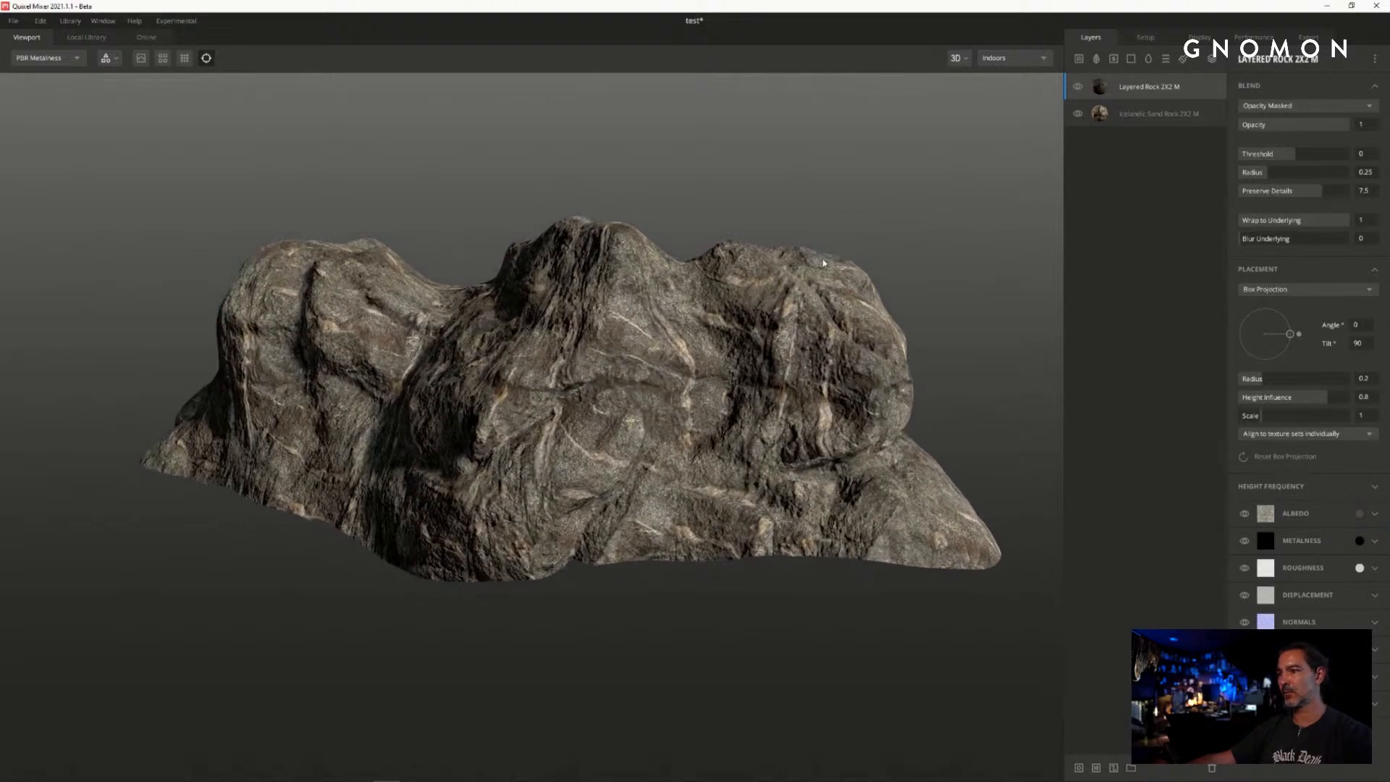
{"action": "scroll", "coordinate": [898, 234], "scroll_direction": "up", "scroll_amount": 3}
{"action": "left_click_drag", "start_coordinate": [925, 218], "coordinate": [948, 192]}
{"action": "scroll", "coordinate": [888, 210], "scroll_direction": "down", "scroll_amount": 3}
{"action": "scroll", "coordinate": [883, 219], "scroll_direction": "up", "scroll_amount": 1}
{"action": "scroll", "coordinate": [883, 220], "scroll_direction": "down", "scroll_amount": 1}
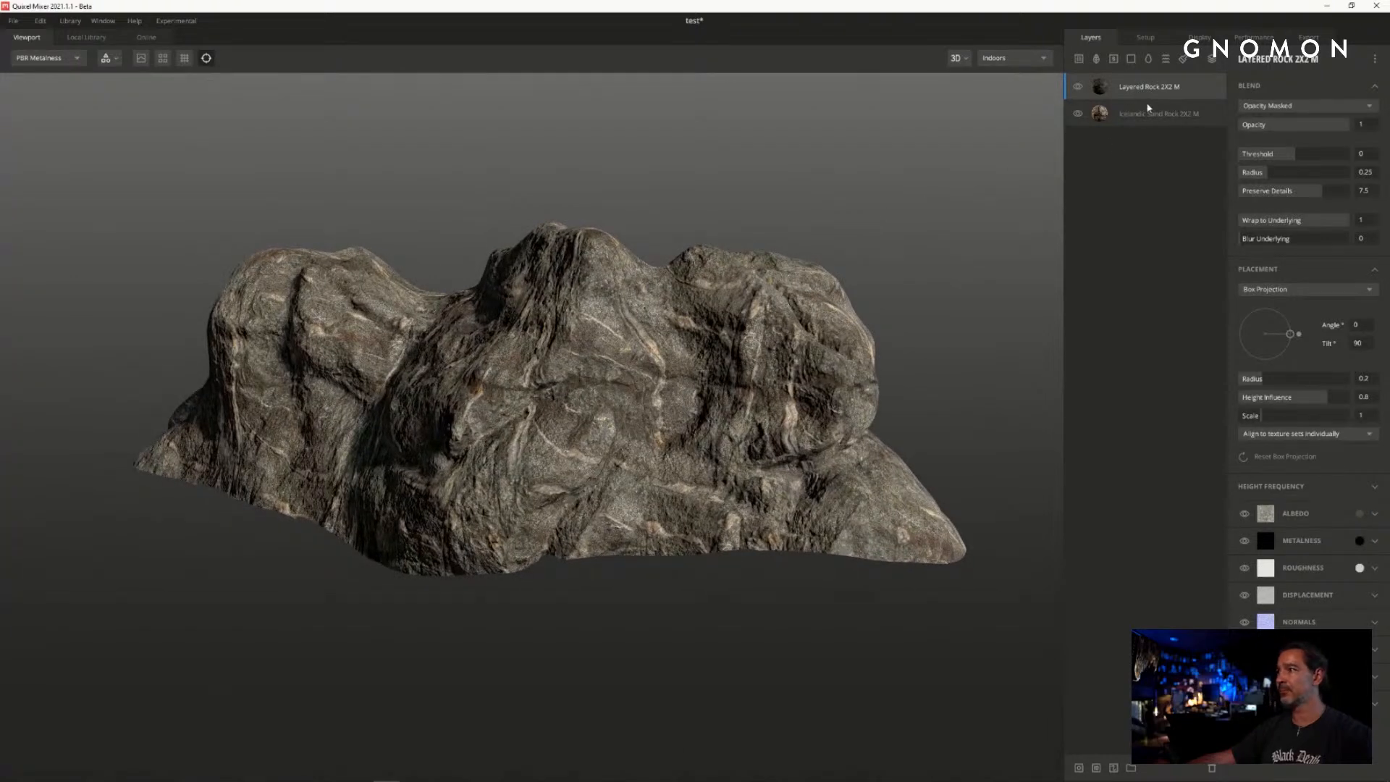
- Add a mask stack with a Normal mask to the Layered Rock layer, aimed at about 159° angle and 54.57° tilt
{"action": "right_click", "coordinate": [1148, 92]}
{"action": "left_click", "coordinate": [1192, 212]}
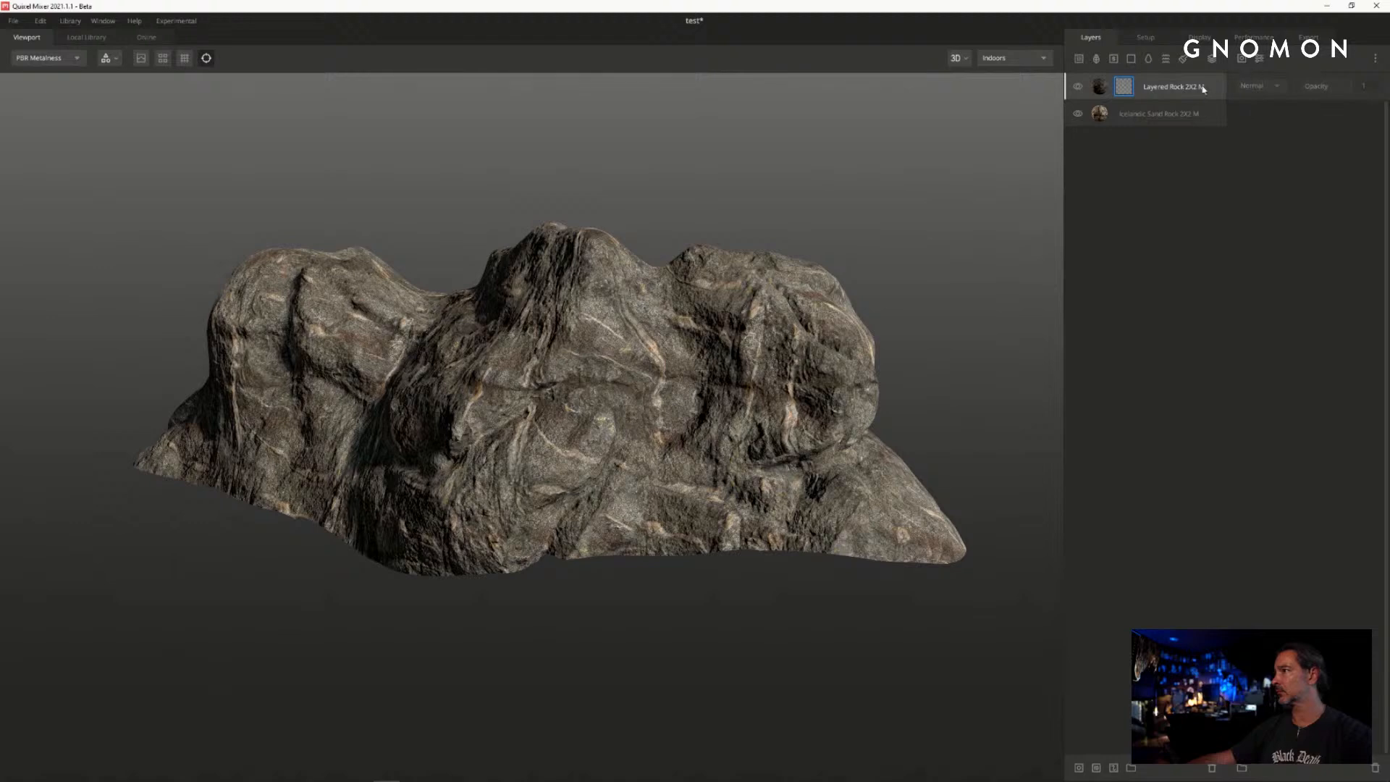
{"action": "left_click", "coordinate": [1243, 61]}
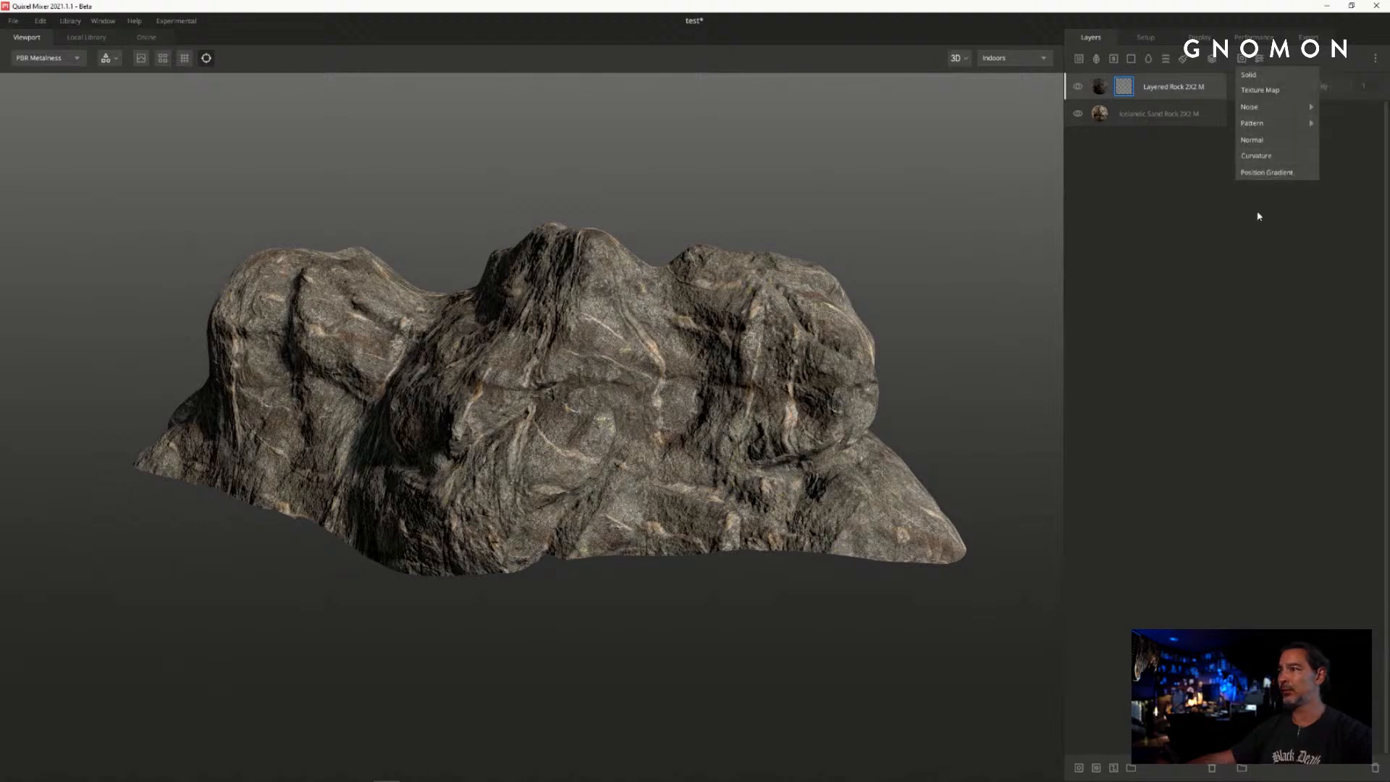
{"action": "left_click", "coordinate": [1272, 140]}
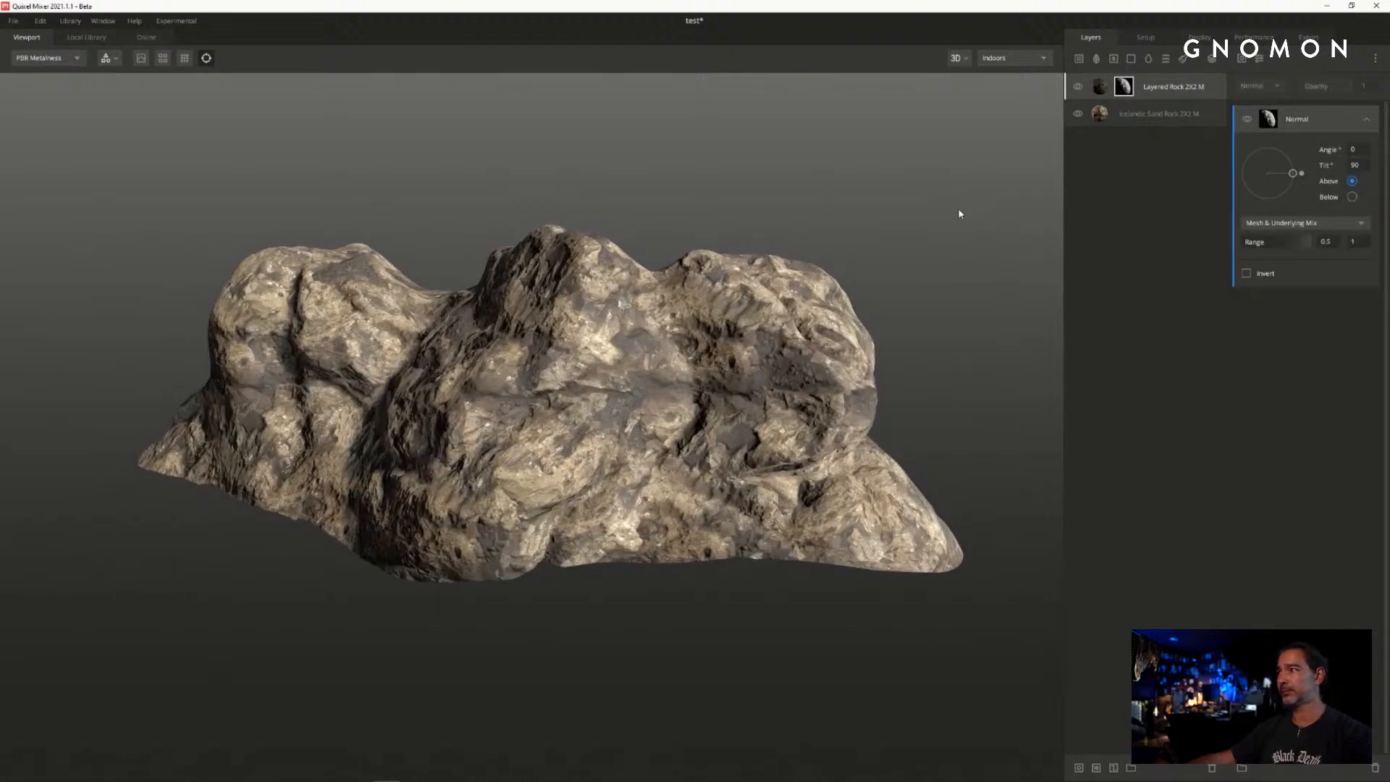
{"action": "mouse_move", "coordinate": [1301, 176]}
{"action": "left_mouse_down"}
{"action": "mouse_move", "coordinate": [1280, 150]}
{"action": "mouse_move", "coordinate": [1270, 170]}
{"action": "mouse_move", "coordinate": [1277, 148]}
{"action": "mouse_move", "coordinate": [1259, 142]}
{"action": "mouse_move", "coordinate": [1235, 160]}
{"action": "left_mouse_up"}
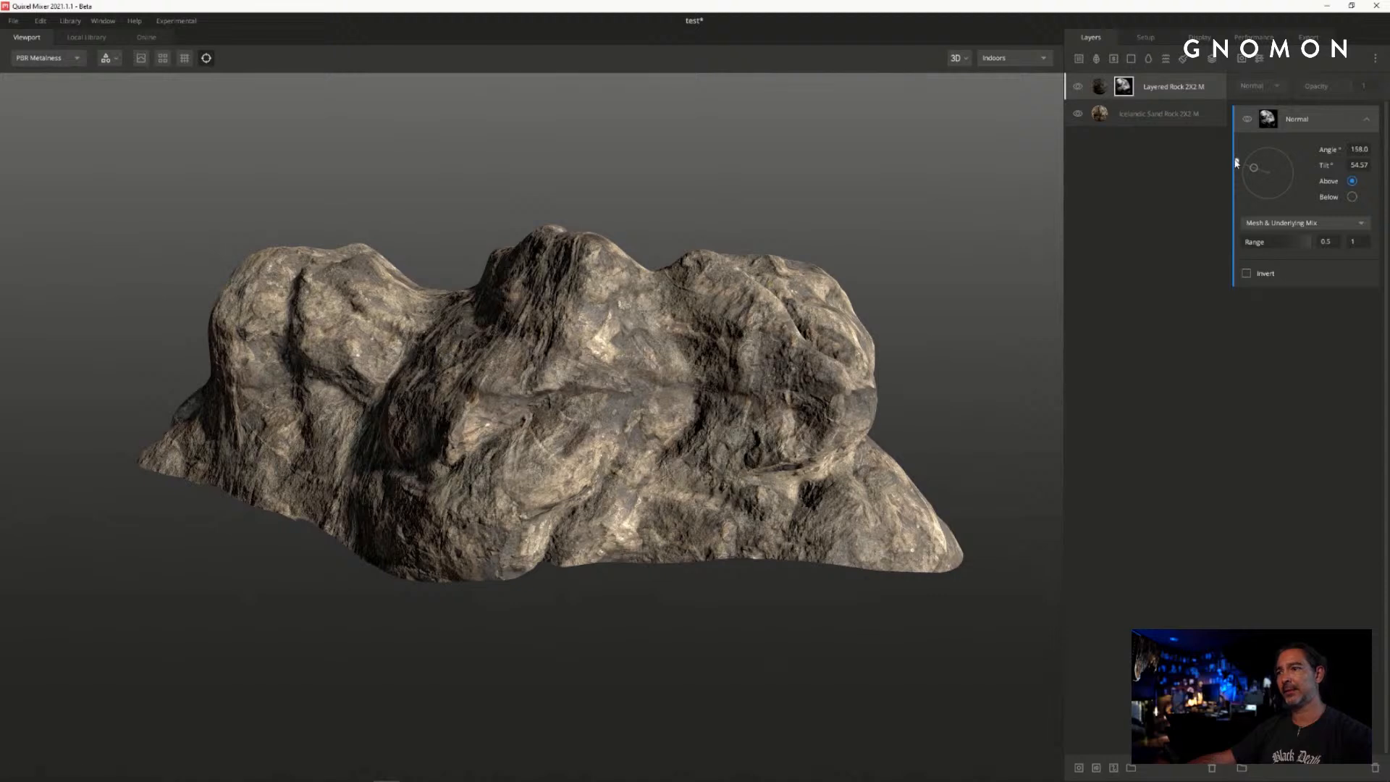
{"action": "left_click_drag", "start_coordinate": [983, 232], "coordinate": [975, 193], "text": "alt"}
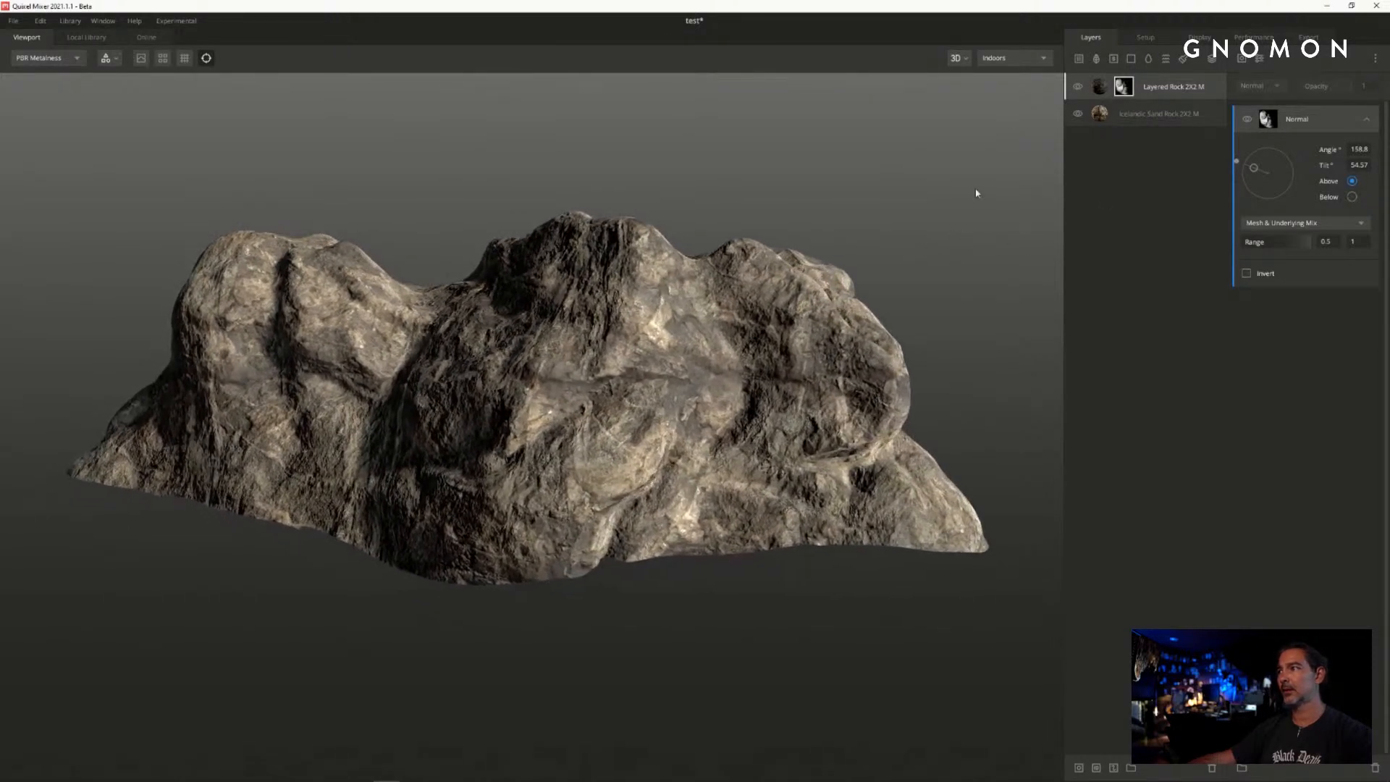
- Compare the rock with the masked Layered Rock layer toggled off and on
{"action": "left_click", "coordinate": [1078, 87]}
{"action": "left_click", "coordinate": [1078, 87]}
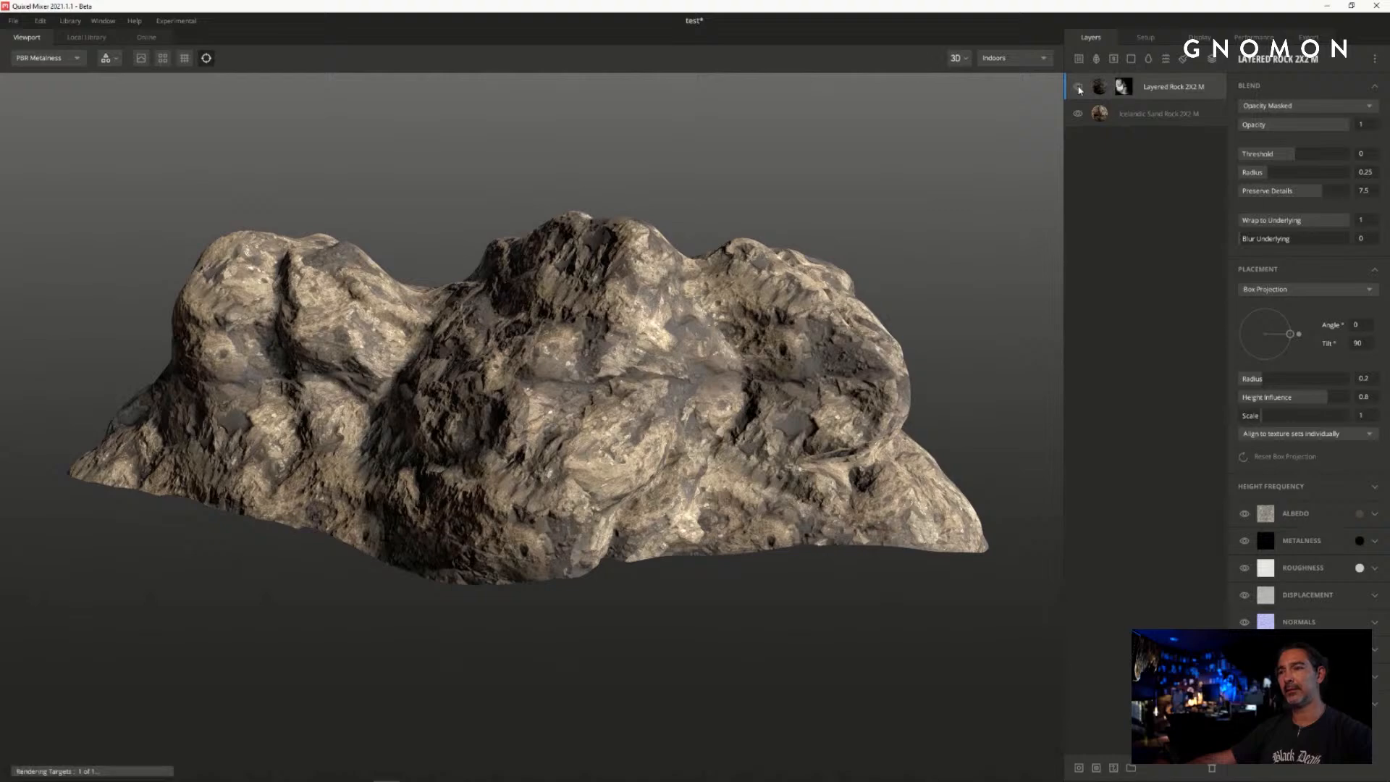
{"action": "left_click", "coordinate": [1078, 87]}
{"action": "left_click", "coordinate": [1077, 90]}
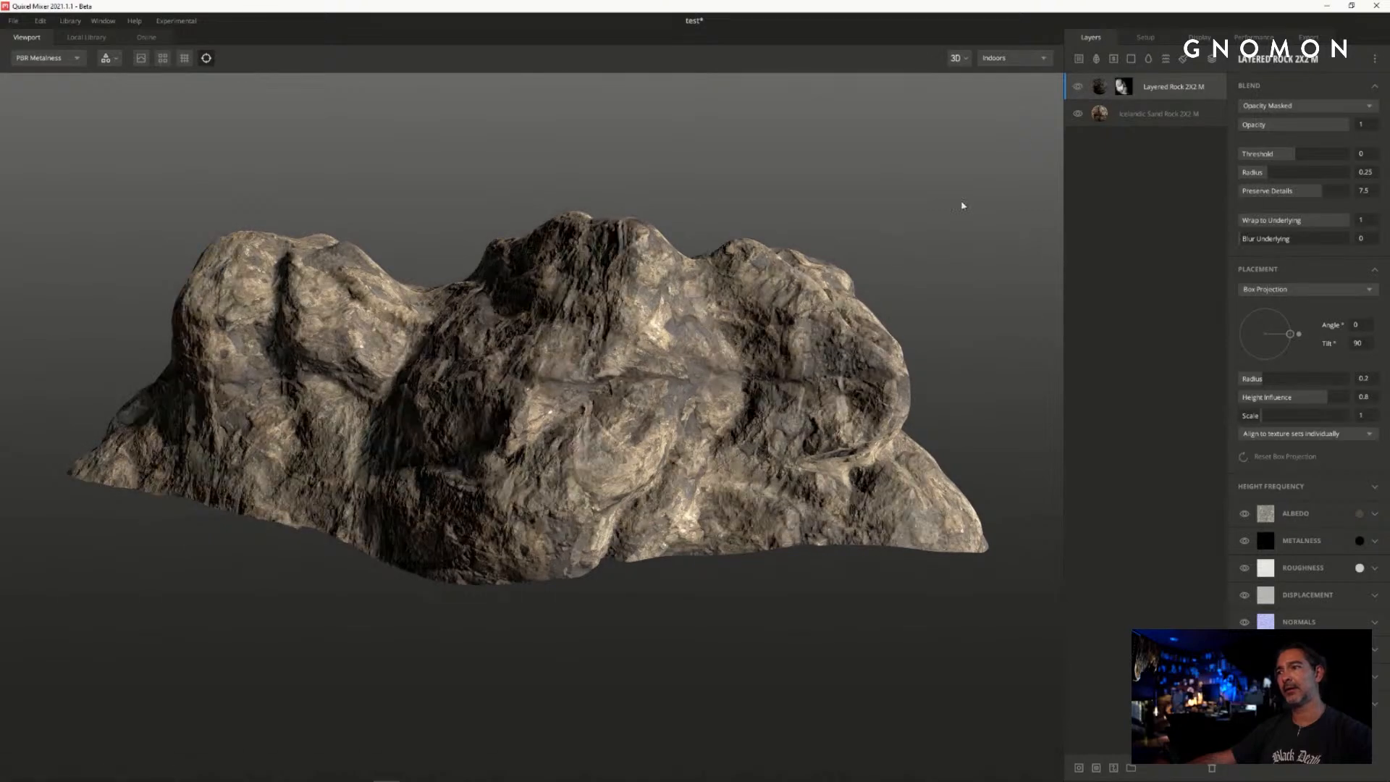
- Examine how the masked Layered Rock blends with the Icelandic Sand Rock from several angles and distances
{"action": "left_click_drag", "start_coordinate": [913, 226], "coordinate": [876, 241], "text": "alt"}
{"action": "mouse_move", "coordinate": [876, 241]}
{"action": "right_mouse_down", "text": "alt"}
{"action": "mouse_move", "coordinate": [871, 253]}
{"action": "mouse_move", "coordinate": [863, 226]}
{"action": "right_mouse_up", "text": "alt"}
{"action": "left_click_drag", "start_coordinate": [863, 227], "coordinate": [769, 297], "text": "alt"}
{"action": "right_click_drag", "start_coordinate": [769, 301], "coordinate": [737, 327], "text": "alt"}
{"action": "middle_click_drag", "start_coordinate": [737, 327], "coordinate": [781, 291], "text": "alt"}
{"action": "left_click_drag", "start_coordinate": [780, 291], "coordinate": [781, 304], "text": "alt"}
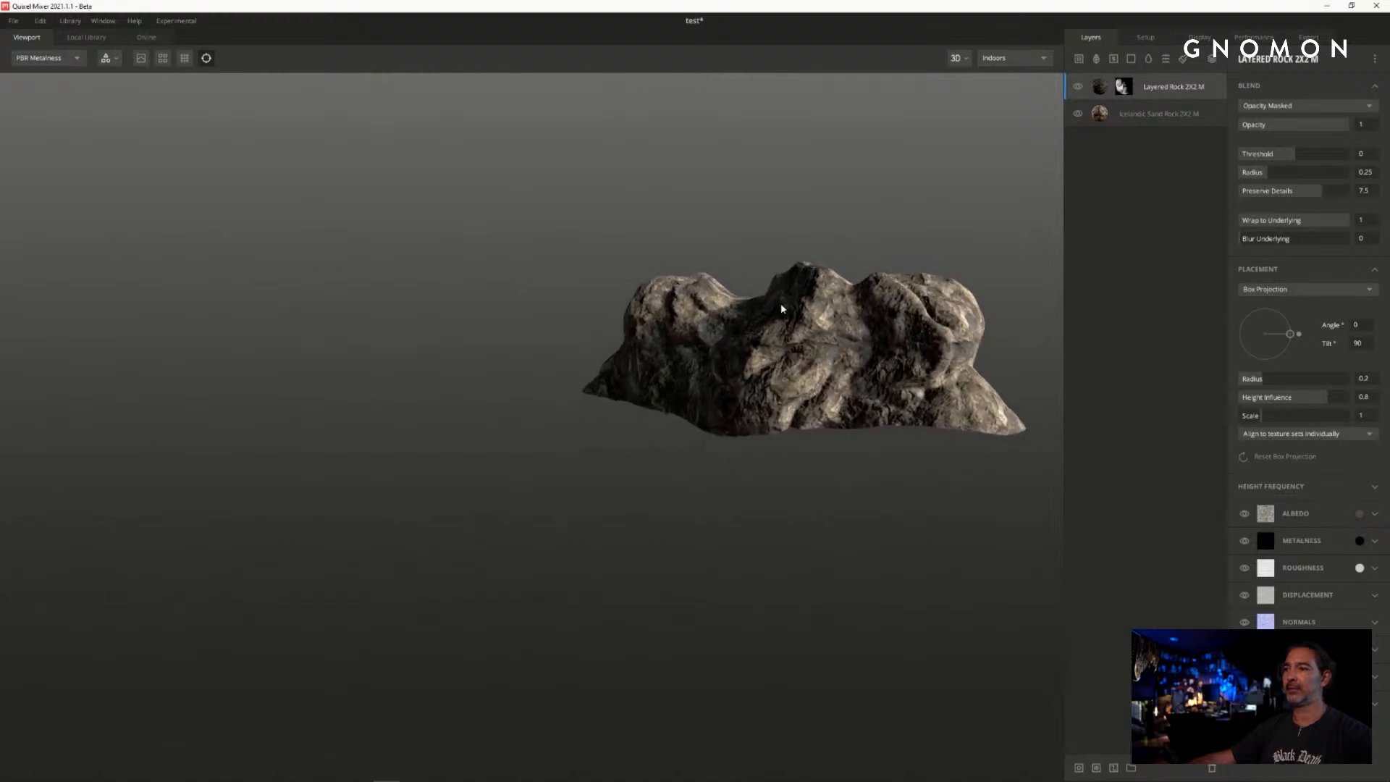
{"action": "middle_click_drag", "start_coordinate": [780, 304], "coordinate": [781, 294], "text": "alt"}
{"action": "mouse_move", "coordinate": [888, 464]}
{"action": "left_mouse_down", "text": "alt"}
{"action": "mouse_move", "coordinate": [1053, 465]}
{"action": "mouse_move", "coordinate": [815, 461]}
{"action": "mouse_move", "coordinate": [828, 478]}
{"action": "mouse_move", "coordinate": [803, 437]}
{"action": "mouse_move", "coordinate": [799, 461]}
{"action": "left_mouse_up", "text": "alt"}
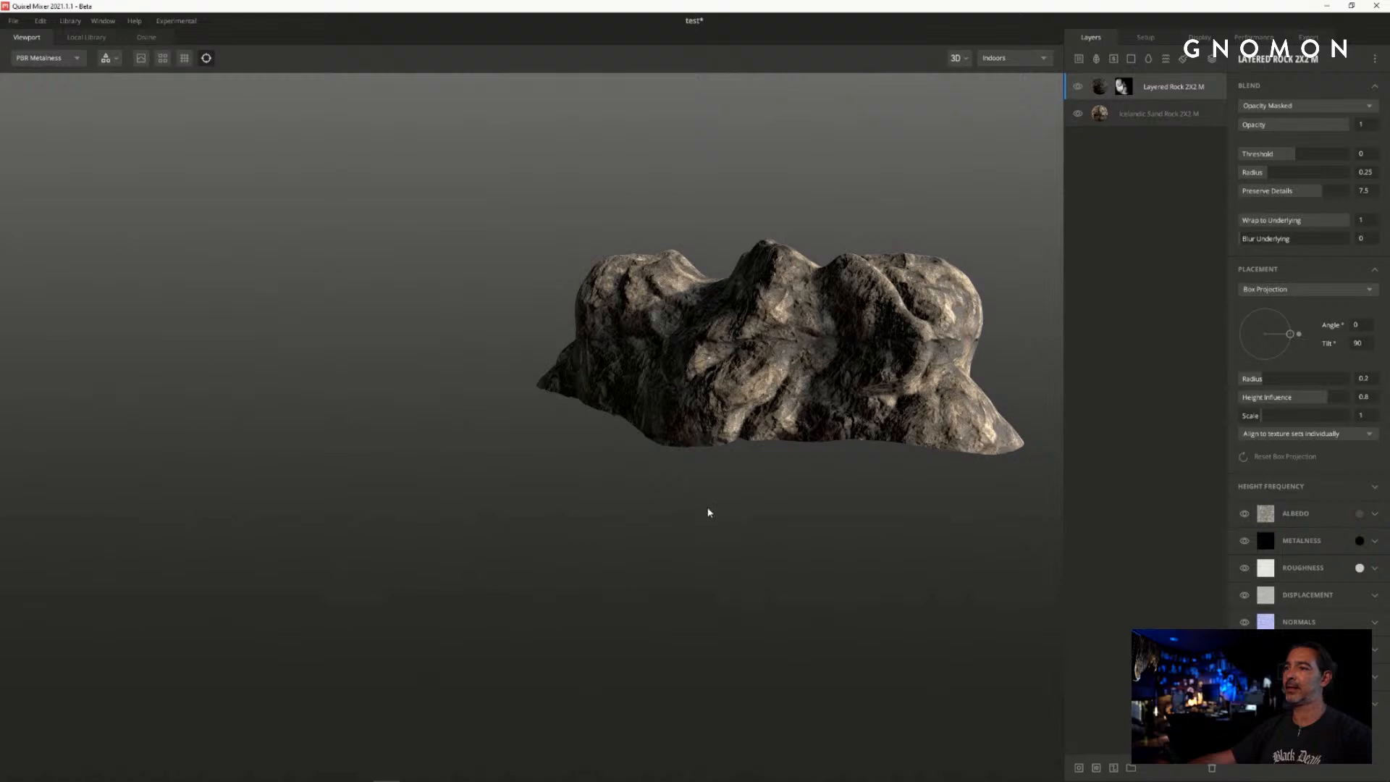
{"action": "left_click_drag", "start_coordinate": [708, 512], "coordinate": [718, 446], "text": "alt"}
{"action": "middle_click_drag", "start_coordinate": [691, 452], "coordinate": [697, 471], "text": "alt"}
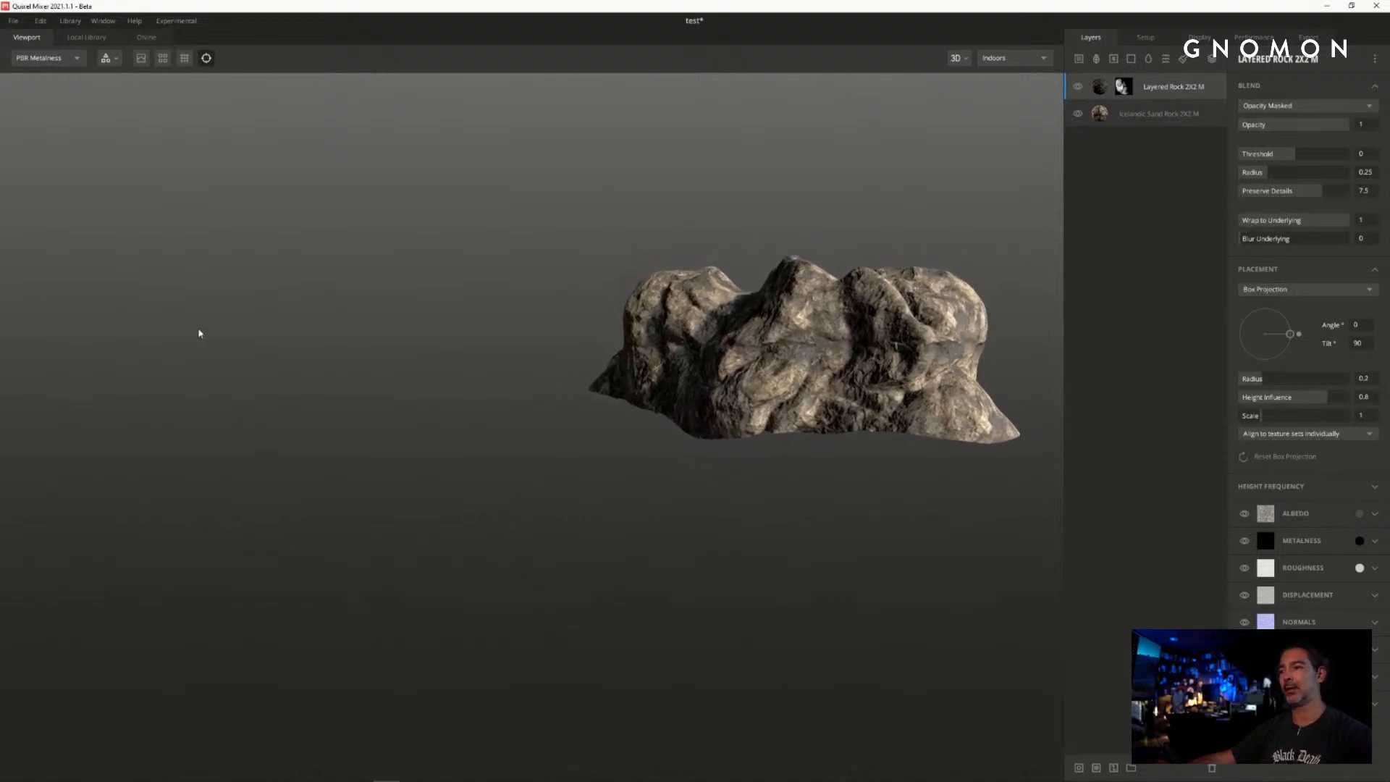
{"action": "left_click_drag", "start_coordinate": [779, 530], "coordinate": [677, 506], "text": "alt"}
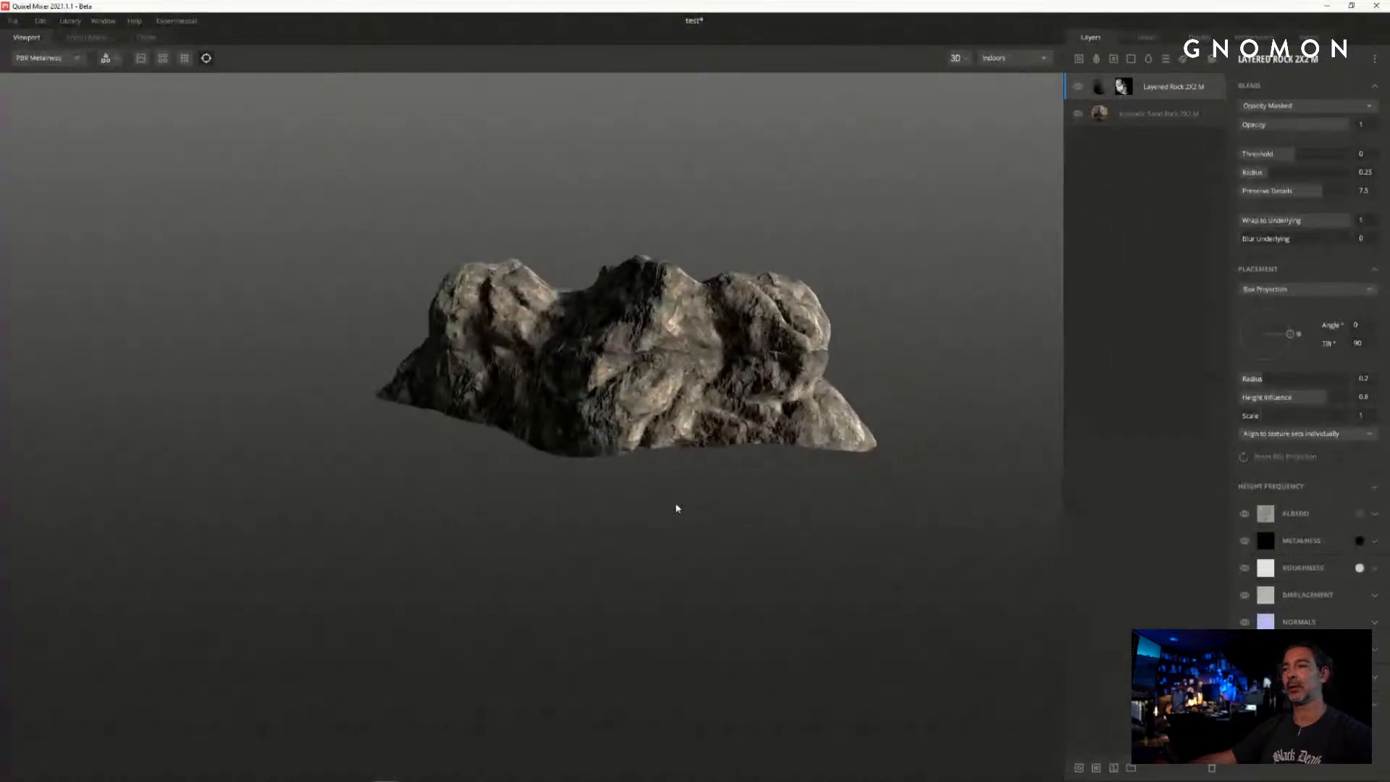
- Examine the layered rock texture on the whole canyon rock, closer up and from slightly different angles
{"action": "scroll", "coordinate": [676, 506], "scroll_direction": "up", "scroll_amount": 2}
{"action": "left_click_drag", "start_coordinate": [470, 317], "coordinate": [471, 328], "text": "alt"}
{"action": "scroll", "coordinate": [536, 398], "scroll_direction": "up", "scroll_amount": 2}
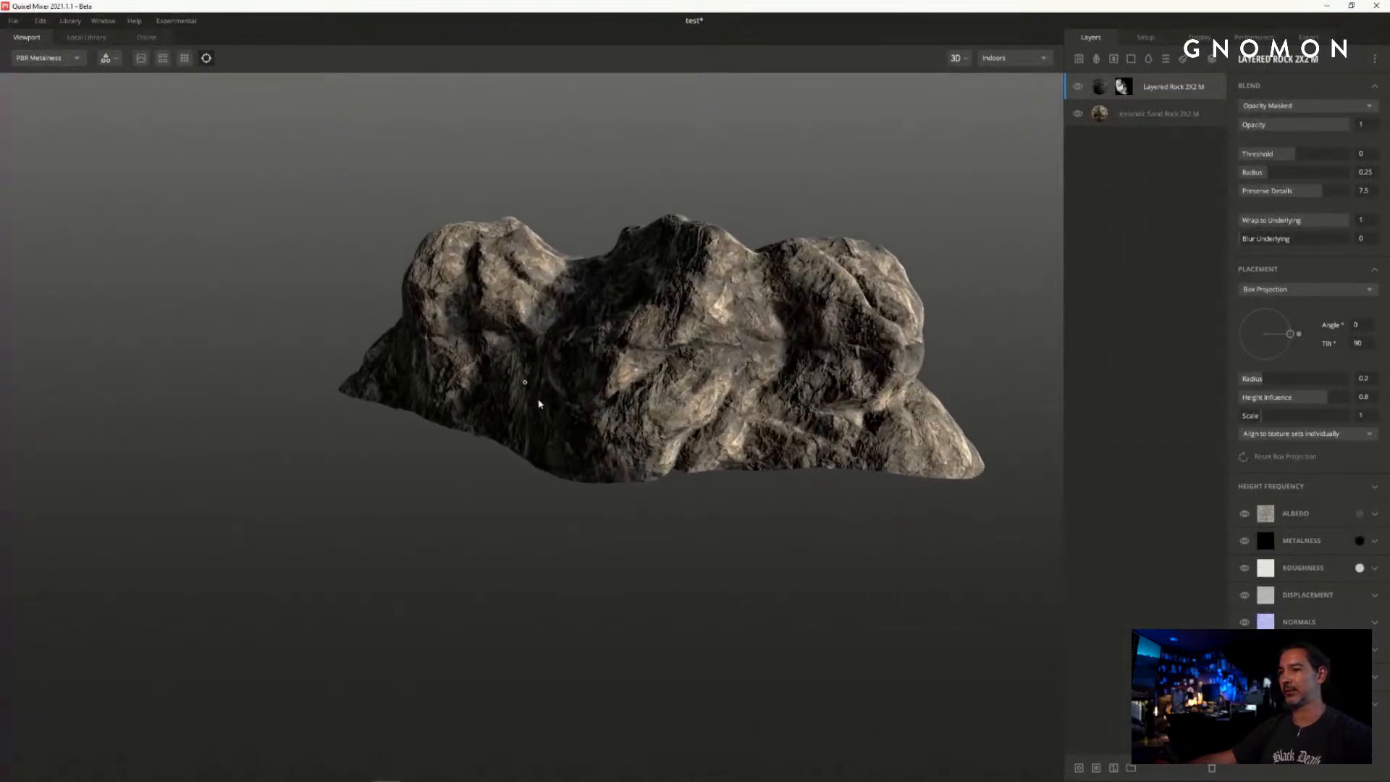
{"action": "mouse_move", "coordinate": [608, 380]}
{"action": "left_mouse_down", "text": "alt"}
{"action": "mouse_move", "coordinate": [577, 370]}
{"action": "mouse_move", "coordinate": [653, 400]}
{"action": "mouse_move", "coordinate": [614, 379]}
{"action": "left_mouse_up", "text": "alt"}
{"action": "right_click_drag", "start_coordinate": [613, 379], "coordinate": [648, 450], "text": "alt"}
{"action": "left_click_drag", "start_coordinate": [674, 473], "coordinate": [665, 475], "text": "alt"}
{"action": "right_click_drag", "start_coordinate": [664, 475], "coordinate": [827, 418], "text": "alt"}
{"action": "middle_click_drag", "start_coordinate": [827, 418], "coordinate": [822, 416], "text": "alt"}
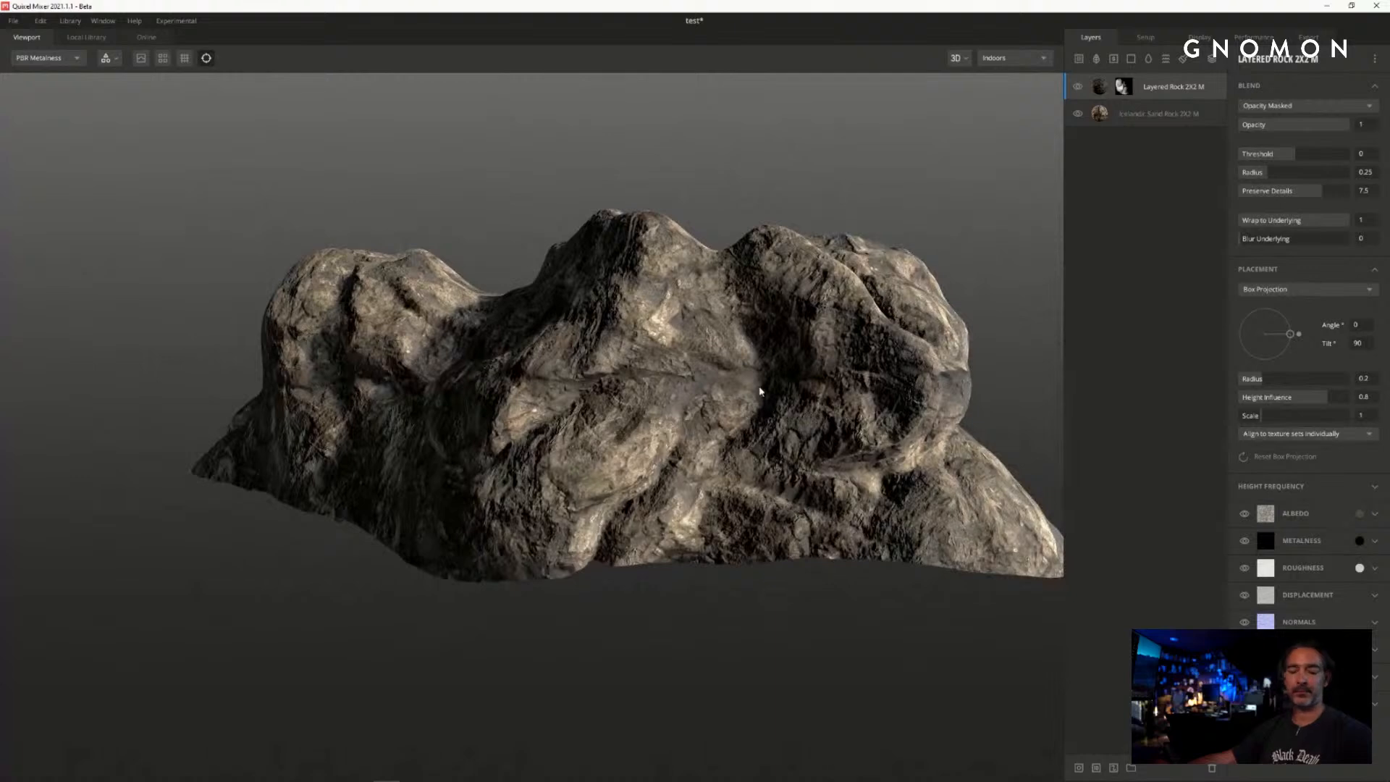
{"action": "right_click_drag", "start_coordinate": [760, 392], "coordinate": [788, 395], "text": "alt"}
{"action": "middle_click_drag", "start_coordinate": [788, 395], "coordinate": [803, 382], "text": "alt"}
{"action": "right_click_drag", "start_coordinate": [804, 381], "coordinate": [754, 400], "text": "alt"}
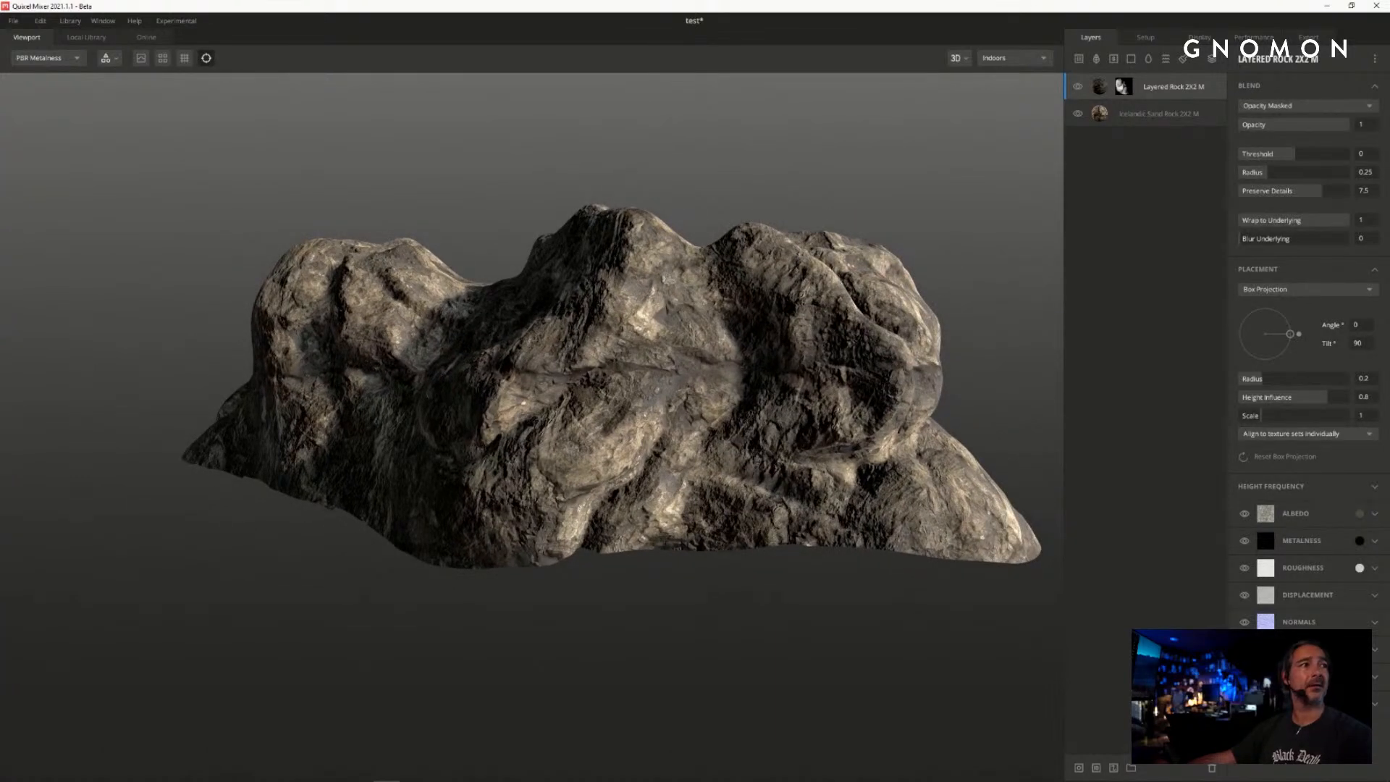
- Switch to Maya and compare the imported rock mesh with the blocked-in boulder behind it in the canyon scene
{"action": "key", "text": "alt+Tab"}
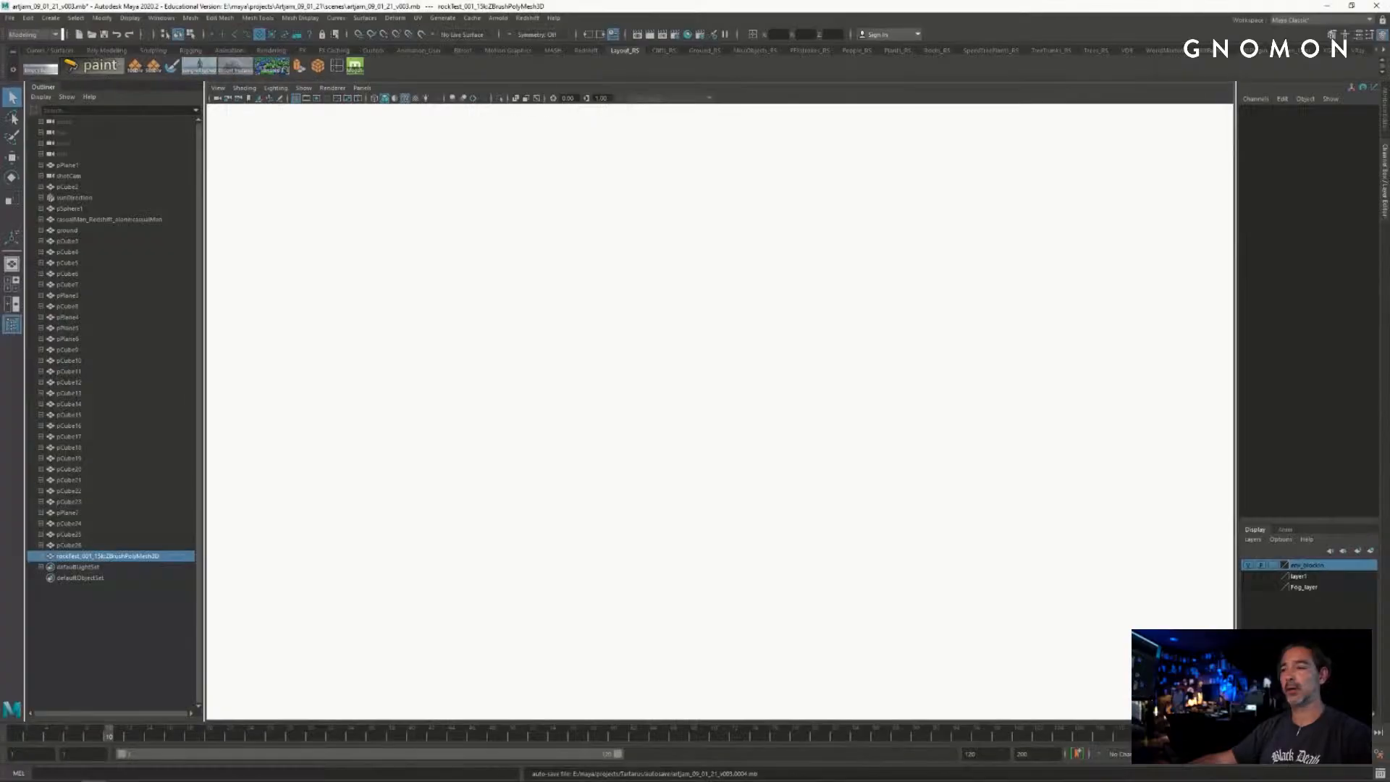
{"action": "left_click_drag", "start_coordinate": [673, 416], "coordinate": [782, 446], "text": "alt"}
{"action": "right_click_drag", "start_coordinate": [695, 369], "coordinate": [586, 339], "text": "alt"}
{"action": "left_click_drag", "start_coordinate": [587, 338], "coordinate": [652, 325], "text": "alt"}
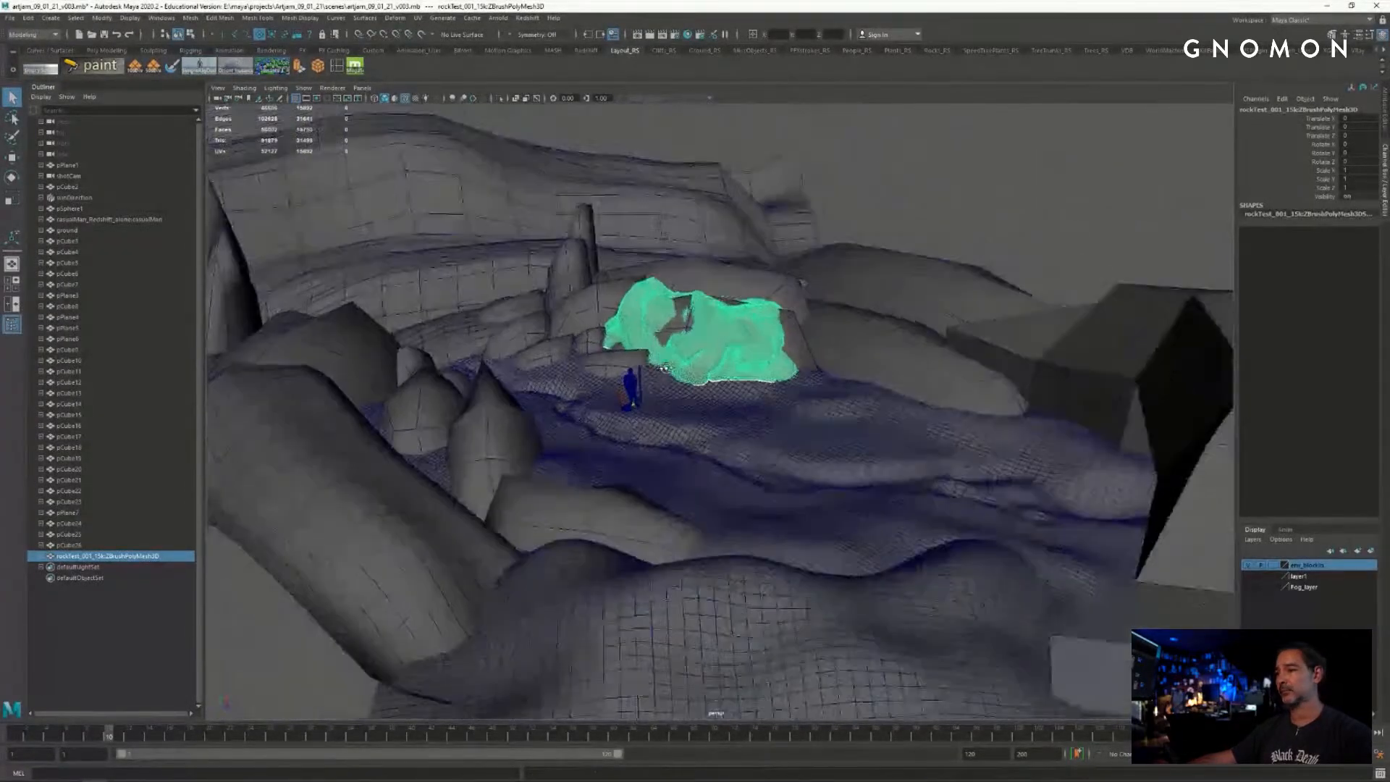
{"action": "left_click", "coordinate": [960, 220]}
{"action": "left_click_drag", "start_coordinate": [832, 423], "coordinate": [832, 385], "text": "alt"}
{"action": "right_click_drag", "start_coordinate": [832, 384], "coordinate": [820, 354], "text": "alt"}
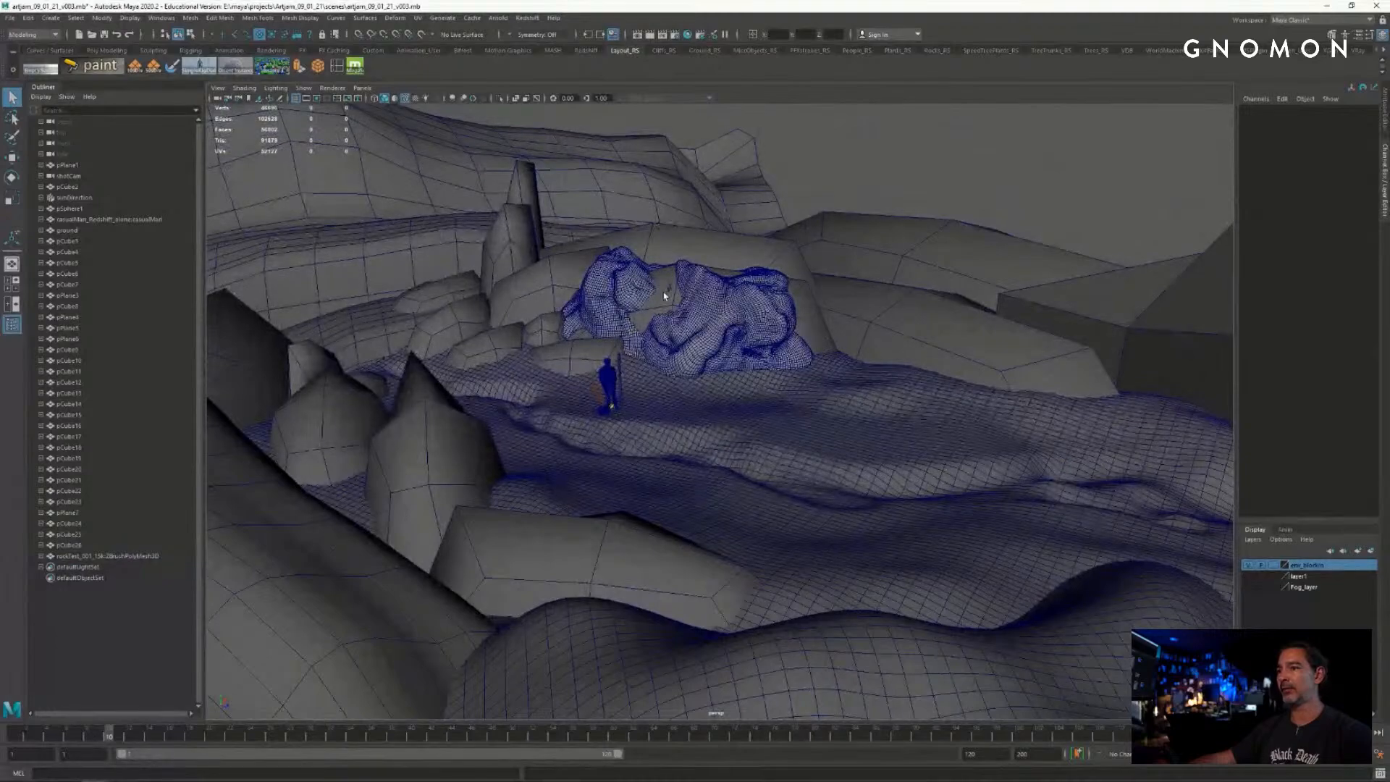
{"action": "left_click", "coordinate": [668, 297]}
{"action": "left_click_drag", "start_coordinate": [727, 369], "coordinate": [672, 398], "text": "alt"}
{"action": "left_click_drag", "start_coordinate": [665, 330], "coordinate": [853, 347]}
{"action": "left_click", "coordinate": [833, 325]}
{"action": "right_click_drag", "start_coordinate": [852, 347], "coordinate": [1016, 423], "text": "alt"}
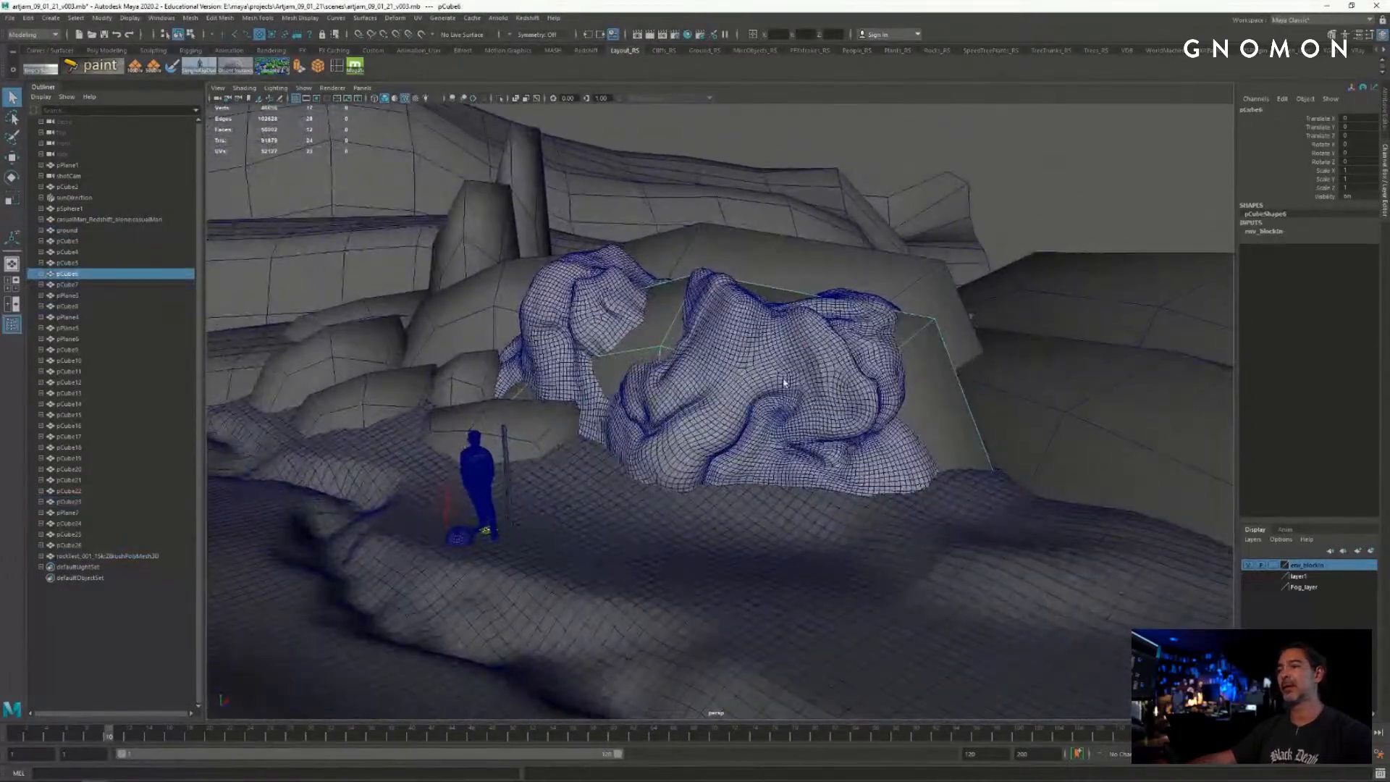
- Review the detailed rock mesh's place within the whole canyon block-in, both close up and from an elevated overview
{"action": "left_click", "coordinate": [785, 384]}
{"action": "left_click_drag", "start_coordinate": [661, 528], "coordinate": [462, 504], "text": "alt"}
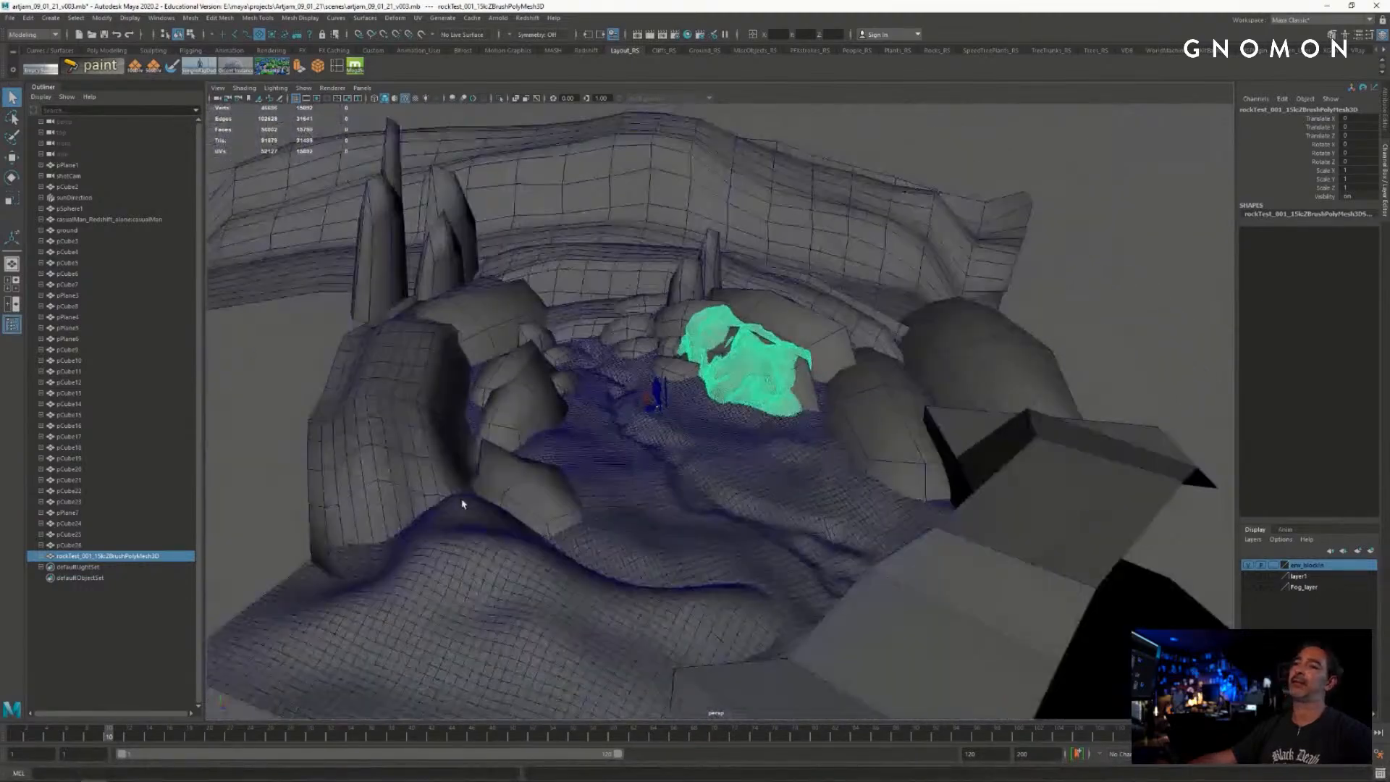
{"action": "left_click", "coordinate": [940, 300]}
{"action": "left_click_drag", "start_coordinate": [940, 300], "coordinate": [723, 288], "text": "alt"}
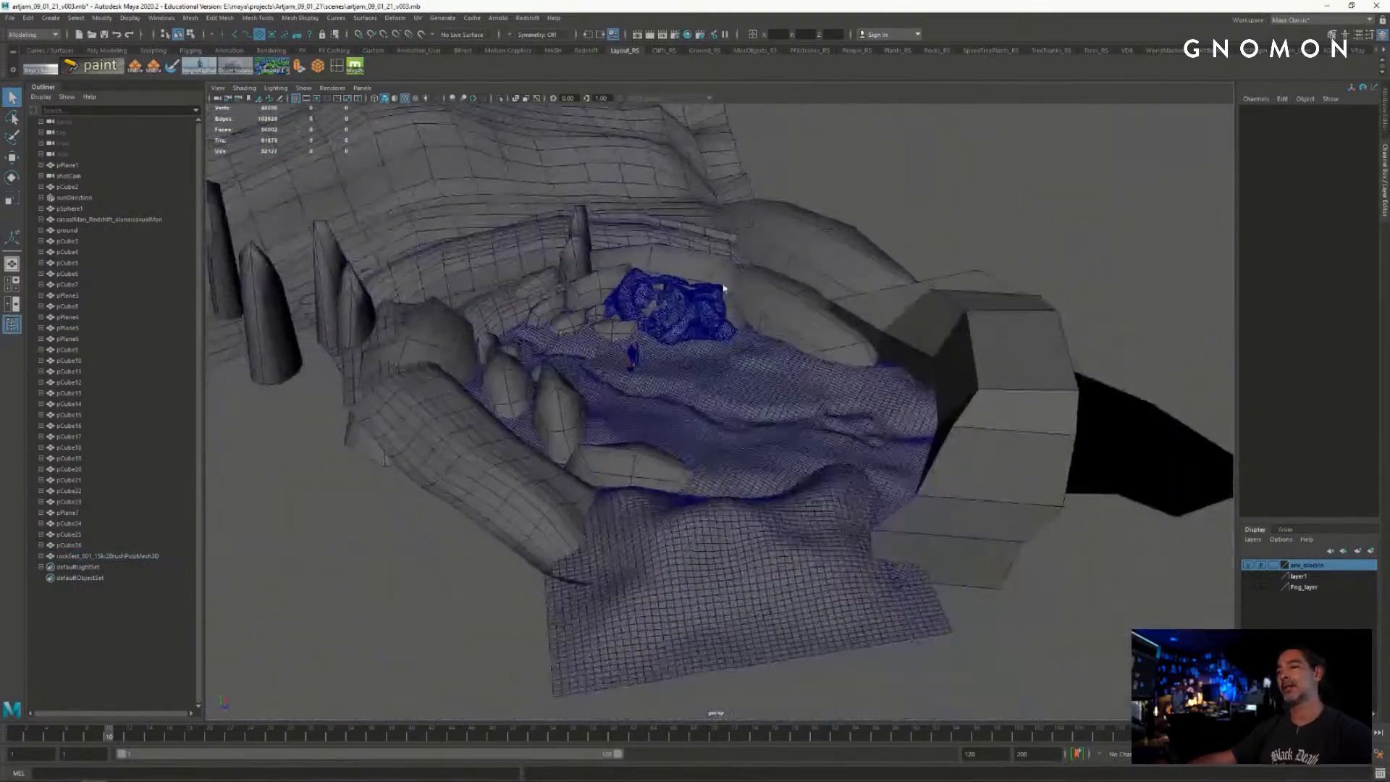
{"action": "right_click_drag", "start_coordinate": [723, 288], "coordinate": [815, 323], "text": "alt"}
{"action": "left_click", "coordinate": [695, 284]}
{"action": "middle_click_drag", "start_coordinate": [694, 285], "coordinate": [731, 373], "text": "alt"}
{"action": "right_click_drag", "start_coordinate": [732, 373], "coordinate": [891, 233], "text": "alt"}
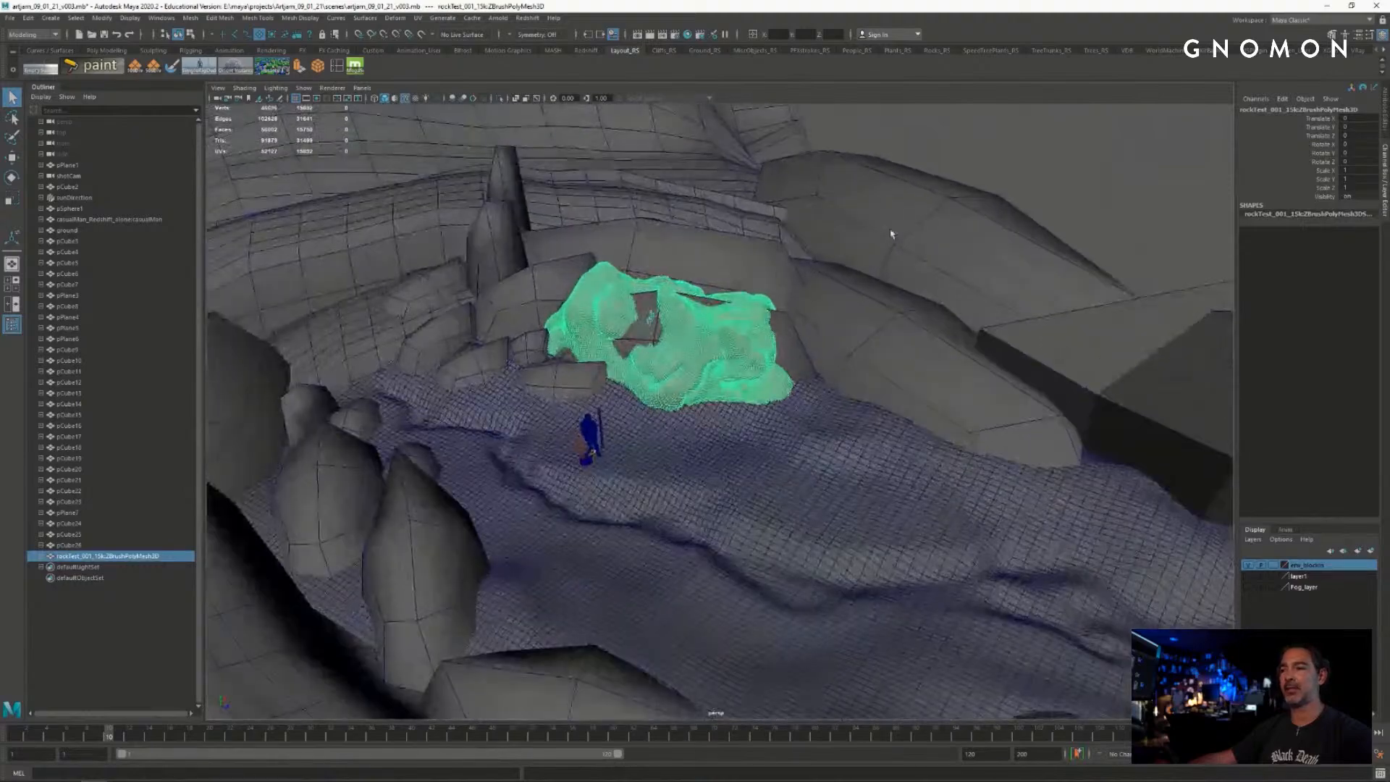
{"action": "left_click", "coordinate": [787, 358]}
{"action": "left_click", "coordinate": [723, 358]}
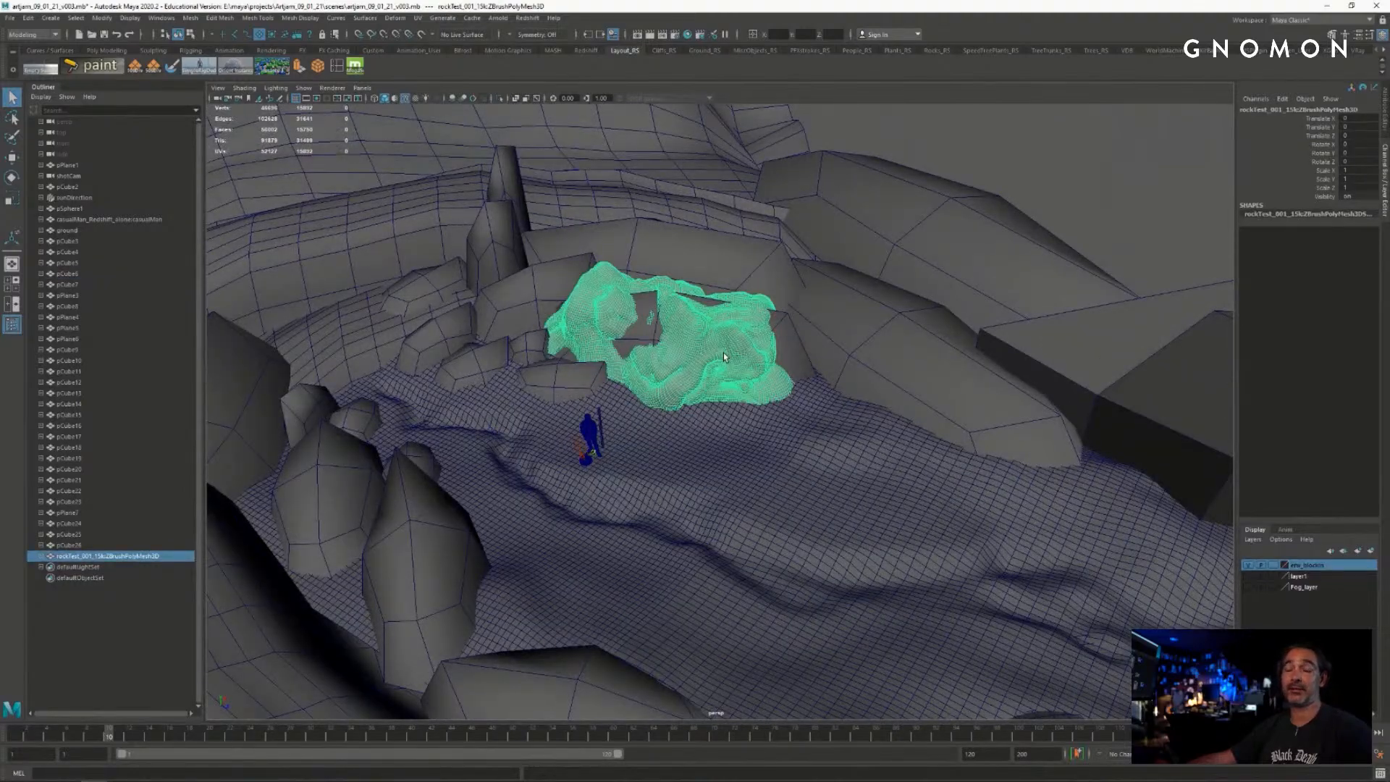
{"action": "left_click", "coordinate": [1006, 196]}
{"action": "right_click_drag", "start_coordinate": [990, 359], "coordinate": [740, 403], "text": "alt"}
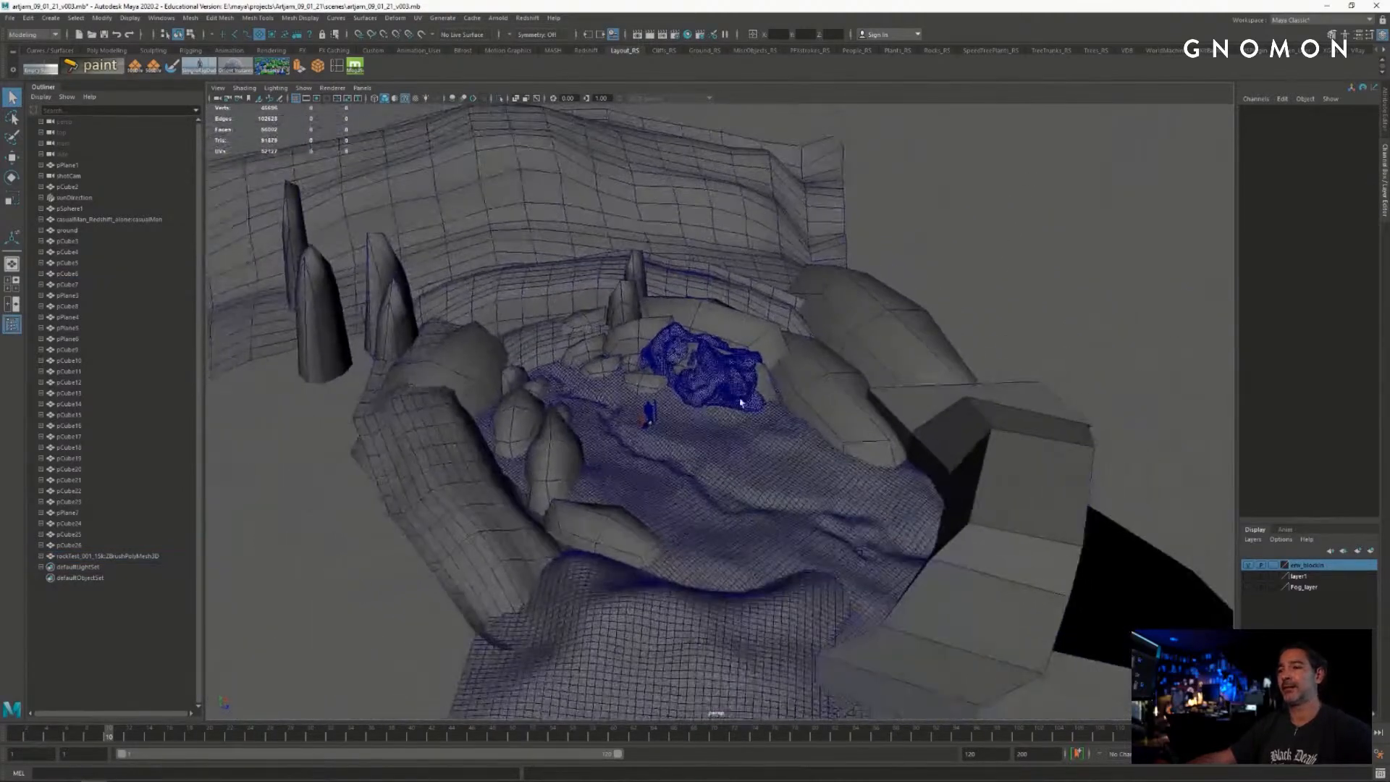
{"action": "left_click_drag", "start_coordinate": [740, 404], "coordinate": [758, 361], "text": "alt"}
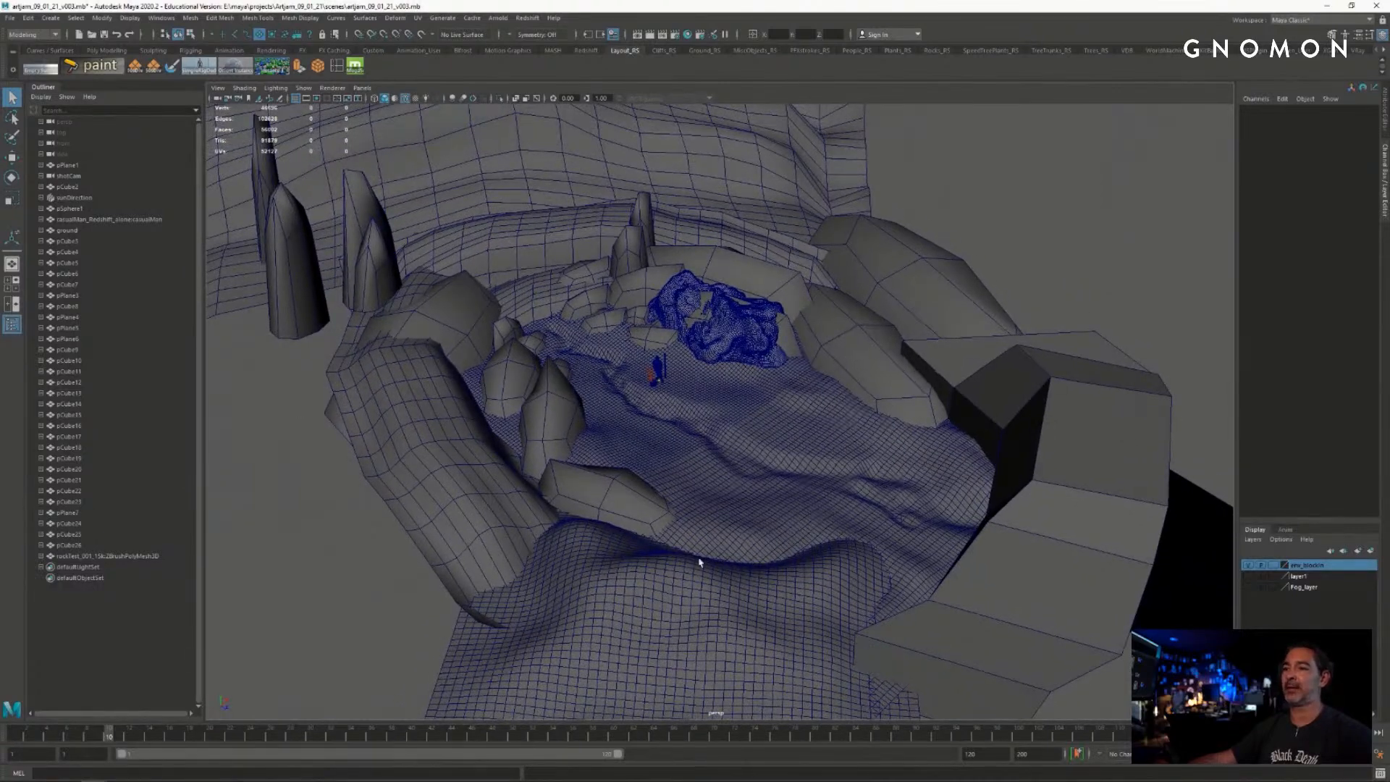
{"action": "left_click_drag", "start_coordinate": [699, 561], "coordinate": [636, 504], "text": "alt"}
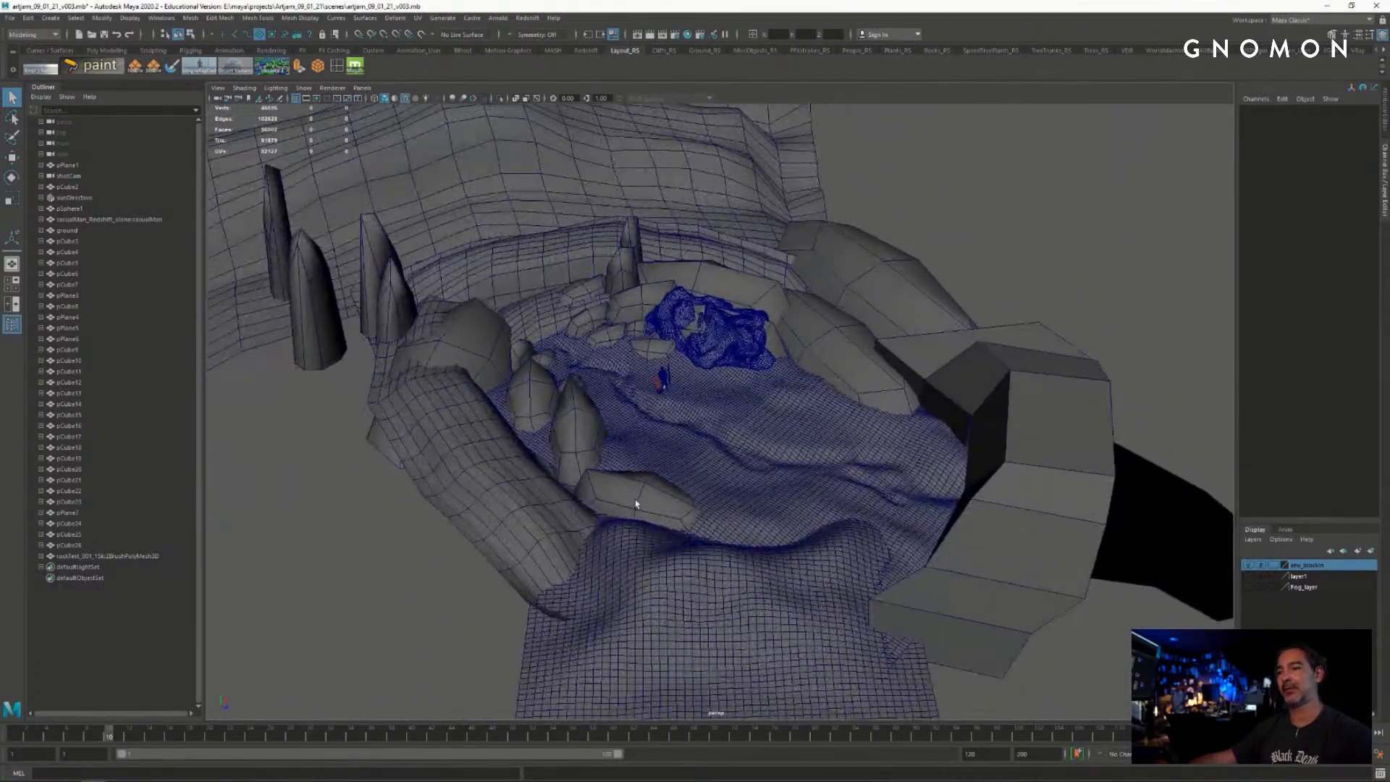
- Select the blocked-in boulders around the canyon floor one after another, ending on the large one behind the detailed rock
{"action": "left_click", "coordinate": [580, 443]}
{"action": "left_click", "coordinate": [534, 396]}
{"action": "left_click", "coordinate": [537, 357]}
{"action": "left_click", "coordinate": [523, 352]}
{"action": "left_click", "coordinate": [591, 328]}
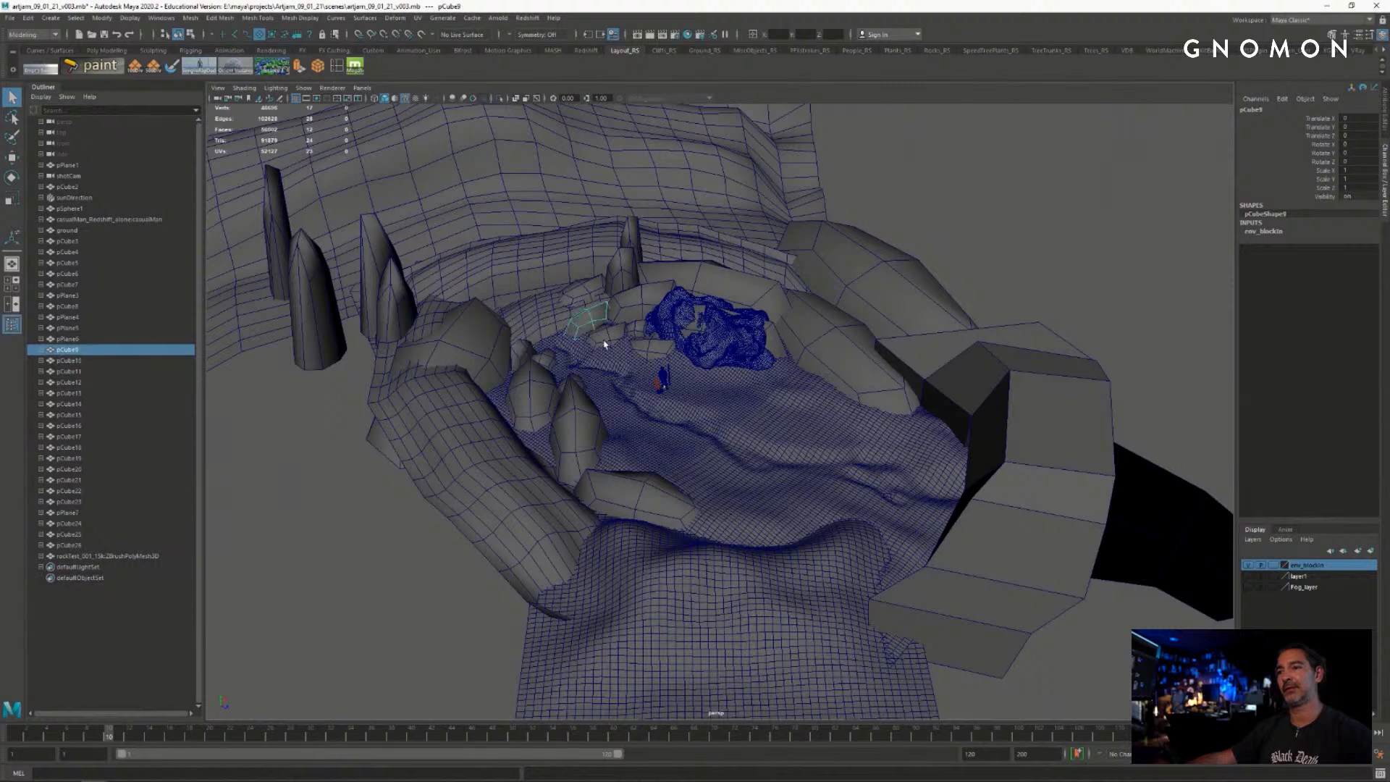
{"action": "left_click", "coordinate": [628, 337]}
{"action": "left_click", "coordinate": [655, 329]}
{"action": "left_click", "coordinate": [699, 317]}
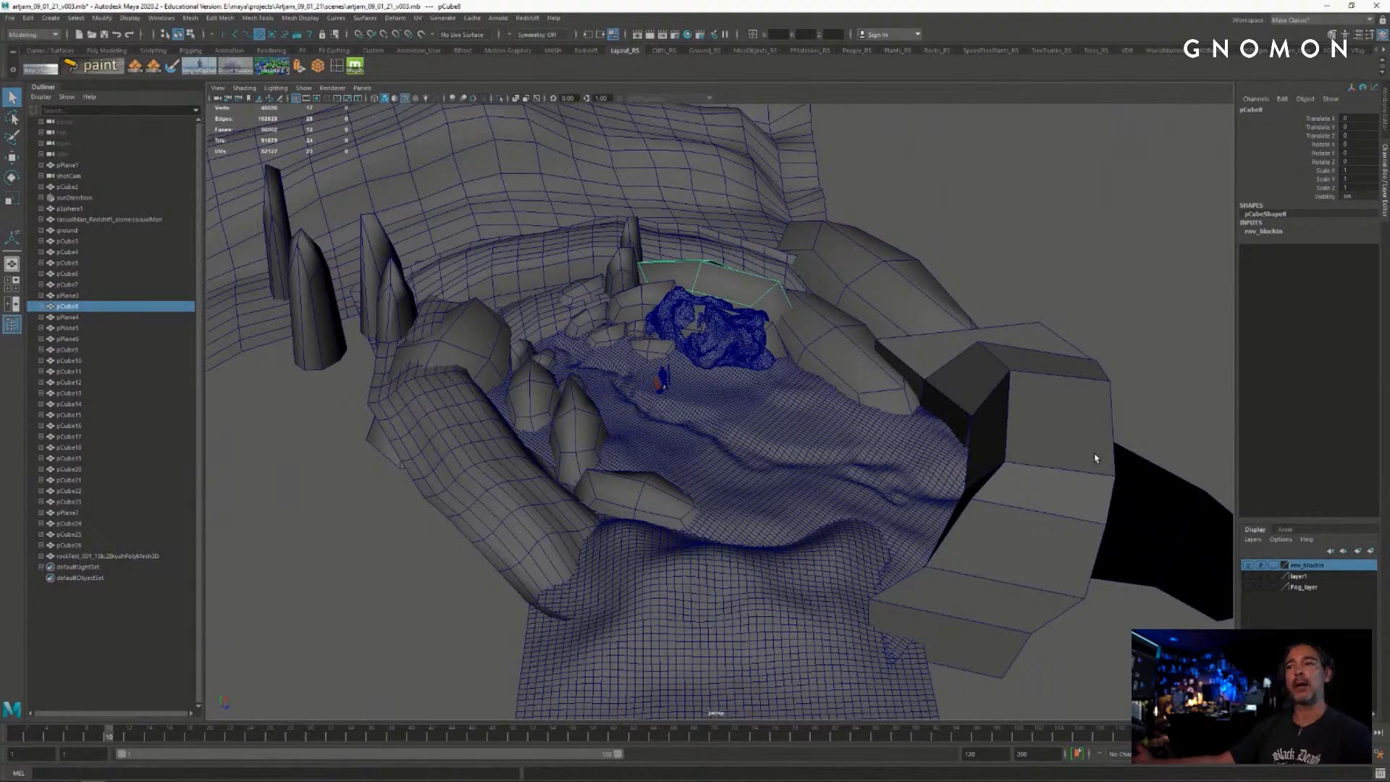
- Inspect the canyon layout around the scale figure from lower and closer viewpoints along the ground
{"action": "left_click_drag", "start_coordinate": [885, 446], "coordinate": [843, 453], "text": "alt"}
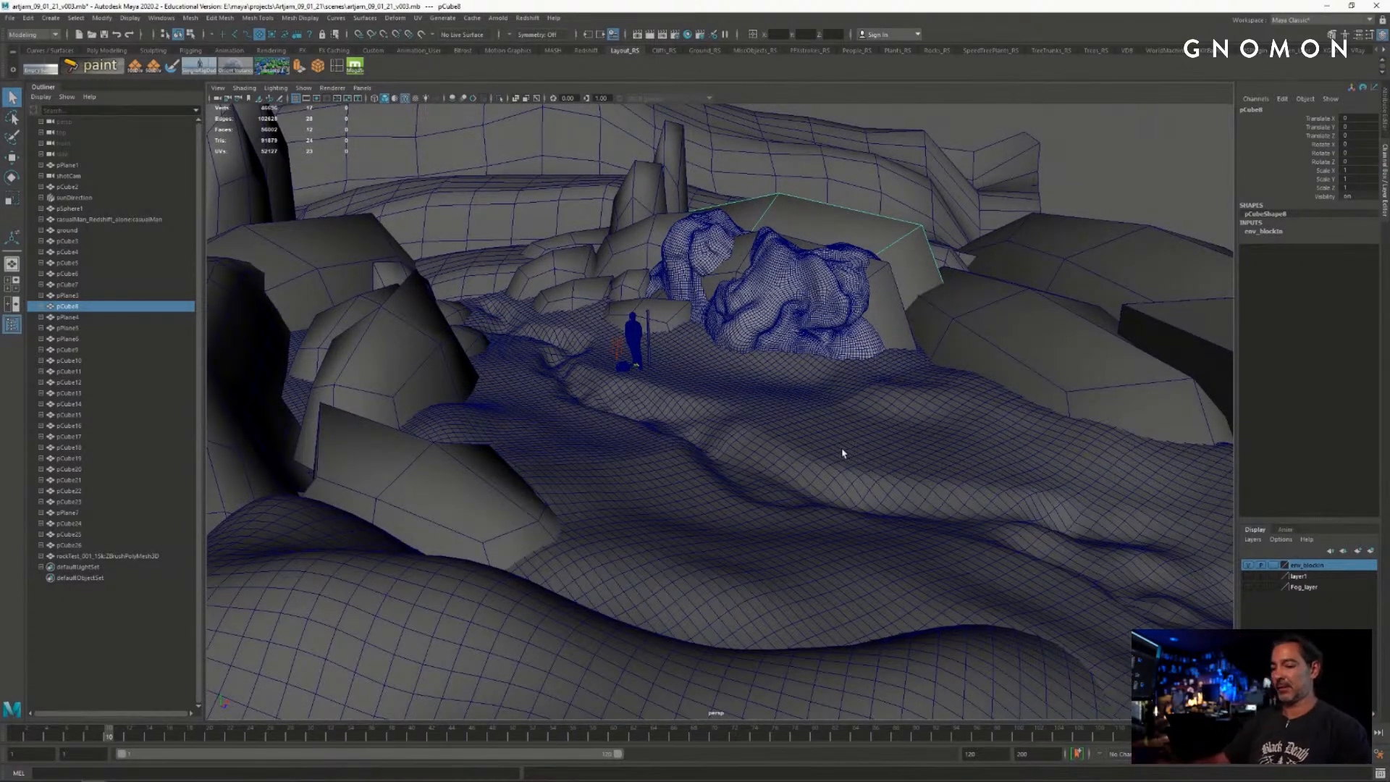
{"action": "left_click_drag", "start_coordinate": [793, 397], "coordinate": [778, 419], "text": "alt"}
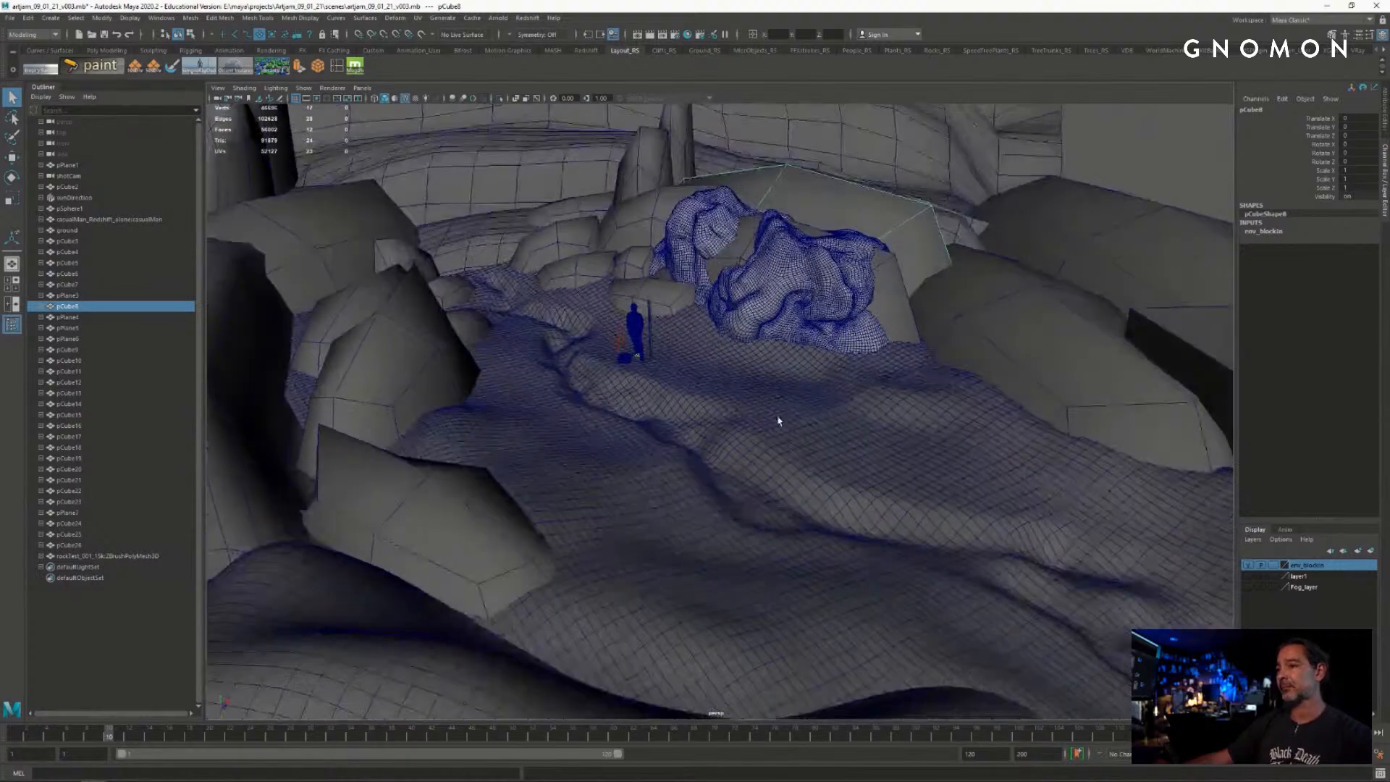
{"action": "right_click_drag", "start_coordinate": [779, 419], "coordinate": [767, 346], "text": "alt"}
{"action": "middle_click_drag", "start_coordinate": [689, 404], "coordinate": [685, 370], "text": "alt"}
{"action": "right_click_drag", "start_coordinate": [685, 371], "coordinate": [733, 392], "text": "alt"}
{"action": "left_click_drag", "start_coordinate": [755, 428], "coordinate": [731, 429], "text": "alt"}
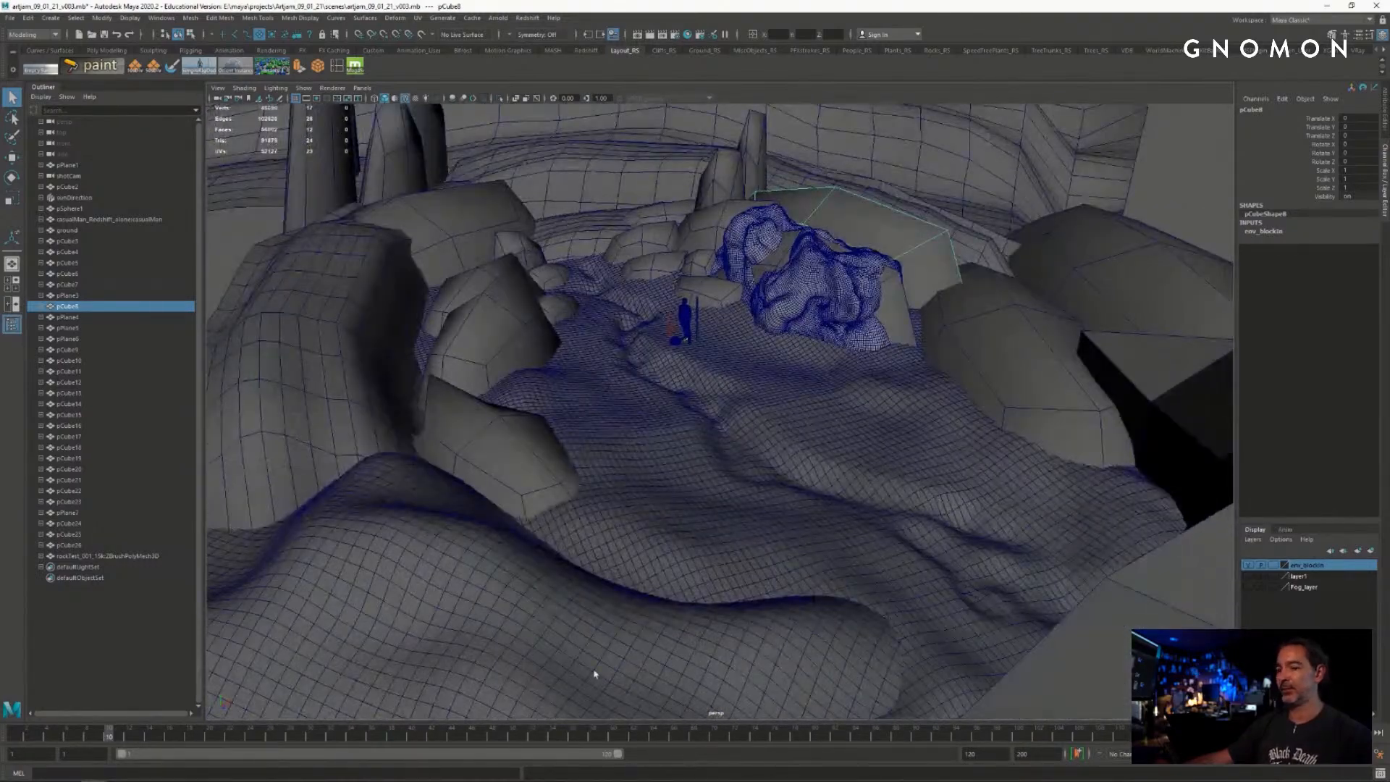
{"action": "left_click_drag", "start_coordinate": [649, 539], "coordinate": [679, 536], "text": "alt"}
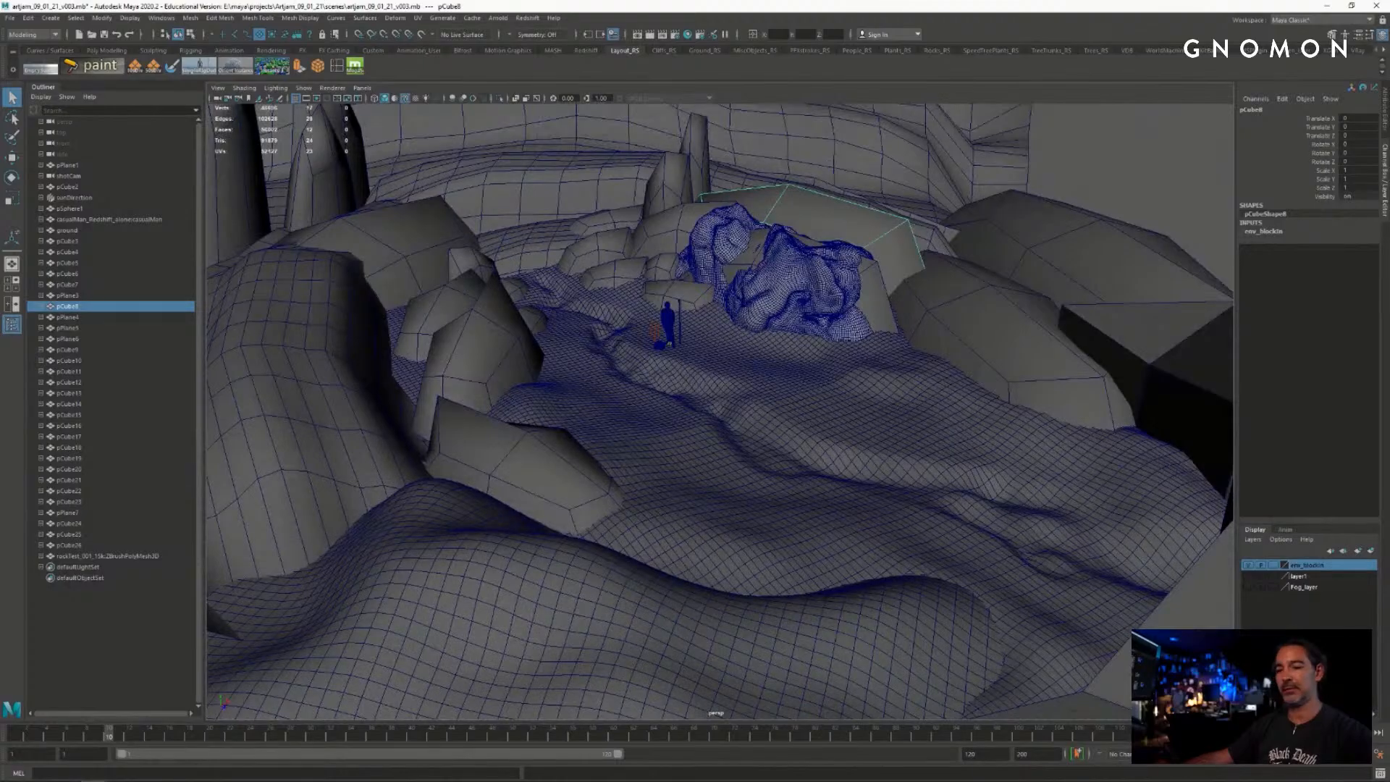
- Switch to ZBrush and view the sculpted rock beside the human figure from a slightly higher angle
{"action": "mouse_move", "coordinate": [238, 772]}
{"action": "left_click", "coordinate": [410, 770]}
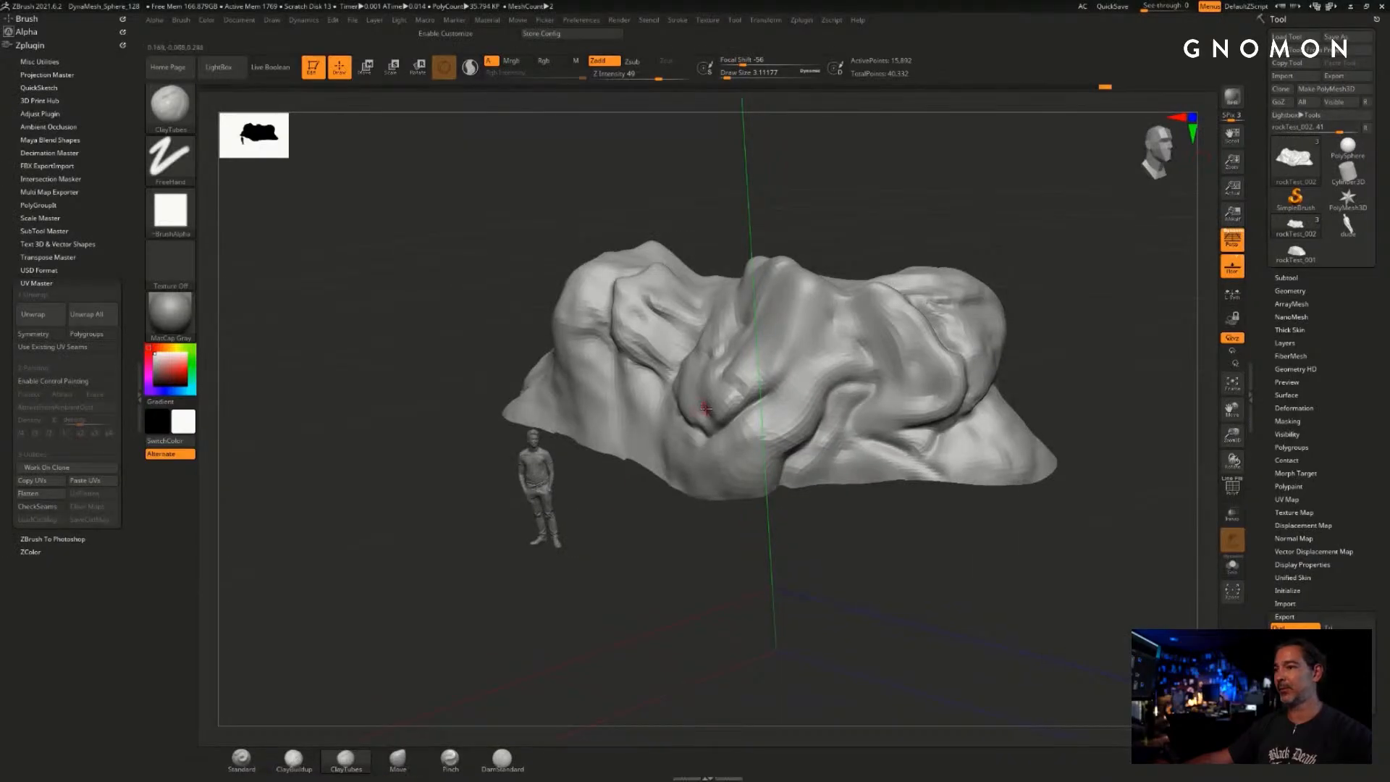
{"action": "left_click_drag", "start_coordinate": [804, 550], "coordinate": [838, 589]}
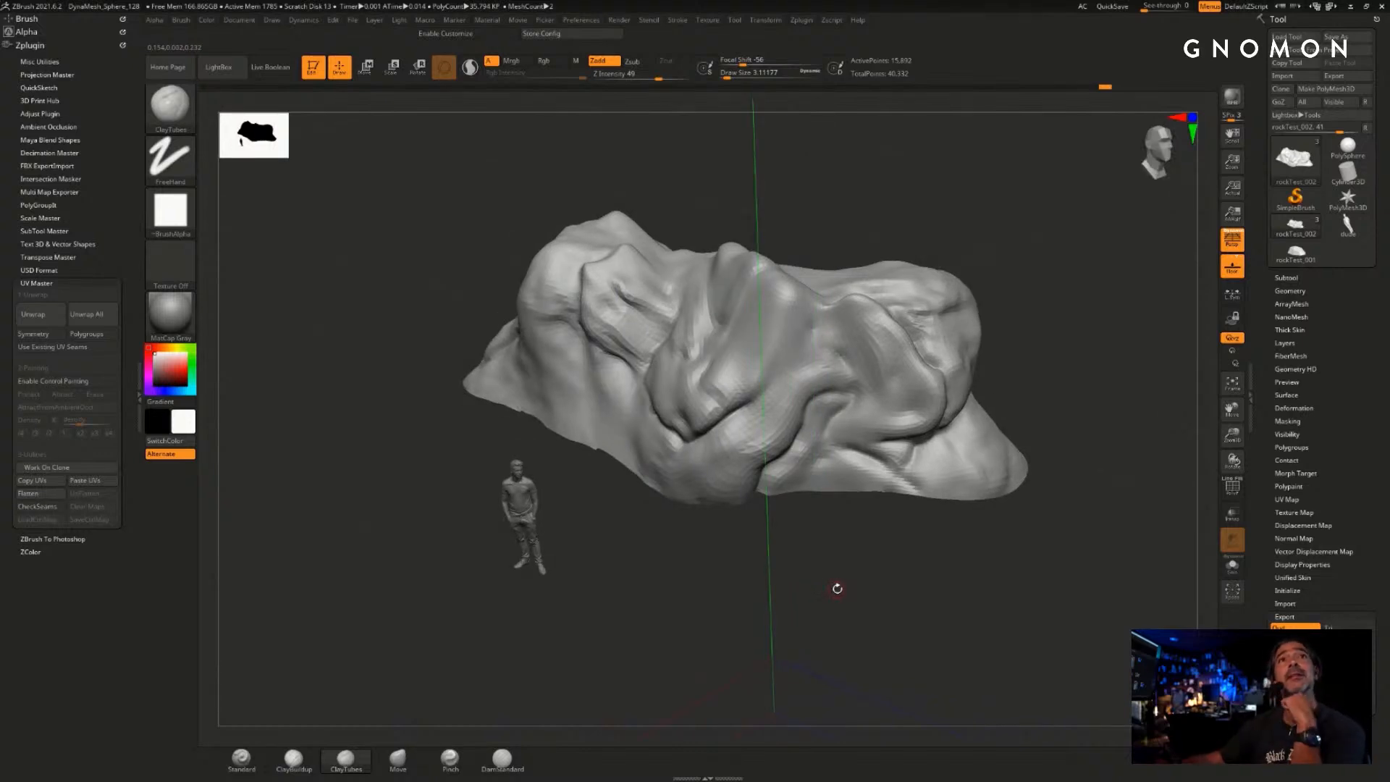